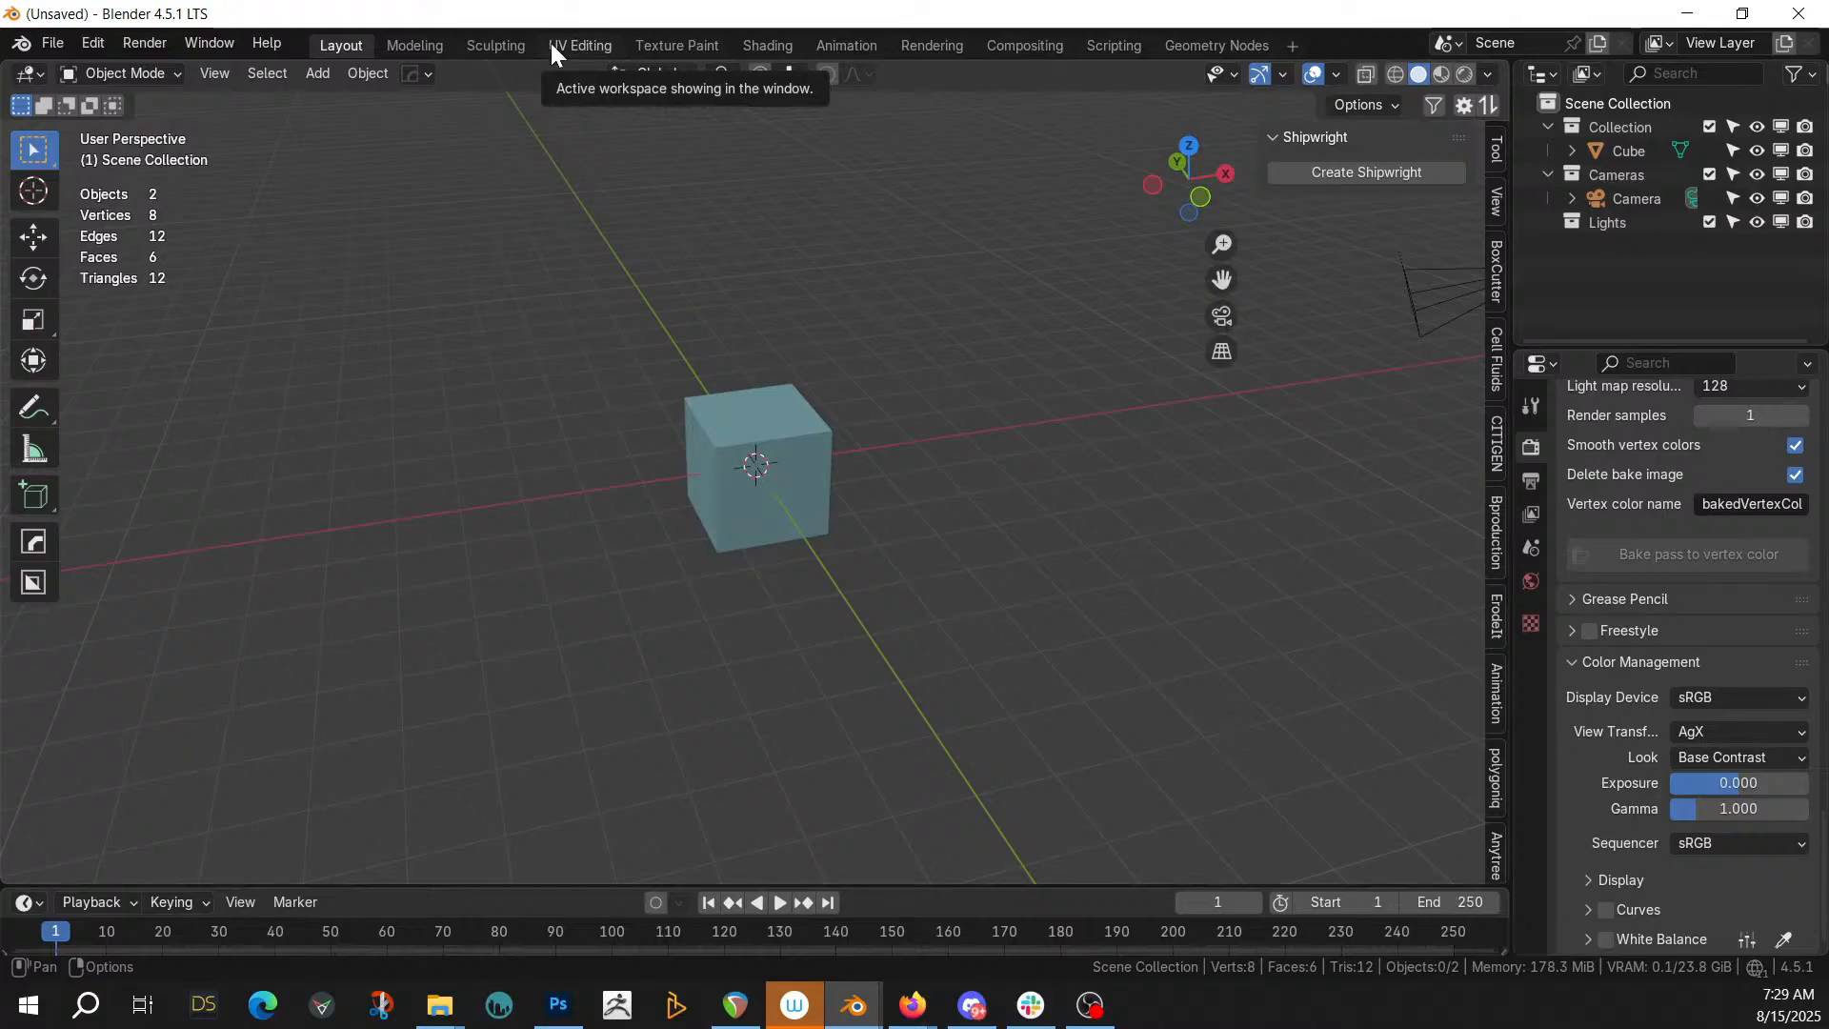
Delete the default cube from the new scene
{"action": "middle_click_drag", "start_coordinate": [958, 333], "coordinate": [982, 410]}
{"action": "left_click", "coordinate": [750, 404]}
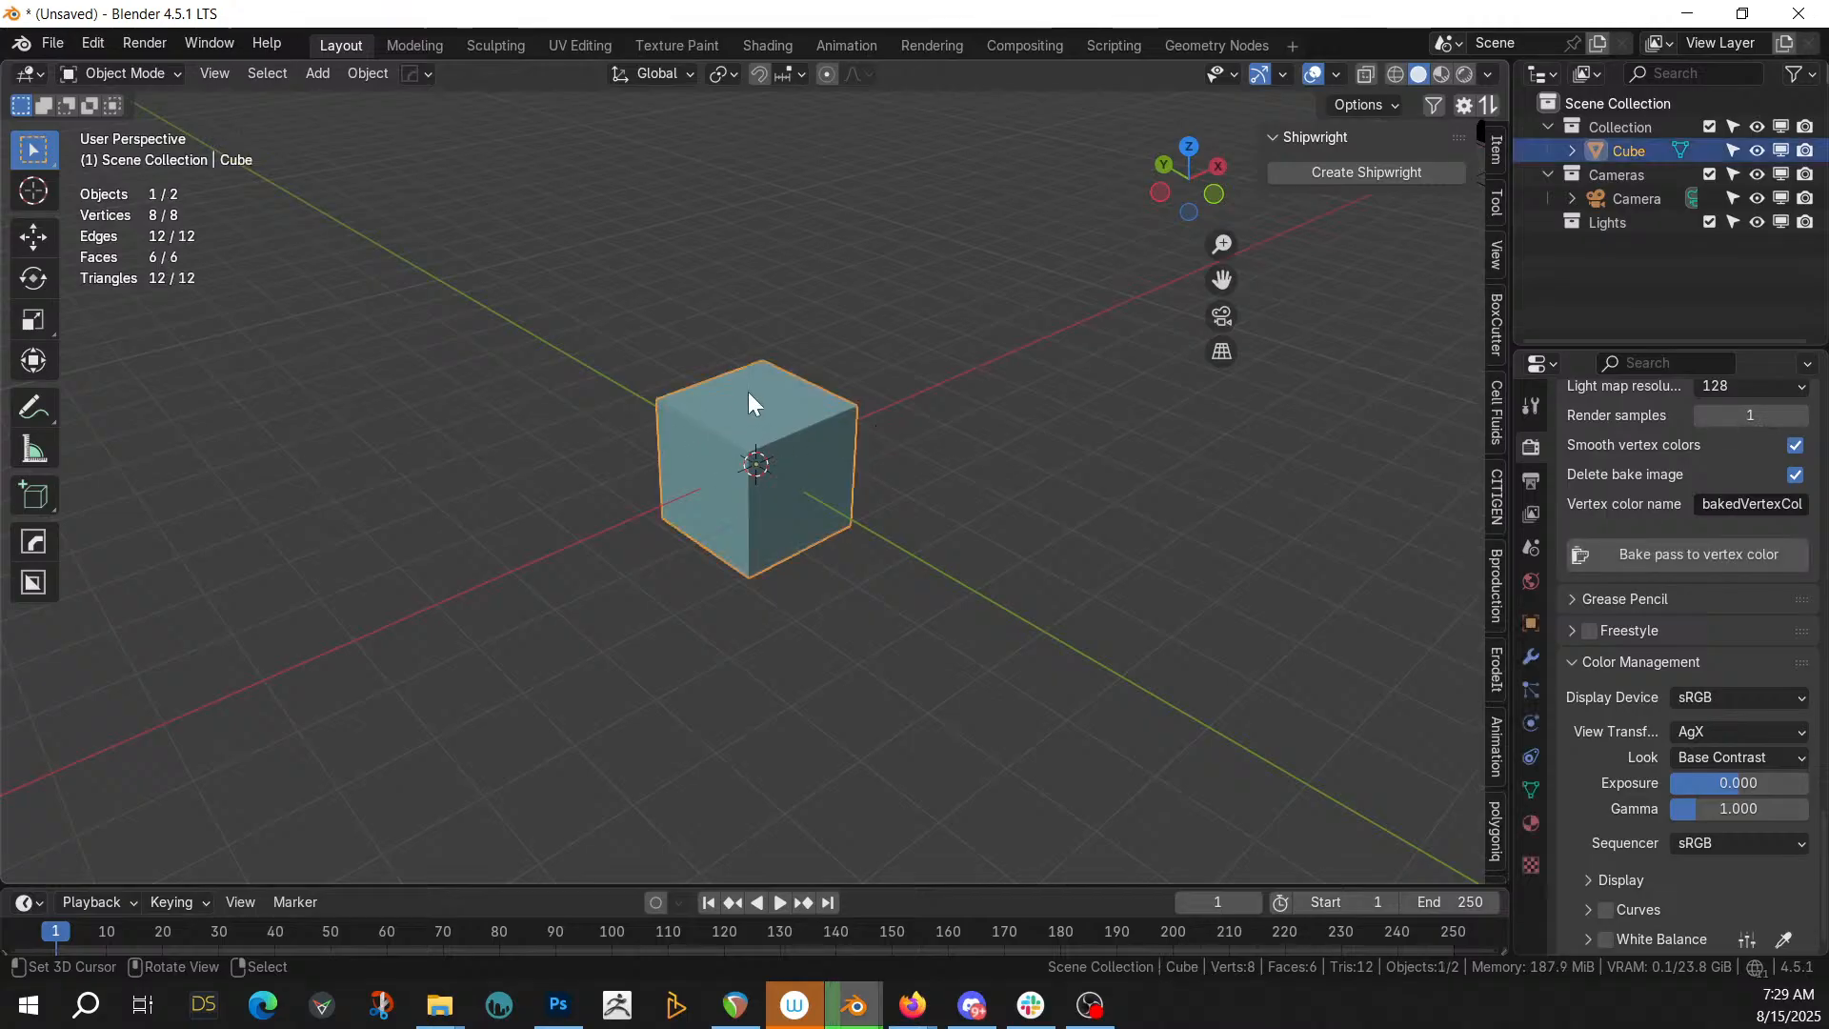
{"action": "key", "text": "Delete"}
{"action": "middle_click_drag", "start_coordinate": [873, 421], "coordinate": [747, 522]}
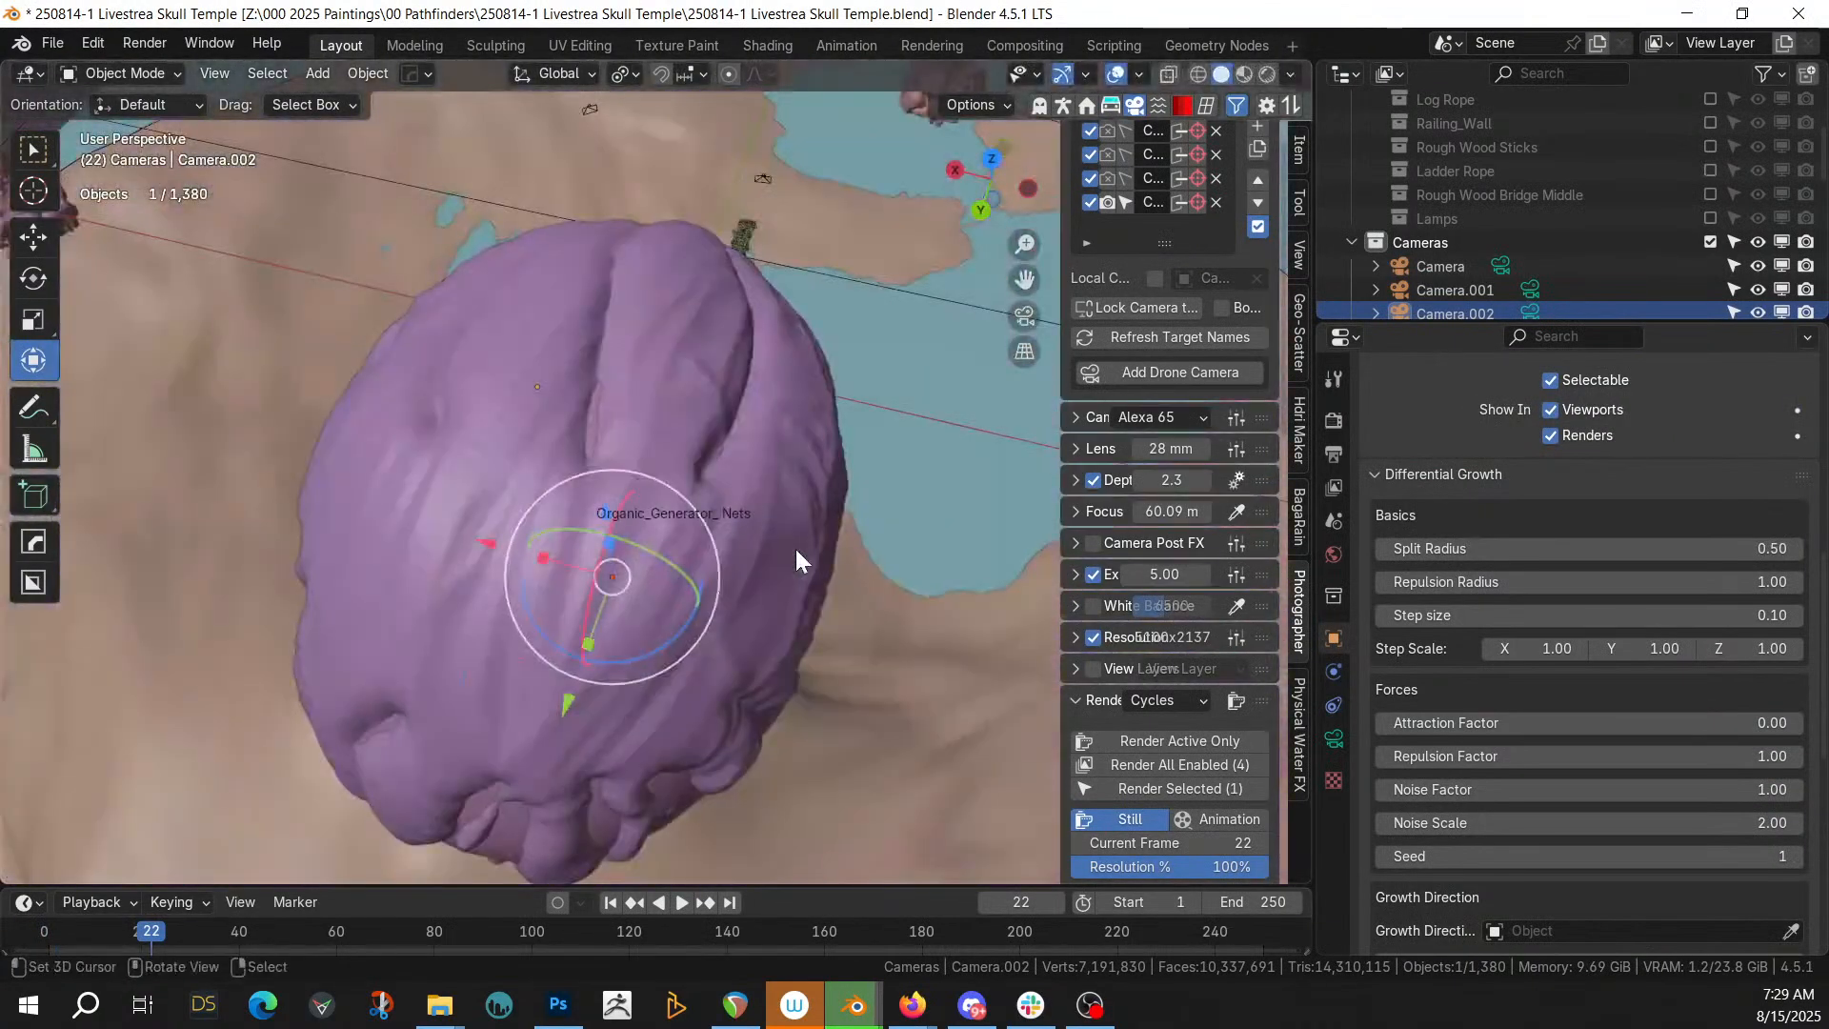
Switch to the Skull Temple project and copy the base skull mesh 19.001 from its scene
{"action": "scroll", "coordinate": [794, 546], "scroll_direction": "down", "scroll_amount": 4}
{"action": "middle_click_drag", "start_coordinate": [795, 546], "coordinate": [581, 449]}
{"action": "scroll", "coordinate": [581, 447], "scroll_direction": "up", "scroll_amount": 4}
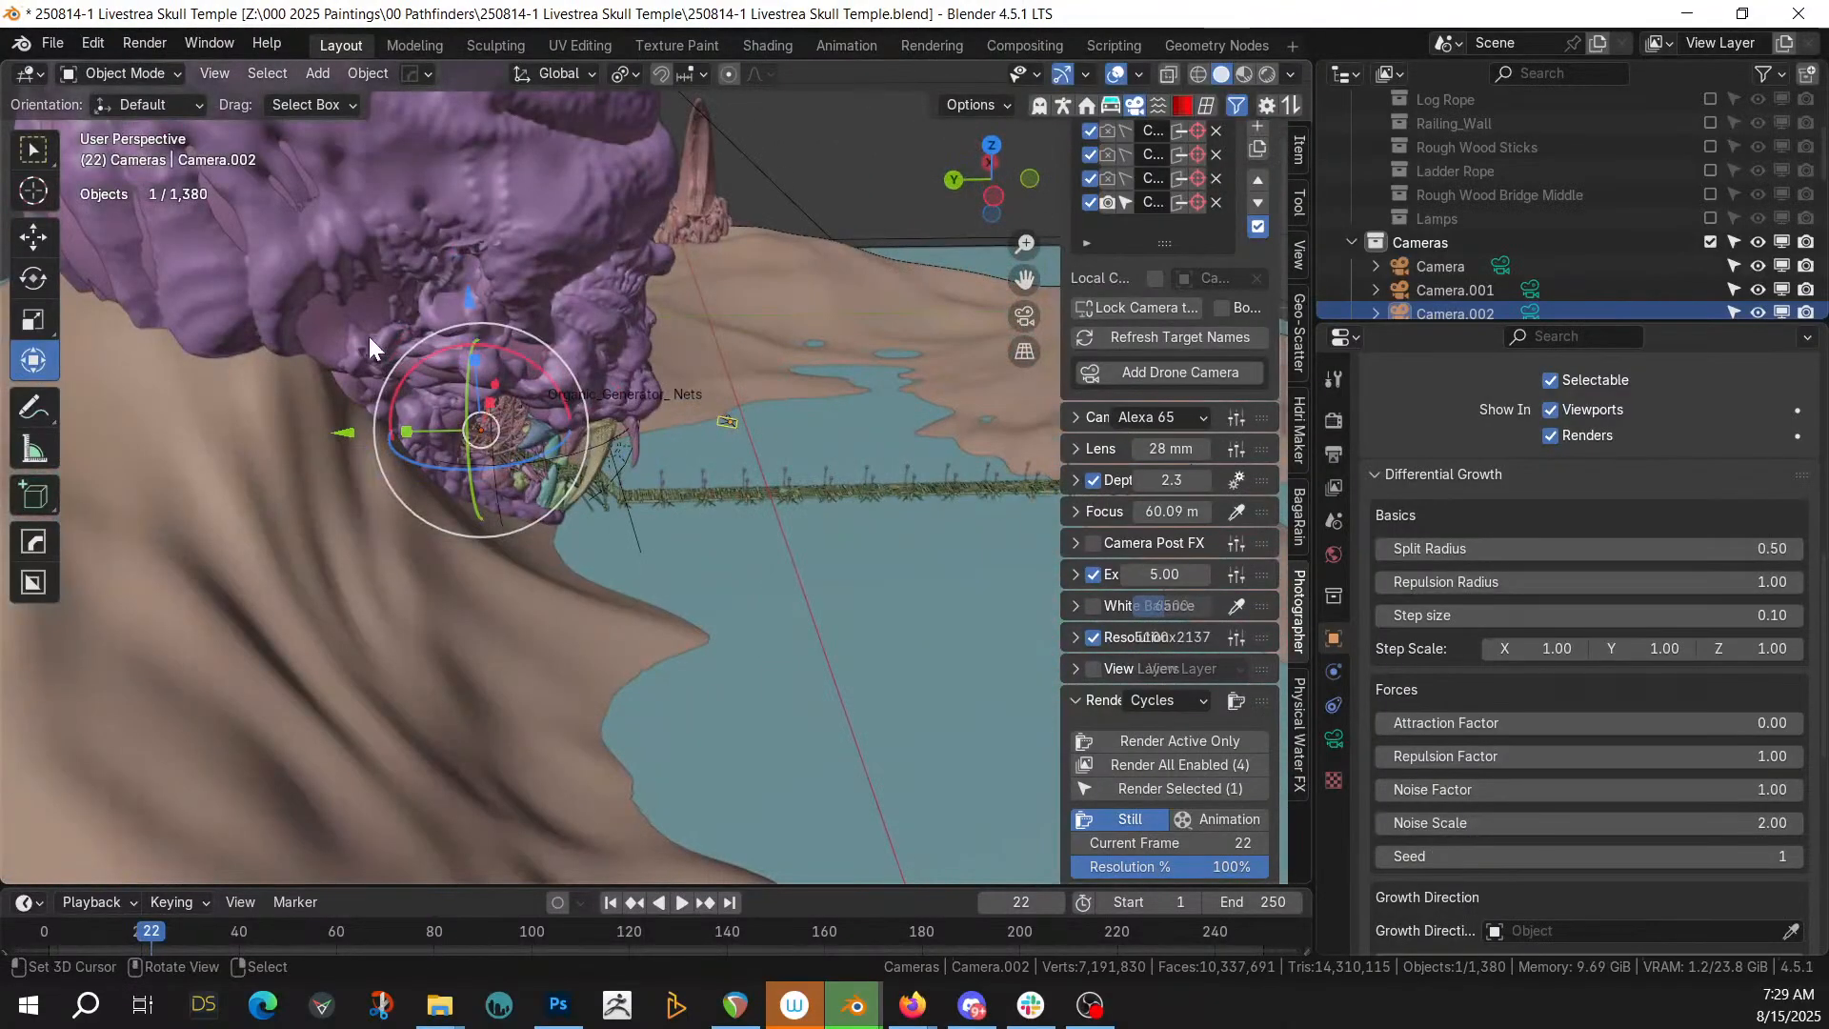
{"action": "left_click", "coordinate": [317, 324]}
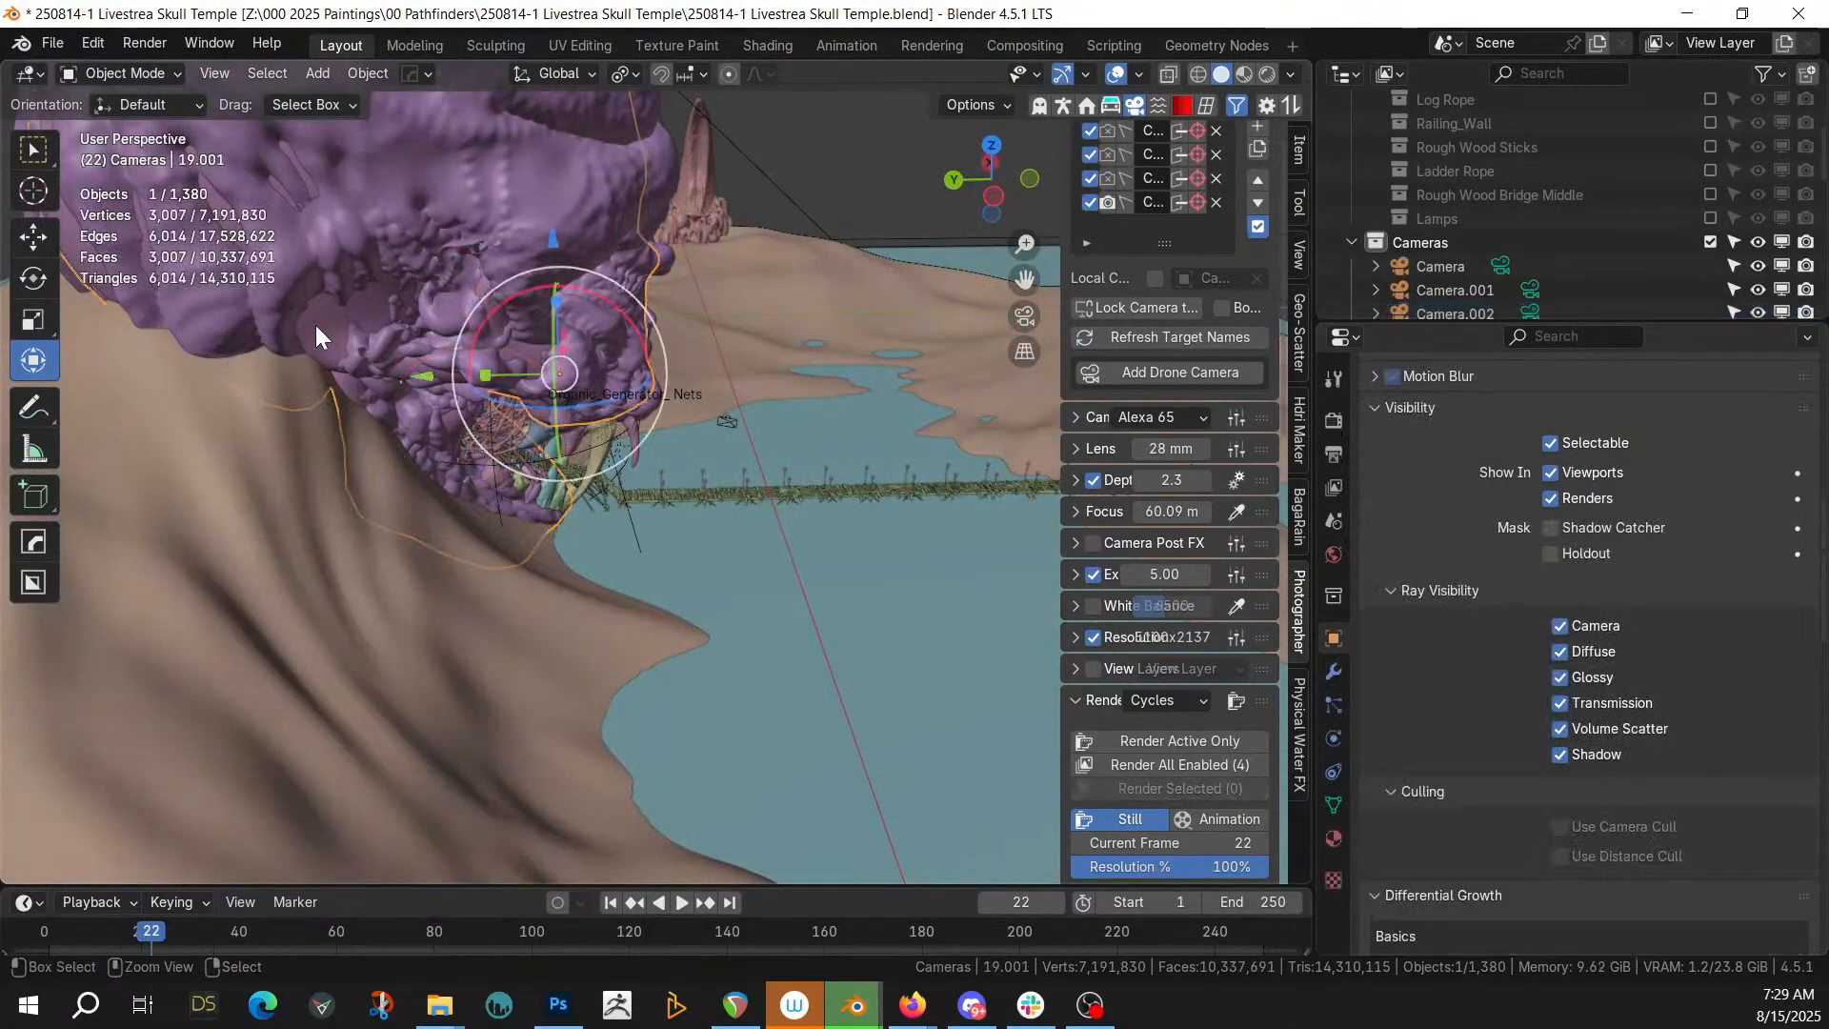
{"action": "key", "text": "ctrl+c"}
{"action": "left_click", "coordinate": [225, 209]}
Return to the new unsaved scene and paste the copied skull into it
{"action": "key", "text": "alt+Tab"}
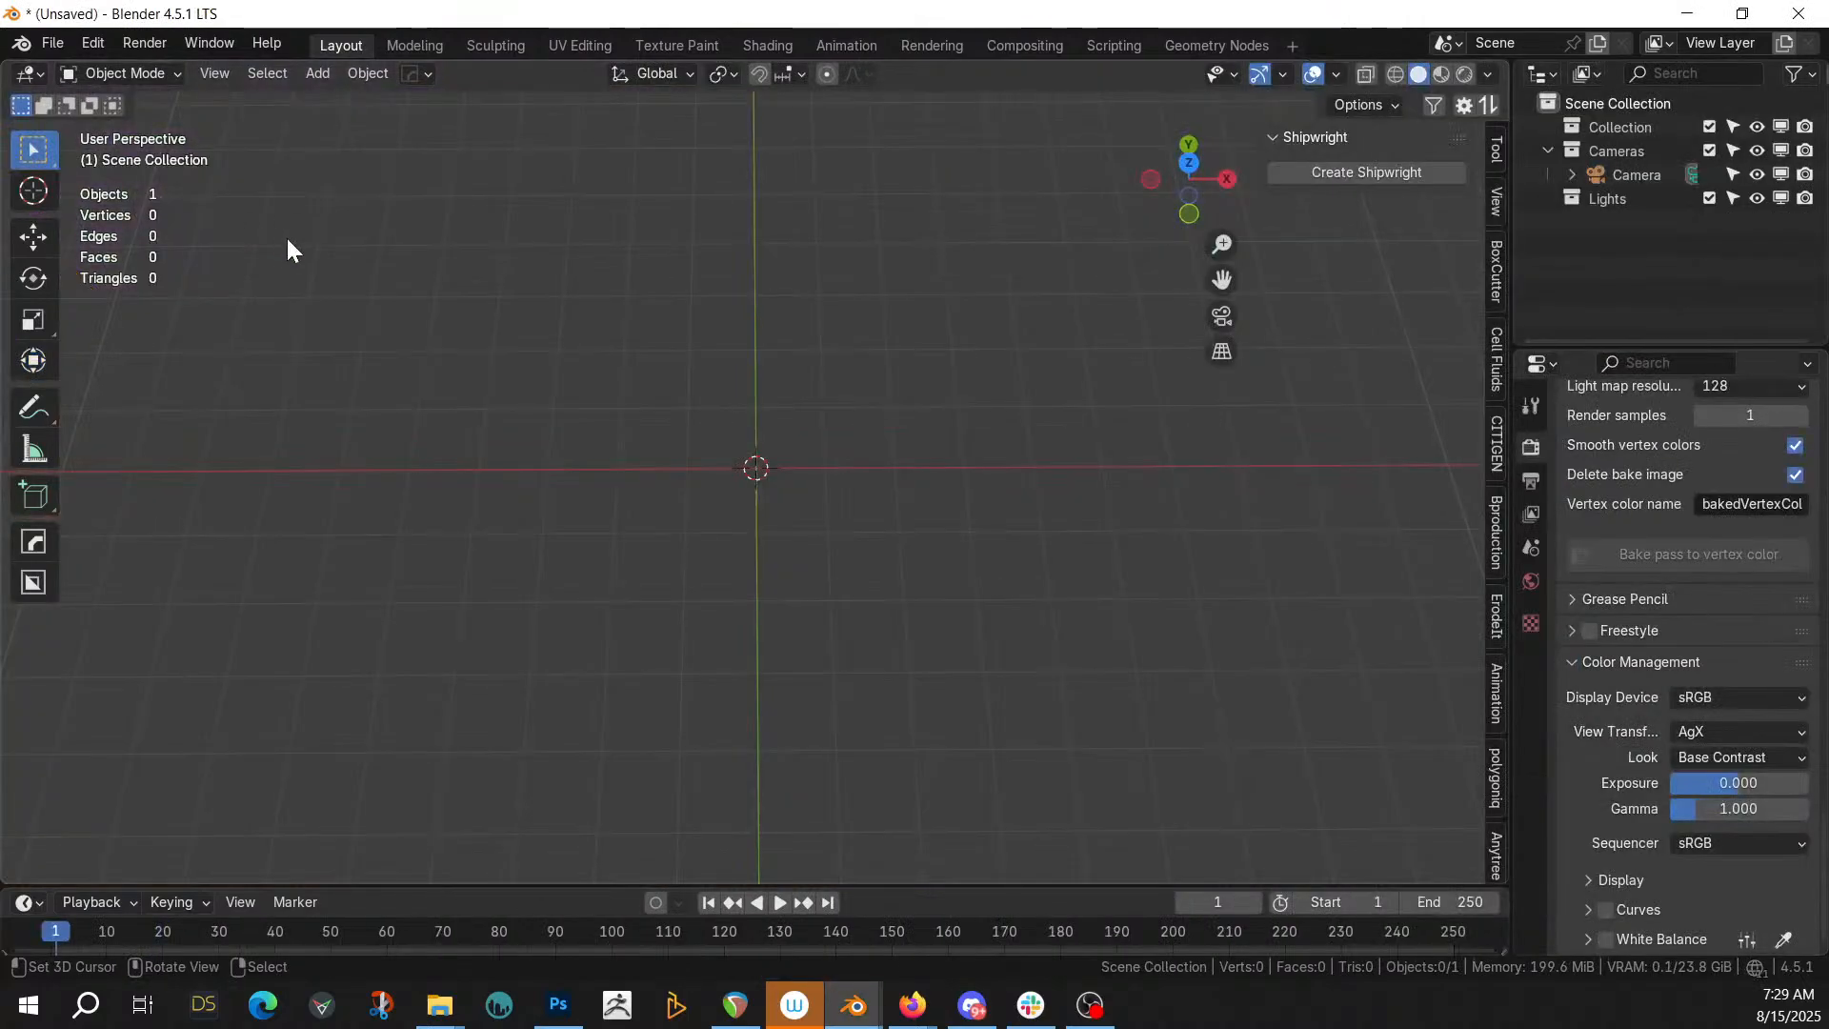
{"action": "key", "text": "ctrl+v"}
{"action": "middle_click_drag", "start_coordinate": [821, 367], "coordinate": [846, 148]}
{"action": "middle_click_drag", "start_coordinate": [907, 318], "coordinate": [615, 422], "text": "shift"}
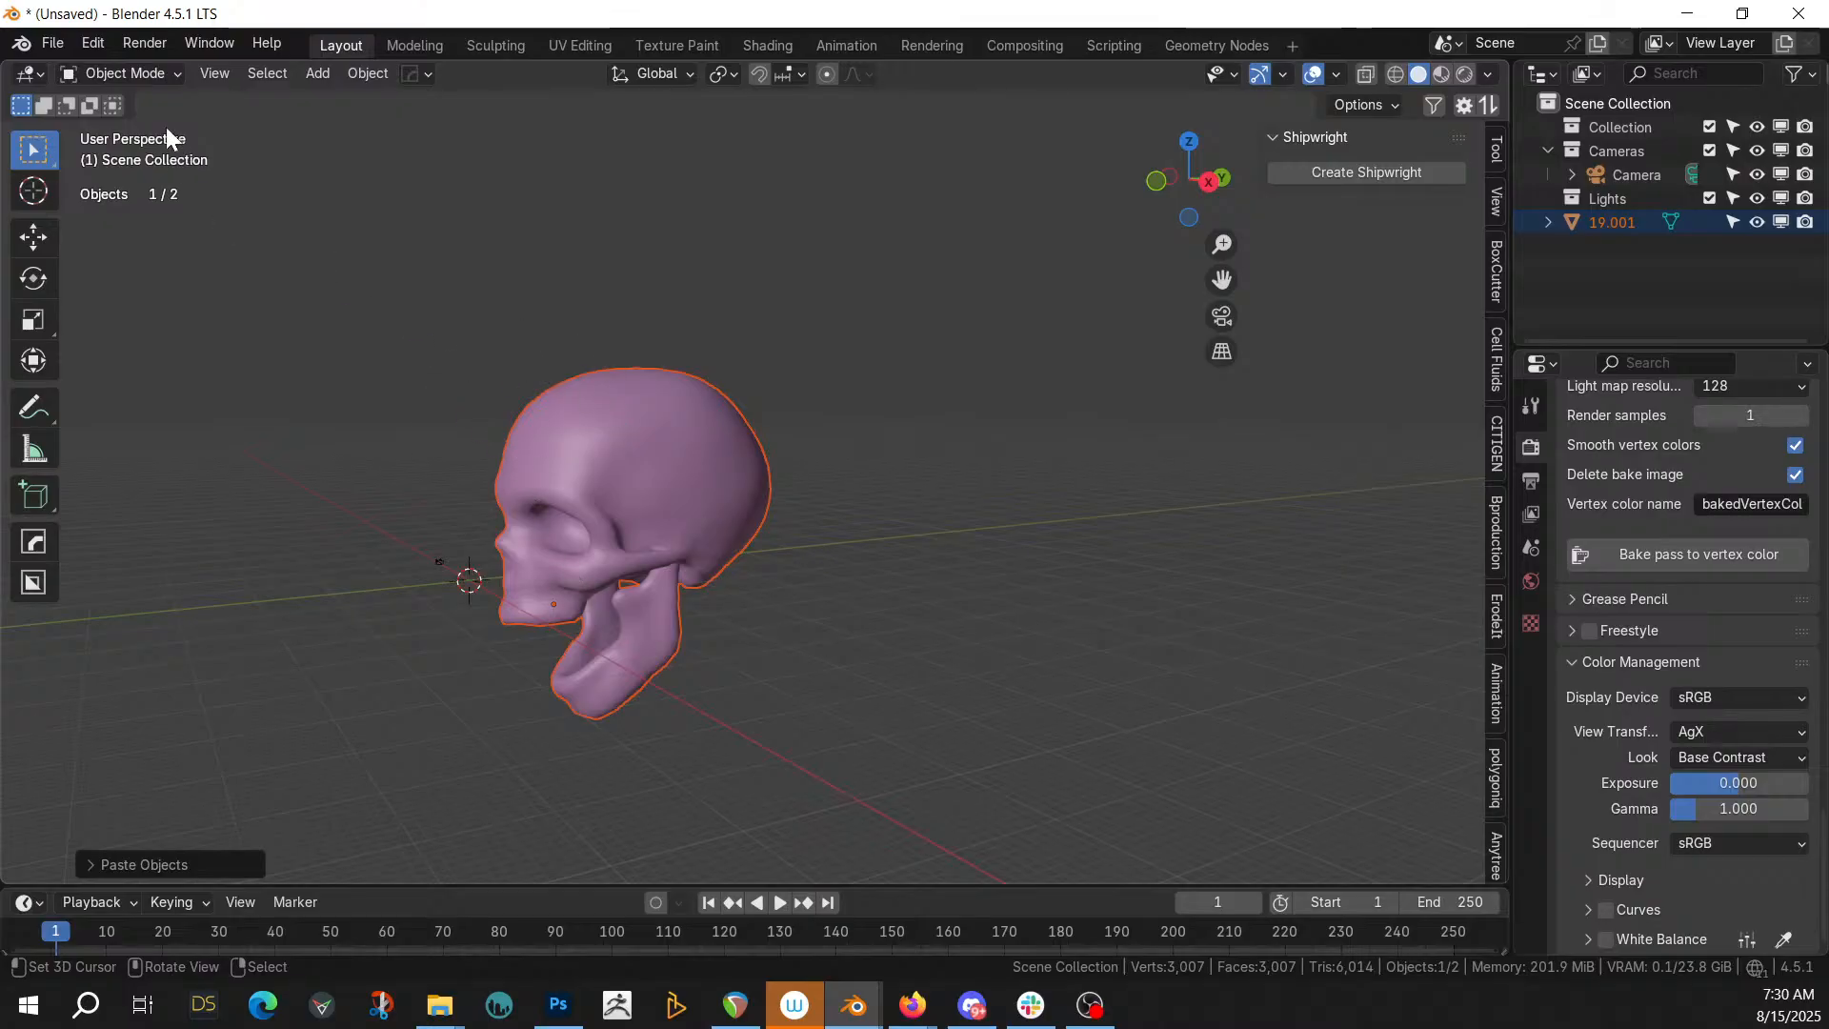
Start saving under a new name, create the folder "250815-1 Livestream Skull Gate" in 00 Pathfinders, and copy the folder's name
{"action": "left_click", "coordinate": [53, 42]}
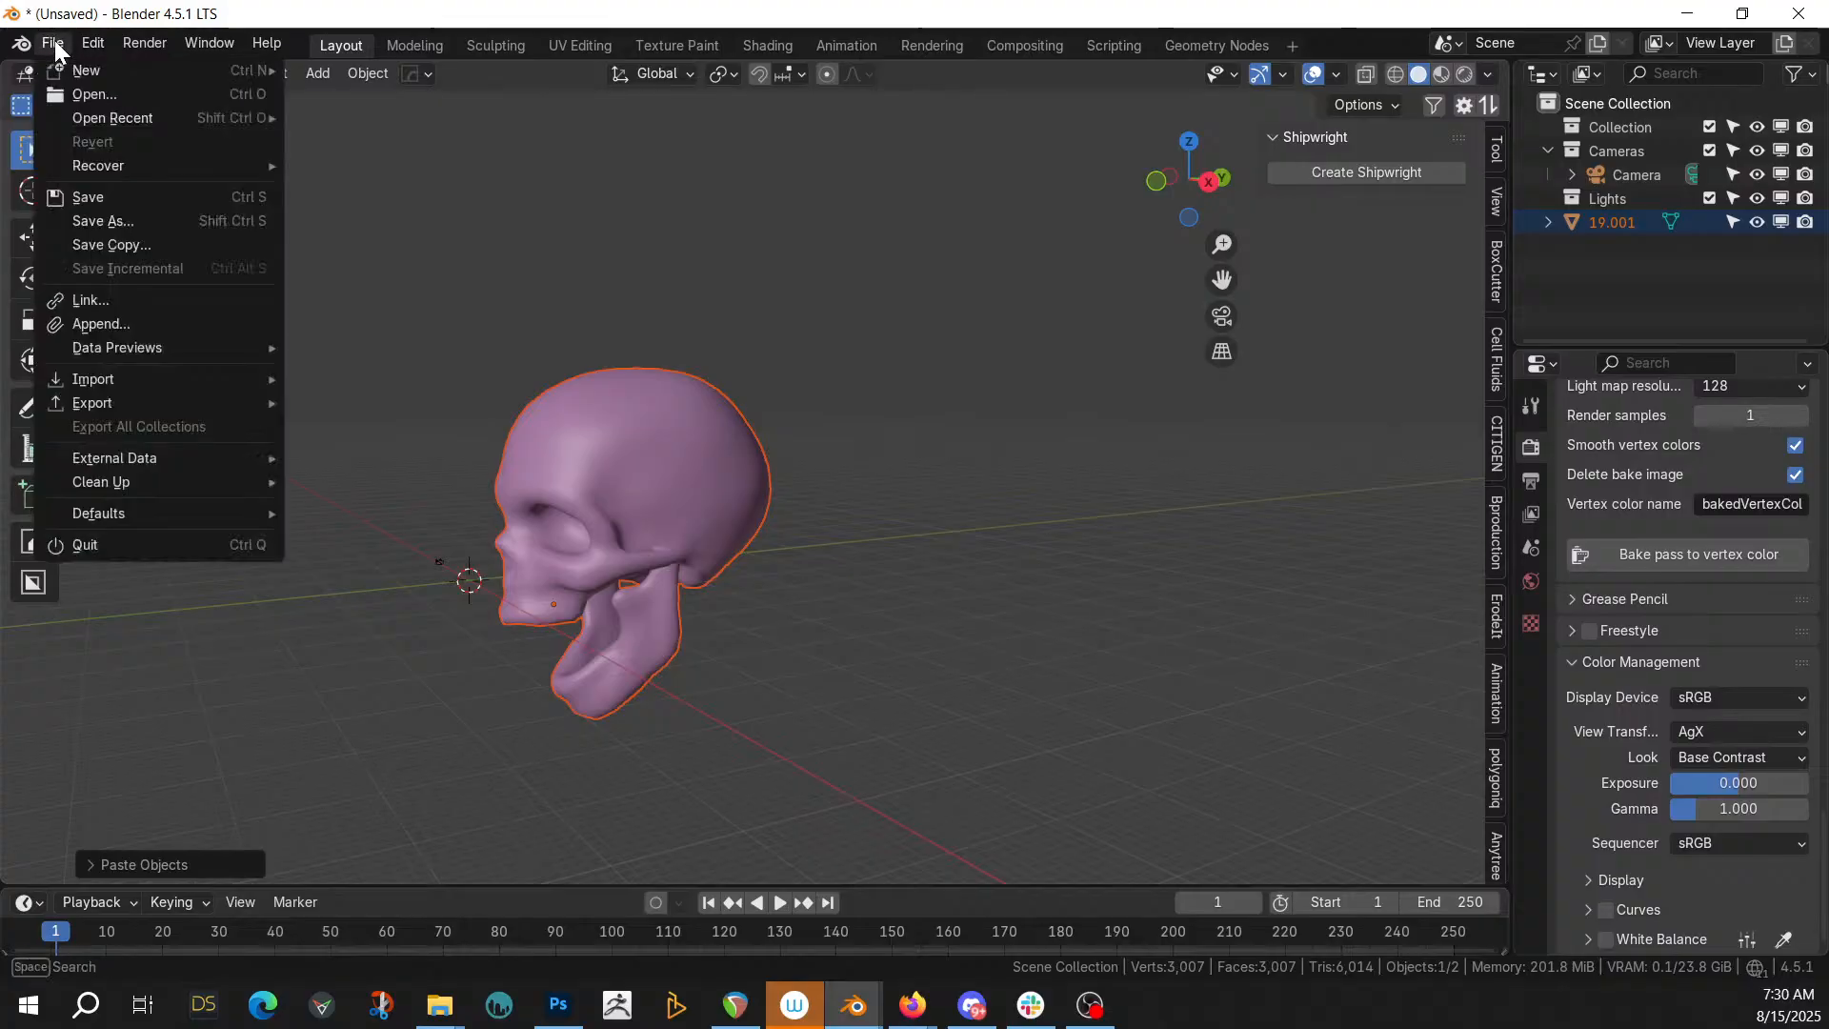
{"action": "left_click", "coordinate": [112, 220]}
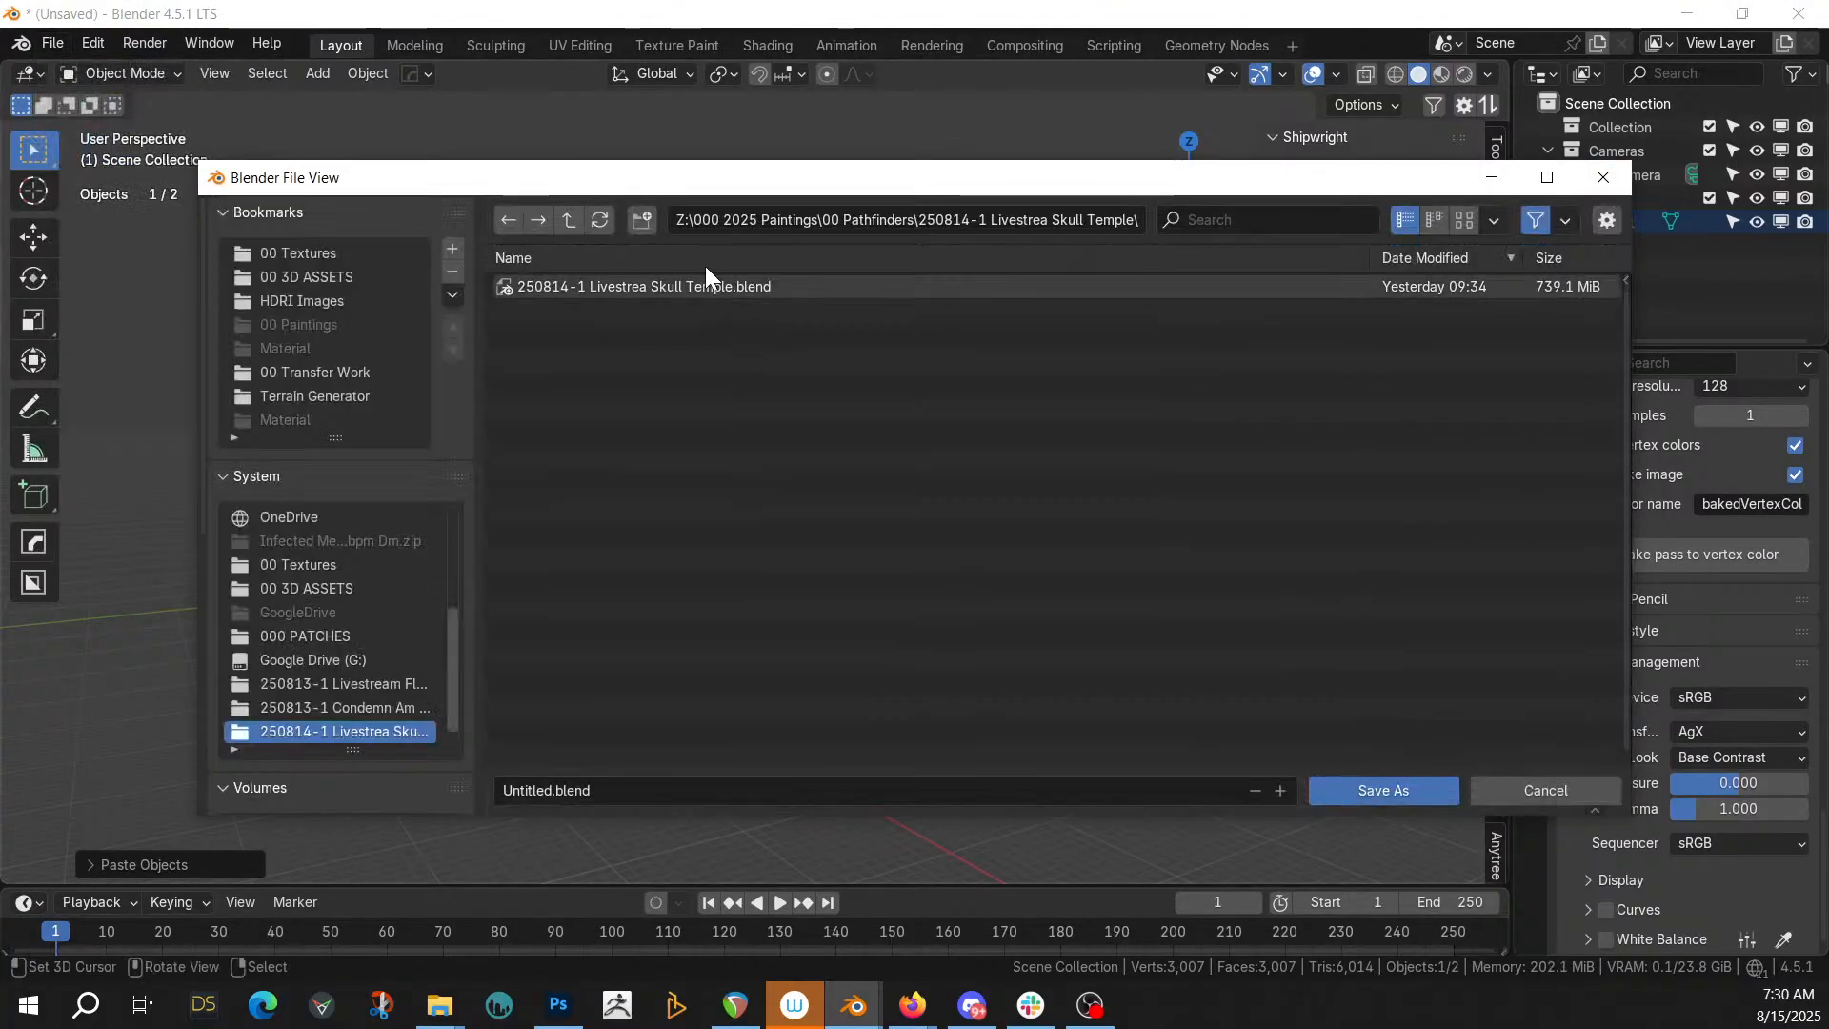
{"action": "left_click", "coordinate": [569, 222]}
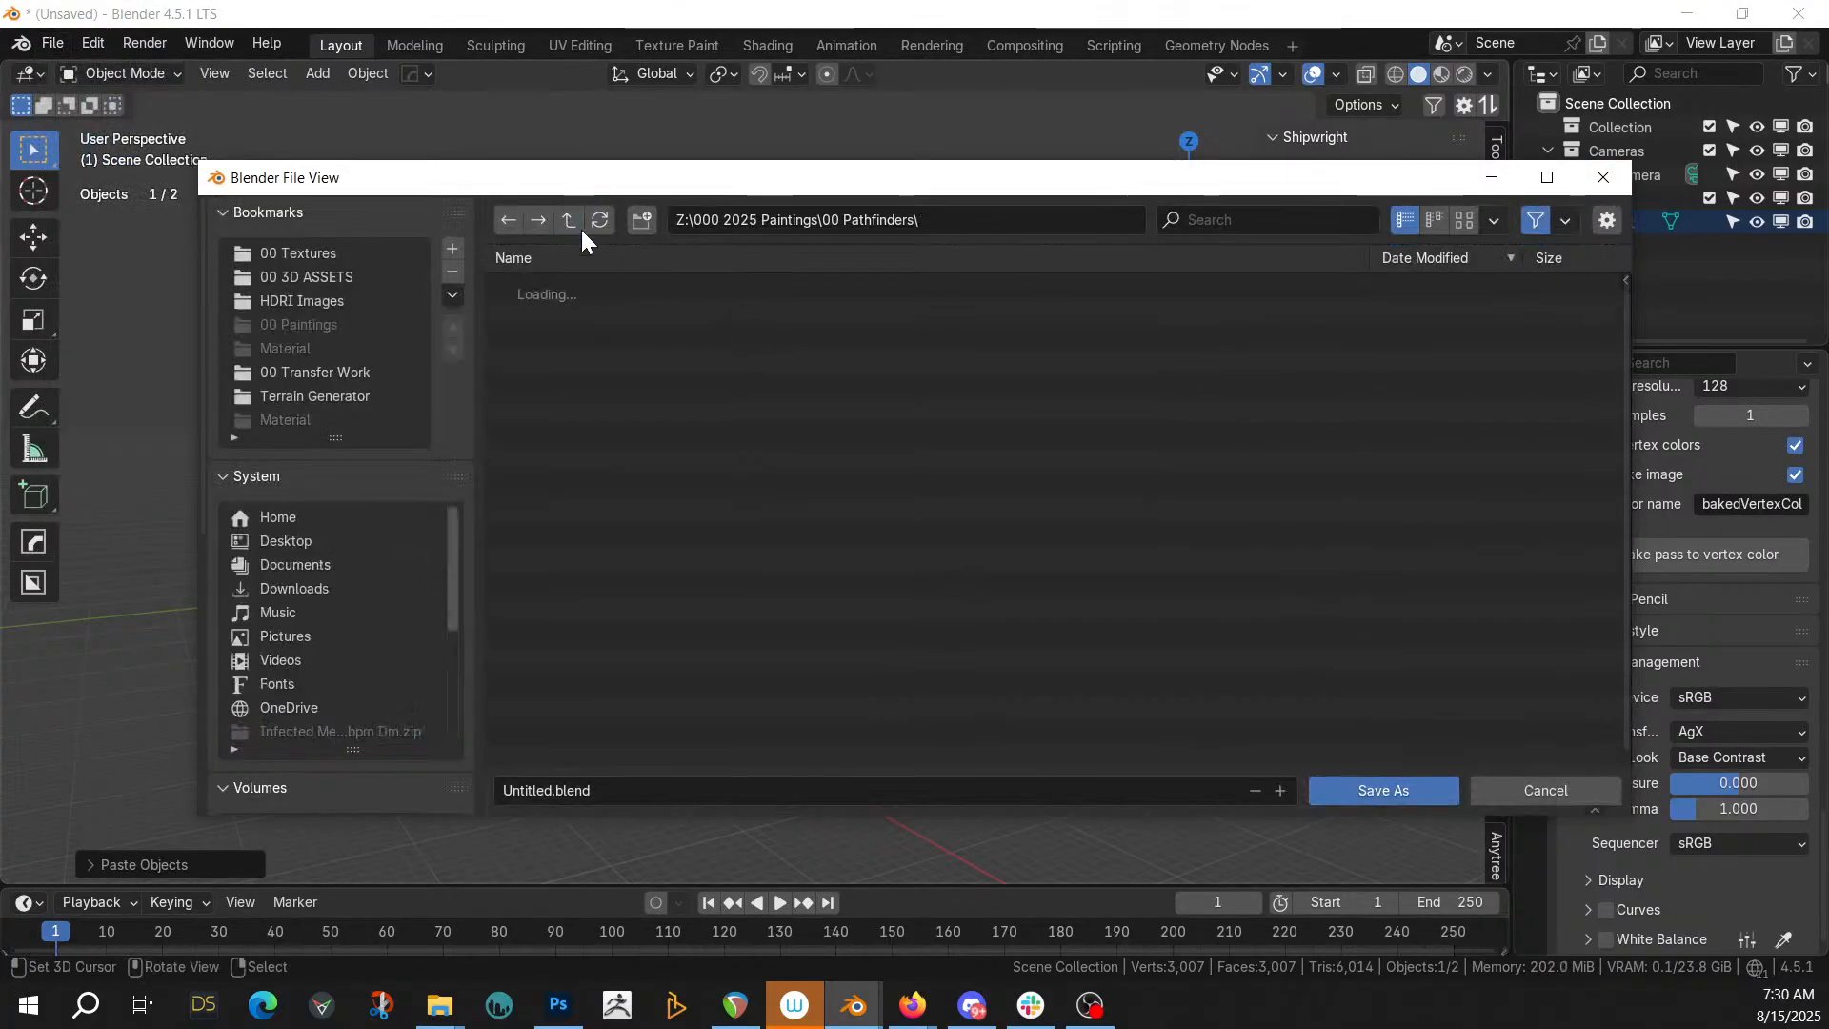
{"action": "left_click", "coordinate": [640, 218]}
{"action": "type", "text": "250815-1 Livestream S"}
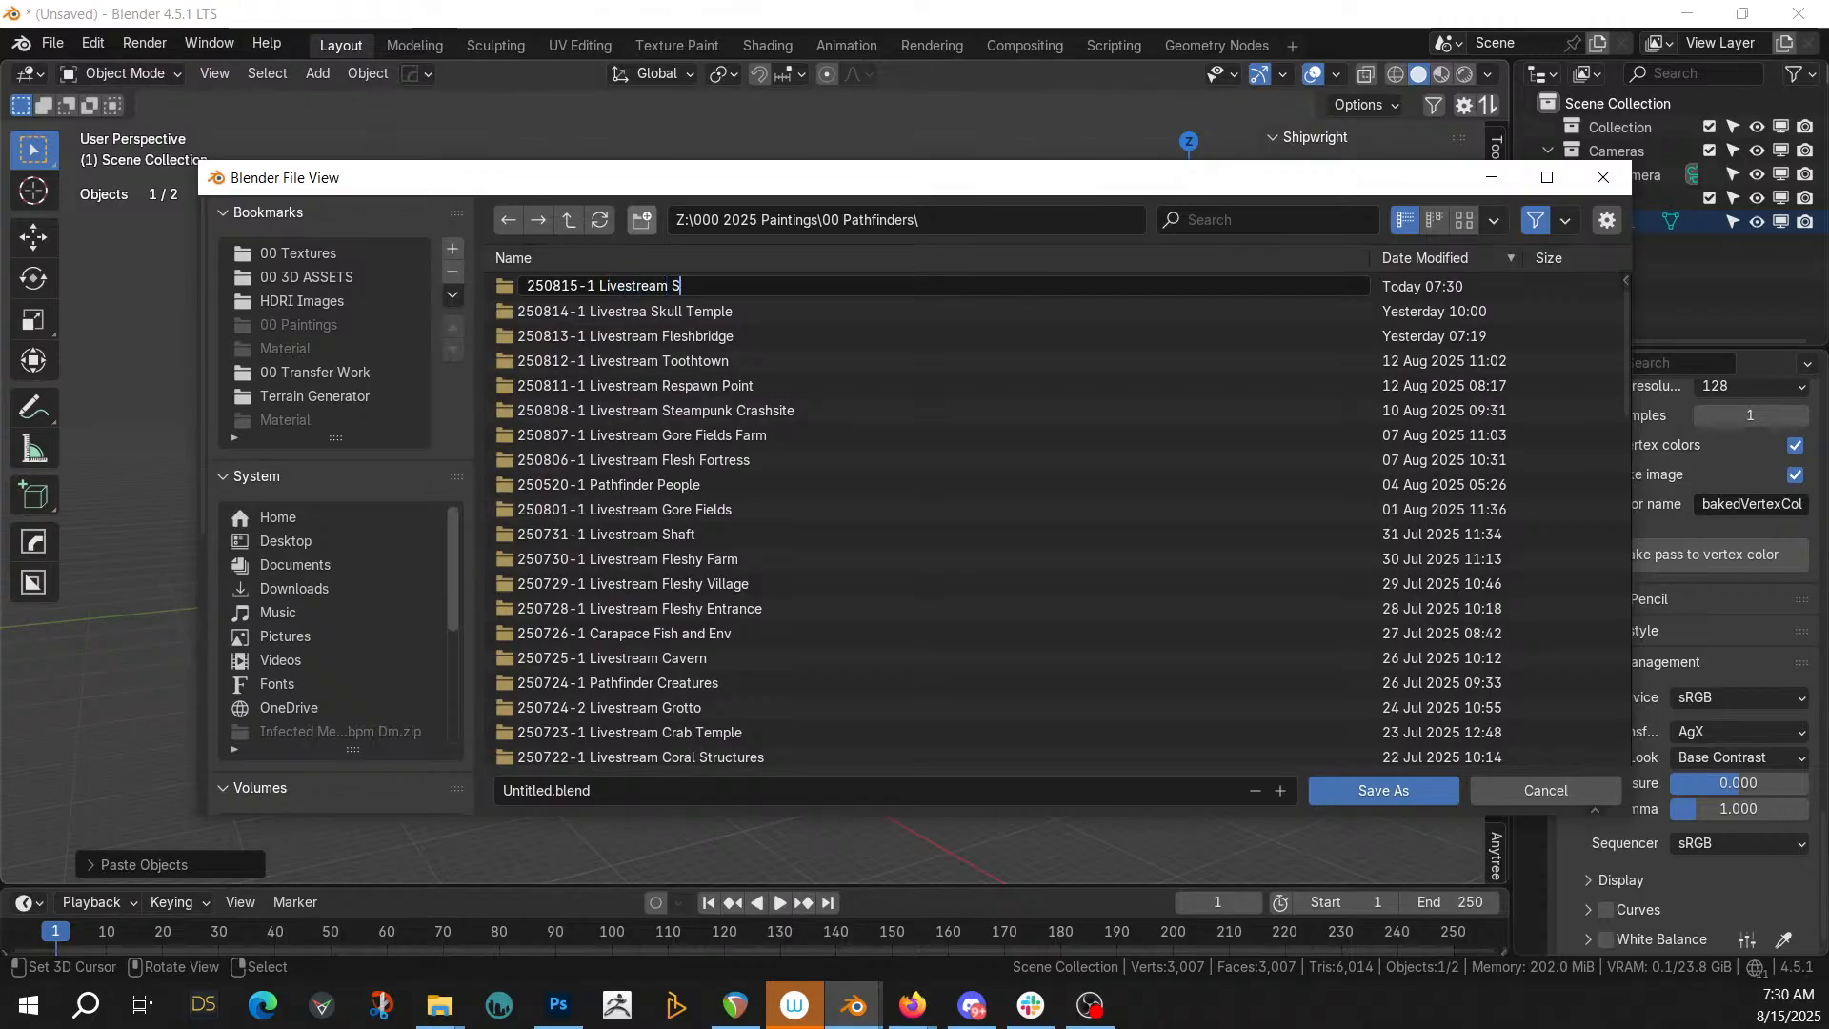
{"action": "type", "text": "kull Gate"}
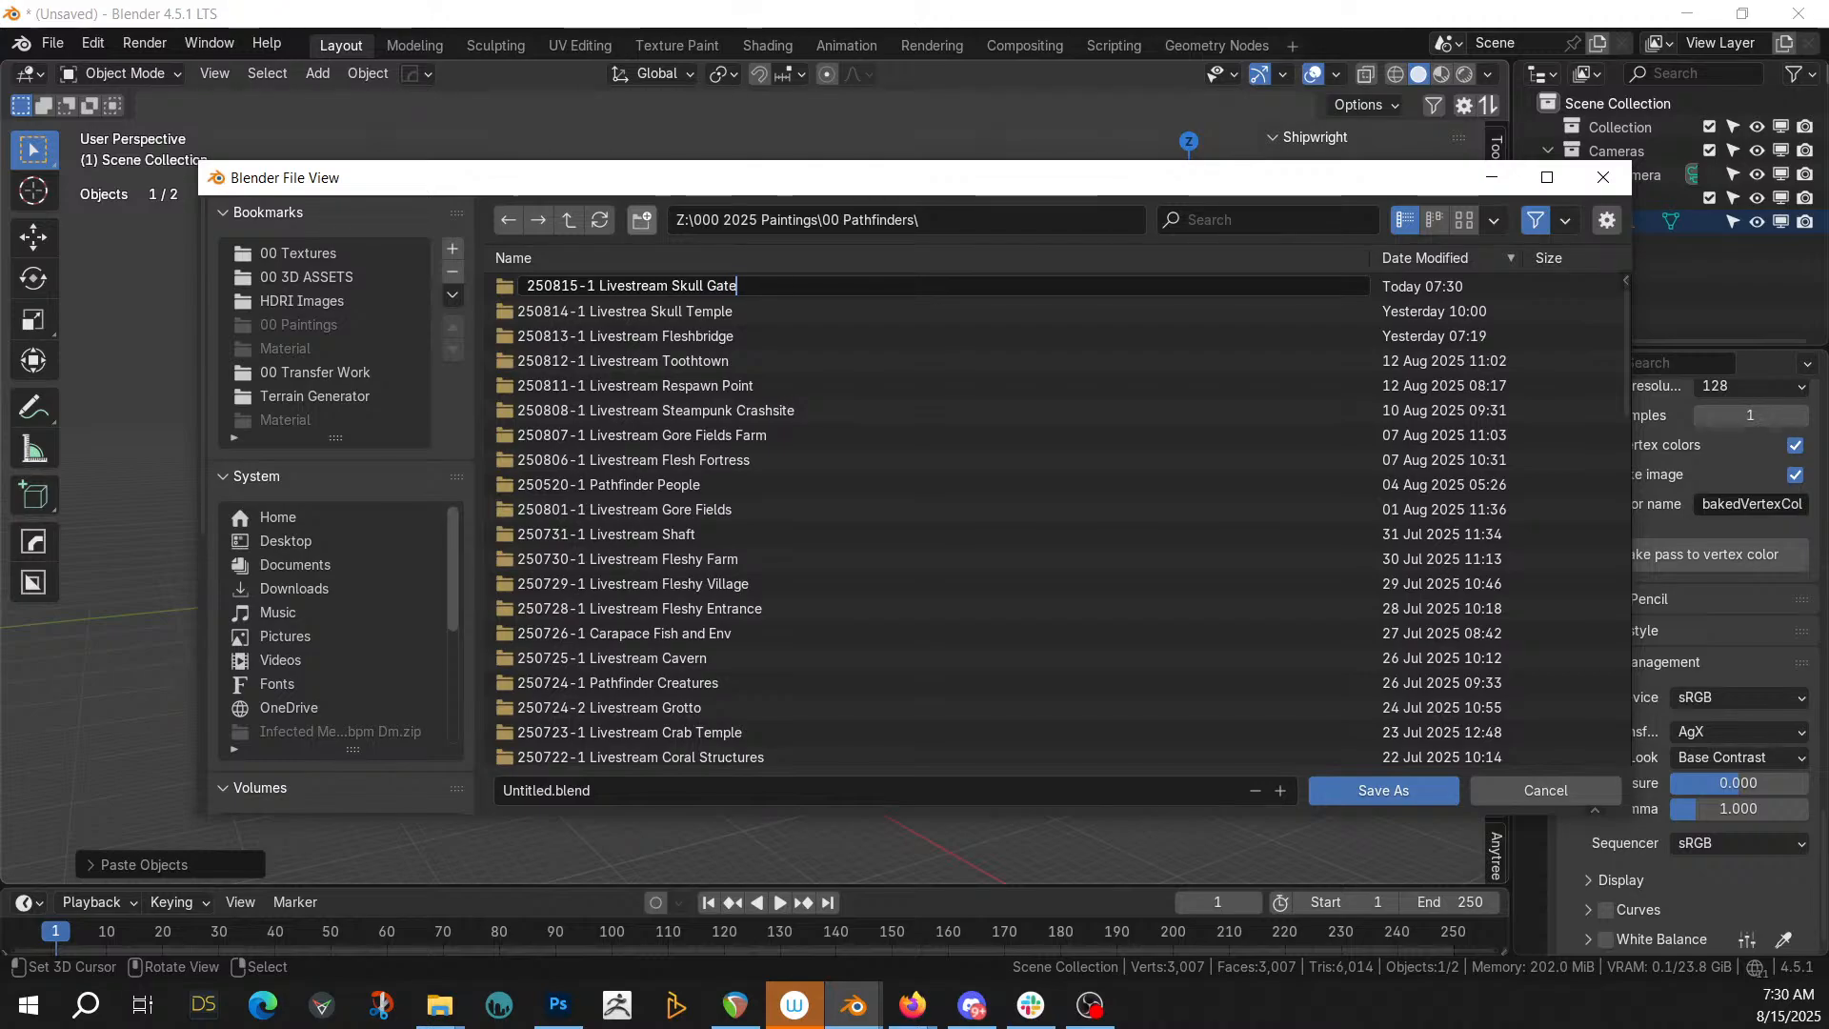
{"action": "key", "text": "shift+Home"}
{"action": "key", "text": "ctrl+c"}
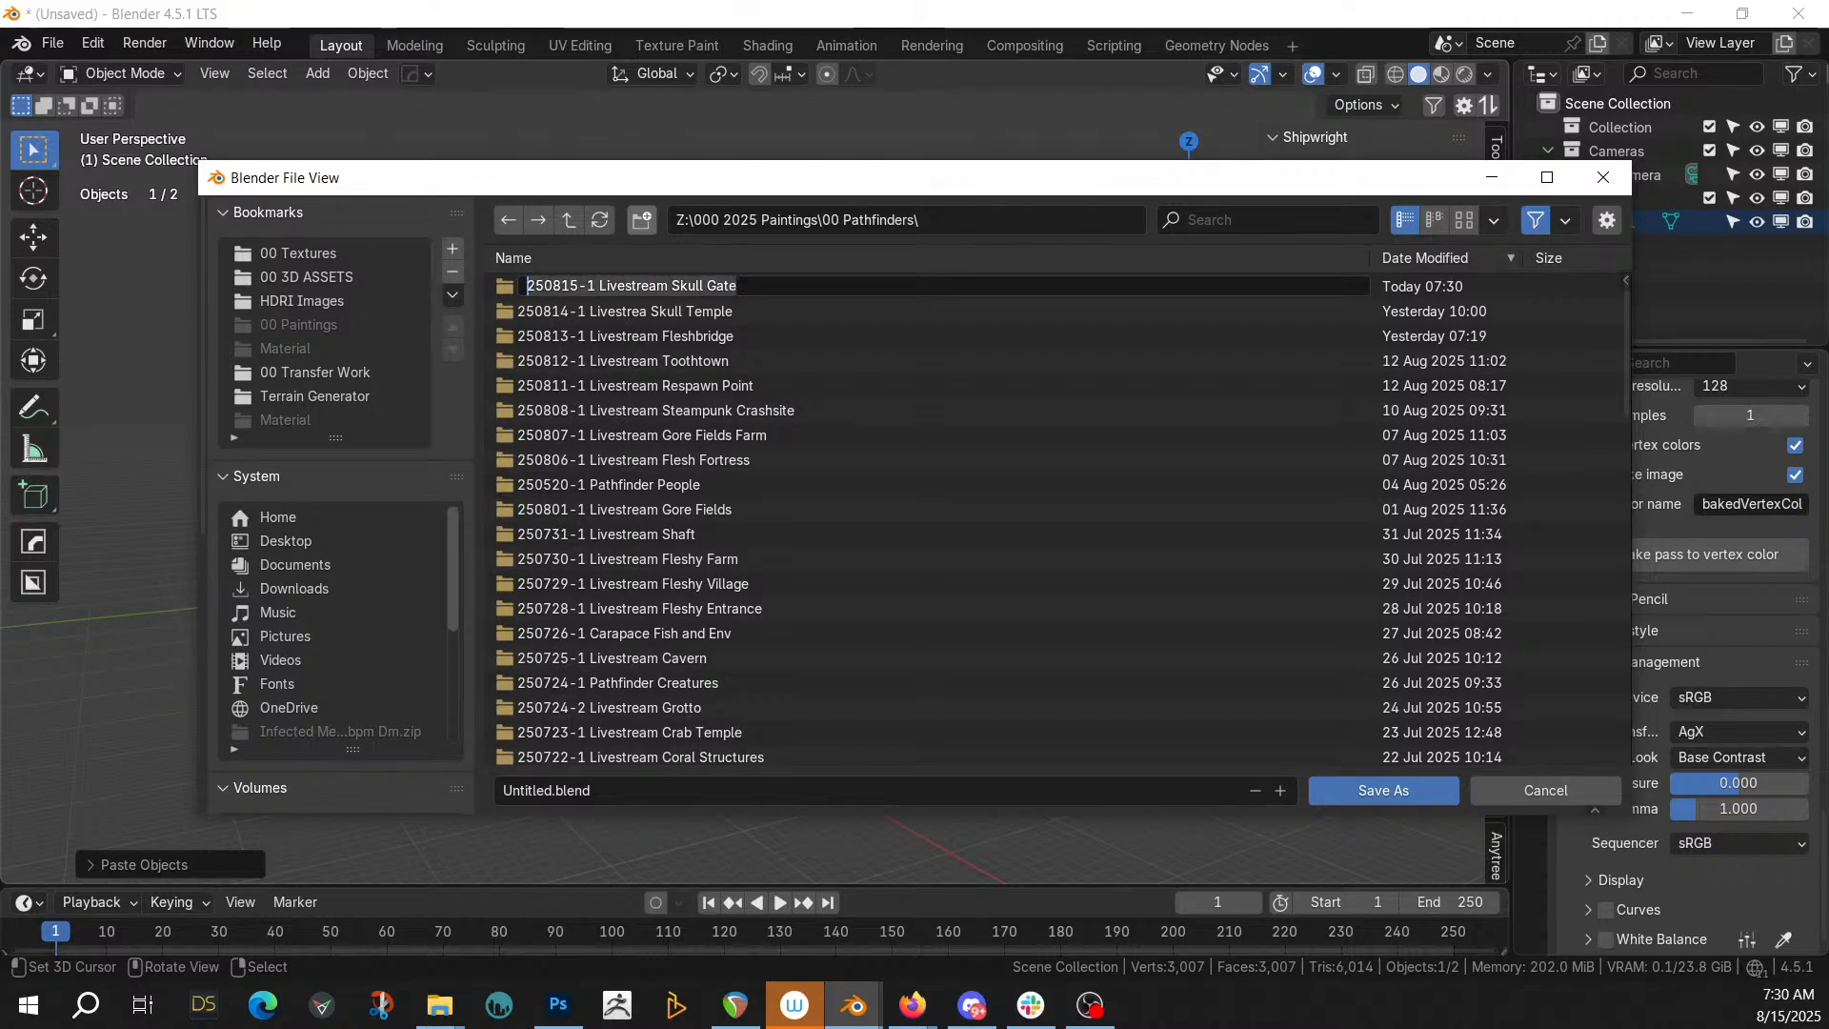
{"action": "left_click", "coordinate": [610, 293]}
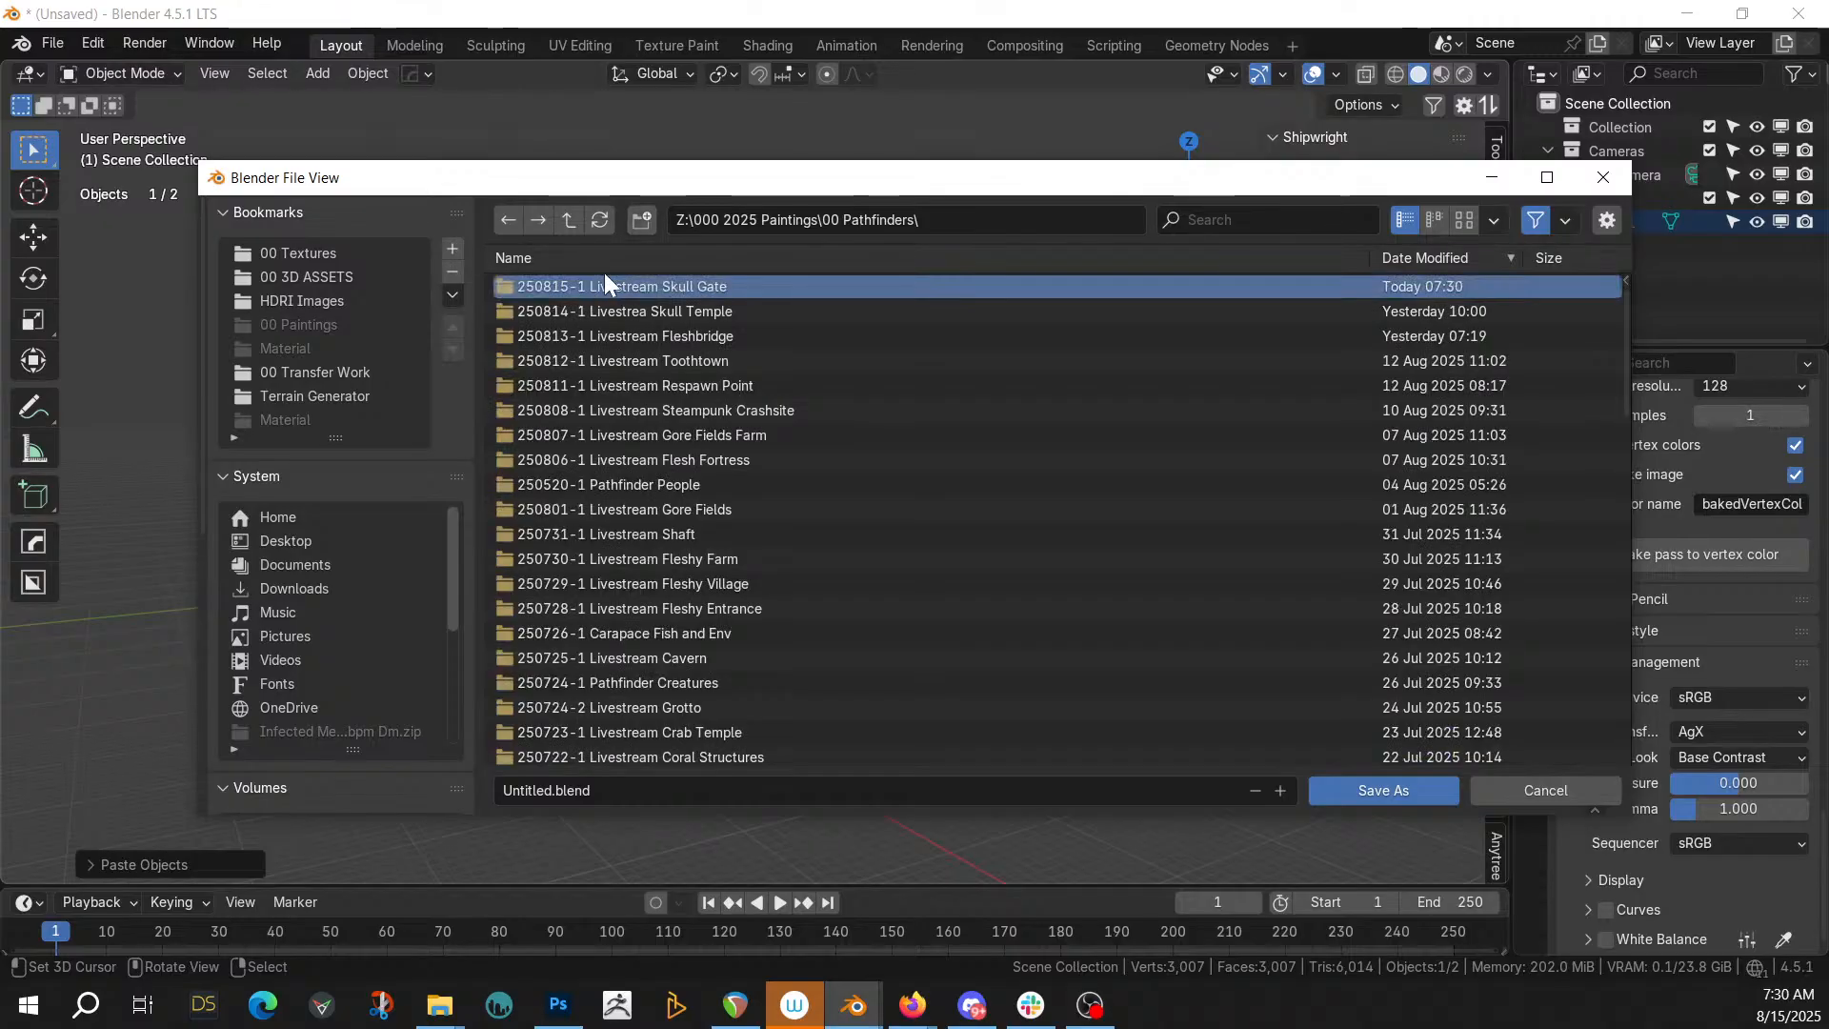
Save the scene in the new folder as "250815-1 Livestream Skull Gate.blend"
{"action": "double_click", "coordinate": [614, 293]}
{"action": "left_click", "coordinate": [546, 791]}
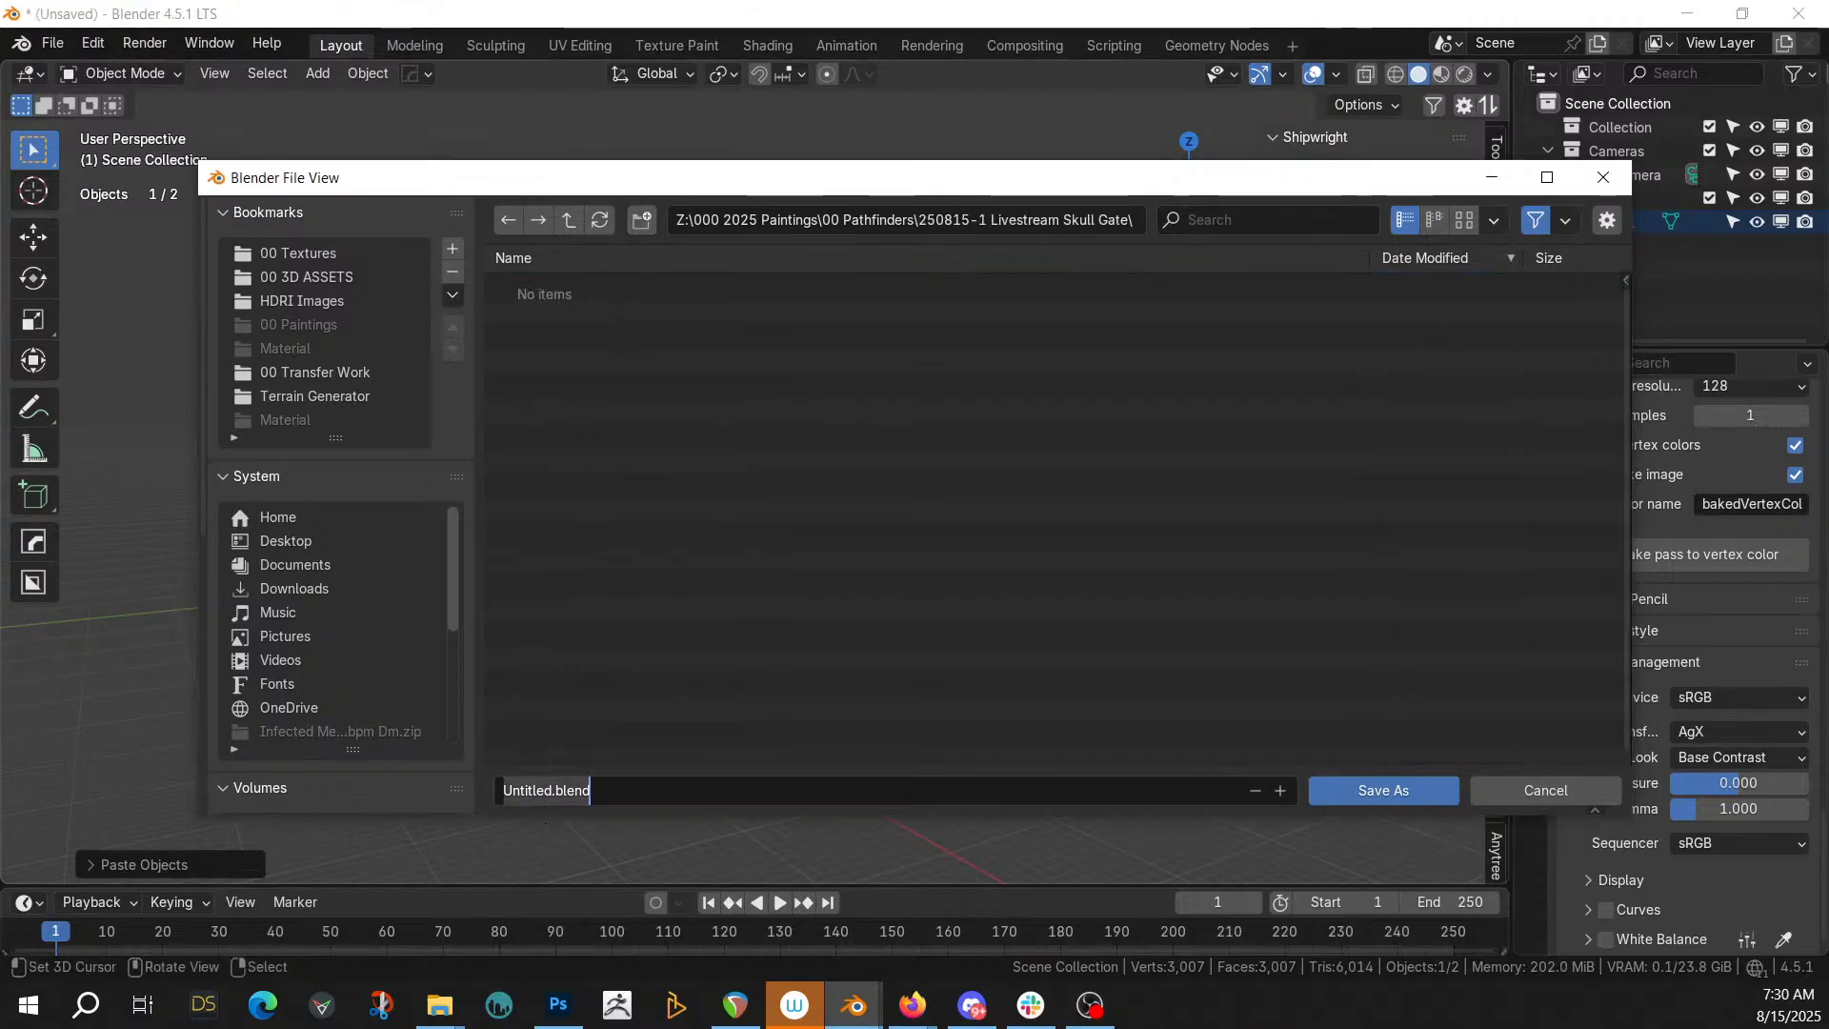
{"action": "key", "text": "ctrl+v"}
{"action": "key", "text": "Return"}
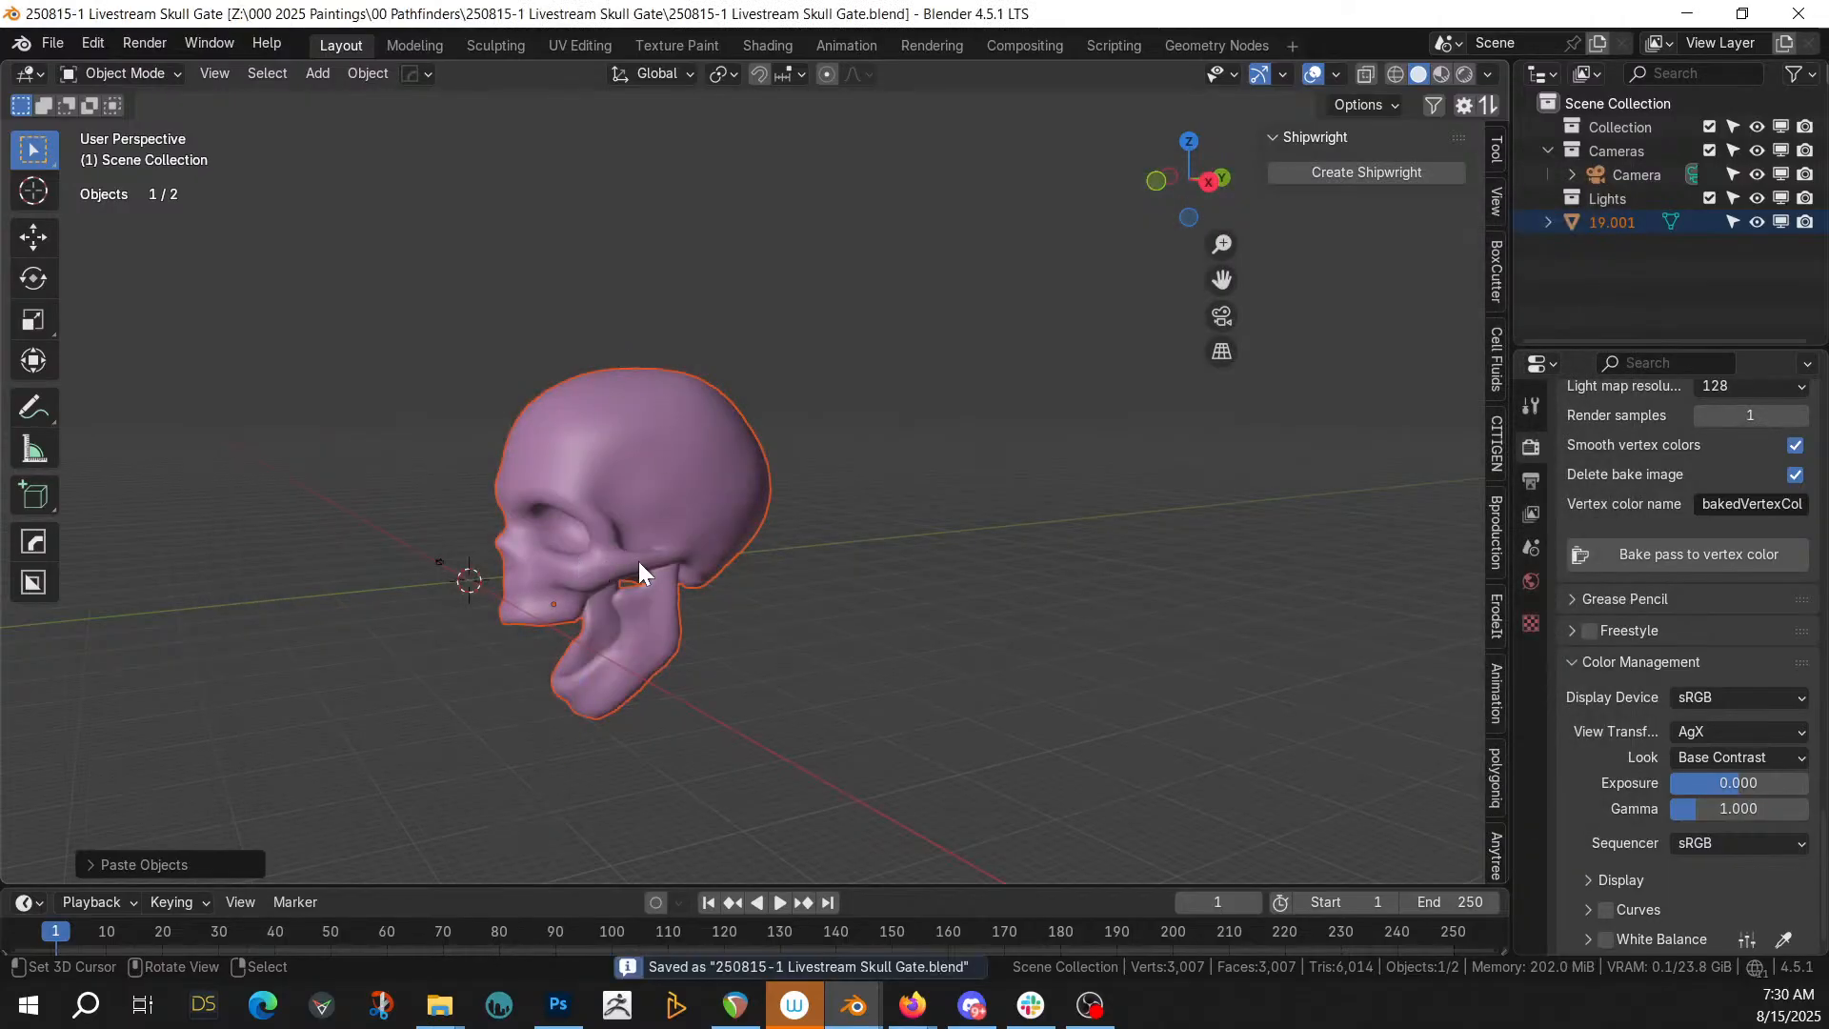
In the top view, move the skull about -30 m along Y so its cranium is centred on the world origin
{"action": "scroll", "coordinate": [640, 553], "scroll_direction": "up", "scroll_amount": 5}
{"action": "middle_click_drag", "start_coordinate": [650, 534], "coordinate": [959, 503]}
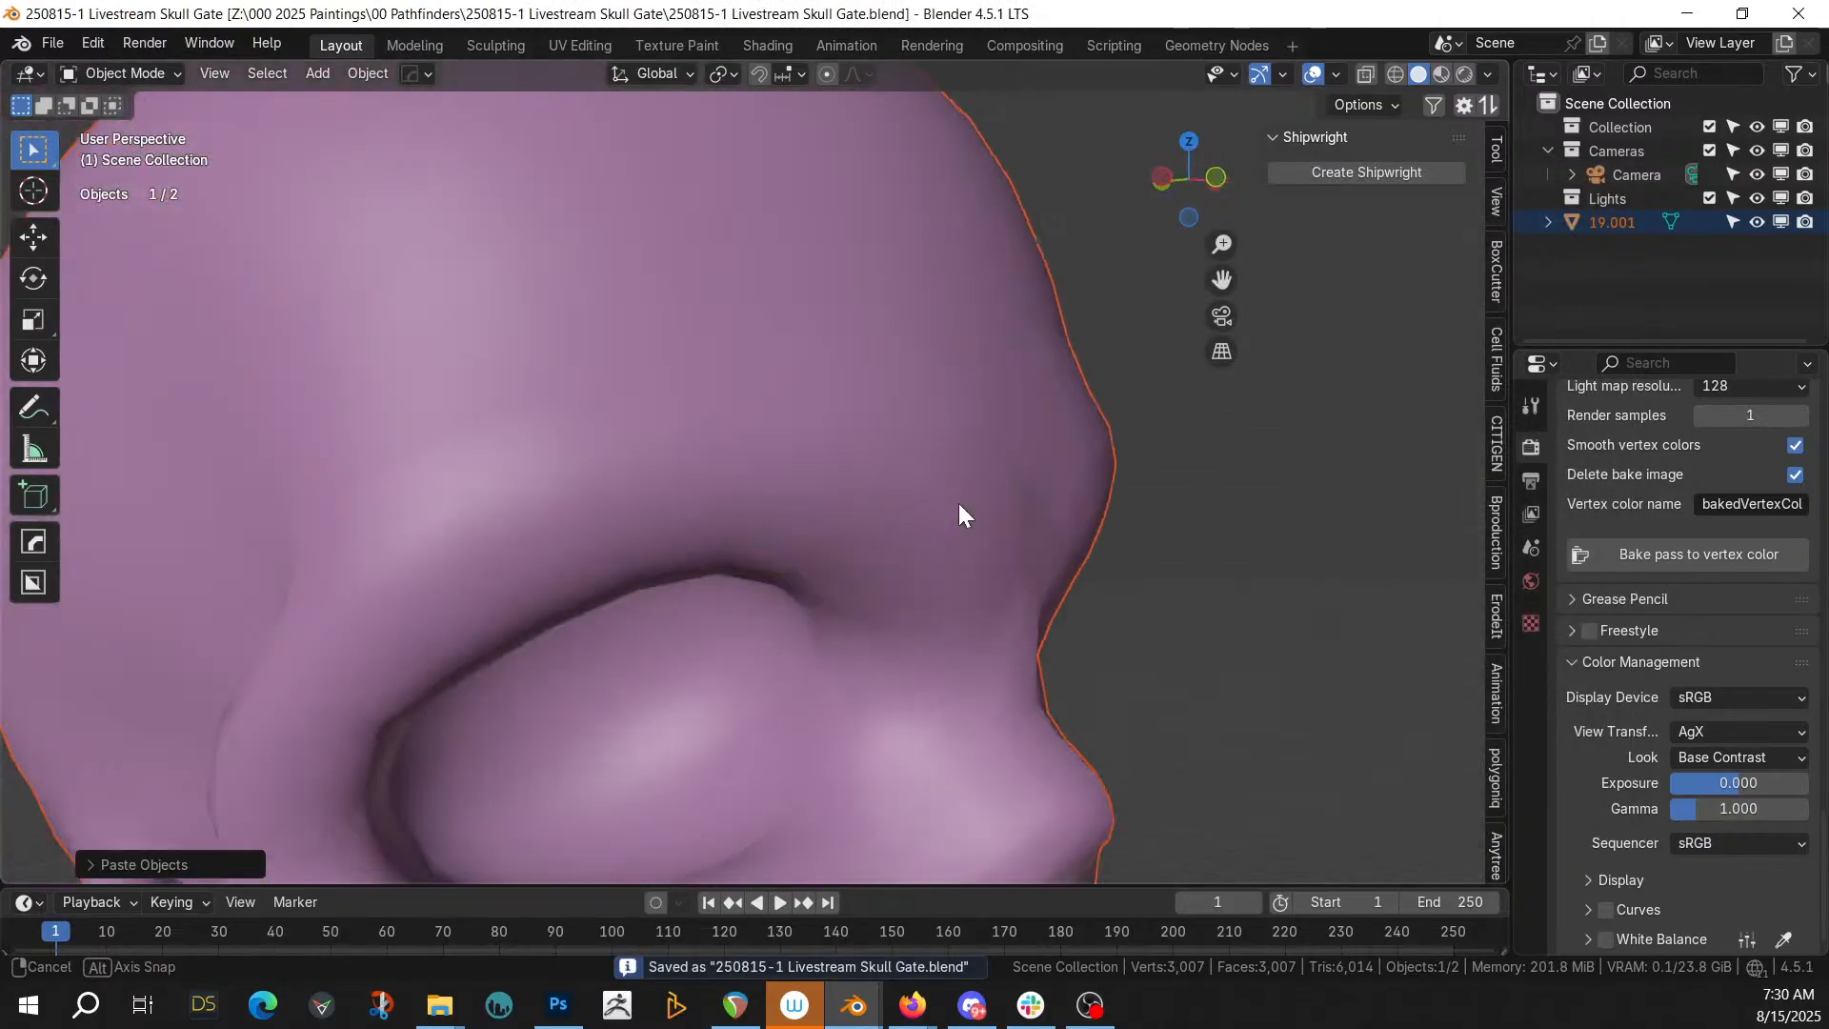
{"action": "scroll", "coordinate": [456, 556], "scroll_direction": "up", "scroll_amount": 2}
{"action": "scroll", "coordinate": [455, 569], "scroll_direction": "down", "scroll_amount": 6}
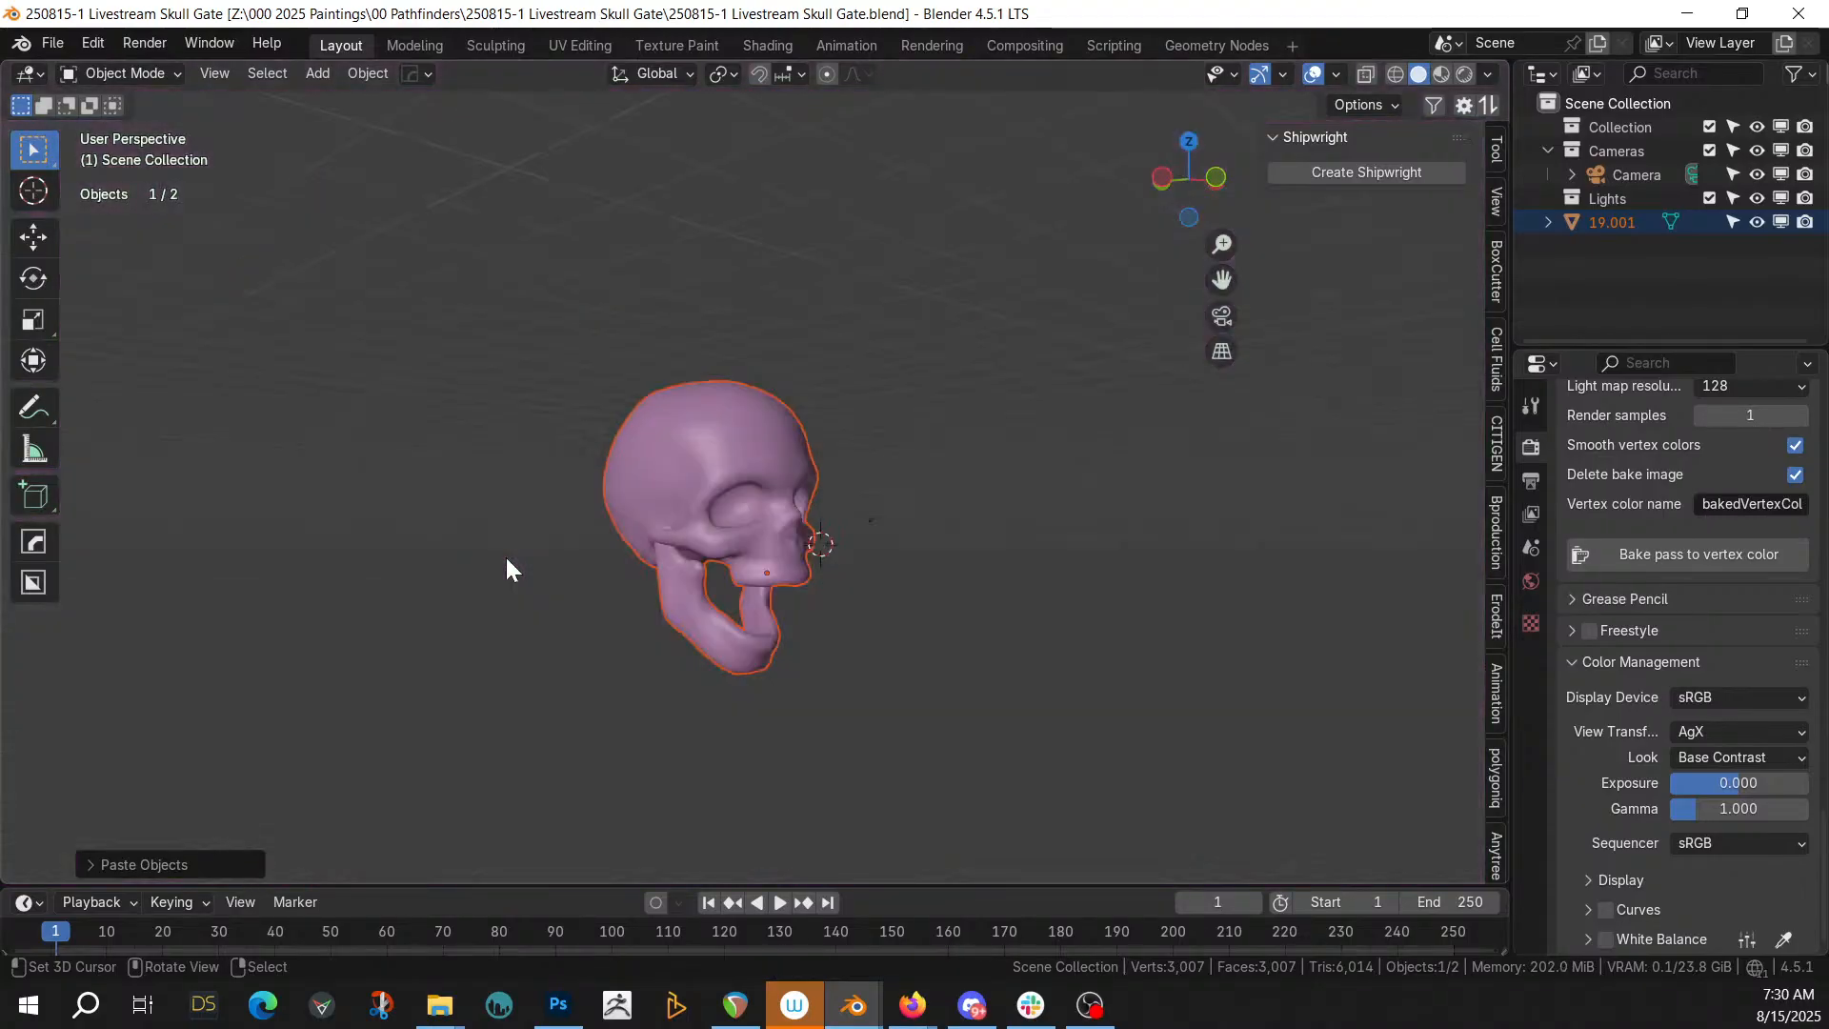
{"action": "middle_click_drag", "start_coordinate": [507, 560], "coordinate": [553, 727]}
{"action": "key", "text": "KP_7"}
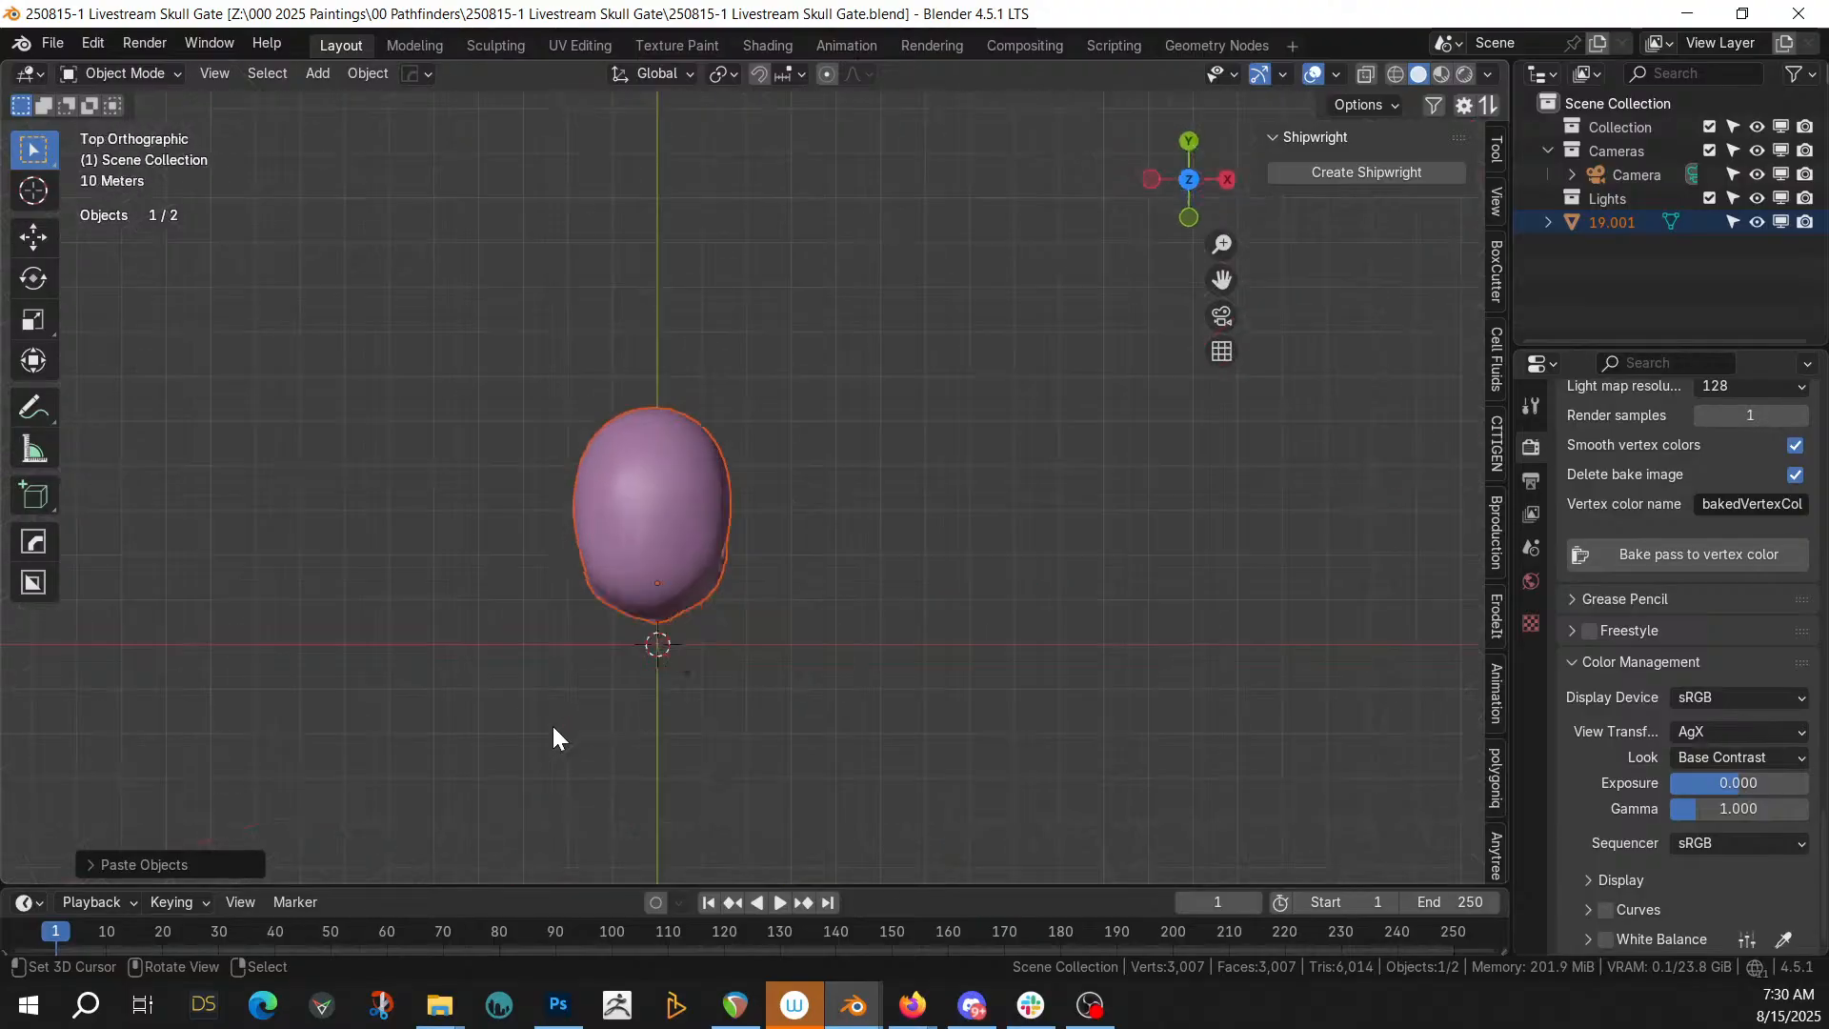
{"action": "left_click", "coordinate": [676, 510]}
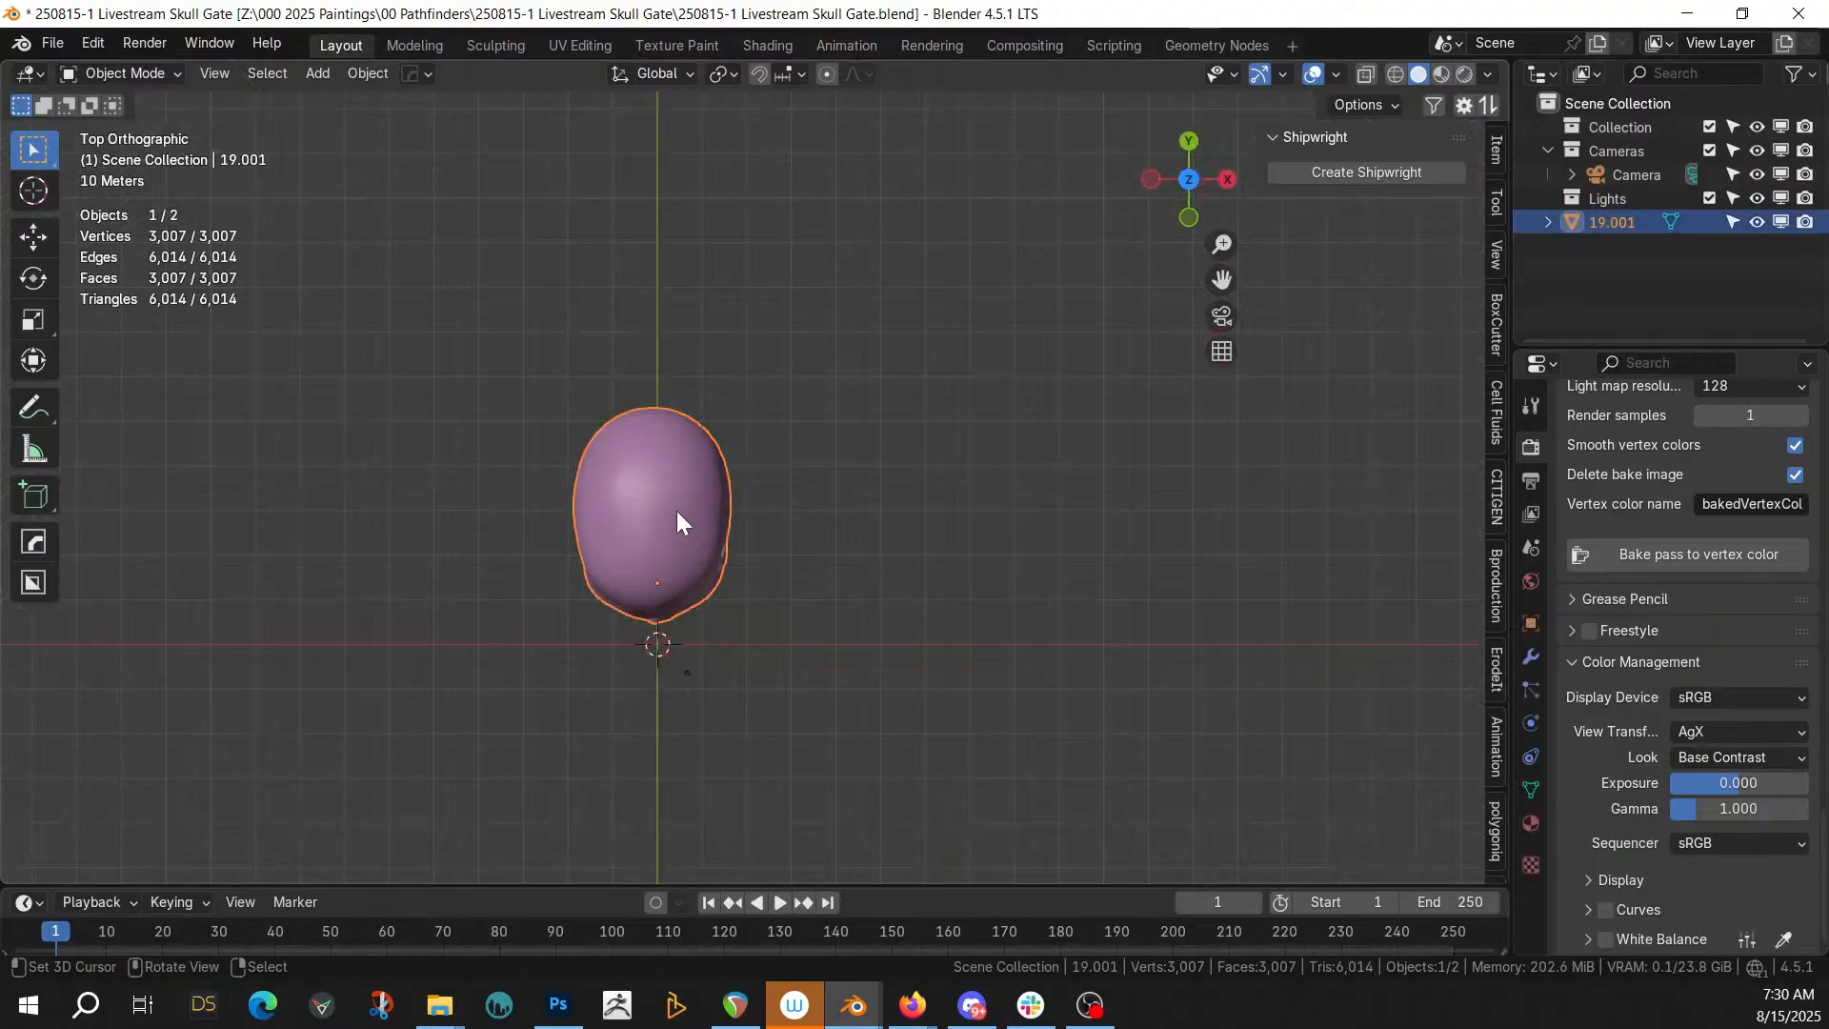
{"action": "key", "text": "g"}
{"action": "key", "text": "y"}
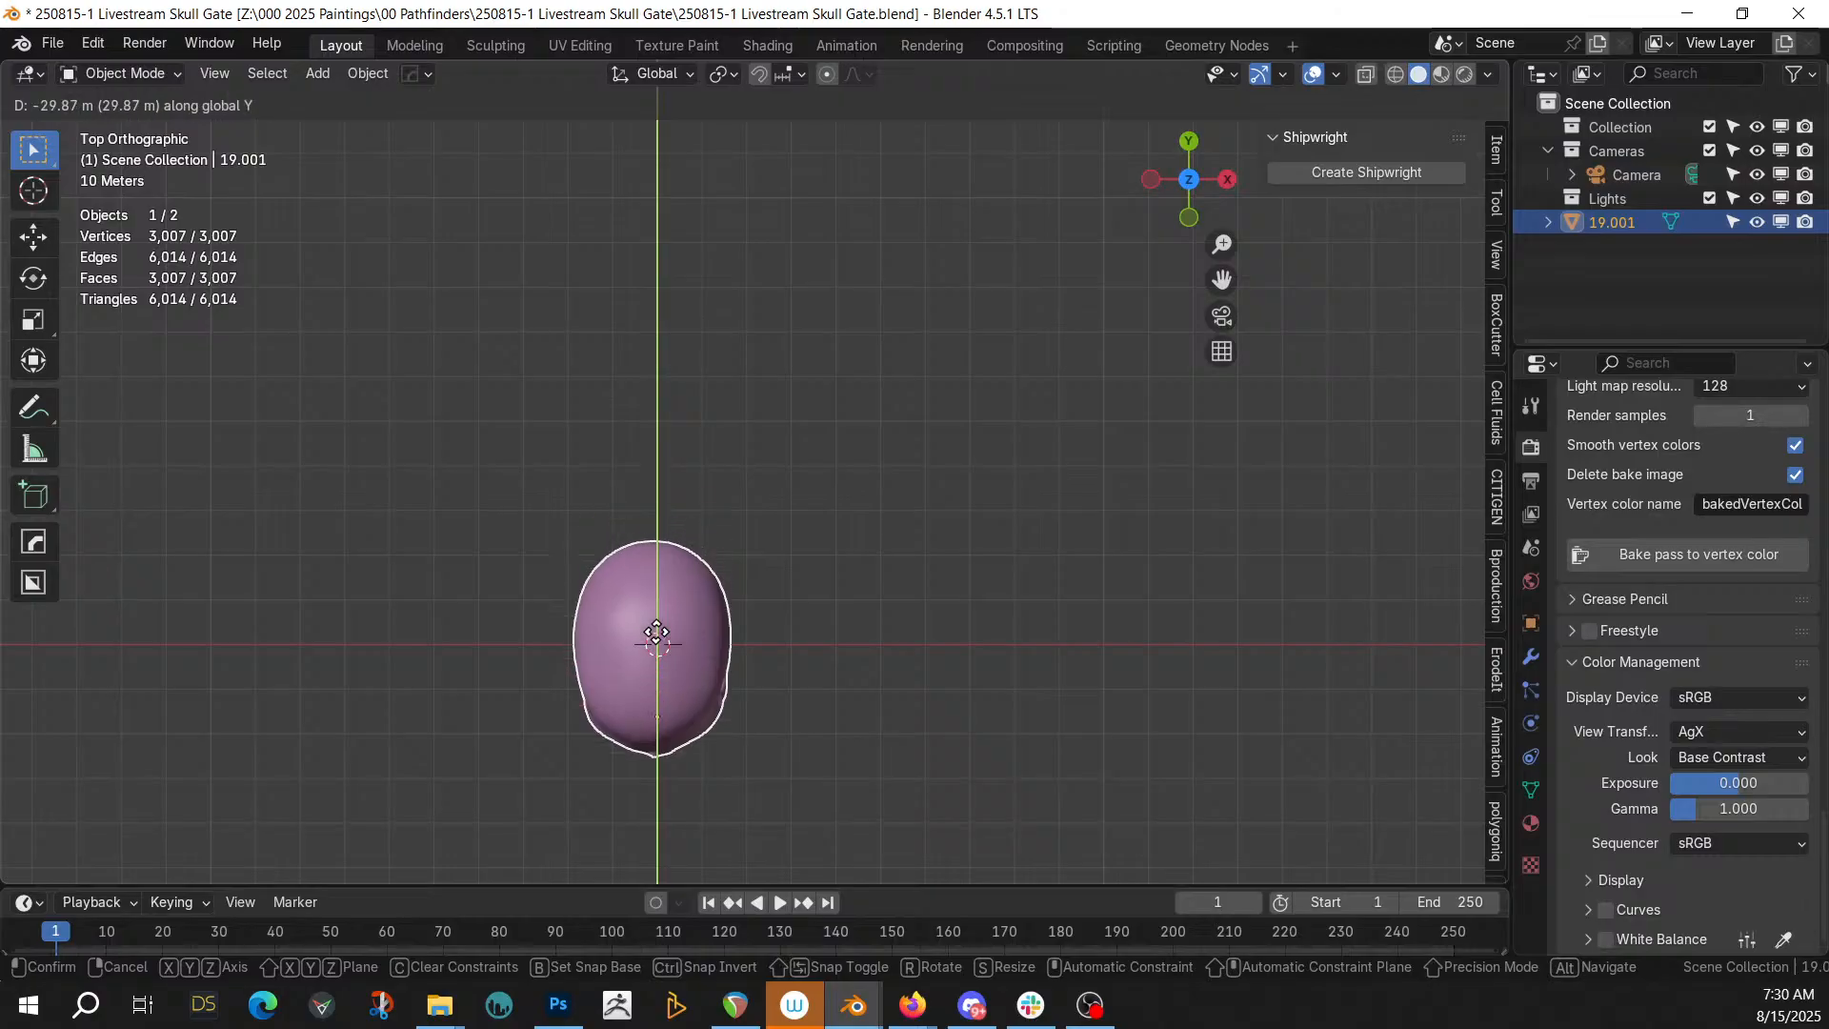
{"action": "left_click", "coordinate": [658, 671]}
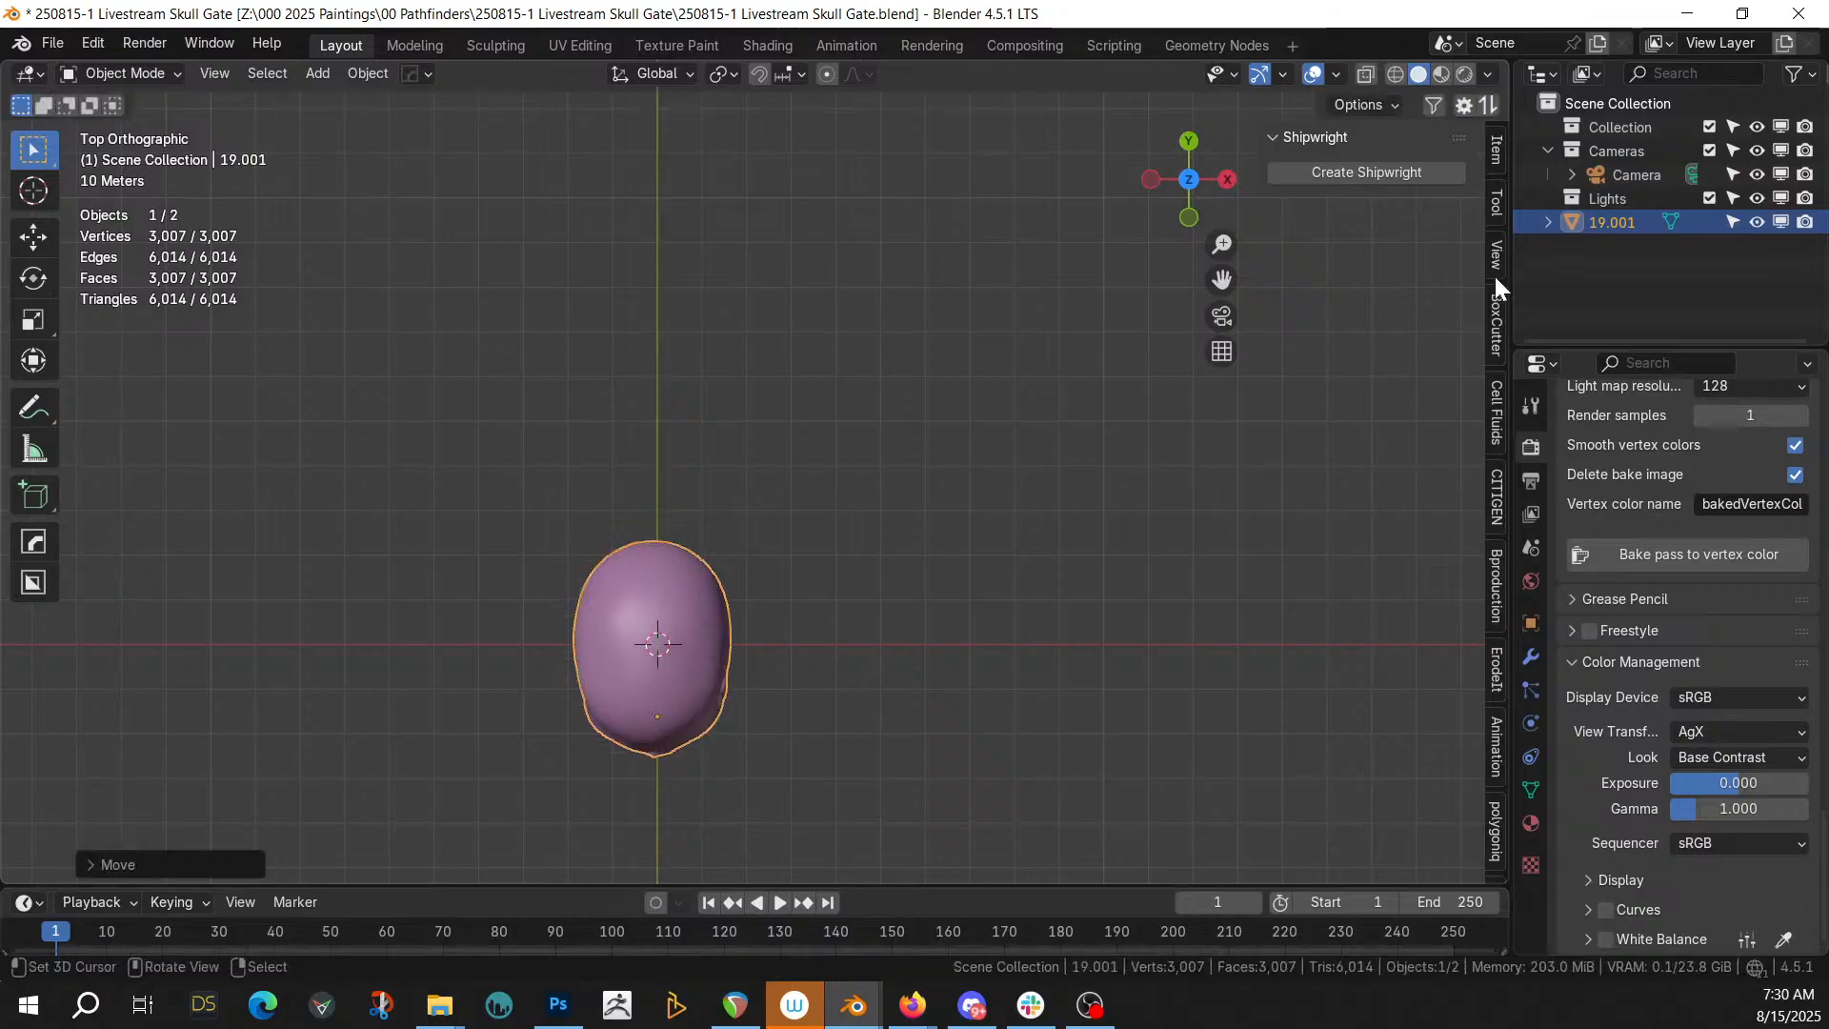
Add an ico sphere mesh at the world origin
{"action": "left_click", "coordinate": [1529, 655]}
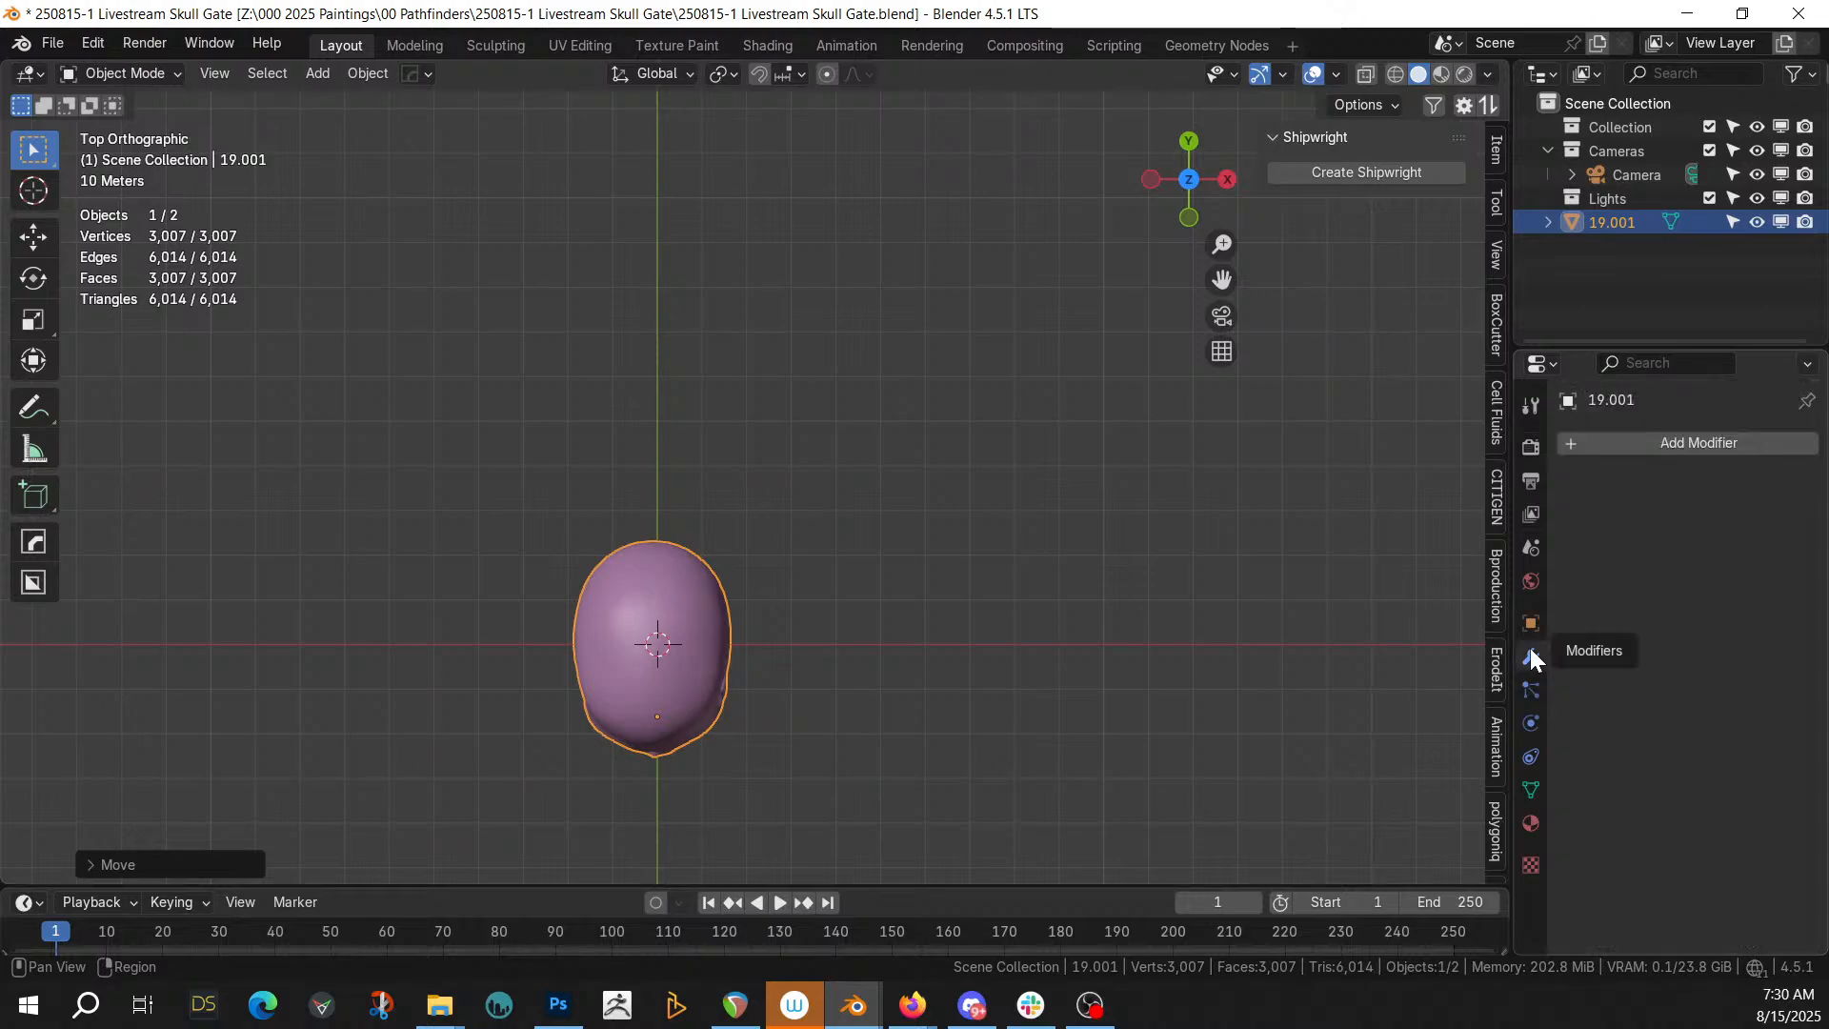
{"action": "middle_click_drag", "start_coordinate": [860, 608], "coordinate": [724, 467]}
{"action": "key", "text": "shift+a"}
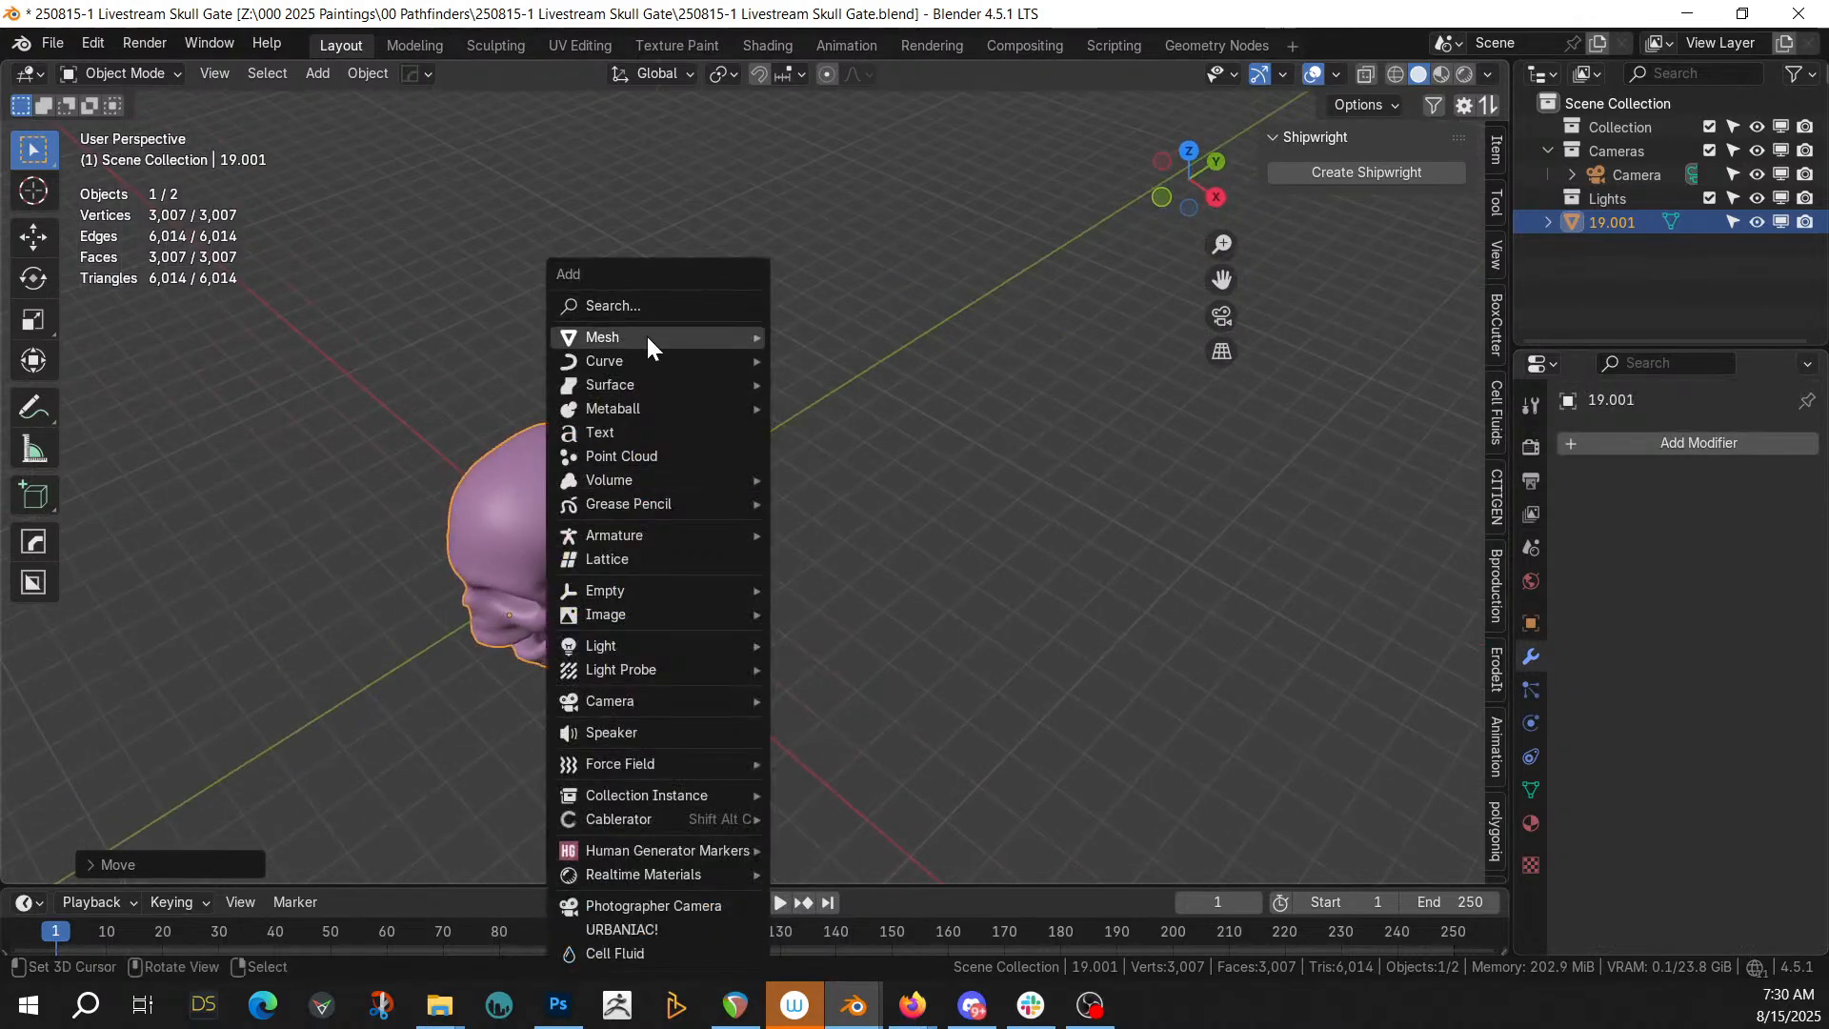
{"action": "mouse_move", "coordinate": [638, 409]}
{"action": "mouse_move", "coordinate": [730, 340]}
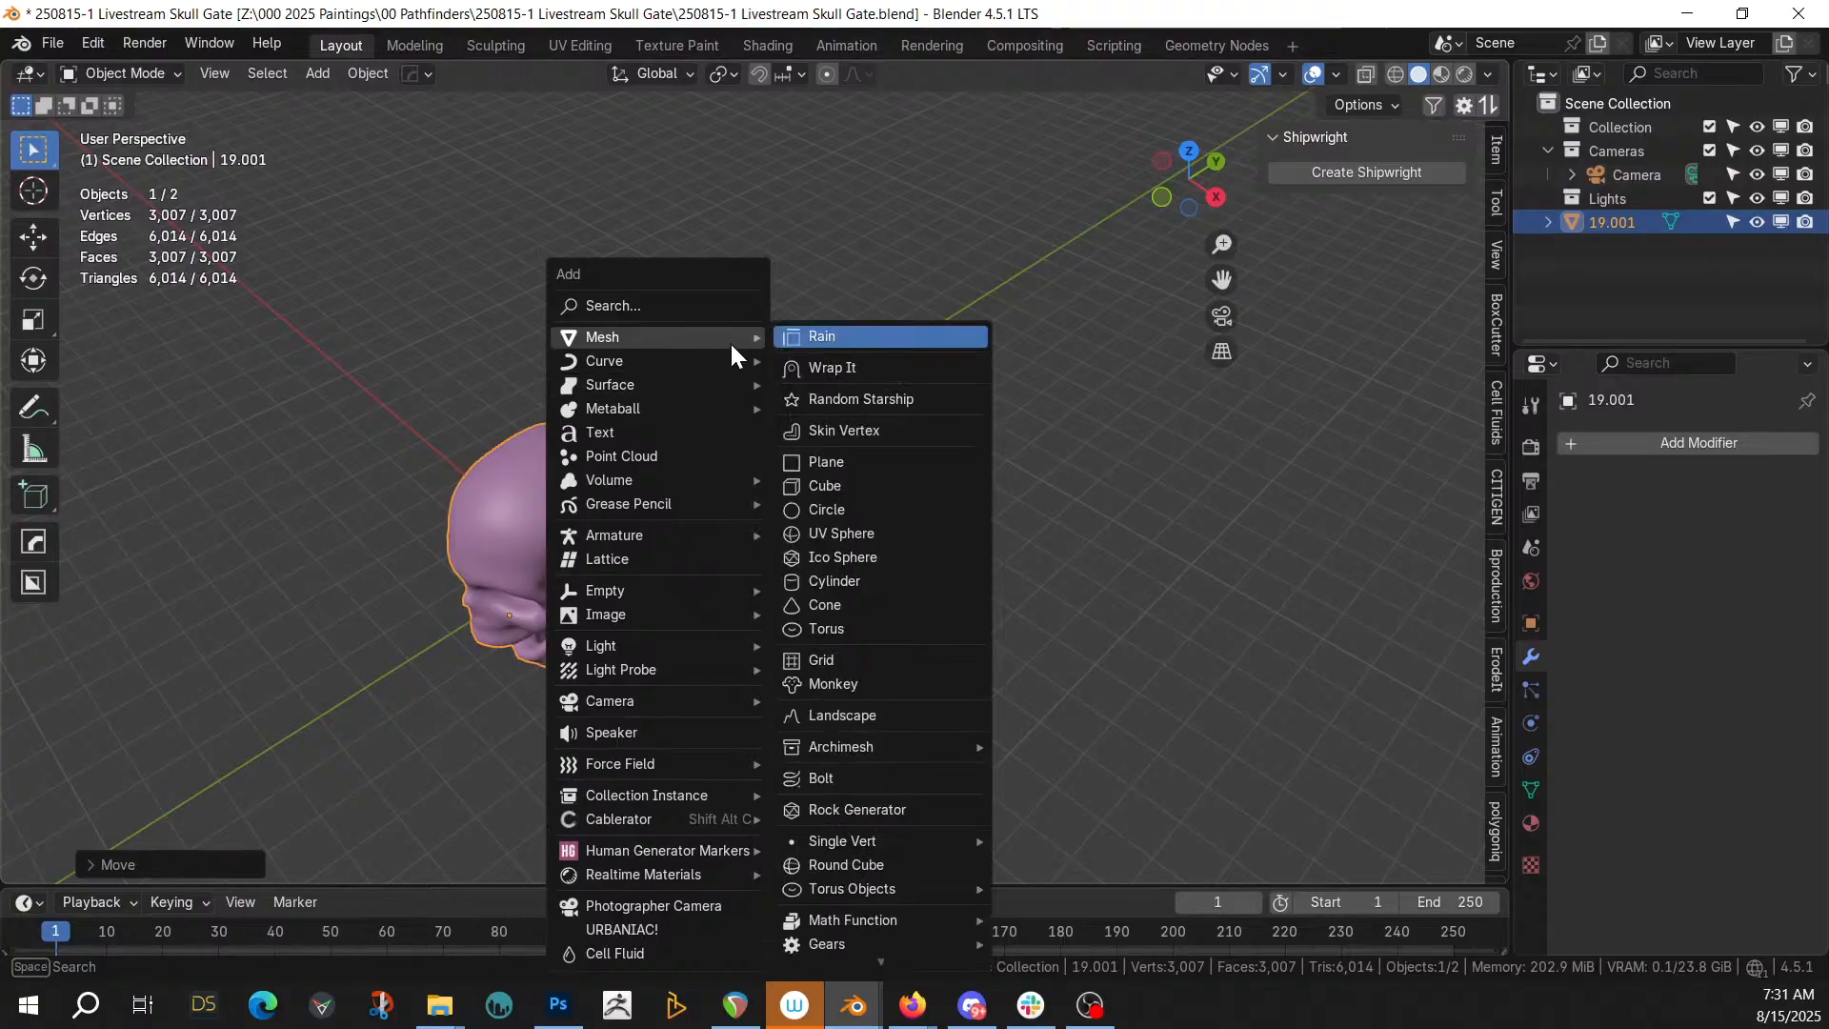
{"action": "left_click", "coordinate": [867, 559]}
{"action": "middle_click_drag", "start_coordinate": [865, 558], "coordinate": [705, 498]}
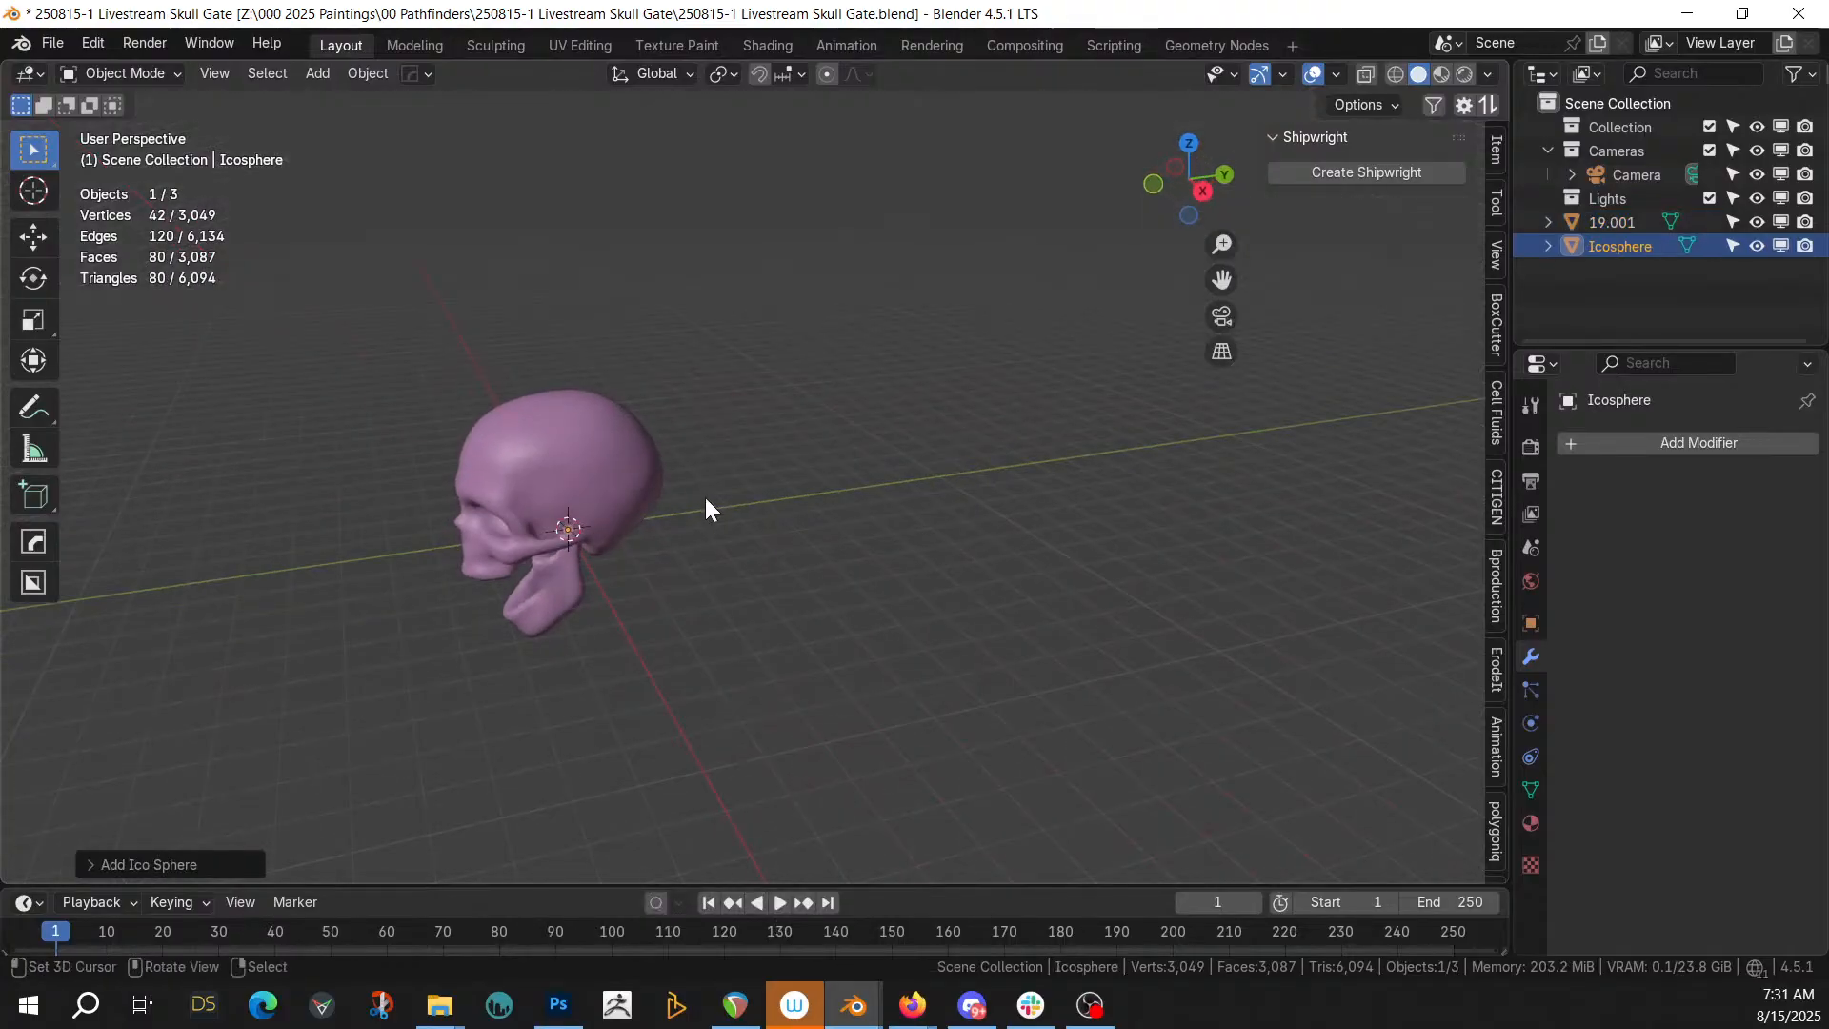
In the right view, scale the ico sphere up and raise it along Z into the middle of the cranium
{"action": "key", "text": "KP_3"}
{"action": "key", "text": "s"}
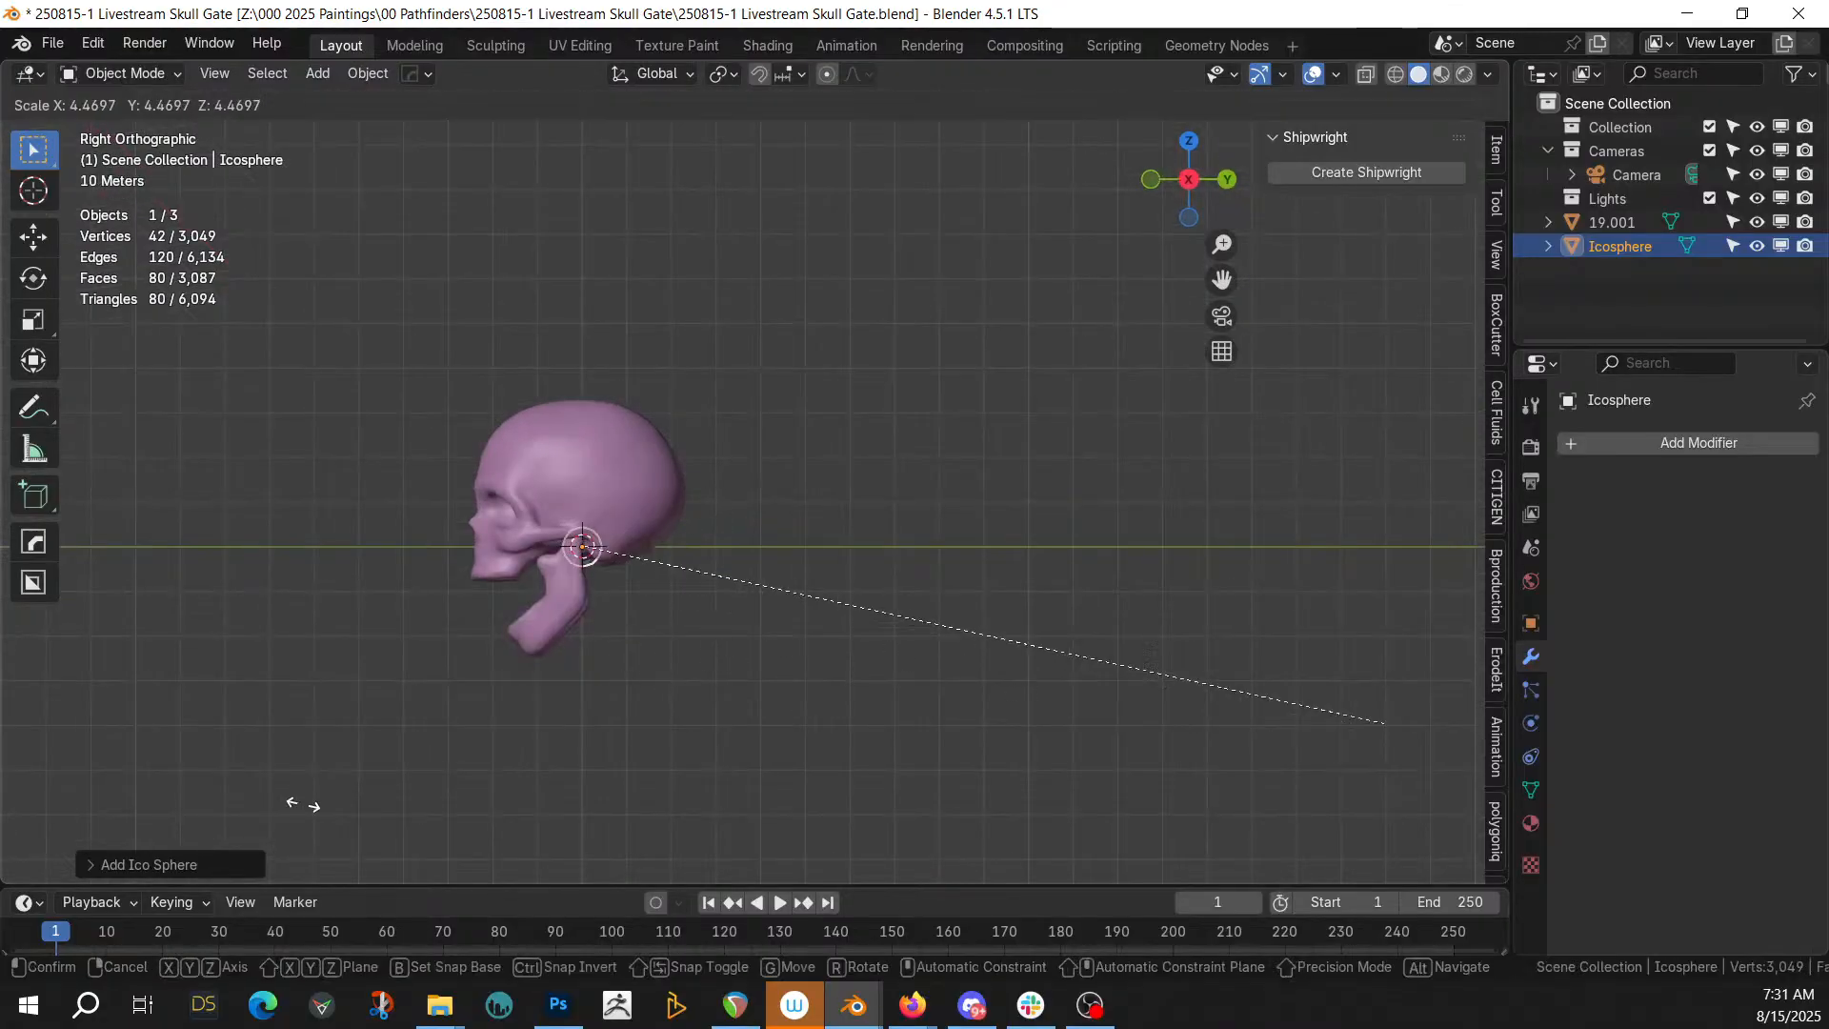
{"action": "left_click", "coordinate": [860, 671]}
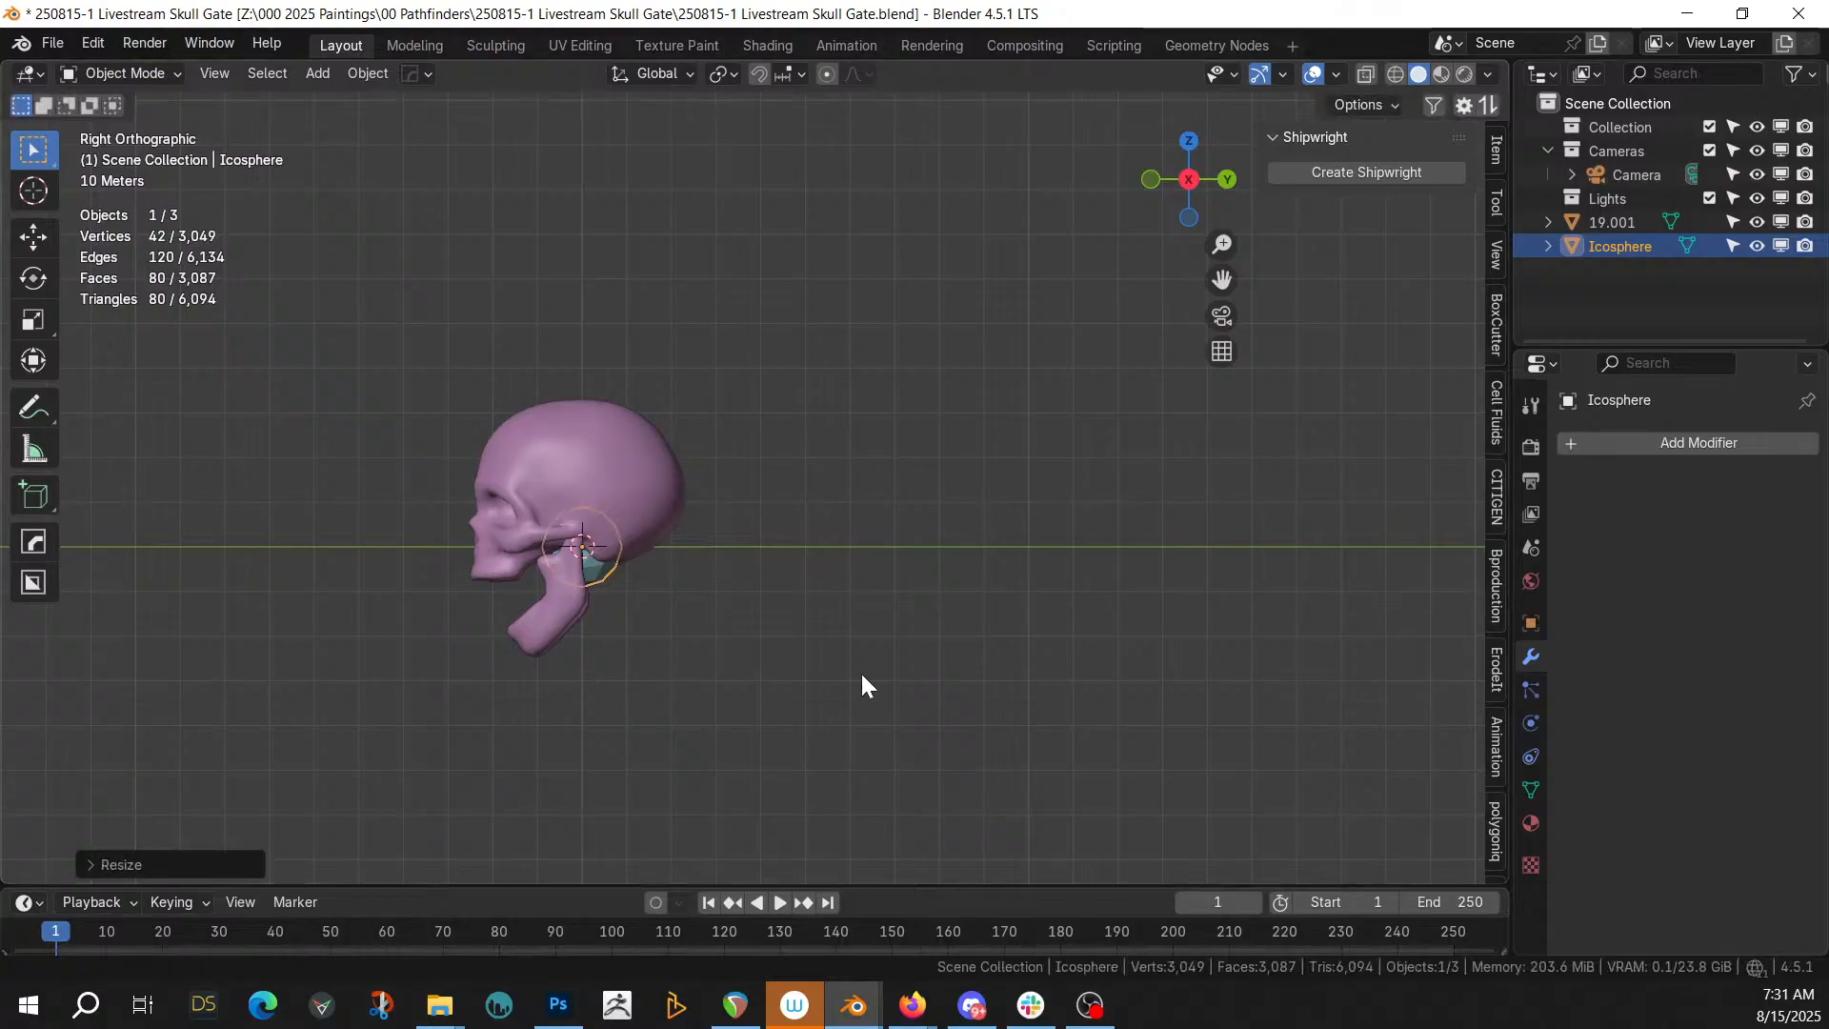
{"action": "key", "text": "g"}
{"action": "key", "text": "z"}
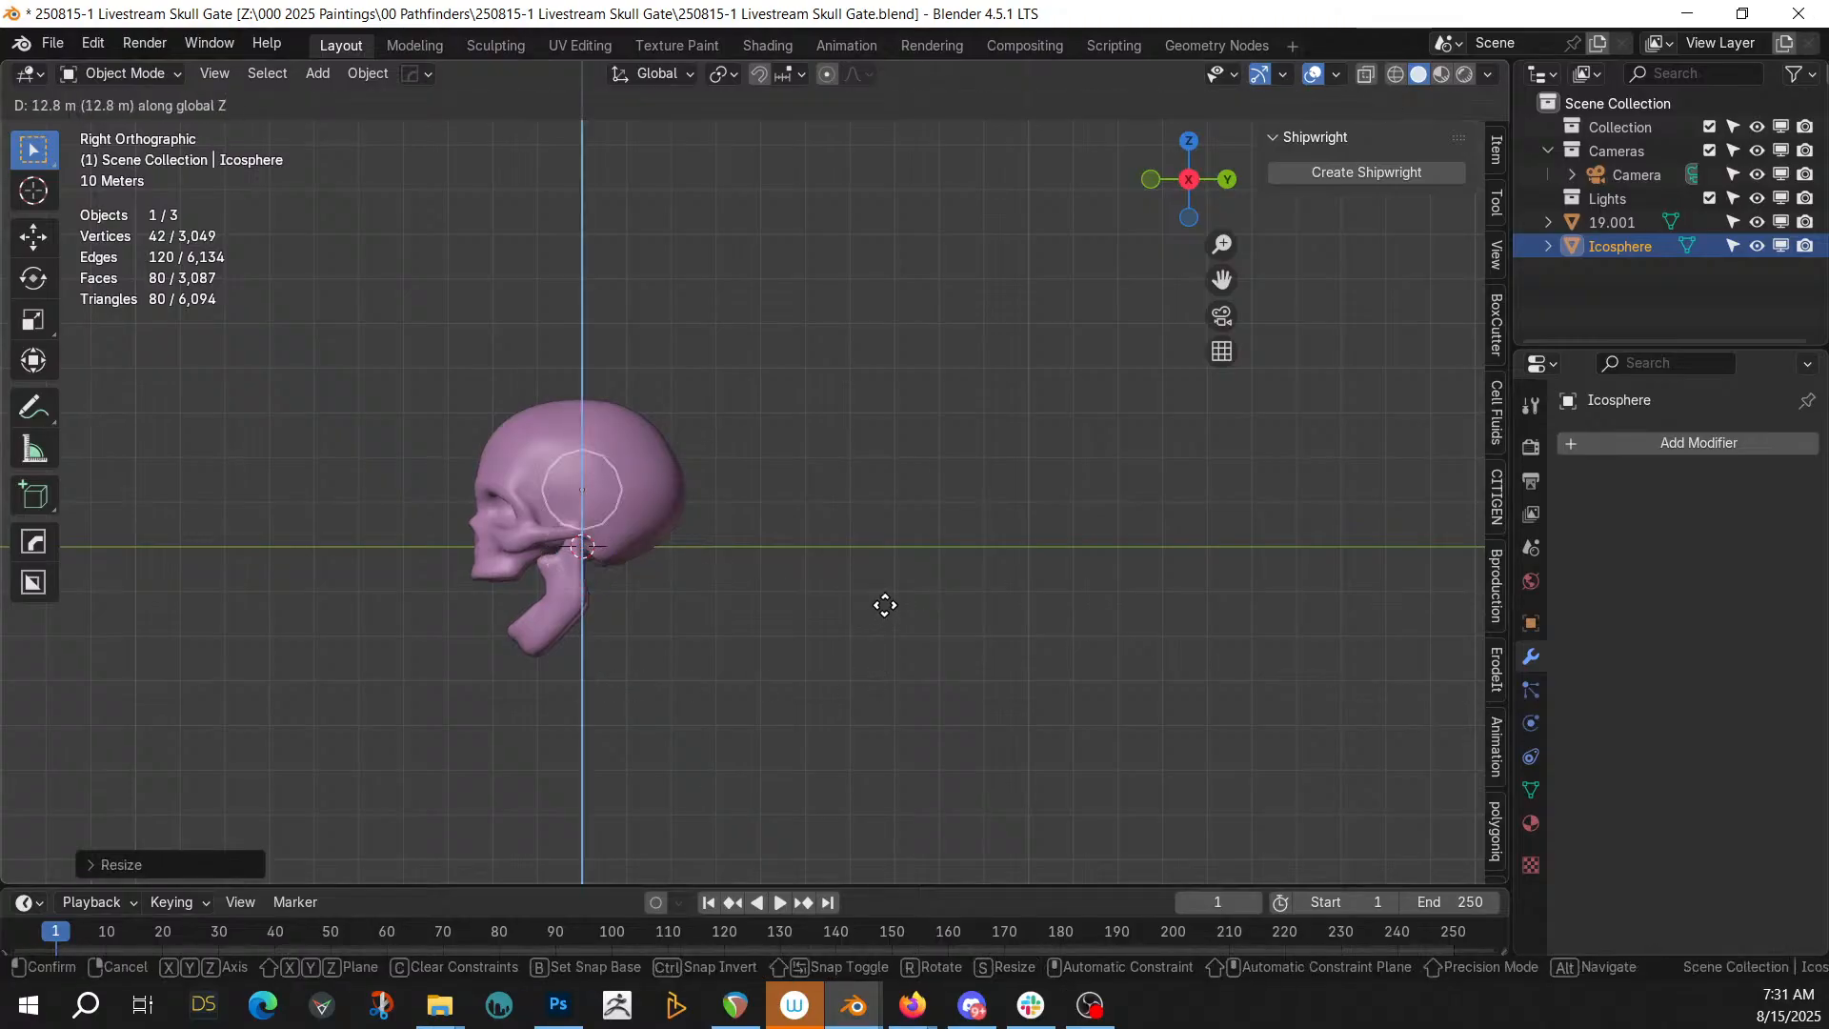
{"action": "left_click", "coordinate": [886, 617]}
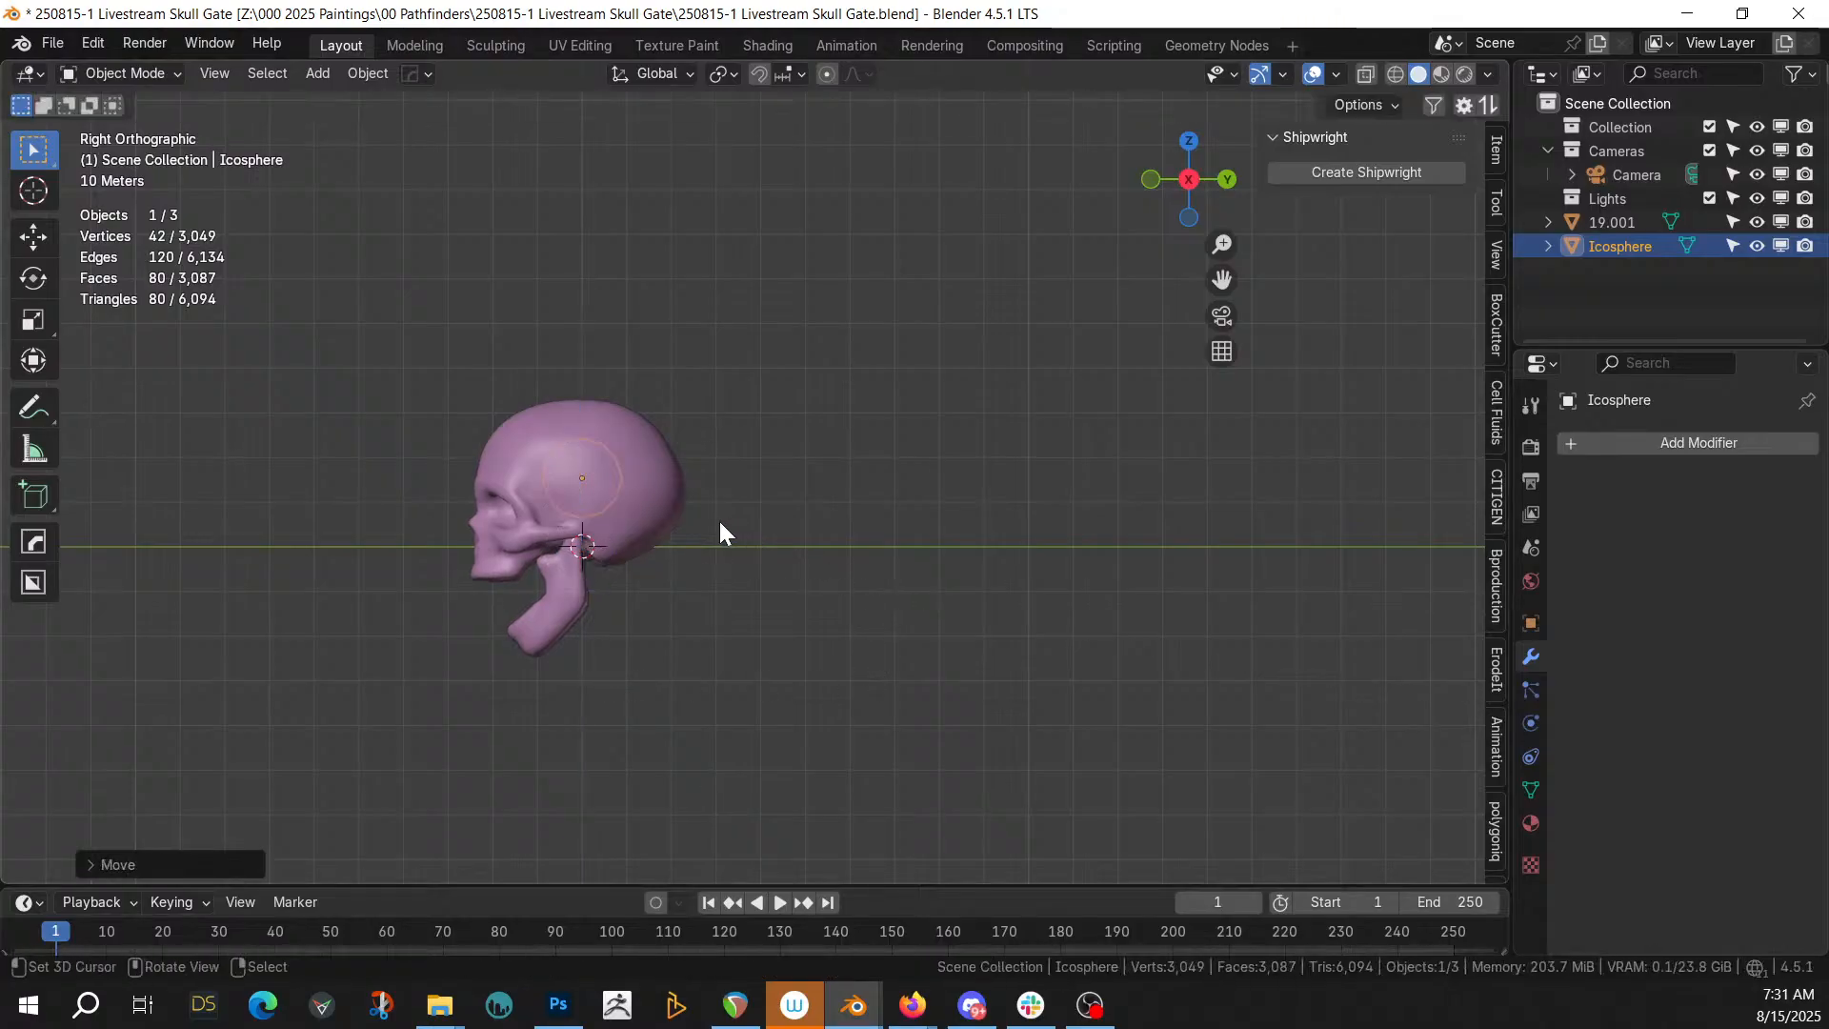
Stretch the ico sphere along Y, enlarge it, and raise it about 3.4 m within the cranium
{"action": "left_click", "coordinate": [34, 360]}
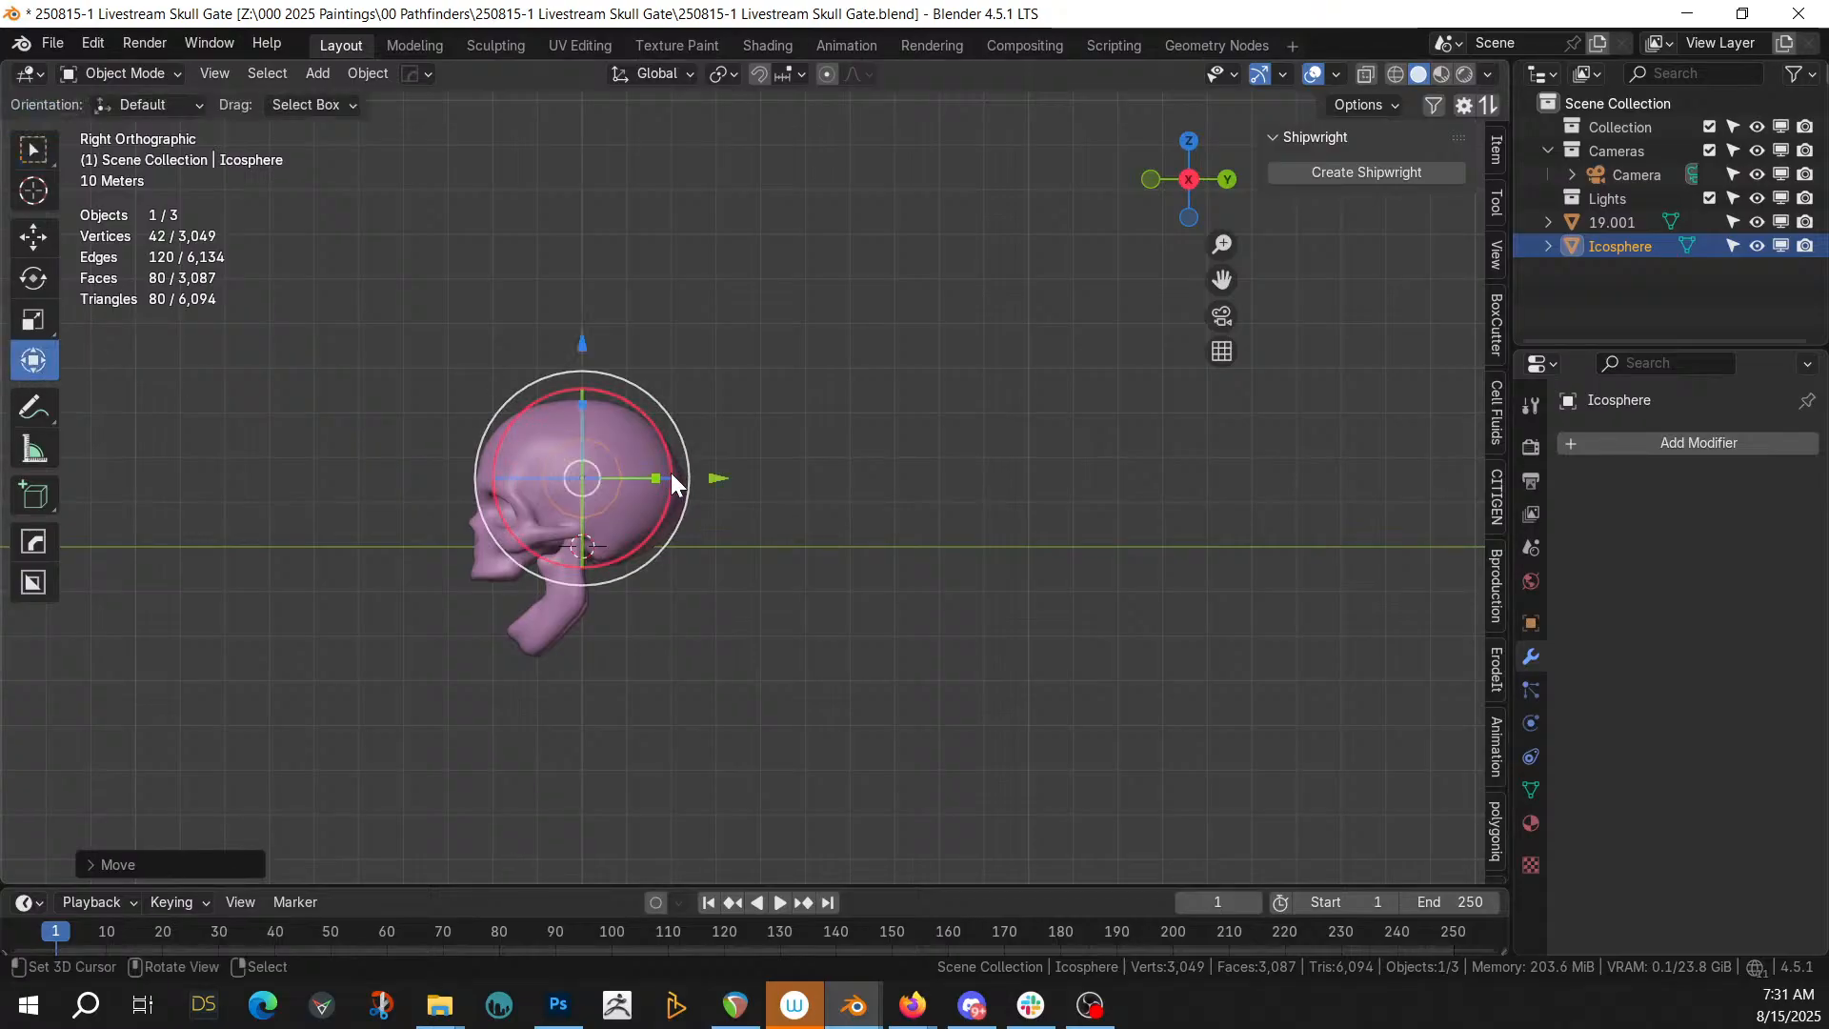
{"action": "left_click_drag", "start_coordinate": [657, 472], "coordinate": [687, 489]}
{"action": "key", "text": "s"}
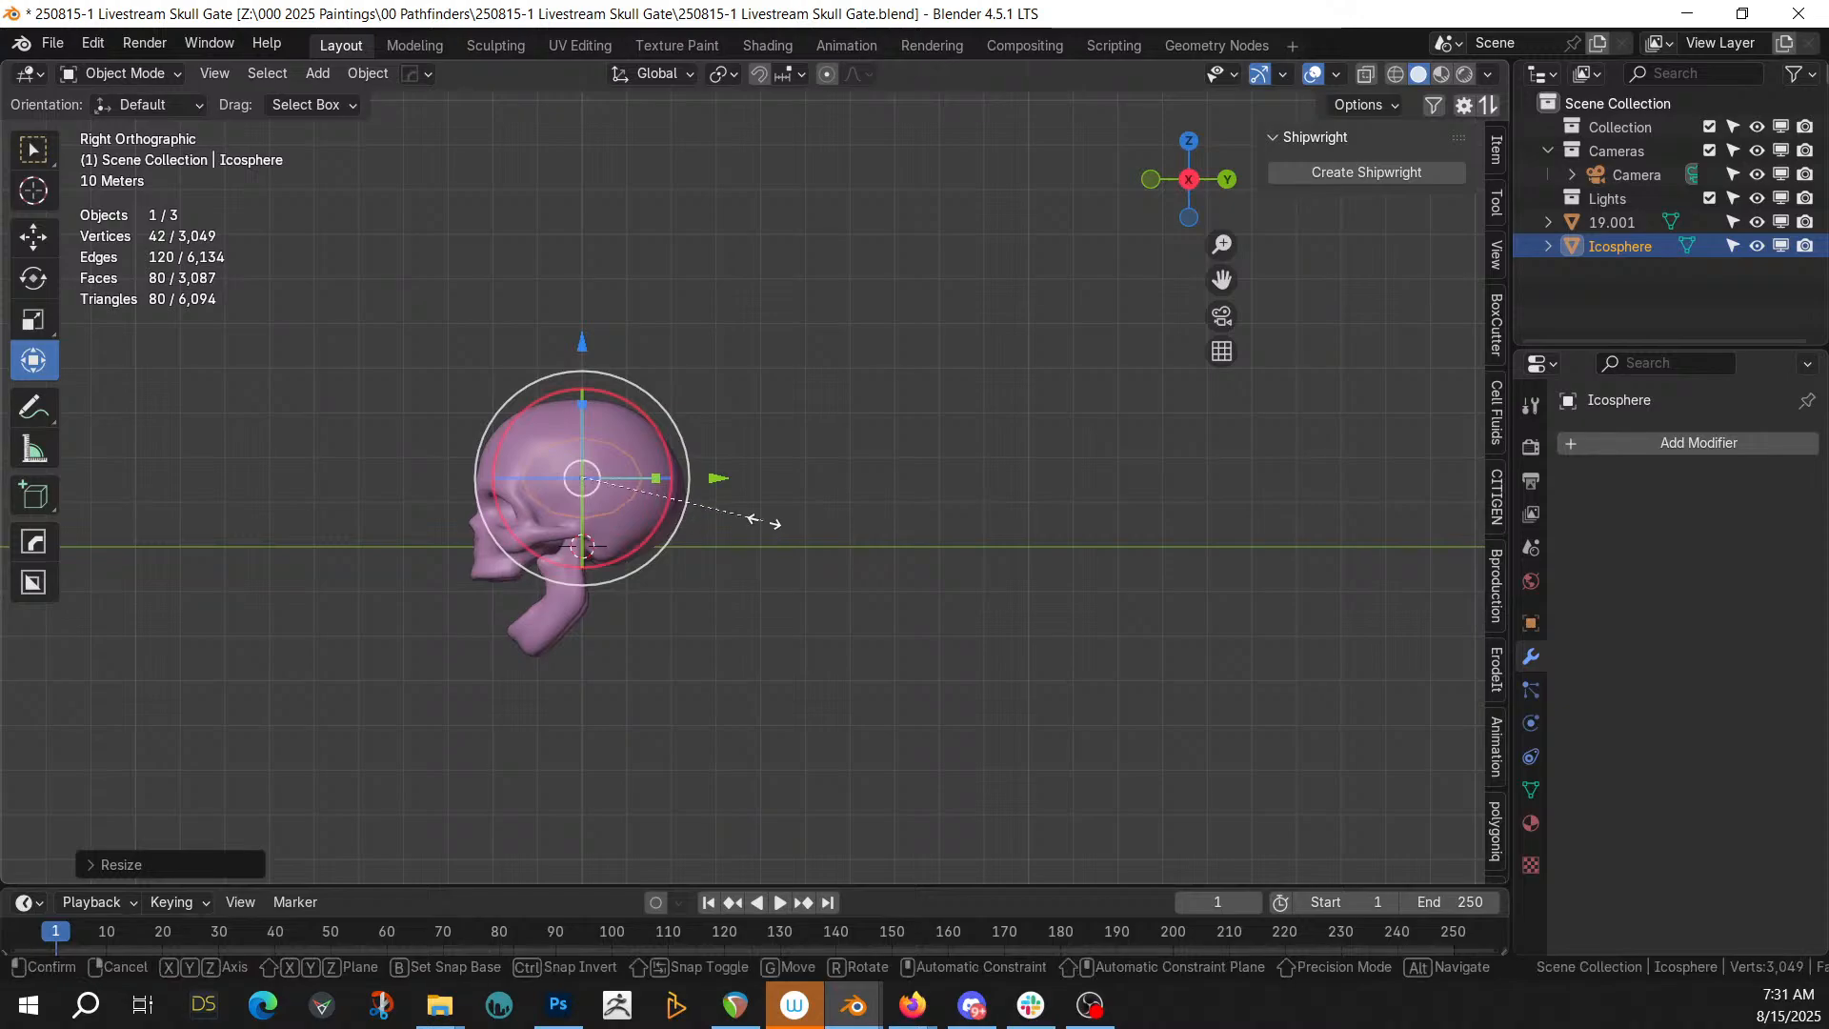
{"action": "key", "text": "g"}
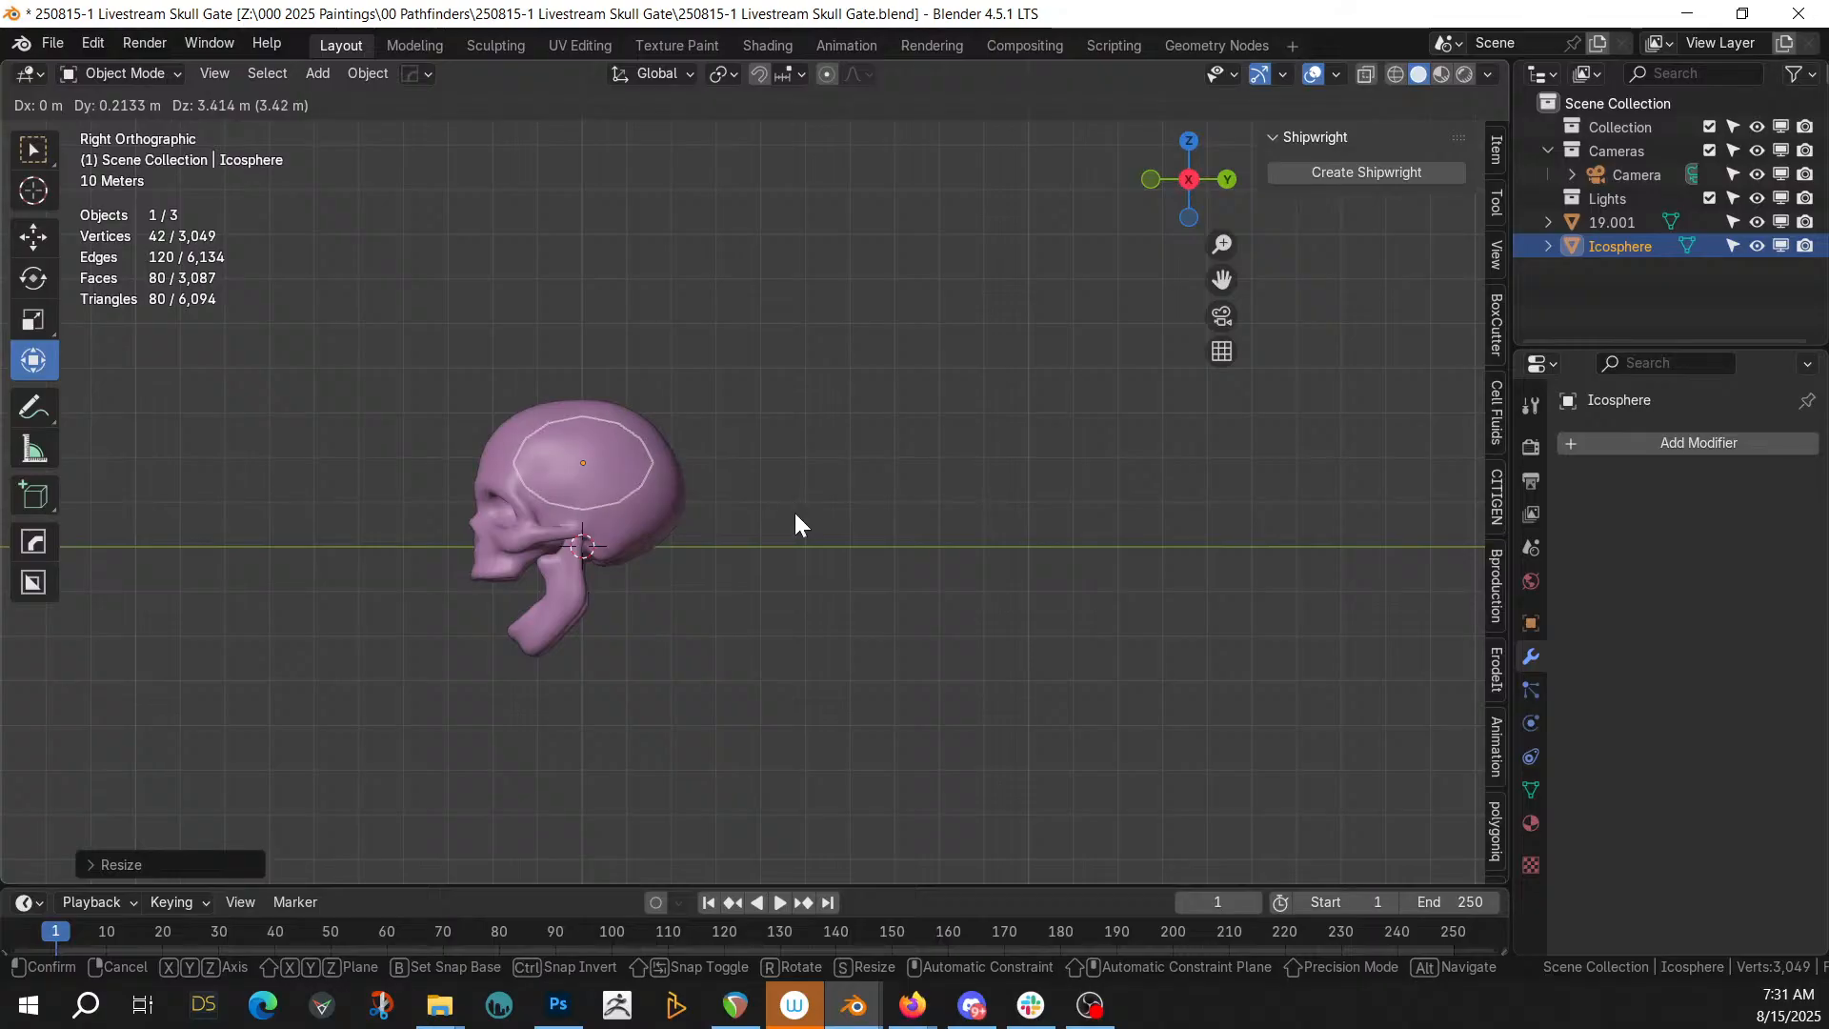
{"action": "left_click", "coordinate": [795, 512]}
In the top view, reset the skull's location and reposition it along negative Y so the cranium surrounds the world origin
{"action": "middle_click_drag", "start_coordinate": [783, 535], "coordinate": [919, 733]}
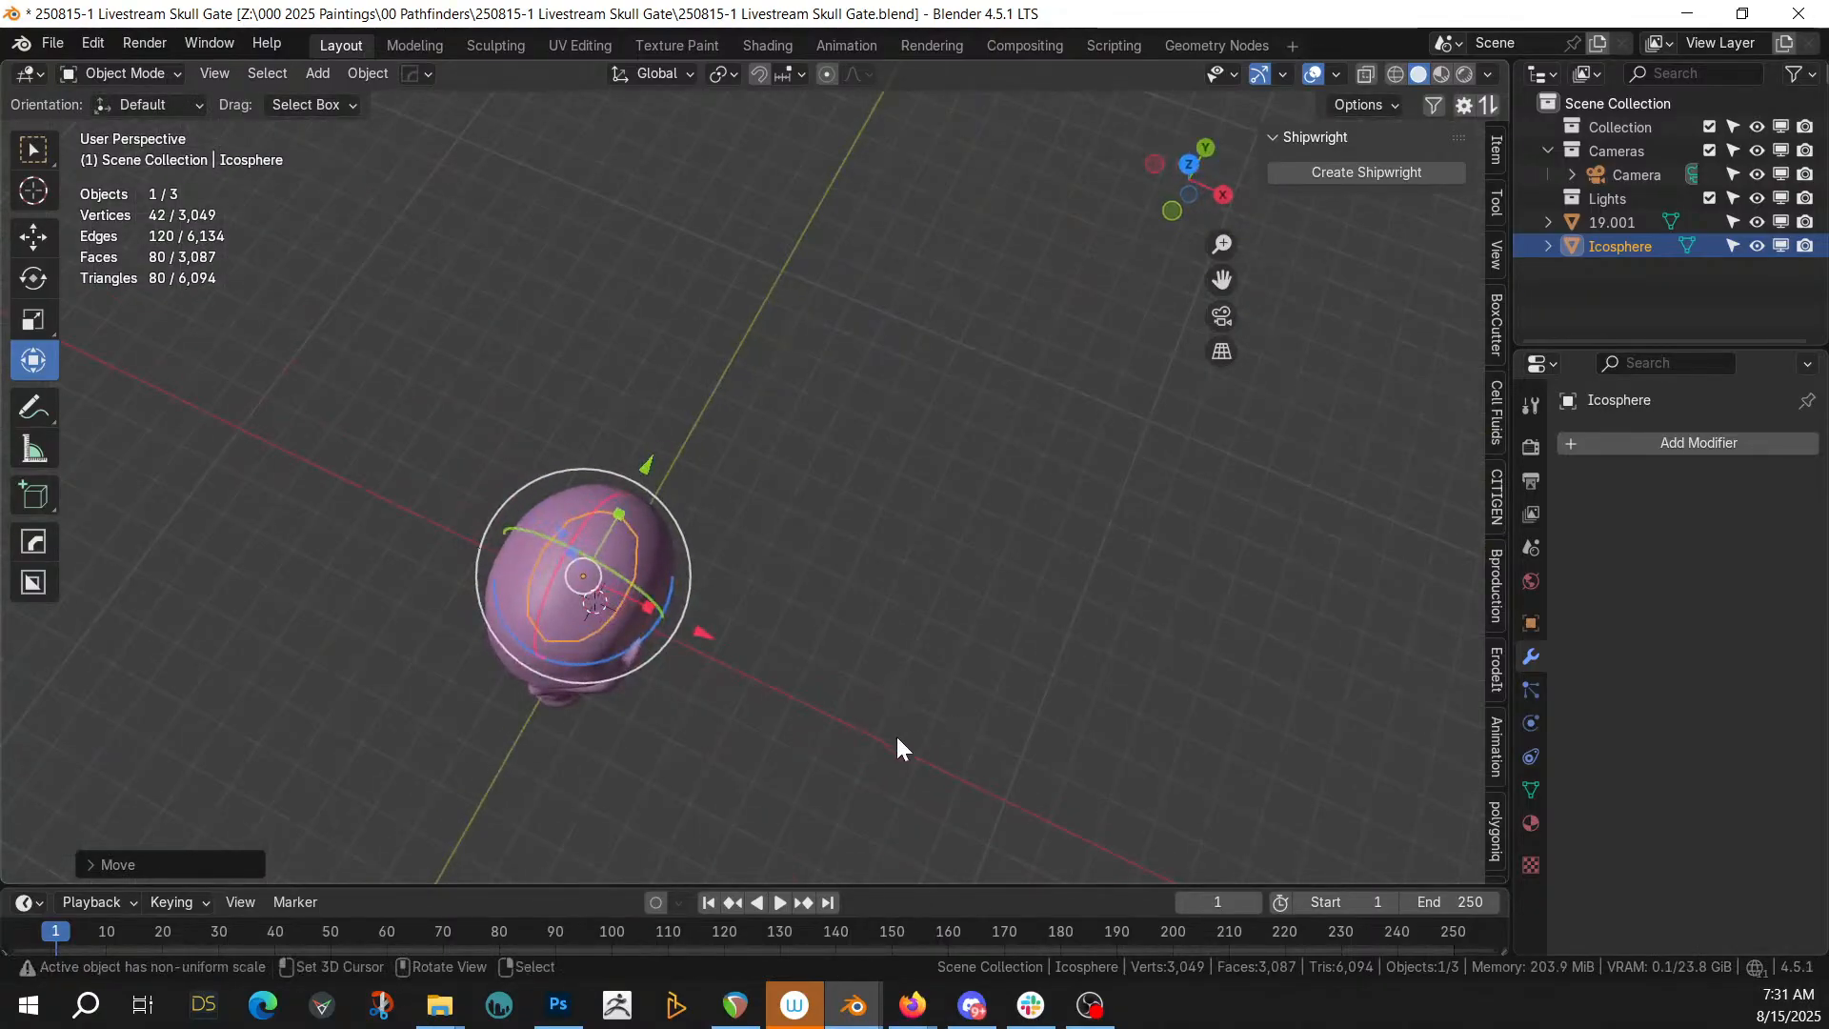
{"action": "key", "text": "KP_7"}
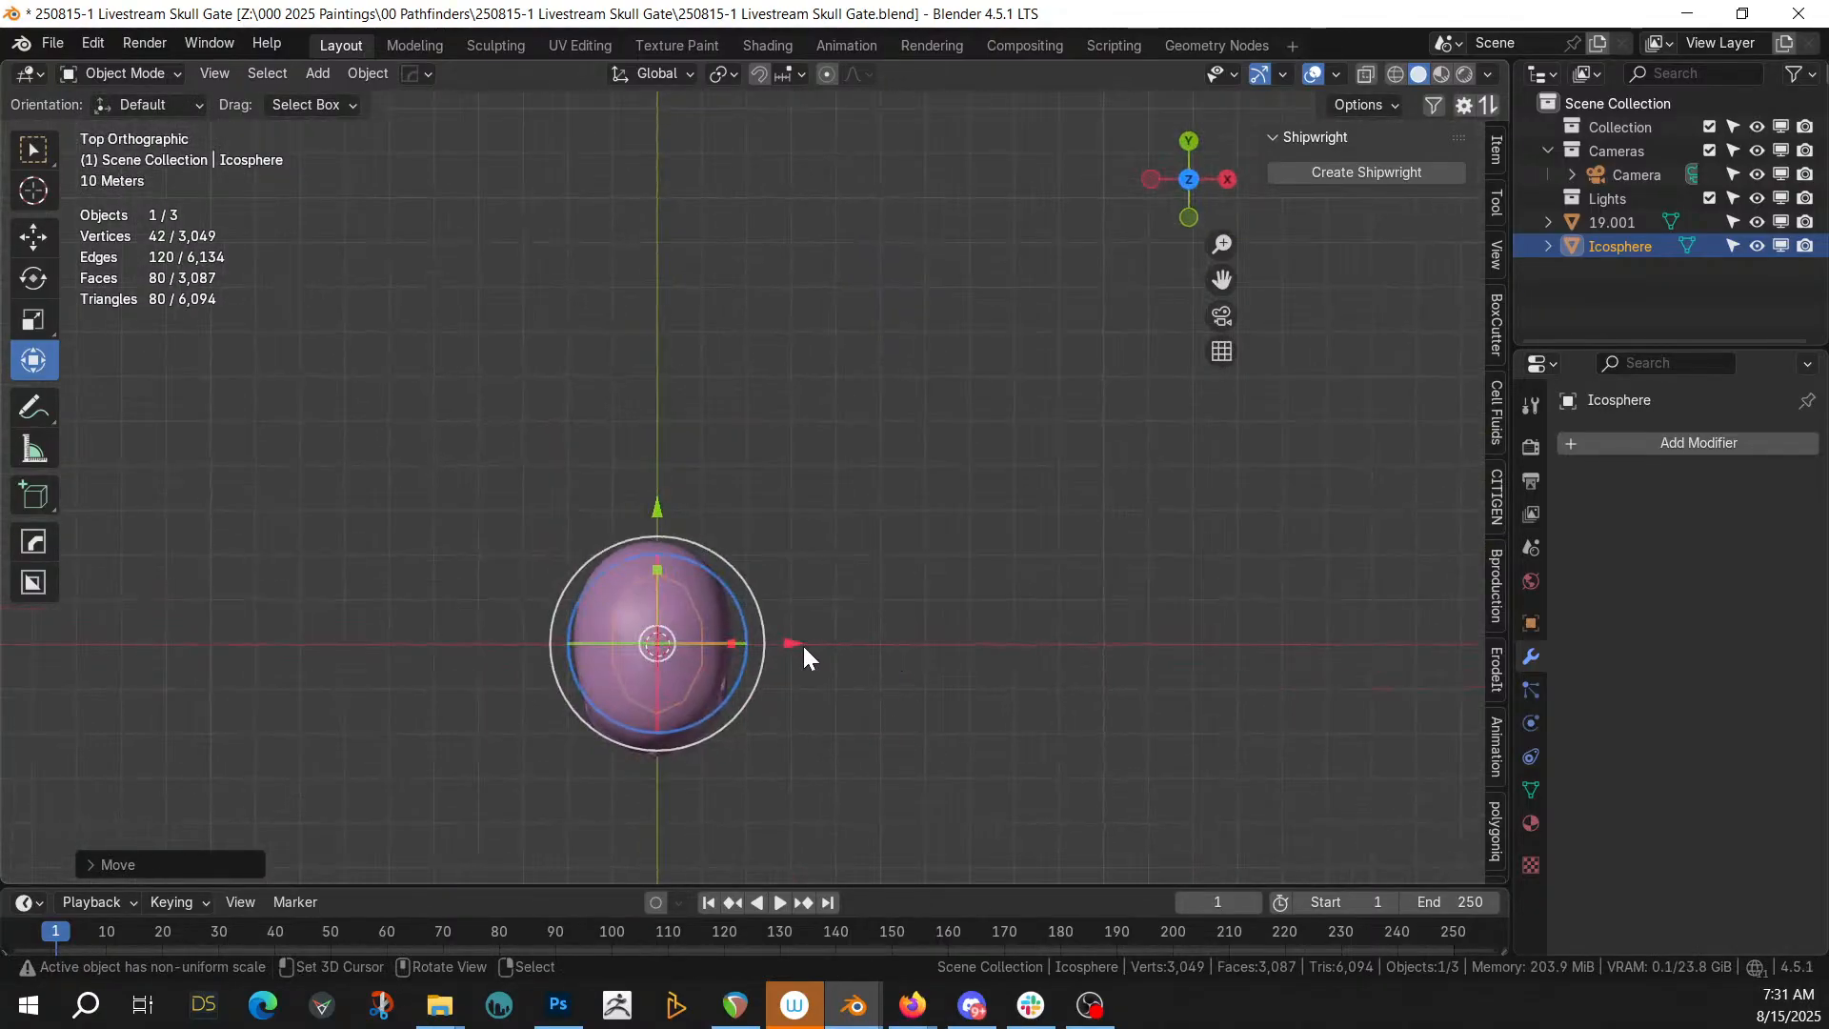
{"action": "left_click", "coordinate": [651, 566]}
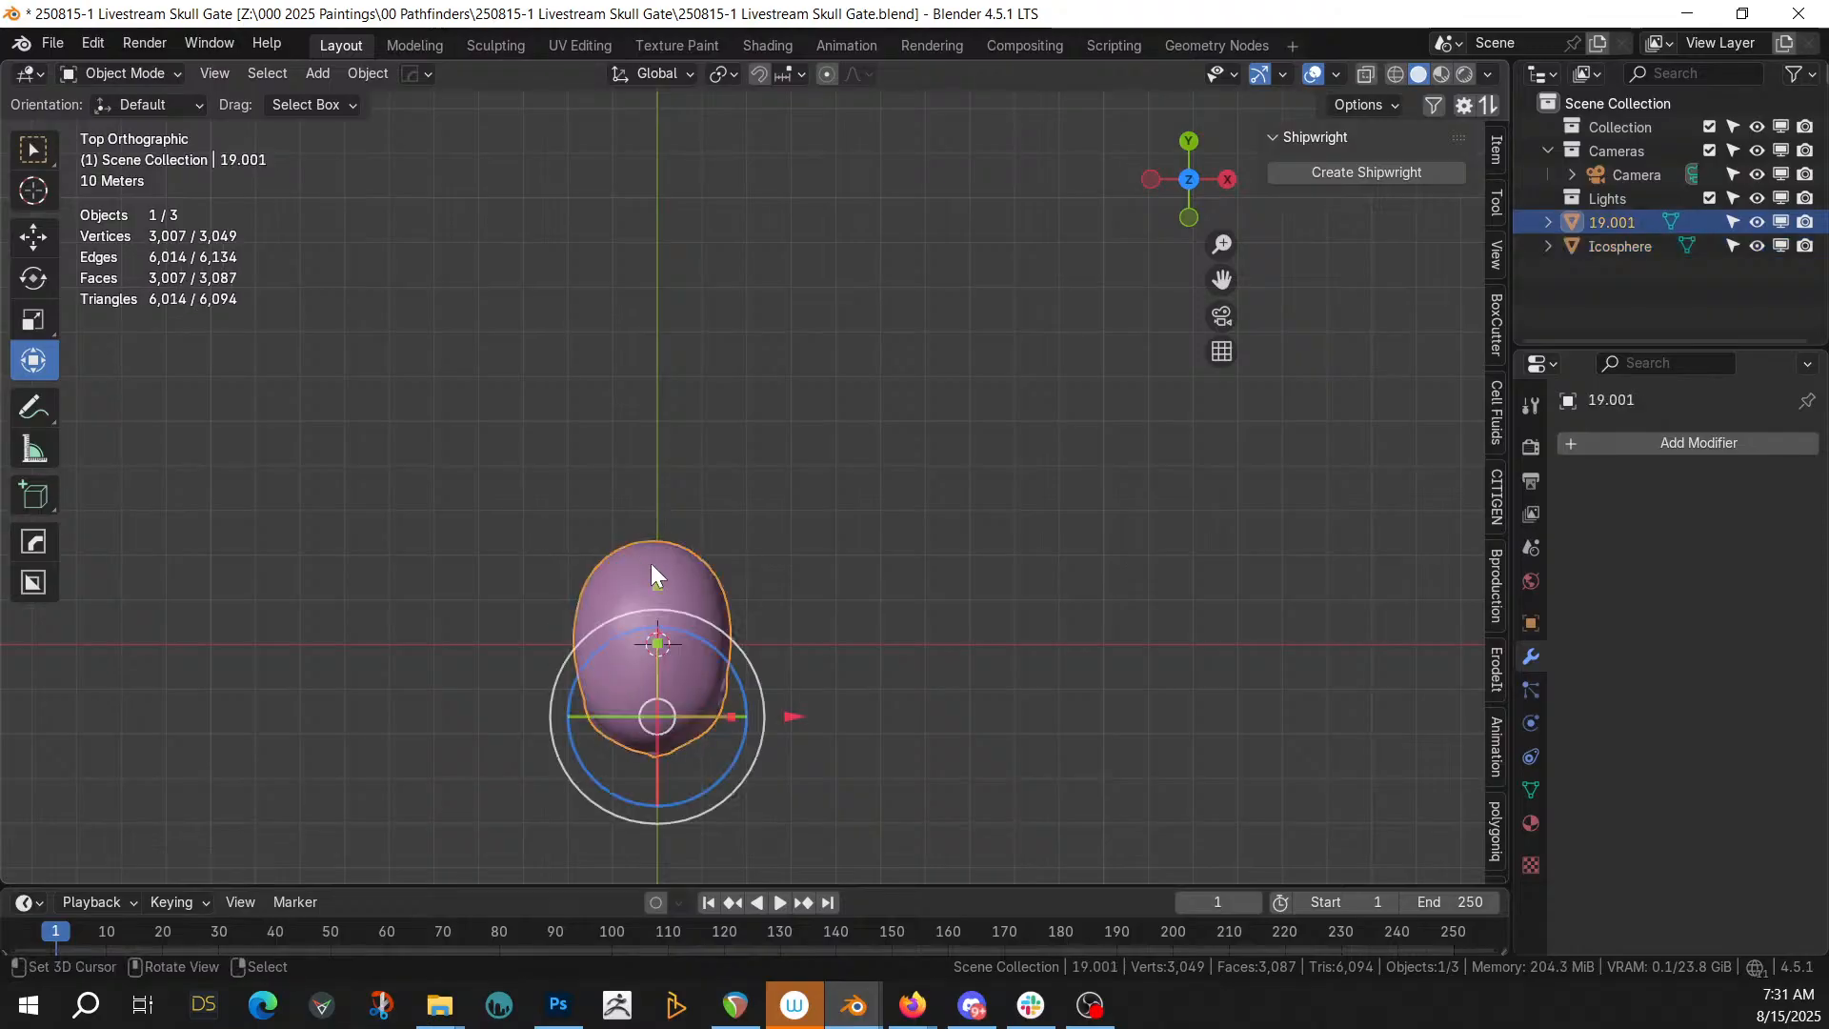
{"action": "key", "text": "alt+g"}
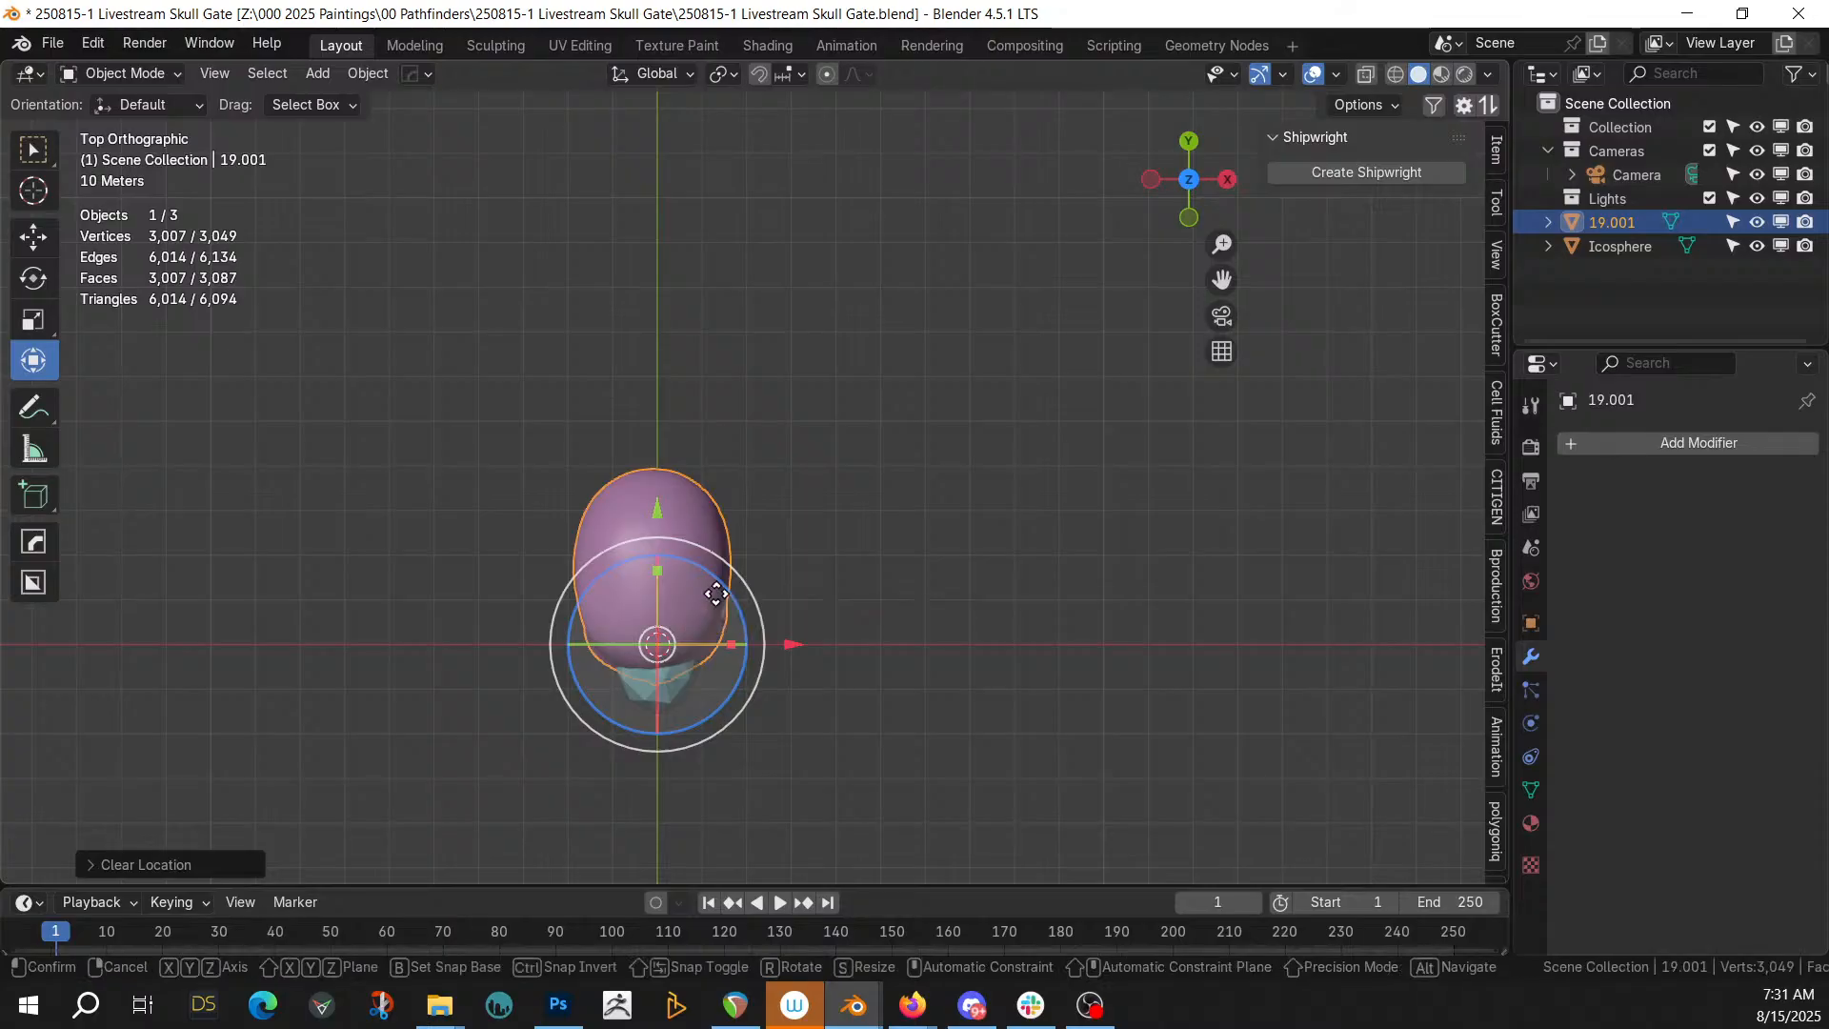
{"action": "key", "text": "g"}
{"action": "key", "text": "y"}
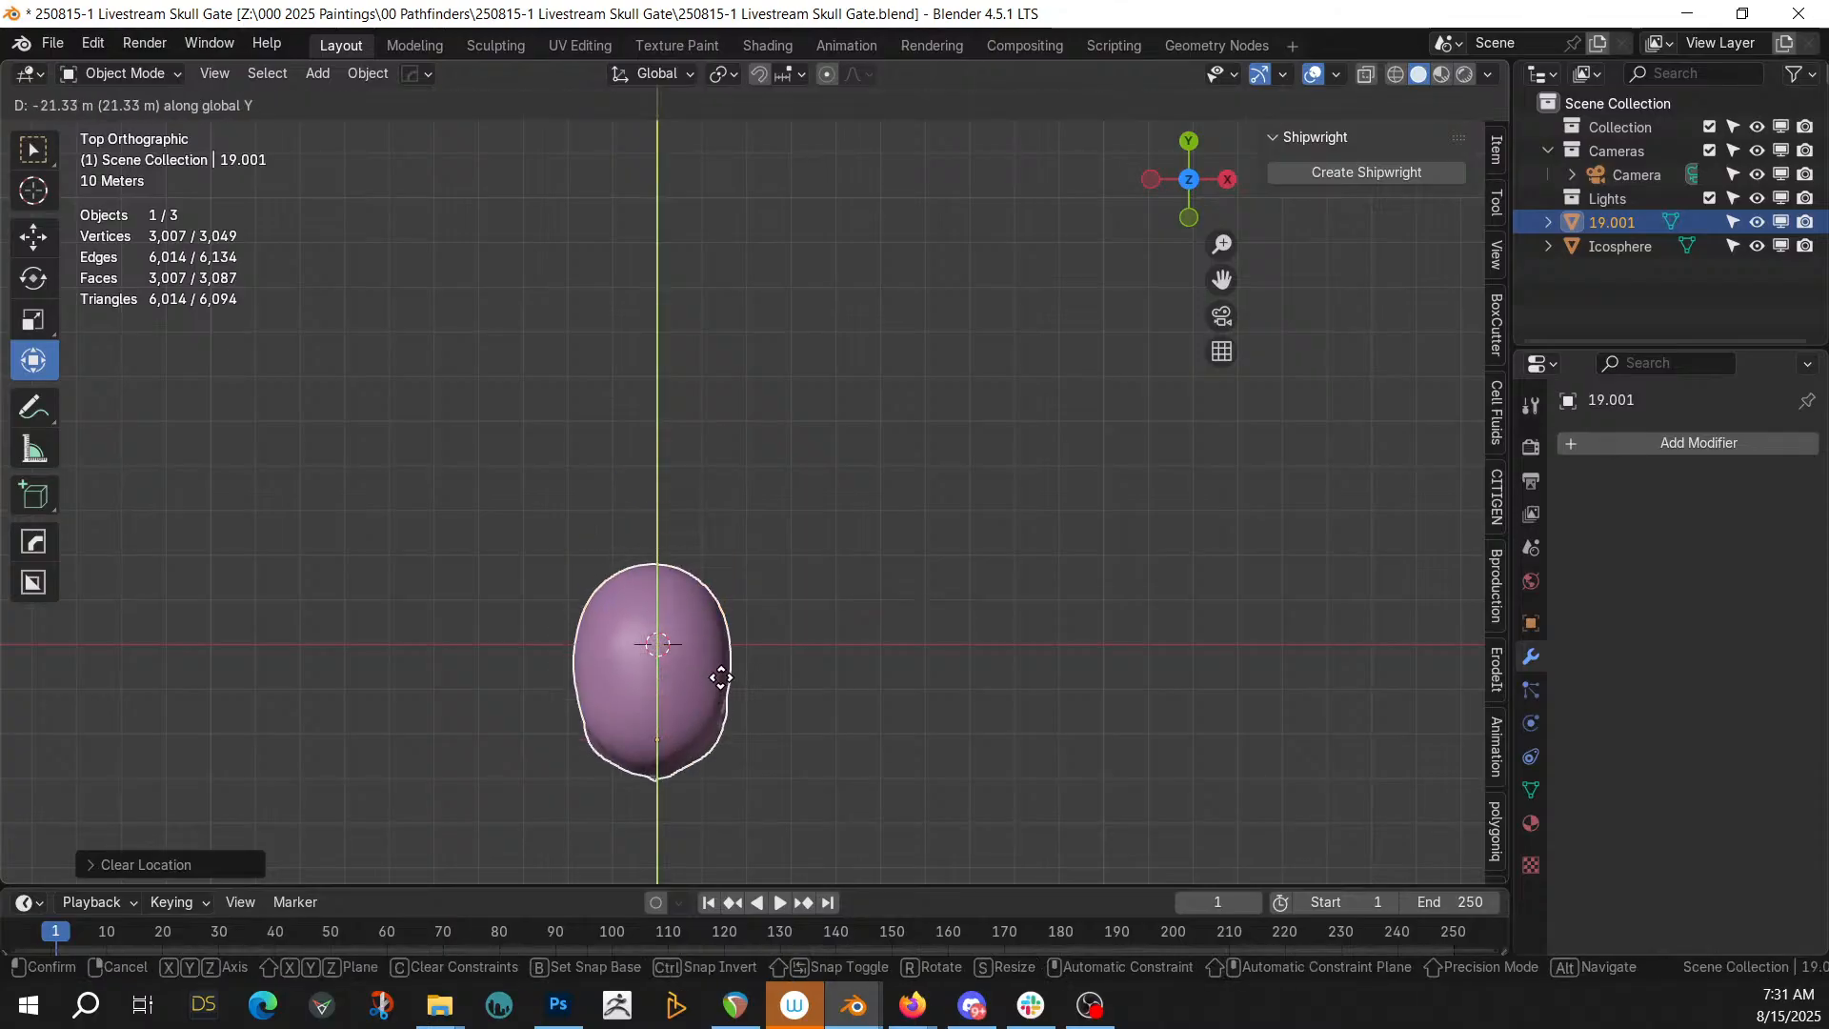
{"action": "left_click", "coordinate": [723, 672]}
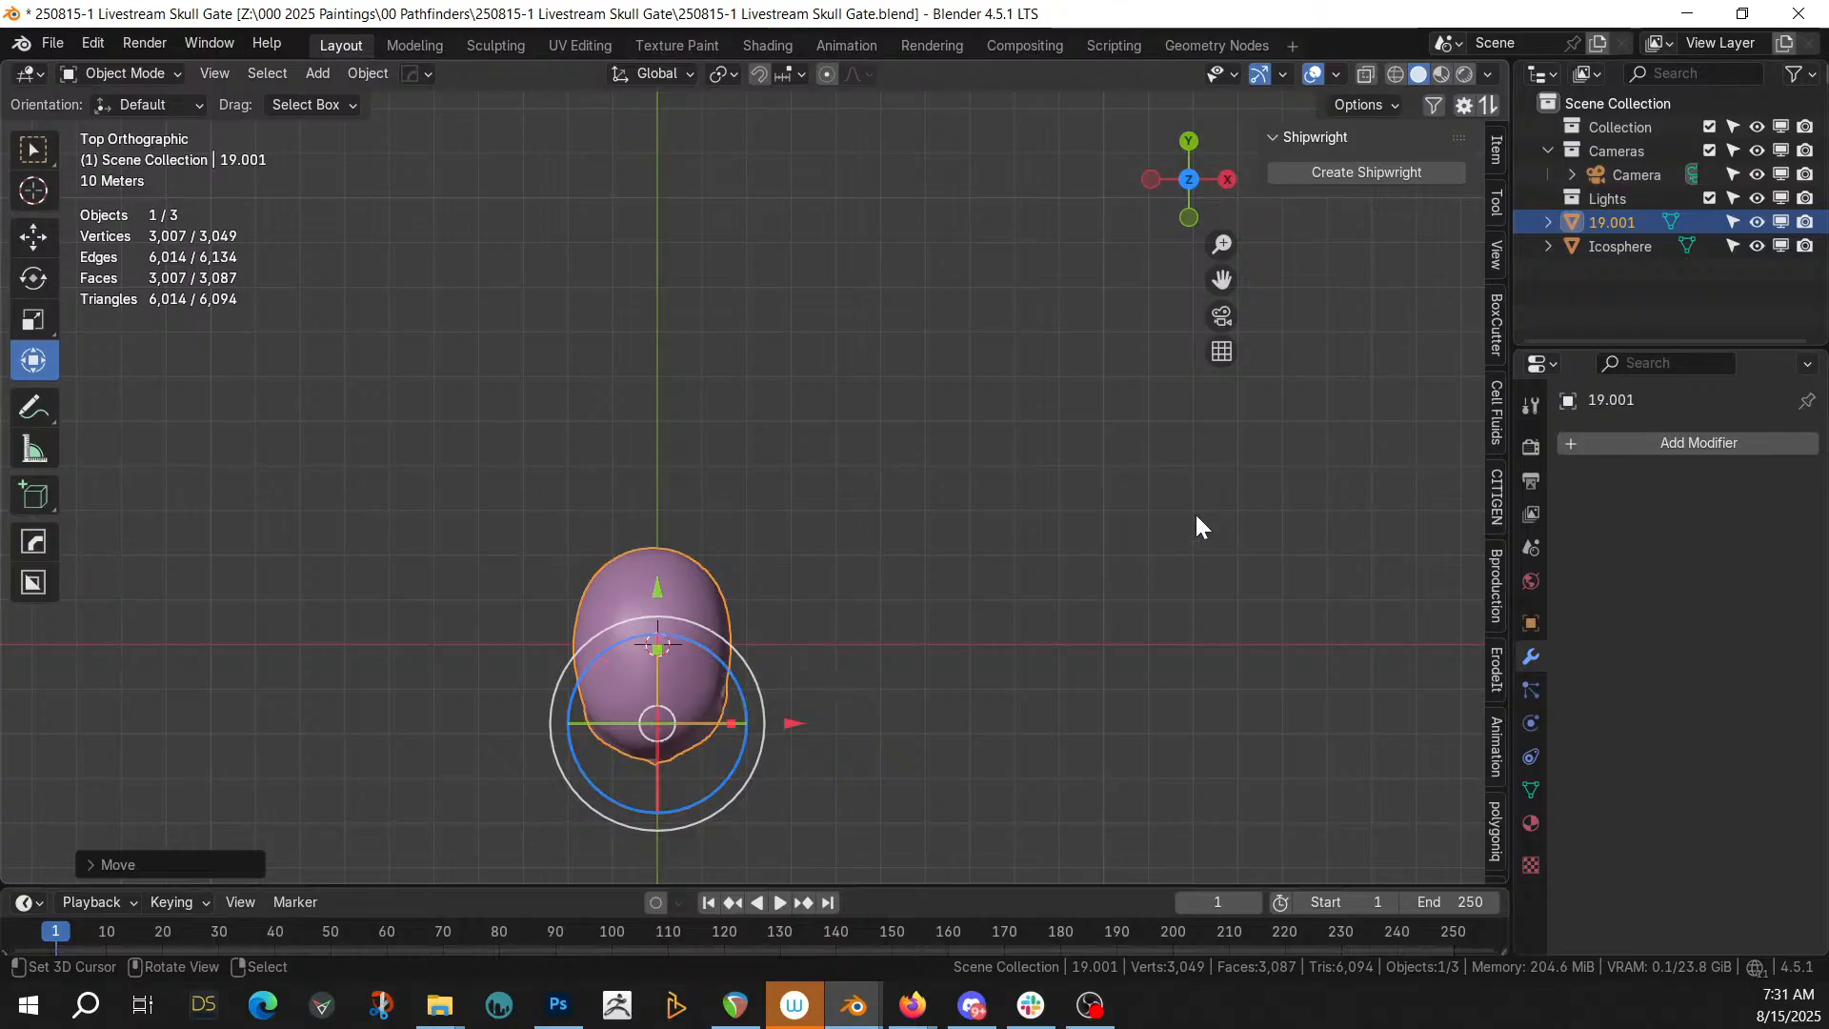
Set the skull's origin to the 3D cursor, and move its geometry to that origin
{"action": "left_click", "coordinate": [367, 74]}
{"action": "mouse_move", "coordinate": [374, 124]}
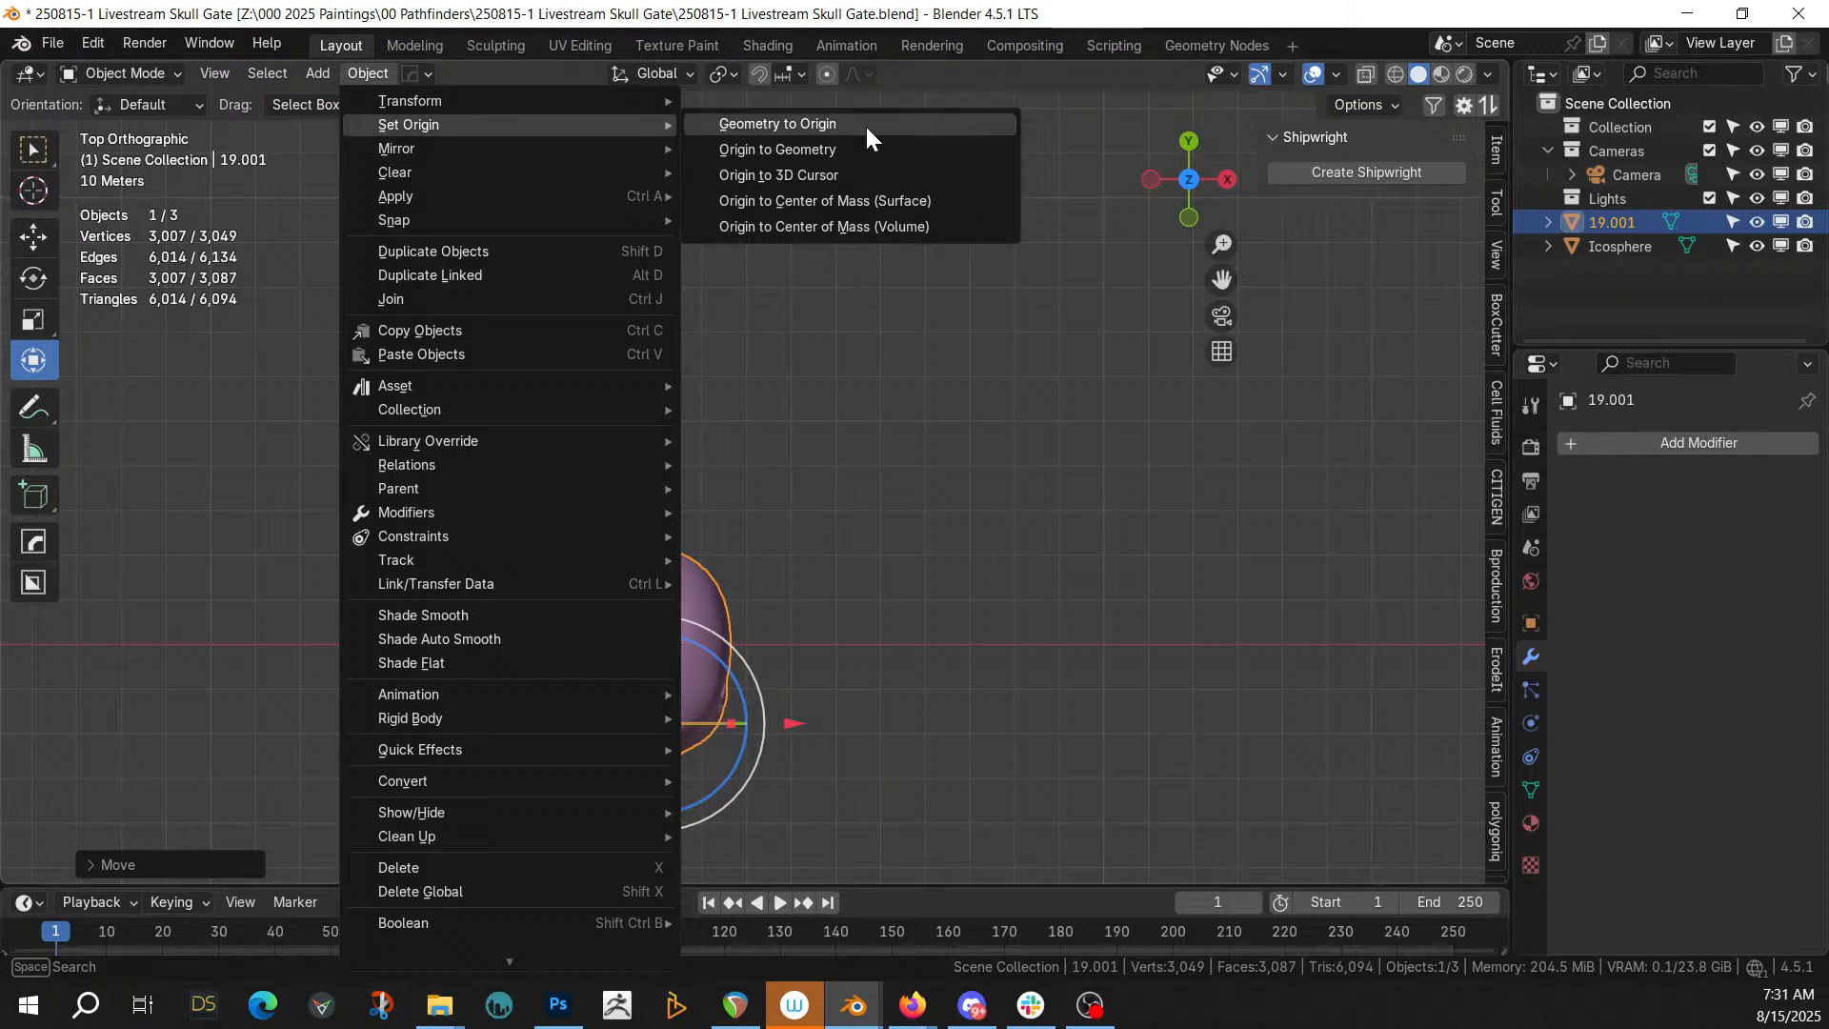
{"action": "left_click", "coordinate": [831, 175]}
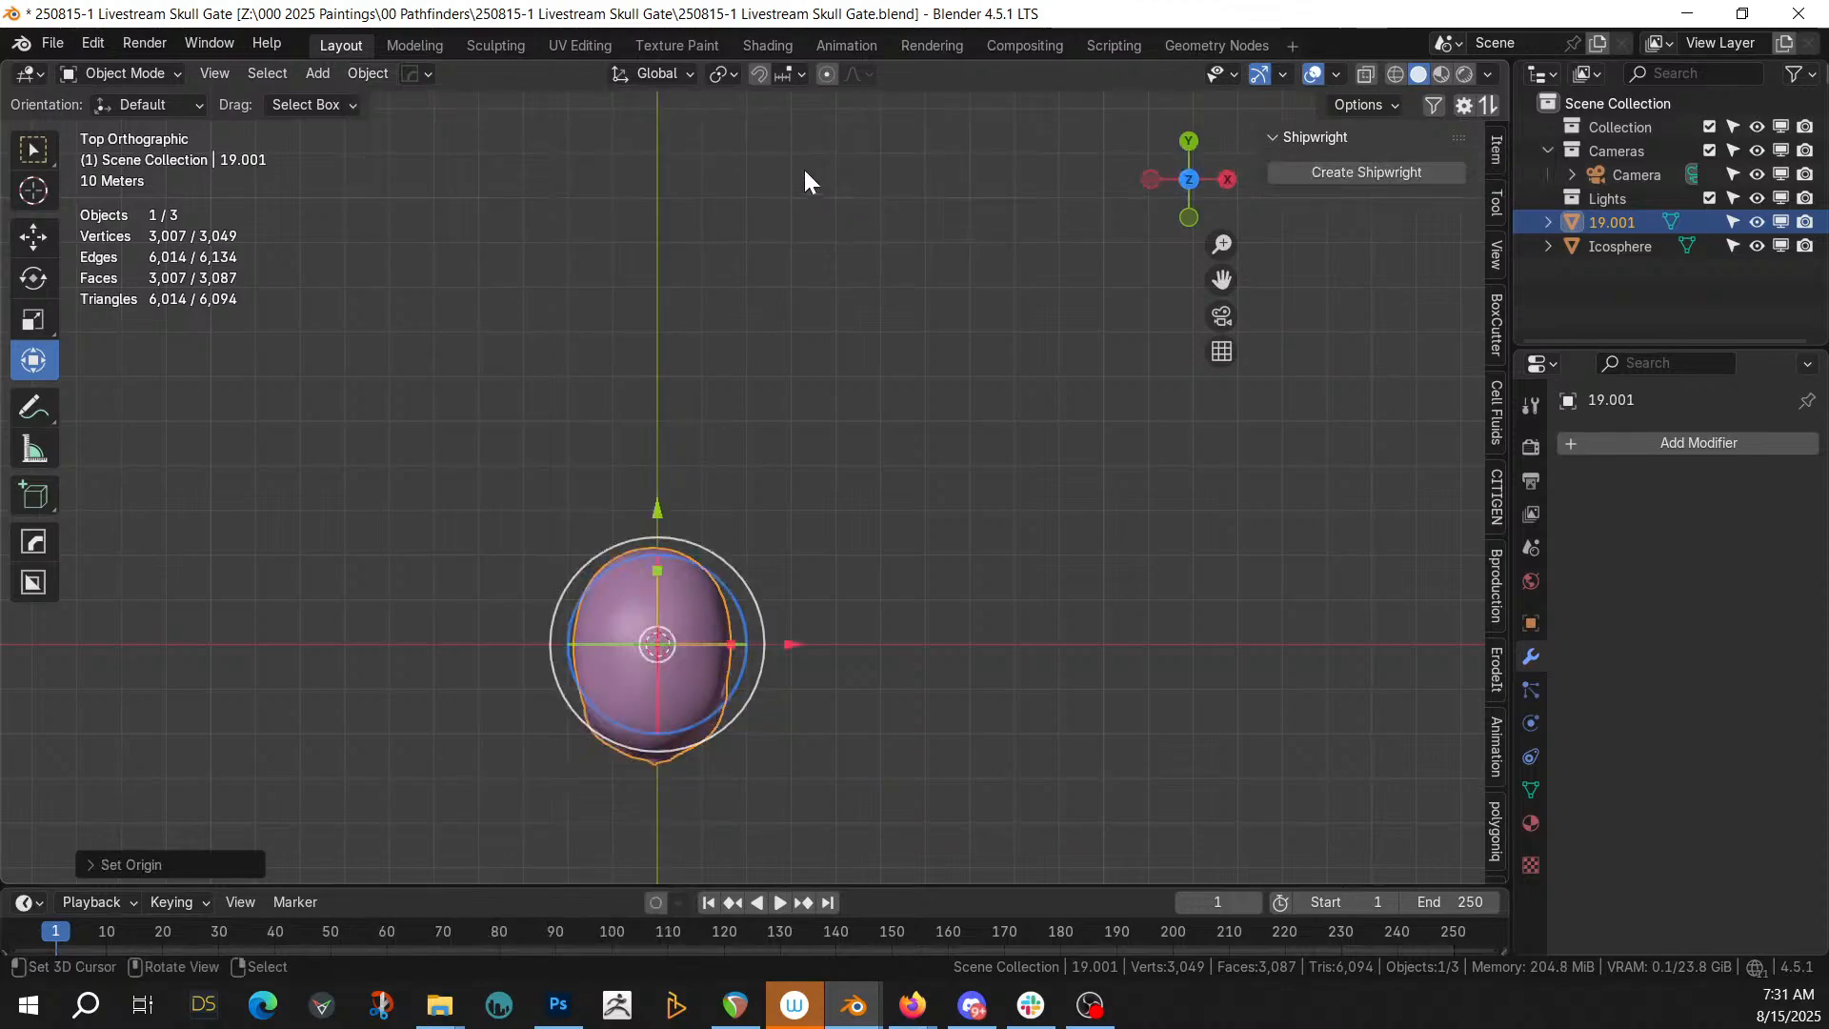
{"action": "left_click", "coordinate": [368, 67]}
{"action": "mouse_move", "coordinate": [383, 123]}
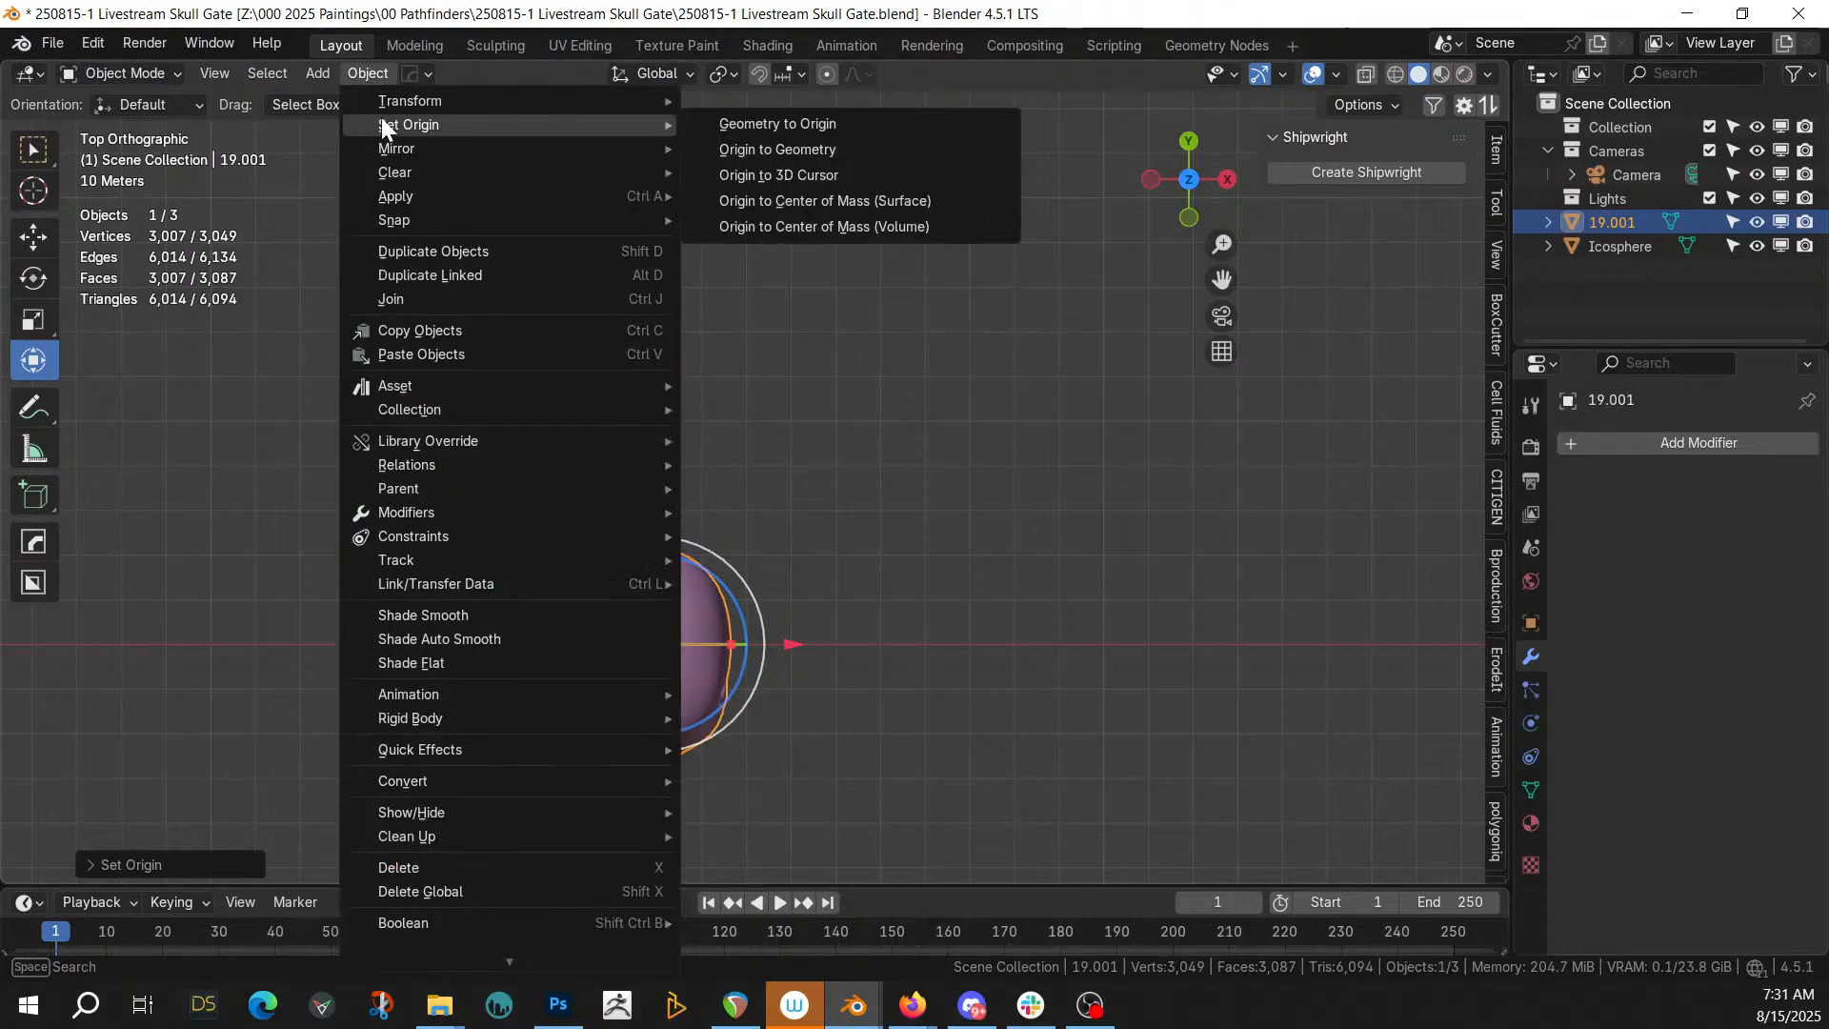
{"action": "left_click", "coordinate": [903, 124]}
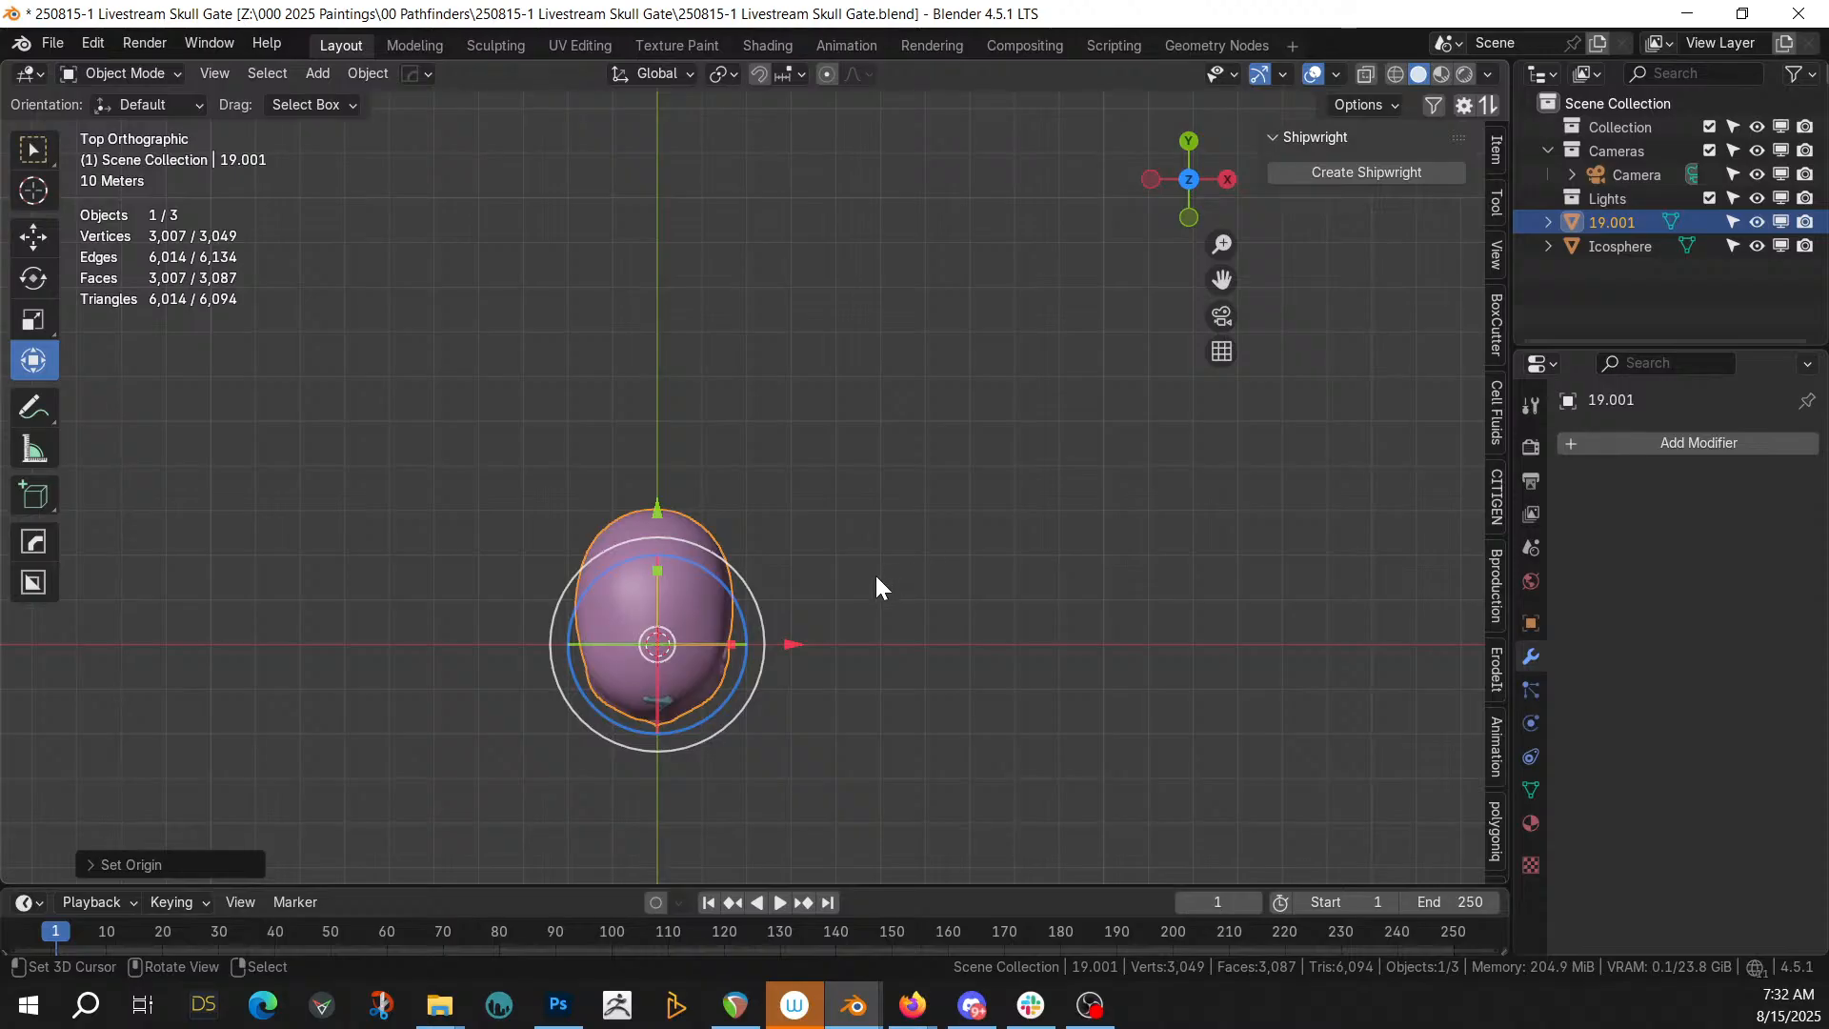
Move the skull about -8.3 m along Y so the cranium is centred on the world origin
{"action": "key", "text": "g"}
{"action": "key", "text": "y"}
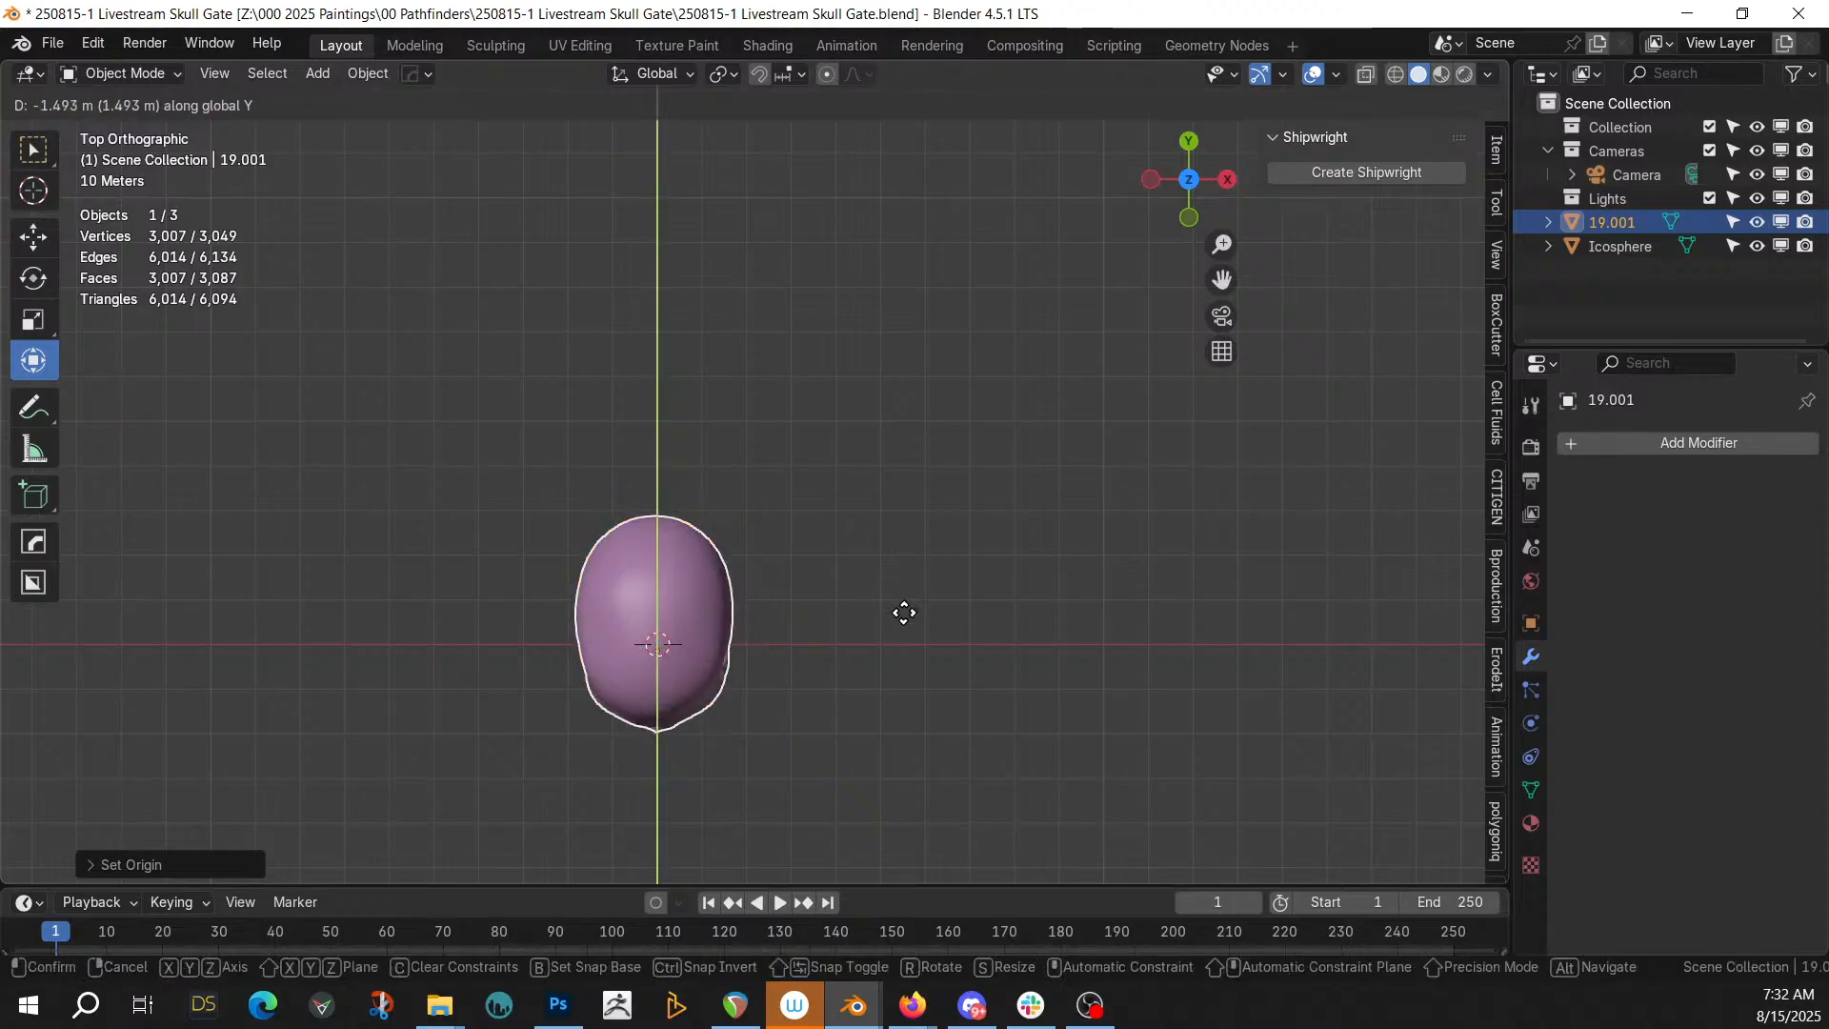
{"action": "left_click", "coordinate": [905, 625]}
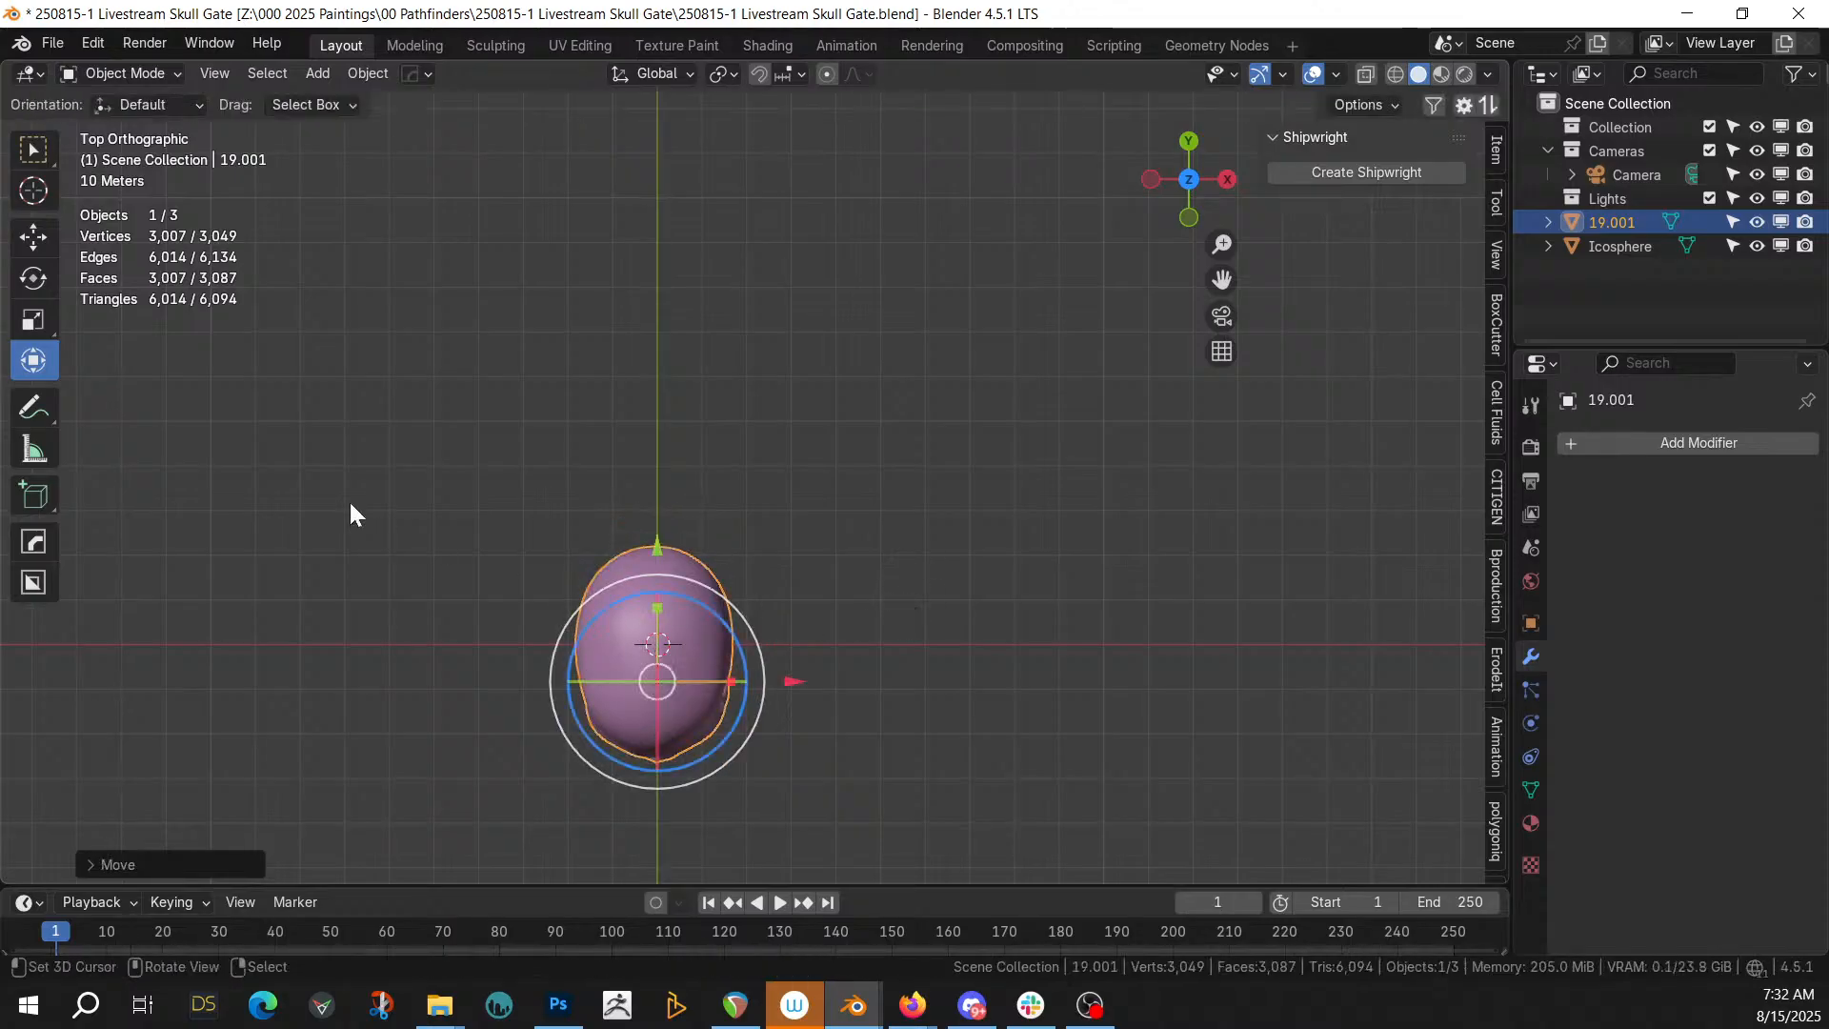
Scale the ico sphere along X to about 25.8 m wide and show its transform values
{"action": "left_click", "coordinate": [1619, 246]}
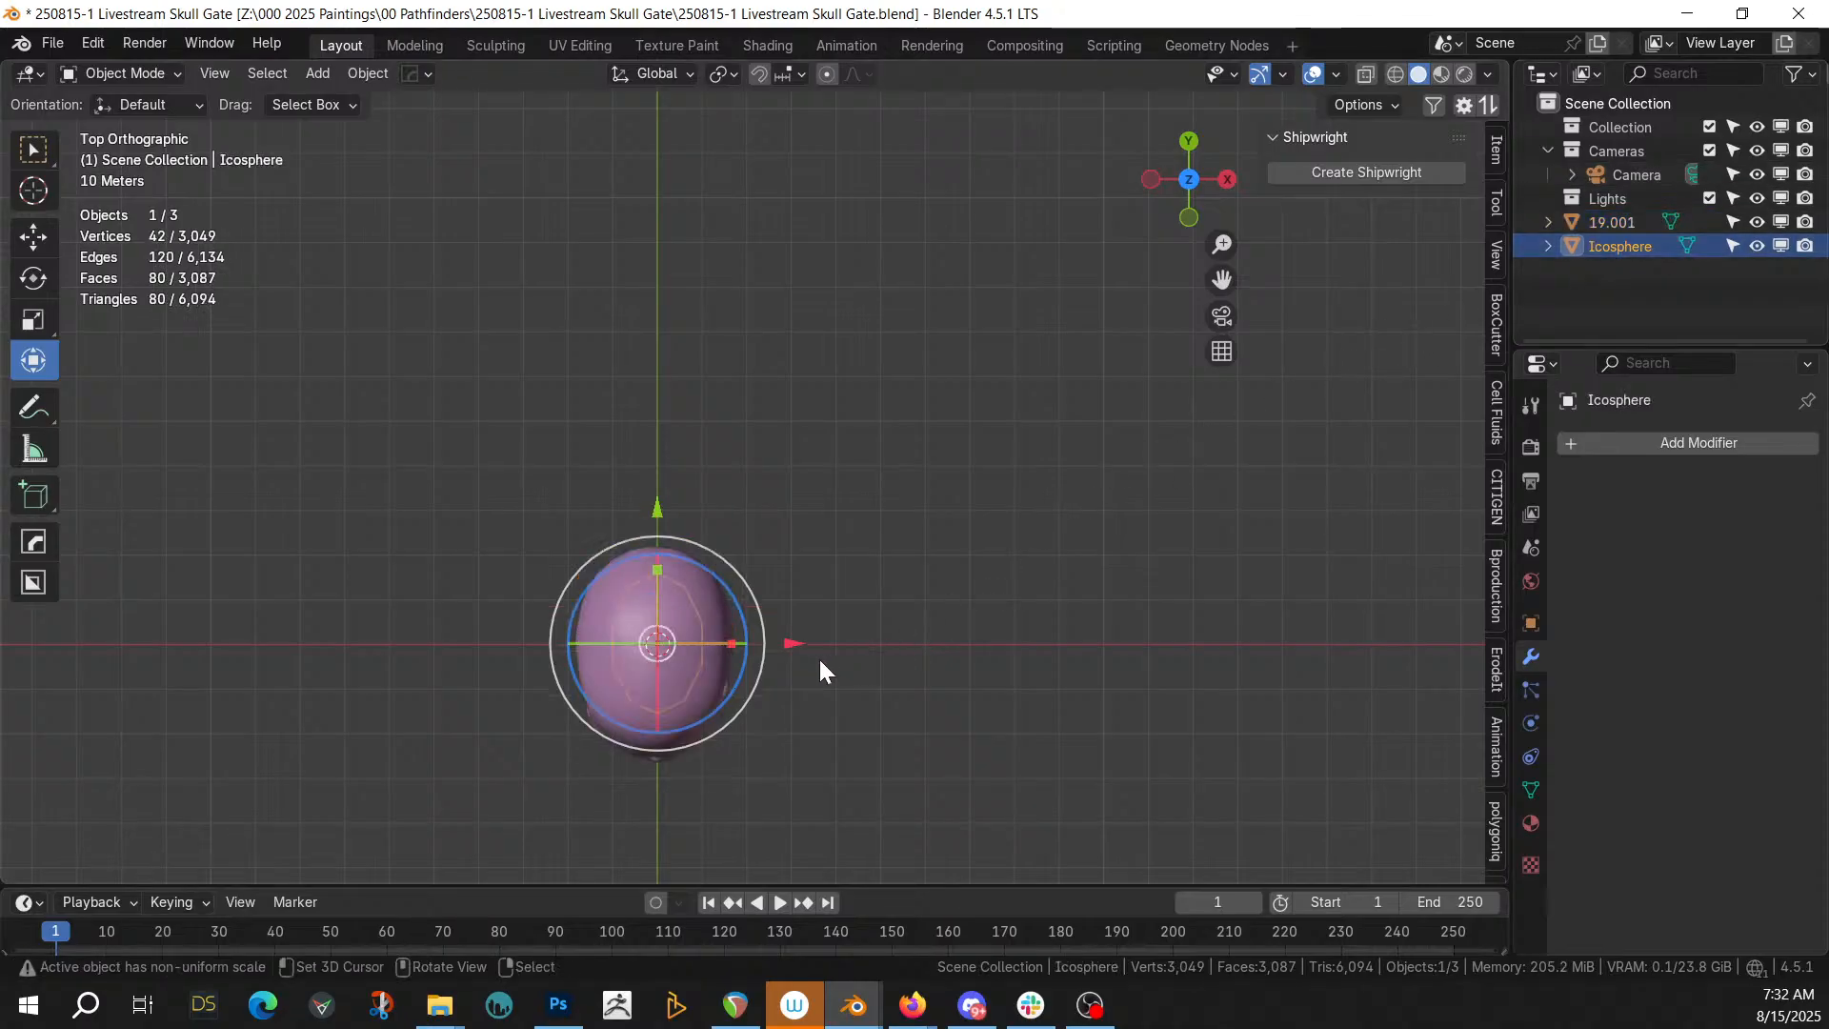
{"action": "key", "text": "s"}
{"action": "key", "text": "x"}
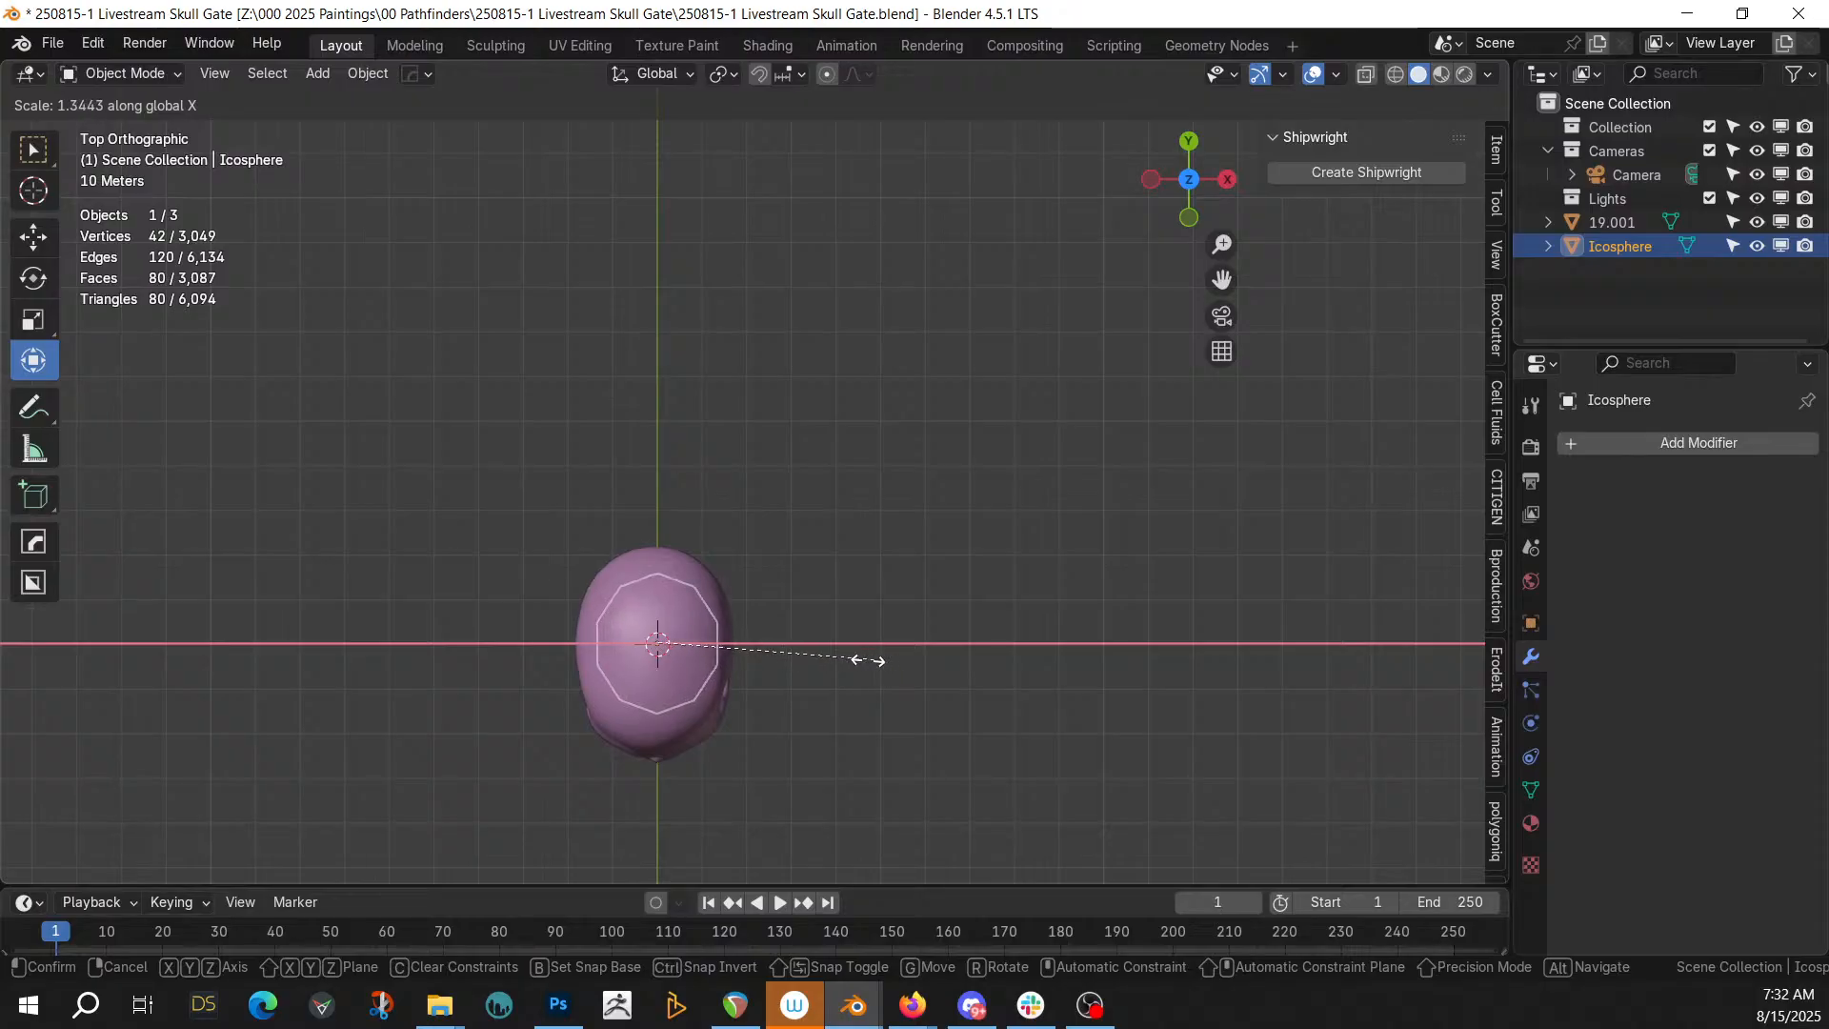
{"action": "left_click", "coordinate": [848, 632]}
{"action": "middle_click_drag", "start_coordinate": [848, 631], "coordinate": [686, 285]}
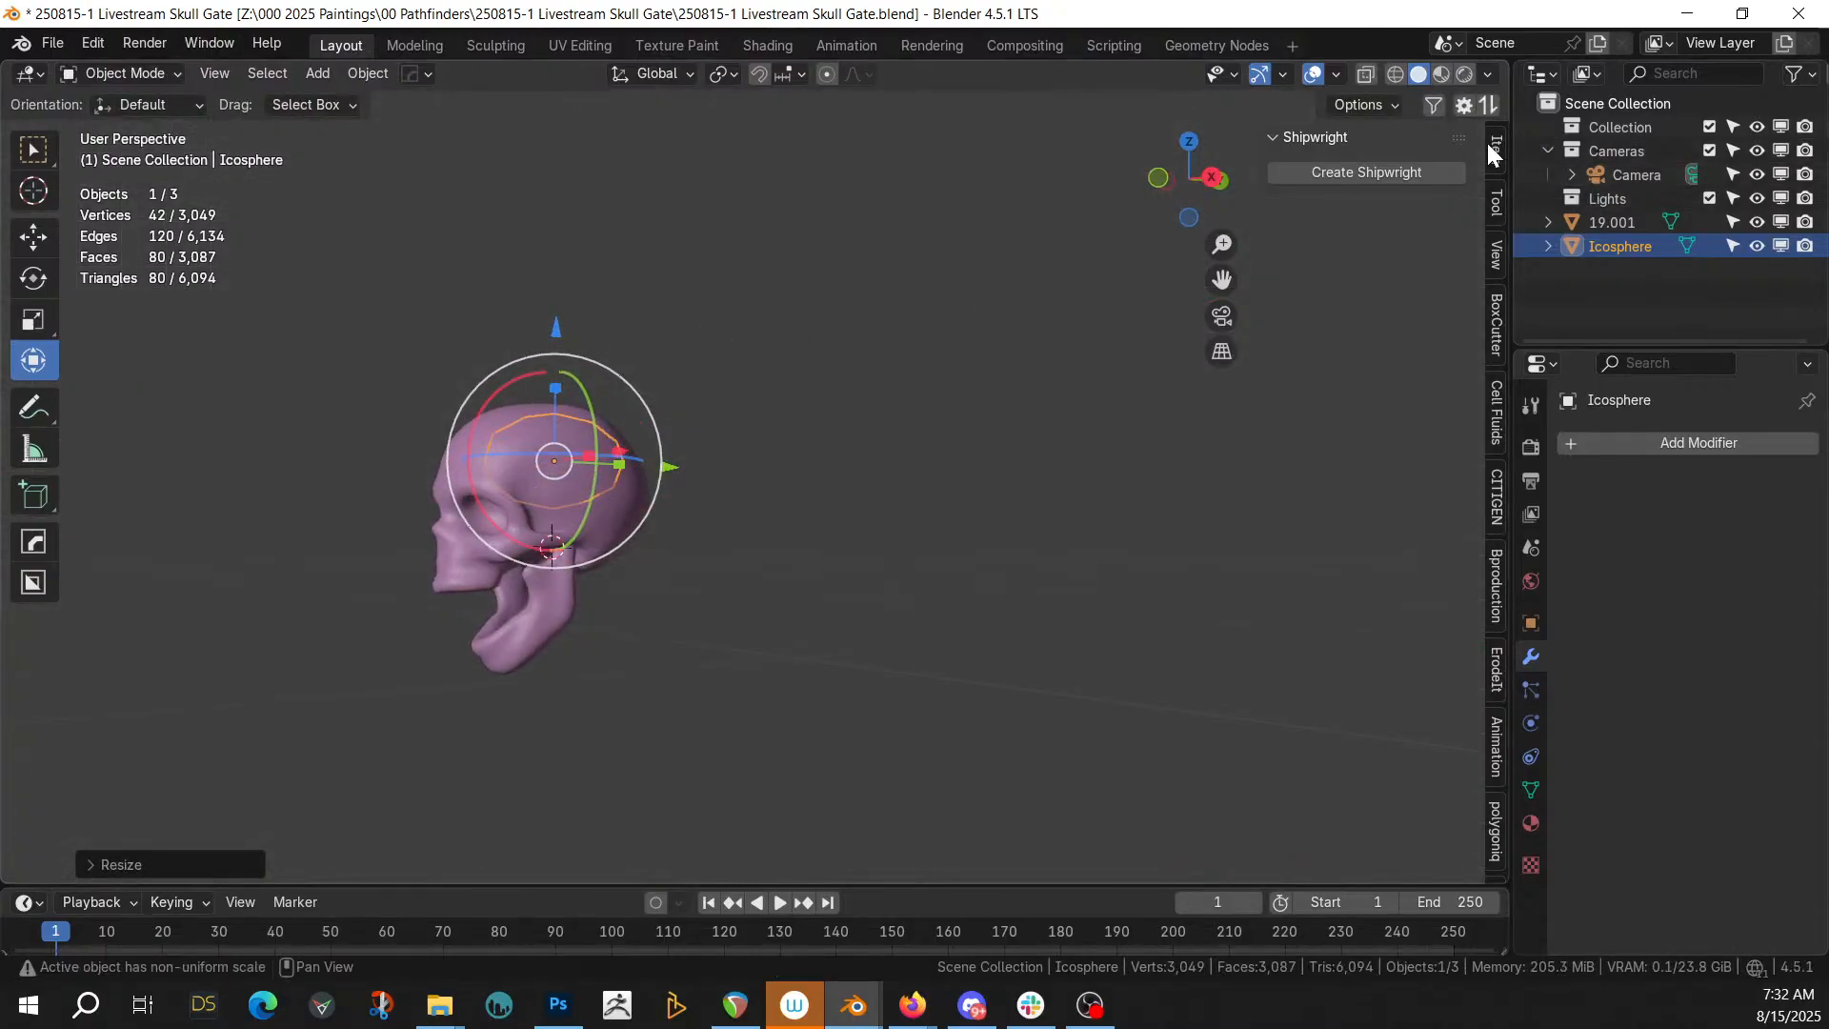
{"action": "left_click", "coordinate": [1492, 149]}
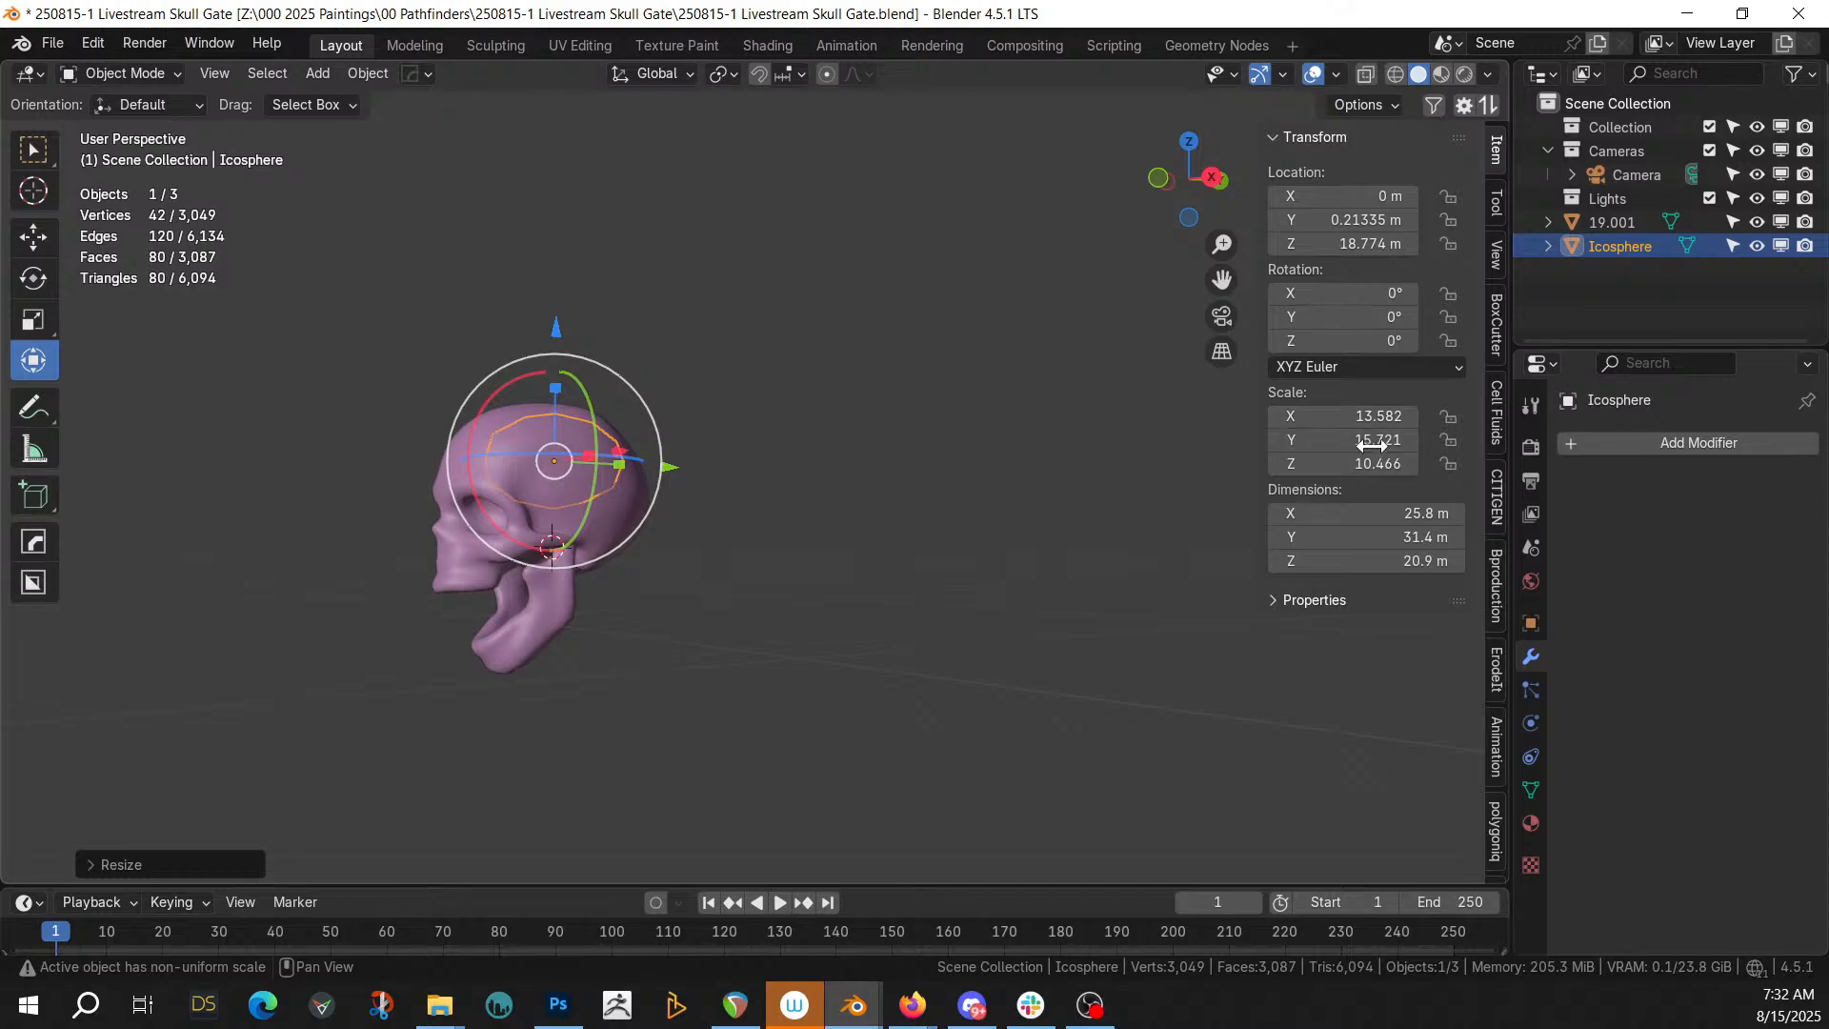
{"action": "middle_click_drag", "start_coordinate": [1054, 339], "coordinate": [1000, 391]}
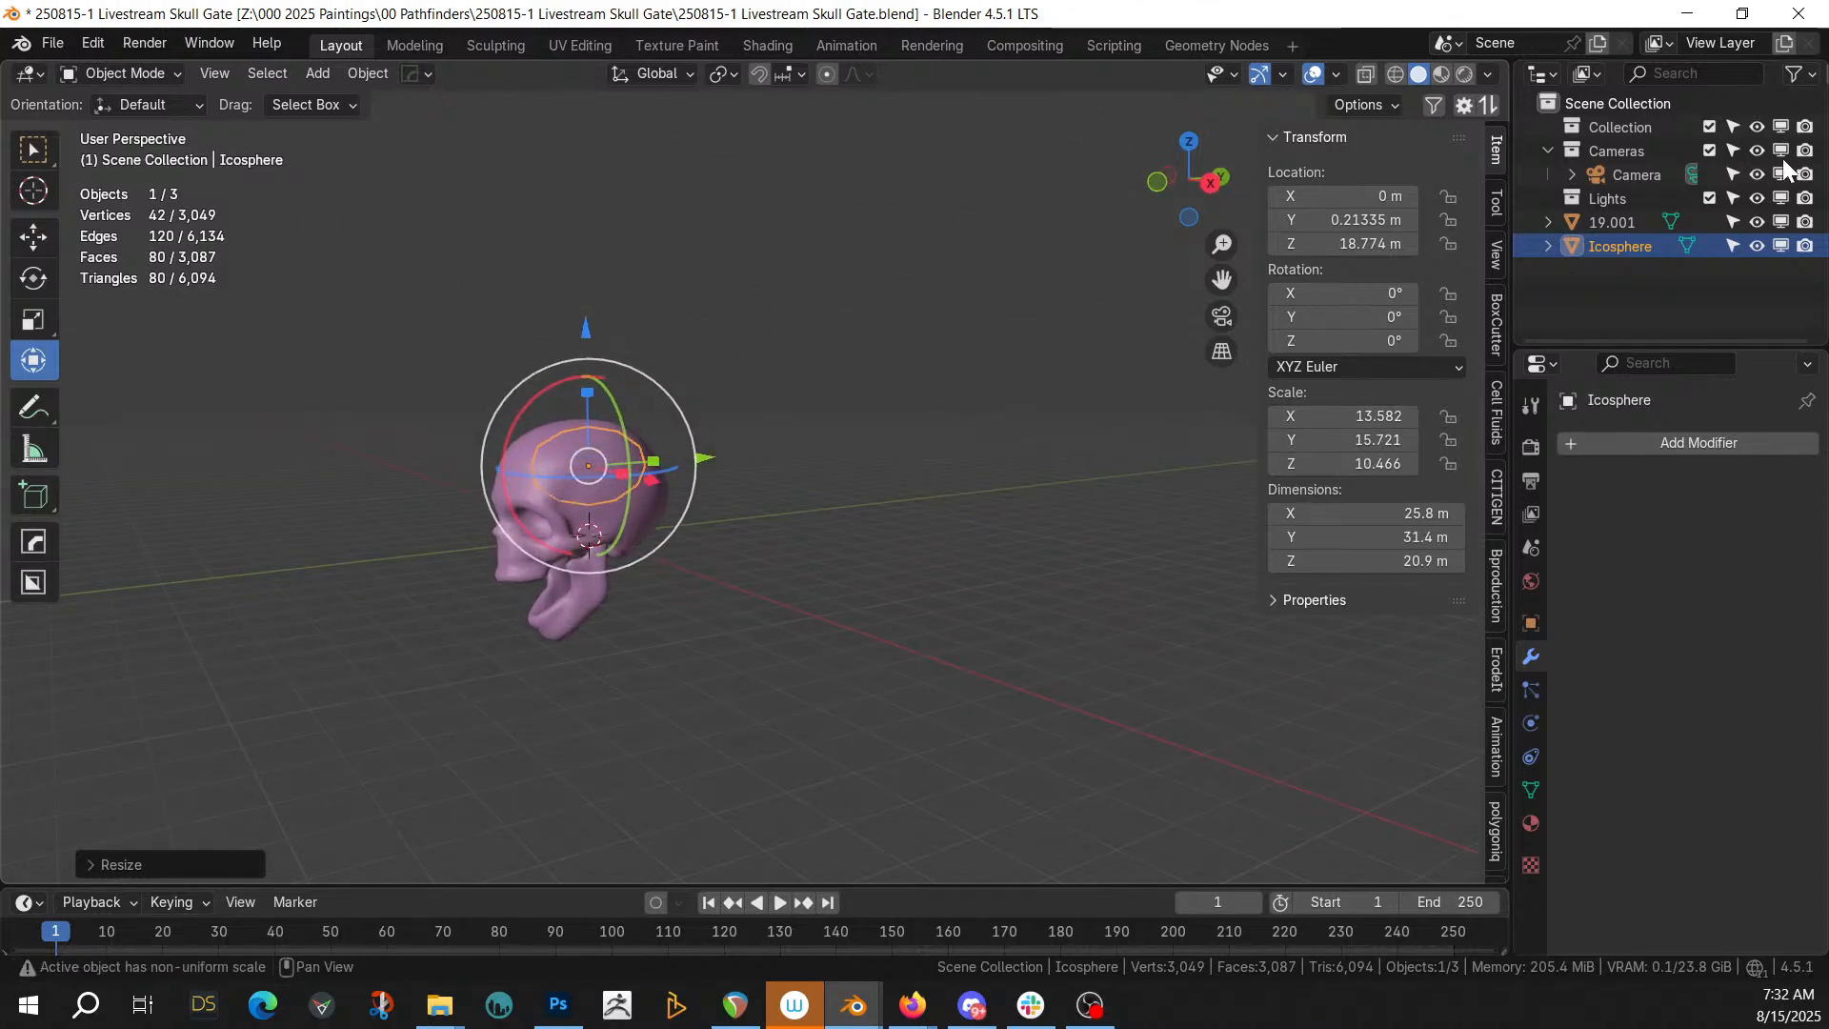
Move the skull to a new collection named SKULL OLD and exclude that collection from the view layer
{"action": "left_click", "coordinate": [522, 626]}
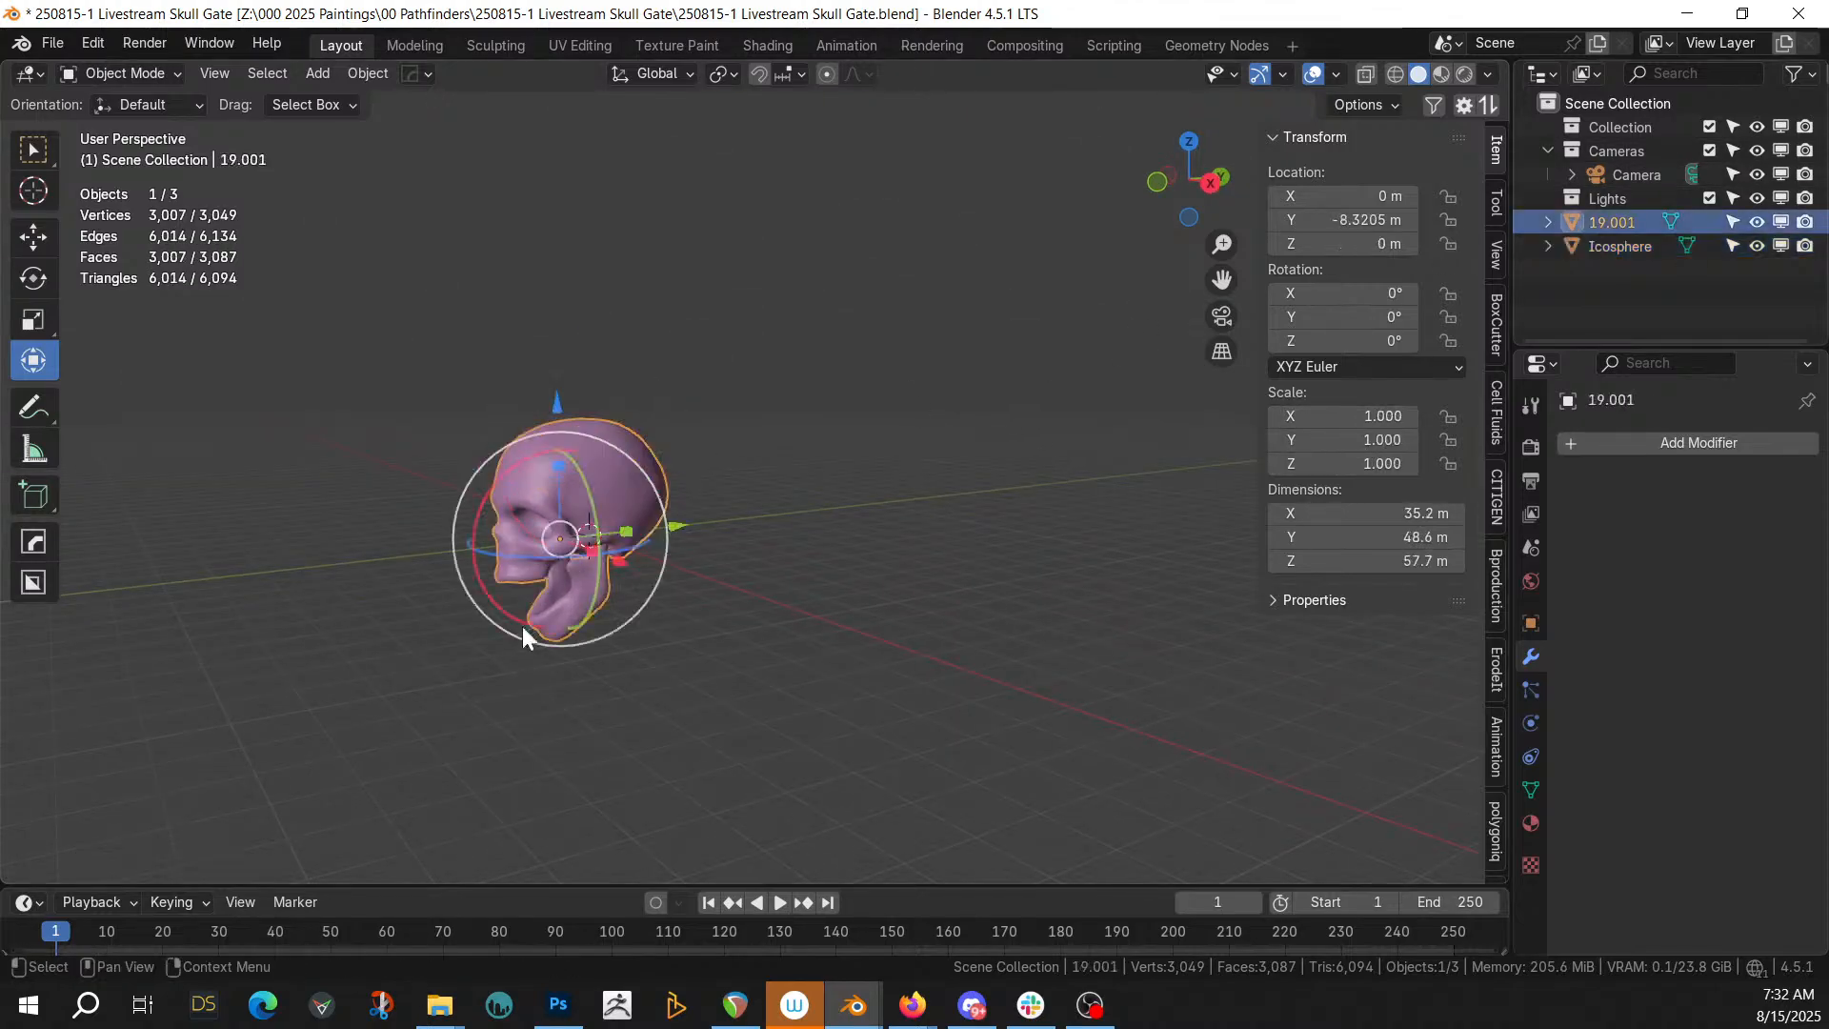
{"action": "key", "text": "m"}
{"action": "left_click", "coordinate": [618, 539]}
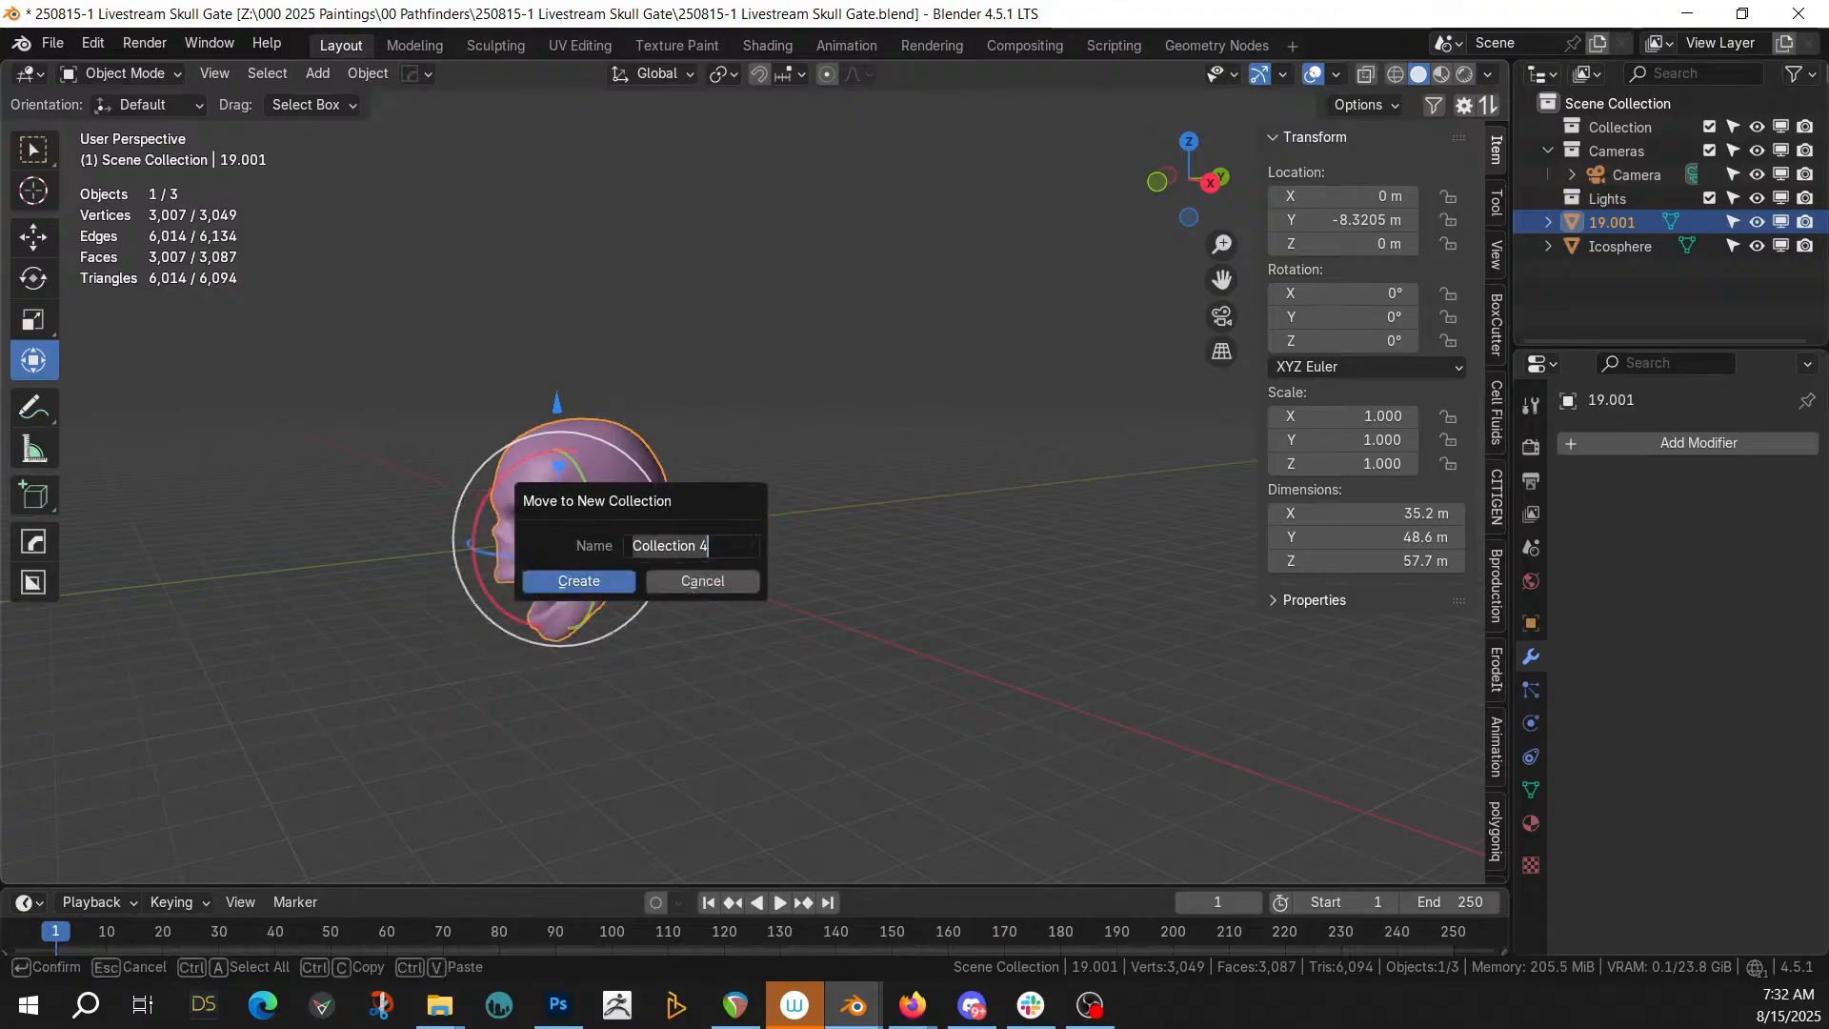
{"action": "type", "text": "S"}
{"action": "key", "text": "Return"}
{"action": "key", "text": "Return"}
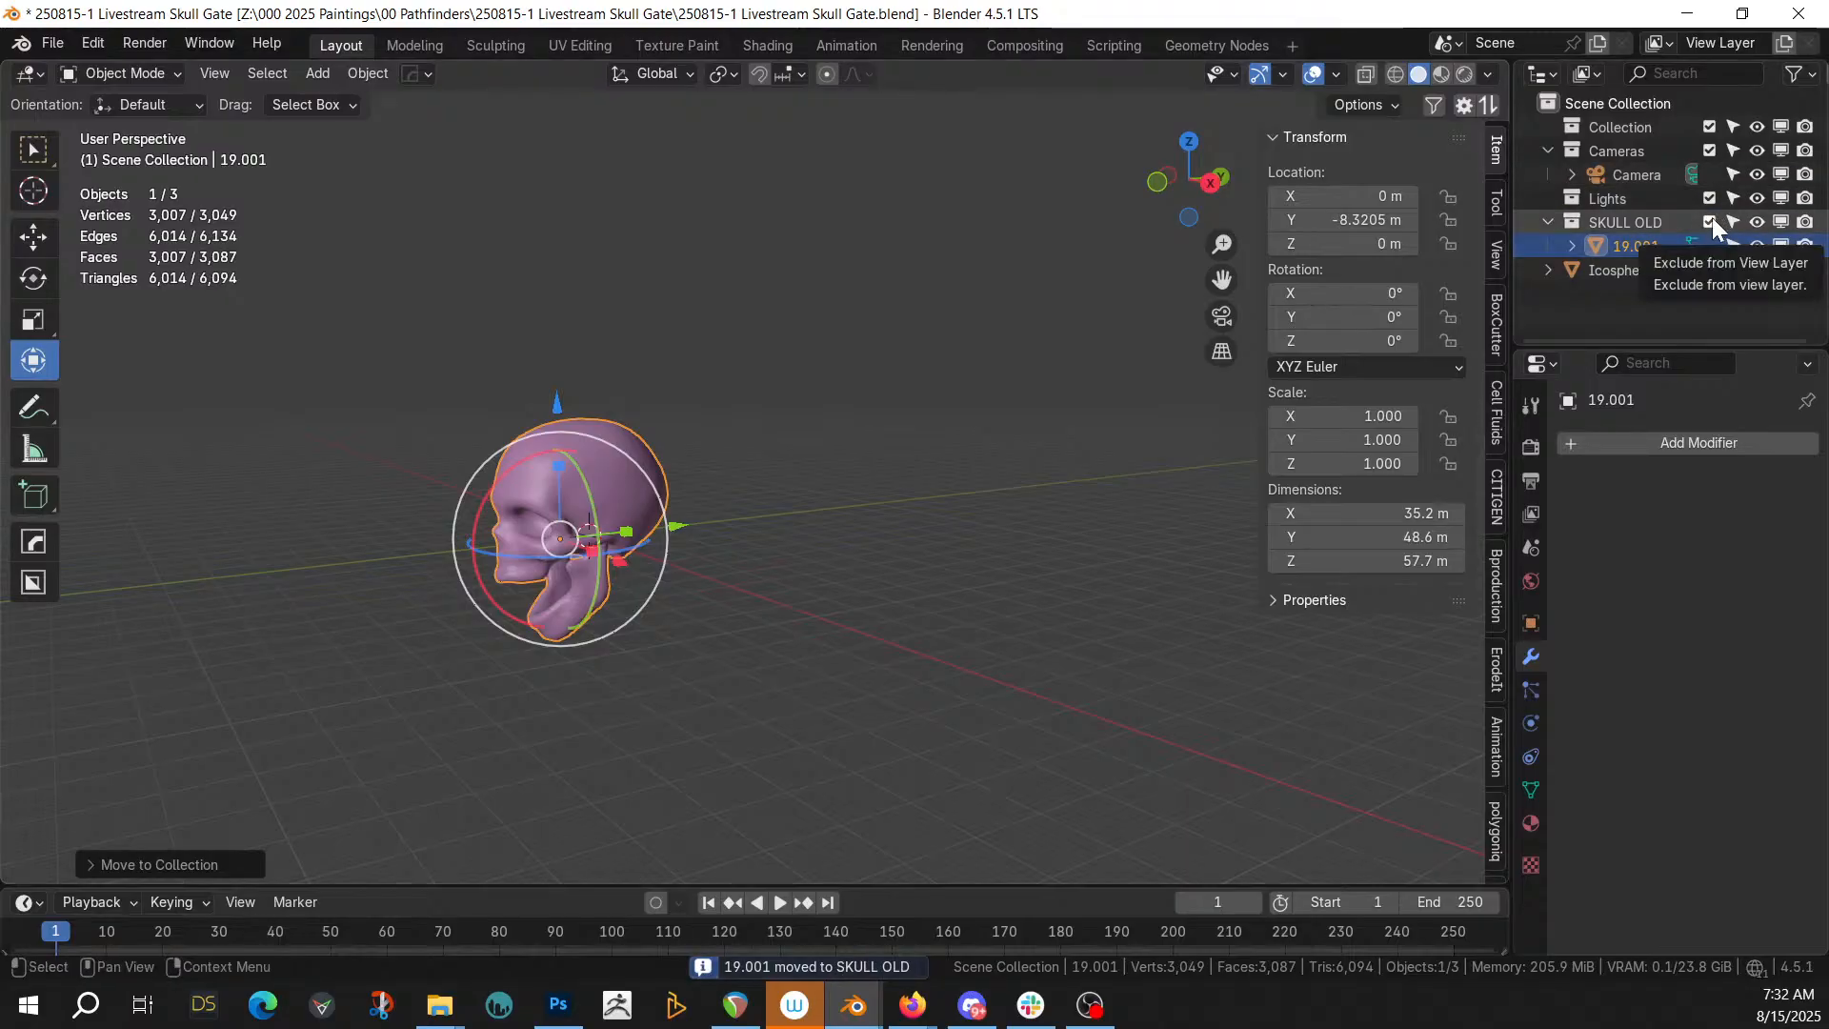
{"action": "left_click", "coordinate": [1711, 219]}
Mirror the ico sphere across its local X axis, with bisect and flip on X, and apply the mirror modifier
{"action": "middle_click_drag", "start_coordinate": [884, 477], "coordinate": [797, 597]}
{"action": "scroll", "coordinate": [797, 596], "scroll_direction": "up", "scroll_amount": 3}
{"action": "key", "text": "KP_1"}
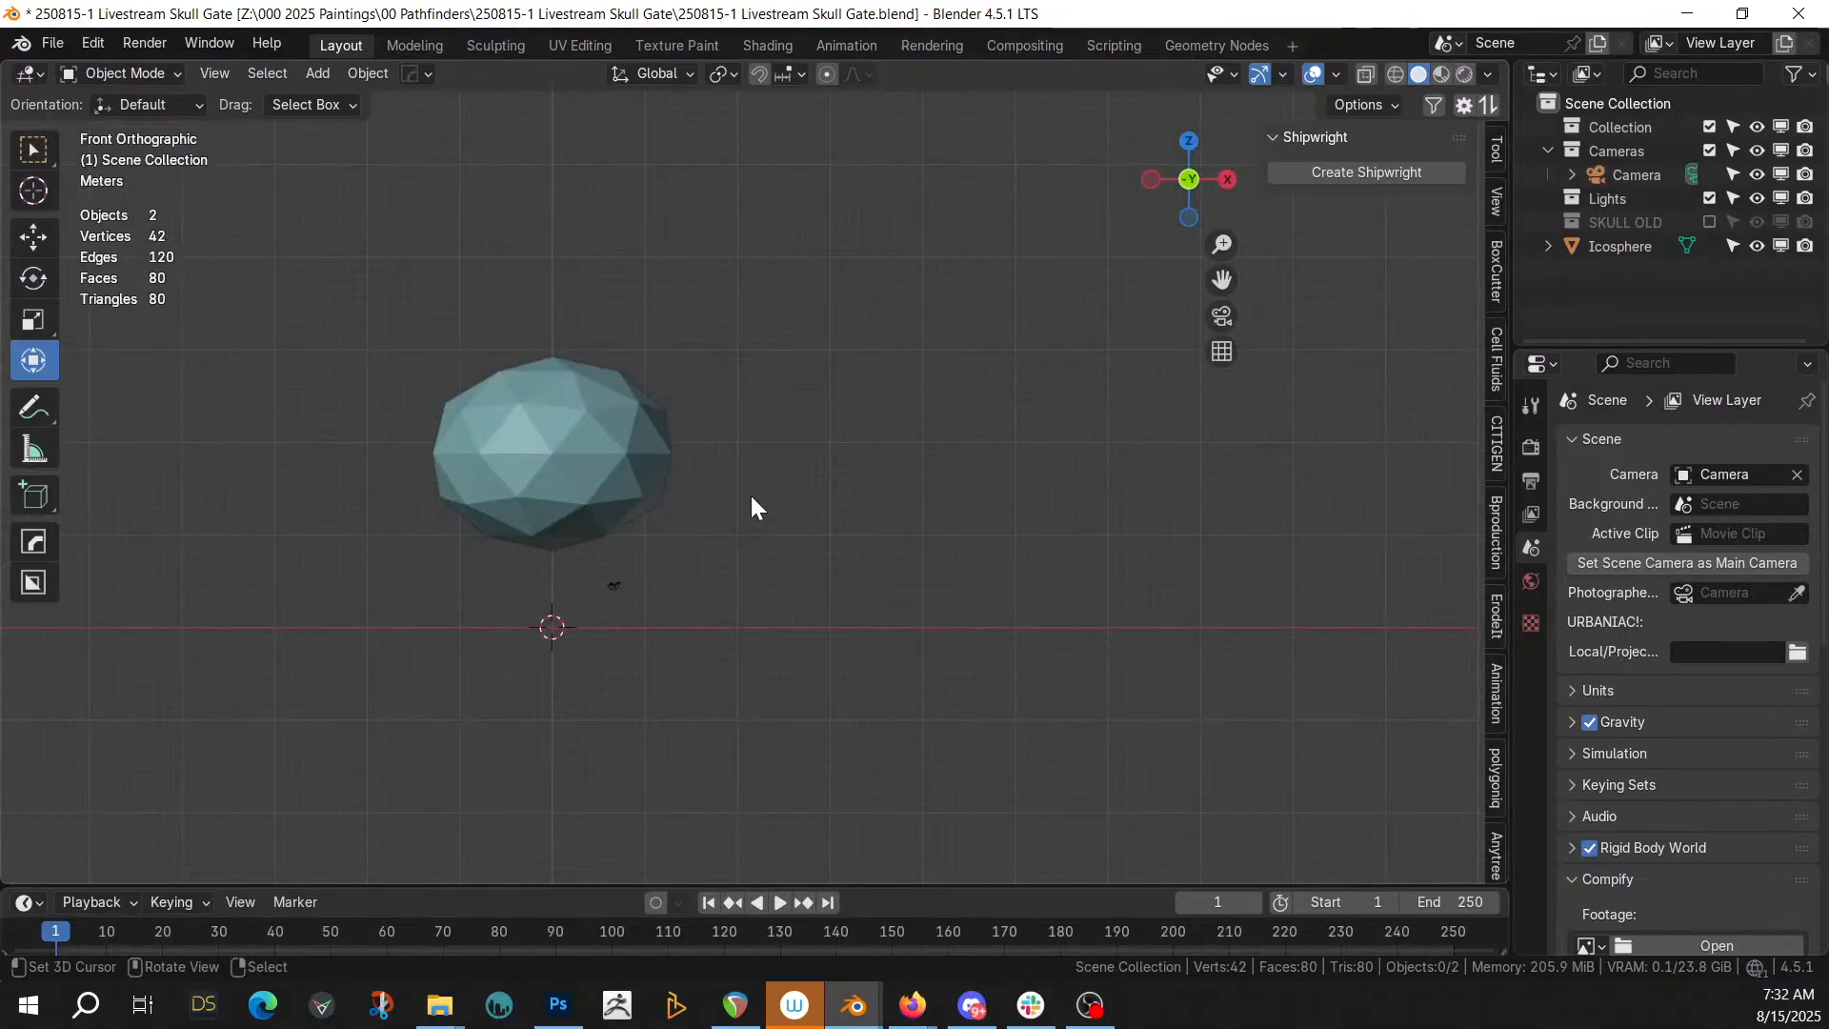
{"action": "key", "text": "KP_7"}
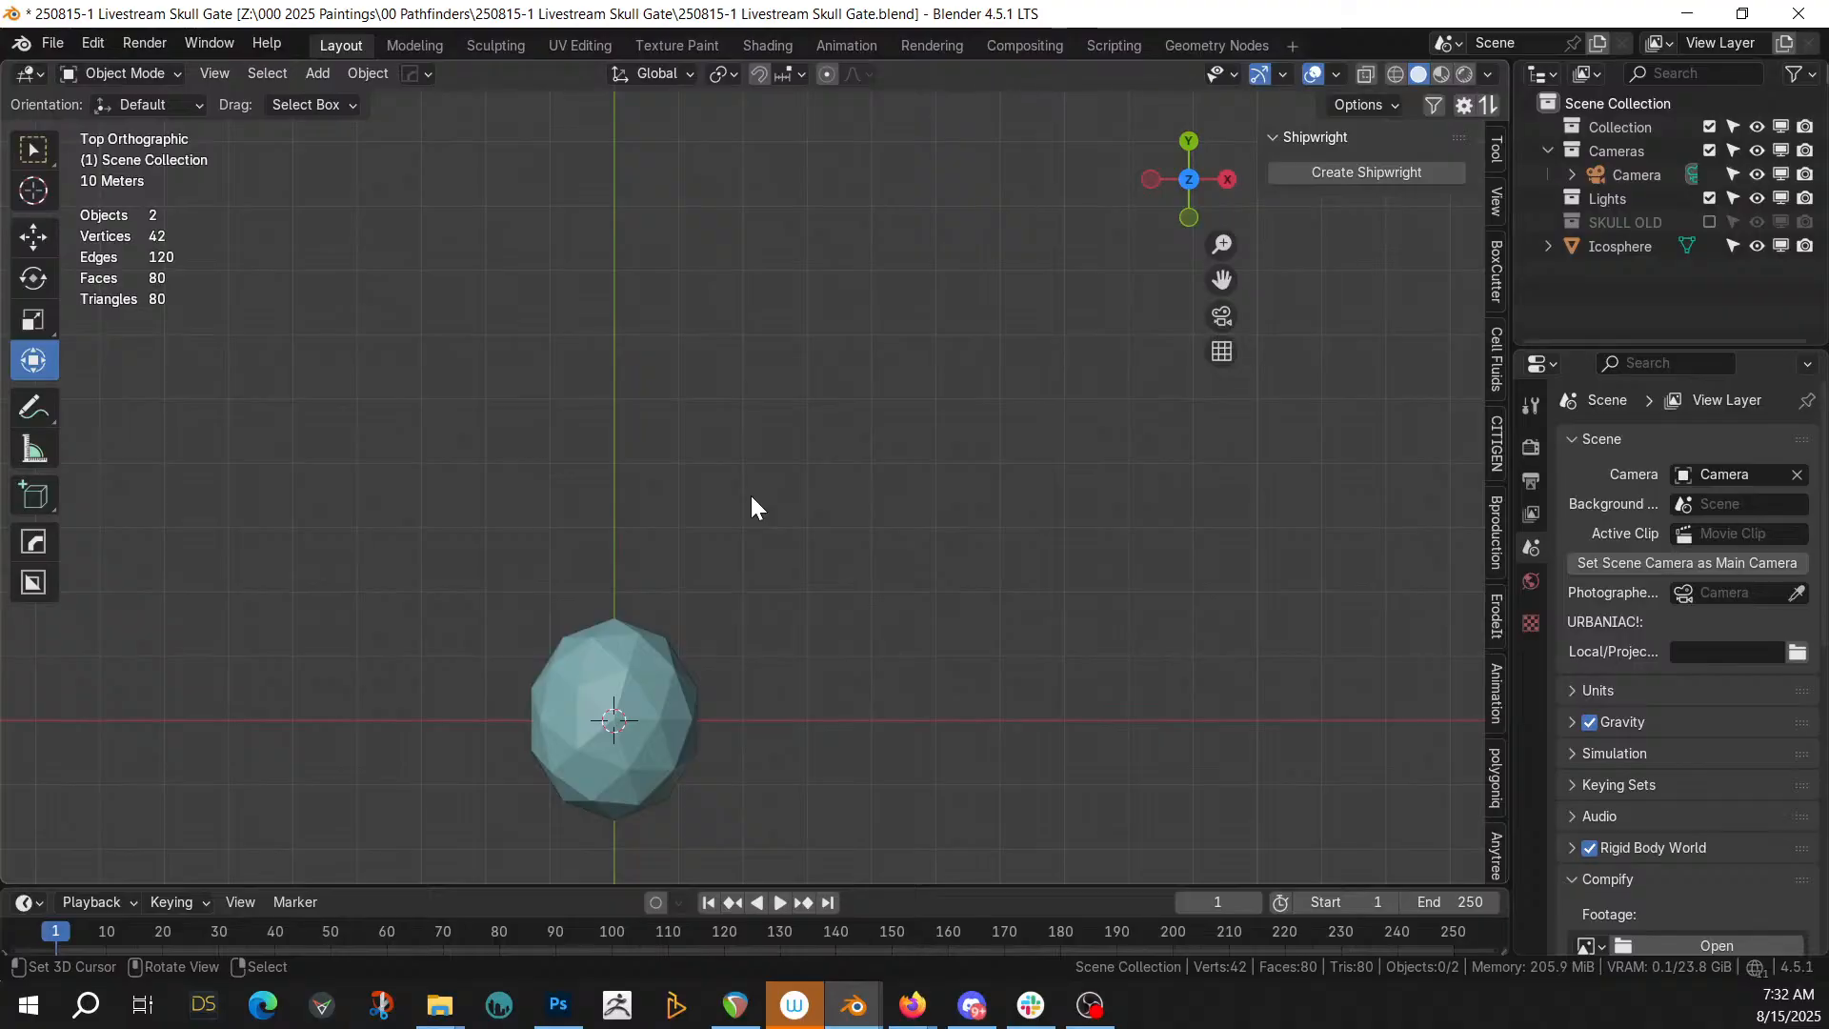
{"action": "middle_click_drag", "start_coordinate": [746, 583], "coordinate": [800, 334]}
{"action": "scroll", "coordinate": [798, 328], "scroll_direction": "up", "scroll_amount": 2}
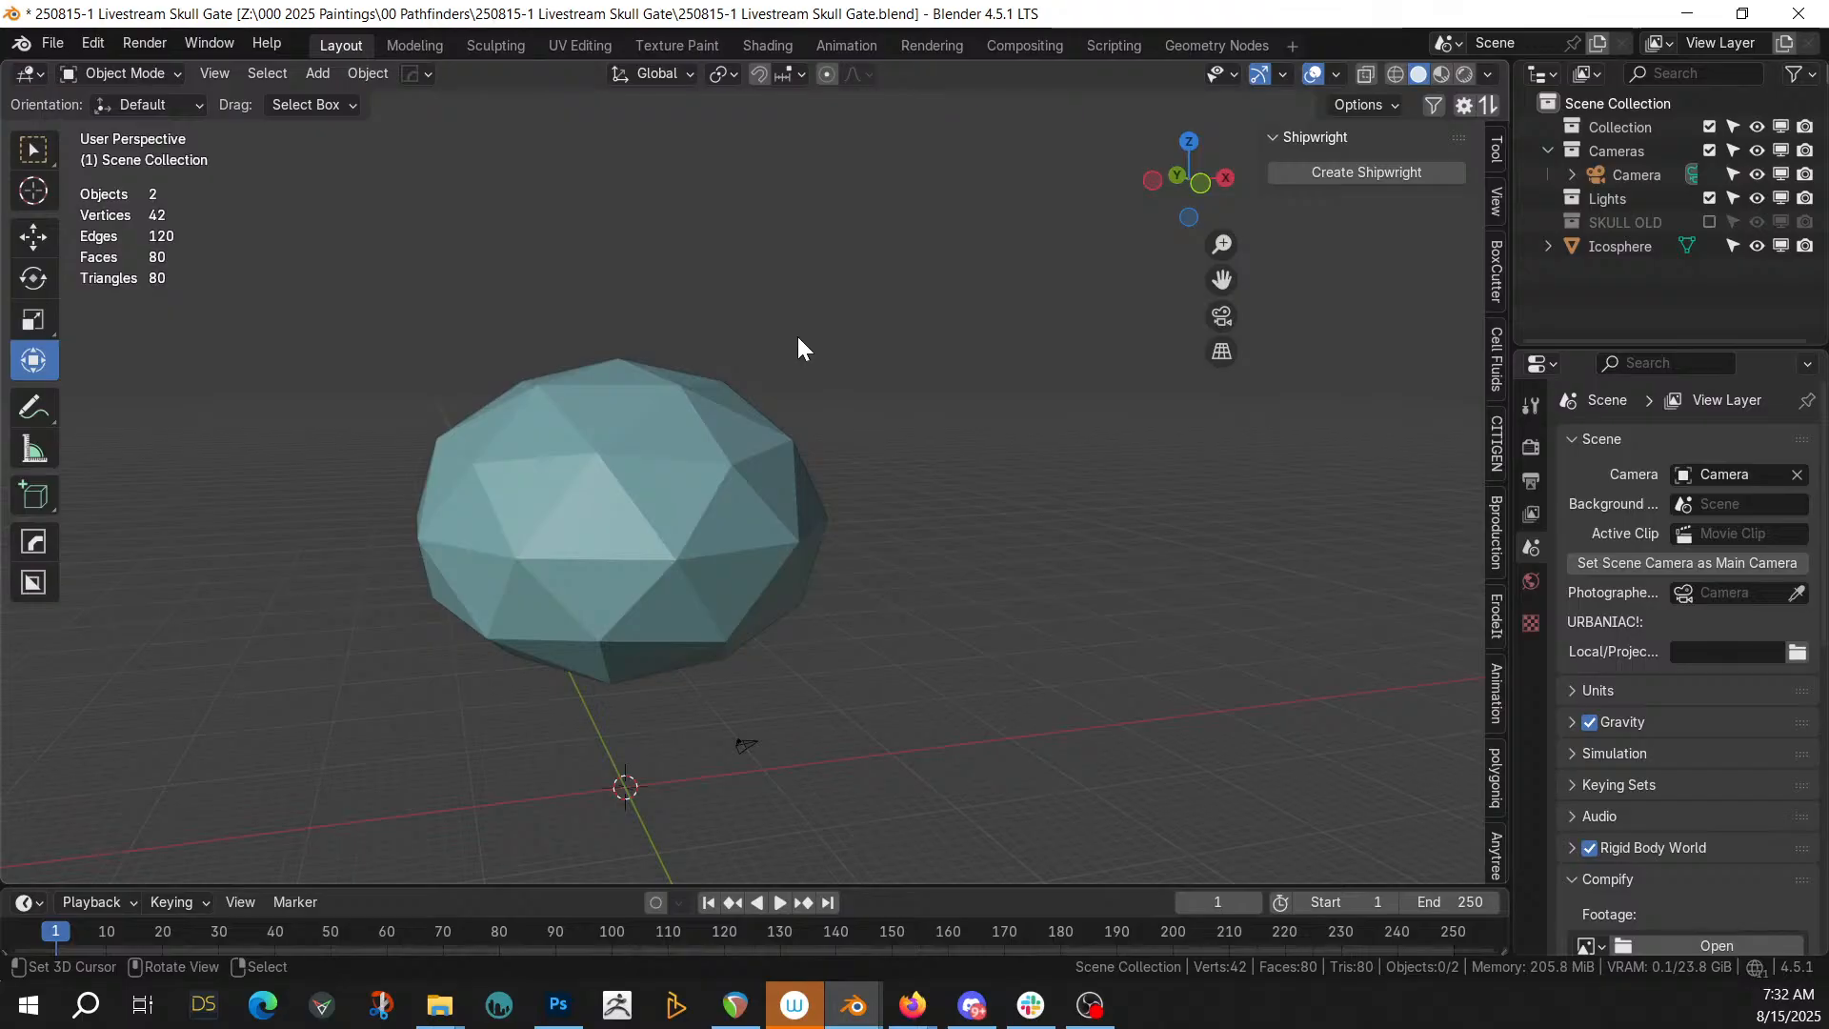
{"action": "left_click", "coordinate": [623, 557]}
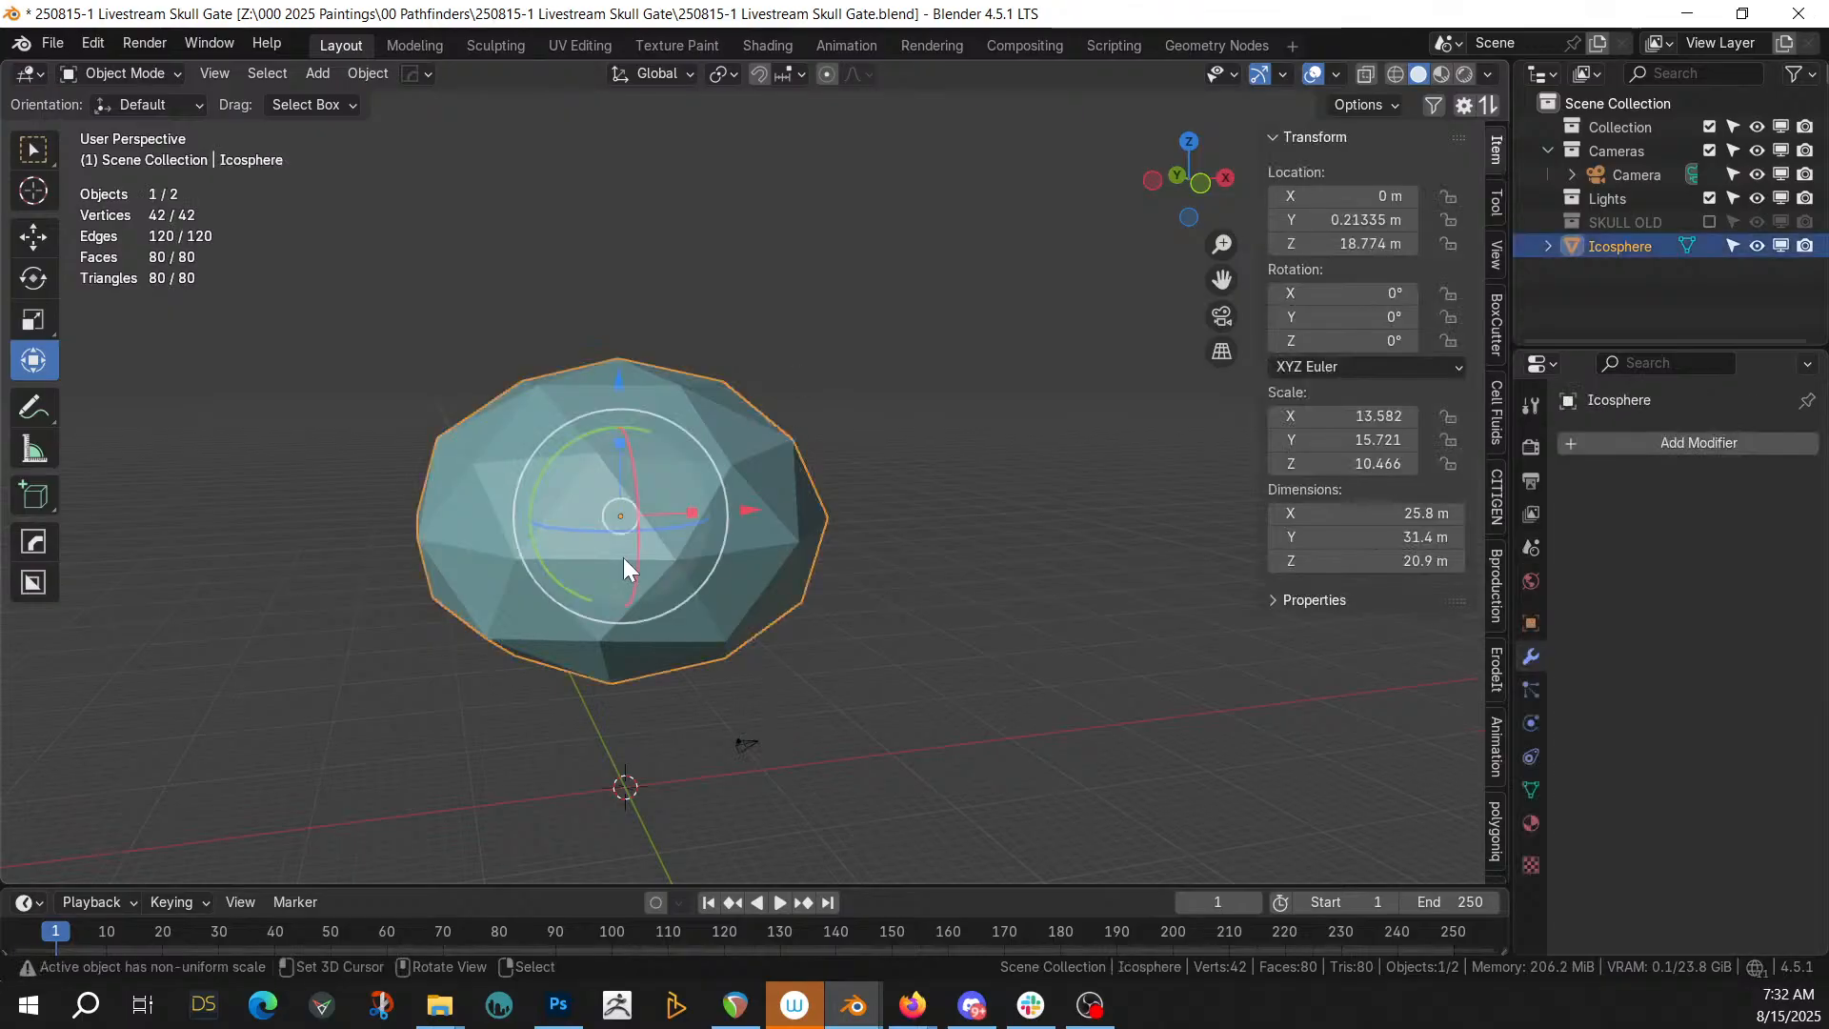
{"action": "key", "text": "KP_1"}
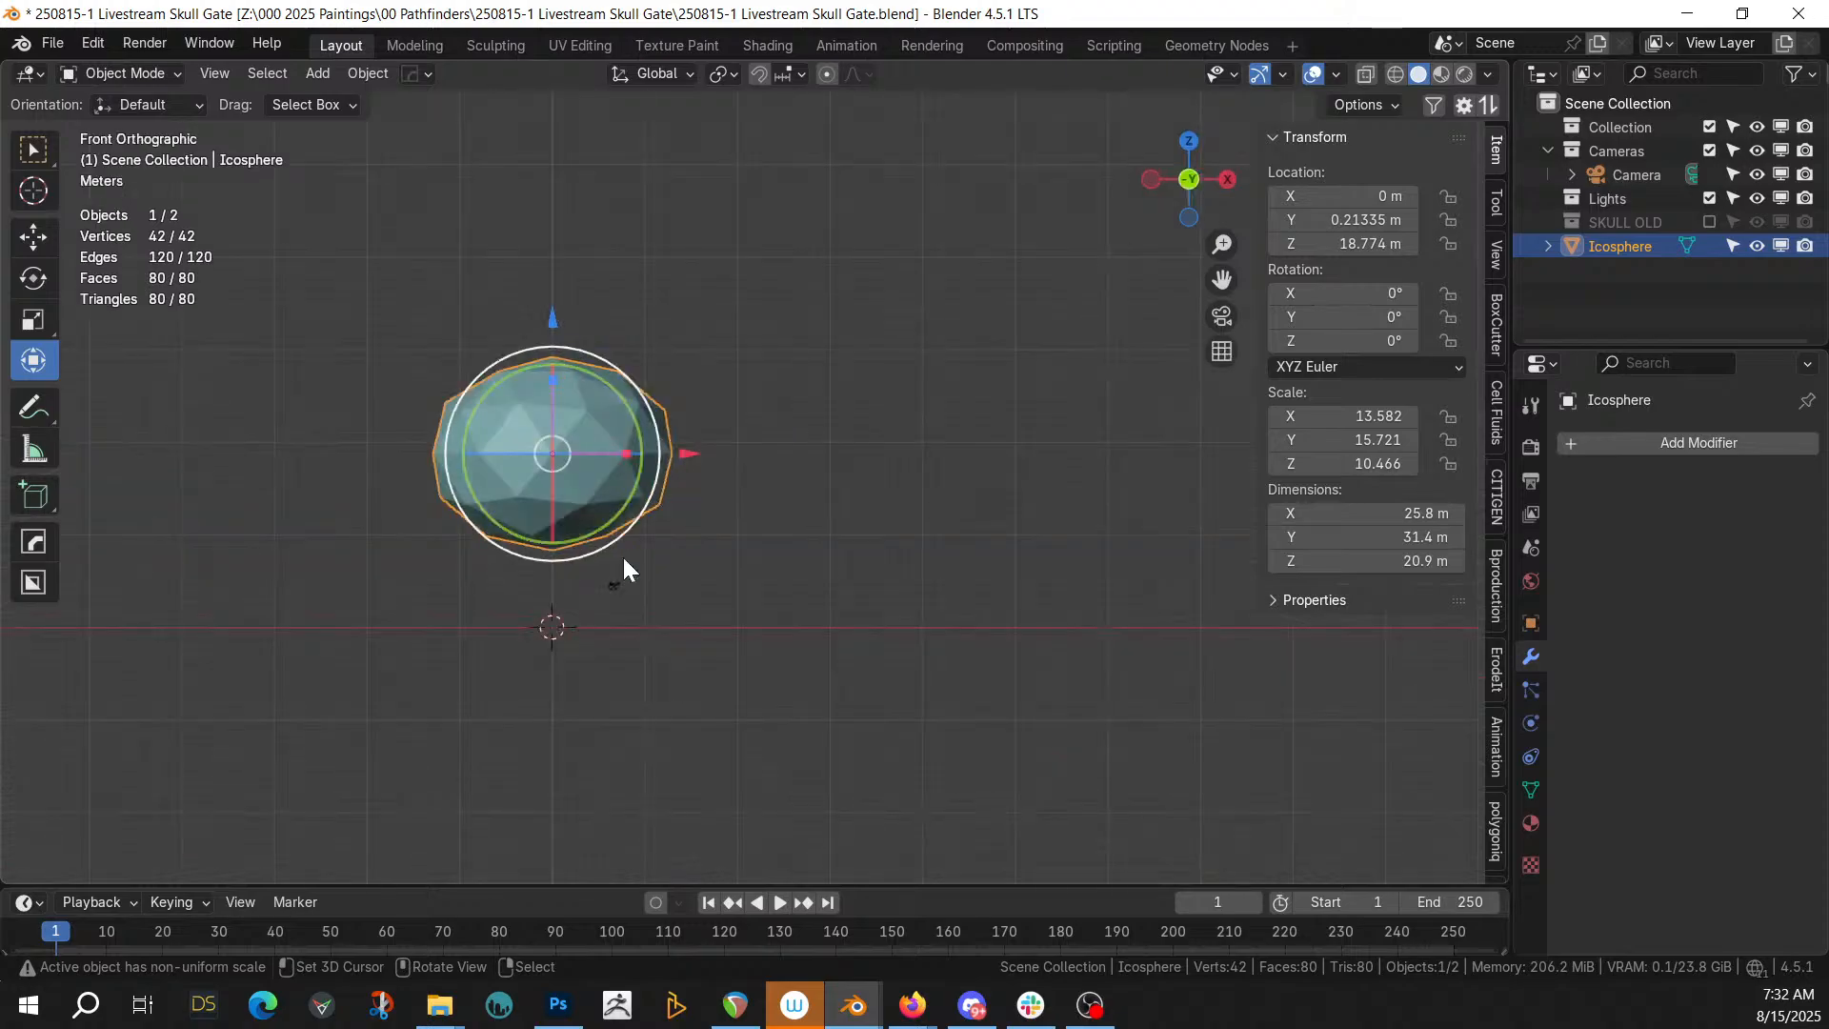
{"action": "scroll", "coordinate": [623, 557], "scroll_direction": "up", "scroll_amount": 2}
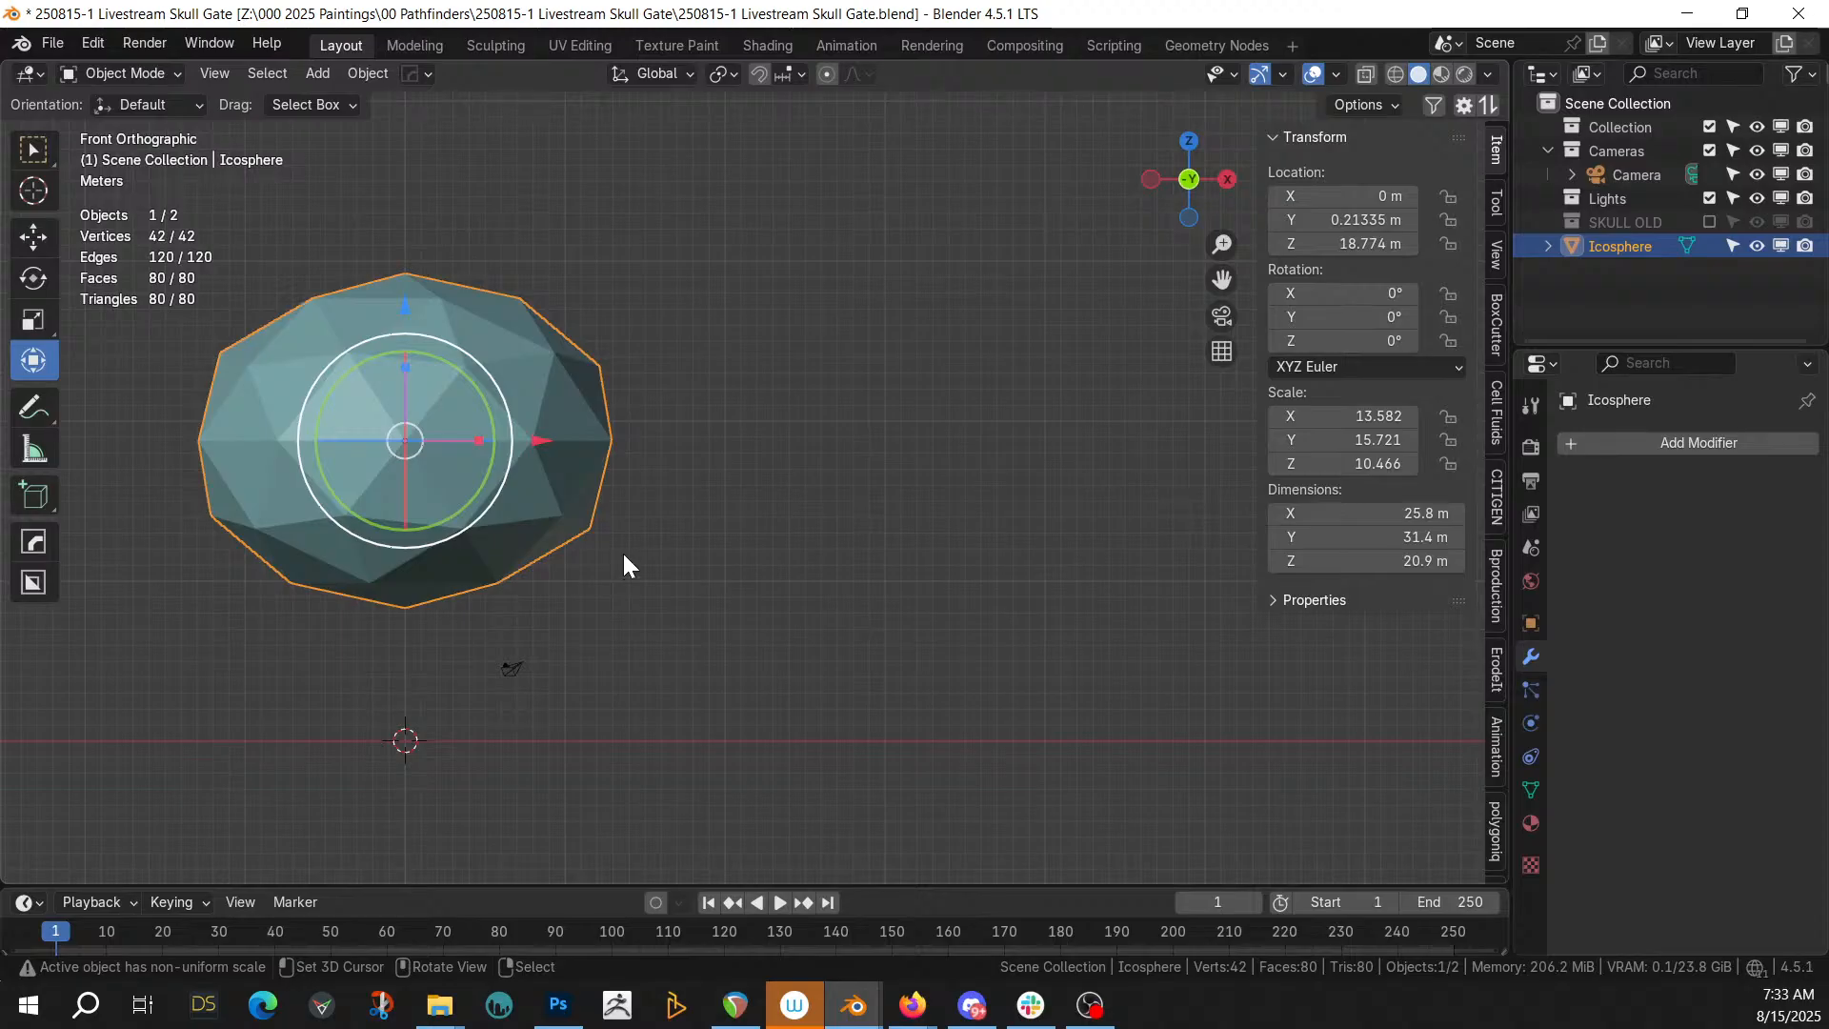
{"action": "middle_click_drag", "start_coordinate": [625, 428], "coordinate": [720, 442], "text": "shift"}
{"action": "key", "text": "alt+x"}
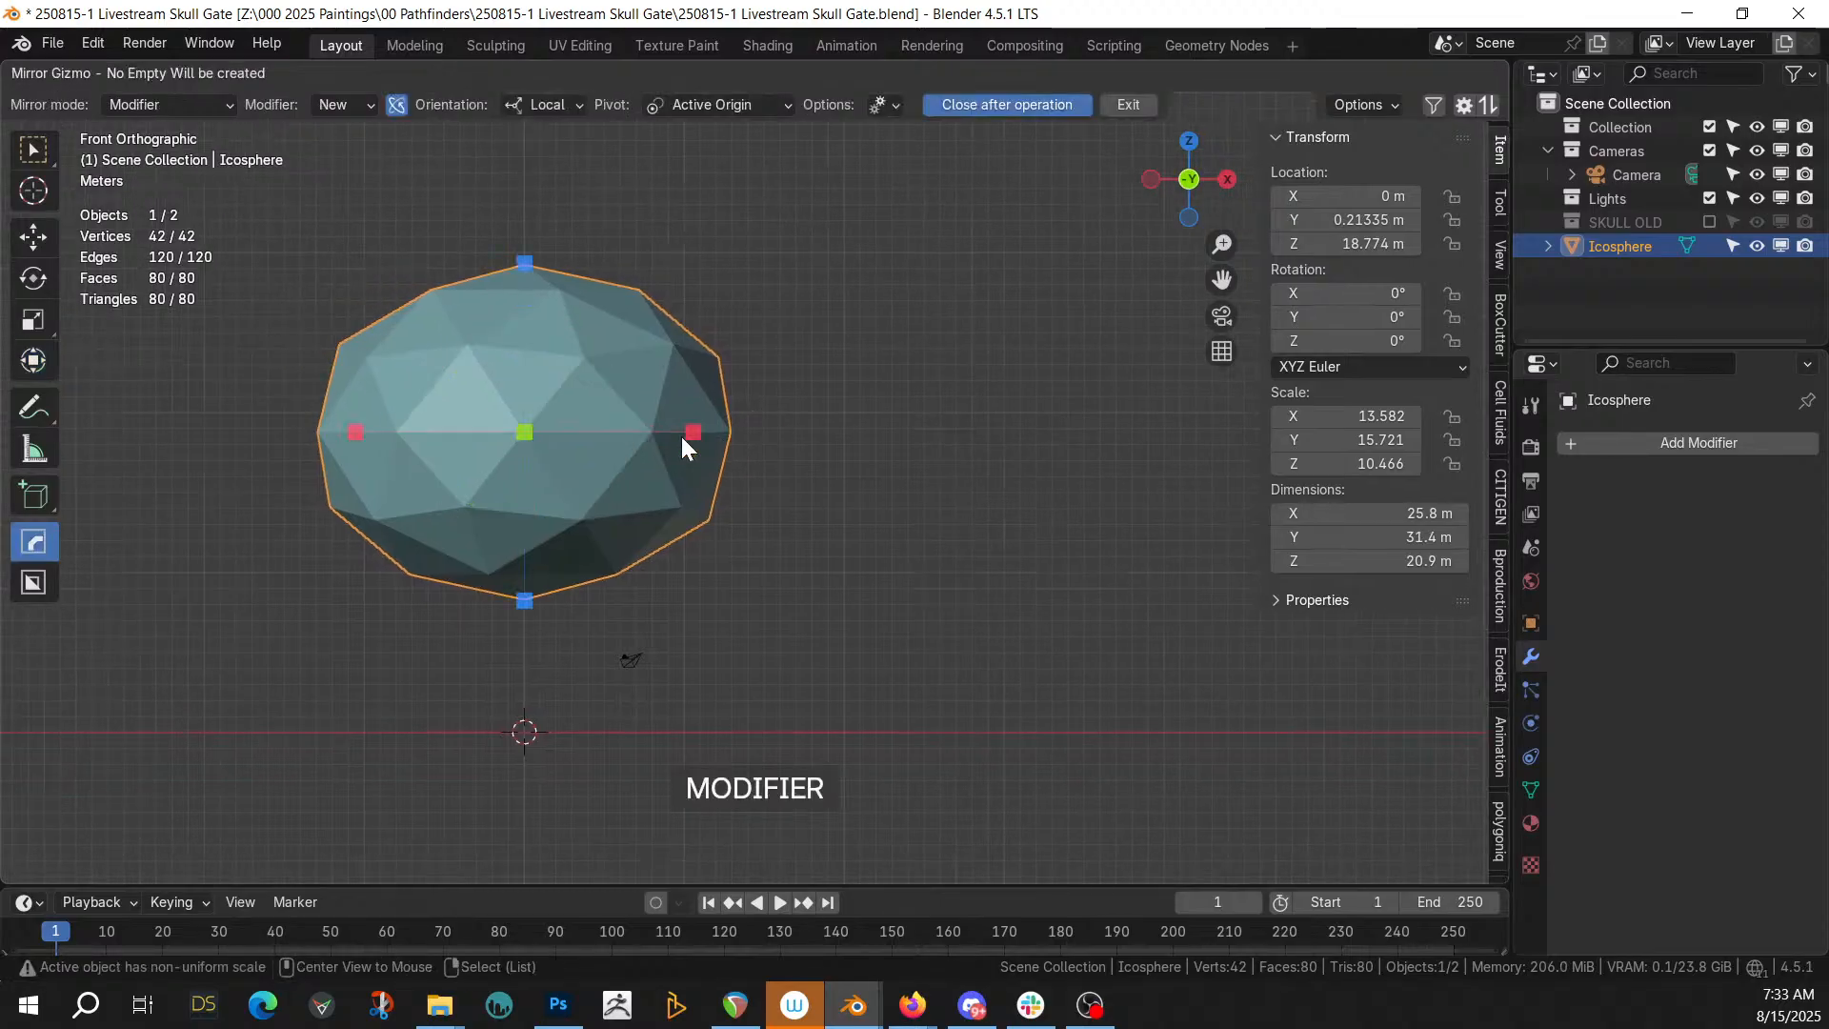
{"action": "left_click", "coordinate": [353, 429]}
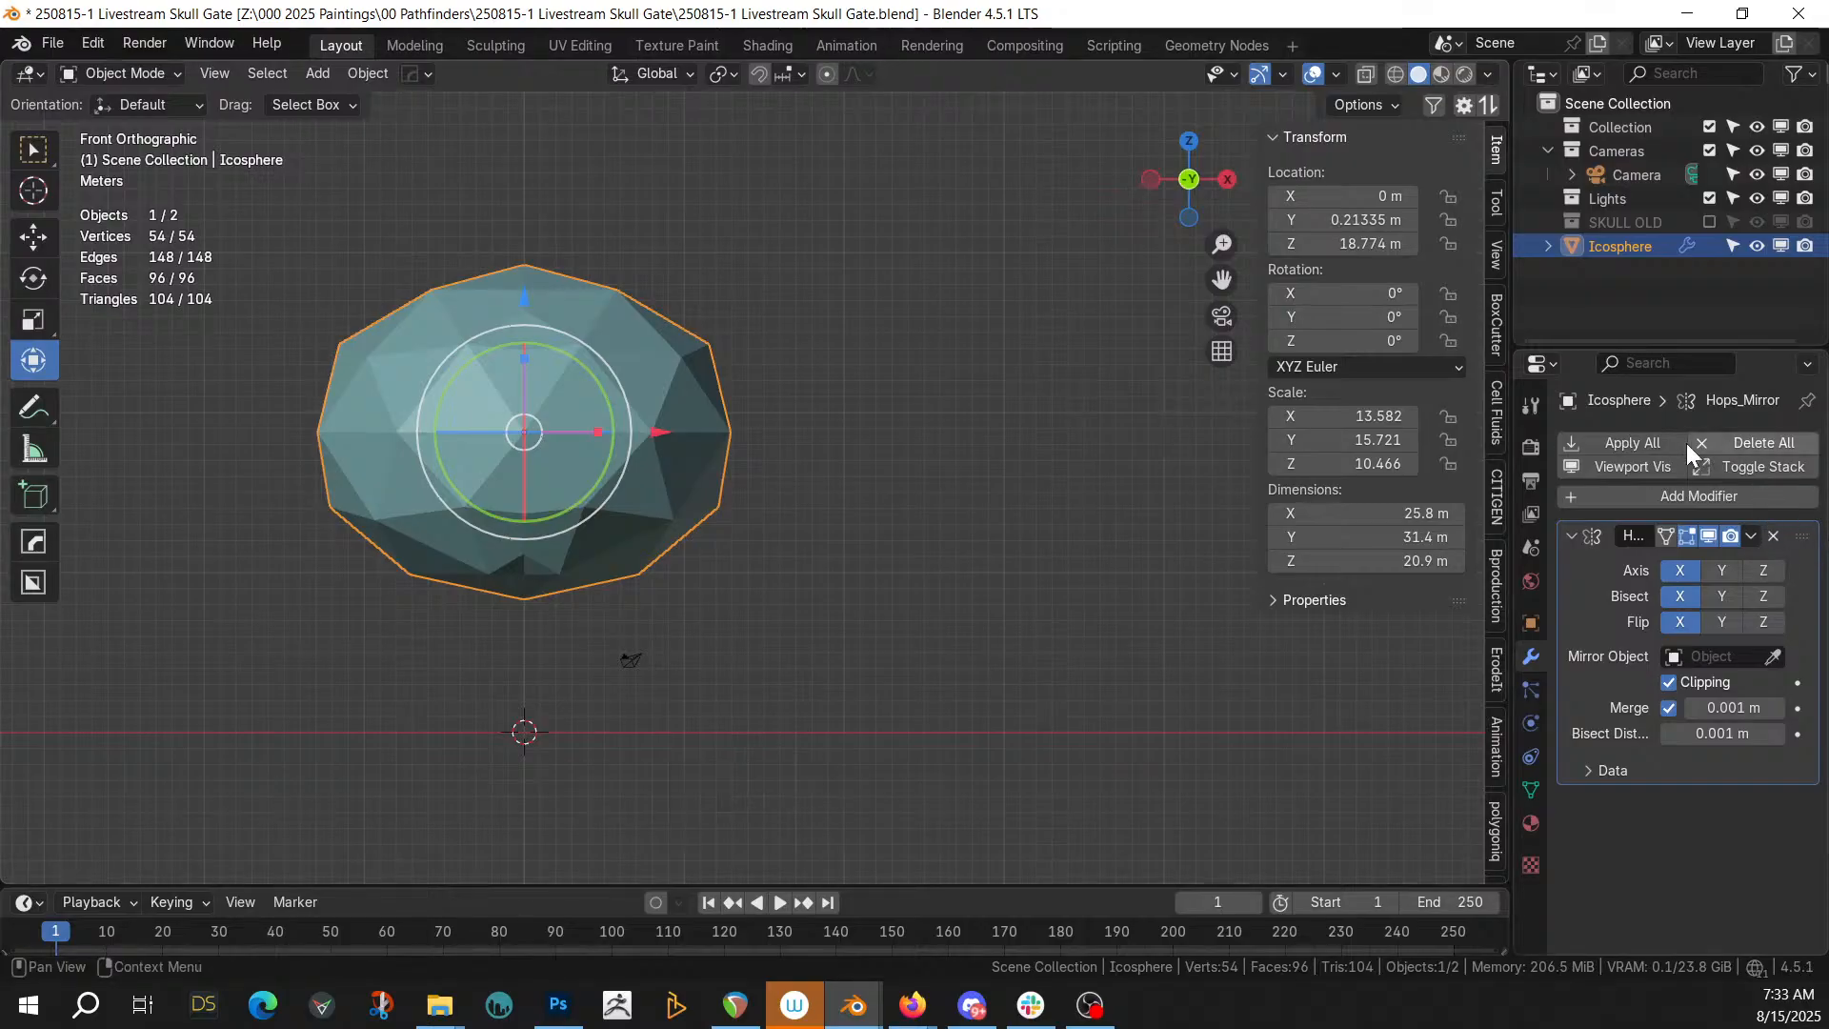
{"action": "left_click", "coordinate": [1644, 440]}
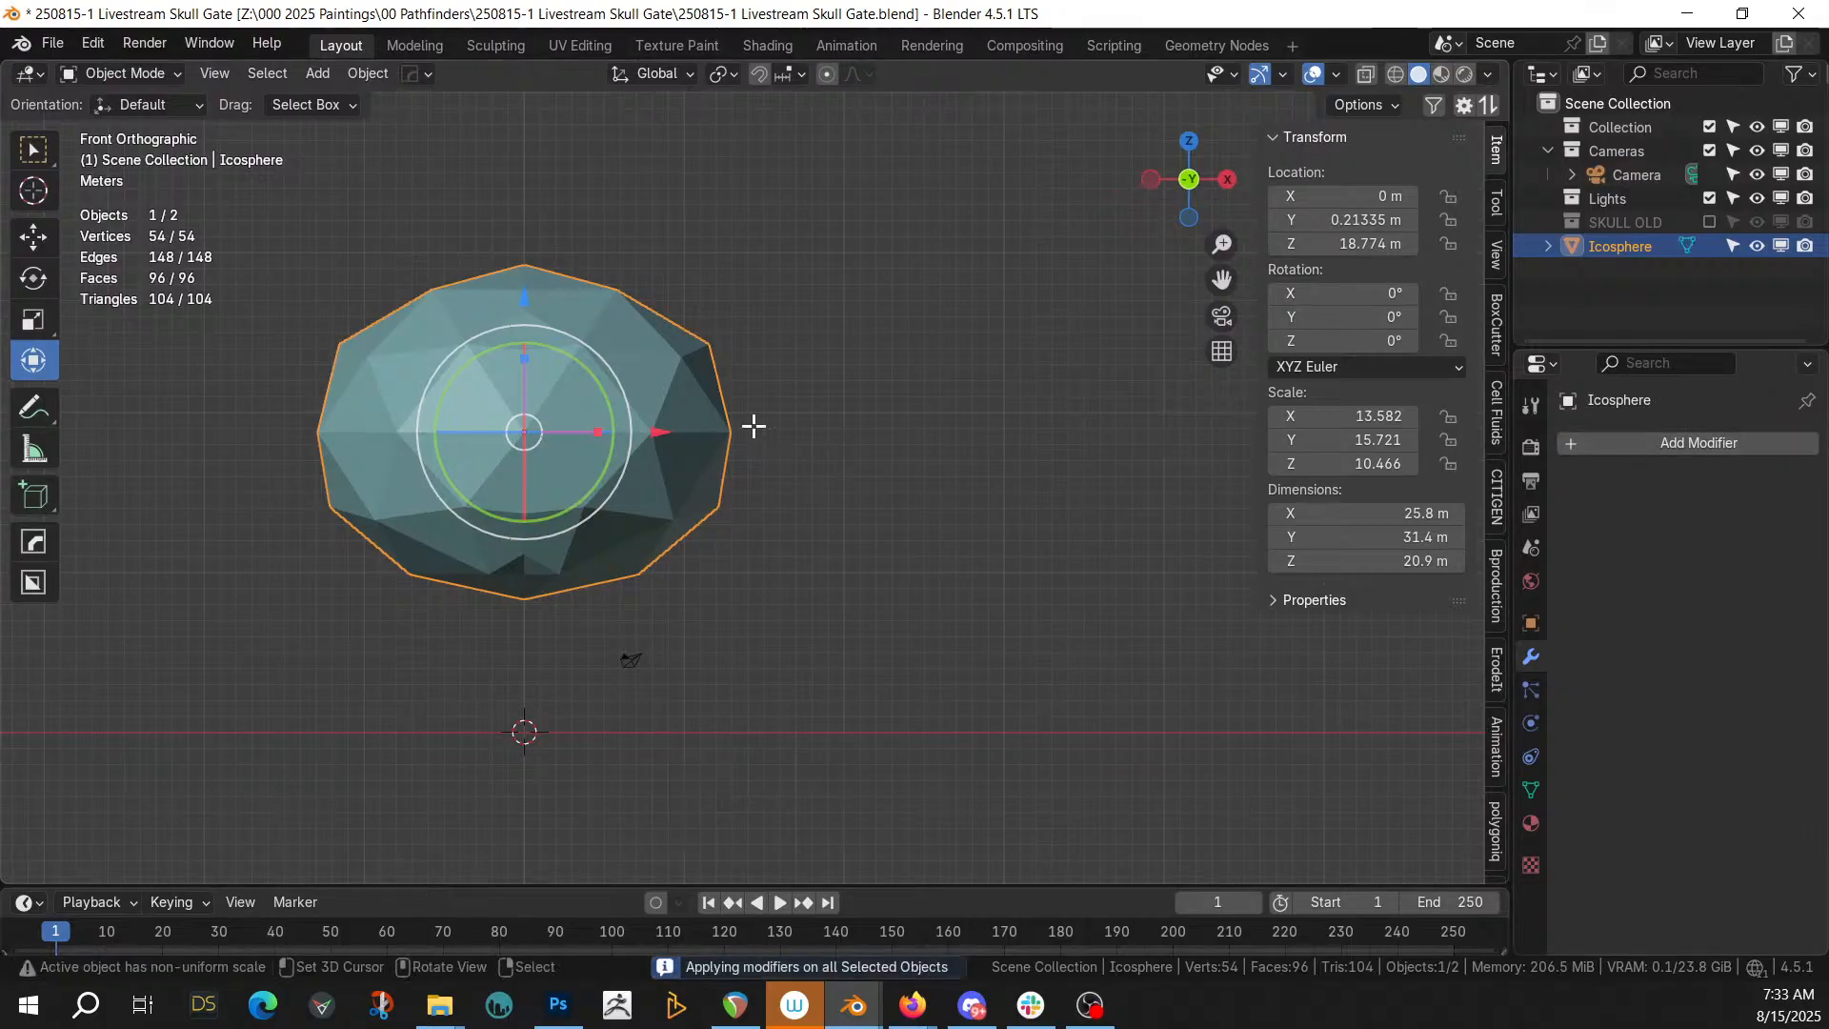
Extrude the six central faces at the cranium's lower front about 6 m outward along their normal and save the file
{"action": "key", "text": "Tab"}
{"action": "scroll", "coordinate": [624, 529], "scroll_direction": "up", "scroll_amount": 1}
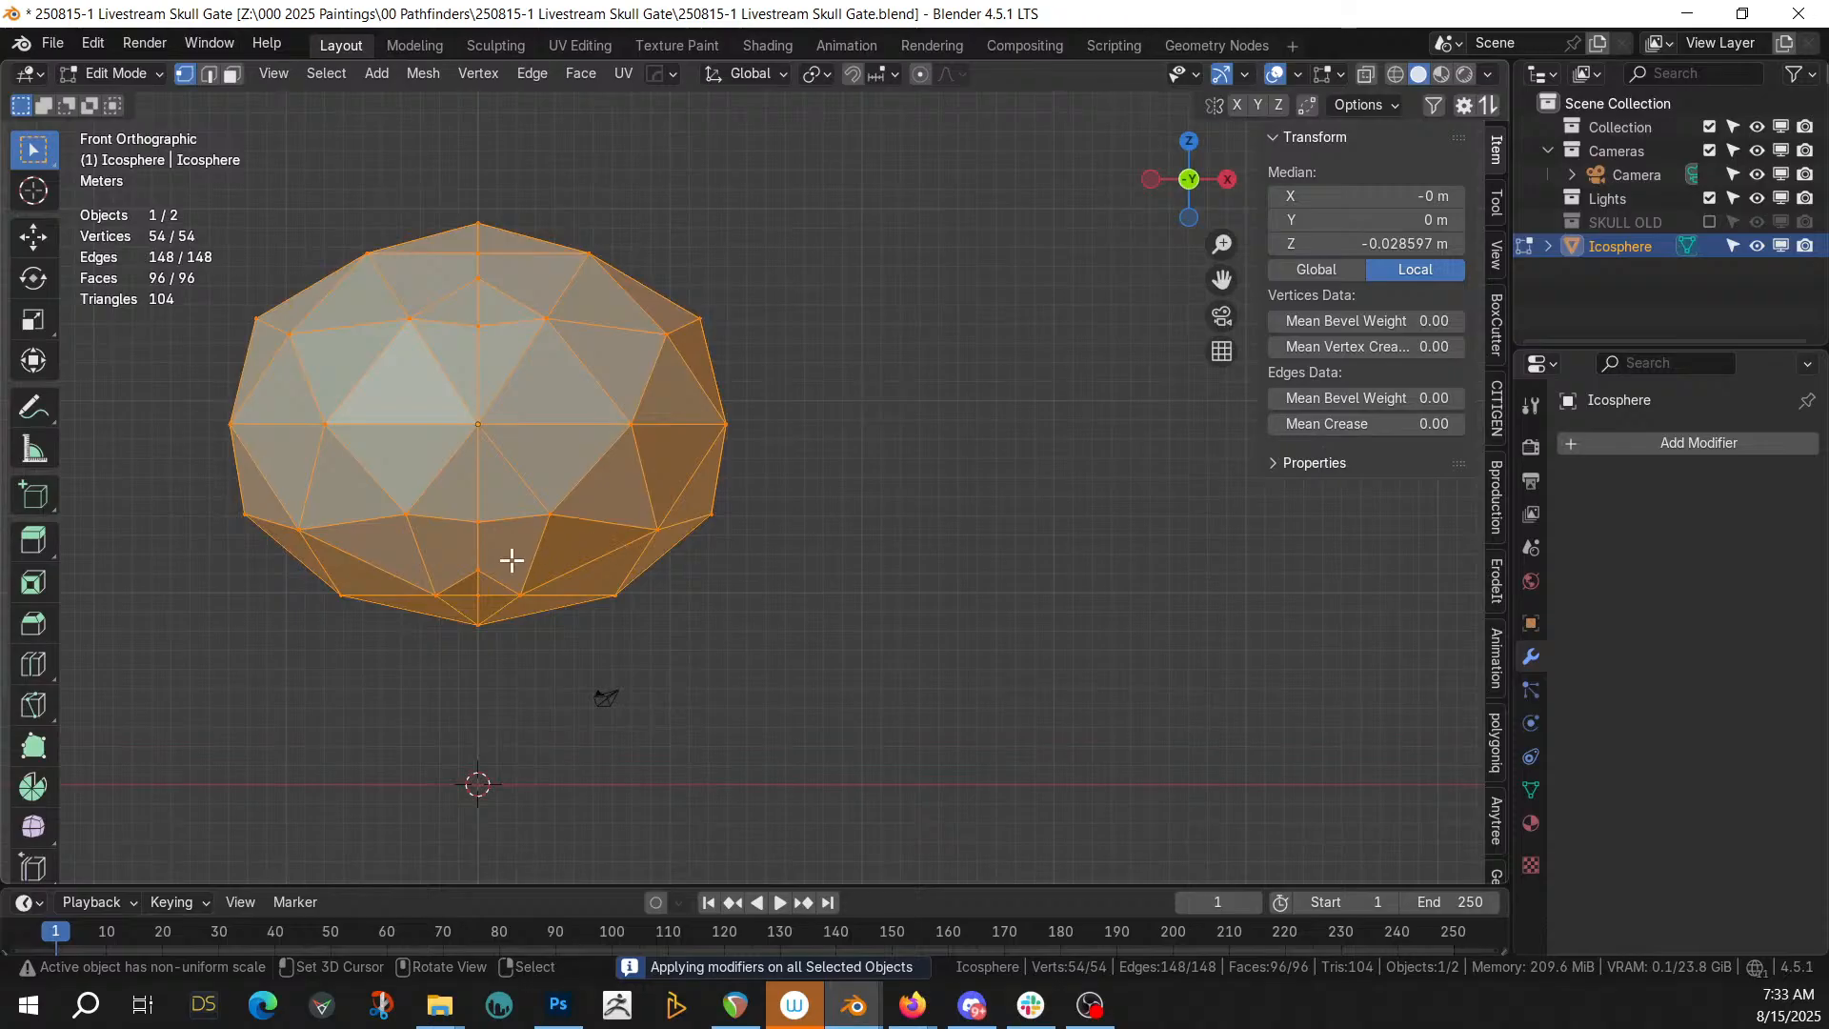
{"action": "key", "text": "alt+a"}
{"action": "key", "text": "3"}
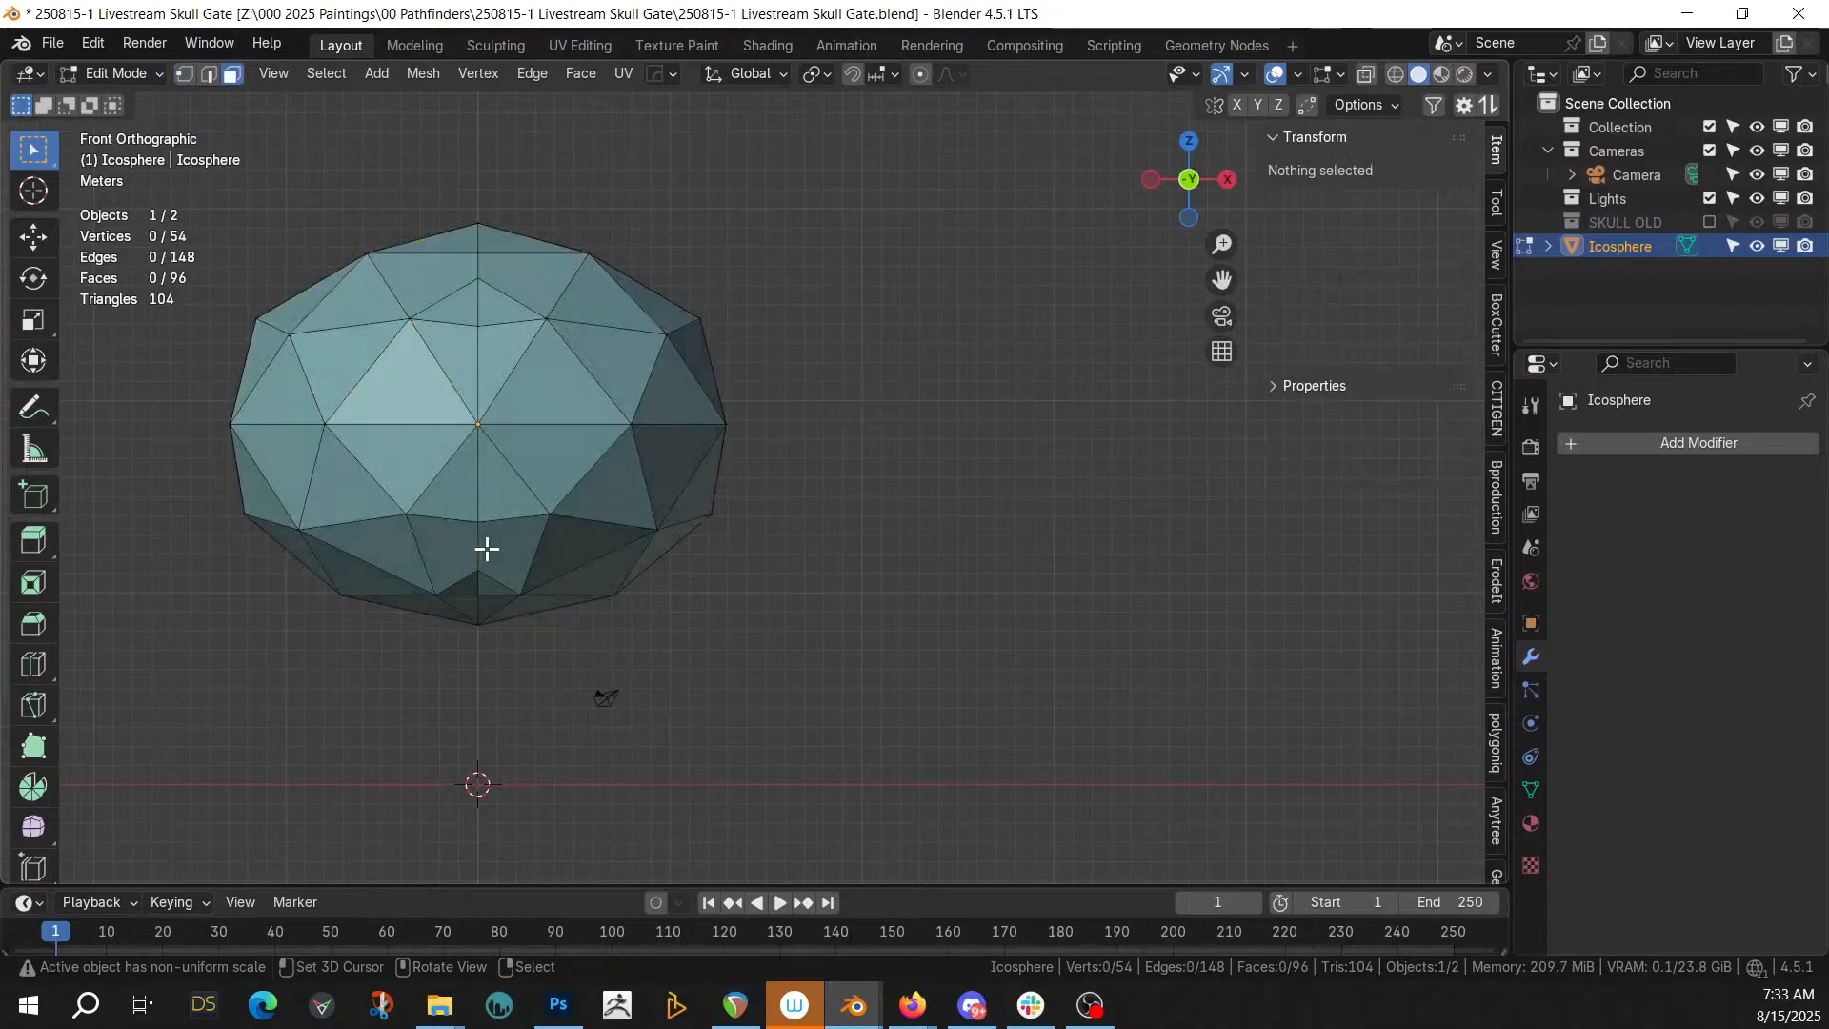
{"action": "left_click", "coordinate": [484, 545]}
{"action": "left_click", "coordinate": [457, 544], "text": "shift"}
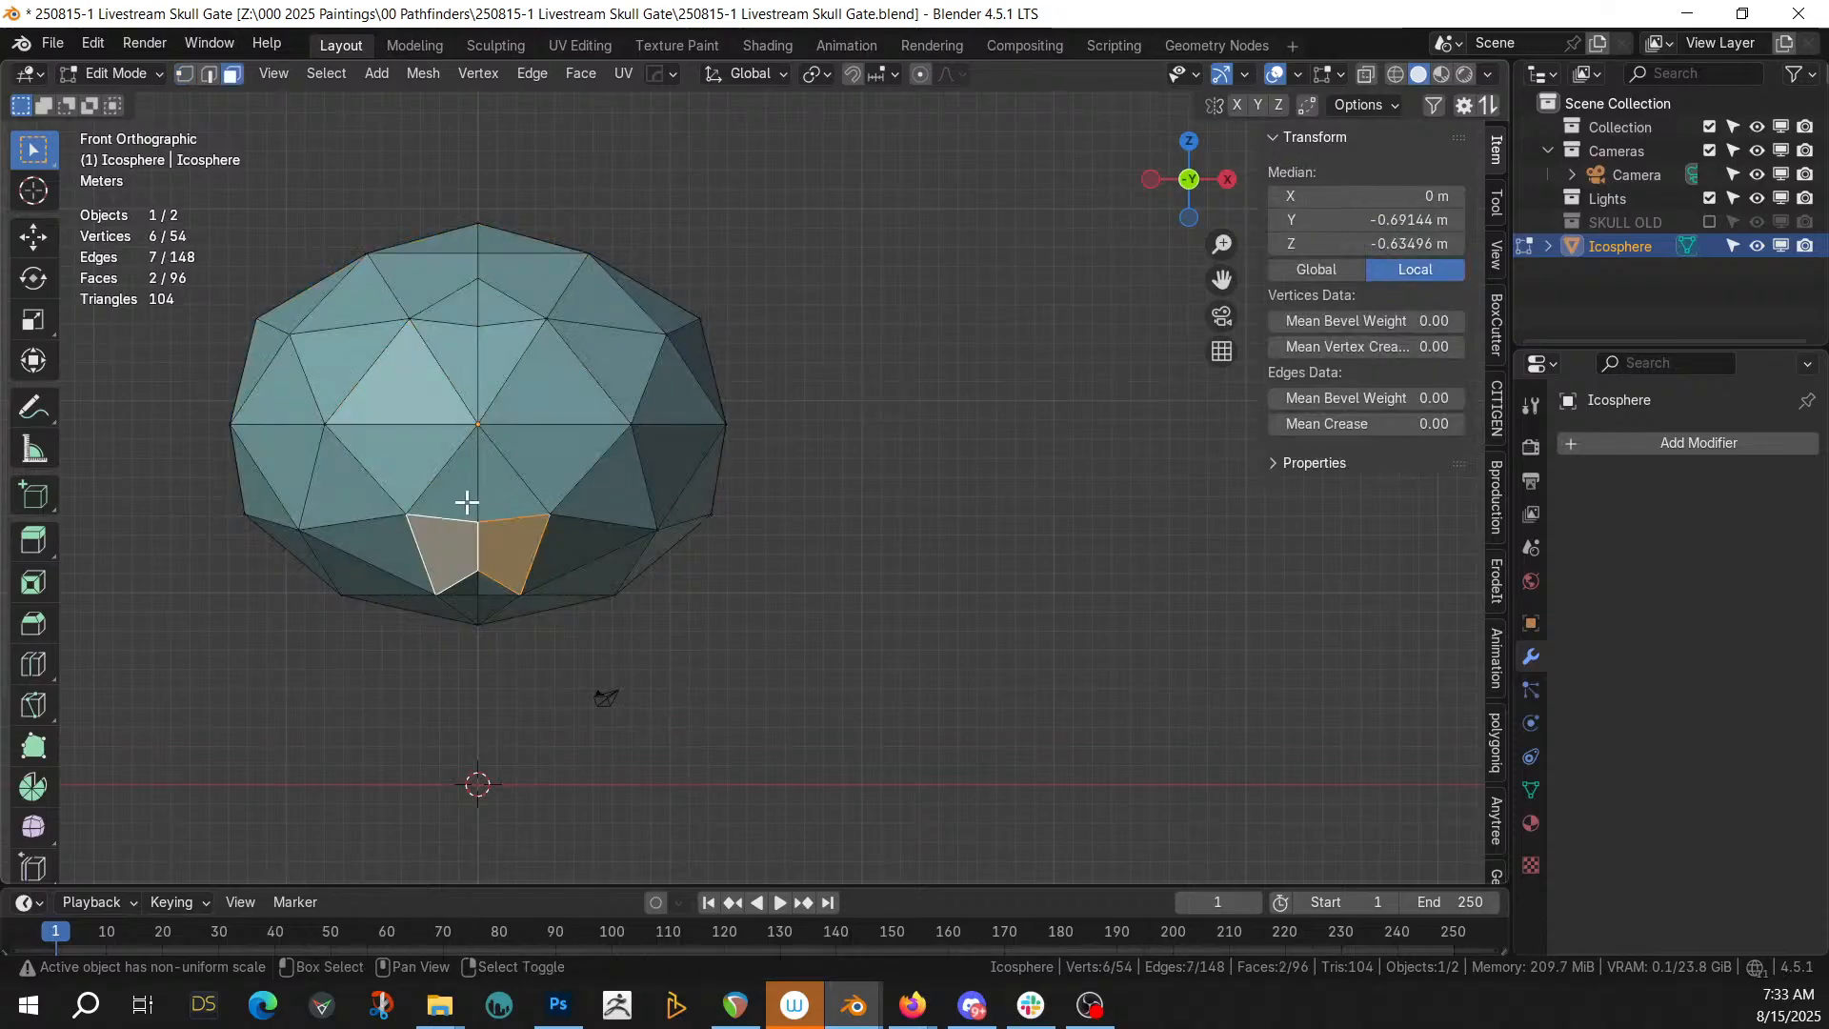
{"action": "left_click", "coordinate": [486, 495], "text": "shift"}
{"action": "right_click", "coordinate": [502, 495], "text": "shift"}
{"action": "middle_click_drag", "start_coordinate": [778, 515], "coordinate": [842, 400]}
{"action": "key", "text": "KP_Decimal"}
{"action": "scroll", "coordinate": [864, 512], "scroll_direction": "down", "scroll_amount": 5}
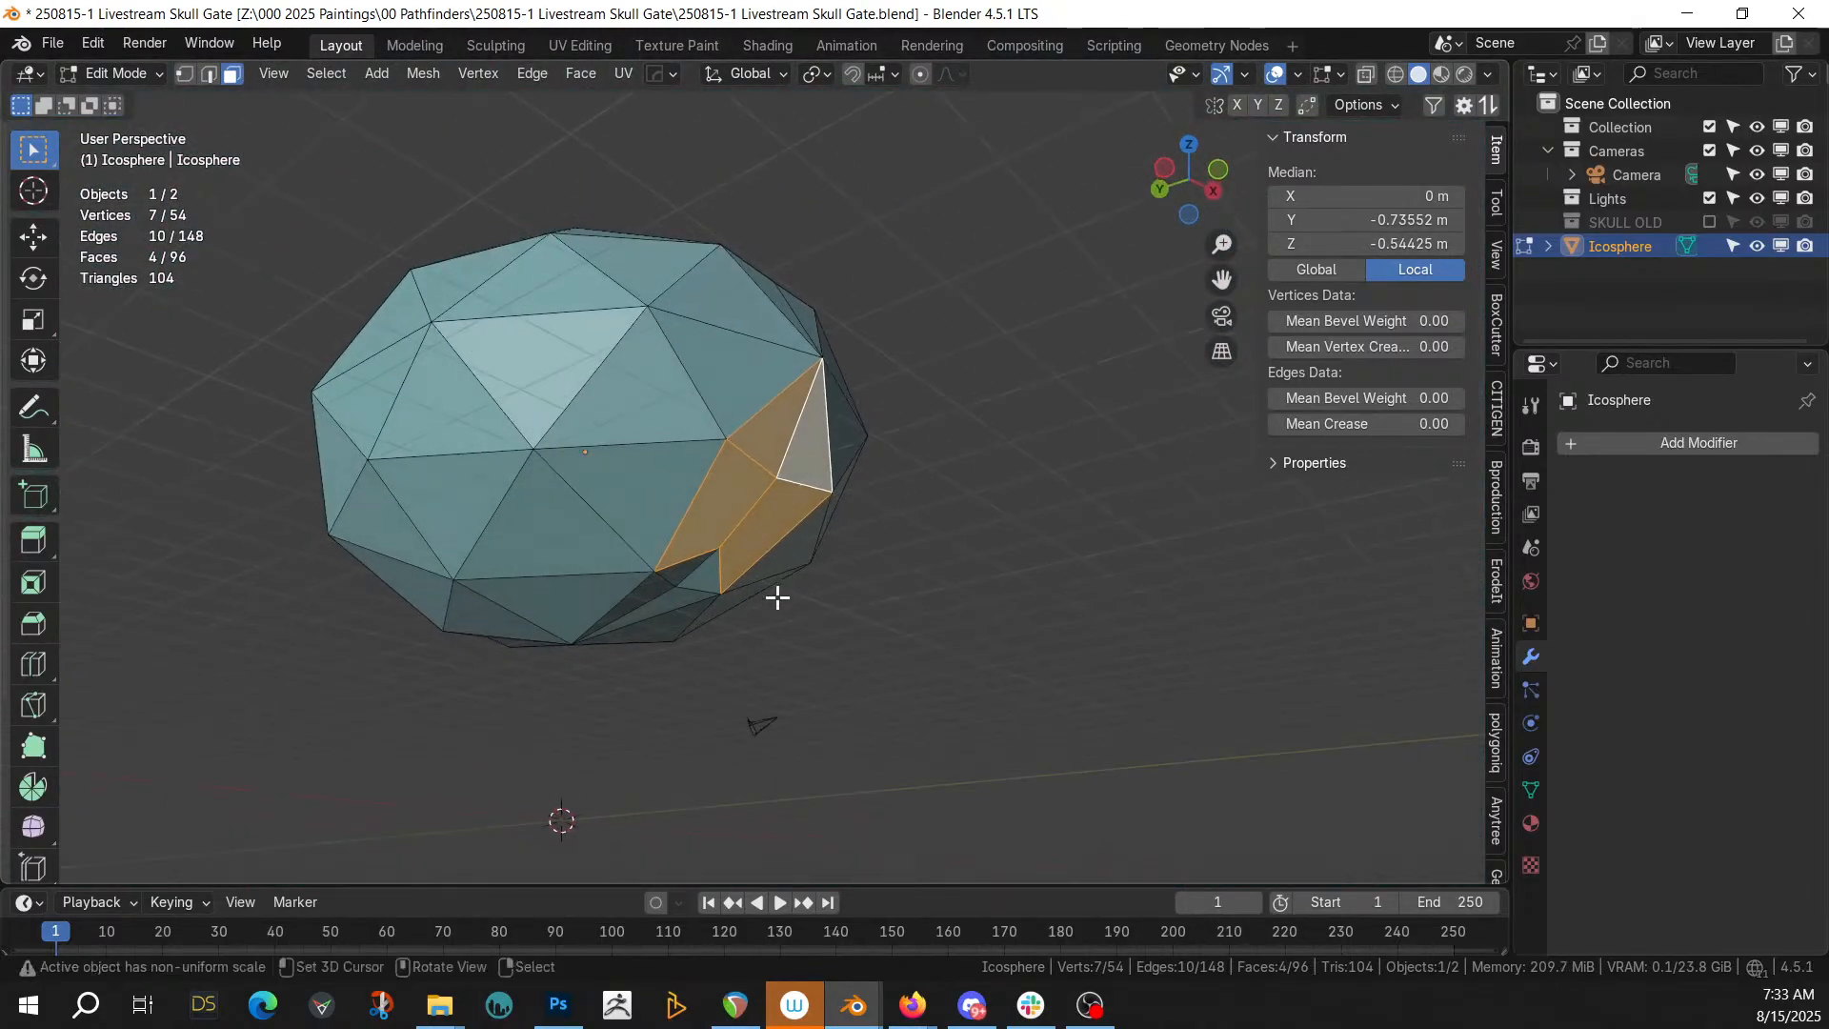
{"action": "right_click", "coordinate": [703, 571], "text": "shift"}
{"action": "right_click", "coordinate": [723, 574], "text": "shift"}
{"action": "middle_click_drag", "start_coordinate": [819, 573], "coordinate": [884, 632]}
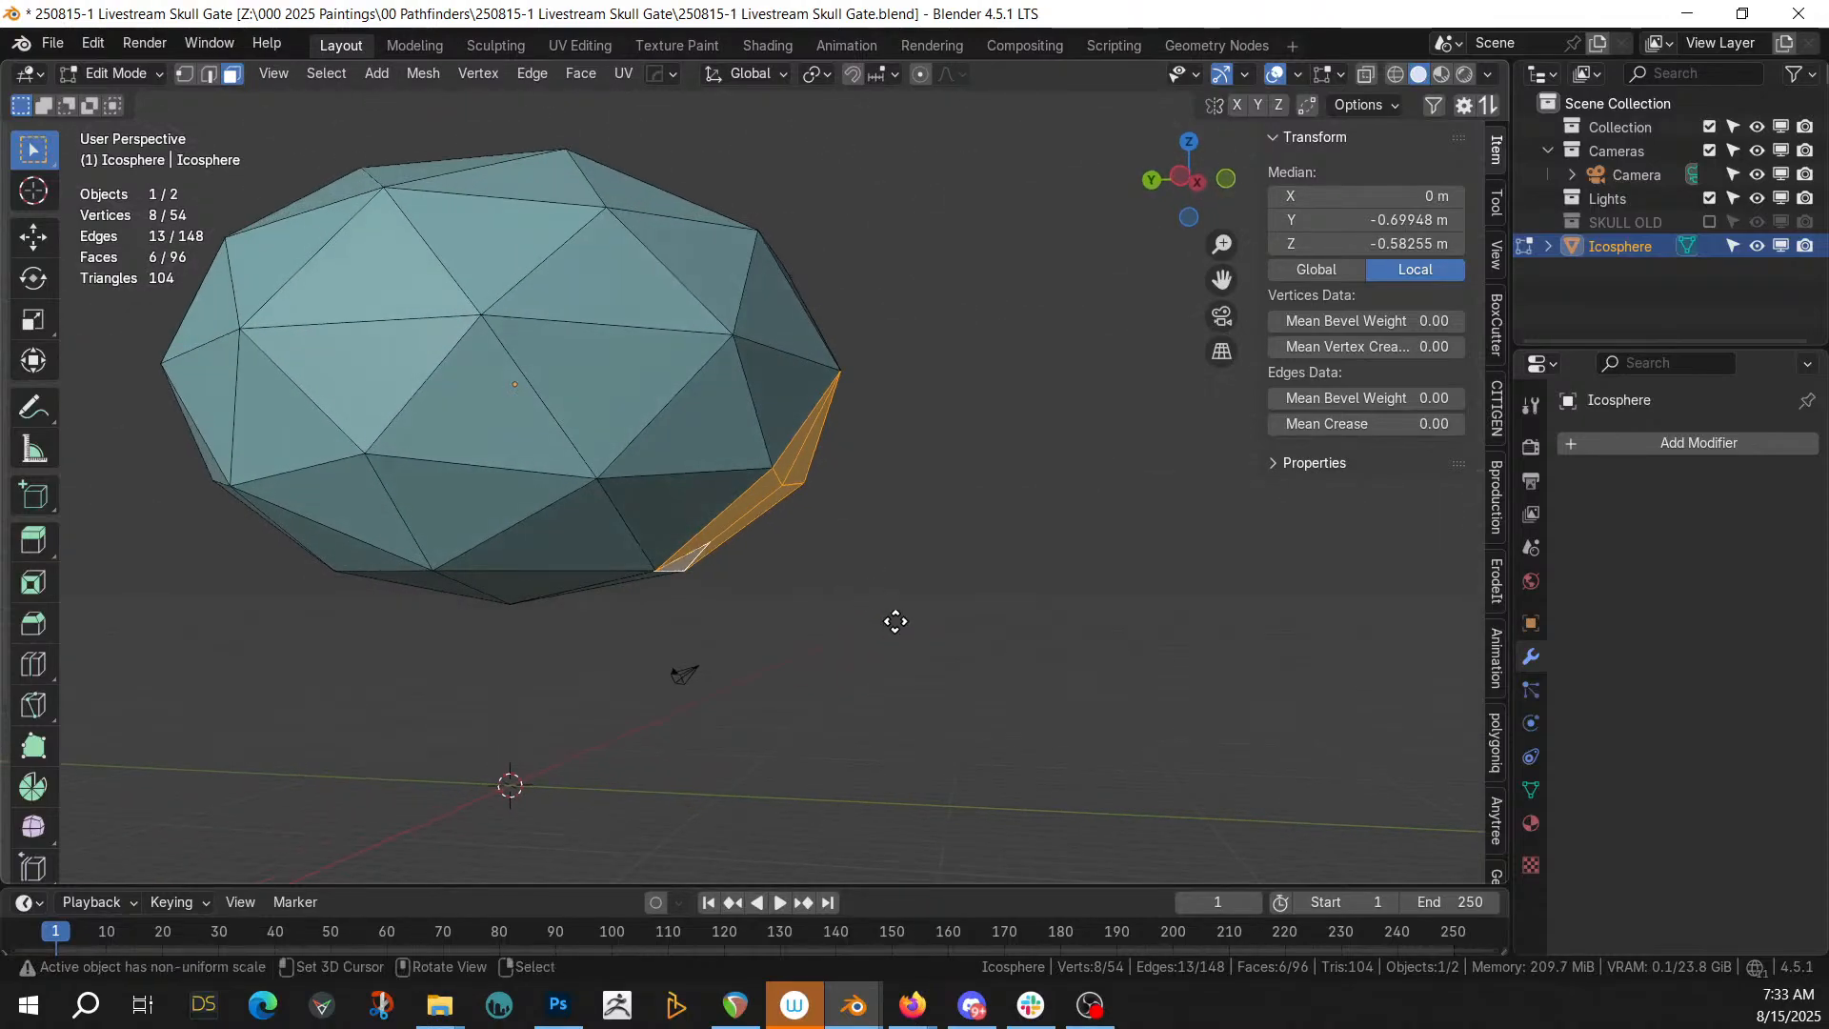
{"action": "key", "text": "e"}
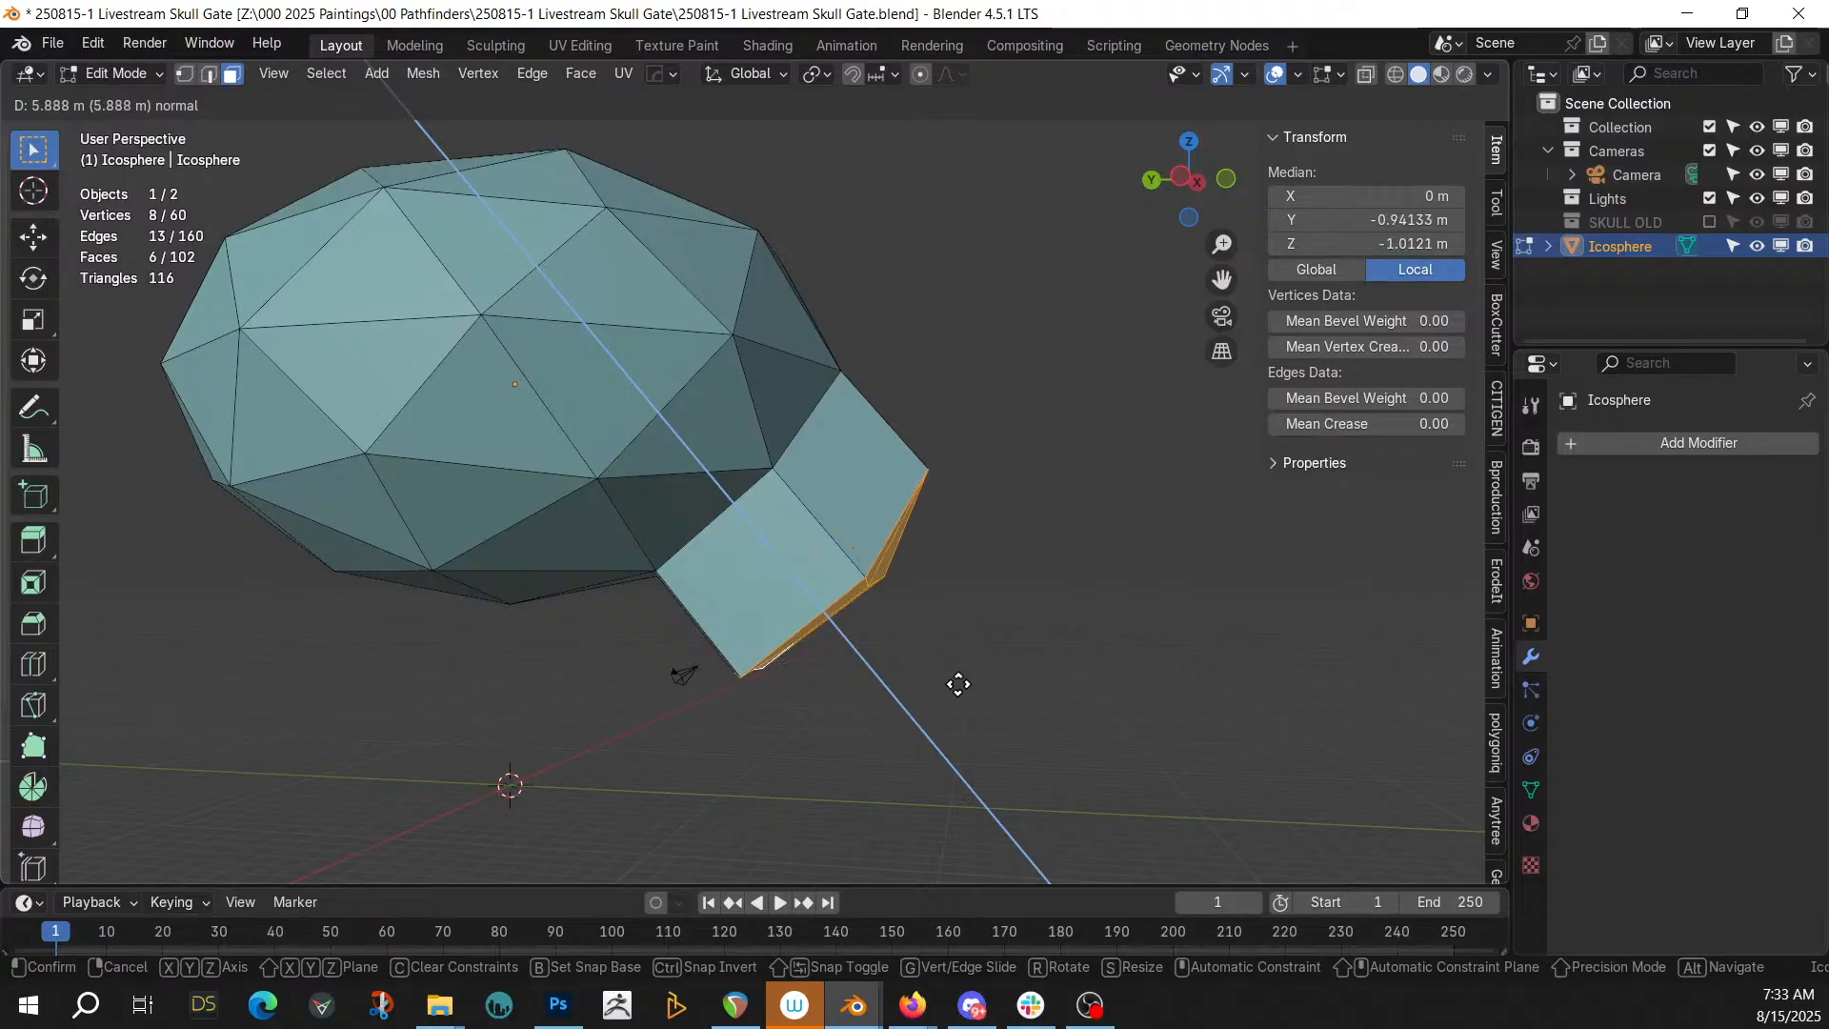
{"action": "left_click", "coordinate": [959, 684]}
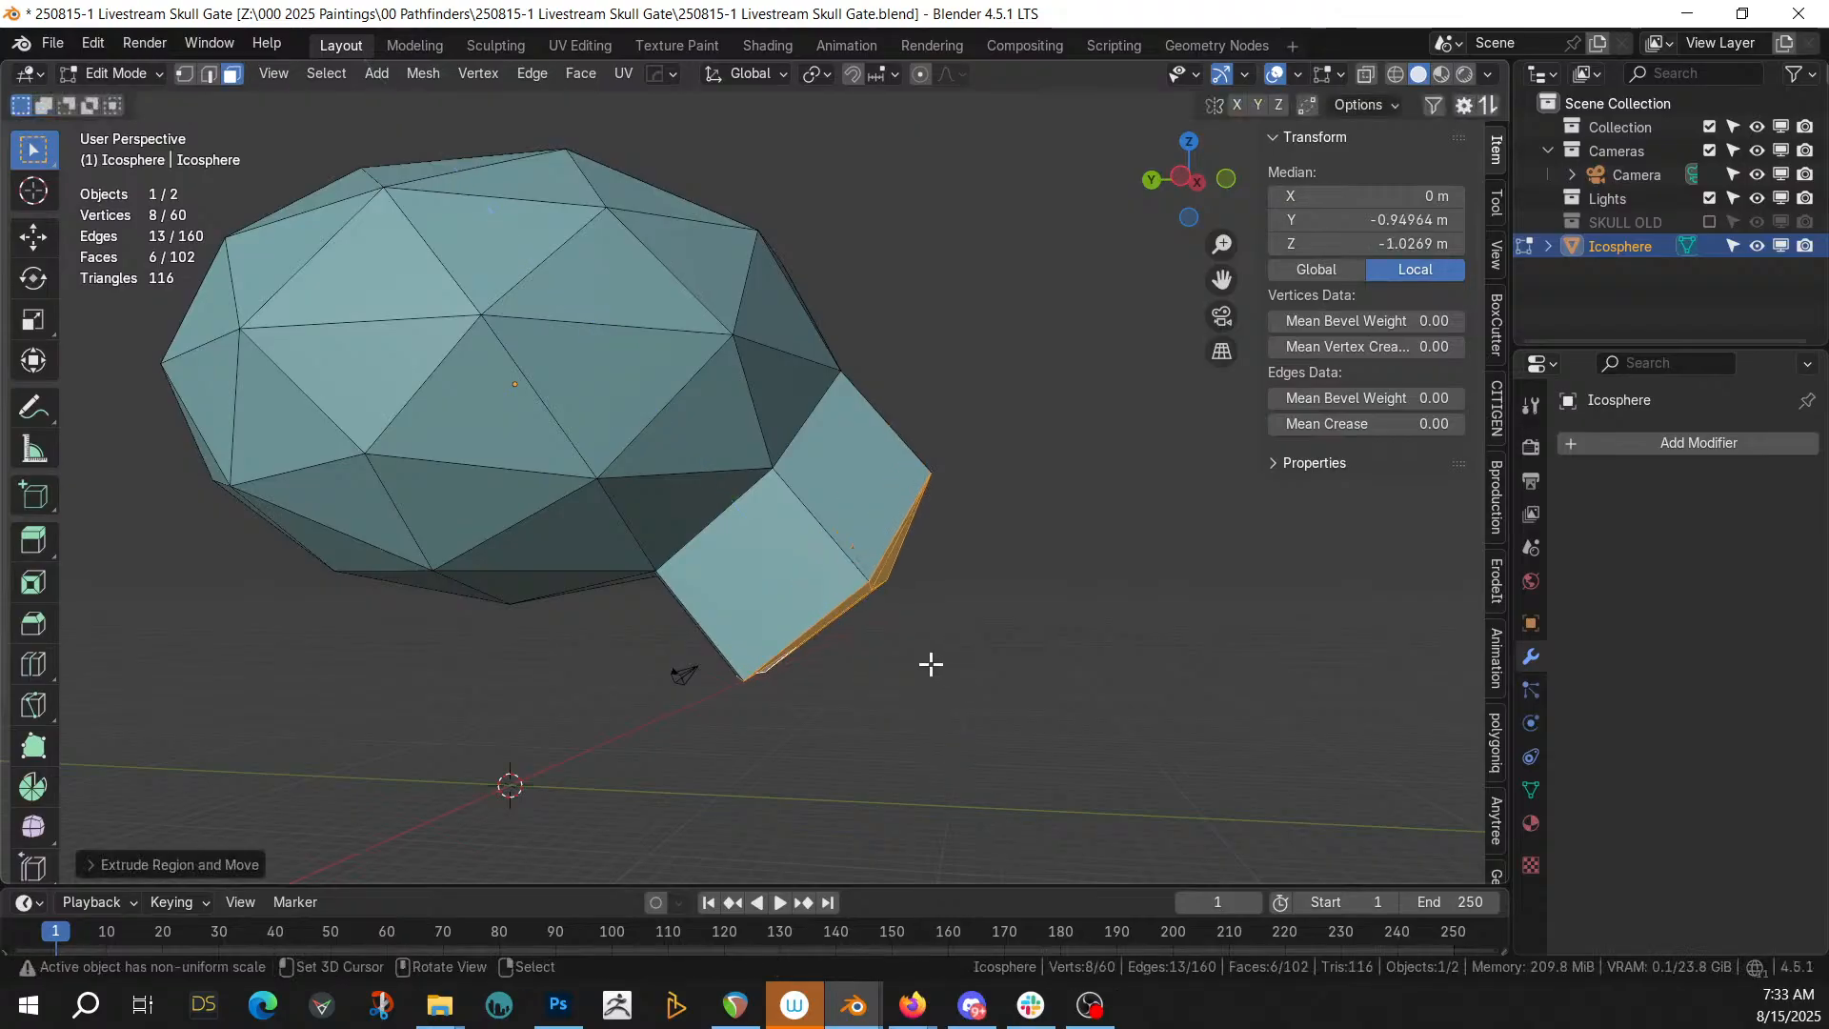
{"action": "middle_click_drag", "start_coordinate": [931, 664], "coordinate": [501, 614]}
{"action": "key", "text": "ctrl+s"}
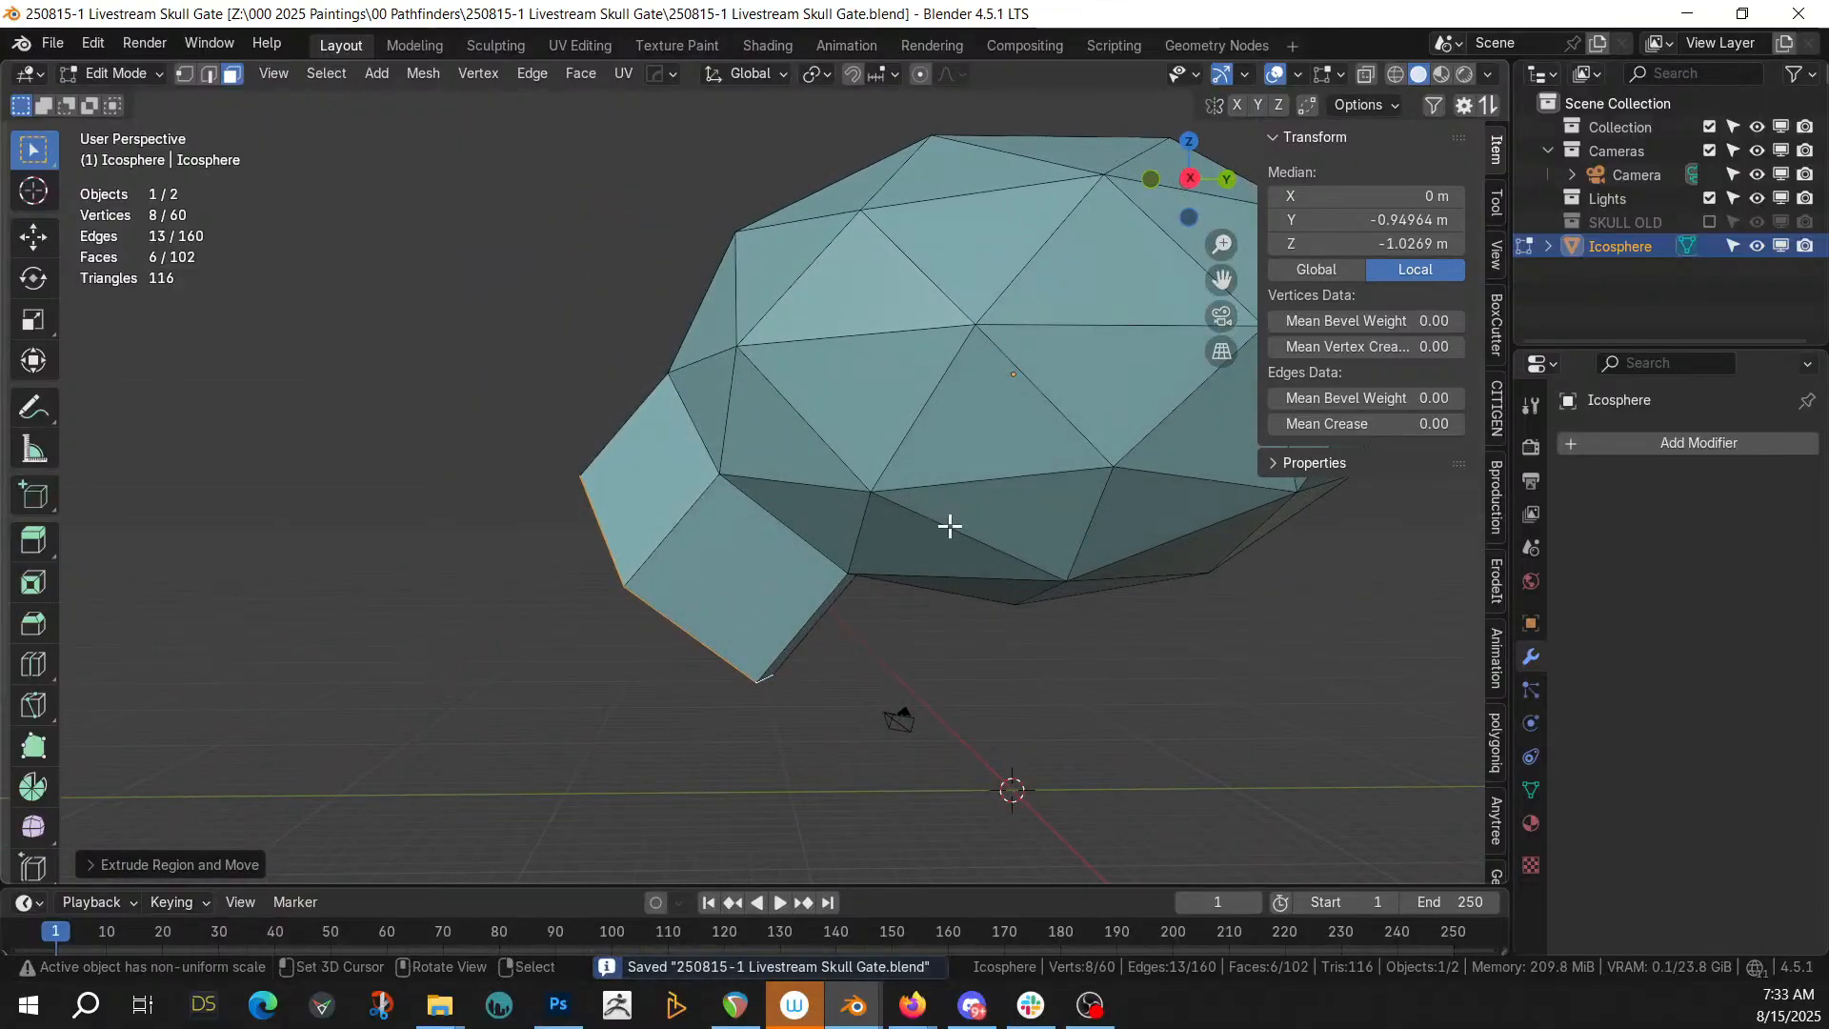
Move the whole ico sphere object down about 13.8 m along global Z
{"action": "key", "text": "Tab"}
{"action": "scroll", "coordinate": [951, 527], "scroll_direction": "down", "scroll_amount": 2}
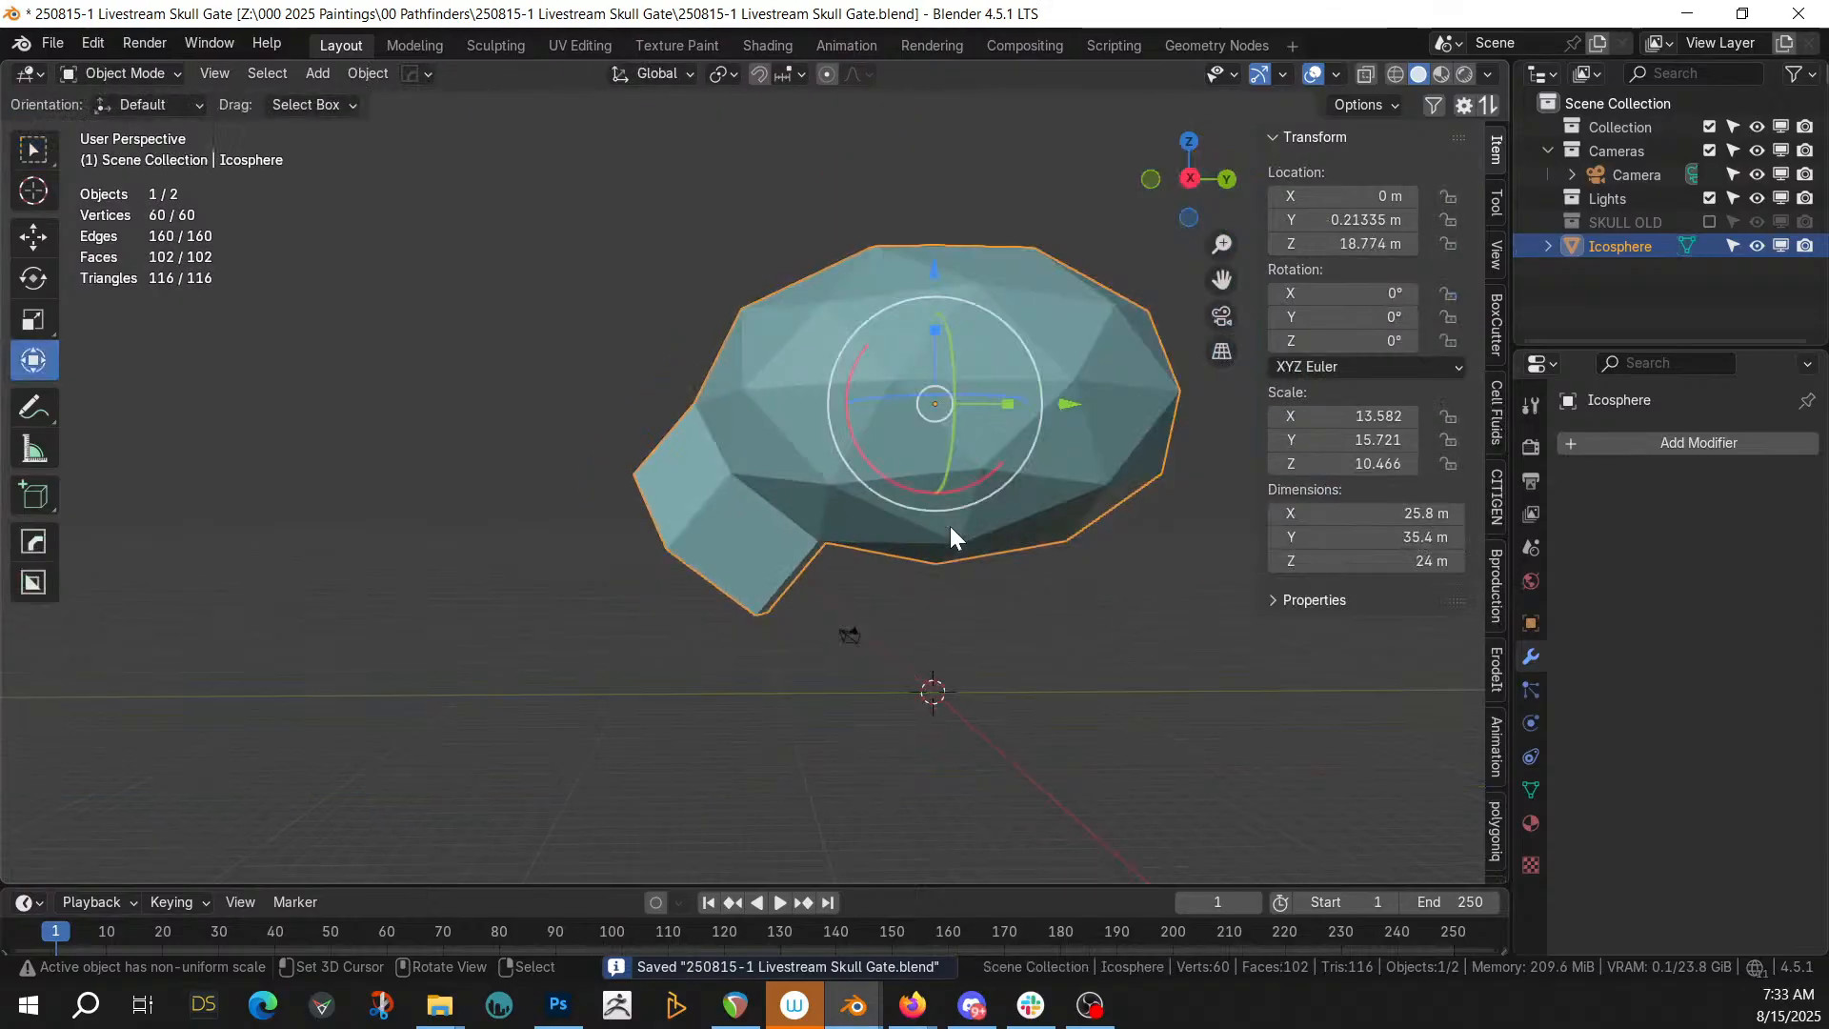
{"action": "key", "text": "KP_1"}
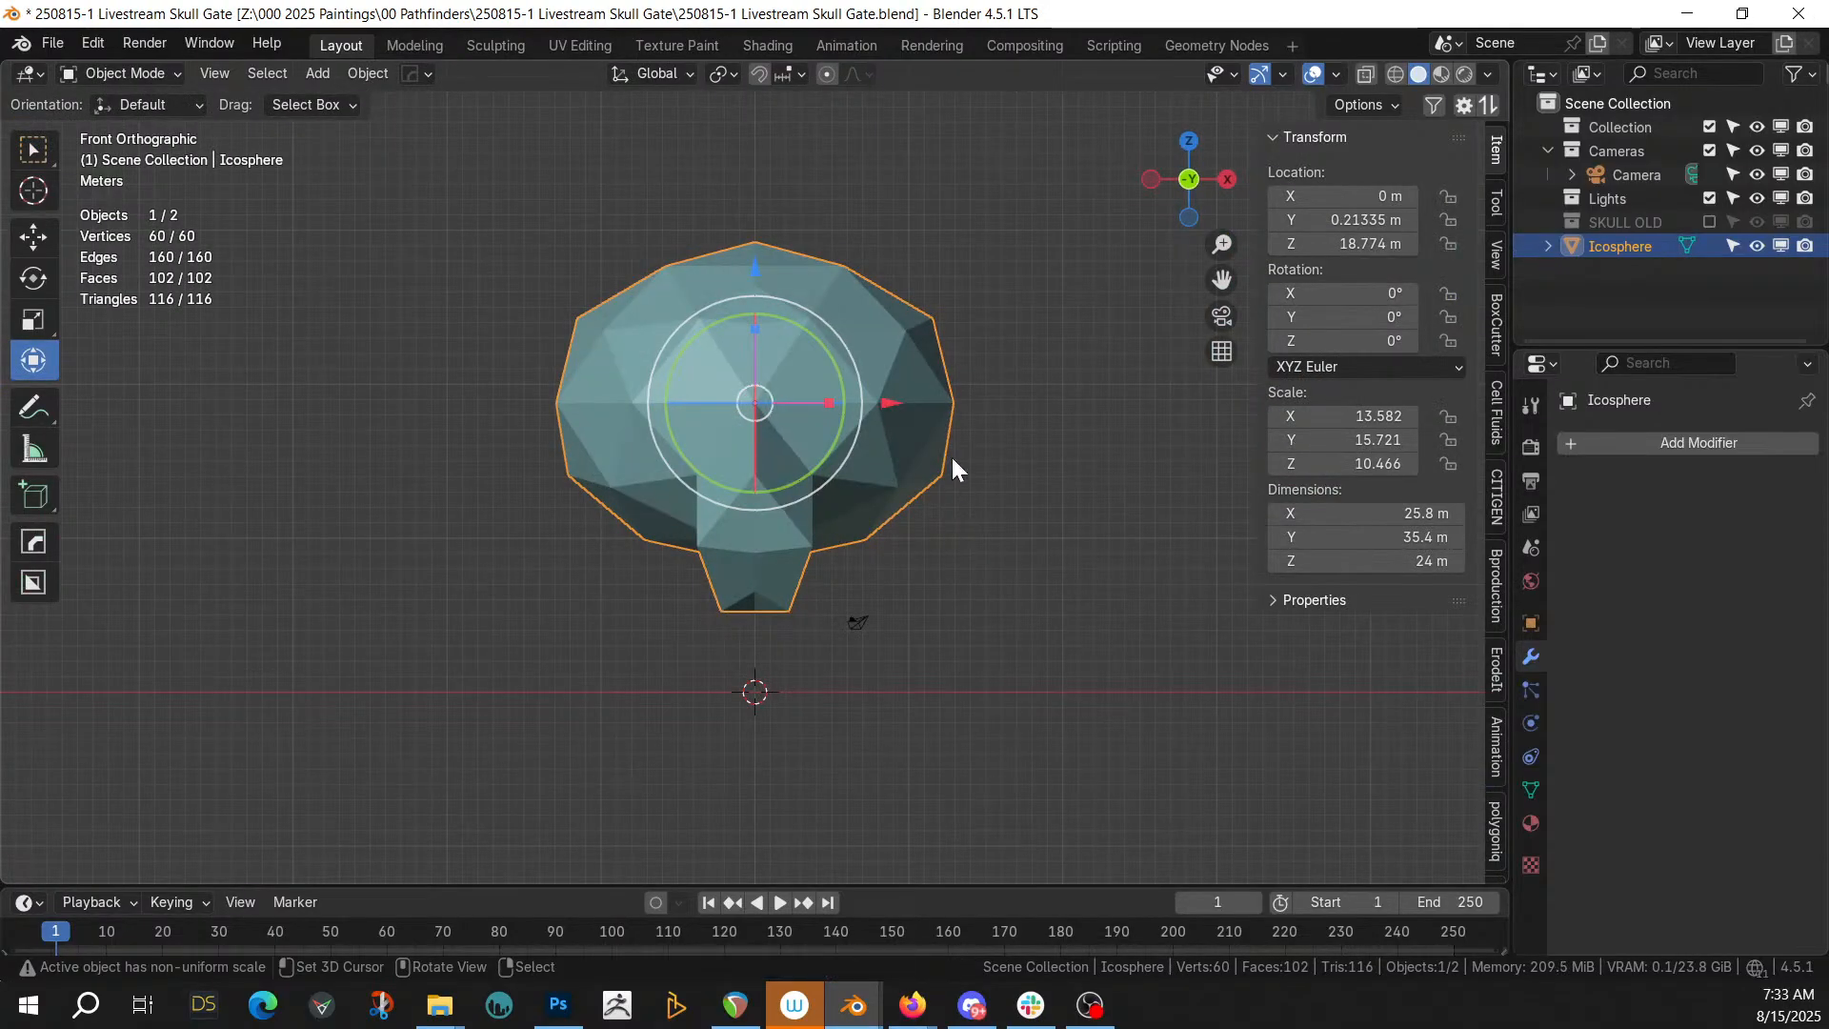
{"action": "key", "text": "g"}
{"action": "key", "text": "z"}
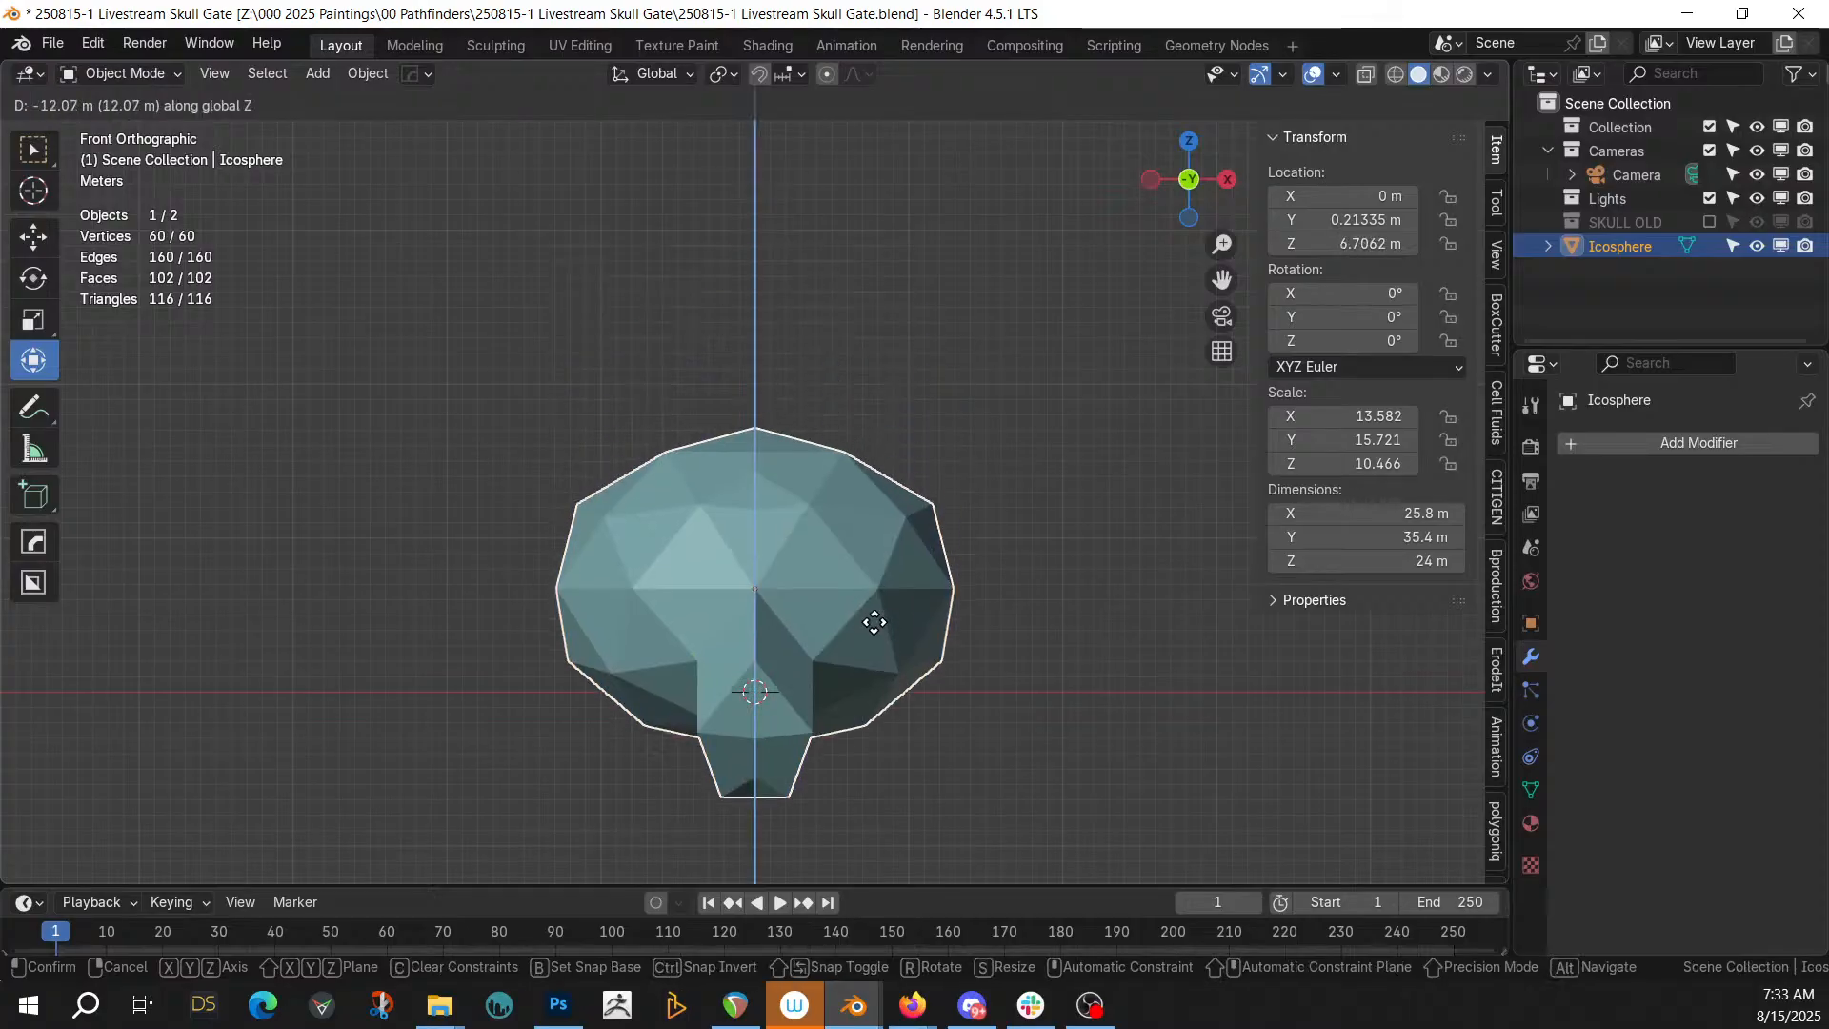
{"action": "left_click", "coordinate": [874, 622]}
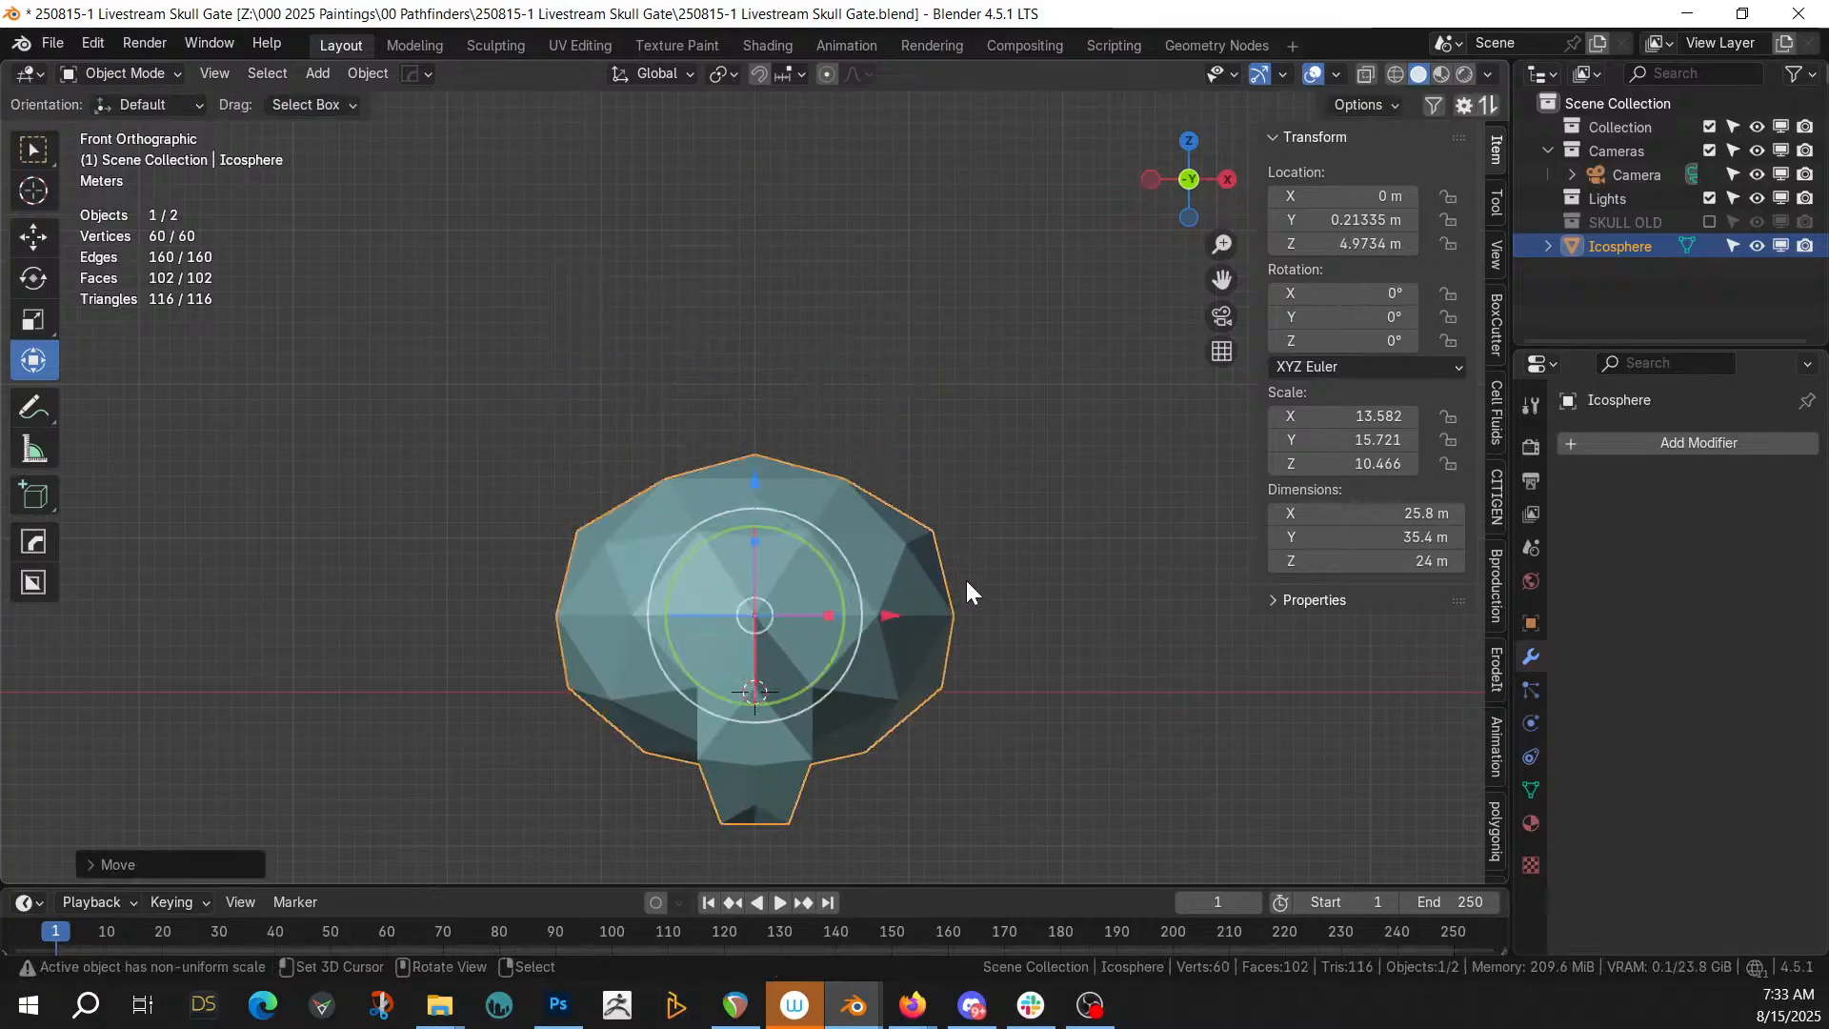
Apply the ico sphere object's rotation and scale
{"action": "mouse_move", "coordinate": [974, 574]}
{"action": "middle_mouse_down"}
{"action": "mouse_move", "coordinate": [836, 560]}
{"action": "mouse_move", "coordinate": [980, 608]}
{"action": "middle_mouse_up"}
{"action": "key", "text": "ctrl+a"}
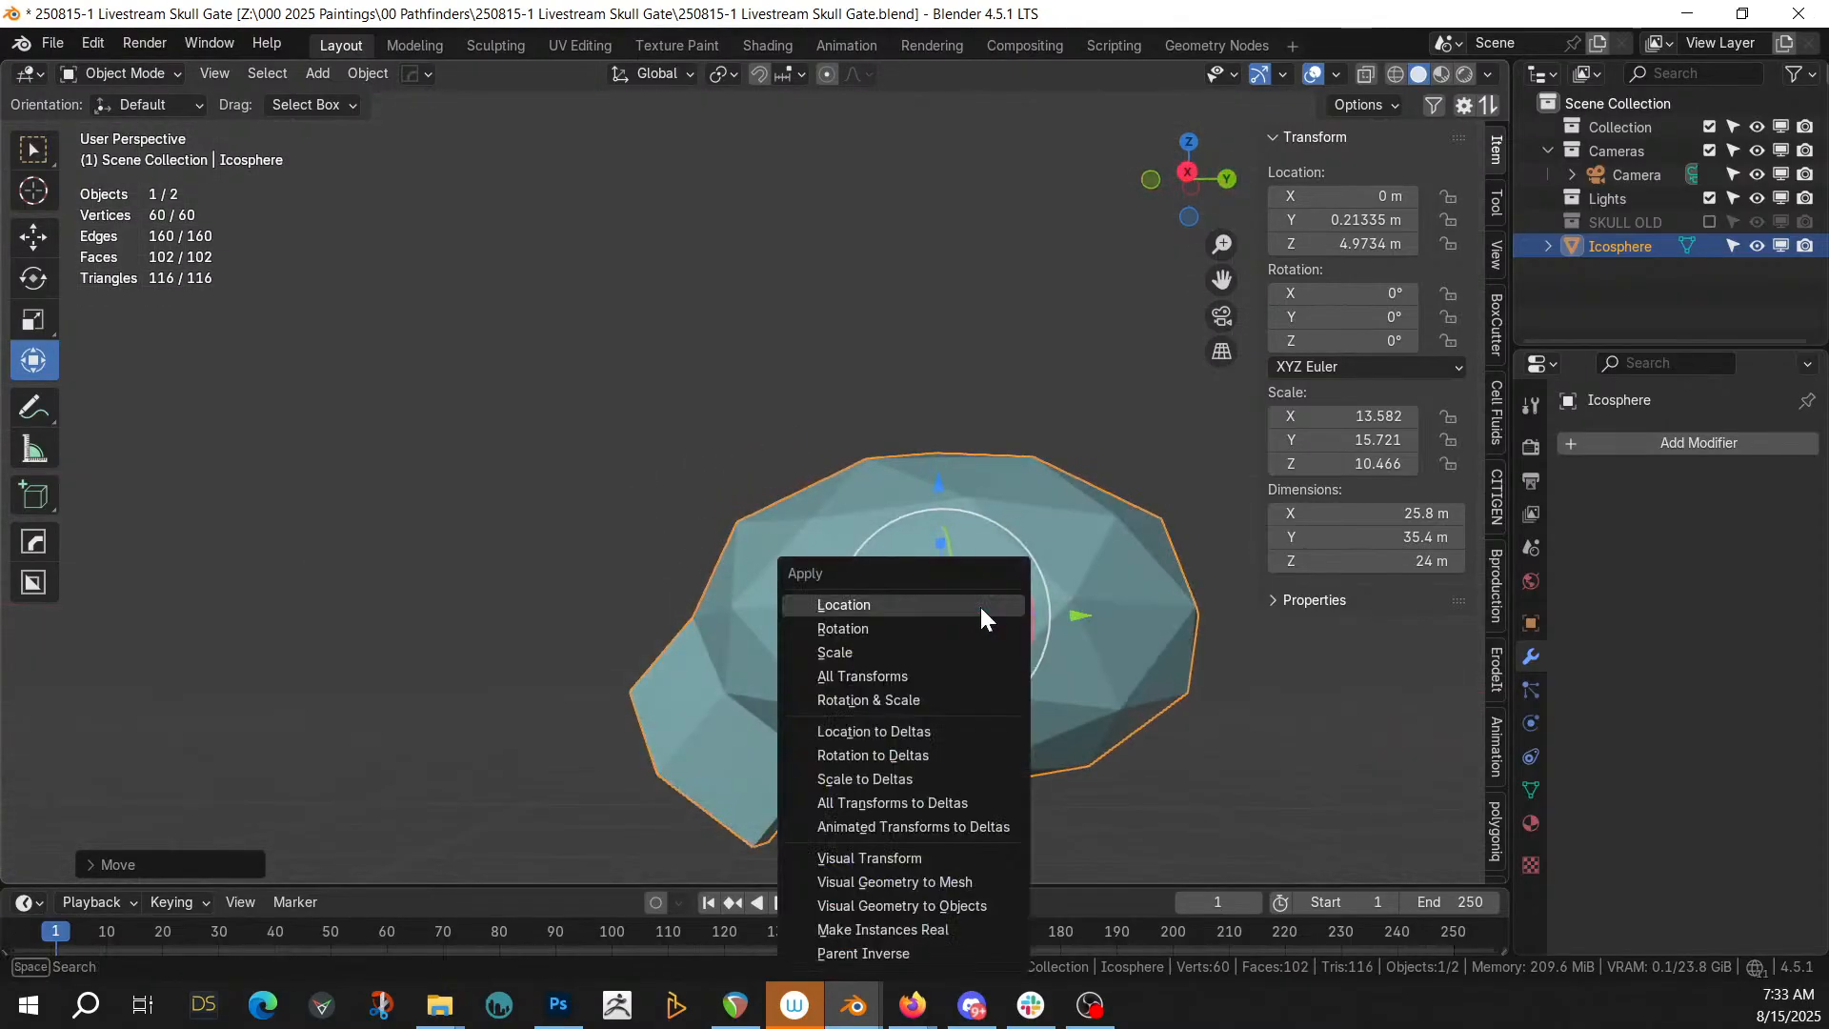
{"action": "left_click", "coordinate": [897, 701]}
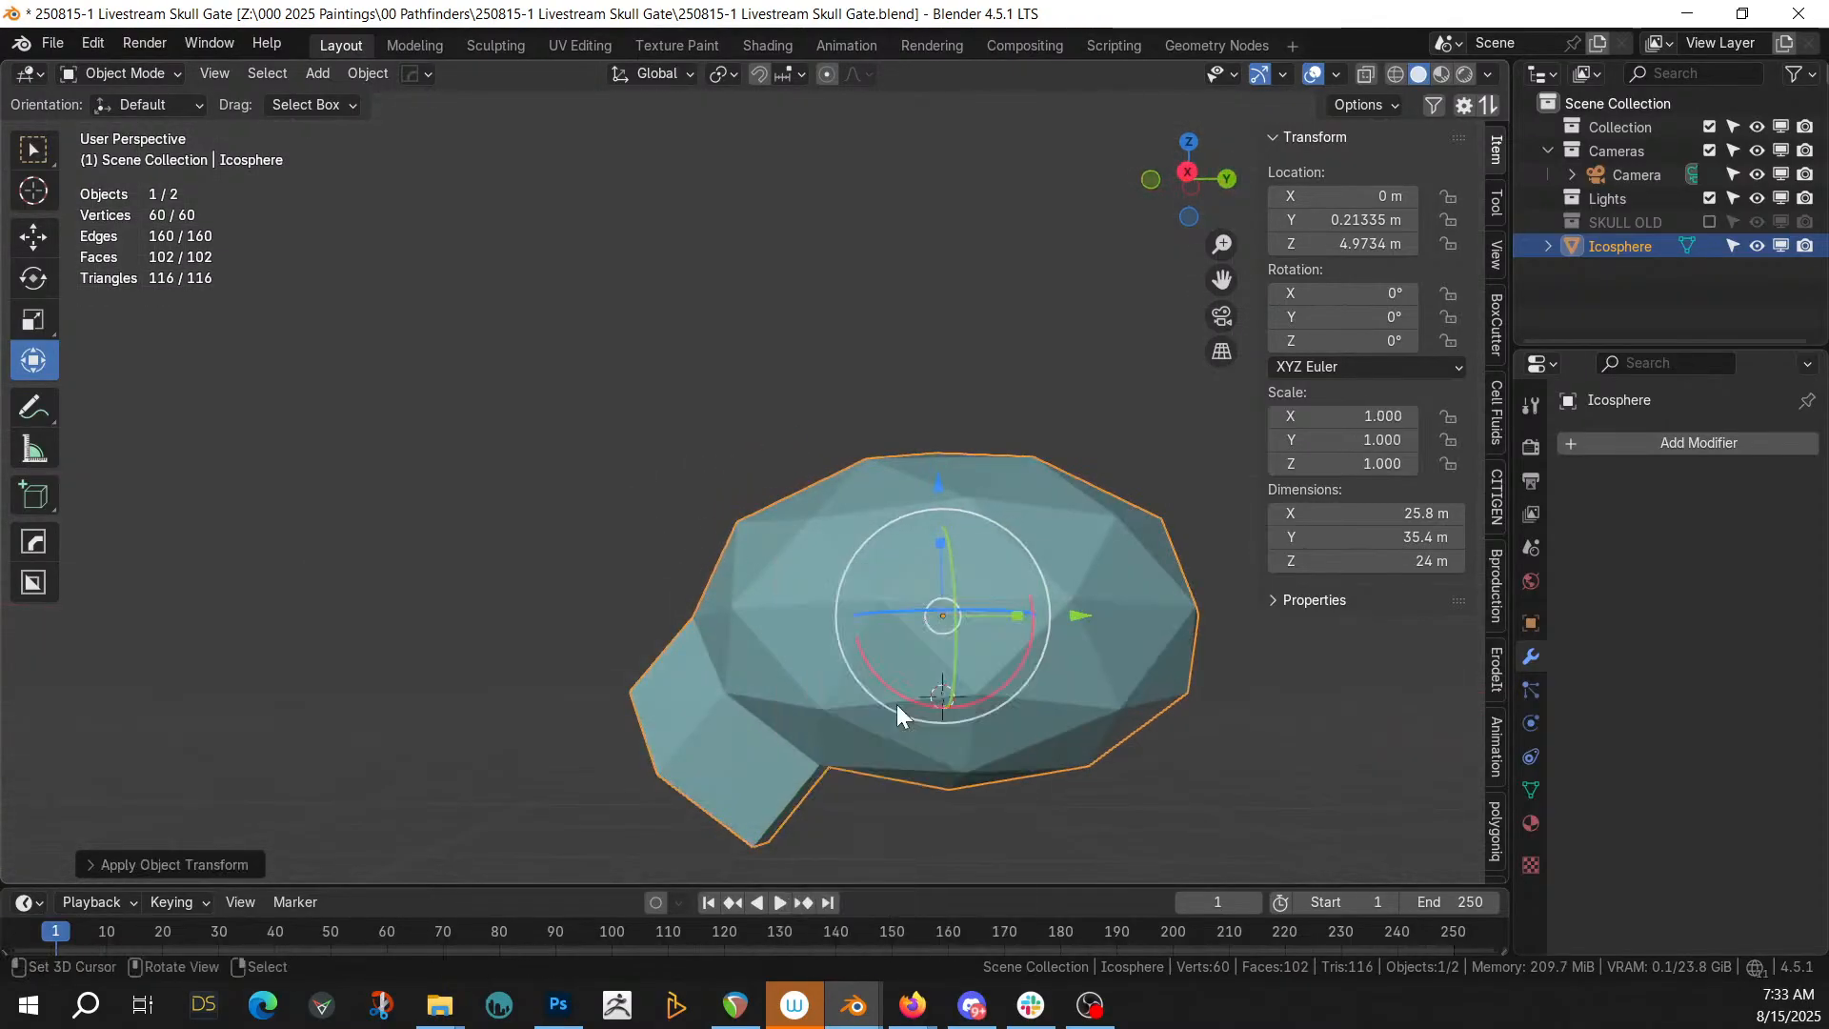
{"action": "middle_click_drag", "start_coordinate": [966, 591], "coordinate": [1074, 700]}
{"action": "scroll", "coordinate": [1074, 701], "scroll_direction": "up", "scroll_amount": 1}
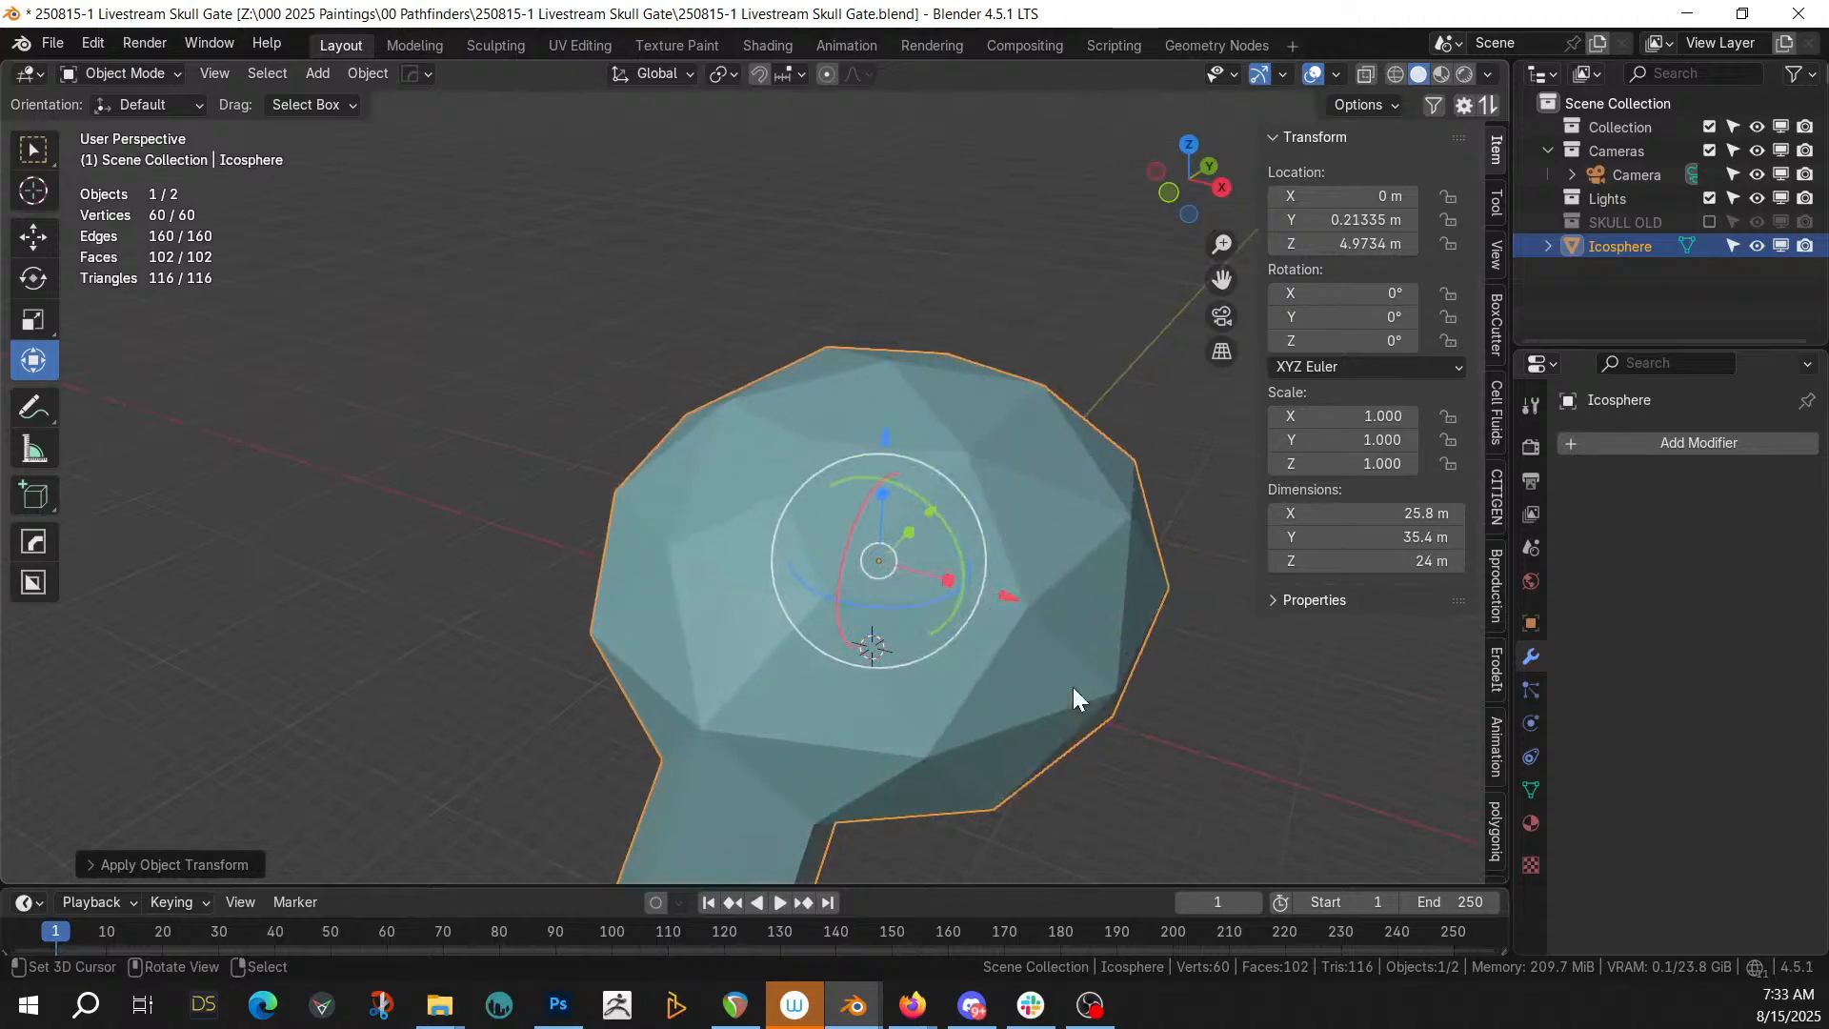
Switch to REAPER, save the open Antihero project and close the program
{"action": "left_click", "coordinate": [735, 1005]}
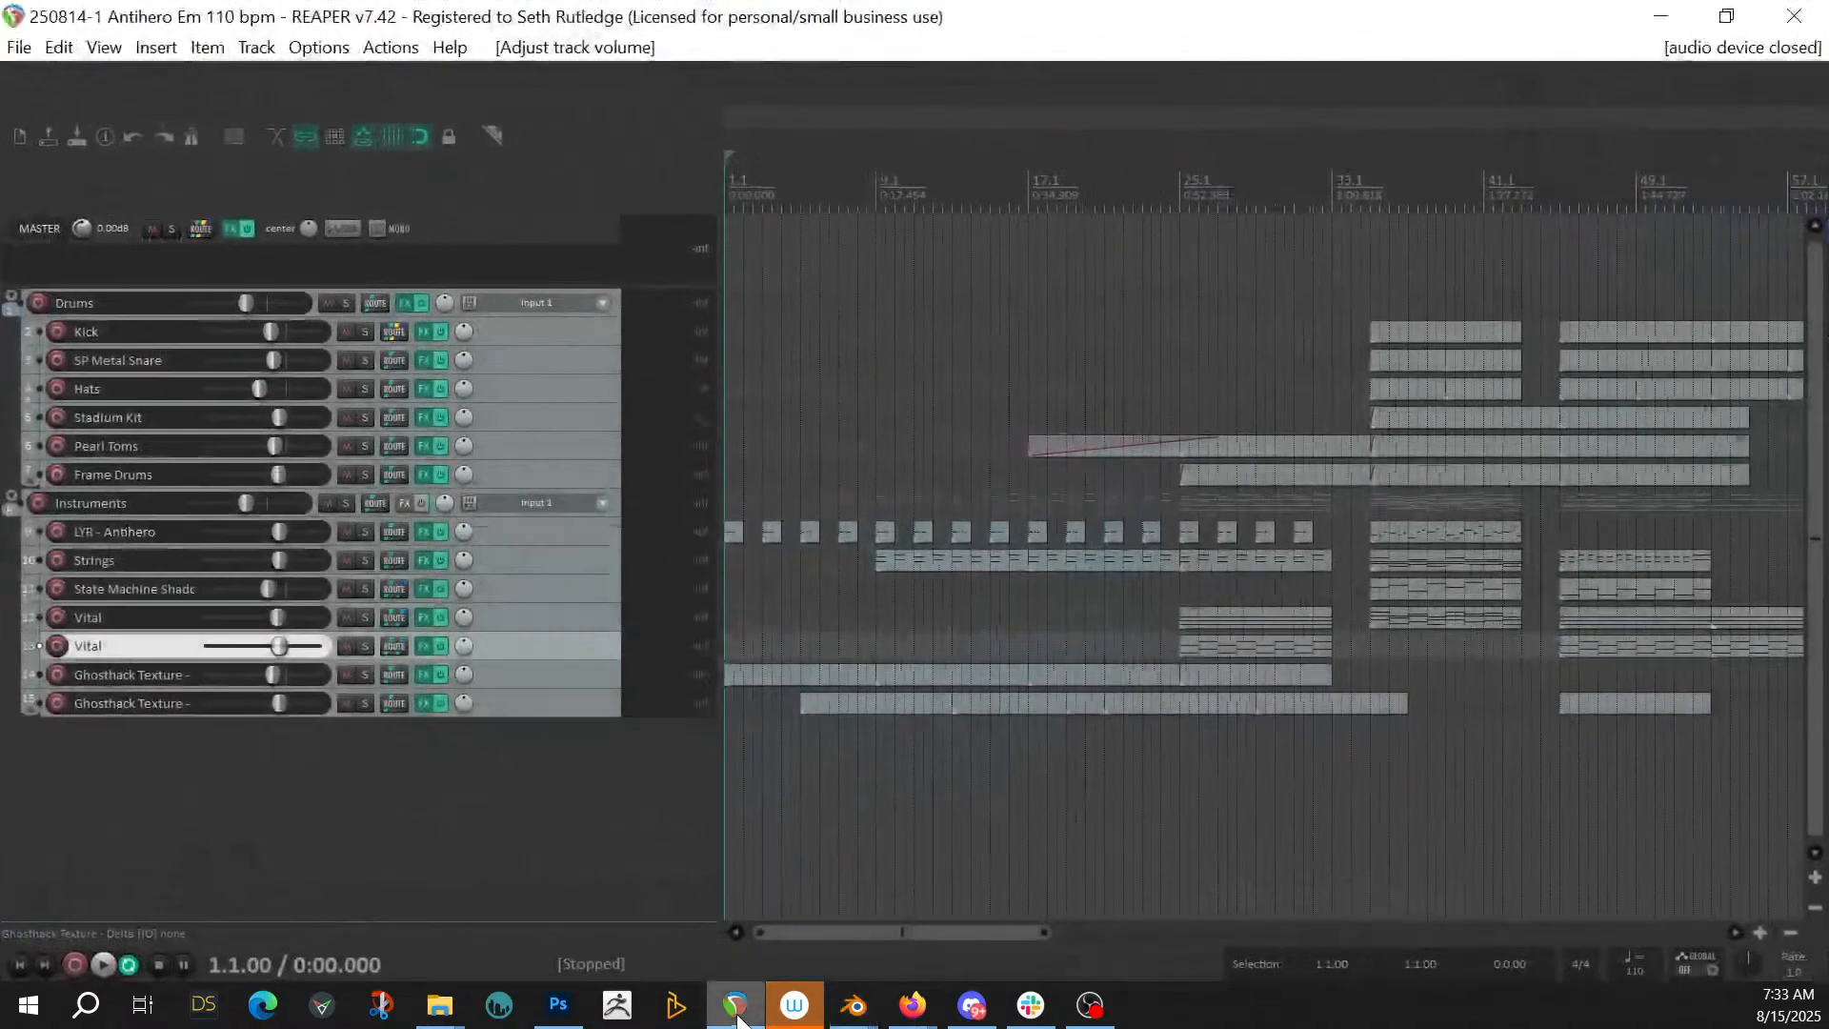
{"action": "left_click", "coordinate": [19, 47]}
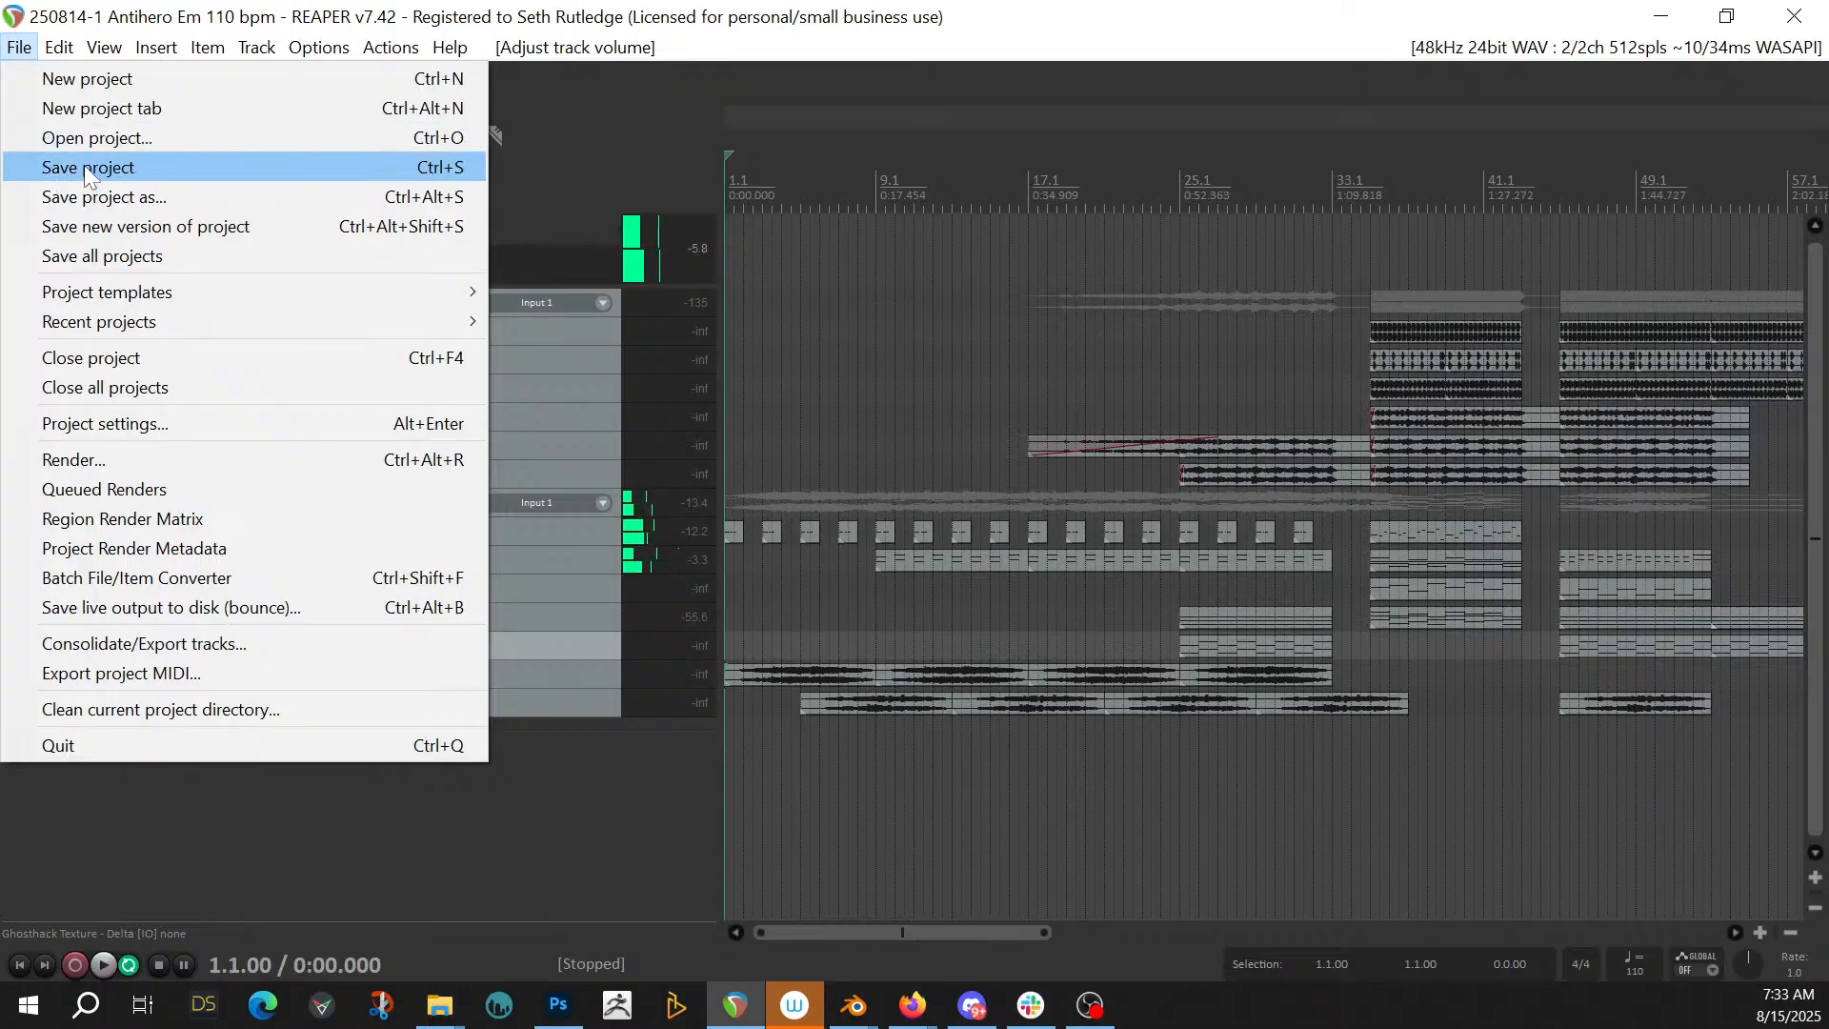
{"action": "left_click", "coordinate": [158, 164]}
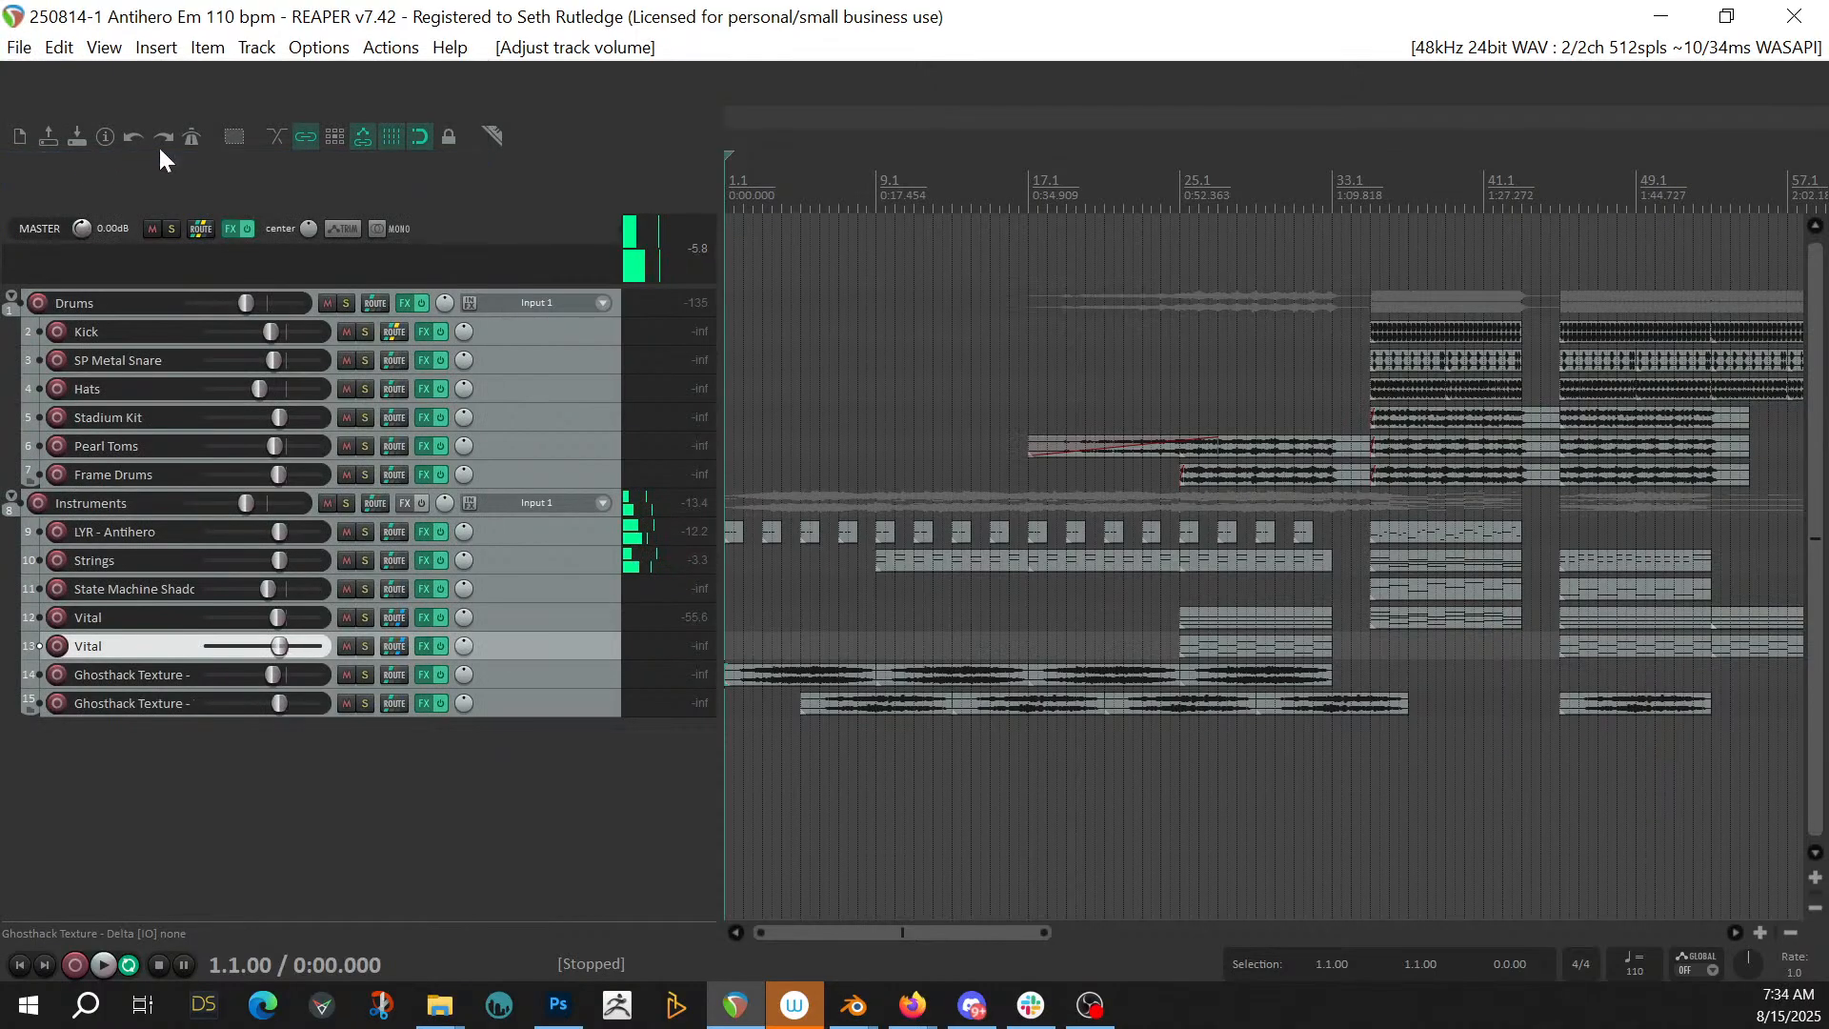
{"action": "left_click", "coordinate": [1794, 16]}
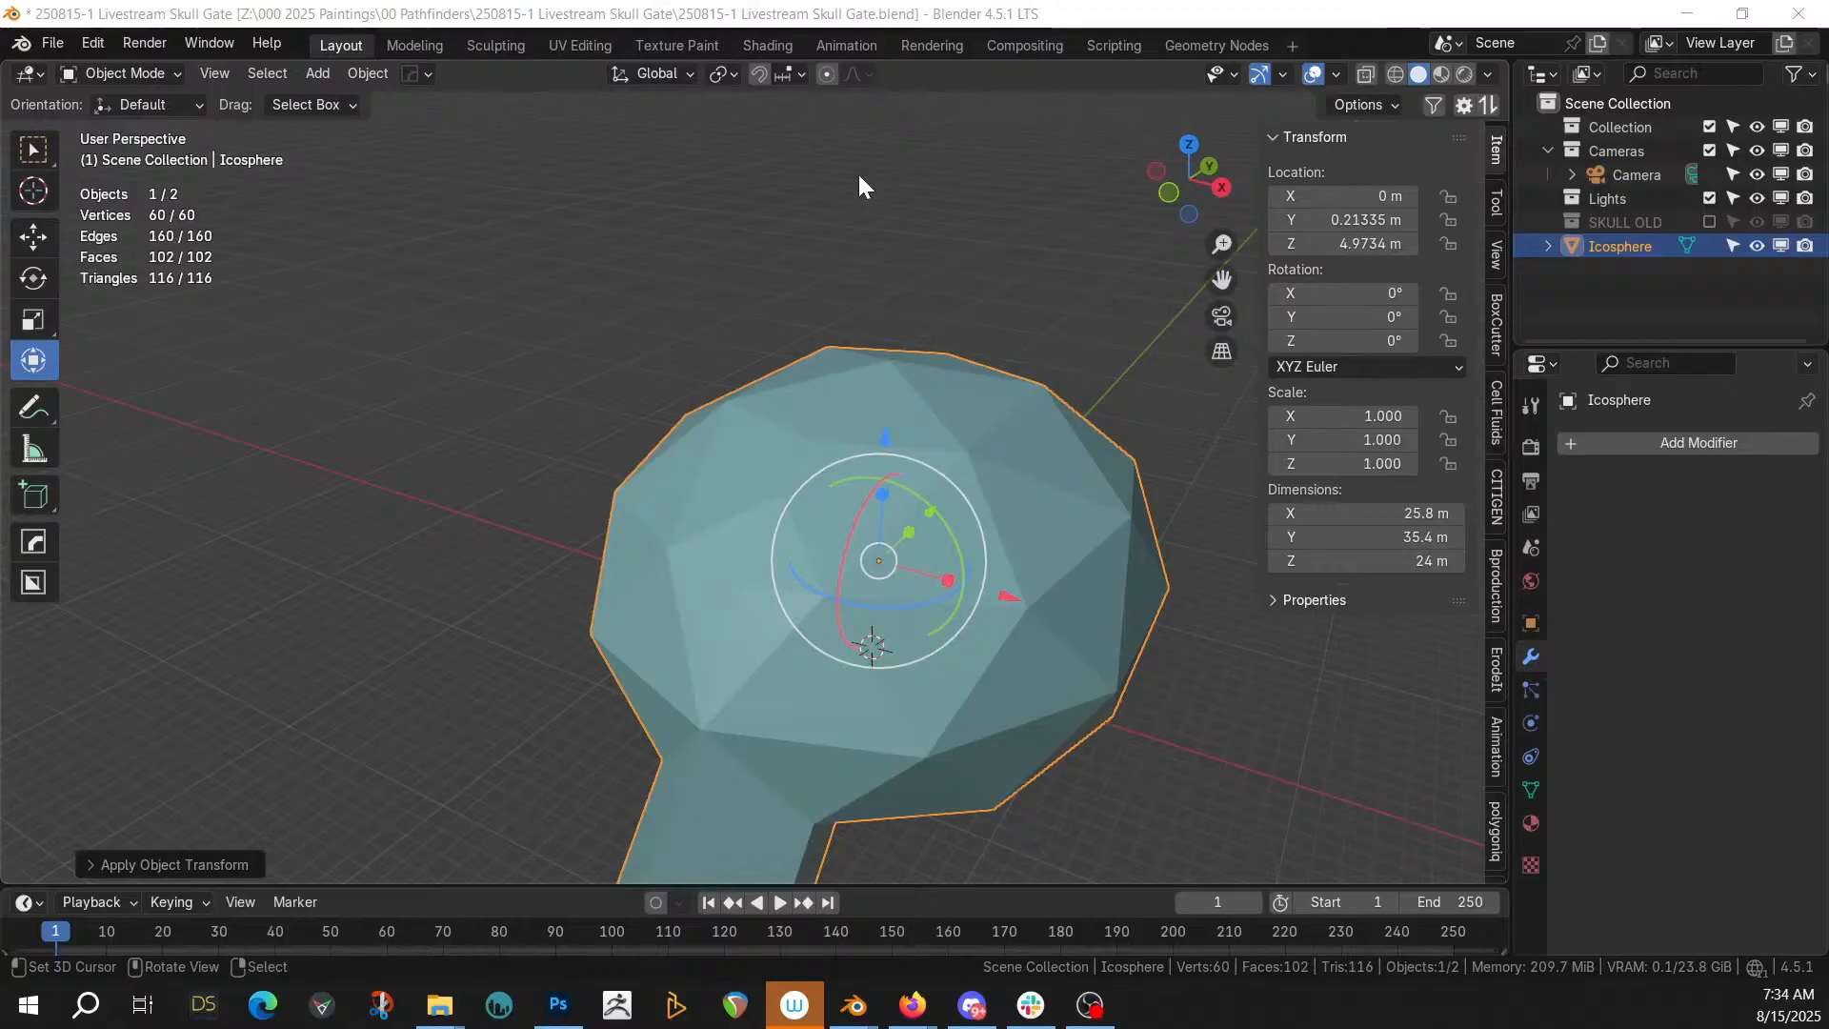
Display the character add-ons in Blender and generate a new male human with HumGen
{"action": "middle_click_drag", "start_coordinate": [846, 745], "coordinate": [935, 626]}
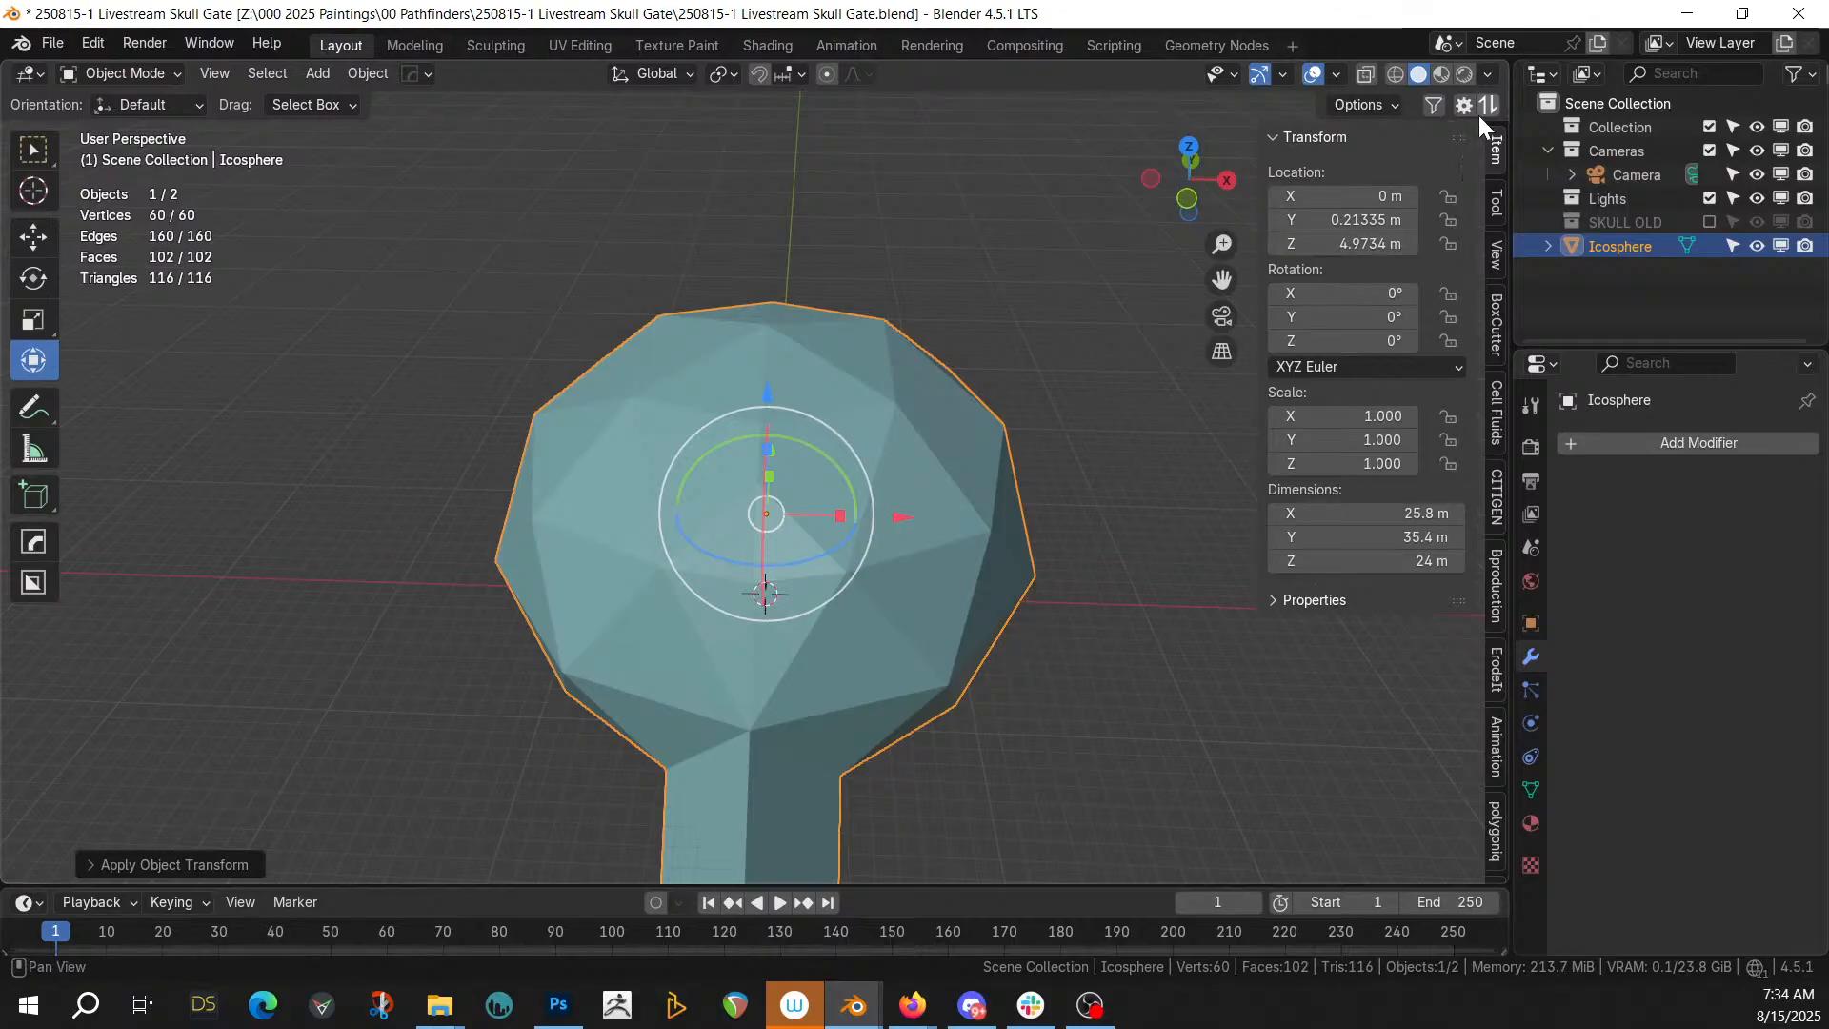
{"action": "left_click", "coordinate": [1432, 104]}
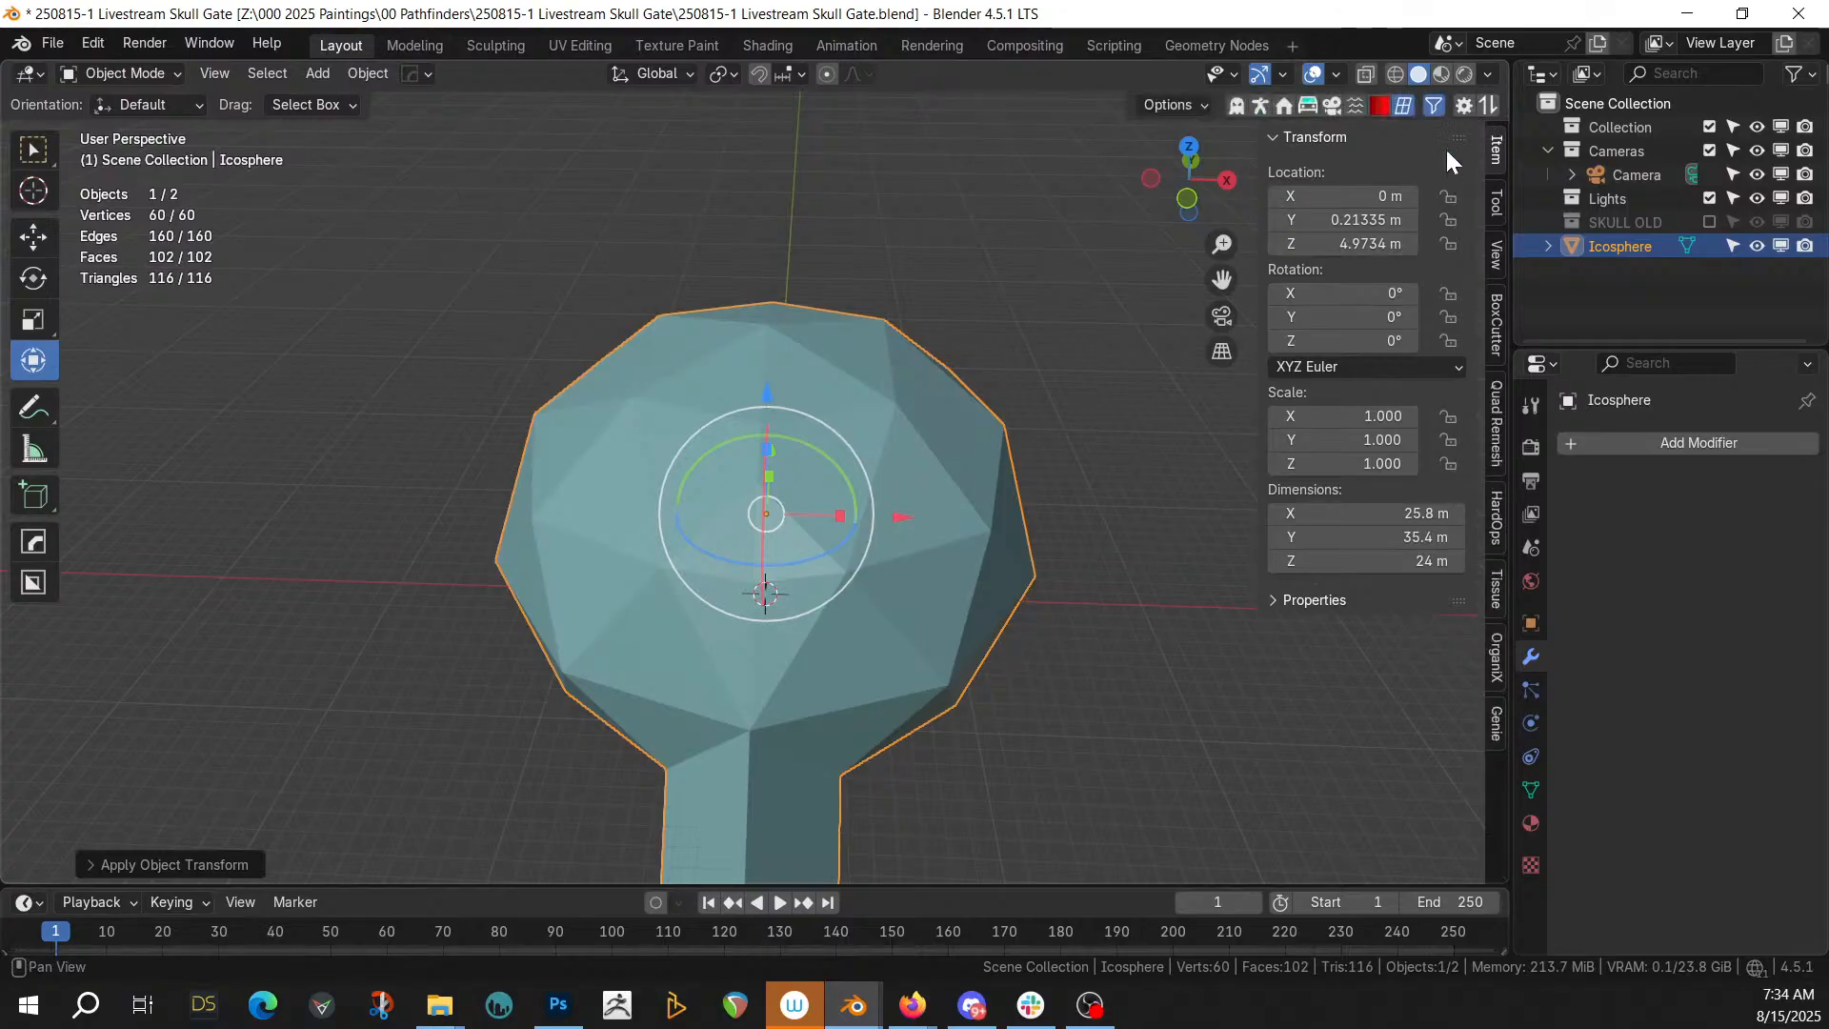
{"action": "left_click", "coordinate": [1259, 112]}
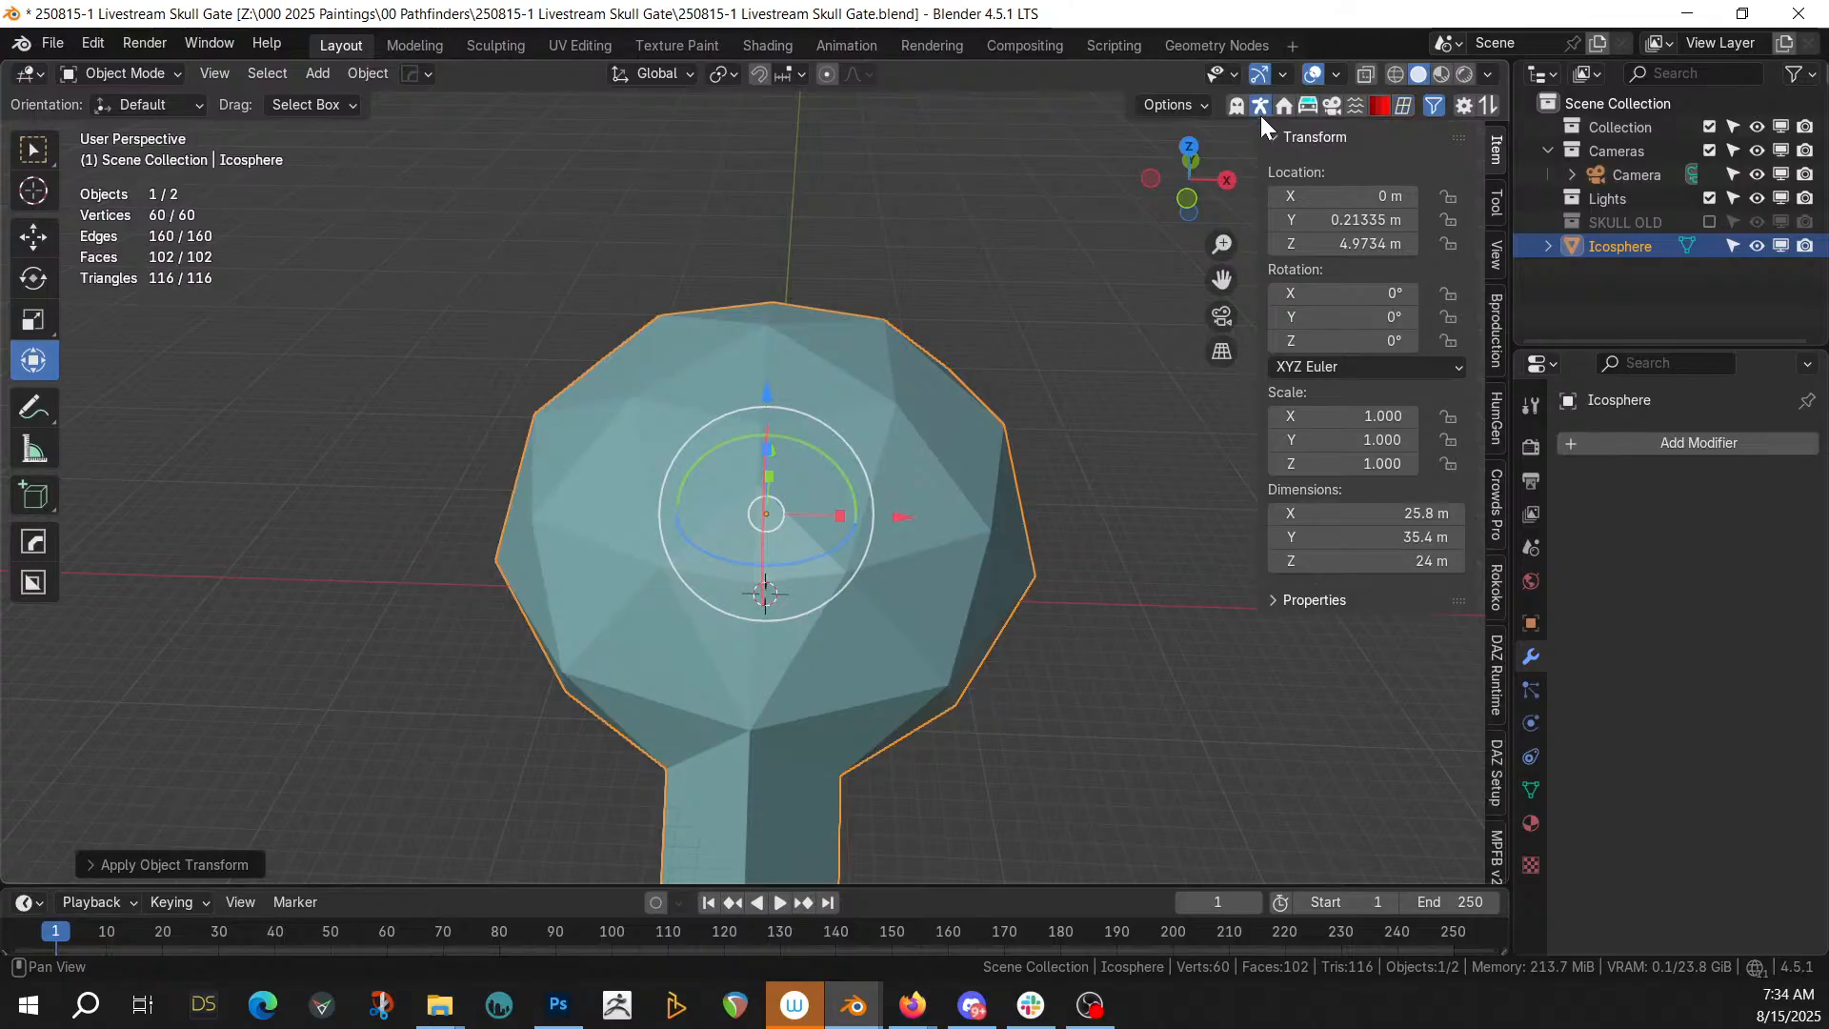
{"action": "left_click", "coordinate": [1498, 414]}
{"action": "left_click", "coordinate": [1402, 285]}
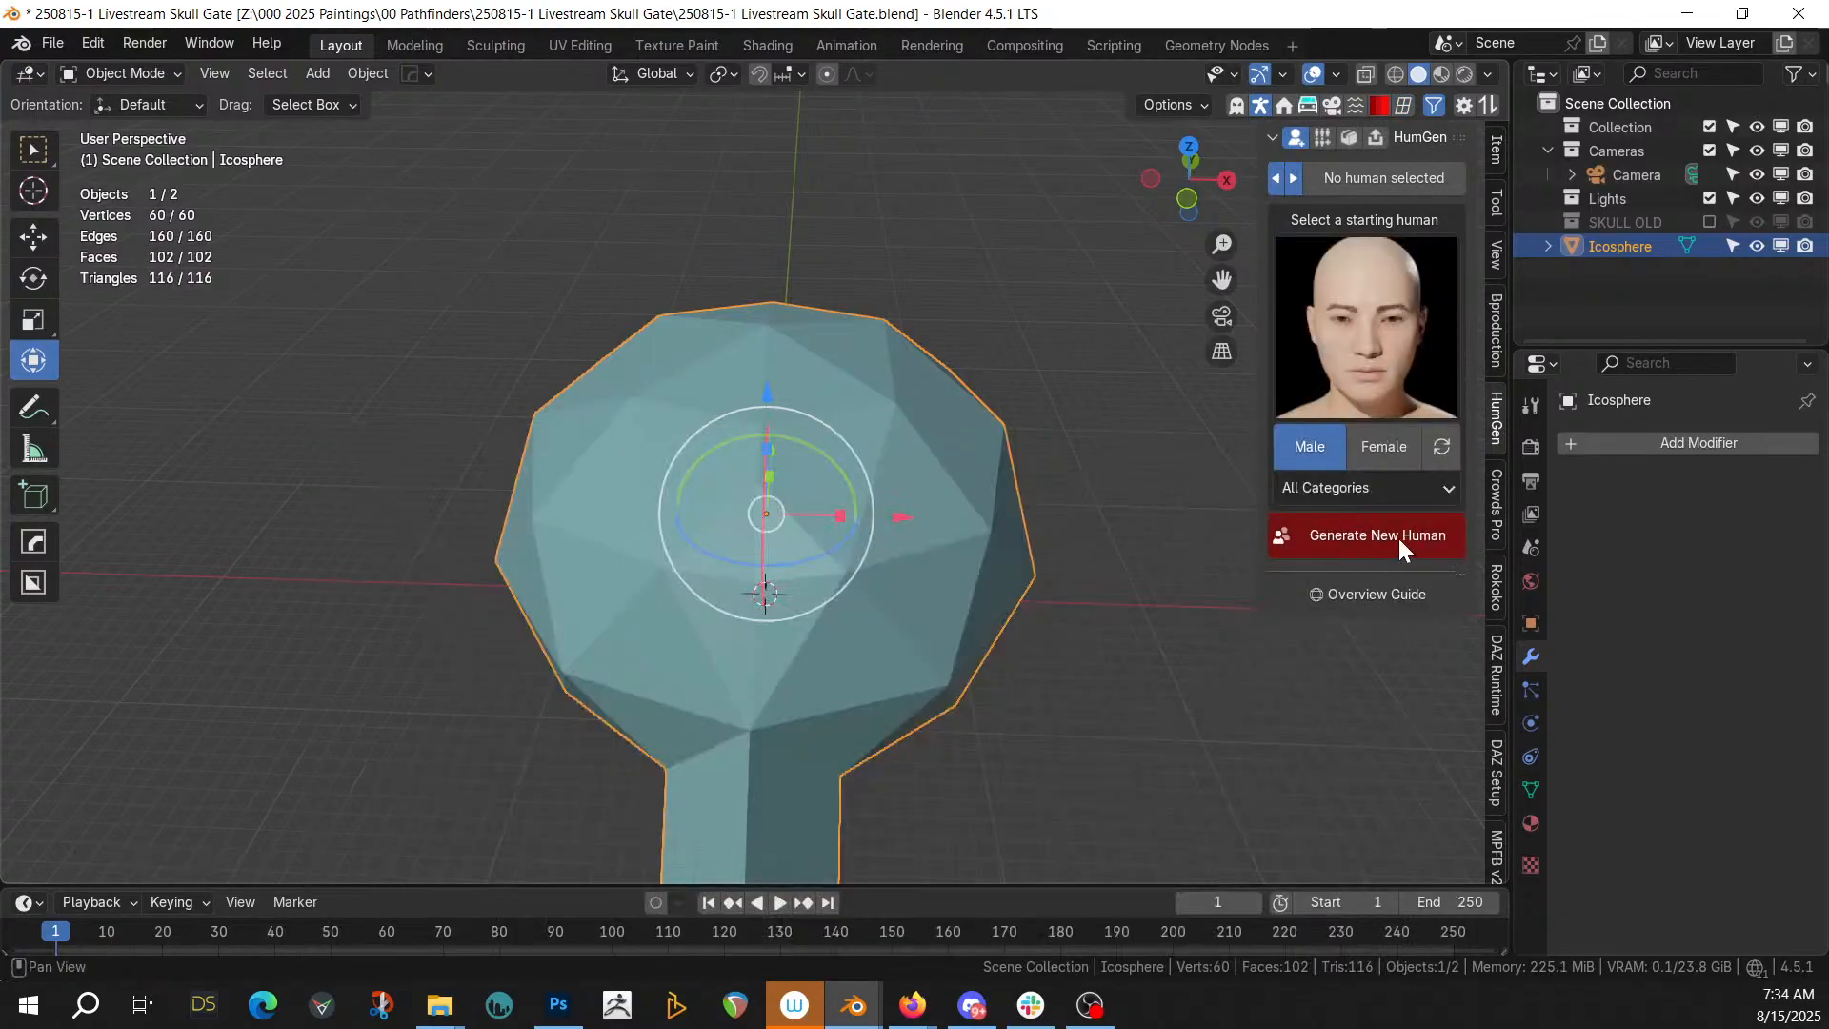
{"action": "left_click", "coordinate": [1397, 536]}
Recalculate the normals of all the ico sphere's faces with the Inside option enabled
{"action": "middle_click_drag", "start_coordinate": [828, 527], "coordinate": [624, 396]}
{"action": "scroll", "coordinate": [862, 465], "scroll_direction": "down", "scroll_amount": 5}
{"action": "middle_click_drag", "start_coordinate": [854, 380], "coordinate": [775, 298]}
{"action": "middle_click_drag", "start_coordinate": [1035, 438], "coordinate": [992, 484]}
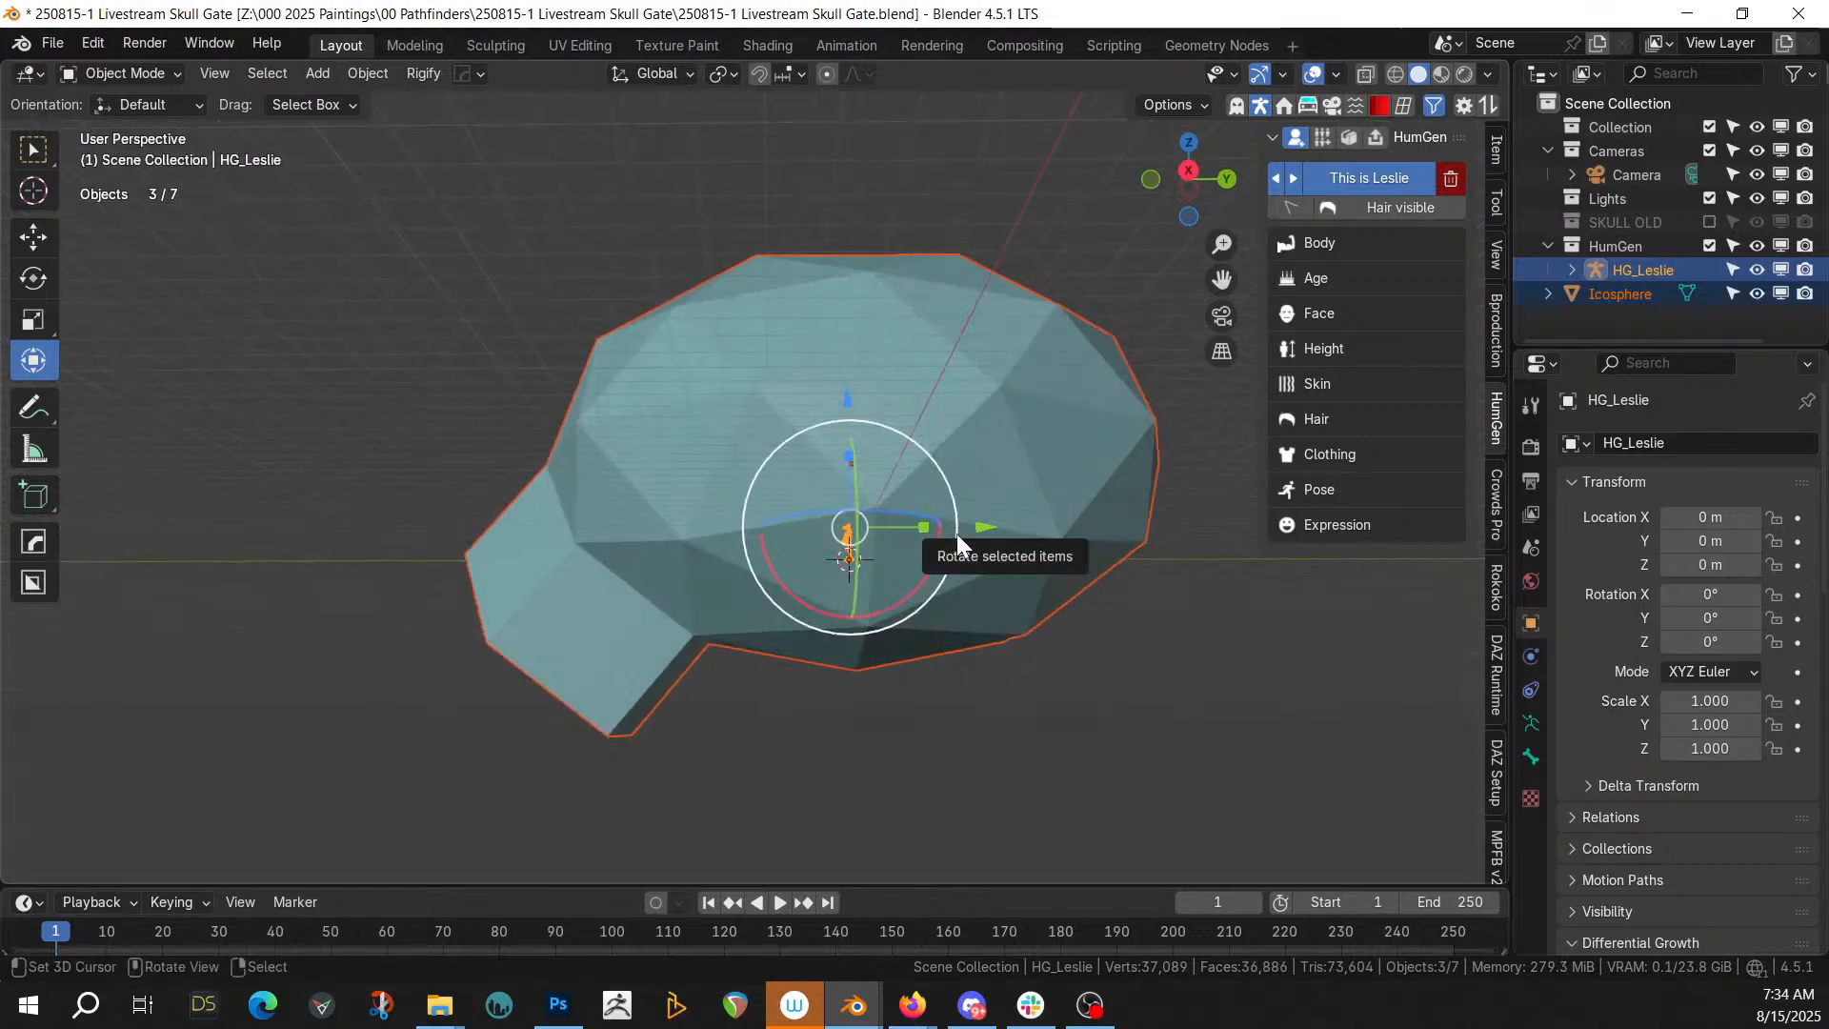
{"action": "middle_click_drag", "start_coordinate": [956, 534], "coordinate": [1079, 583]}
{"action": "middle_click_drag", "start_coordinate": [877, 618], "coordinate": [953, 592]}
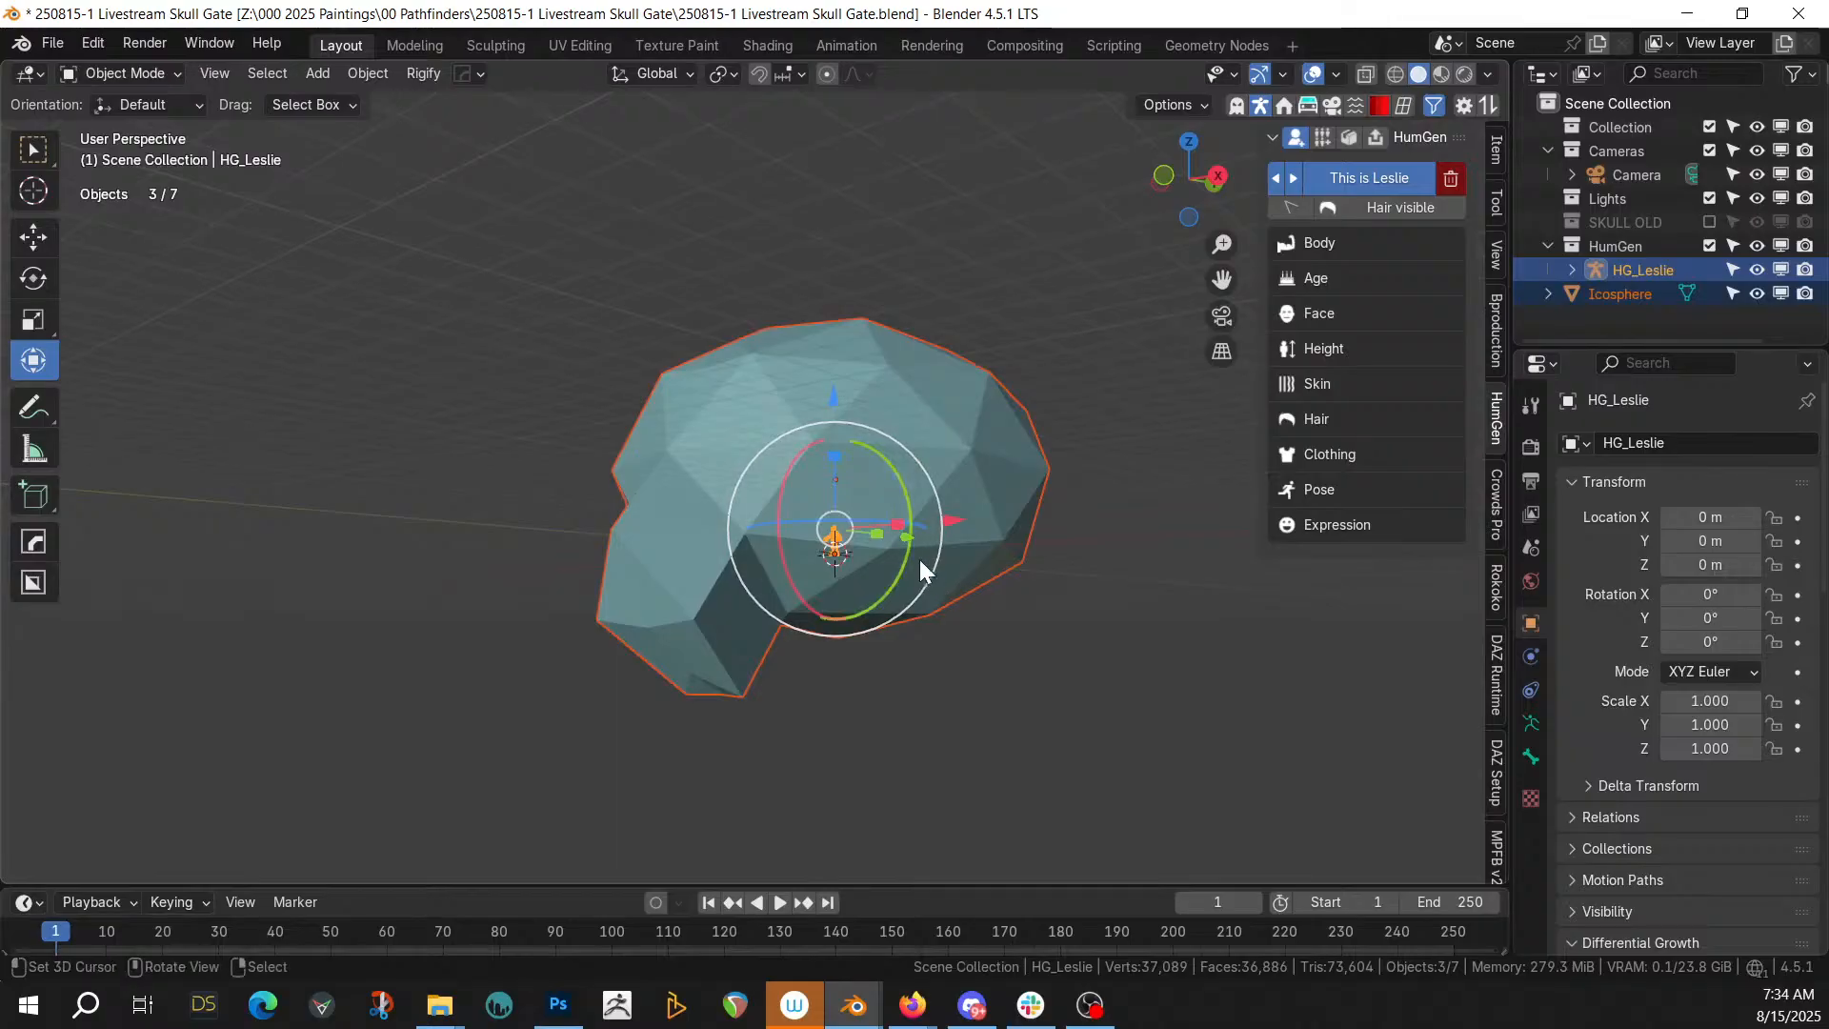
{"action": "left_click", "coordinate": [820, 365]}
{"action": "key", "text": "Tab"}
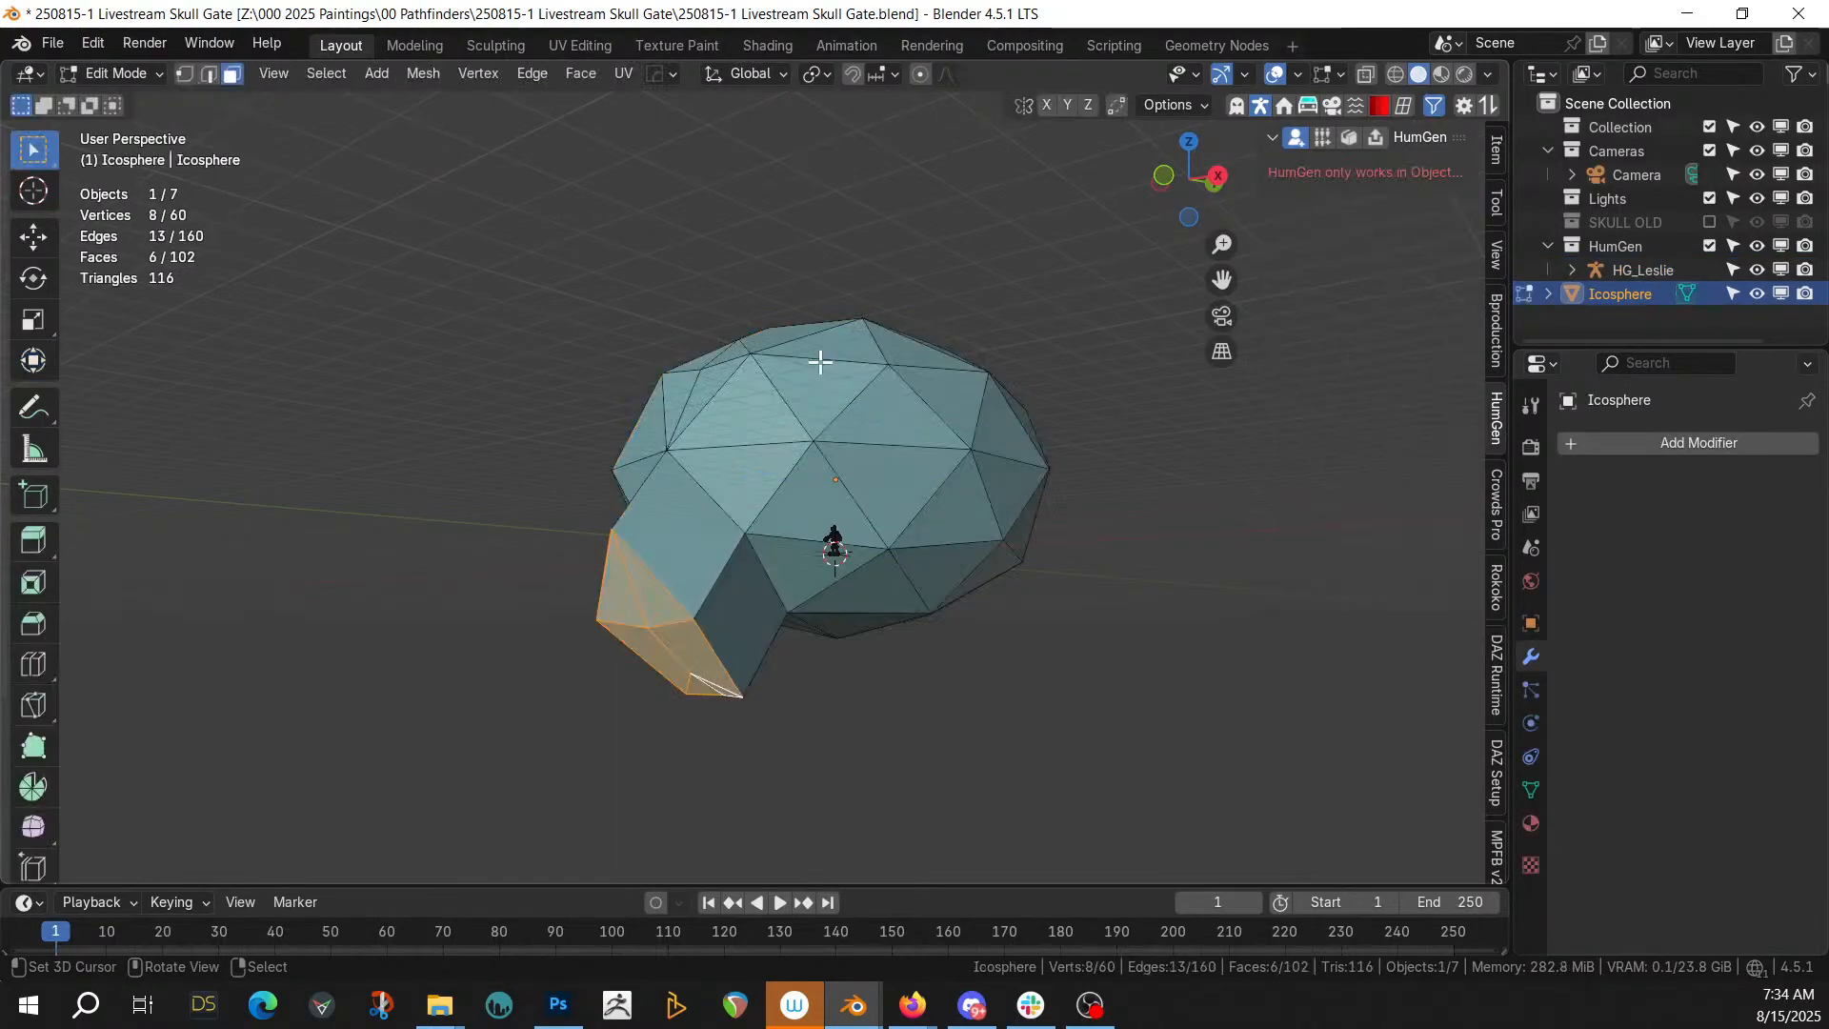
{"action": "key", "text": "shift+n"}
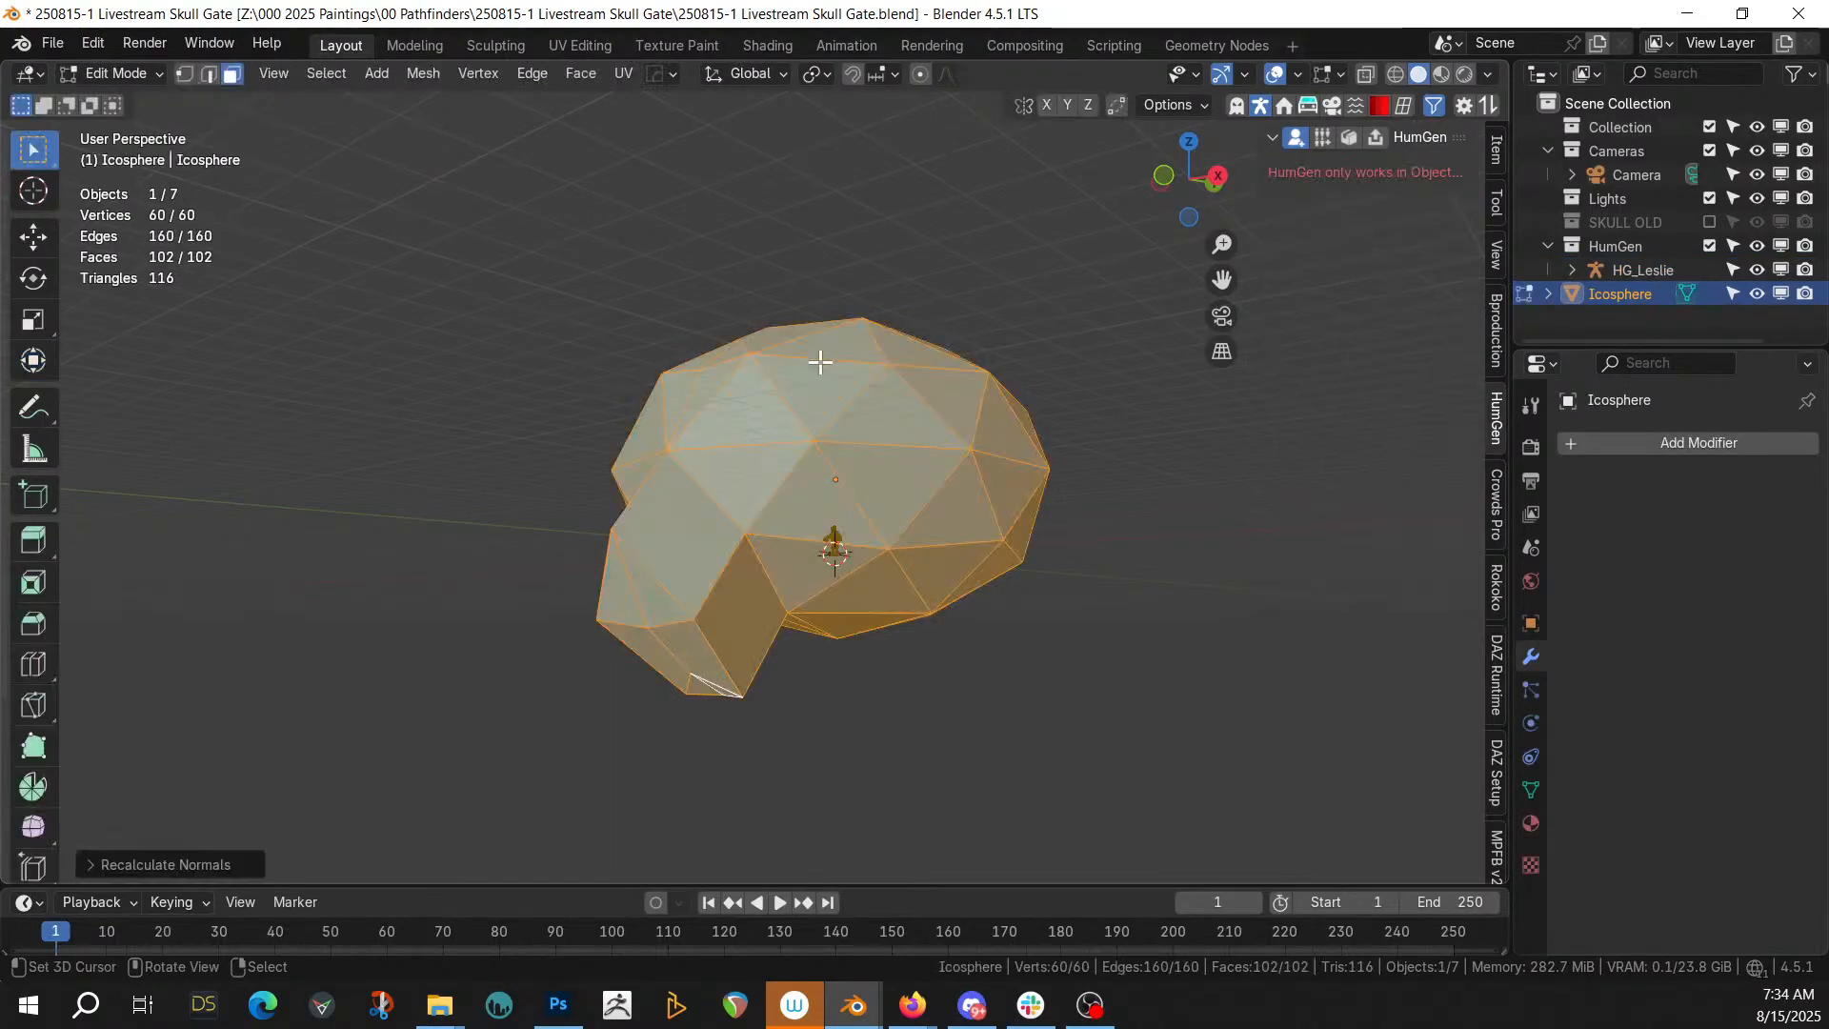
{"action": "left_click", "coordinate": [94, 866]}
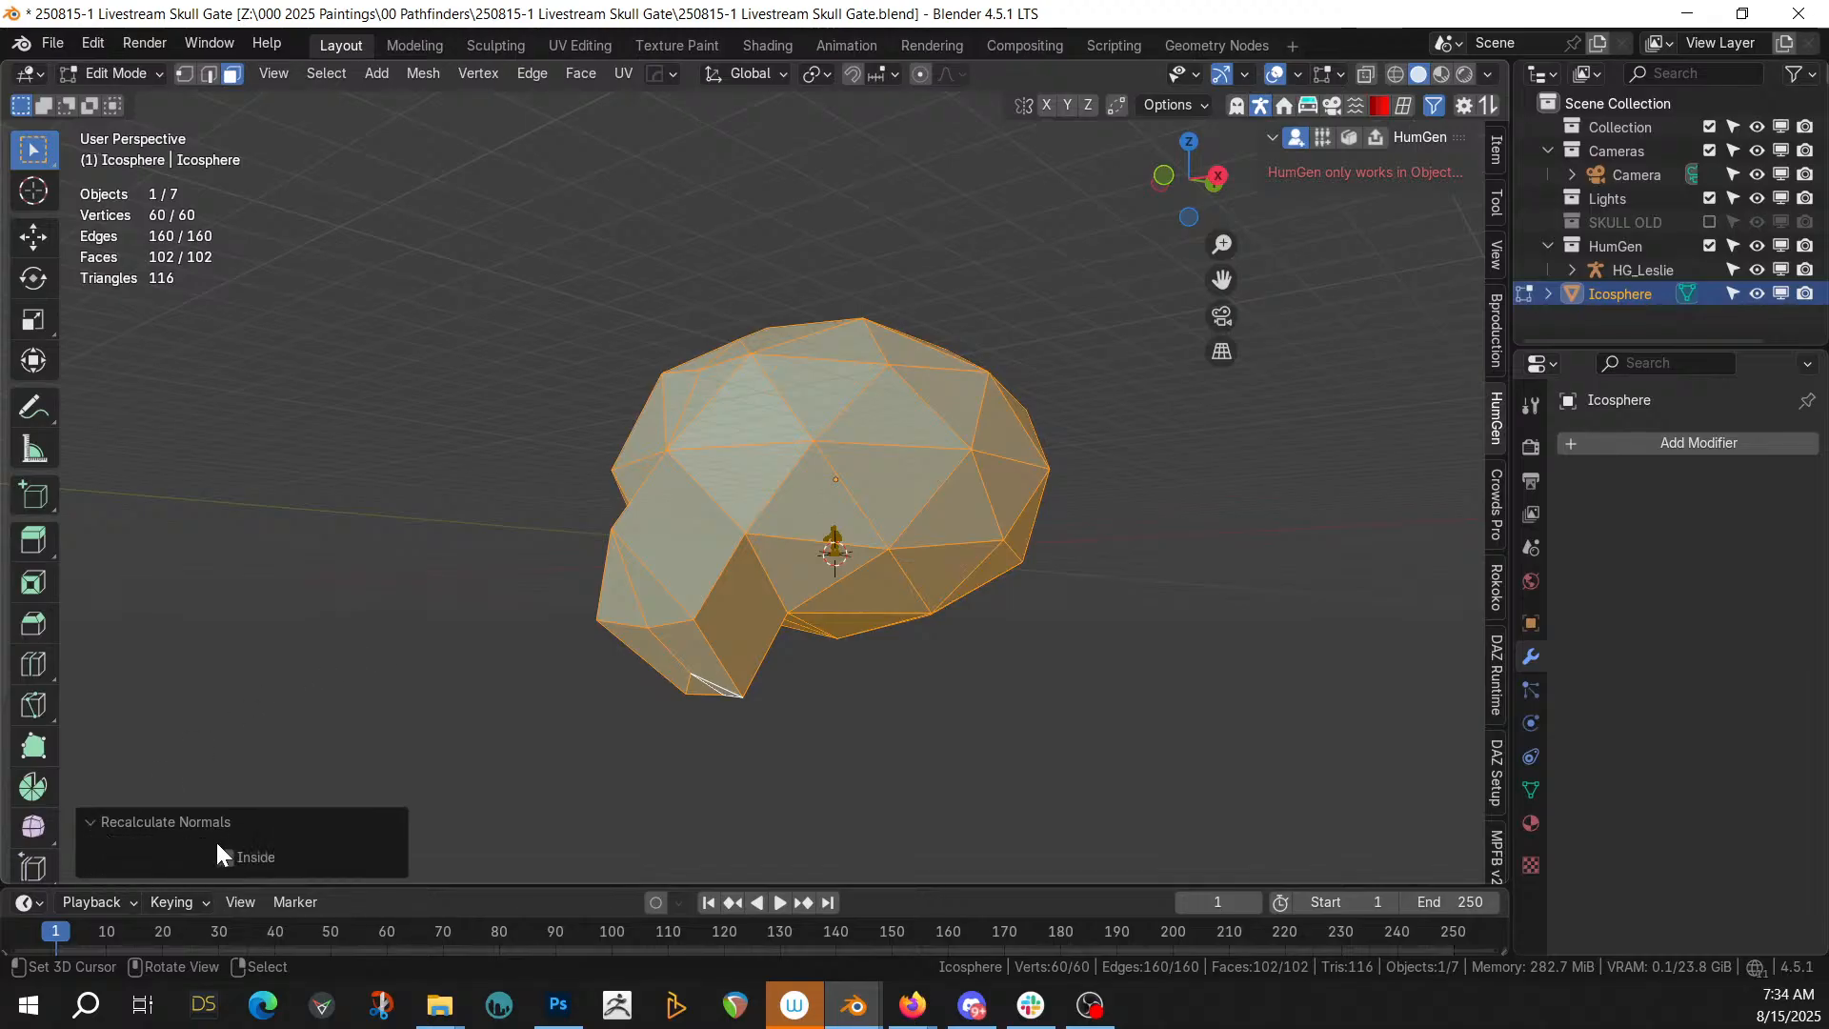
Delete the six end faces of the extruded front block to leave it open, and save the file
{"action": "middle_click_drag", "start_coordinate": [1012, 625], "coordinate": [757, 686]}
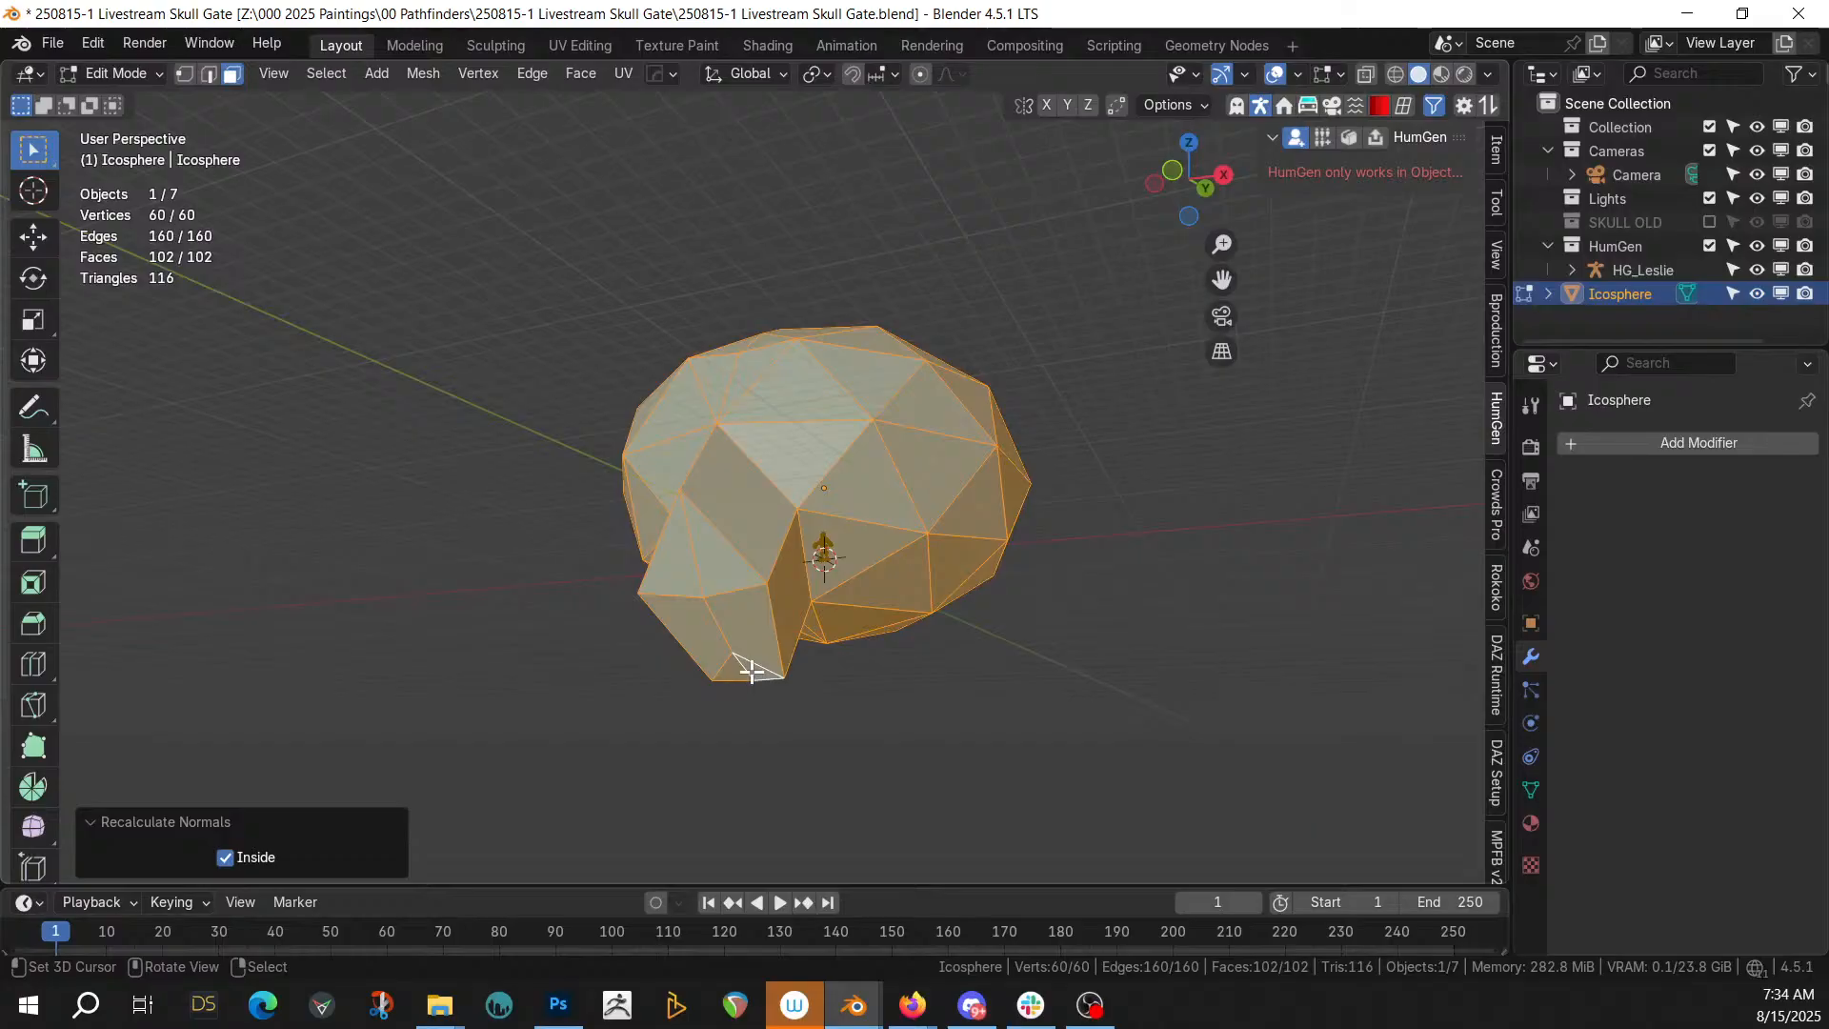
{"action": "left_click", "coordinate": [747, 669]}
{"action": "left_click", "coordinate": [729, 666], "text": "shift"}
{"action": "left_click", "coordinate": [691, 624], "text": "shift"}
{"action": "left_click", "coordinate": [684, 569], "text": "shift"}
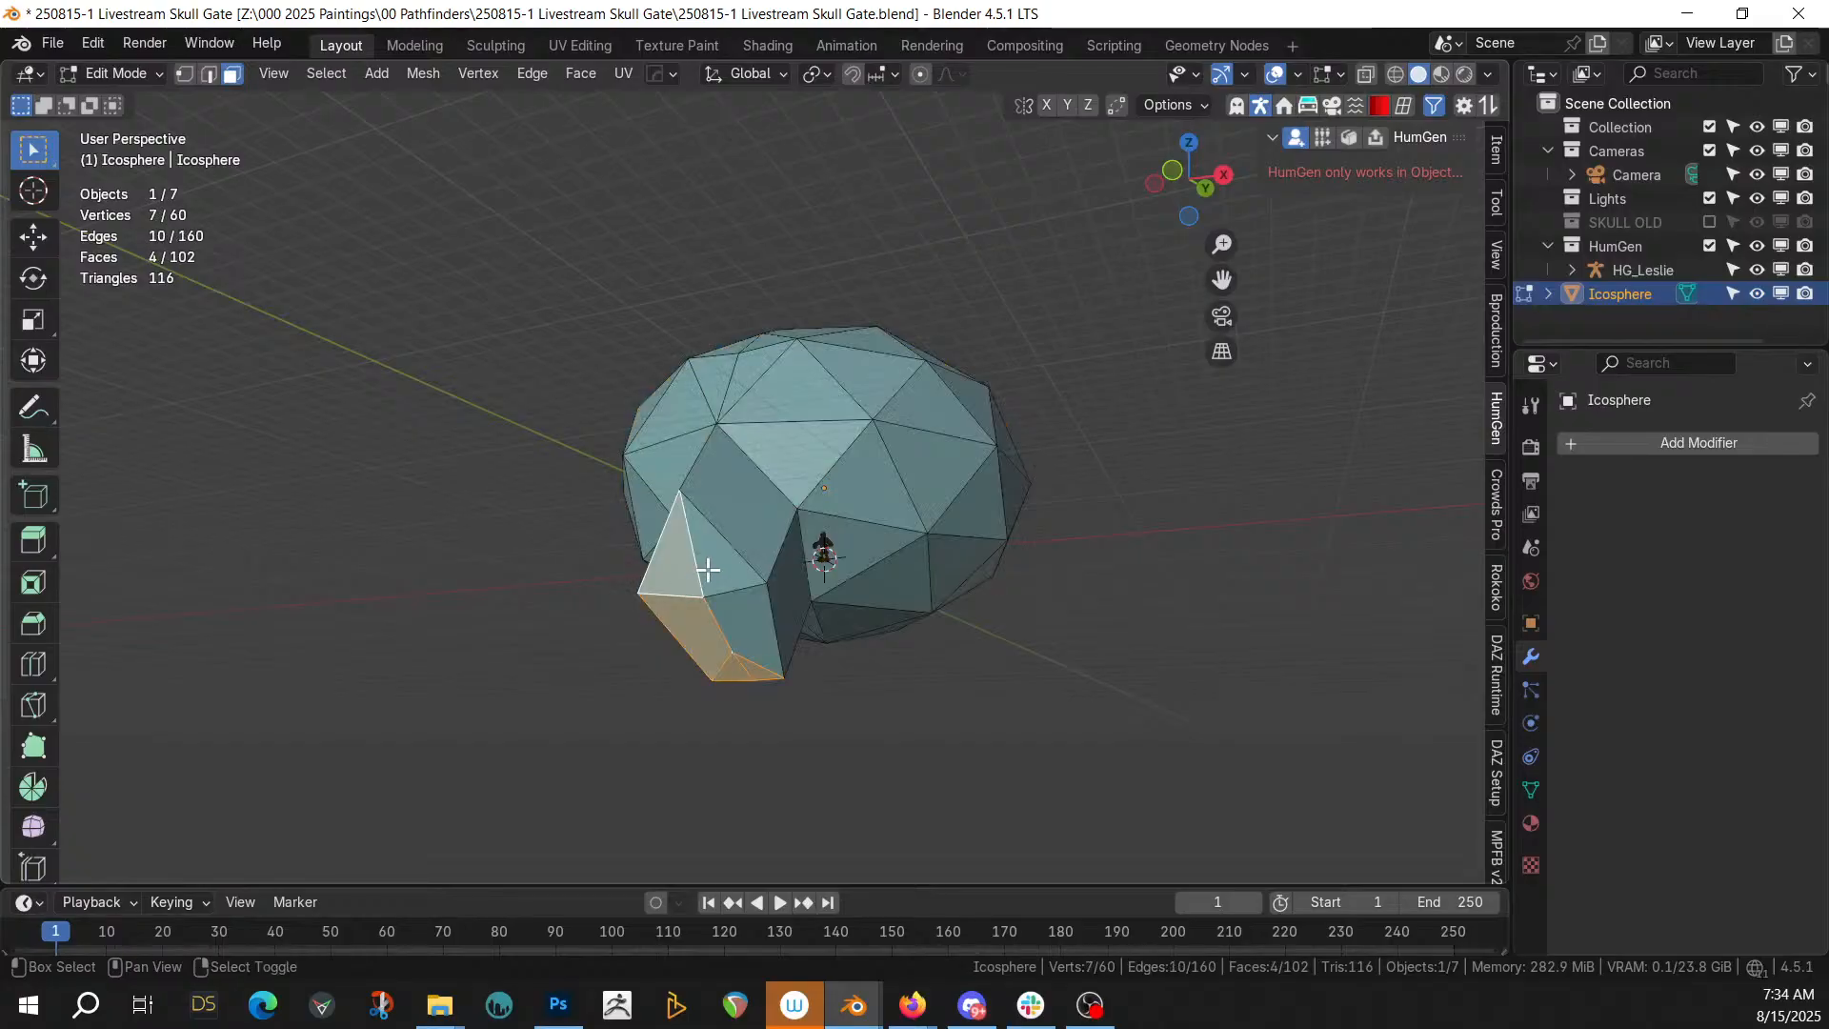
{"action": "left_click", "coordinate": [708, 569], "text": "shift"}
{"action": "left_click", "coordinate": [739, 612], "text": "shift"}
{"action": "key", "text": "x"}
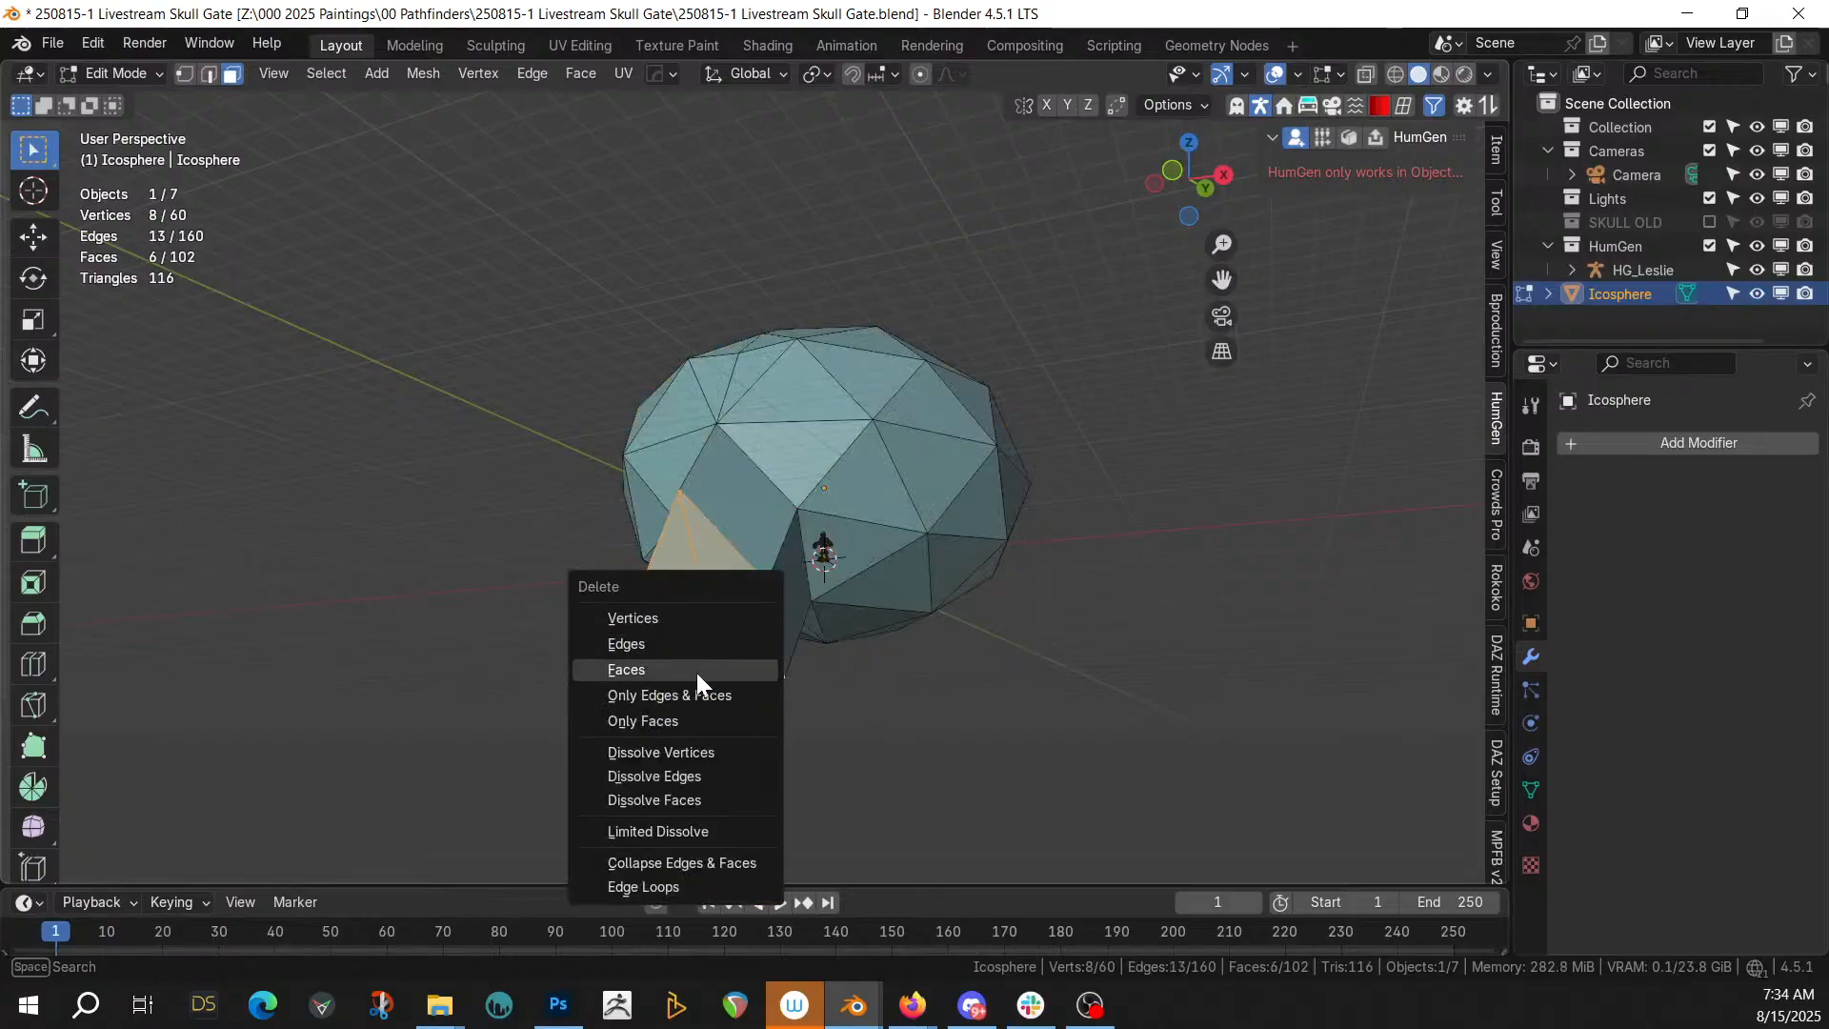
{"action": "left_click", "coordinate": [669, 663]}
{"action": "middle_click_drag", "start_coordinate": [796, 612], "coordinate": [827, 204]}
{"action": "scroll", "coordinate": [972, 613], "scroll_direction": "up", "scroll_amount": 7}
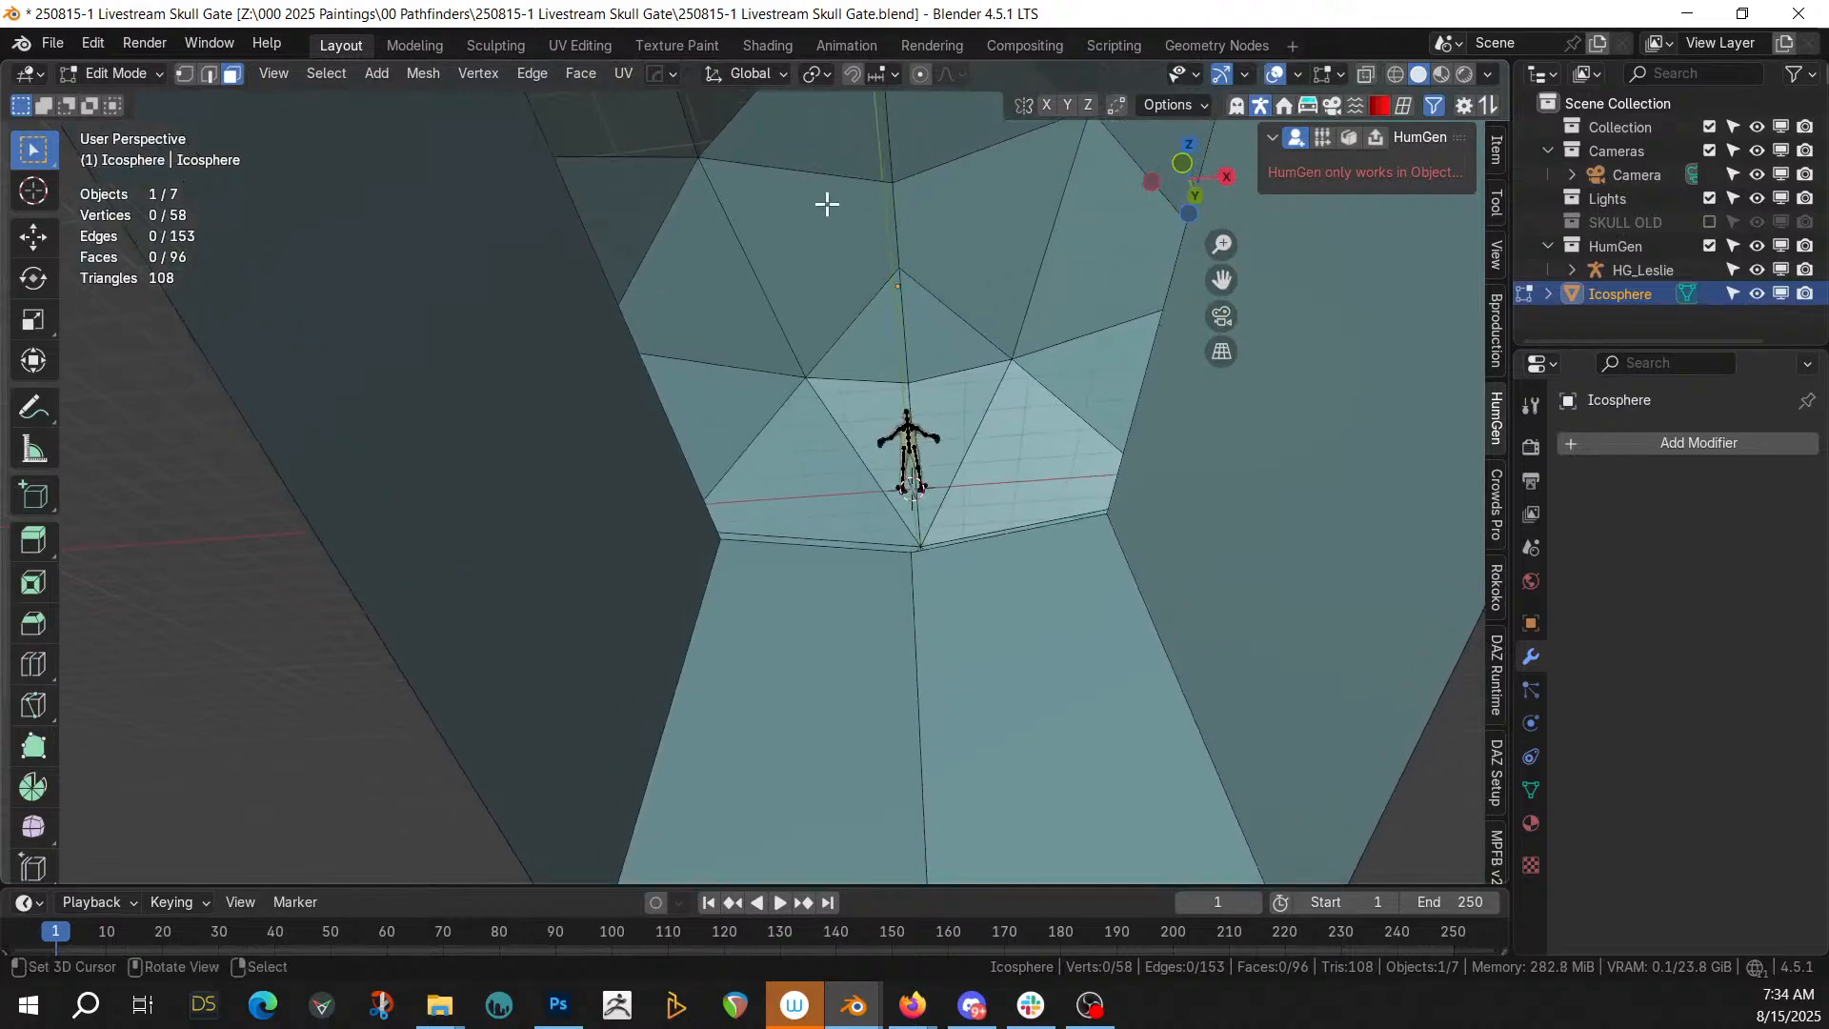
{"action": "key", "text": "ctrl+s"}
Walk through and around the skull's open interior to examine its size relative to the human figure
{"action": "key", "text": "shift+grave"}
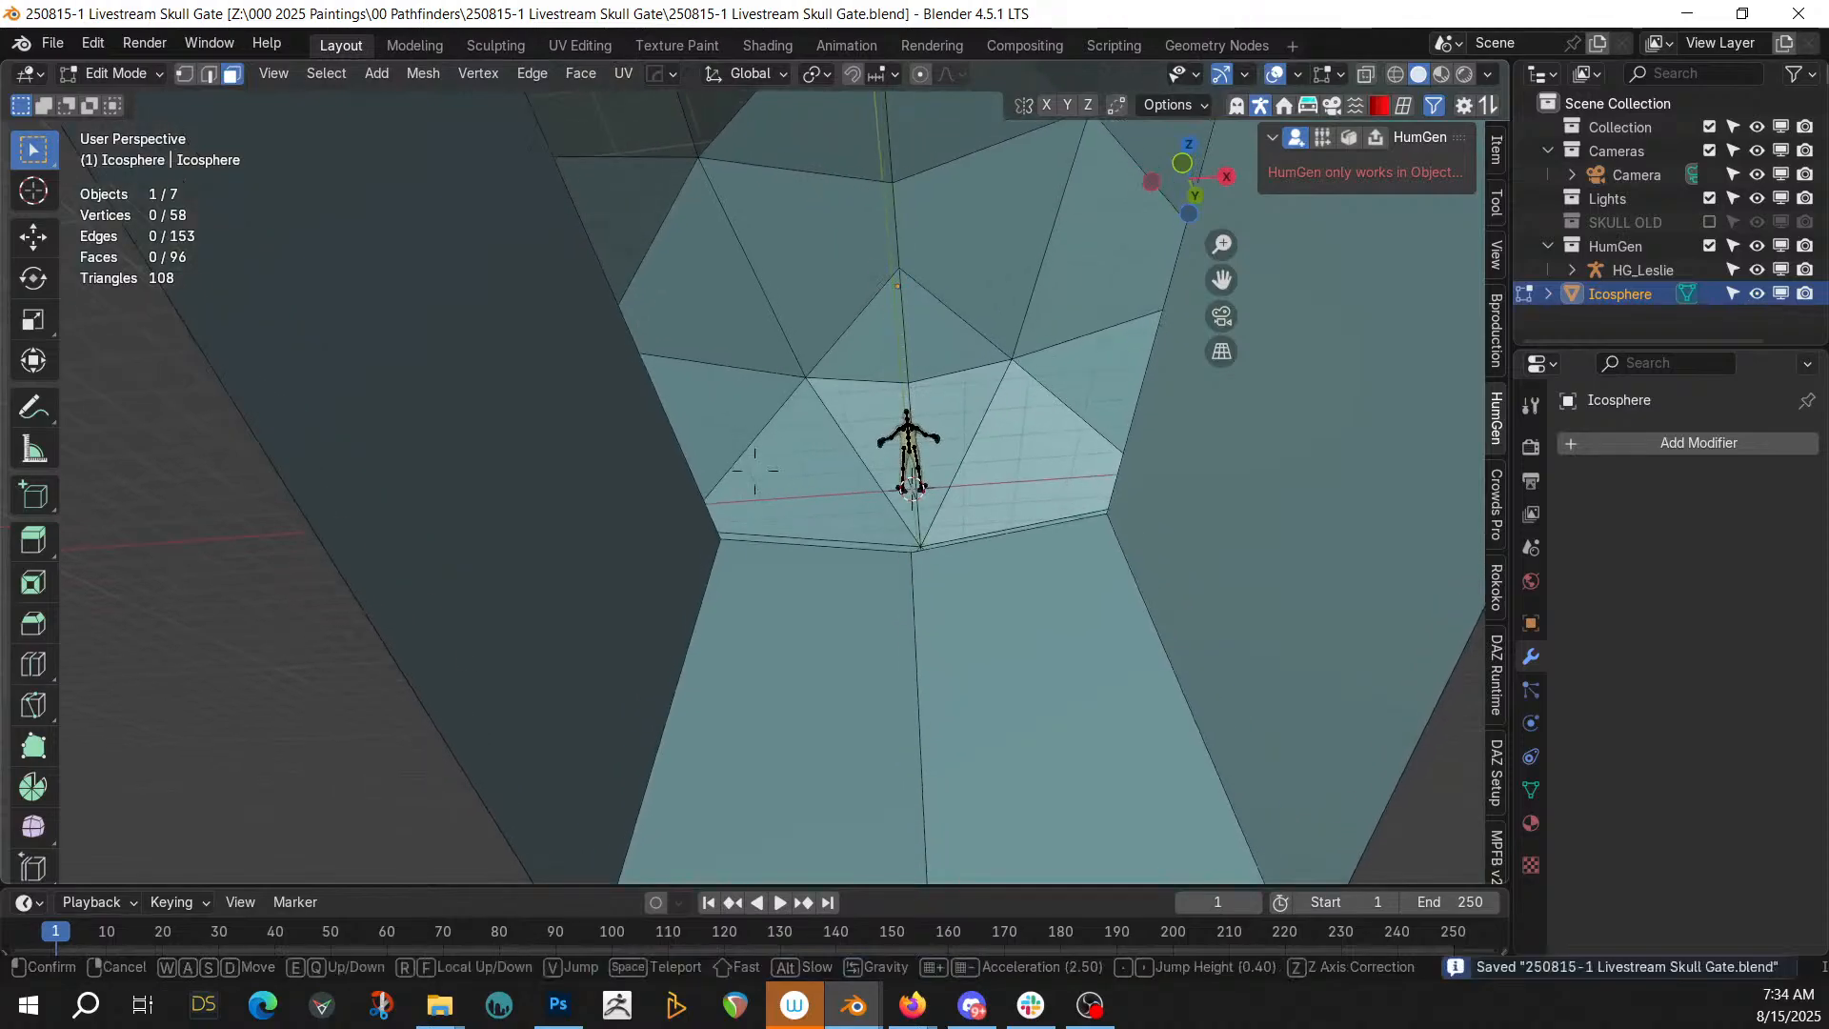
{"action": "key", "text": "w"}
{"action": "key", "text": "e"}
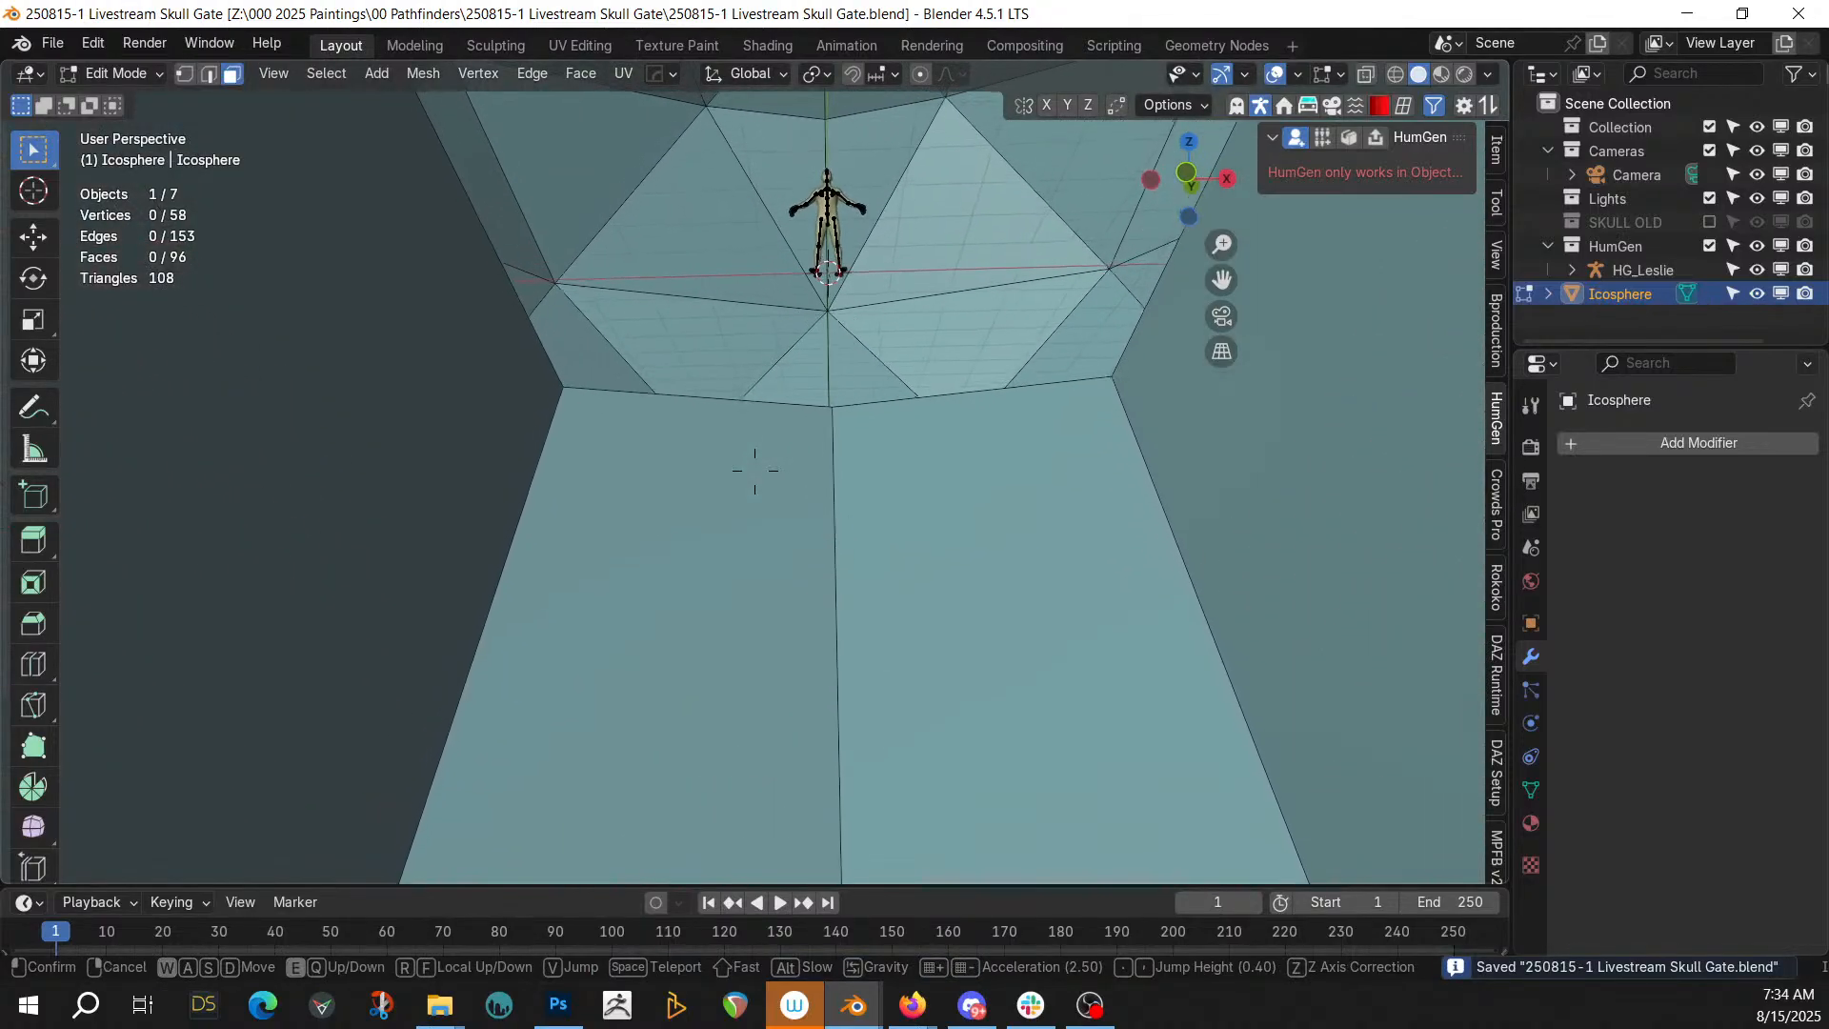
{"action": "key", "text": "e"}
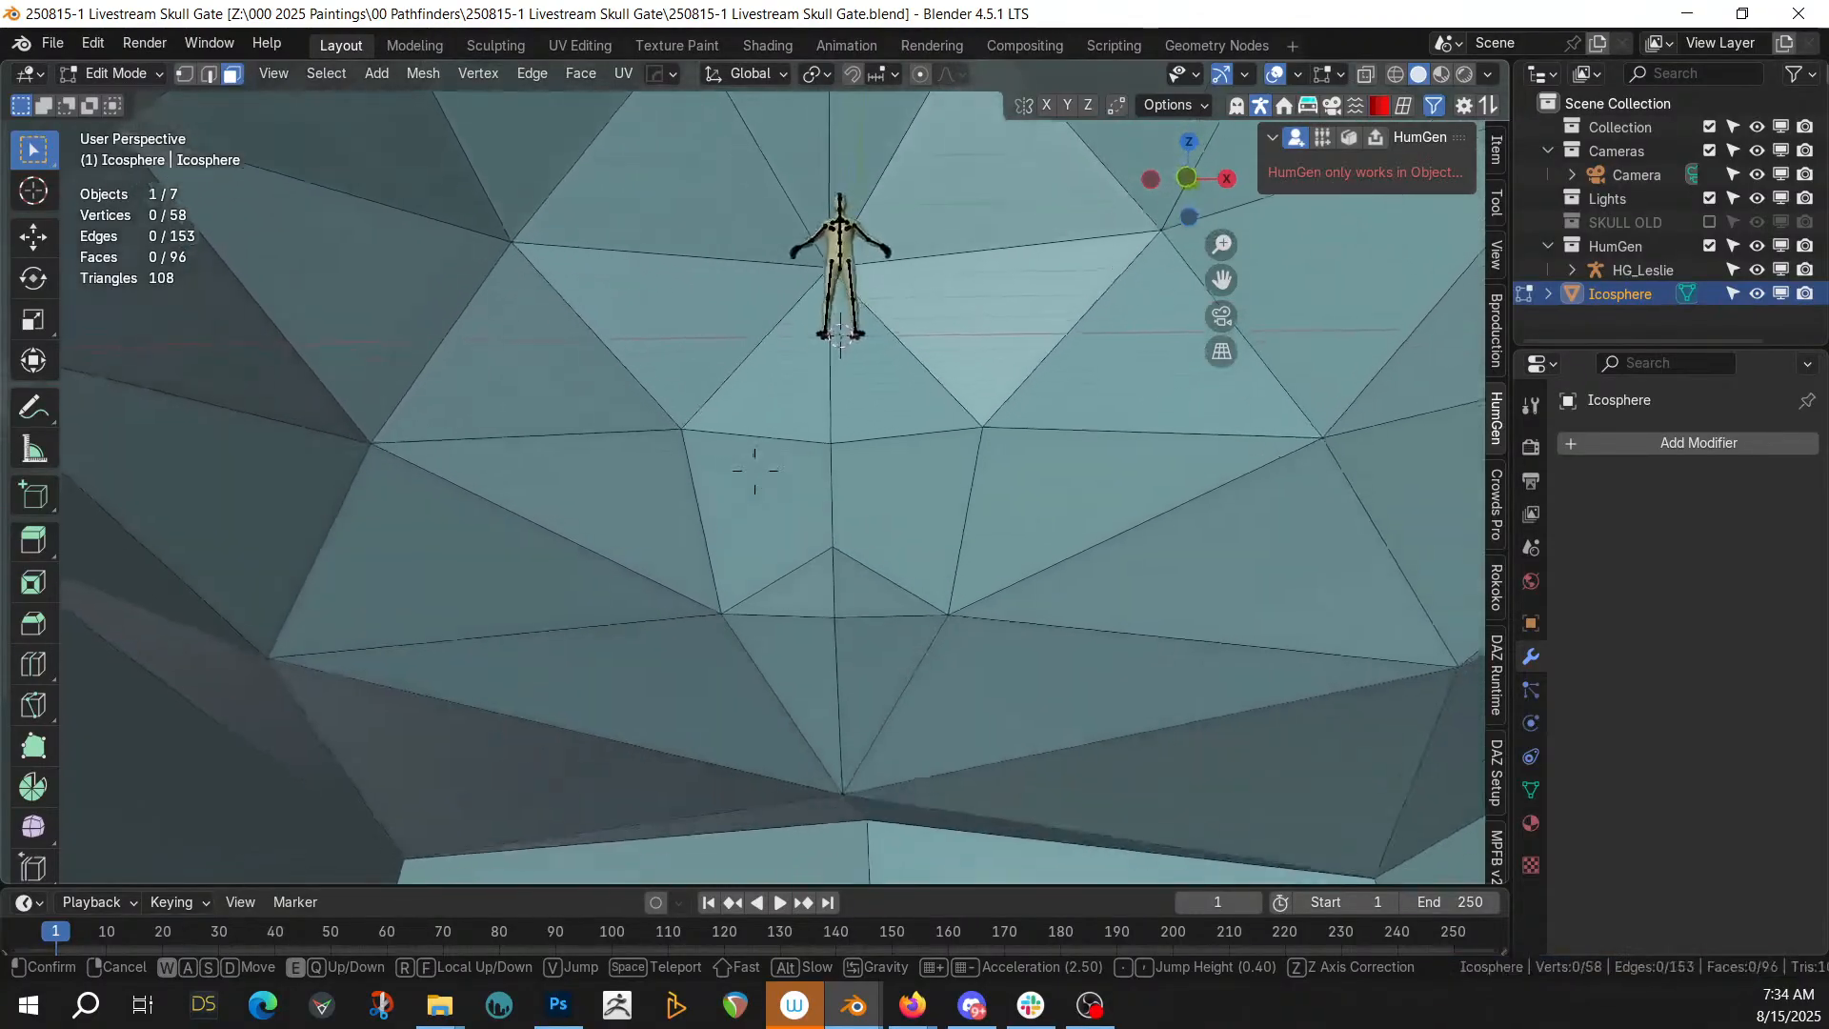
{"action": "key", "text": "w"}
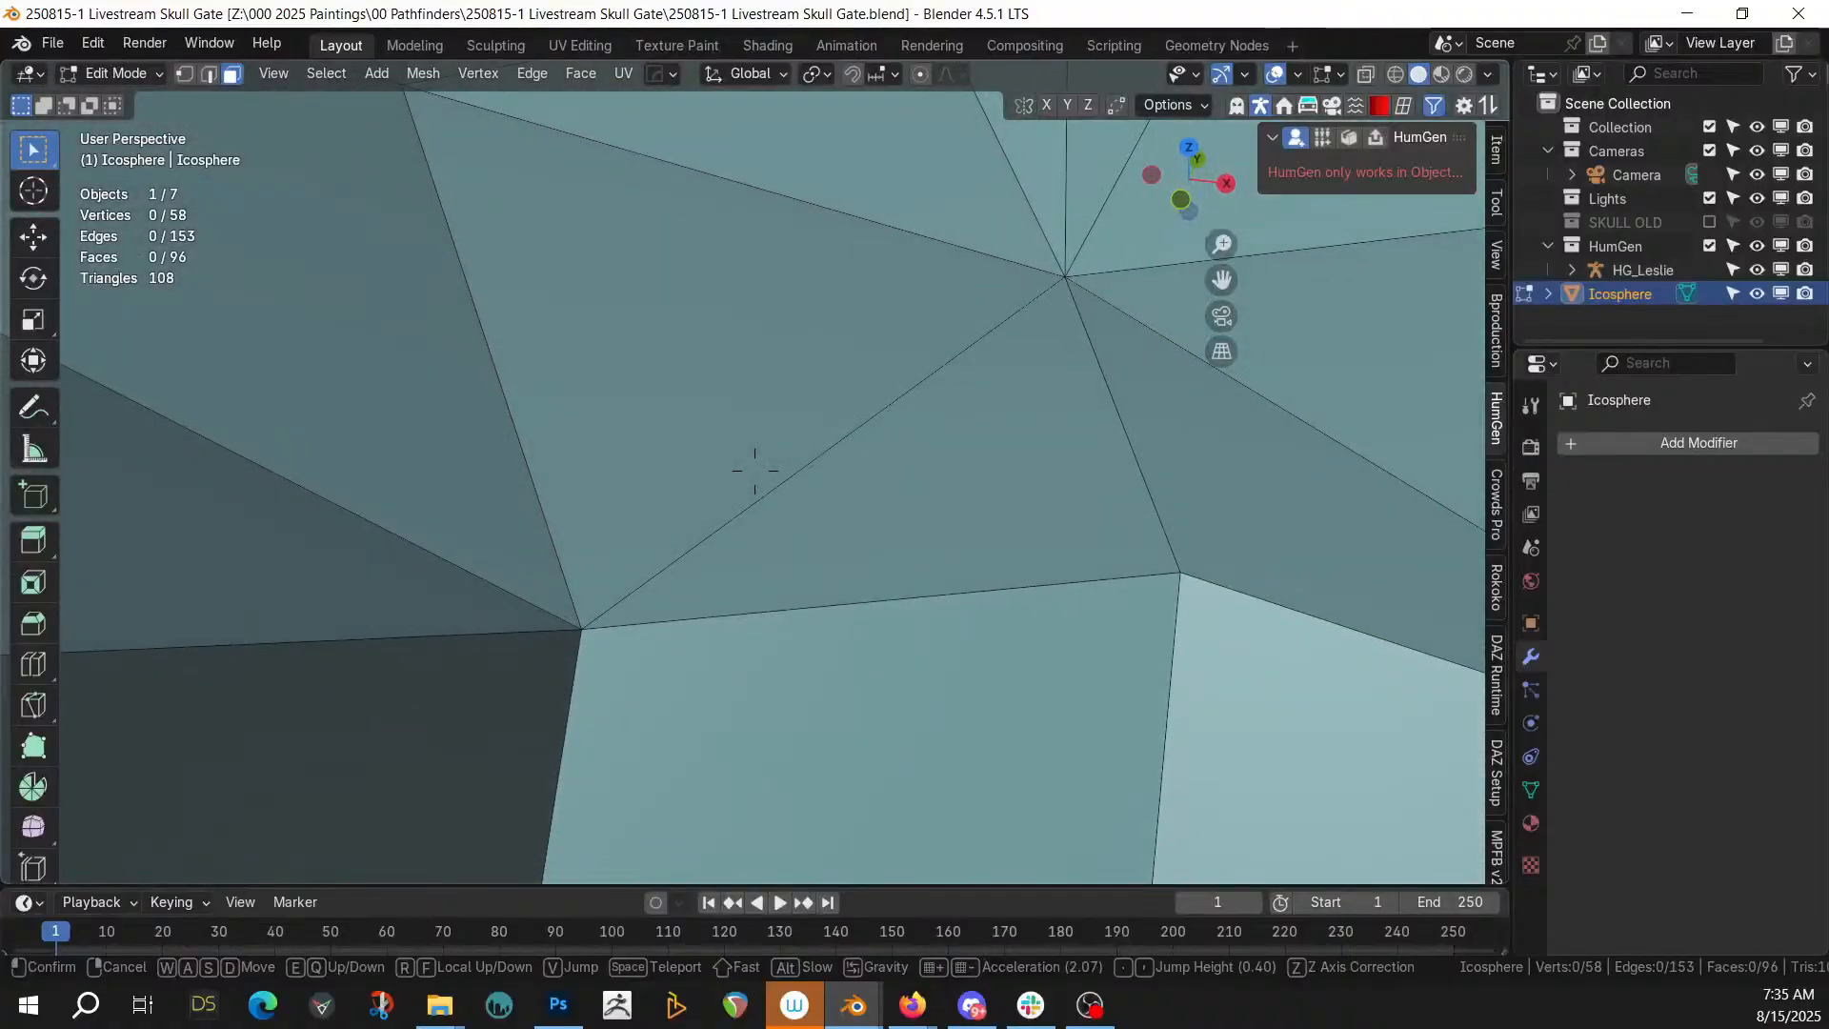
{"action": "scroll", "coordinate": [755, 470], "scroll_direction": "down", "scroll_amount": 2}
{"action": "key", "text": "Escape"}
{"action": "middle_click_drag", "start_coordinate": [906, 397], "coordinate": [951, 474]}
{"action": "scroll", "coordinate": [951, 474], "scroll_direction": "down", "scroll_amount": 2}
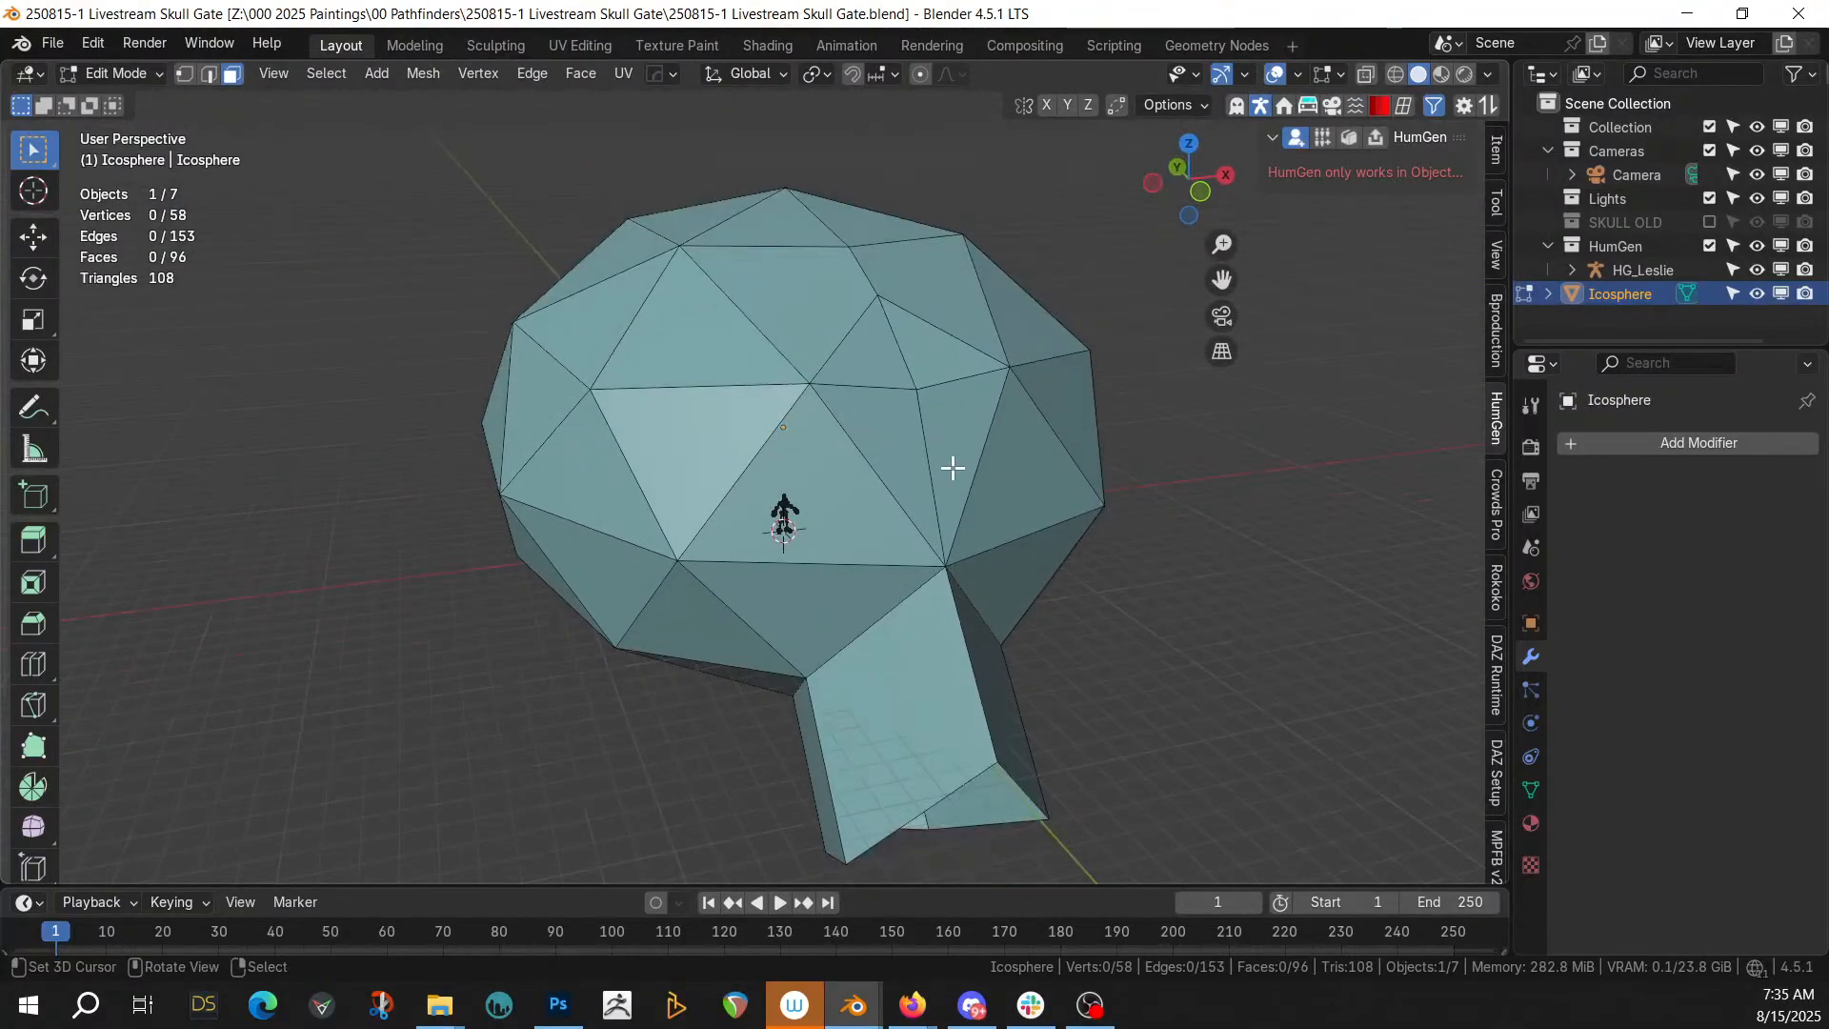
Return the ico sphere skull to Object Mode and save the file
{"action": "key", "text": "Tab"}
{"action": "middle_click_drag", "start_coordinate": [987, 480], "coordinate": [953, 480]}
{"action": "key", "text": "ctrl+s"}
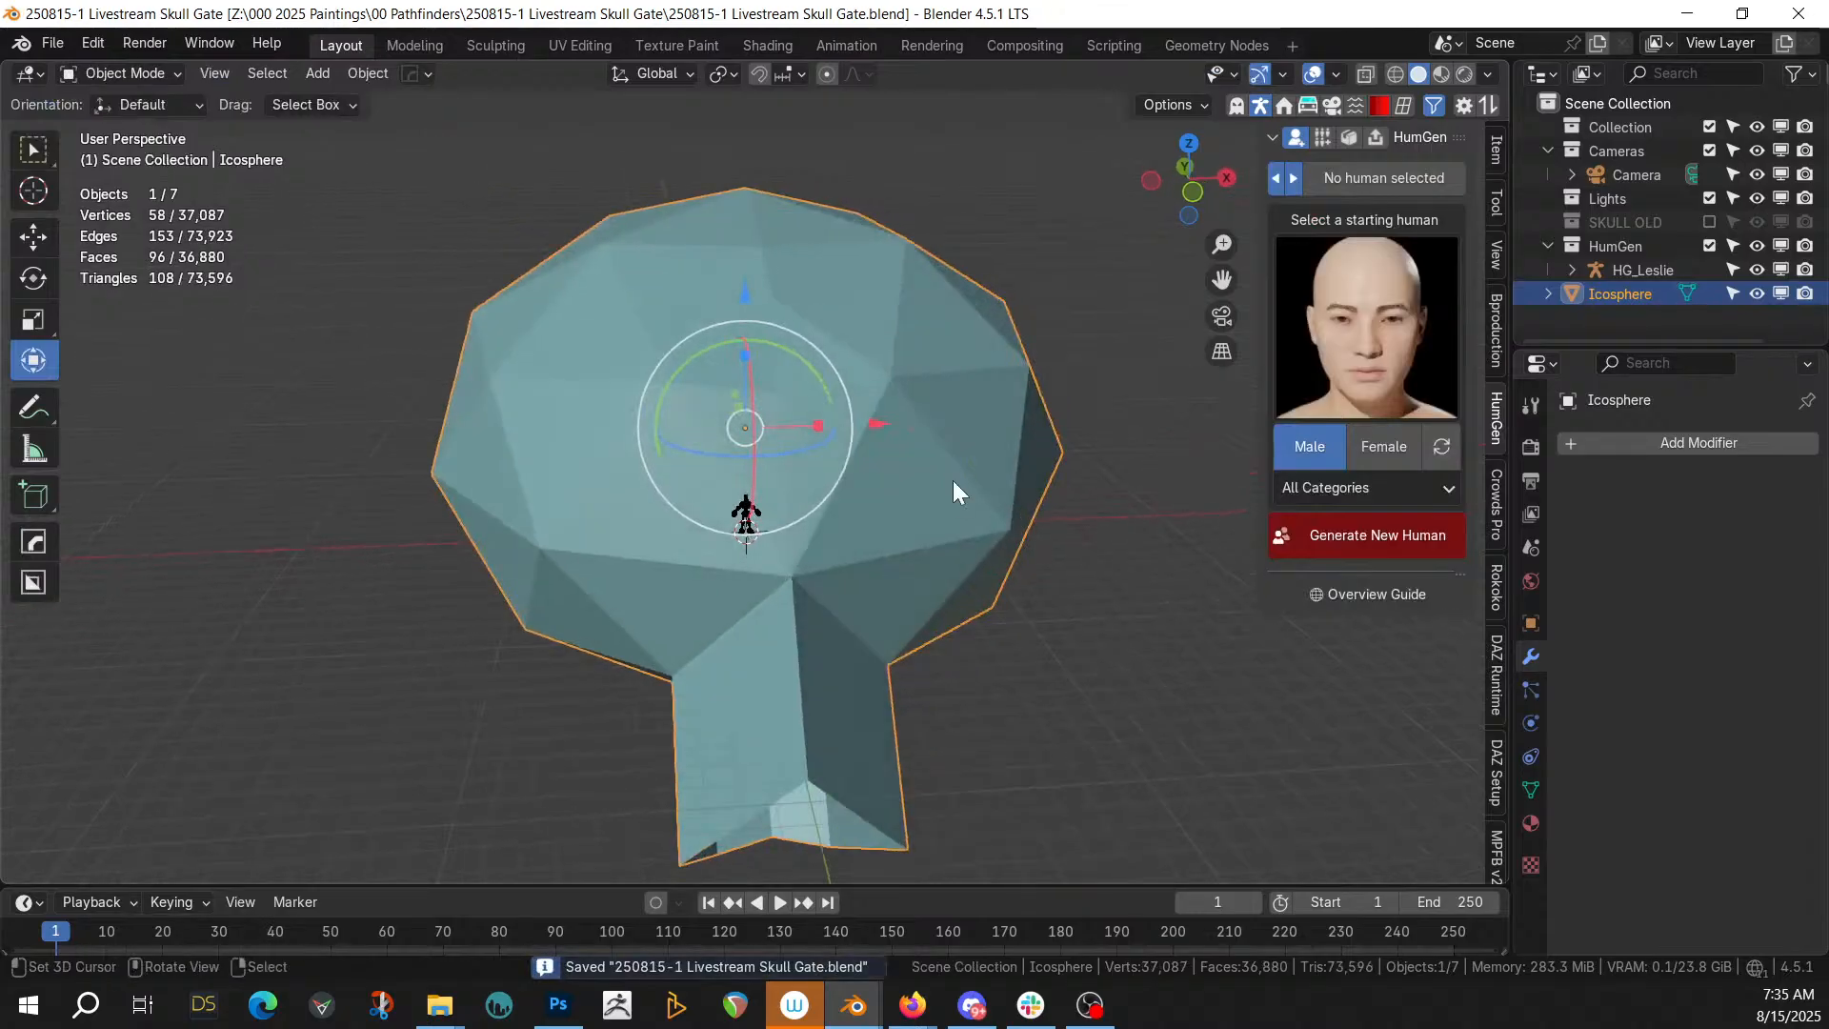
Set the ico sphere's X, Y and Z scale to 1/12
{"action": "middle_click_drag", "start_coordinate": [901, 551], "coordinate": [815, 547]}
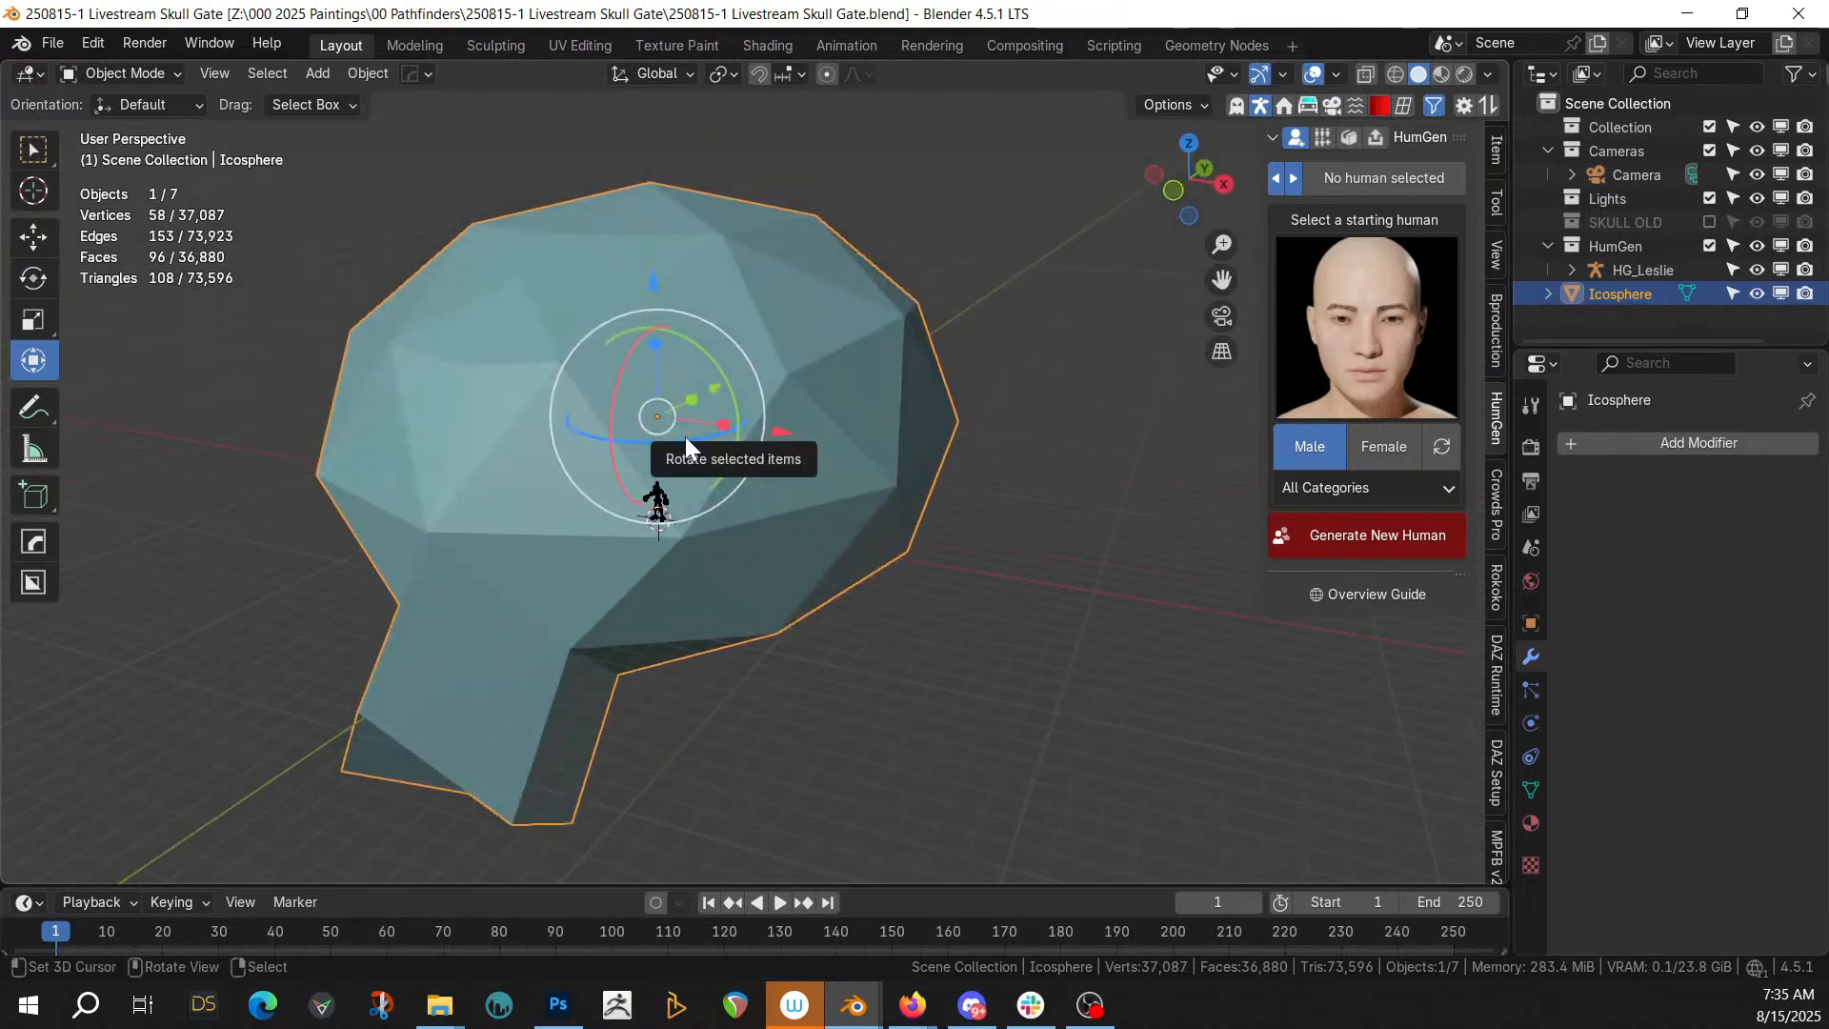
{"action": "left_click", "coordinate": [1496, 152]}
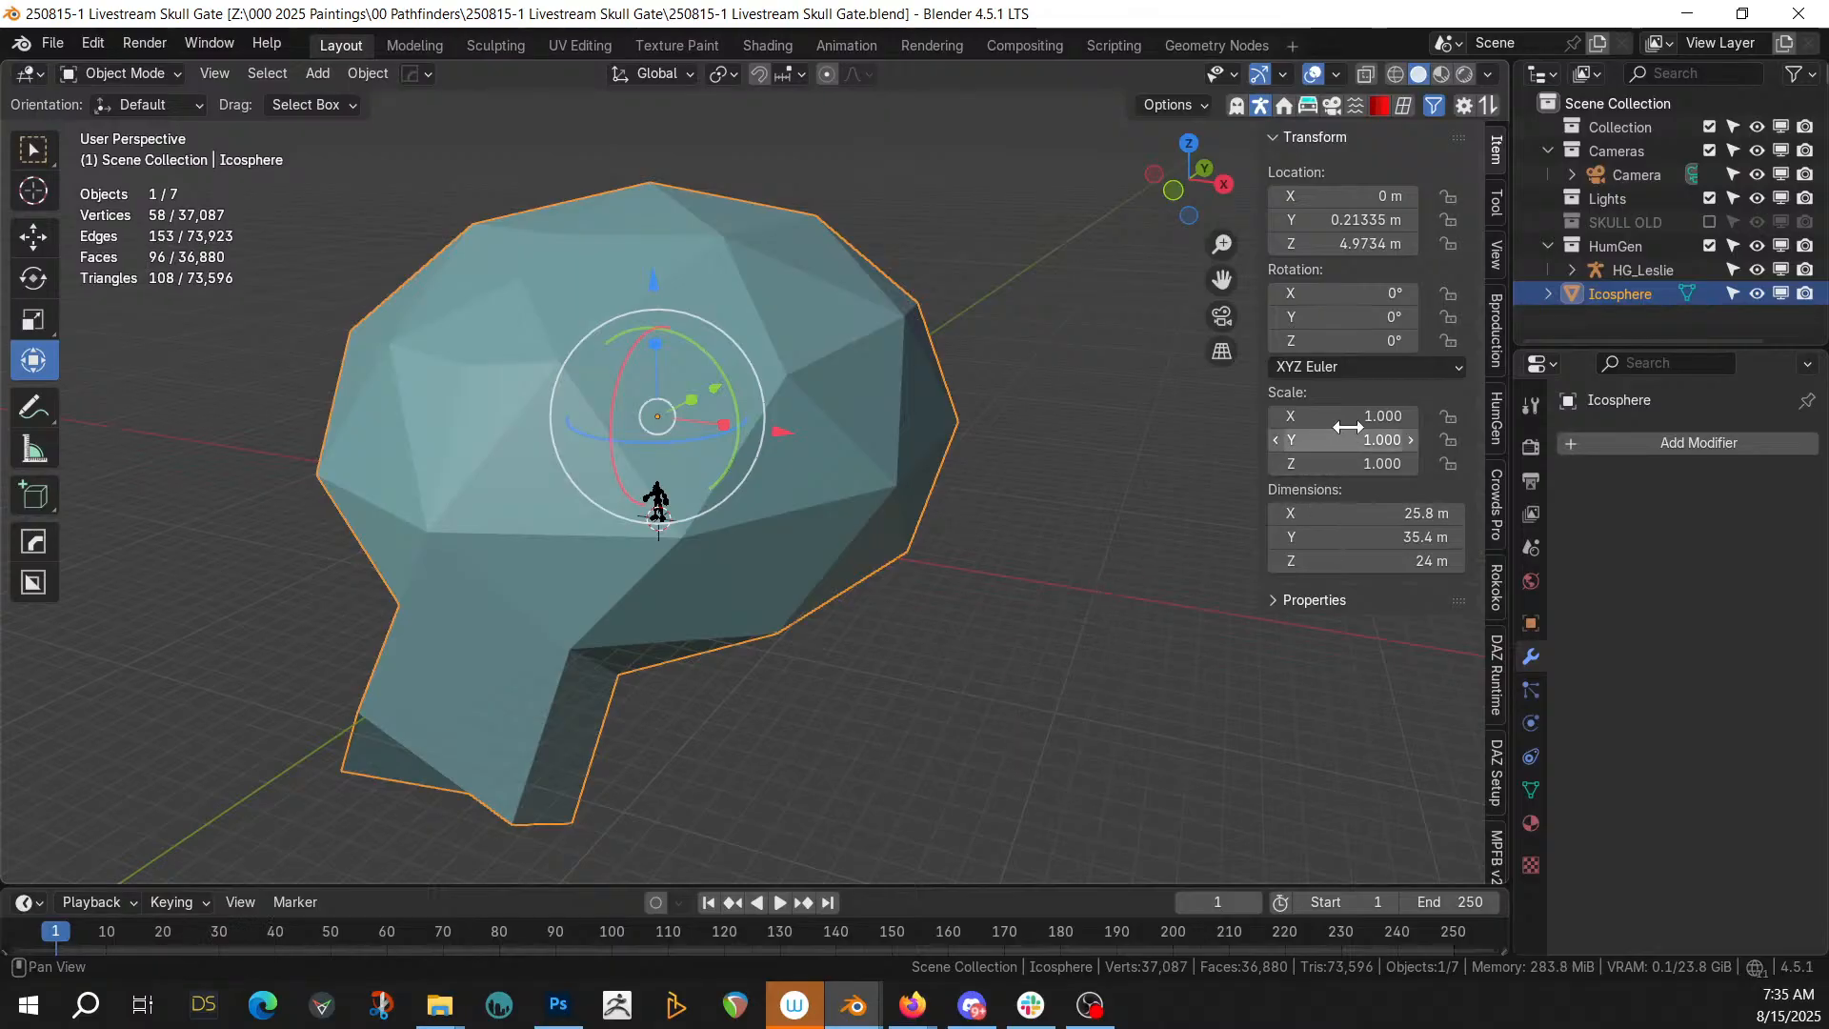
{"action": "left_click_drag", "start_coordinate": [1341, 415], "coordinate": [1353, 415]}
{"action": "key", "text": "ctrl+z"}
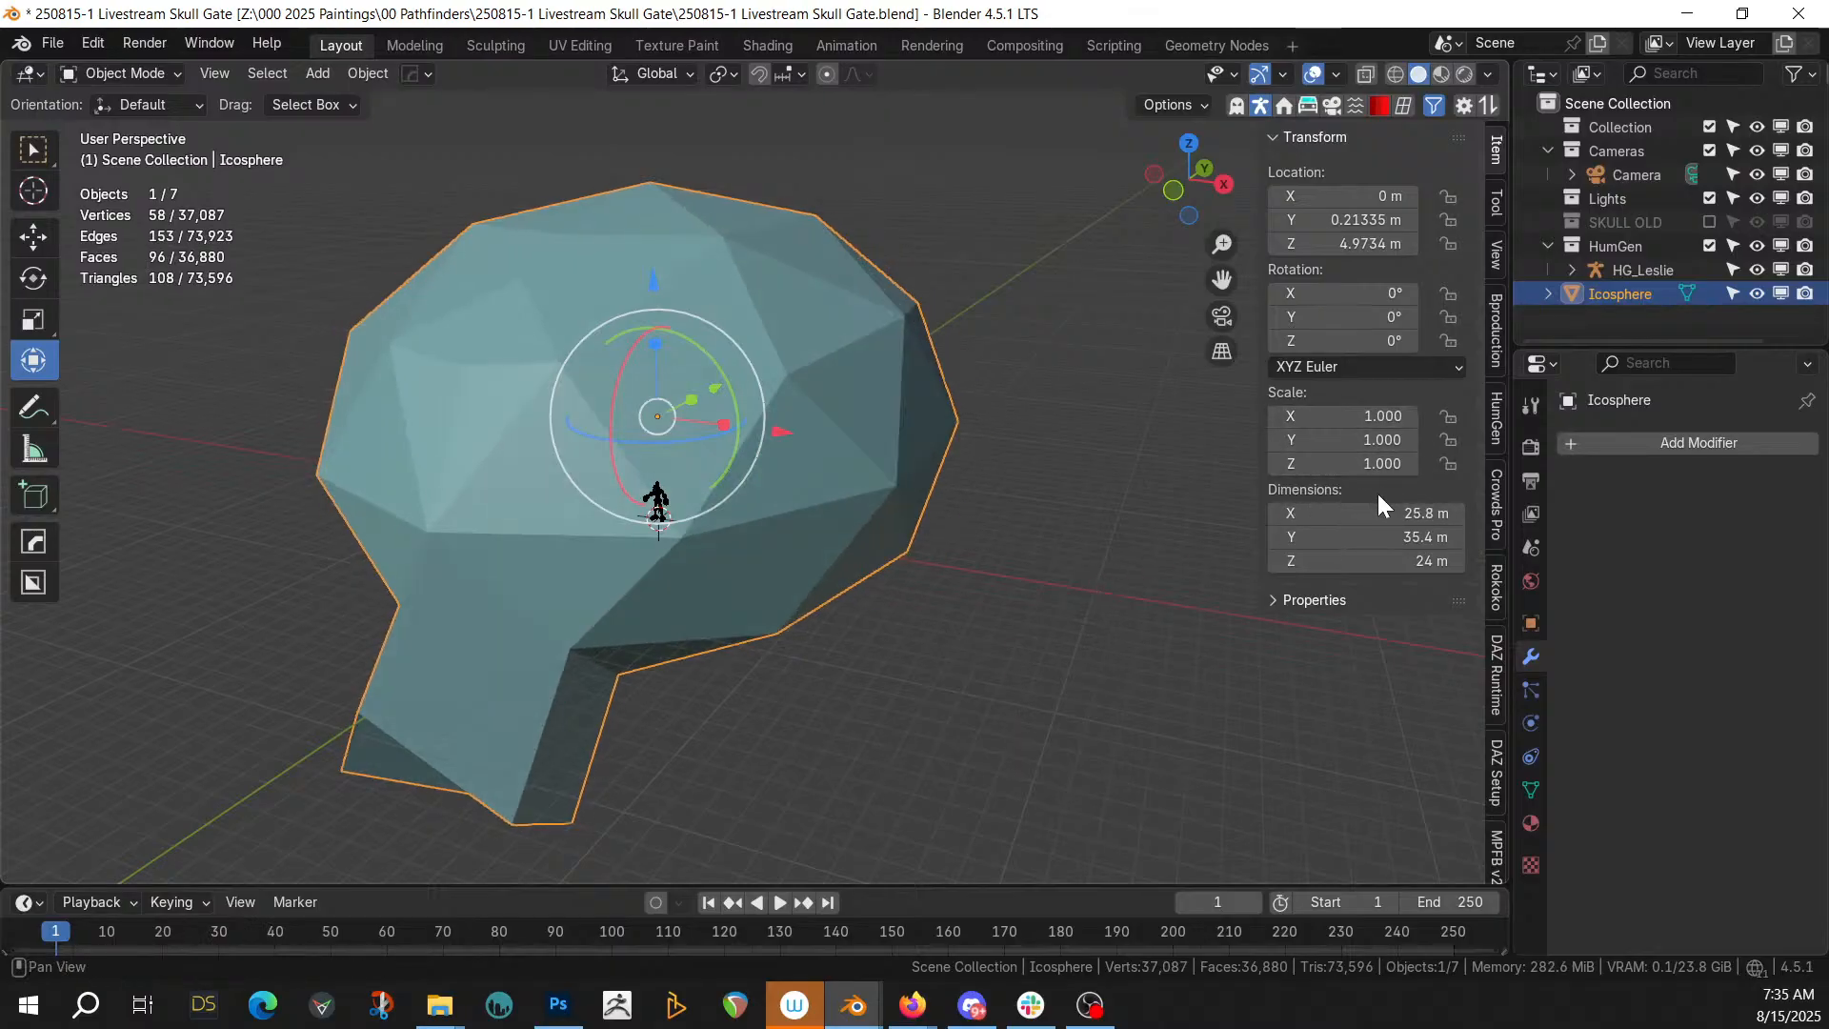
{"action": "left_click_drag", "start_coordinate": [1366, 464], "coordinate": [1362, 416]}
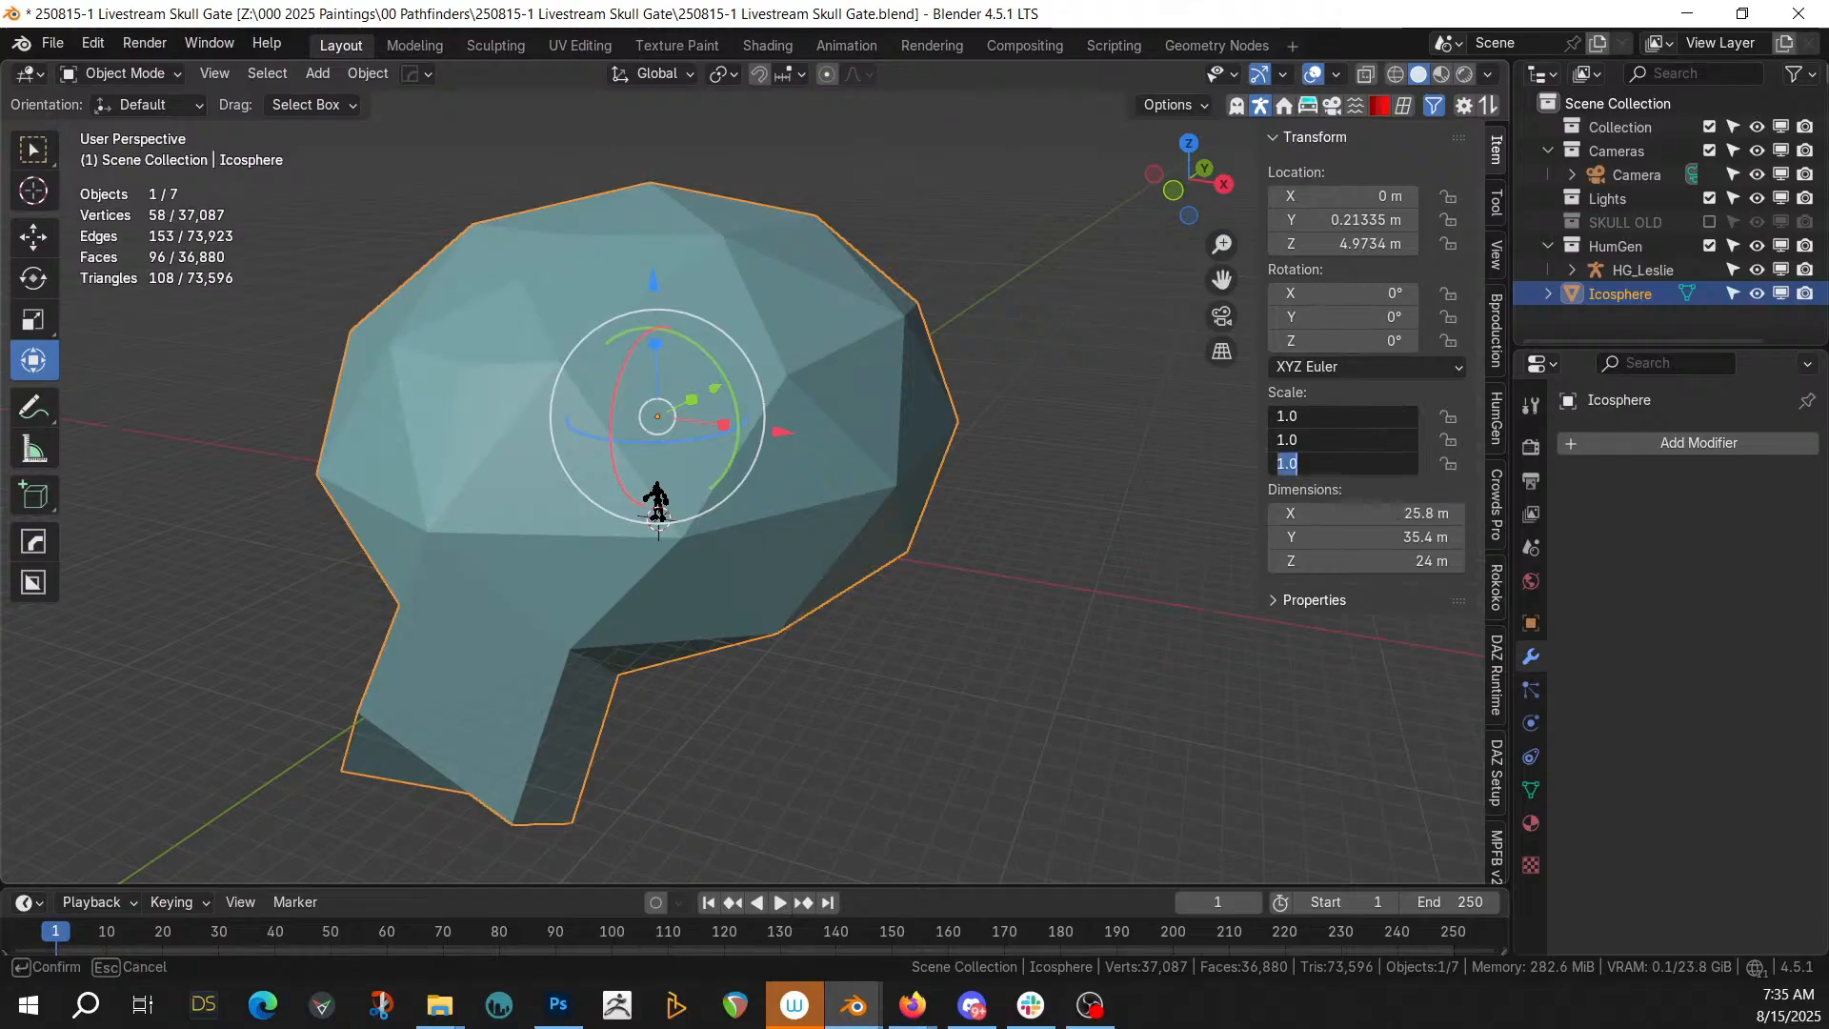
{"action": "type", "text": "1/12"}
{"action": "key", "text": "Return"}
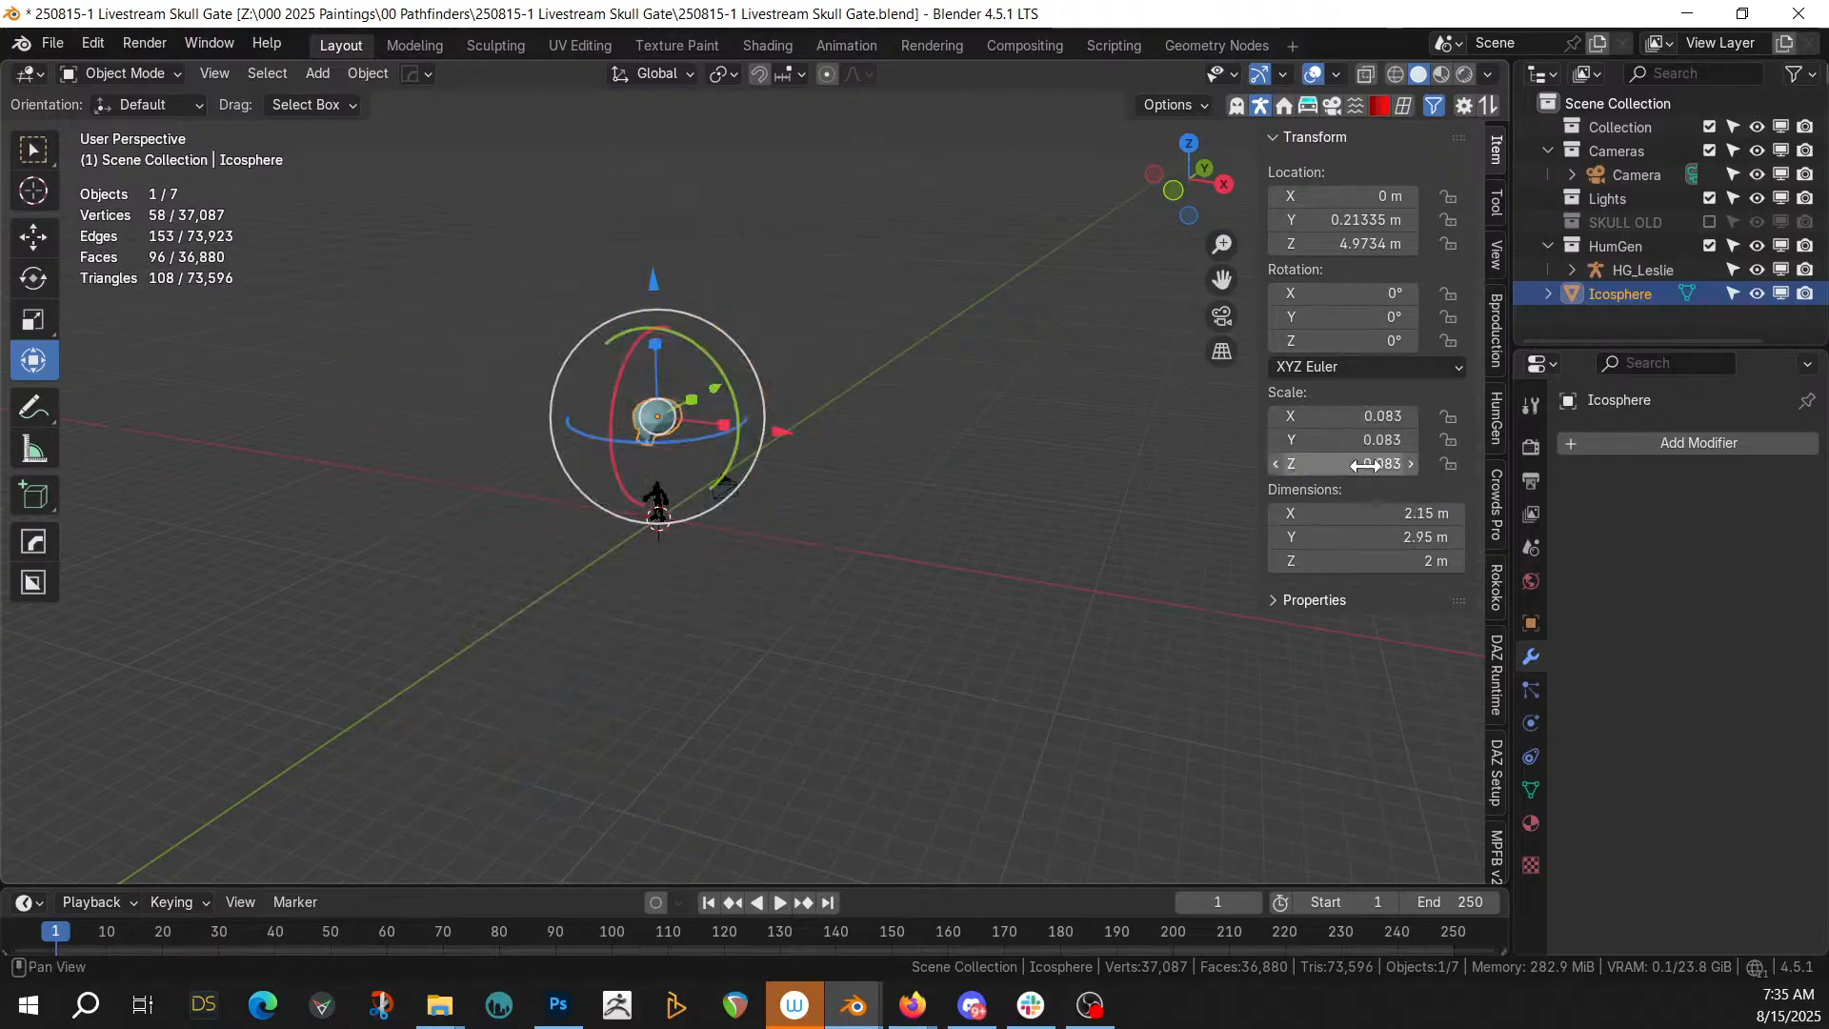
Apply the ico sphere's rotation and scale, and frame the object in the viewport
{"action": "key", "text": "ctrl+a"}
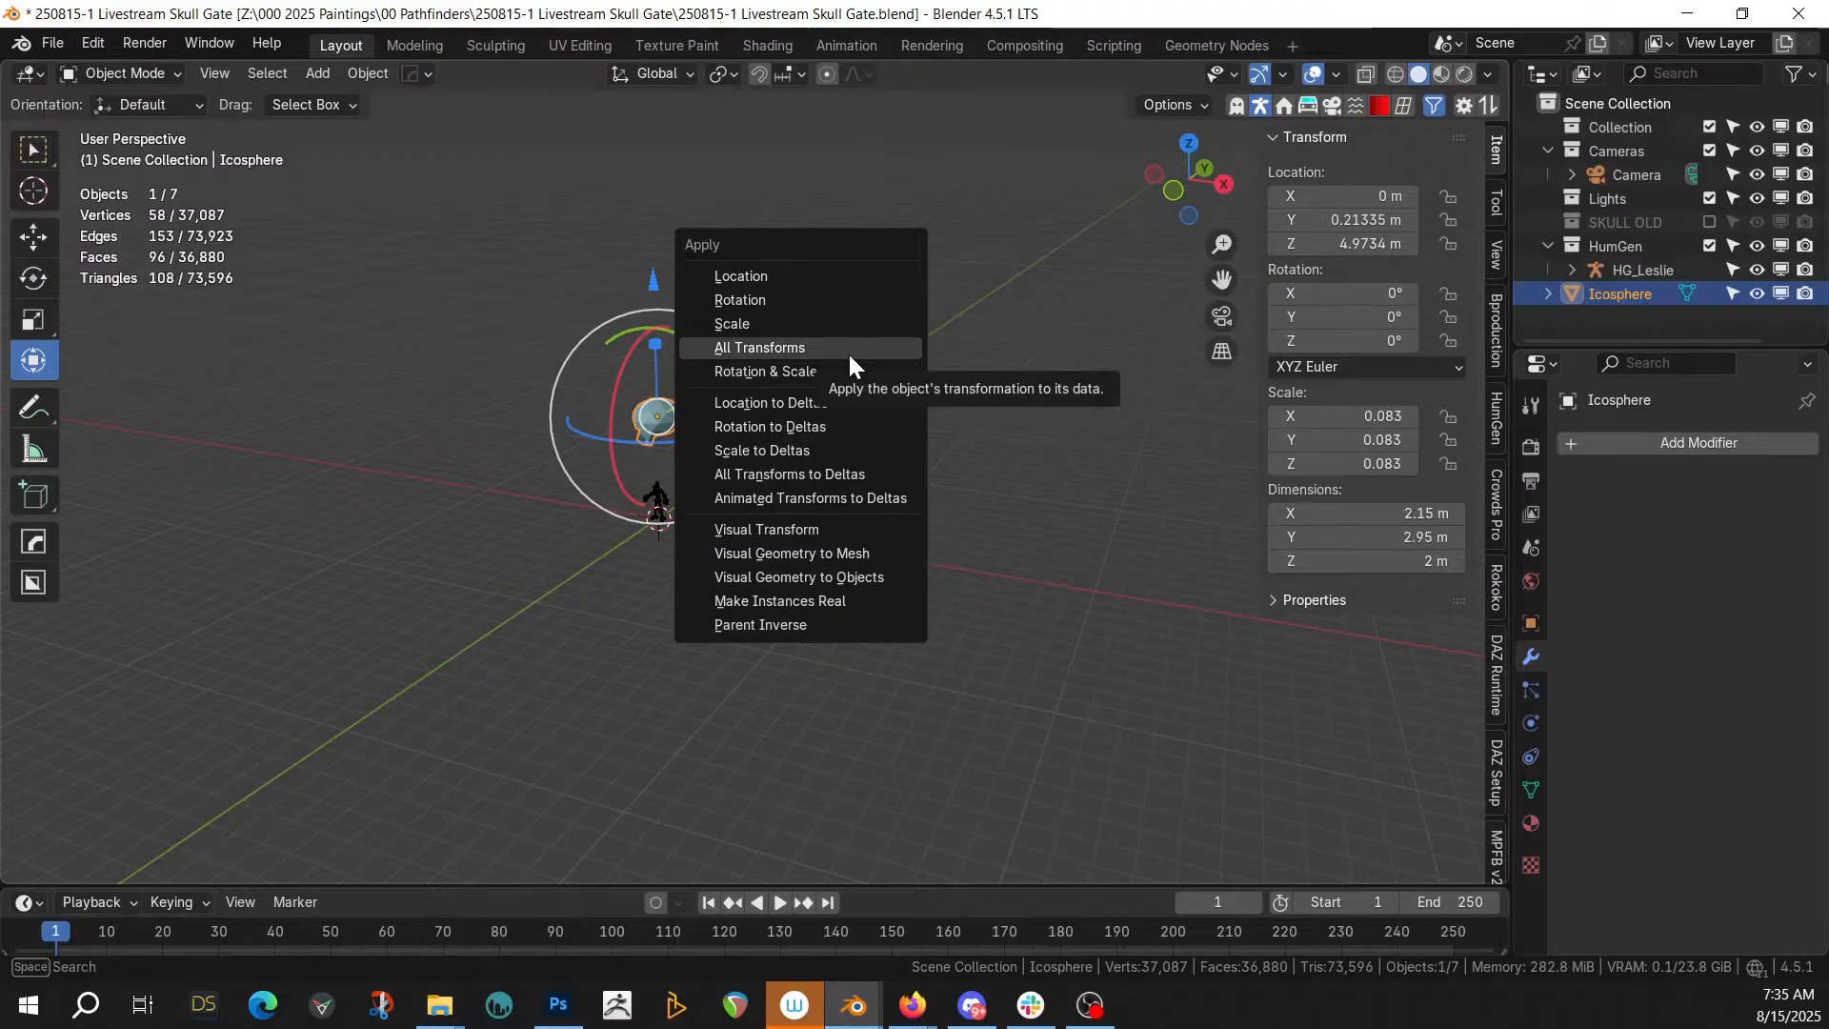
{"action": "left_click", "coordinate": [838, 366]}
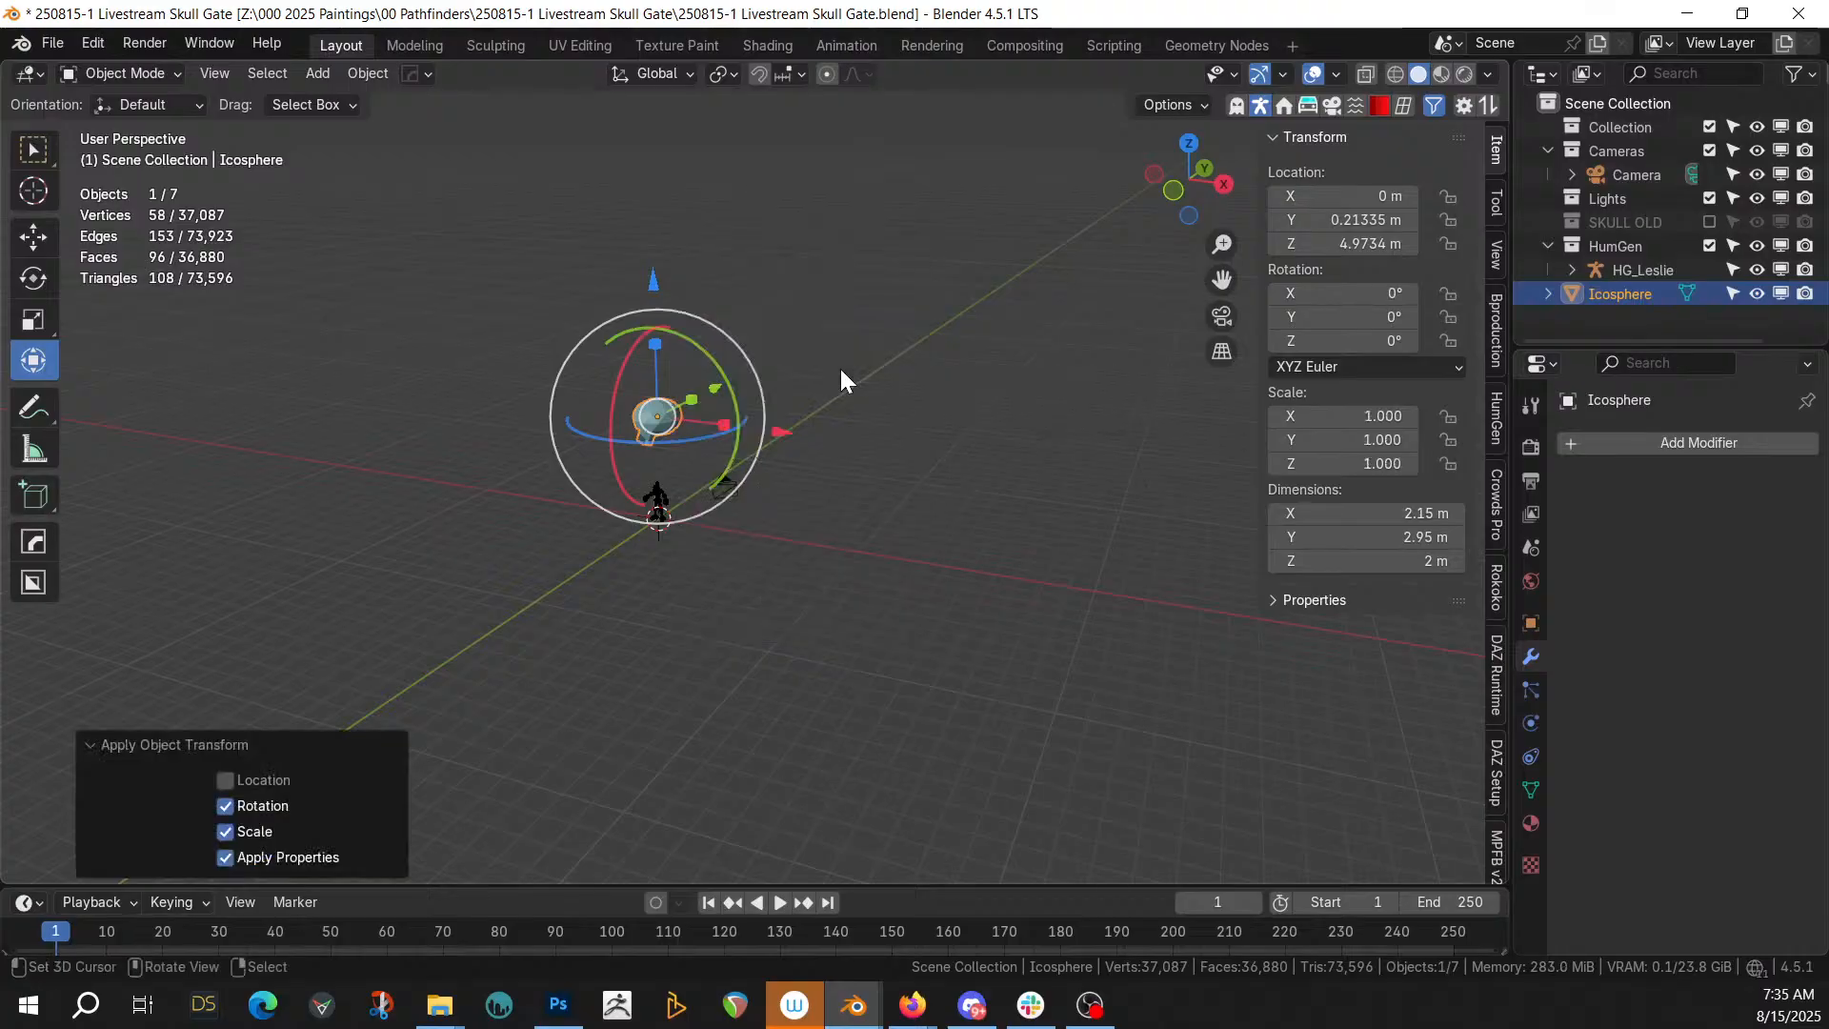
{"action": "scroll", "coordinate": [829, 419], "scroll_direction": "up", "scroll_amount": 3}
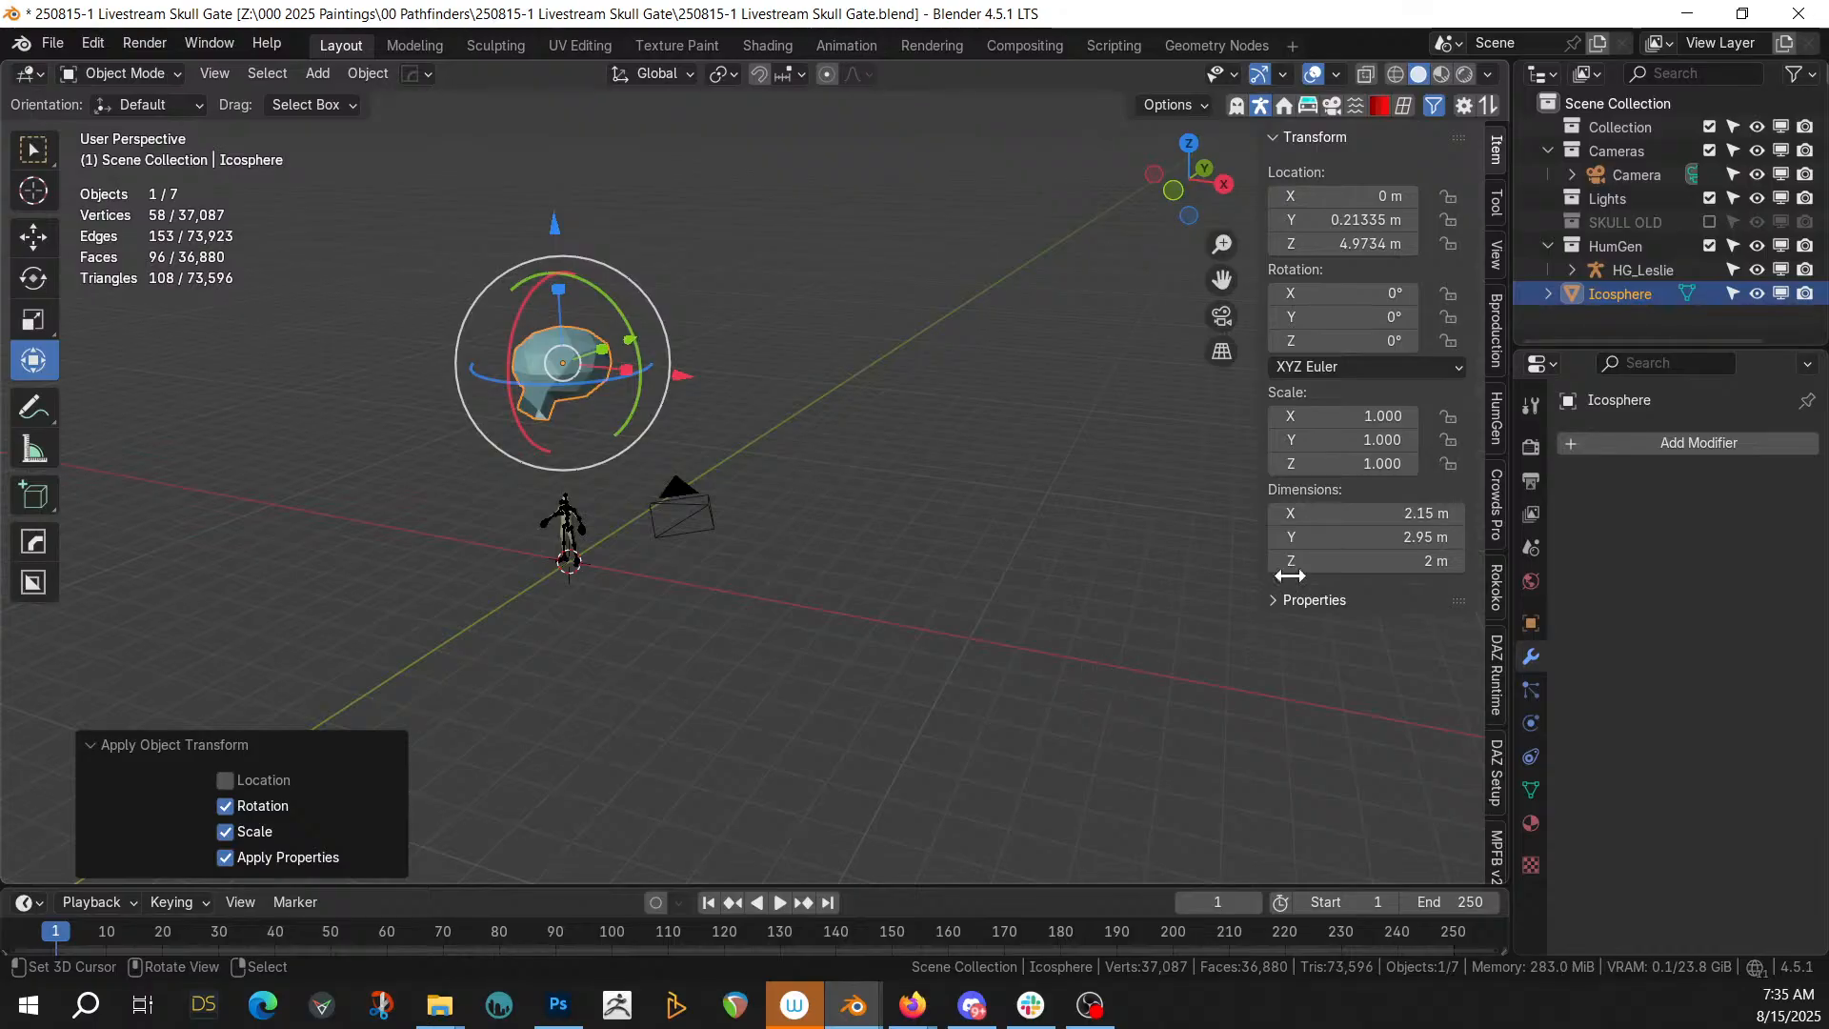
{"action": "key", "text": "KP_Decimal"}
{"action": "middle_click_drag", "start_coordinate": [855, 433], "coordinate": [804, 431]}
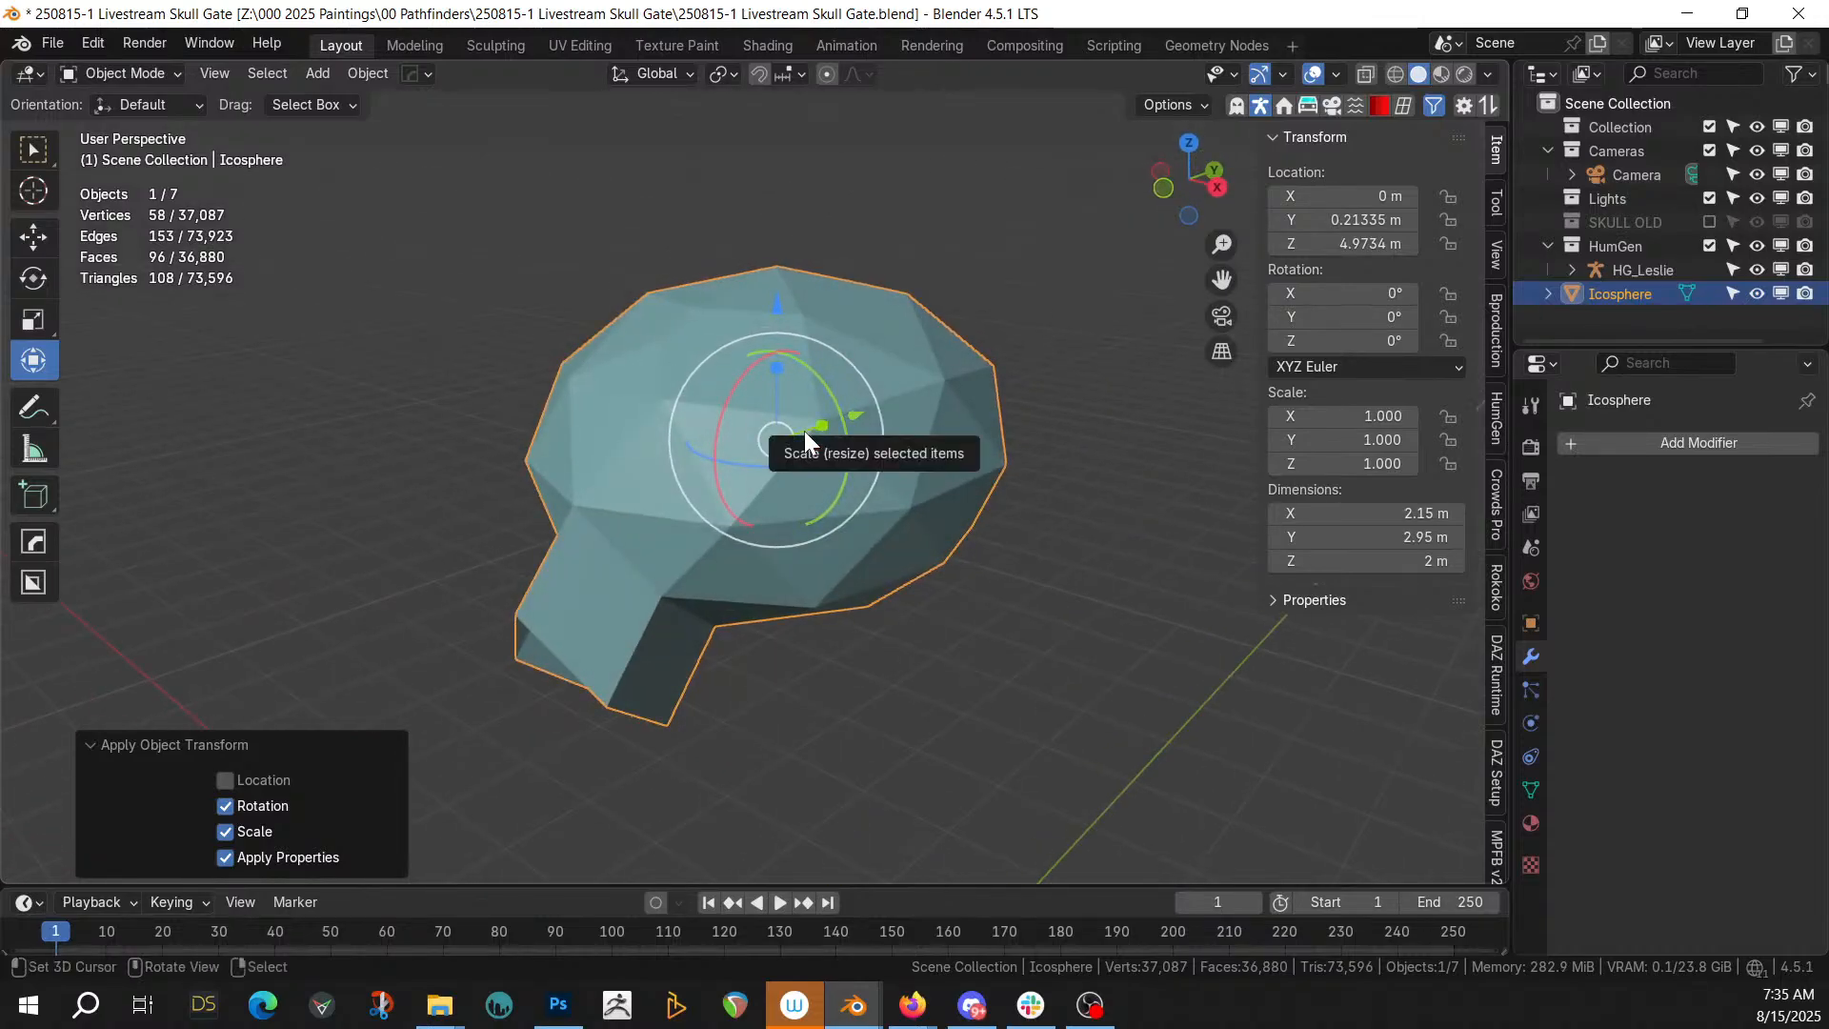
{"action": "middle_click_drag", "start_coordinate": [953, 467], "coordinate": [1090, 462]}
{"action": "scroll", "coordinate": [1009, 477], "scroll_direction": "down", "scroll_amount": 3}
{"action": "scroll", "coordinate": [1014, 491], "scroll_direction": "up", "scroll_amount": 2}
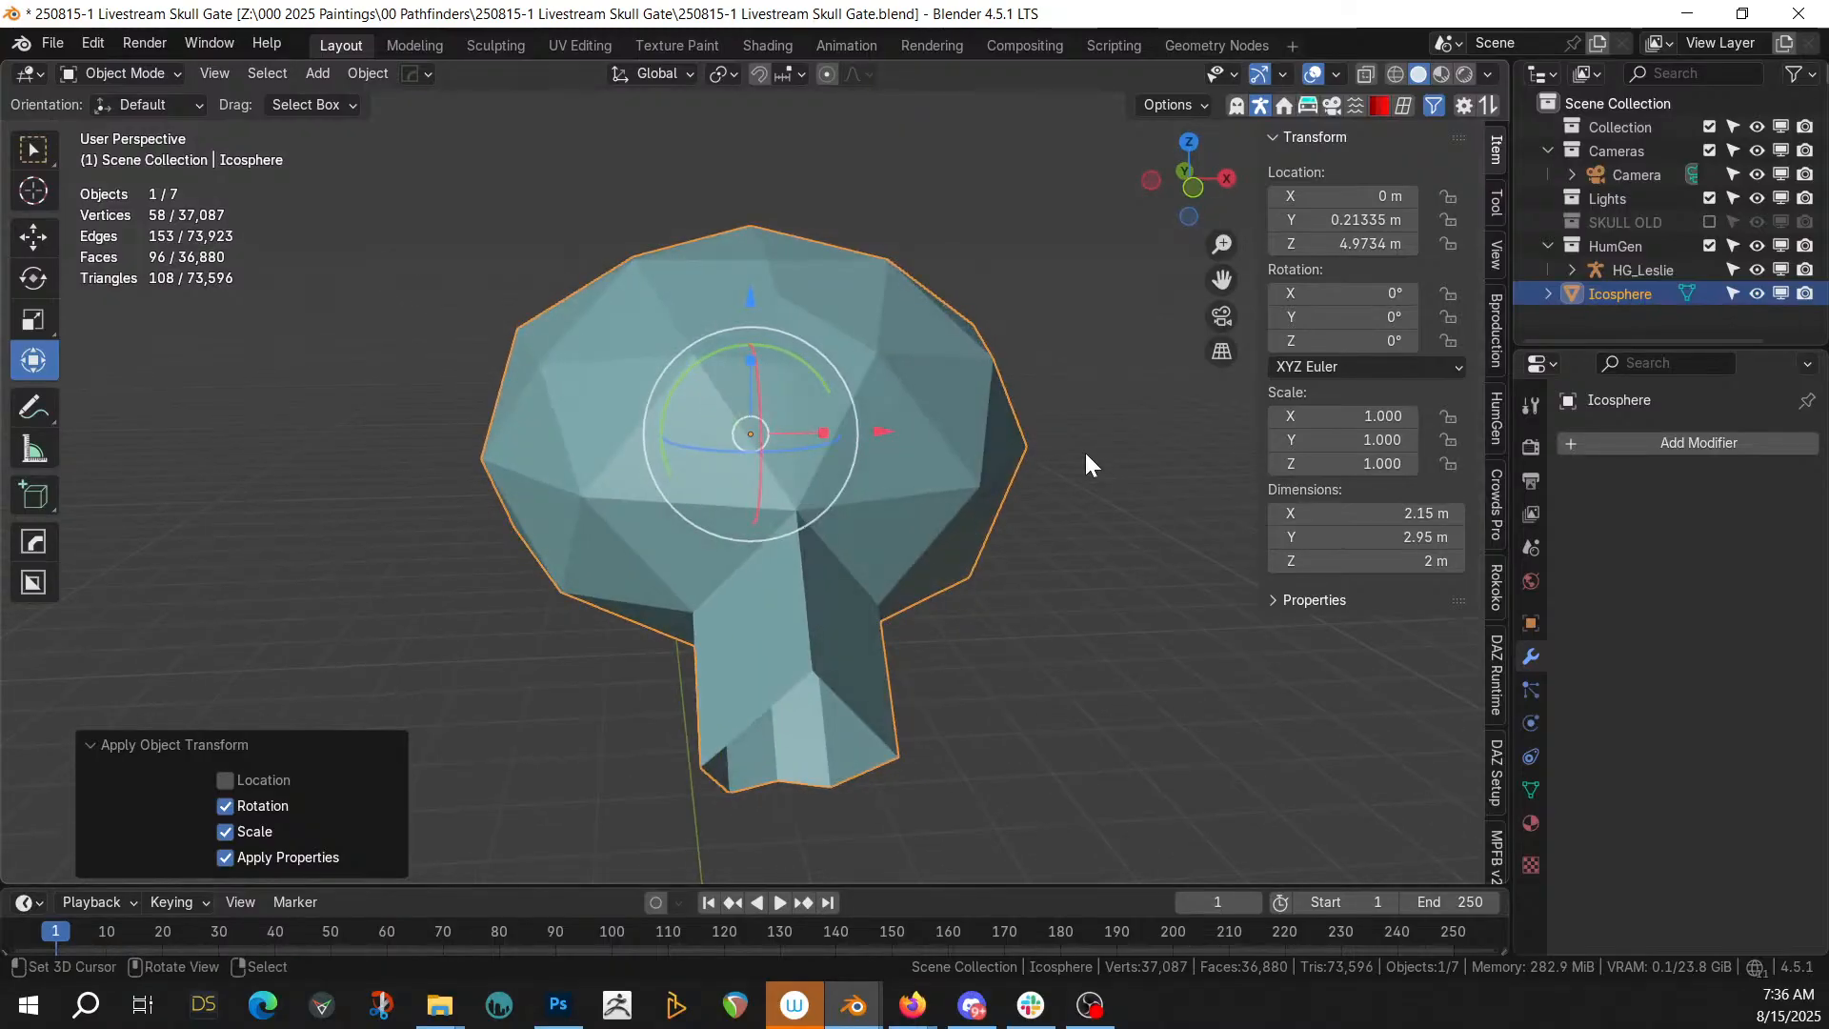
In Edit Mode, select a vertex on each side of the skull plus the front opening's edge loop, and grow the selection once
{"action": "left_click", "coordinate": [1529, 789]}
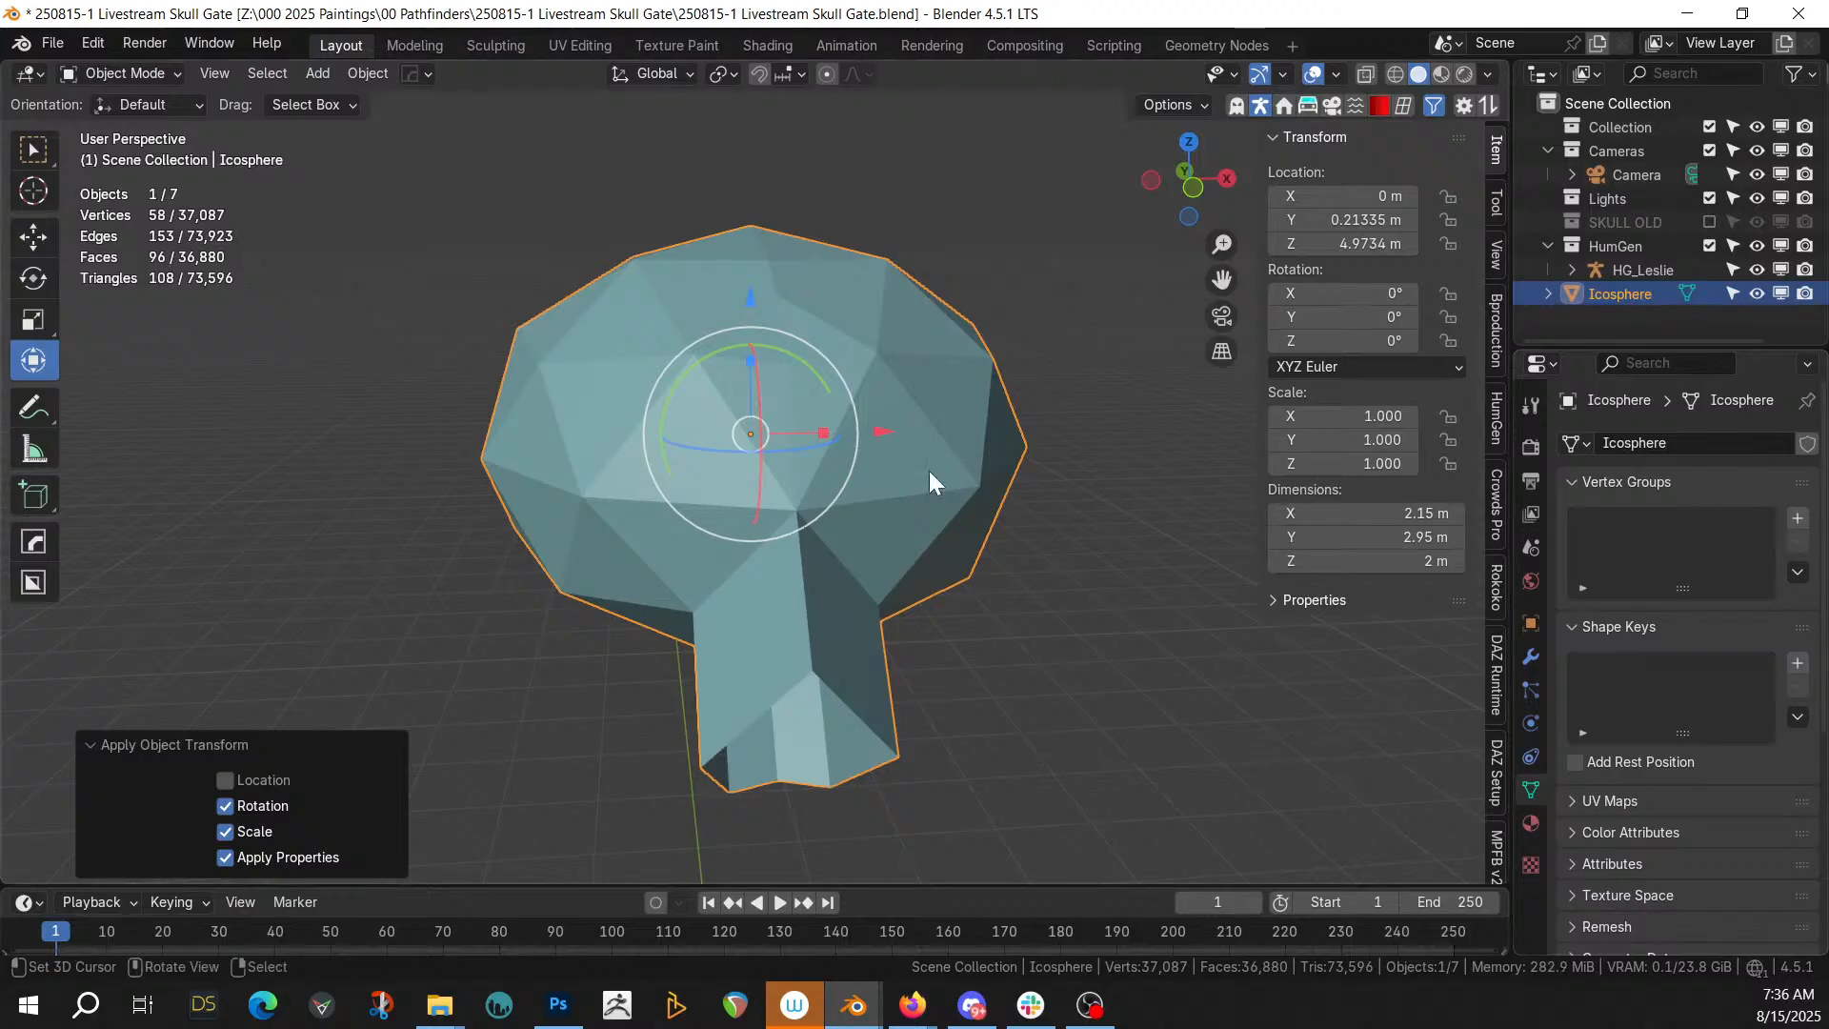
{"action": "key", "text": "Tab"}
{"action": "middle_click_drag", "start_coordinate": [608, 401], "coordinate": [631, 473]}
{"action": "middle_click_drag", "start_coordinate": [552, 542], "coordinate": [605, 485]}
{"action": "left_click", "coordinate": [525, 496]}
{"action": "left_click", "coordinate": [972, 492], "text": "shift"}
{"action": "left_click", "coordinate": [758, 682], "text": "alt+shift"}
{"action": "middle_click_drag", "start_coordinate": [748, 444], "coordinate": [584, 409]}
{"action": "key", "text": "ctrl+KP_Add"}
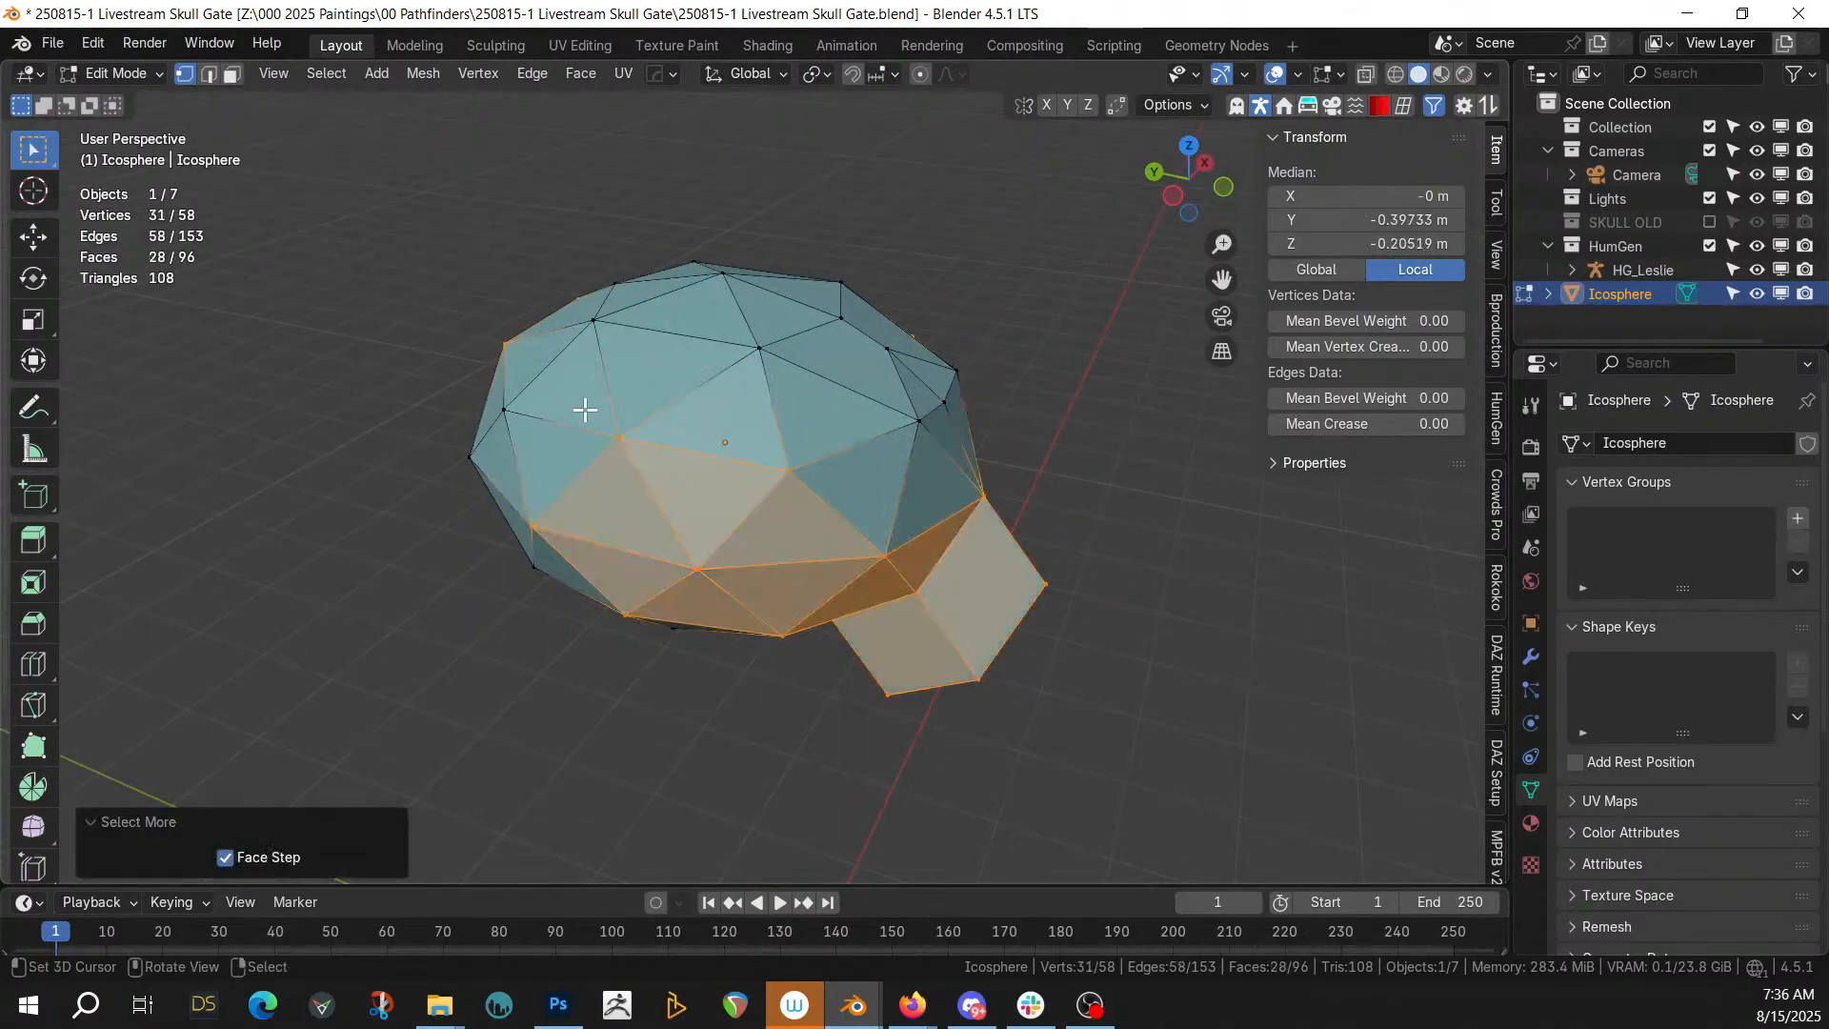
Deselect one vertex on each side of the skull and one on each side of the front block's base
{"action": "middle_click_drag", "start_coordinate": [745, 569], "coordinate": [698, 506]}
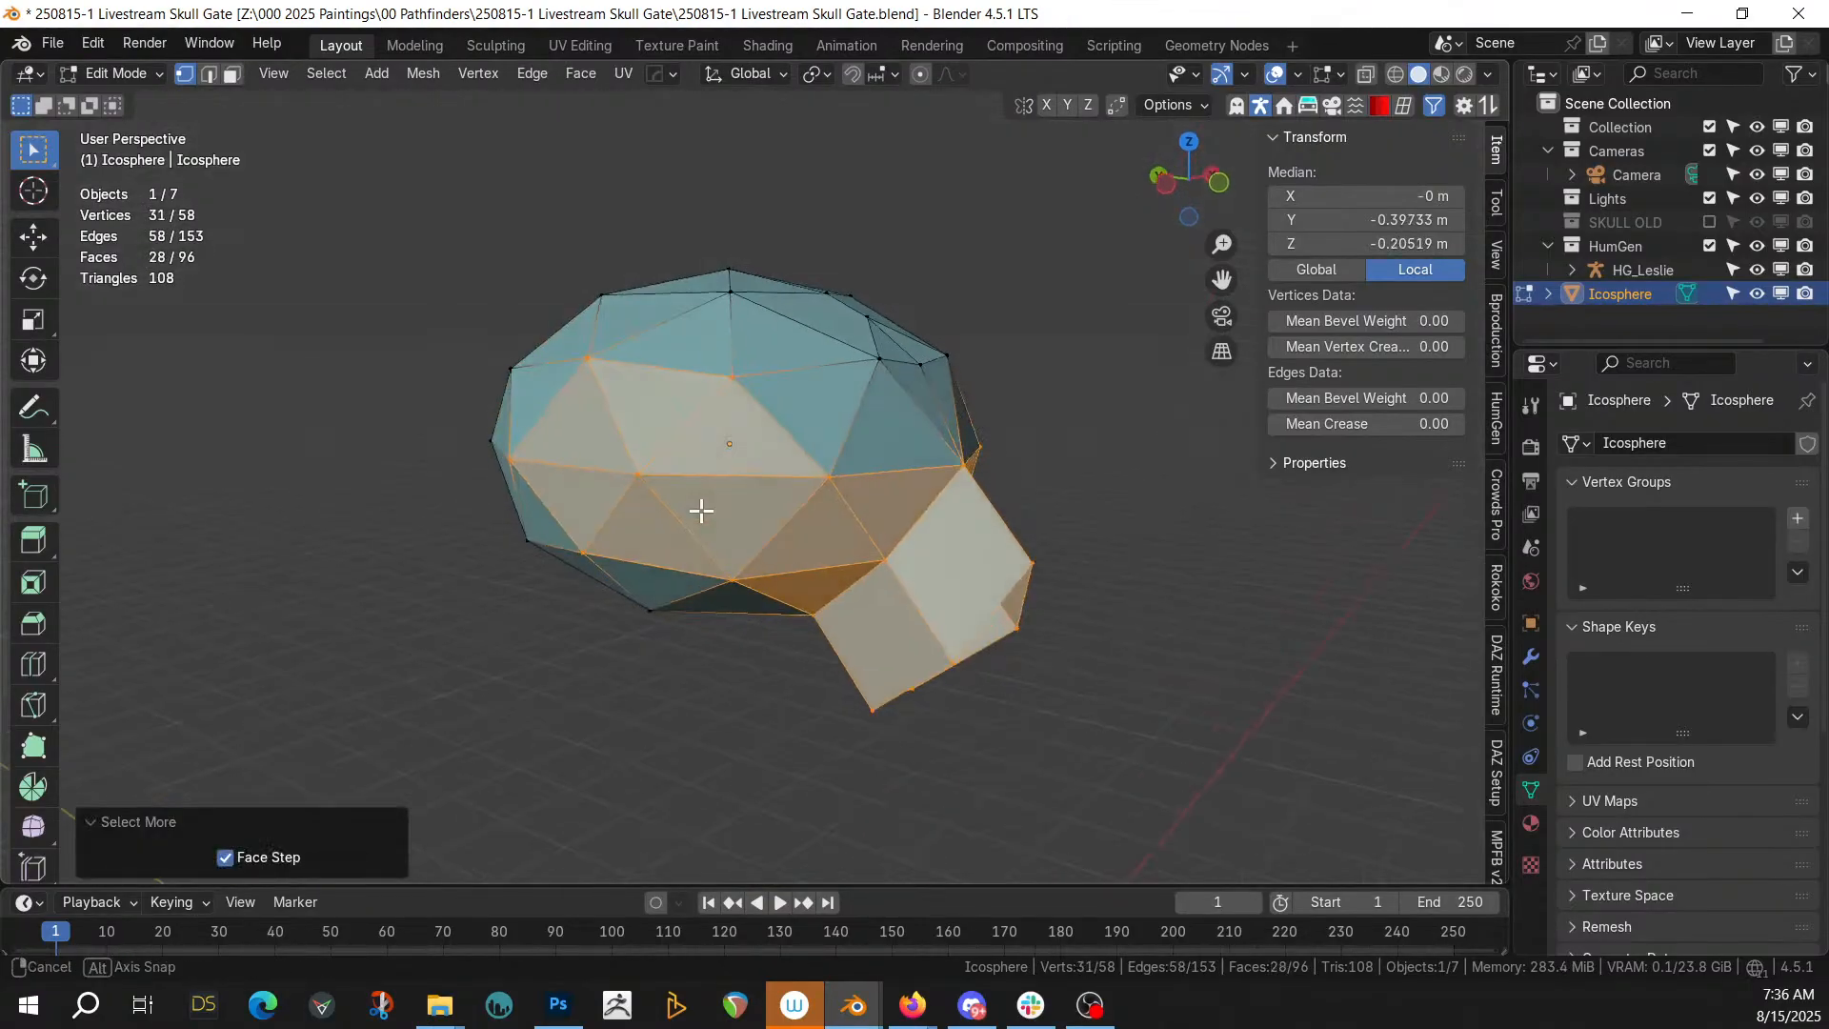
{"action": "left_click", "coordinate": [638, 476], "text": "shift"}
{"action": "middle_click_drag", "start_coordinate": [1086, 567], "coordinate": [927, 454]}
{"action": "left_click", "coordinate": [952, 491], "text": "shift"}
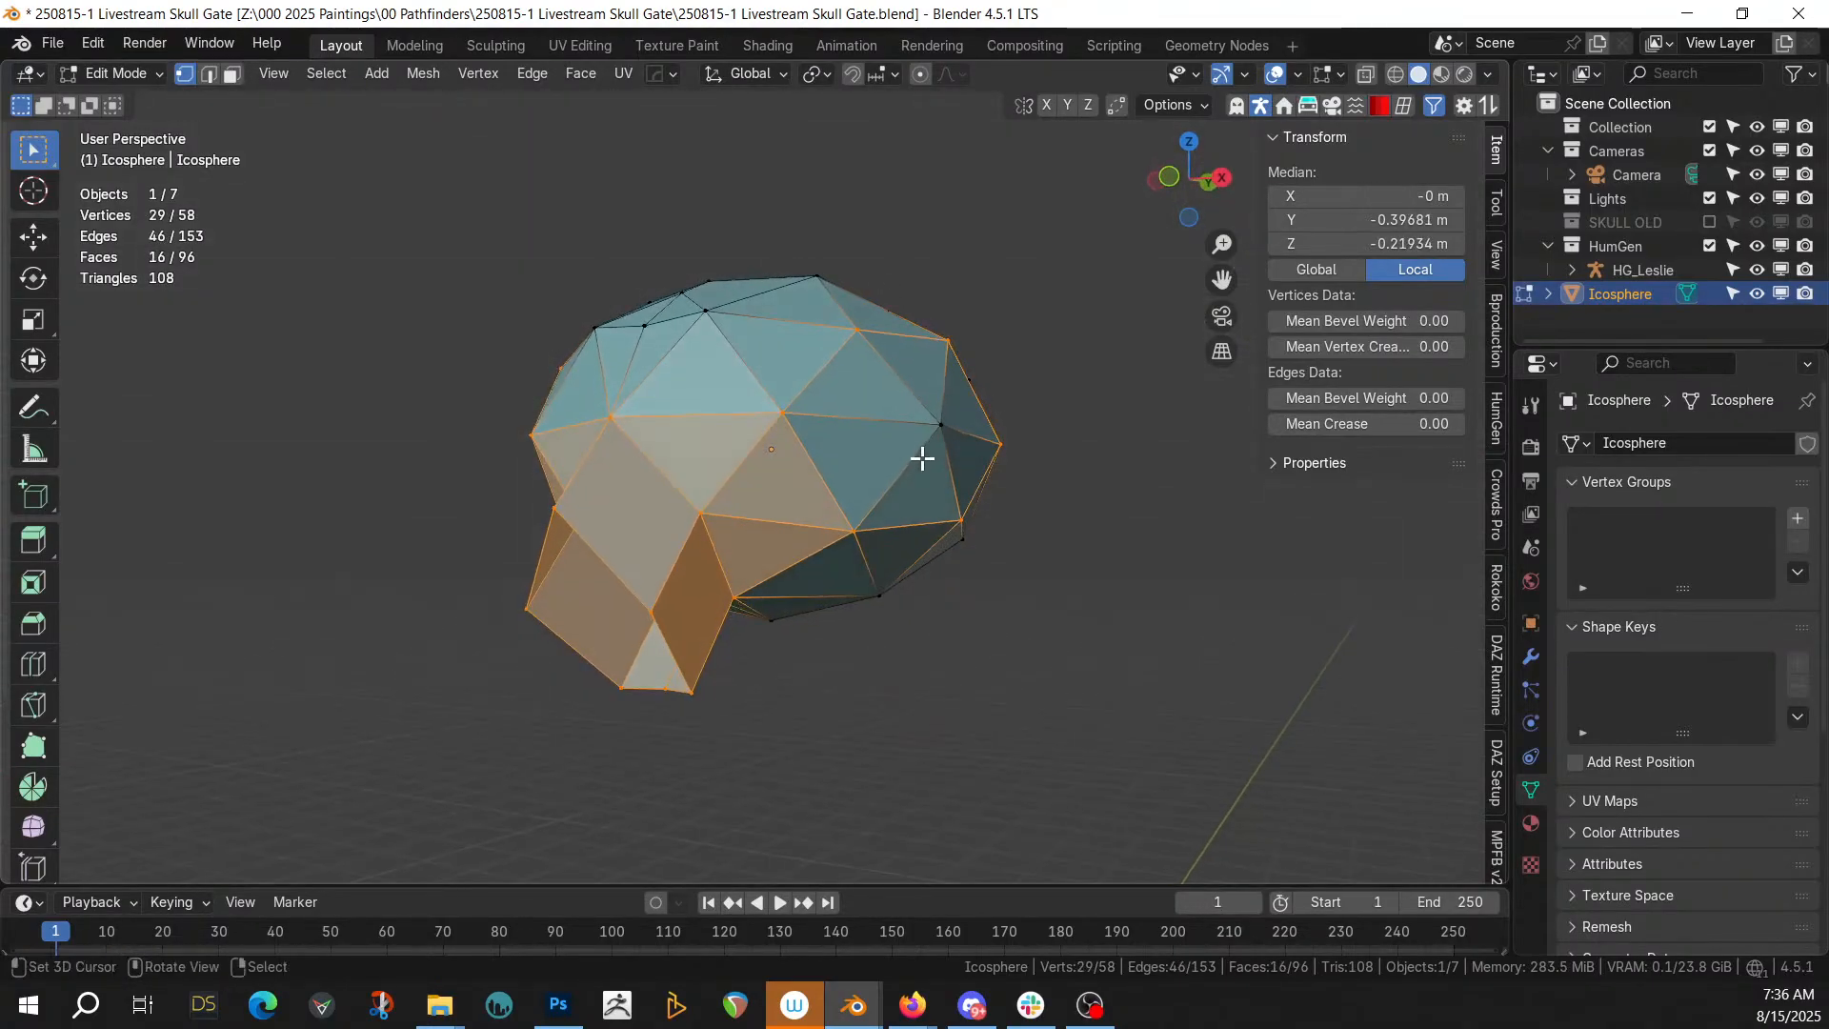
{"action": "left_click", "coordinate": [697, 515], "text": "shift"}
{"action": "middle_click_drag", "start_coordinate": [698, 515], "coordinate": [812, 569]}
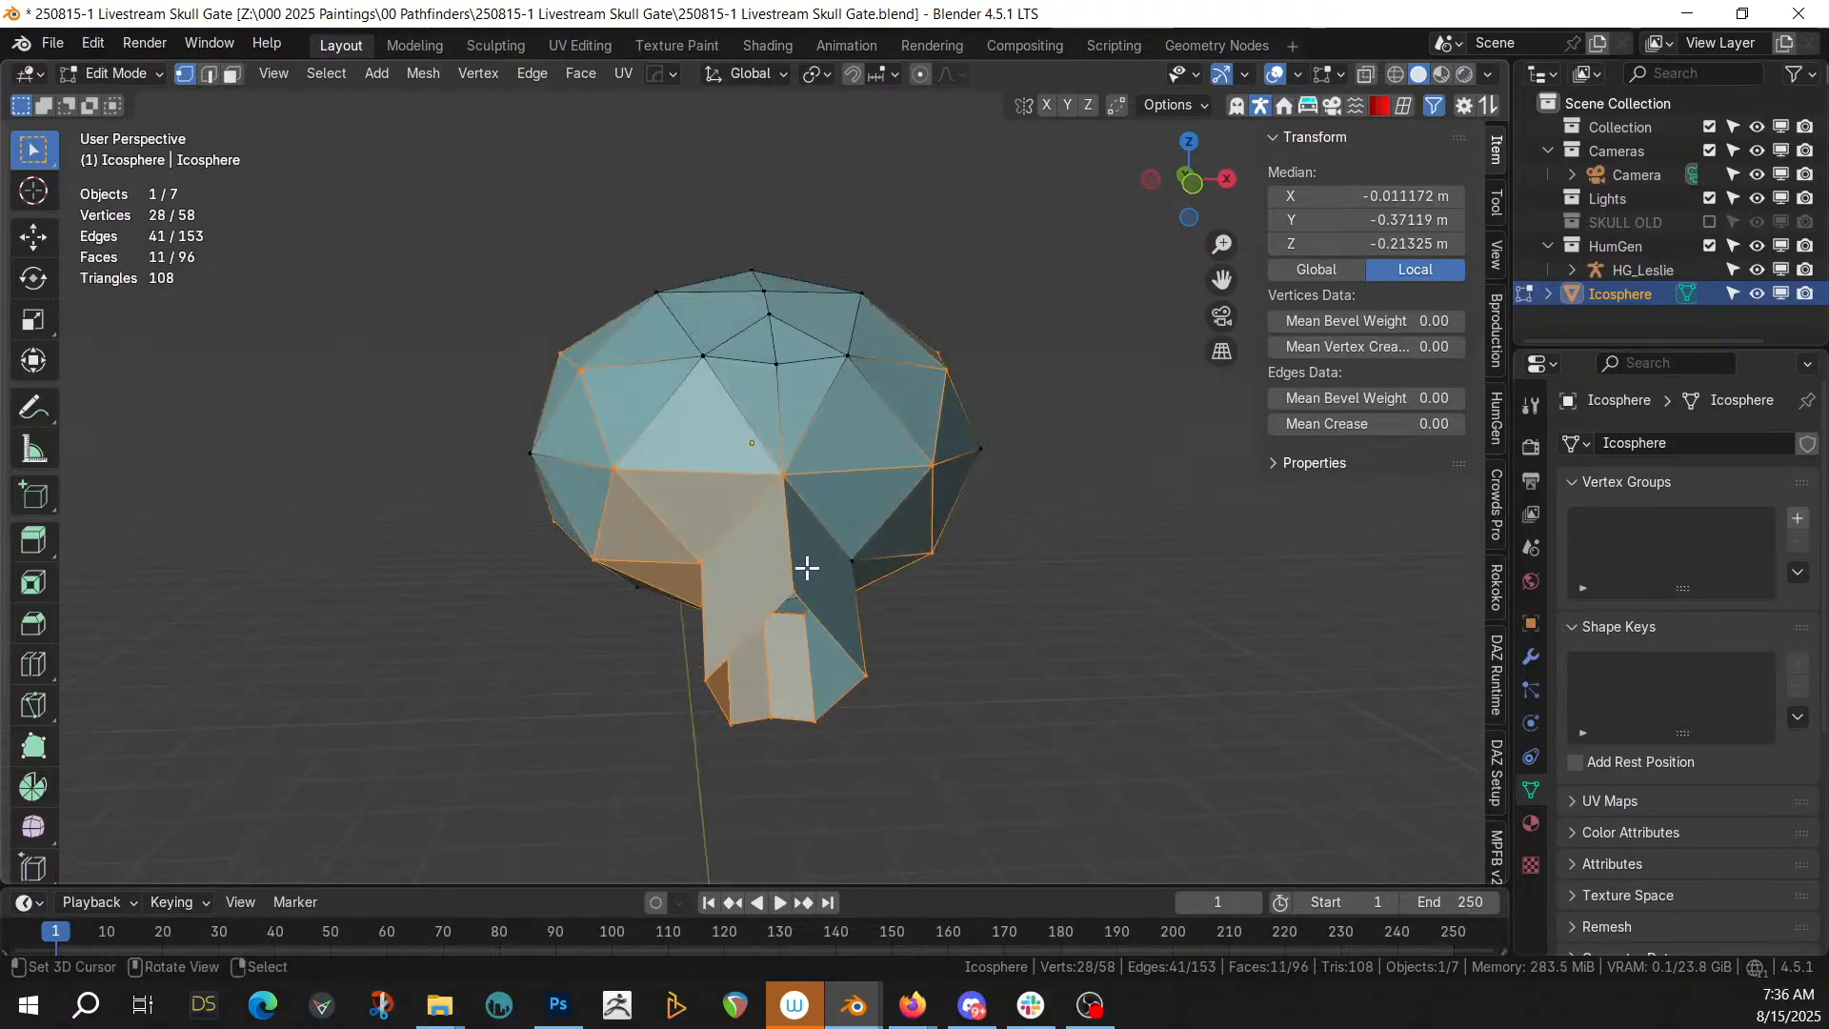
{"action": "left_click", "coordinate": [689, 556], "text": "shift"}
{"action": "middle_click_drag", "start_coordinate": [695, 556], "coordinate": [1094, 509]}
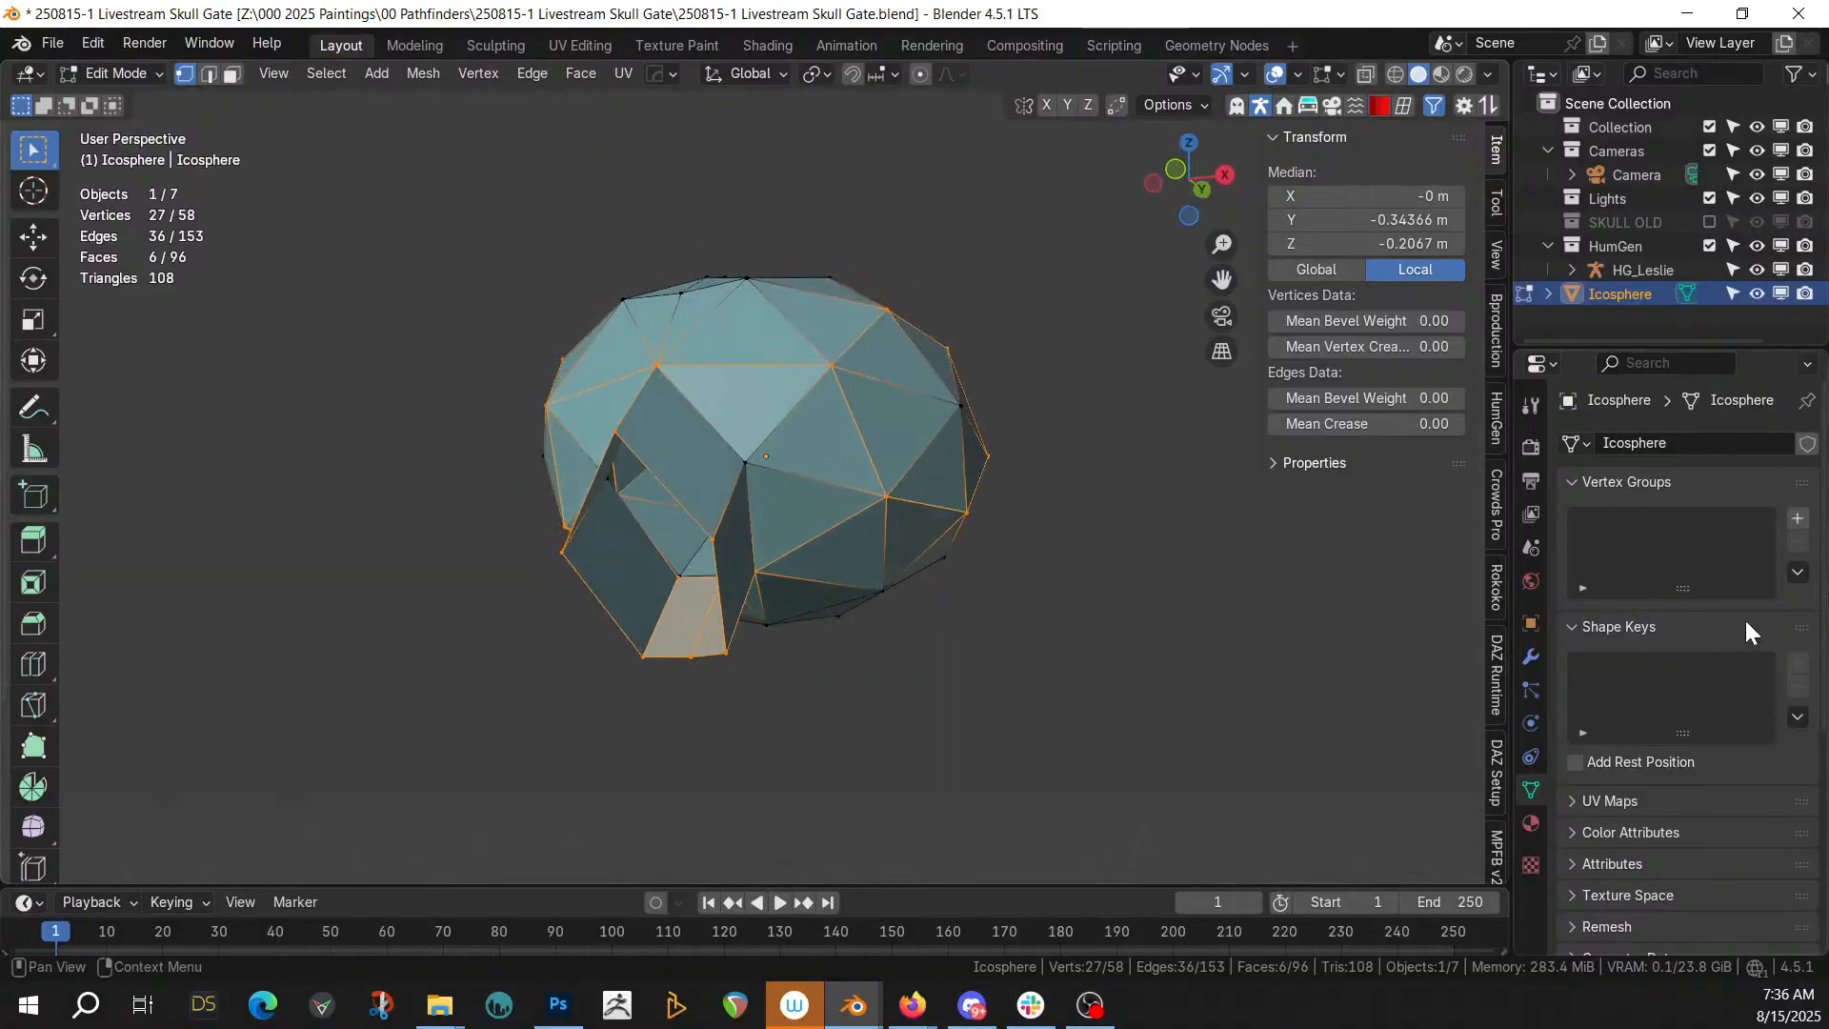
Create a vertex group, assign the selected vertices to it with weight 1.000, and return to Object Mode
{"action": "left_click", "coordinate": [1798, 520]}
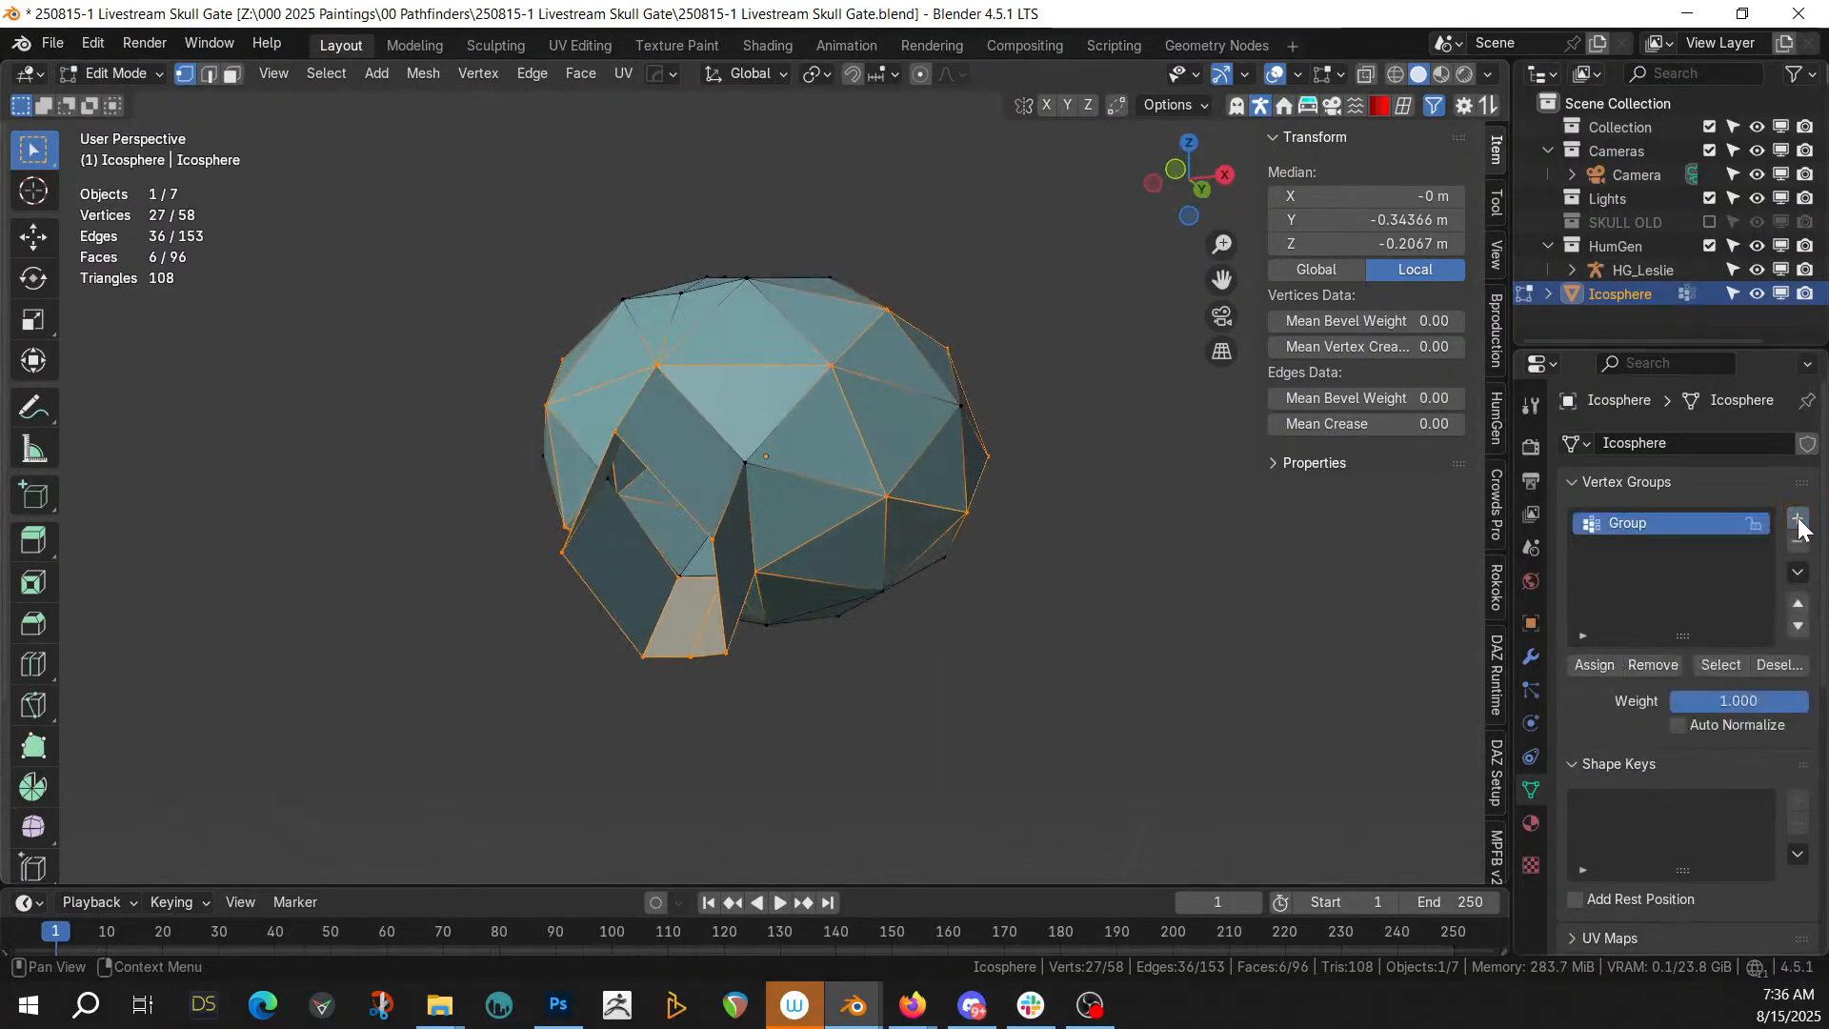
{"action": "left_click", "coordinate": [1603, 664]}
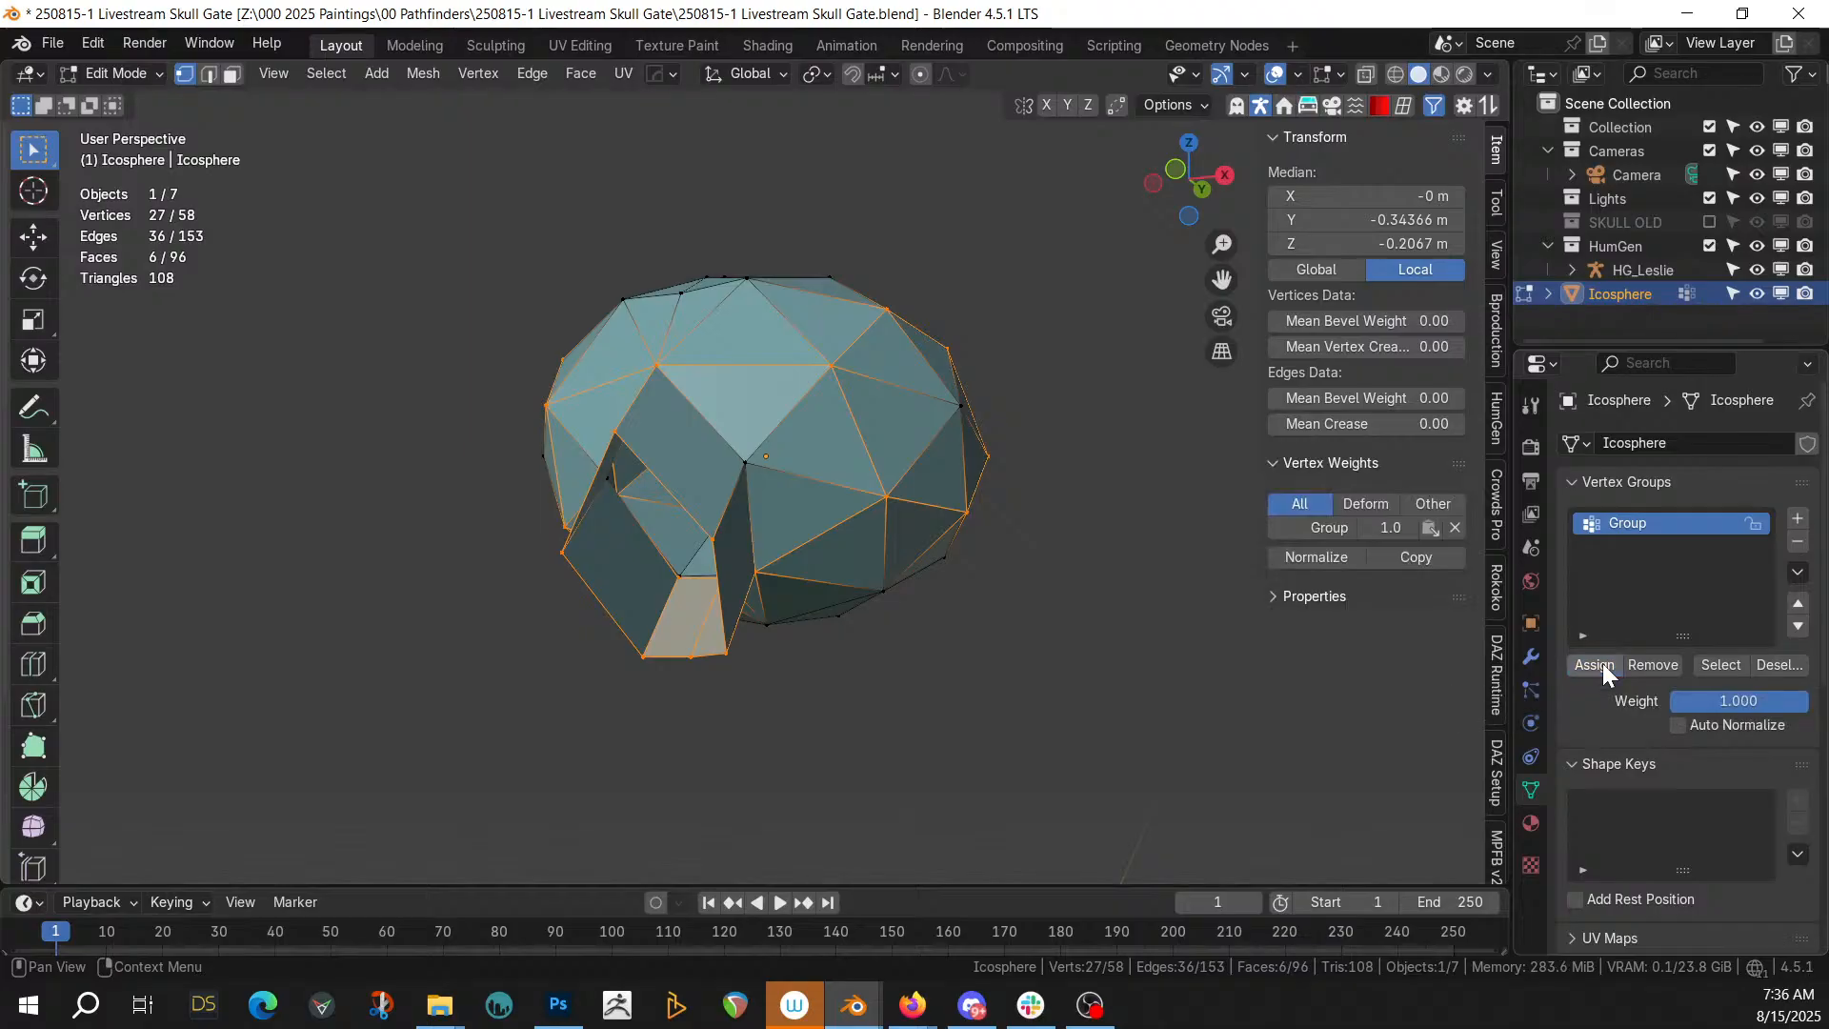
{"action": "key", "text": "Tab"}
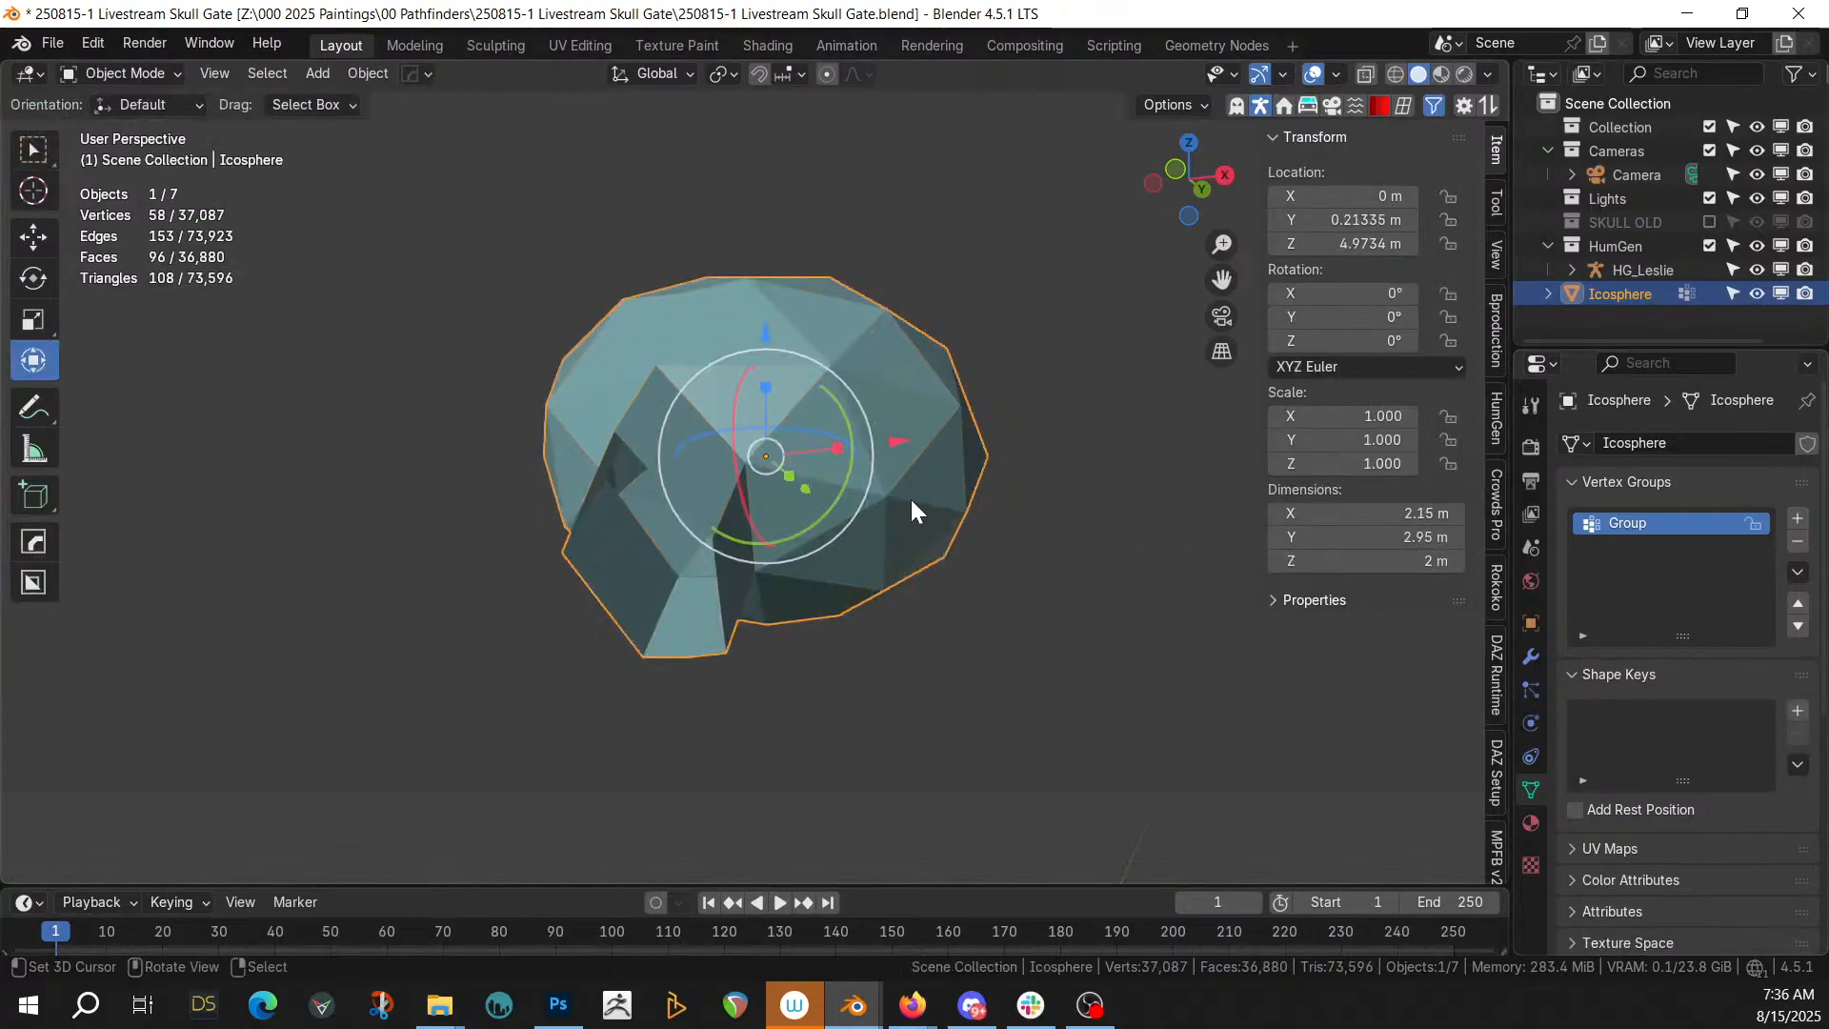
{"action": "middle_click_drag", "start_coordinate": [914, 498], "coordinate": [749, 614]}
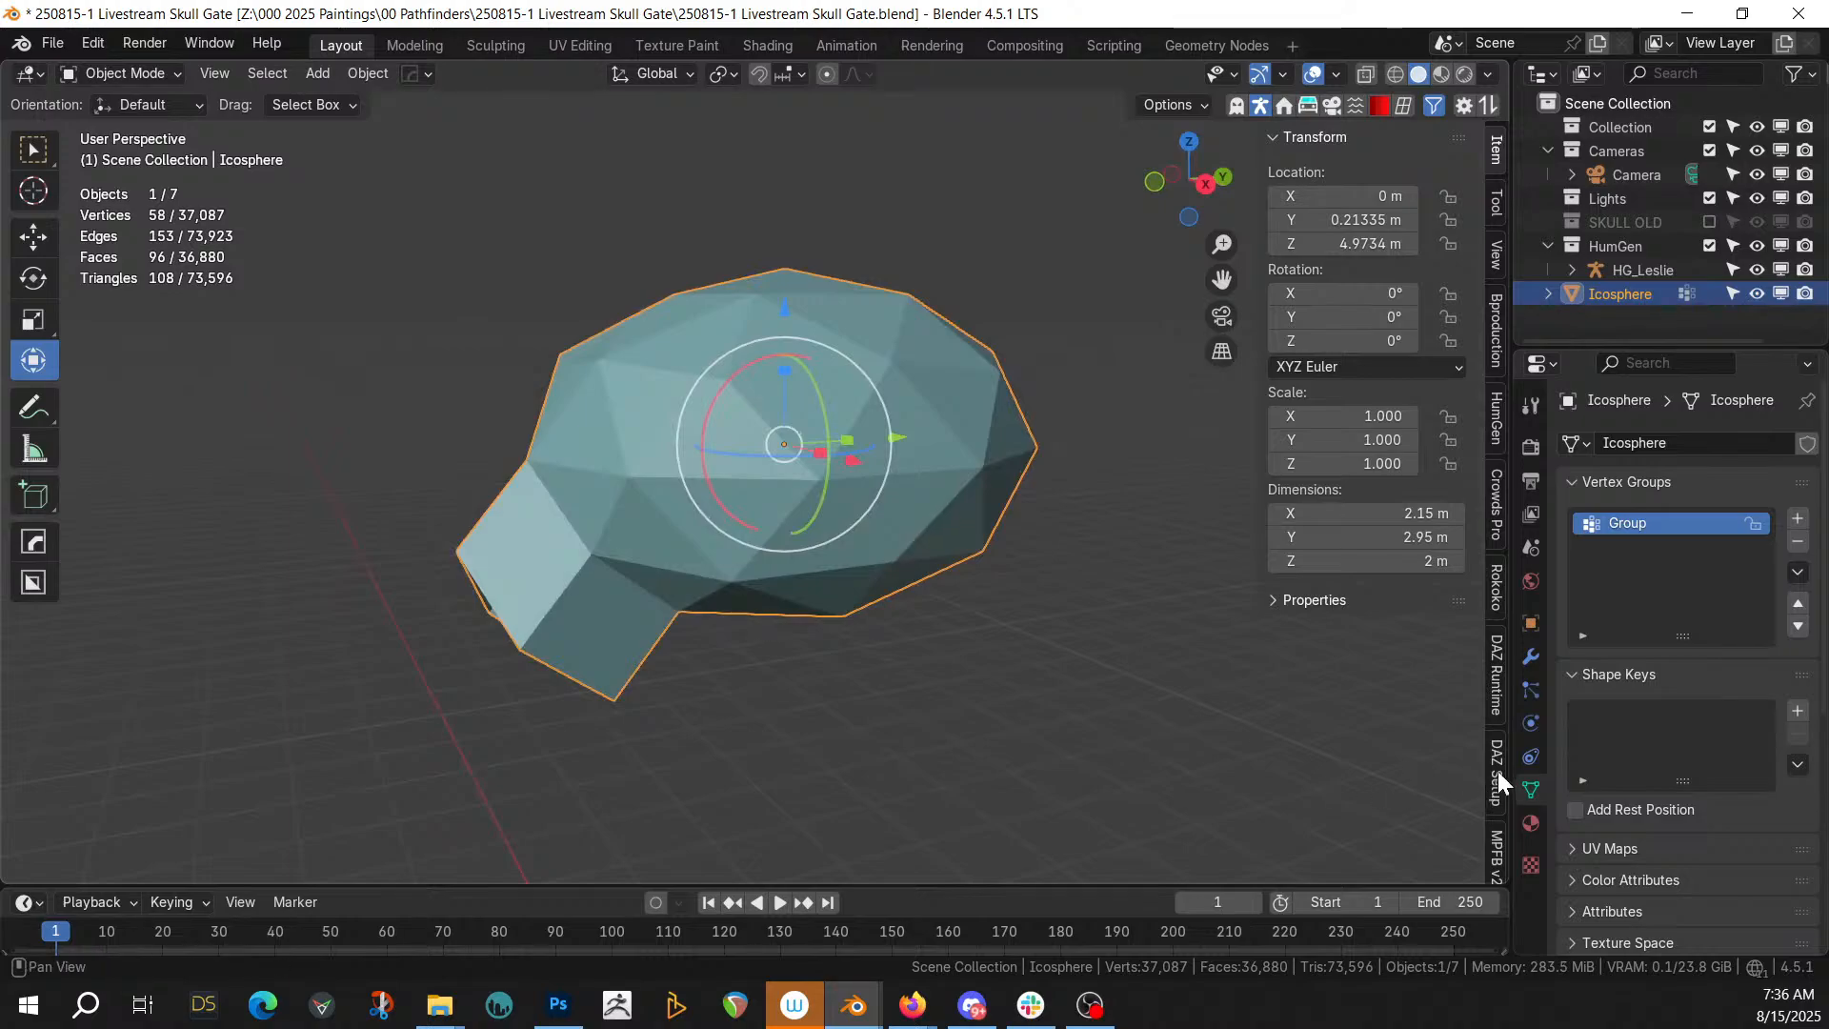
Add the physarum_masked geometry nodes modifier to the ico sphere
{"action": "left_click", "coordinate": [1530, 657]}
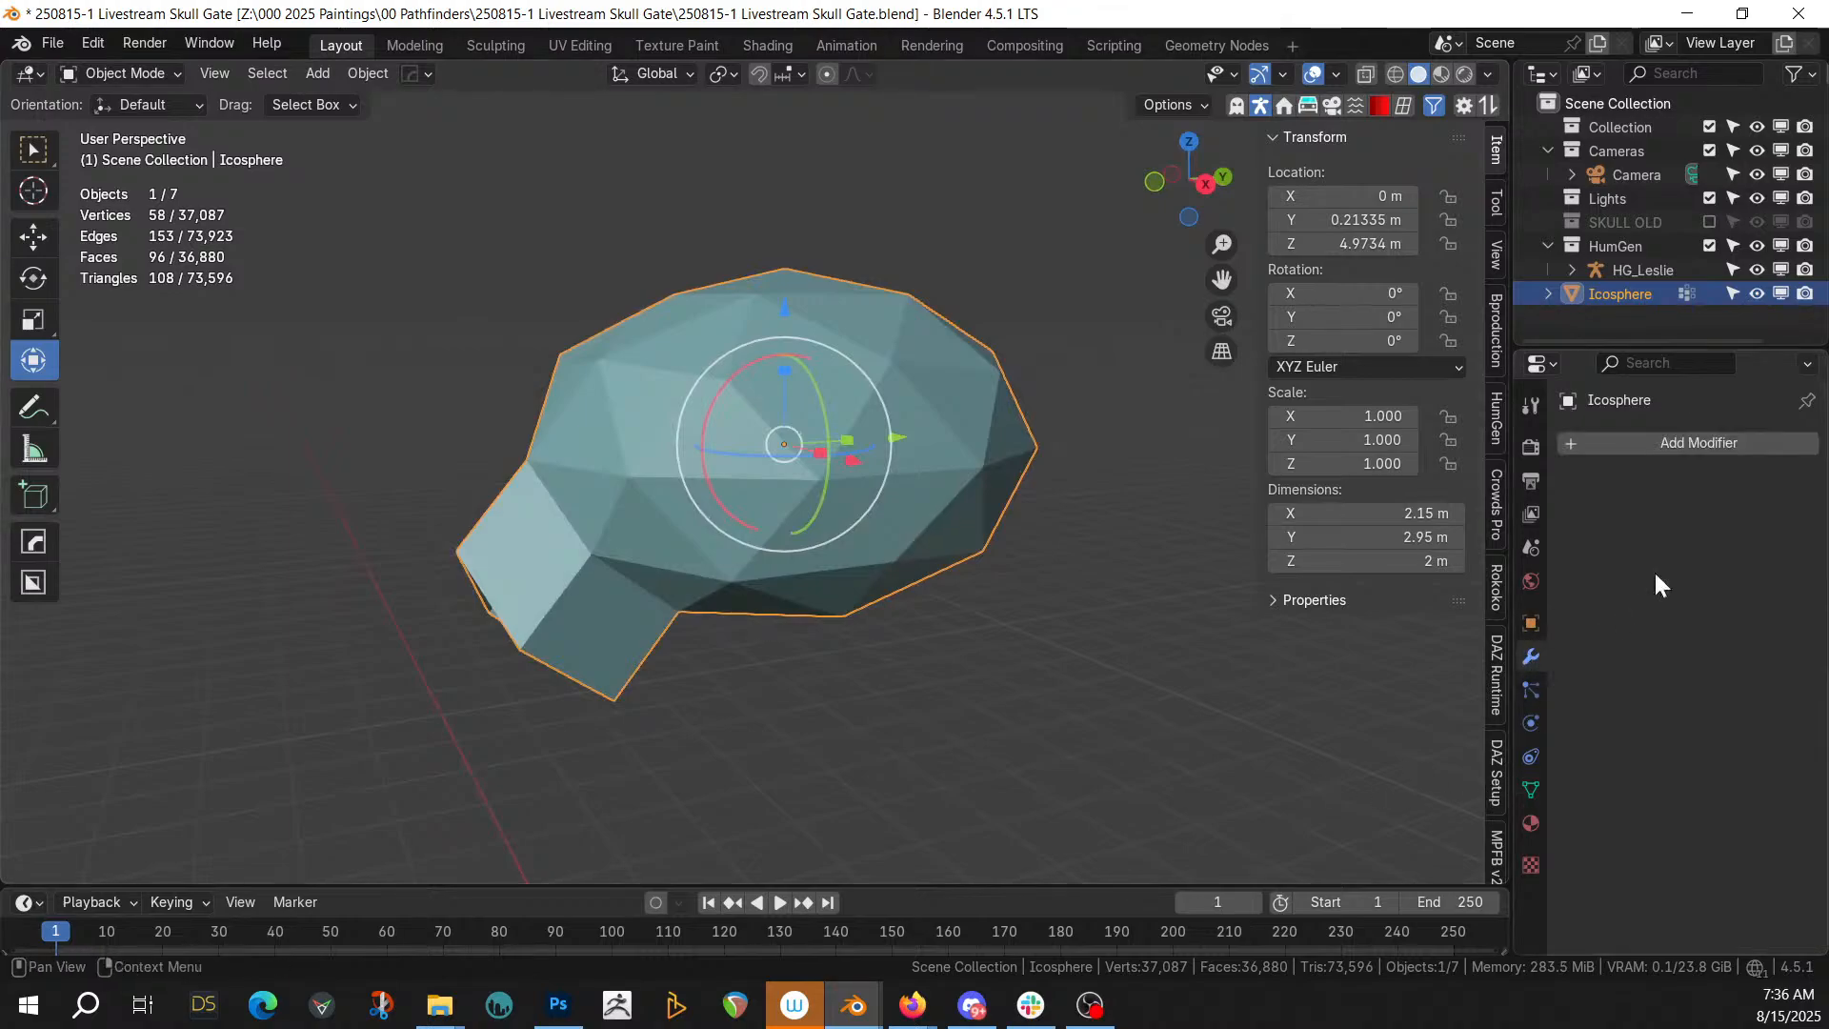
{"action": "left_click", "coordinate": [1700, 441]}
{"action": "mouse_move", "coordinate": [1673, 643]}
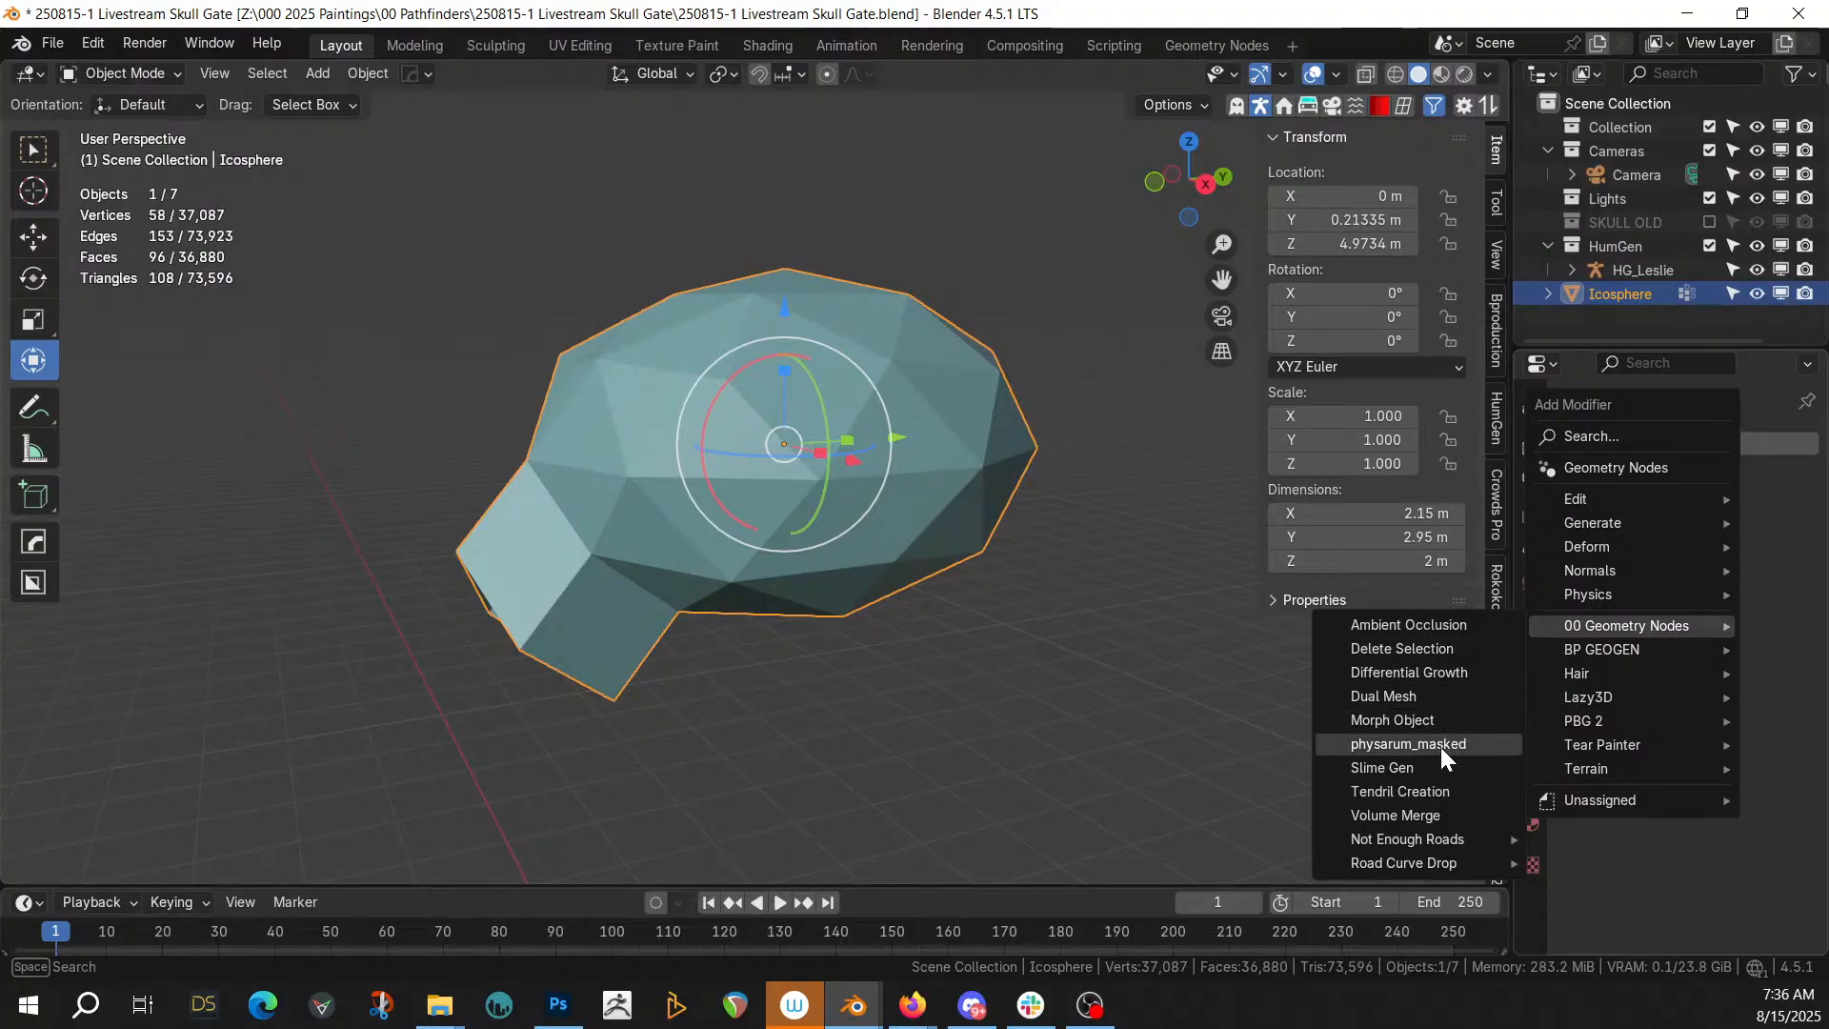
{"action": "left_click", "coordinate": [1441, 747]}
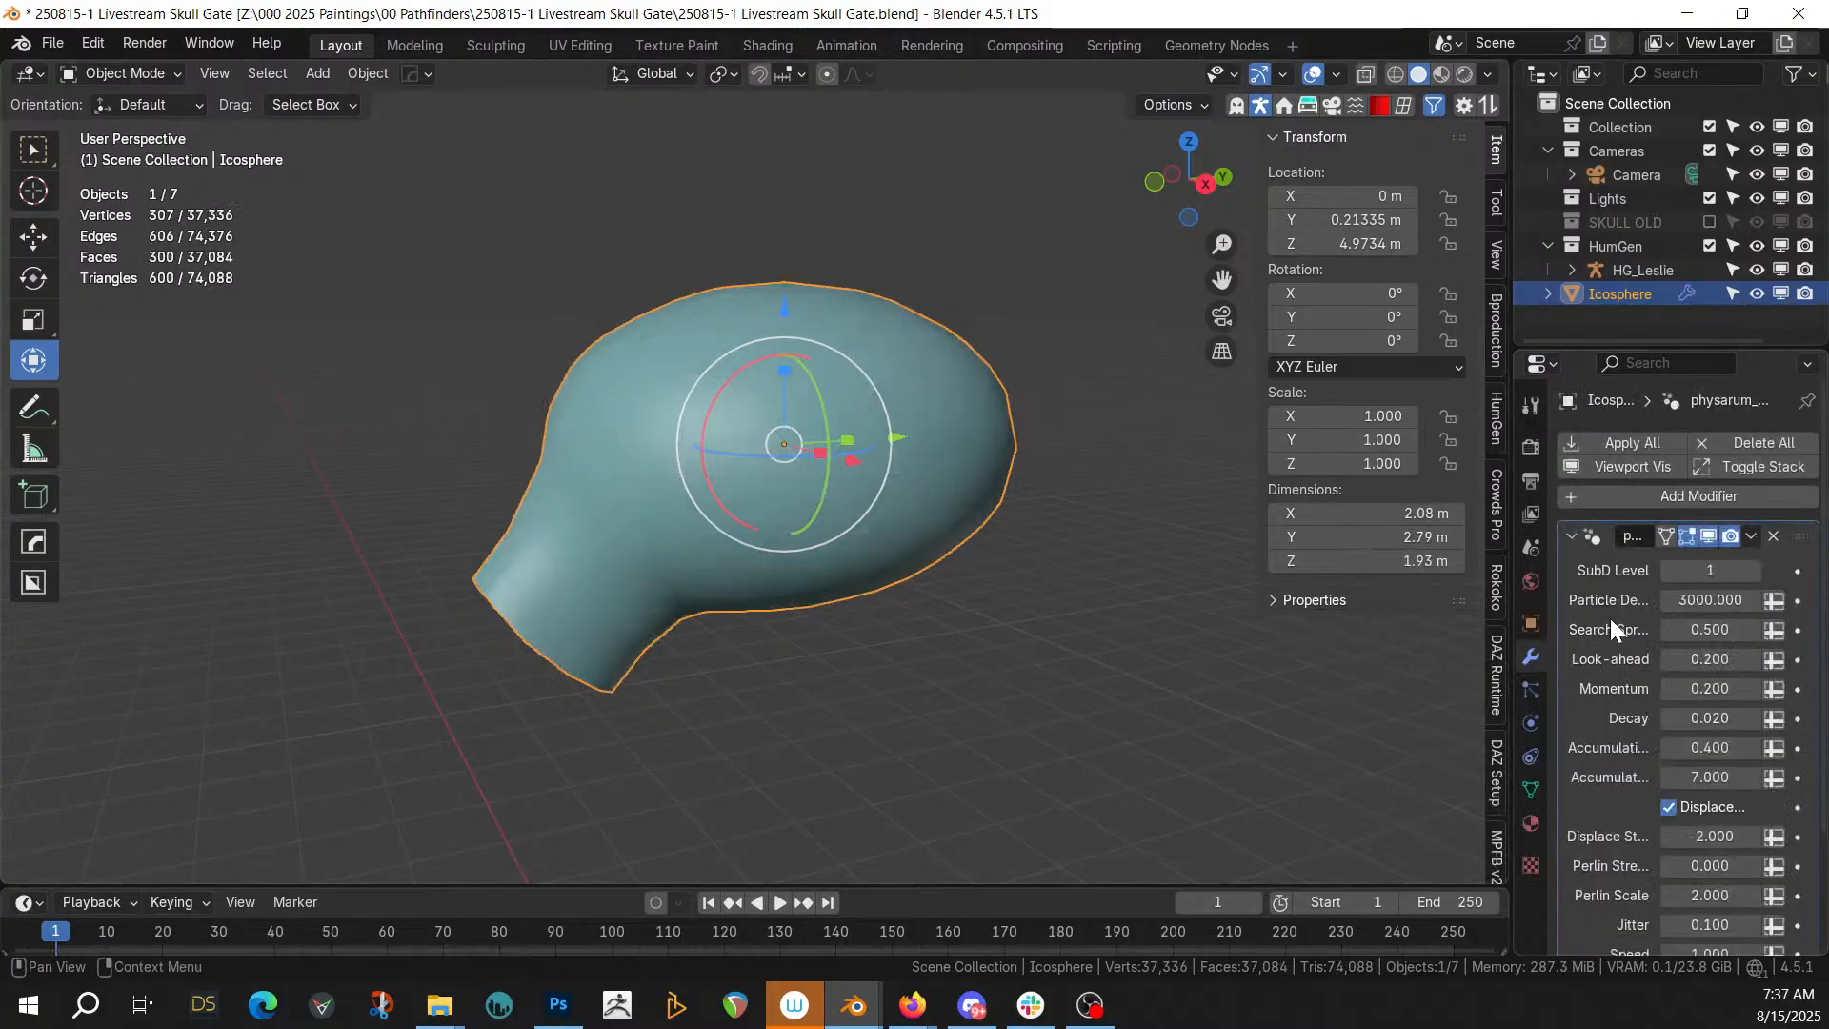
Enable vertex group use in the physarum_masked modifier and enter Group as its vertex group
{"action": "scroll", "coordinate": [1598, 619], "scroll_direction": "down", "scroll_amount": 3}
{"action": "left_click", "coordinate": [1668, 877]}
{"action": "left_click", "coordinate": [1678, 906]}
{"action": "type", "text": "Gro"}
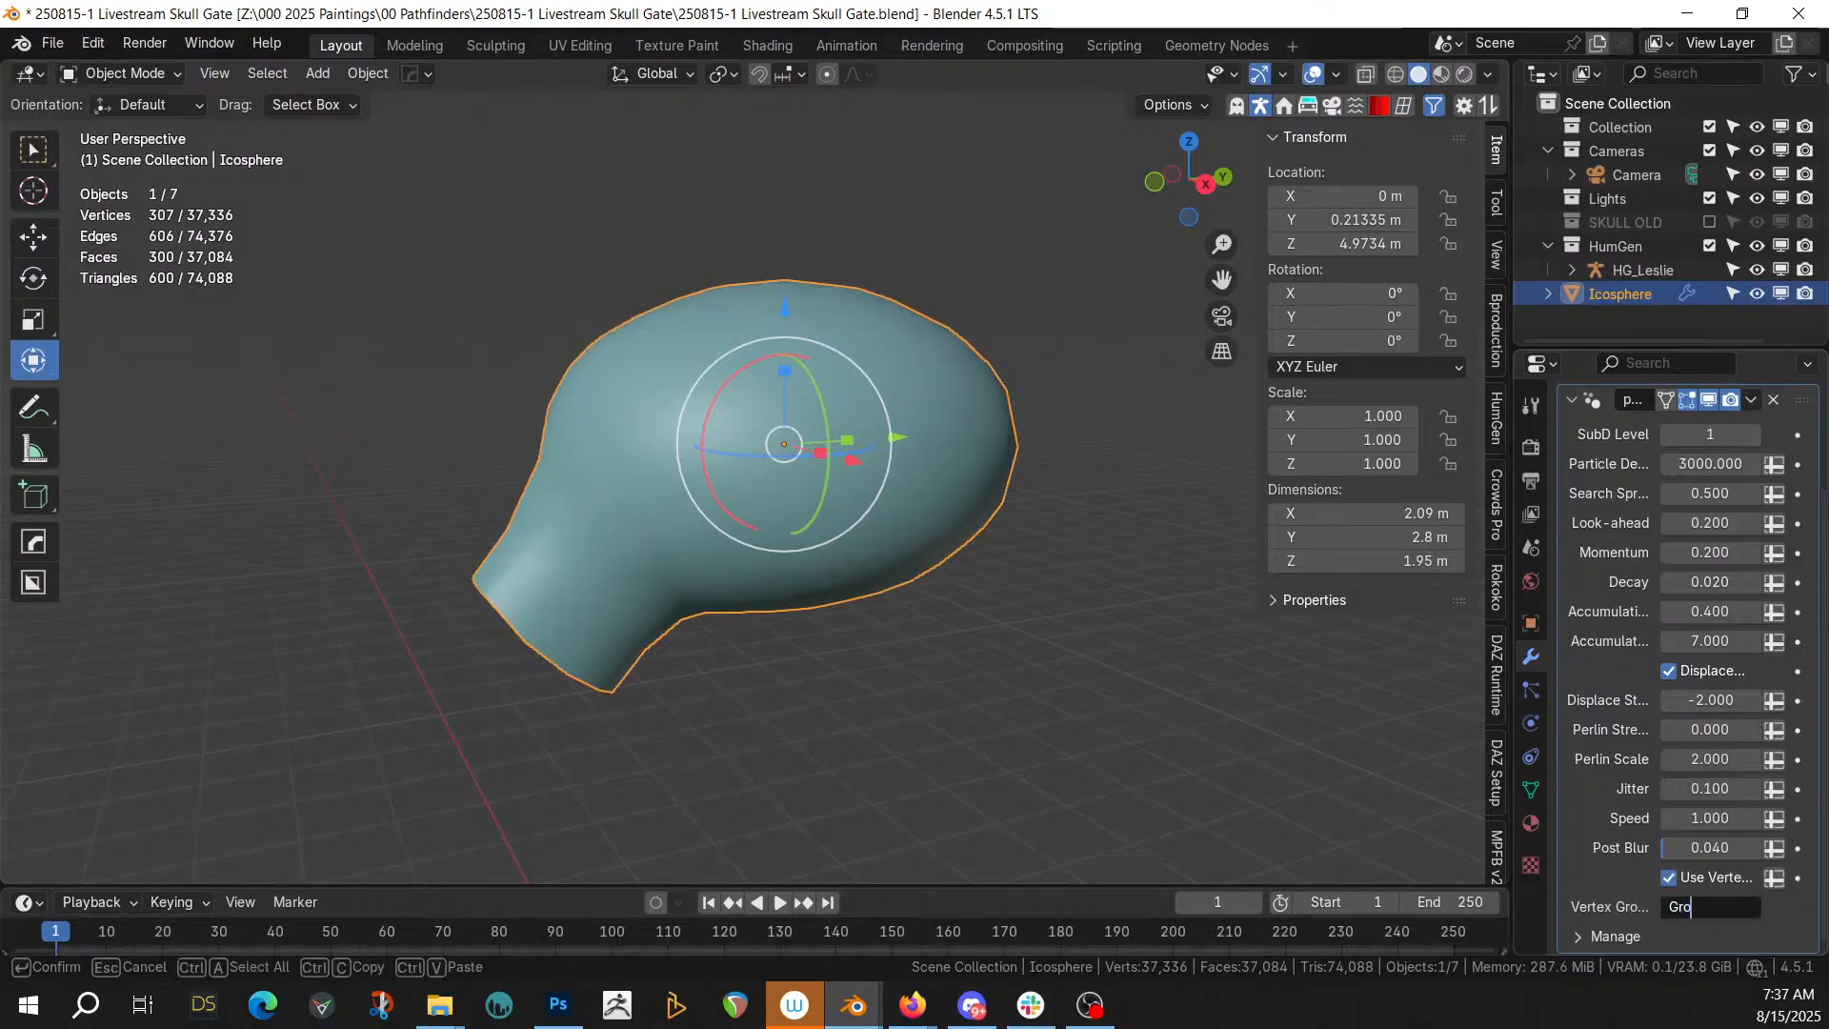
{"action": "type", "text": "up"}
{"action": "key", "text": "Return"}
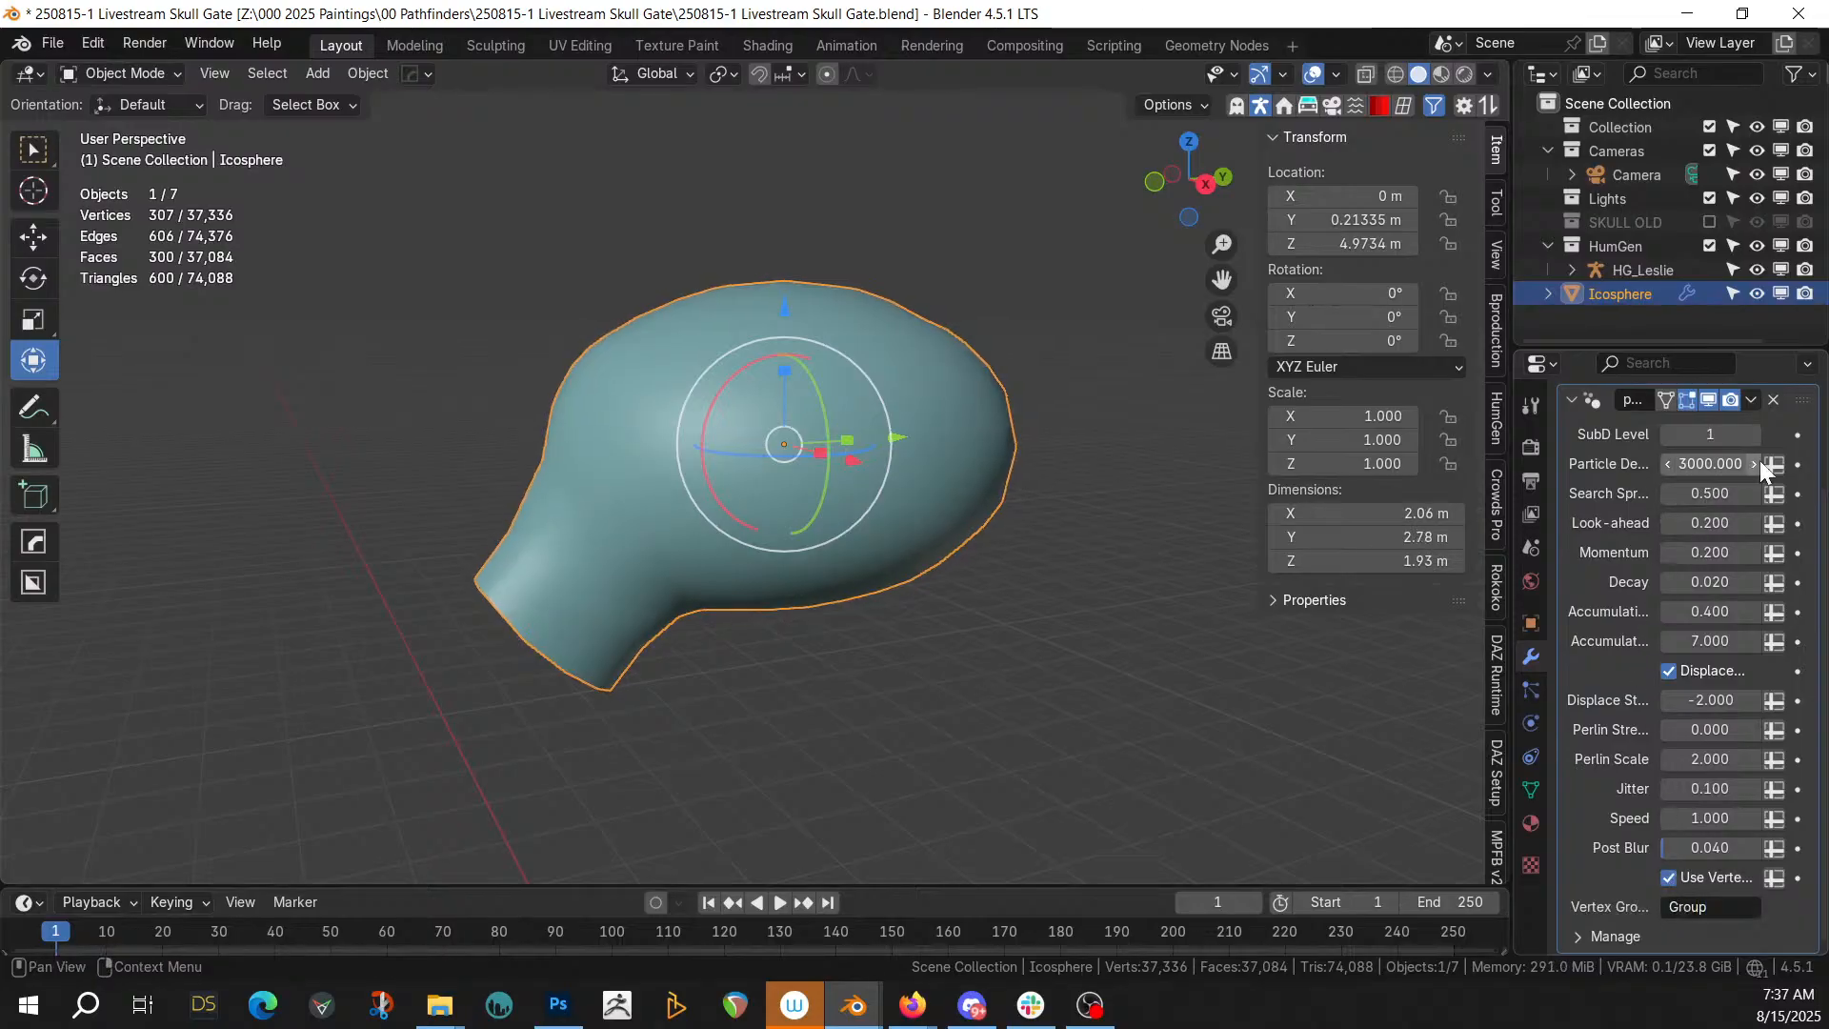
Try SubD Levels 4 and 5 in the physarum_masked modifier, settle on 4, and save the file
{"action": "left_click_drag", "start_coordinate": [1749, 443], "coordinate": [1751, 432]}
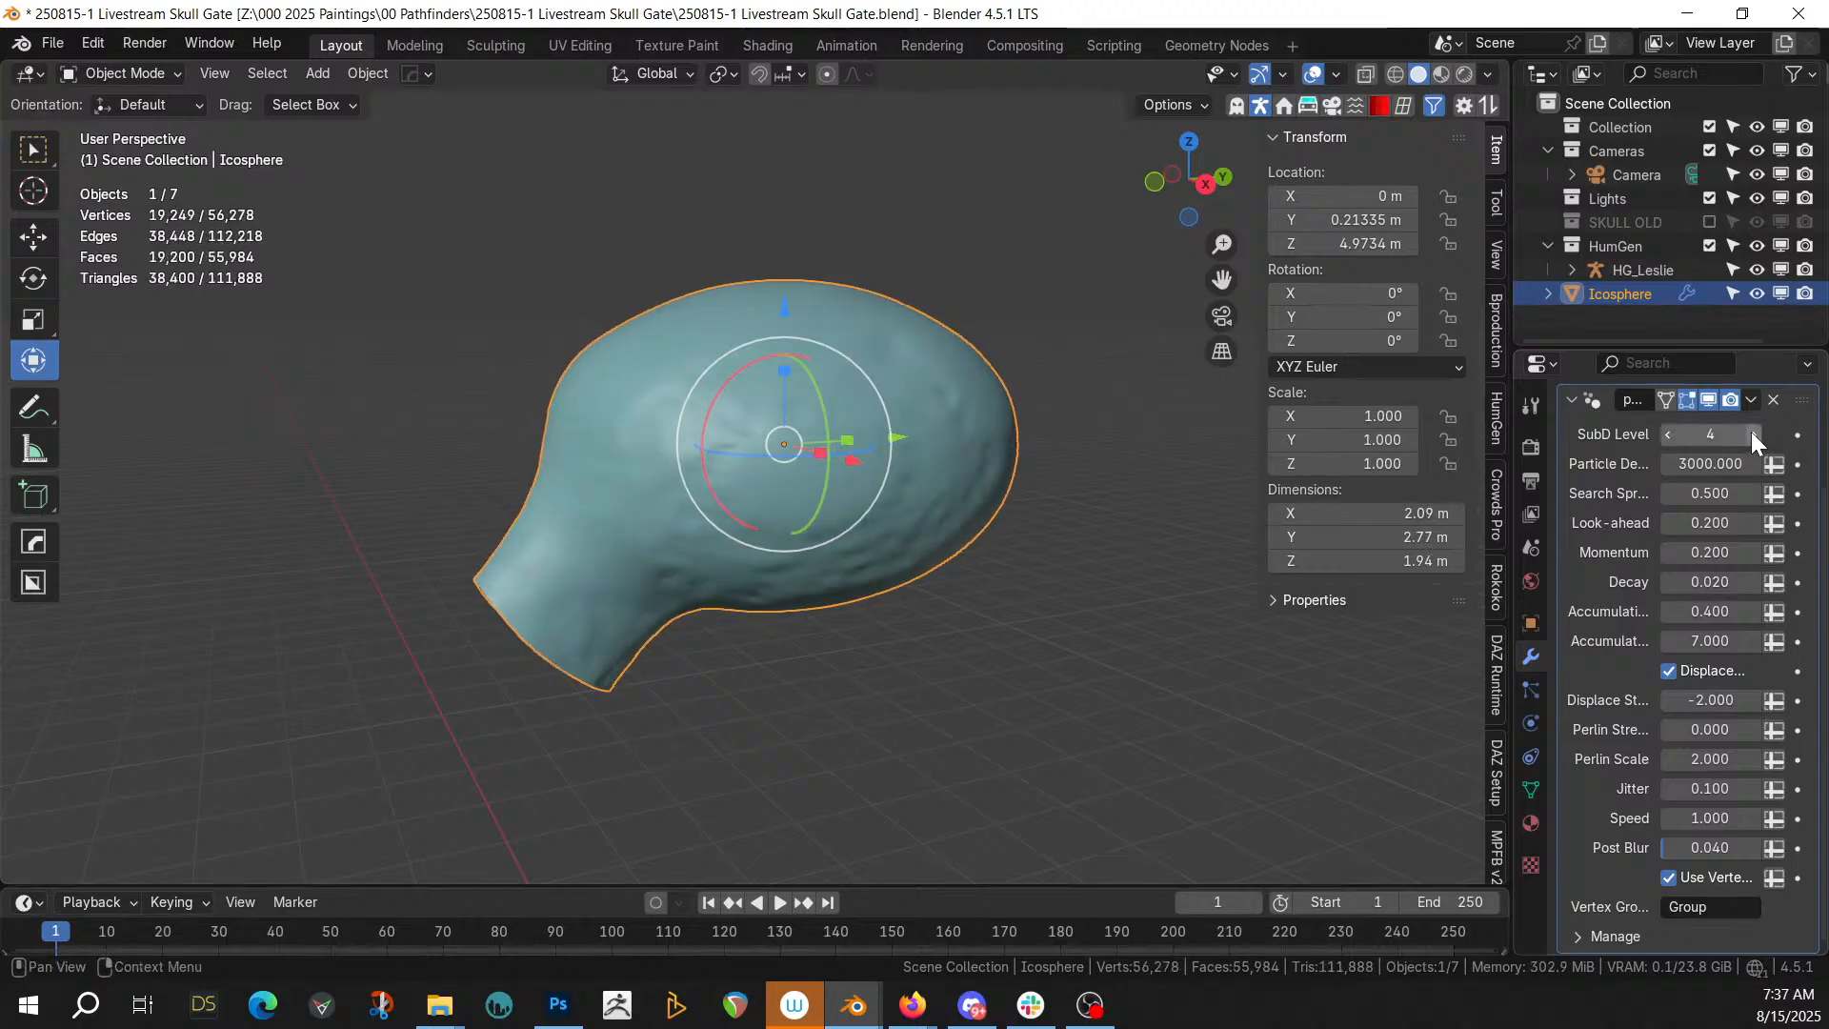
{"action": "middle_click_drag", "start_coordinate": [494, 322], "coordinate": [962, 376]}
{"action": "left_click", "coordinate": [1751, 434]}
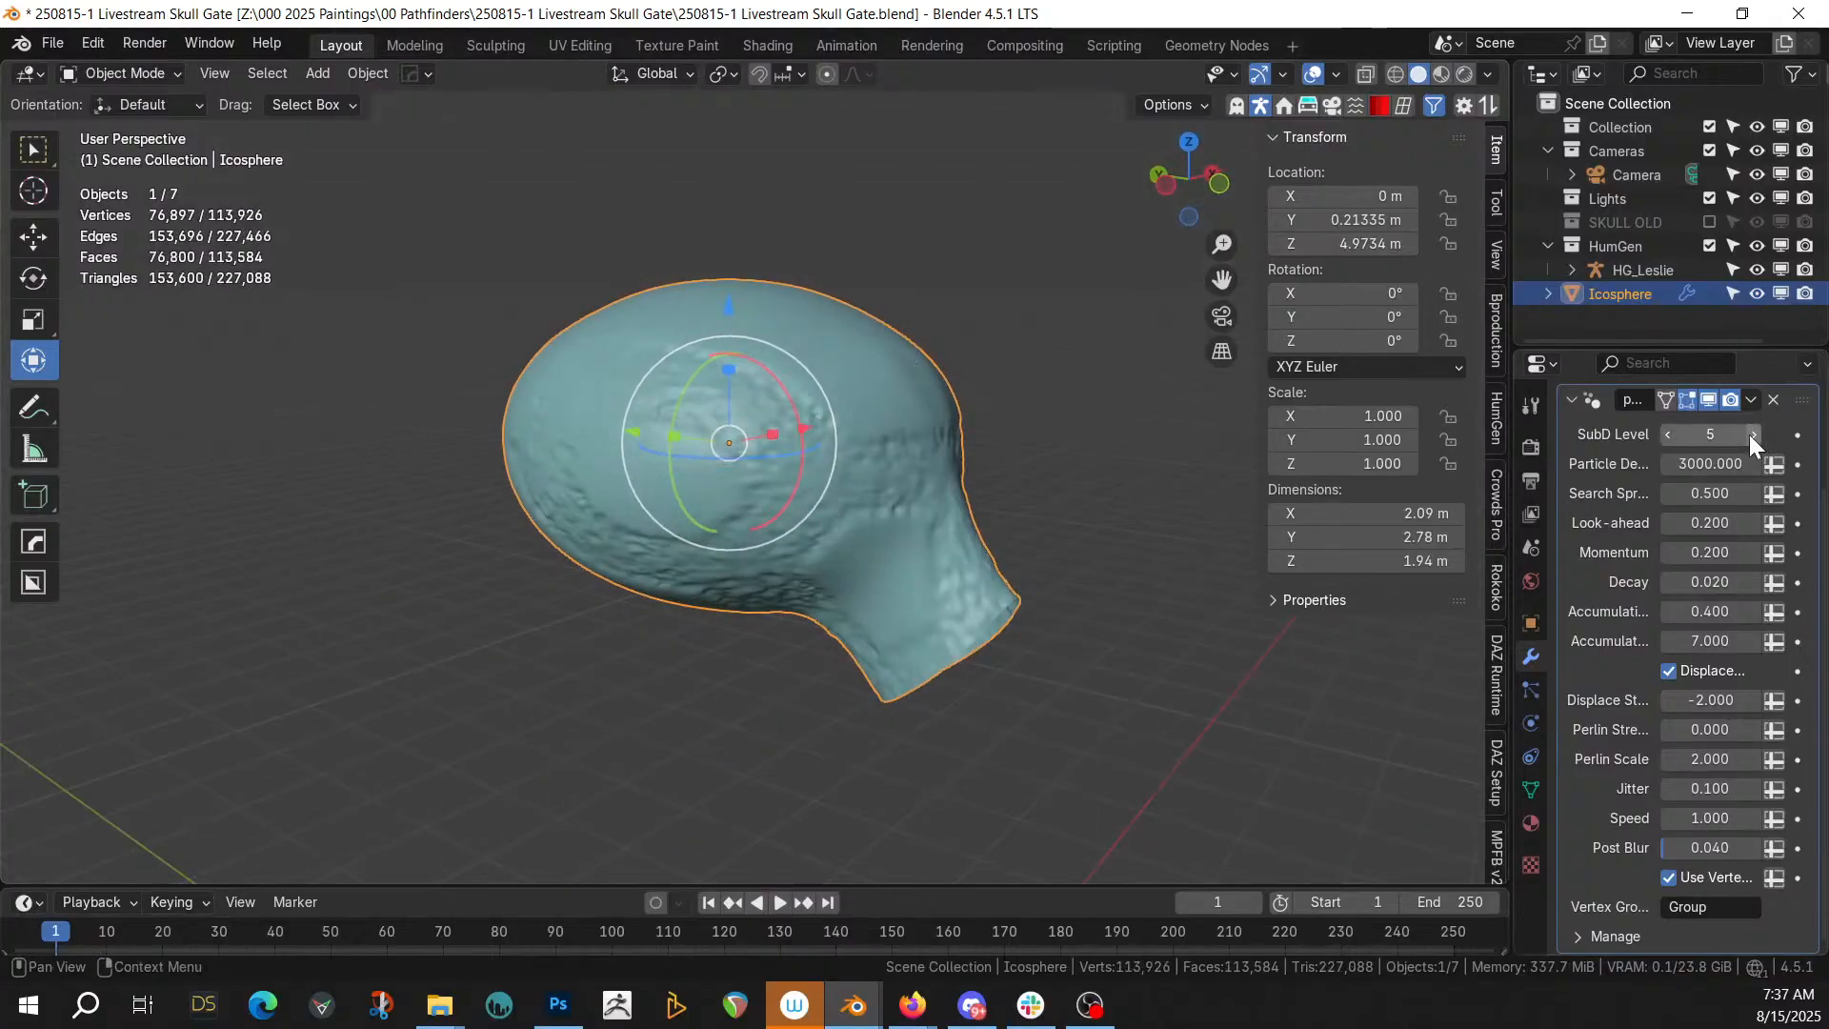
{"action": "left_click", "coordinate": [1667, 435]}
{"action": "middle_click_drag", "start_coordinate": [1138, 501], "coordinate": [900, 453]}
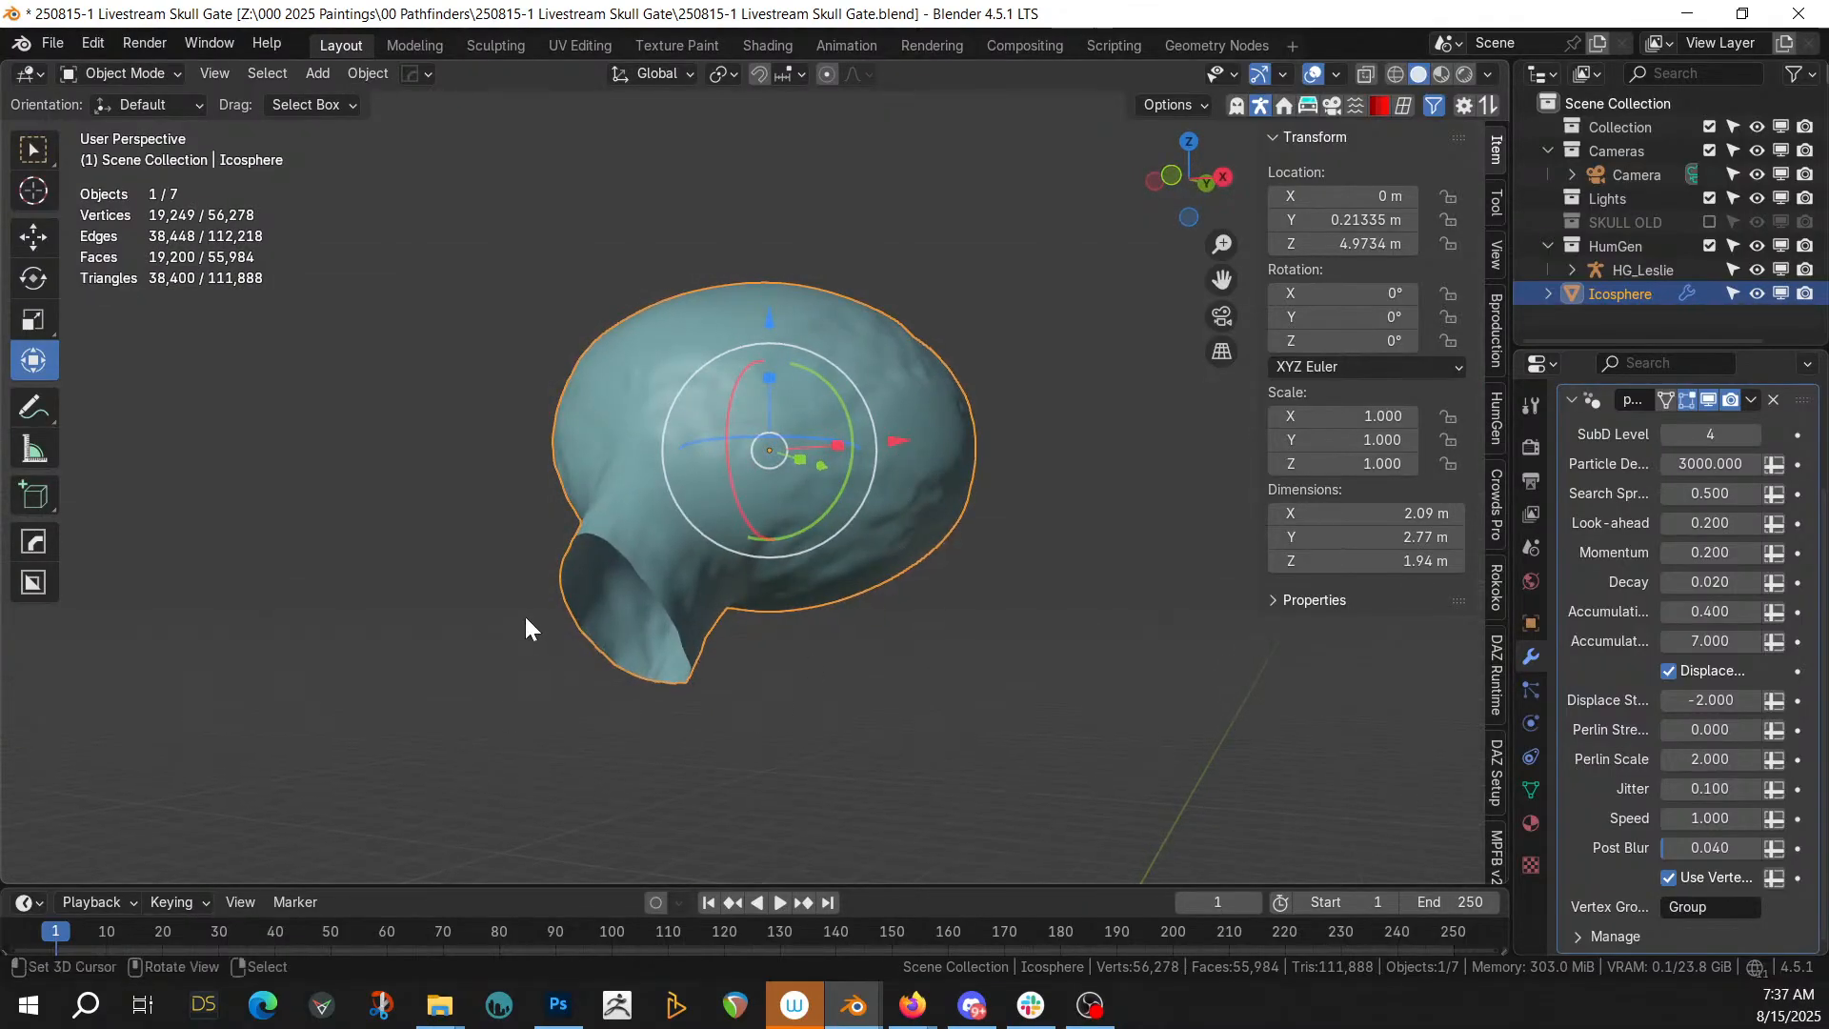
{"action": "middle_click_drag", "start_coordinate": [943, 545], "coordinate": [877, 633]}
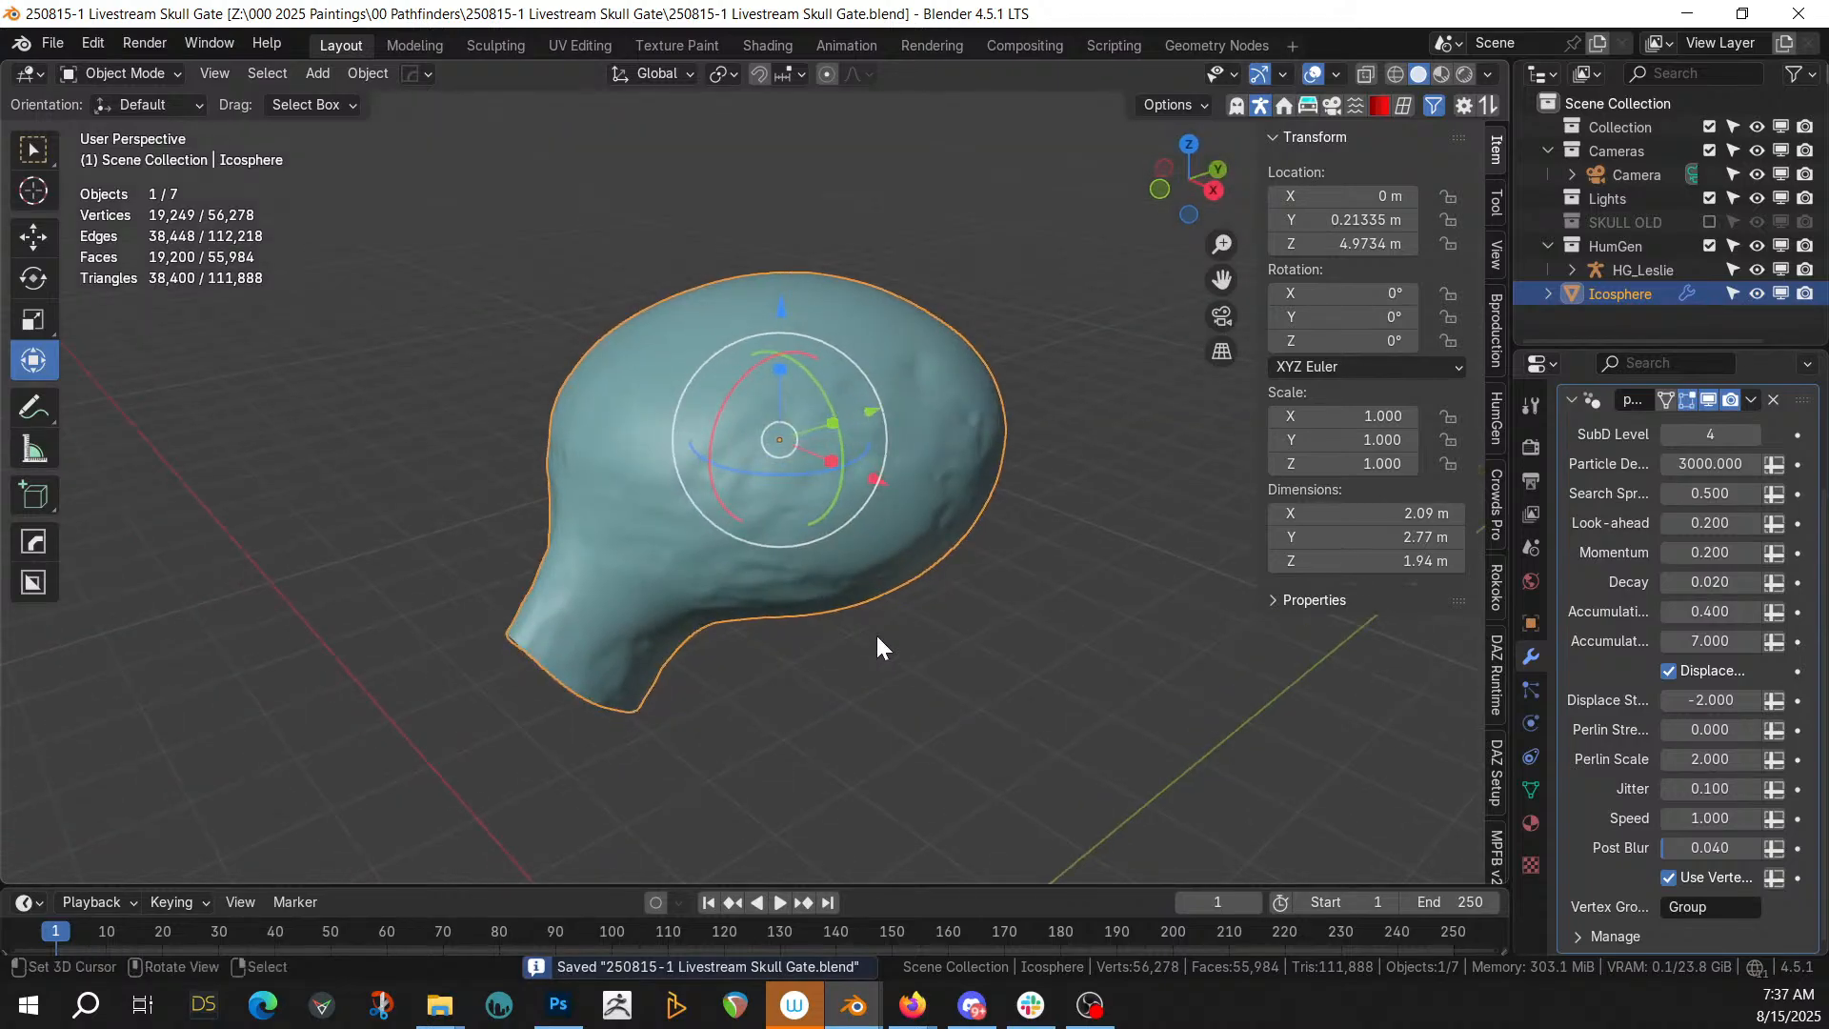
Play the physarum_masked simulation on the timeline, stop it, and jump to the last frame, 250
{"action": "left_click", "coordinate": [780, 902]}
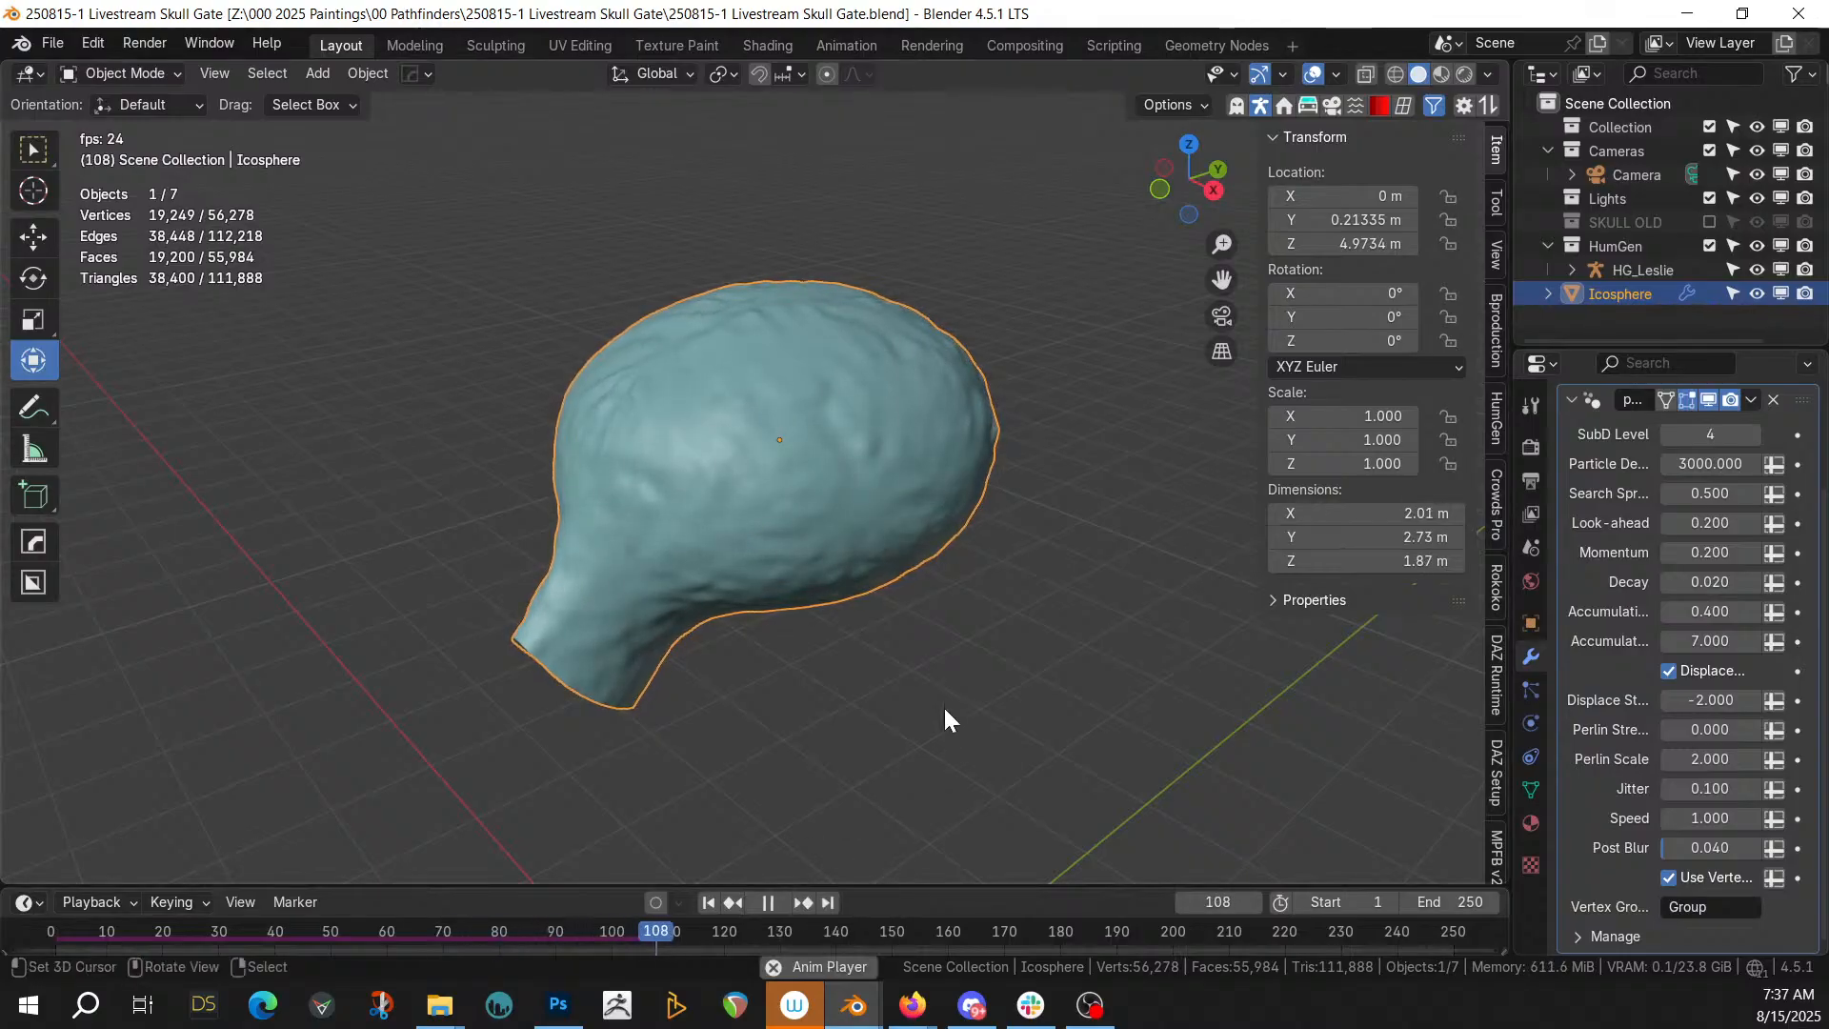
{"action": "middle_click_drag", "start_coordinate": [947, 705], "coordinate": [1078, 581]}
{"action": "scroll", "coordinate": [1050, 567], "scroll_direction": "up", "scroll_amount": 8}
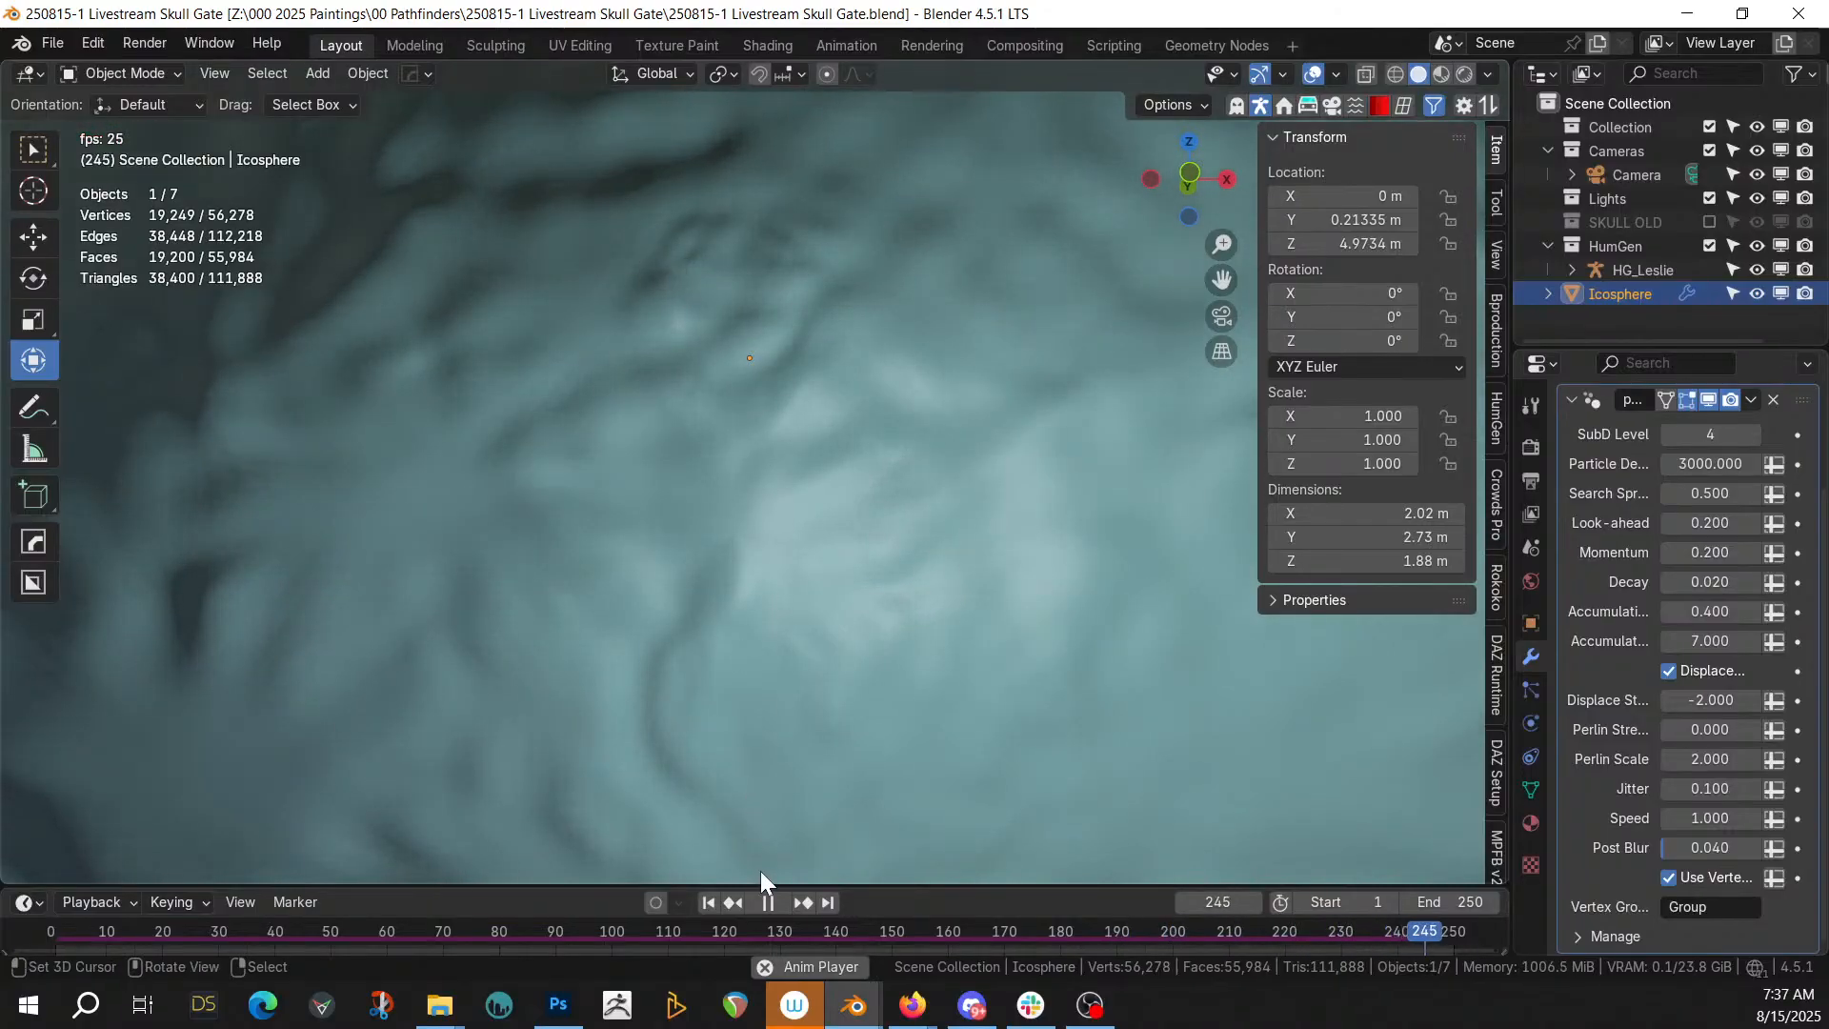
{"action": "left_click", "coordinate": [775, 901]}
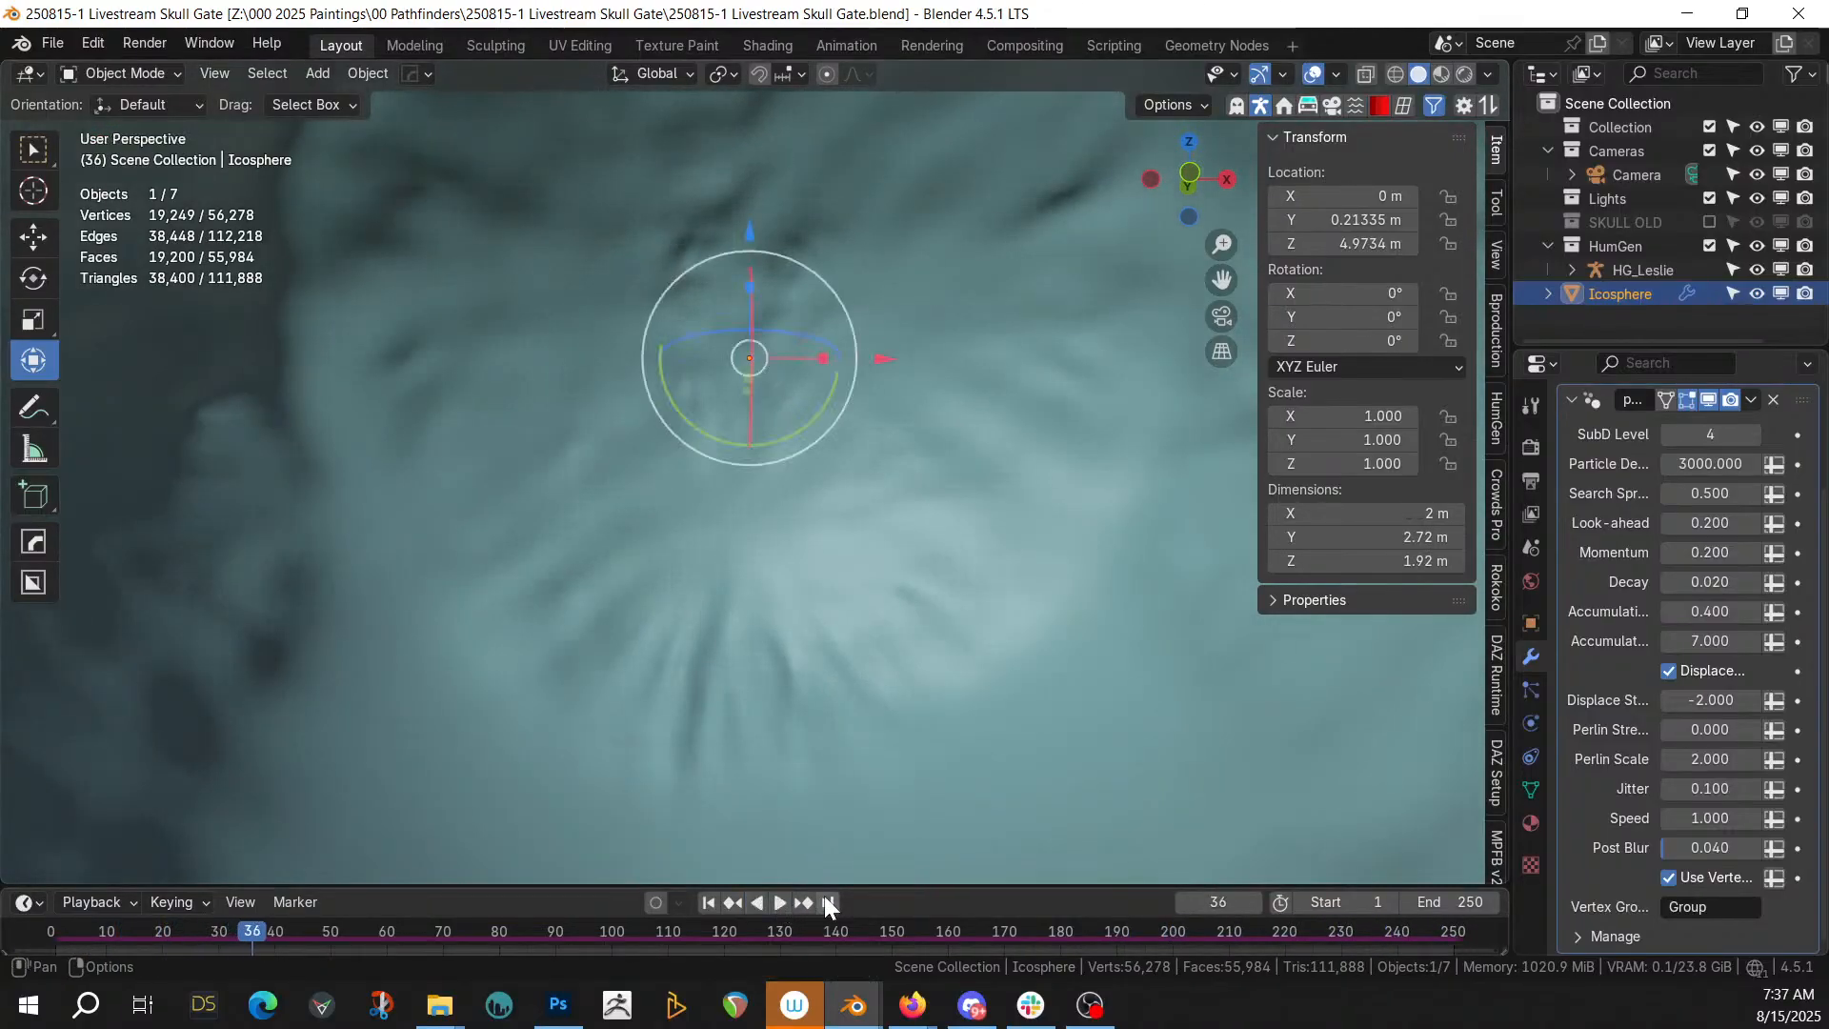
{"action": "left_click", "coordinate": [827, 901]}
Apply the physarum_masked modifier to the ico sphere and add a fresh physarum_masked modifier from 00 Geometry Nodes
{"action": "scroll", "coordinate": [898, 484], "scroll_direction": "down", "scroll_amount": 5}
{"action": "middle_click_drag", "start_coordinate": [901, 473], "coordinate": [791, 471]}
{"action": "scroll", "coordinate": [992, 446], "scroll_direction": "down", "scroll_amount": 4}
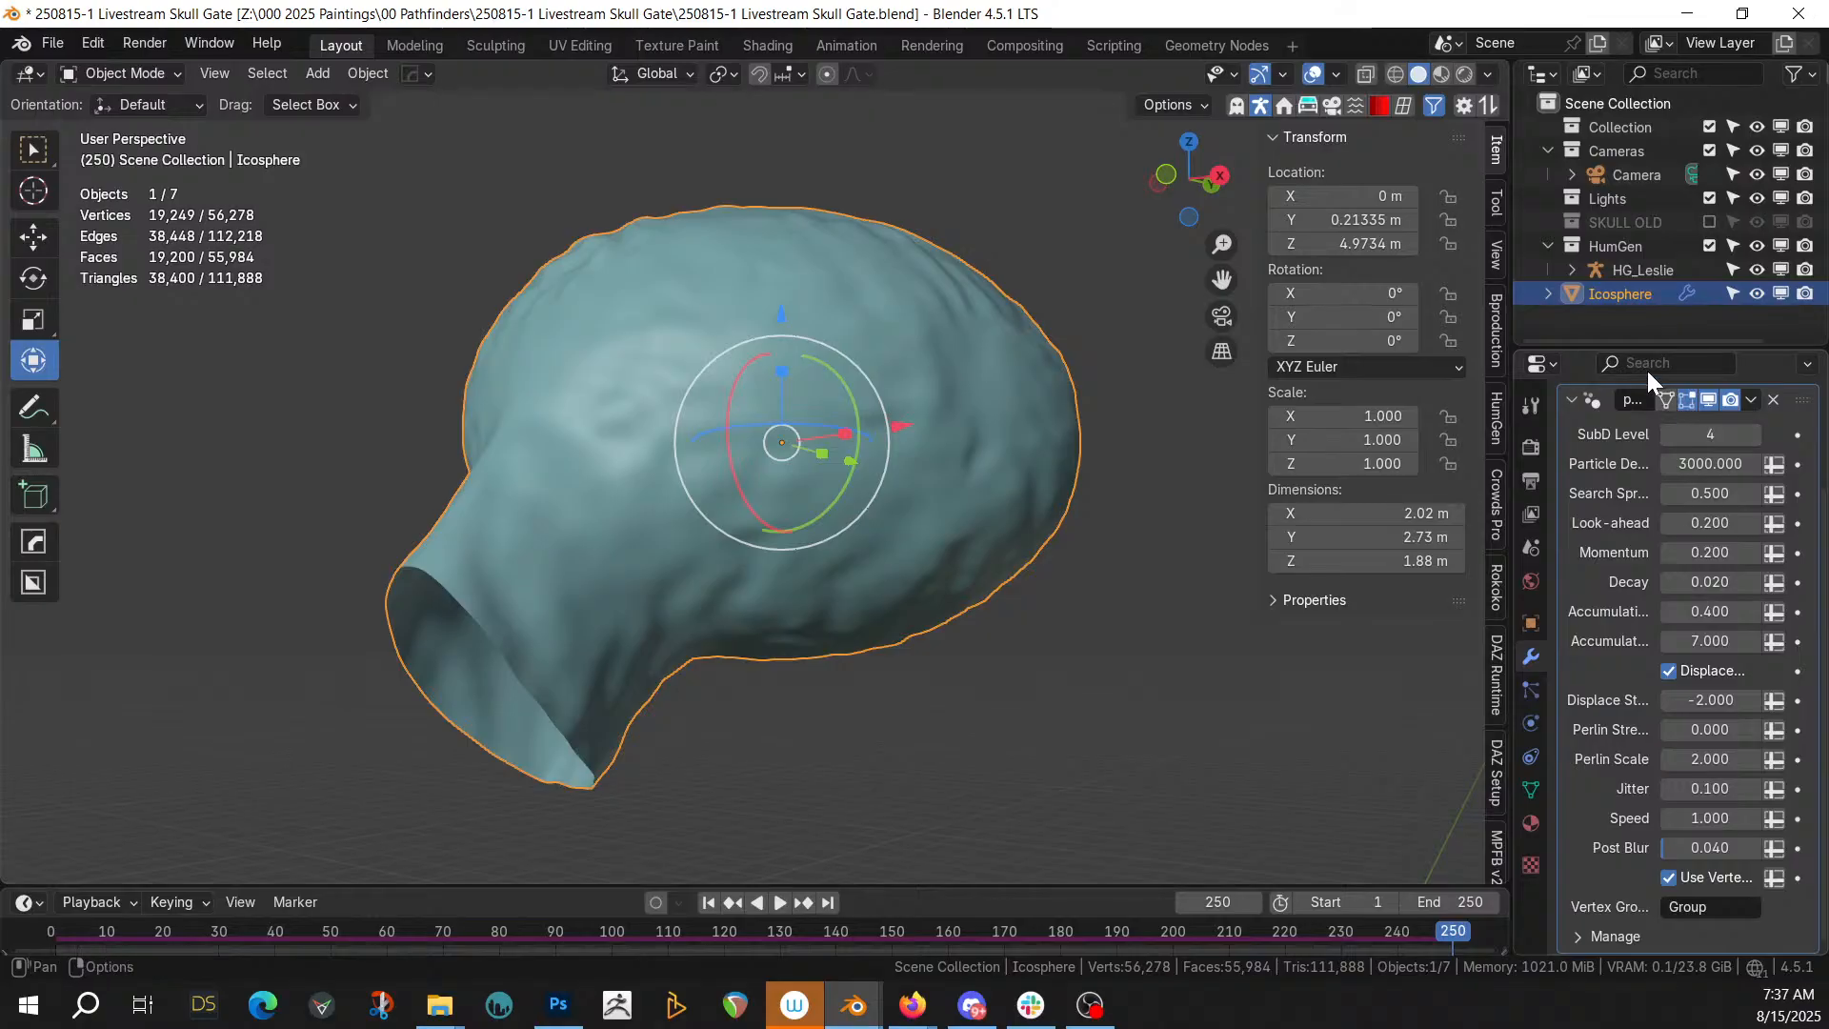
{"action": "key", "text": "ctrl+a"}
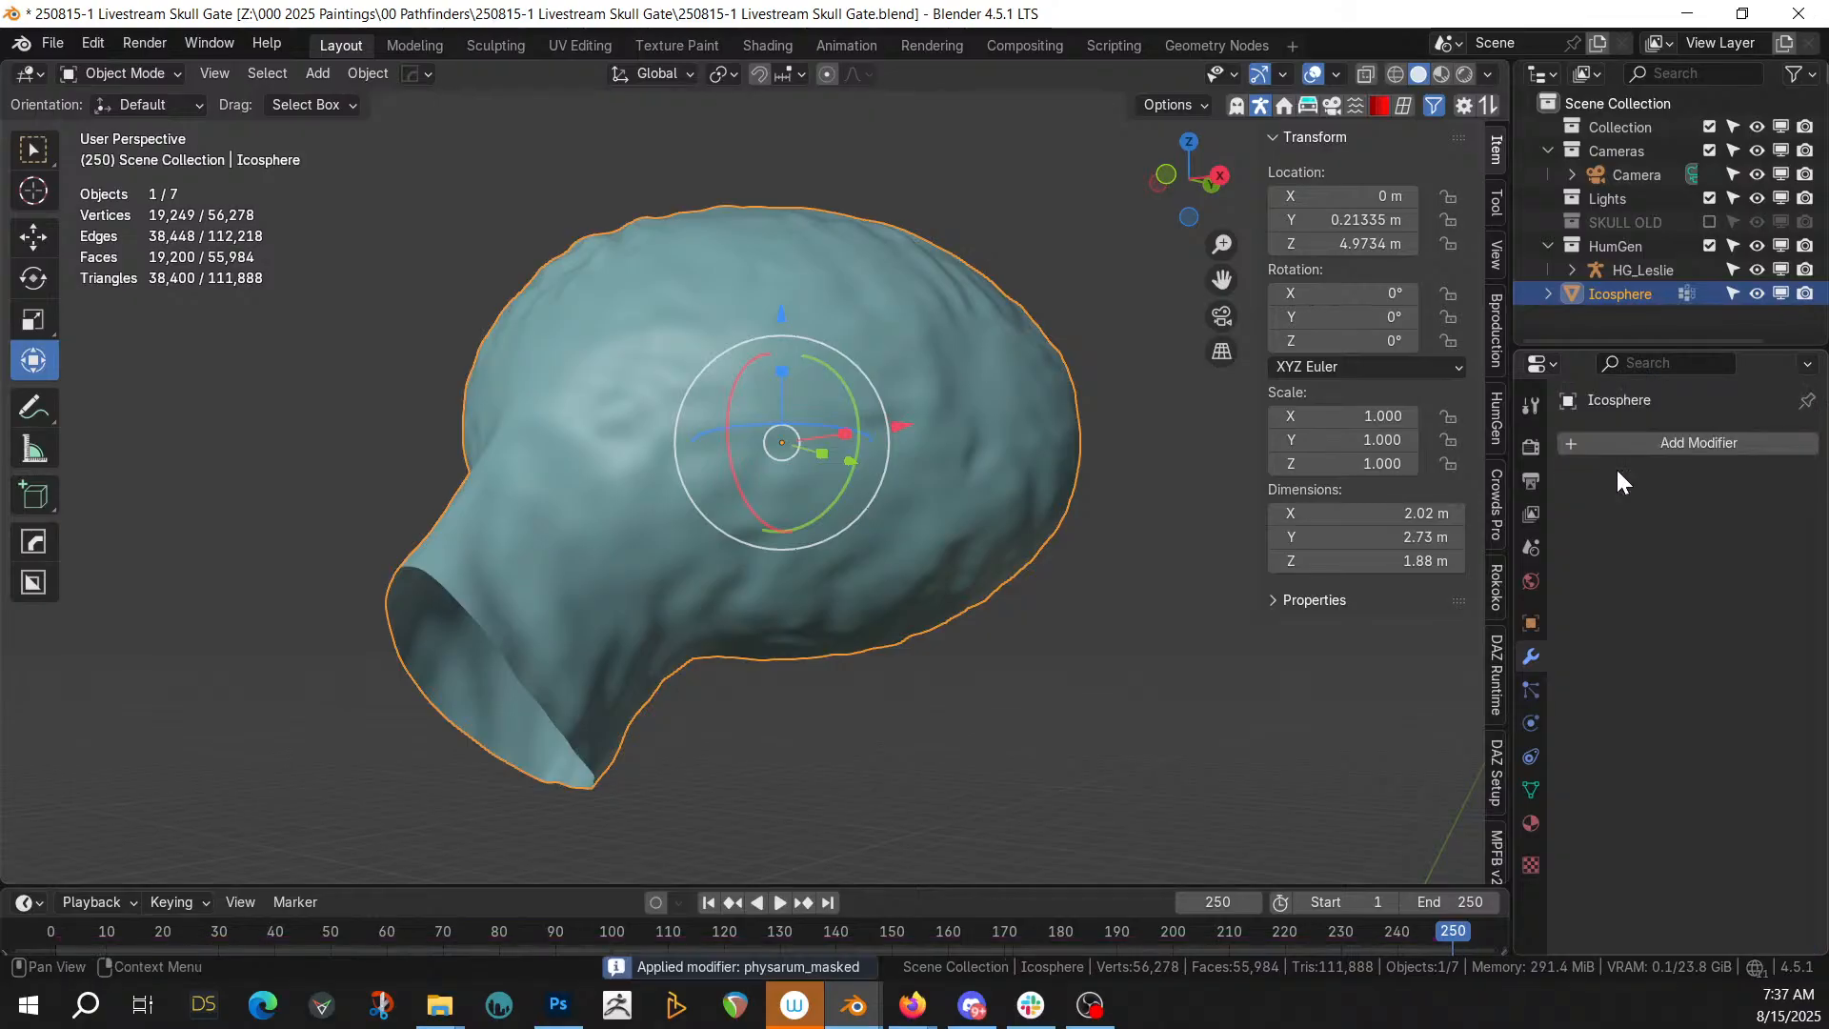
{"action": "middle_click_drag", "start_coordinate": [810, 477], "coordinate": [734, 509]}
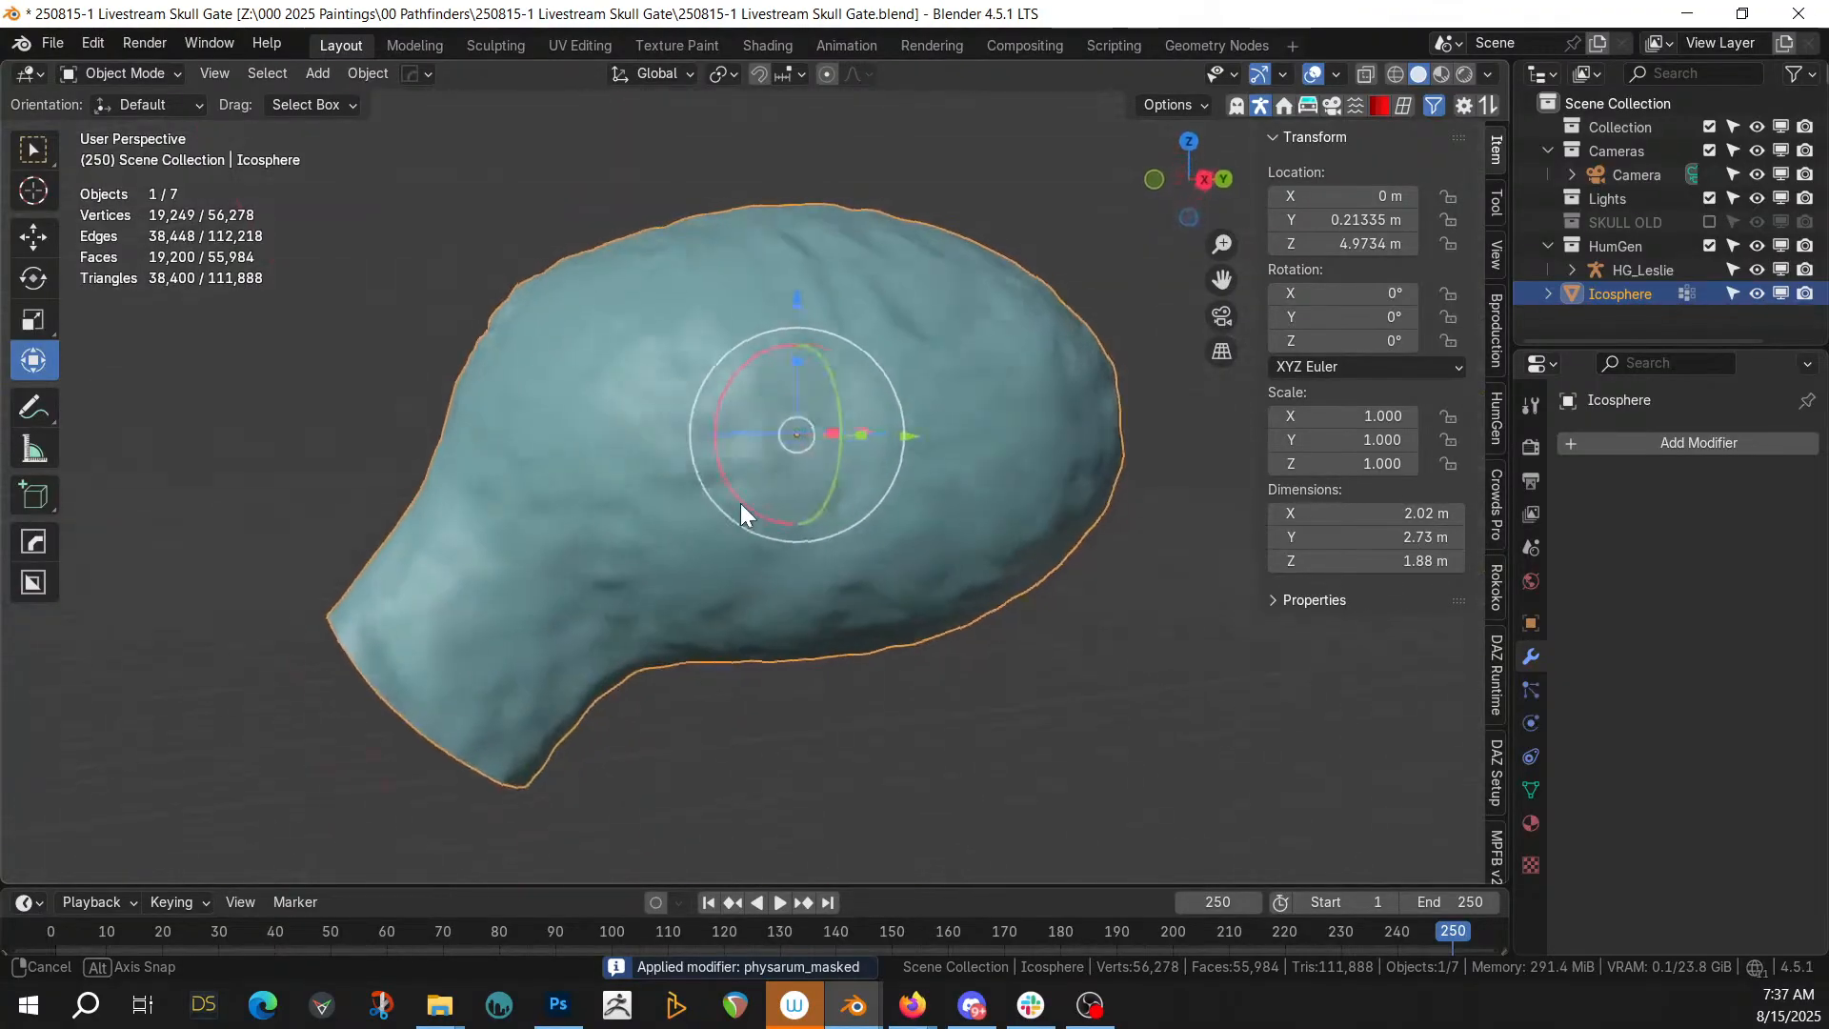
{"action": "left_click", "coordinate": [1689, 439]}
{"action": "mouse_move", "coordinate": [1690, 437]}
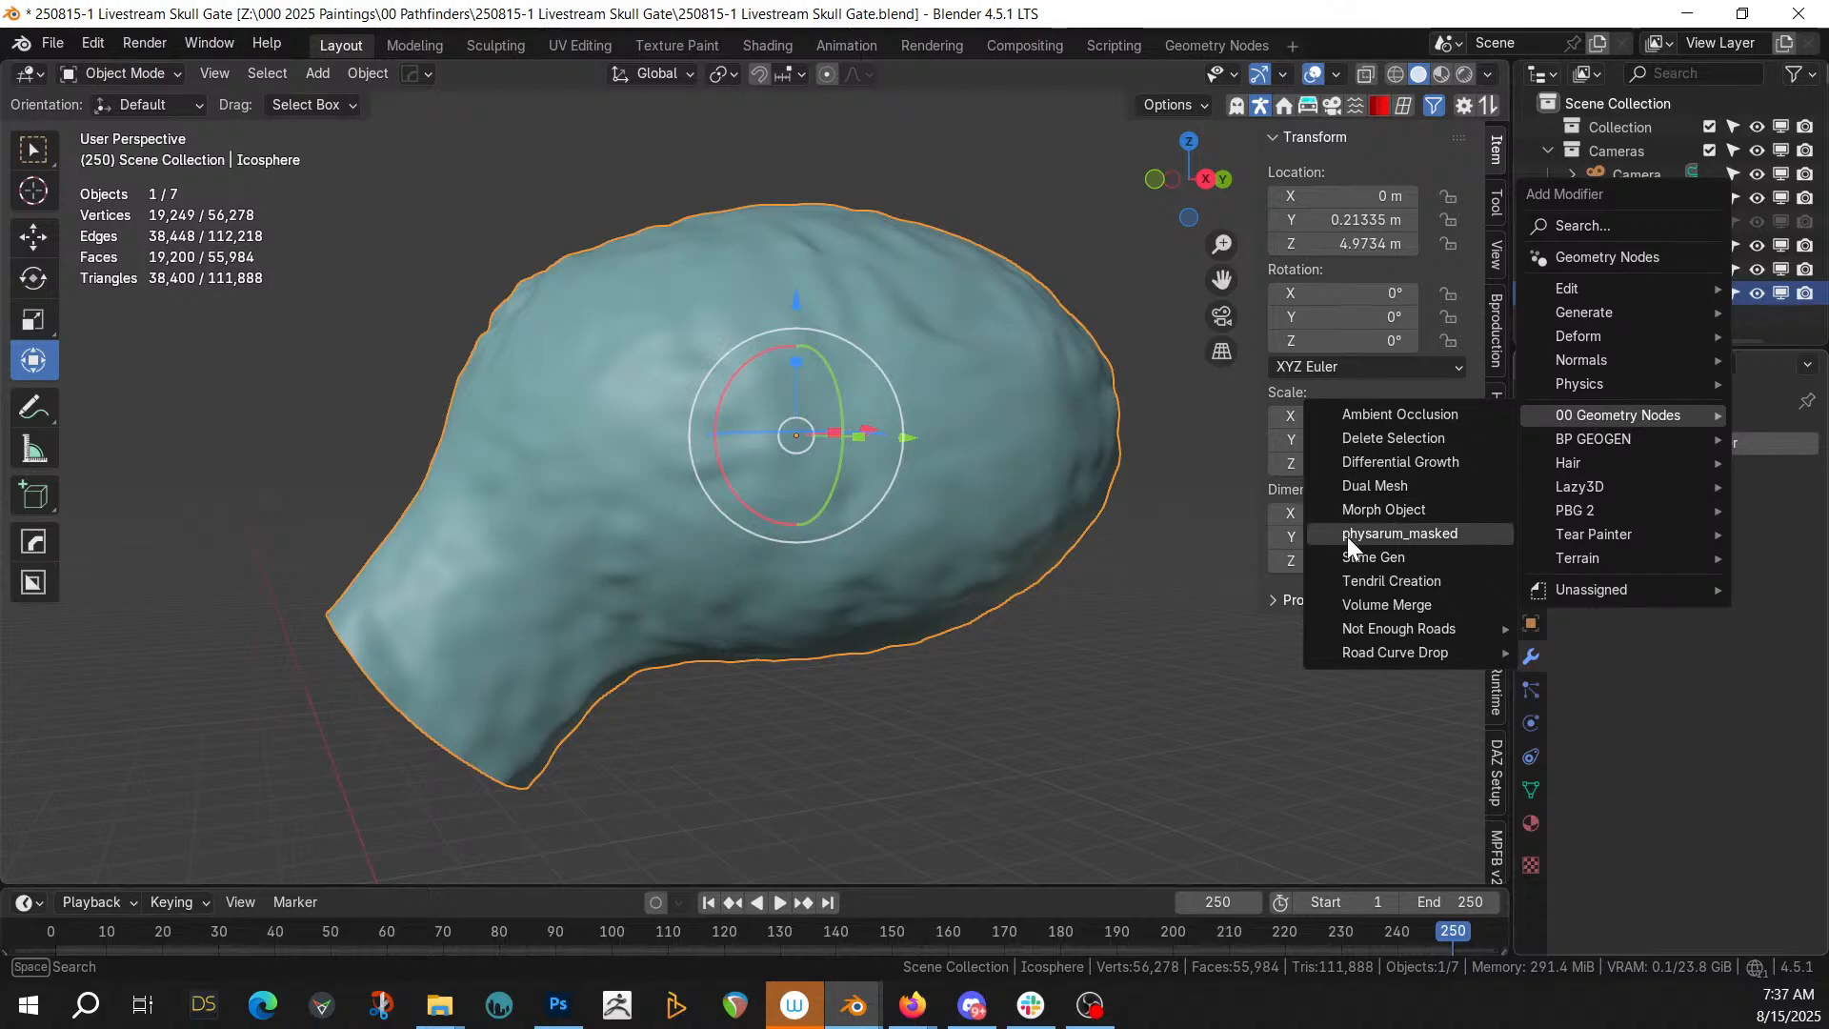
{"action": "left_click", "coordinate": [1381, 541]}
{"action": "middle_click_drag", "start_coordinate": [1201, 541], "coordinate": [1056, 469]}
{"action": "scroll", "coordinate": [1043, 559], "scroll_direction": "up", "scroll_amount": 3}
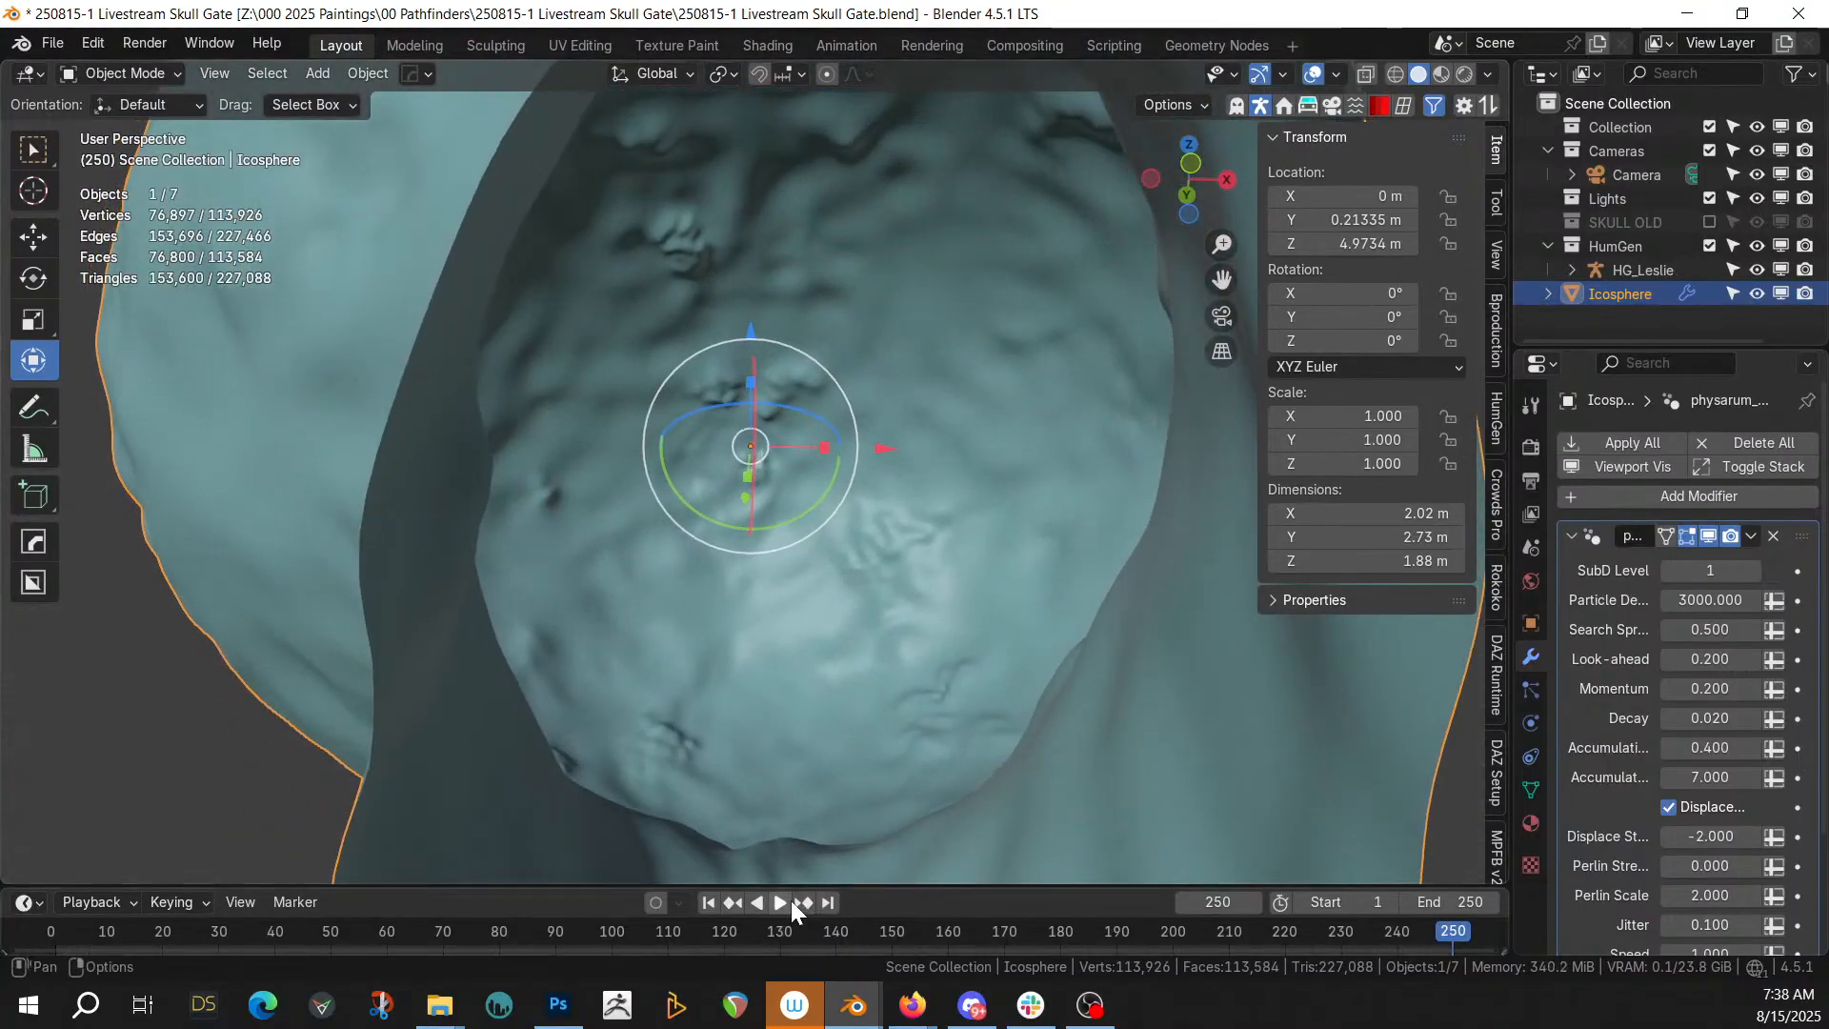
Play the second physarum_masked simulation, stop it at frame 150, and inspect the surface detail up close
{"action": "left_click", "coordinate": [1703, 836]}
{"action": "left_click", "coordinate": [780, 903]}
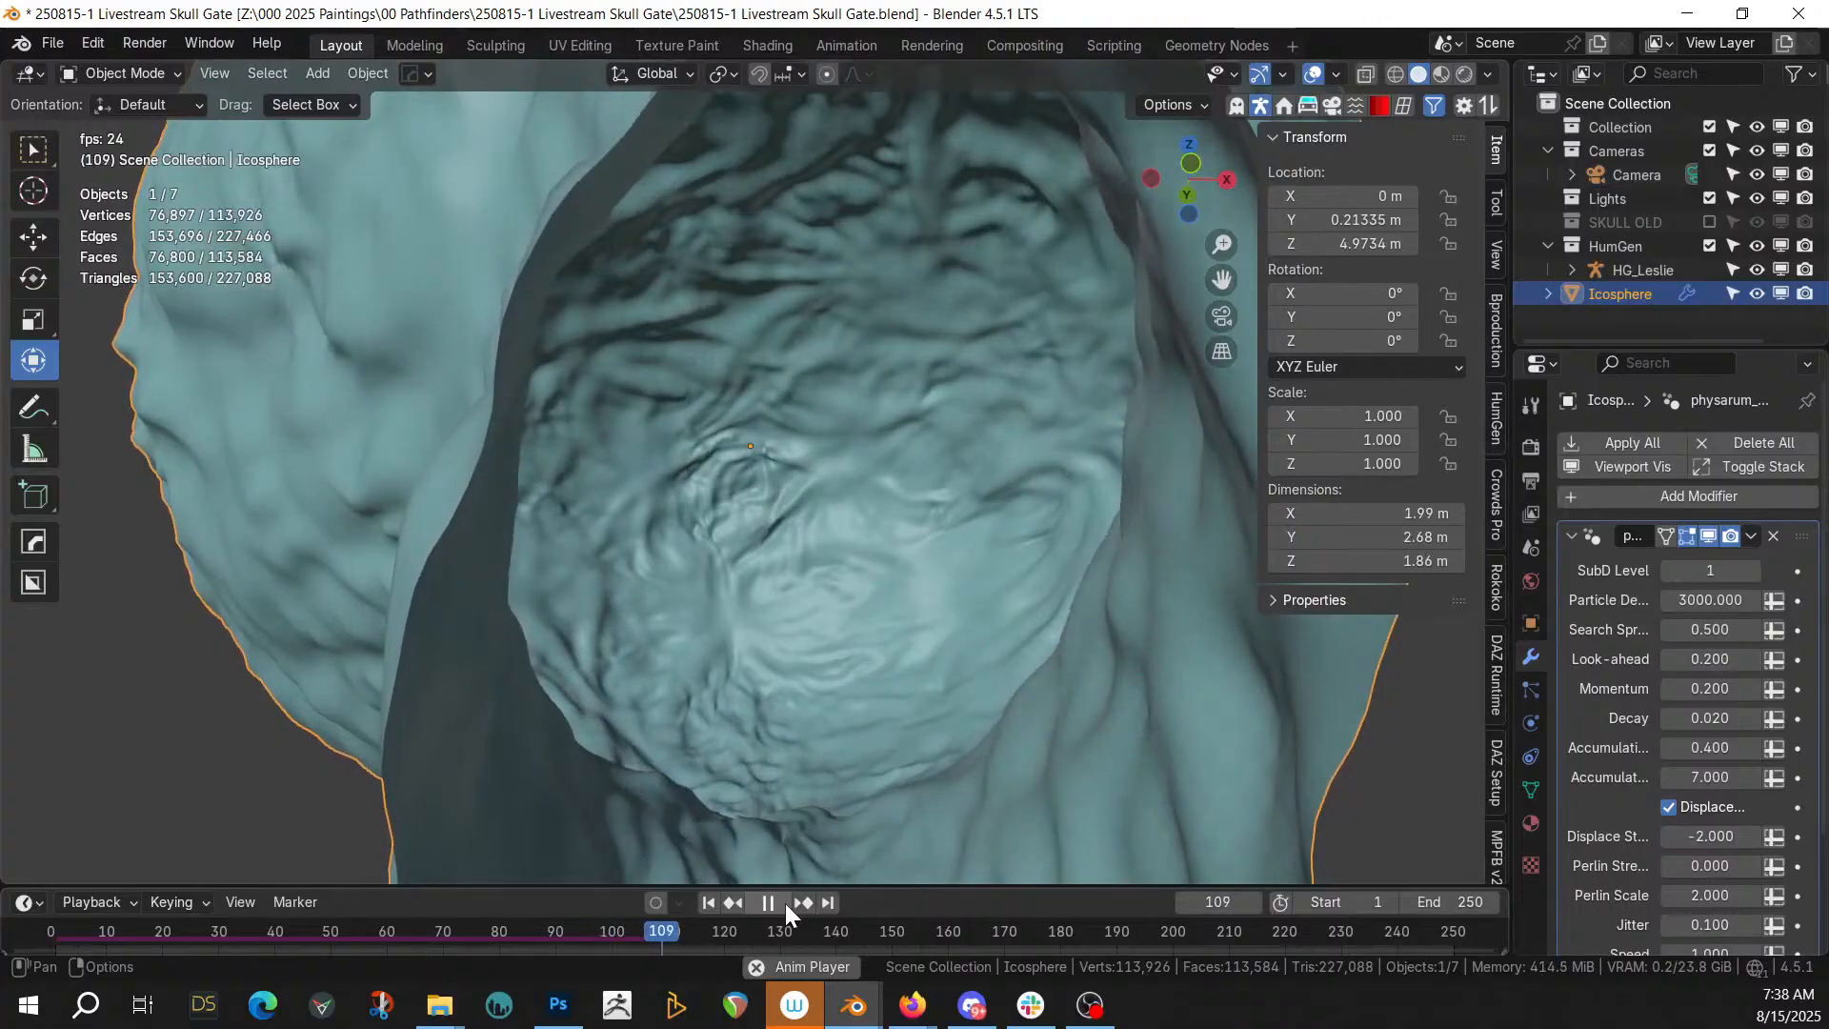
{"action": "left_click", "coordinate": [785, 904]}
{"action": "middle_click_drag", "start_coordinate": [595, 427], "coordinate": [419, 585]}
{"action": "scroll", "coordinate": [682, 528], "scroll_direction": "up", "scroll_amount": 3}
{"action": "scroll", "coordinate": [419, 585], "scroll_direction": "down", "scroll_amount": 9}
{"action": "middle_click_drag", "start_coordinate": [489, 528], "coordinate": [734, 461]}
{"action": "scroll", "coordinate": [755, 531], "scroll_direction": "up", "scroll_amount": 4}
{"action": "scroll", "coordinate": [740, 464], "scroll_direction": "up", "scroll_amount": 6}
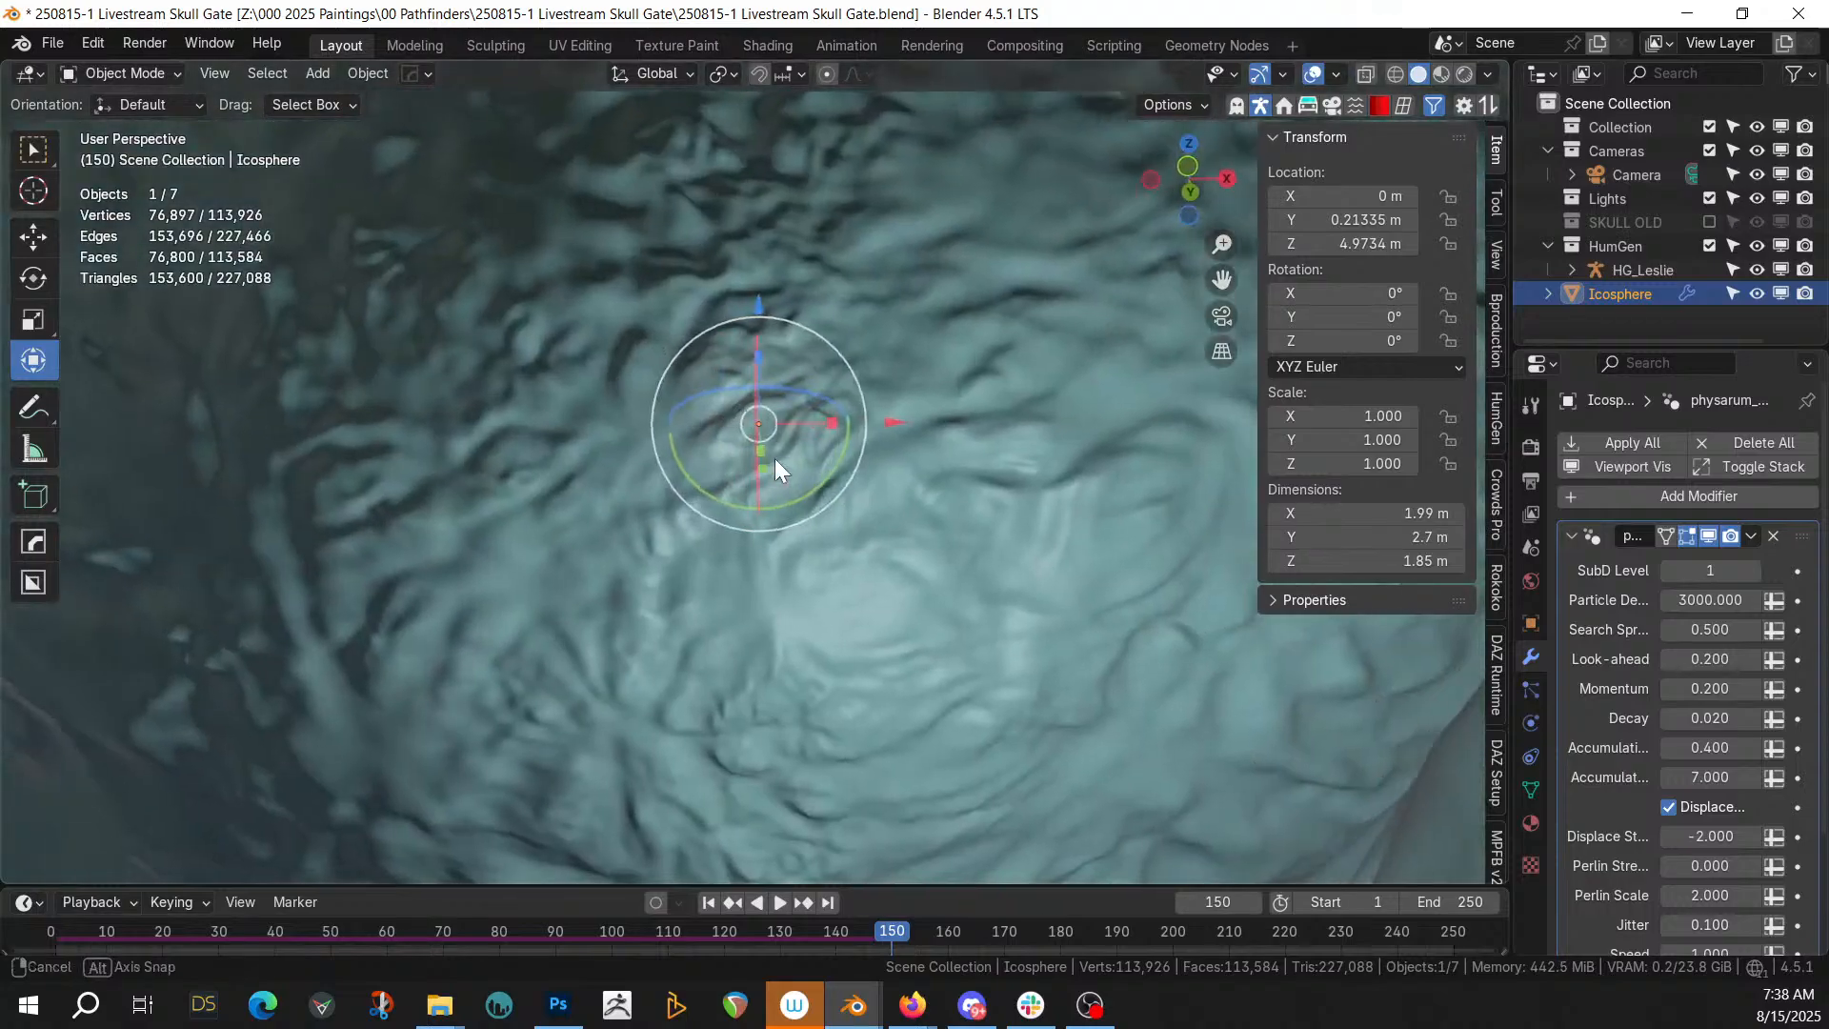
Apply all modifiers on the ico sphere and add a third physarum_masked modifier
{"action": "left_click", "coordinate": [1650, 440]}
{"action": "scroll", "coordinate": [859, 491], "scroll_direction": "down", "scroll_amount": 5}
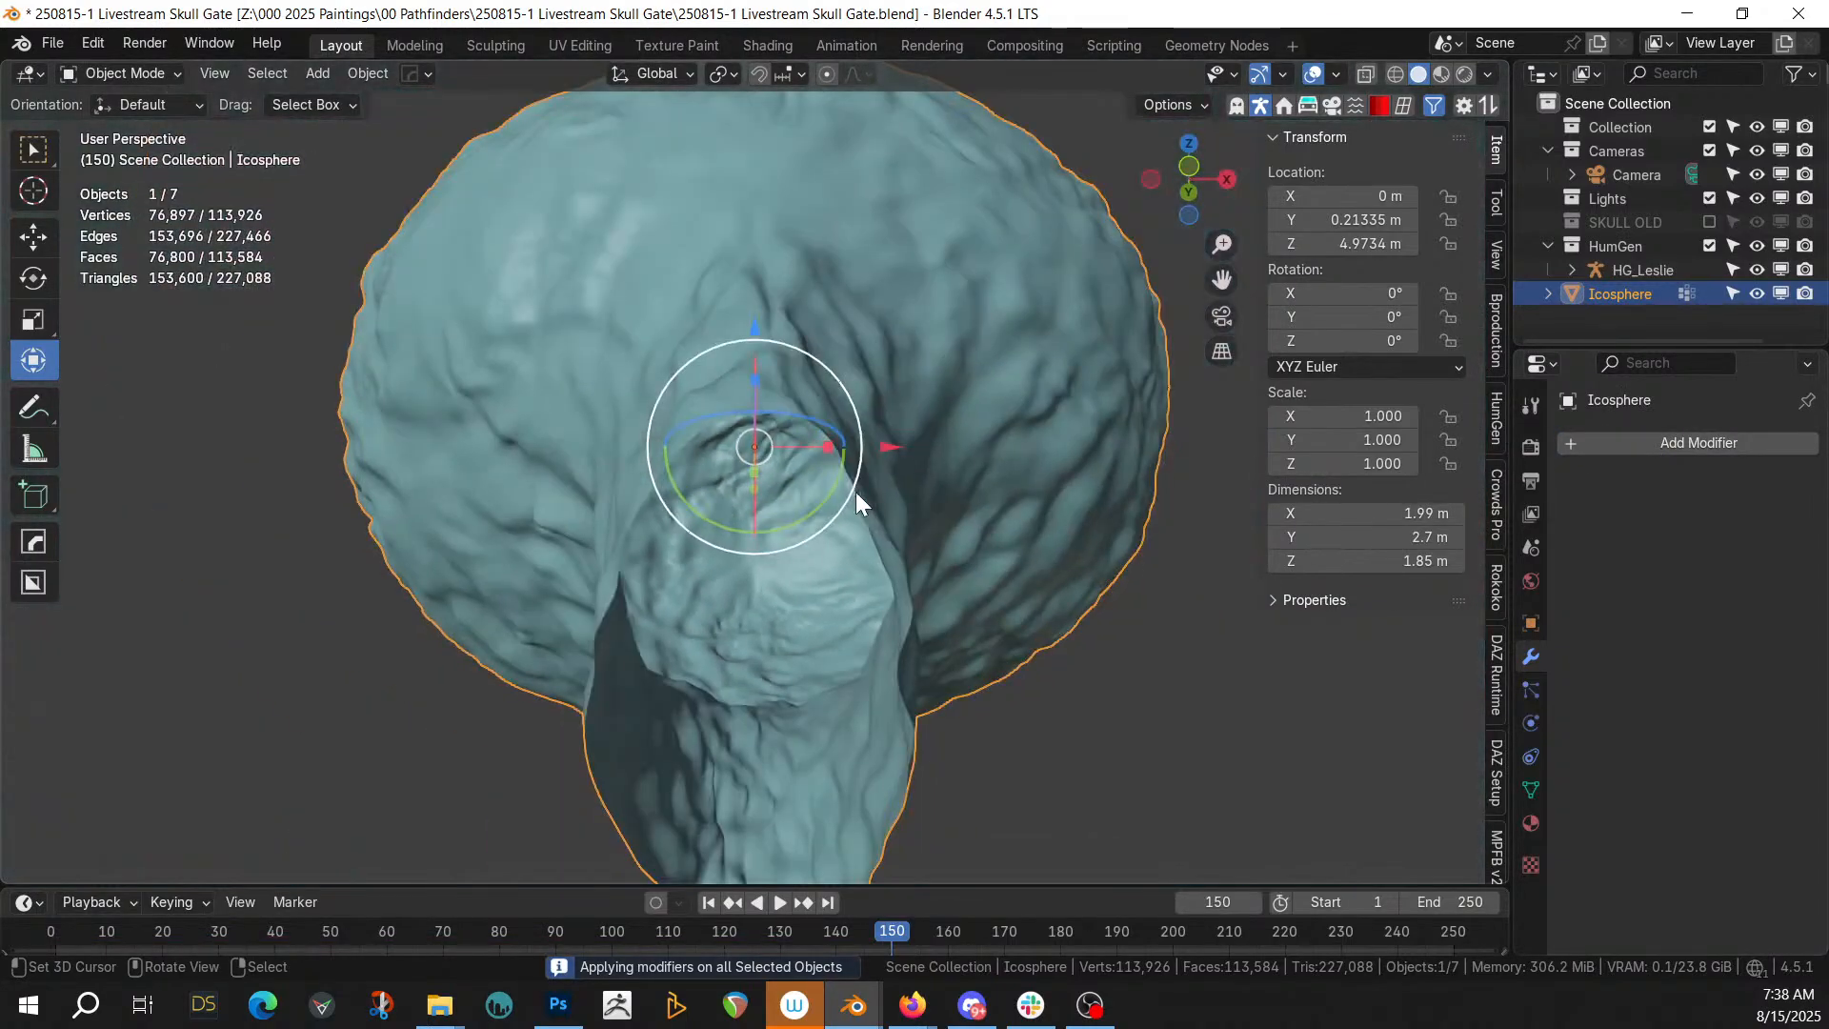
{"action": "left_click", "coordinate": [1696, 442]}
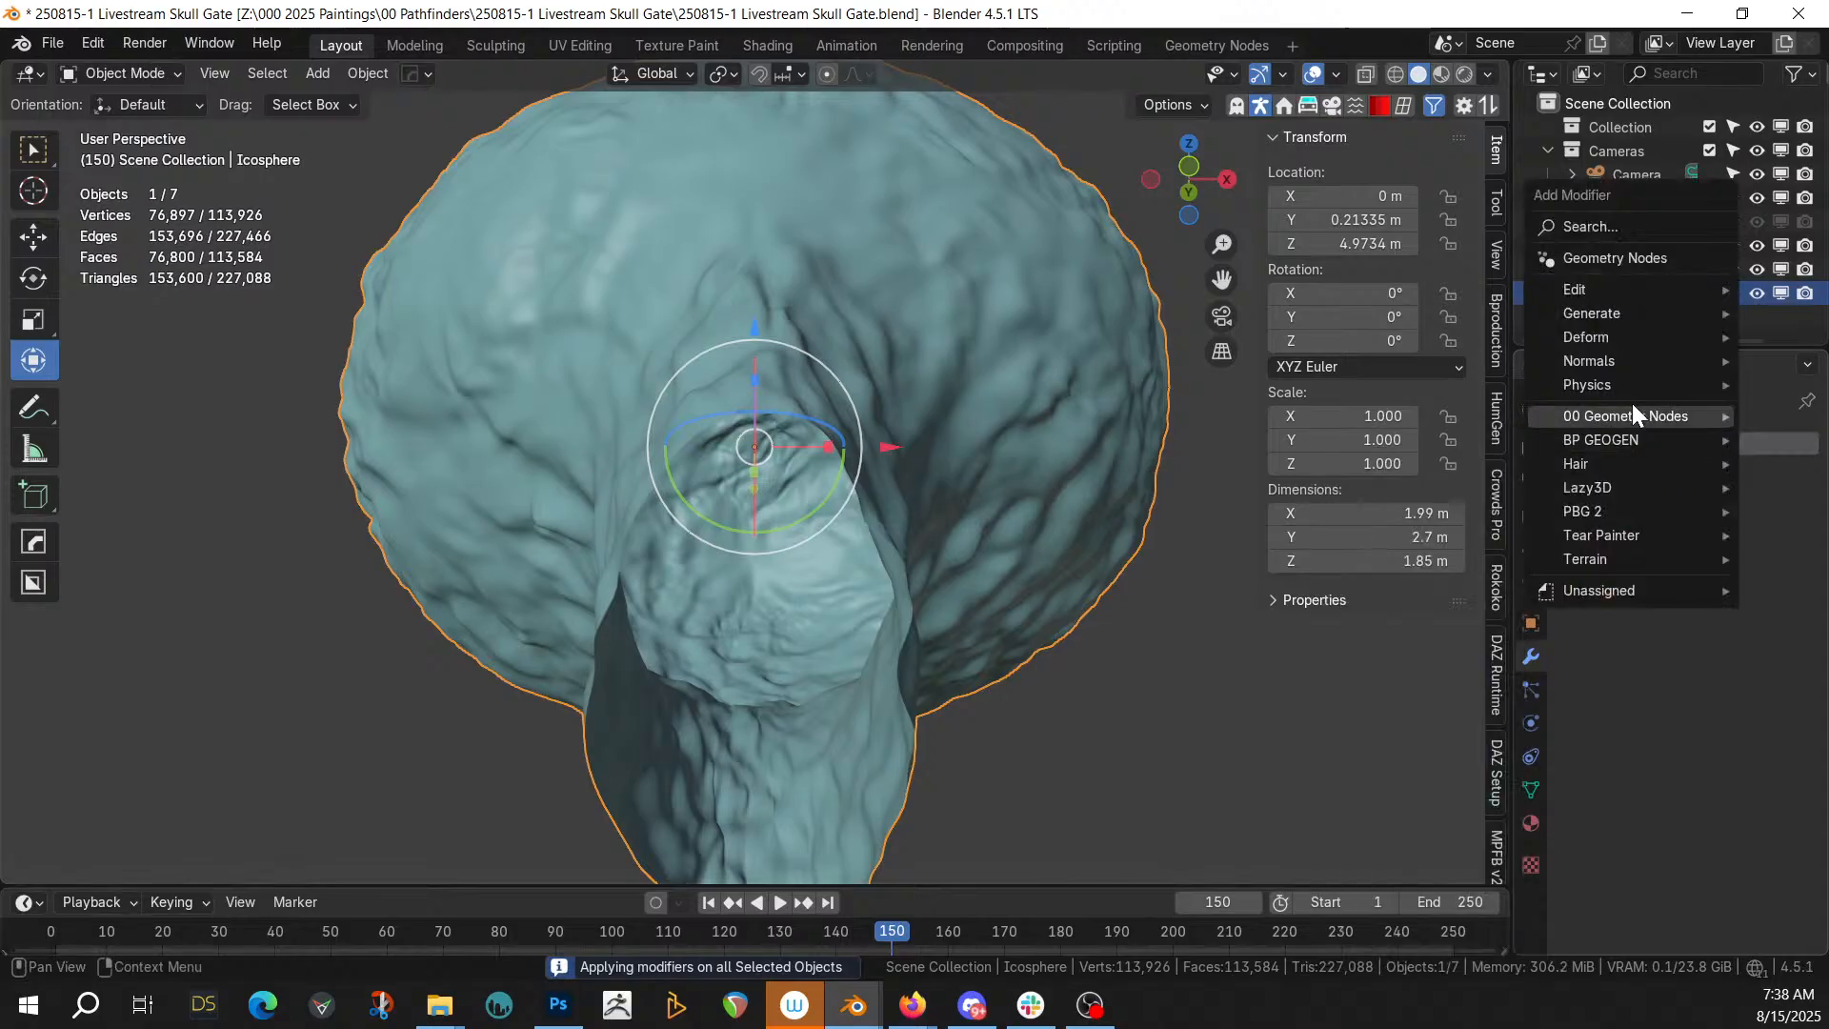
{"action": "mouse_move", "coordinate": [1632, 408]}
{"action": "left_click", "coordinate": [1393, 529]}
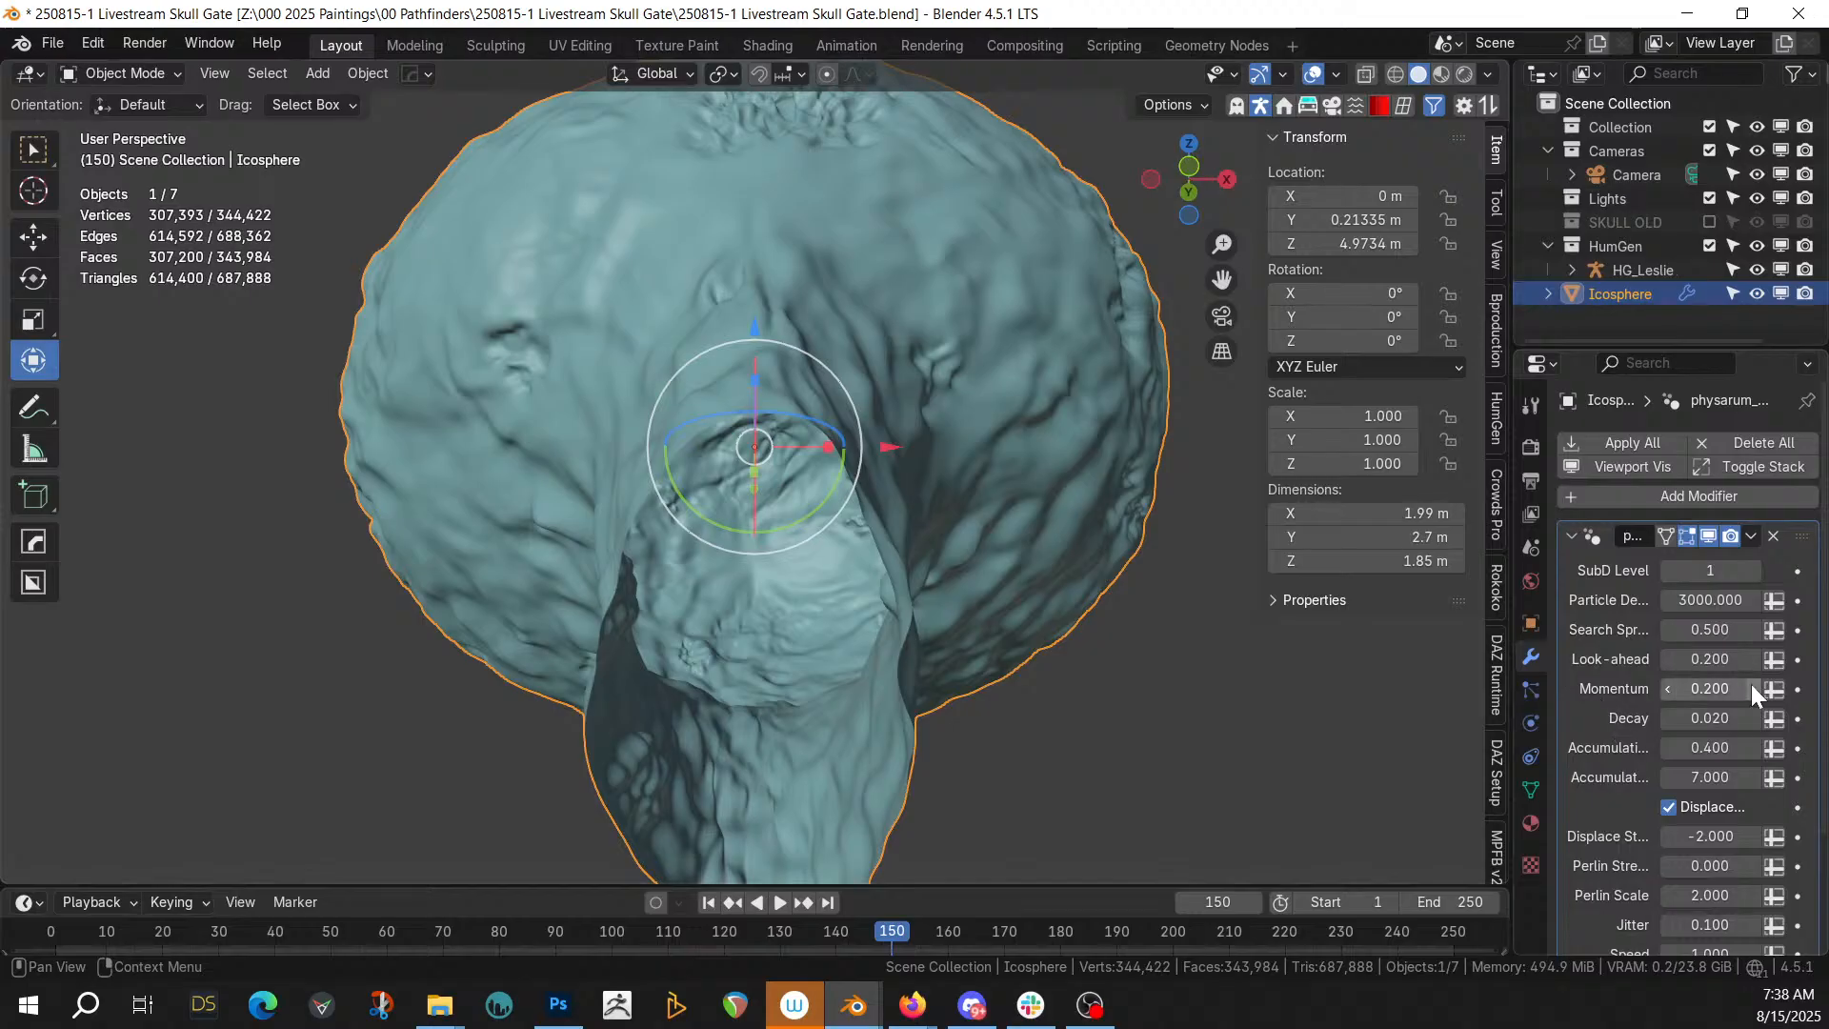
Set the physarum_masked modifier's Displace Strength to -1, Particle Density to 1000, and Momentum to 0.4
{"action": "scroll", "coordinate": [1739, 781], "scroll_direction": "down", "scroll_amount": 3}
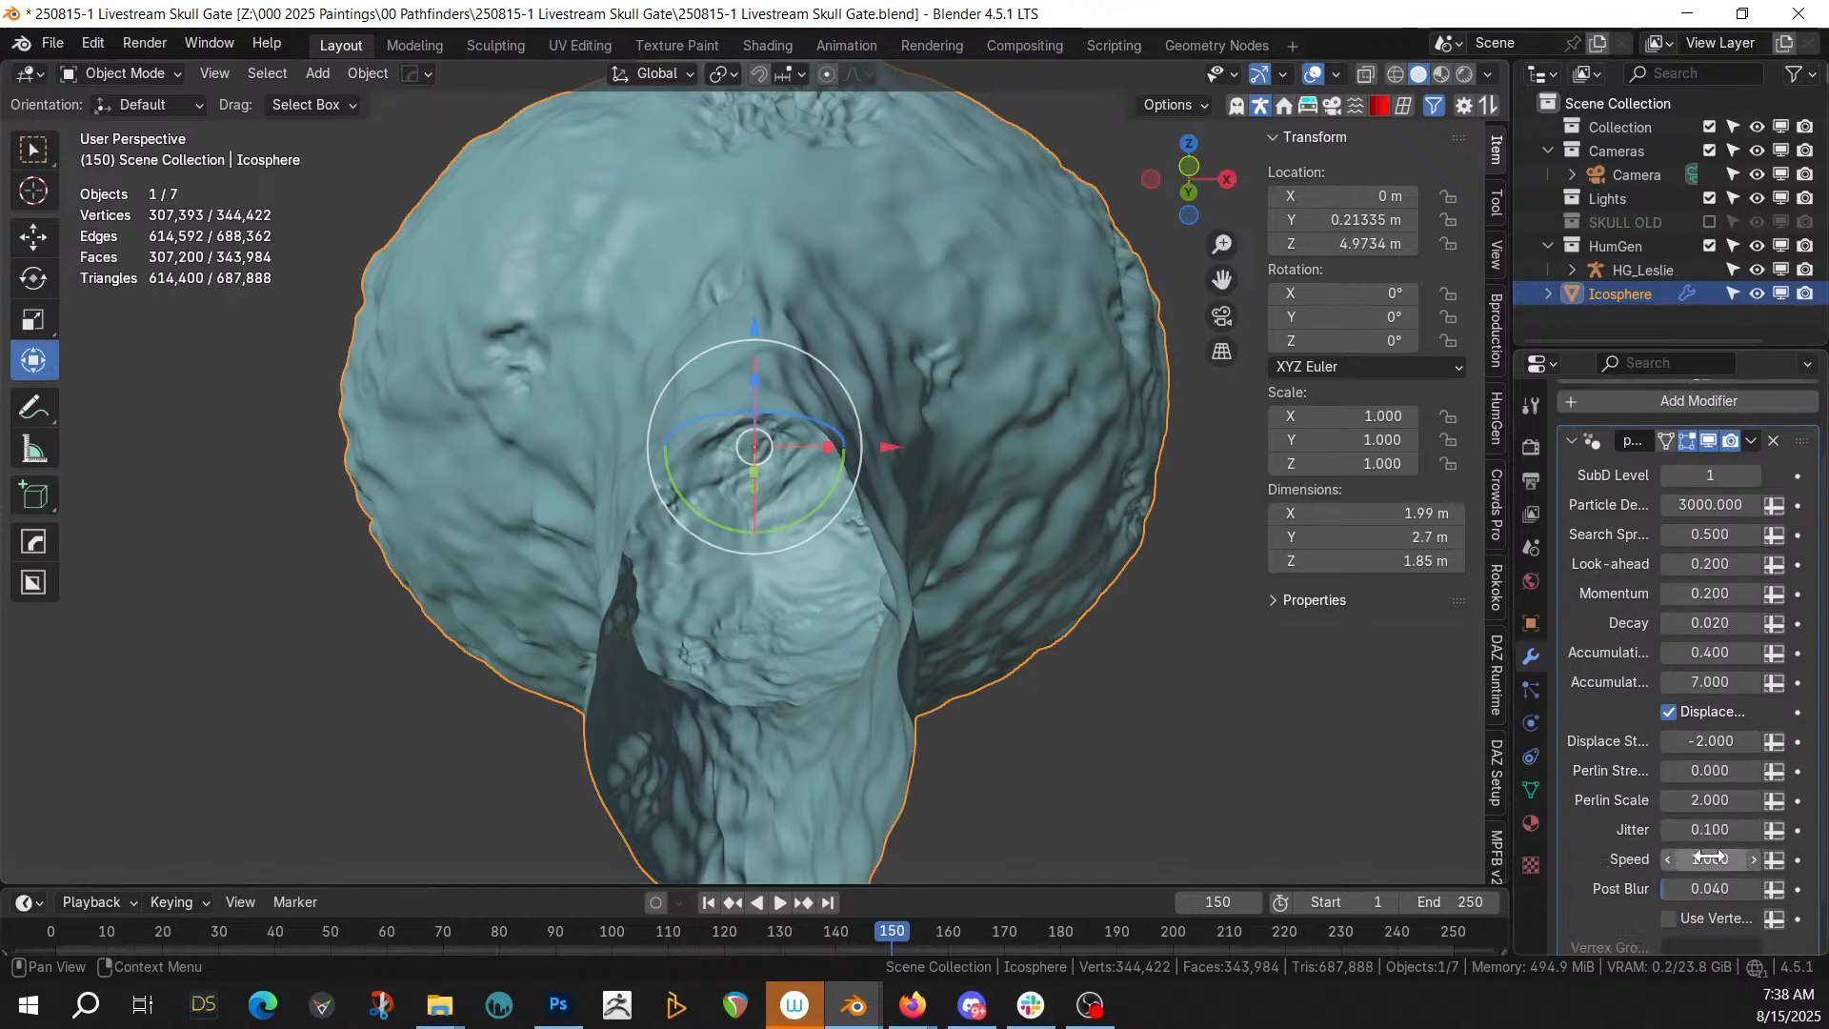
{"action": "left_click", "coordinate": [1712, 741]}
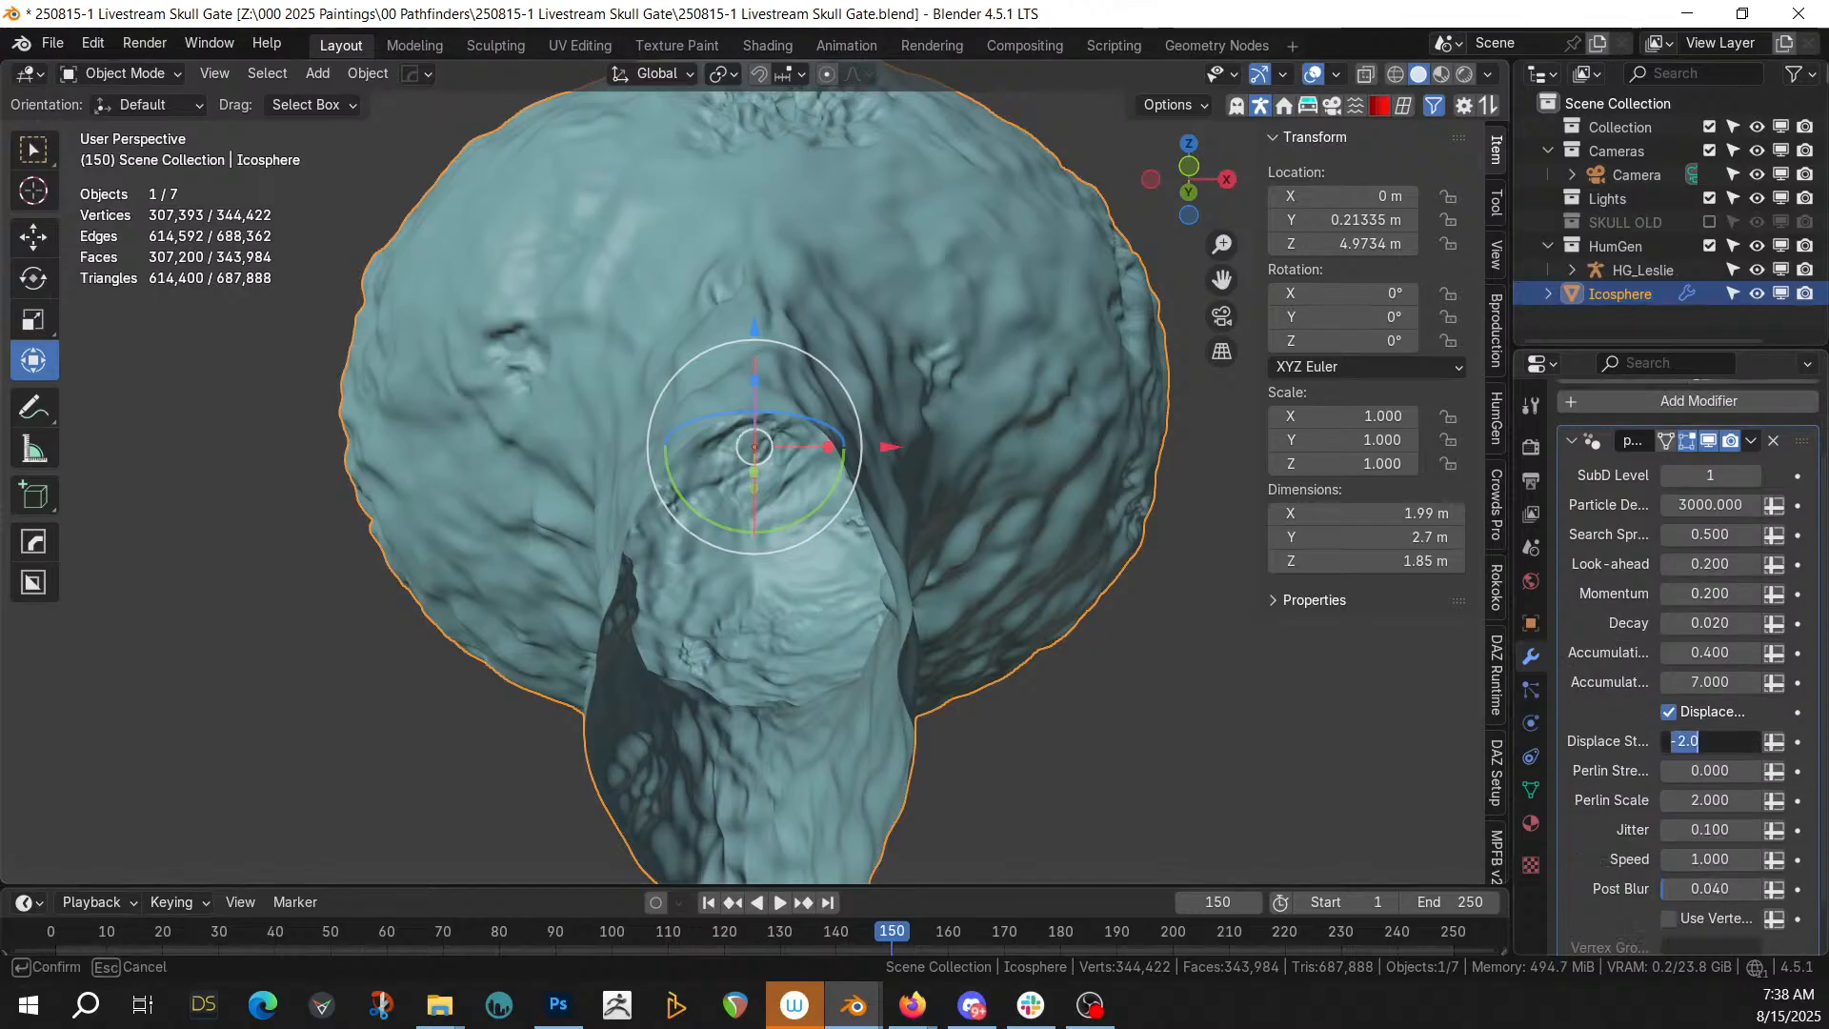
{"action": "key", "text": "Return"}
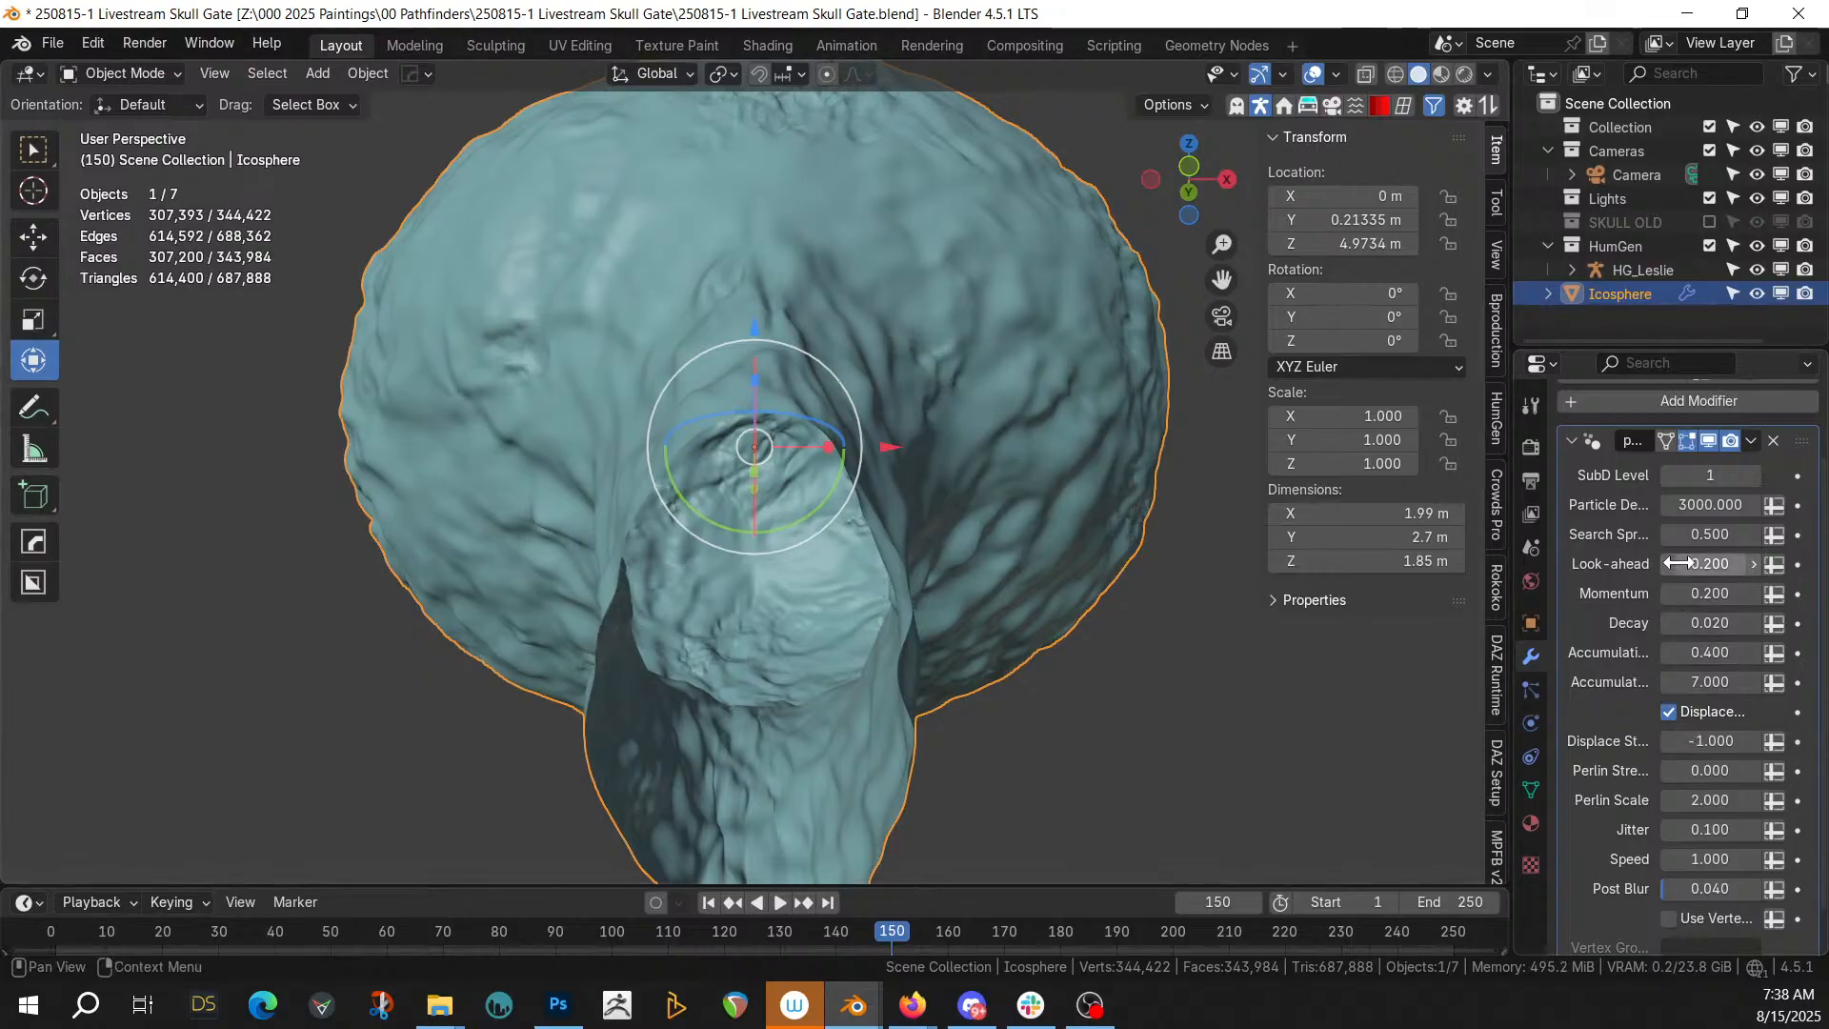
{"action": "left_click", "coordinate": [1705, 502]}
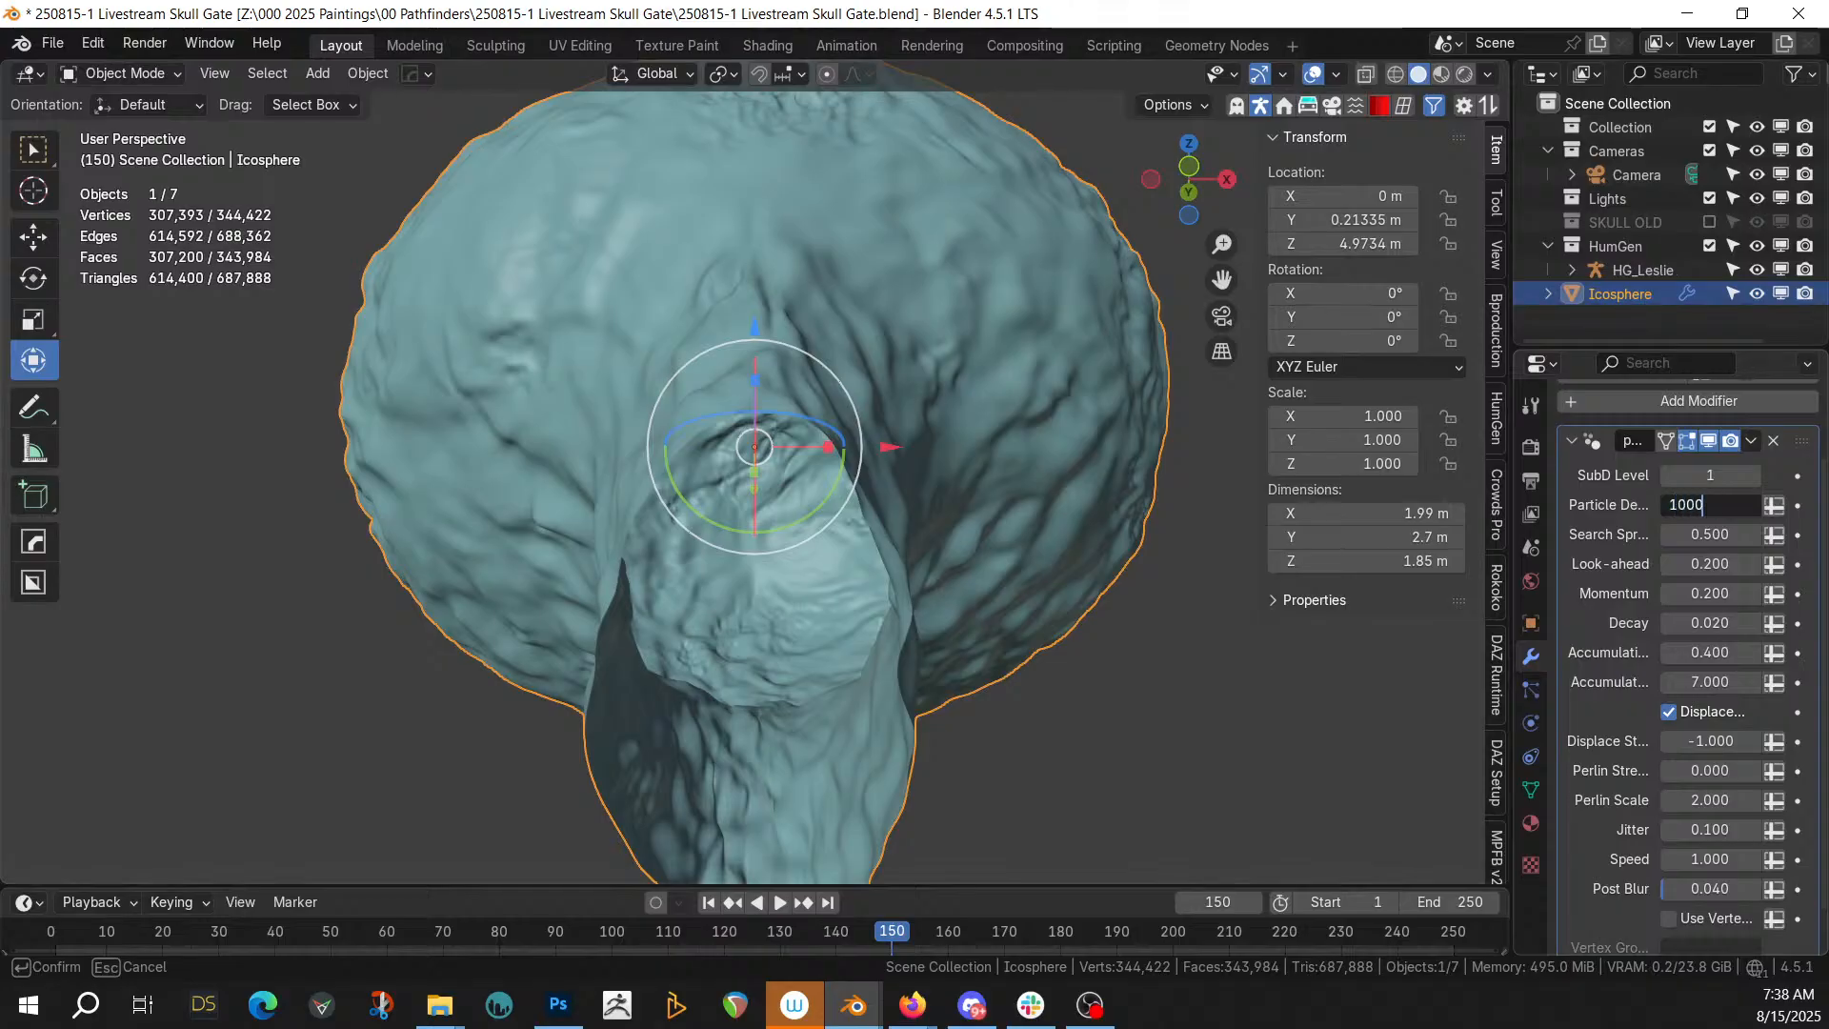
{"action": "key", "text": "Return"}
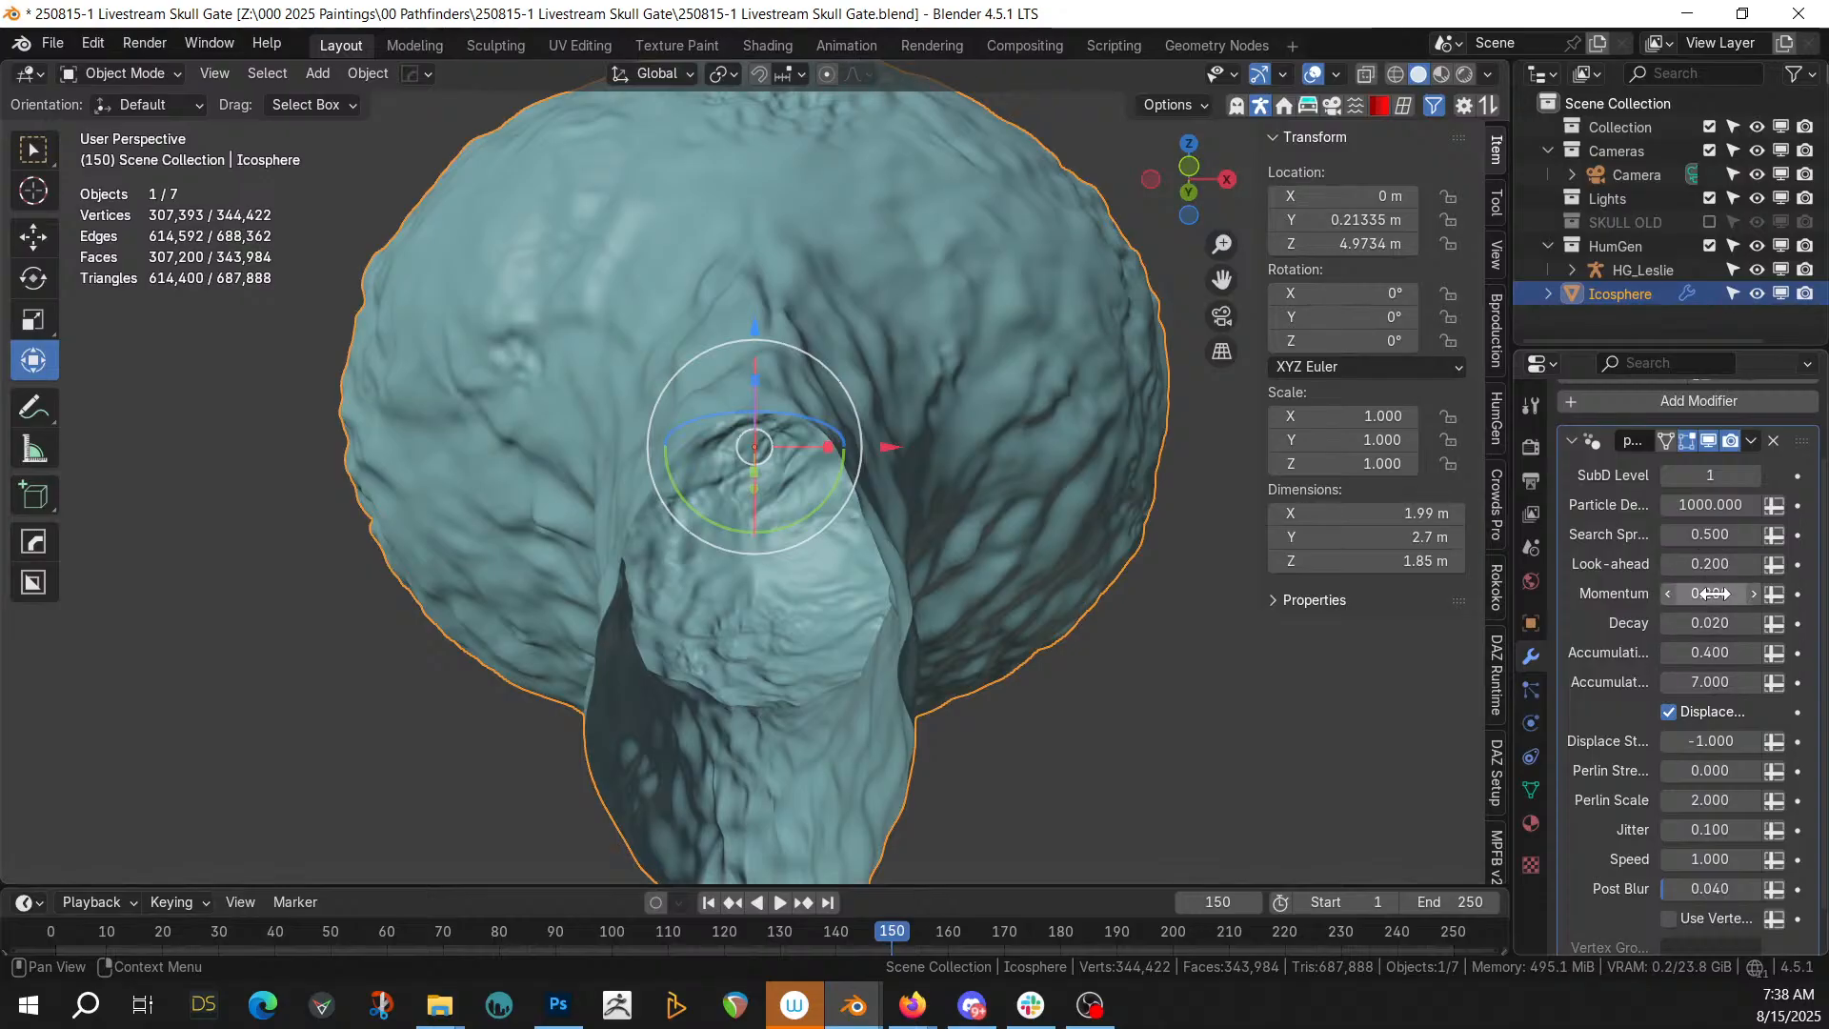
{"action": "left_click", "coordinate": [1706, 593]}
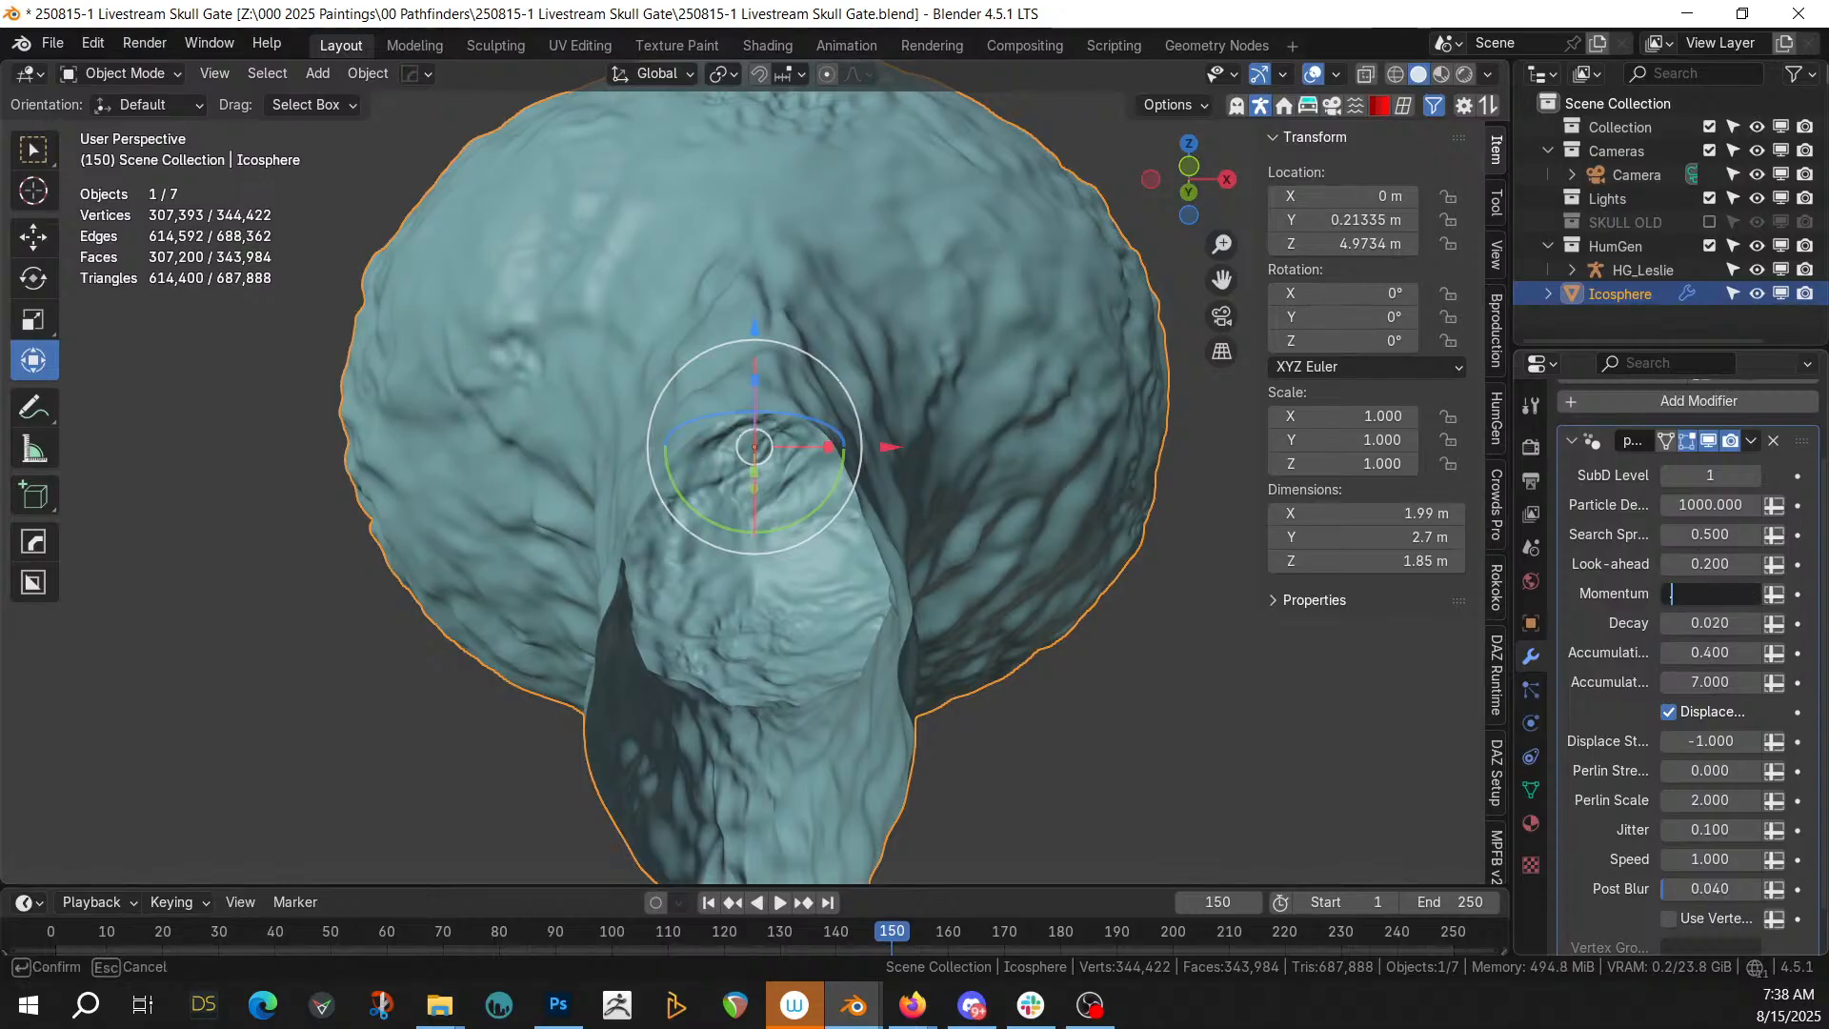
{"action": "key", "text": "Return"}
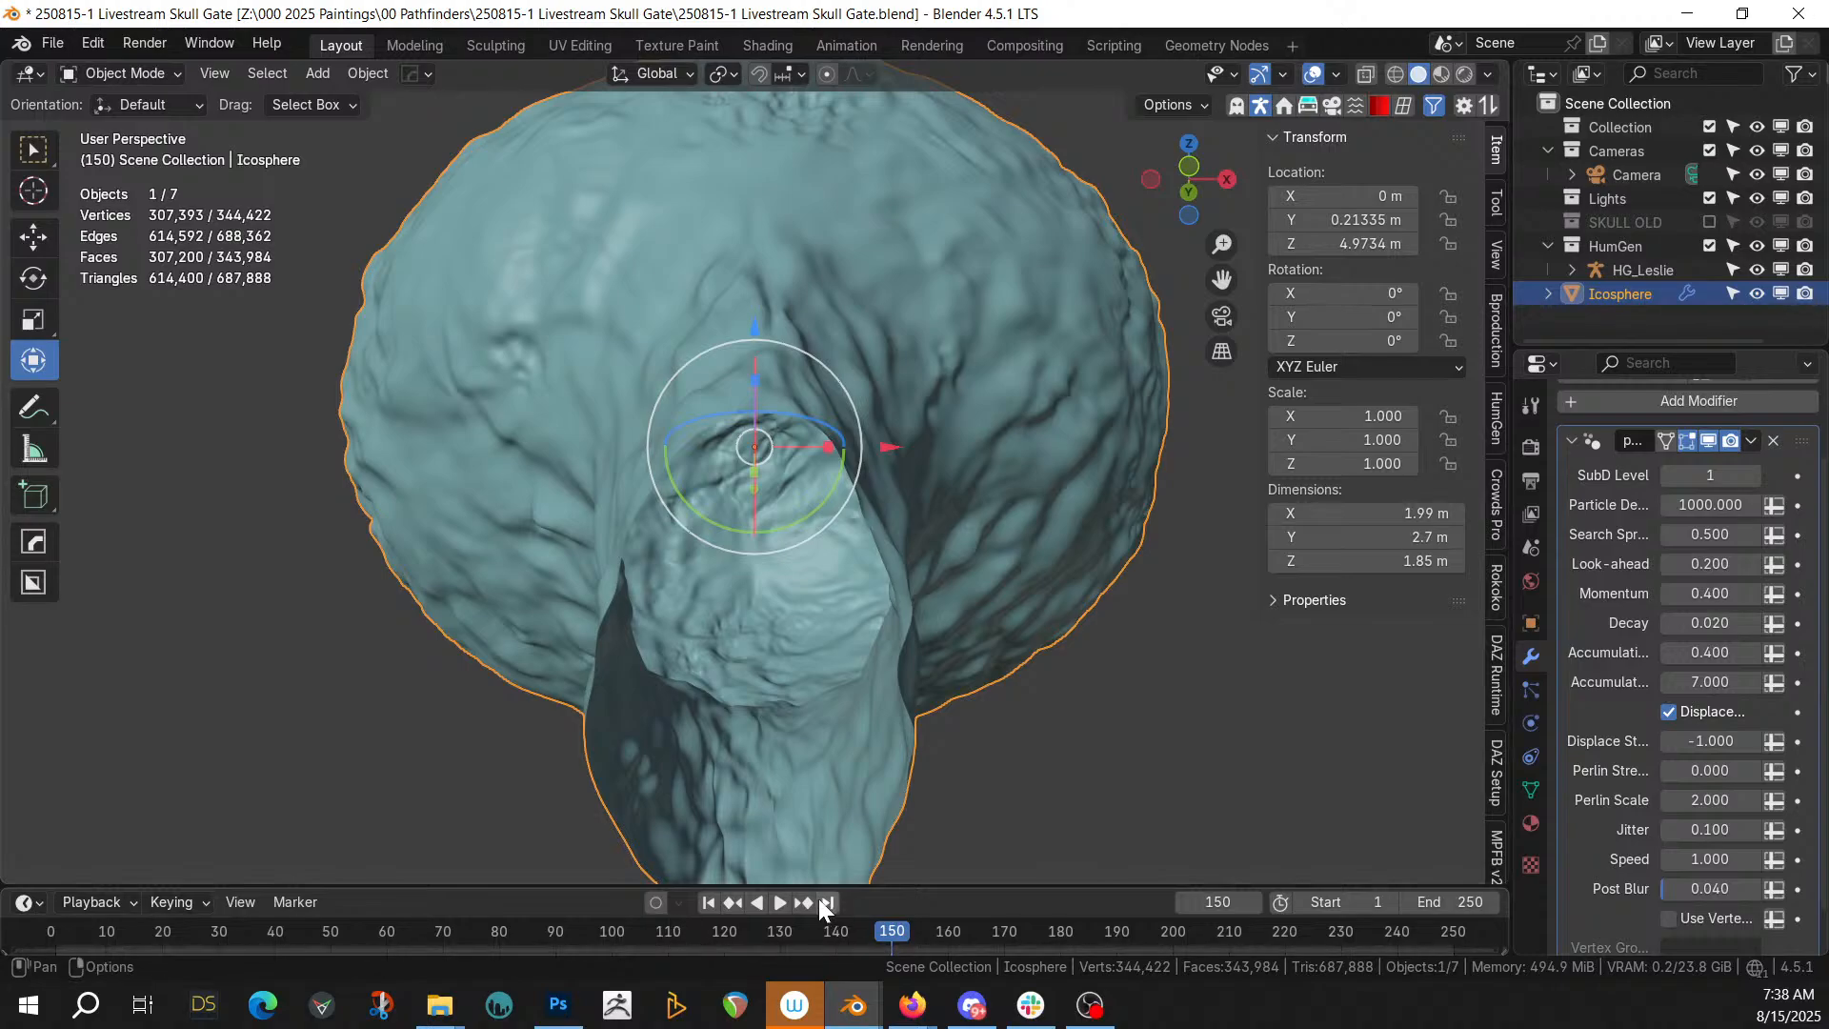
Play the simulation with the new modifier settings, stop it at frame 204, and inspect the surface from several sides
{"action": "left_click", "coordinate": [780, 901]}
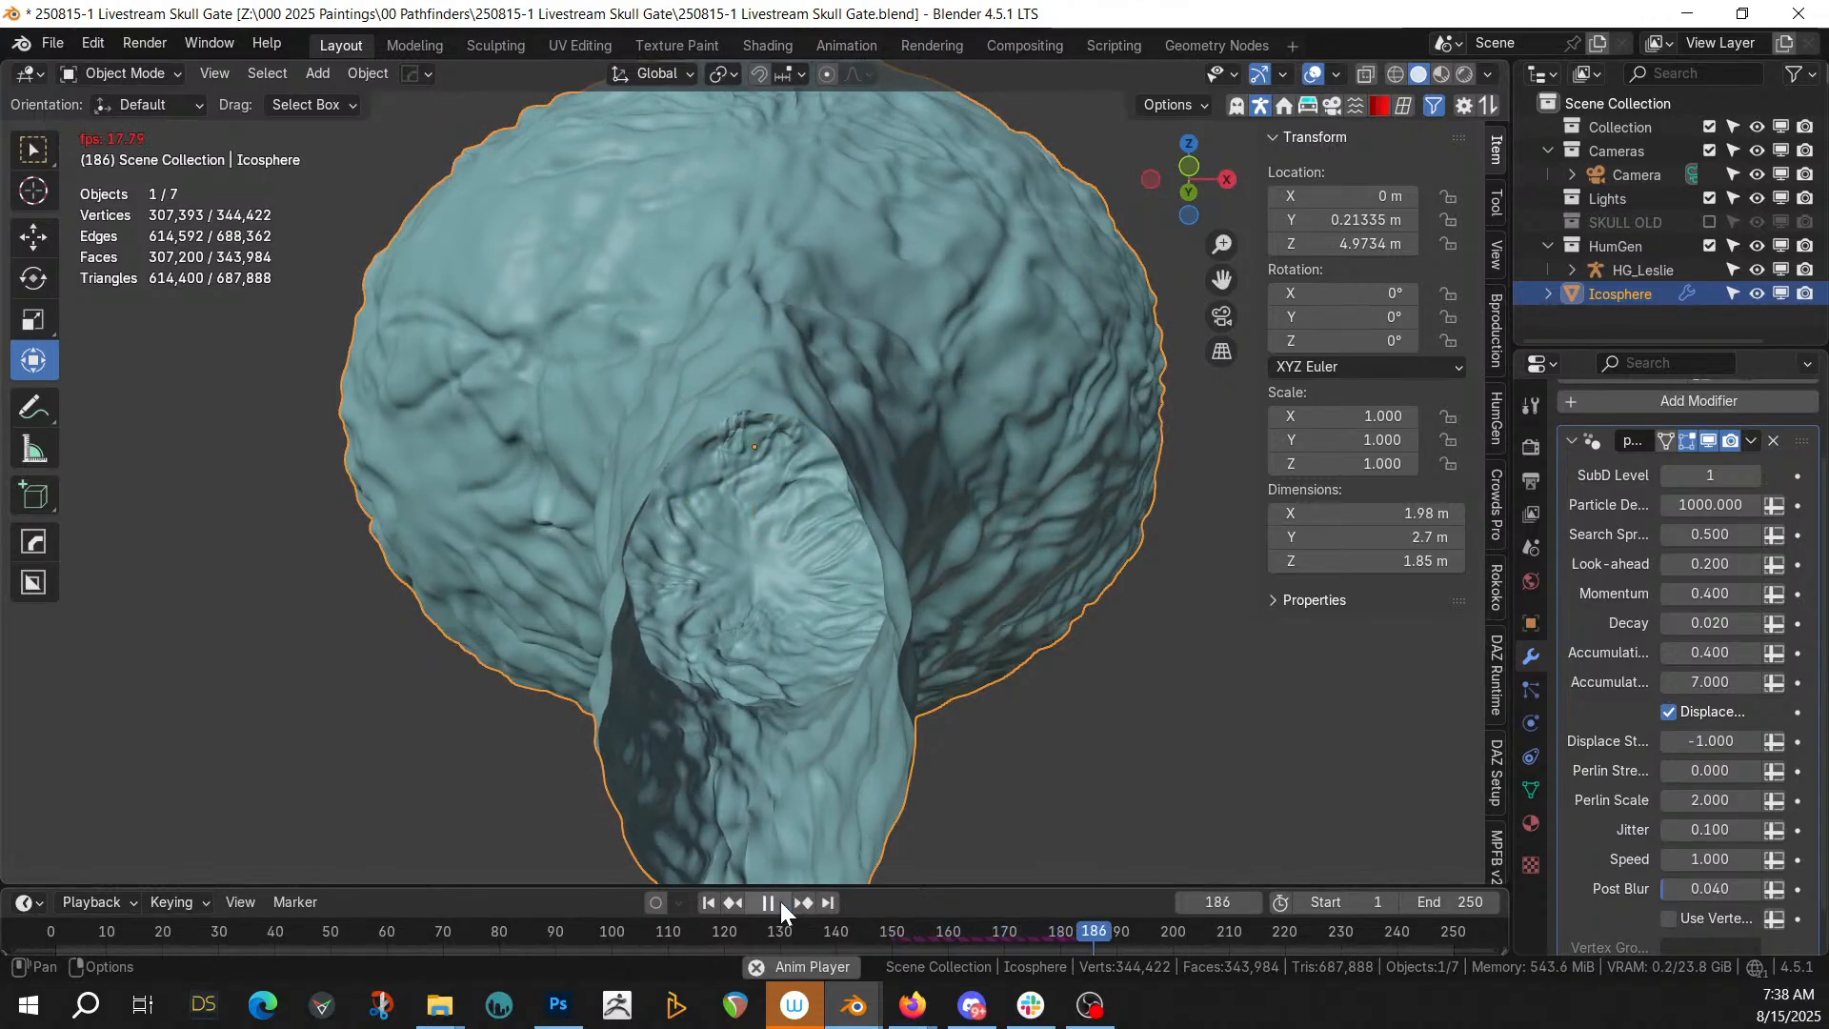
{"action": "left_click", "coordinate": [780, 901]}
{"action": "scroll", "coordinate": [728, 564], "scroll_direction": "up", "scroll_amount": 10}
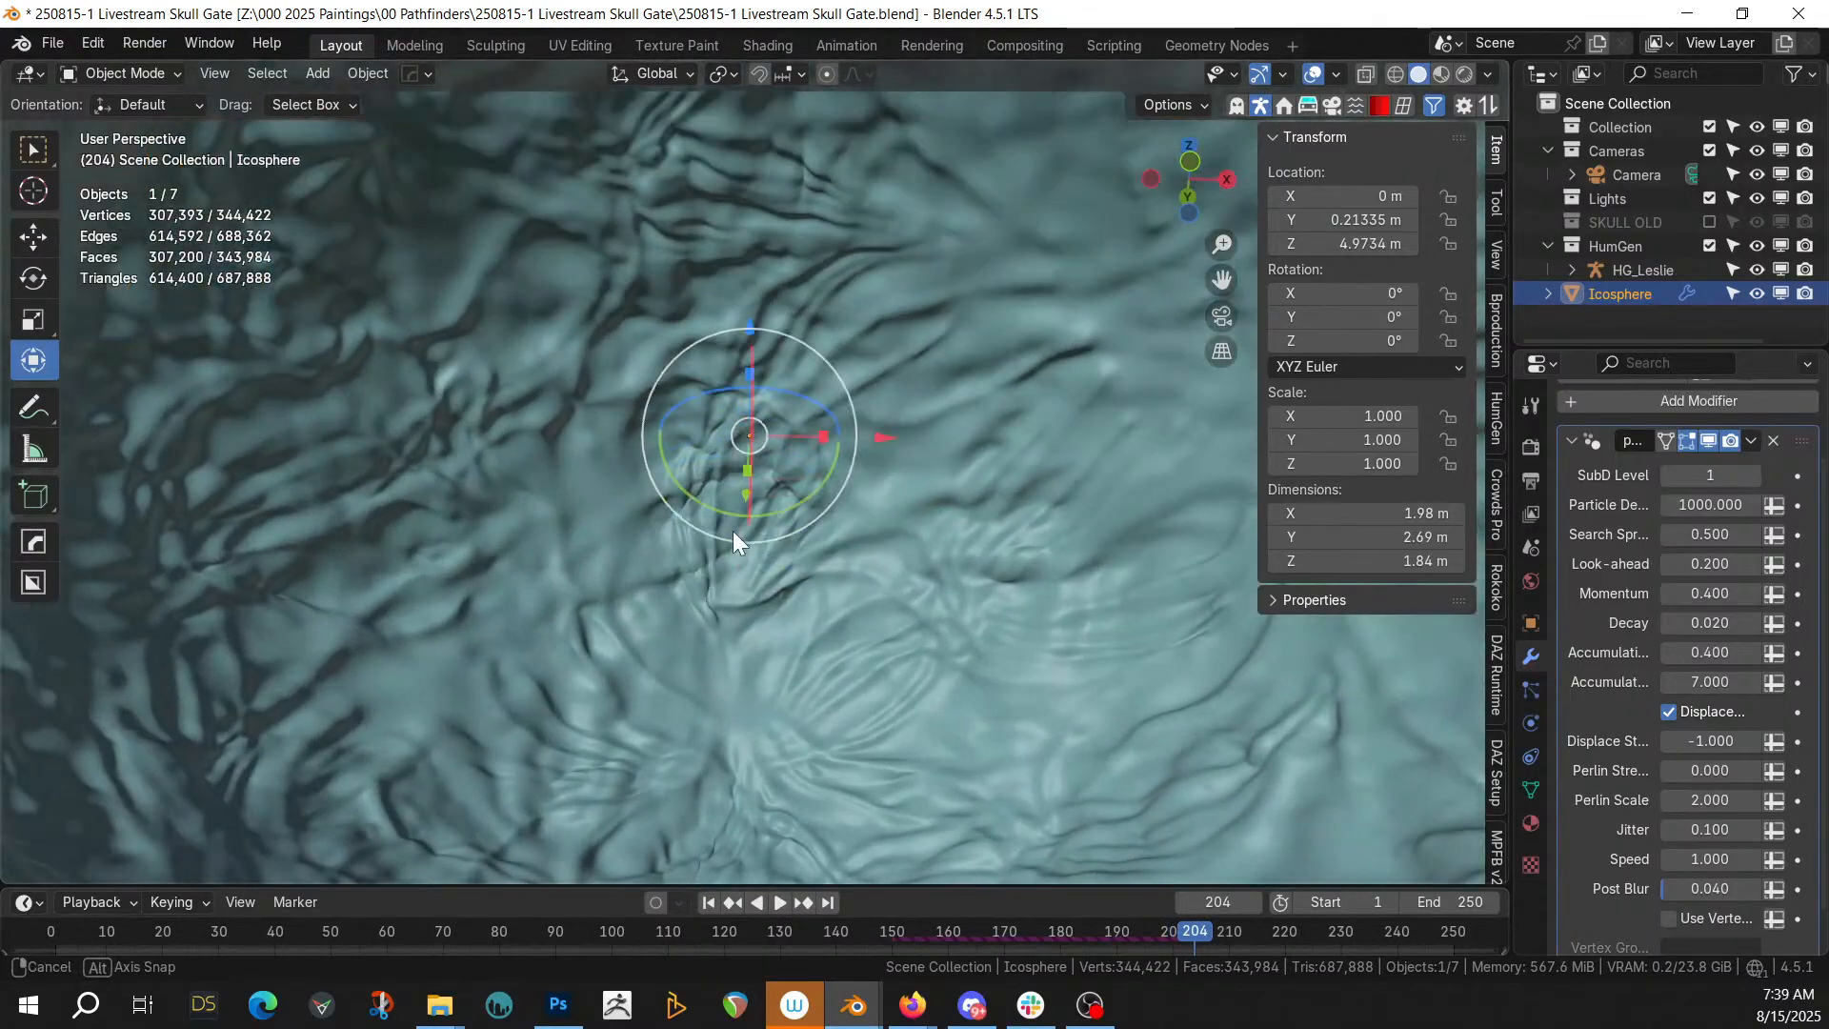
{"action": "middle_click_drag", "start_coordinate": [734, 529], "coordinate": [853, 581]}
{"action": "scroll", "coordinate": [791, 587], "scroll_direction": "down", "scroll_amount": 6}
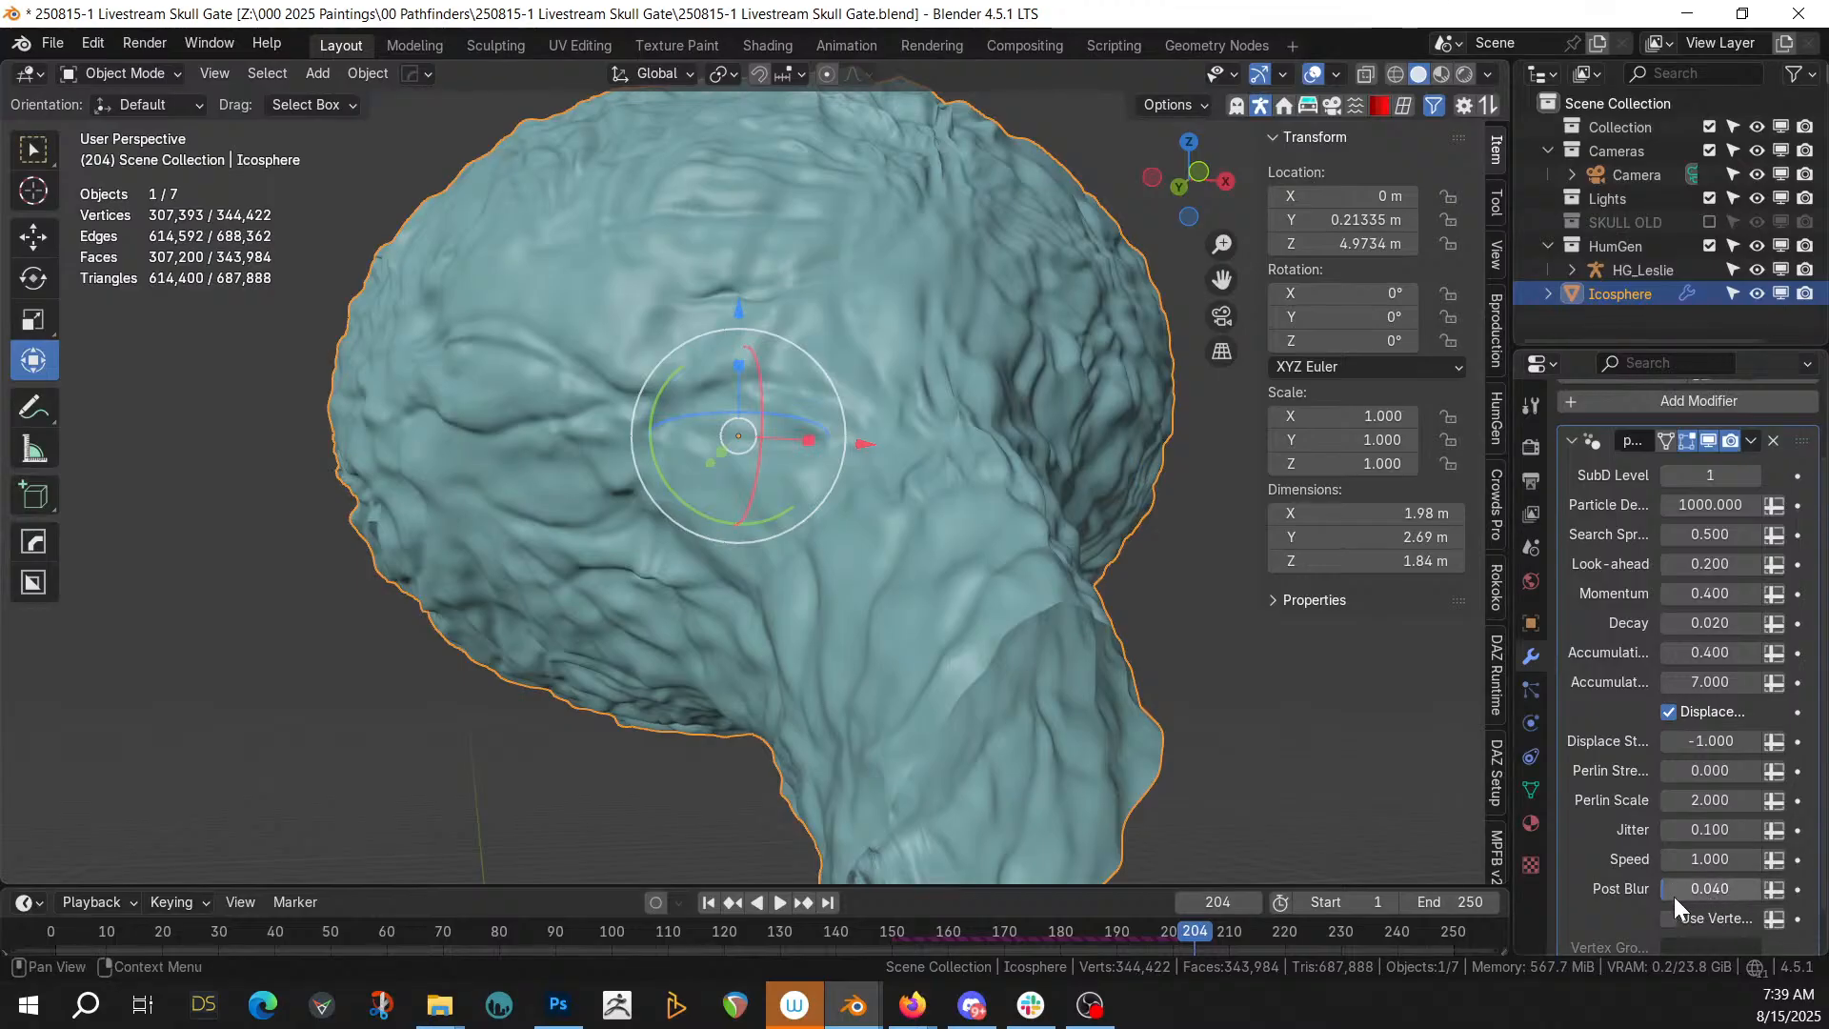
{"action": "middle_click_drag", "start_coordinate": [1175, 733], "coordinate": [895, 762]}
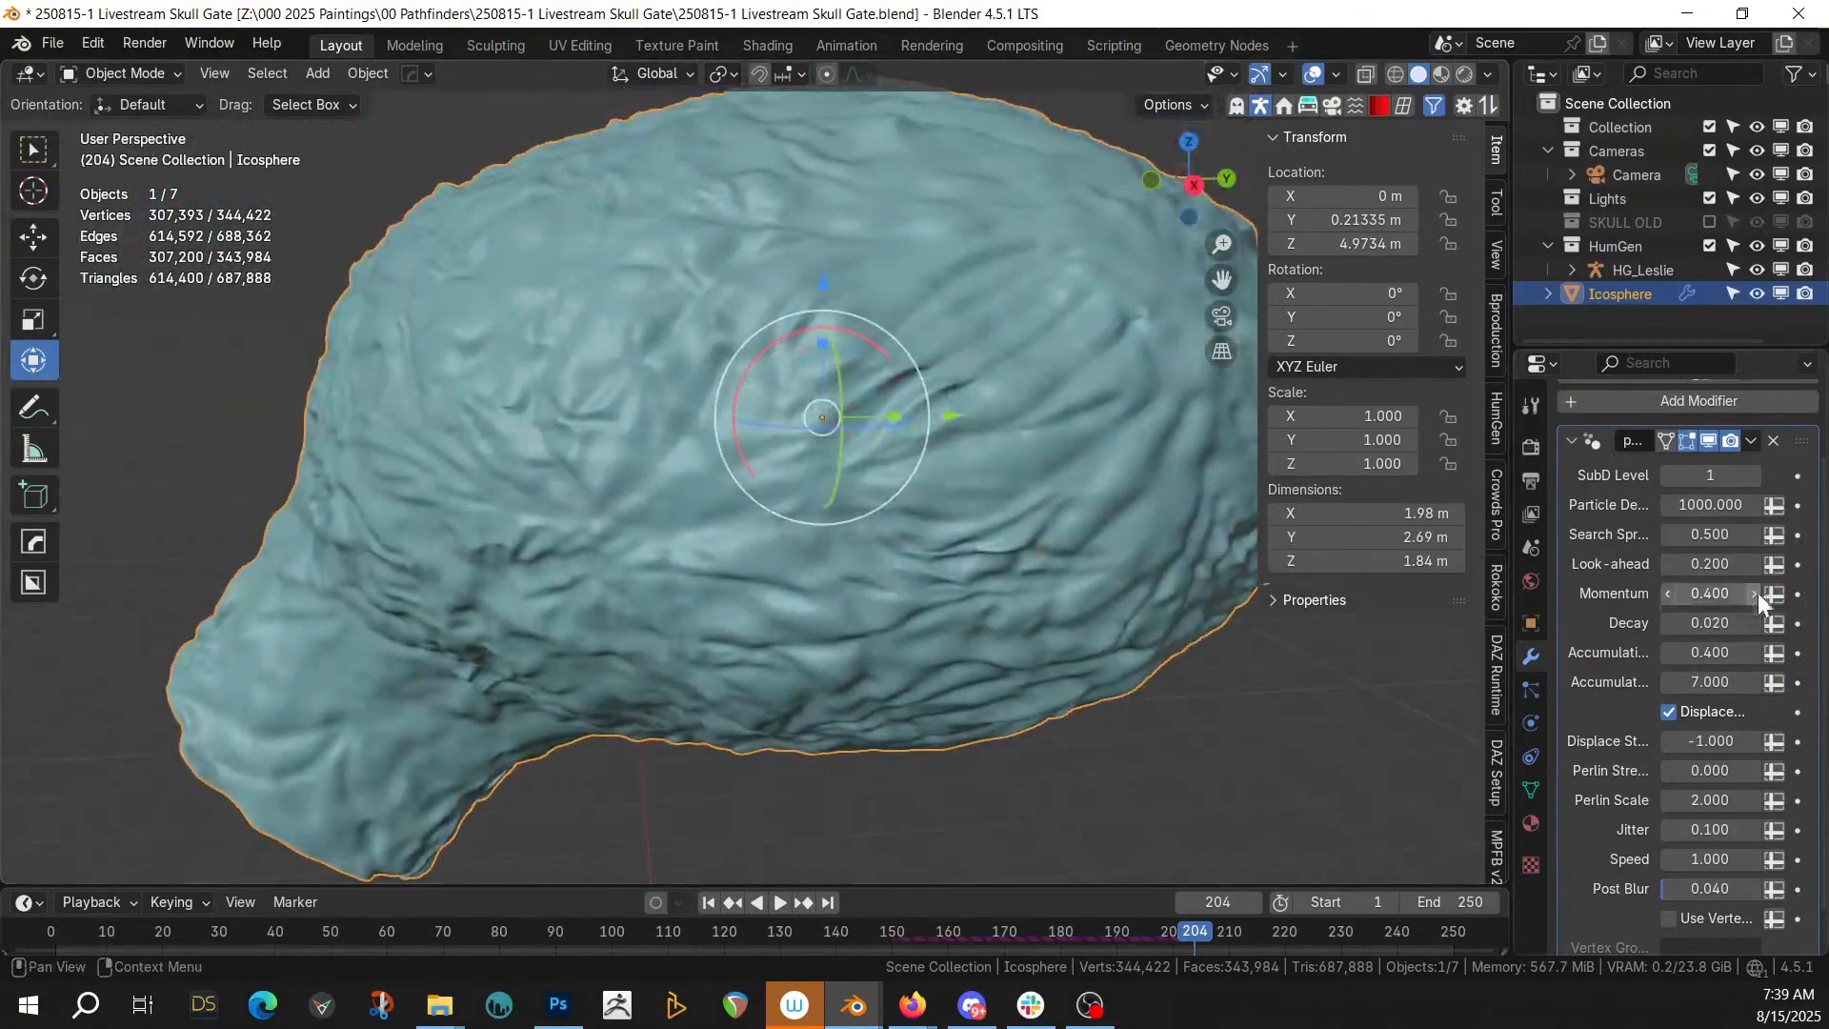
{"action": "scroll", "coordinate": [1705, 533], "scroll_direction": "up", "scroll_amount": 3}
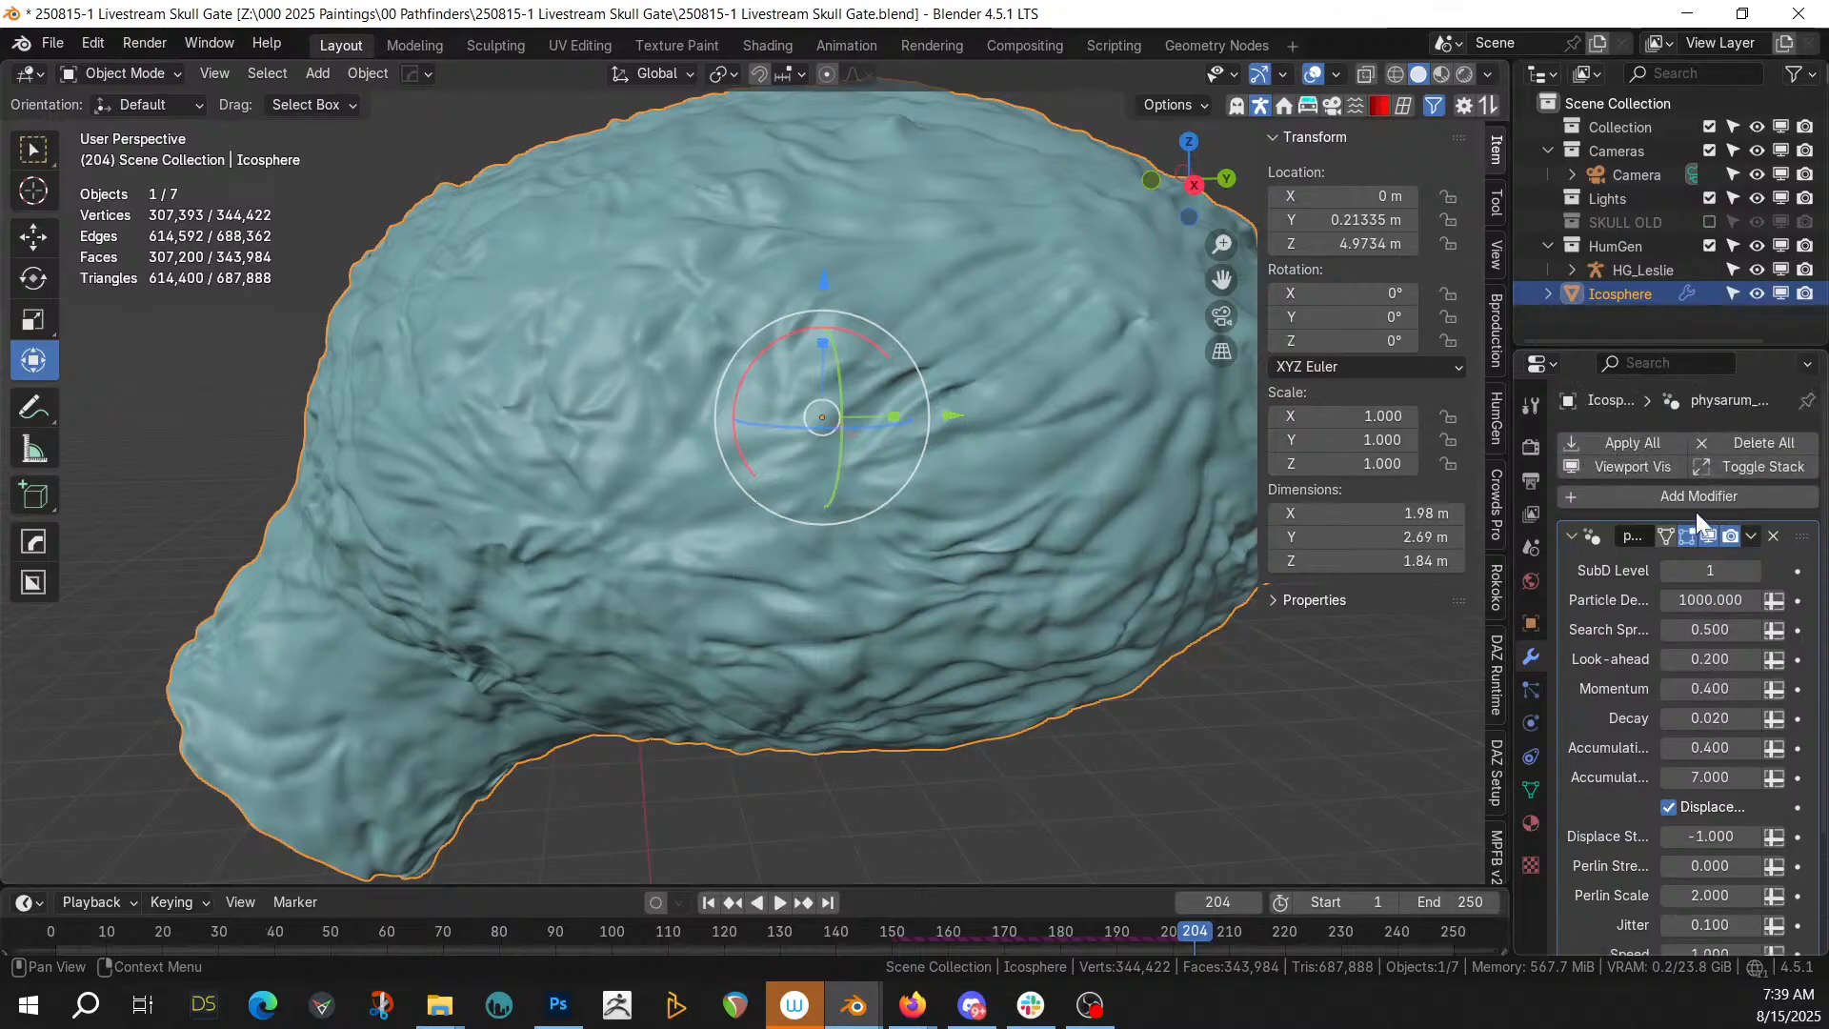
Apply all modifiers on the ico sphere and save the file
{"action": "left_click", "coordinate": [1648, 448]}
{"action": "middle_click_drag", "start_coordinate": [1047, 419], "coordinate": [783, 345]}
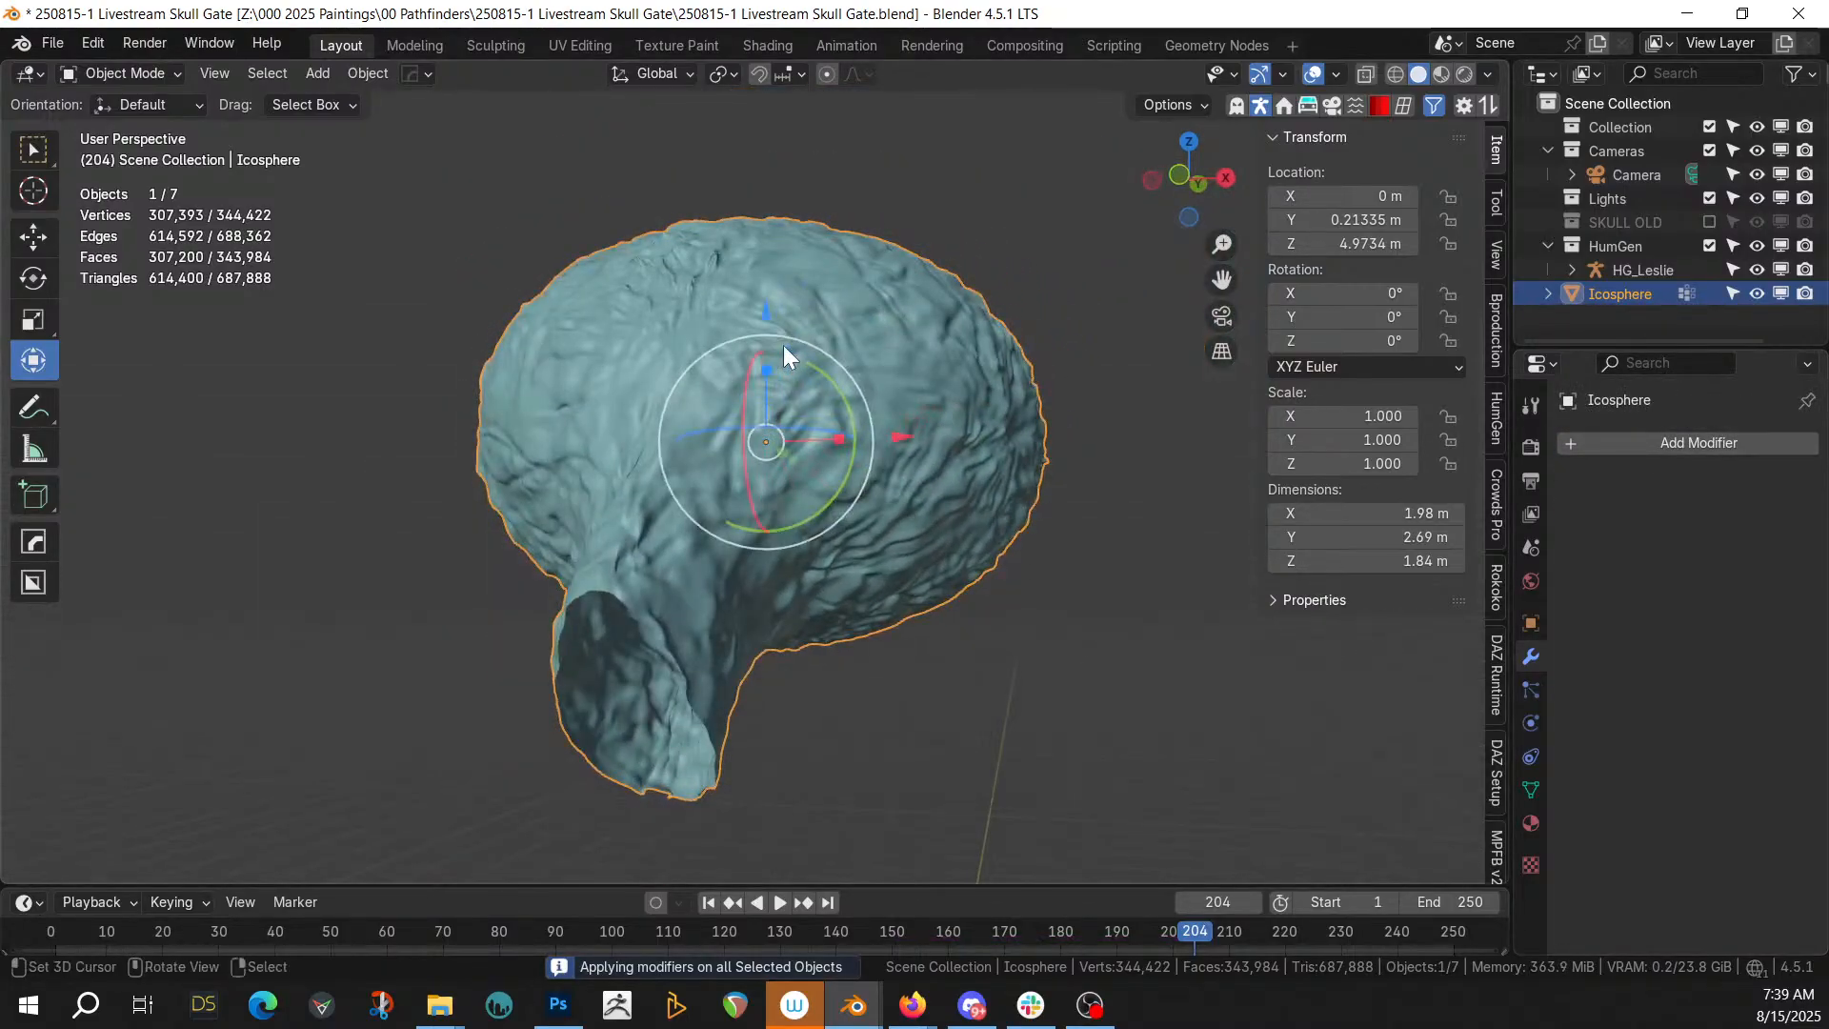
{"action": "key", "text": "ctrl+s"}
{"action": "scroll", "coordinate": [802, 341], "scroll_direction": "up", "scroll_amount": 8}
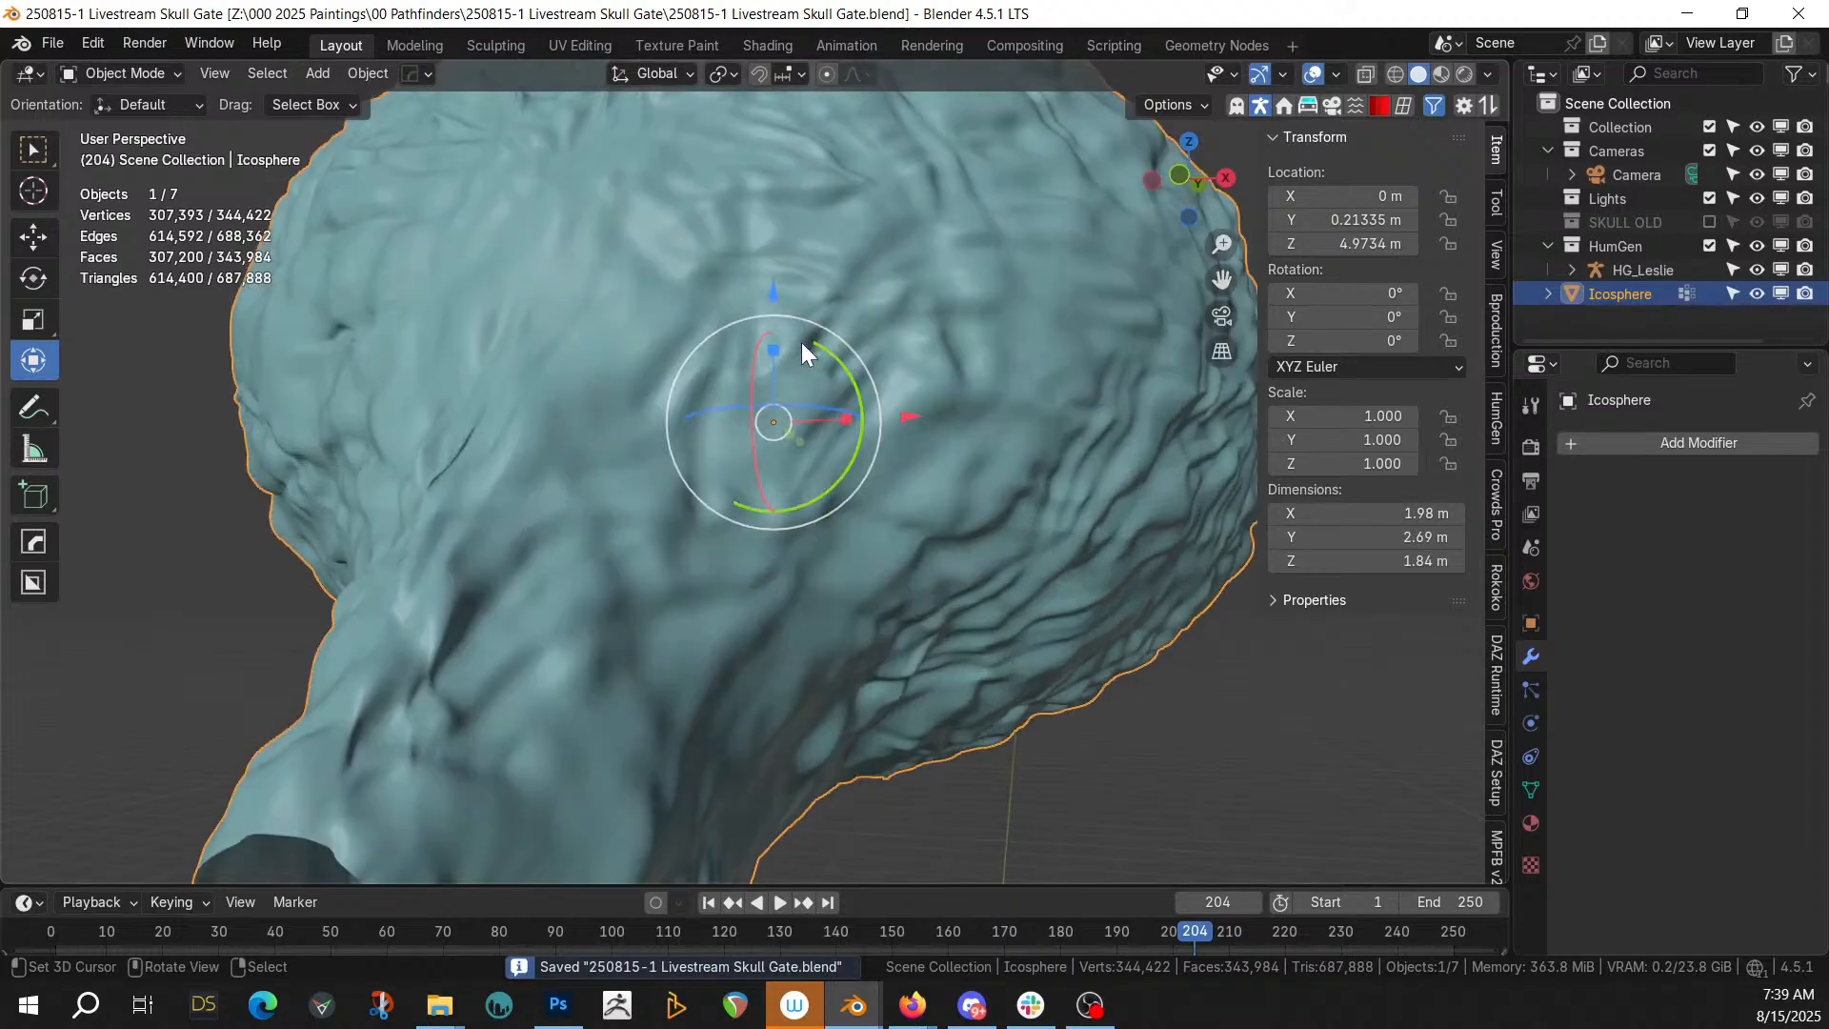
{"action": "middle_click_drag", "start_coordinate": [802, 341], "coordinate": [886, 376]}
{"action": "scroll", "coordinate": [887, 378], "scroll_direction": "down", "scroll_amount": 6}
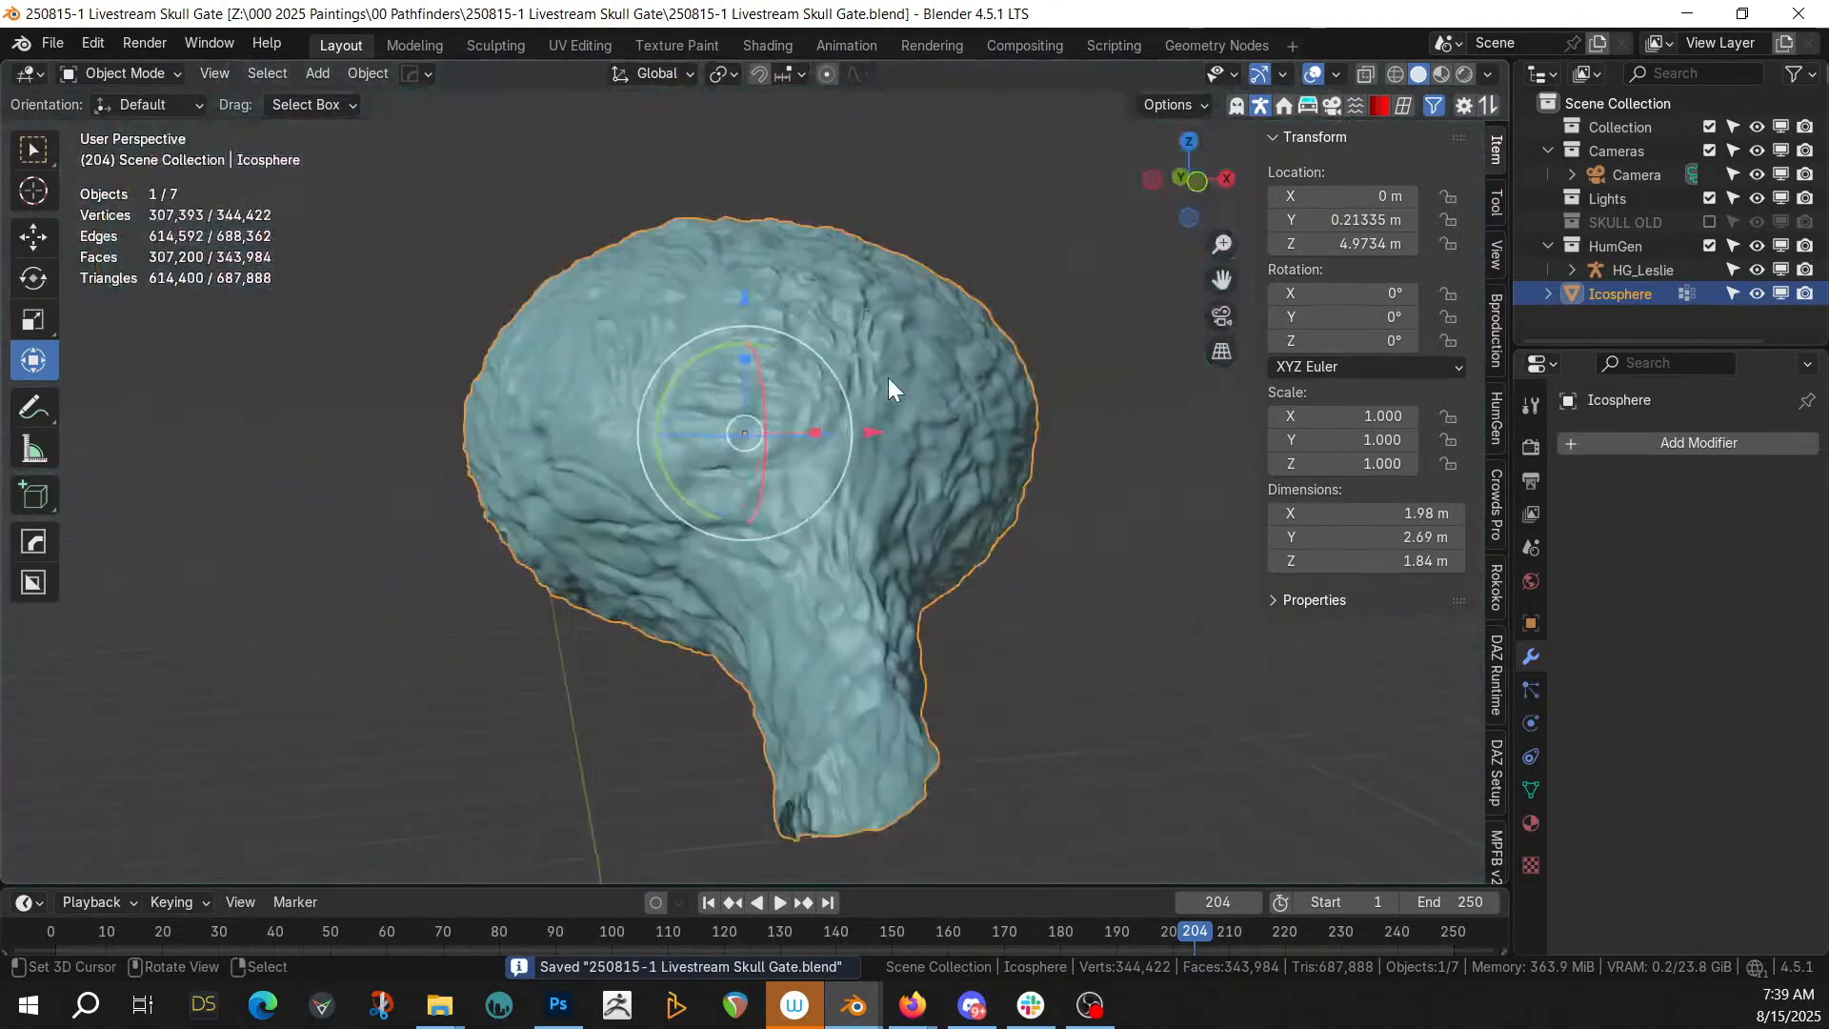
Switch the viewport to Rendered shading and examine the ico sphere's material
{"action": "key", "text": "z"}
{"action": "left_click", "coordinate": [889, 374]}
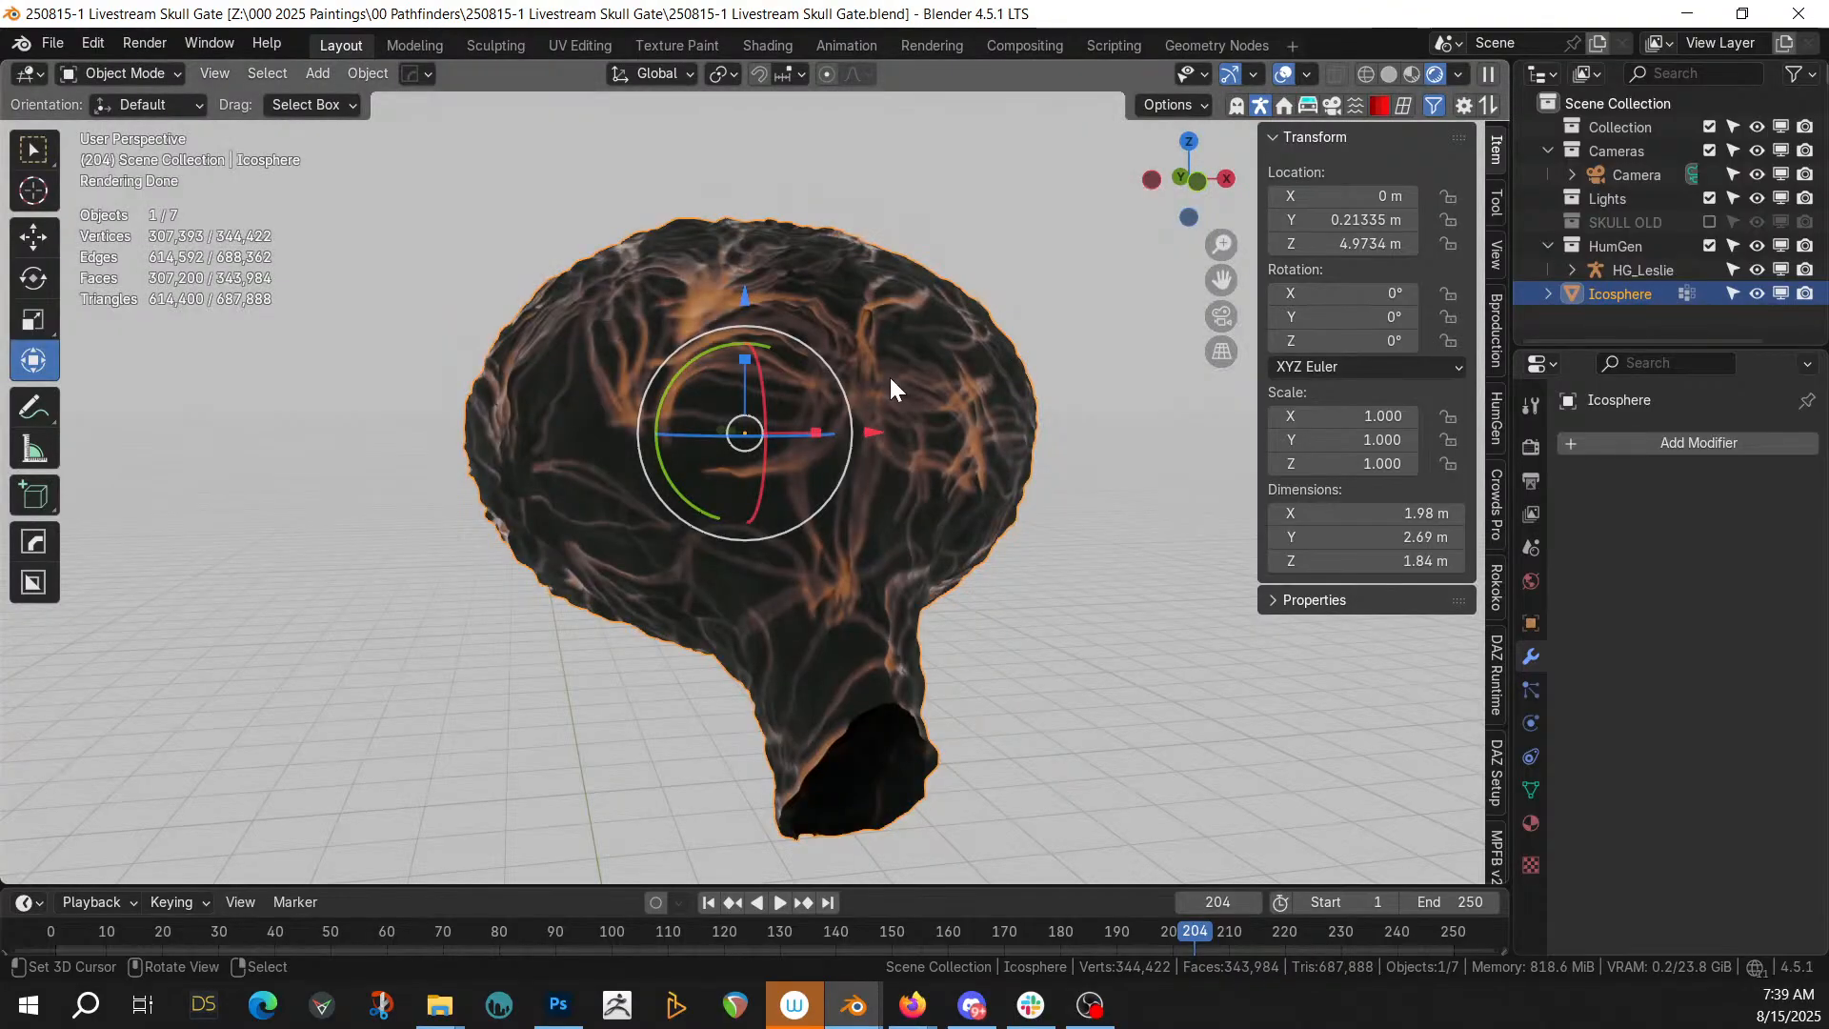
{"action": "scroll", "coordinate": [889, 374], "scroll_direction": "up", "scroll_amount": 6}
{"action": "mouse_move", "coordinate": [889, 374]}
{"action": "middle_mouse_down"}
{"action": "mouse_move", "coordinate": [711, 261]}
{"action": "mouse_move", "coordinate": [539, 303]}
{"action": "mouse_move", "coordinate": [788, 464]}
{"action": "mouse_move", "coordinate": [877, 388]}
{"action": "middle_mouse_up"}
{"action": "scroll", "coordinate": [539, 303], "scroll_direction": "down", "scroll_amount": 6}
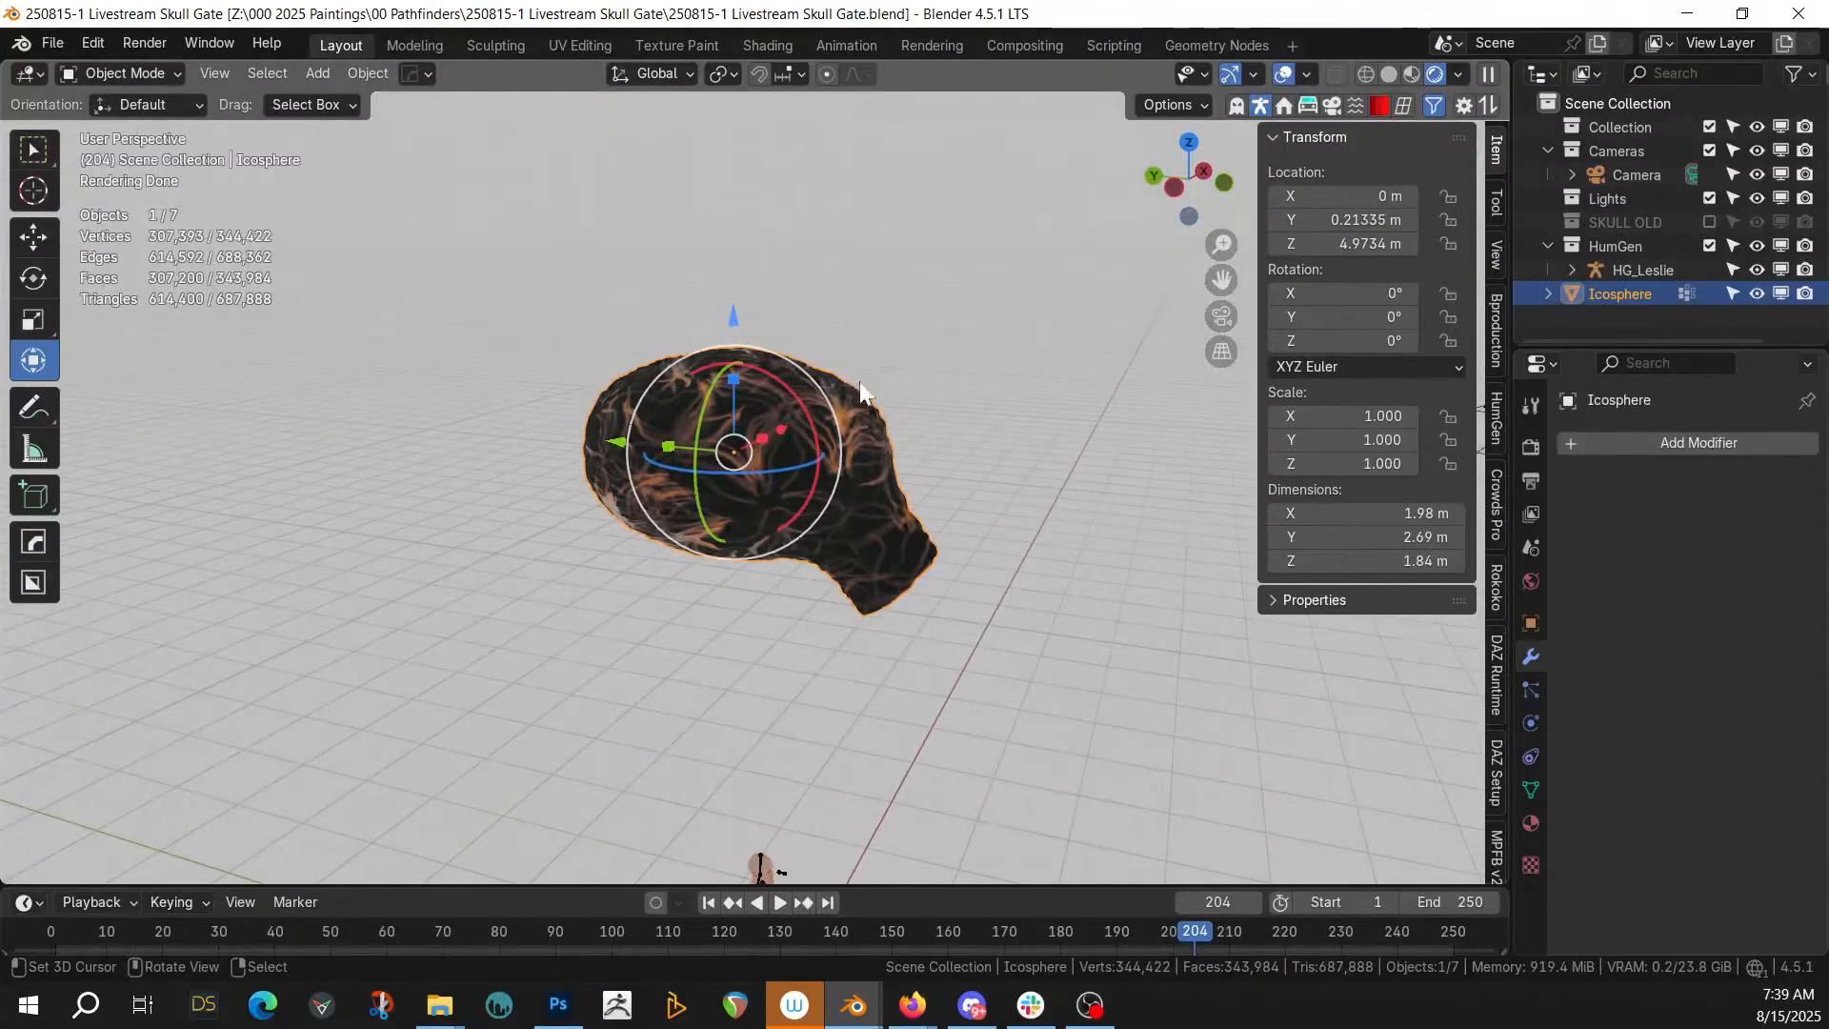
Scale the ico sphere by 12 and apply its rotation and scale
{"action": "type", "text": "s12"}
{"action": "key", "text": "Return"}
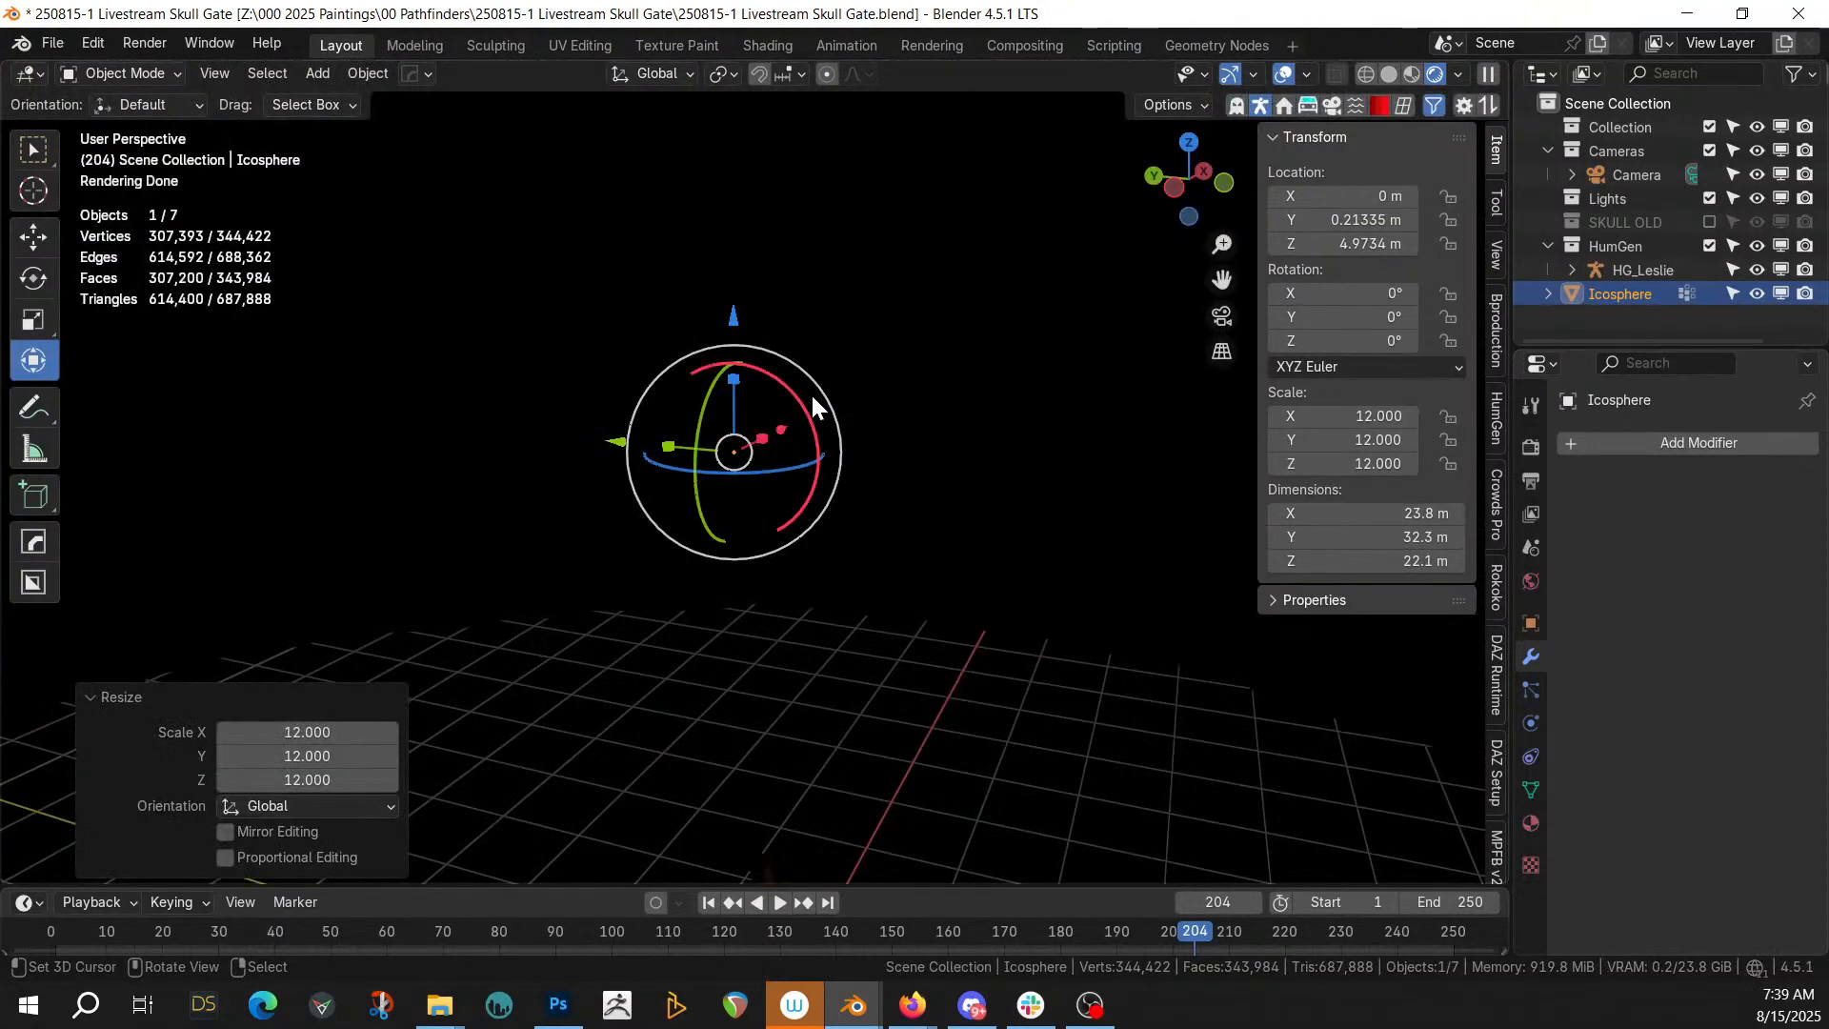
{"action": "key", "text": "ctrl+a"}
{"action": "left_click", "coordinate": [812, 399]}
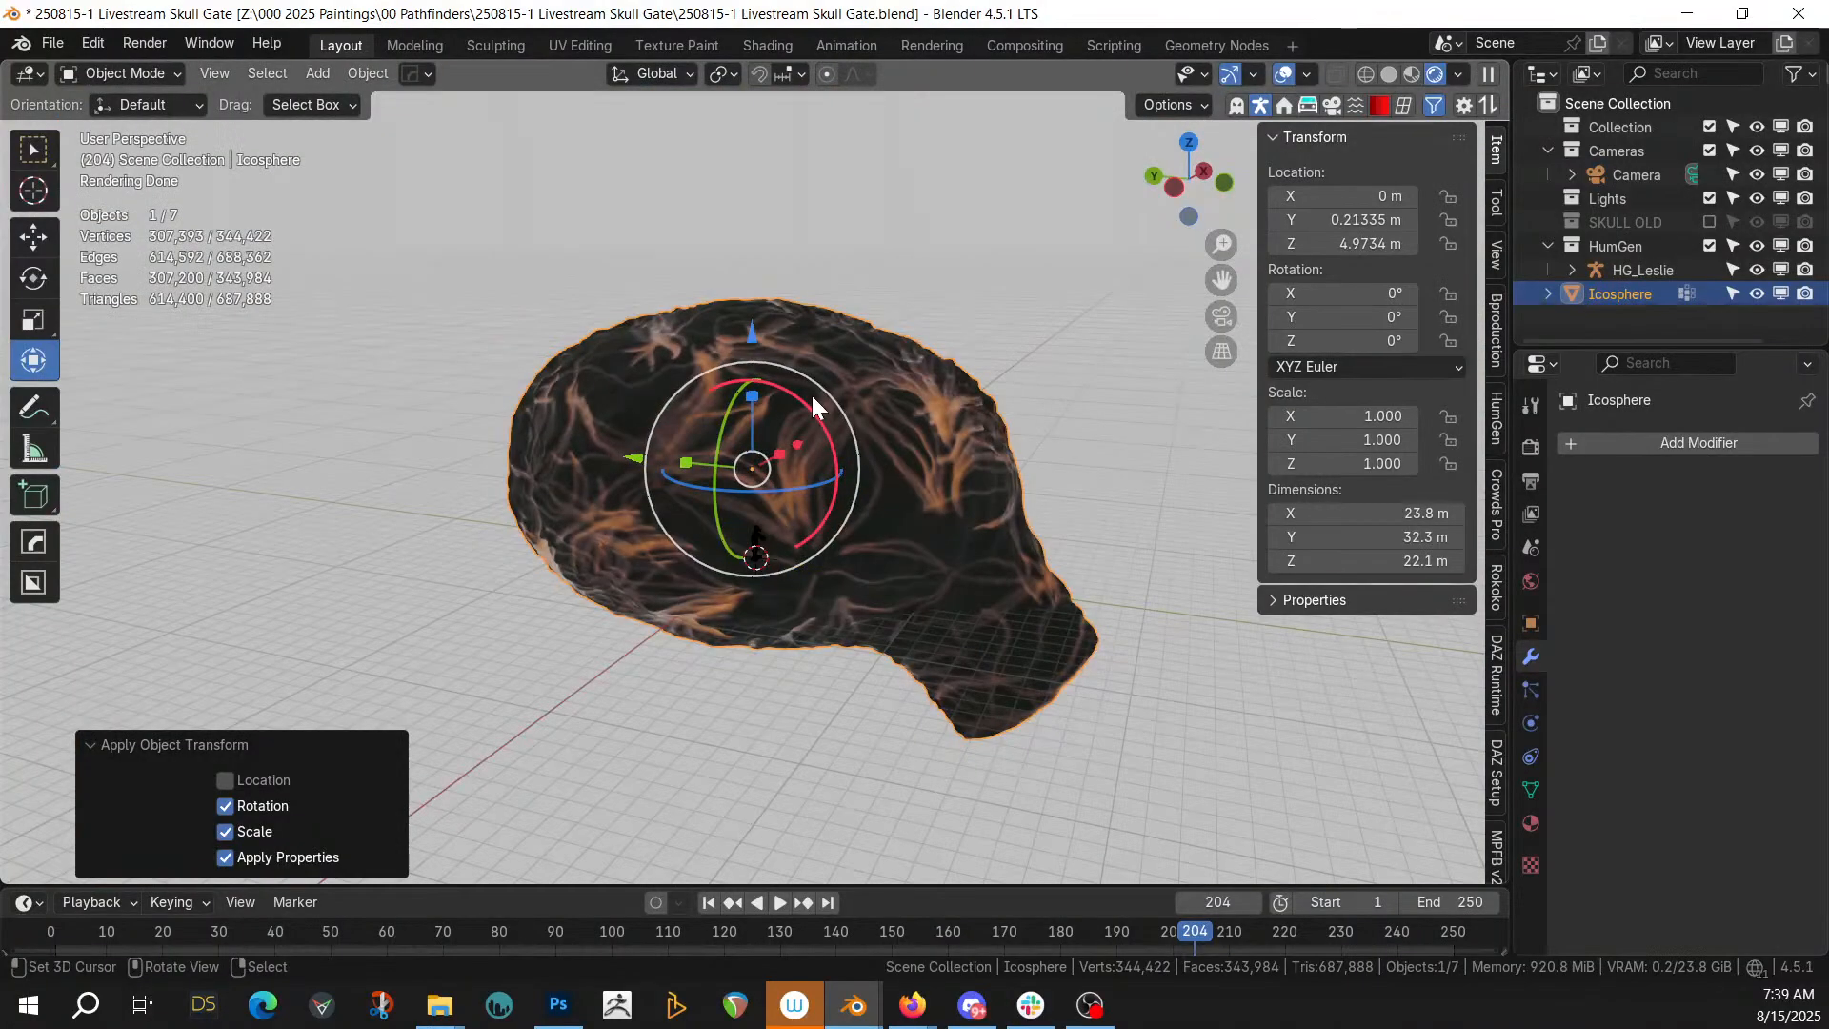
{"action": "middle_click_drag", "start_coordinate": [810, 395], "coordinate": [510, 413]}
Append the Alien_Organic_01 Ground and Blood materials from 250814-1 Livestrea Skull Temple.blend
{"action": "key", "text": "F4"}
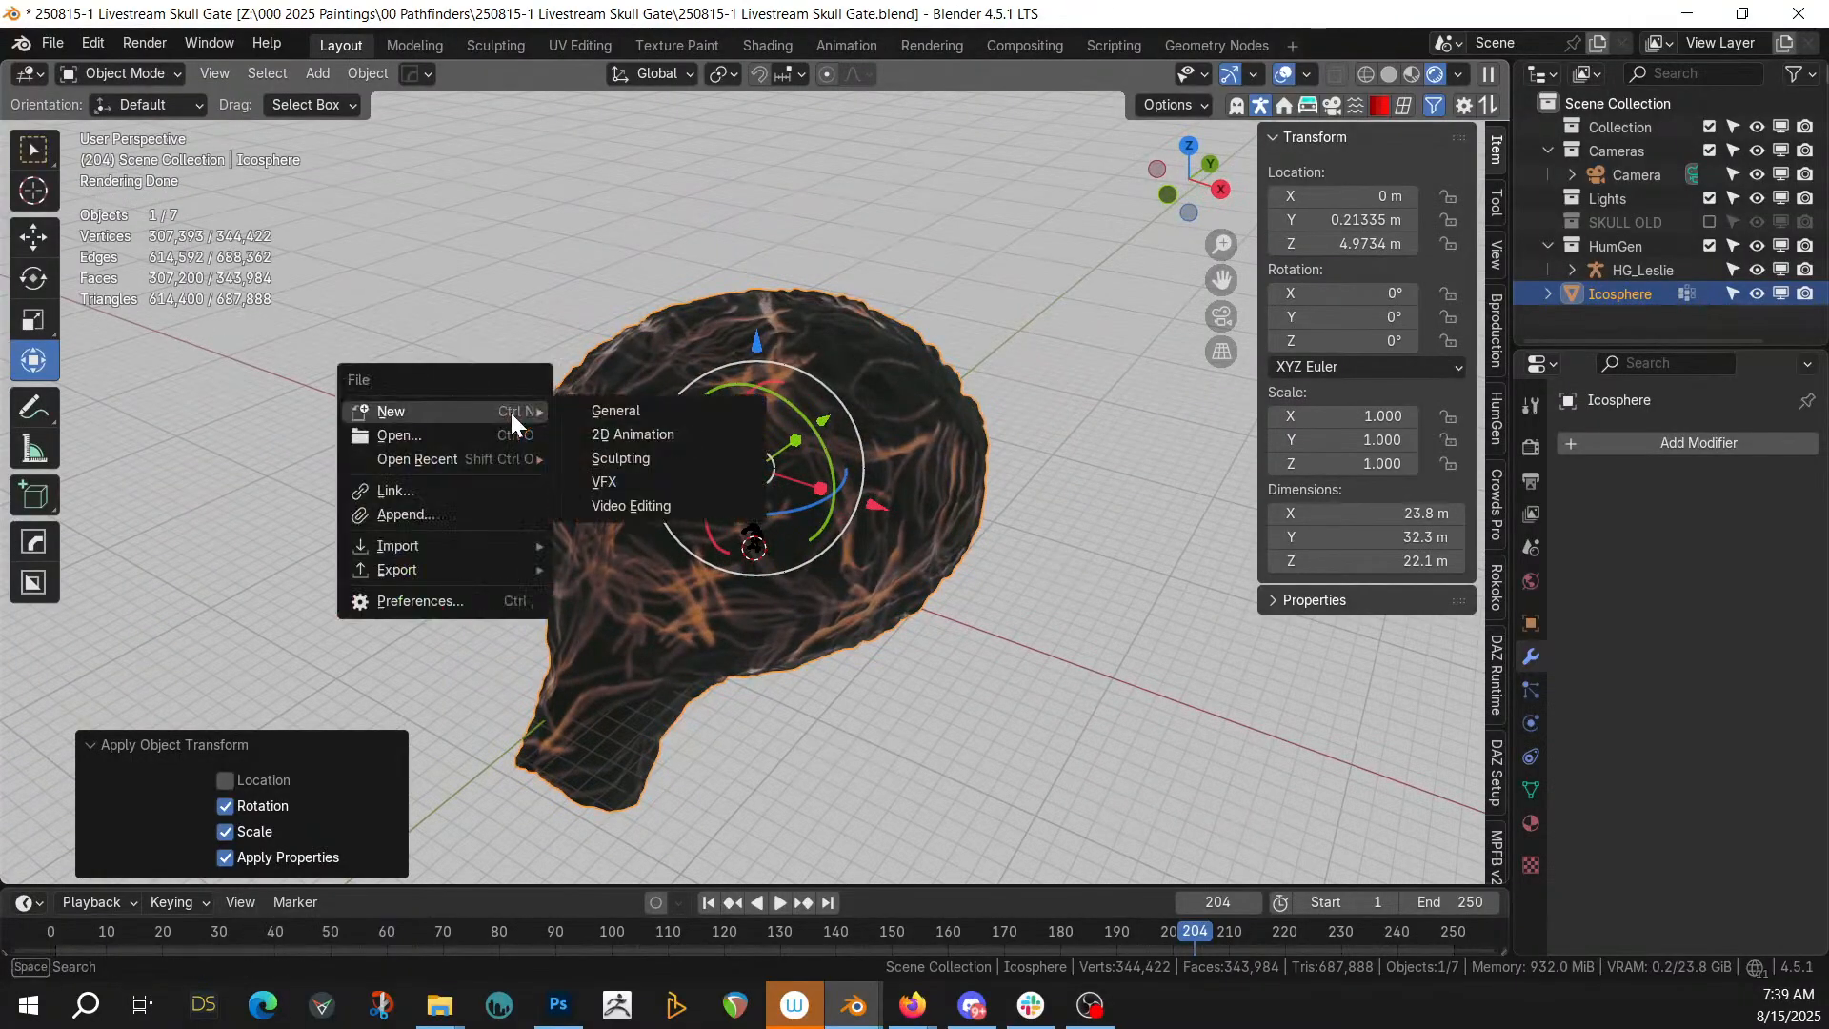
{"action": "left_click", "coordinate": [487, 514]}
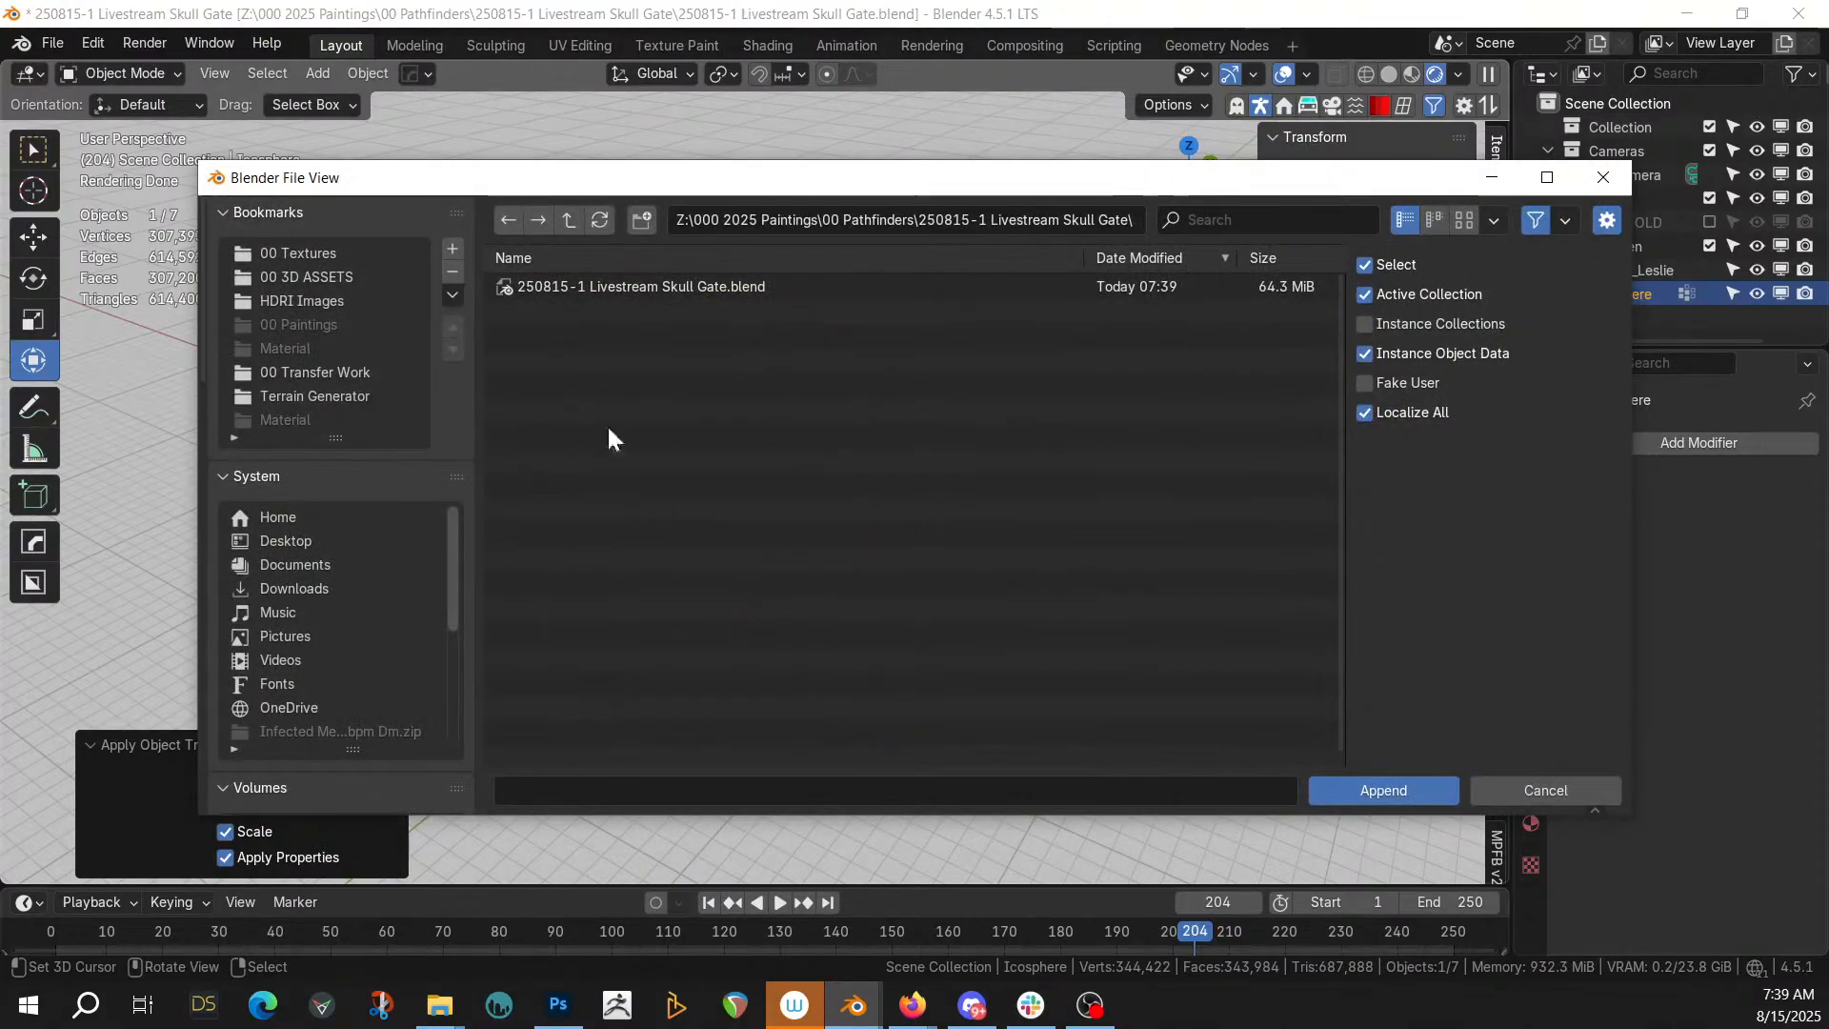
{"action": "left_click", "coordinate": [566, 220]}
{"action": "double_click", "coordinate": [657, 312]}
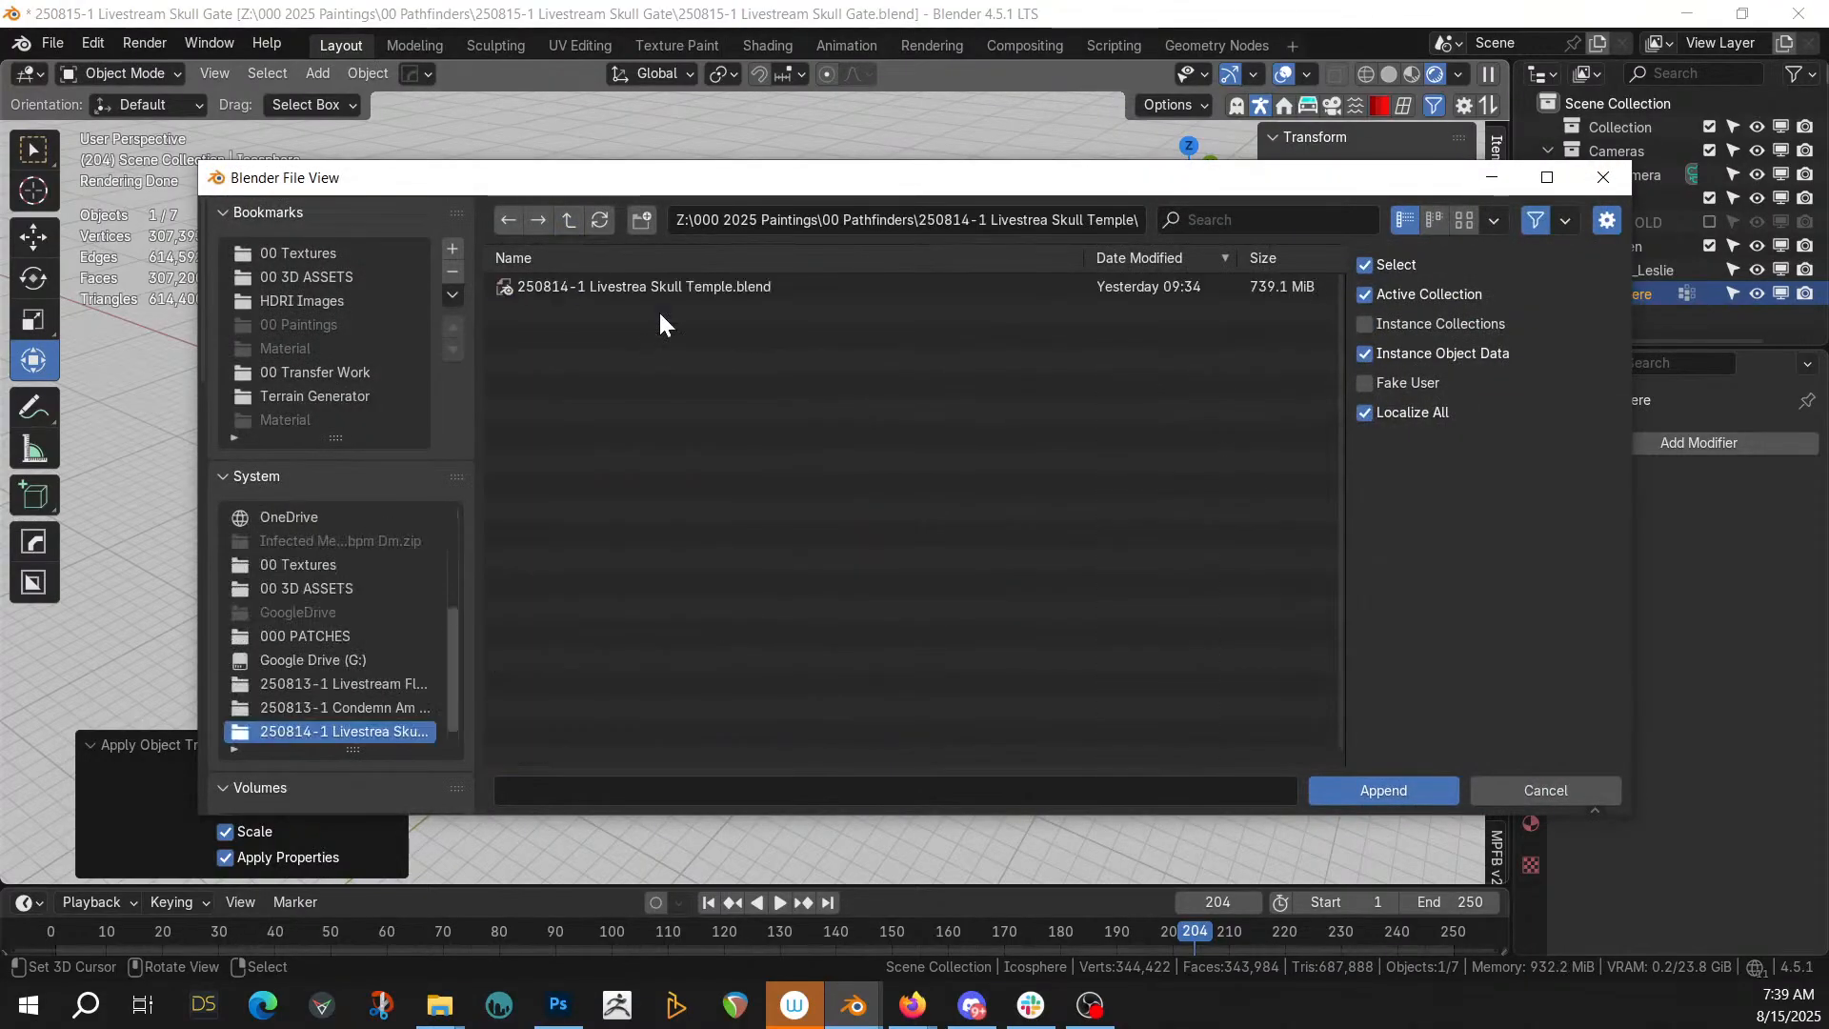
{"action": "double_click", "coordinate": [660, 284]}
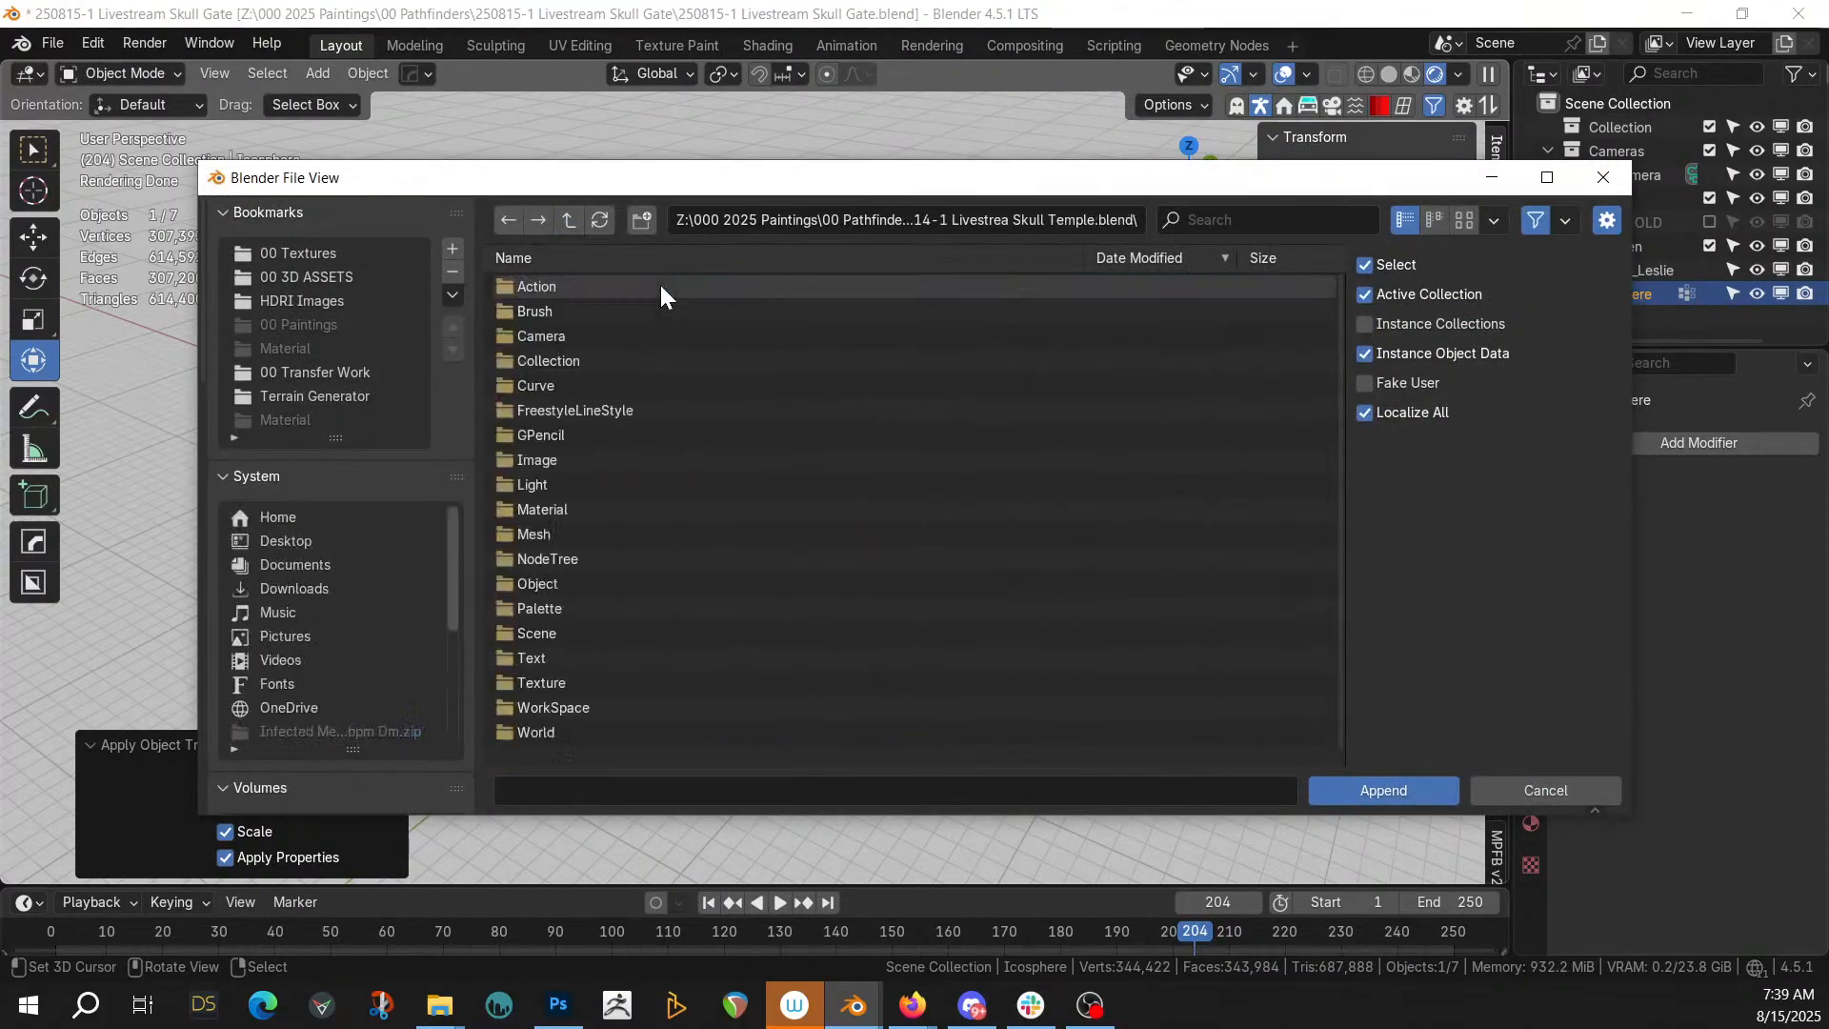
{"action": "left_click", "coordinate": [556, 510]}
{"action": "double_click", "coordinate": [557, 509]}
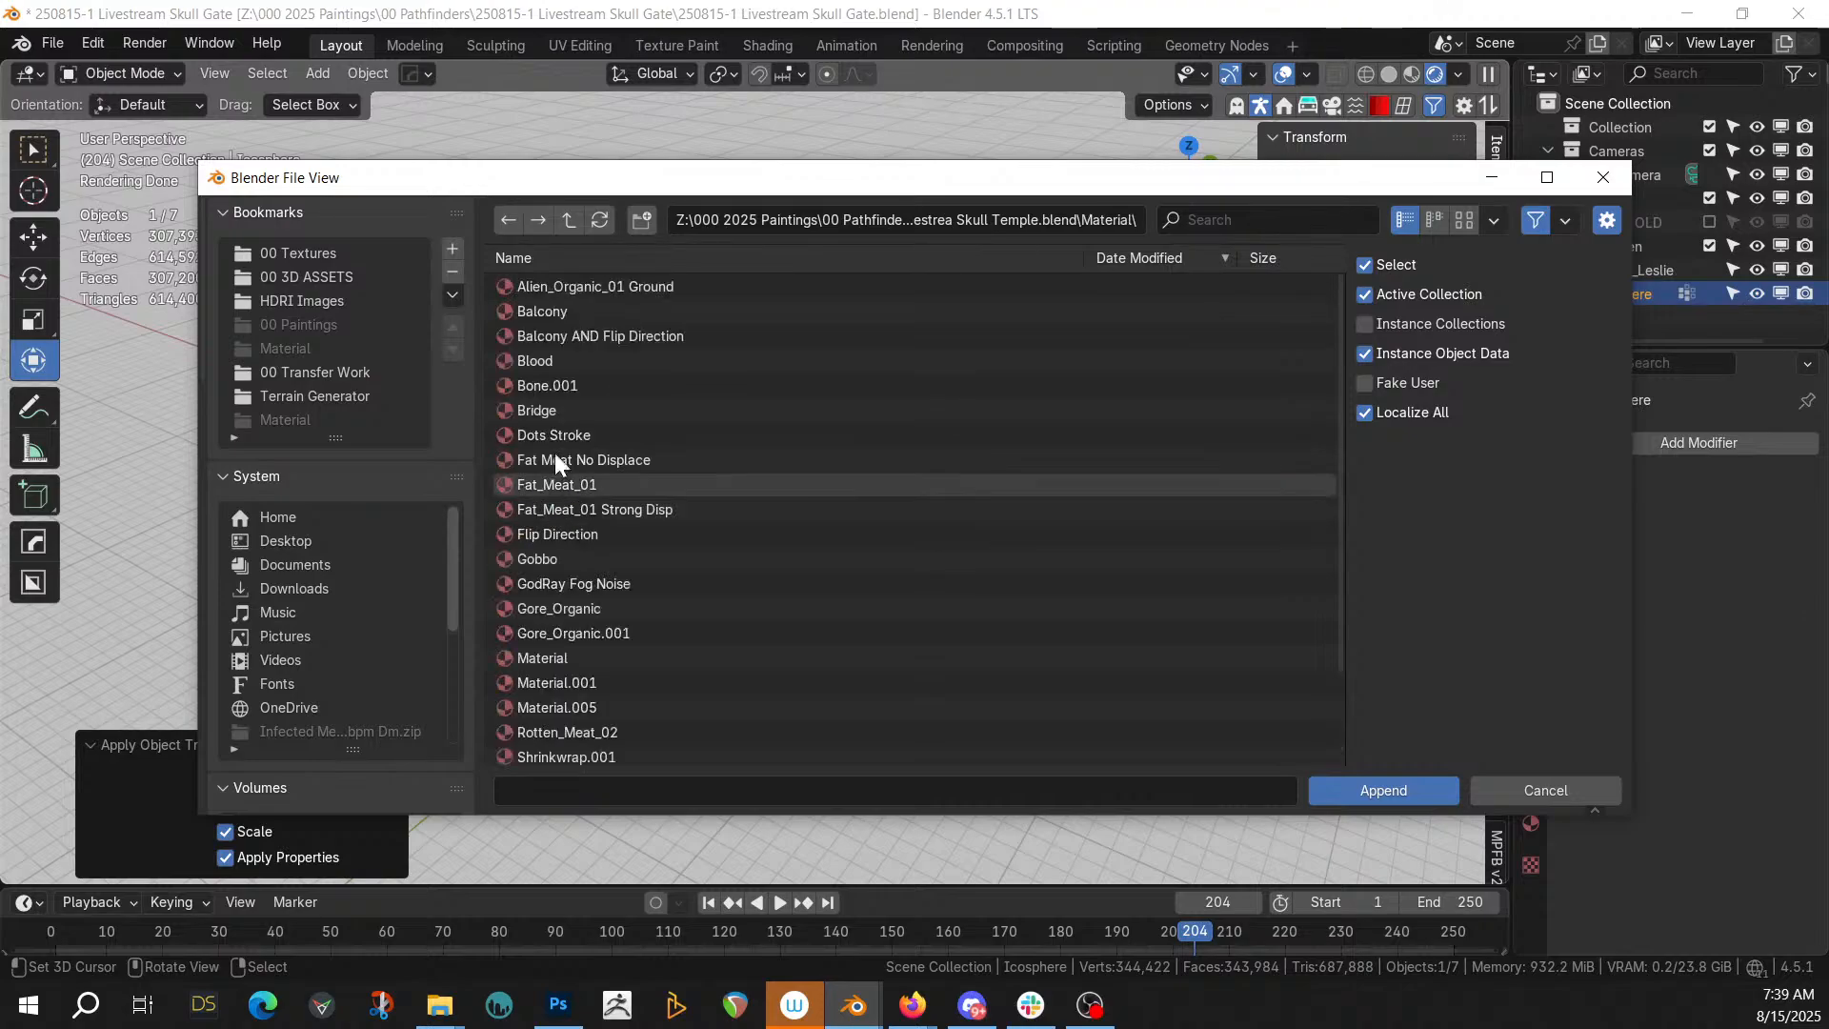
{"action": "left_click", "coordinate": [561, 358]}
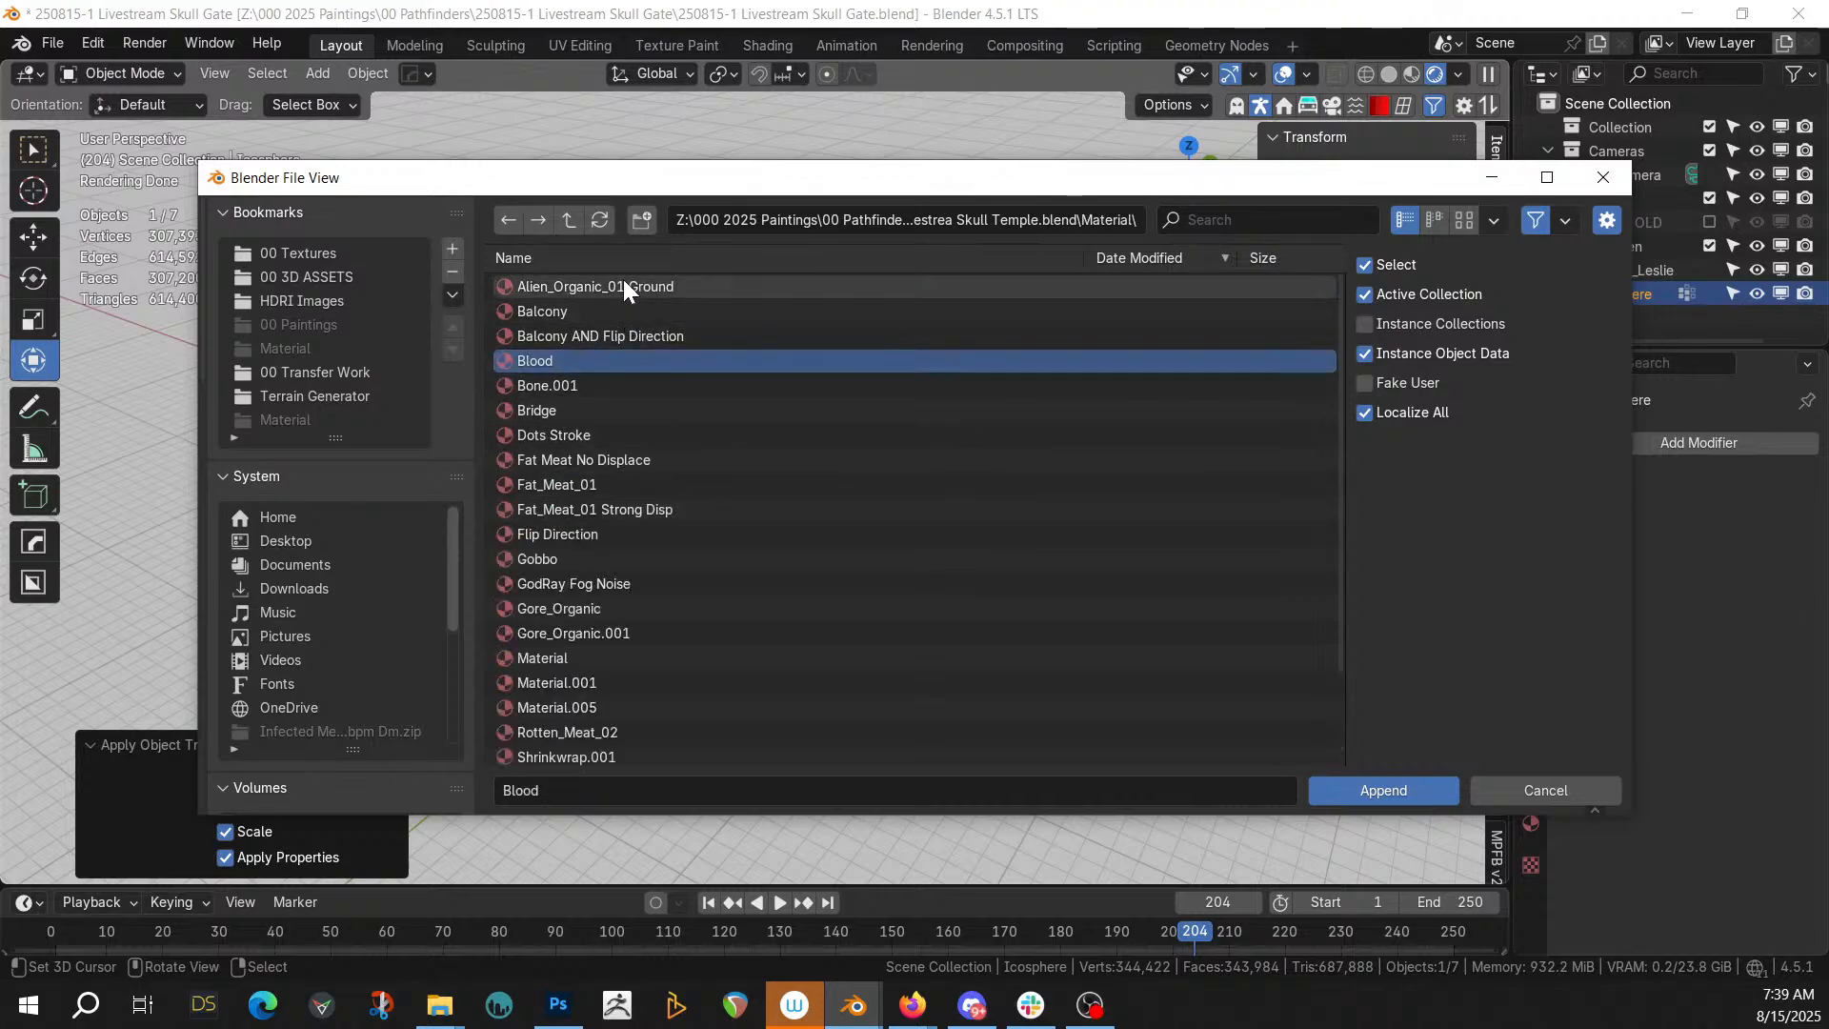
{"action": "left_click", "coordinate": [623, 284], "text": "ctrl"}
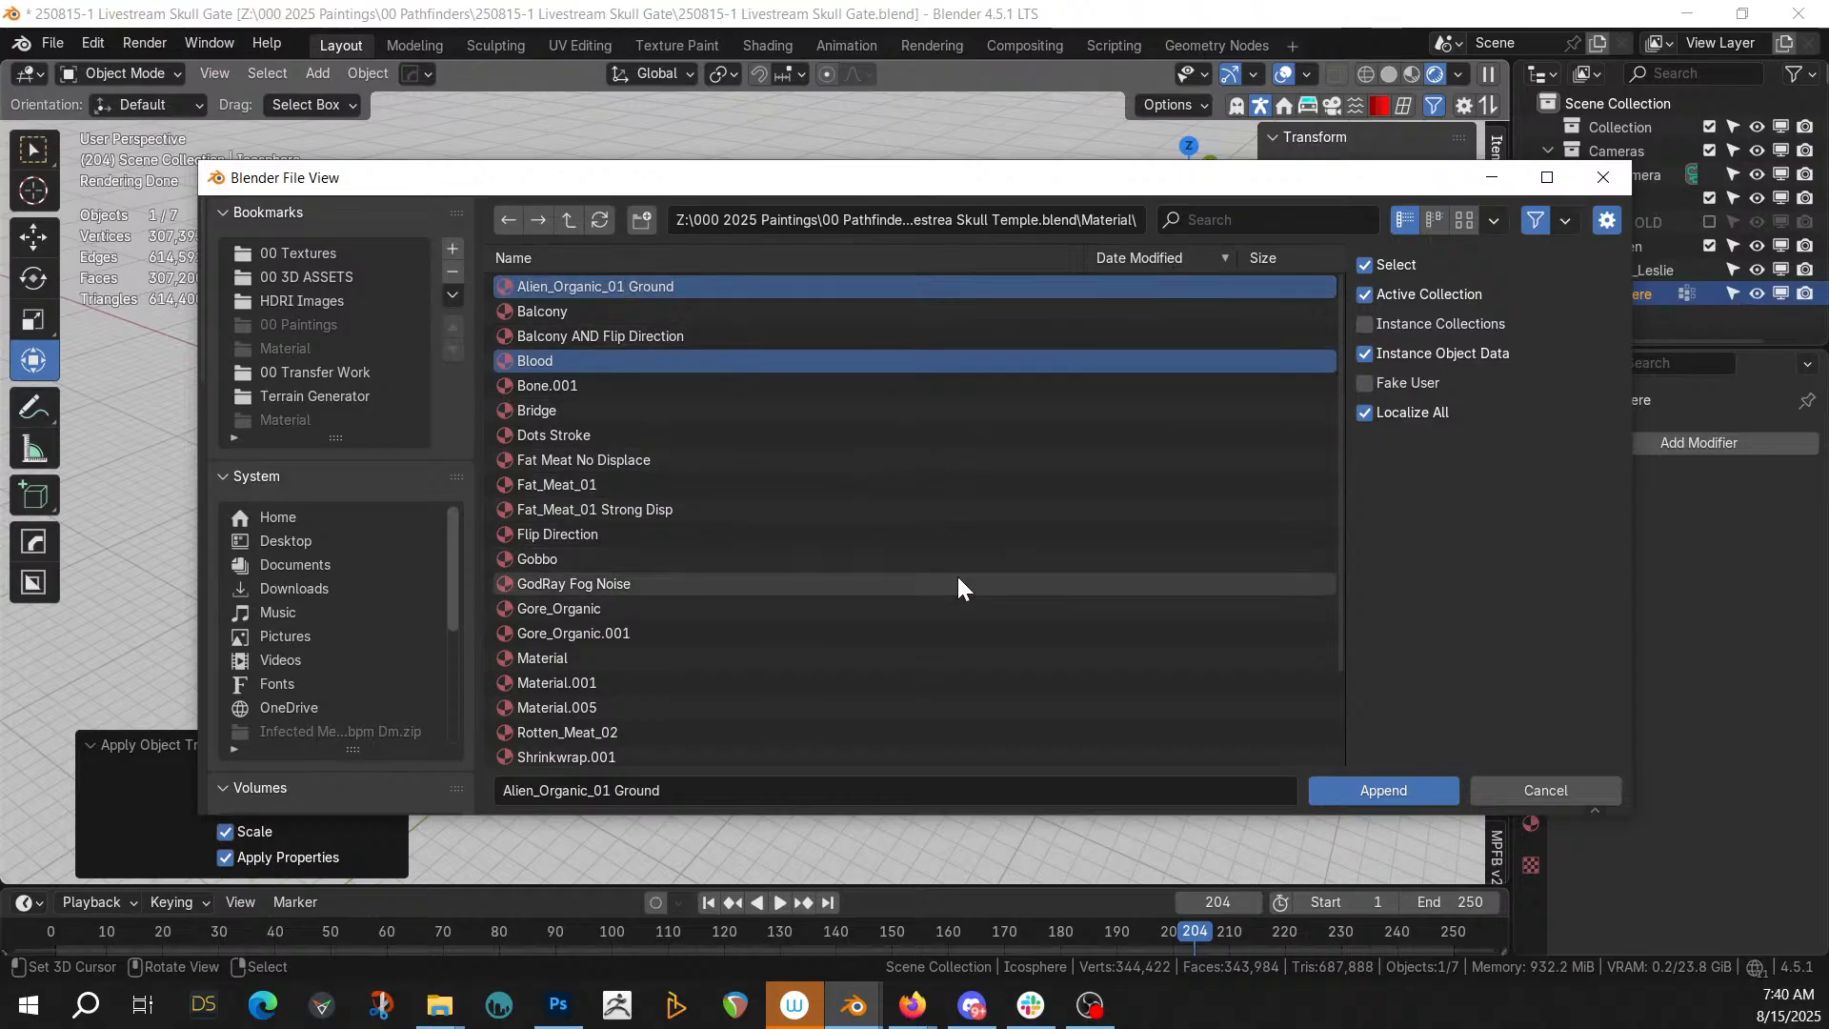
{"action": "left_click", "coordinate": [1375, 795]}
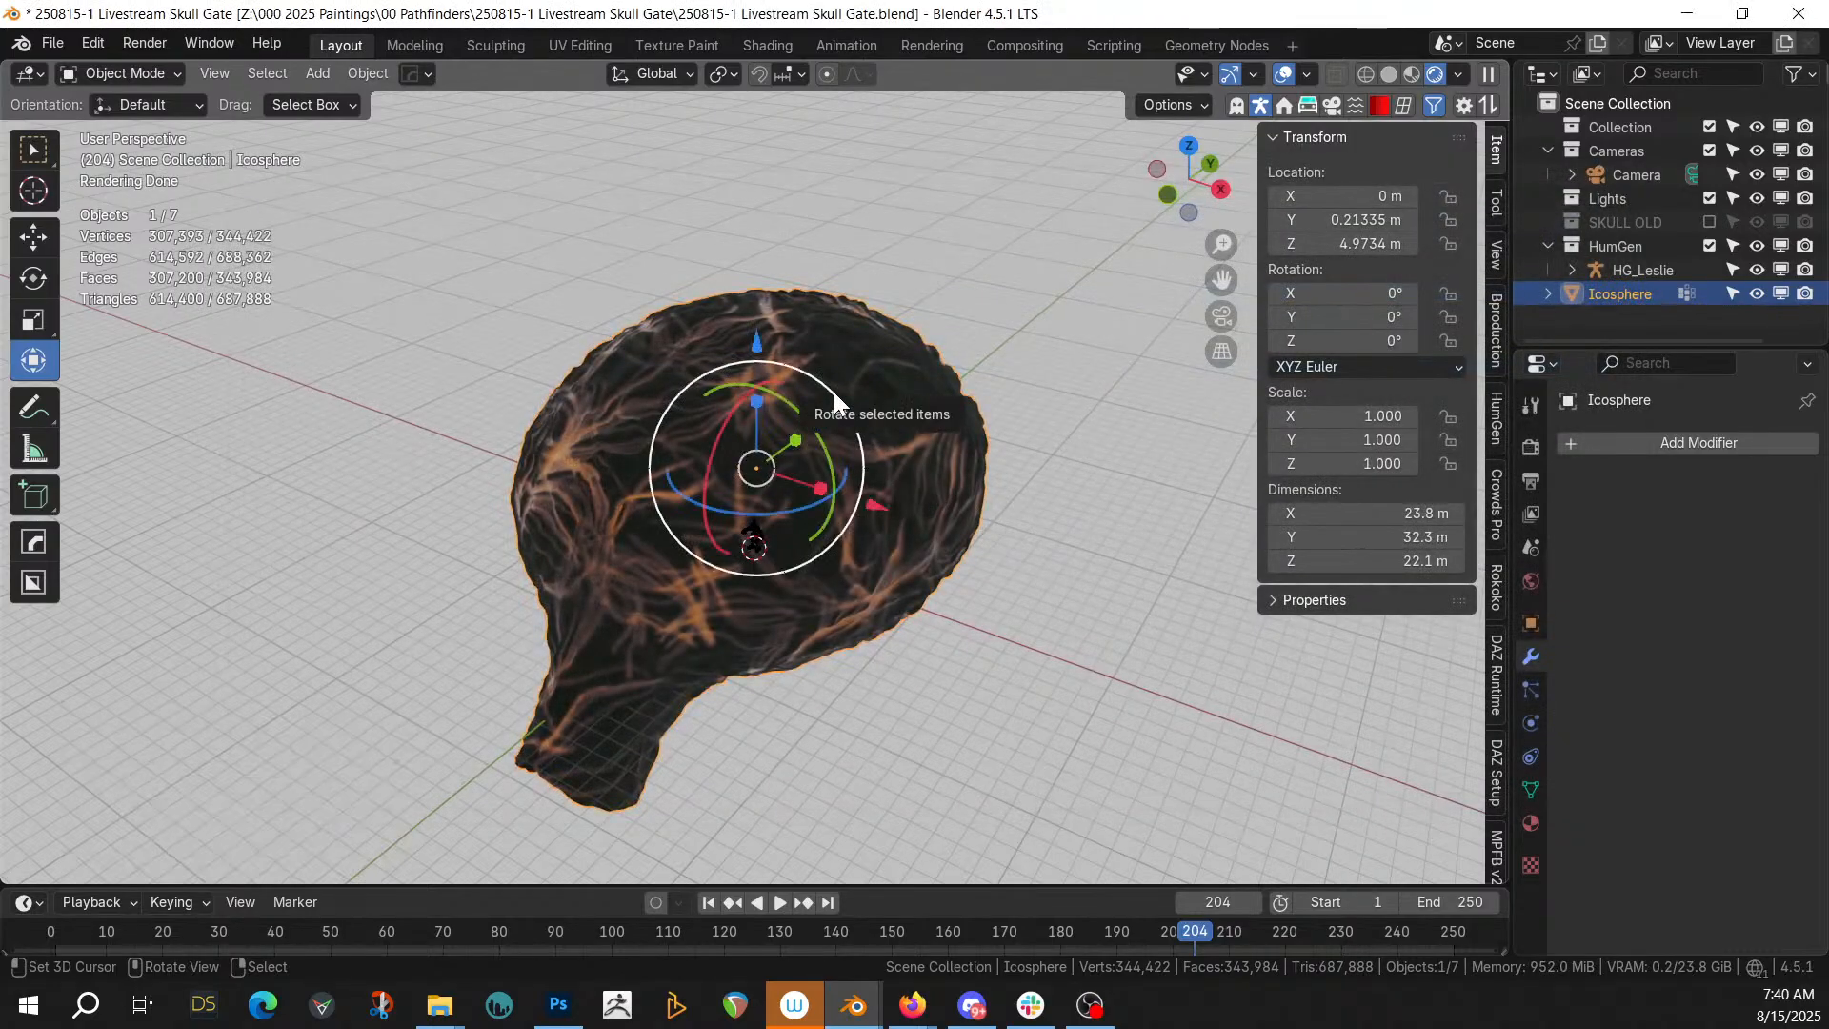
Unwrap all faces of the ico sphere using Smart UV Project with a 66° angle limit
{"action": "key", "text": "Tab"}
{"action": "key", "text": "a"}
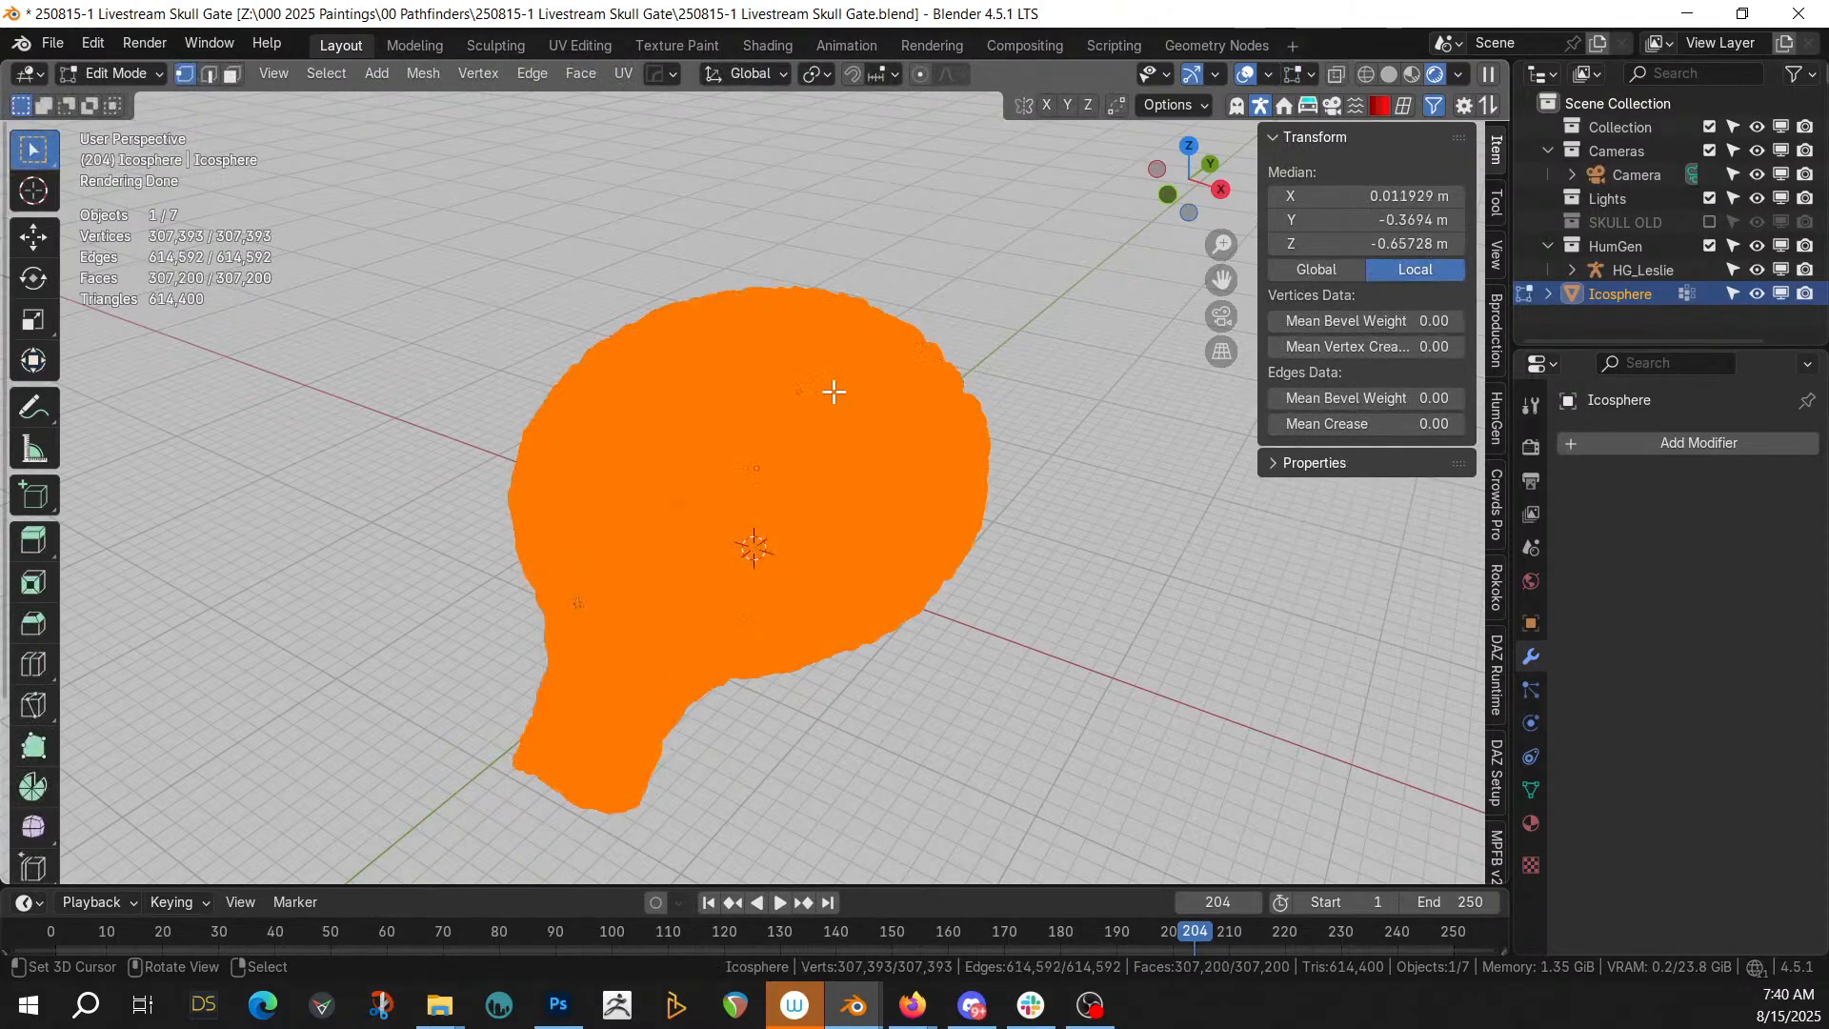
{"action": "key", "text": "u"}
{"action": "left_click", "coordinate": [778, 278]}
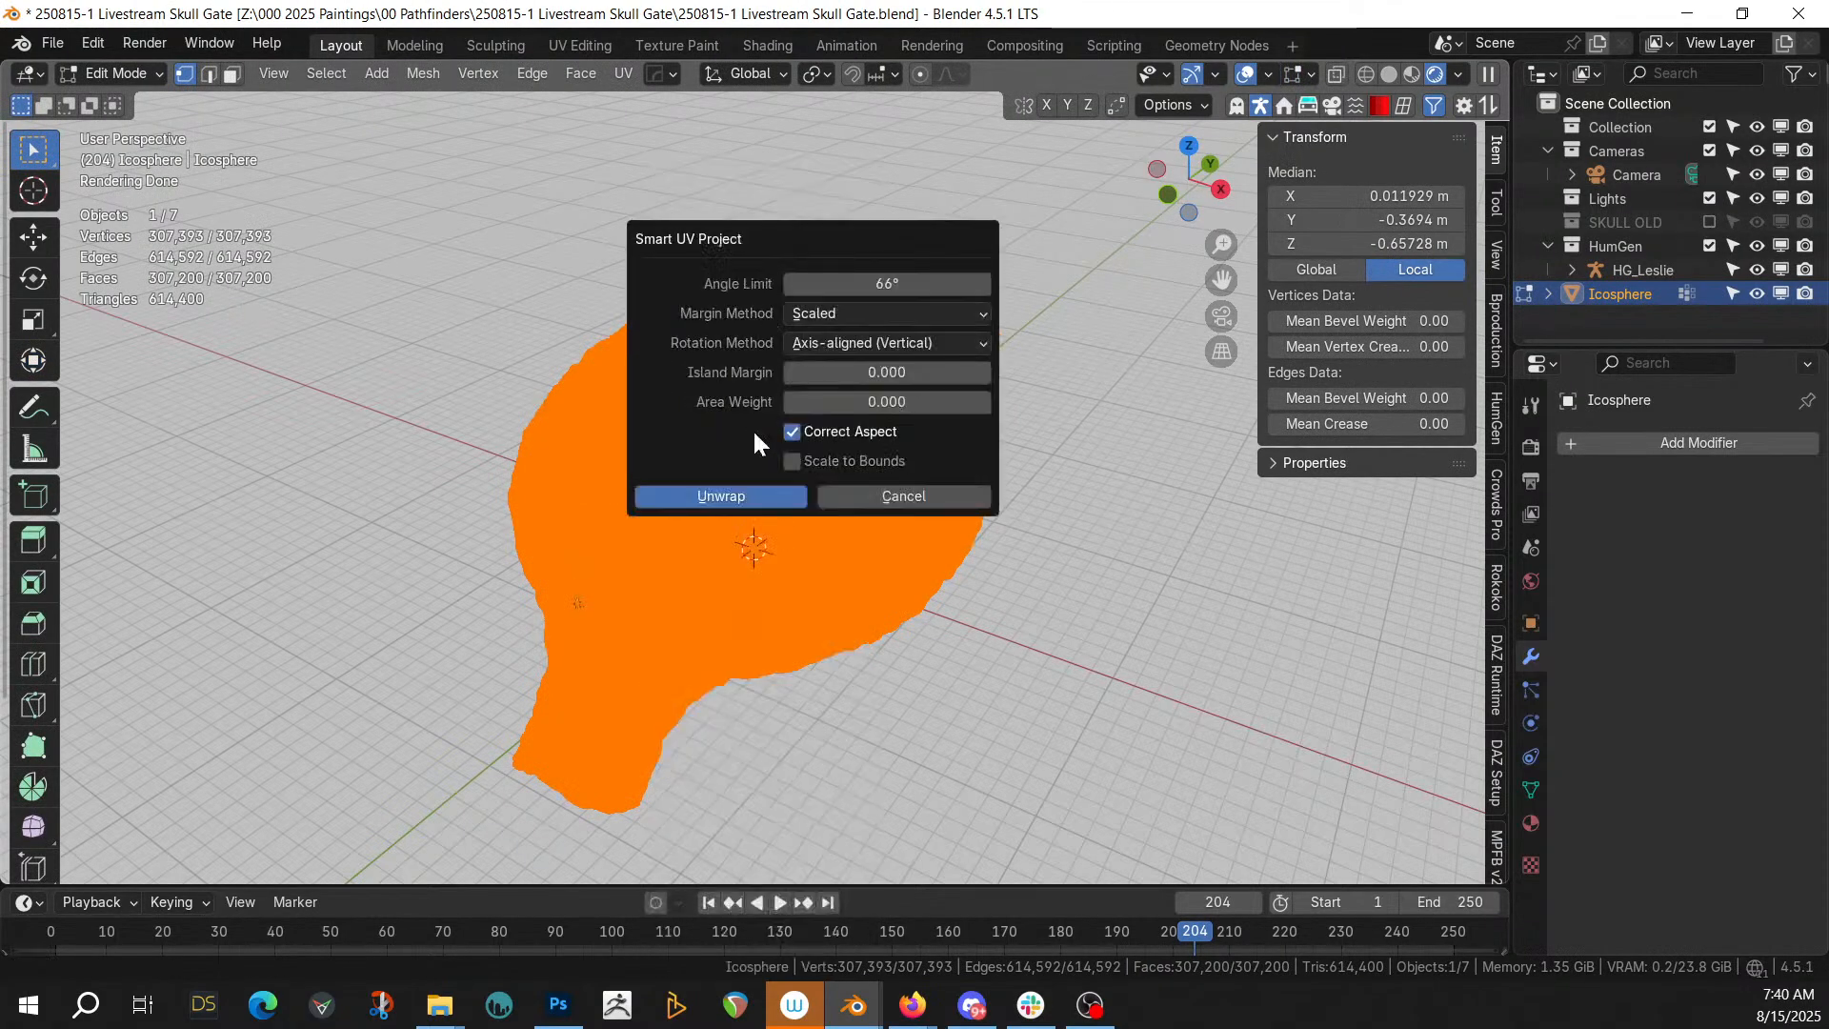
{"action": "left_click", "coordinate": [733, 495]}
{"action": "key", "text": "Tab"}
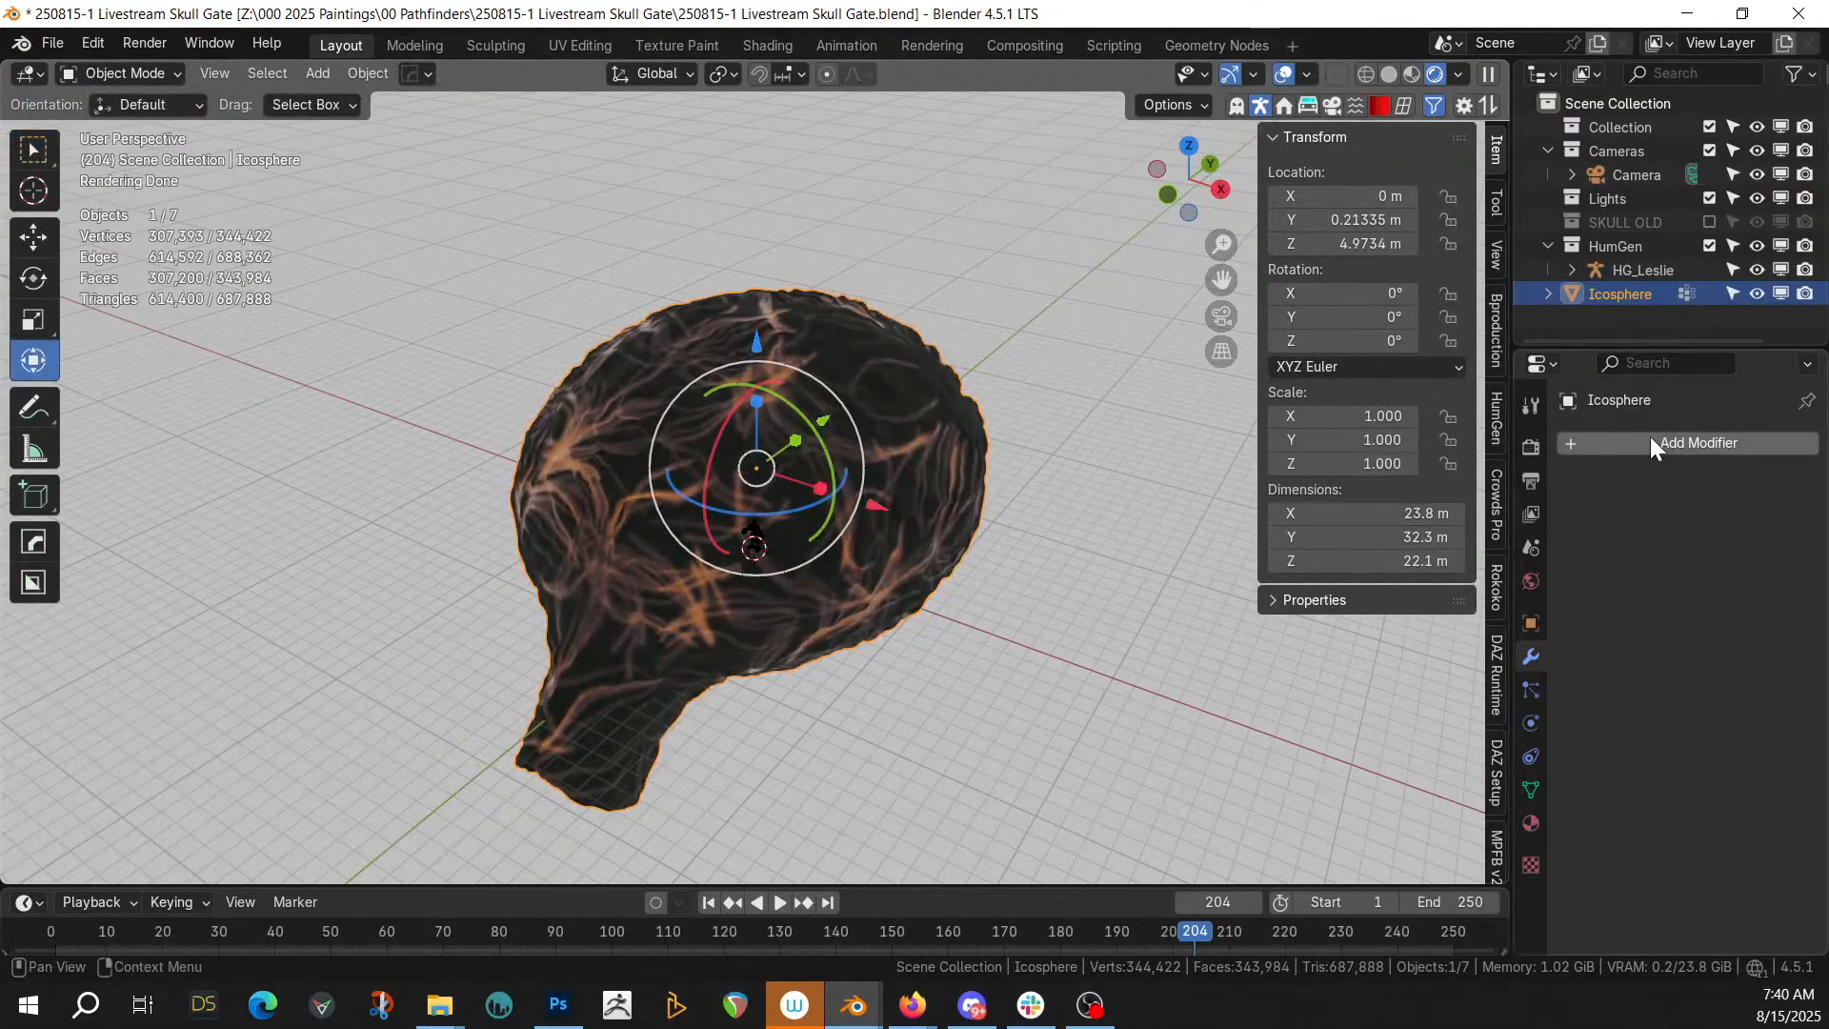
Assign the Alien_Organic_01 Ground material to the ico sphere and check its surface up close
{"action": "left_click", "coordinate": [1528, 822]}
{"action": "left_click", "coordinate": [1577, 542]}
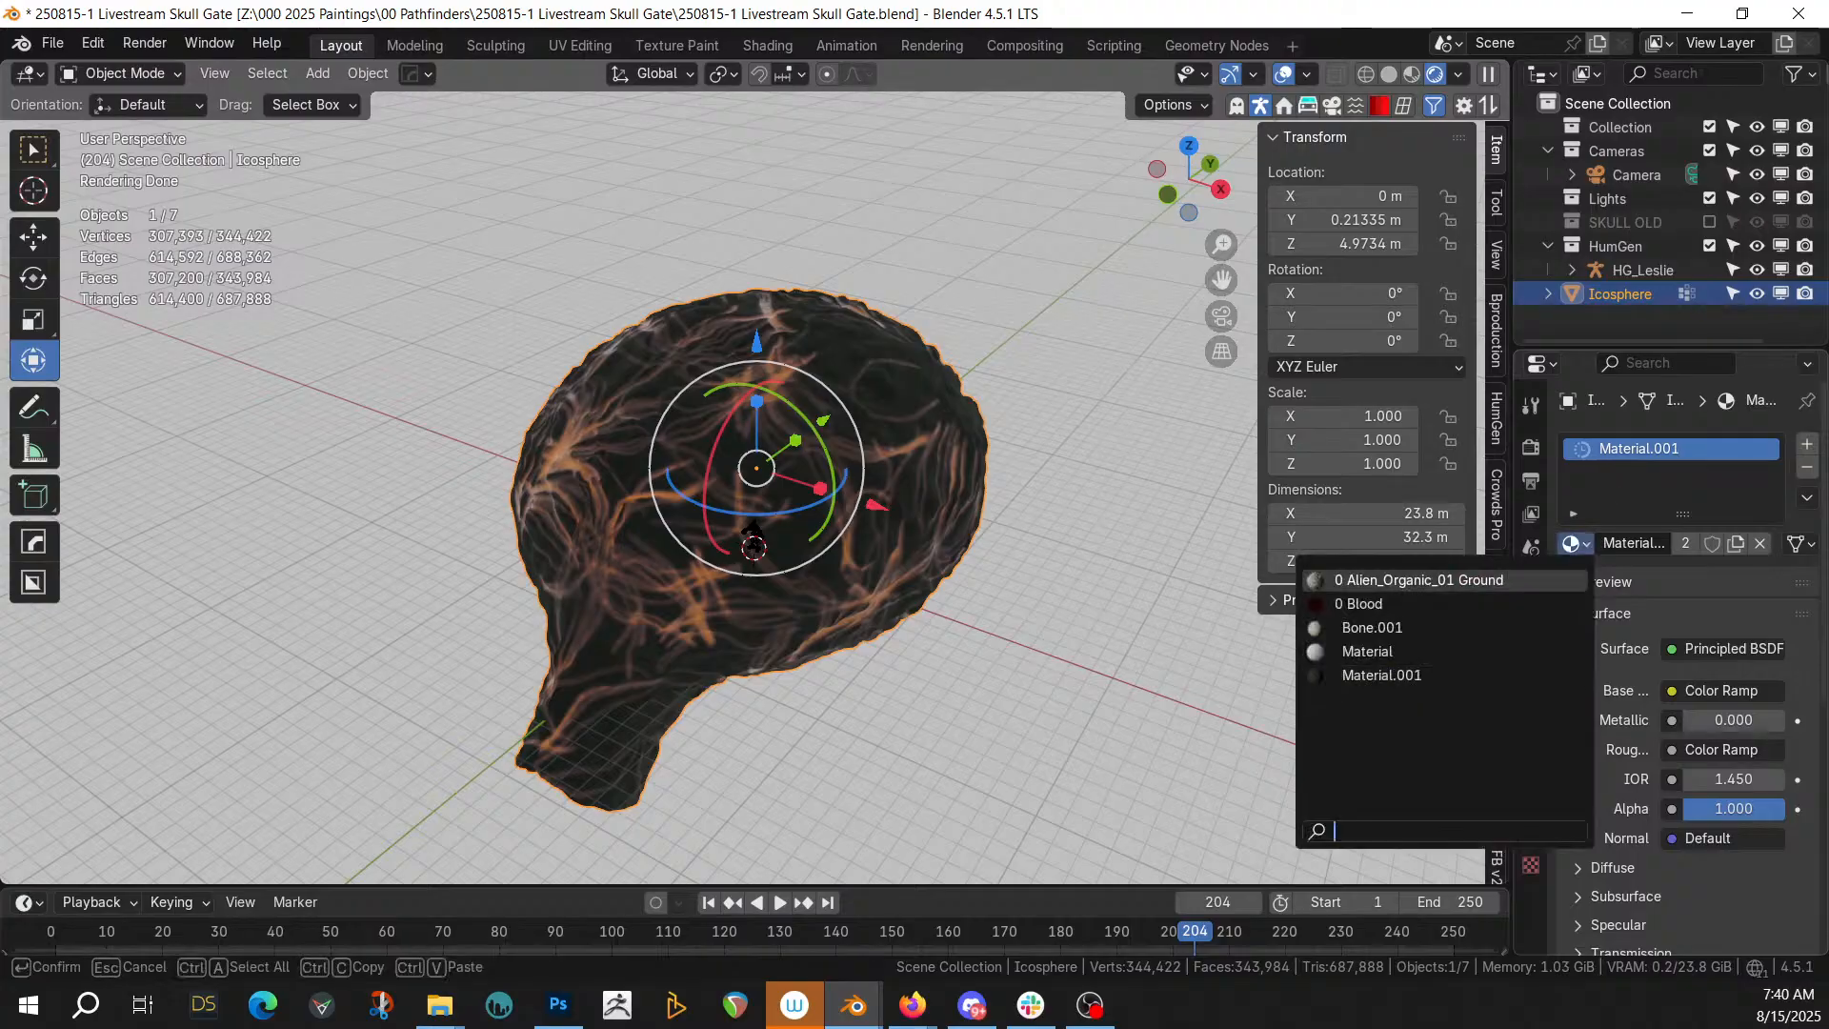
{"action": "left_click", "coordinate": [1473, 581]}
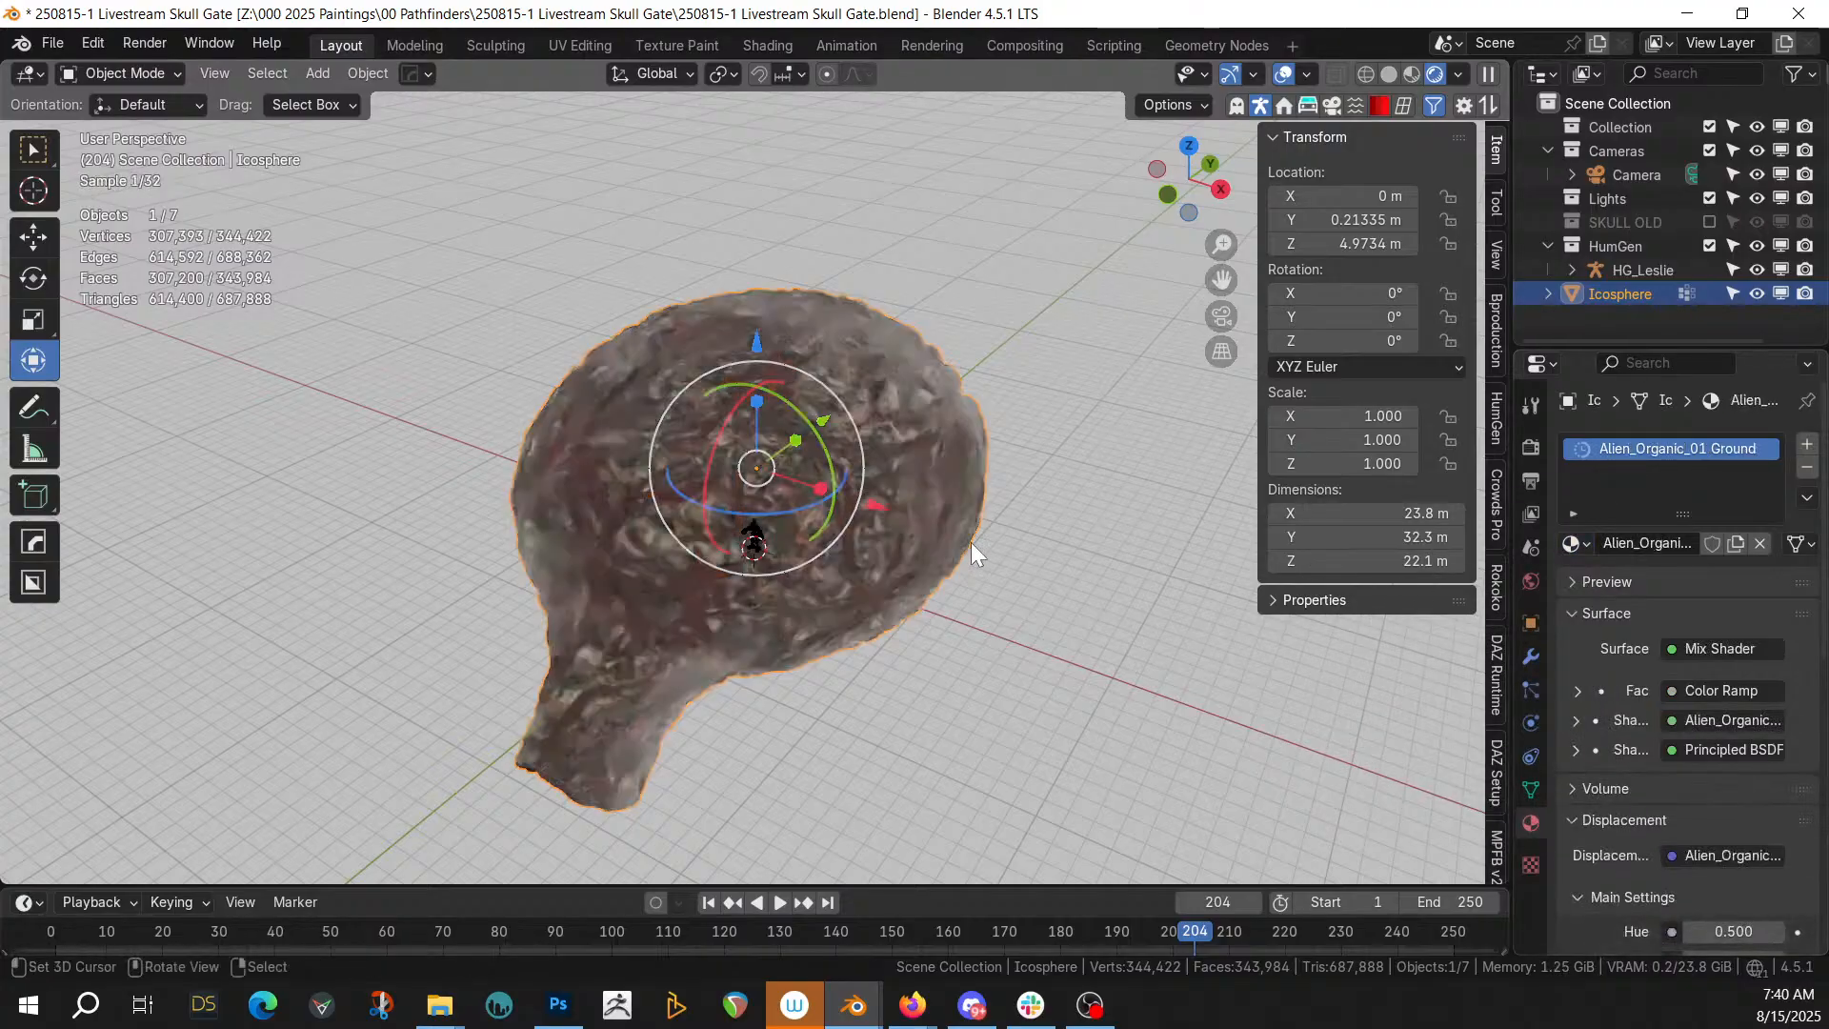
{"action": "middle_click_drag", "start_coordinate": [958, 522], "coordinate": [1060, 500]}
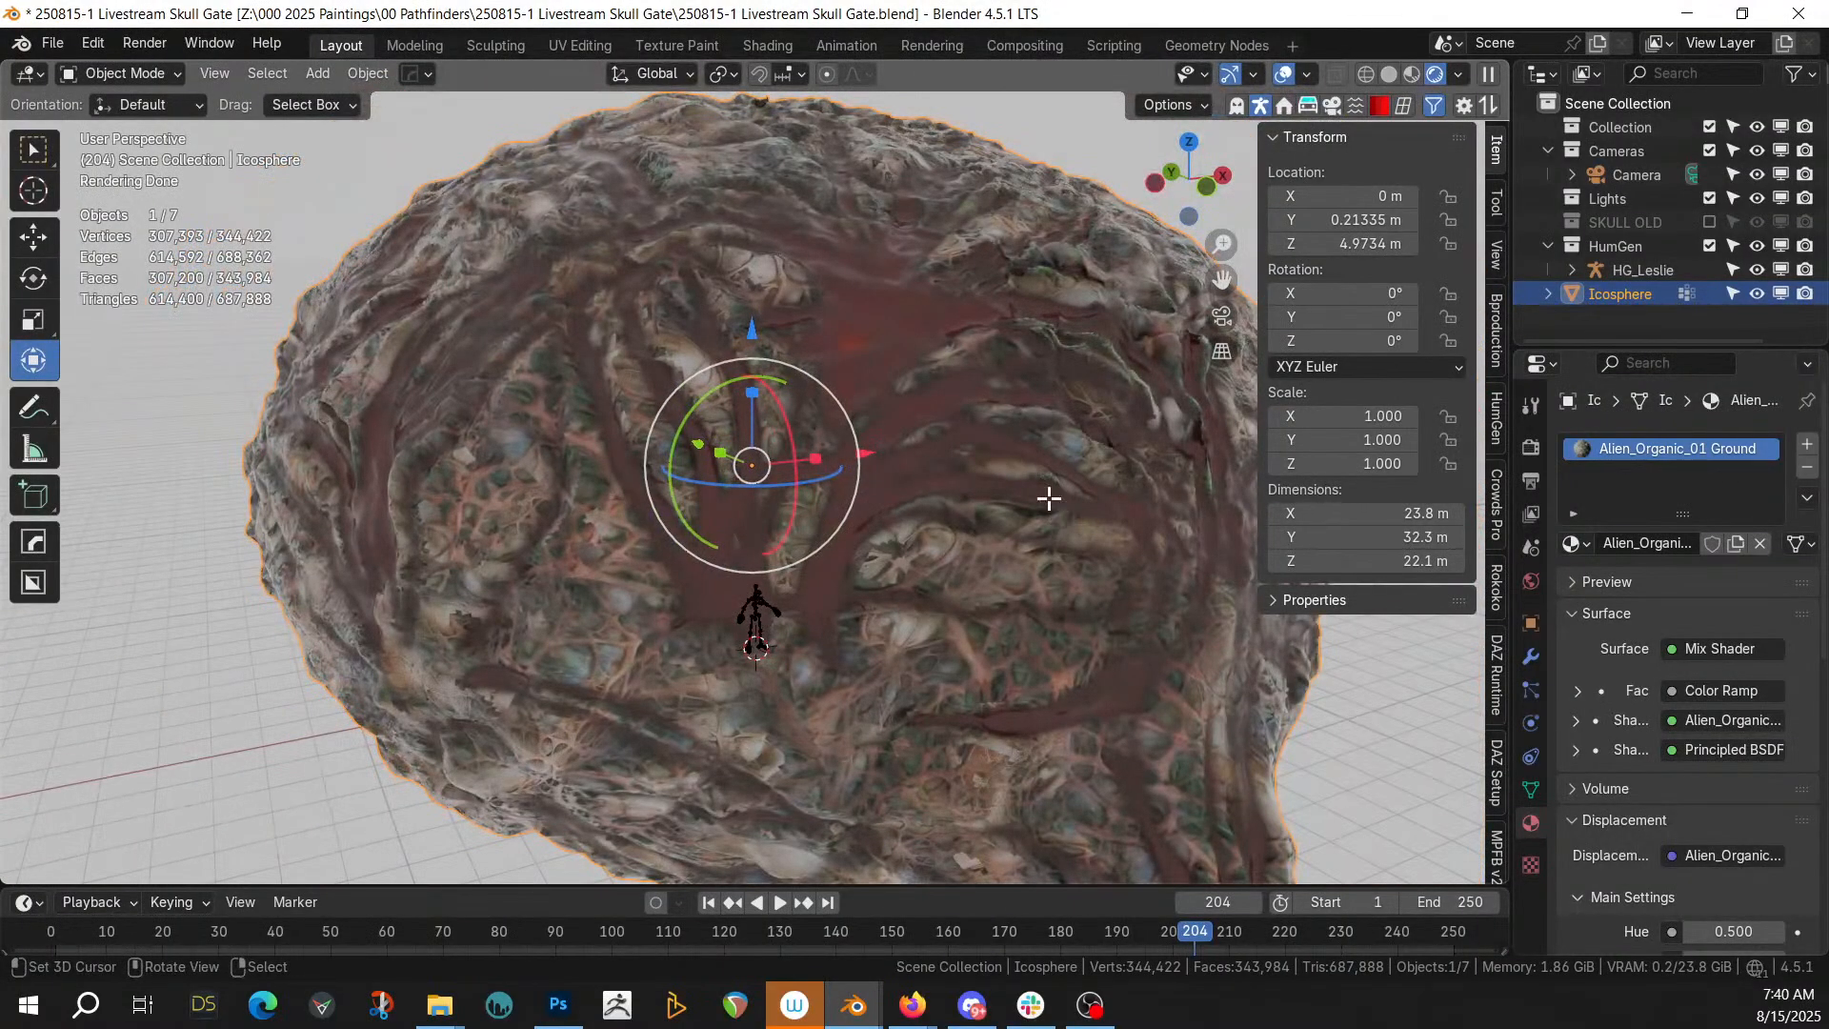
Unwrap the ico sphere again using Smart UV Project with a 90° angle limit and inspect the texture
{"action": "key", "text": "Tab"}
{"action": "key", "text": "u"}
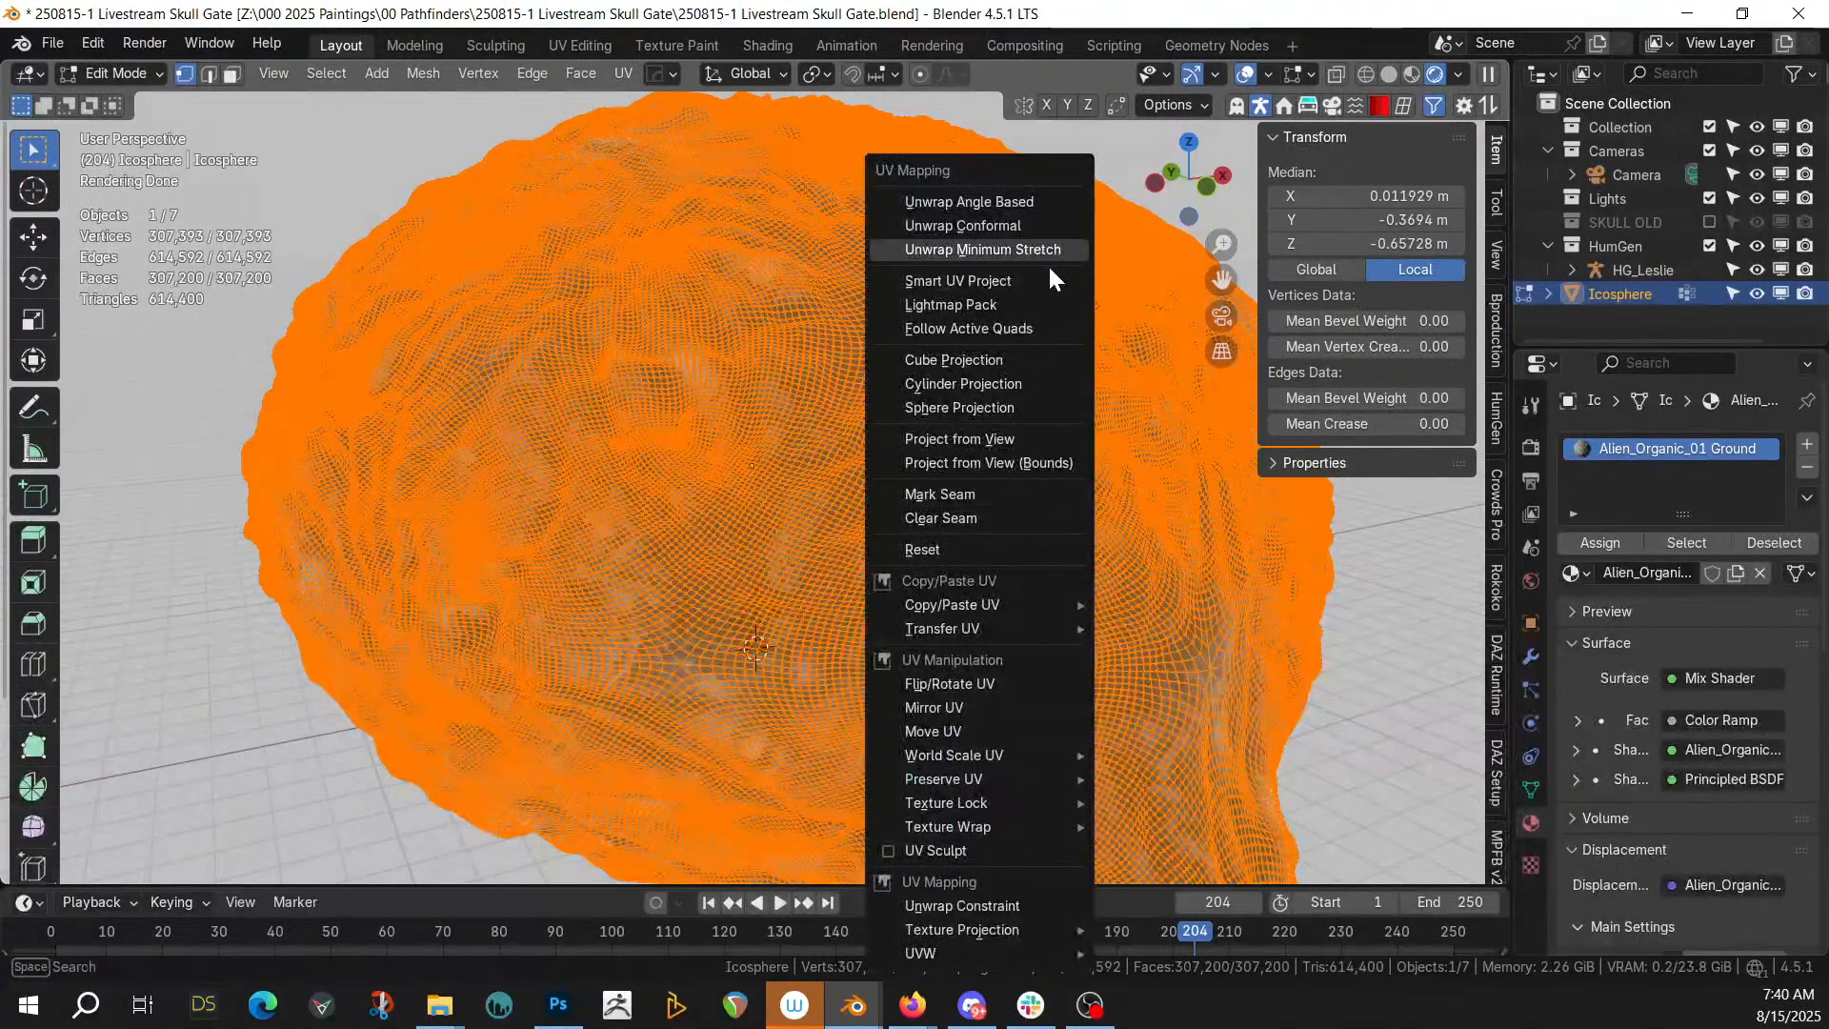
{"action": "left_click", "coordinate": [1038, 279]}
{"action": "left_click", "coordinate": [1096, 286]}
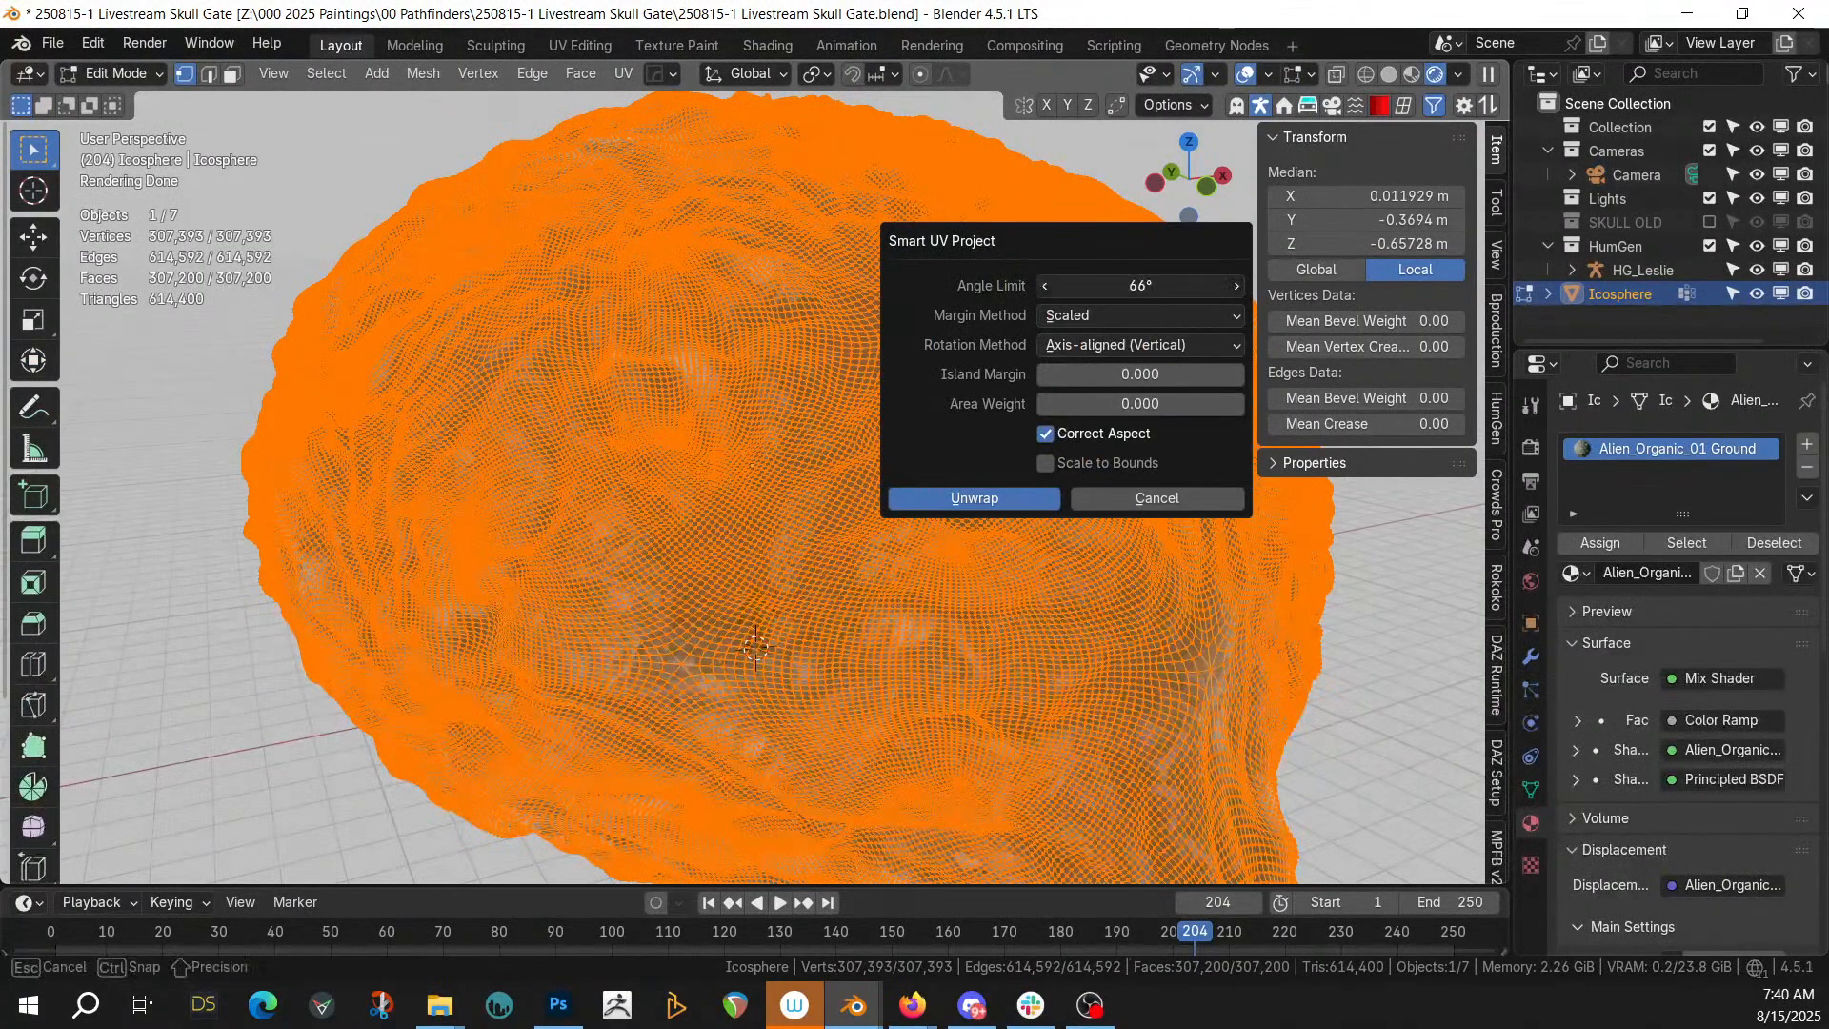
{"action": "key", "text": "Return"}
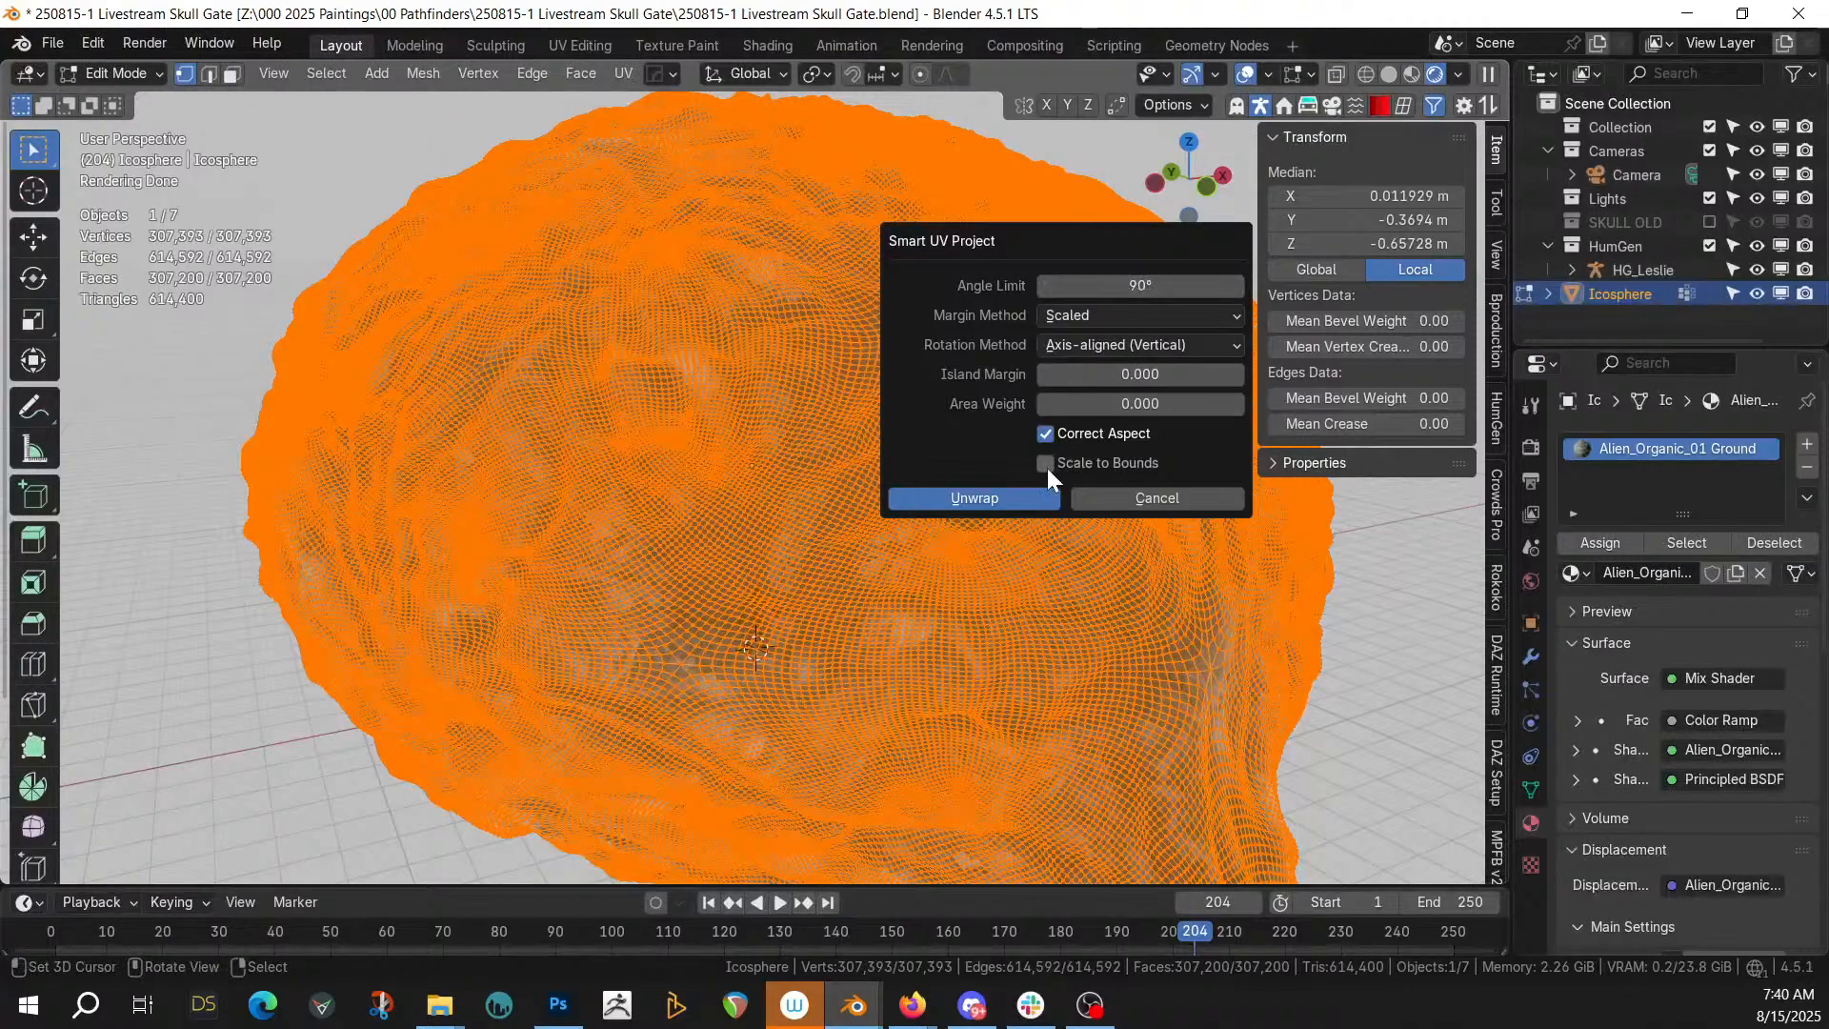
{"action": "left_click", "coordinate": [1006, 496]}
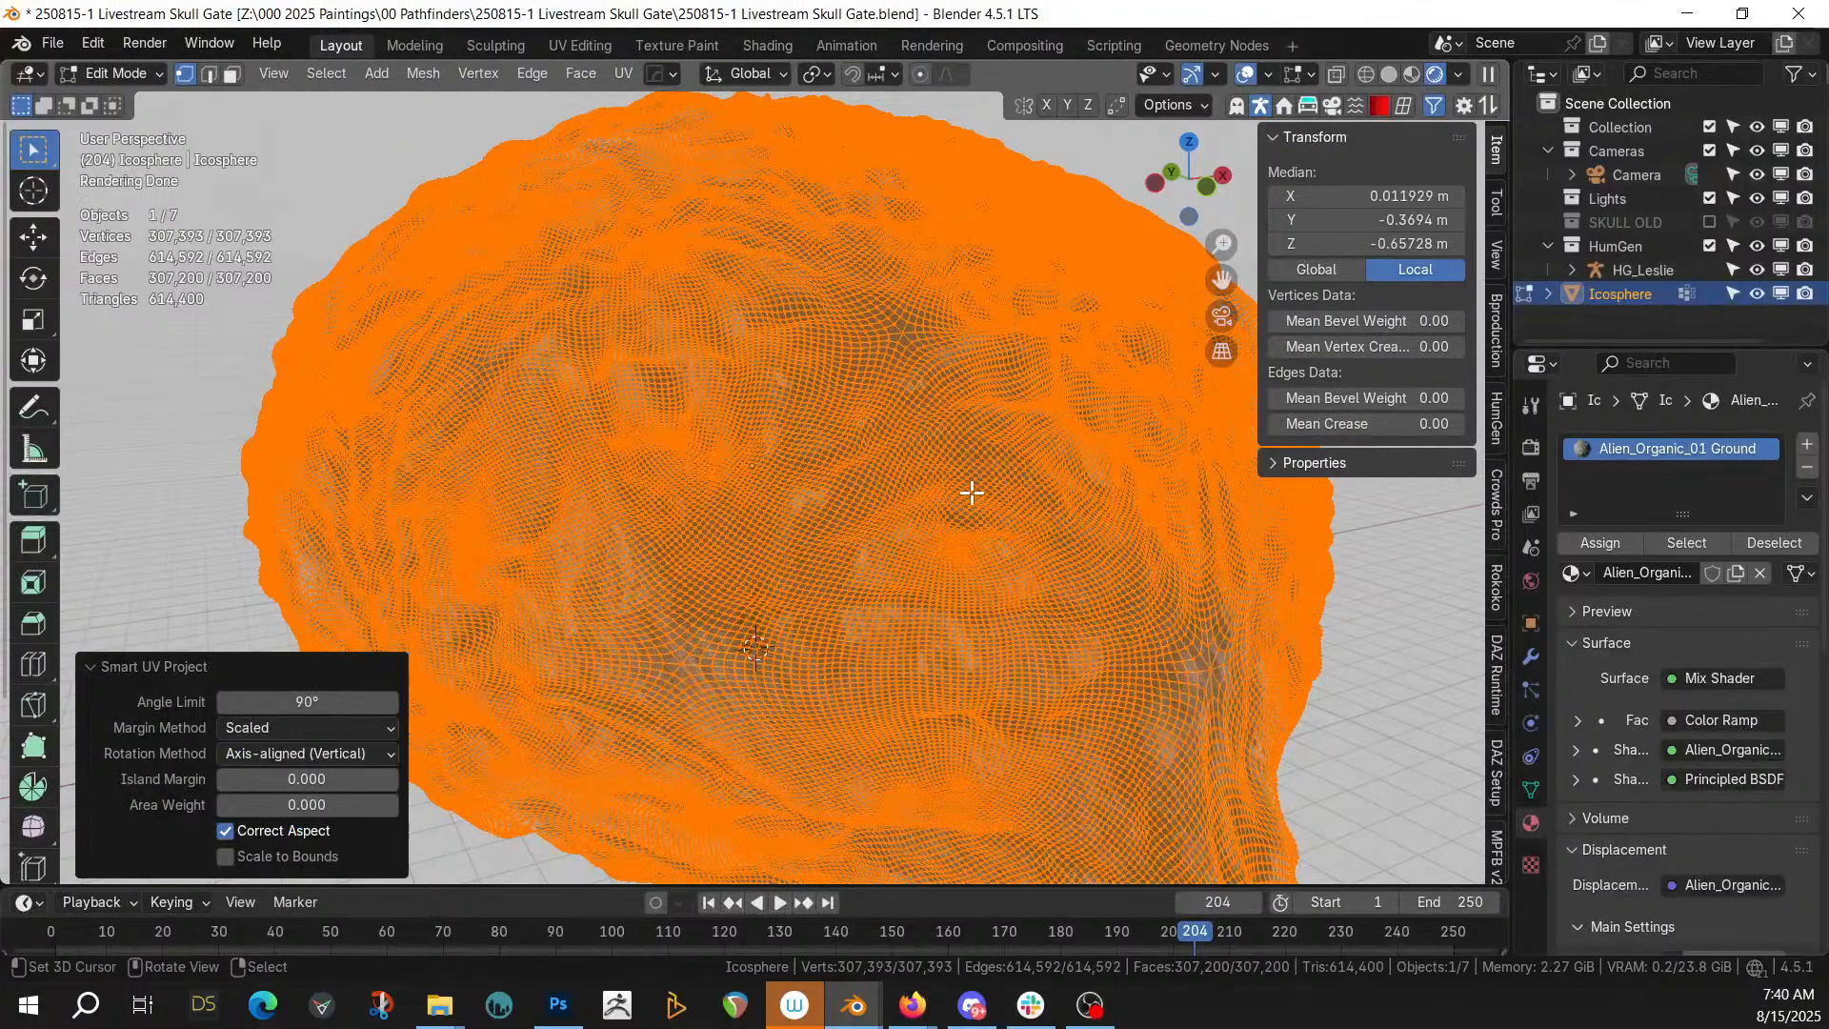
{"action": "key", "text": "Tab"}
{"action": "middle_click_drag", "start_coordinate": [972, 506], "coordinate": [876, 523]}
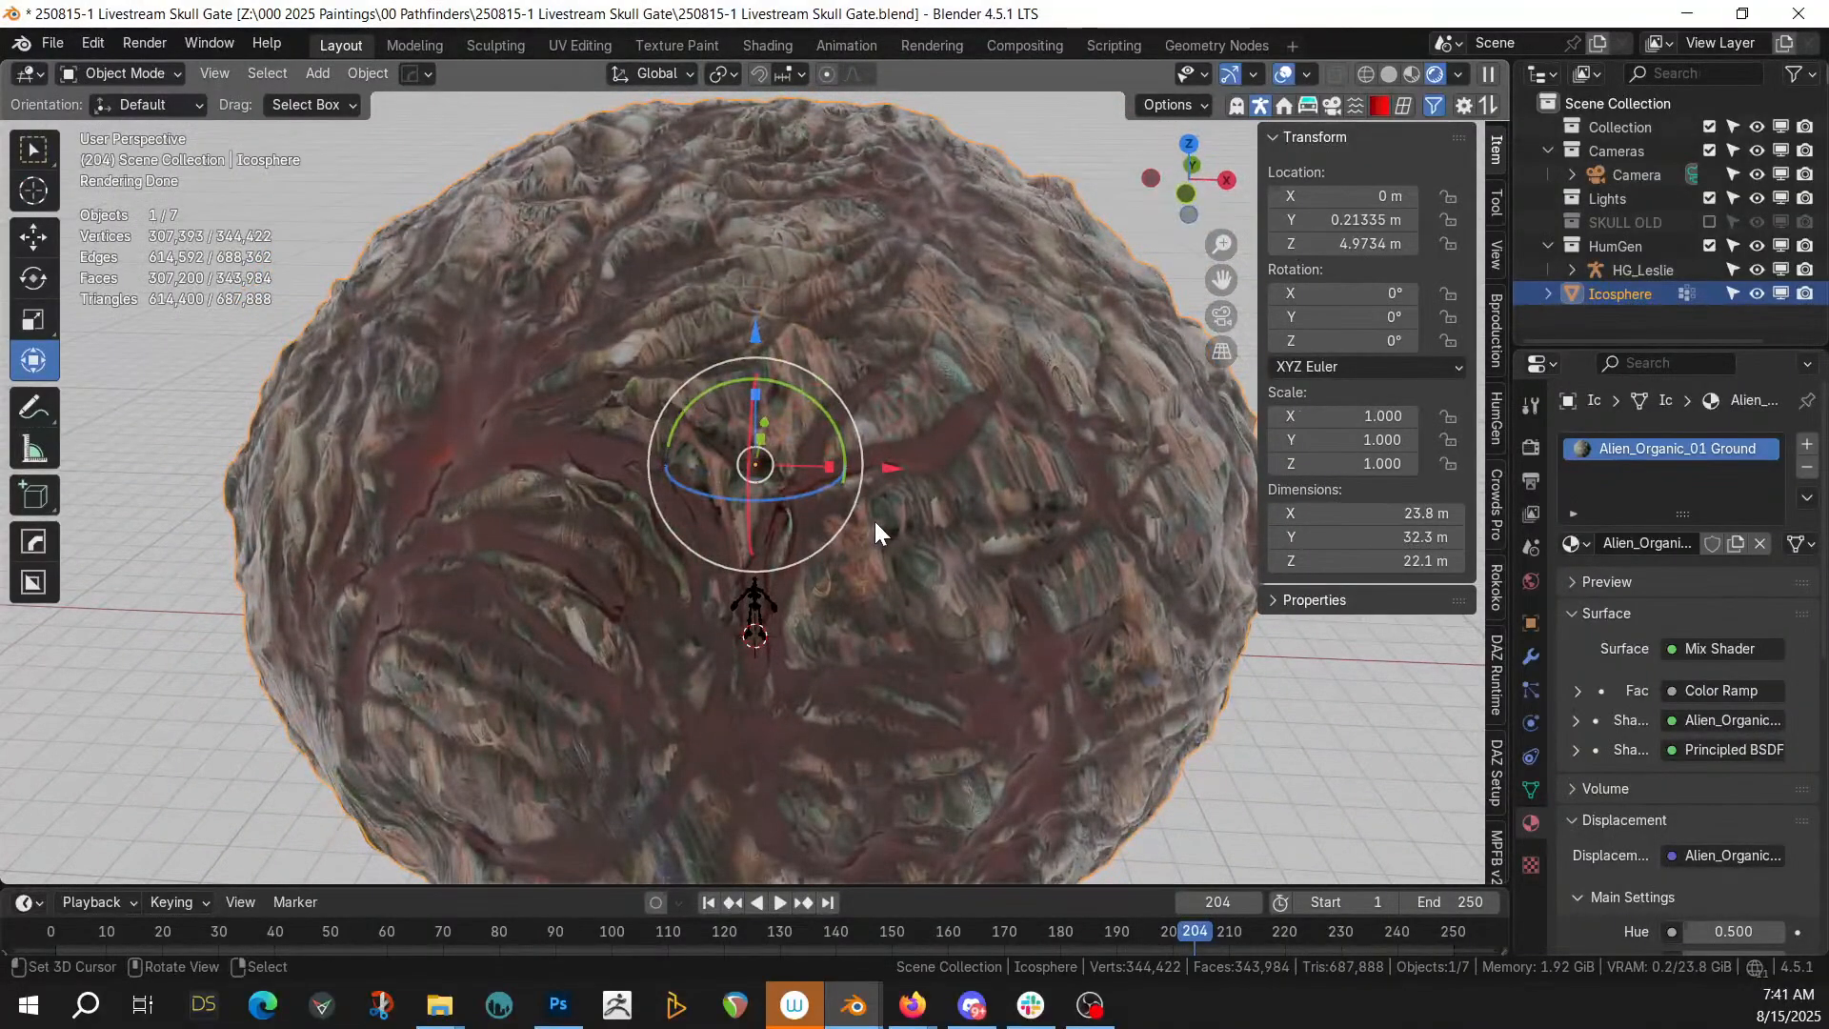
{"action": "scroll", "coordinate": [874, 522], "scroll_direction": "up", "scroll_amount": 5}
{"action": "scroll", "coordinate": [875, 522], "scroll_direction": "down", "scroll_amount": 7}
{"action": "middle_click_drag", "start_coordinate": [874, 522], "coordinate": [1115, 480]}
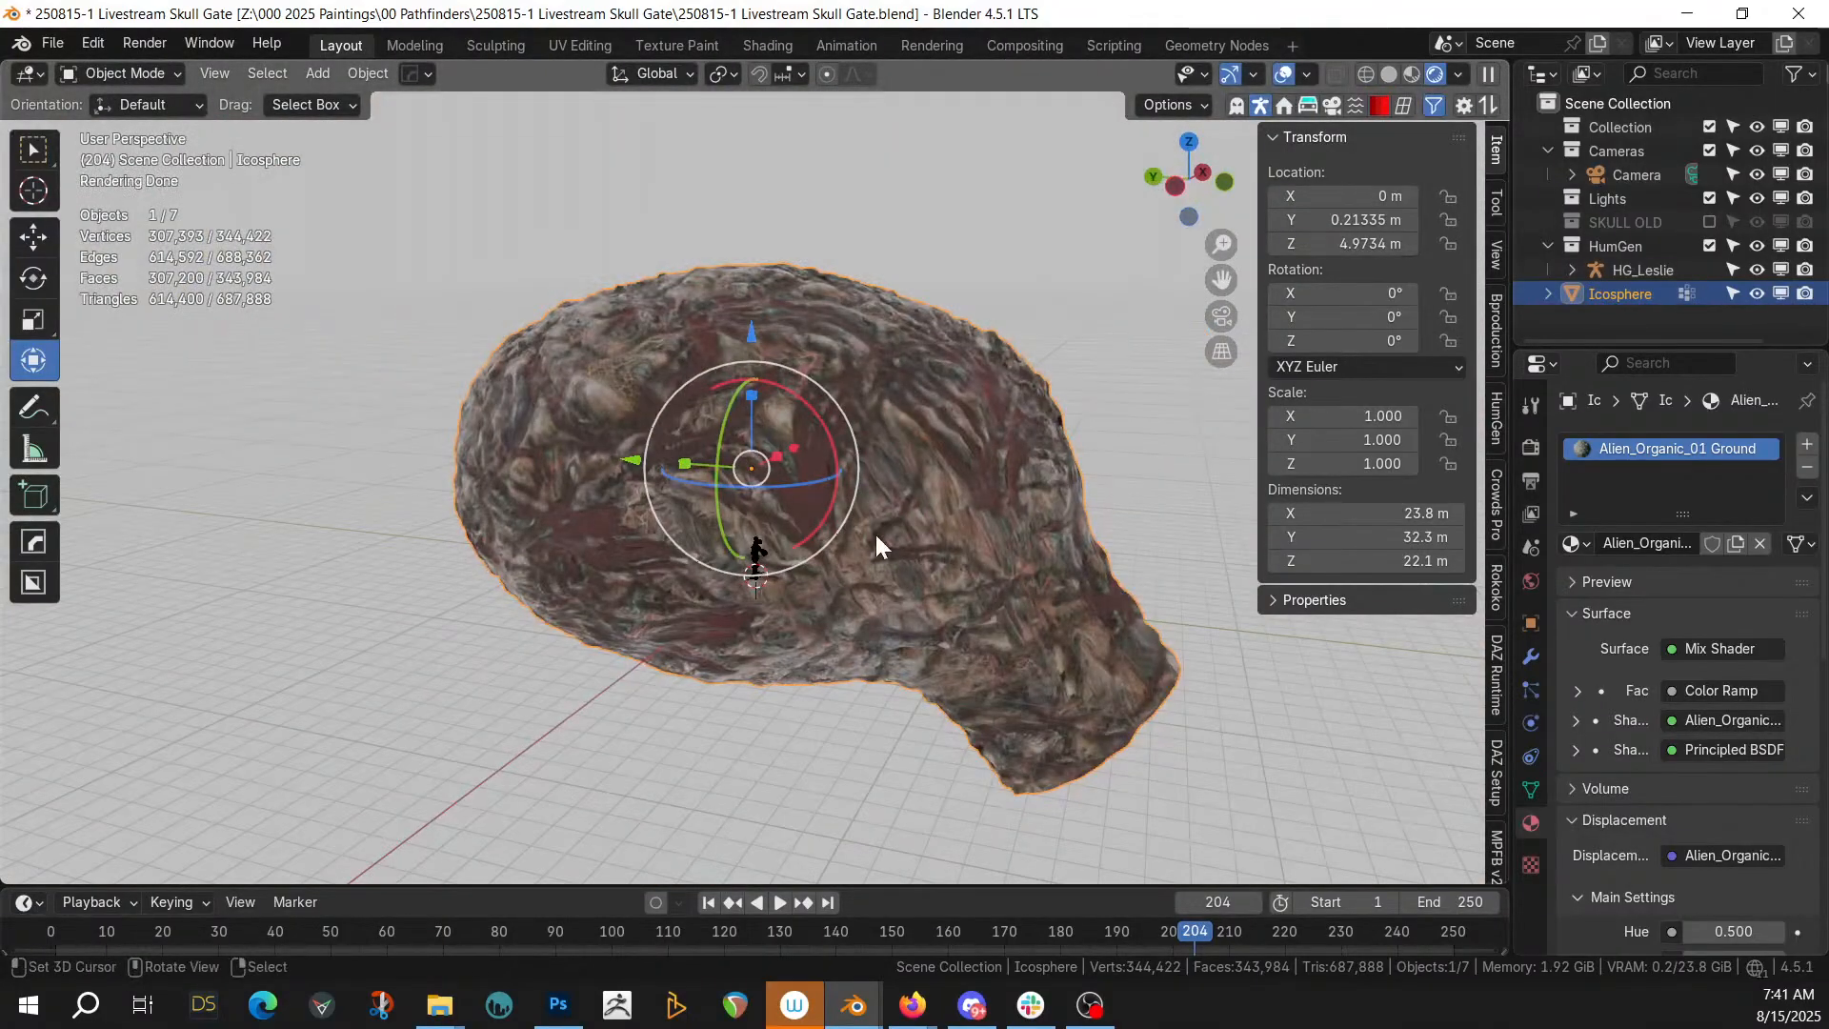
Remap the ico sphere's UVs with Cube Projection, inspect the texture from several sides, and save the file
{"action": "key", "text": "Tab"}
{"action": "key", "text": "u"}
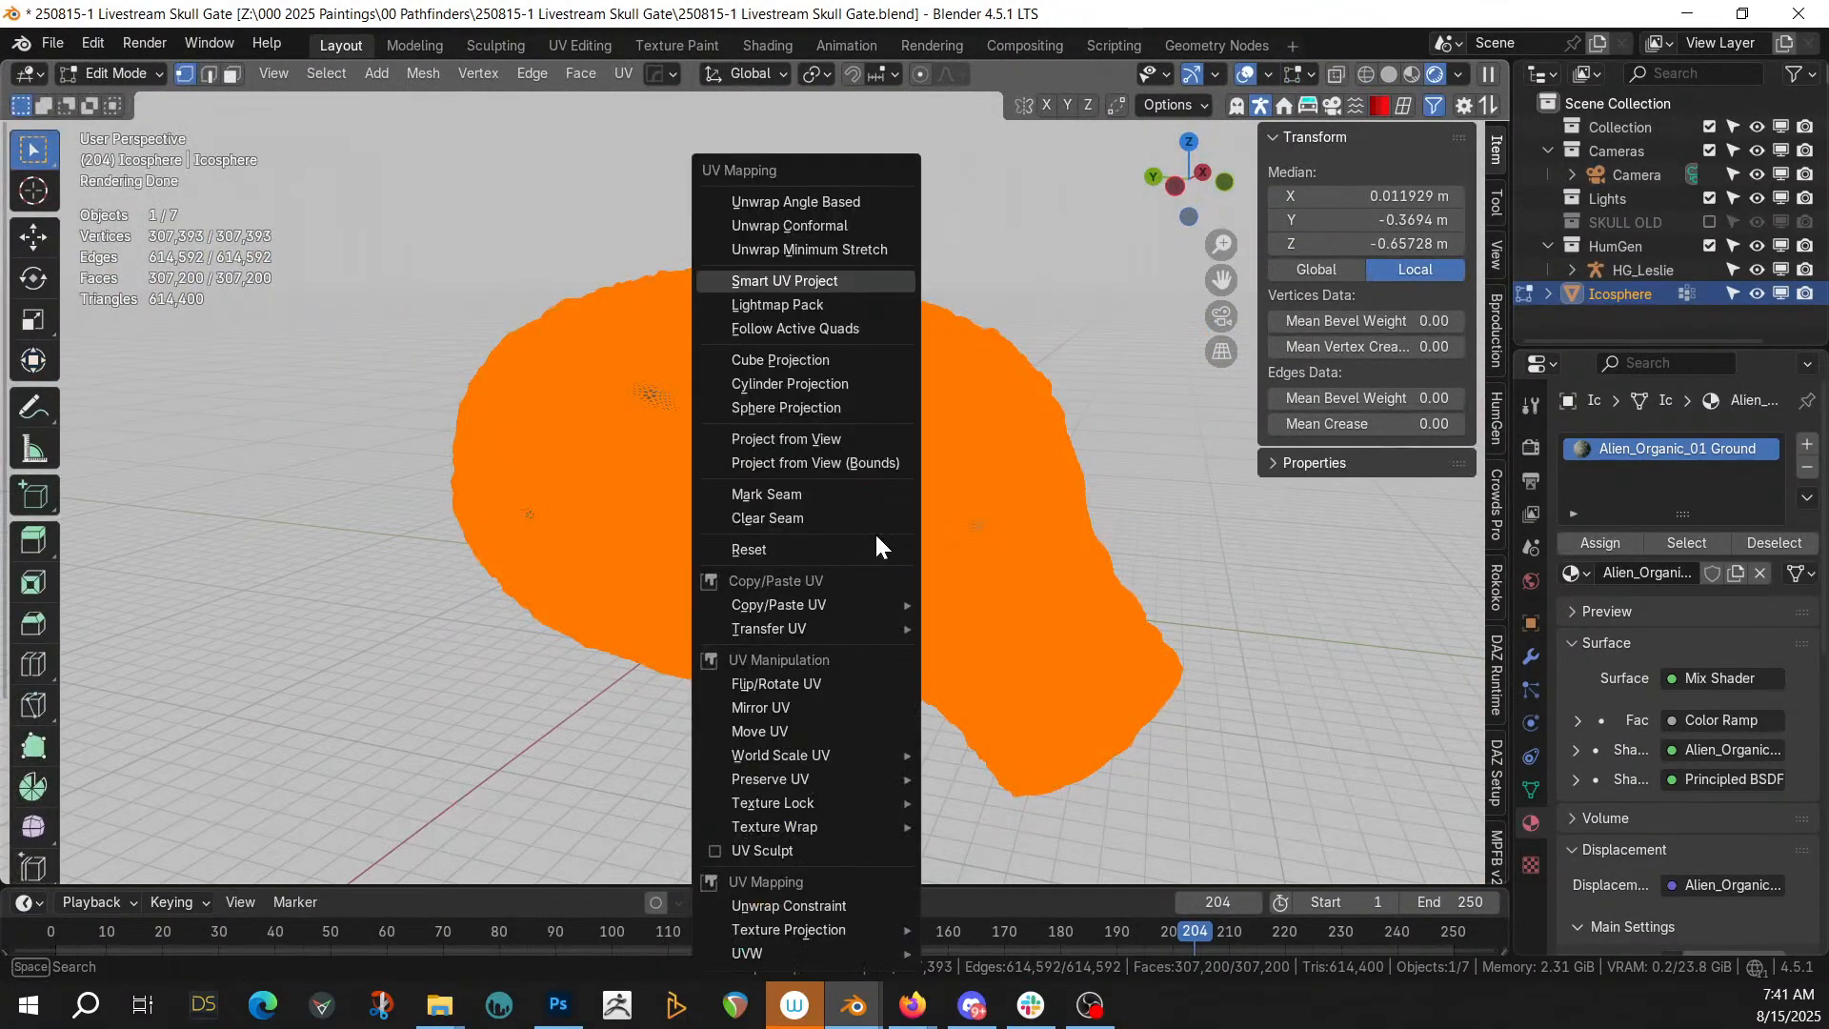
{"action": "left_click", "coordinate": [831, 360]}
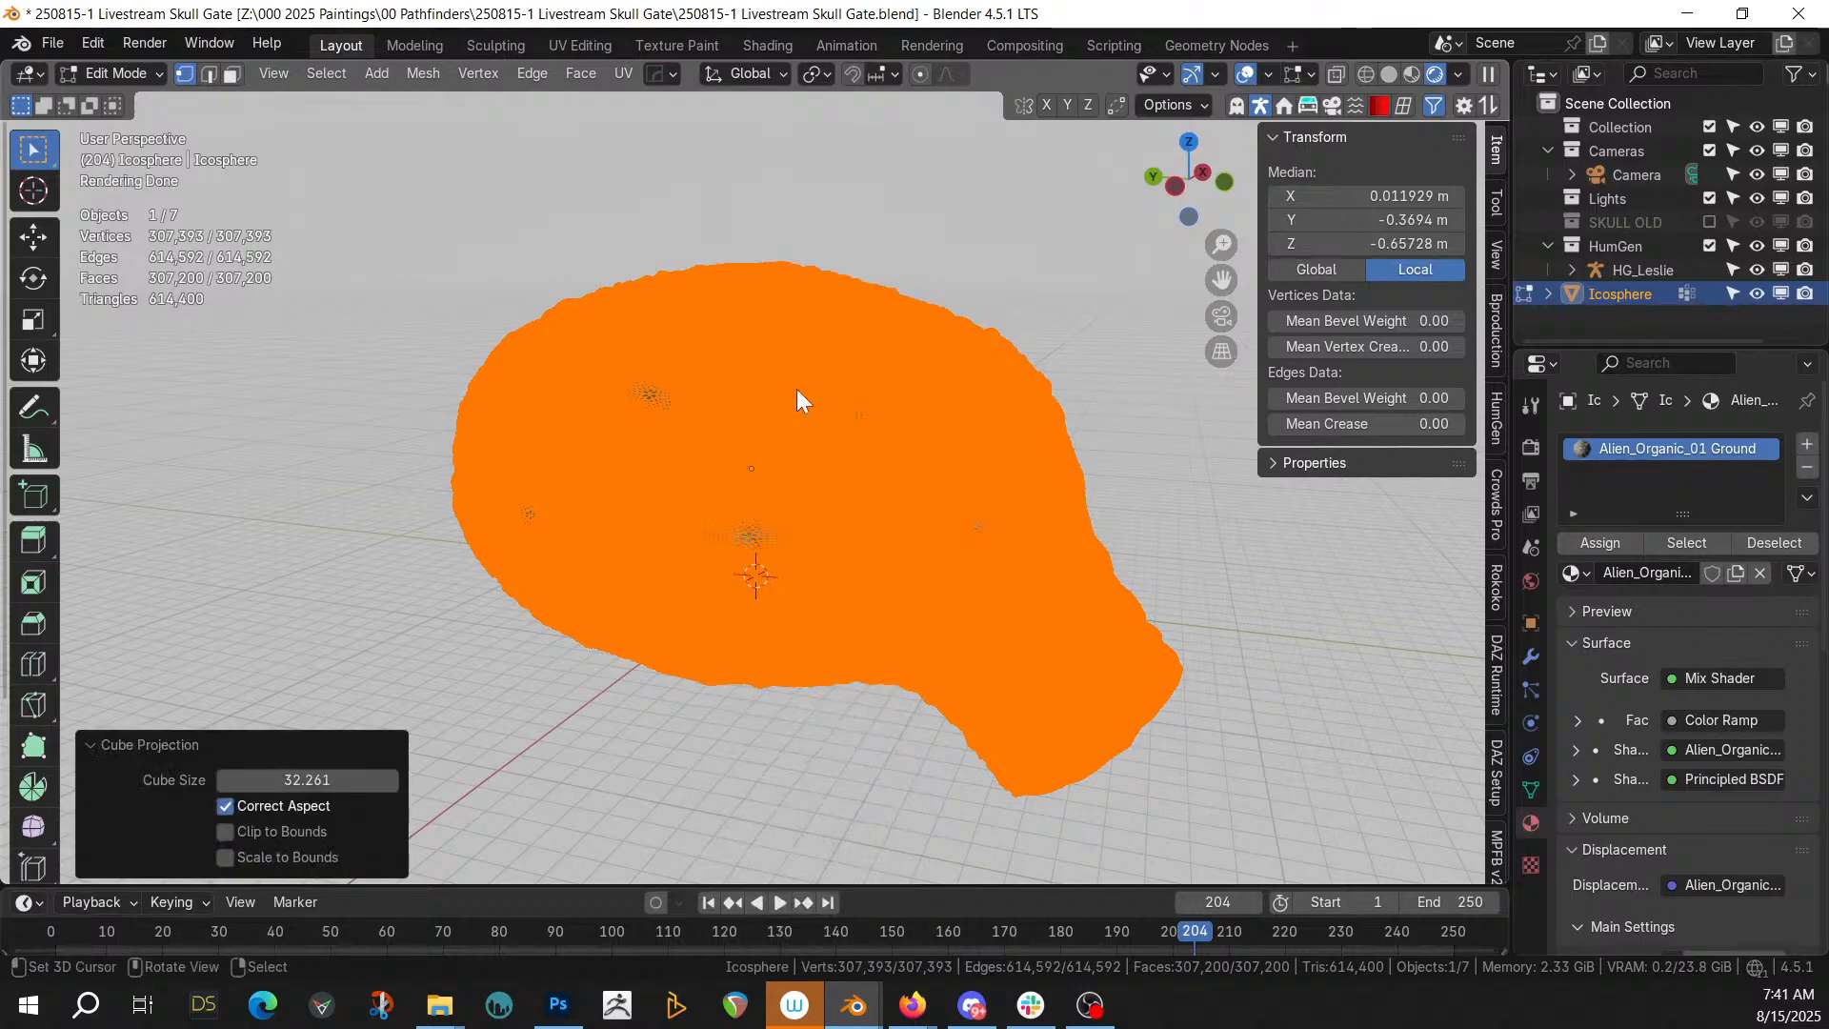
{"action": "key", "text": "Tab"}
{"action": "scroll", "coordinate": [861, 410], "scroll_direction": "up", "scroll_amount": 4}
{"action": "middle_click_drag", "start_coordinate": [859, 417], "coordinate": [584, 441]}
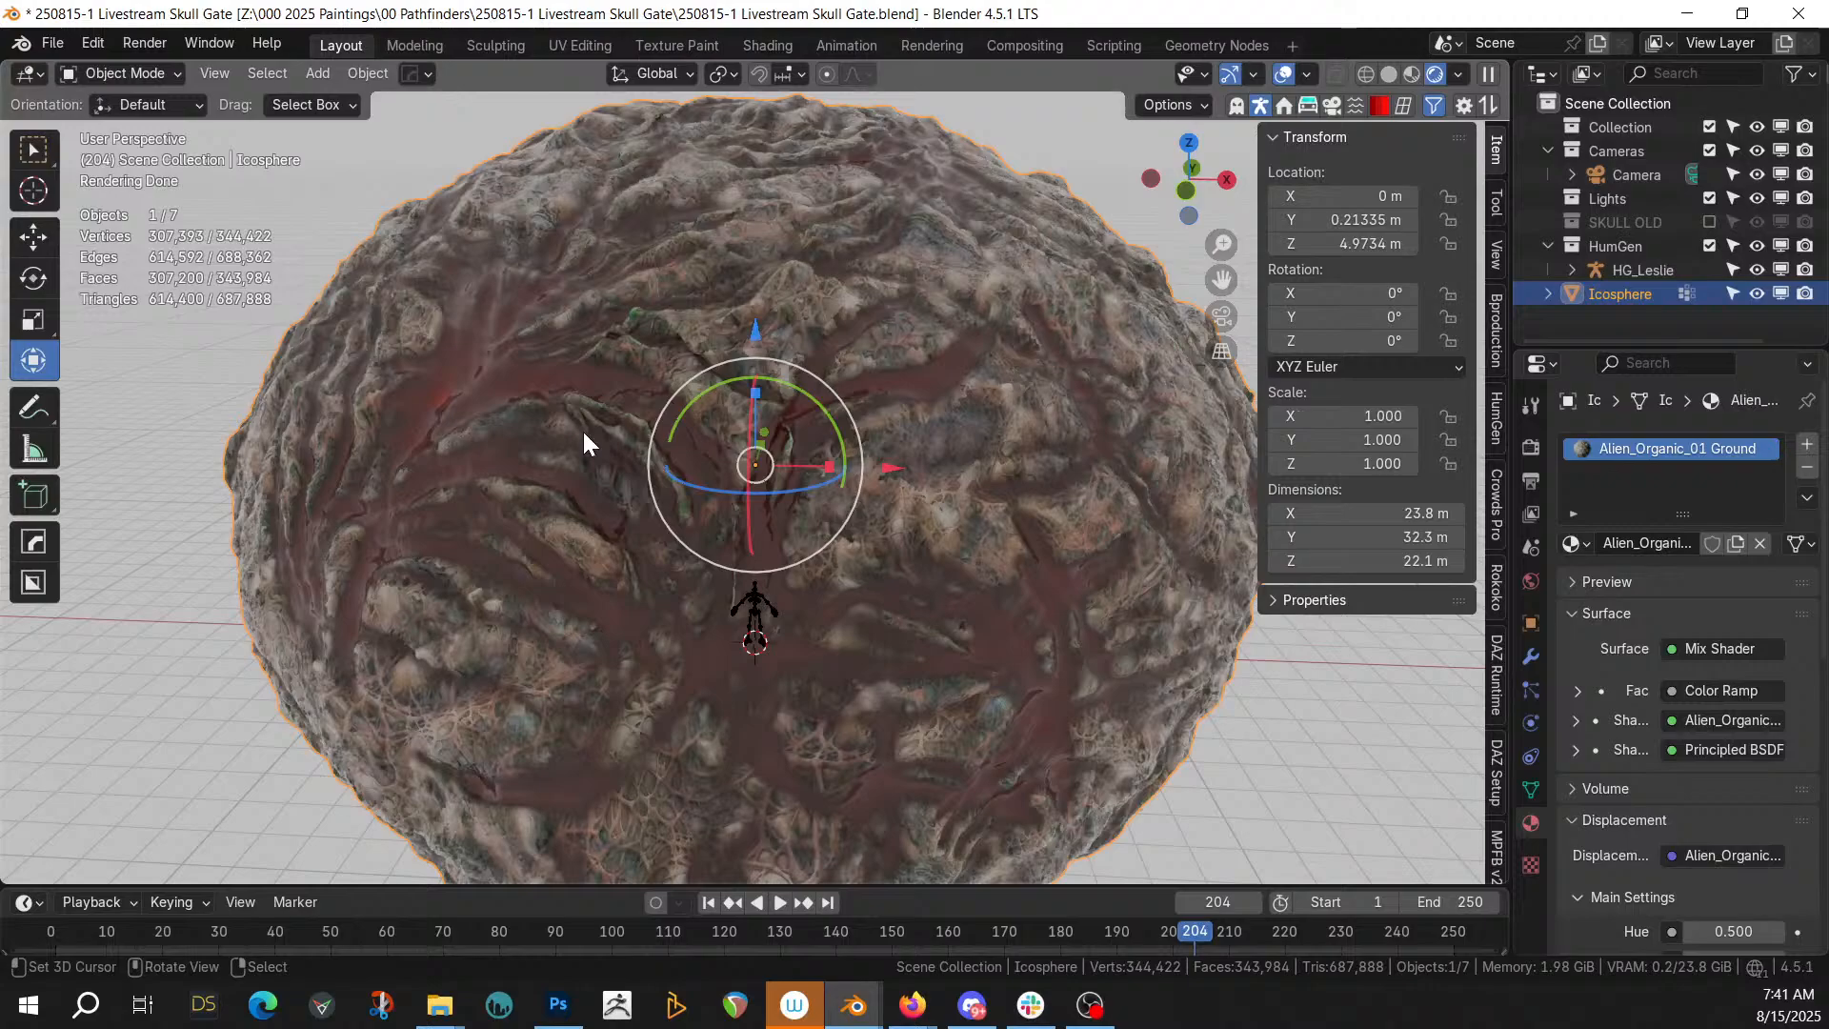
{"action": "scroll", "coordinate": [584, 443], "scroll_direction": "up", "scroll_amount": 3}
{"action": "middle_click_drag", "start_coordinate": [584, 443], "coordinate": [621, 400]}
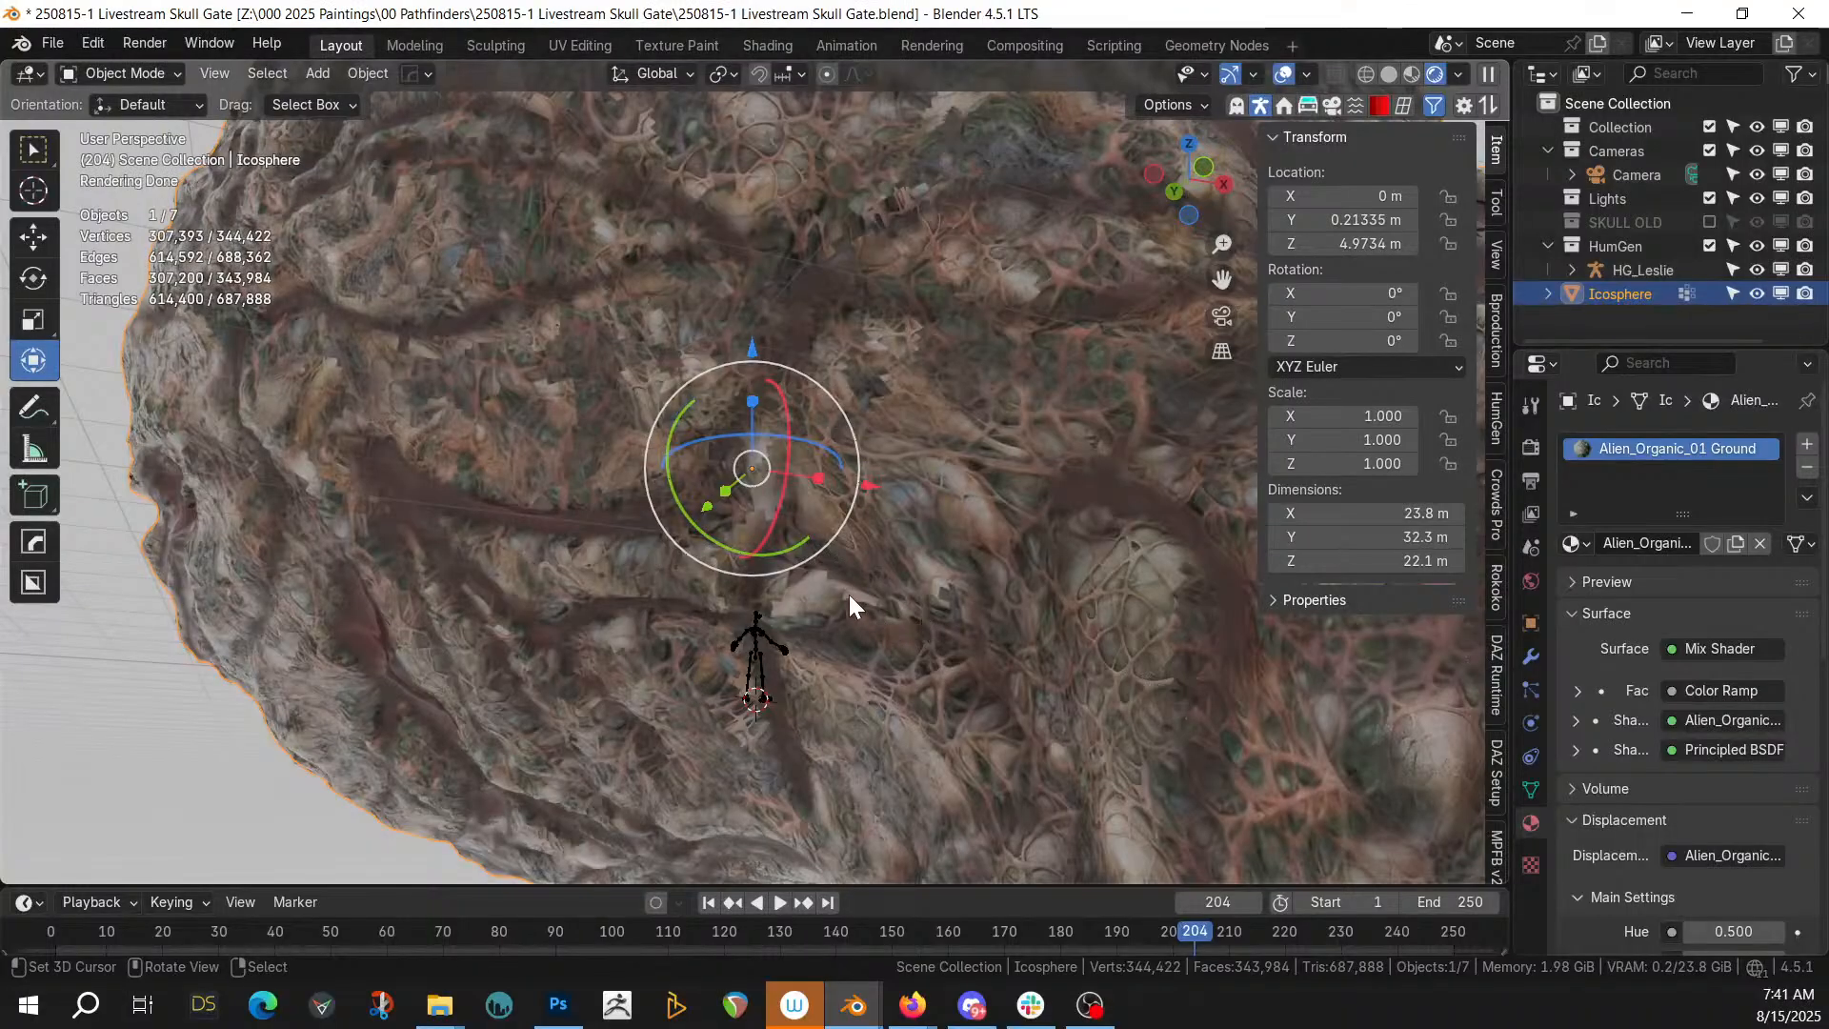
{"action": "middle_click_drag", "start_coordinate": [888, 410], "coordinate": [735, 518]}
{"action": "scroll", "coordinate": [827, 455], "scroll_direction": "down", "scroll_amount": 8}
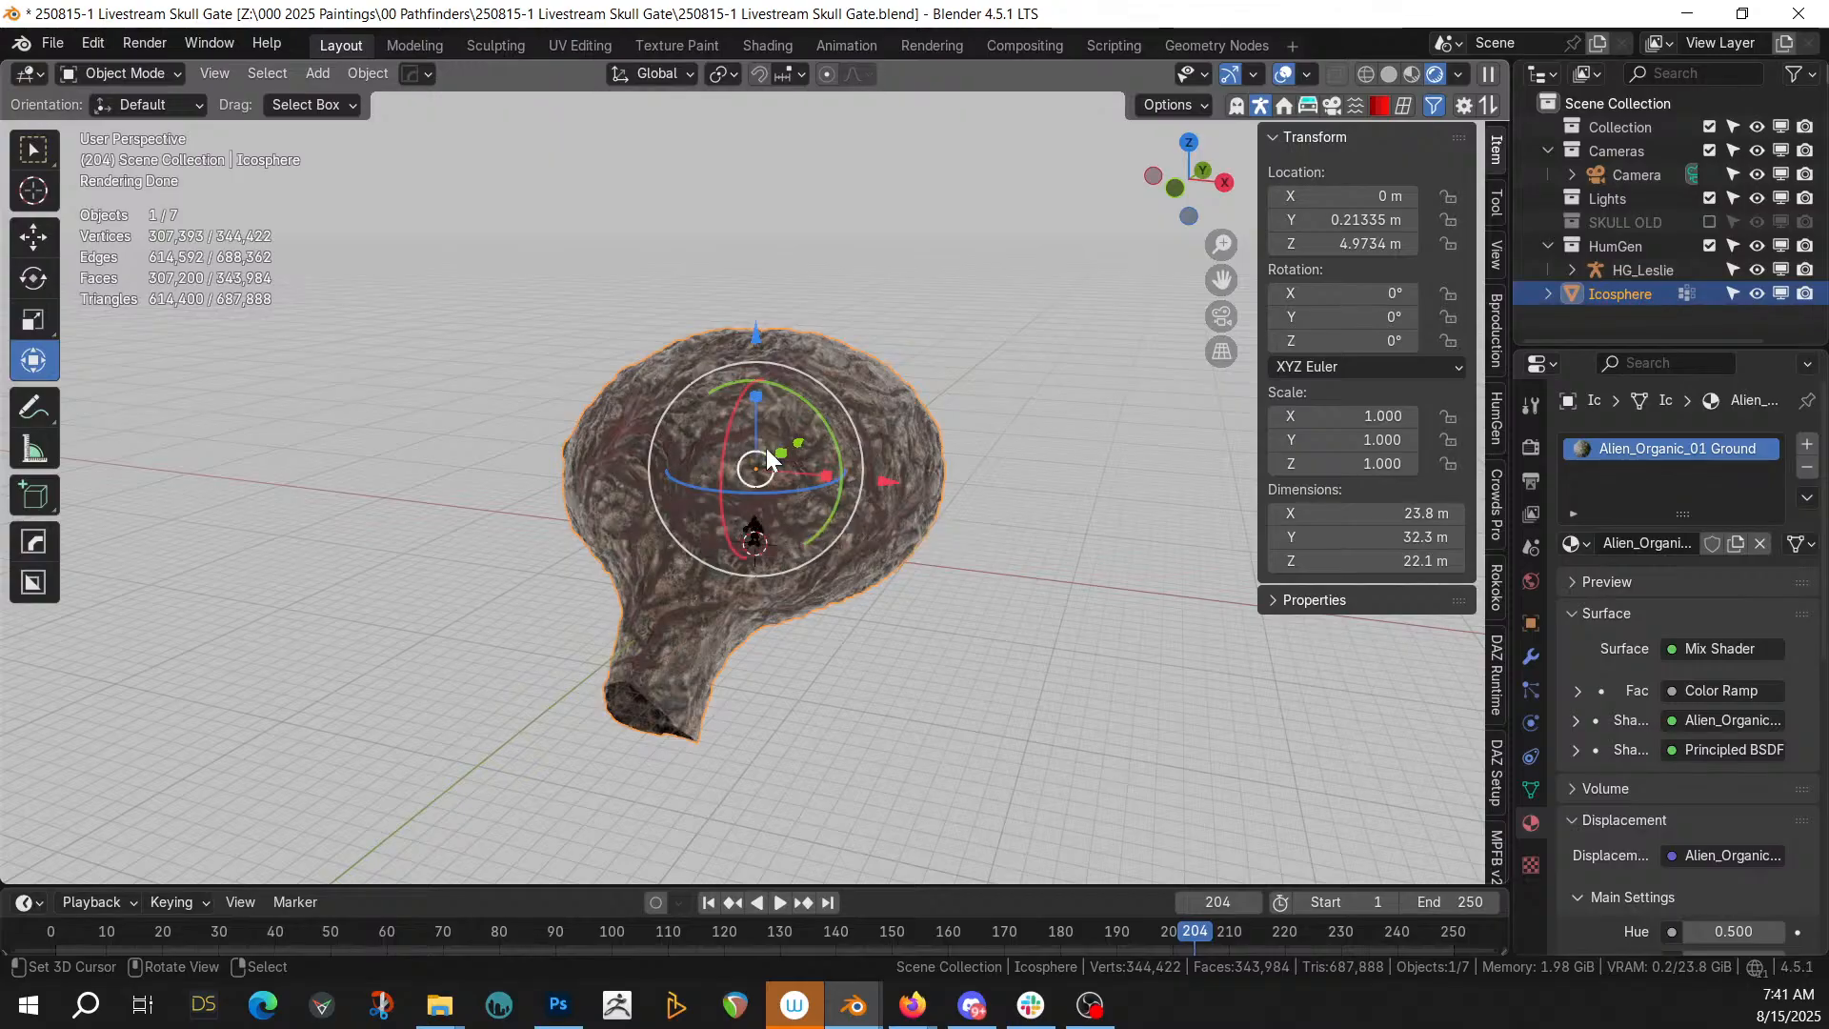
{"action": "key", "text": "ctrl+s"}
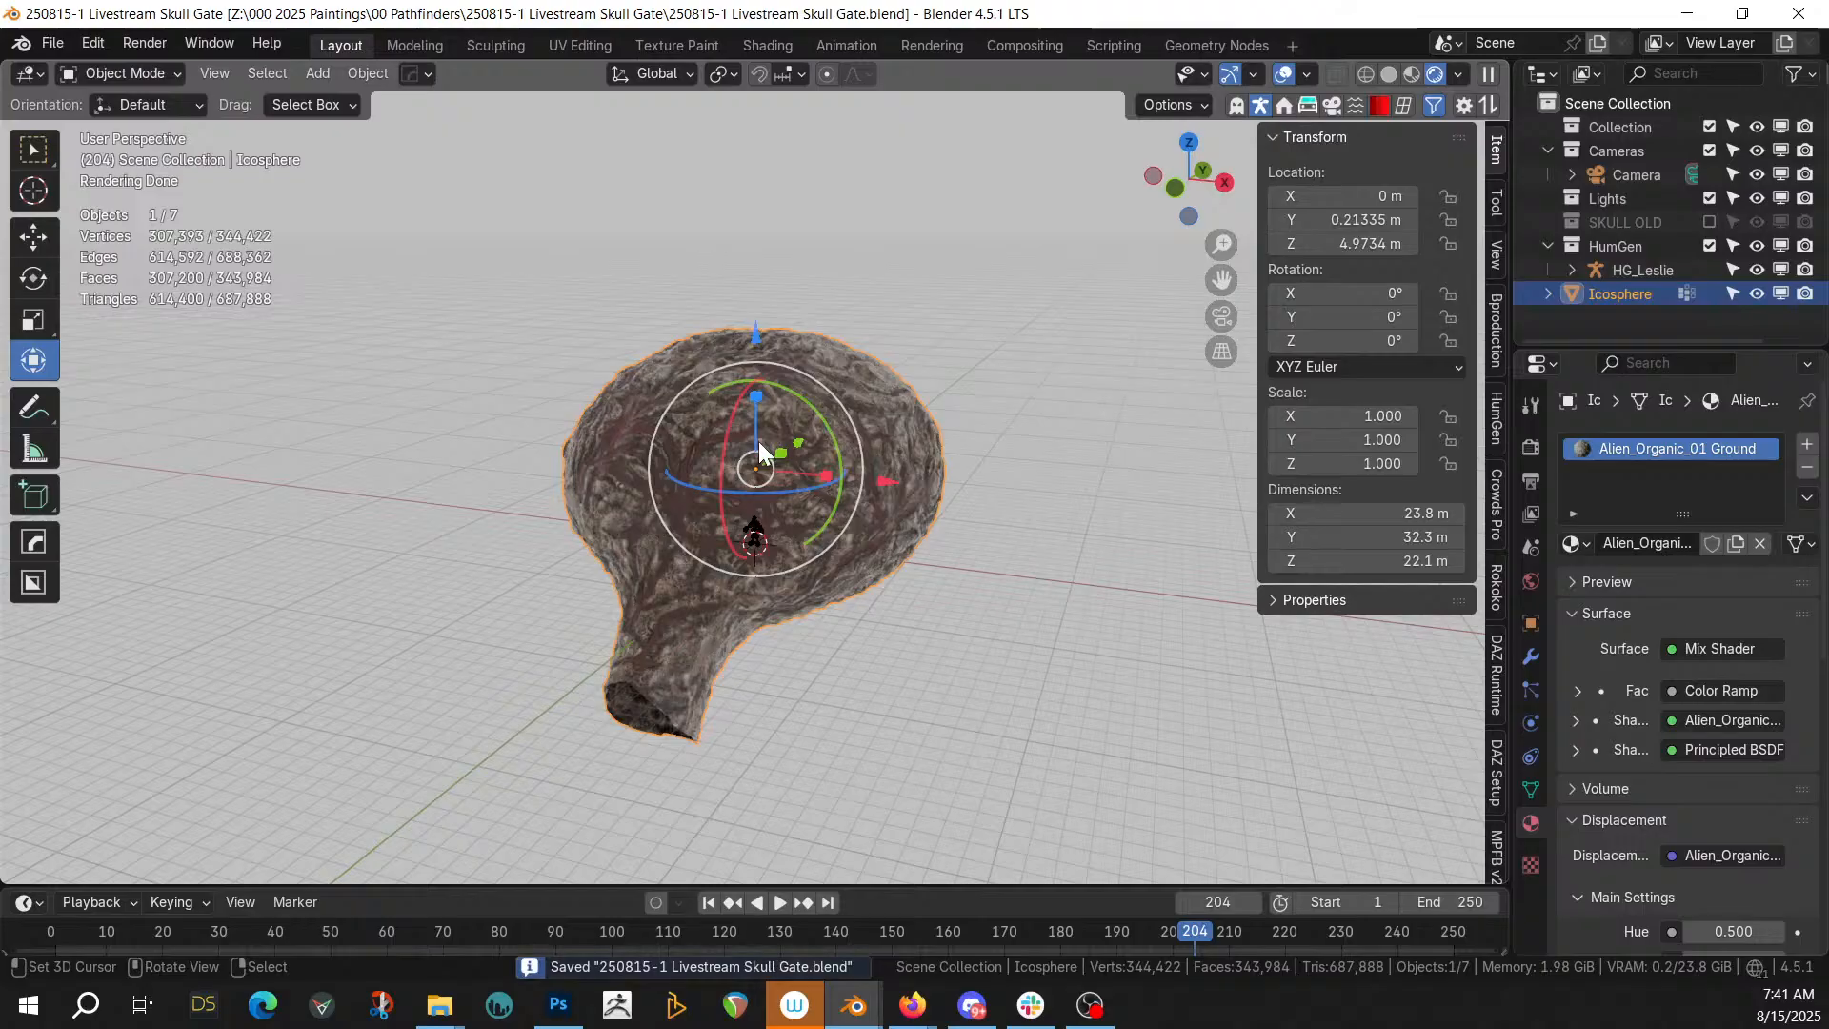
Switch the viewport to Solid shading and examine the ico sphere's surface shape and neck opening
{"action": "key", "text": "z"}
{"action": "scroll", "coordinate": [759, 442], "scroll_direction": "up", "scroll_amount": 3}
{"action": "middle_click_drag", "start_coordinate": [758, 442], "coordinate": [735, 753]}
{"action": "scroll", "coordinate": [807, 318], "scroll_direction": "up", "scroll_amount": 5}
{"action": "scroll", "coordinate": [734, 756], "scroll_direction": "down", "scroll_amount": 4}
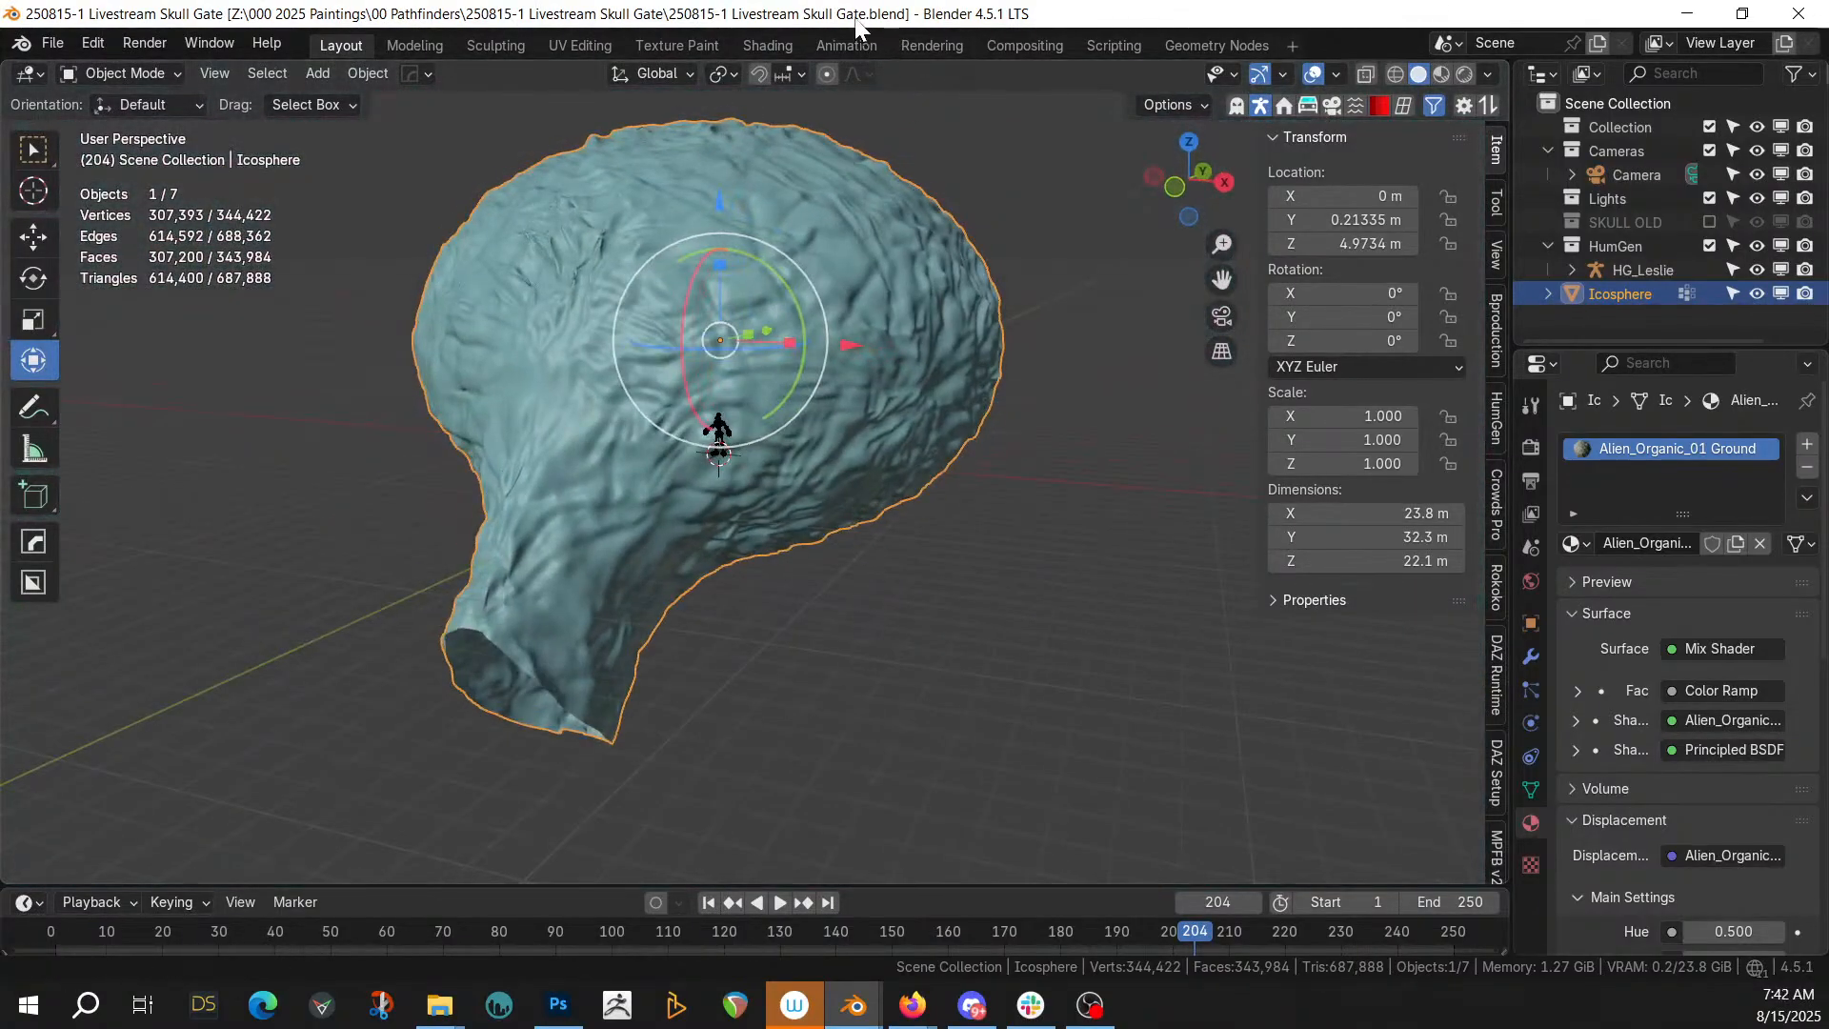
In the Shading workspace, set the viewport to Rendered and move the Material Output node well away from the Mix Shader
{"action": "left_click", "coordinate": [765, 44]}
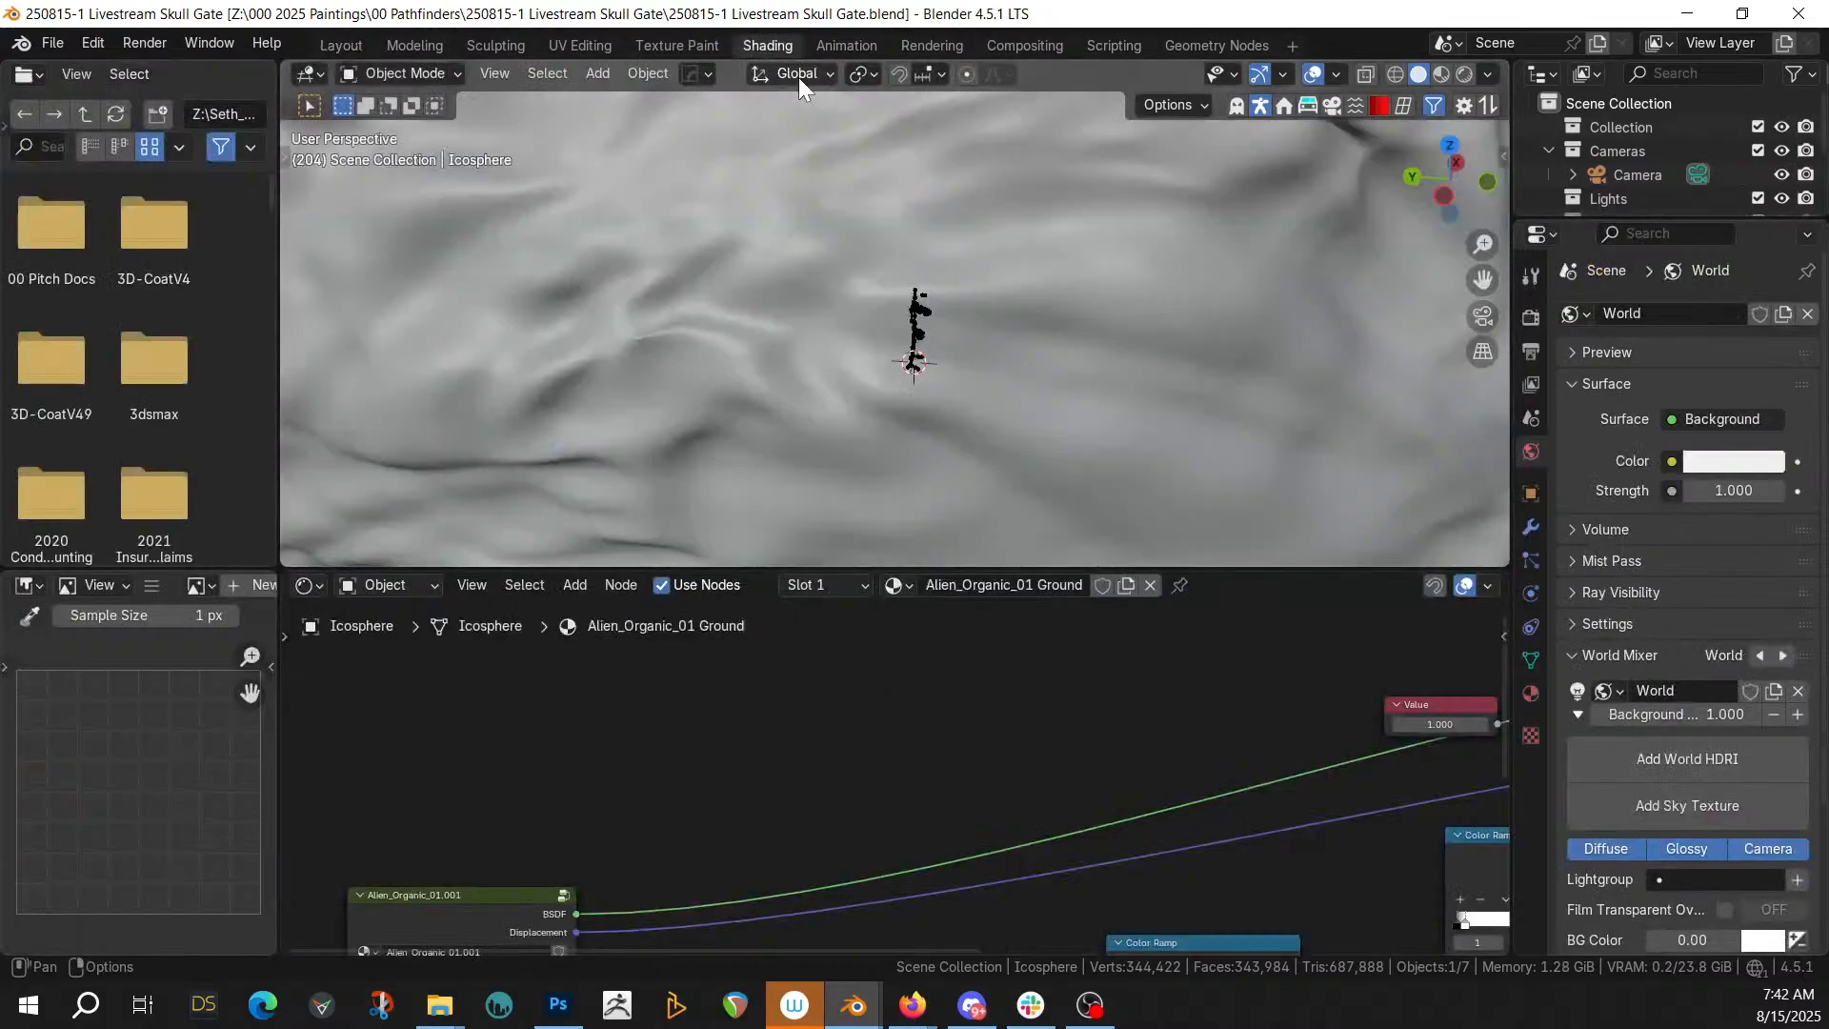
{"action": "key", "text": "z"}
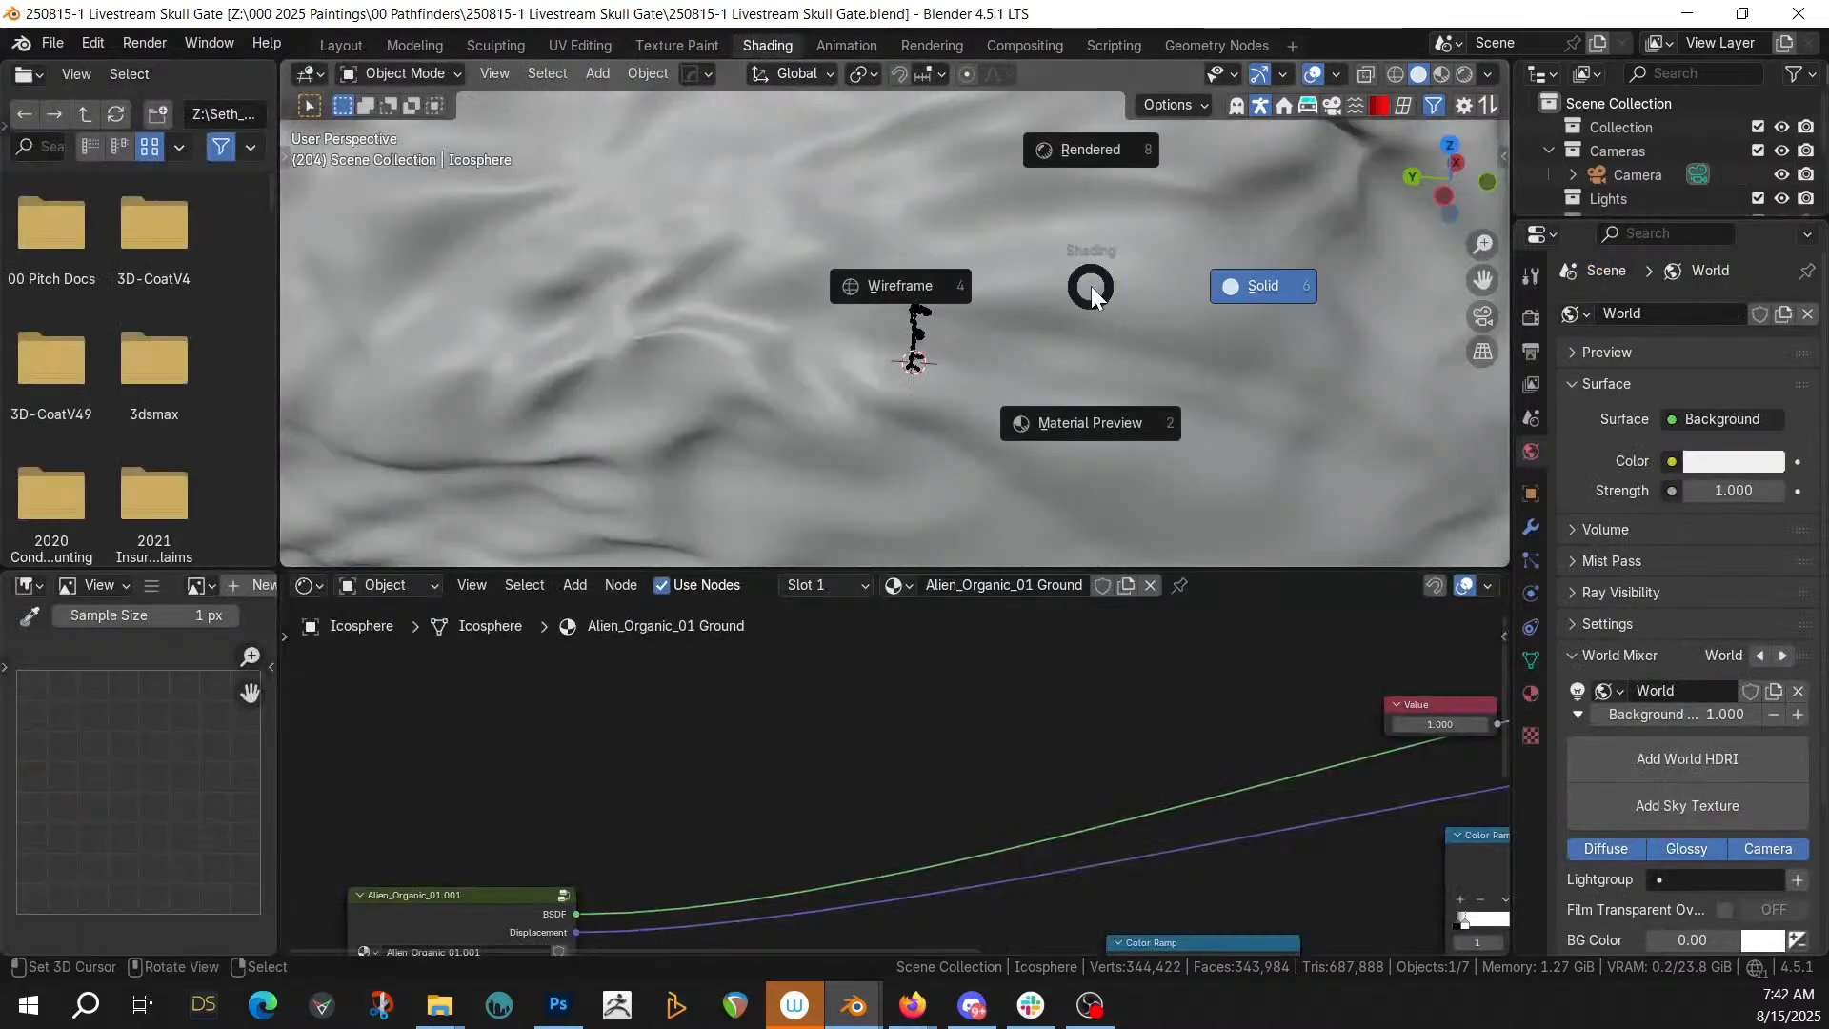
{"action": "key", "text": "8"}
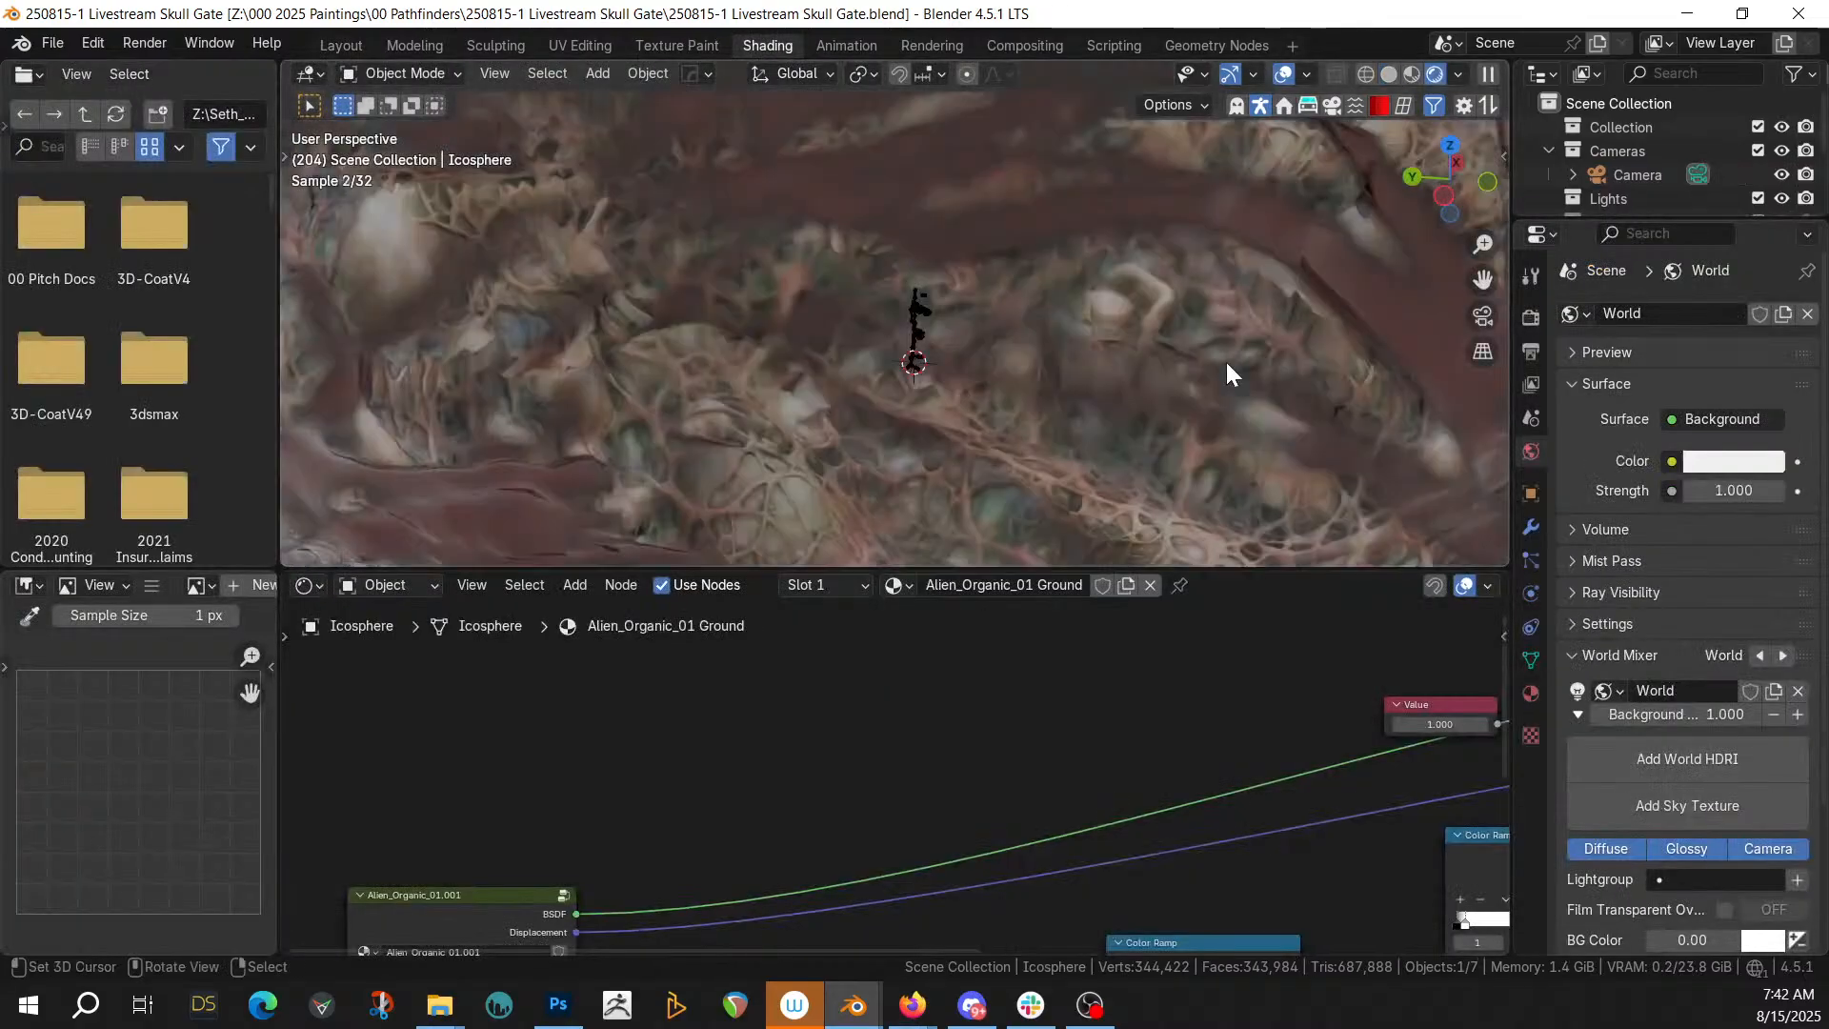
{"action": "middle_click_drag", "start_coordinate": [1227, 368], "coordinate": [1037, 371]}
{"action": "middle_click_drag", "start_coordinate": [920, 745], "coordinate": [805, 835]}
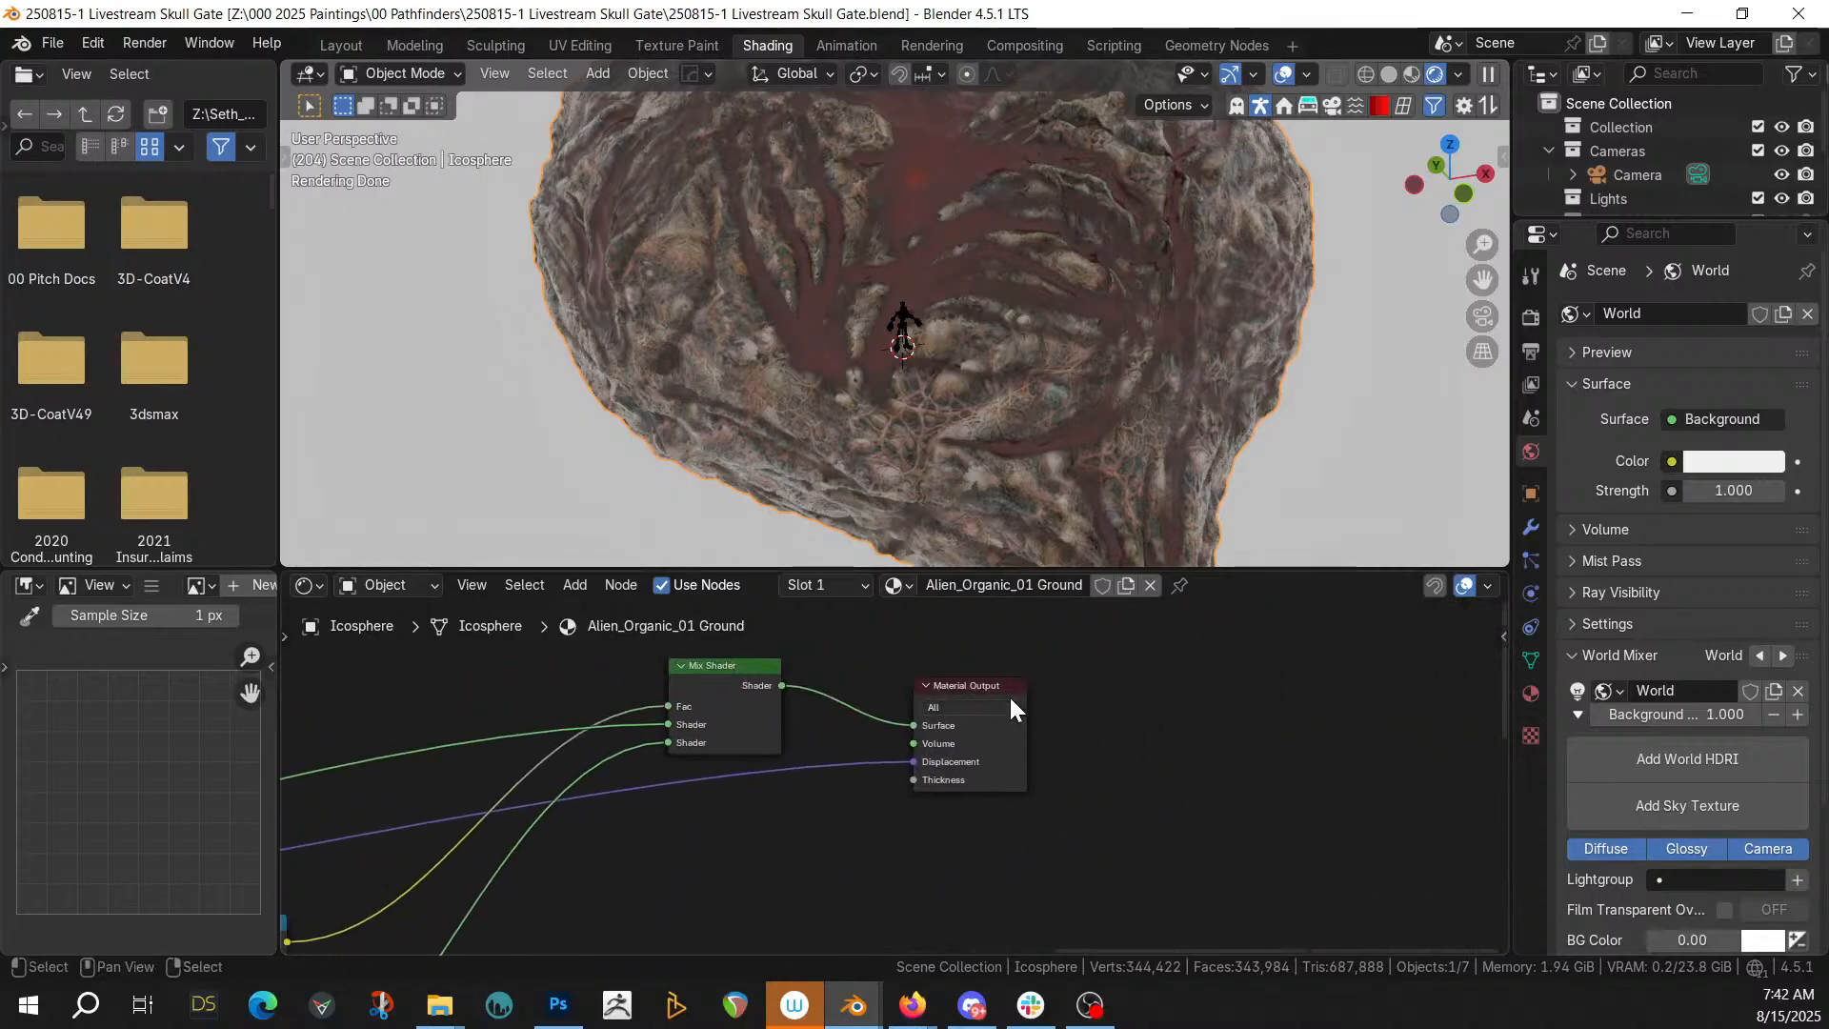
{"action": "left_click_drag", "start_coordinate": [995, 682], "coordinate": [1619, 792]}
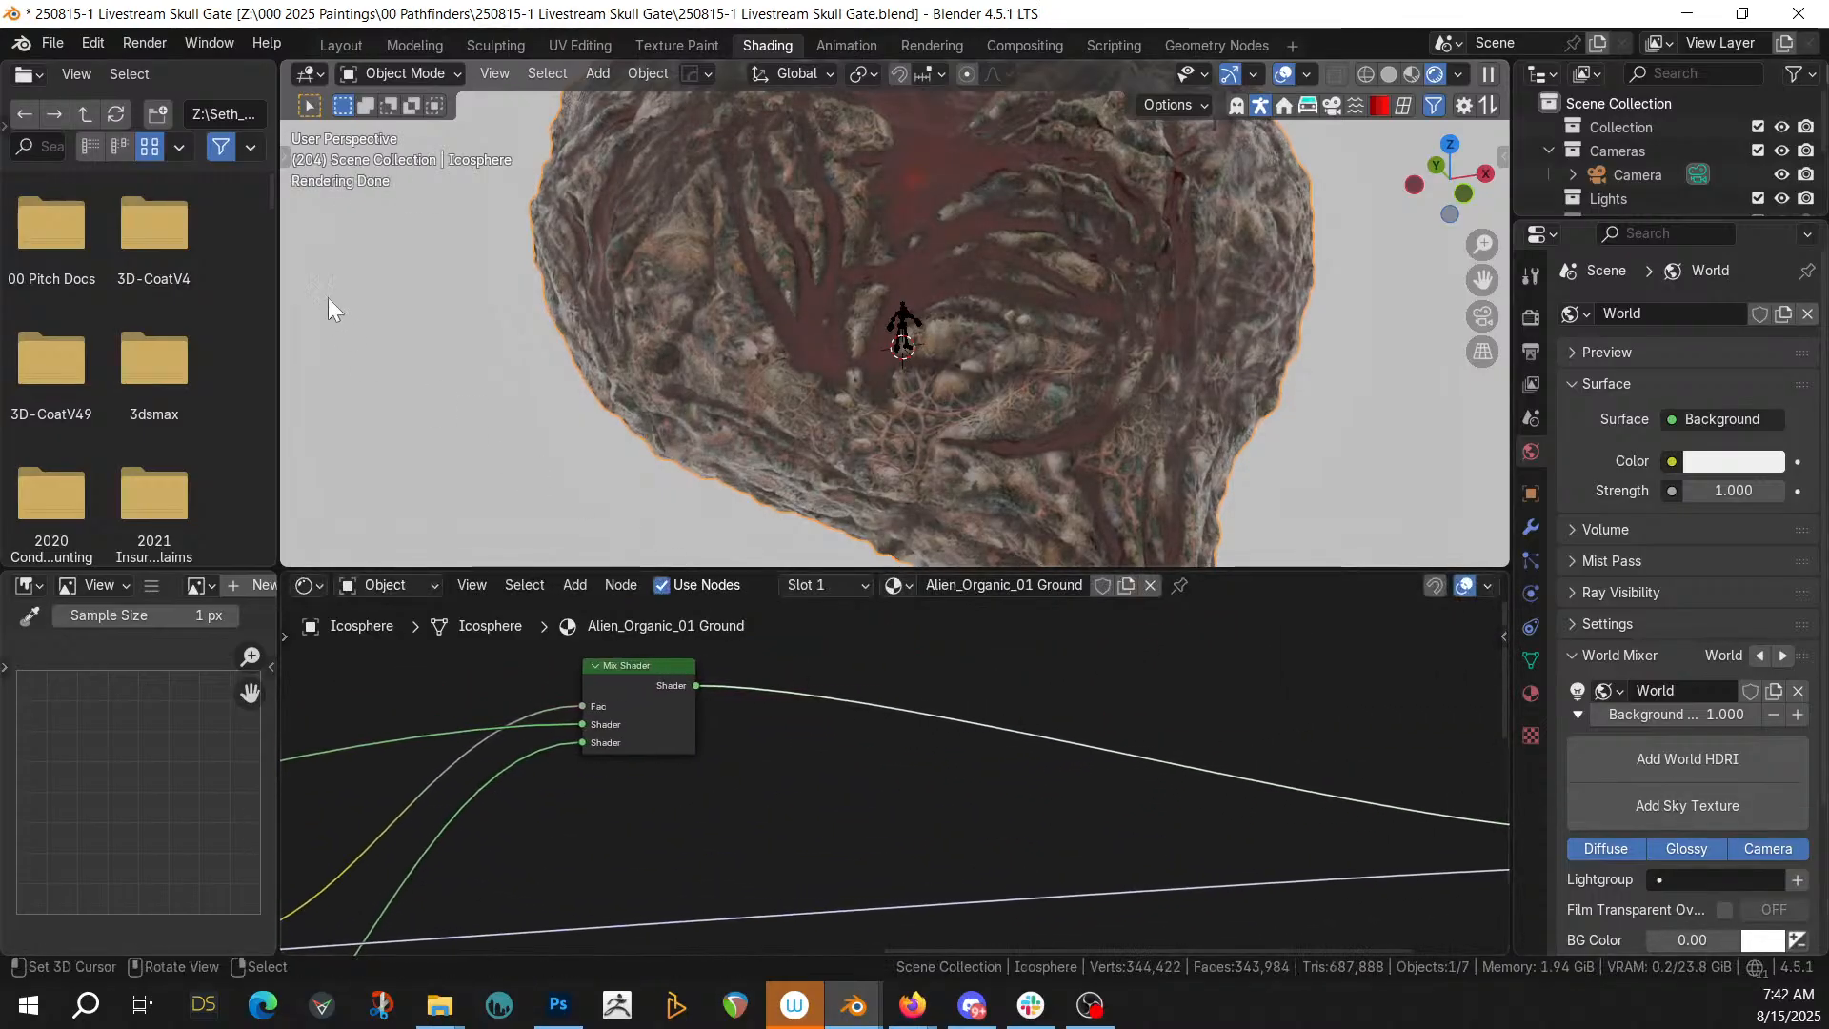
Widen the file browser area and turn it into an Asset Browser showing the asset library
{"action": "left_click_drag", "start_coordinate": [276, 197], "coordinate": [644, 259]}
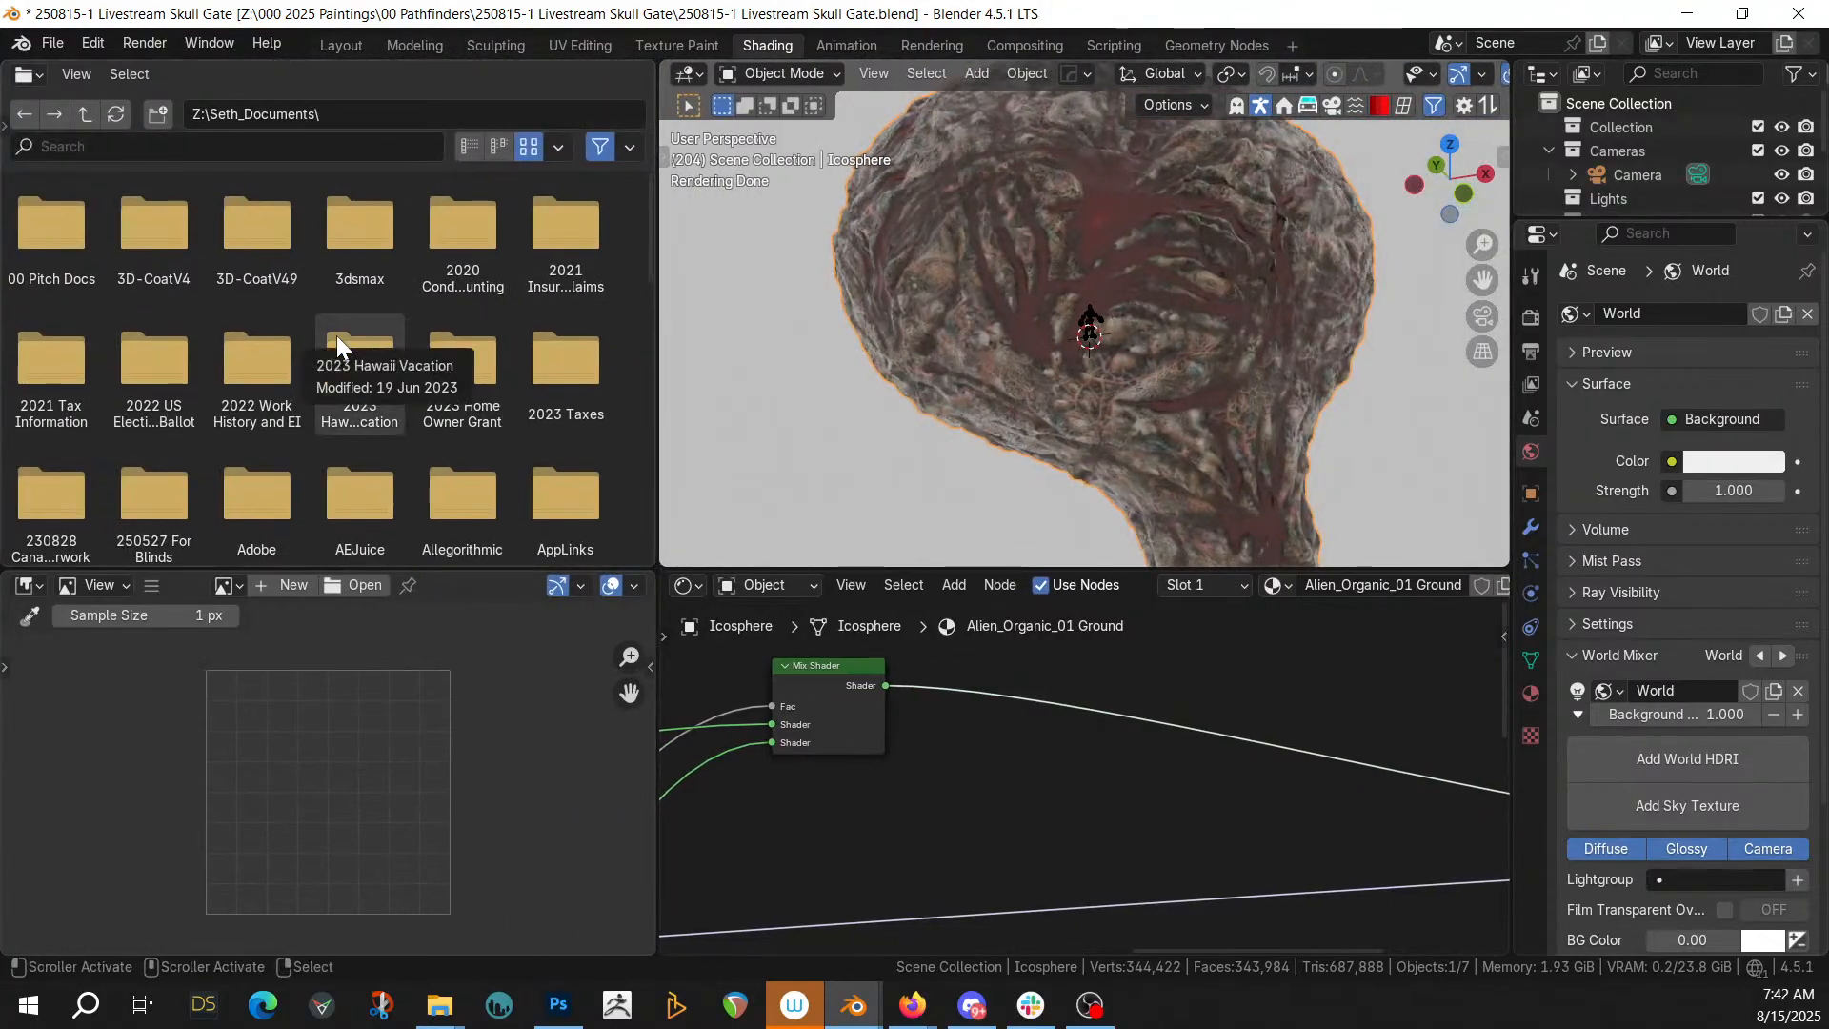
{"action": "key", "text": "shift+F1"}
{"action": "key", "text": "shift+F1"}
{"action": "key", "text": "shift+F1"}
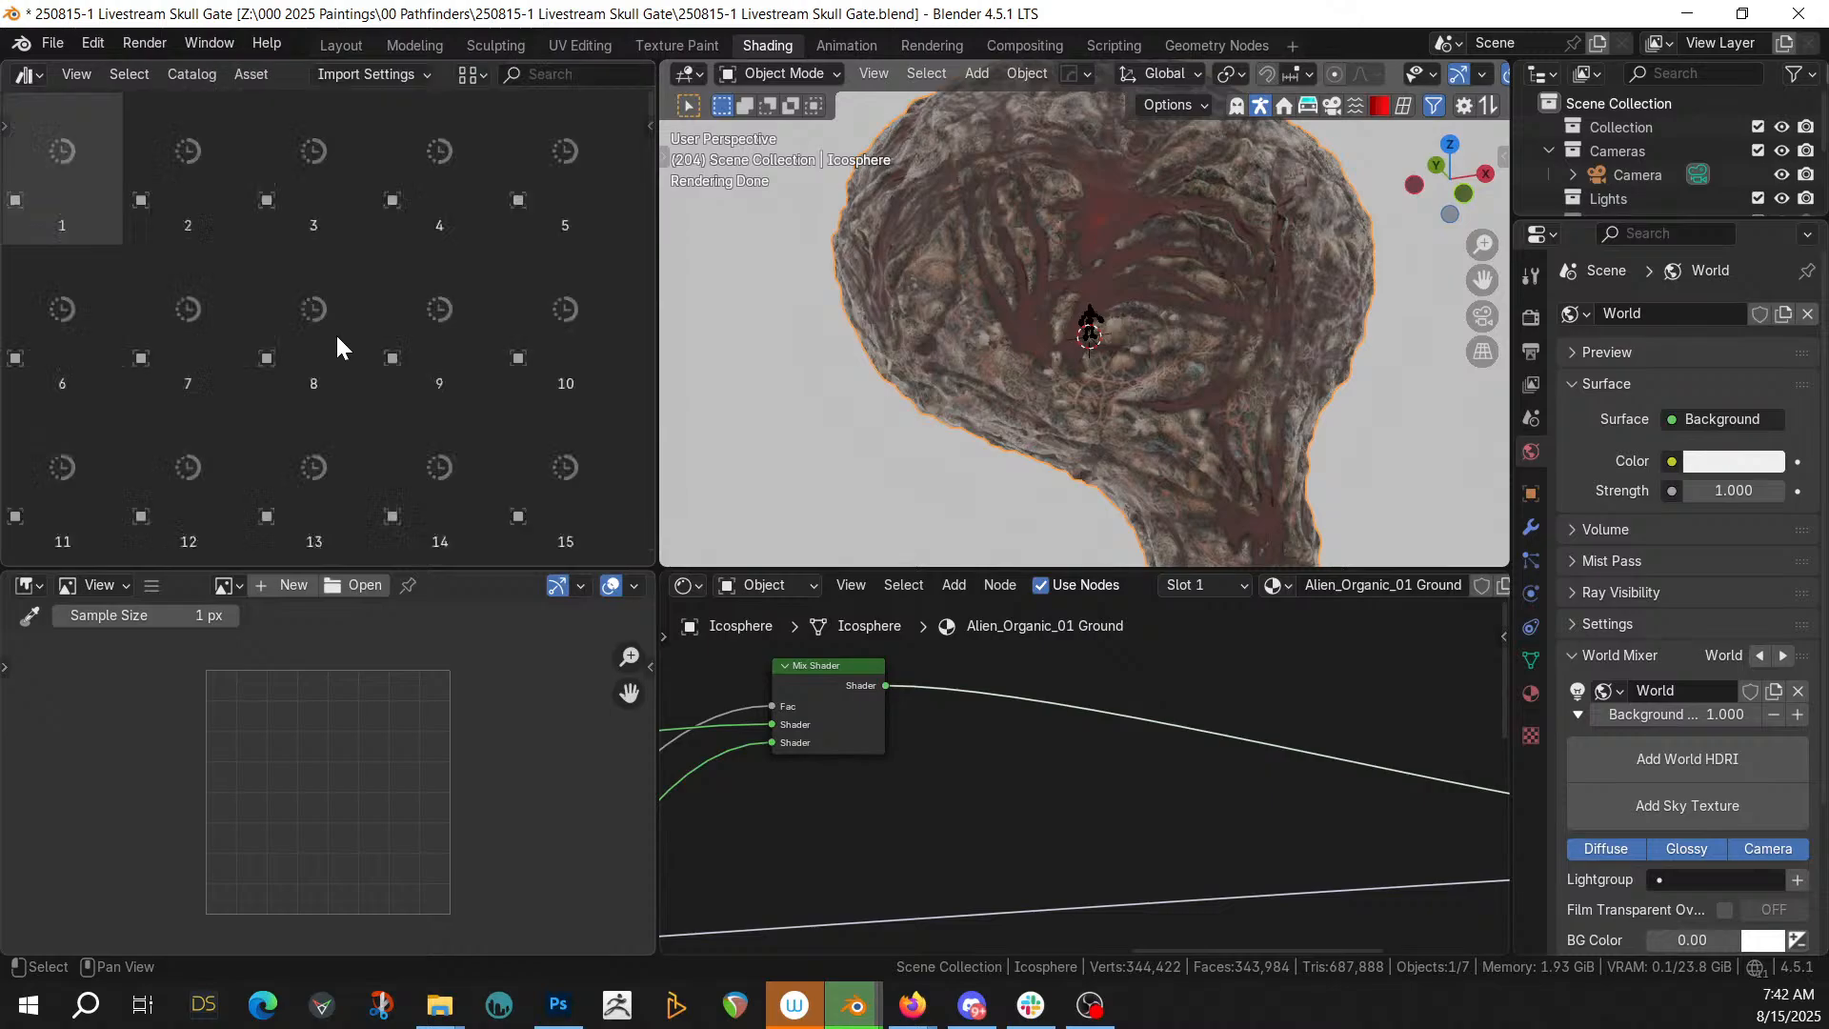
{"action": "left_click", "coordinate": [46, 83]}
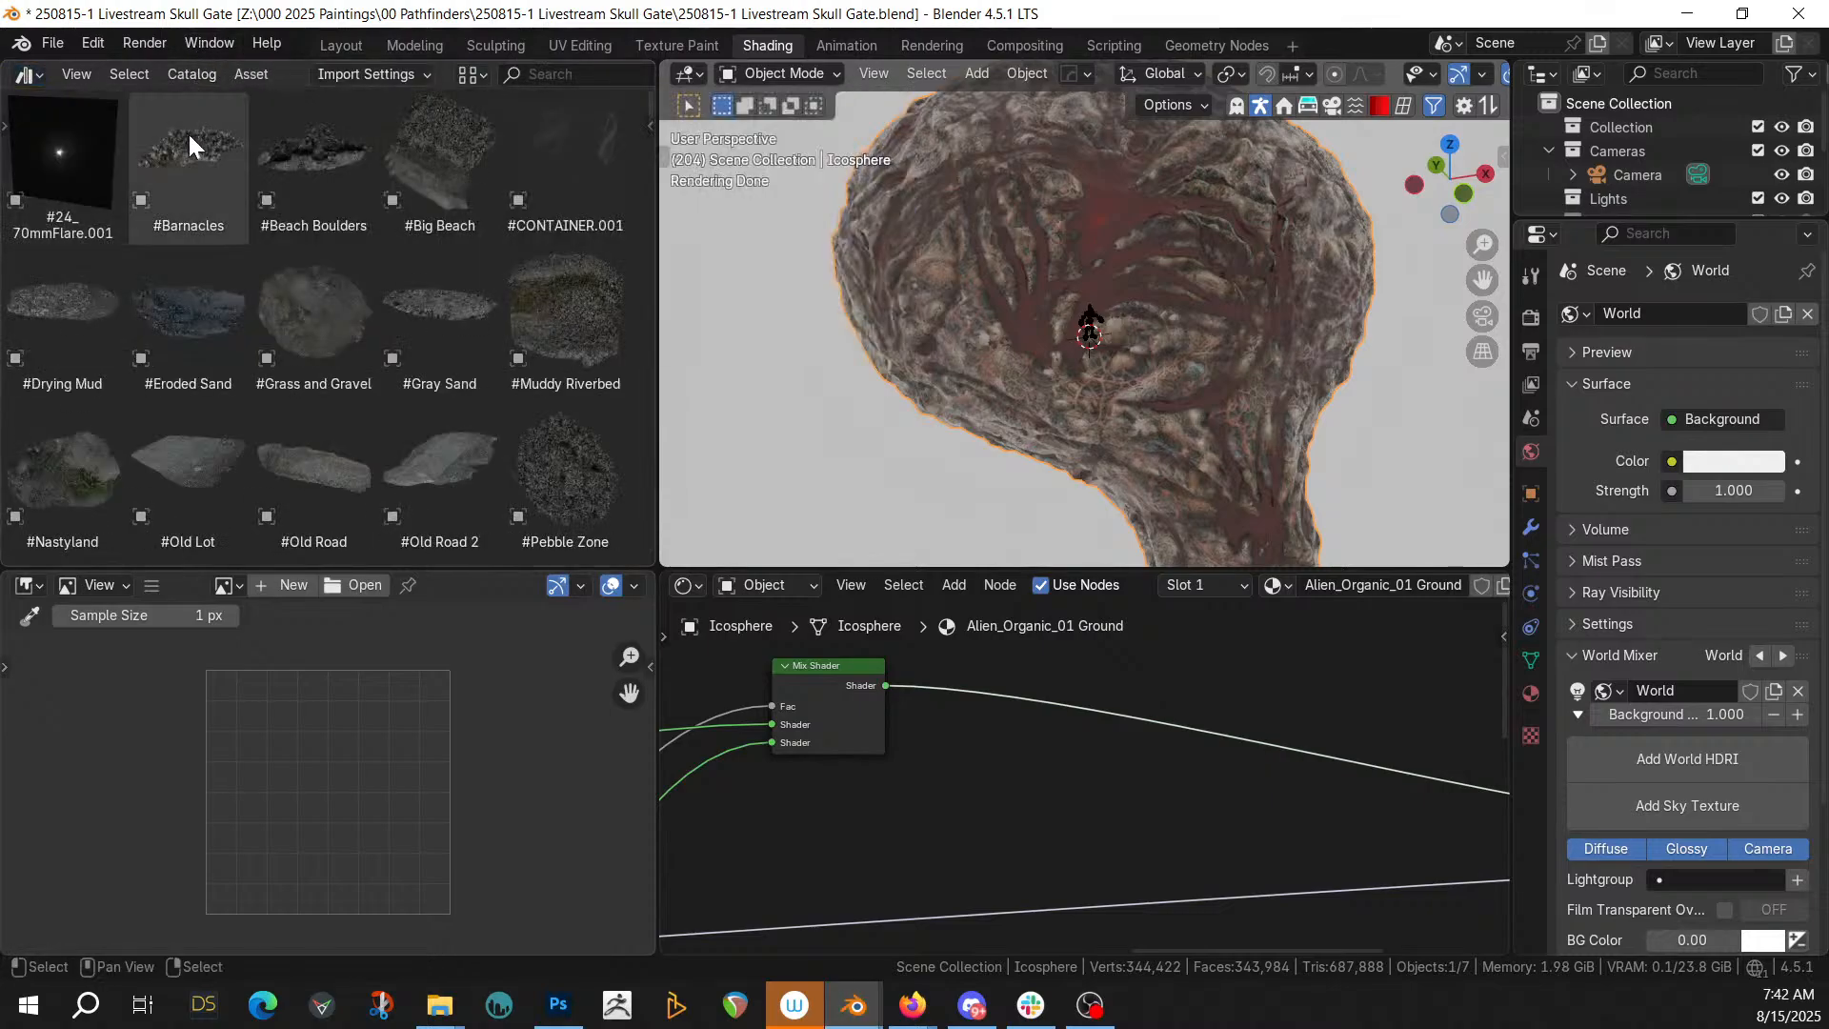
Show the smart effects of the SMARTIFY NODES asset library and select the Frost / Snow effect
{"action": "left_click", "coordinate": [8, 132]}
{"action": "left_click", "coordinate": [95, 110]}
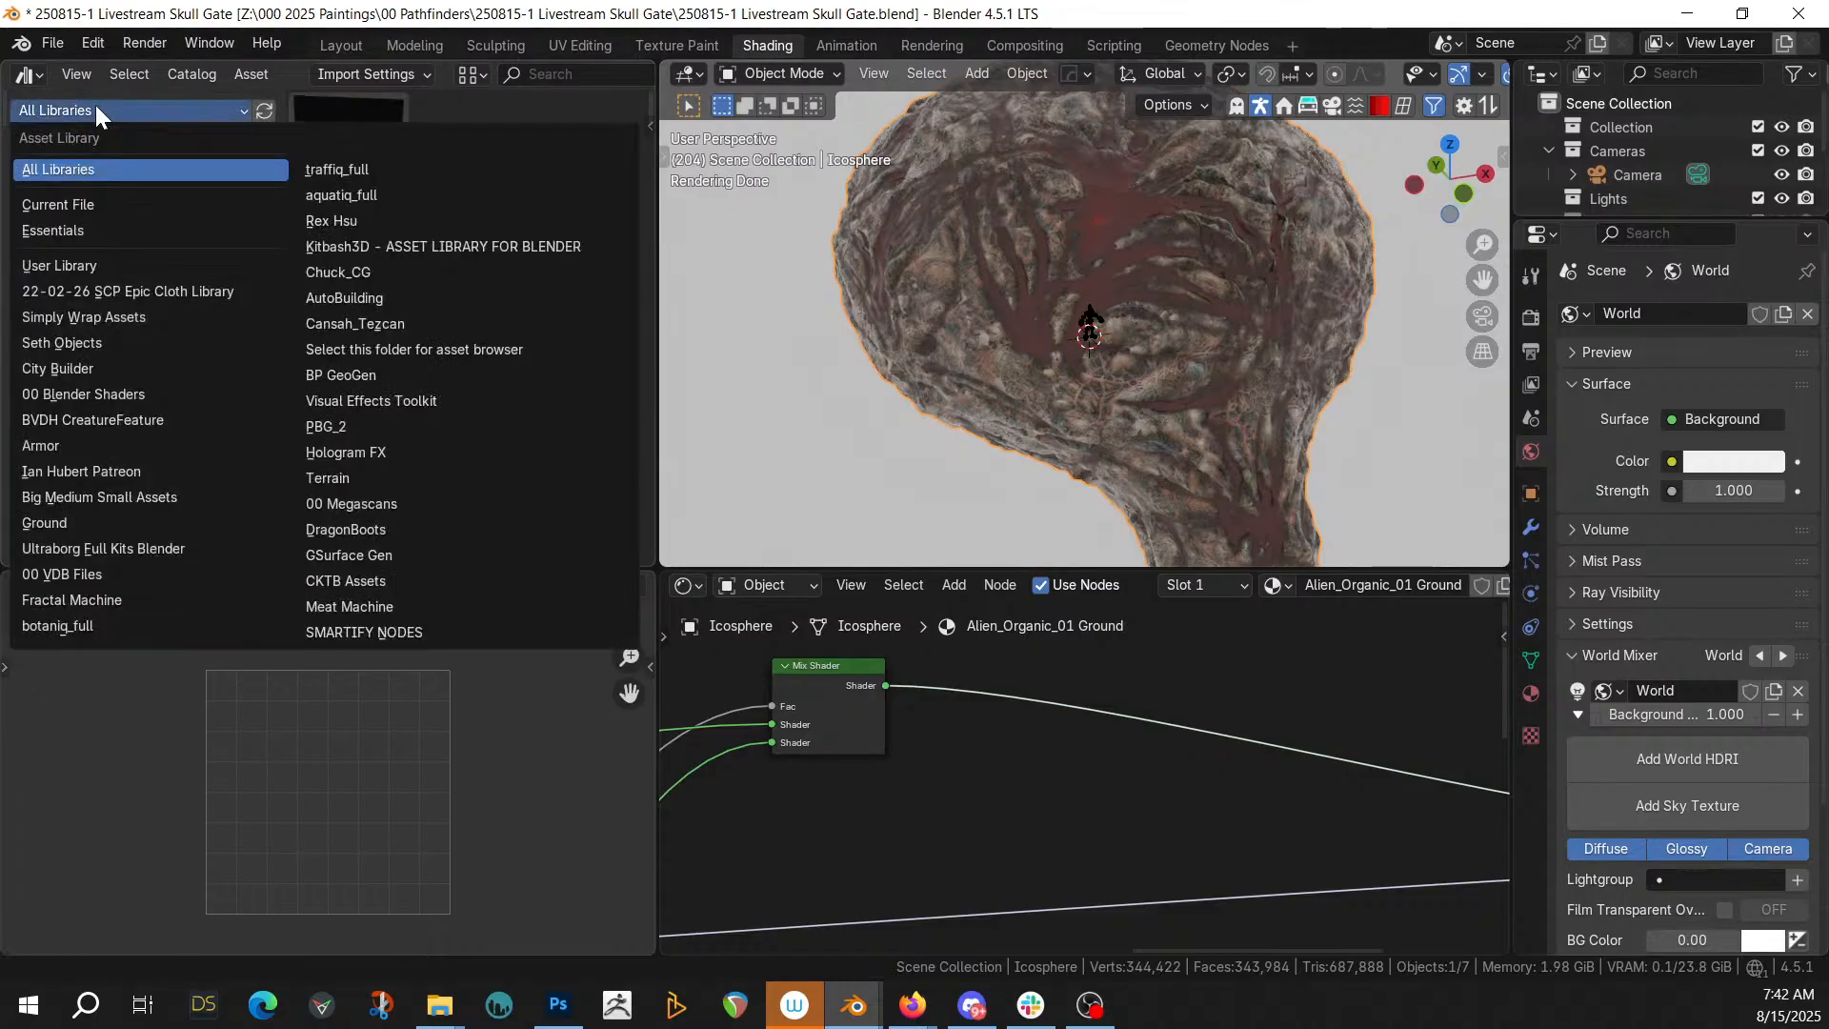
{"action": "left_click", "coordinate": [409, 632]}
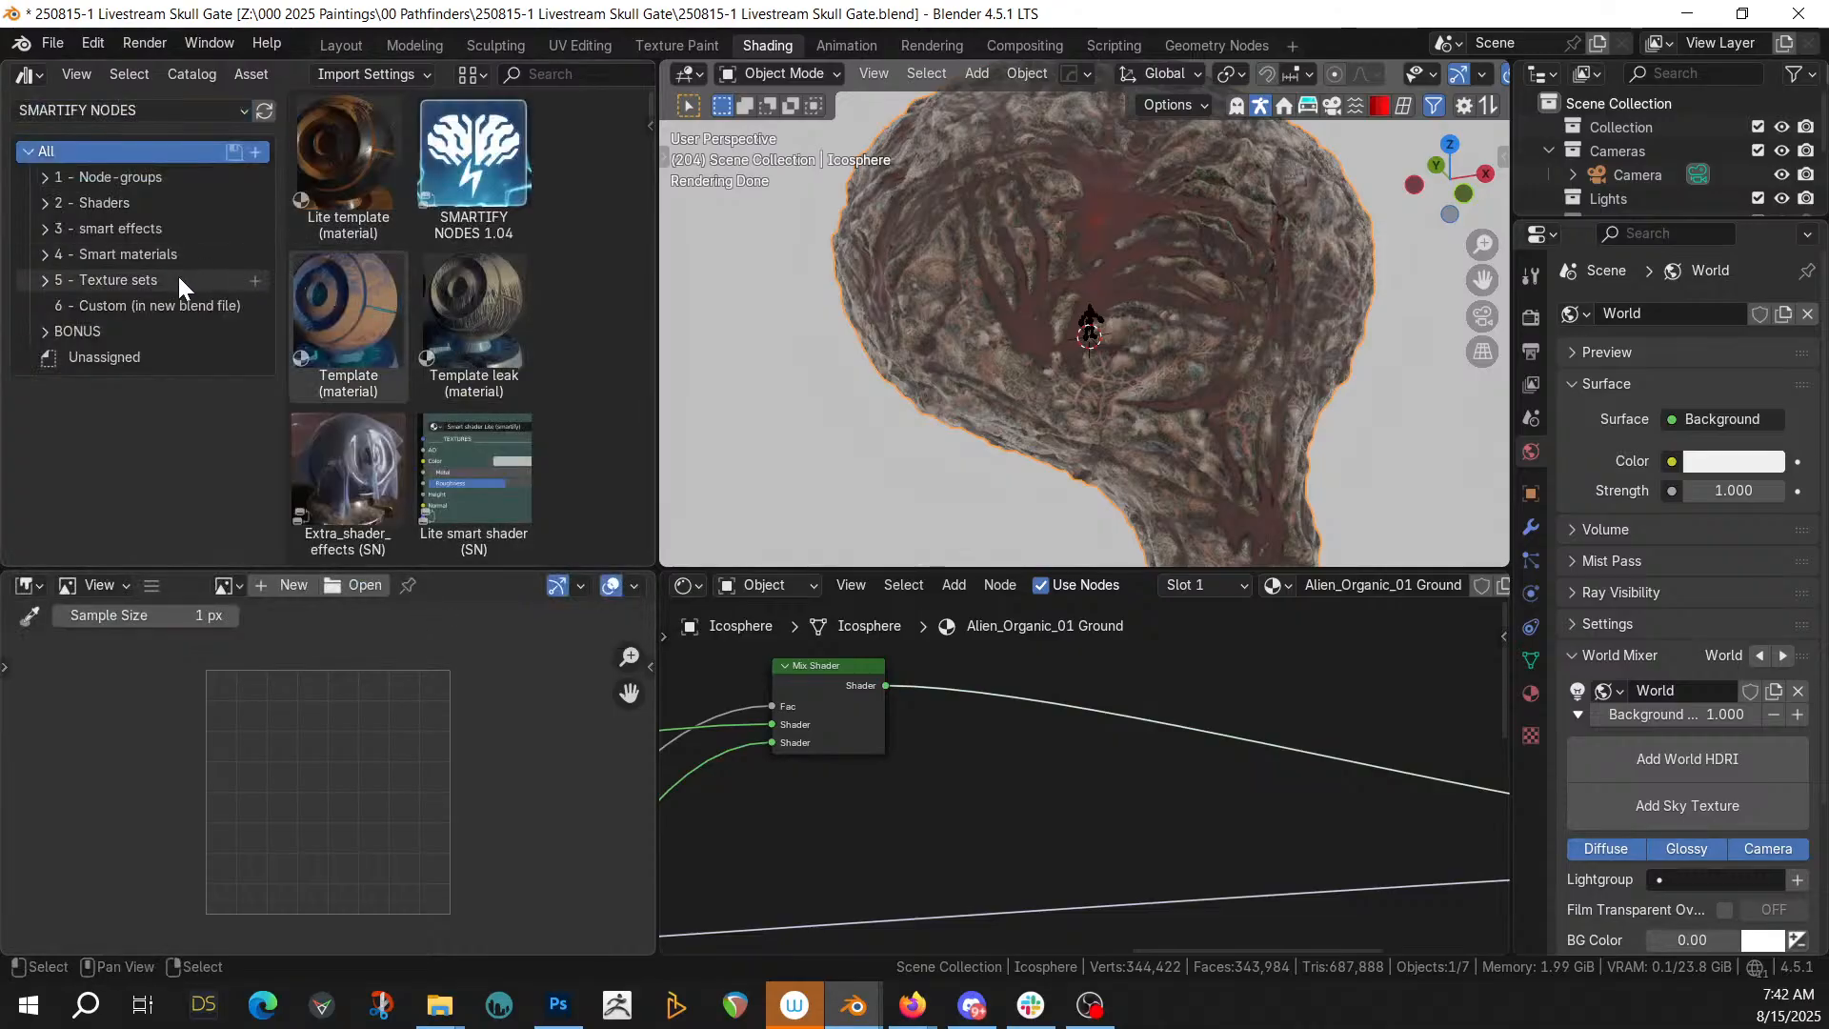
{"action": "left_click", "coordinate": [148, 229]}
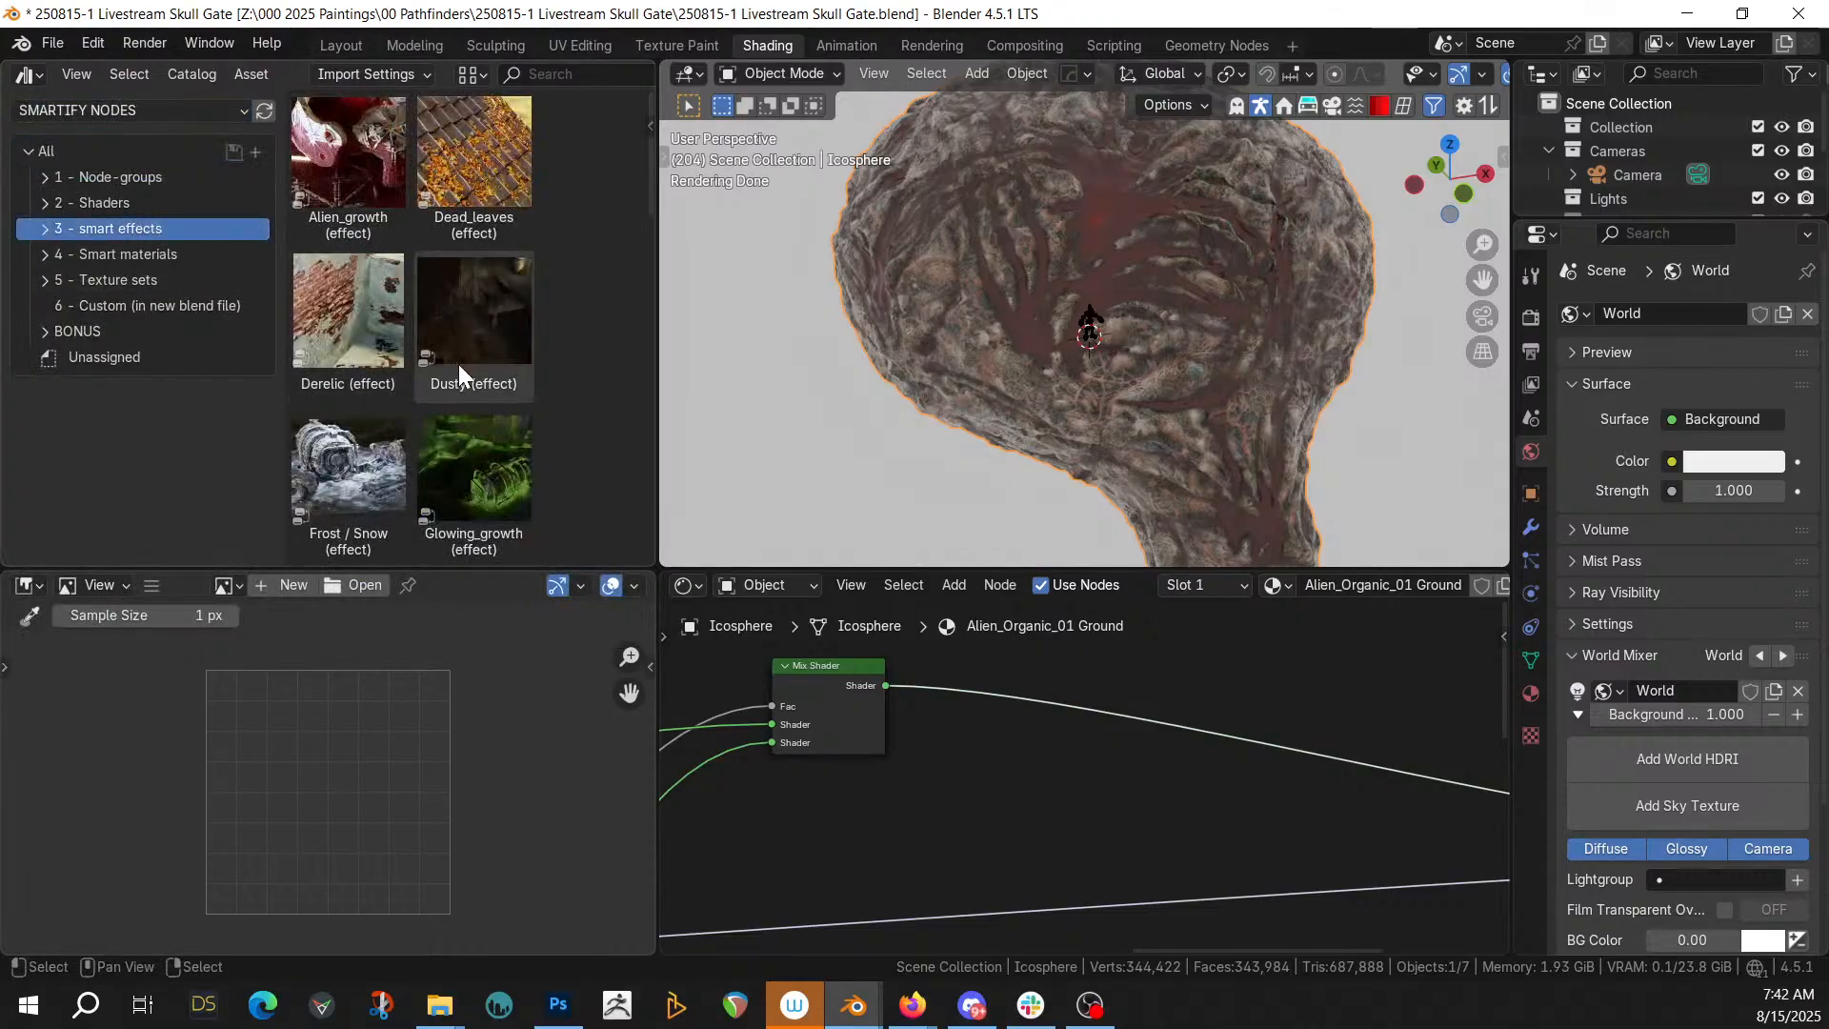
{"action": "left_click", "coordinate": [362, 466]}
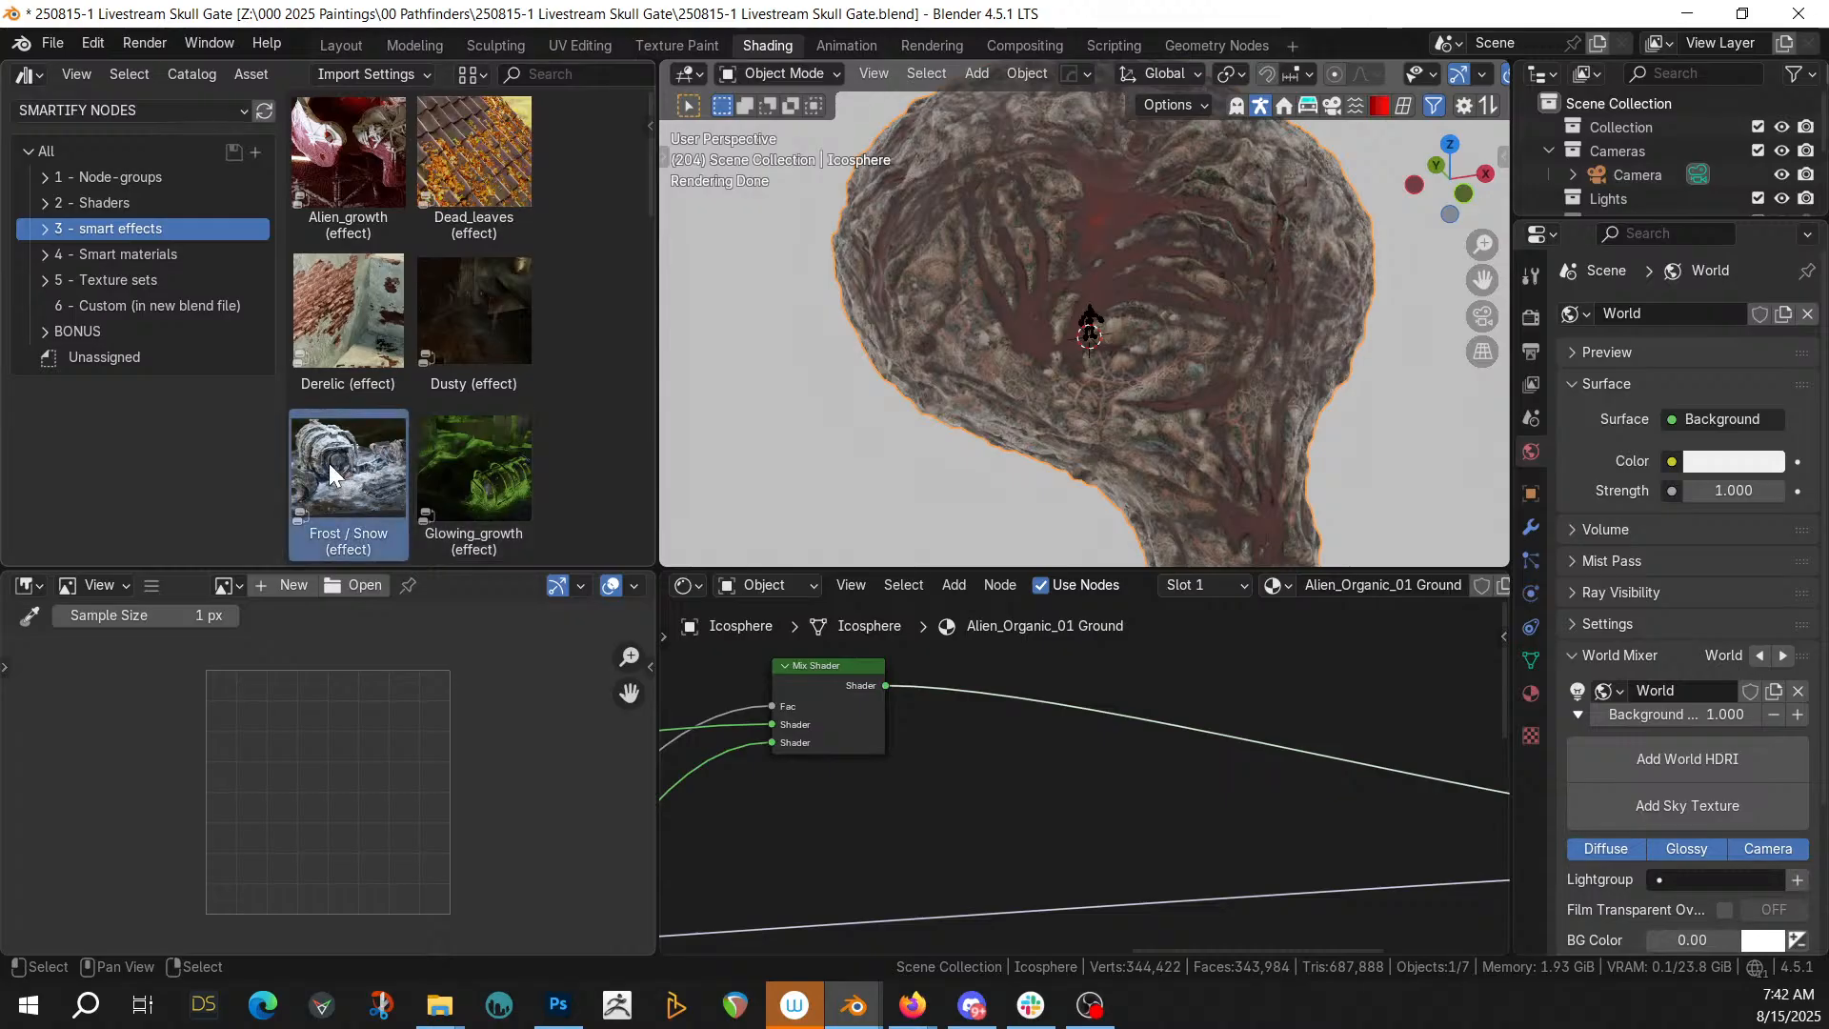
Add the Frost / Snow effect to the ico sphere's material and move the Material Output node clear of it
{"action": "middle_click_drag", "start_coordinate": [1246, 806], "coordinate": [521, 848]}
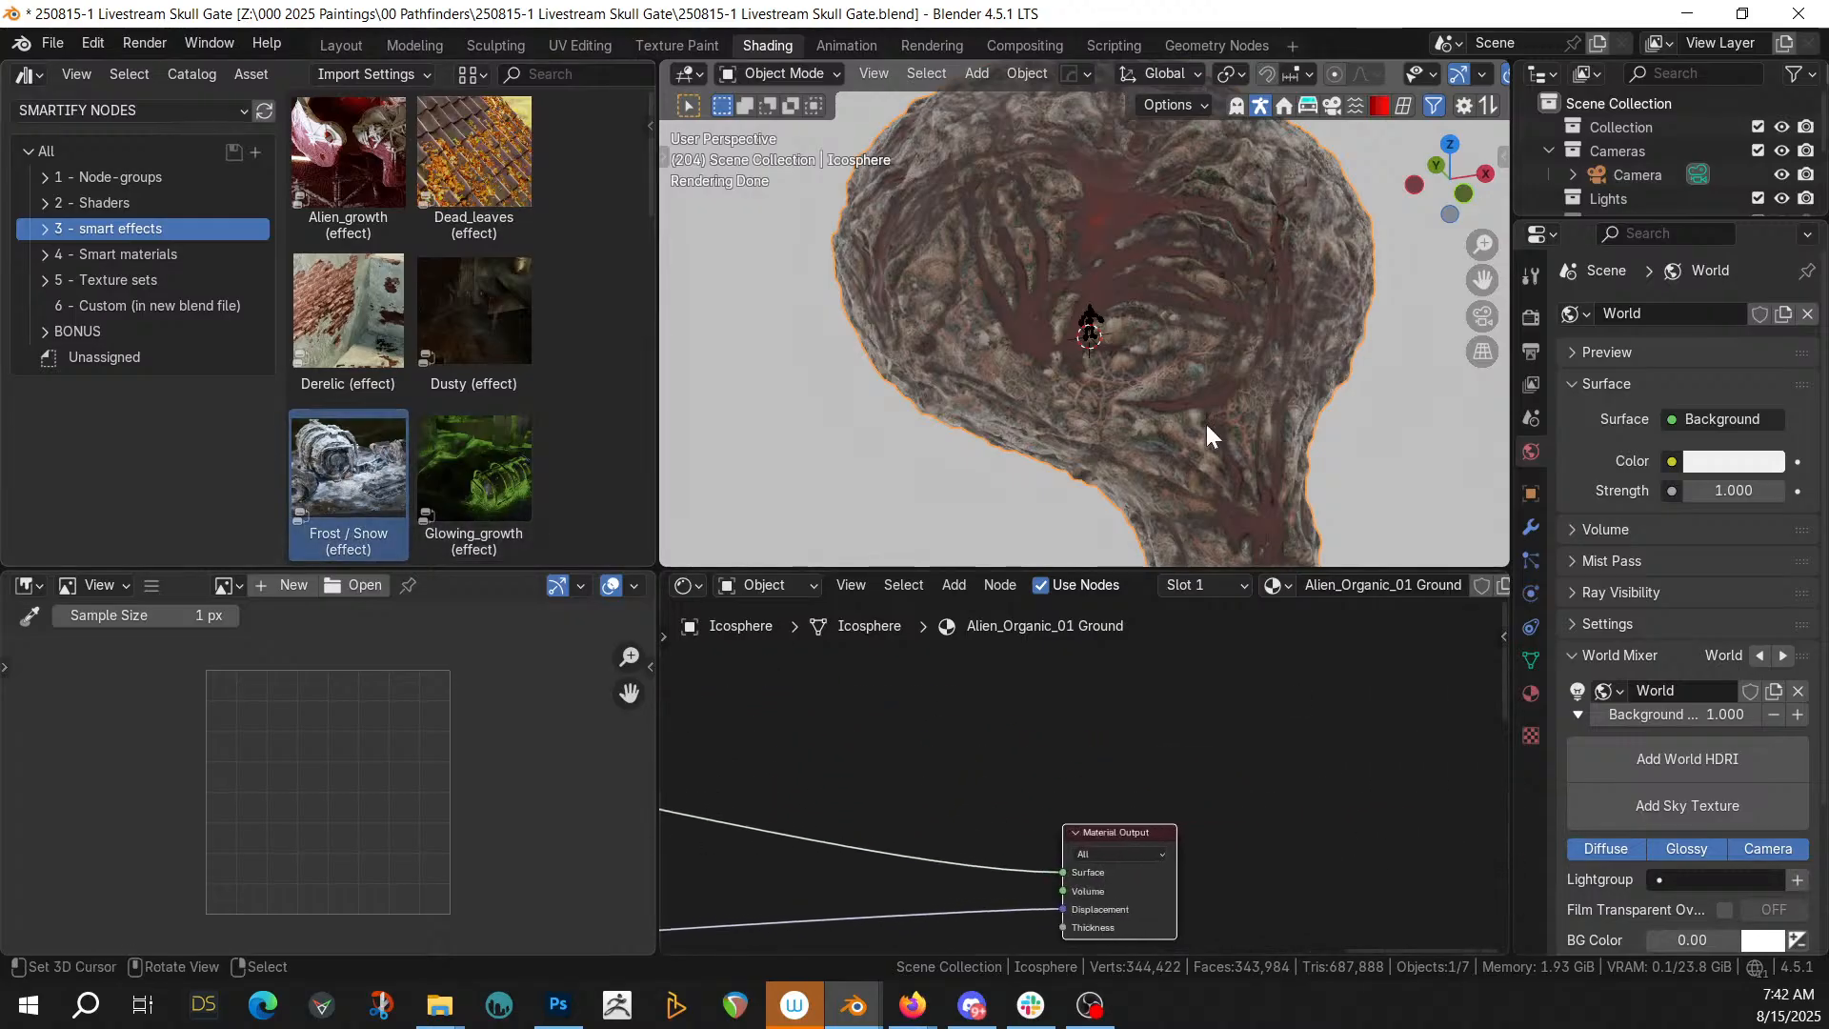
{"action": "scroll", "coordinate": [545, 381], "scroll_direction": "down", "scroll_amount": 10}
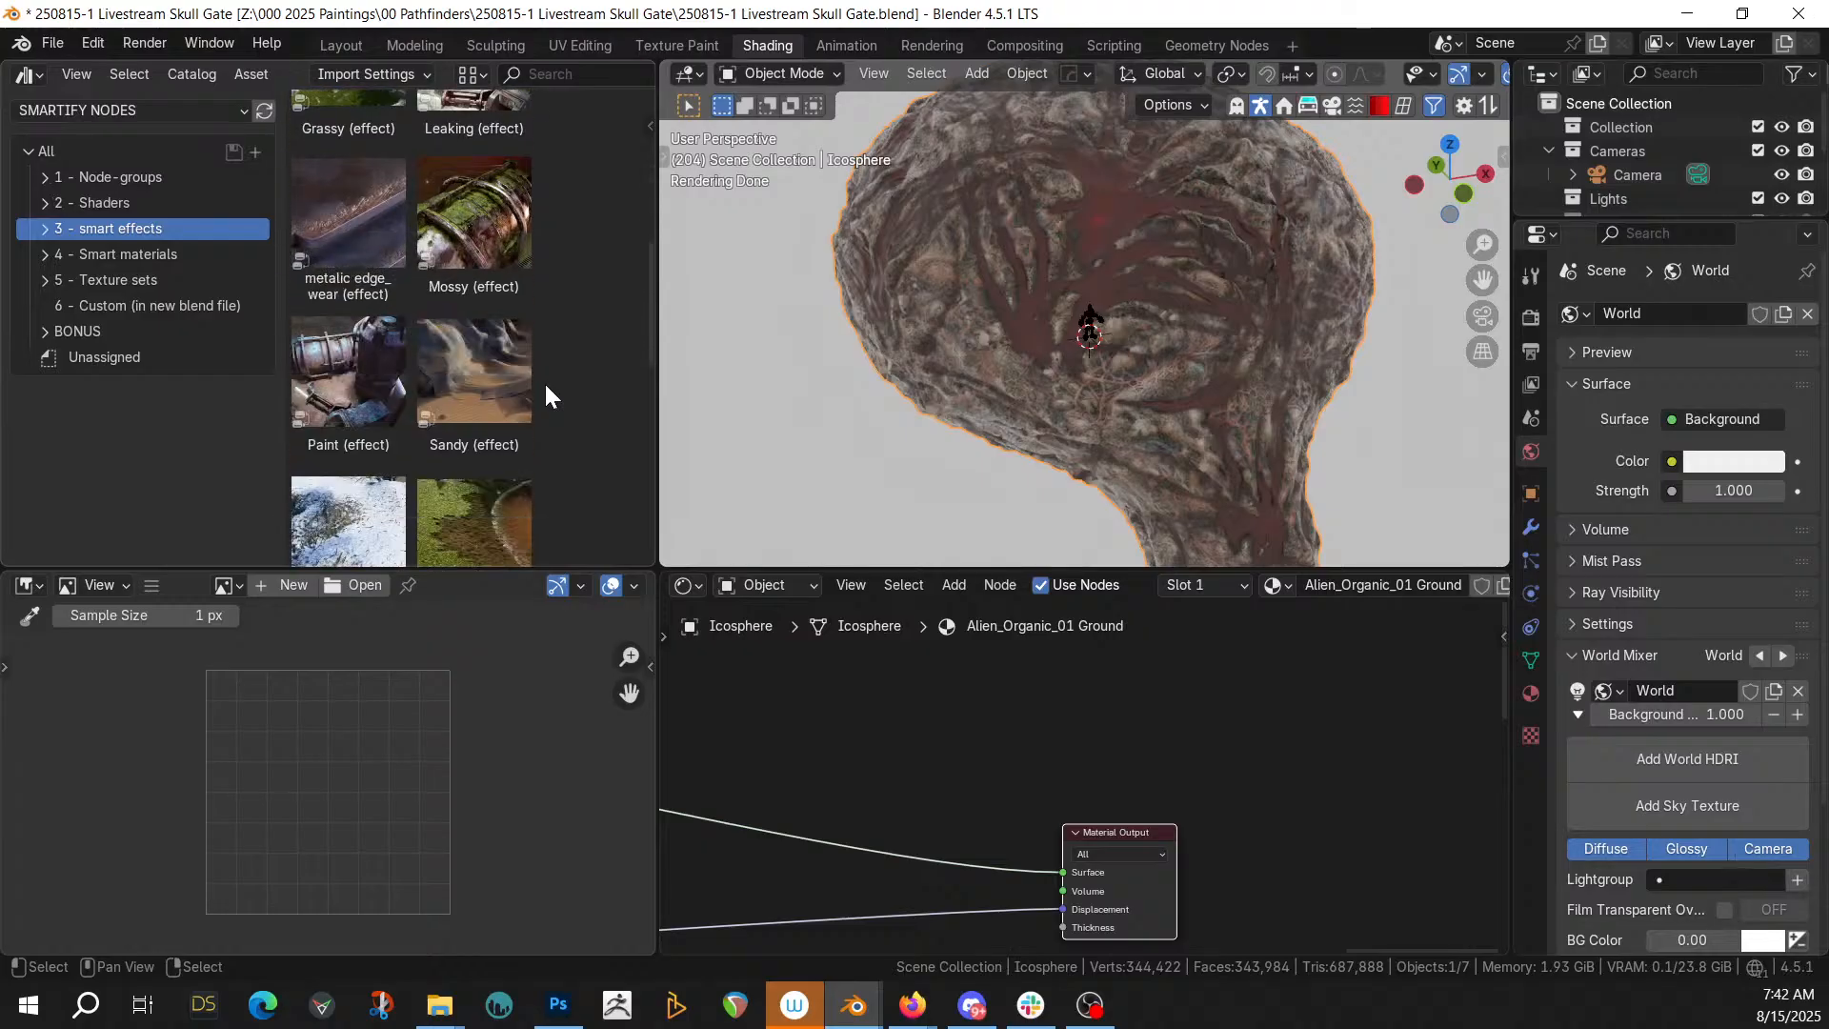
{"action": "scroll", "coordinate": [545, 381], "scroll_direction": "up", "scroll_amount": 5}
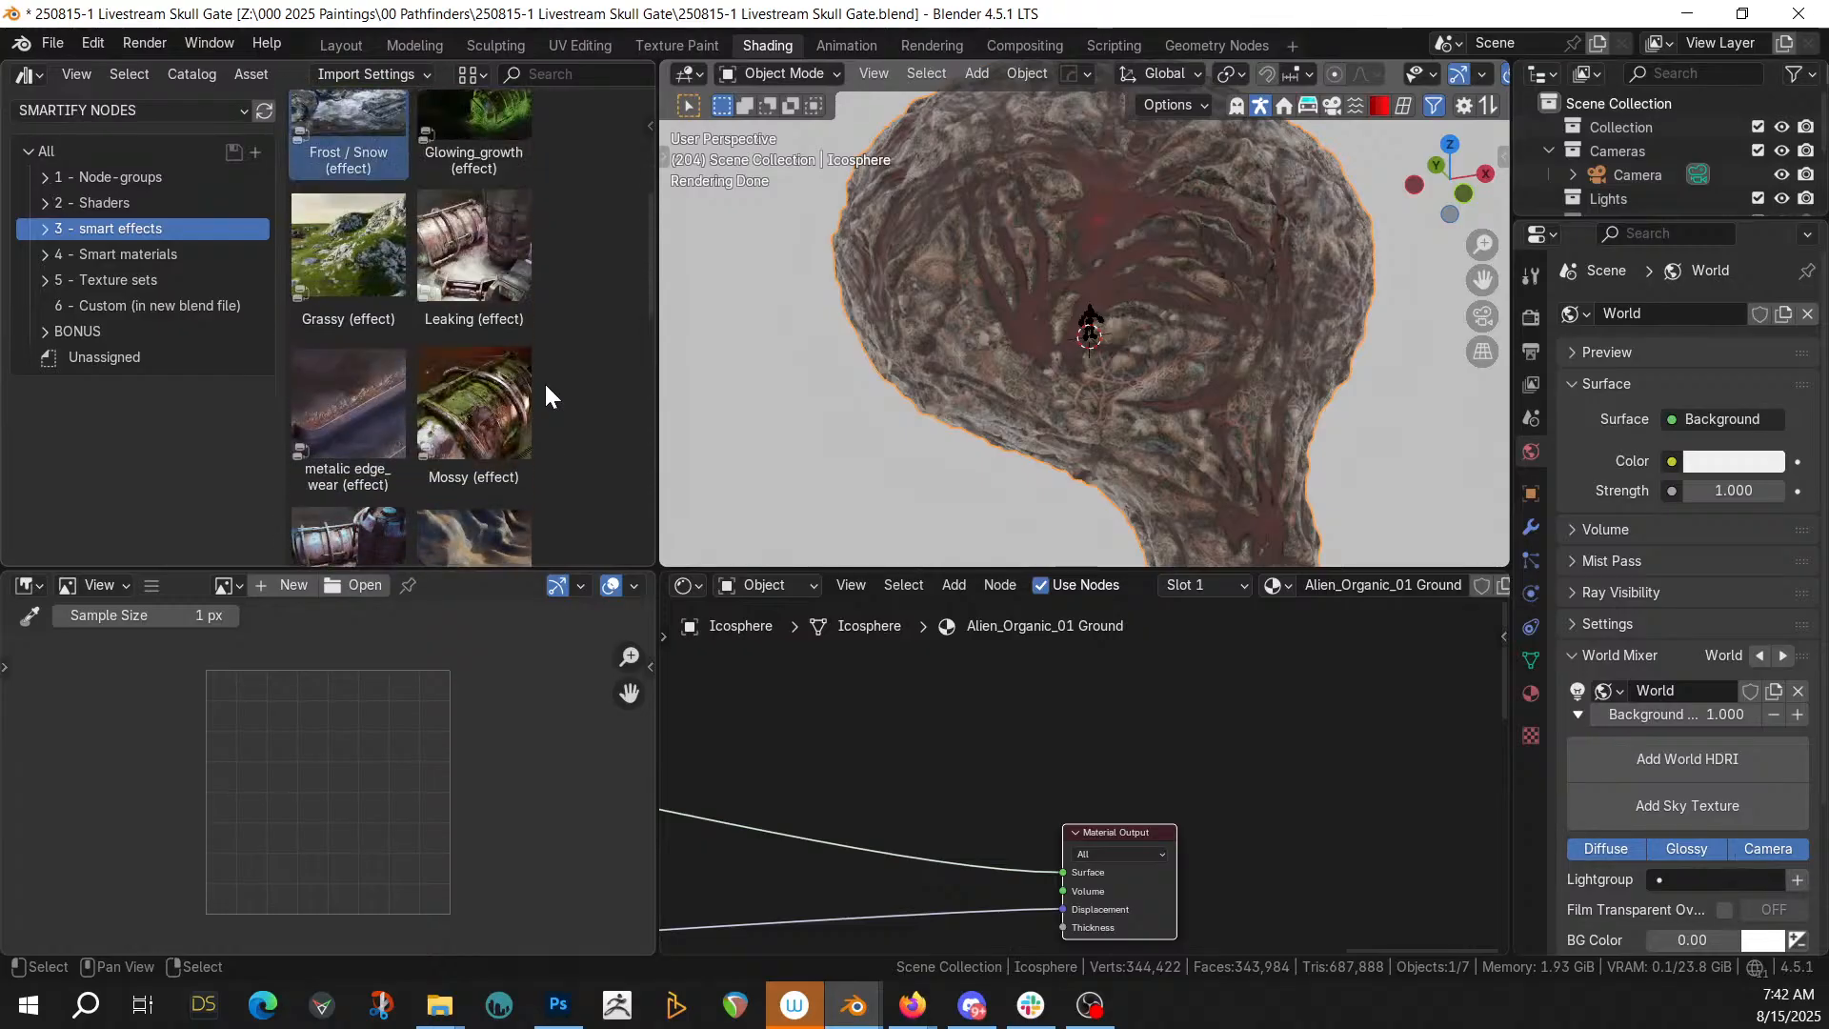
{"action": "scroll", "coordinate": [545, 381], "scroll_direction": "up", "scroll_amount": 3}
{"action": "left_click_drag", "start_coordinate": [395, 272], "coordinate": [1021, 716]}
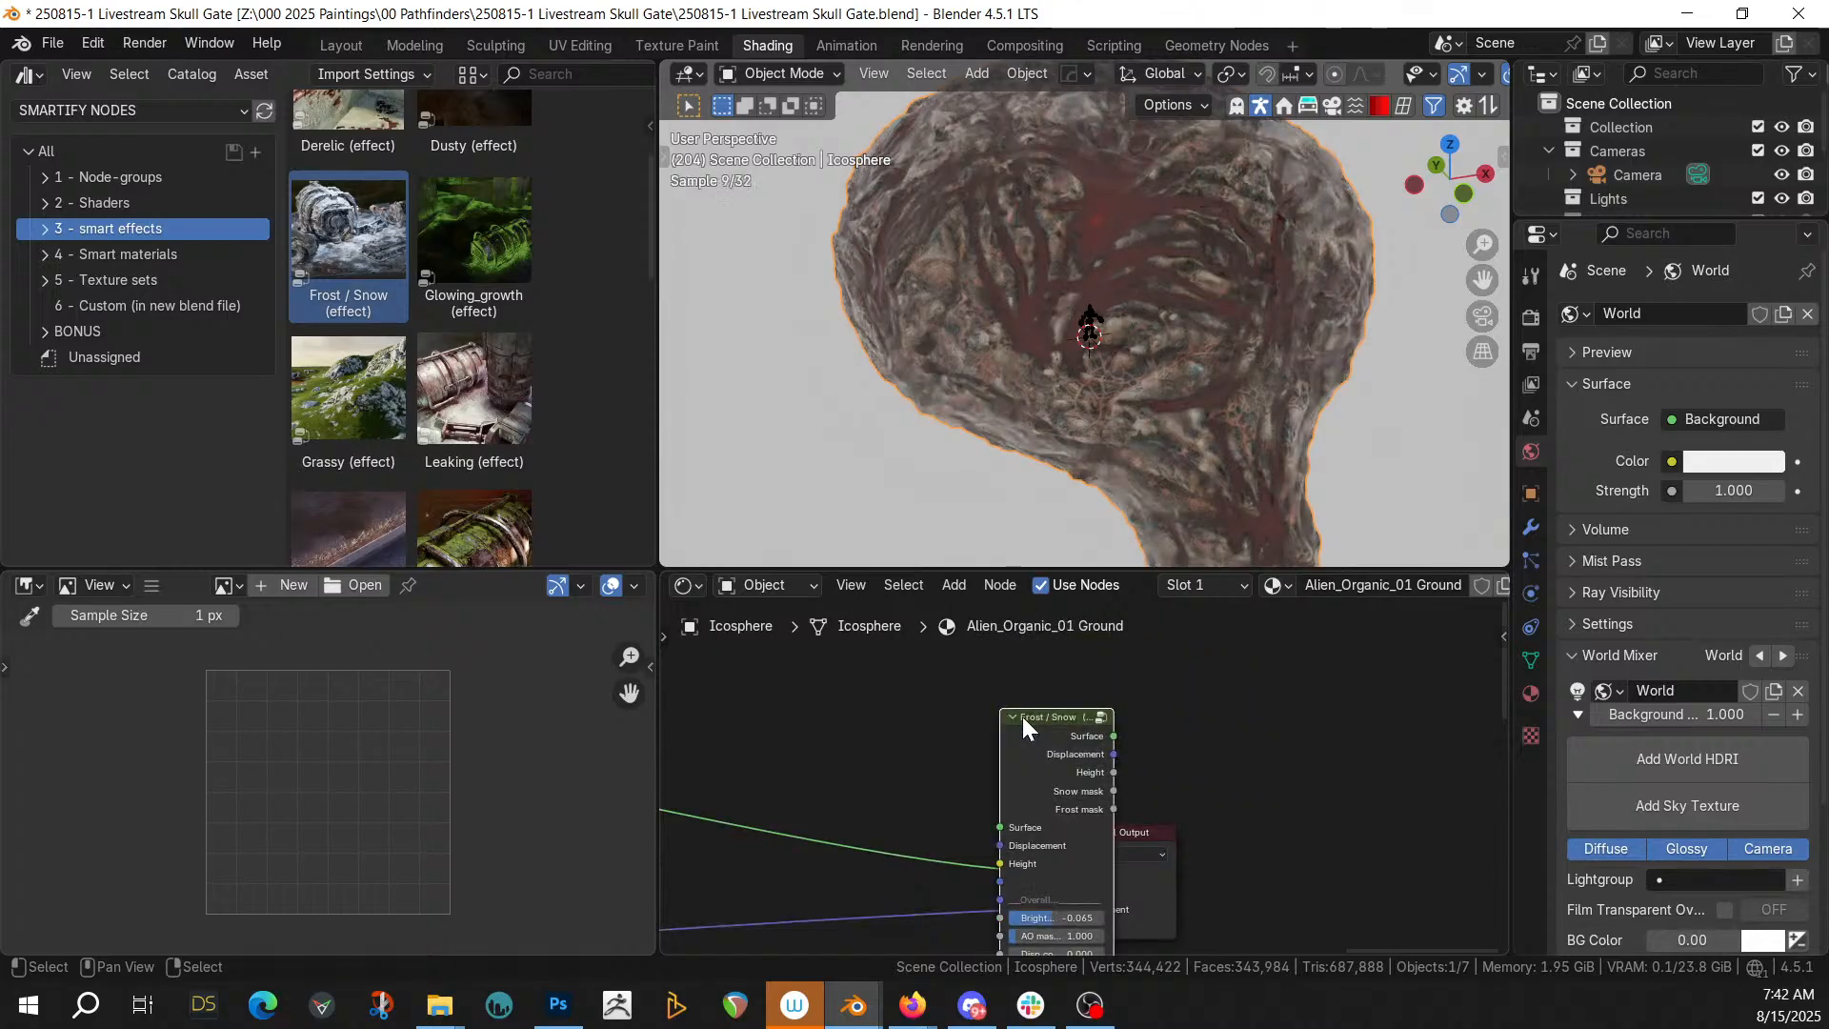
{"action": "scroll", "coordinate": [1291, 786], "scroll_direction": "down", "scroll_amount": 1}
{"action": "middle_click_drag", "start_coordinate": [1452, 735], "coordinate": [1433, 691]}
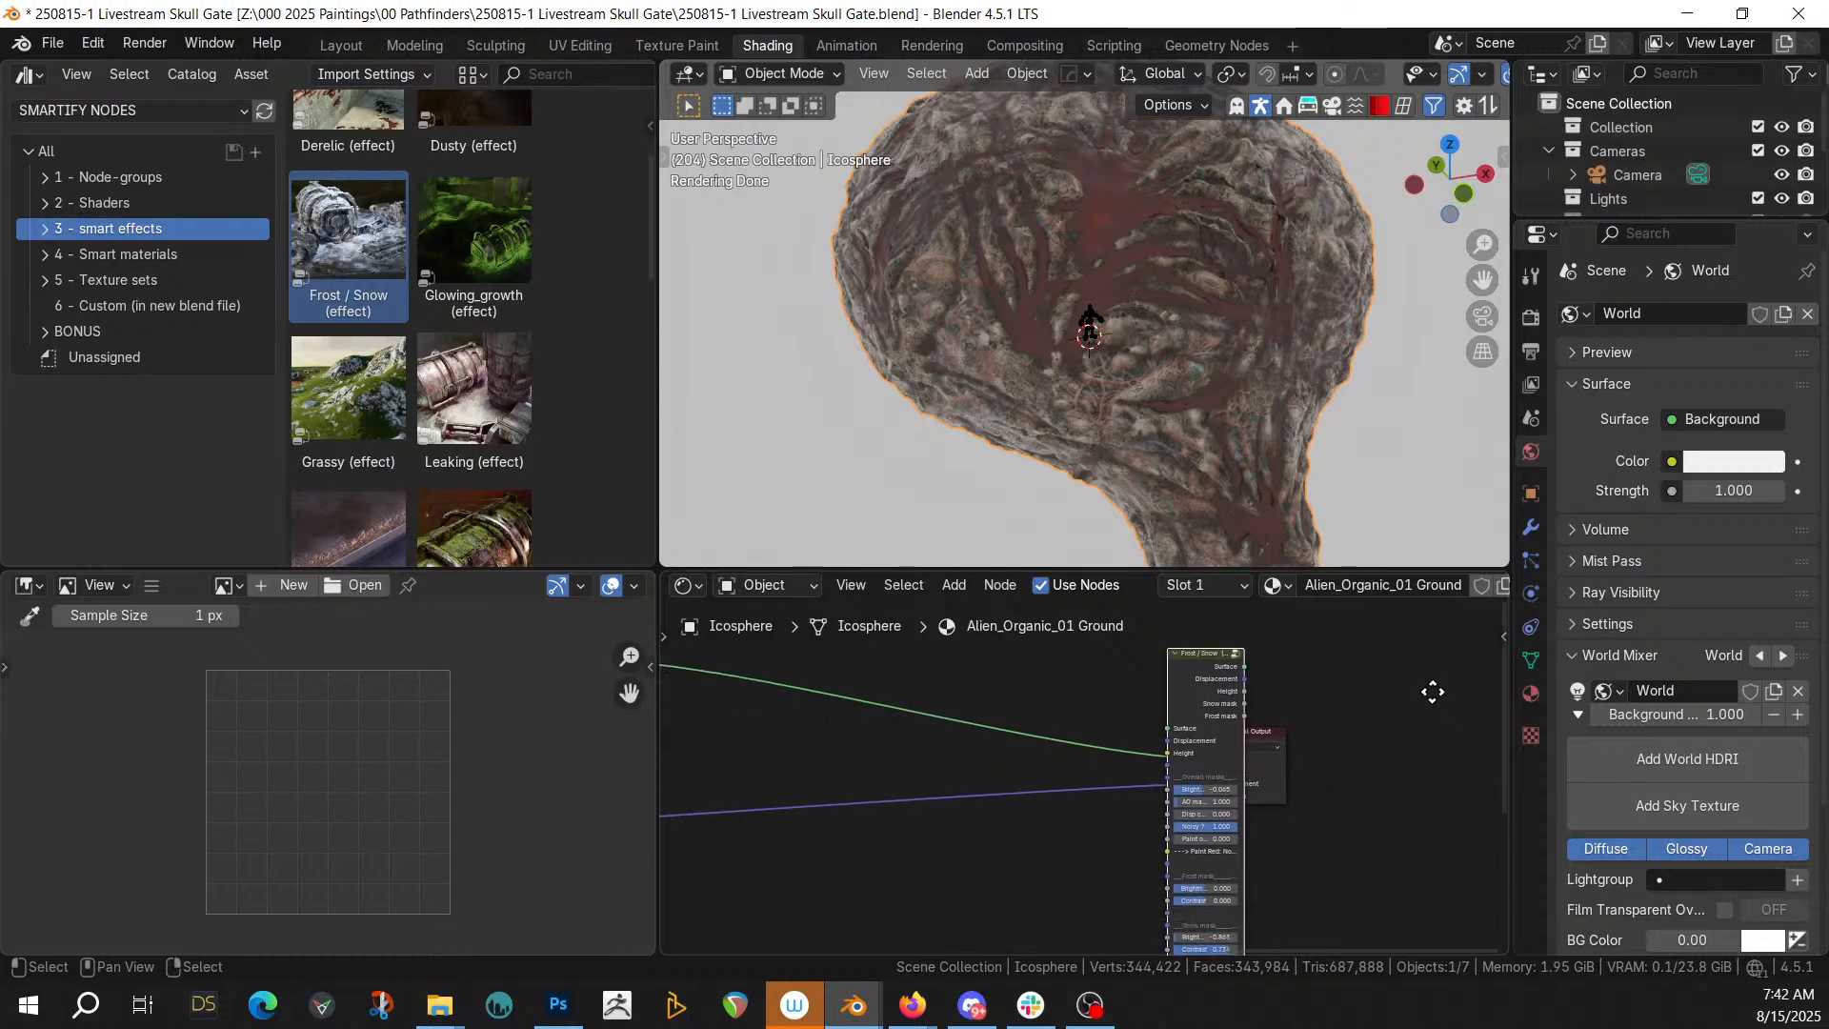
{"action": "left_click_drag", "start_coordinate": [1261, 734], "coordinate": [1433, 784]}
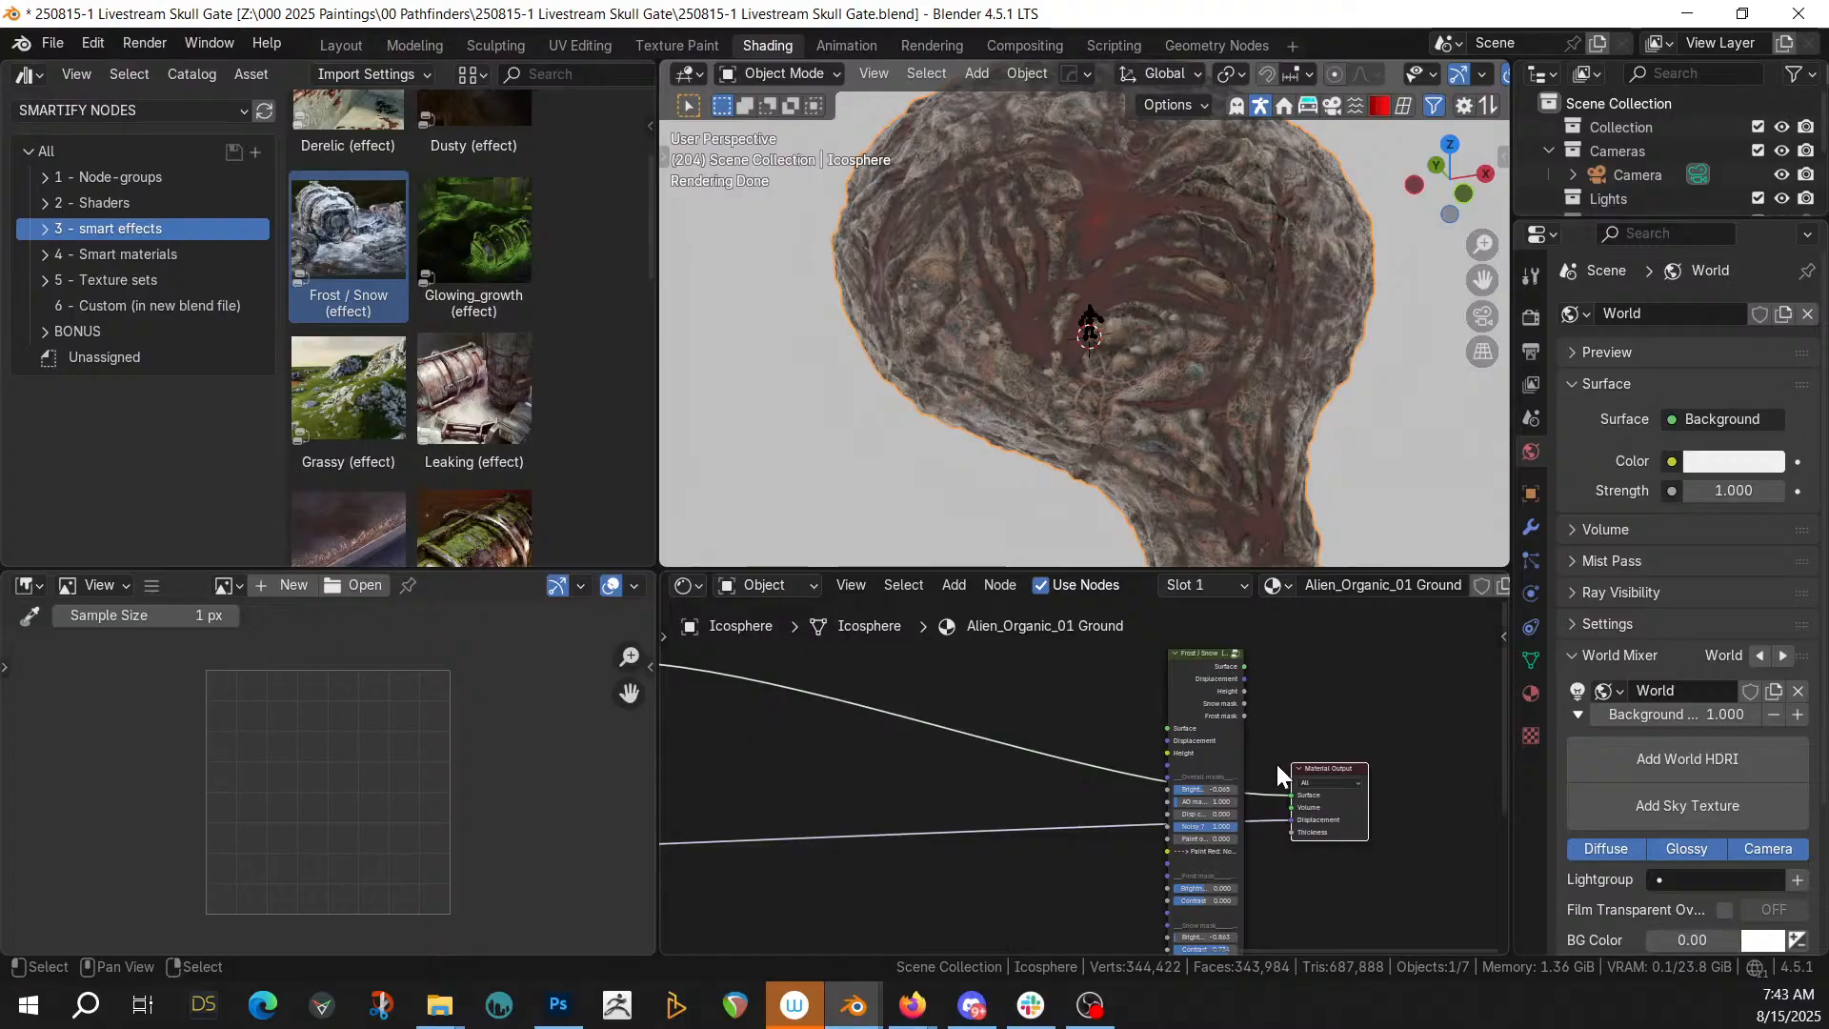
Route the material's Surface and Displacement links through the Frost / Snow node into the Material Output
{"action": "left_click_drag", "start_coordinate": [1286, 791], "coordinate": [1167, 728]}
{"action": "left_click_drag", "start_coordinate": [1294, 819], "coordinate": [1168, 740]}
{"action": "left_click_drag", "start_coordinate": [1245, 665], "coordinate": [1297, 795]}
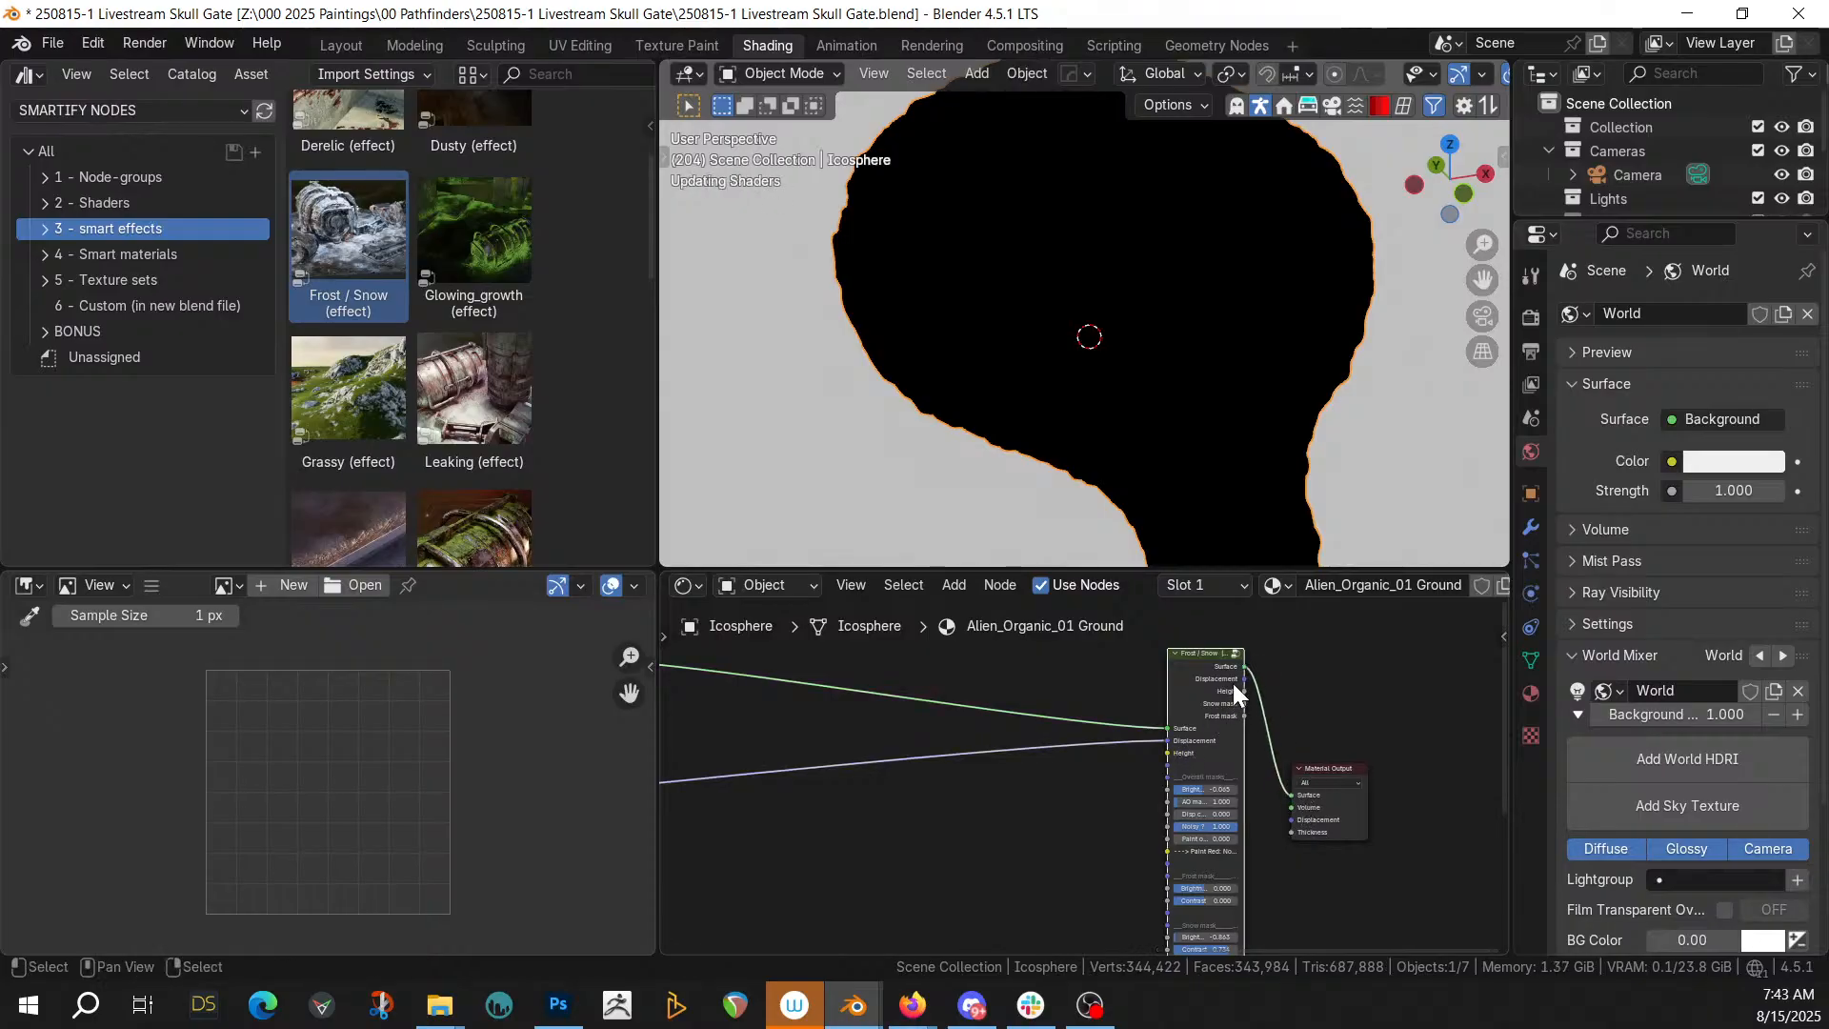
{"action": "left_click_drag", "start_coordinate": [1241, 677], "coordinate": [1290, 819]}
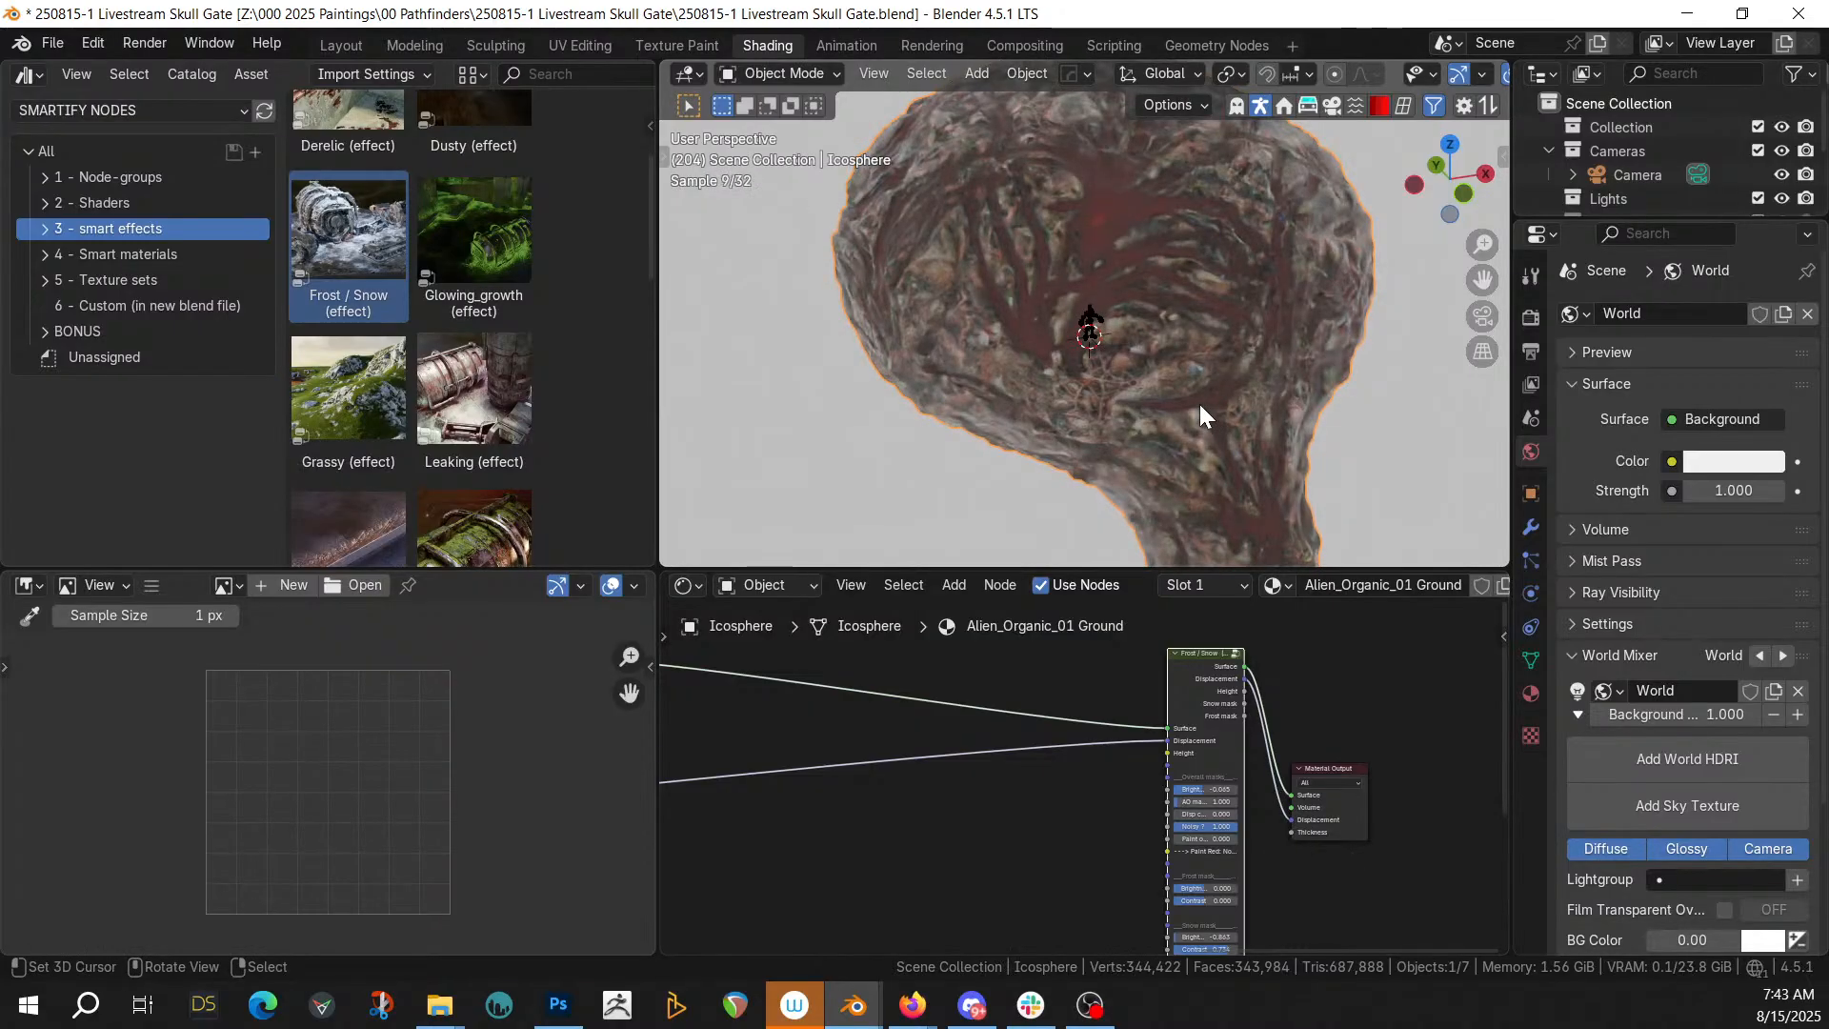
Examine the rendered Frost / Snow material on the ico sphere up close and around the neck opening
{"action": "scroll", "coordinate": [1198, 404], "scroll_direction": "up", "scroll_amount": 3}
{"action": "middle_click_drag", "start_coordinate": [1198, 404], "coordinate": [1120, 418]}
{"action": "scroll", "coordinate": [1120, 418], "scroll_direction": "up", "scroll_amount": 3}
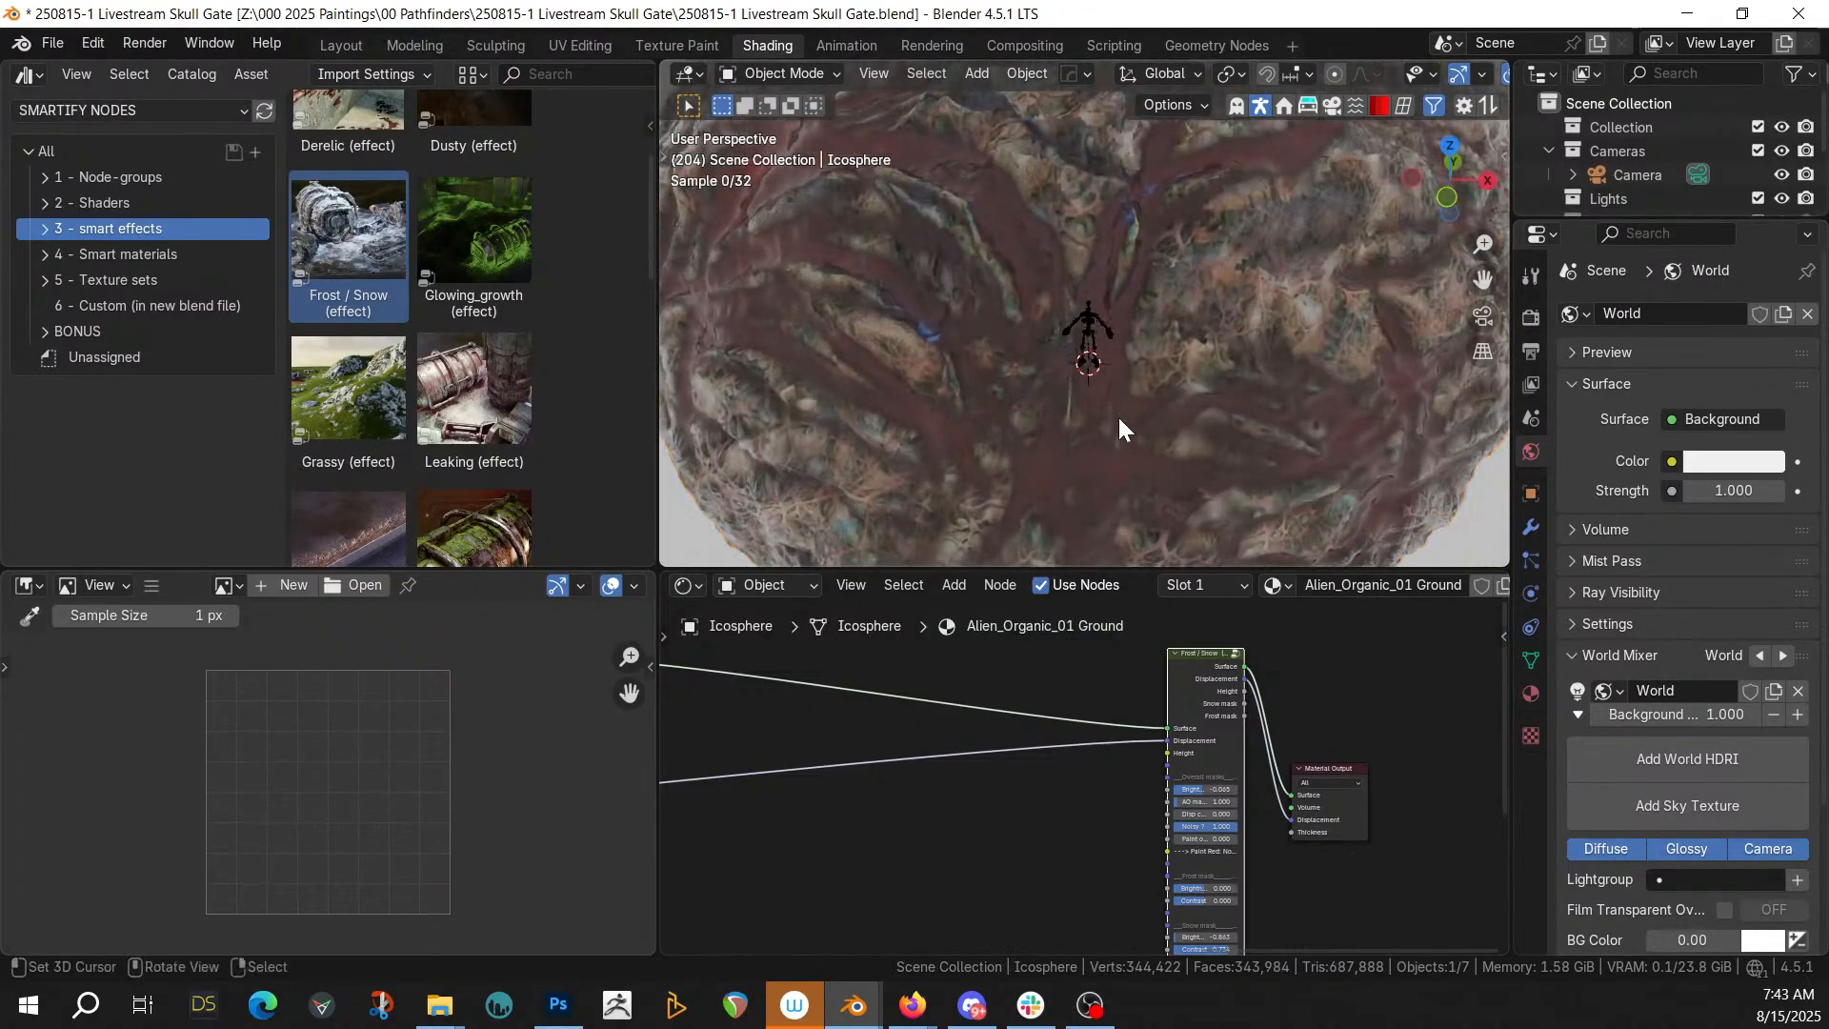
{"action": "scroll", "coordinate": [1141, 317], "scroll_direction": "up", "scroll_amount": 6}
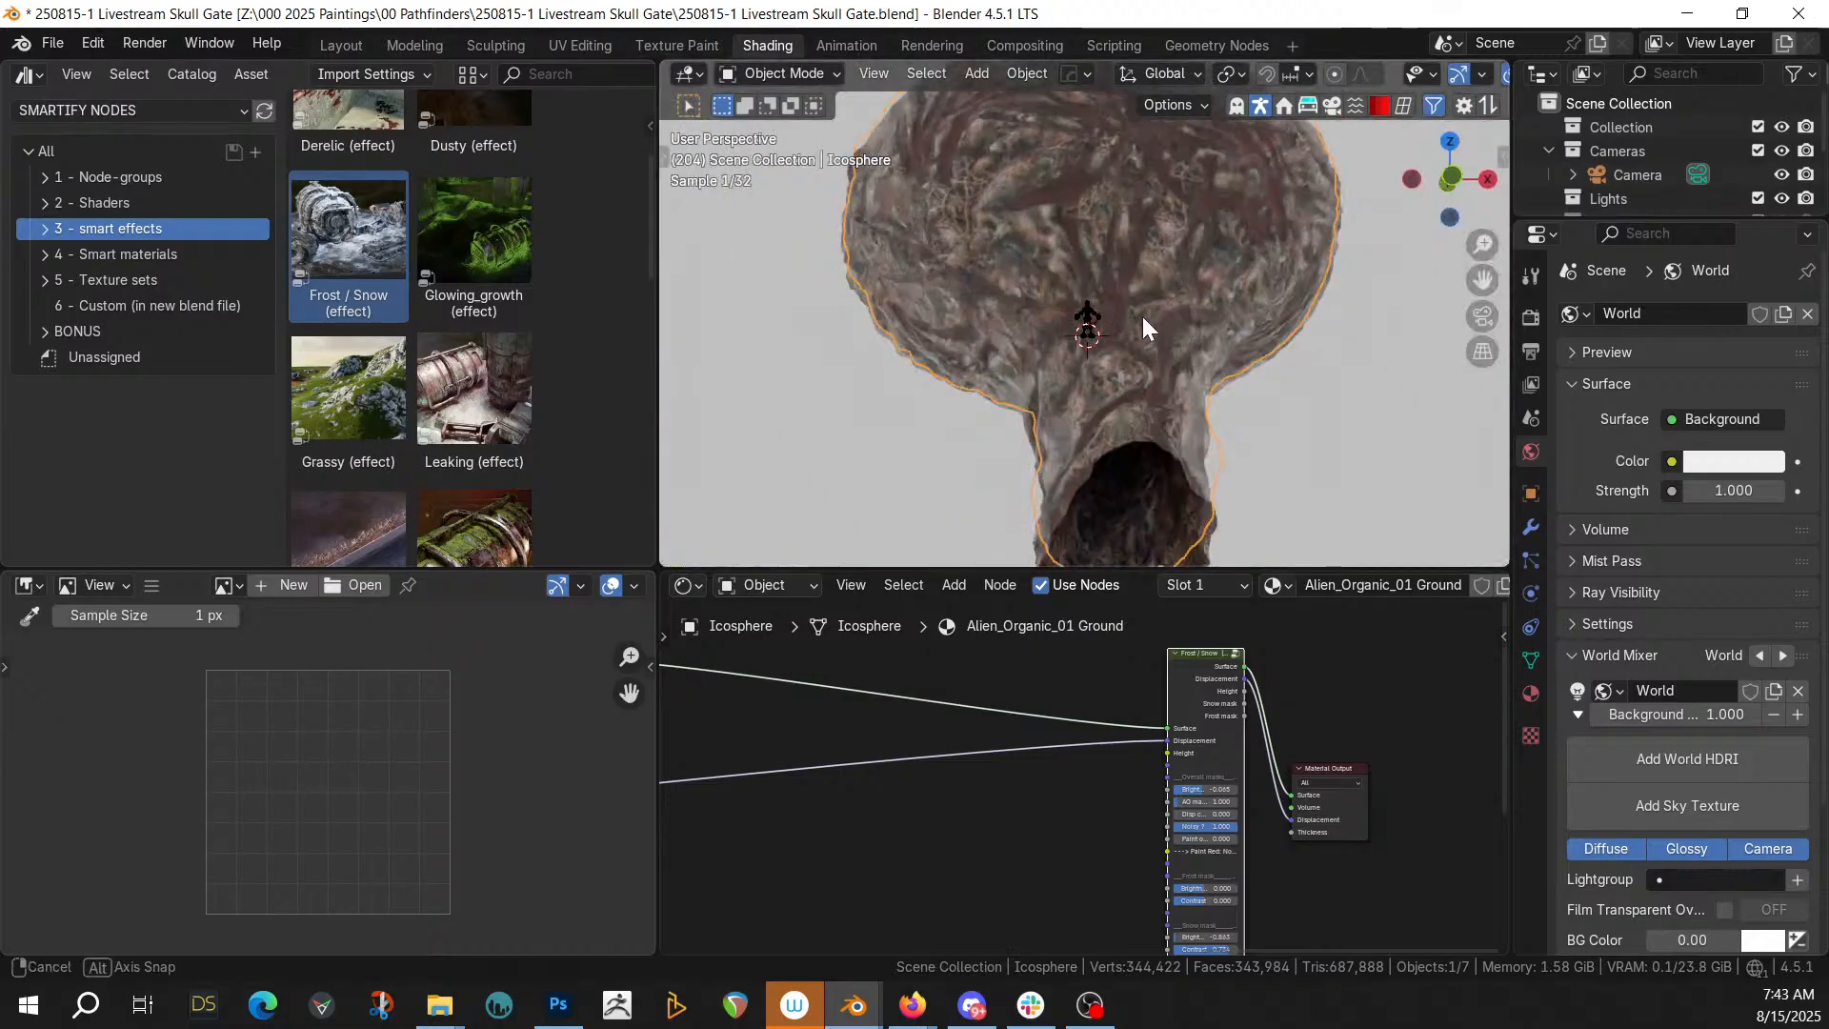
{"action": "scroll", "coordinate": [1141, 311], "scroll_direction": "down", "scroll_amount": 6}
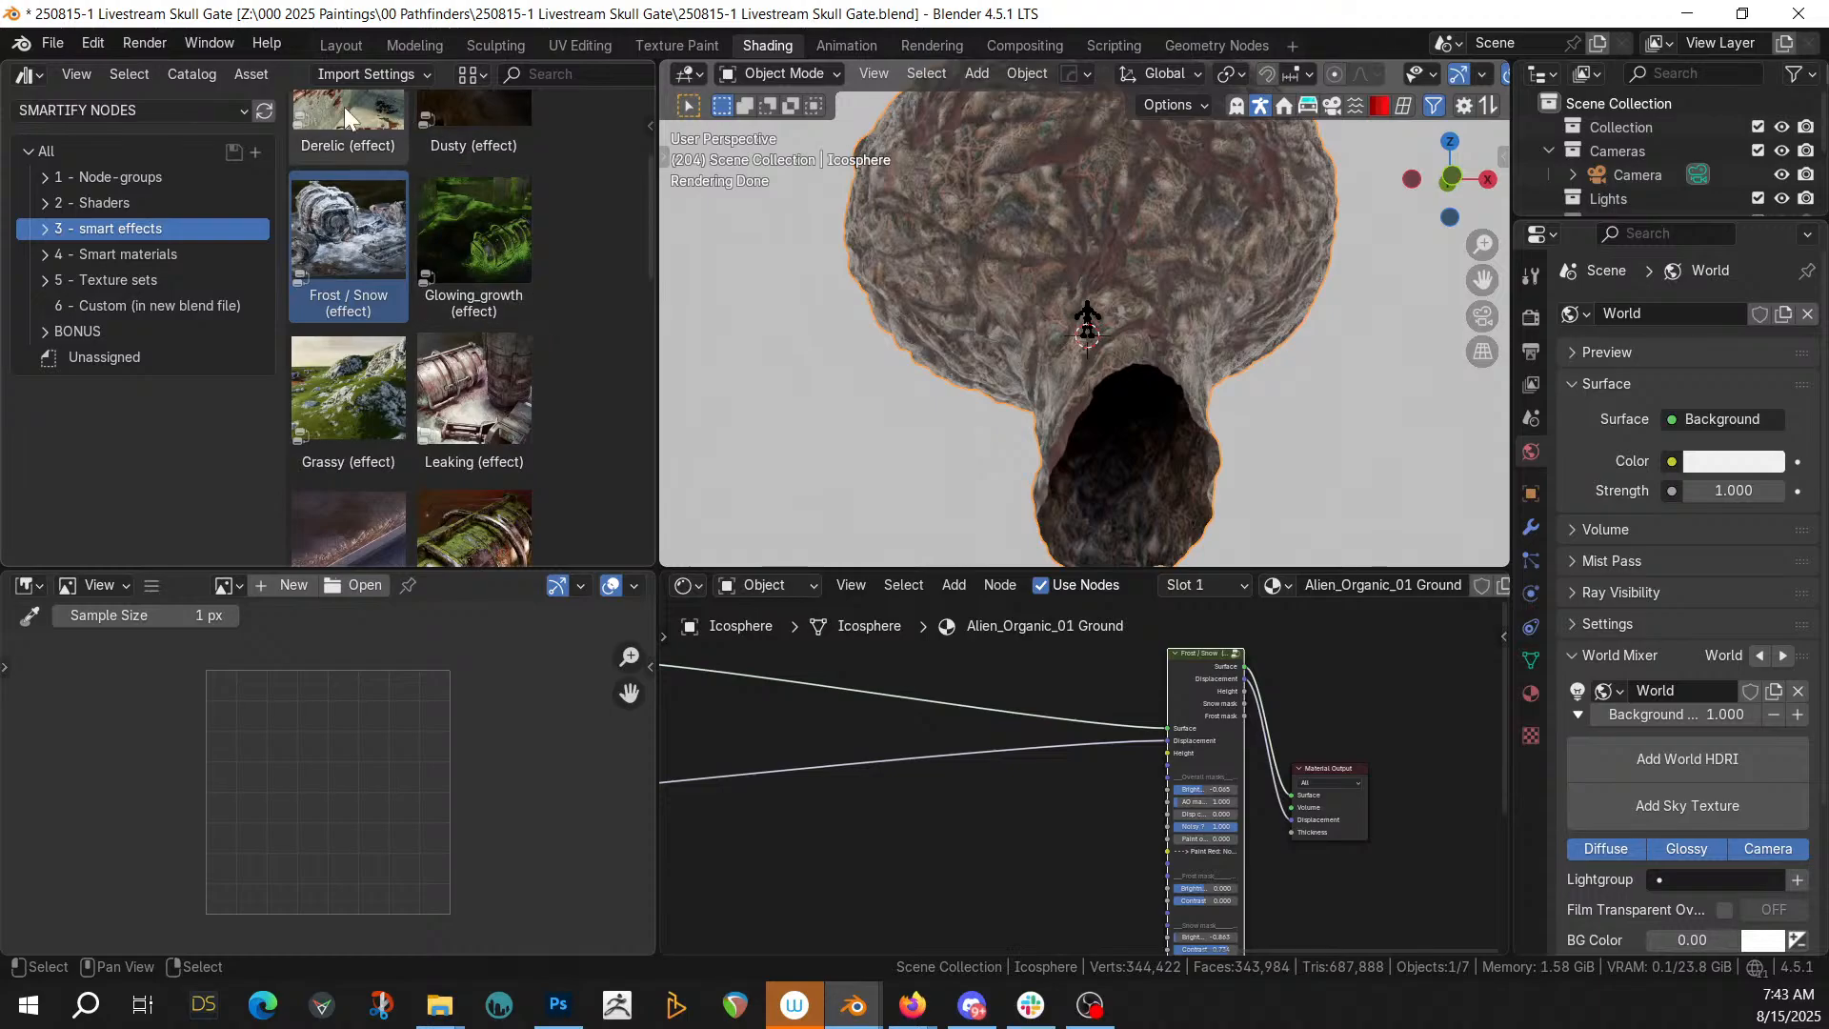
In the Layout workspace, add an Area light to the Lights collection
{"action": "left_click", "coordinate": [325, 47]}
{"action": "middle_click_drag", "start_coordinate": [835, 448], "coordinate": [897, 475]}
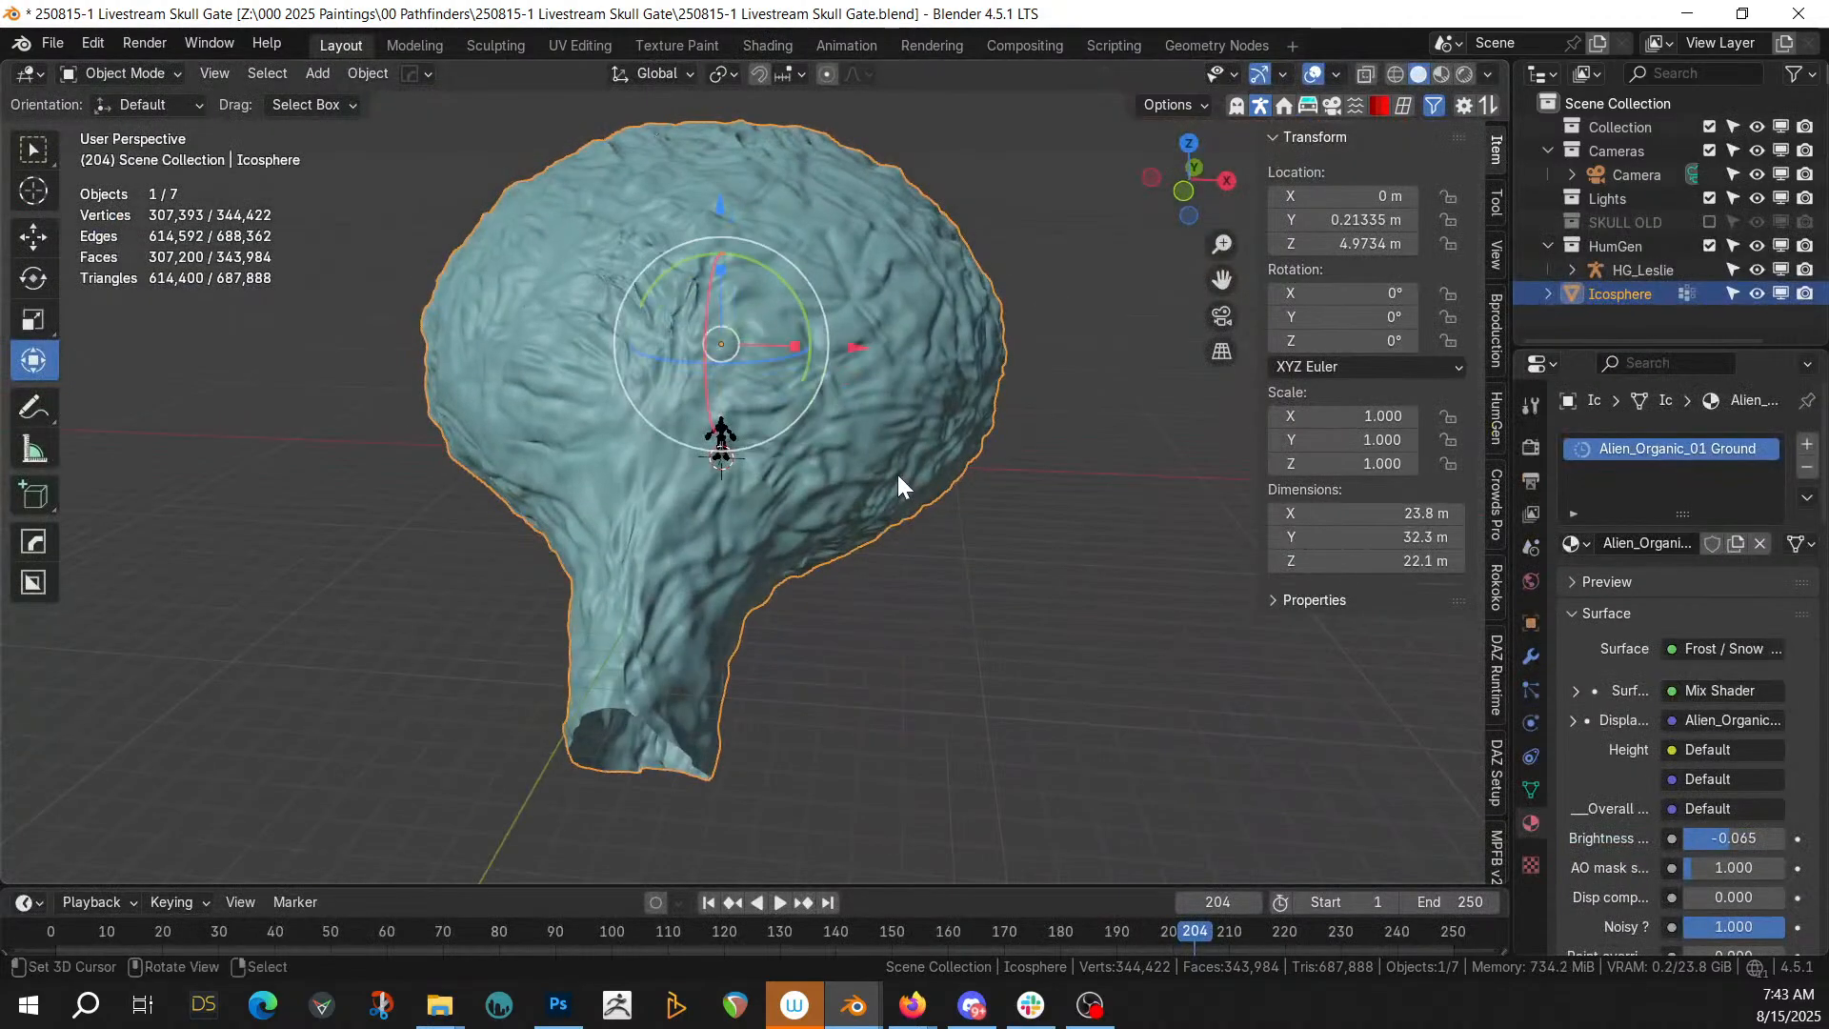
{"action": "key", "text": "shift+a"}
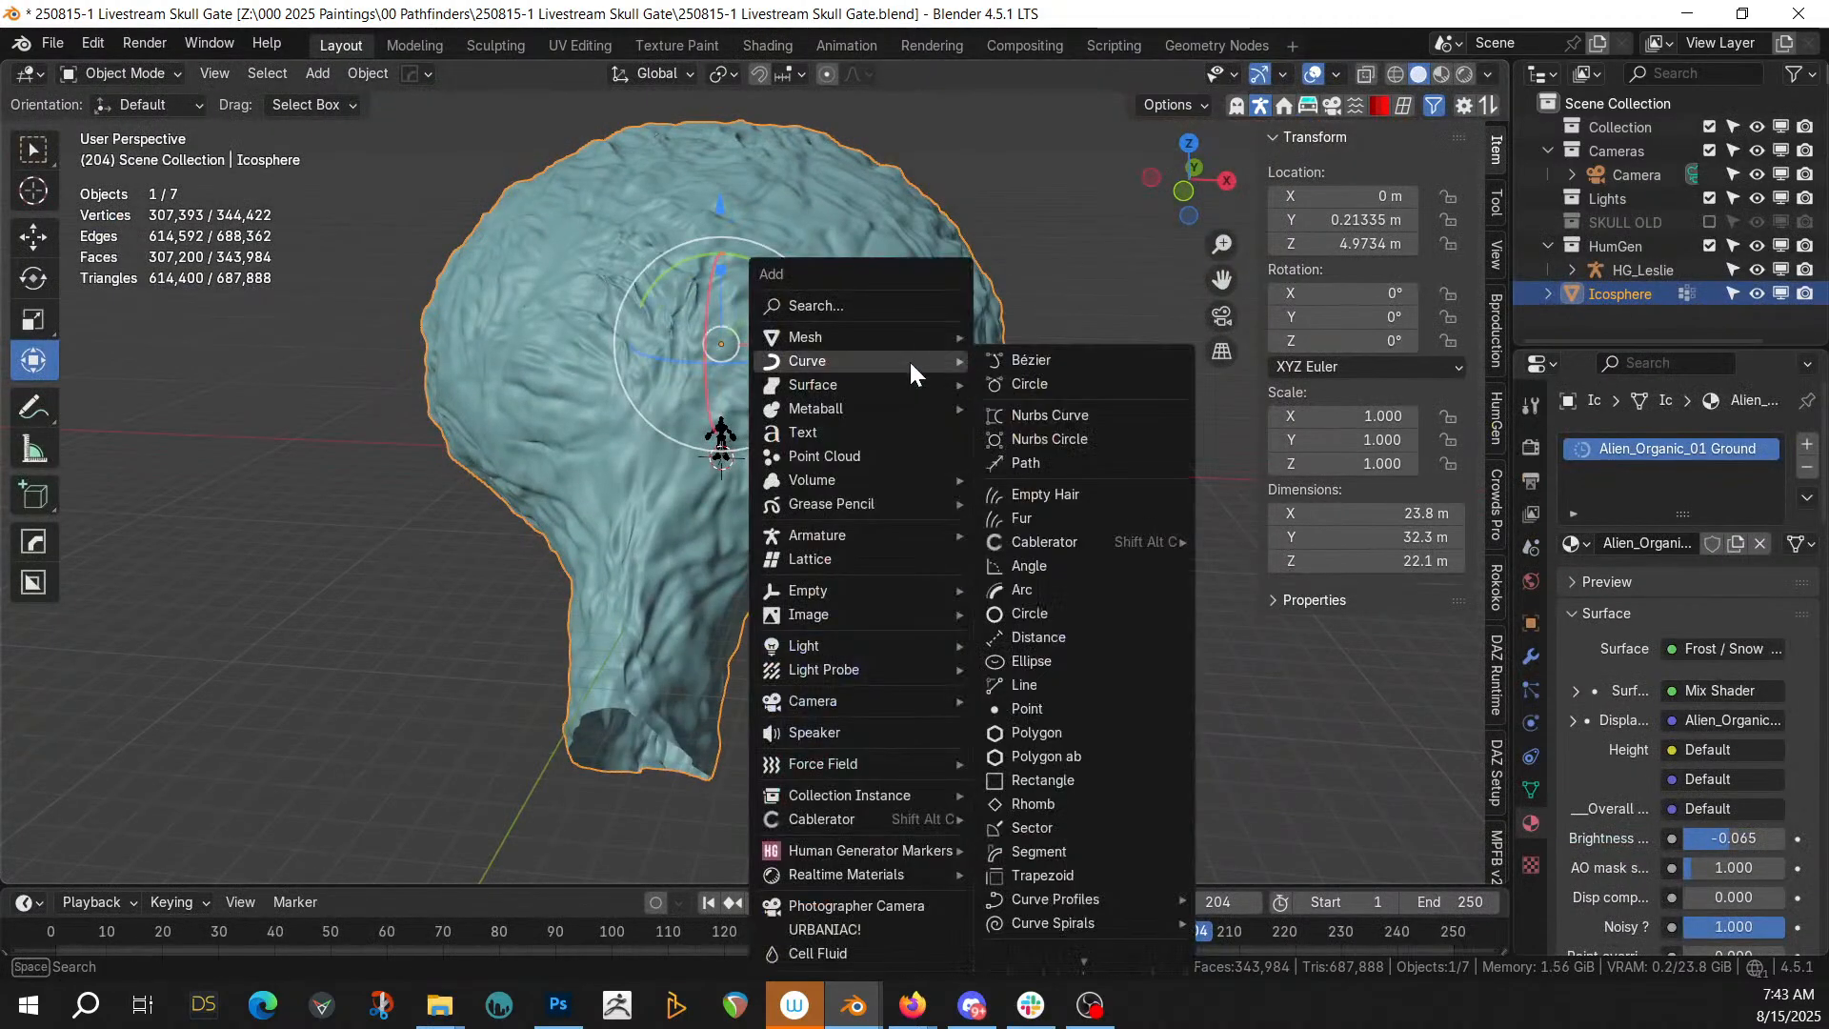
{"action": "mouse_move", "coordinate": [838, 590]}
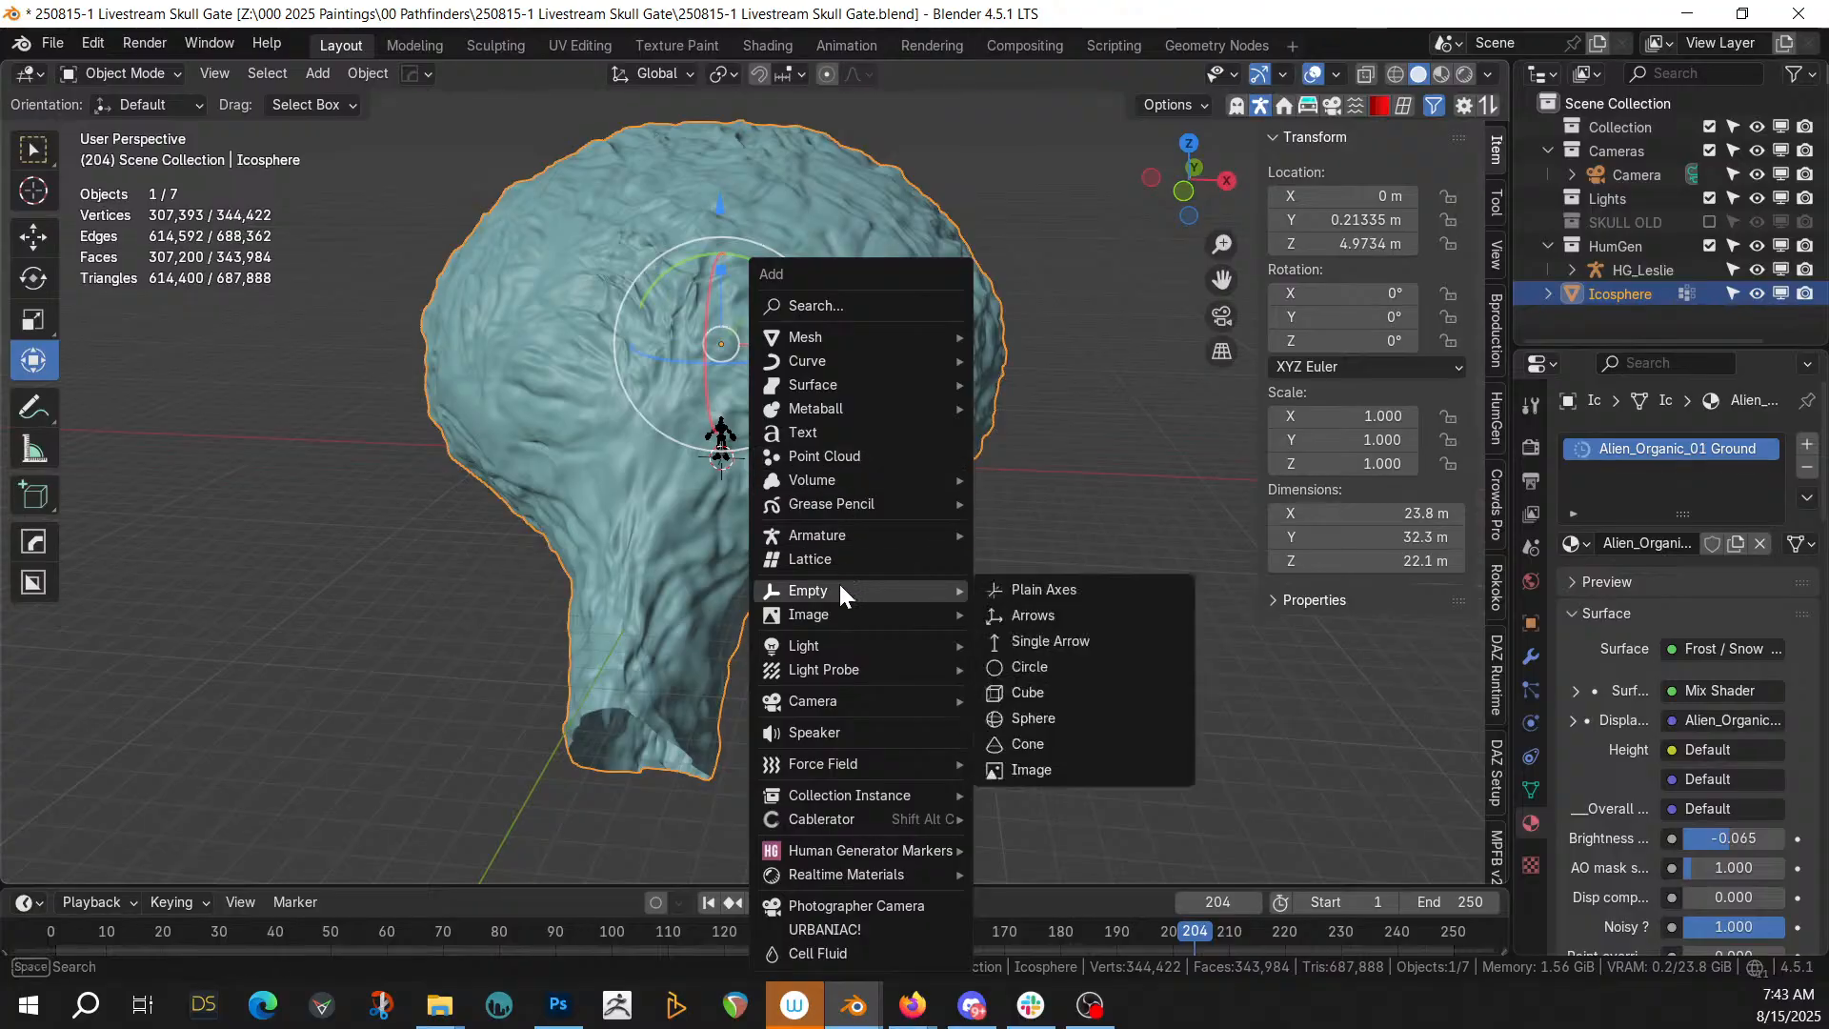
{"action": "left_click", "coordinate": [1617, 197]}
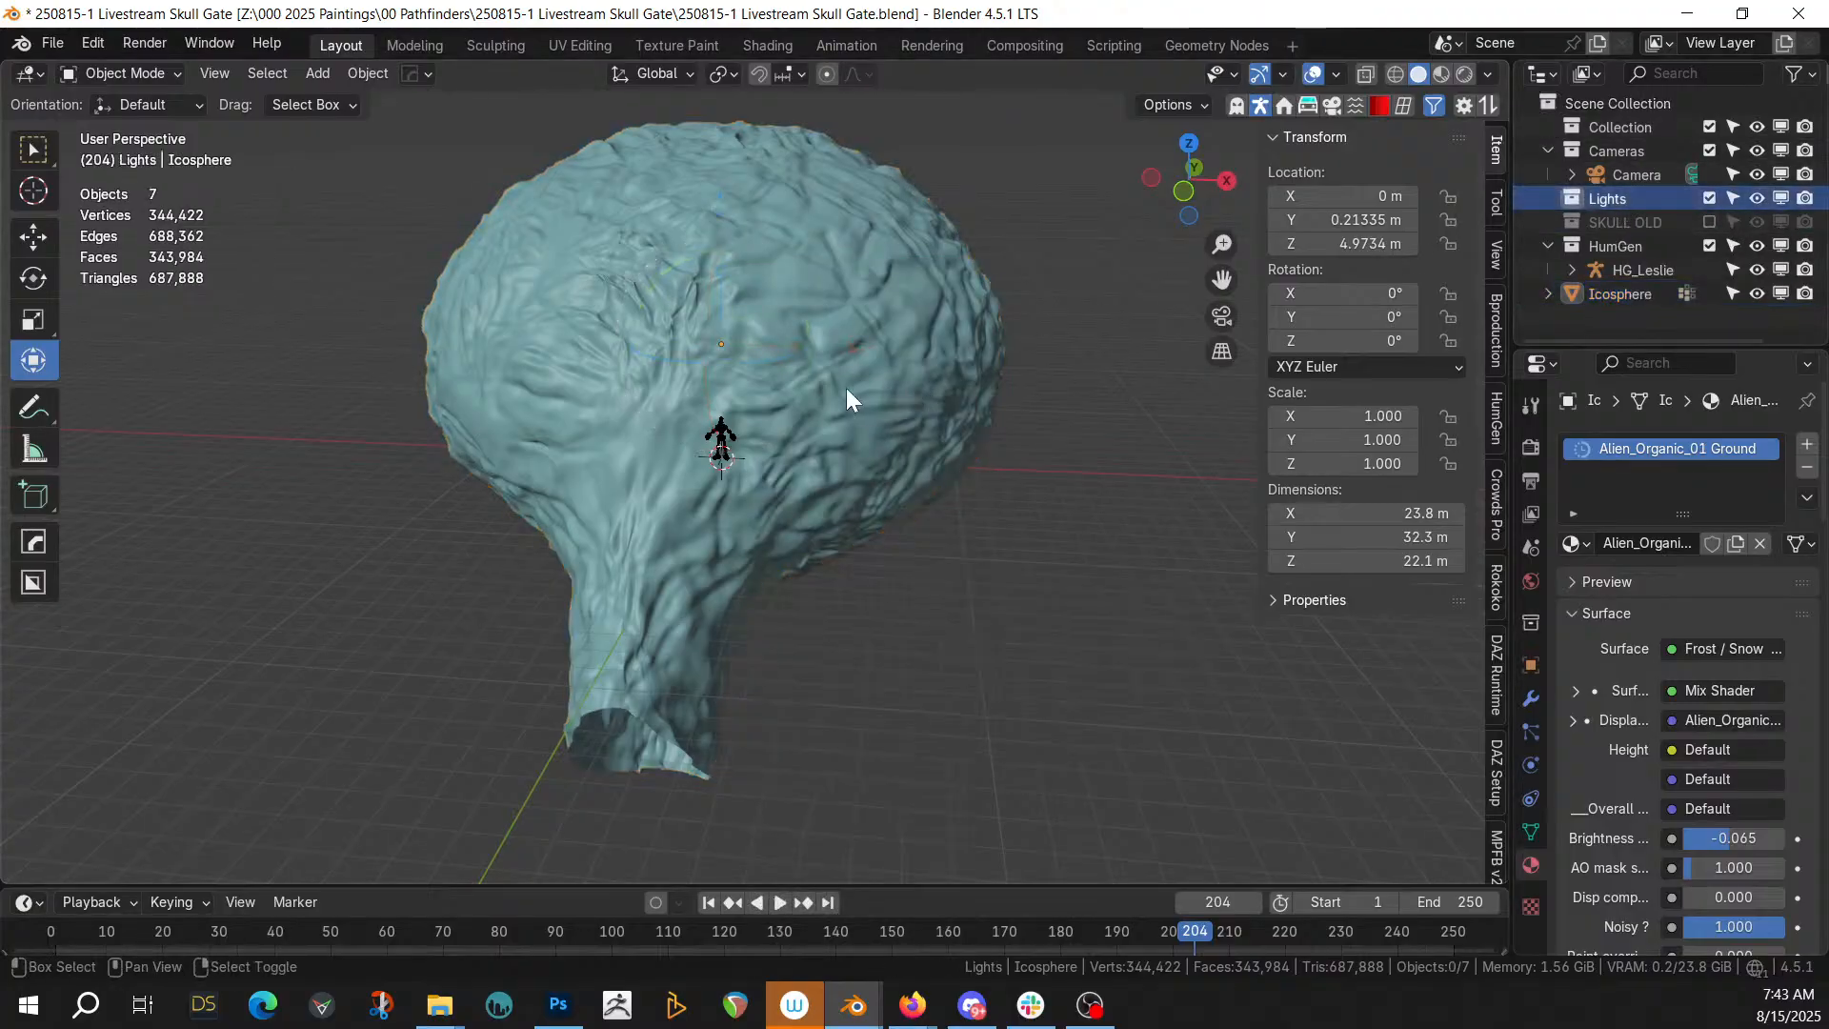
{"action": "key", "text": "shift+a"}
{"action": "mouse_move", "coordinate": [844, 385]}
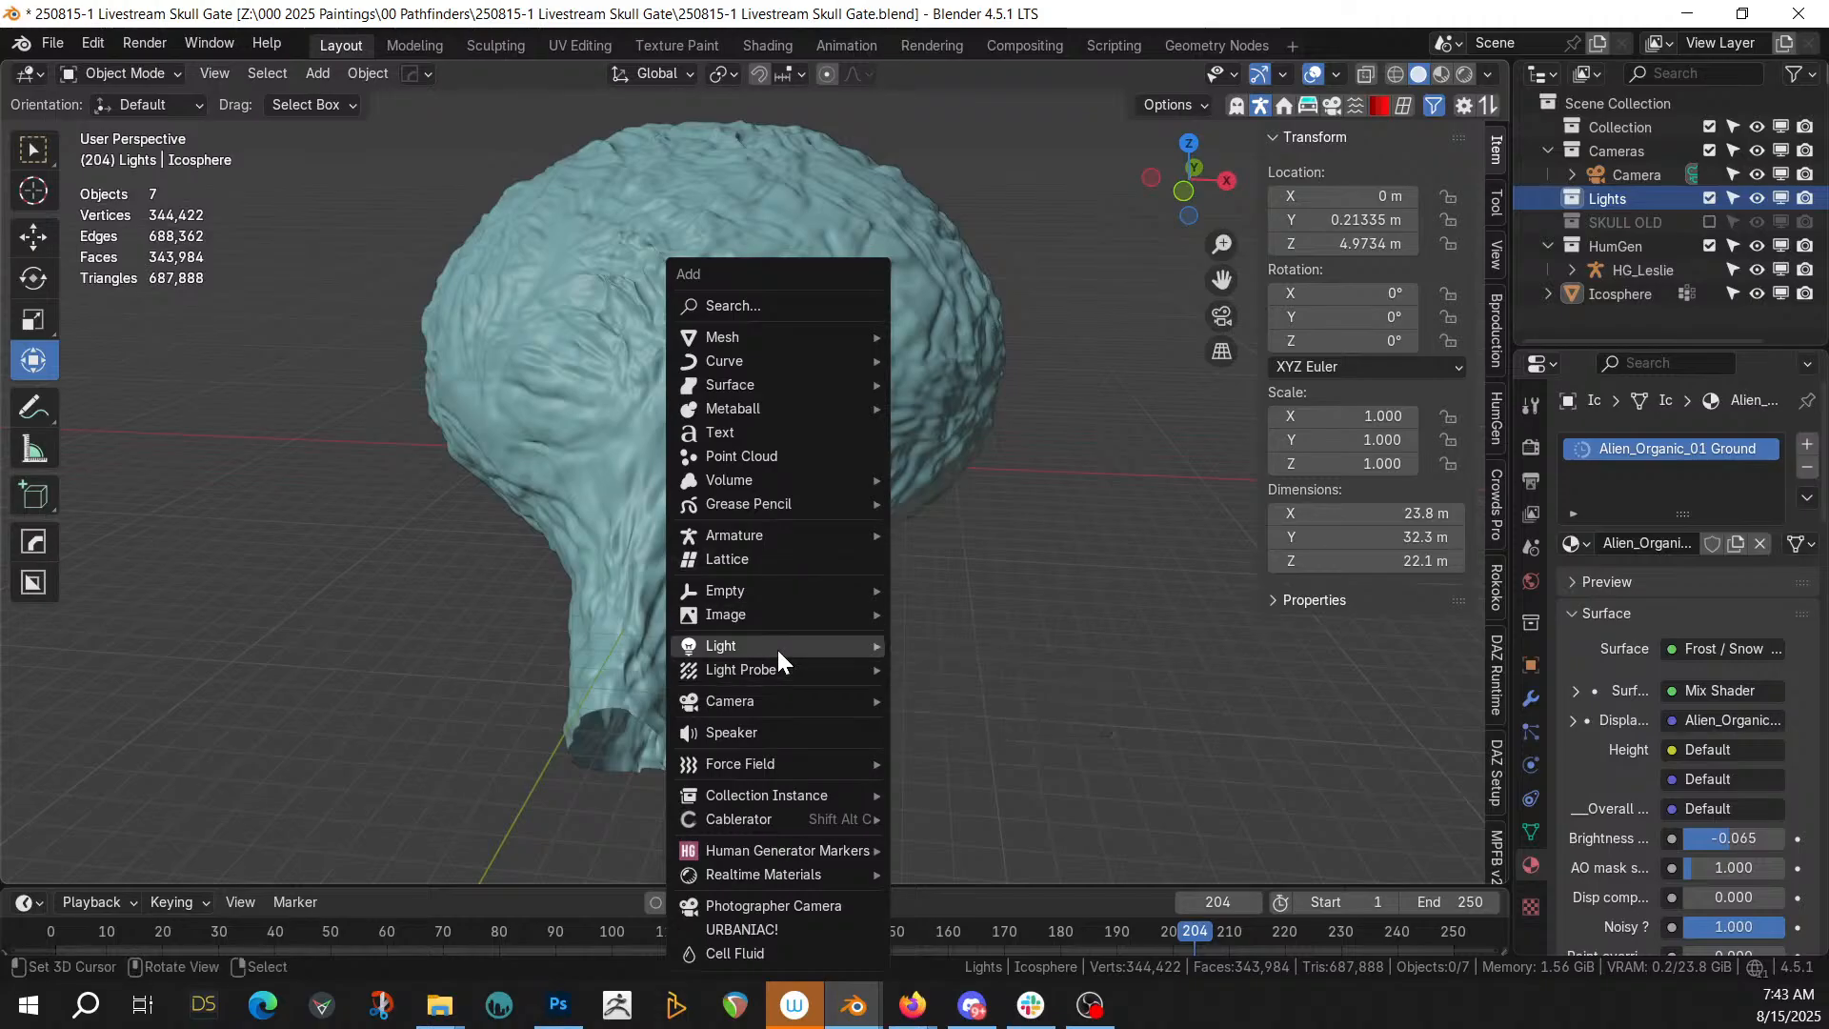
{"action": "mouse_move", "coordinate": [775, 645]}
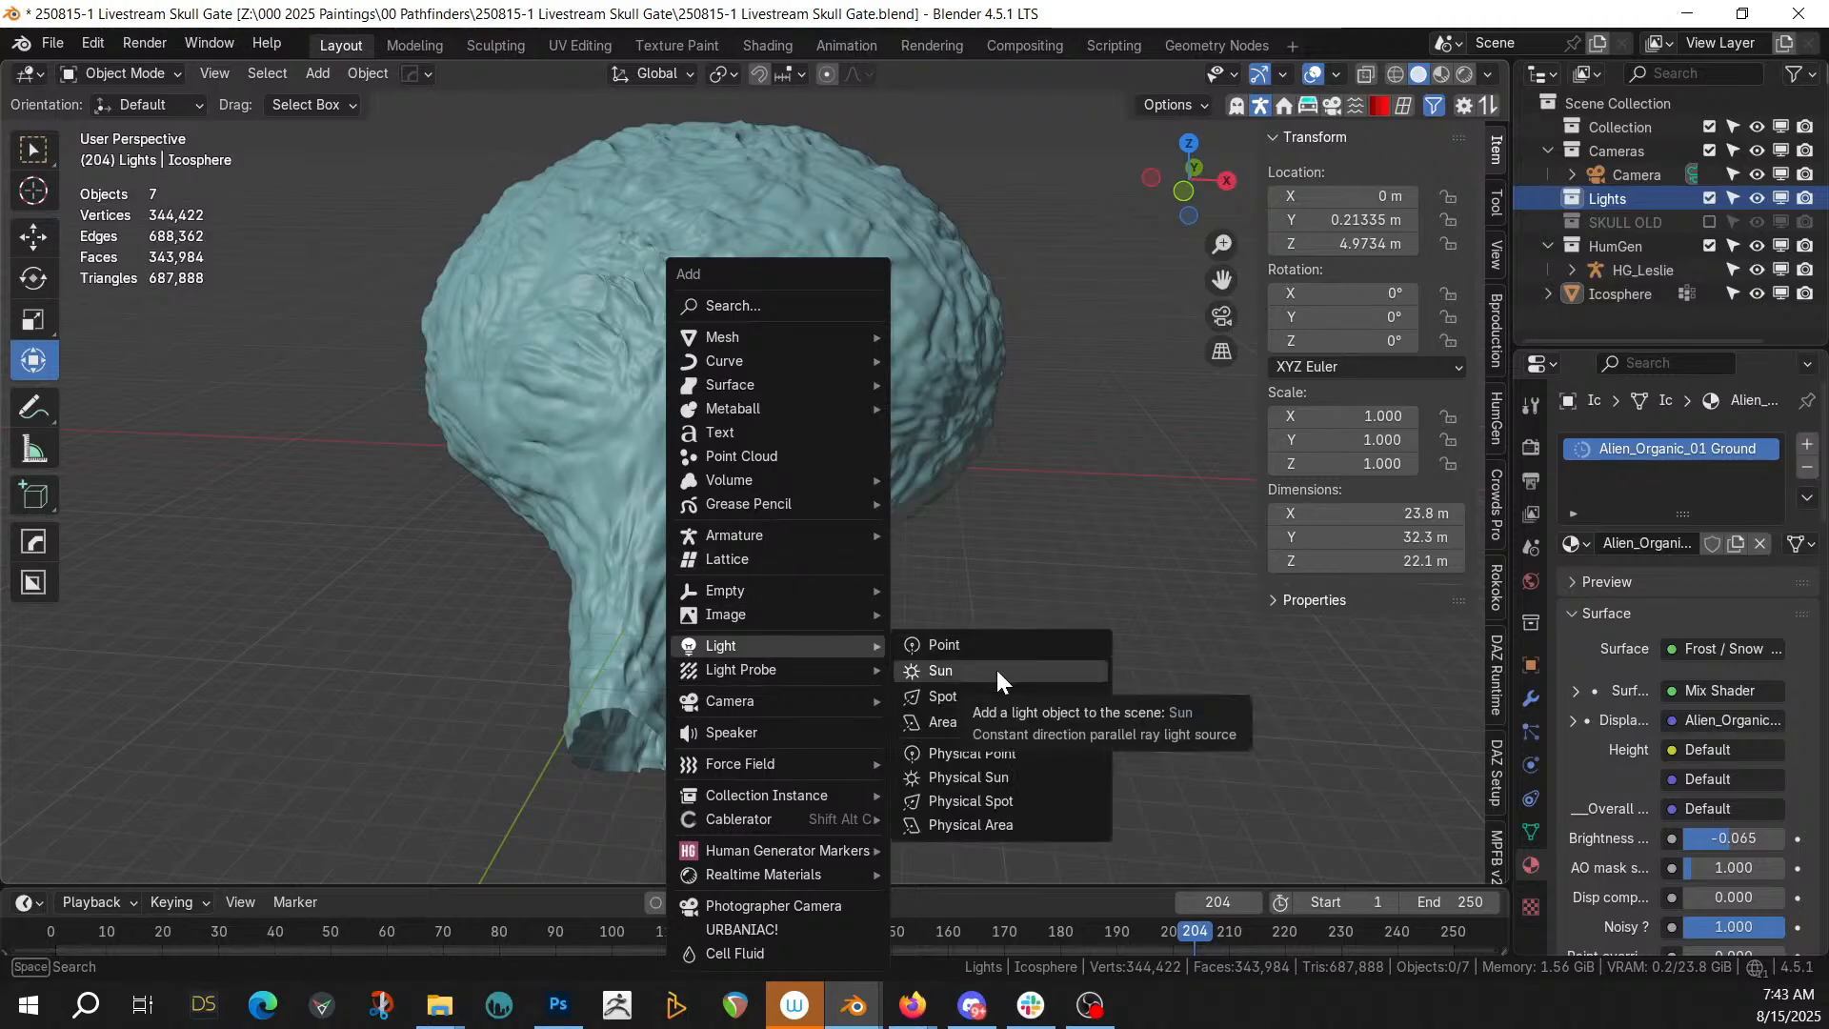
{"action": "left_click", "coordinate": [973, 726]}
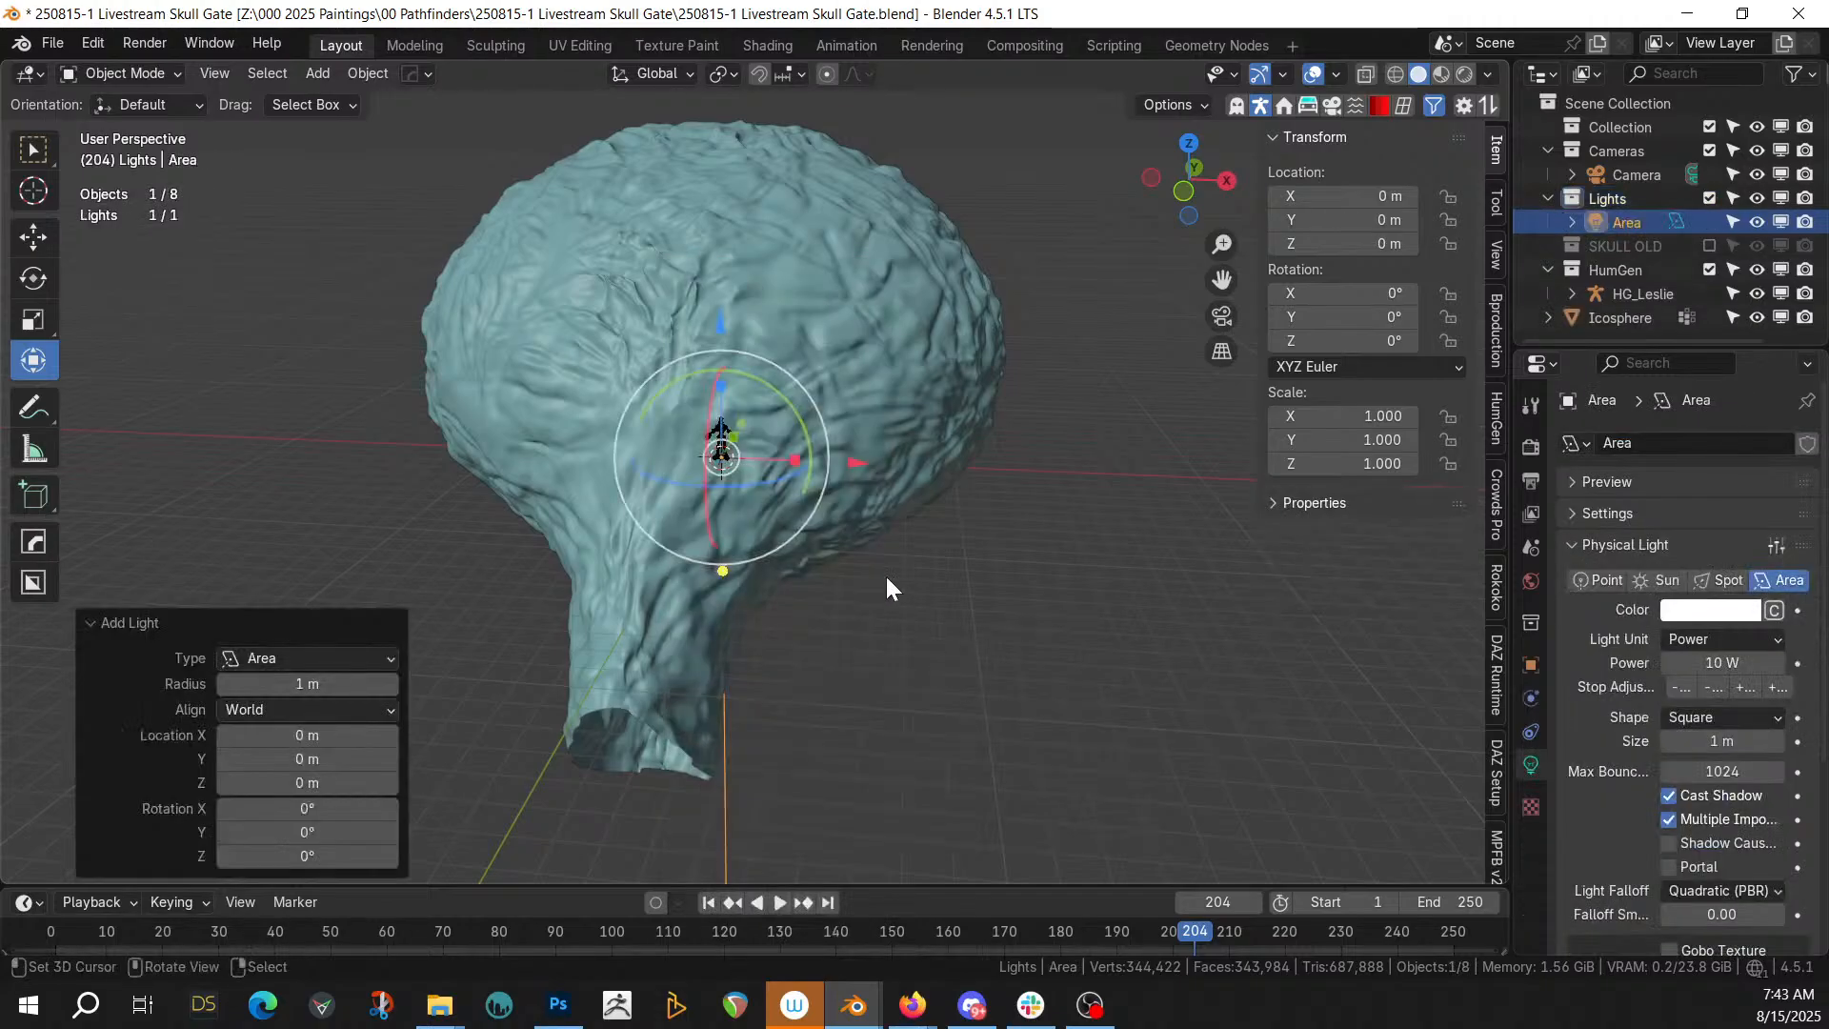
Raise the area light about 12.9 m along Z and switch the viewport to Rendered shading near the human figure
{"action": "key", "text": "g"}
{"action": "key", "text": "z"}
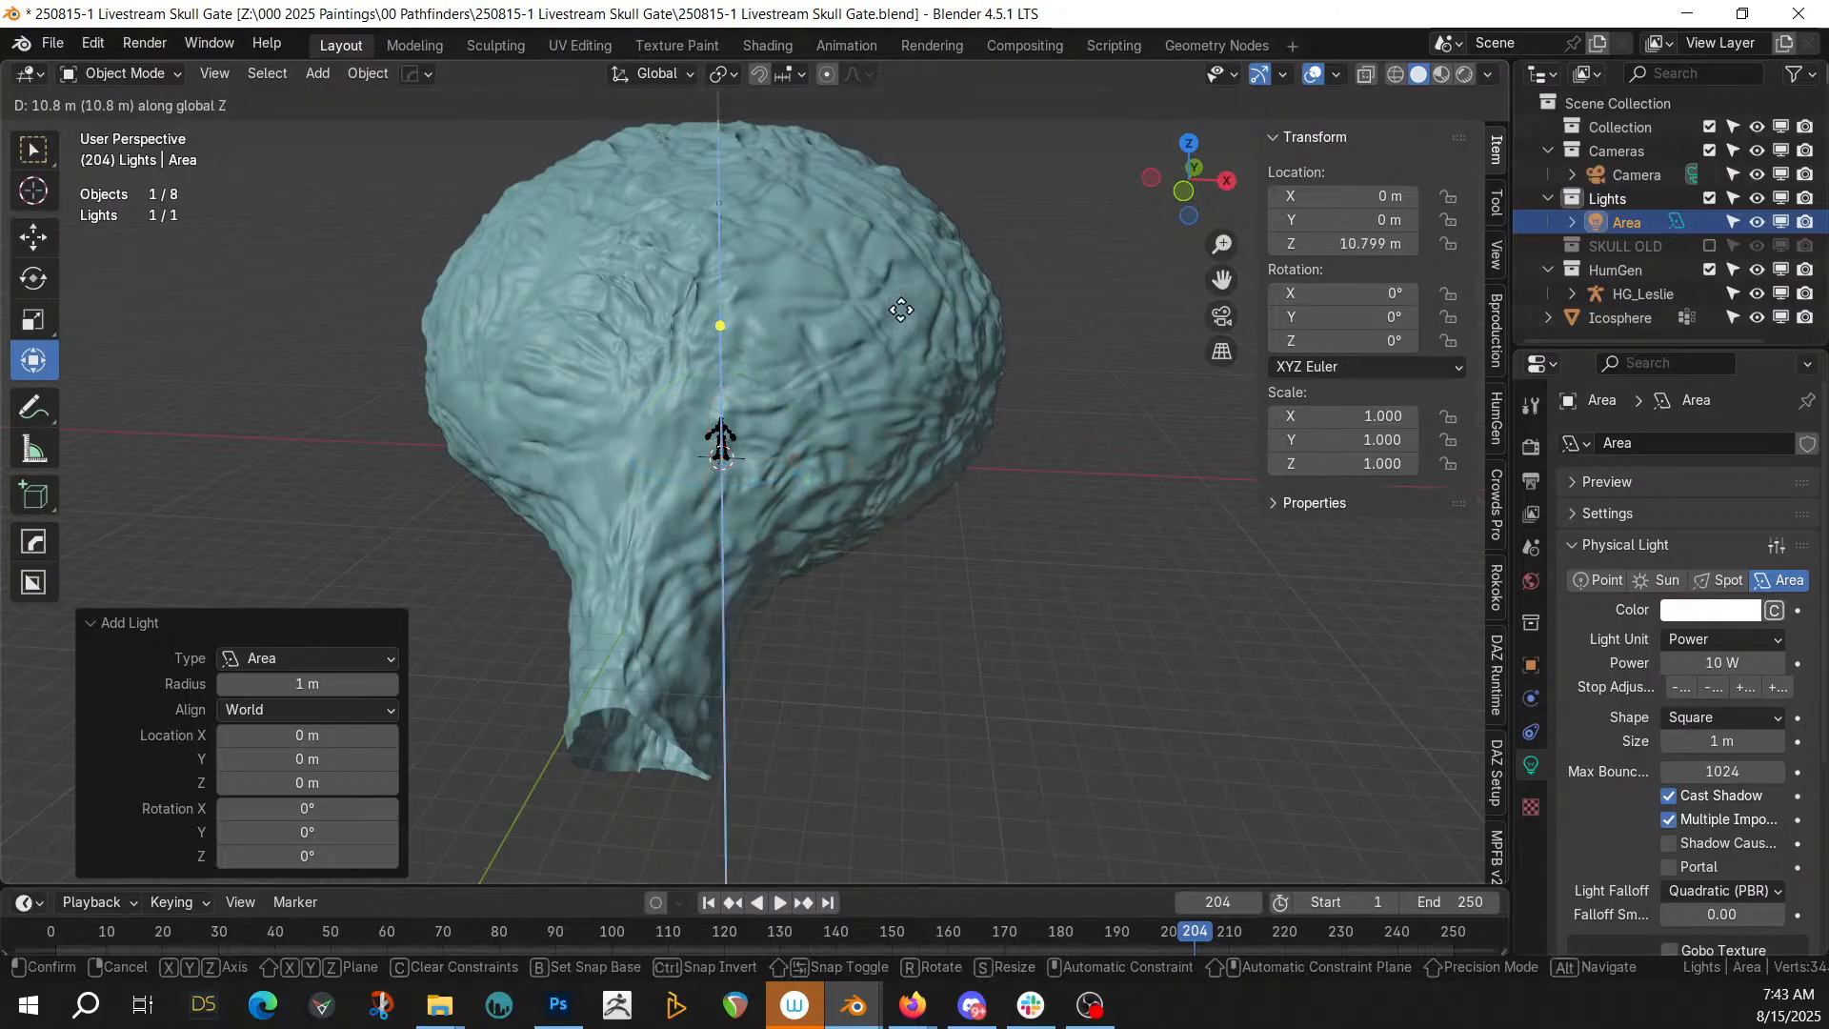
{"action": "left_click", "coordinate": [910, 279]}
{"action": "scroll", "coordinate": [914, 282], "scroll_direction": "up", "scroll_amount": 10}
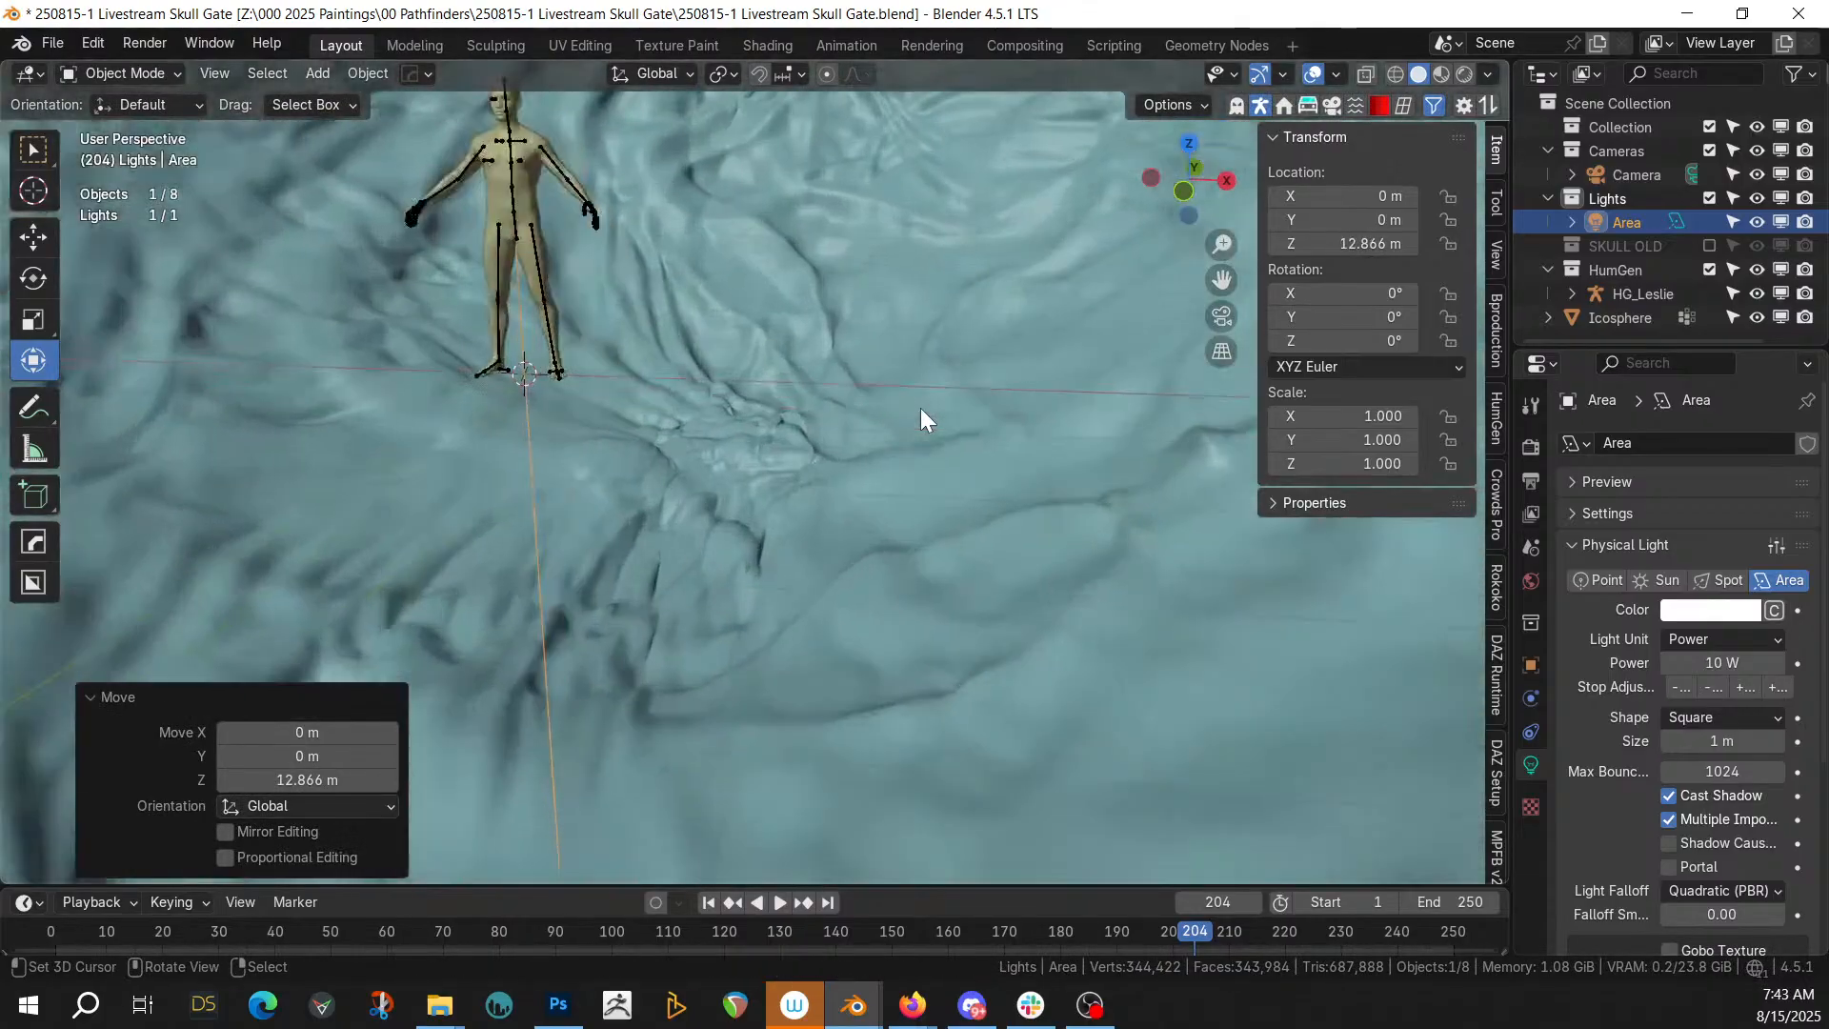
{"action": "middle_click_drag", "start_coordinate": [920, 408], "coordinate": [1152, 295]}
{"action": "key", "text": "z"}
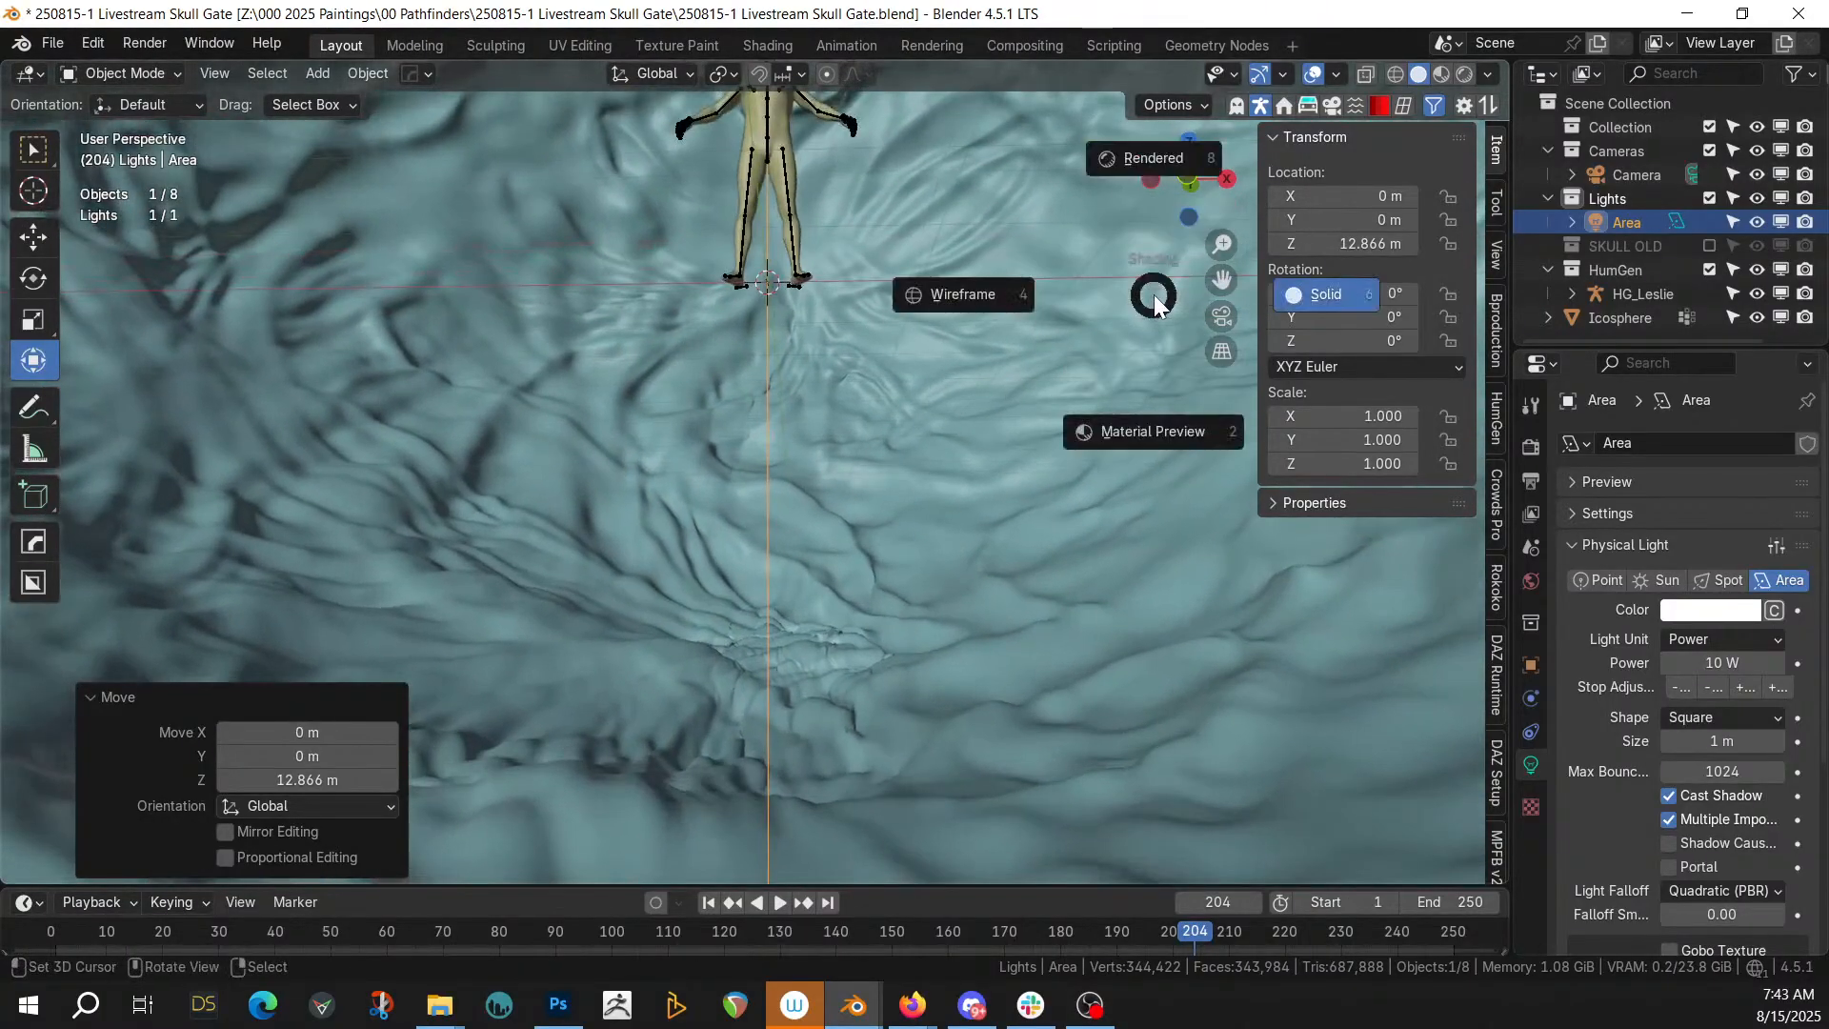
{"action": "key", "text": "8"}
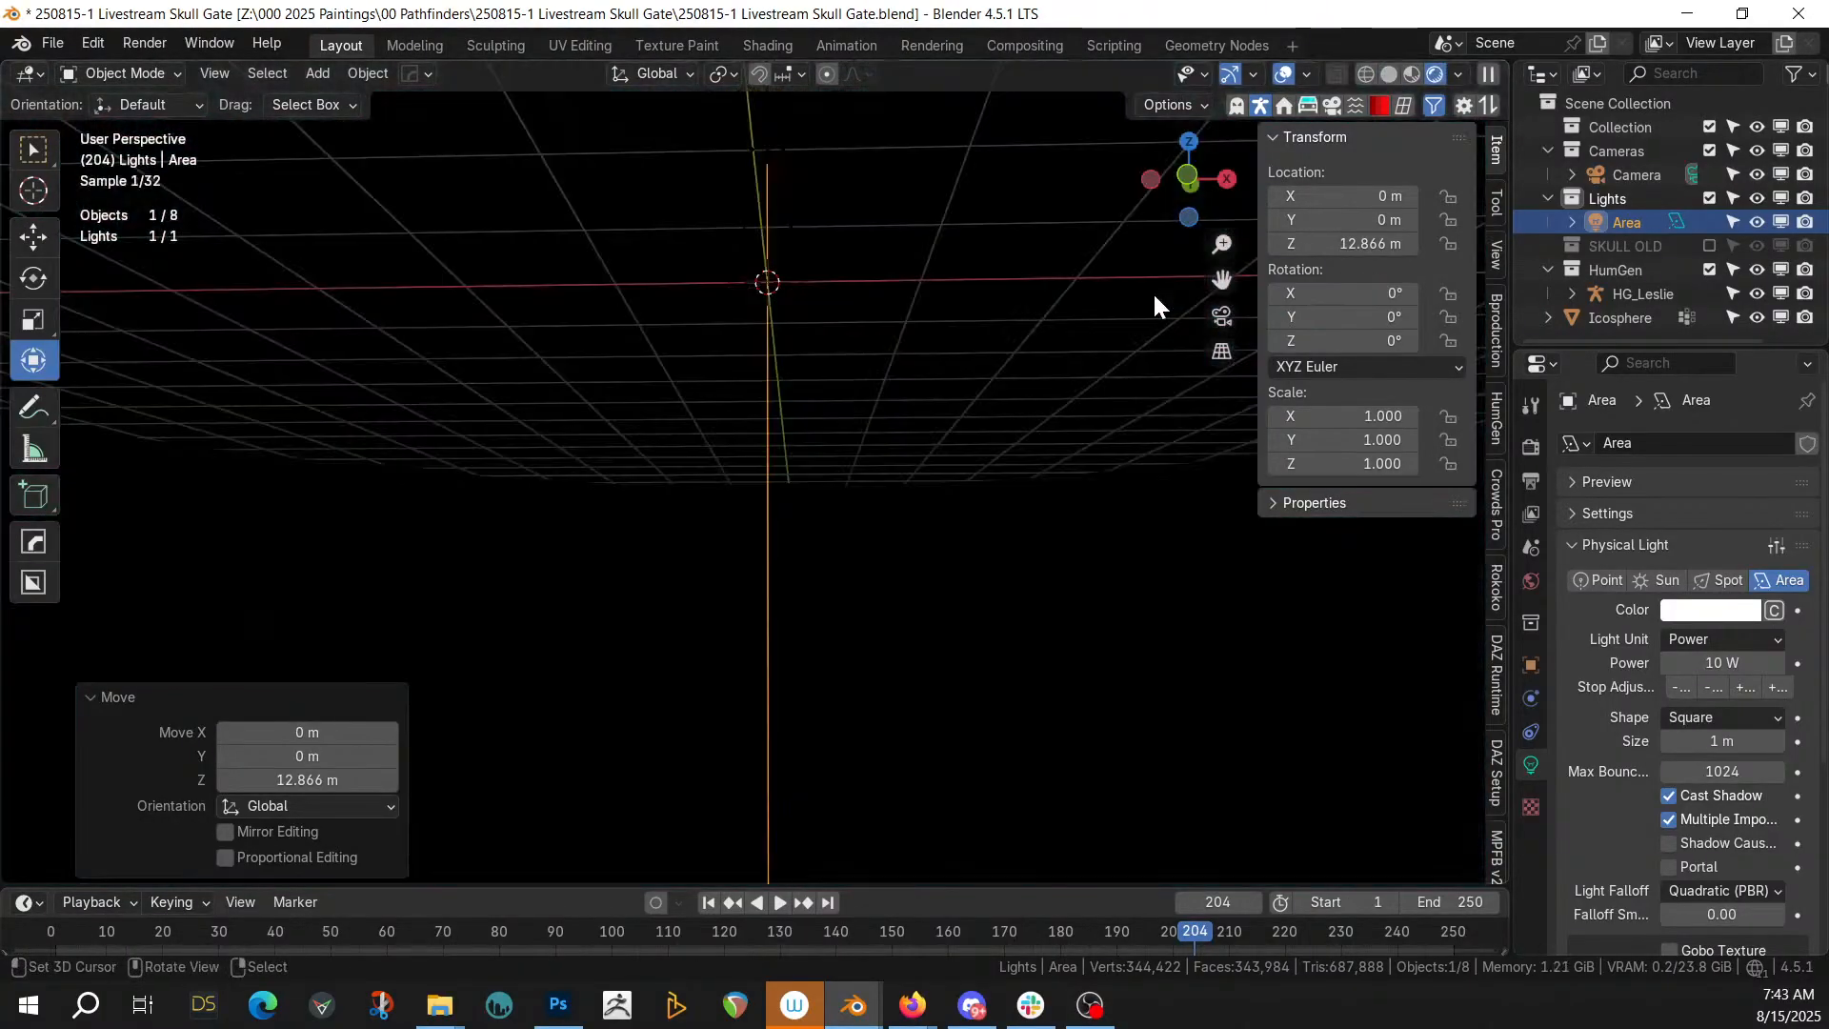
{"action": "middle_click_drag", "start_coordinate": [1067, 384], "coordinate": [1057, 432]}
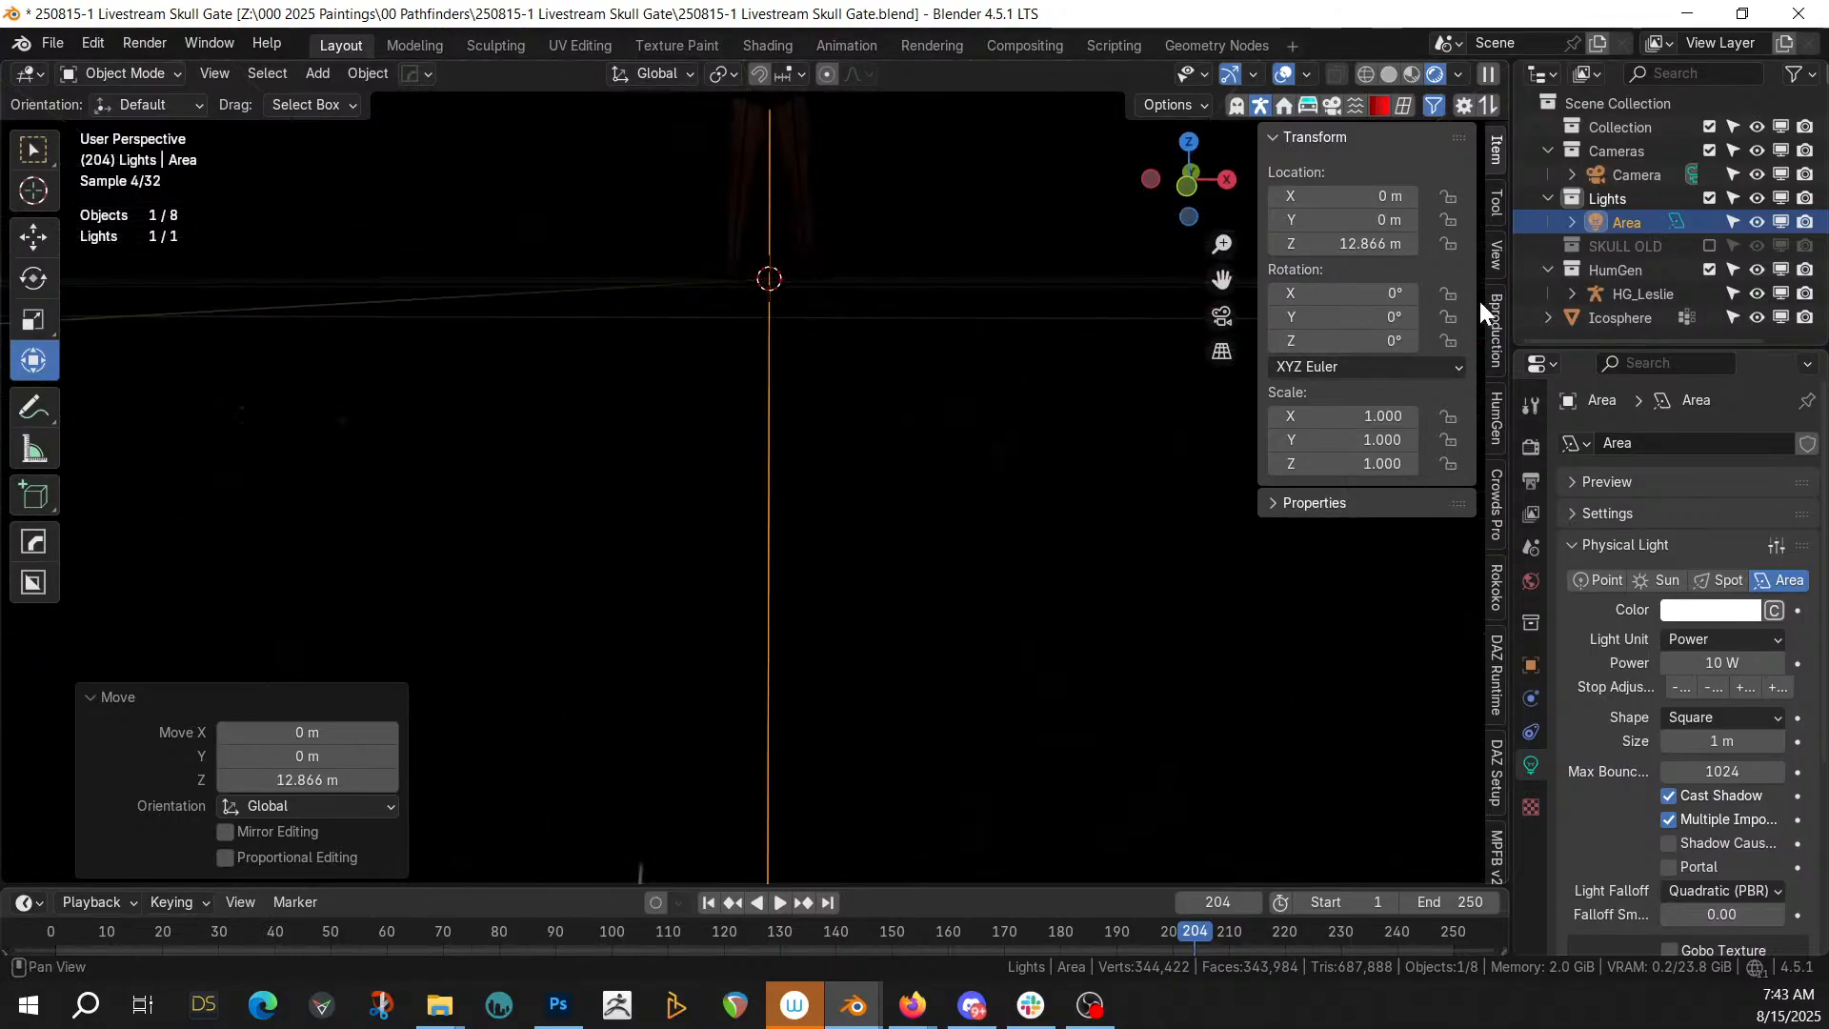
Set the area light's power to 1000 W and check the lighting on the inner surface
{"action": "left_click", "coordinate": [1723, 662]}
{"action": "type", "text": "500"}
{"action": "key", "text": "Return"}
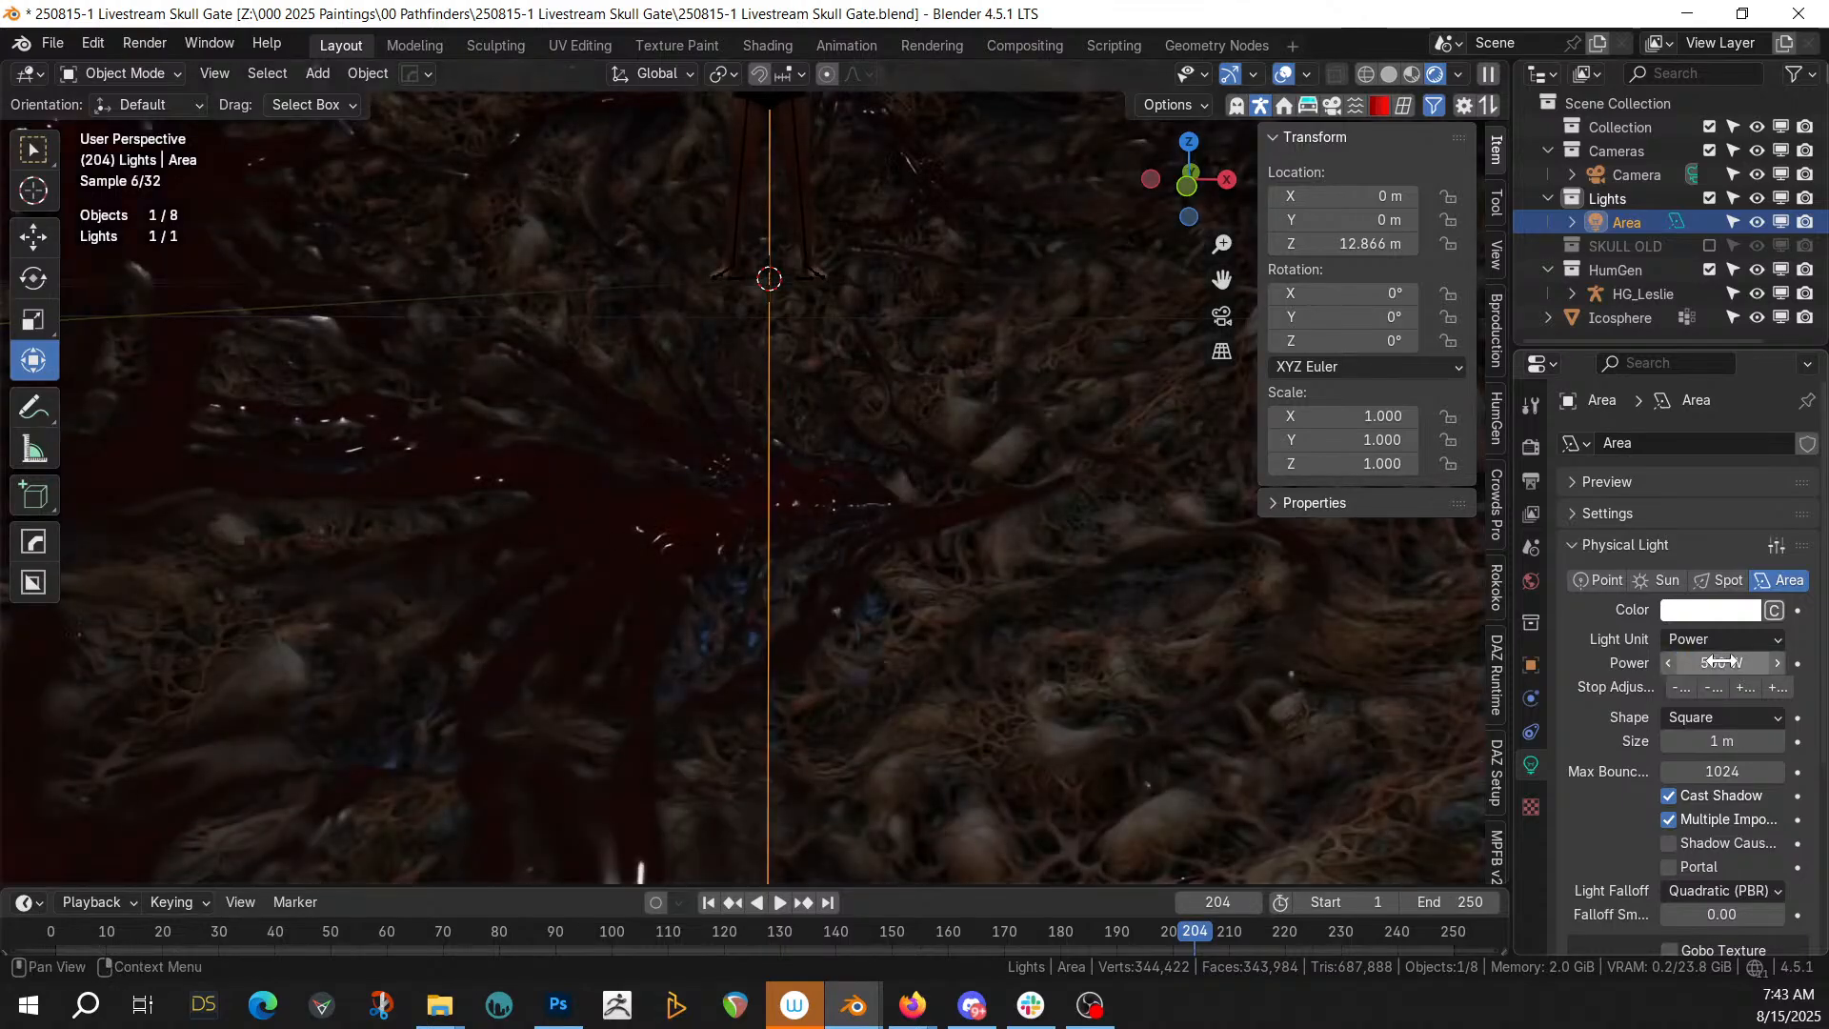
{"action": "left_click", "coordinate": [1723, 664]}
{"action": "type", "text": "1"}
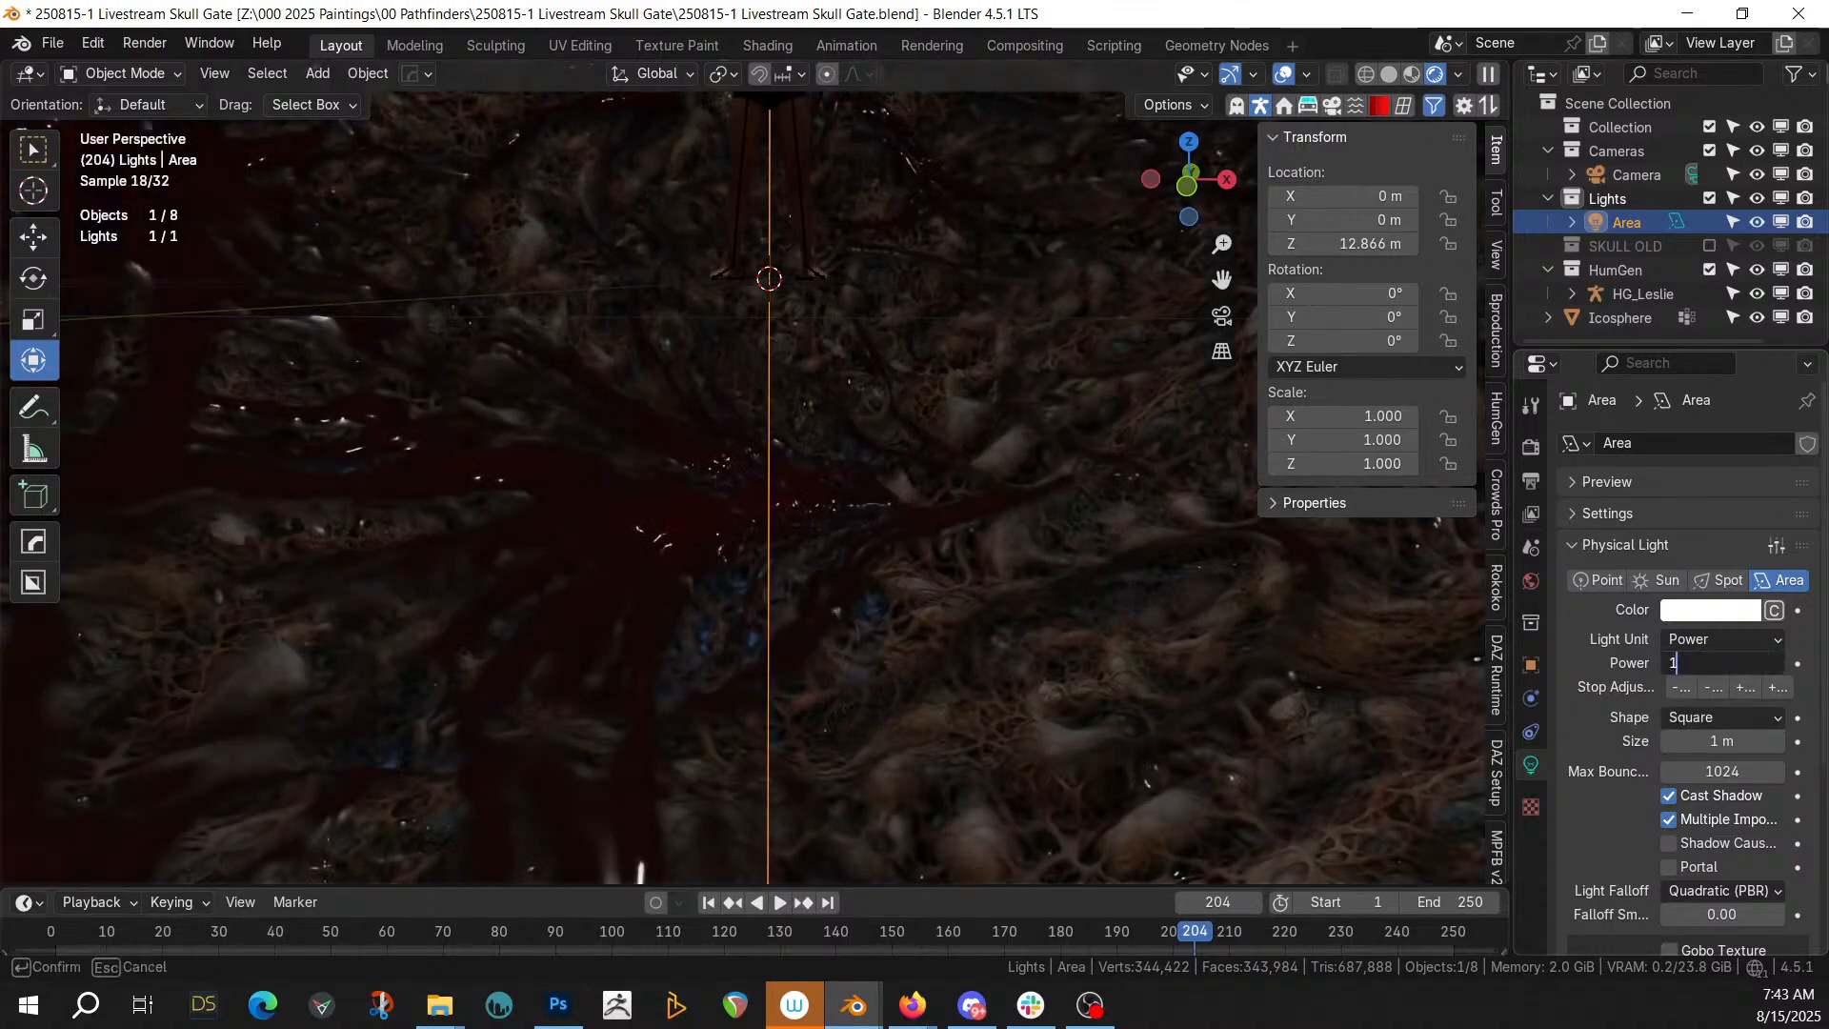
{"action": "type", "text": "000"}
{"action": "key", "text": "Return"}
{"action": "middle_click_drag", "start_coordinate": [899, 465], "coordinate": [773, 585]}
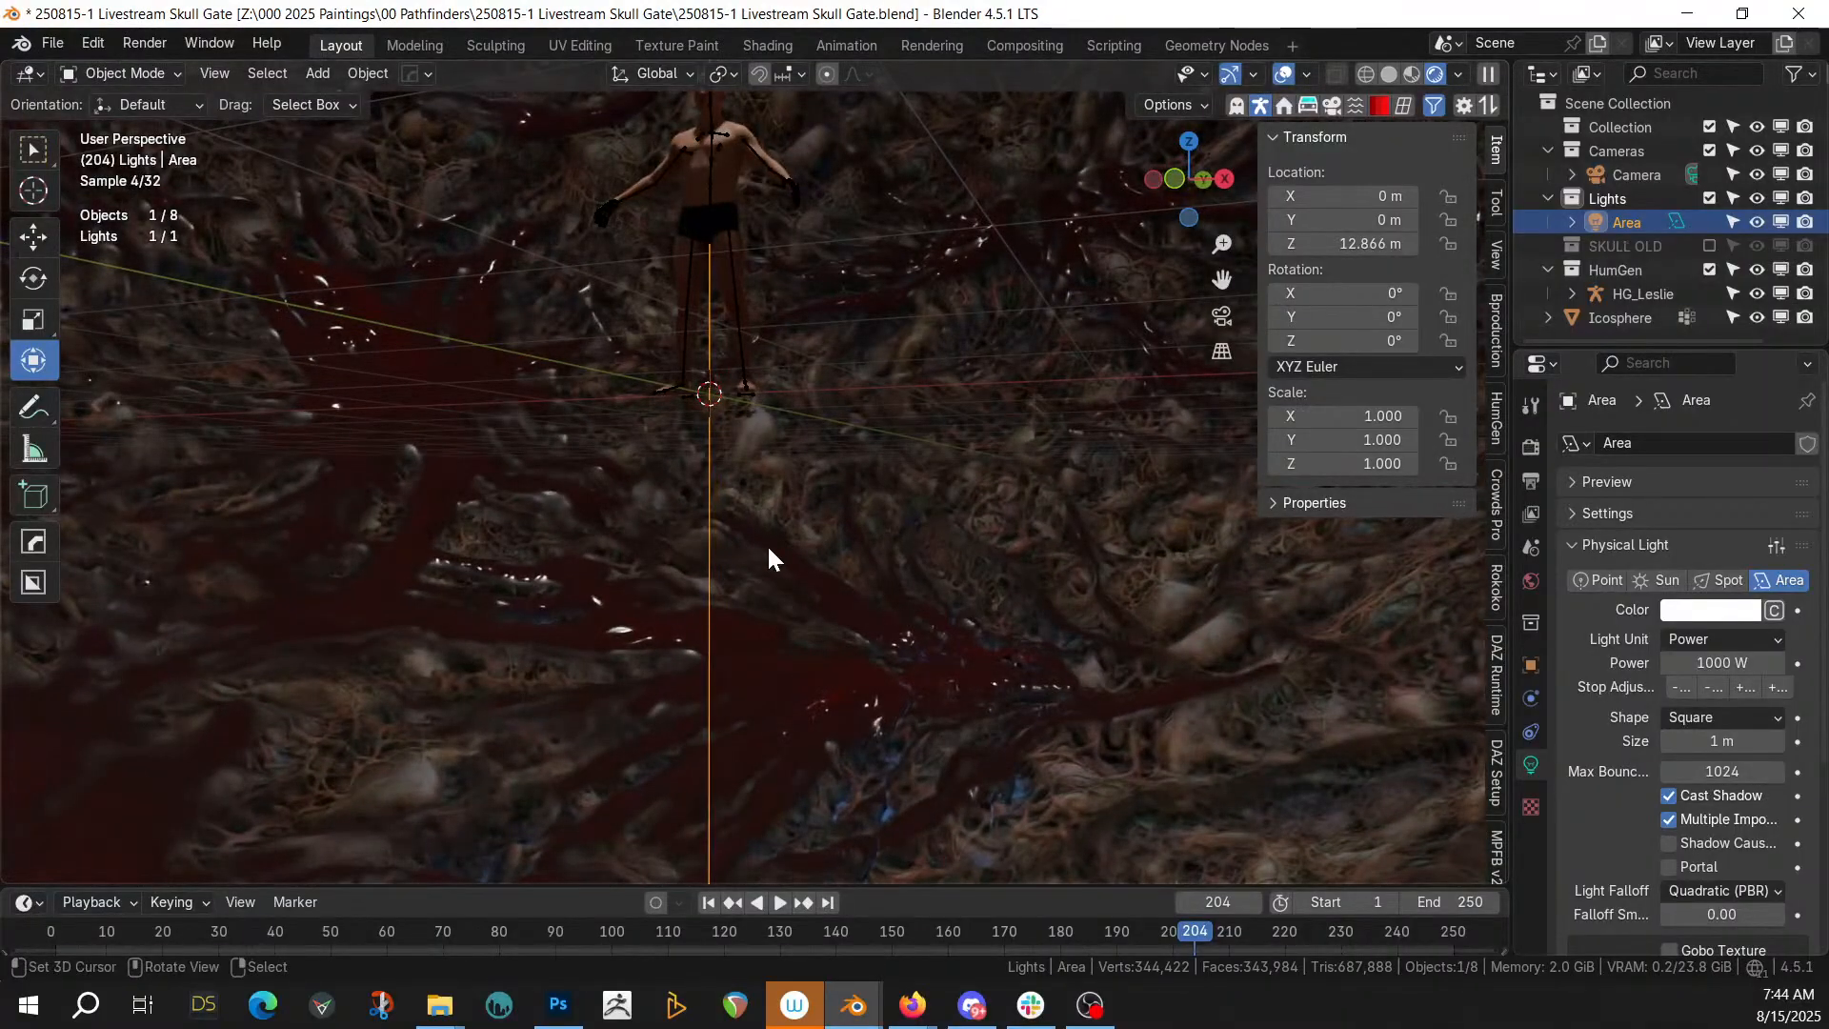
Return to the Shading workspace, widen the 3D viewport, and frame the view on the human figure
{"action": "left_click", "coordinate": [768, 46]}
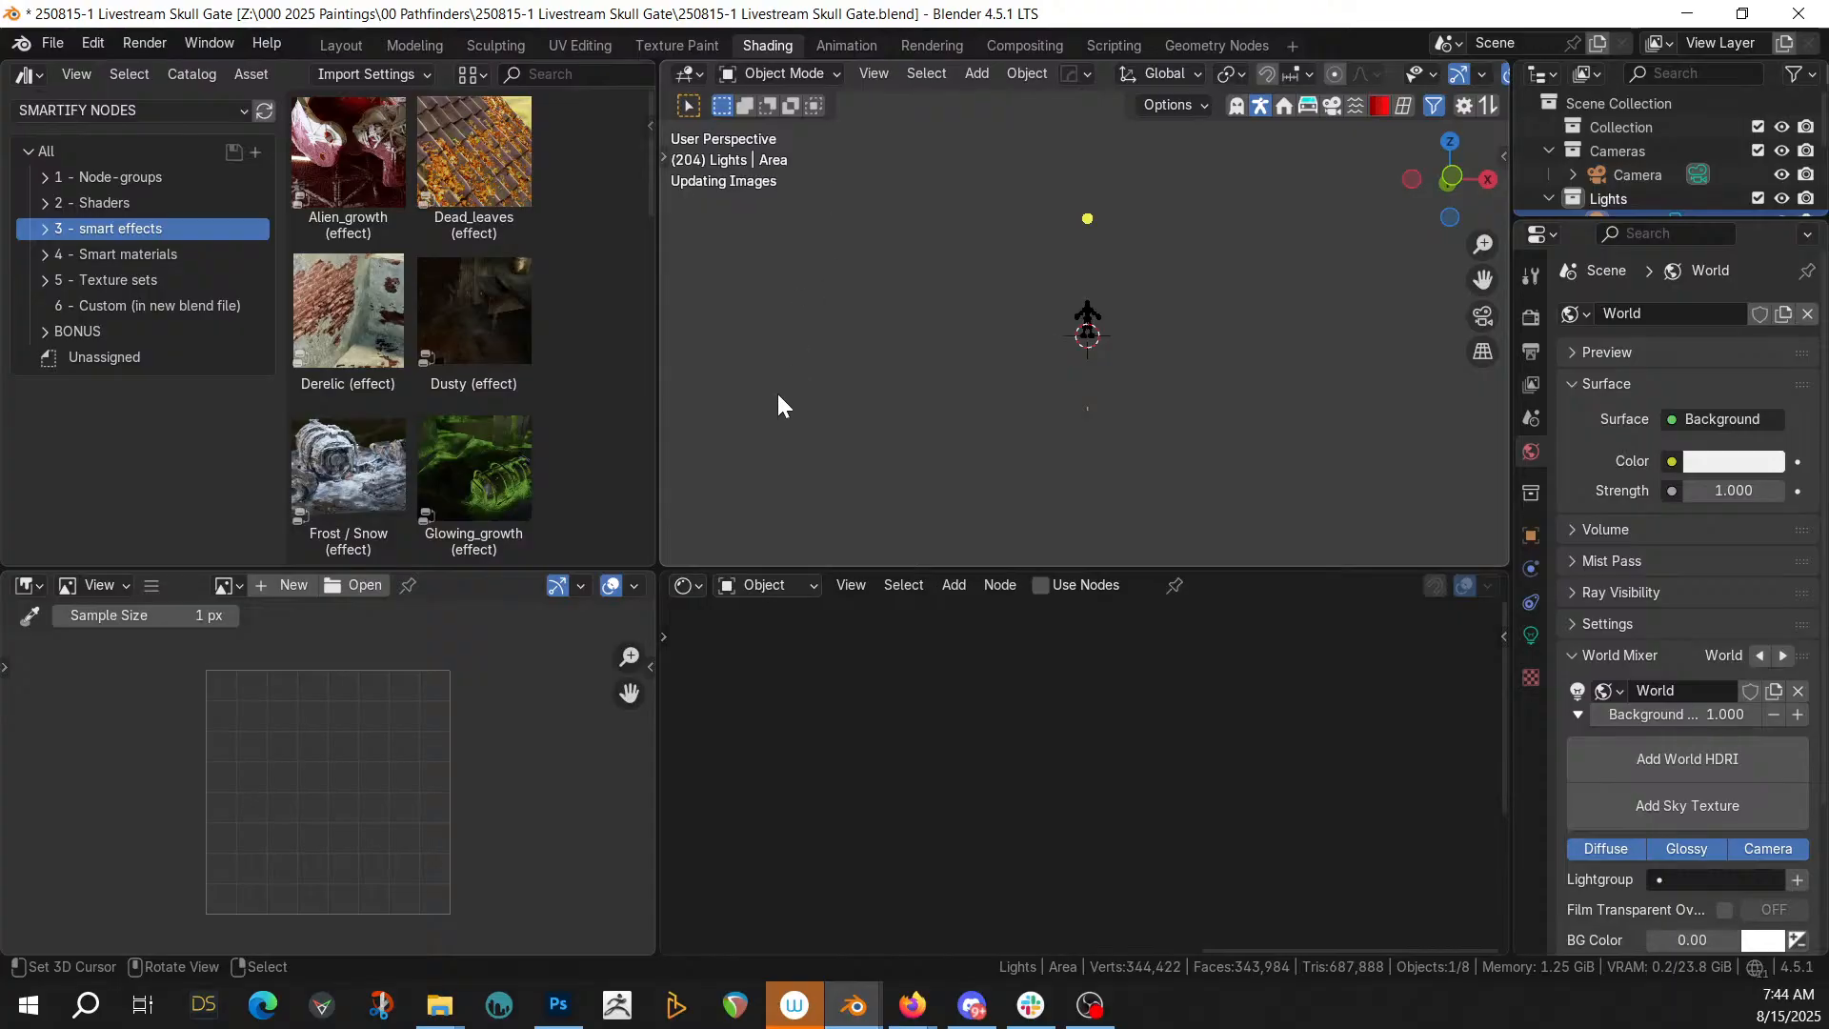
{"action": "left_click_drag", "start_coordinate": [659, 383], "coordinate": [160, 398]}
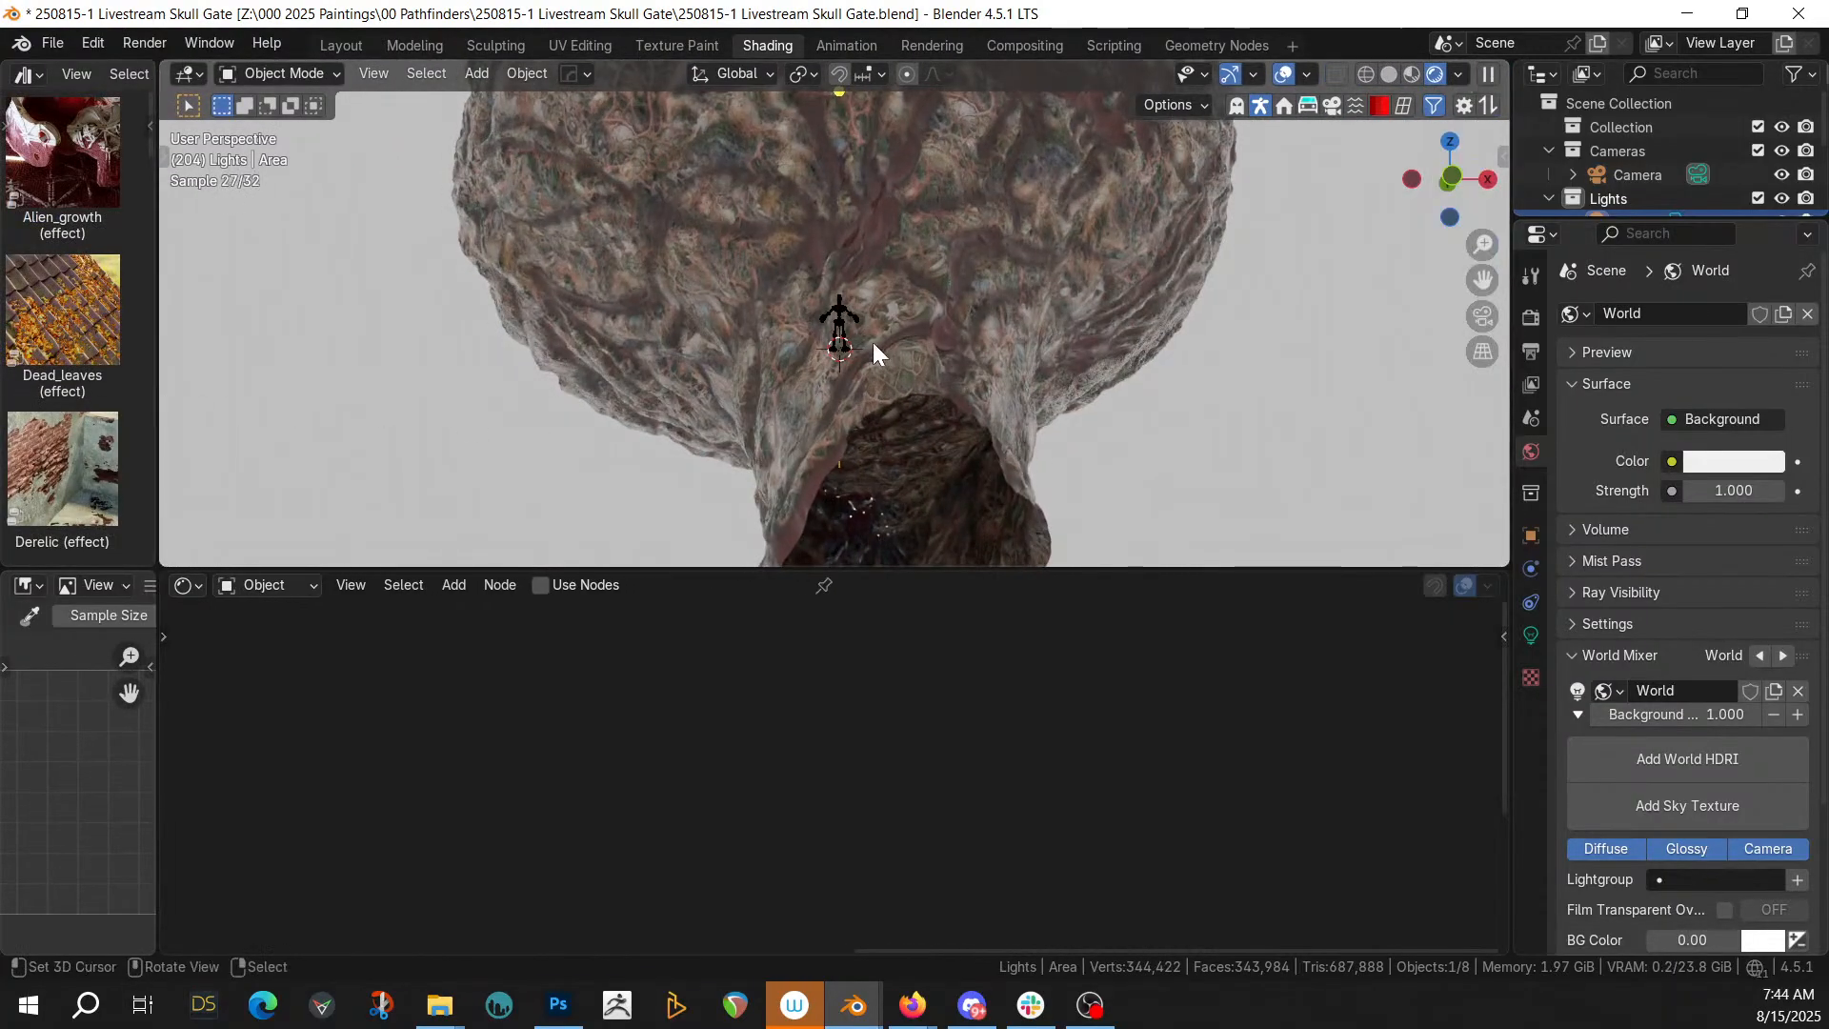
{"action": "left_click", "coordinate": [835, 325]}
{"action": "key", "text": "KP_Decimal"}
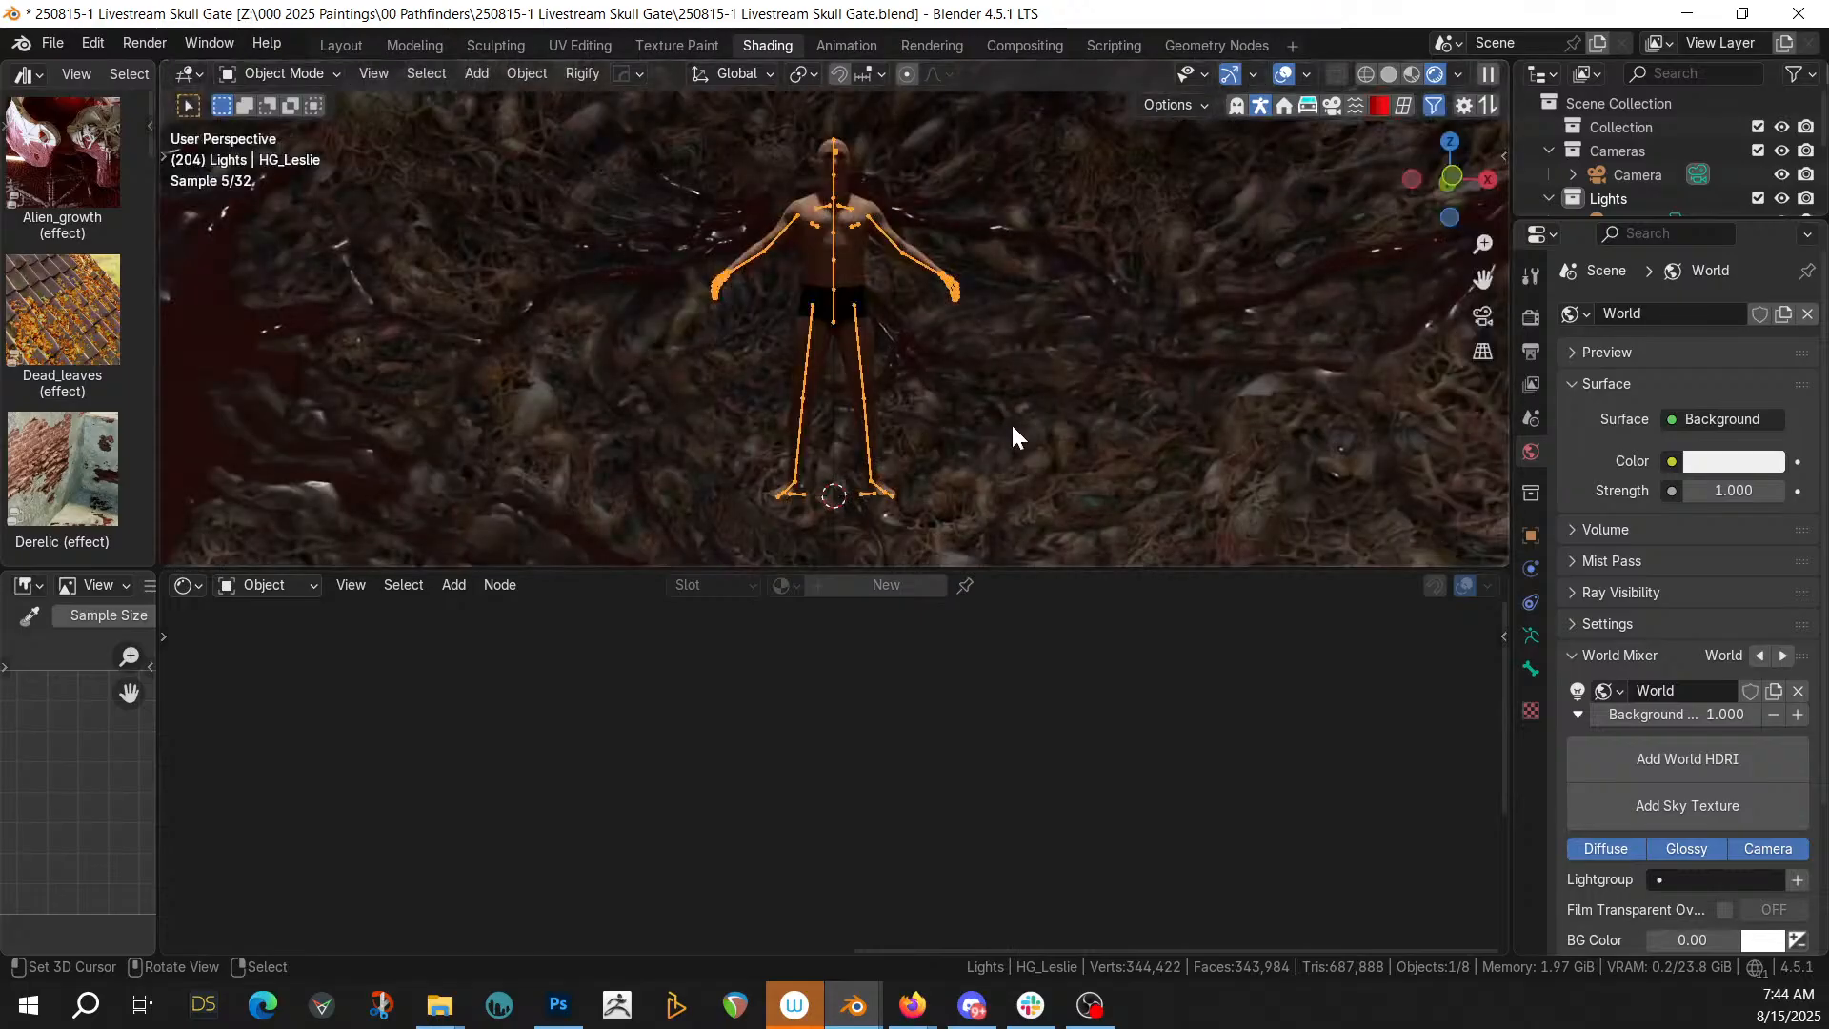
Select the ico sphere to show its material nodes and enlarge the Shader Editor around the Frost / Snow node
{"action": "left_click", "coordinate": [1088, 173]}
{"action": "scroll", "coordinate": [1162, 813], "scroll_direction": "up", "scroll_amount": 1}
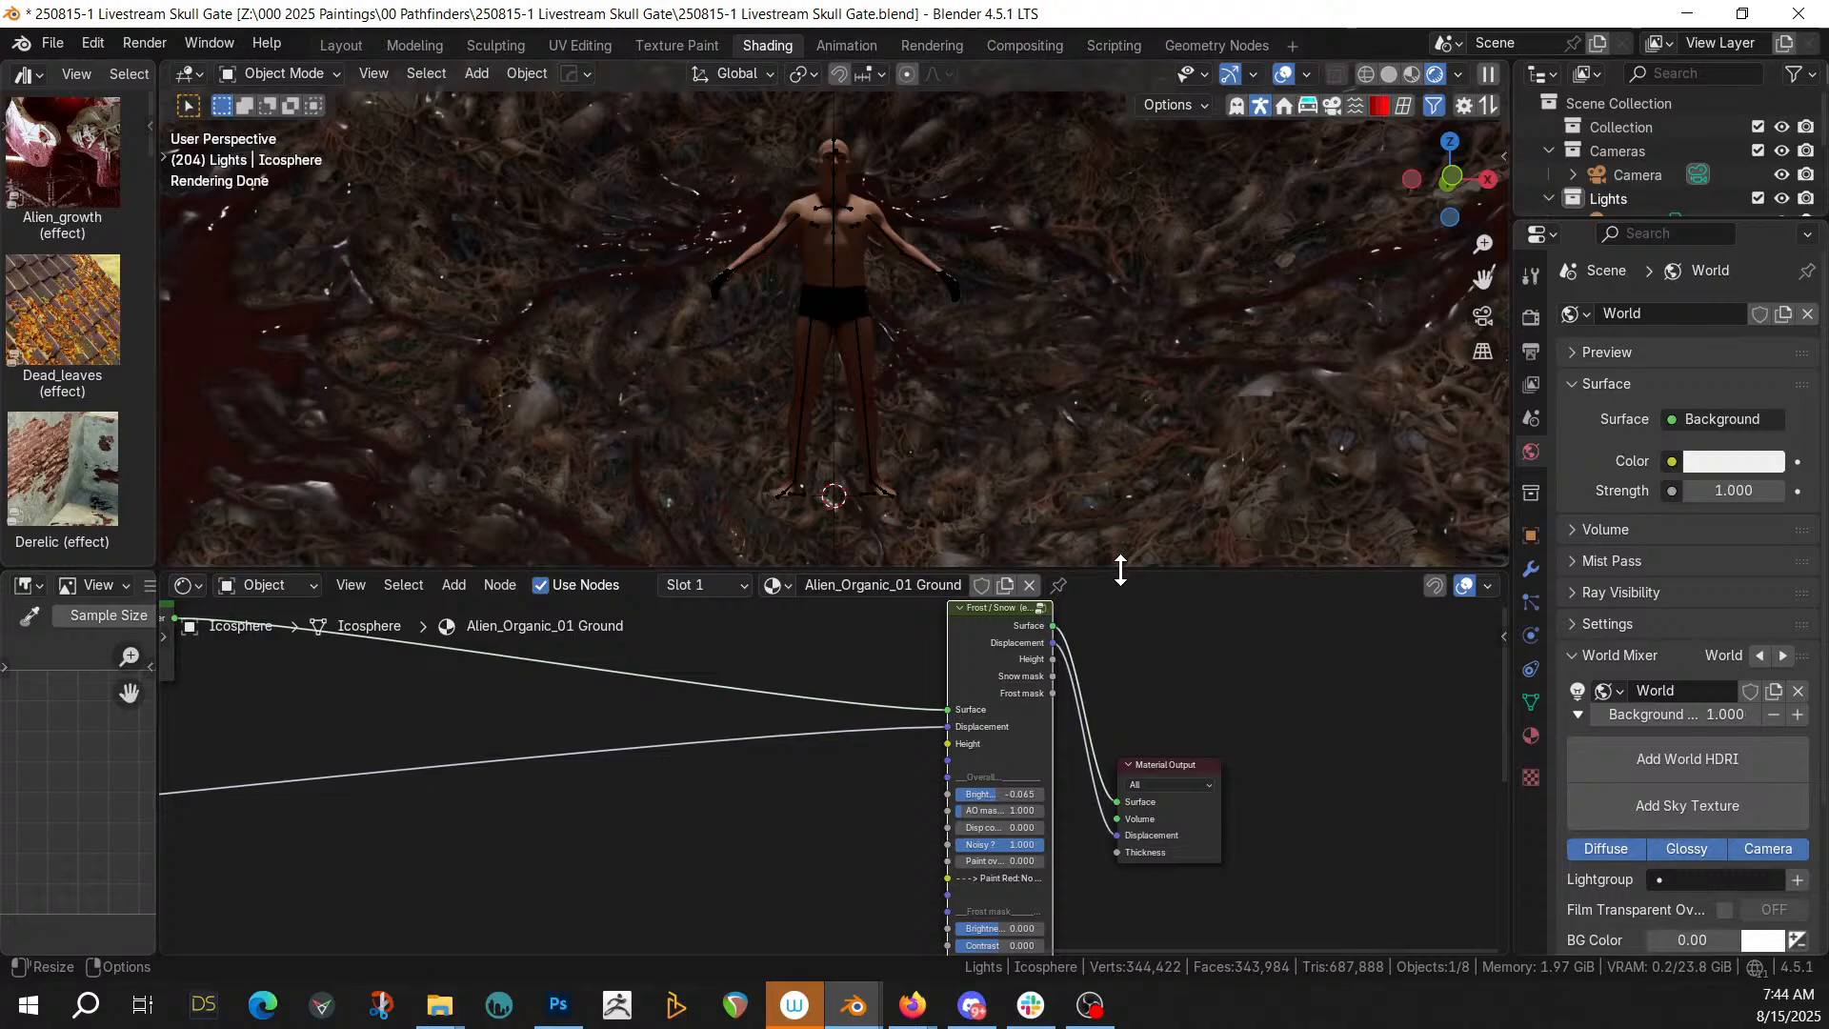
{"action": "left_click_drag", "start_coordinate": [1120, 569], "coordinate": [1127, 359]}
{"action": "scroll", "coordinate": [1145, 591], "scroll_direction": "up", "scroll_amount": 1}
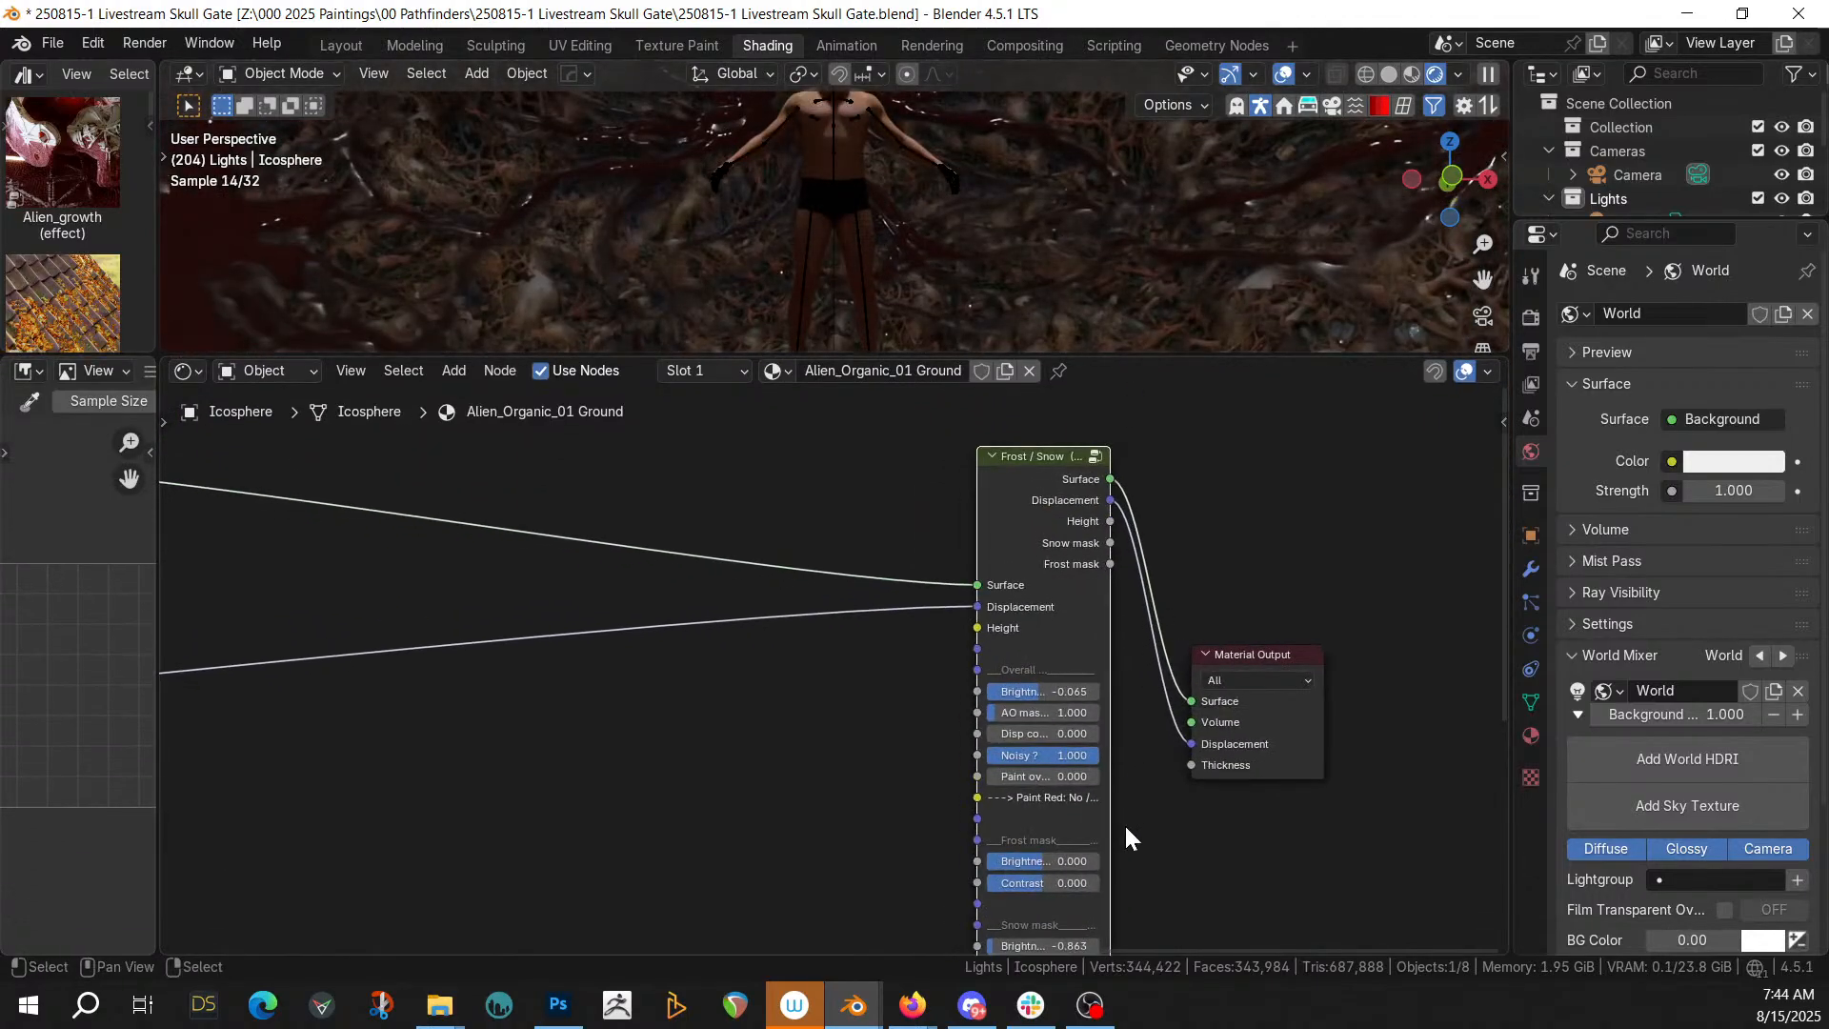
Move the Material Output node aside and widen the Frost / Snow node so its full setting names are readable
{"action": "scroll", "coordinate": [1124, 824], "scroll_direction": "up", "scroll_amount": 1}
{"action": "left_click_drag", "start_coordinate": [1127, 660], "coordinate": [1283, 659]}
{"action": "left_click_drag", "start_coordinate": [1141, 442], "coordinate": [888, 554]}
{"action": "middle_click_drag", "start_coordinate": [1101, 722], "coordinate": [1137, 539]}
{"action": "scroll", "coordinate": [973, 209], "scroll_direction": "down", "scroll_amount": 5}
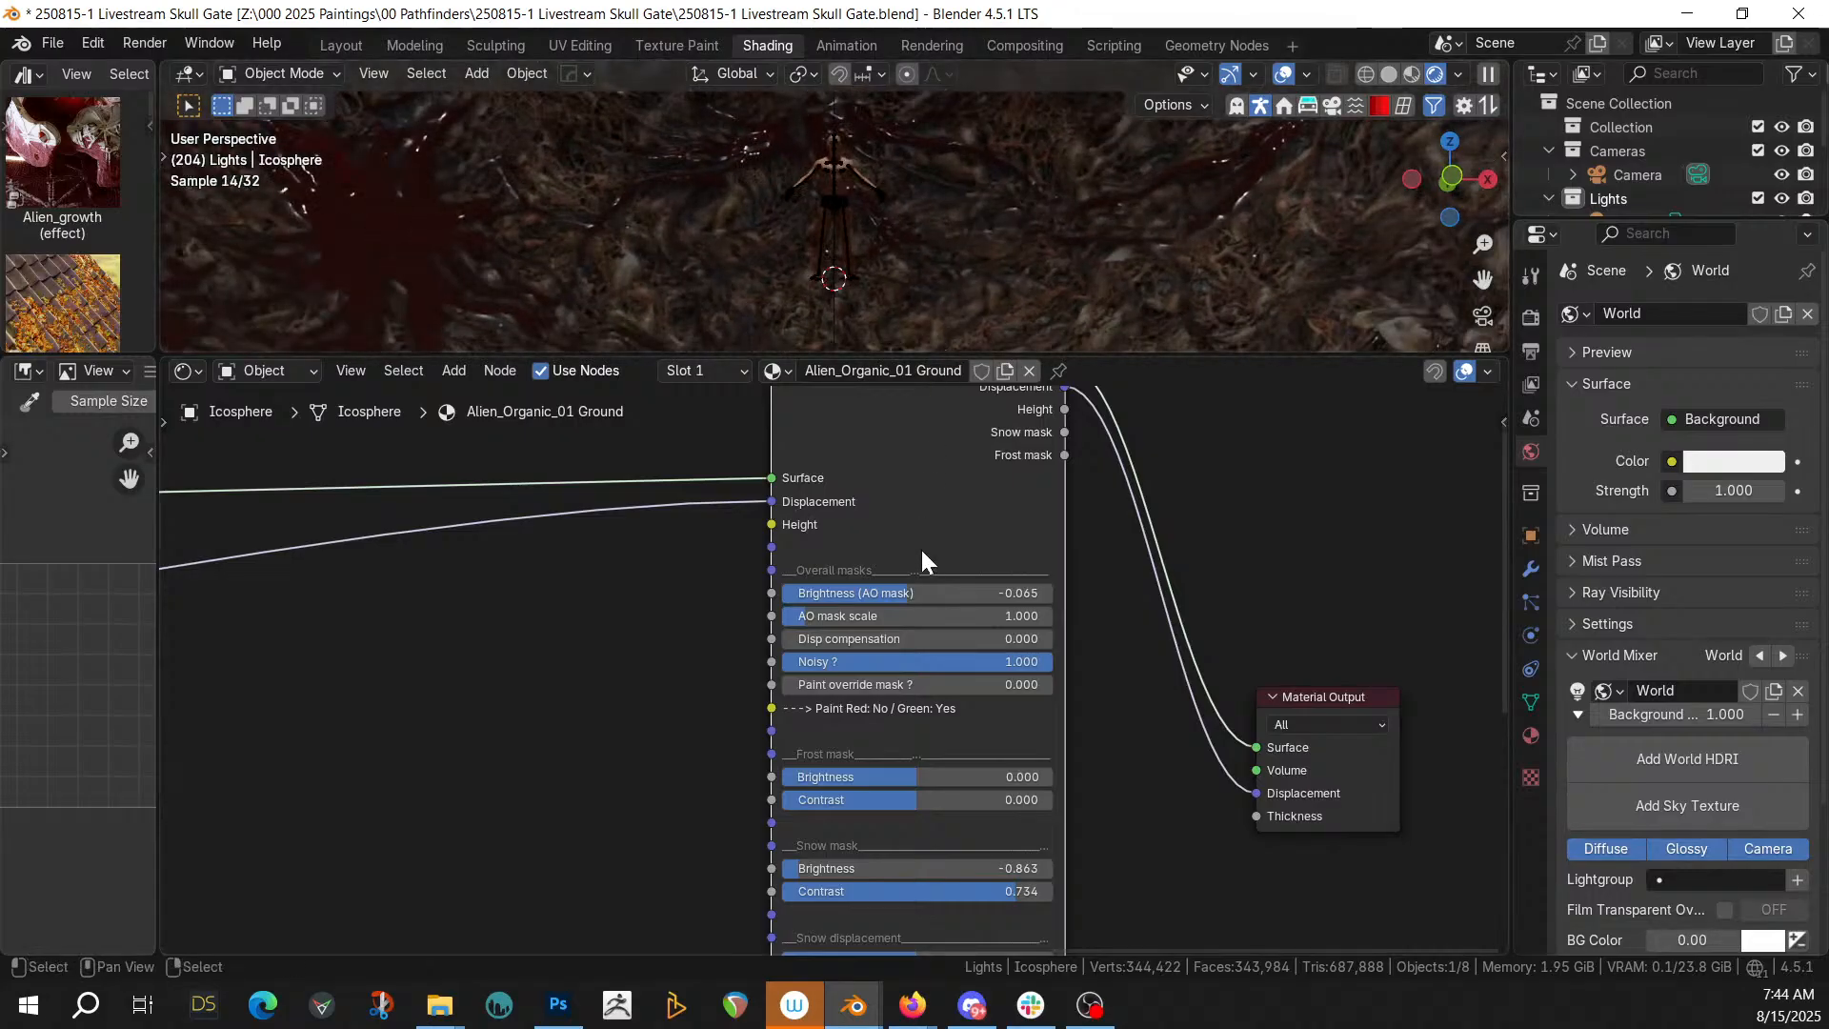
Set the Frost / Snow node's displacement compensation to 0.648
{"action": "left_click_drag", "start_coordinate": [815, 634], "coordinate": [958, 638]}
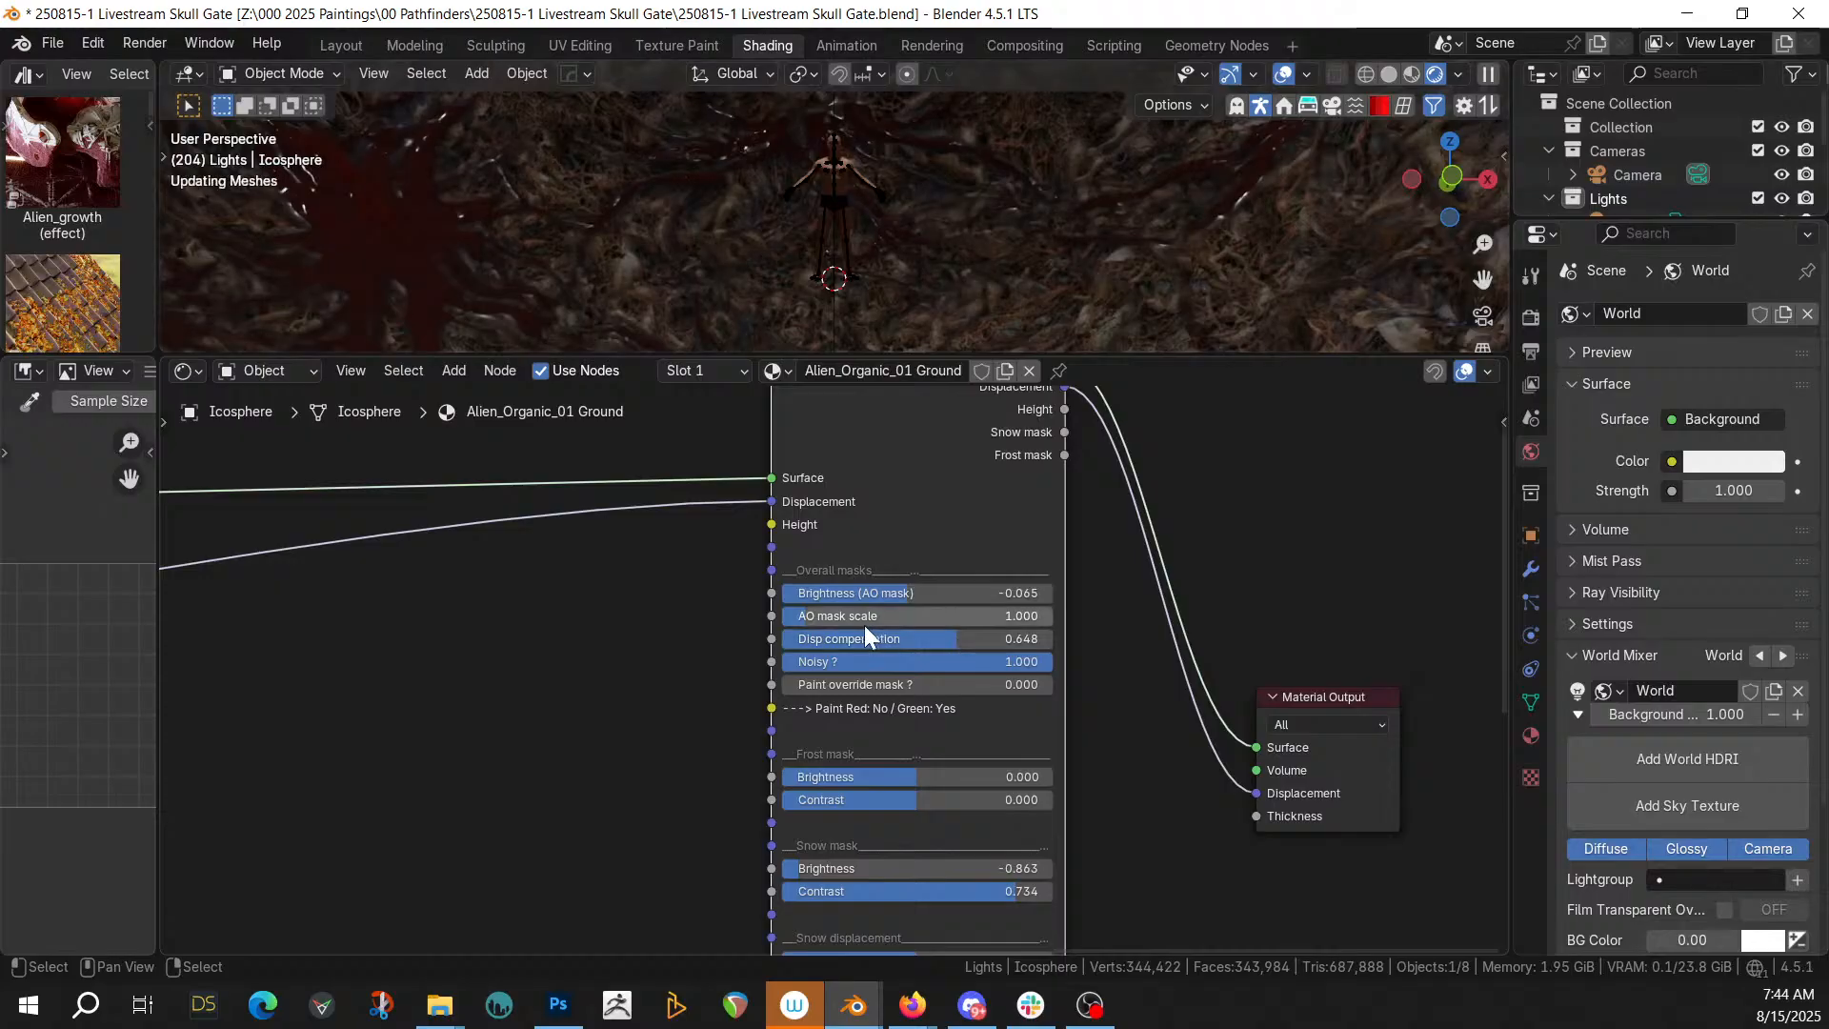
{"action": "scroll", "coordinate": [905, 821], "scroll_direction": "down", "scroll_amount": 1}
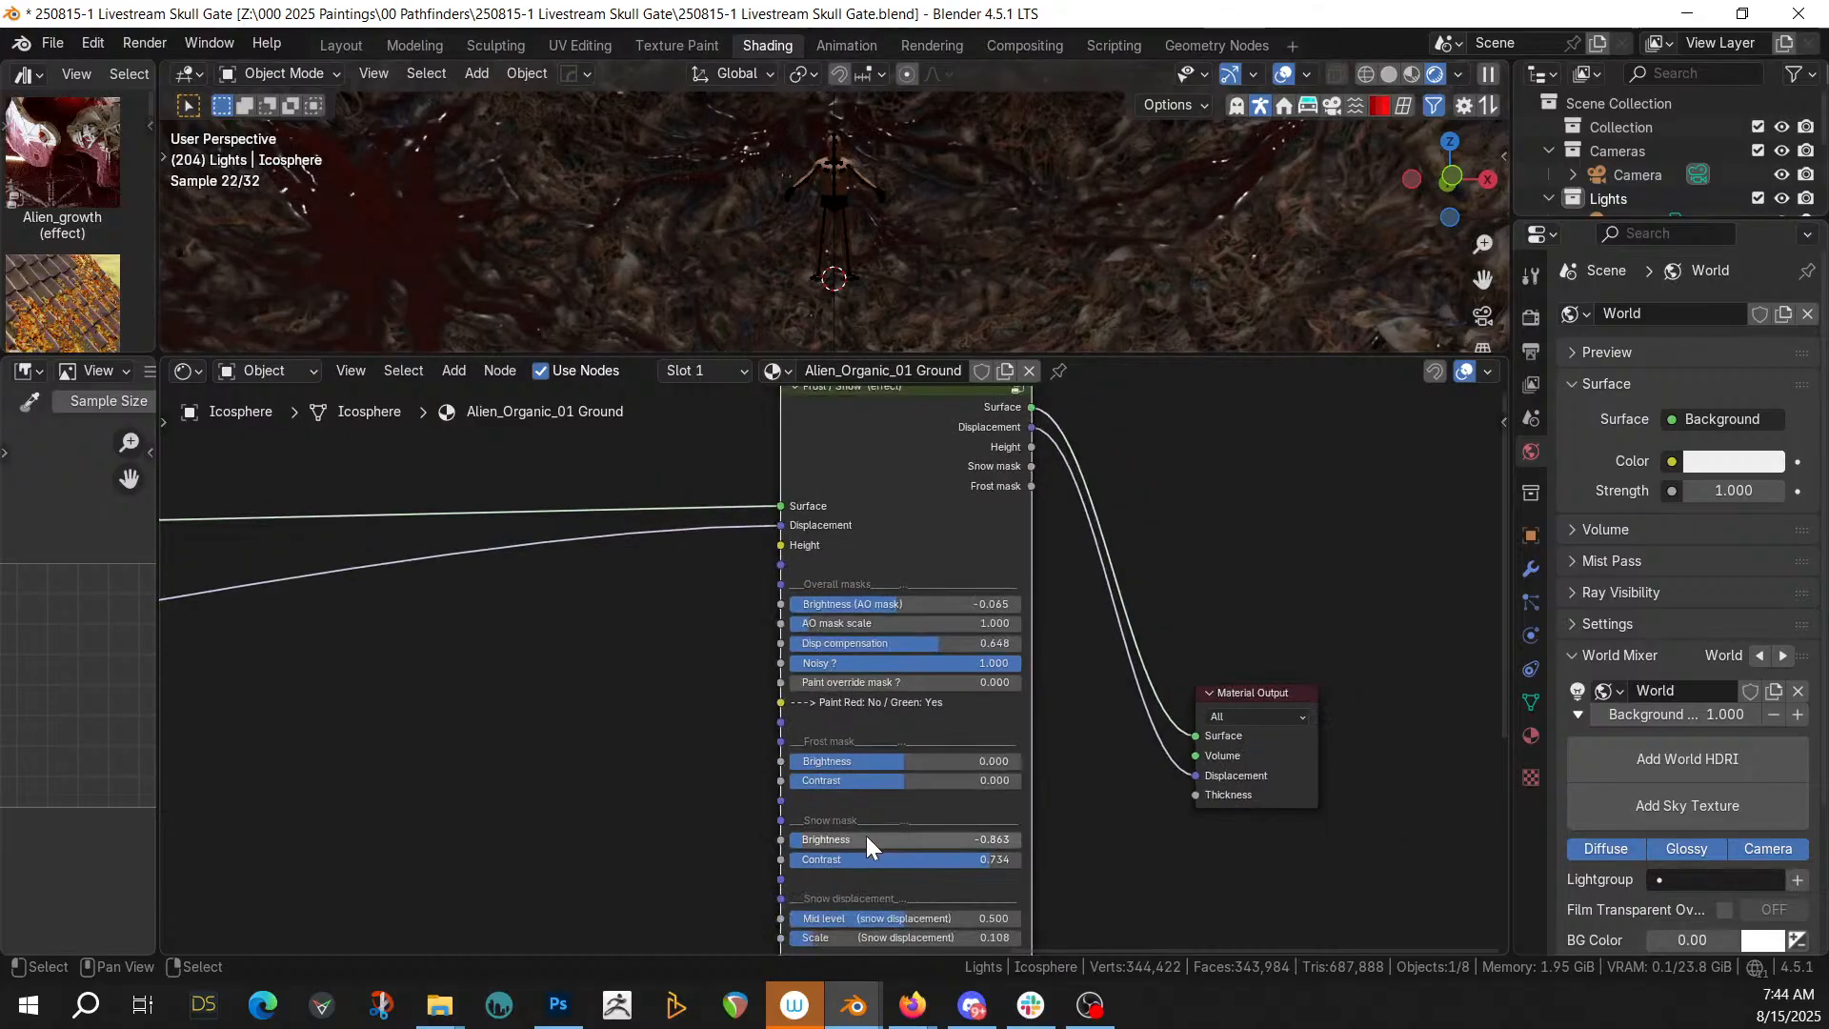
{"action": "scroll", "coordinate": [867, 860], "scroll_direction": "down", "scroll_amount": 1}
{"action": "mouse_move", "coordinate": [877, 788]}
{"action": "middle_mouse_down"}
{"action": "mouse_move", "coordinate": [887, 674]}
{"action": "mouse_move", "coordinate": [889, 778]}
{"action": "middle_mouse_up"}
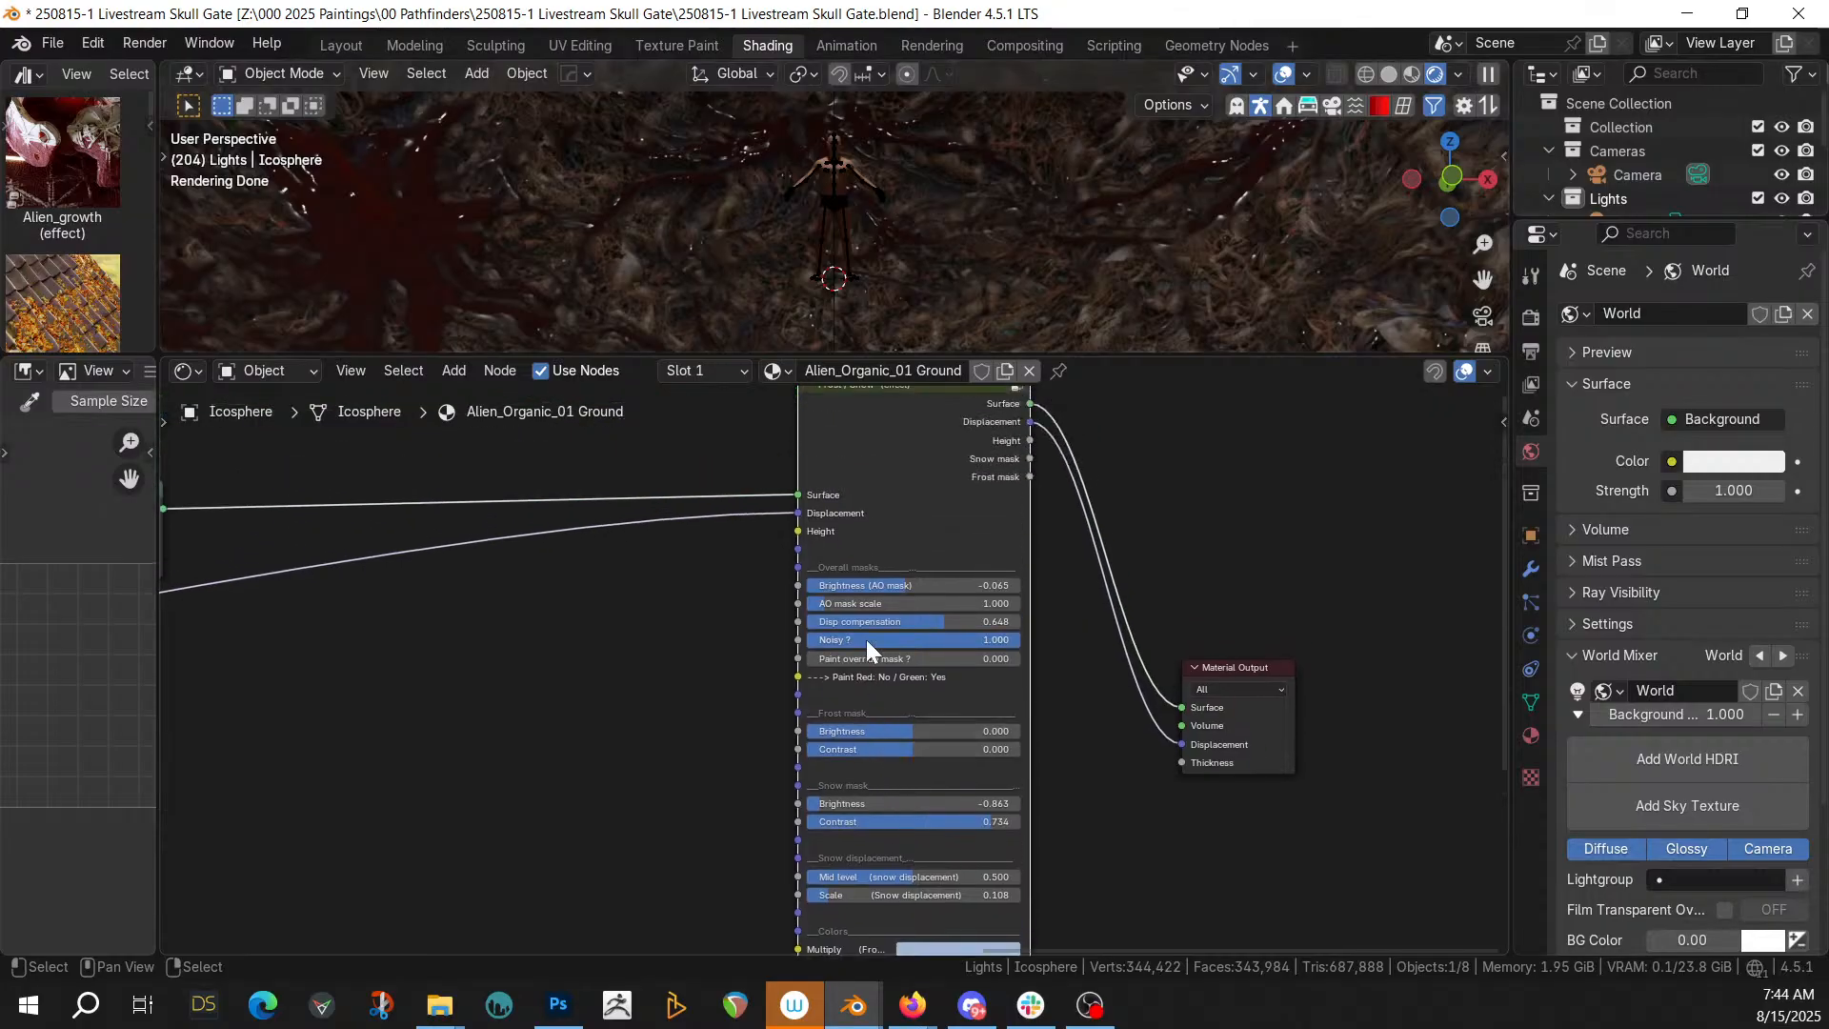
Set the Frost / Snow node's AO mask scale to 8.634 and check the frost around the human figure
{"action": "scroll", "coordinate": [866, 638], "scroll_direction": "up", "scroll_amount": 2}
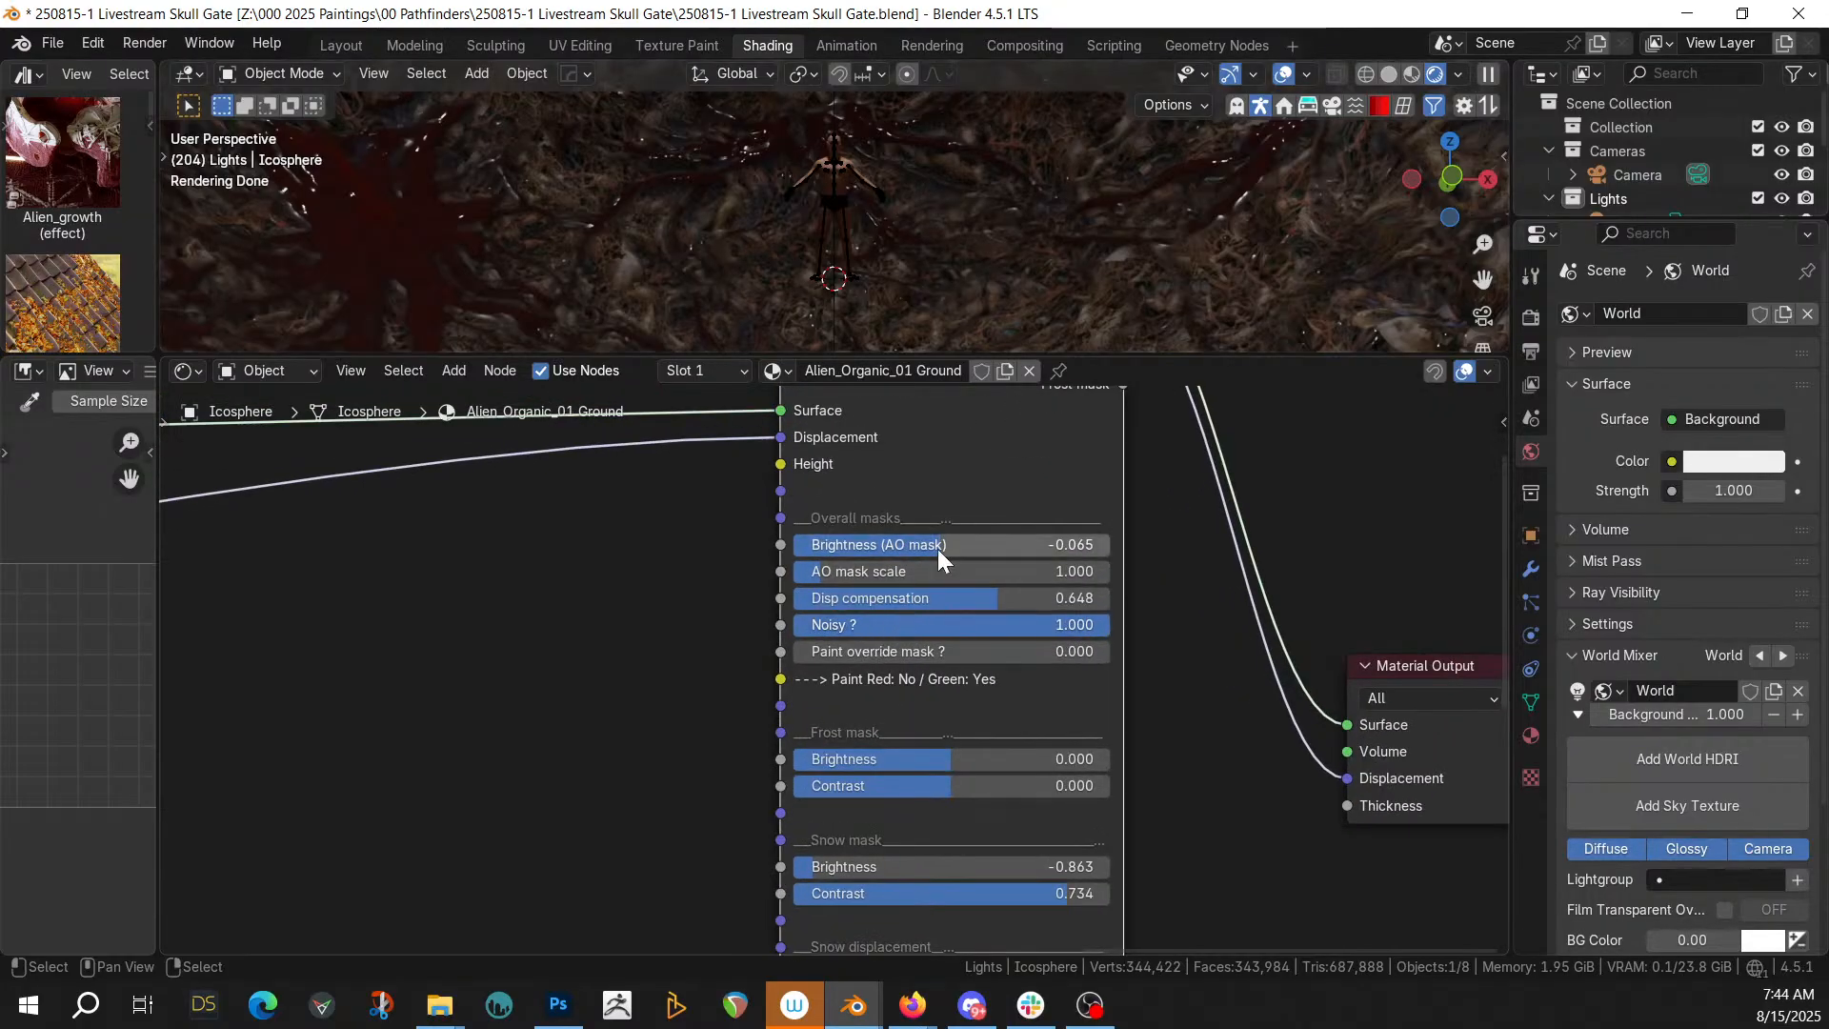
{"action": "middle_click_drag", "start_coordinate": [1192, 645], "coordinate": [1179, 737]}
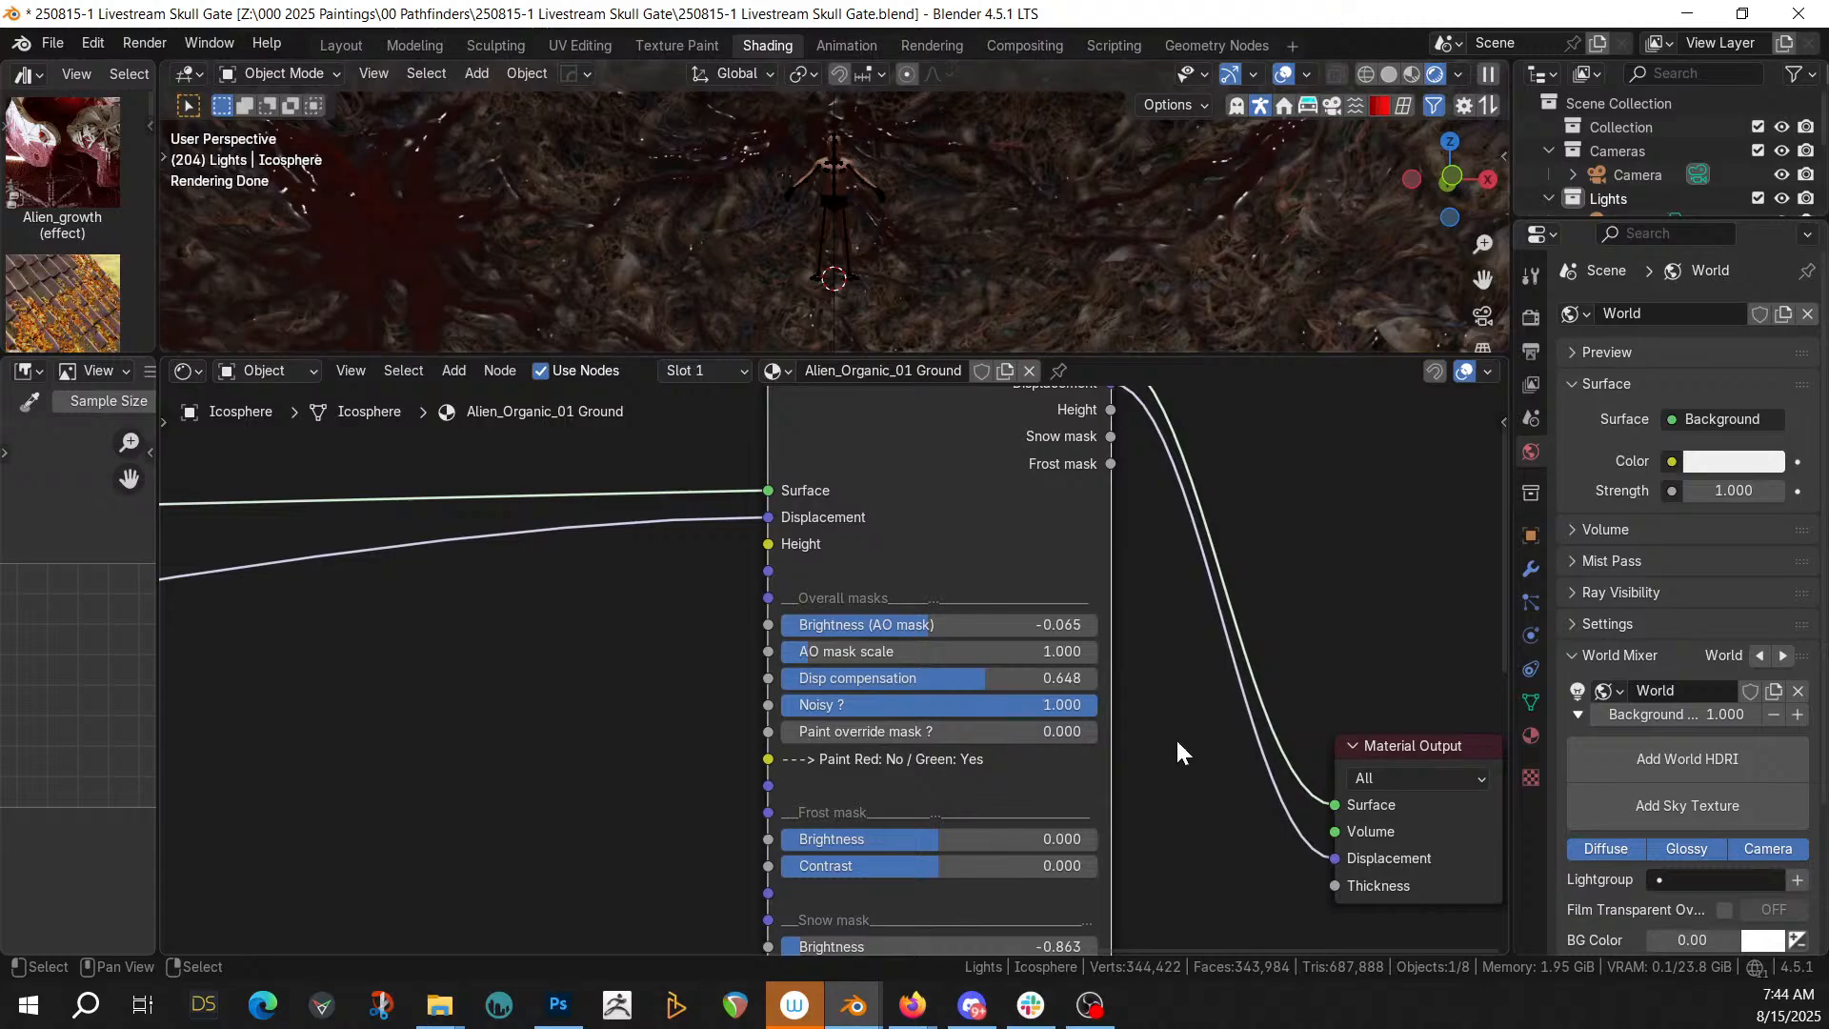
{"action": "left_click_drag", "start_coordinate": [811, 648], "coordinate": [1052, 651]}
{"action": "middle_click_drag", "start_coordinate": [1065, 199], "coordinate": [1105, 226]}
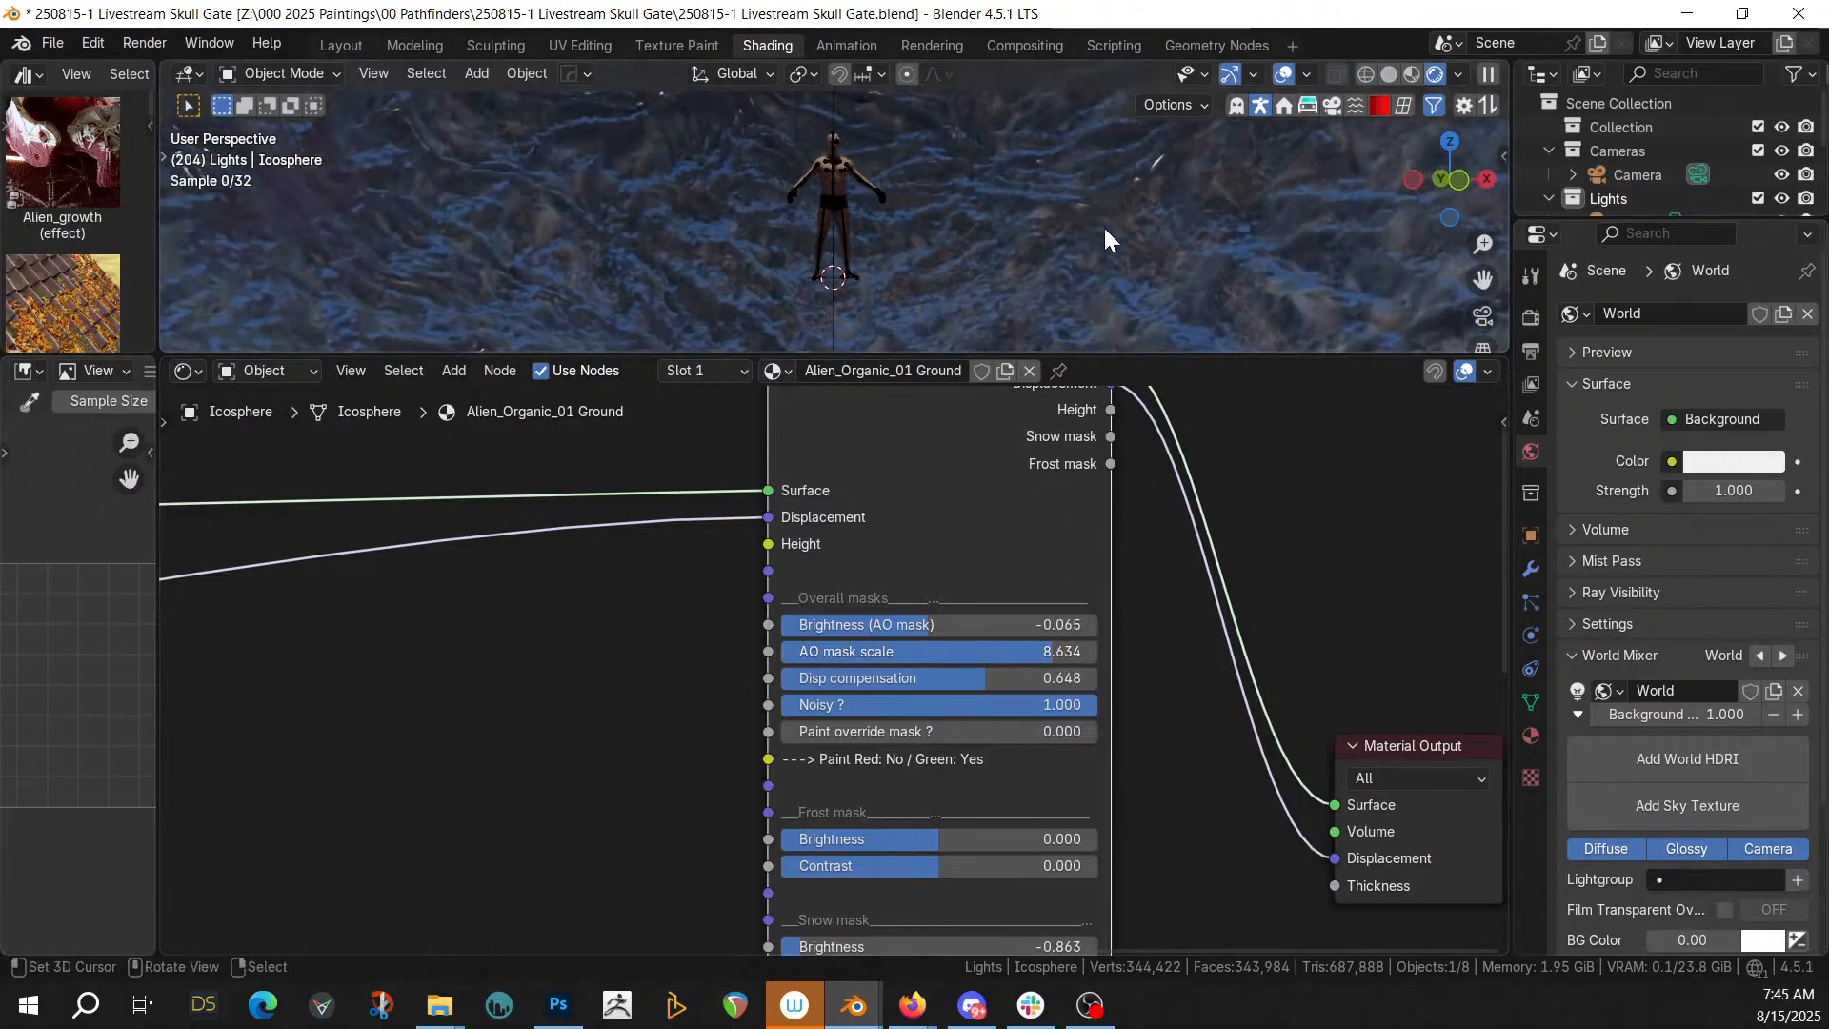
{"action": "scroll", "coordinate": [1105, 227], "scroll_direction": "up", "scroll_amount": 2}
Set the Frost / Snow node's AO mask brightness to 0.140 and its displacement compensation to 0.181
{"action": "middle_click_drag", "start_coordinate": [1025, 456], "coordinate": [981, 772]}
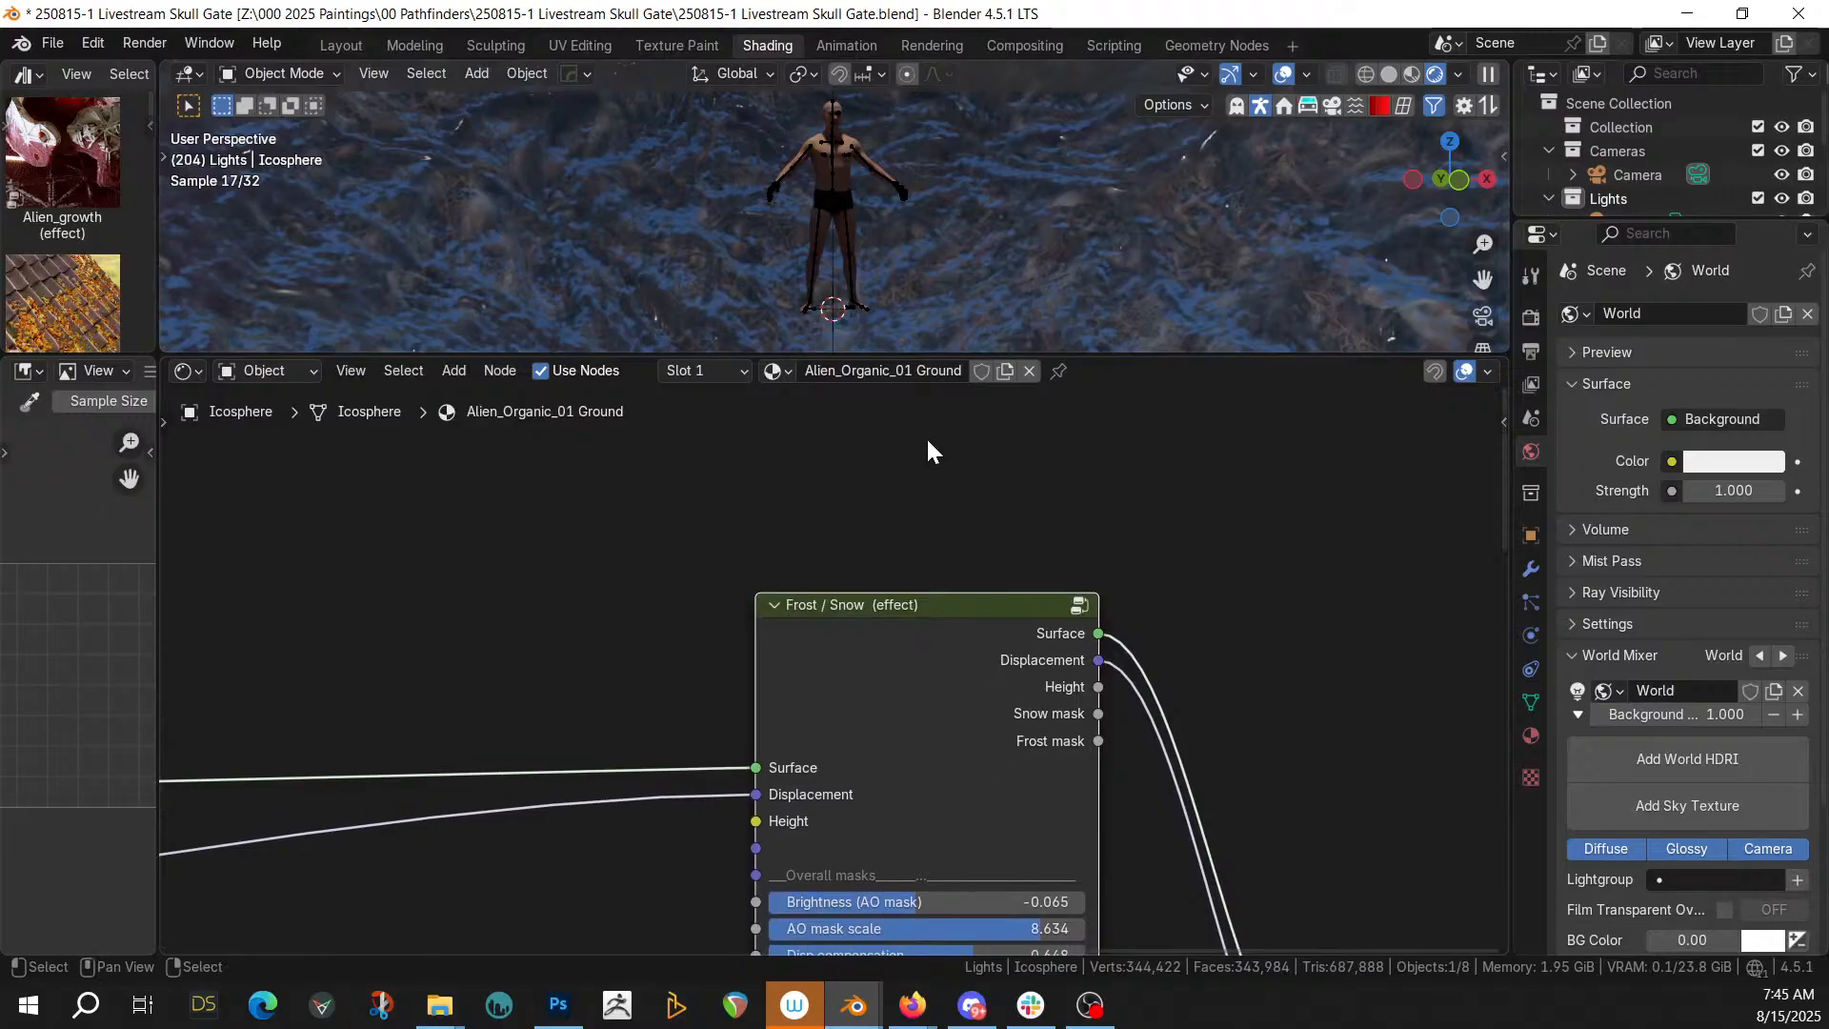
{"action": "left_click_drag", "start_coordinate": [907, 905], "coordinate": [949, 905]}
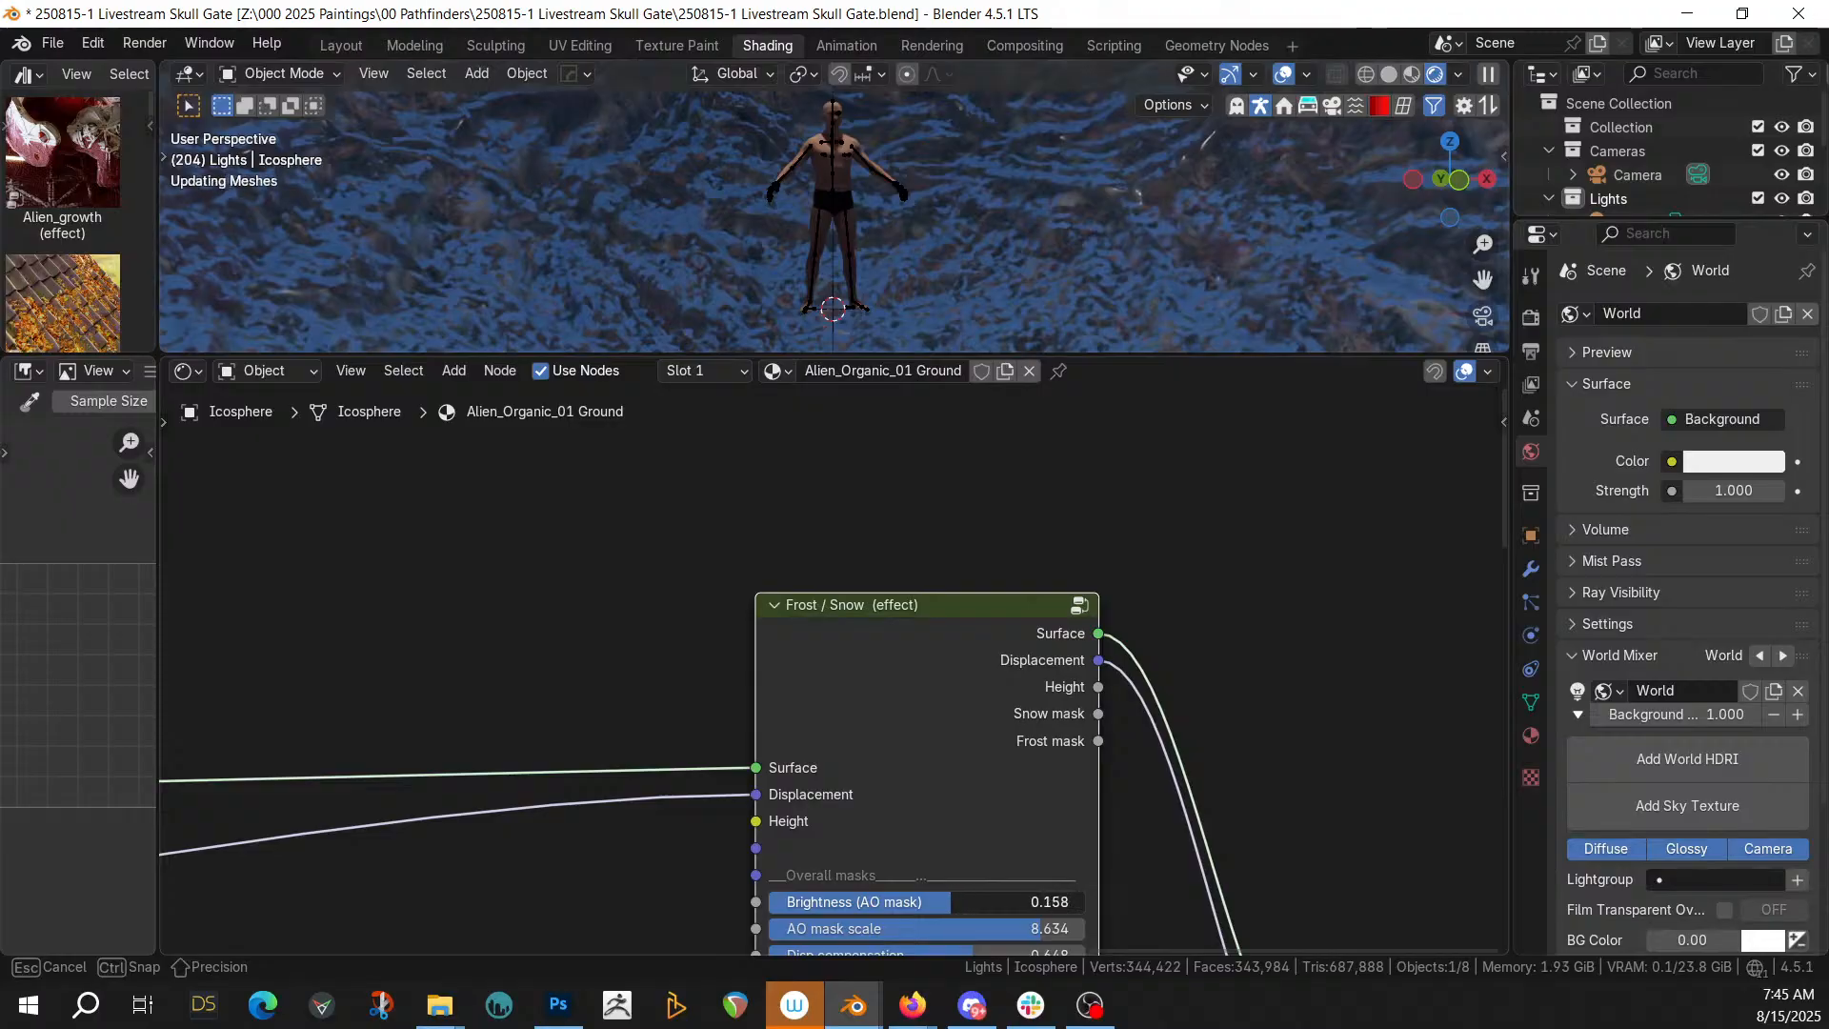
{"action": "middle_click_drag", "start_coordinate": [1012, 862], "coordinate": [997, 650]}
{"action": "left_click_drag", "start_coordinate": [962, 743], "coordinate": [809, 743]}
{"action": "scroll", "coordinate": [850, 791], "scroll_direction": "down", "scroll_amount": 2}
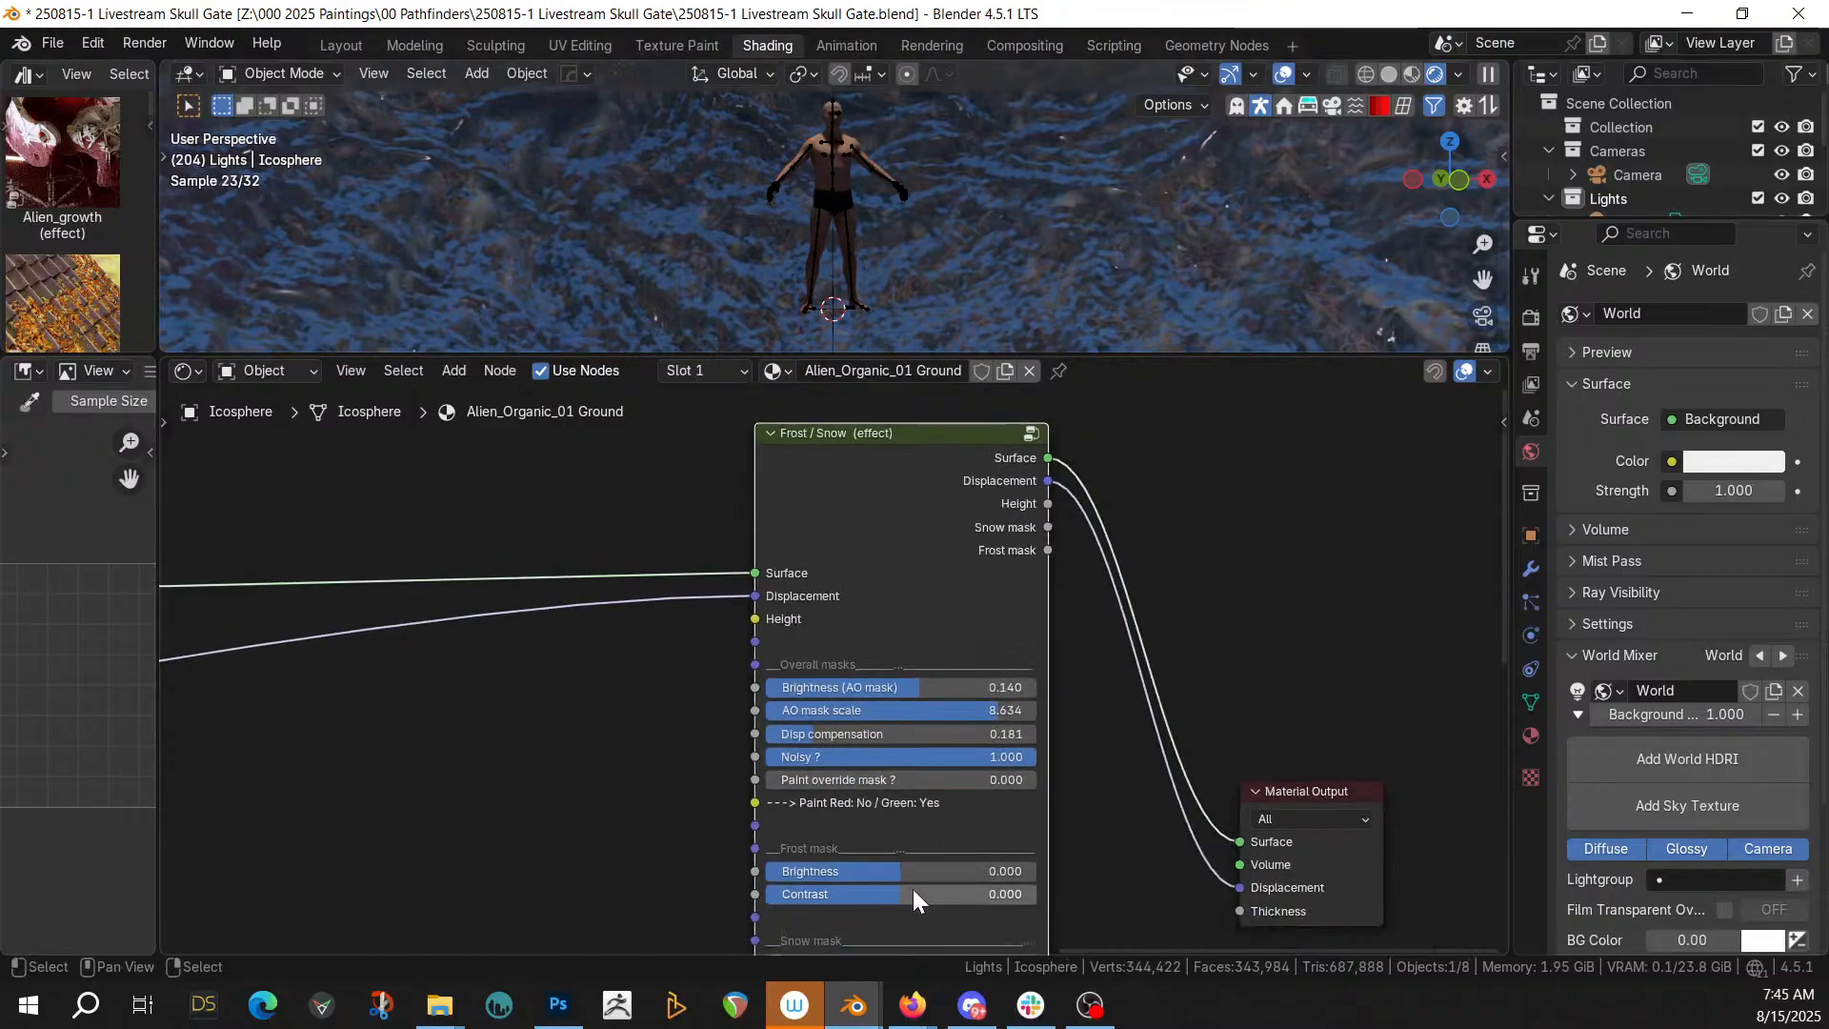
Set the frost mask contrast to -0.422 and bring the node's snow and color settings into view
{"action": "left_click_drag", "start_coordinate": [899, 893], "coordinate": [842, 893]}
{"action": "scroll", "coordinate": [880, 890], "scroll_direction": "down", "scroll_amount": 3}
{"action": "middle_click_drag", "start_coordinate": [929, 831], "coordinate": [954, 573]}
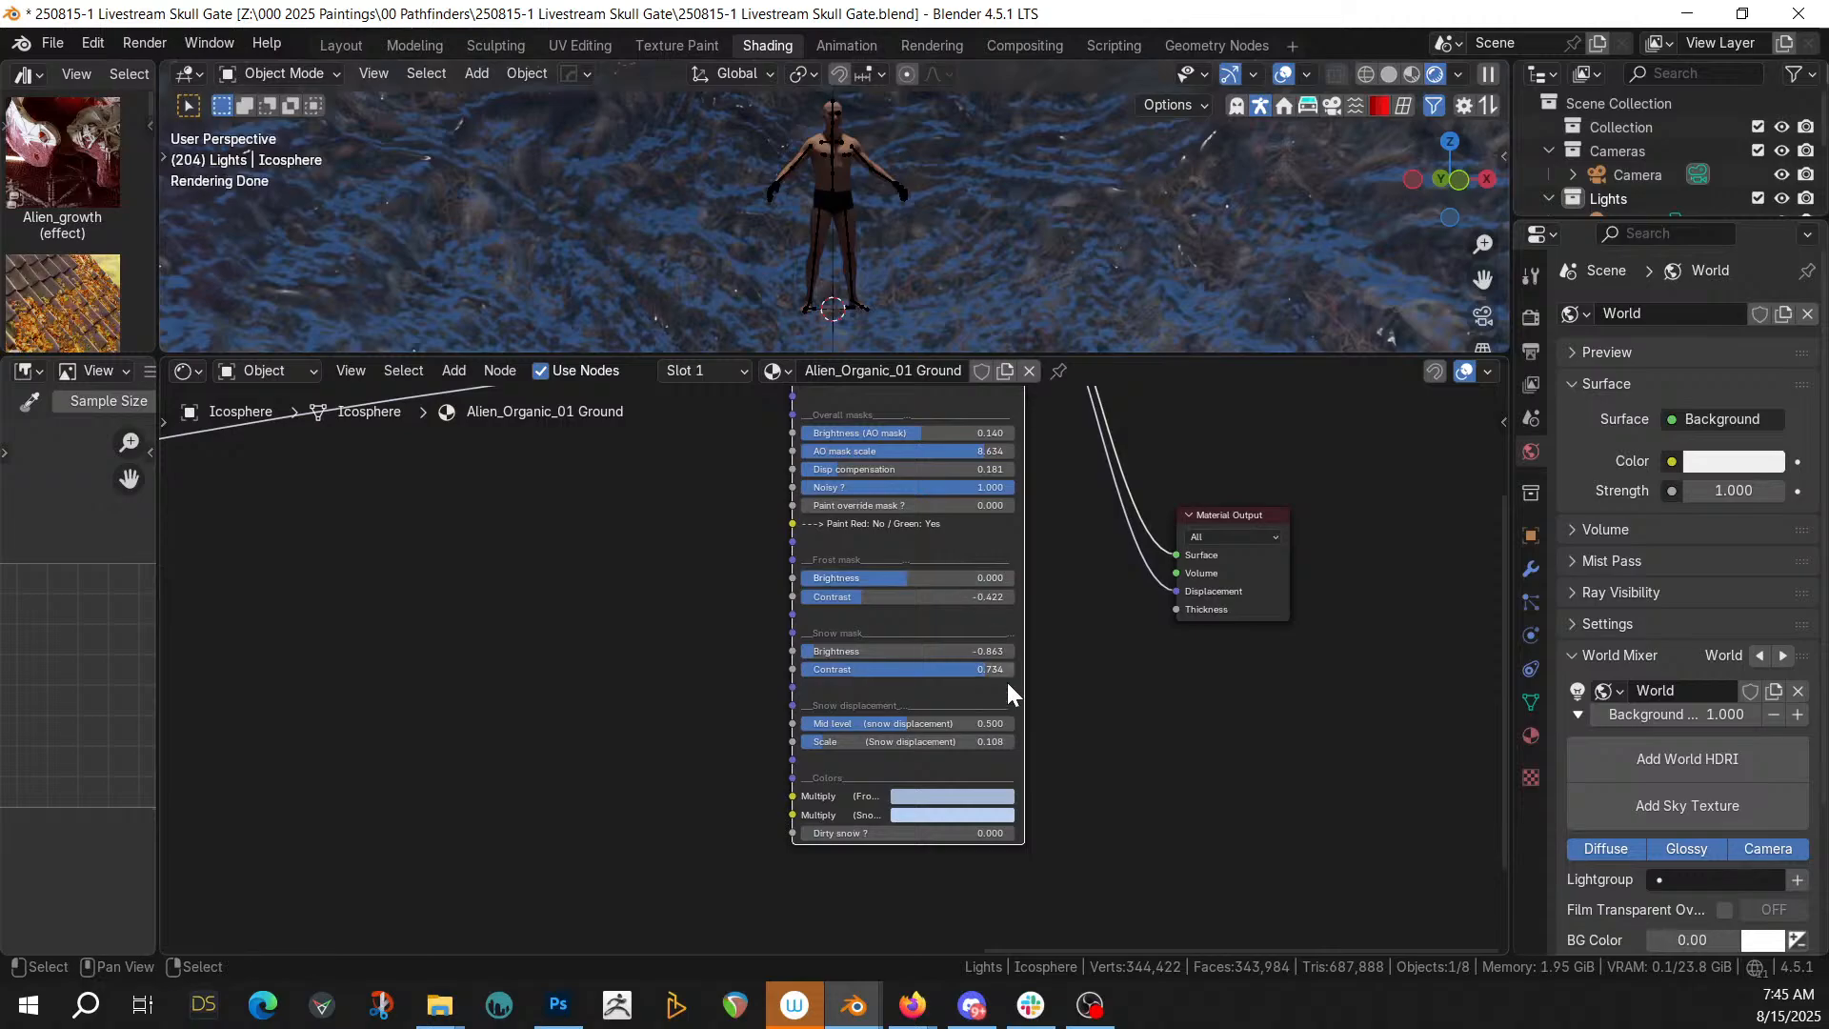
{"action": "scroll", "coordinate": [990, 715], "scroll_direction": "up", "scroll_amount": 2}
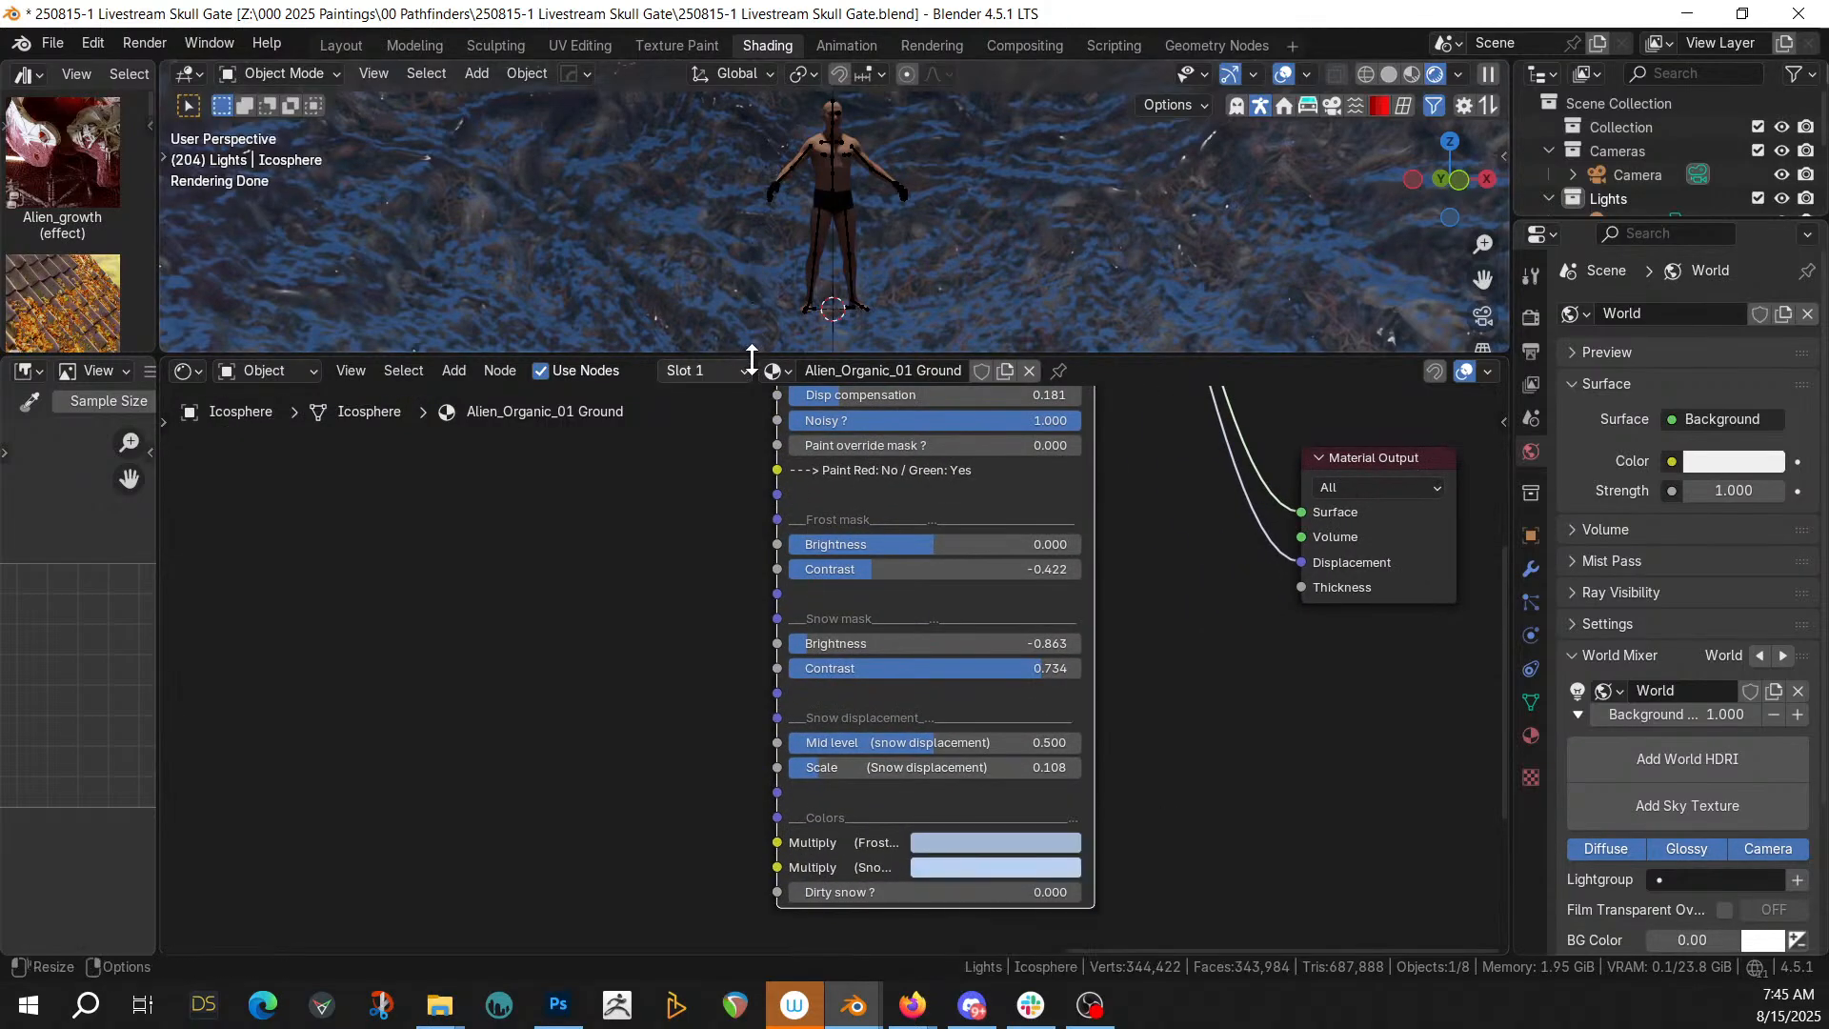
Enlarge the 3D viewport to inspect the frost coverage on the inner walls, leaving space for the Frost / Snow node below
{"action": "left_click_drag", "start_coordinate": [752, 356], "coordinate": [727, 748]}
{"action": "middle_click_drag", "start_coordinate": [796, 583], "coordinate": [864, 527]}
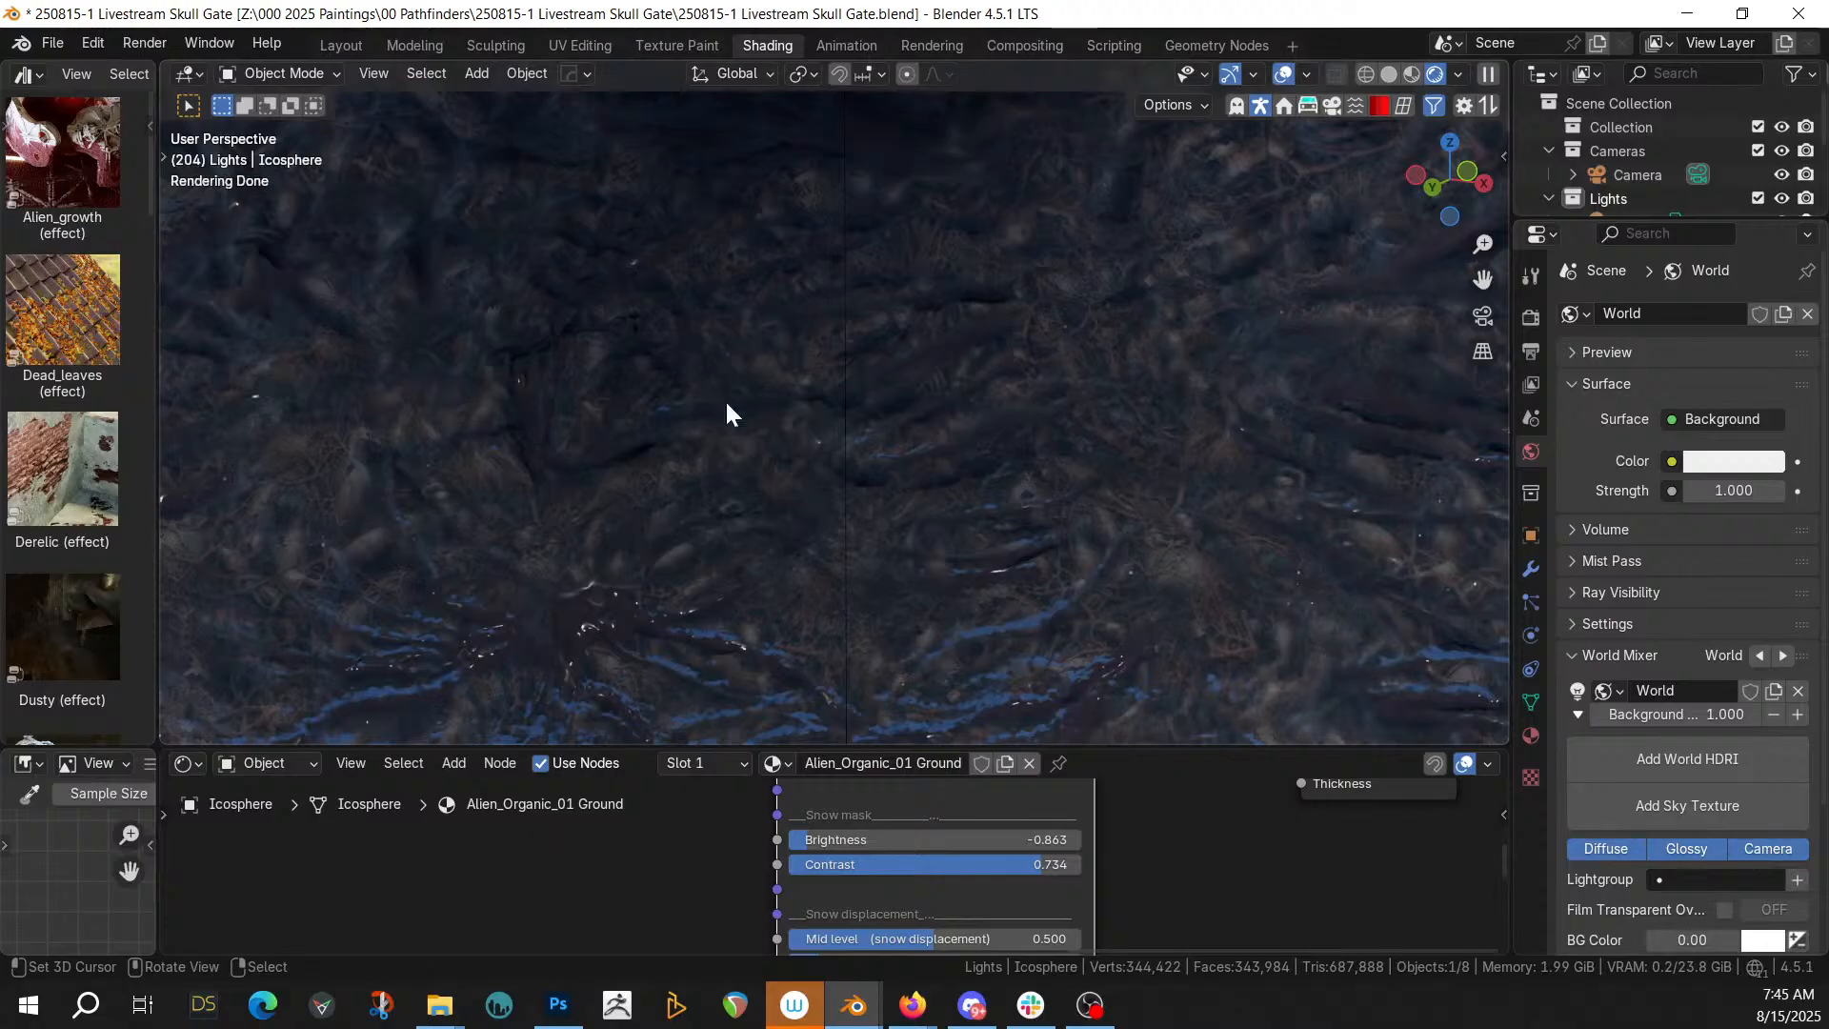
{"action": "scroll", "coordinate": [726, 443], "scroll_direction": "down", "scroll_amount": 4}
{"action": "scroll", "coordinate": [732, 445], "scroll_direction": "up", "scroll_amount": 3}
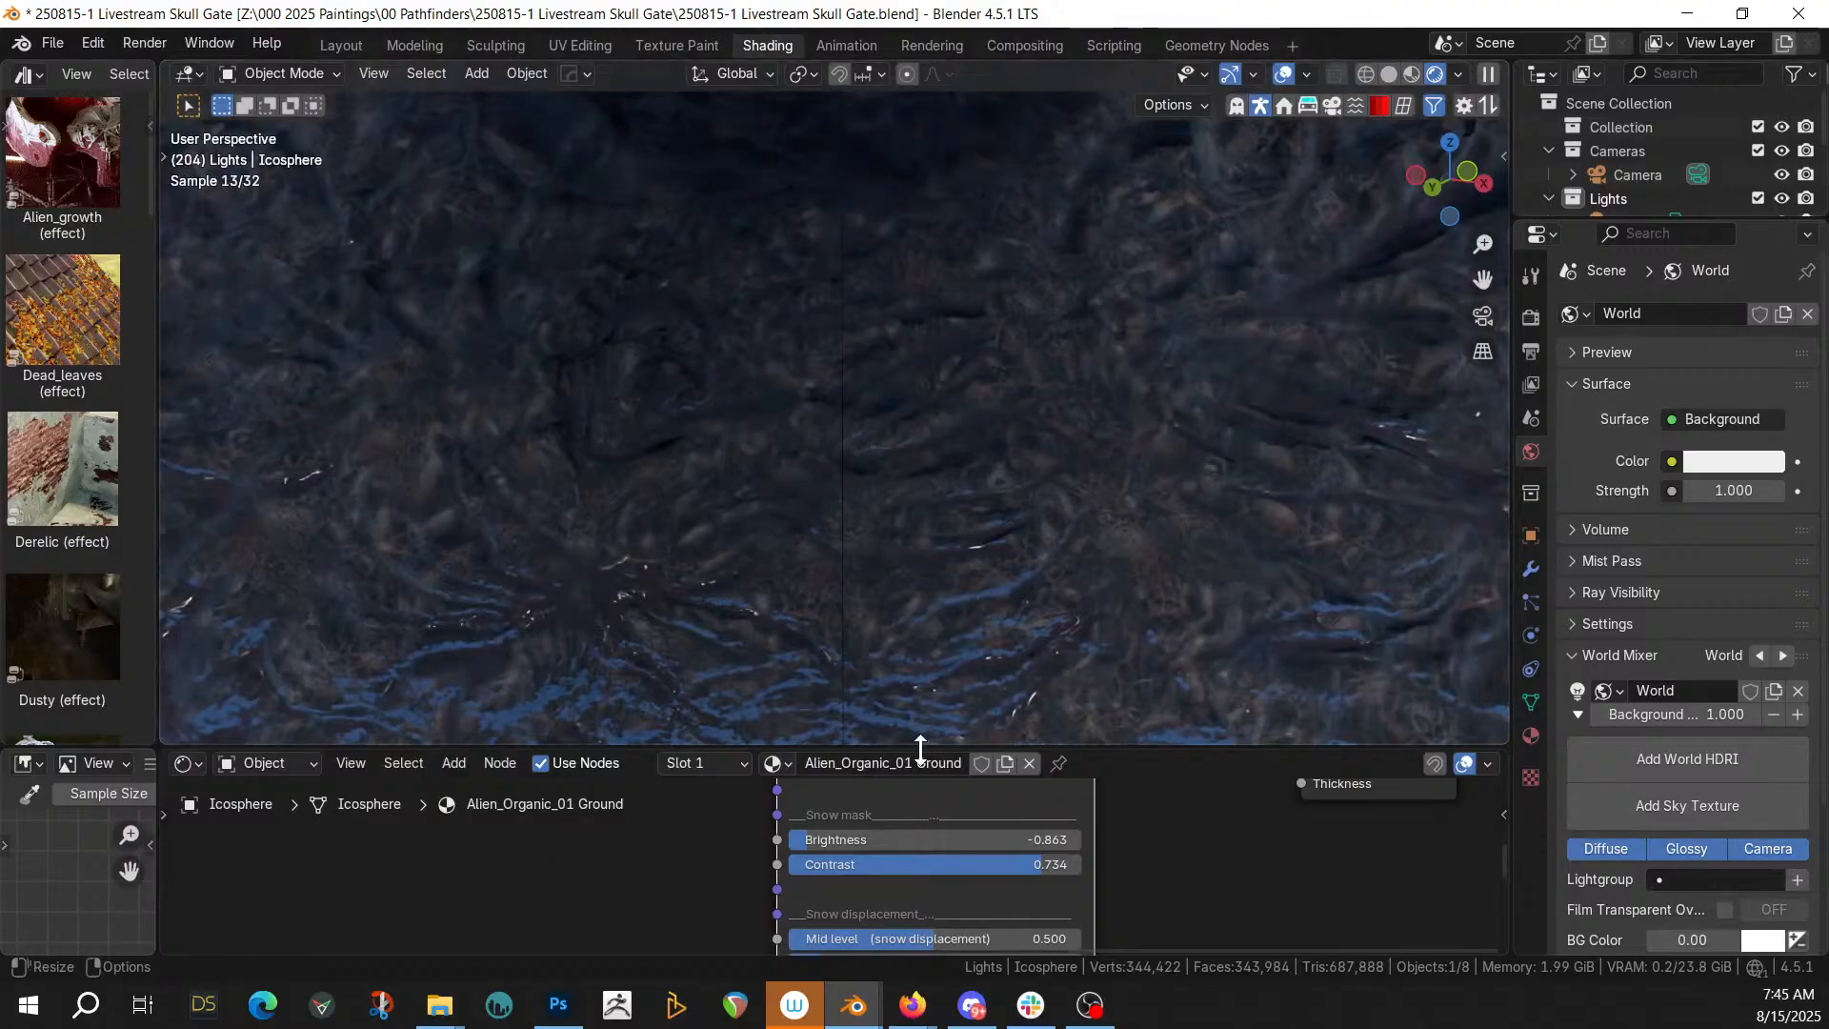
{"action": "left_click_drag", "start_coordinate": [920, 750], "coordinate": [923, 572]}
{"action": "middle_click_drag", "start_coordinate": [1079, 753], "coordinate": [848, 874]}
{"action": "scroll", "coordinate": [766, 280], "scroll_direction": "down", "scroll_amount": 3}
{"action": "middle_click_drag", "start_coordinate": [766, 280], "coordinate": [754, 359]}
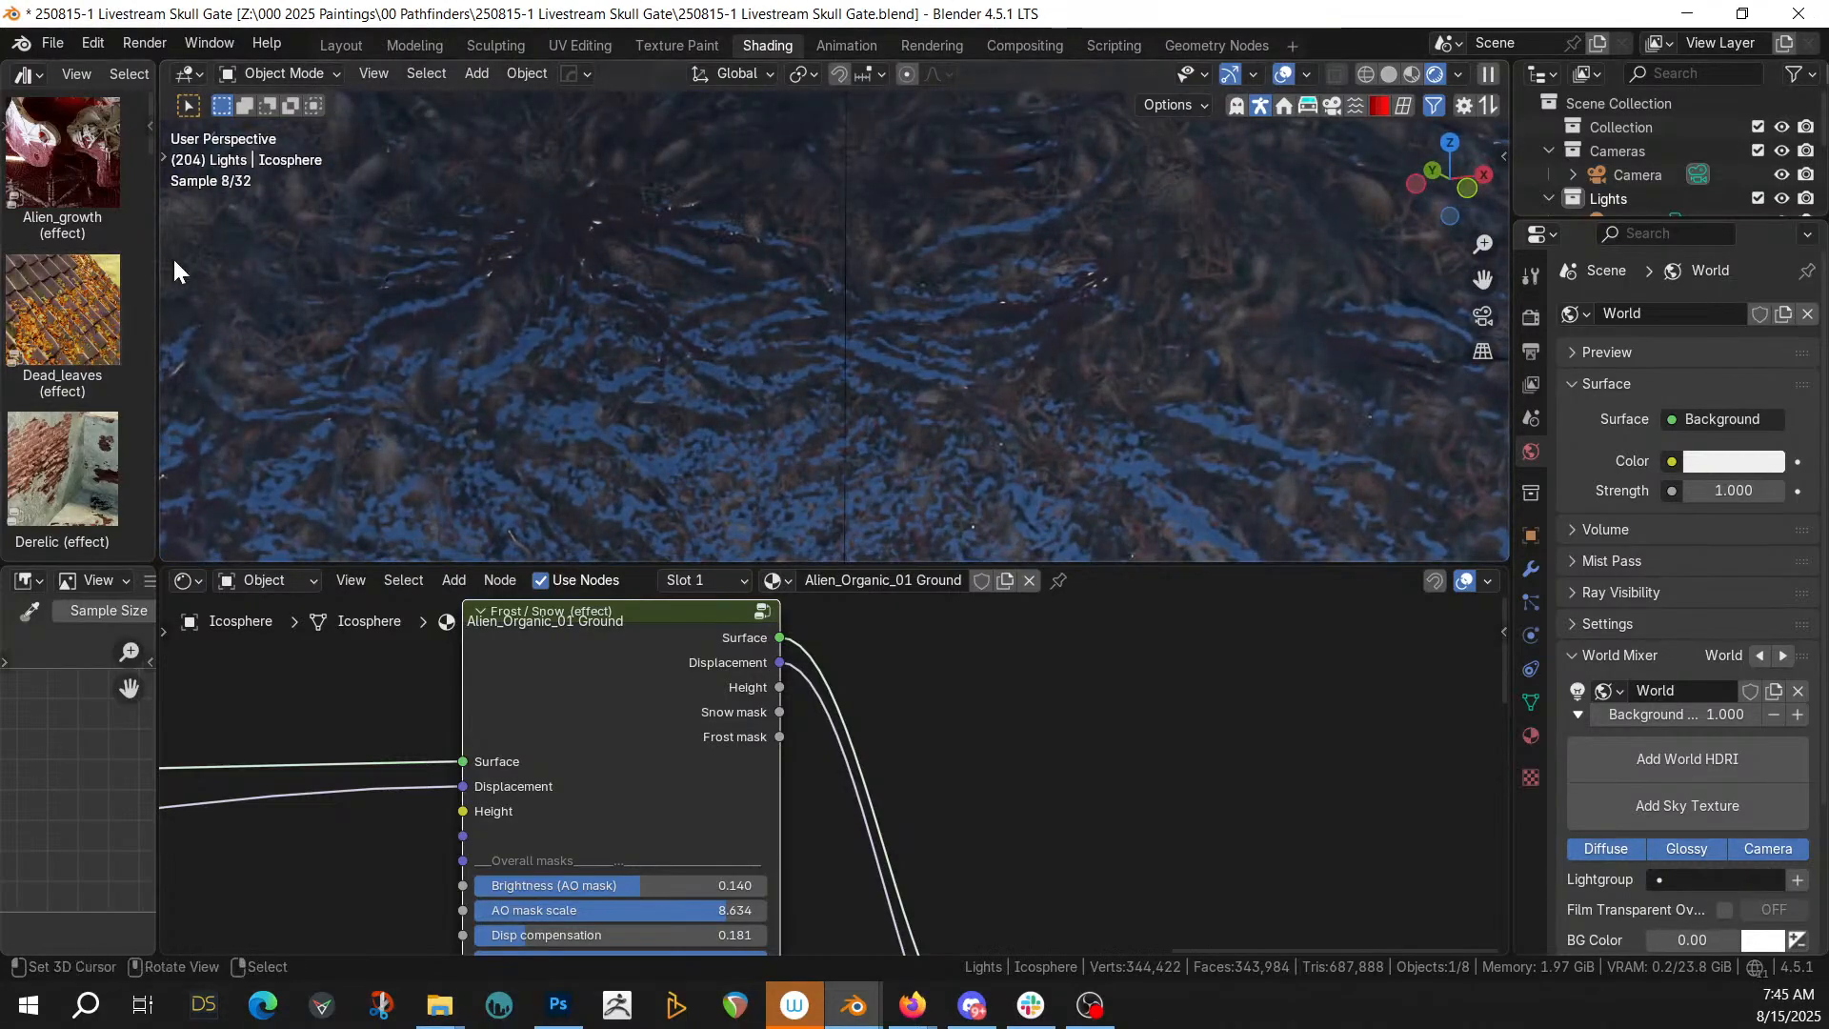
Widen the asset browser and look through the SMARTIFY smart effects for another effect to use
{"action": "left_click_drag", "start_coordinate": [153, 260], "coordinate": [650, 296]}
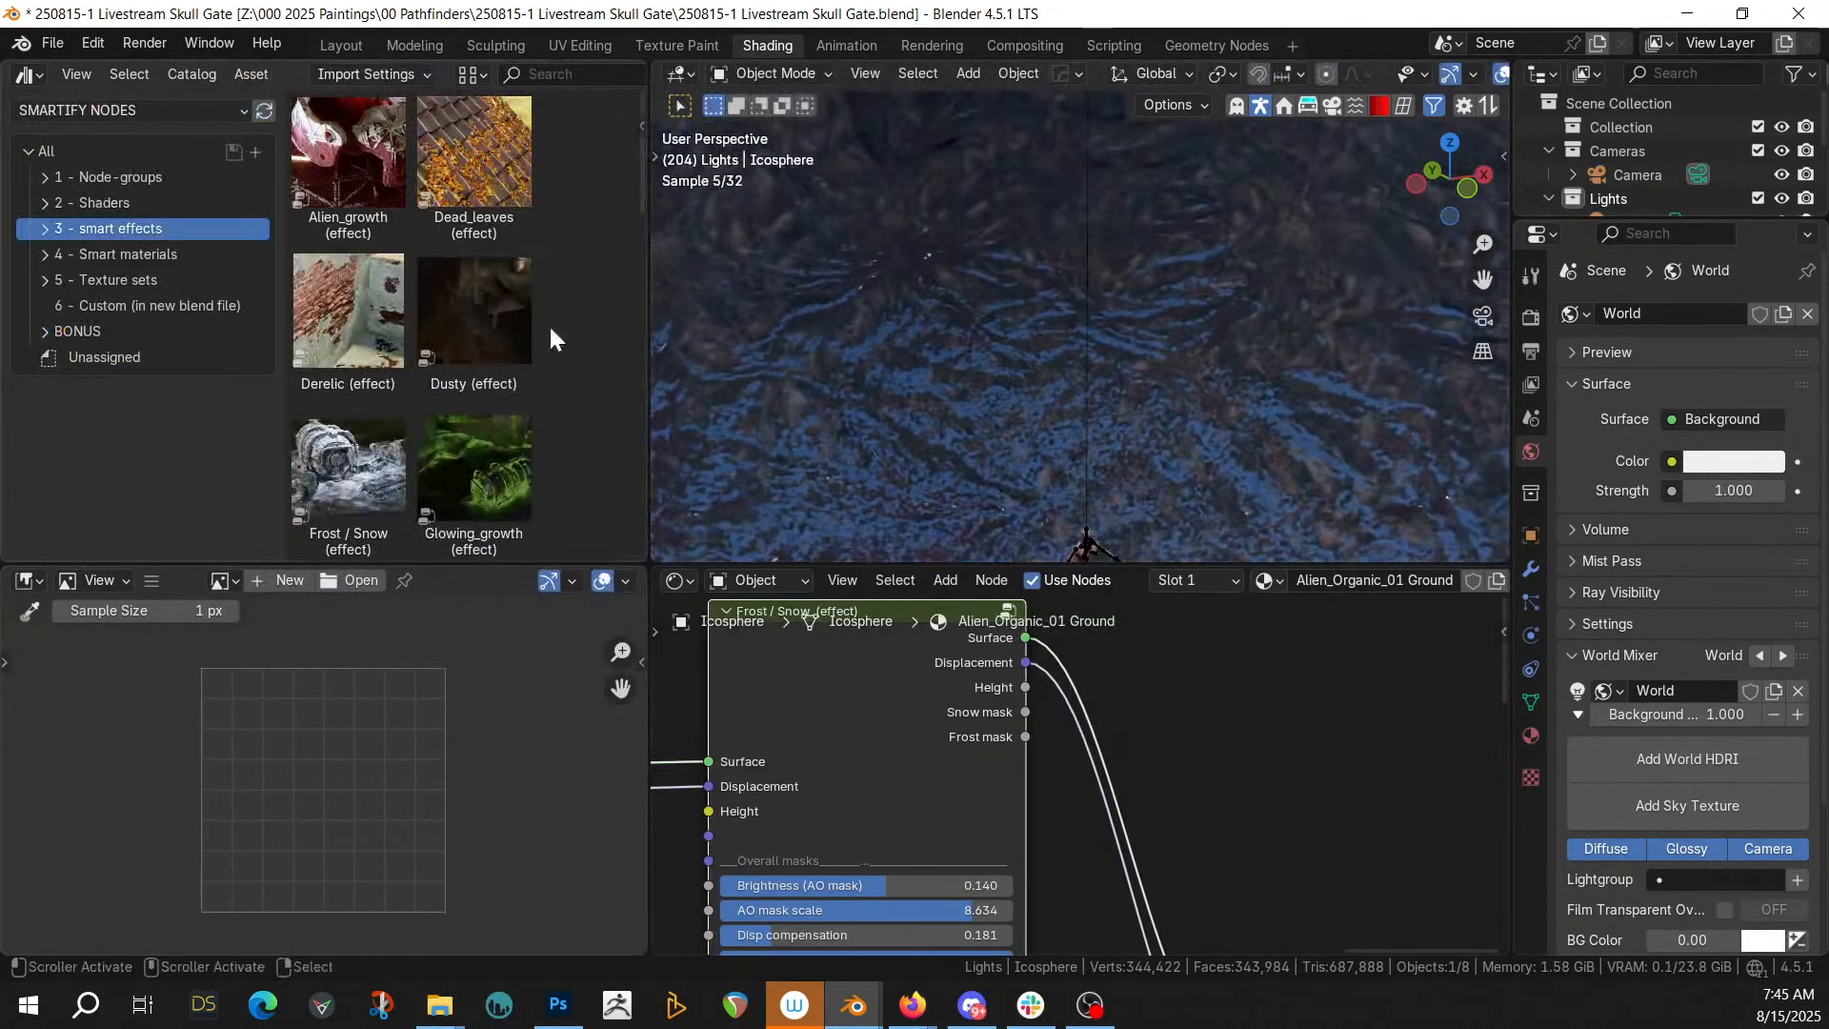
{"action": "scroll", "coordinate": [469, 360], "scroll_direction": "down", "scroll_amount": 1}
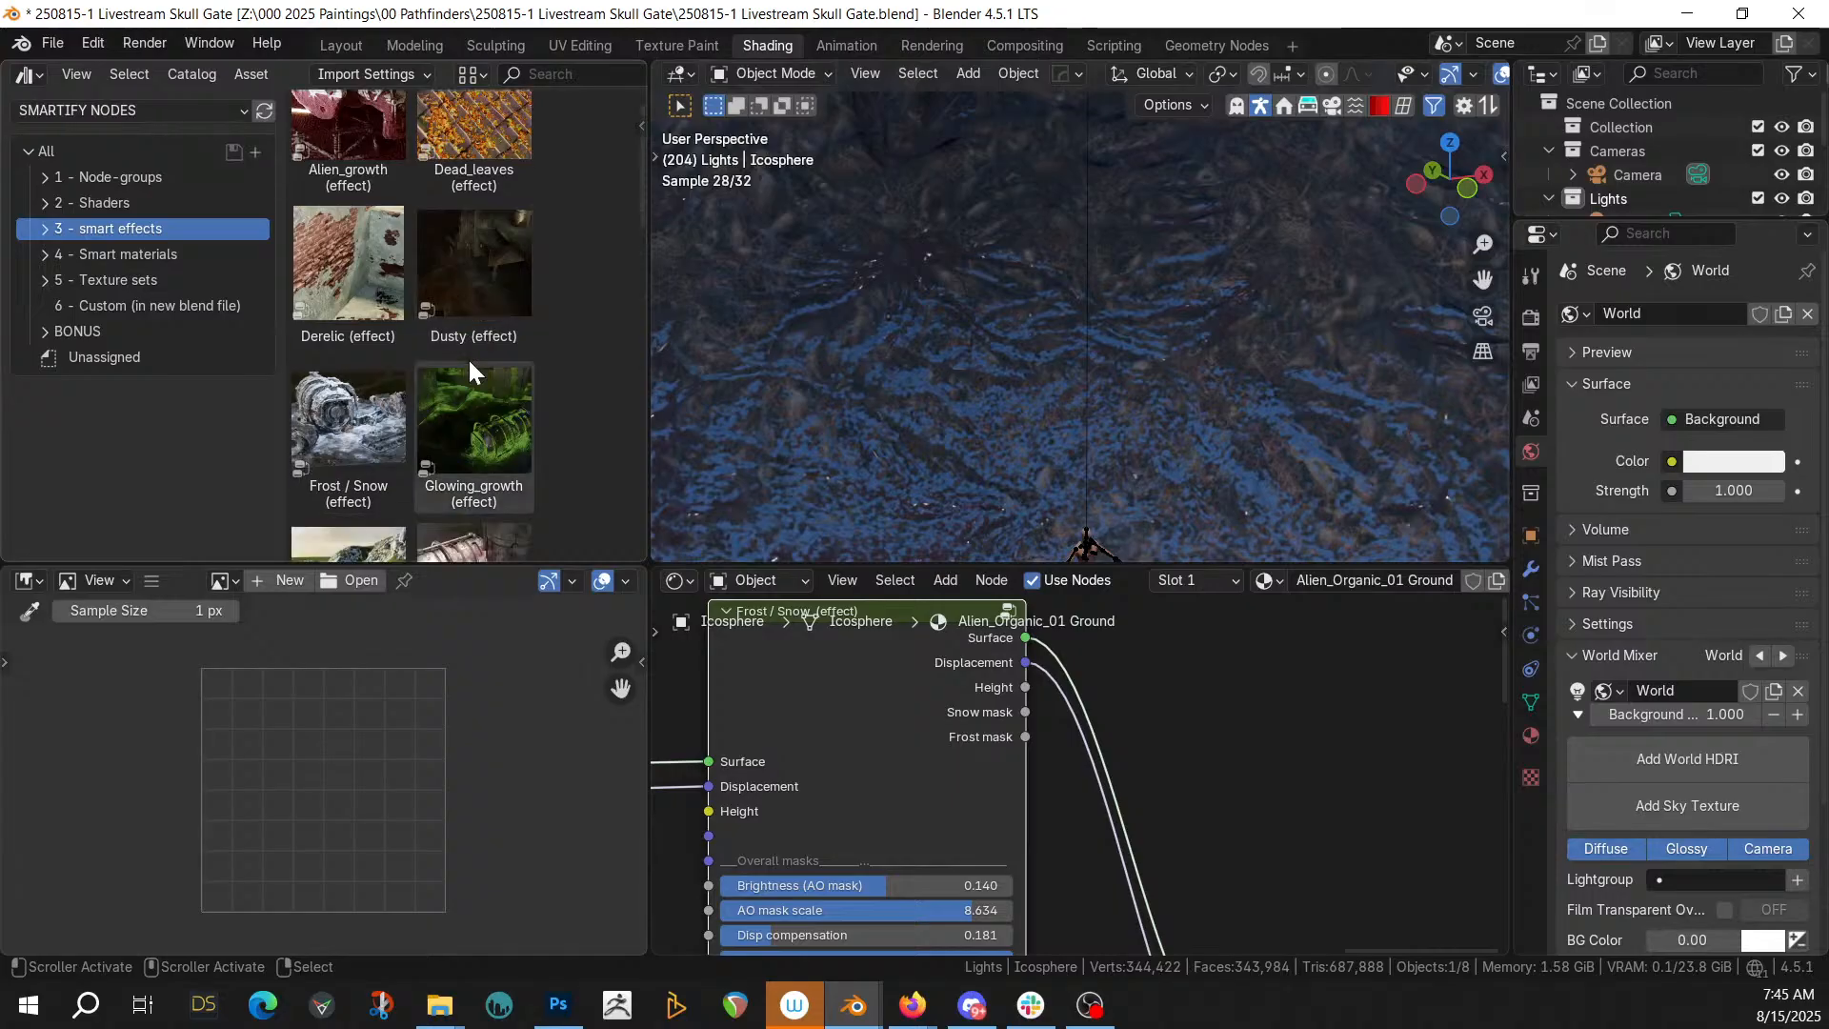
{"action": "scroll", "coordinate": [469, 360], "scroll_direction": "down", "scroll_amount": 3}
{"action": "scroll", "coordinate": [469, 361], "scroll_direction": "down", "scroll_amount": 2}
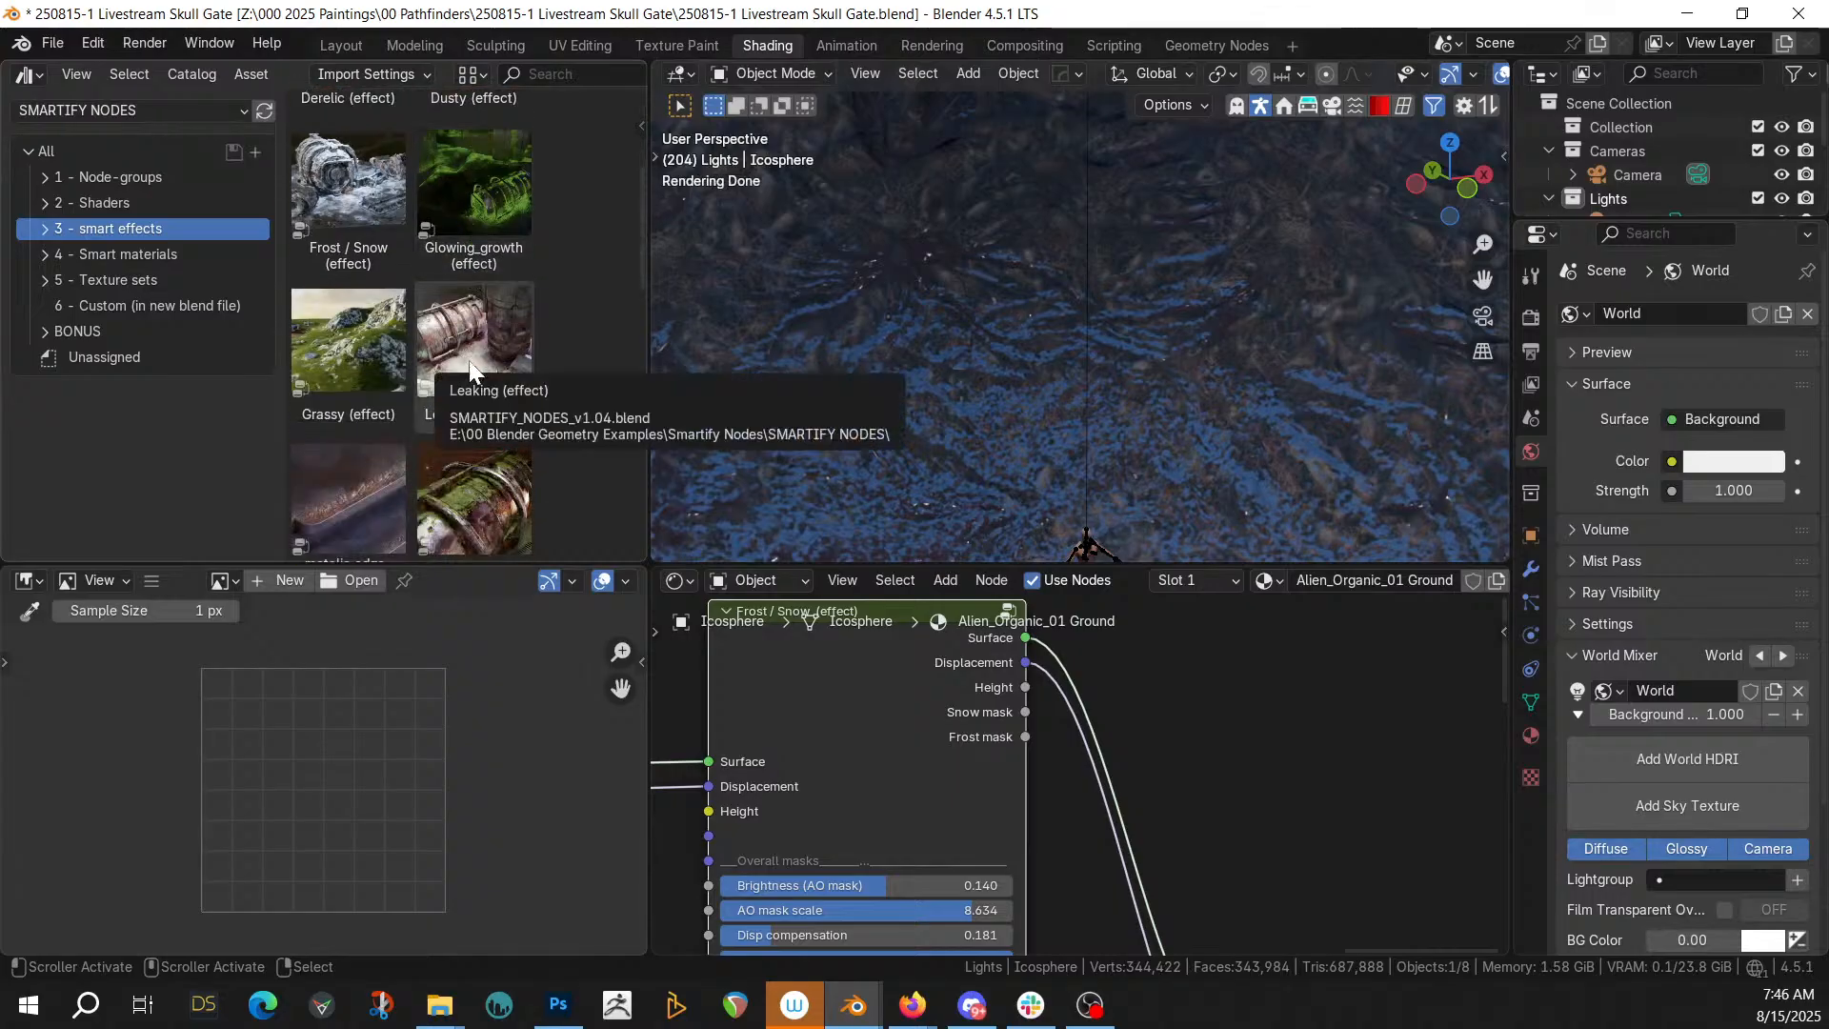
{"action": "scroll", "coordinate": [469, 360], "scroll_direction": "down", "scroll_amount": 3}
{"action": "scroll", "coordinate": [469, 360], "scroll_direction": "down", "scroll_amount": 2}
{"action": "scroll", "coordinate": [467, 358], "scroll_direction": "down", "scroll_amount": 7}
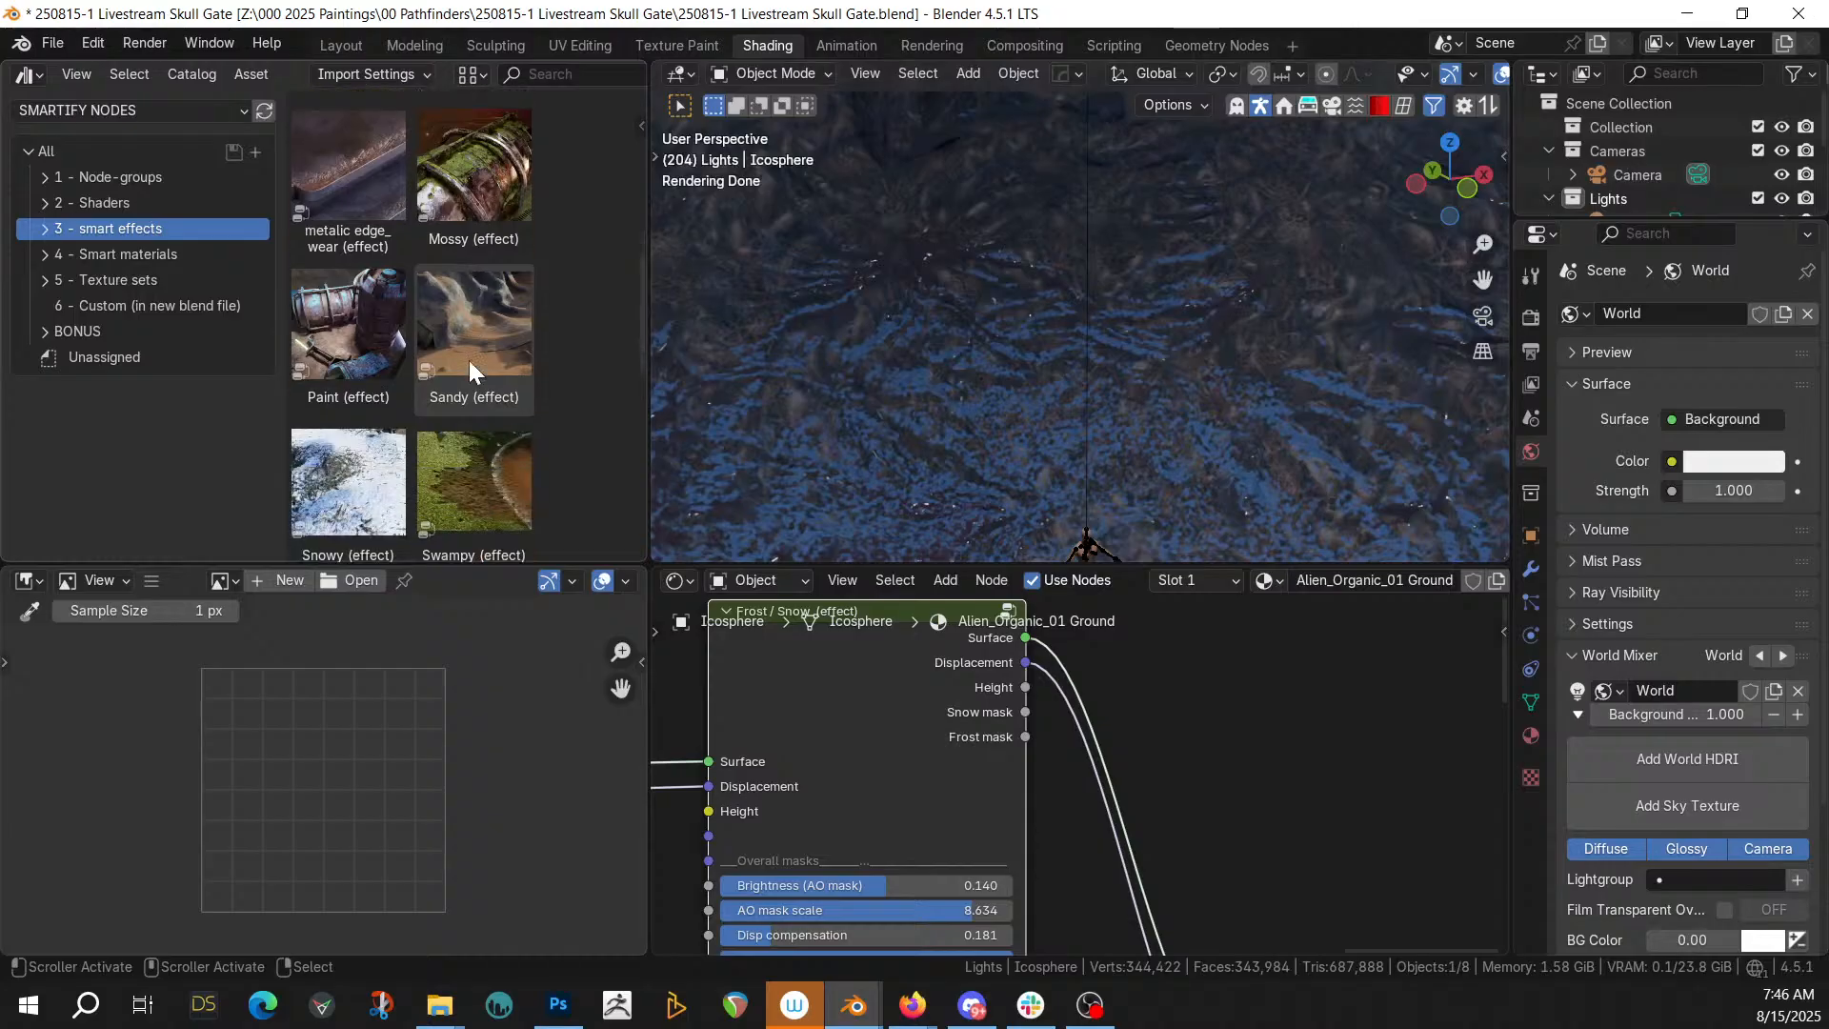
{"action": "scroll", "coordinate": [469, 368], "scroll_direction": "down", "scroll_amount": 3}
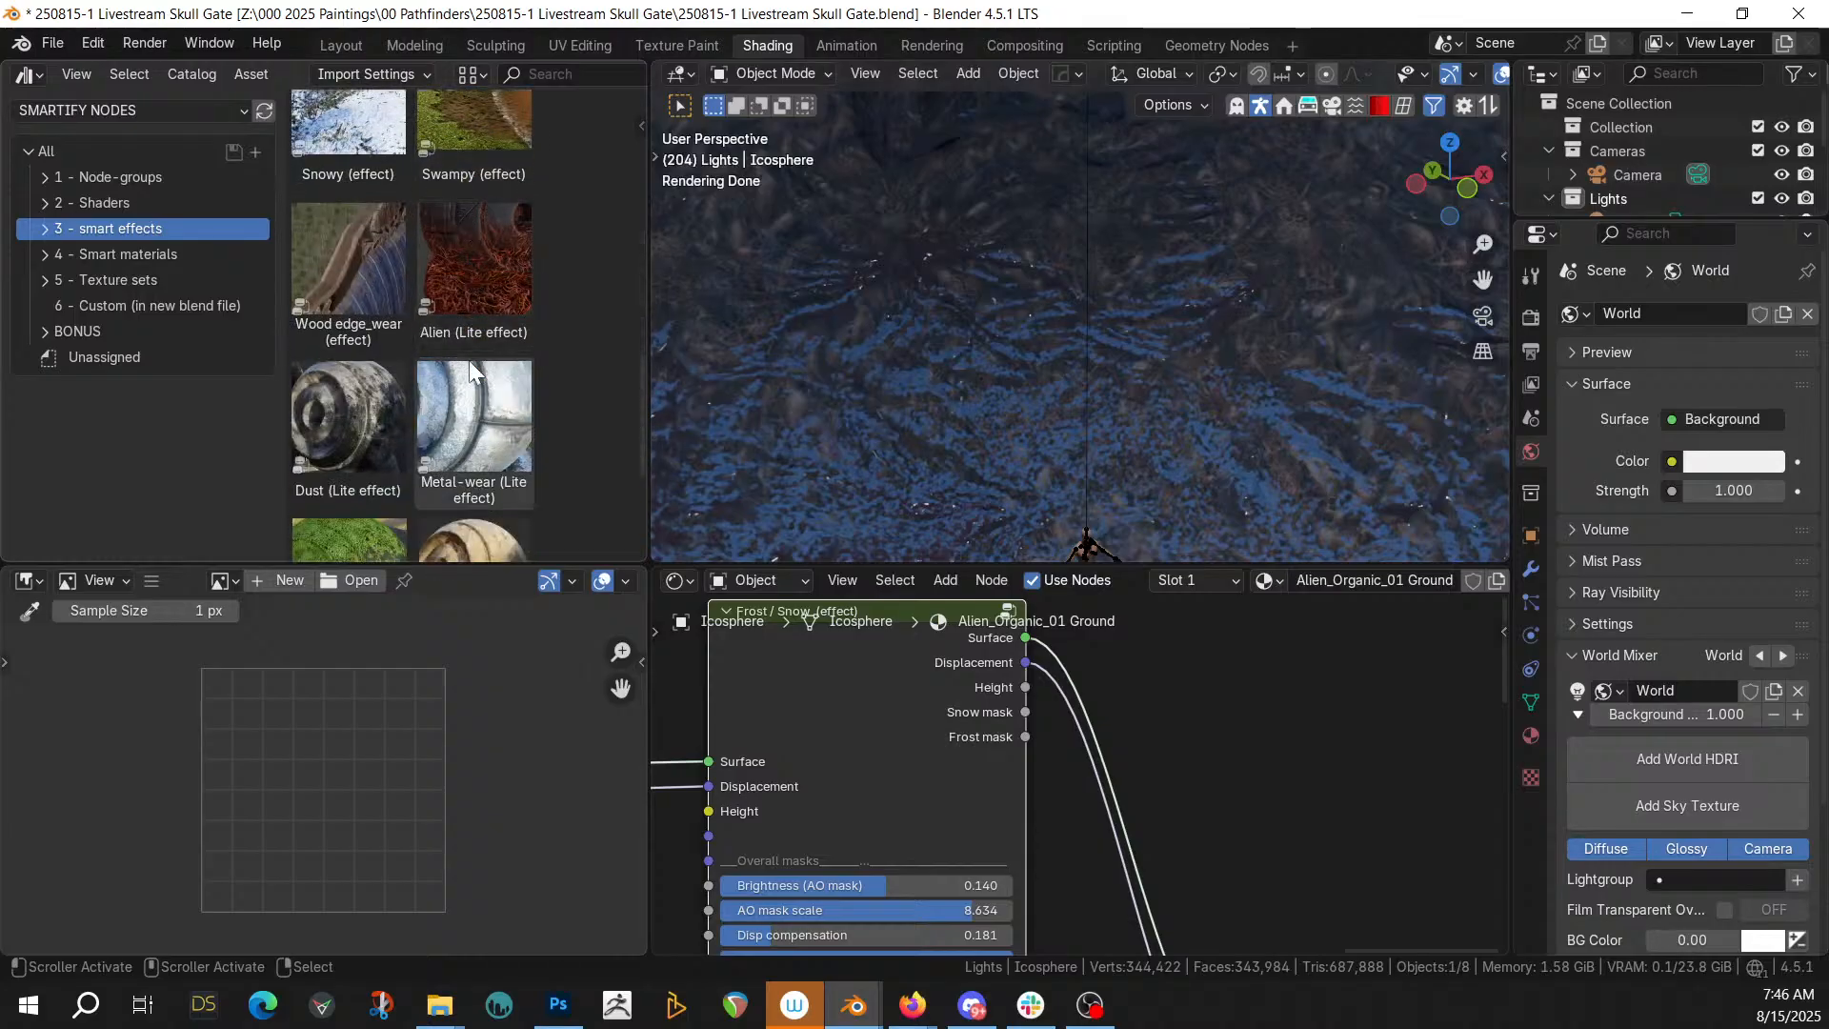
{"action": "scroll", "coordinate": [469, 367], "scroll_direction": "down", "scroll_amount": 3}
{"action": "scroll", "coordinate": [468, 360], "scroll_direction": "down", "scroll_amount": 3}
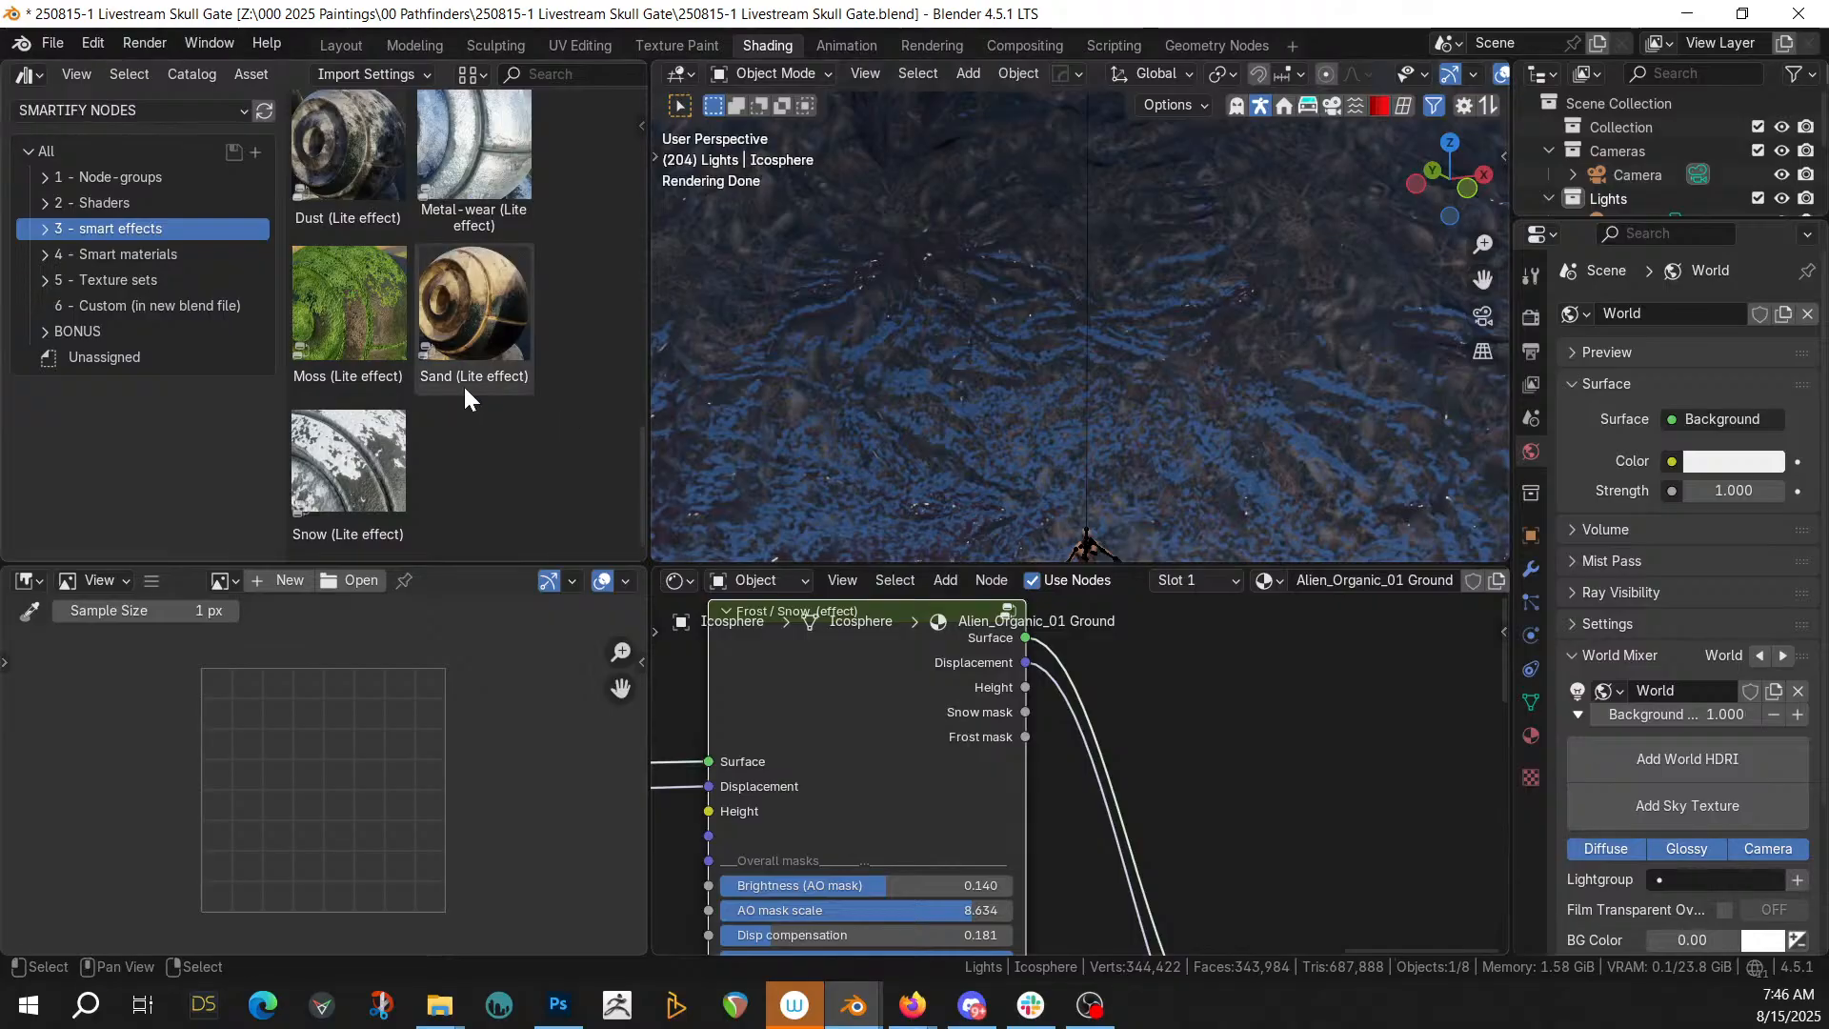
{"action": "scroll", "coordinate": [465, 389], "scroll_direction": "up", "scroll_amount": 3}
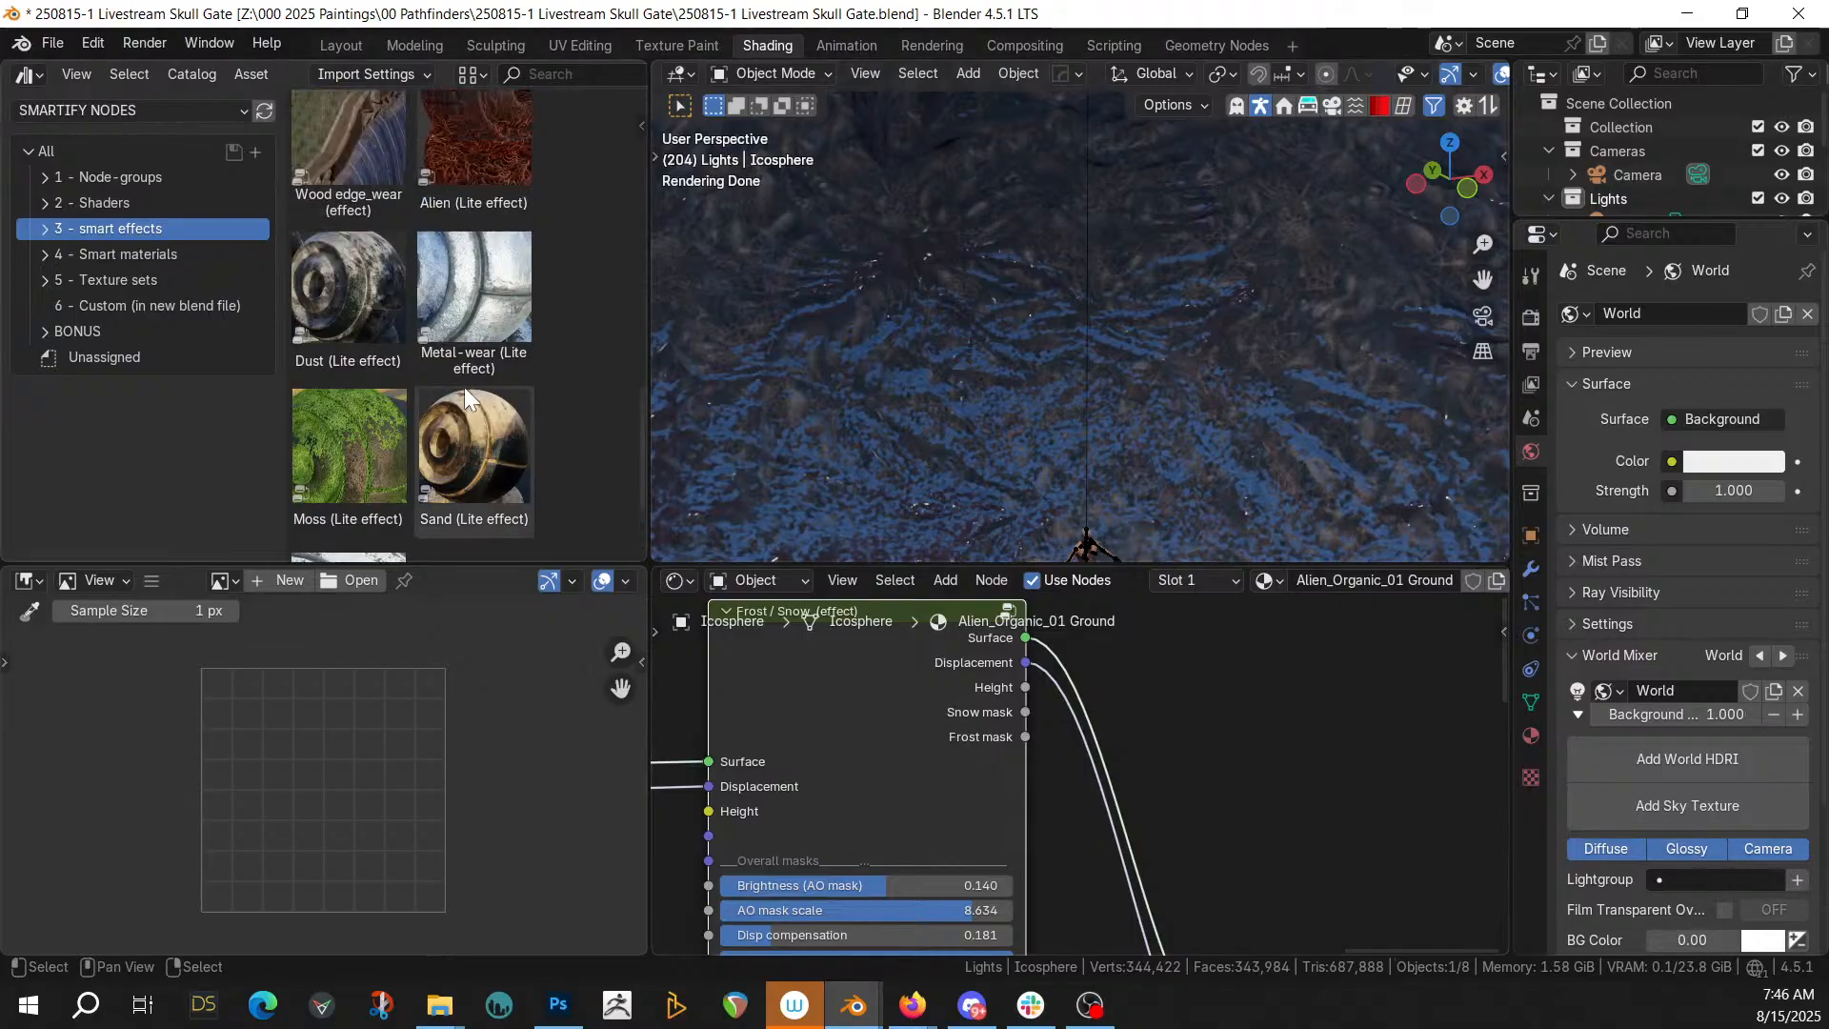
{"action": "scroll", "coordinate": [465, 387], "scroll_direction": "up", "scroll_amount": 8}
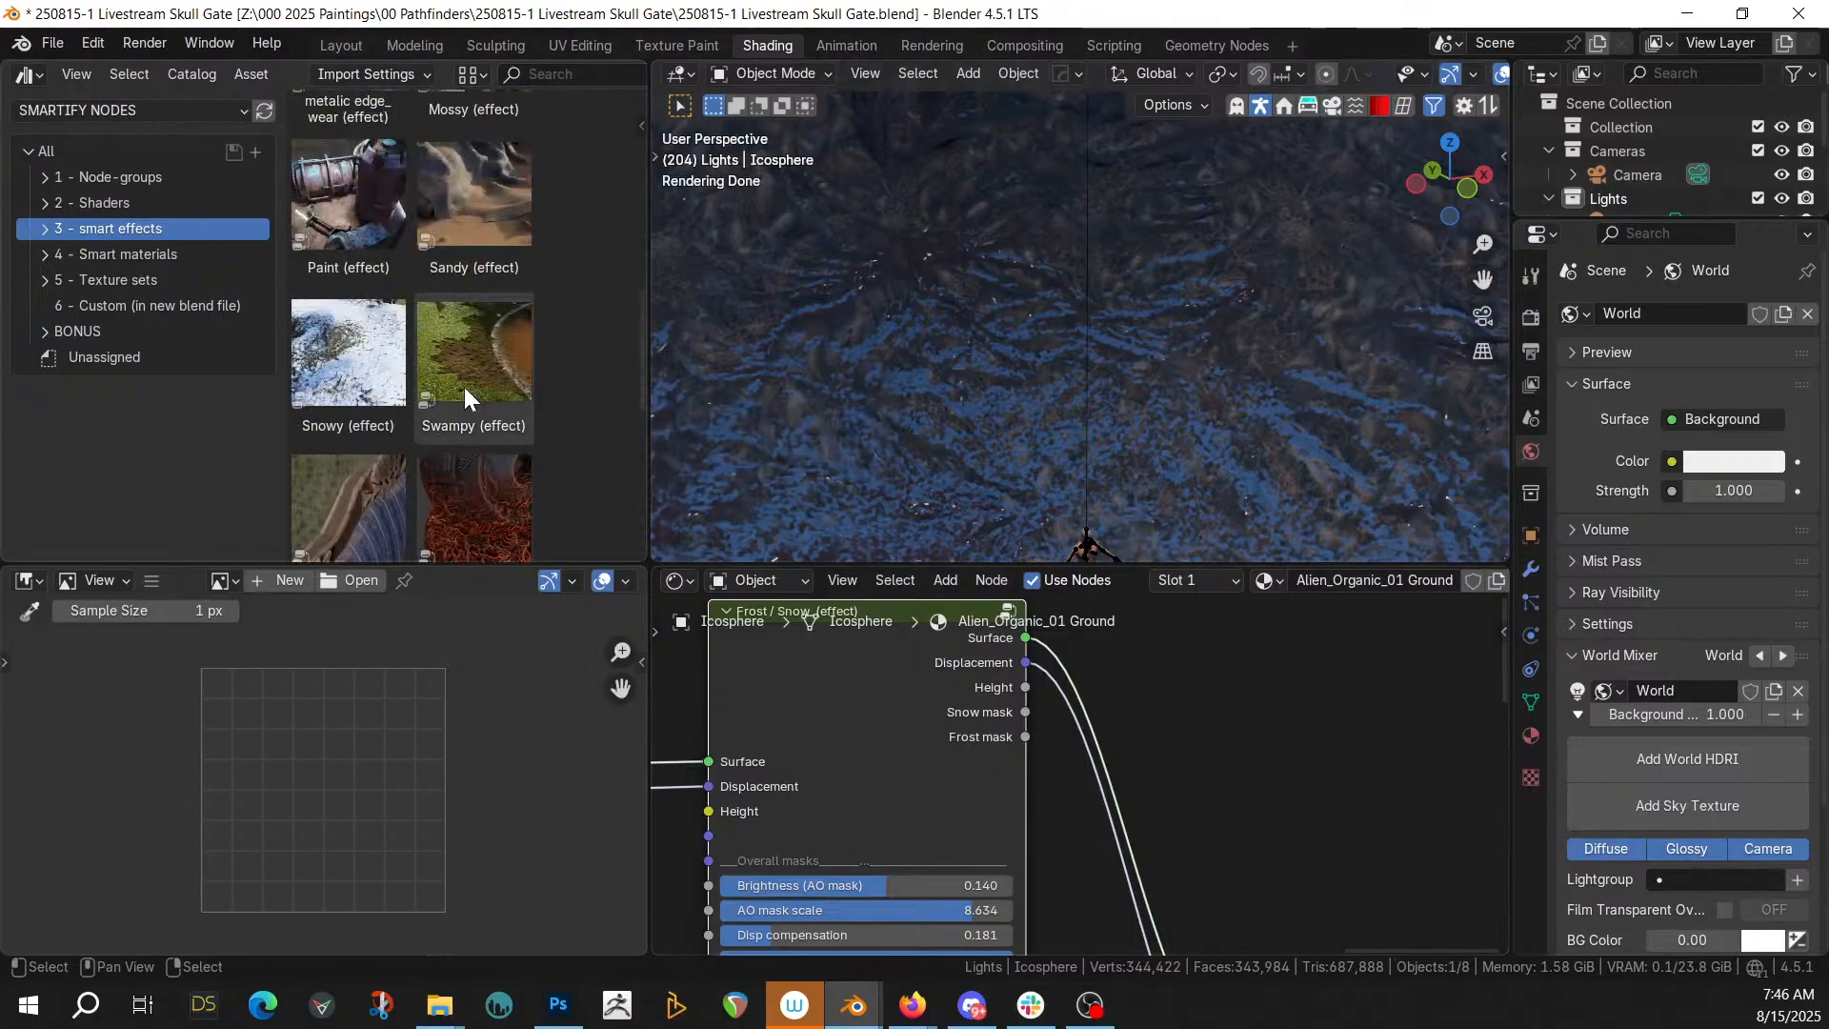
{"action": "scroll", "coordinate": [464, 387], "scroll_direction": "up", "scroll_amount": 5}
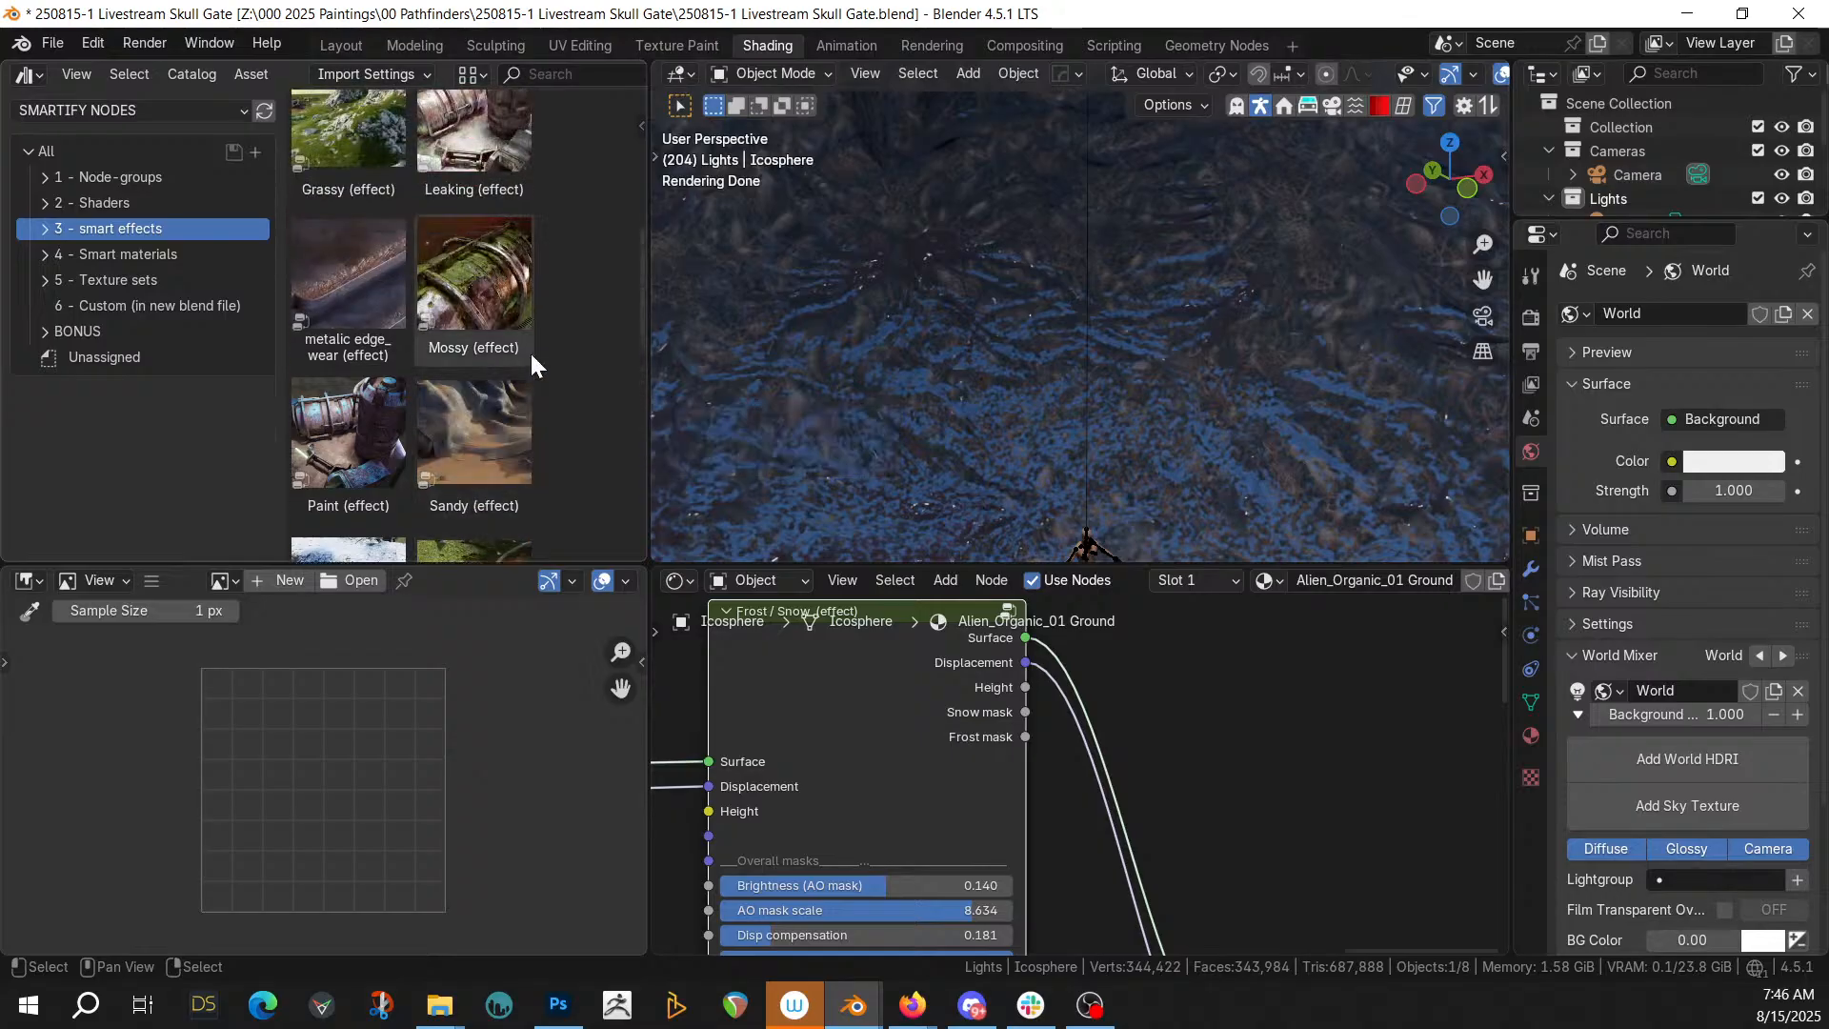
{"action": "scroll", "coordinate": [510, 350], "scroll_direction": "up", "scroll_amount": 7}
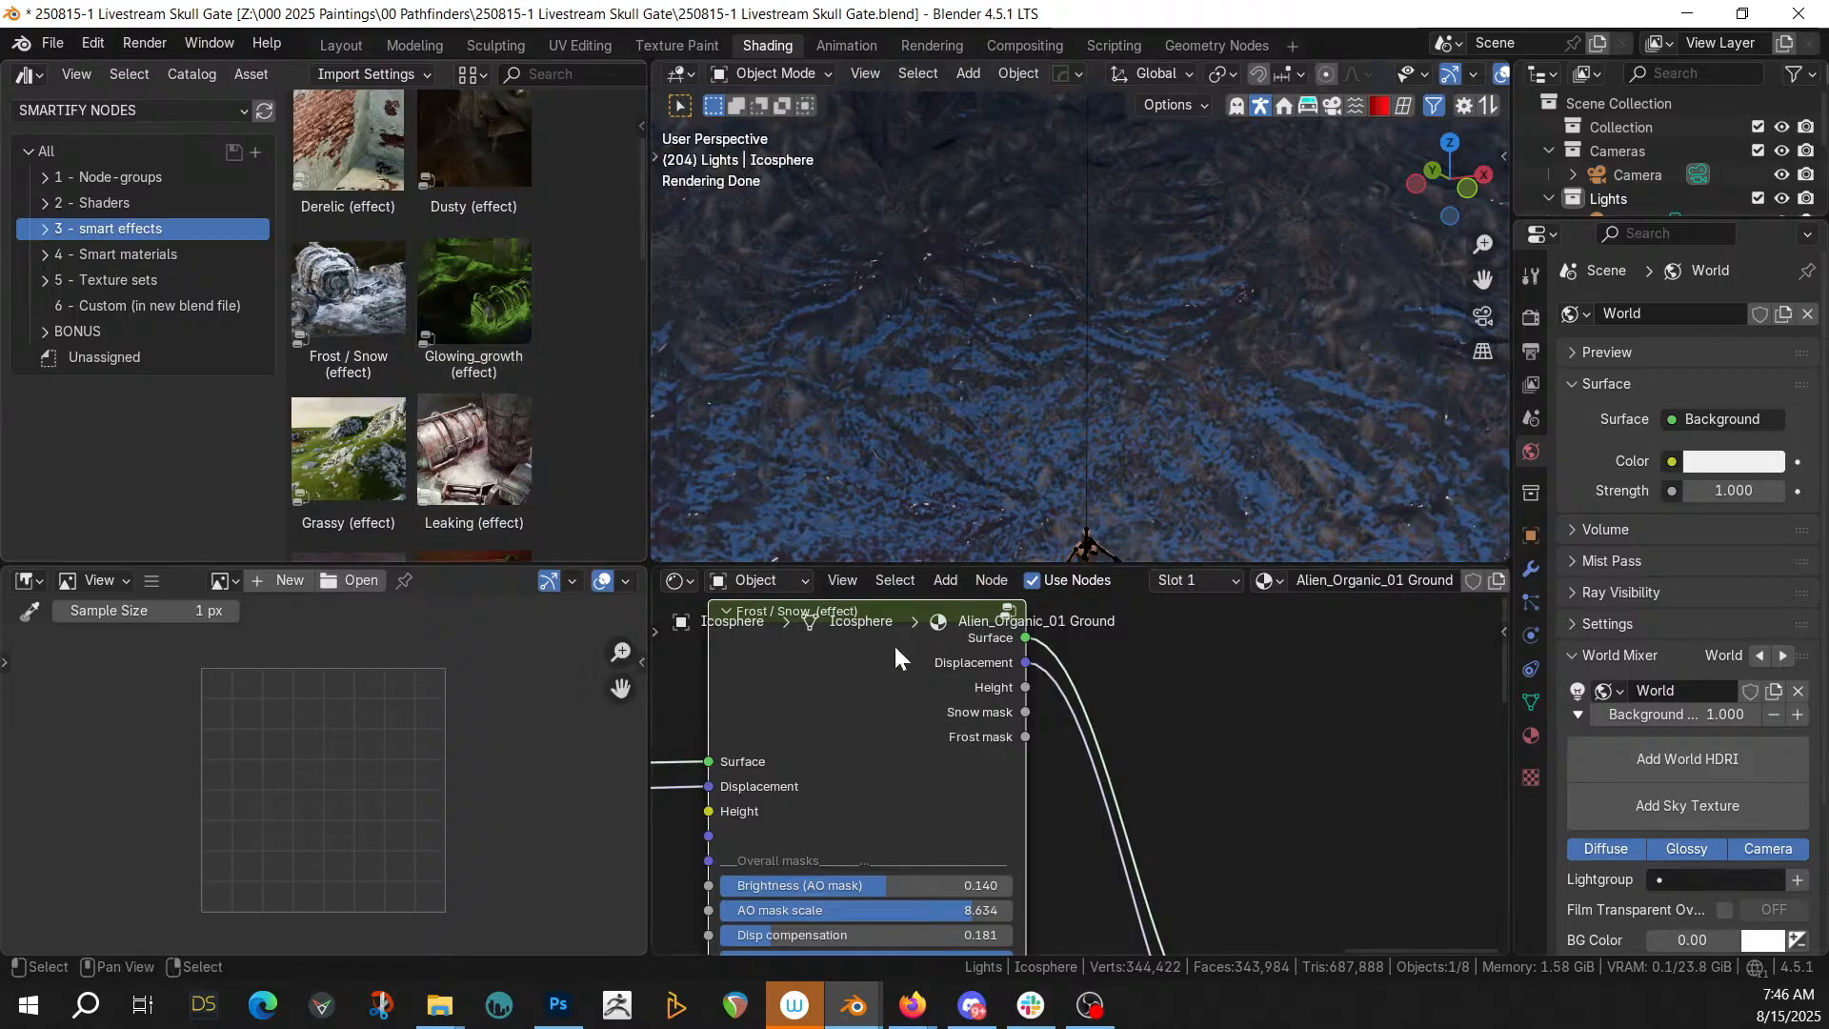
Set the Frost / Snow node's Noisy value to 0.982
{"action": "middle_click_drag", "start_coordinate": [1151, 843], "coordinate": [1173, 704]}
{"action": "scroll", "coordinate": [1063, 677], "scroll_direction": "down", "scroll_amount": 2}
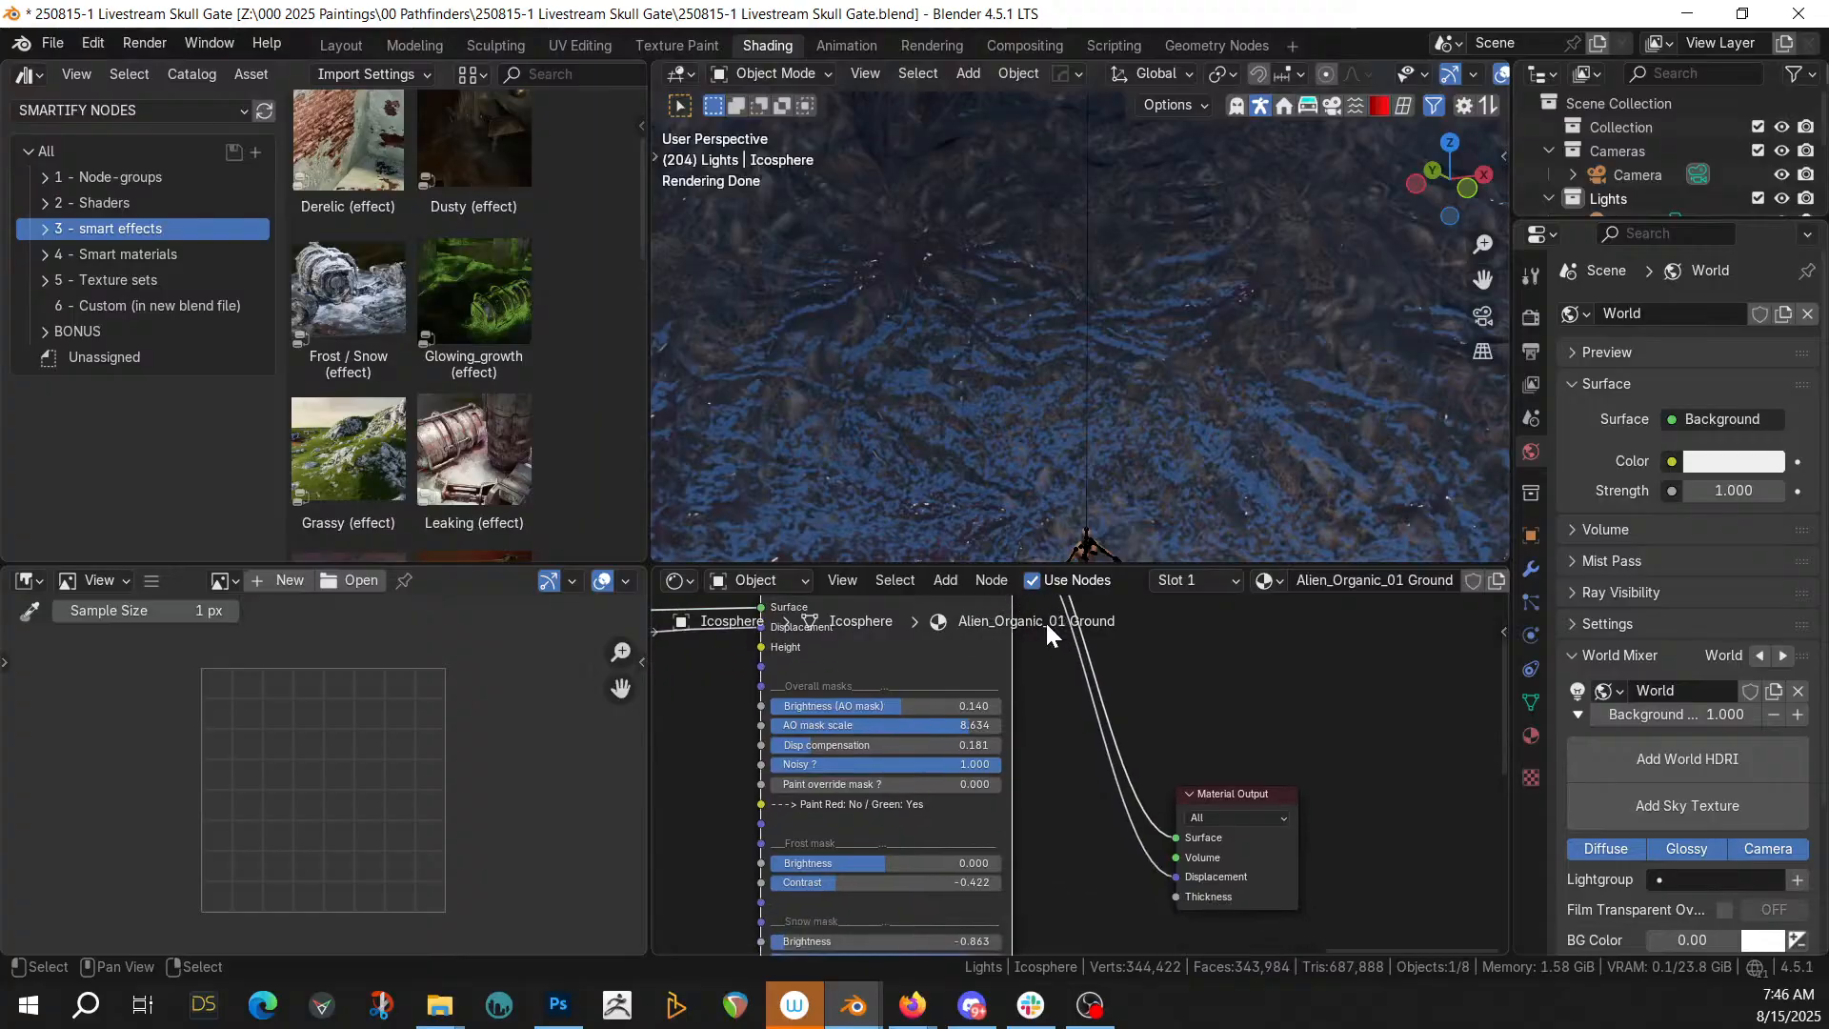
{"action": "mouse_move", "coordinate": [978, 760]}
{"action": "left_mouse_down"}
{"action": "mouse_move", "coordinate": [767, 760]}
{"action": "mouse_move", "coordinate": [997, 764]}
{"action": "left_mouse_up"}
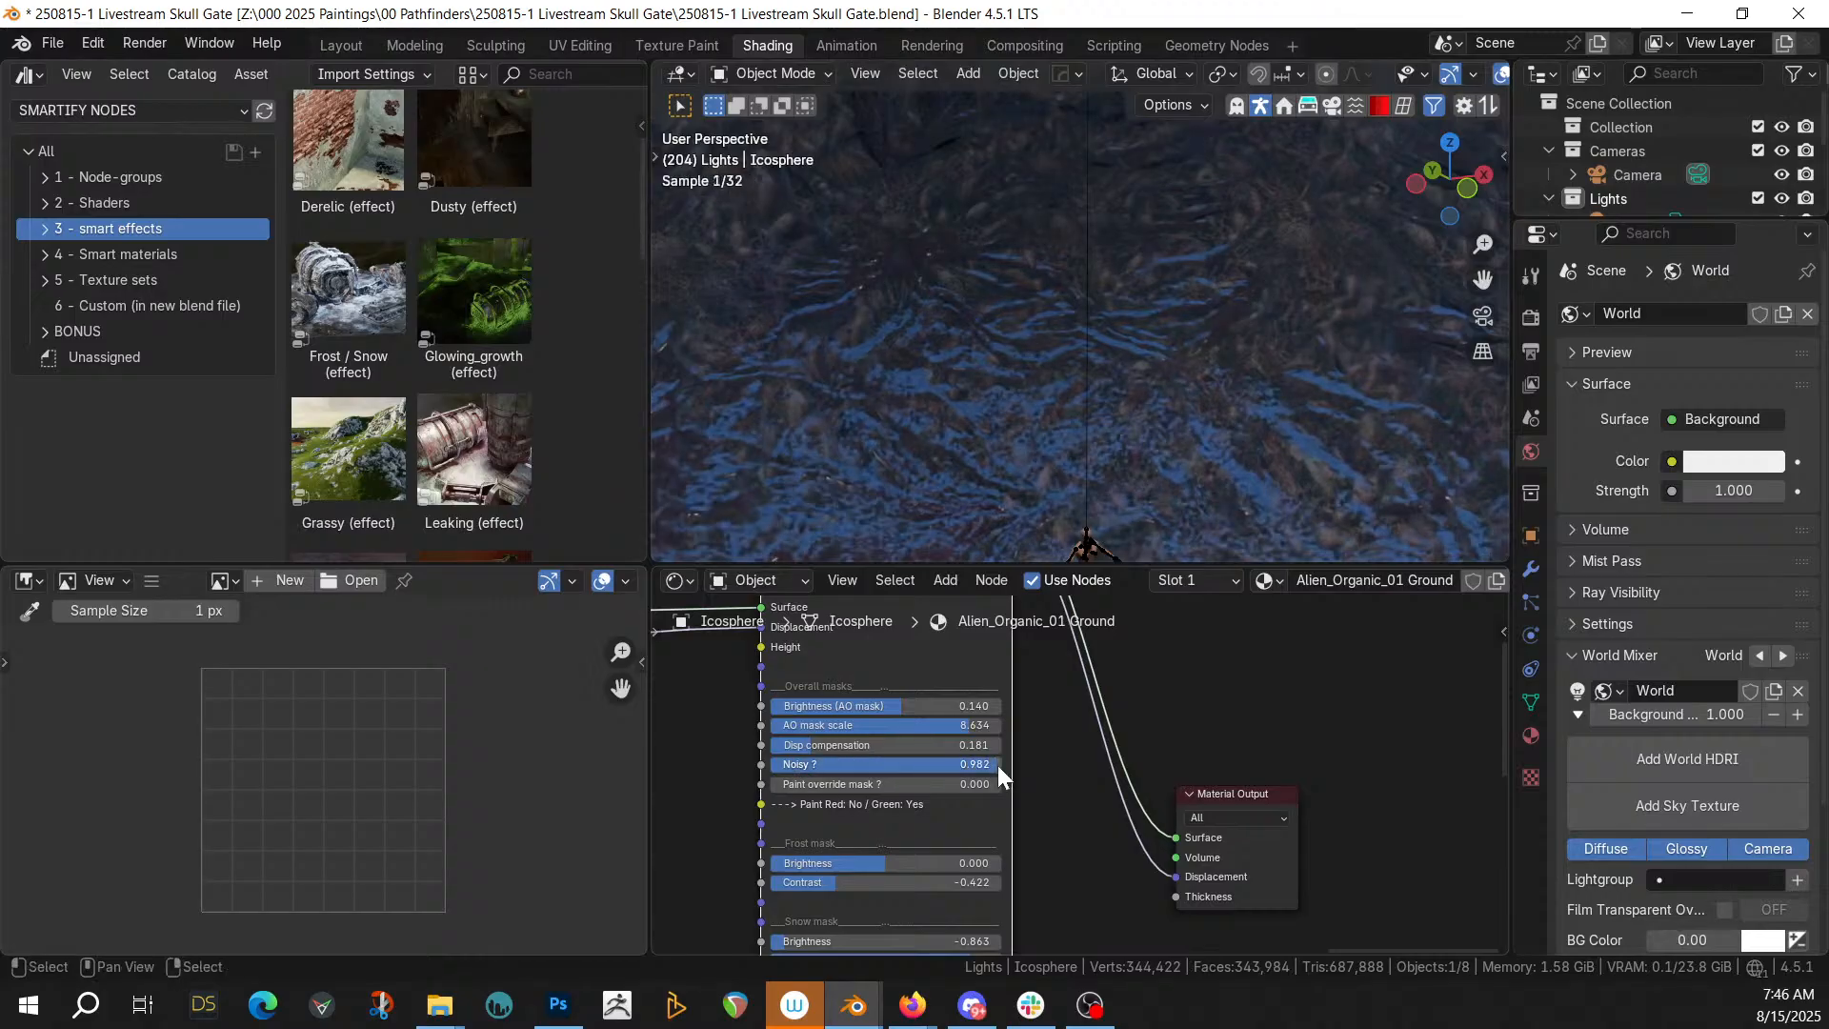
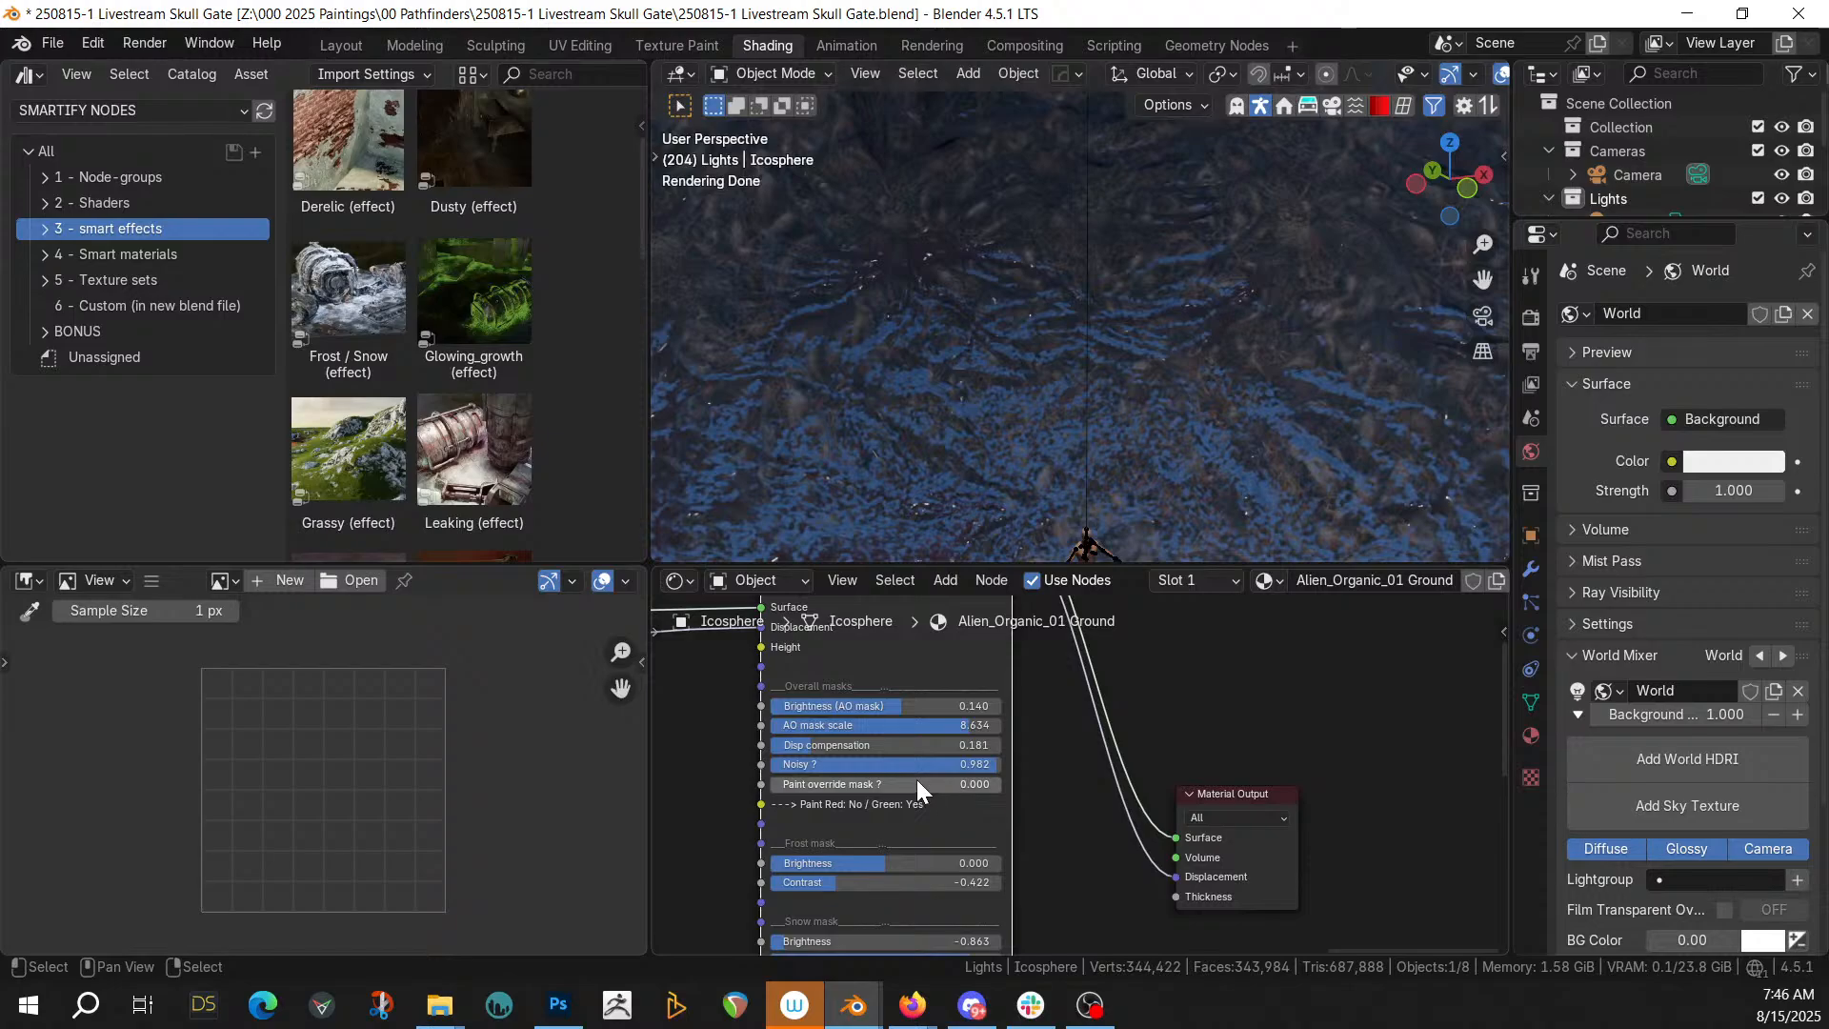
Try Dirty snow at 1.000, set it to 0.25, and check the result on the inner surface
{"action": "mouse_move", "coordinate": [885, 810]}
{"action": "middle_click_drag", "start_coordinate": [1013, 803], "coordinate": [1014, 887]}
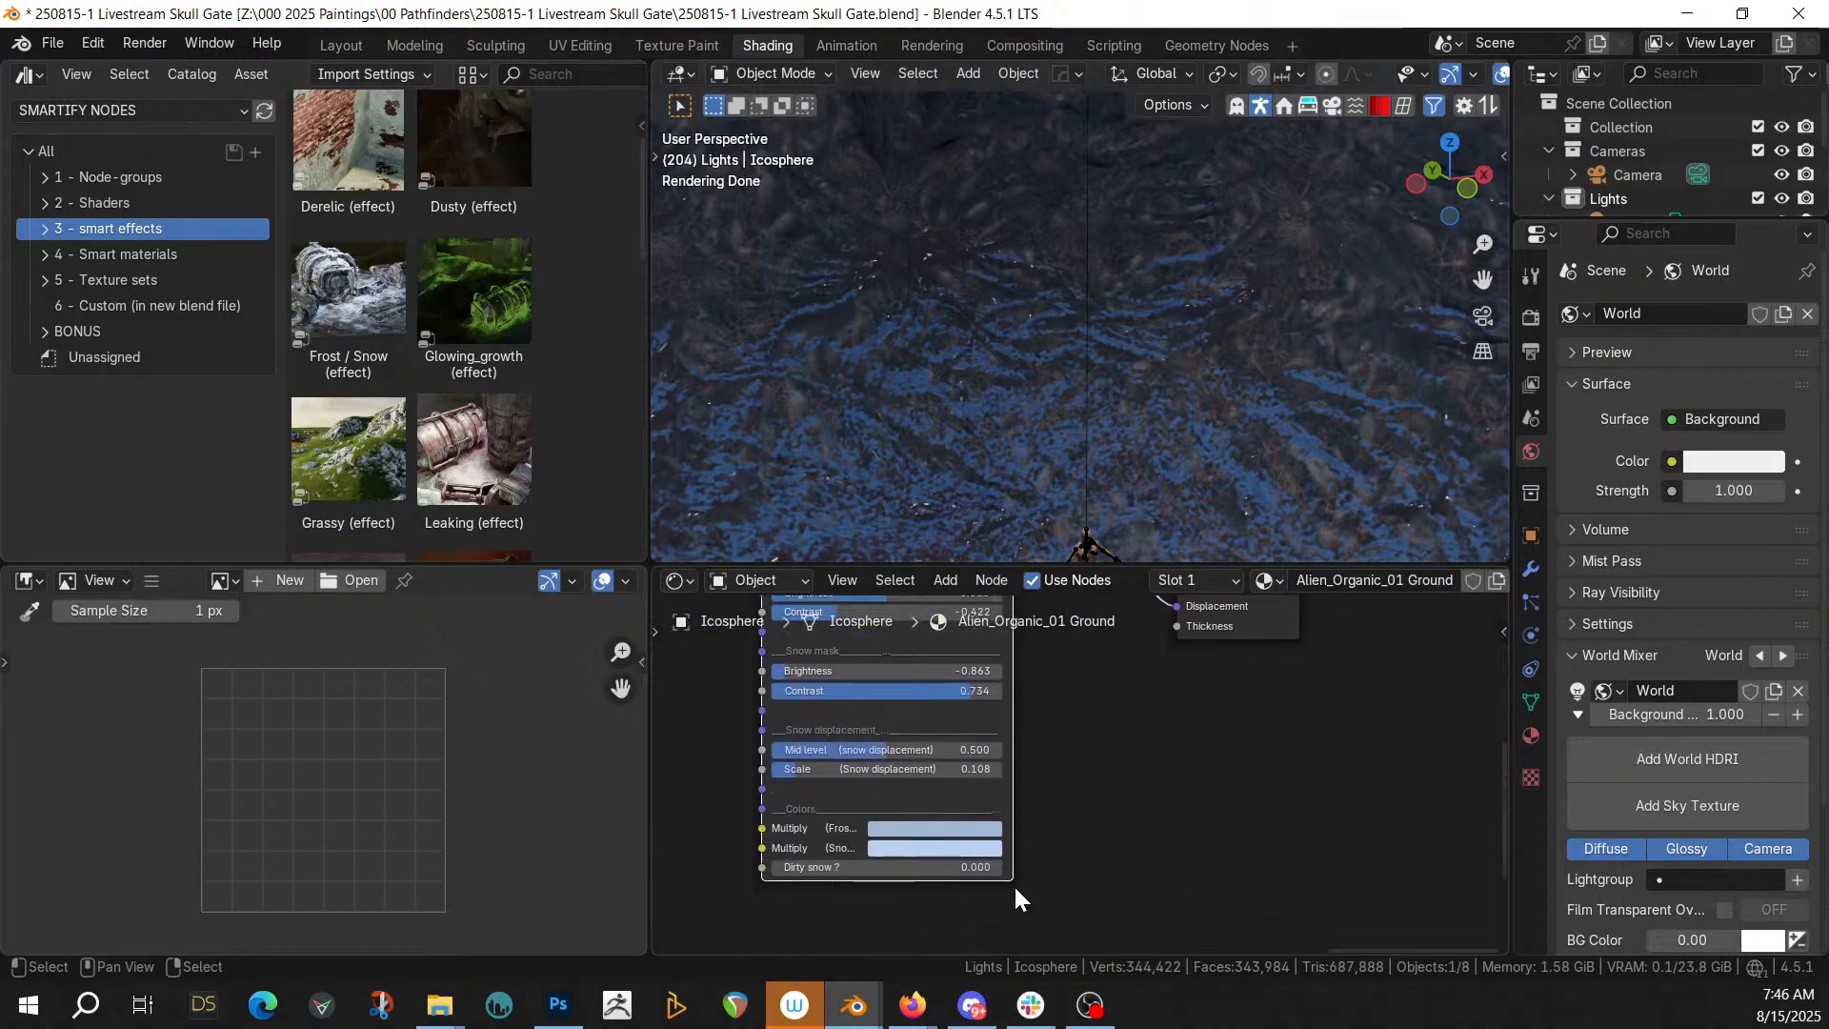
{"action": "left_click_drag", "start_coordinate": [809, 866], "coordinate": [1003, 869]}
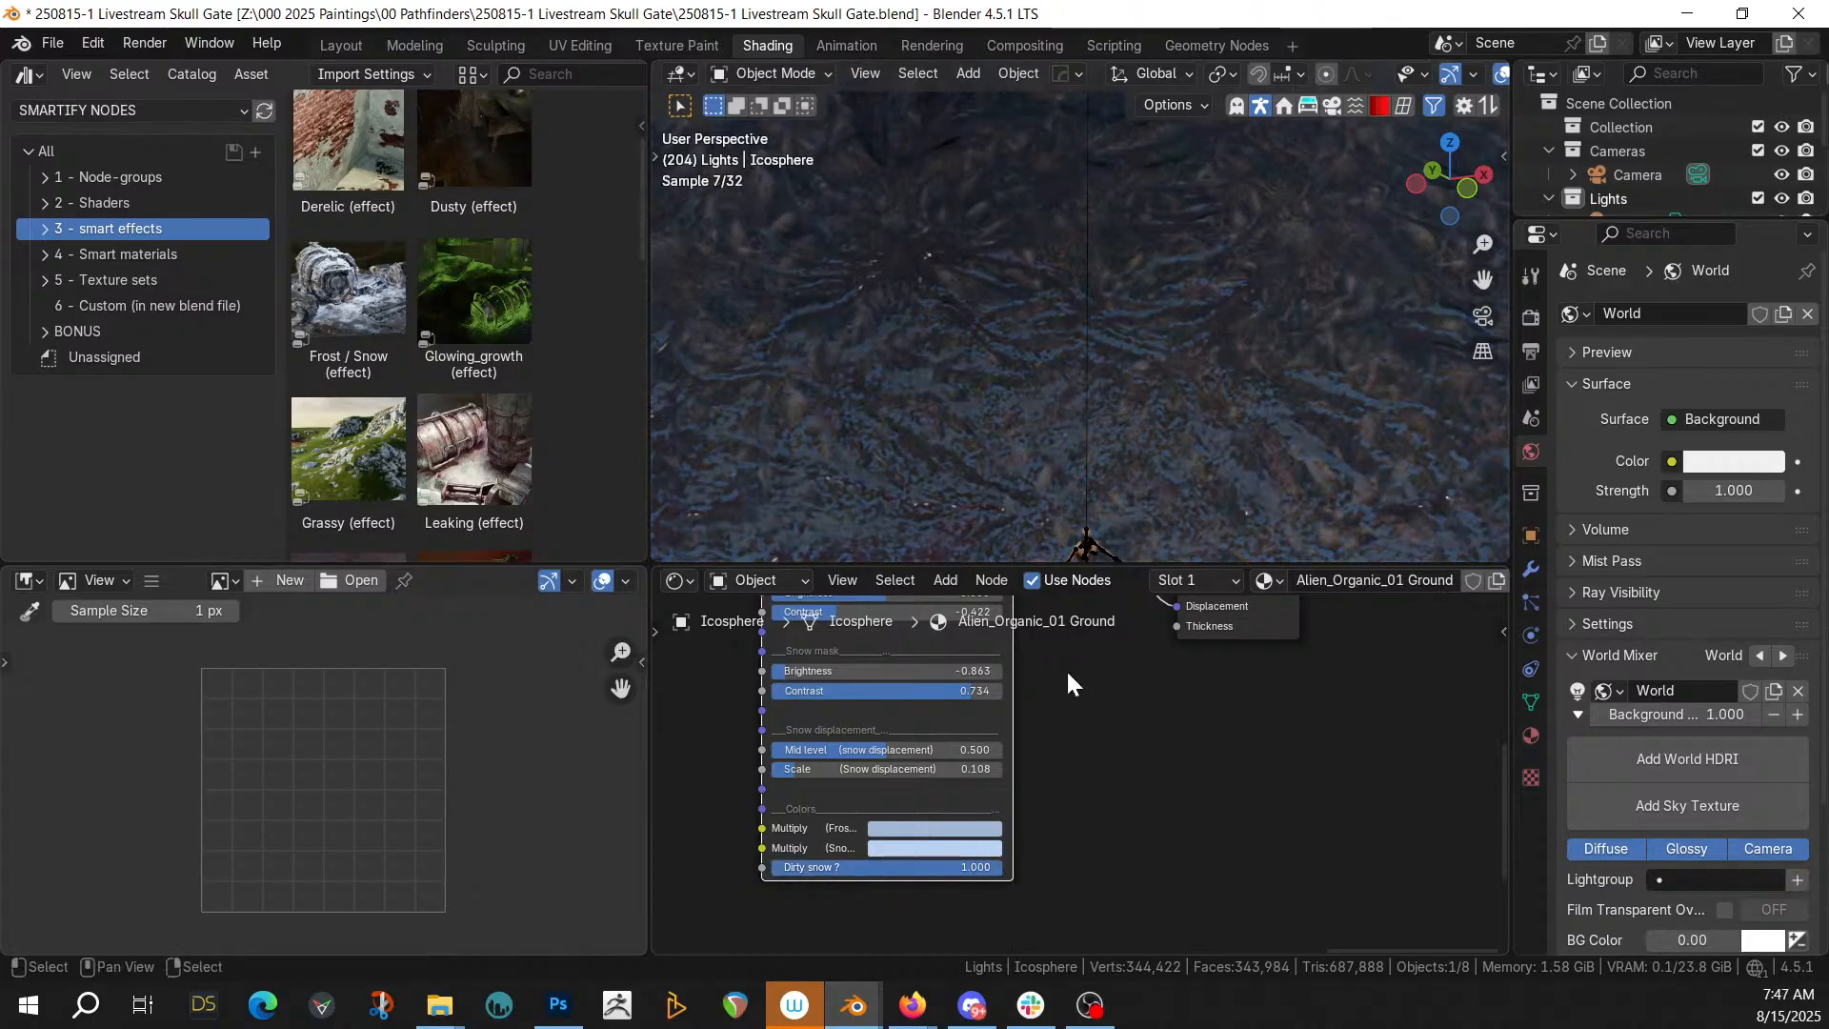
{"action": "left_click", "coordinate": [938, 870]}
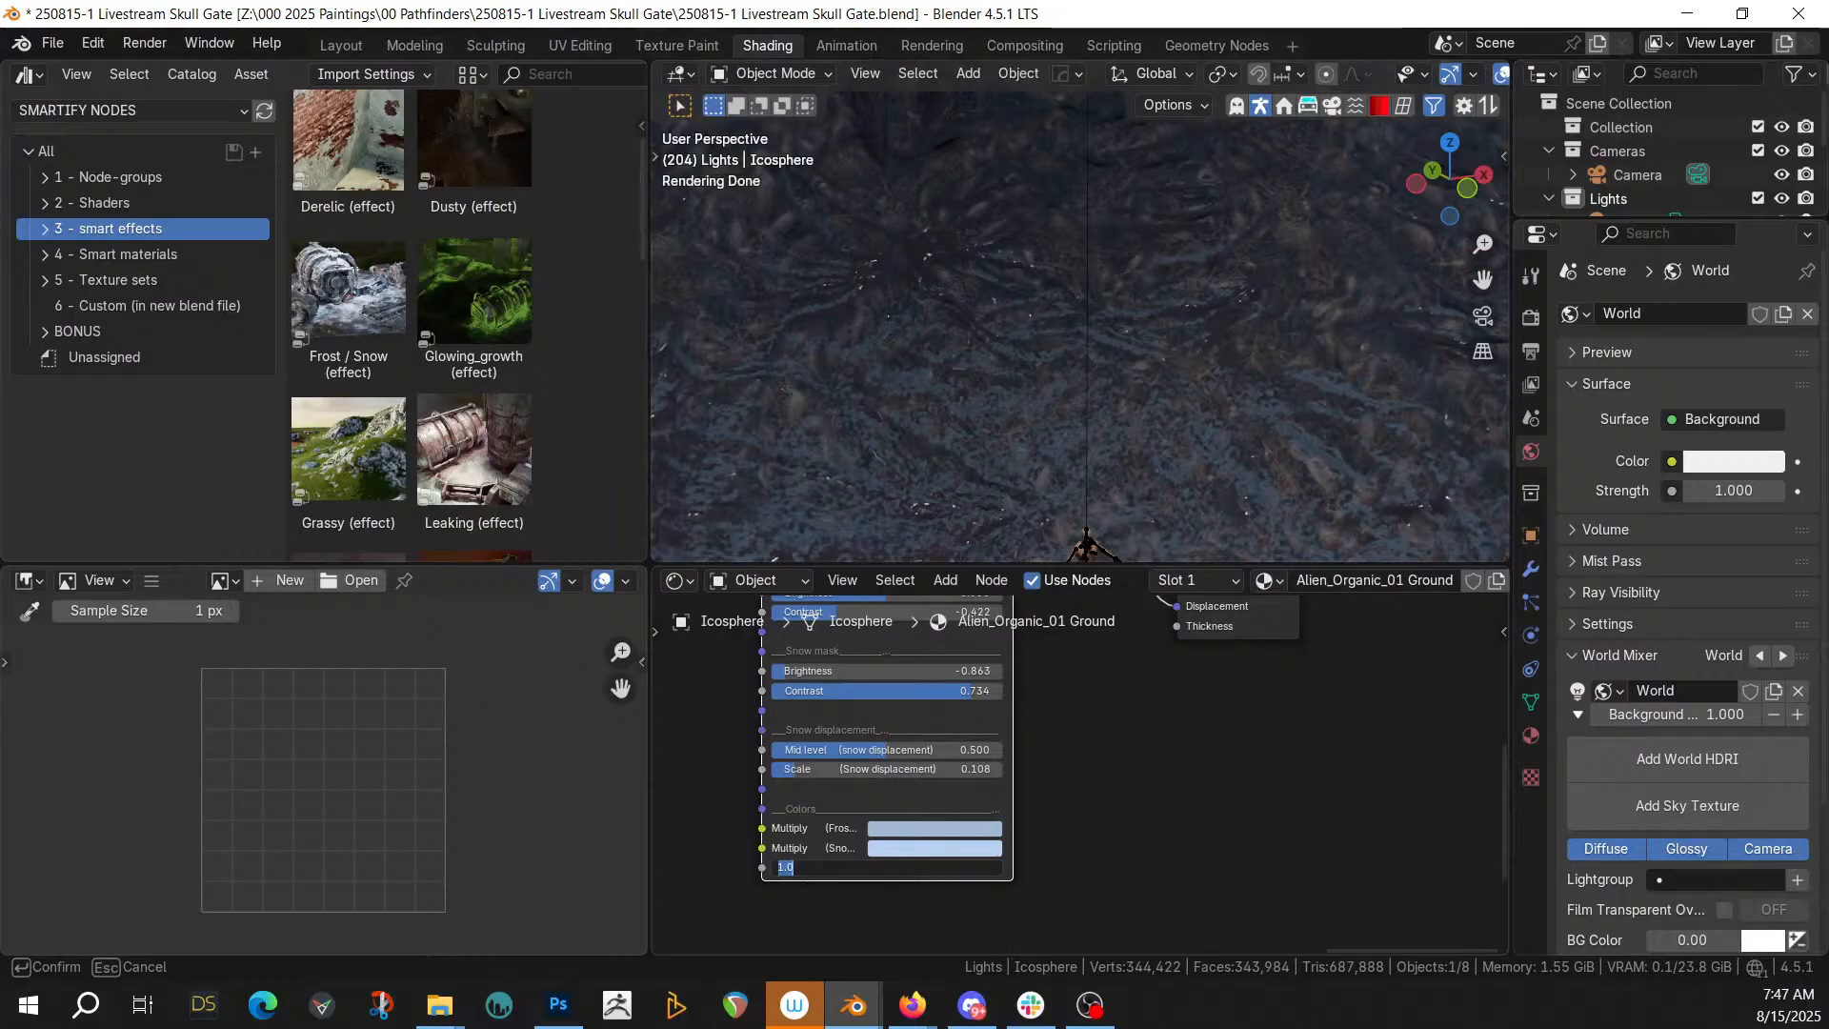
{"action": "type", "text": ".25"}
{"action": "key", "text": "Return"}
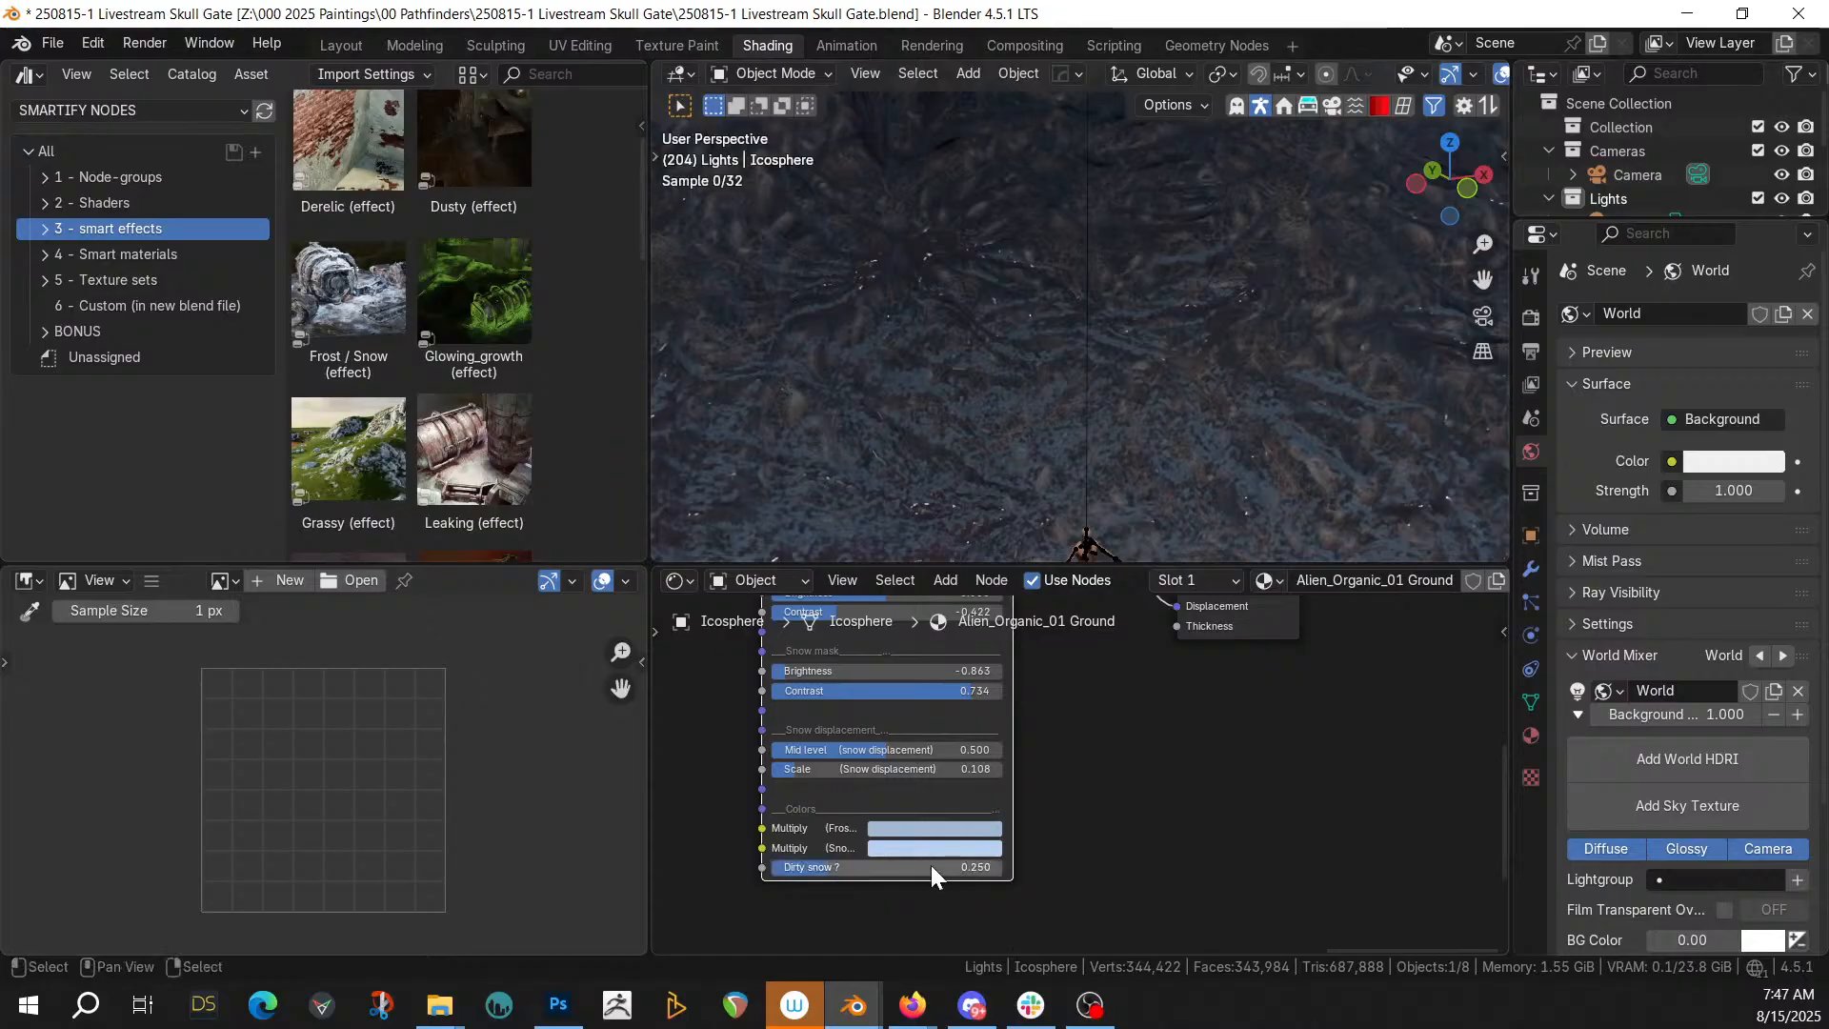
{"action": "mouse_move", "coordinate": [1019, 435]}
{"action": "middle_mouse_down"}
{"action": "mouse_move", "coordinate": [1134, 317]}
{"action": "mouse_move", "coordinate": [1052, 288]}
{"action": "mouse_move", "coordinate": [1026, 398]}
{"action": "mouse_move", "coordinate": [985, 428]}
{"action": "middle_mouse_up"}
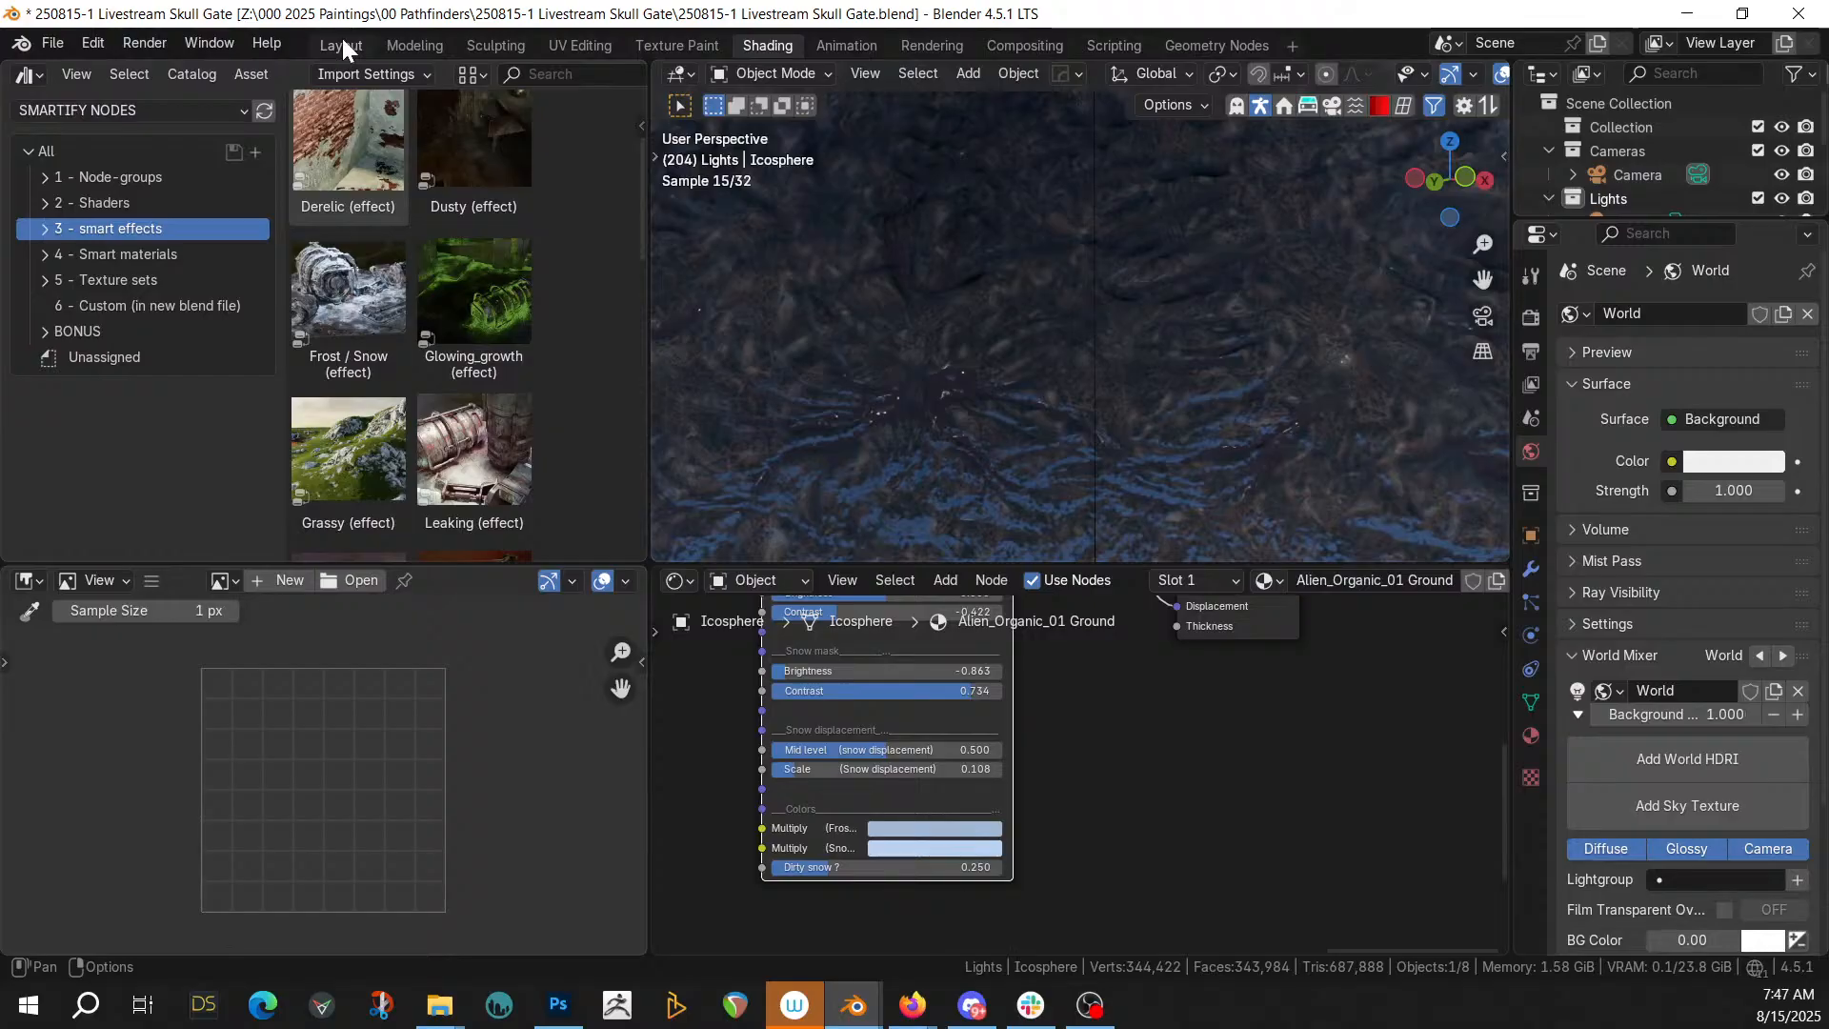
Return to the Layout workspace, check the whole skull from outside, and save the file
{"action": "left_click", "coordinate": [341, 44]}
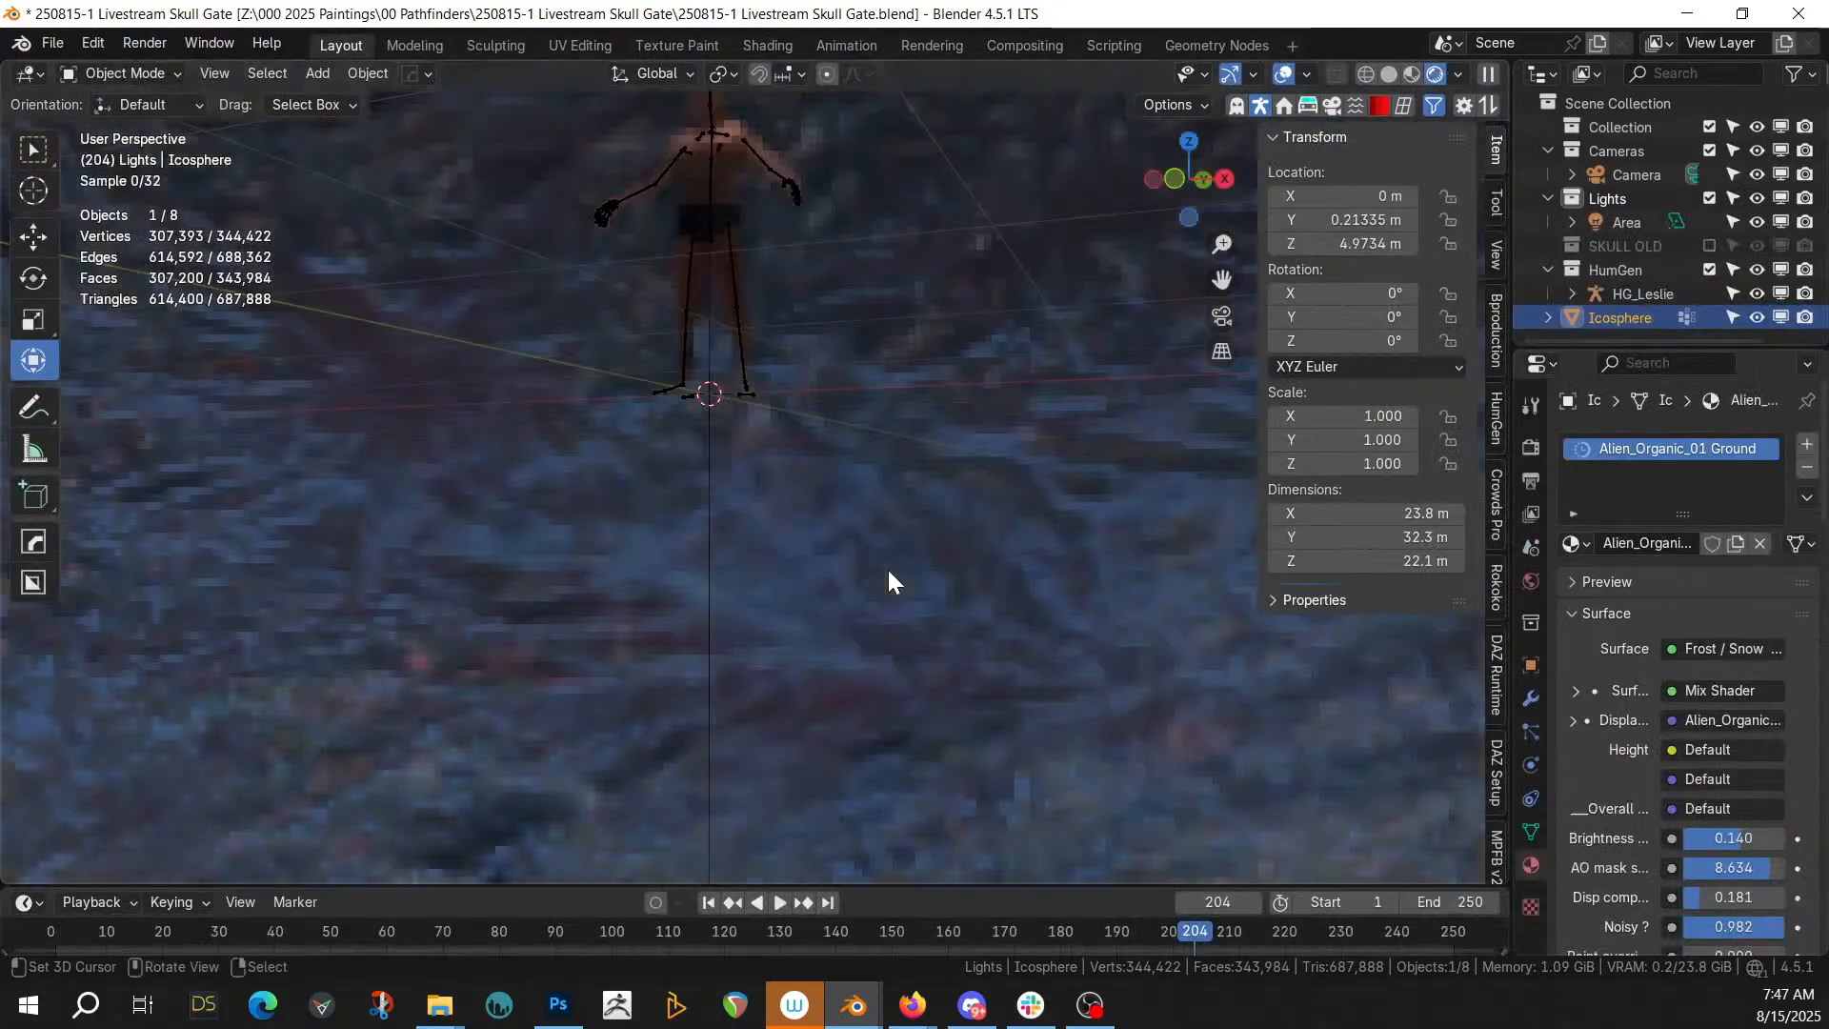
{"action": "scroll", "coordinate": [888, 506], "scroll_direction": "down", "scroll_amount": 3}
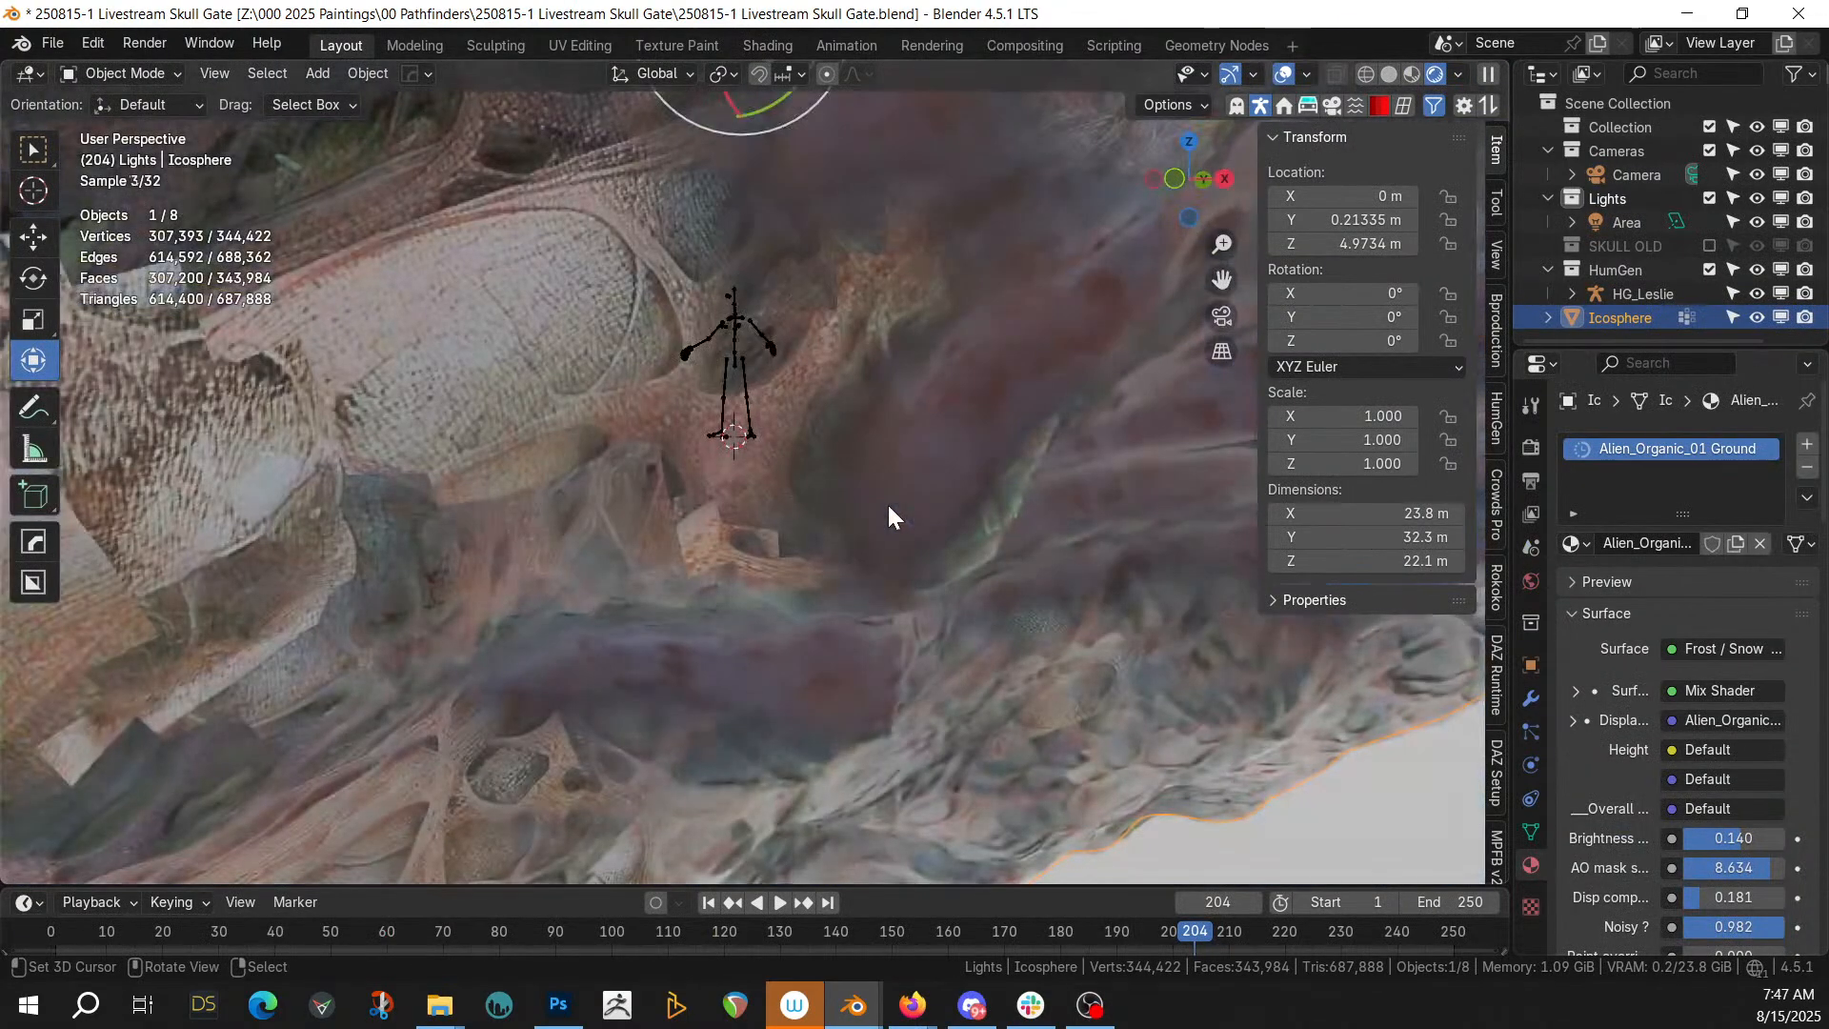
{"action": "scroll", "coordinate": [888, 505], "scroll_direction": "down", "scroll_amount": 3}
{"action": "middle_click_drag", "start_coordinate": [887, 505], "coordinate": [1069, 529]}
{"action": "scroll", "coordinate": [1067, 524], "scroll_direction": "down", "scroll_amount": 4}
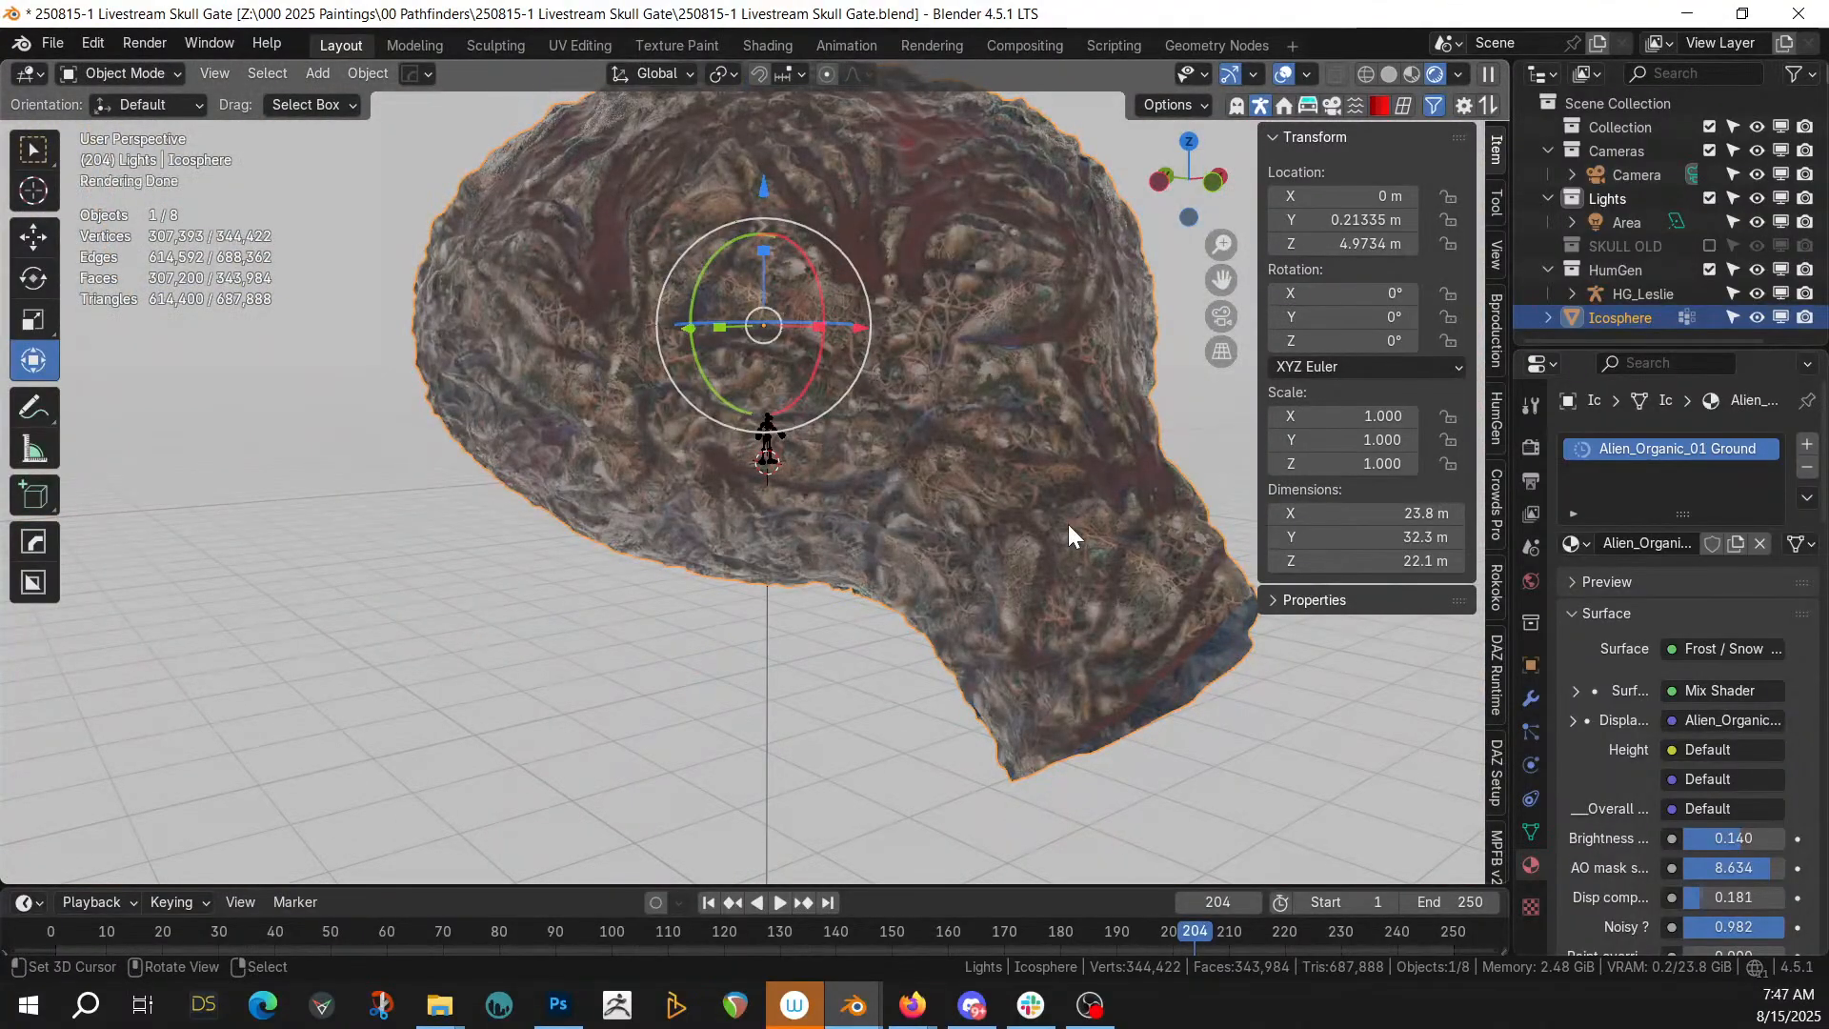
{"action": "key", "text": "ctrl"}
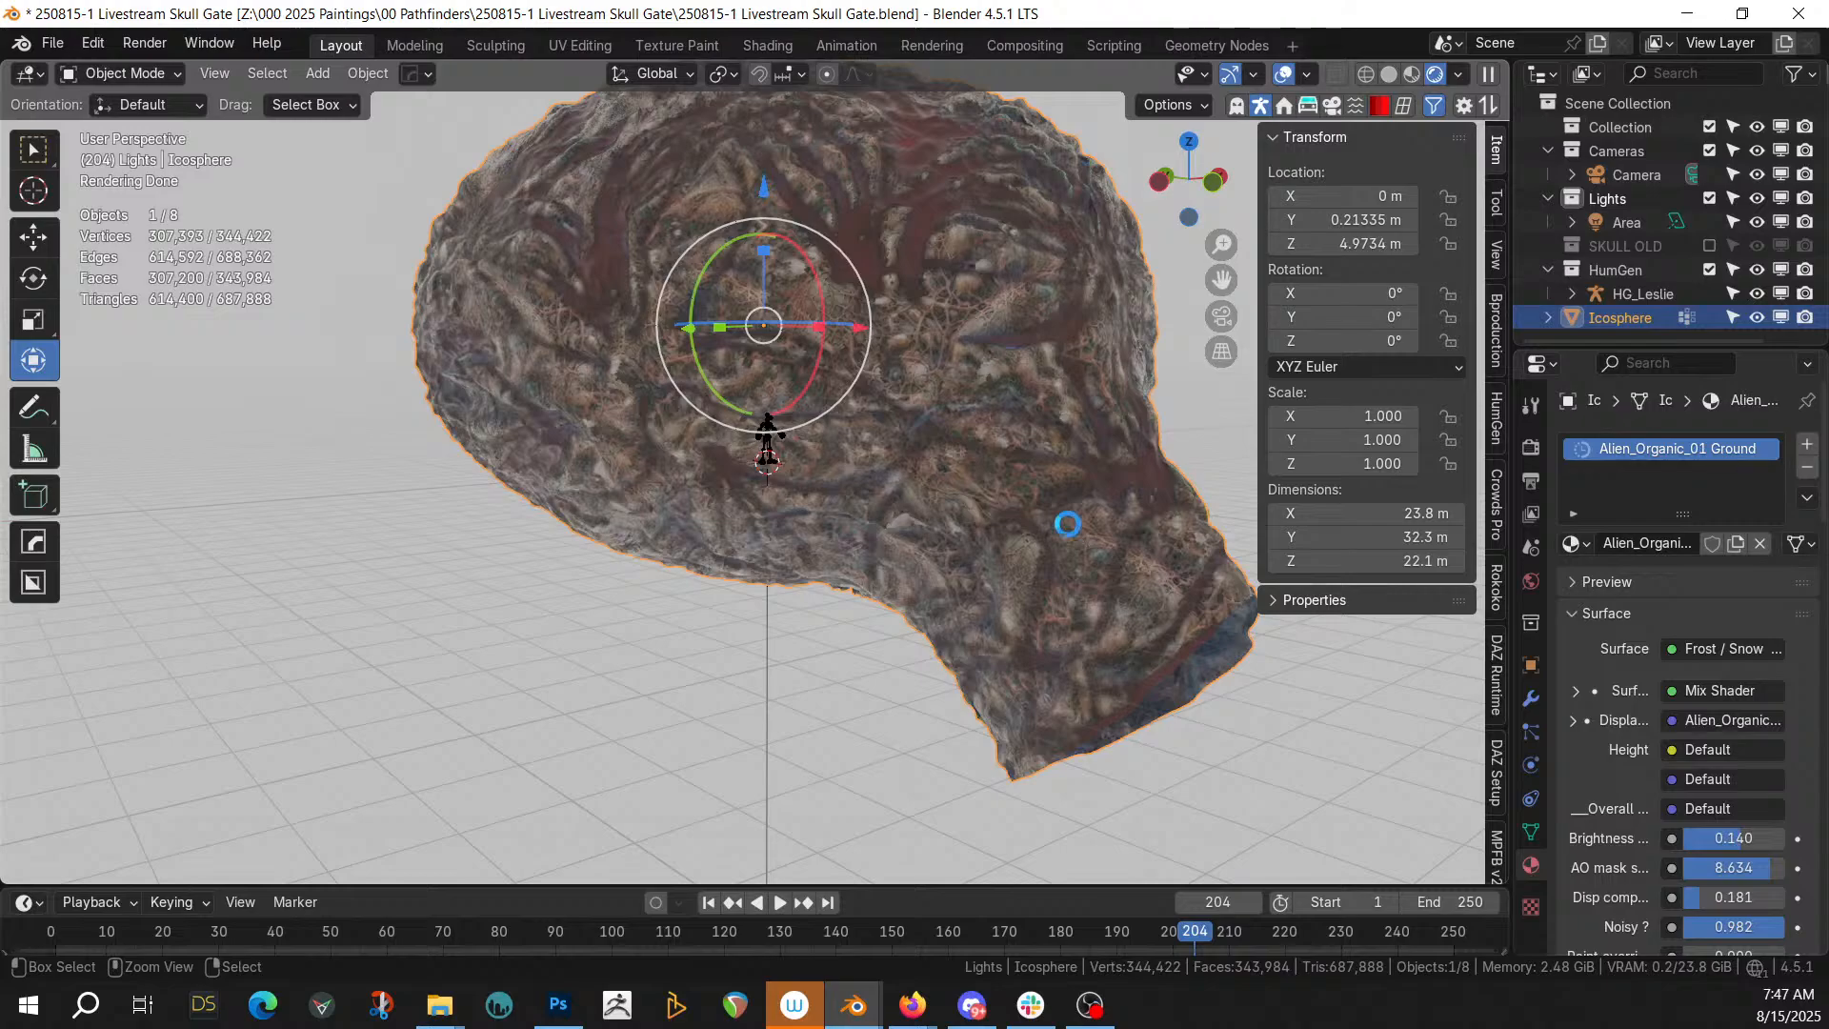
{"action": "key", "text": "ctrl+s"}
In solid front view, select the skull's upper half through the mesh and separate it into its own object
{"action": "key", "text": "KP_1"}
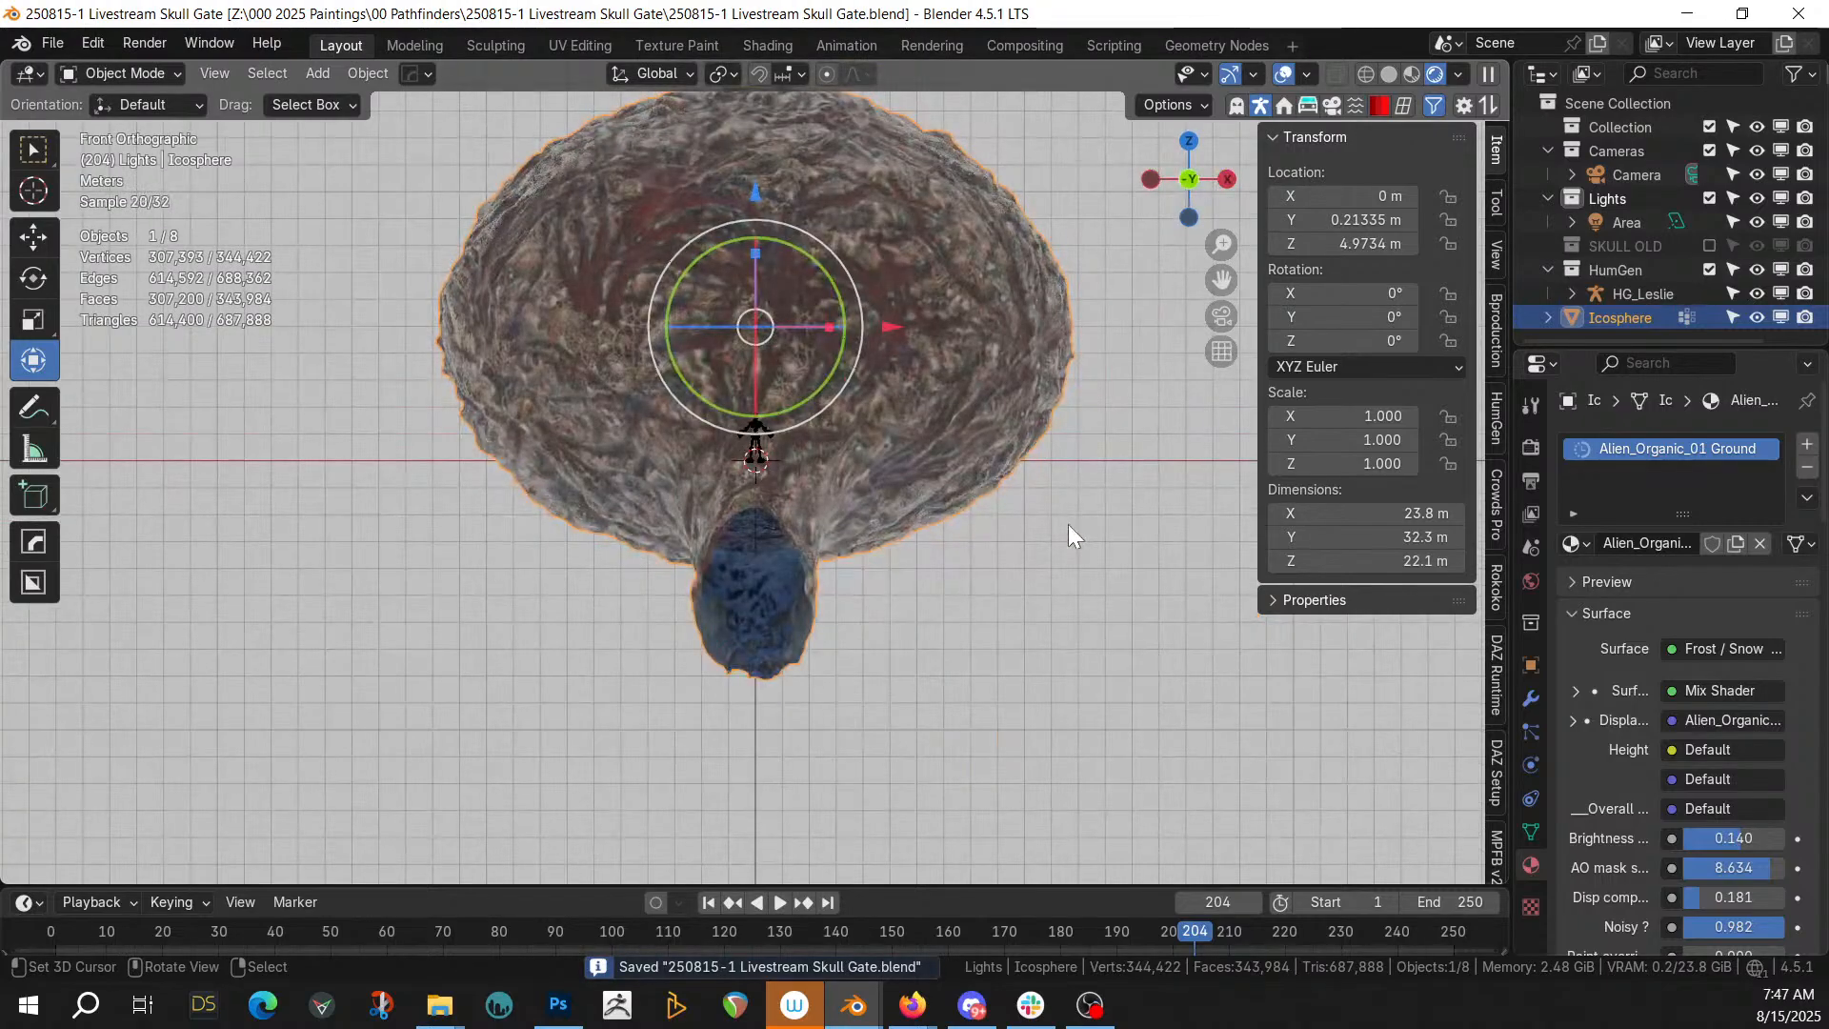
{"action": "middle_click_drag", "start_coordinate": [1067, 524], "coordinate": [1019, 682], "text": "shift"}
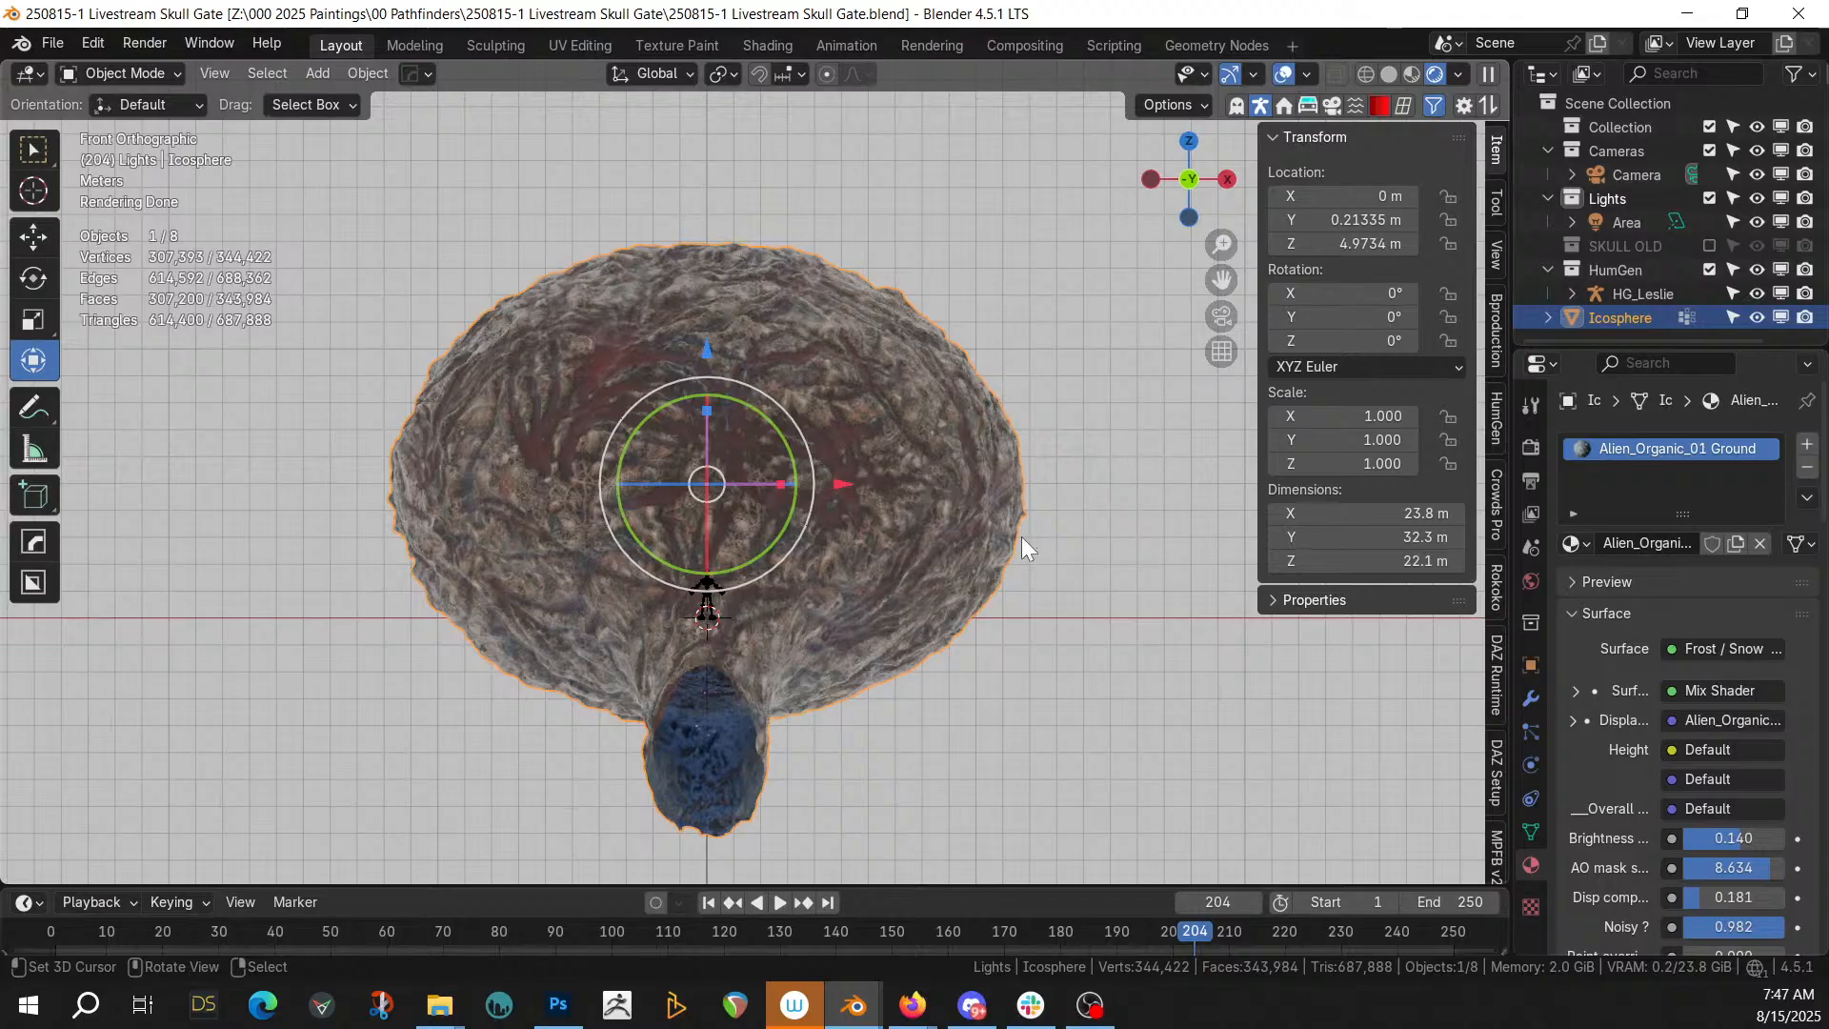
{"action": "key", "text": "z"}
{"action": "key", "text": "6"}
{"action": "key", "text": "Tab"}
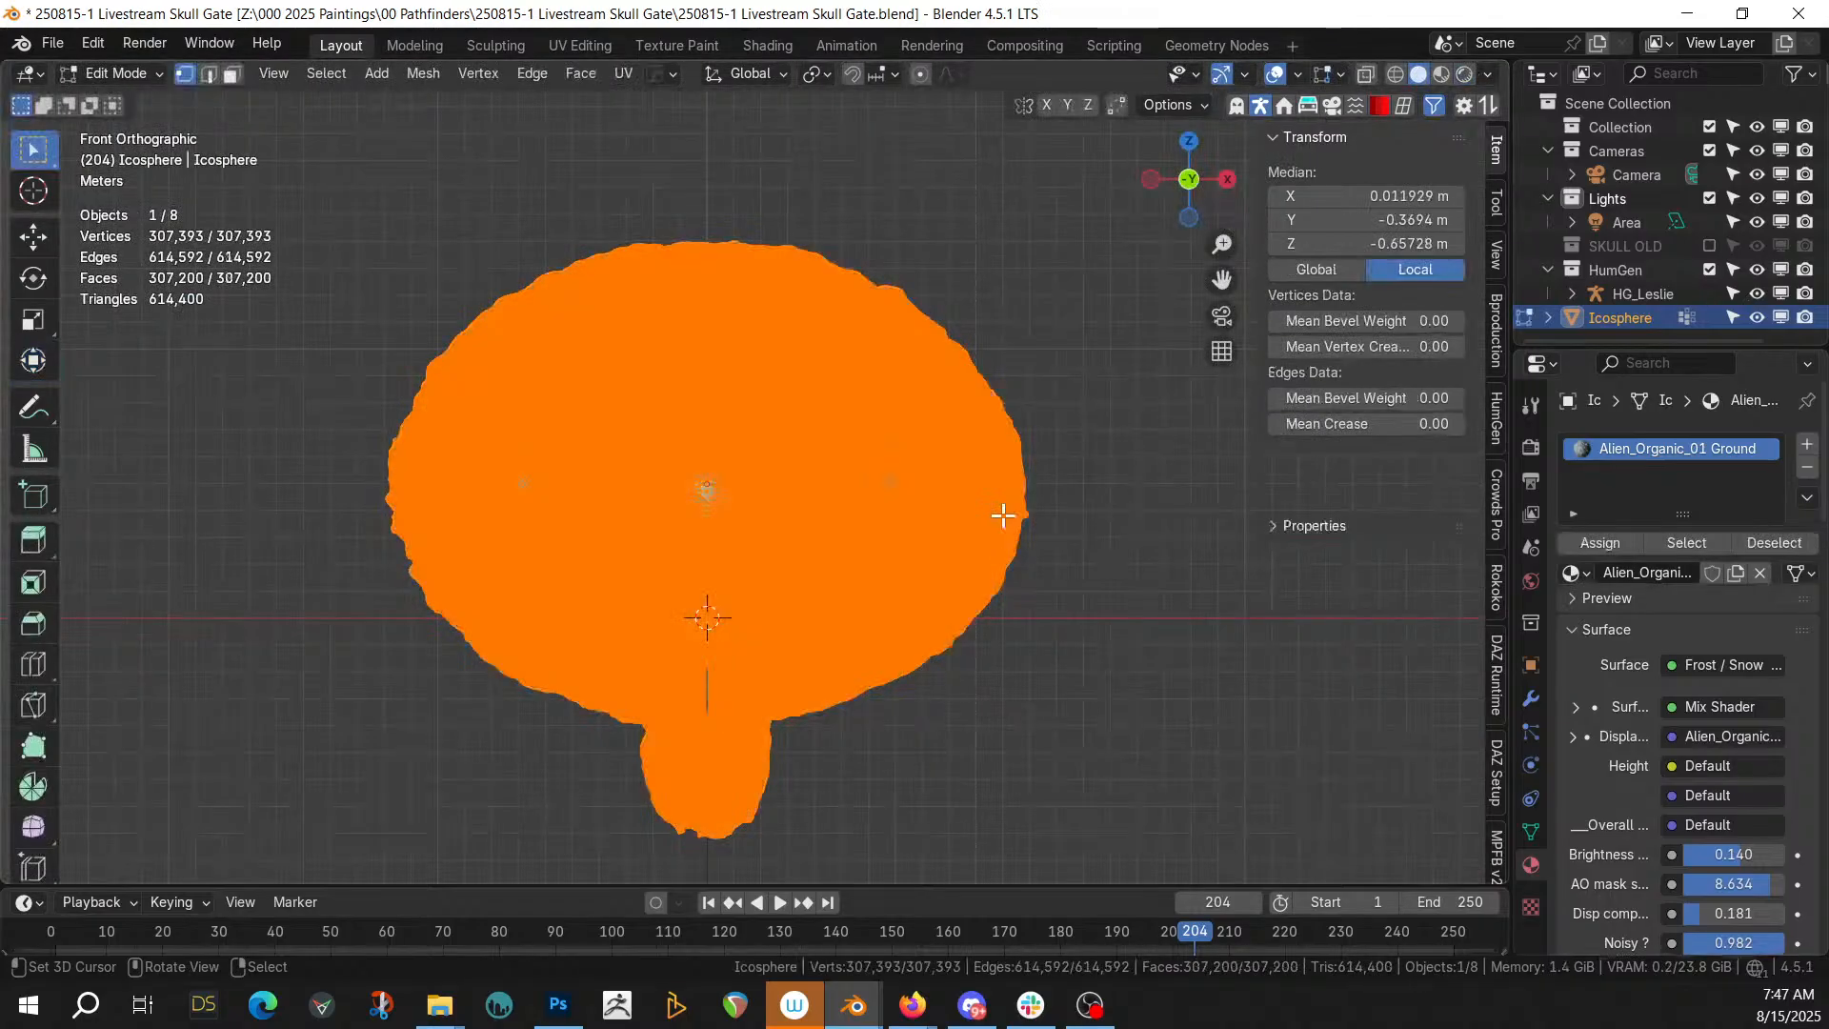
{"action": "right_click", "coordinate": [1168, 439]}
{"action": "key", "text": "alt+z"}
{"action": "left_click_drag", "start_coordinate": [300, 127], "coordinate": [1227, 494]}
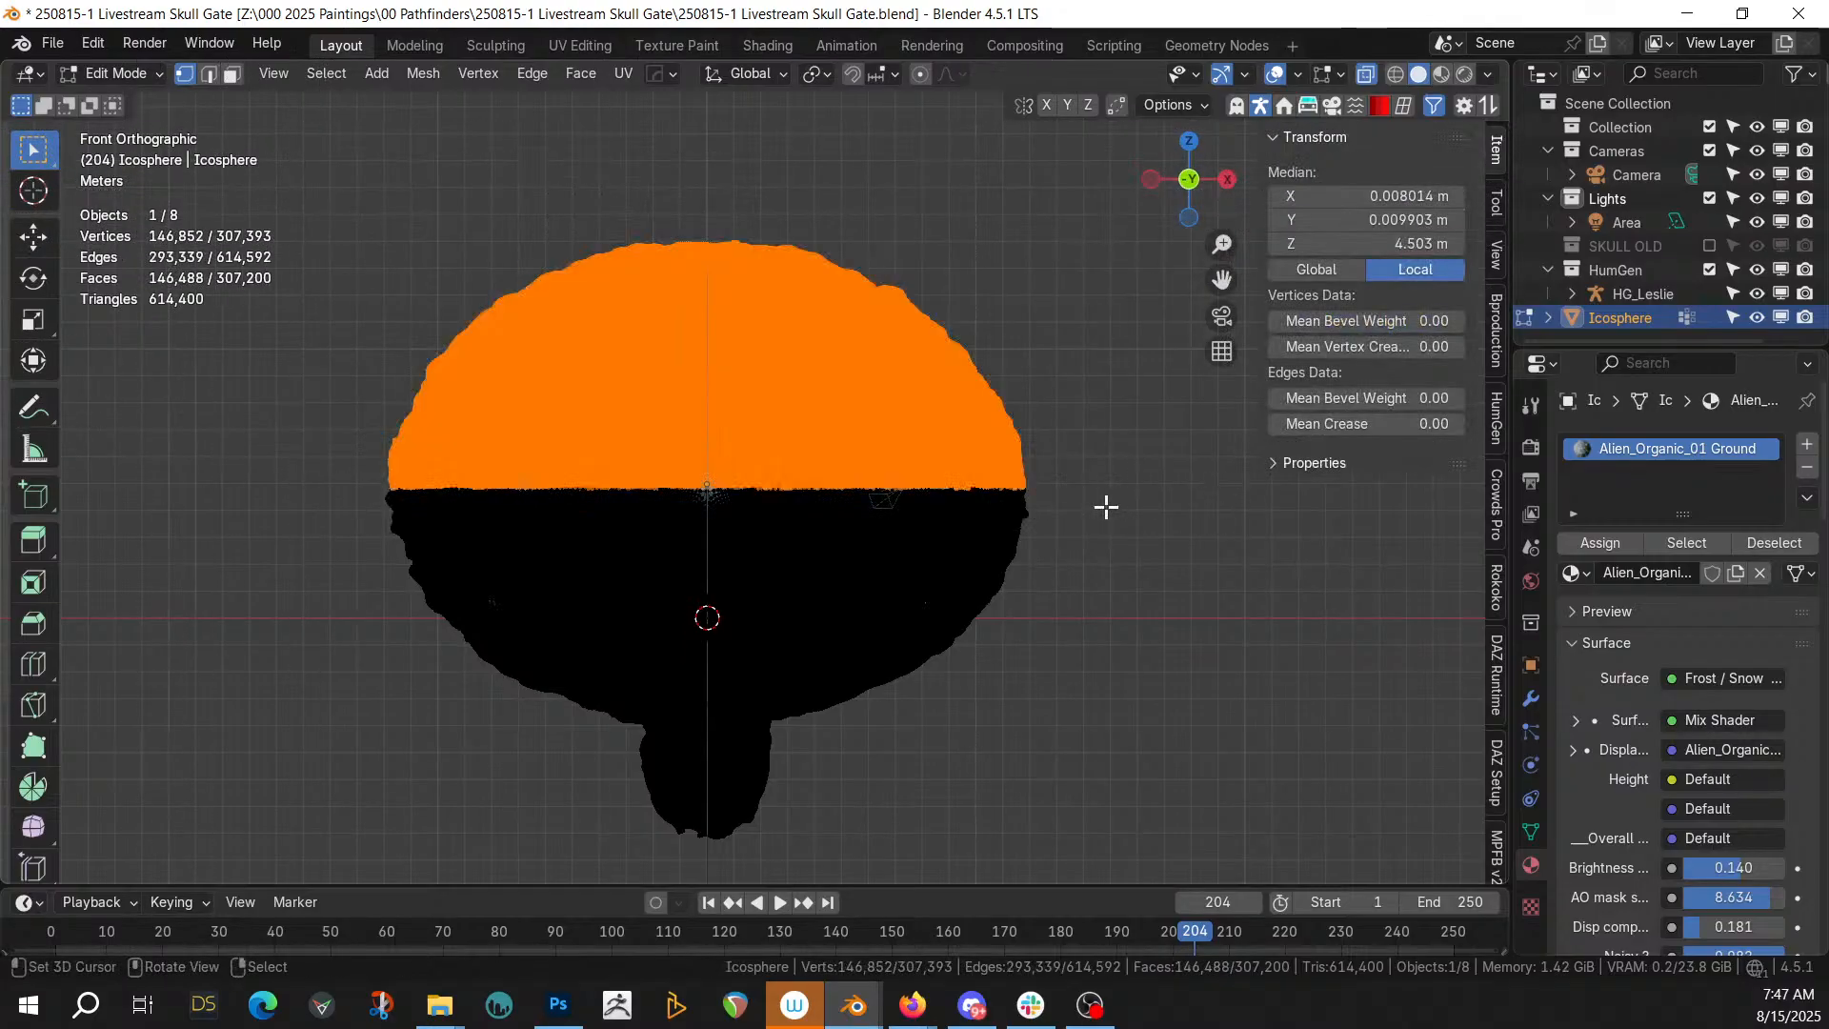
{"action": "key", "text": "p"}
{"action": "left_click", "coordinate": [900, 486]}
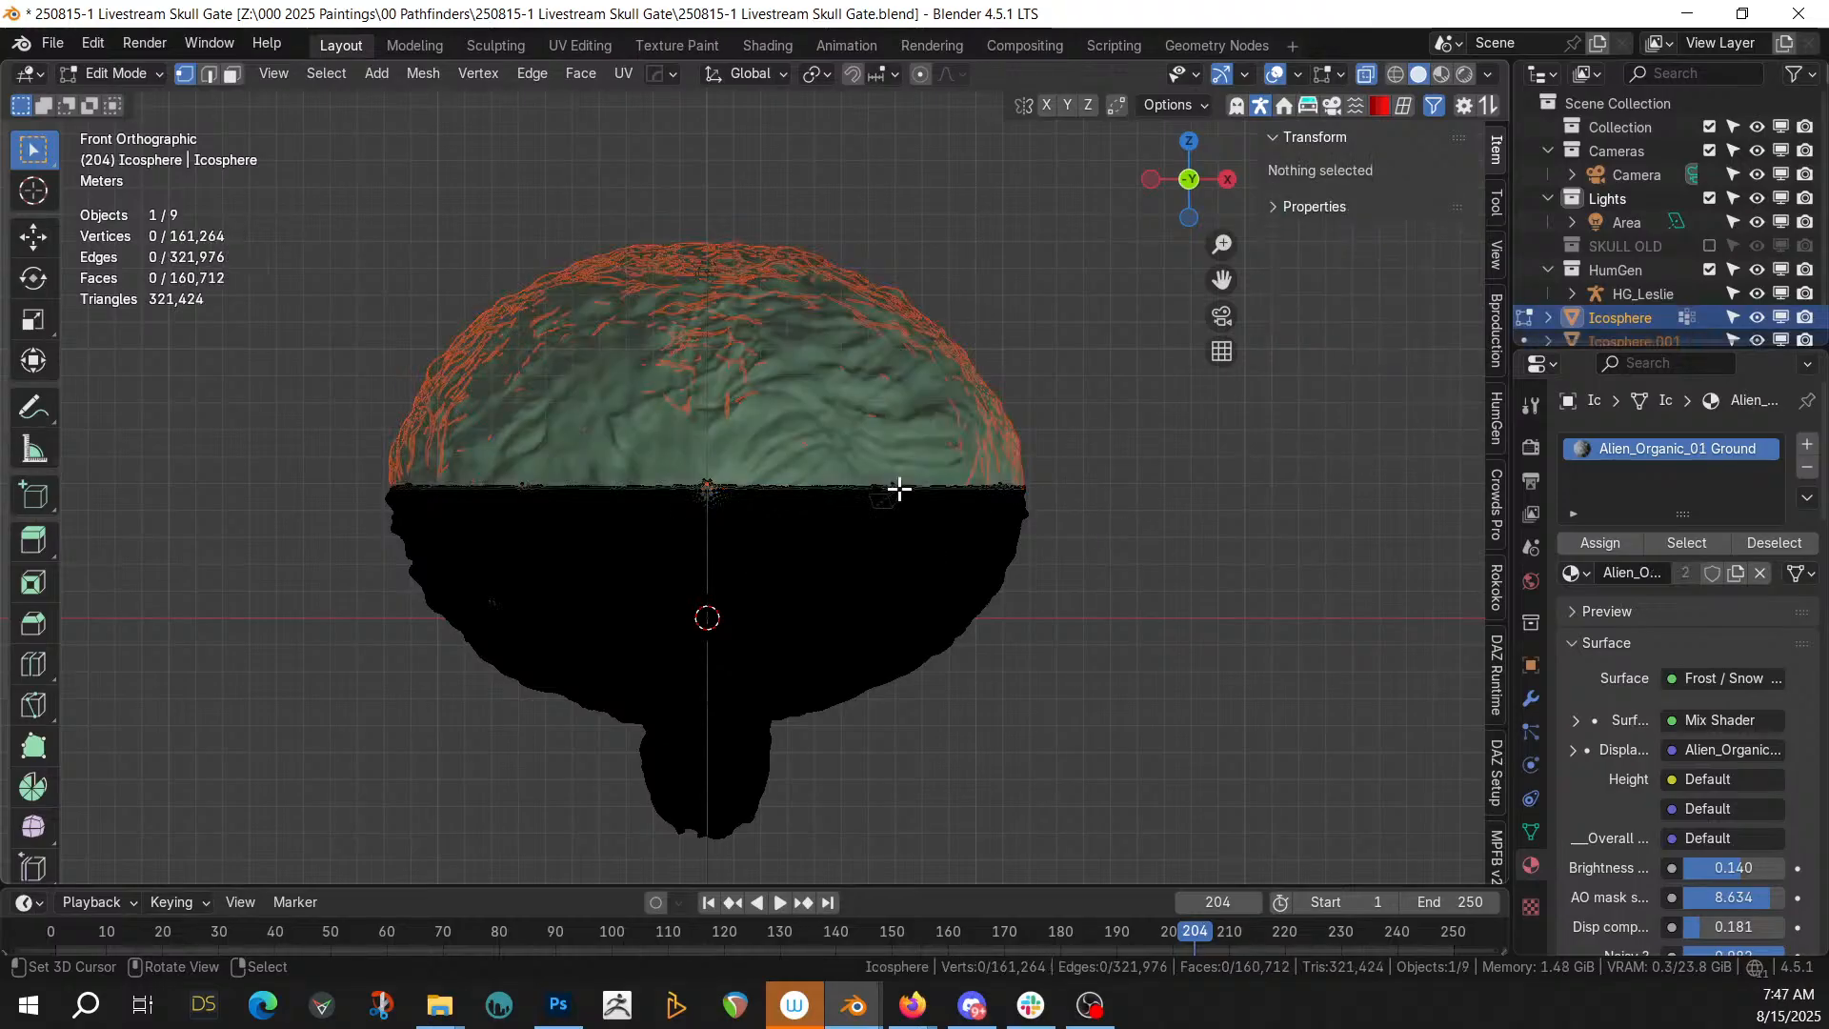
{"action": "key", "text": "Tab"}
Move the separated upper half to a new collection named Ceiling and exclude that collection from the view layer
{"action": "left_click", "coordinate": [905, 482]}
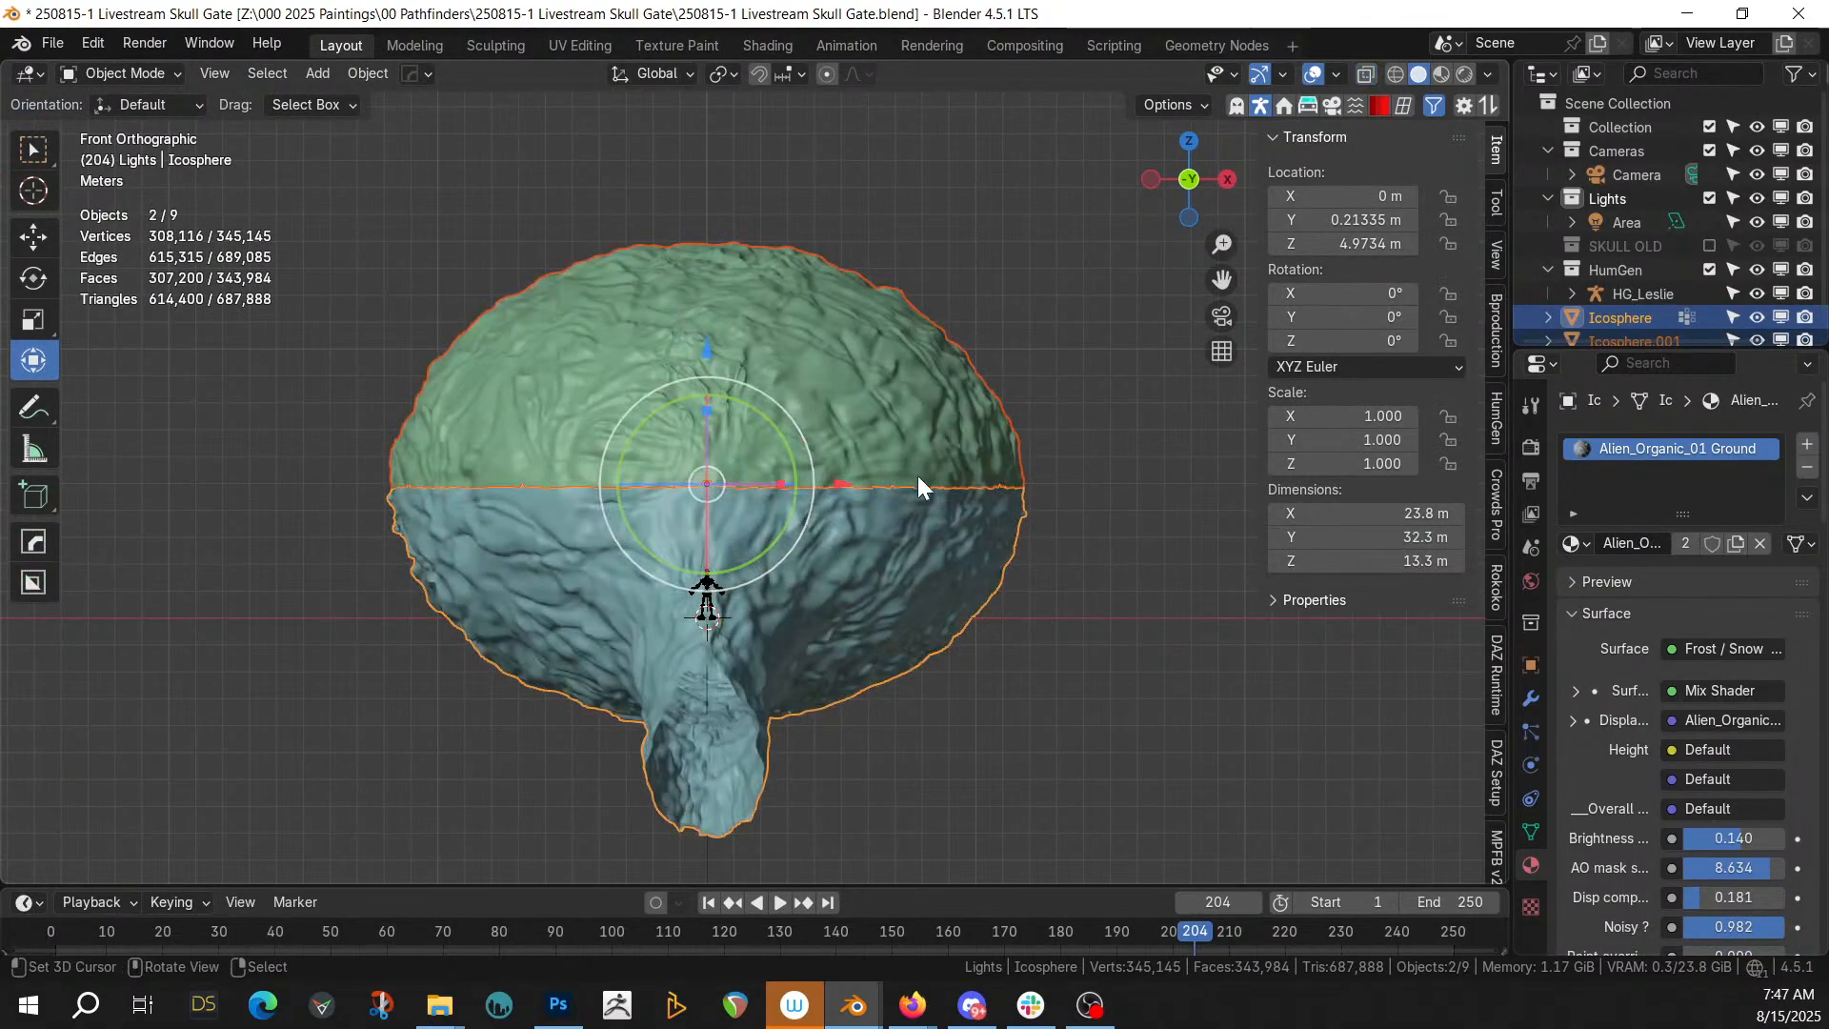
{"action": "key", "text": "m"}
{"action": "left_click", "coordinate": [872, 414]}
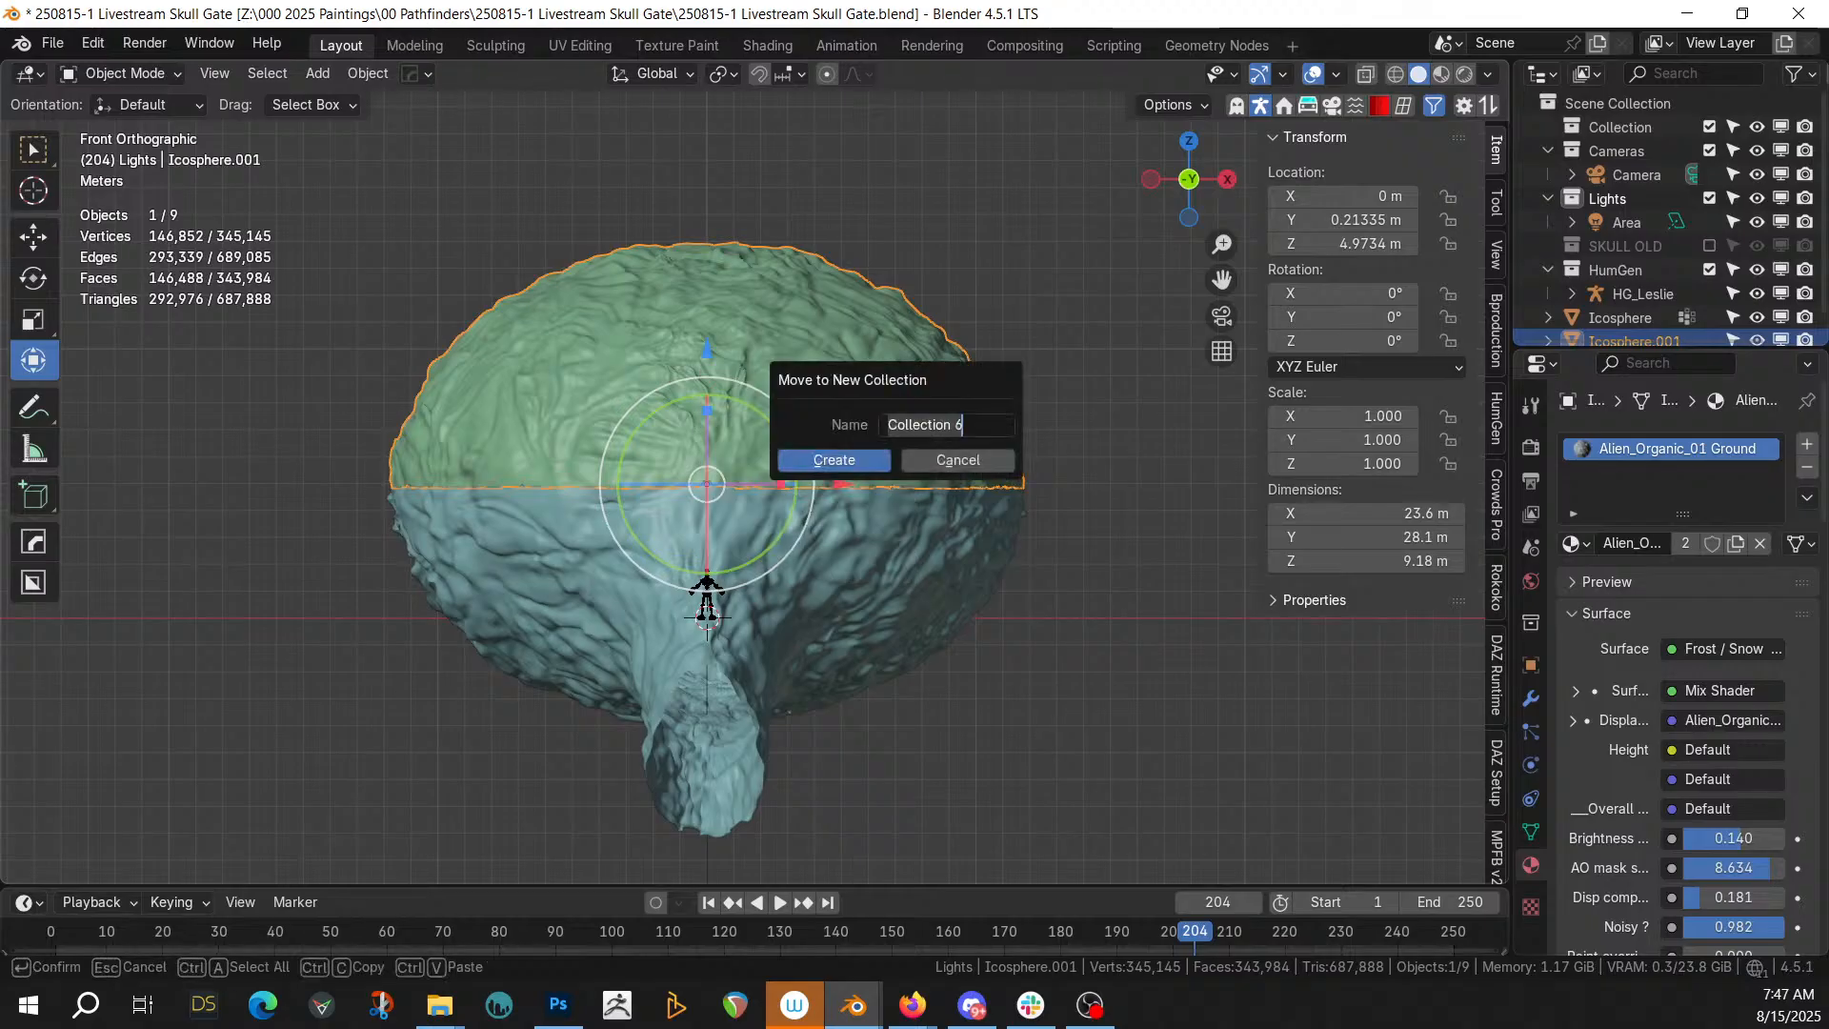
{"action": "type", "text": "Ceiling"}
{"action": "key", "text": "Return"}
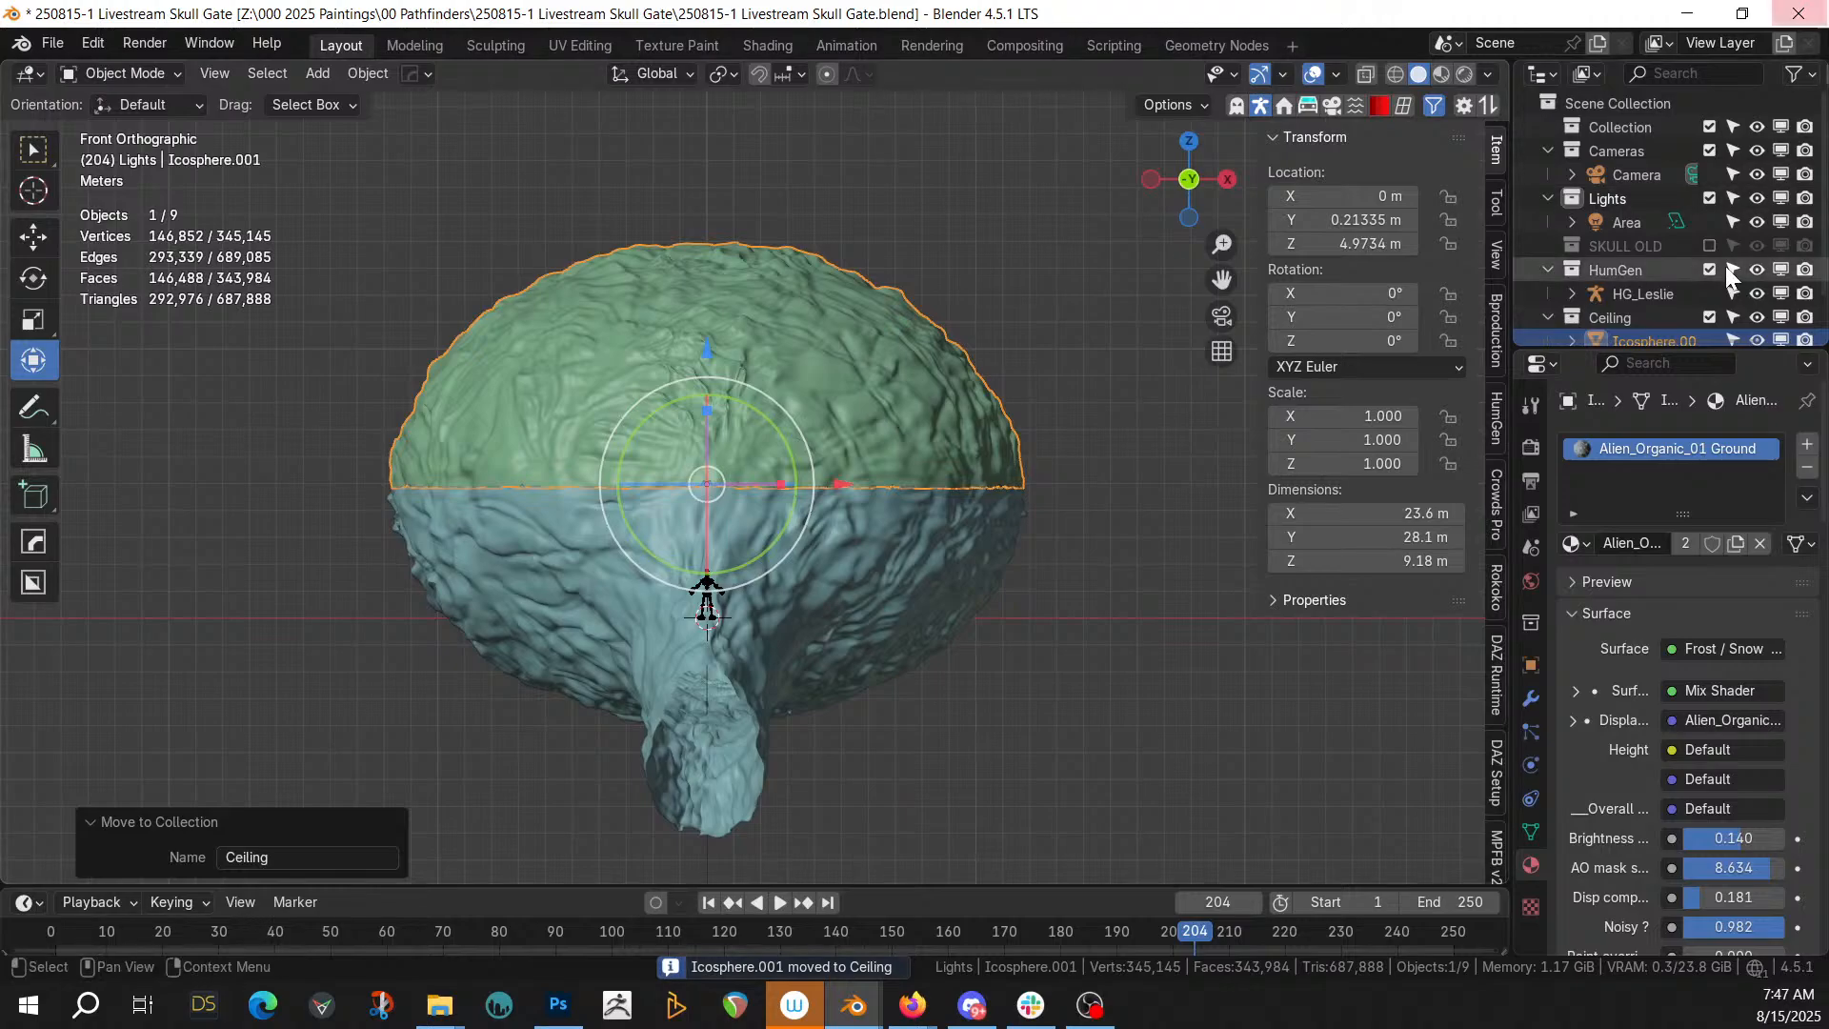
{"action": "left_click", "coordinate": [1711, 316]}
Inspect the opened skull interior in rendered shading and delete the area light
{"action": "mouse_move", "coordinate": [842, 335]}
{"action": "middle_mouse_down"}
{"action": "mouse_move", "coordinate": [854, 433]}
{"action": "mouse_move", "coordinate": [804, 436]}
{"action": "middle_mouse_up"}
{"action": "key", "text": "z"}
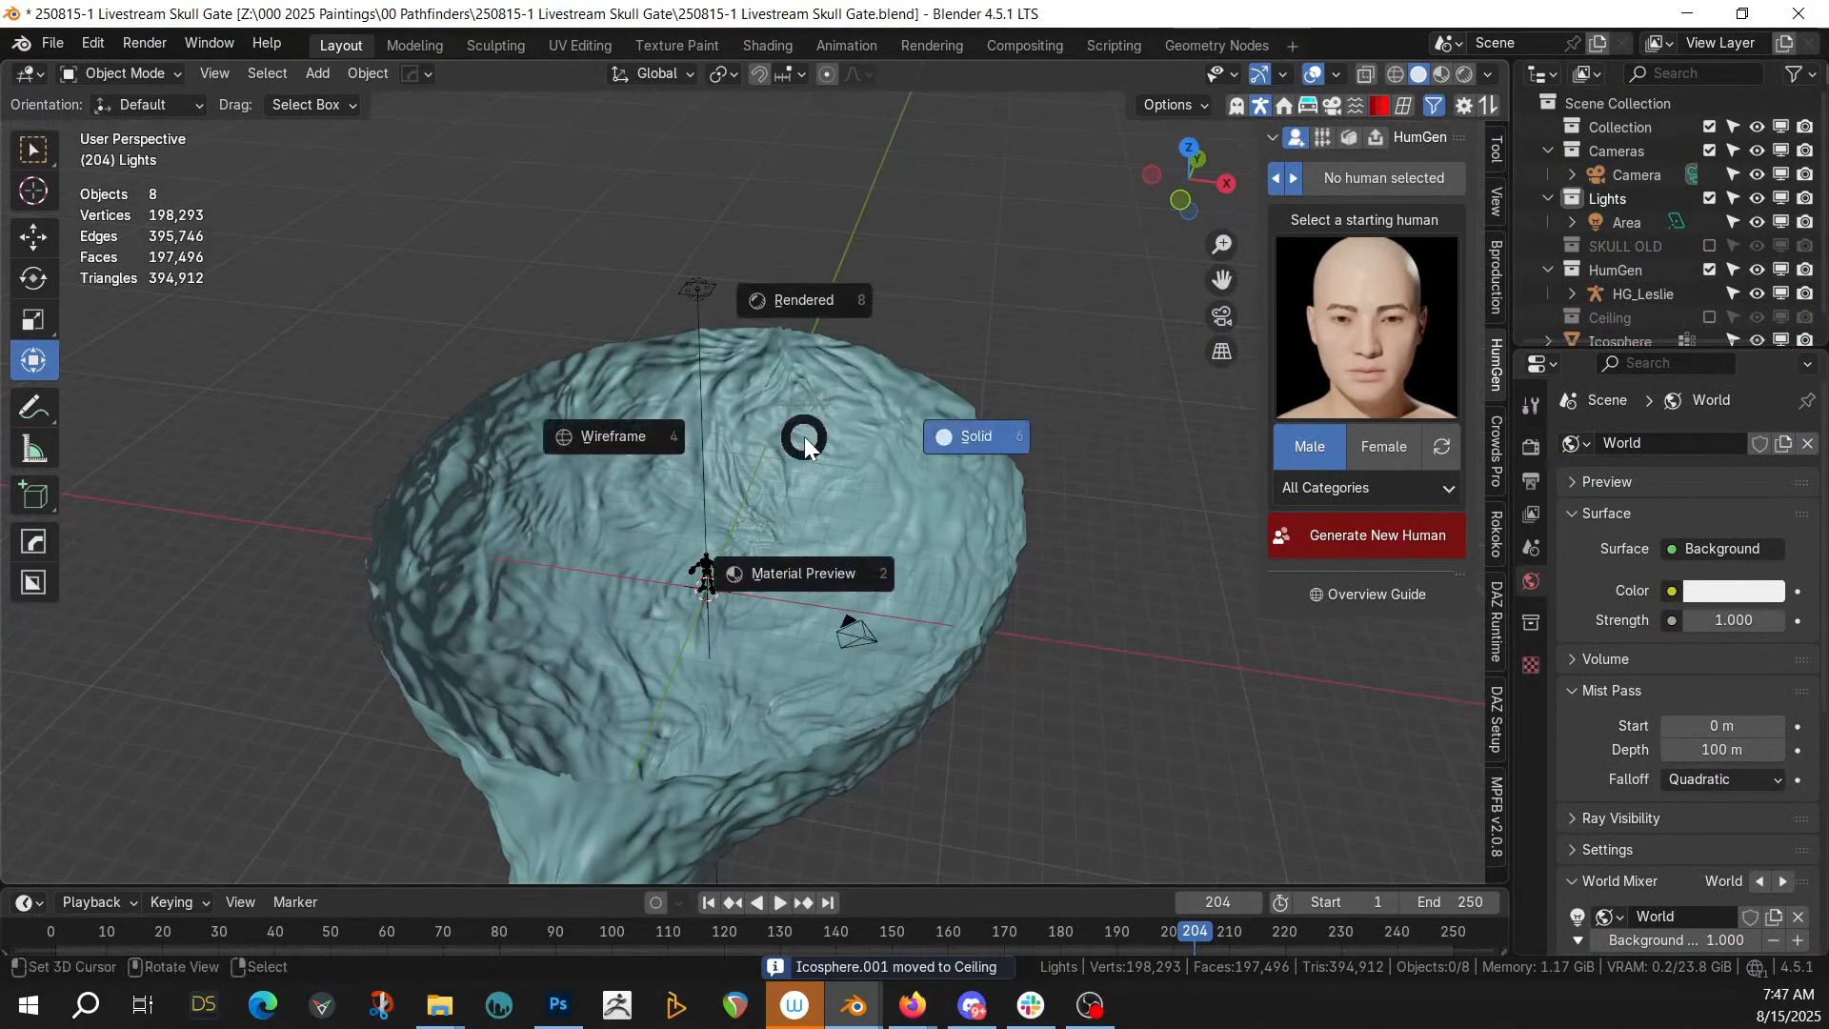
{"action": "key", "text": "8"}
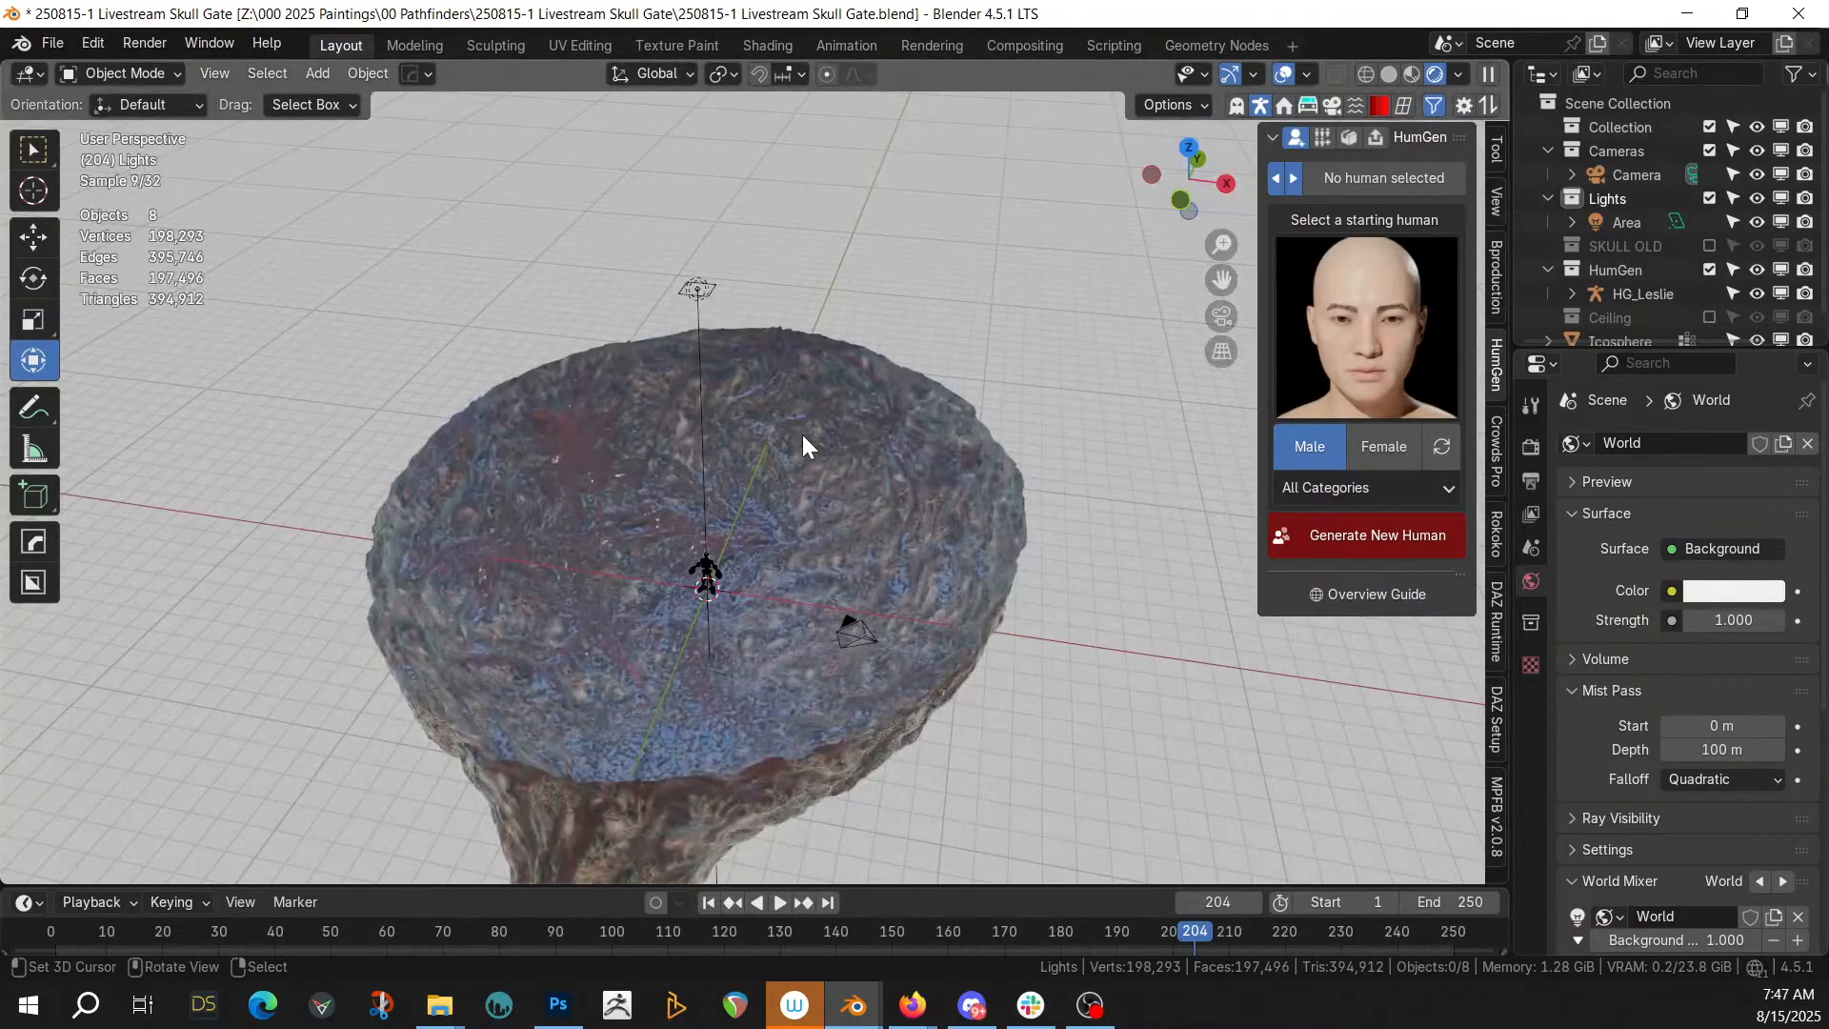
{"action": "scroll", "coordinate": [827, 393], "scroll_direction": "up", "scroll_amount": 4}
{"action": "scroll", "coordinate": [829, 400], "scroll_direction": "up", "scroll_amount": 5}
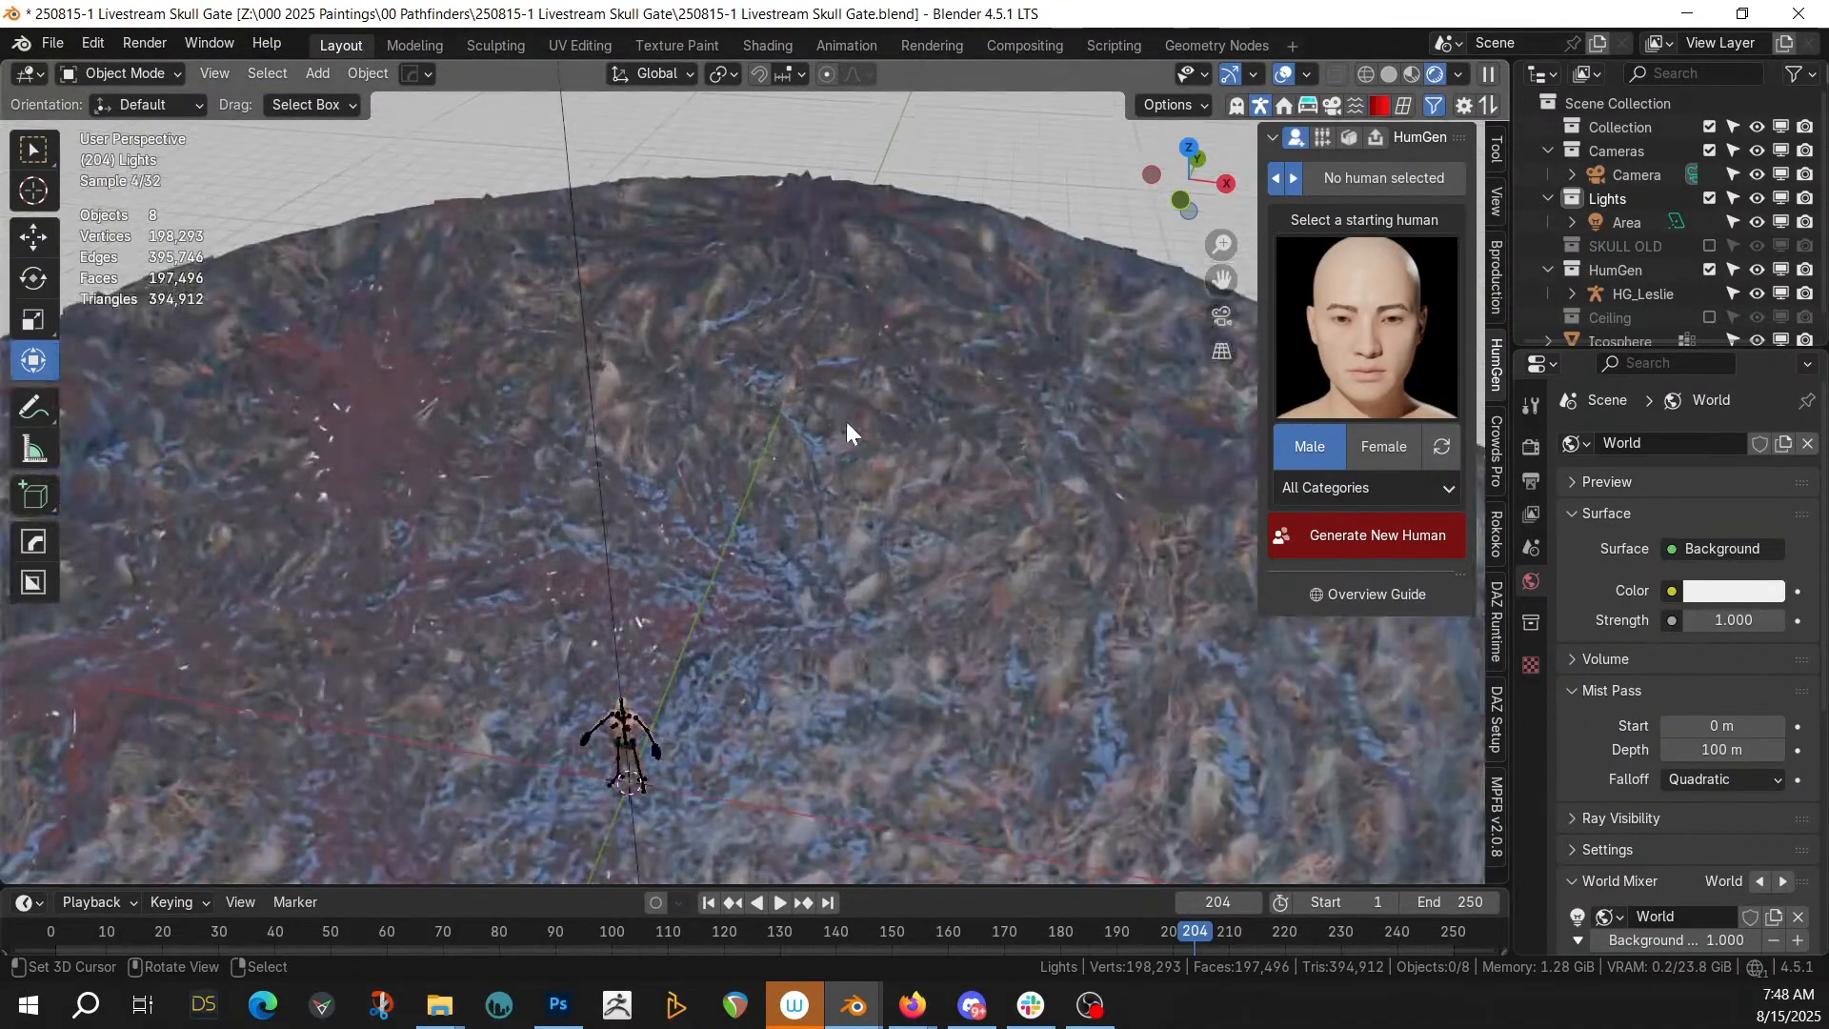
{"action": "left_click", "coordinate": [1620, 226]}
{"action": "key", "text": "Delete"}
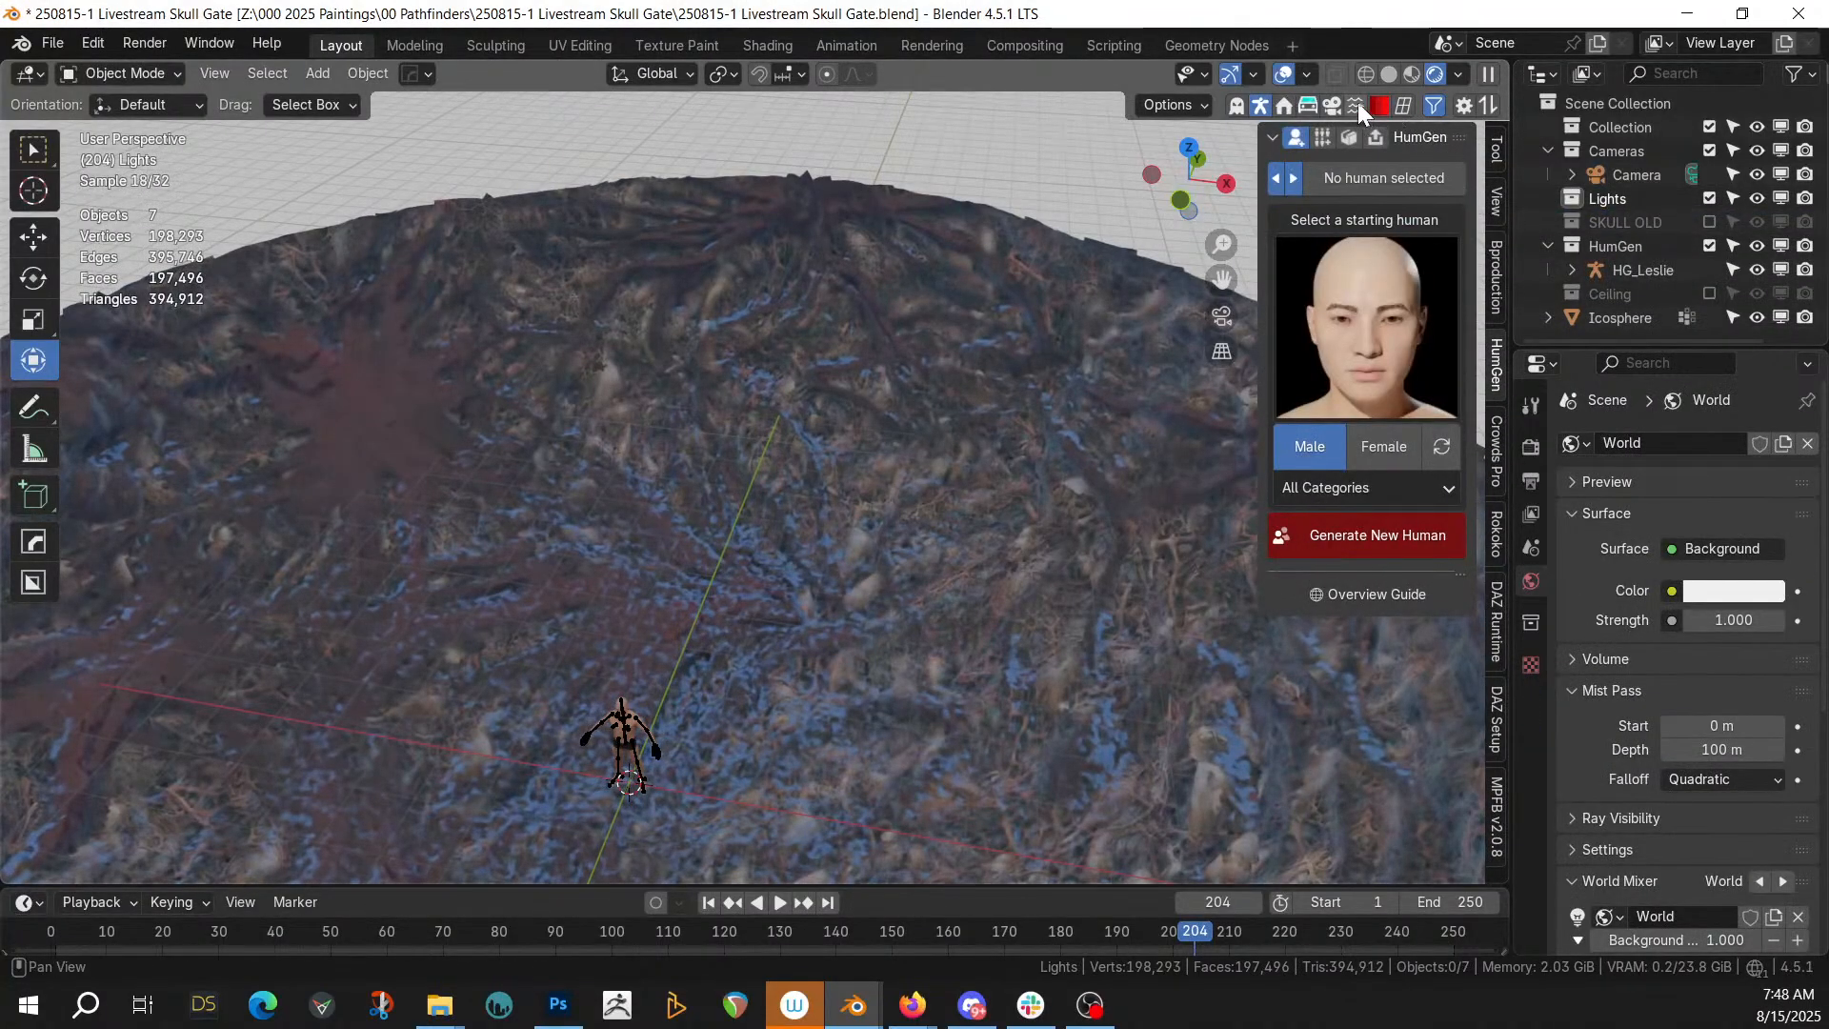
Enable the Photographer exposure control and set it to 8 to brighten the skull interior
{"action": "left_click", "coordinate": [1333, 104]}
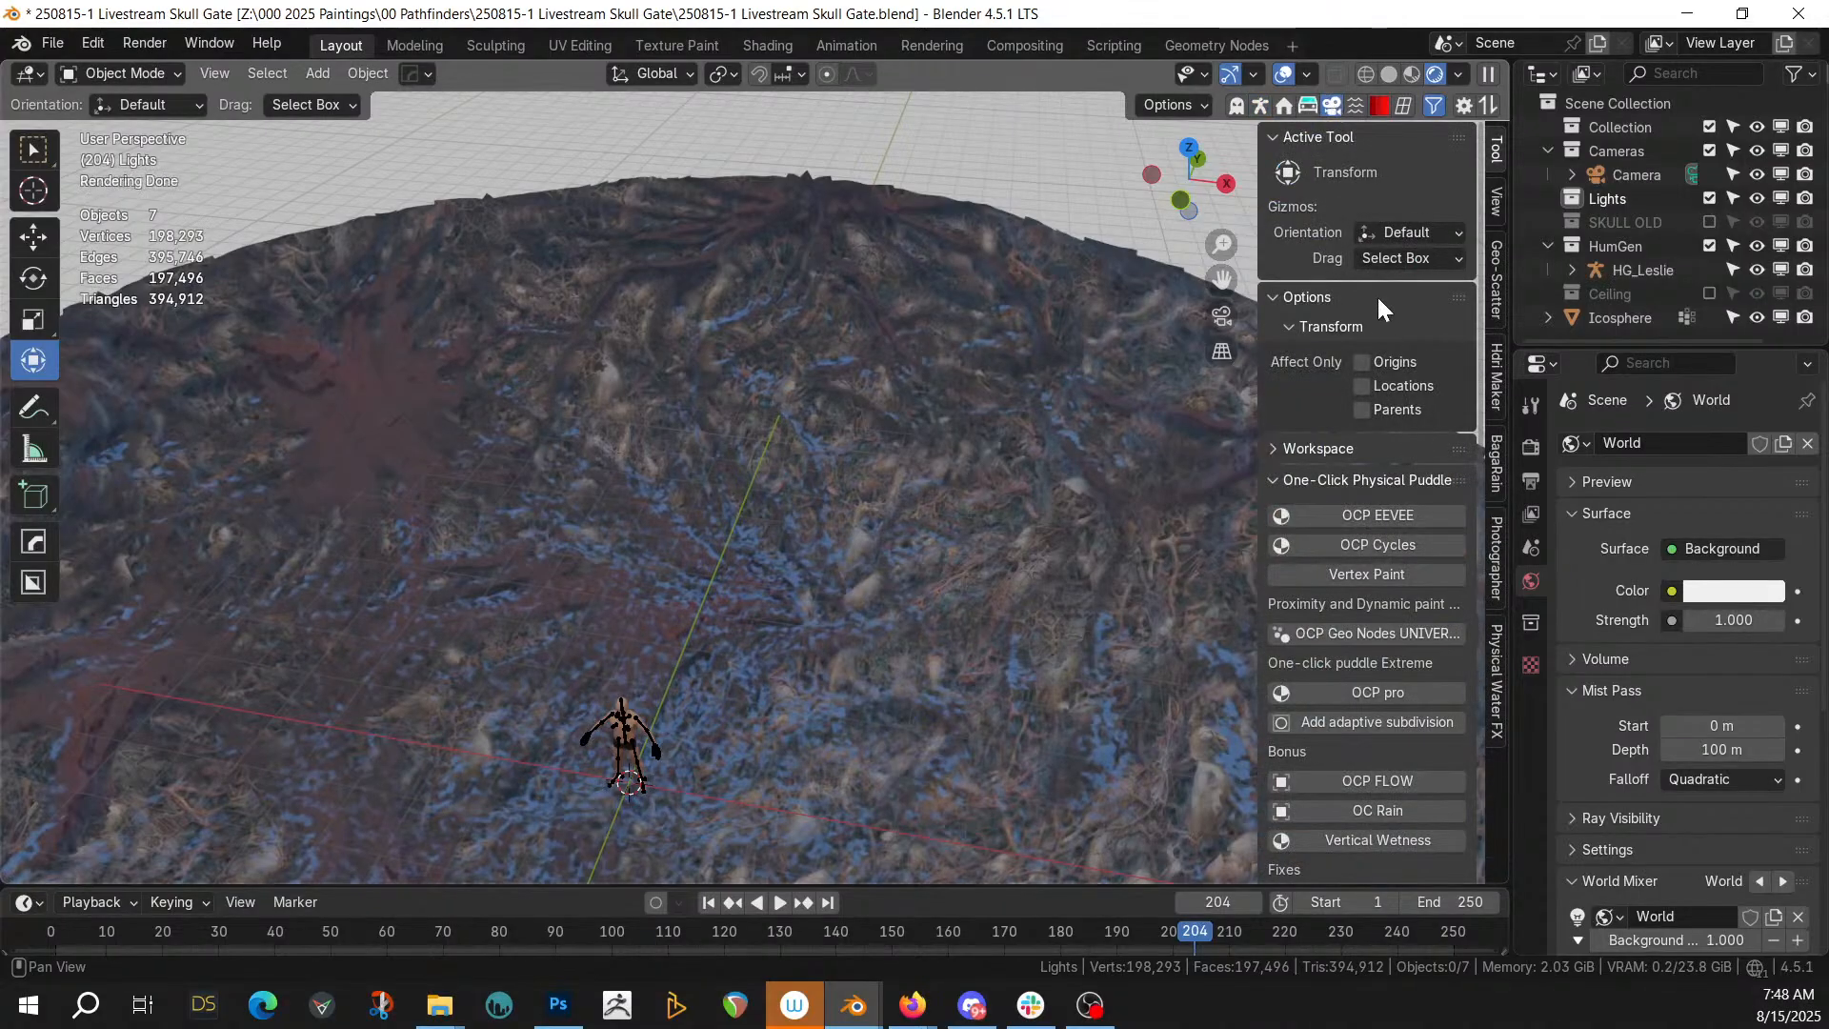
{"action": "left_click", "coordinate": [1496, 566]}
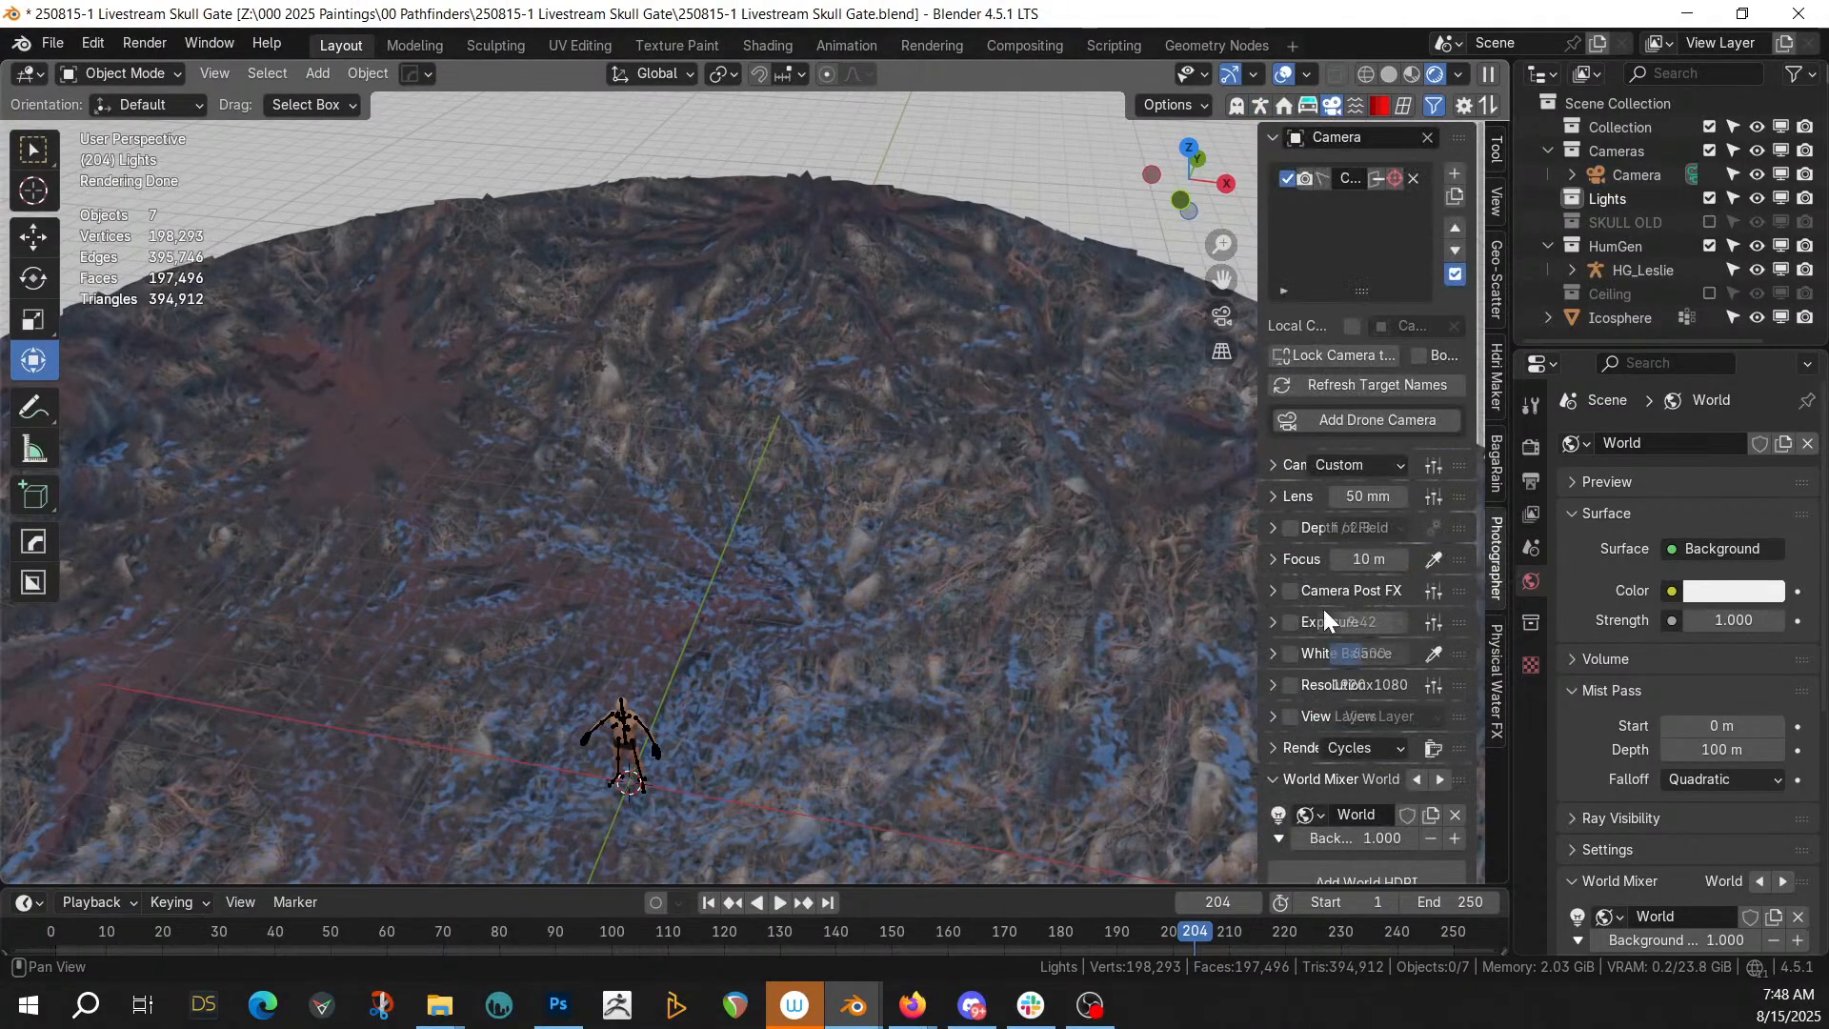
{"action": "left_click", "coordinate": [1290, 620]}
{"action": "left_click", "coordinate": [1372, 621]}
{"action": "type", "text": "8"}
{"action": "key", "text": "Return"}
{"action": "middle_click_drag", "start_coordinate": [886, 486], "coordinate": [751, 513]}
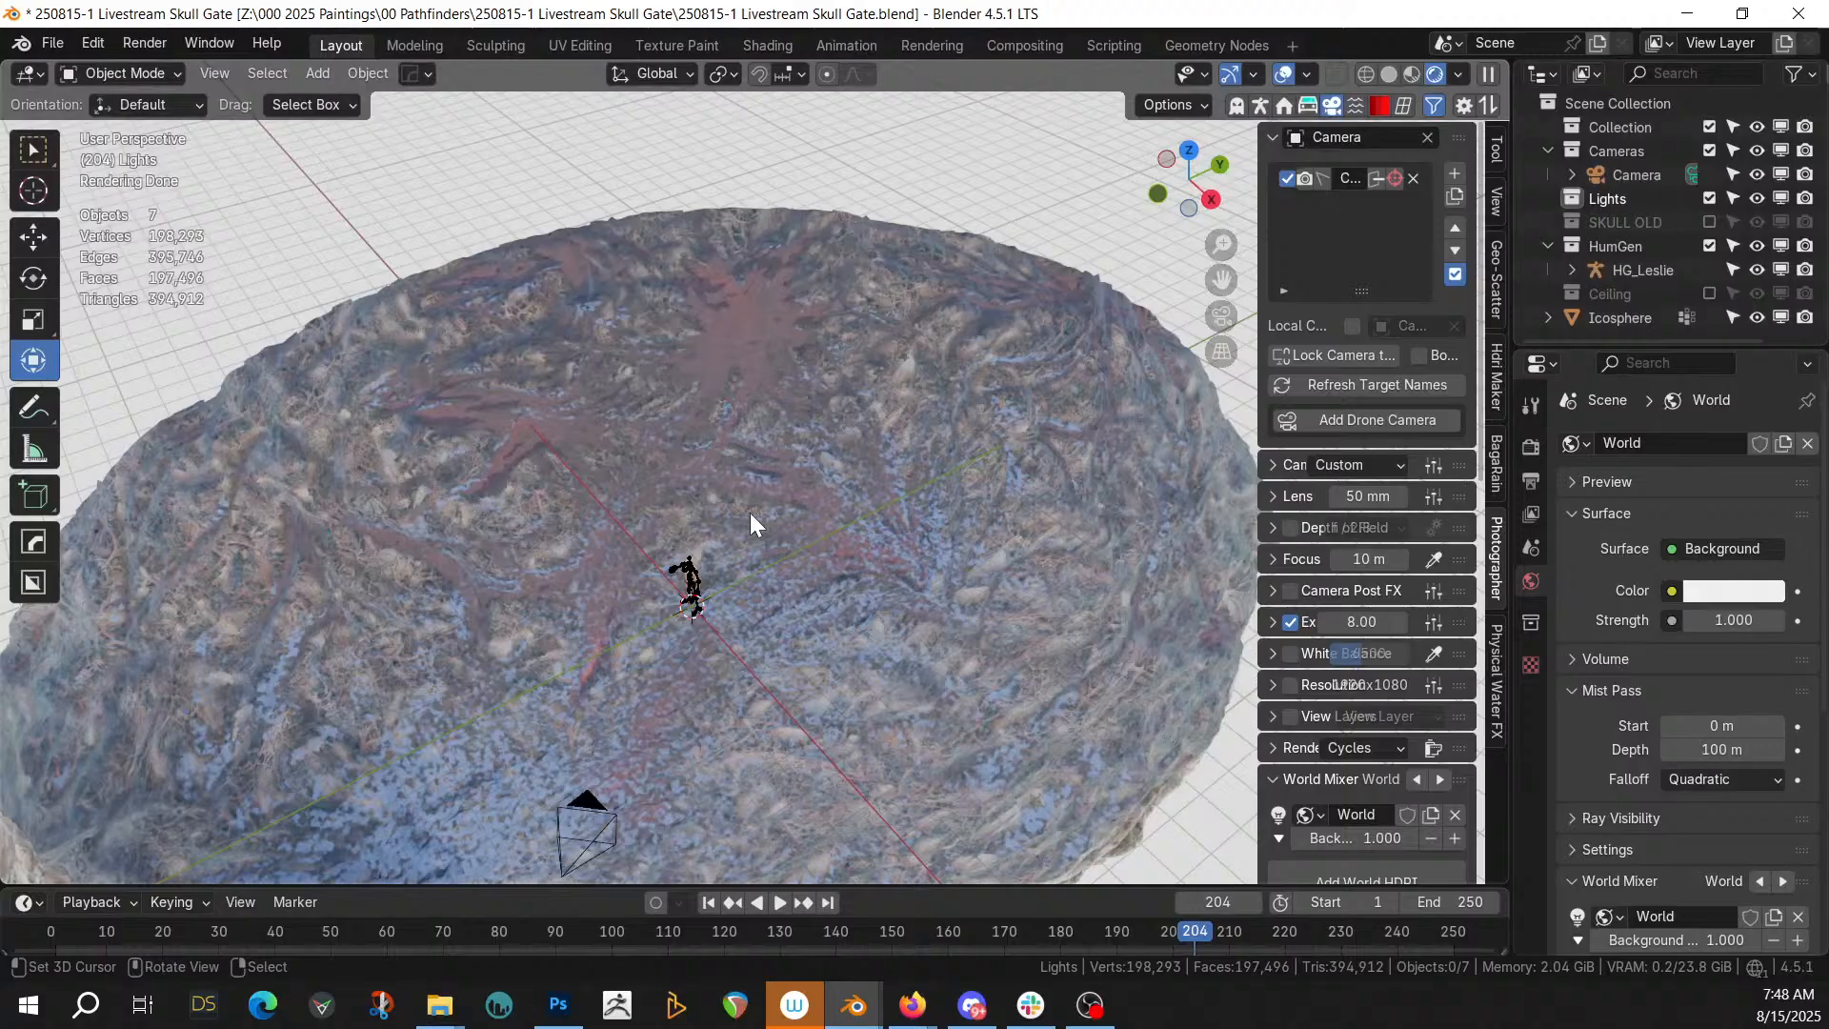
Switch to solid shading and add a cube at the standing figure inside the skull
{"action": "key", "text": "z"}
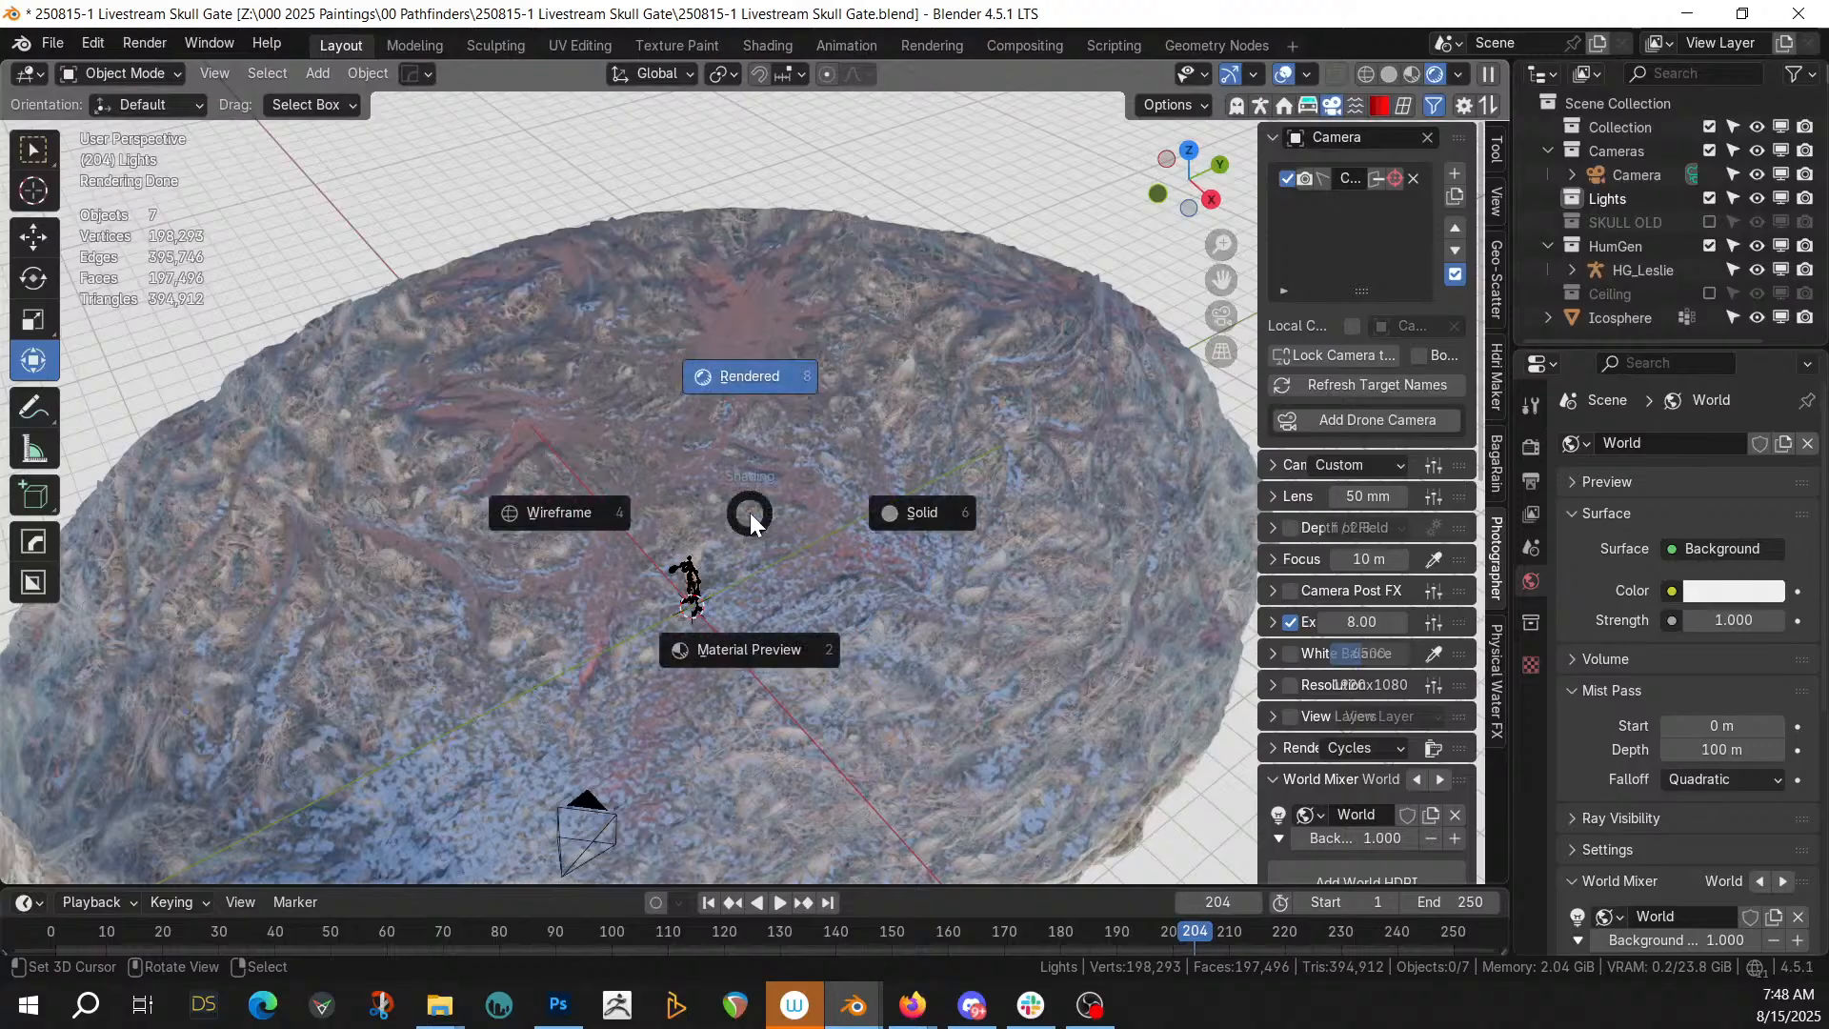
{"action": "key", "text": "6"}
{"action": "mouse_move", "coordinate": [808, 595]}
{"action": "middle_mouse_down"}
{"action": "mouse_move", "coordinate": [938, 639]}
{"action": "mouse_move", "coordinate": [924, 383]}
{"action": "mouse_move", "coordinate": [949, 330]}
{"action": "mouse_move", "coordinate": [1021, 371]}
{"action": "mouse_move", "coordinate": [958, 388]}
{"action": "mouse_move", "coordinate": [885, 306]}
{"action": "mouse_move", "coordinate": [903, 208]}
{"action": "mouse_move", "coordinate": [905, 364]}
{"action": "middle_mouse_up"}
{"action": "scroll", "coordinate": [905, 364], "scroll_direction": "down", "scroll_amount": 2}
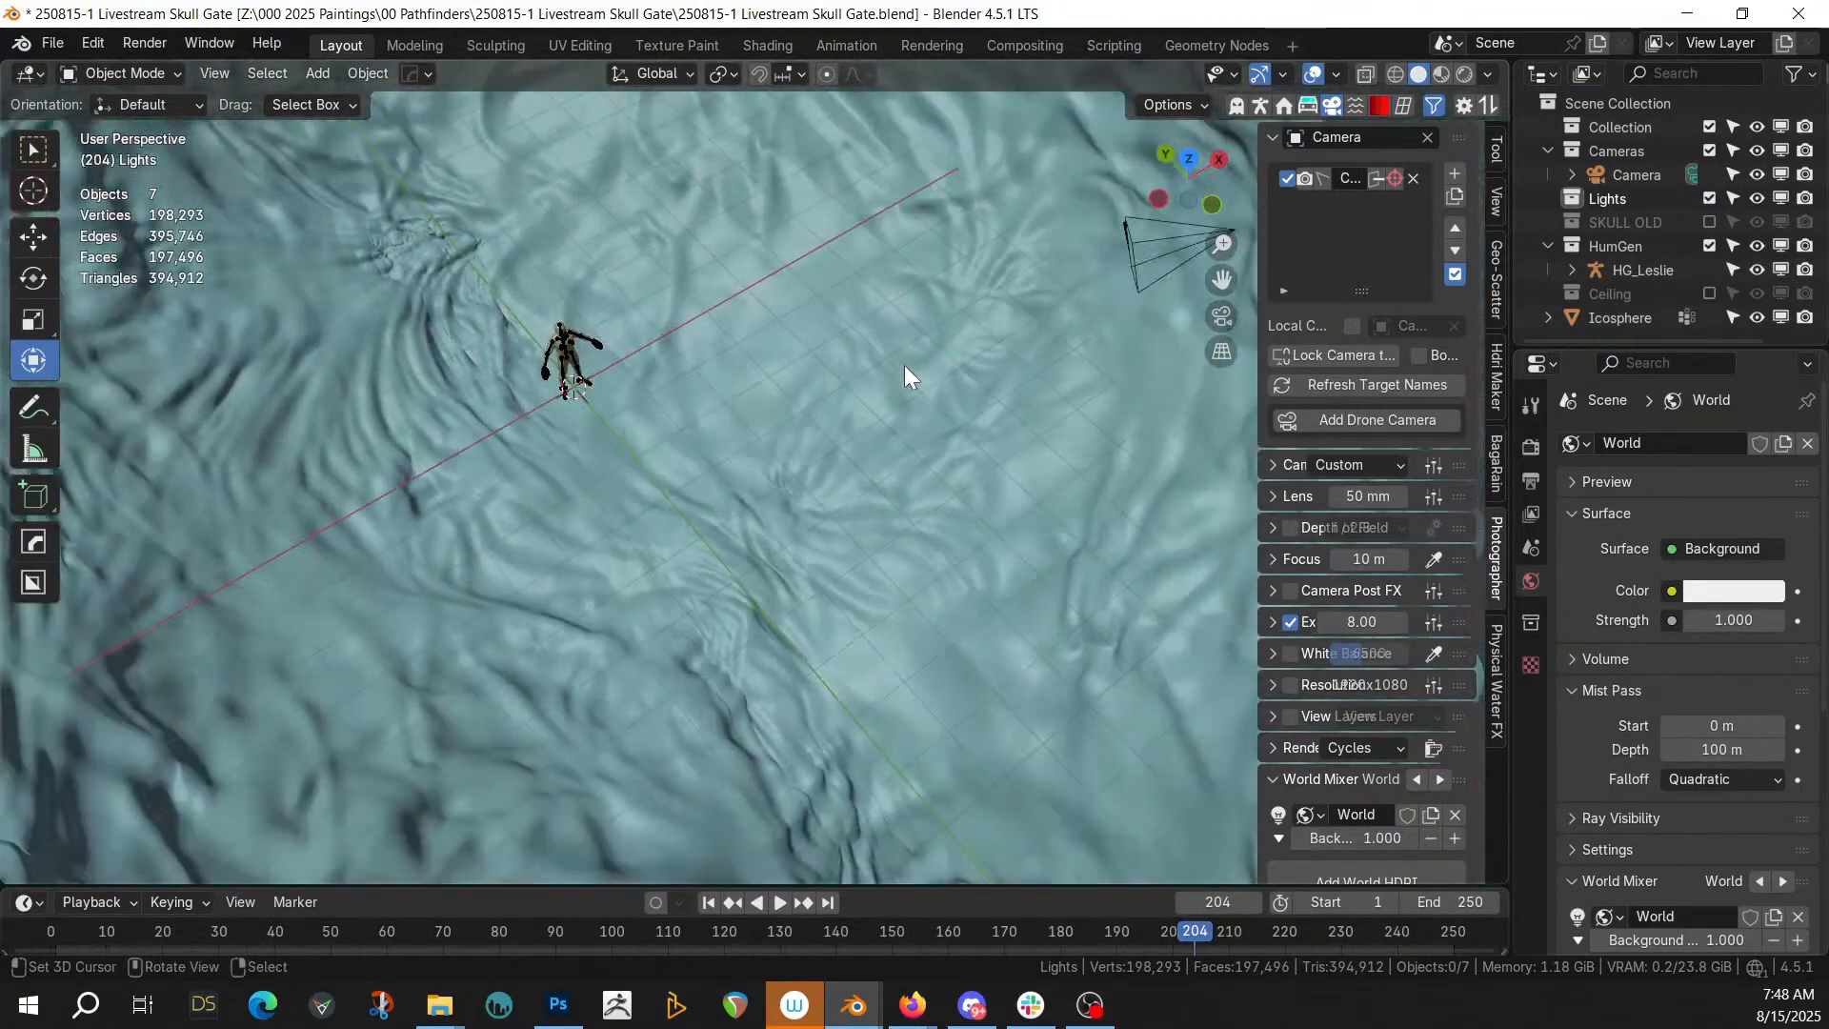
{"action": "key", "text": "shift+a"}
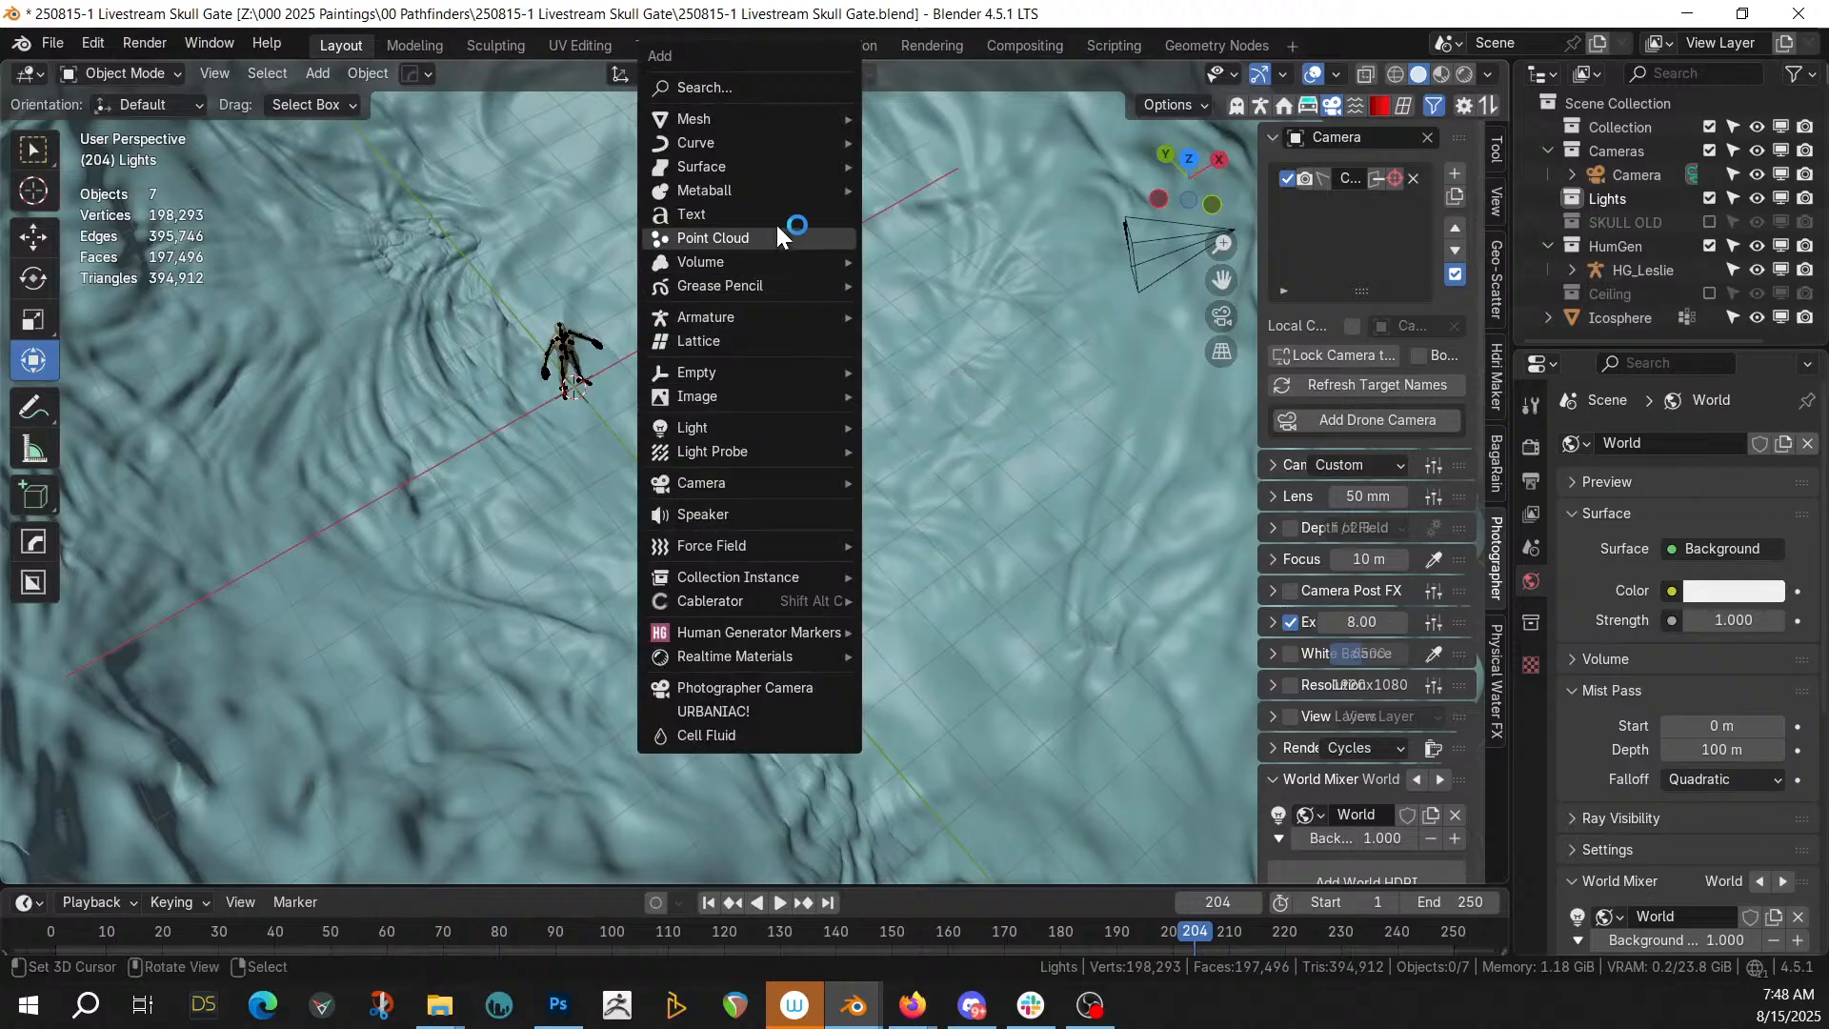
{"action": "mouse_move", "coordinate": [722, 107]}
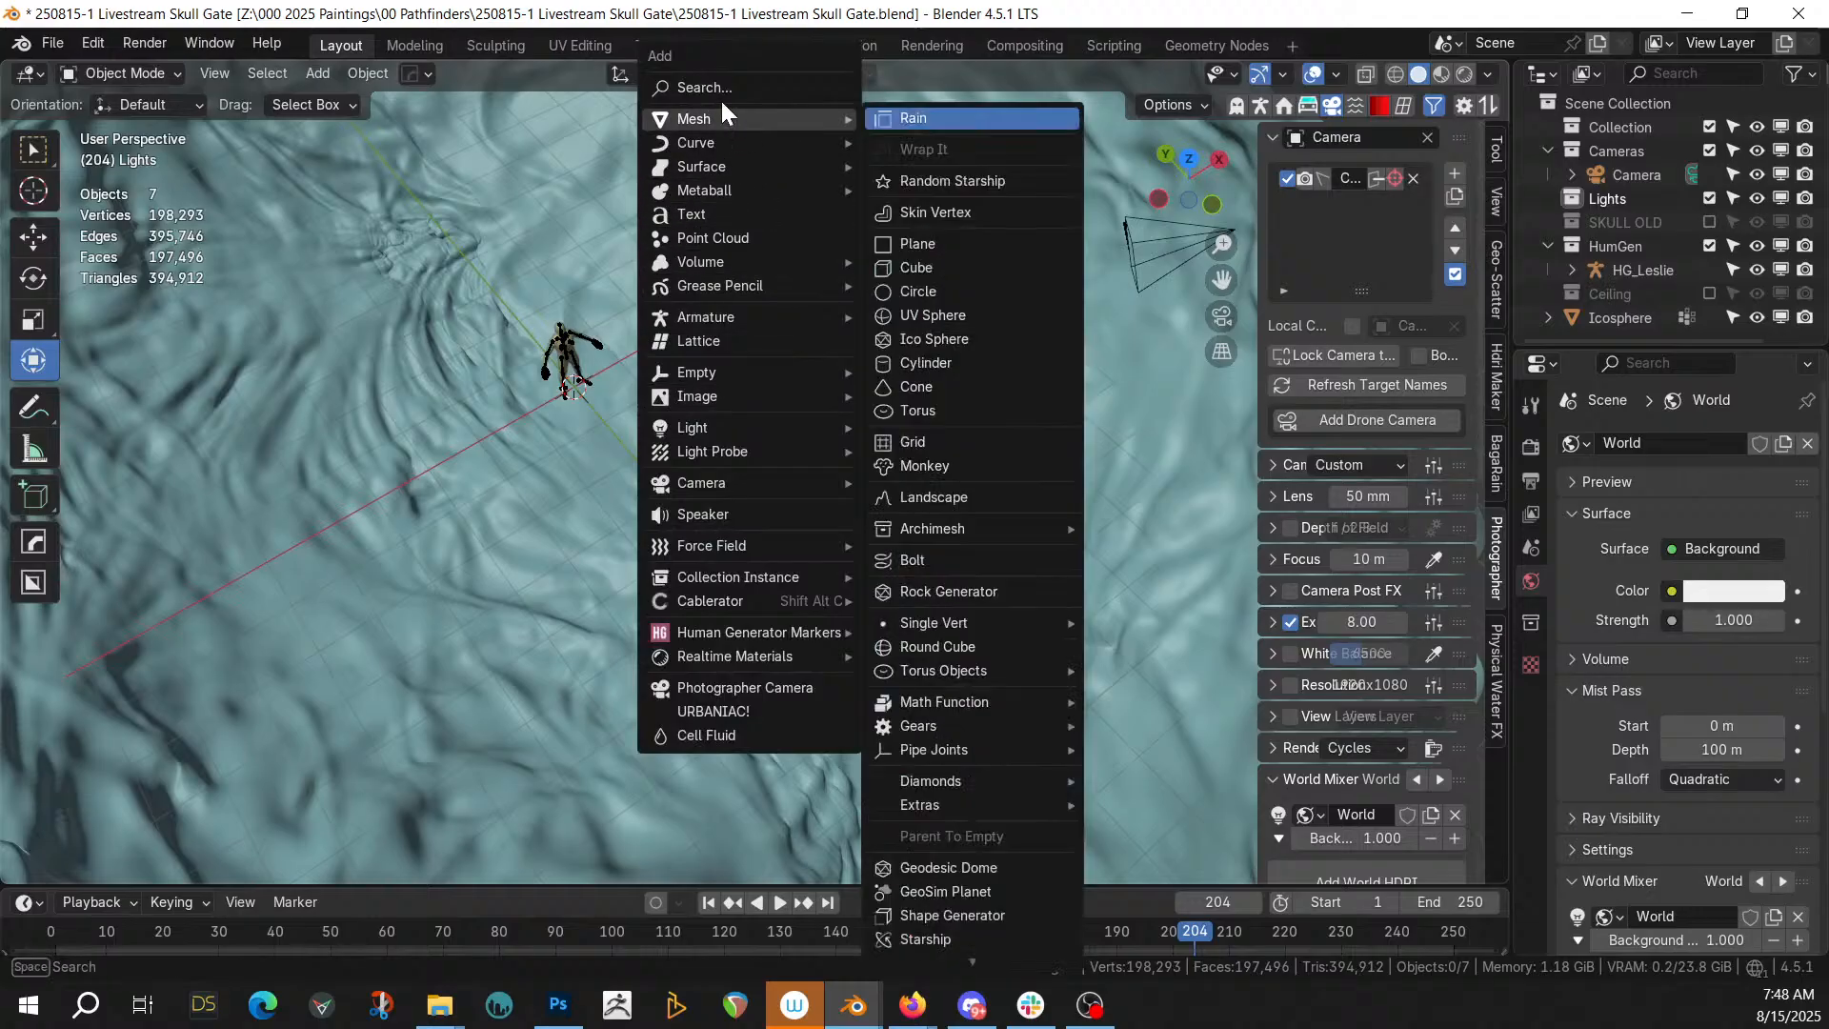
{"action": "left_click", "coordinate": [950, 266]}
Stretch the cube along Z by about 2.36 and lower it about 2.88 m beneath the figure
{"action": "mouse_move", "coordinate": [749, 385]}
{"action": "middle_mouse_down"}
{"action": "mouse_move", "coordinate": [693, 322]}
{"action": "mouse_move", "coordinate": [751, 404]}
{"action": "middle_mouse_up"}
{"action": "key", "text": "s"}
{"action": "key", "text": "z"}
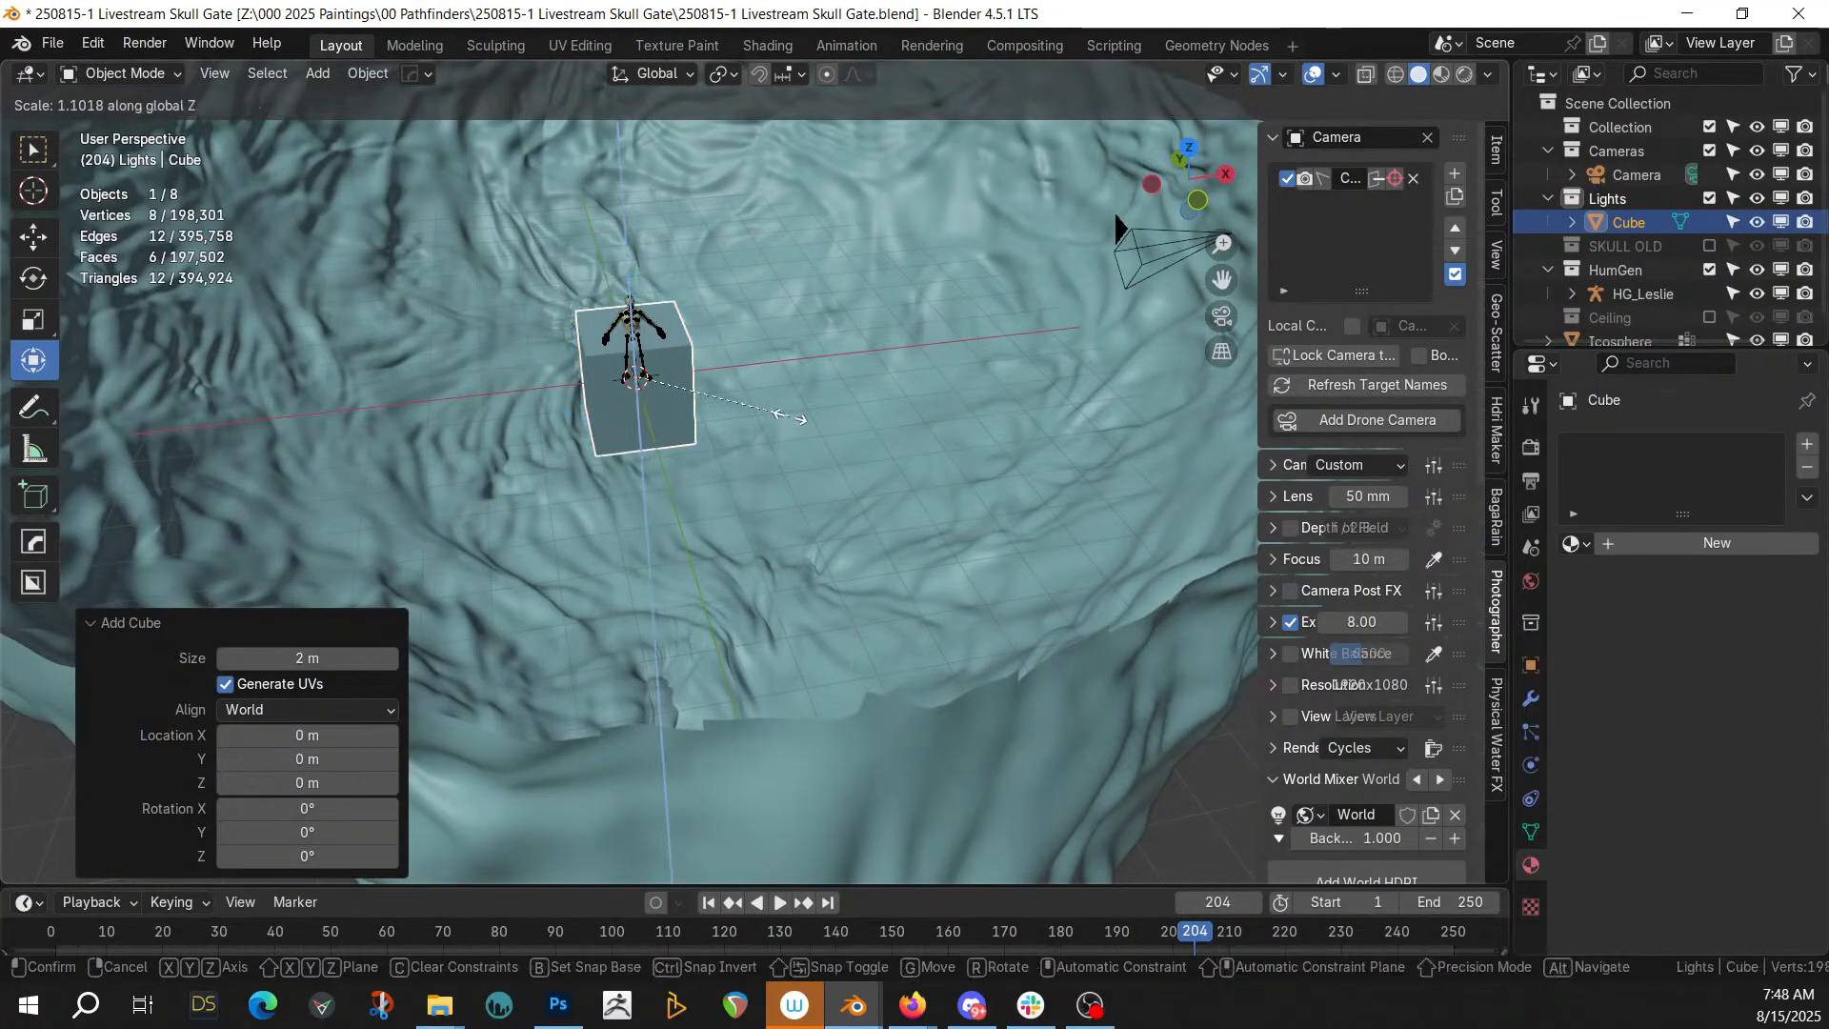
{"action": "left_click", "coordinate": [949, 422]}
{"action": "key", "text": "g"}
{"action": "key", "text": "z"}
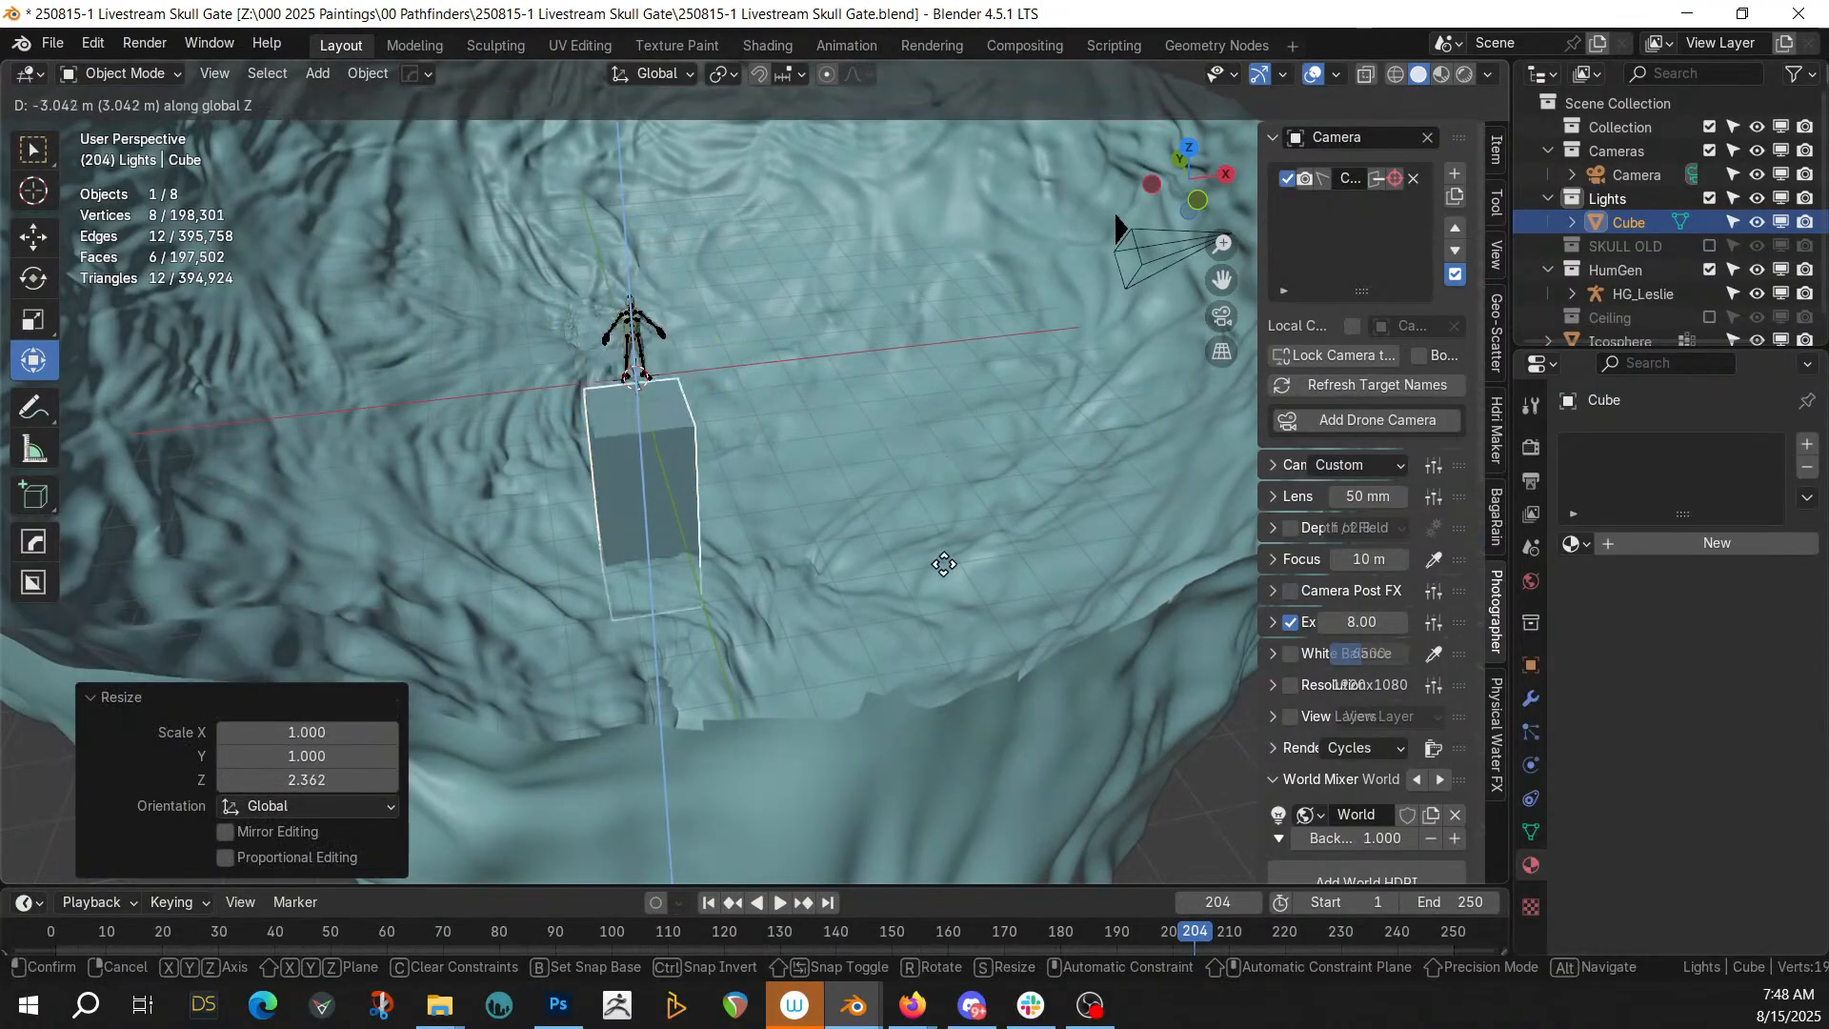
{"action": "left_click", "coordinate": [917, 547]}
Move the cube about 3.33 m along Y behind the figure and raise it about 1.12 m
{"action": "middle_click_drag", "start_coordinate": [915, 546], "coordinate": [1065, 644]}
{"action": "key", "text": "KP_7"}
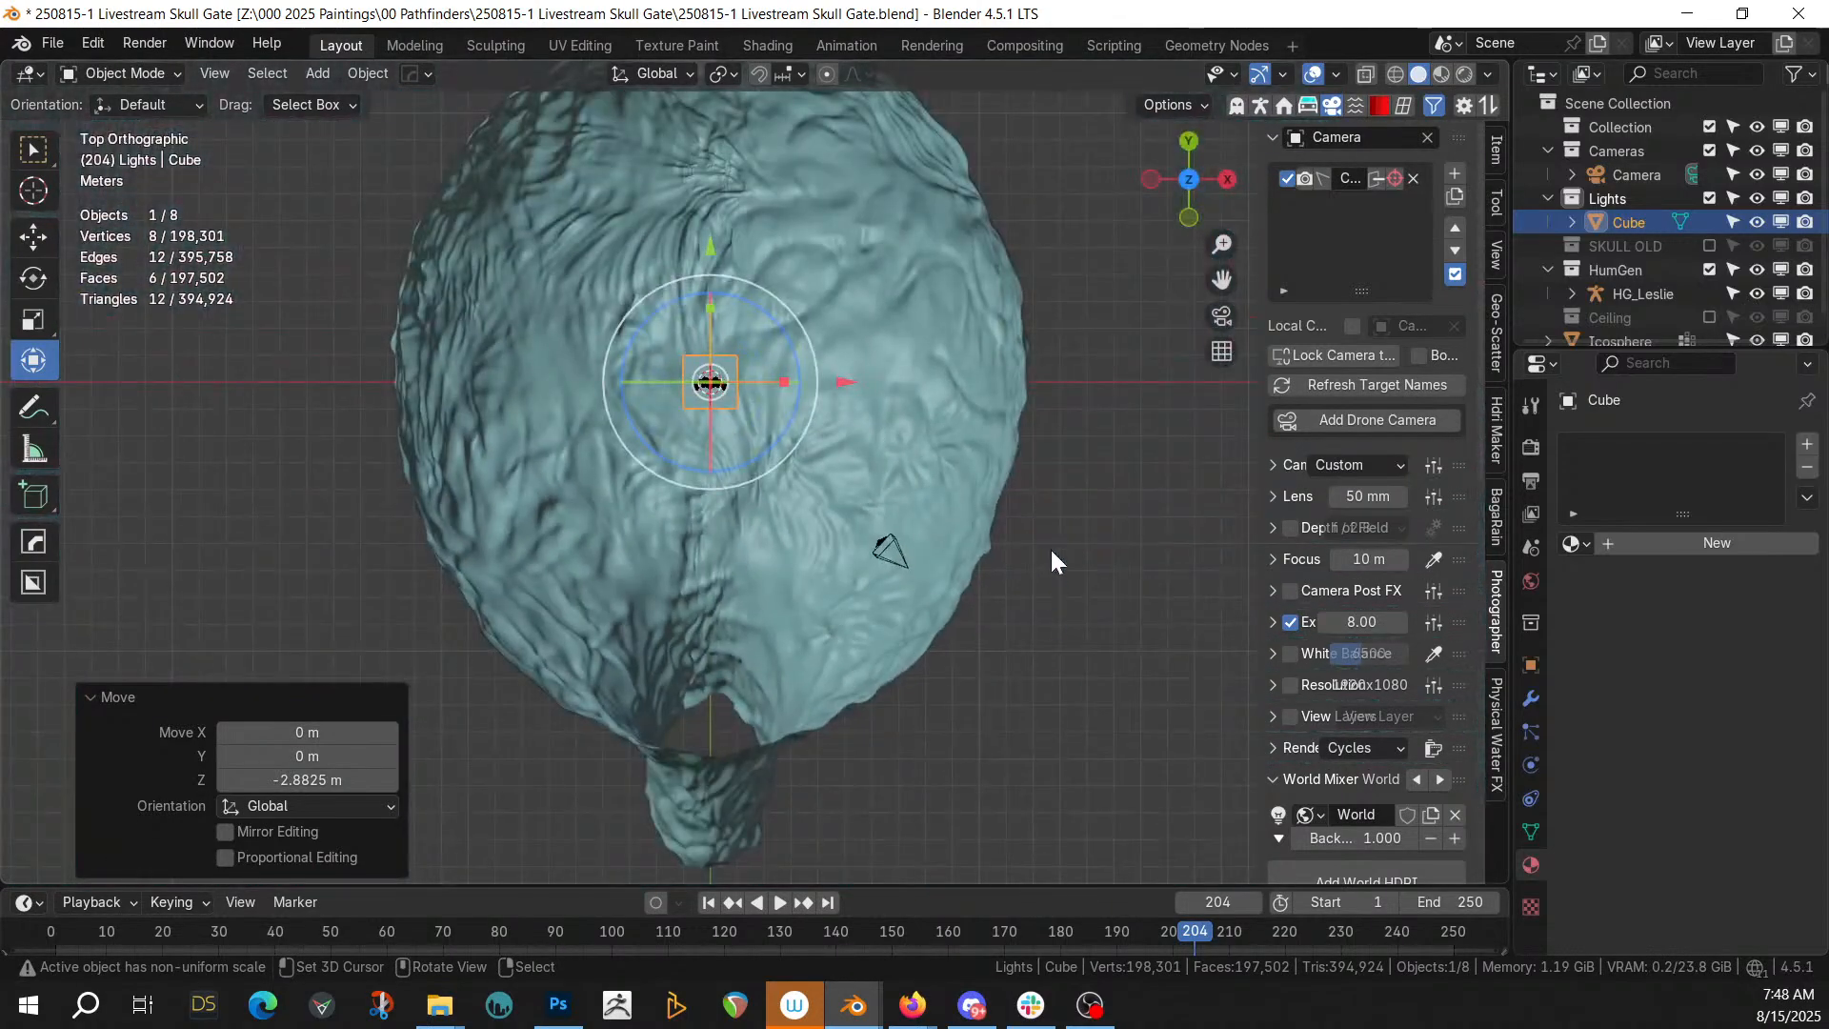
{"action": "middle_click_drag", "start_coordinate": [910, 494], "coordinate": [901, 739], "text": "shift"}
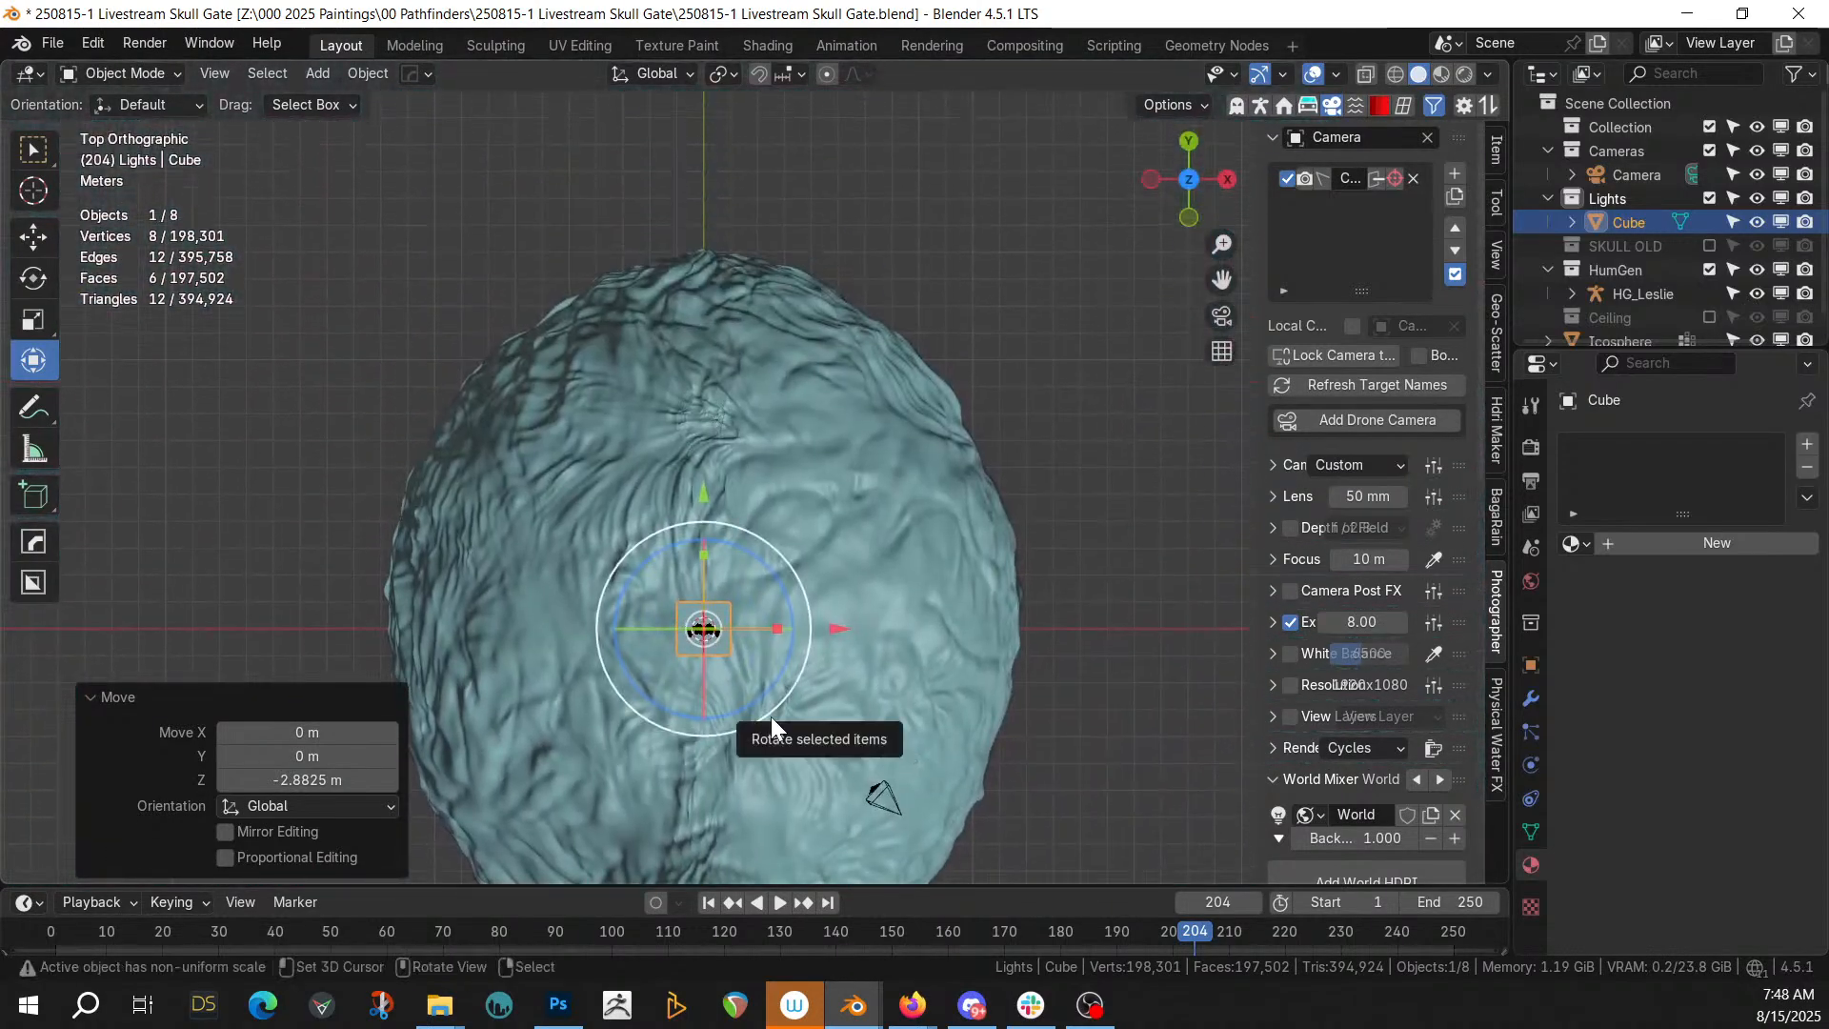
{"action": "key", "text": "g"}
{"action": "key", "text": "y"}
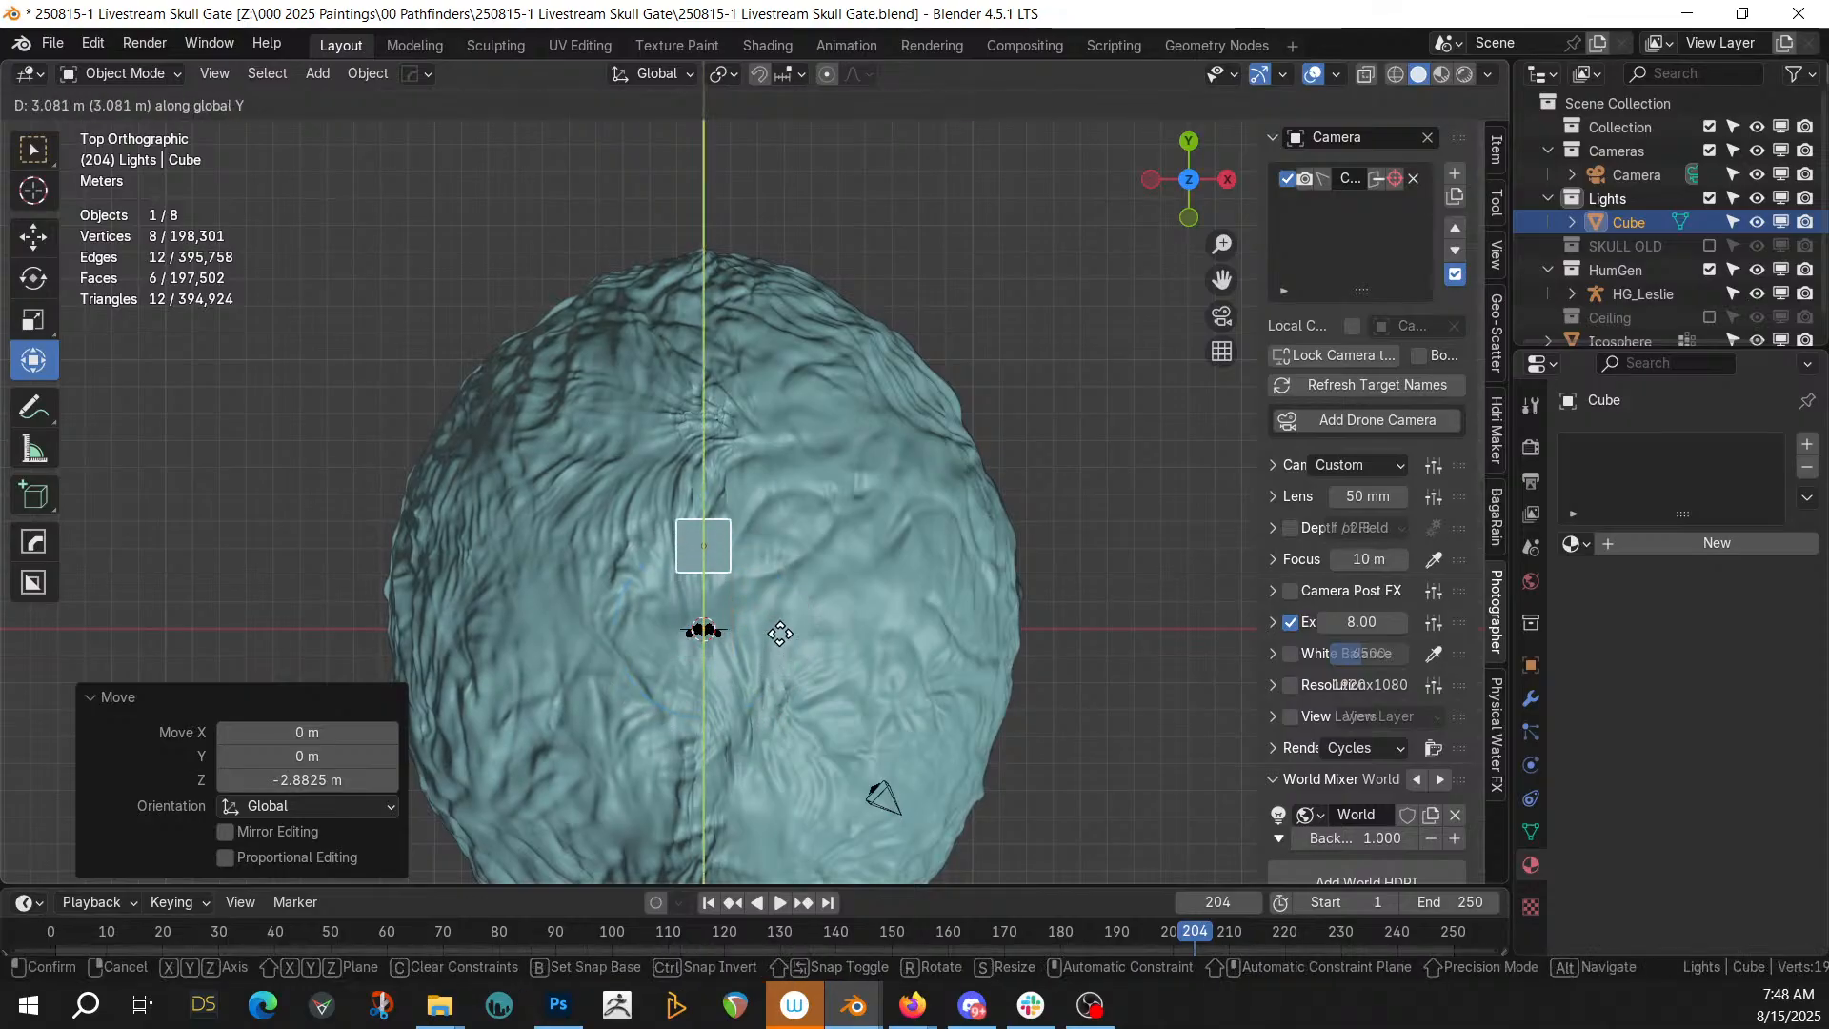
{"action": "left_click", "coordinate": [780, 627]}
{"action": "middle_click_drag", "start_coordinate": [786, 625], "coordinate": [595, 318]}
{"action": "key", "text": "g"}
{"action": "key", "text": "z"}
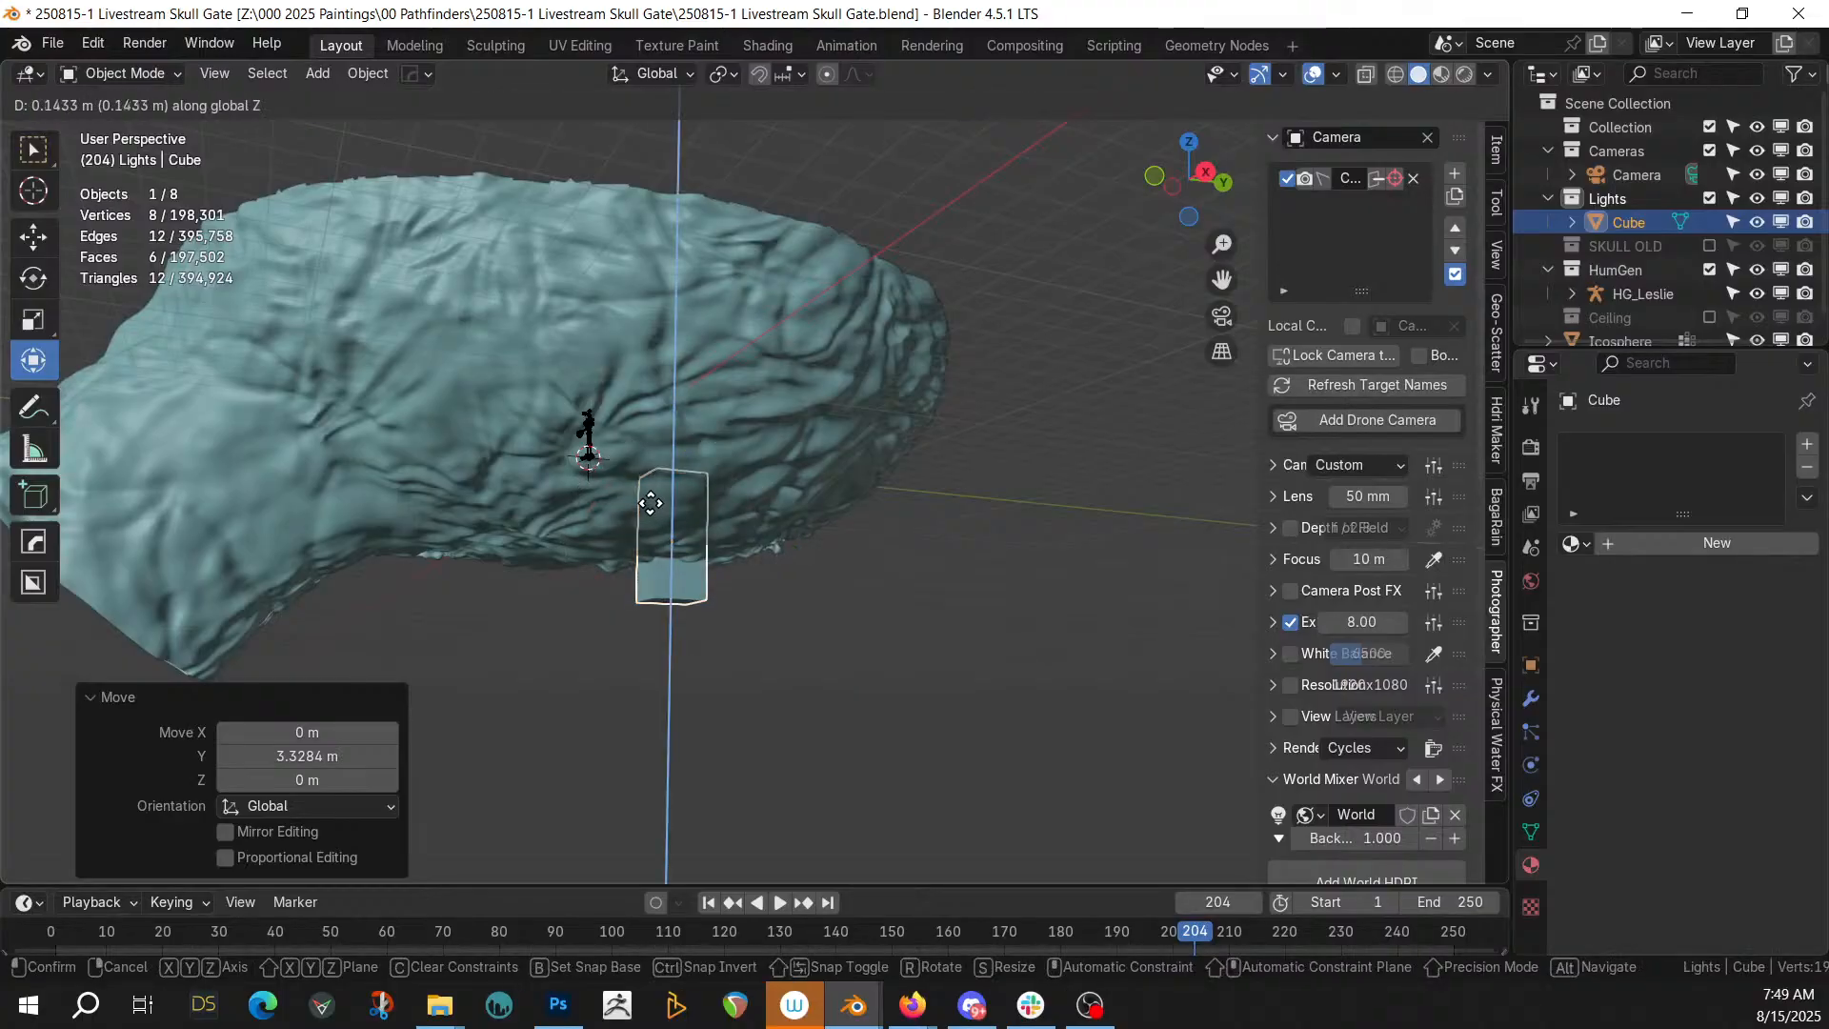
{"action": "left_click", "coordinate": [649, 478]}
Isolate the tall cube in local view
{"action": "middle_click_drag", "start_coordinate": [650, 478], "coordinate": [933, 460]}
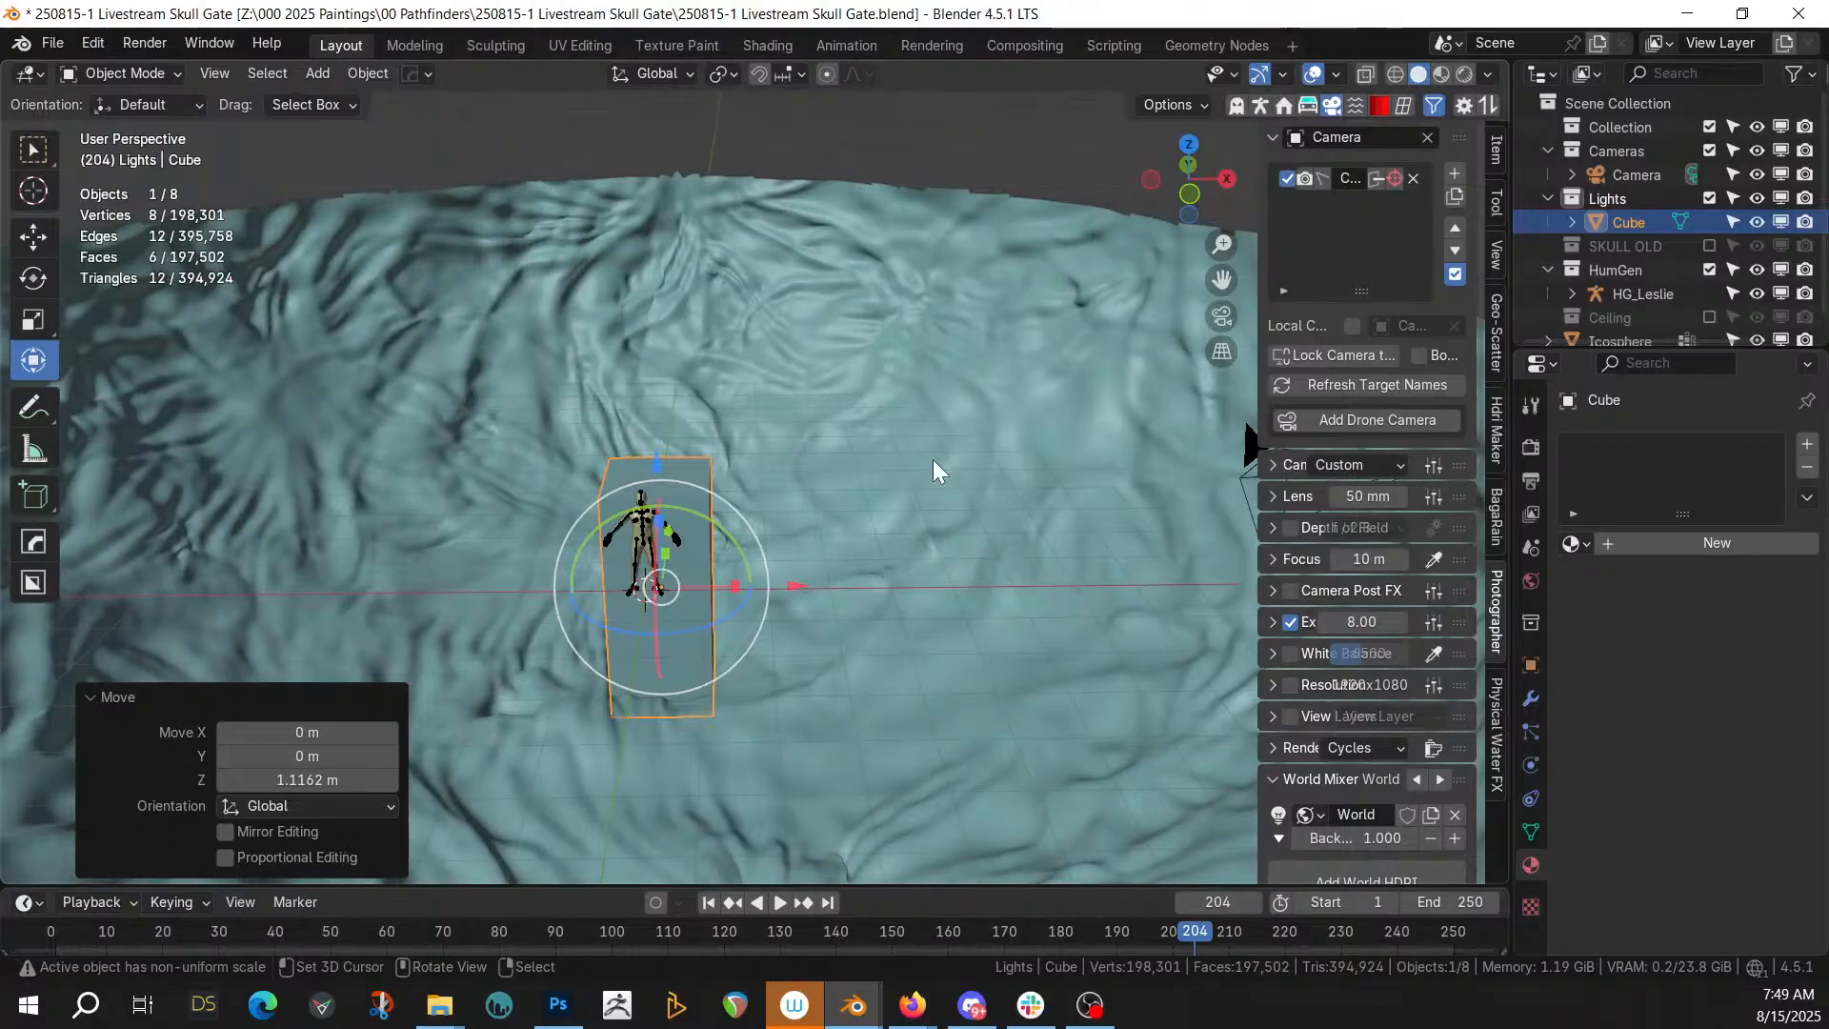
{"action": "scroll", "coordinate": [714, 448], "scroll_direction": "up", "scroll_amount": 2}
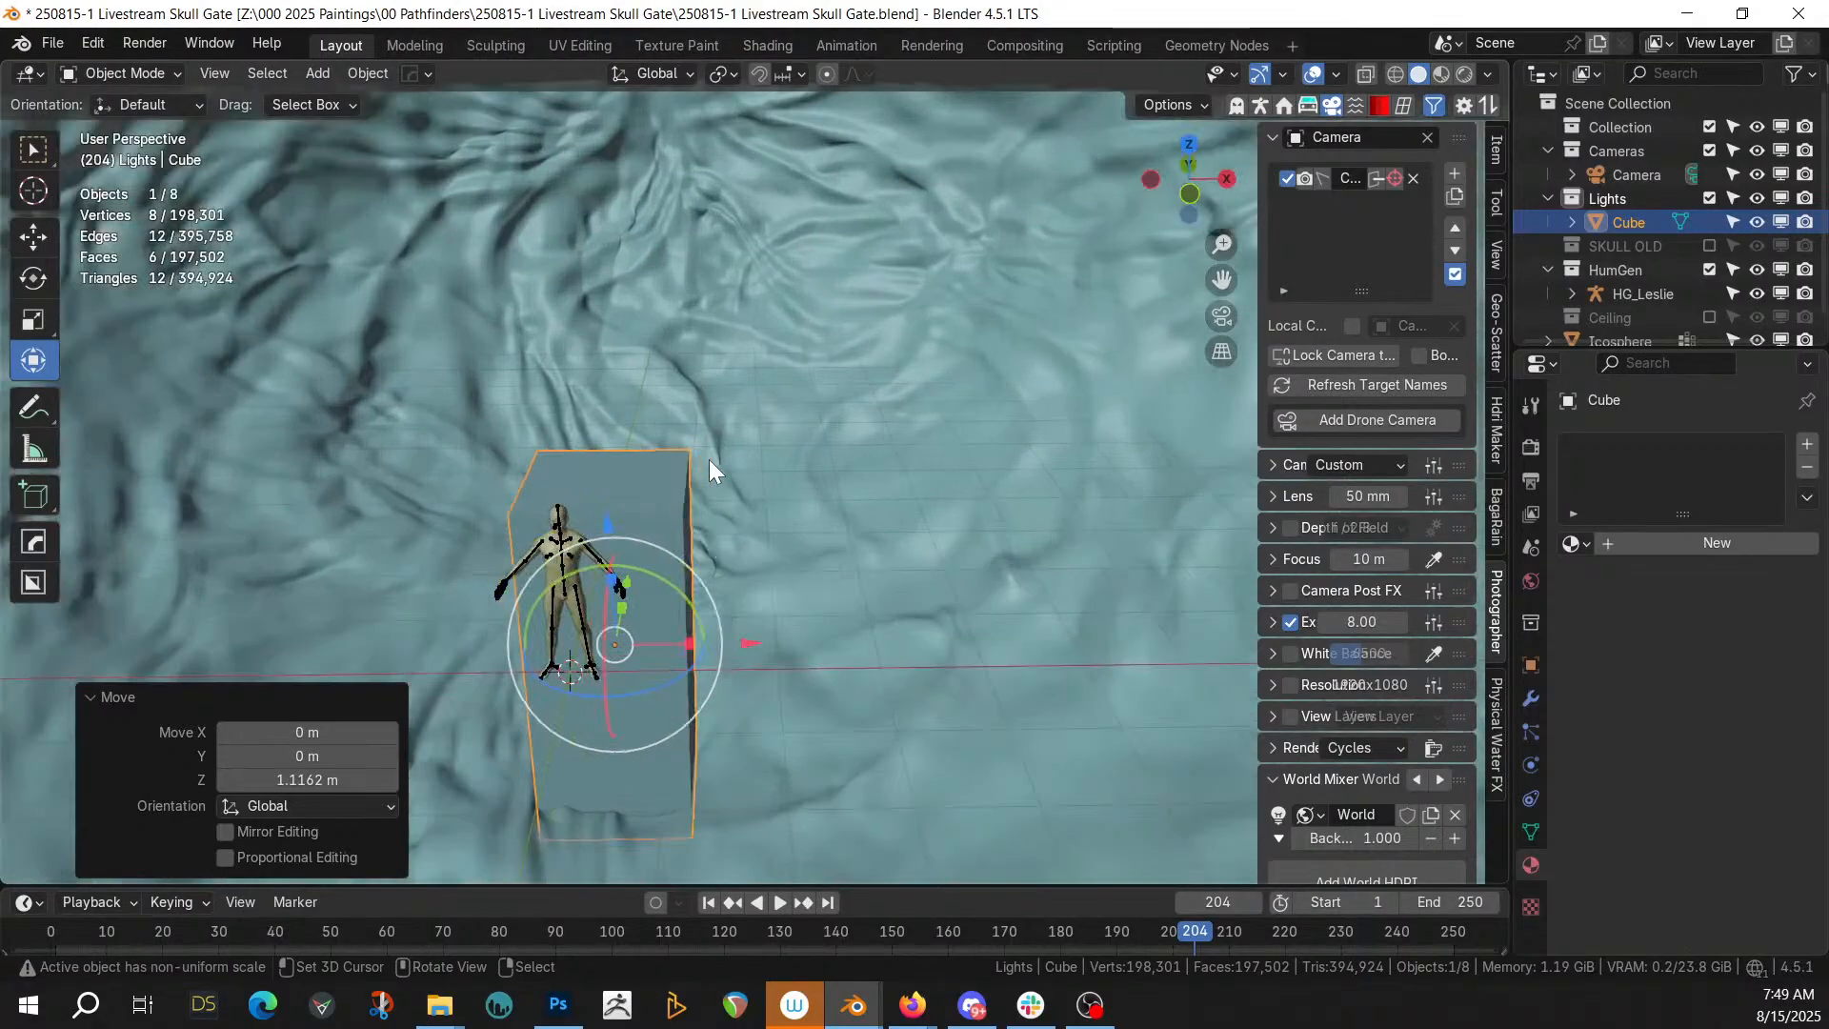
{"action": "key", "text": "KP_Divide"}
{"action": "middle_click_drag", "start_coordinate": [695, 486], "coordinate": [735, 476]}
{"action": "key", "text": "Tab"}
{"action": "key", "text": "Tab"}
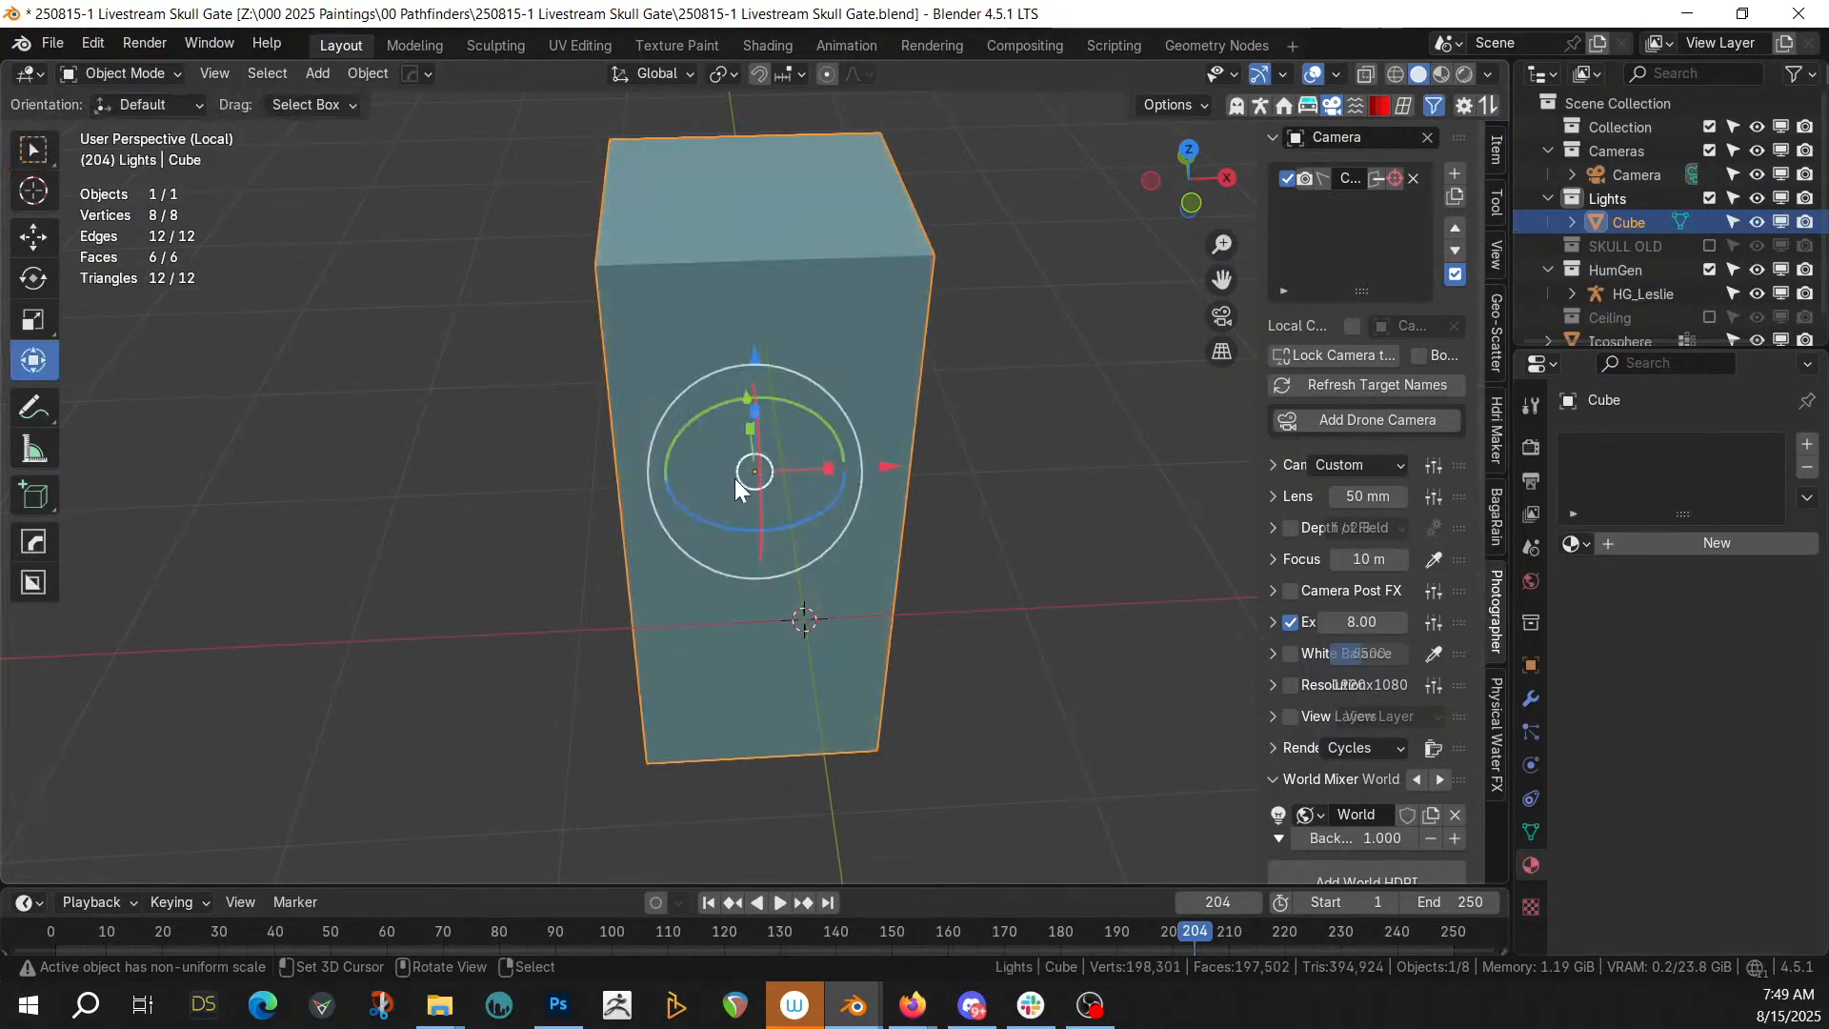
Mirror the cube across its local X and Y axes with mirror modifiers and open its mesh for editing
{"action": "key", "text": "alt+x"}
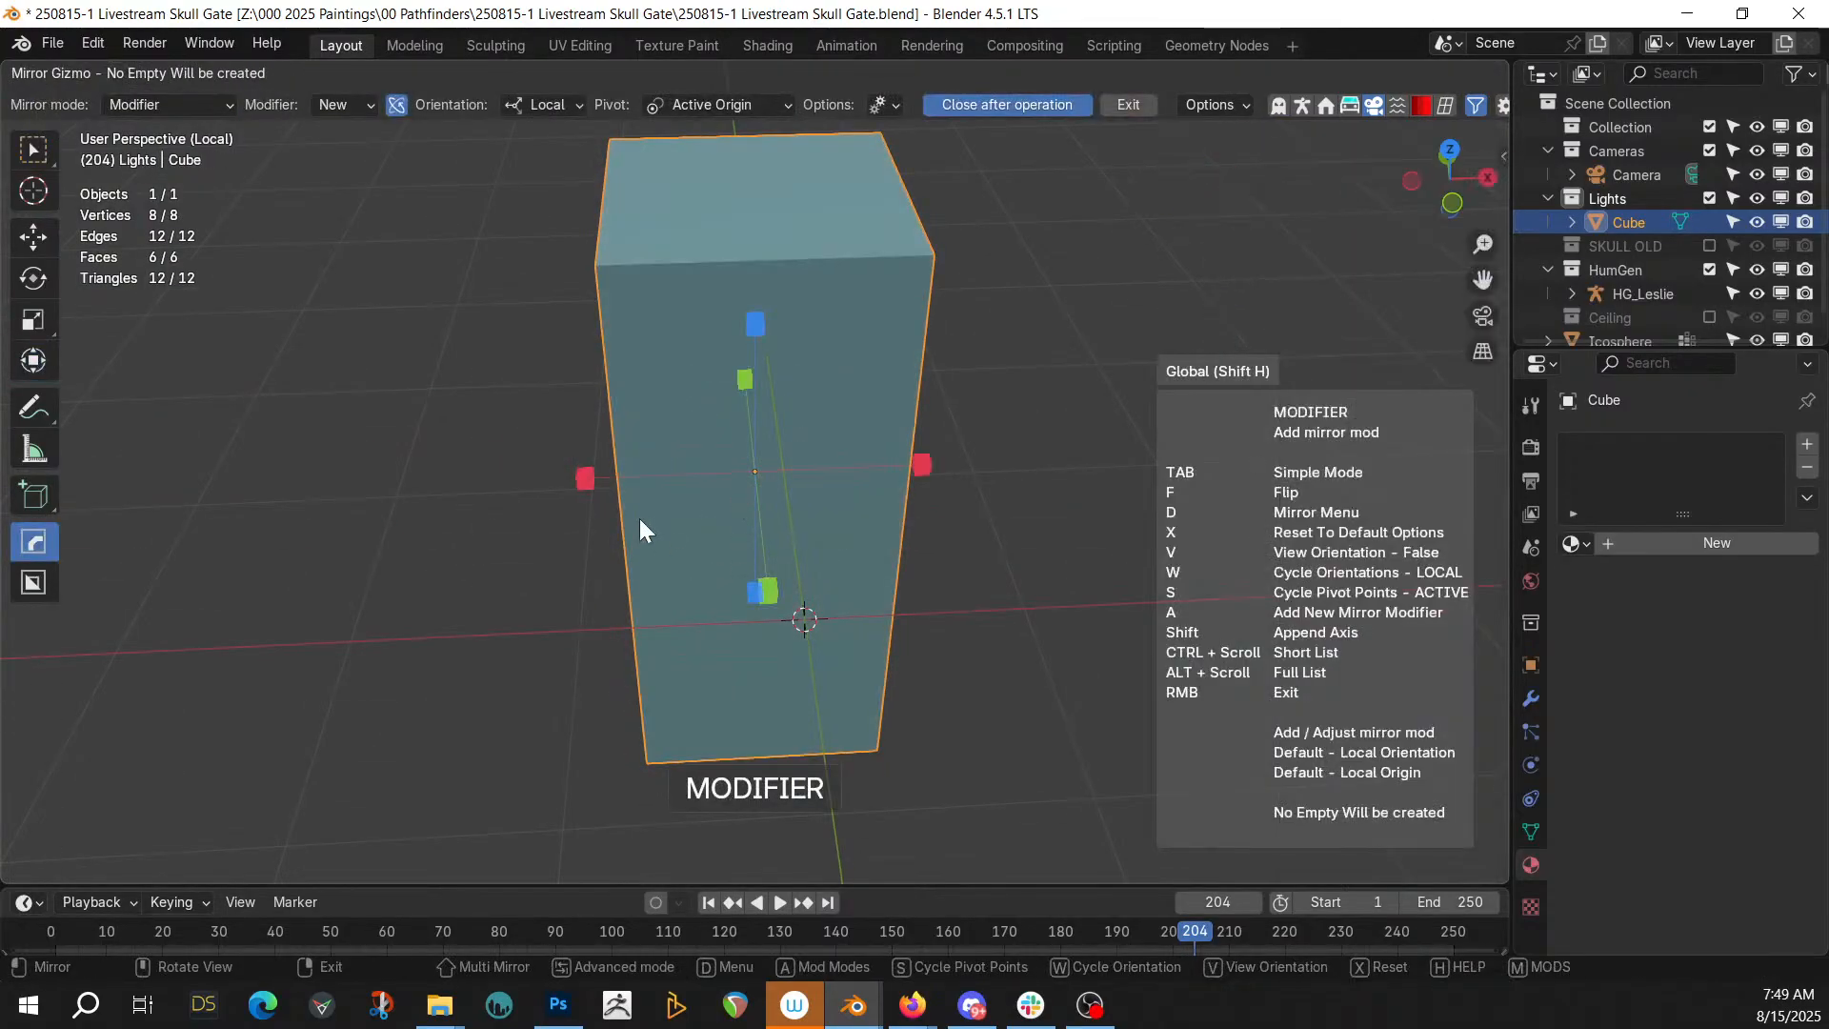
{"action": "left_click", "coordinate": [581, 479]}
{"action": "key", "text": "alt+x"}
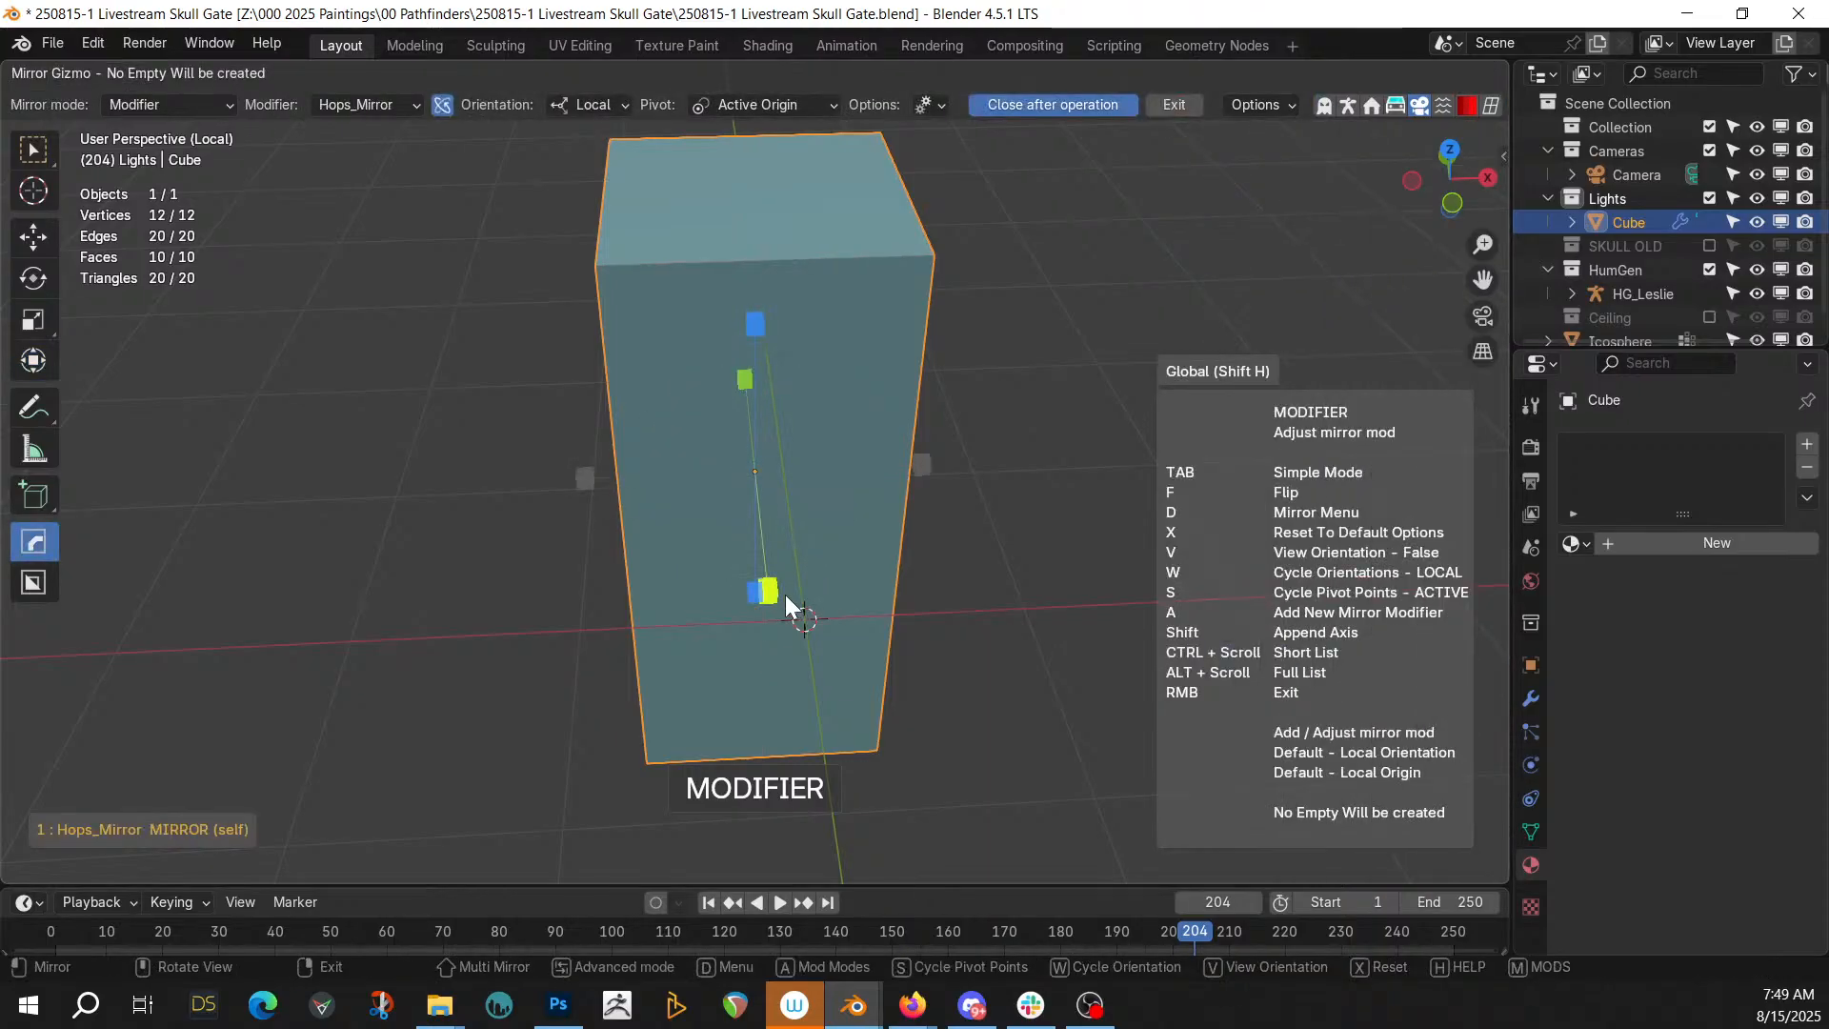
{"action": "left_click", "coordinate": [779, 594]}
{"action": "middle_click_drag", "start_coordinate": [779, 593], "coordinate": [972, 585]}
{"action": "key", "text": "Tab"}
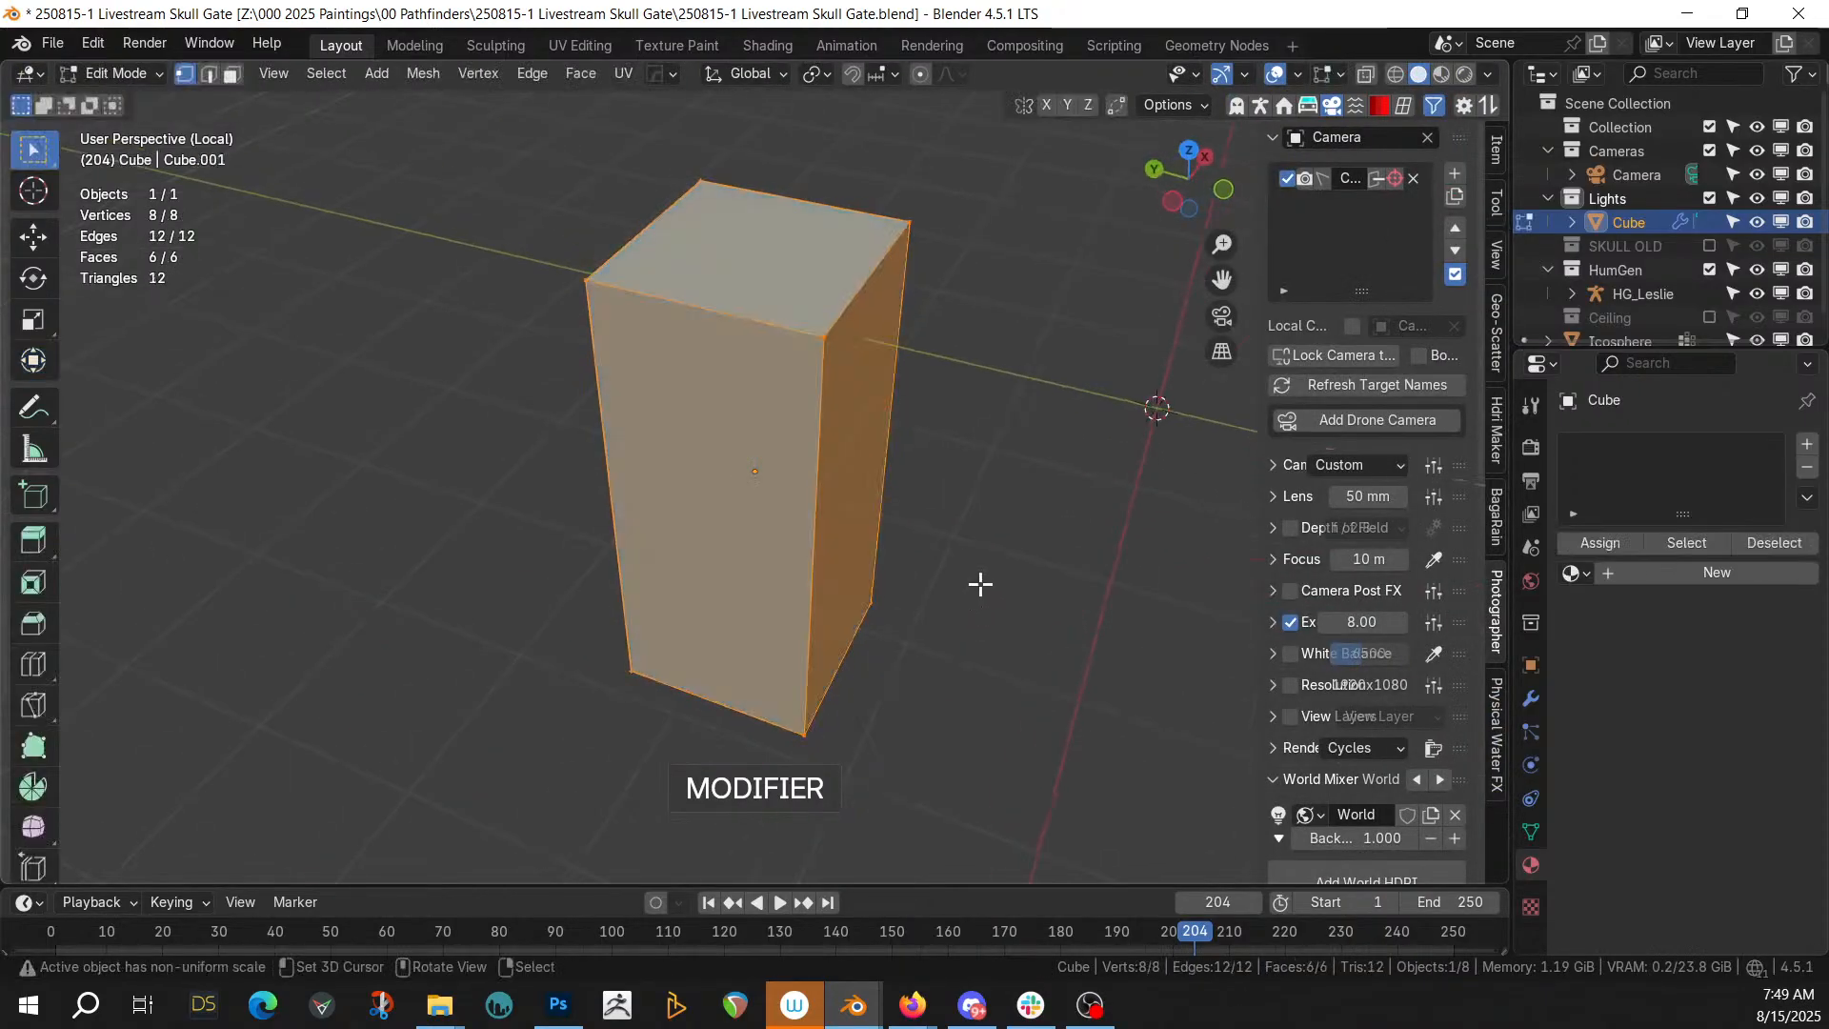
Apply all modifiers on the cube so its X and Y mirror splits become part of the mesh
{"action": "left_click", "coordinate": [1531, 698]}
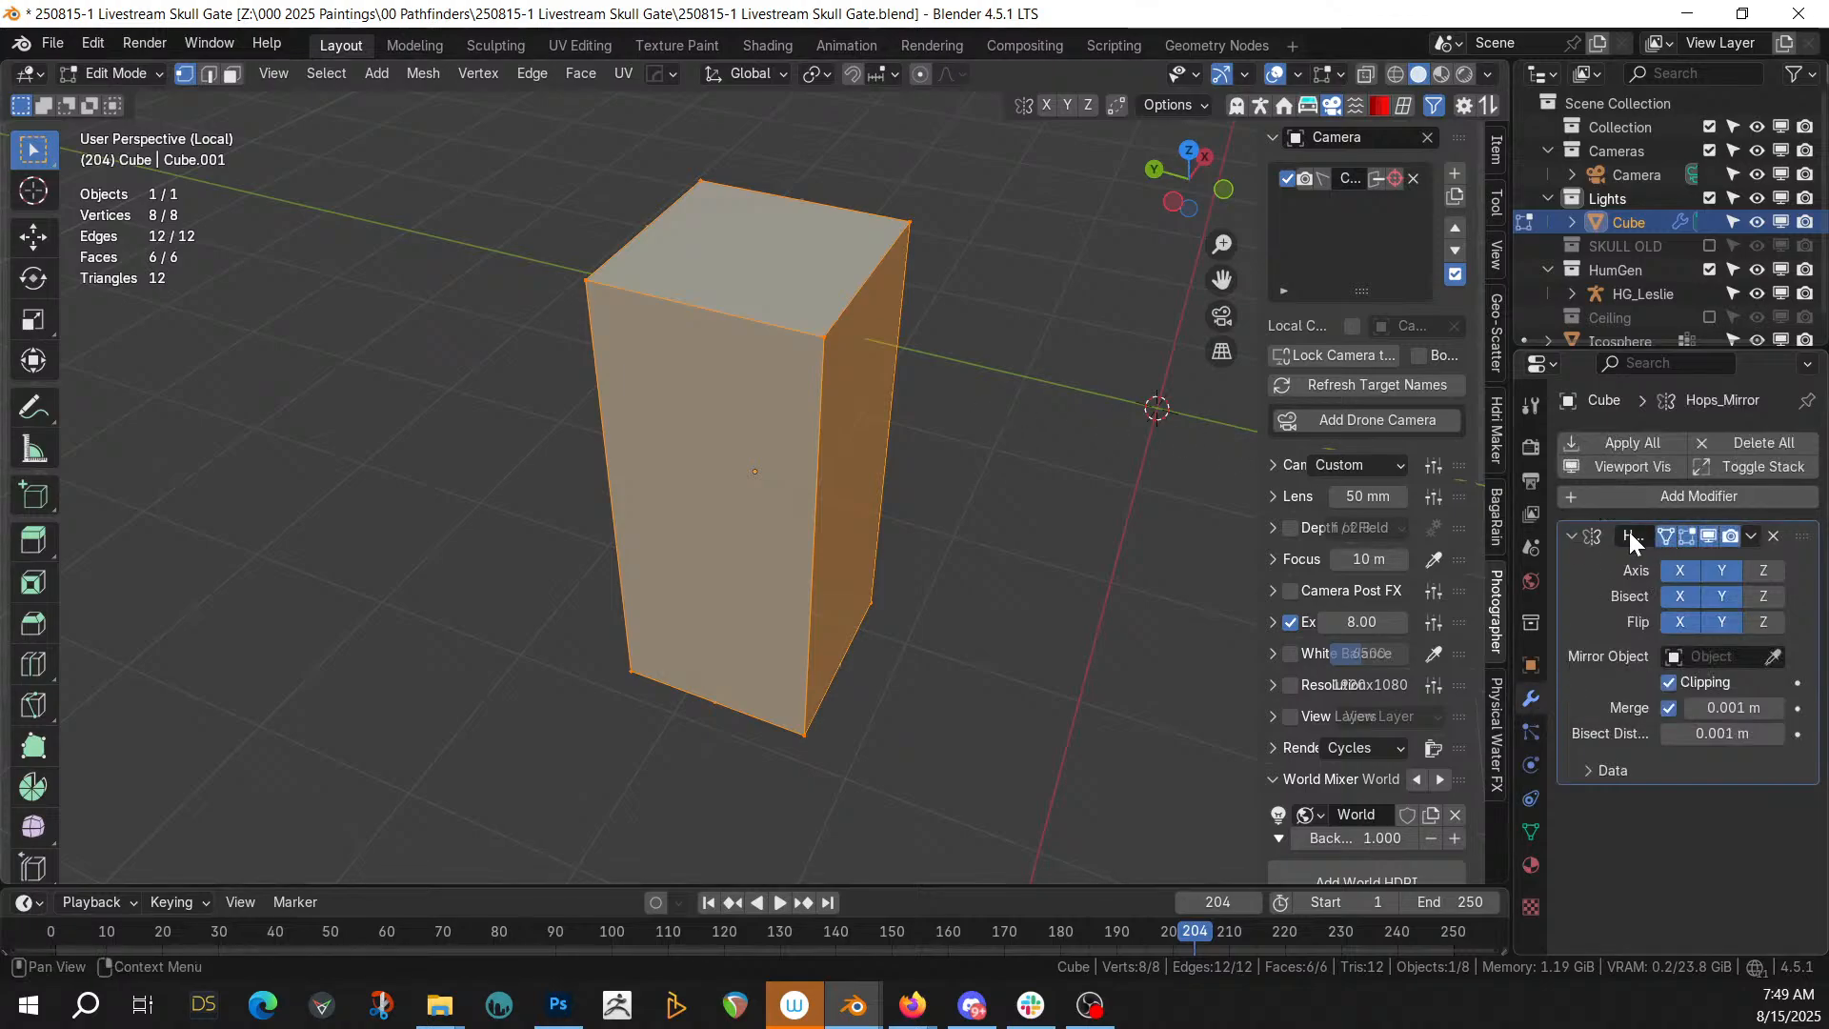
{"action": "middle_click_drag", "start_coordinate": [1172, 490], "coordinate": [841, 462]}
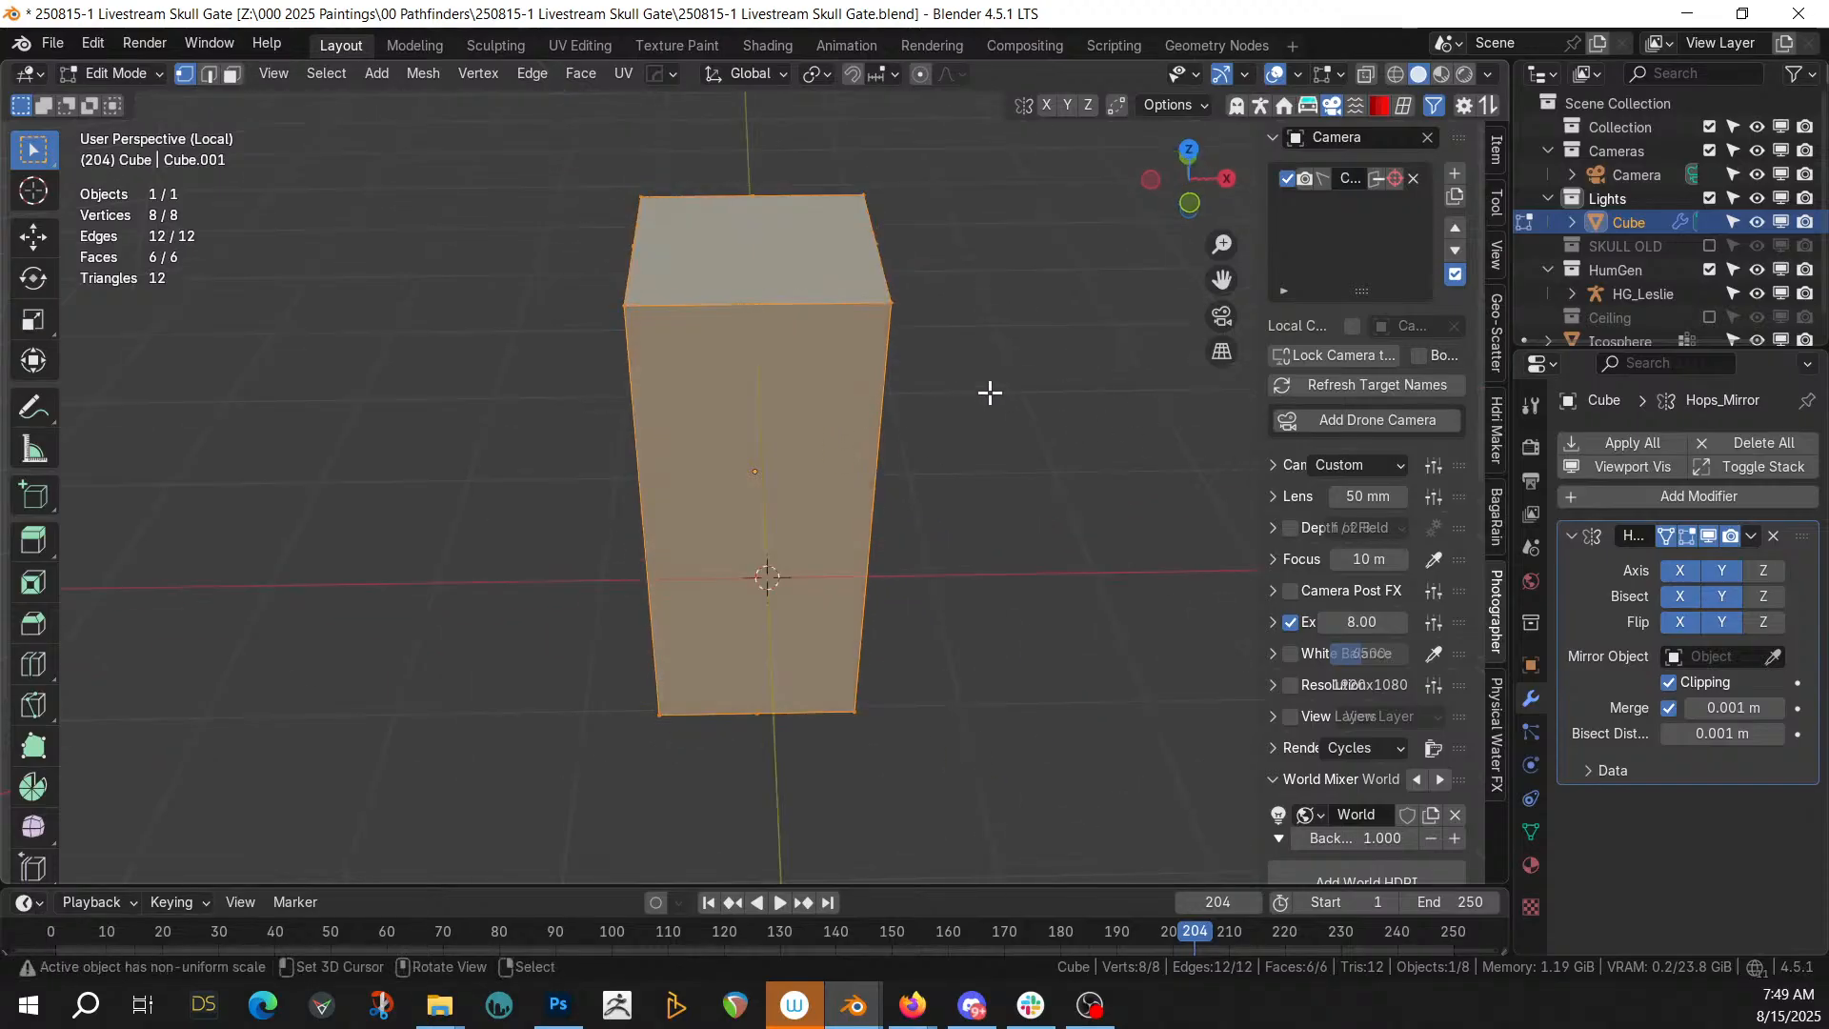
{"action": "key", "text": "alt+a"}
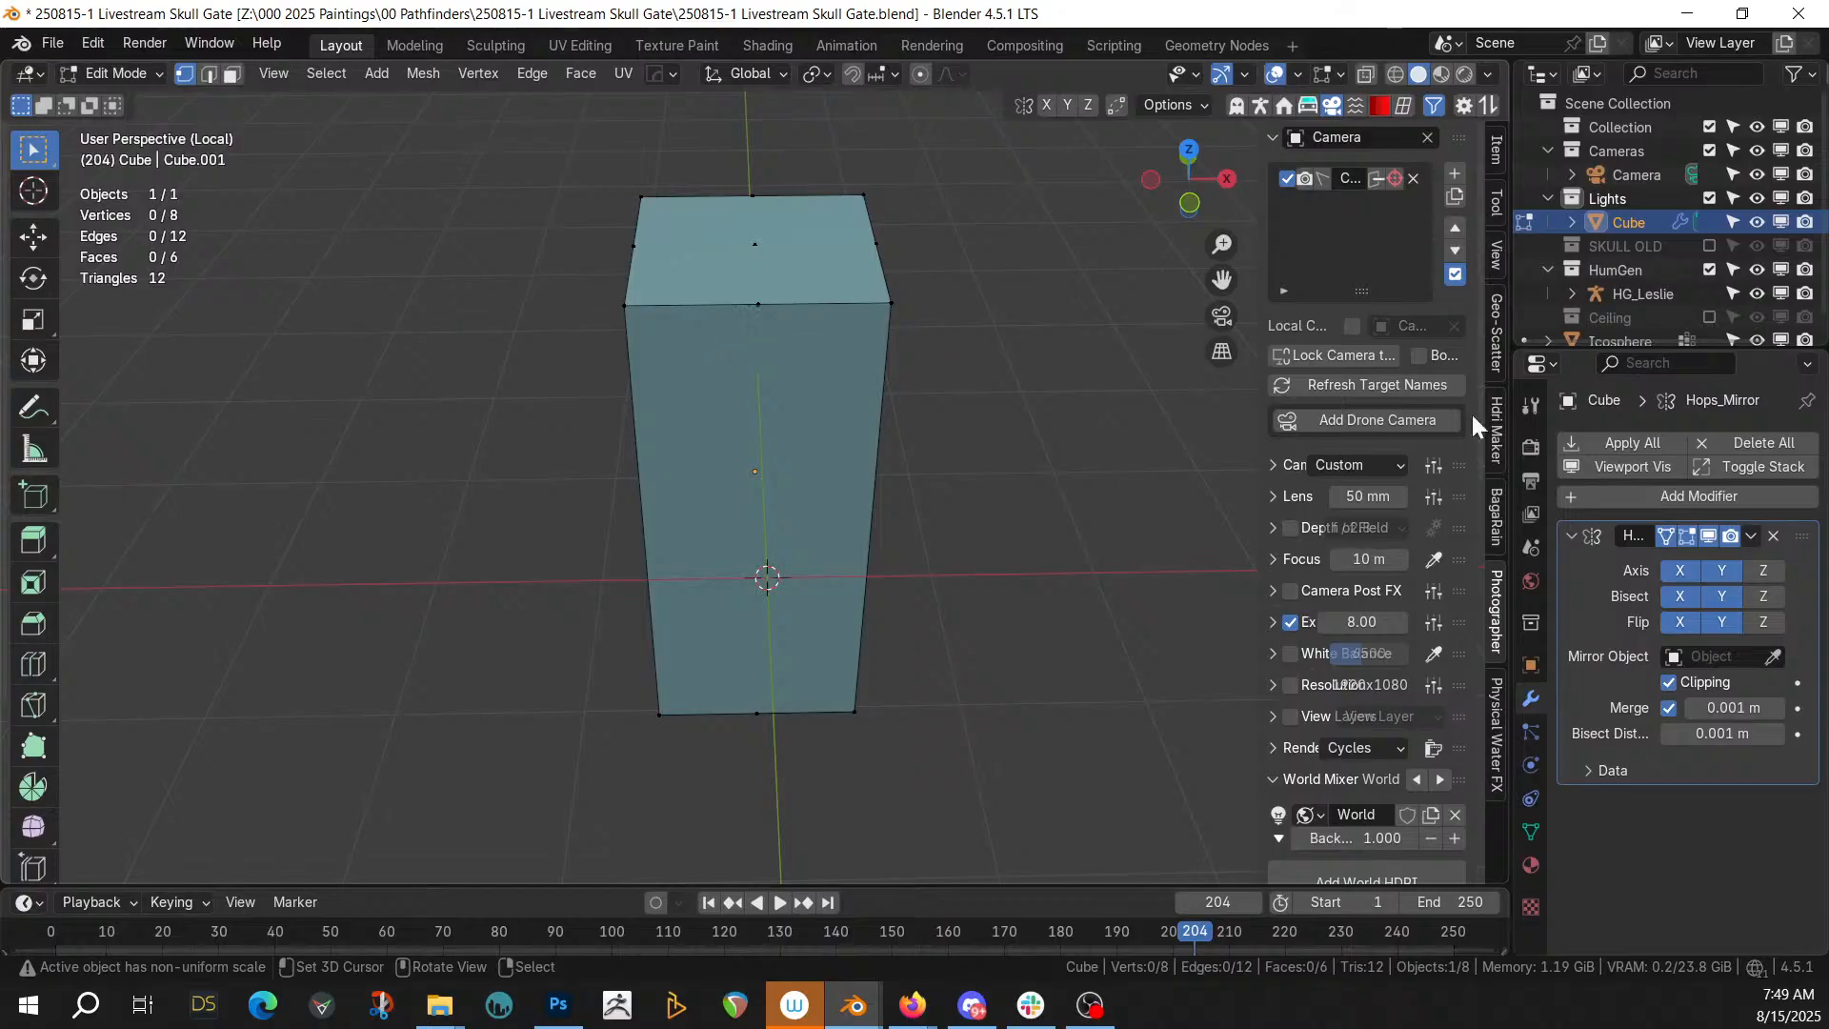
{"action": "key", "text": "Tab"}
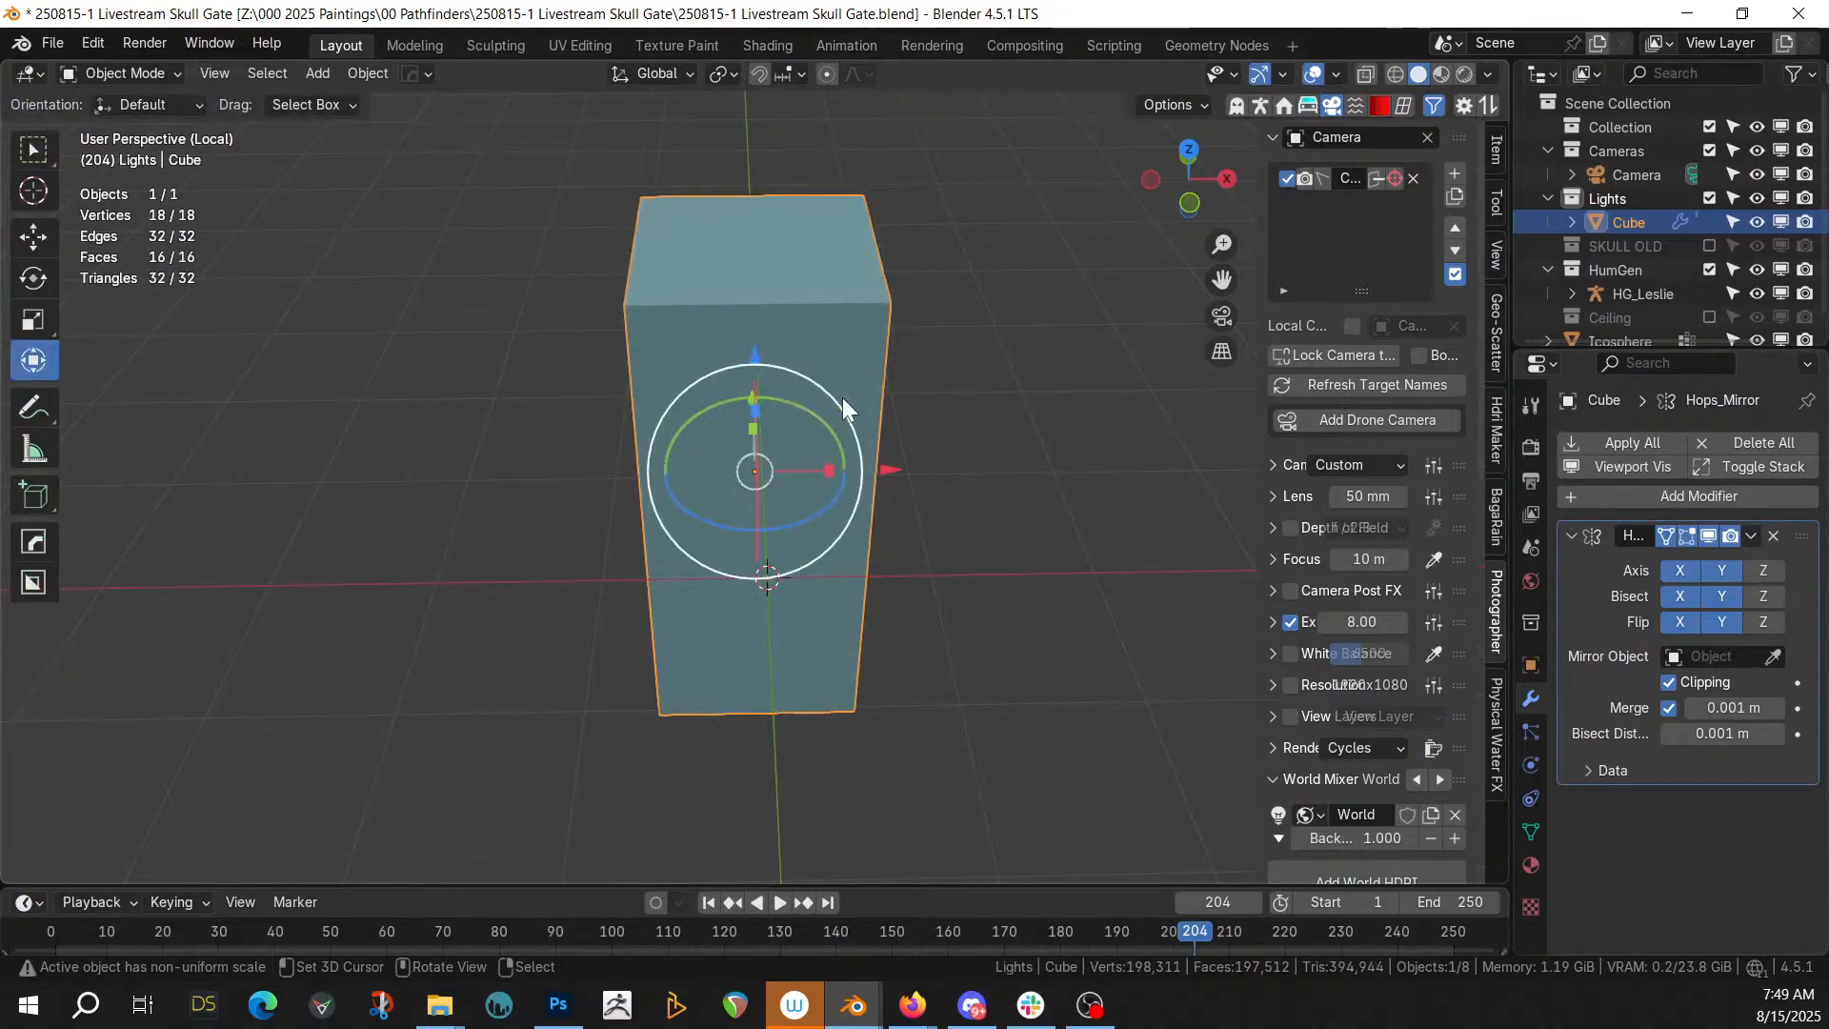
{"action": "left_click", "coordinate": [1641, 444]}
{"action": "key", "text": "Tab"}
{"action": "mouse_move", "coordinate": [870, 449]}
{"action": "middle_mouse_down"}
{"action": "mouse_move", "coordinate": [898, 421]}
{"action": "mouse_move", "coordinate": [948, 433]}
{"action": "mouse_move", "coordinate": [852, 448]}
{"action": "middle_mouse_up"}
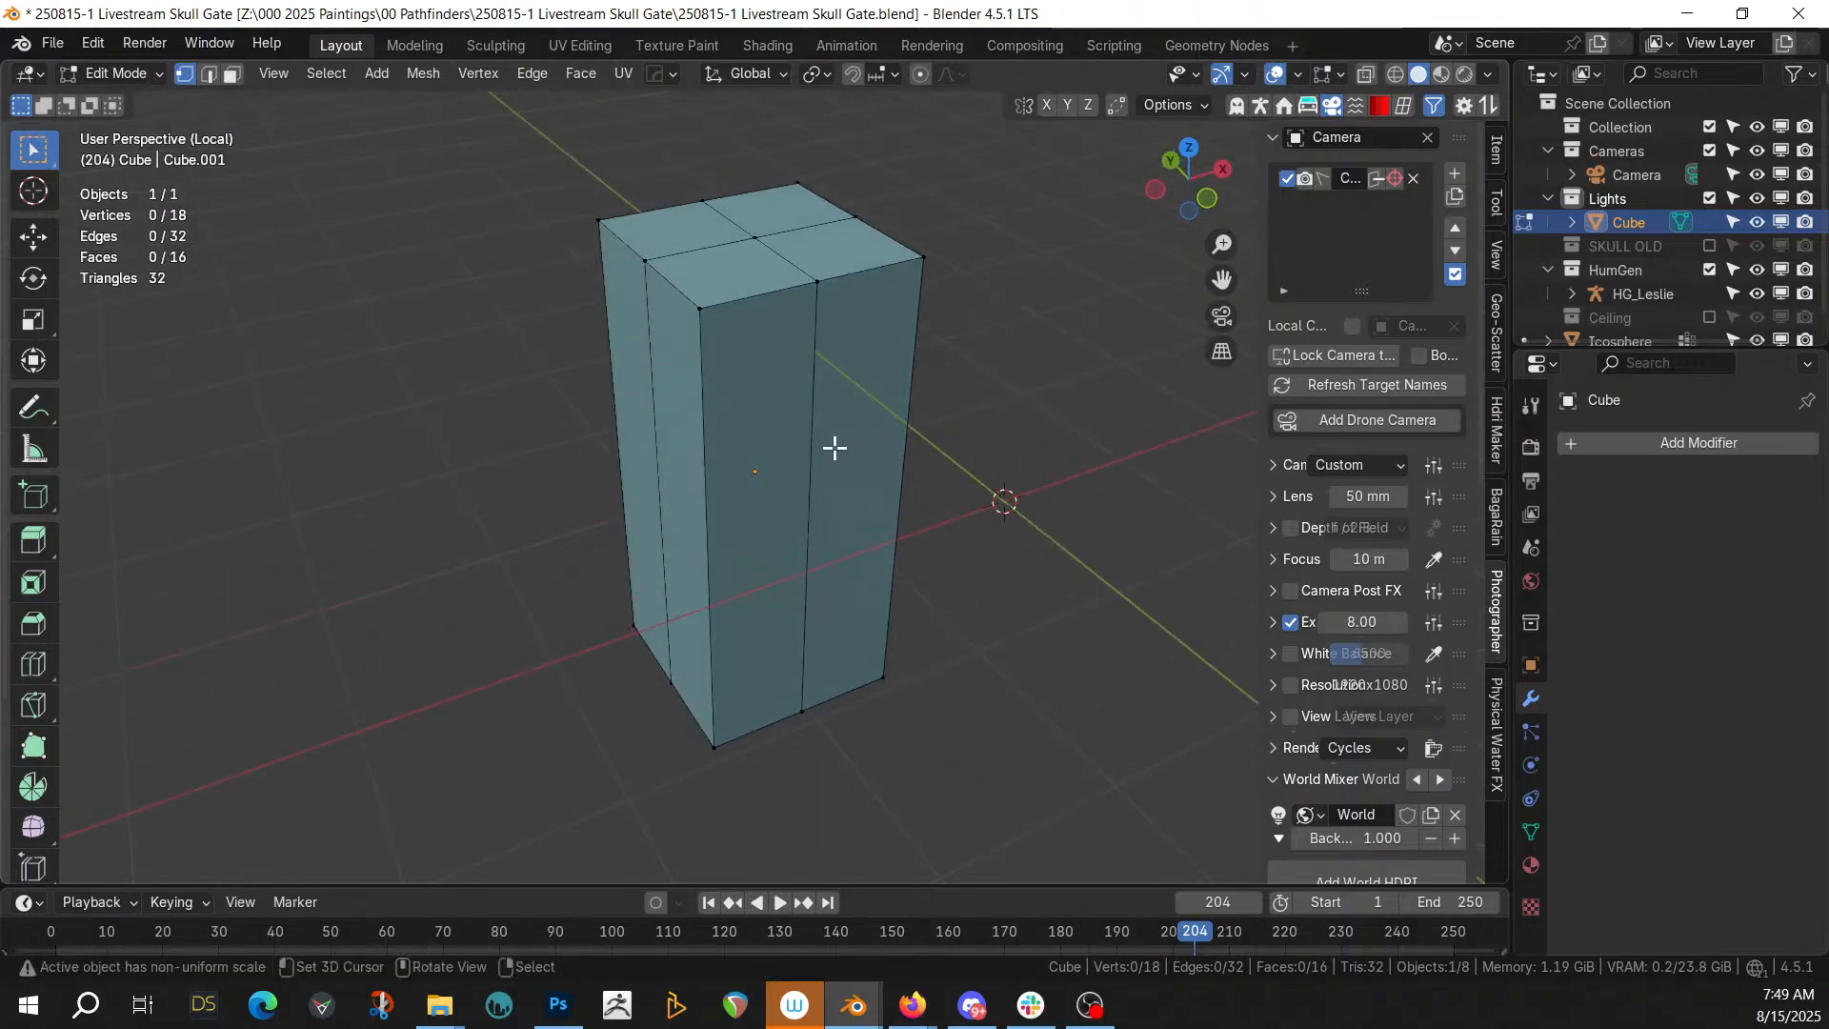
Add a new bisecting mirror modifier across X and Y, display it on the edit cage, and open the cube's mesh for editing
{"action": "key", "text": "Tab"}
{"action": "key", "text": "alt+x"}
{"action": "left_click", "coordinate": [589, 524]}
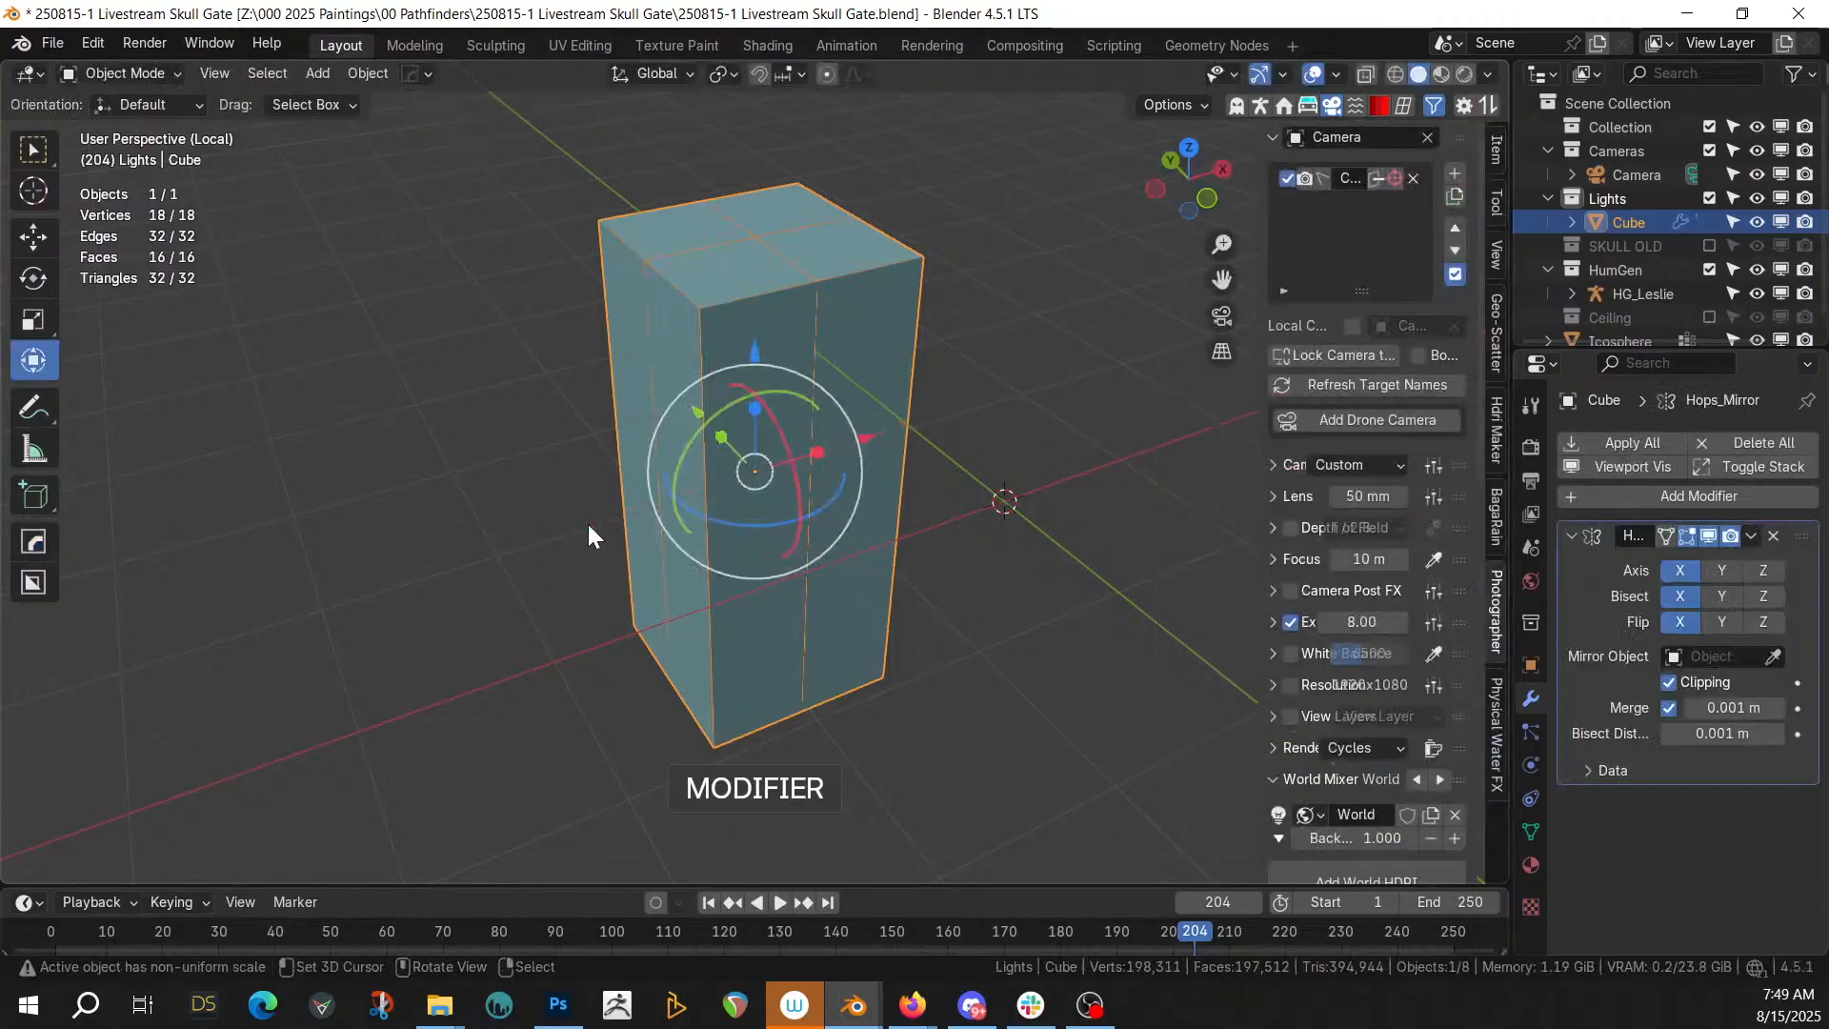
{"action": "left_click", "coordinate": [859, 571]}
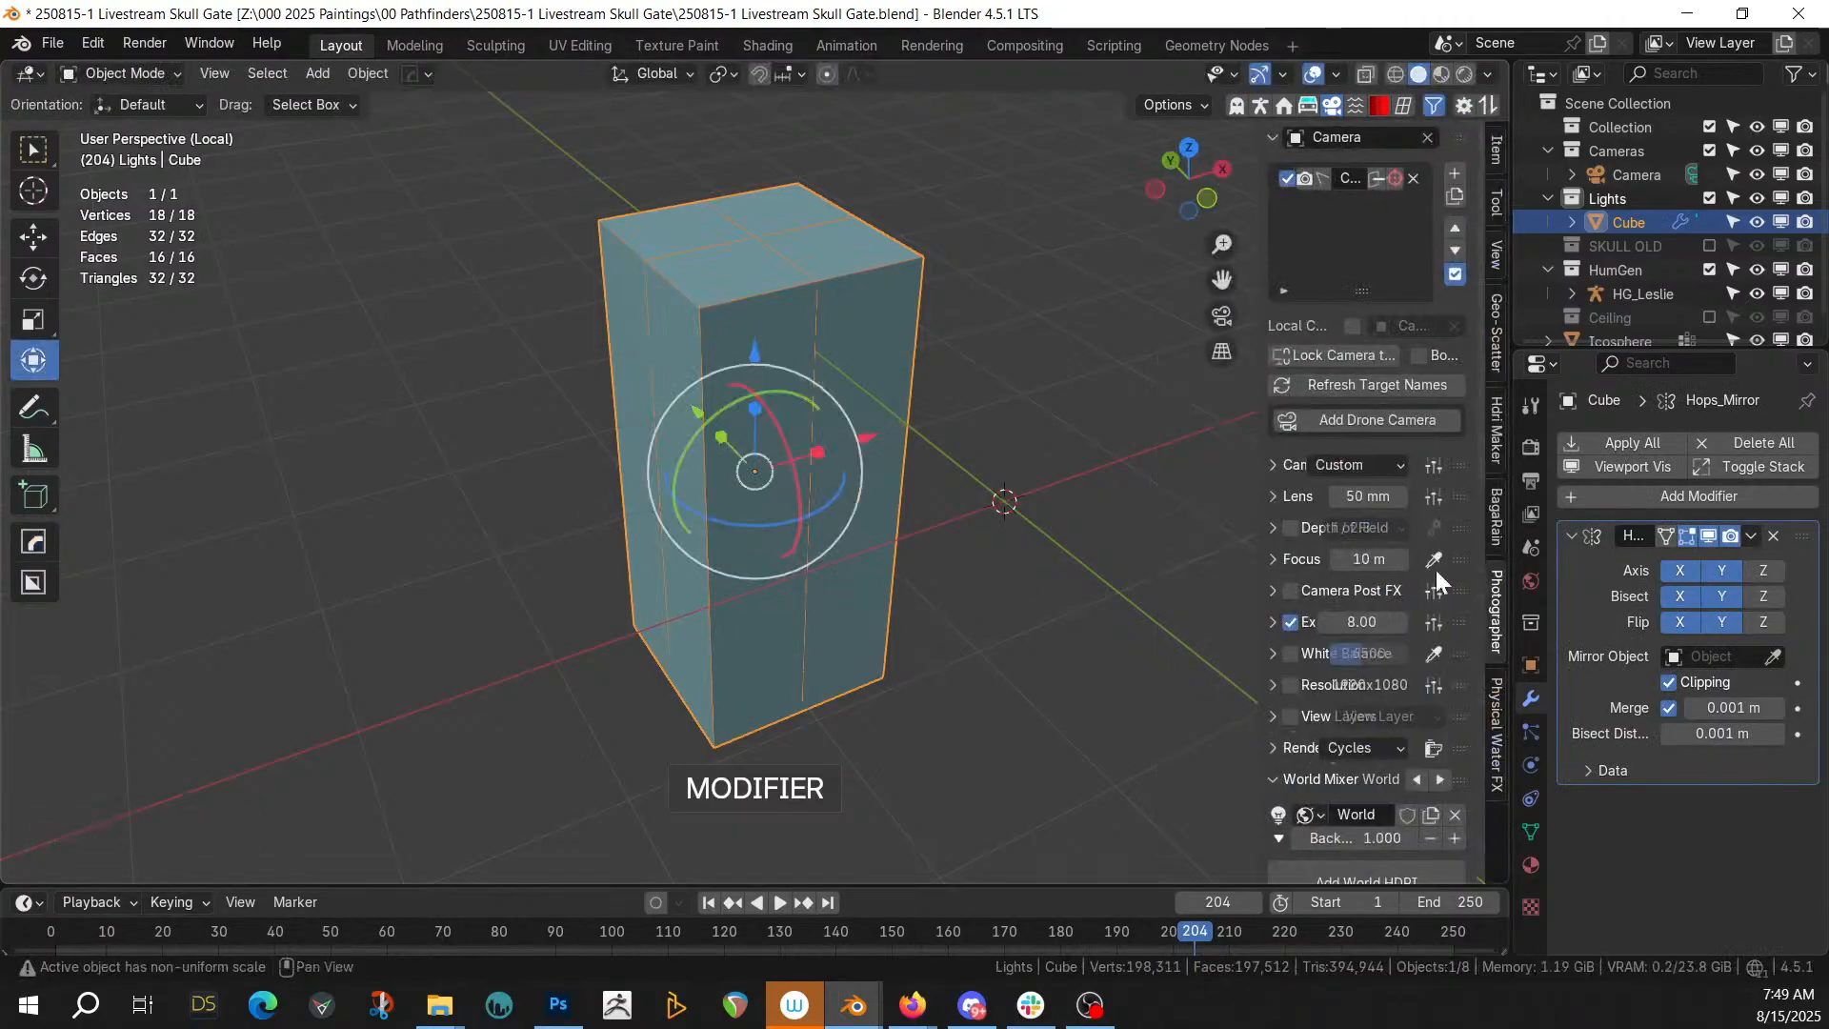
{"action": "left_click", "coordinate": [1674, 534]}
{"action": "key", "text": "Tab"}
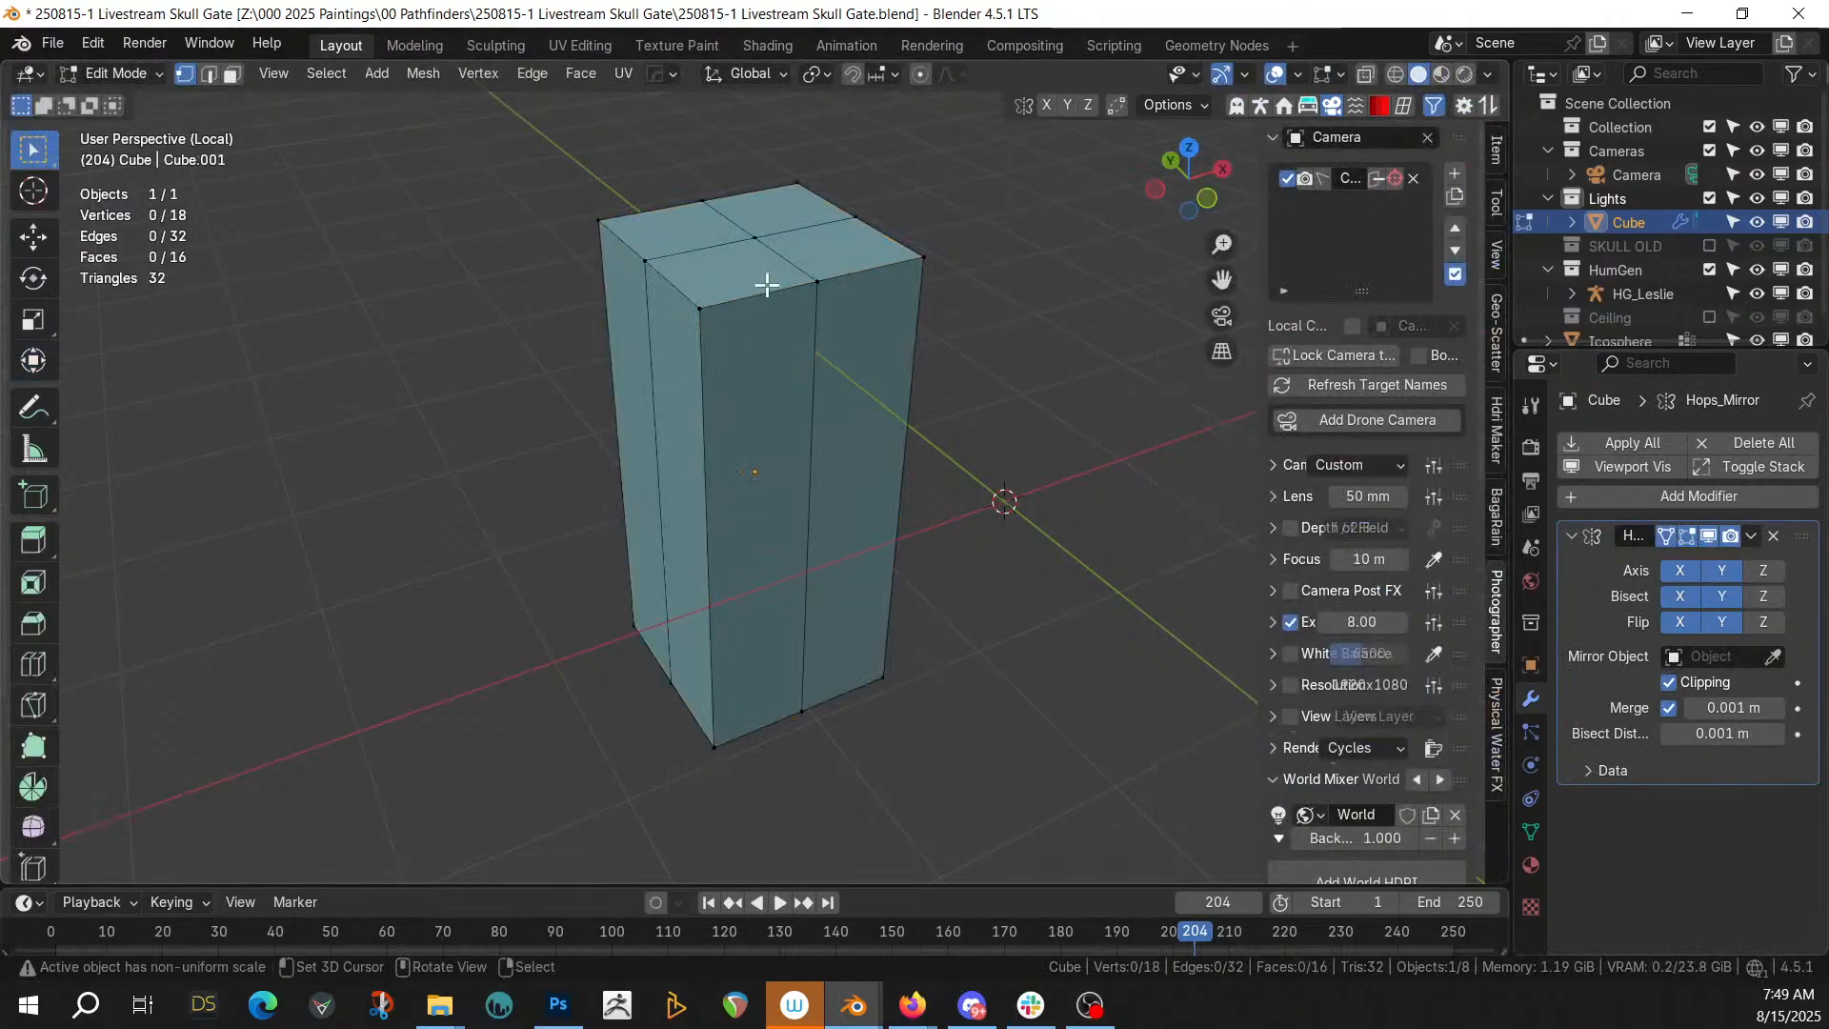
Add a horizontal loop cut around the block and slide it towards the top with a factor of about -0.667
{"action": "middle_click_drag", "start_coordinate": [768, 277], "coordinate": [796, 318]}
{"action": "key", "text": "ctrl+r"}
{"action": "left_click", "coordinate": [739, 431]}
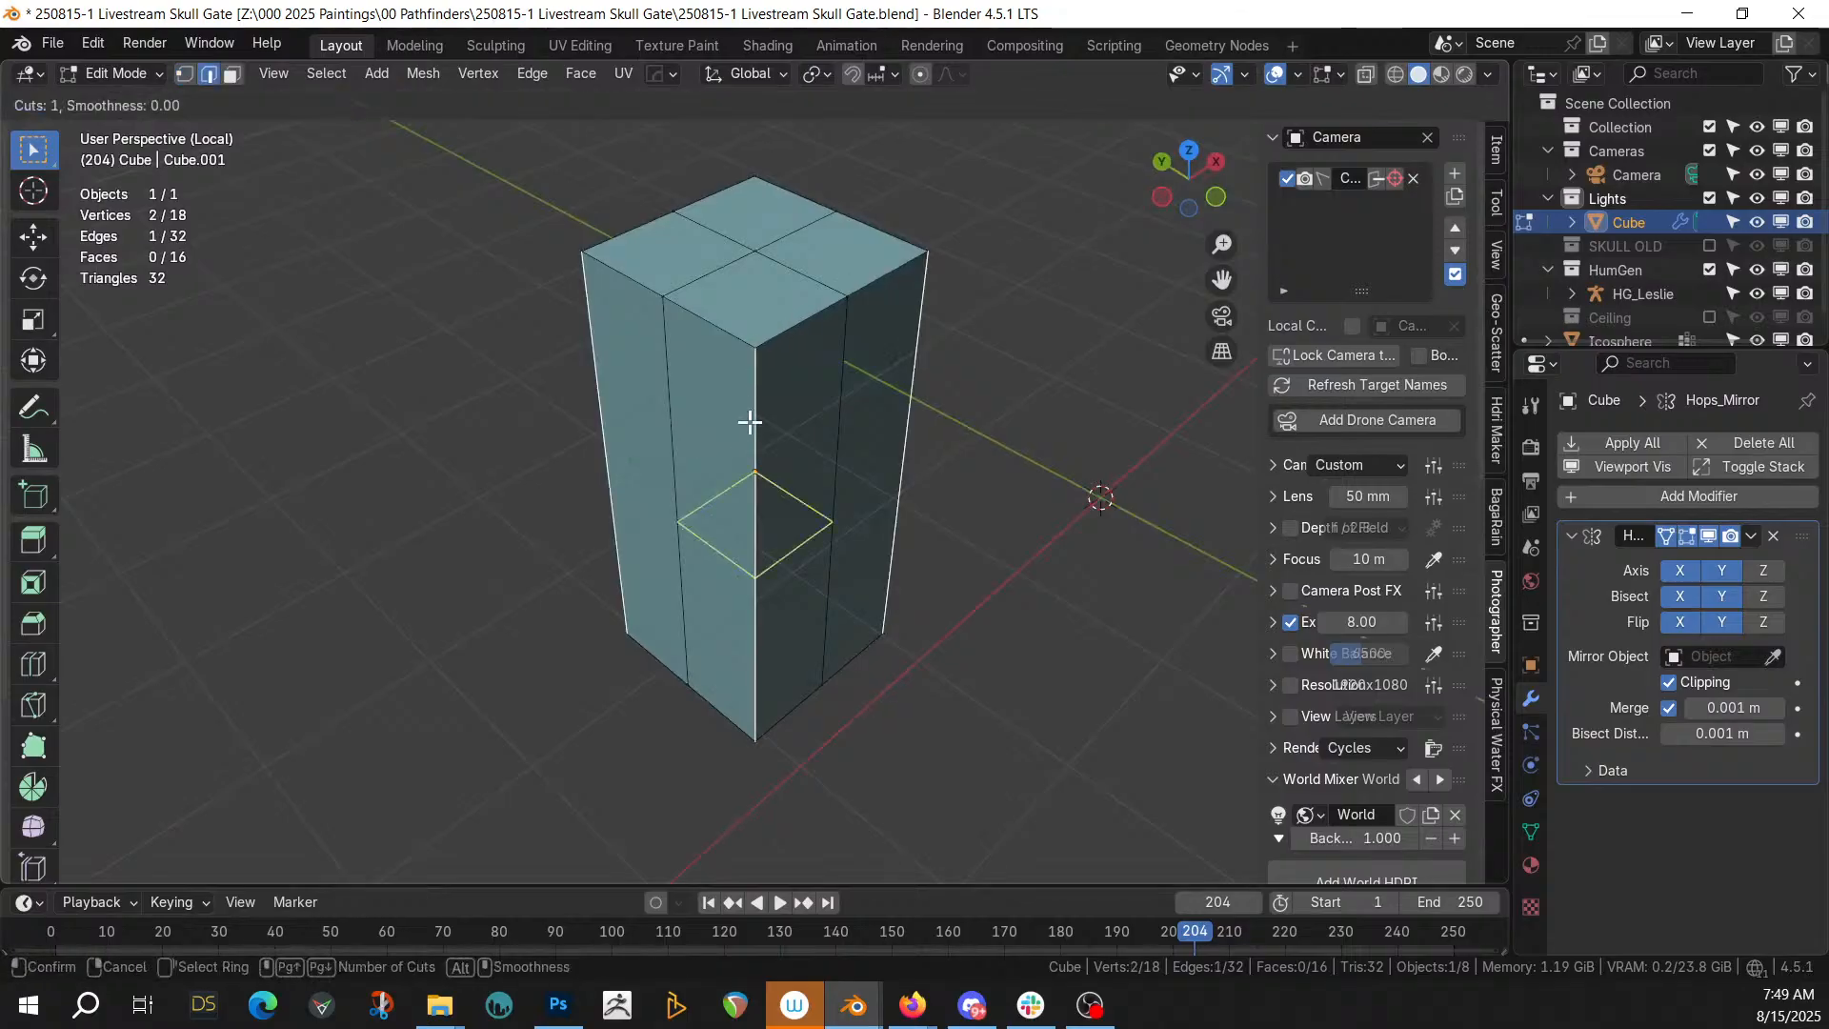
{"action": "left_click", "coordinate": [812, 299]}
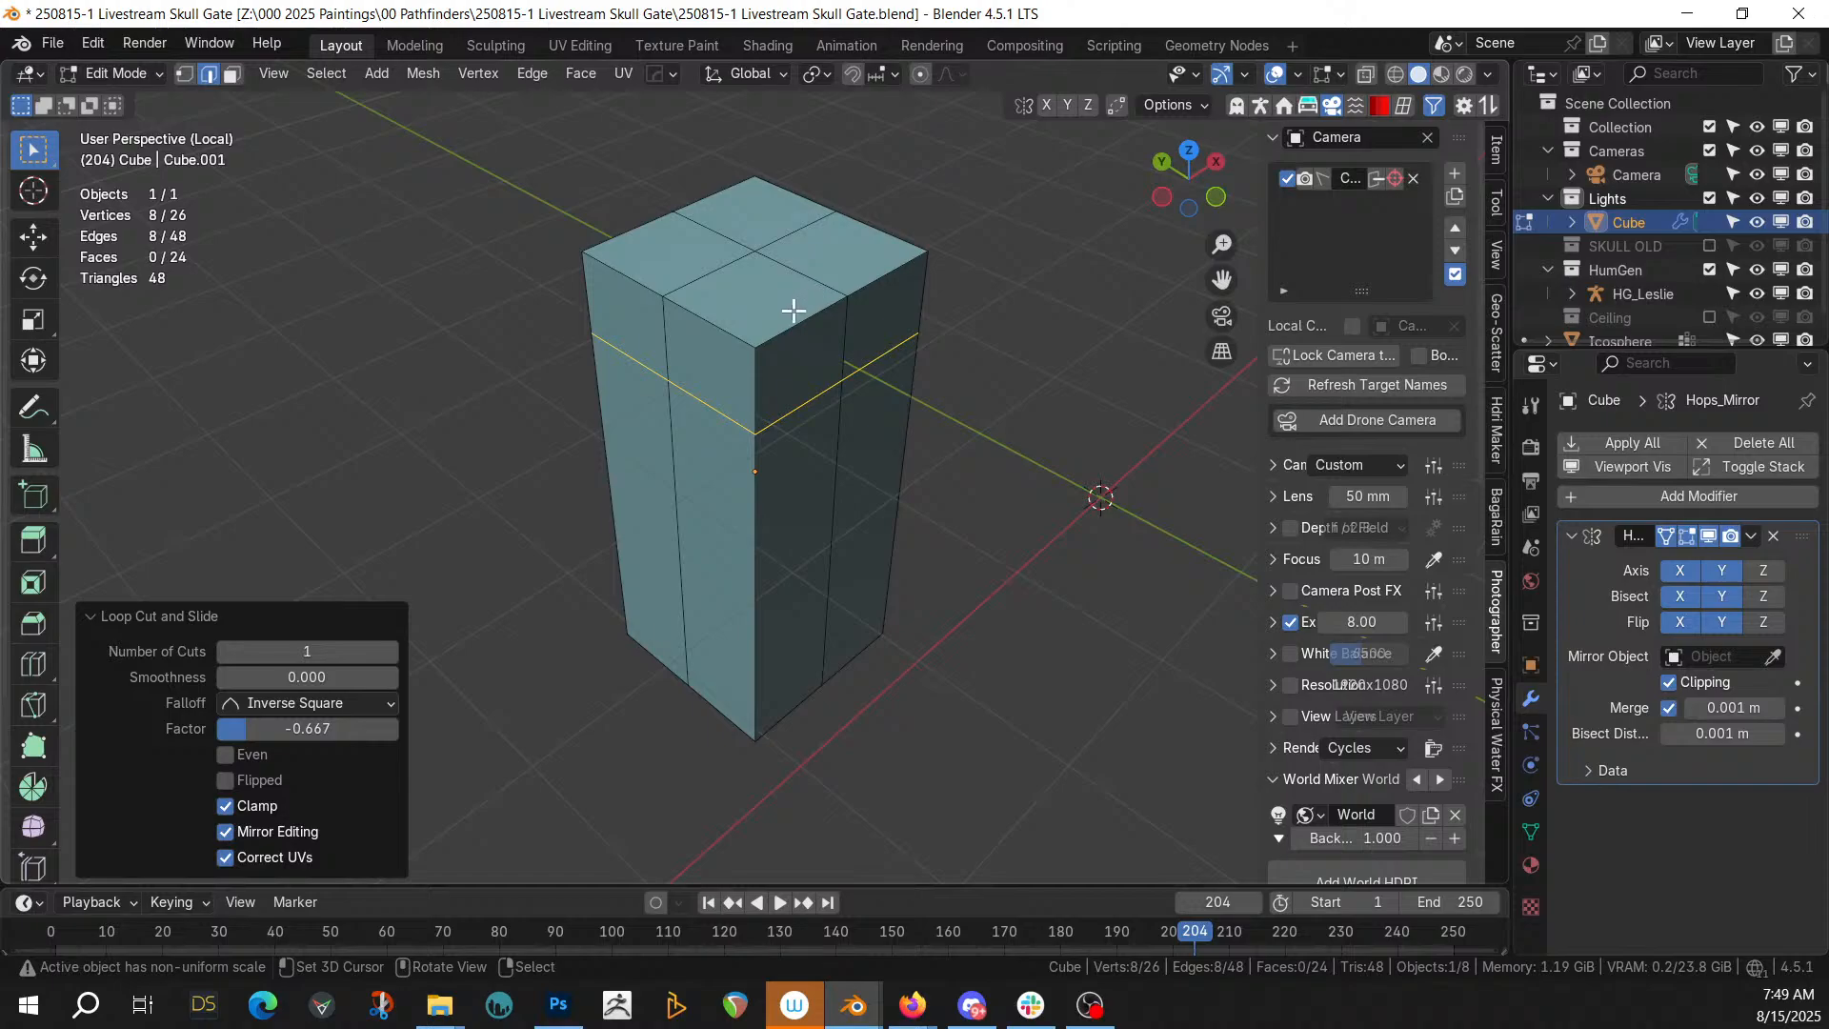
Add two centred vertical loop cuts through the block's corner sections, one in each horizontal direction
{"action": "left_click", "coordinate": [739, 339]}
{"action": "key", "text": "ctrl+r"}
{"action": "left_click", "coordinate": [740, 339]}
{"action": "right_click", "coordinate": [803, 339]}
{"action": "key", "text": "ctrl+r"}
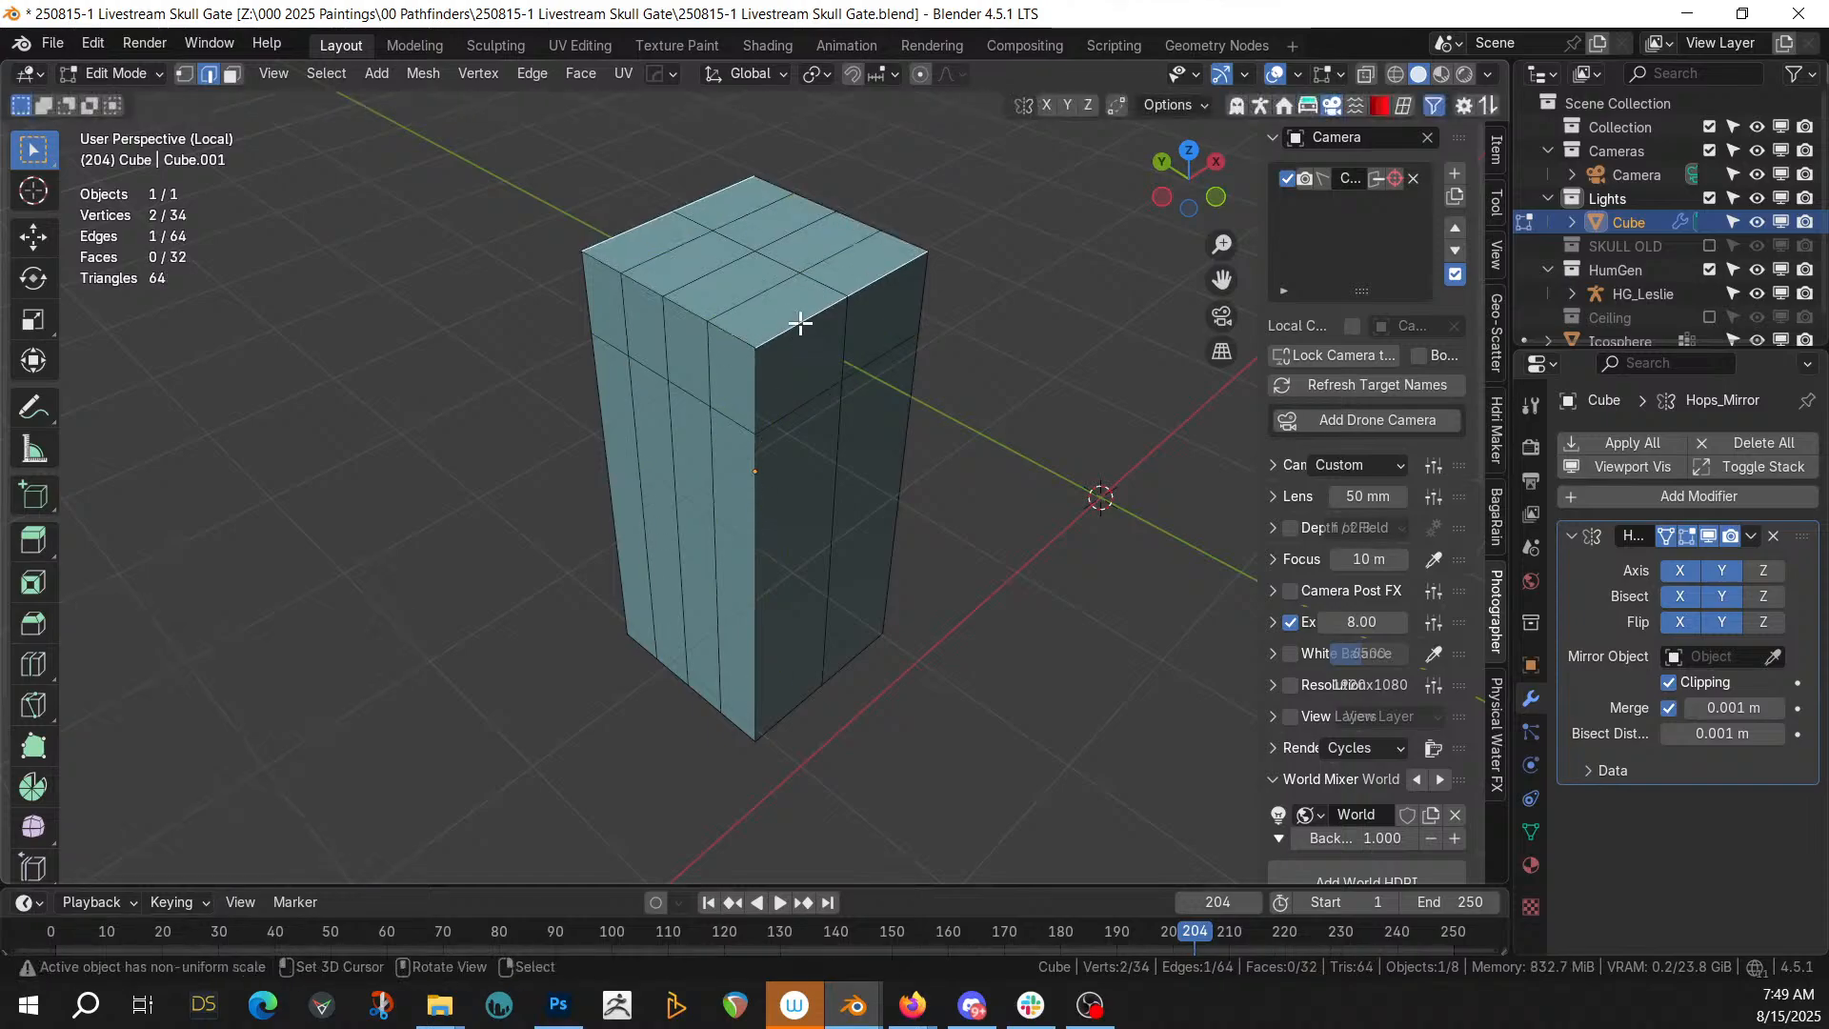
{"action": "left_click", "coordinate": [798, 321]}
{"action": "right_click", "coordinate": [800, 324]}
{"action": "middle_click_drag", "start_coordinate": [809, 400], "coordinate": [752, 397]}
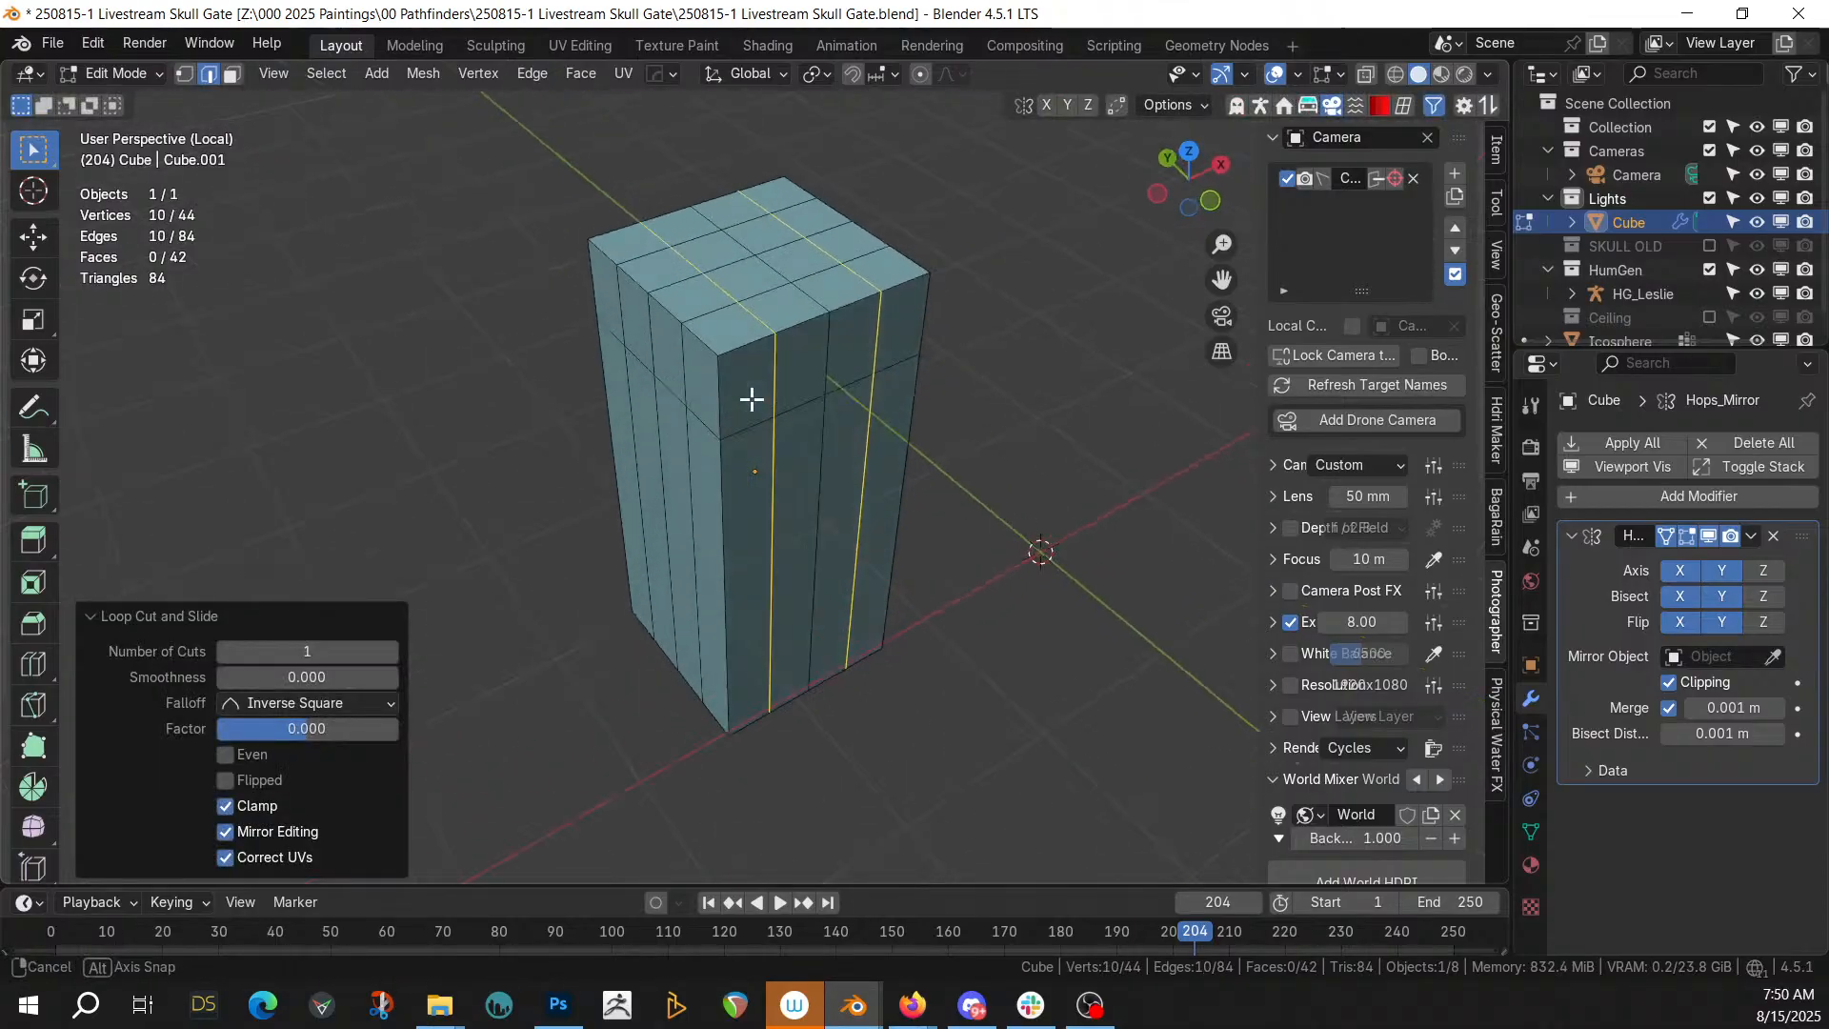
Extrude the two outer faces at the block's upper corner outward along their normals
{"action": "key", "text": "3"}
{"action": "left_click", "coordinate": [741, 384]}
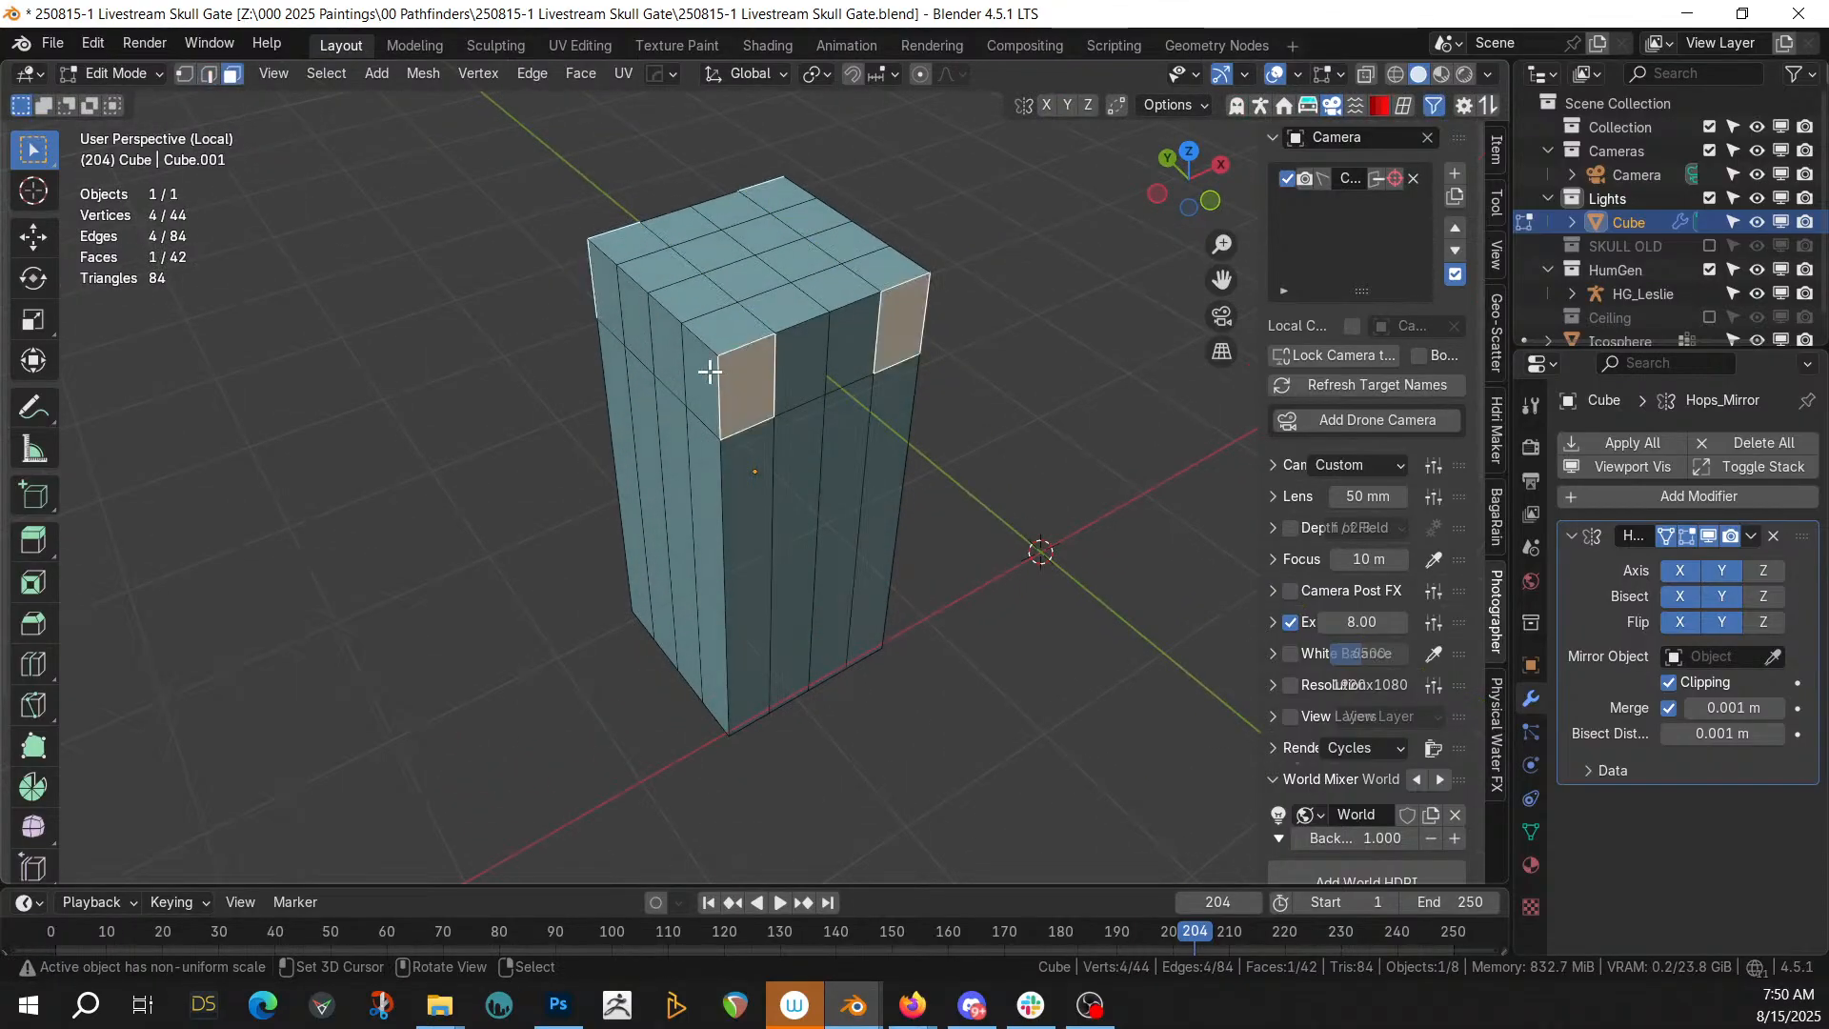
{"action": "left_click", "coordinate": [658, 341], "text": "ctrl"}
{"action": "left_click", "coordinate": [712, 367]}
{"action": "left_click", "coordinate": [735, 386], "text": "shift"}
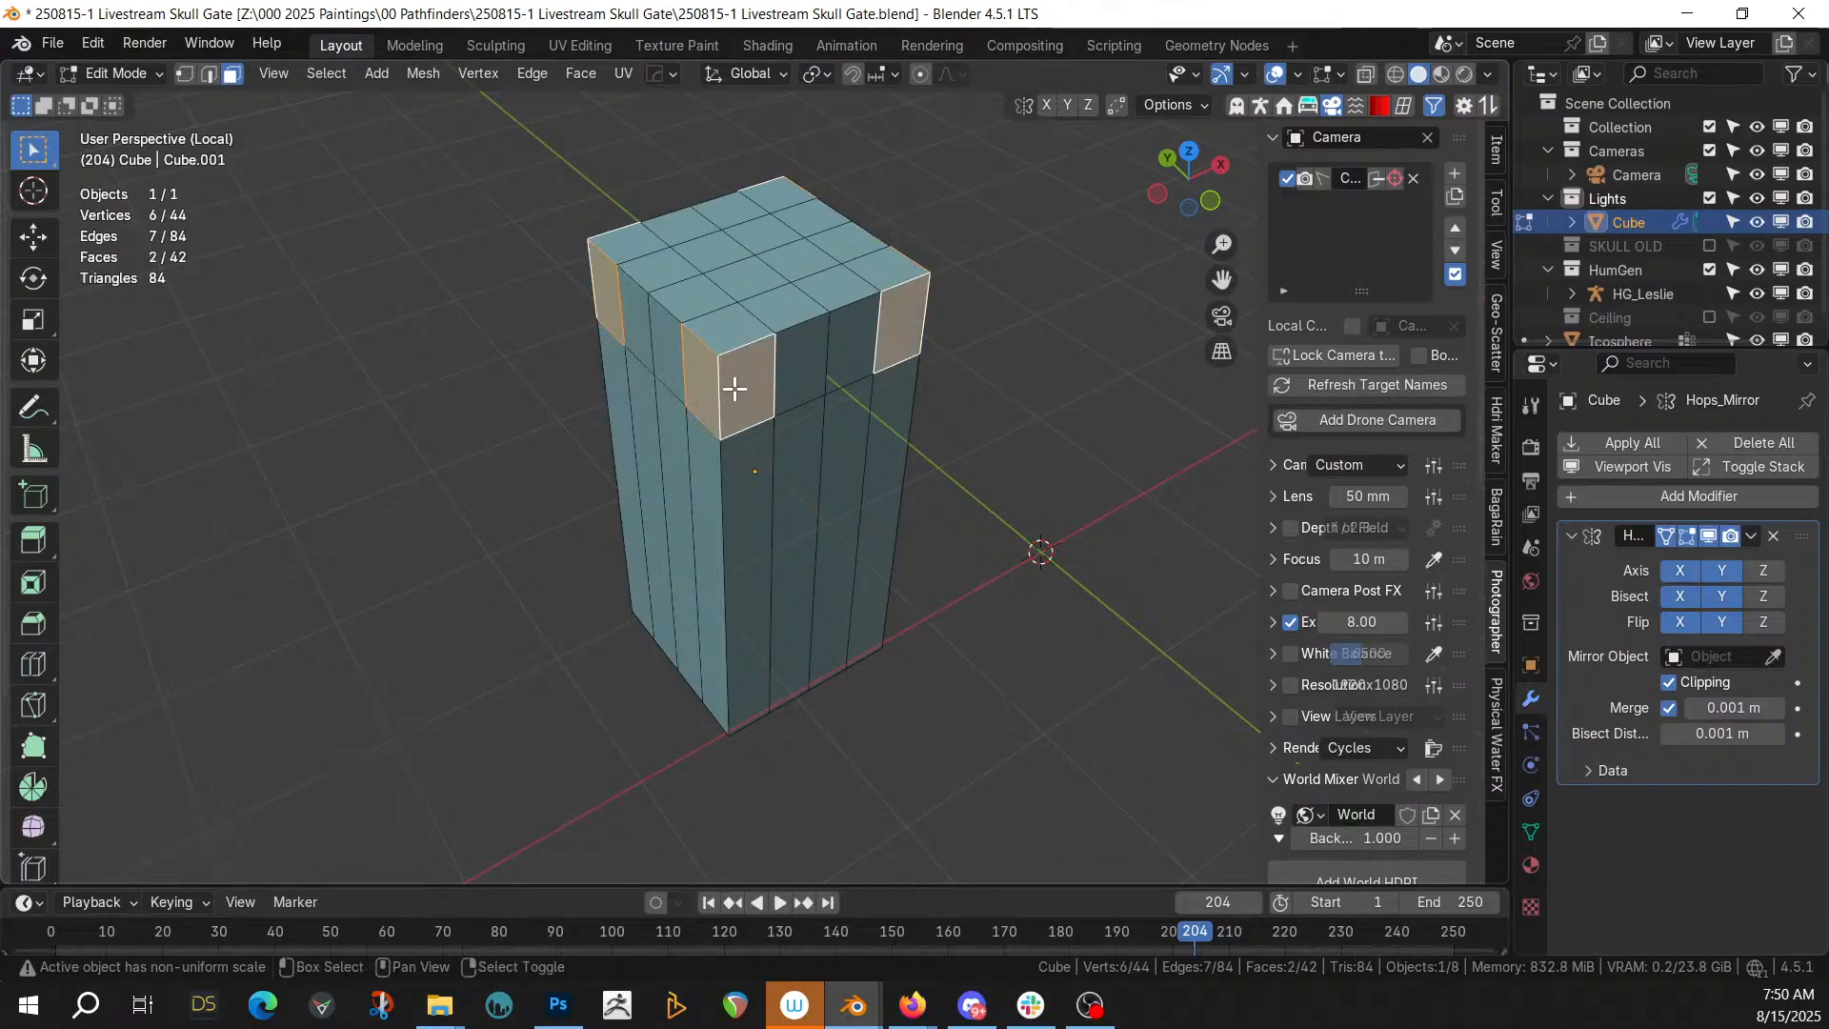
{"action": "key", "text": "alt+e"}
{"action": "left_click", "coordinate": [887, 499]}
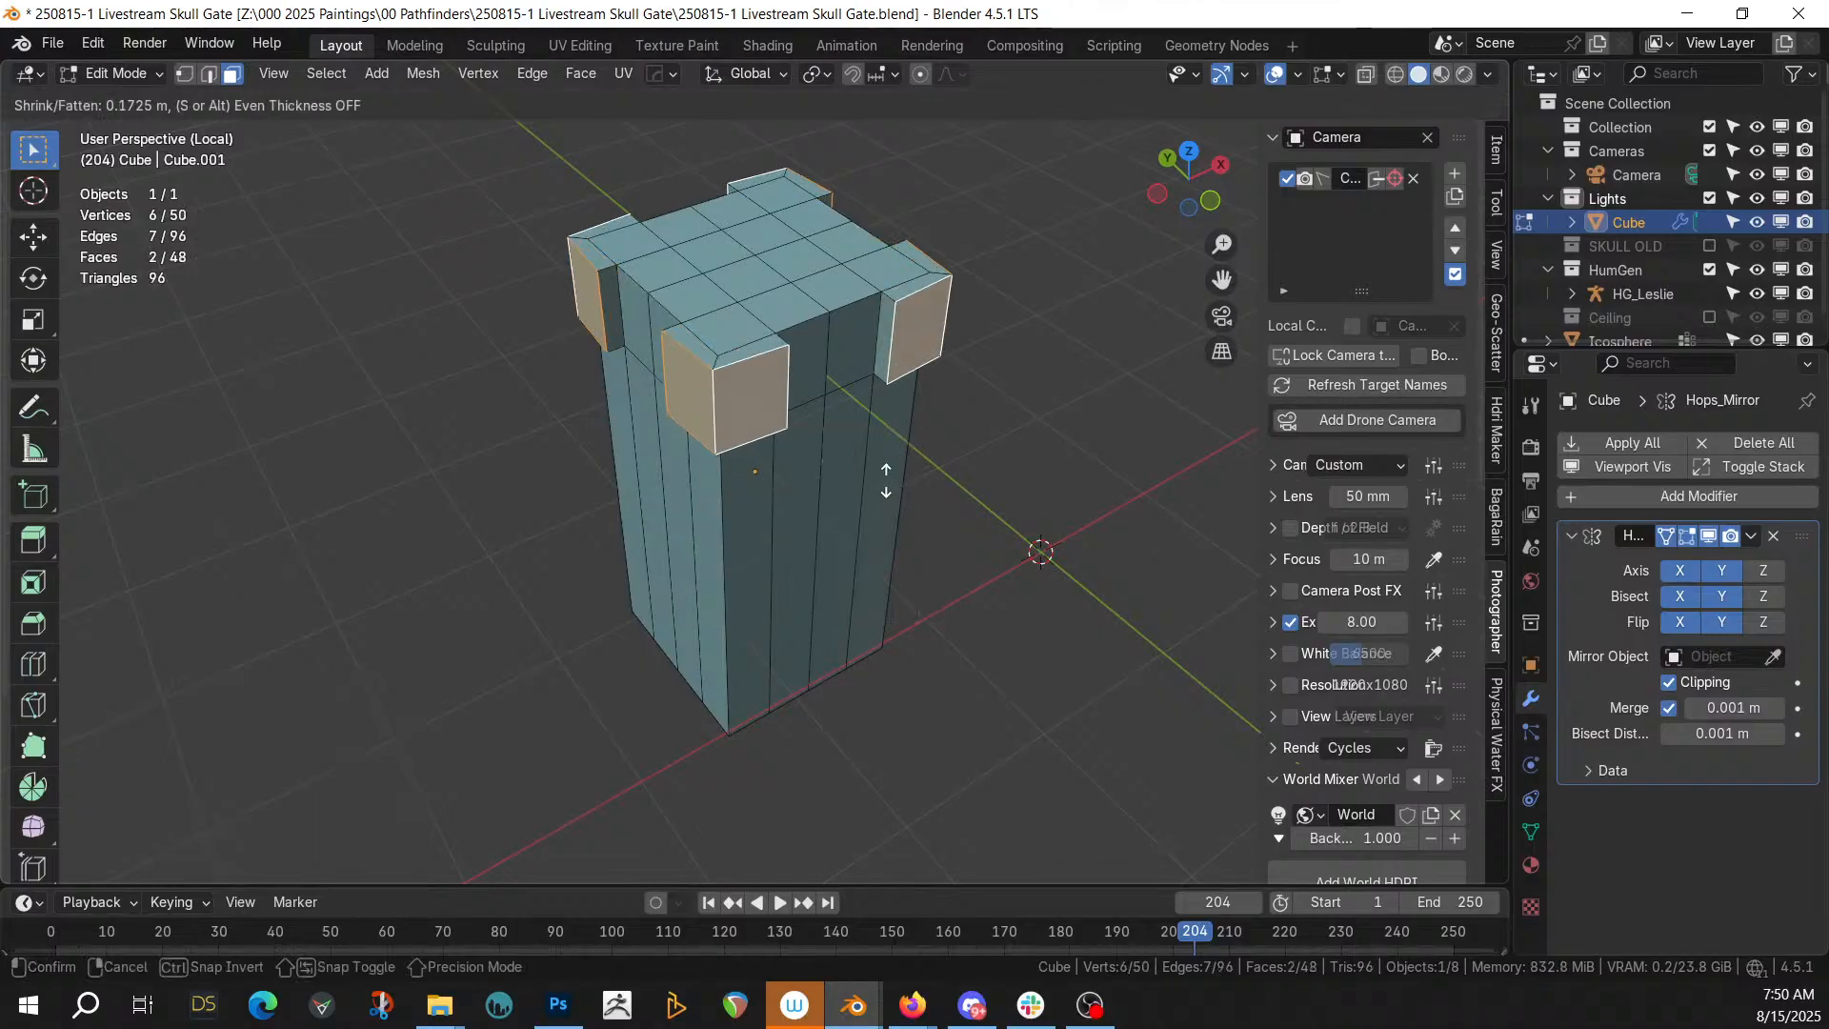
{"action": "left_click", "coordinate": [891, 436]}
Extrude the outer faces of the corner arms again along their normals by about 0.234 m
{"action": "middle_click_drag", "start_coordinate": [889, 428], "coordinate": [832, 447]}
{"action": "key", "text": "alt+e"}
{"action": "left_click", "coordinate": [831, 448]}
{"action": "left_click", "coordinate": [835, 431]}
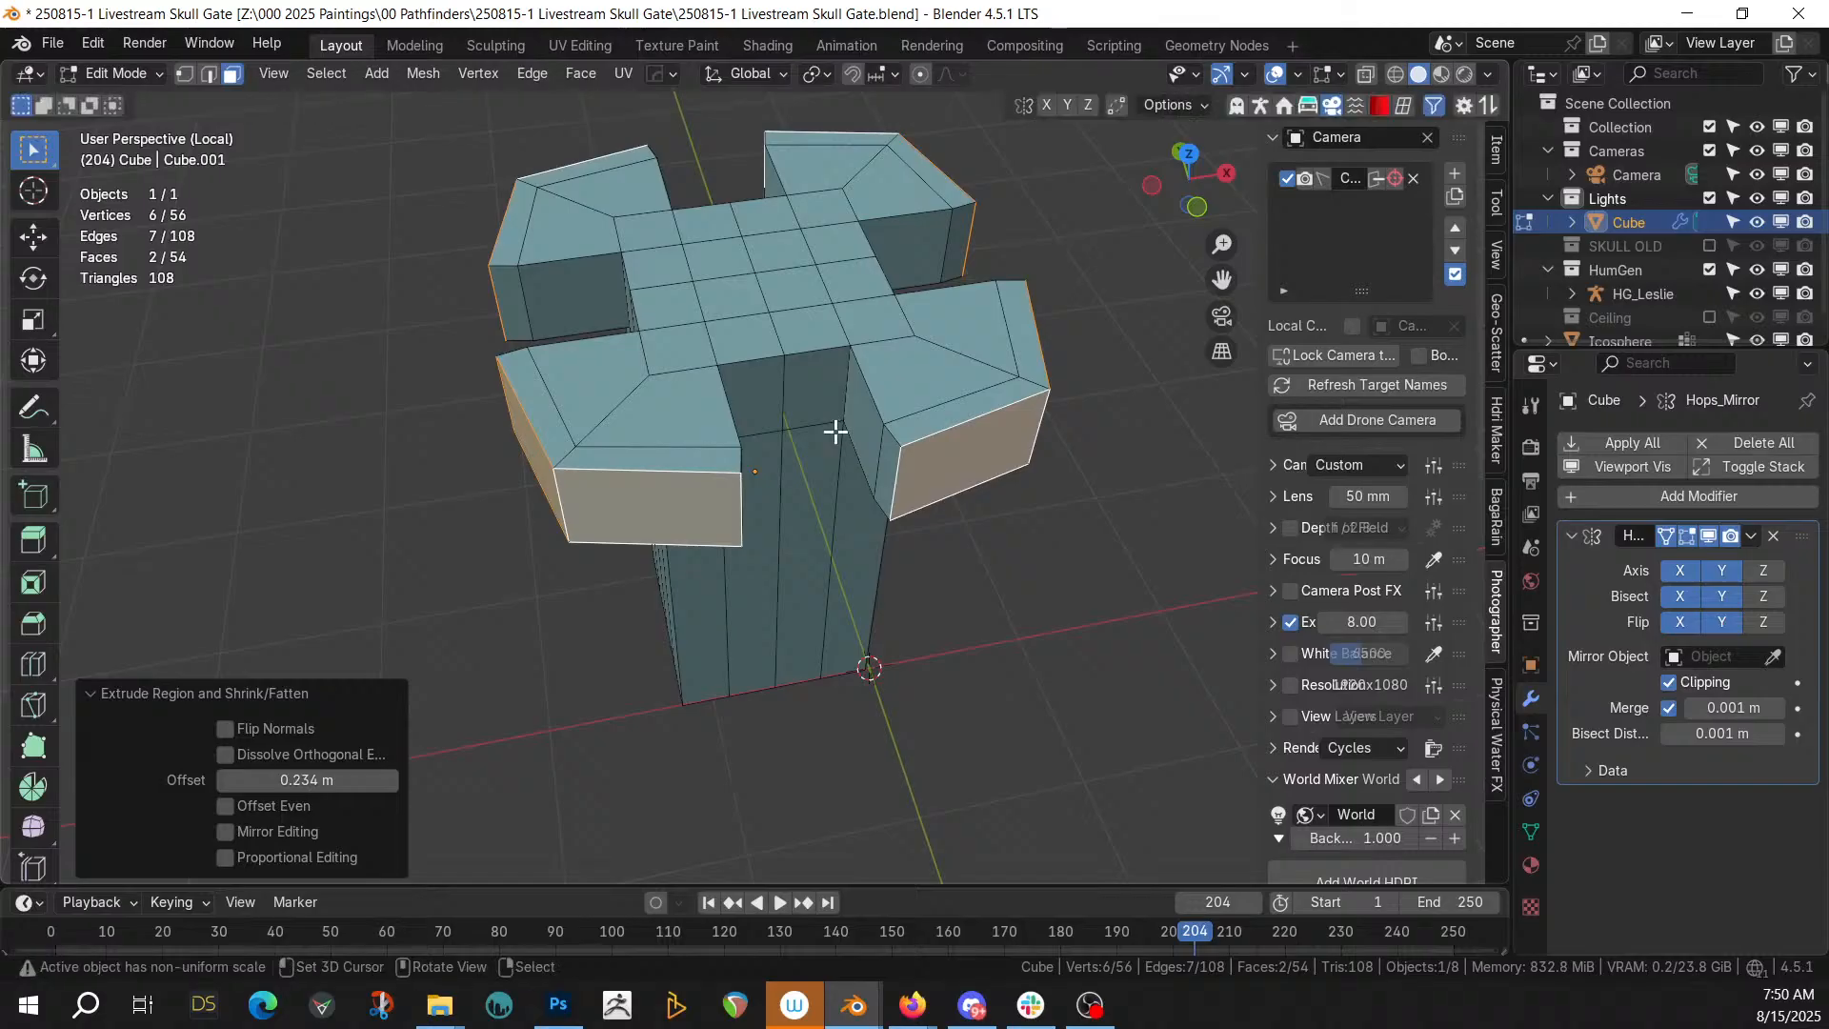
Extrude the narrow top faces along the outer rim of the corner arms upward by about 0.457 m
{"action": "left_click", "coordinate": [591, 450]}
{"action": "left_click", "coordinate": [563, 438], "text": "shift"}
{"action": "middle_click_drag", "start_coordinate": [610, 440], "coordinate": [531, 352]}
{"action": "key", "text": "e"}
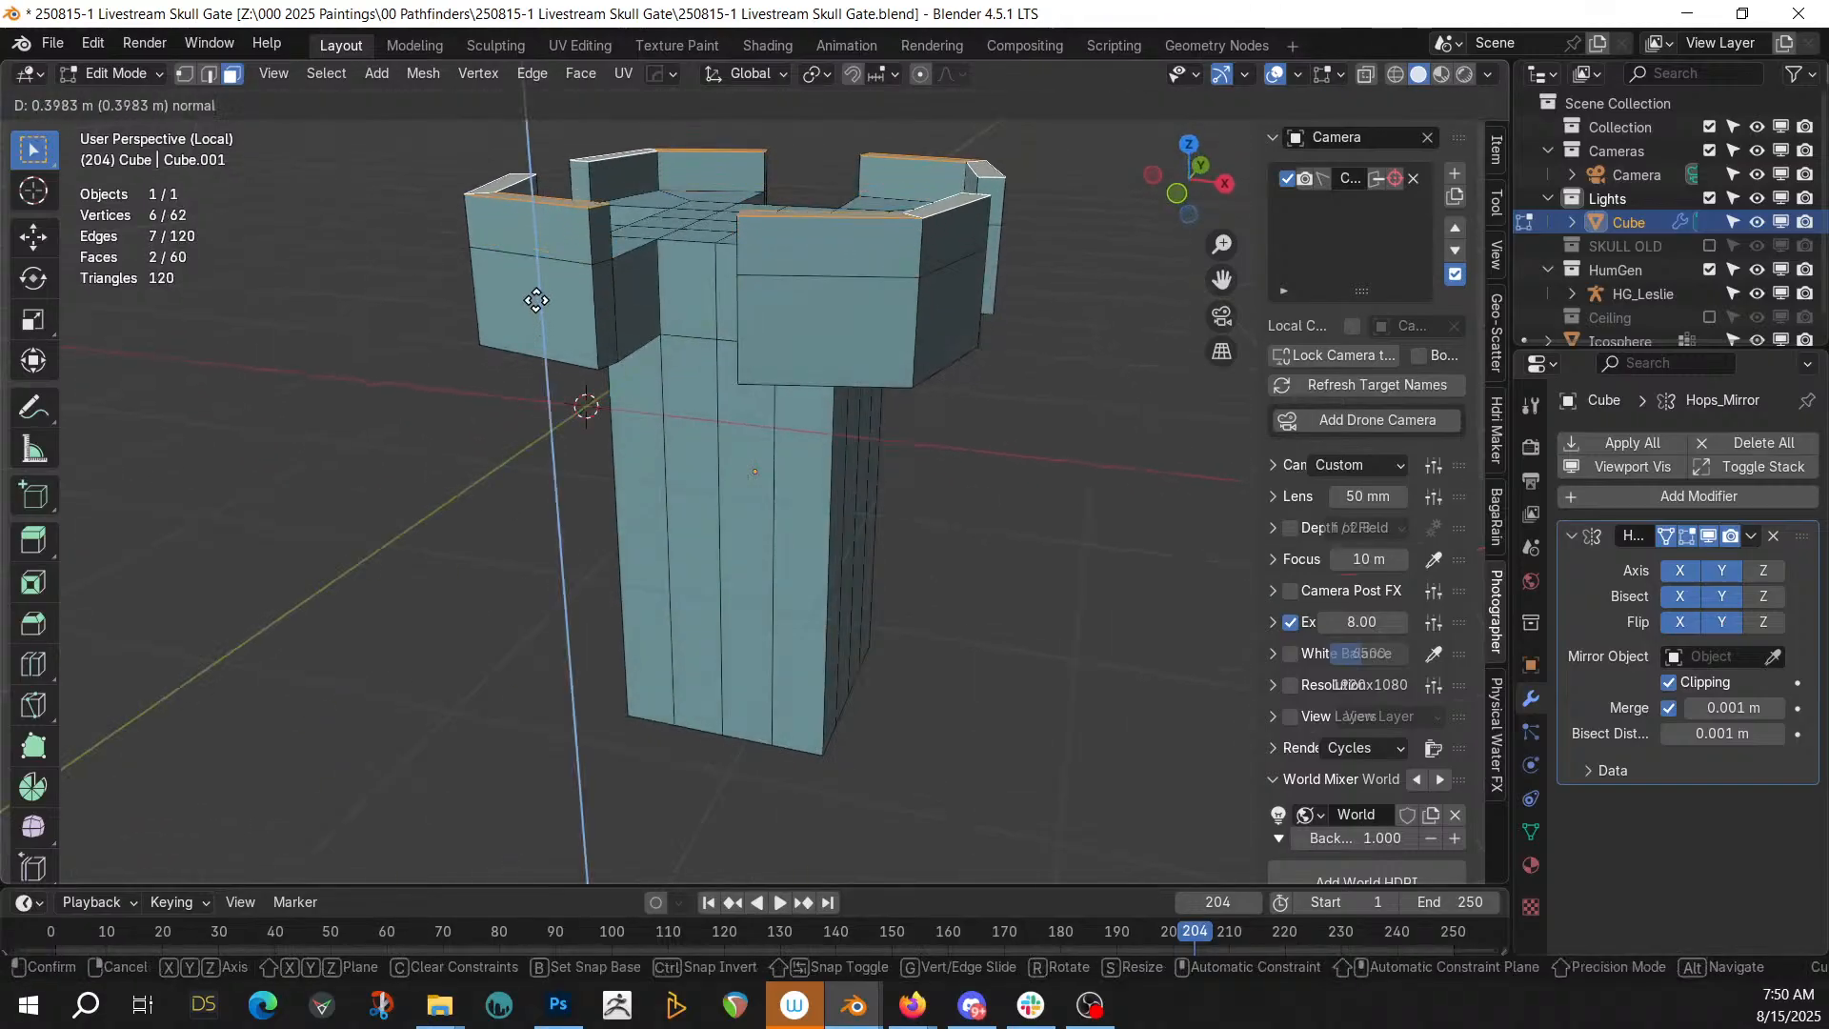
{"action": "left_click", "coordinate": [536, 295]}
{"action": "key", "text": "s"}
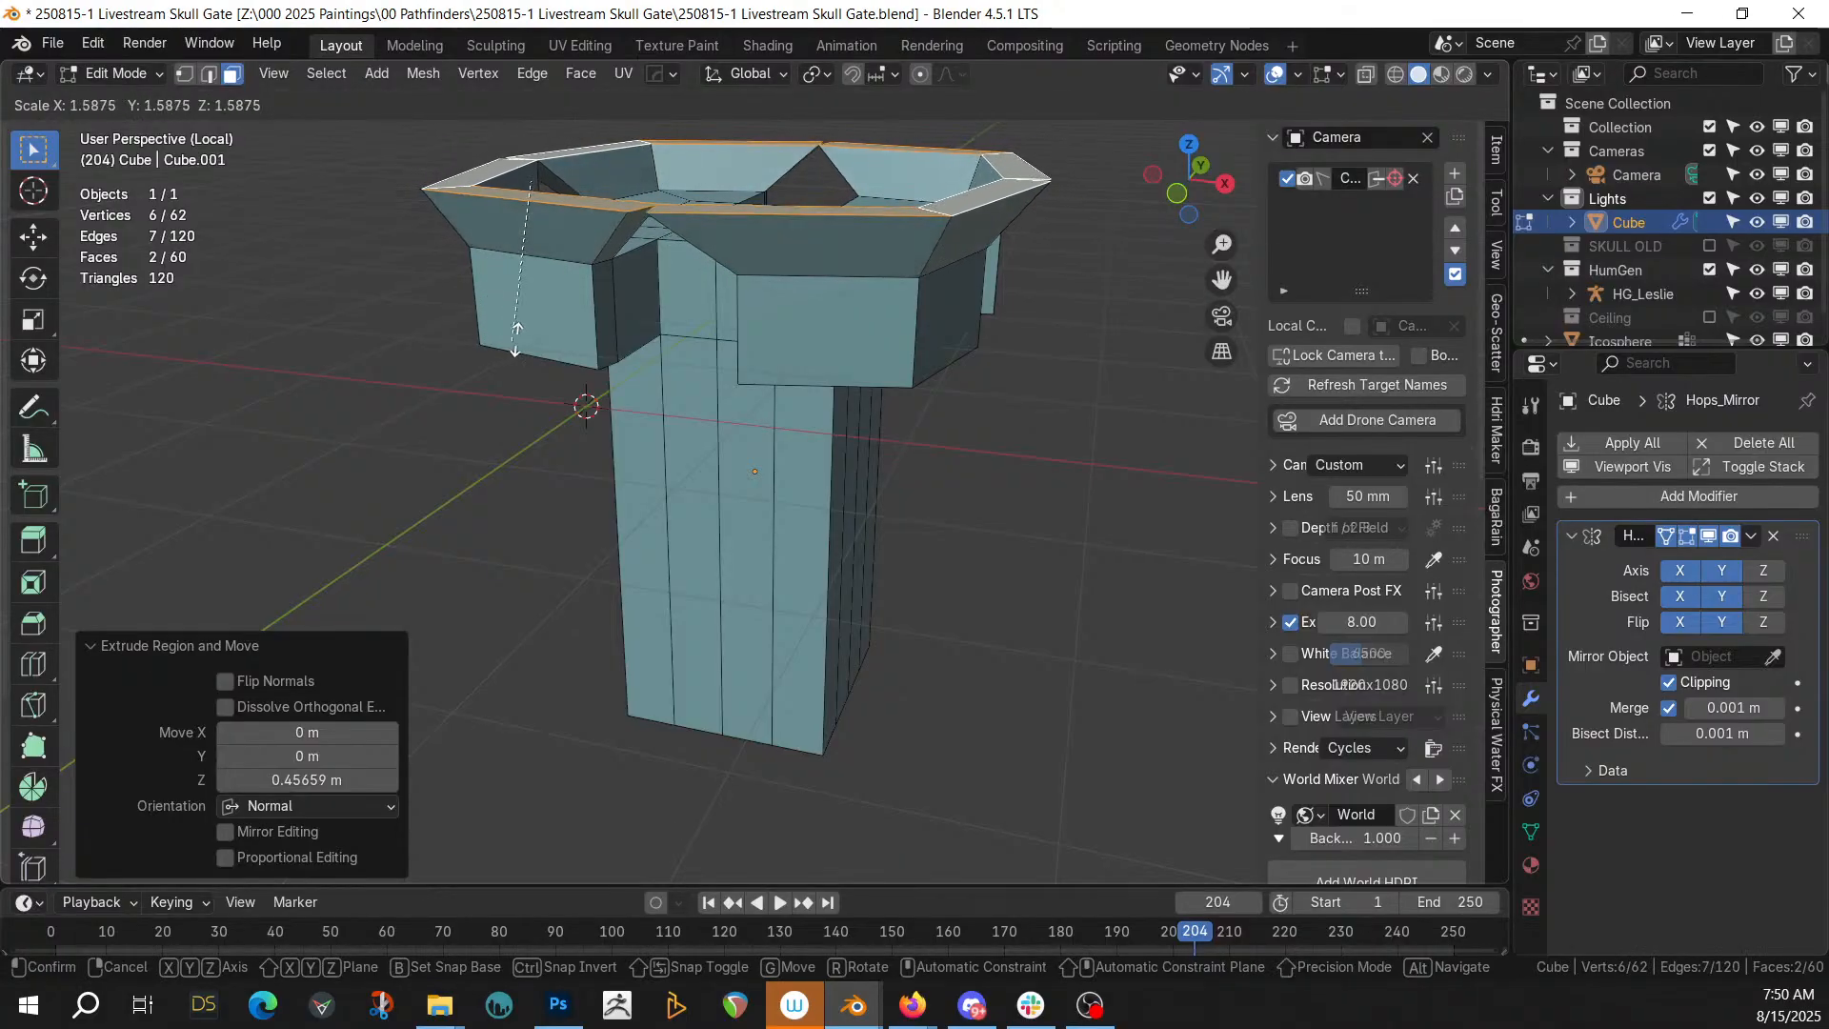
{"action": "left_click", "coordinate": [452, 343]}
Move the raised rim faces outward in top view by about -0.614 m in X and -0.513 m in Y
{"action": "middle_click_drag", "start_coordinate": [535, 318], "coordinate": [560, 475]}
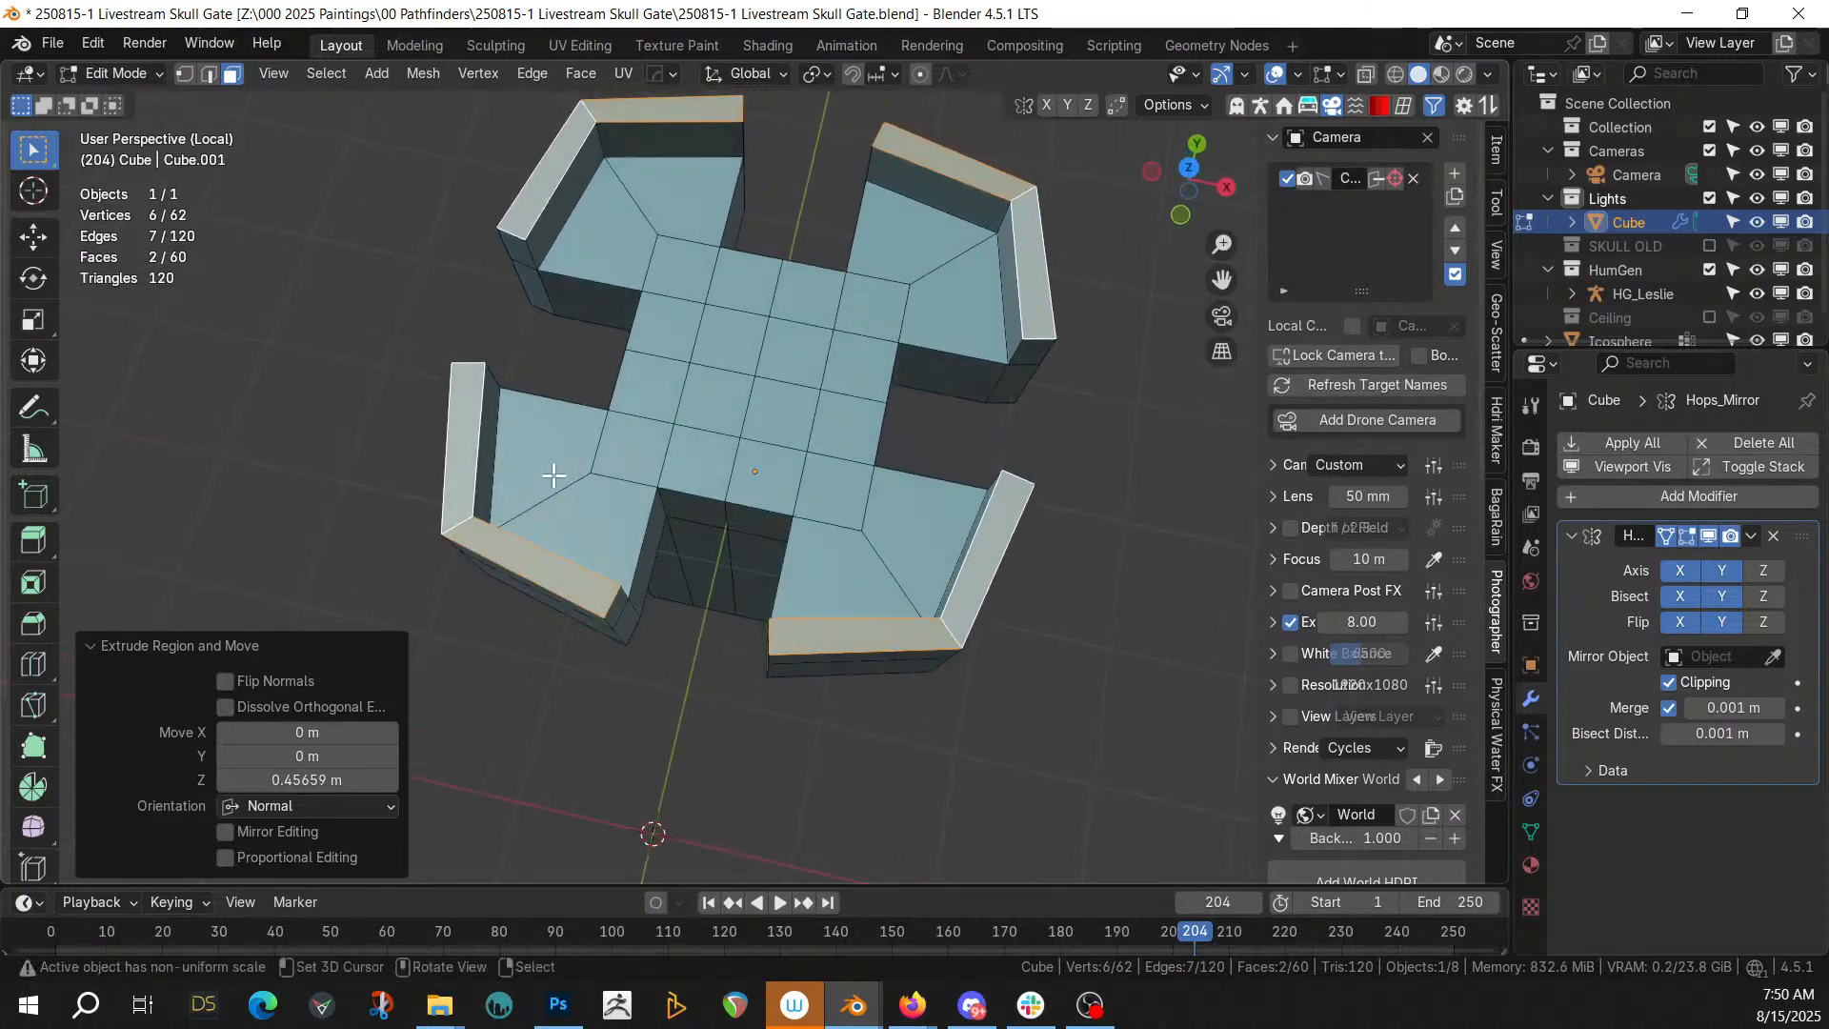
{"action": "key", "text": "KP_7"}
{"action": "key", "text": "g"}
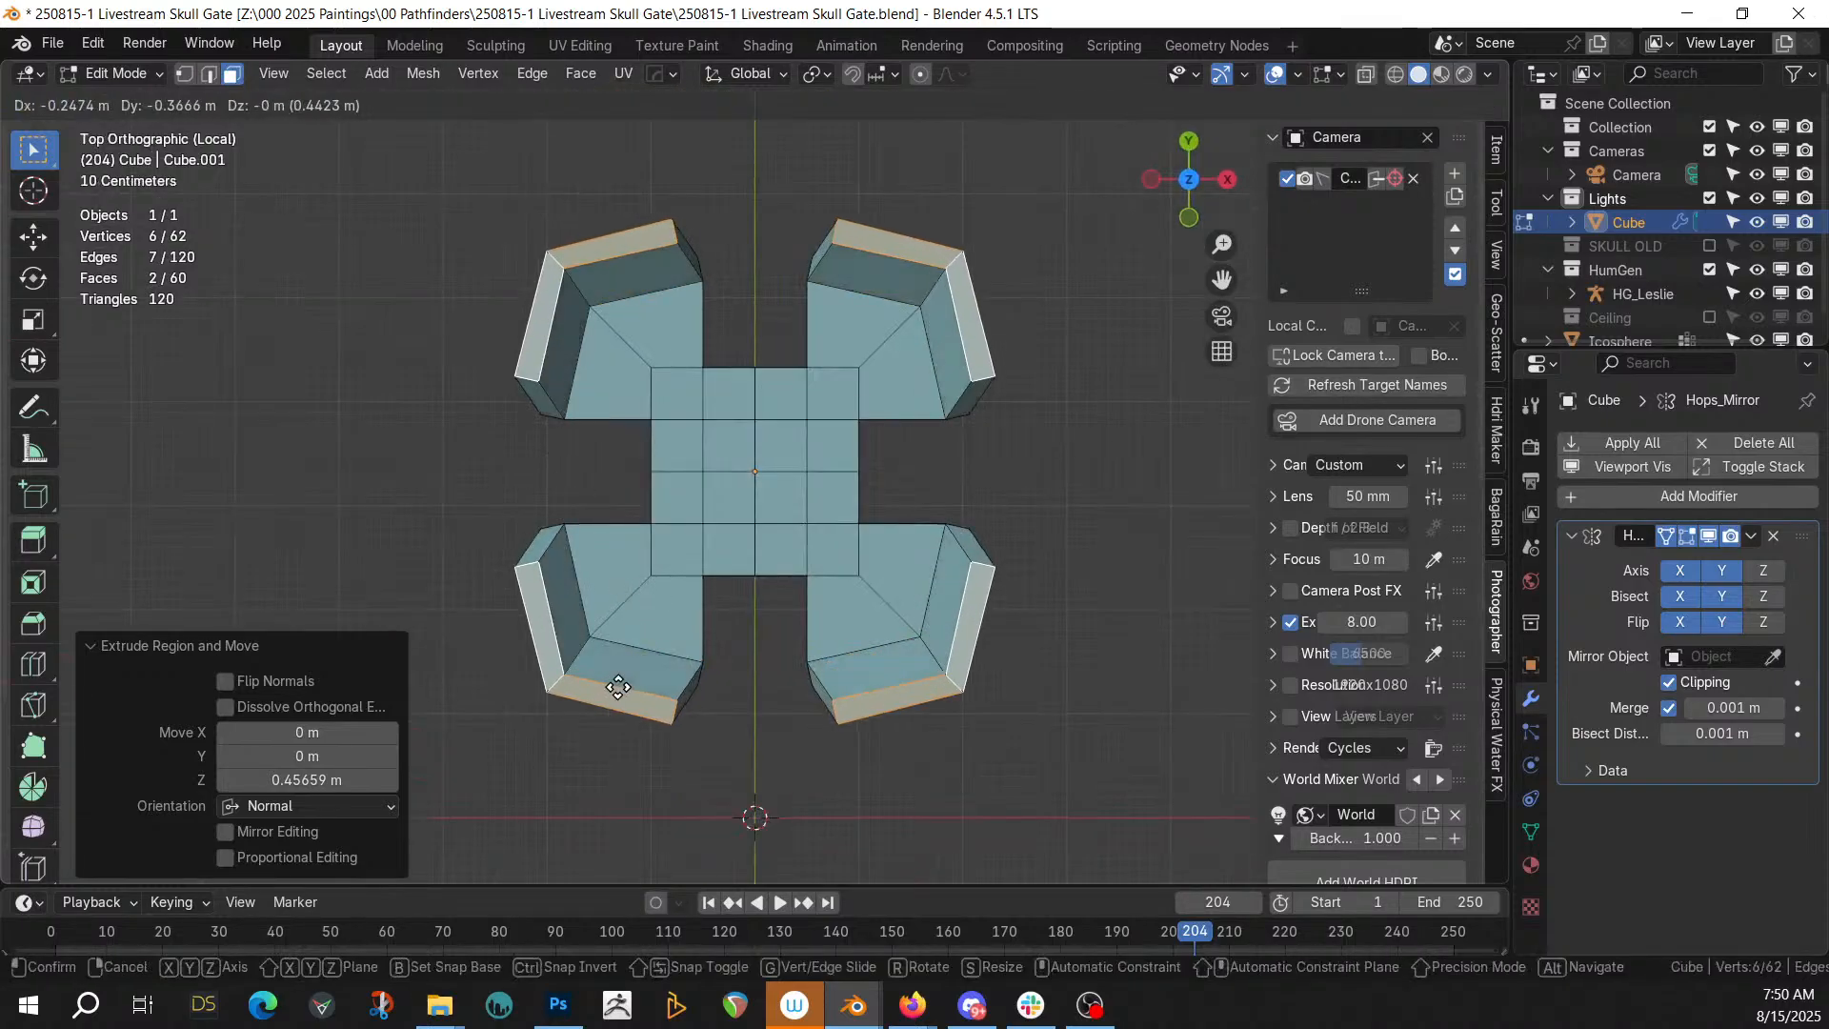
{"action": "left_click", "coordinate": [580, 700]}
Extrude the flared rim faces upward by about 0.32 m
{"action": "middle_click_drag", "start_coordinate": [581, 698], "coordinate": [537, 517]}
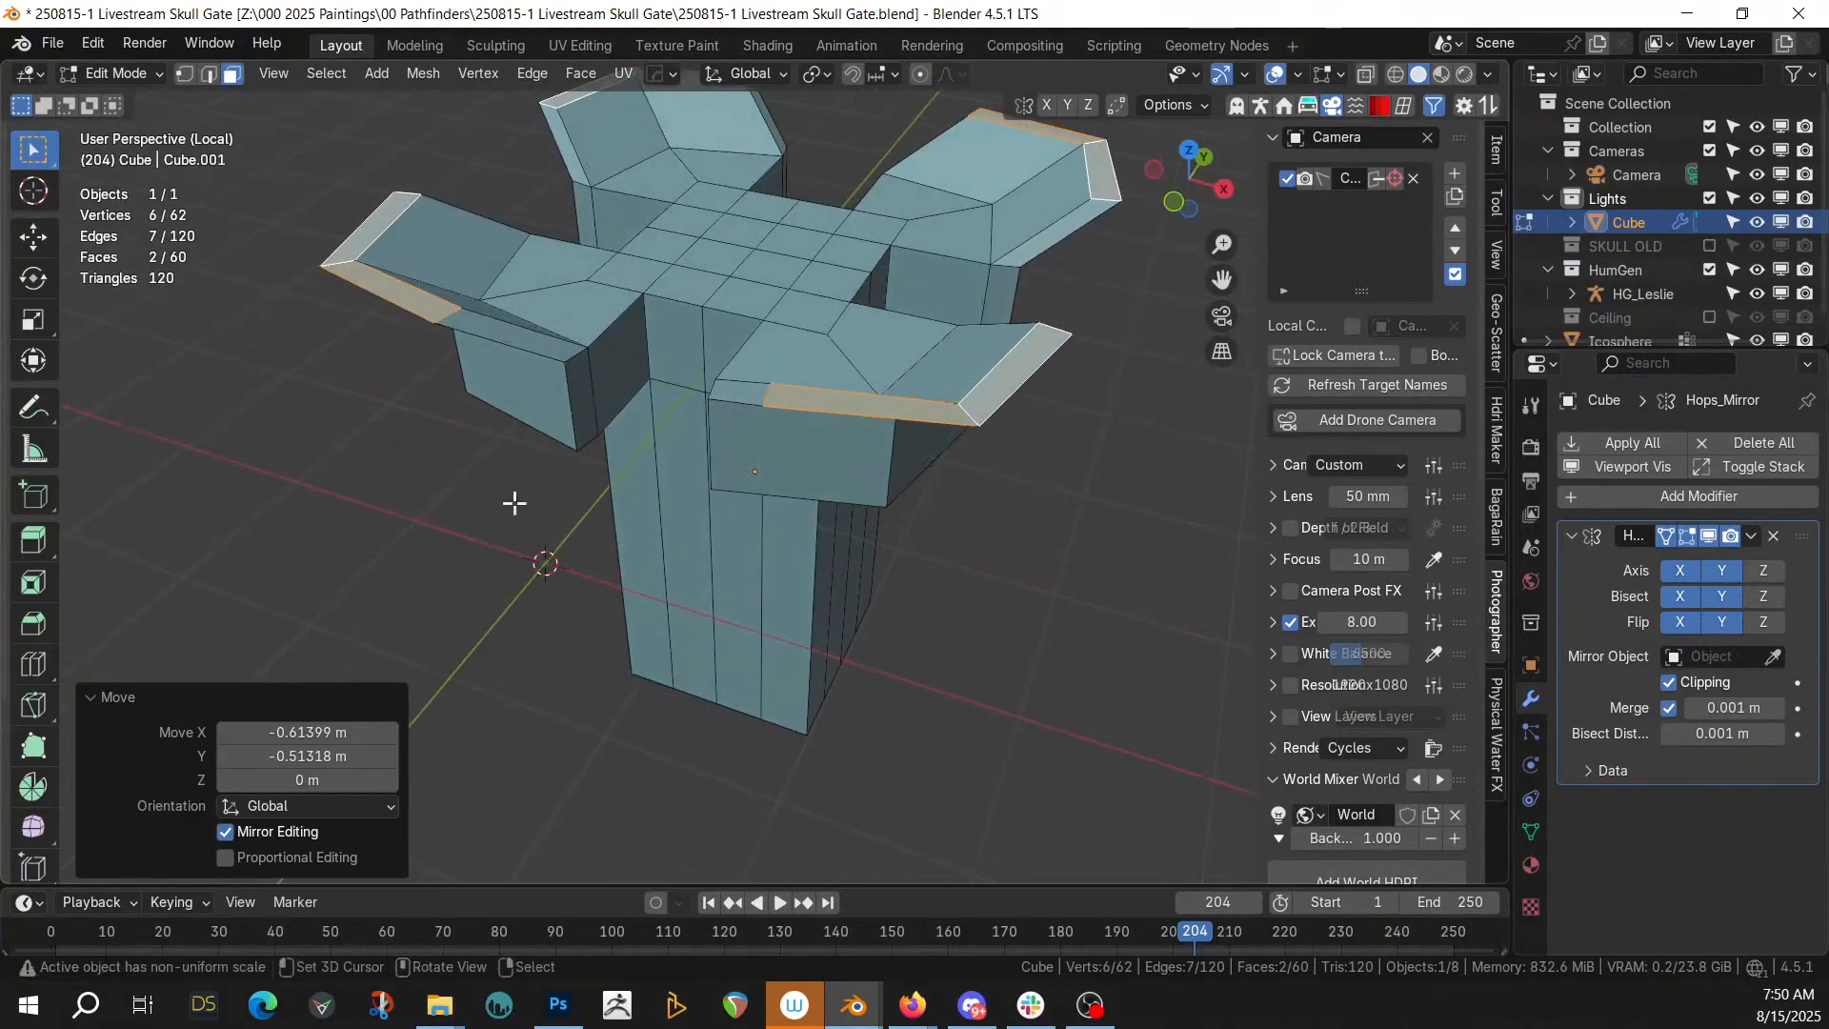
{"action": "key", "text": "e"}
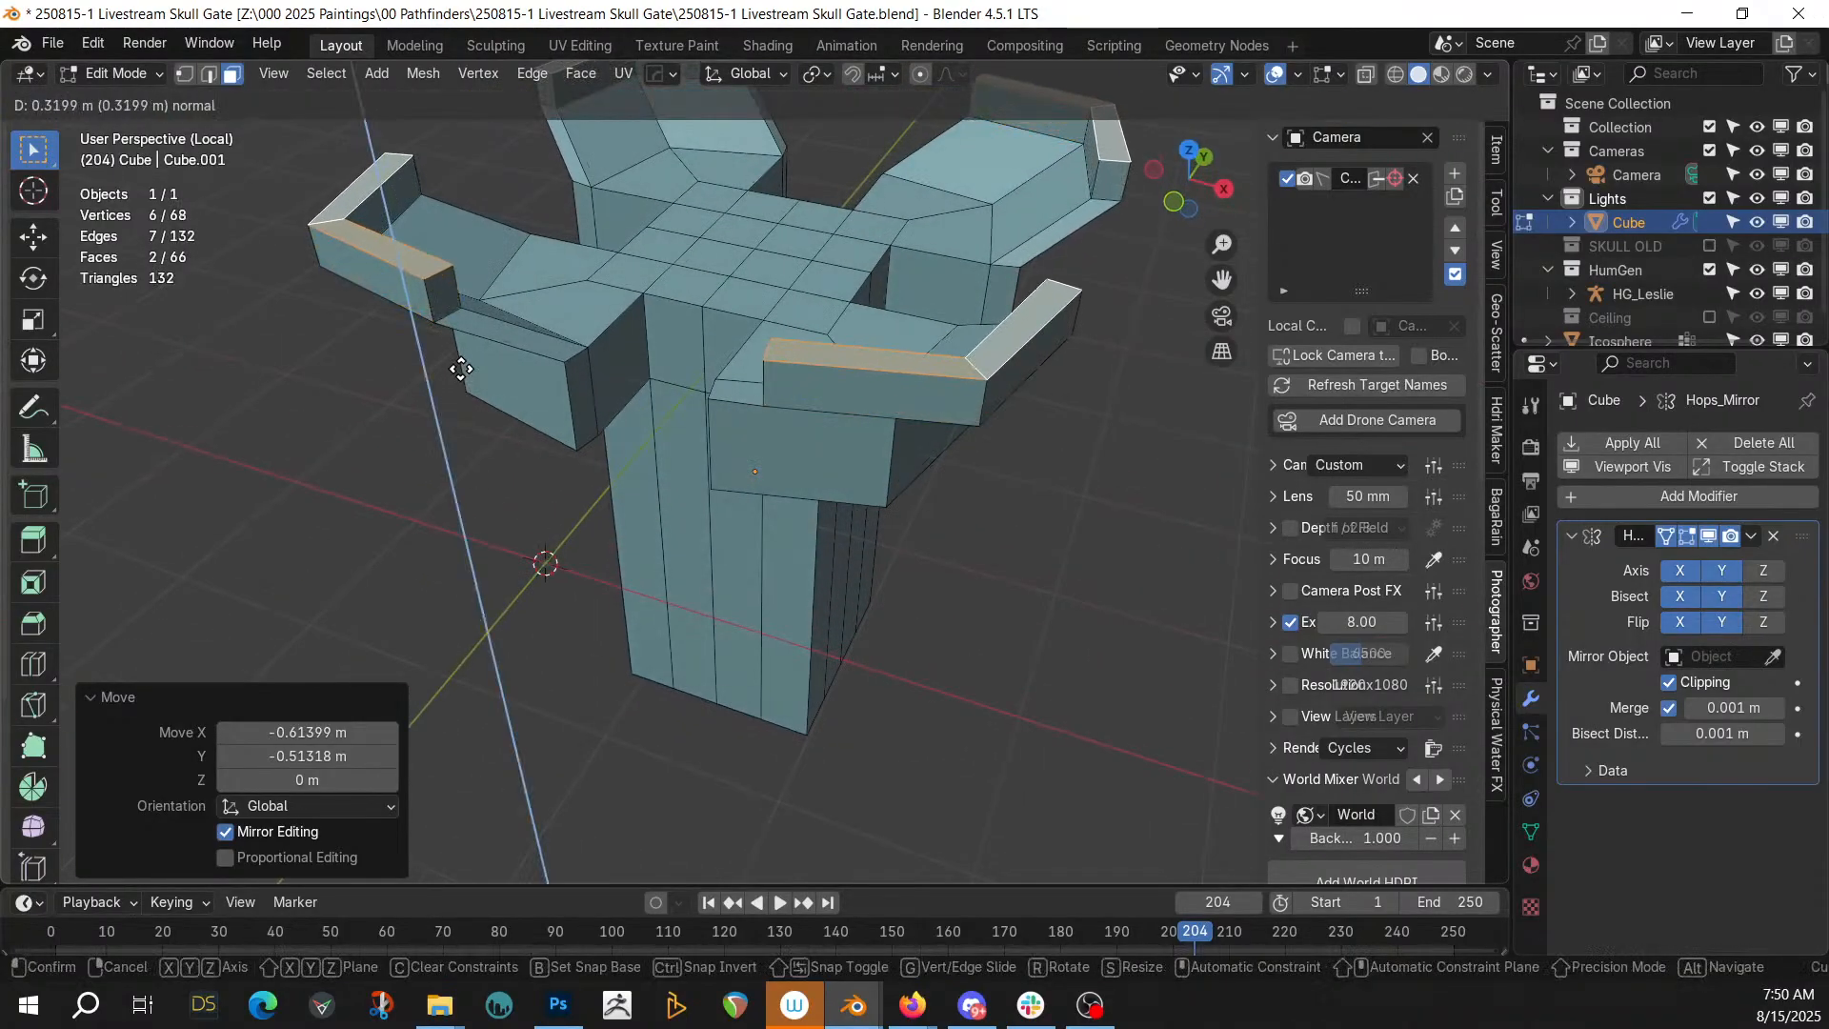
{"action": "left_click", "coordinate": [460, 369]}
Add two centred loop cuts through the arms, splitting both outer rim walls of each arm
{"action": "middle_click_drag", "start_coordinate": [467, 368], "coordinate": [600, 514]}
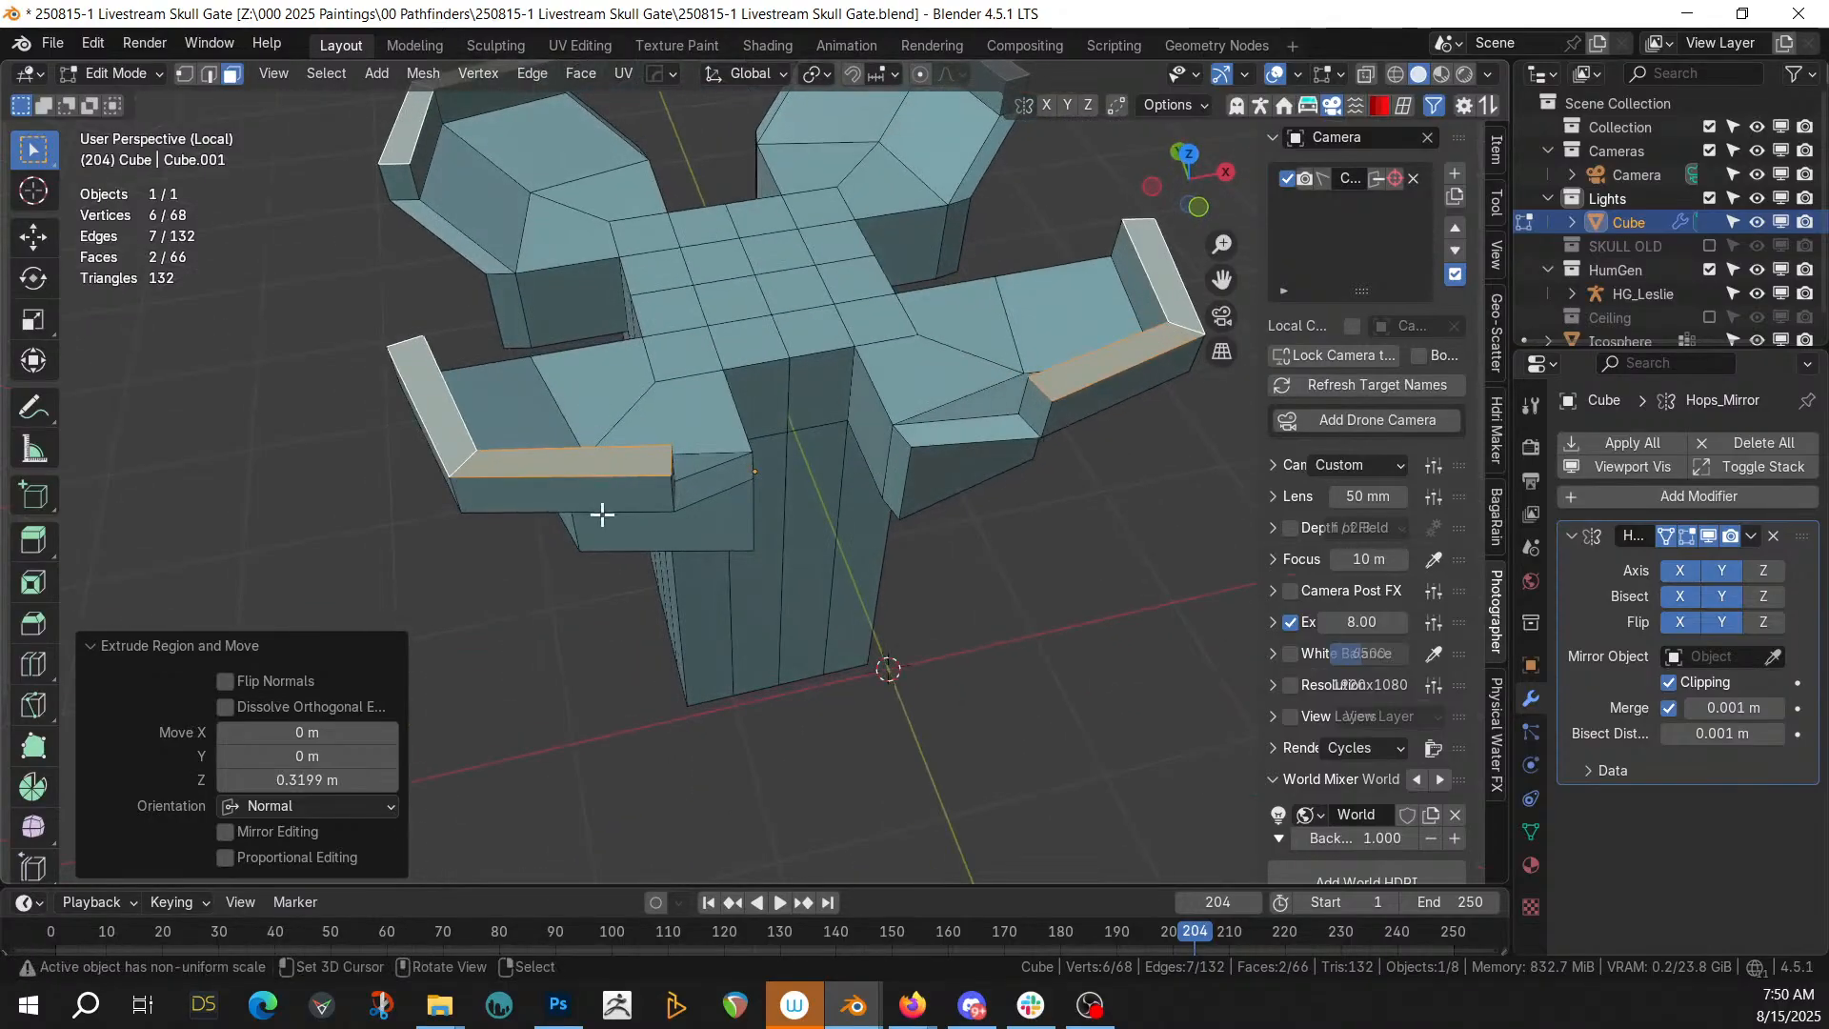
{"action": "left_click", "coordinate": [588, 479]}
{"action": "key", "text": "ctrl+r"}
{"action": "left_click", "coordinate": [588, 479]}
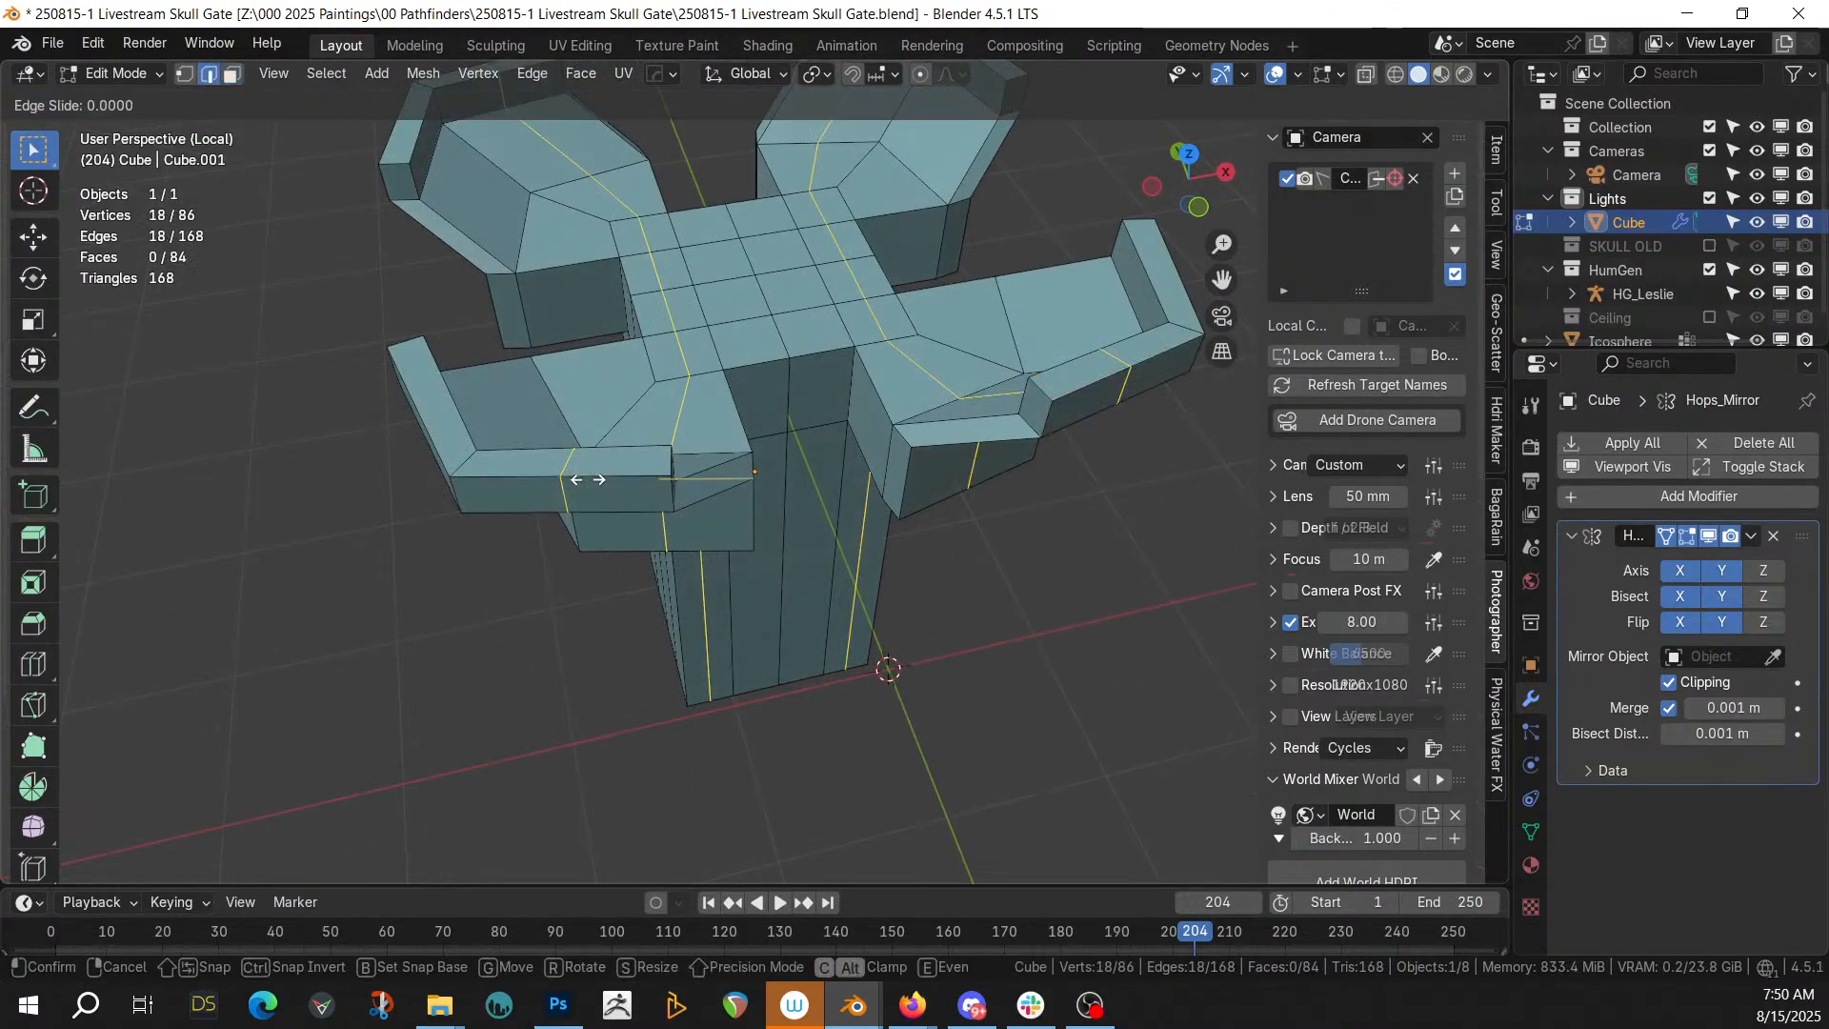
{"action": "right_click", "coordinate": [588, 479]}
{"action": "key", "text": "ctrl+r"}
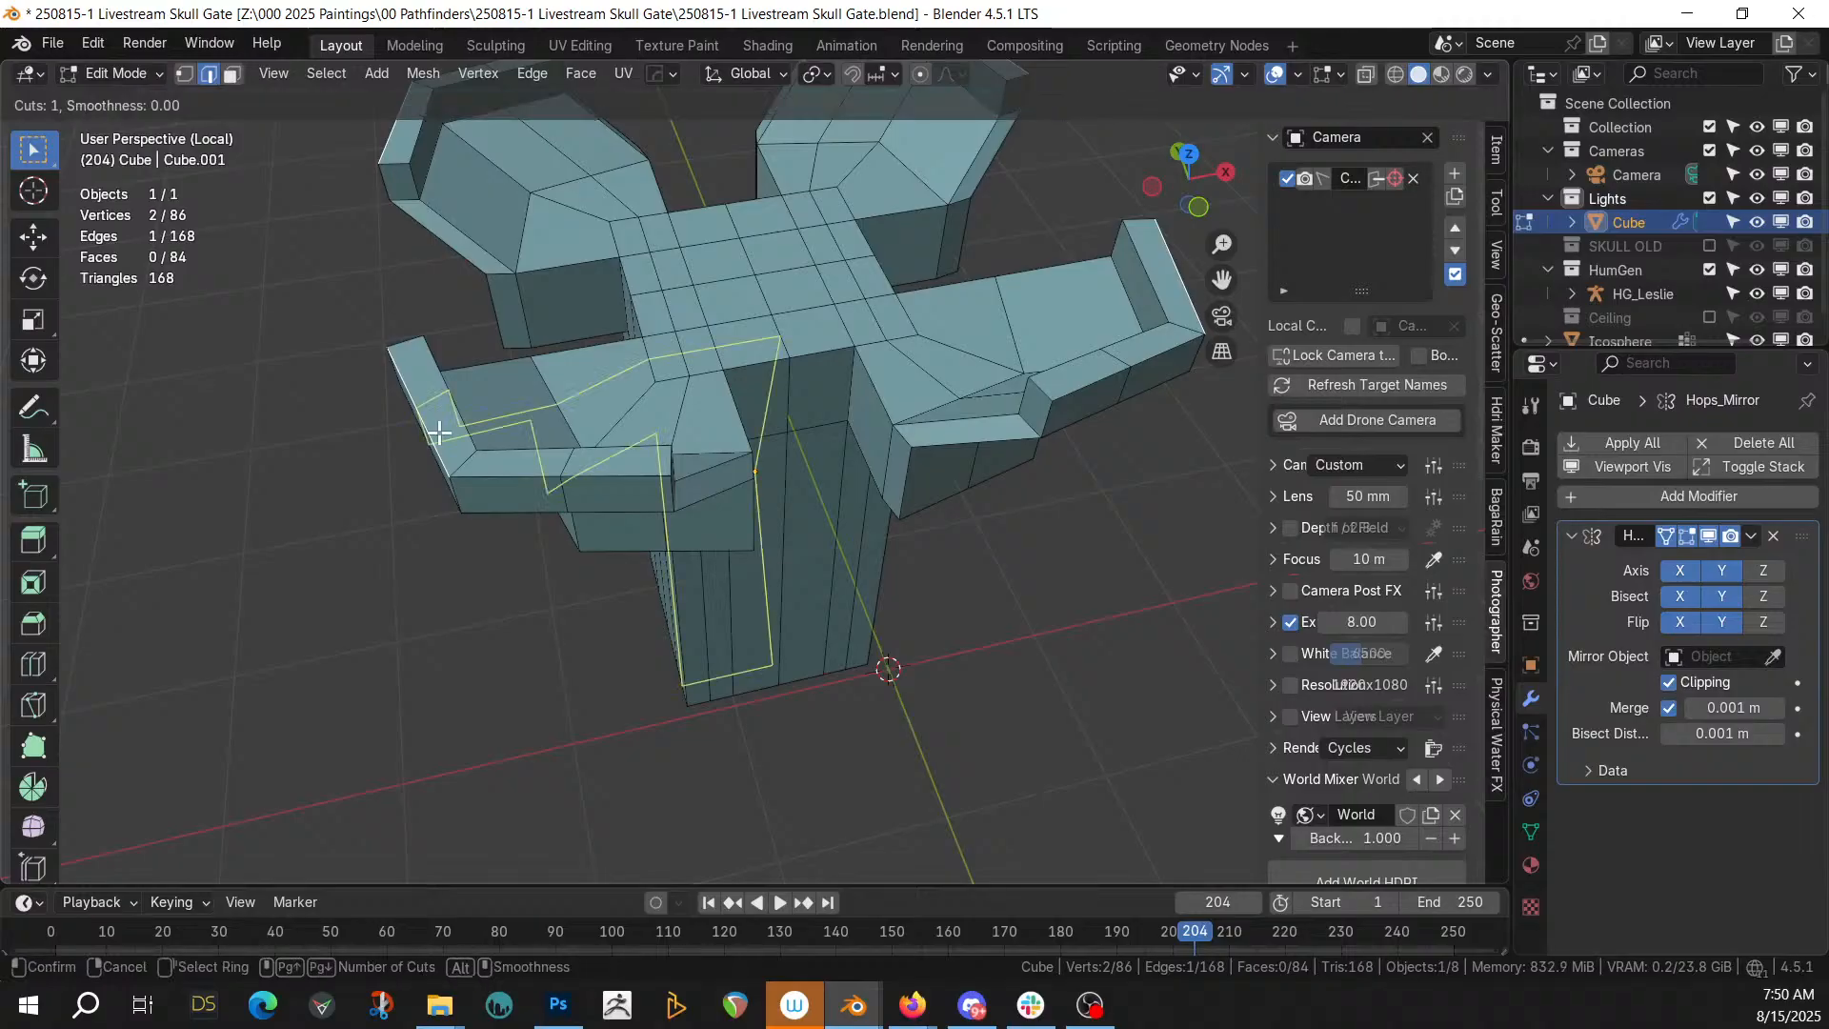
{"action": "left_click", "coordinate": [438, 434]}
{"action": "right_click", "coordinate": [438, 433]}
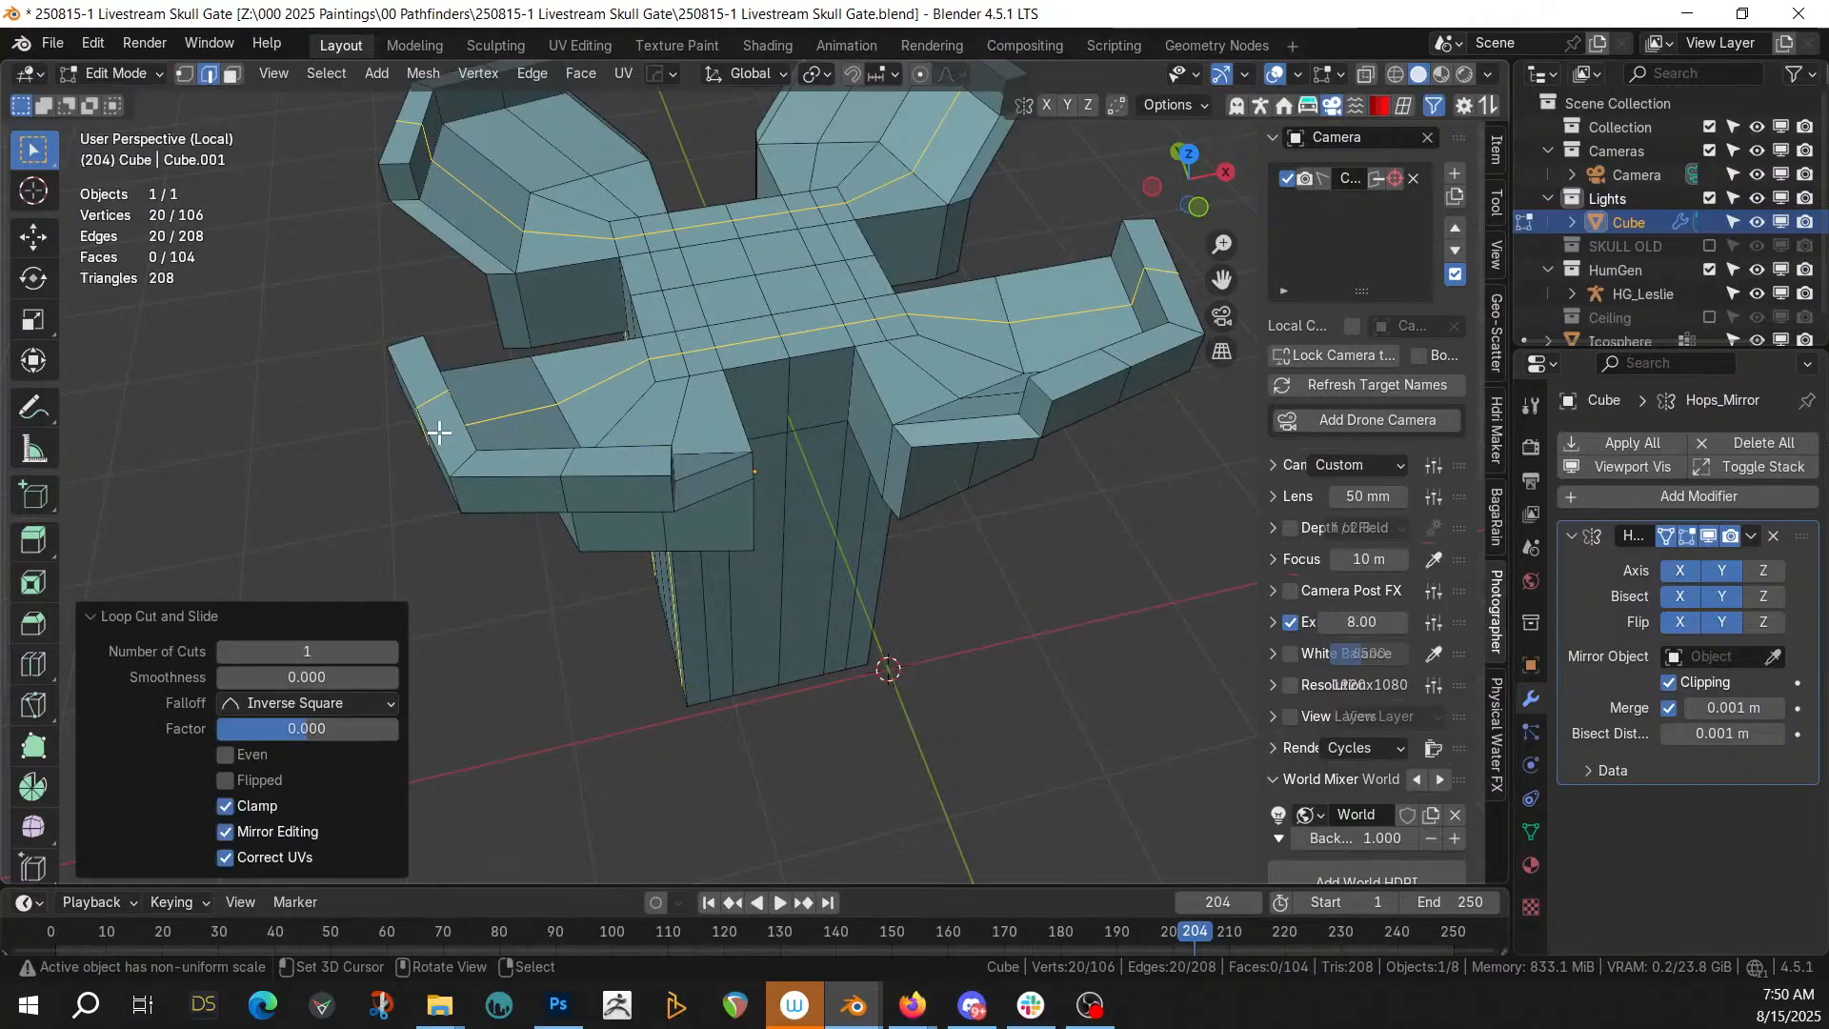
Extrude one outer face on each rim wall of the arm along its normal to form finger-like branches
{"action": "middle_click_drag", "start_coordinate": [438, 433], "coordinate": [705, 433]}
{"action": "key", "text": "3"}
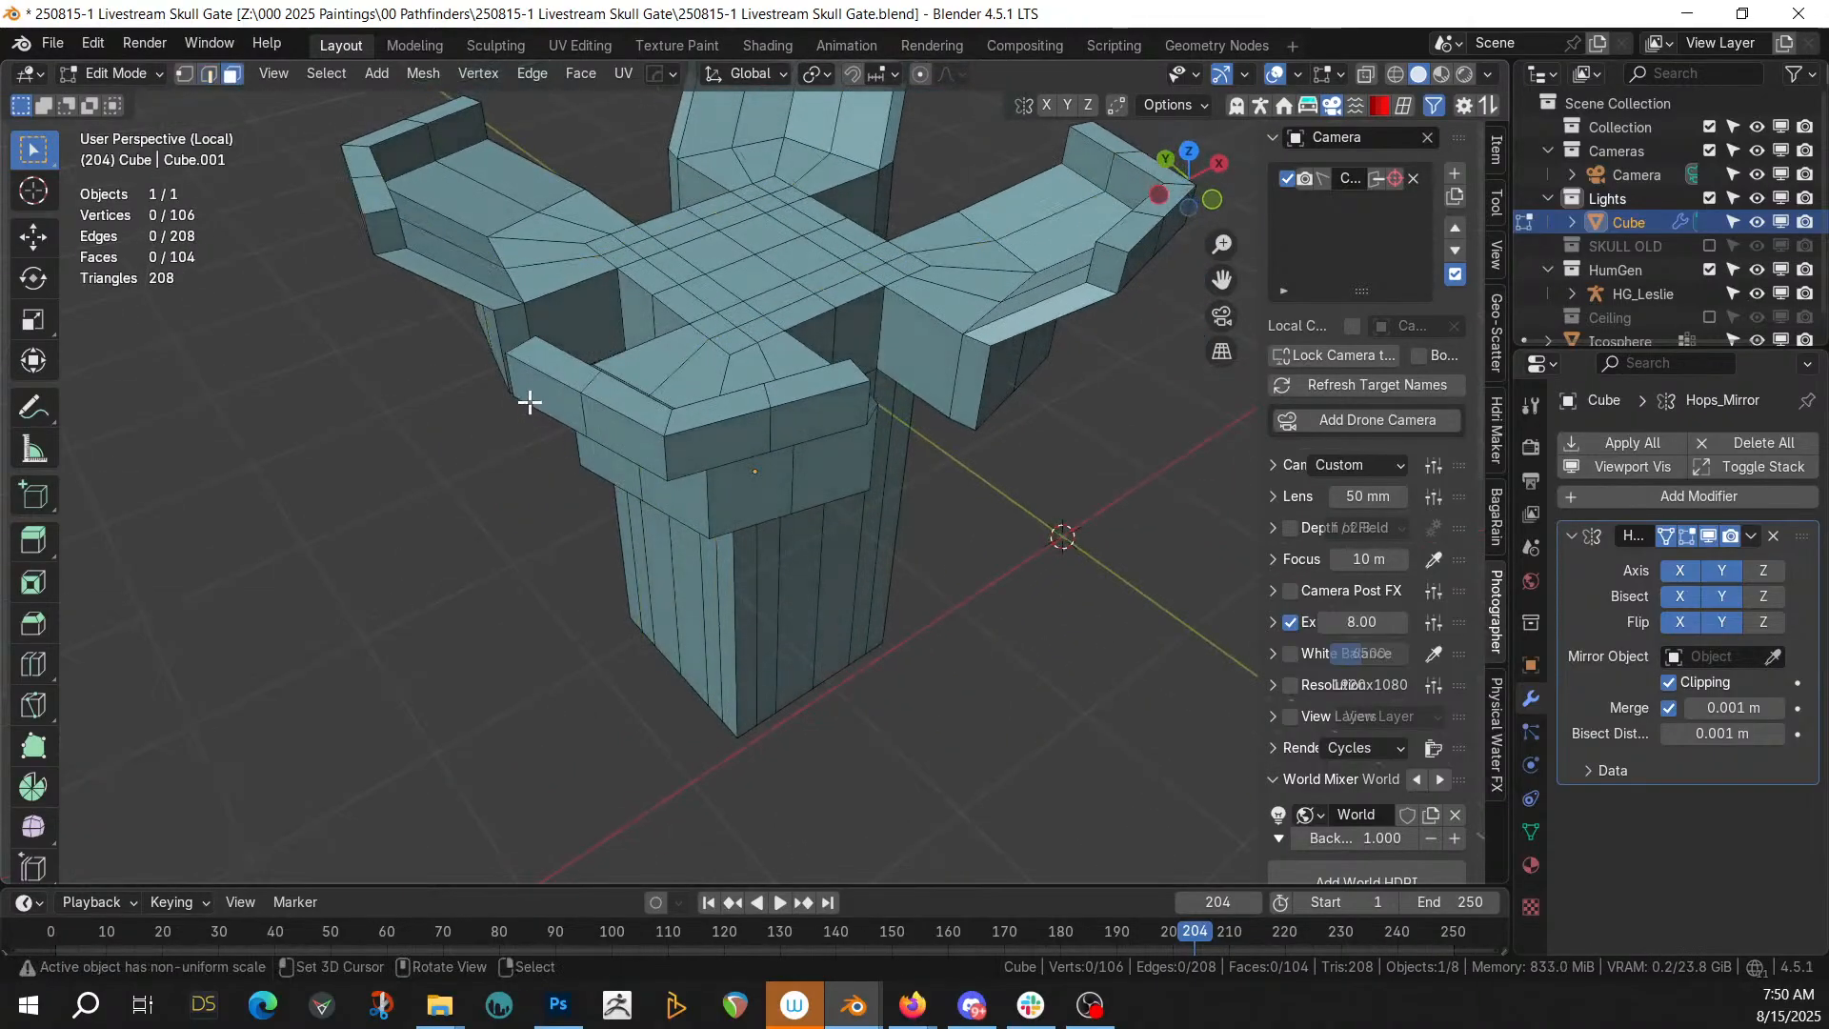
{"action": "left_click", "coordinate": [543, 393]}
{"action": "left_click", "coordinate": [804, 410], "text": "shift"}
{"action": "middle_click_drag", "start_coordinate": [804, 410], "coordinate": [712, 466]}
{"action": "key", "text": "alt+e"}
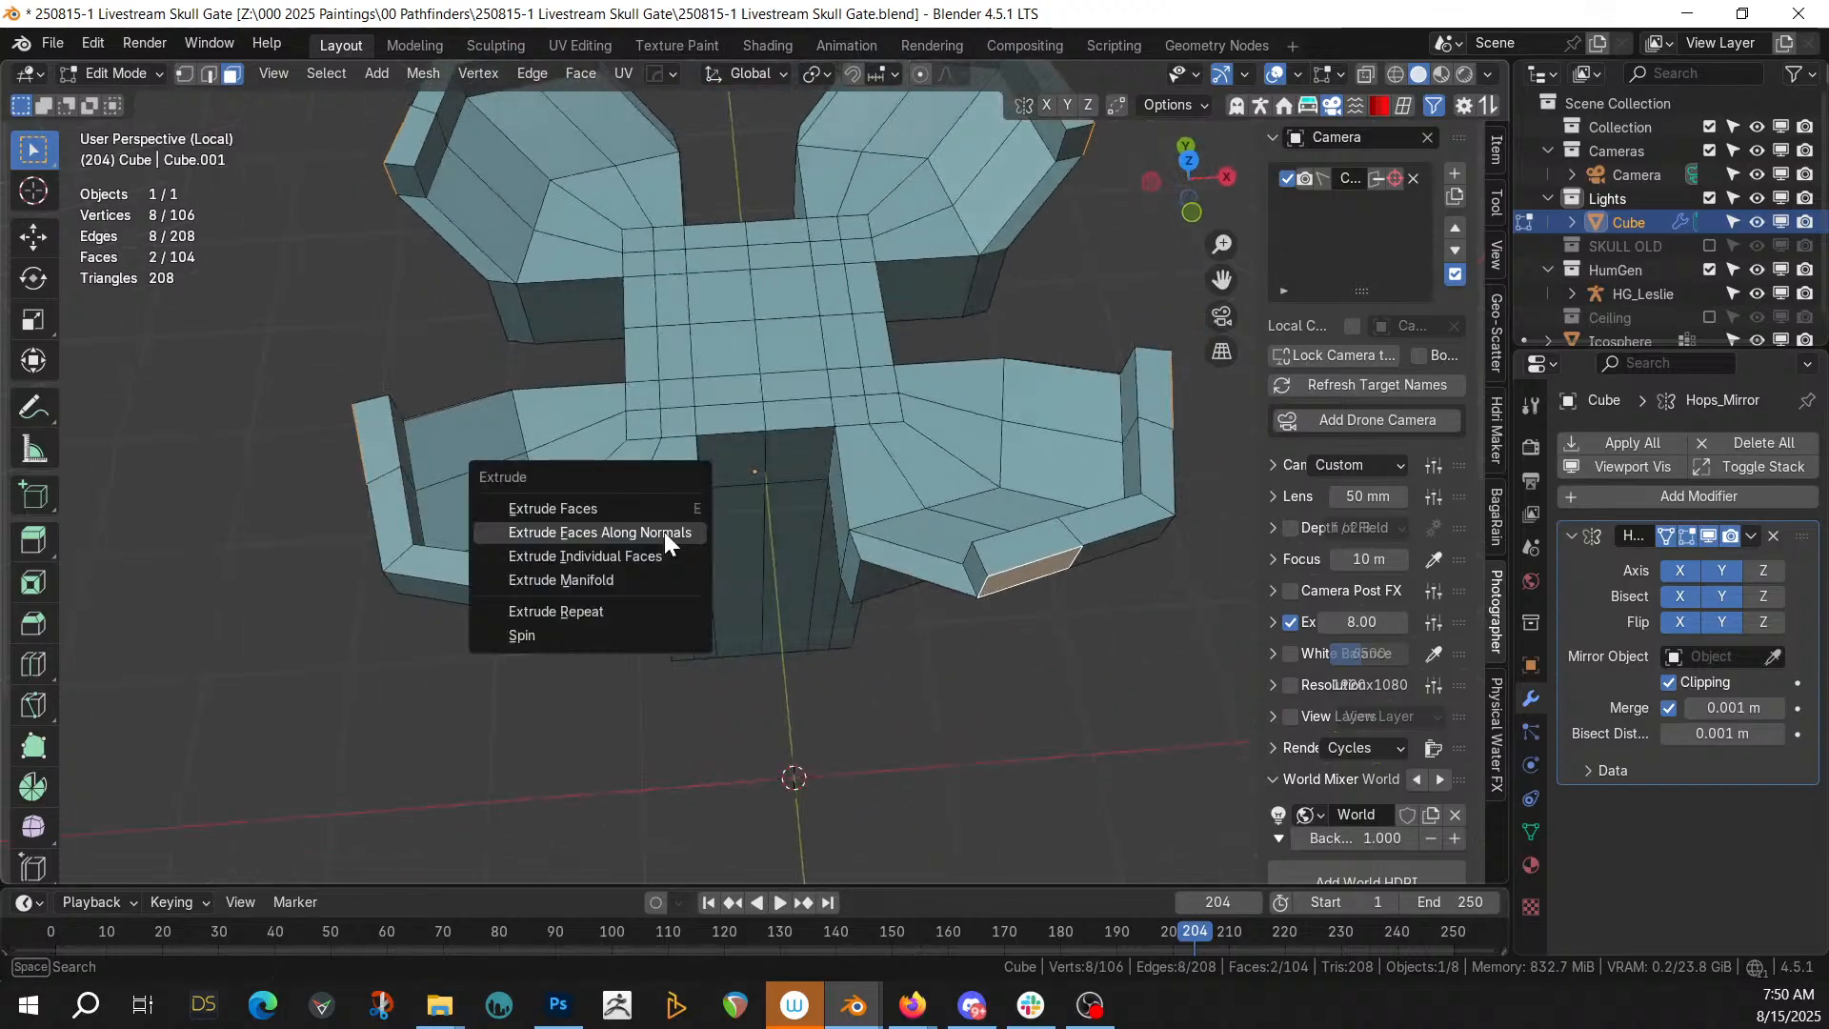
{"action": "left_click", "coordinate": [665, 532]}
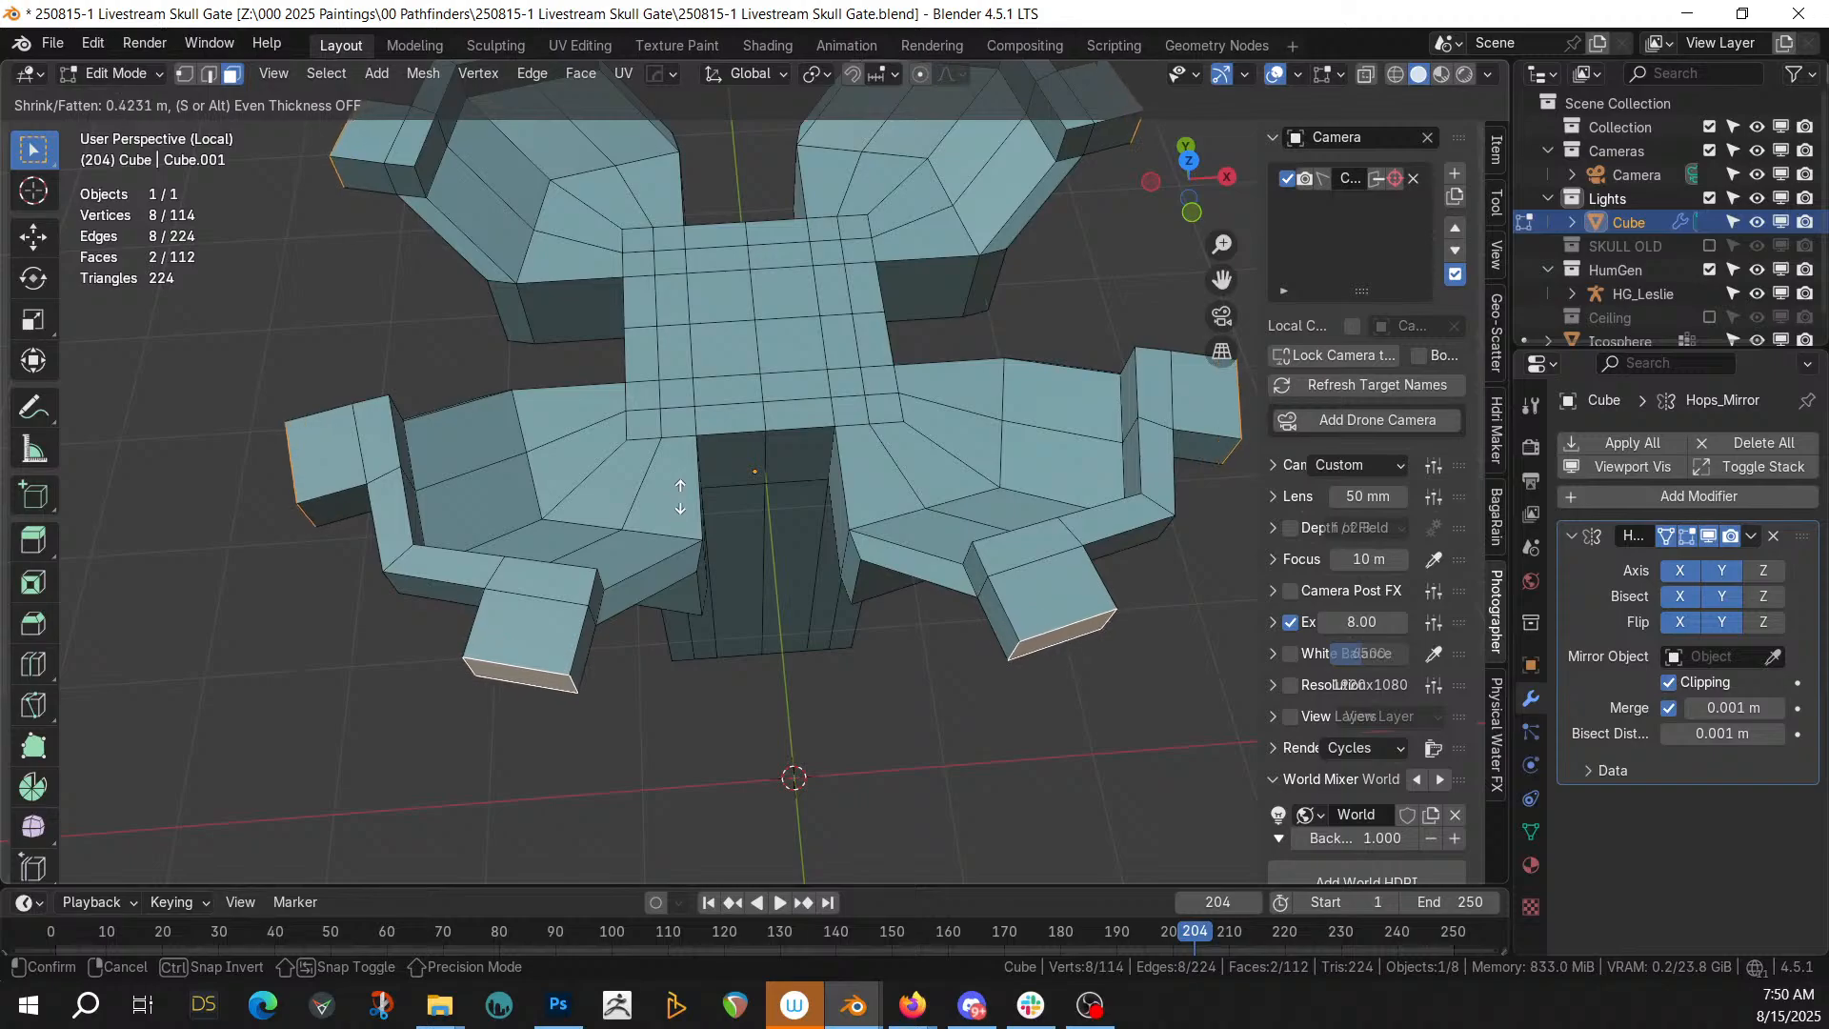
{"action": "left_click", "coordinate": [633, 541]}
Extrude the branch end faces again along their normals and raise them about 0.218 m in Z
{"action": "key", "text": "alt+e"}
{"action": "left_click", "coordinate": [554, 670]}
{"action": "left_click", "coordinate": [575, 668]}
{"action": "middle_click_drag", "start_coordinate": [575, 668], "coordinate": [536, 674]}
{"action": "key", "text": "g"}
{"action": "key", "text": "z"}
{"action": "left_click", "coordinate": [547, 651]}
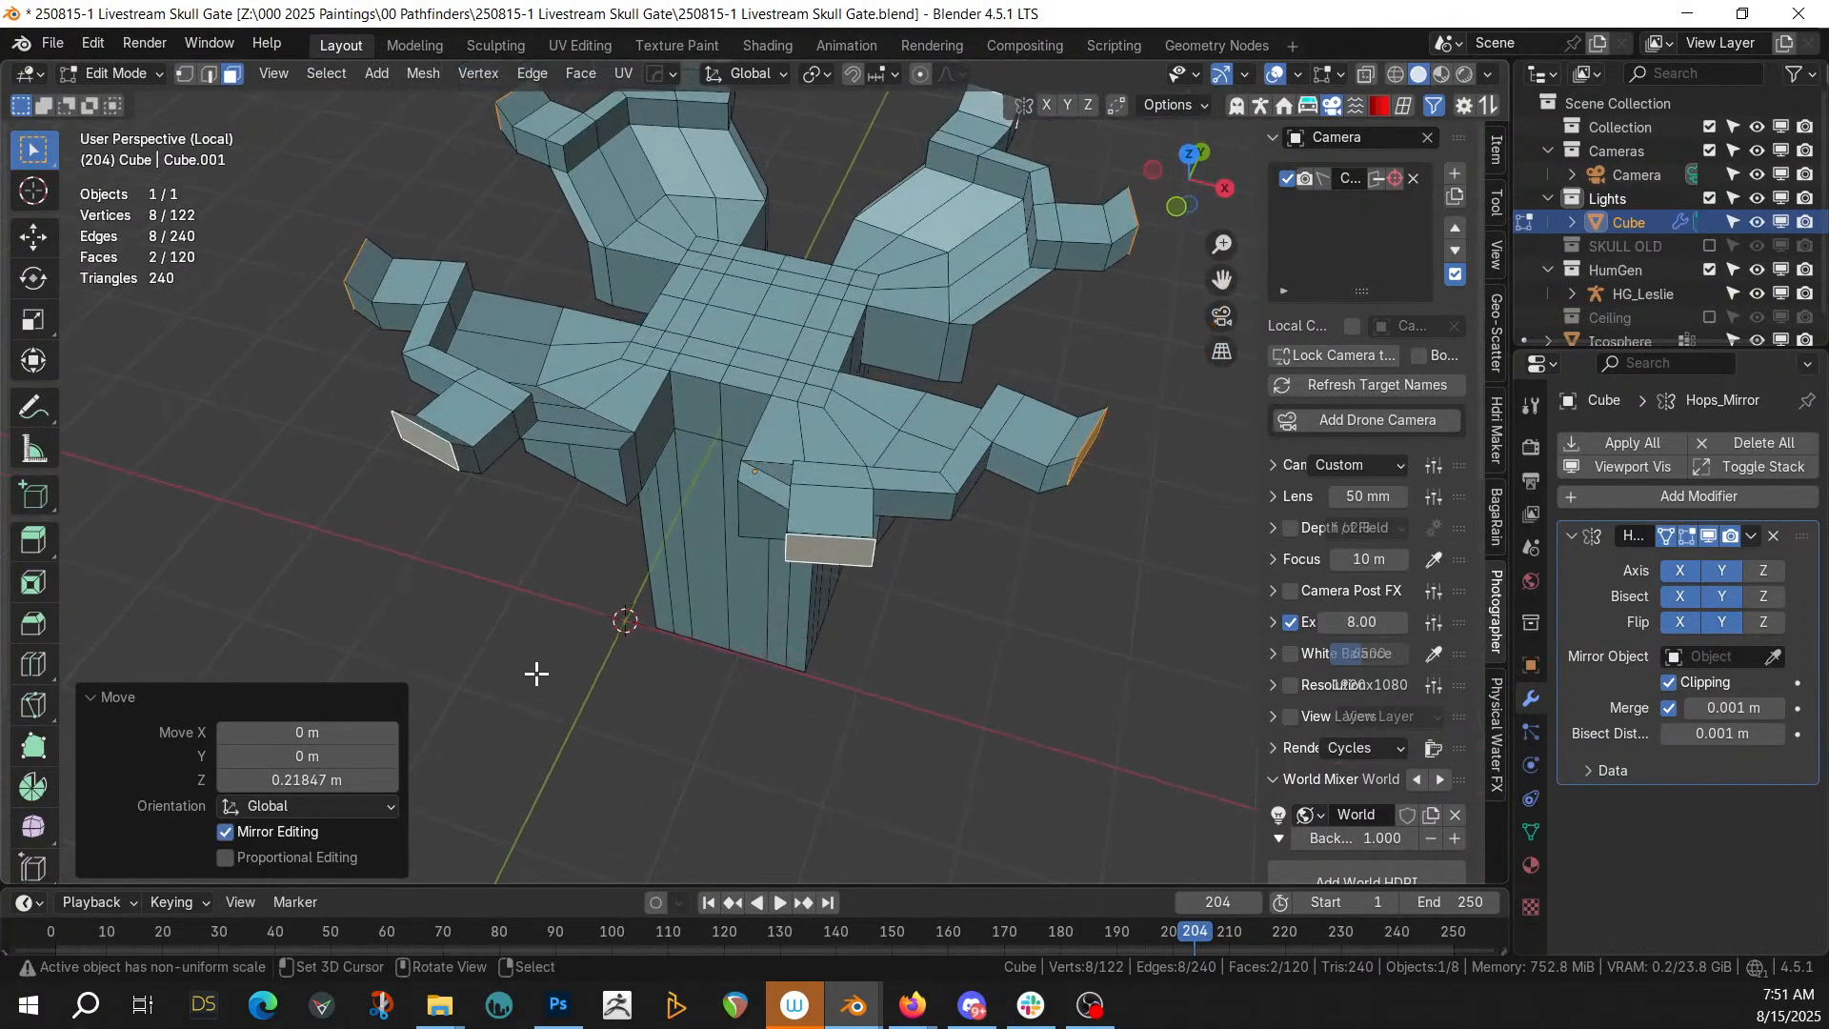
Extrude the raised branch end faces along their normals by about 0.154 m
{"action": "key", "text": "KP_7"}
{"action": "key", "text": "alt+e"}
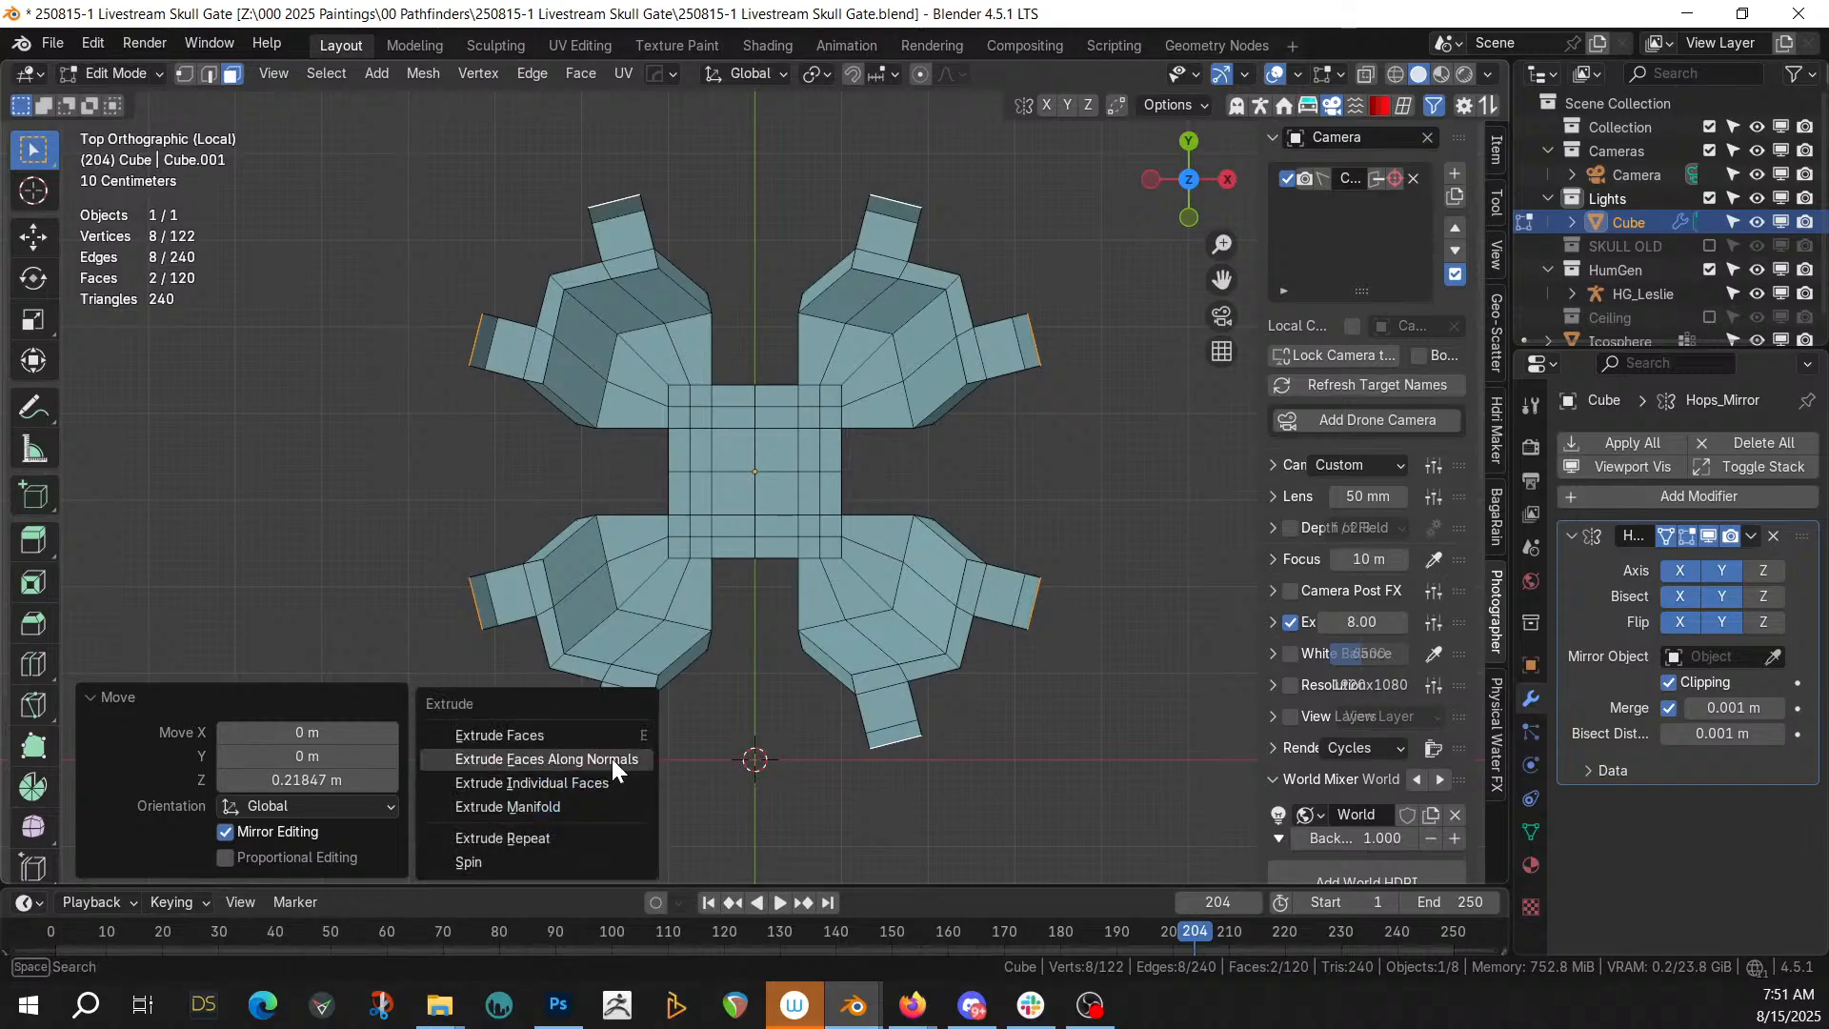
{"action": "left_click", "coordinate": [611, 758]}
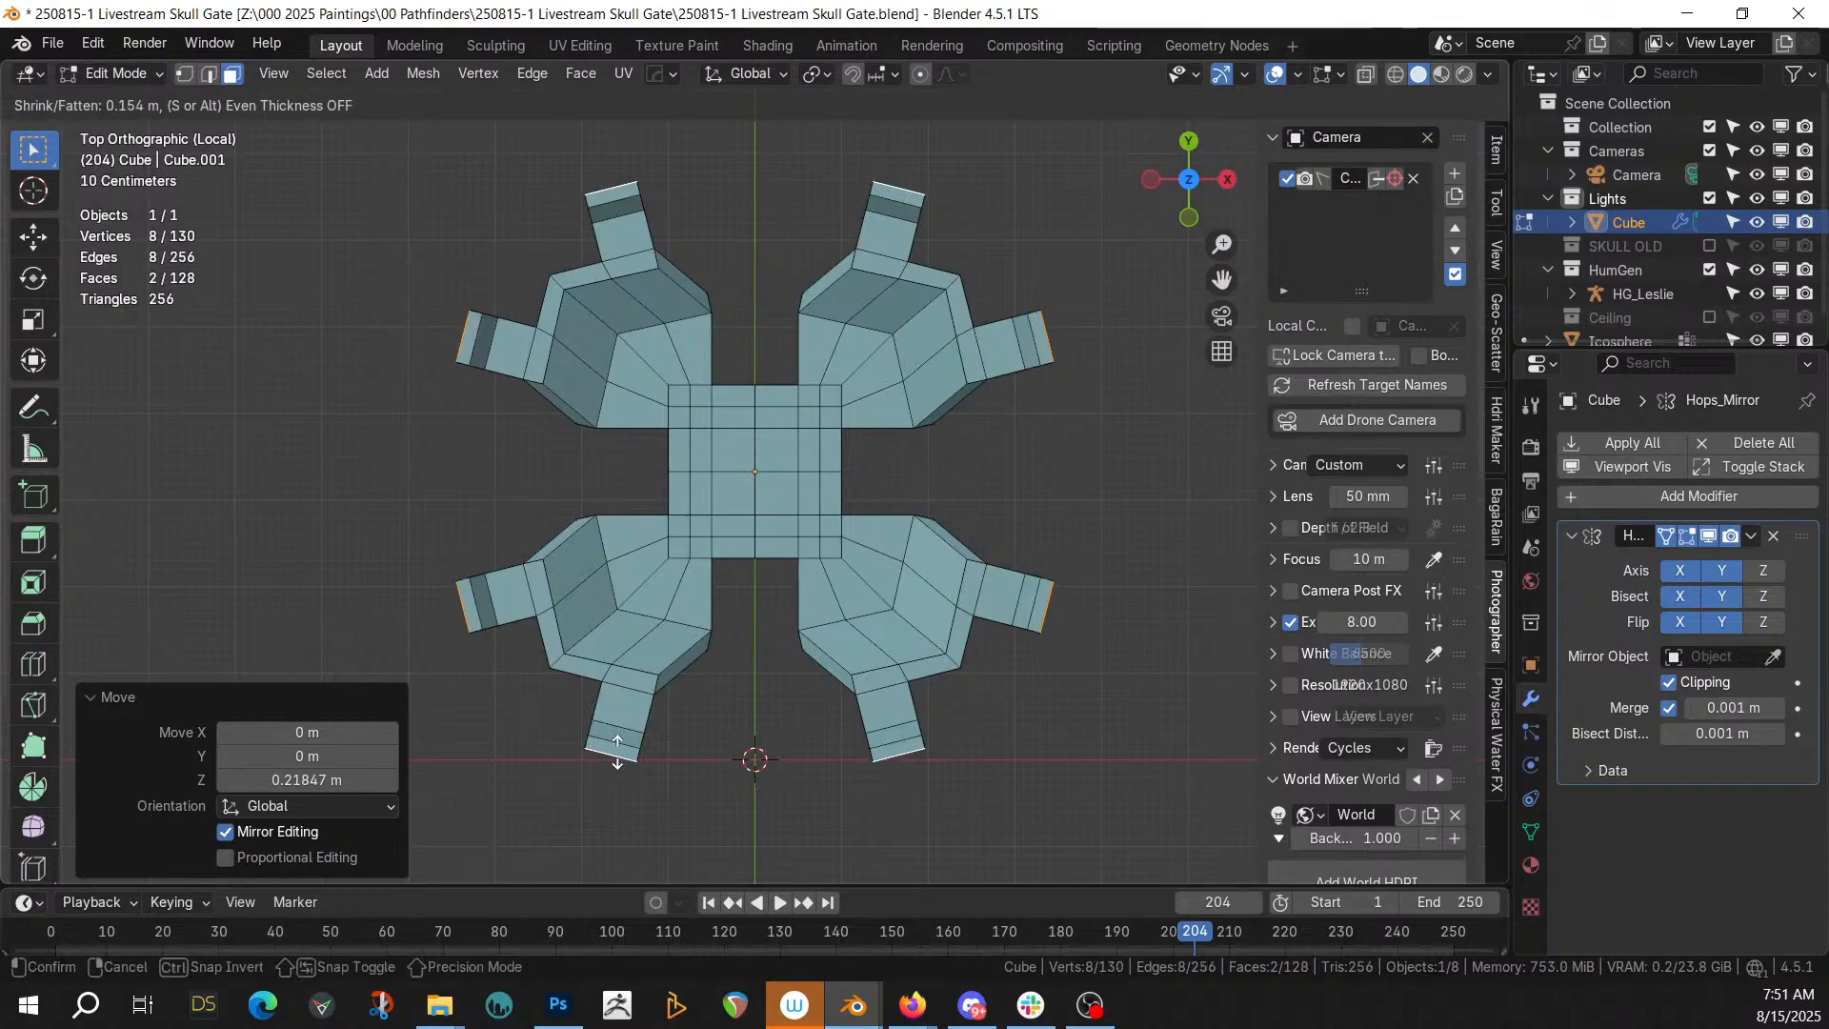
{"action": "left_click", "coordinate": [613, 752]}
Select the top faces of the two outermost branch segments on the arm
{"action": "middle_click_drag", "start_coordinate": [613, 751], "coordinate": [367, 416]}
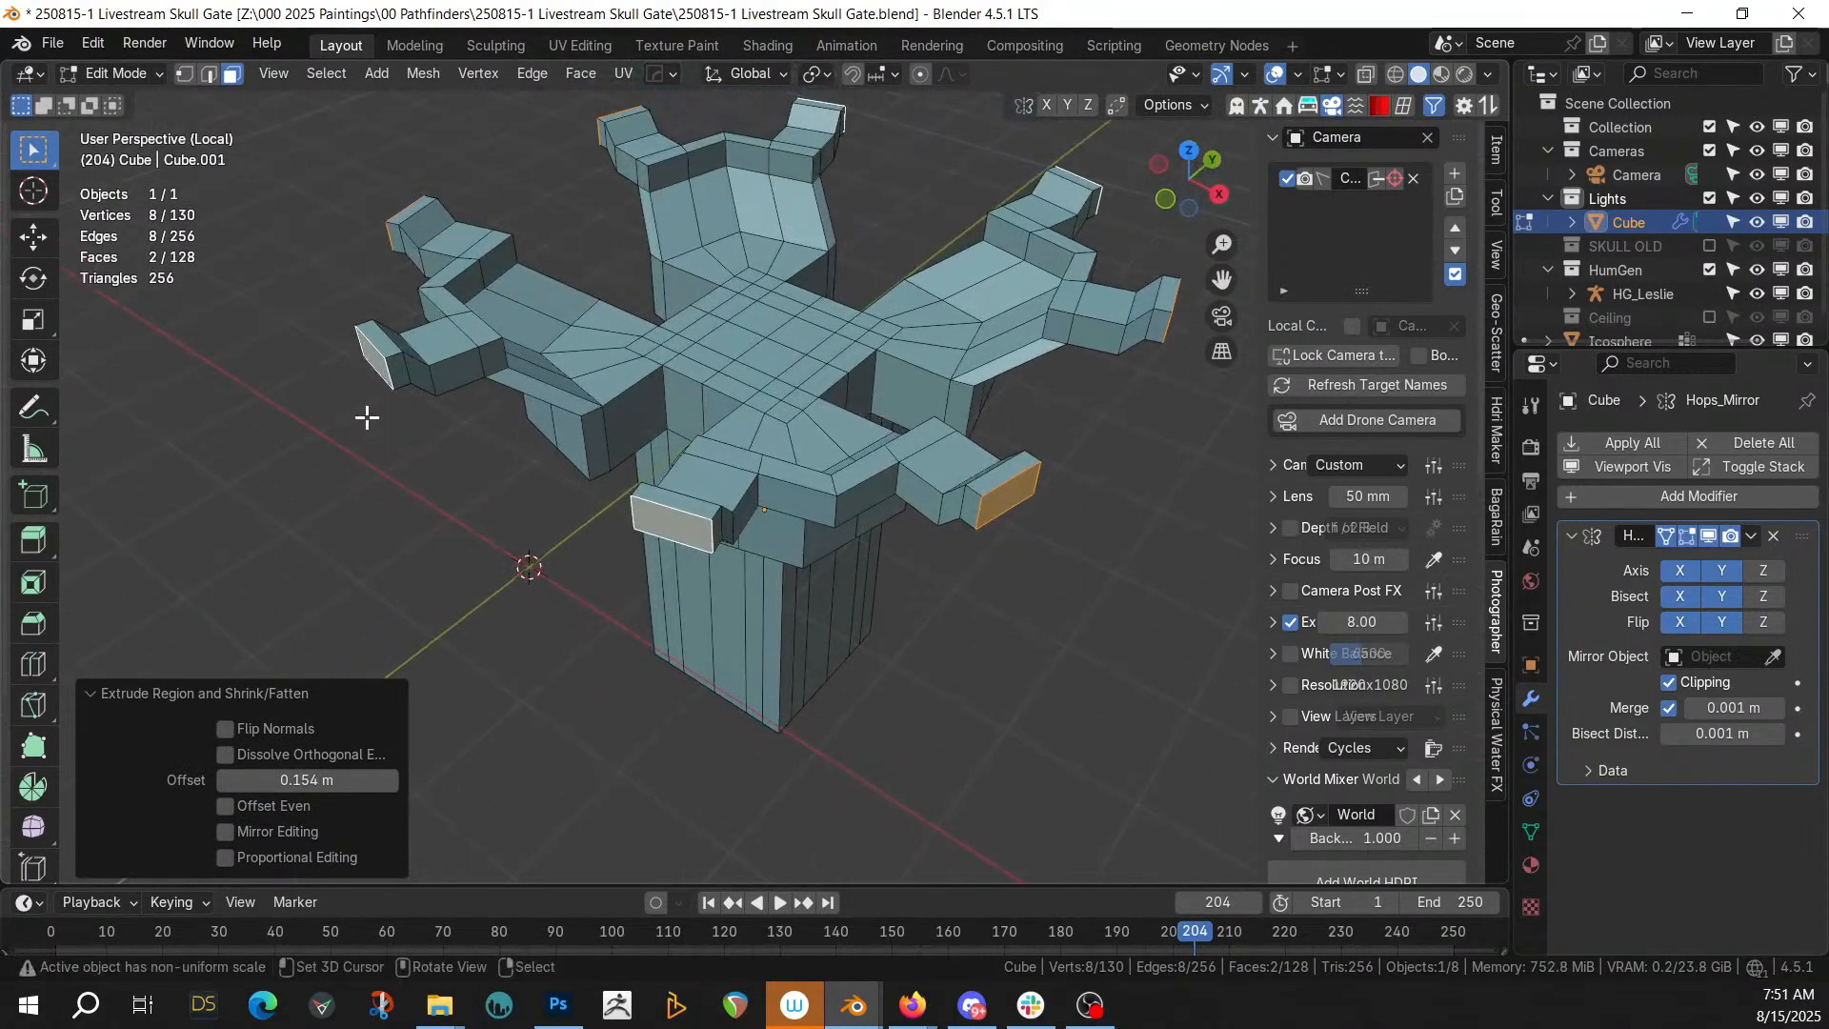
{"action": "right_click", "coordinate": [384, 344]}
{"action": "right_click", "coordinate": [413, 208], "text": "shift"}
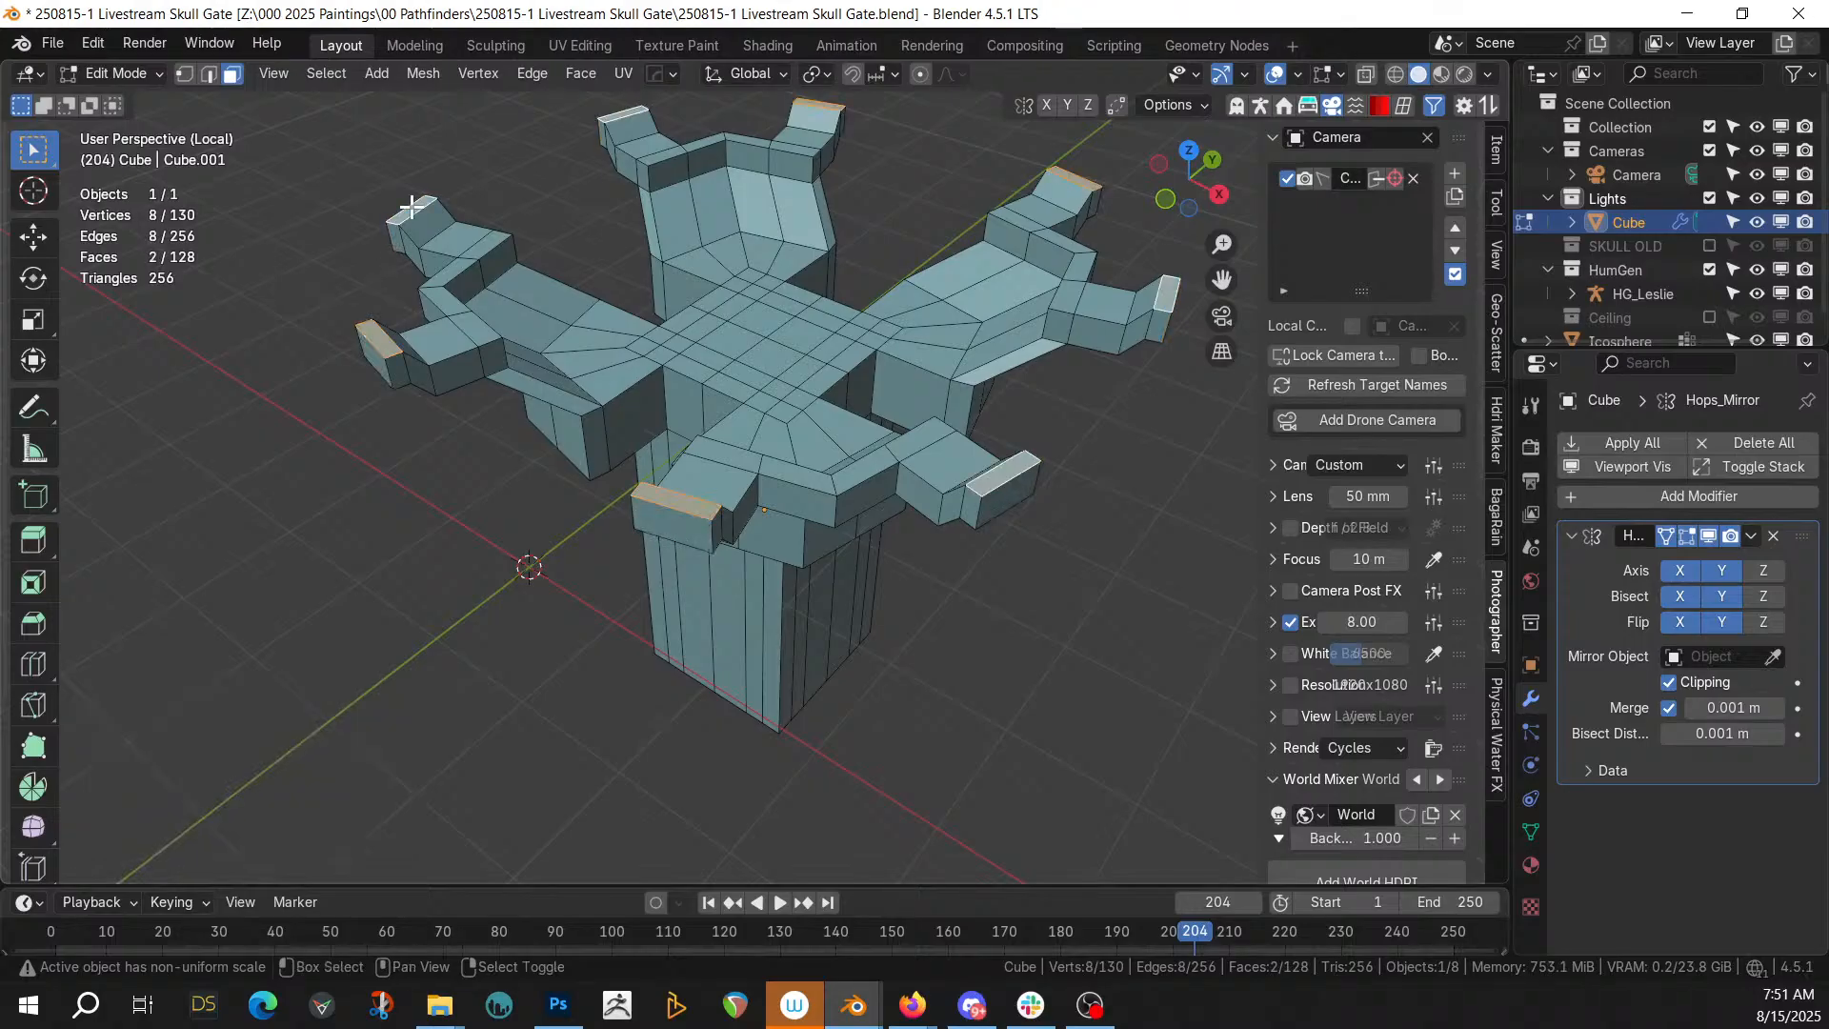
Extrude the selected fingertip faces about 0.25 m along their normals, then shift them outward in top view about -0.15 m in X and -0.24 m in Y
{"action": "key", "text": "e"}
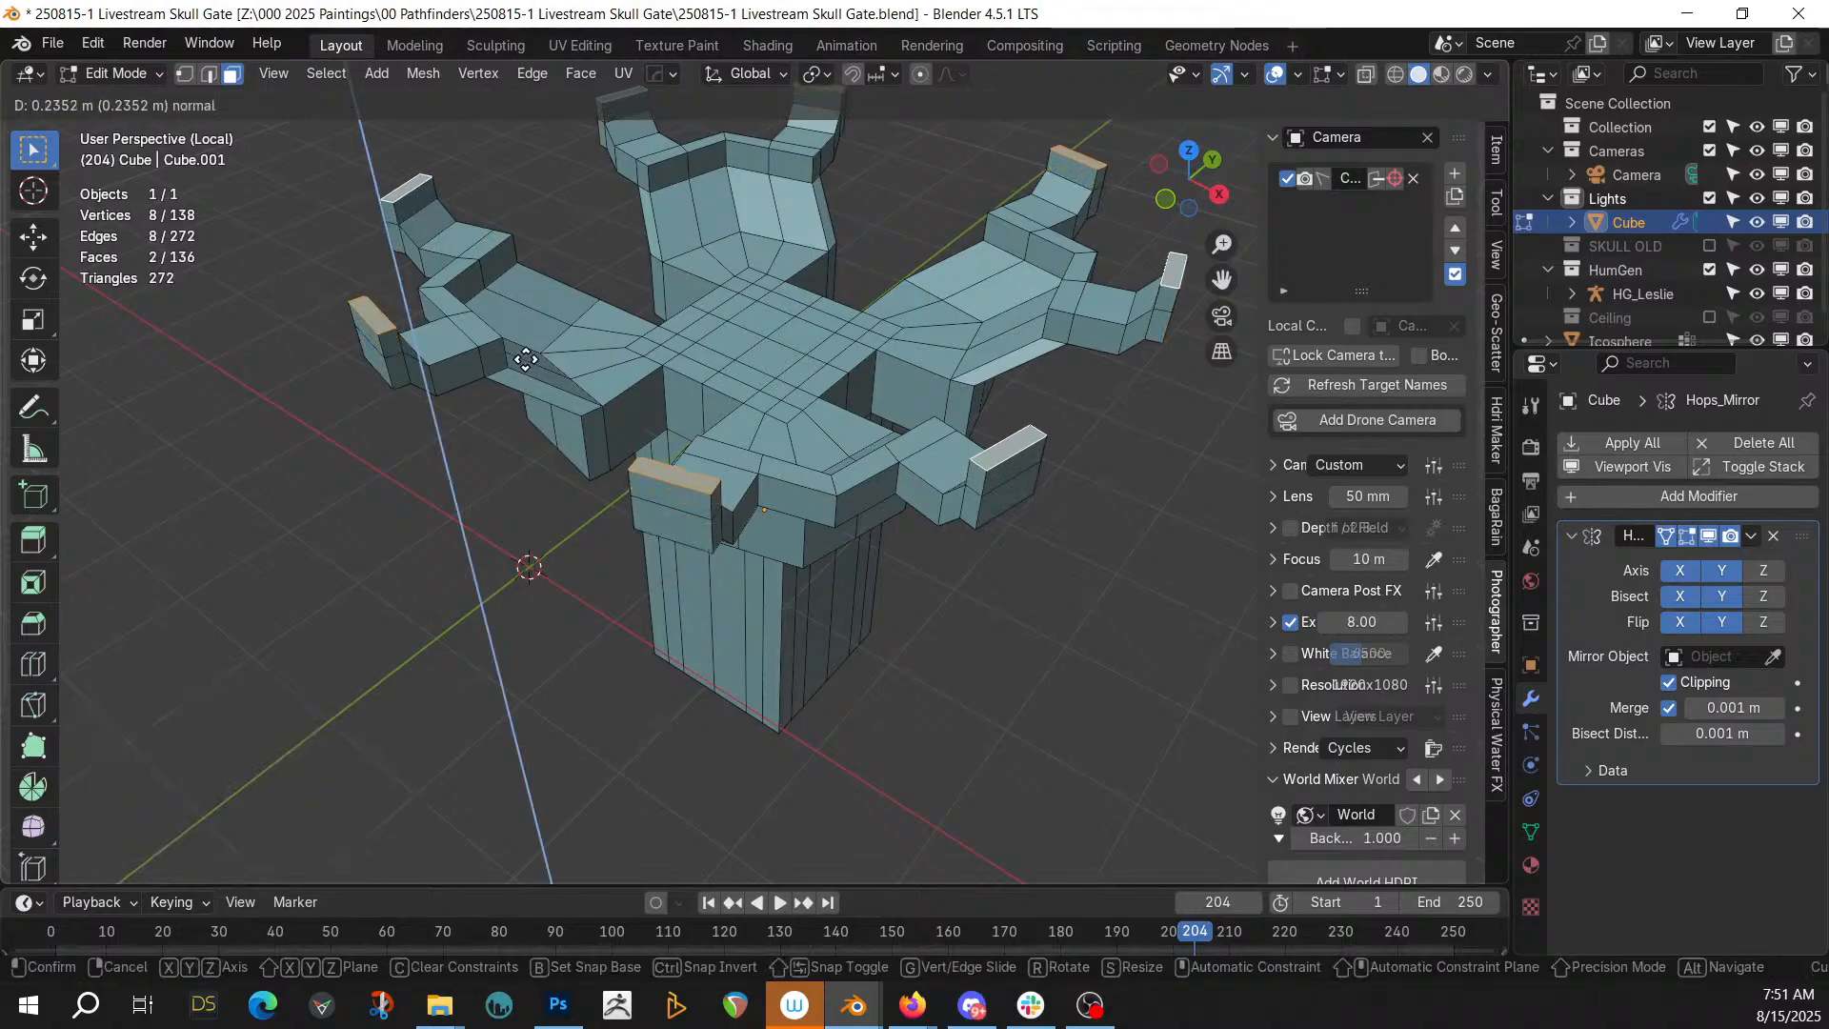
{"action": "left_click", "coordinate": [525, 357]}
{"action": "key", "text": "KP_7"}
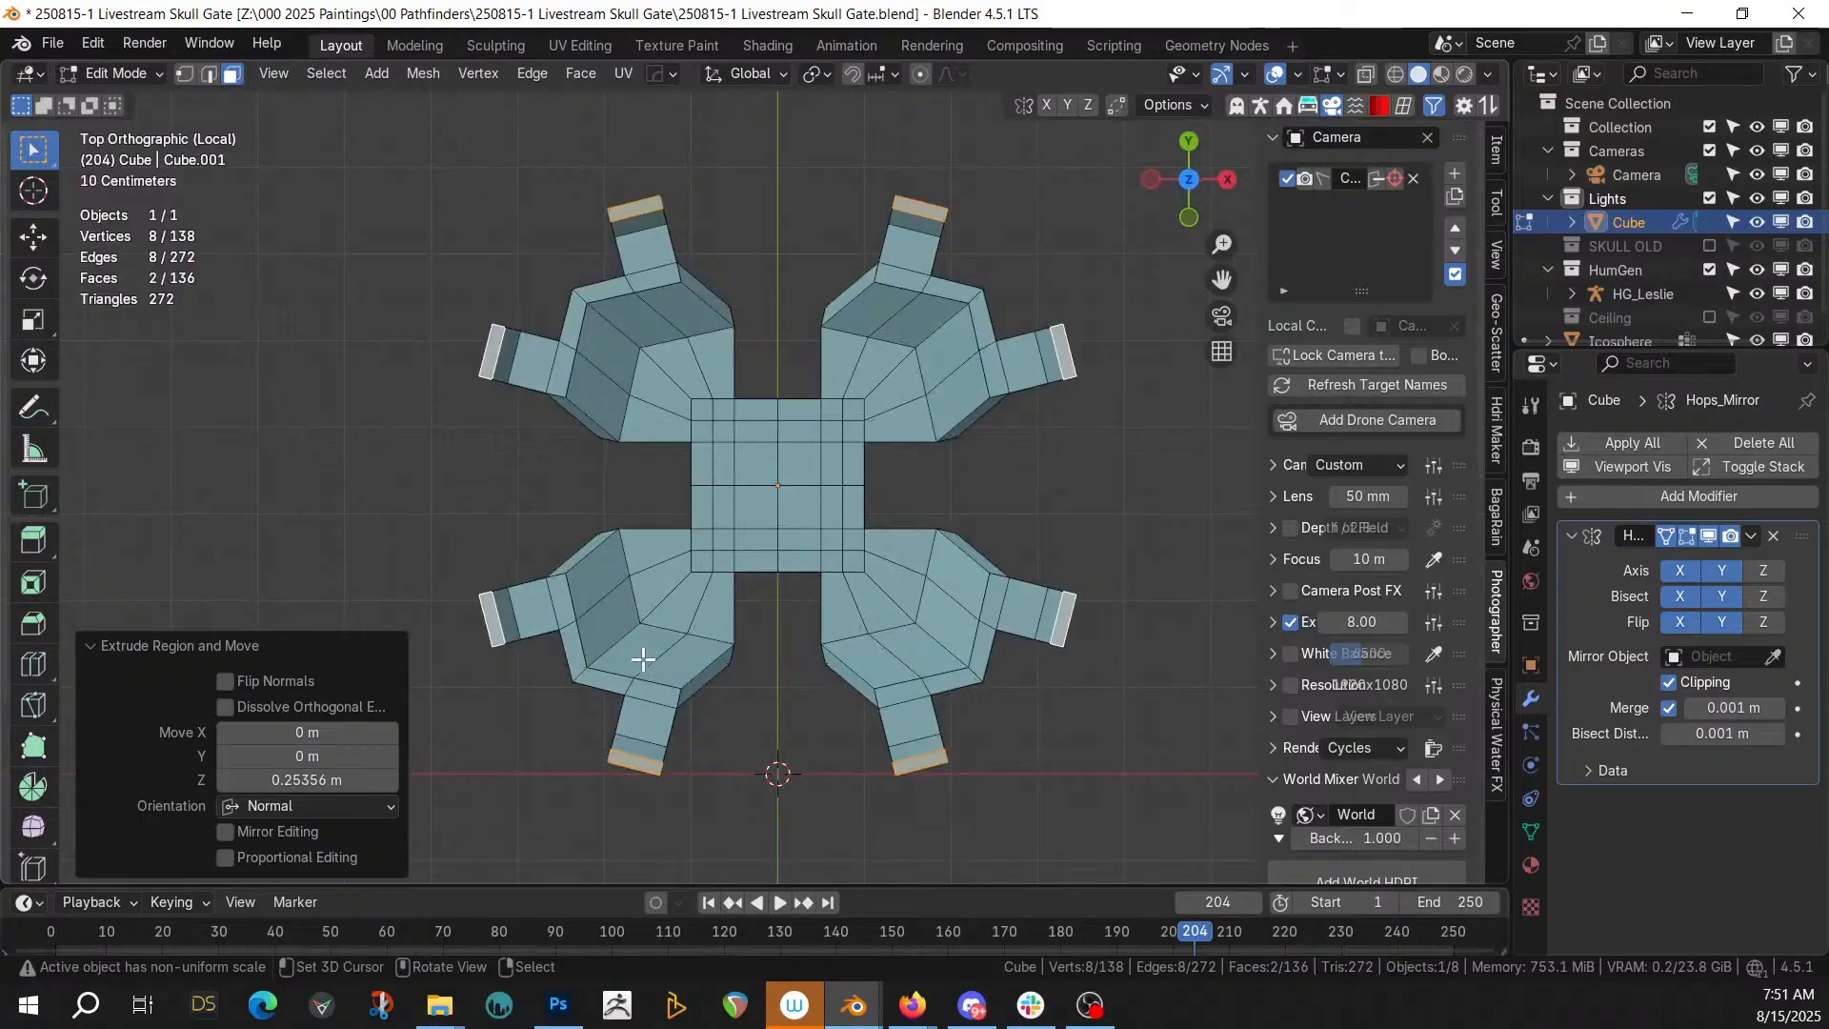
{"action": "key", "text": "g"}
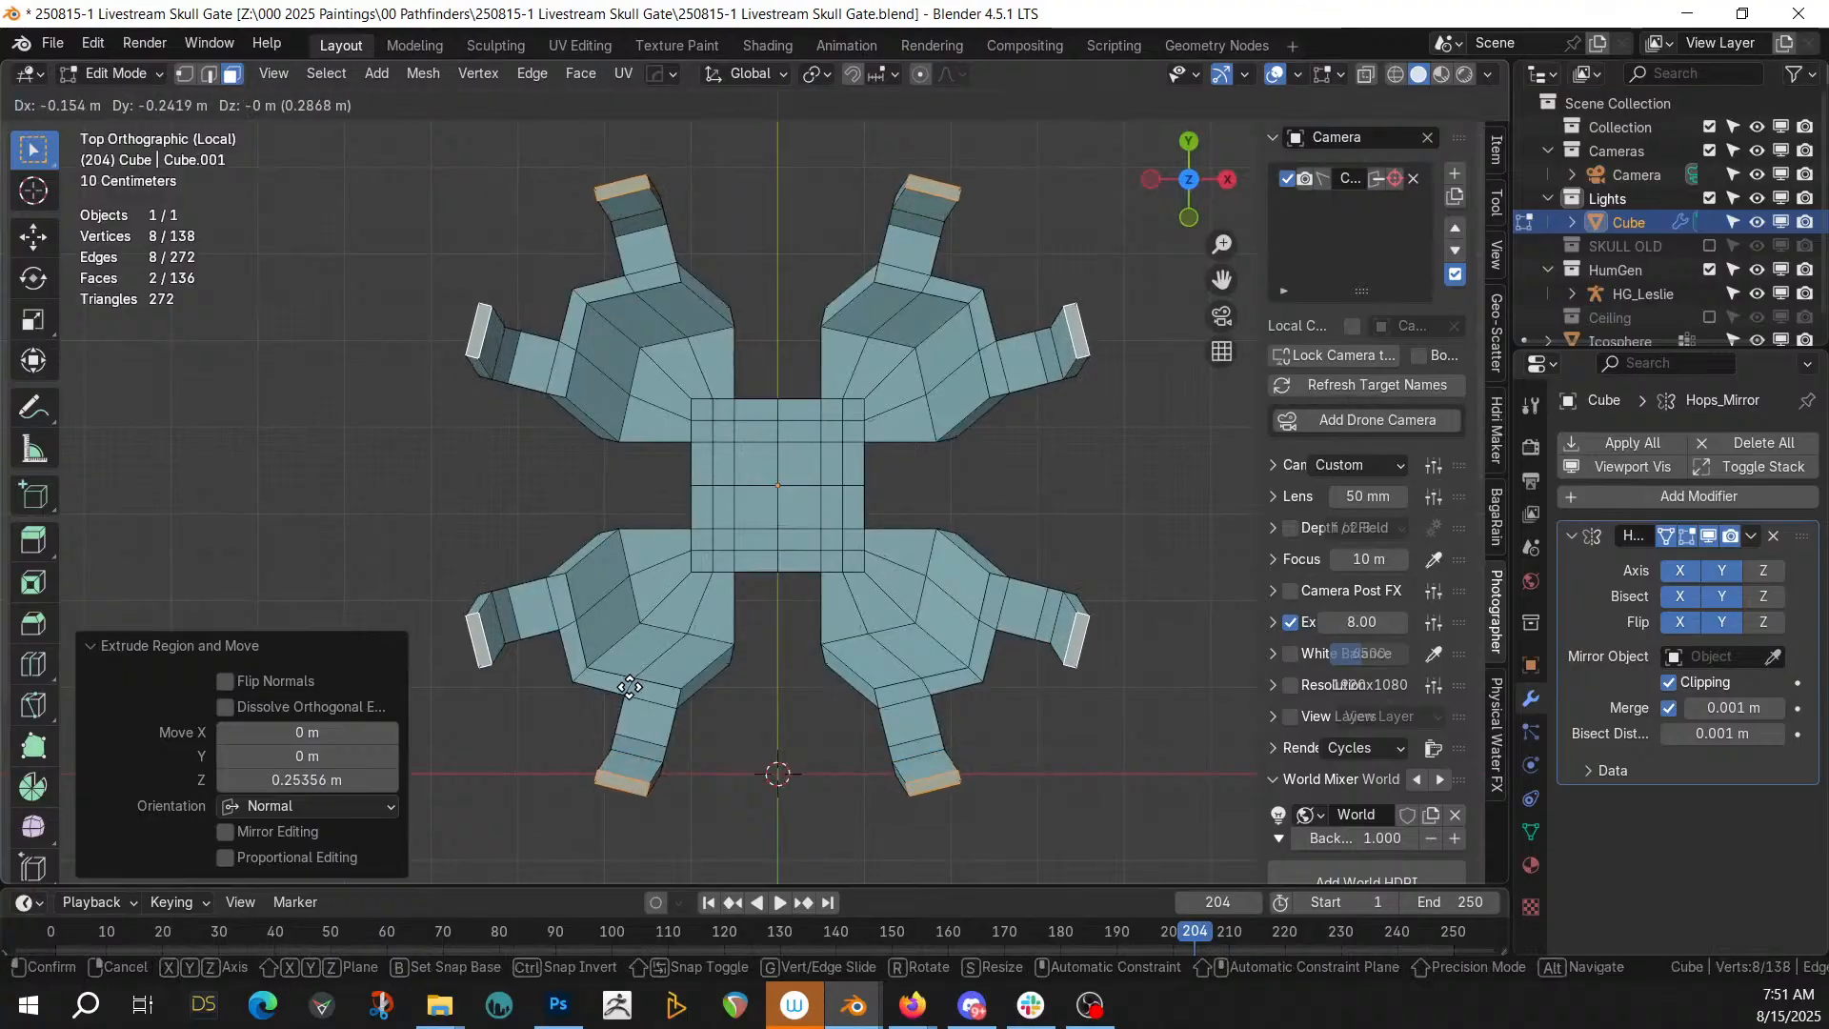
{"action": "left_click", "coordinate": [629, 687]}
Extrude the two outer end faces on the underside of the mirrored arms about 4 m downward to form legs
{"action": "middle_click_drag", "start_coordinate": [632, 661], "coordinate": [820, 304]}
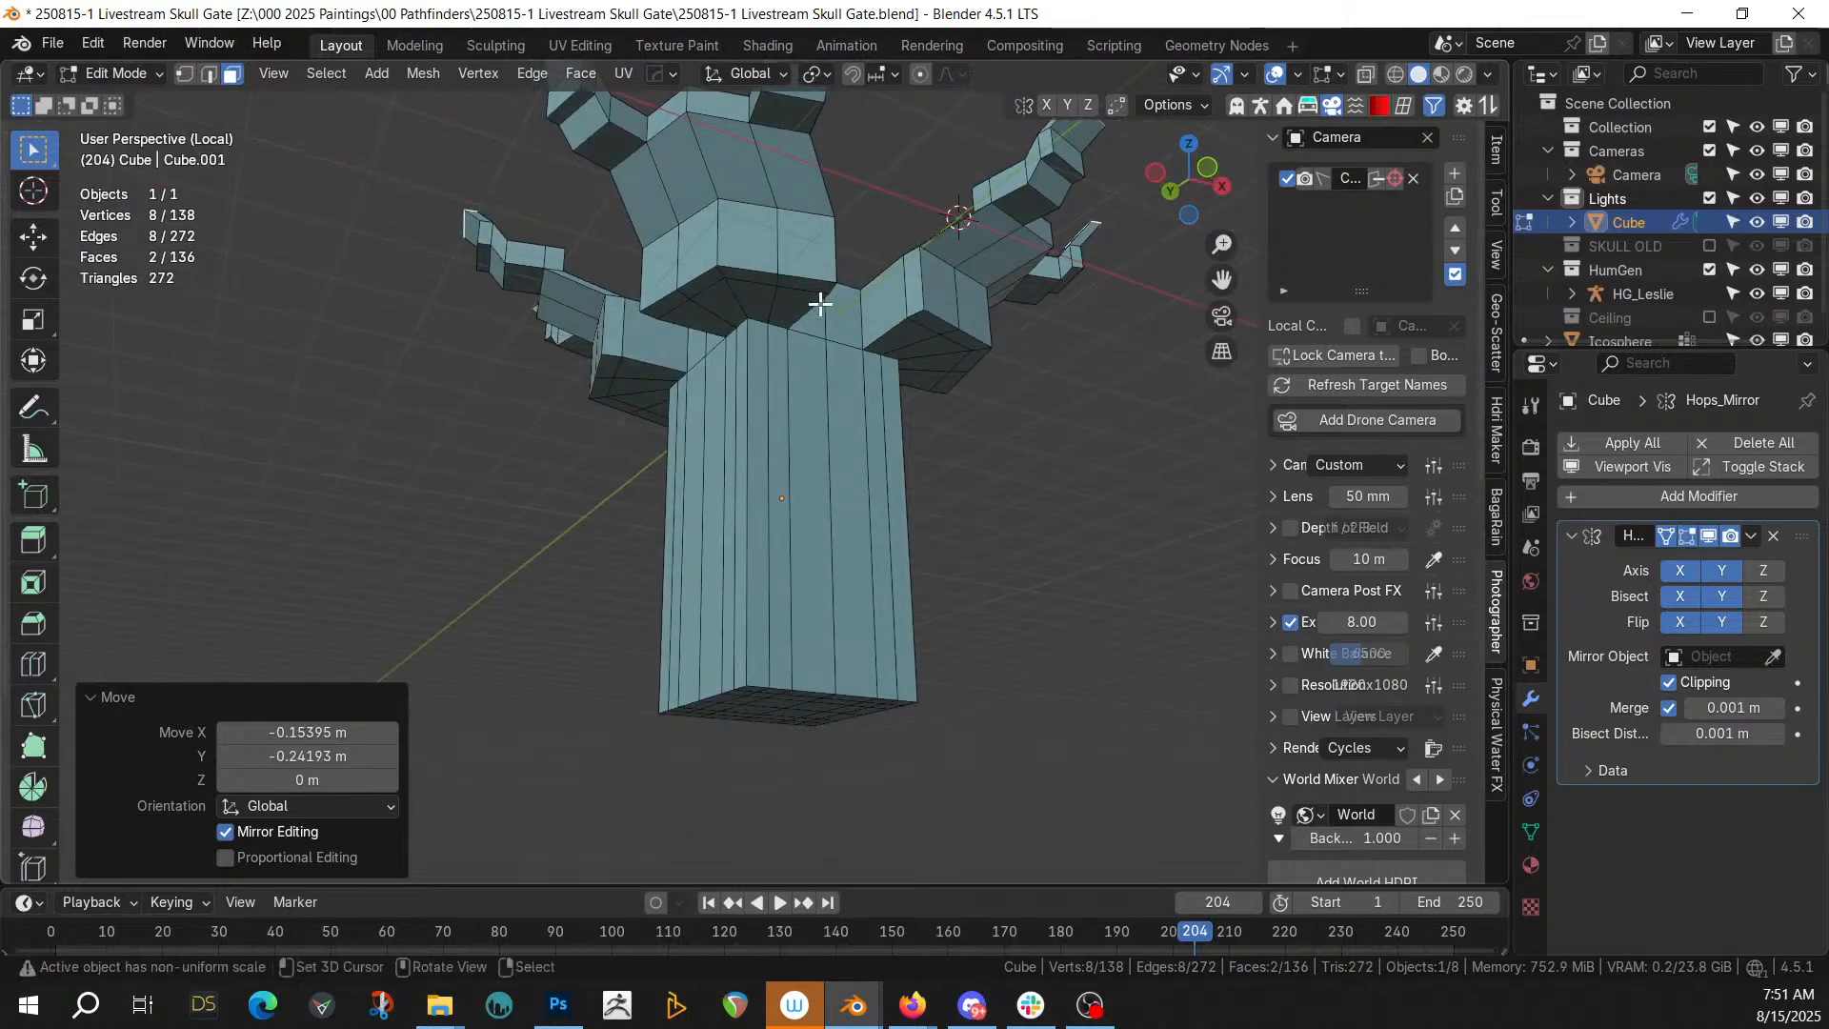
{"action": "left_click", "coordinate": [671, 308]}
{"action": "left_click", "coordinate": [800, 289], "text": "ctrl"}
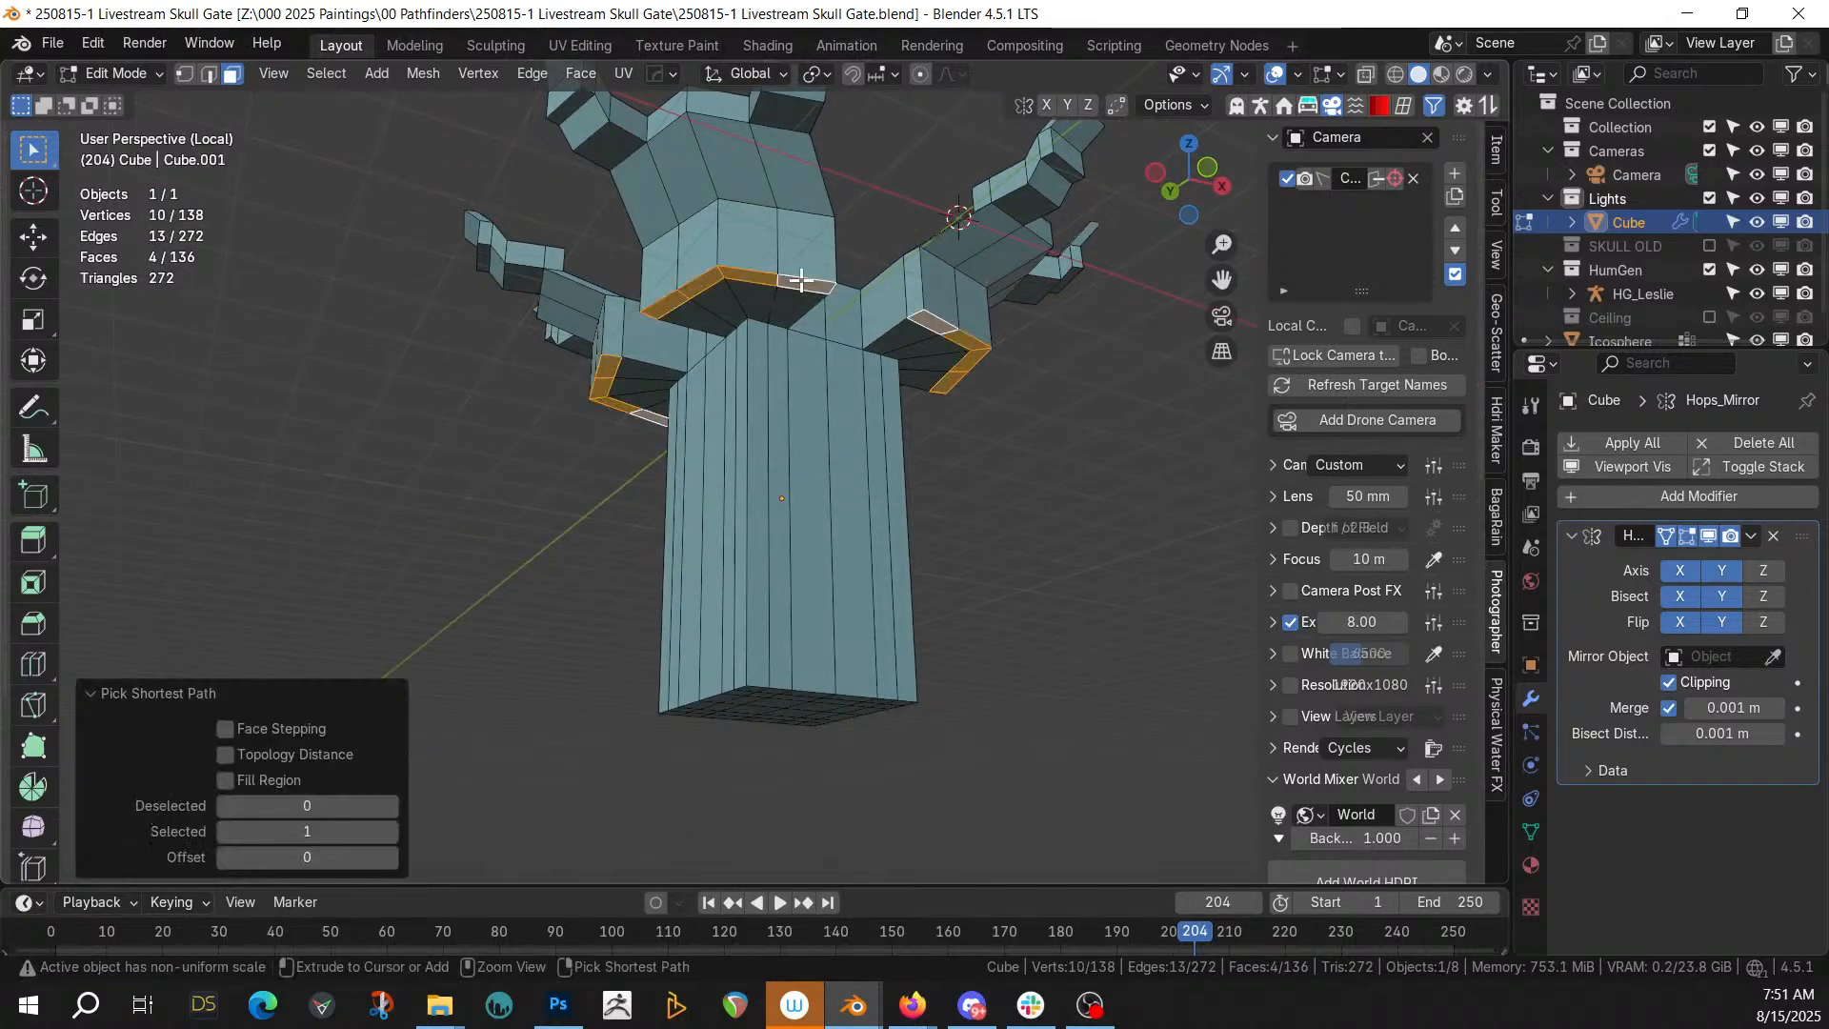
{"action": "left_click", "coordinate": [811, 289]}
{"action": "left_click", "coordinate": [667, 303], "text": "shift"}
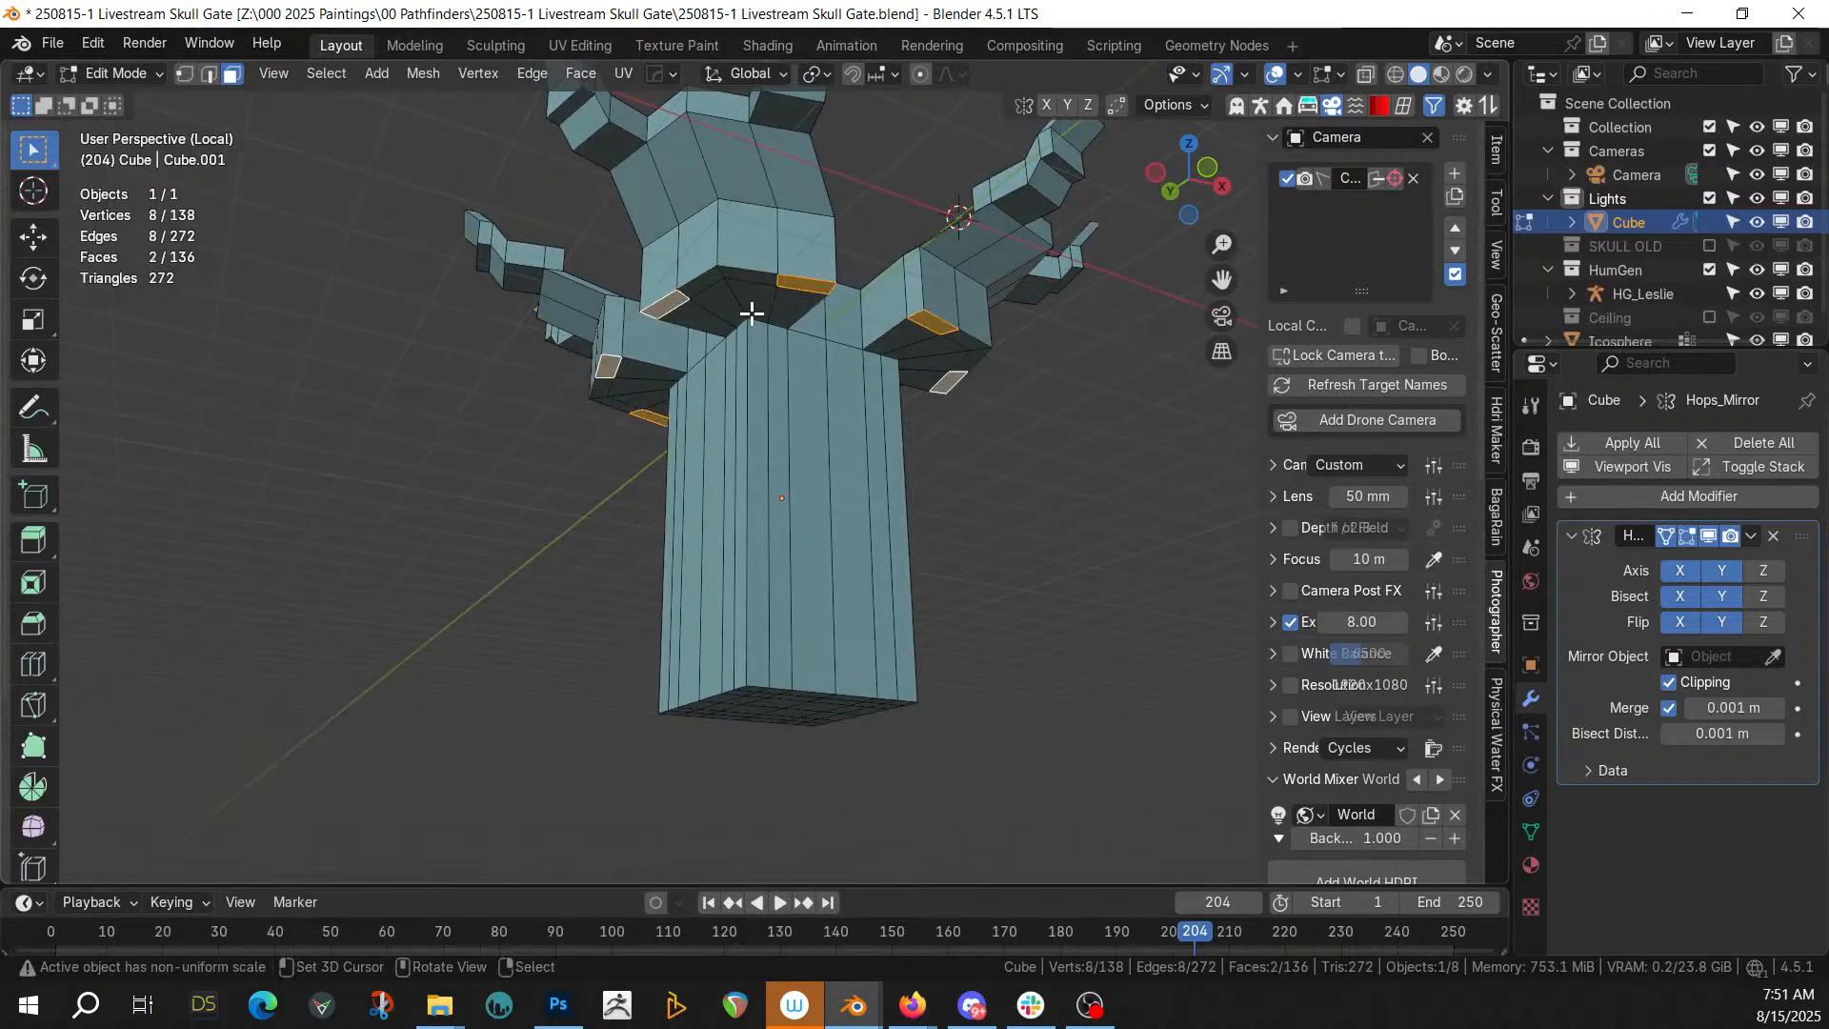
{"action": "key", "text": "e"}
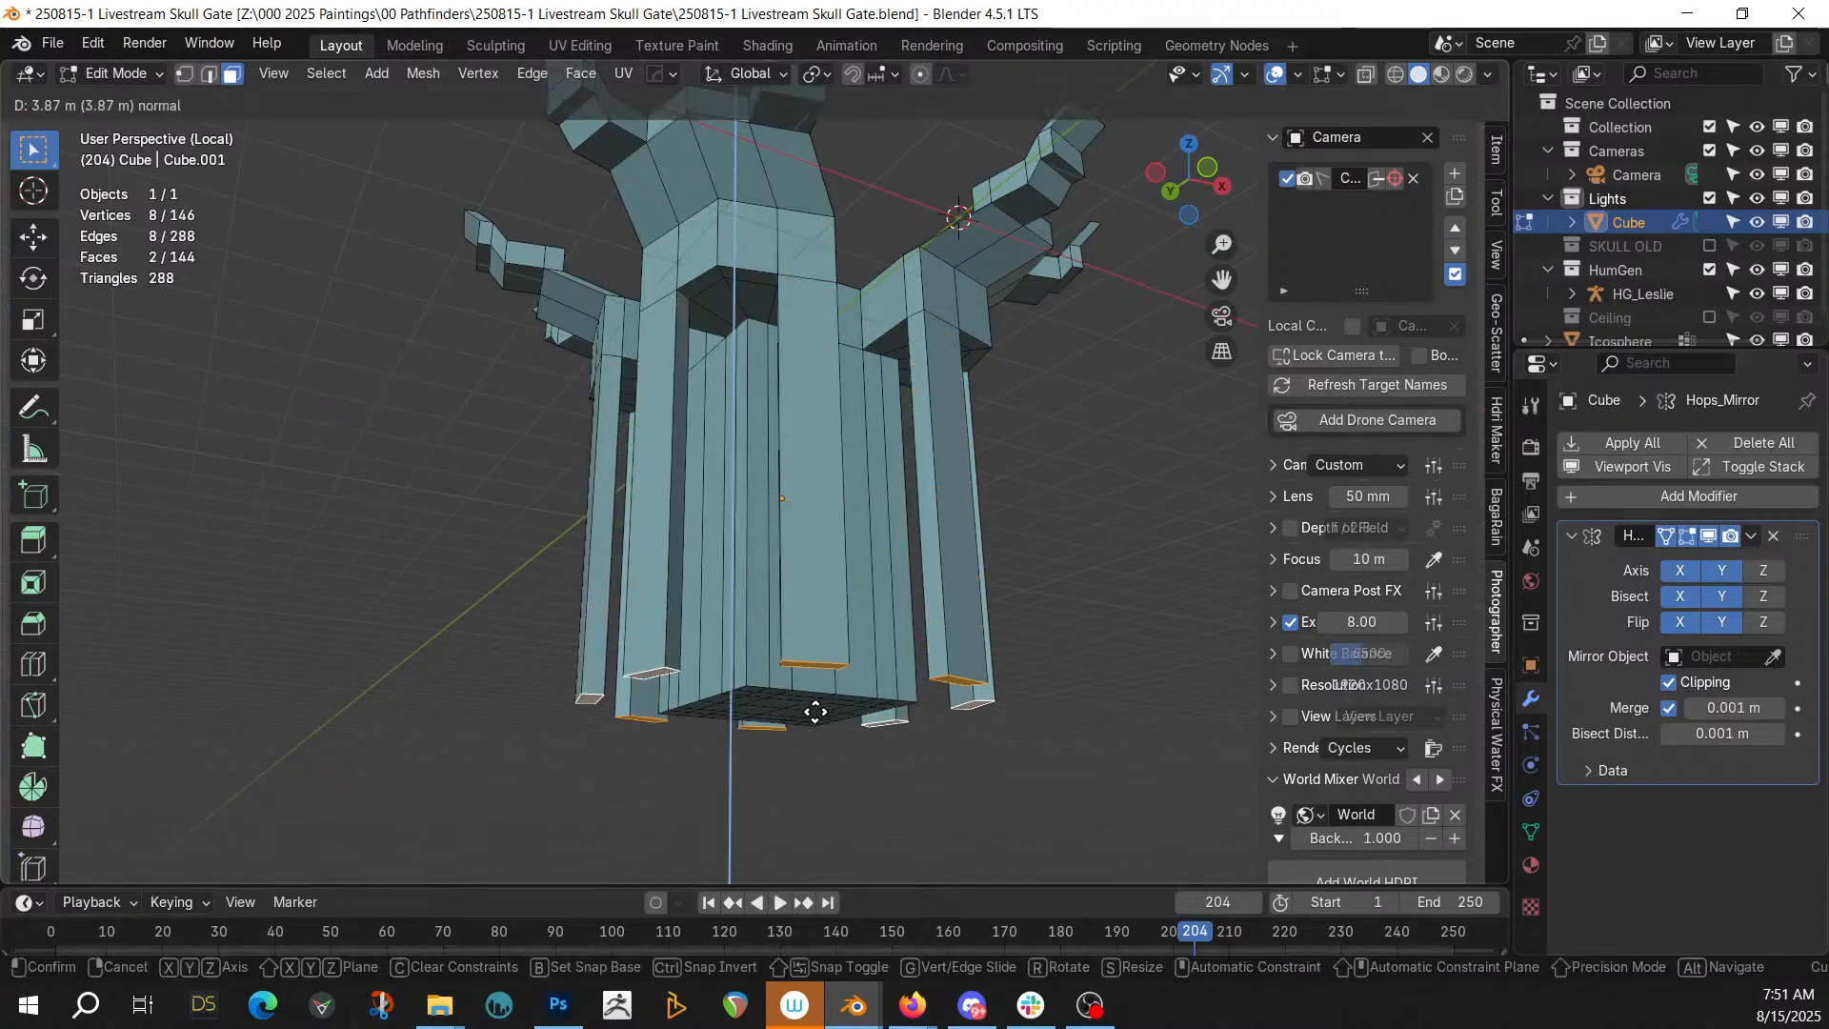
{"action": "left_click", "coordinate": [815, 726]}
{"action": "middle_click_drag", "start_coordinate": [793, 600], "coordinate": [620, 756]}
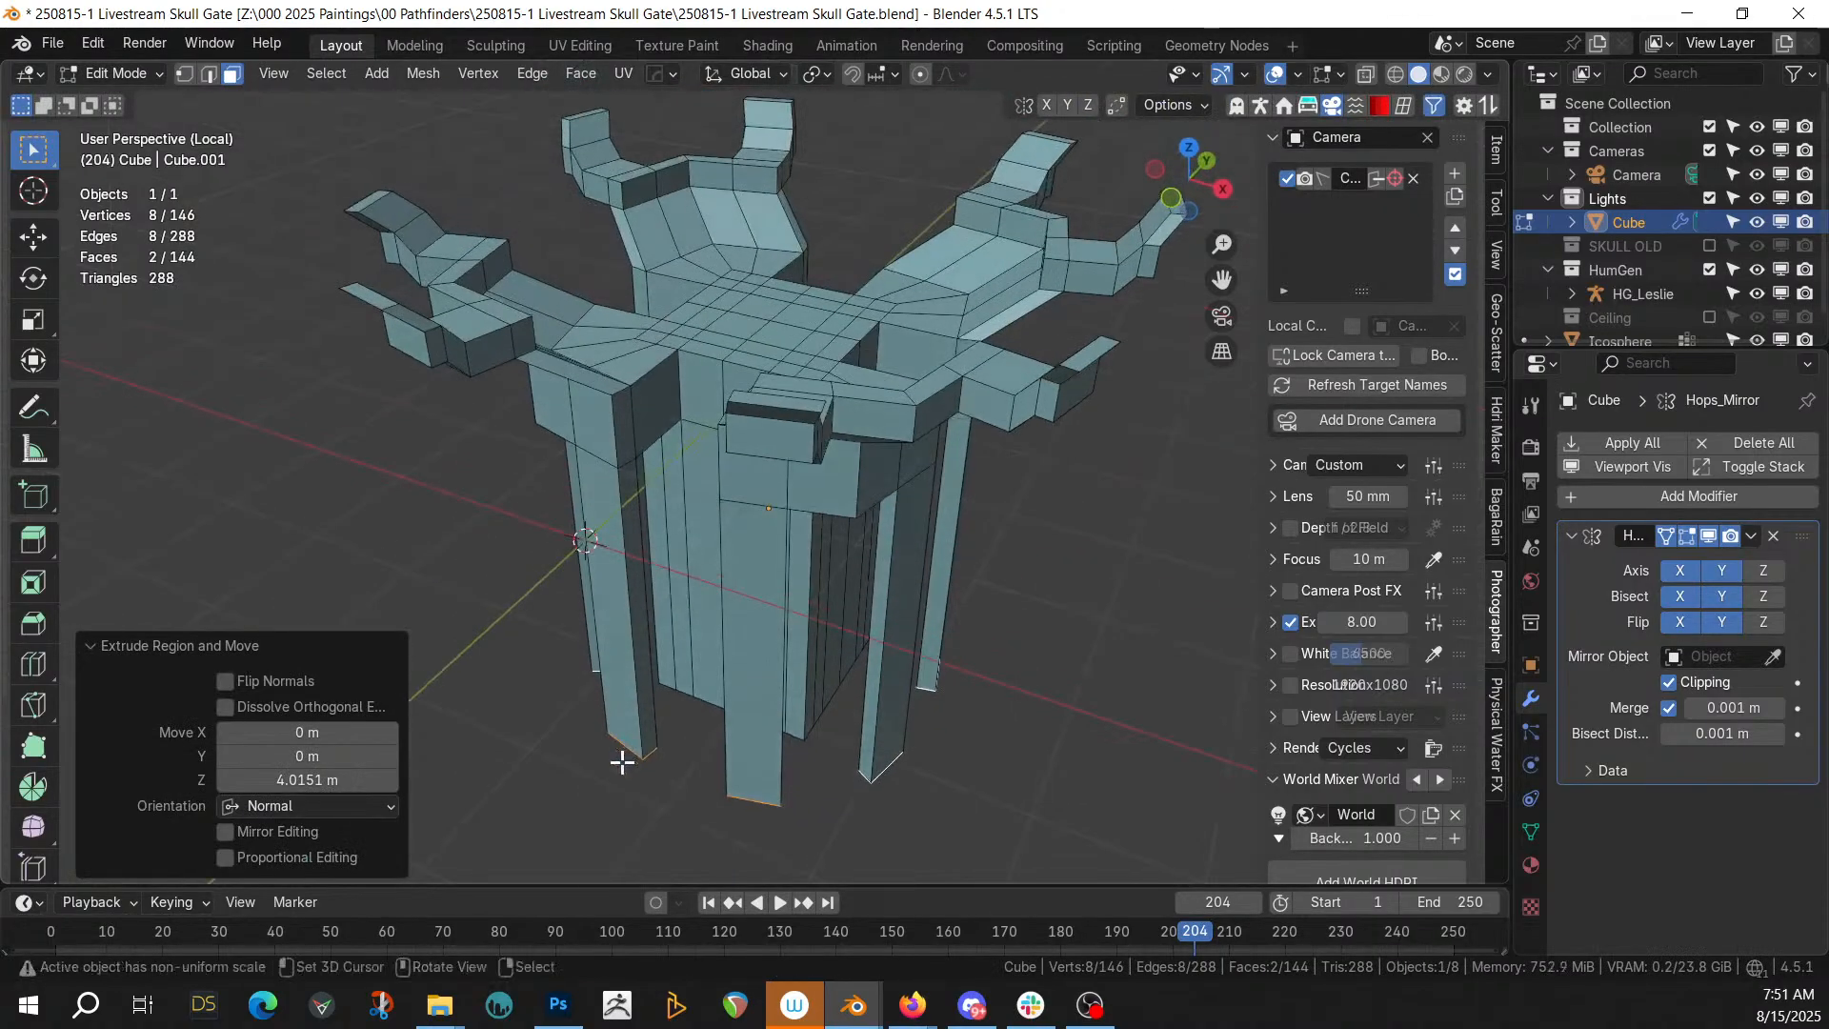
Return to Object Mode, save the file and apply the mirror modifier on the cube
{"action": "key", "text": "Tab"}
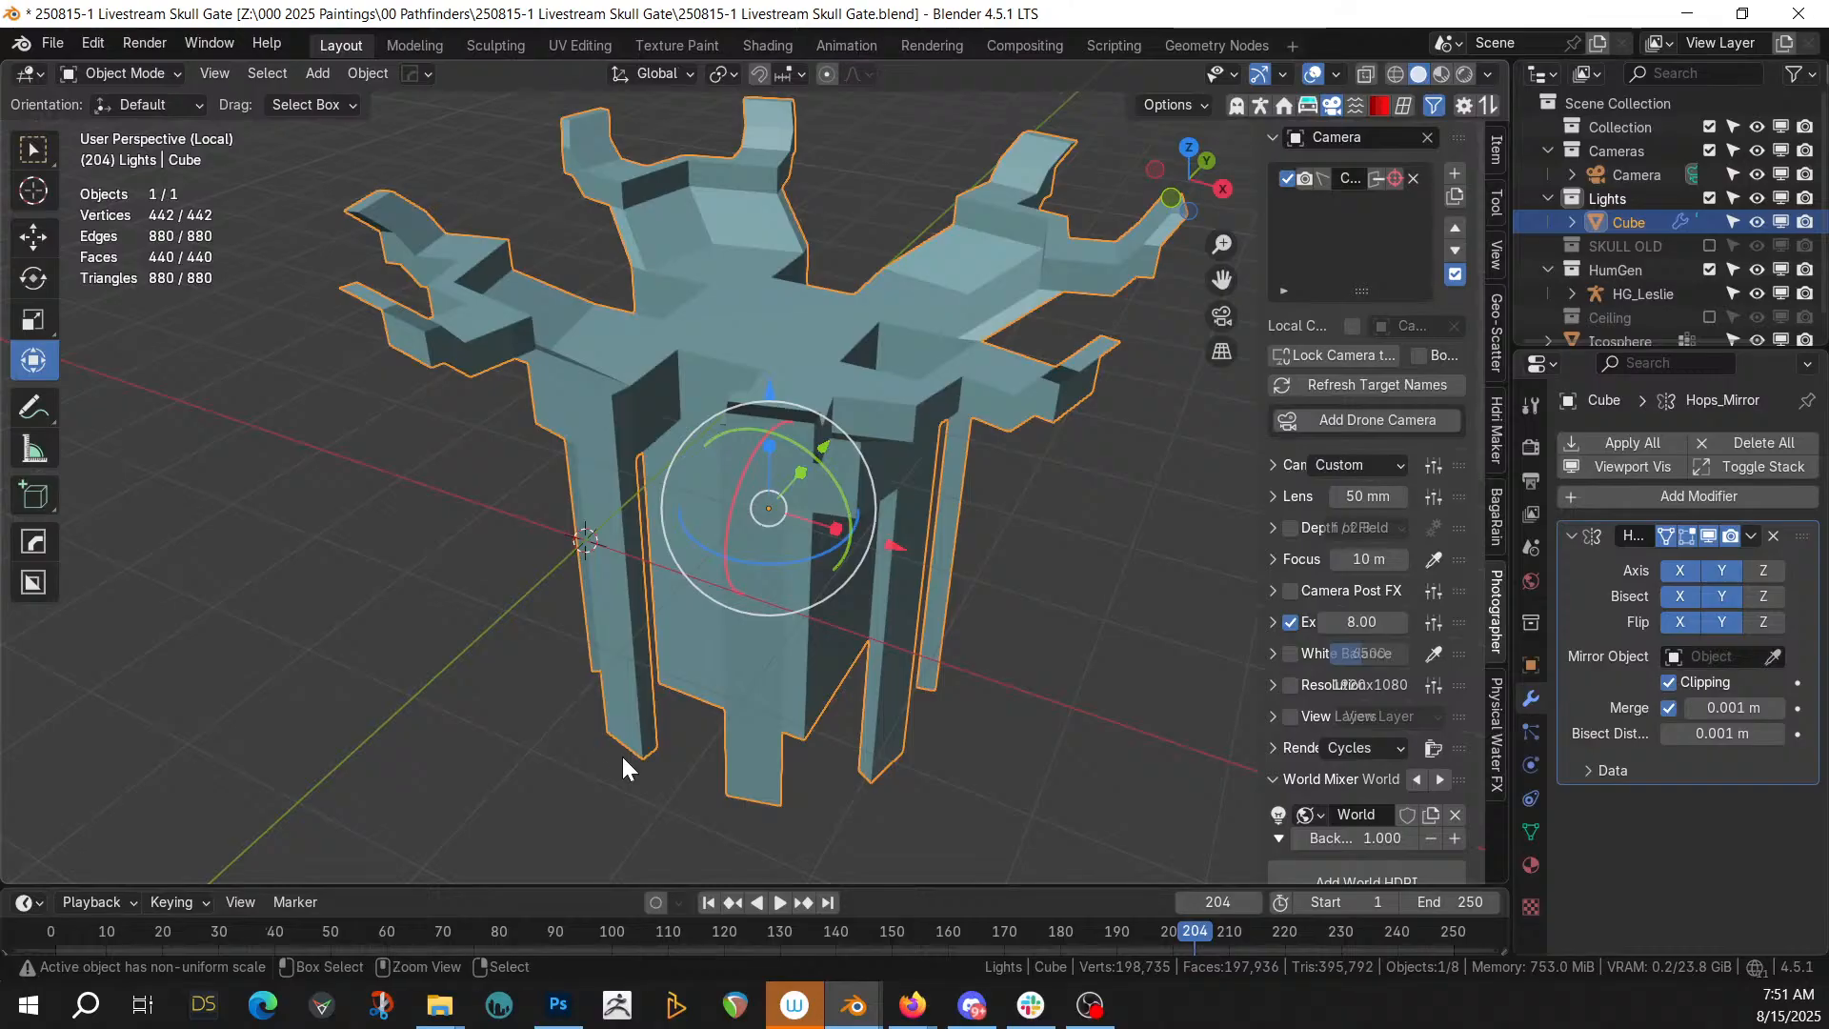
{"action": "key", "text": "ctrl+s"}
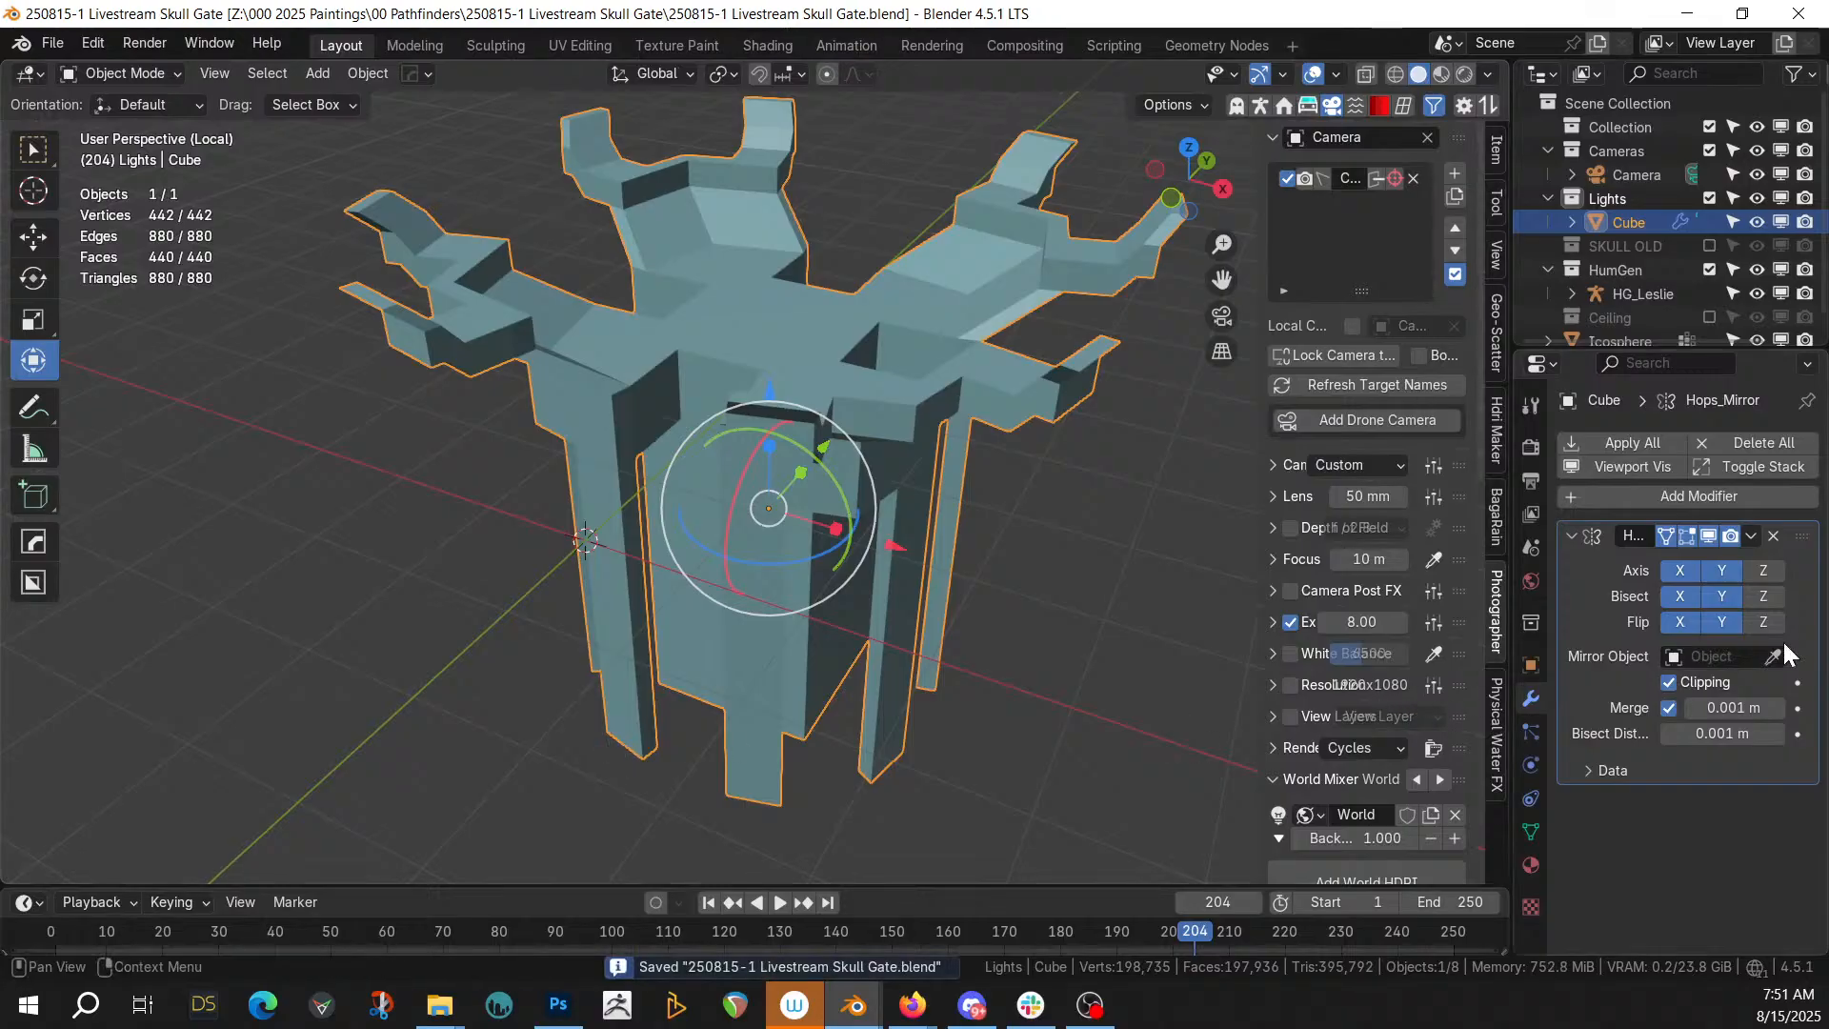
{"action": "left_click", "coordinate": [1643, 443]}
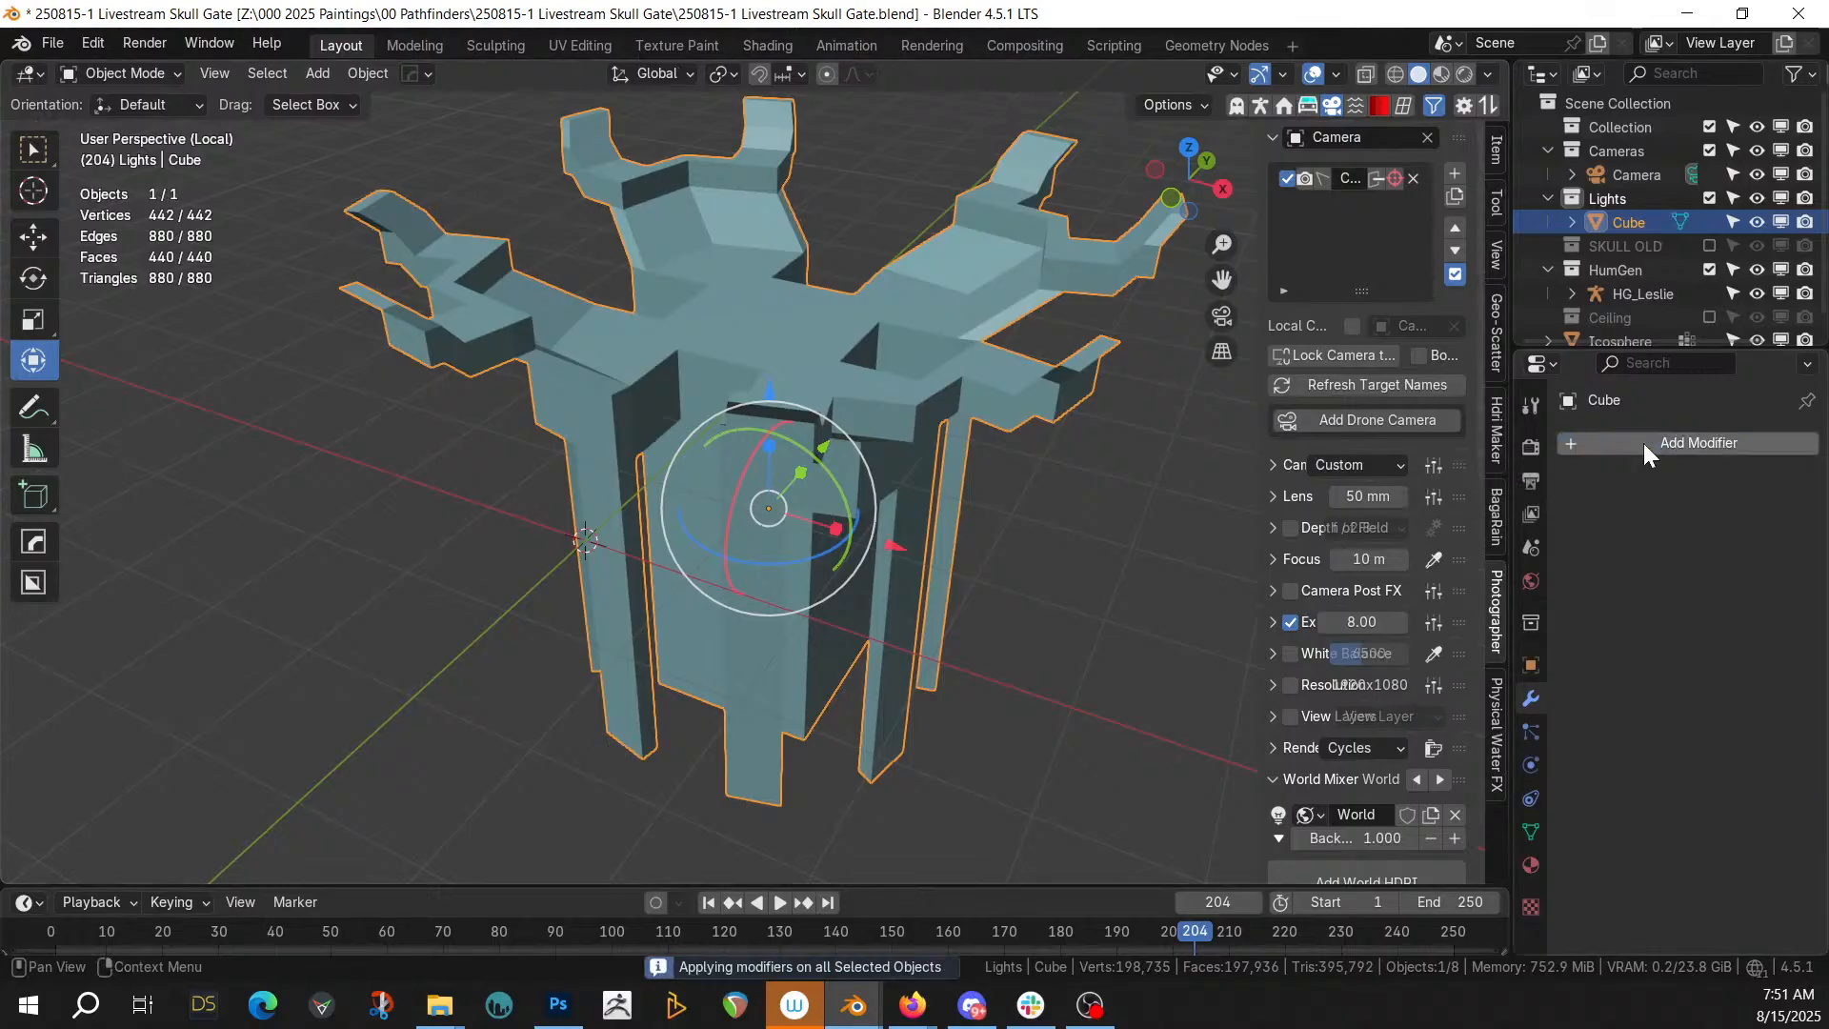
Select the centre vertex of the top, grow the selection twice and assign those faces to a new vertex group
{"action": "middle_click_drag", "start_coordinate": [951, 483], "coordinate": [899, 615]}
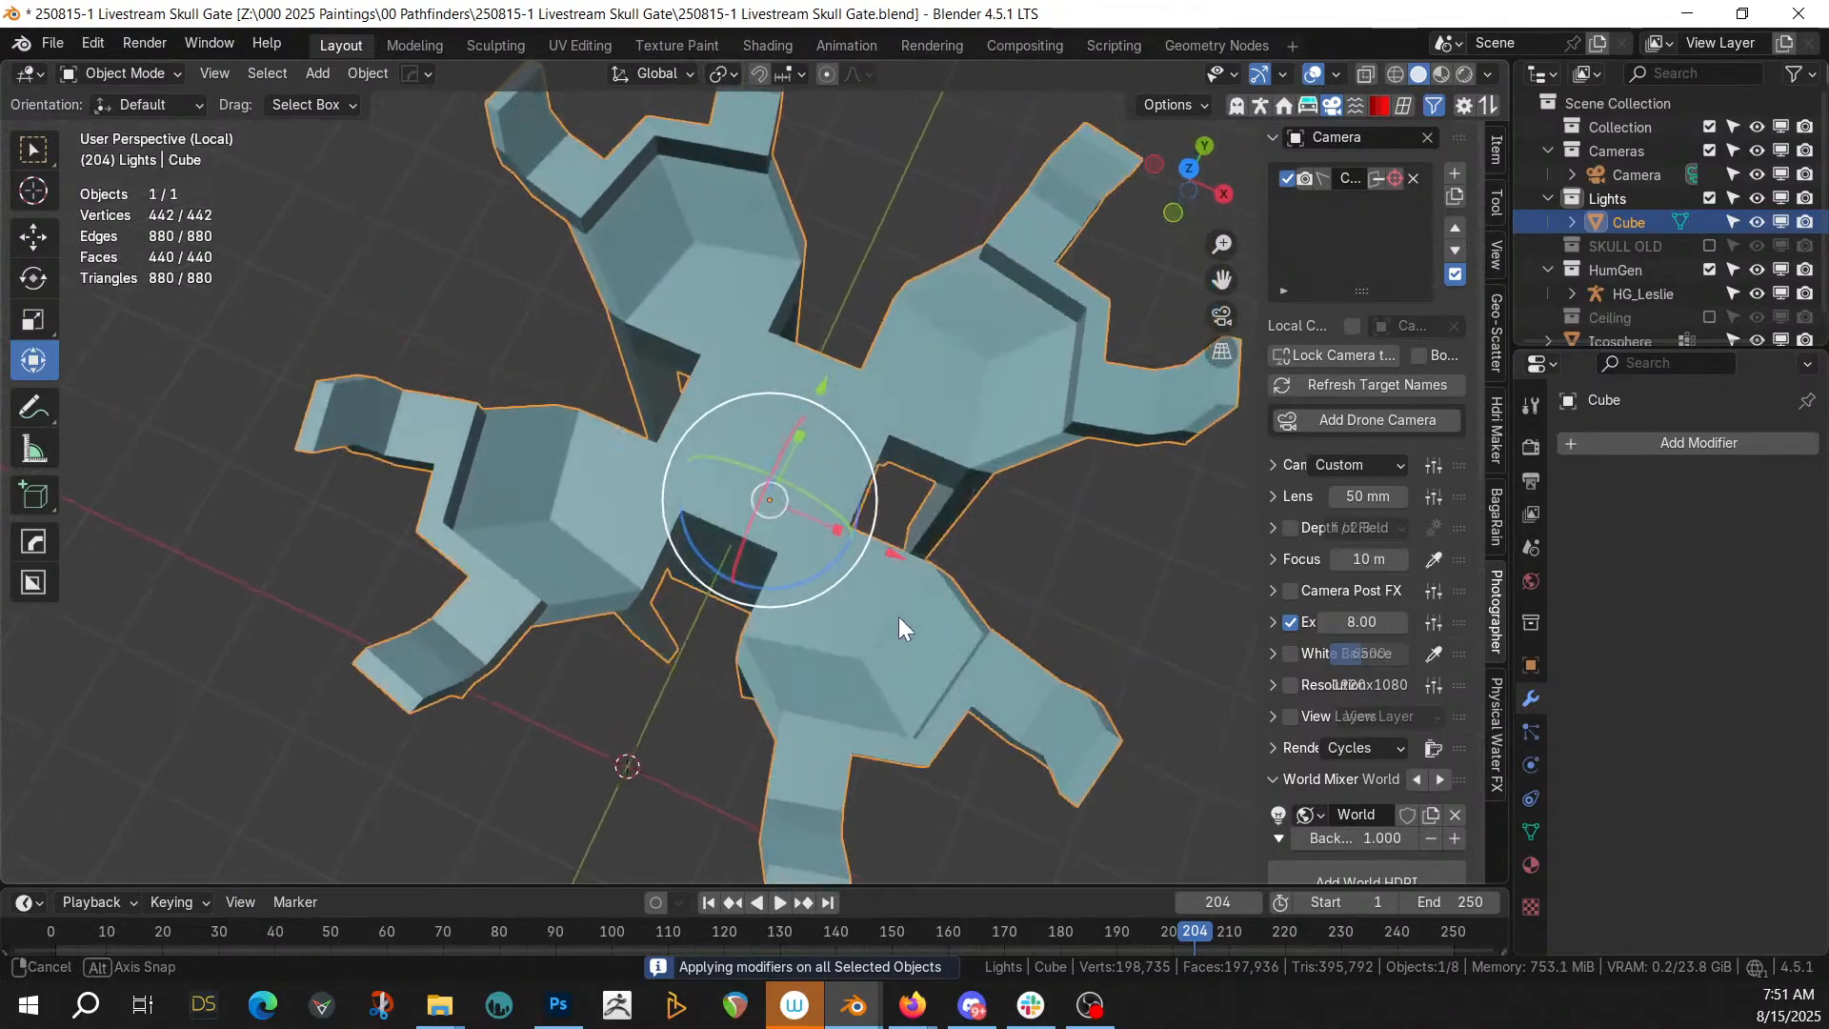
{"action": "key", "text": "Tab"}
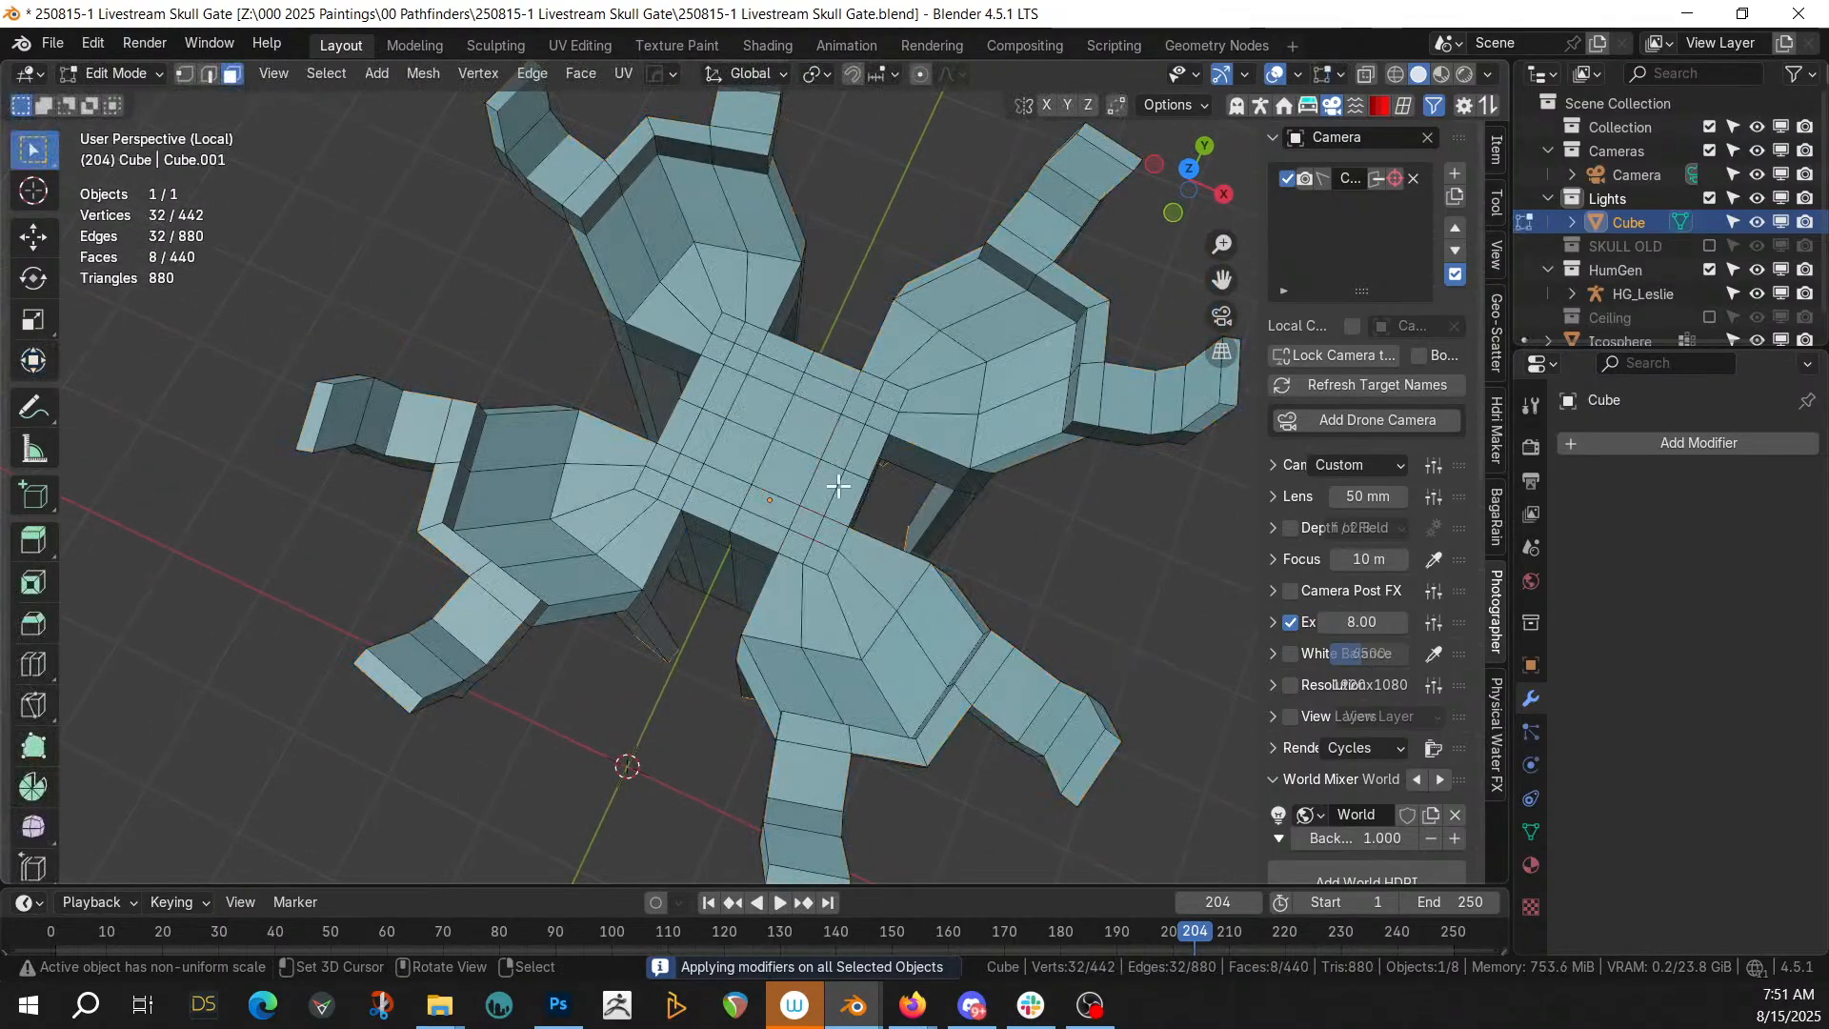
{"action": "key", "text": "KP_7"}
{"action": "left_click", "coordinate": [774, 482]}
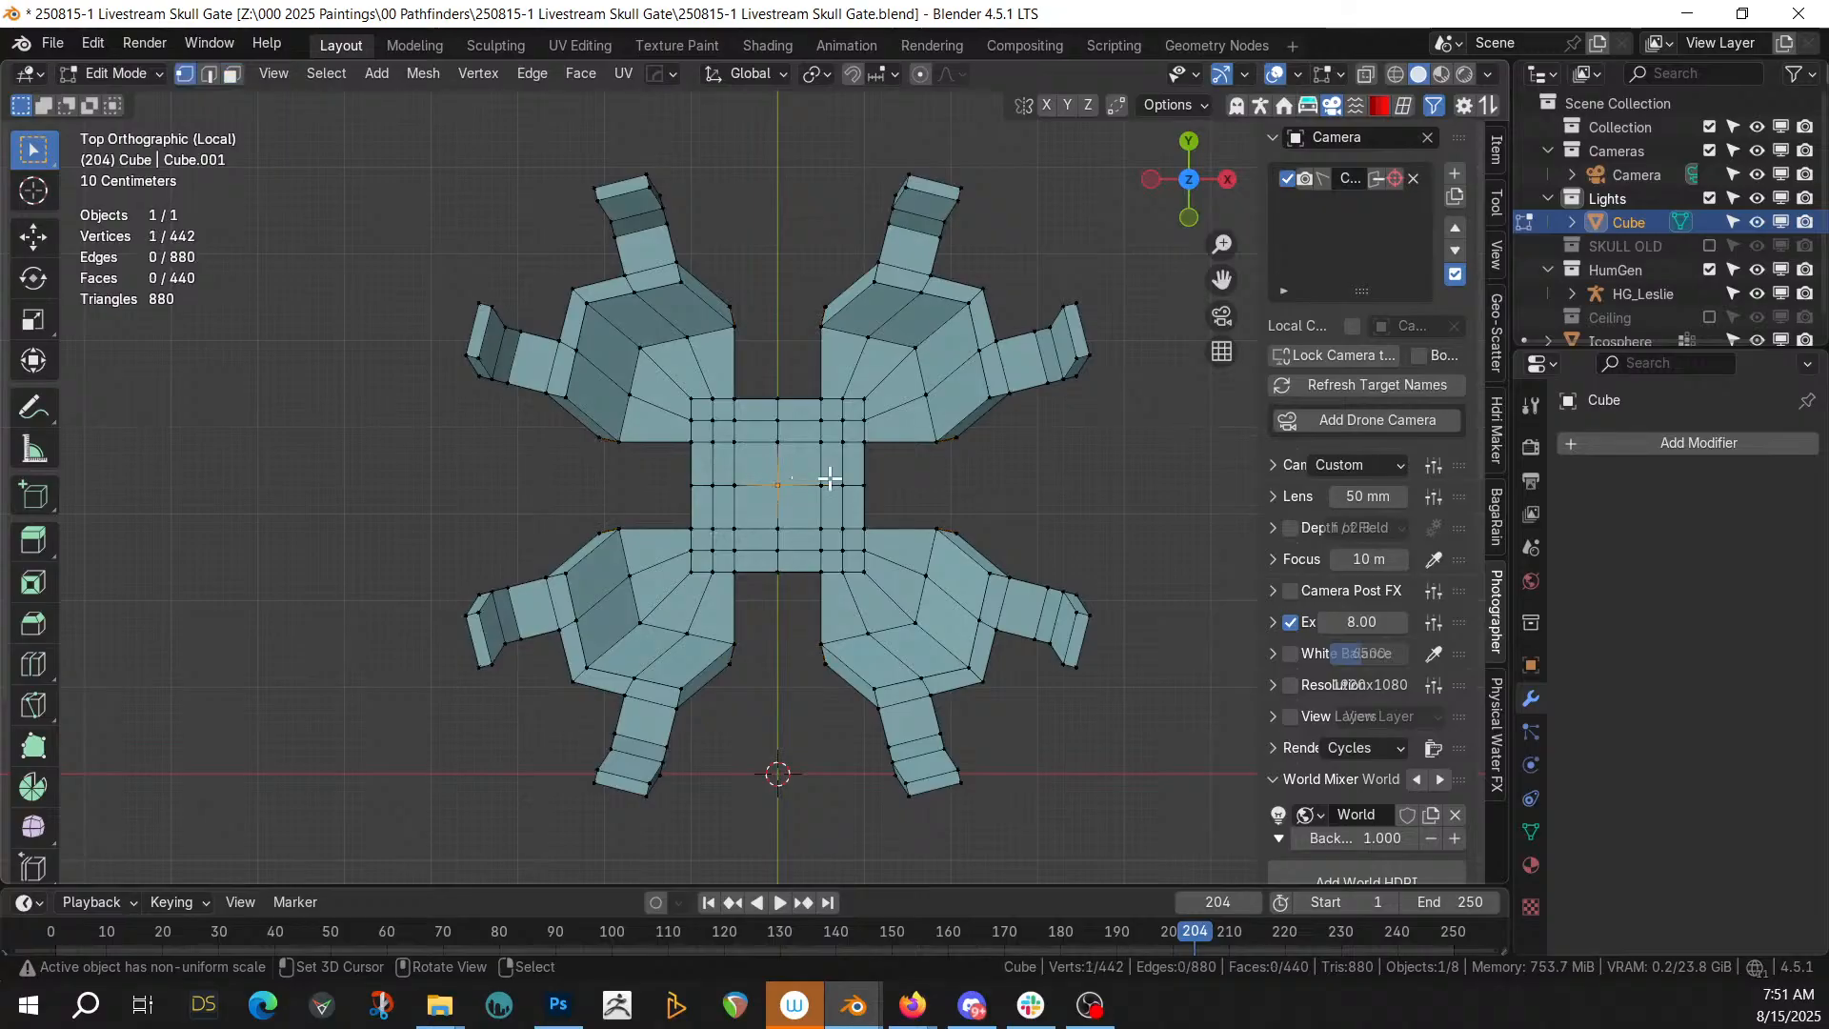
{"action": "key", "text": "ctrl+KP_Add"}
{"action": "key", "text": "ctrl+KP_Add"}
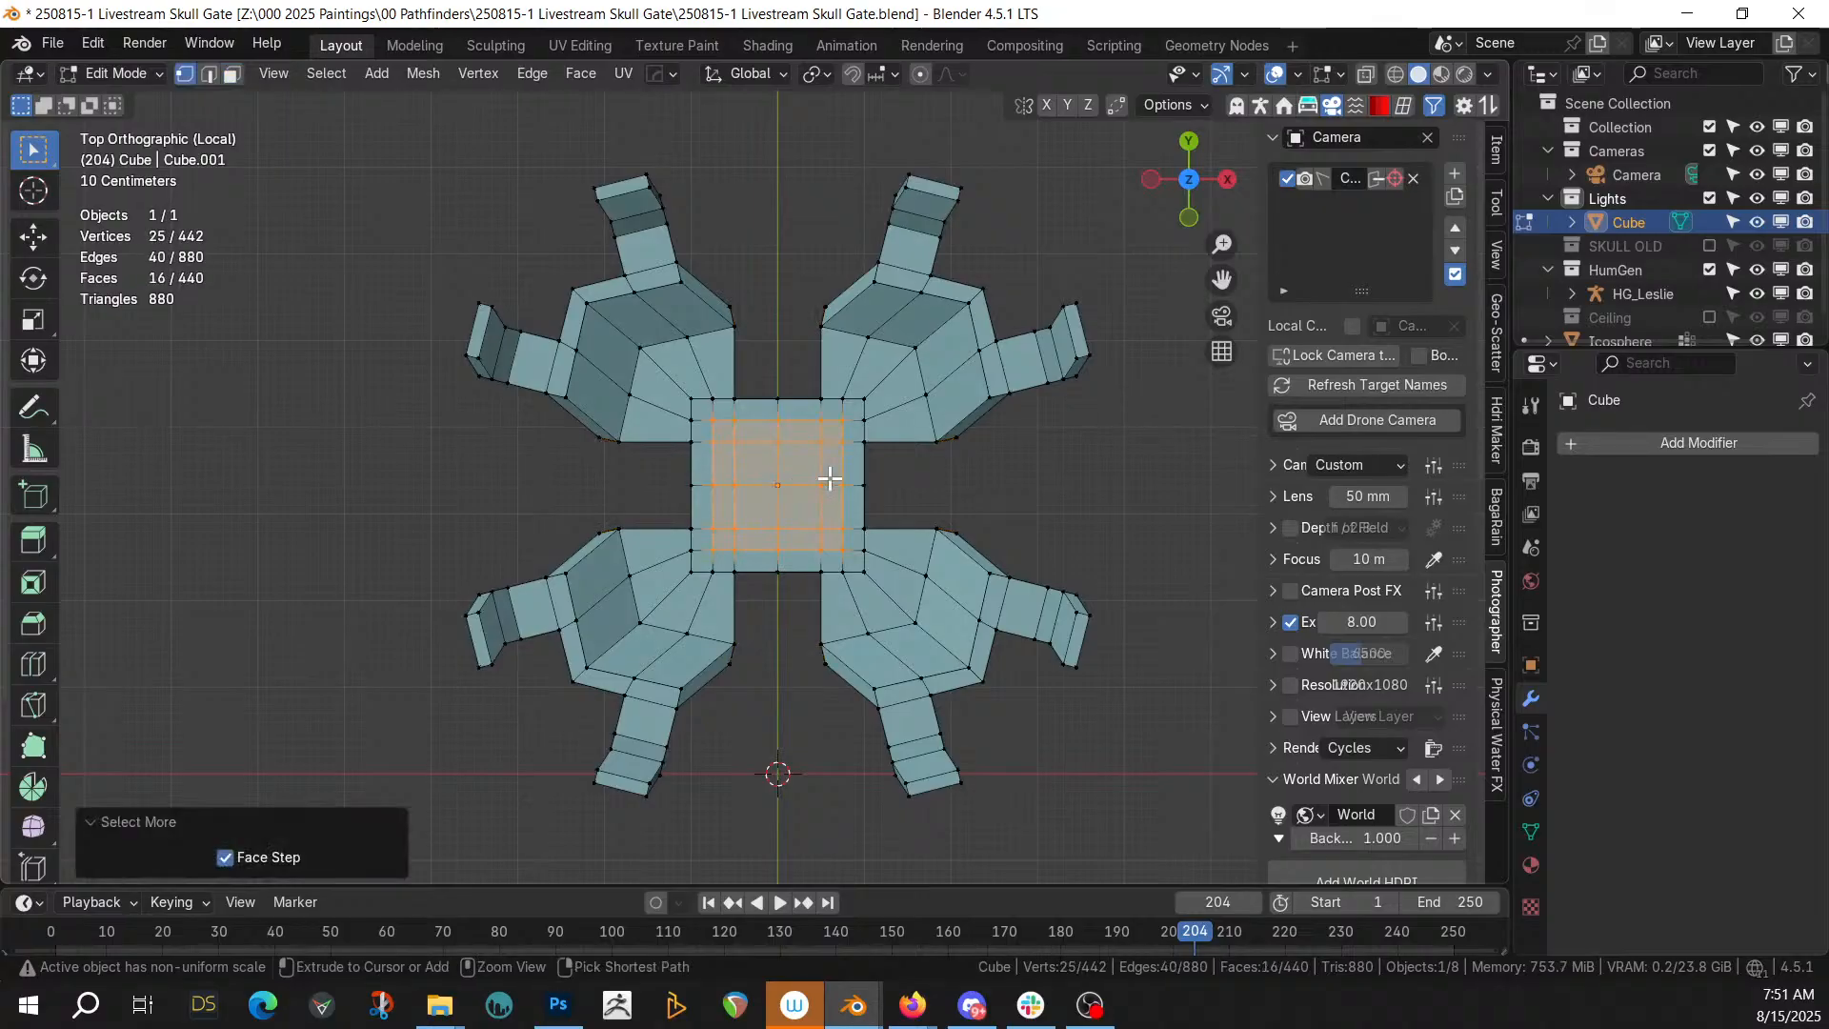
{"action": "key", "text": "3"}
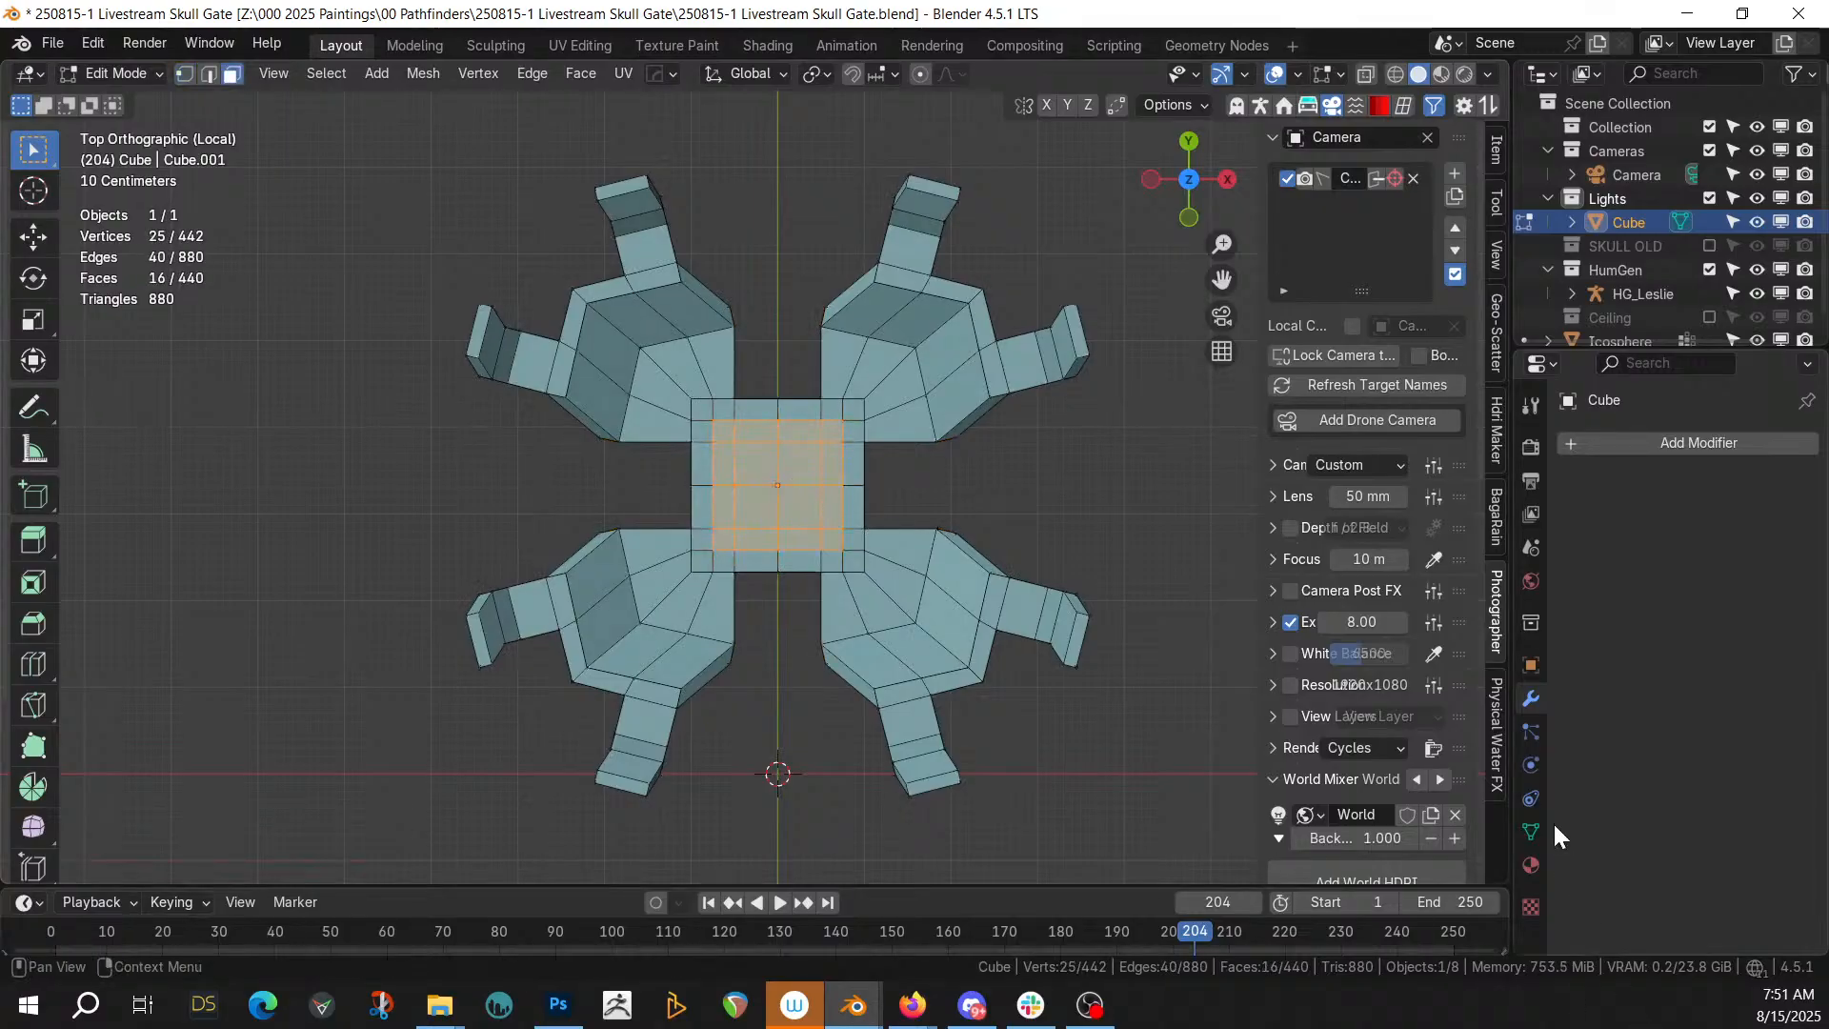
{"action": "left_click", "coordinate": [1531, 832]}
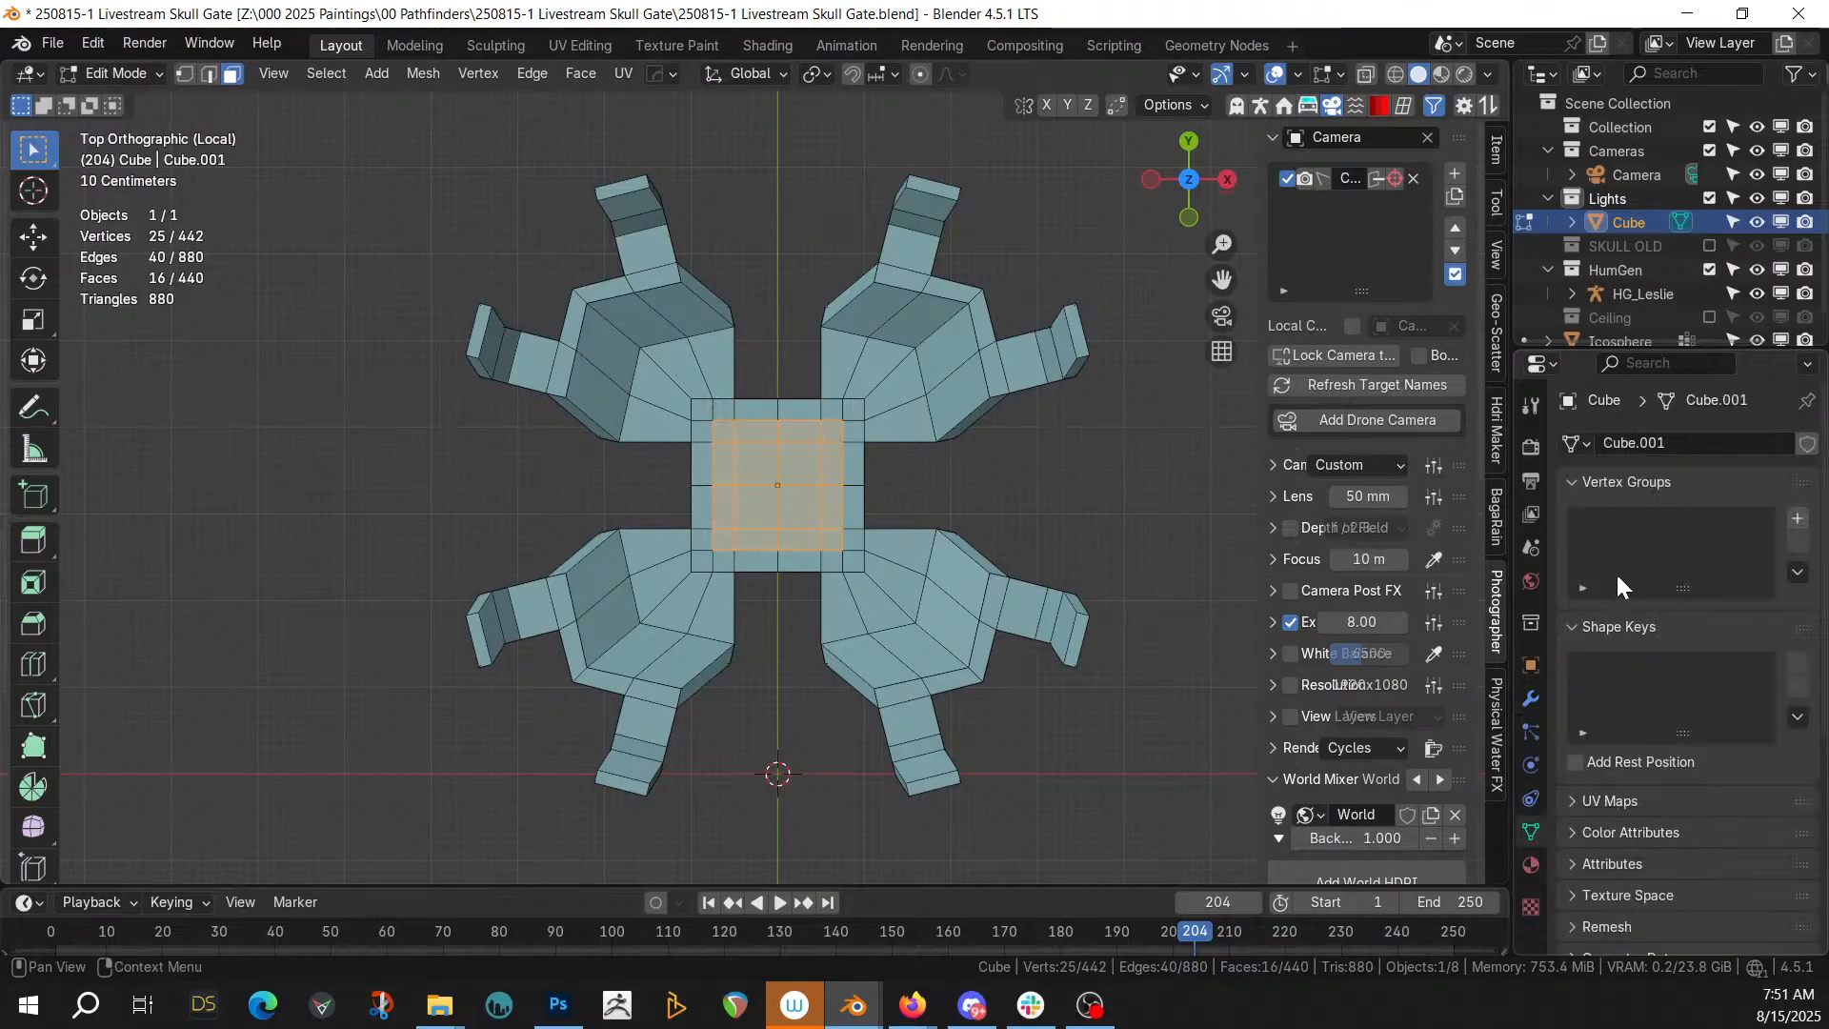
{"action": "left_click", "coordinate": [1798, 517]}
{"action": "left_click", "coordinate": [1592, 663]}
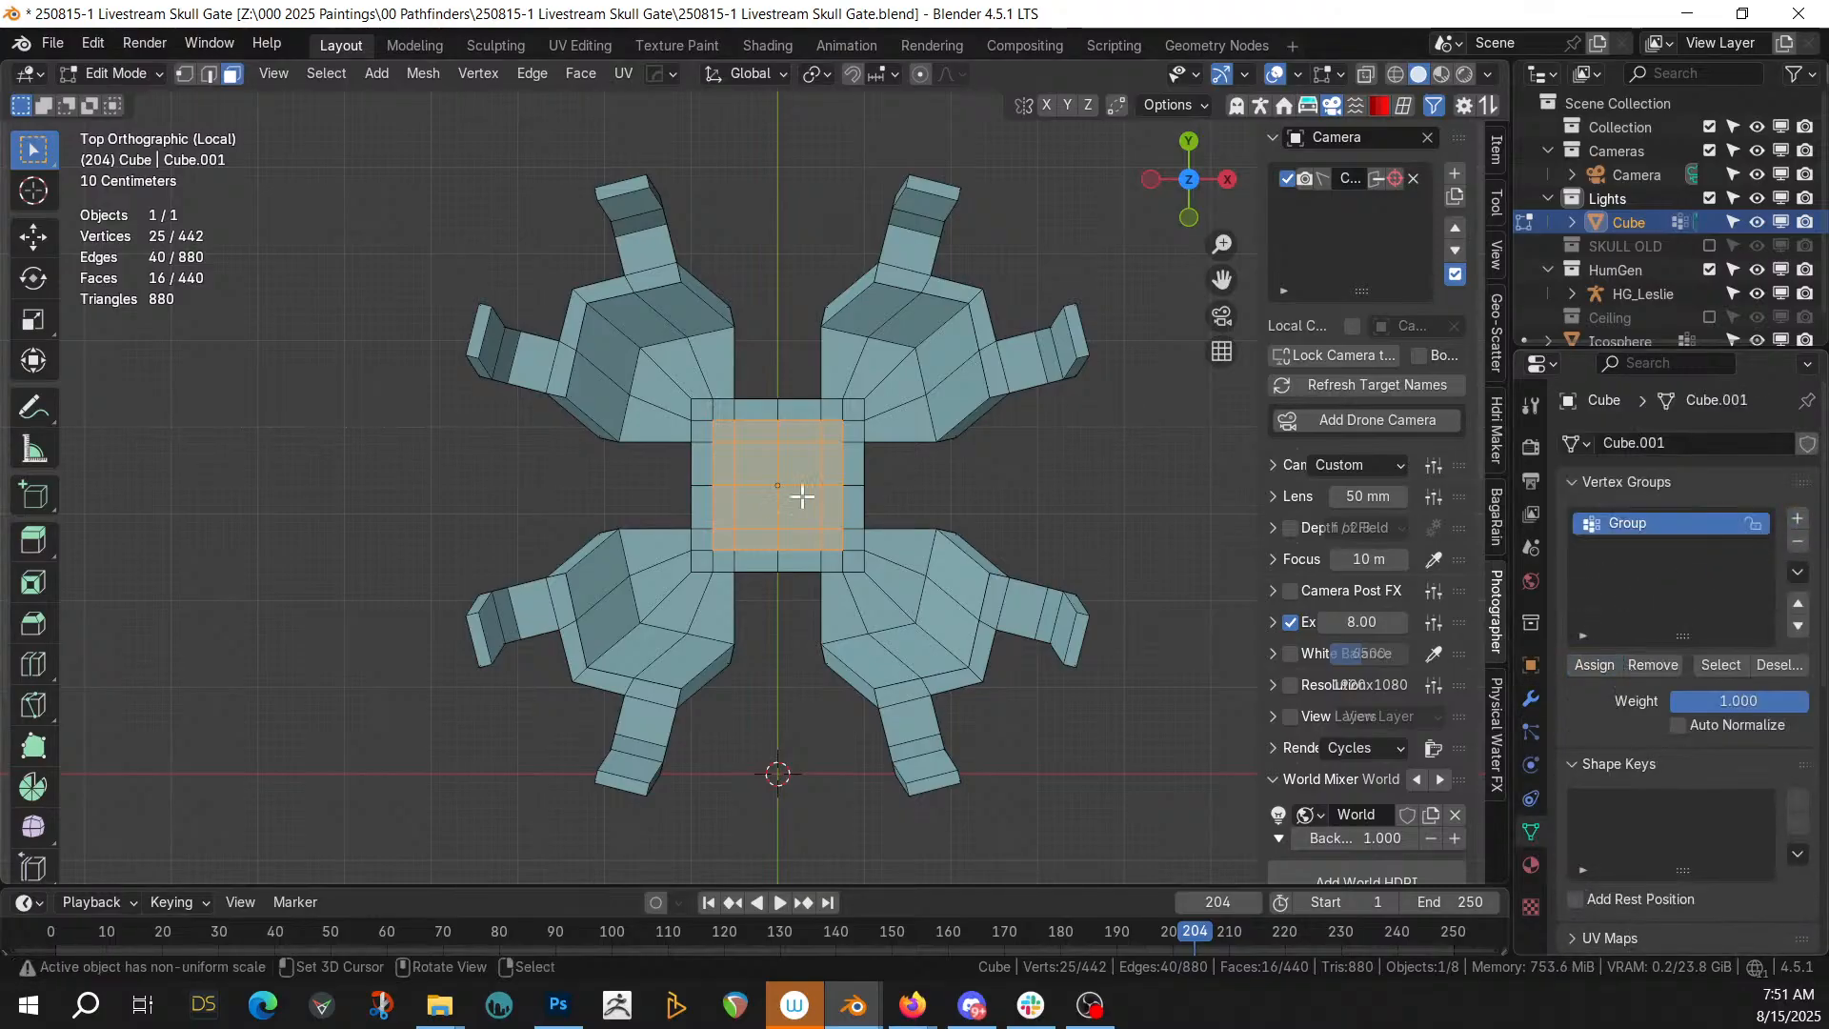
{"action": "key", "text": "Tab"}
Add the physarum_masked geometry nodes modifier to the mesh
{"action": "middle_click_drag", "start_coordinate": [798, 495], "coordinate": [638, 336]}
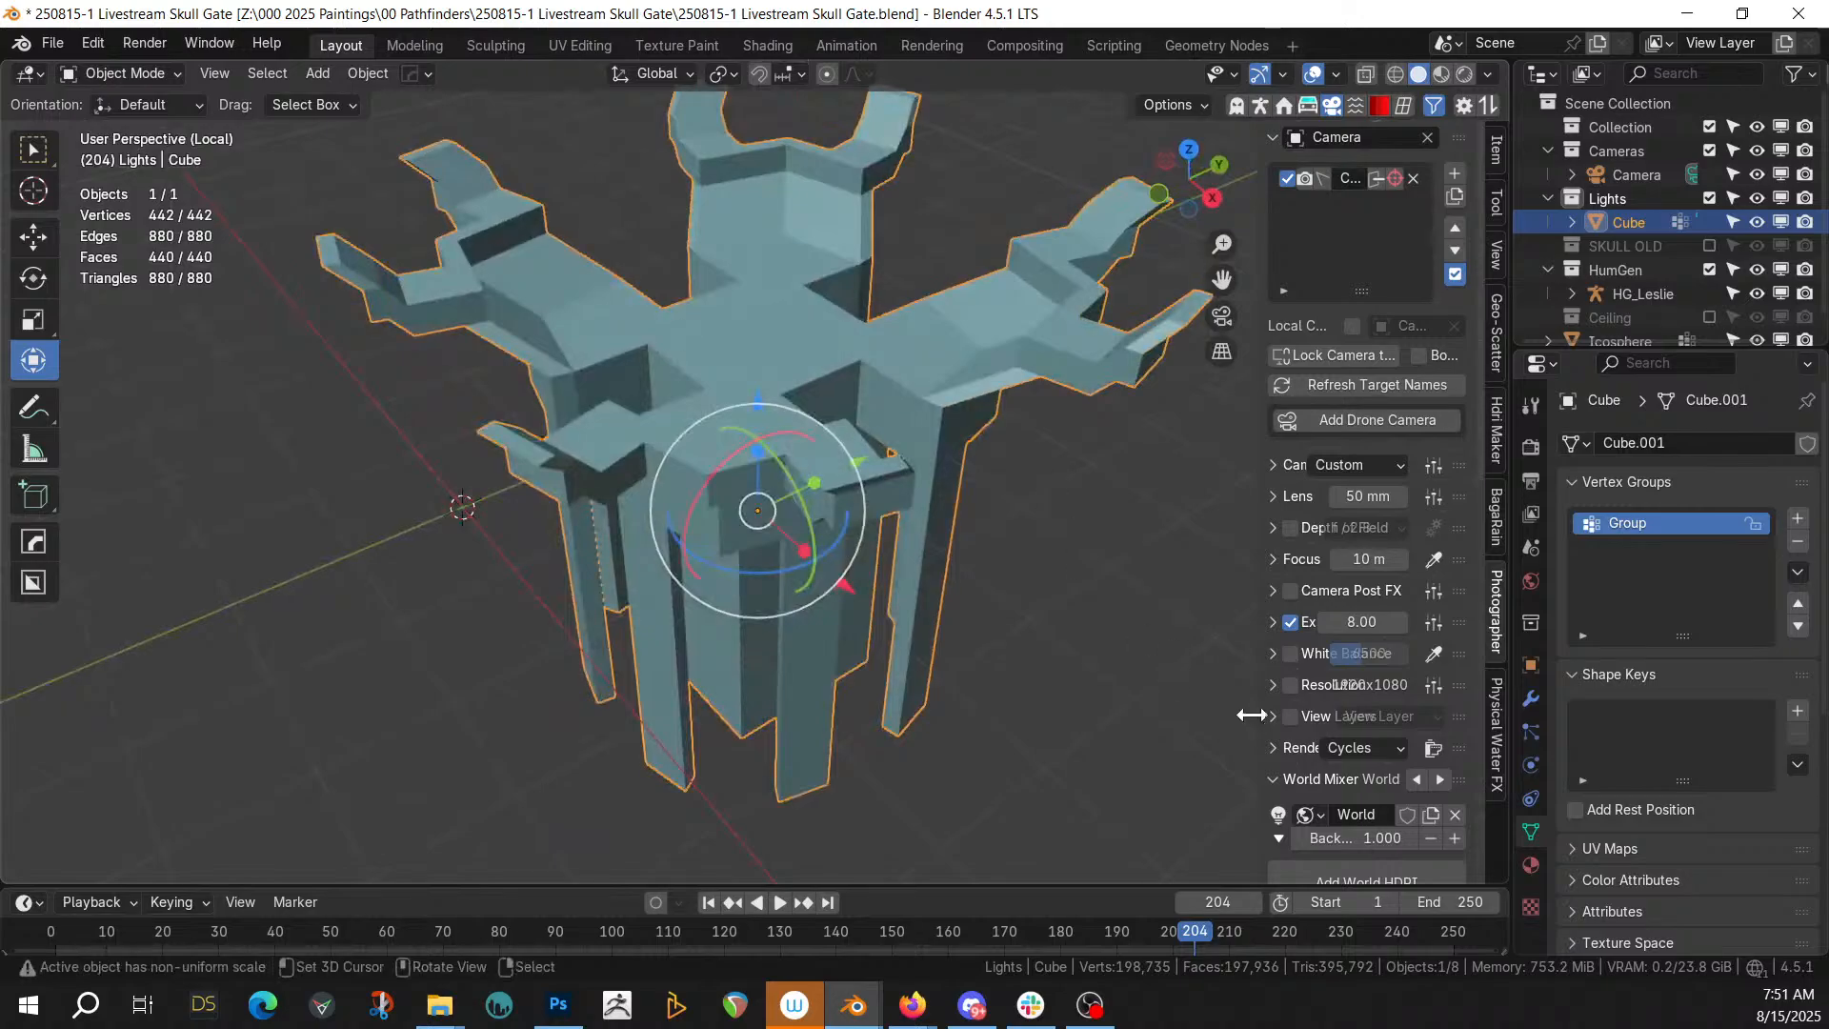
{"action": "left_click", "coordinate": [1530, 697]}
{"action": "left_click", "coordinate": [1678, 443]}
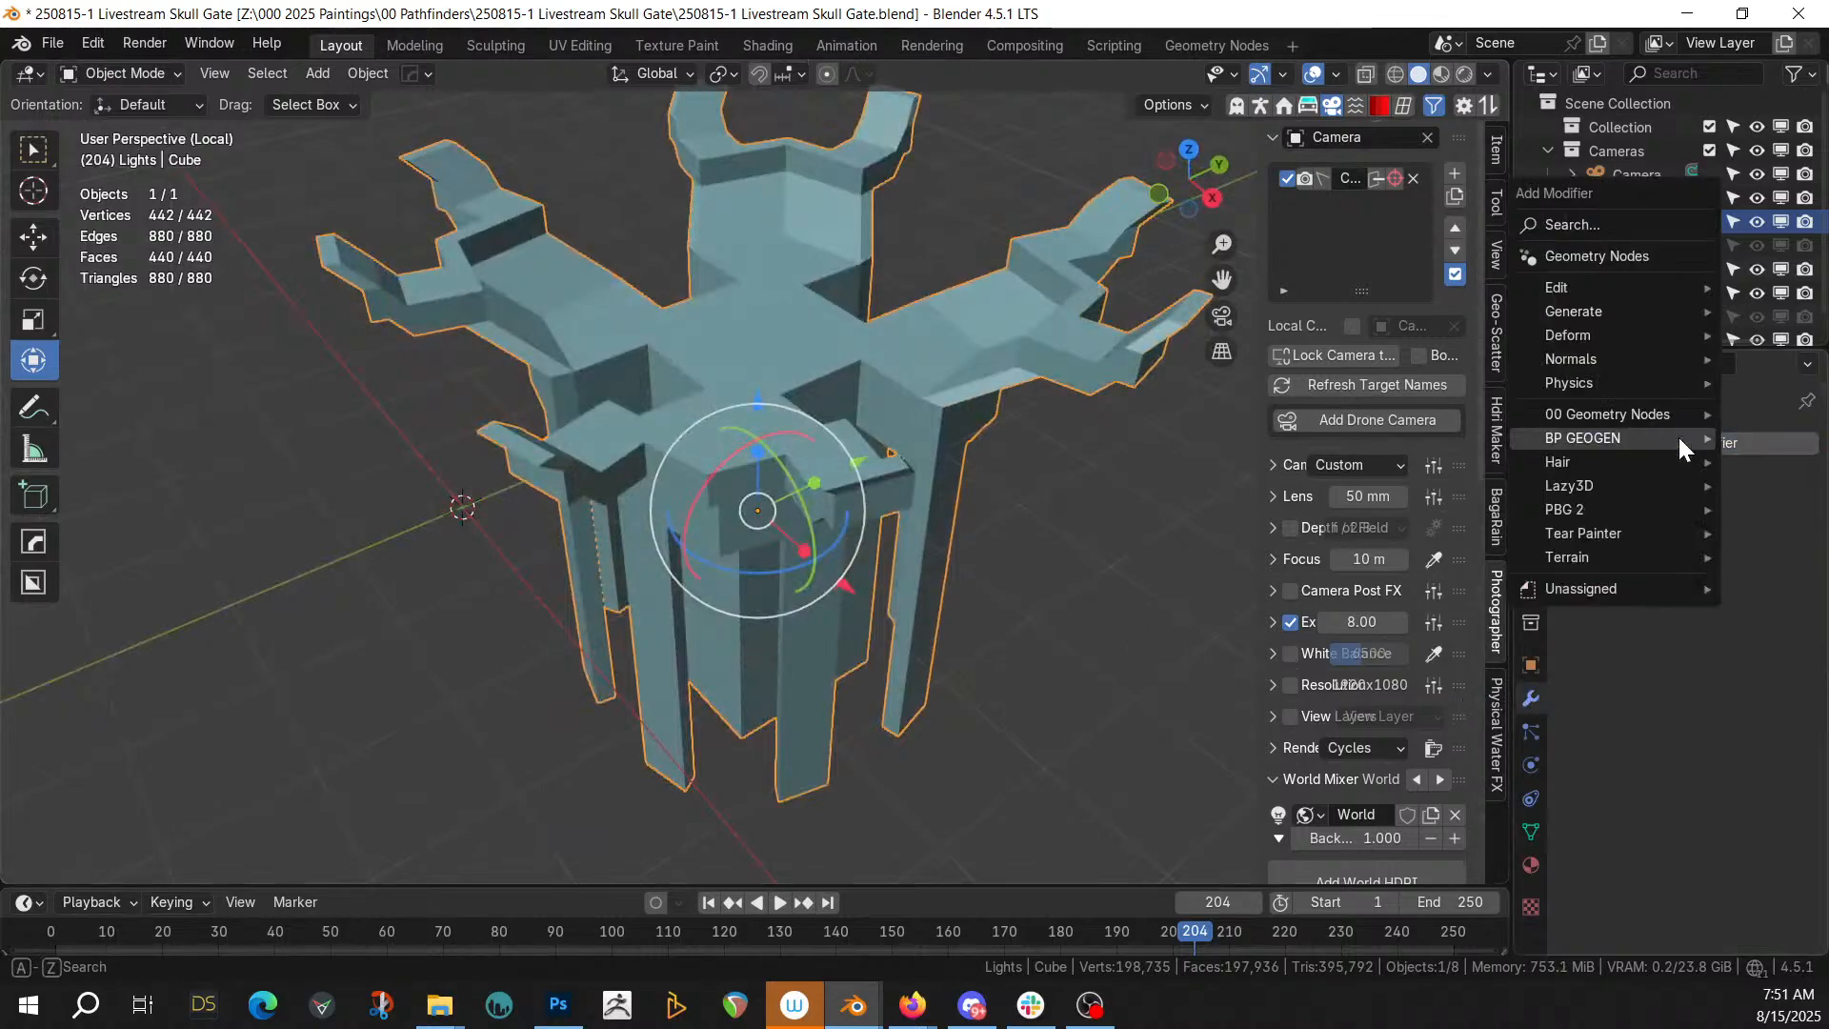
{"action": "mouse_move", "coordinate": [1655, 406]}
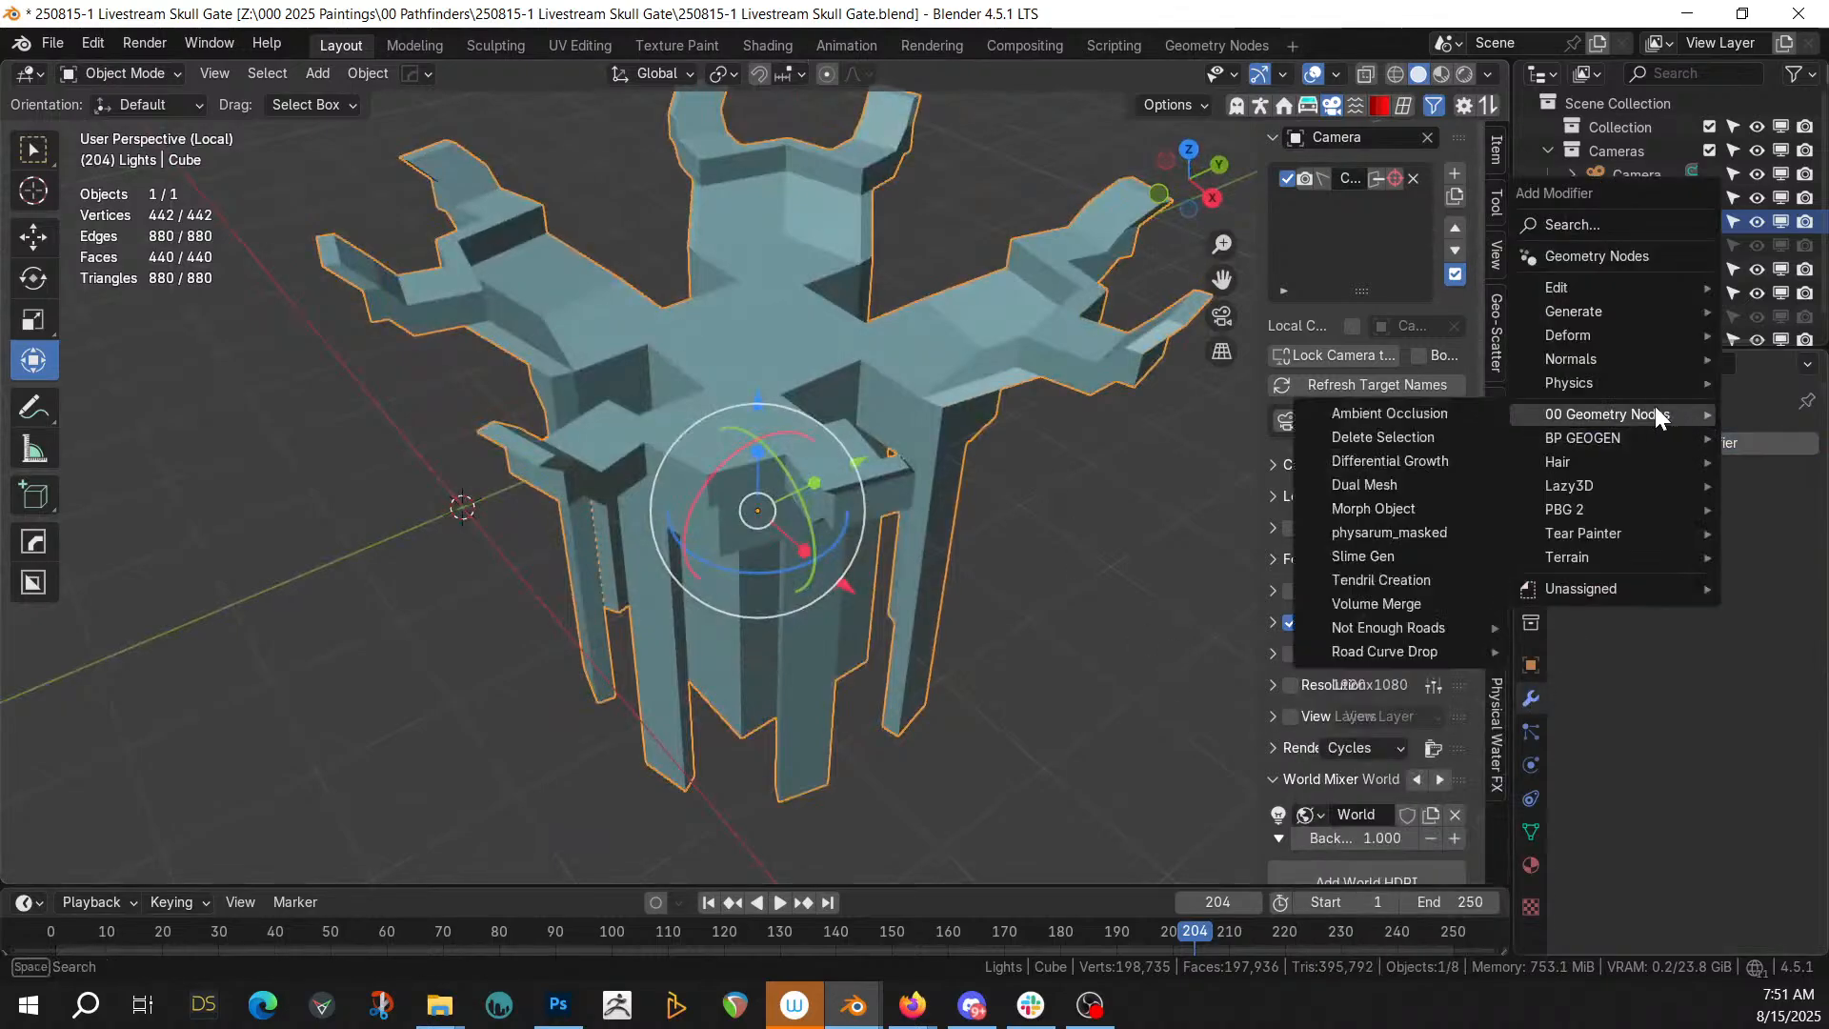
{"action": "left_click", "coordinate": [1400, 534]}
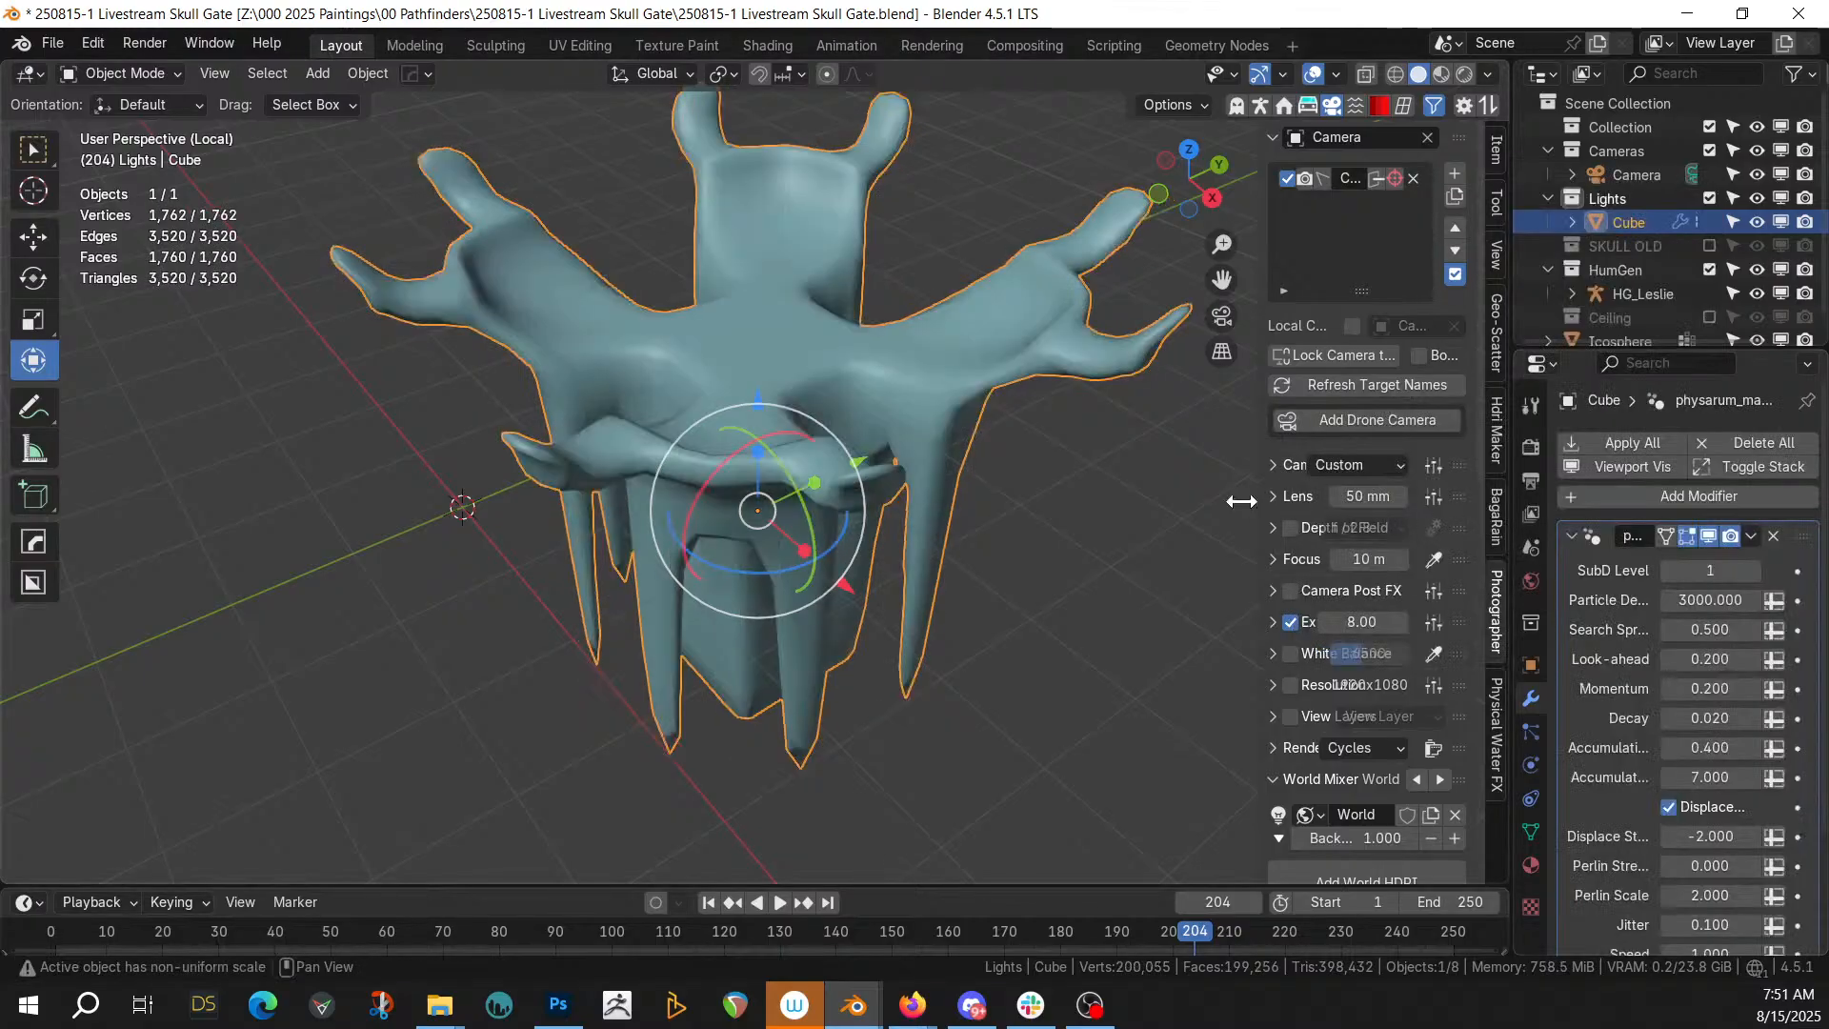
Enable the physarum modifier's vertex group option with Group as the vertex group, and set its SubD Level to 3
{"action": "scroll", "coordinate": [1658, 762], "scroll_direction": "down", "scroll_amount": 4}
{"action": "left_click", "coordinate": [1668, 878]}
{"action": "left_click", "coordinate": [1681, 907]}
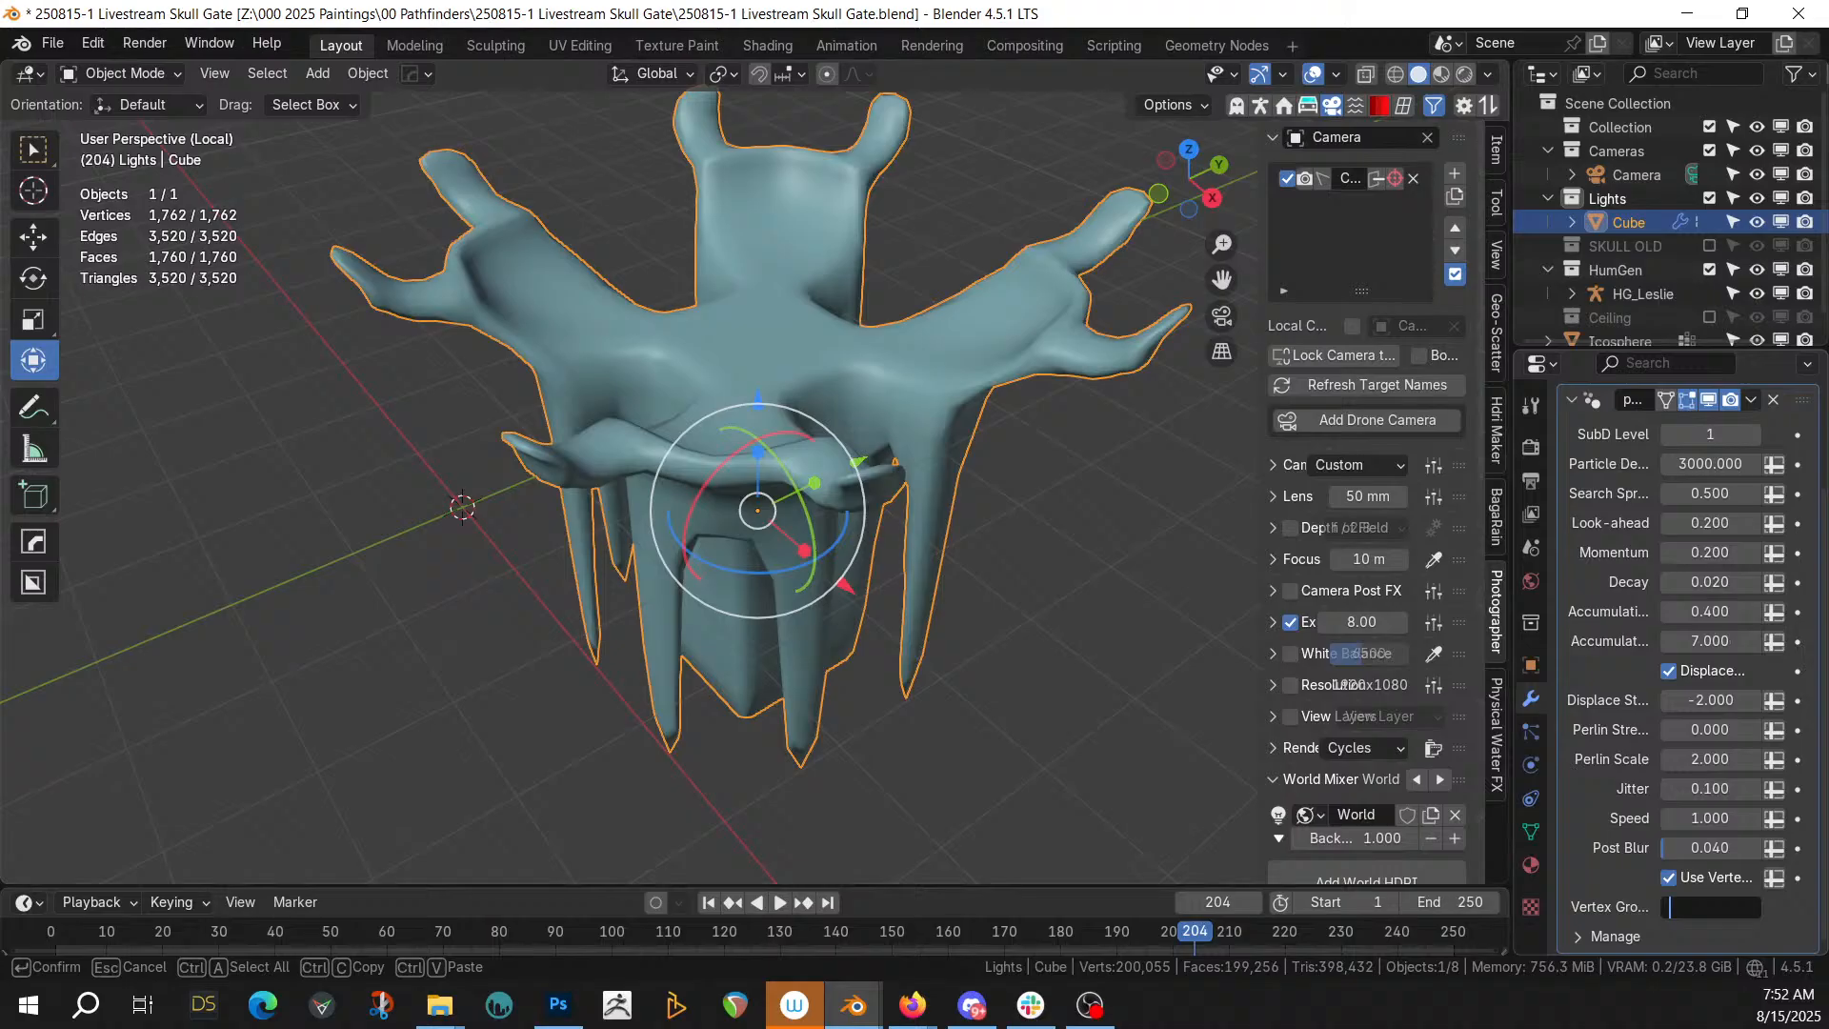
{"action": "key", "text": "Return"}
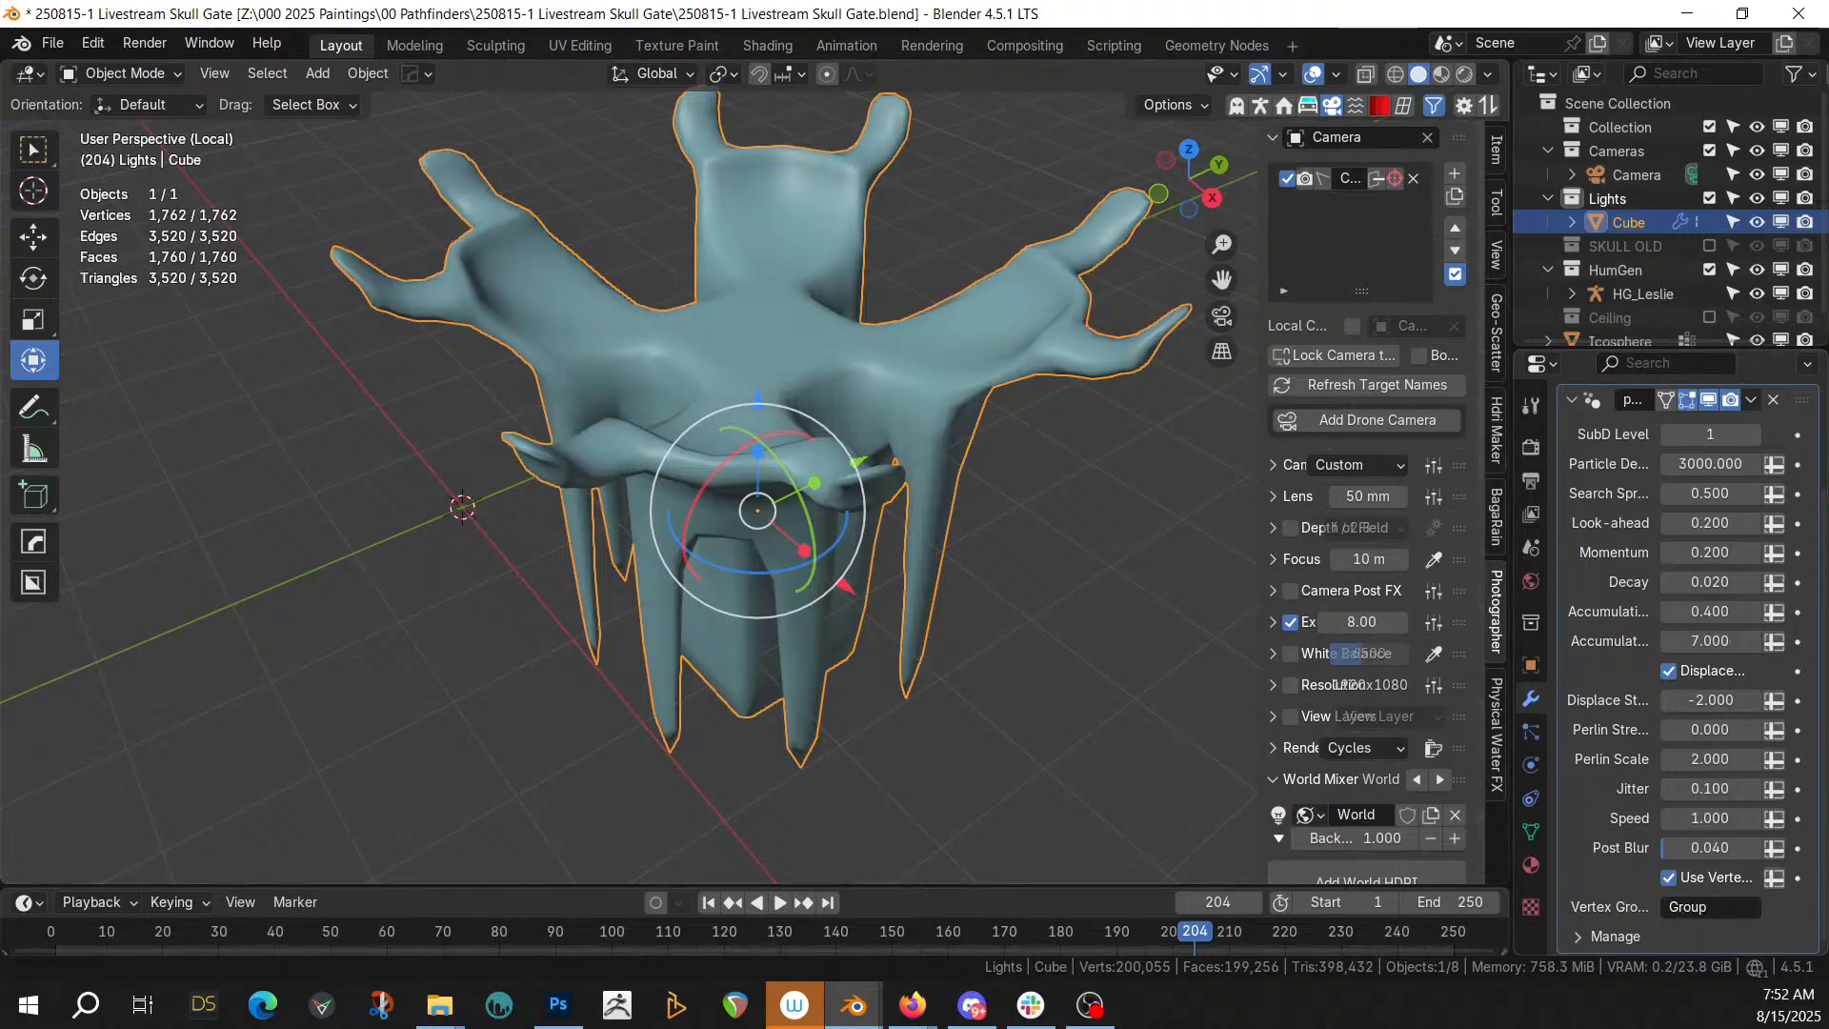
{"action": "left_click", "coordinate": [1753, 434]}
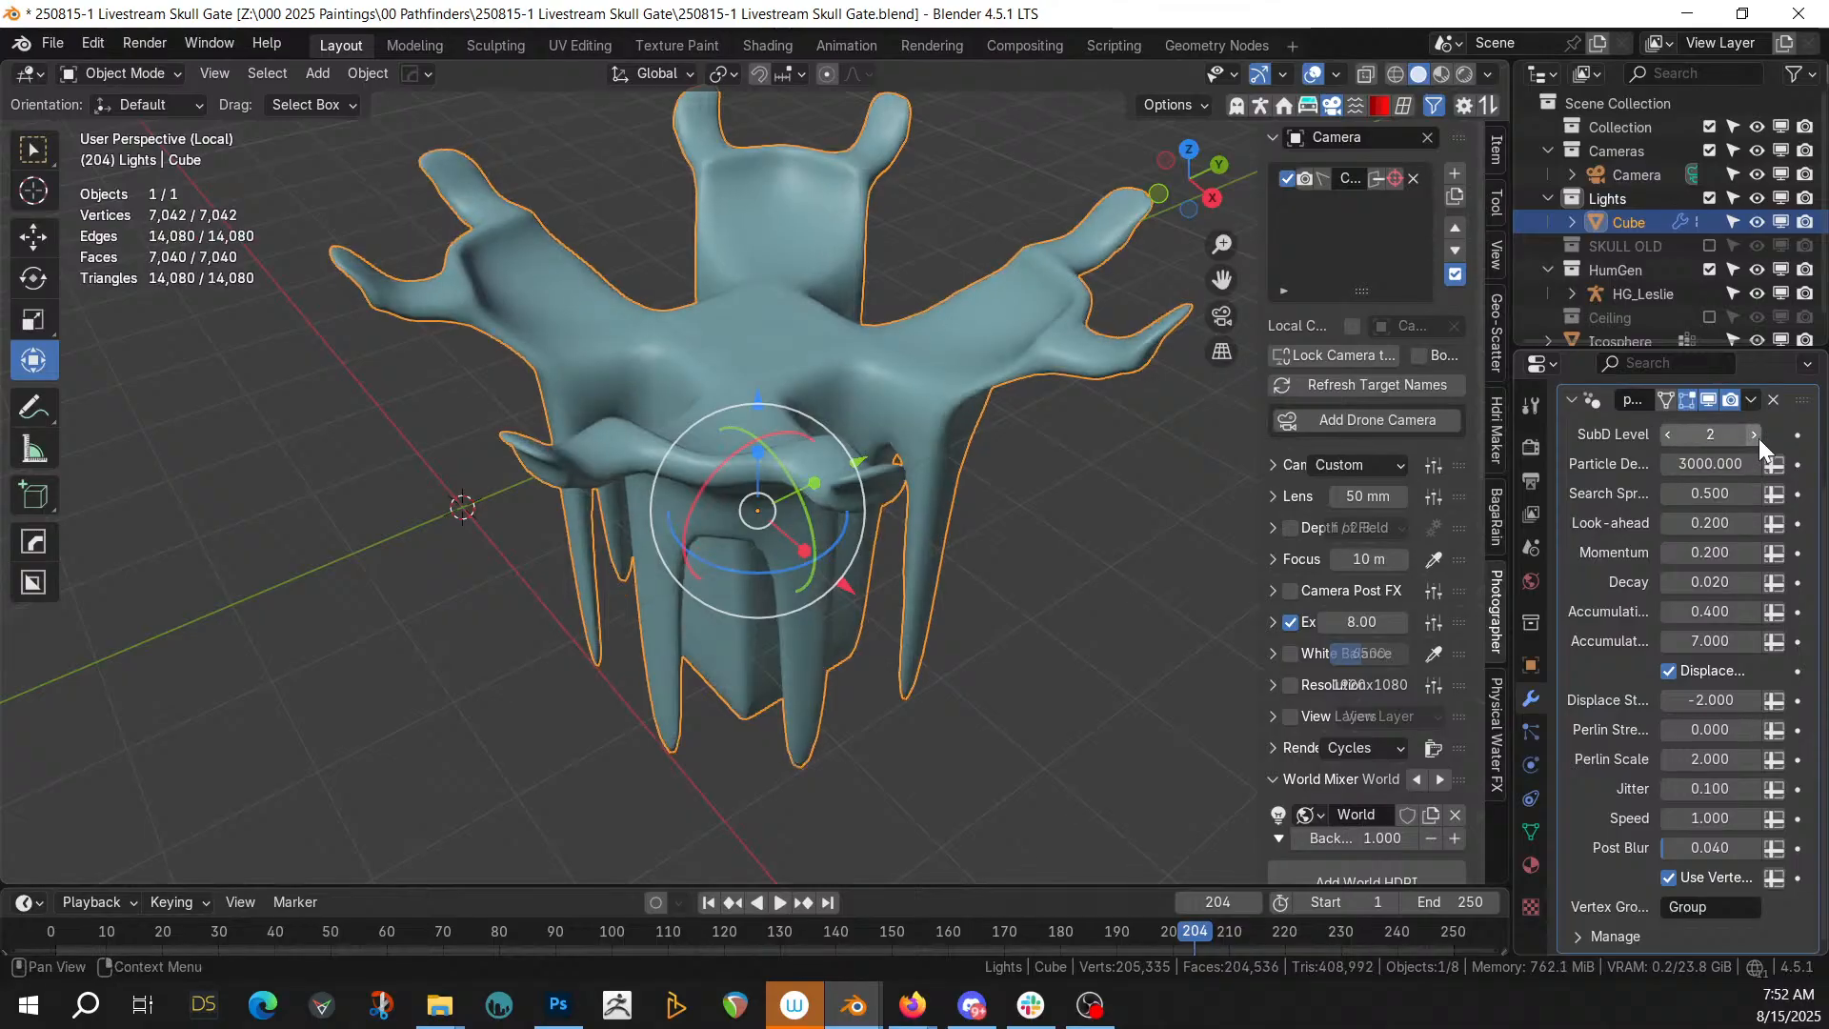
{"action": "left_click", "coordinate": [1754, 434]}
Play the physarum simulation from frame 1 to preview the growth, stop it and return to frame 1
{"action": "middle_click_drag", "start_coordinate": [1143, 477], "coordinate": [878, 488]}
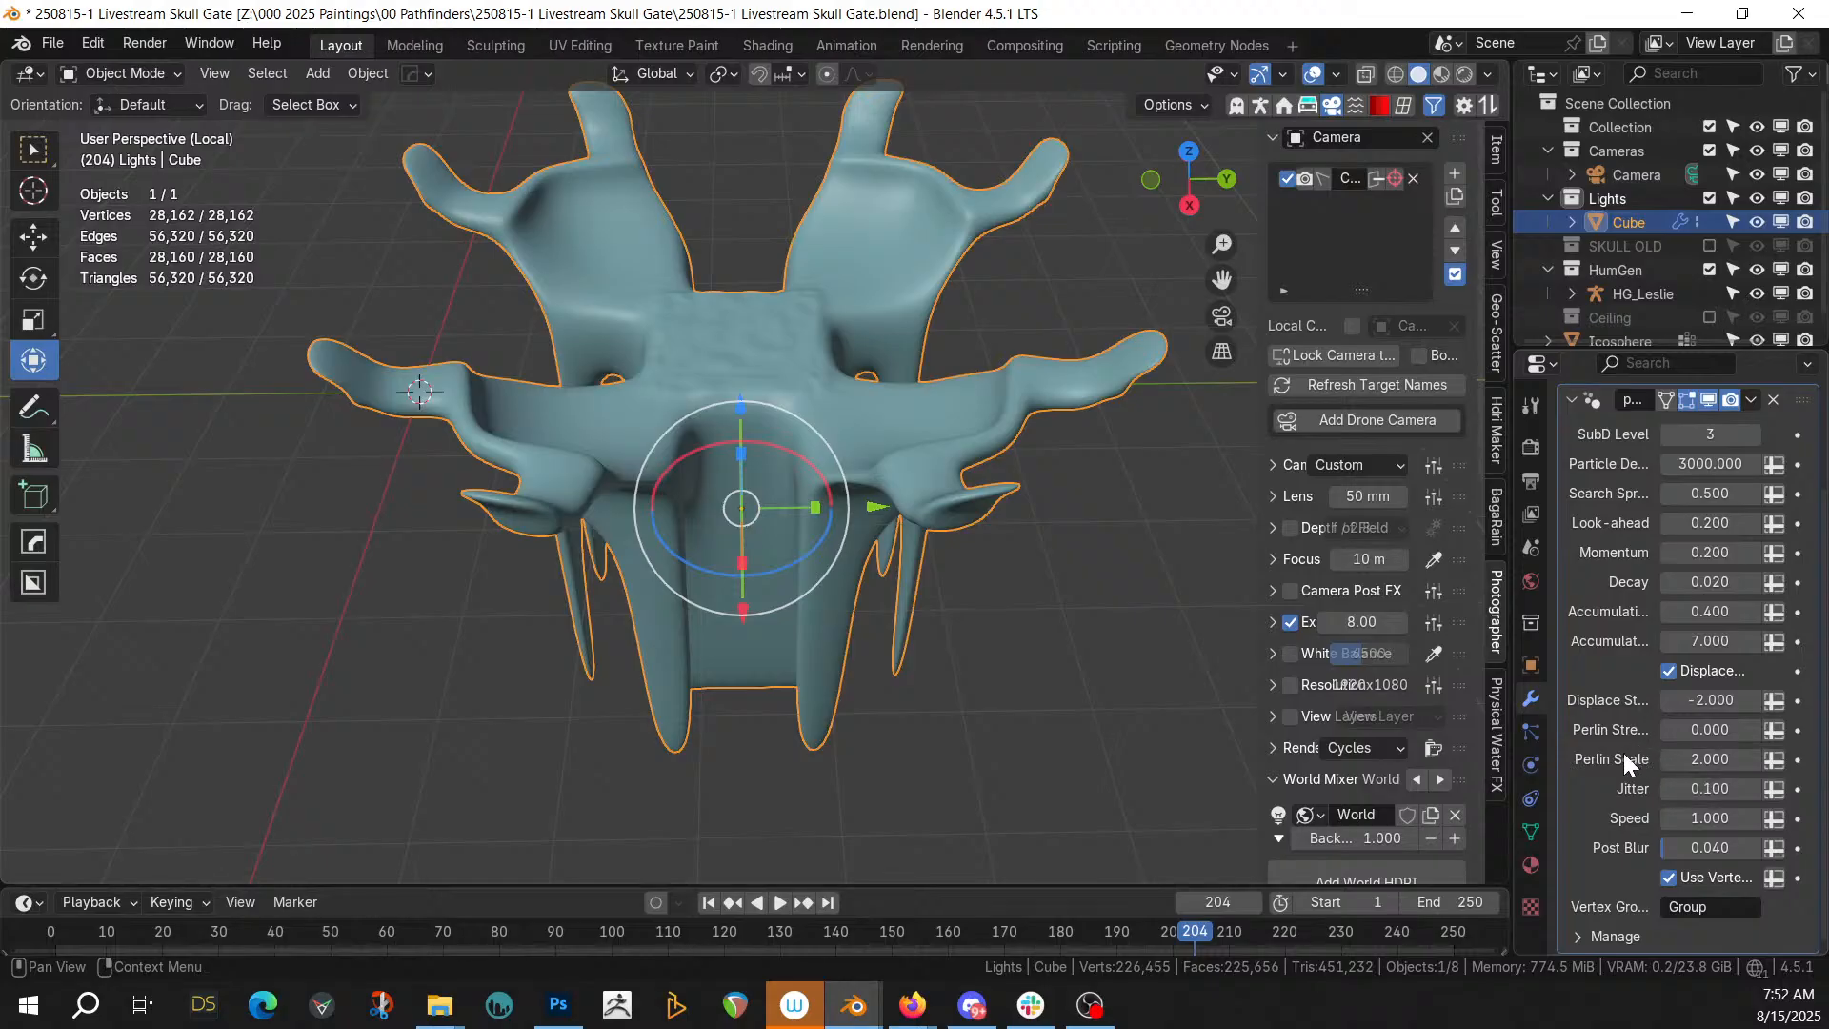
{"action": "left_click", "coordinate": [707, 902]}
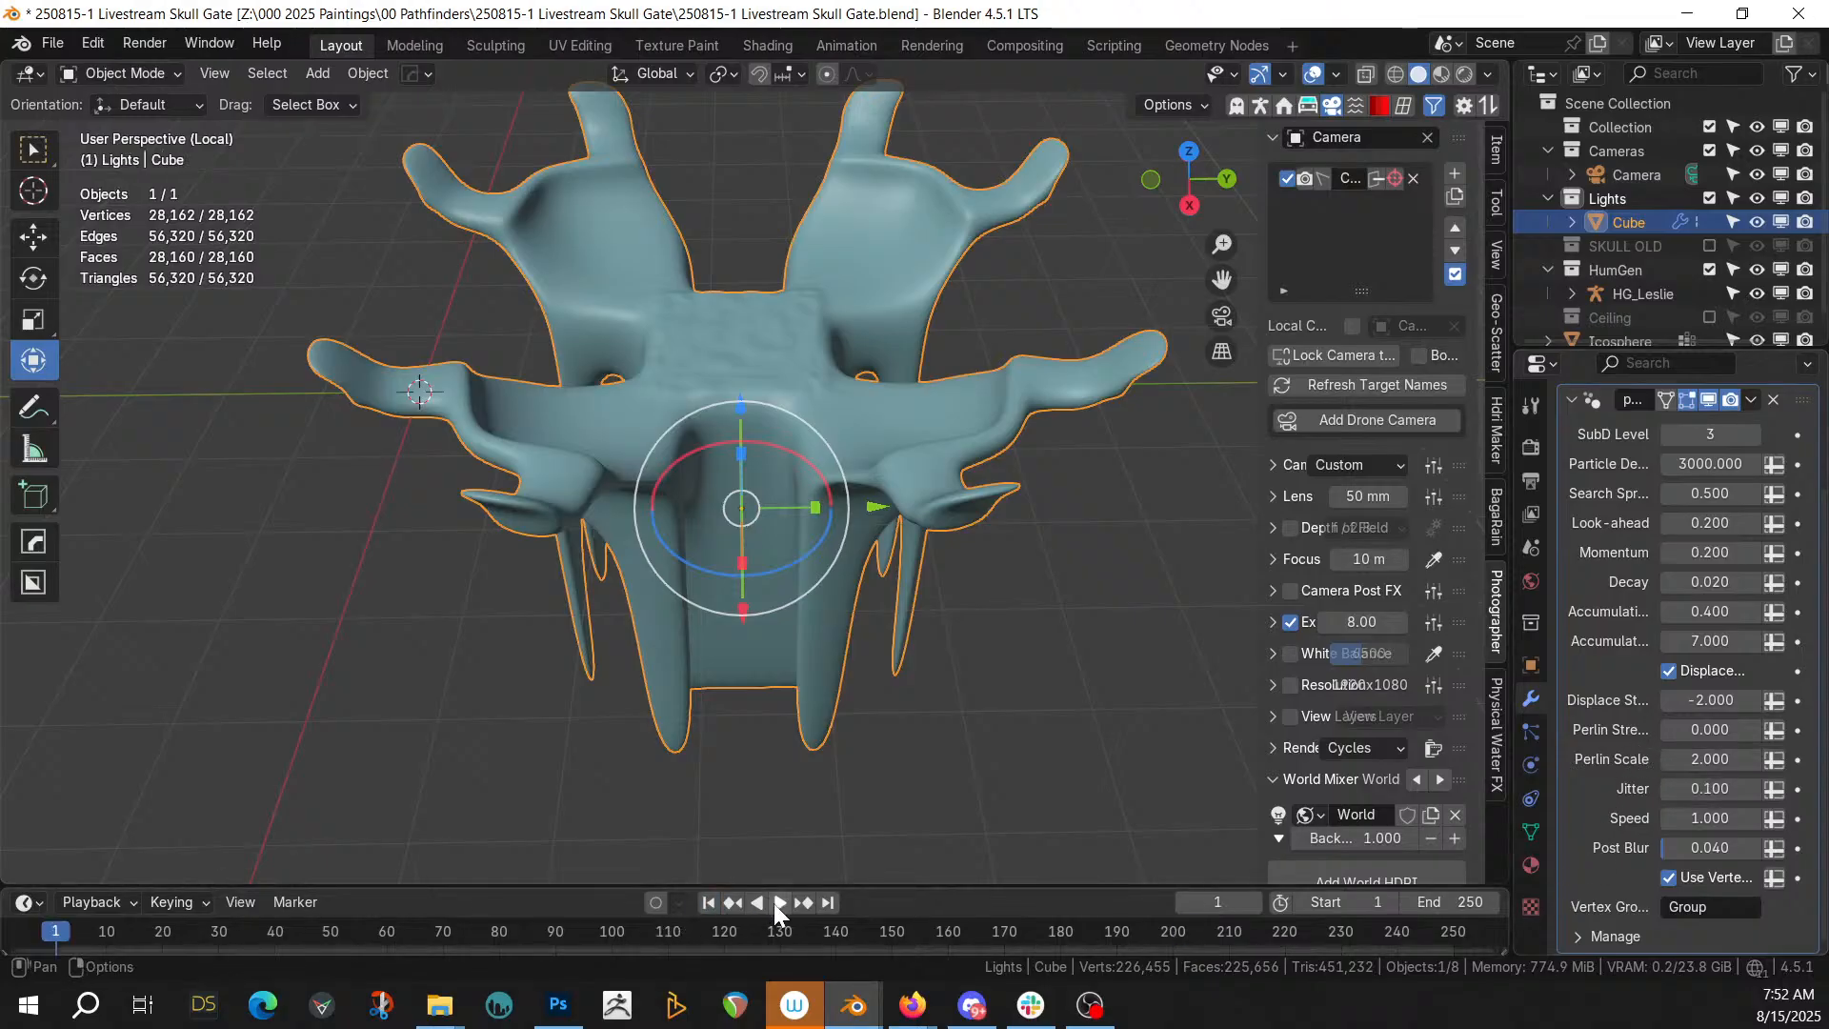
{"action": "left_click", "coordinate": [780, 902]}
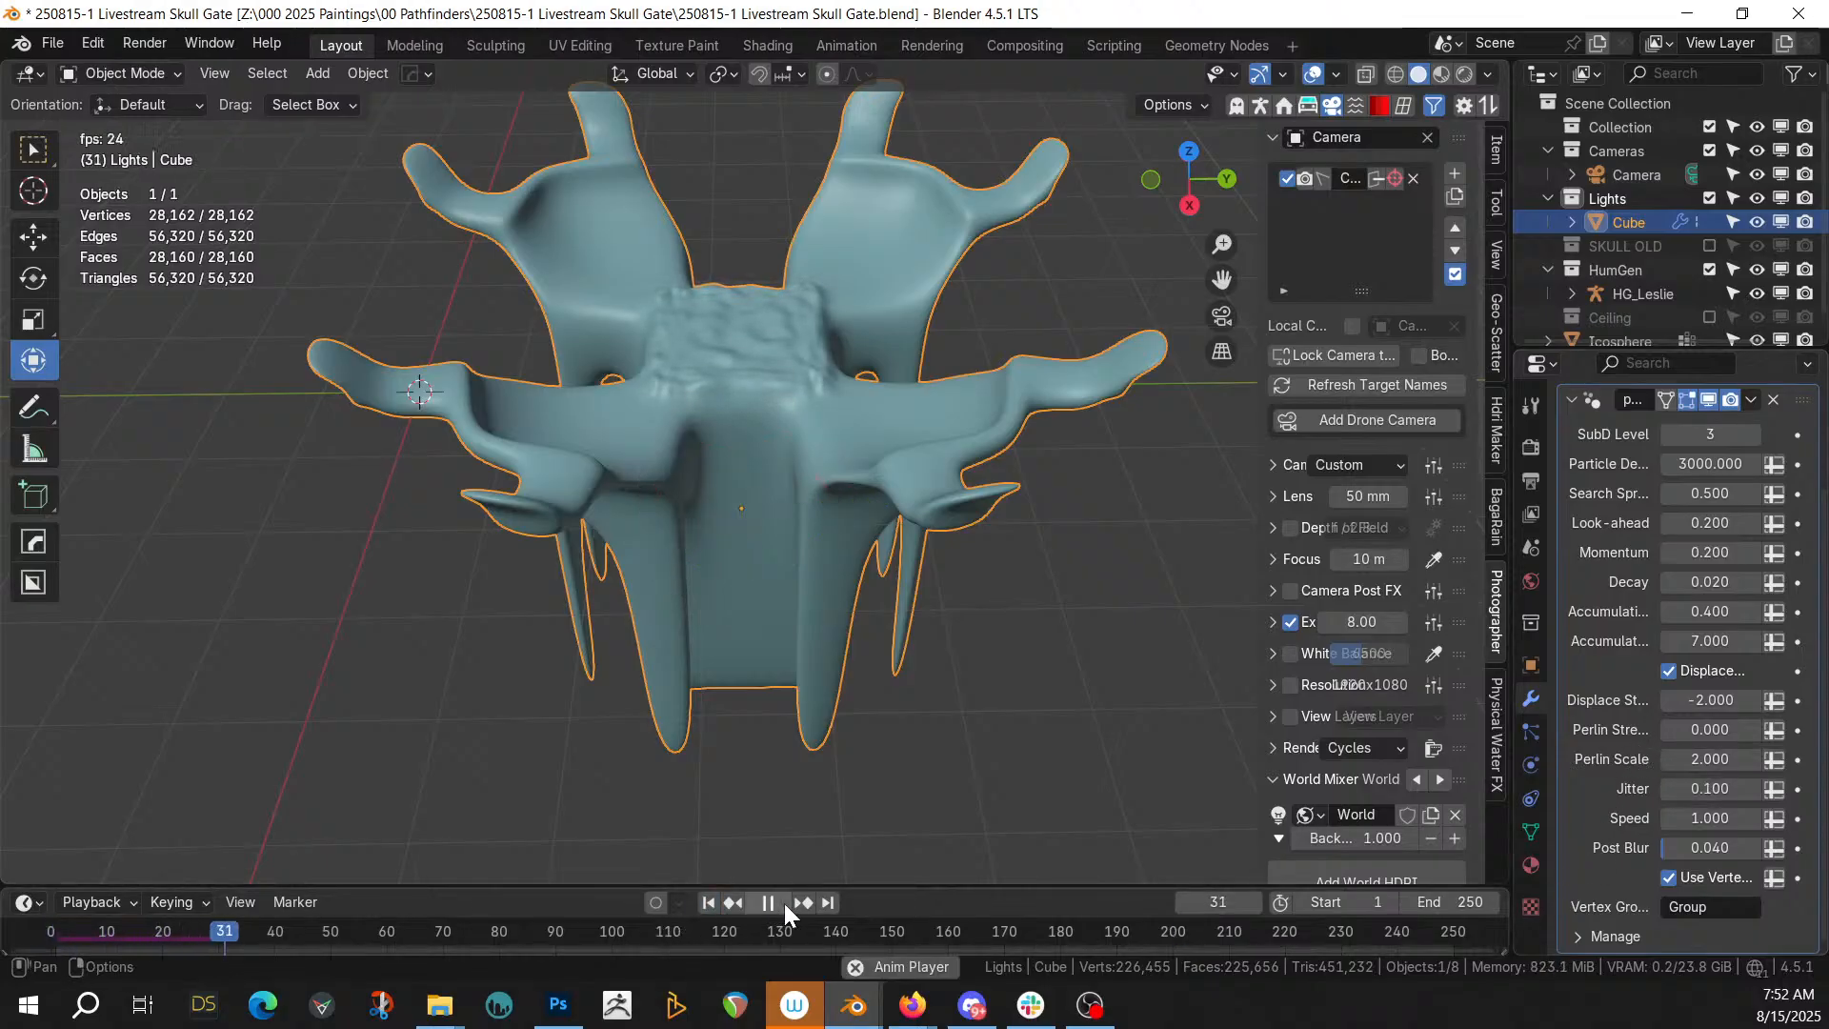
{"action": "left_click", "coordinate": [769, 903]}
{"action": "left_click", "coordinate": [726, 904]}
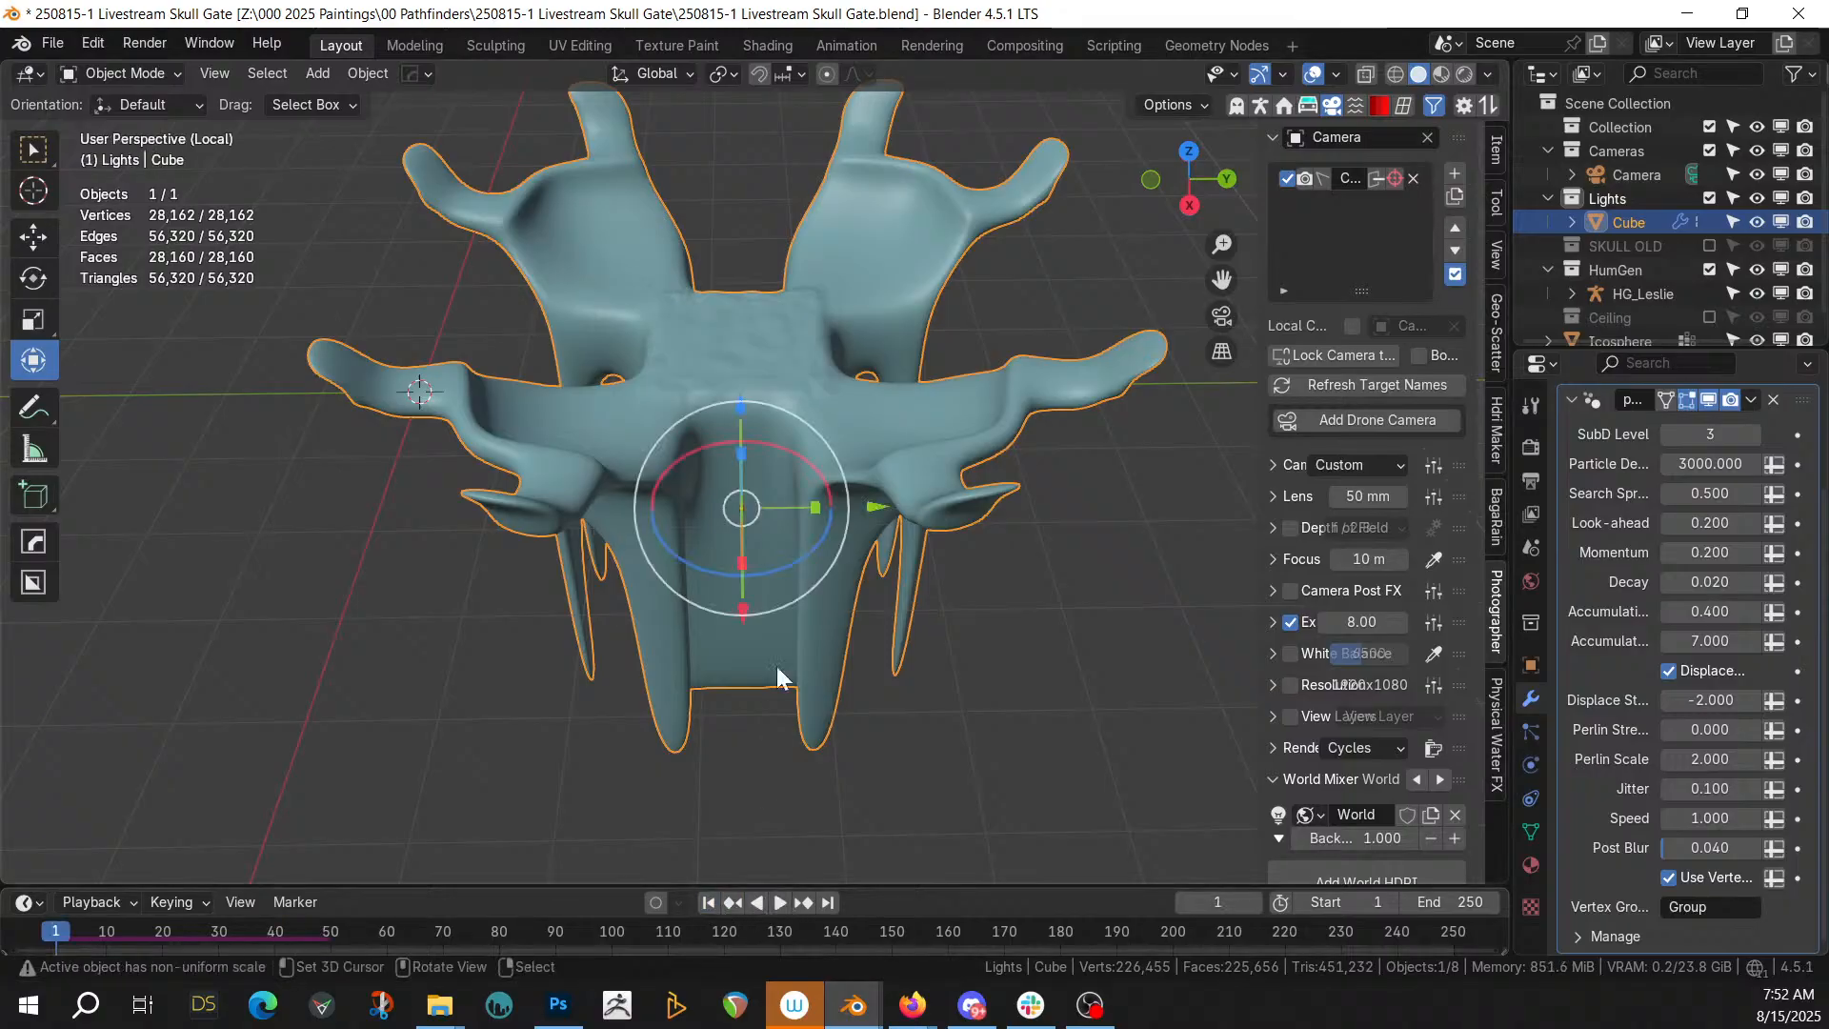
Show the modifier result on the edit cage and raise the central top vertex about 0.31 m along Z with smooth proportional editing of size 1 m
{"action": "key", "text": "Tab"}
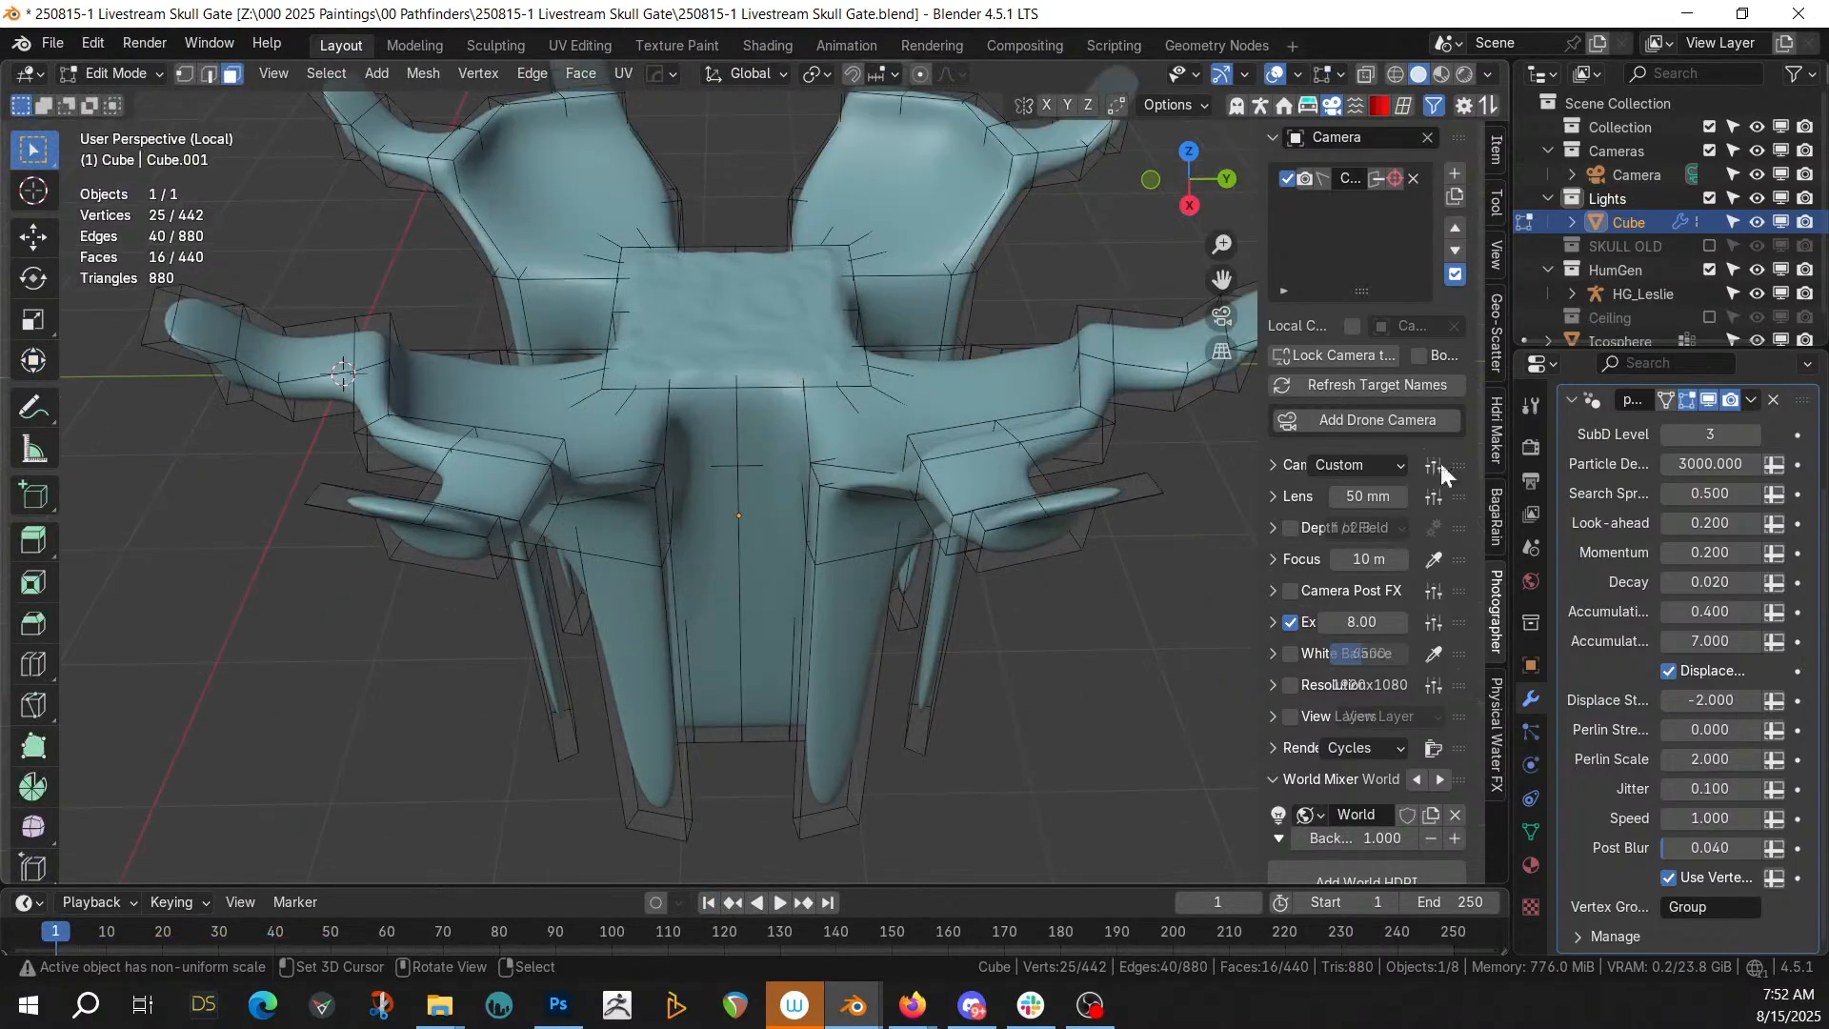
{"action": "left_click", "coordinate": [1668, 400]}
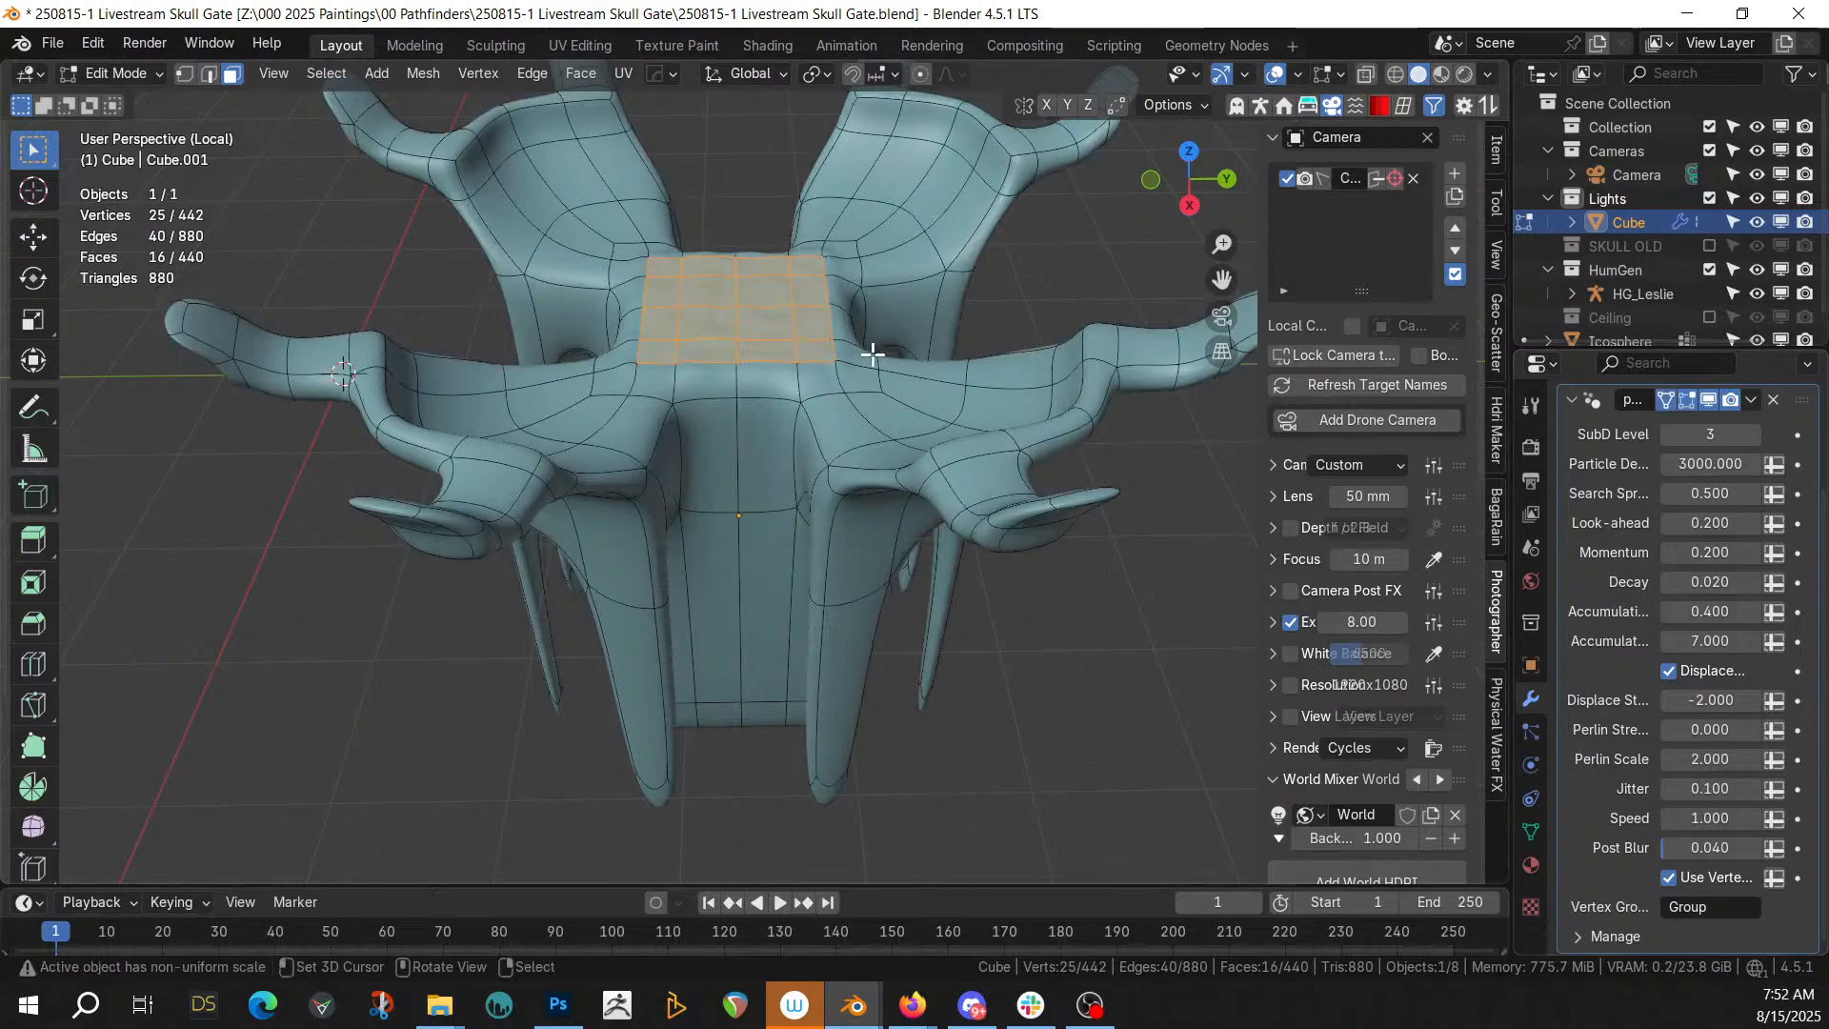
{"action": "left_click", "coordinate": [732, 314]}
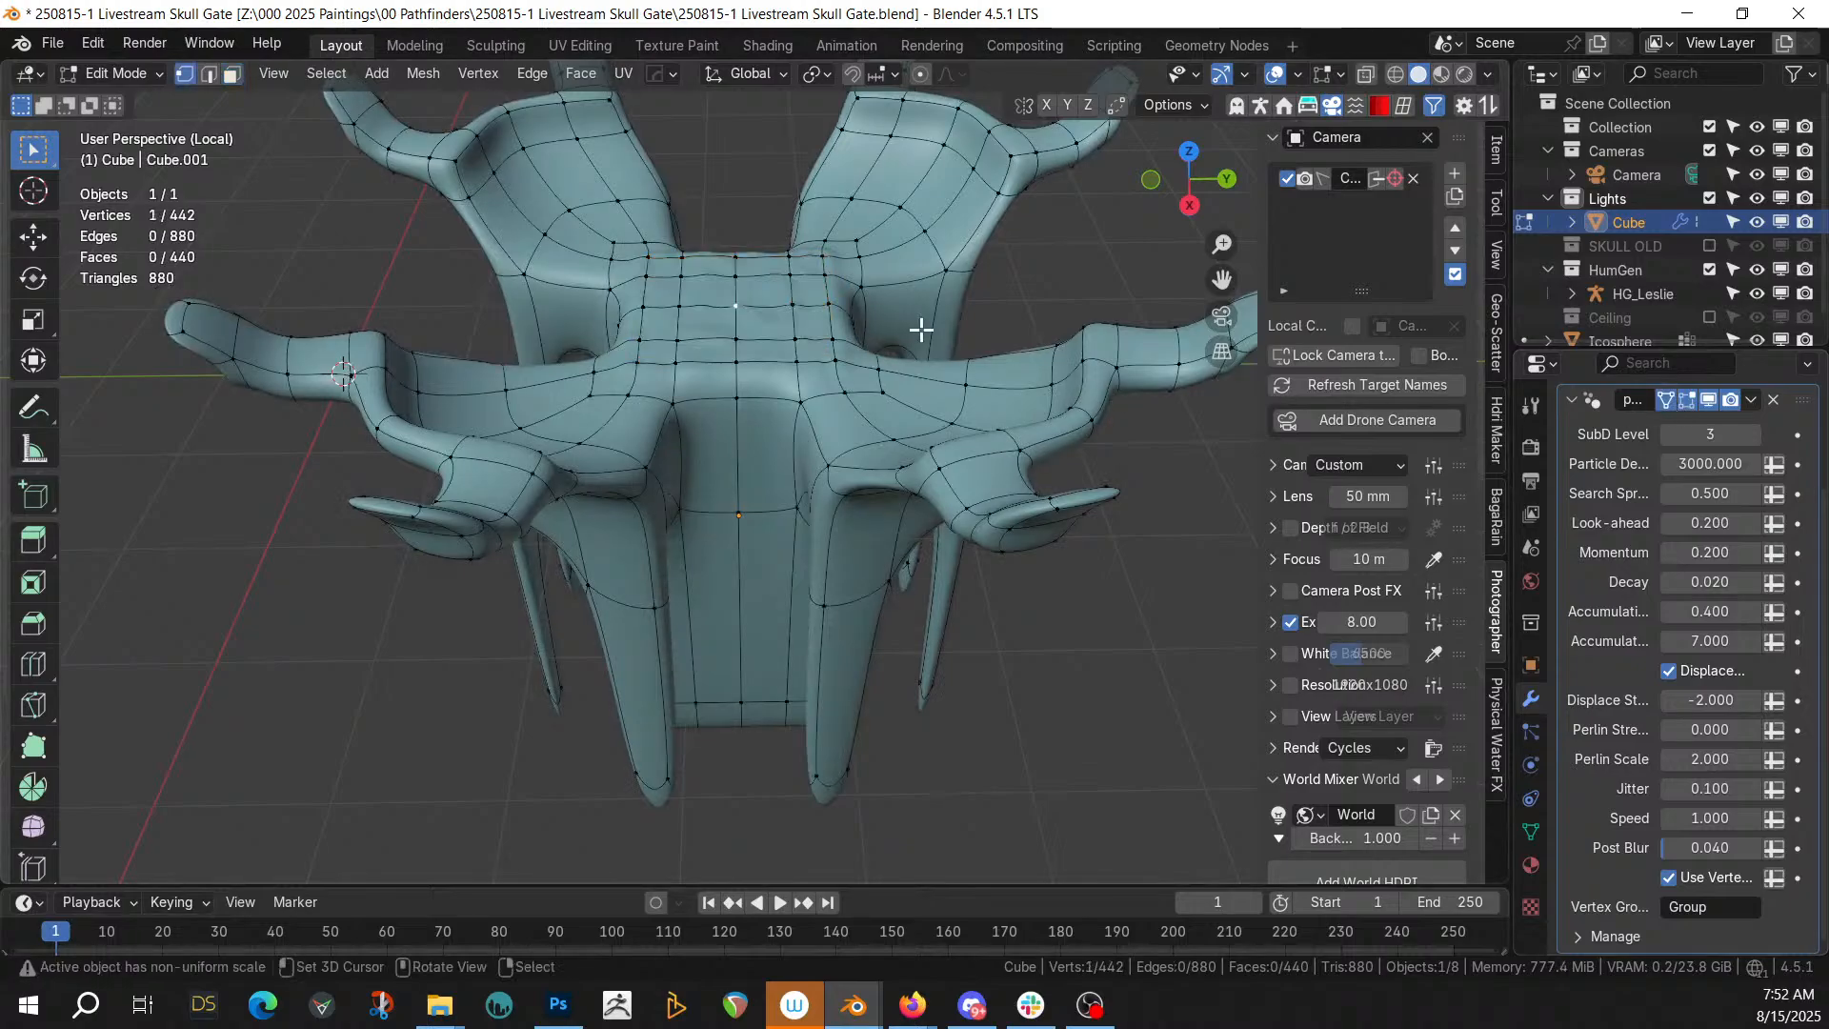
{"action": "key", "text": "g"}
{"action": "key", "text": "z"}
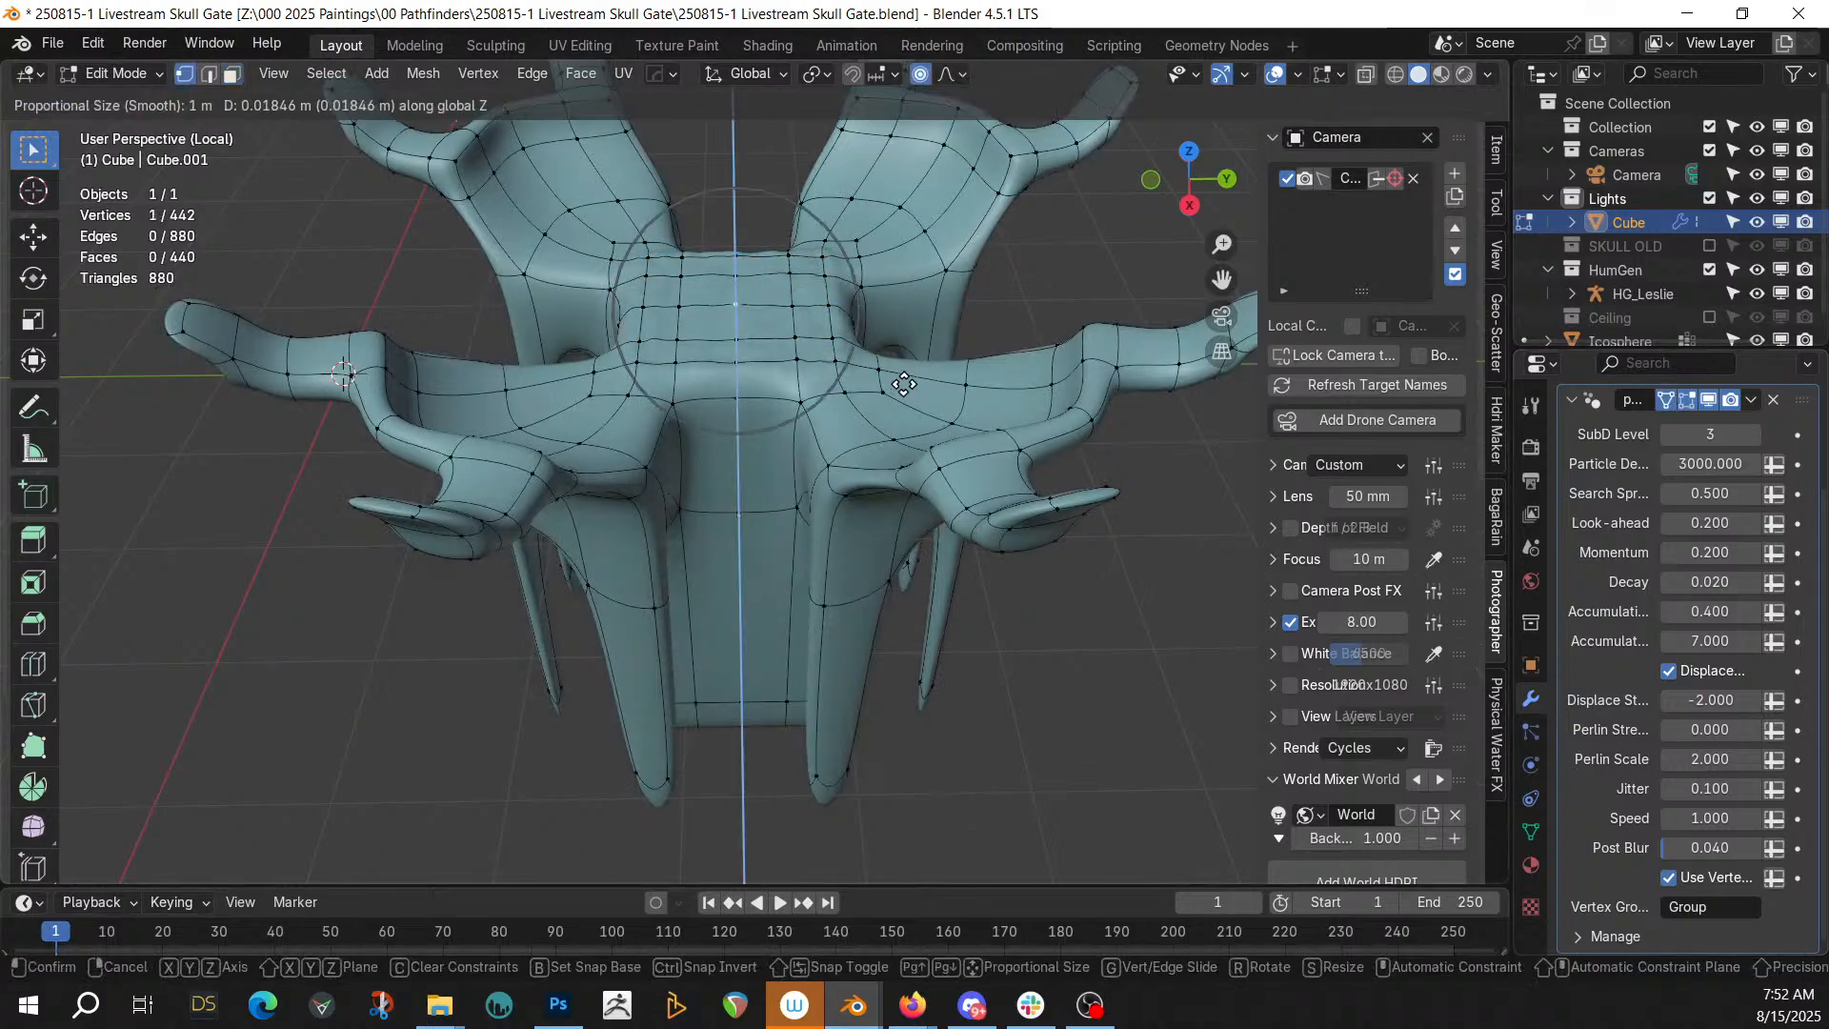
{"action": "left_click", "coordinate": [904, 362]}
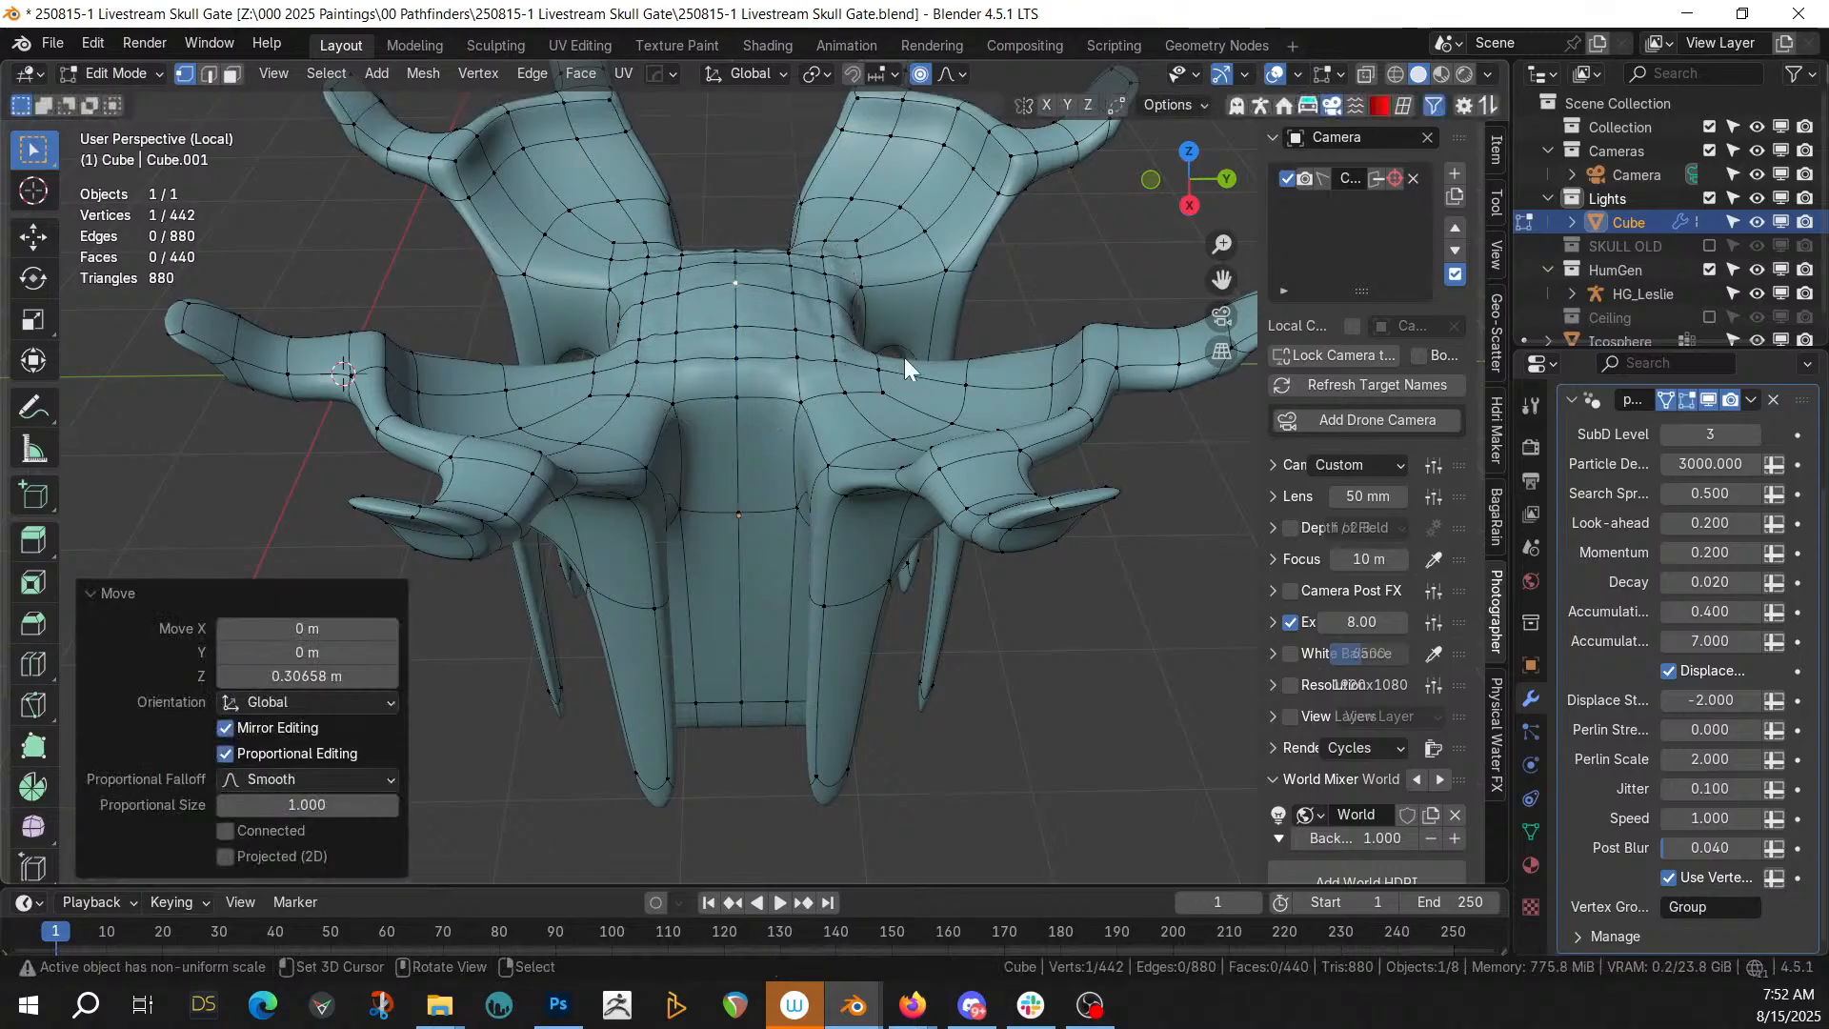
{"action": "key", "text": "Tab"}
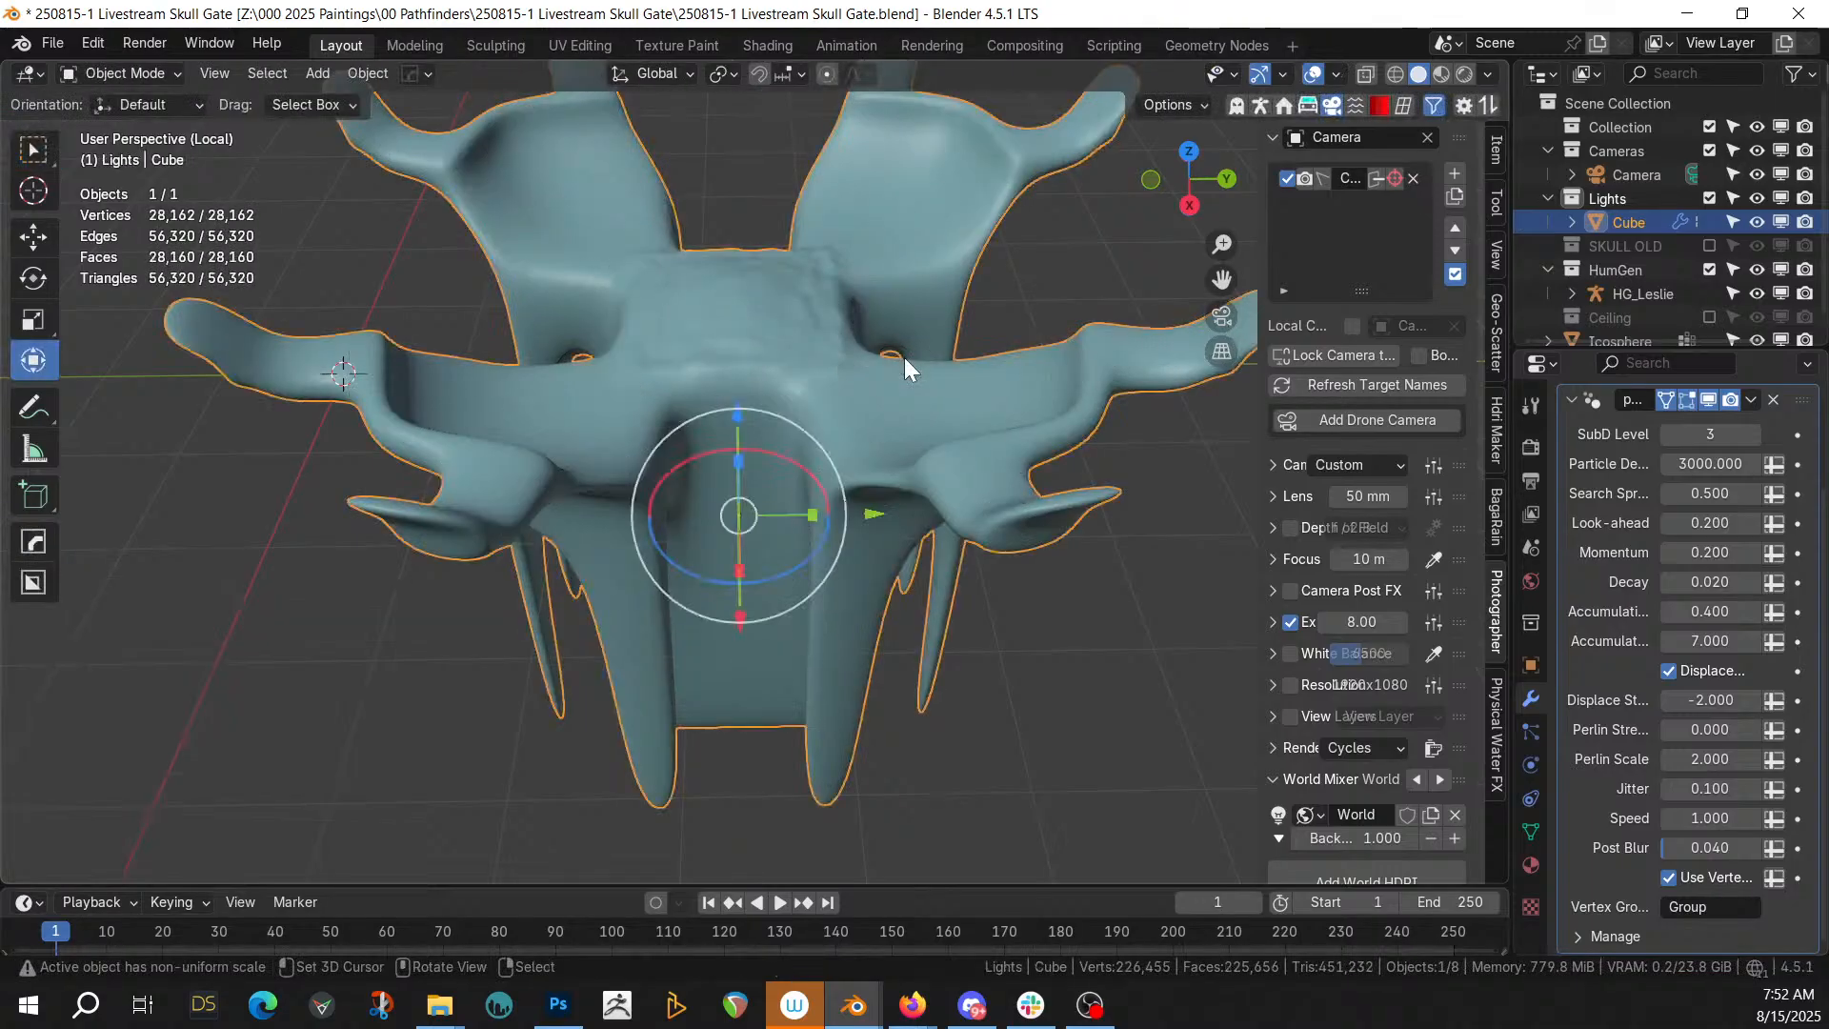
Play the physarum simulation from frame 1, stop it and set the timeline's end frame to 100
{"action": "left_click", "coordinate": [779, 902]}
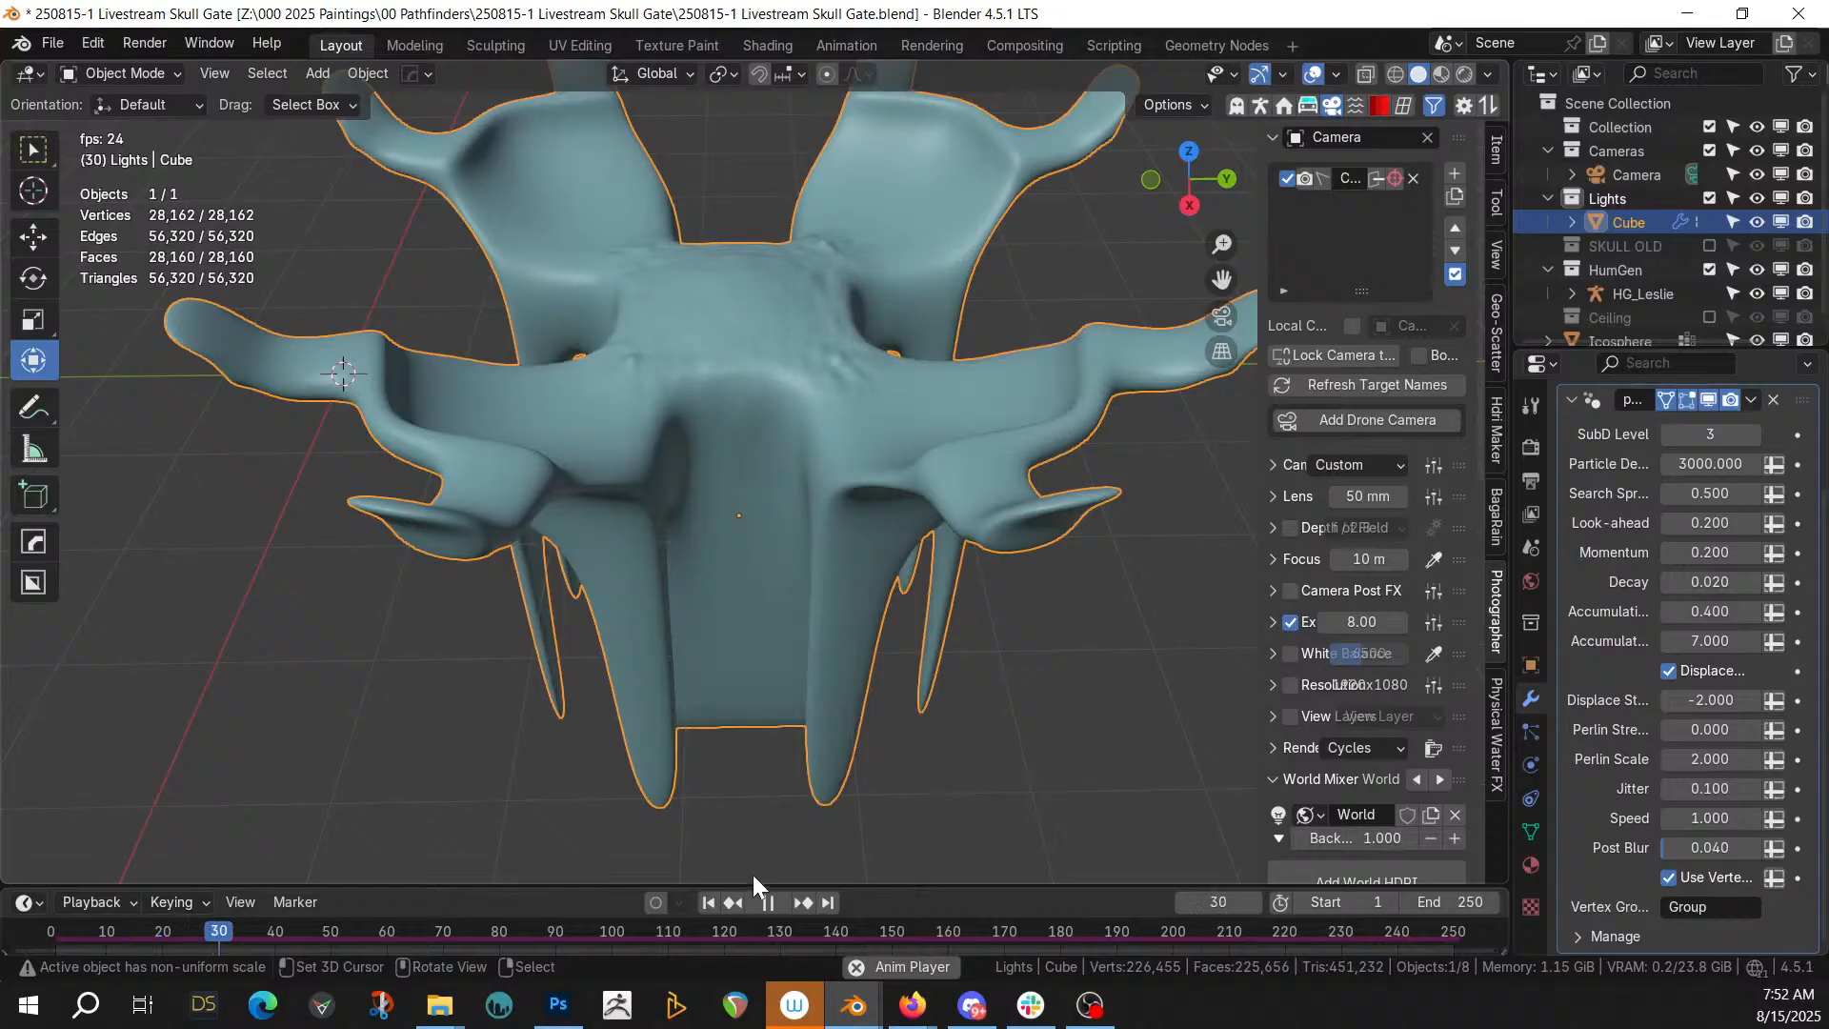
{"action": "left_click", "coordinate": [768, 901]}
{"action": "left_click", "coordinate": [1462, 905]}
{"action": "type", "text": "100"}
{"action": "key", "text": "Return"}
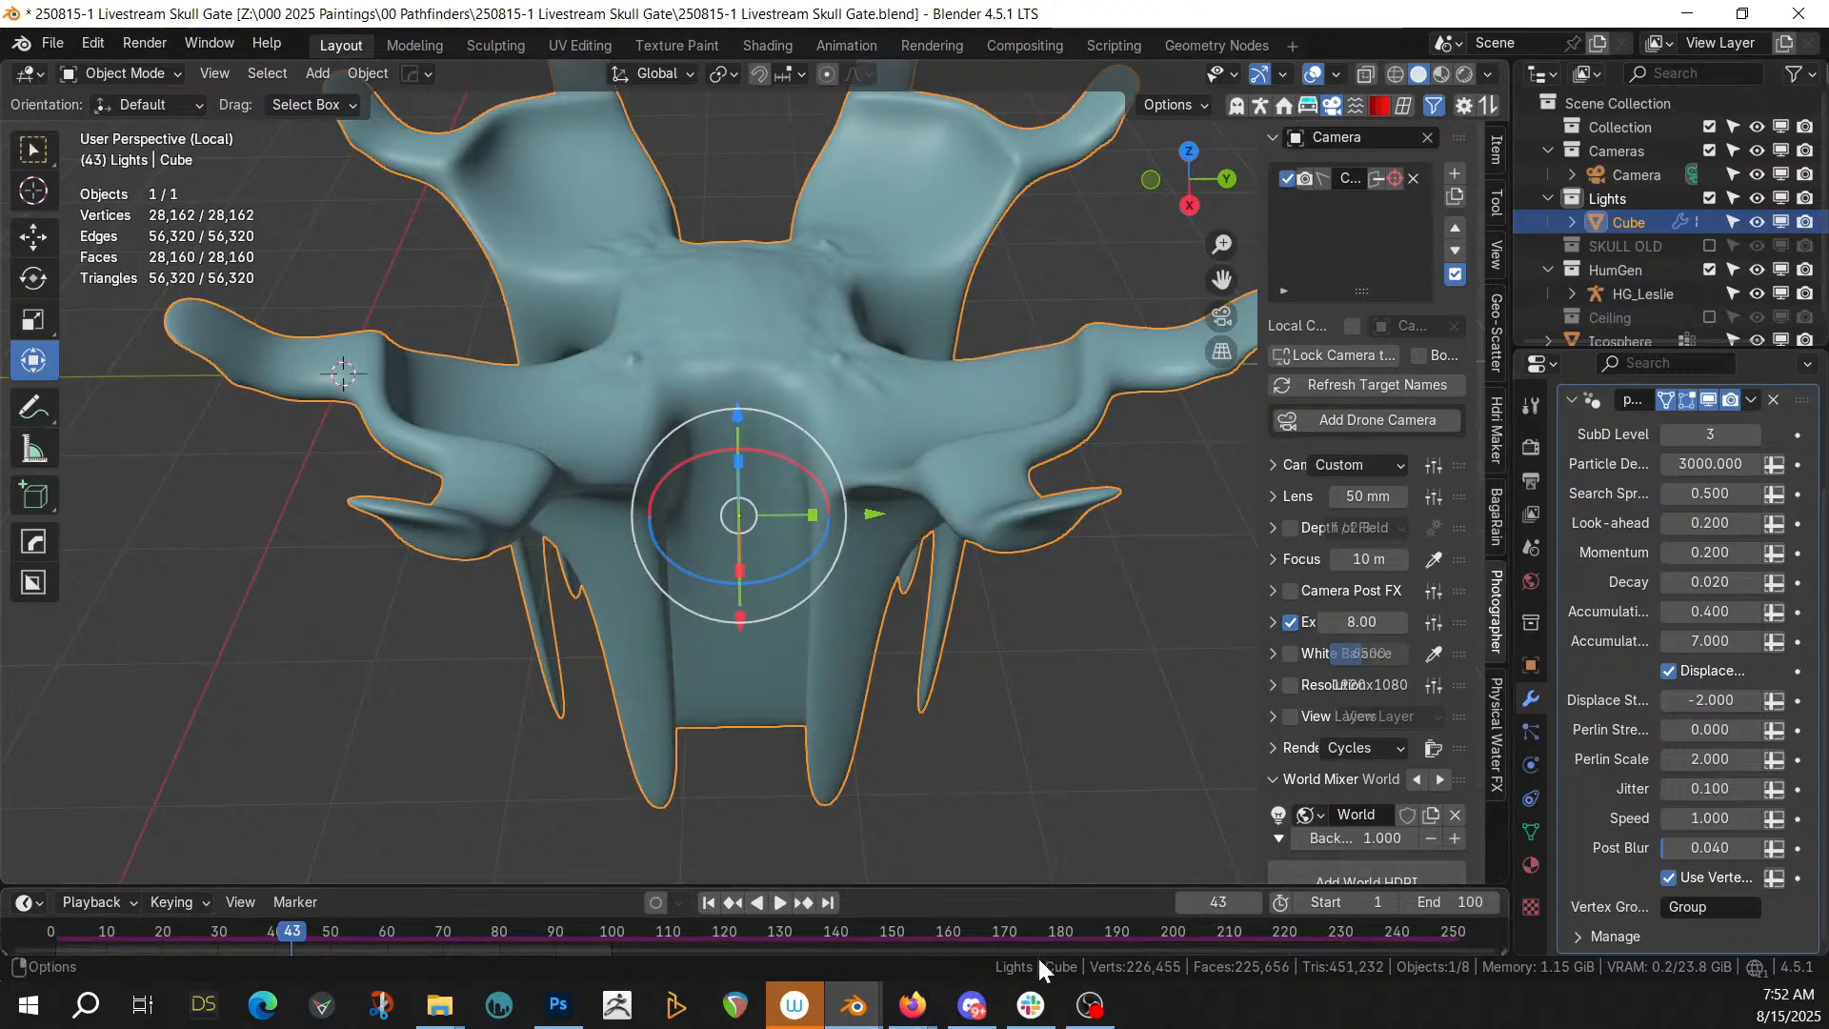
Resume playback to check the growth across the whole mesh, and stop it again
{"action": "left_click", "coordinate": [780, 901]}
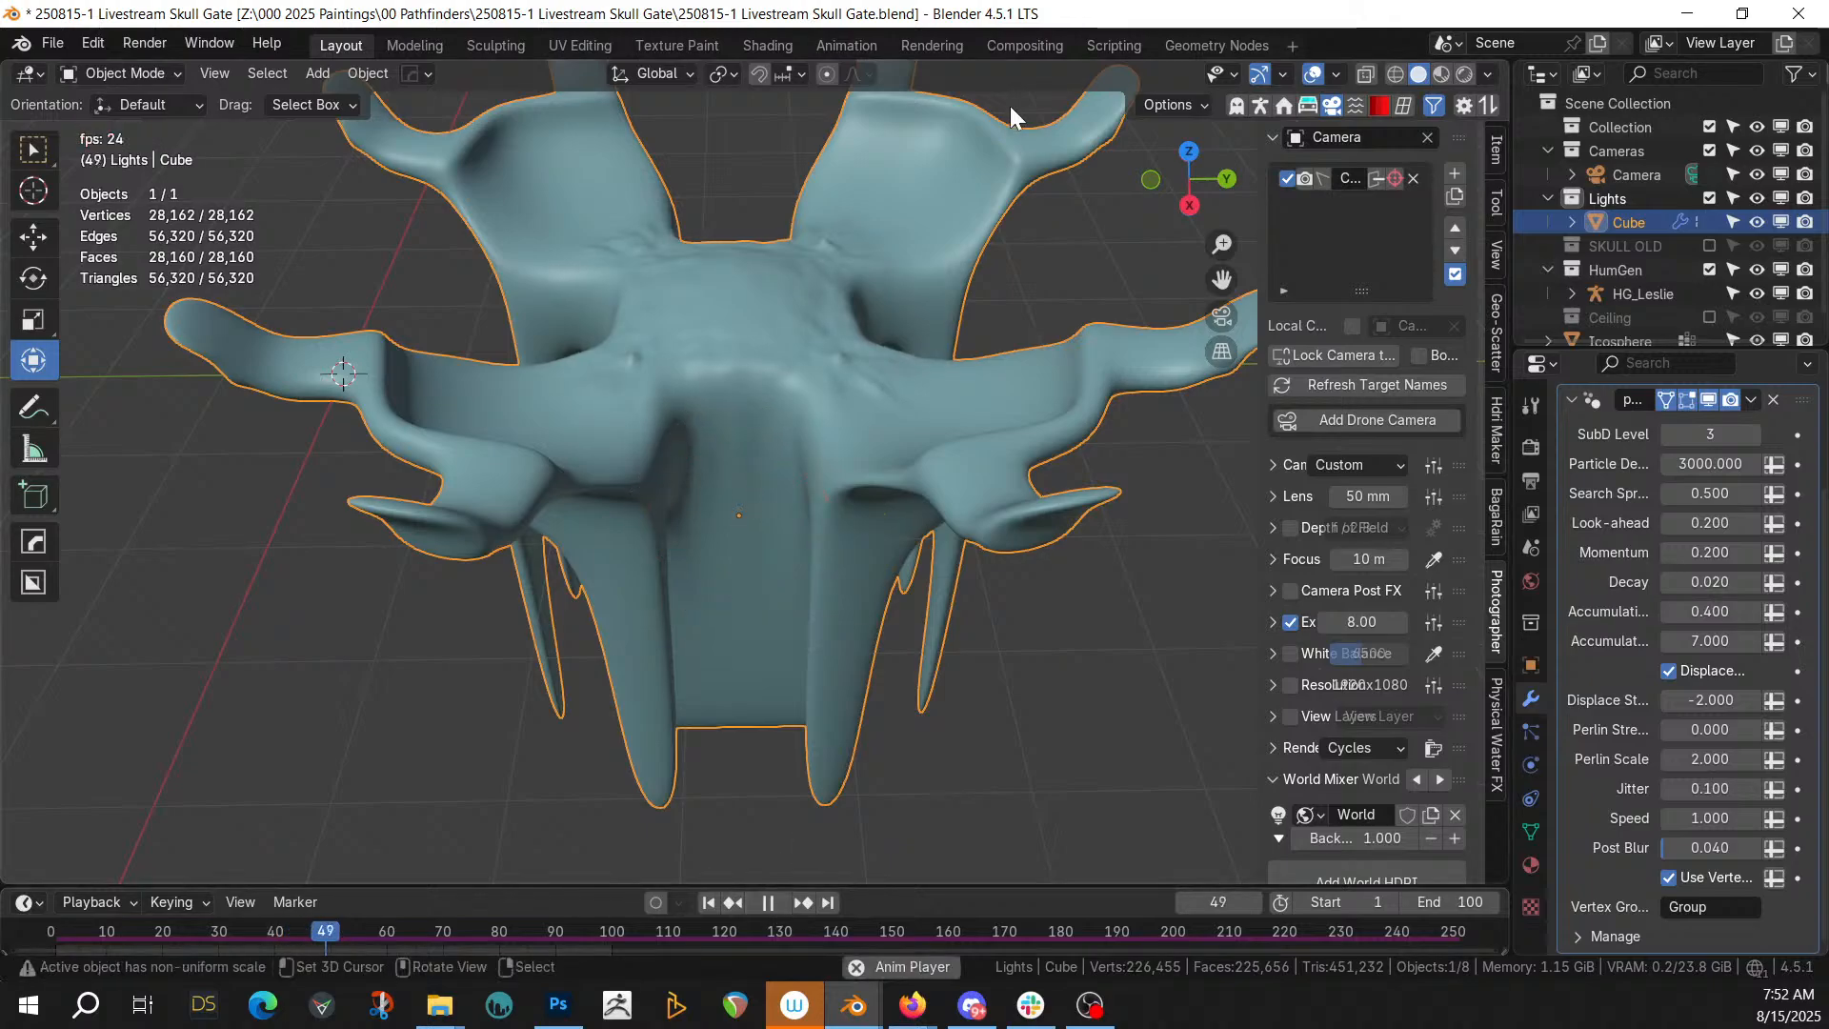
{"action": "scroll", "coordinate": [814, 557], "scroll_direction": "down", "scroll_amount": 4}
{"action": "middle_click_drag", "start_coordinate": [814, 556], "coordinate": [691, 552]}
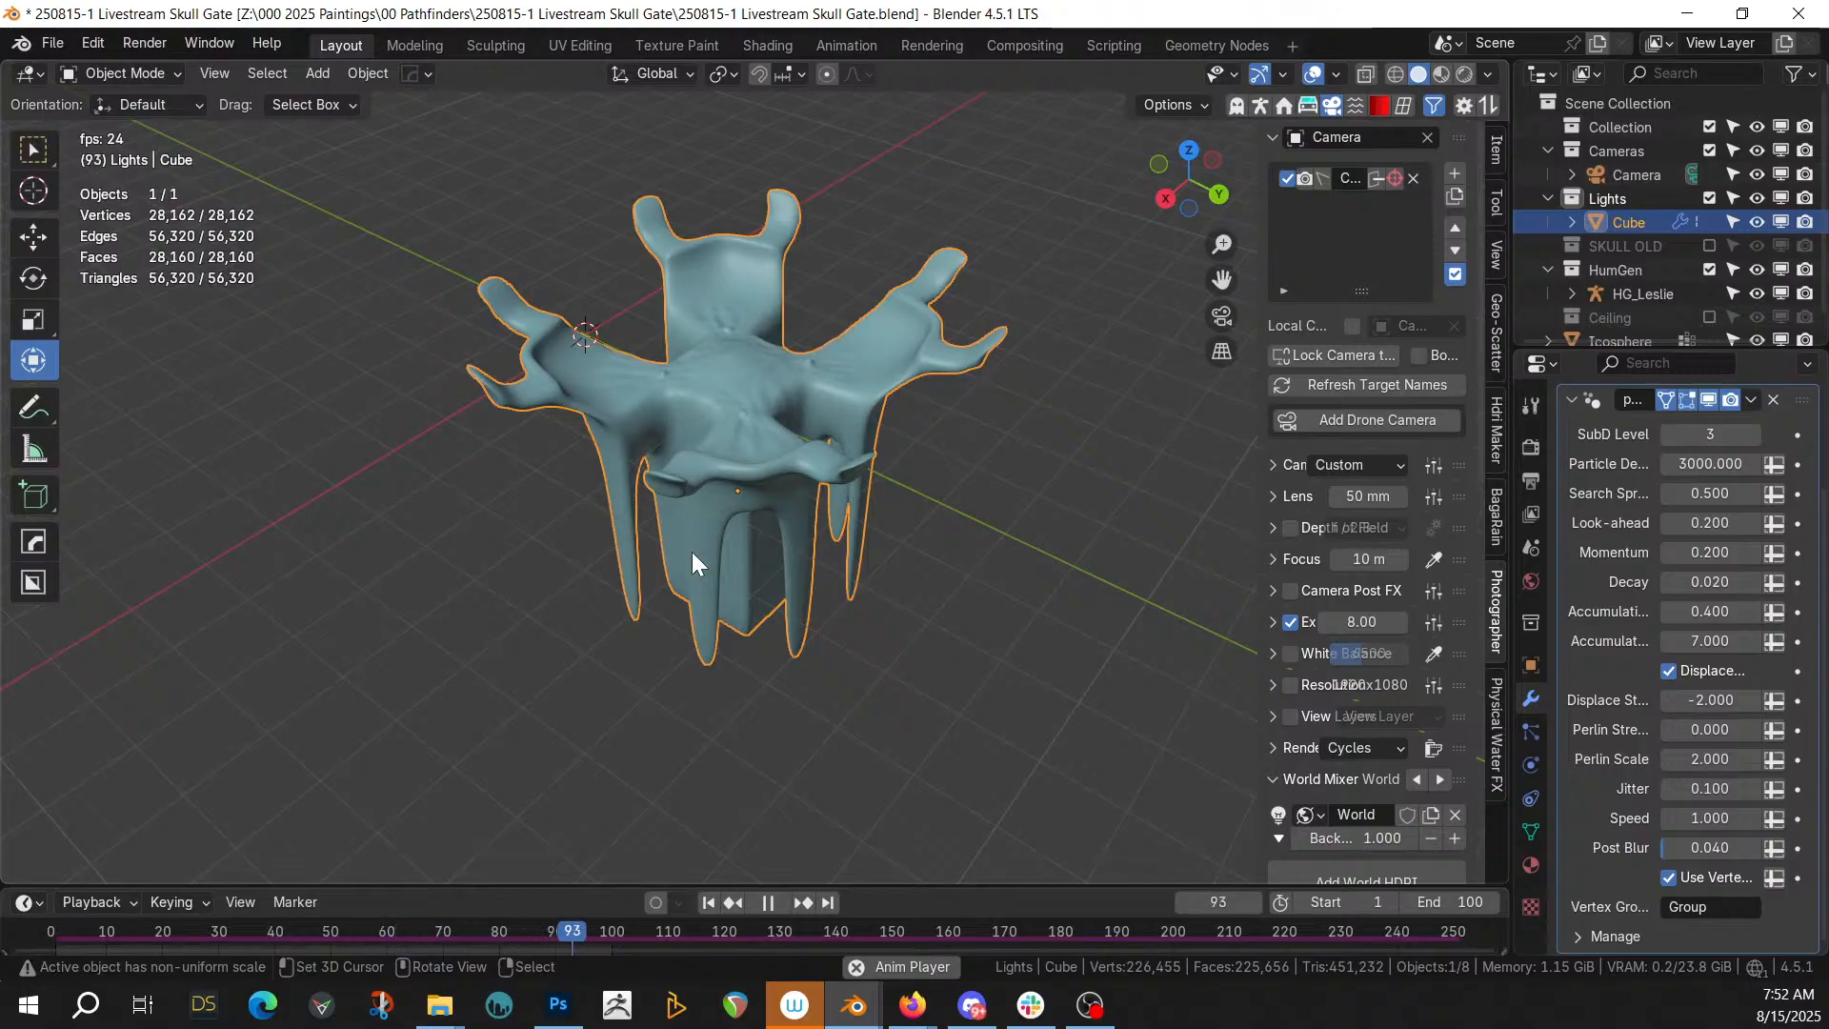
{"action": "left_click", "coordinate": [767, 902]}
Set the timeline's end frame to 1000
{"action": "left_click", "coordinate": [1467, 902]}
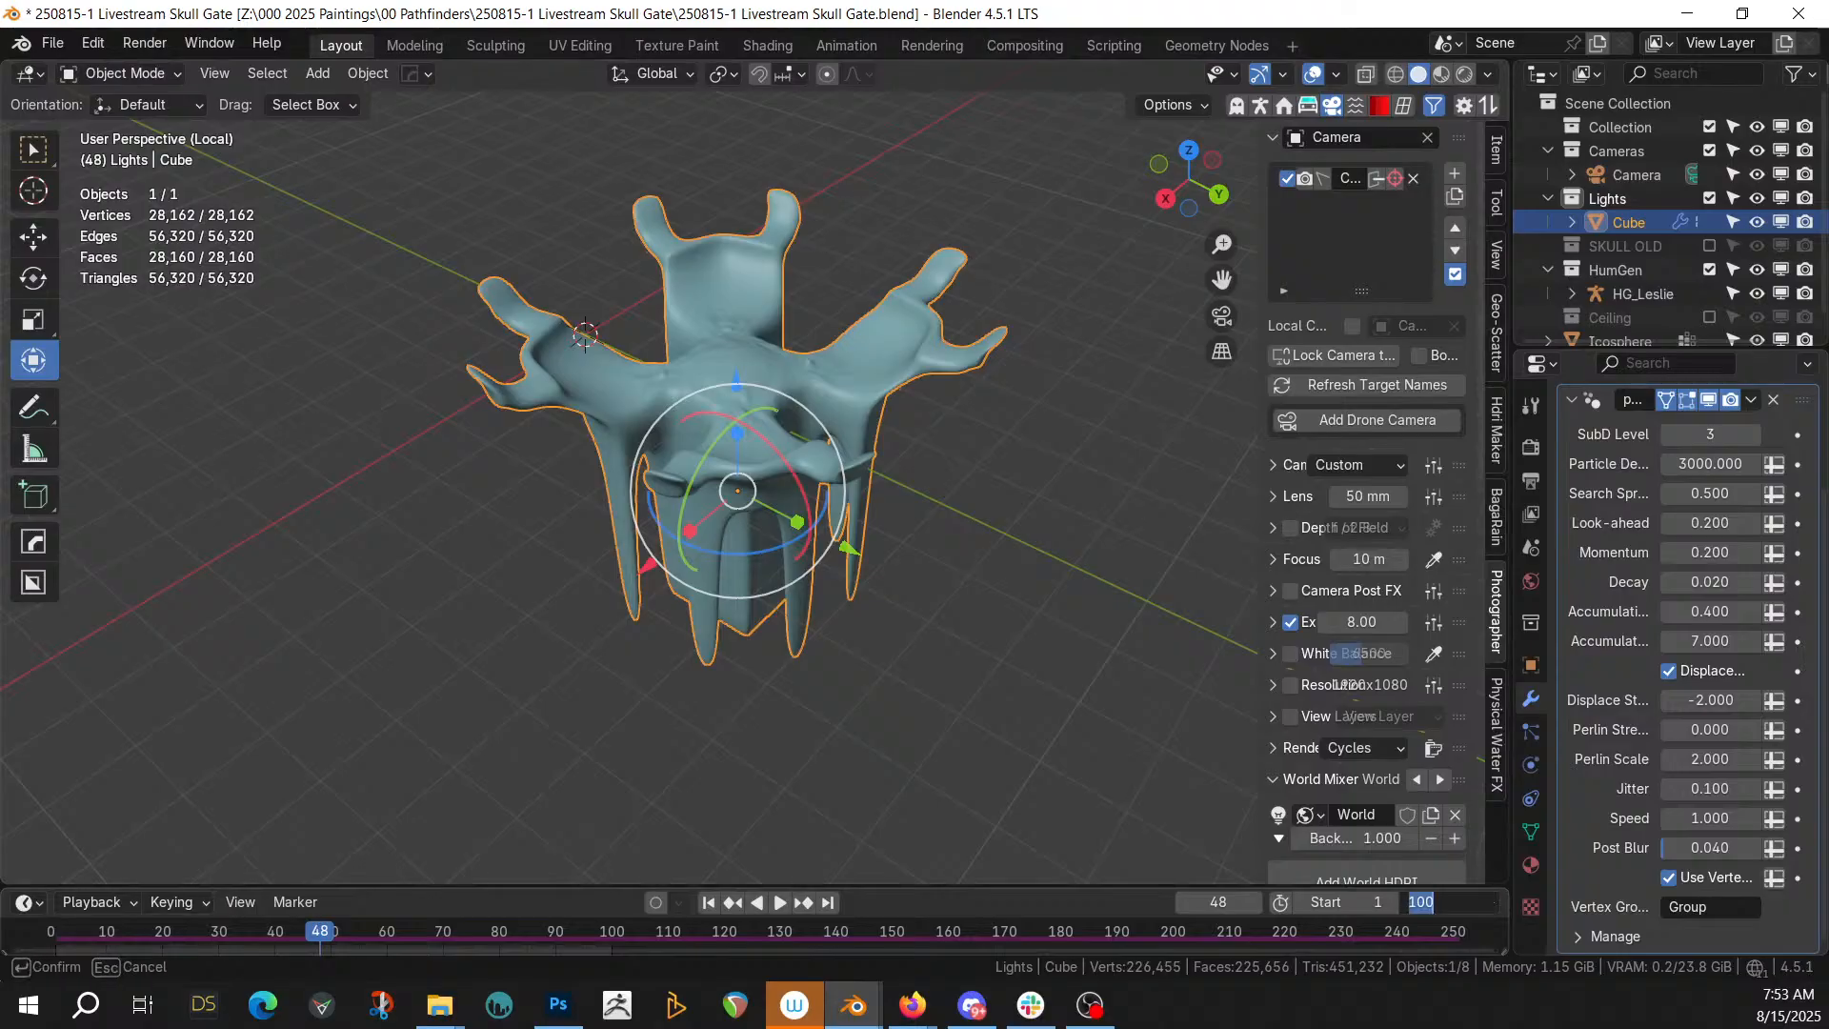
{"action": "type", "text": "0"}
{"action": "key", "text": "Return"}
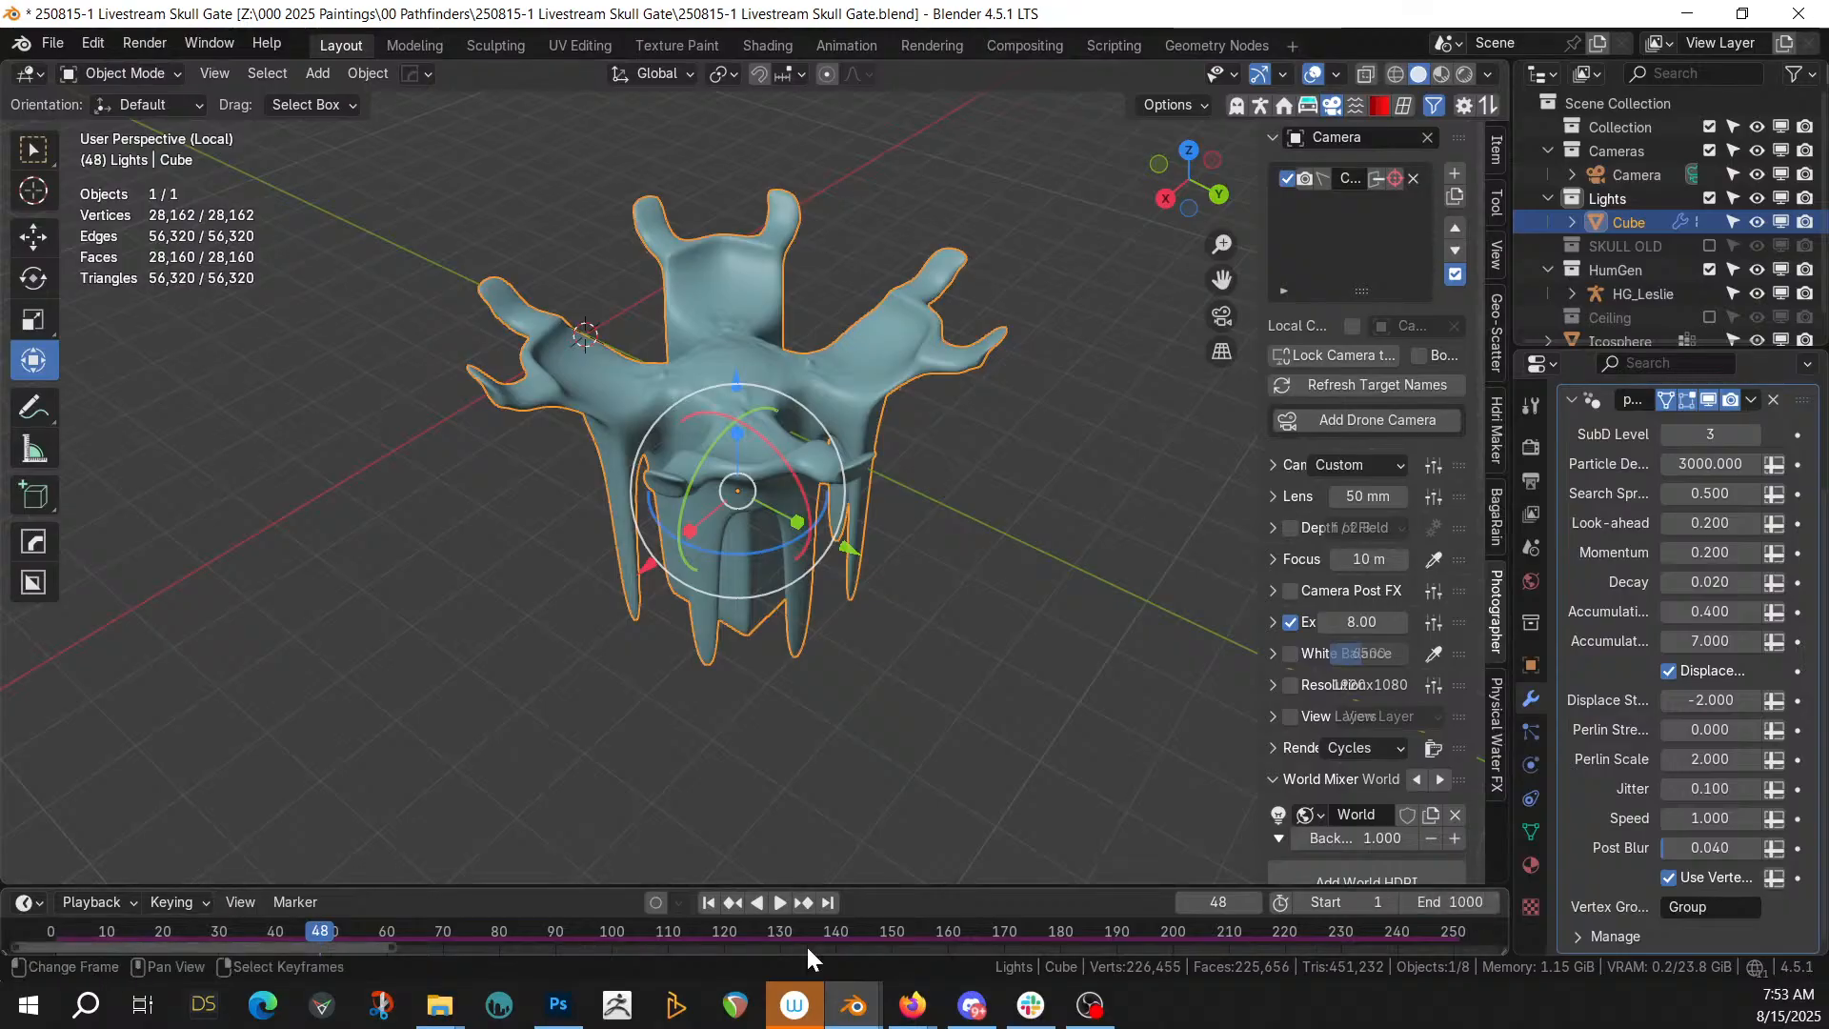
Run the simulation on to frame 517, stop it and apply the physarum_masked modifier to the mesh
{"action": "left_click", "coordinate": [781, 904]}
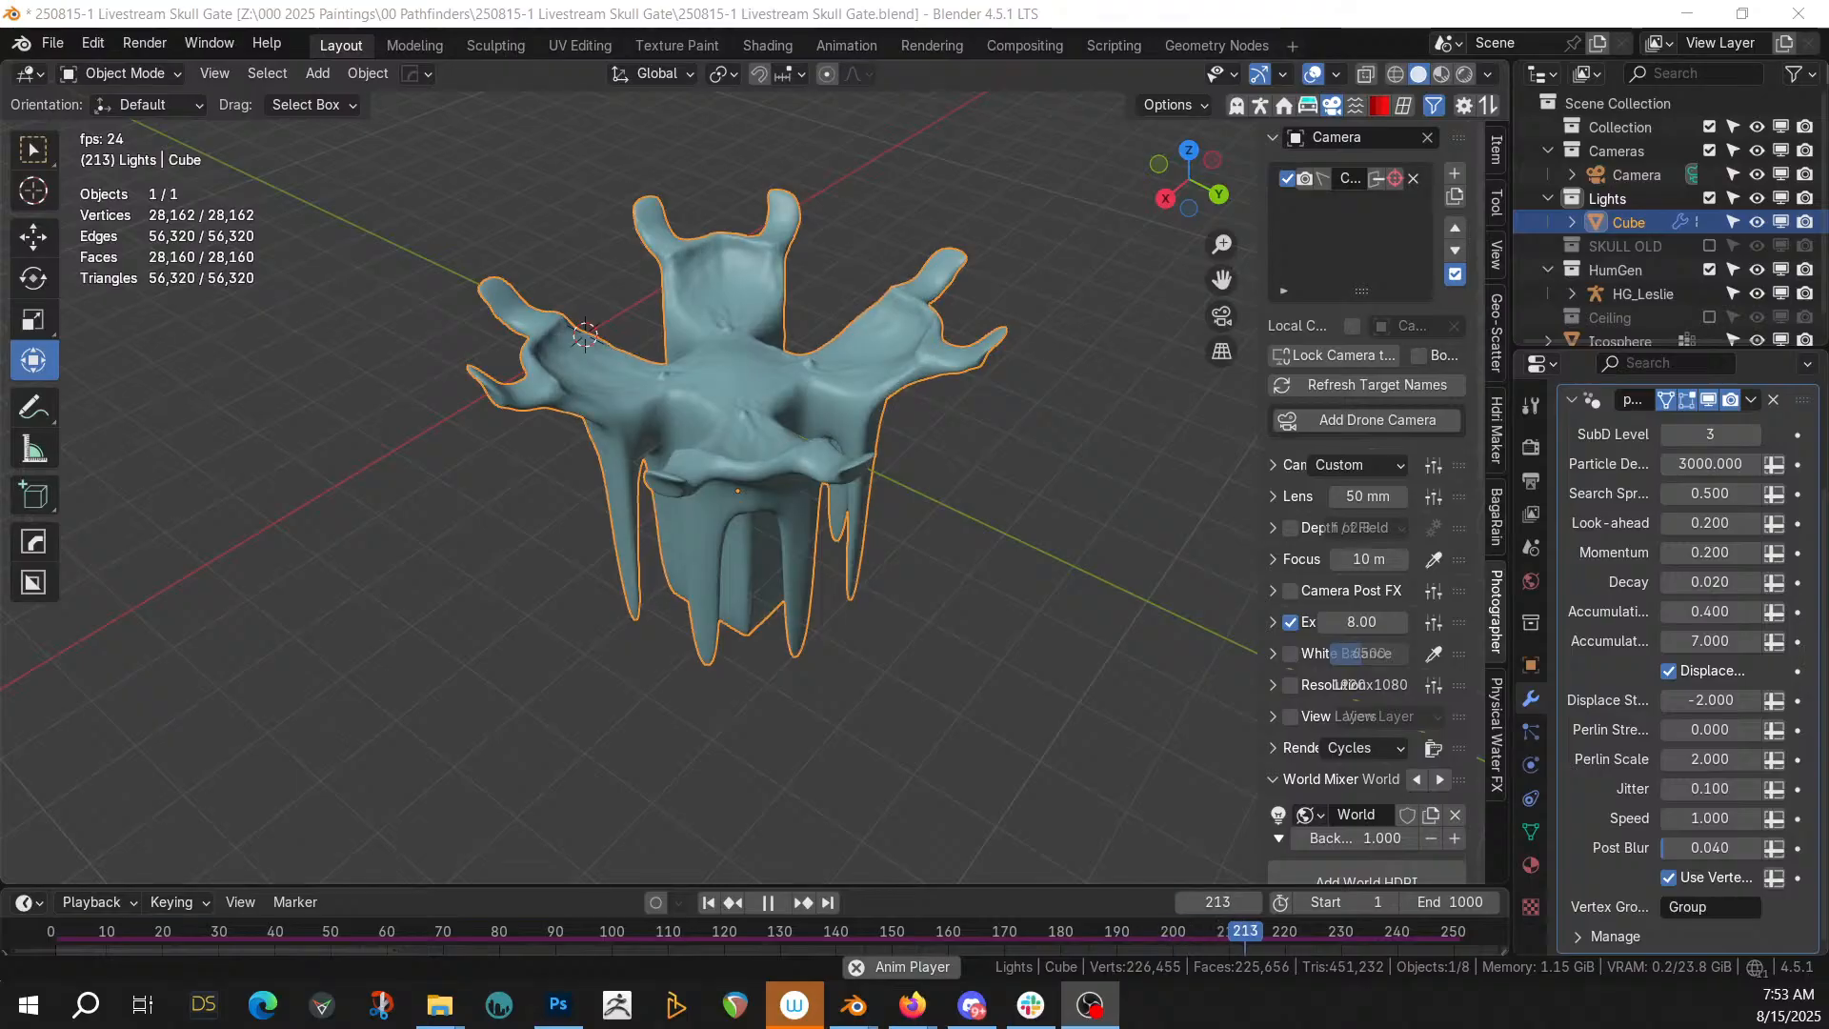
{"action": "middle_click_drag", "start_coordinate": [555, 698], "coordinate": [987, 572]}
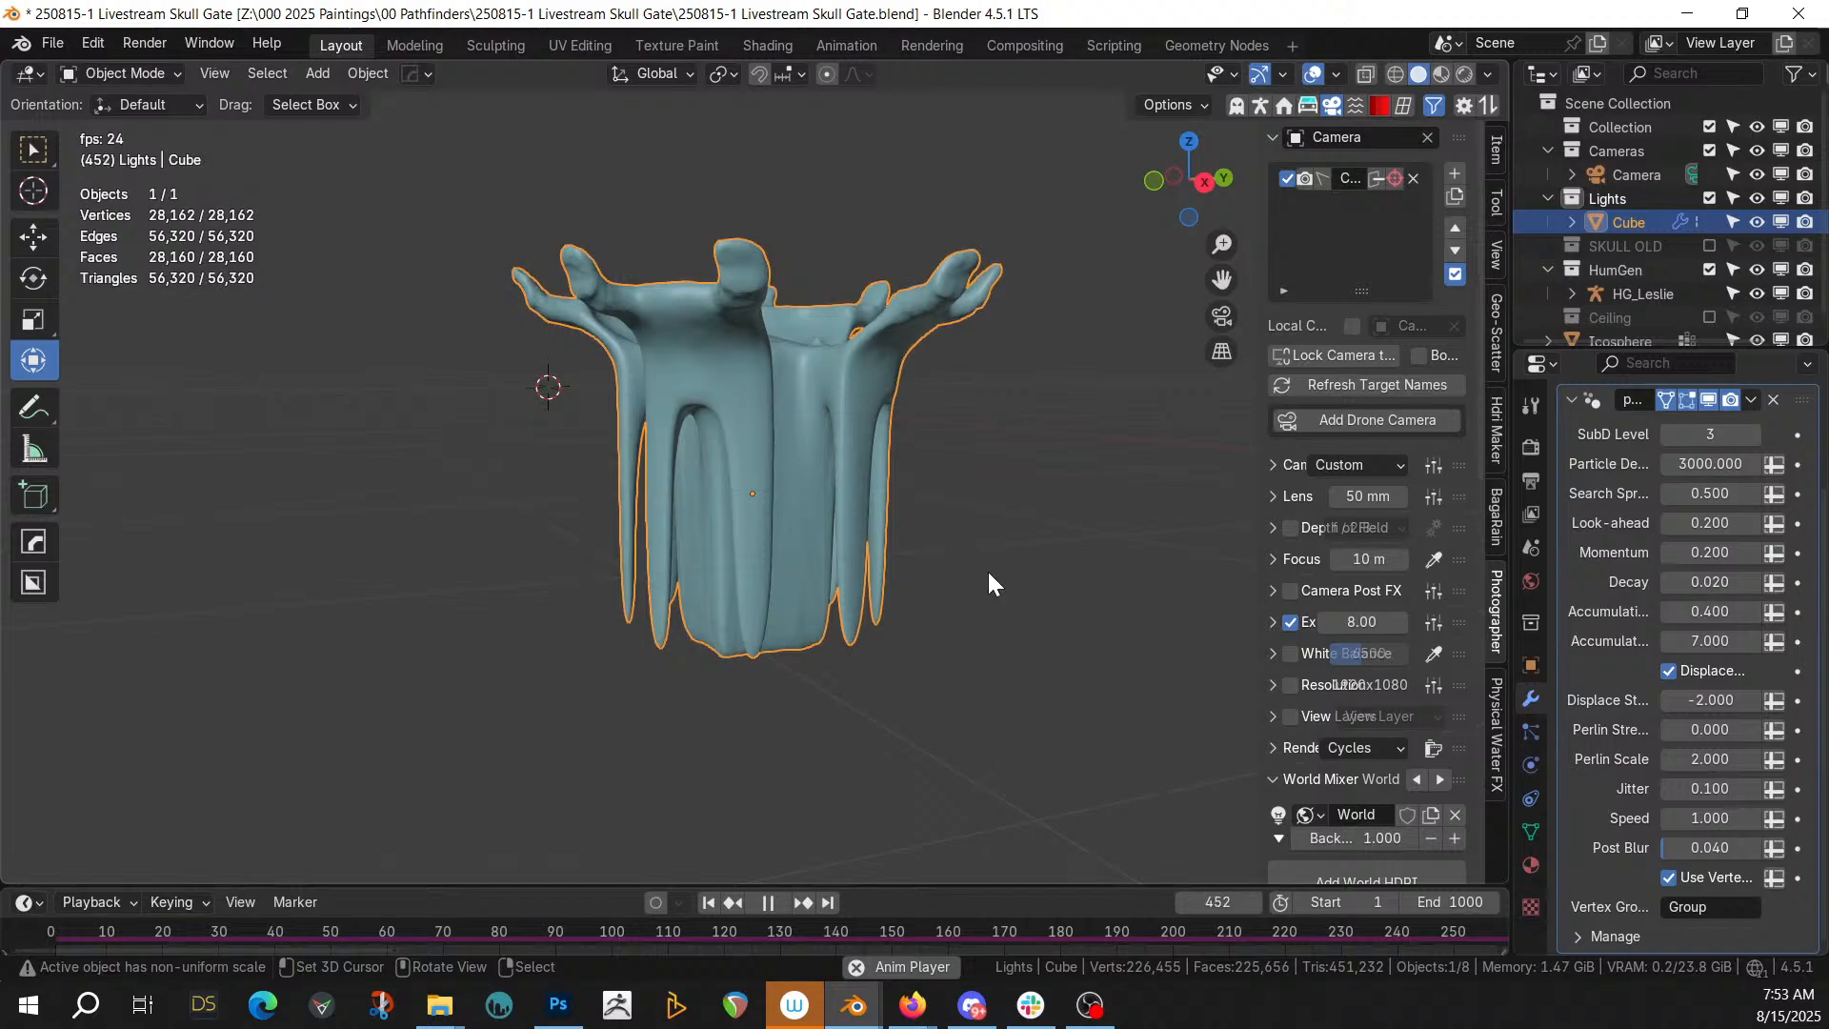
{"action": "left_click", "coordinate": [768, 902]}
{"action": "middle_click_drag", "start_coordinate": [836, 636], "coordinate": [684, 666]}
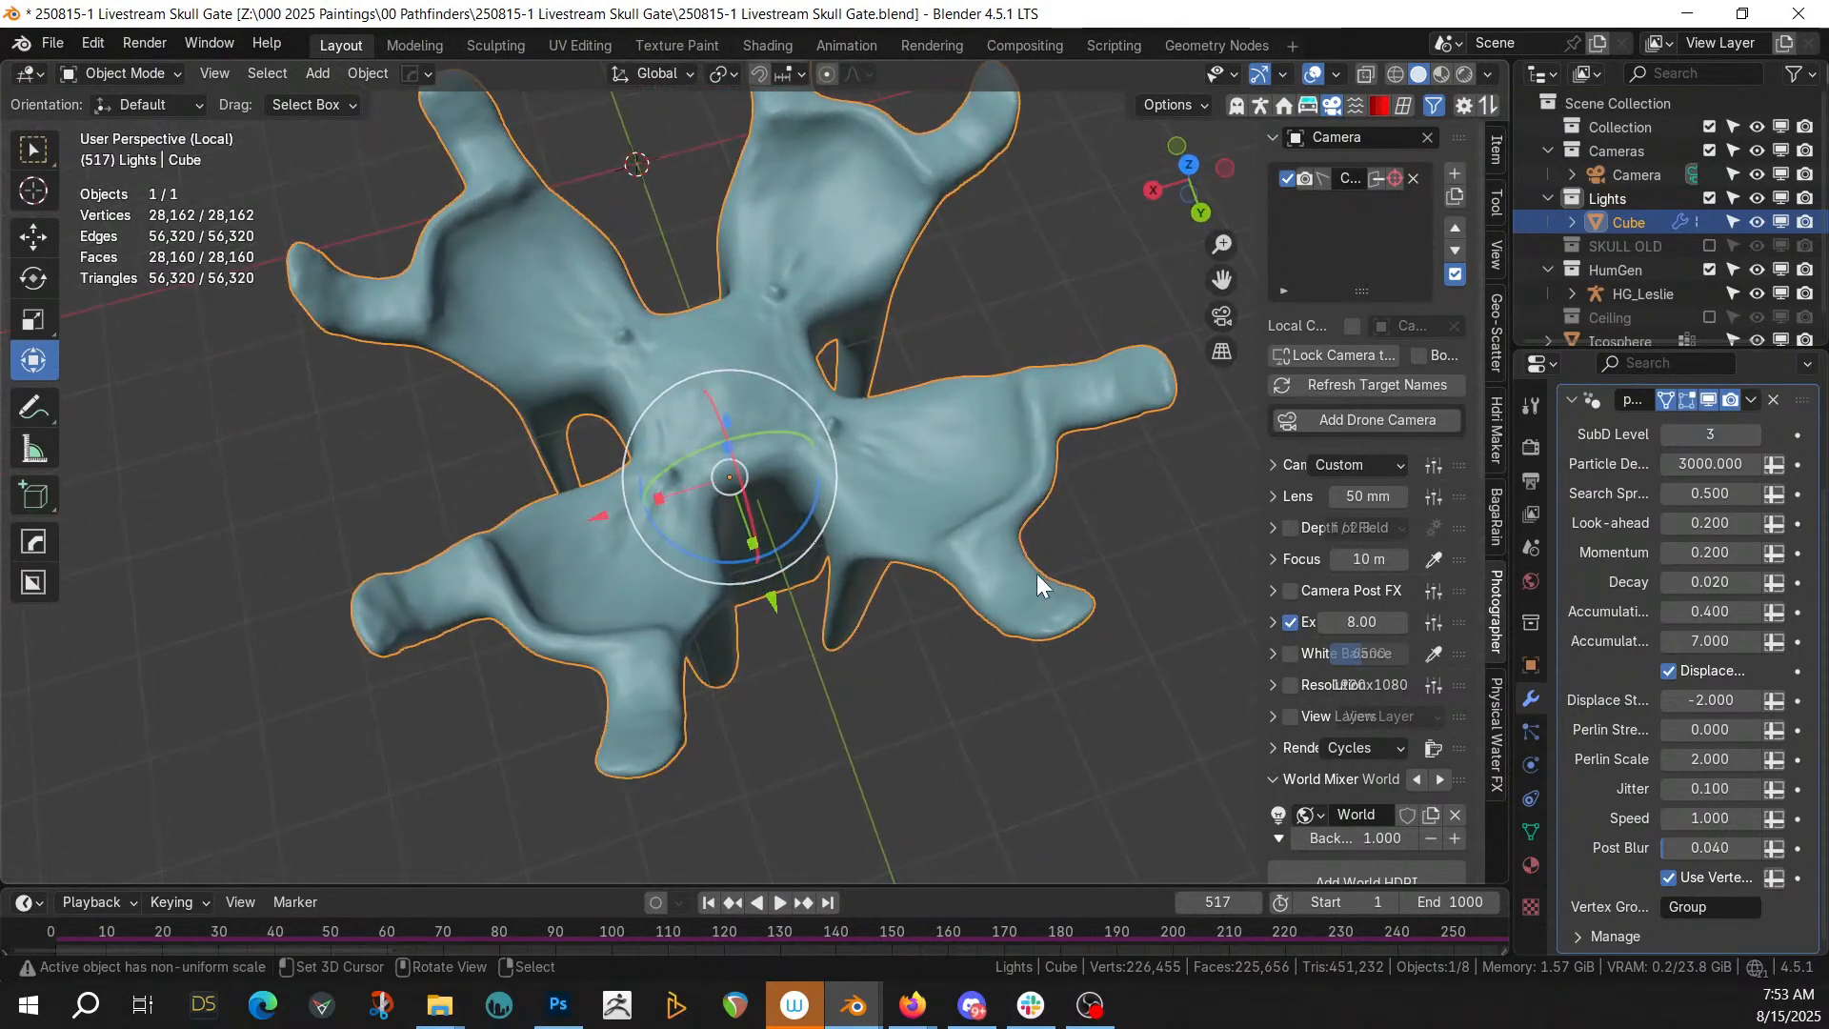
{"action": "key", "text": "ctrl+a"}
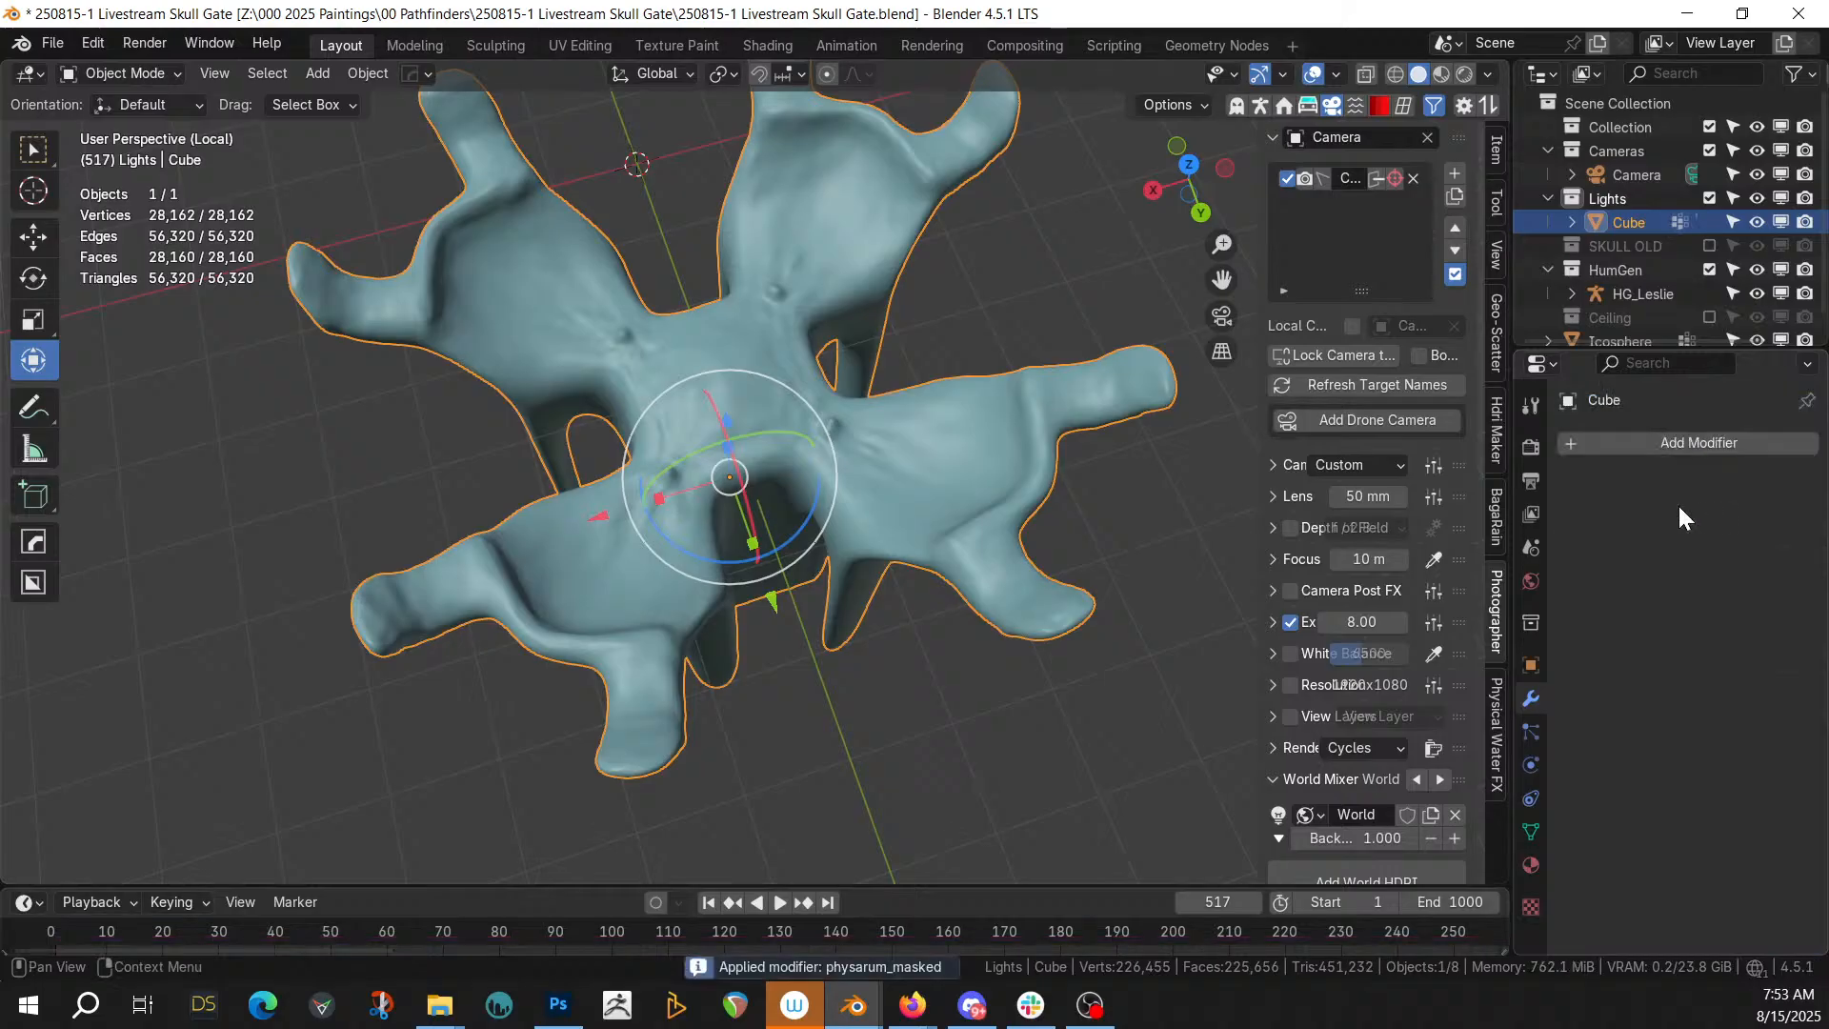
Enter Edit Mode on the applied mesh and select the tip vertices of three legs from below
{"action": "middle_click_drag", "start_coordinate": [983, 518], "coordinate": [848, 478]}
{"action": "key", "text": "Tab"}
{"action": "left_click", "coordinate": [817, 411]}
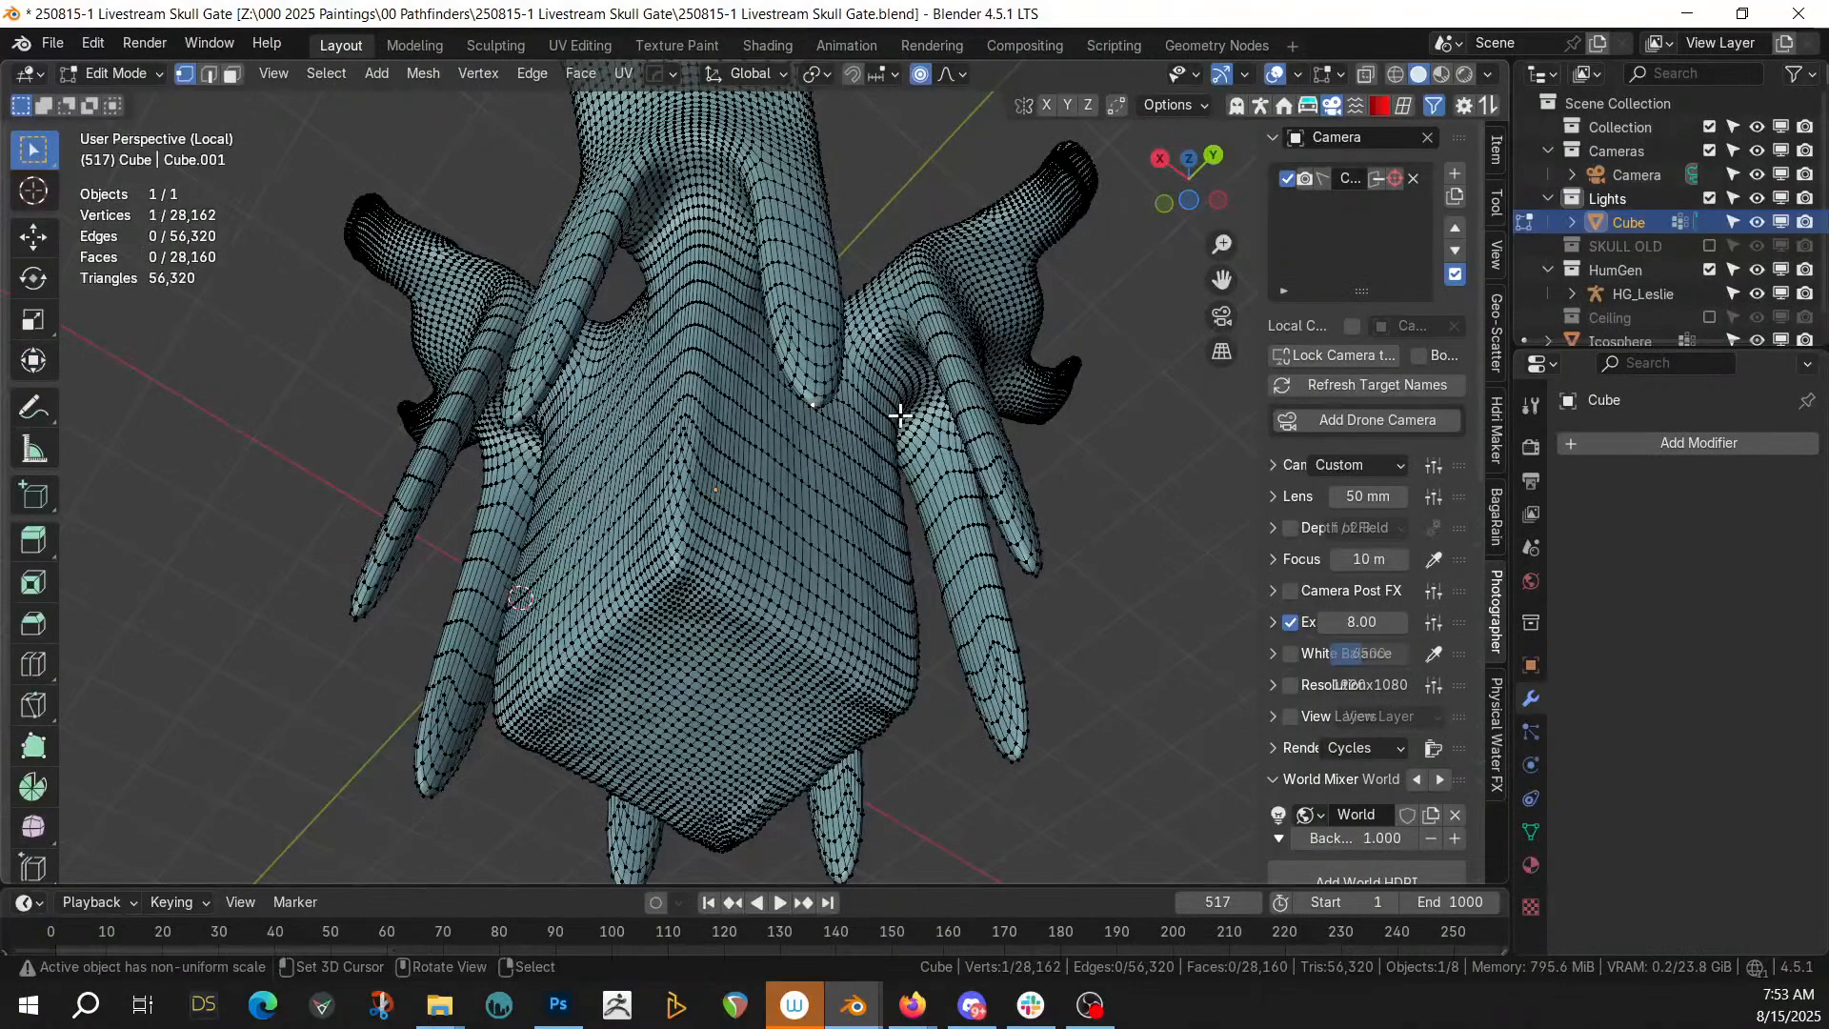
{"action": "middle_click_drag", "start_coordinate": [932, 428], "coordinate": [1163, 448]}
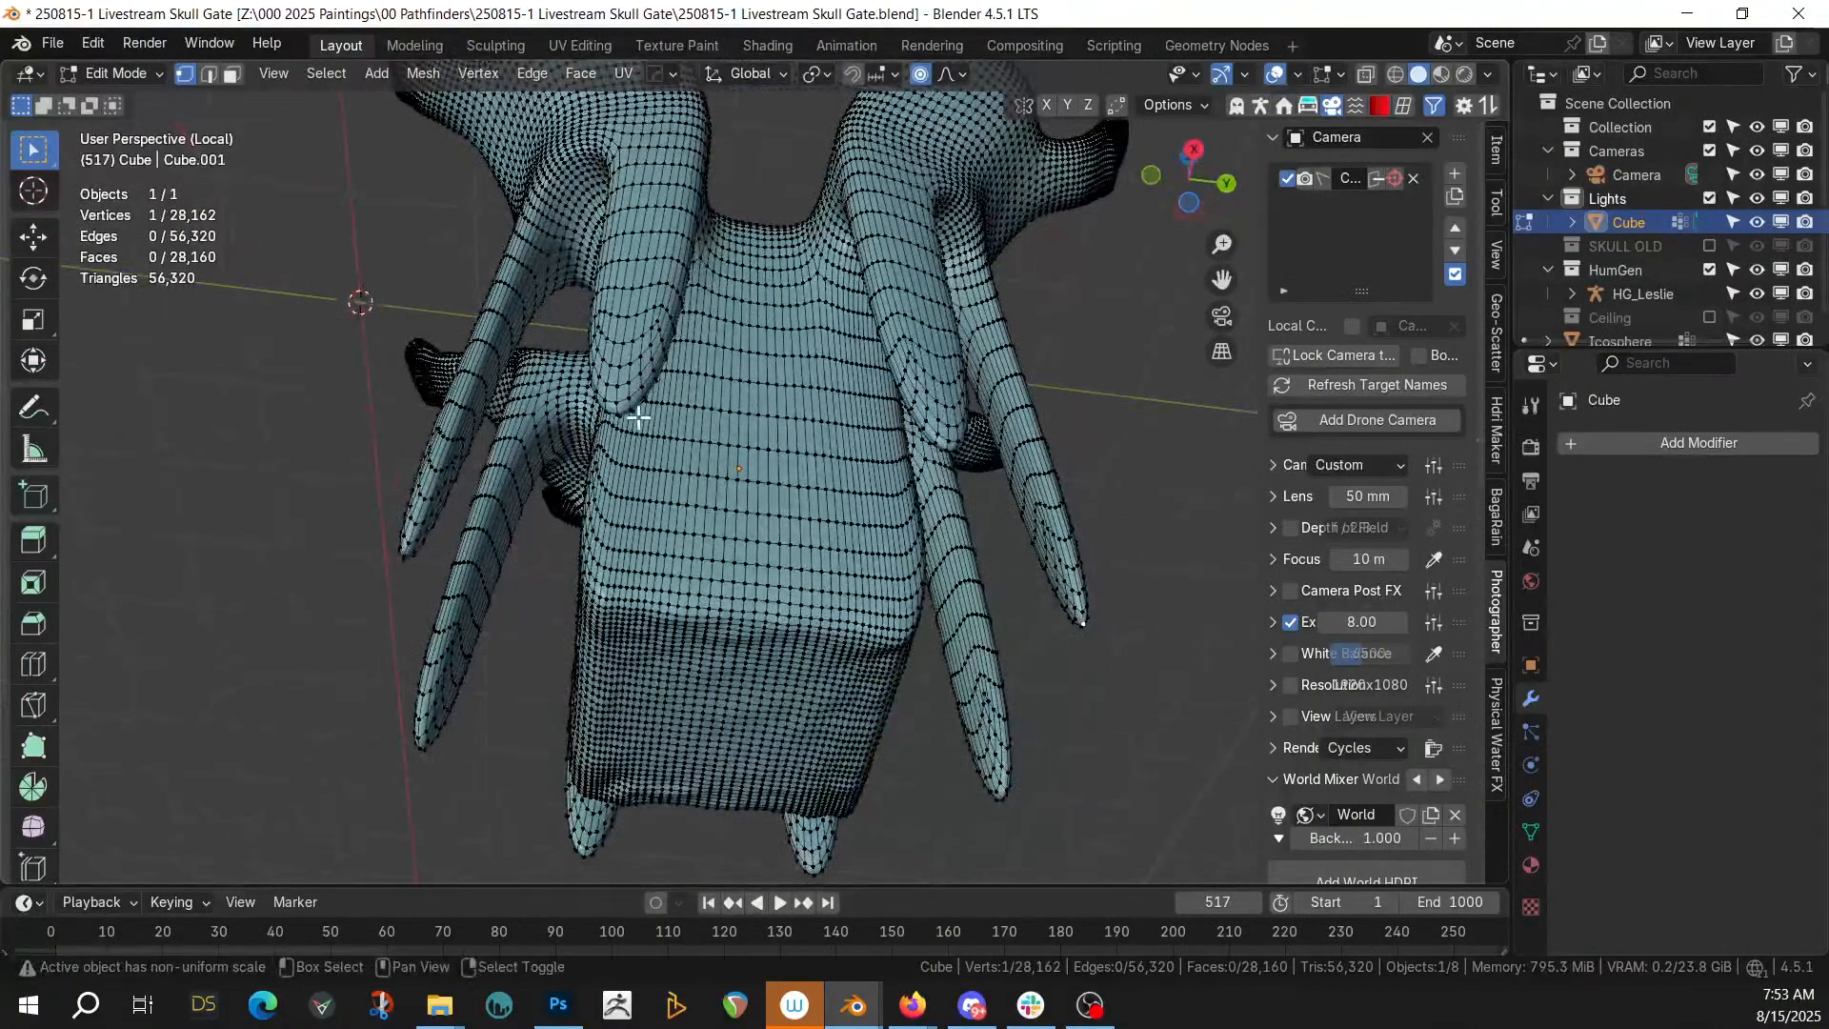
{"action": "middle_click_drag", "start_coordinate": [685, 409], "coordinate": [640, 517]}
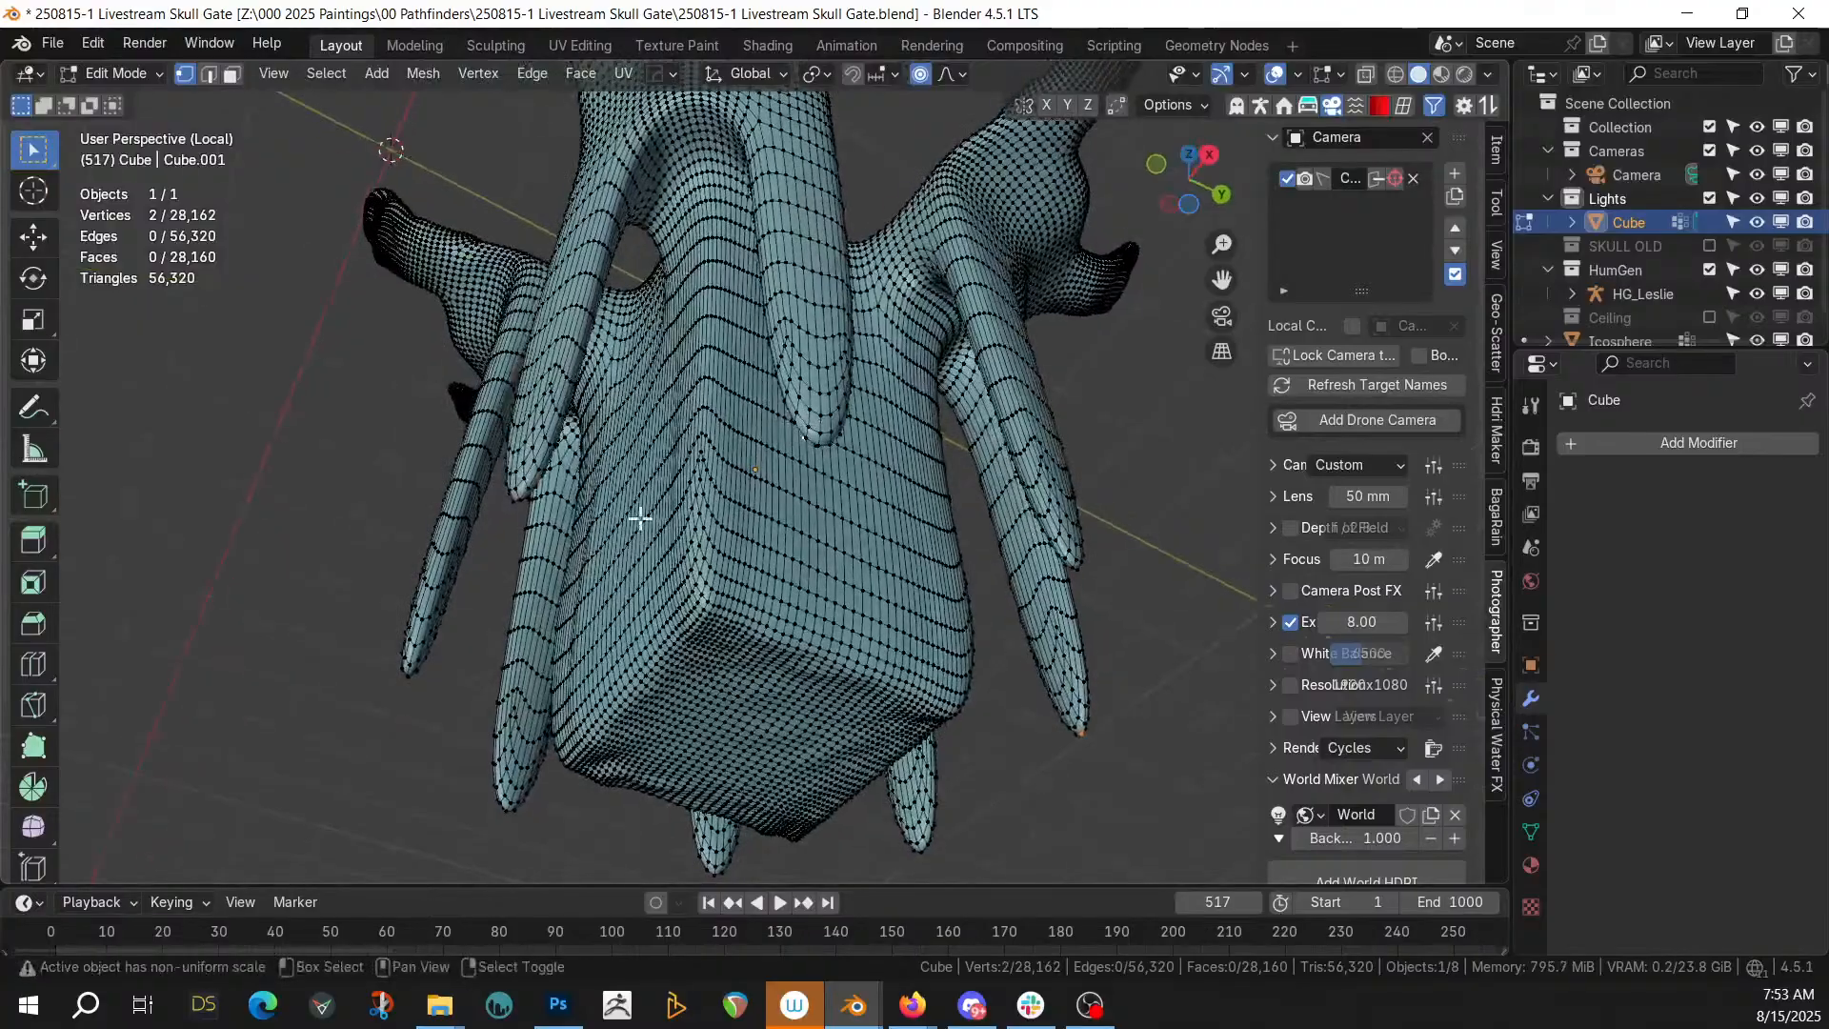
{"action": "left_click", "coordinate": [519, 497], "text": "shift"}
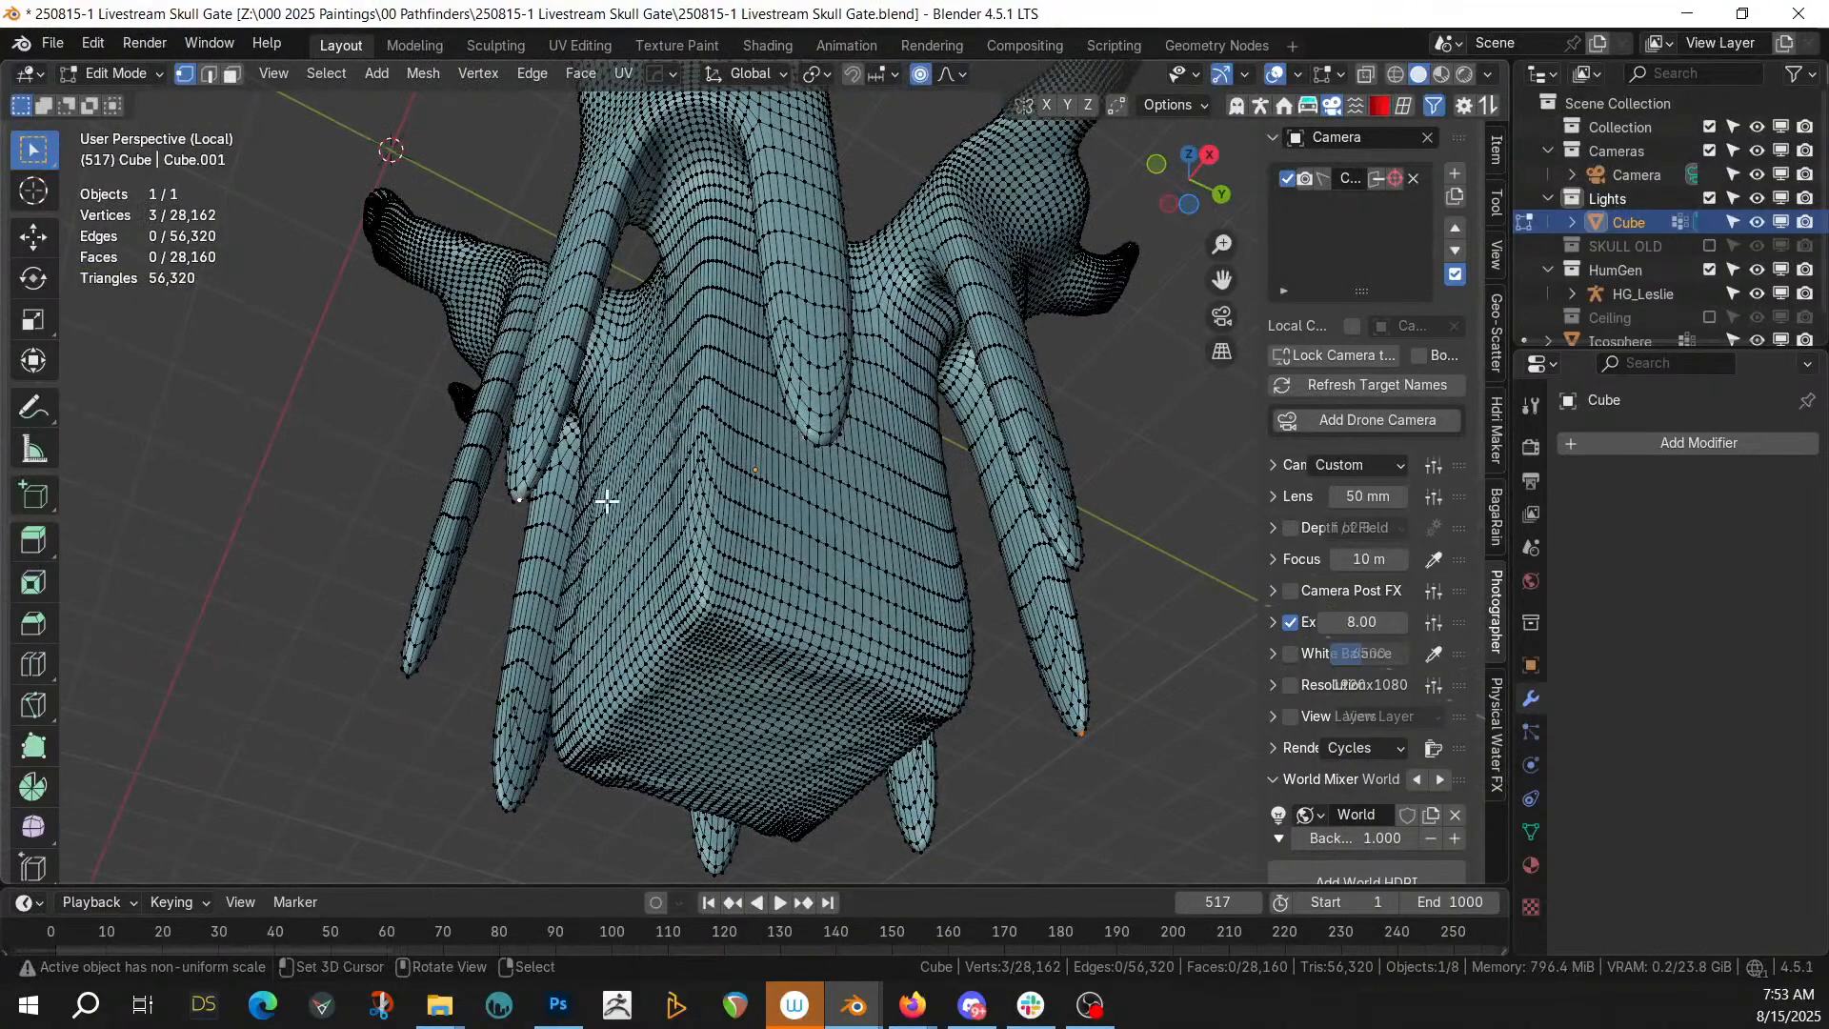
Circle-select the lower ends of the legs and body in X-ray front view, assign them to vertex group Group and return to Object Mode
{"action": "key", "text": "KP_1"}
{"action": "key", "text": "c"}
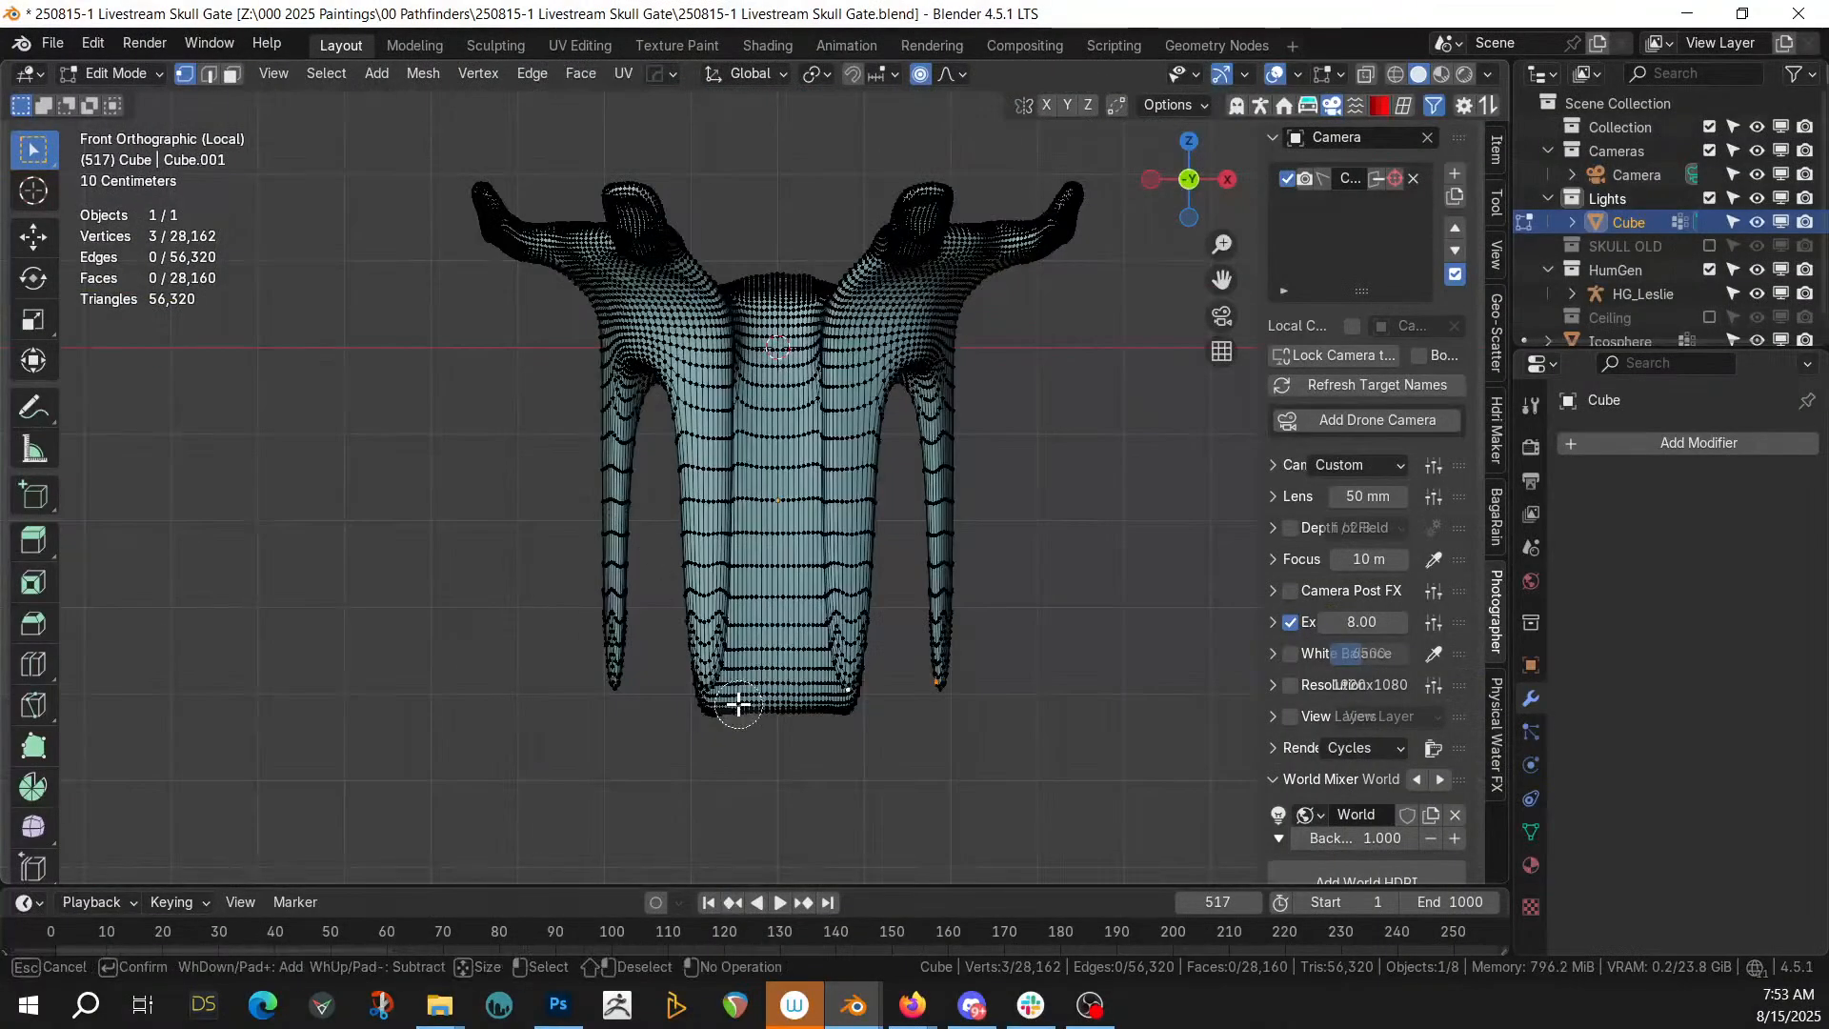
{"action": "key", "text": "Escape"}
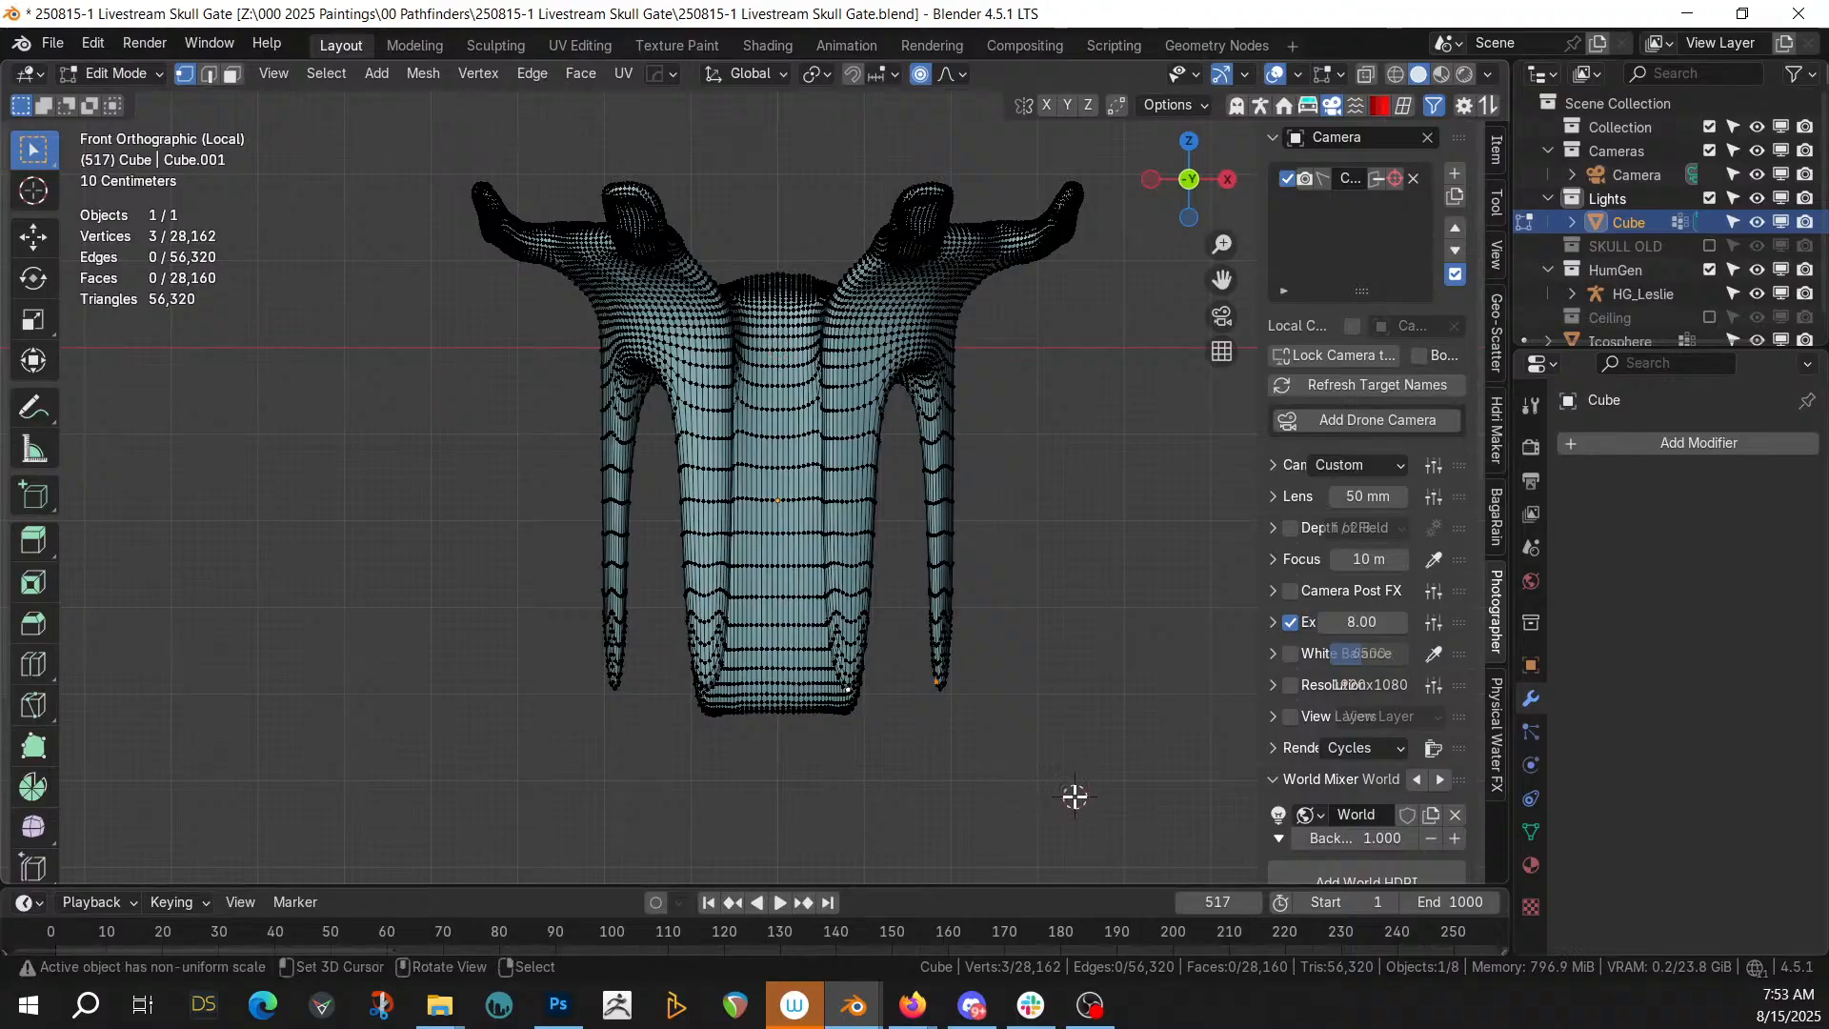
{"action": "key", "text": "alt+z"}
{"action": "key", "text": "c"}
{"action": "mouse_move", "coordinate": [984, 686]}
{"action": "left_mouse_down"}
{"action": "mouse_move", "coordinate": [867, 702]}
{"action": "mouse_move", "coordinate": [588, 684]}
{"action": "left_mouse_up"}
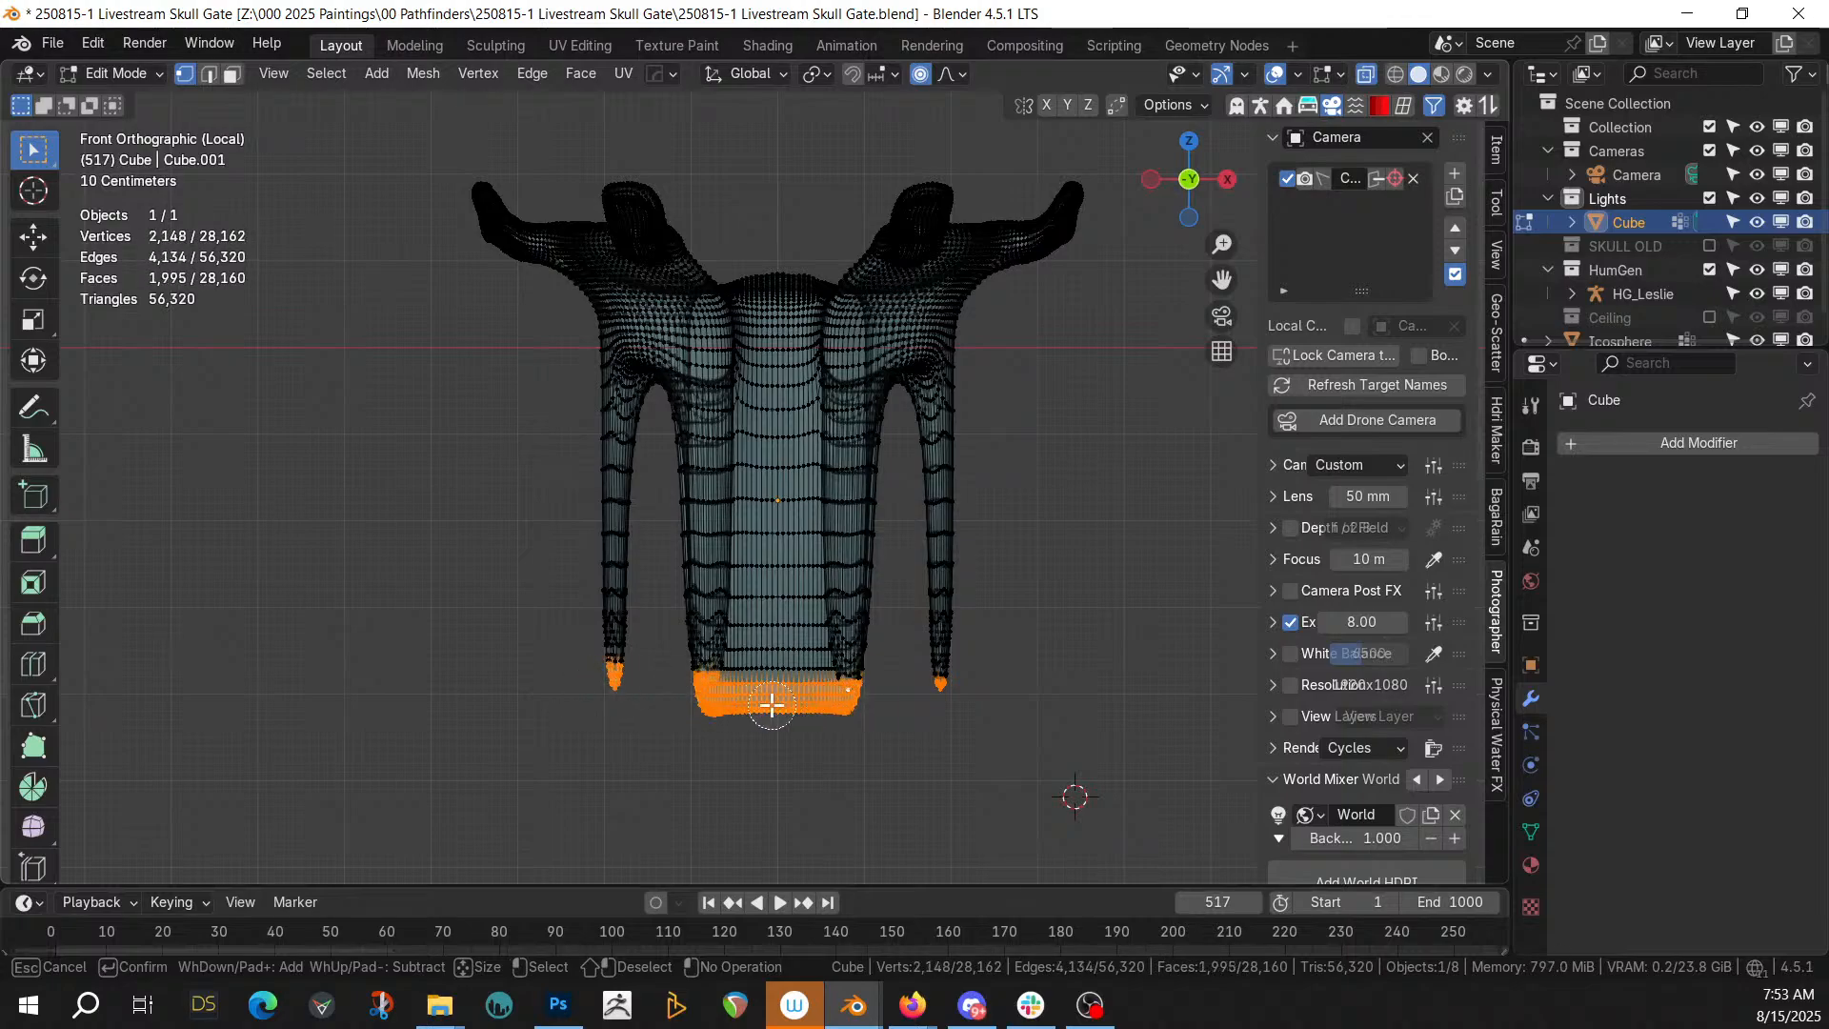
{"action": "key", "text": "Escape"}
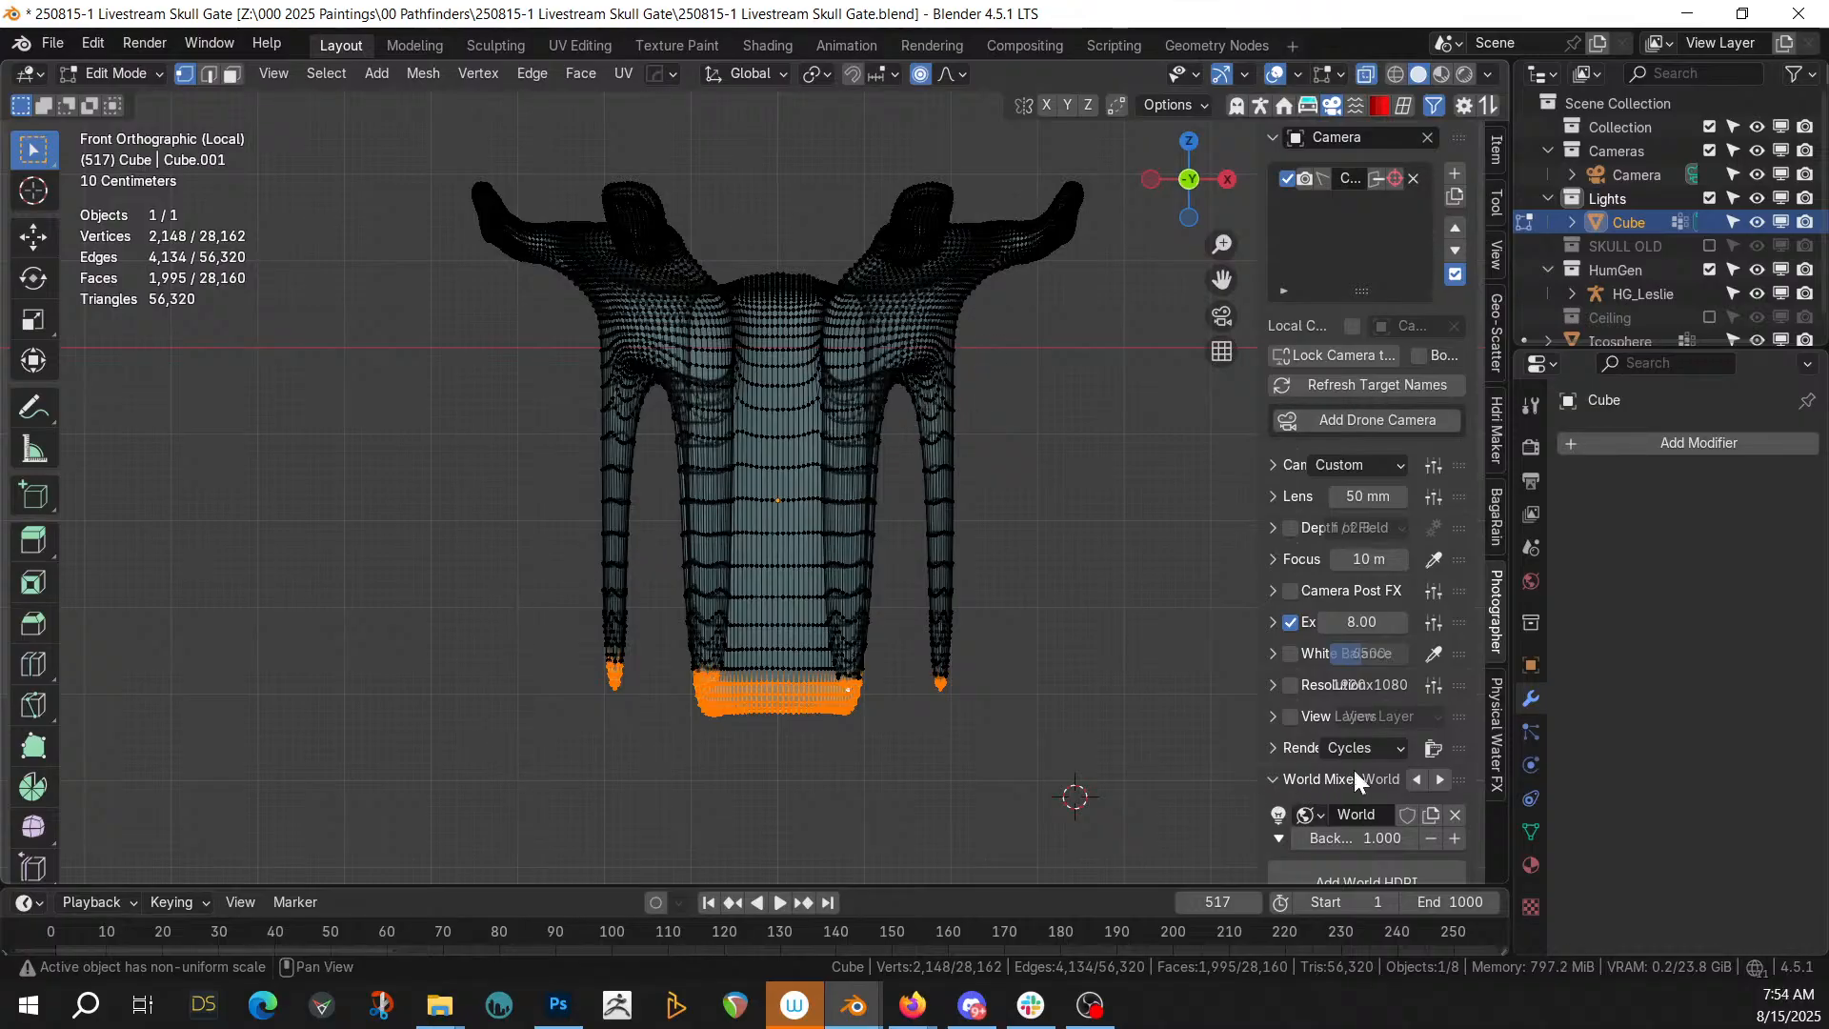
{"action": "left_click", "coordinate": [1530, 830]}
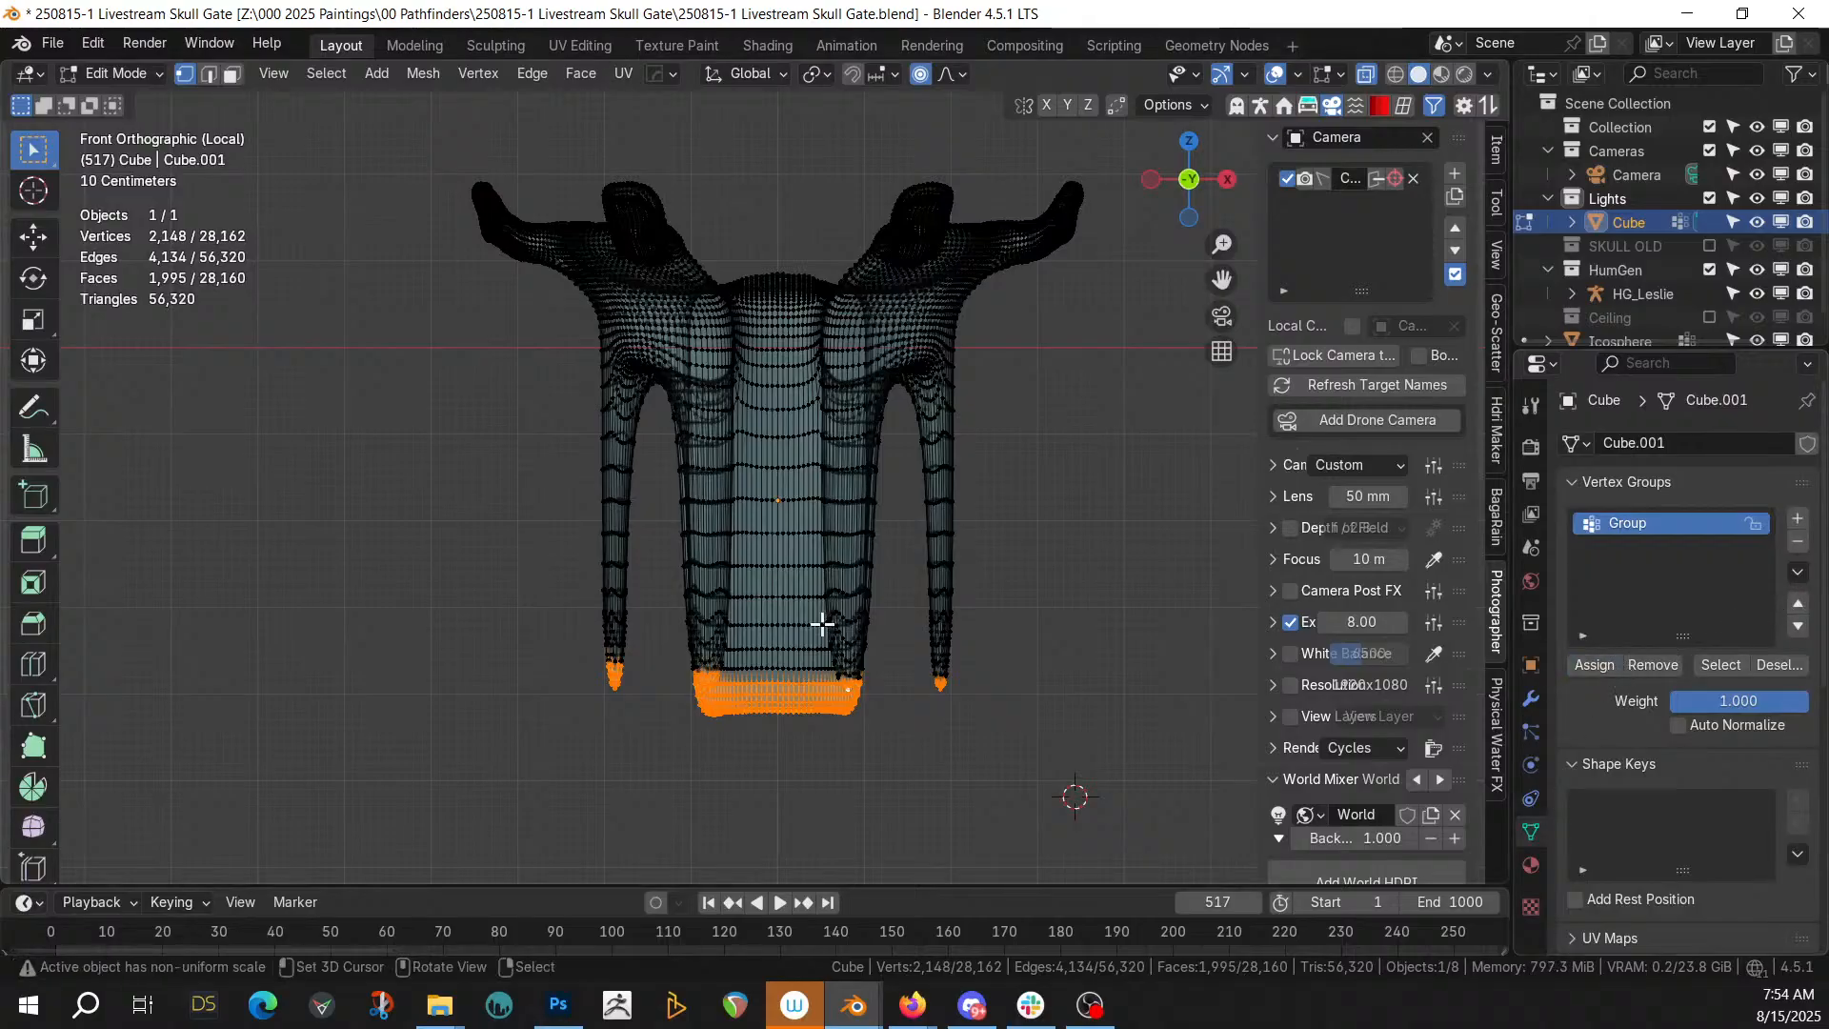
{"action": "key", "text": "Tab"}
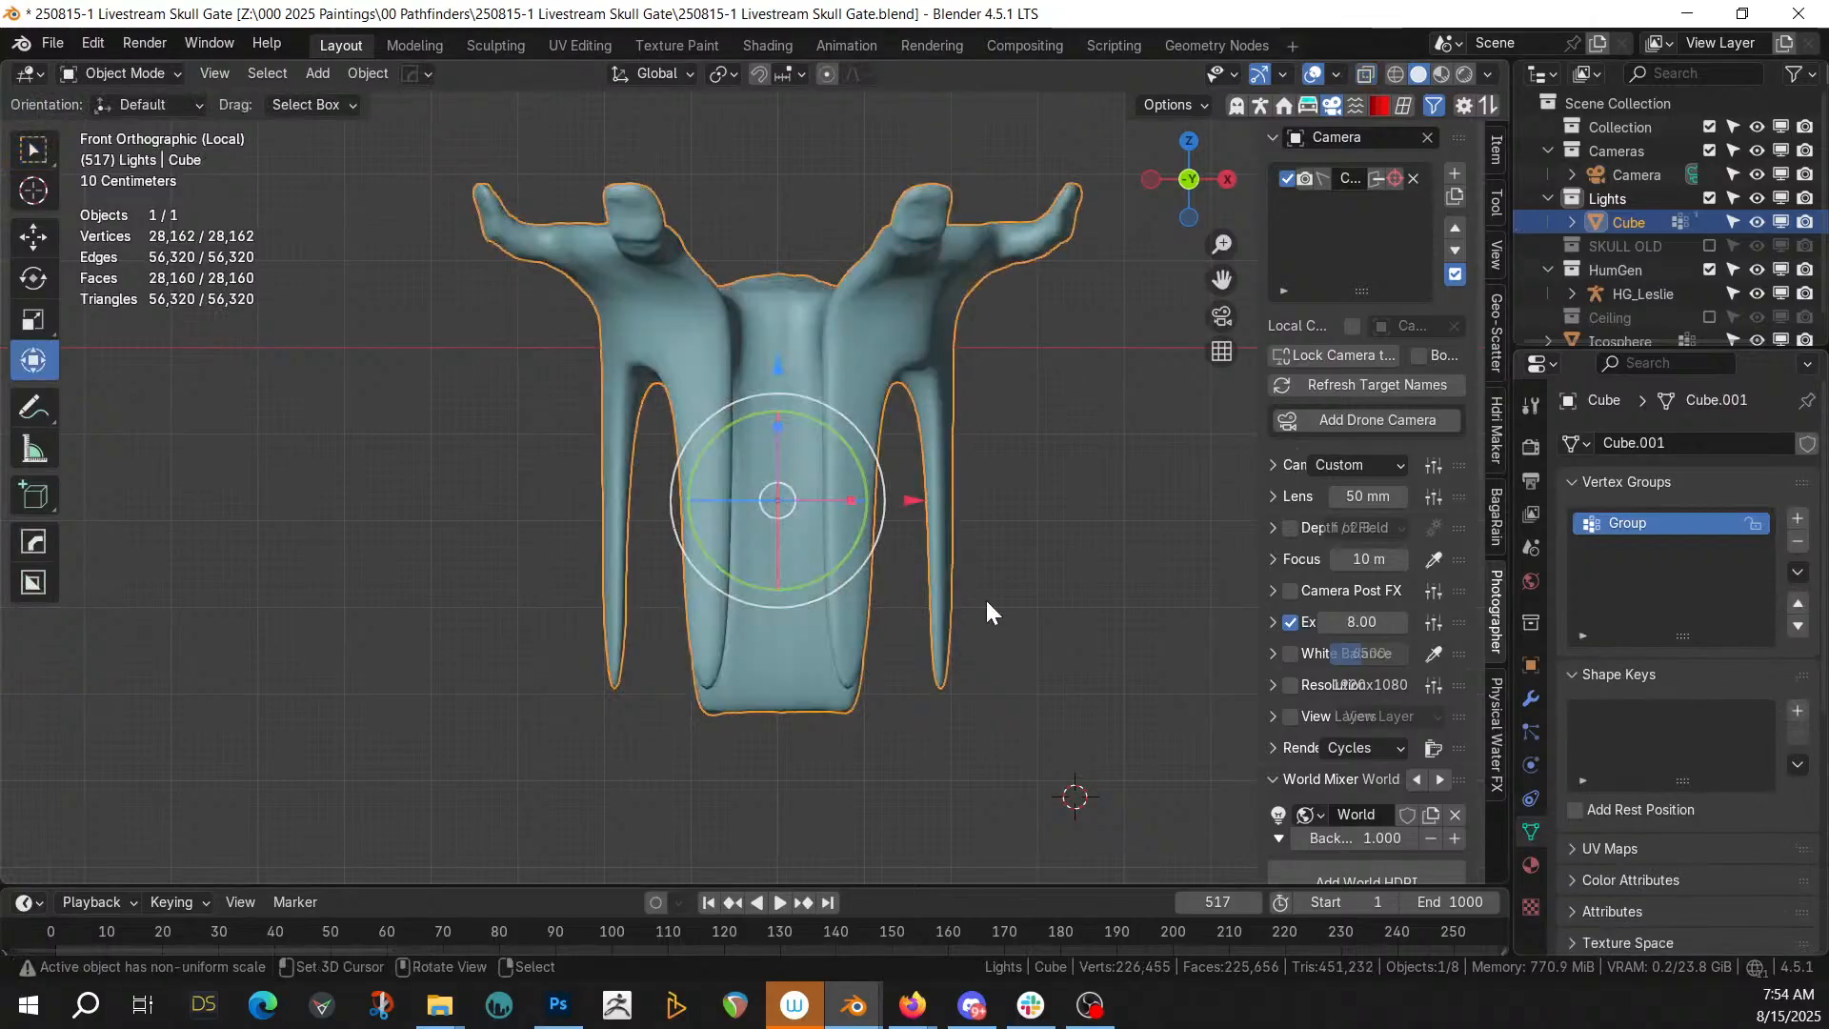
Add a new physarum_masked modifier to the mesh and enable its vertex group option with Group as the vertex group
{"action": "middle_click_drag", "start_coordinate": [1143, 636], "coordinate": [1102, 671]}
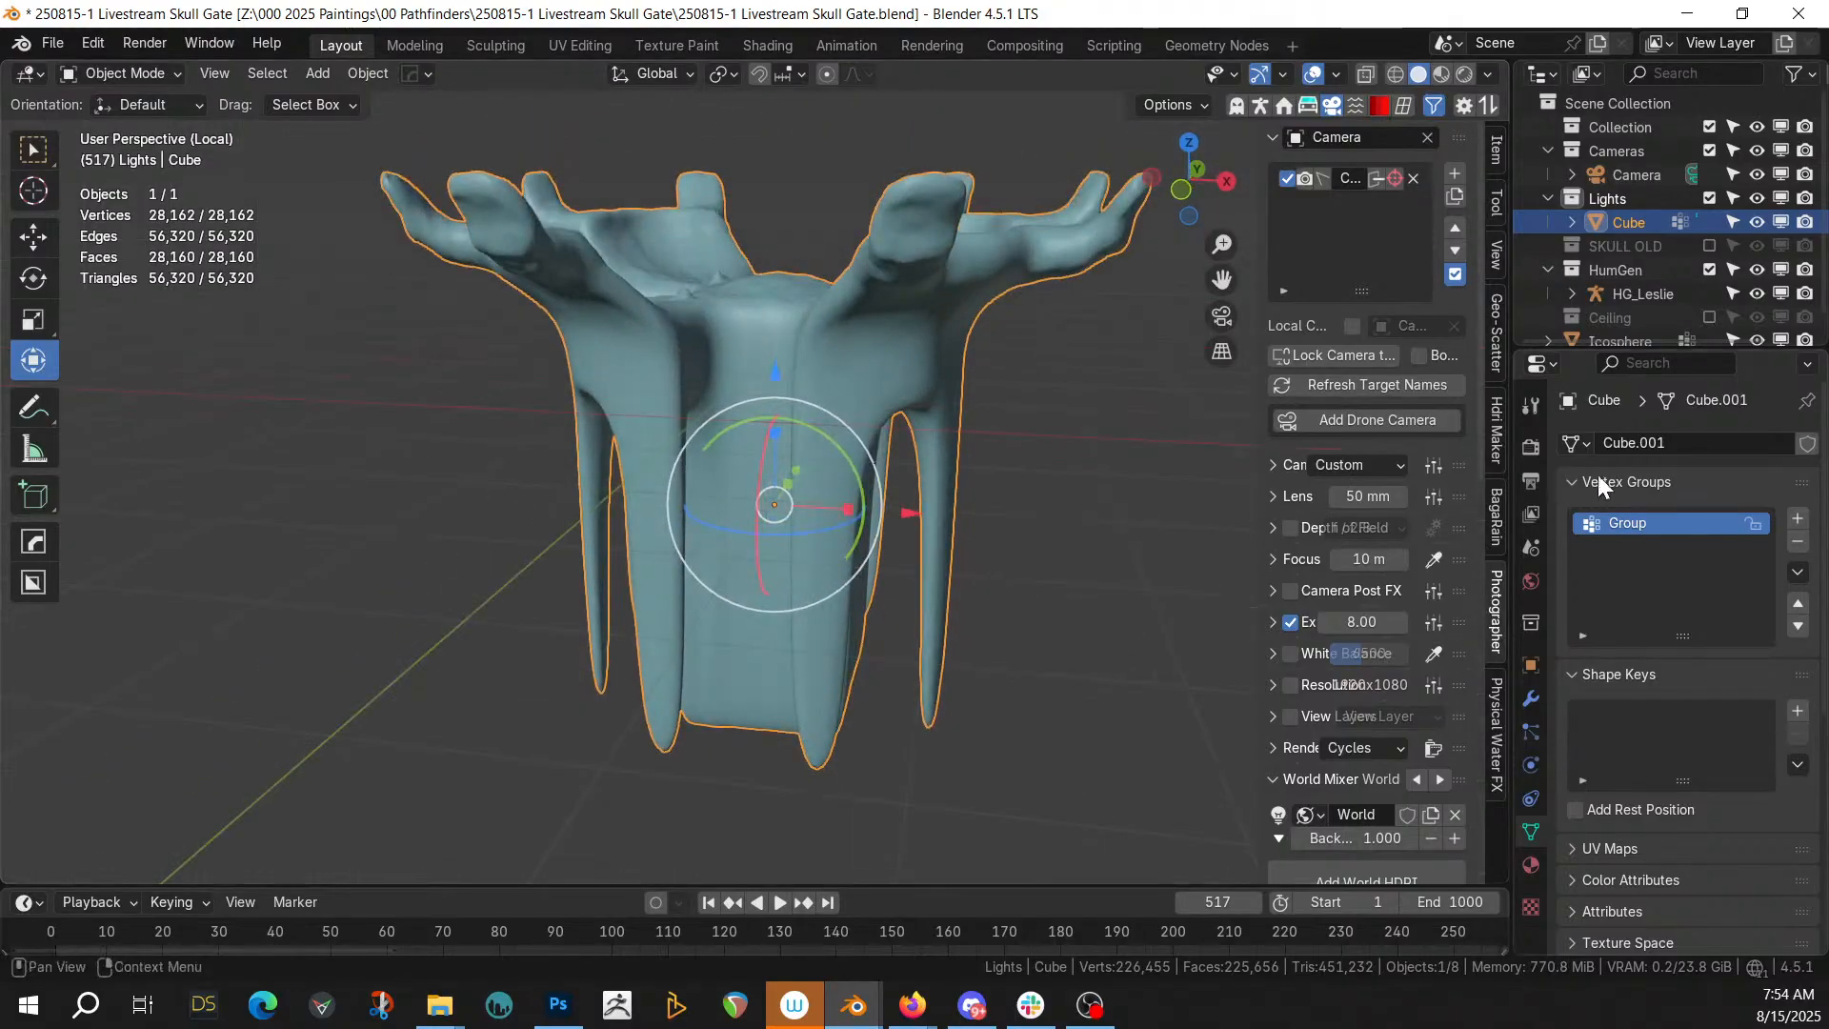
{"action": "left_click", "coordinate": [1531, 703]}
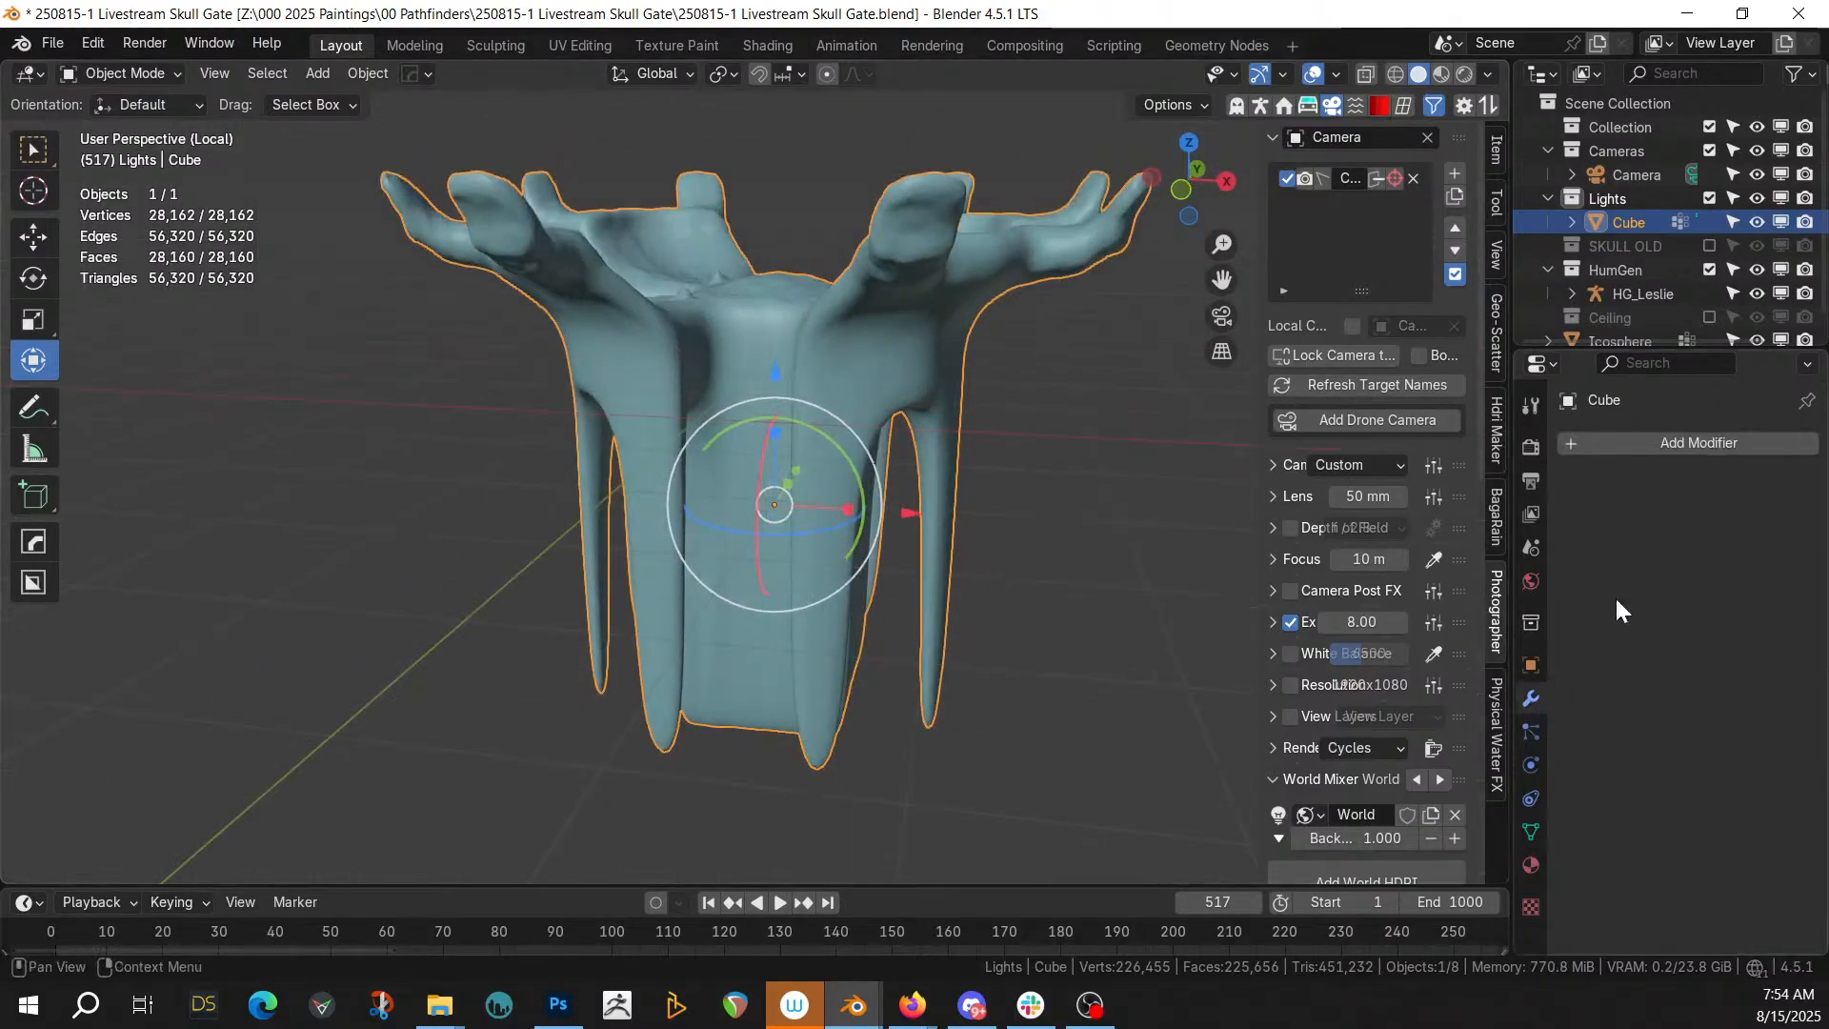
{"action": "left_click", "coordinate": [1706, 436]}
{"action": "mouse_move", "coordinate": [1706, 437]}
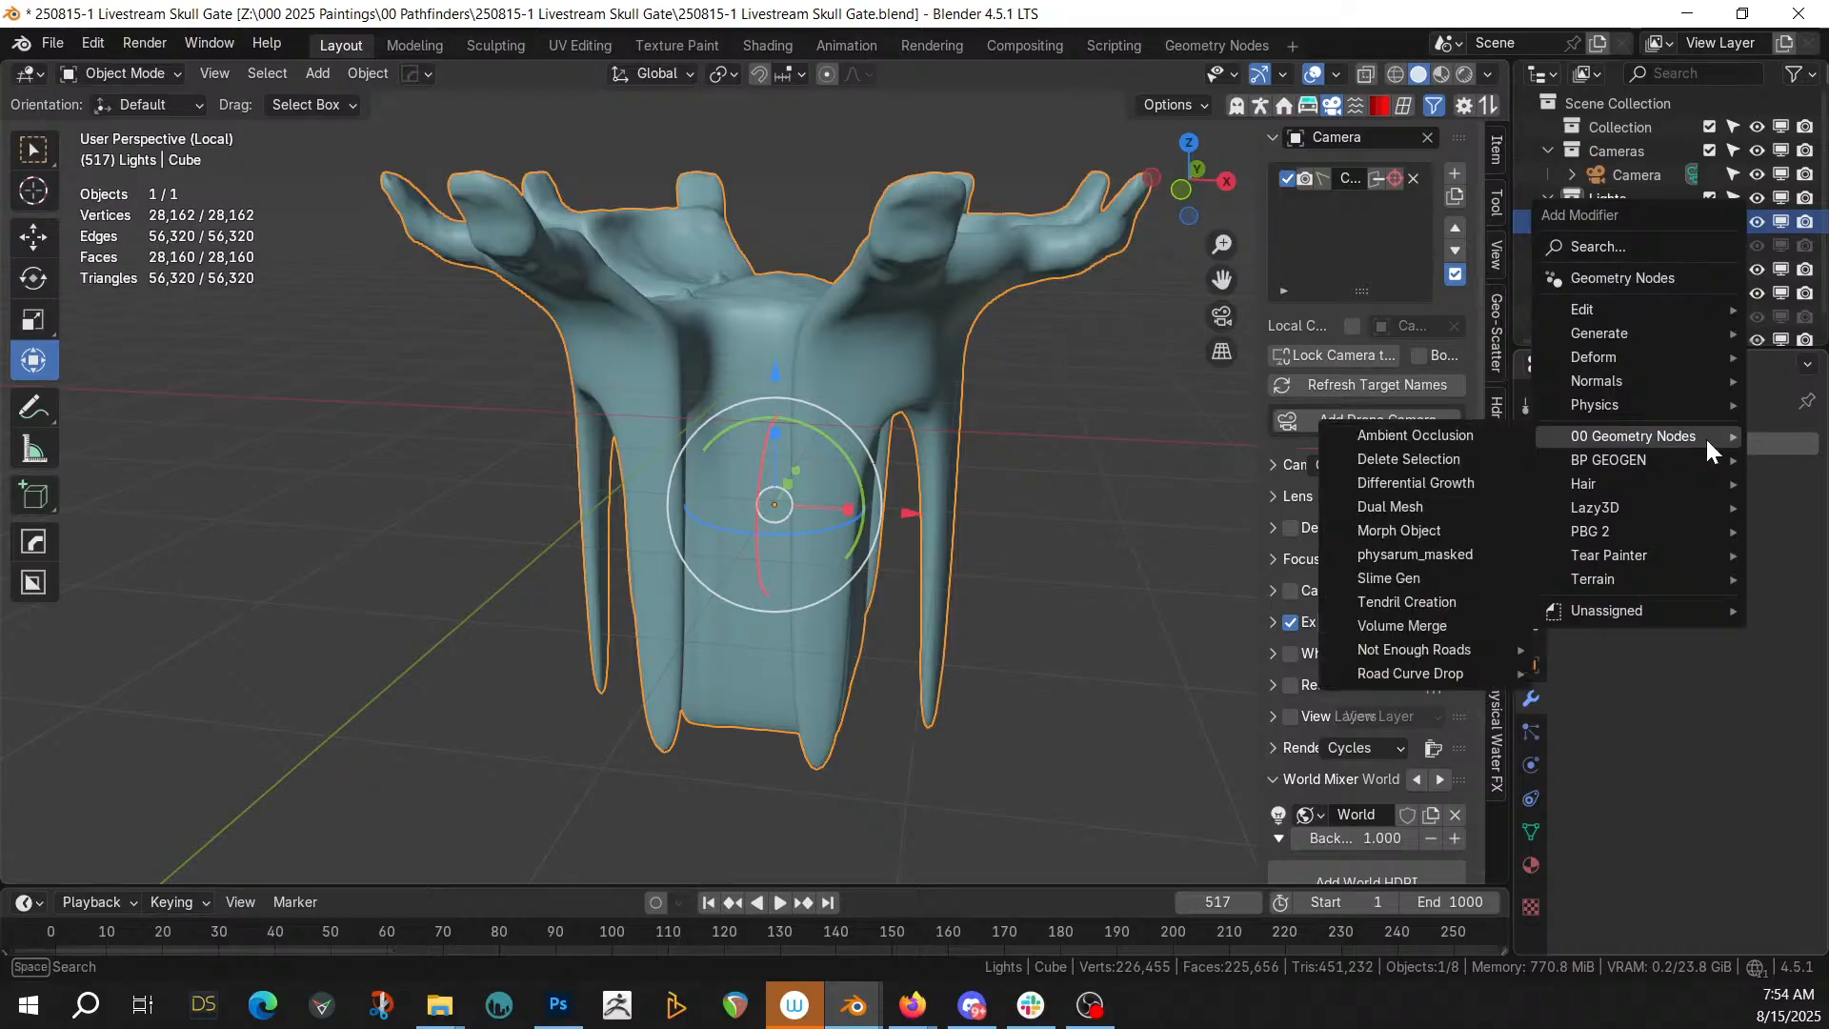
{"action": "left_click", "coordinate": [1471, 552]}
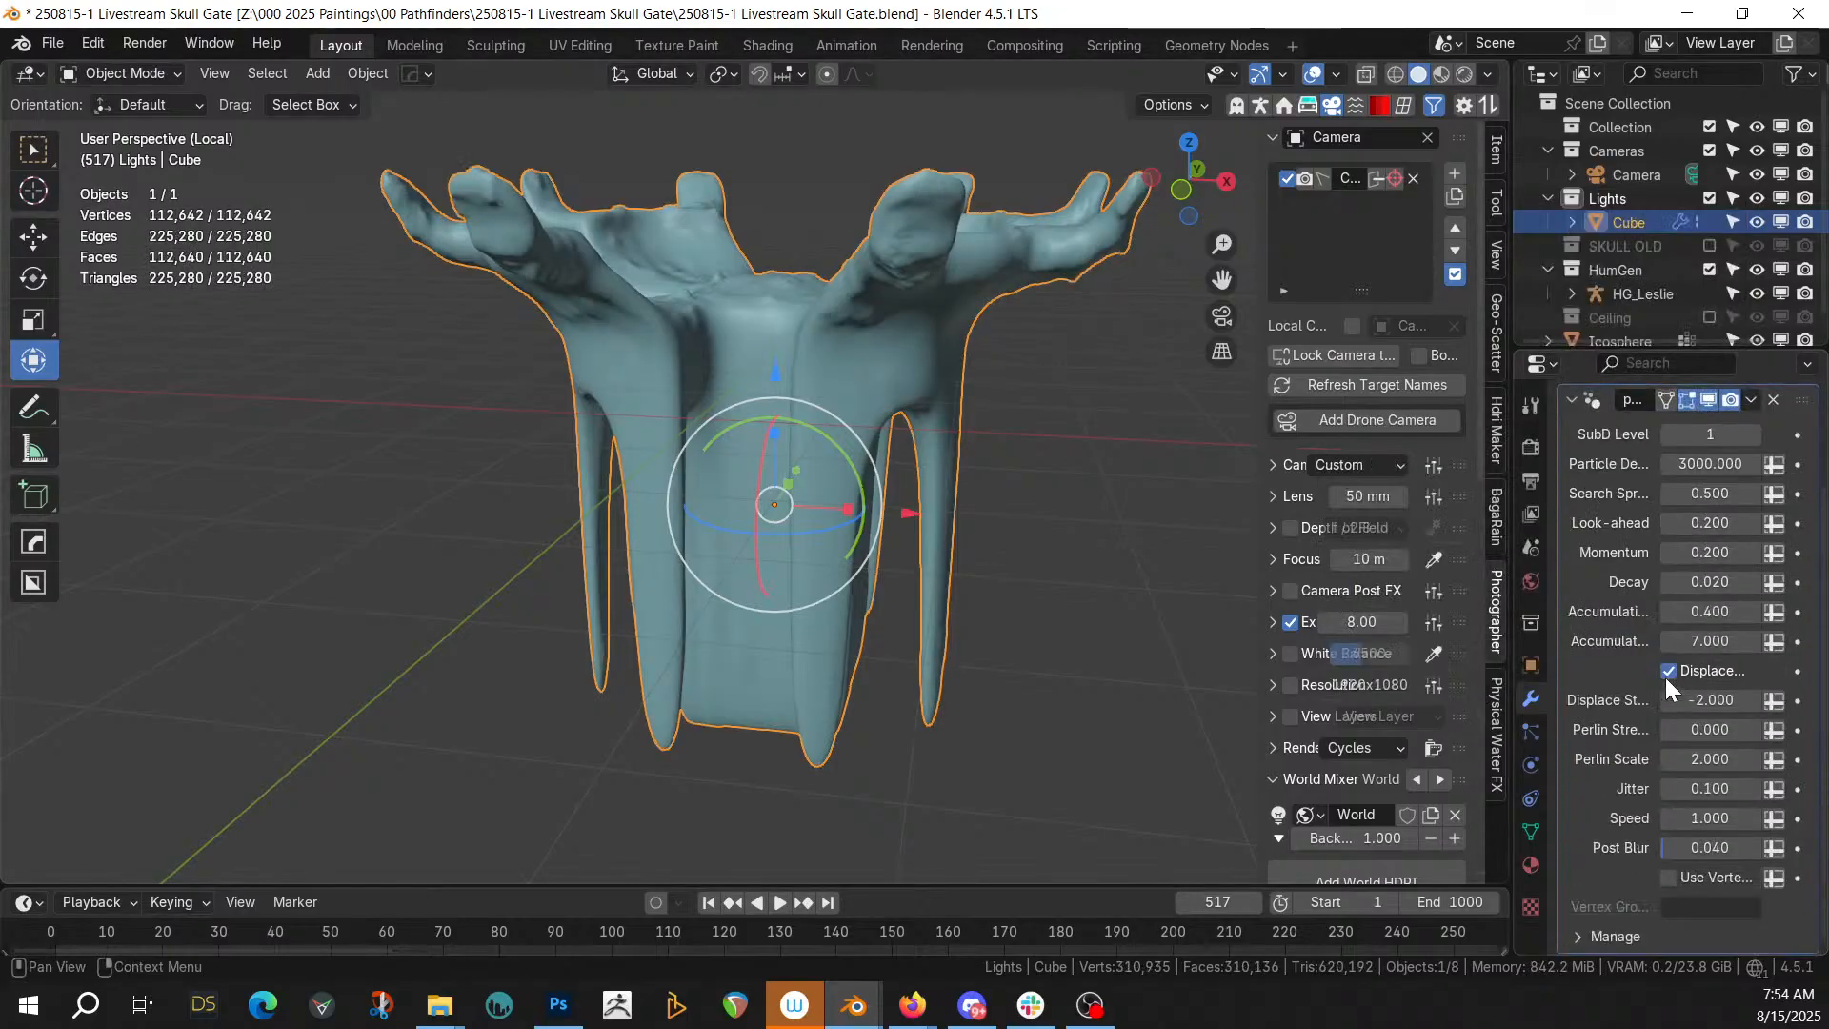
{"action": "left_click", "coordinate": [1669, 877]}
{"action": "left_click", "coordinate": [1674, 906]}
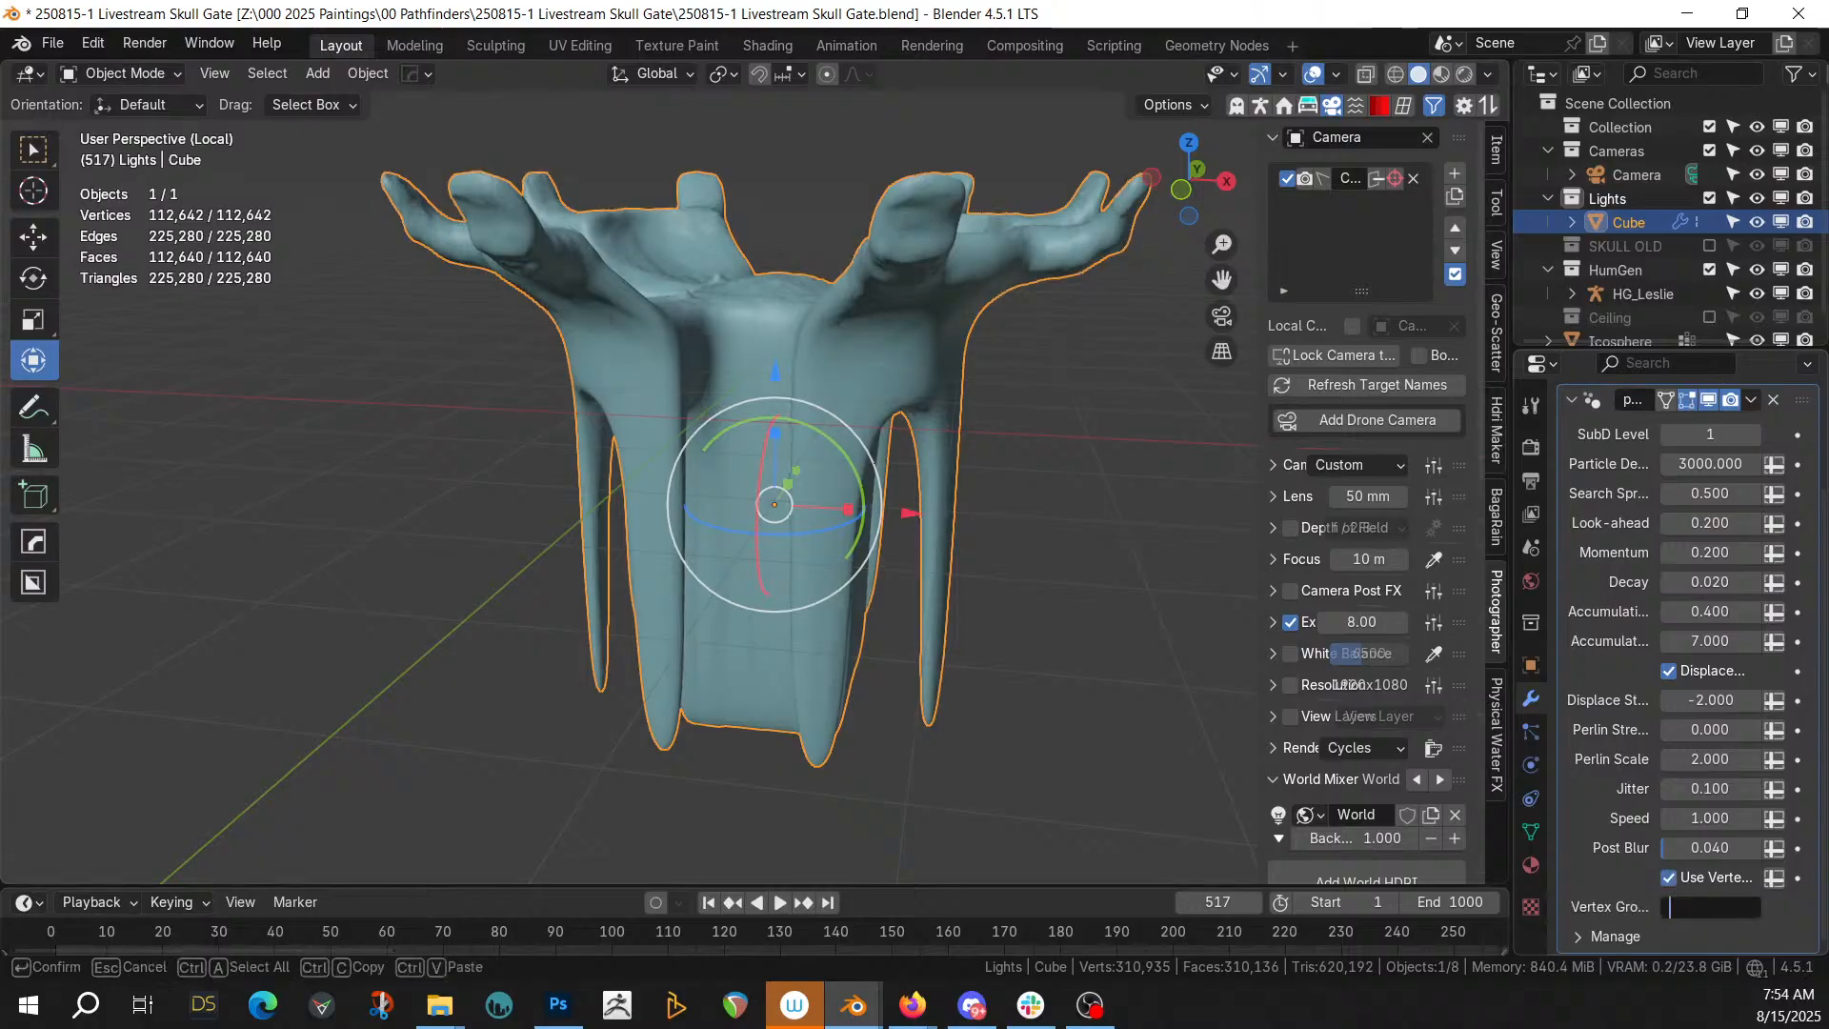
{"action": "type", "text": "Group"}
{"action": "key", "text": "Return"}
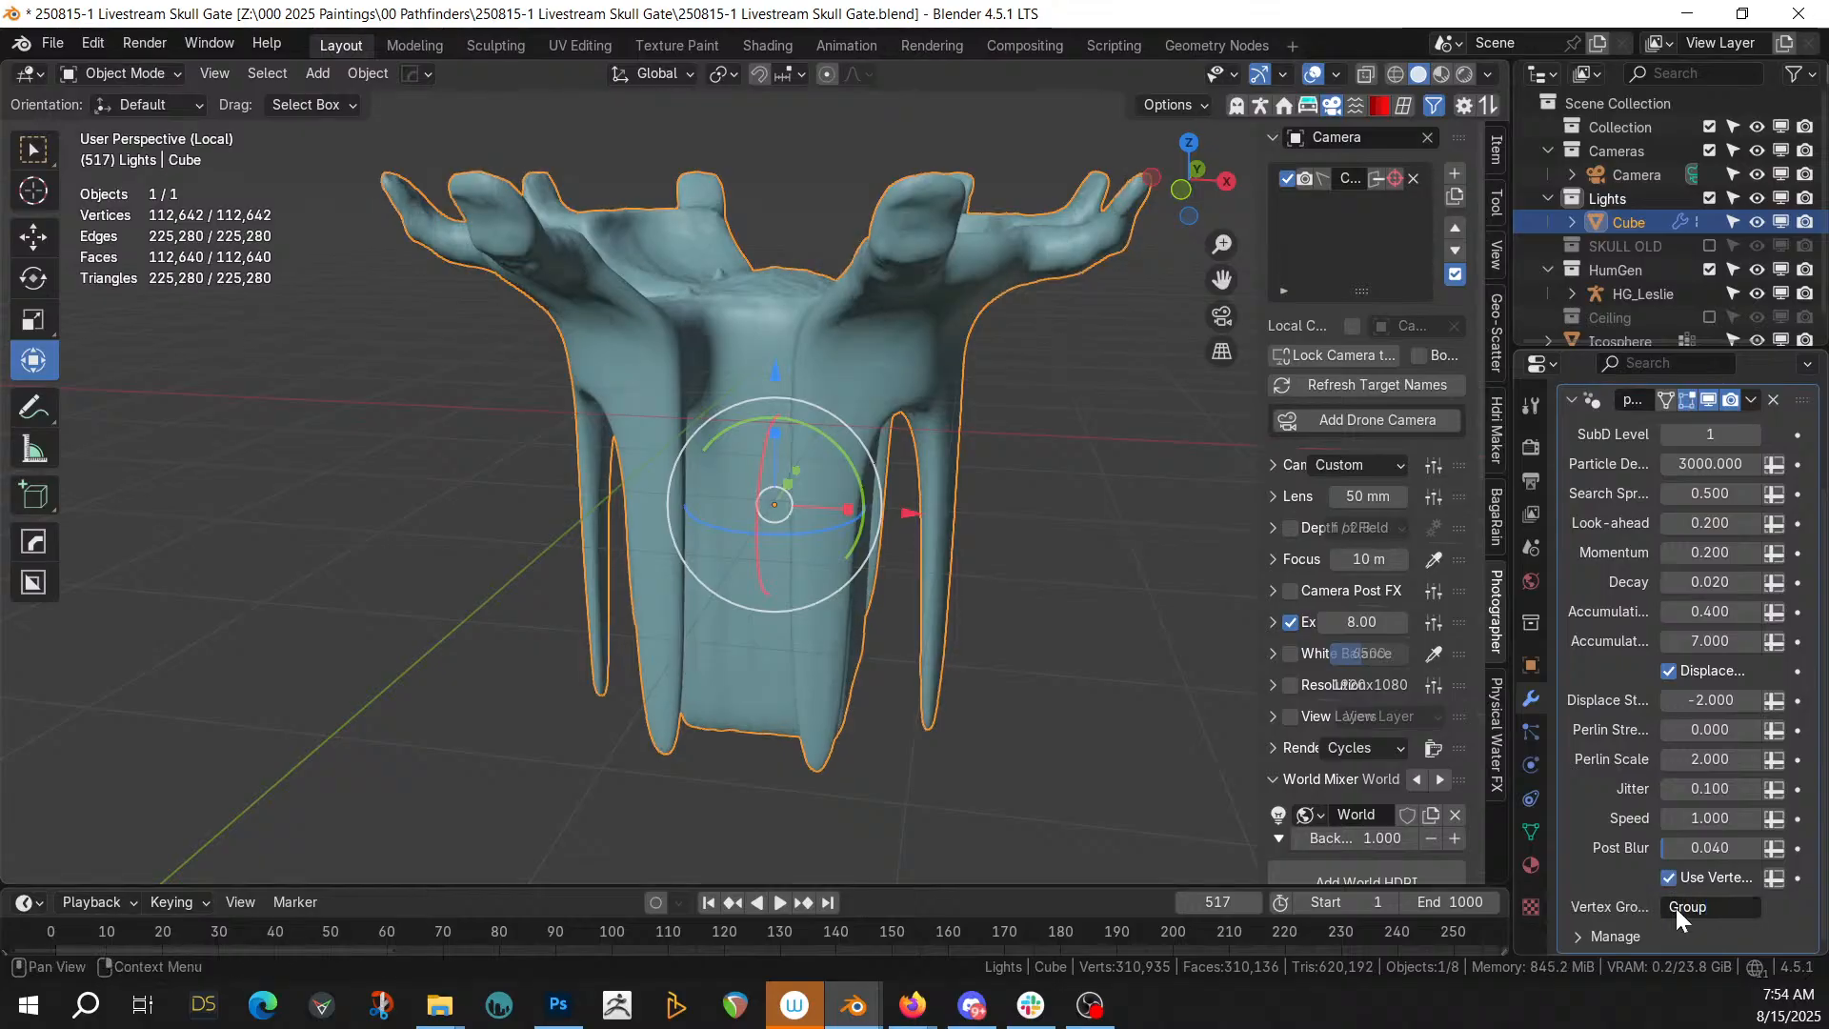
Apply the rotation and scale of the mesh object
{"action": "middle_click_drag", "start_coordinate": [1102, 192], "coordinate": [895, 358]}
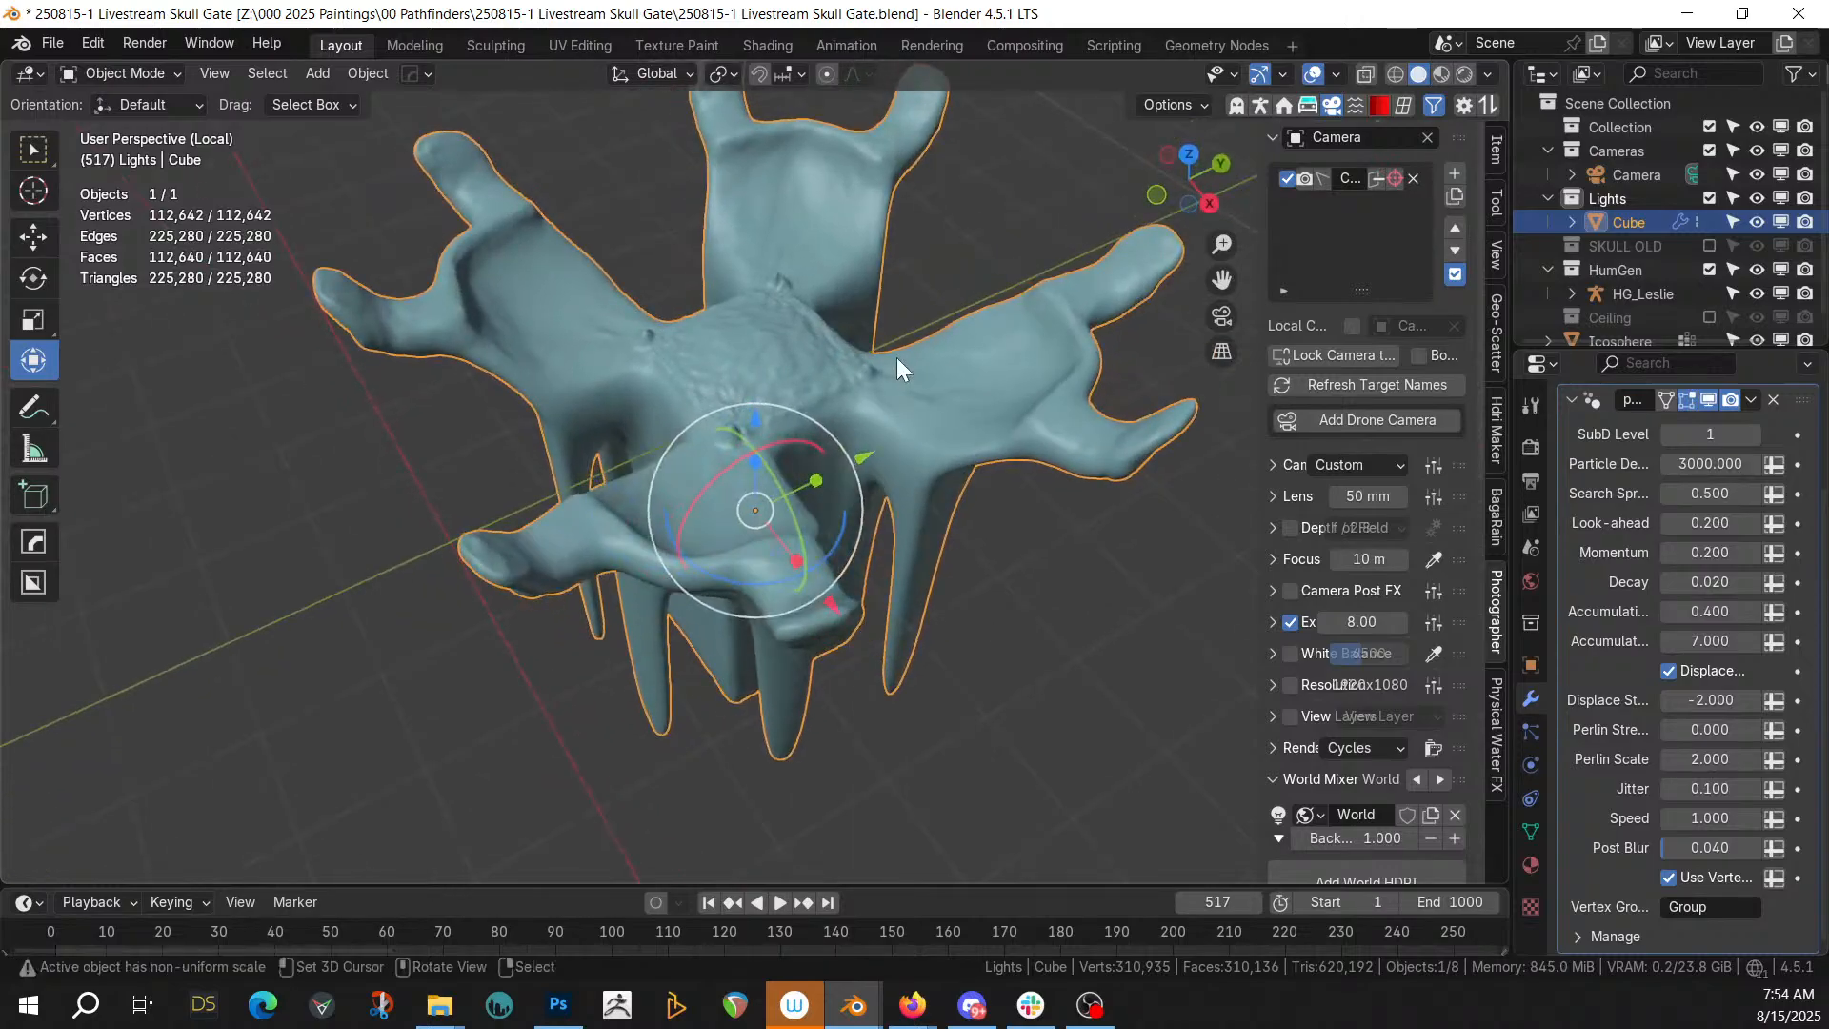
{"action": "key", "text": "ctrl+a"}
{"action": "left_click", "coordinate": [826, 402]}
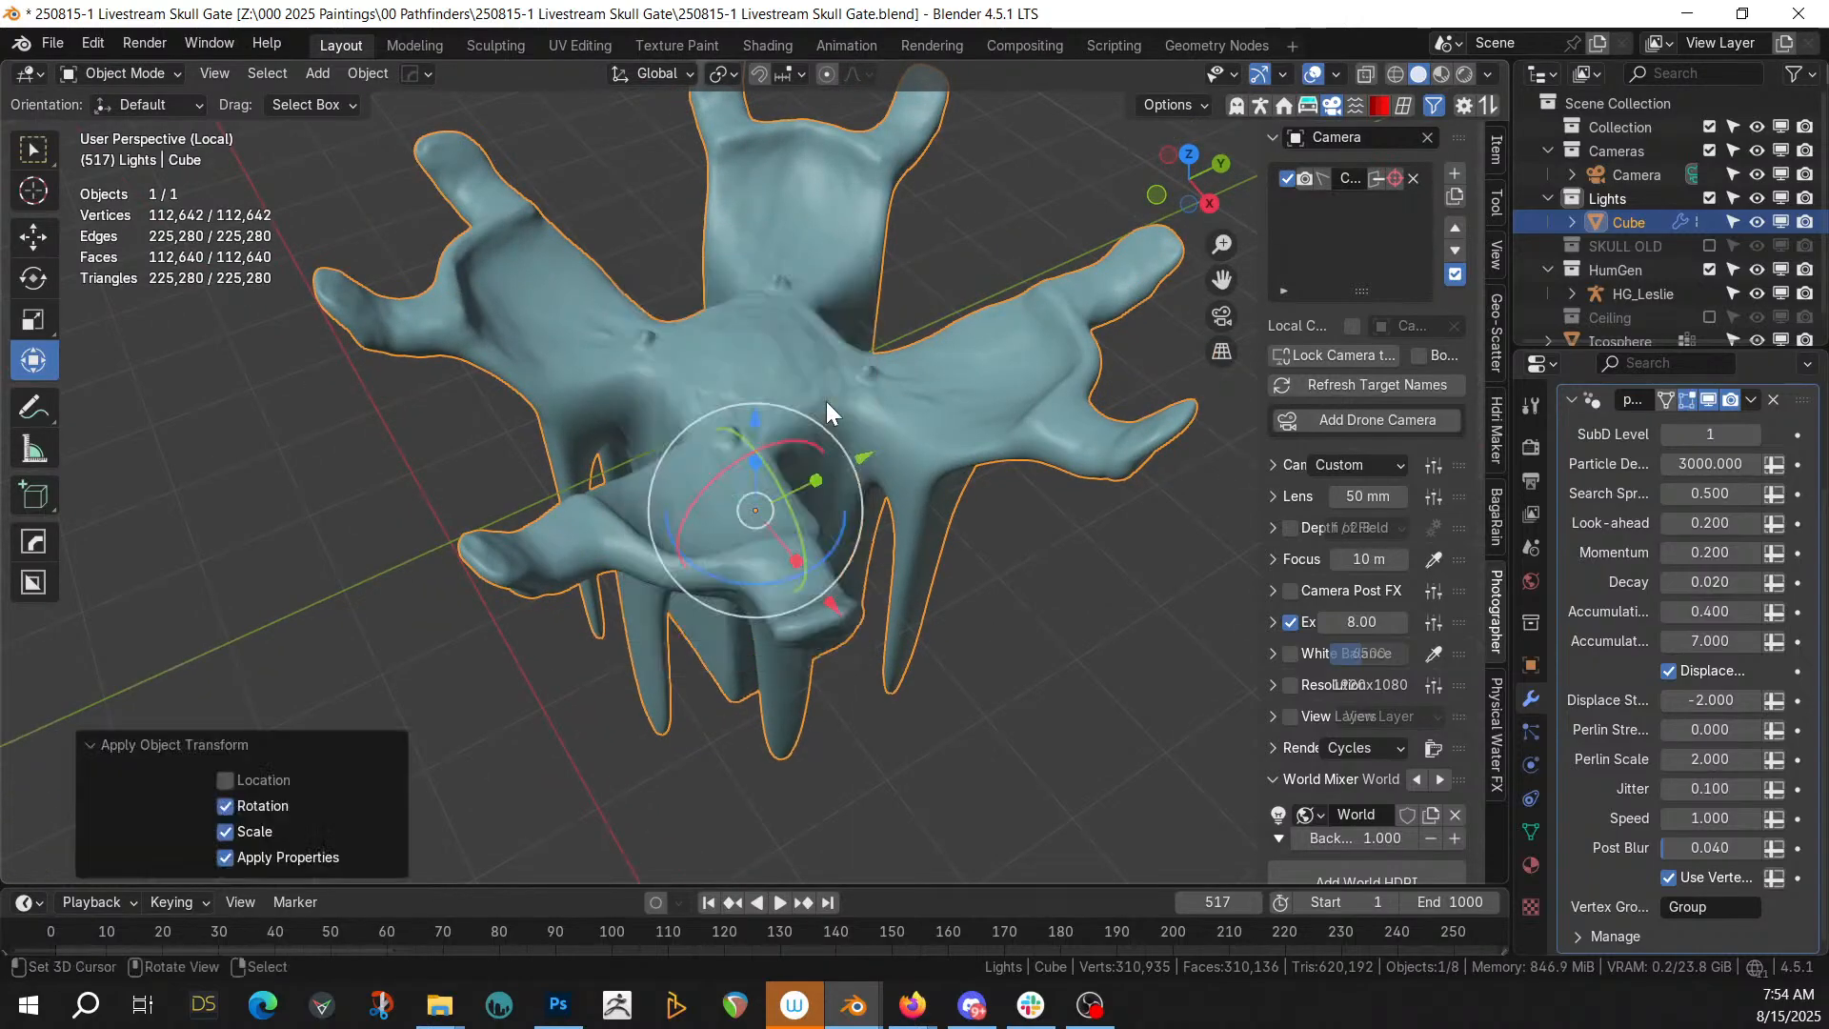
Play the new physarum simulation from frame 1, stop it and inspect the growth on the body and legs
{"action": "middle_click_drag", "start_coordinate": [872, 402], "coordinate": [873, 340]}
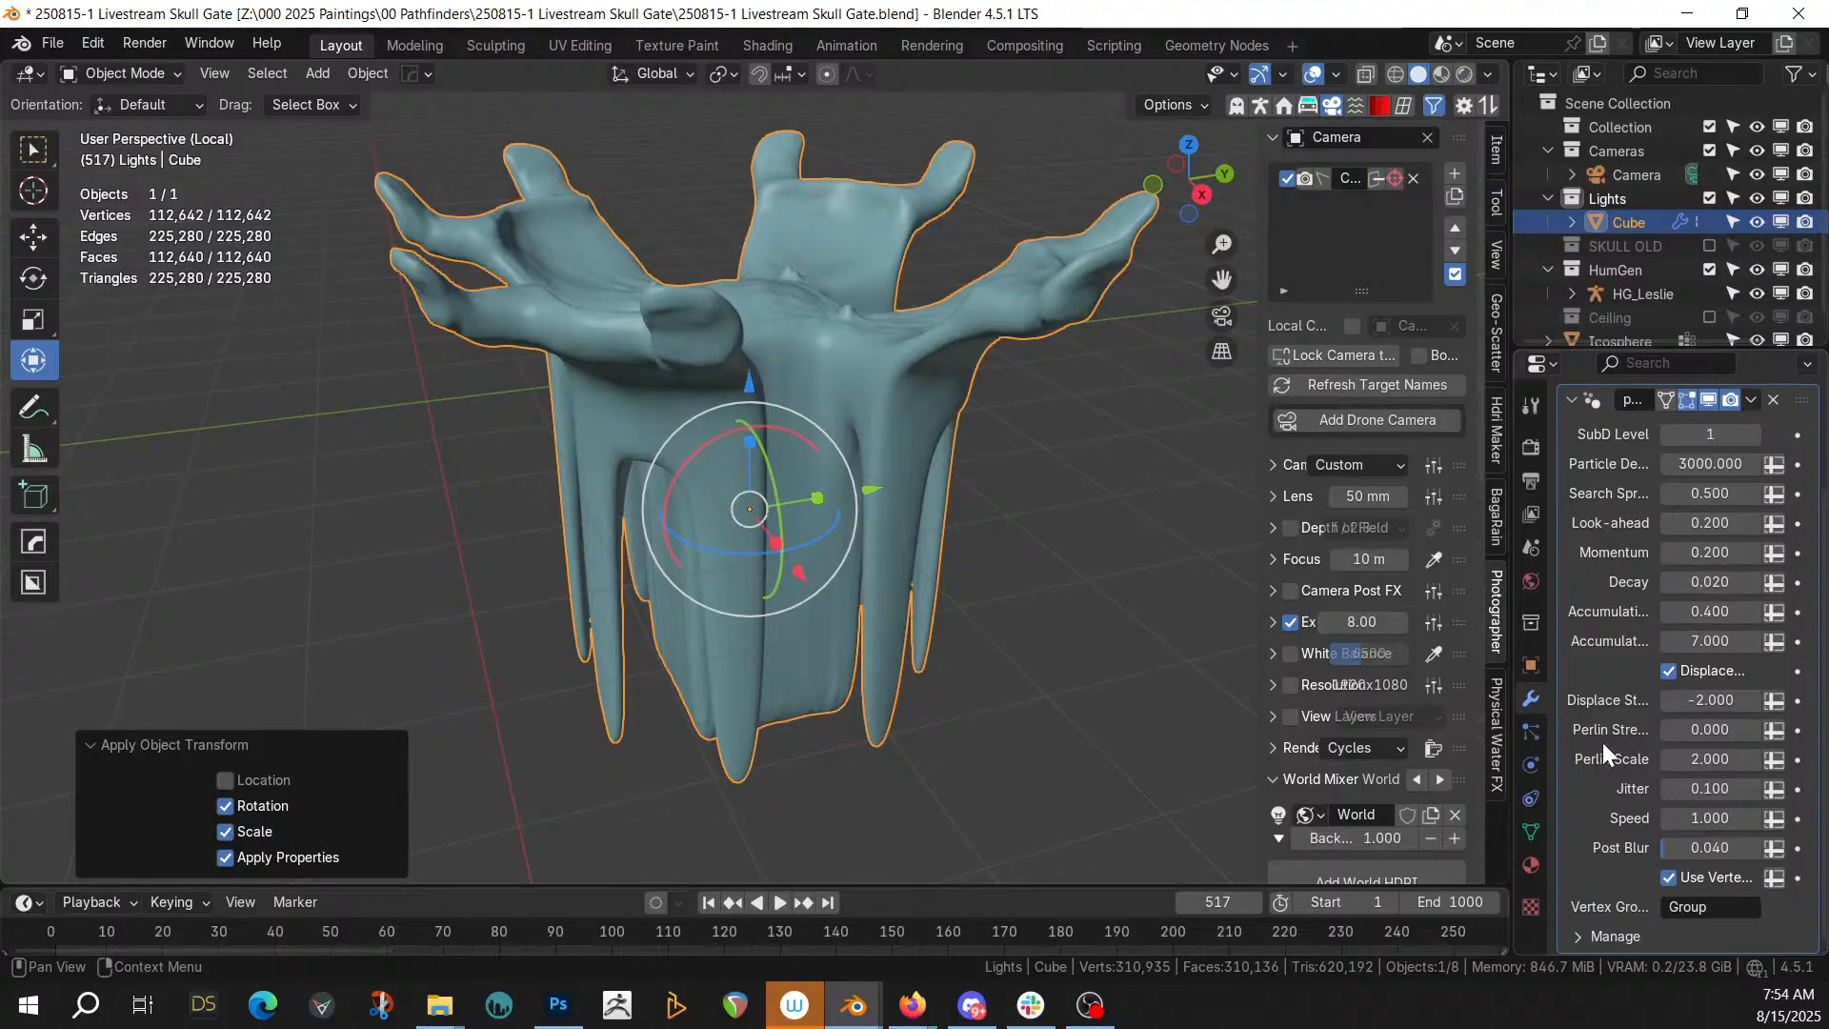
{"action": "left_click", "coordinate": [709, 901]}
{"action": "left_click", "coordinate": [781, 903]}
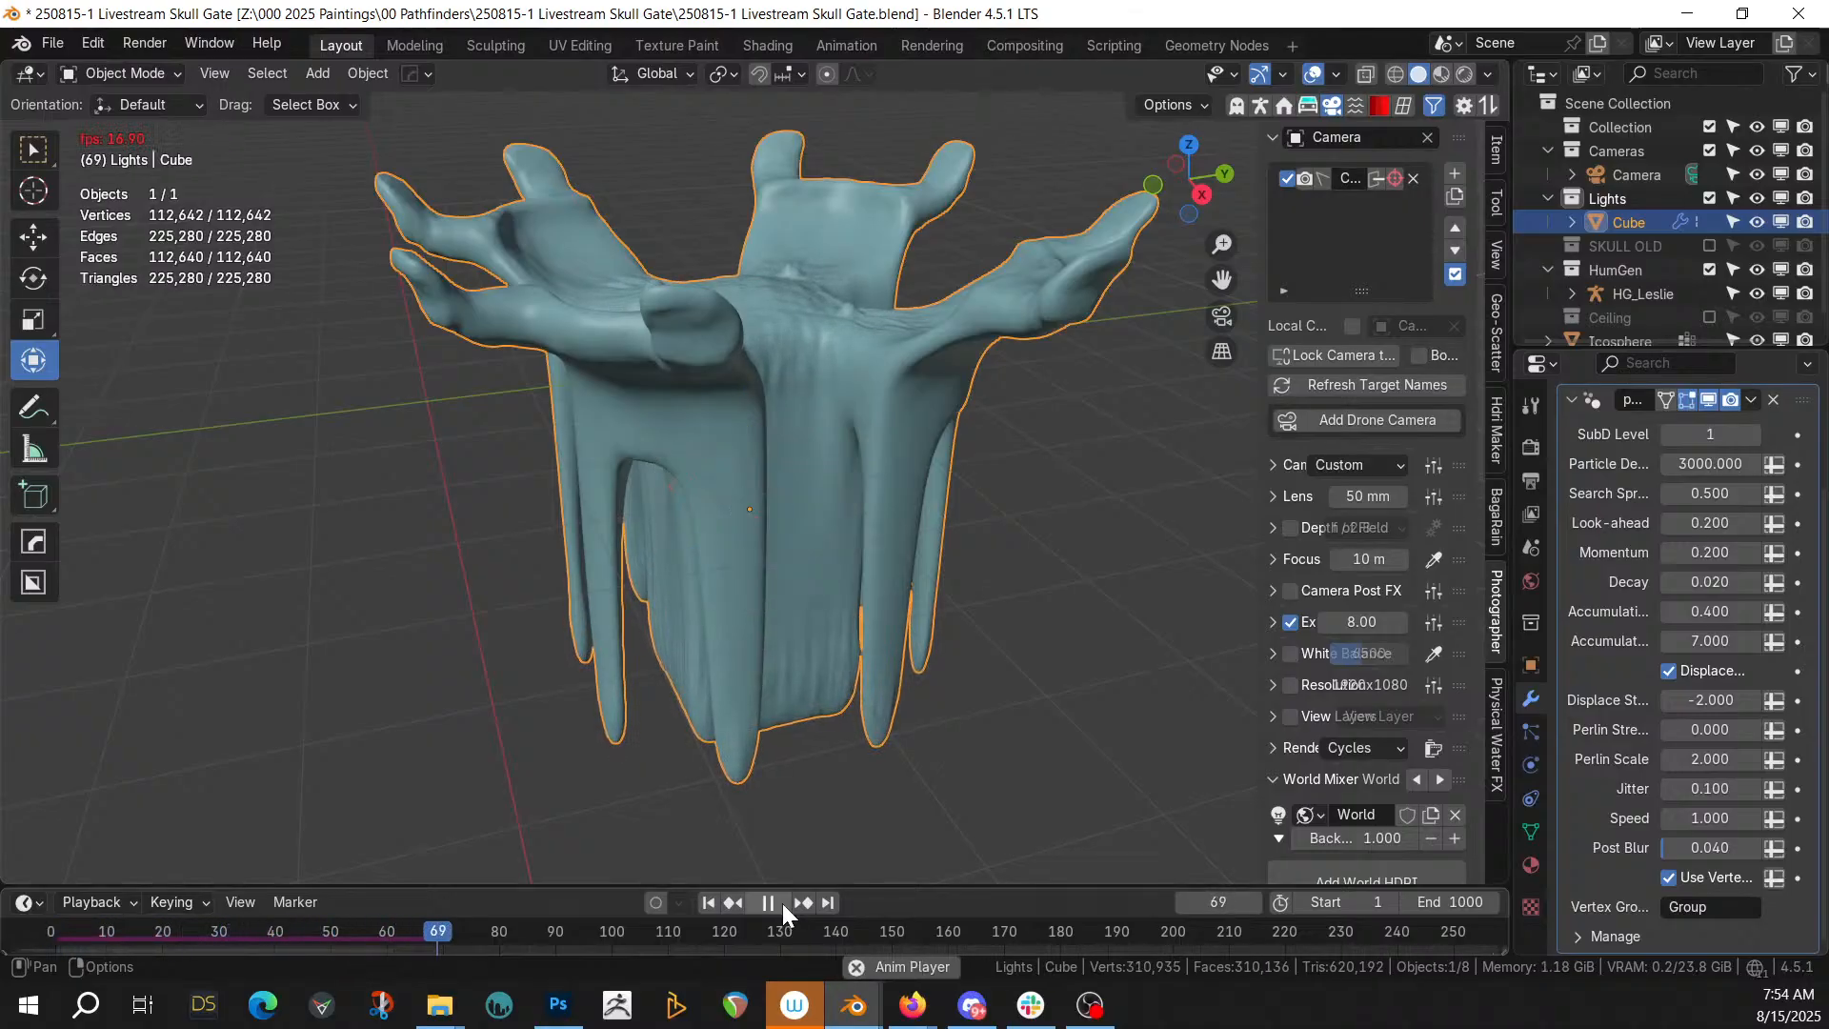
{"action": "left_click", "coordinate": [781, 902]}
{"action": "middle_click_drag", "start_coordinate": [798, 746], "coordinate": [825, 747]}
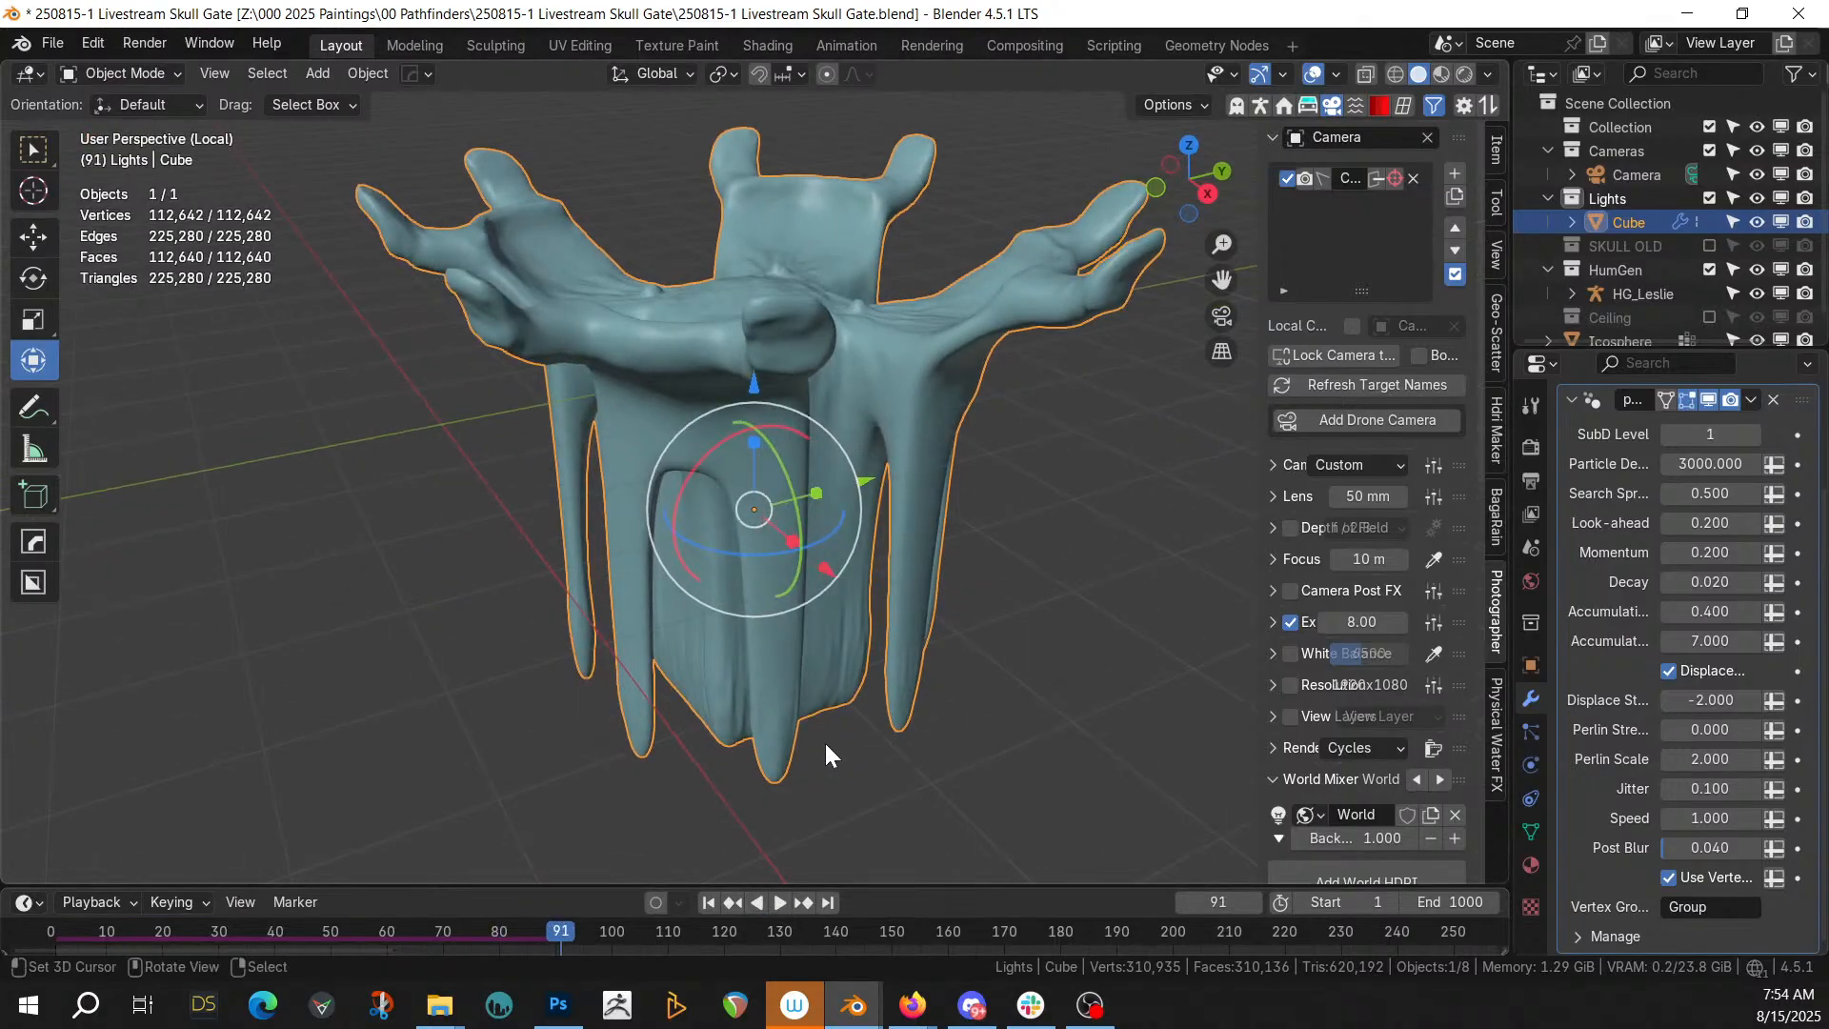
Turn off the physarum modifier's viewport display and check the underlying mesh in Edit Mode
{"action": "left_click", "coordinate": [1709, 399]}
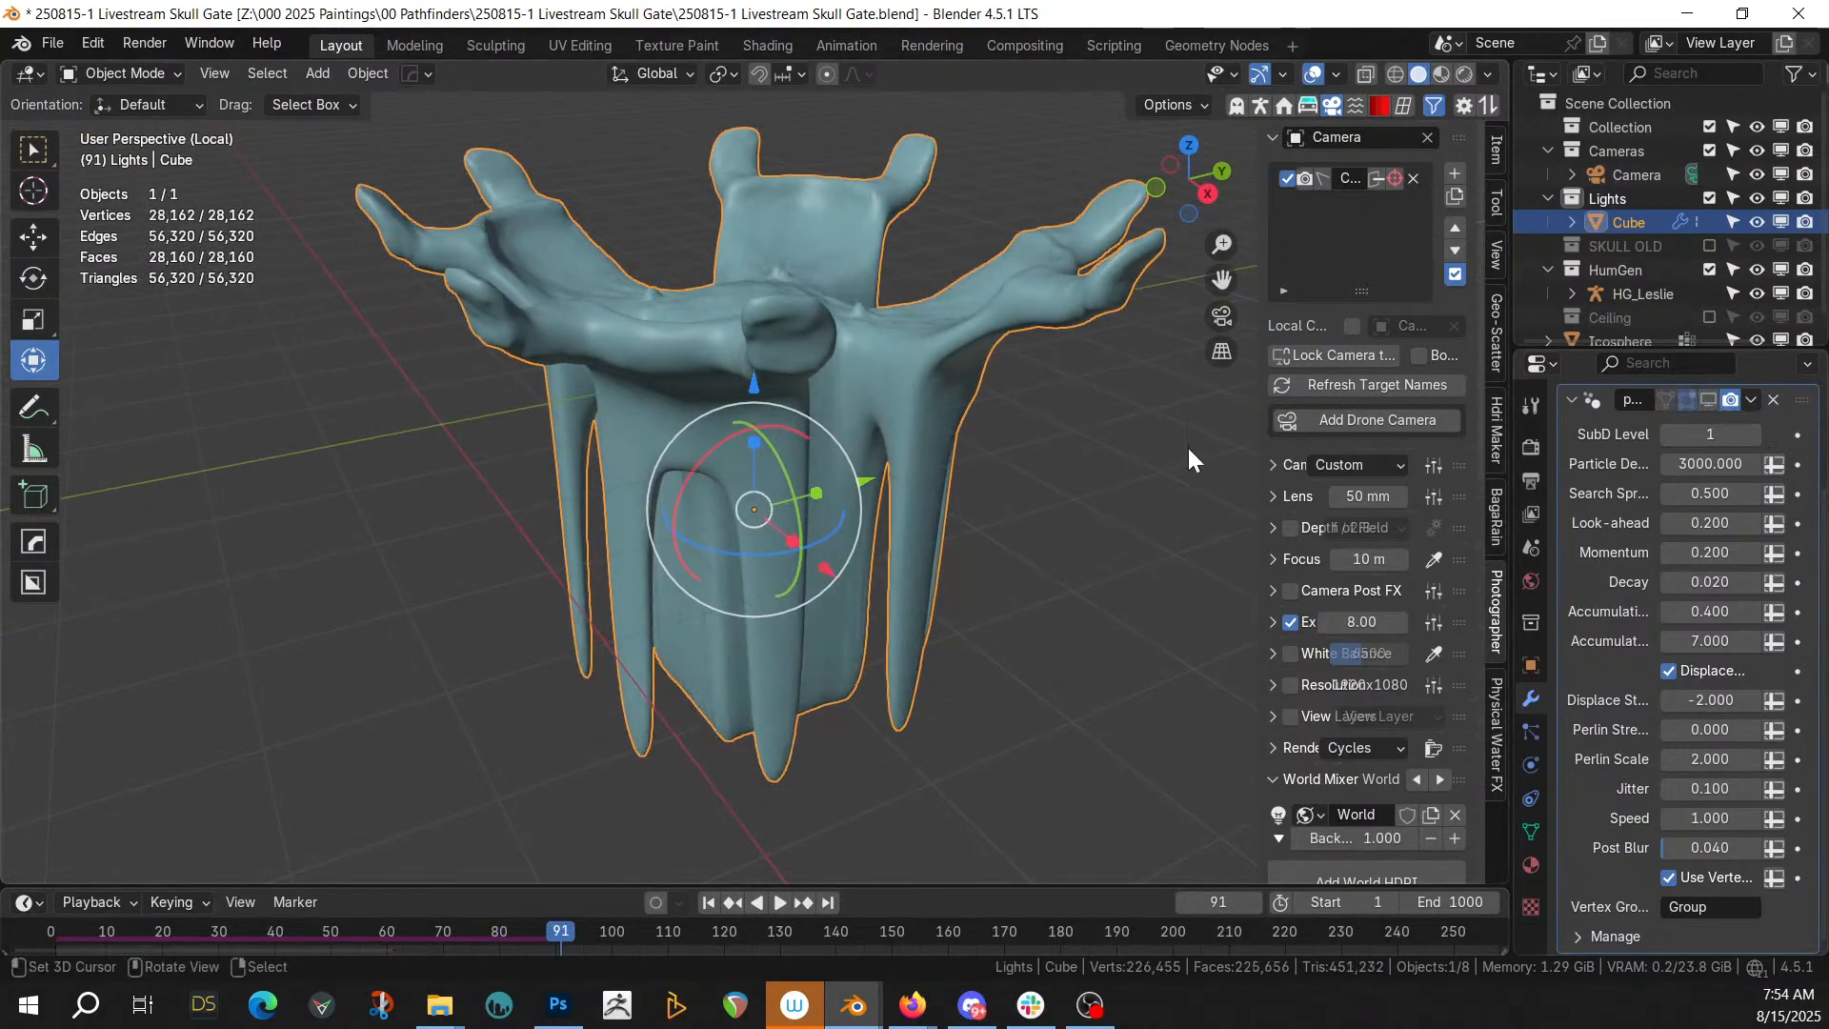
{"action": "key", "text": "Tab"}
{"action": "mouse_move", "coordinate": [837, 401]}
{"action": "middle_mouse_down"}
{"action": "mouse_move", "coordinate": [864, 393]}
{"action": "mouse_move", "coordinate": [746, 482]}
{"action": "middle_mouse_up"}
{"action": "key", "text": "Tab"}
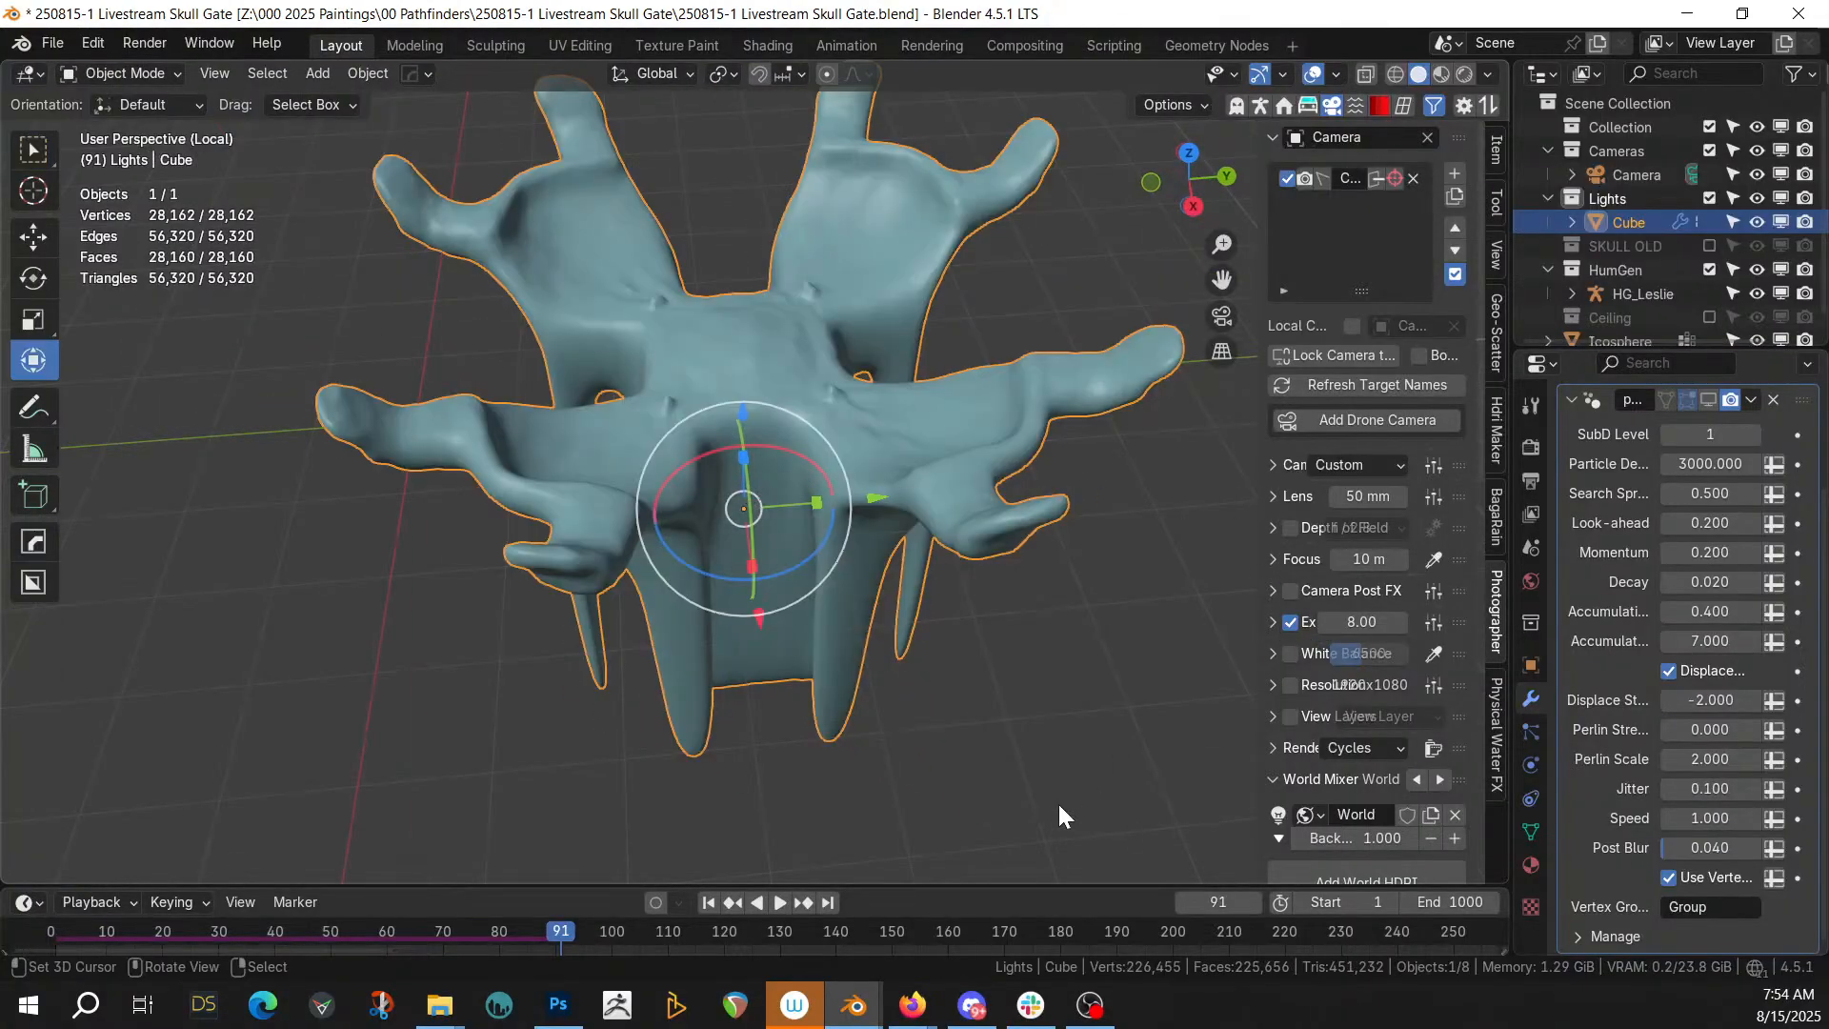
Rewind the animation to frame 1 and set the physarum modifier's displace strength to -3
{"action": "left_click", "coordinate": [708, 901]}
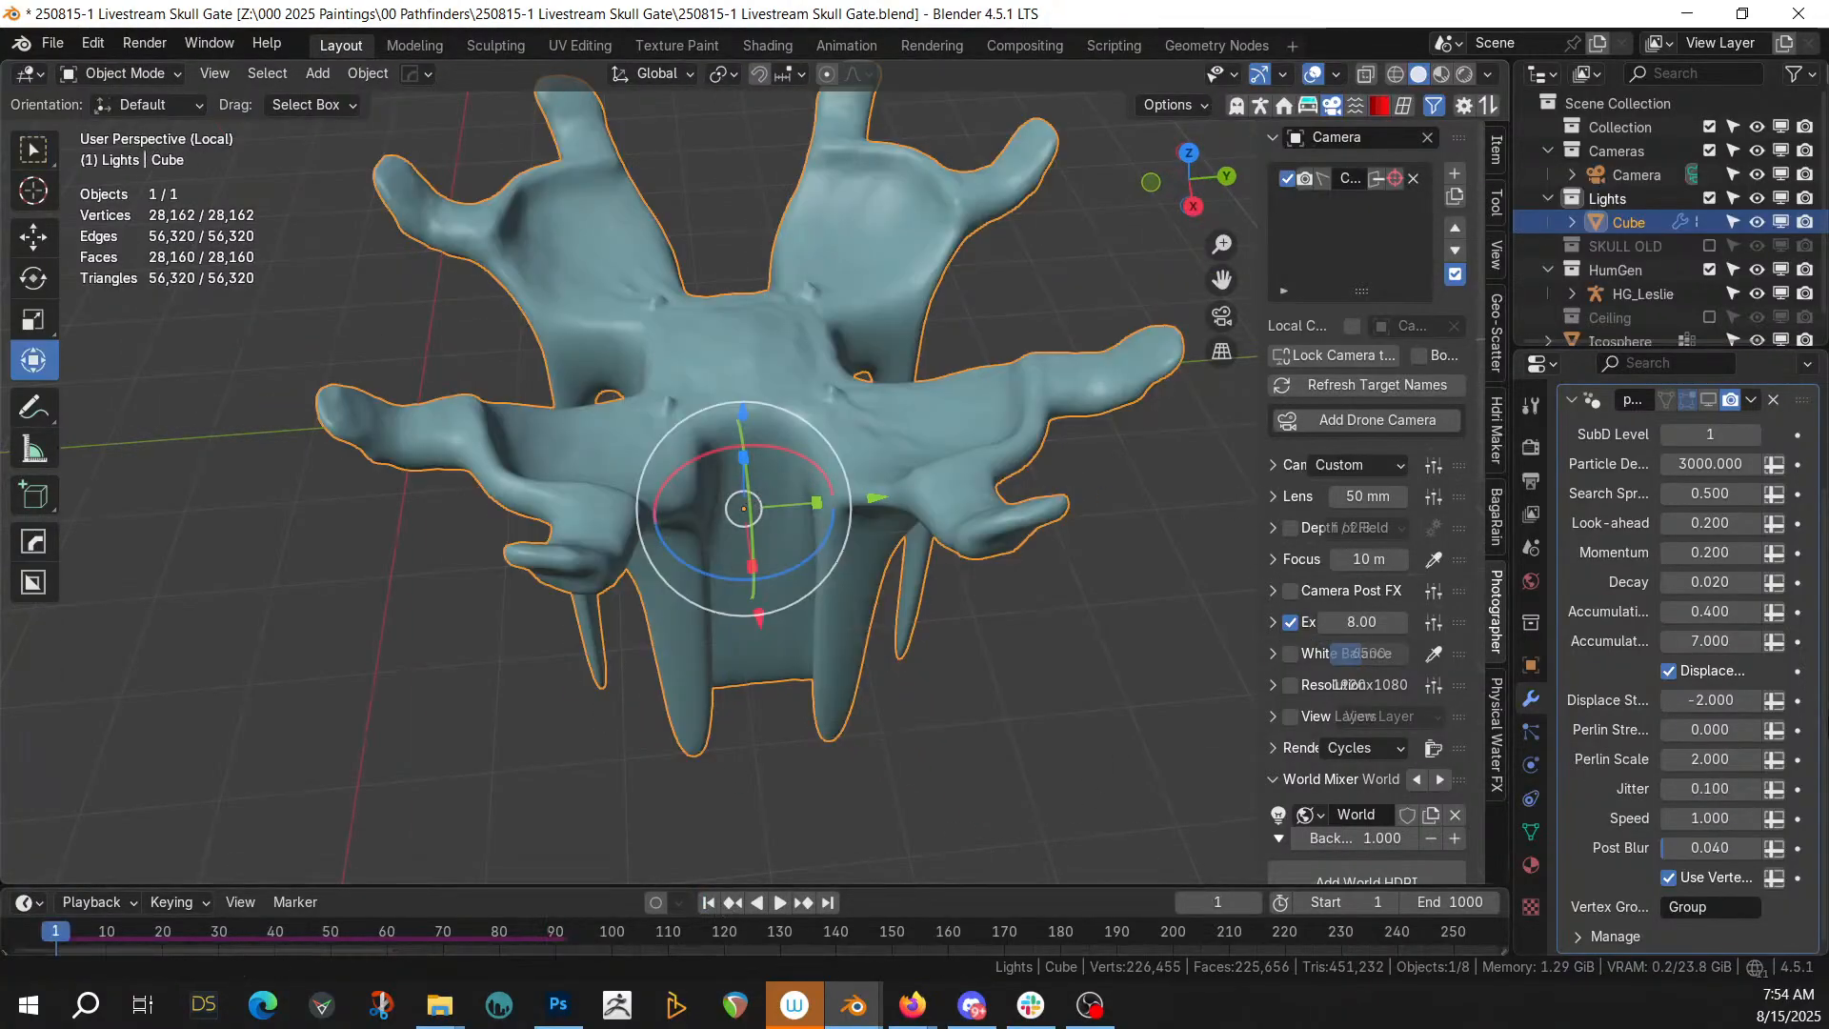
{"action": "left_click", "coordinate": [1712, 700]}
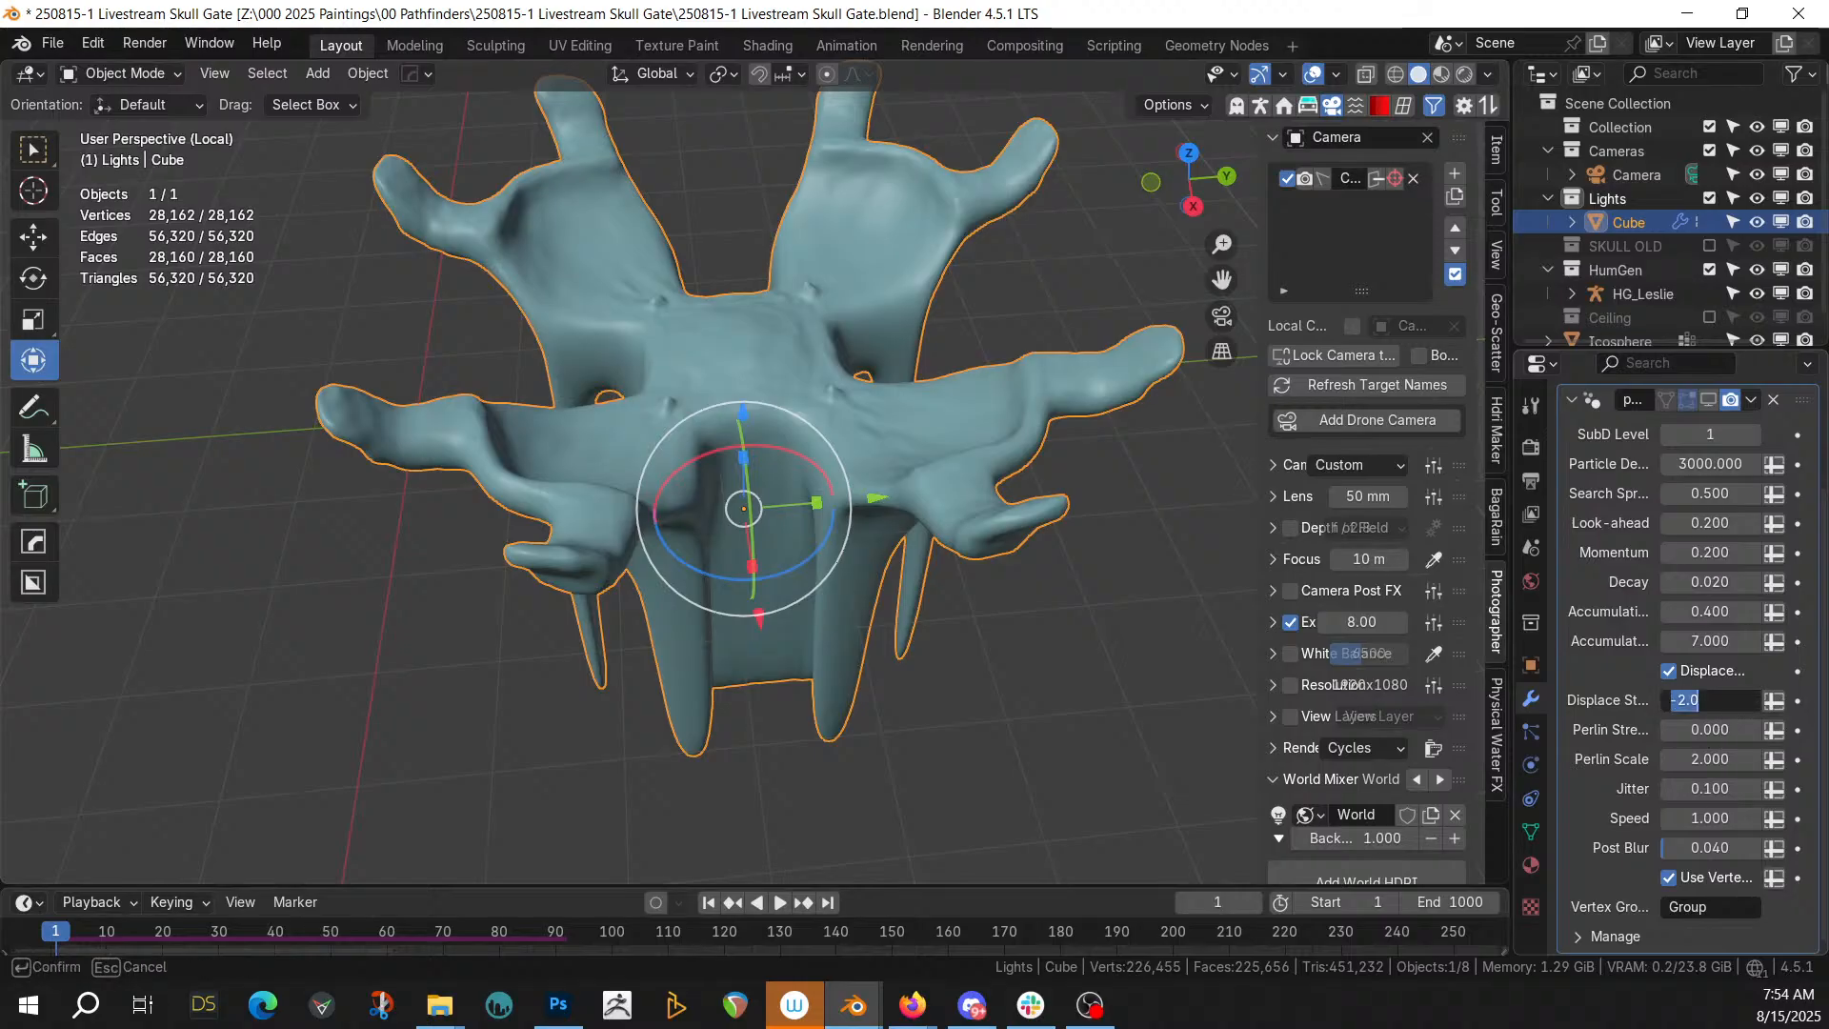
{"action": "type", "text": "-3"}
{"action": "key", "text": "Return"}
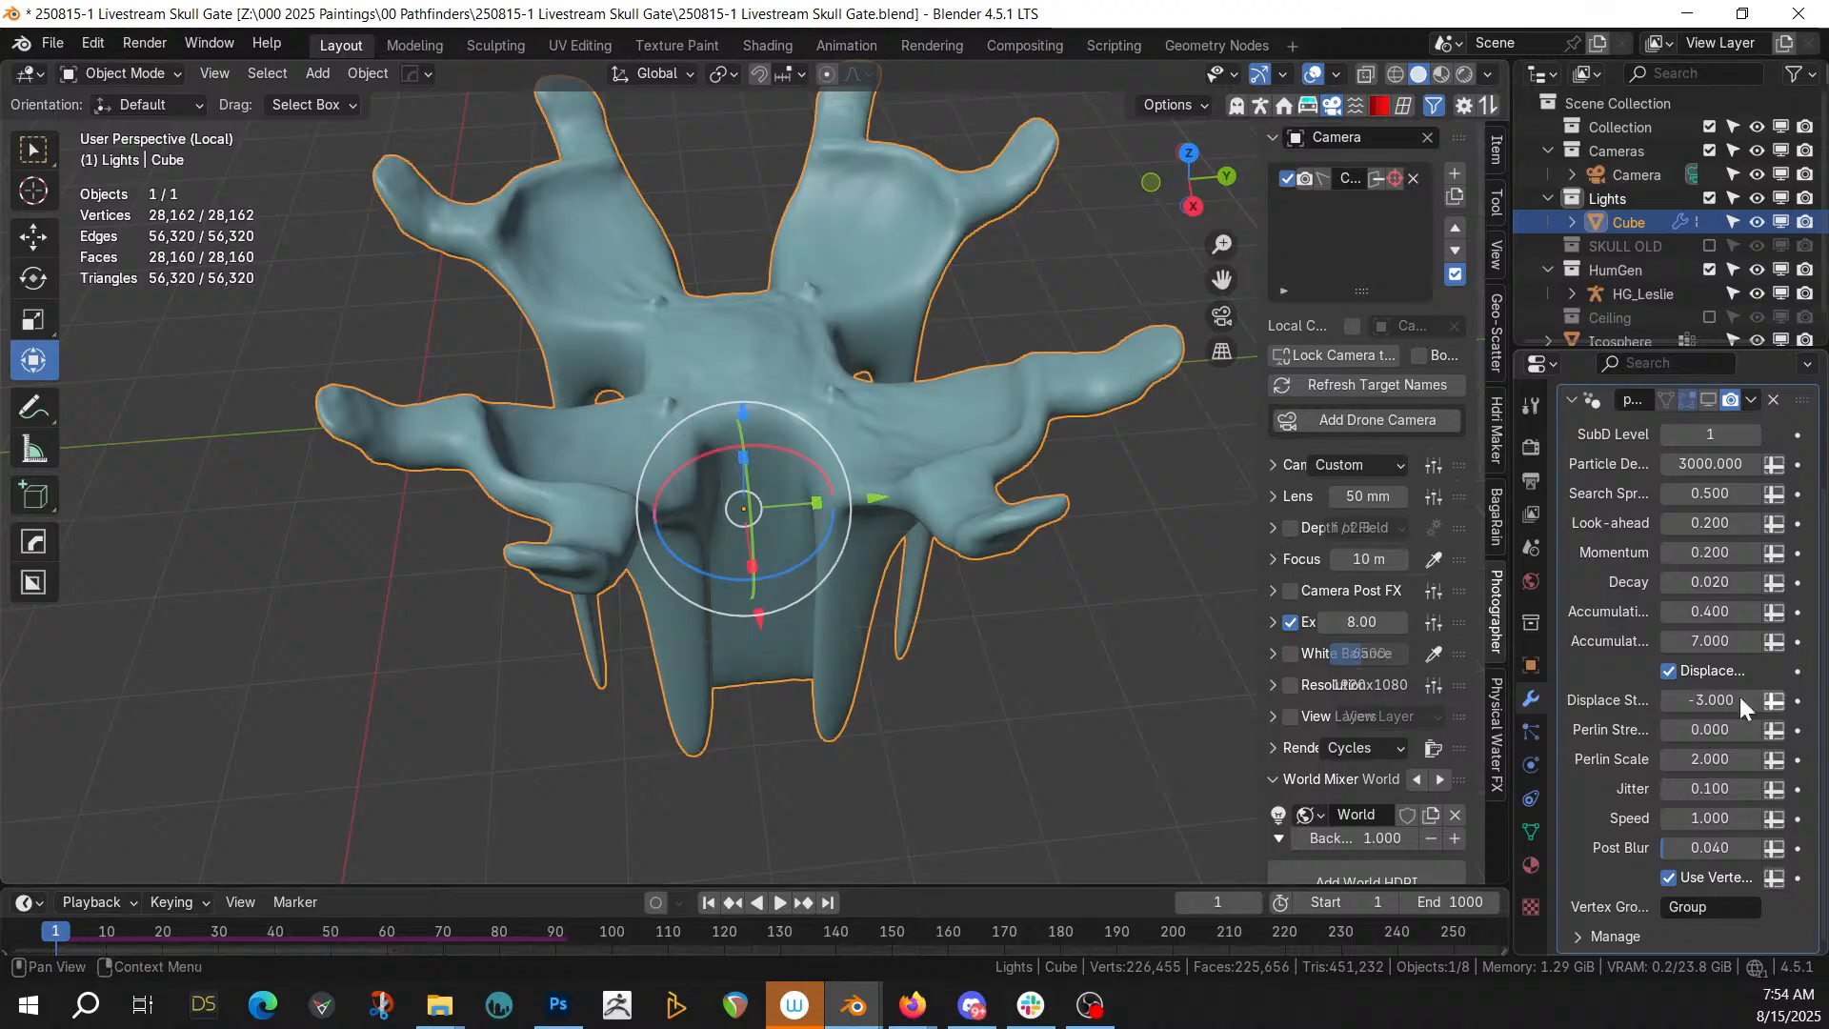
{"action": "left_click", "coordinate": [777, 903]}
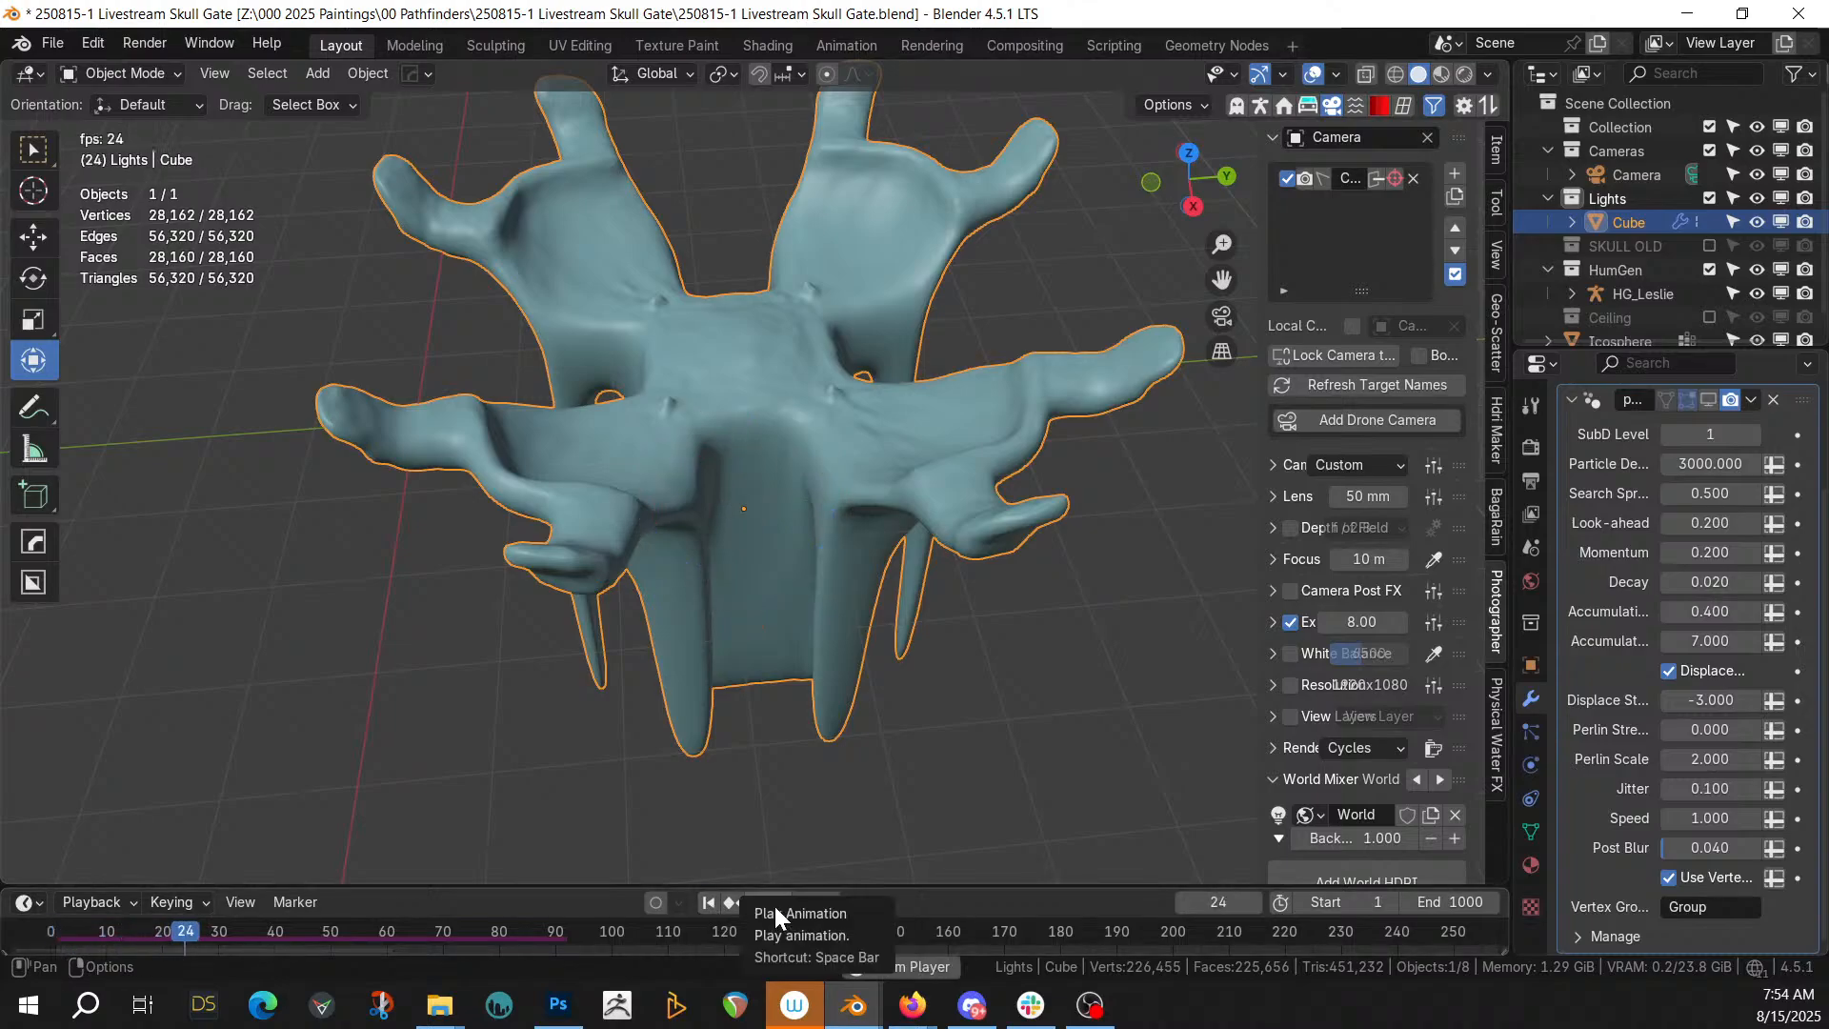
{"action": "middle_click_drag", "start_coordinate": [770, 778], "coordinate": [728, 661]}
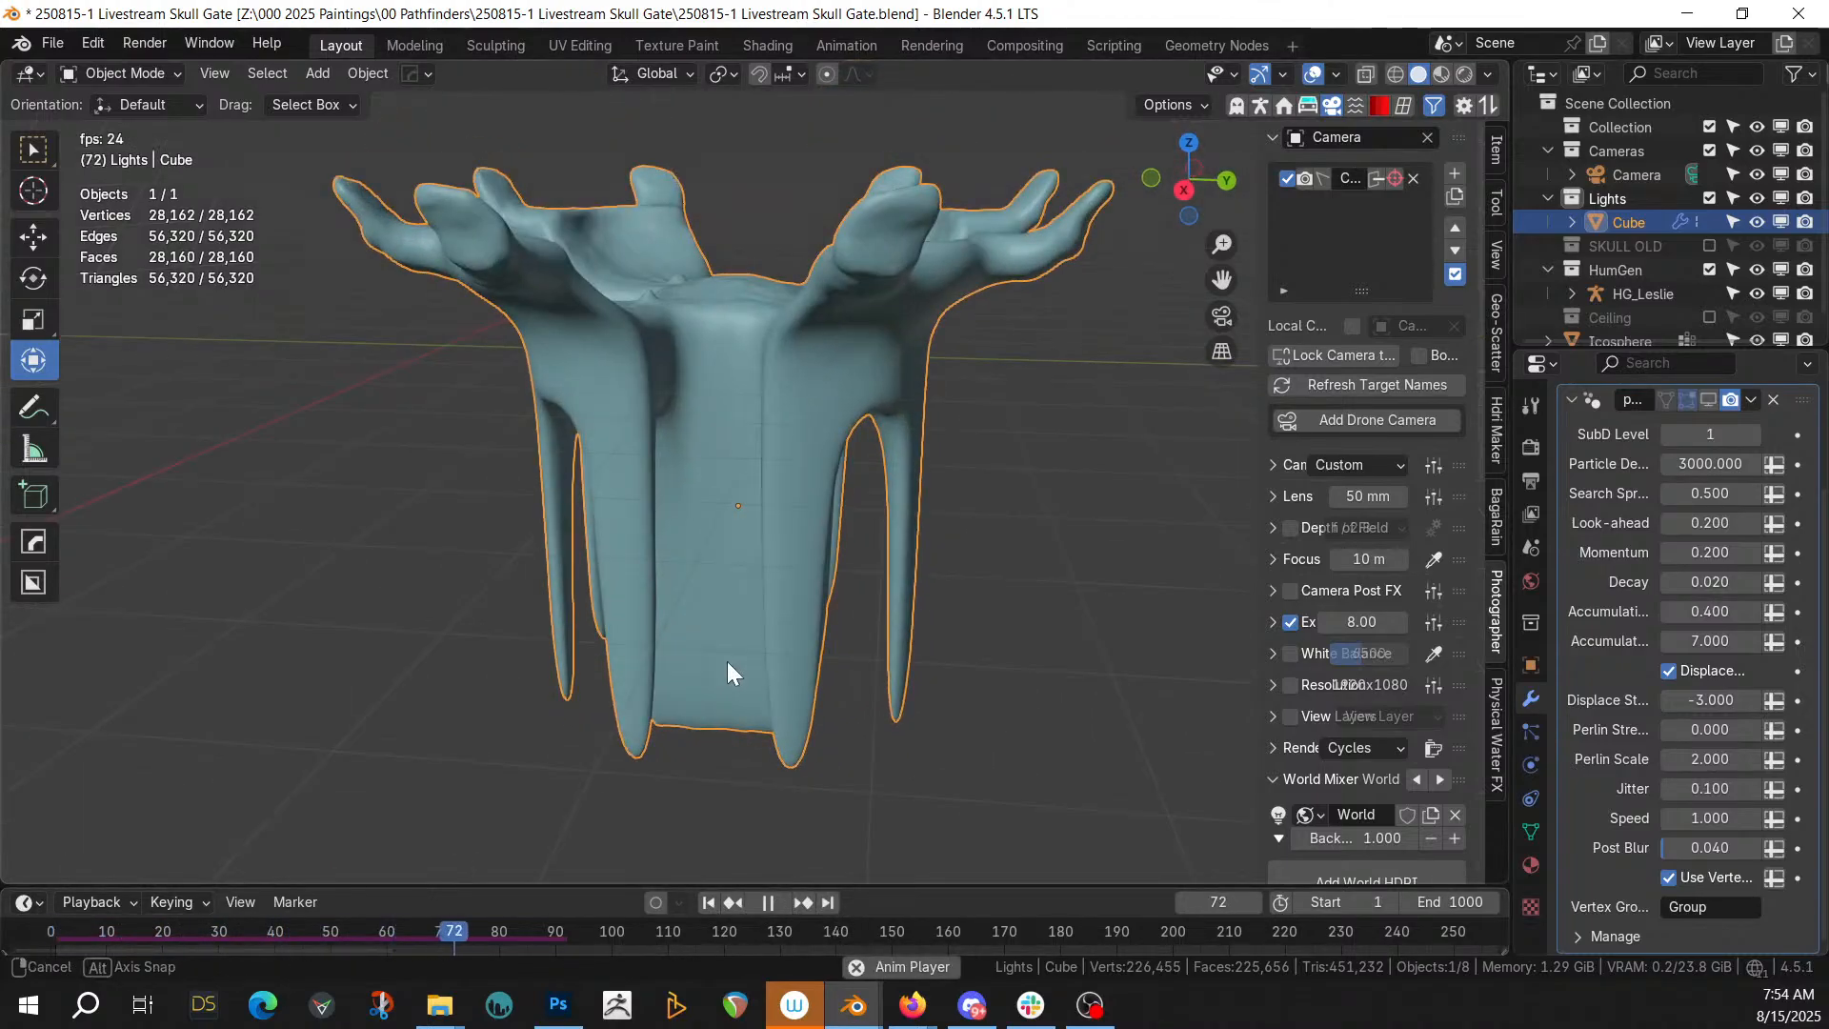
{"action": "key", "text": "space"}
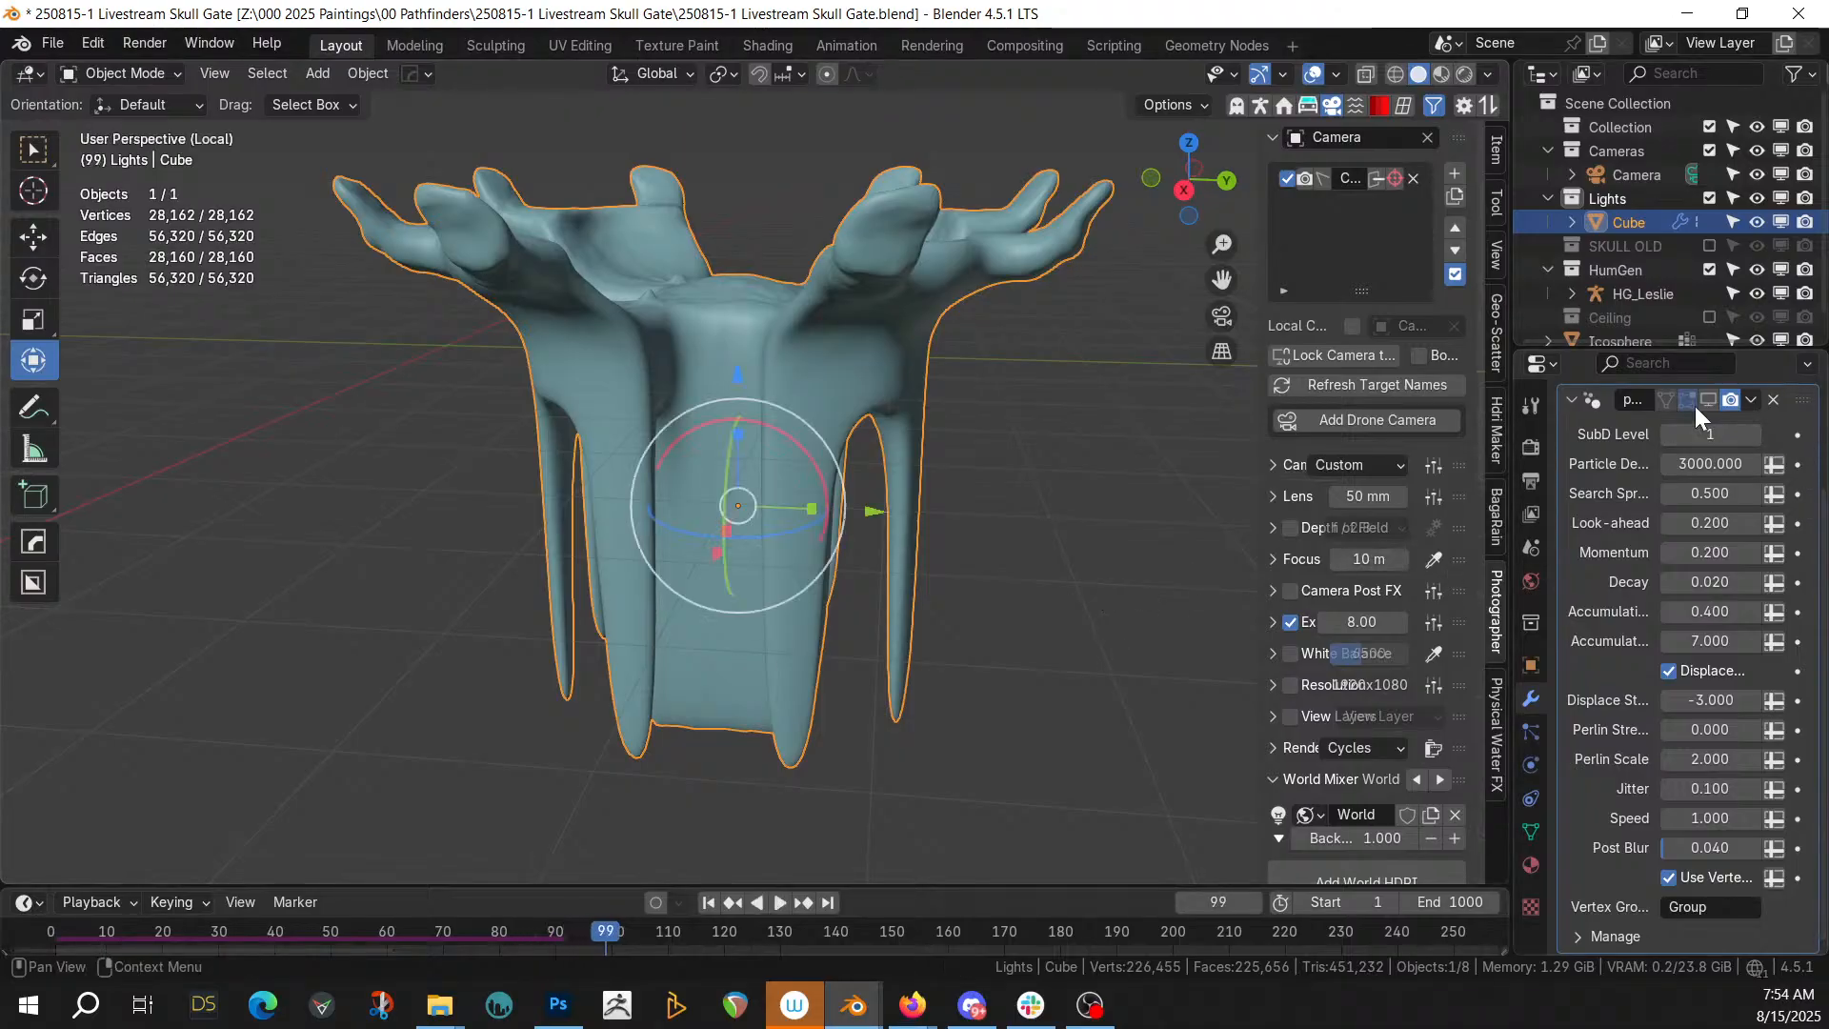
Turn the physarum modifier's viewport display back on and play the simulation from frame 1 to about frame 400
{"action": "left_click", "coordinate": [1708, 400]}
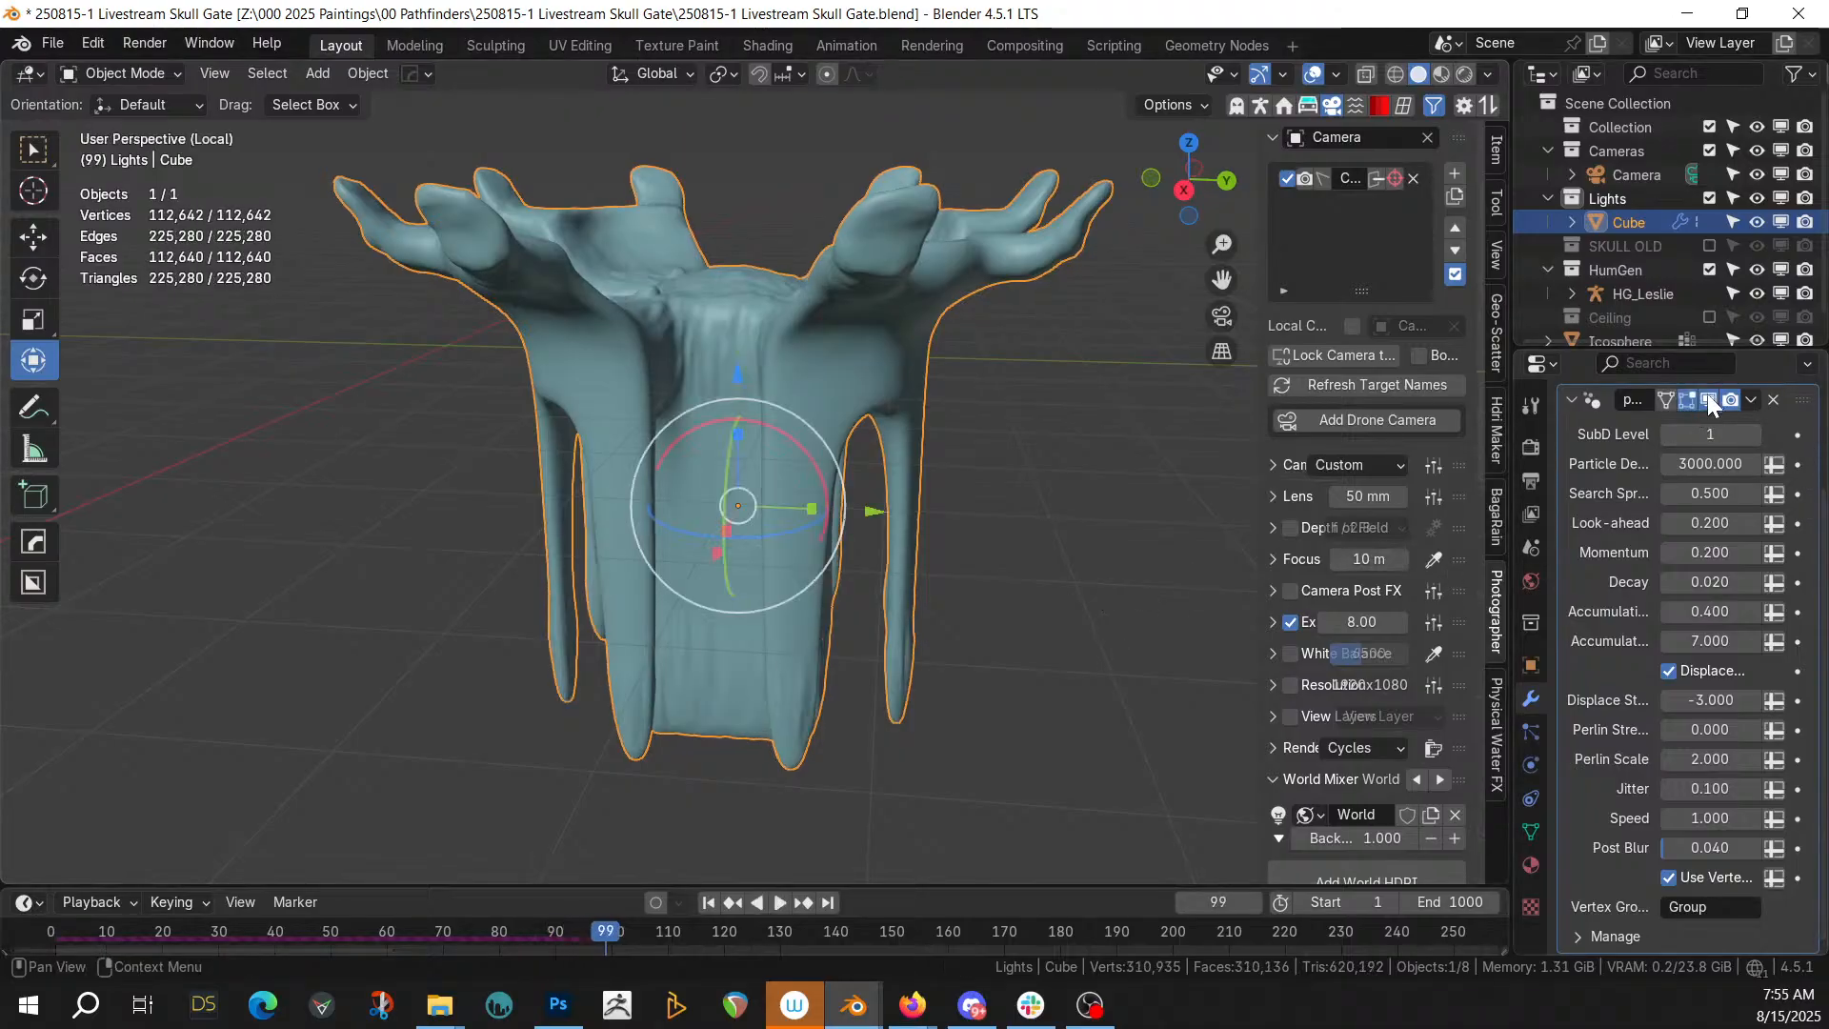
{"action": "left_click", "coordinate": [705, 903]}
{"action": "left_click", "coordinate": [777, 903]}
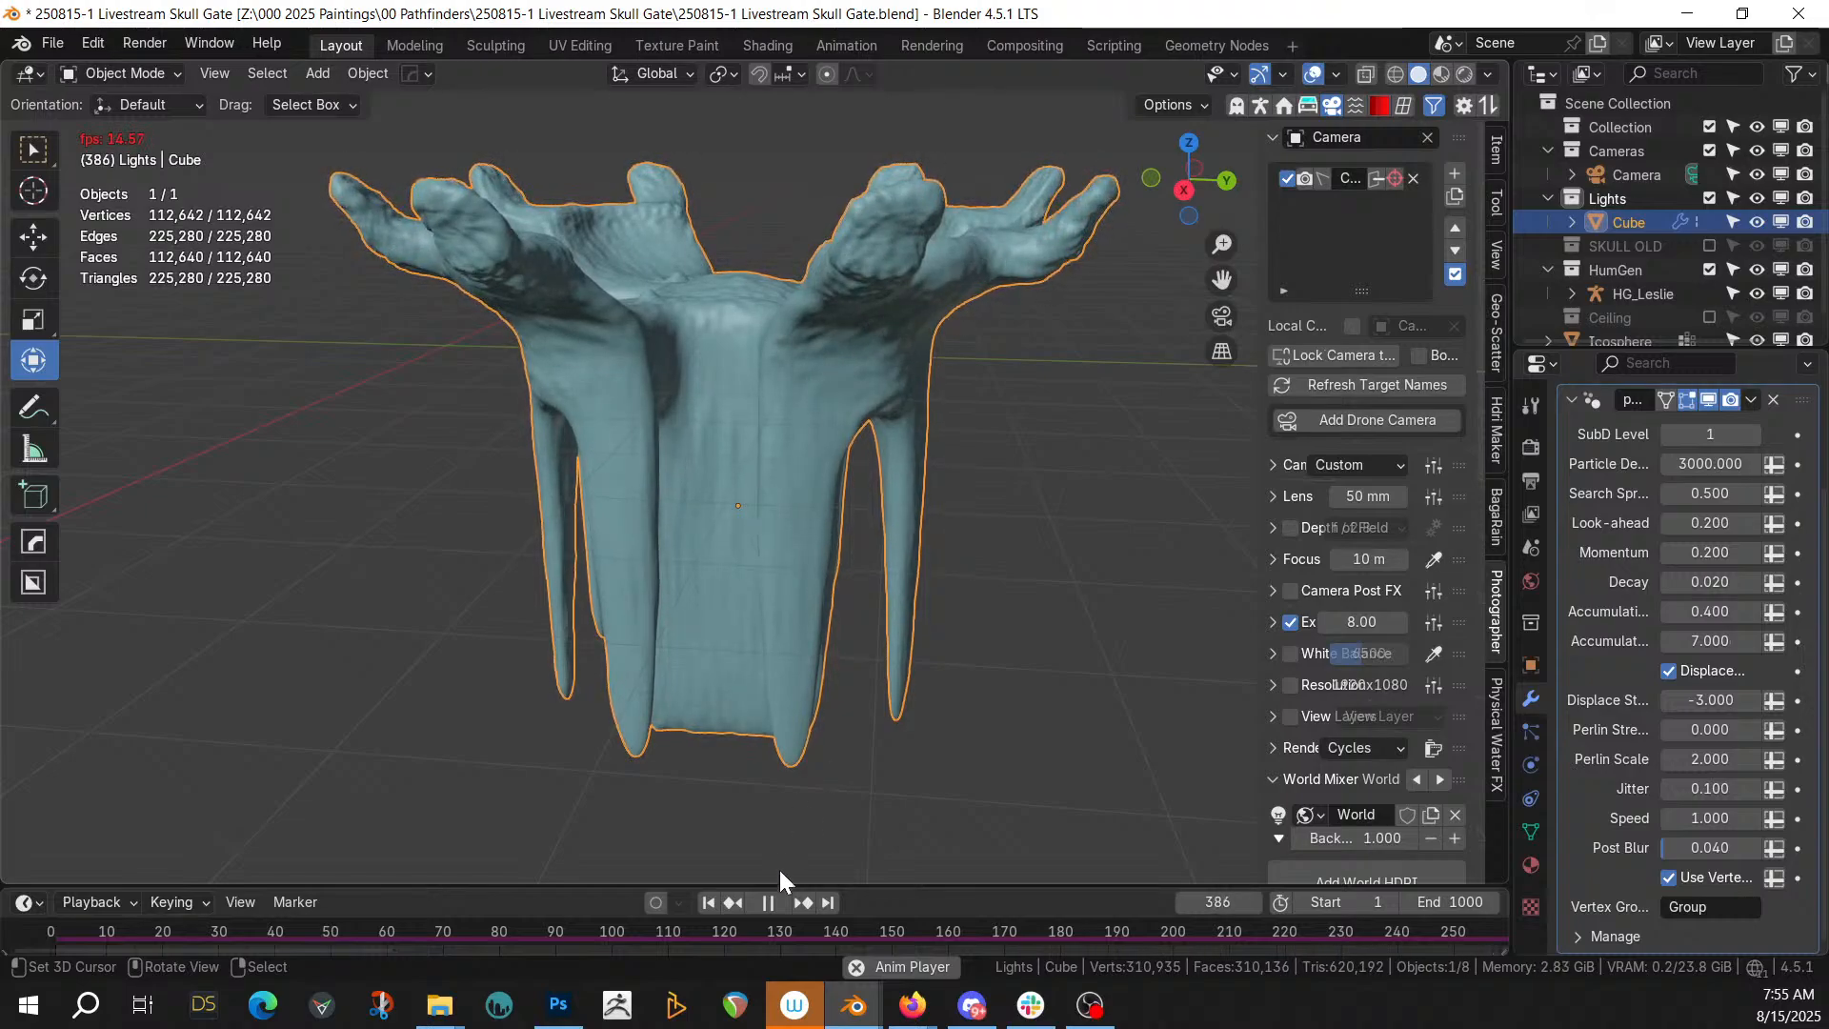
{"action": "left_click", "coordinate": [768, 903]}
{"action": "middle_click_drag", "start_coordinate": [819, 752], "coordinate": [753, 583]}
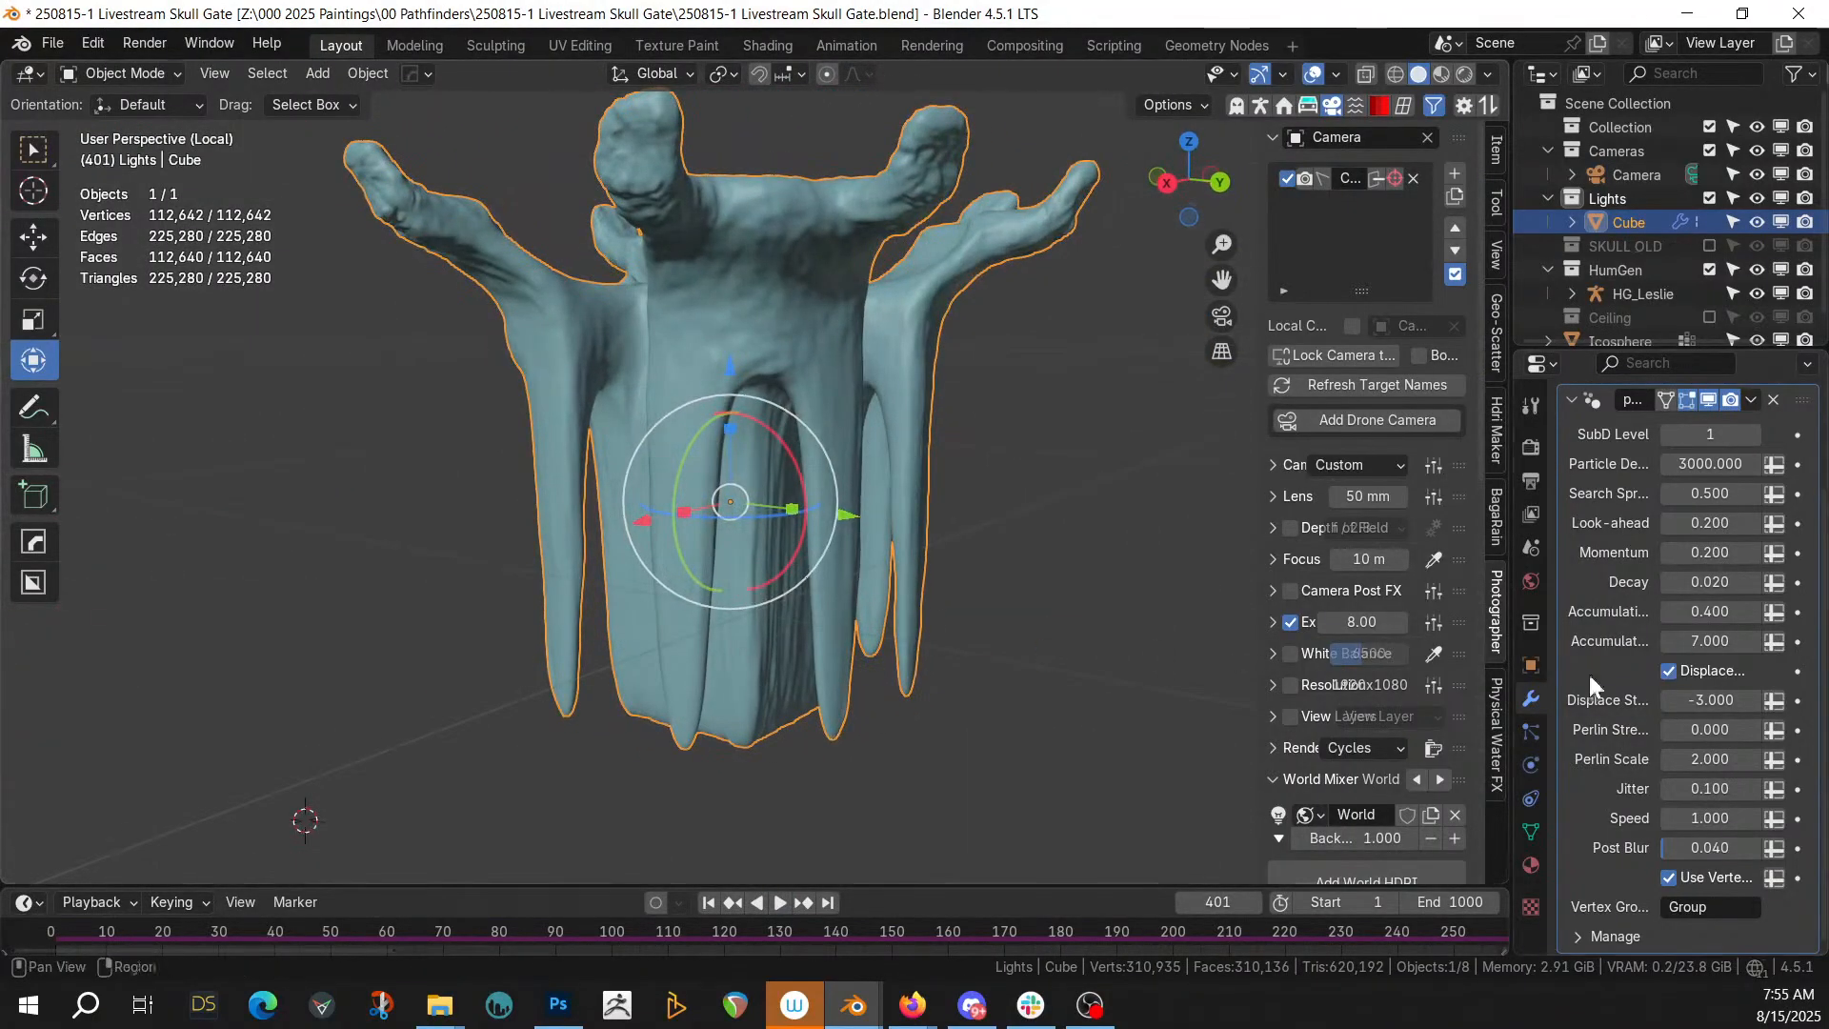
Apply all modifiers on the mesh and add a fresh physarum_masked modifier
{"action": "scroll", "coordinate": [1667, 515], "scroll_direction": "up", "scroll_amount": 3}
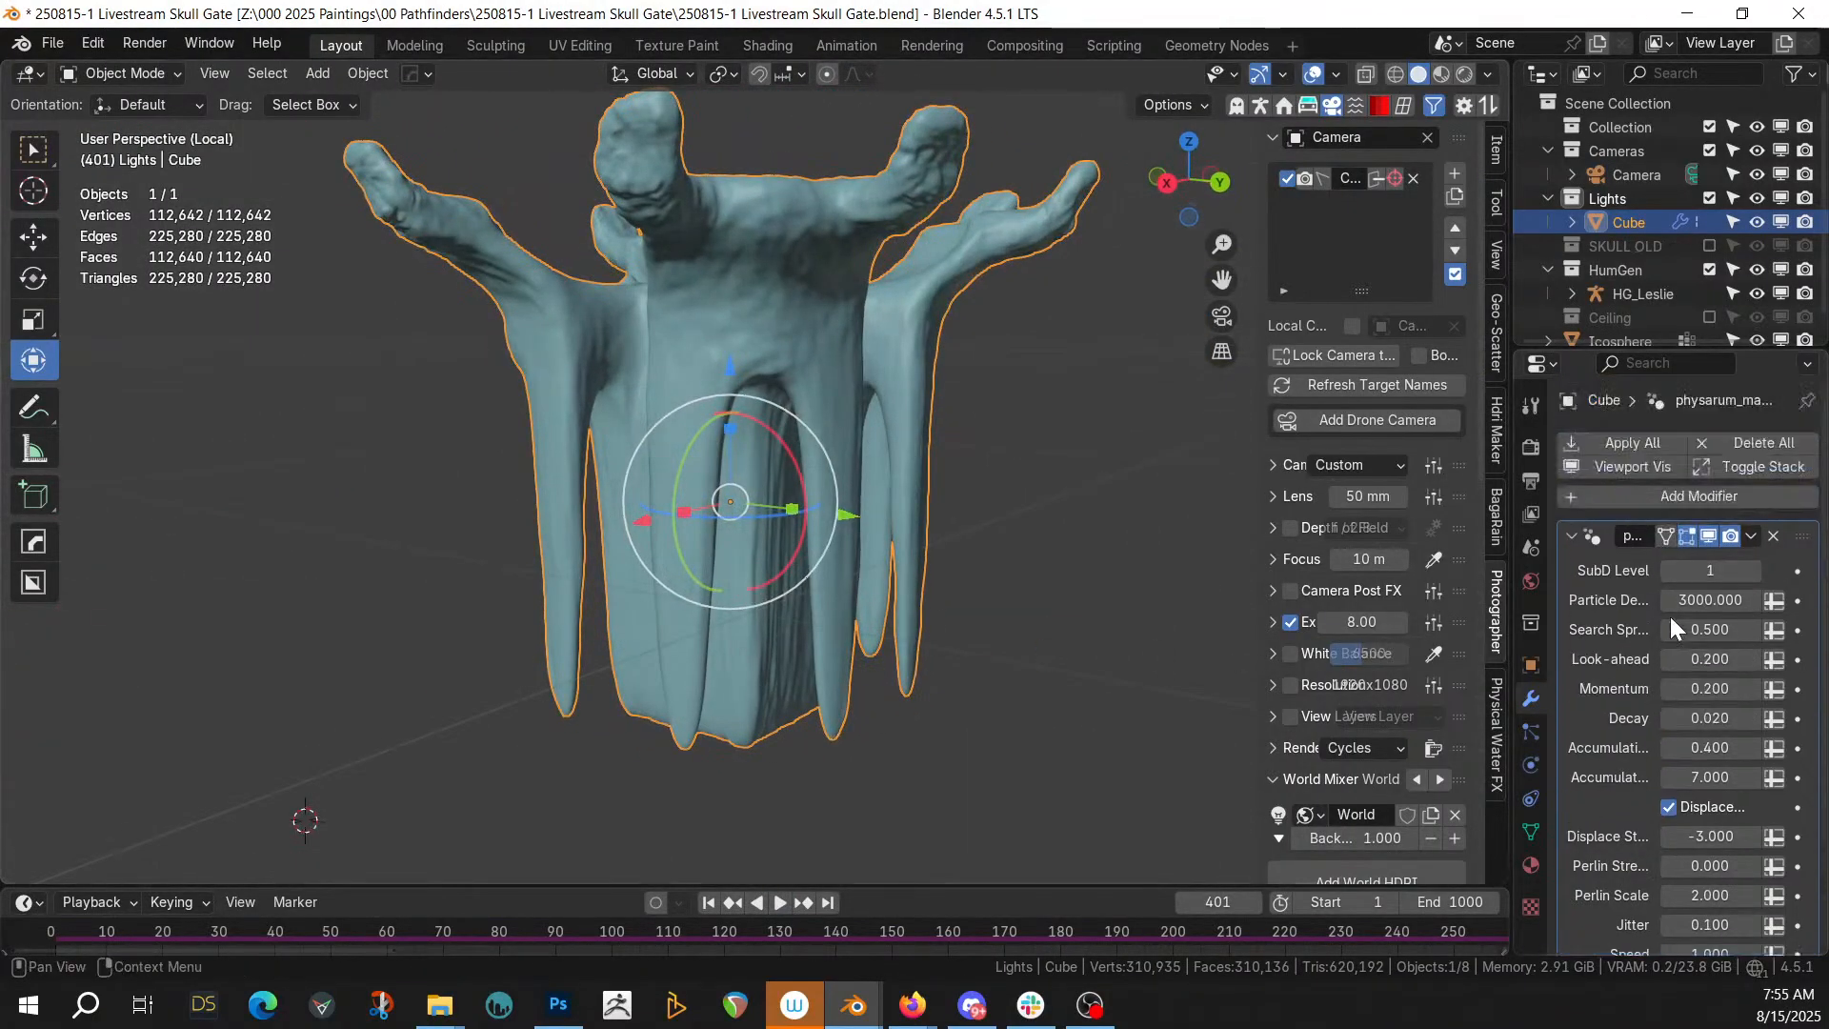
{"action": "left_click", "coordinate": [1622, 443]}
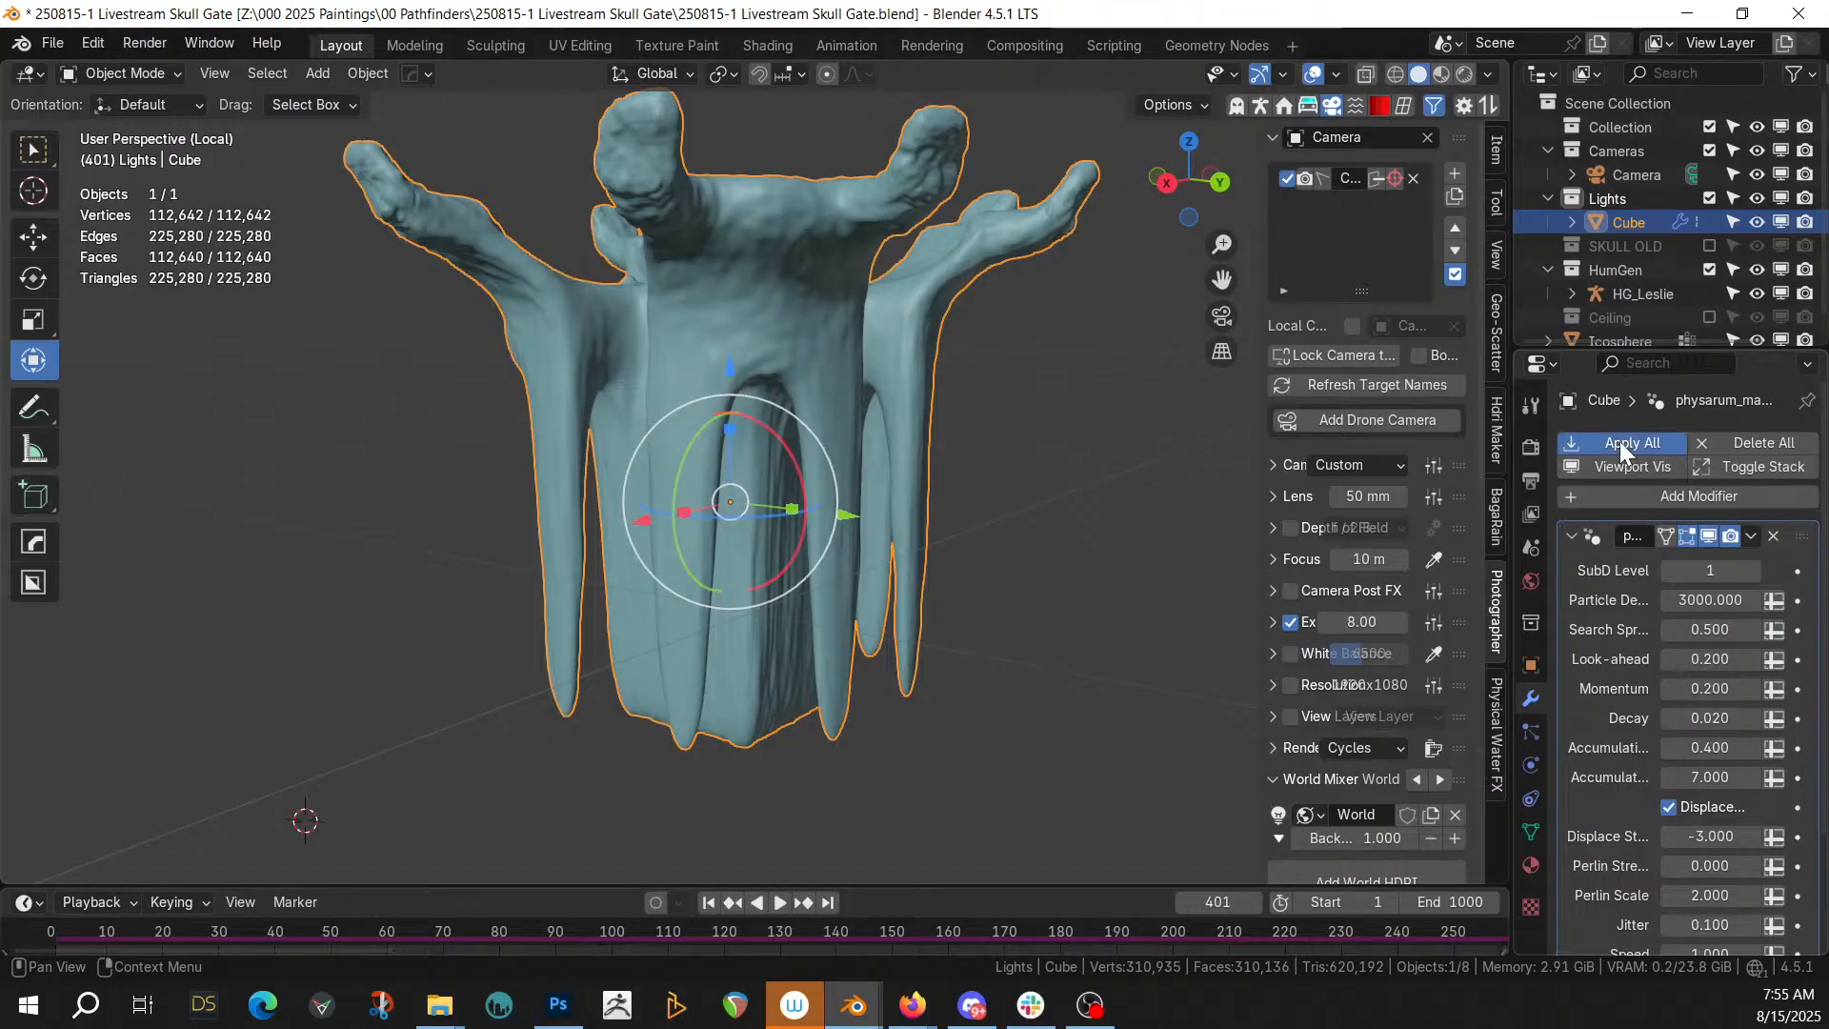
{"action": "left_click", "coordinate": [1638, 449]}
{"action": "mouse_move", "coordinate": [1640, 454]}
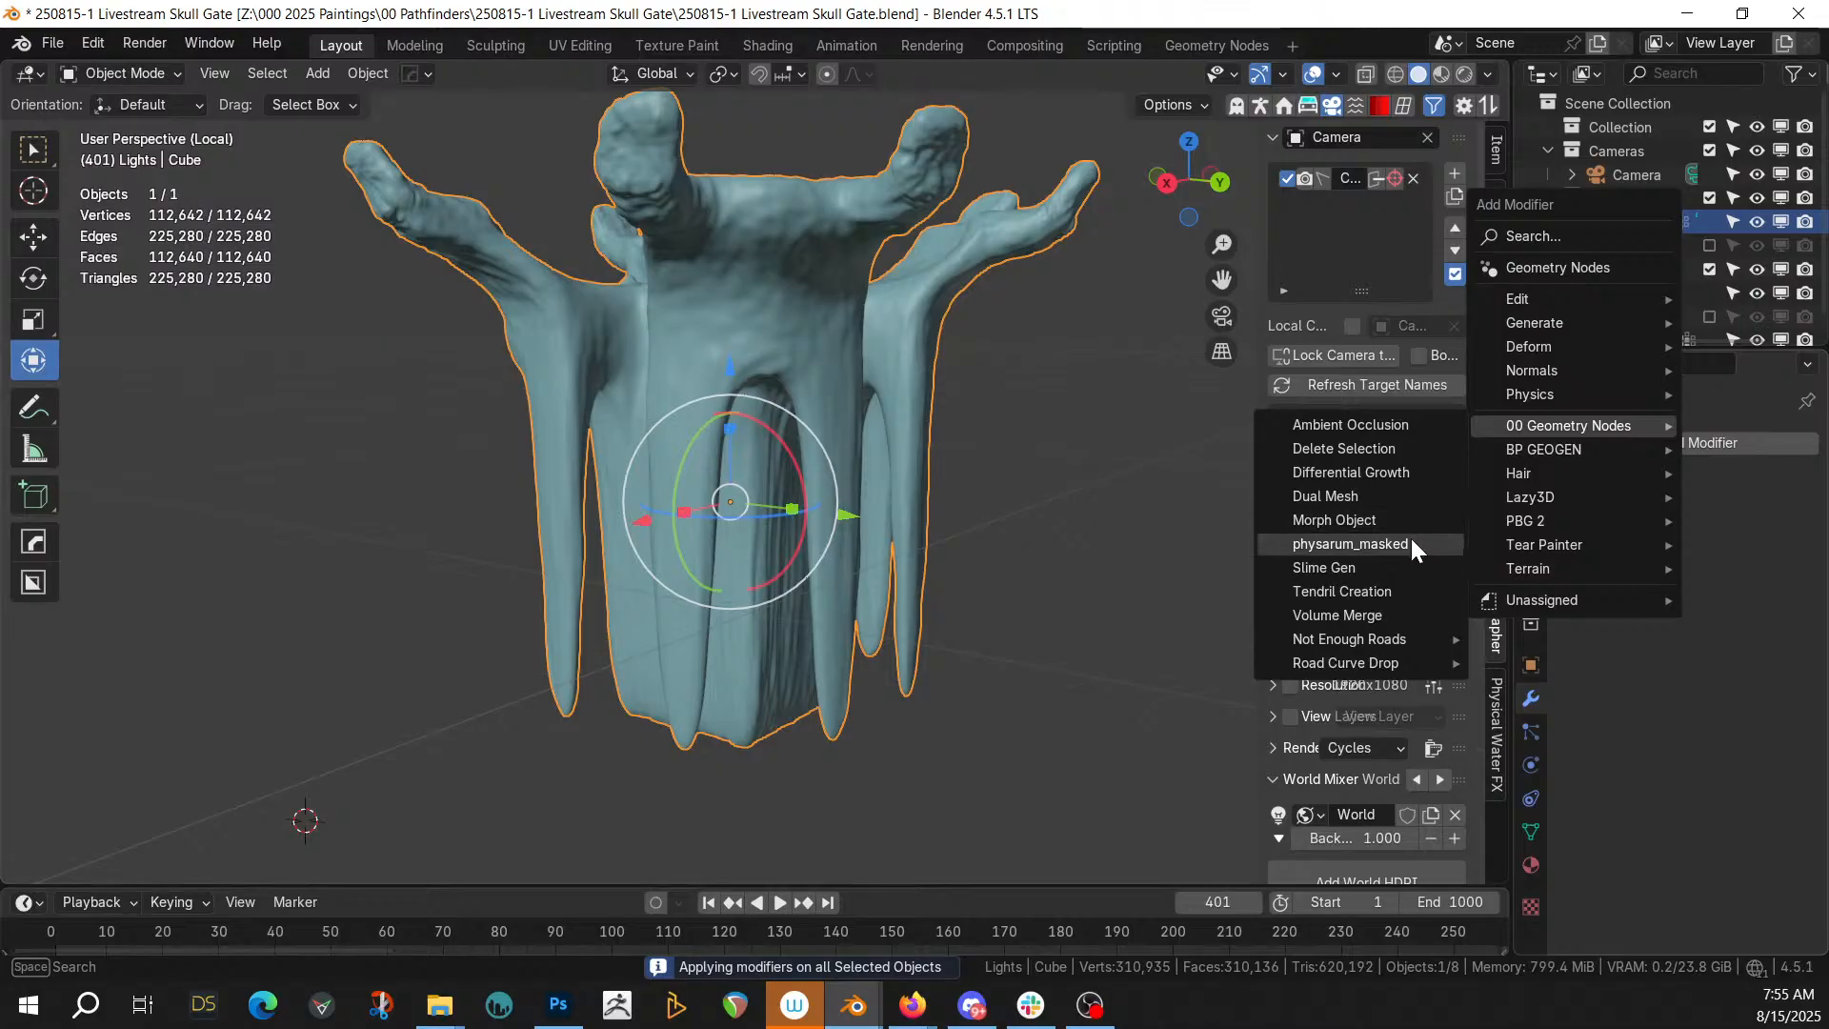
{"action": "left_click", "coordinate": [1408, 540]}
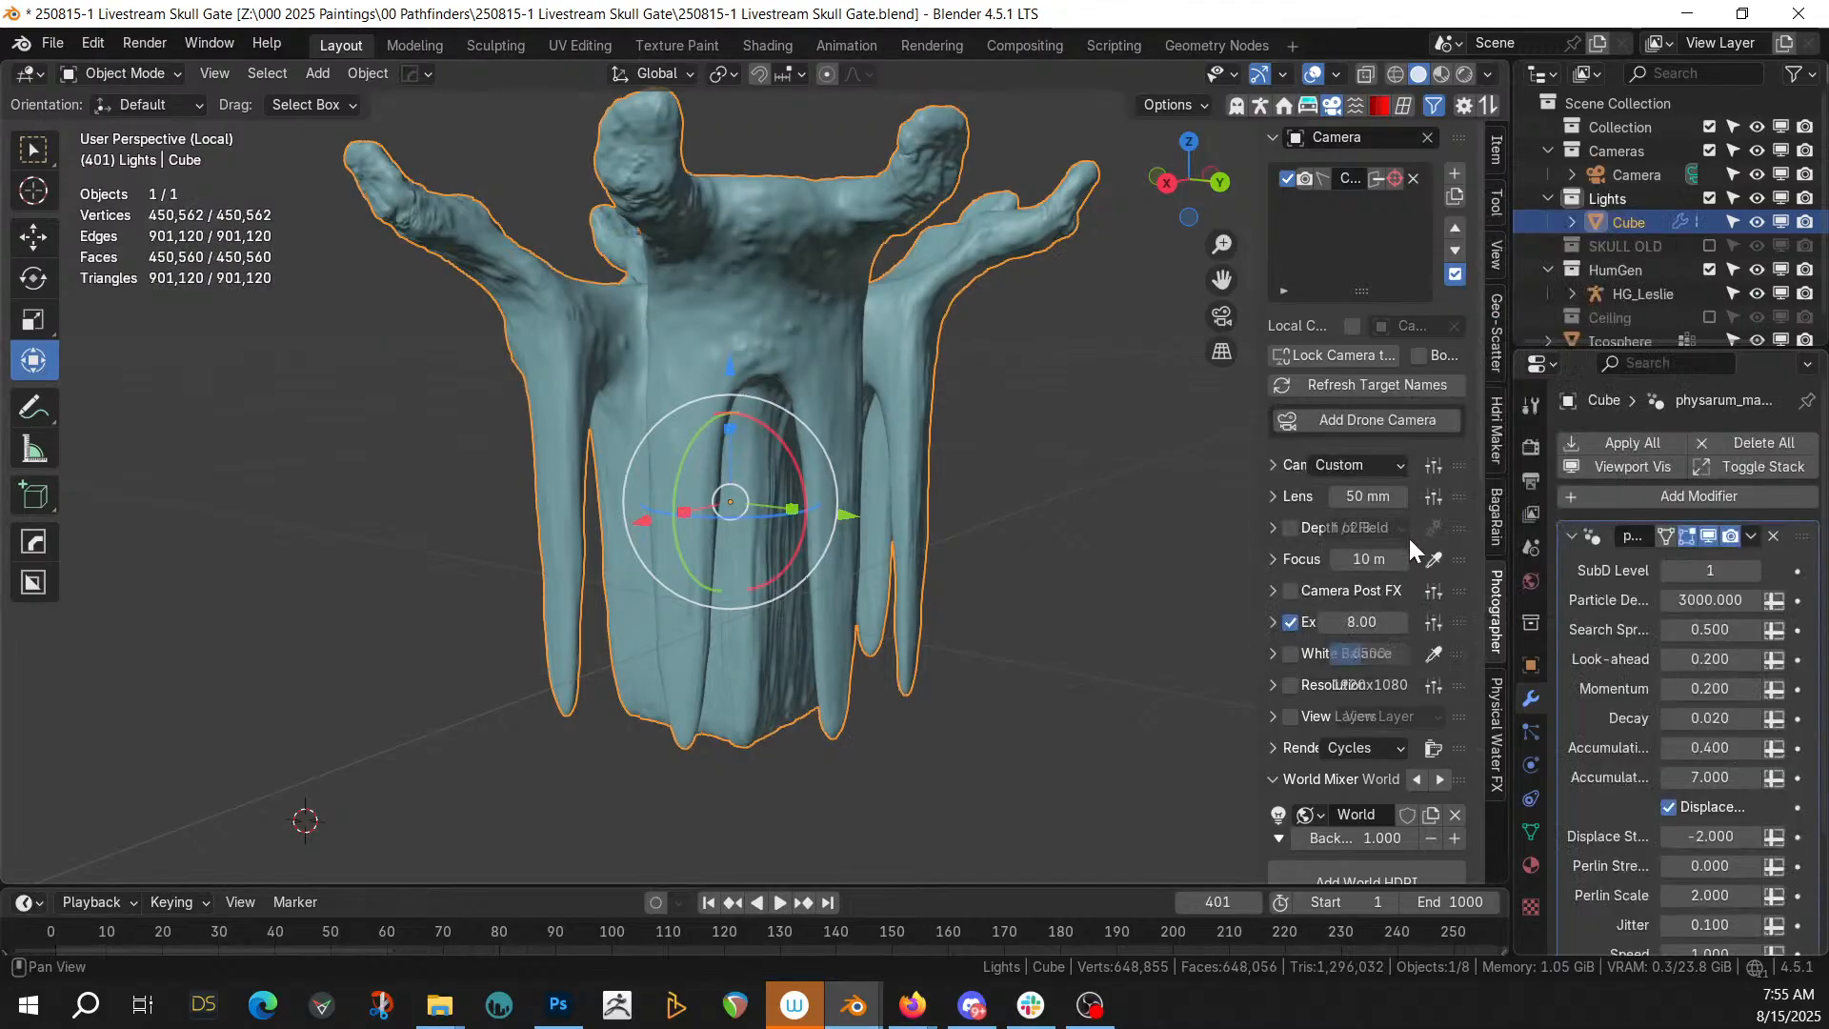
Set the new physarum modifier's displace strength to -4 and its vertex group to Group
{"action": "scroll", "coordinate": [1707, 817], "scroll_direction": "down", "scroll_amount": 1}
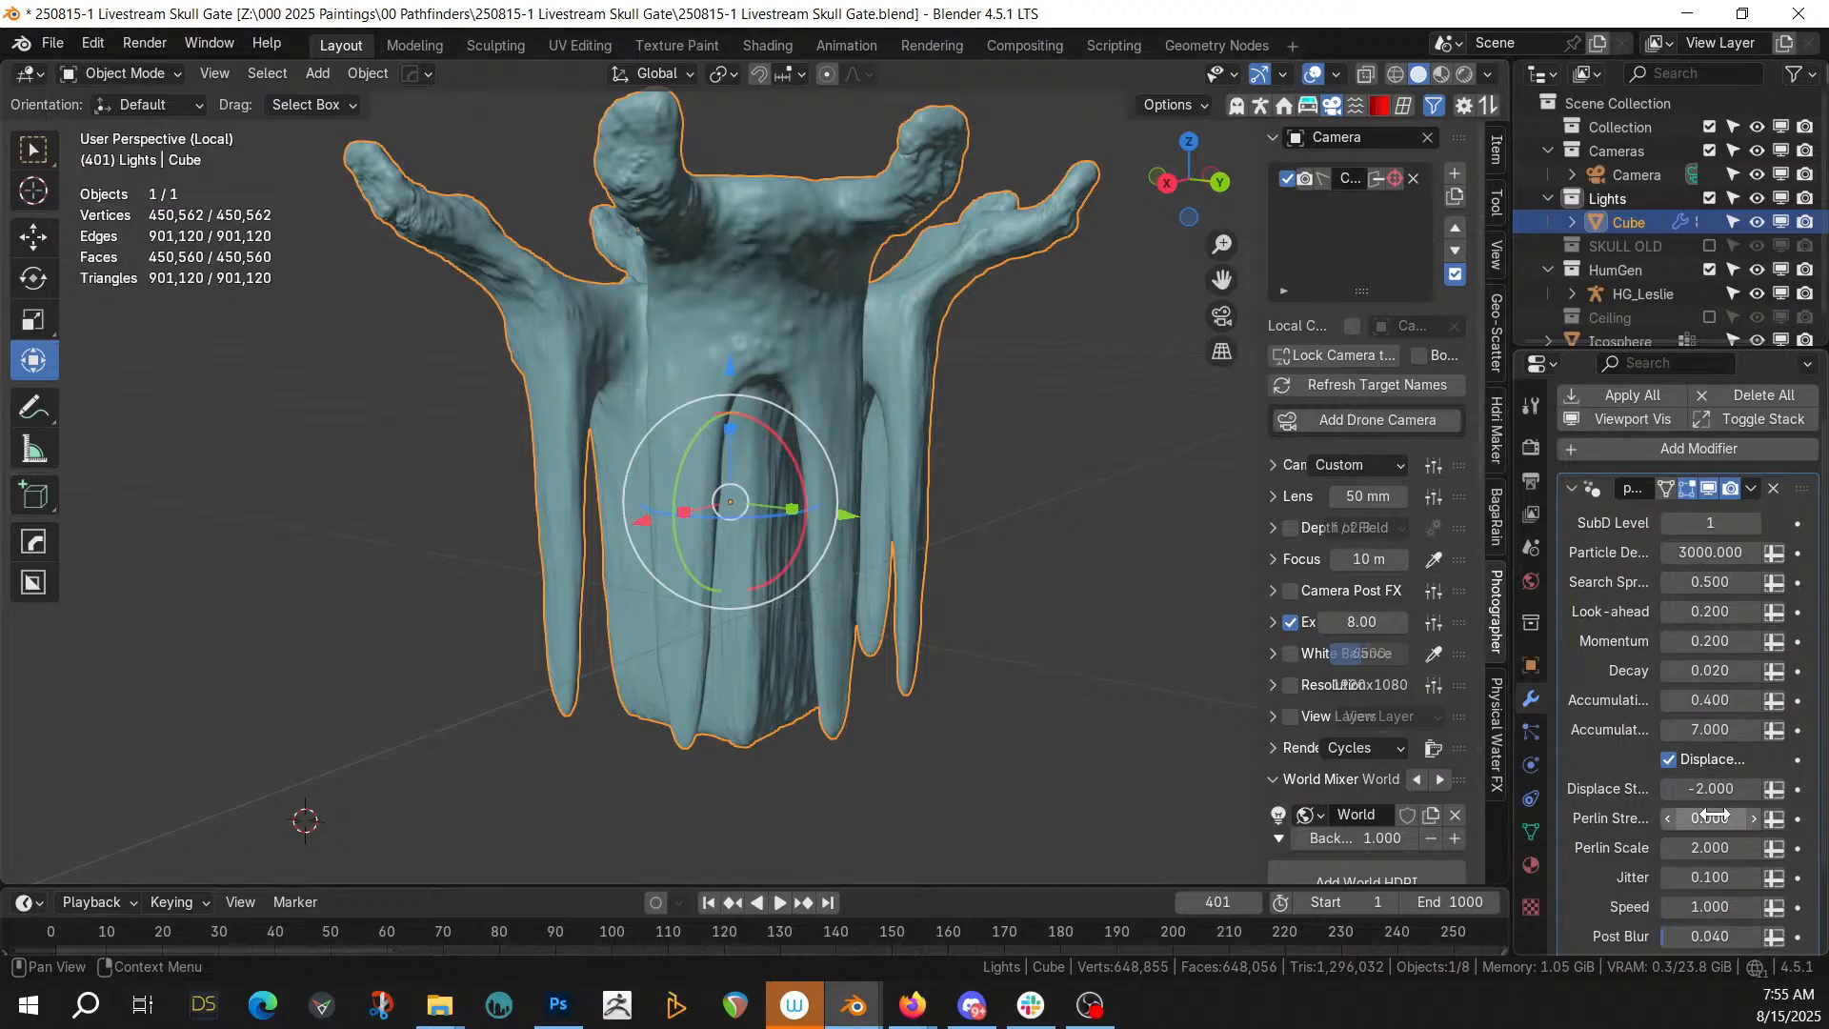
{"action": "left_click", "coordinate": [1710, 788]}
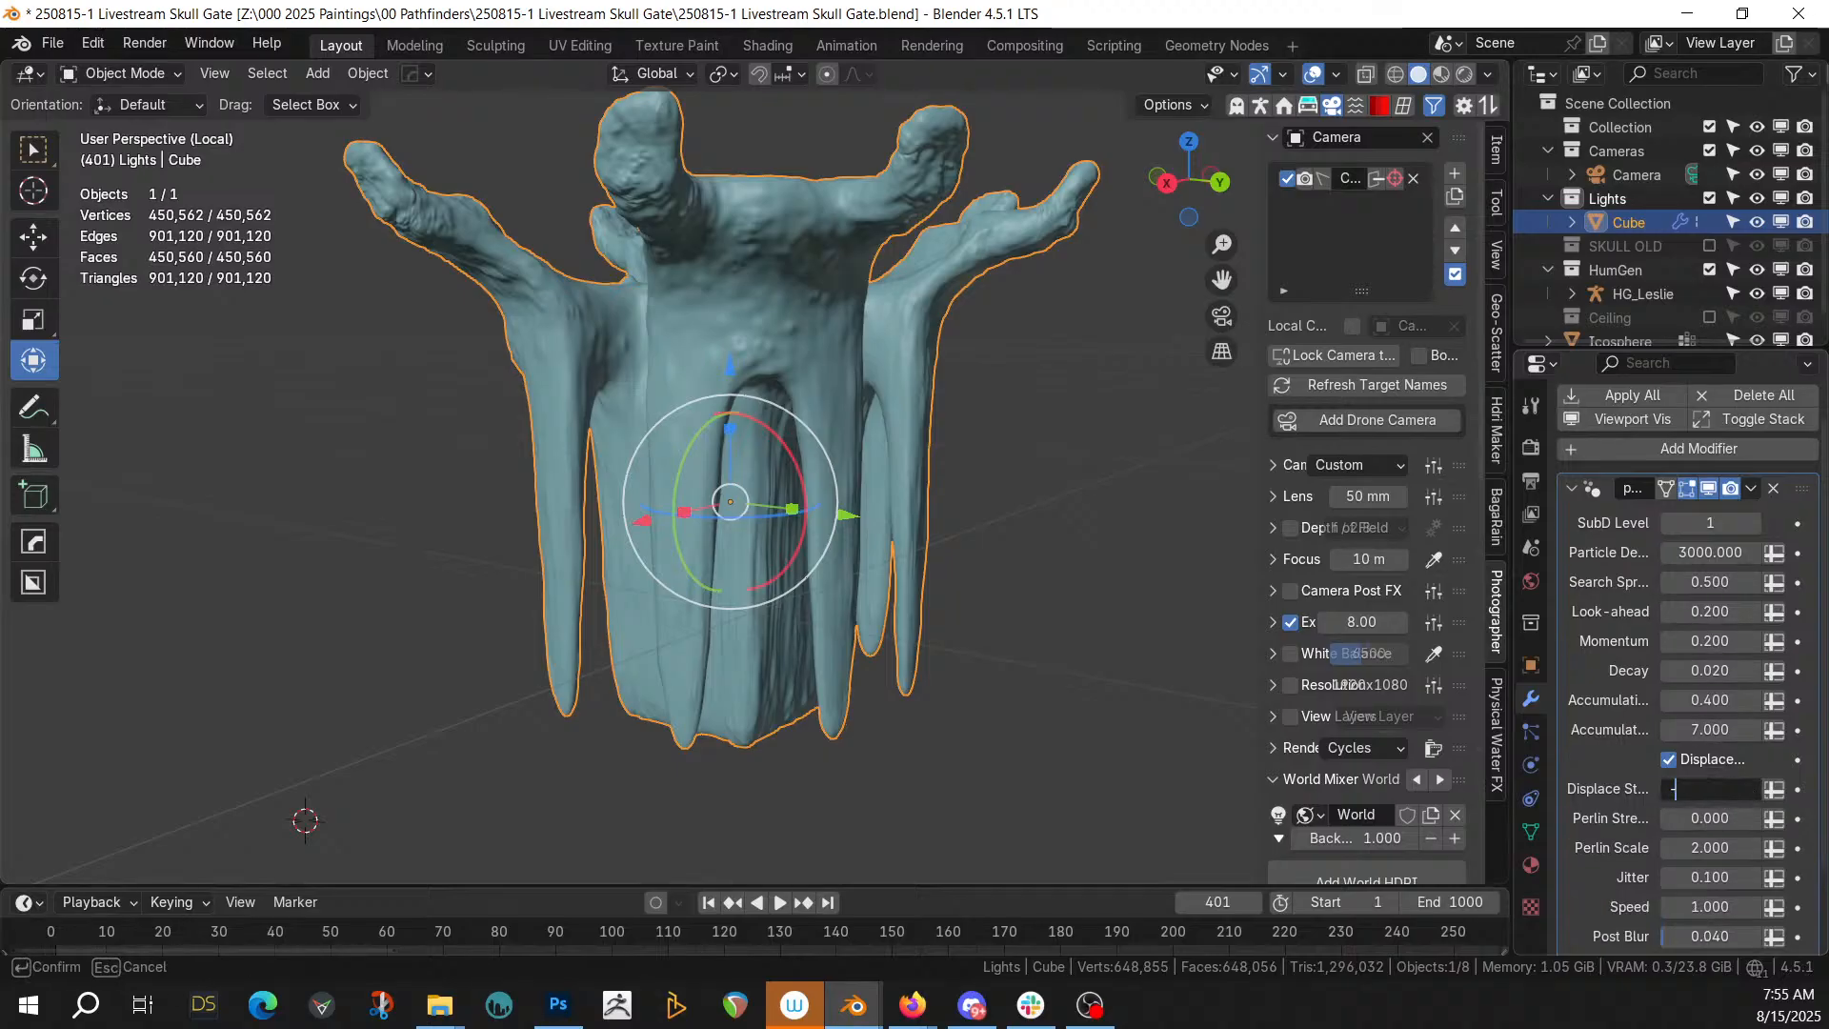
{"action": "type", "text": "-4"}
{"action": "key", "text": "Return"}
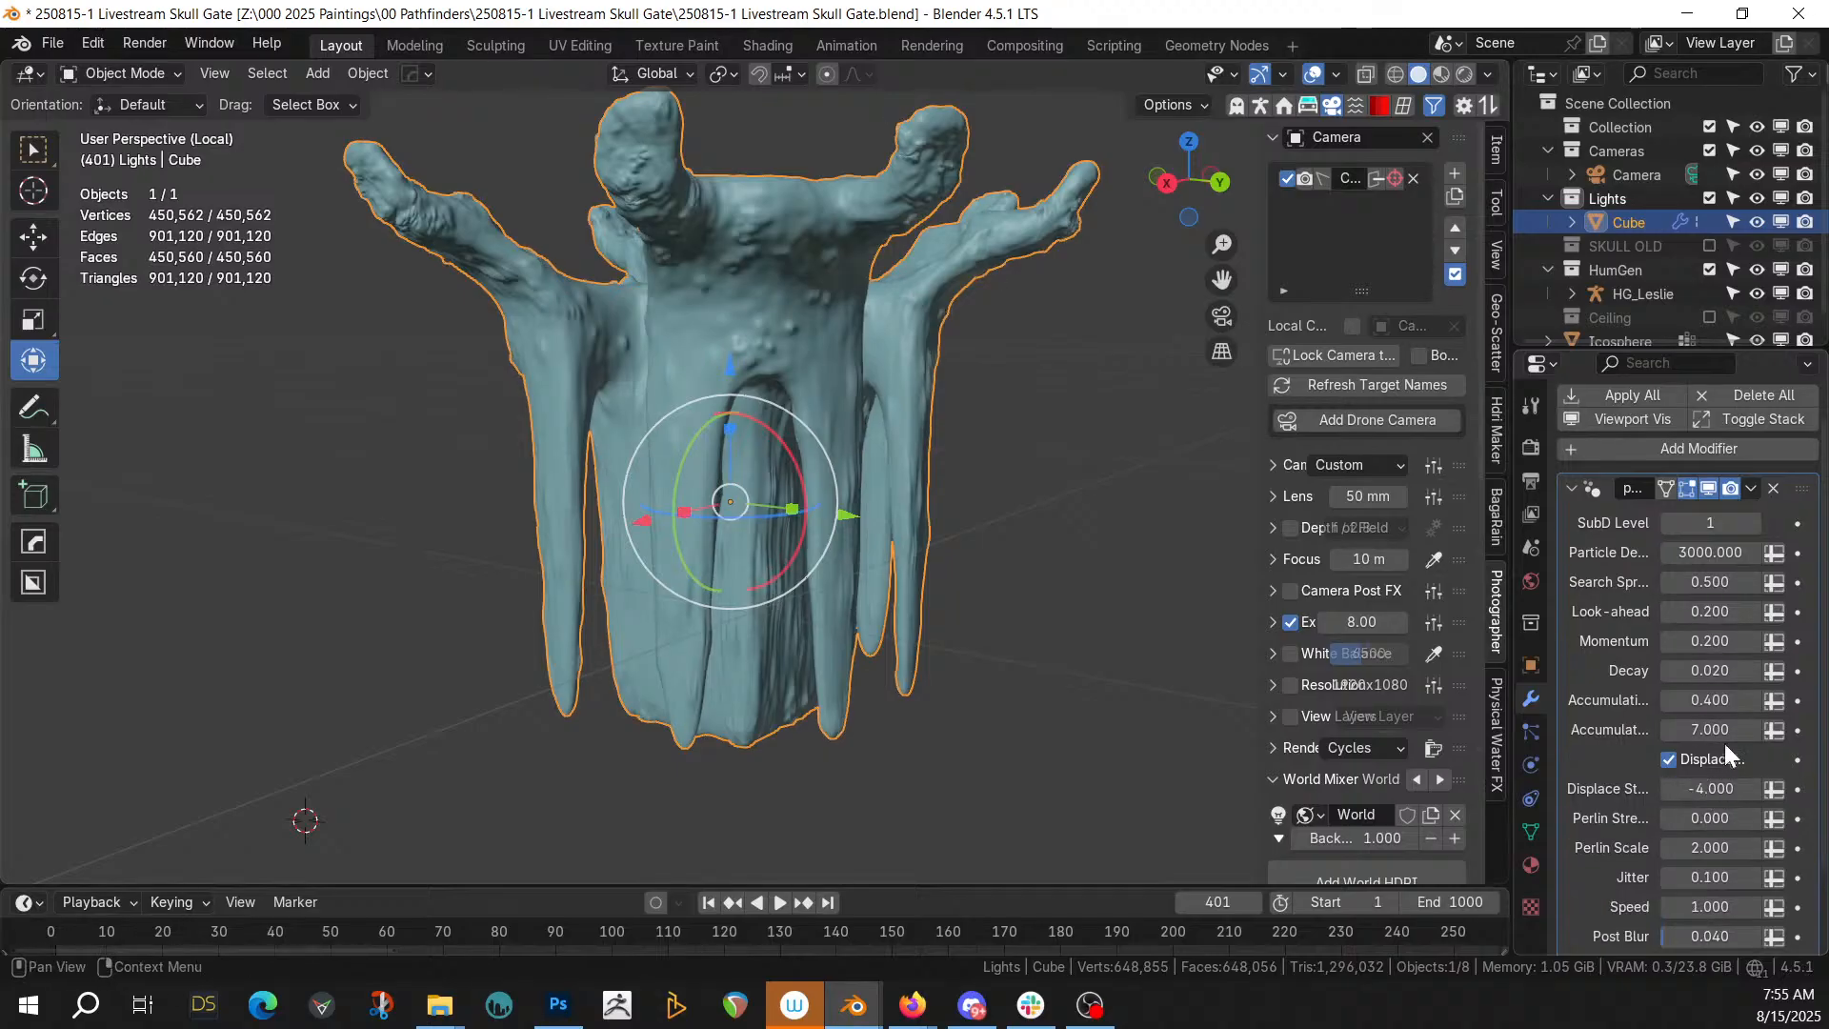
{"action": "scroll", "coordinate": [1686, 838], "scroll_direction": "down", "scroll_amount": 2}
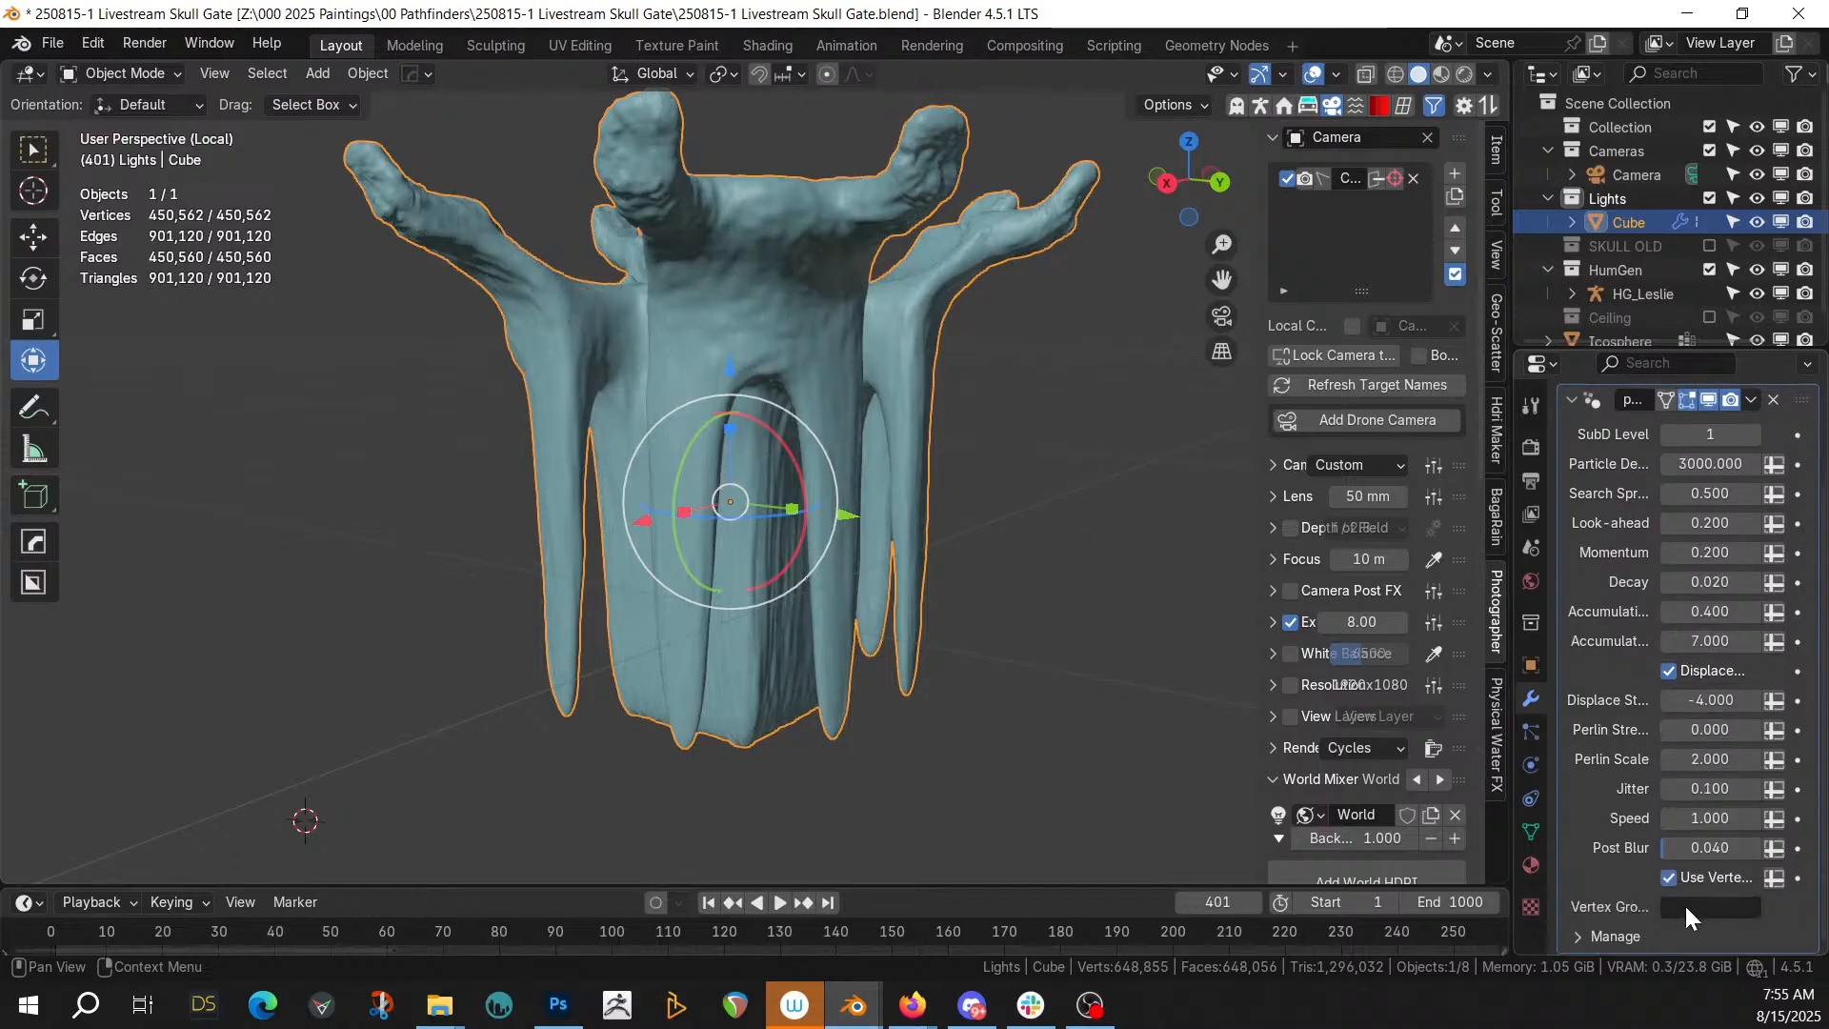
{"action": "left_click", "coordinate": [1684, 905]}
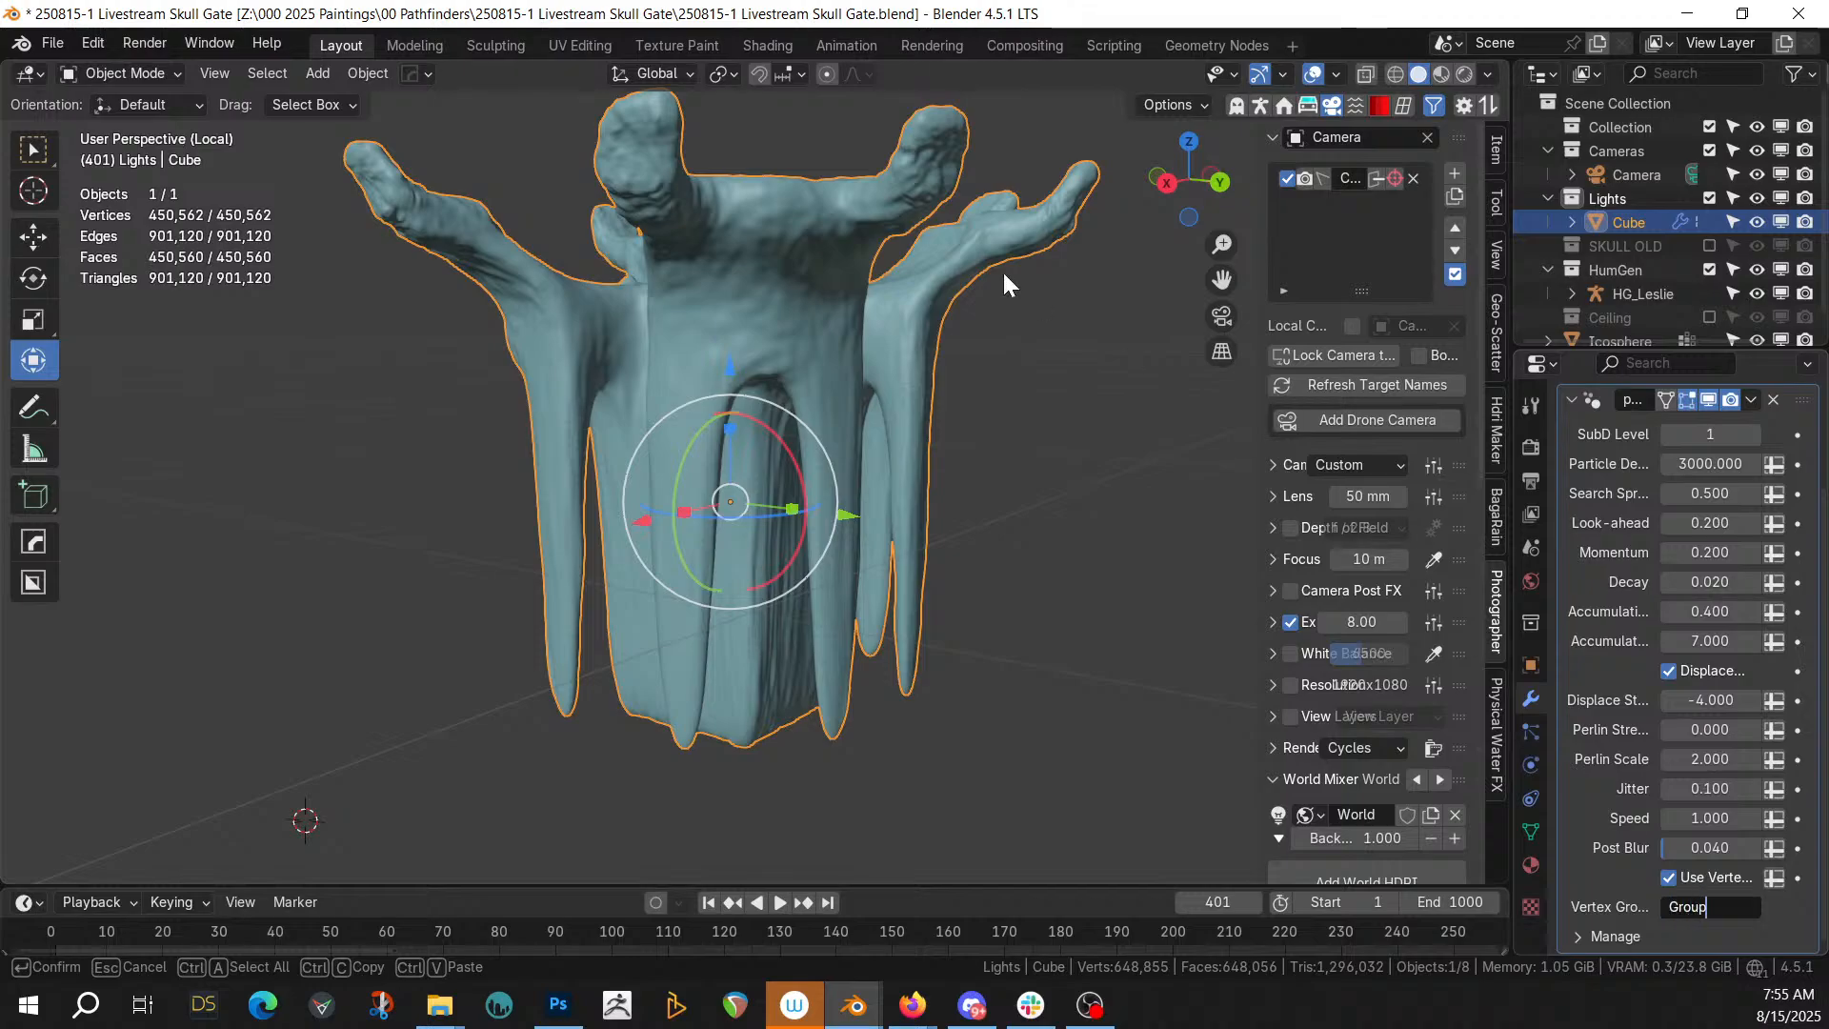
{"action": "type", "text": "Group"}
{"action": "key", "text": "Return"}
Play the new physarum simulation from frame 1, stop it at about frame 320 and inspect the growth from several sides
{"action": "middle_click_drag", "start_coordinate": [1023, 551], "coordinate": [988, 657]}
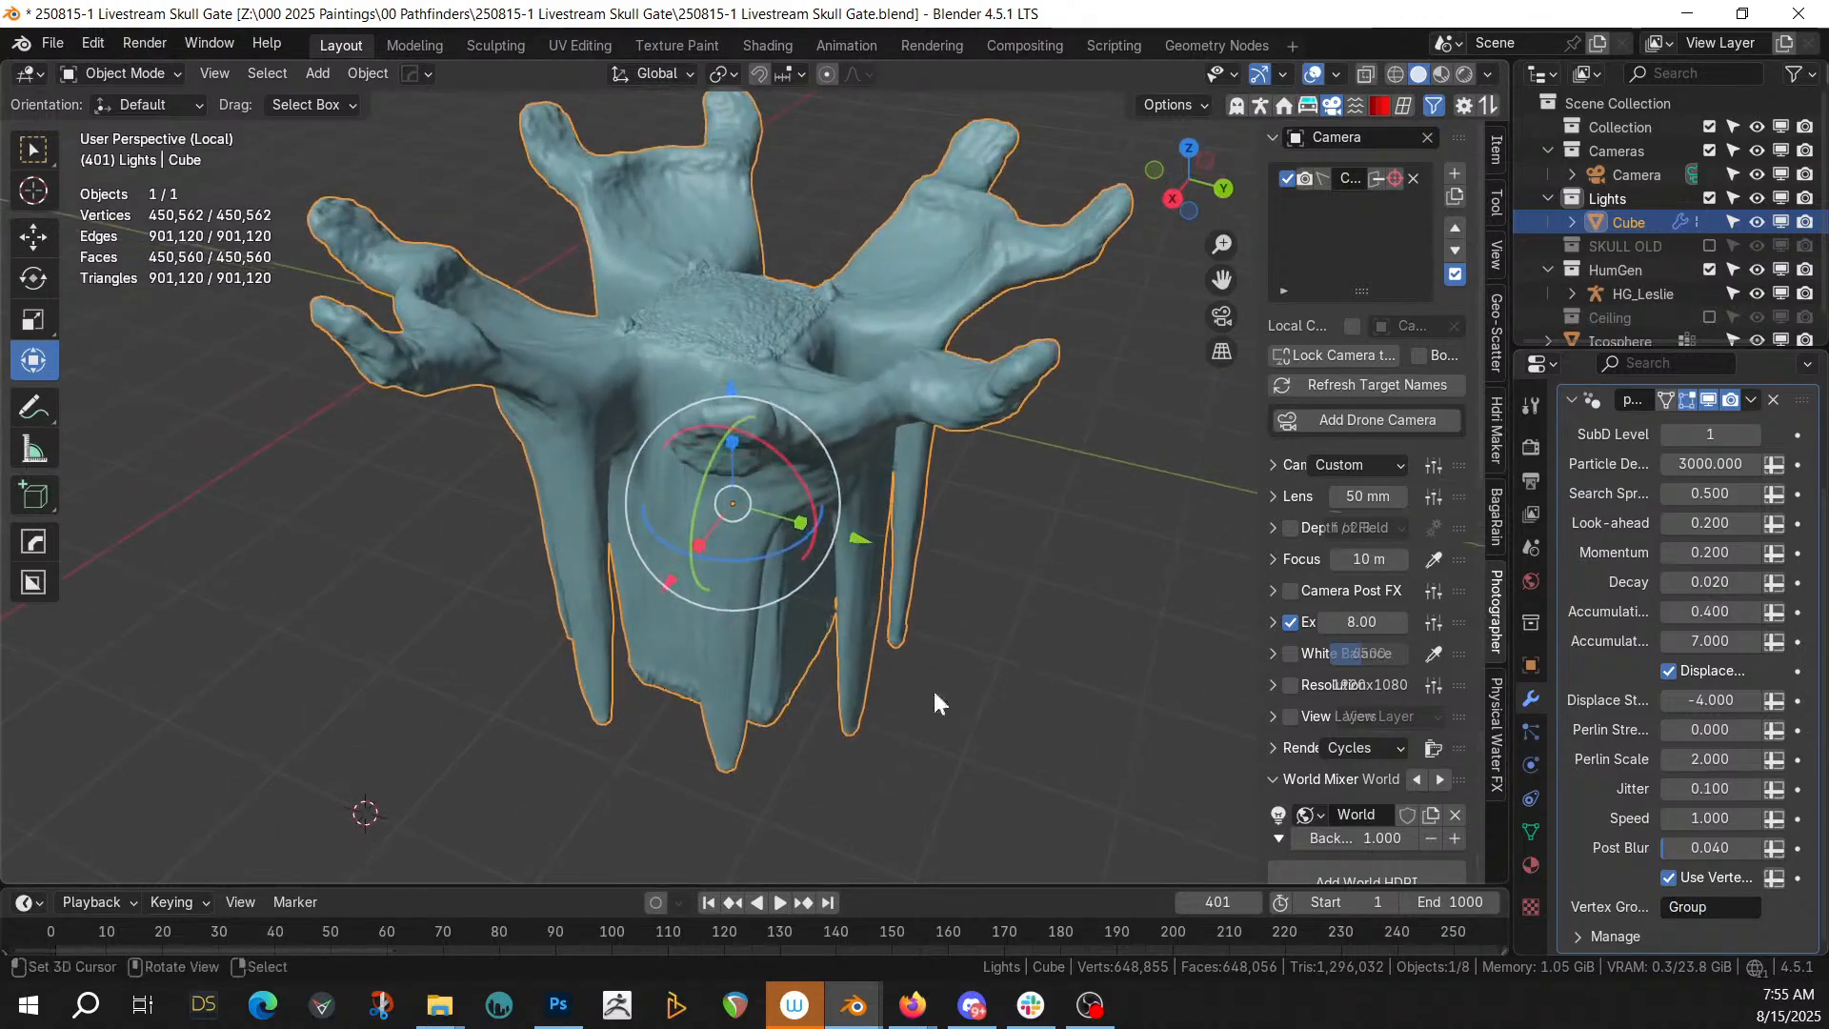
{"action": "left_click", "coordinate": [780, 902]}
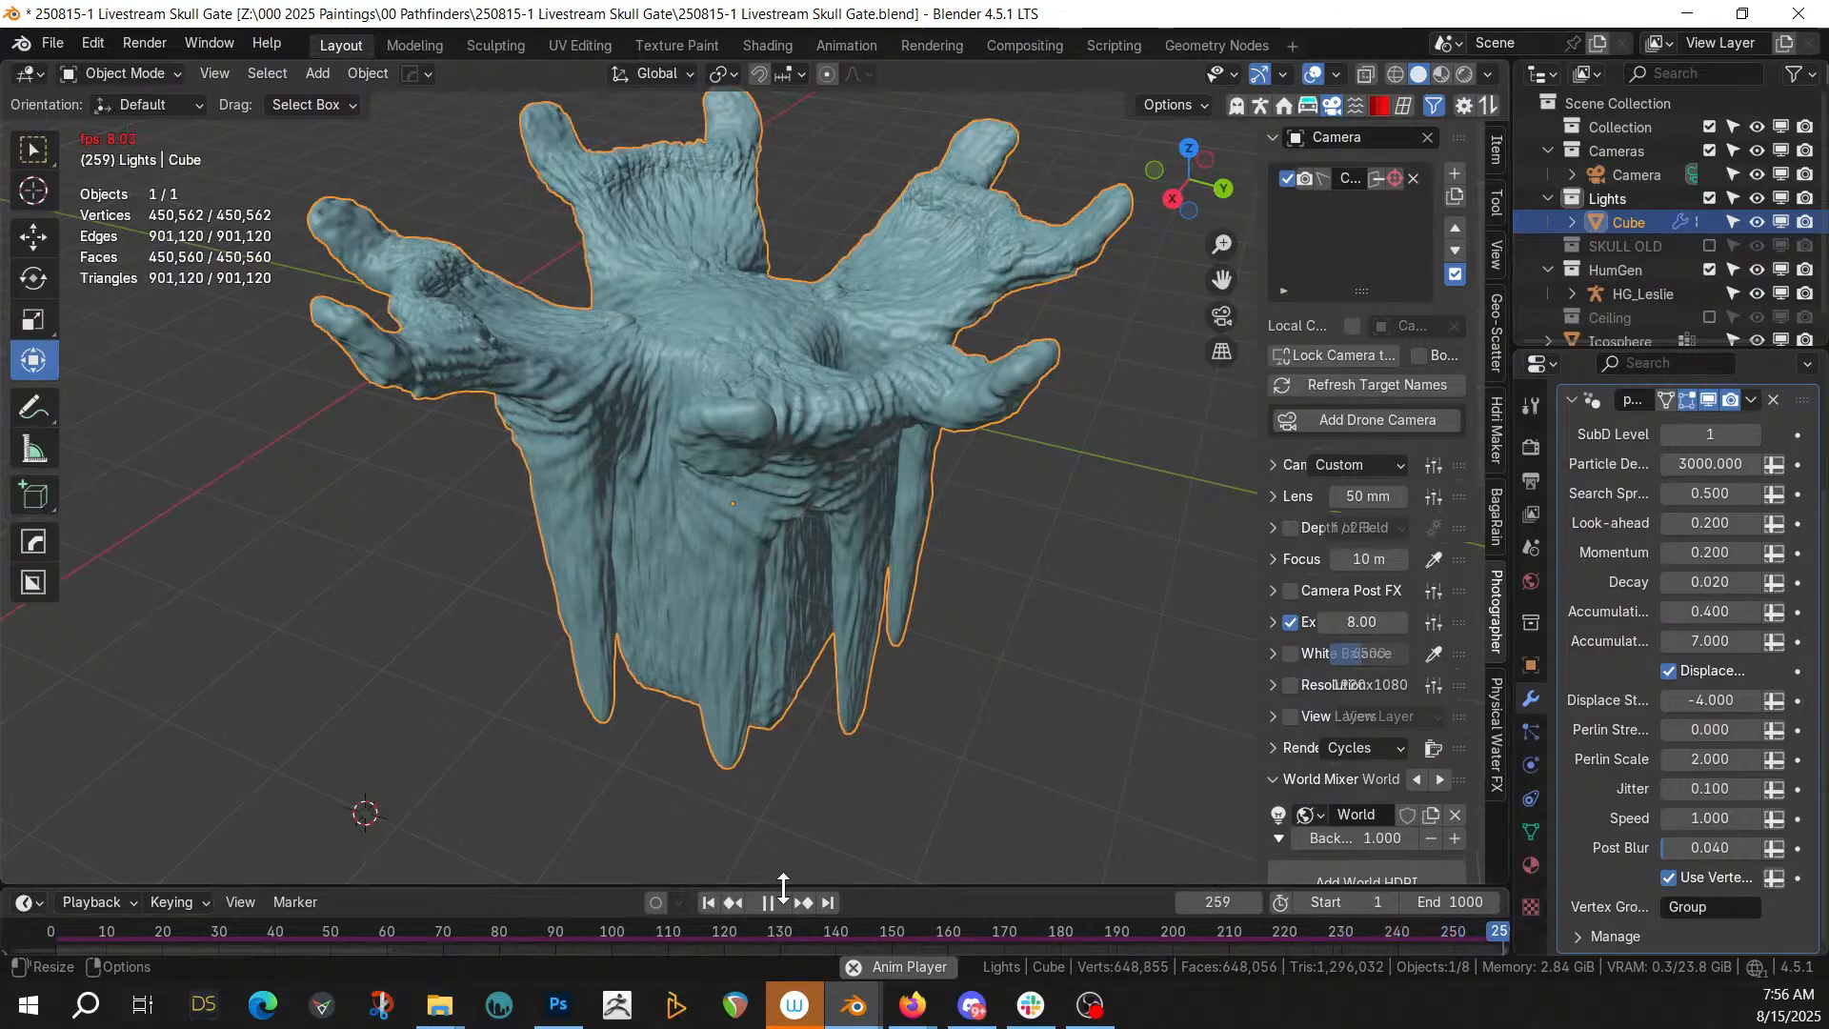
{"action": "middle_click_drag", "start_coordinate": [727, 702], "coordinate": [647, 628]}
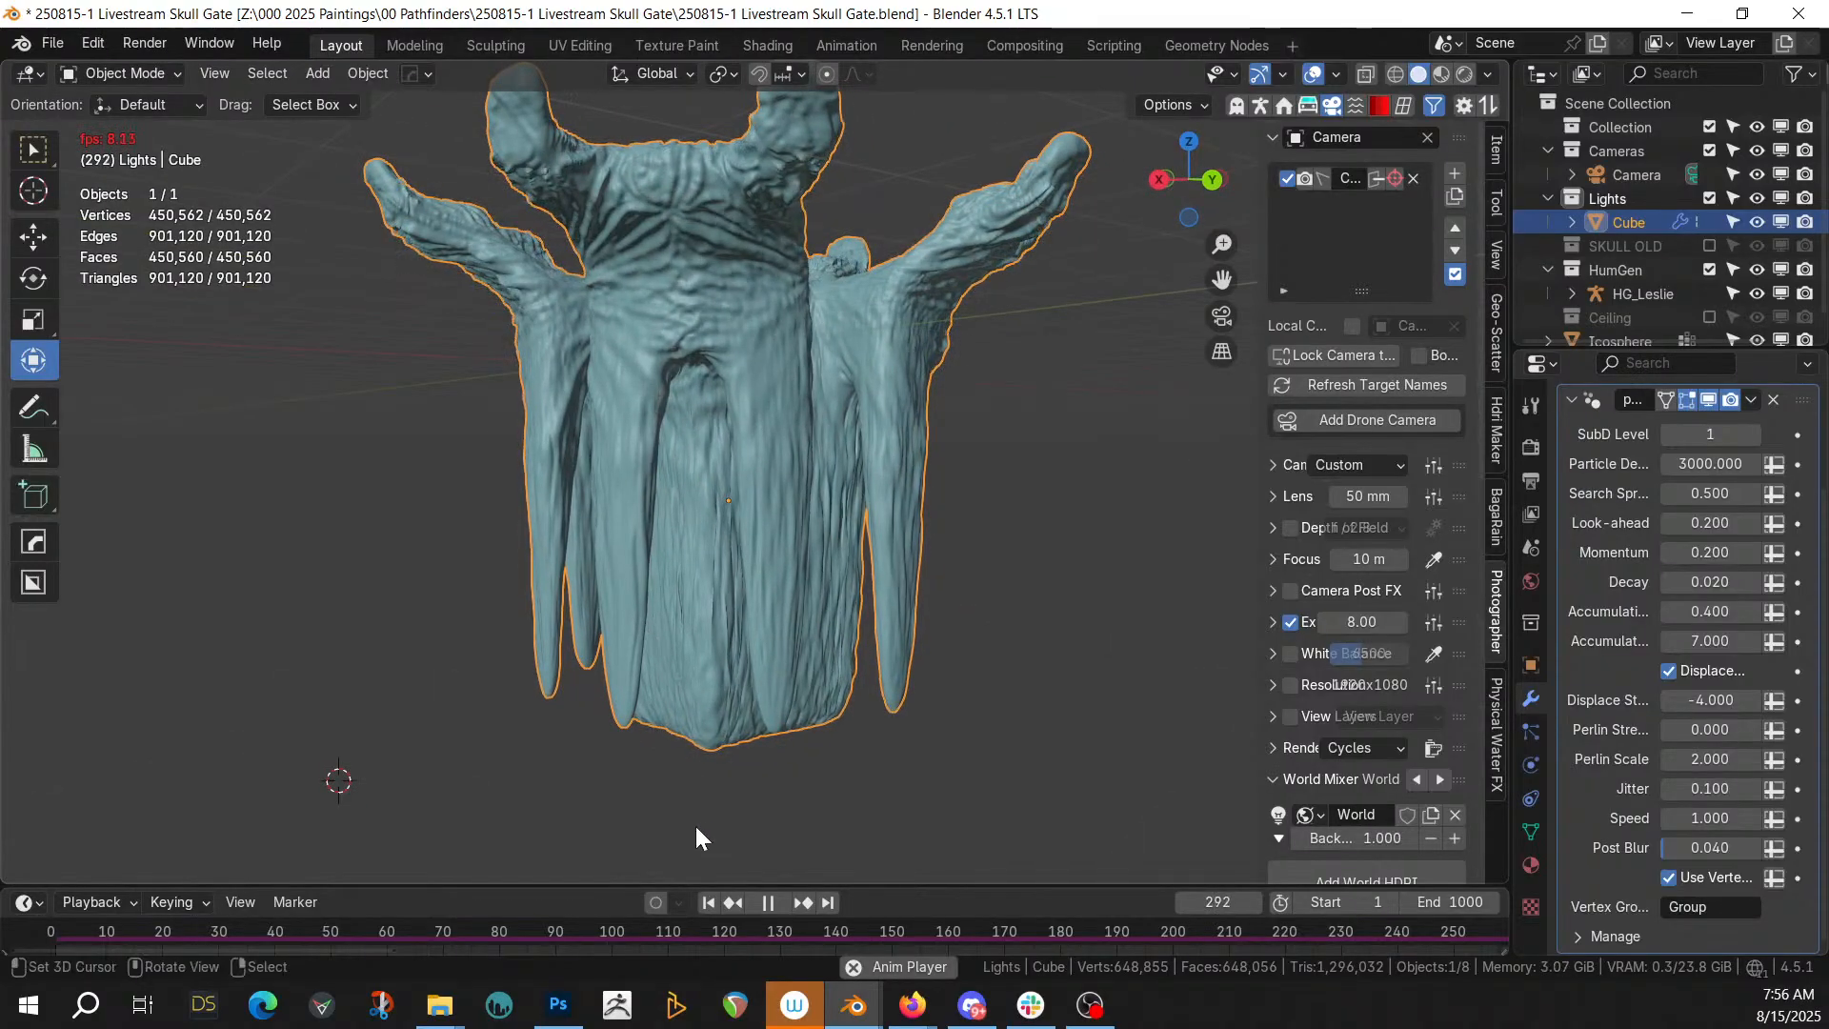
{"action": "left_click", "coordinate": [768, 905]}
{"action": "middle_click_drag", "start_coordinate": [806, 676], "coordinate": [787, 838]}
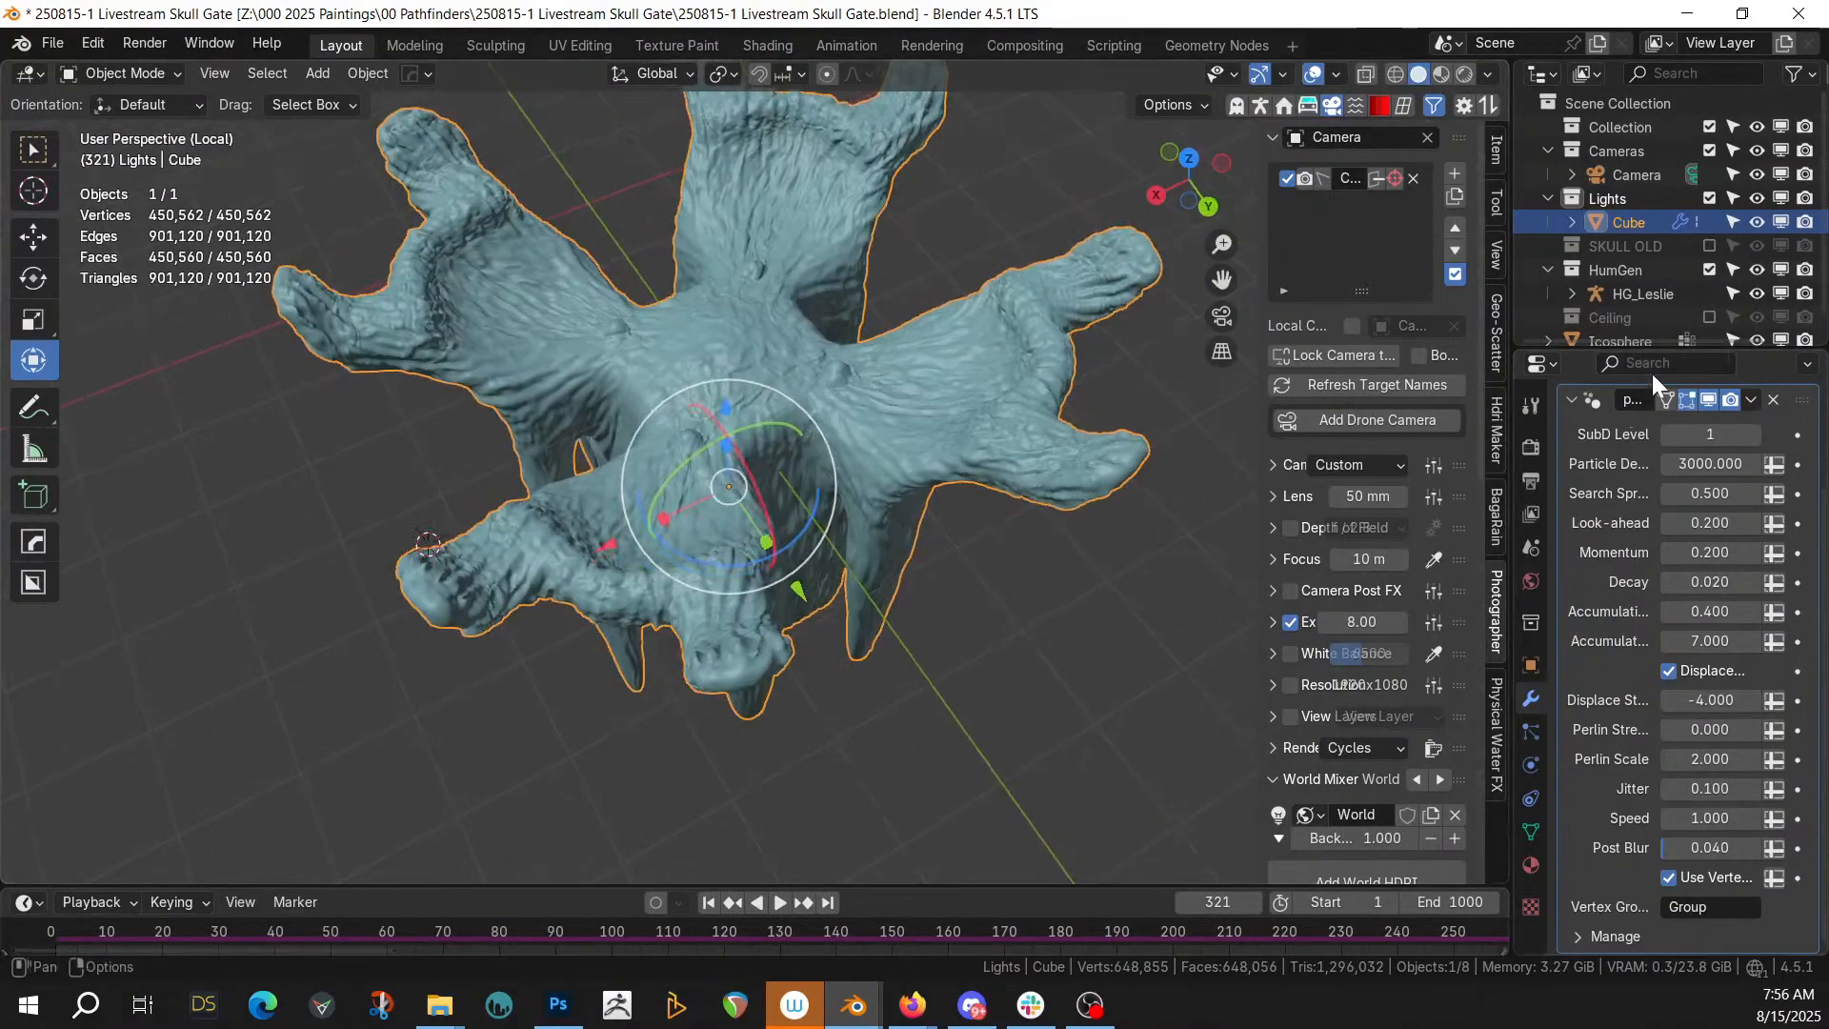
Apply the physarum modifier to the mesh and clear the vertex selection in Edit Mode
{"action": "scroll", "coordinate": [1644, 510], "scroll_direction": "up", "scroll_amount": 3}
{"action": "left_click", "coordinate": [1631, 442]}
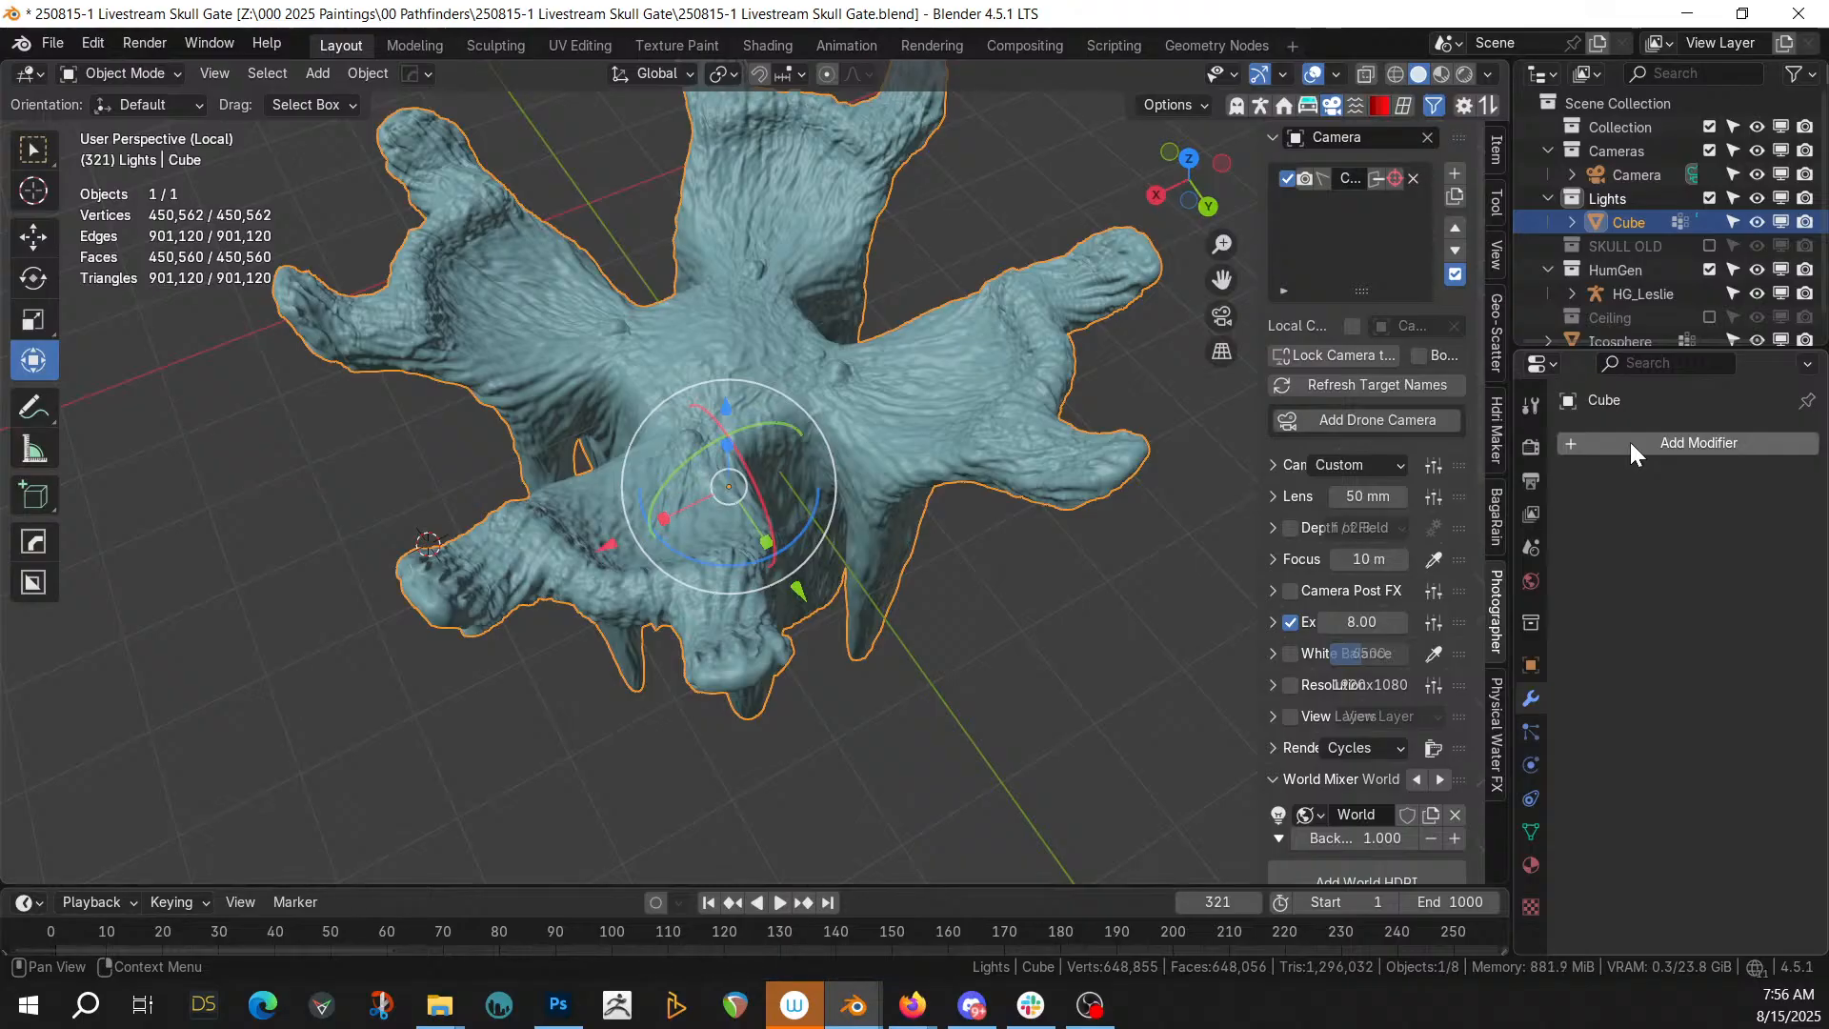
{"action": "middle_click_drag", "start_coordinate": [551, 492], "coordinate": [803, 443]}
{"action": "key", "text": "Tab"}
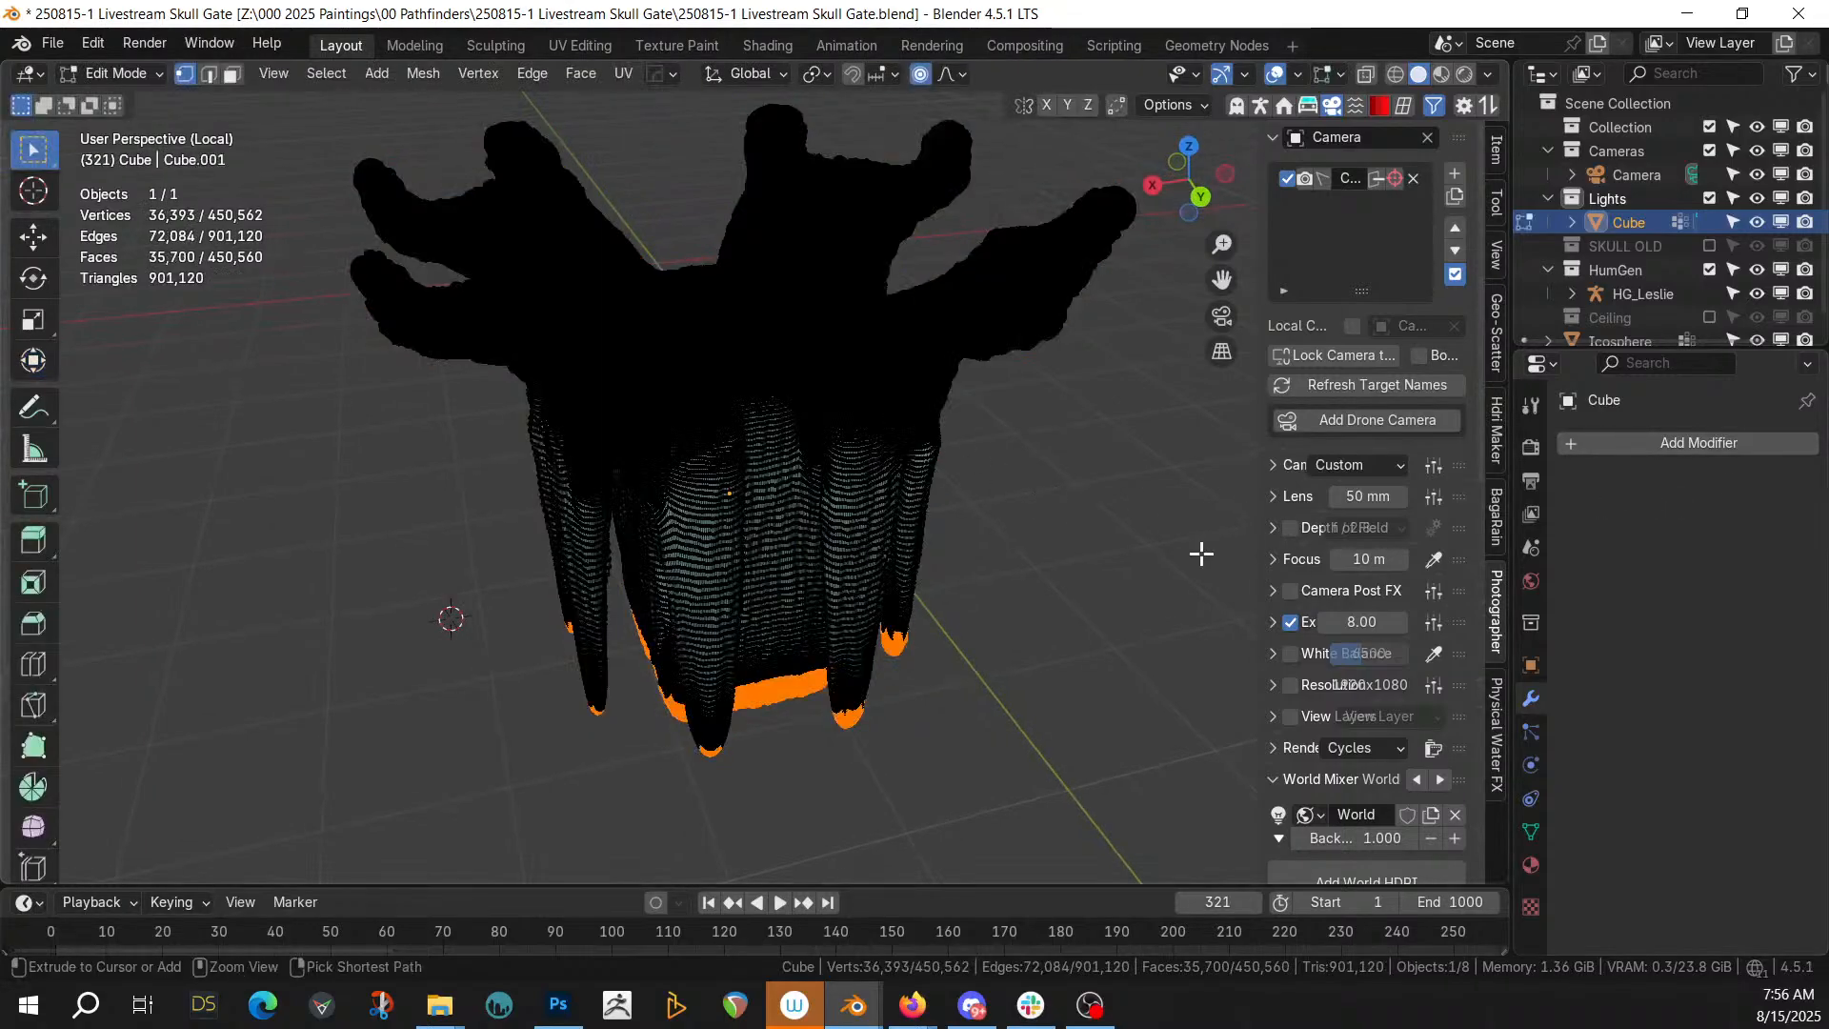
{"action": "key", "text": "ctrl+l"}
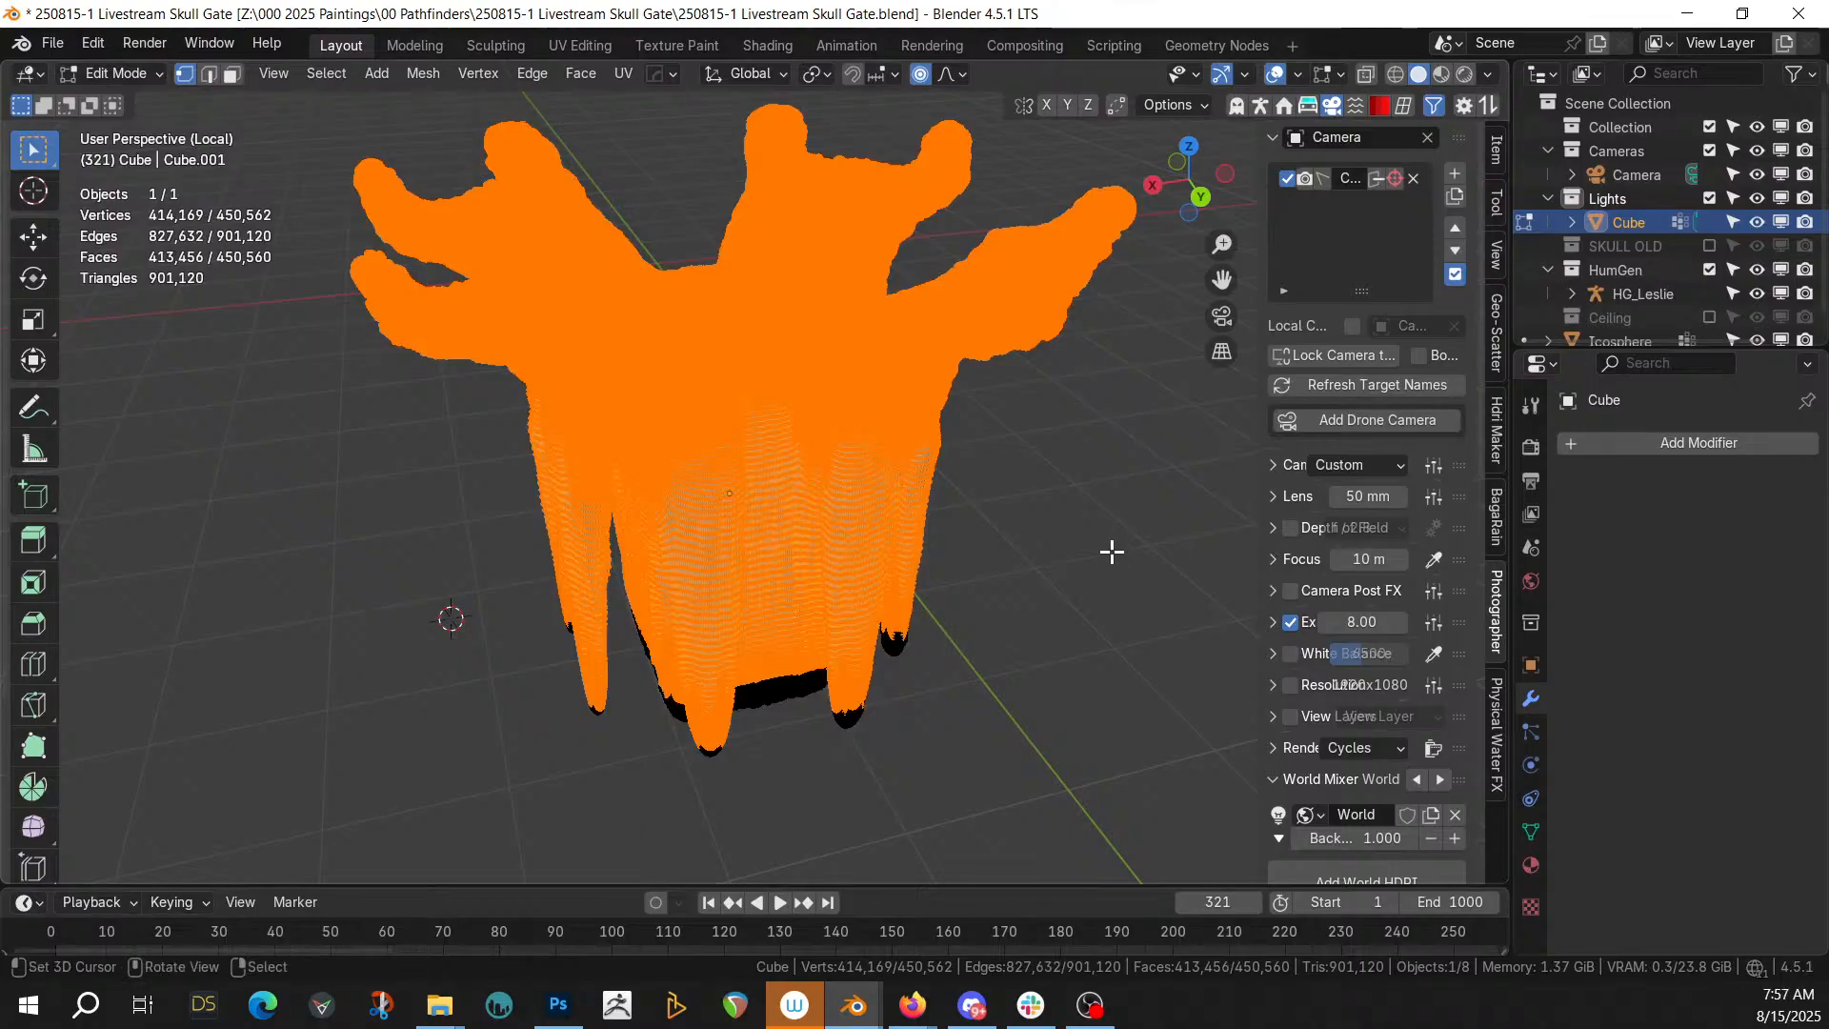
{"action": "key", "text": "alt+a"}
{"action": "key", "text": "KP_7"}
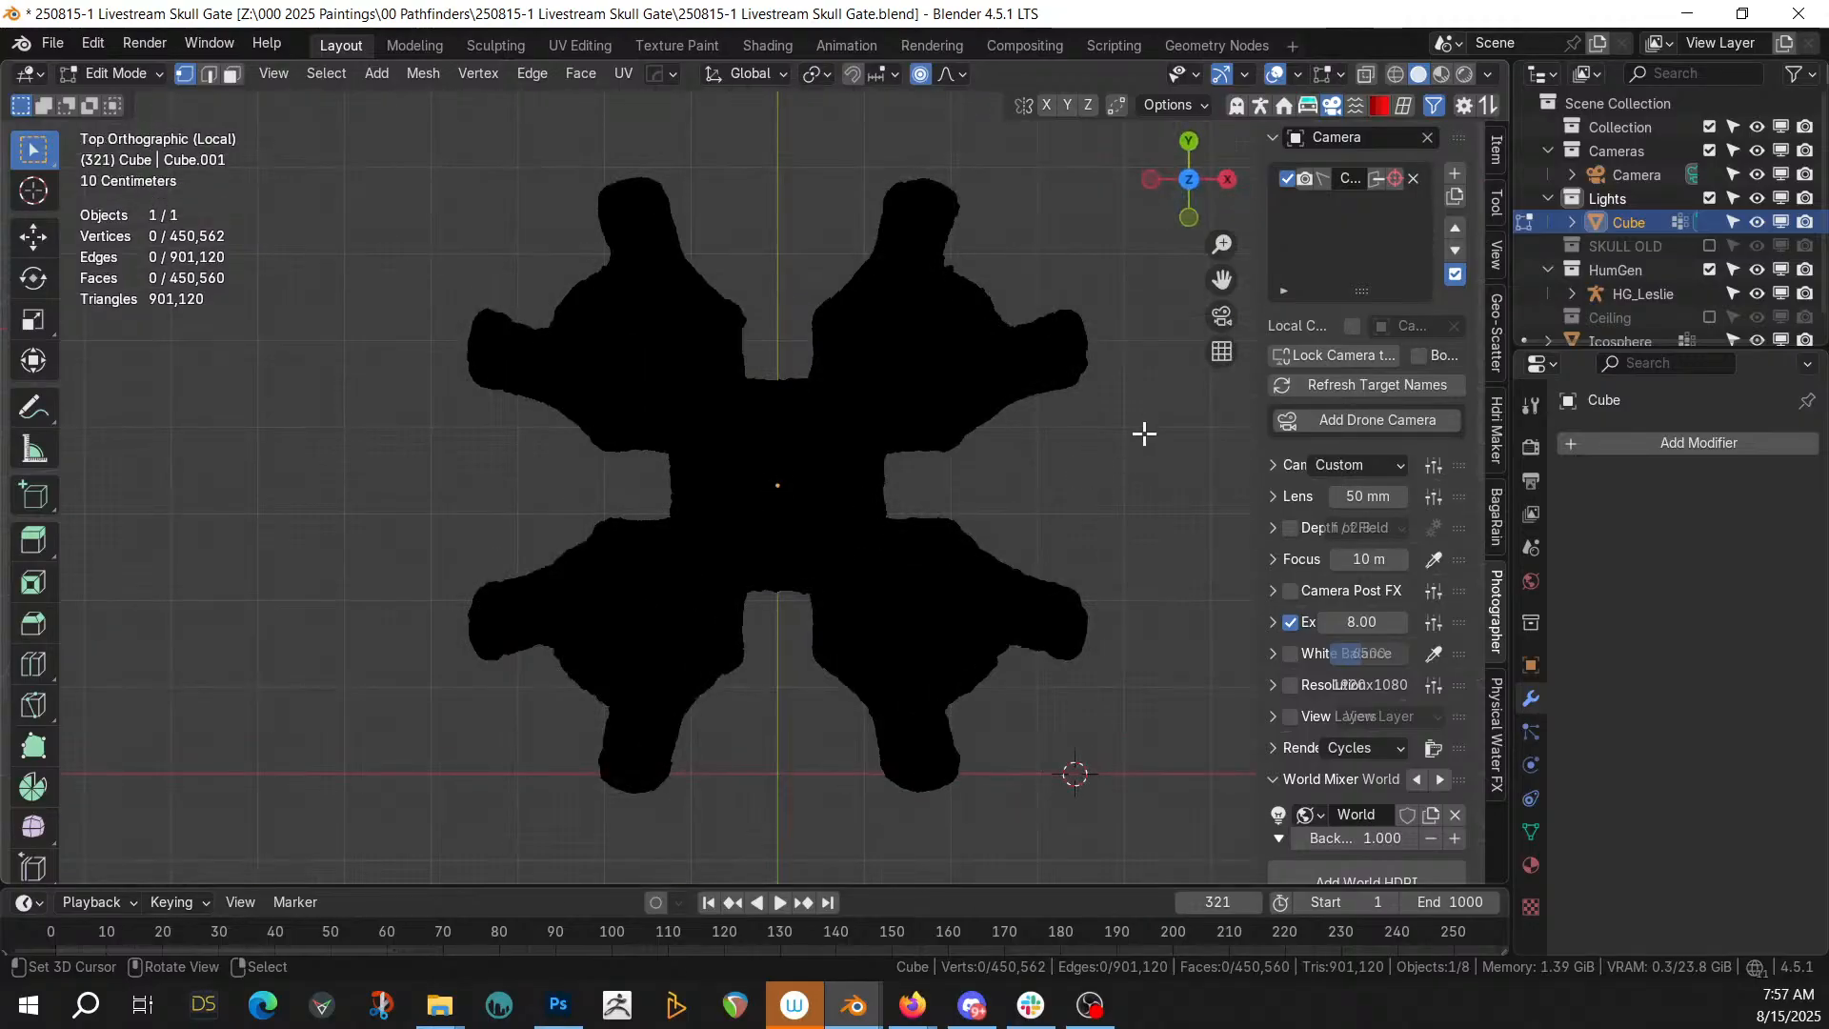
{"action": "key", "text": "c"}
{"action": "left_click_drag", "start_coordinate": [1102, 359], "coordinate": [1075, 329]}
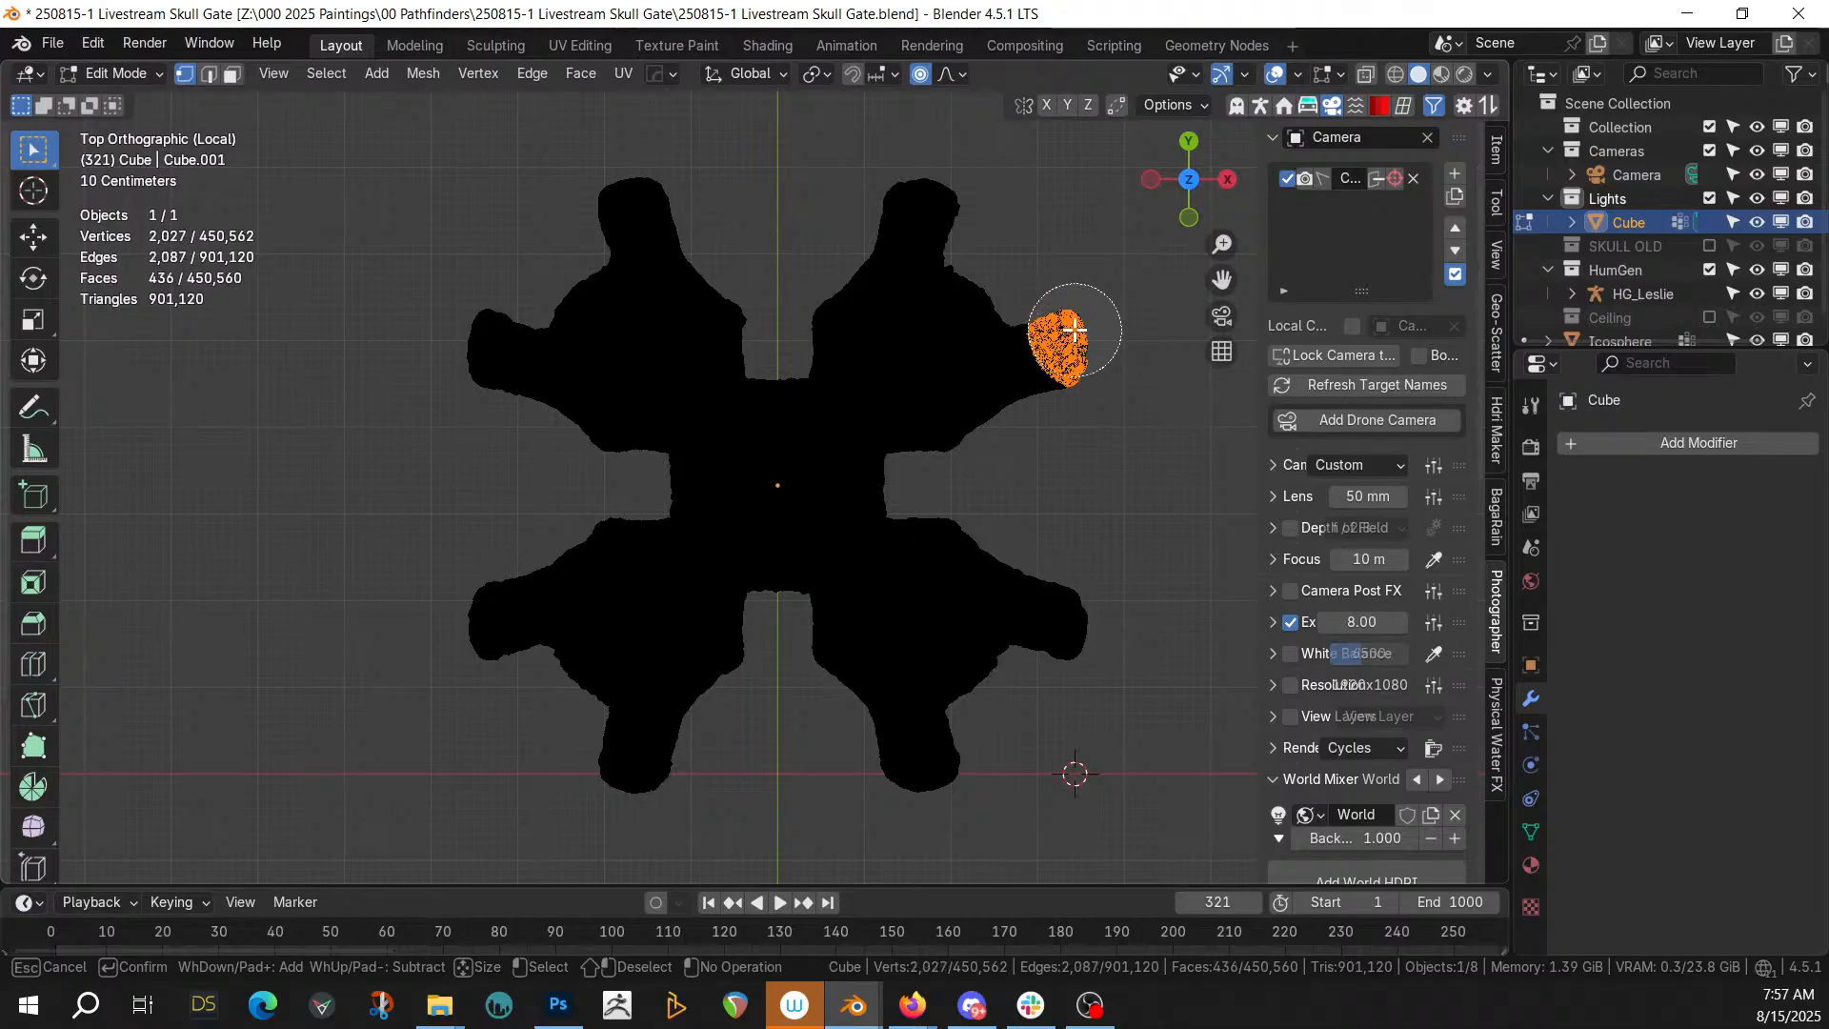
{"action": "right_click", "coordinate": [1143, 516]}
{"action": "key", "text": "alt+a"}
With X-ray on, circle-select the tips of all eight upper branches through the mesh in top view
{"action": "key", "text": "alt+z"}
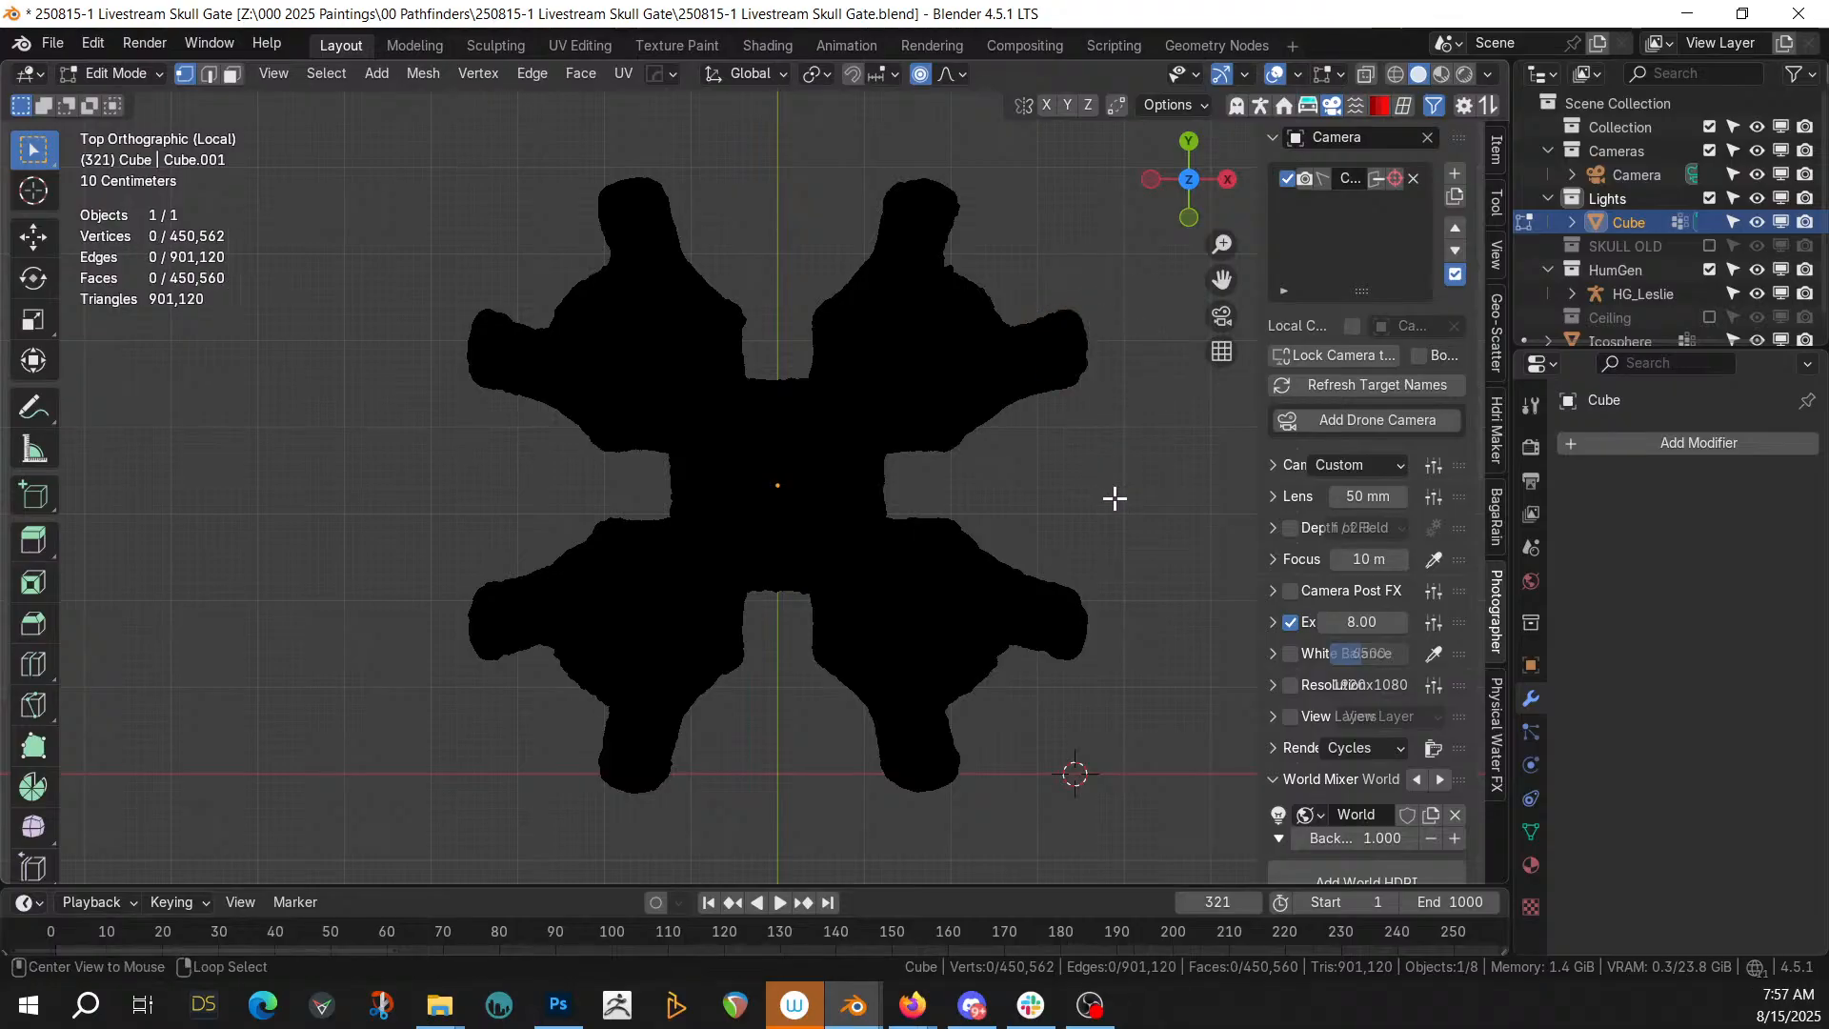
{"action": "key", "text": "c"}
{"action": "left_click_drag", "start_coordinate": [1102, 604], "coordinate": [1082, 625]}
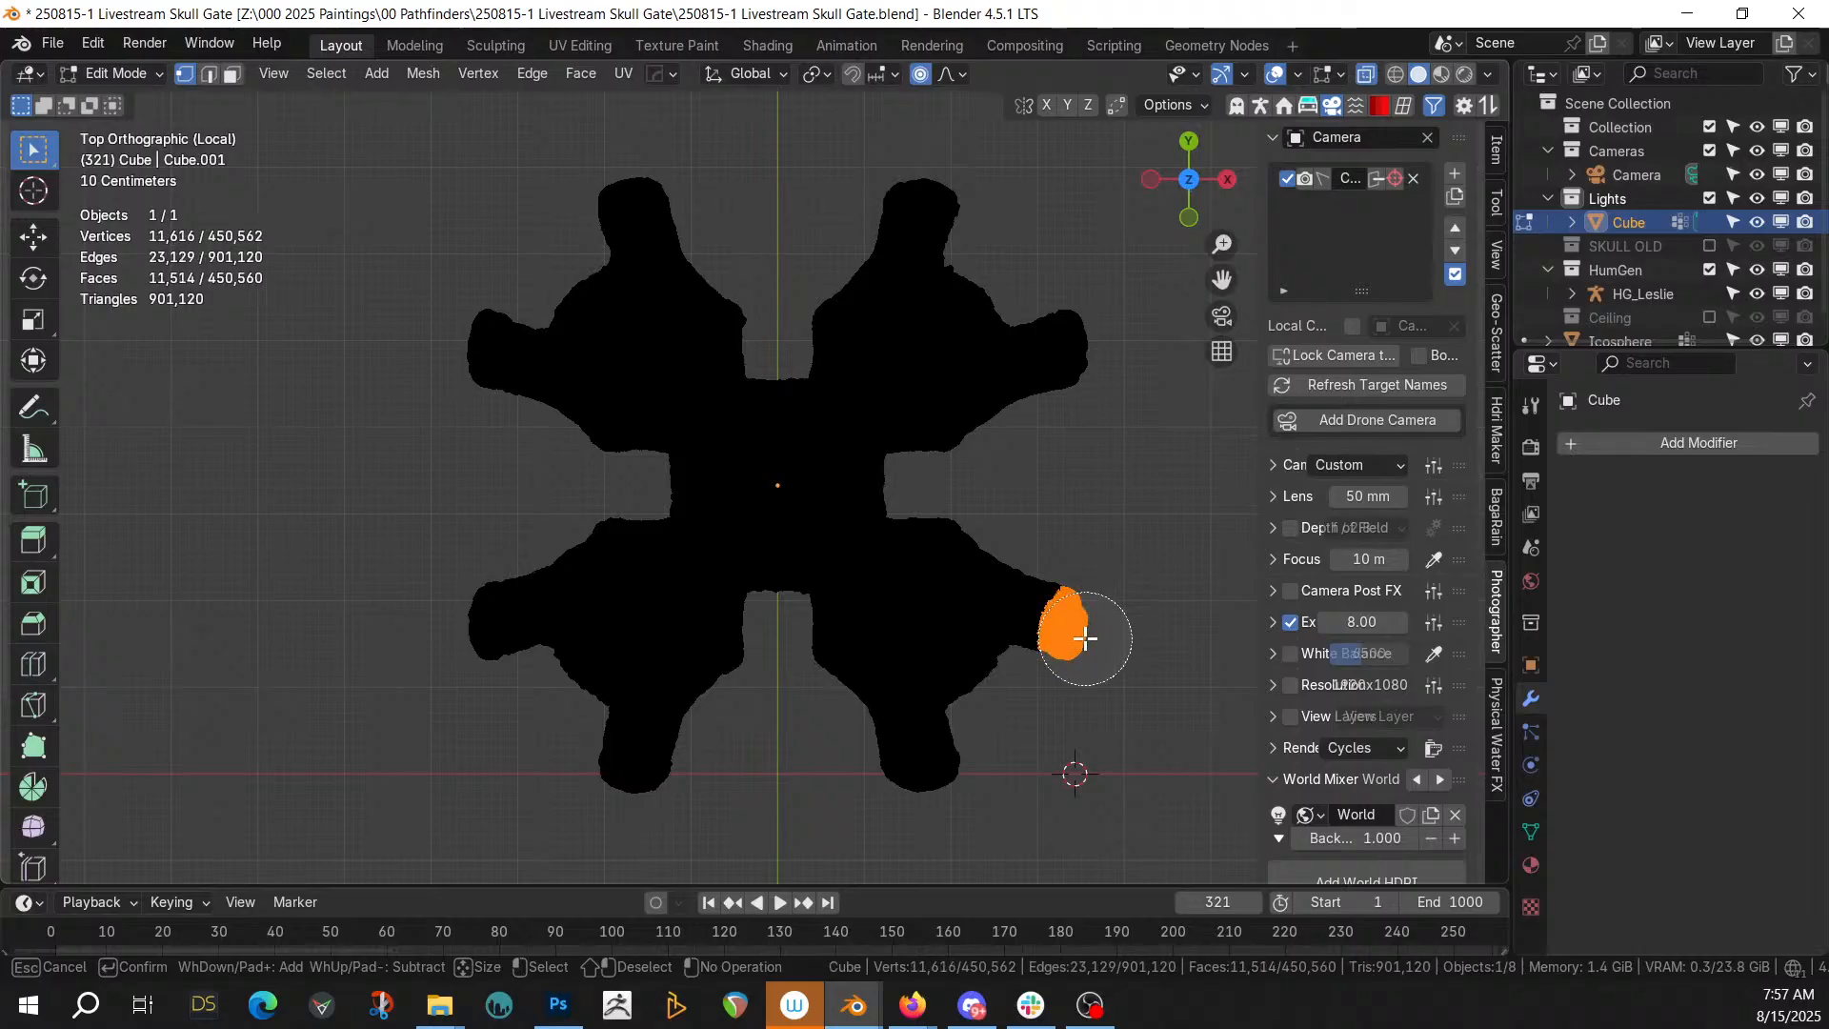
{"action": "left_click_drag", "start_coordinate": [959, 838], "coordinate": [915, 805]}
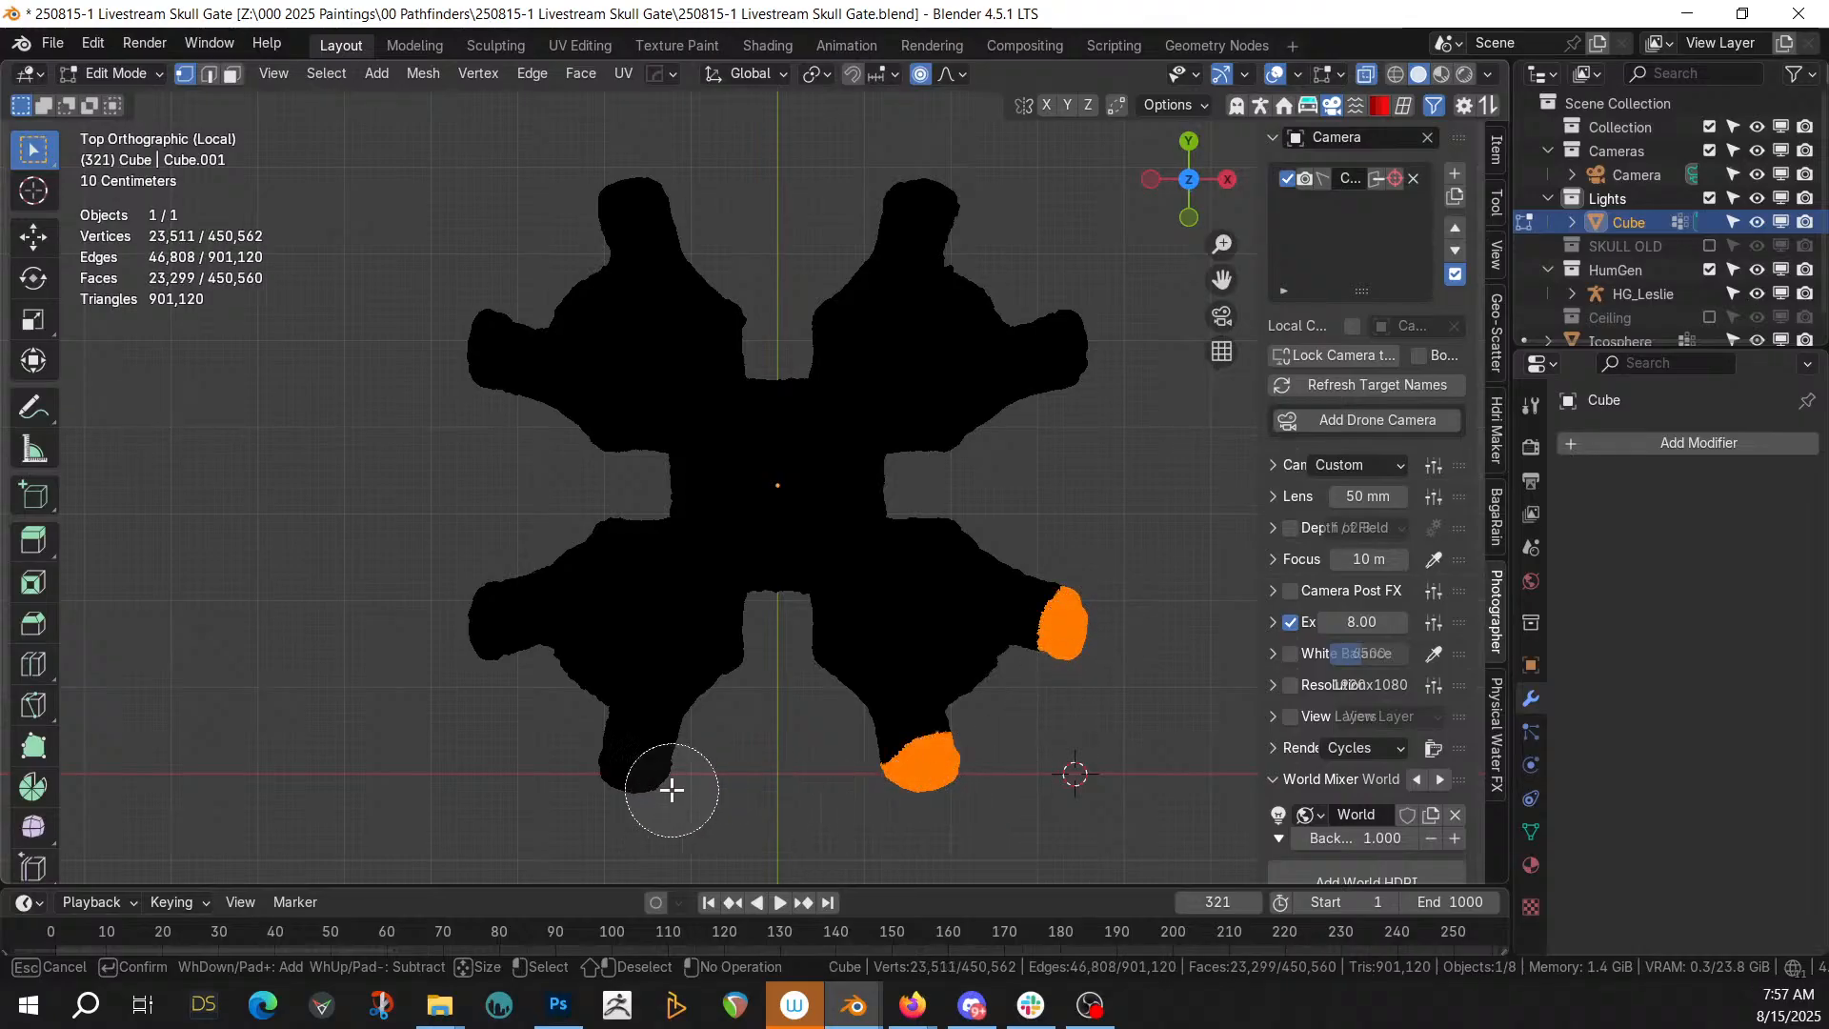
{"action": "left_click_drag", "start_coordinate": [670, 788], "coordinate": [632, 776]}
{"action": "mouse_move", "coordinate": [460, 654]}
{"action": "left_mouse_down"}
{"action": "mouse_move", "coordinate": [457, 339]}
{"action": "mouse_move", "coordinate": [479, 311]}
{"action": "mouse_move", "coordinate": [482, 355]}
{"action": "mouse_move", "coordinate": [592, 162]}
{"action": "mouse_move", "coordinate": [669, 177]}
{"action": "left_mouse_up"}
{"action": "mouse_move", "coordinate": [967, 162]}
{"action": "left_mouse_down"}
{"action": "mouse_move", "coordinate": [915, 192]}
{"action": "mouse_move", "coordinate": [1098, 277]}
{"action": "mouse_move", "coordinate": [1102, 339]}
{"action": "mouse_move", "coordinate": [1073, 315]}
{"action": "mouse_move", "coordinate": [1095, 395]}
{"action": "left_mouse_up"}
{"action": "key", "text": "Escape"}
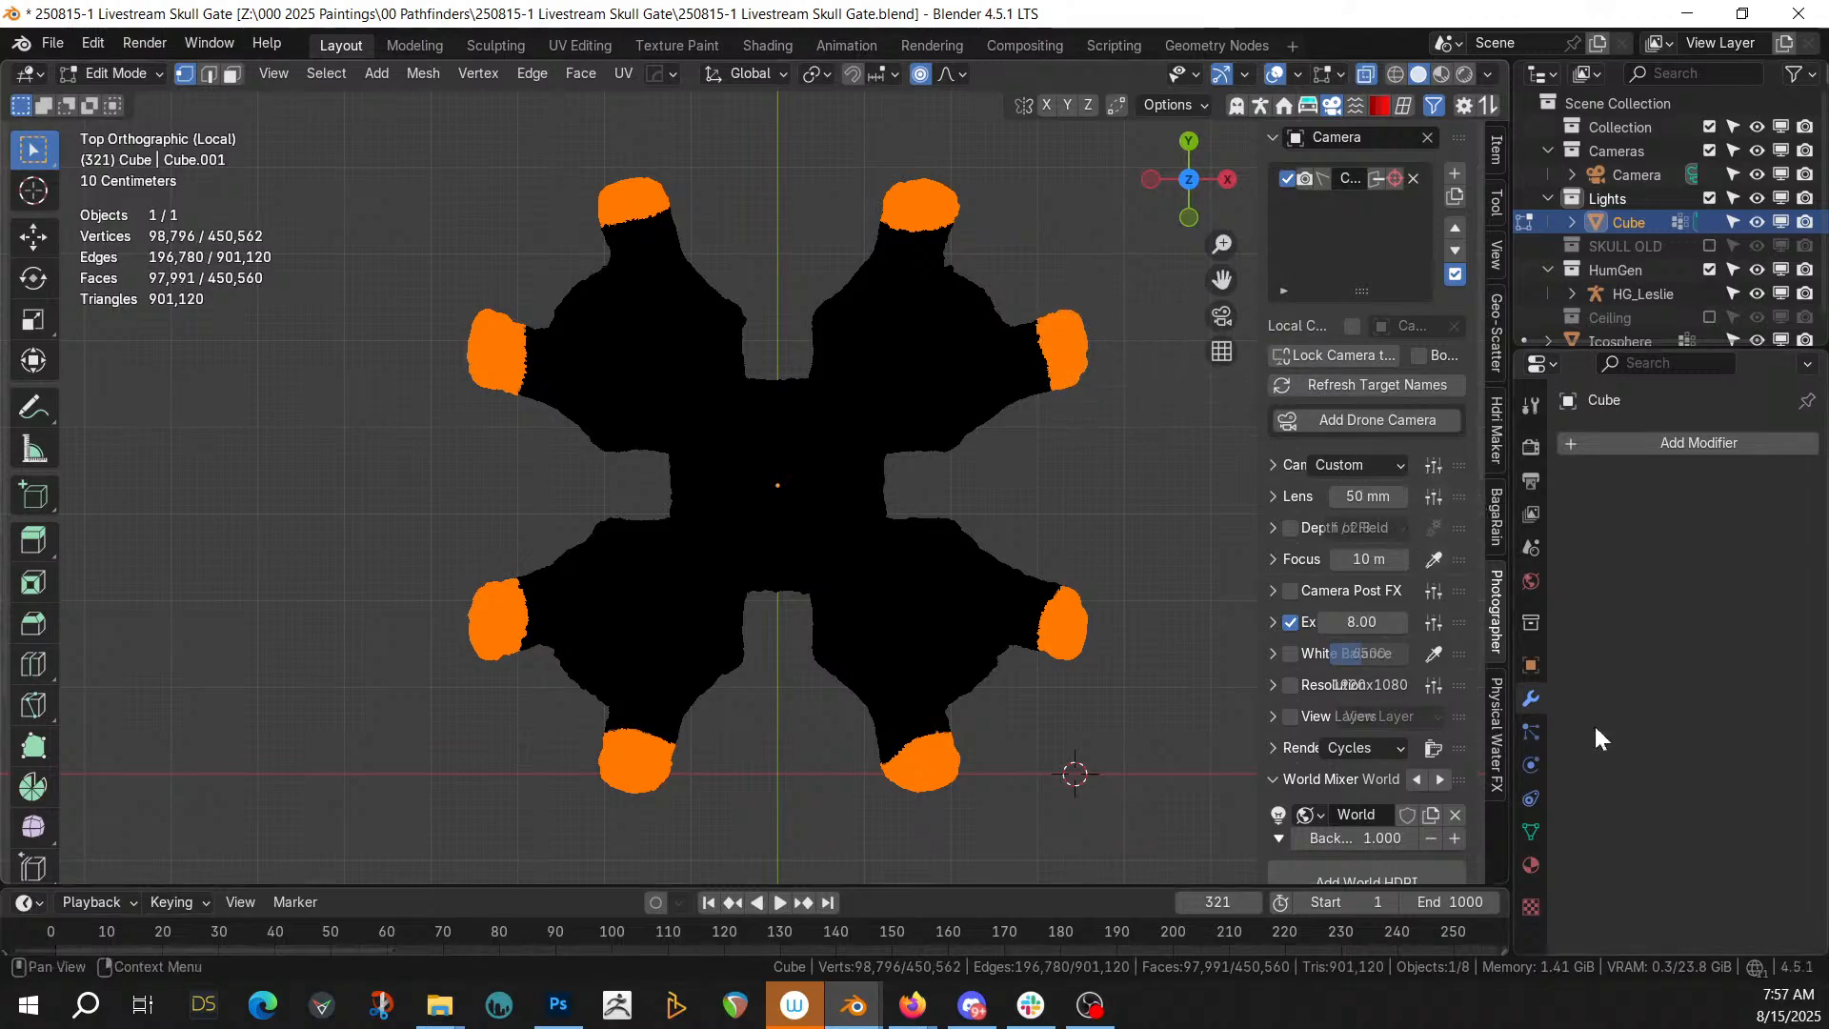
Limit the Group vertex group to the eight branch tips, removing the inverted selection from it and reselecting the tips
{"action": "left_click", "coordinate": [1530, 831]}
{"action": "key", "text": "ctrl+i"}
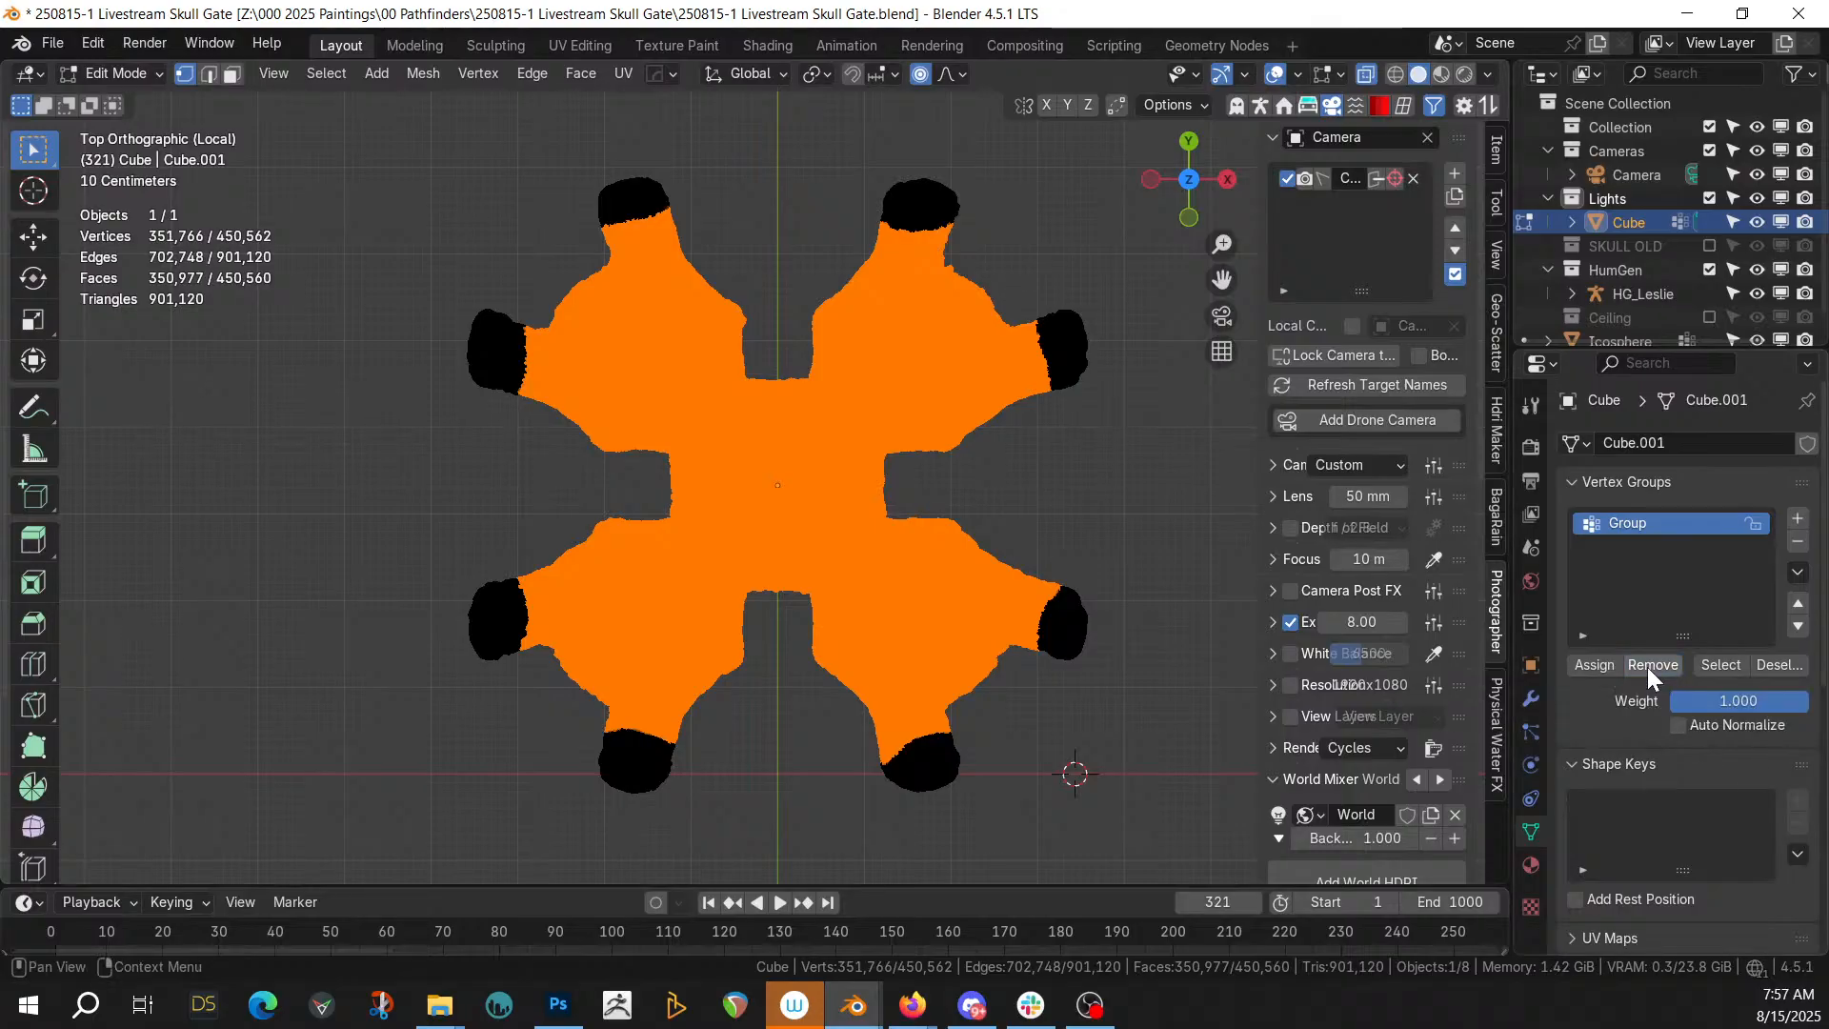
{"action": "key", "text": "ctrl+i"}
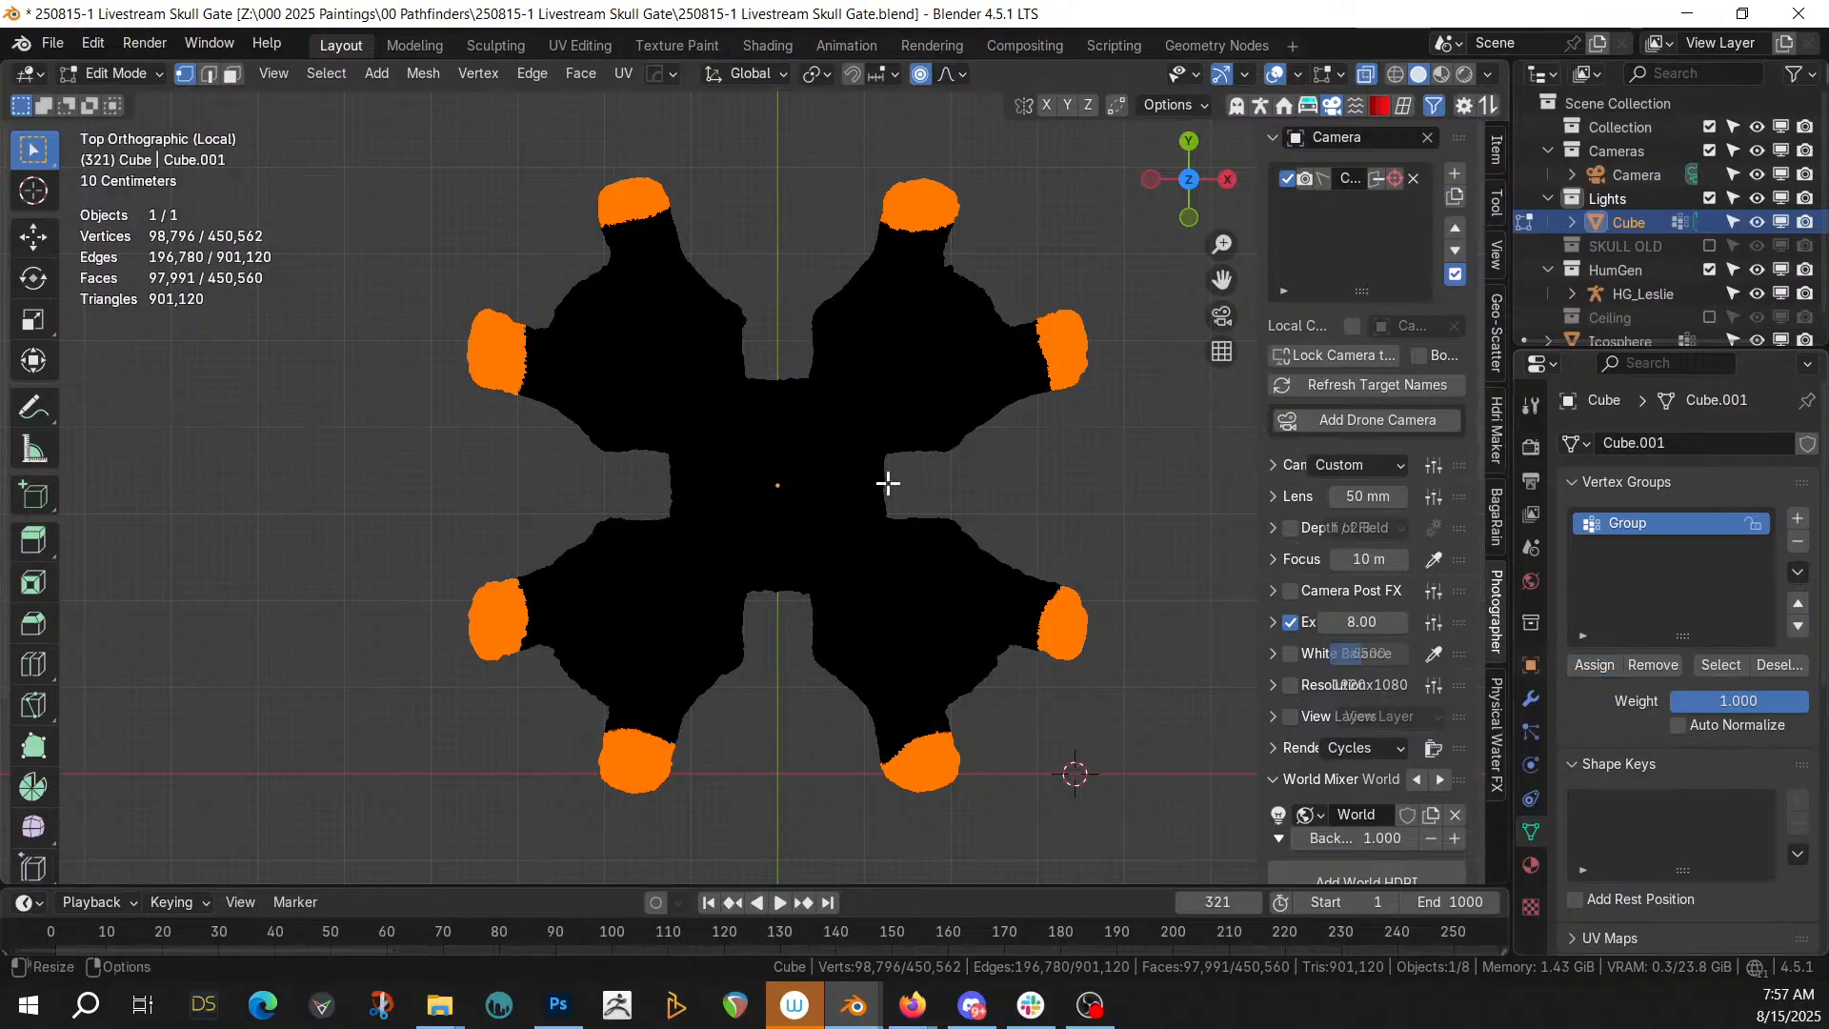
Return to Object Mode, add the physarum_masked geometry nodes modifier to the mesh and set its SubD Level to 0
{"action": "key", "text": "Tab"}
{"action": "middle_click_drag", "start_coordinate": [930, 443], "coordinate": [1329, 279]}
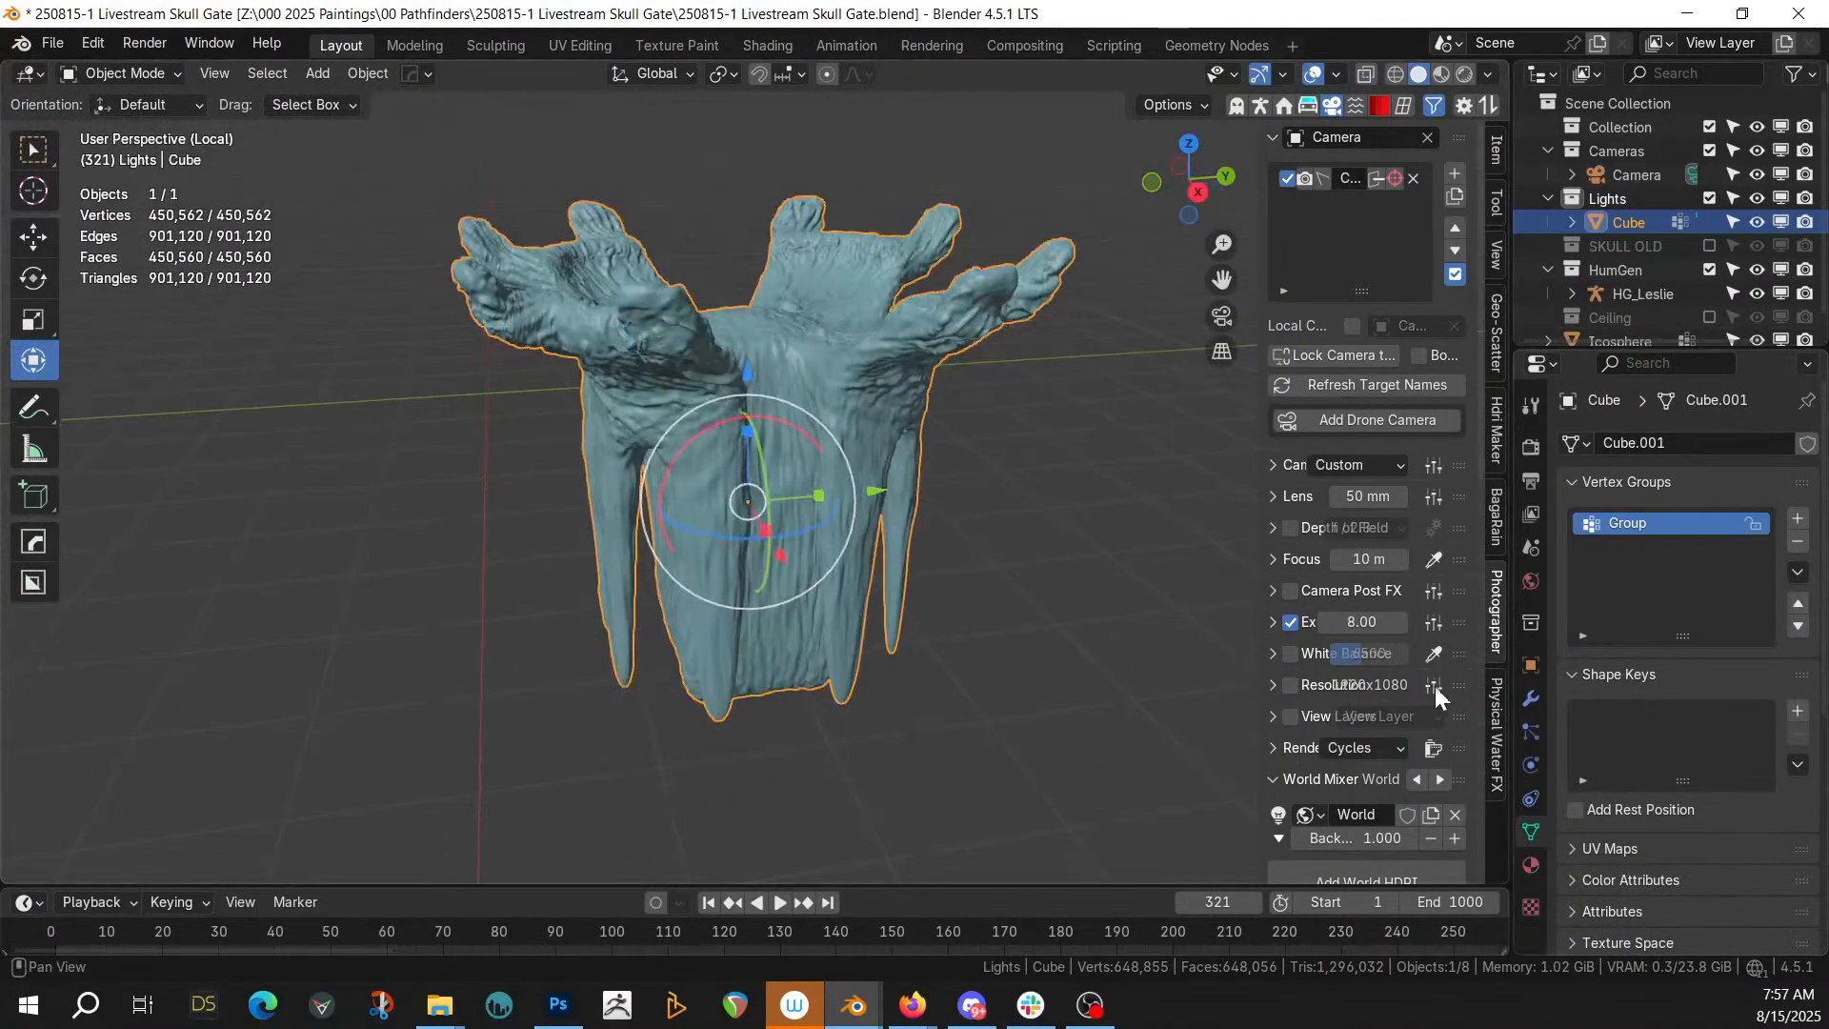
{"action": "left_click", "coordinate": [1531, 699]}
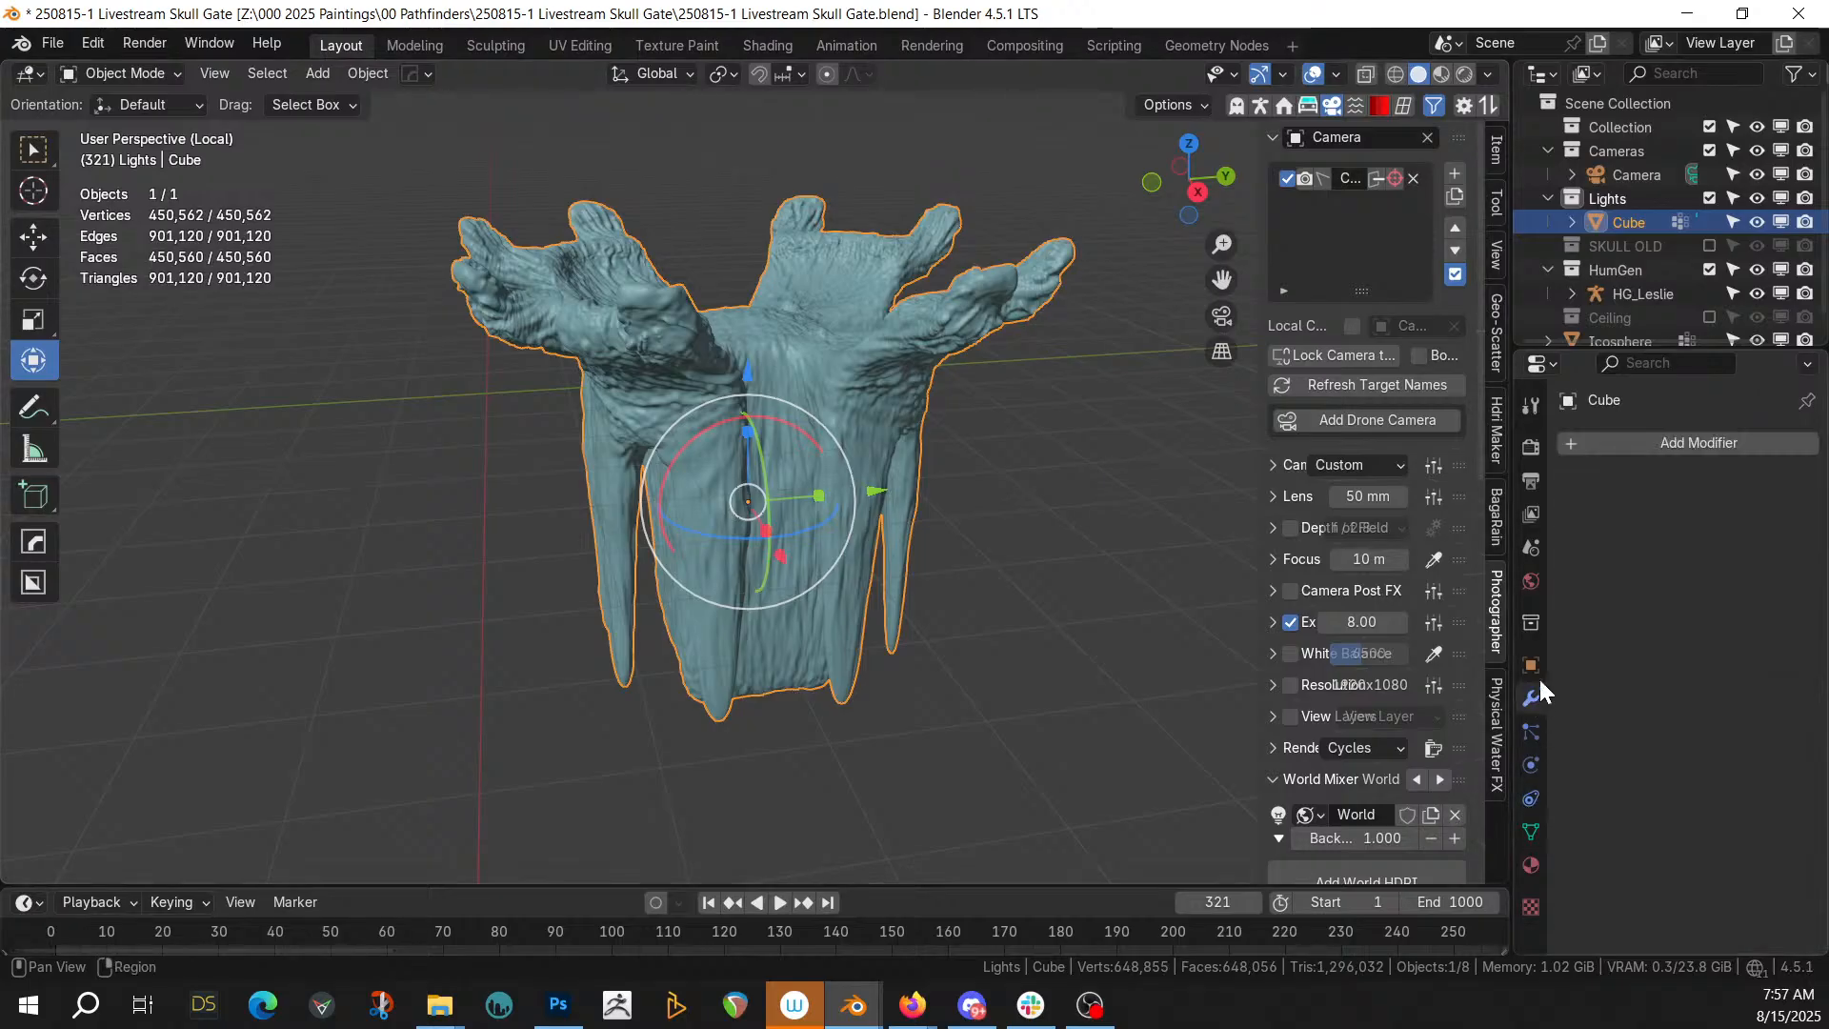
{"action": "left_click", "coordinate": [1648, 438]}
{"action": "mouse_move", "coordinate": [1648, 438]}
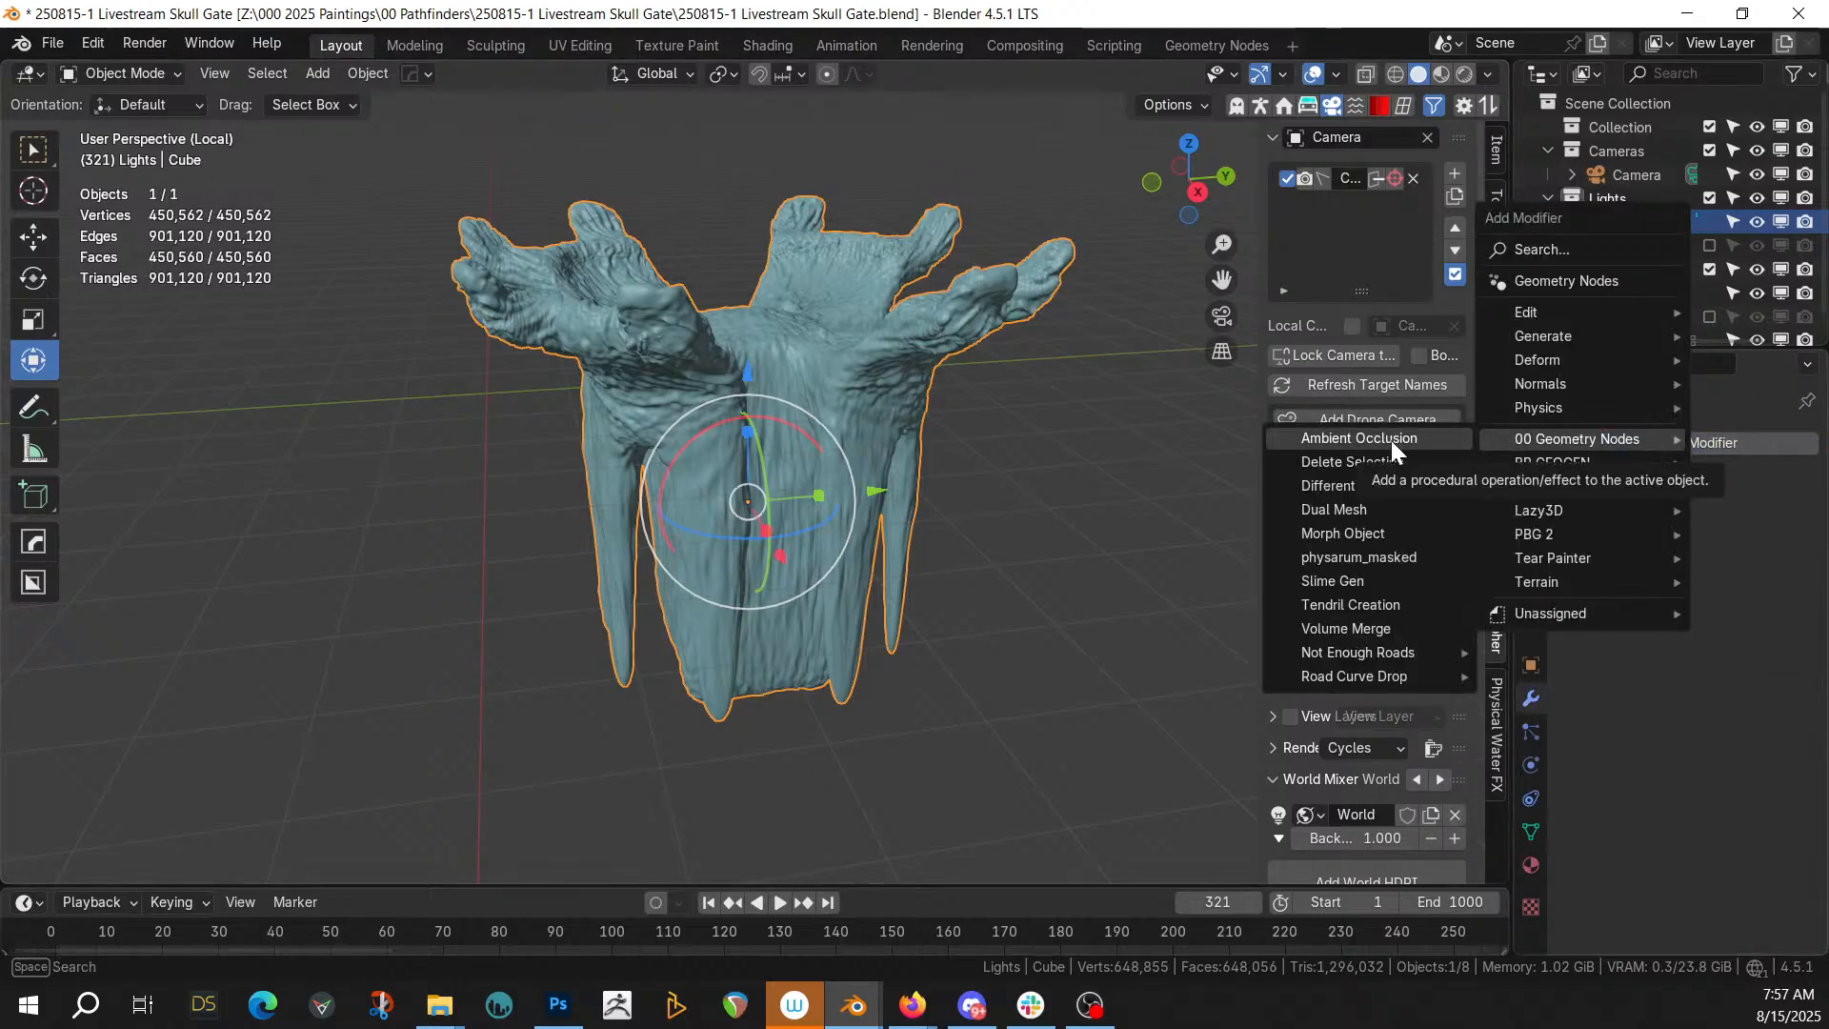
{"action": "left_click", "coordinate": [1398, 555]}
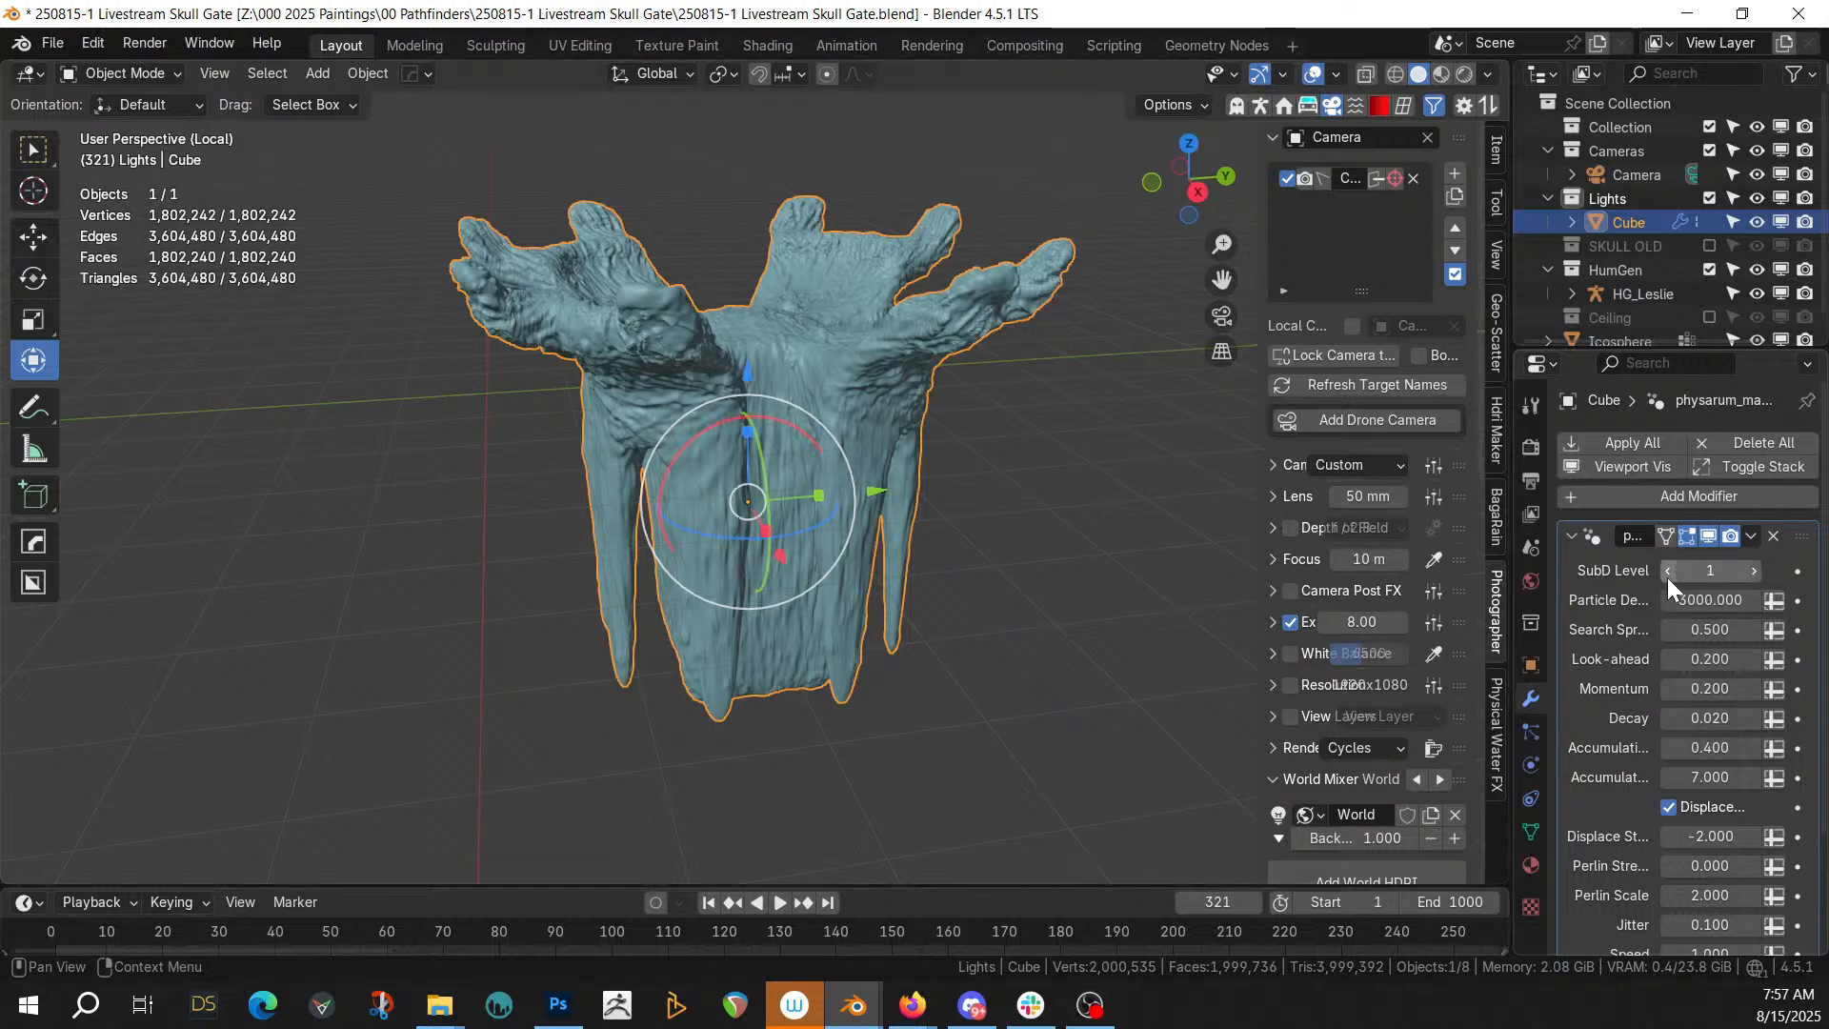
{"action": "left_click_drag", "start_coordinate": [1669, 574], "coordinate": [1667, 574]}
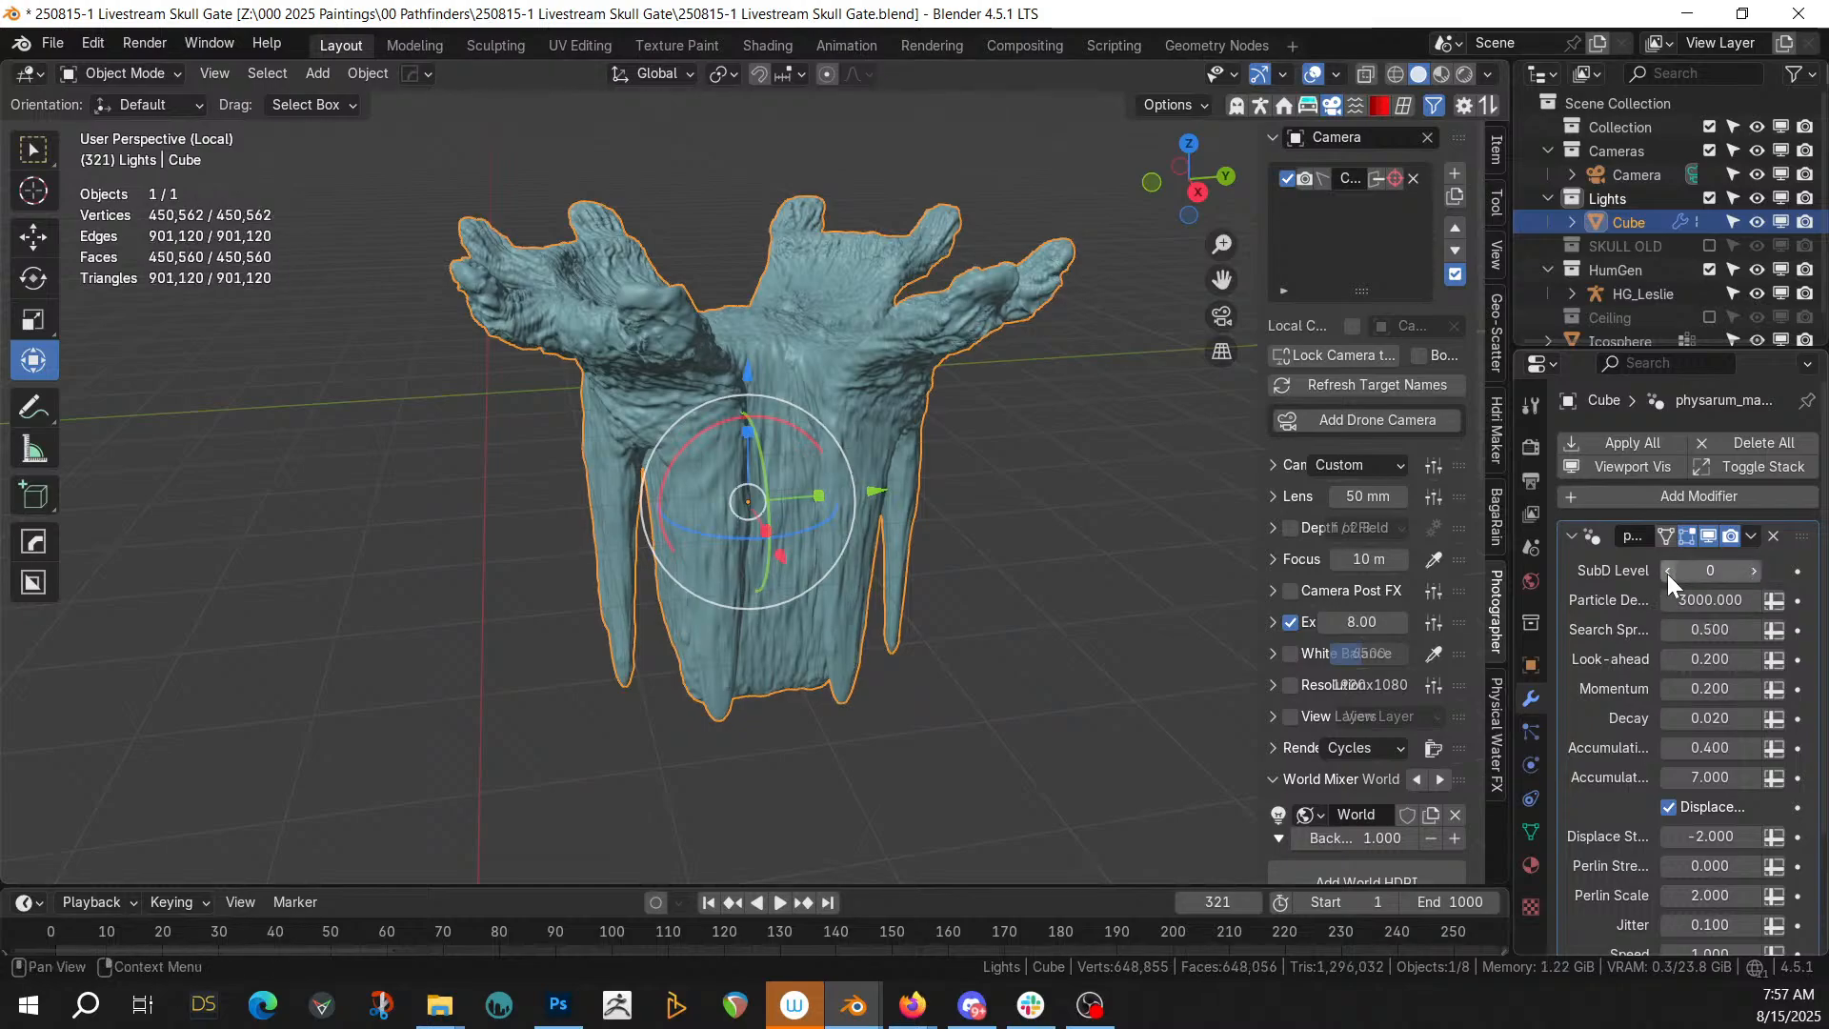
Set the modifier's Displace Strength to 1 and enable Use Vertex Group with Group as the vertex group name
{"action": "left_click", "coordinate": [1710, 838]}
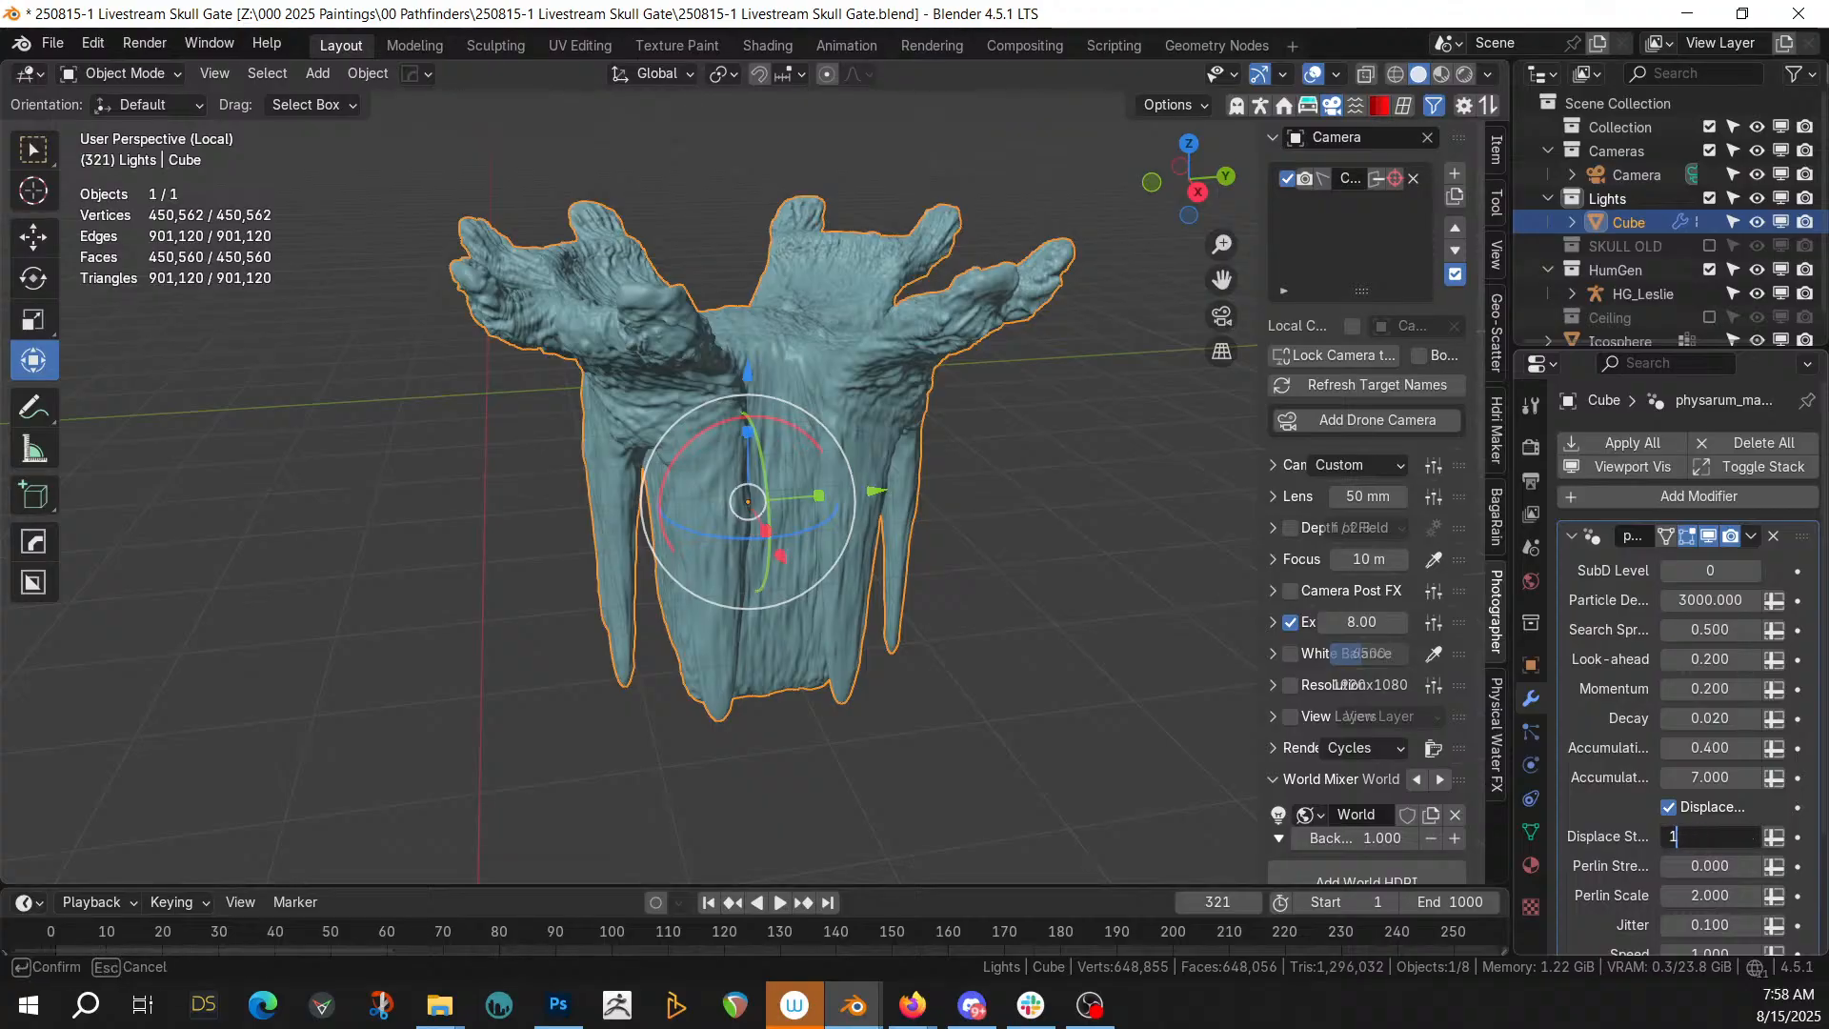
{"action": "key", "text": "Return"}
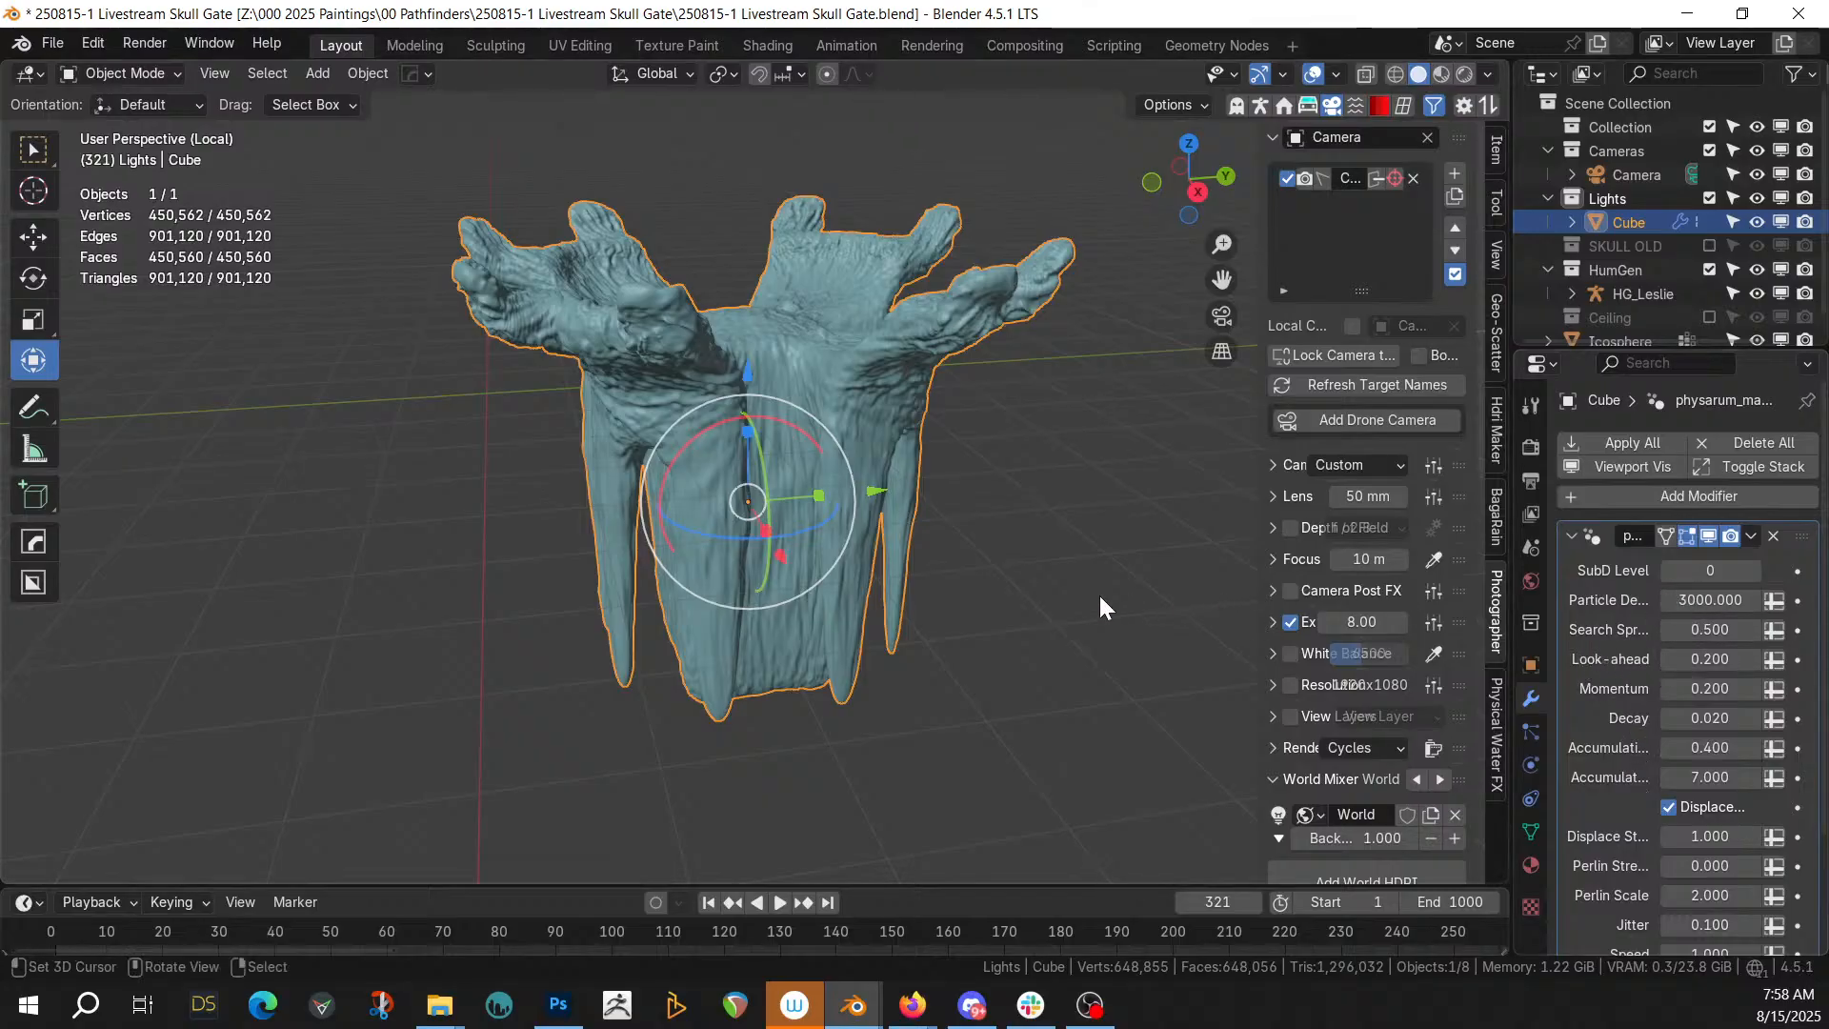
{"action": "middle_click_drag", "start_coordinate": [1100, 596], "coordinate": [1053, 677]}
{"action": "scroll", "coordinate": [1732, 773], "scroll_direction": "down", "scroll_amount": 5}
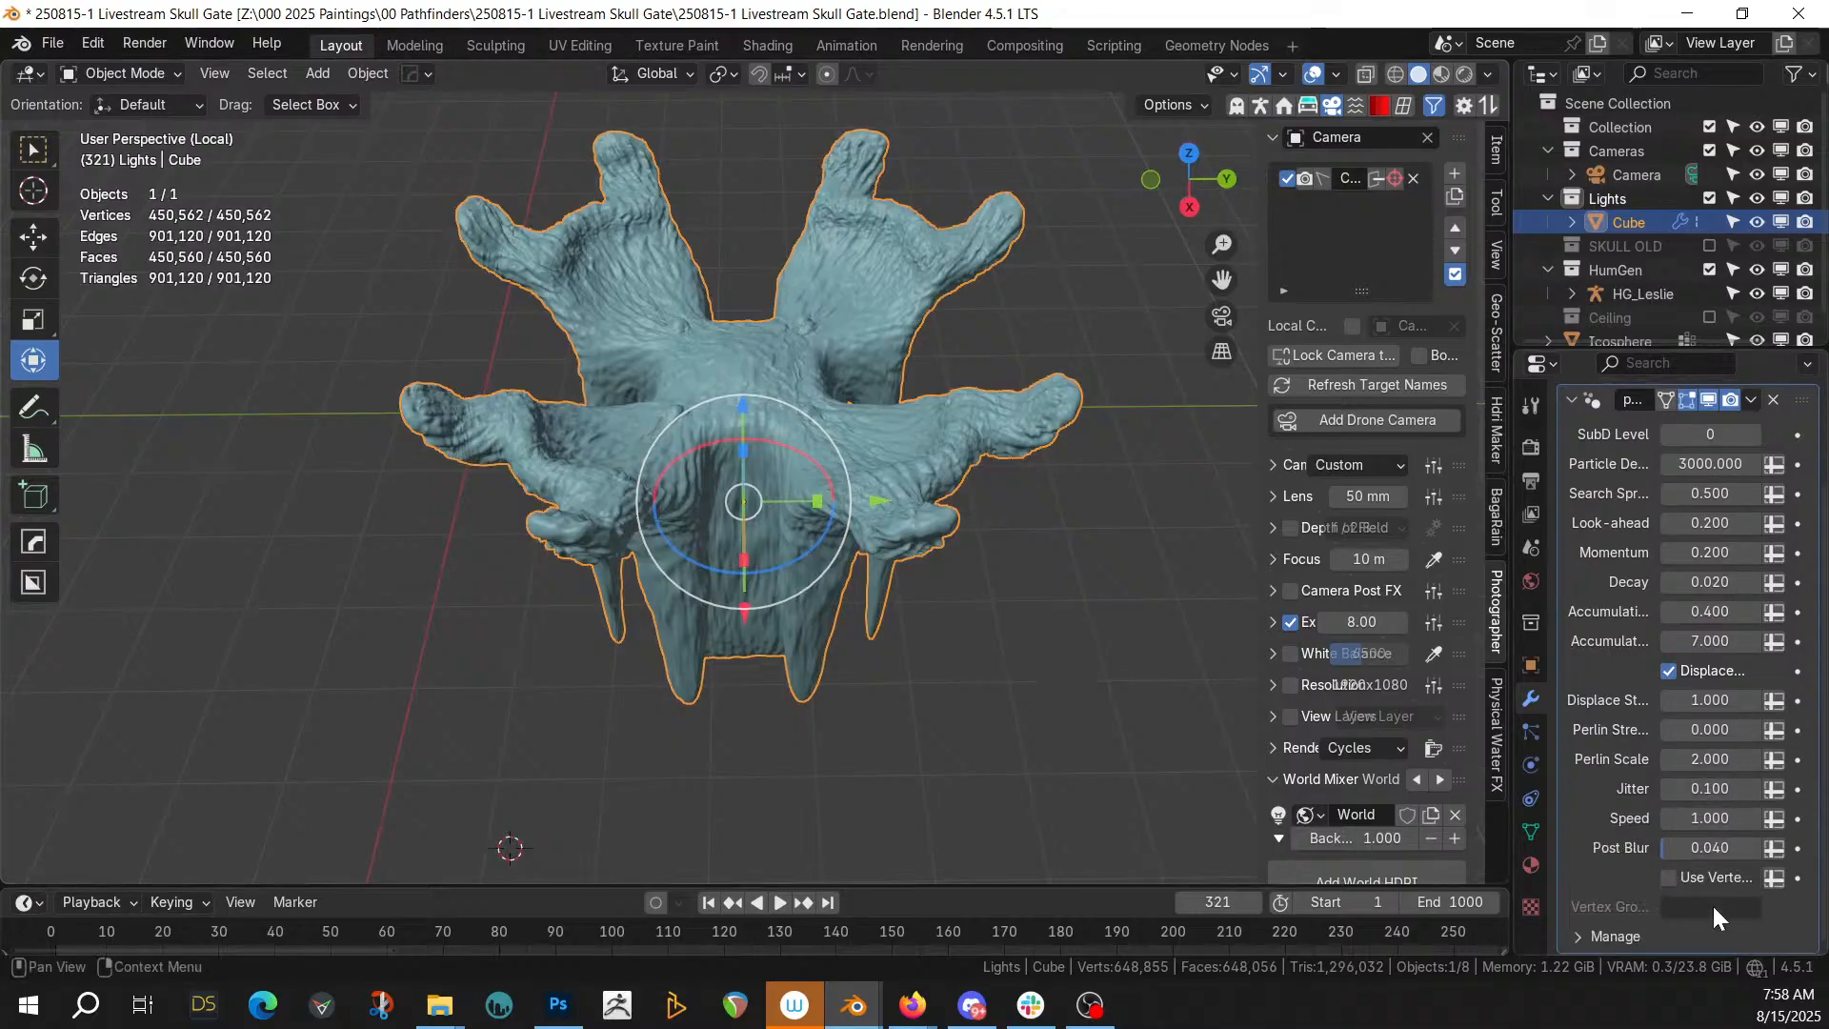
{"action": "left_click", "coordinate": [1673, 880]}
{"action": "left_click", "coordinate": [1683, 903]}
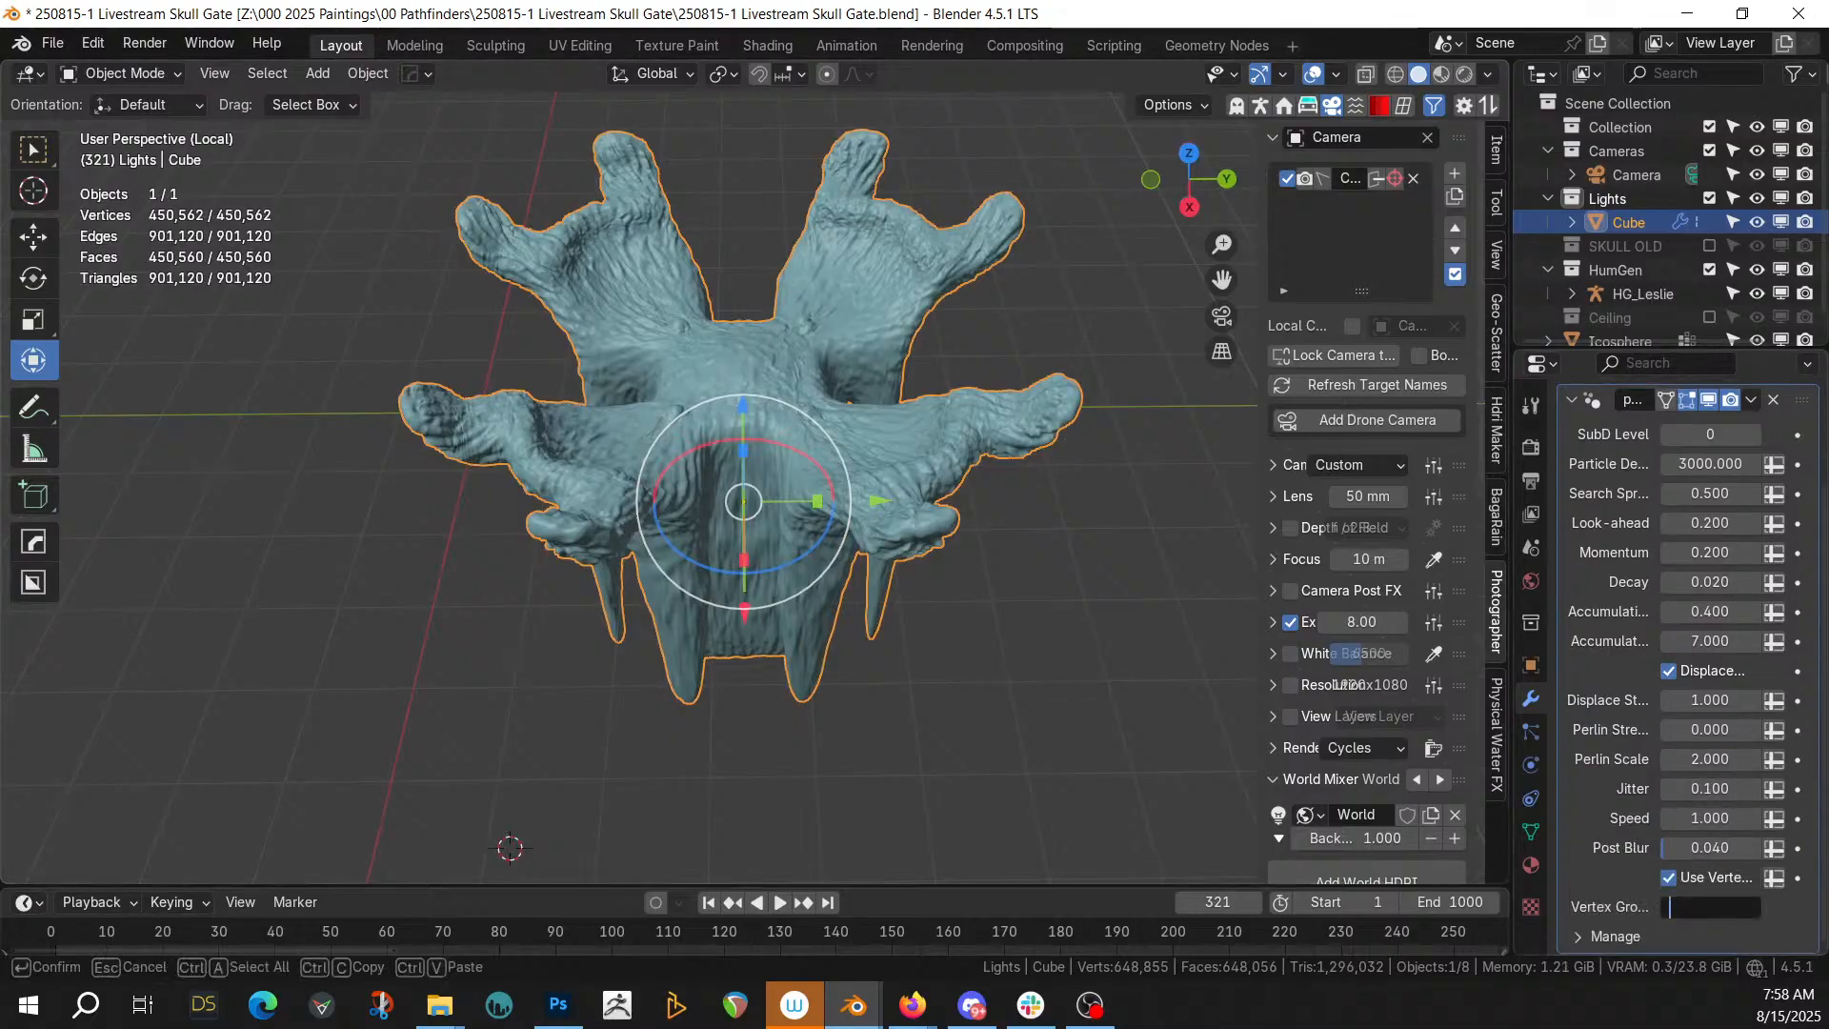
{"action": "key", "text": "Return"}
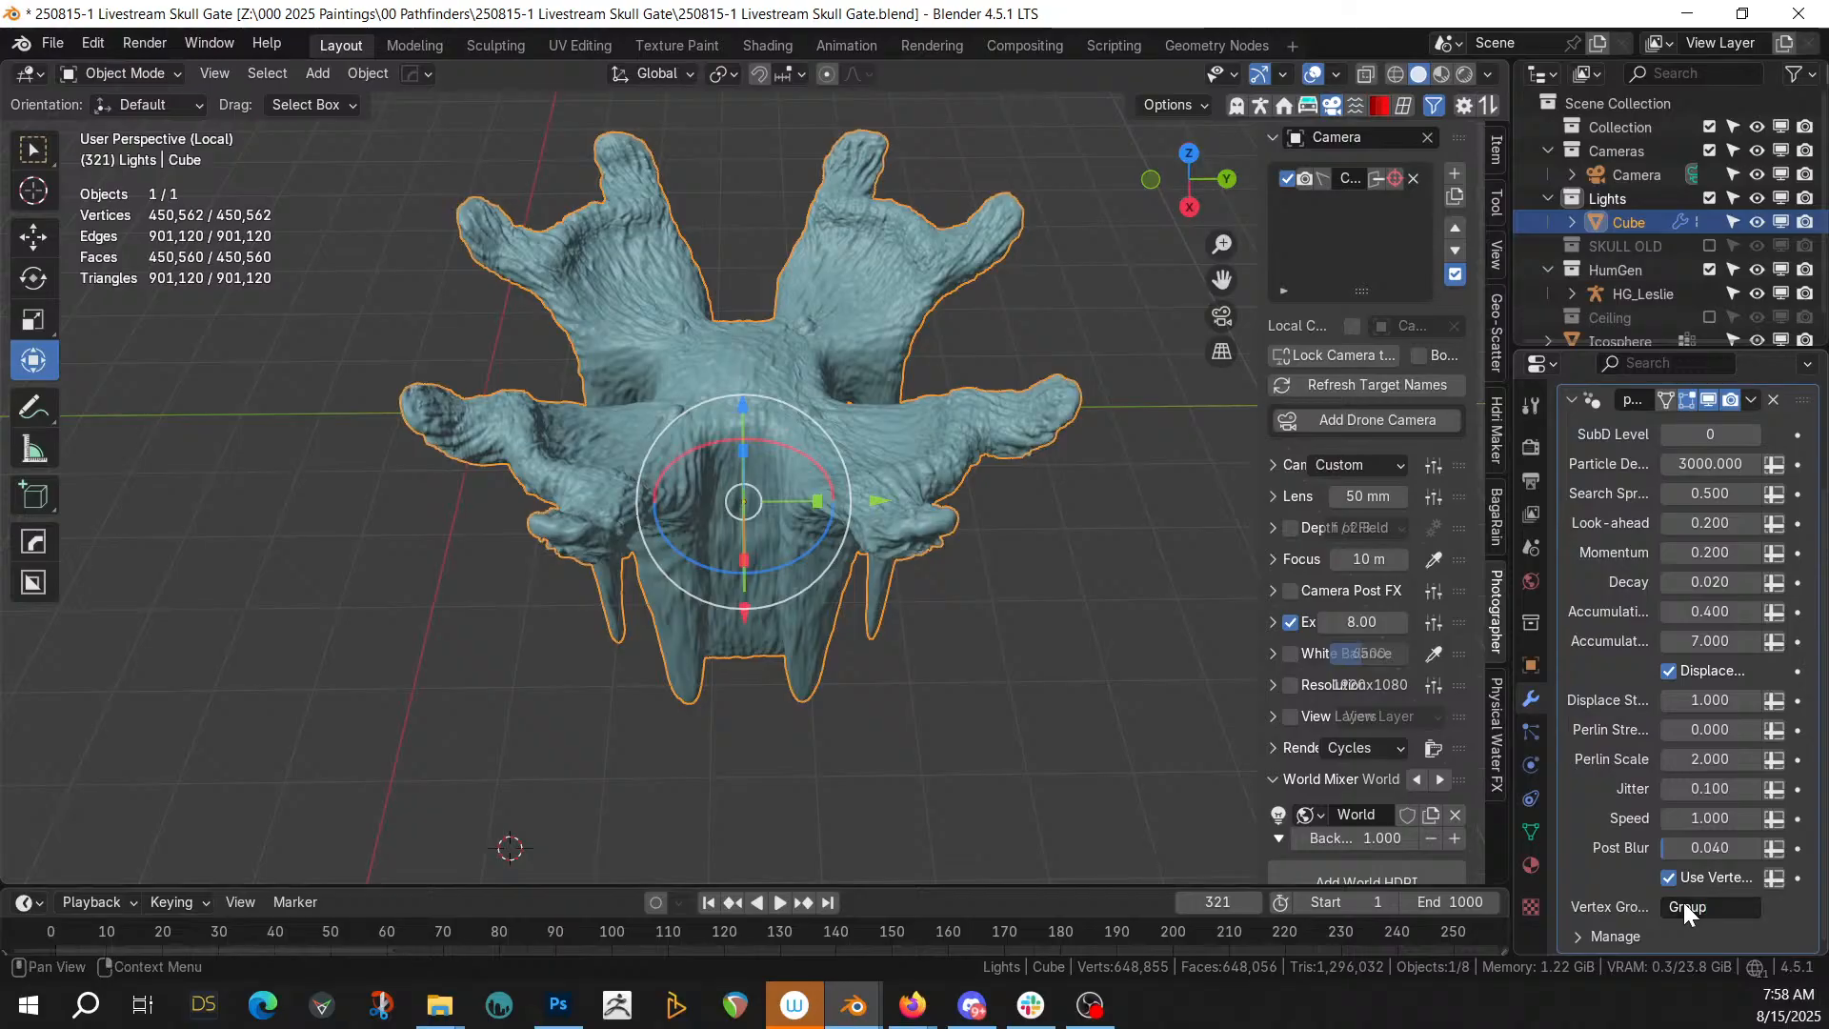
{"action": "left_click", "coordinate": [718, 900]}
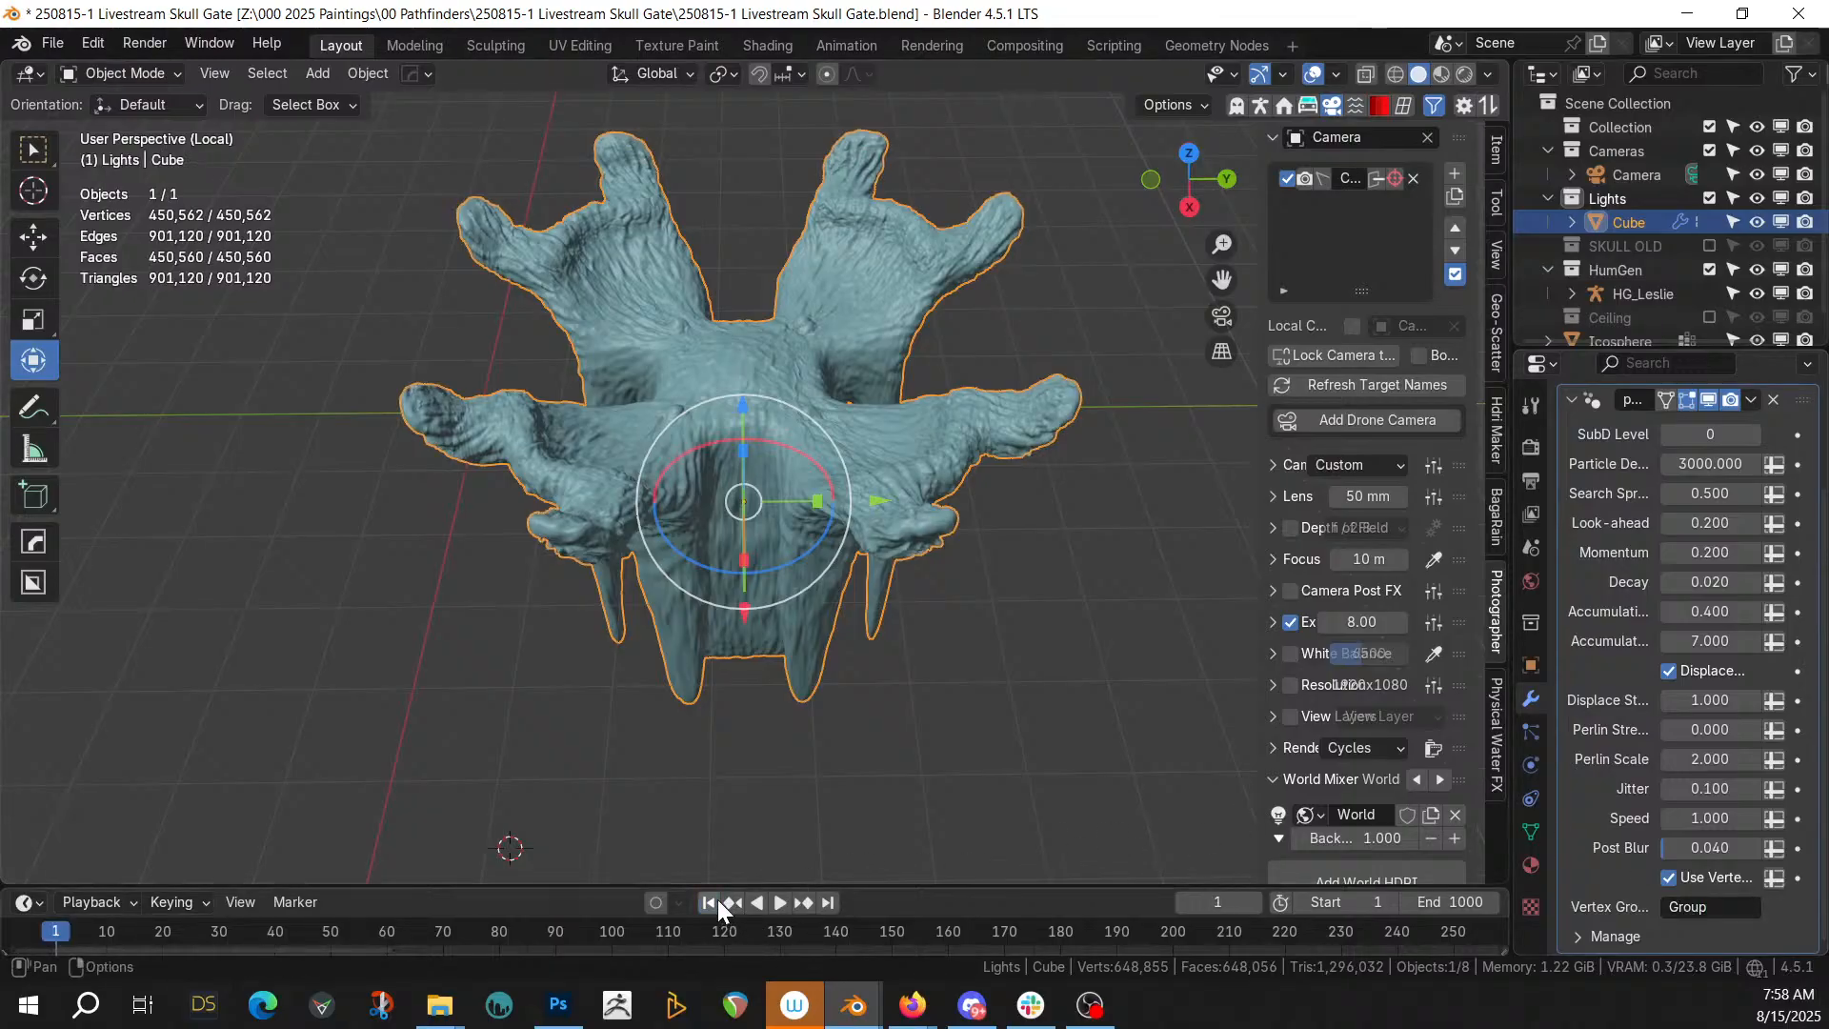
{"action": "left_click", "coordinate": [763, 900]}
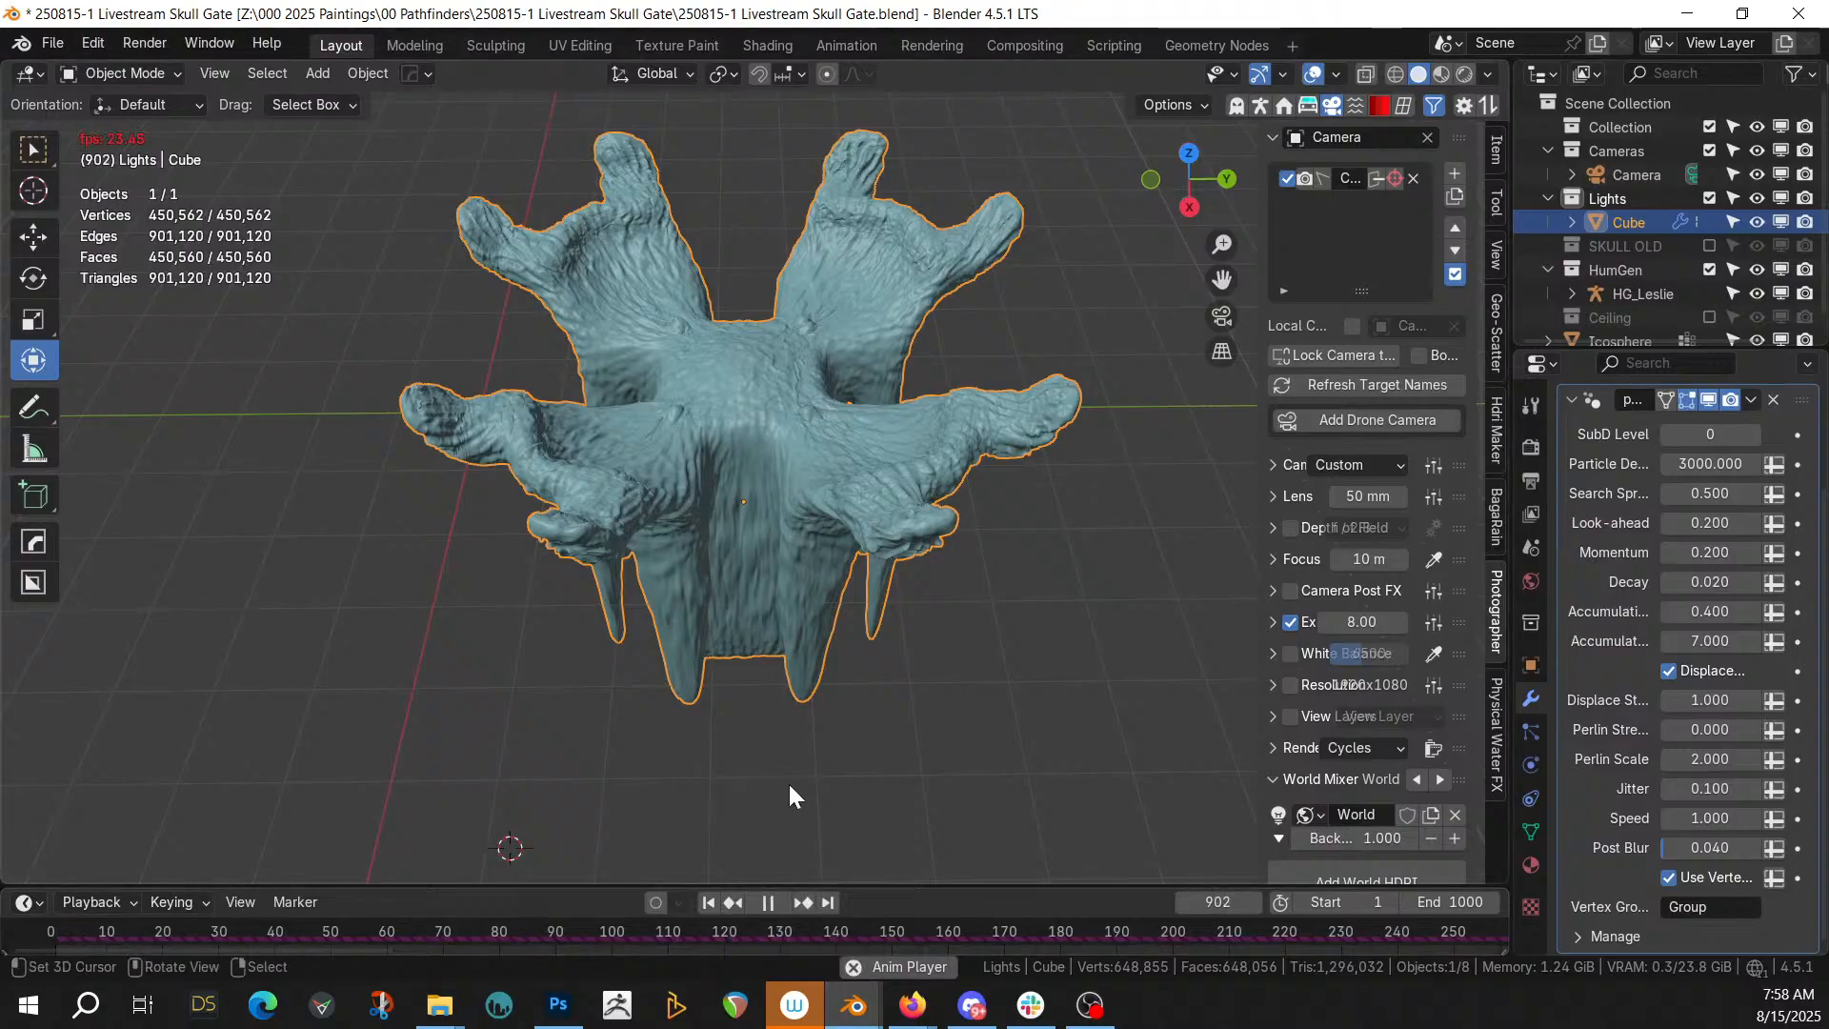
{"action": "left_click", "coordinate": [764, 898]}
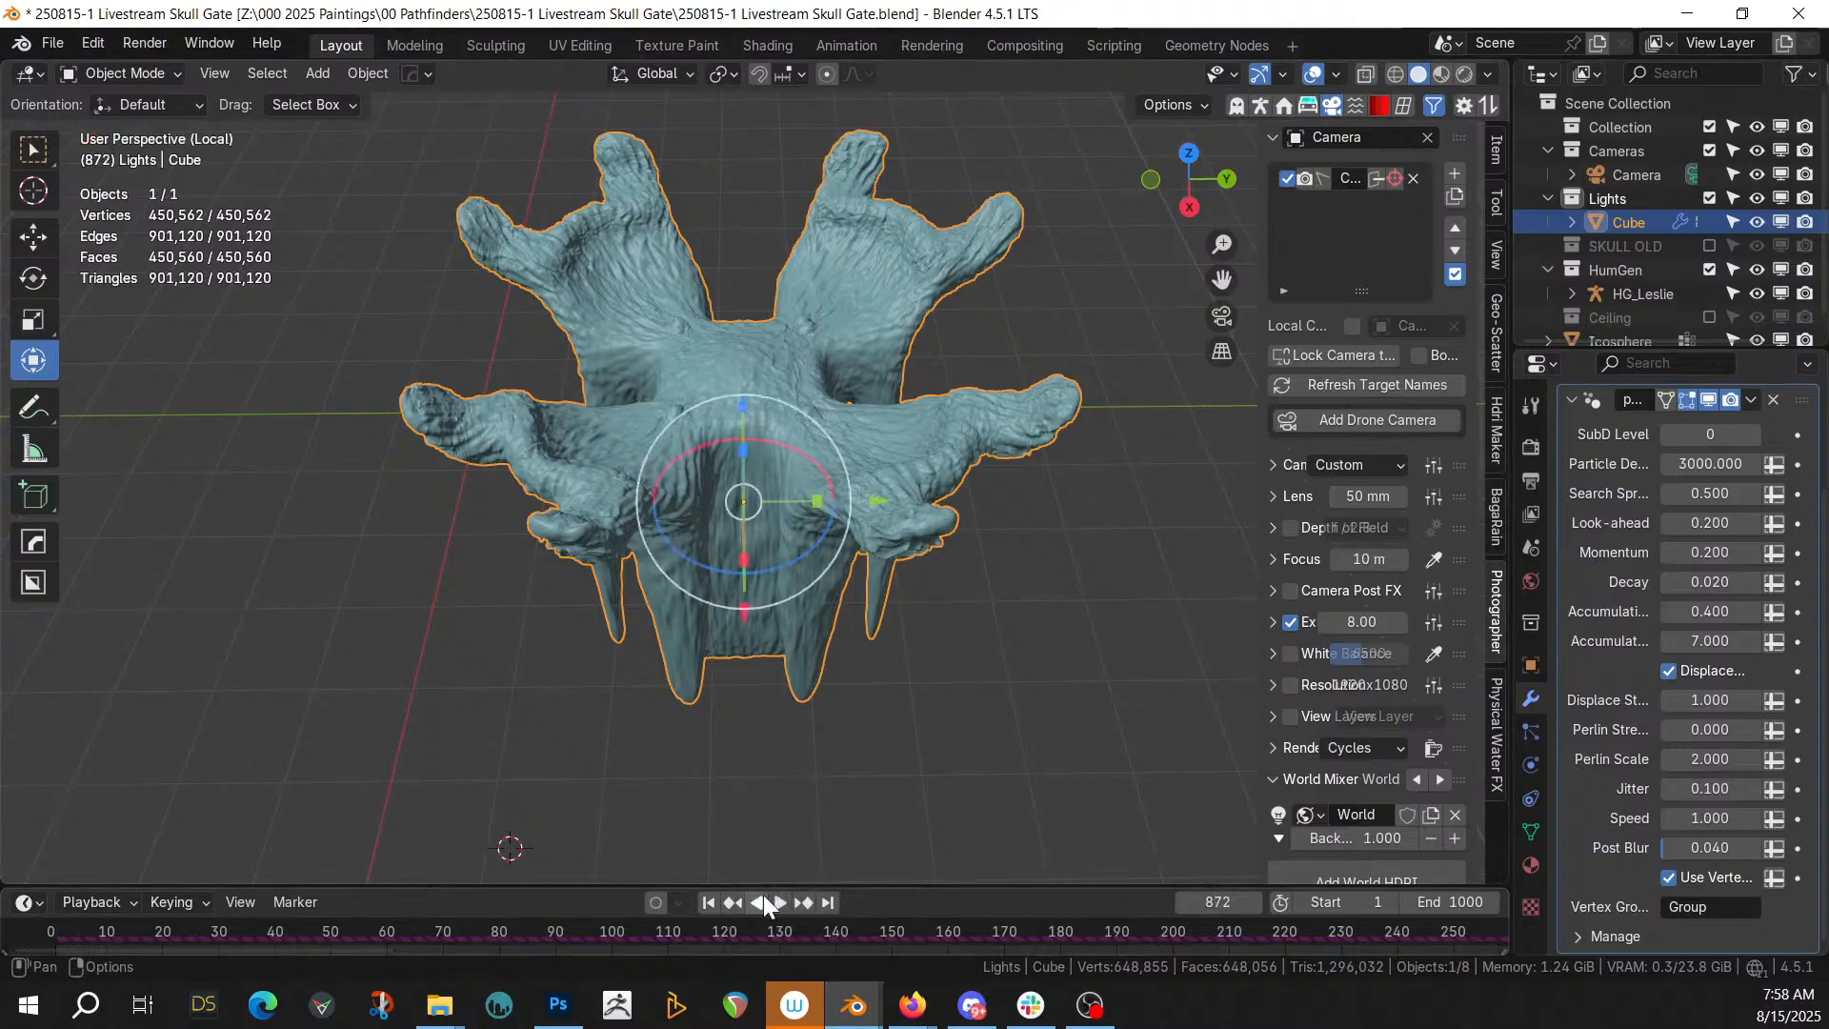
{"action": "left_click", "coordinate": [705, 903]}
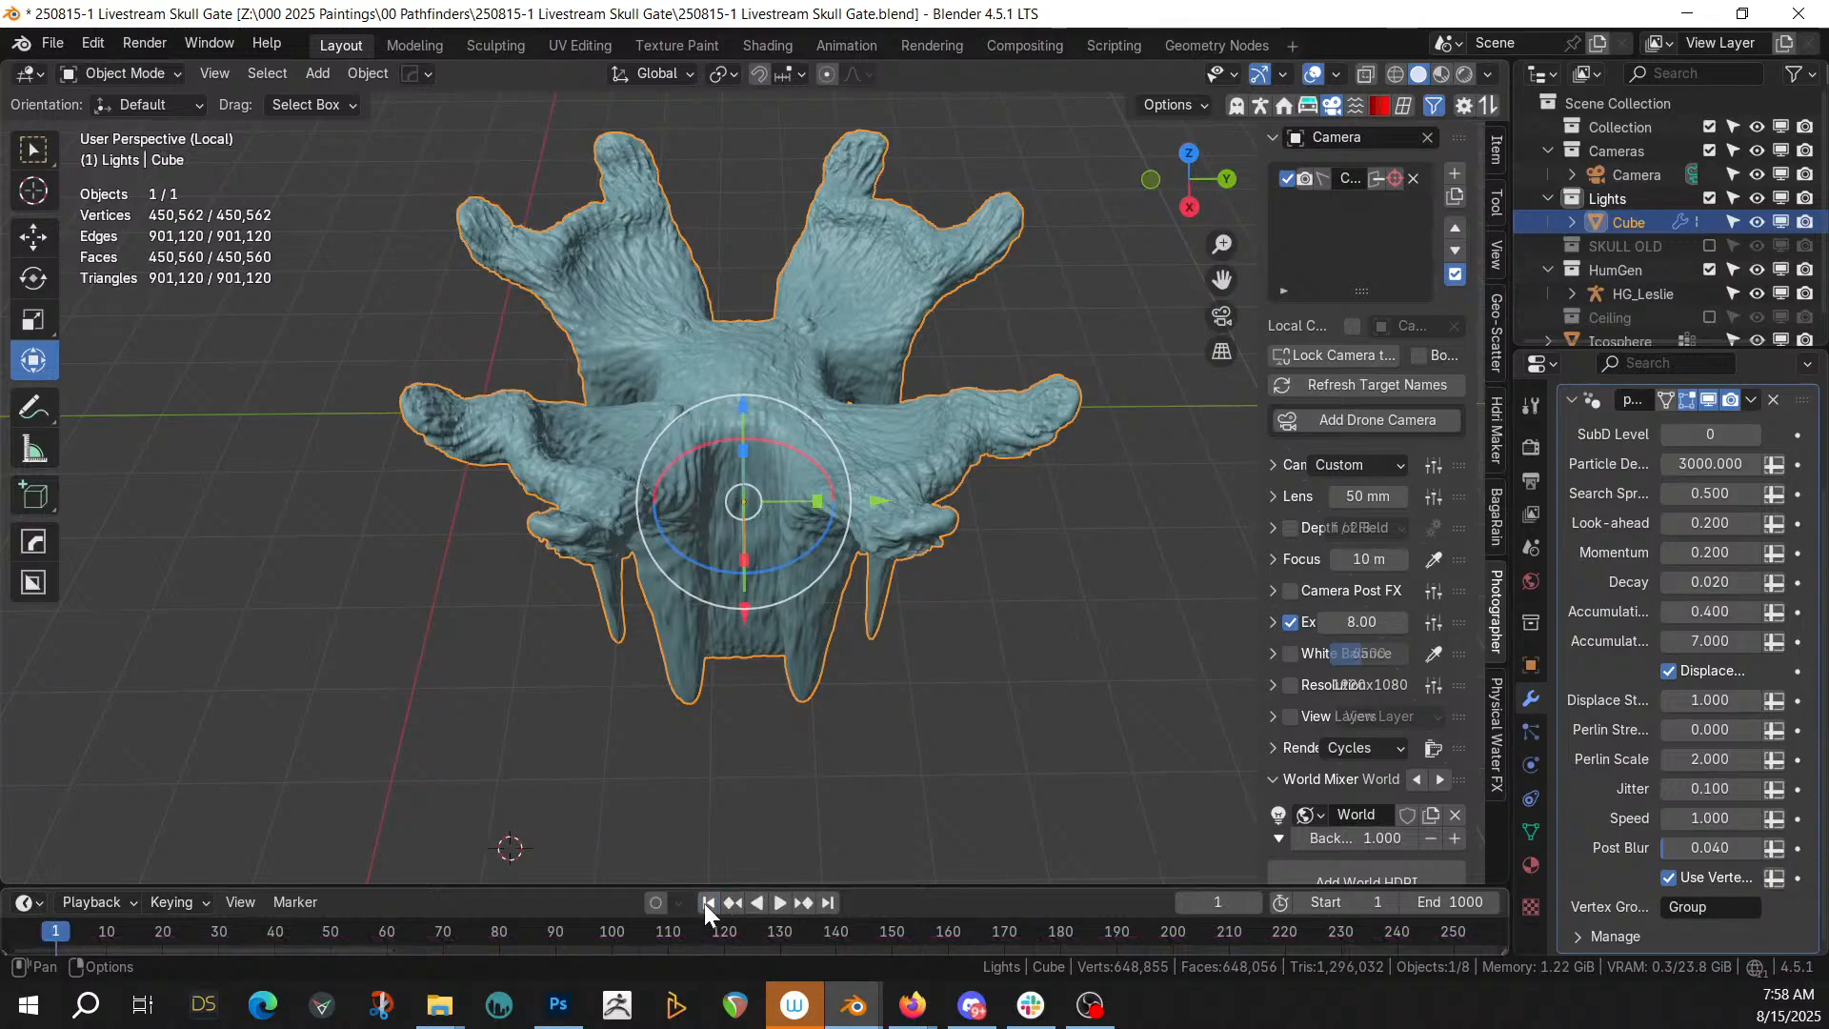
Play the physarum simulation from frame 1, stop it at about frame 143 and inspect the growth on the branches
{"action": "left_click", "coordinate": [778, 903]}
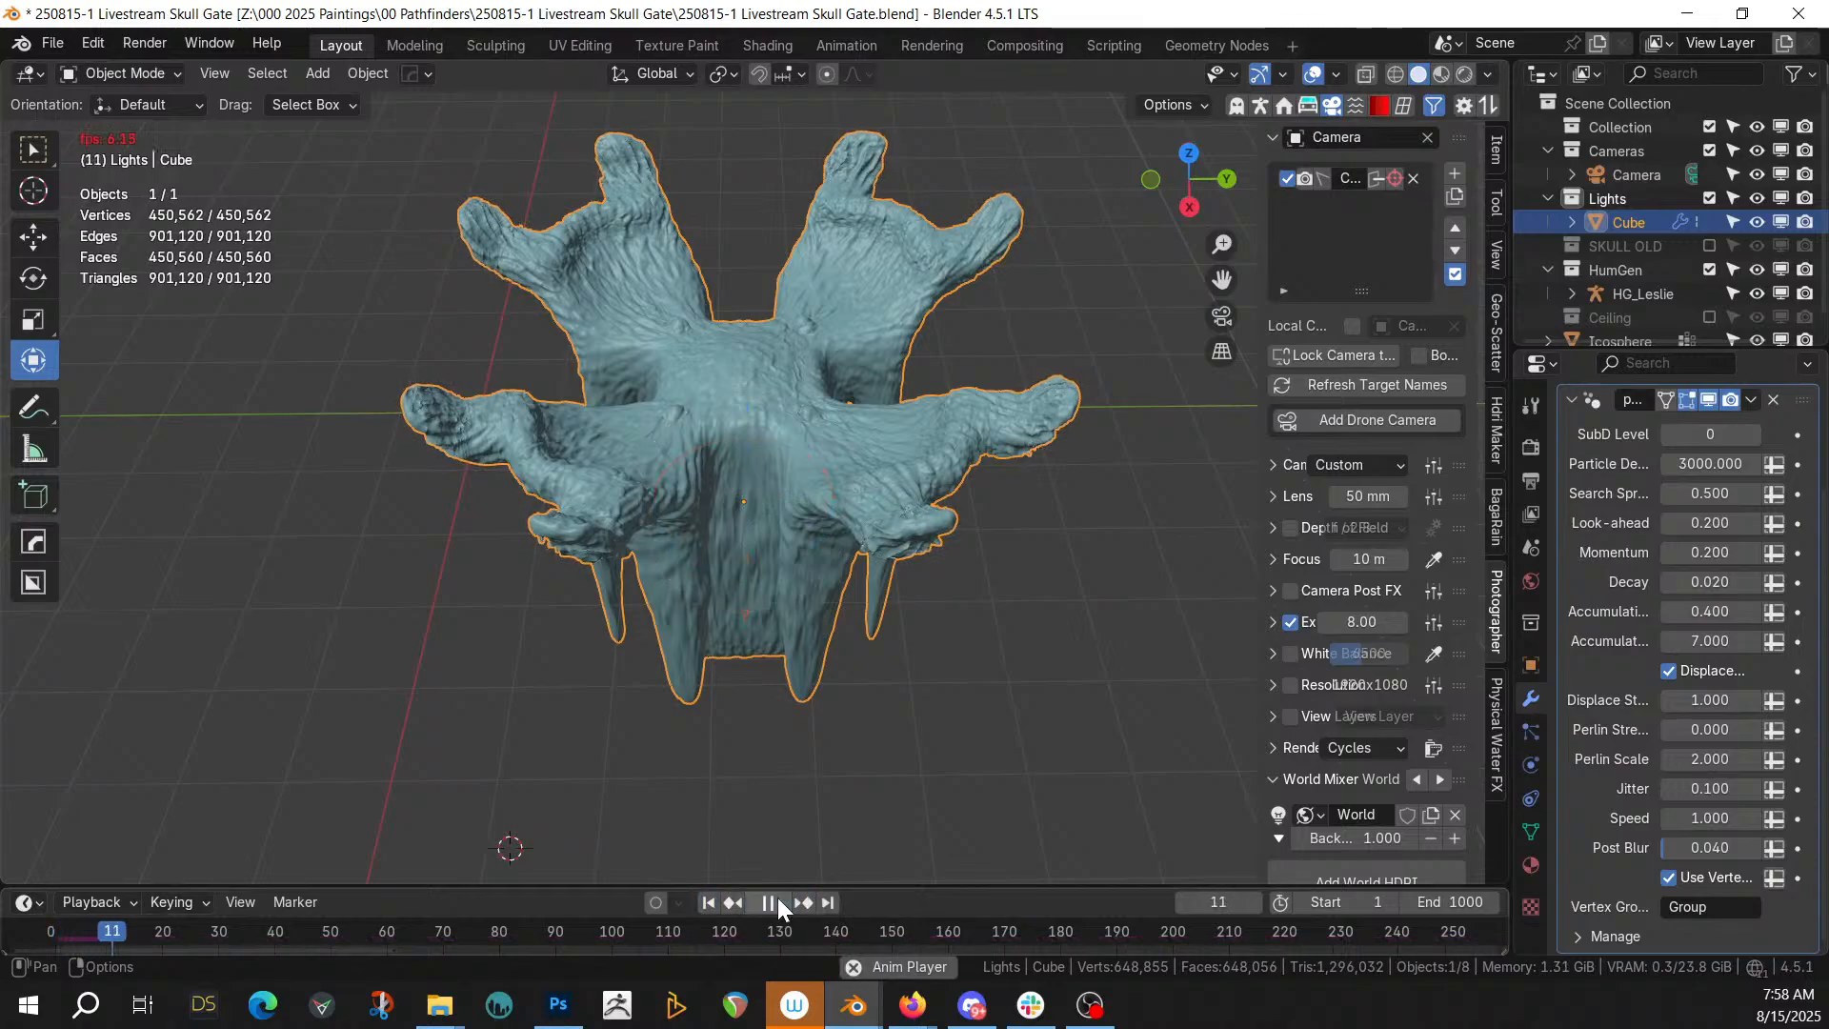
{"action": "scroll", "coordinate": [795, 638], "scroll_direction": "up", "scroll_amount": 4}
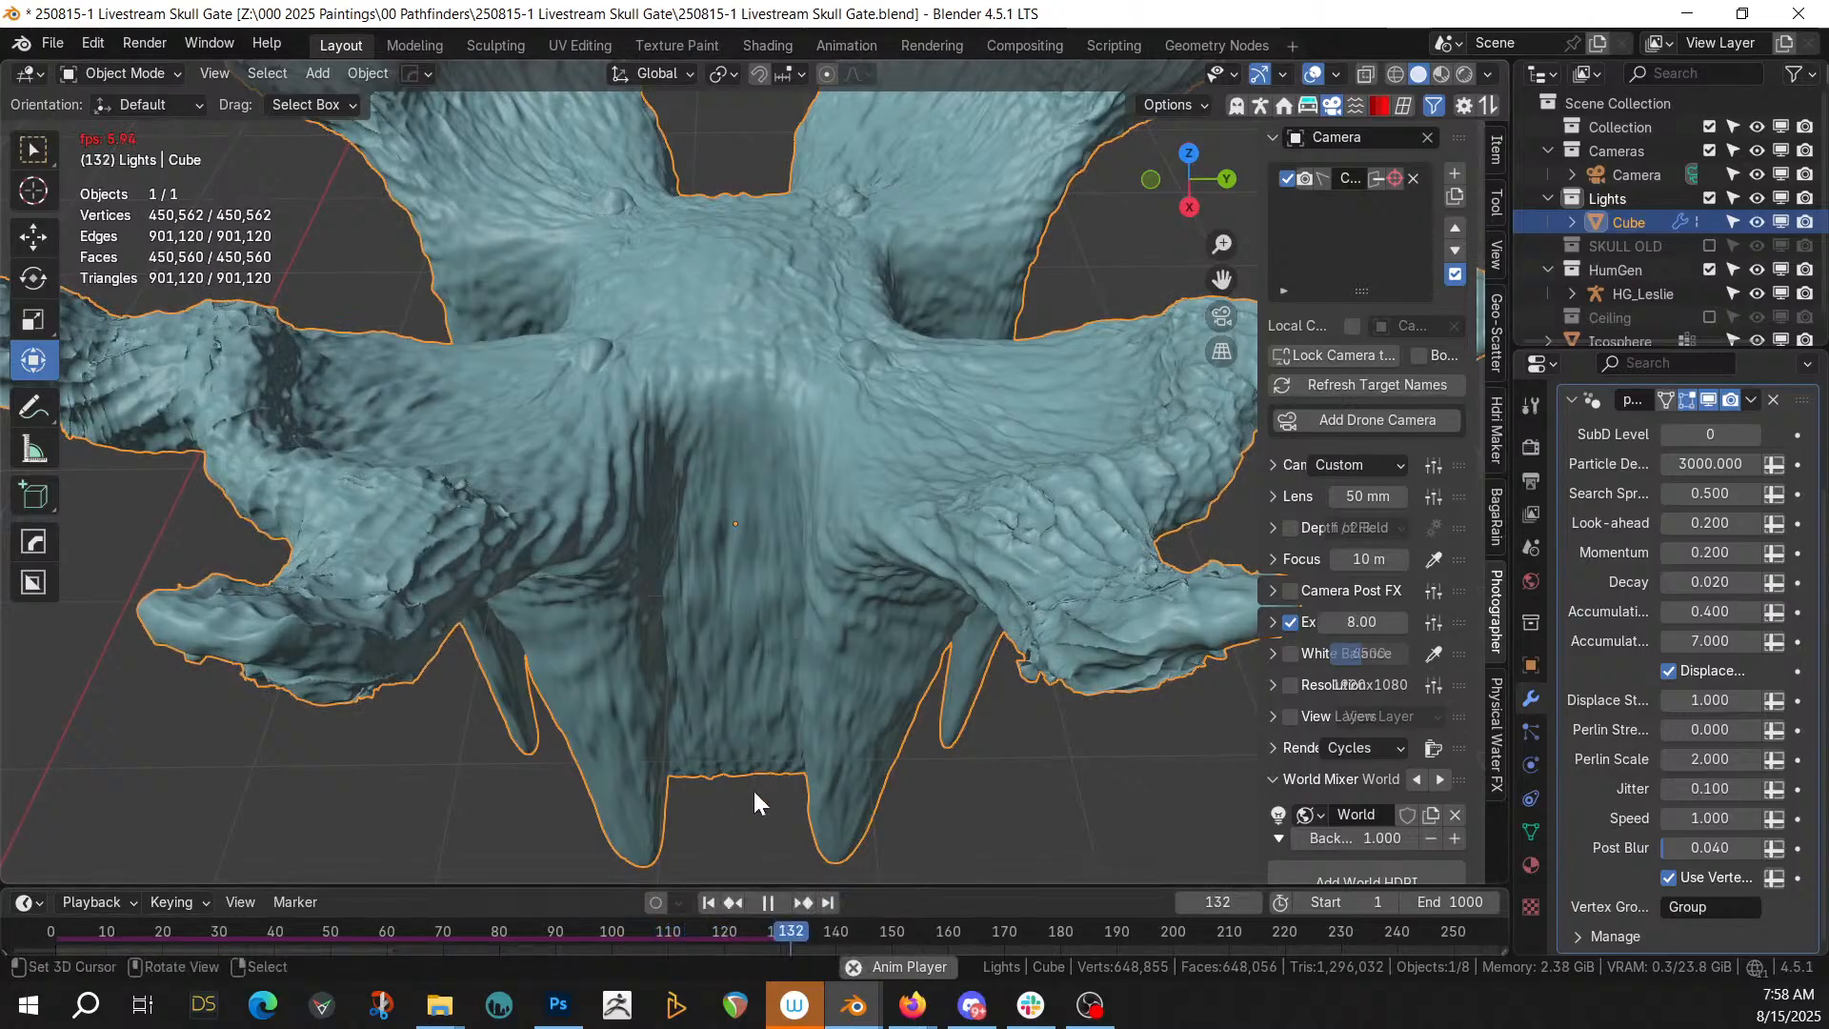
{"action": "left_click", "coordinate": [768, 900]}
{"action": "middle_click_drag", "start_coordinate": [958, 383], "coordinate": [911, 508]}
{"action": "scroll", "coordinate": [762, 421], "scroll_direction": "down", "scroll_amount": 3}
{"action": "scroll", "coordinate": [914, 507], "scroll_direction": "up", "scroll_amount": 3}
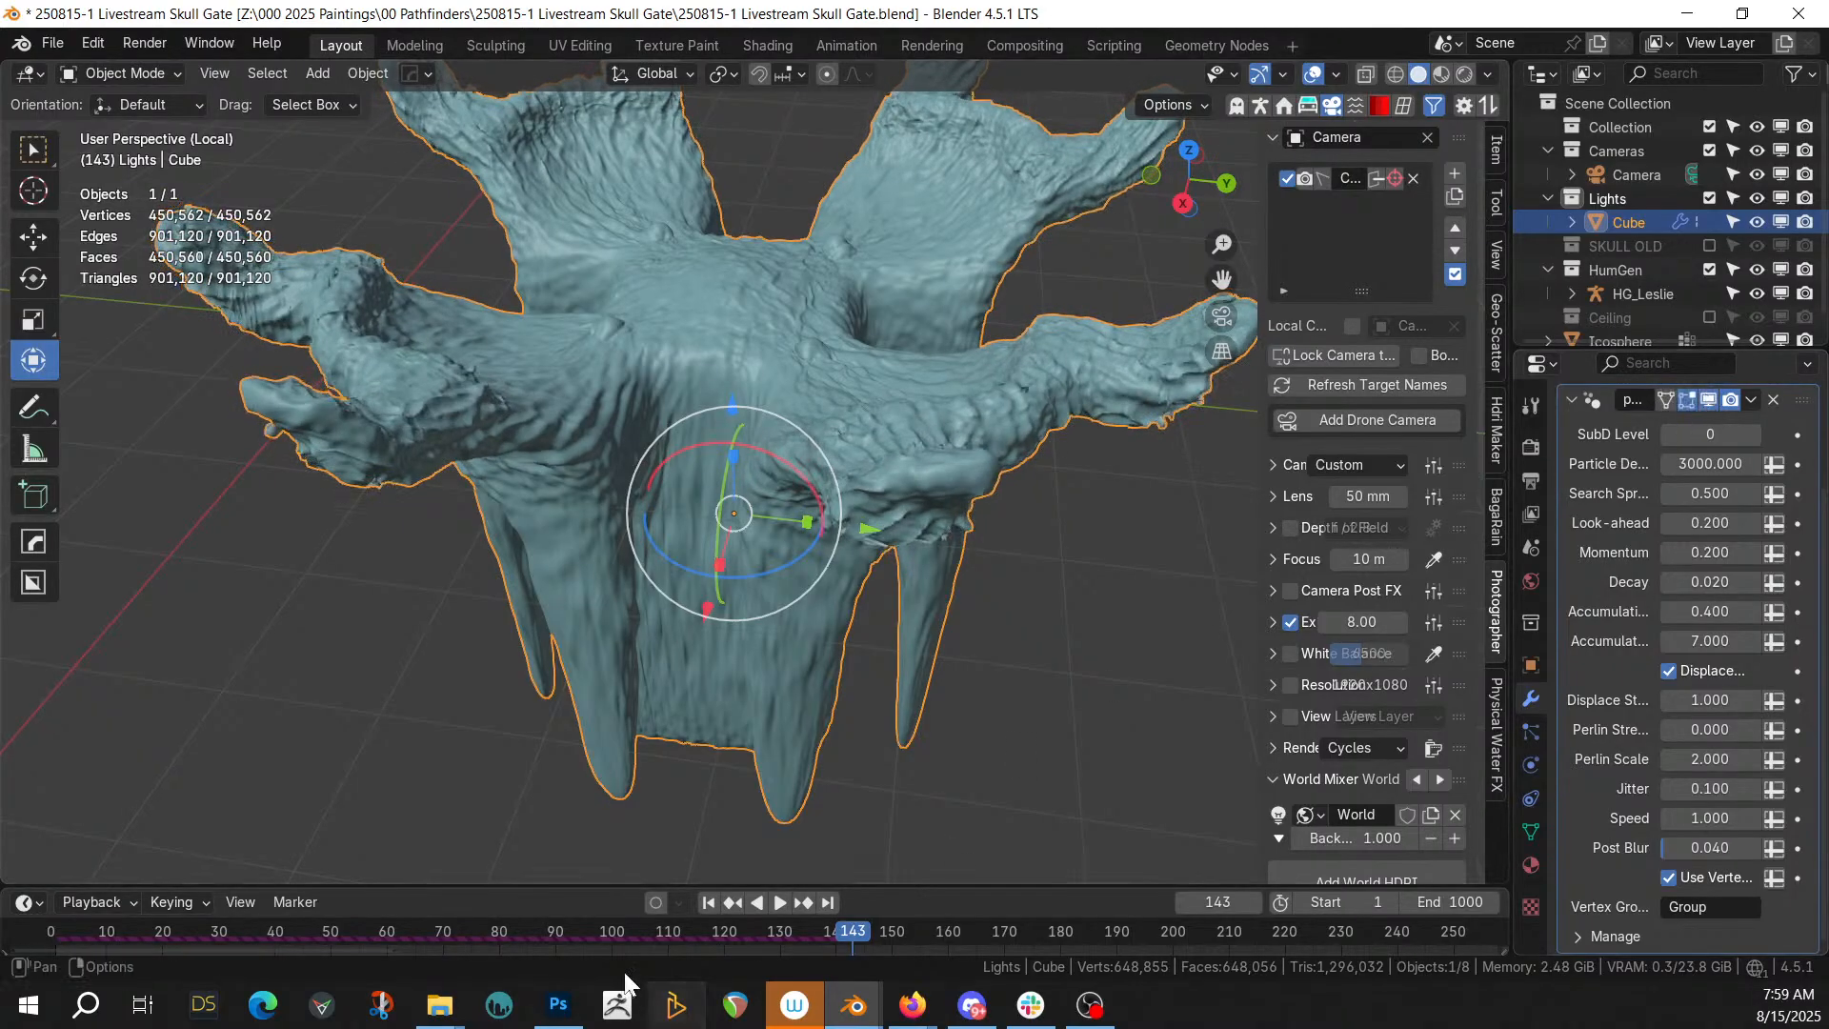
Rewind to frame 1, set the physarum modifier's Displace Strength to -2 and widen the properties area to show full setting names
{"action": "left_click", "coordinate": [711, 900]}
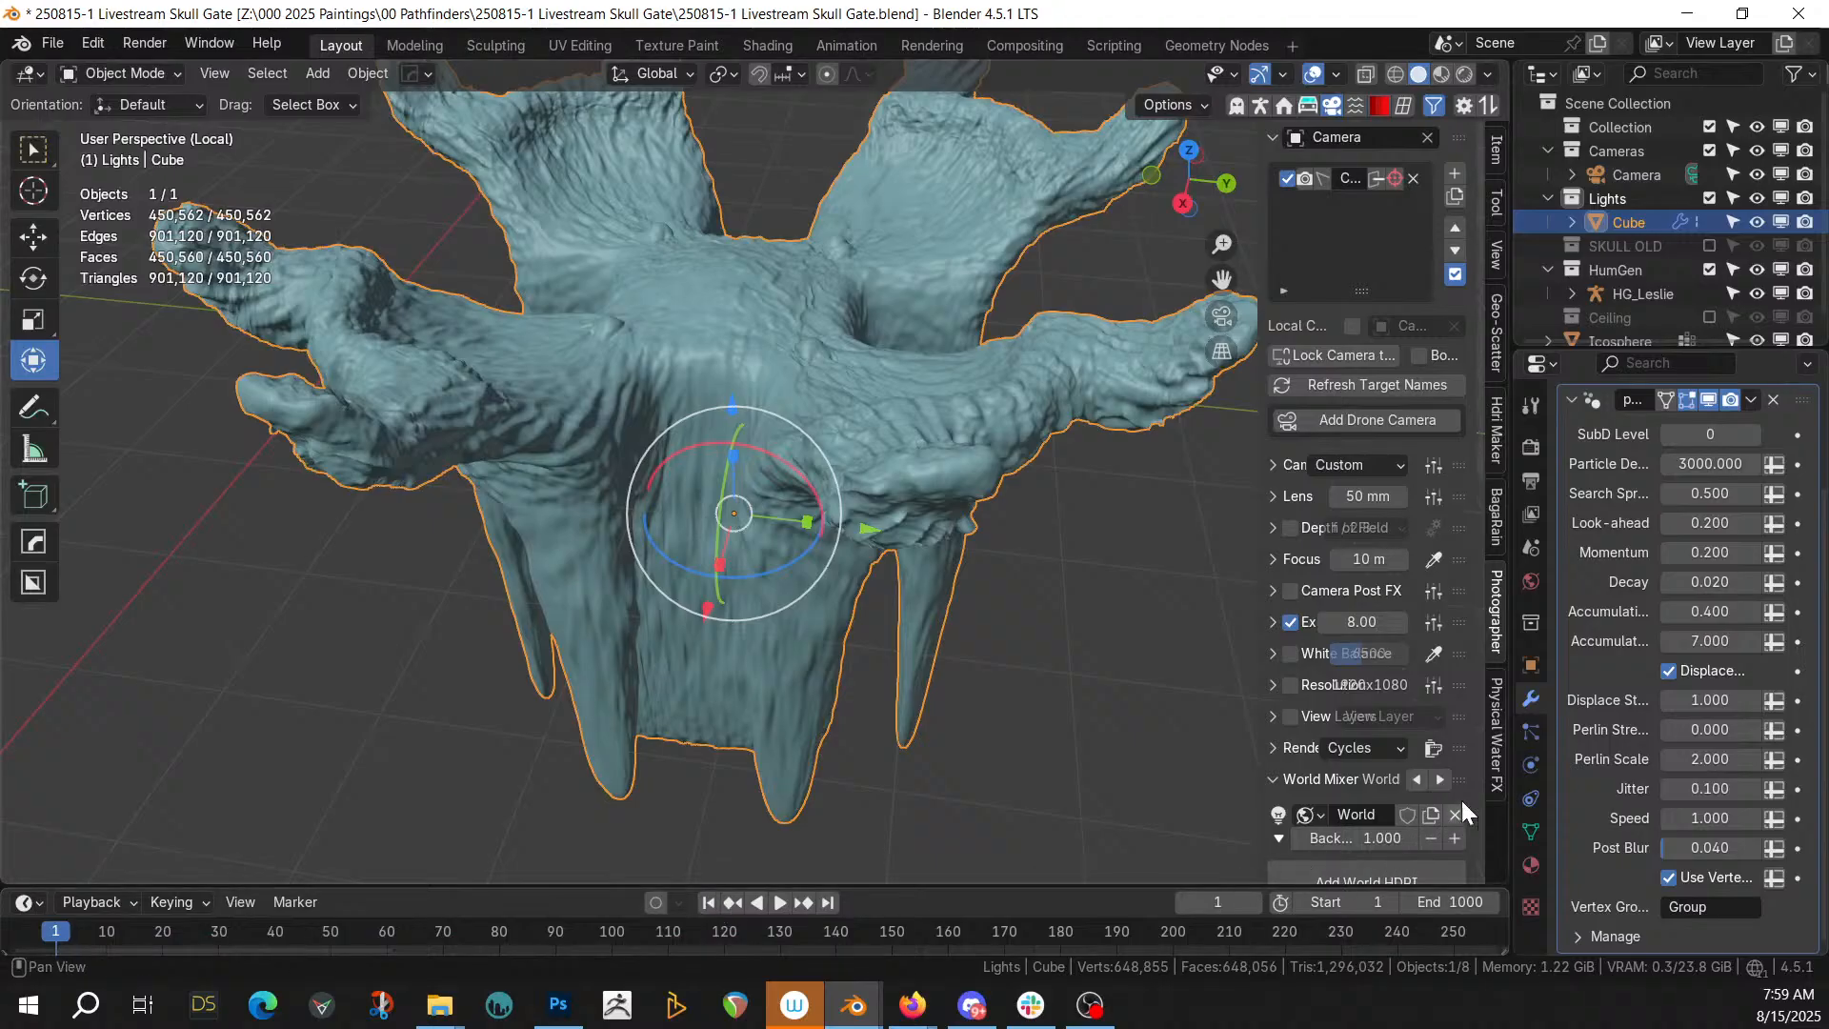
{"action": "left_click", "coordinate": [1712, 700]}
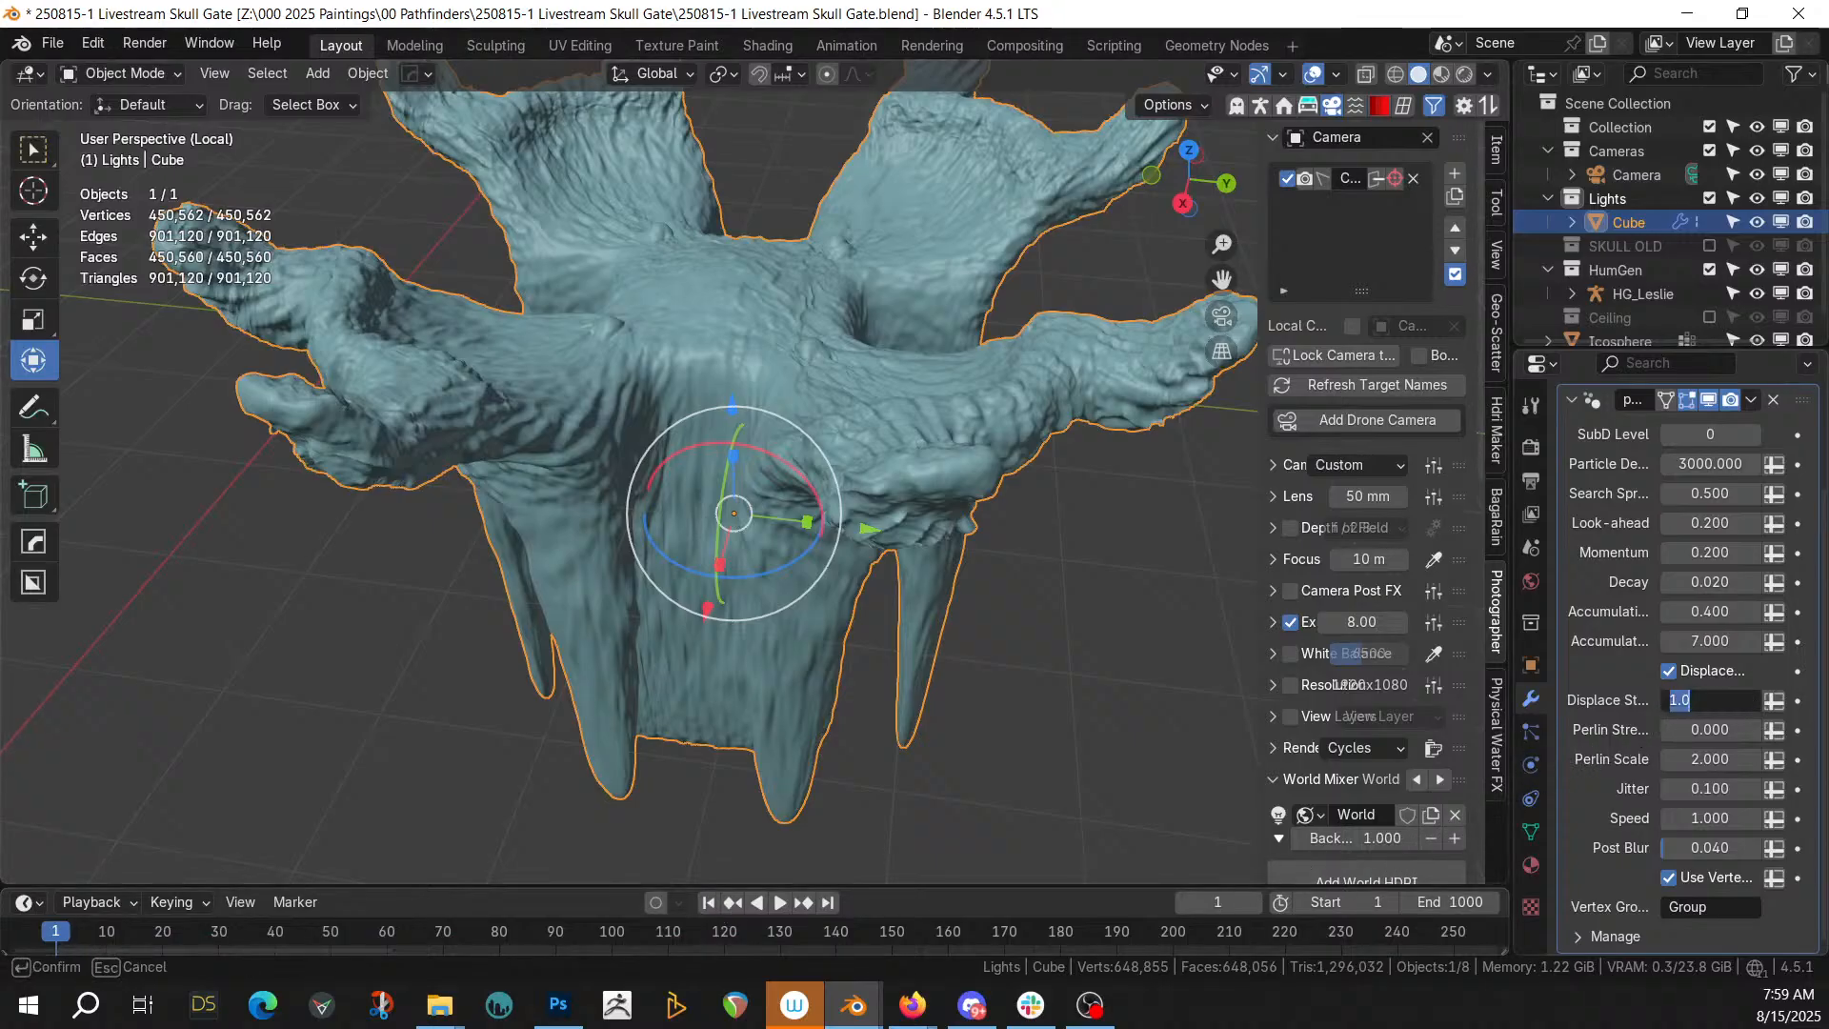
{"action": "key", "text": "Return"}
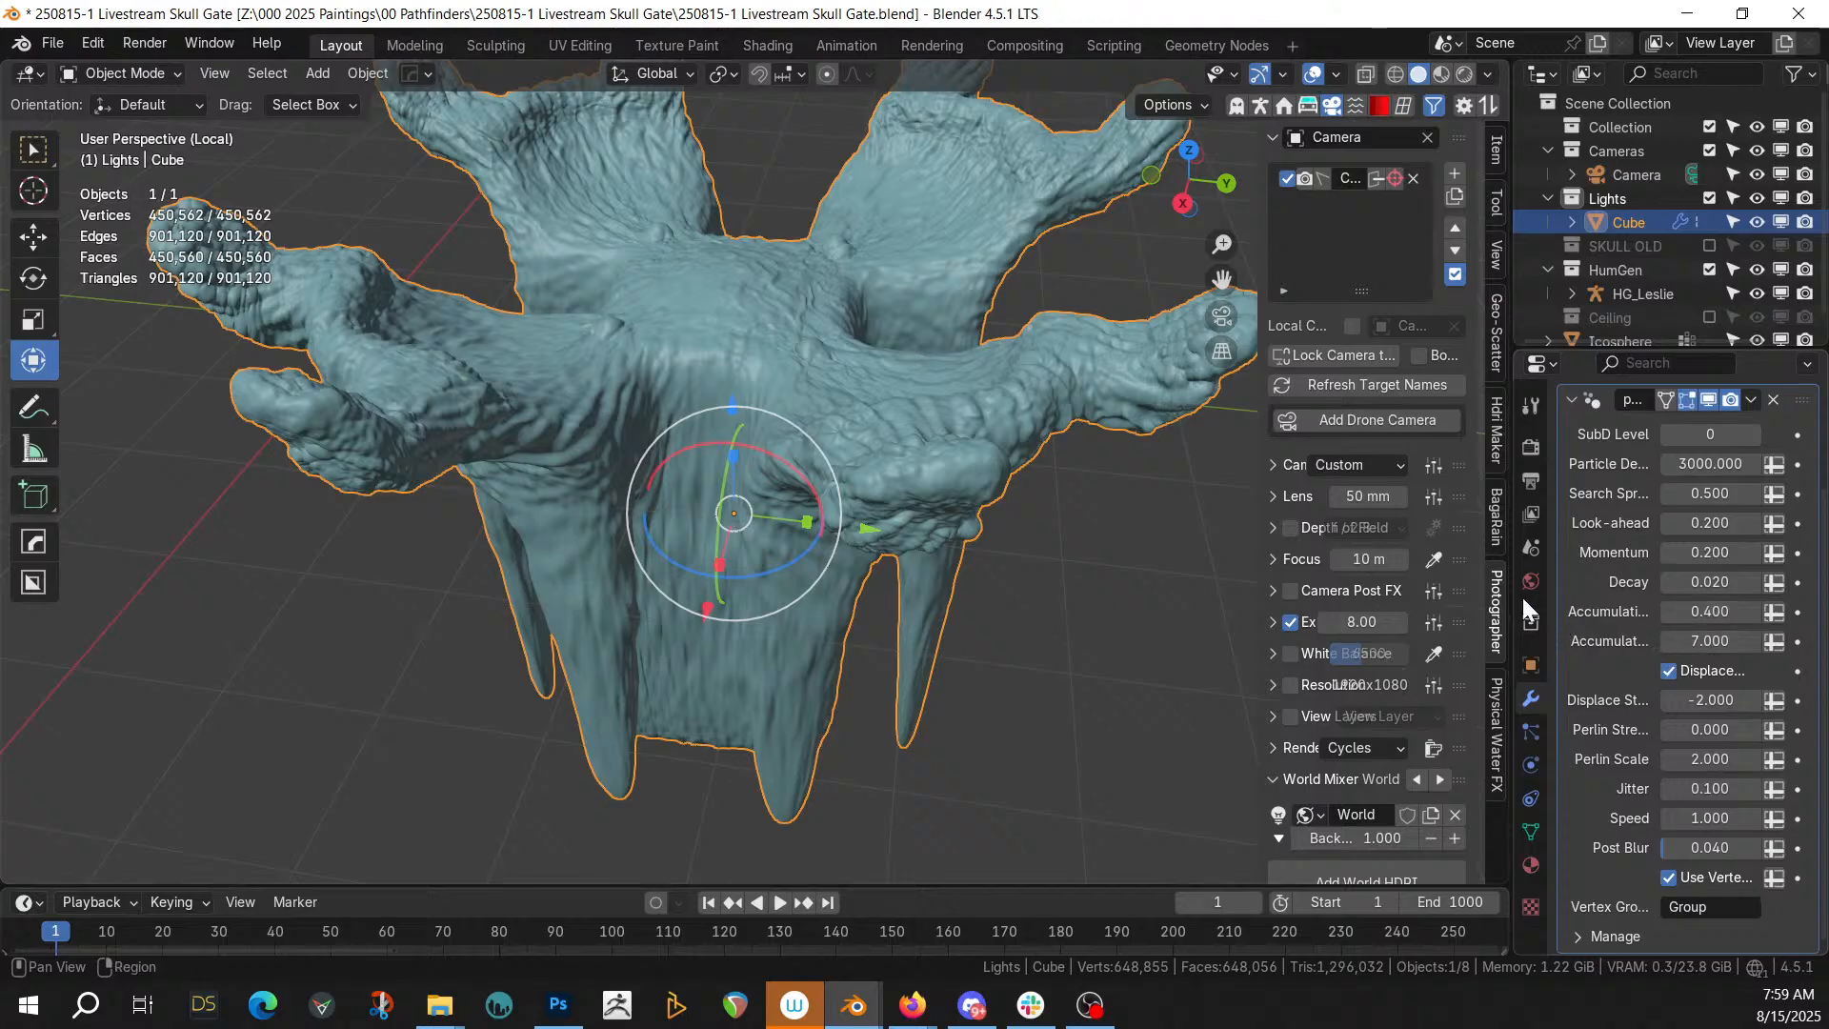
{"action": "left_click_drag", "start_coordinate": [1517, 591], "coordinate": [1378, 591]}
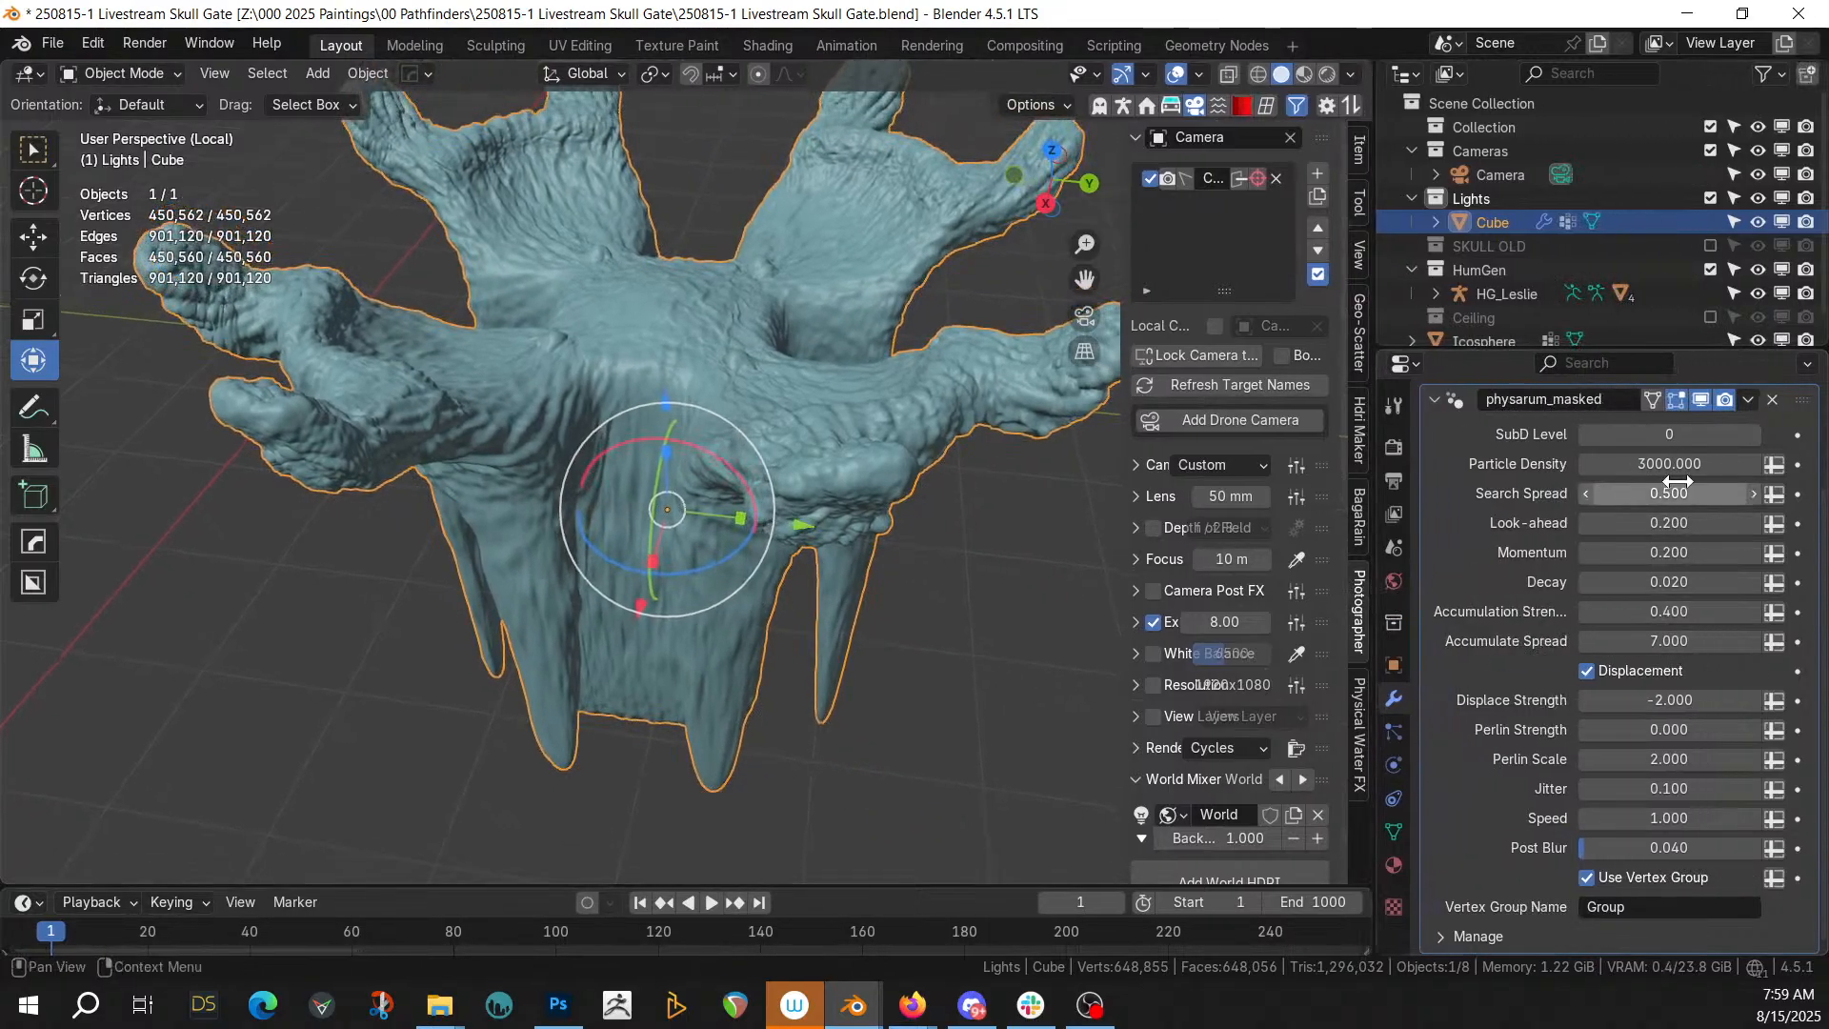
Set the physarum modifier's Particle Density to 1500 and Search Spread to 0.7
{"action": "left_click", "coordinate": [1669, 464]}
{"action": "type", "text": "15"}
{"action": "key", "text": "Return"}
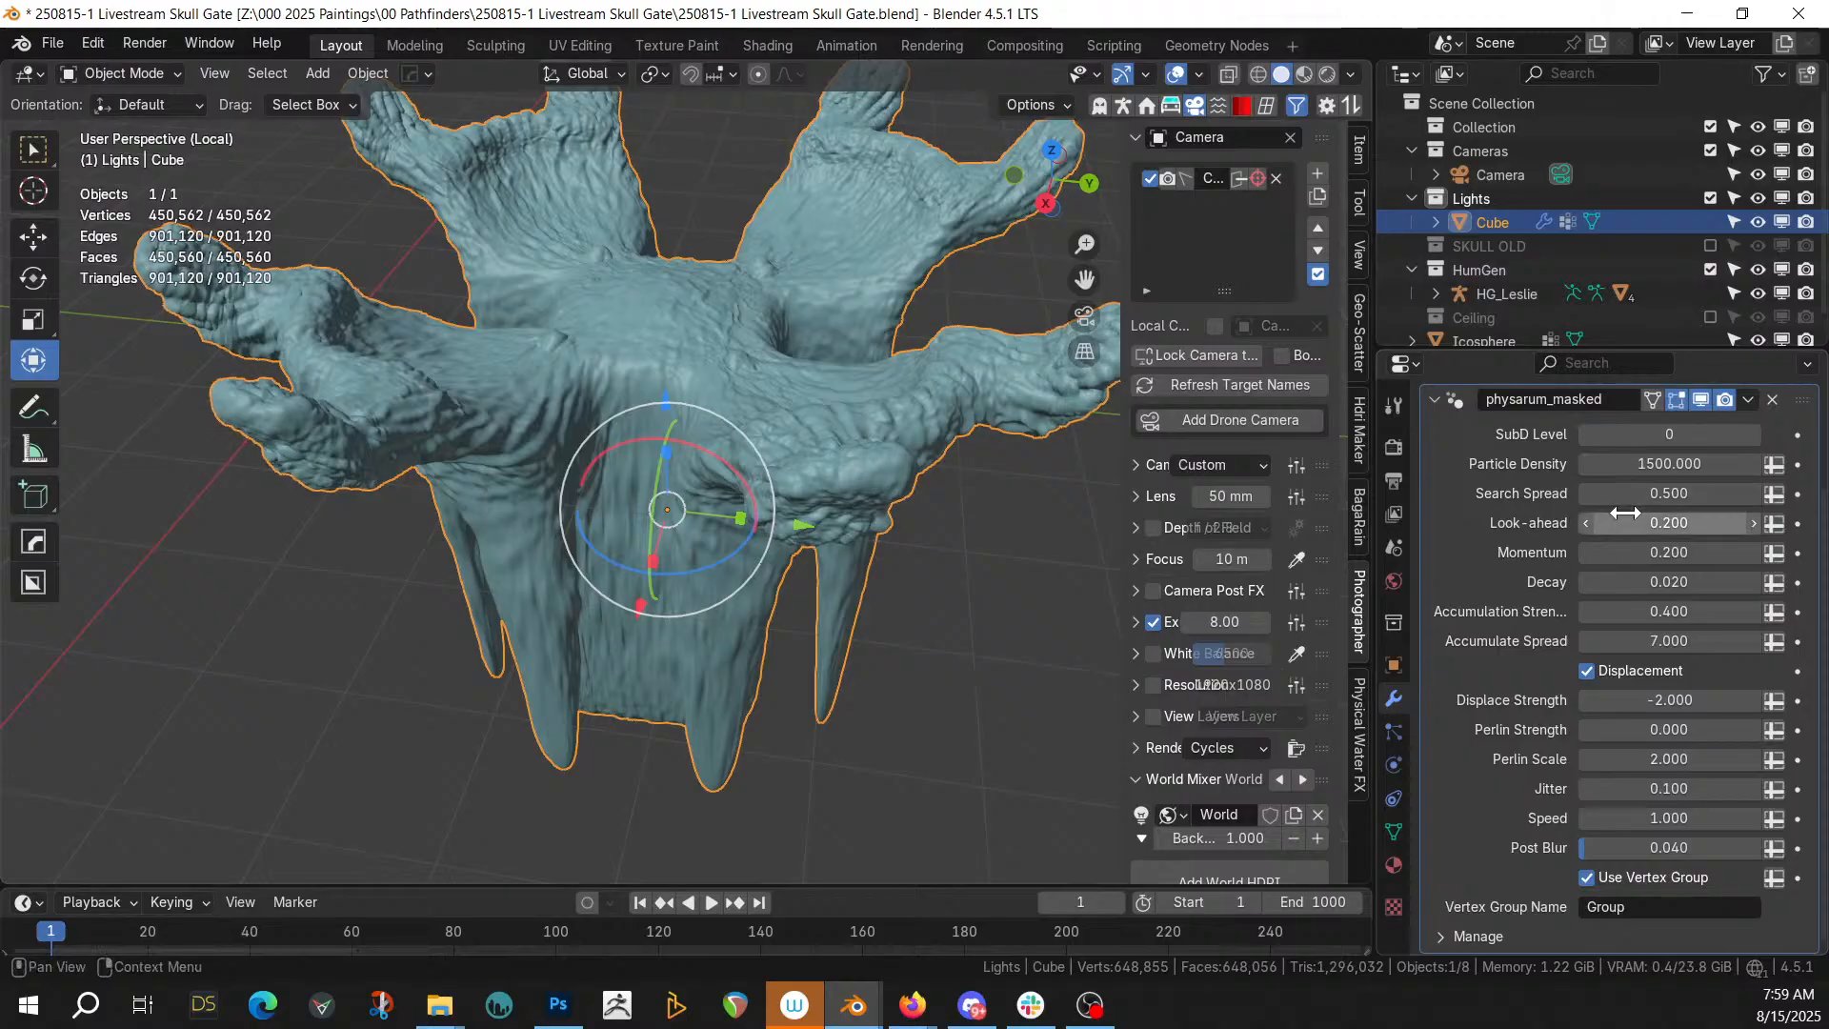
{"action": "left_click", "coordinate": [1682, 492]}
{"action": "type", "text": "0.7"}
{"action": "key", "text": "Return"}
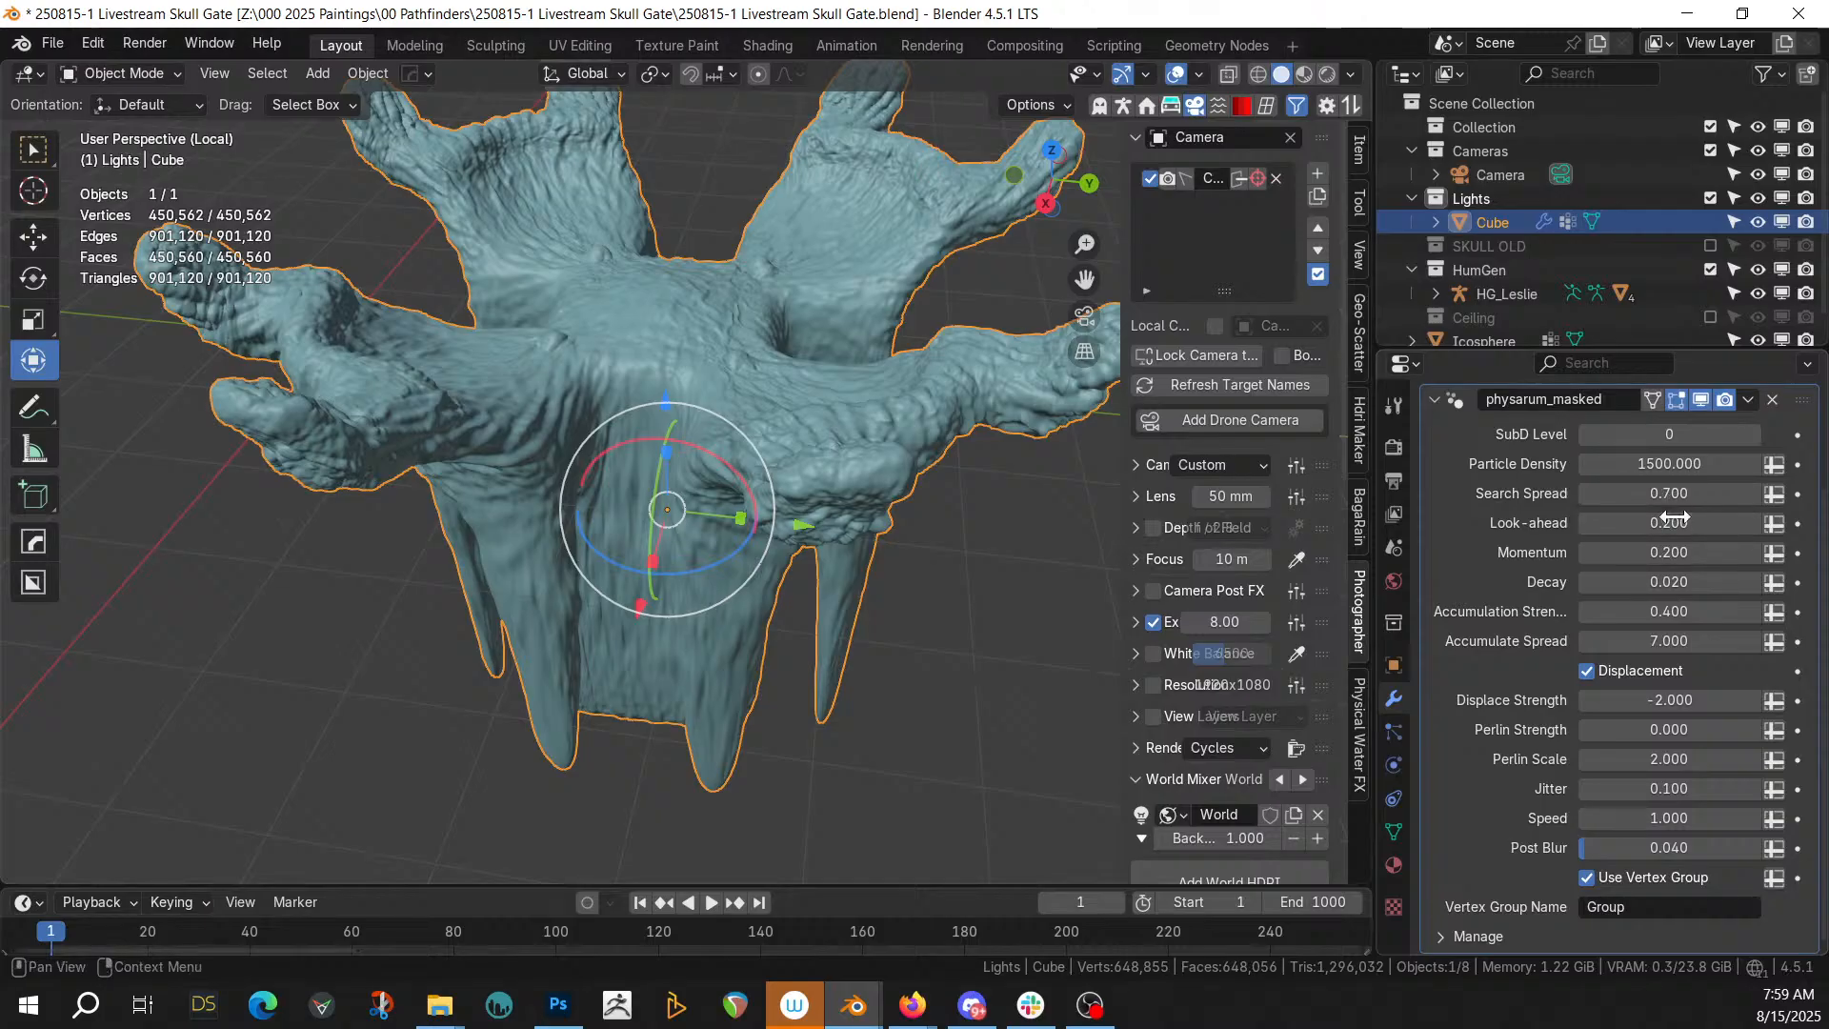
Set the physarum modifier's Look-ahead to 0.33 and Perlin Scale to 3
{"action": "left_click", "coordinate": [1679, 523]}
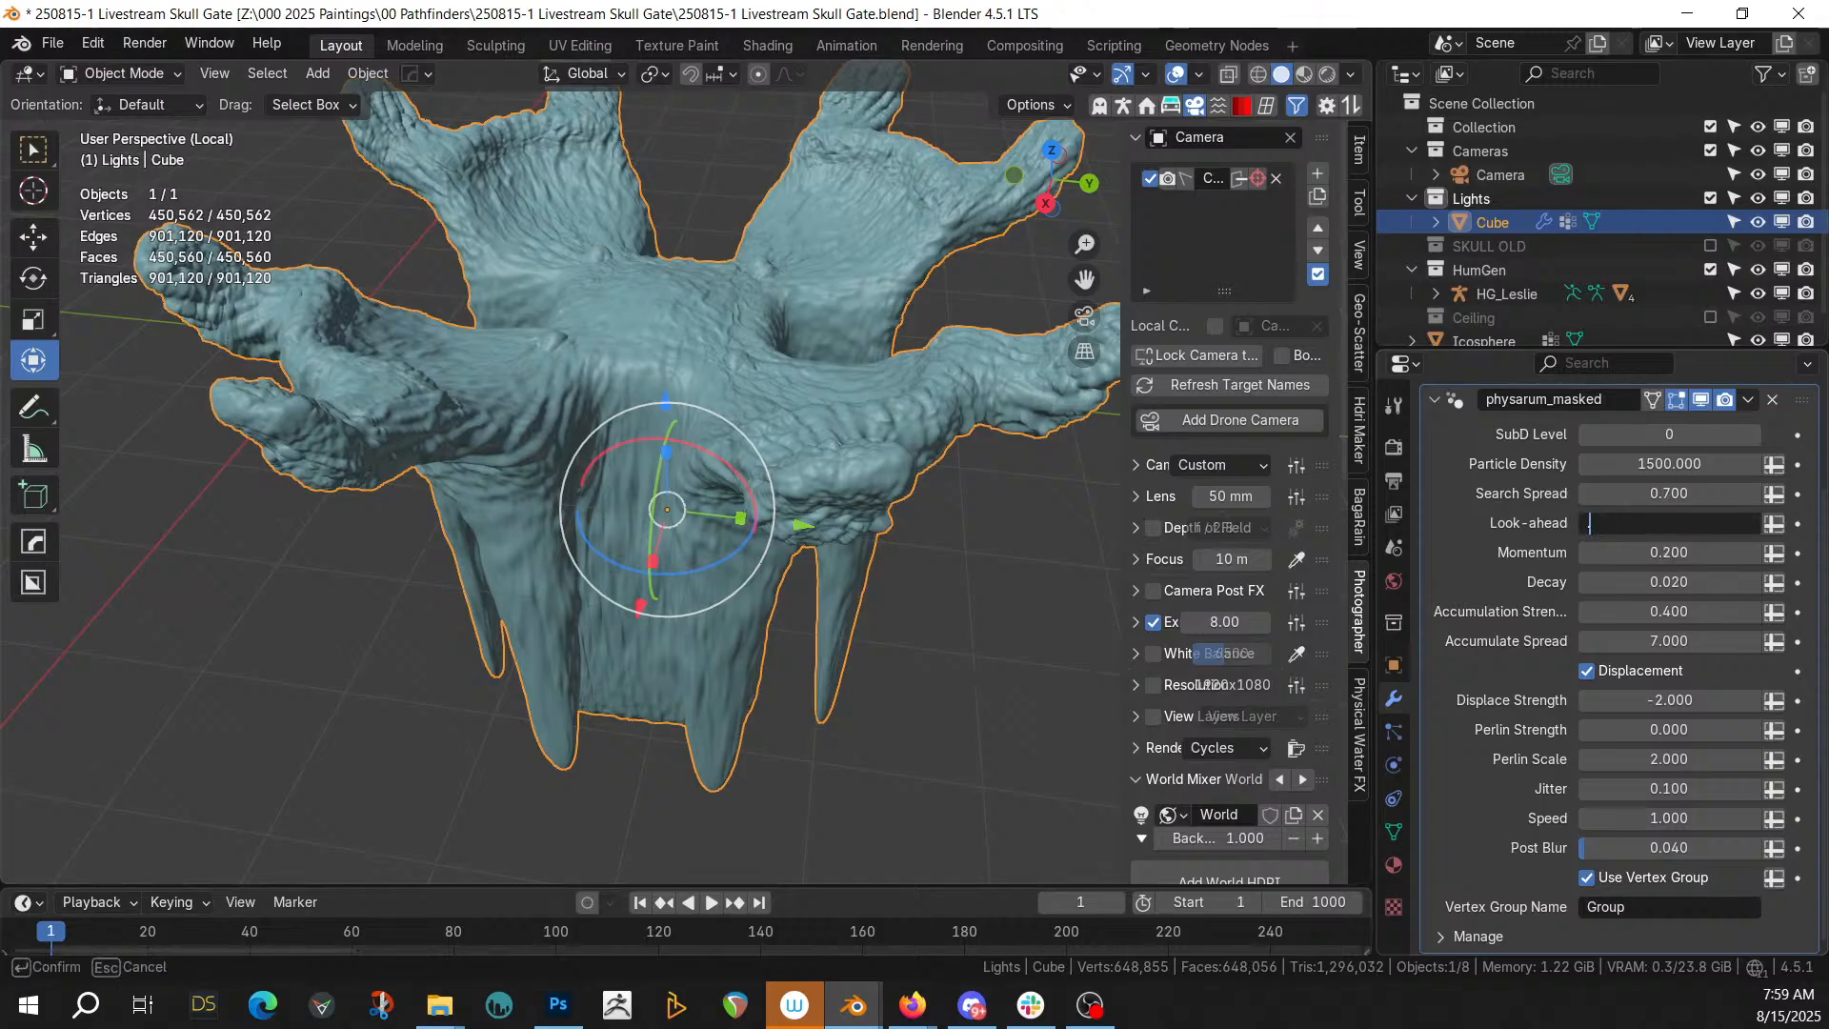
{"action": "type", "text": ".33"}
{"action": "key", "text": "Return"}
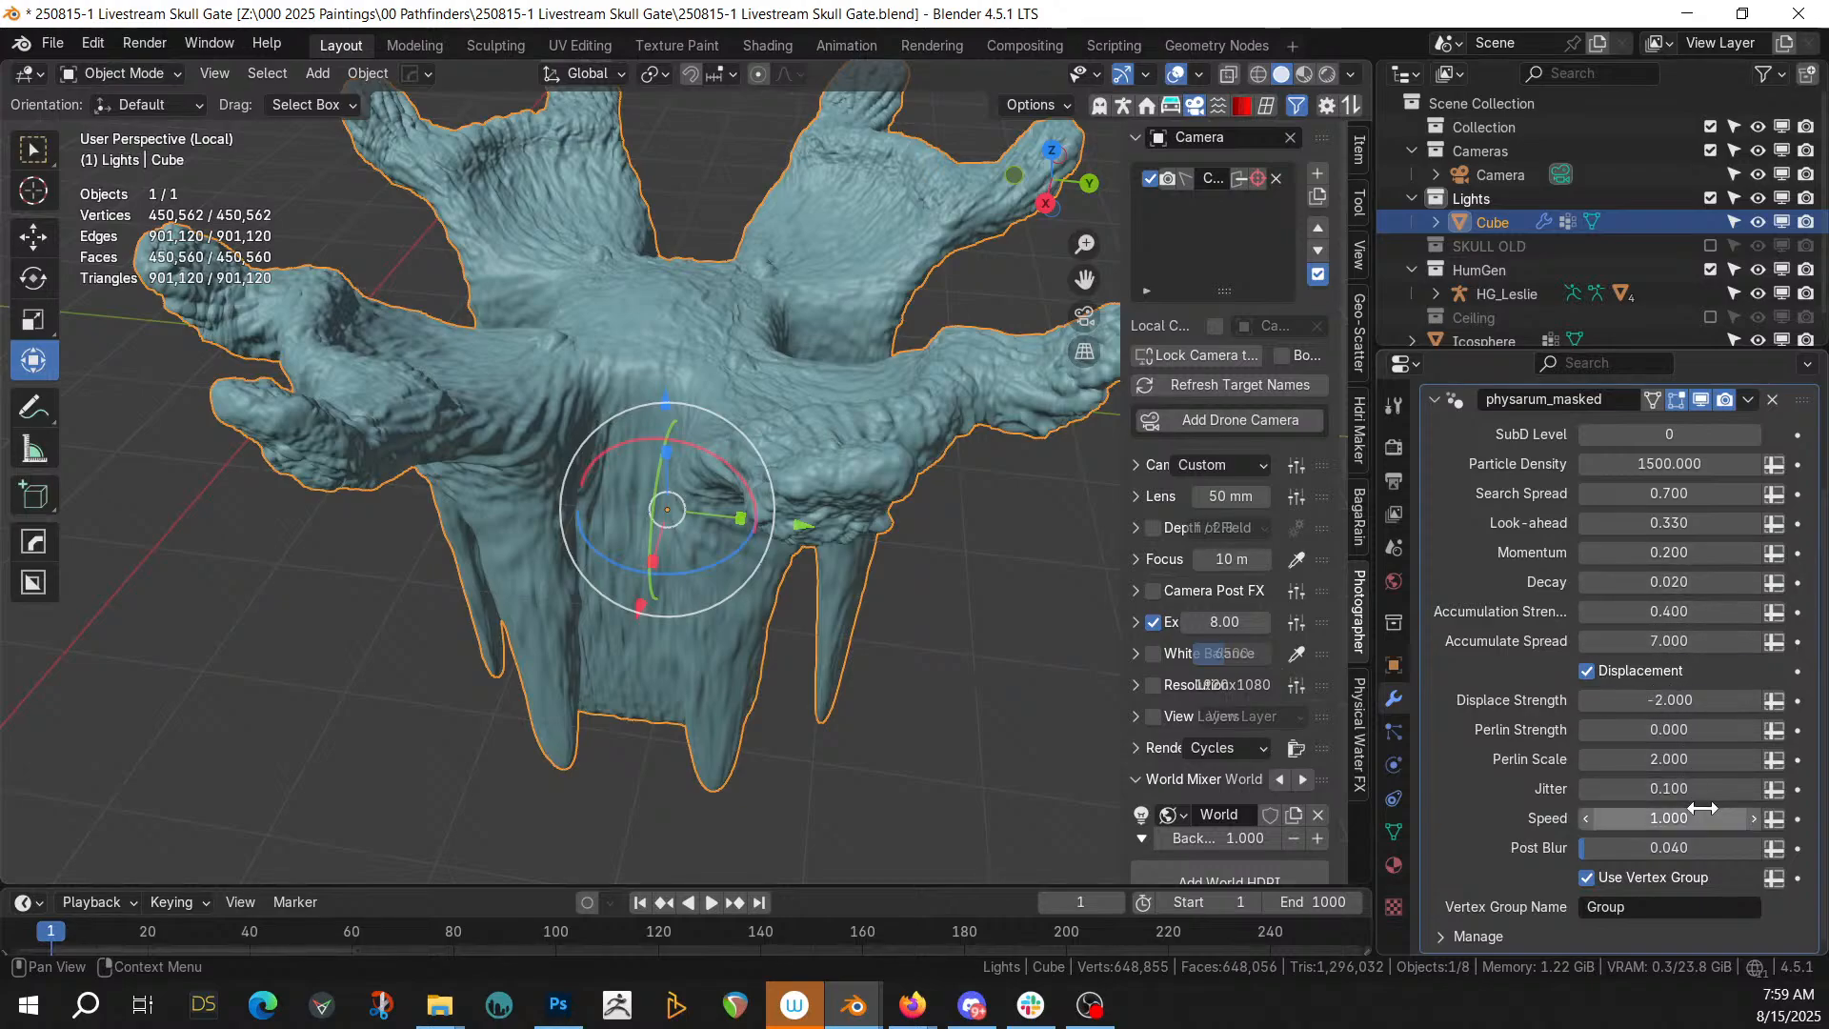
{"action": "left_click", "coordinate": [1669, 760]}
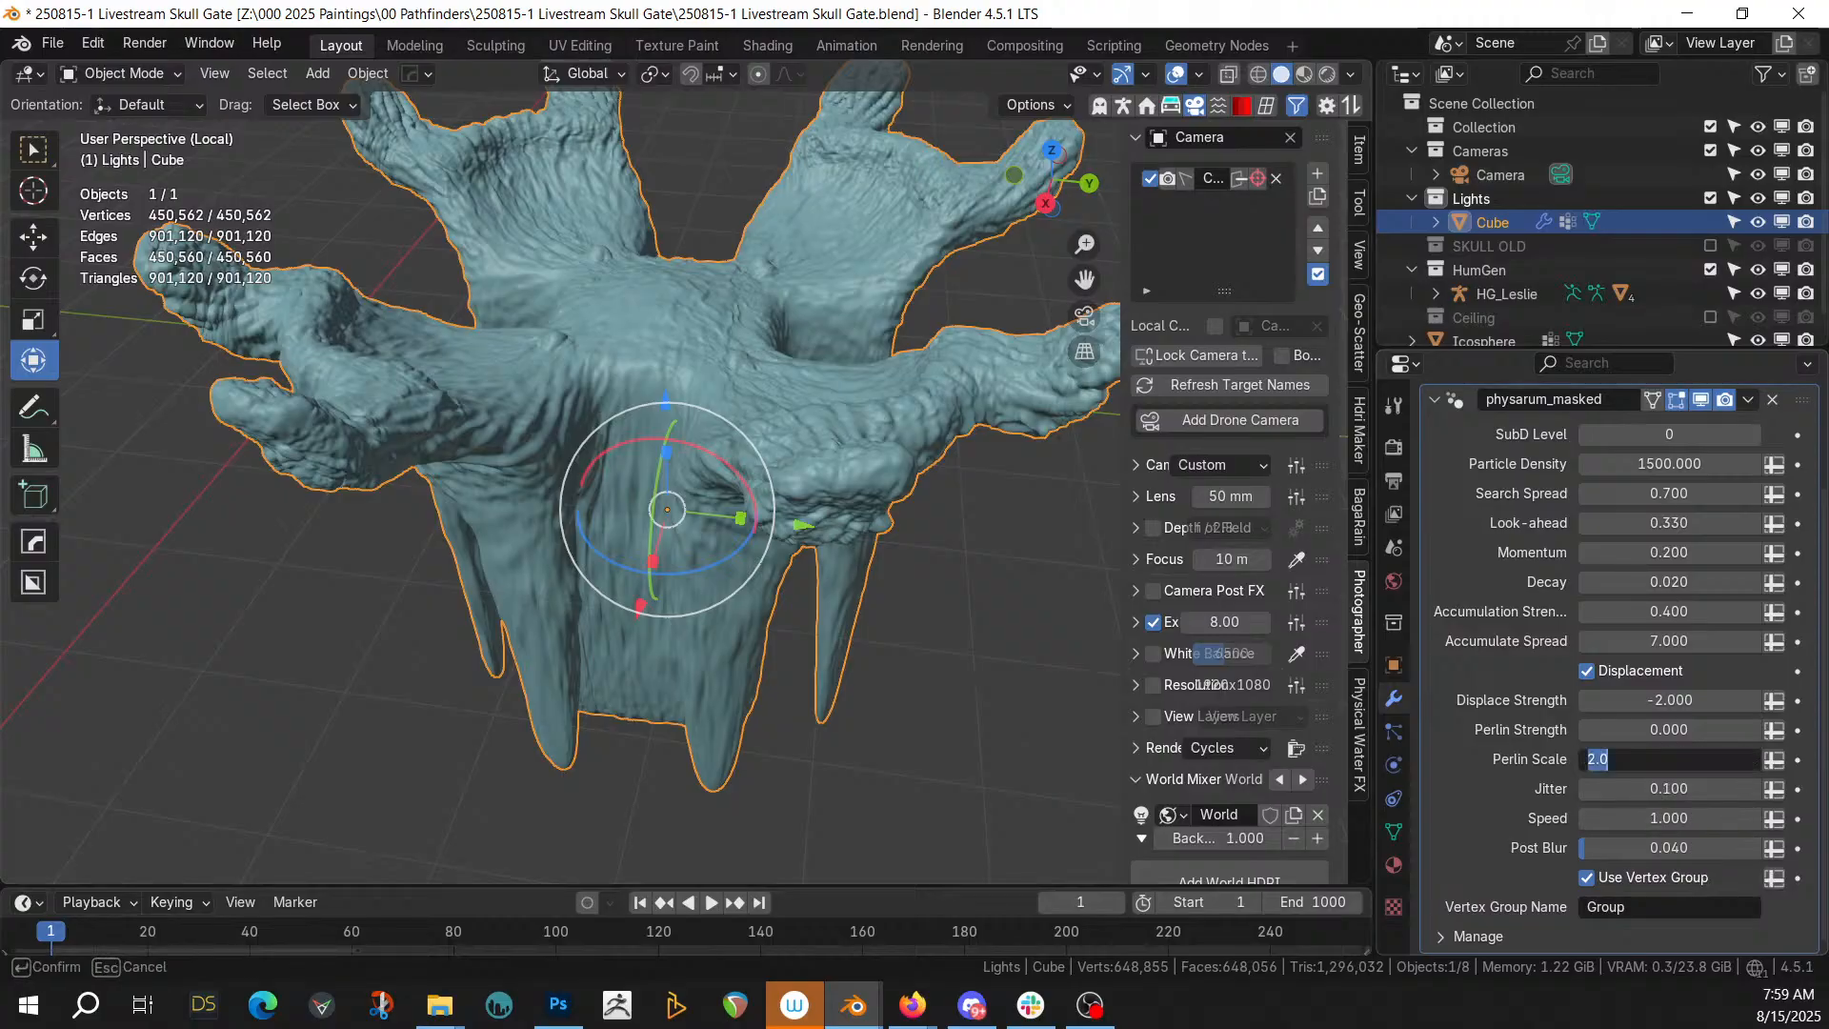
{"action": "type", "text": "3"}
{"action": "key", "text": "Return"}
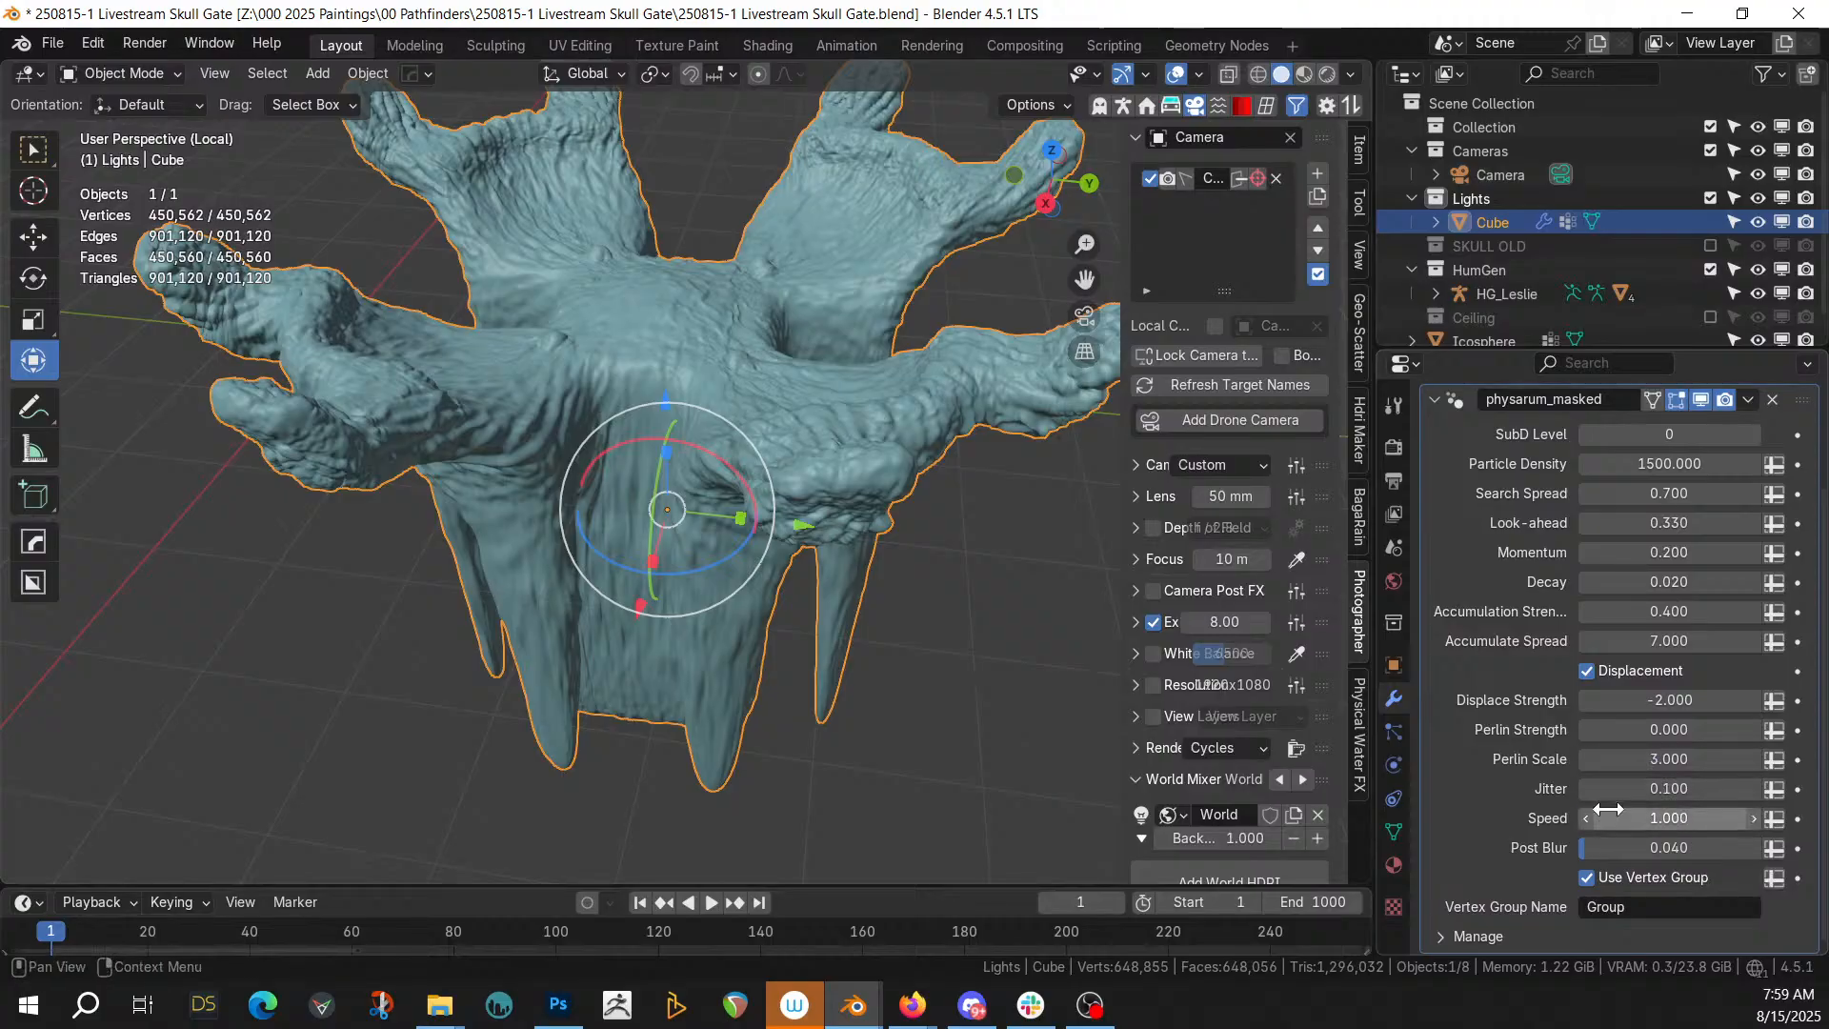
Play the adjusted simulation, stop it at about frame 112 and examine the growth below the branches up close
{"action": "left_click", "coordinate": [712, 895]}
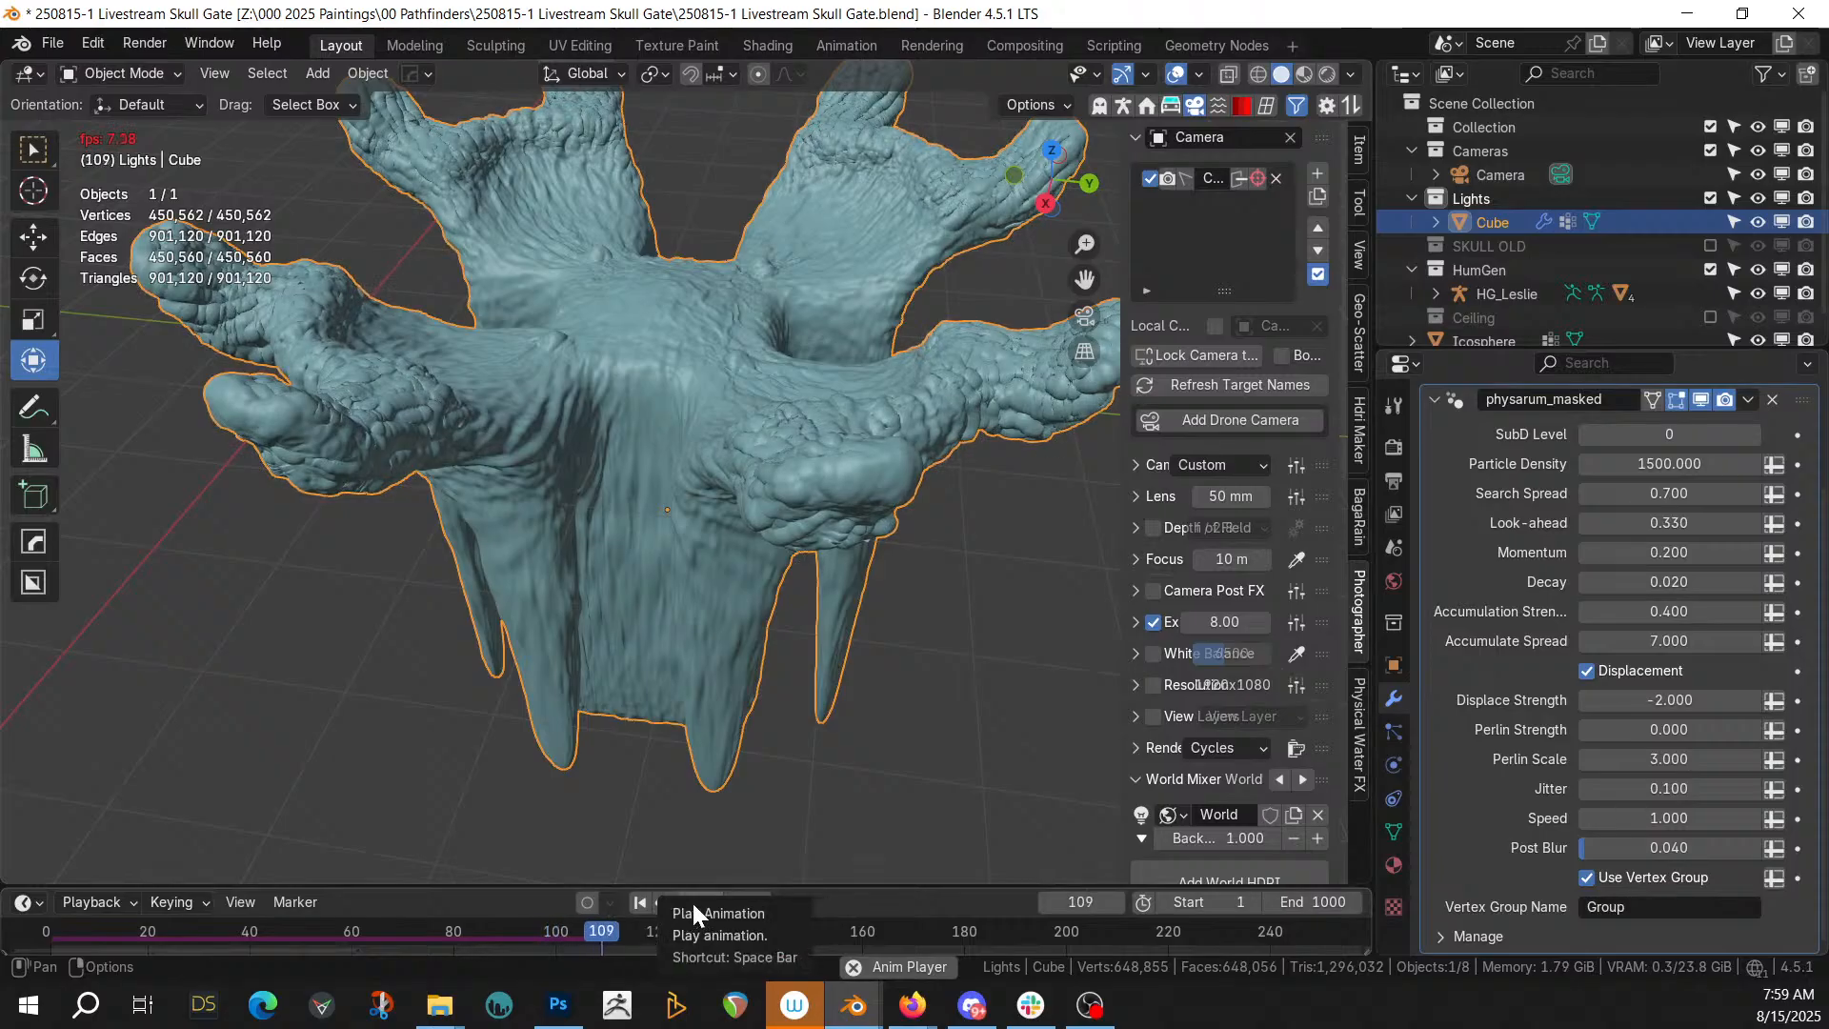
{"action": "left_click", "coordinate": [693, 903]}
{"action": "mouse_move", "coordinate": [813, 303]}
{"action": "middle_mouse_down"}
{"action": "mouse_move", "coordinate": [914, 346]}
{"action": "mouse_move", "coordinate": [947, 407]}
{"action": "mouse_move", "coordinate": [640, 200]}
{"action": "middle_mouse_up"}
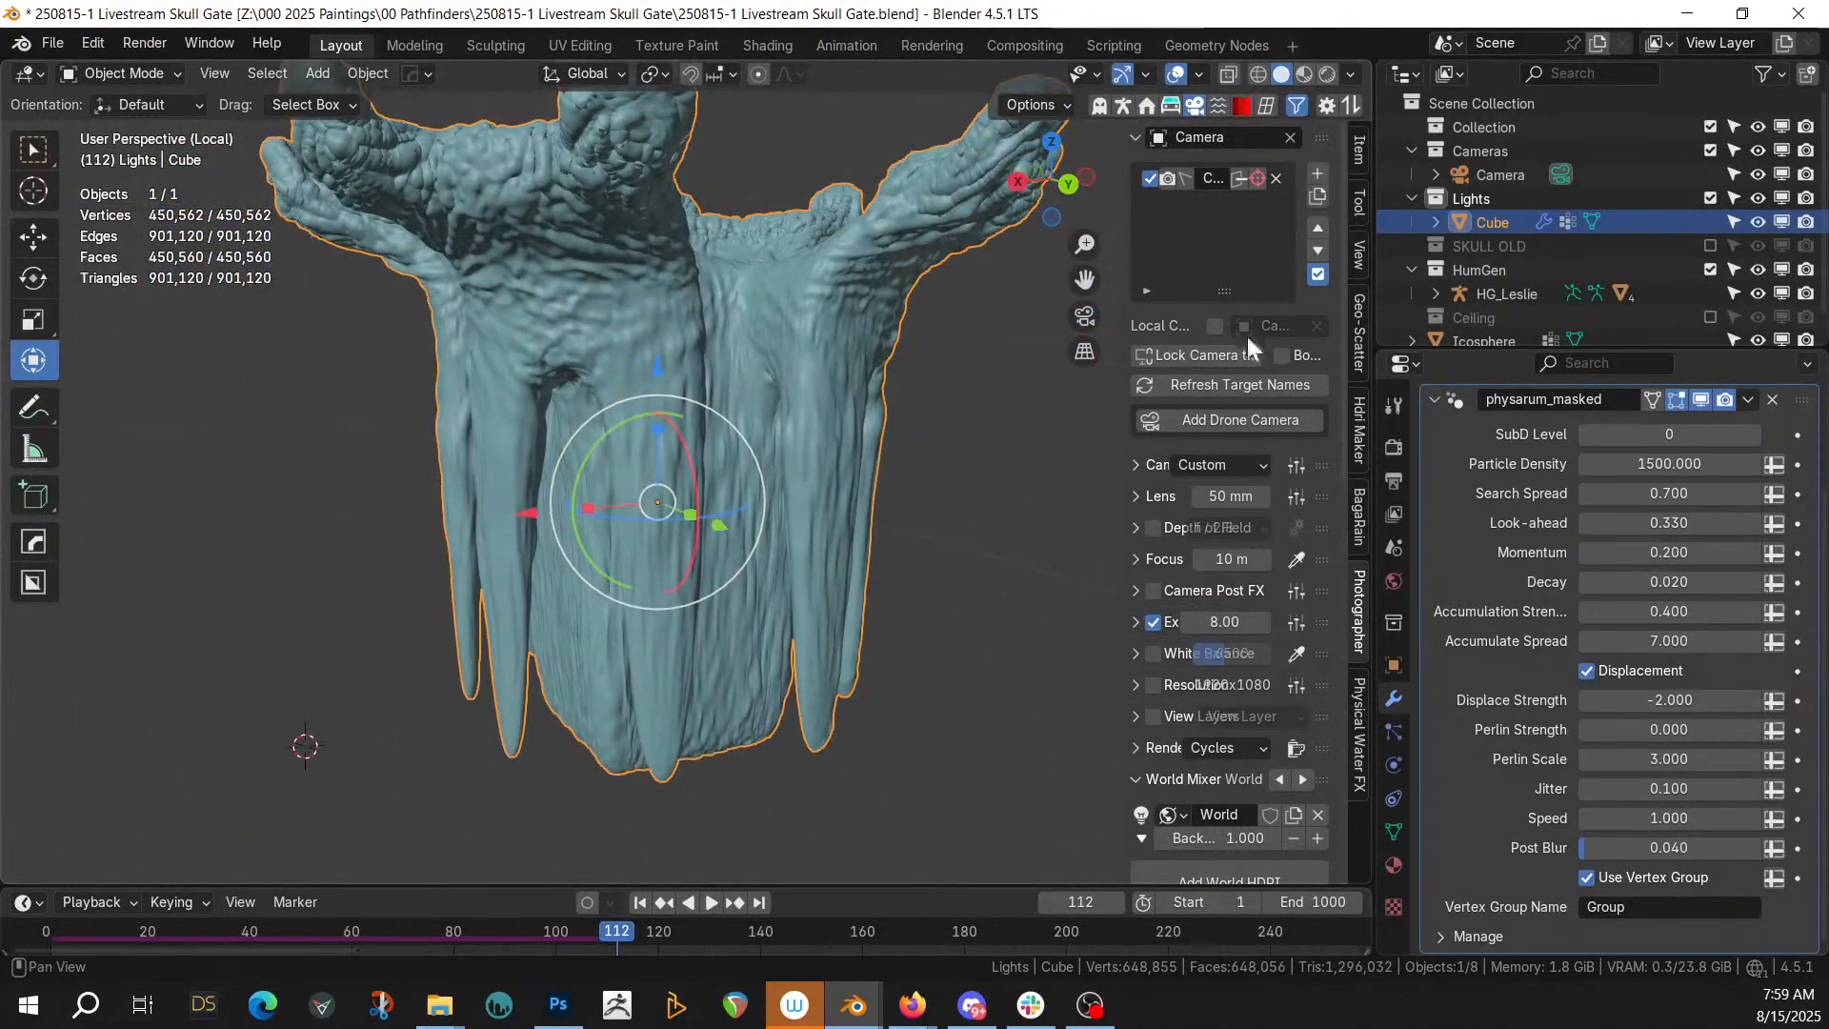
{"action": "scroll", "coordinate": [952, 369], "scroll_direction": "up", "scroll_amount": 2}
{"action": "middle_click_drag", "start_coordinate": [923, 358], "coordinate": [903, 570], "text": "shift"}
{"action": "mouse_move", "coordinate": [821, 491]}
{"action": "middle_mouse_down"}
{"action": "mouse_move", "coordinate": [745, 466]}
{"action": "mouse_move", "coordinate": [741, 528]}
{"action": "middle_mouse_up"}
{"action": "scroll", "coordinate": [781, 513], "scroll_direction": "up", "scroll_amount": 3}
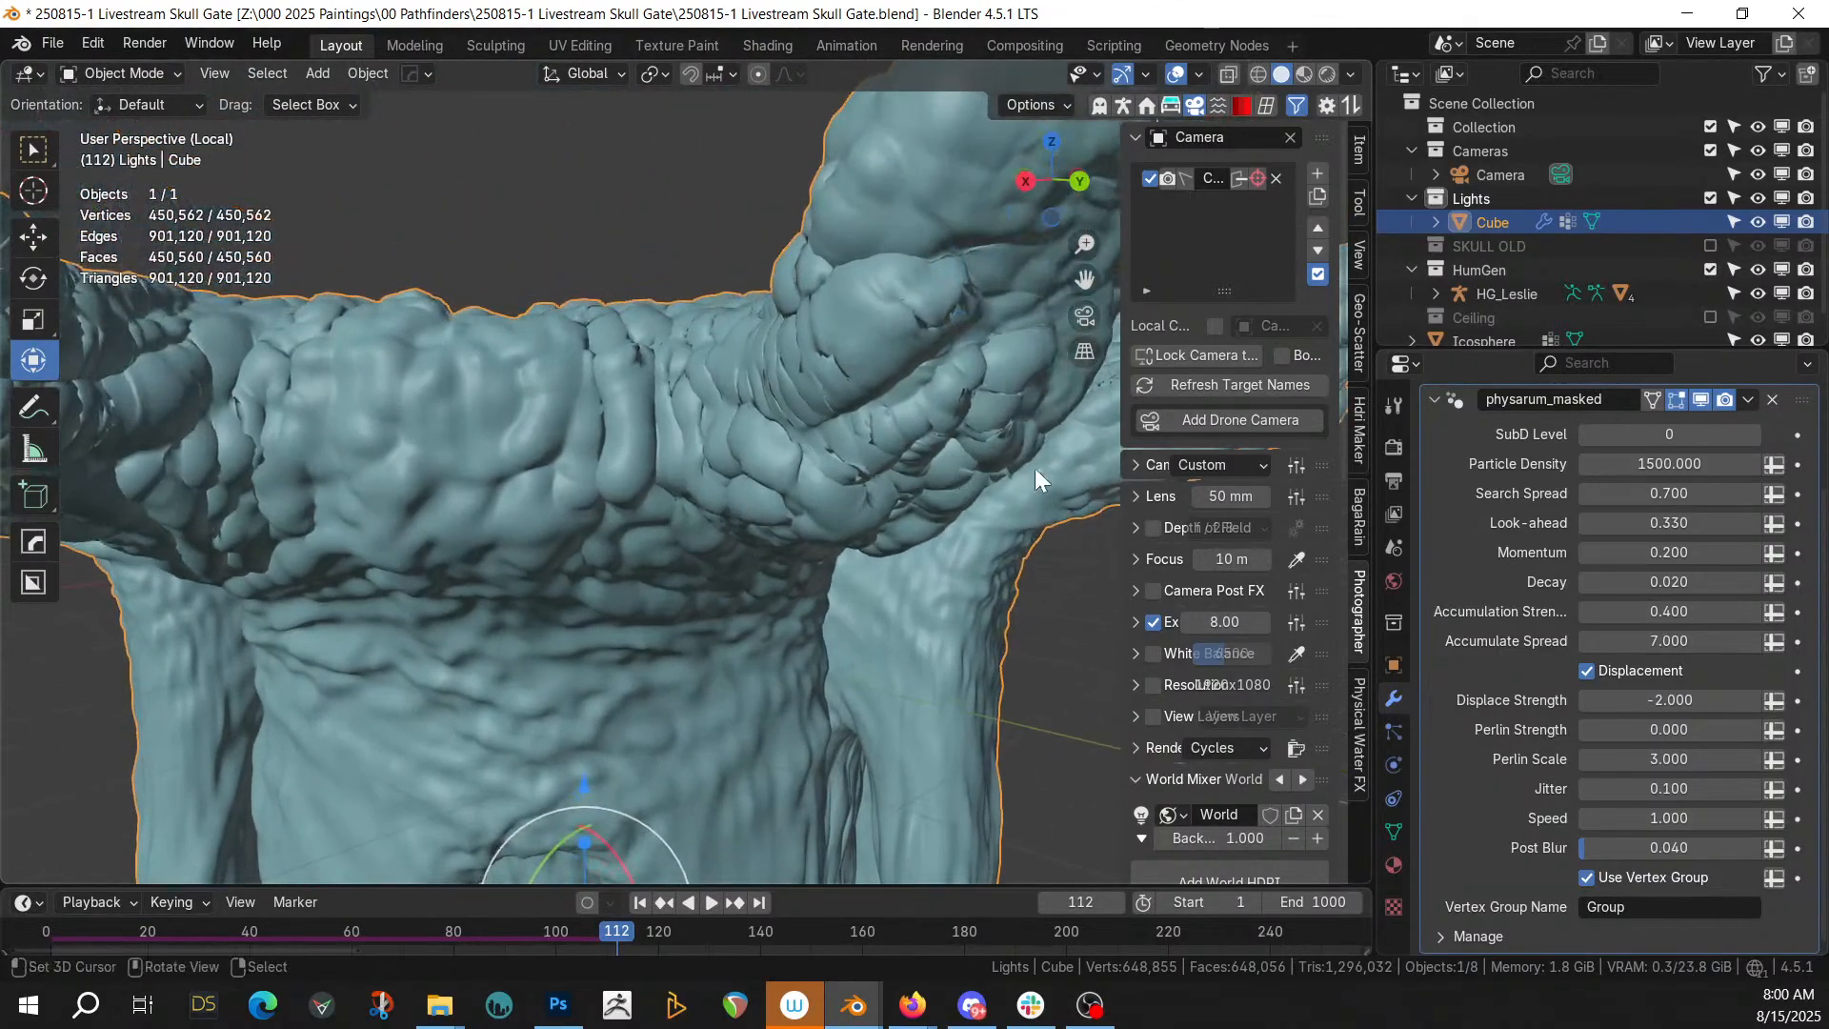
Rewind to frame 1, set the physarum modifier's Post Blur to 0.2 and replay the simulation with the whole upper structure in view
{"action": "left_click", "coordinate": [641, 902]}
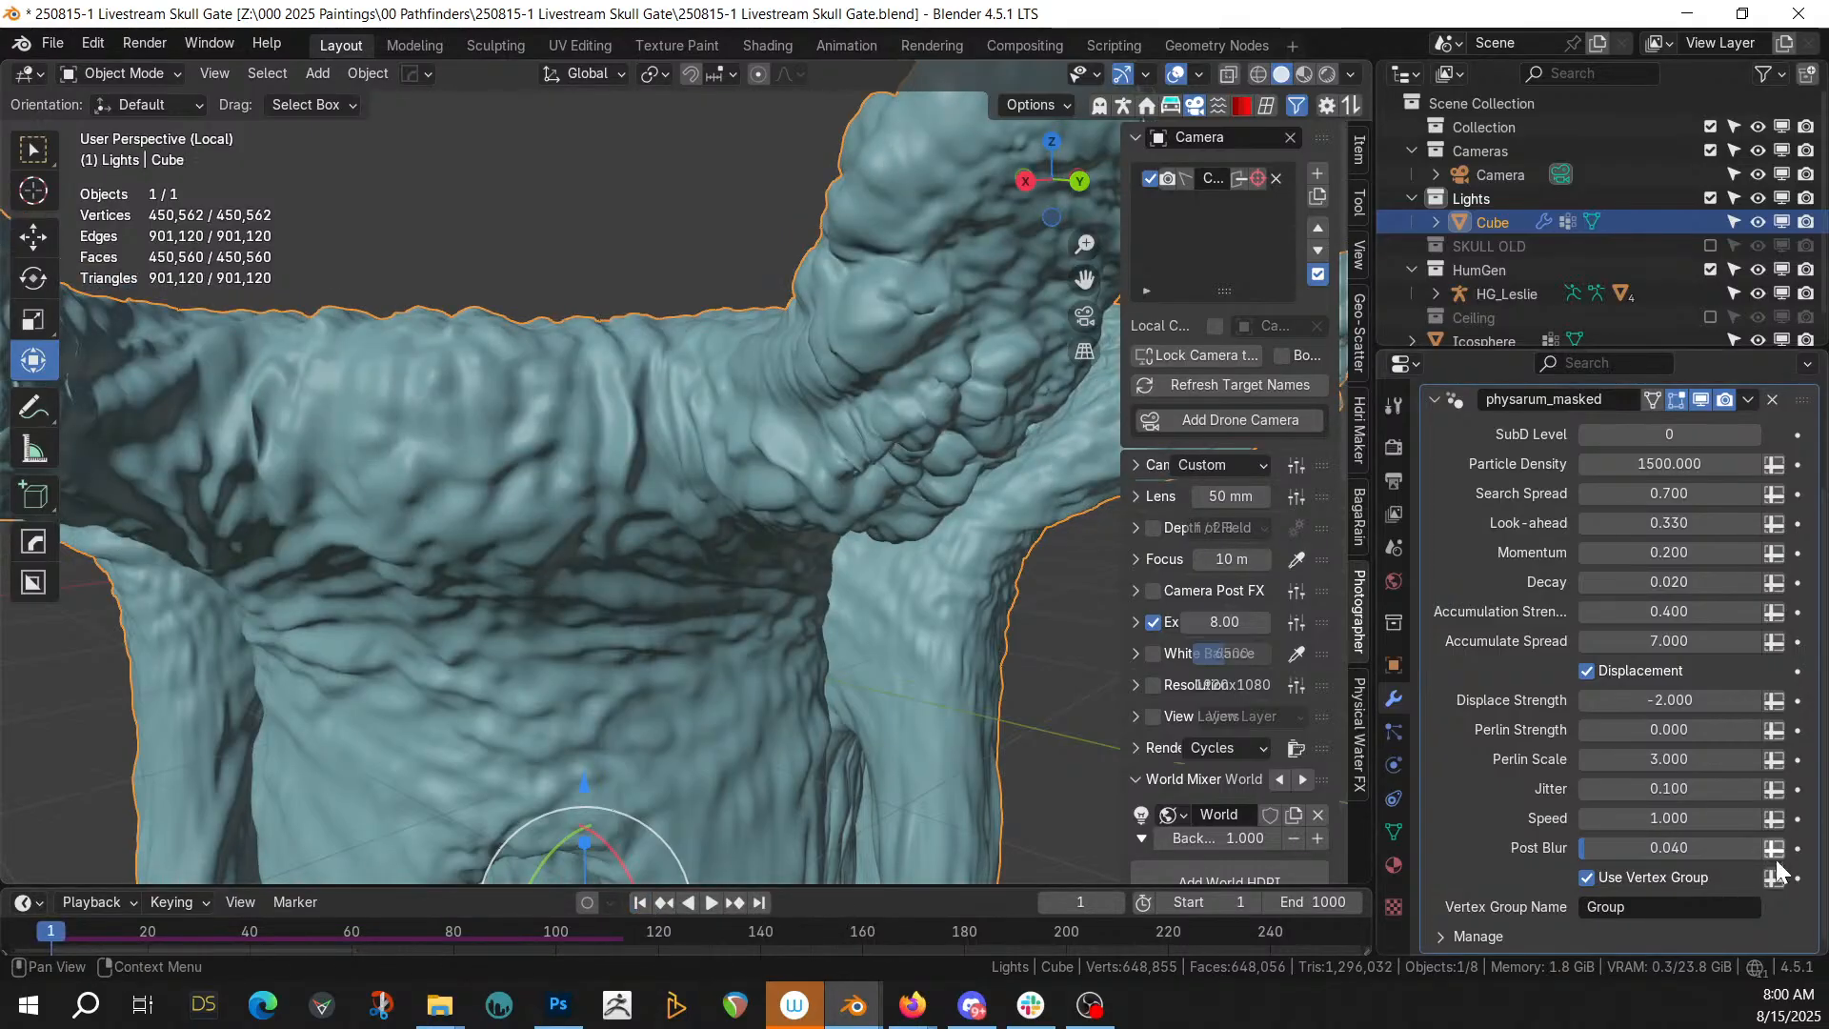
{"action": "left_click", "coordinate": [1665, 847]}
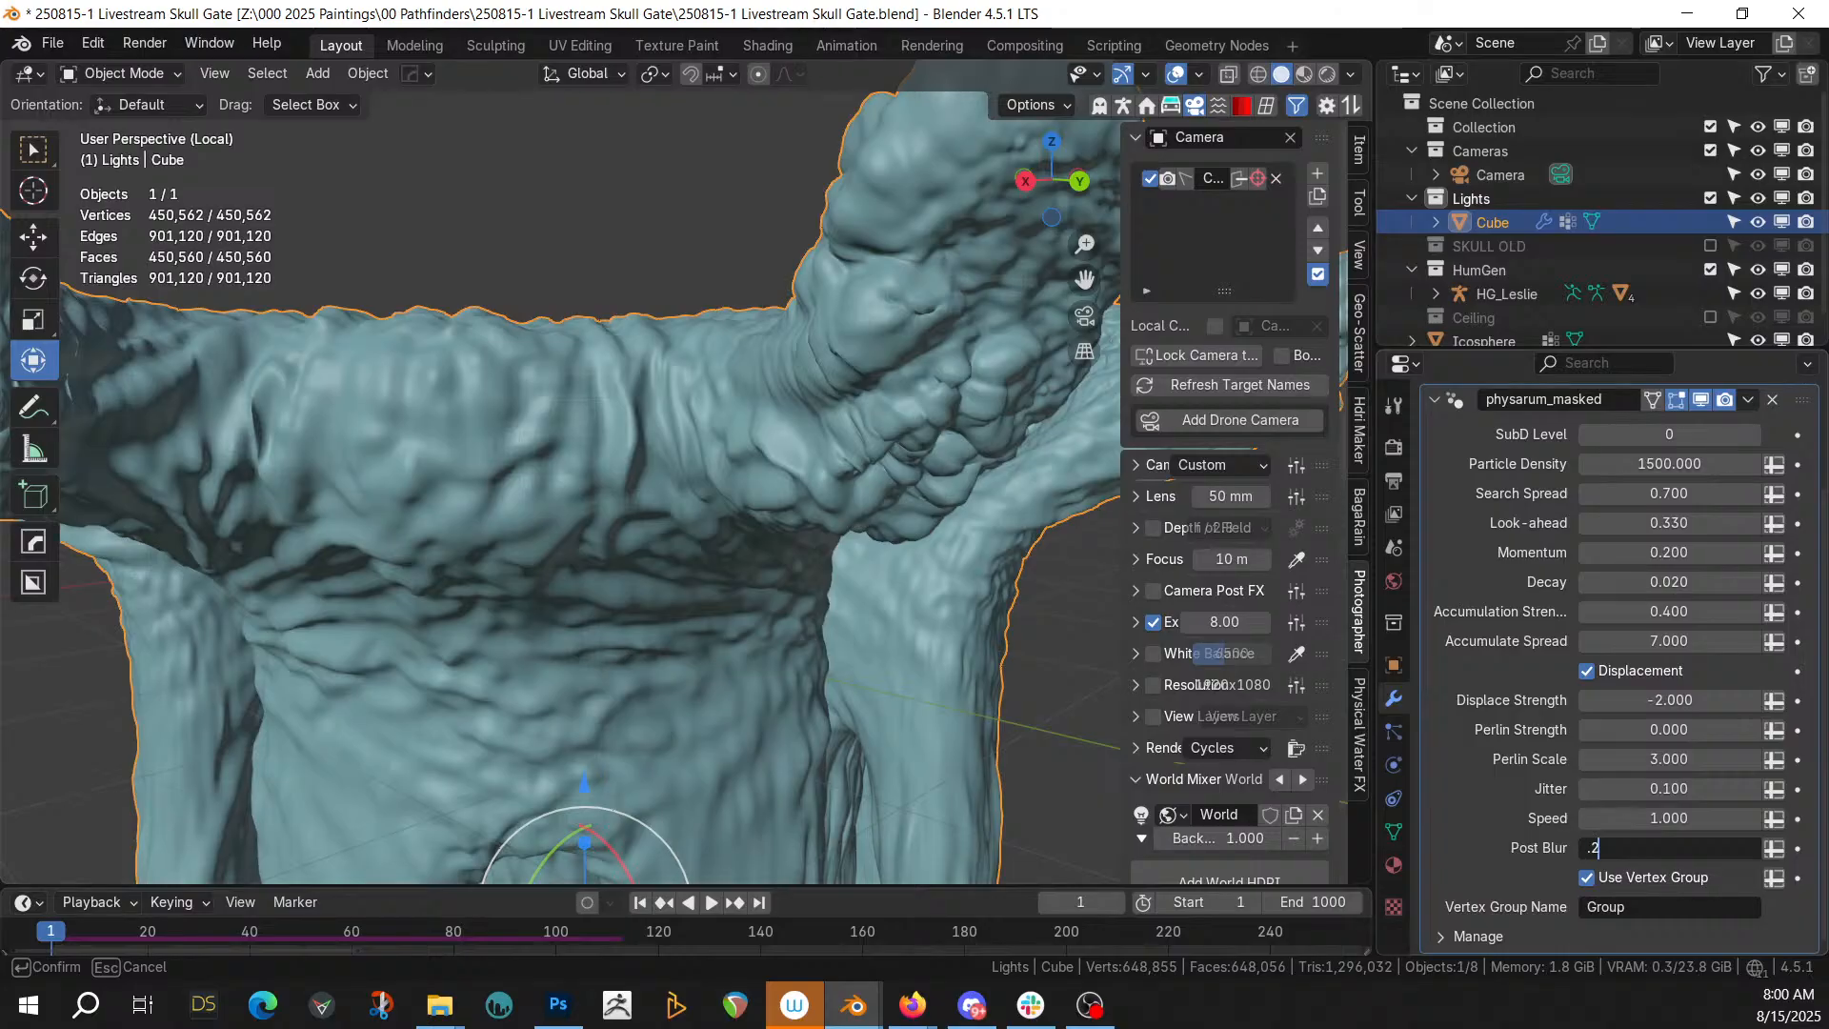
{"action": "key", "text": "Return"}
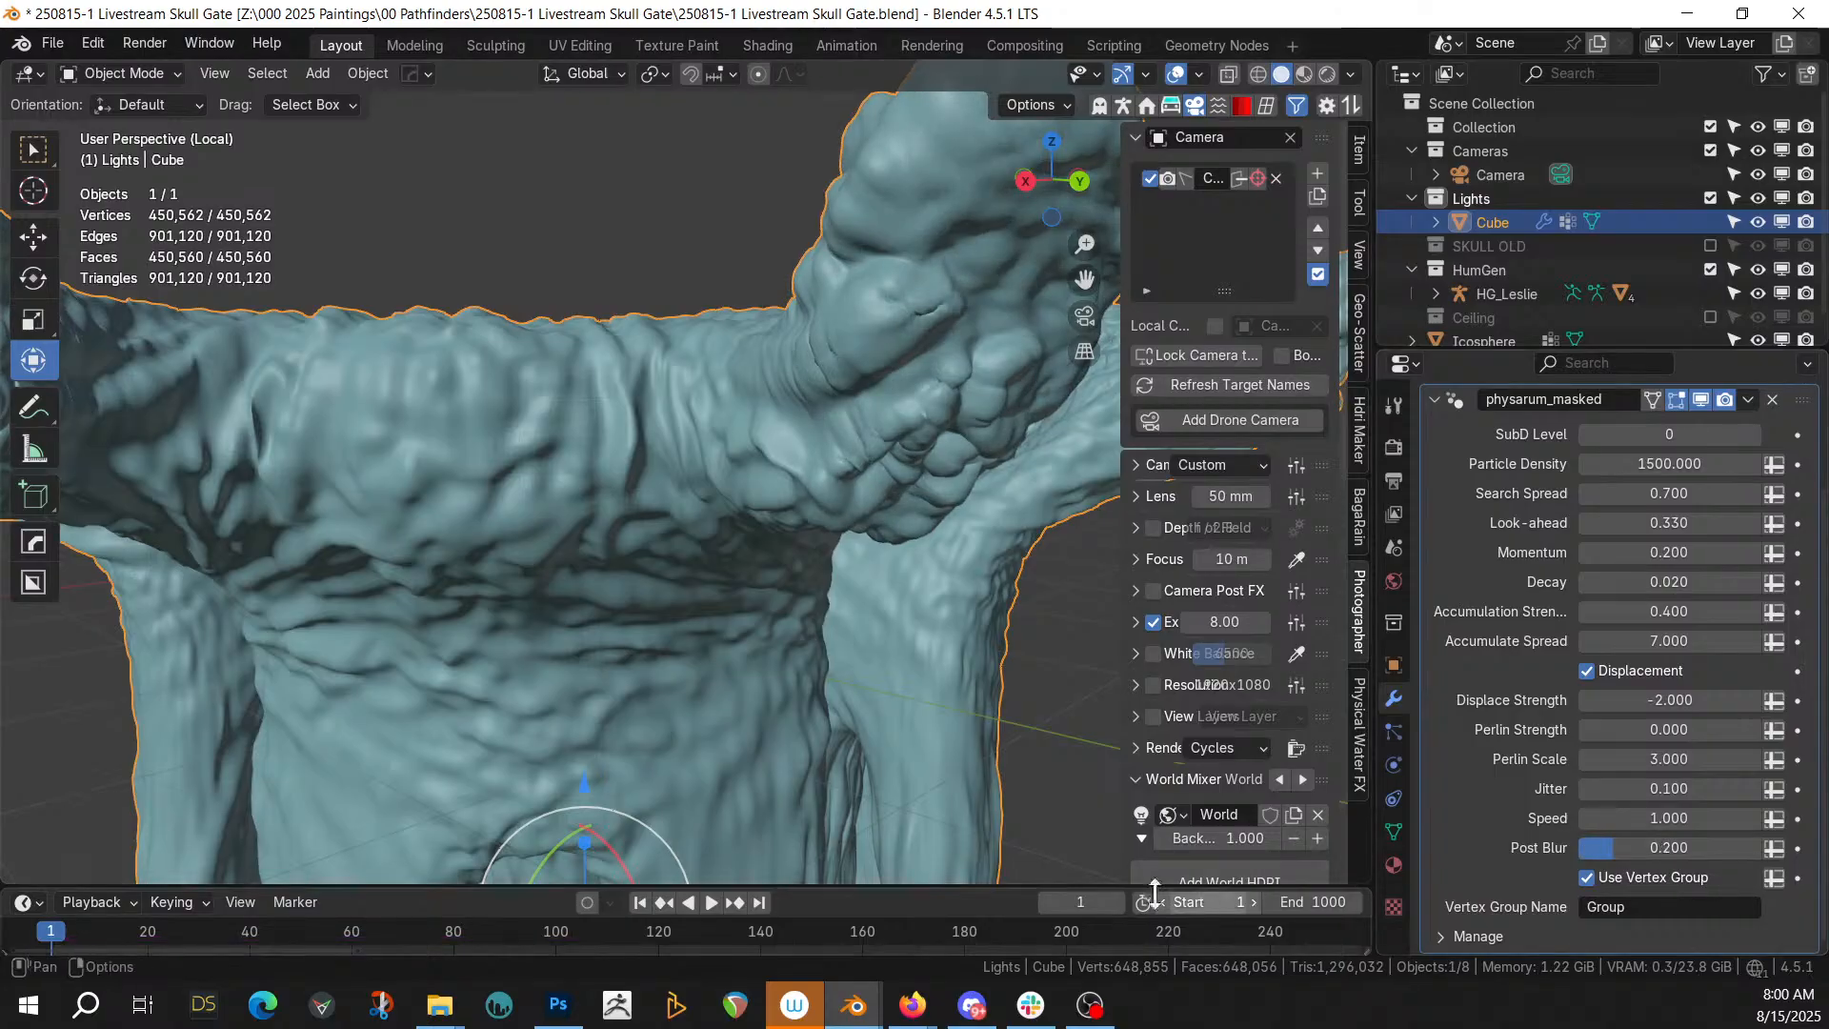
{"action": "left_click", "coordinate": [711, 902]}
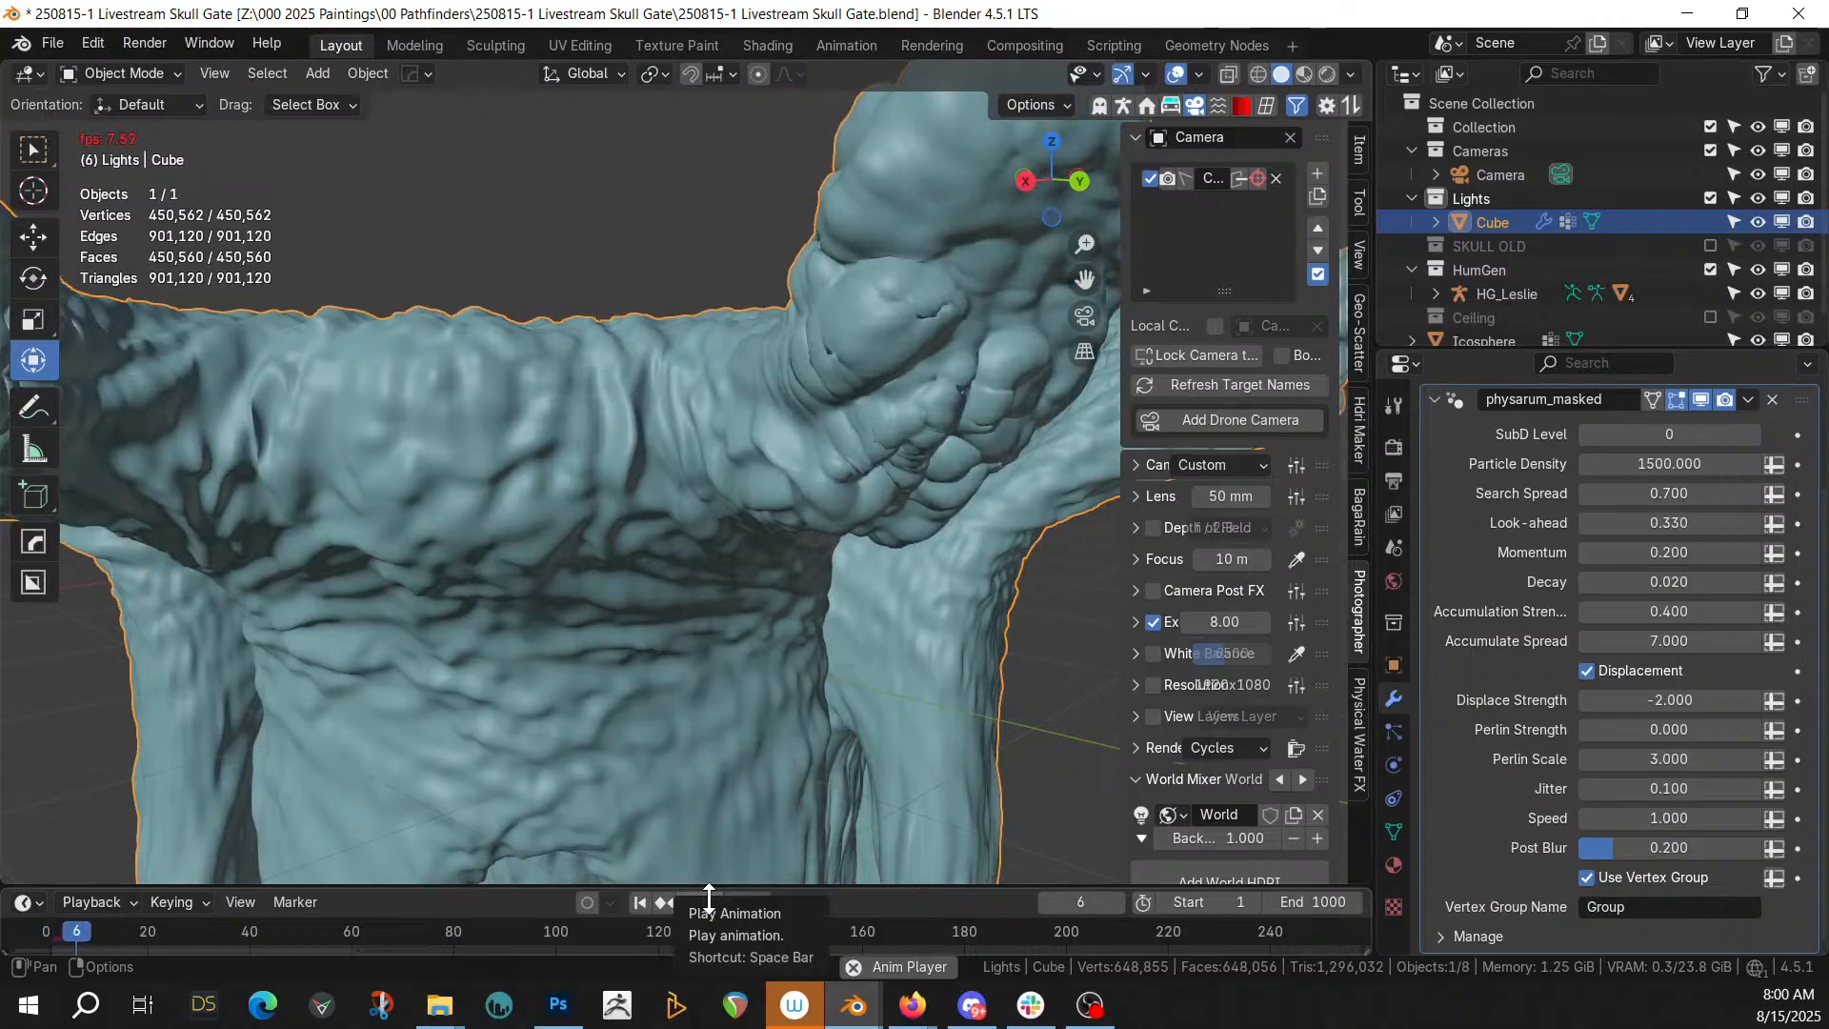
{"action": "scroll", "coordinate": [590, 357], "scroll_direction": "down", "scroll_amount": 5}
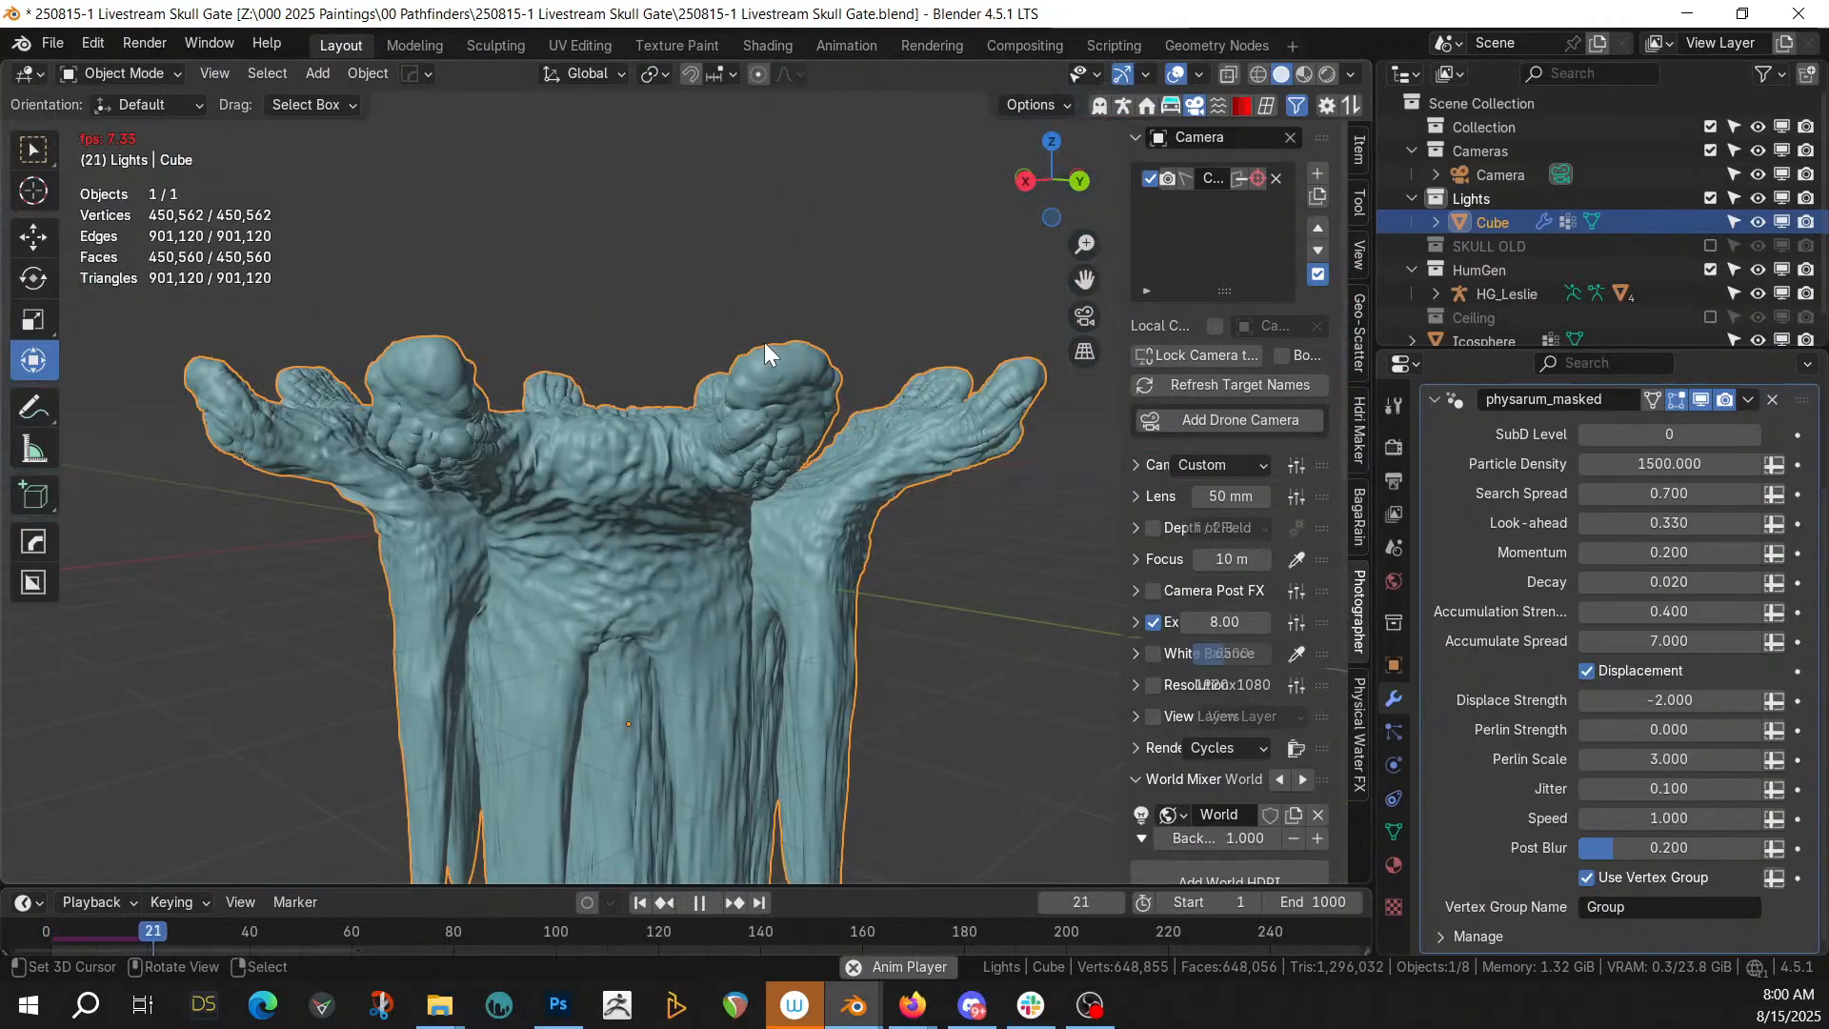
Stop the simulation at about frame 99, apply the physarum modifier to the branching mesh and save the file
{"action": "middle_click_drag", "start_coordinate": [779, 346], "coordinate": [795, 393]}
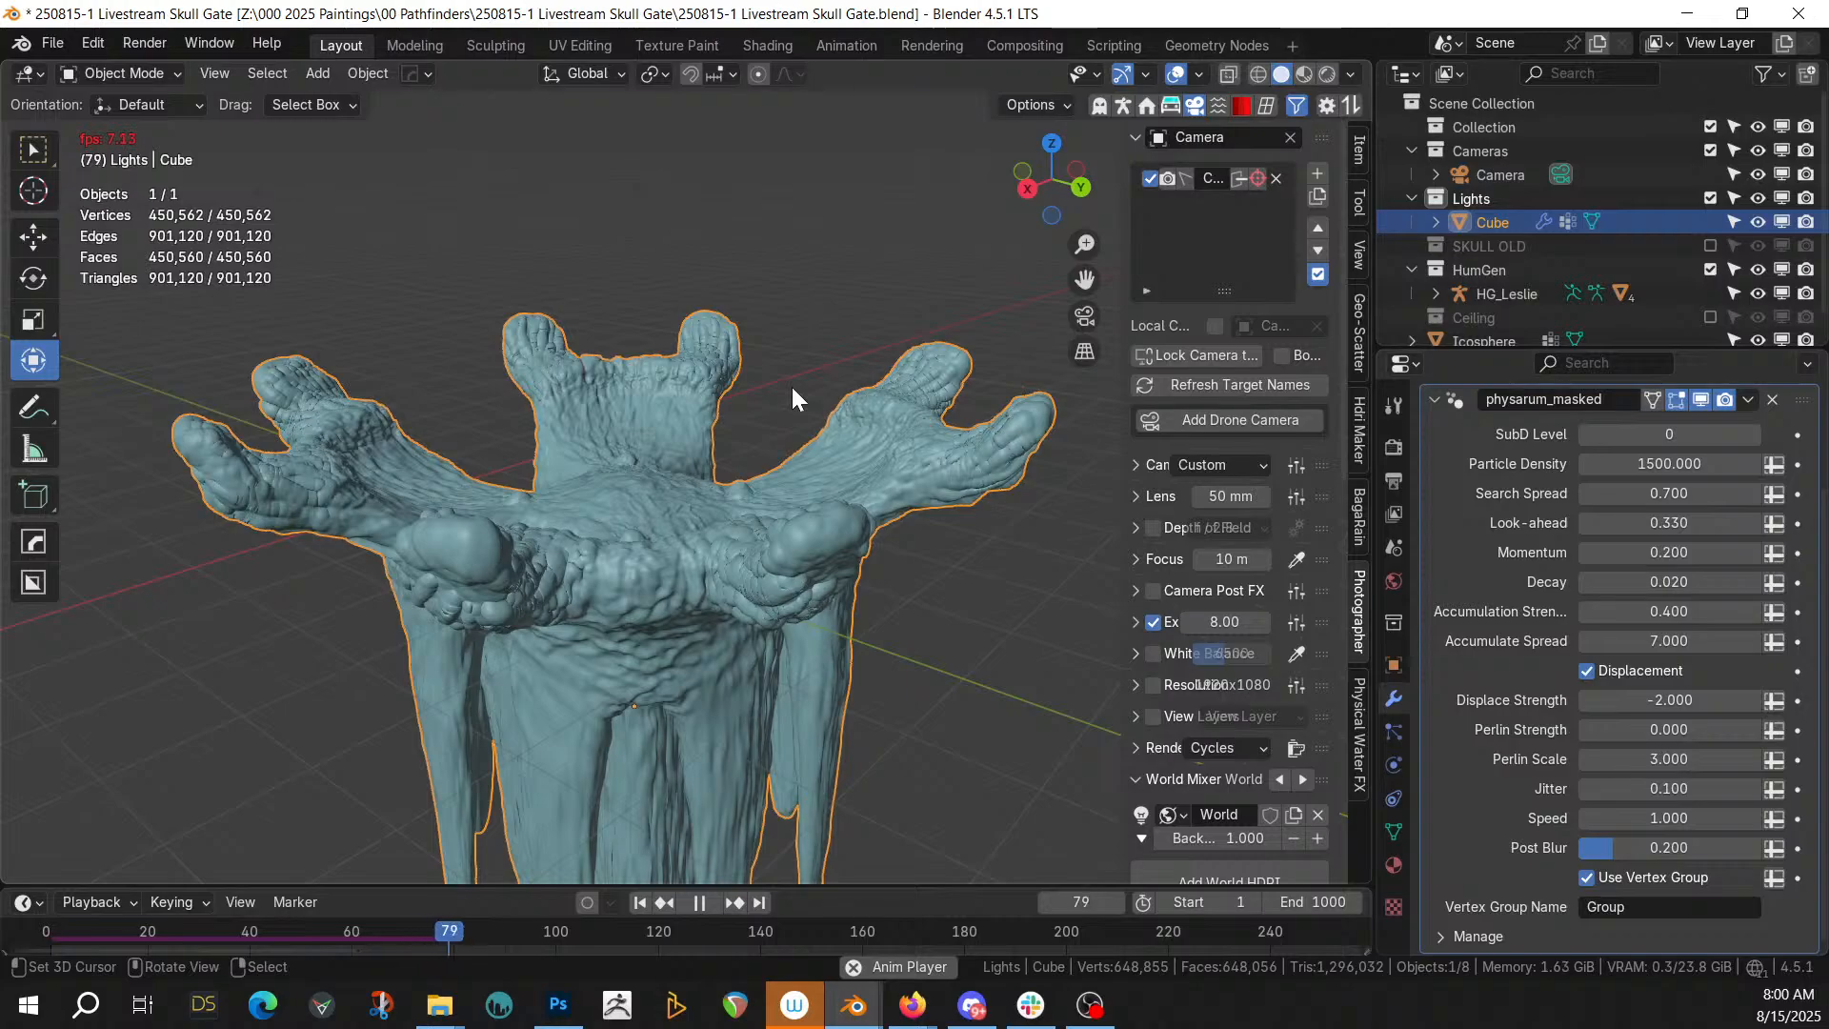
{"action": "left_click", "coordinate": [699, 905]}
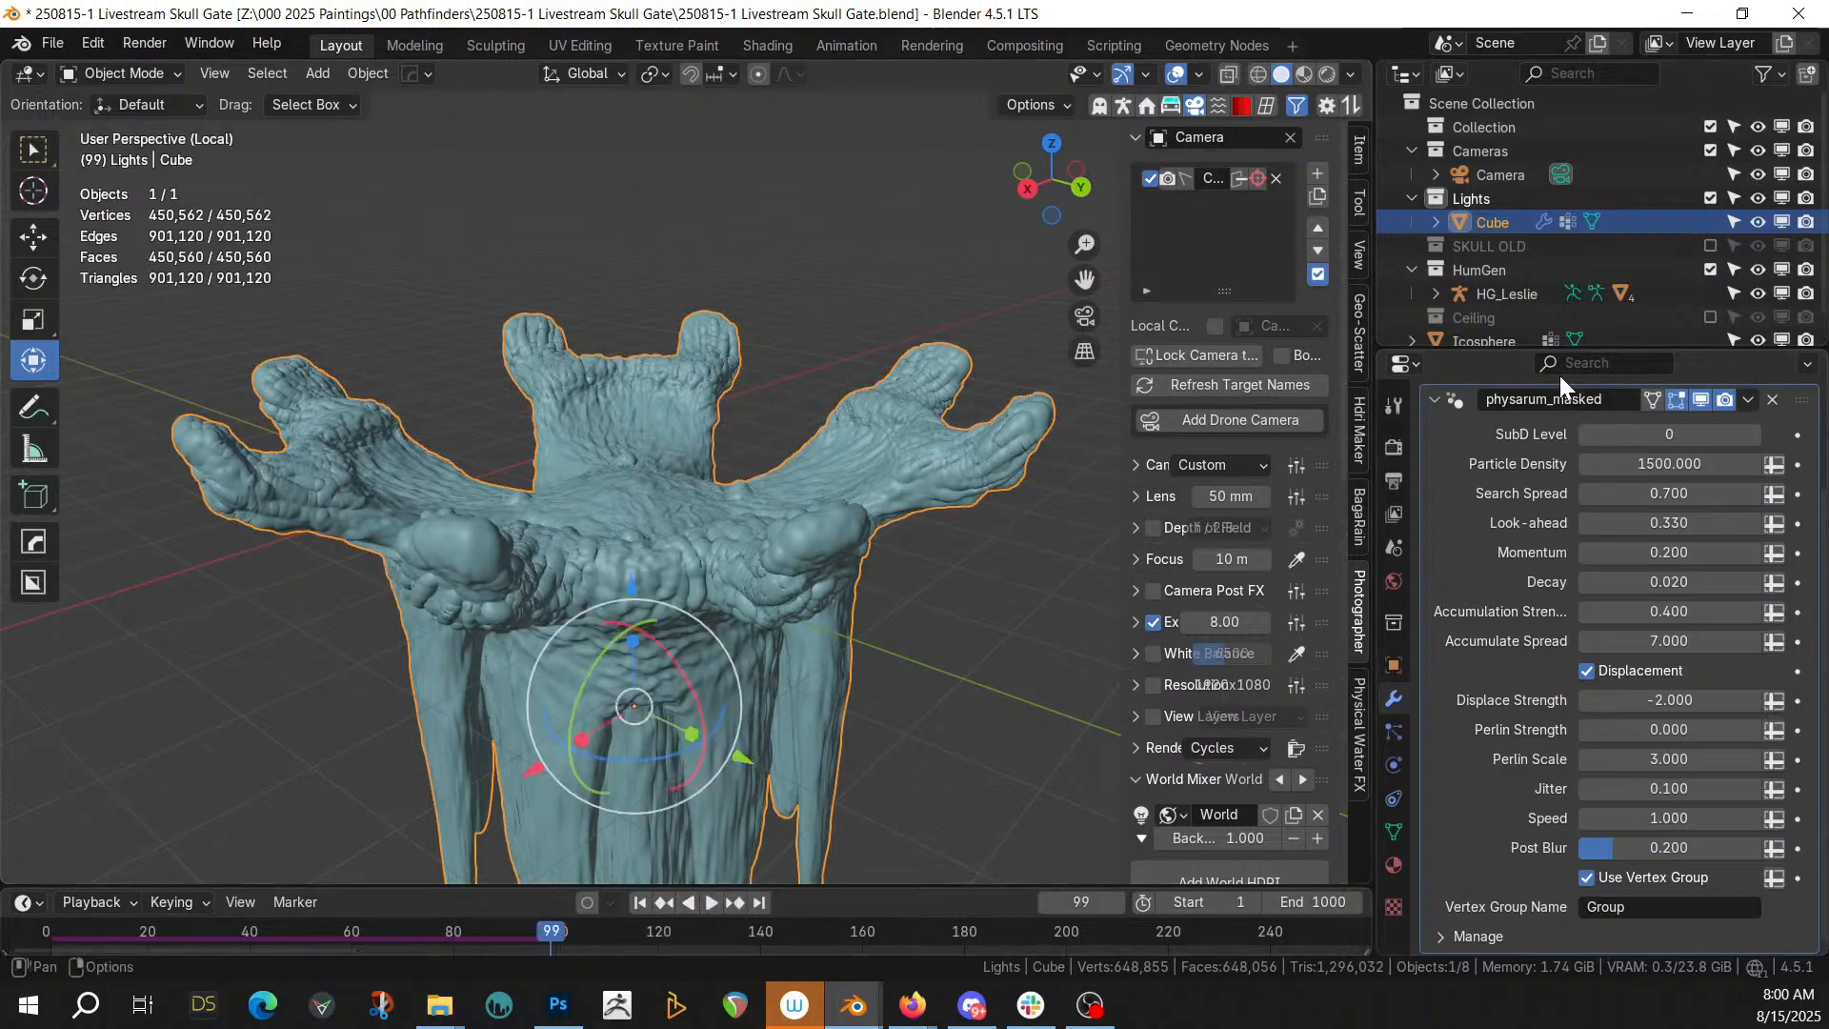
{"action": "scroll", "coordinate": [1568, 522], "scroll_direction": "up", "scroll_amount": 3}
{"action": "left_click", "coordinate": [1534, 437]}
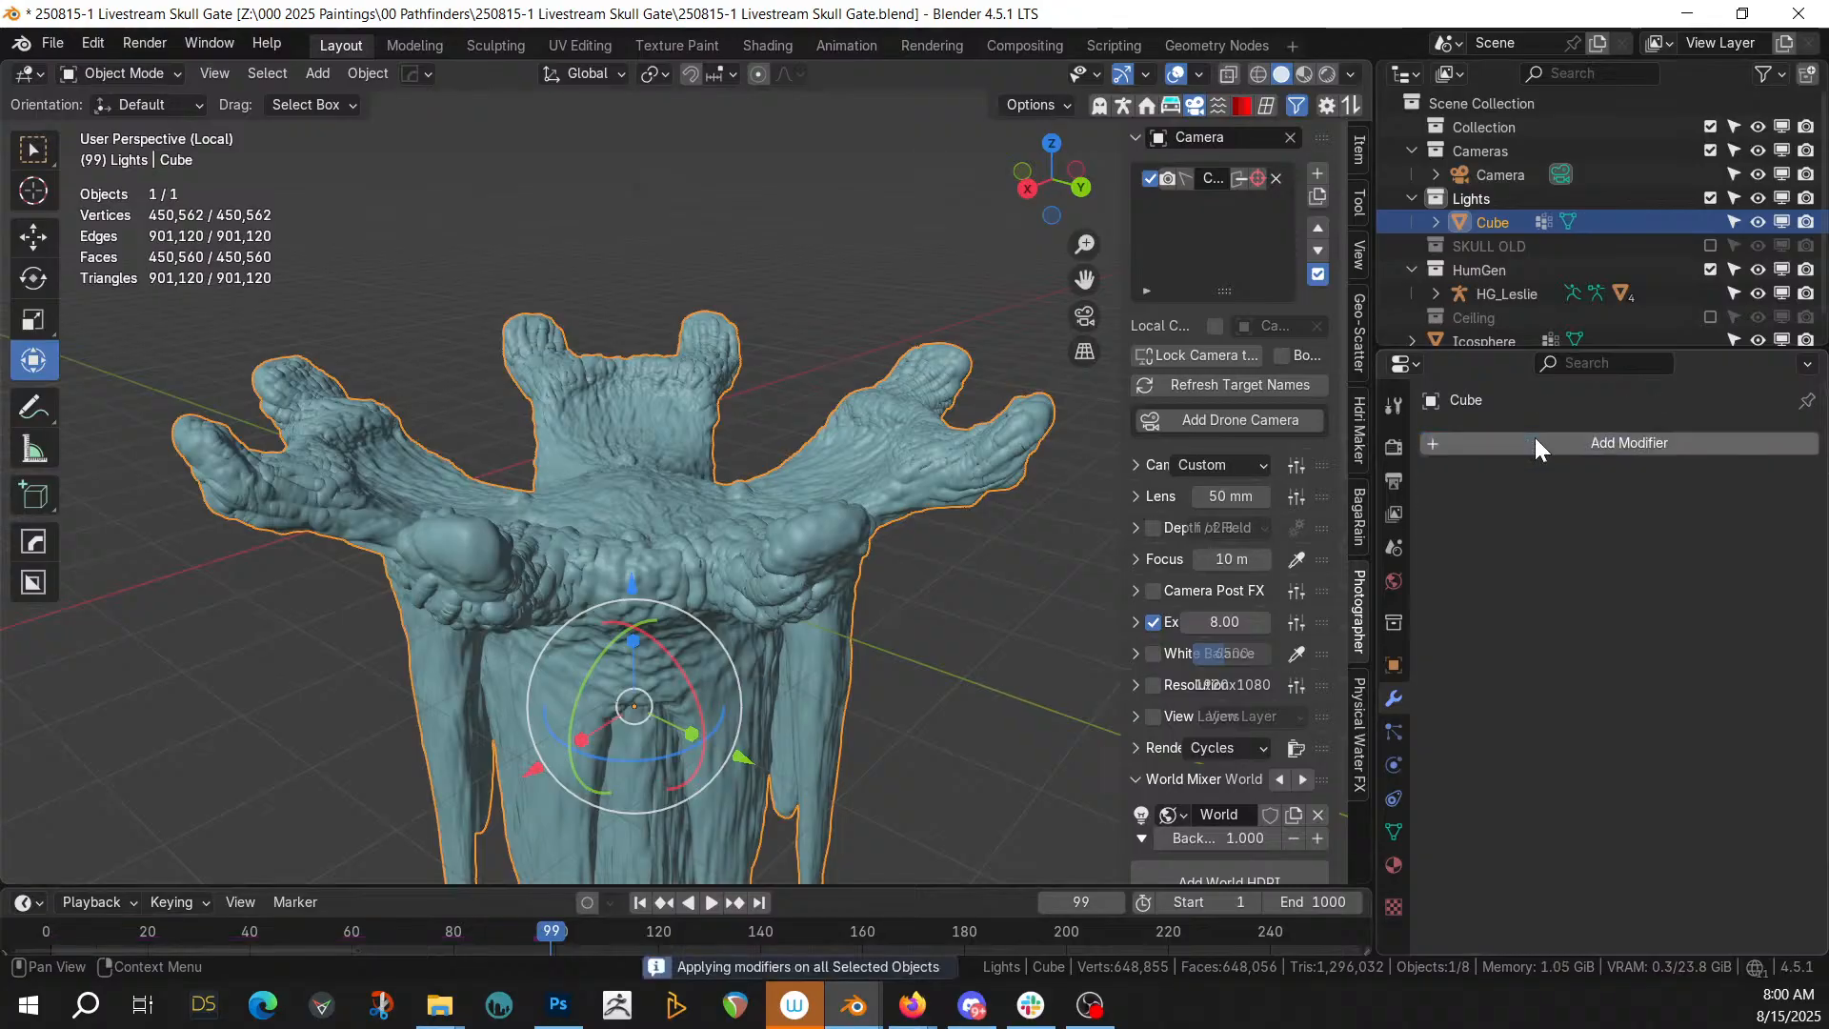
{"action": "middle_click_drag", "start_coordinate": [752, 410], "coordinate": [618, 491]}
{"action": "key", "text": "ctrl+s"}
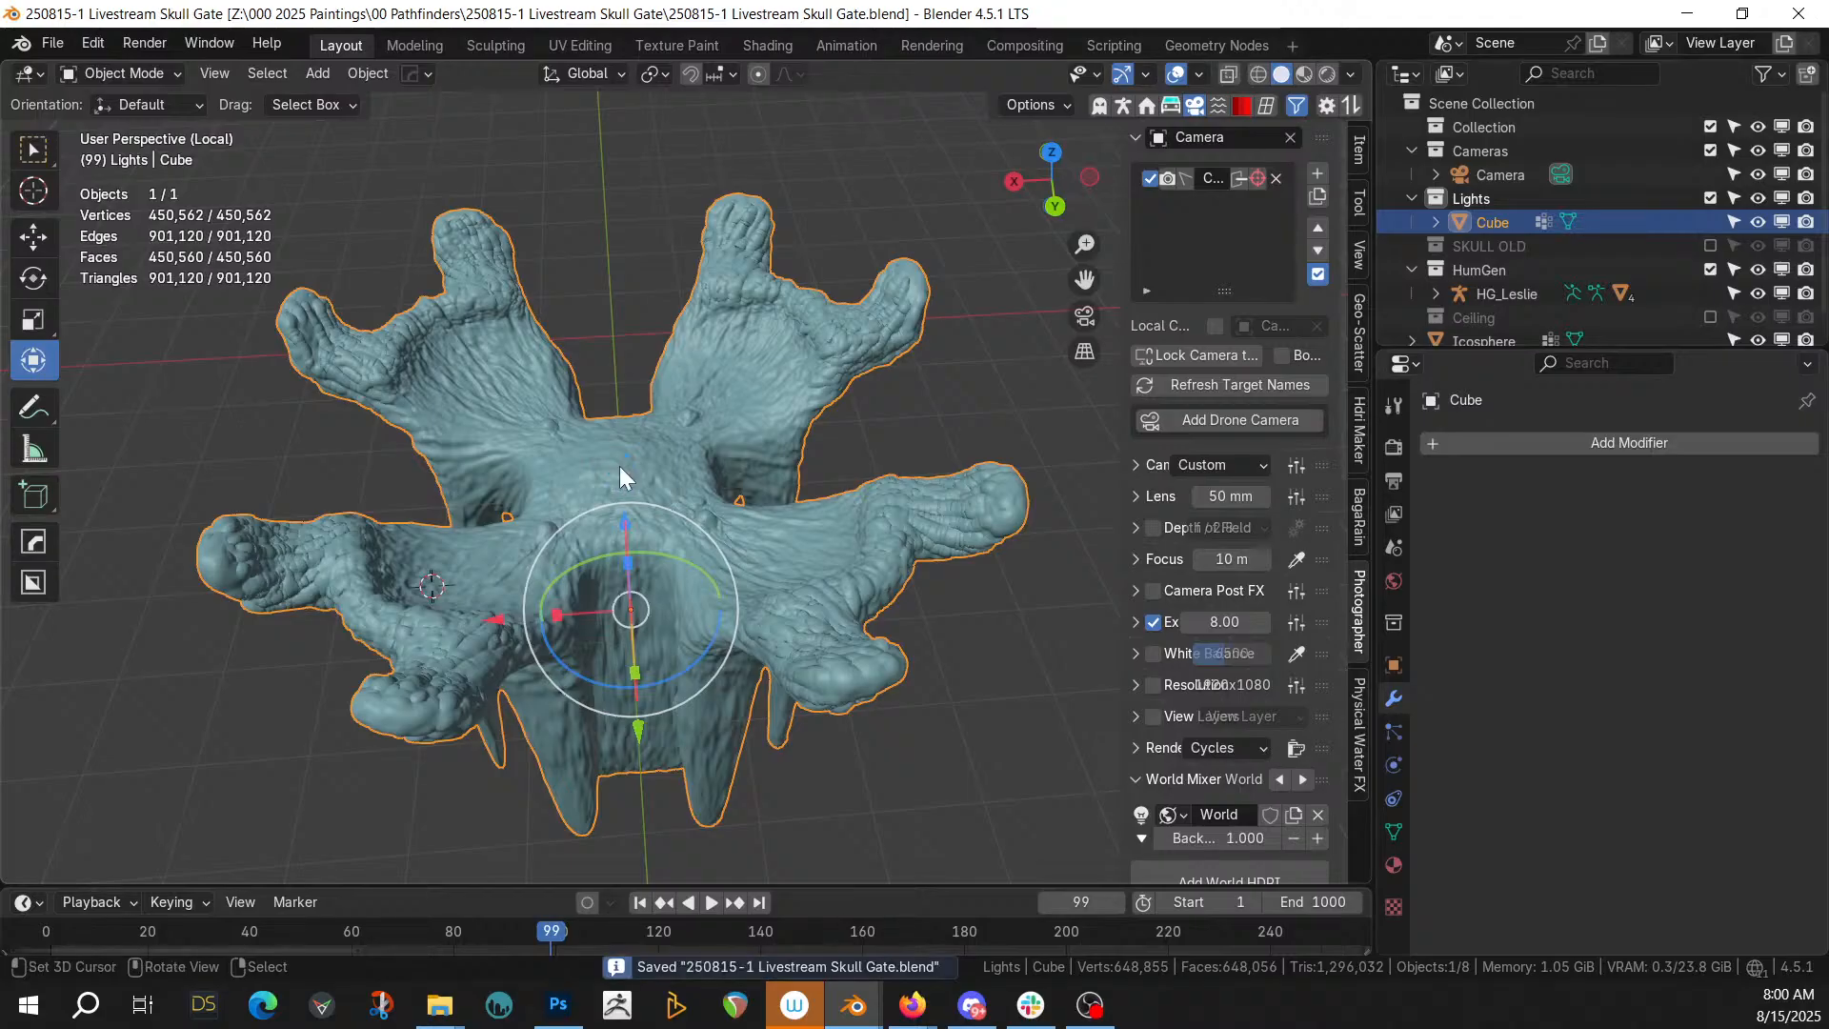
Leave local view, lower the branching mesh about 1.15 m along Z into the ground and save the file
{"action": "key", "text": "KP_Divide"}
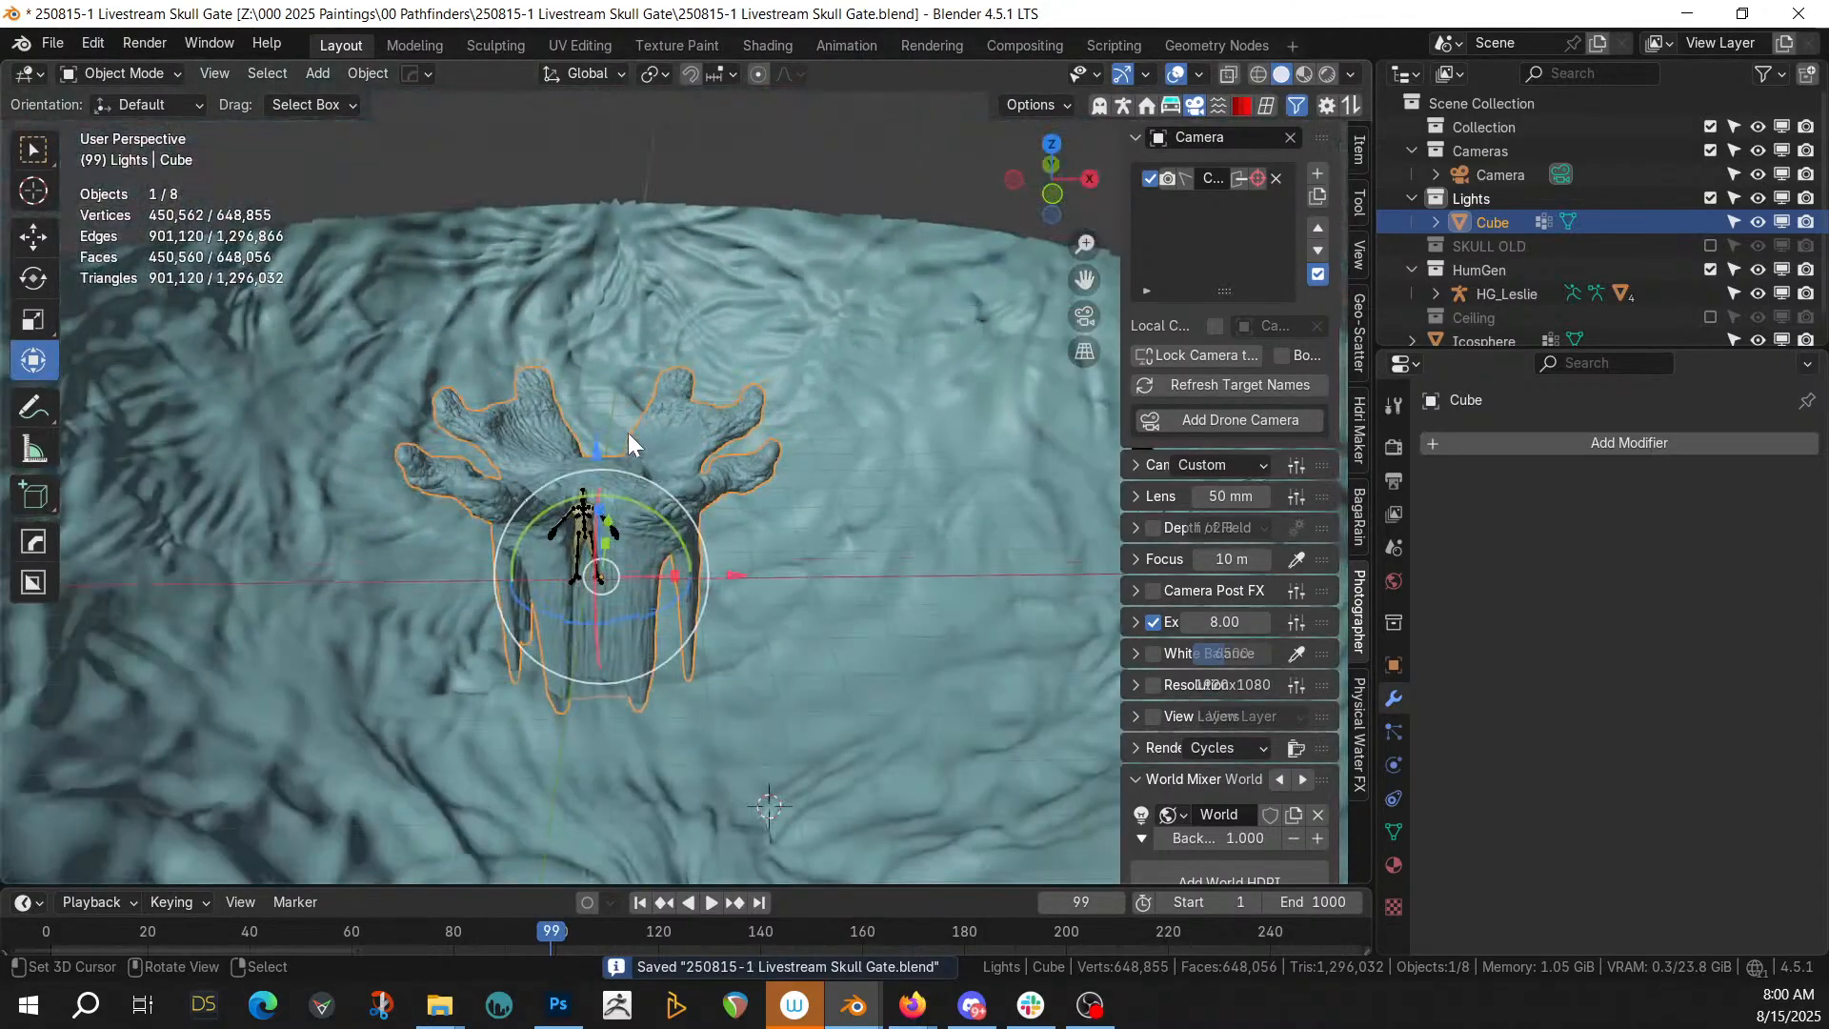
{"action": "middle_click_drag", "start_coordinate": [627, 433], "coordinate": [646, 243]}
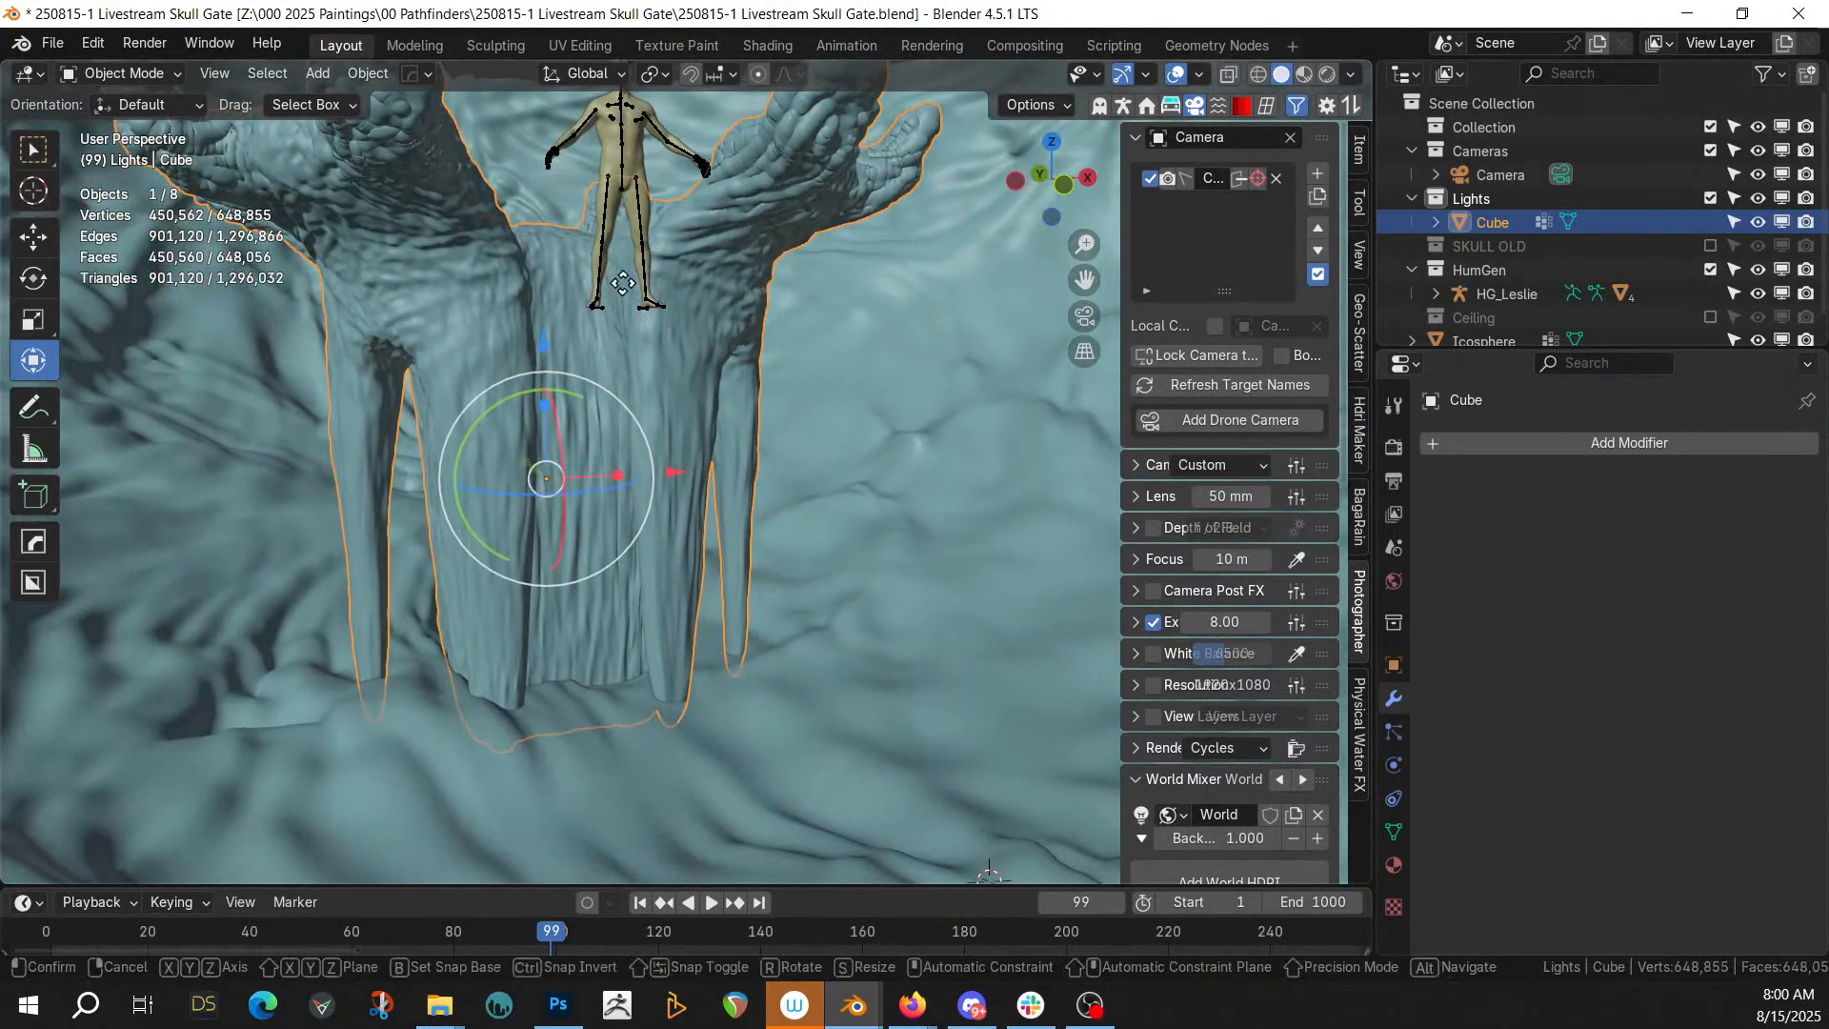
{"action": "key", "text": "g"}
{"action": "key", "text": "z"}
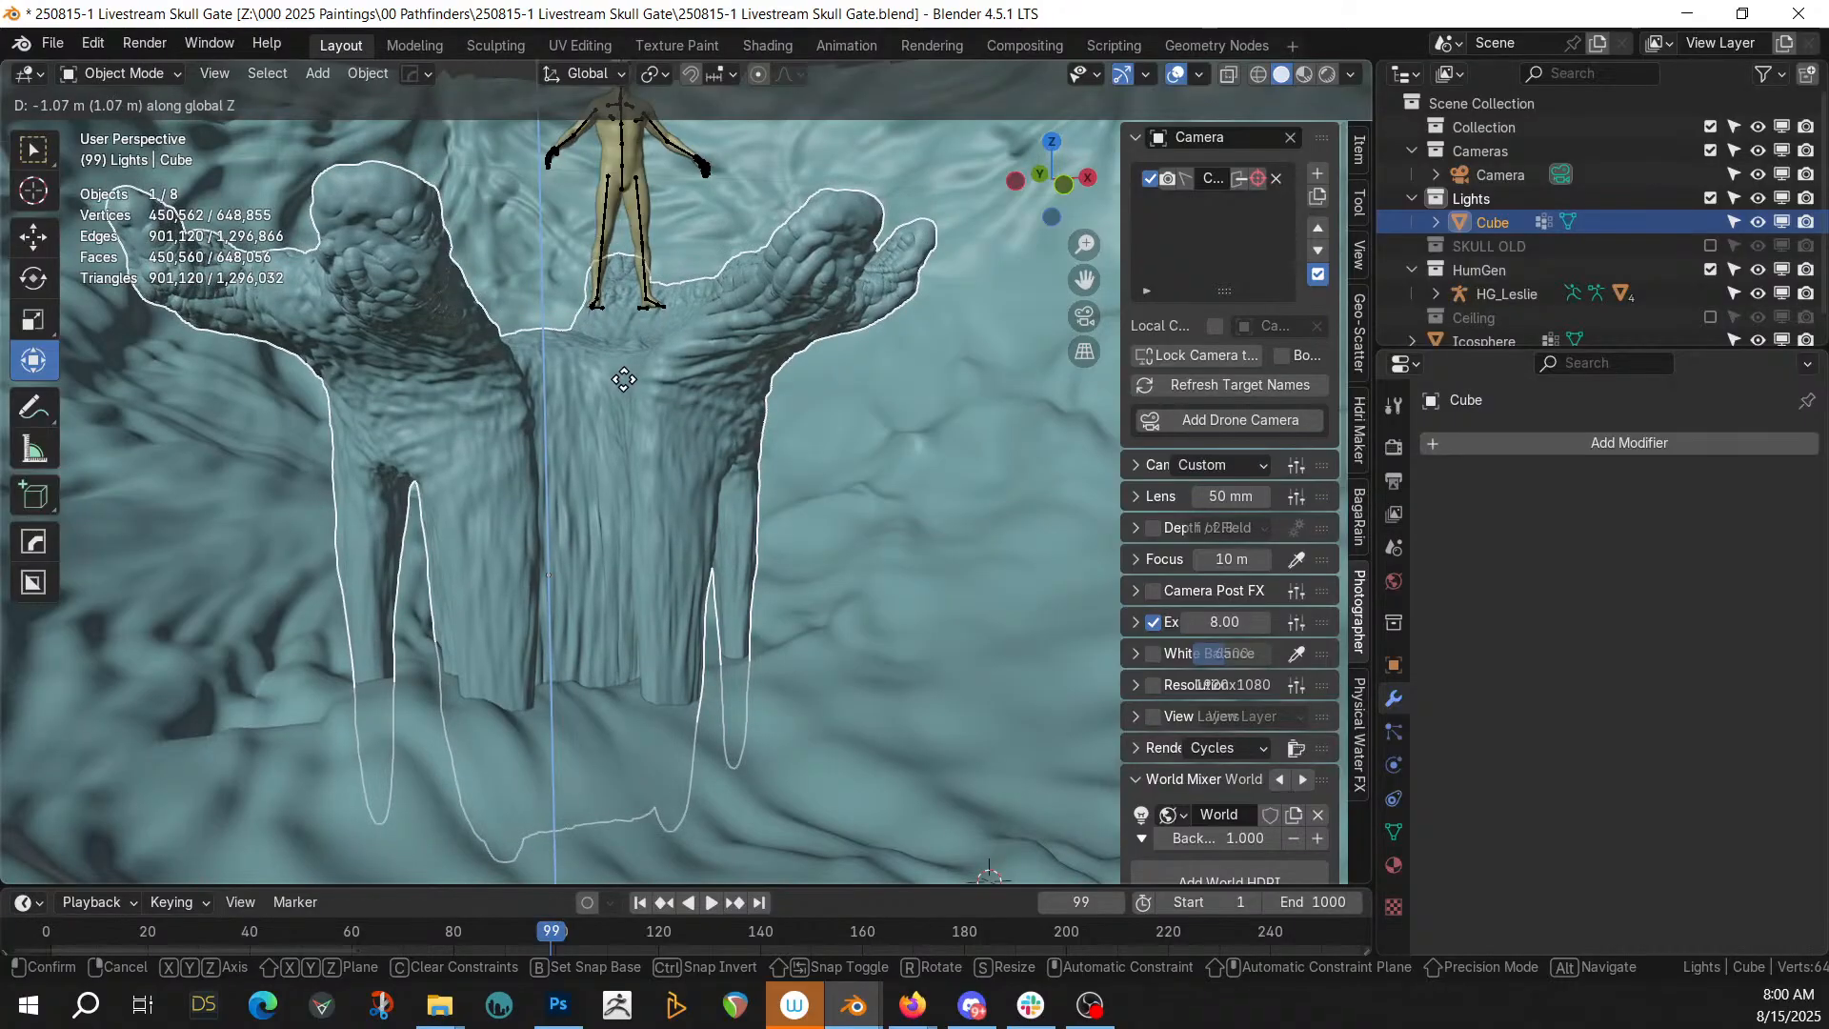
{"action": "left_click", "coordinate": [627, 386]}
{"action": "middle_click_drag", "start_coordinate": [627, 386], "coordinate": [742, 506]}
{"action": "key", "text": "ctrl+s"}
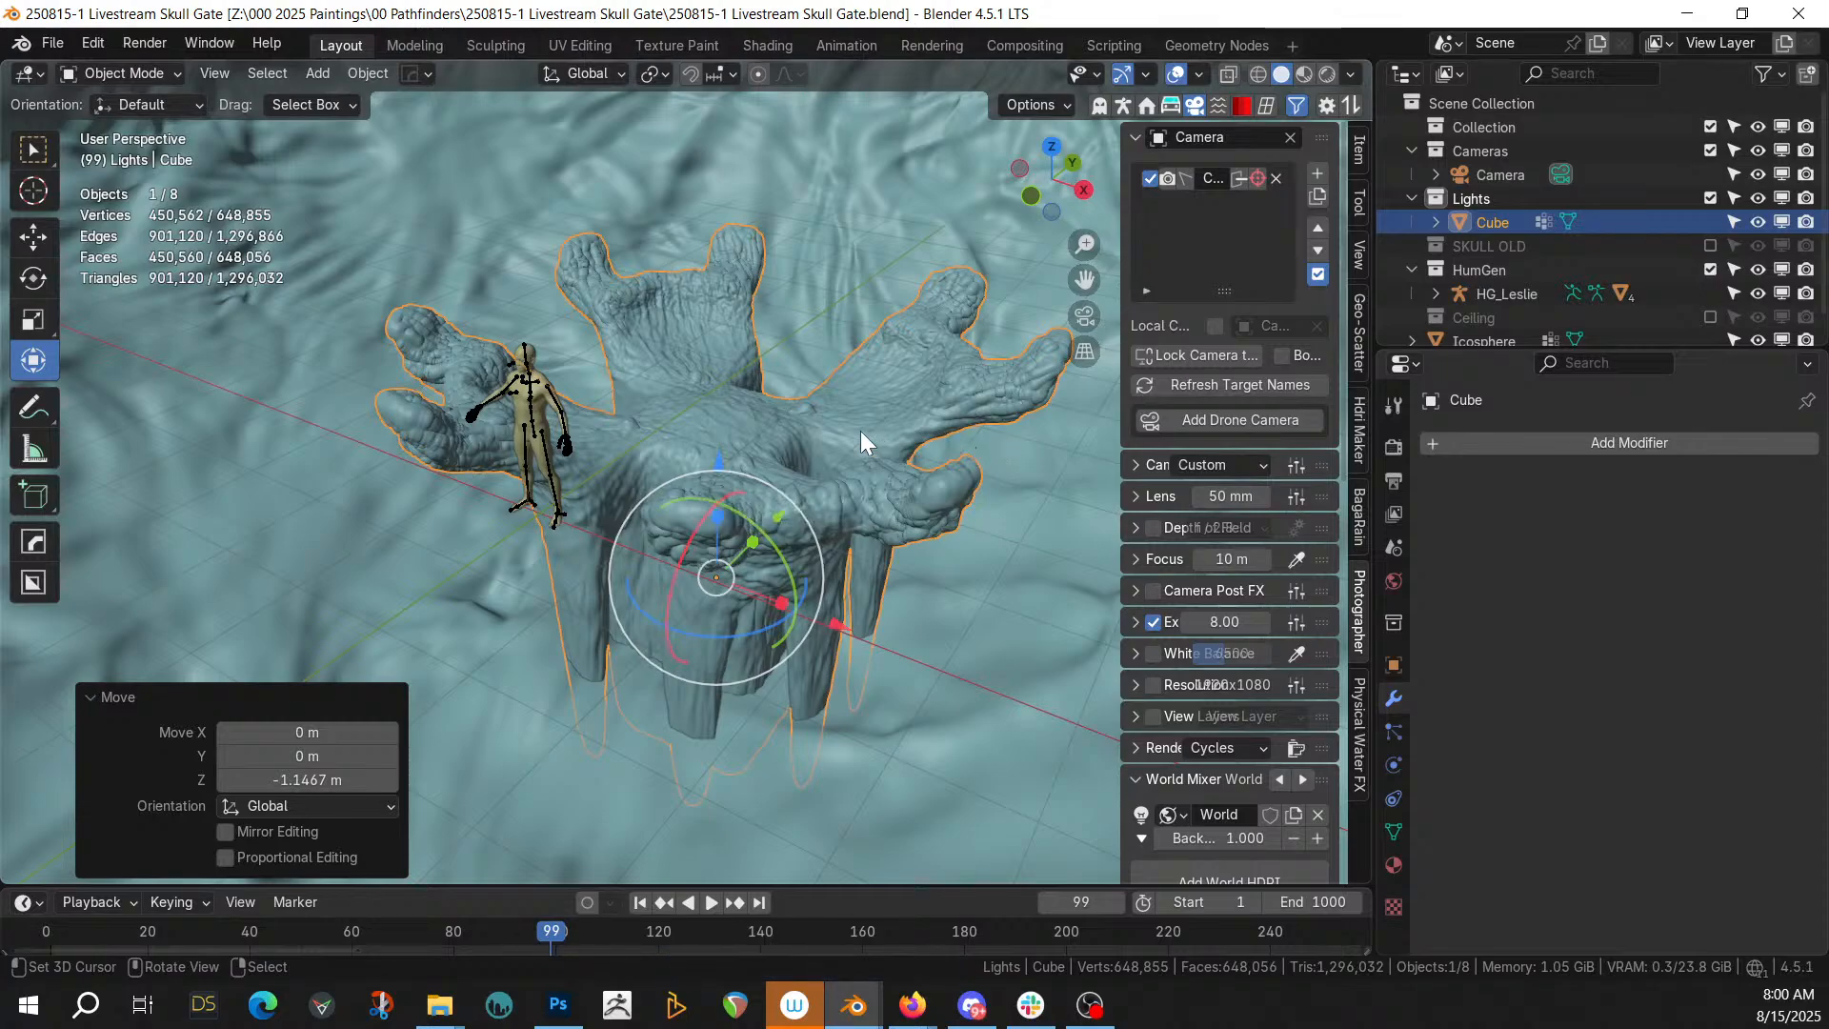
Unwrap the whole branching mesh with Smart UV Project at a 90° angle limit and return to Object Mode
{"action": "key", "text": "Tab"}
{"action": "key", "text": "u"}
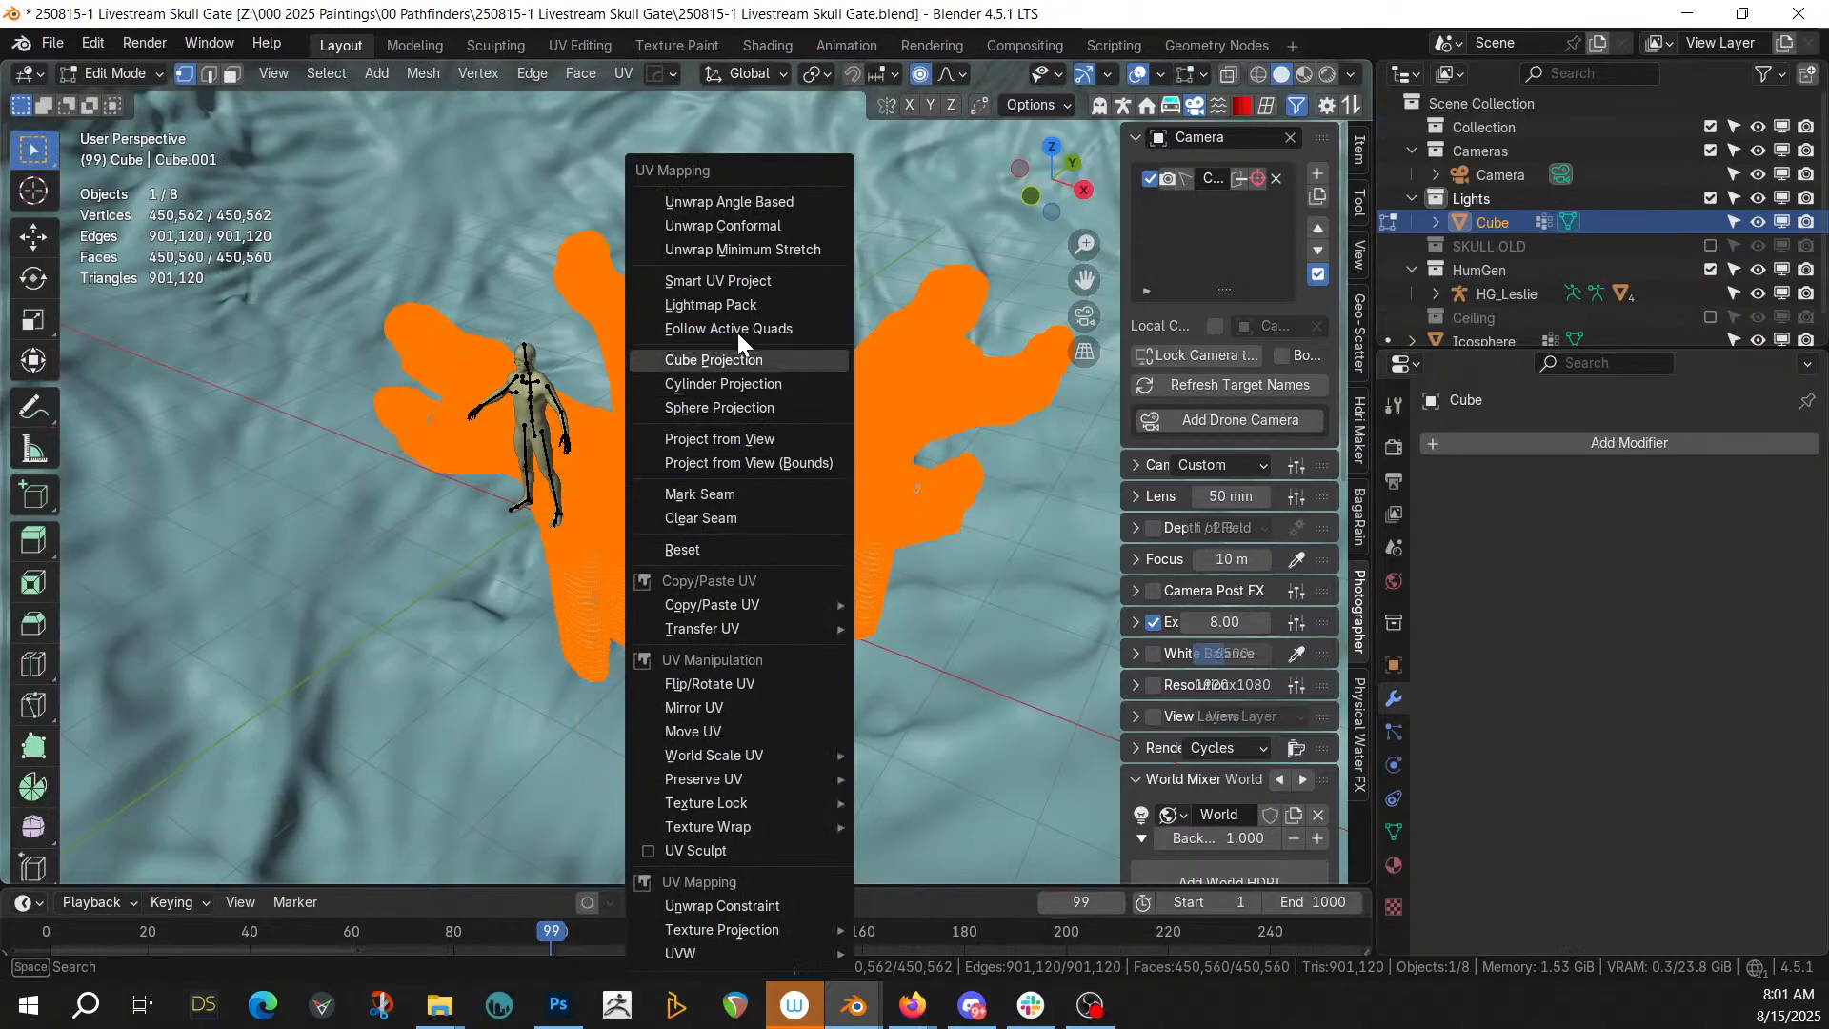
{"action": "left_click", "coordinate": [730, 278]}
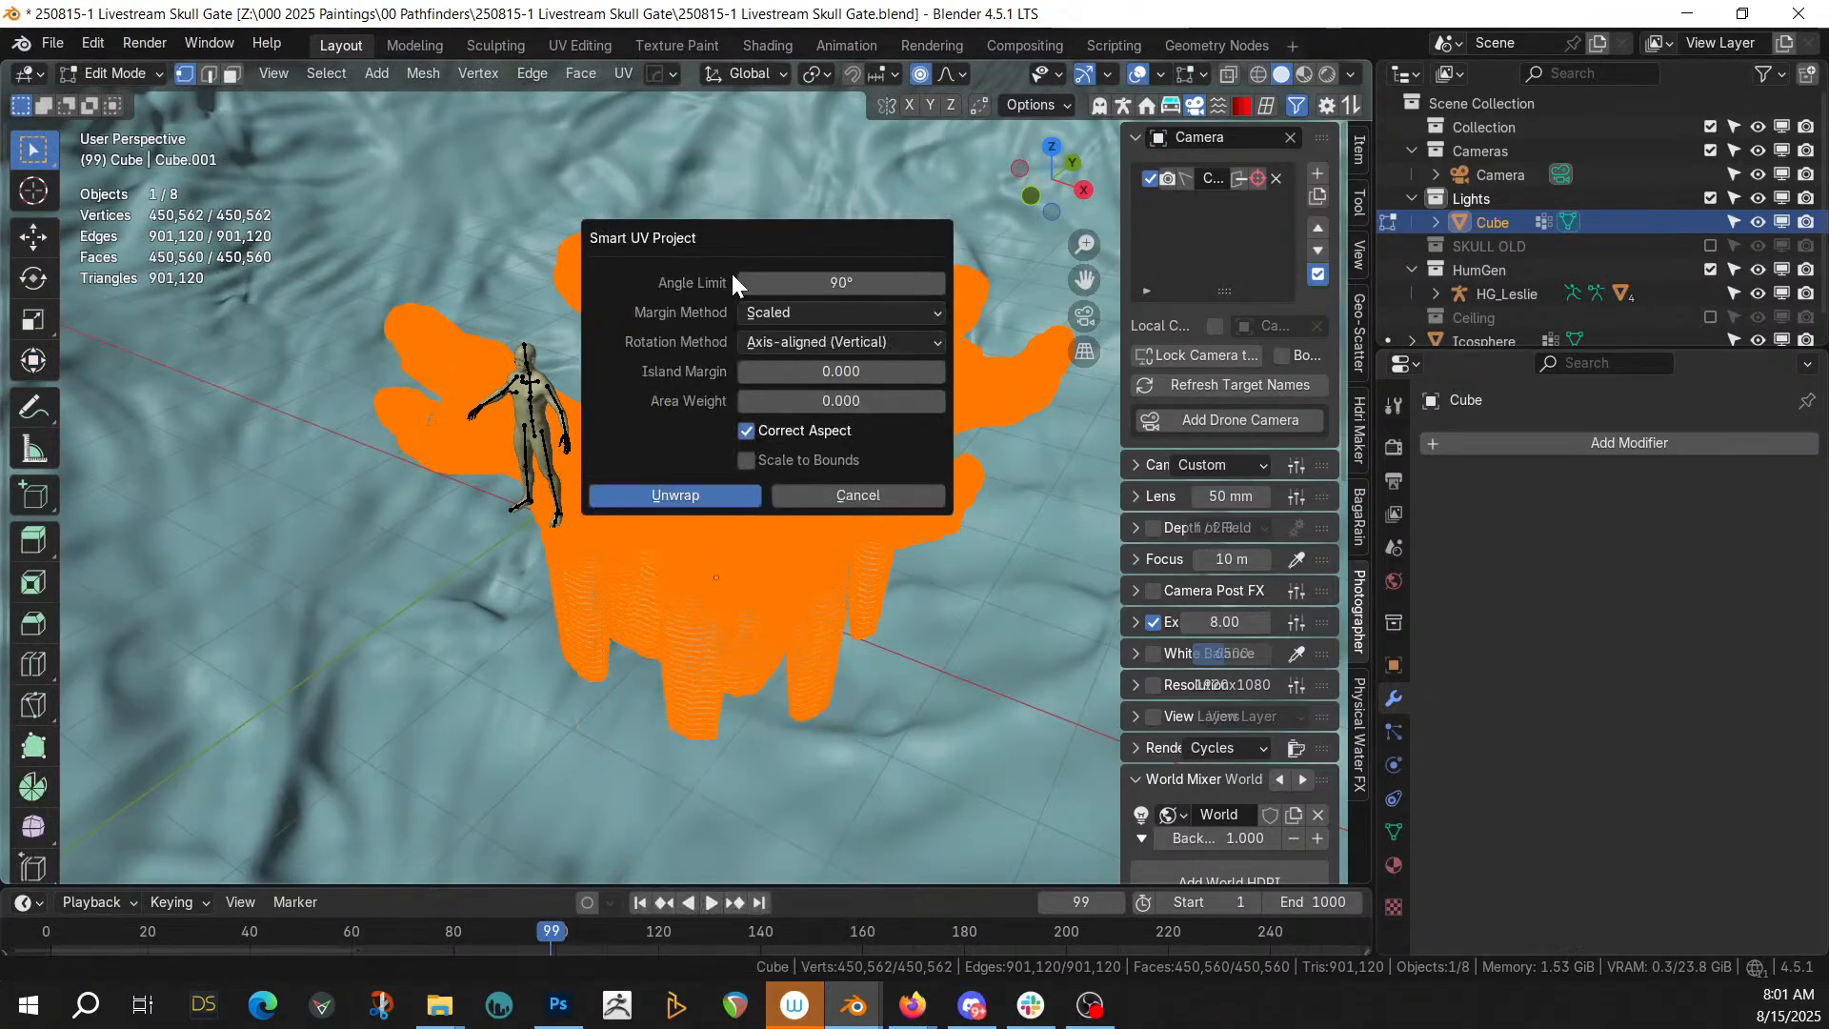
{"action": "left_click", "coordinate": [715, 497]}
{"action": "key", "text": "Tab"}
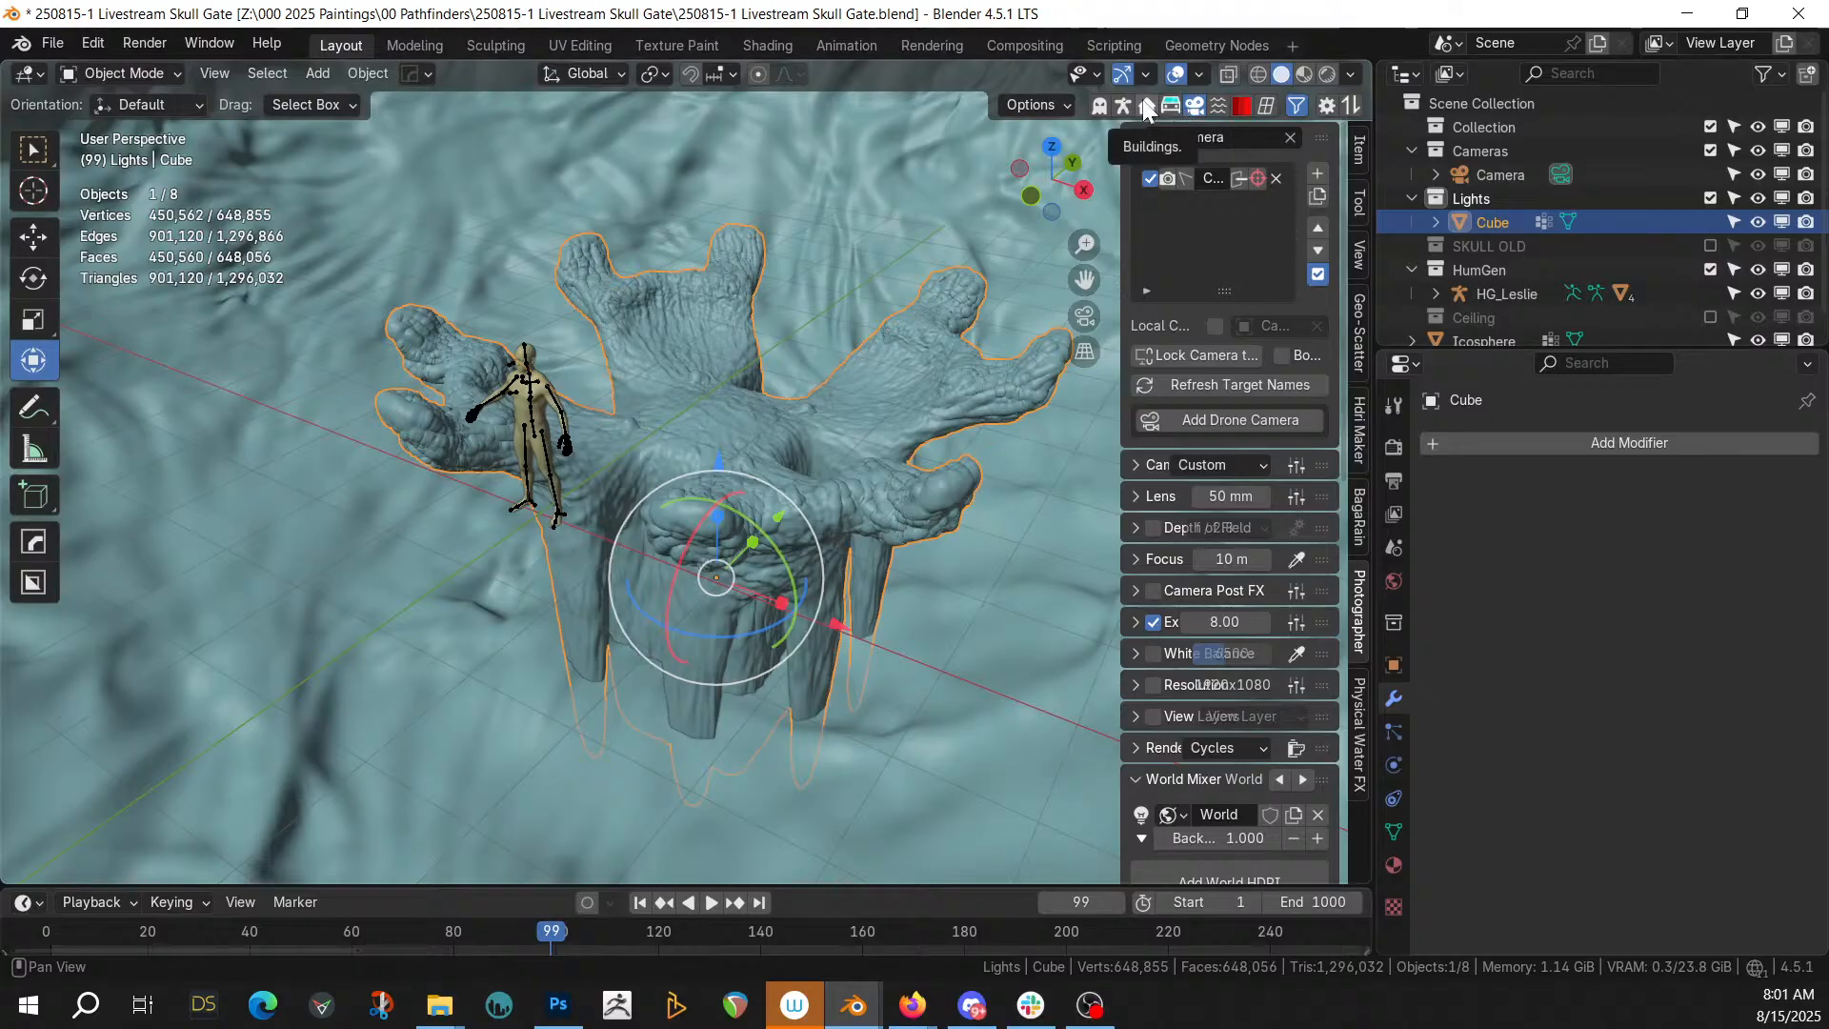
Import the Ice Organic 01 material from the ORGANIC add-on onto the branching mesh
{"action": "left_click", "coordinate": [1173, 104]}
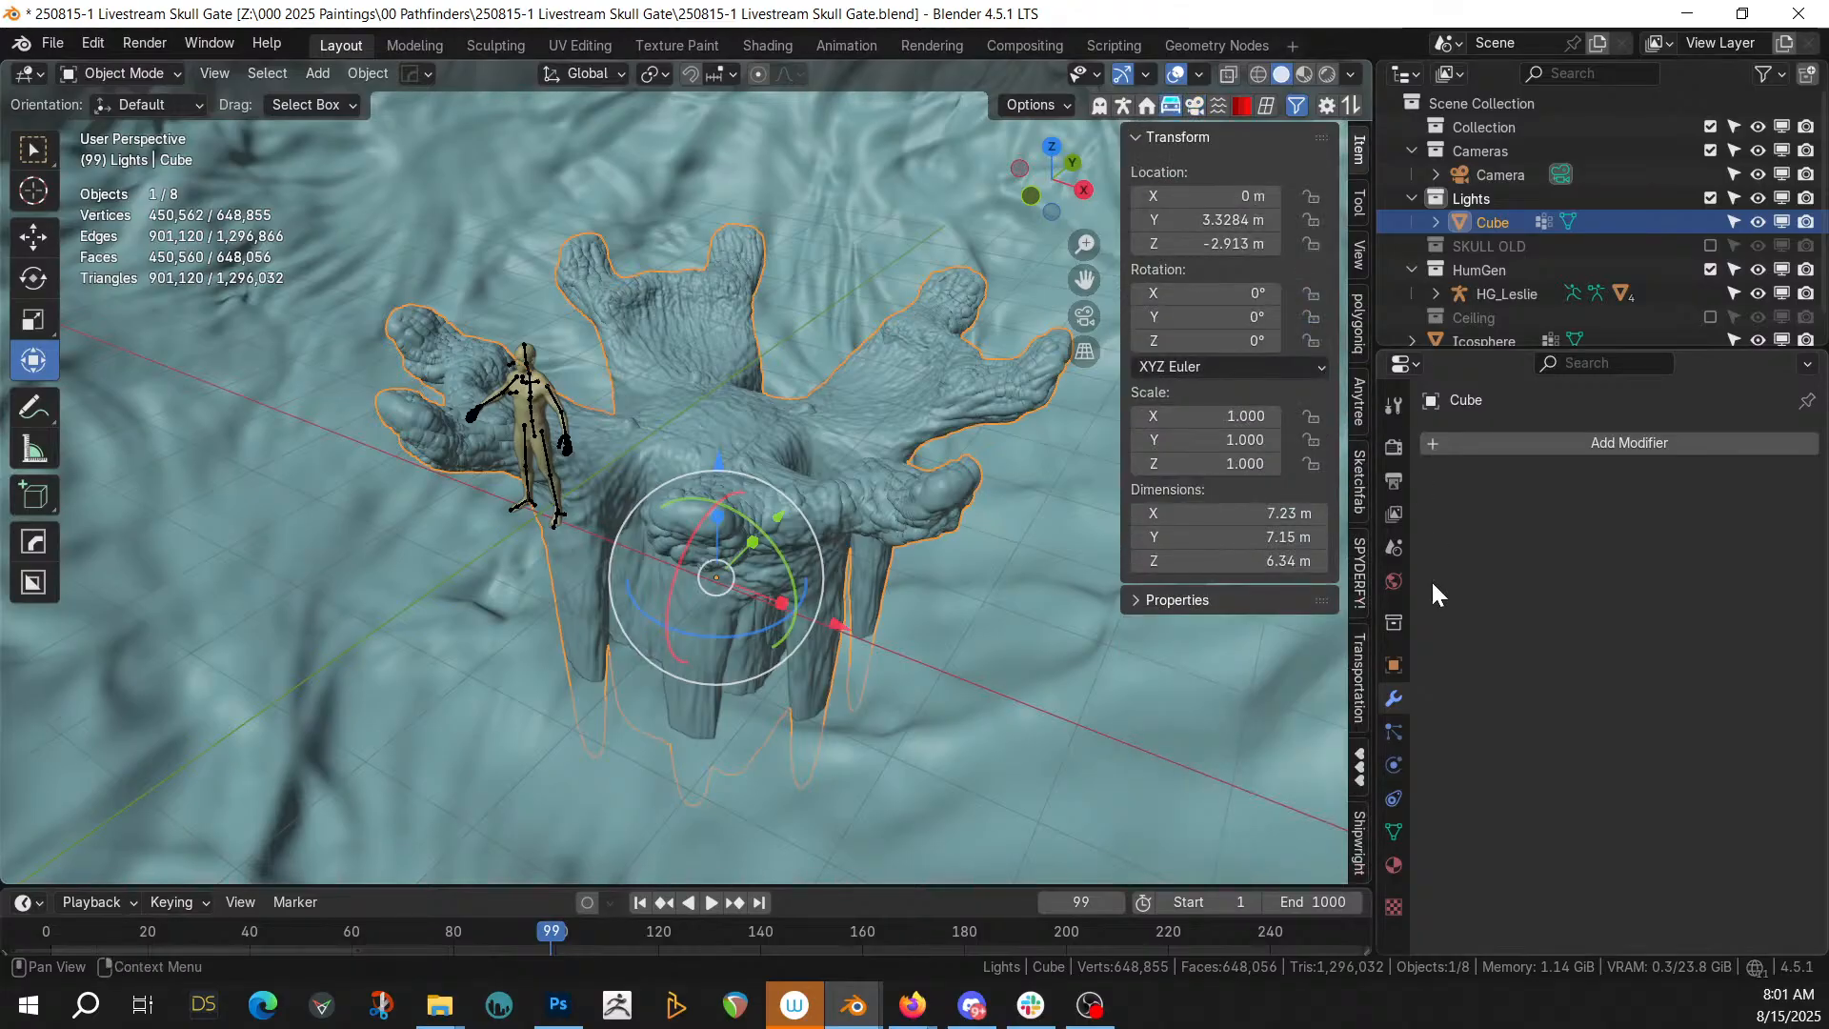
{"action": "scroll", "coordinate": [1369, 700], "scroll_direction": "down", "scroll_amount": 6}
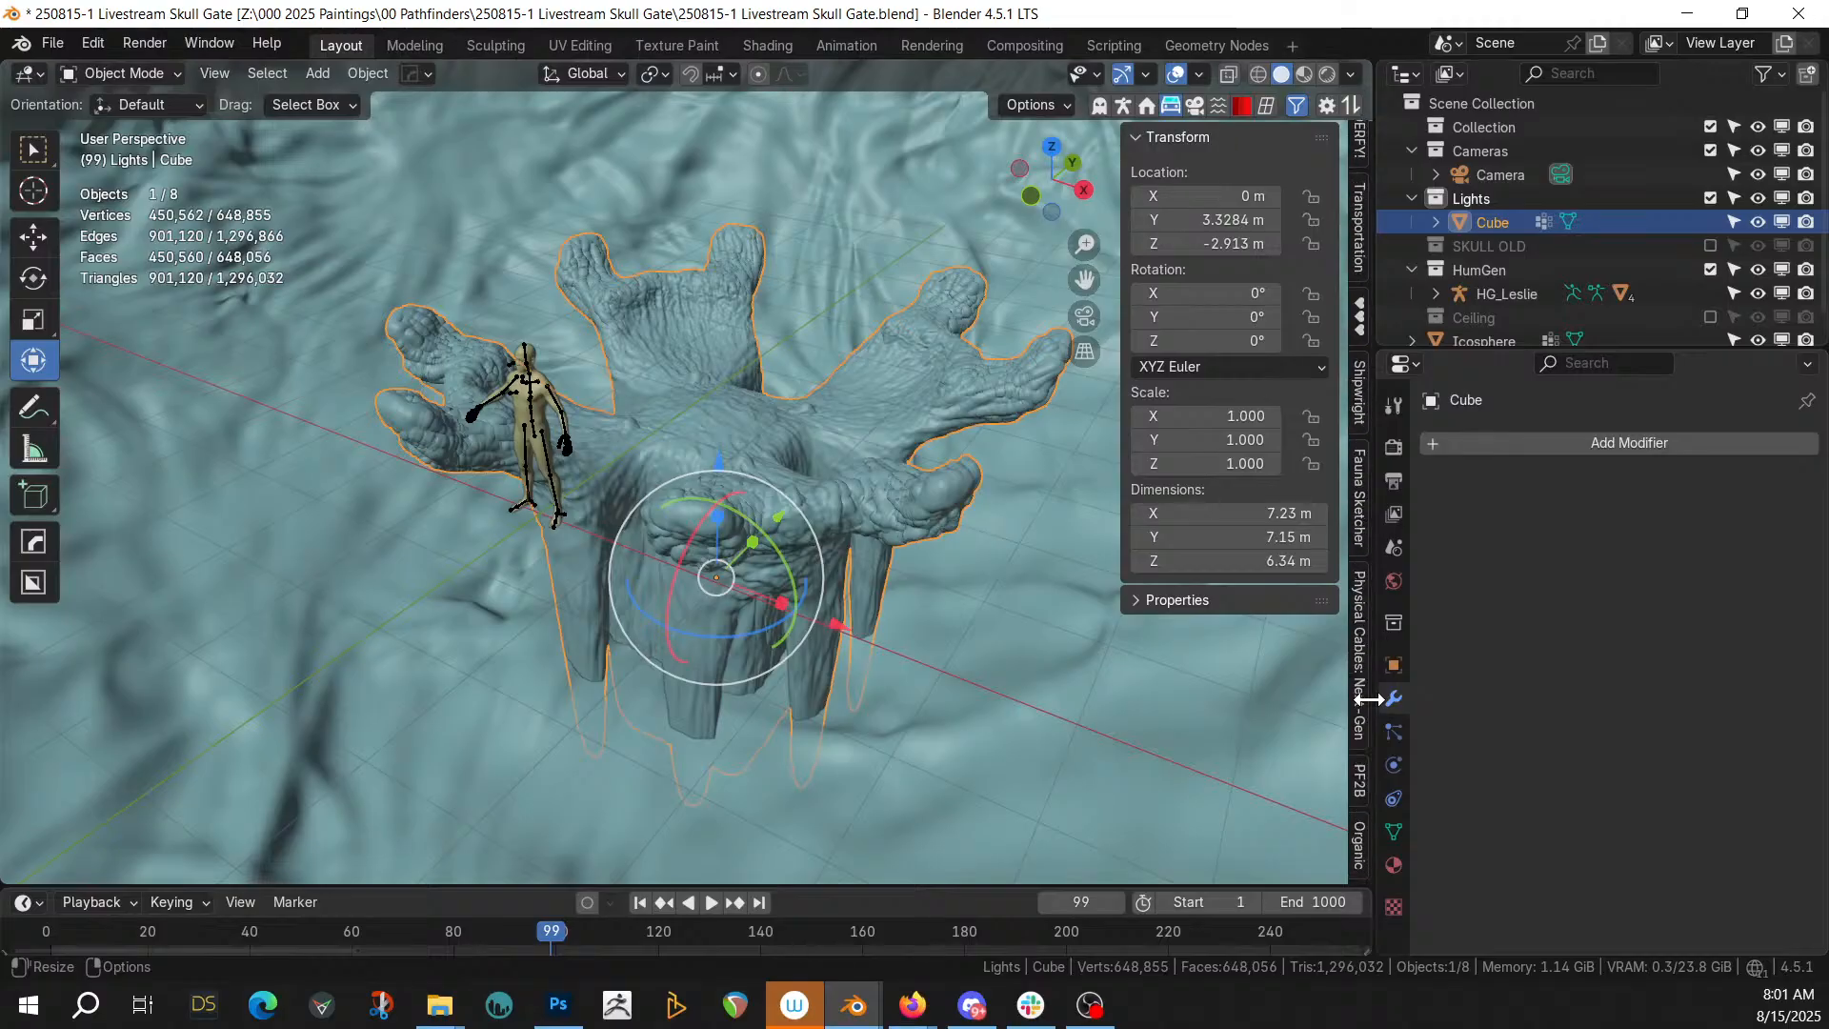
{"action": "left_click", "coordinate": [1357, 855]}
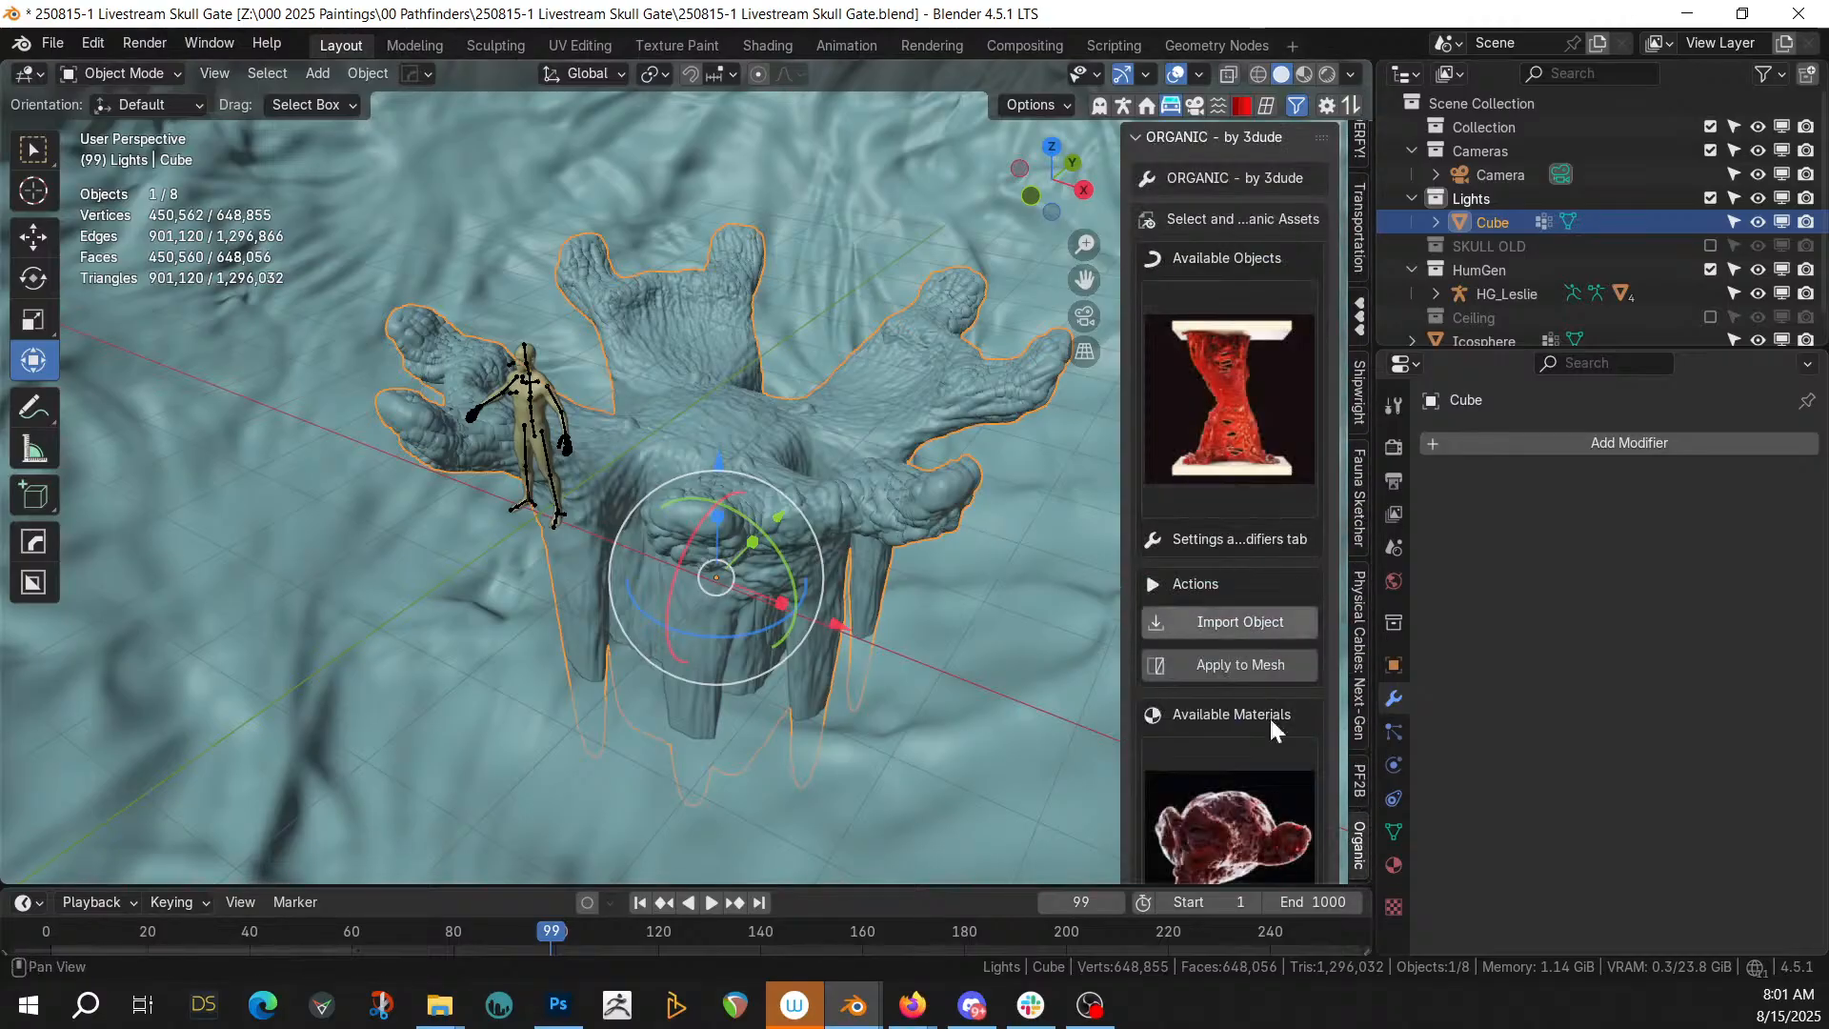
{"action": "scroll", "coordinate": [1243, 818], "scroll_direction": "down", "scroll_amount": 5}
{"action": "left_click", "coordinate": [1242, 673]}
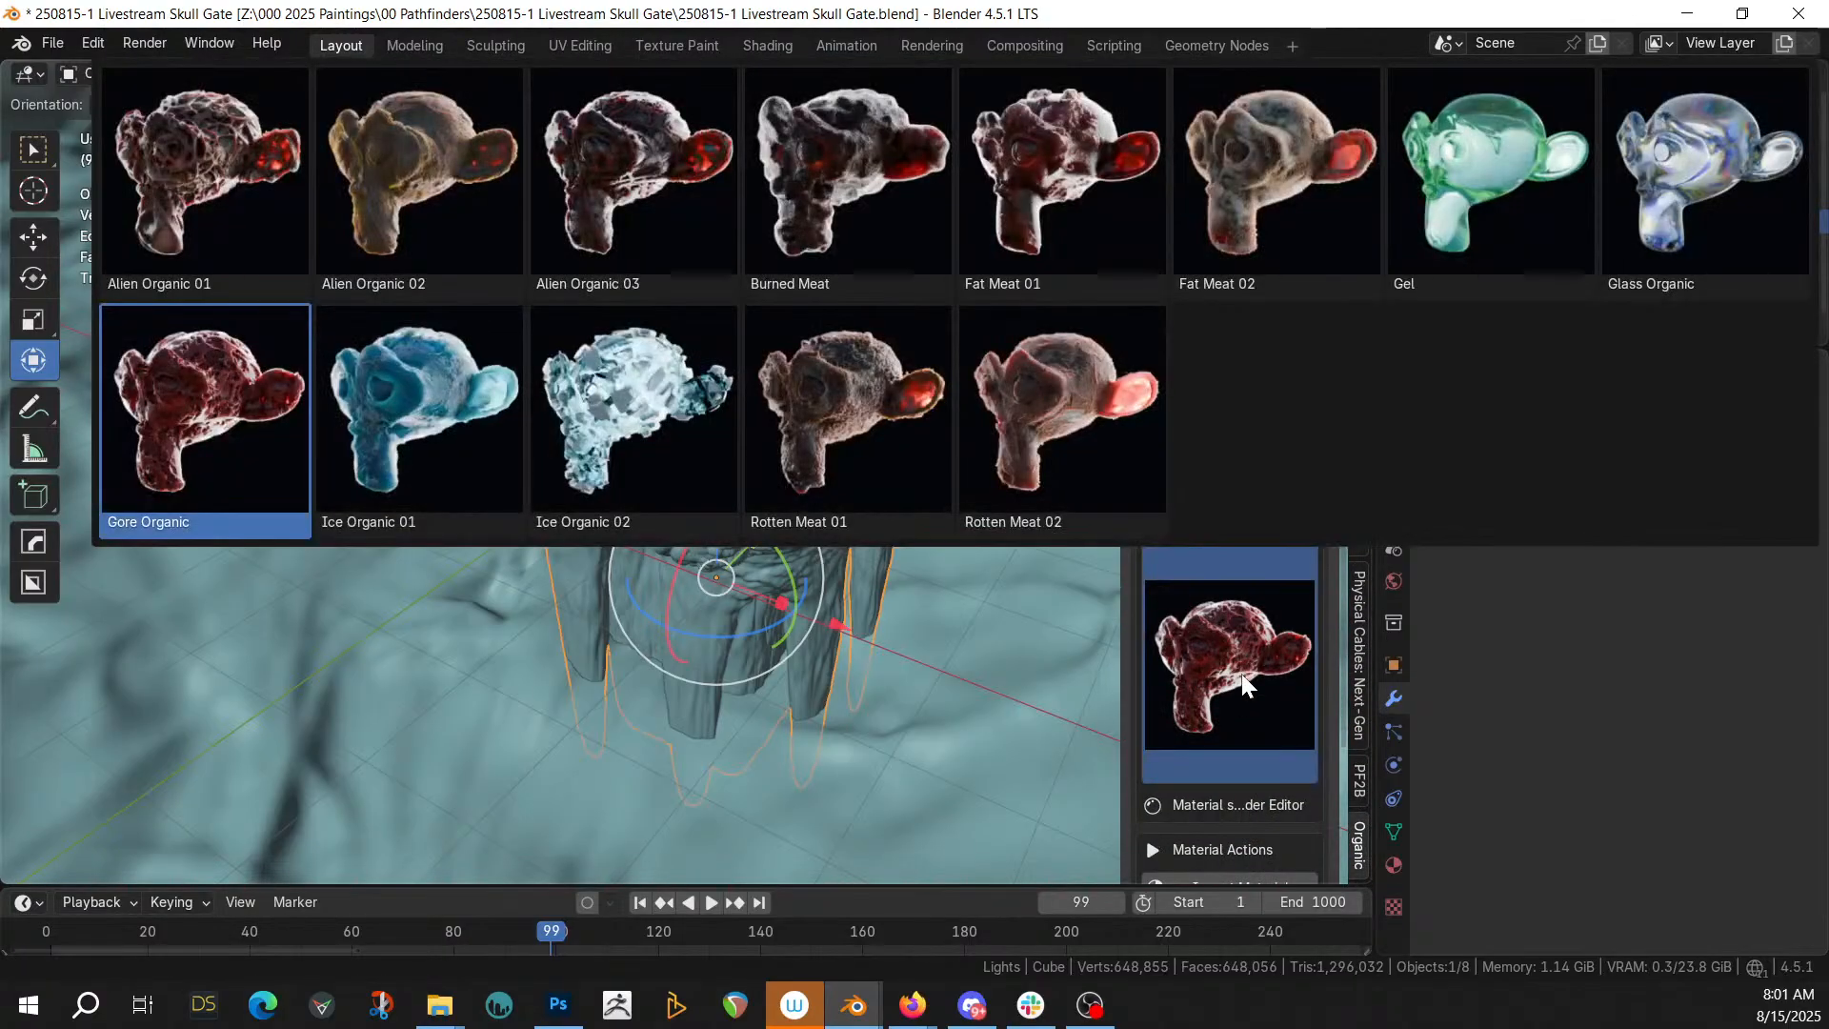
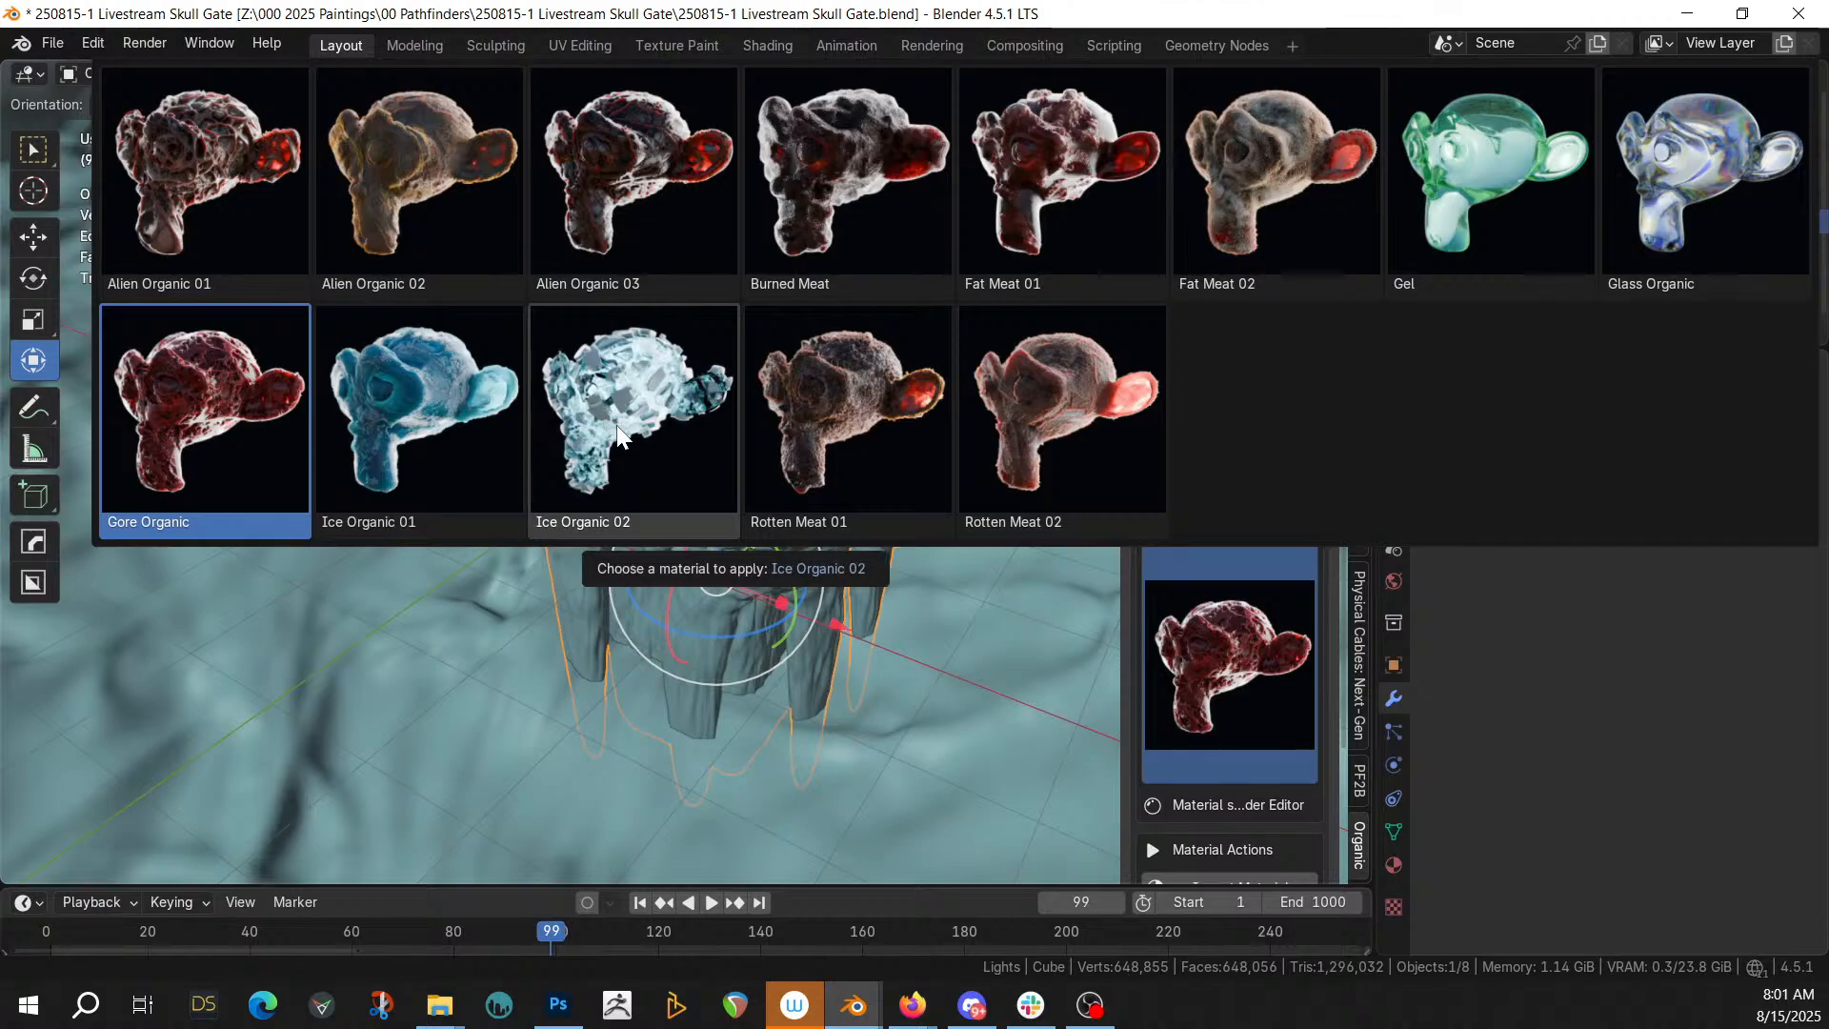
{"action": "left_click", "coordinate": [506, 402]}
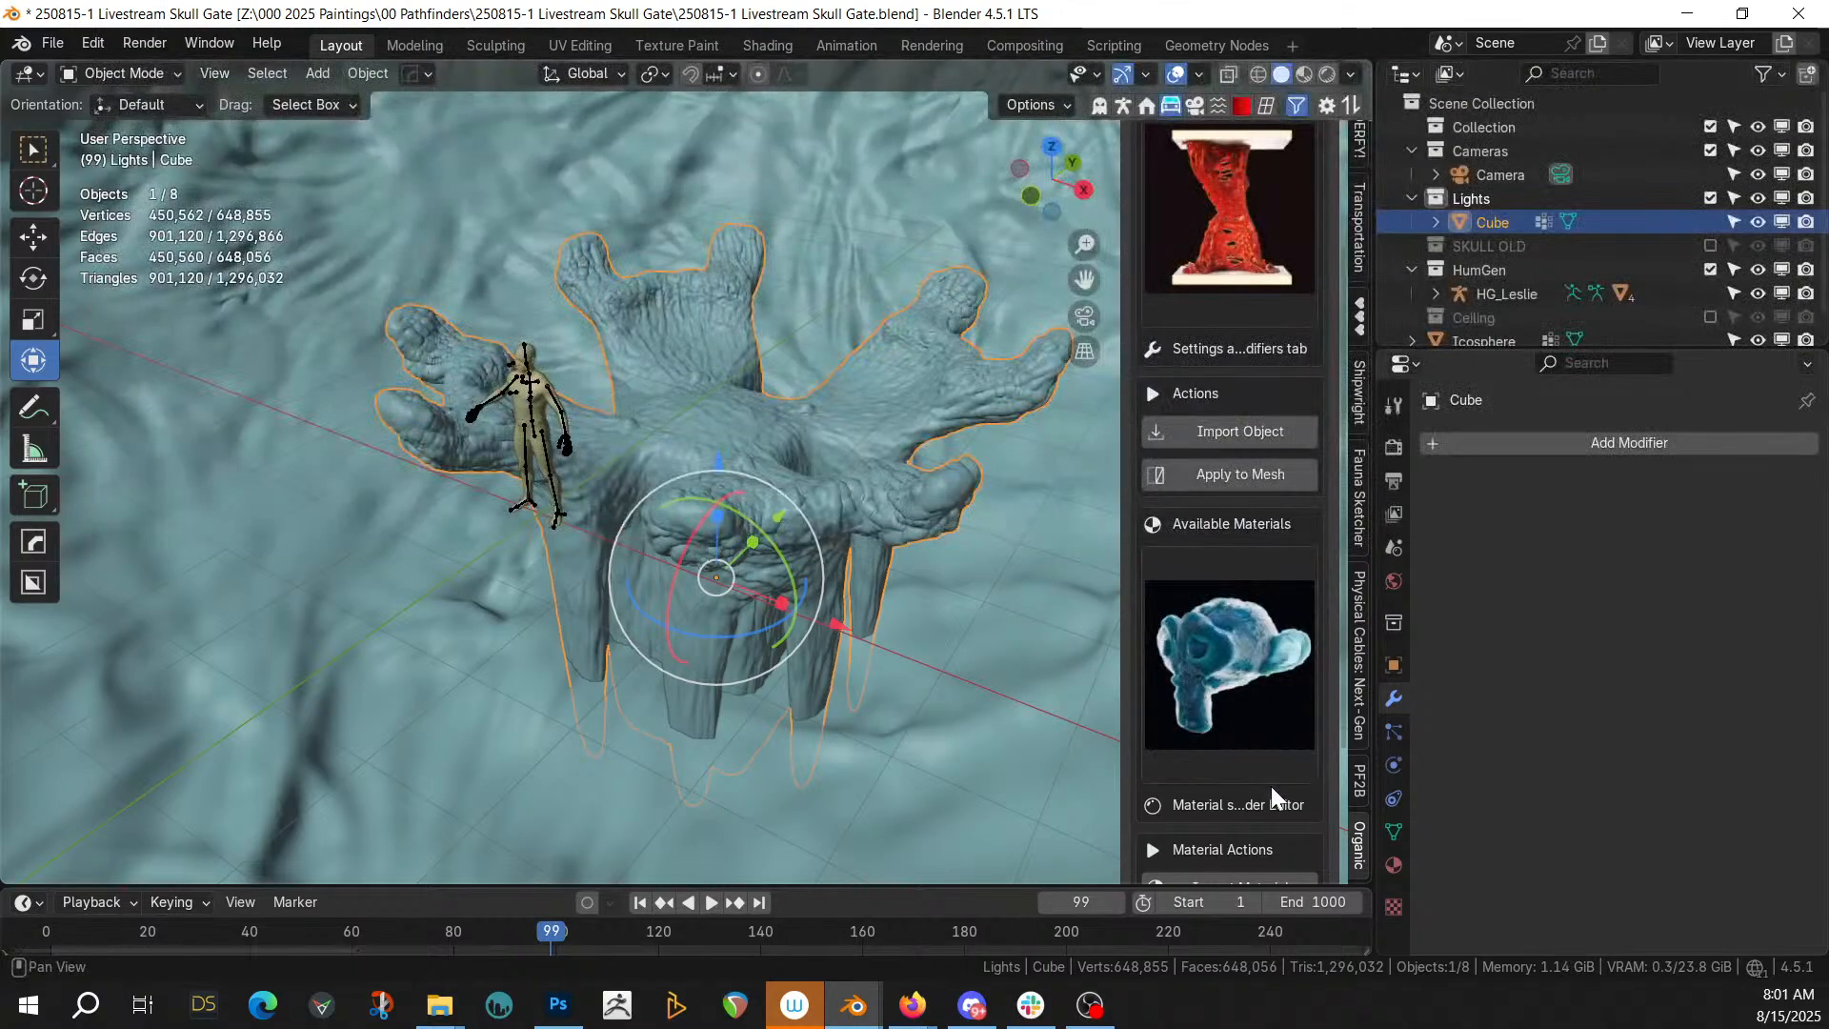
{"action": "scroll", "coordinate": [1270, 786], "scroll_direction": "down", "scroll_amount": 5}
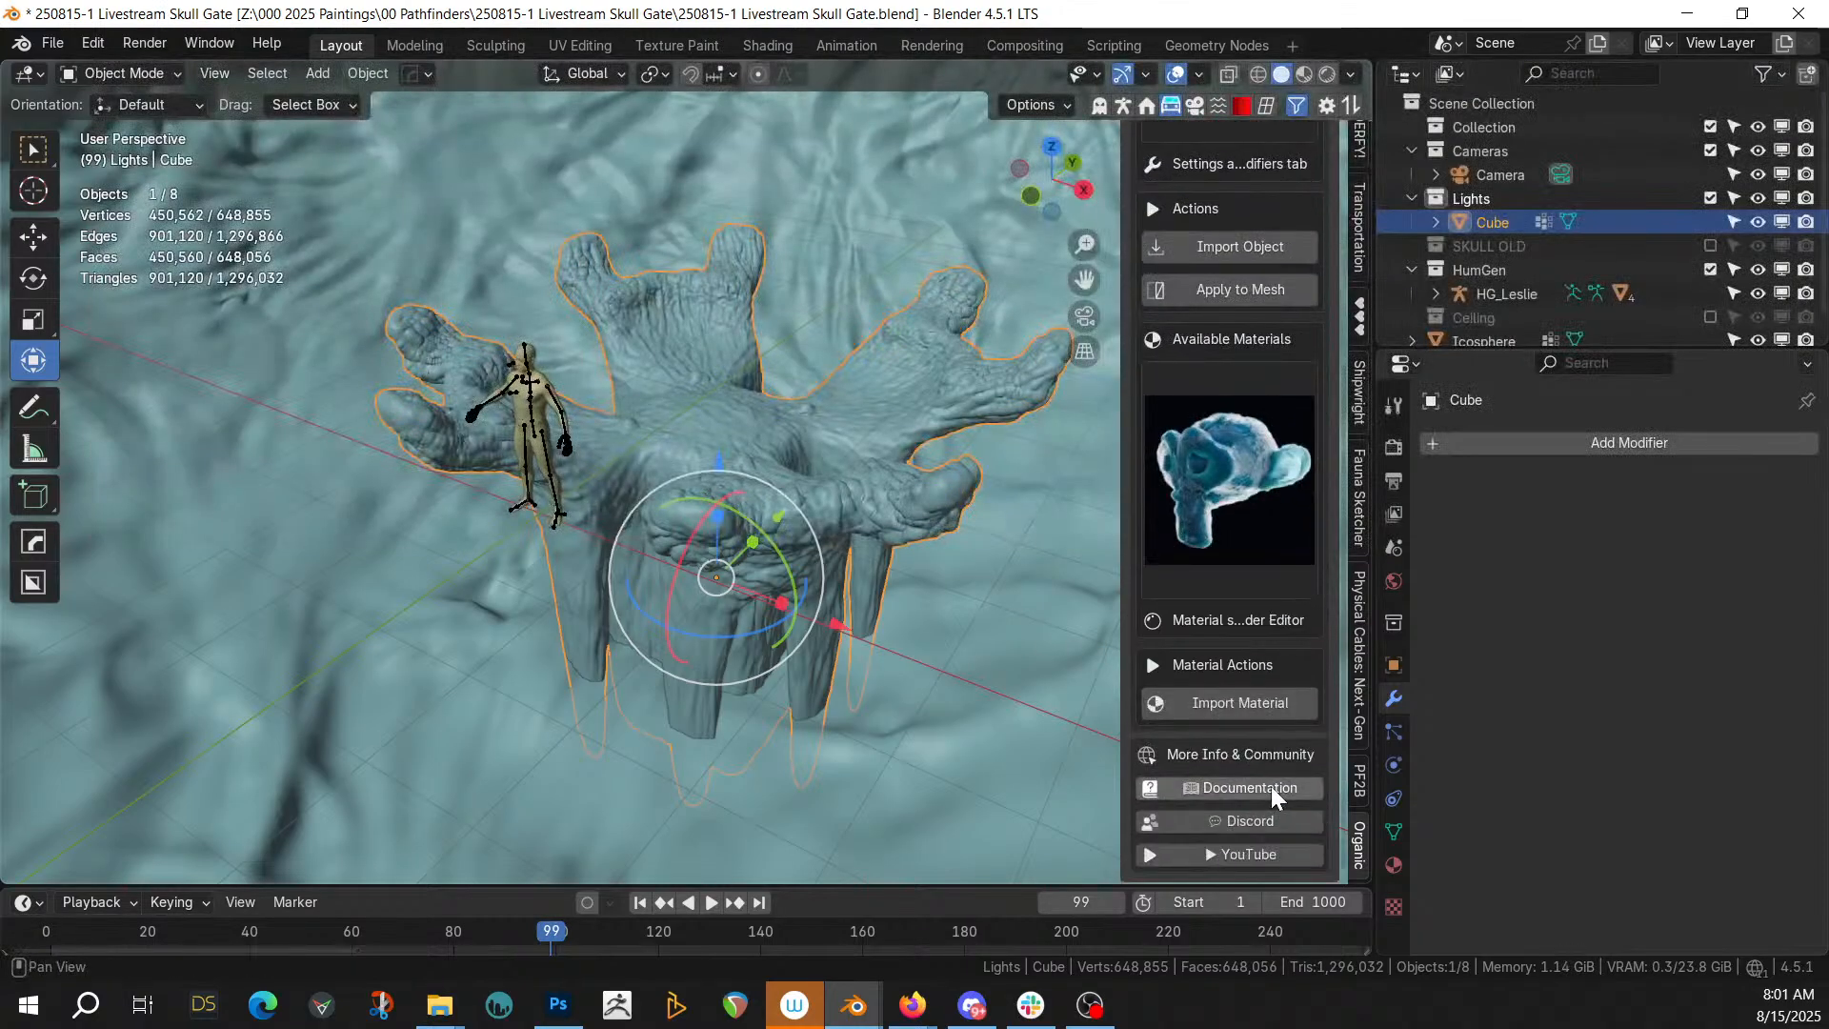
{"action": "left_click", "coordinate": [1272, 707]}
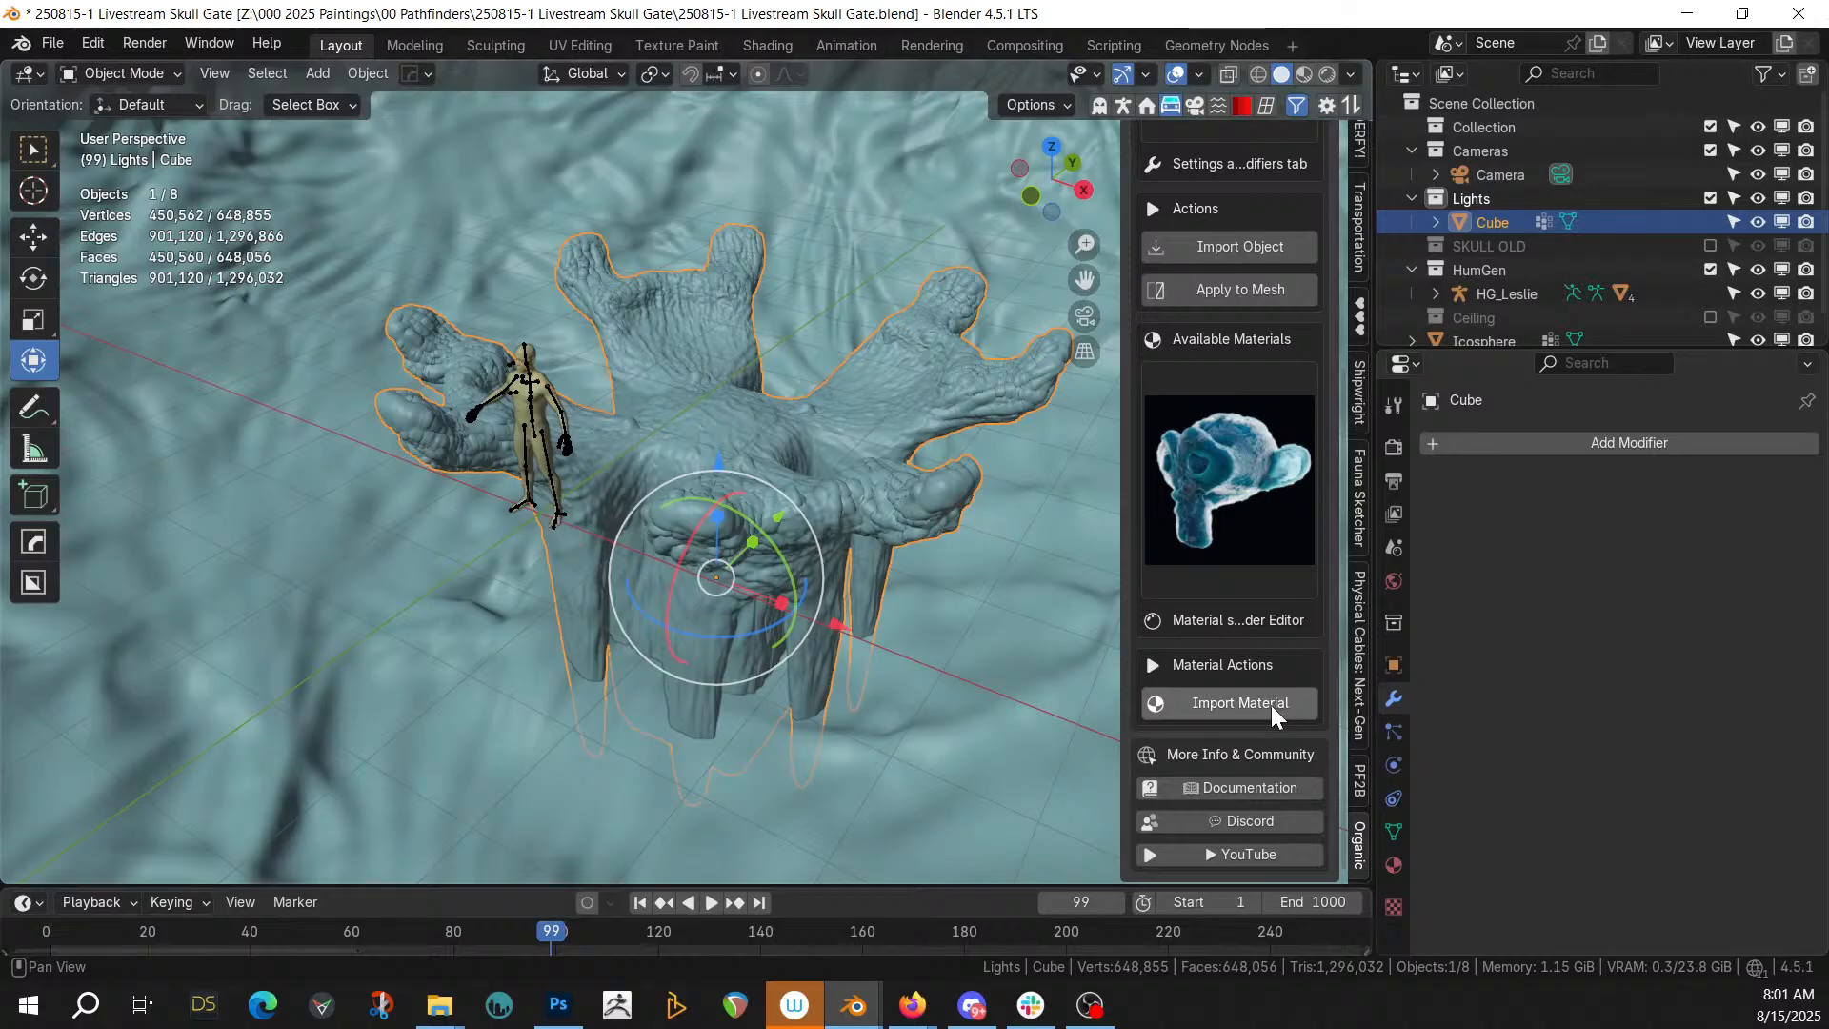
Switch the viewport to rendered shading and examine the ice material on the branches from above
{"action": "key", "text": "z"}
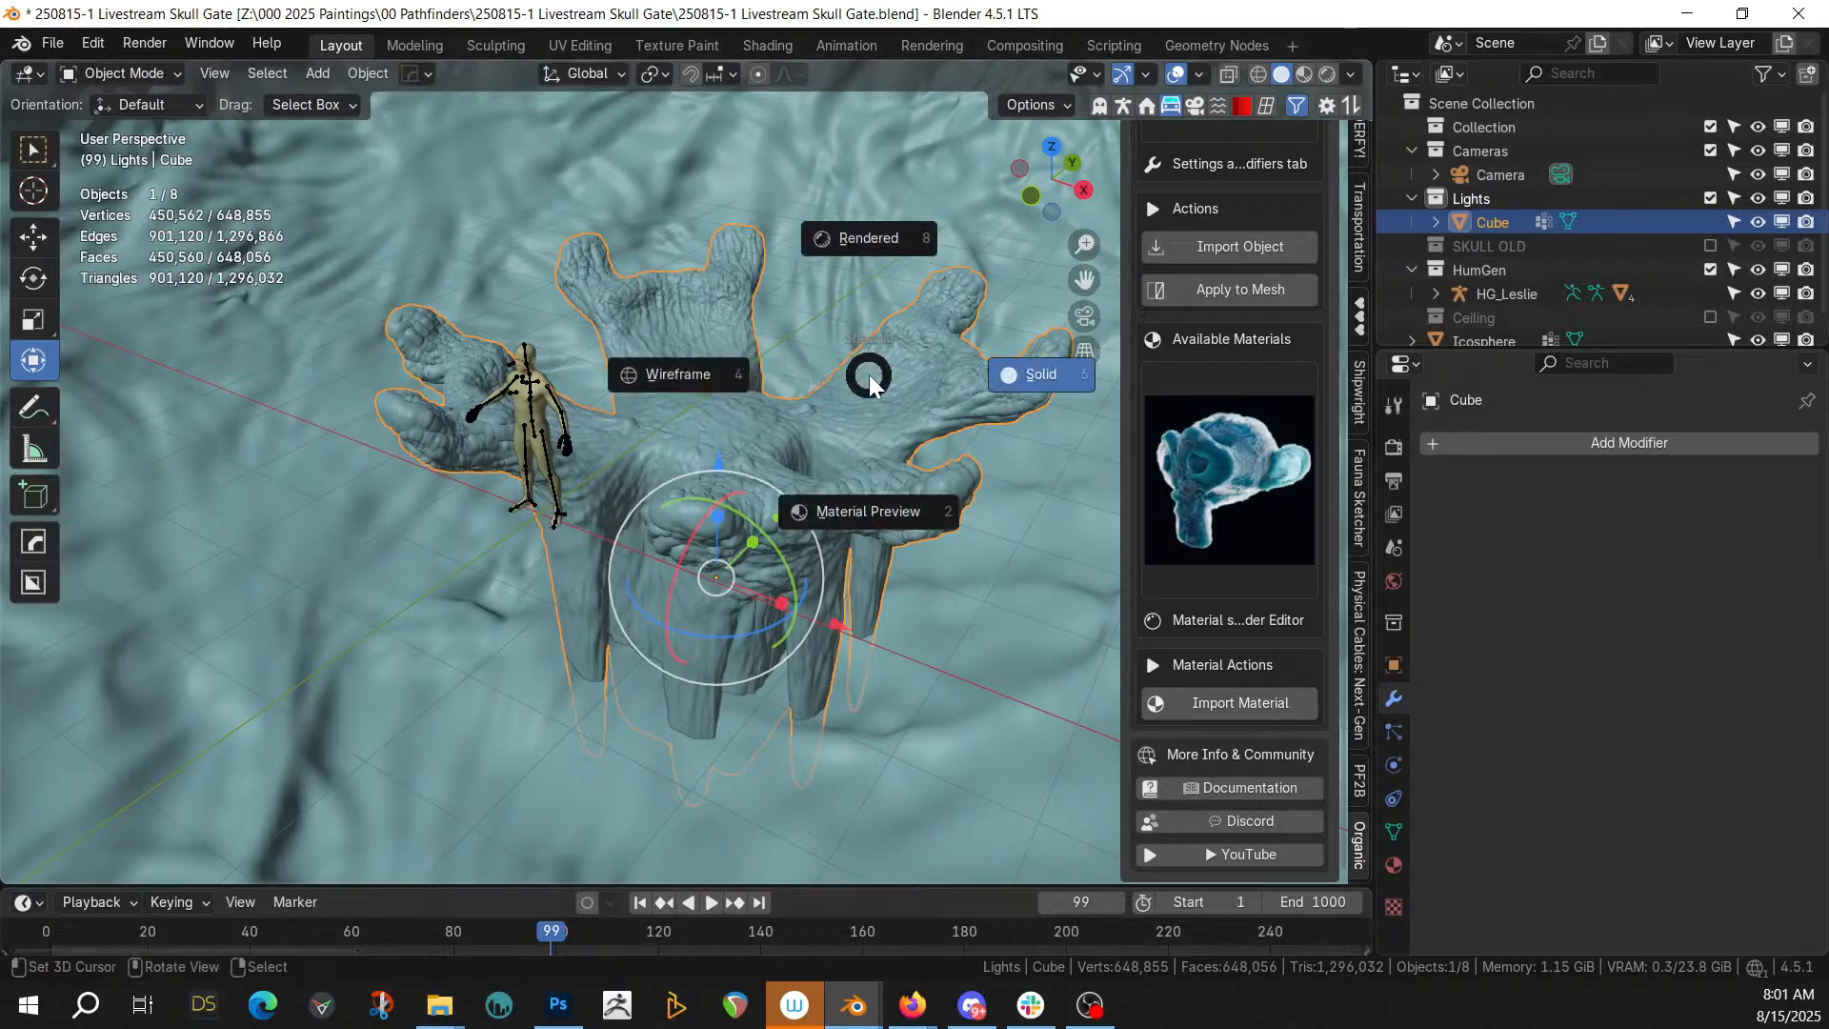
{"action": "key", "text": "8"}
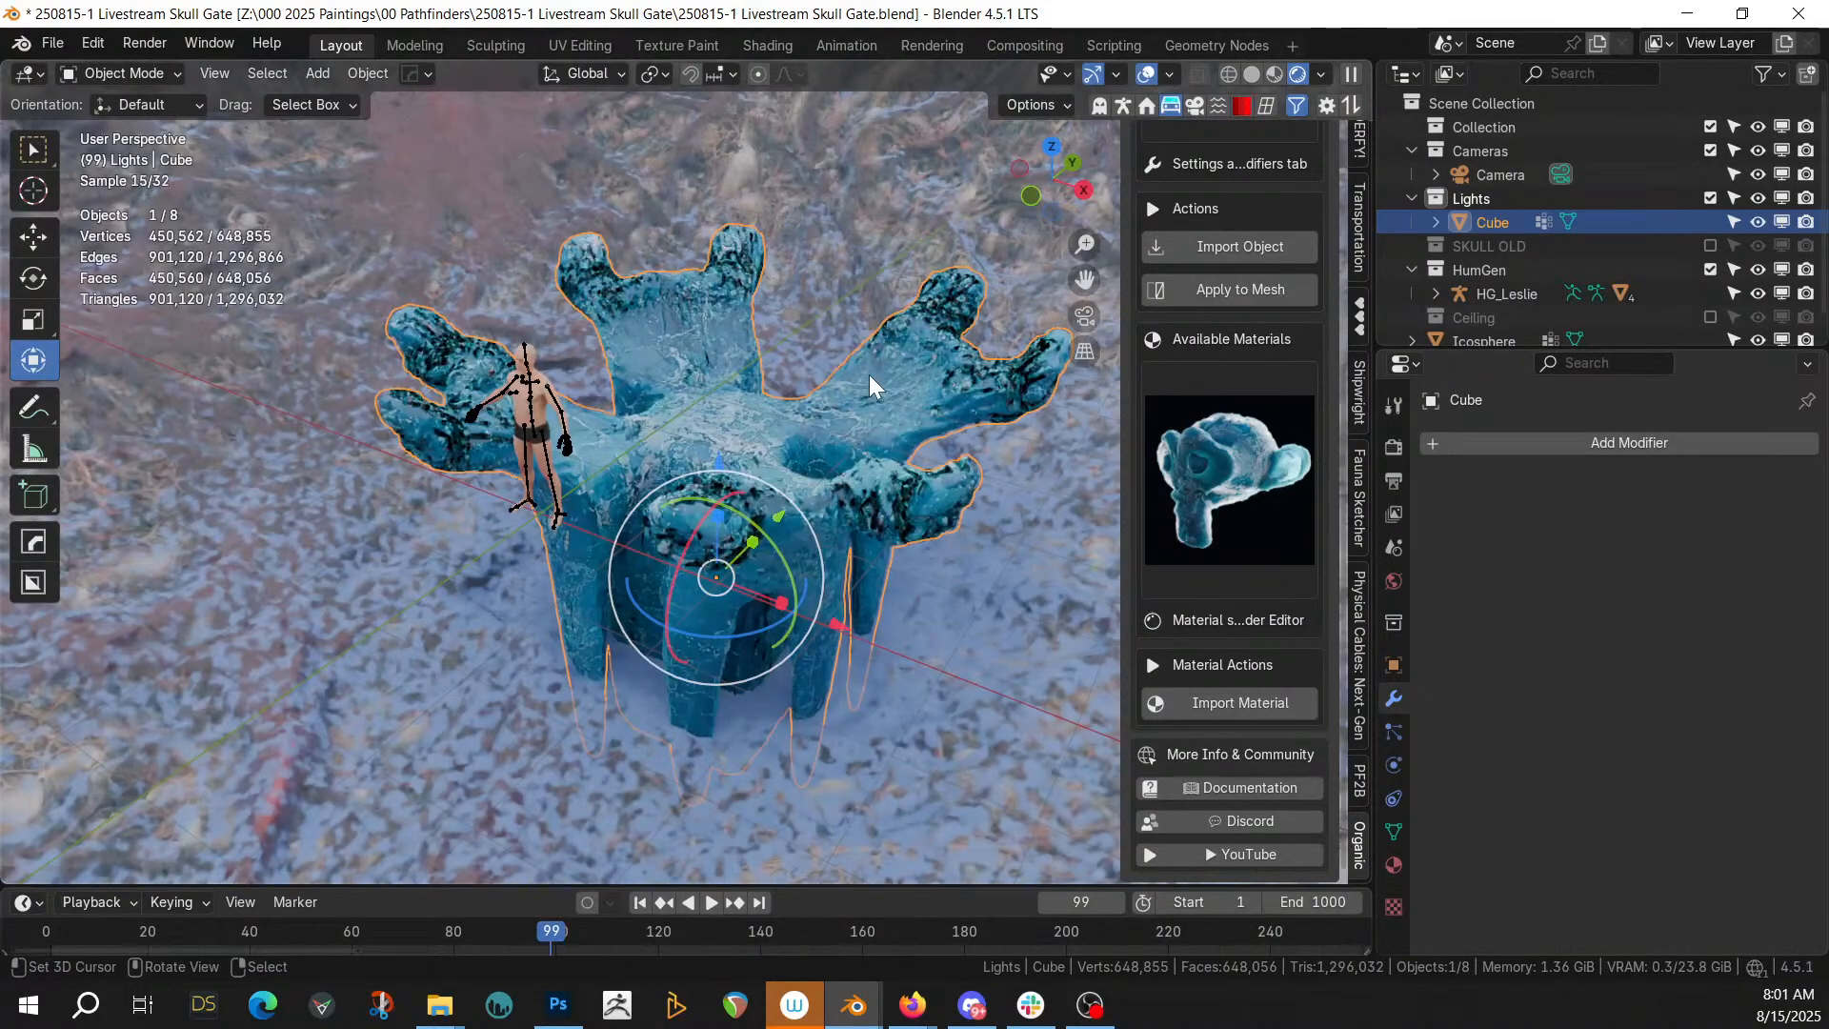
{"action": "scroll", "coordinate": [786, 379], "scroll_direction": "up", "scroll_amount": 3}
{"action": "middle_click_drag", "start_coordinate": [787, 379], "coordinate": [854, 425]}
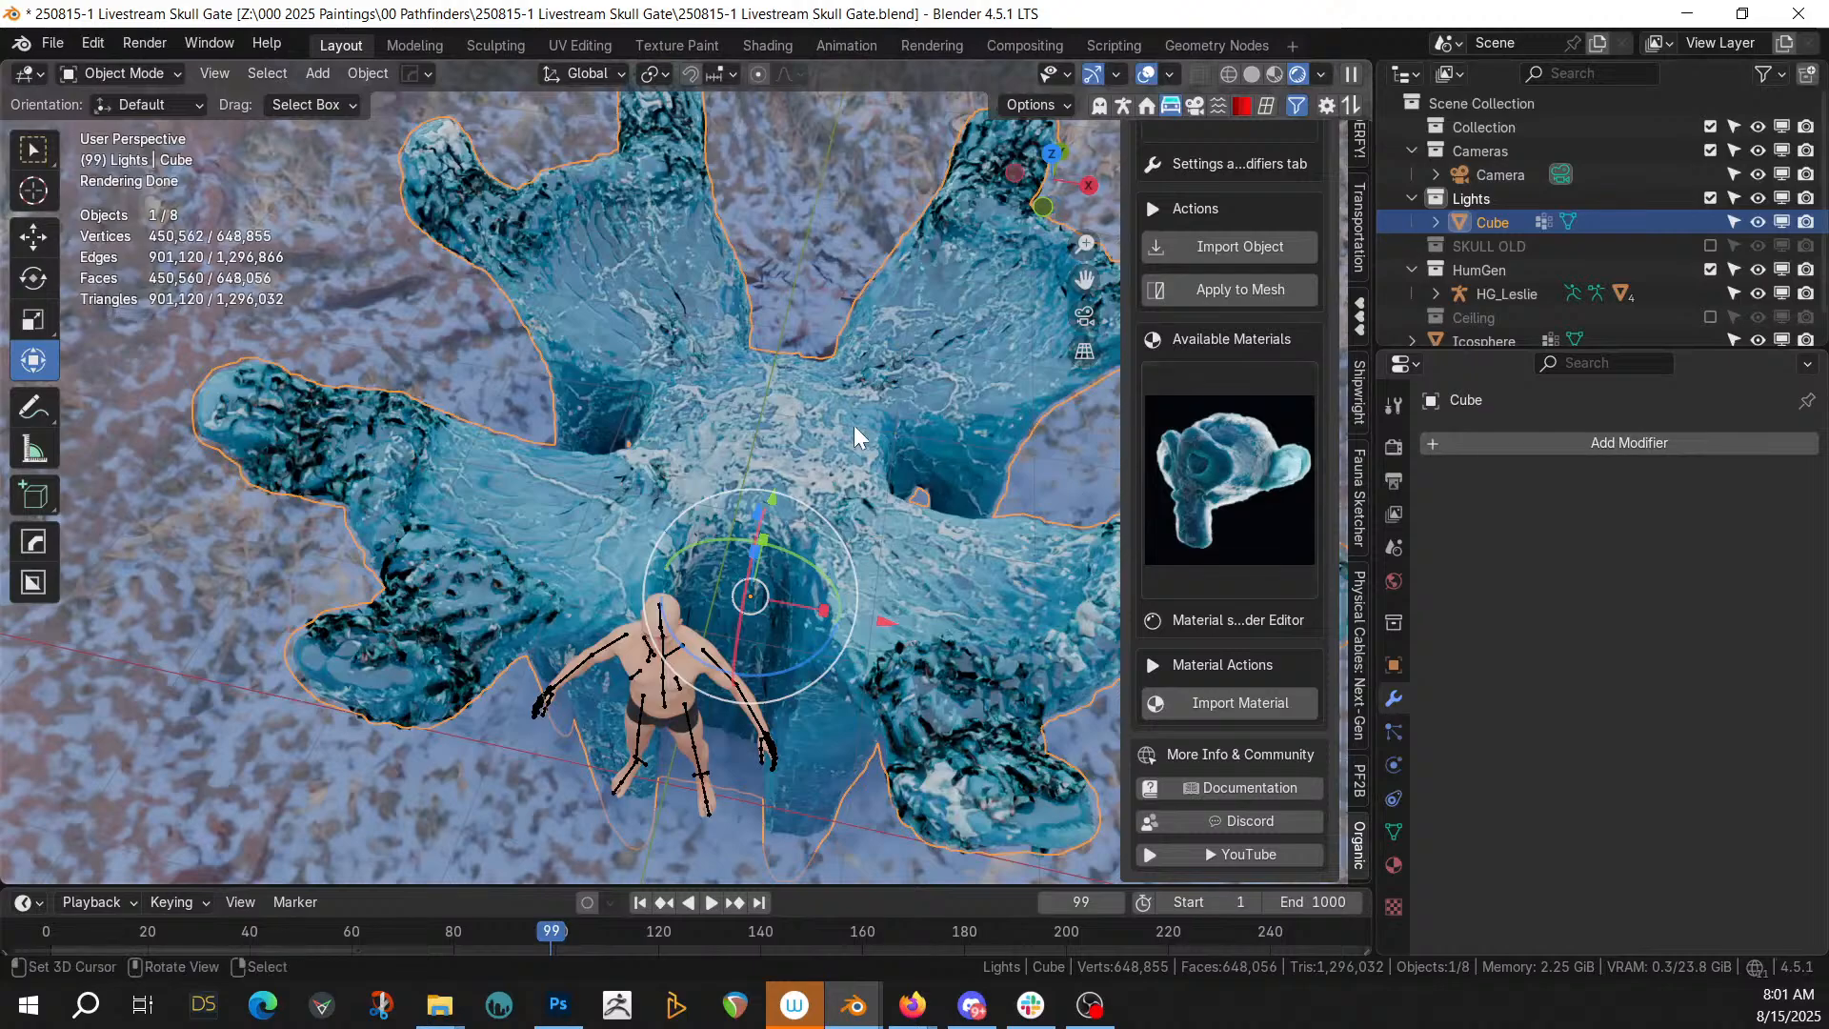
{"action": "scroll", "coordinate": [808, 425], "scroll_direction": "down", "scroll_amount": 3}
Select the ground icosphere and show its material nodes in the Shading workspace with an enlarged node editor
{"action": "right_click", "coordinate": [272, 295]}
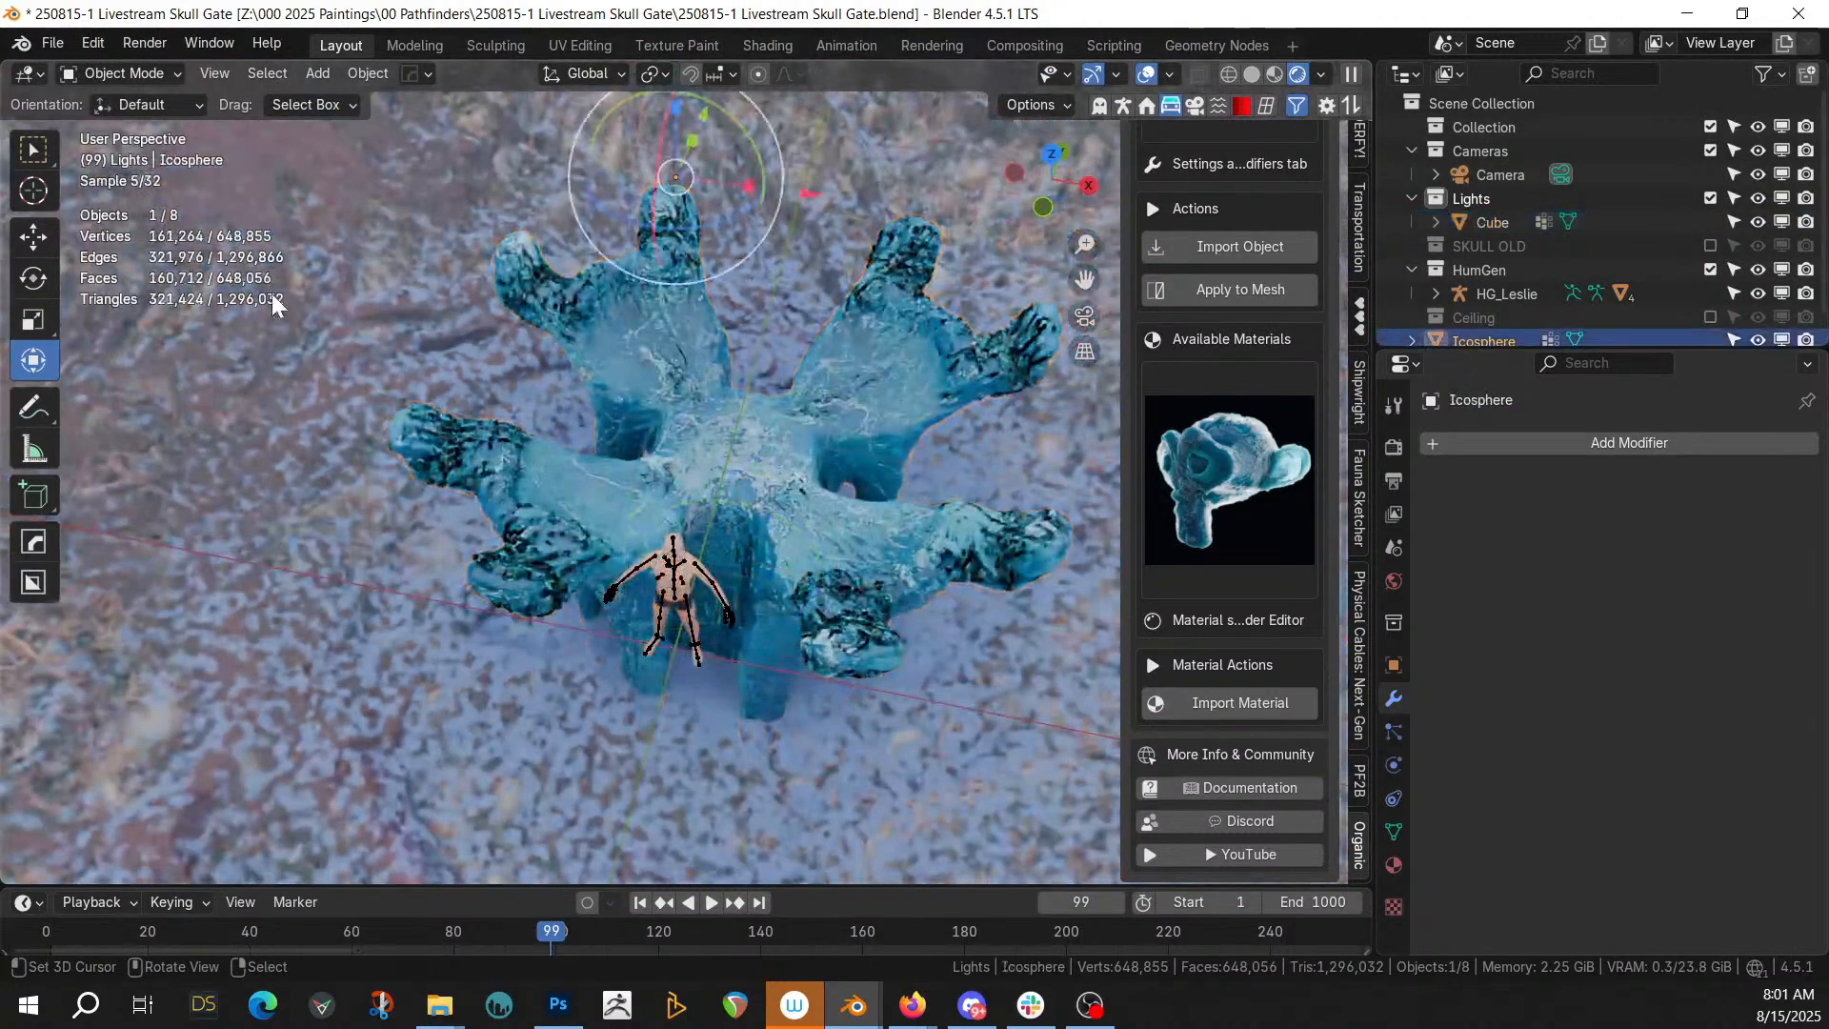
{"action": "left_click", "coordinate": [769, 45]}
{"action": "scroll", "coordinate": [1274, 781], "scroll_direction": "down", "scroll_amount": 7}
{"action": "middle_click_drag", "start_coordinate": [1274, 762], "coordinate": [1070, 977]}
{"action": "left_click_drag", "start_coordinate": [957, 843], "coordinate": [1085, 710]}
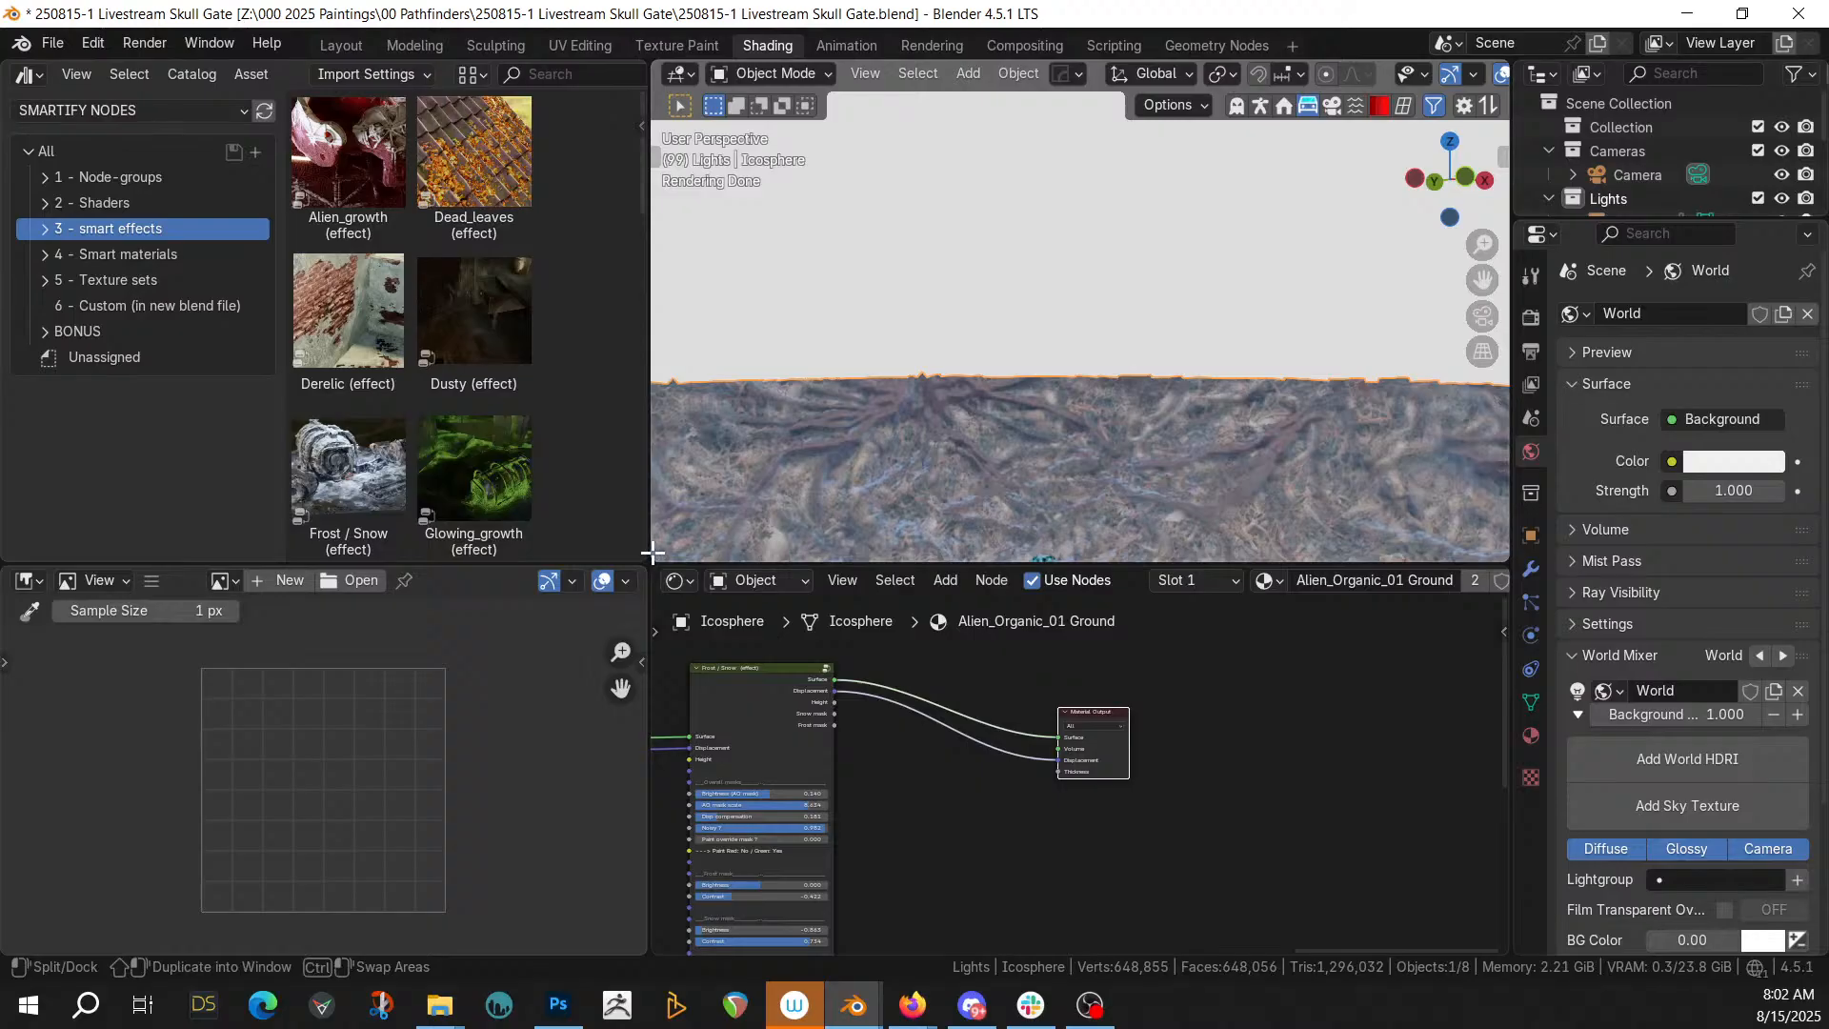
{"action": "left_click_drag", "start_coordinate": [649, 535], "coordinate": [109, 536]}
{"action": "middle_click_drag", "start_coordinate": [423, 631], "coordinate": [845, 619]}
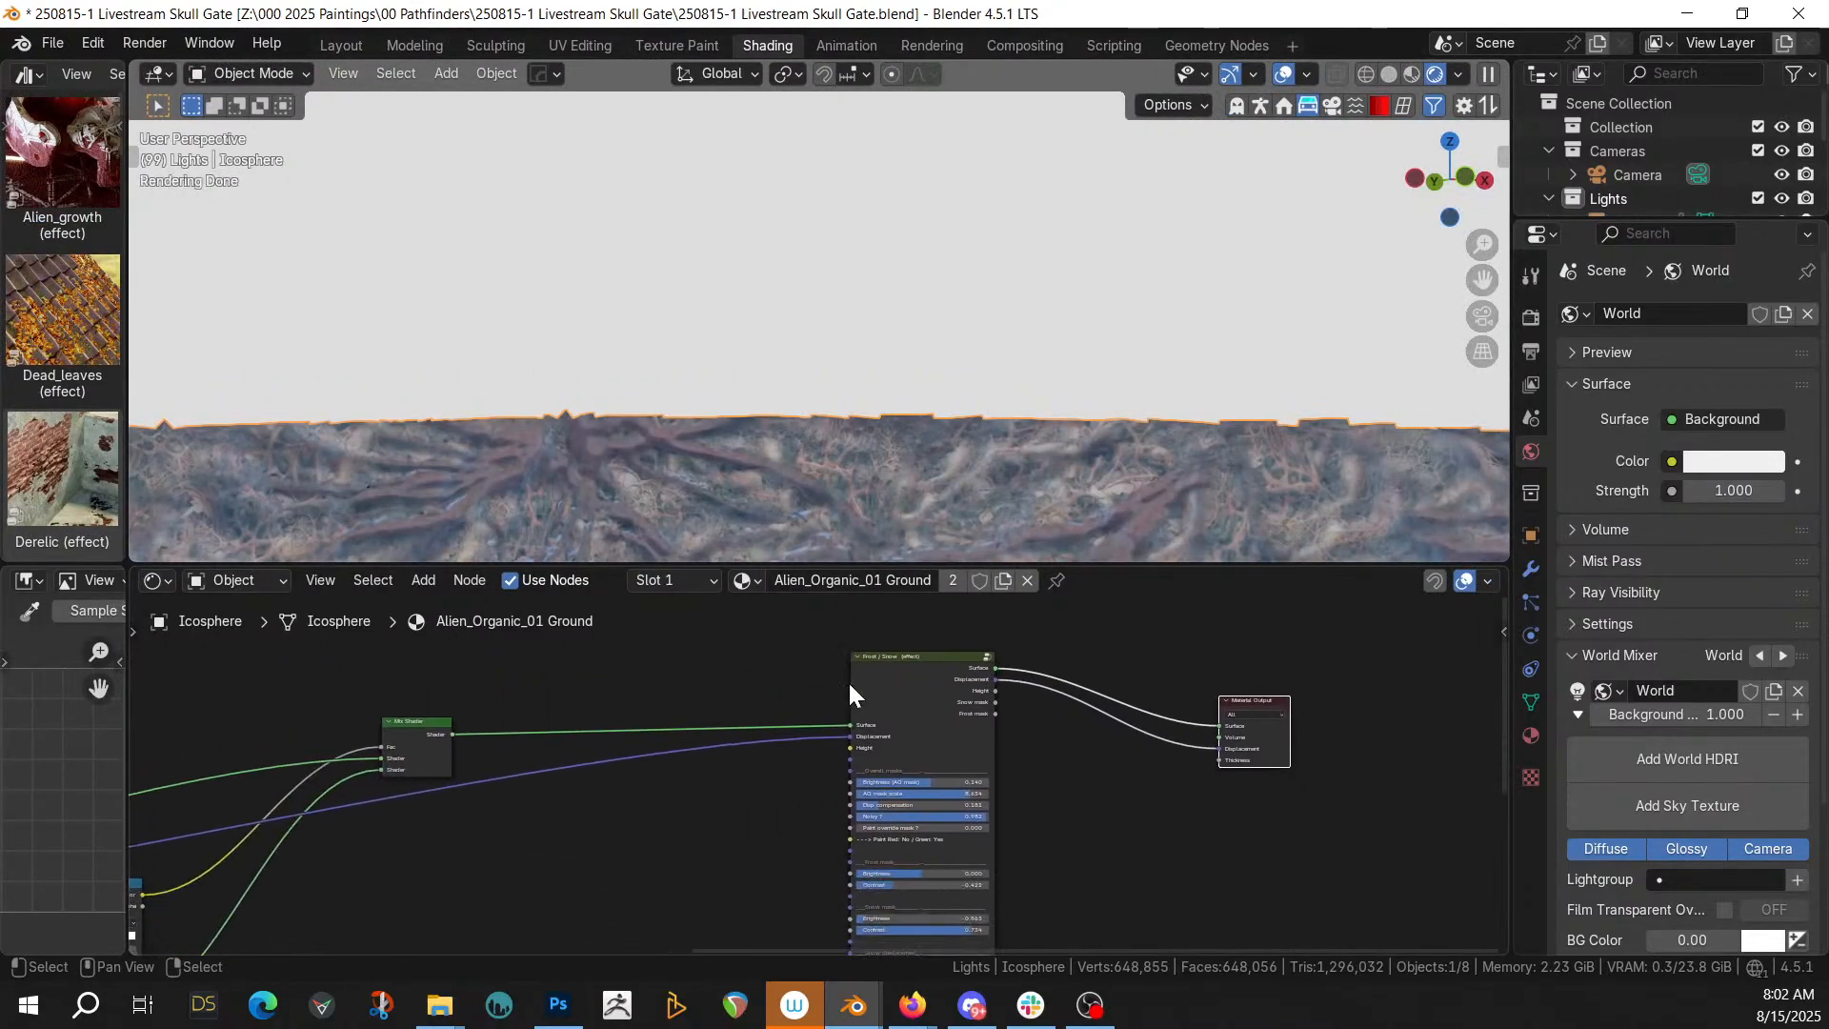
Cut the links entering and leaving the Frost / Snow node in the Alien_Organic_01 Ground material
{"action": "right_click_drag", "start_coordinate": [842, 808], "coordinate": [837, 838], "text": "ctrl"}
{"action": "right_click_drag", "start_coordinate": [1113, 708], "coordinate": [1129, 855], "text": "ctrl"}
{"action": "middle_click_drag", "start_coordinate": [870, 671], "coordinate": [1090, 701], "text": "shift"}
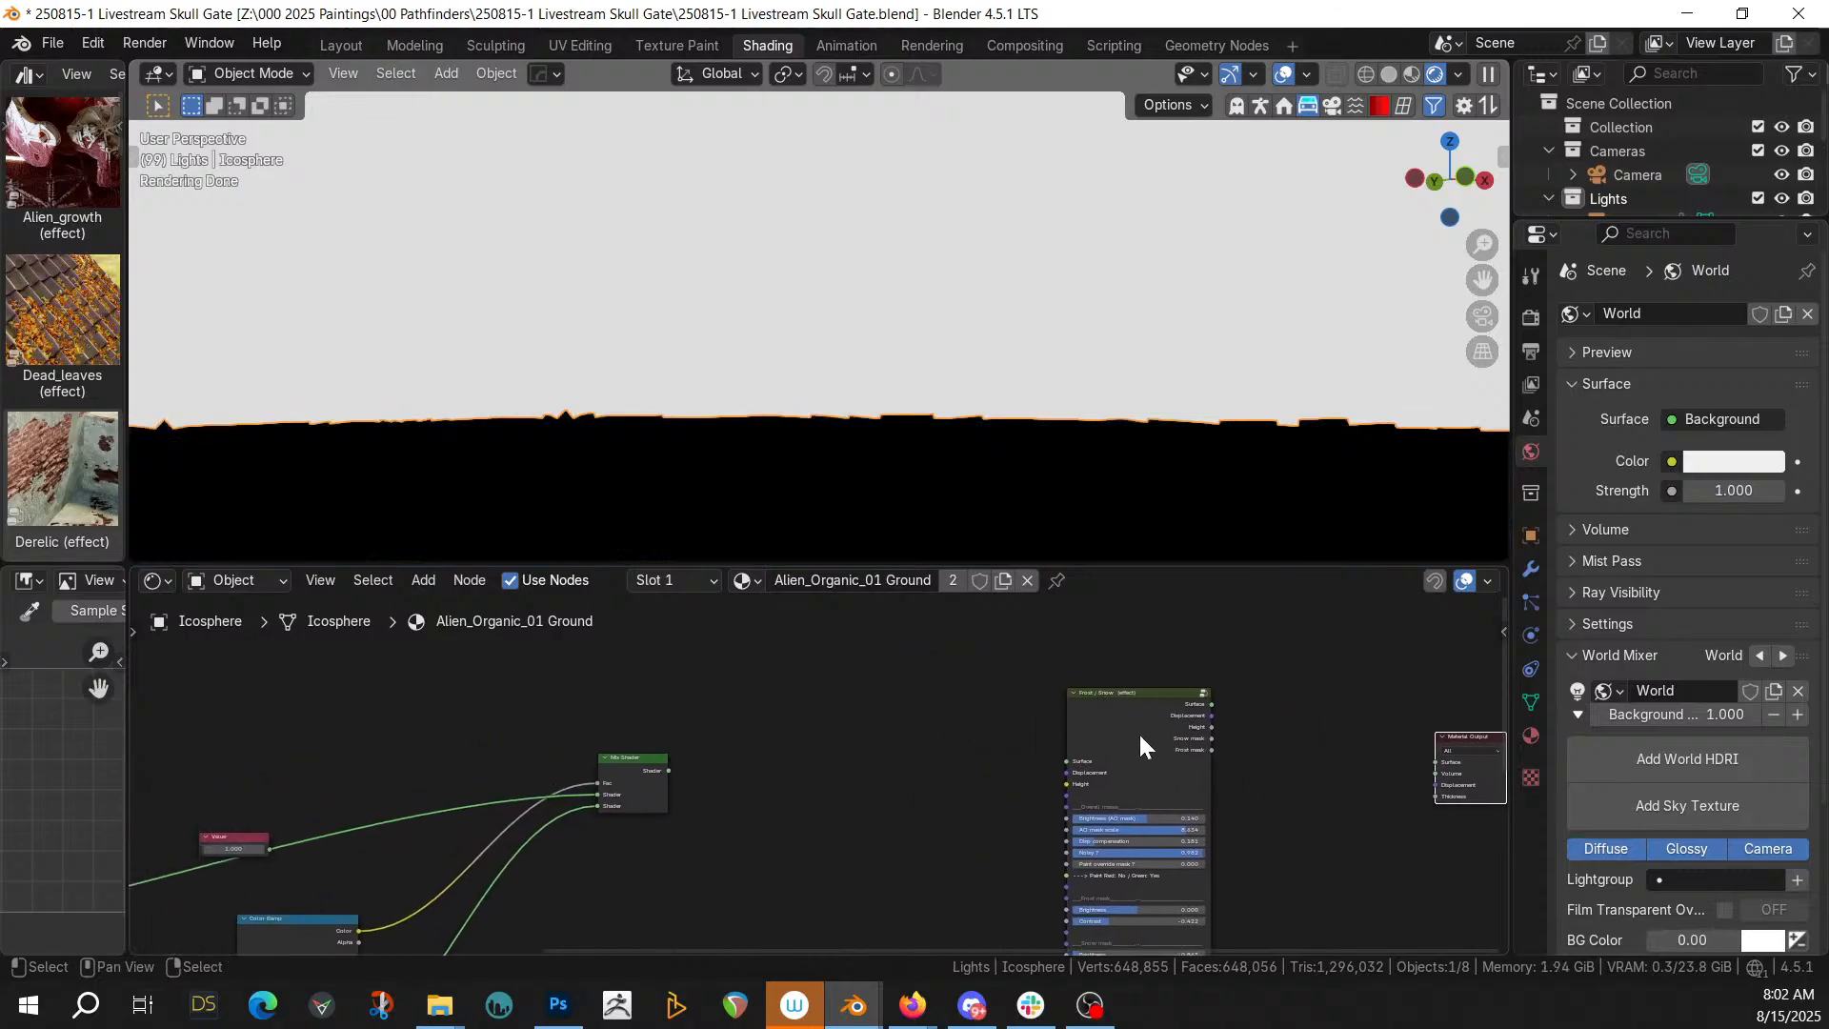
{"action": "scroll", "coordinate": [1139, 732], "scroll_direction": "up", "scroll_amount": 2}
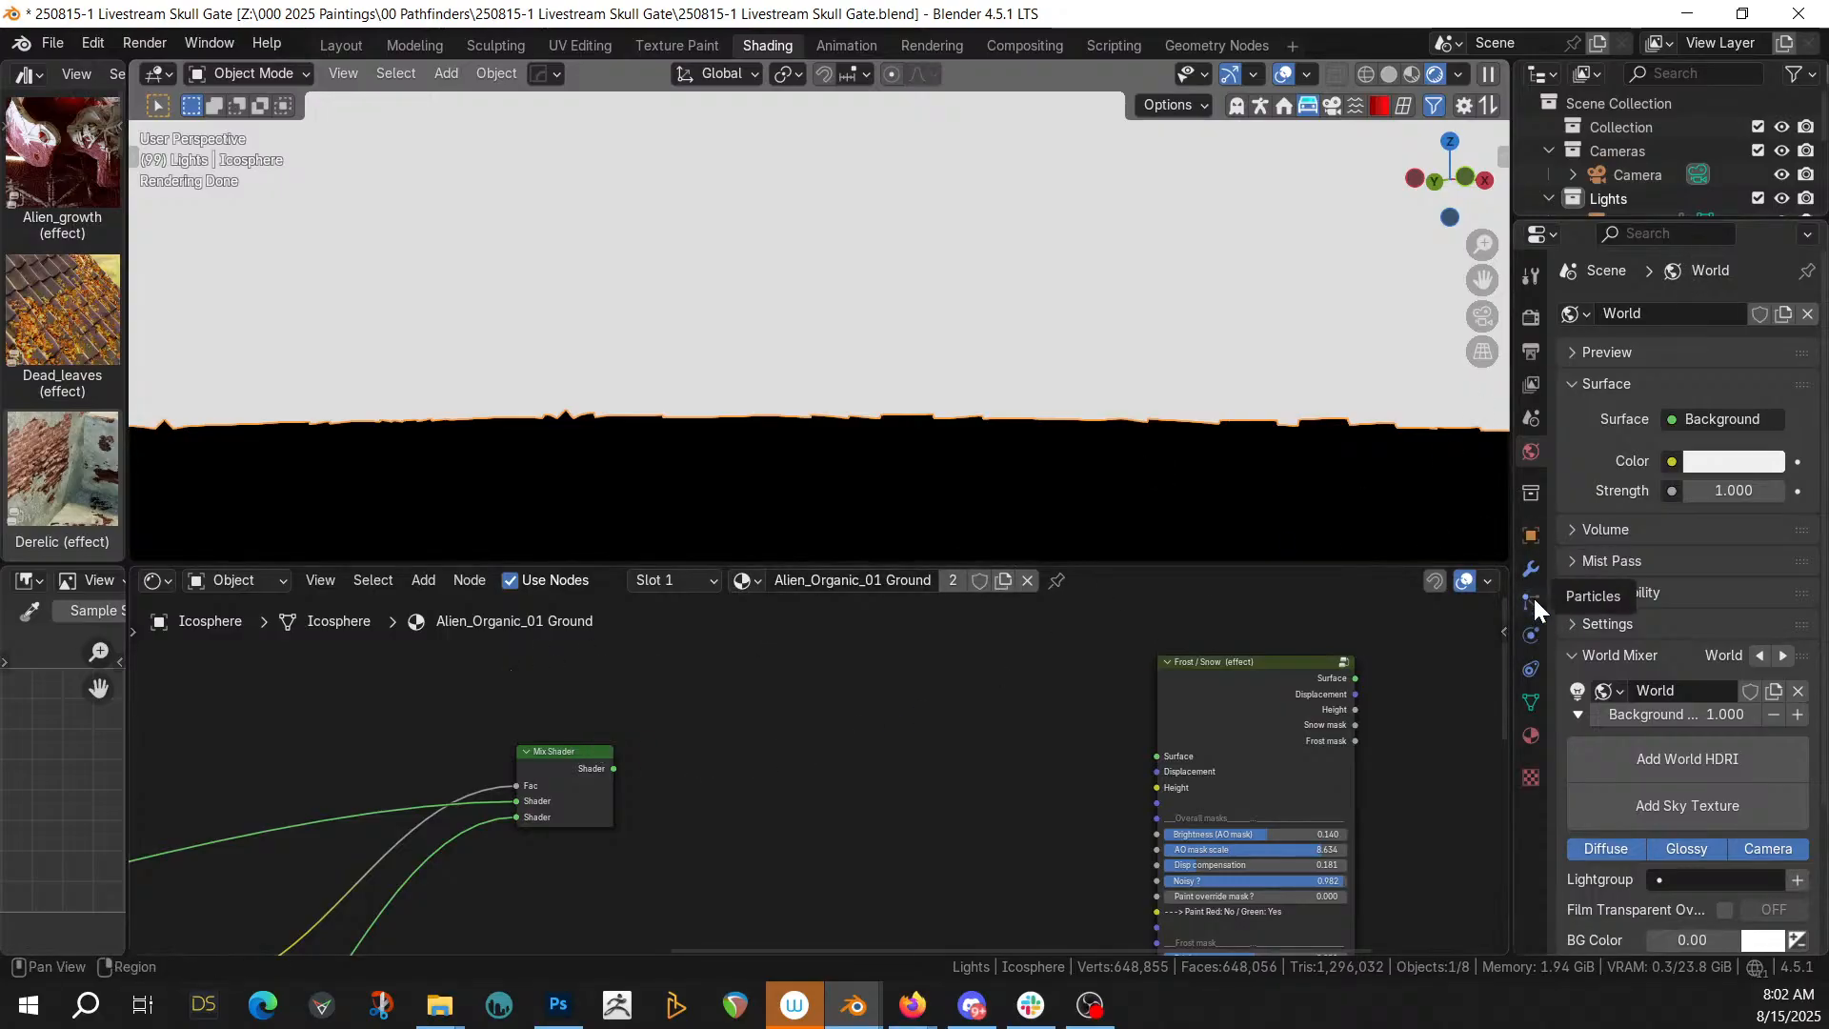
Add a second material slot to the ground icosphere and assign Ice_Organic_01 to it
{"action": "left_click", "coordinate": [1531, 736]}
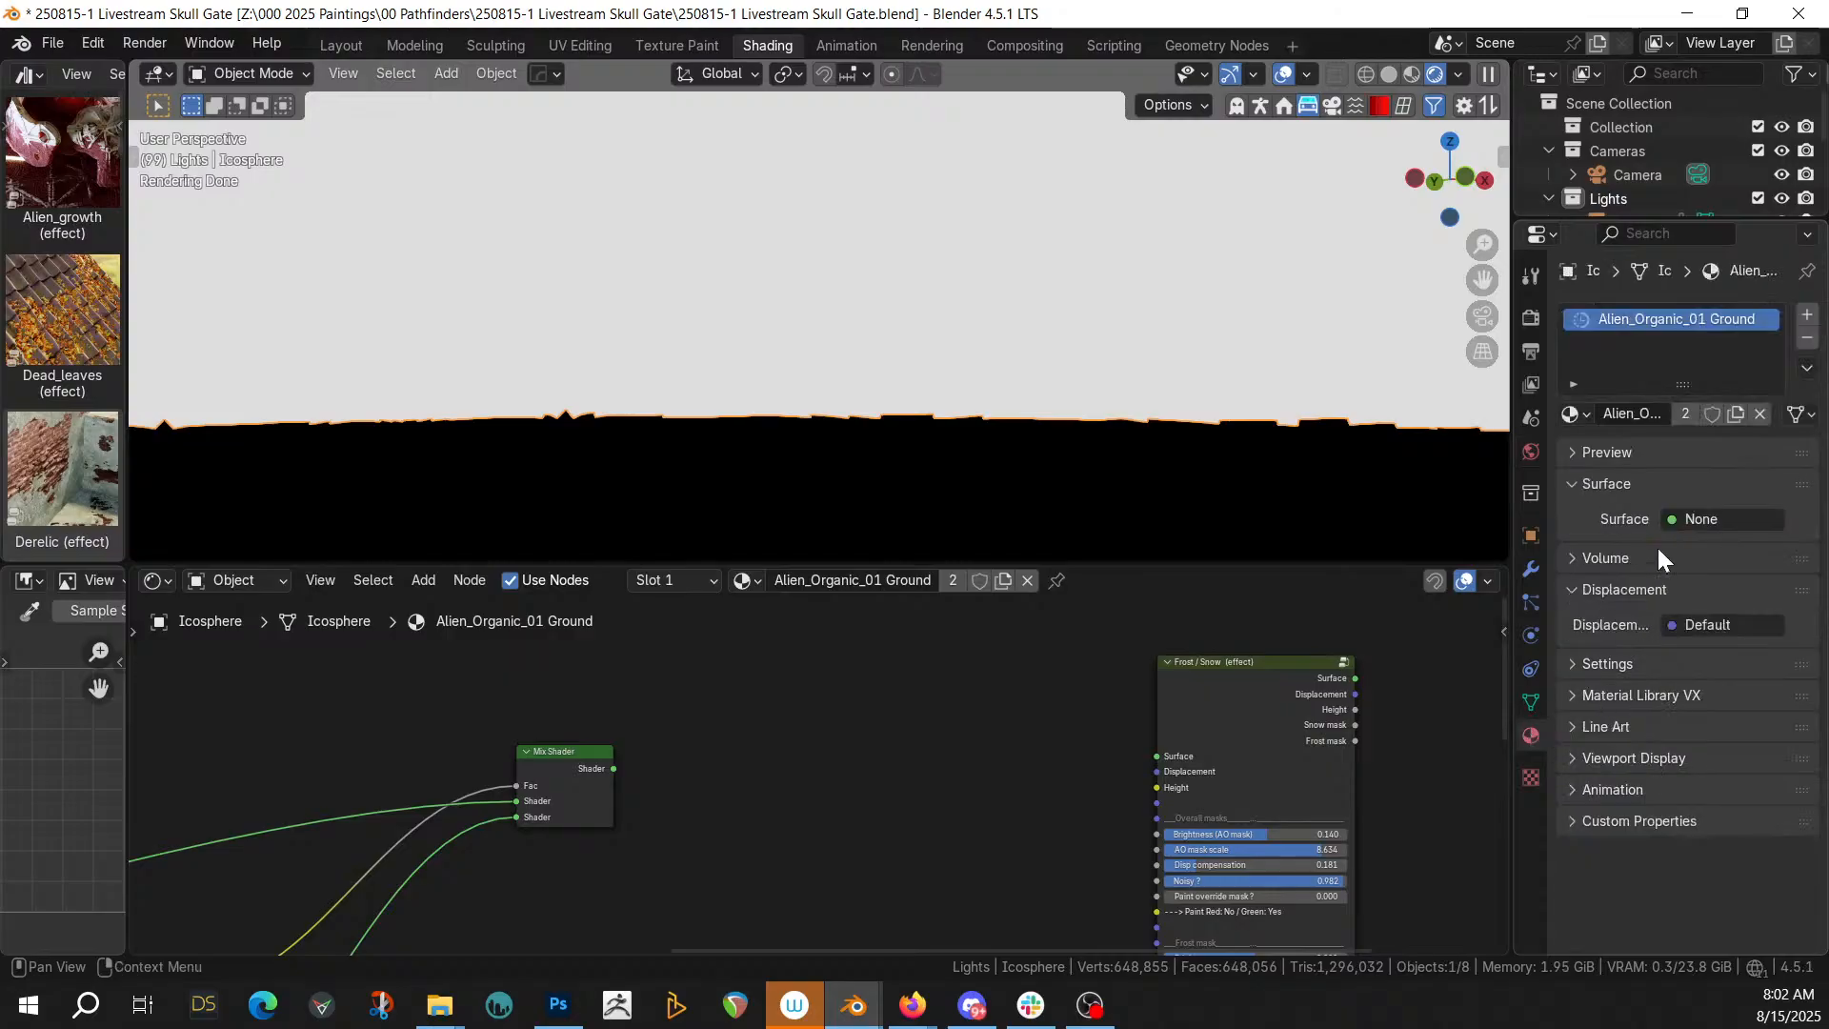
{"action": "left_click", "coordinate": [1808, 318]}
{"action": "left_click", "coordinate": [1574, 453]}
{"action": "key", "text": "Down"}
{"action": "key", "text": "Down"}
{"action": "key", "text": "Down"}
{"action": "left_click", "coordinate": [1428, 566]}
Copy the Ice_Organic.001 group node from the ice material into the Alien_Organic_01 Ground material
{"action": "scroll", "coordinate": [885, 839], "scroll_direction": "down", "scroll_amount": 2}
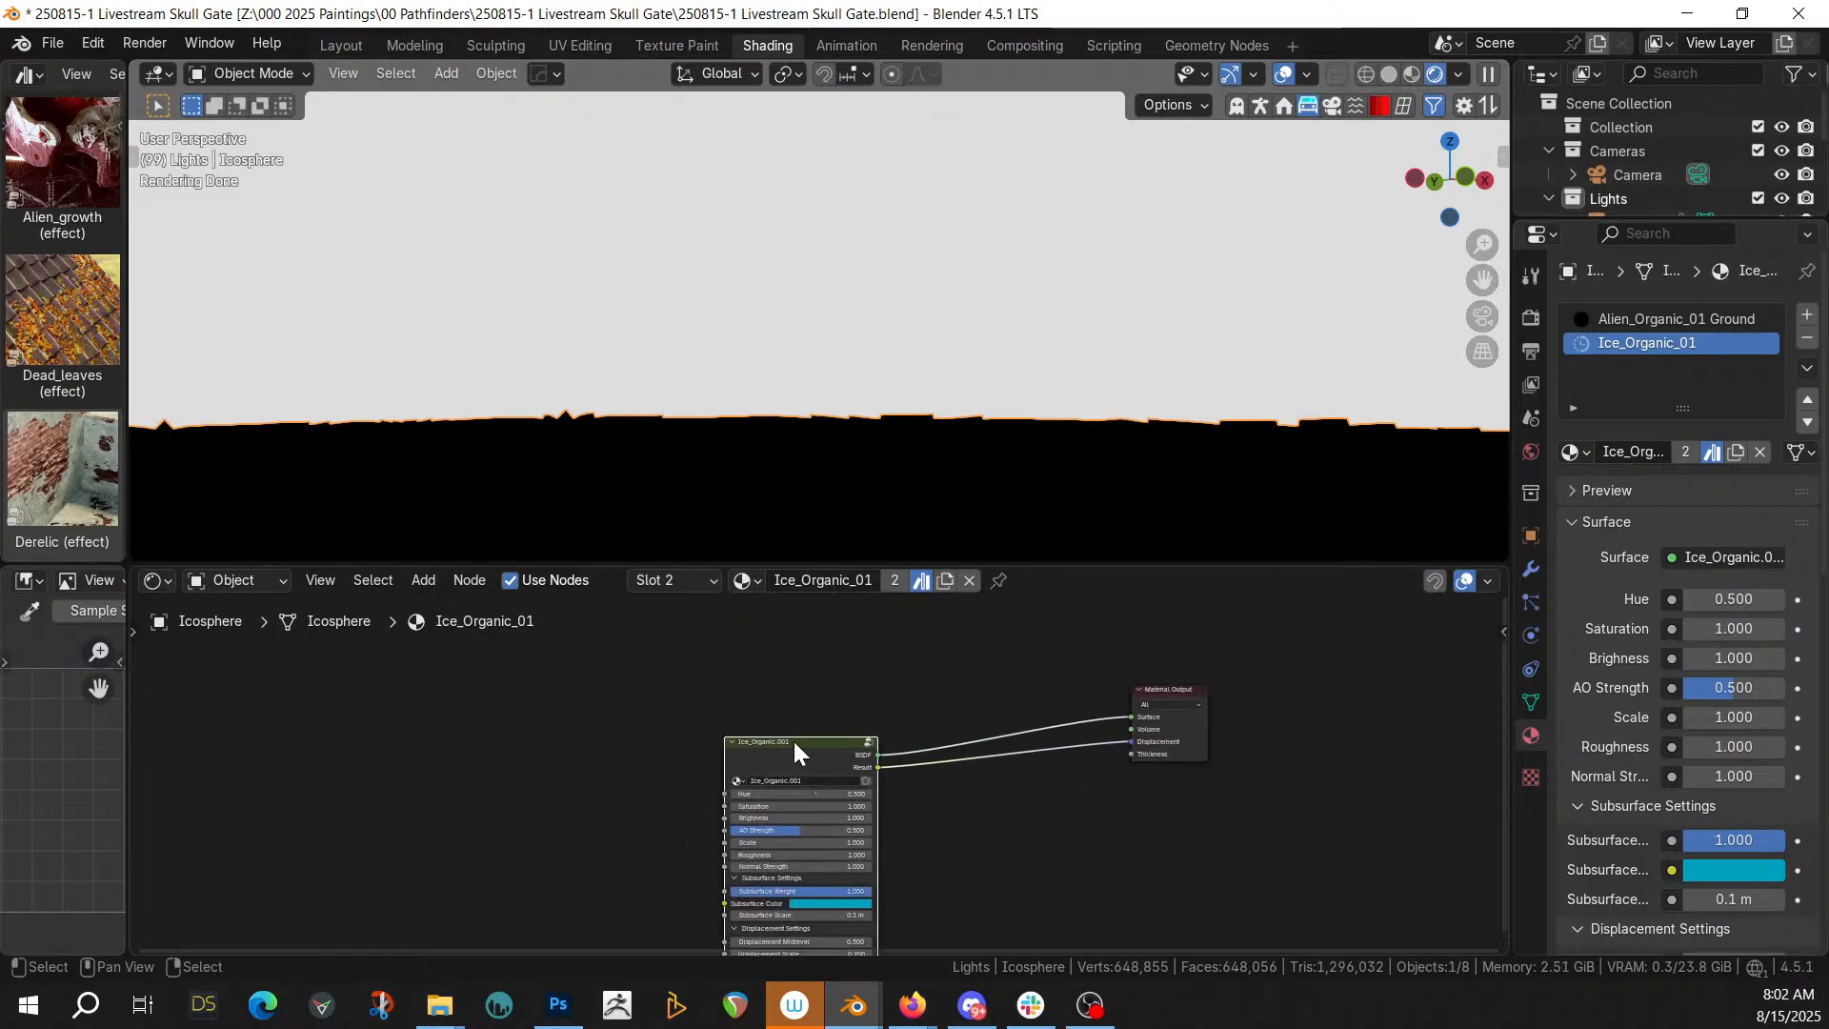
{"action": "left_click", "coordinate": [713, 583]}
{"action": "left_click", "coordinate": [678, 631]}
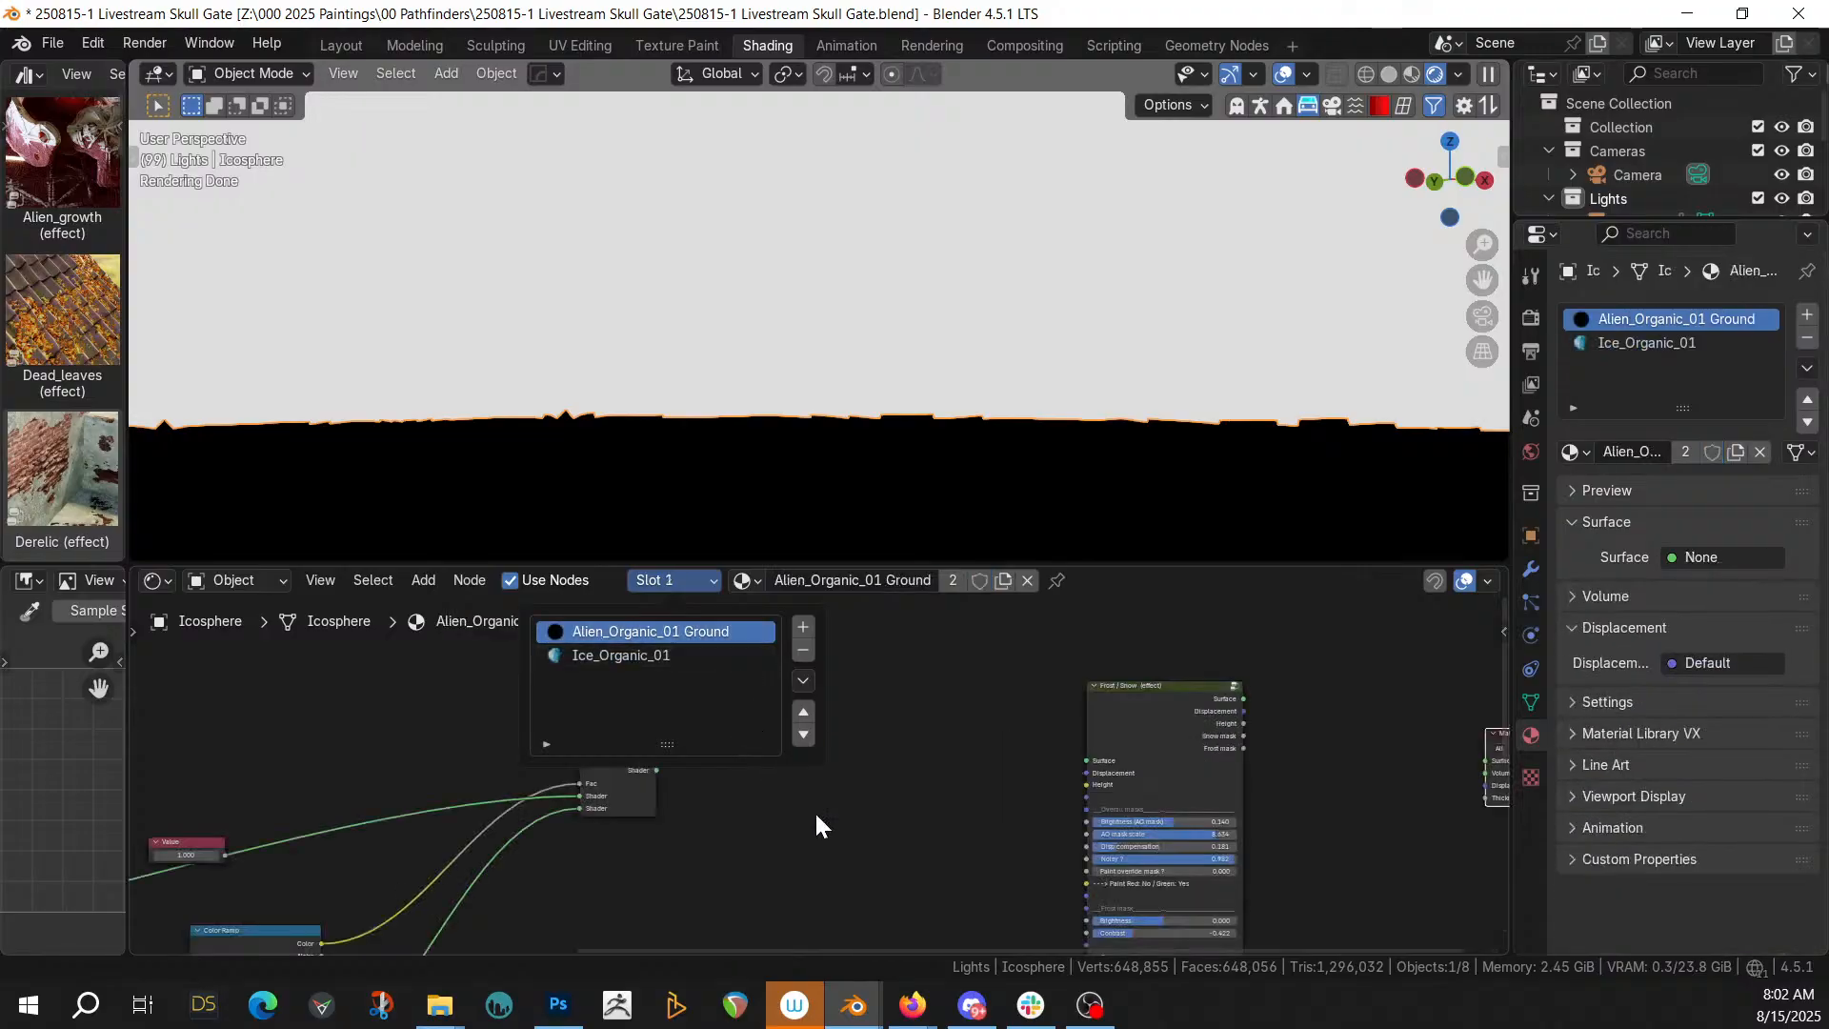
{"action": "middle_click_drag", "start_coordinate": [848, 856], "coordinate": [1121, 800]}
{"action": "key", "text": "ctrl+v"}
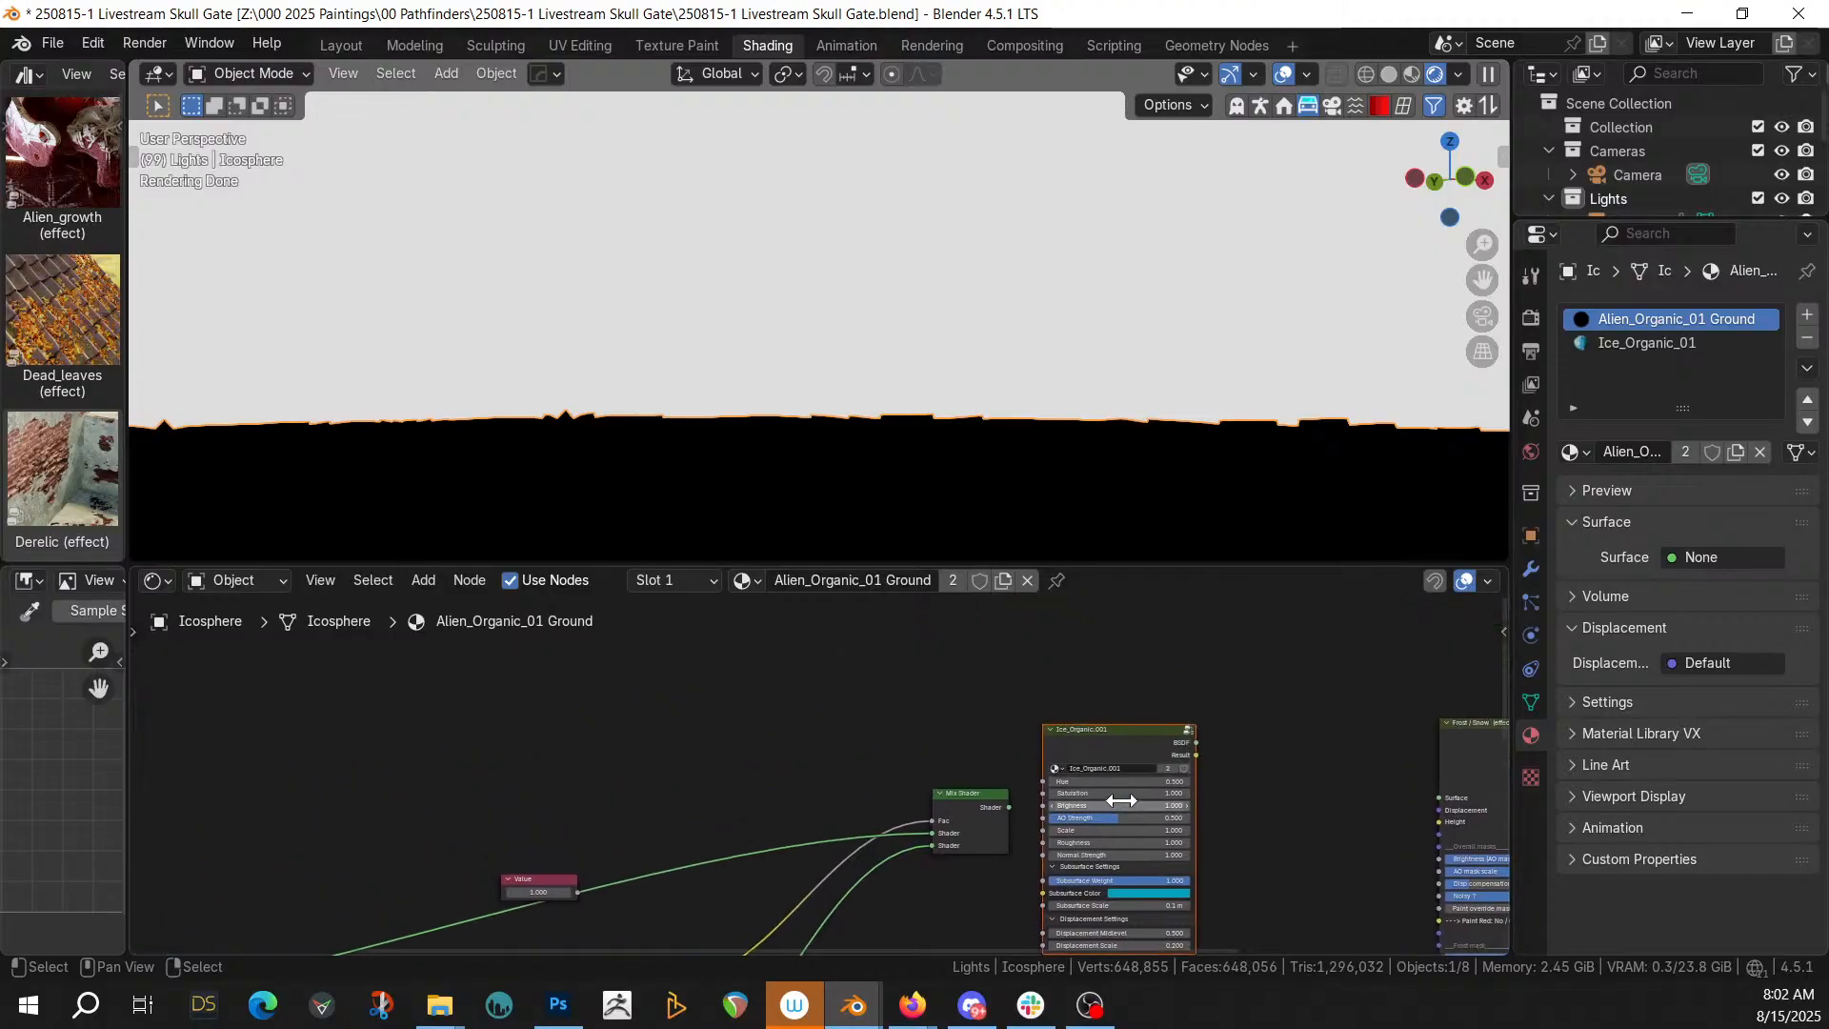
Combine the Ice_Organic.001 node and the ground's existing Mix Shader through a new Mix Shader placed after them
{"action": "left_click_drag", "start_coordinate": [1115, 726], "coordinate": [964, 666]}
{"action": "middle_click_drag", "start_coordinate": [1090, 708], "coordinate": [955, 838], "text": "shift"}
{"action": "left_click", "coordinate": [893, 855], "text": "shift"}
{"action": "key", "text": "ctrl+0"}
{"action": "left_click_drag", "start_coordinate": [1036, 734], "coordinate": [1267, 751]}
{"action": "middle_click_drag", "start_coordinate": [1267, 752], "coordinate": [1090, 695]}
Move the Frost / Snow node beside the Ice_Organic.001 node and connect its Frost mask to the new Mix Shader's Fac
{"action": "left_click_drag", "start_coordinate": [1184, 743], "coordinate": [490, 705]}
{"action": "middle_click_drag", "start_coordinate": [646, 705], "coordinate": [643, 554]}
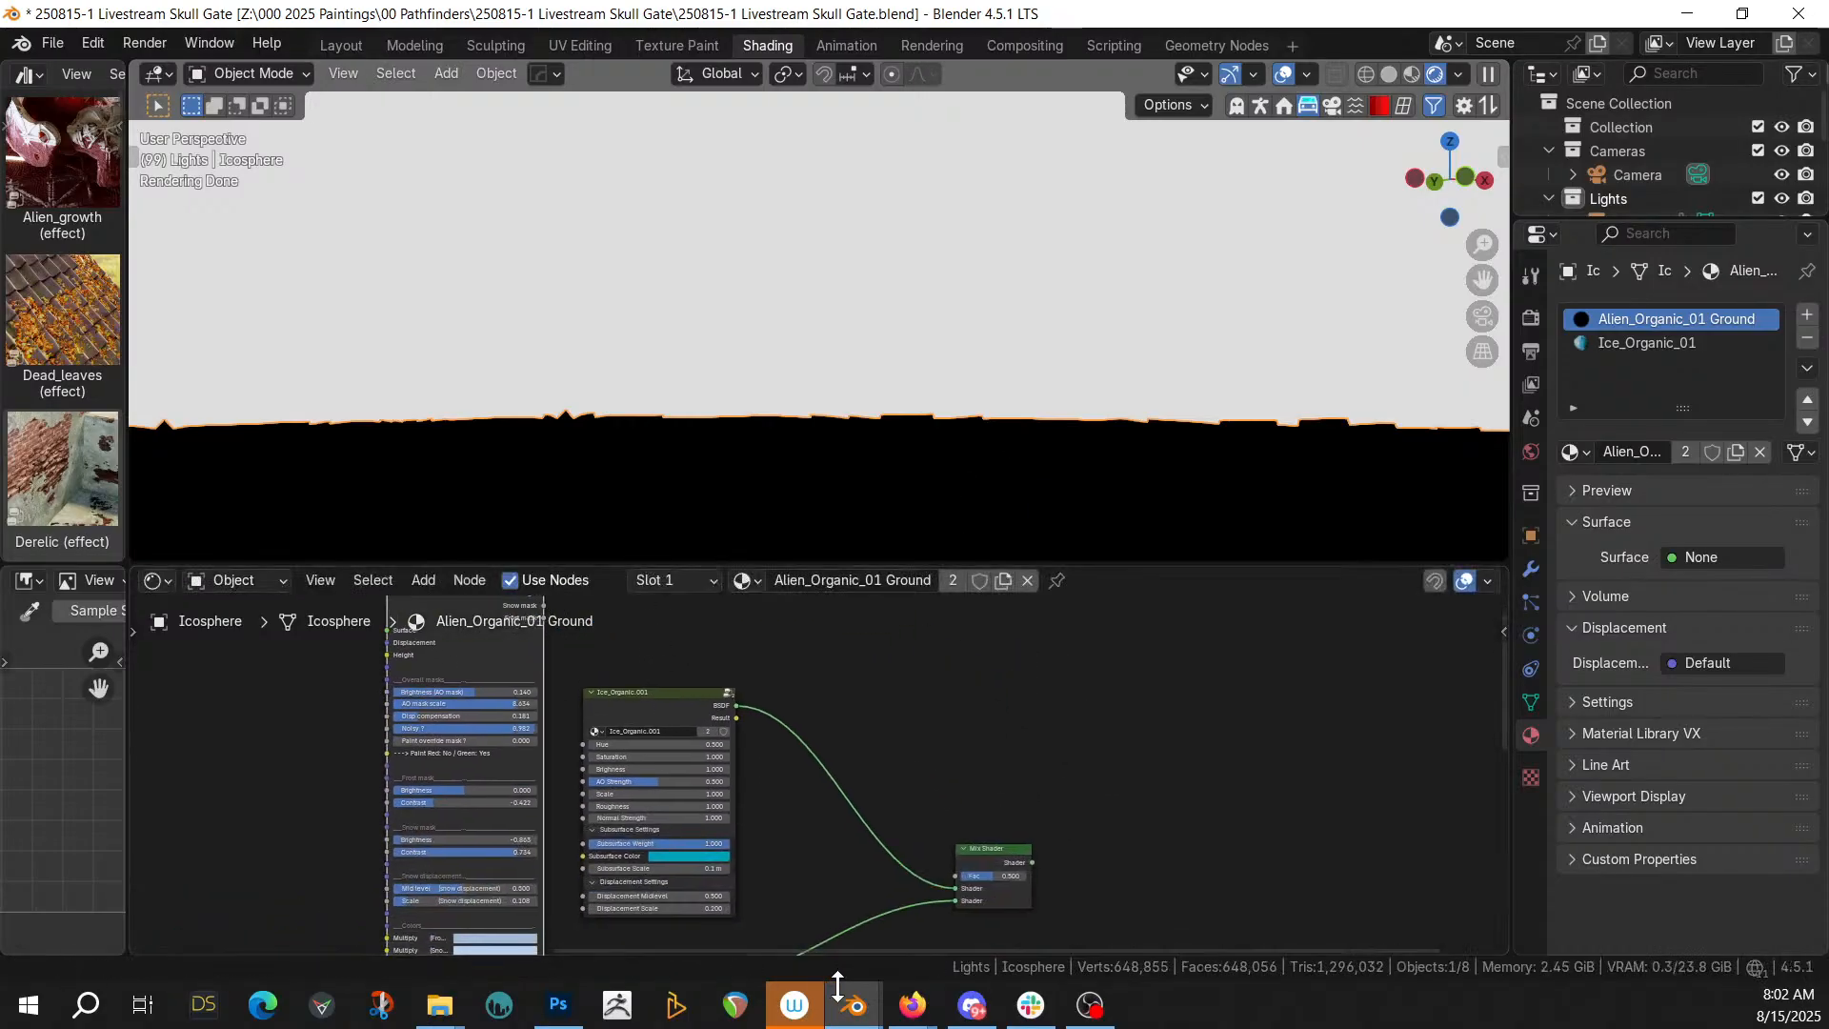
{"action": "scroll", "coordinate": [887, 786], "scroll_direction": "down", "scroll_amount": 3}
{"action": "left_click_drag", "start_coordinate": [890, 569], "coordinate": [890, 257]}
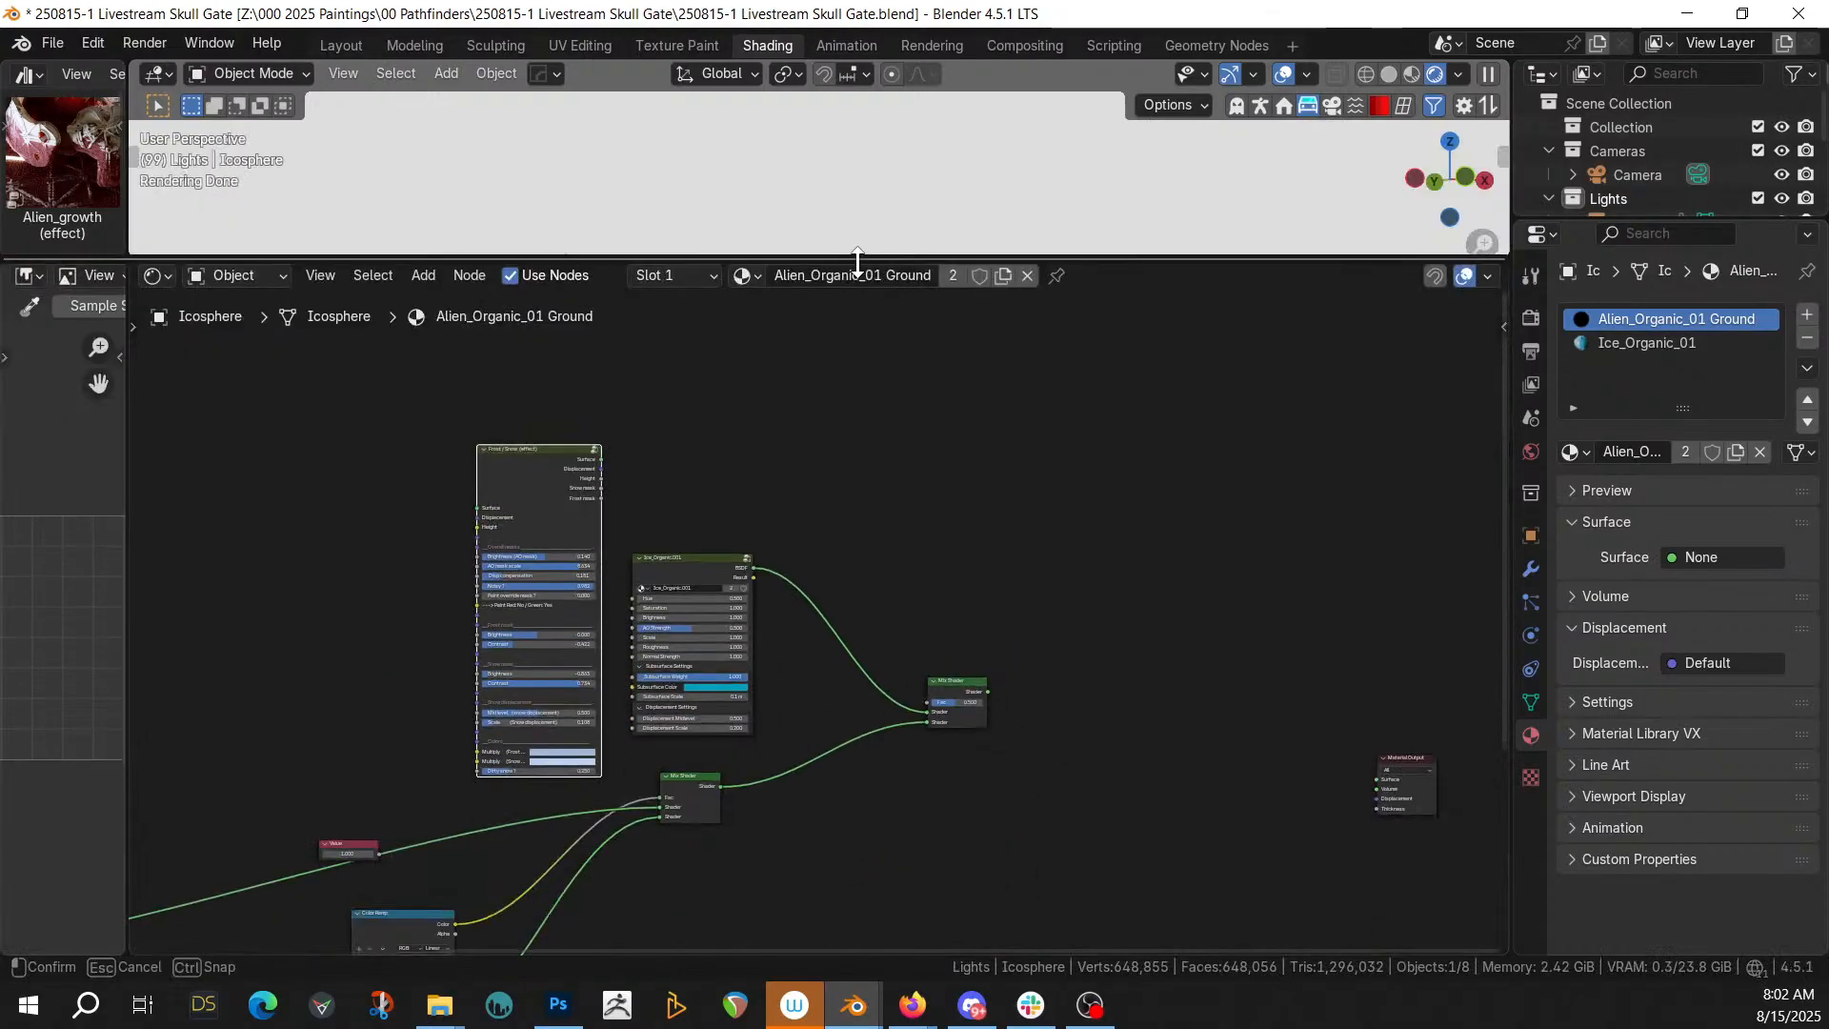
{"action": "scroll", "coordinate": [724, 357], "scroll_direction": "up", "scroll_amount": 2}
{"action": "scroll", "coordinate": [547, 495], "scroll_direction": "up", "scroll_amount": 1}
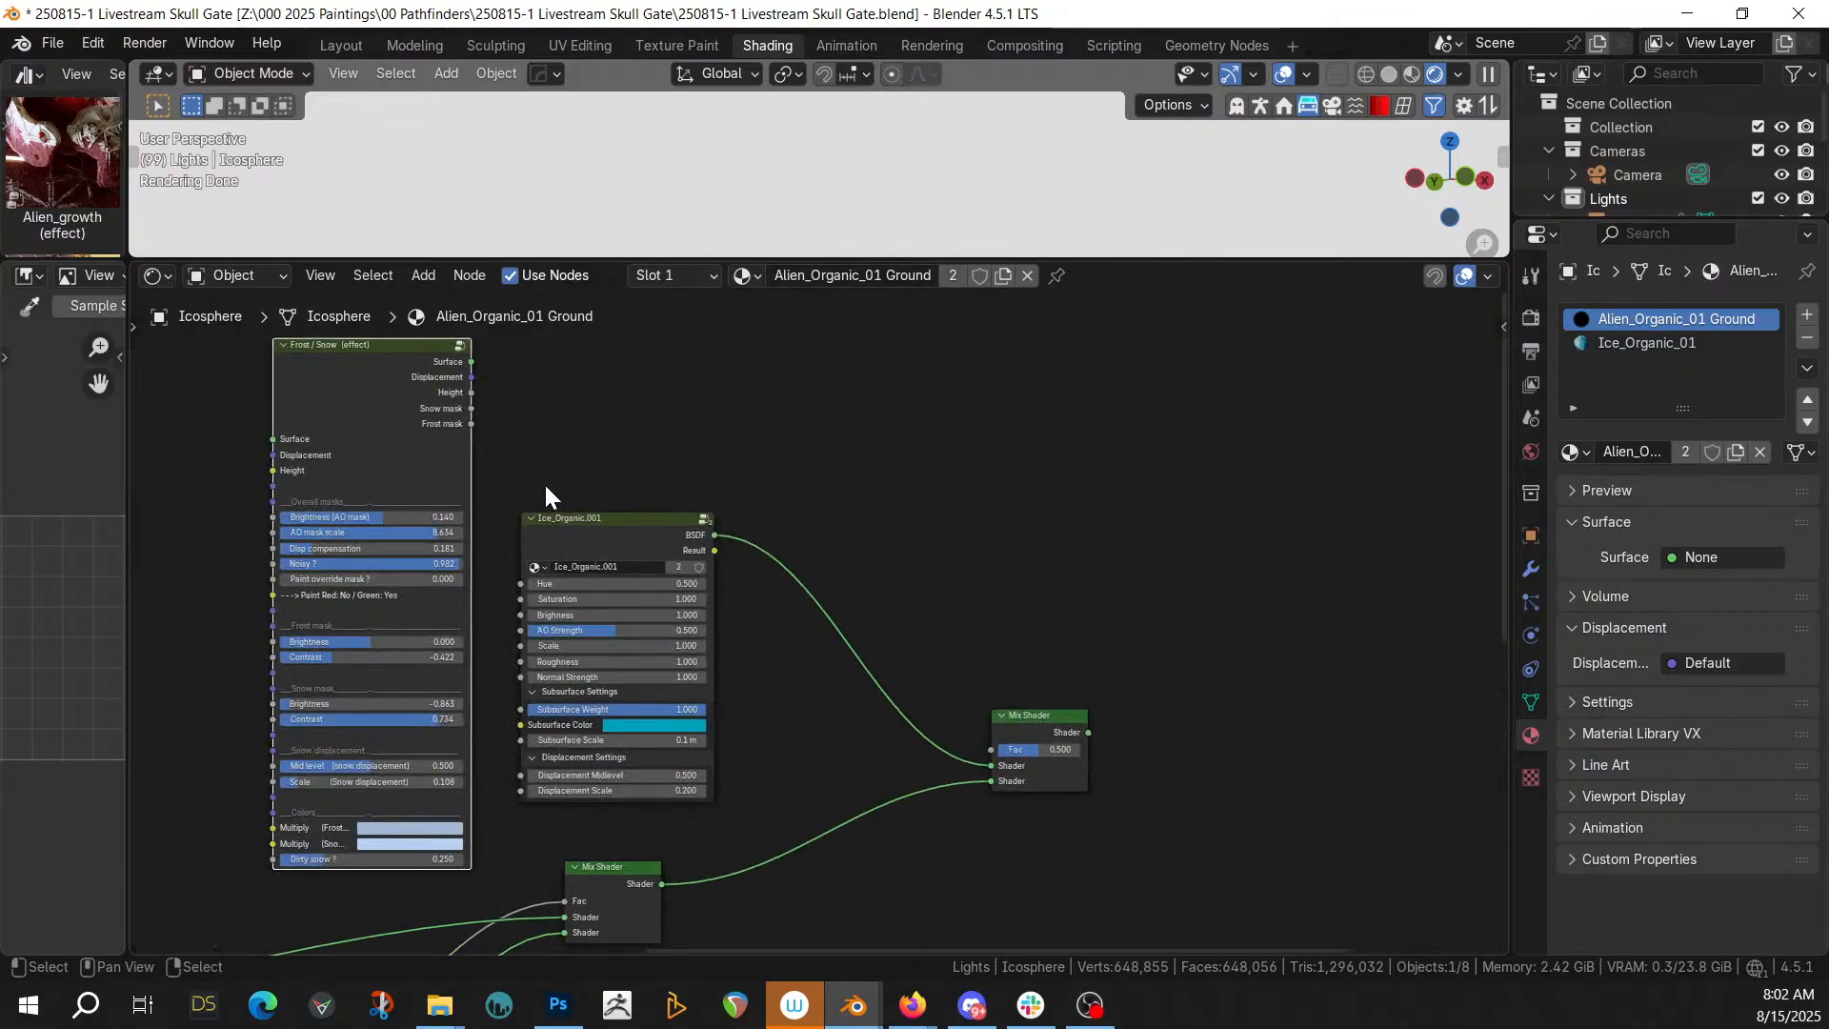
{"action": "left_click_drag", "start_coordinate": [474, 425], "coordinate": [1003, 763]}
{"action": "left_click_drag", "start_coordinate": [997, 748], "coordinate": [997, 750]}
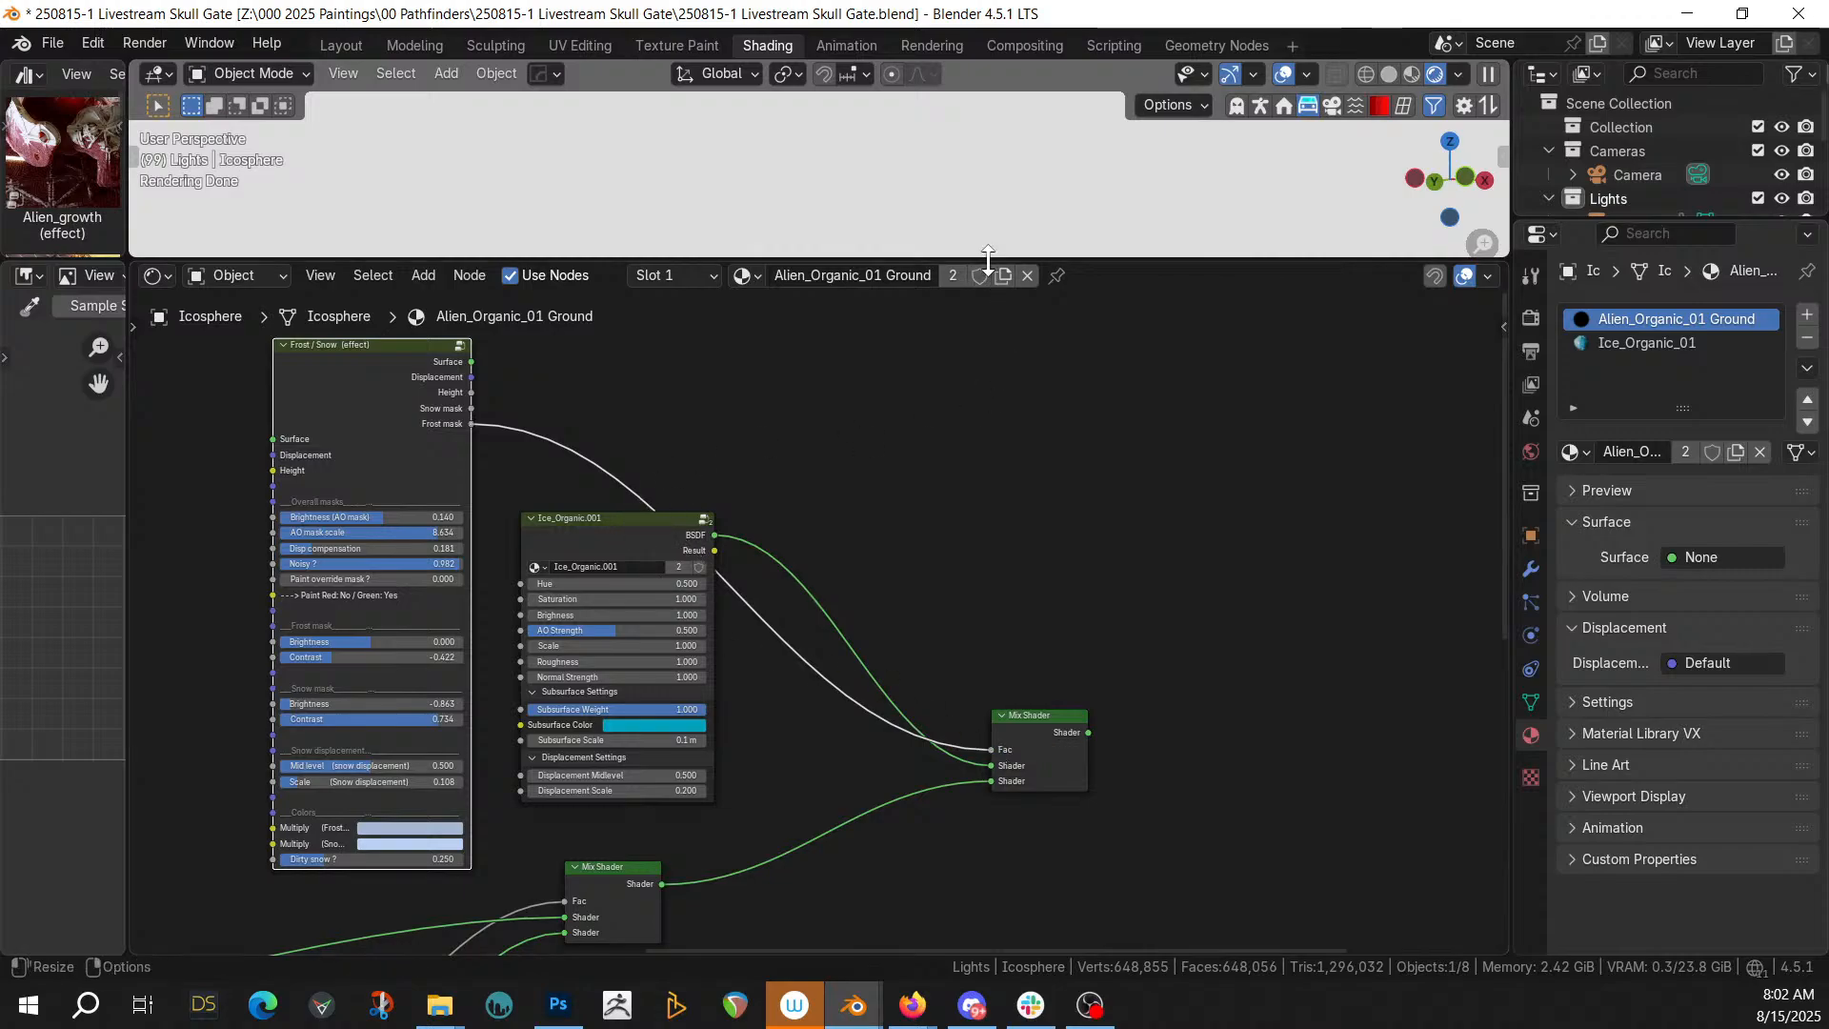
Connect the new Mix Shader to the Material Output's Surface and the Alien_Organic_01.001 node's Displacement to the output's Displacement
{"action": "scroll", "coordinate": [1052, 729], "scroll_direction": "down", "scroll_amount": 2}
{"action": "middle_click_drag", "start_coordinate": [1037, 740], "coordinate": [930, 724]}
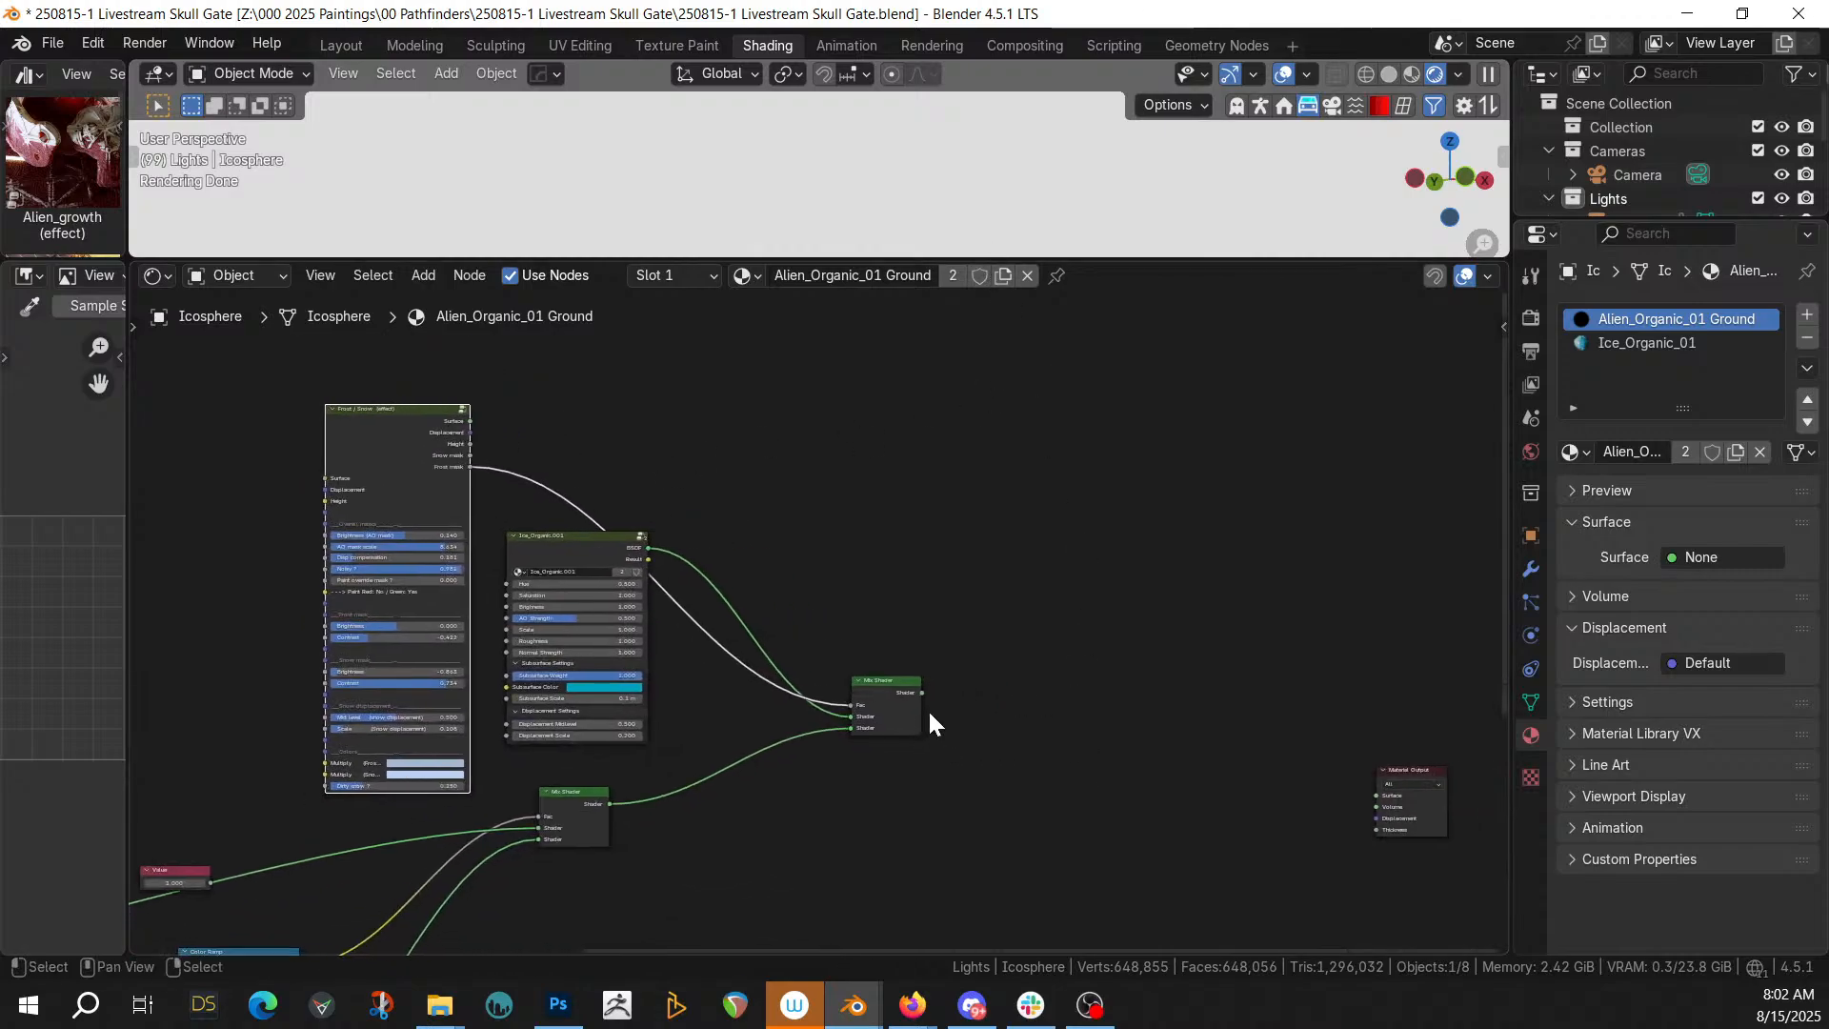
{"action": "left_click_drag", "start_coordinate": [921, 692], "coordinate": [1382, 798]}
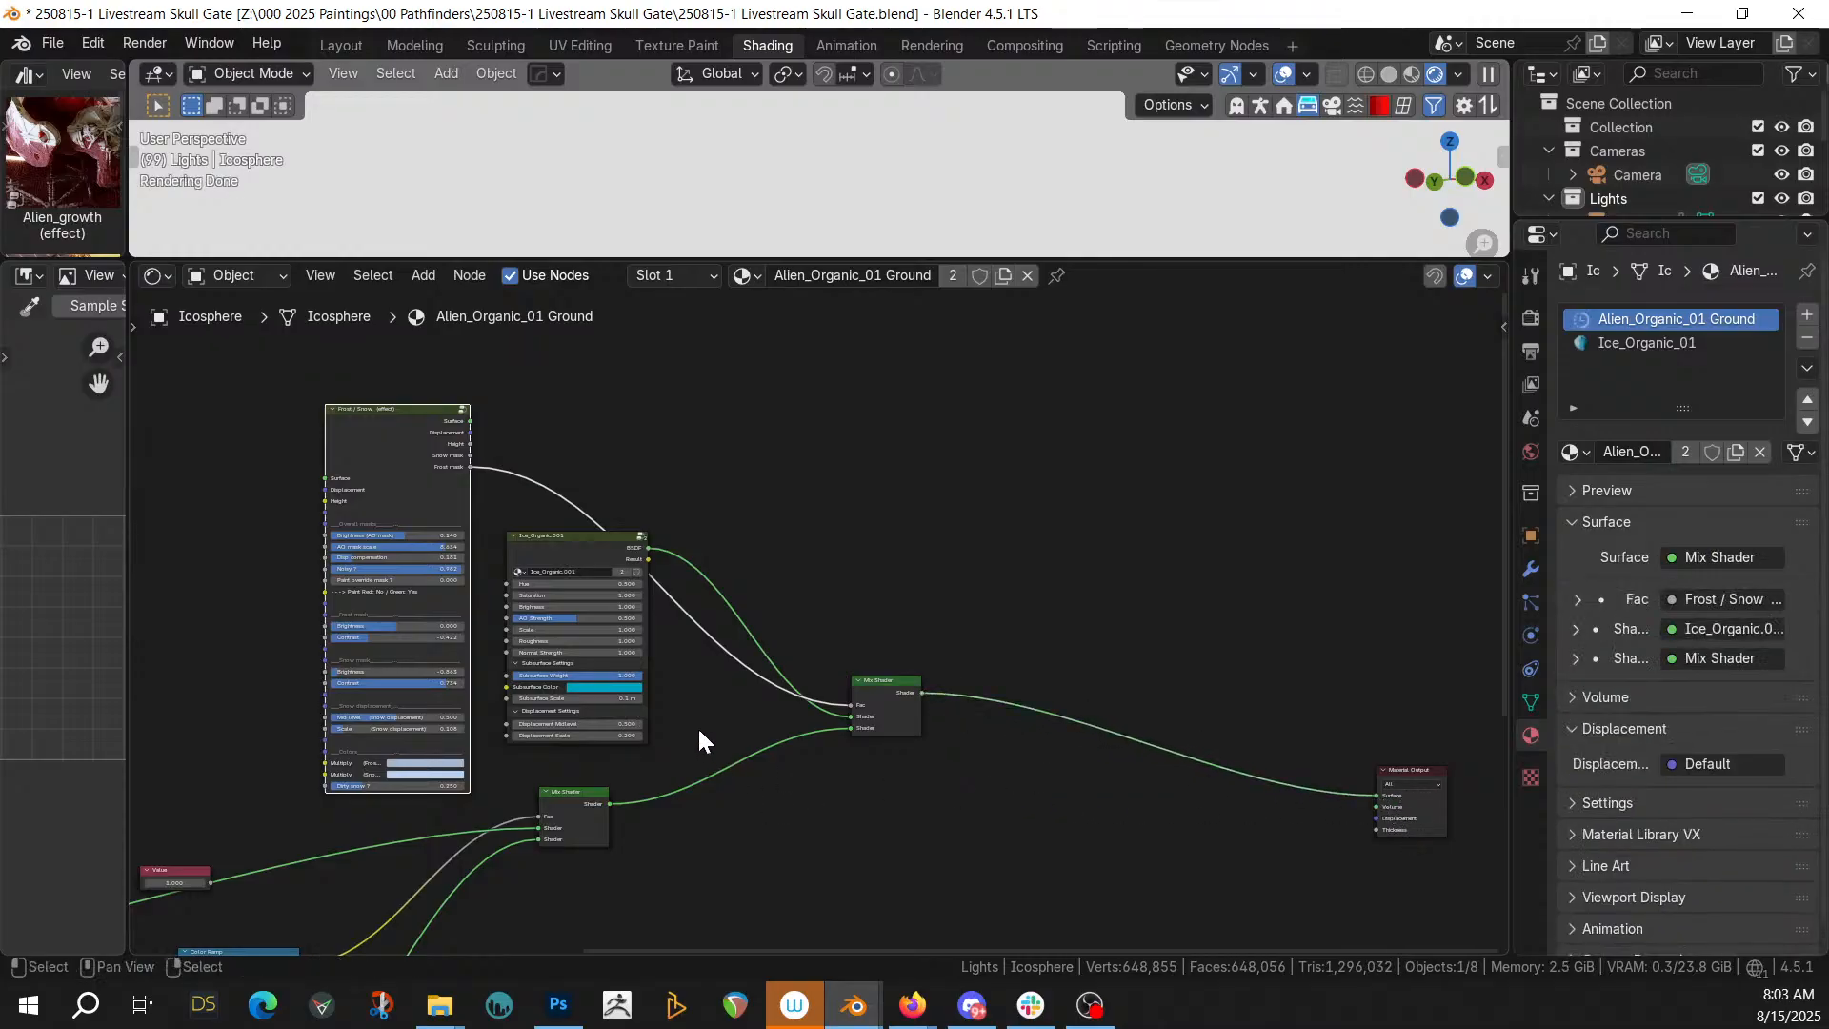
{"action": "middle_click_drag", "start_coordinate": [700, 732], "coordinate": [913, 667]}
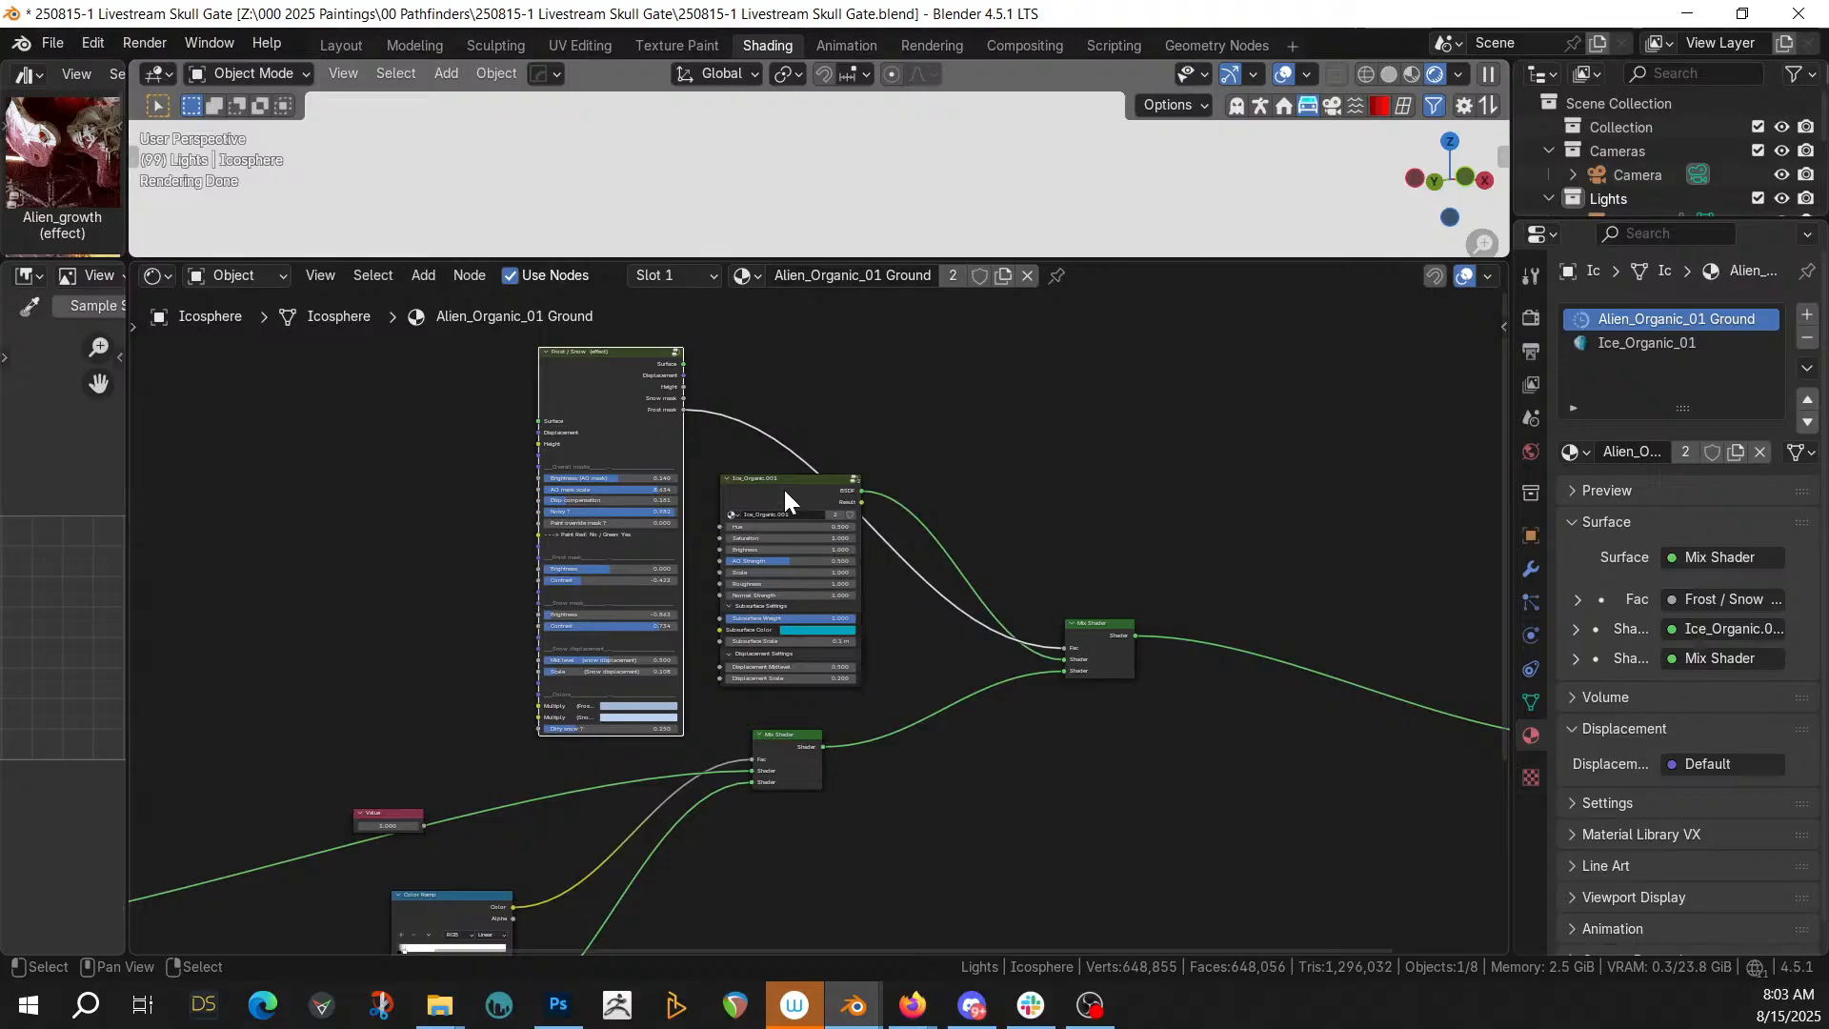
{"action": "left_click_drag", "start_coordinate": [775, 477], "coordinate": [763, 507]}
{"action": "middle_click_drag", "start_coordinate": [905, 825], "coordinate": [1425, 493]}
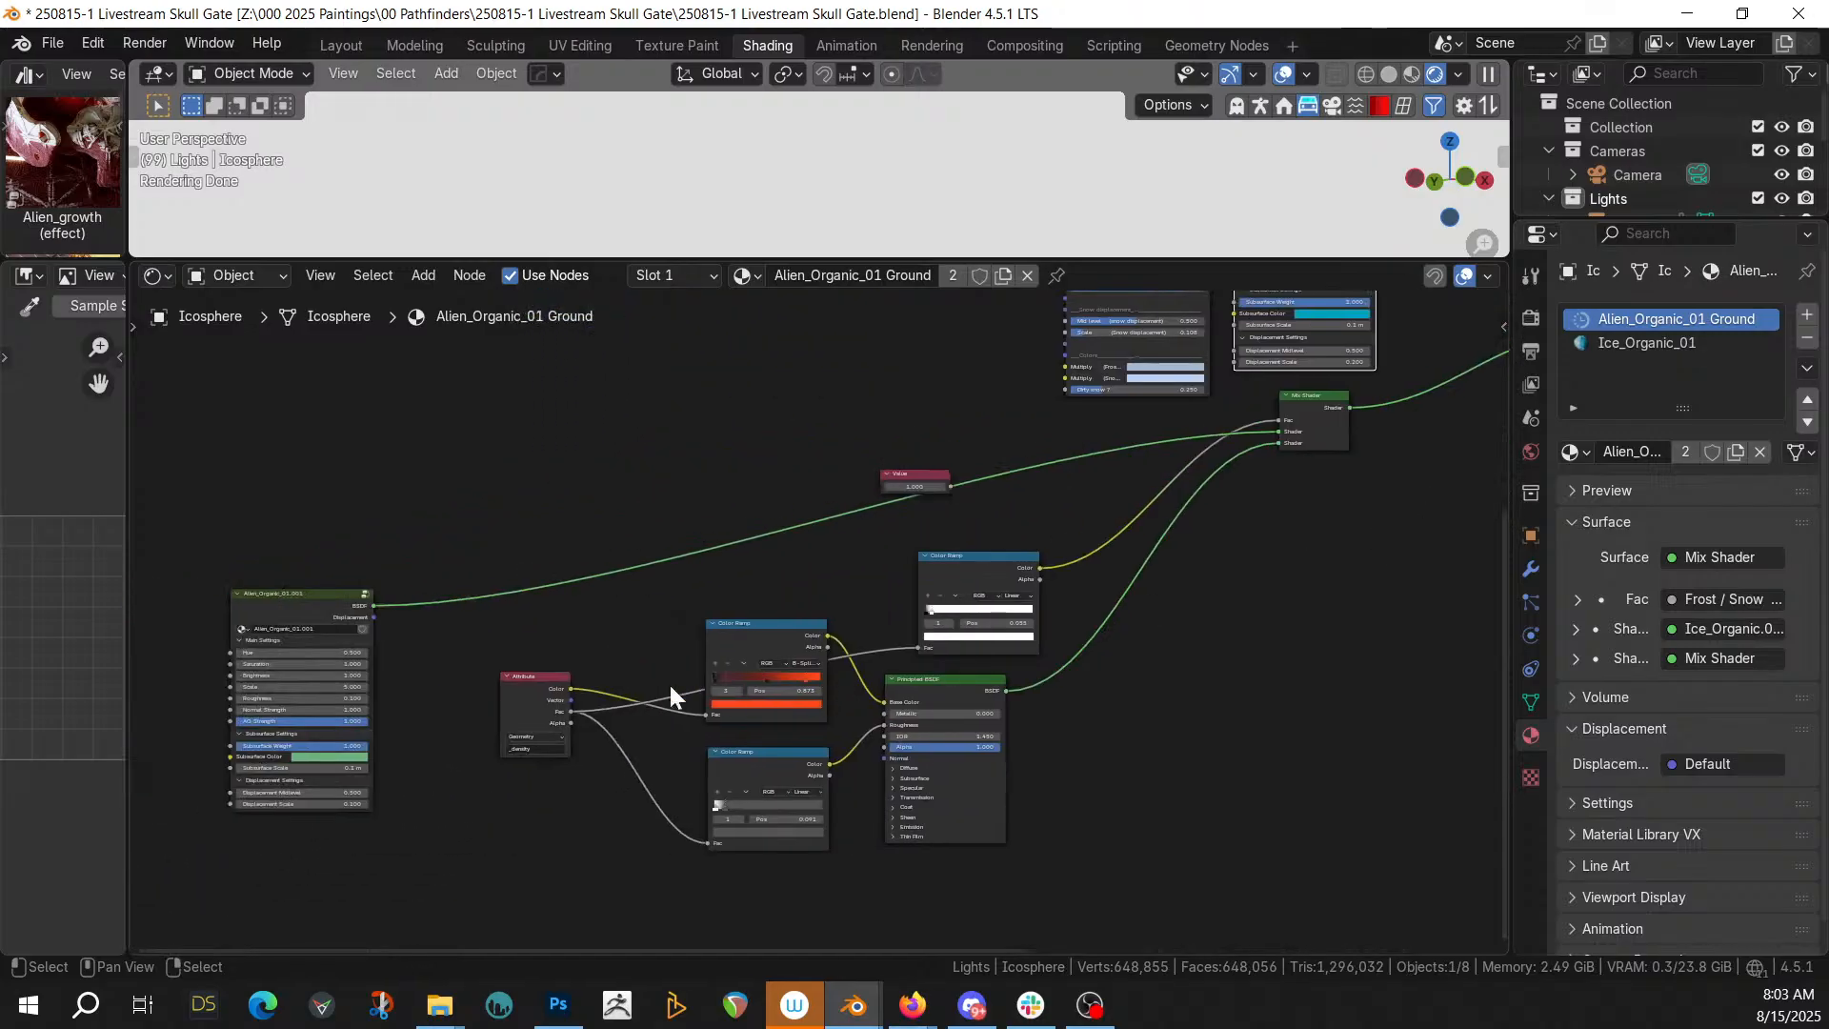
{"action": "left_click_drag", "start_coordinate": [375, 619], "coordinate": [1287, 425]}
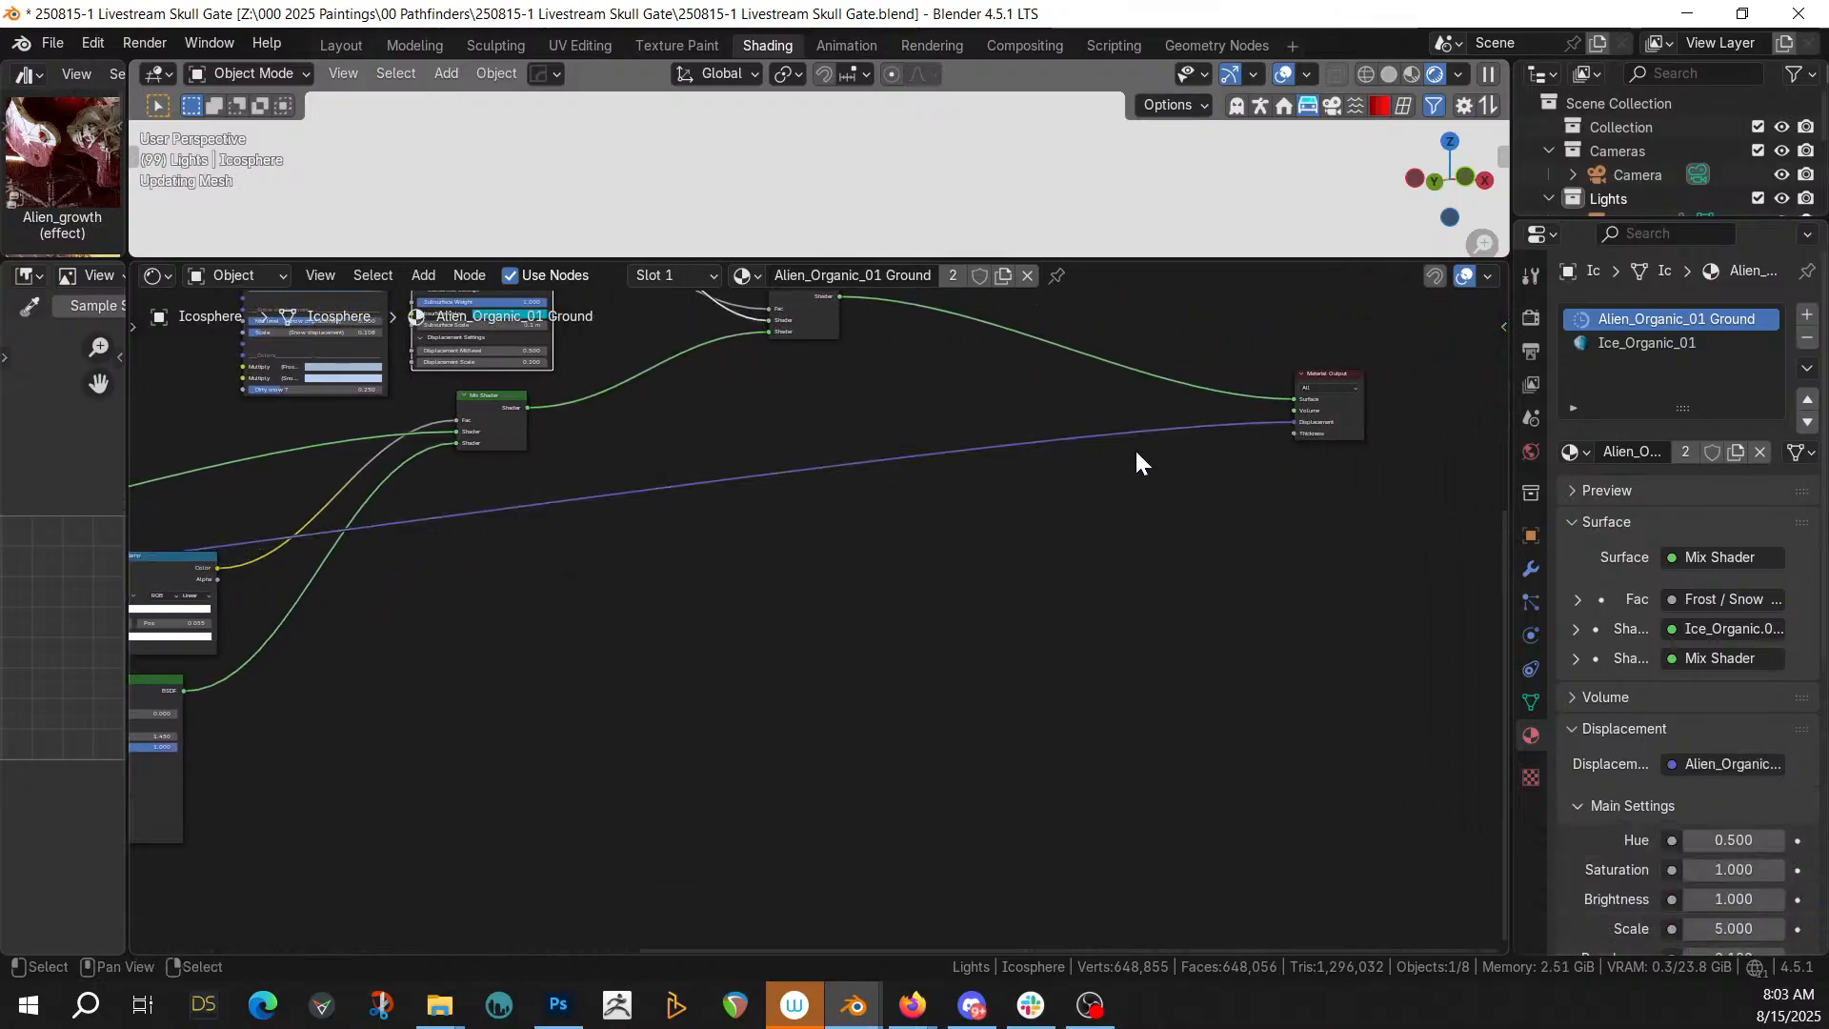
Enlarge the 3D viewport and examine how the ice blends across the ground and around the branching mesh
{"action": "left_click_drag", "start_coordinate": [968, 265], "coordinate": [941, 665]}
{"action": "middle_click_drag", "start_coordinate": [781, 449], "coordinate": [711, 537]}
{"action": "middle_click_drag", "start_coordinate": [922, 442], "coordinate": [750, 520]}
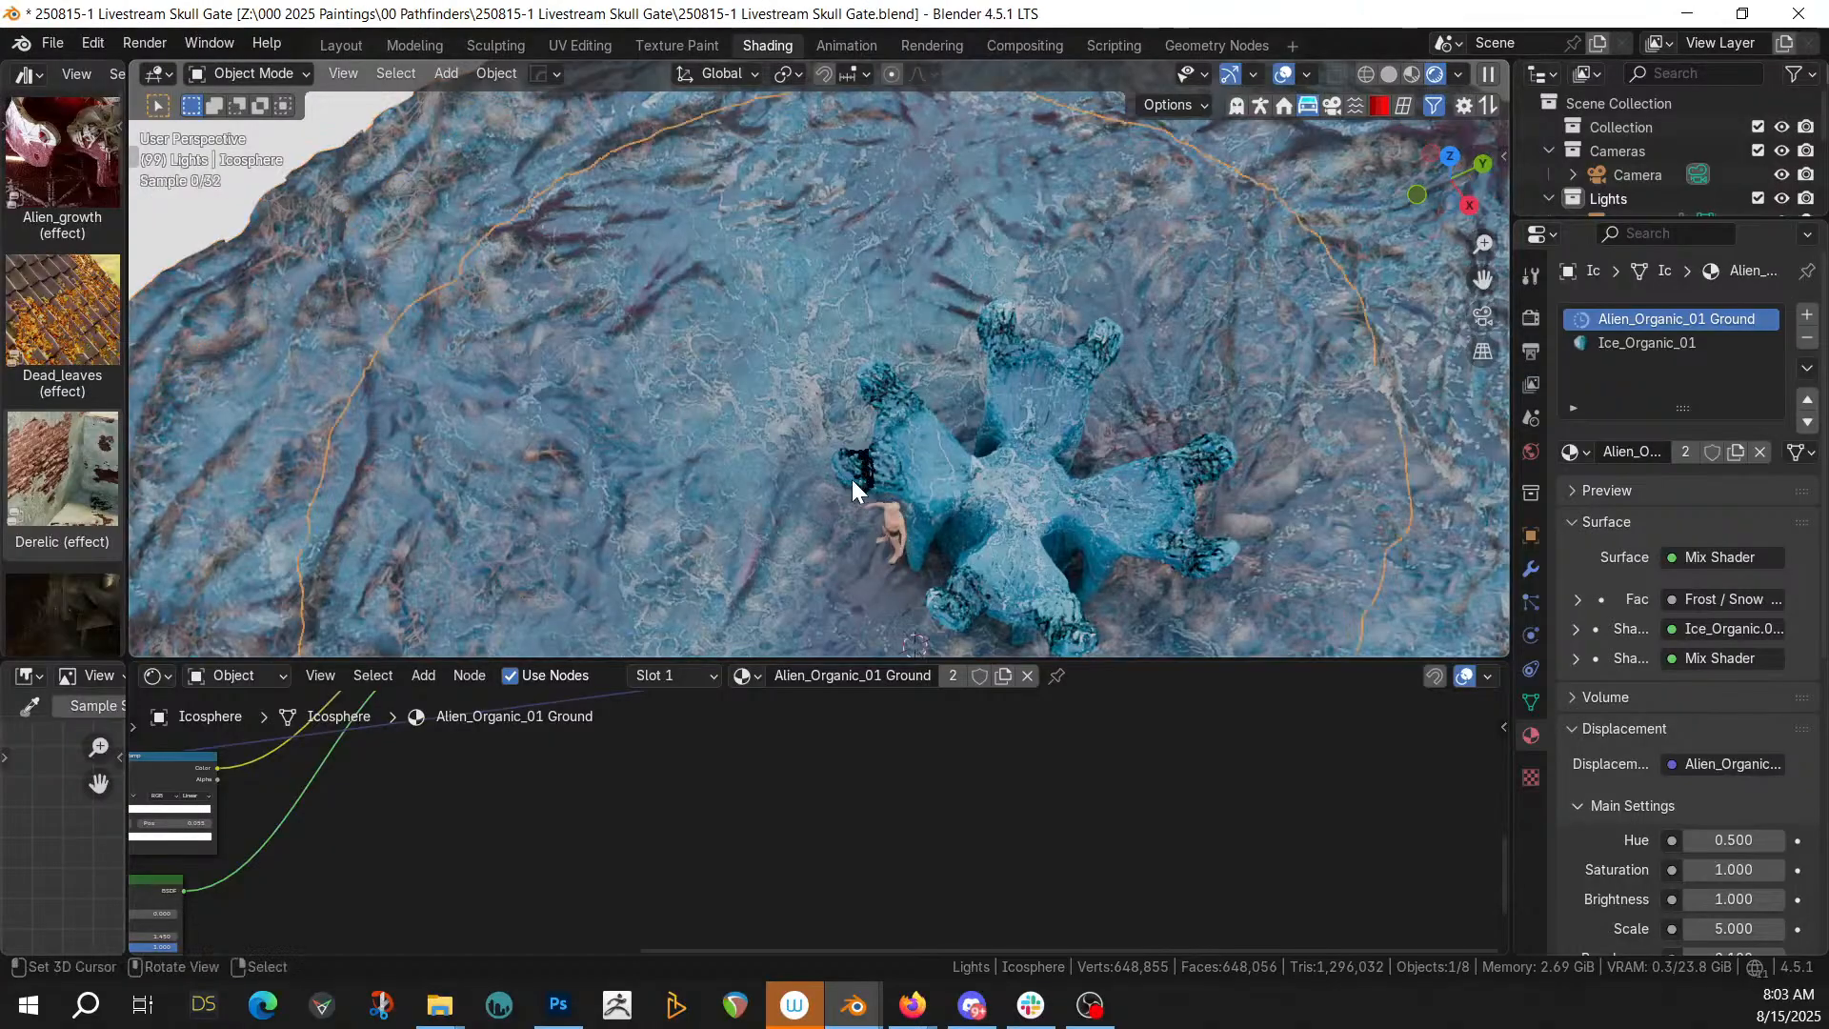
{"action": "scroll", "coordinate": [895, 472], "scroll_direction": "down", "scroll_amount": 4}
{"action": "middle_click_drag", "start_coordinate": [917, 469], "coordinate": [1038, 162]}
{"action": "scroll", "coordinate": [994, 163], "scroll_direction": "up", "scroll_amount": 4}
{"action": "middle_click_drag", "start_coordinate": [844, 760], "coordinate": [863, 855]}
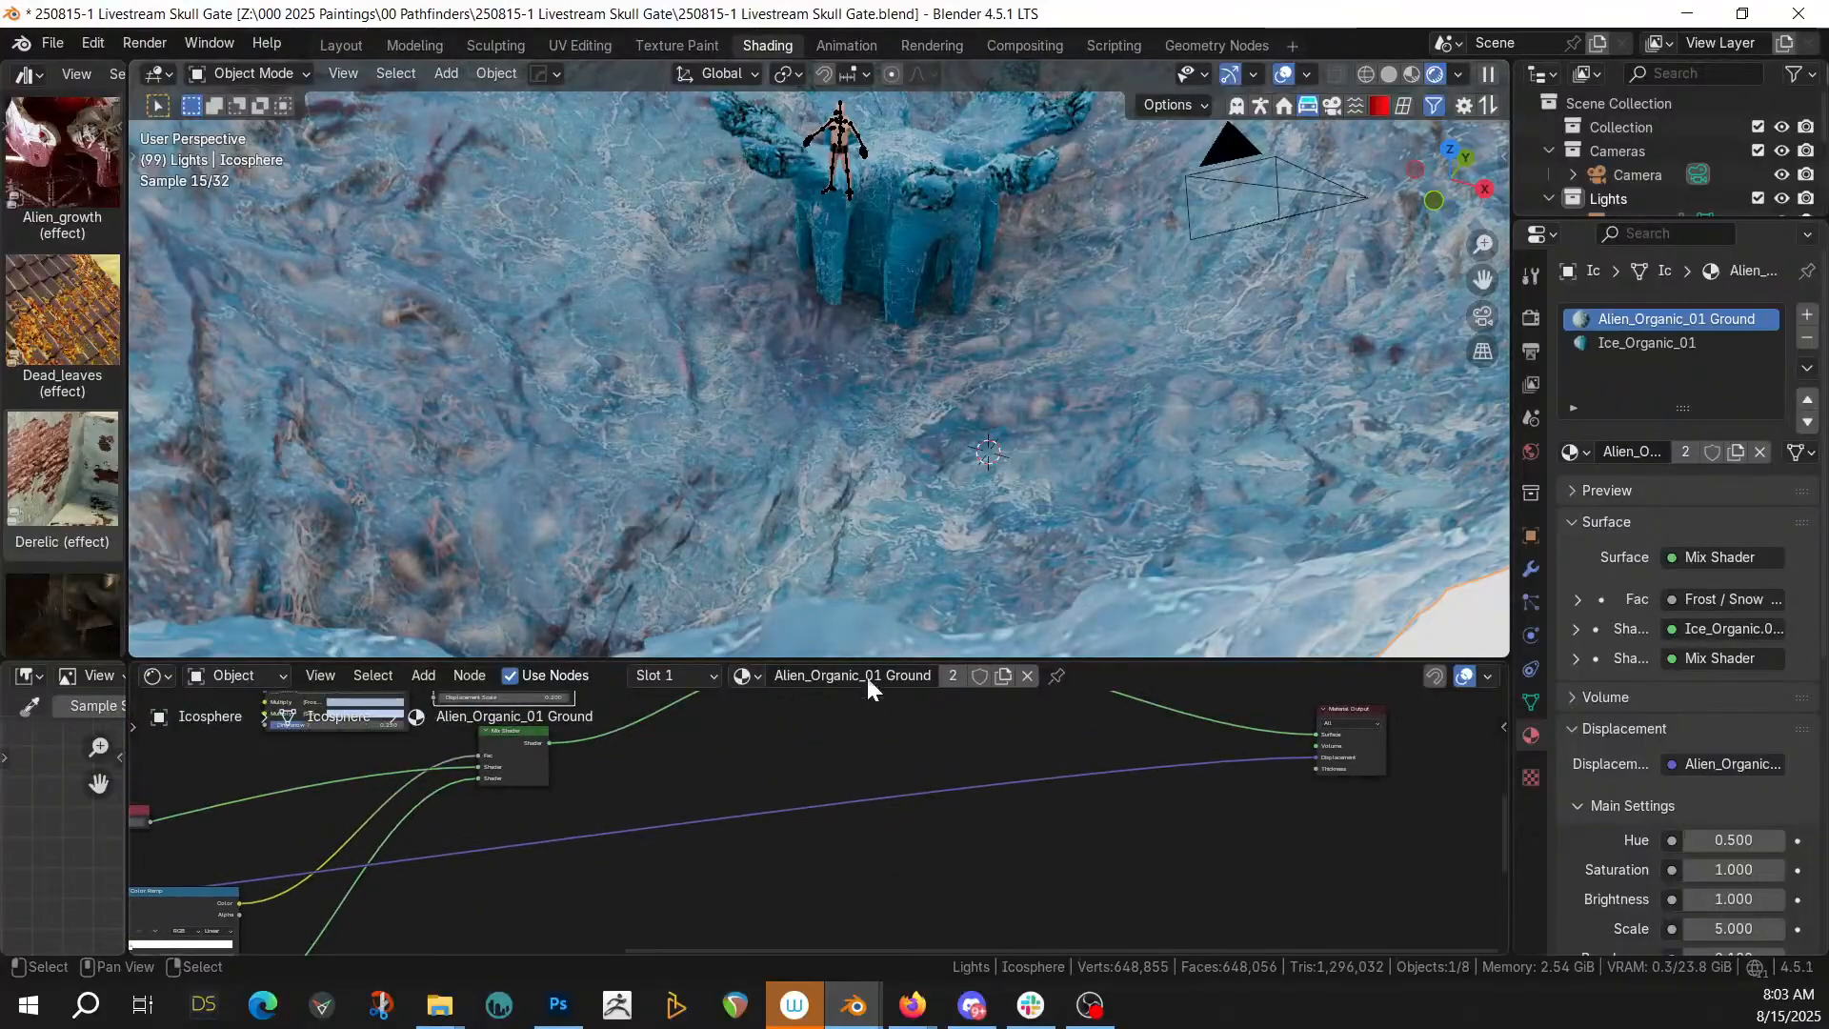
Swap the two shader inputs of the final Mix Shader so Ice_Organic.001 feeds the second one, and check the ground
{"action": "left_click_drag", "start_coordinate": [869, 659], "coordinate": [875, 426]}
{"action": "middle_click_drag", "start_coordinate": [855, 567], "coordinate": [952, 816]}
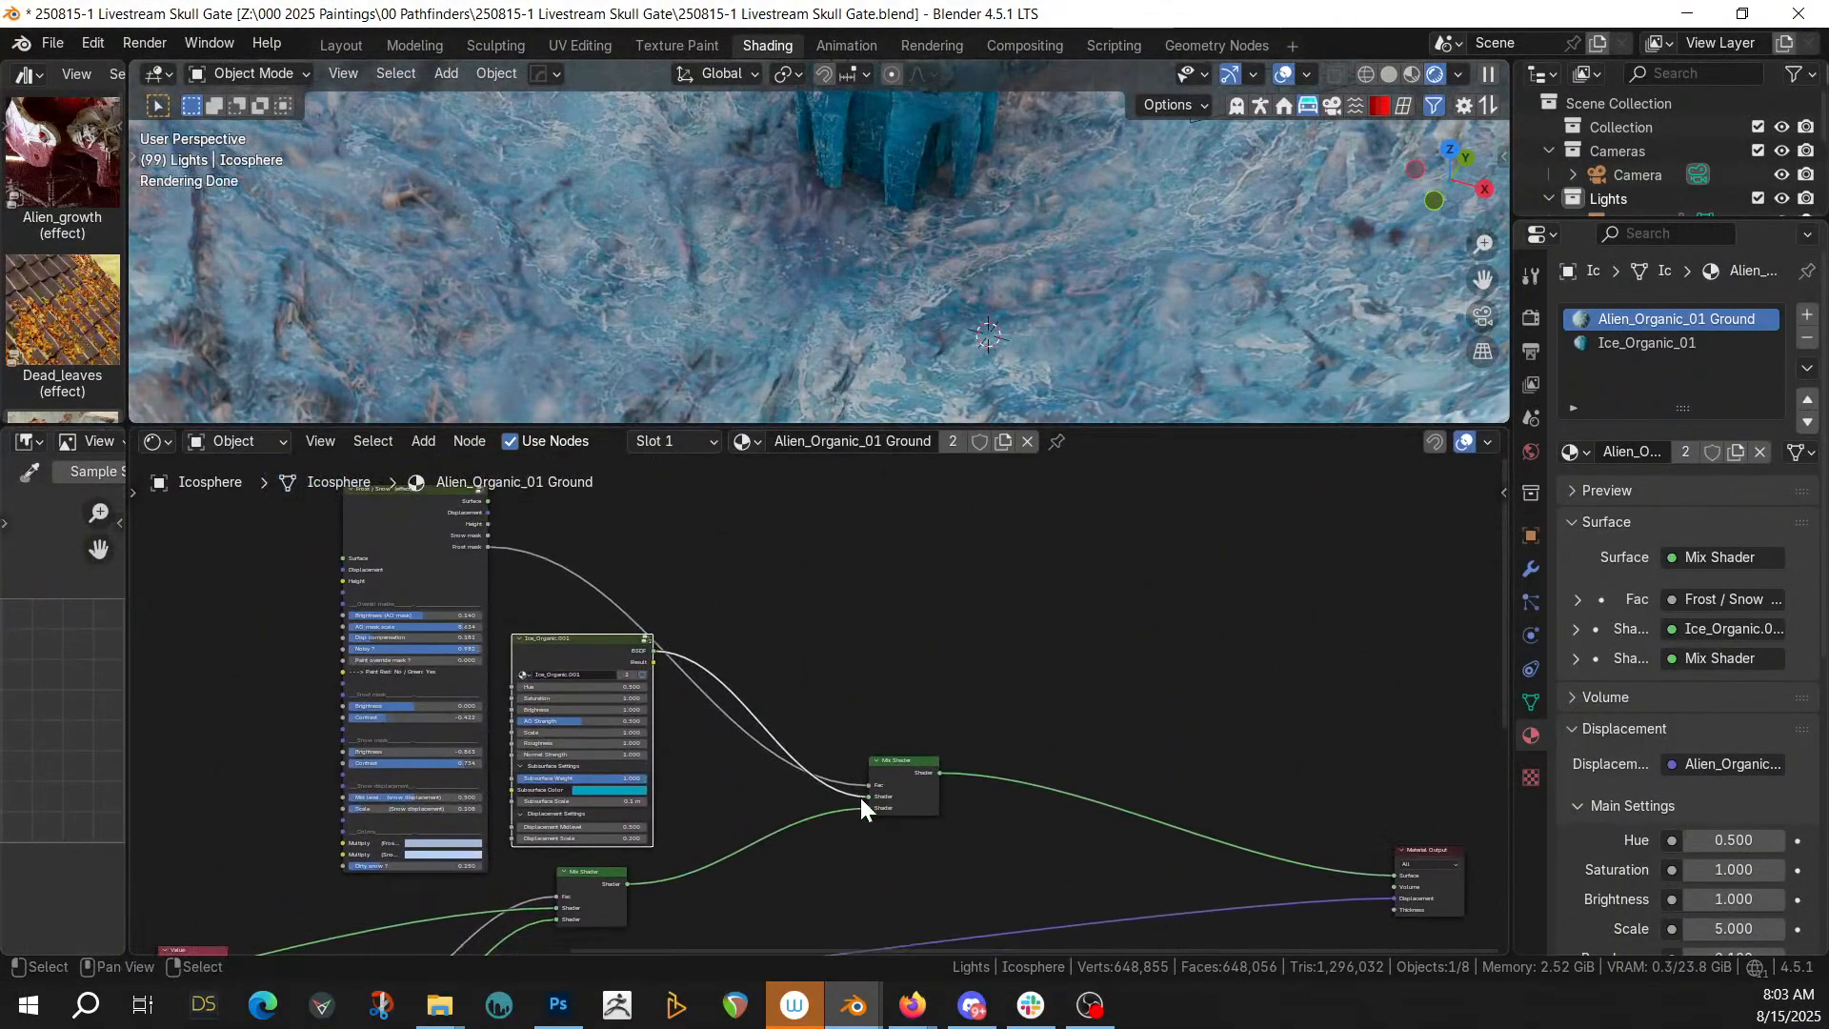
{"action": "left_click_drag", "start_coordinate": [867, 808], "coordinate": [653, 650]}
{"action": "scroll", "coordinate": [995, 253], "scroll_direction": "down", "scroll_amount": 3}
{"action": "middle_click_drag", "start_coordinate": [996, 296], "coordinate": [1086, 400], "text": "shift"}
{"action": "scroll", "coordinate": [896, 583], "scroll_direction": "up", "scroll_amount": 3}
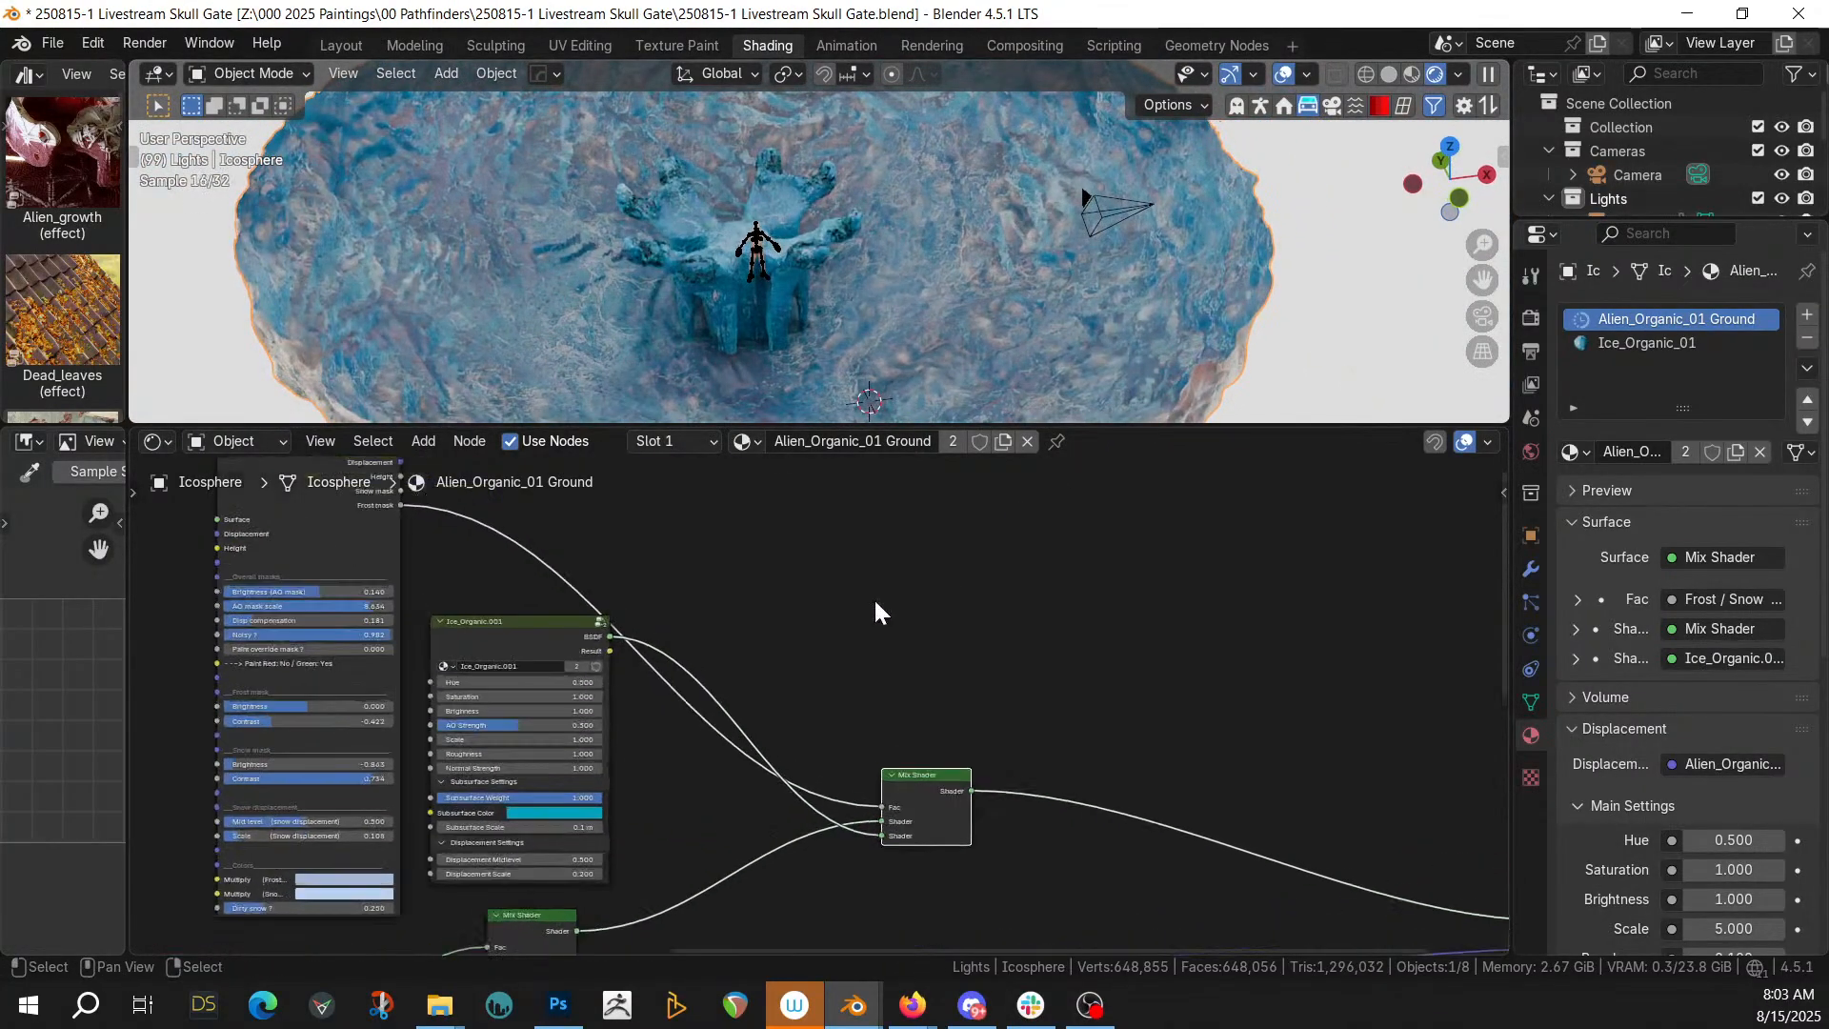
Preview the Frost / Snow node's outputs one after another on the ground, through to the Frost mask
{"action": "middle_click_drag", "start_coordinate": [912, 642], "coordinate": [1105, 773]}
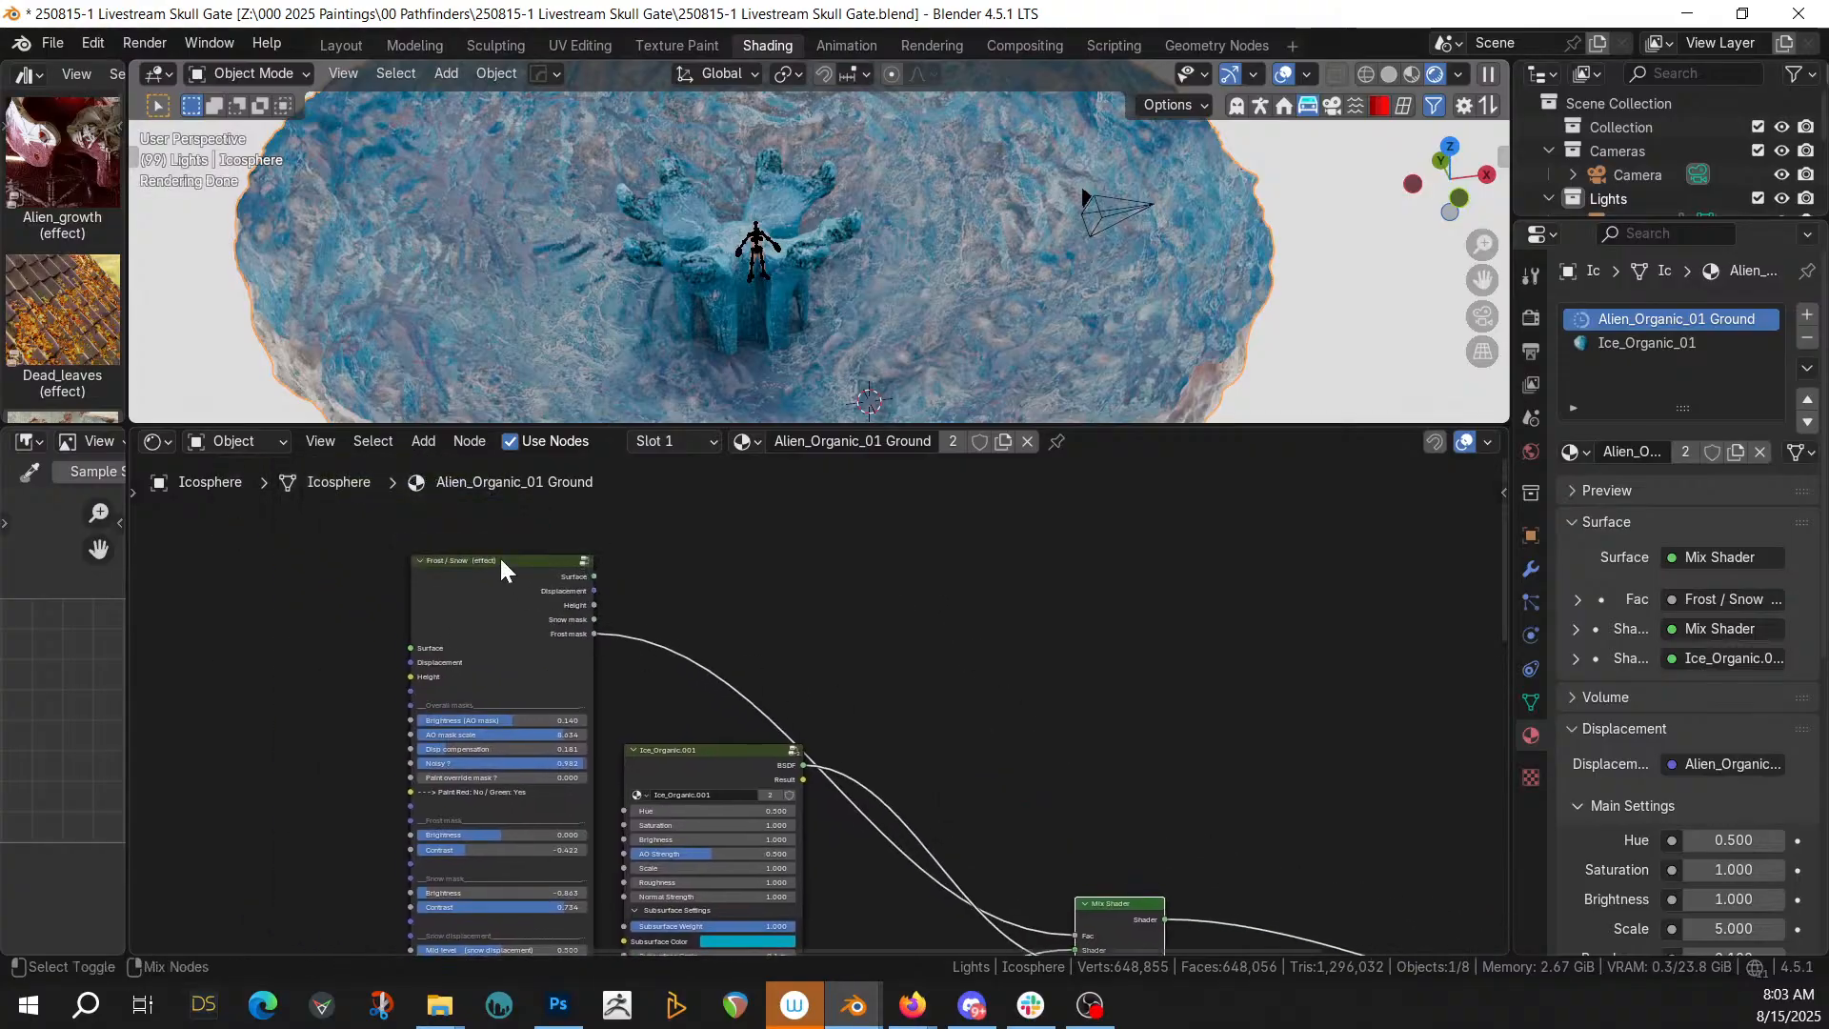
{"action": "left_click", "coordinate": [502, 562], "text": "ctrl+shift"}
{"action": "left_click", "coordinate": [501, 562], "text": "ctrl+shift"}
{"action": "left_click", "coordinate": [501, 562], "text": "ctrl+shift"}
{"action": "left_click", "coordinate": [501, 562], "text": "ctrl+shift"}
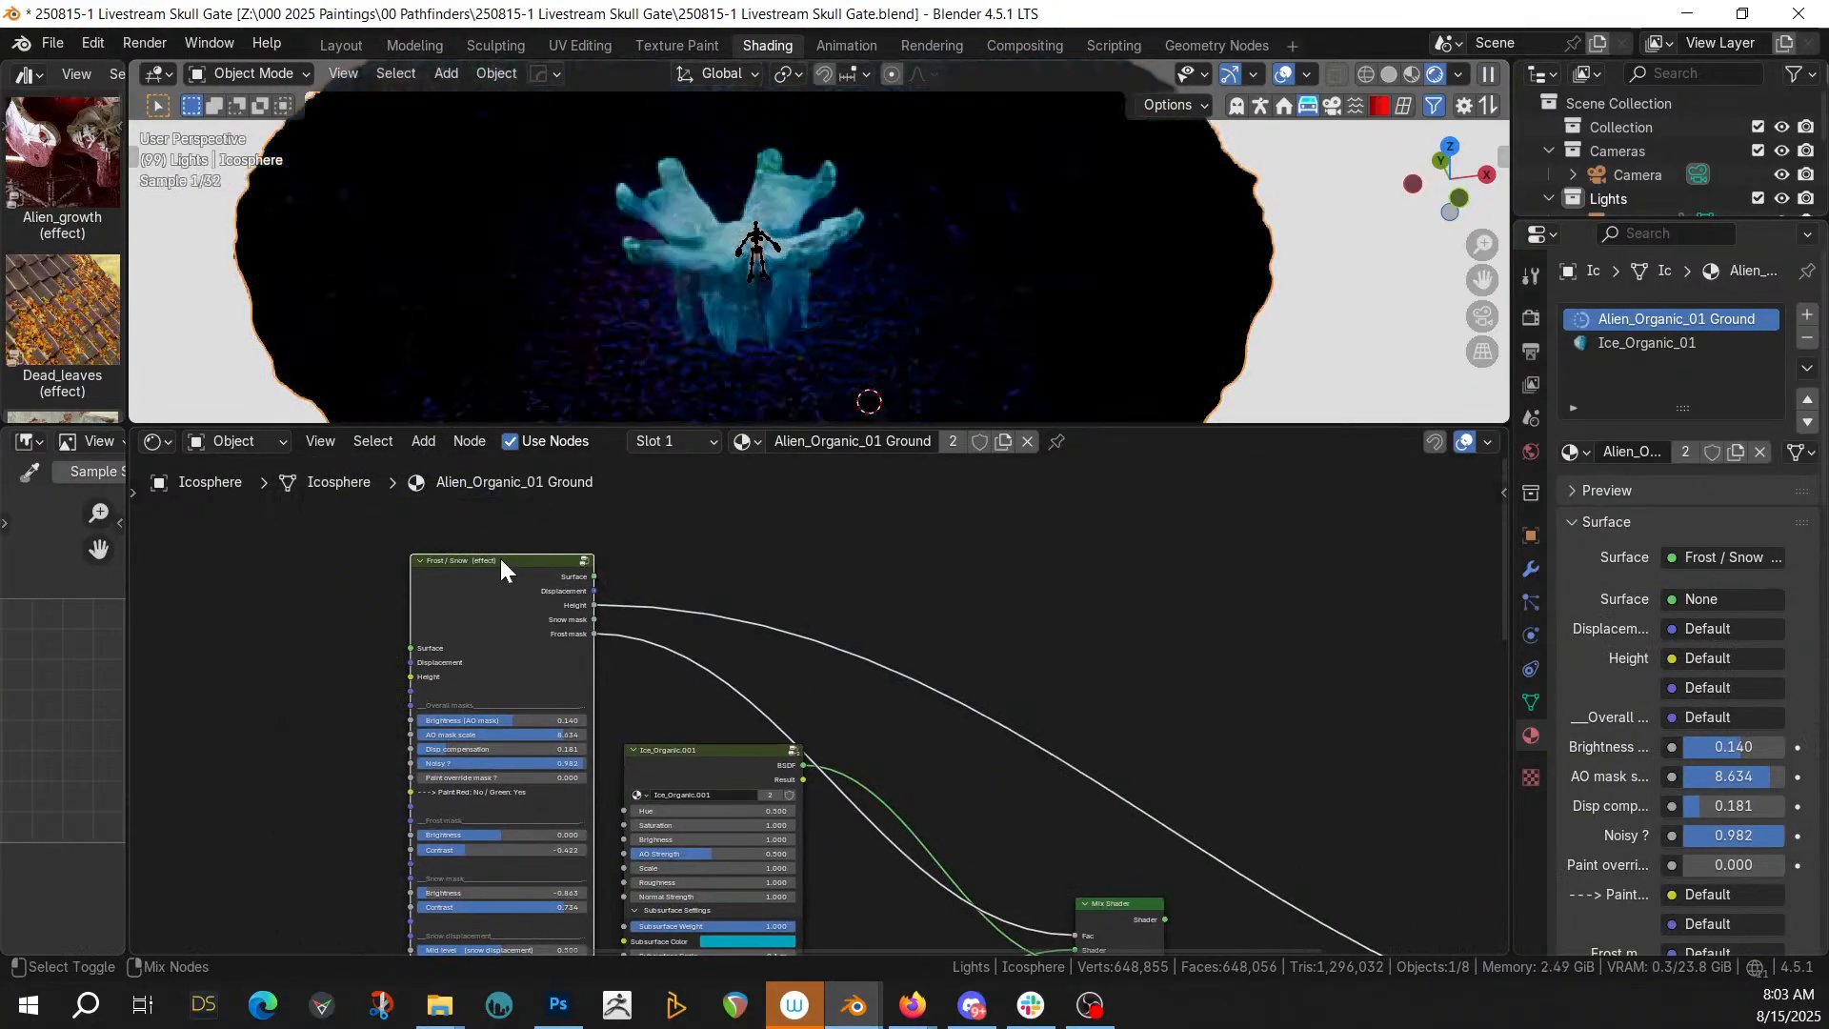
{"action": "left_click", "coordinate": [501, 562], "text": "ctrl+shift"}
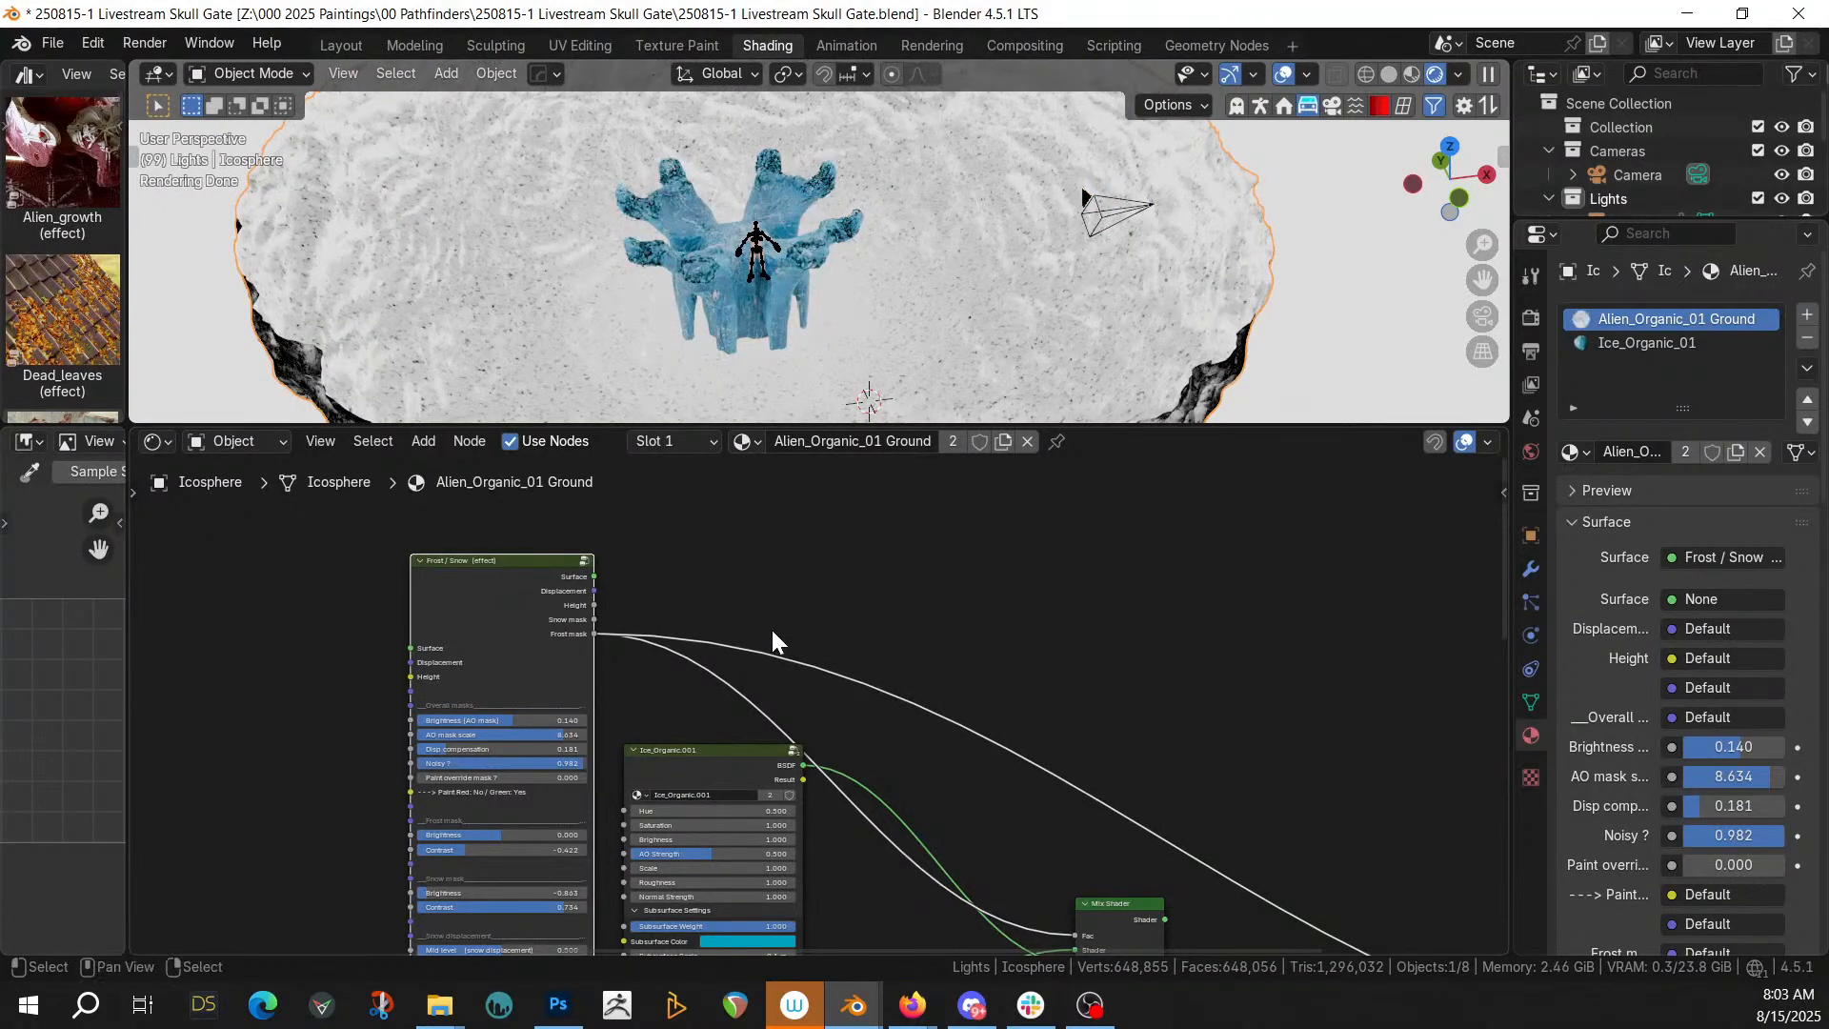
{"action": "middle_click_drag", "start_coordinate": [1000, 783], "coordinate": [930, 633]}
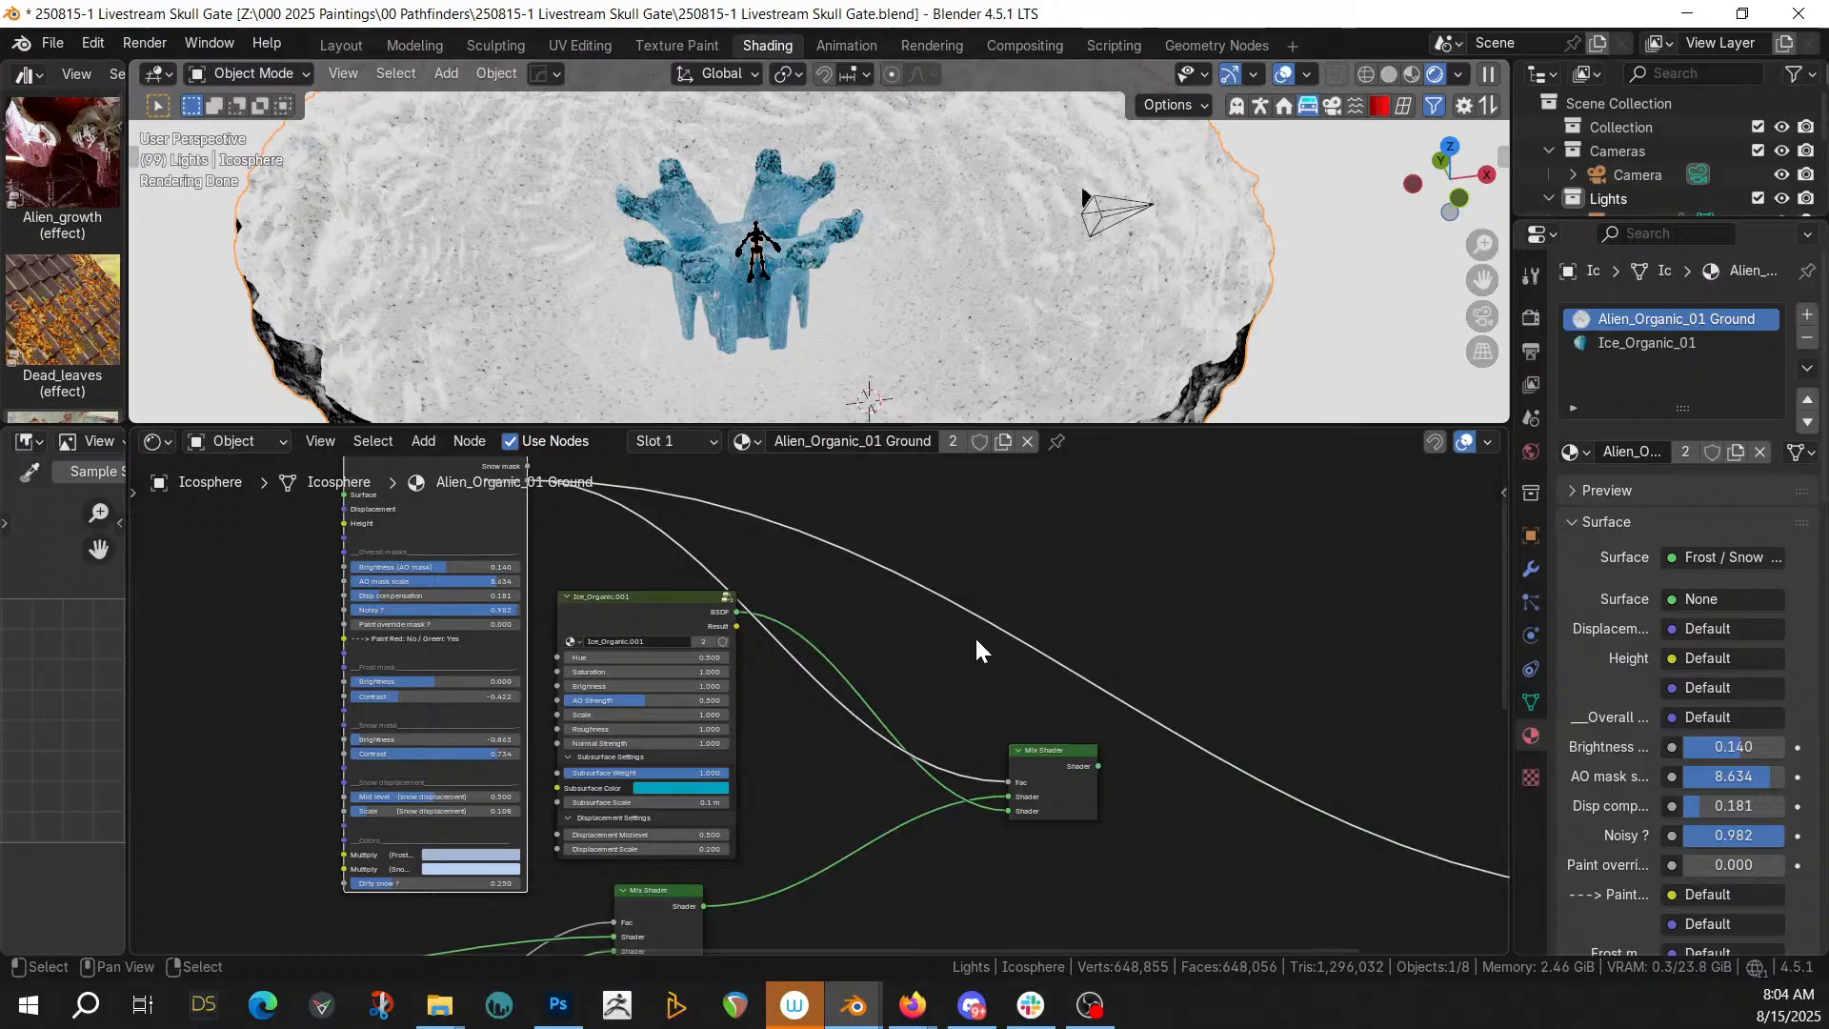
Move the final Mix Shader closer to the Material Output and place the Frost / Snow node higher above the ice node
{"action": "left_click_drag", "start_coordinate": [1065, 765], "coordinate": [1208, 867]}
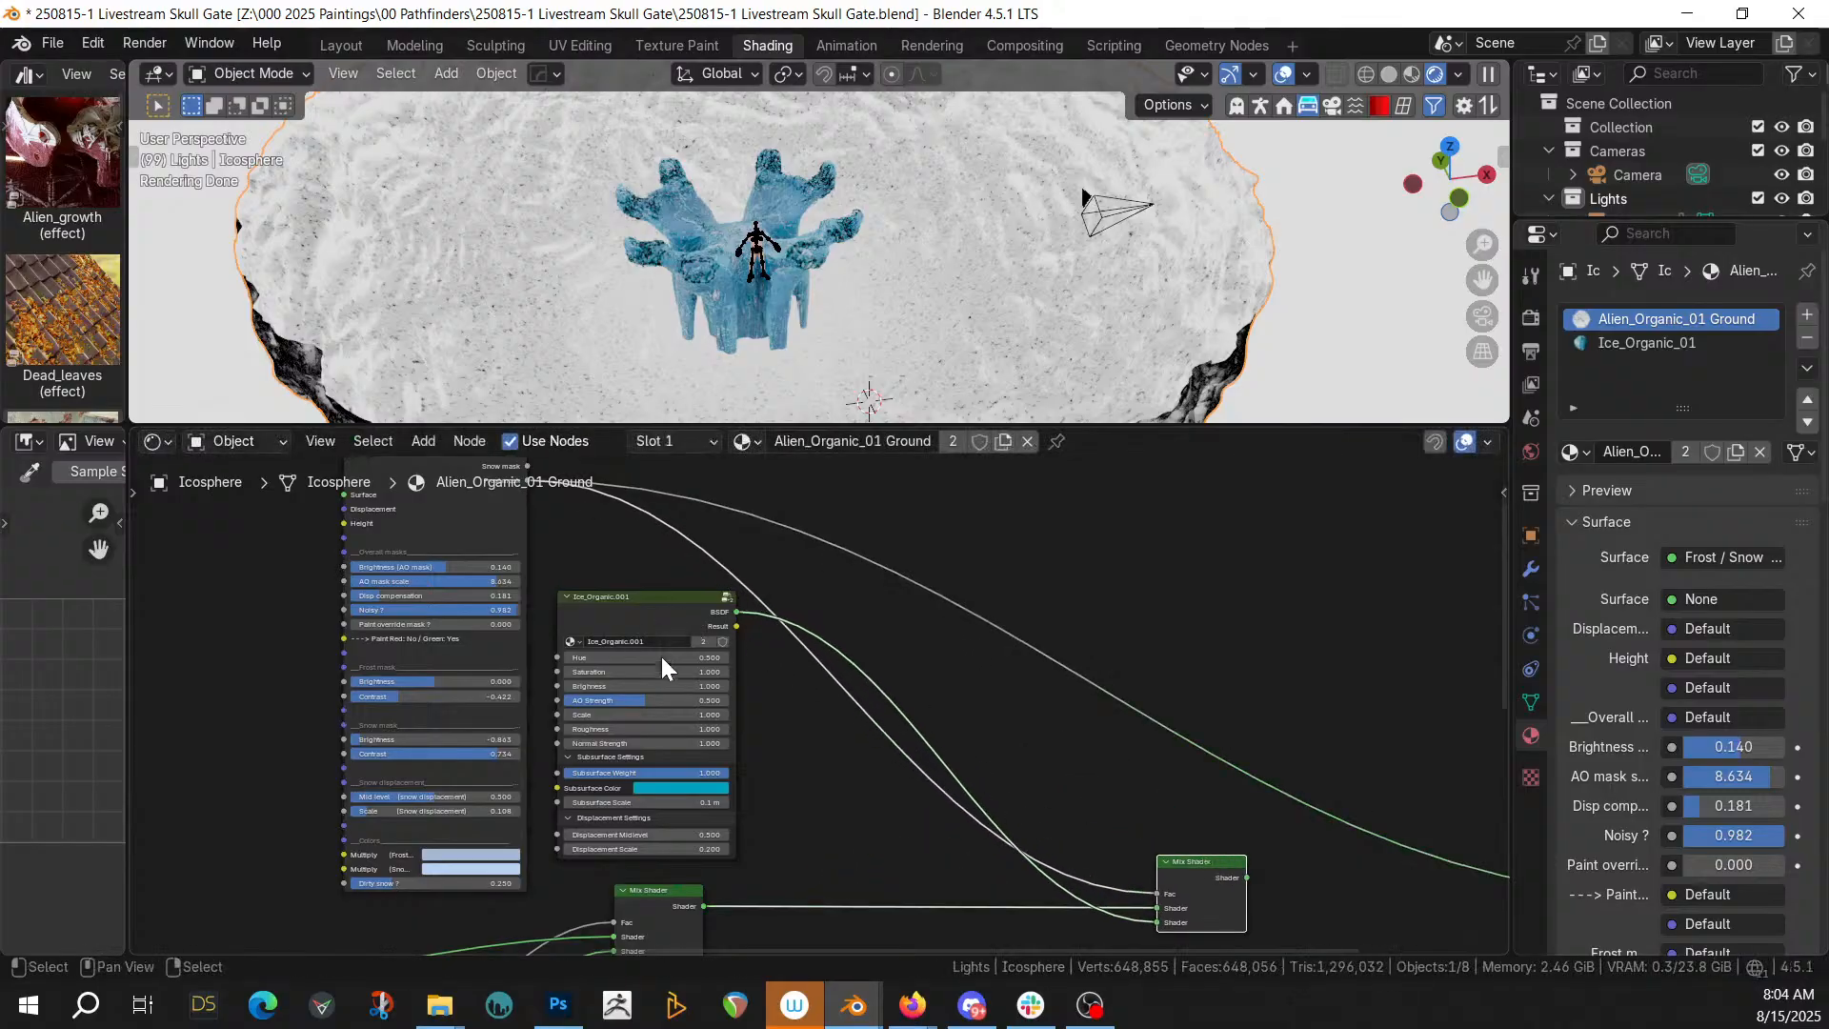
{"action": "middle_click_drag", "start_coordinate": [769, 544], "coordinate": [934, 626]}
{"action": "left_click_drag", "start_coordinate": [517, 518], "coordinate": [573, 415]}
{"action": "middle_click_drag", "start_coordinate": [556, 576], "coordinate": [522, 605]}
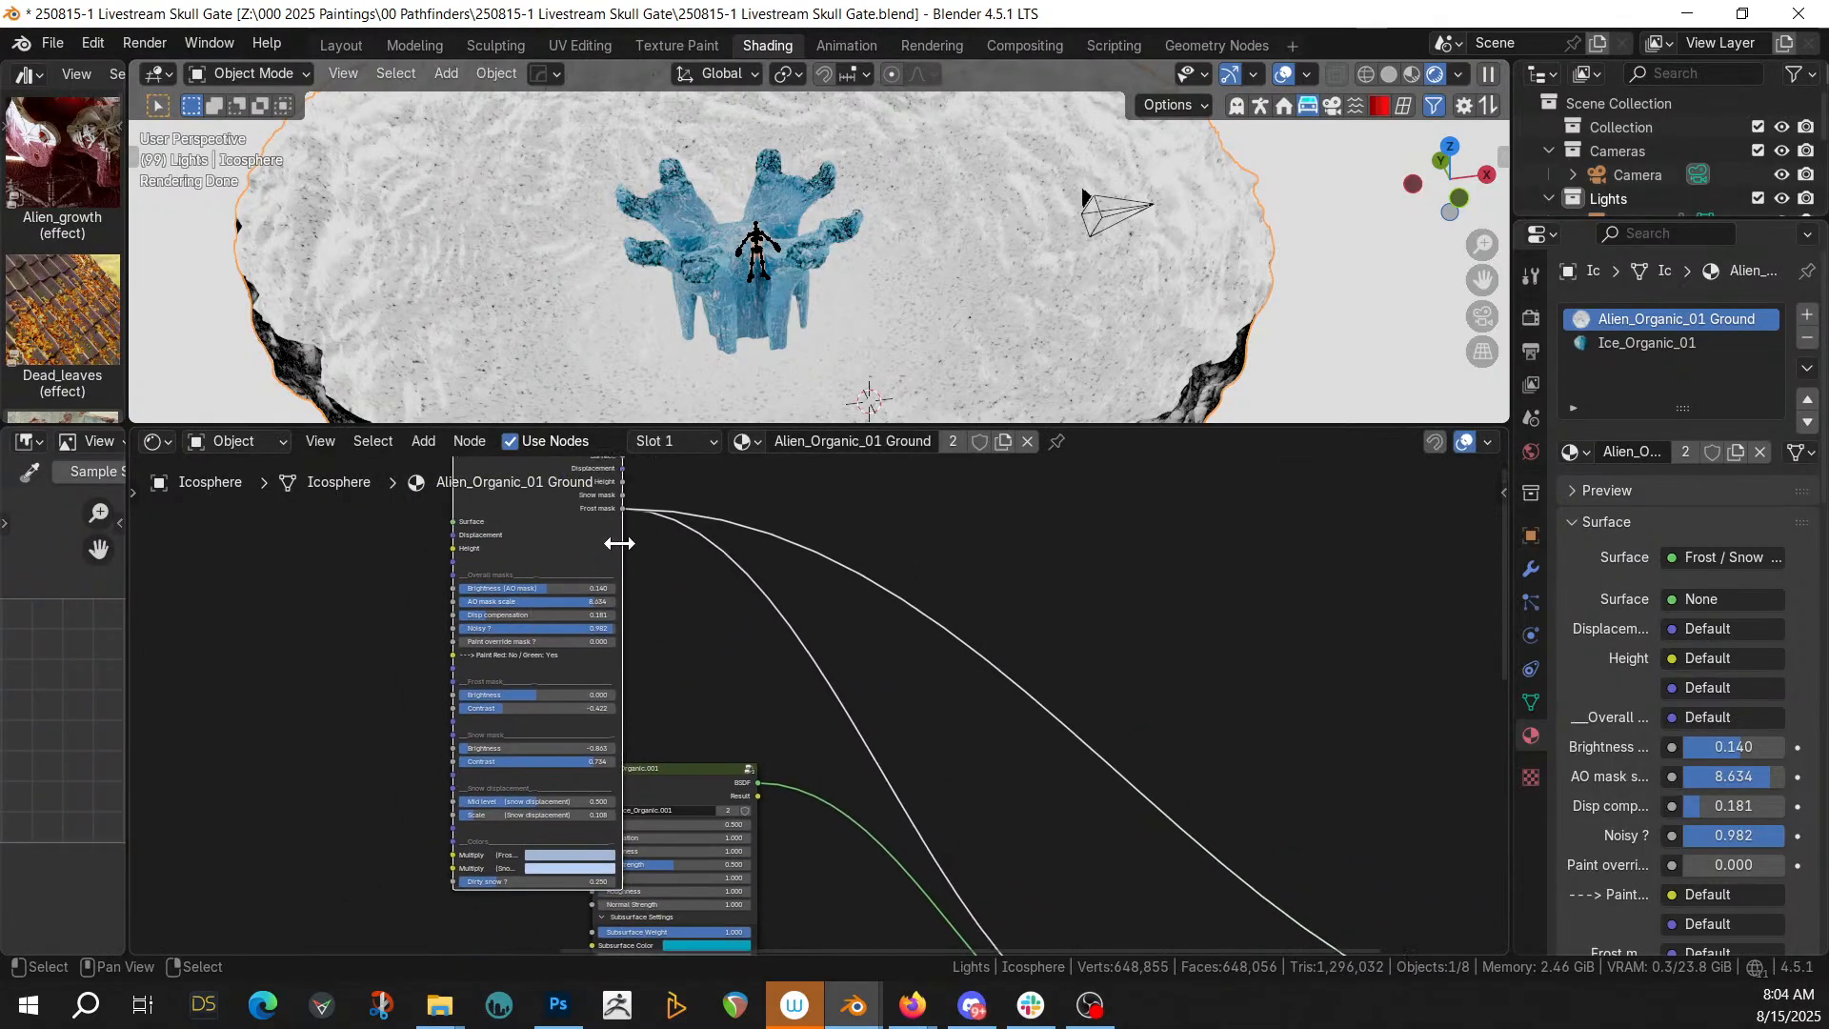
{"action": "middle_click_drag", "start_coordinate": [651, 557], "coordinate": [637, 664]}
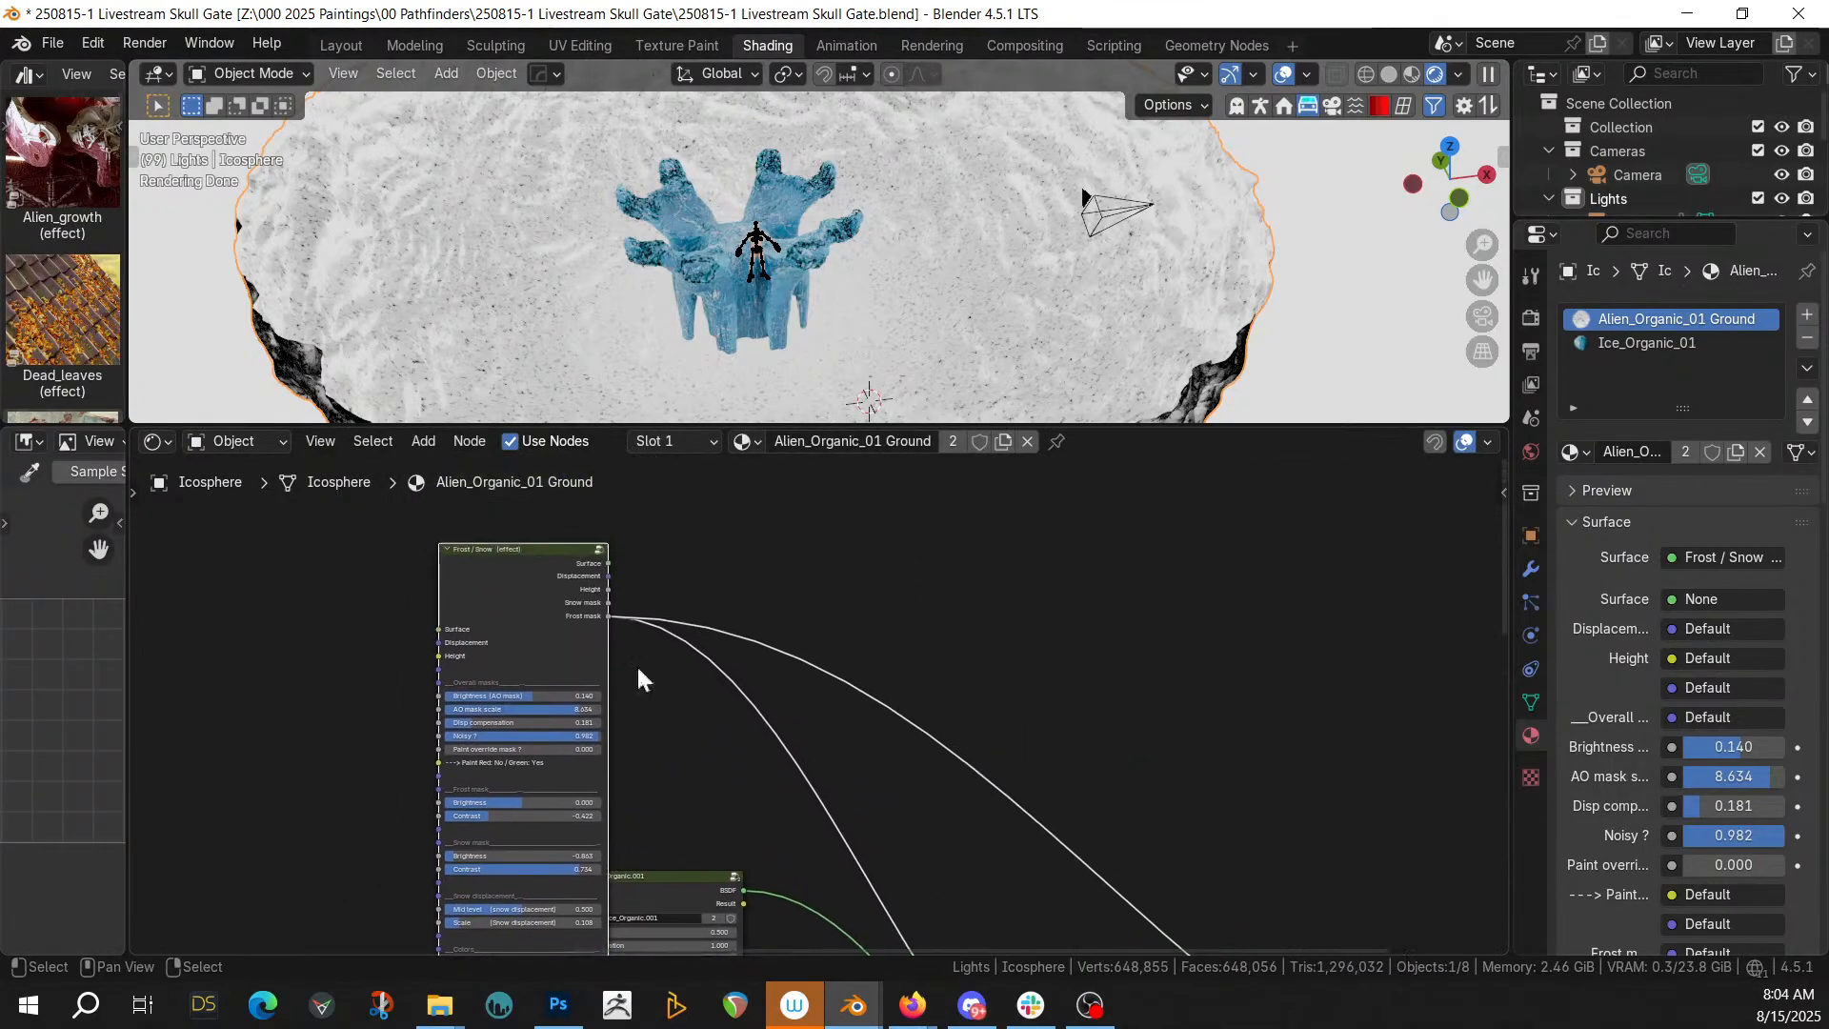
Preview the Frost / Snow node's Snow mask on the ground
{"action": "left_click", "coordinate": [523, 549], "text": "ctrl+shift"}
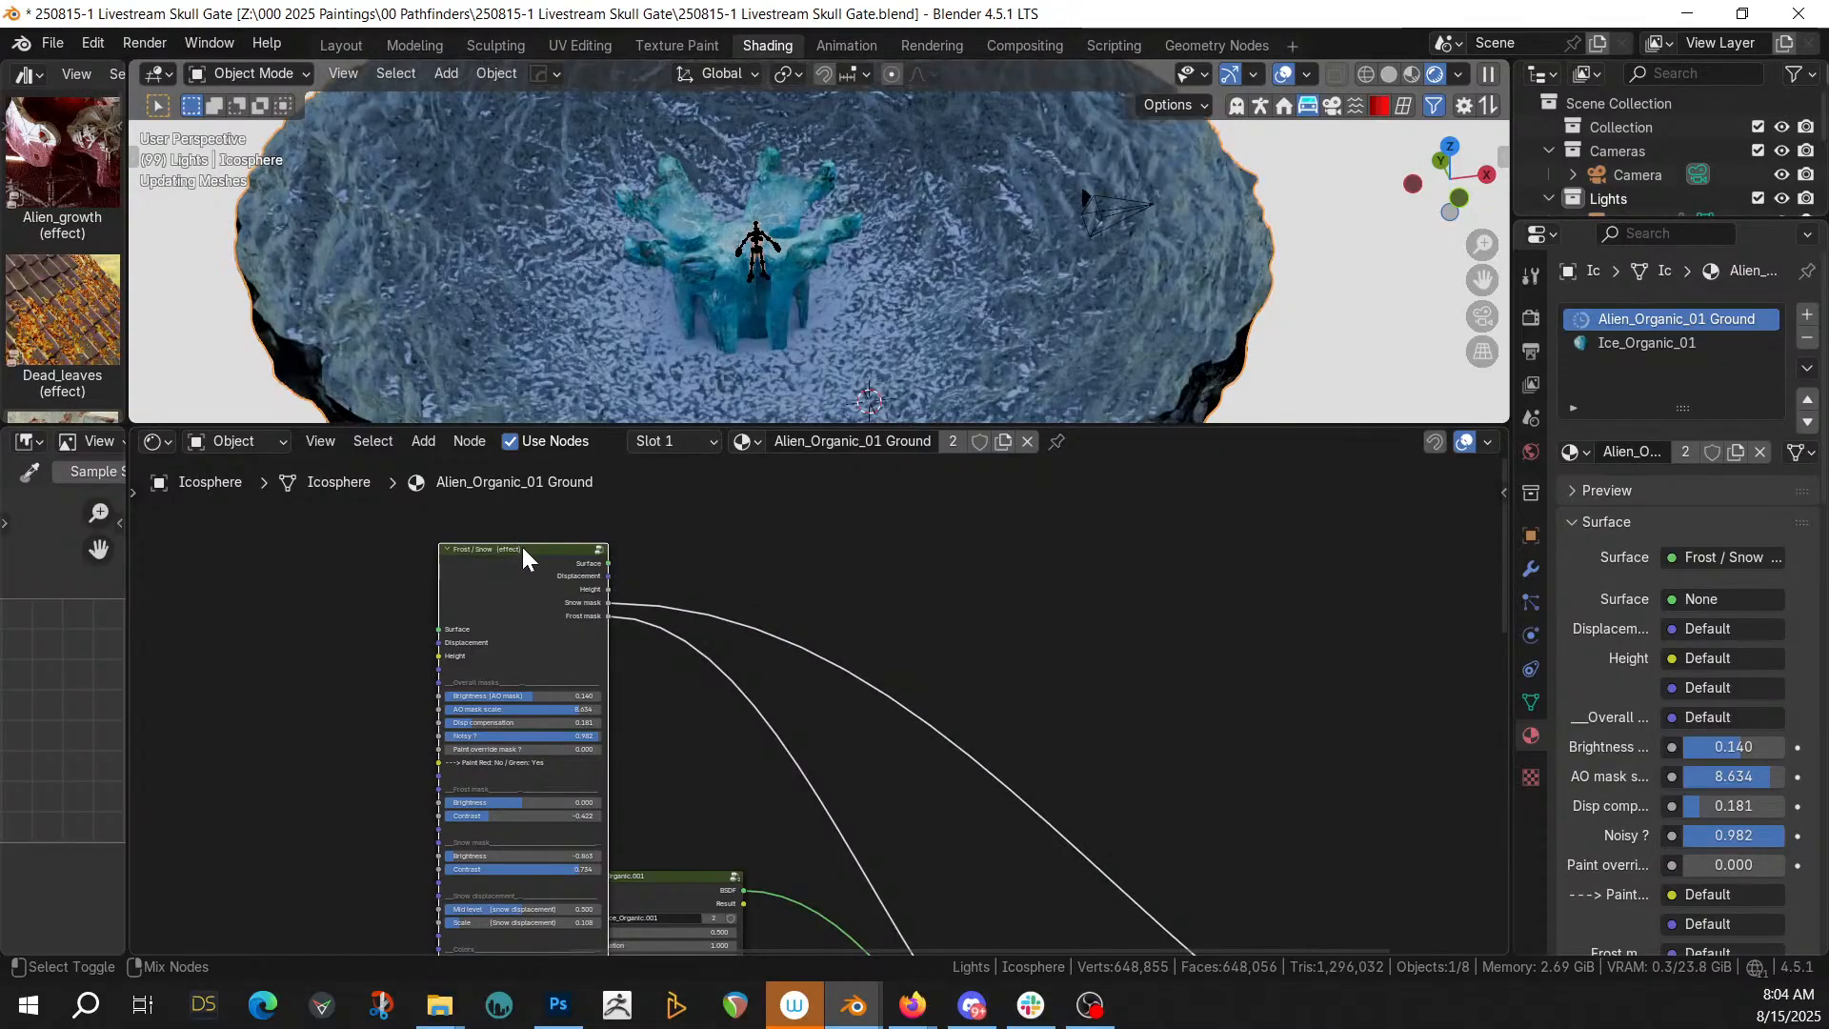
{"action": "middle_click_drag", "start_coordinate": [1027, 629], "coordinate": [928, 467]}
{"action": "scroll", "coordinate": [743, 541], "scroll_direction": "down", "scroll_amount": 2}
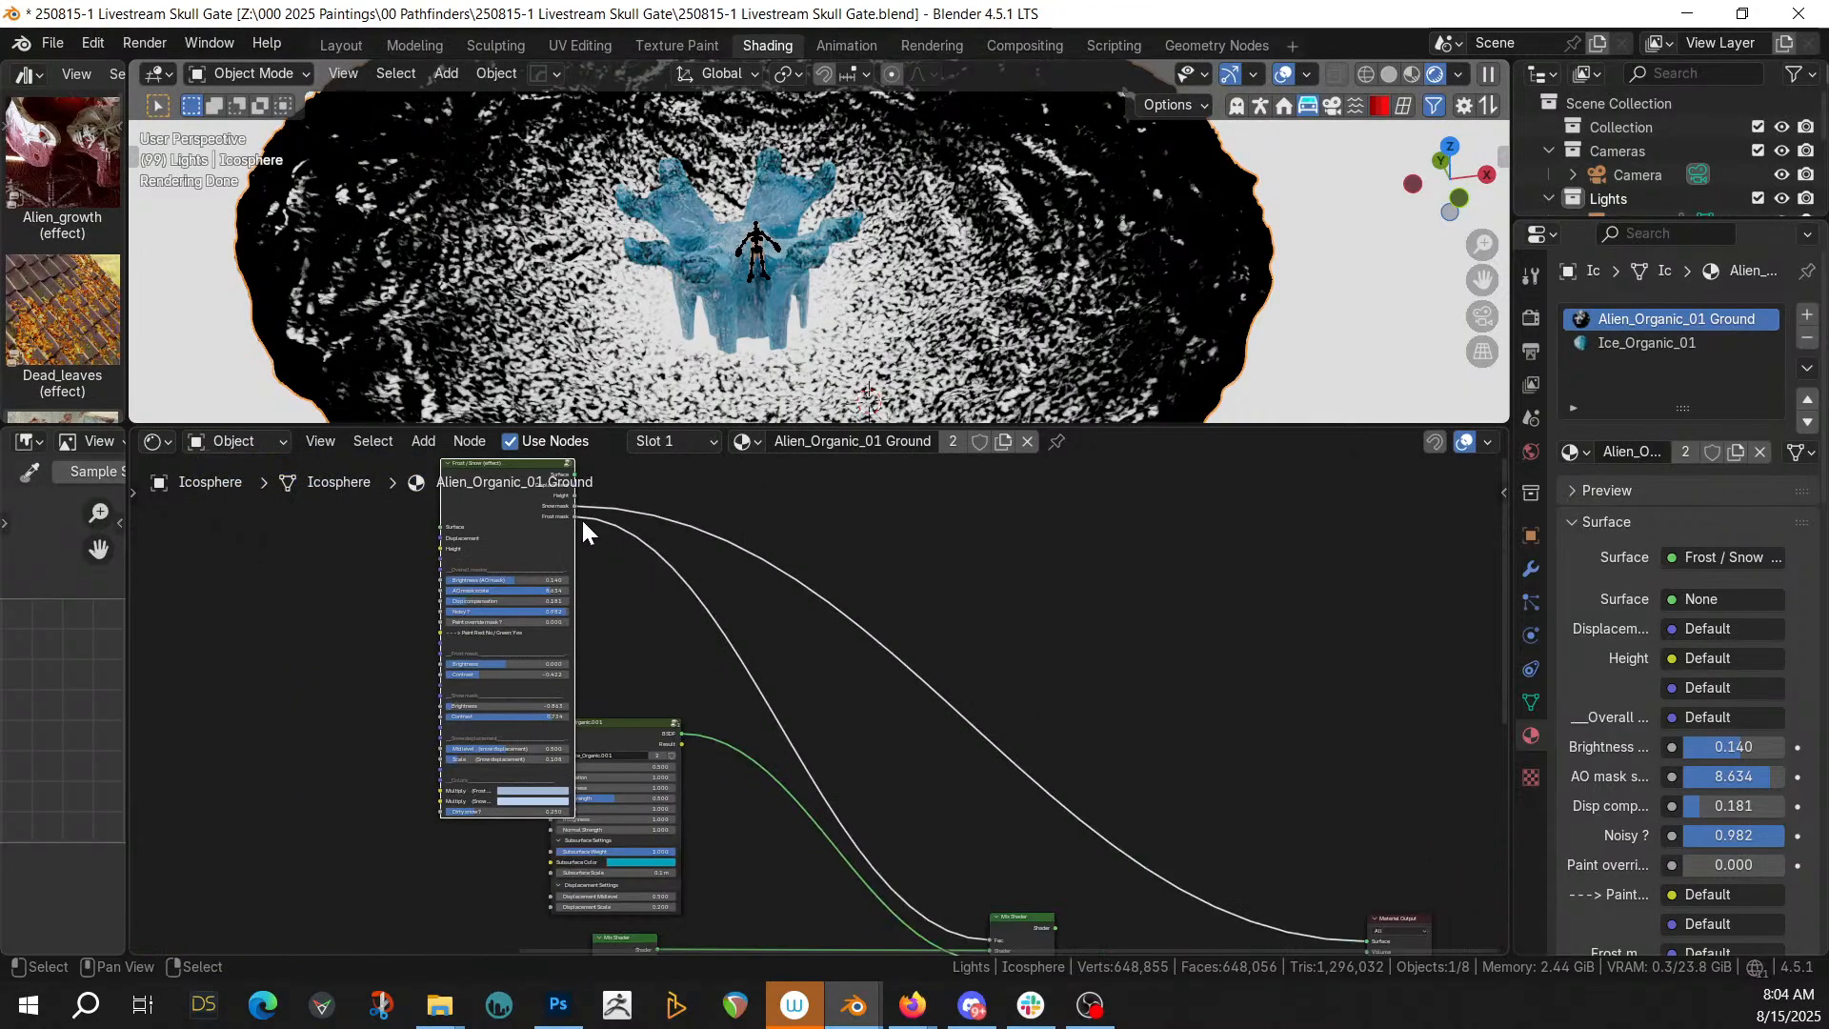
Restore the final Mix Shader as the Material Output's Surface and inspect the blended ground in an enlarged viewport
{"action": "left_click_drag", "start_coordinate": [574, 516], "coordinate": [1368, 810]}
{"action": "middle_click_drag", "start_coordinate": [920, 346], "coordinate": [910, 383]}
{"action": "scroll", "coordinate": [953, 368], "scroll_direction": "up", "scroll_amount": 3}
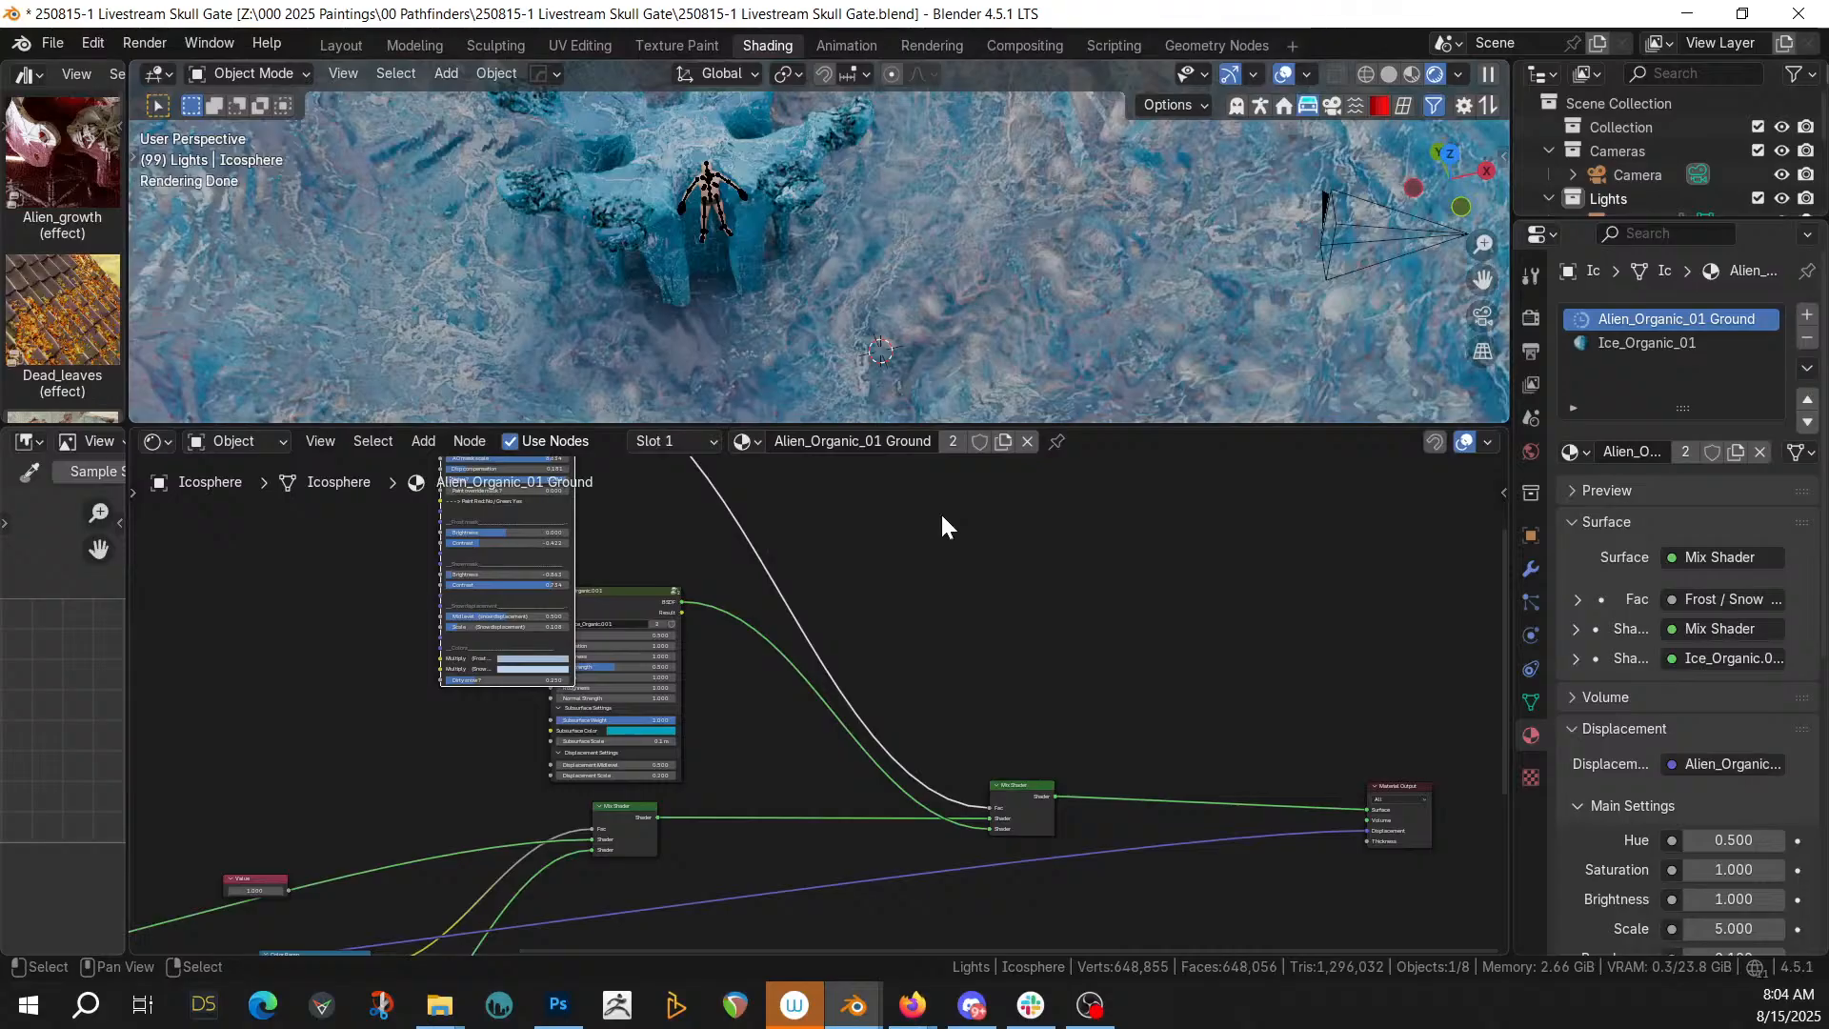
{"action": "middle_click_drag", "start_coordinate": [937, 406], "coordinate": [882, 55]}
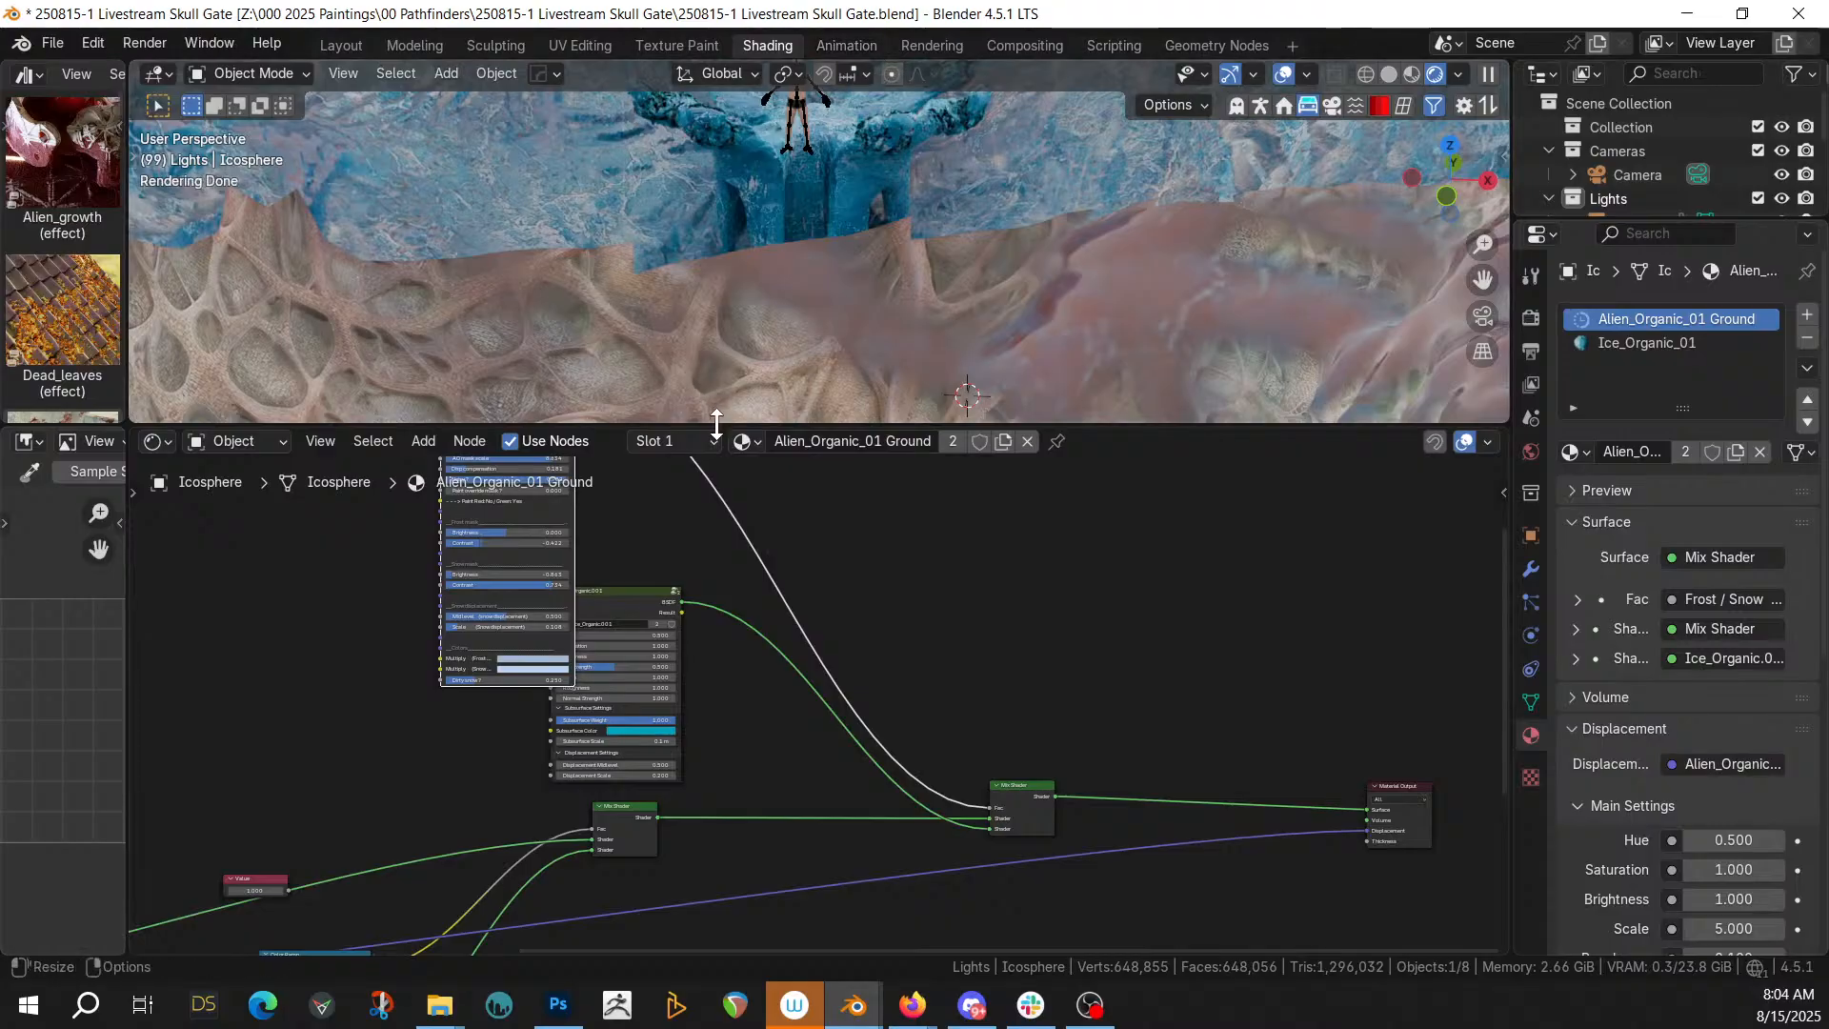
{"action": "left_click_drag", "start_coordinate": [718, 423], "coordinate": [727, 818]}
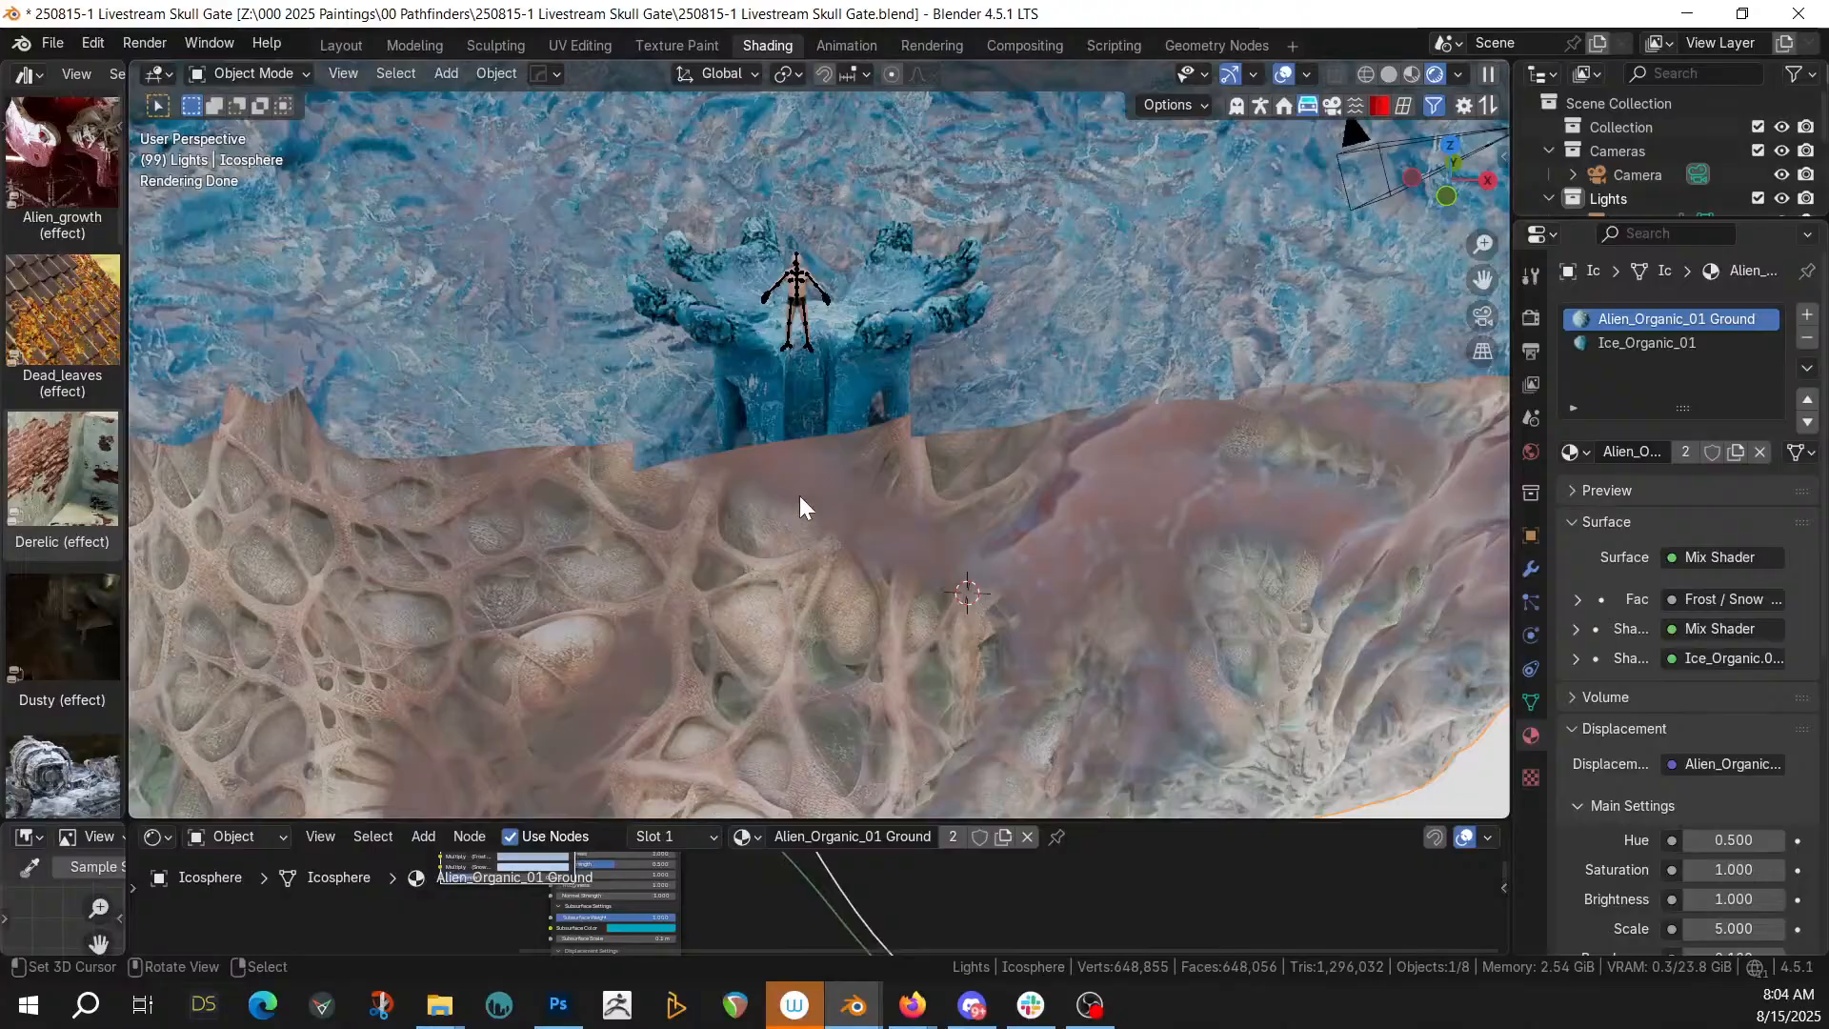
Switch to the Layout workspace, save the file and view the ice-blended ground around the branching mesh
{"action": "left_click", "coordinate": [339, 45]}
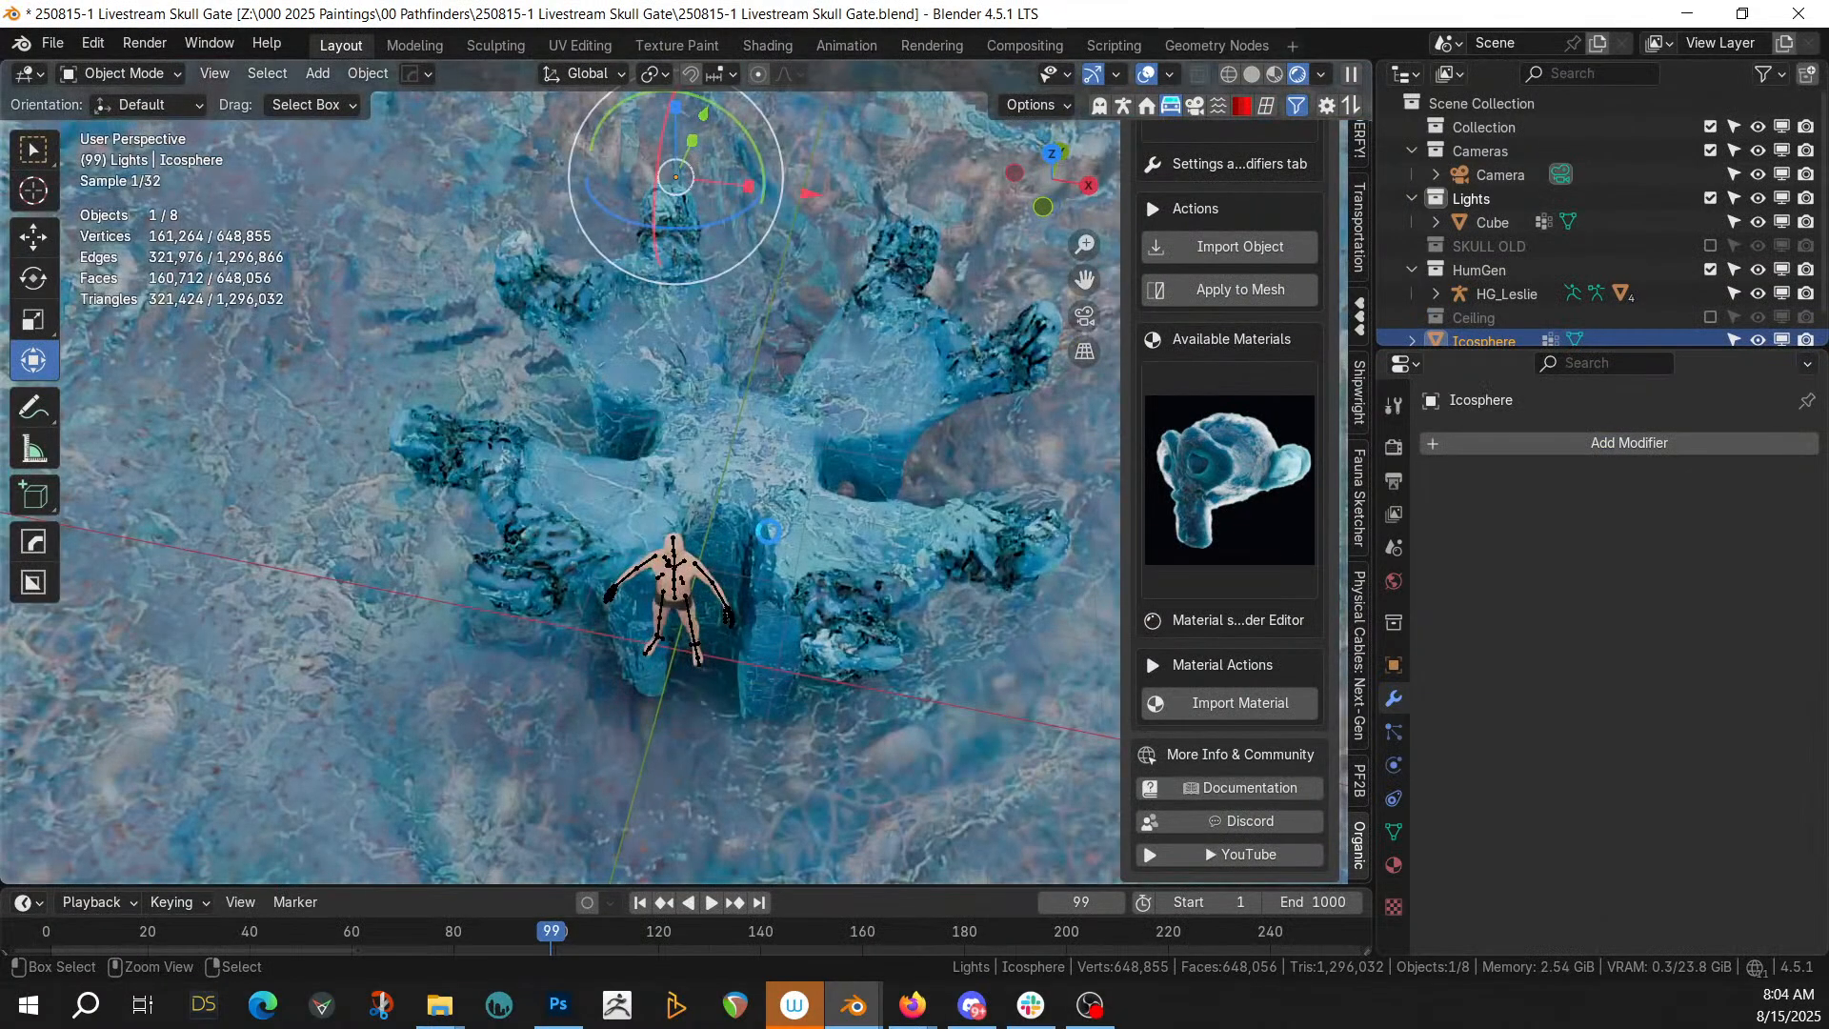
{"action": "key", "text": "ctrl+s"}
{"action": "scroll", "coordinate": [770, 530], "scroll_direction": "down", "scroll_amount": 2}
{"action": "middle_click_drag", "start_coordinate": [770, 530], "coordinate": [781, 453]}
{"action": "scroll", "coordinate": [781, 453], "scroll_direction": "down", "scroll_amount": 6}
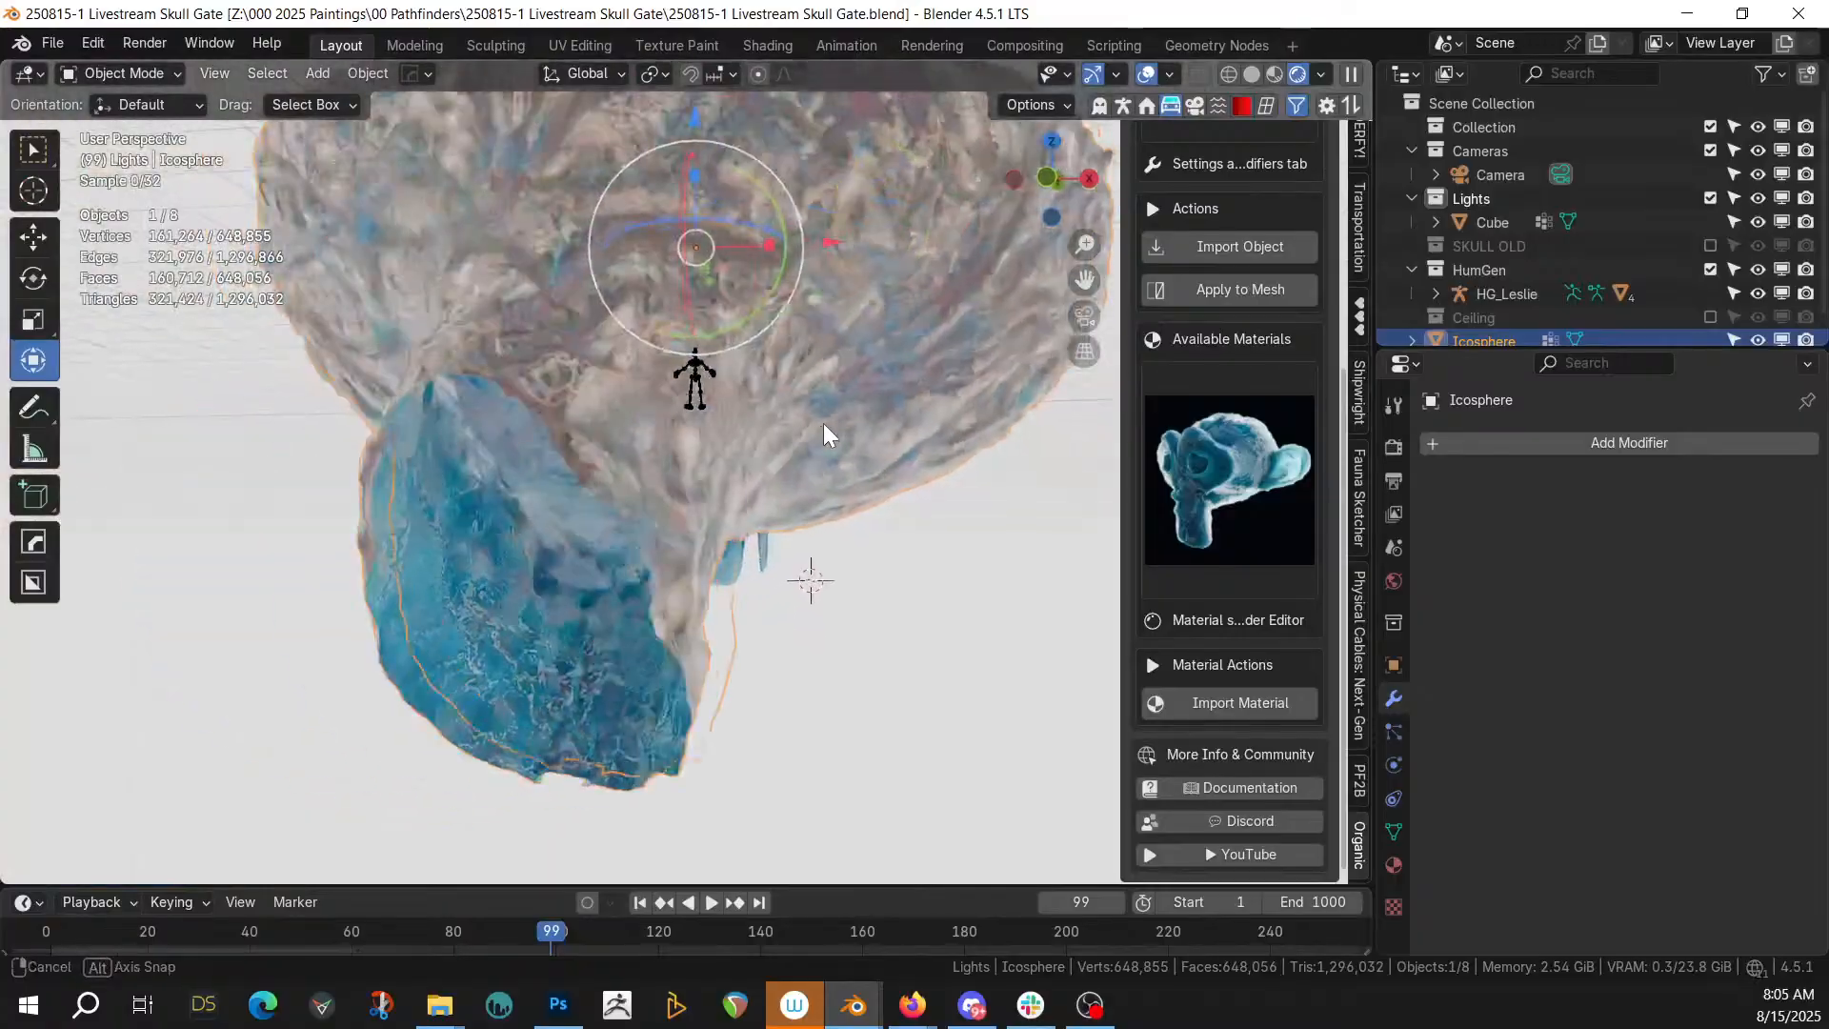
{"action": "scroll", "coordinate": [843, 422], "scroll_direction": "up", "scroll_amount": 6}
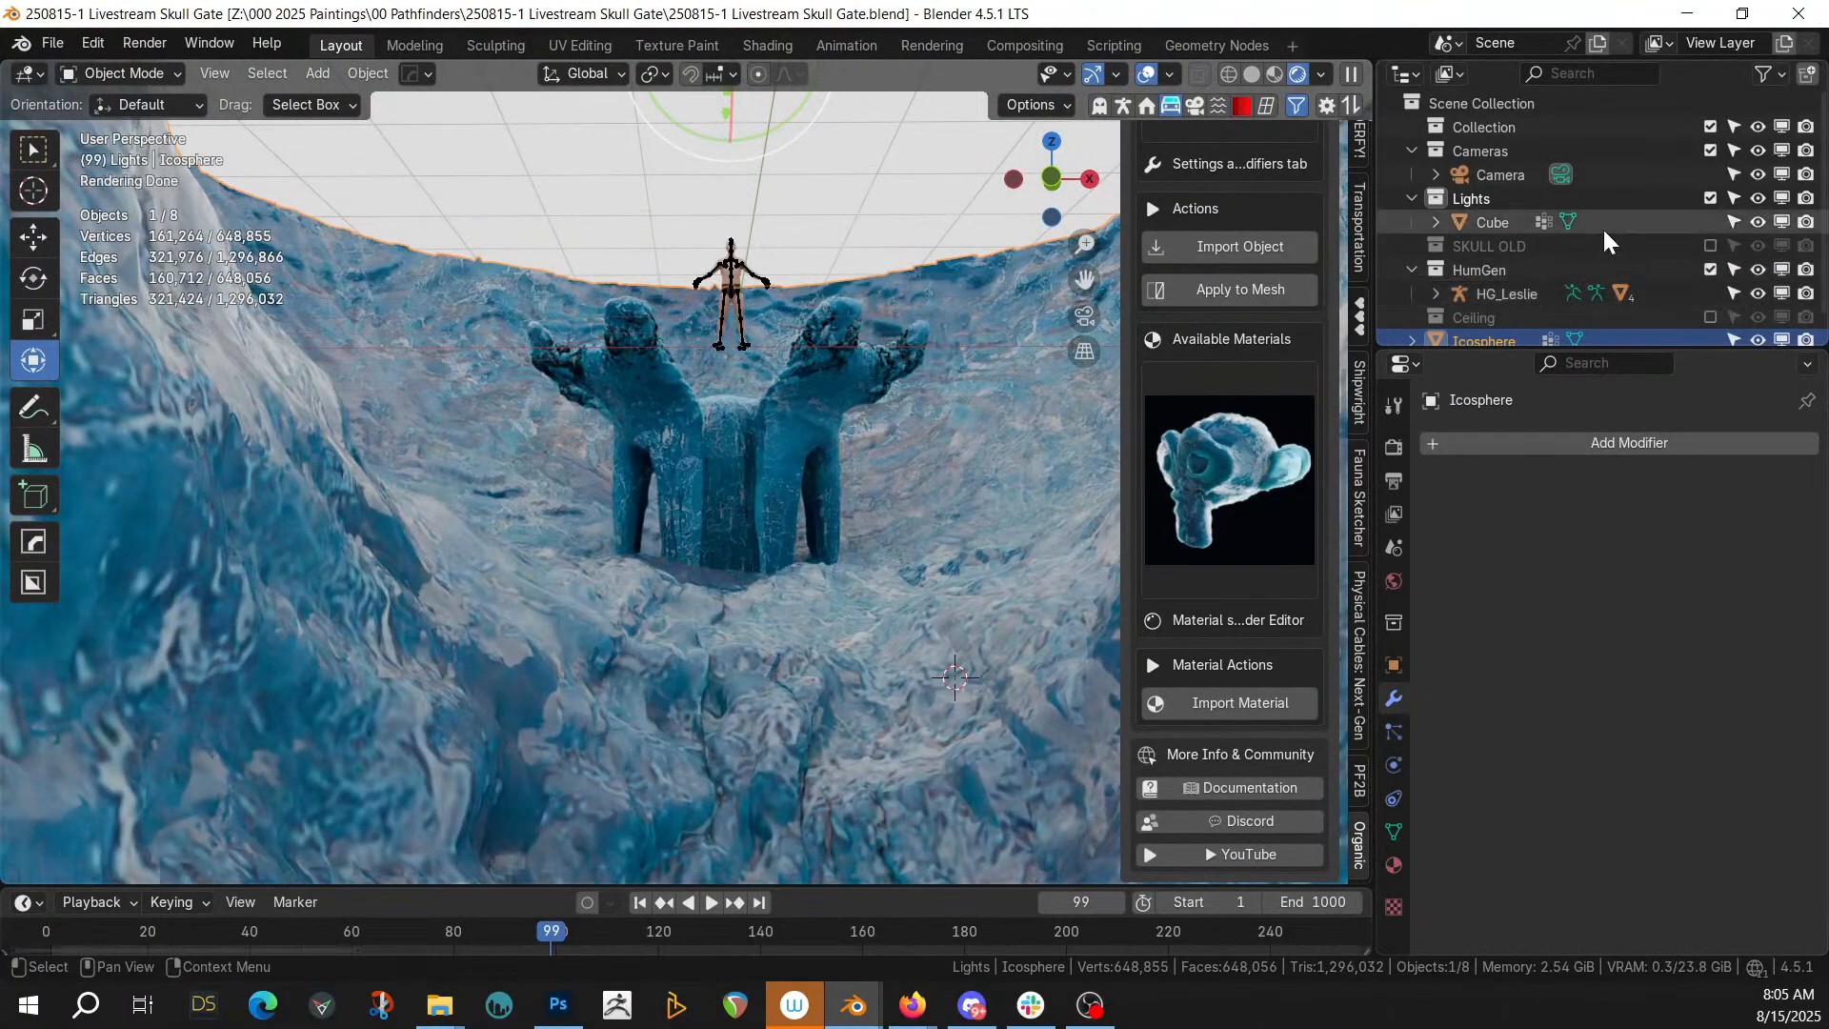
Enable the Ceiling collection and hide the ground icosphere to inspect the material on the underside of the ceiling
{"action": "left_click", "coordinate": [1710, 317]}
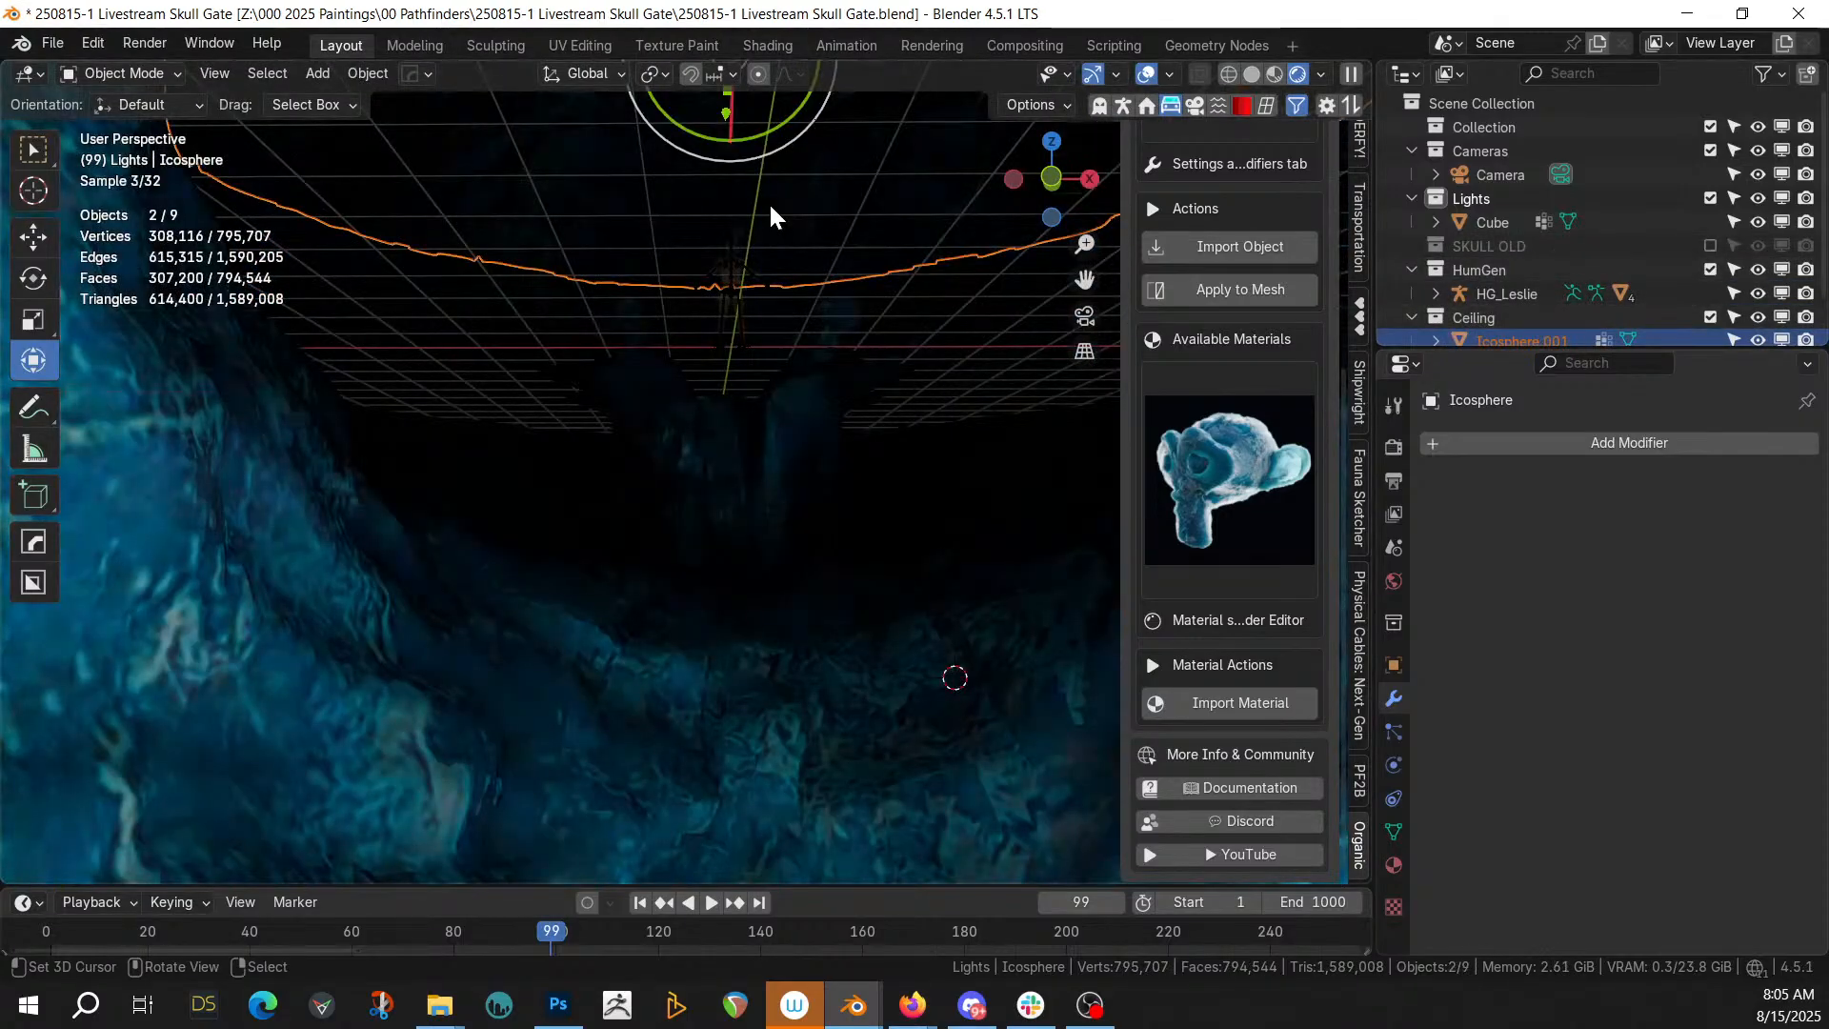
{"action": "middle_click_drag", "start_coordinate": [768, 202], "coordinate": [781, 289]}
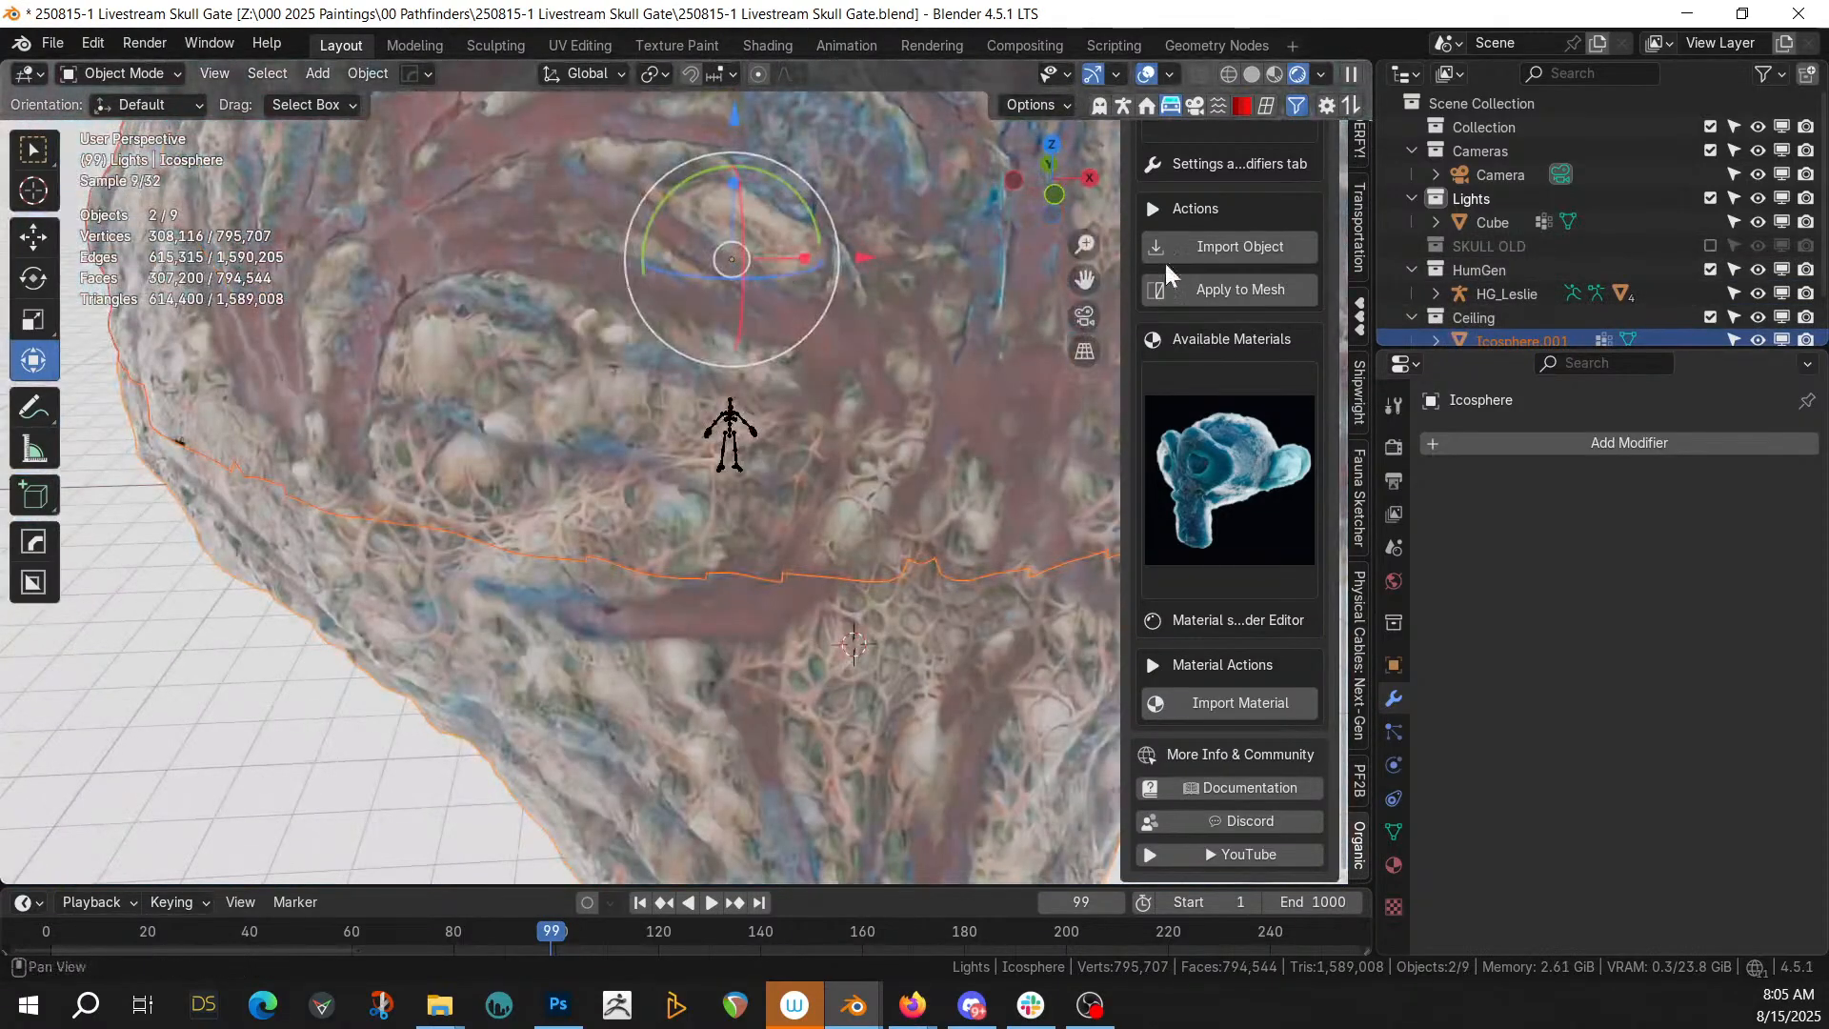
{"action": "scroll", "coordinate": [1669, 243], "scroll_direction": "down", "scroll_amount": 2}
{"action": "left_click", "coordinate": [1757, 321]}
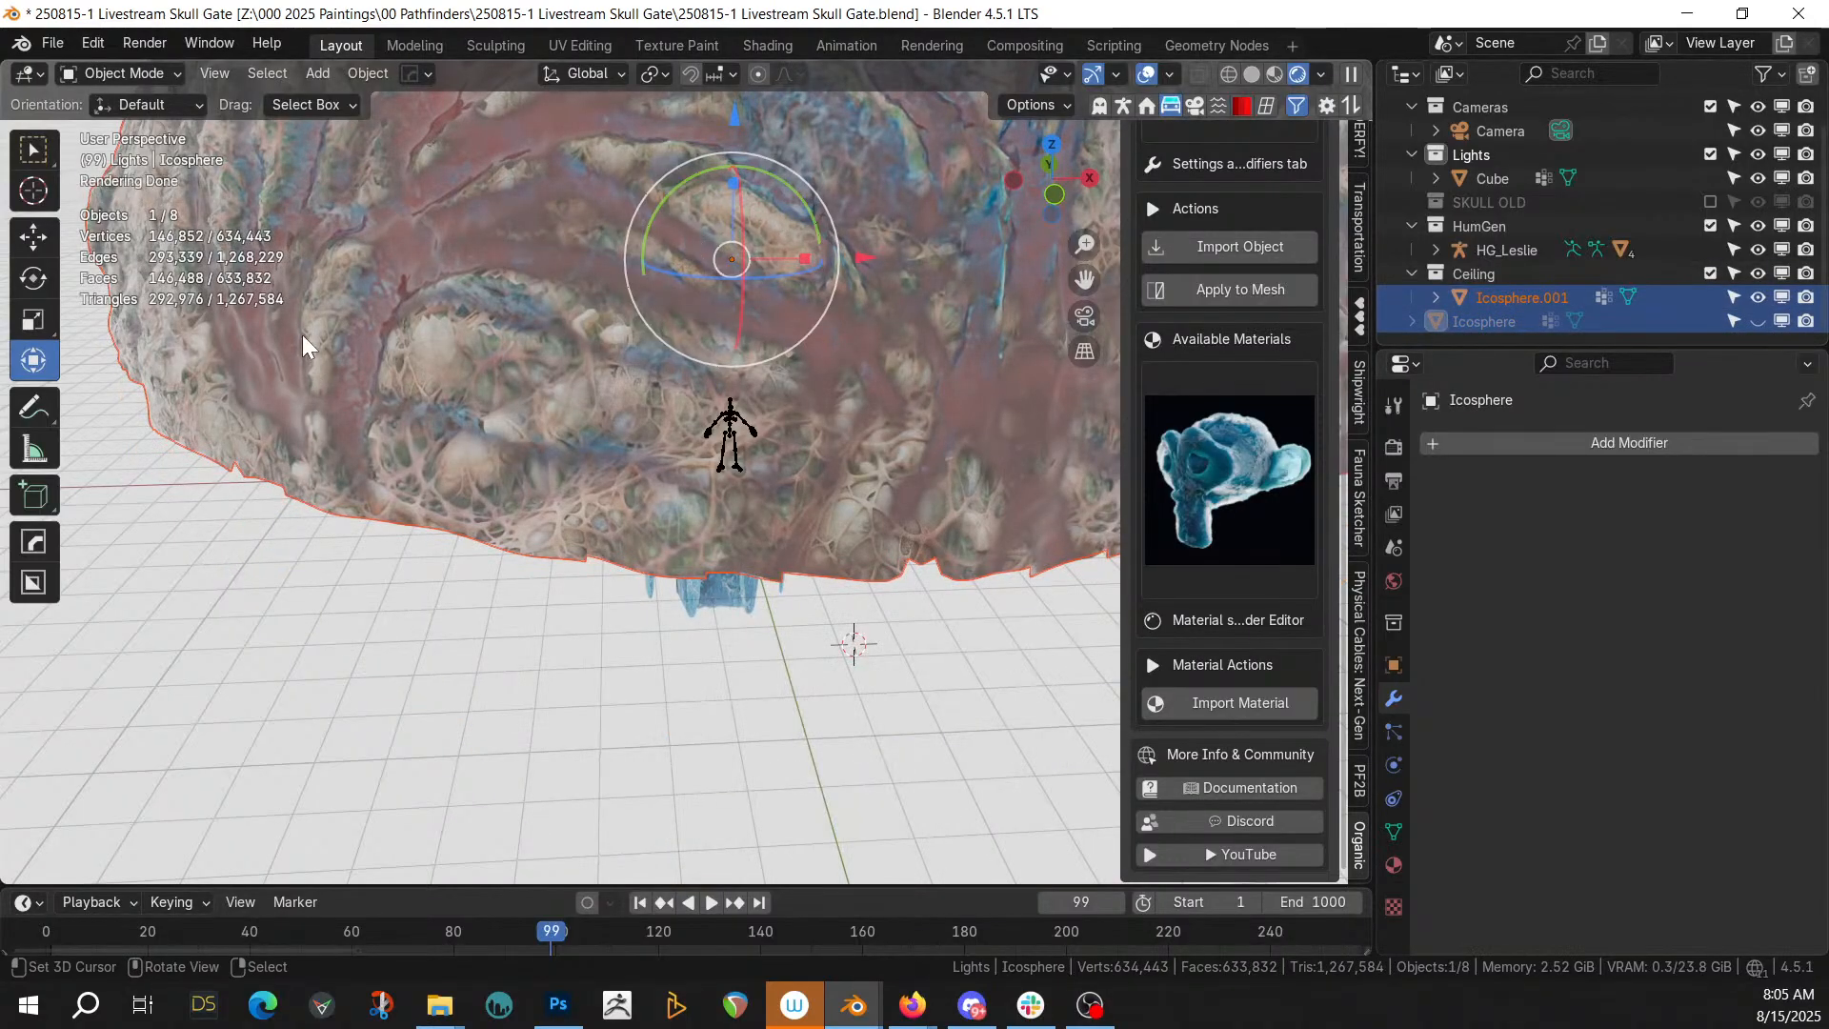
{"action": "middle_click_drag", "start_coordinate": [581, 265], "coordinate": [571, 446]}
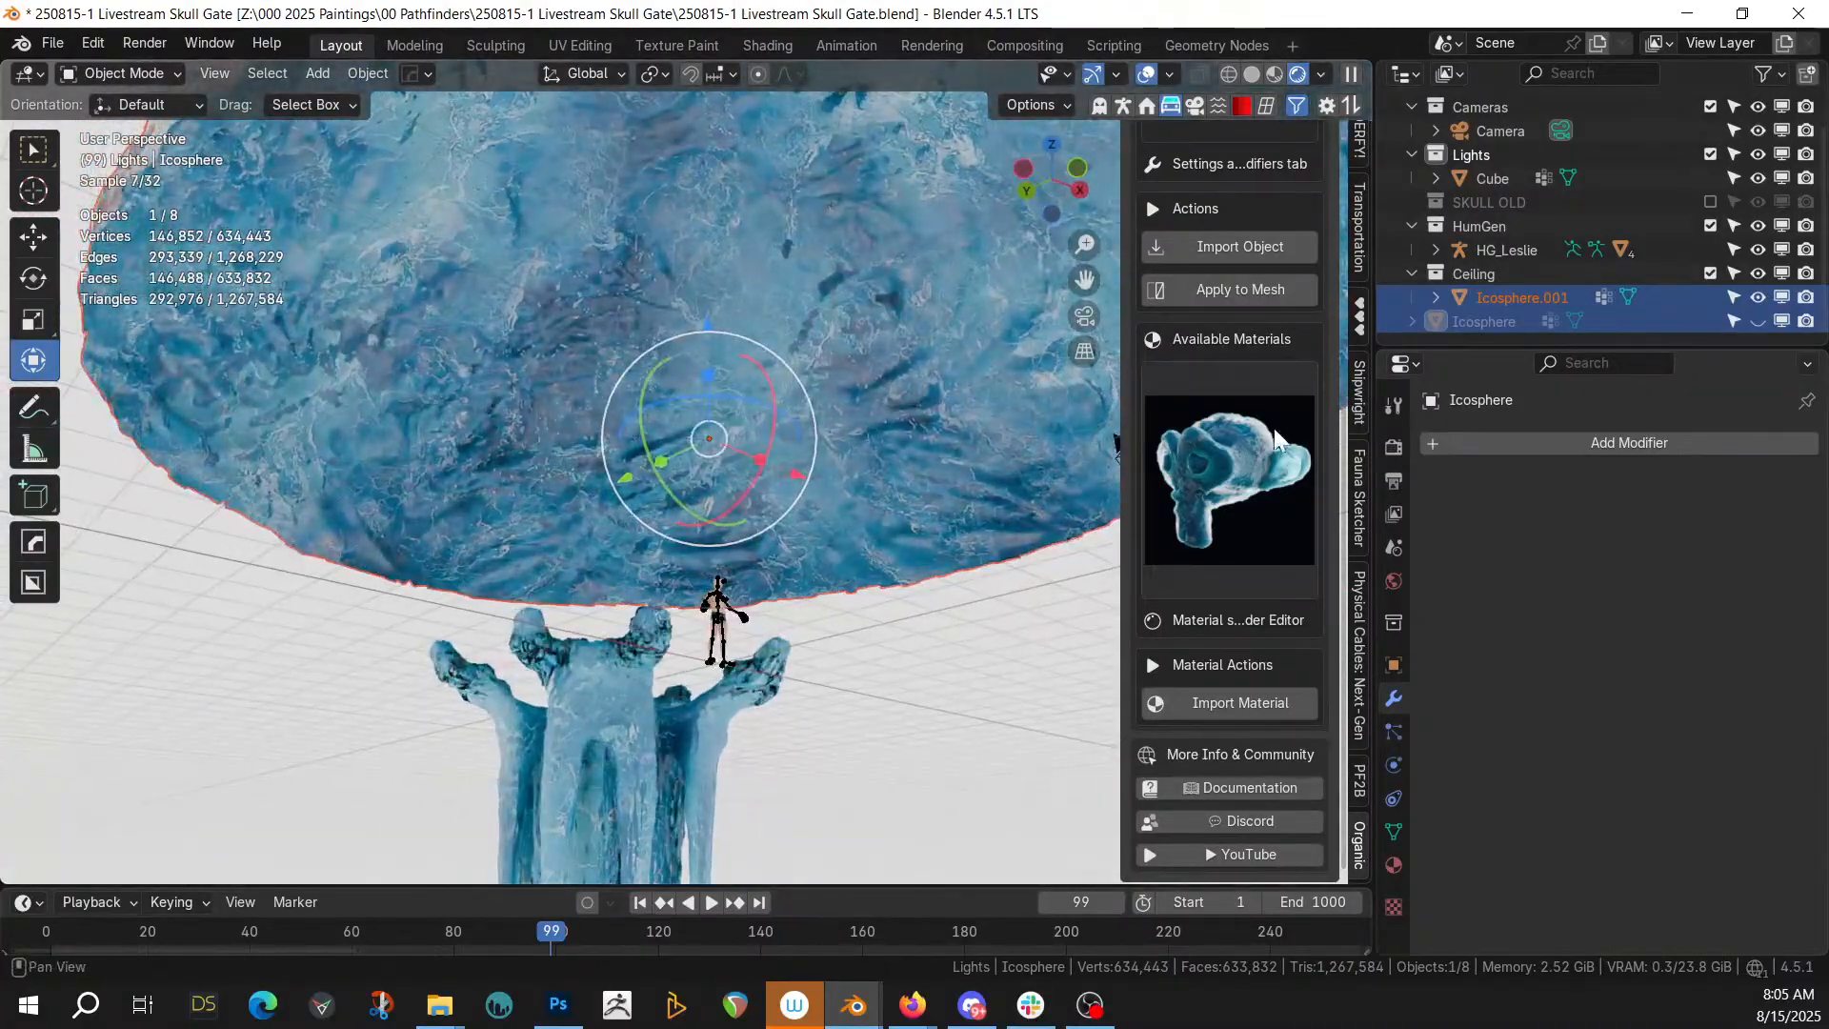
Switch visibility from the Ceiling collection back to the ground icosphere, and save the file
{"action": "left_click", "coordinate": [1761, 318]}
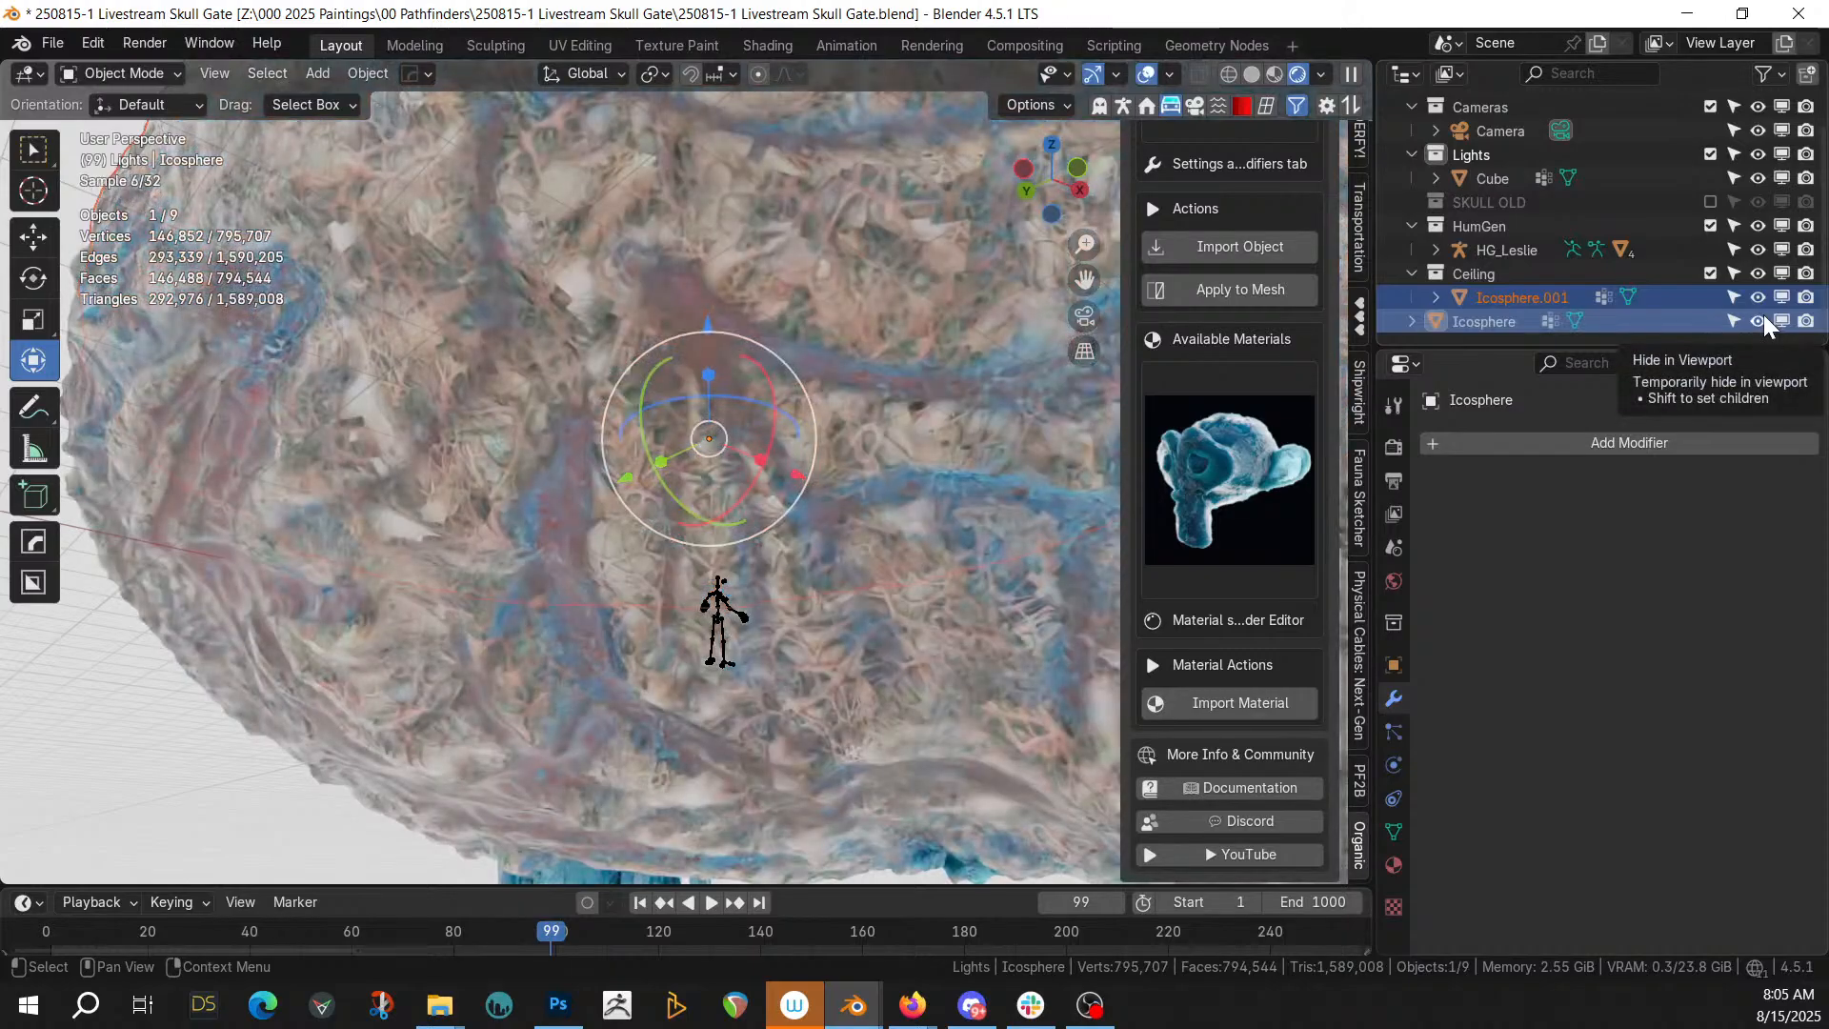
{"action": "left_click", "coordinate": [1758, 274]}
{"action": "middle_click_drag", "start_coordinate": [597, 316], "coordinate": [580, 474]}
{"action": "key", "text": "ctrl+s"}
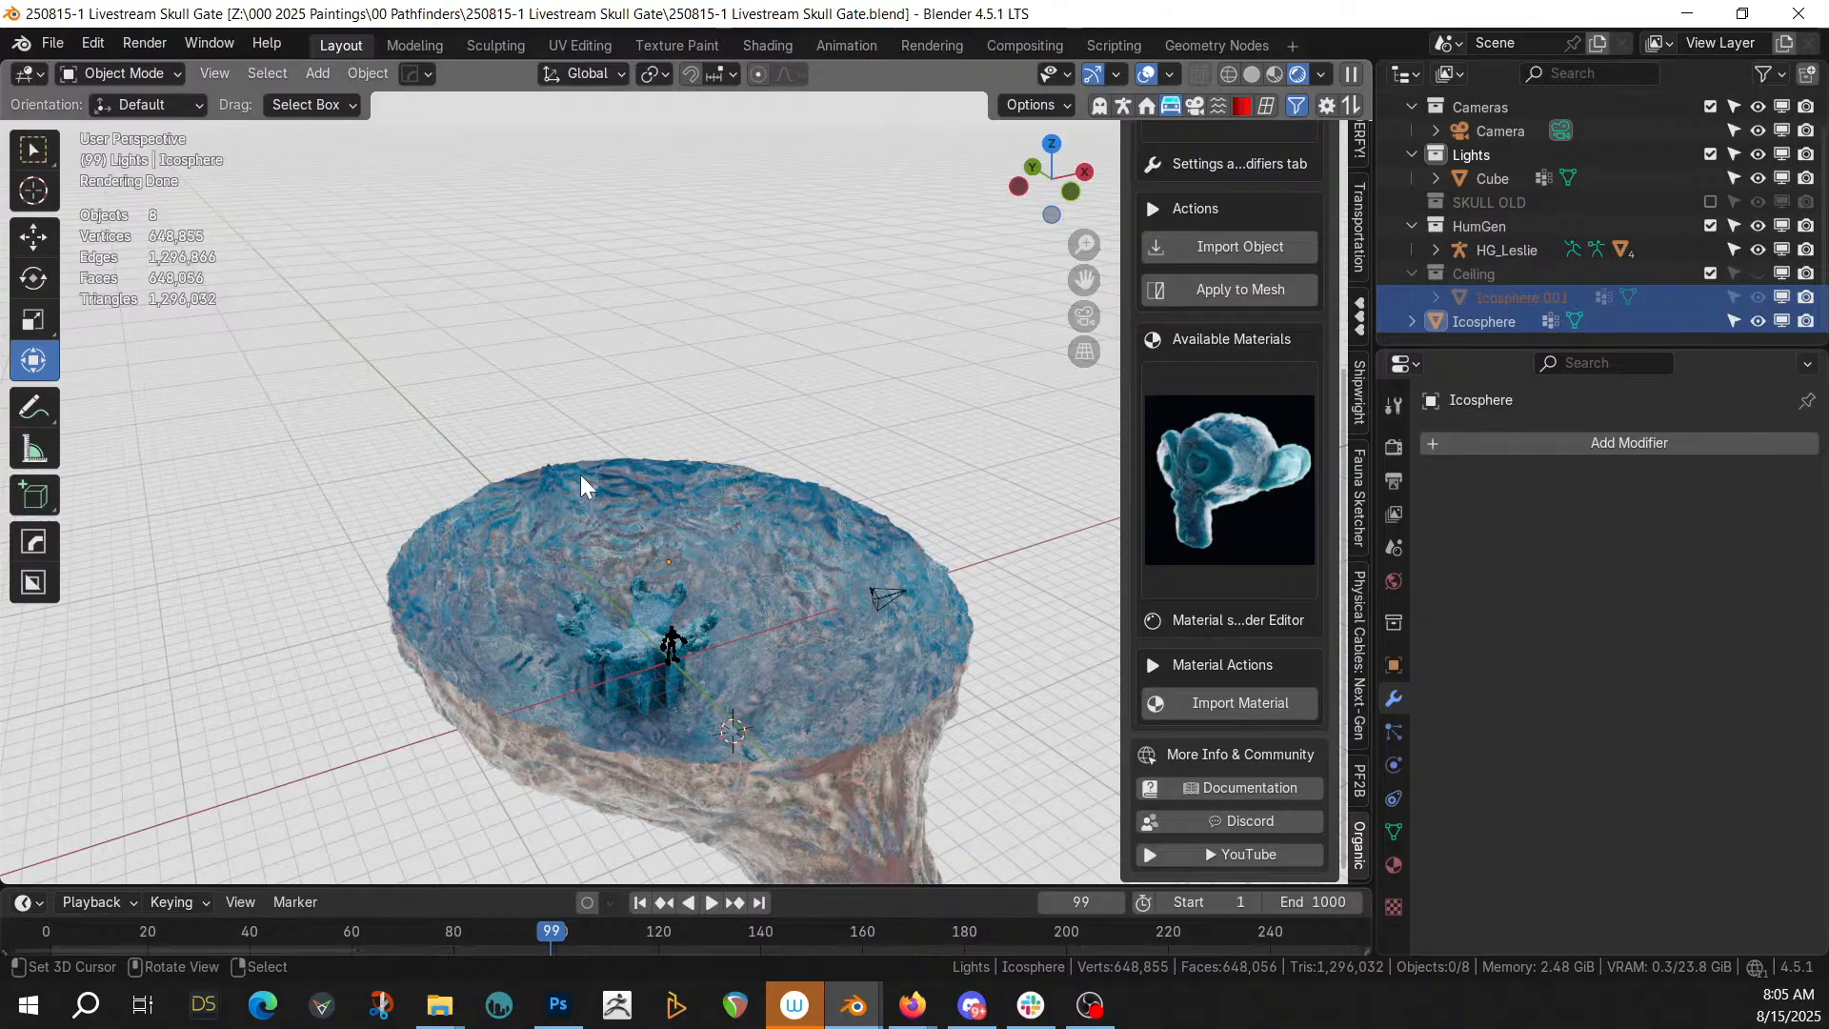
Zoom in on the branching mesh, change the viewport to solid shading and examine its form from several angles
{"action": "scroll", "coordinate": [665, 535], "scroll_direction": "up", "scroll_amount": 3}
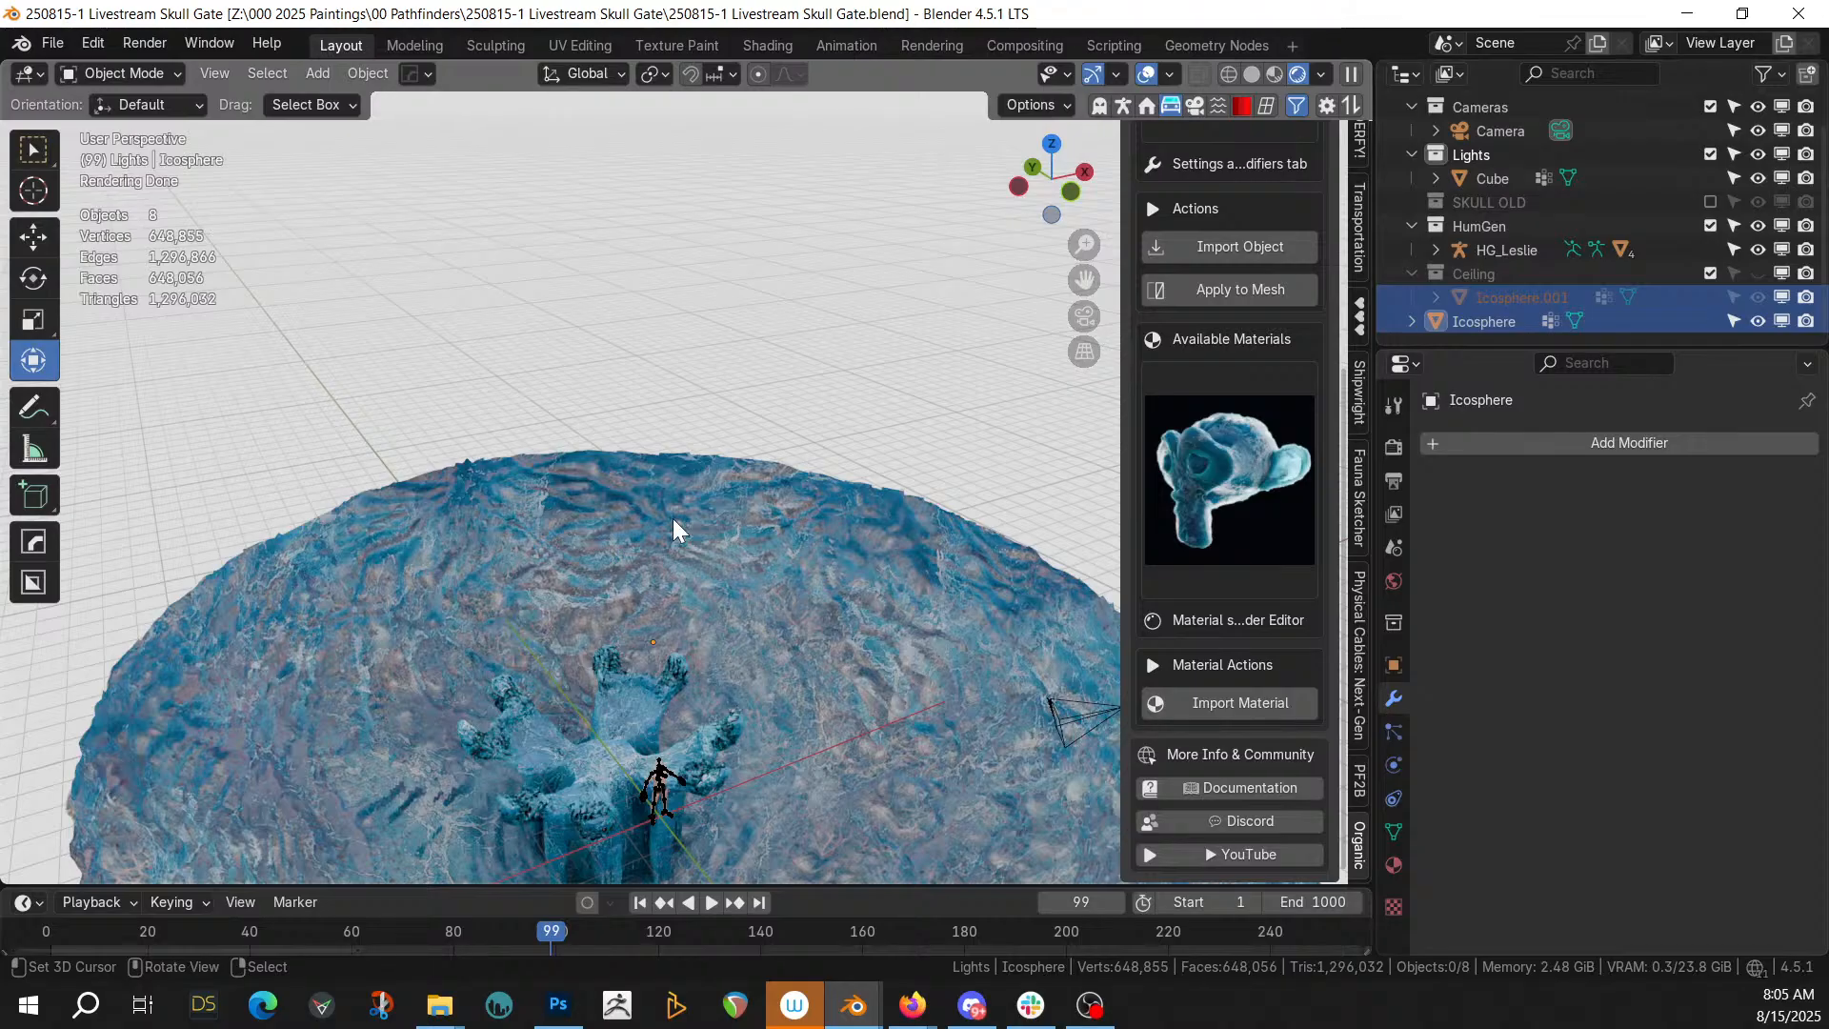
{"action": "middle_click_drag", "start_coordinate": [629, 767], "coordinate": [628, 488], "text": "shift"}
{"action": "scroll", "coordinate": [654, 467], "scroll_direction": "up", "scroll_amount": 4}
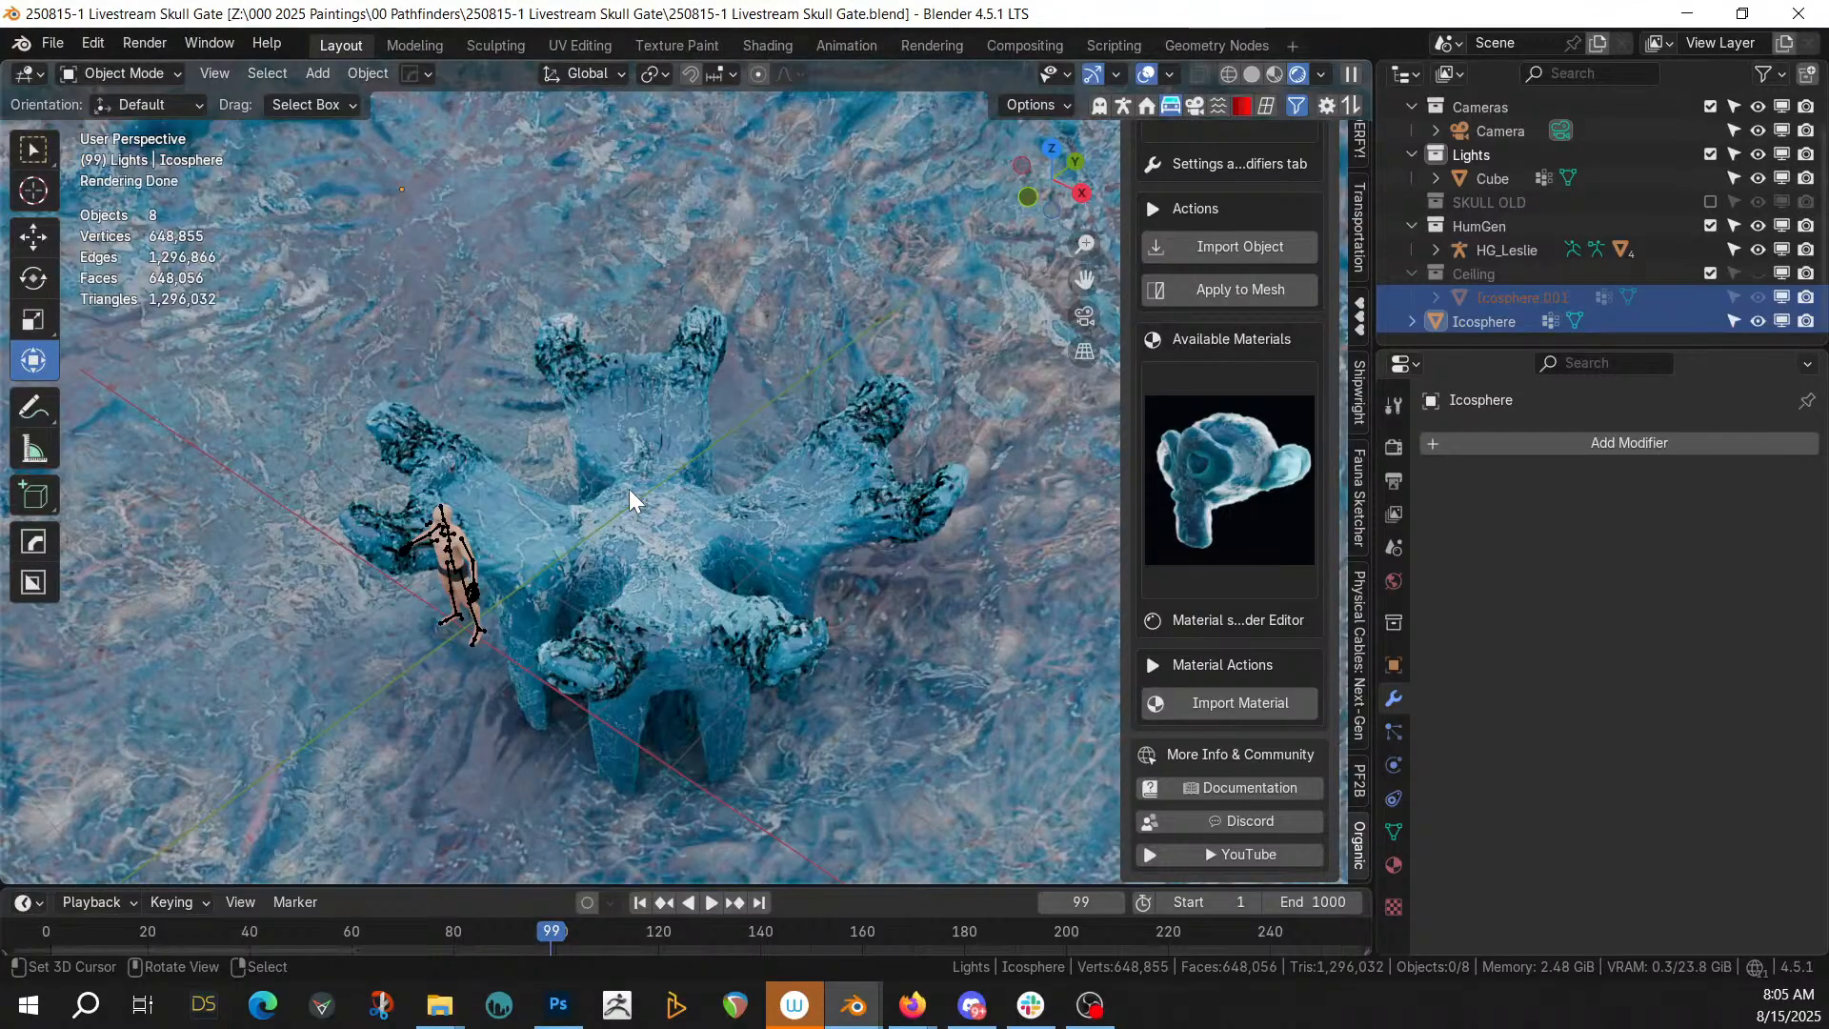
{"action": "key", "text": "z"}
{"action": "key", "text": "6"}
{"action": "middle_click_drag", "start_coordinate": [684, 512], "coordinate": [543, 481]}
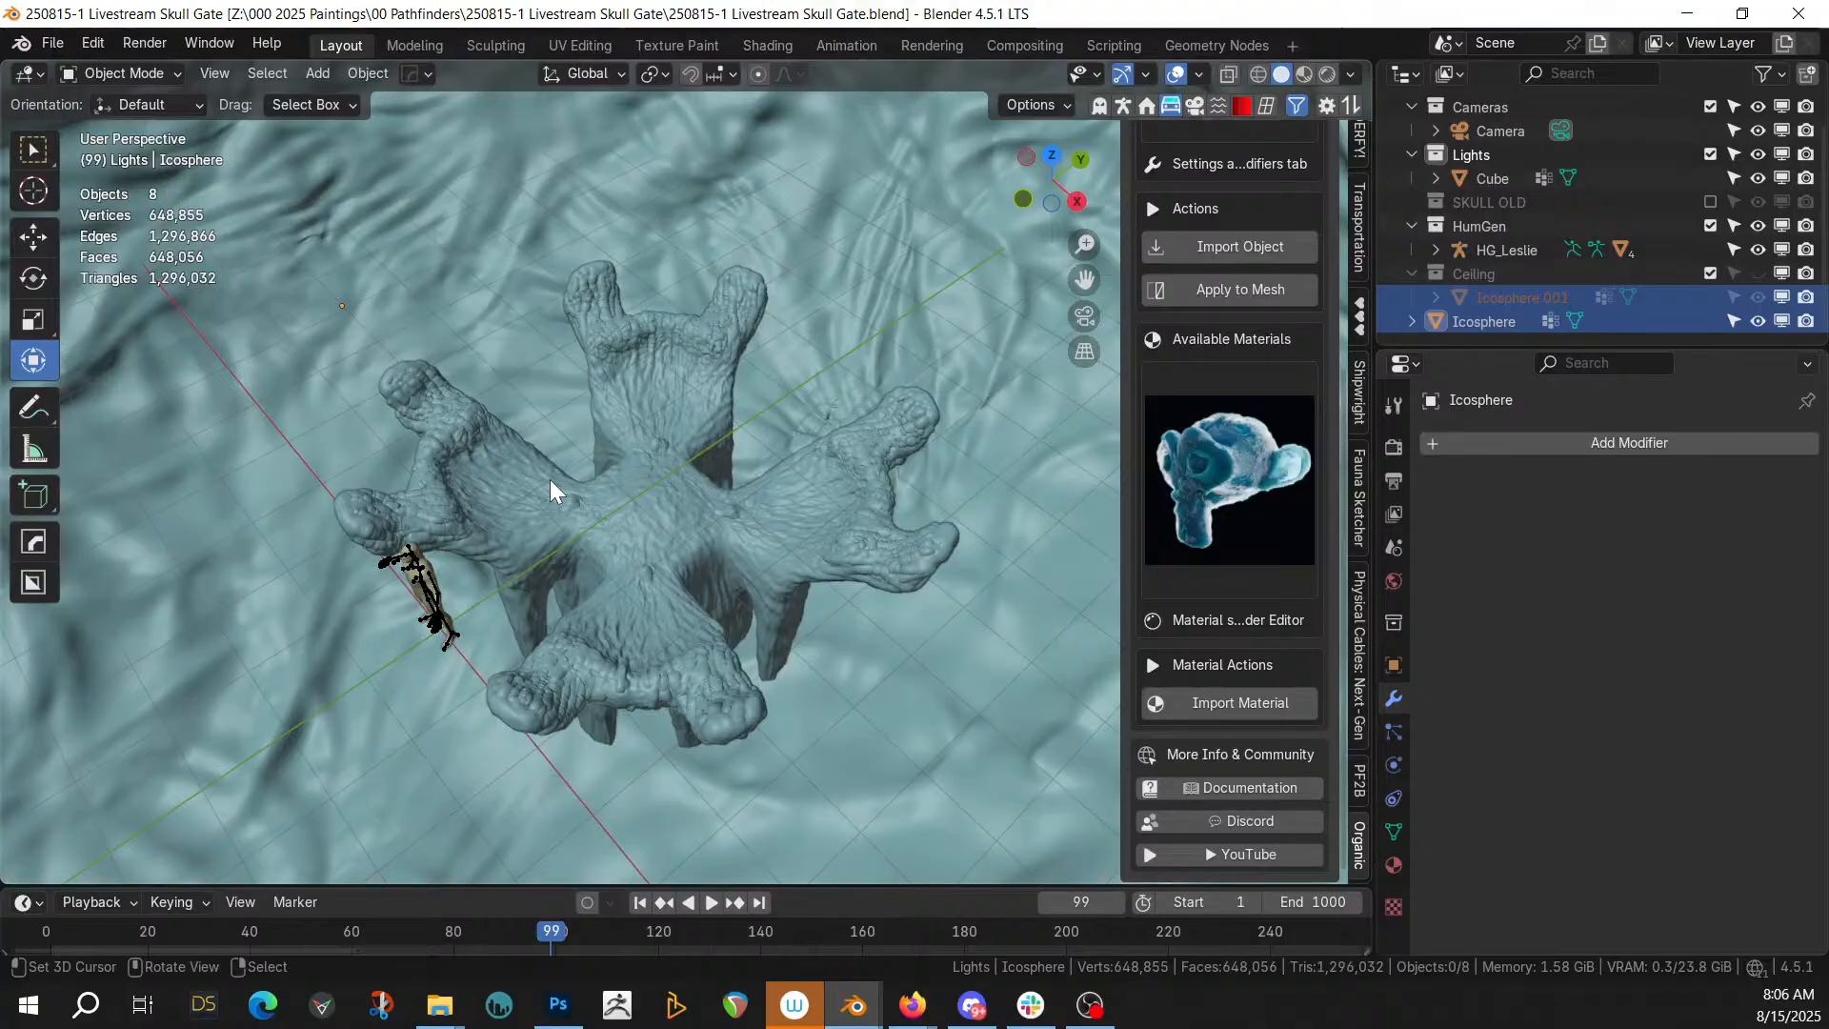
{"action": "middle_click_drag", "start_coordinate": [716, 519], "coordinate": [687, 423]}
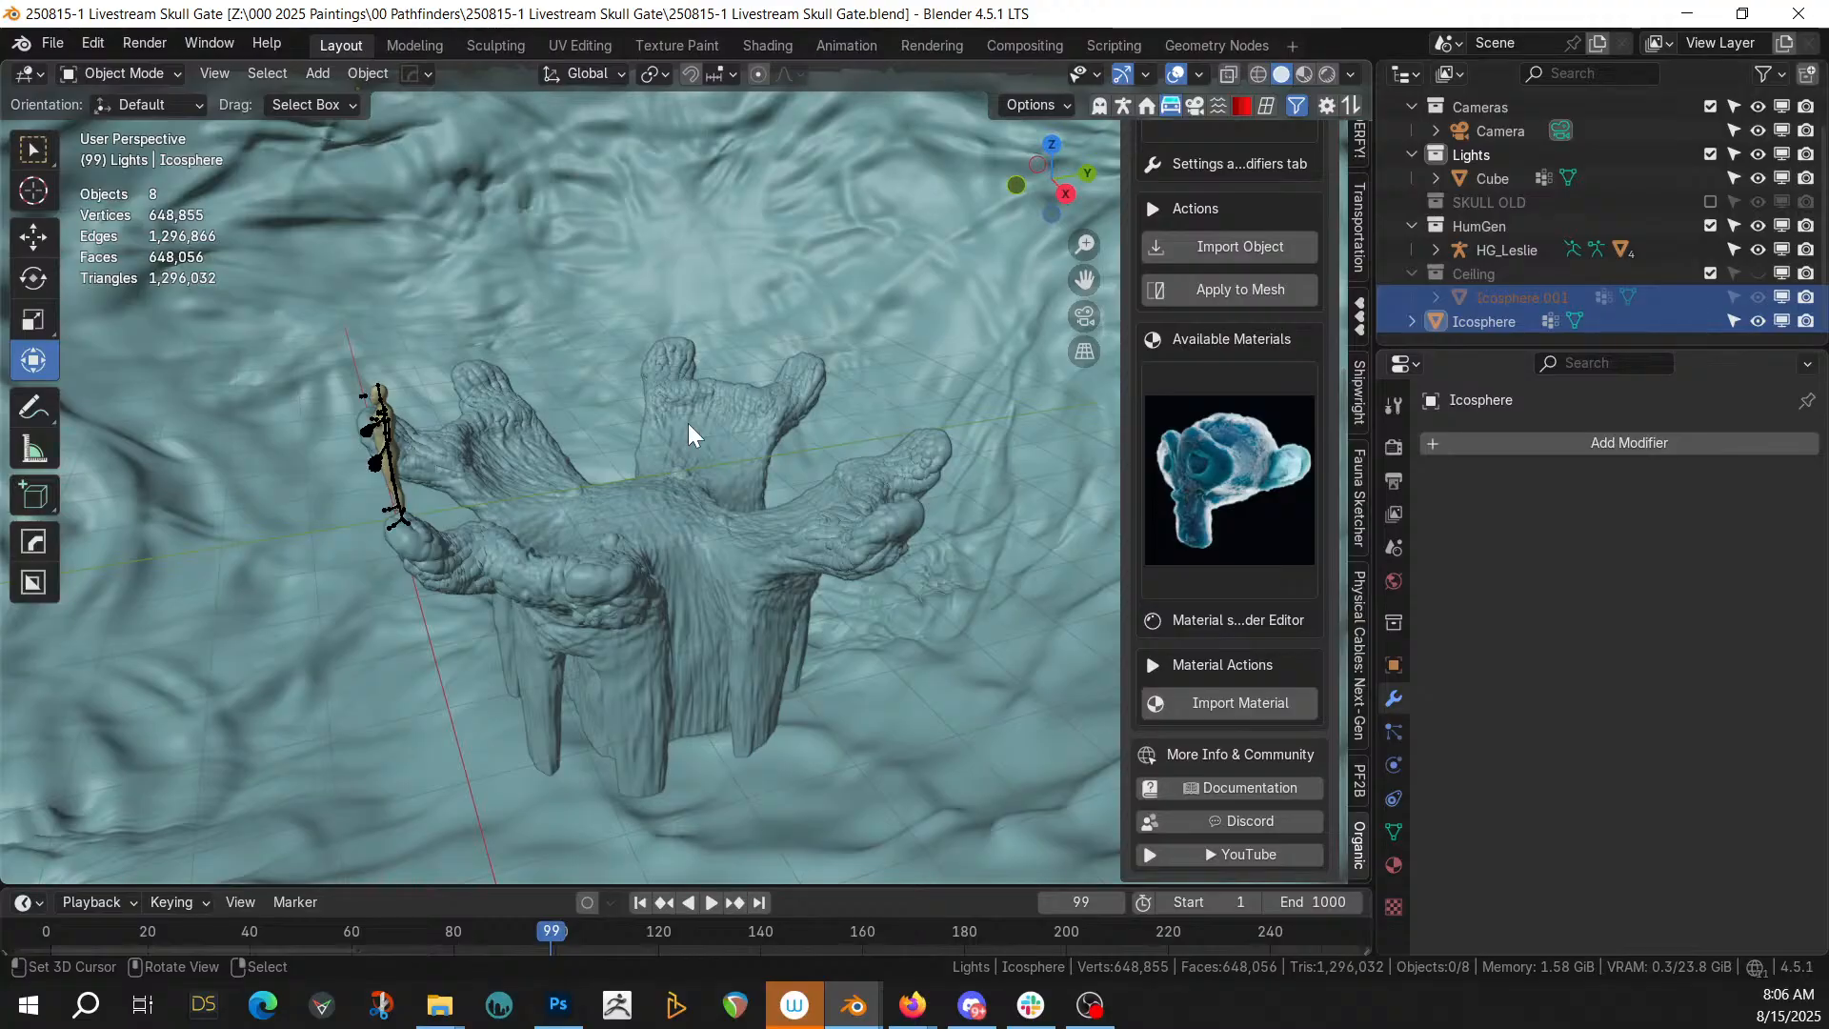
{"action": "mouse_move", "coordinate": [878, 476]}
{"action": "middle_mouse_down"}
{"action": "mouse_move", "coordinate": [842, 476]}
{"action": "mouse_move", "coordinate": [882, 489]}
{"action": "mouse_move", "coordinate": [928, 442]}
{"action": "mouse_move", "coordinate": [878, 442]}
{"action": "mouse_move", "coordinate": [860, 529]}
{"action": "mouse_move", "coordinate": [845, 498]}
{"action": "mouse_move", "coordinate": [727, 501]}
{"action": "mouse_move", "coordinate": [758, 466]}
{"action": "mouse_move", "coordinate": [855, 431]}
{"action": "mouse_move", "coordinate": [905, 491]}
{"action": "middle_mouse_up"}
{"action": "scroll", "coordinate": [857, 431], "scroll_direction": "down", "scroll_amount": 3}
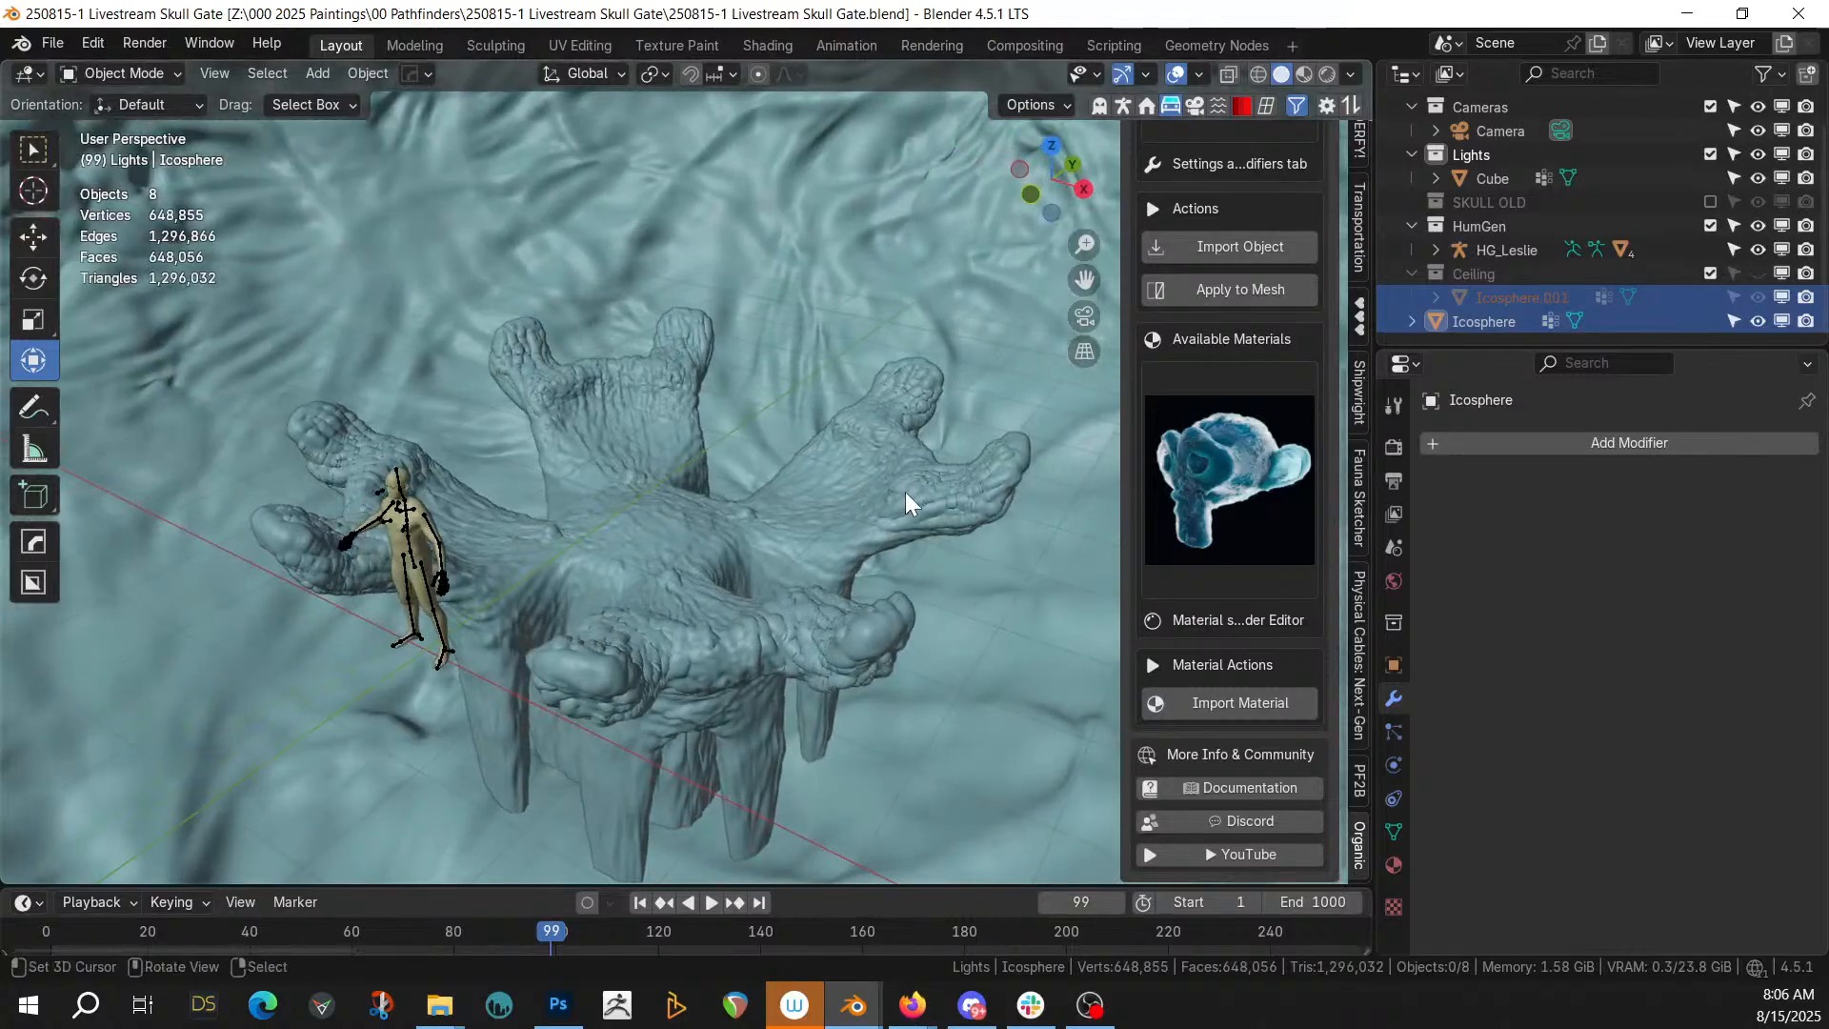
Select the branching mesh and snap the 3D cursor to its origin
{"action": "middle_click_drag", "start_coordinate": [804, 518], "coordinate": [715, 557]}
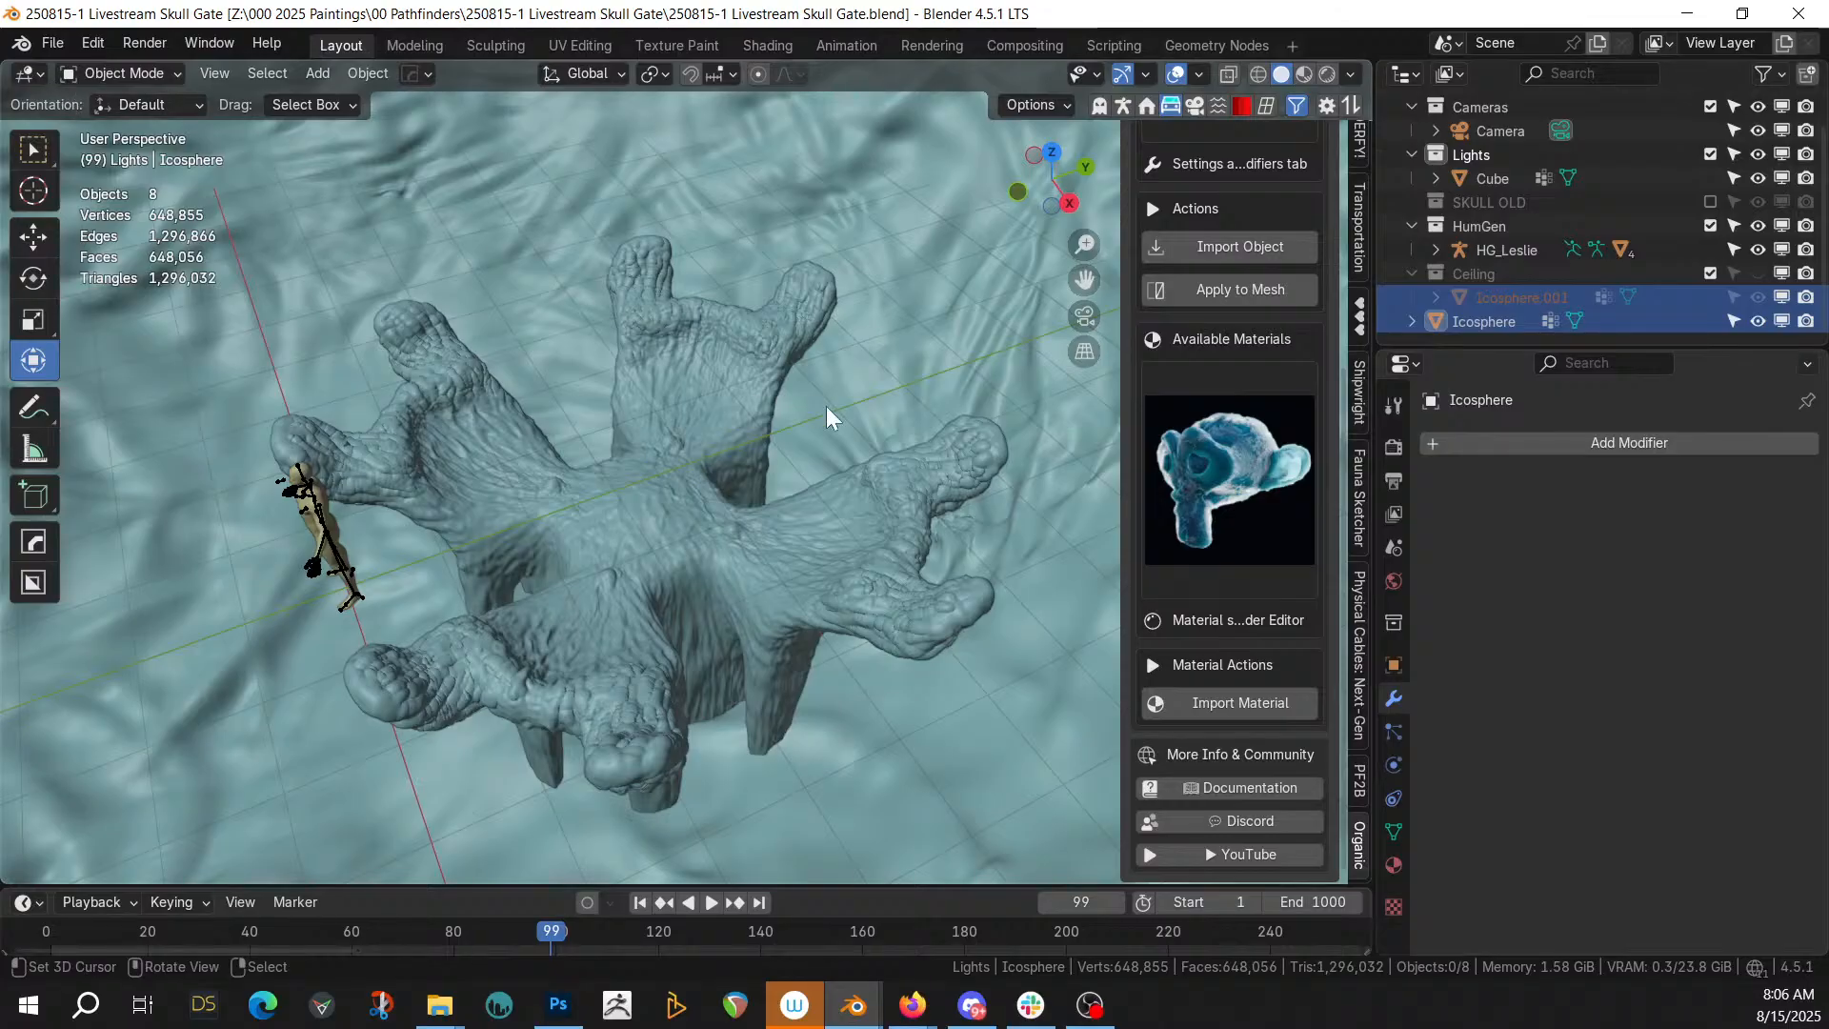
{"action": "middle_click_drag", "start_coordinate": [900, 522], "coordinate": [920, 541]}
{"action": "scroll", "coordinate": [770, 543], "scroll_direction": "up", "scroll_amount": 3}
{"action": "middle_click_drag", "start_coordinate": [771, 546], "coordinate": [709, 527]}
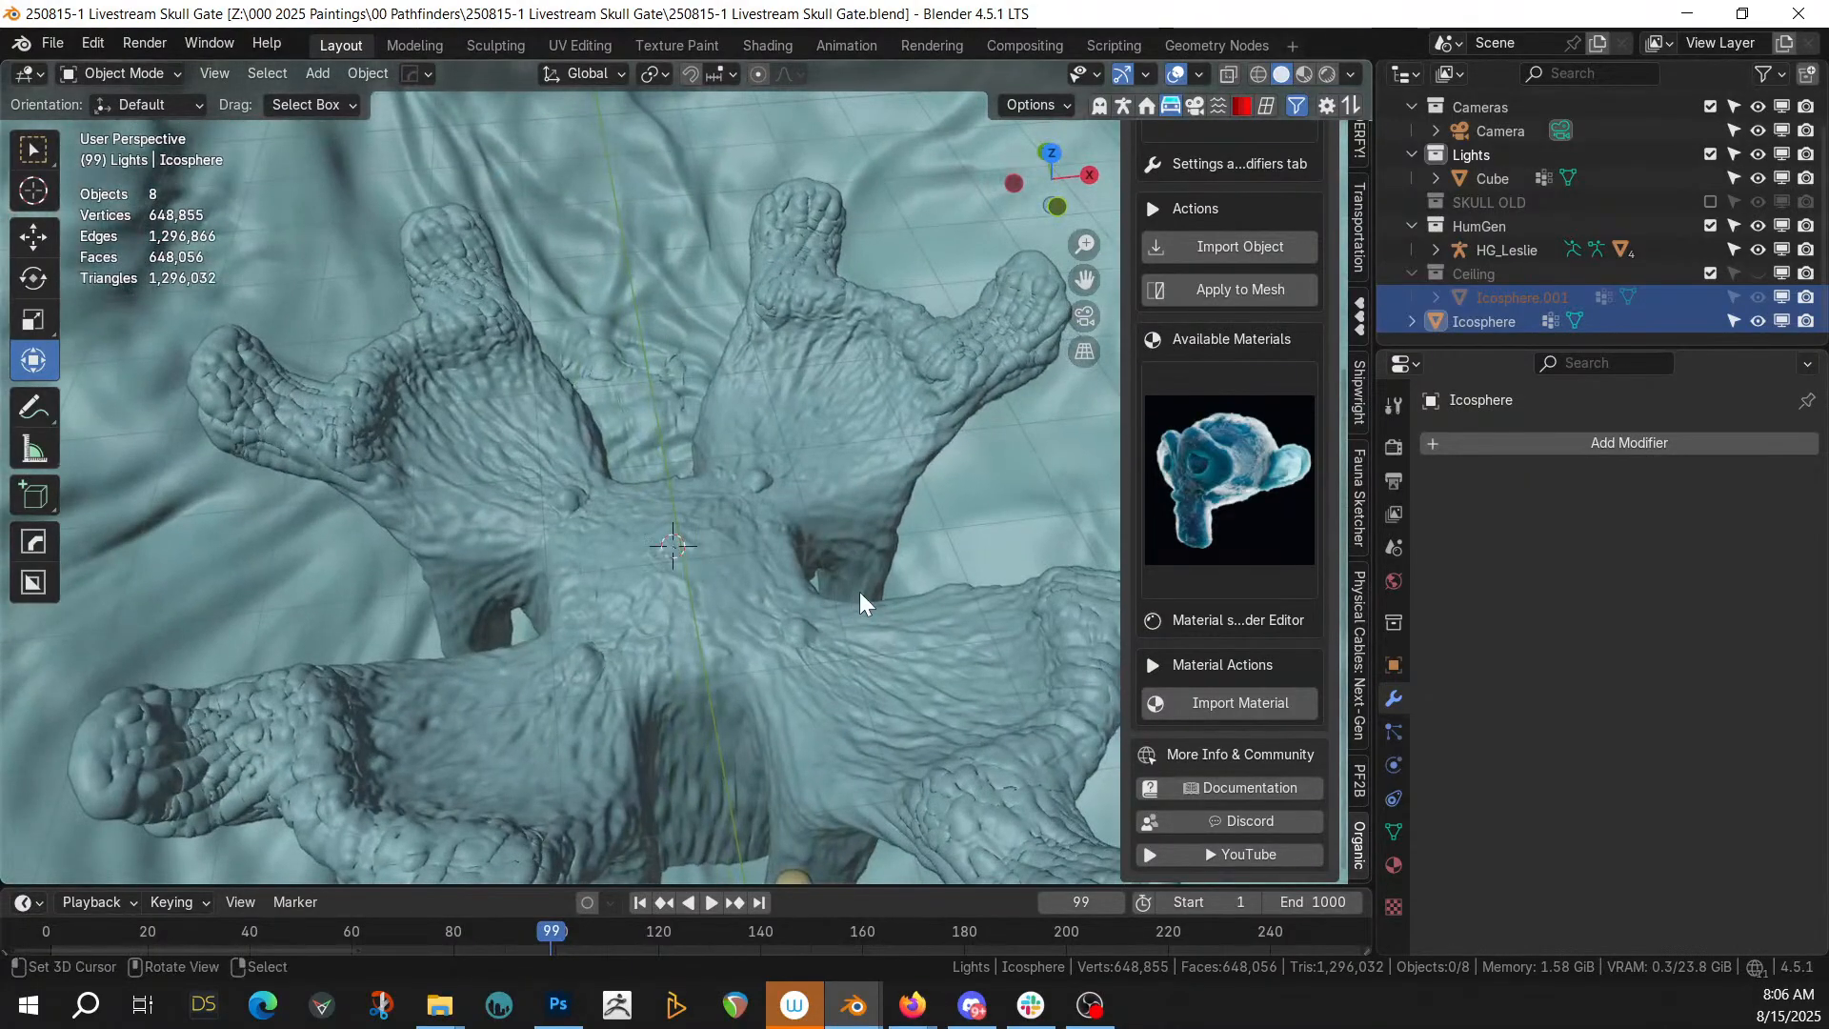
{"action": "scroll", "coordinate": [859, 591], "scroll_direction": "down", "scroll_amount": 4}
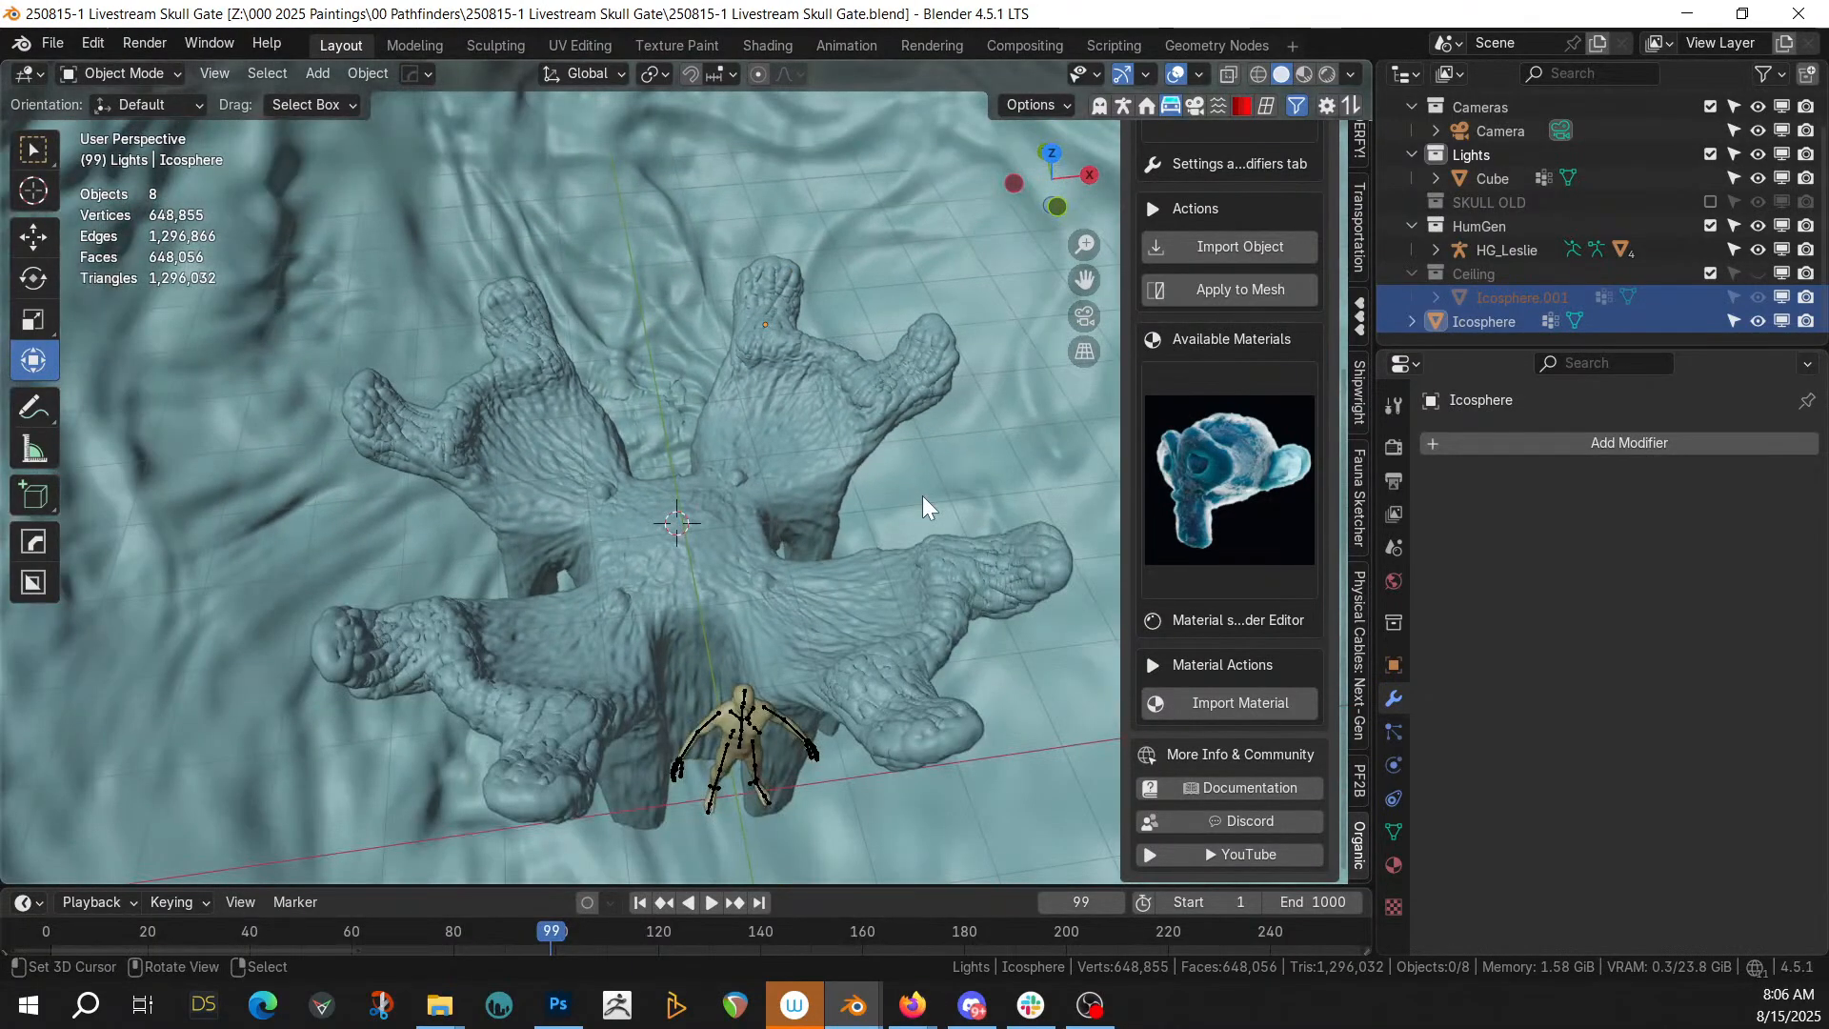
{"action": "left_click", "coordinate": [709, 521]}
{"action": "key", "text": "shift+s"}
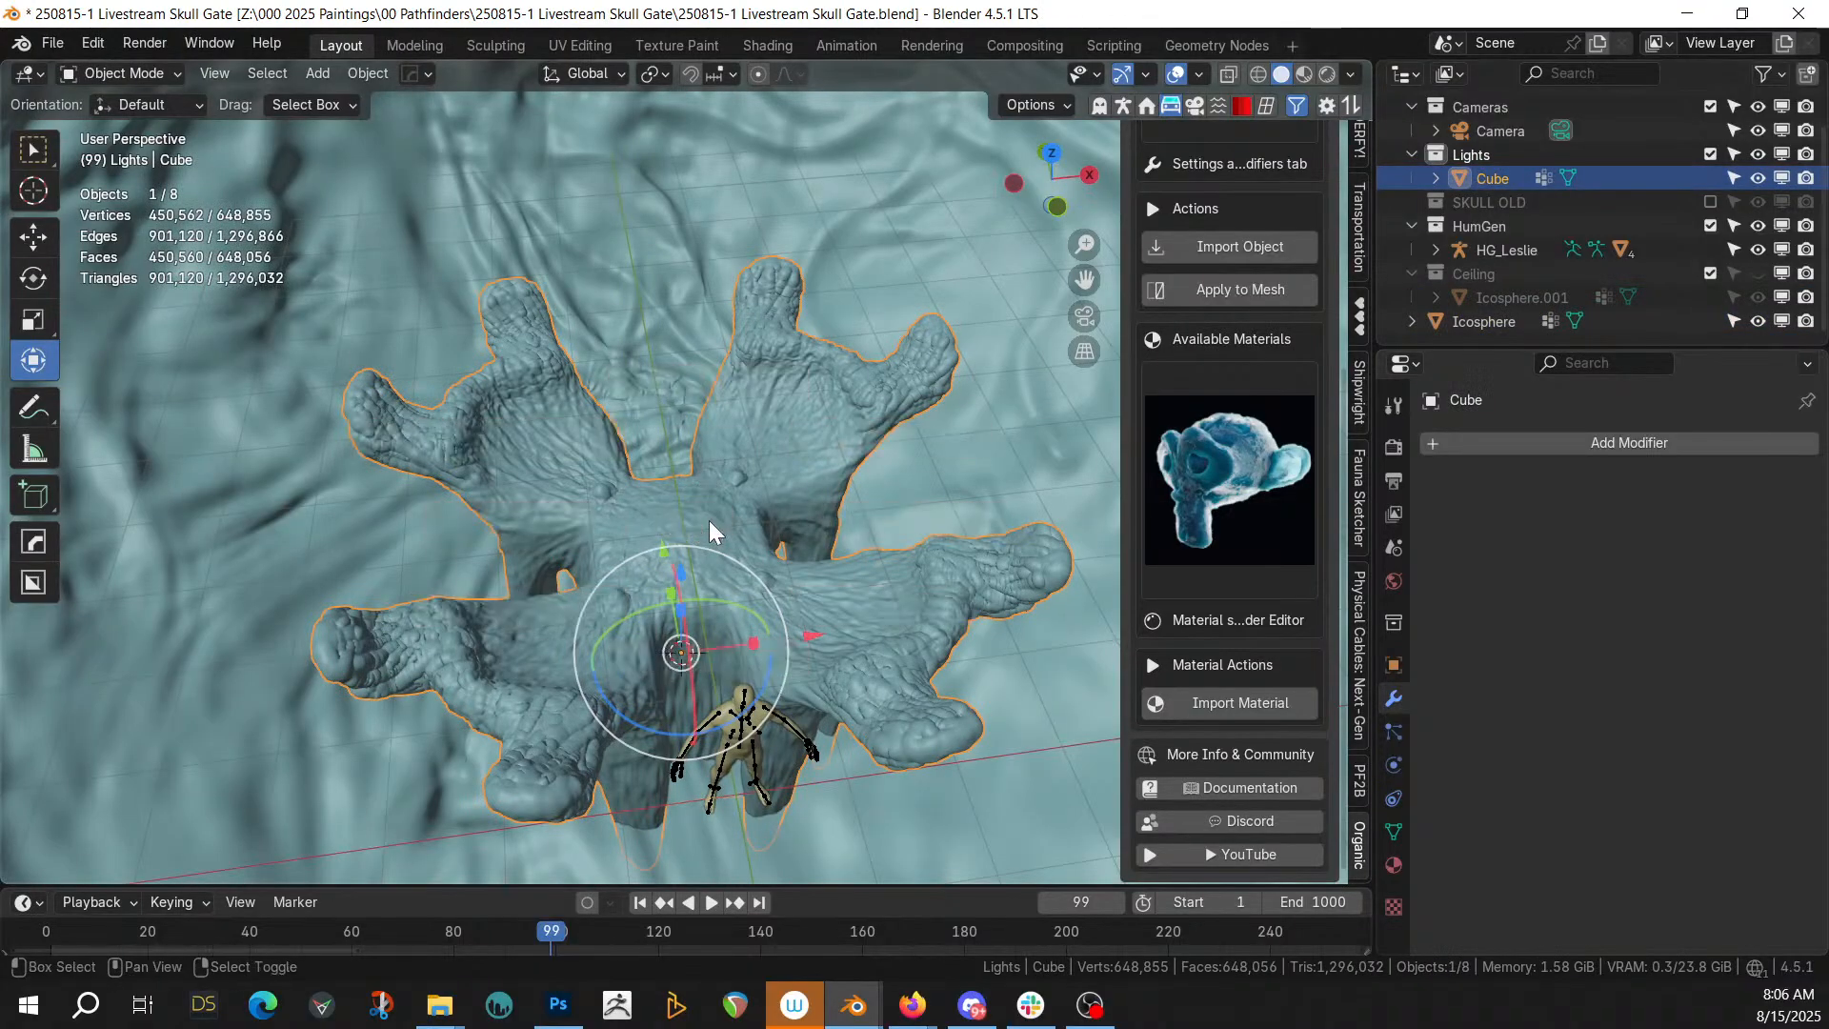
{"action": "key", "text": "shift+a"}
{"action": "mouse_move", "coordinate": [631, 334]}
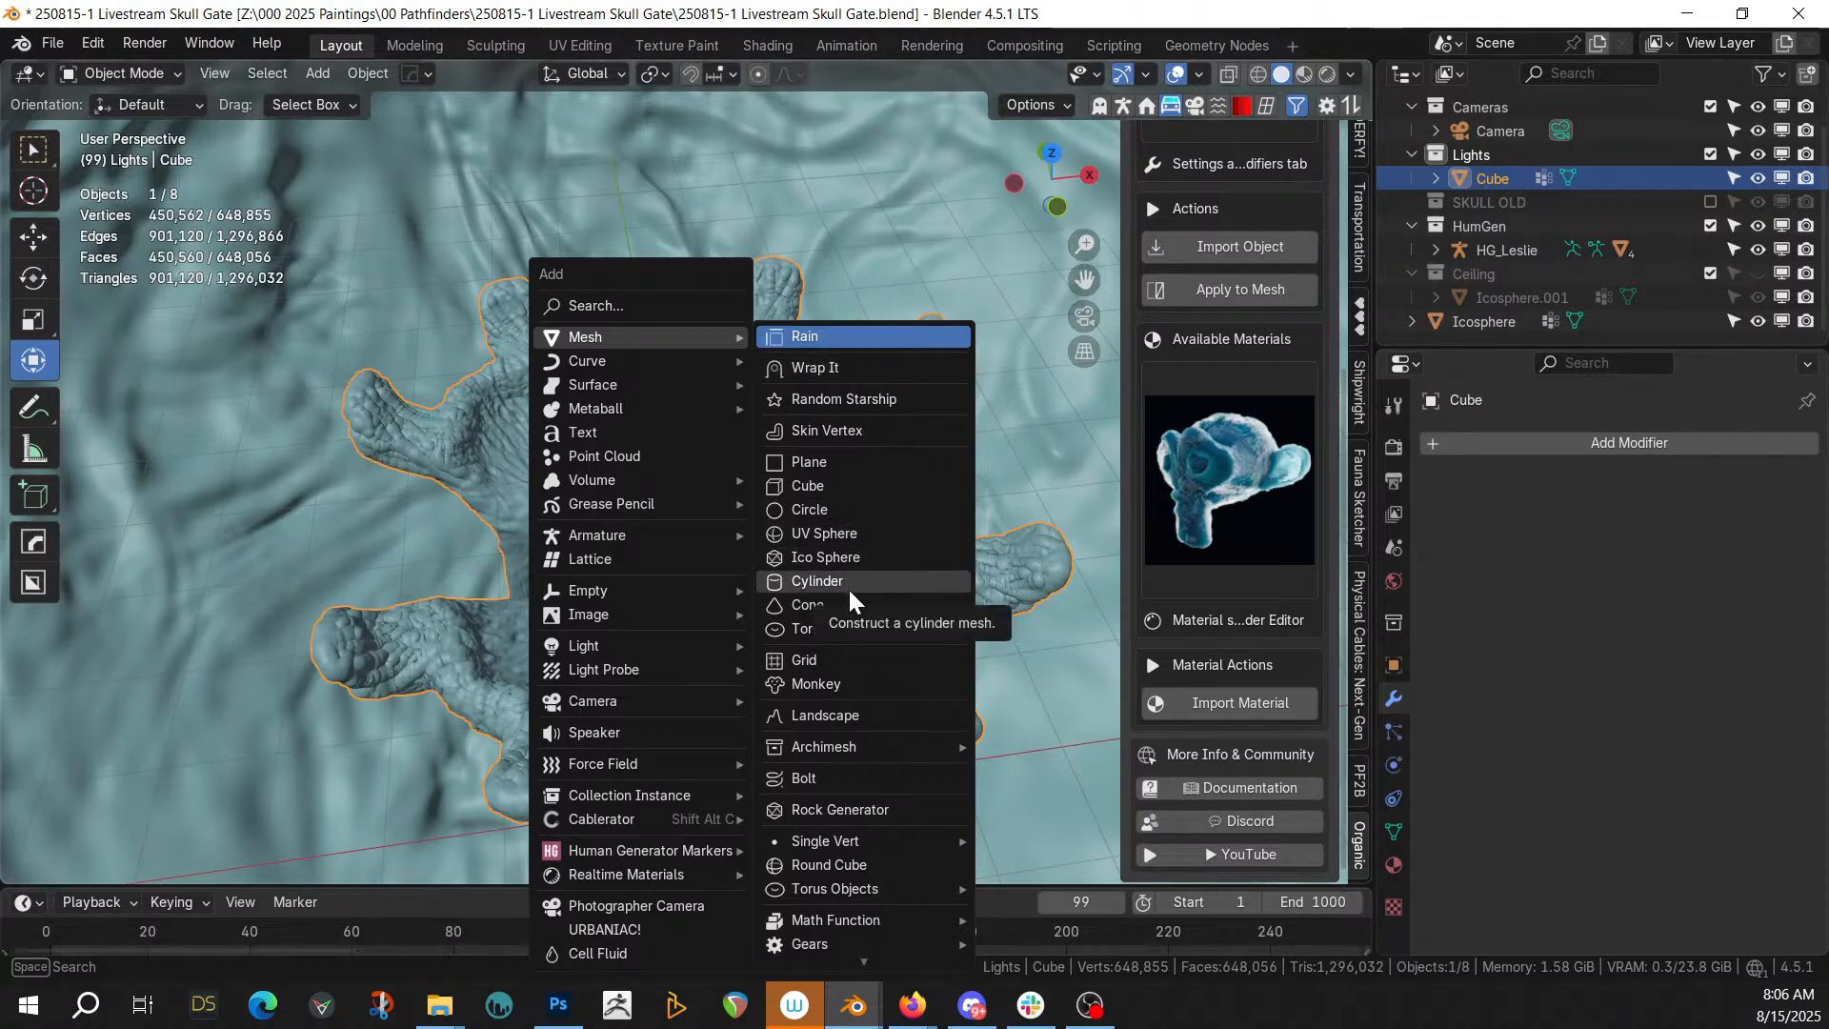
{"action": "left_click", "coordinate": [848, 626]}
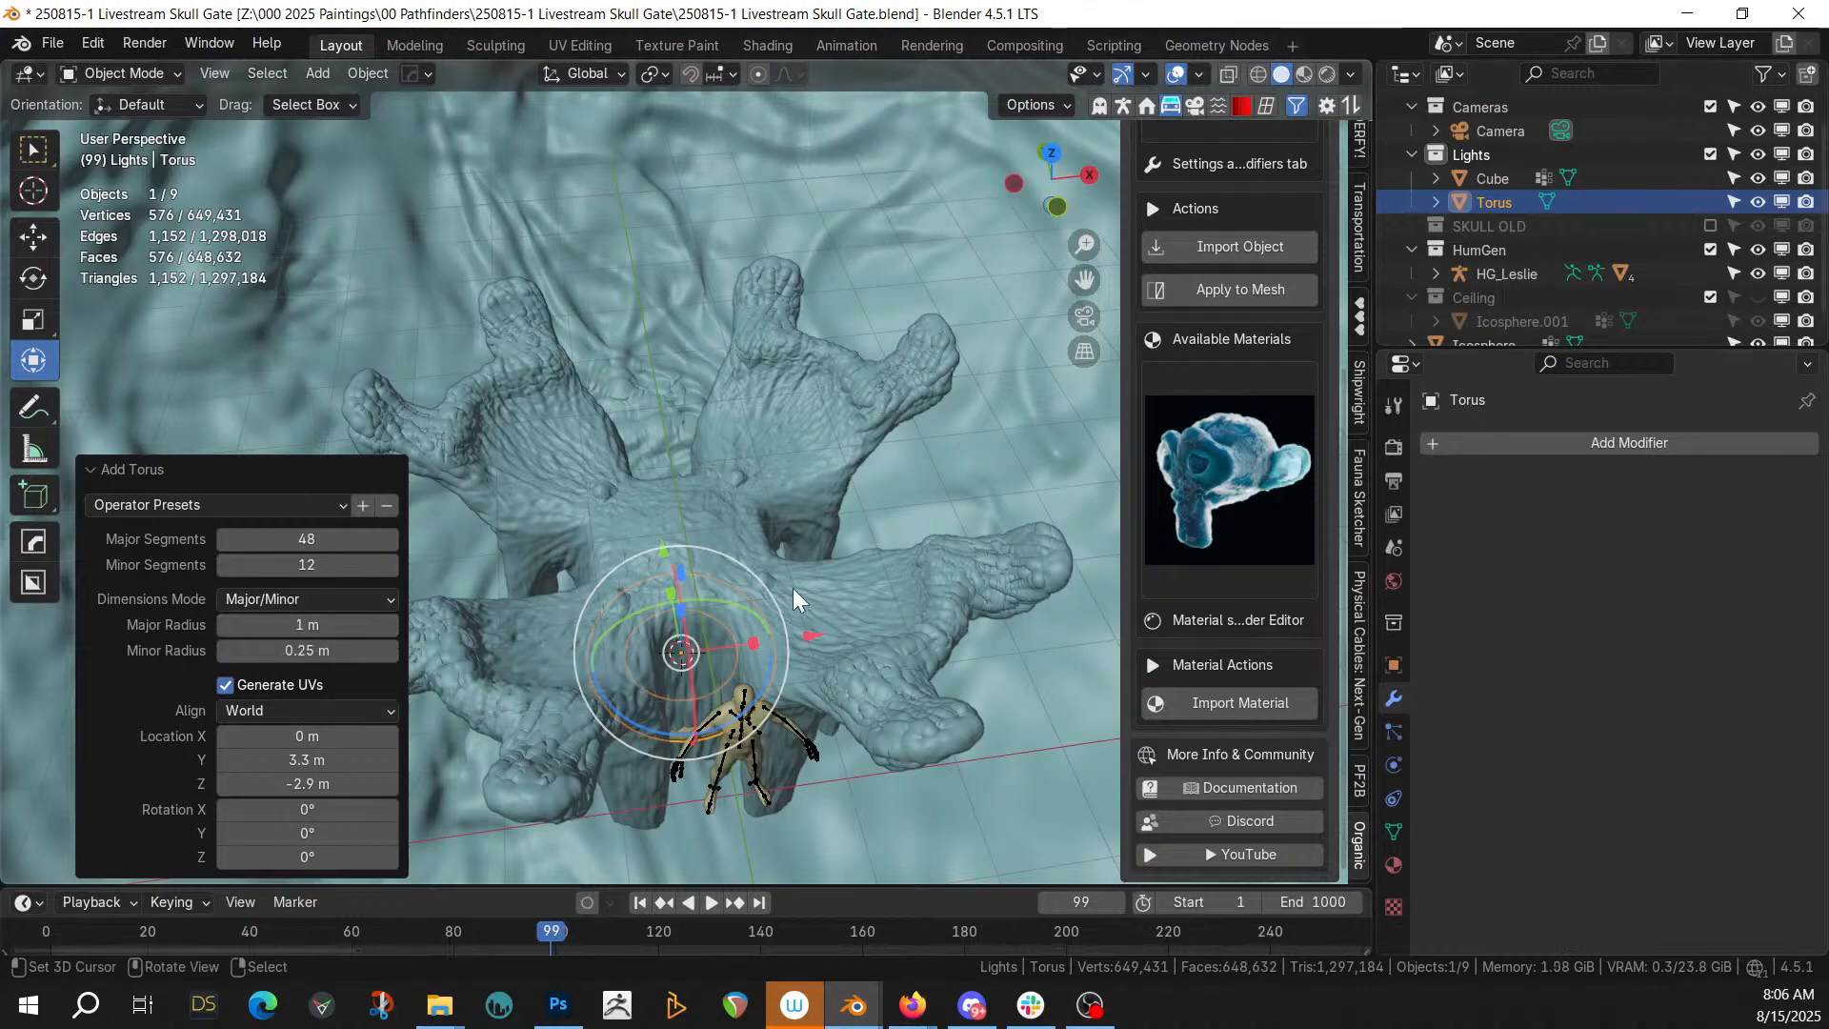
{"action": "key", "text": "Delete"}
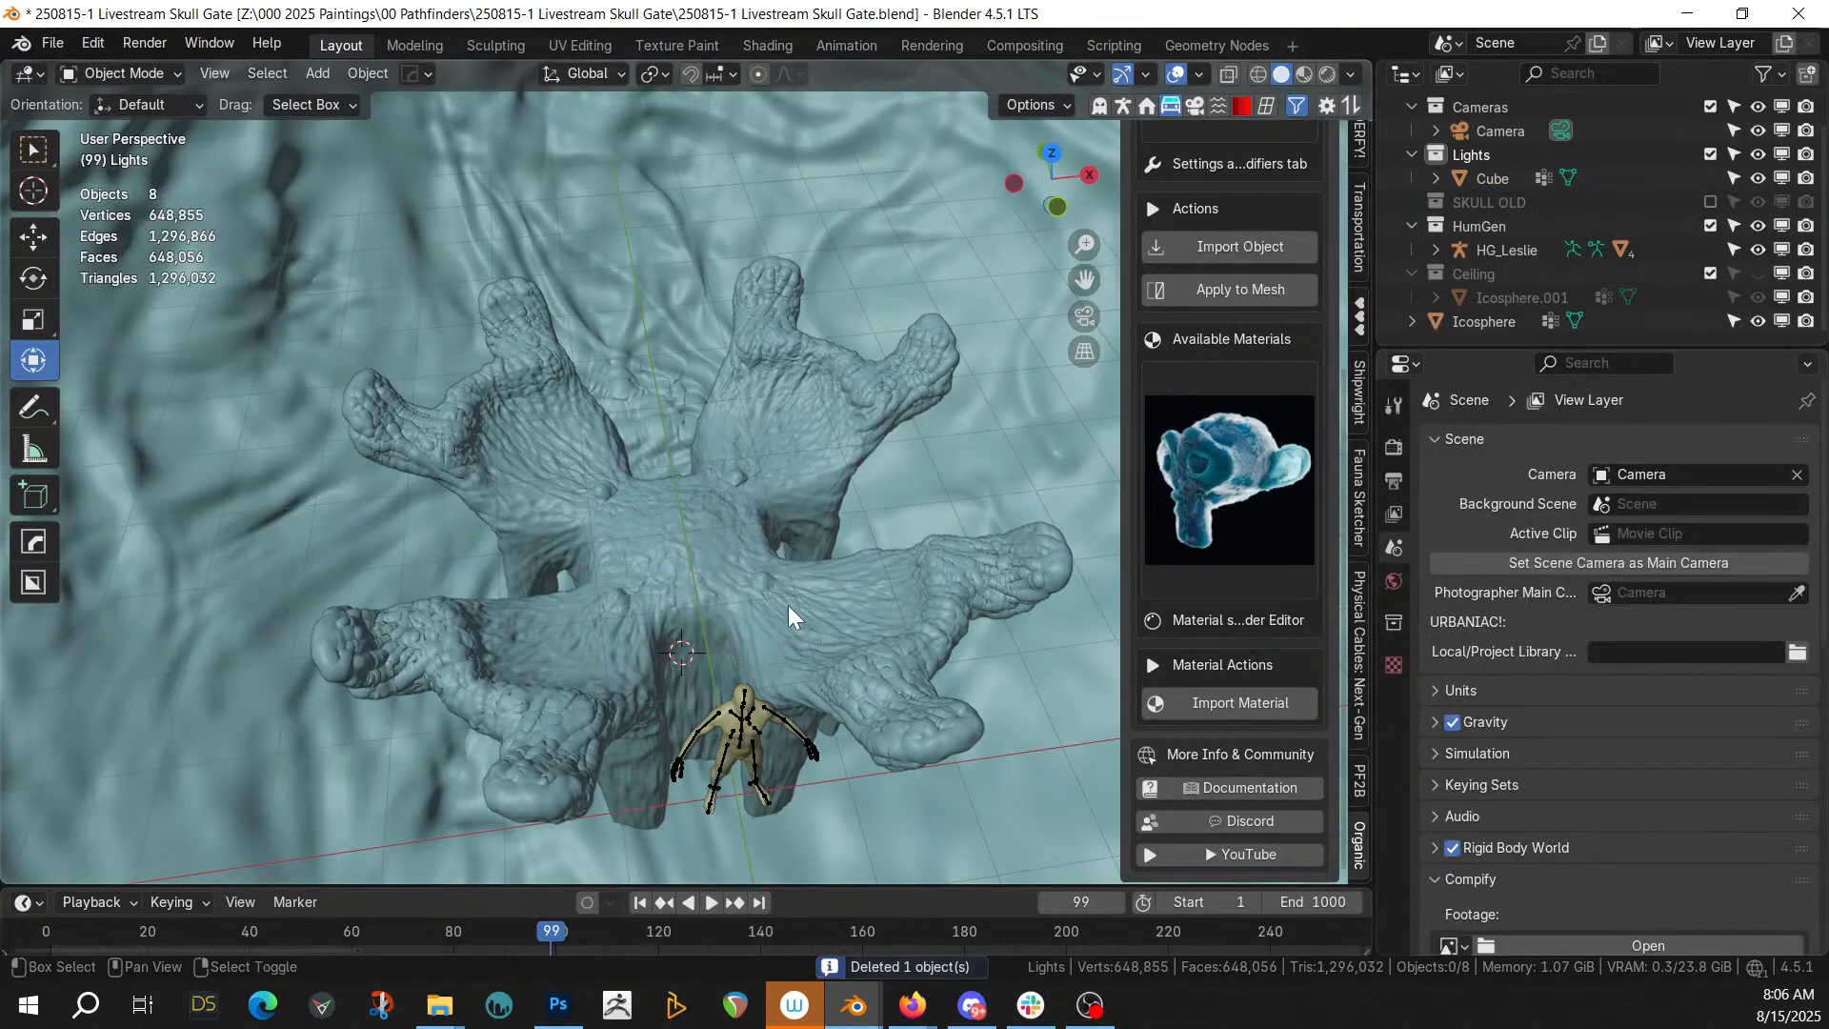
Add a plane mesh at the 3D cursor and rotate it 90° about the global X axis to stand upright
{"action": "key", "text": "shift+a"}
{"action": "mouse_move", "coordinate": [706, 337]}
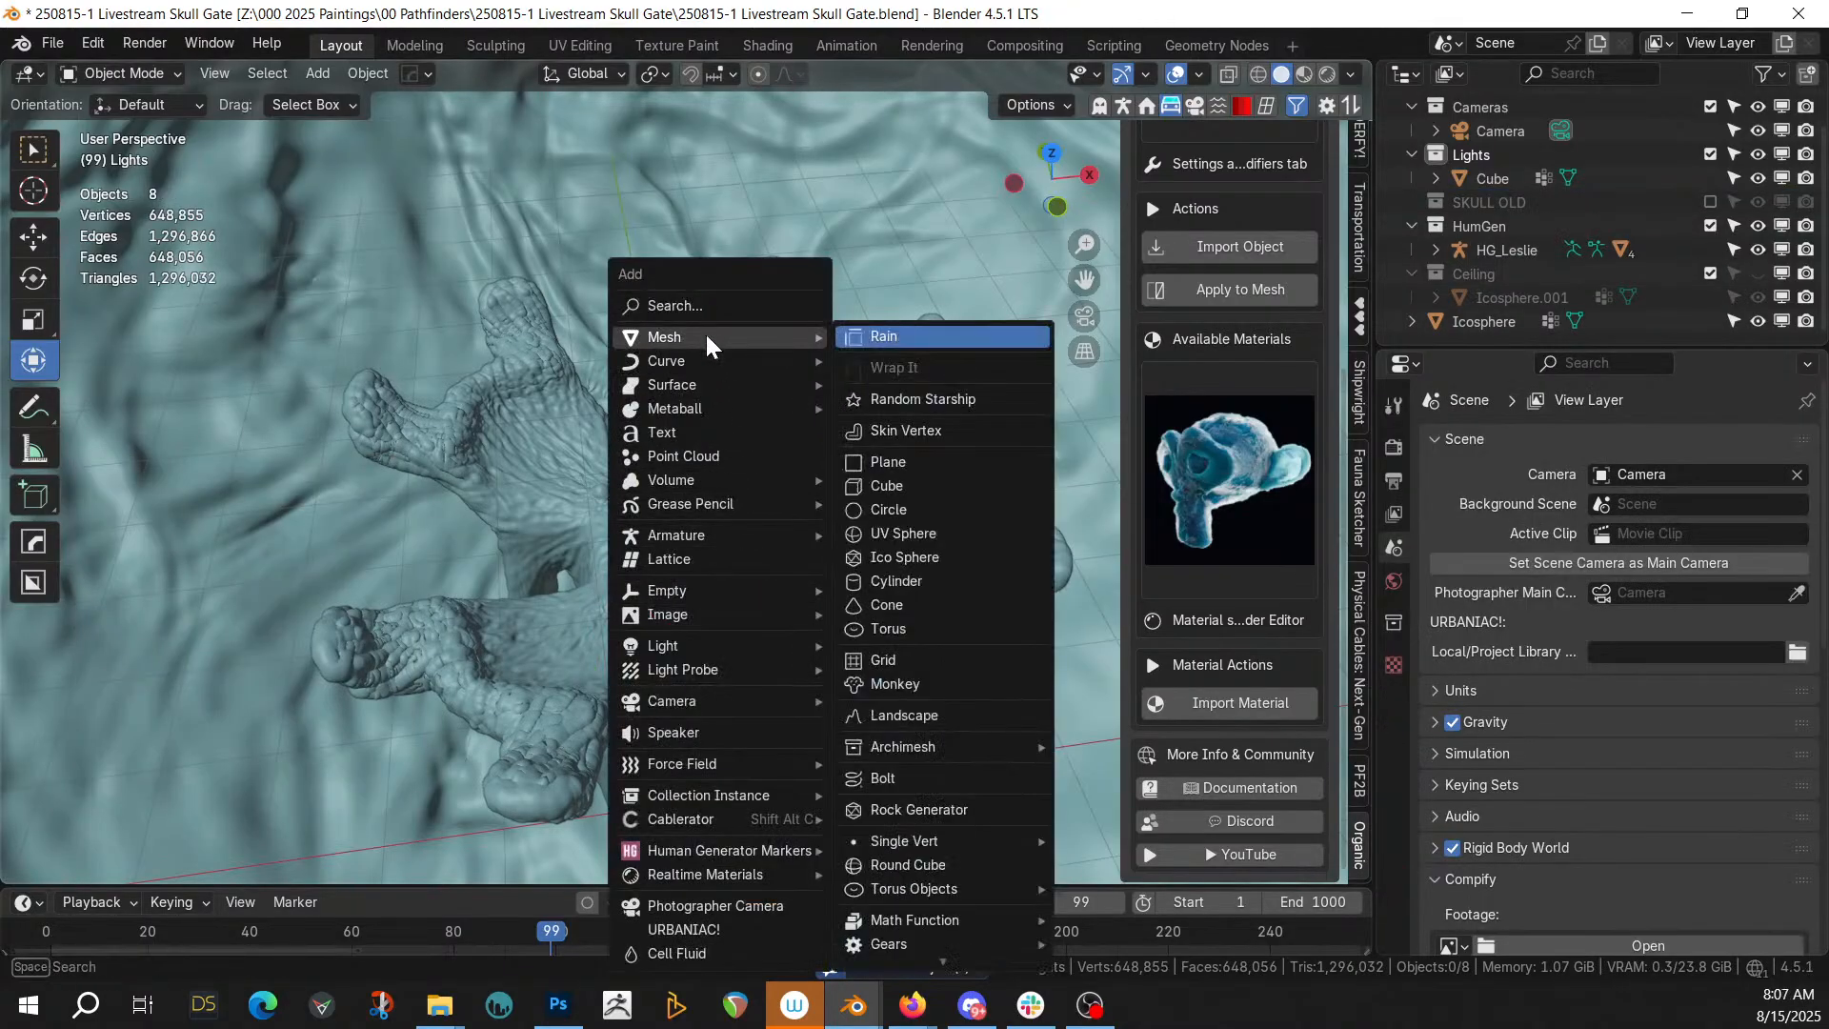
{"action": "left_click", "coordinate": [900, 464]}
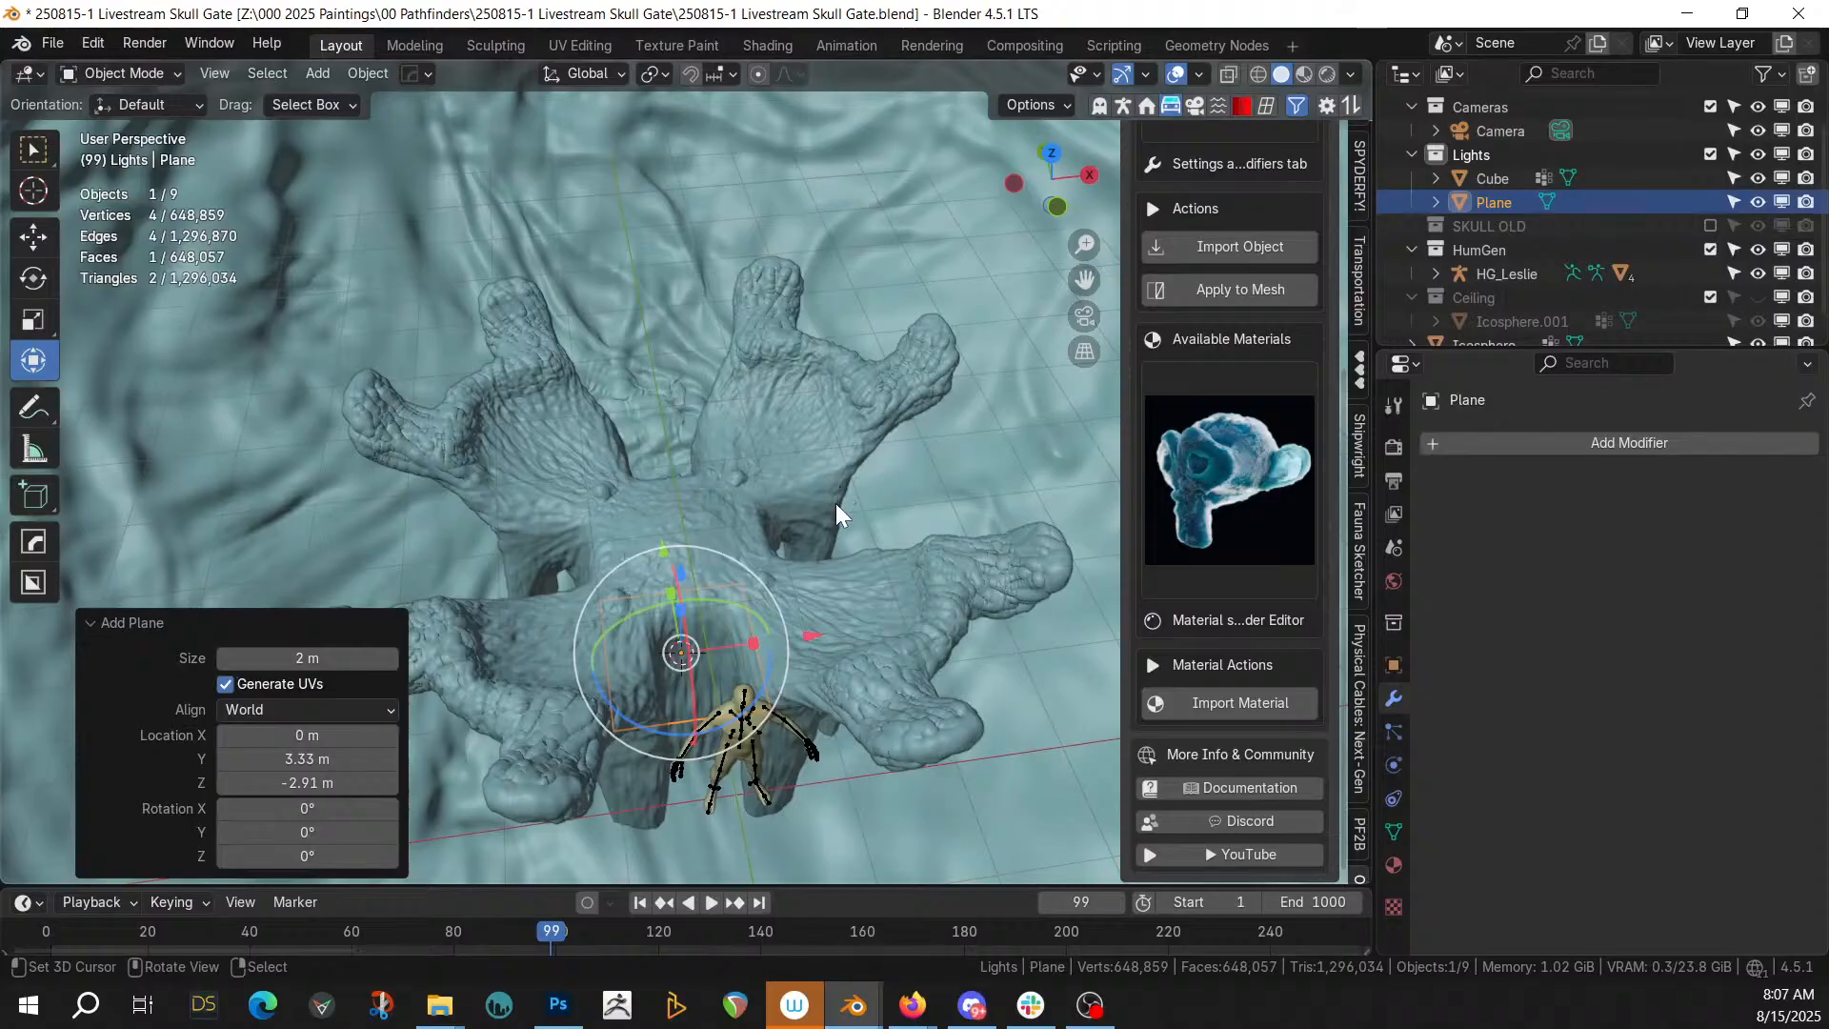
{"action": "type", "text": "rx90"}
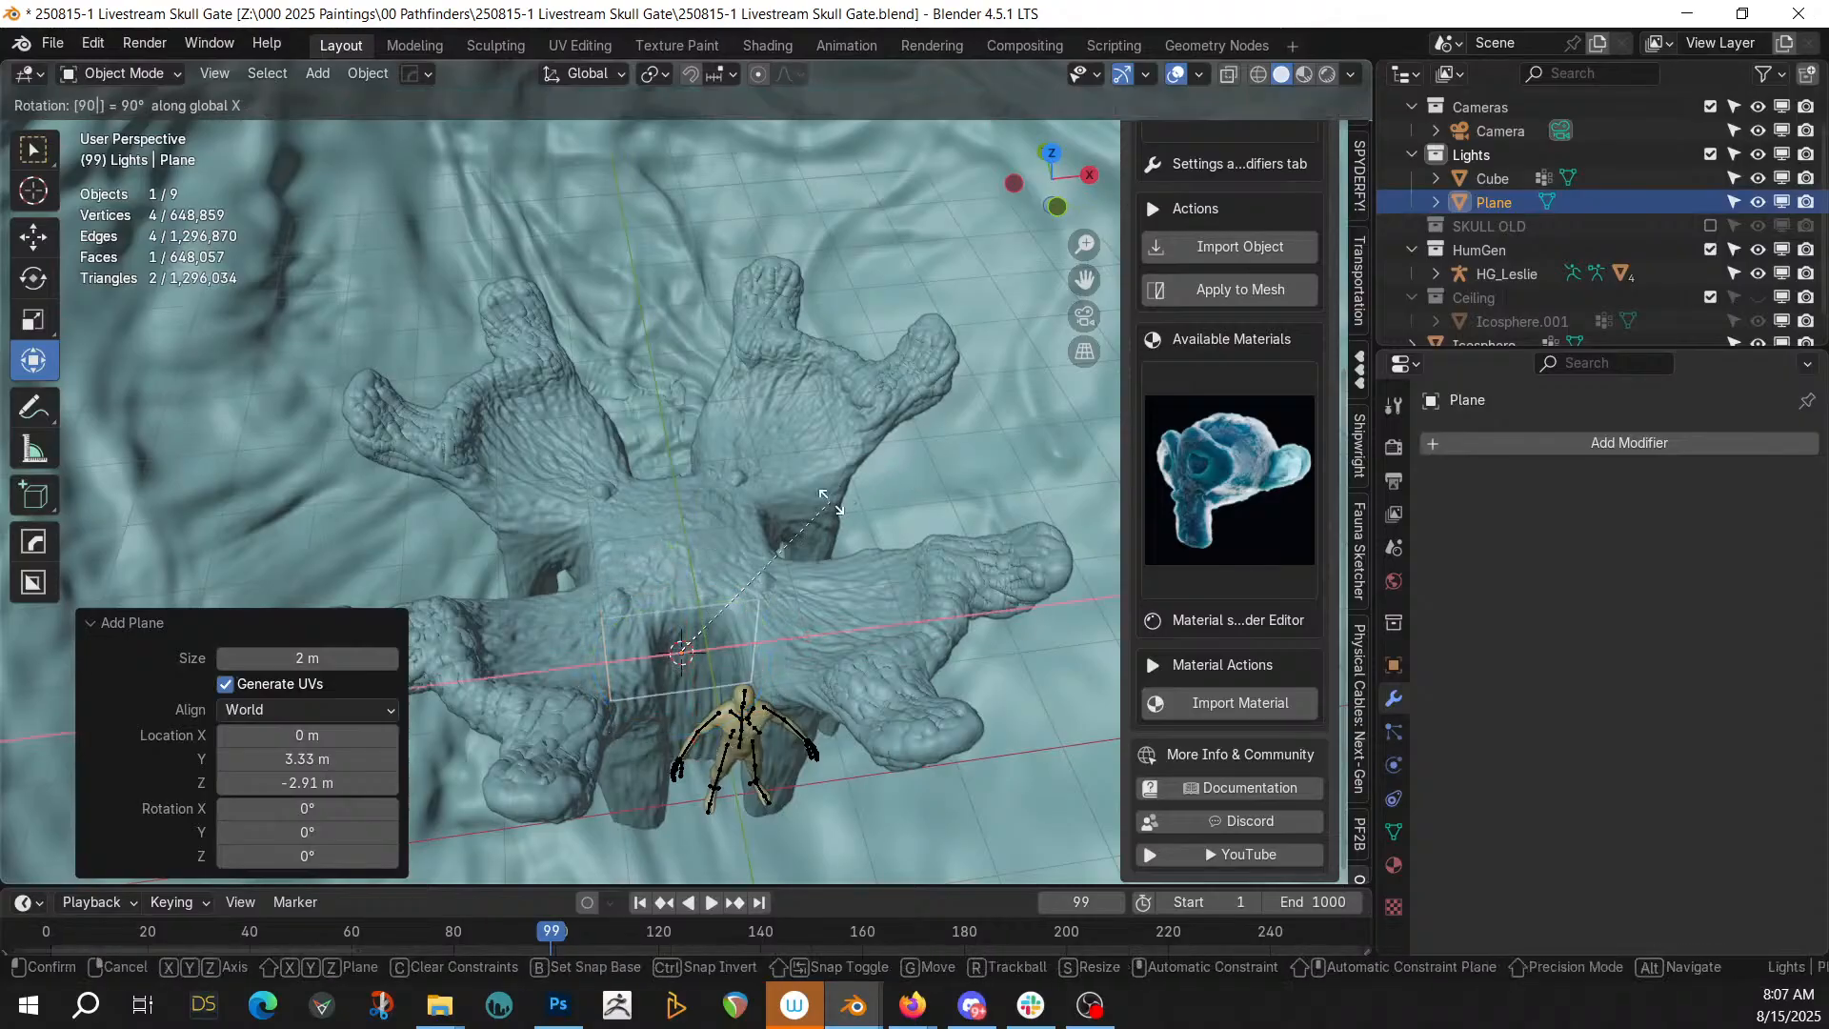
{"action": "key", "text": "Return"}
Raise the upright plane about 3.47 m along global Z so it stands on the branching mesh
{"action": "key", "text": "g"}
{"action": "key", "text": "z"}
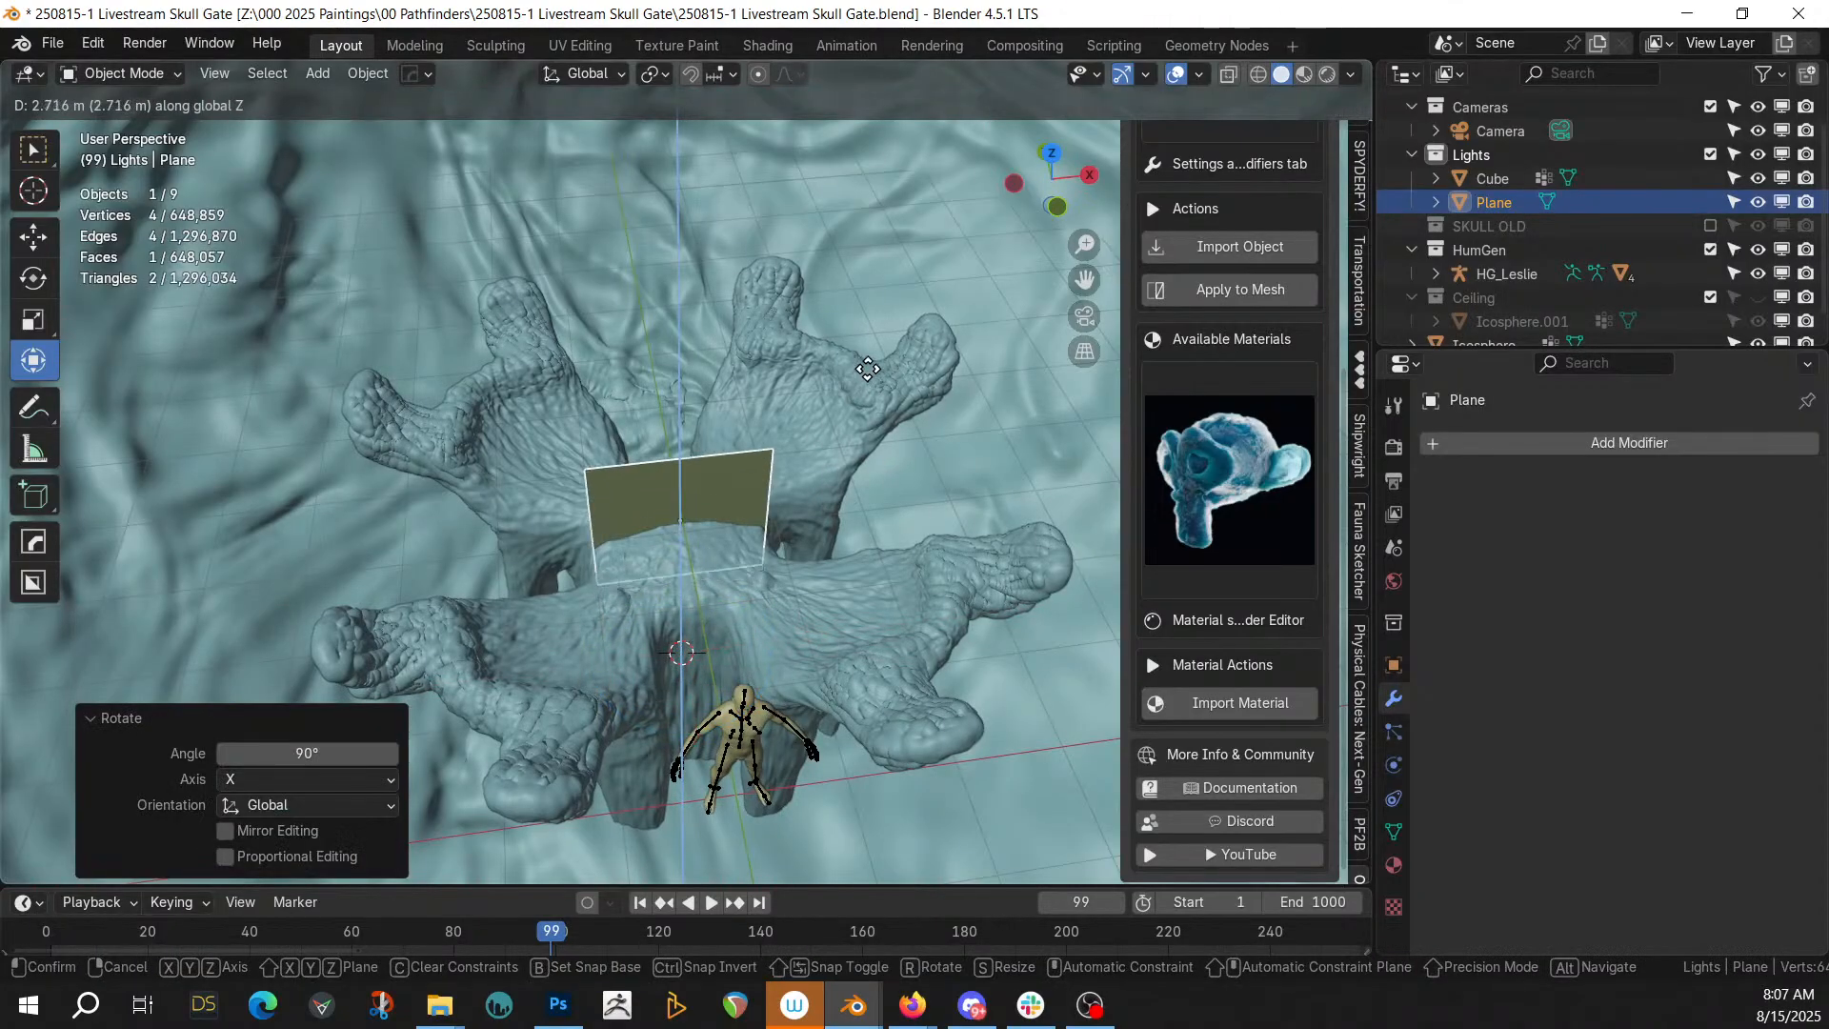
{"action": "left_click", "coordinate": [876, 322]}
{"action": "middle_click_drag", "start_coordinate": [876, 322], "coordinate": [962, 248]}
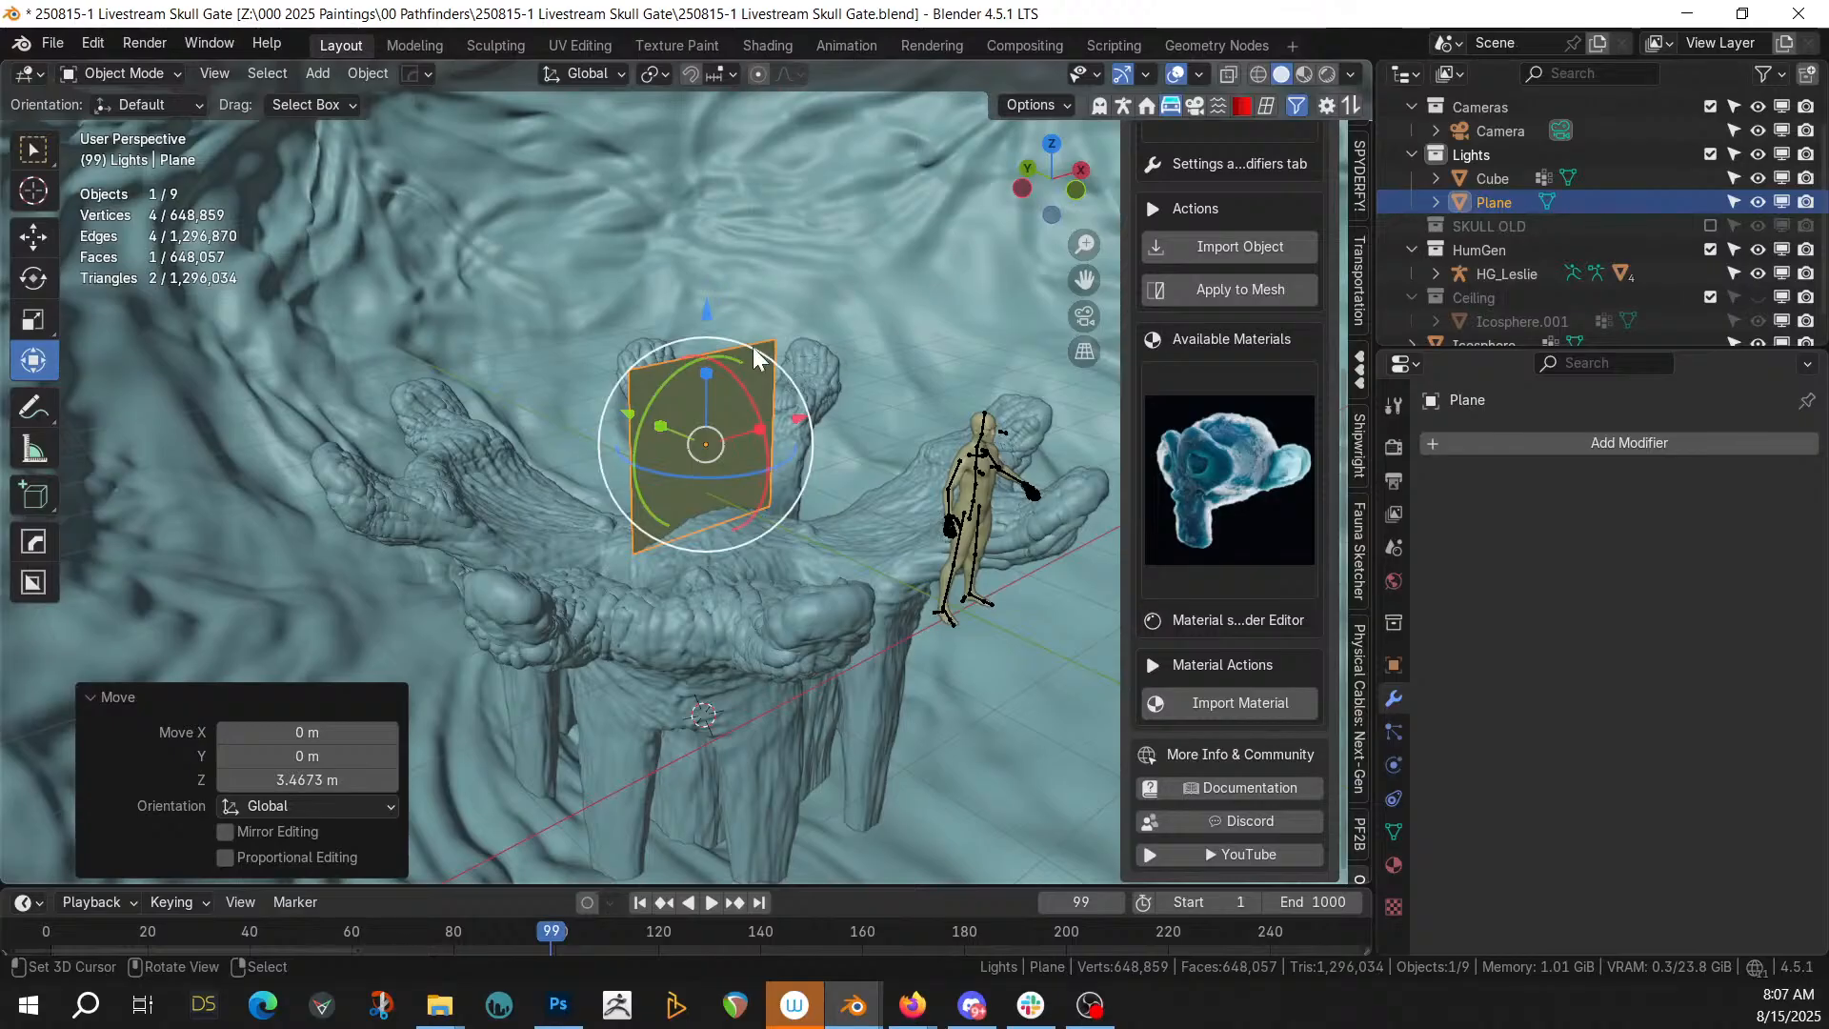
Scale the plane up uniformly by about 1.45 and stretch it by about 1.48 along global Z
{"action": "key", "text": "s"}
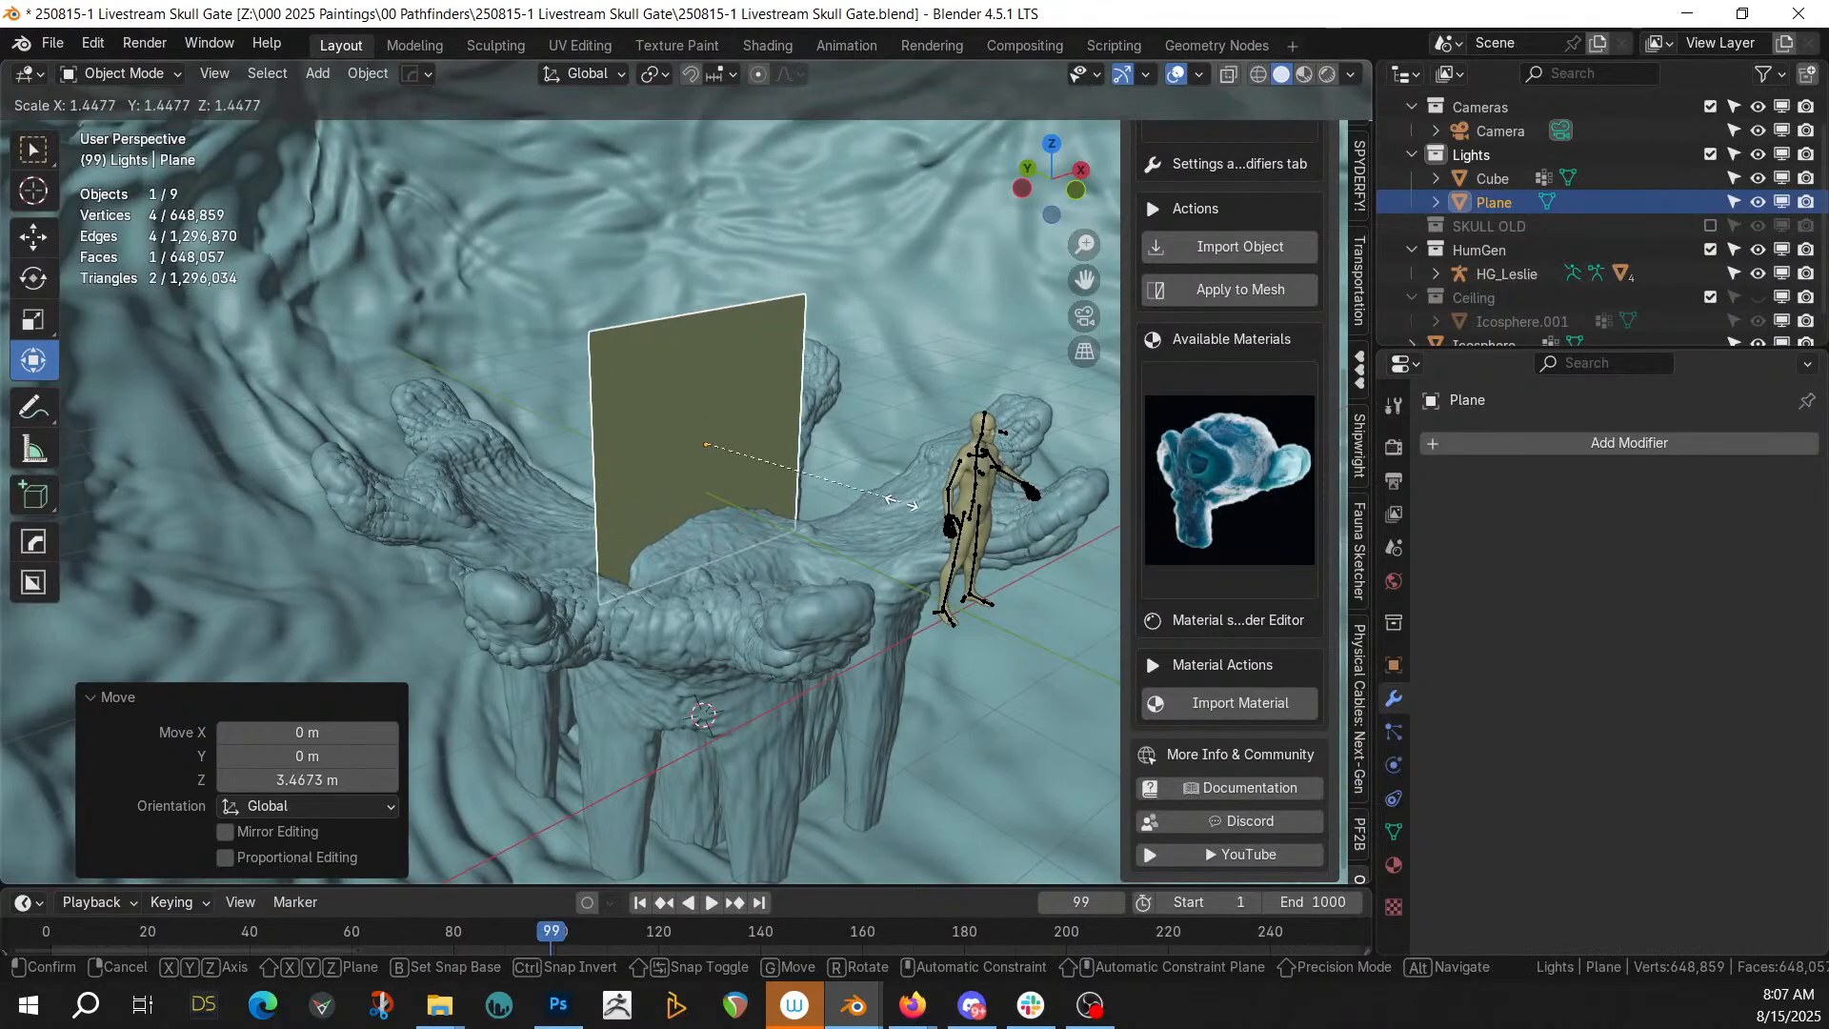
{"action": "left_click", "coordinate": [901, 501]}
{"action": "key", "text": "s"}
{"action": "key", "text": "z"}
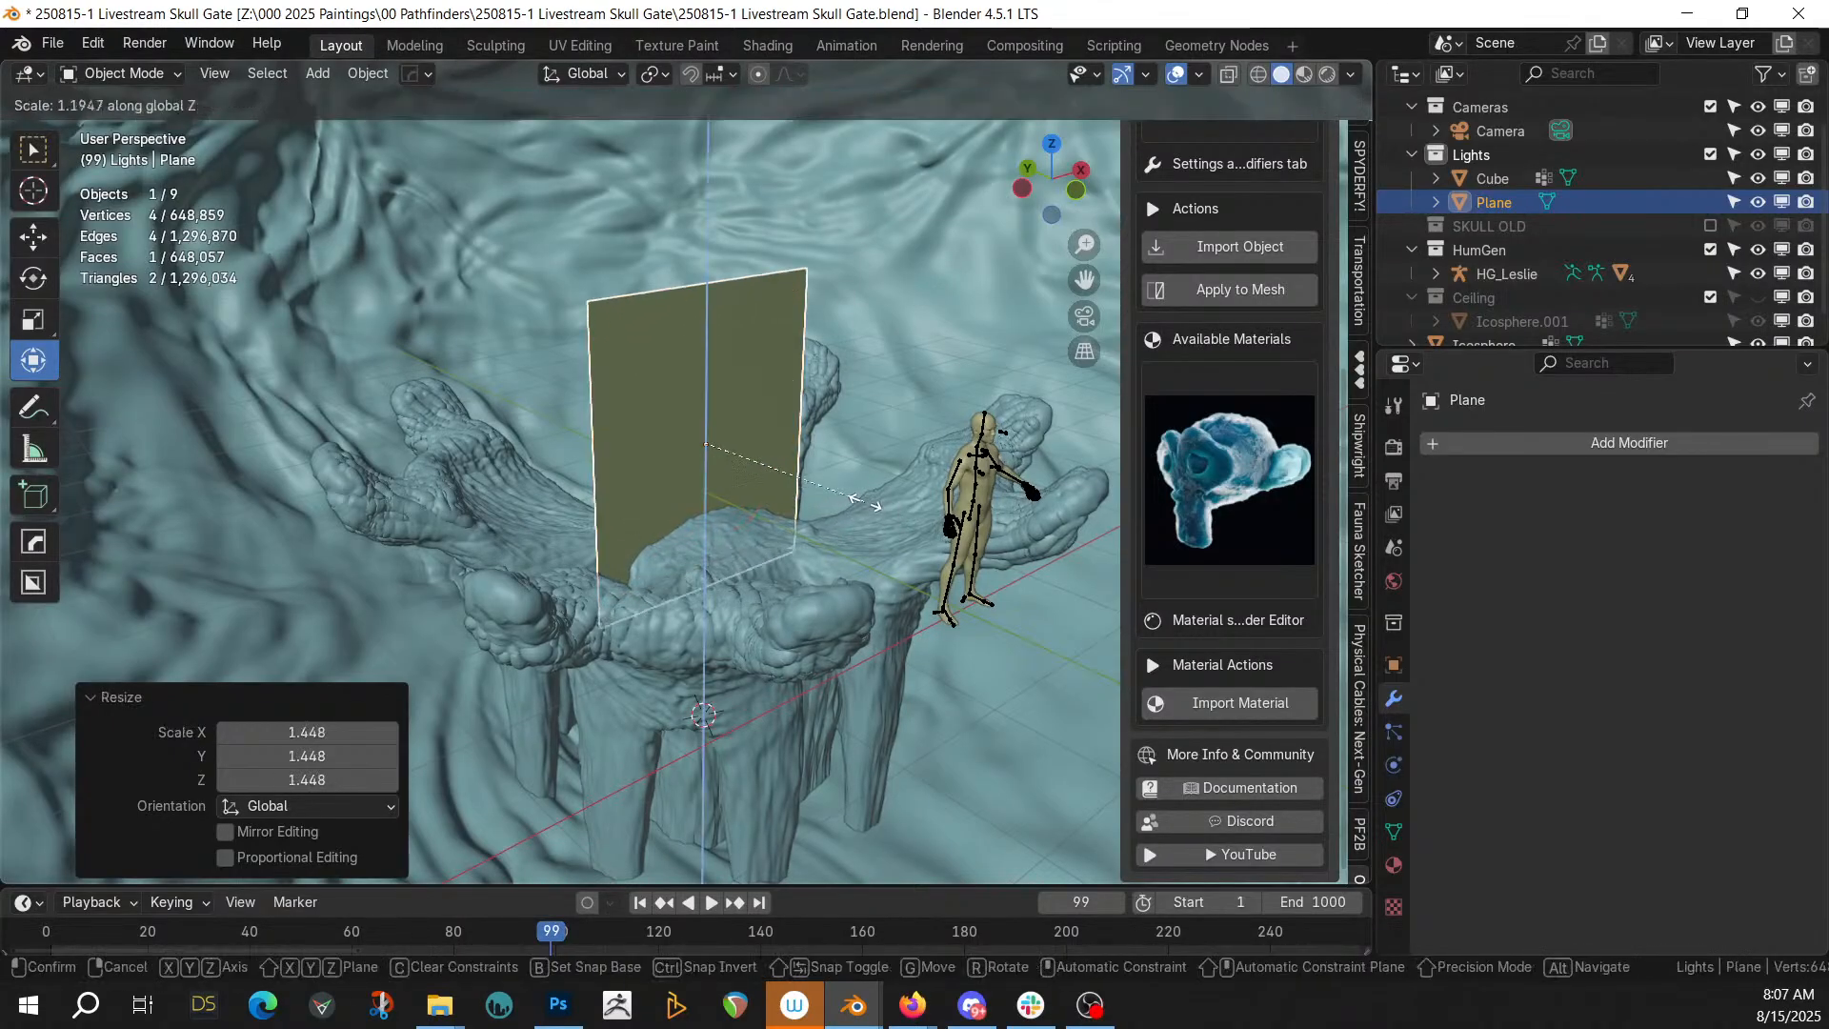
{"action": "left_click", "coordinate": [911, 474]}
Move the stretched plane slightly higher along global Z above the centre of the branching mesh
{"action": "key", "text": "g"}
{"action": "key", "text": "z"}
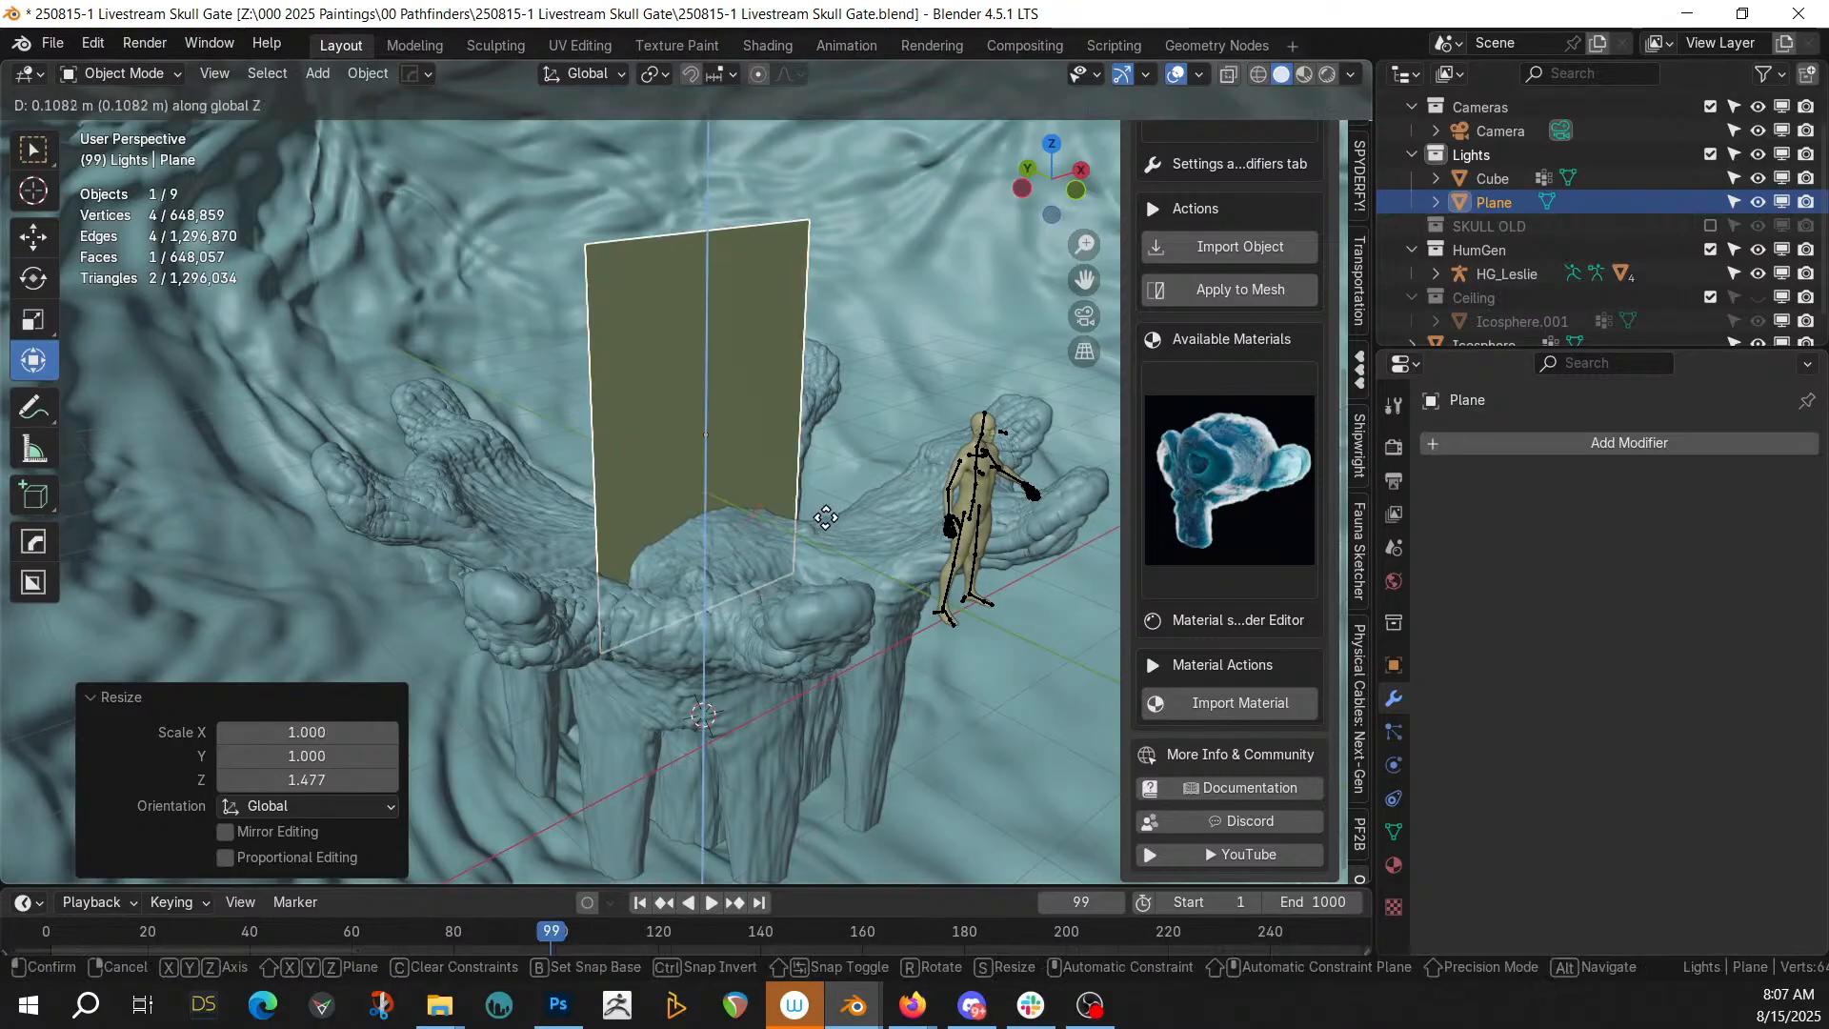
{"action": "left_click", "coordinate": [836, 465]}
Move the human figure about 3.3 m along global Y to stand at the plane for a scale comparison
{"action": "left_click", "coordinate": [984, 475]}
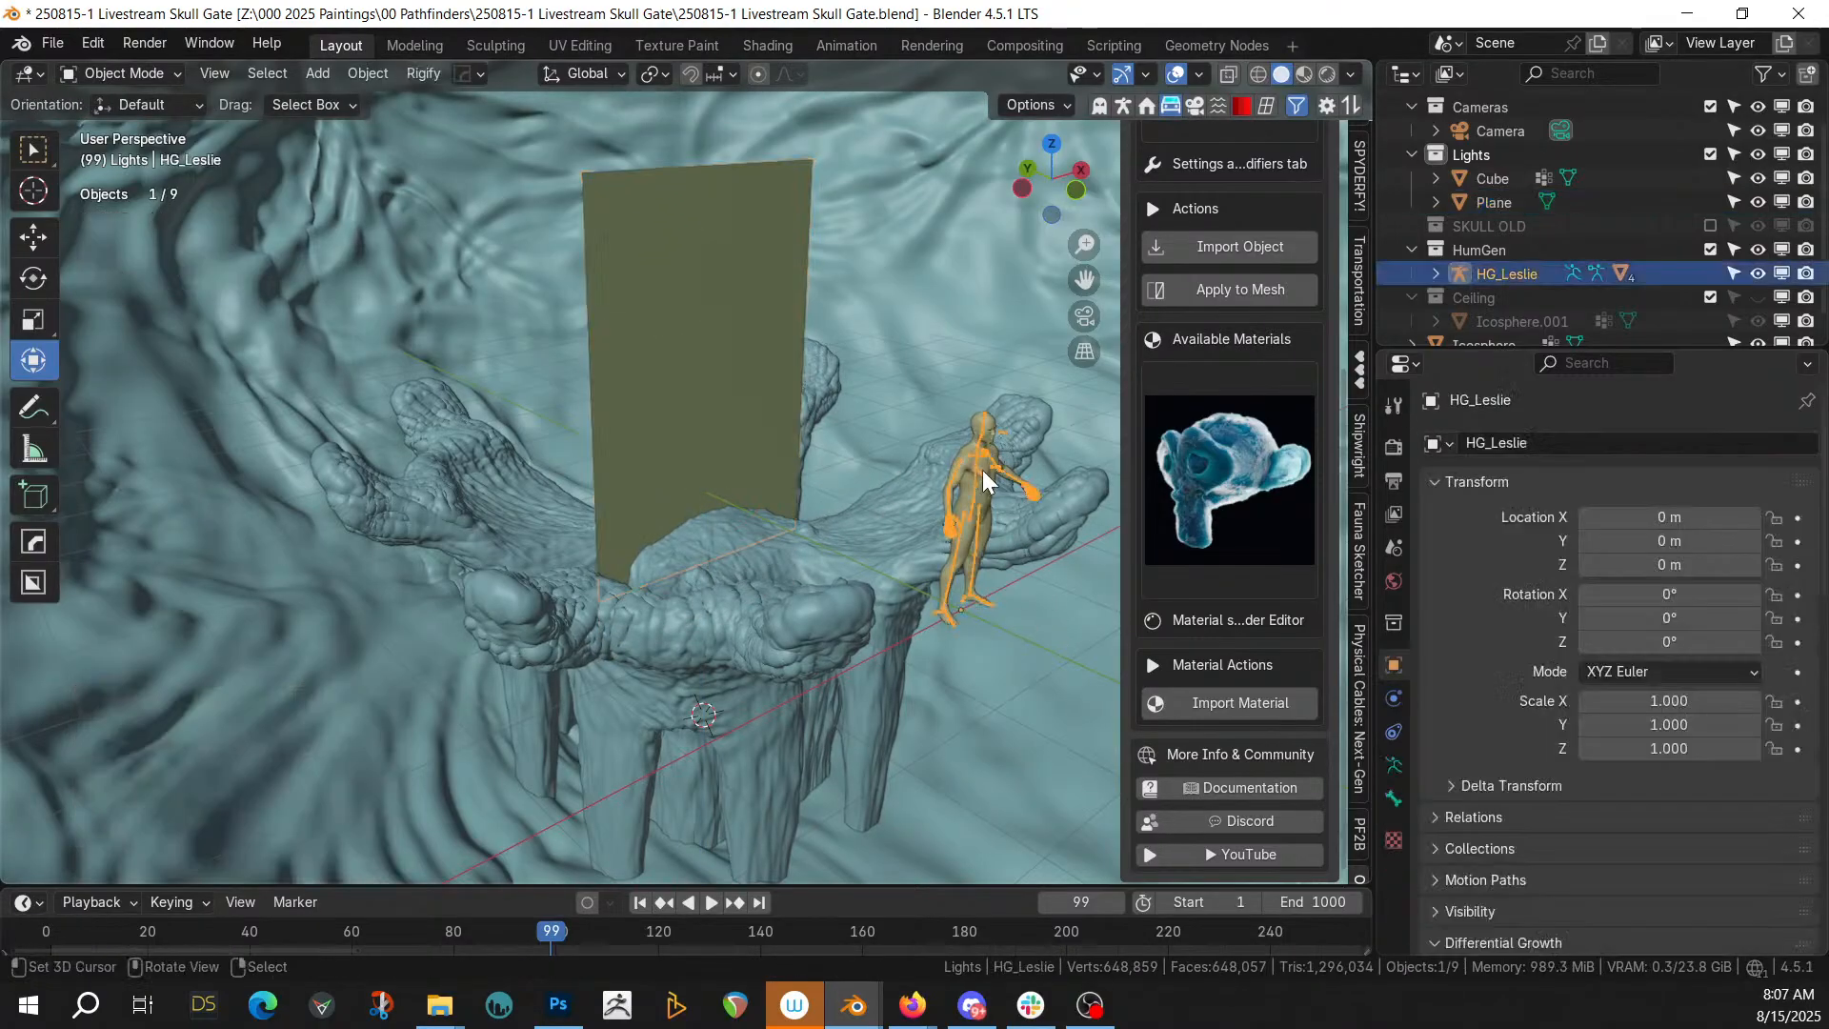
{"action": "key", "text": "g"}
{"action": "key", "text": "y"}
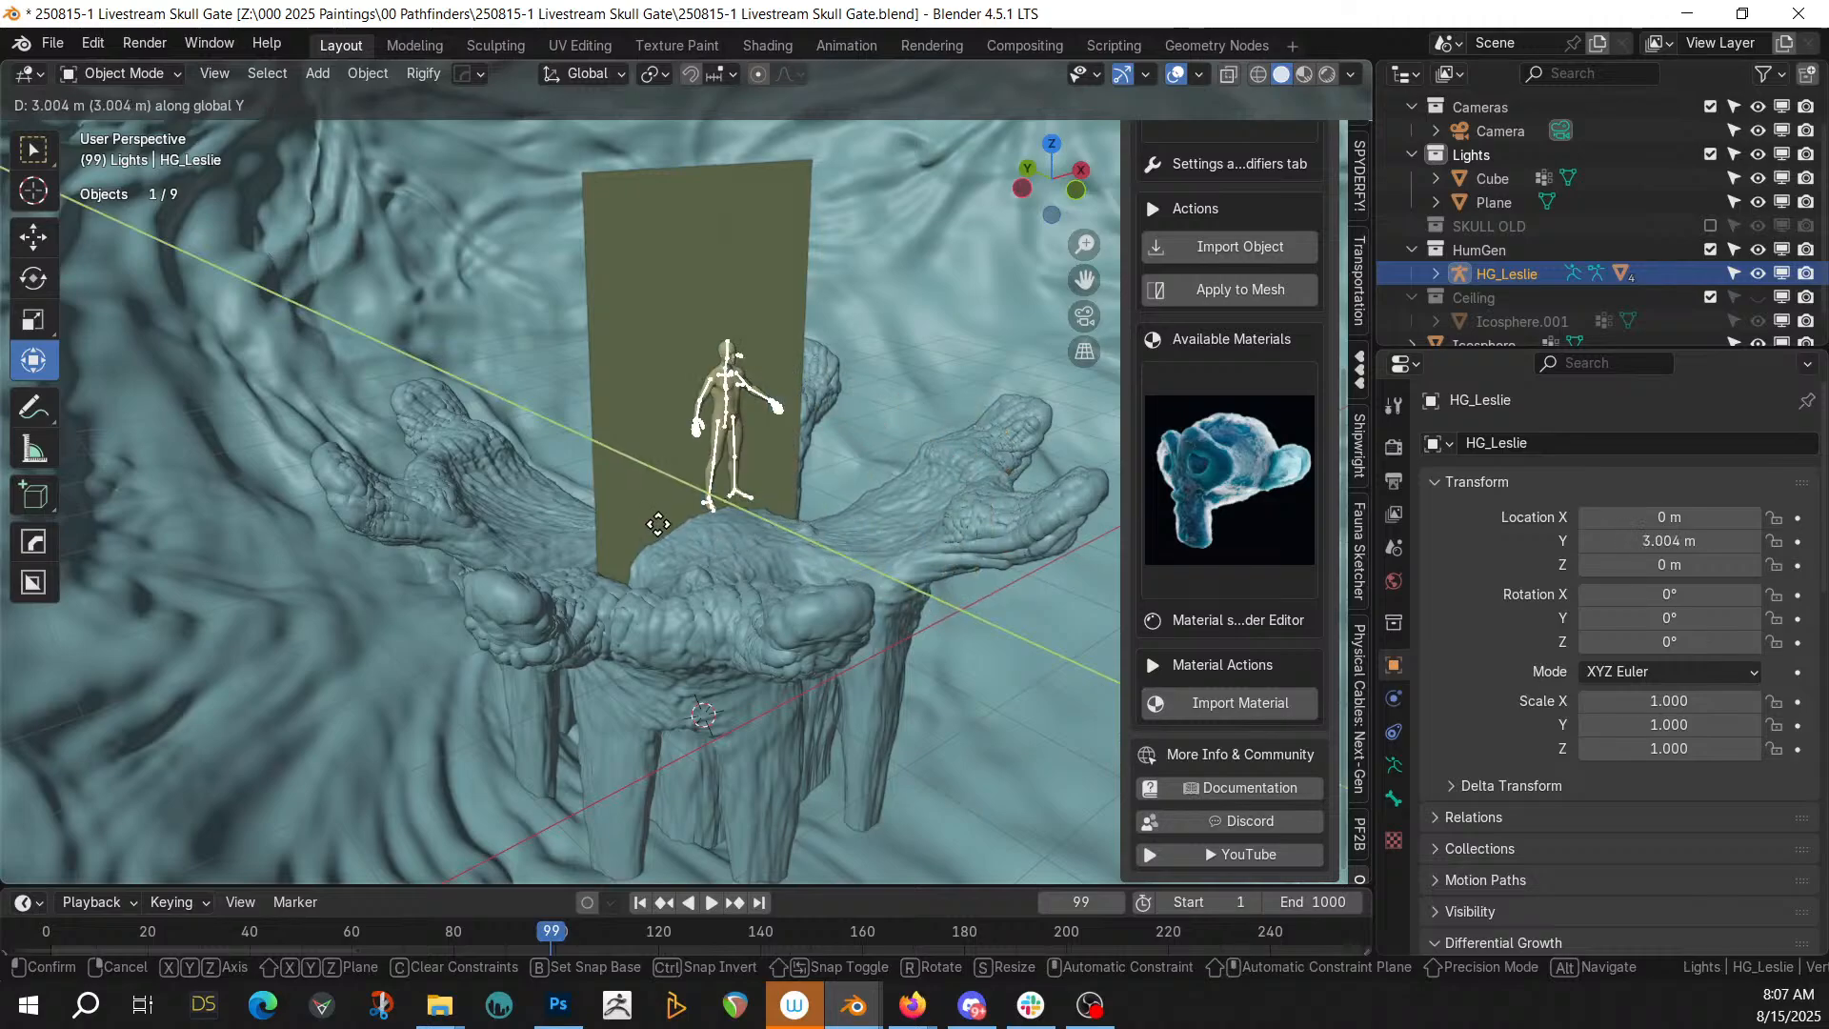
{"action": "left_click", "coordinate": [641, 515]}
{"action": "middle_click_drag", "start_coordinate": [642, 514], "coordinate": [499, 501]}
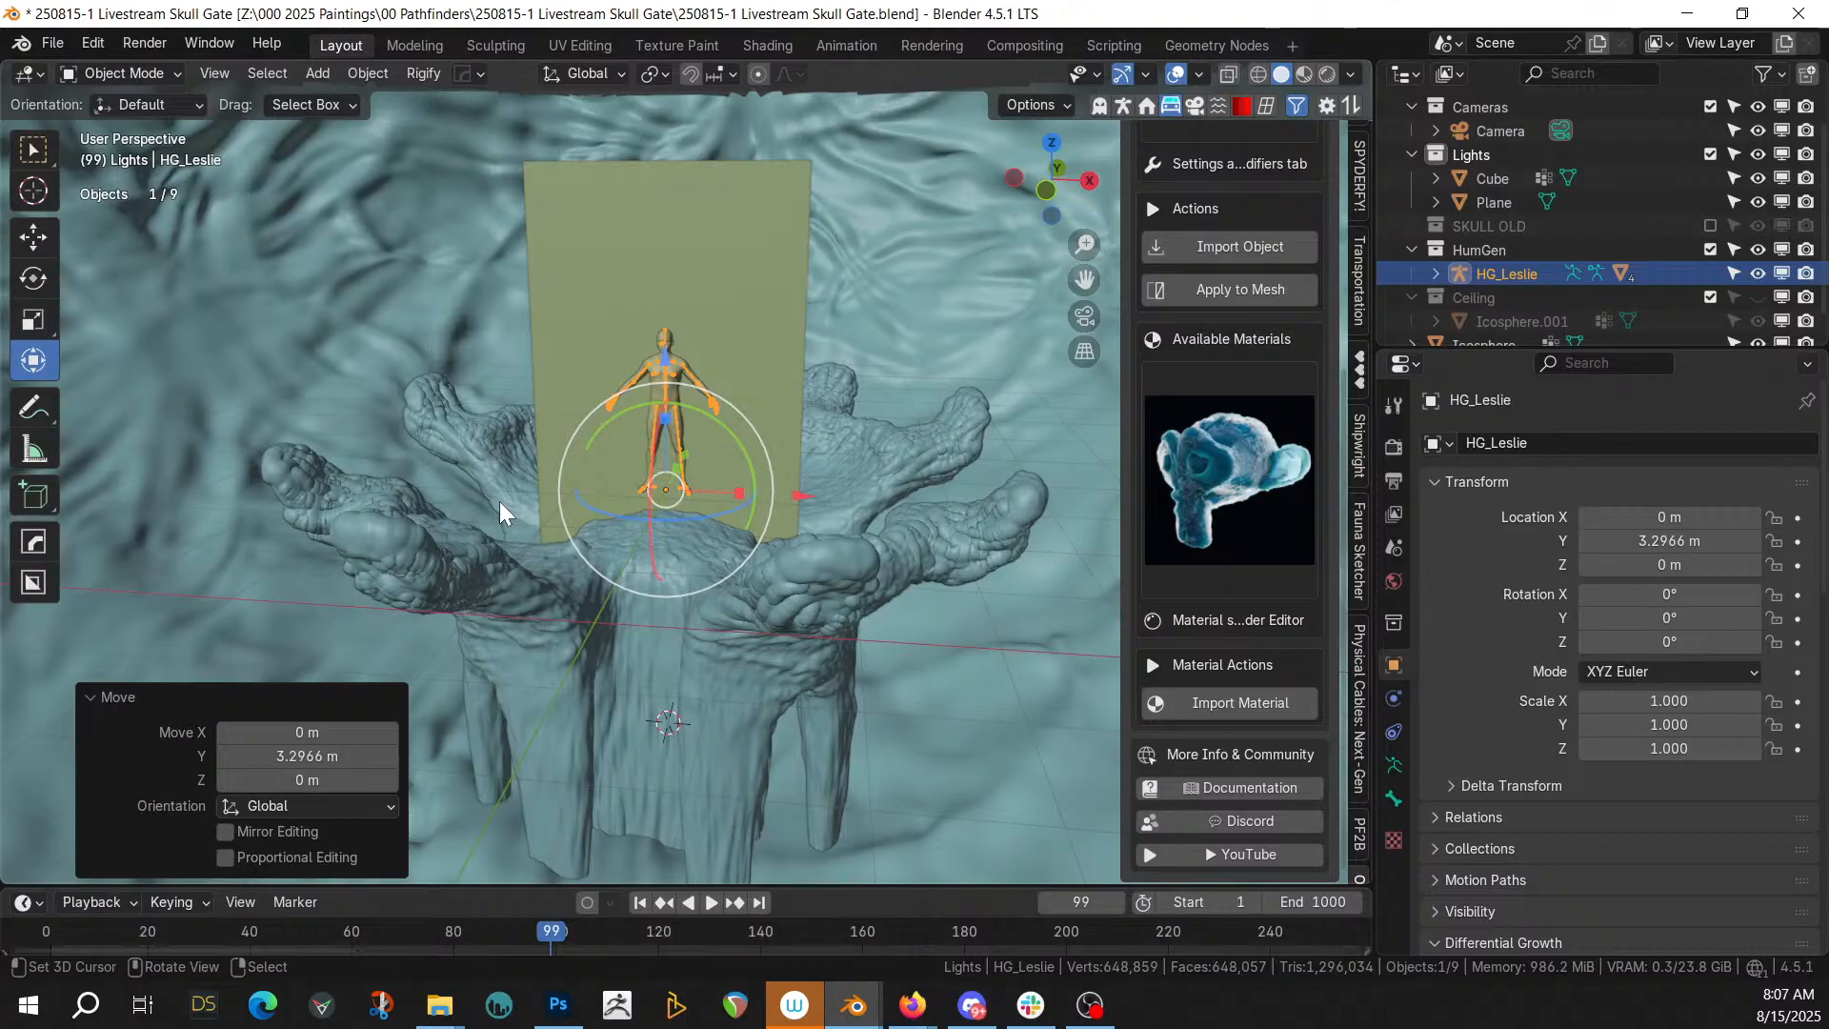
{"action": "middle_click_drag", "start_coordinate": [546, 487], "coordinate": [653, 411]}
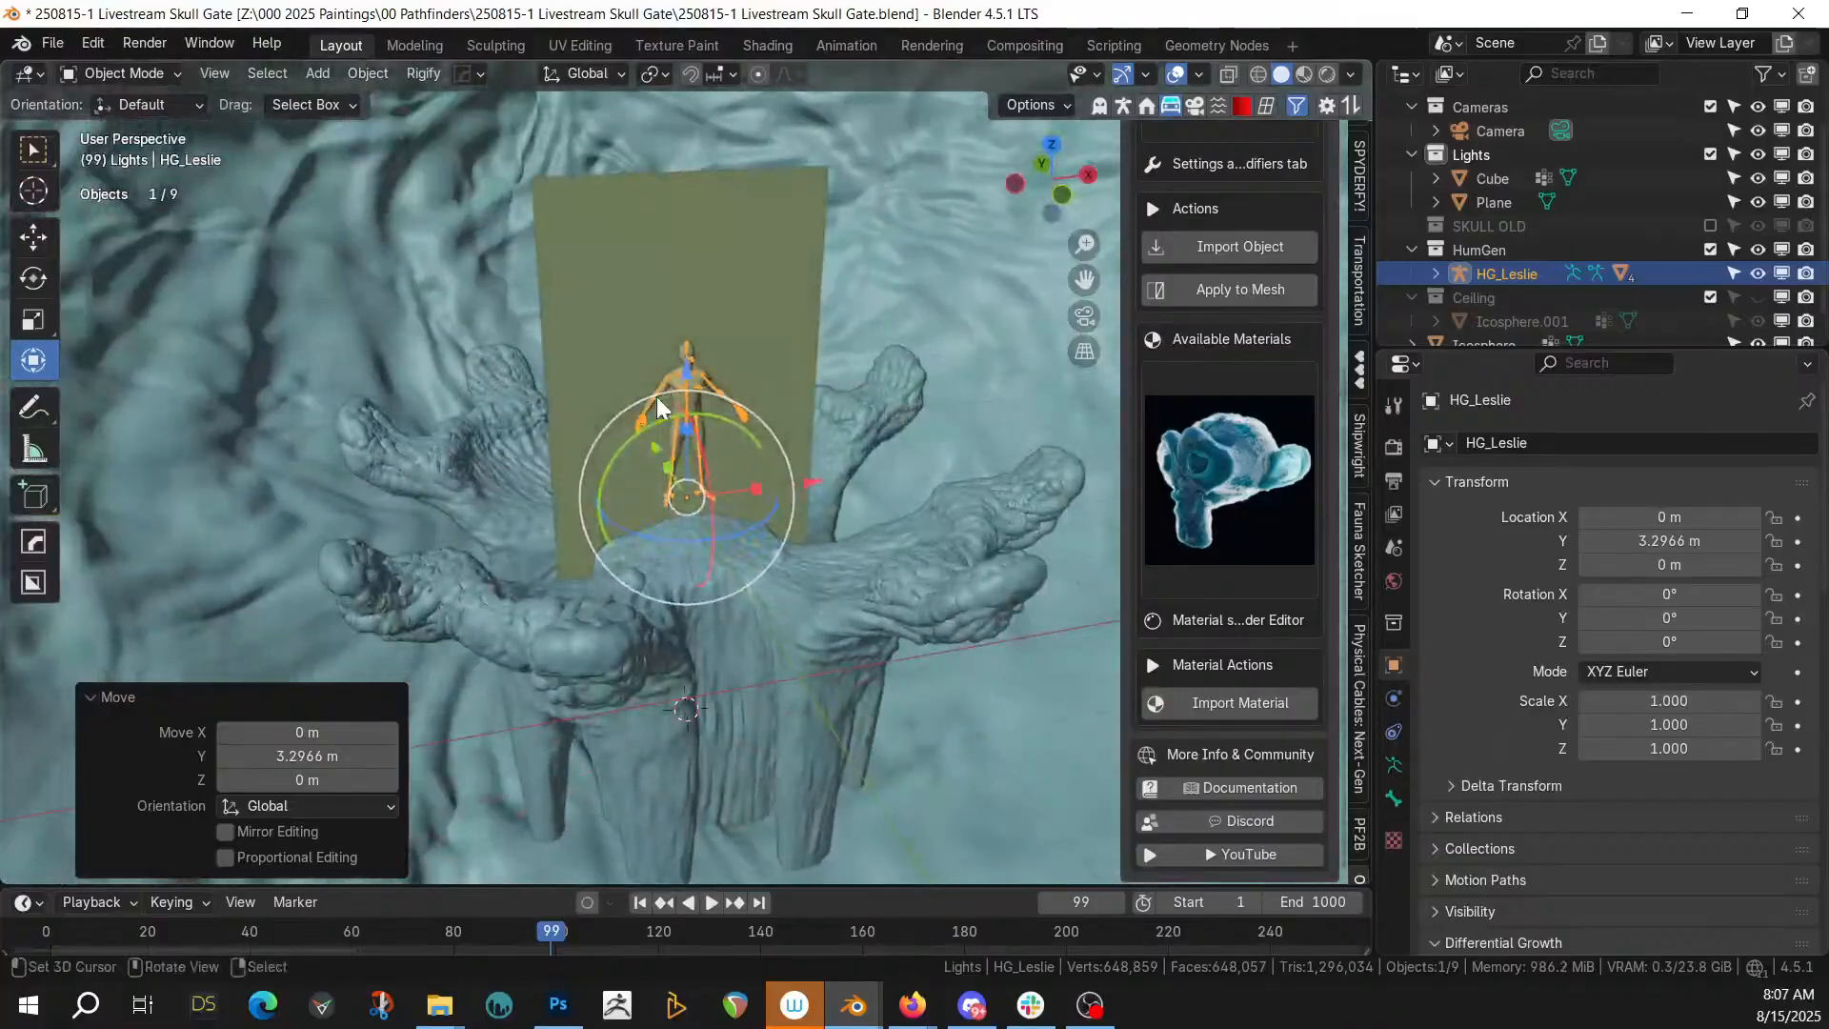
Apply the plane's scale and enter Edit Mode on it
{"action": "left_click", "coordinate": [644, 284]}
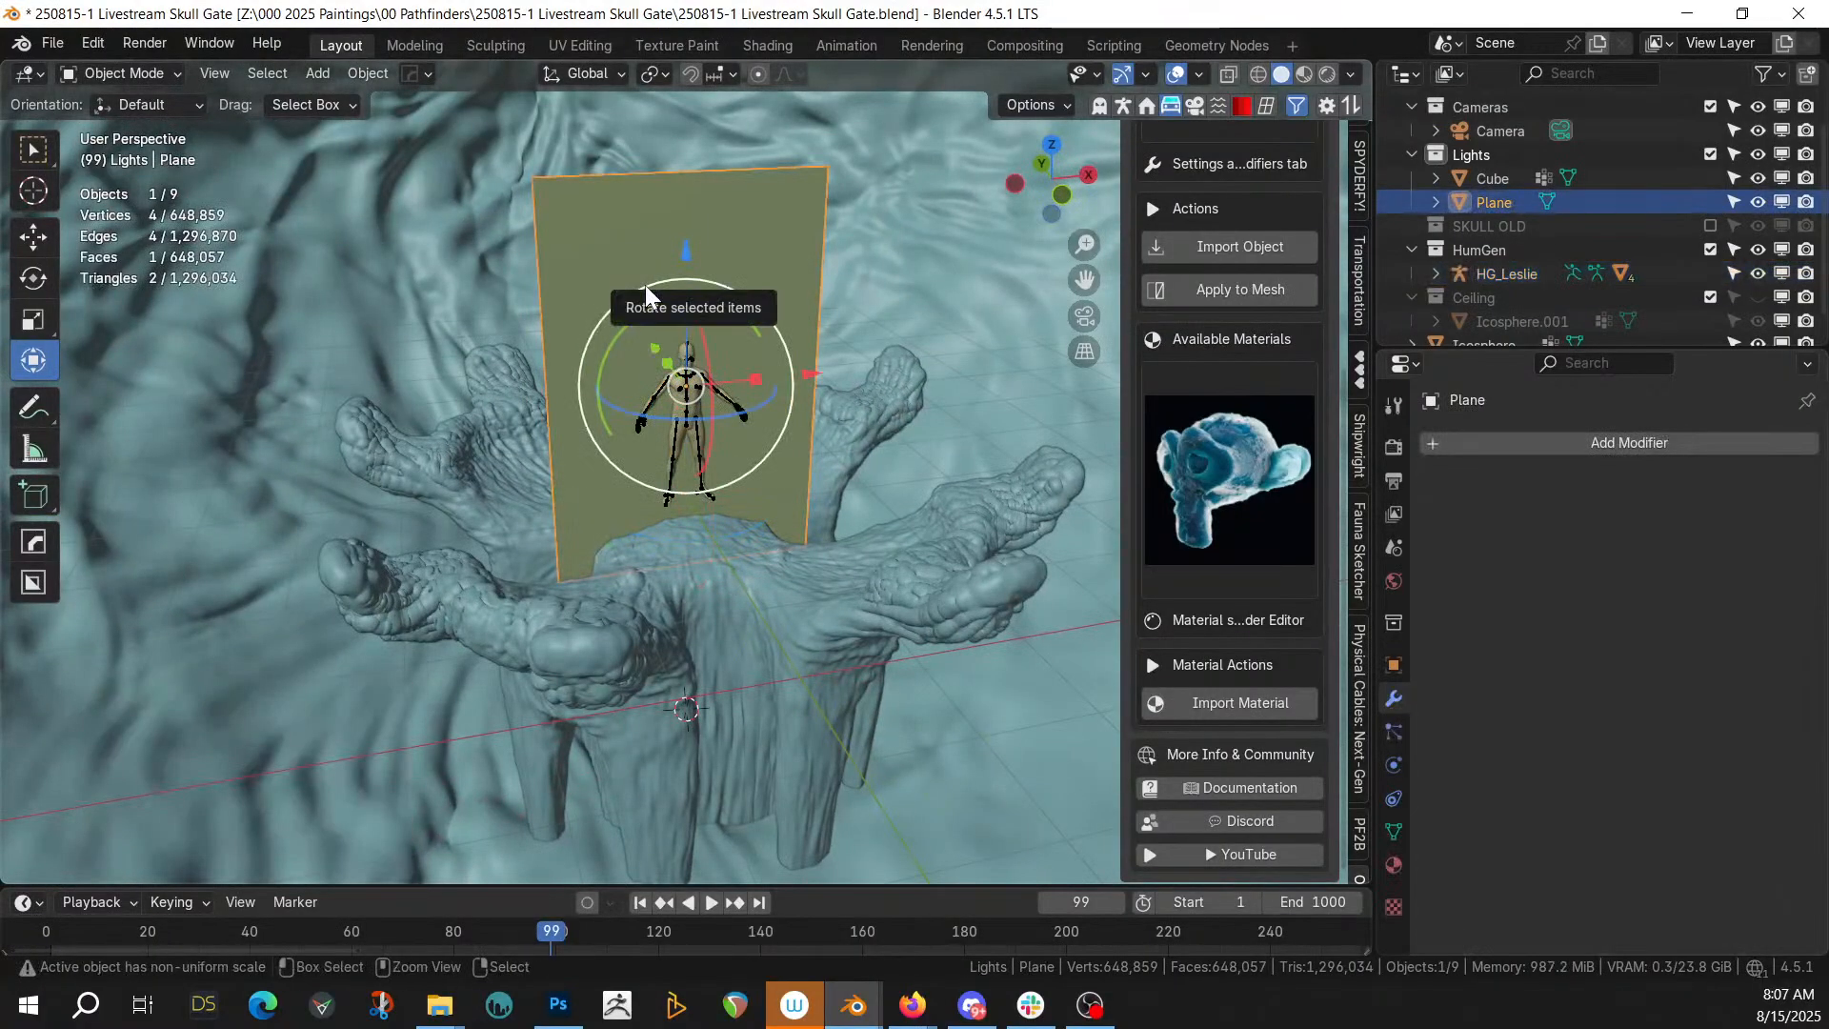
{"action": "key", "text": "ctrl+a"}
{"action": "left_click", "coordinate": [634, 278]}
{"action": "key", "text": "Tab"}
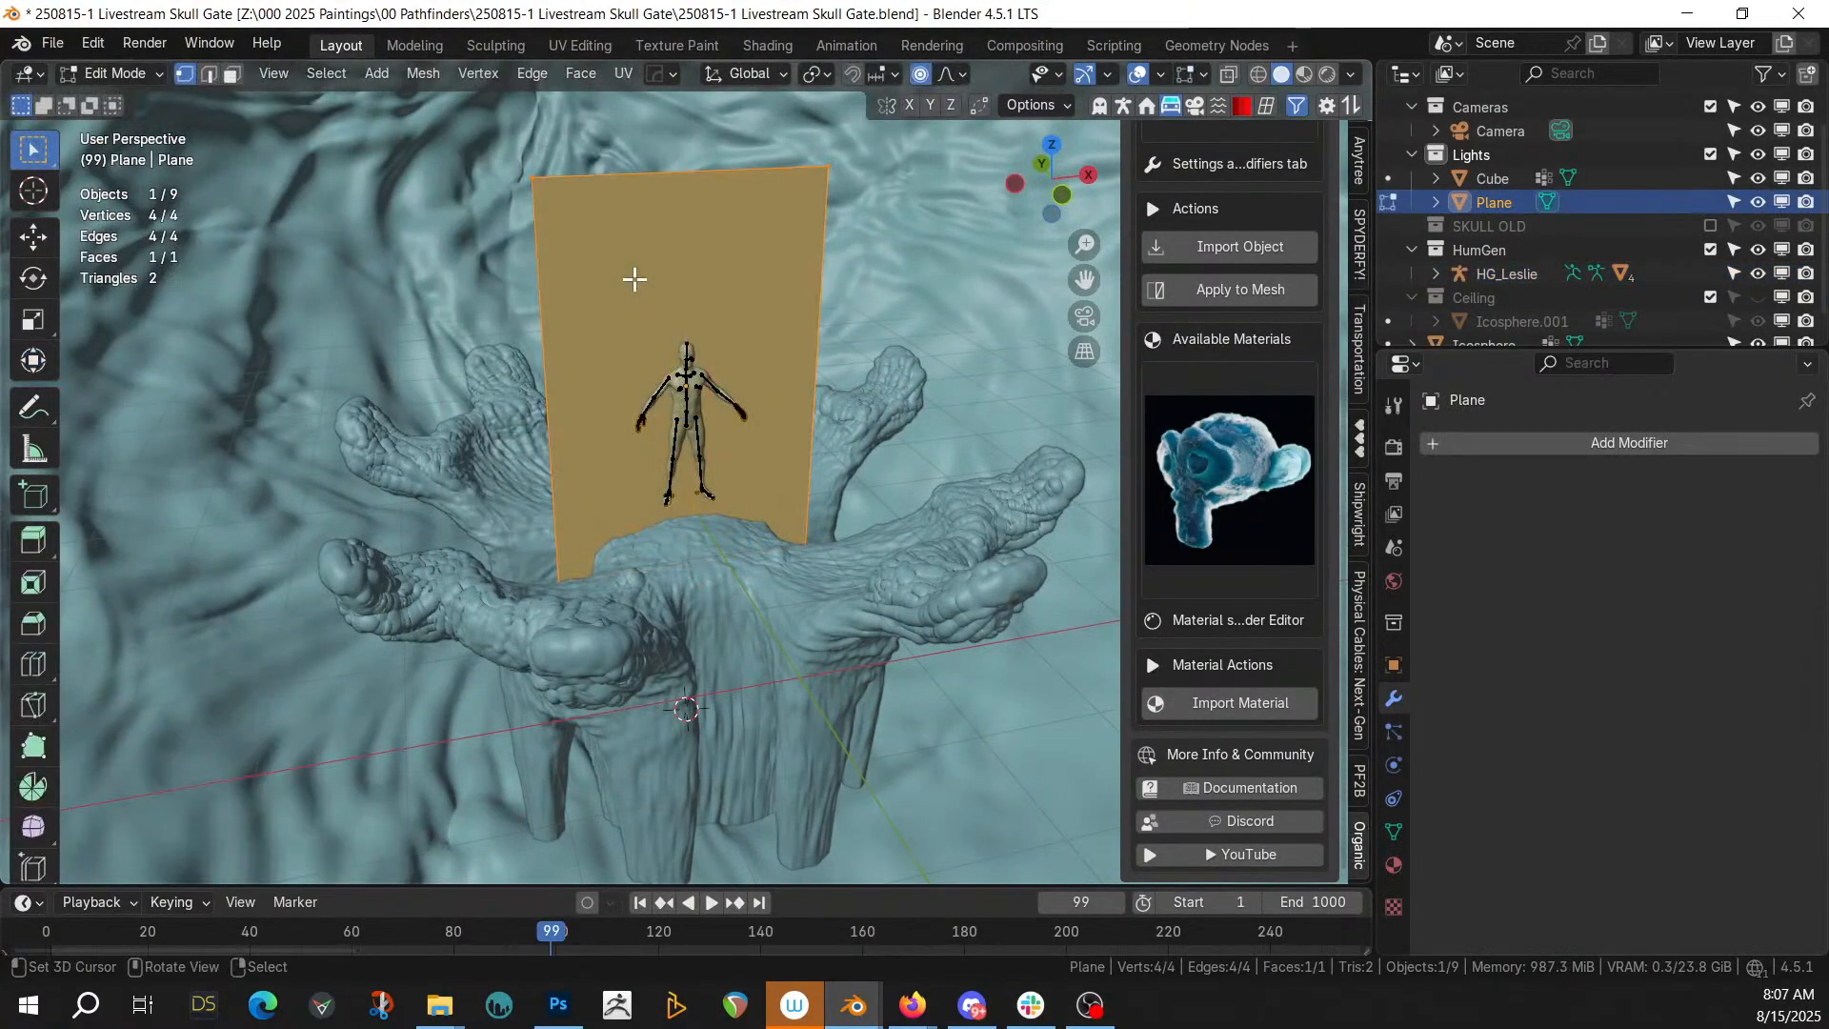
{"action": "key", "text": "ctrl+b"}
{"action": "key", "text": "Escape"}
{"action": "key", "text": "ctrl+b"}
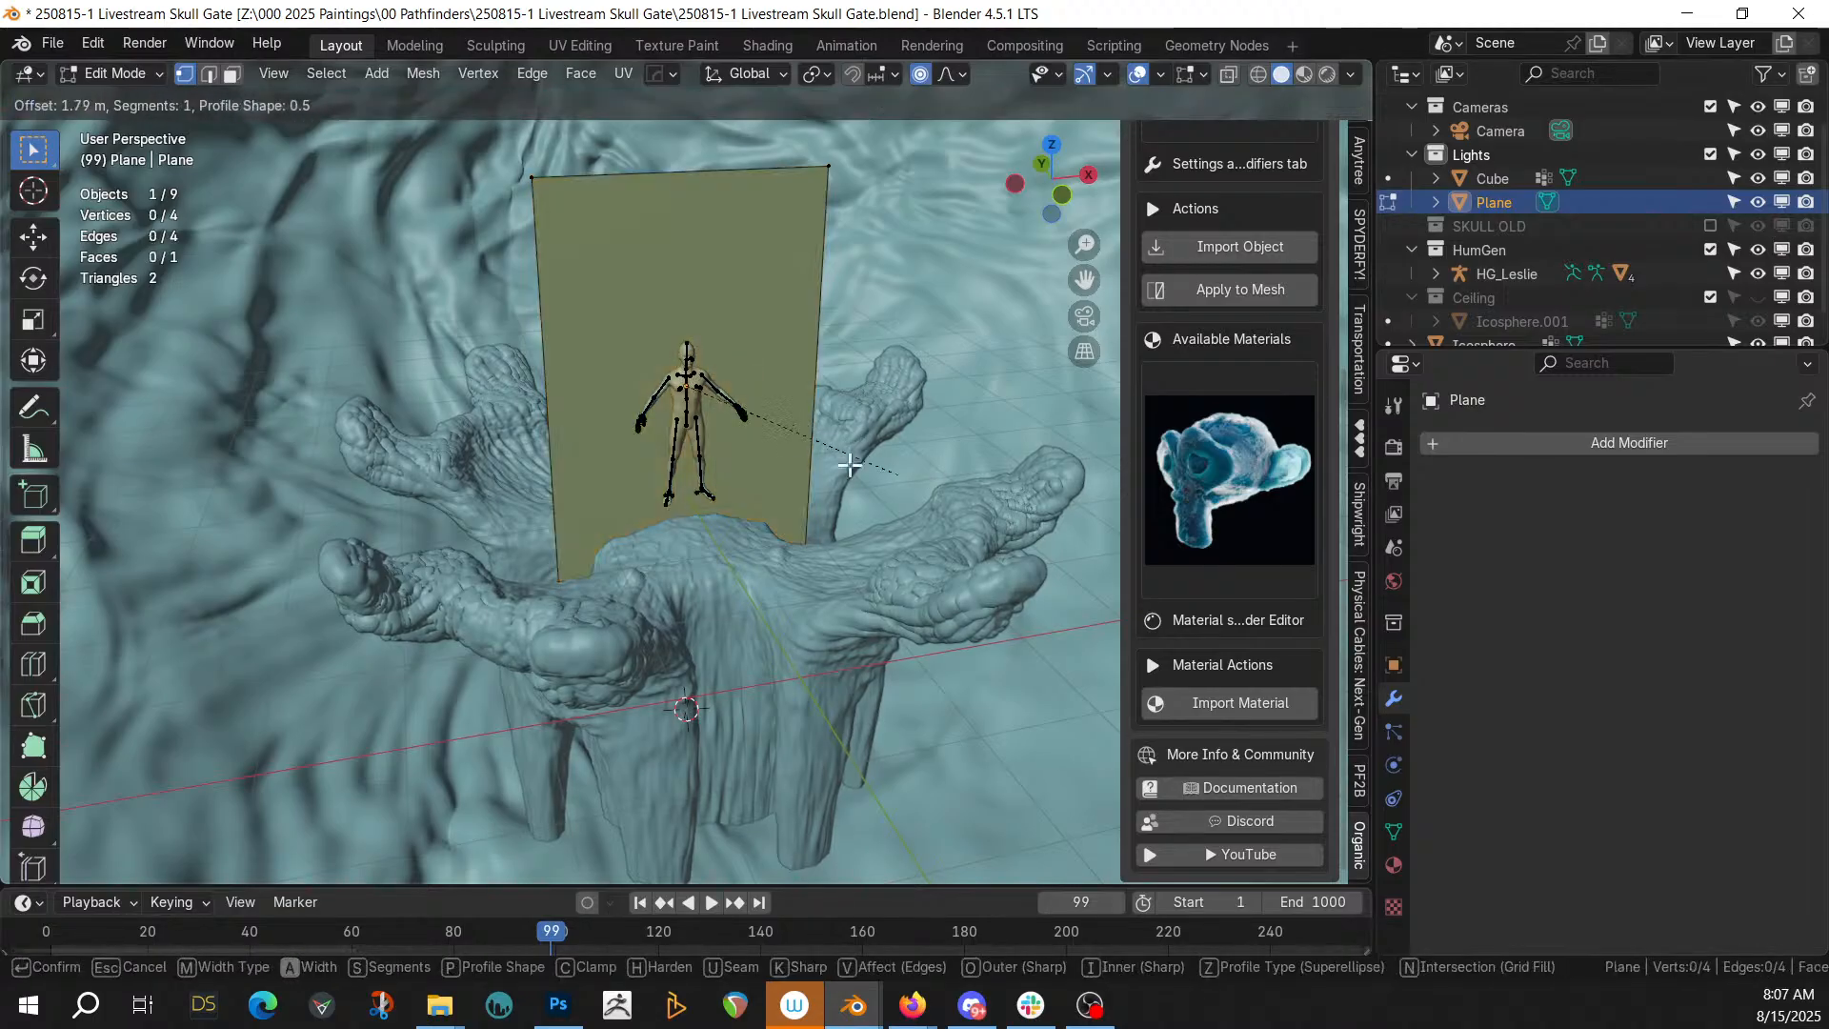
{"action": "left_click", "coordinate": [556, 346]}
{"action": "key", "text": "3"}
{"action": "key", "text": "a"}
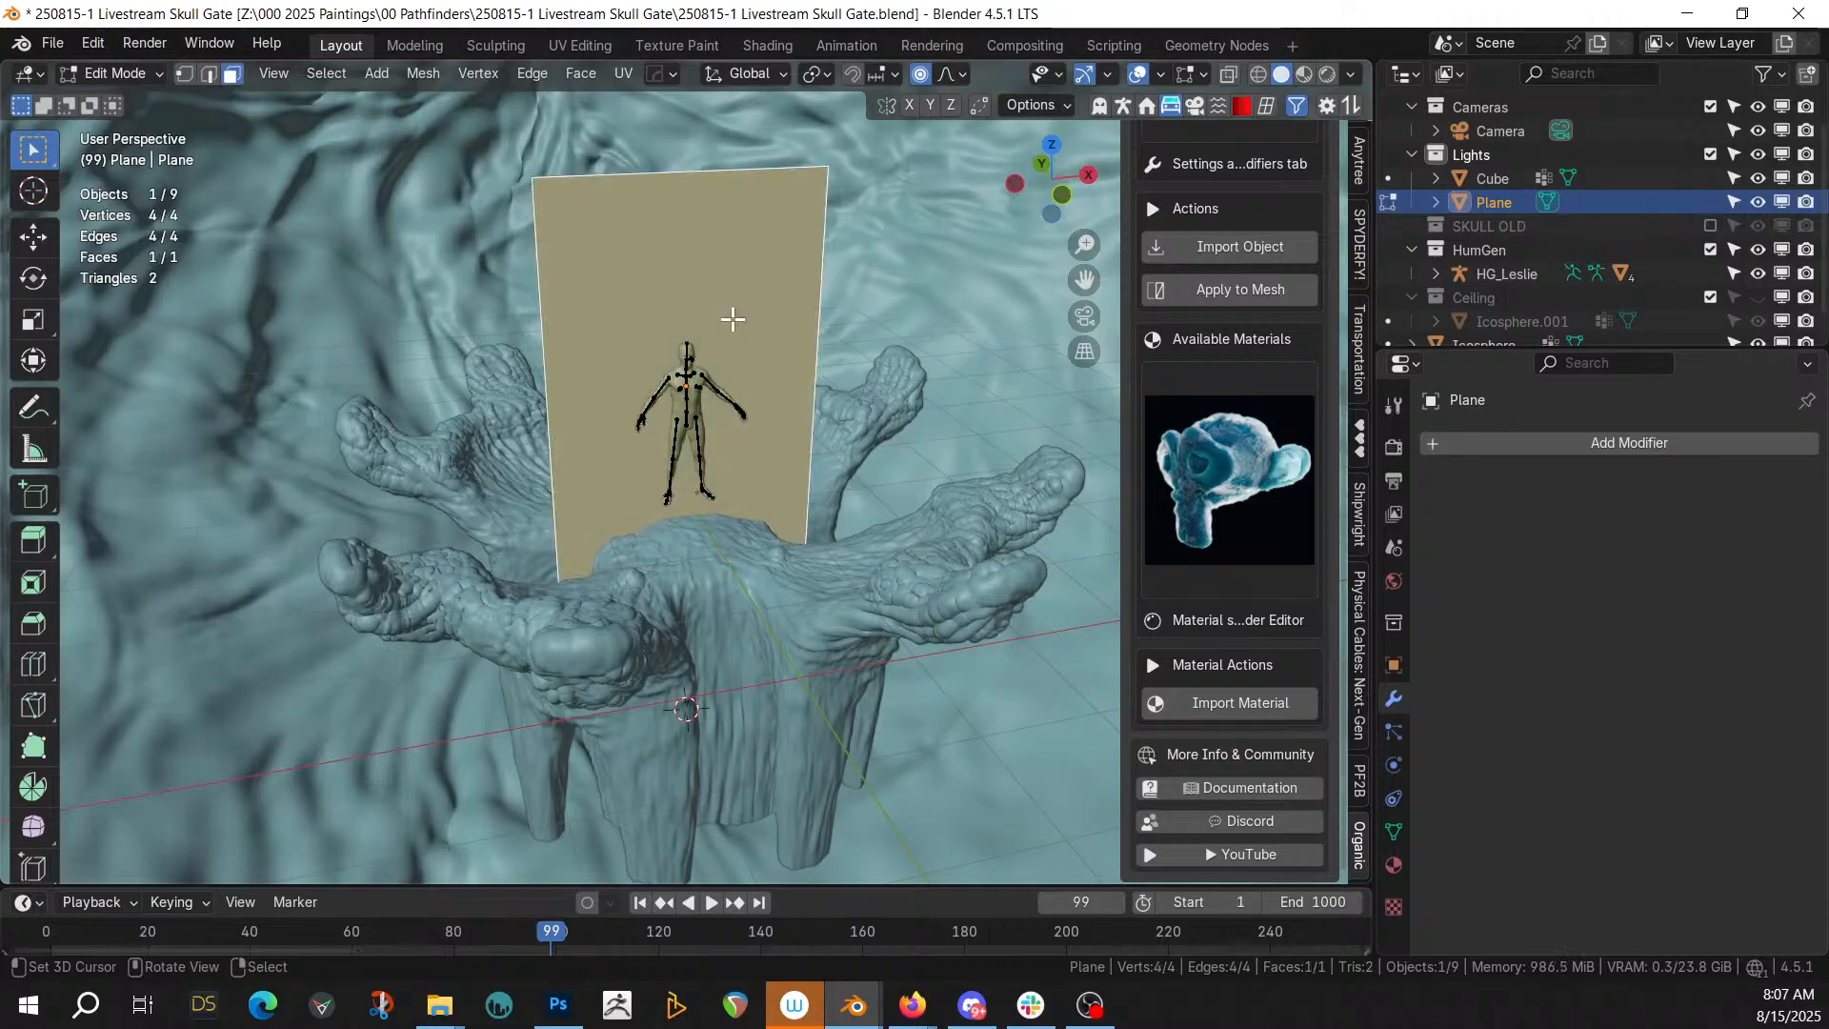
{"action": "key", "text": "ctrl+b"}
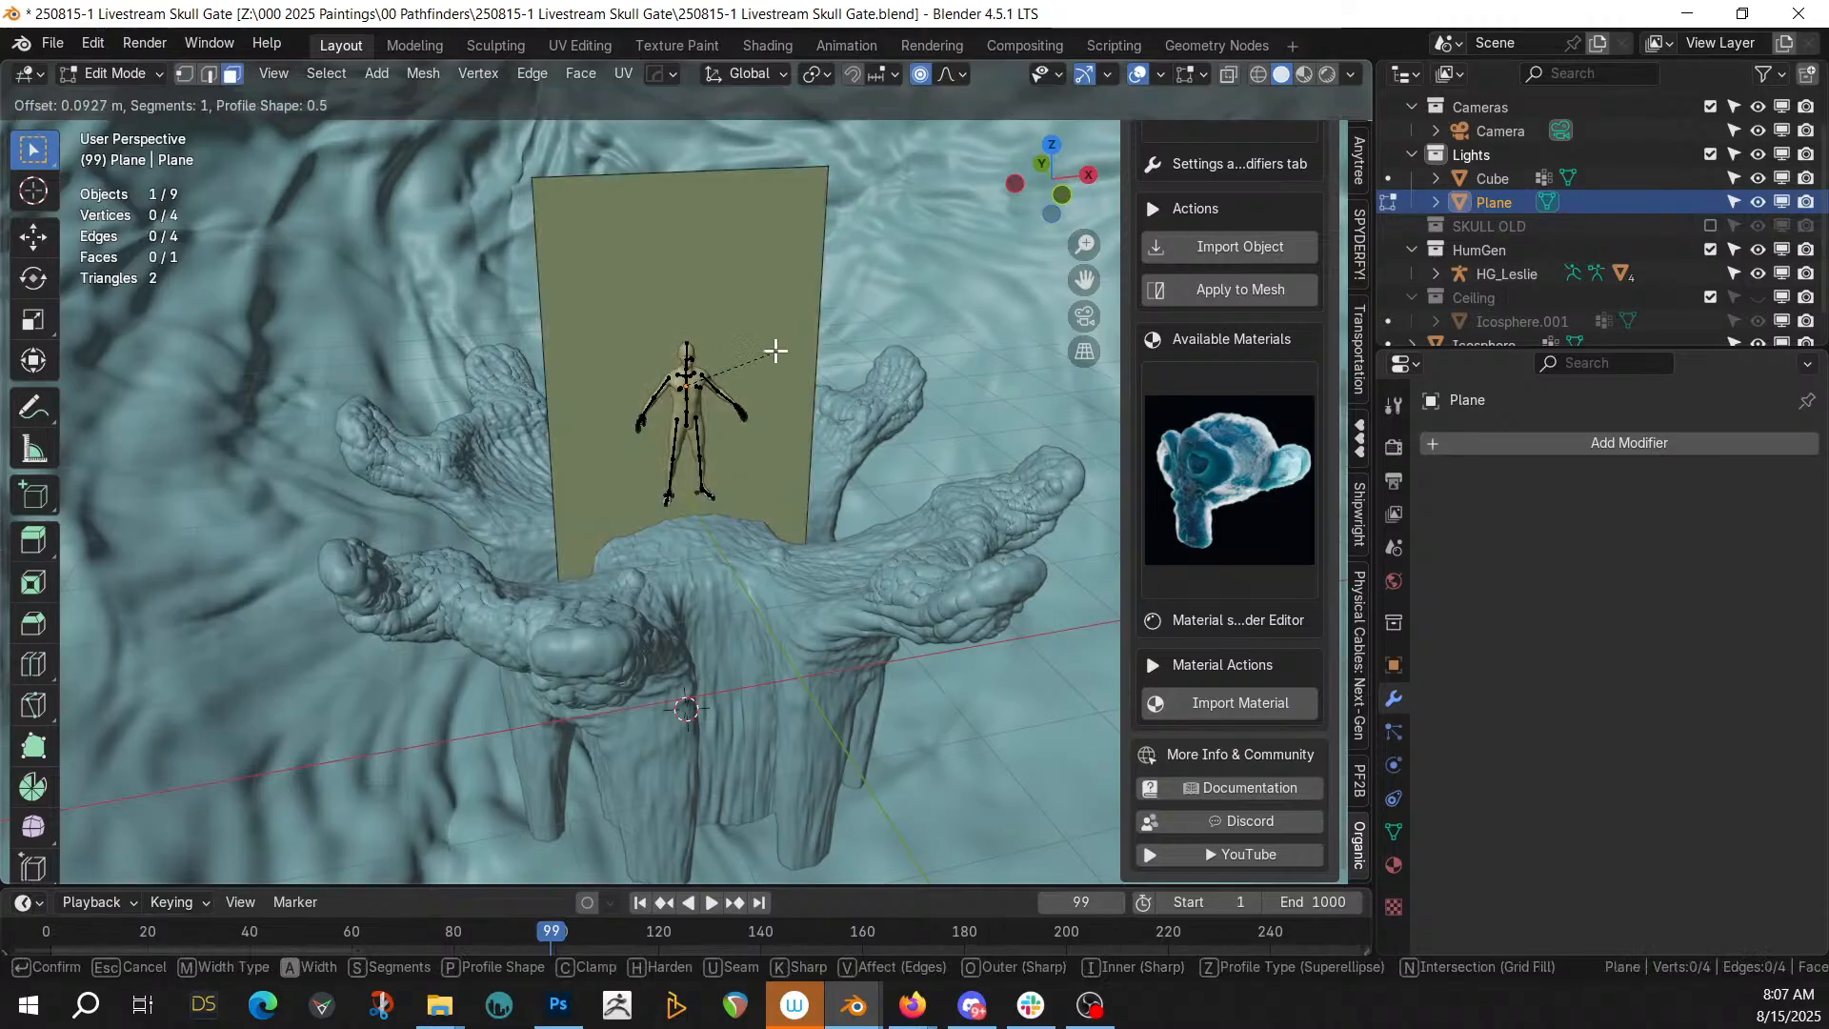
{"action": "key", "text": "Escape"}
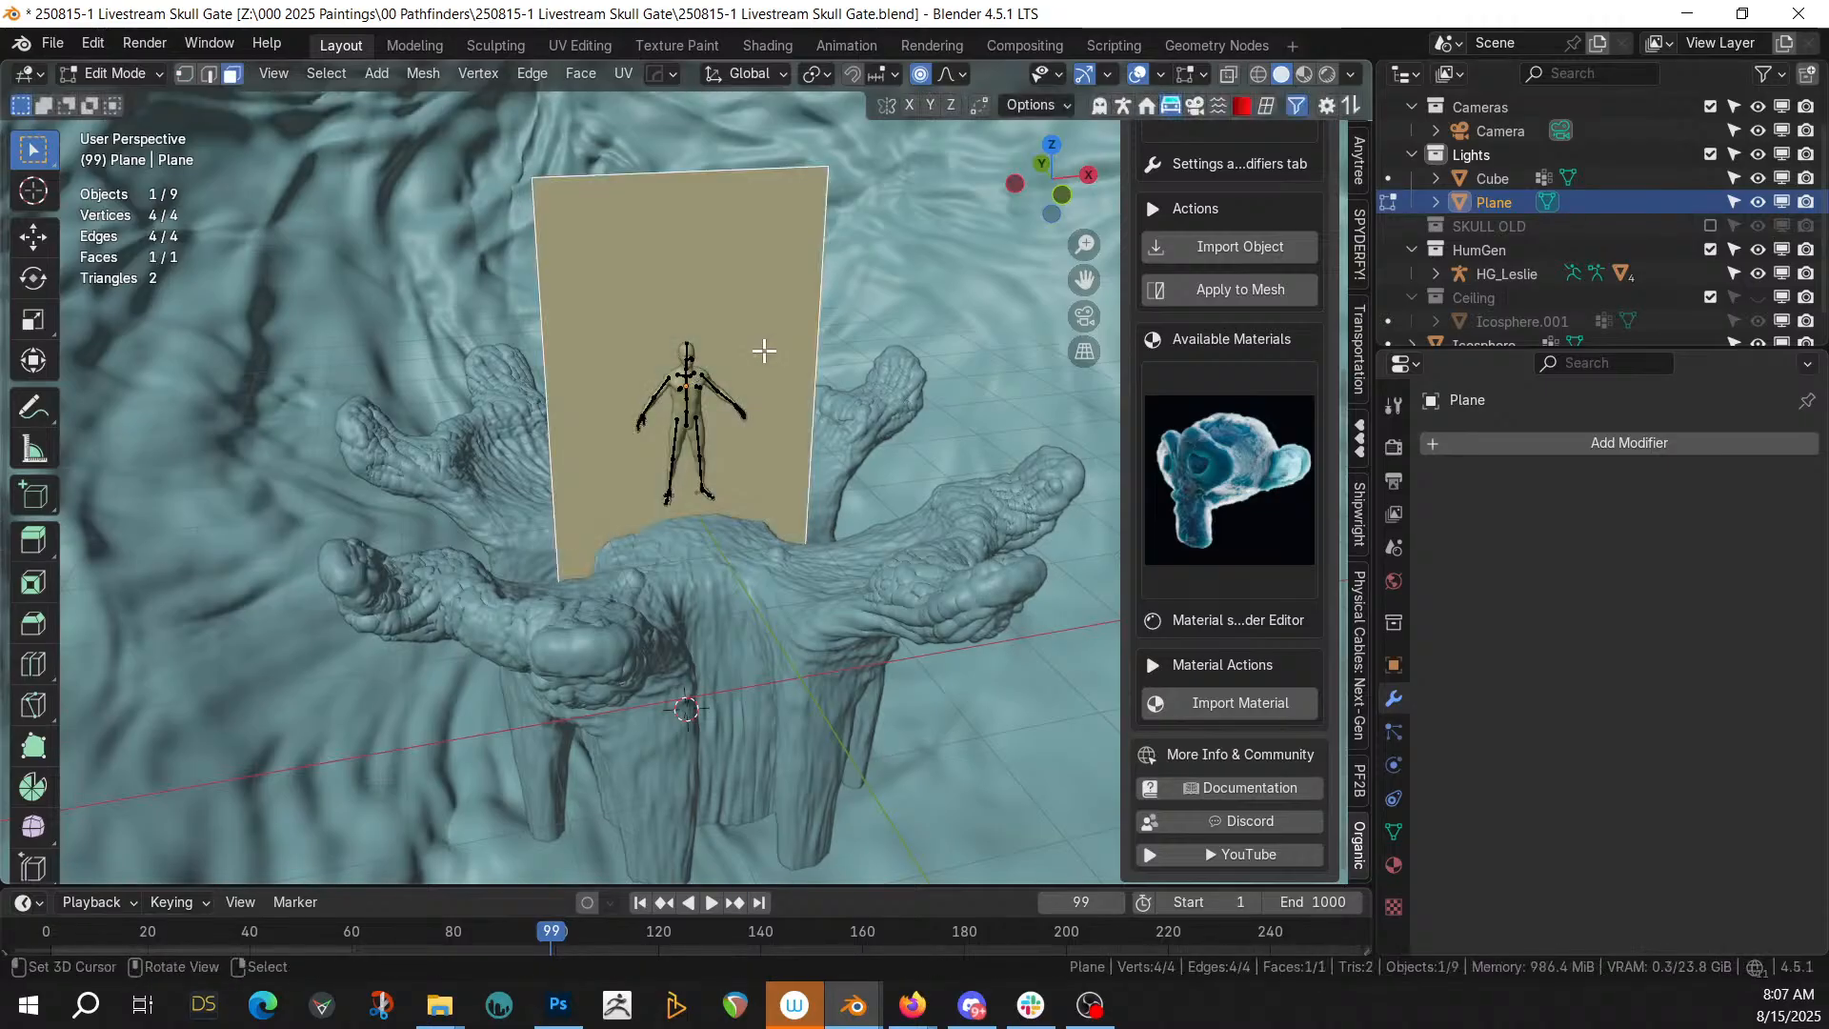
Round the plane's four corners with a vertex bevel about 0.947 m wide using 5 segments
{"action": "key", "text": "1"}
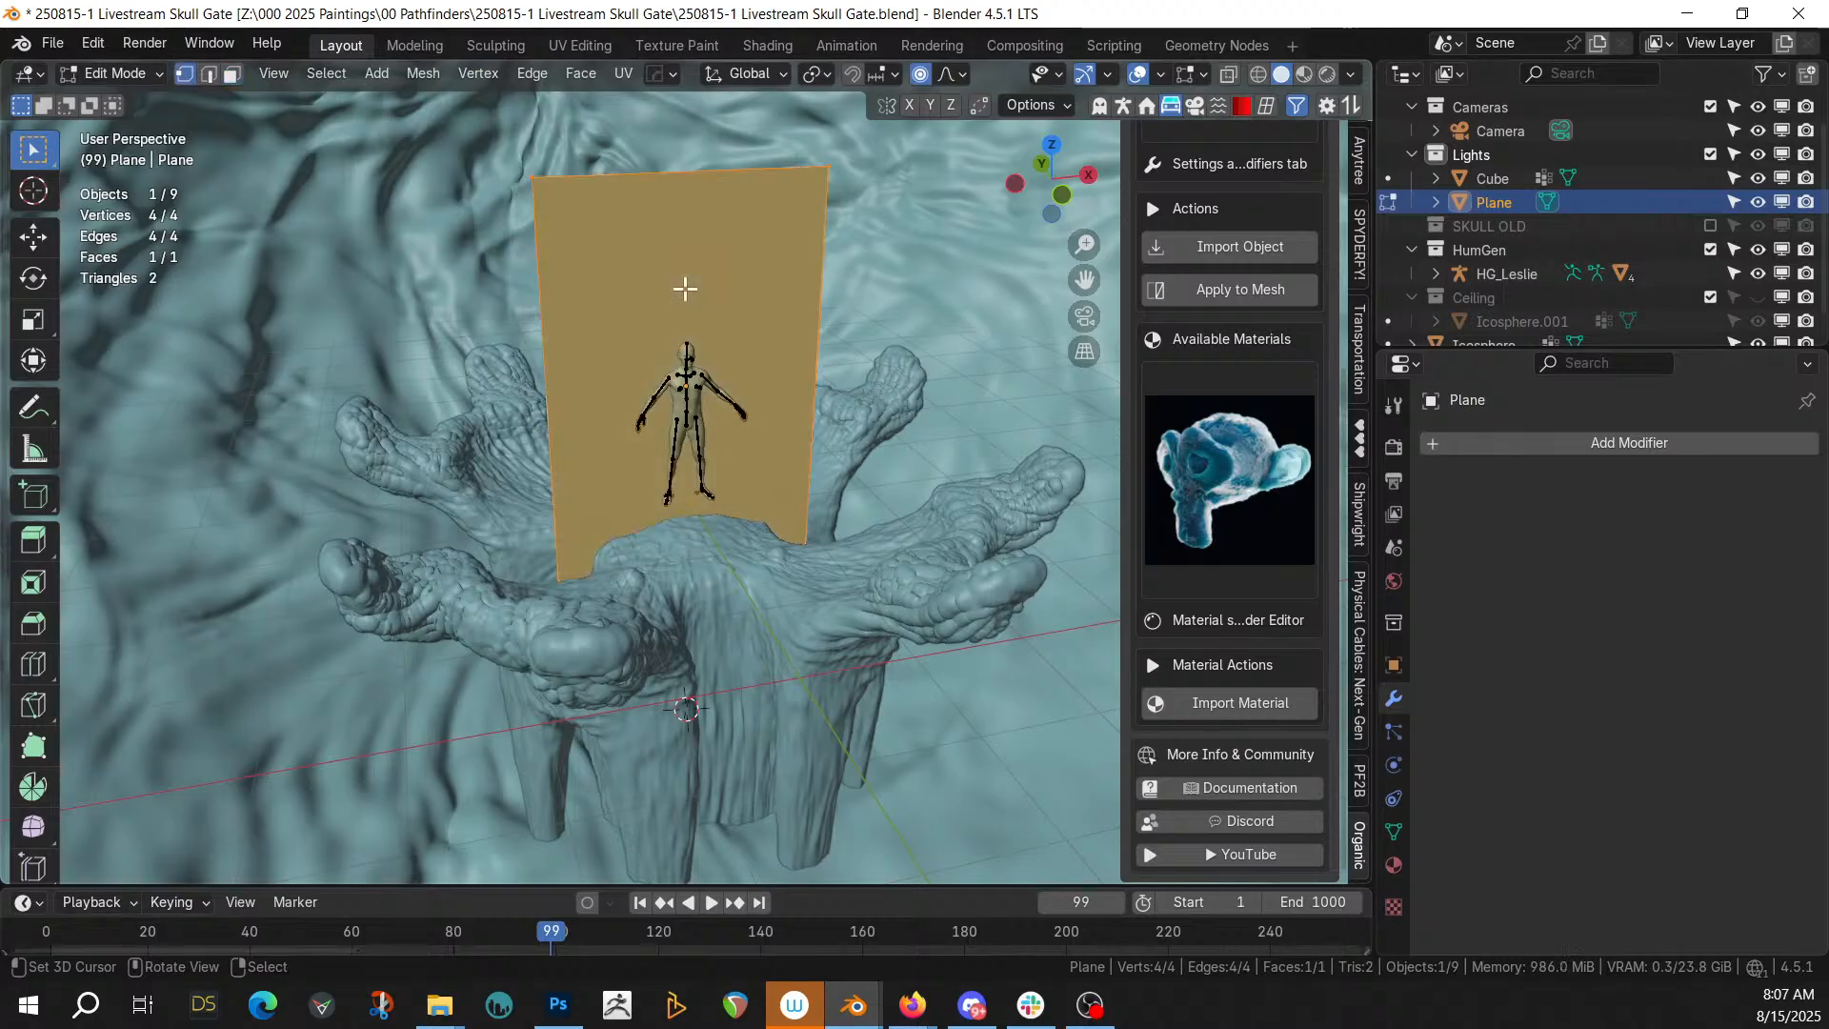
{"action": "key", "text": "ctrl+shift+b"}
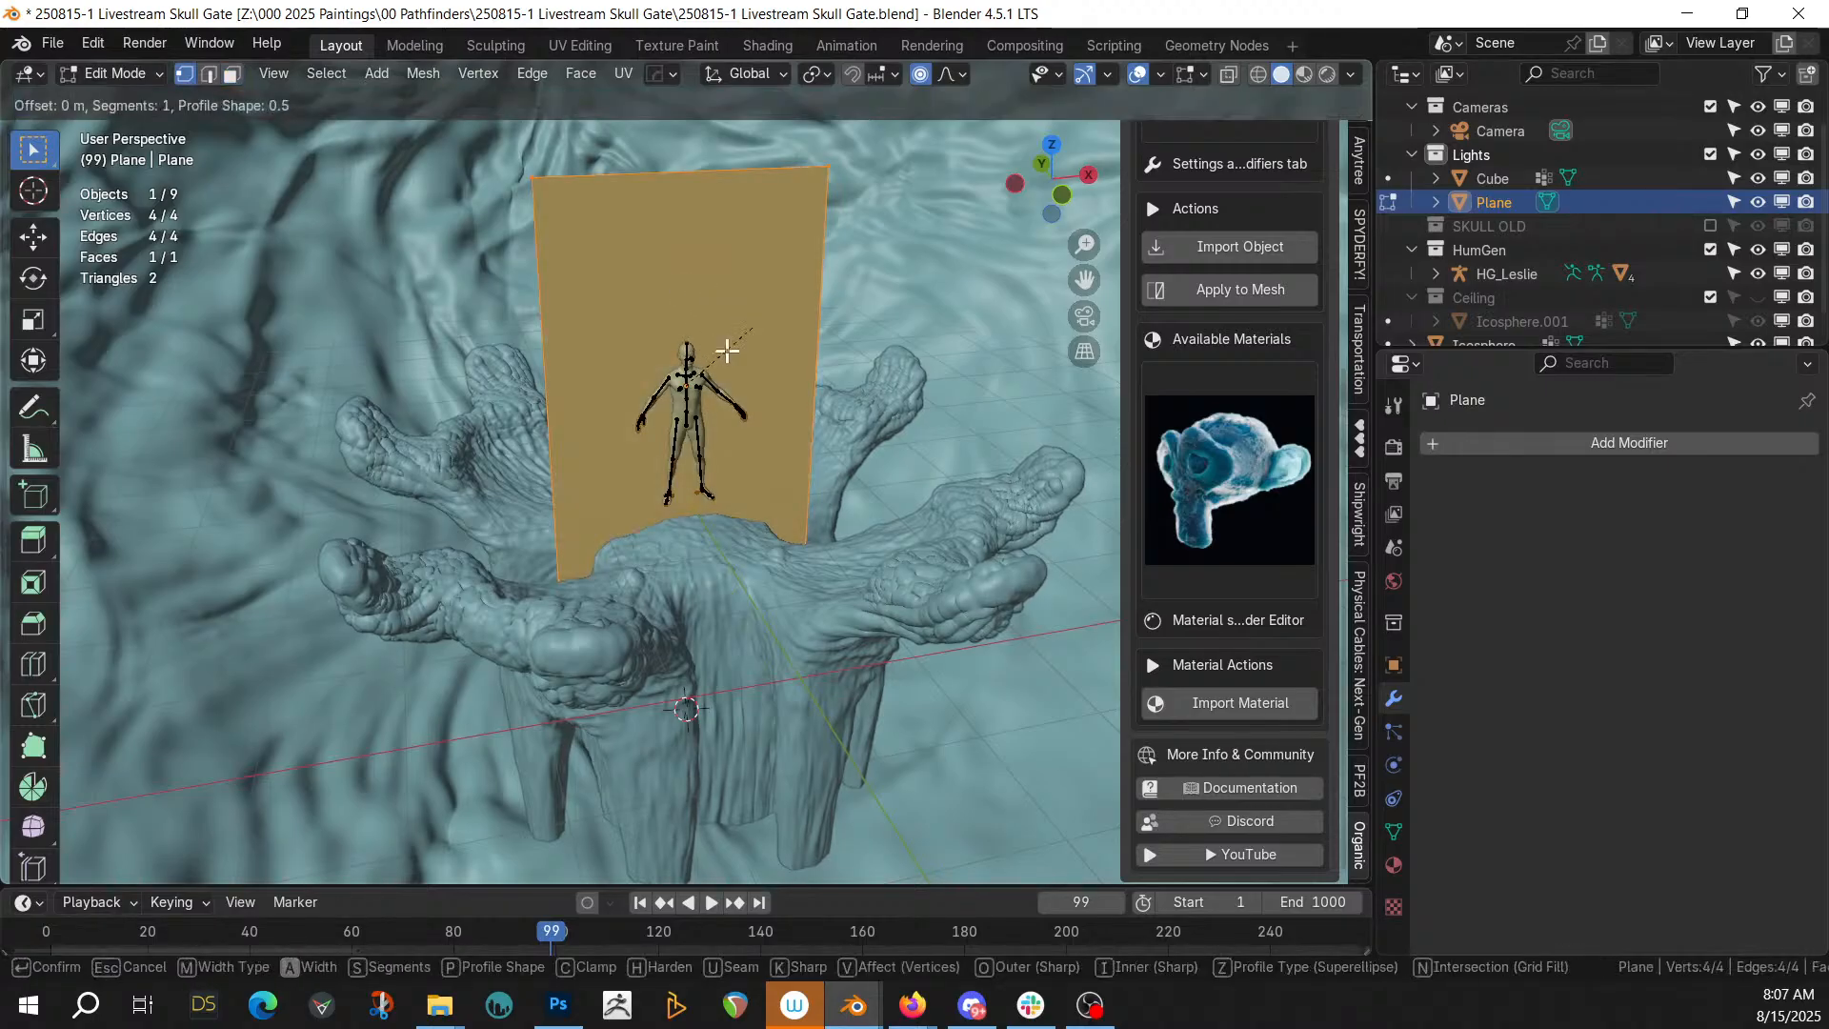
{"action": "scroll", "coordinate": [448, 462], "scroll_direction": "up", "scroll_amount": 4}
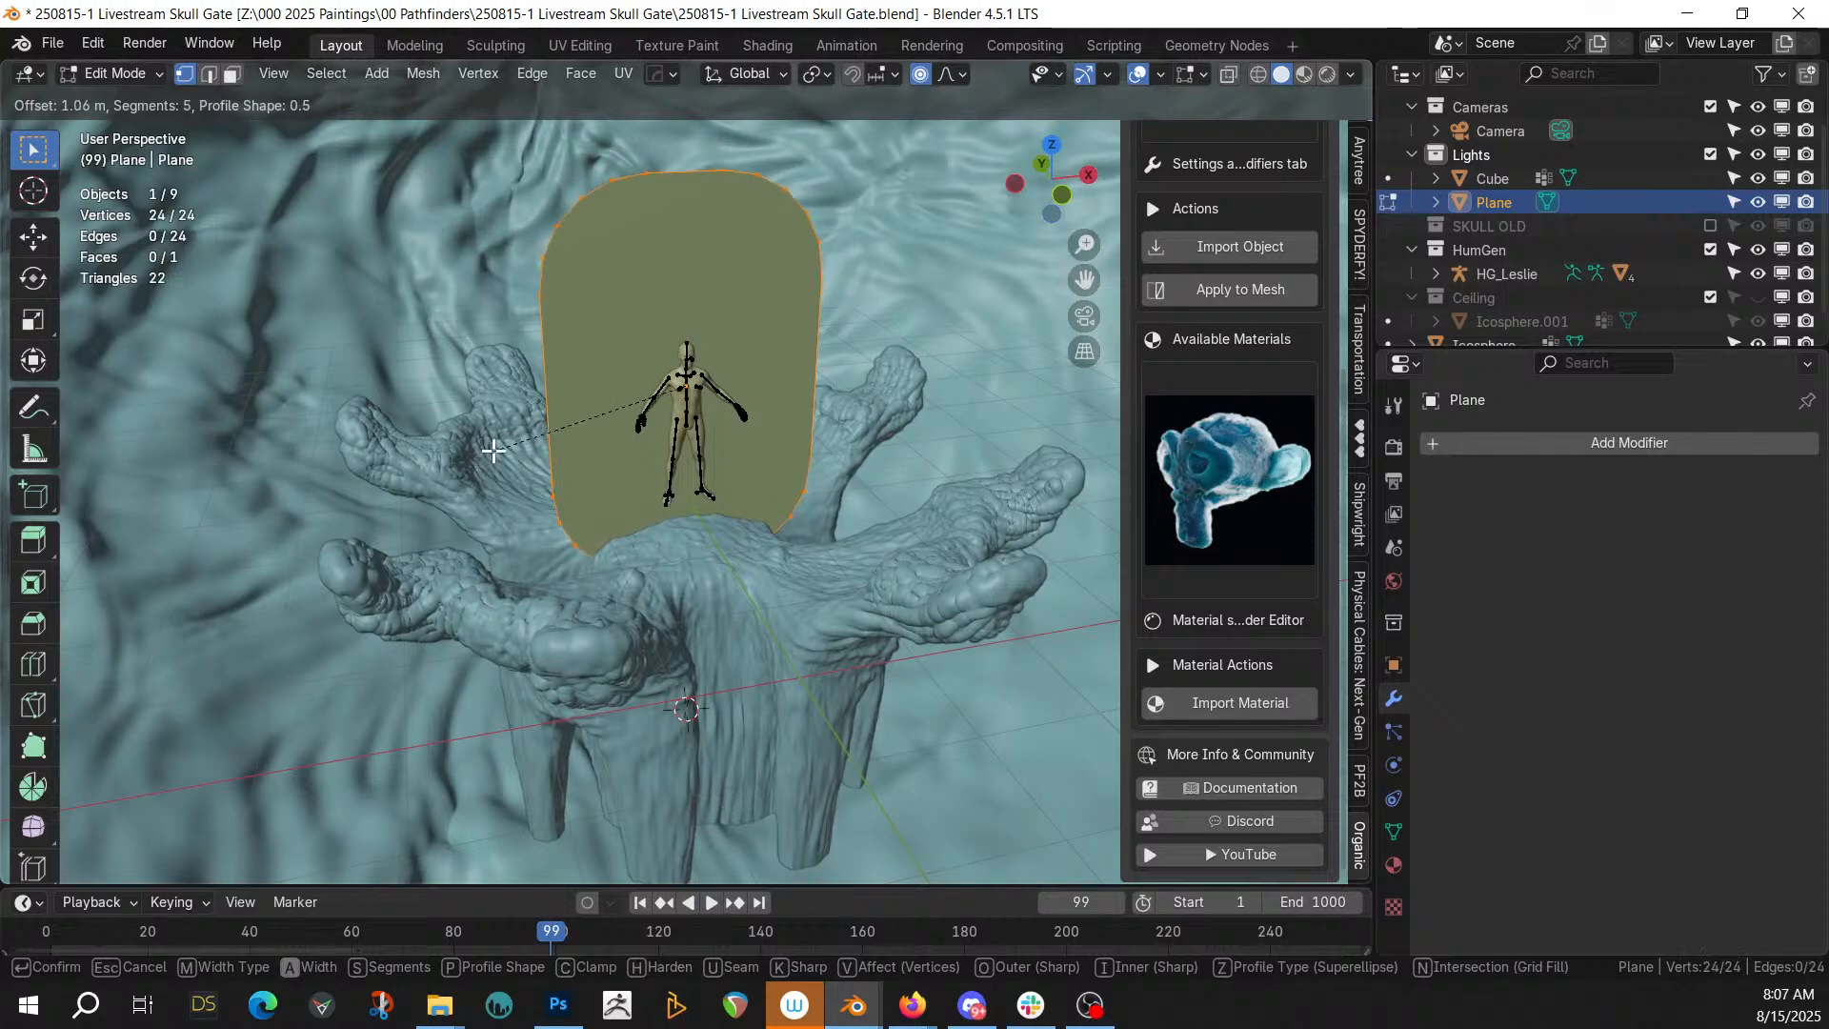
{"action": "left_click", "coordinate": [576, 383]}
{"action": "middle_click_drag", "start_coordinate": [629, 413], "coordinate": [511, 583]}
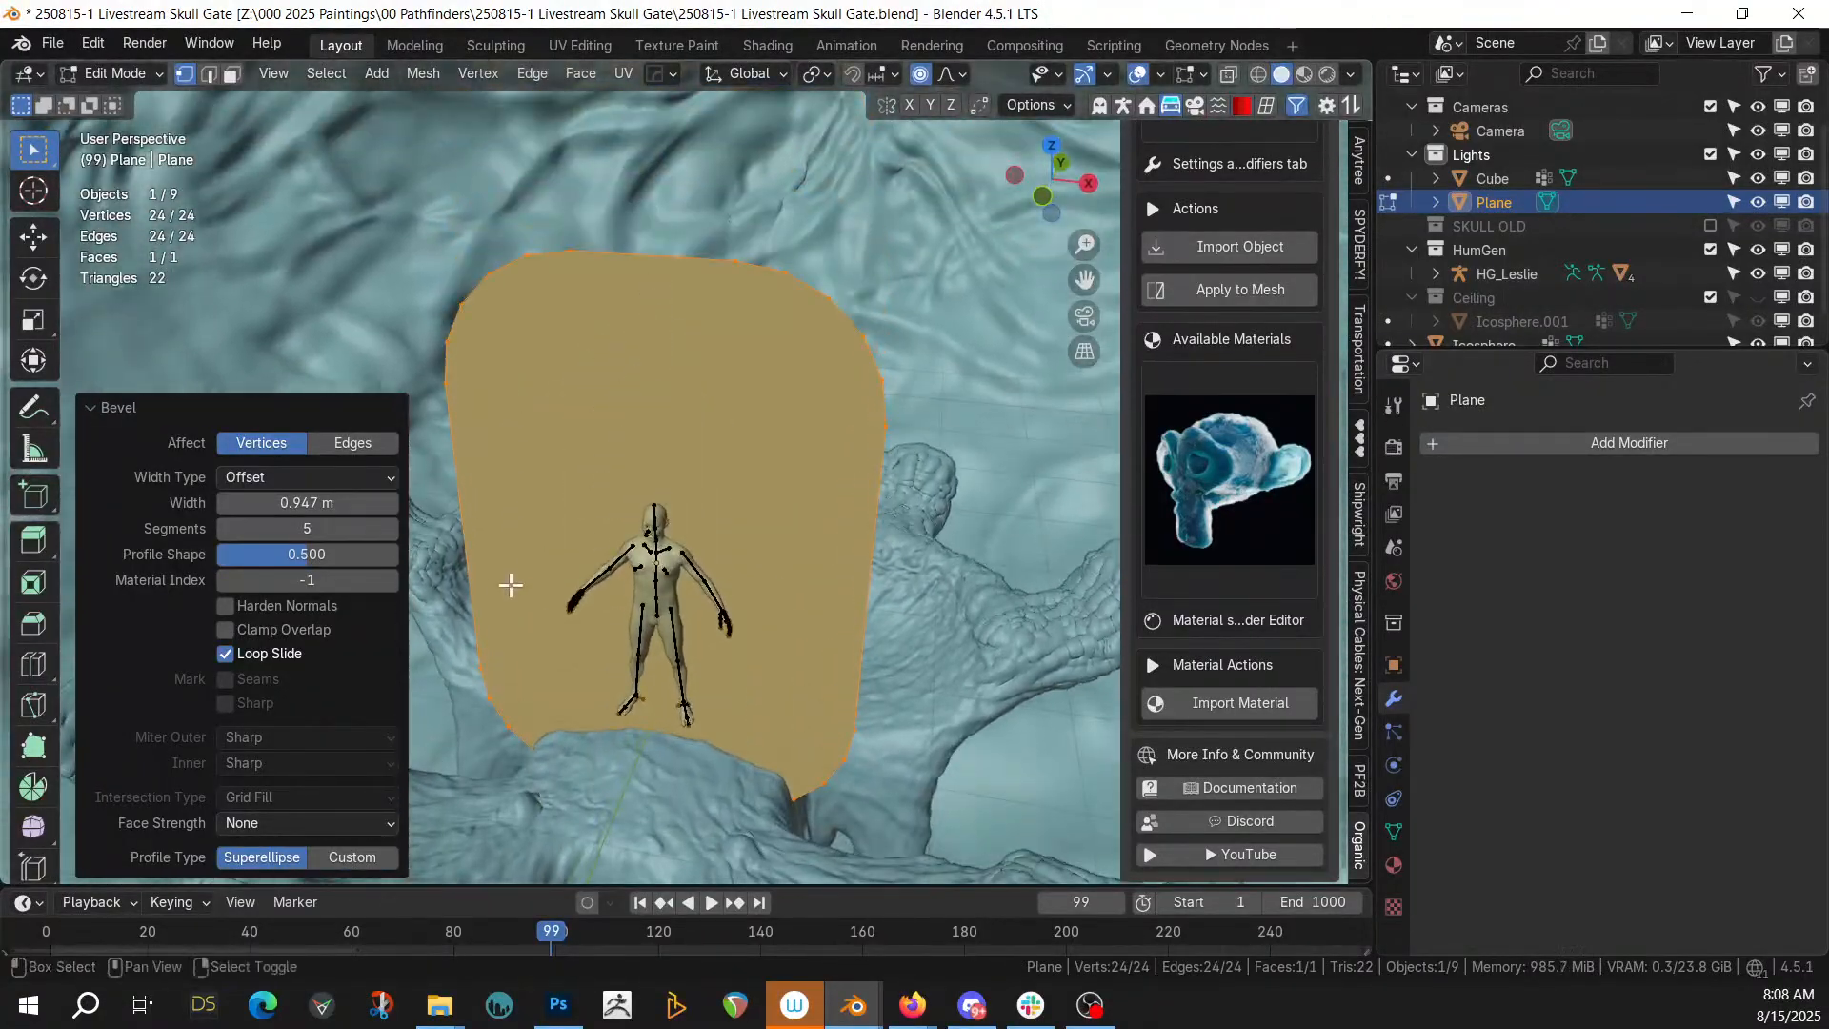
{"action": "left_click", "coordinate": [92, 407]}
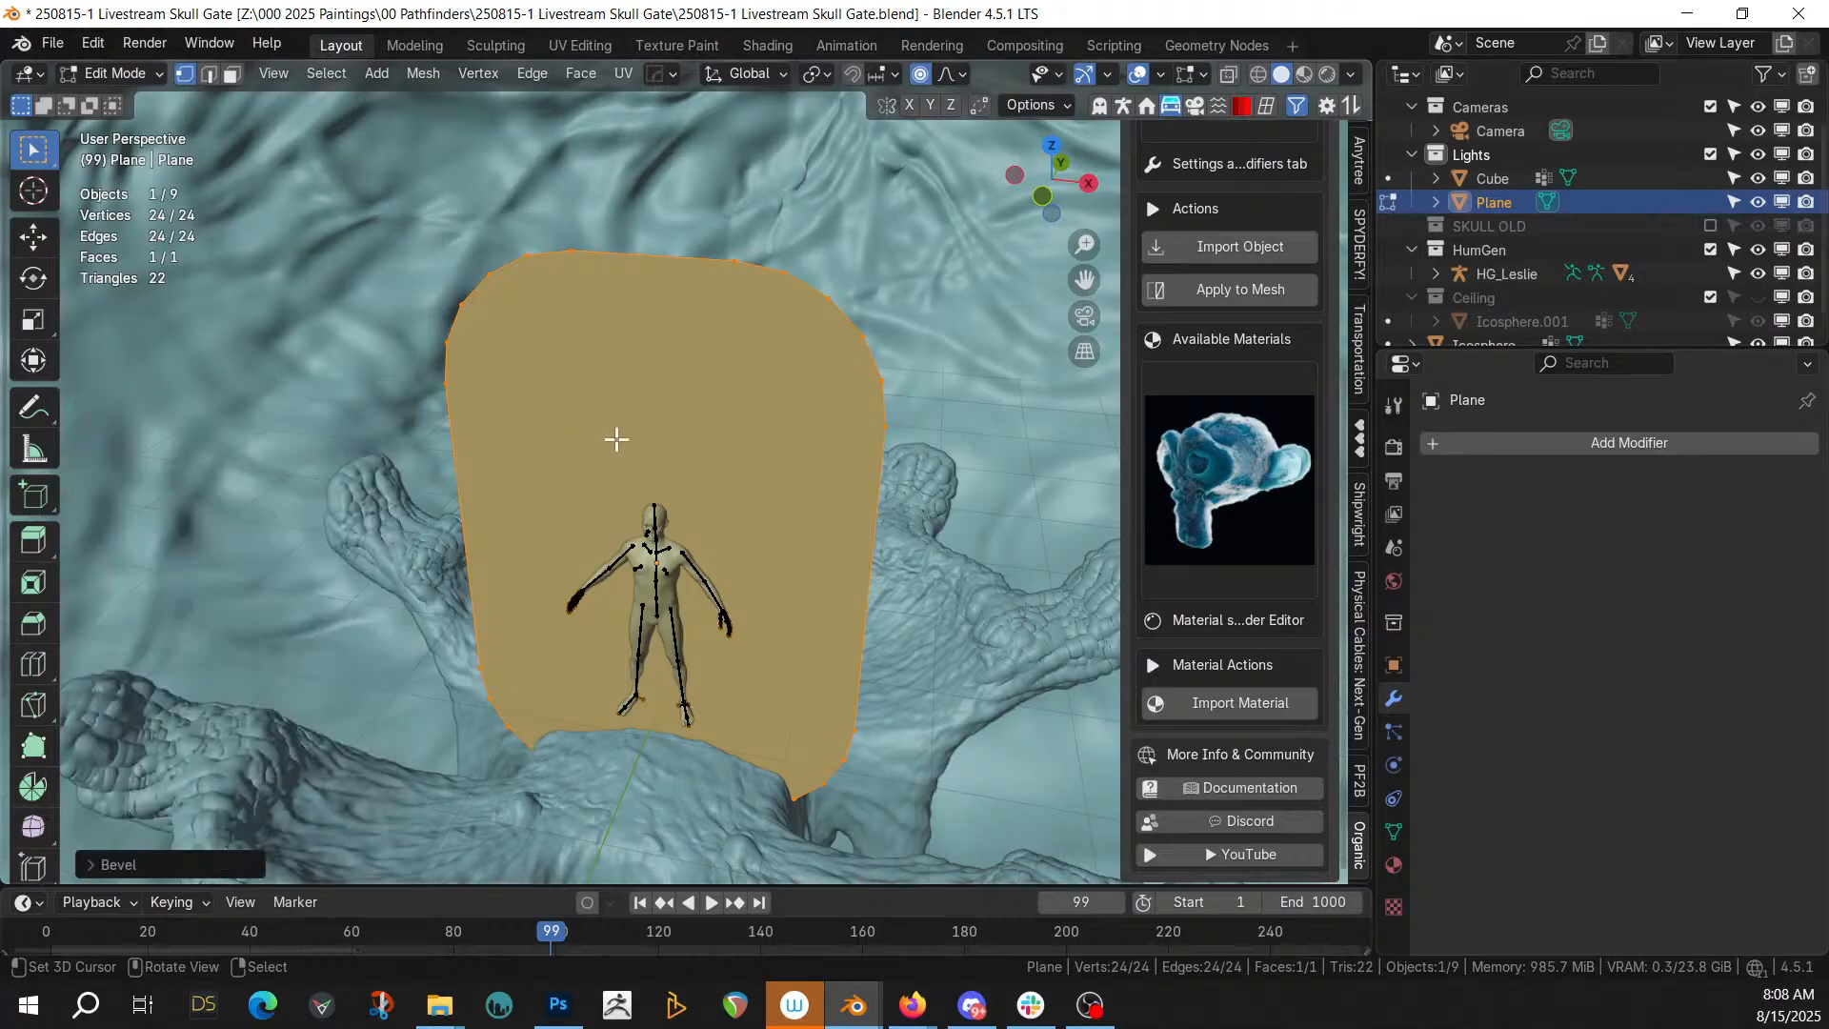
Extract the rounded plane's outline as a curve frame about 0.158 wide with HOps Curve/Extract, and save the file
{"action": "key", "text": "q"}
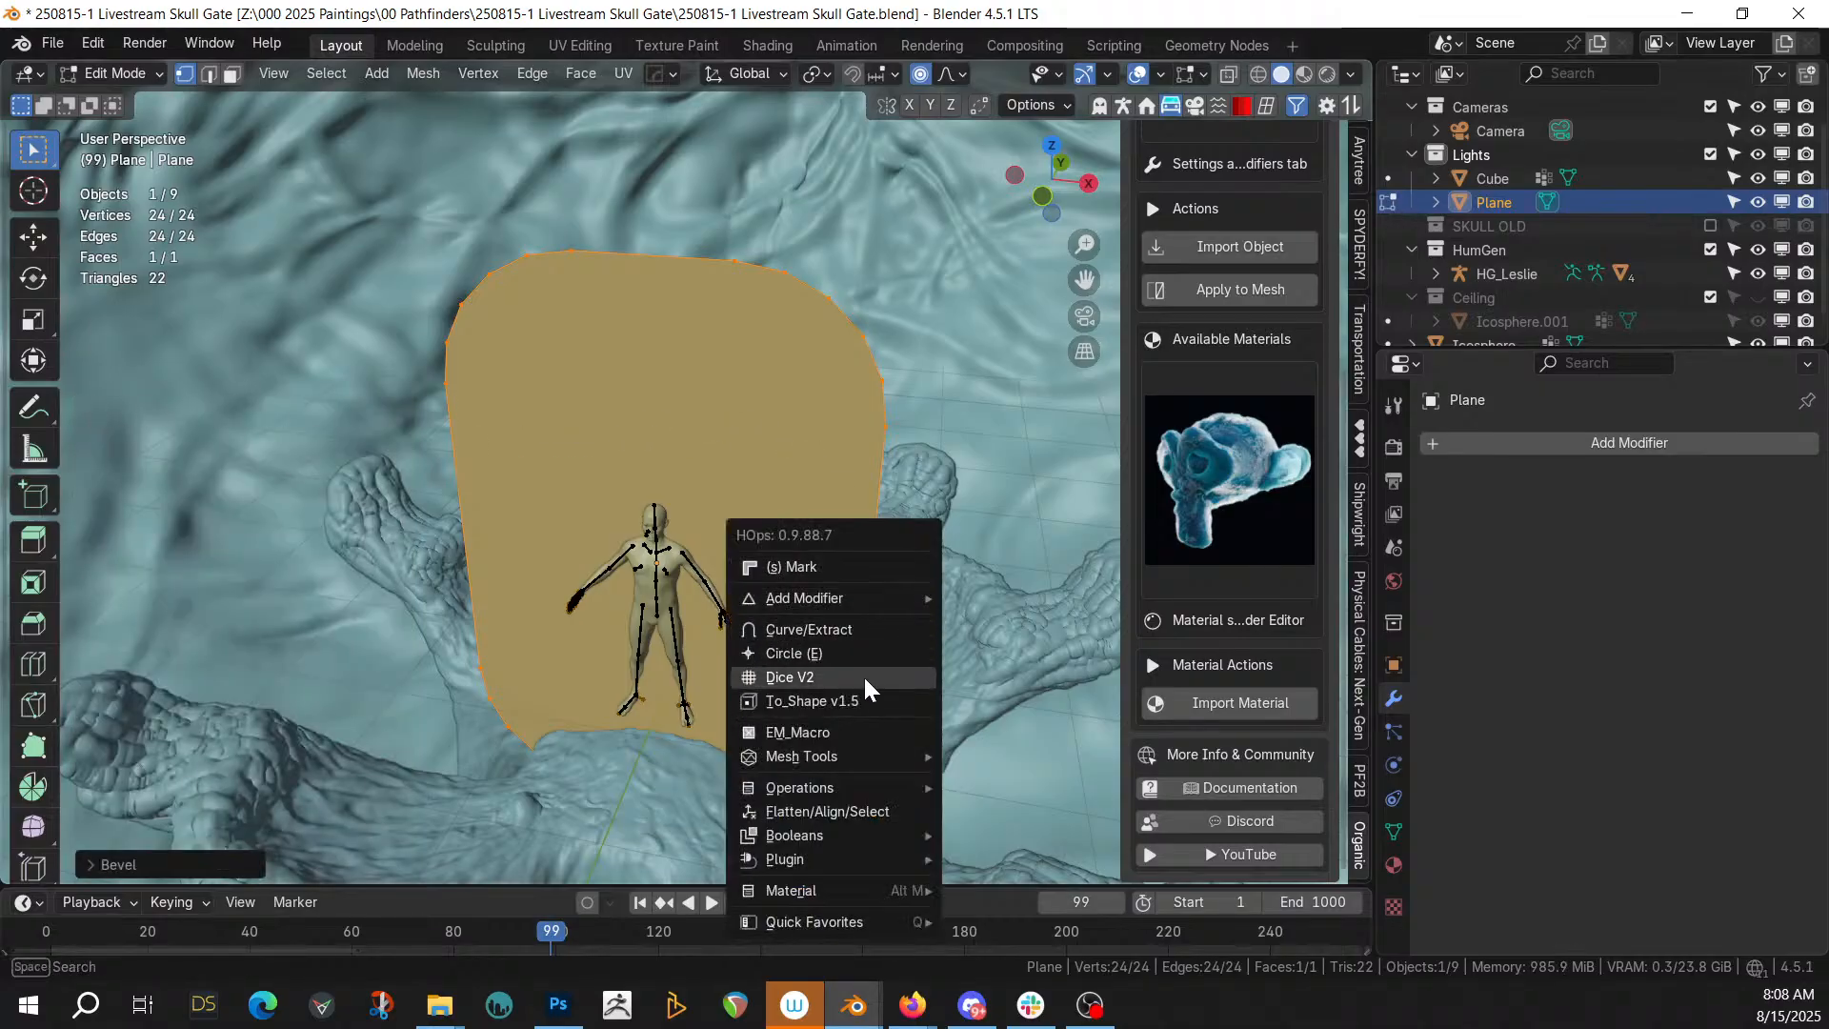
{"action": "left_click", "coordinate": [849, 627]}
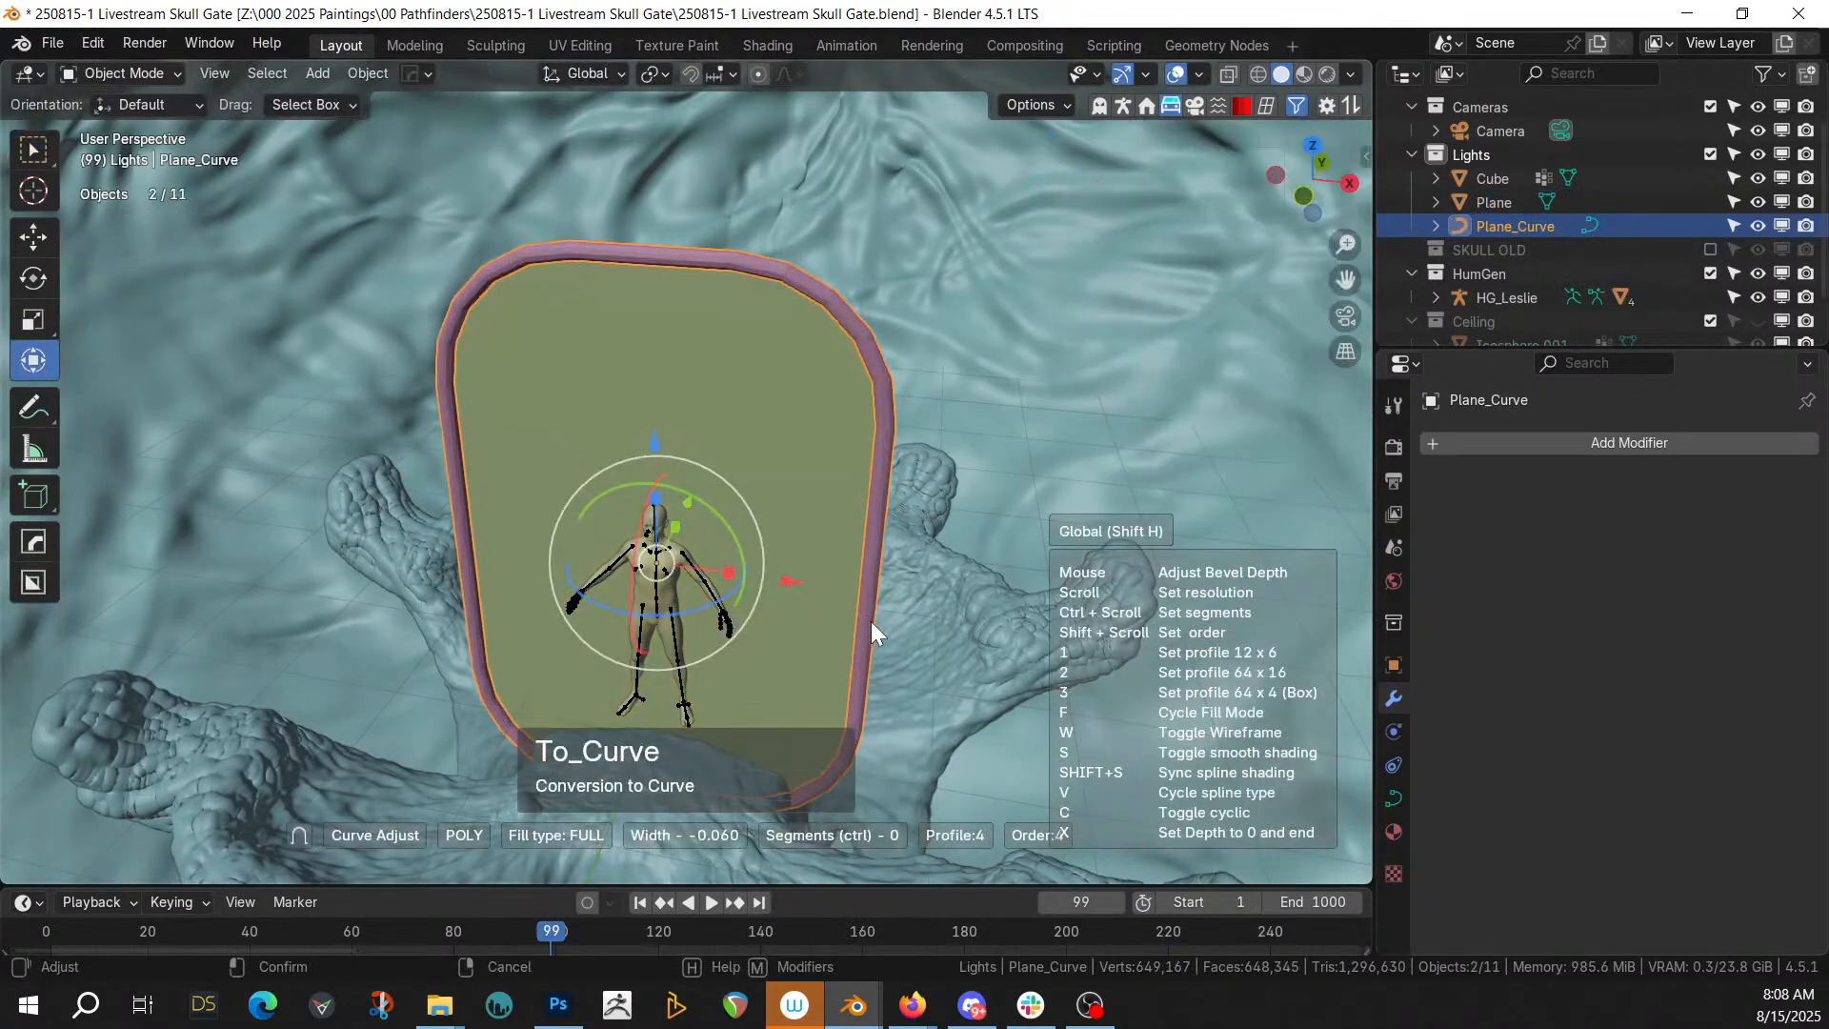
{"action": "left_click", "coordinate": [901, 610]}
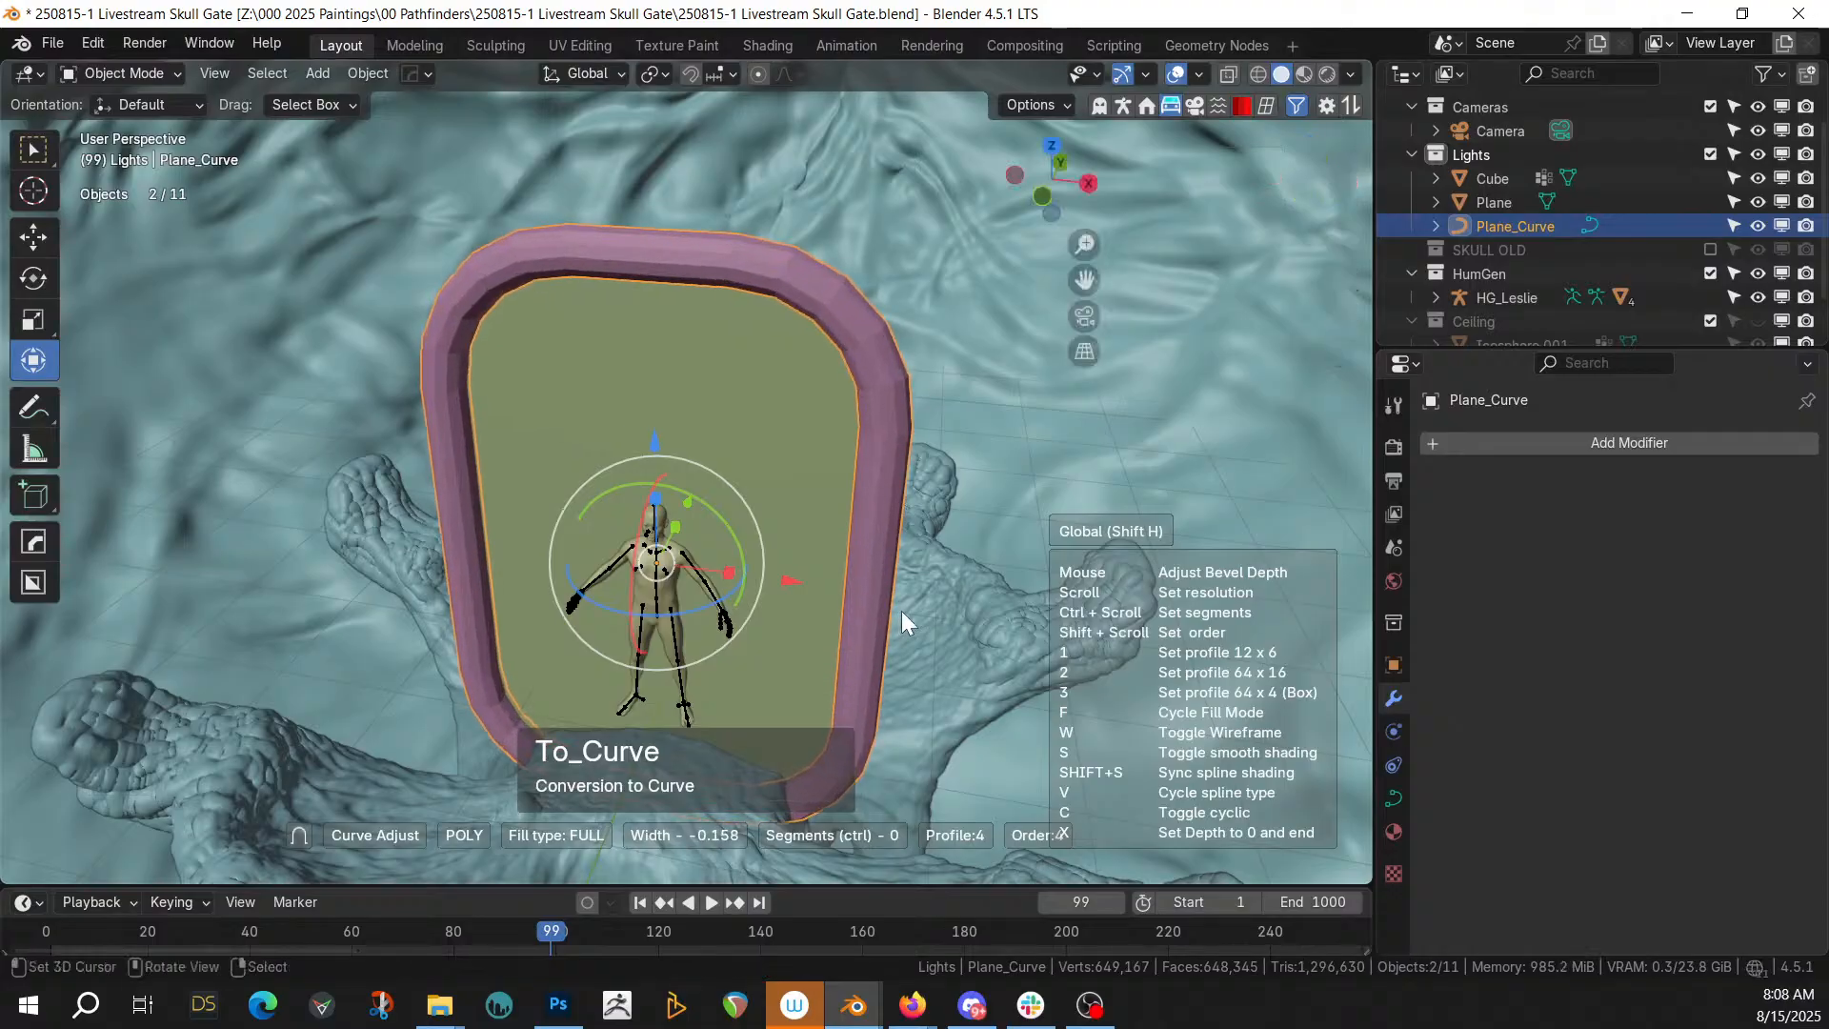
{"action": "key", "text": "n"}
{"action": "middle_click_drag", "start_coordinate": [774, 556], "coordinate": [707, 546]}
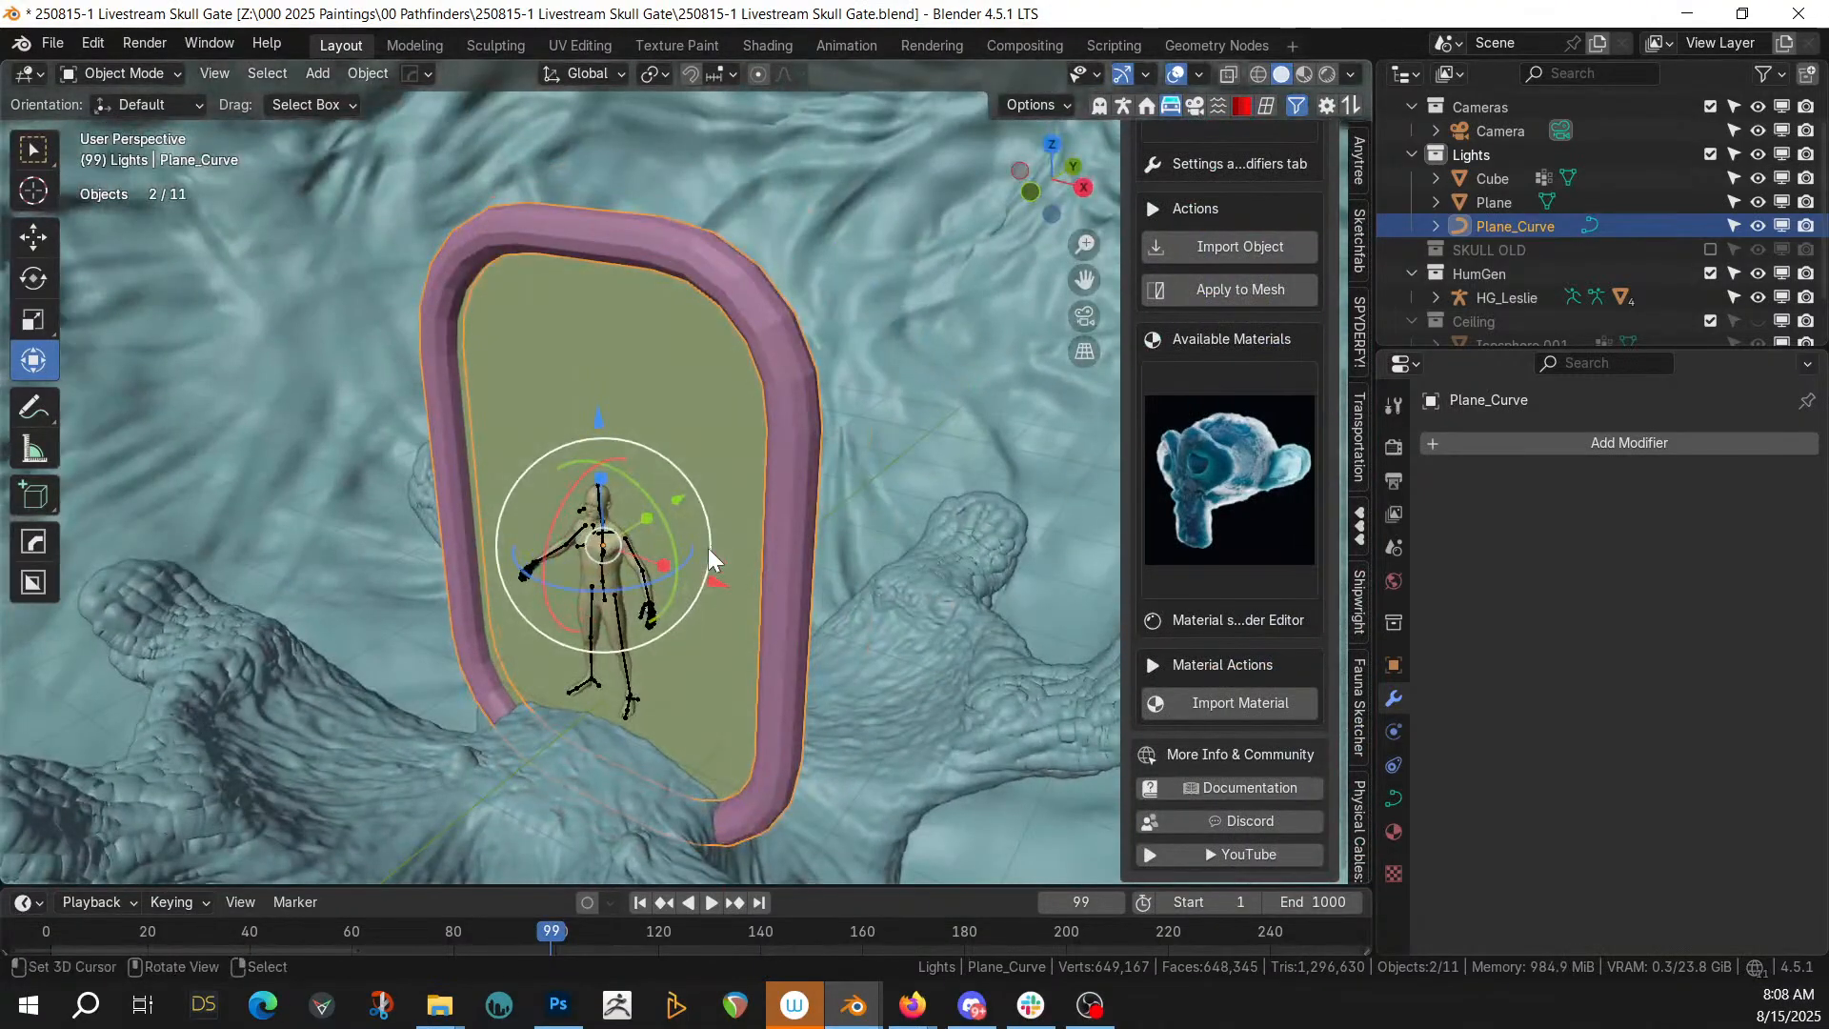
{"action": "left_click", "coordinate": [752, 455]}
{"action": "key", "text": "ctrl+s"}
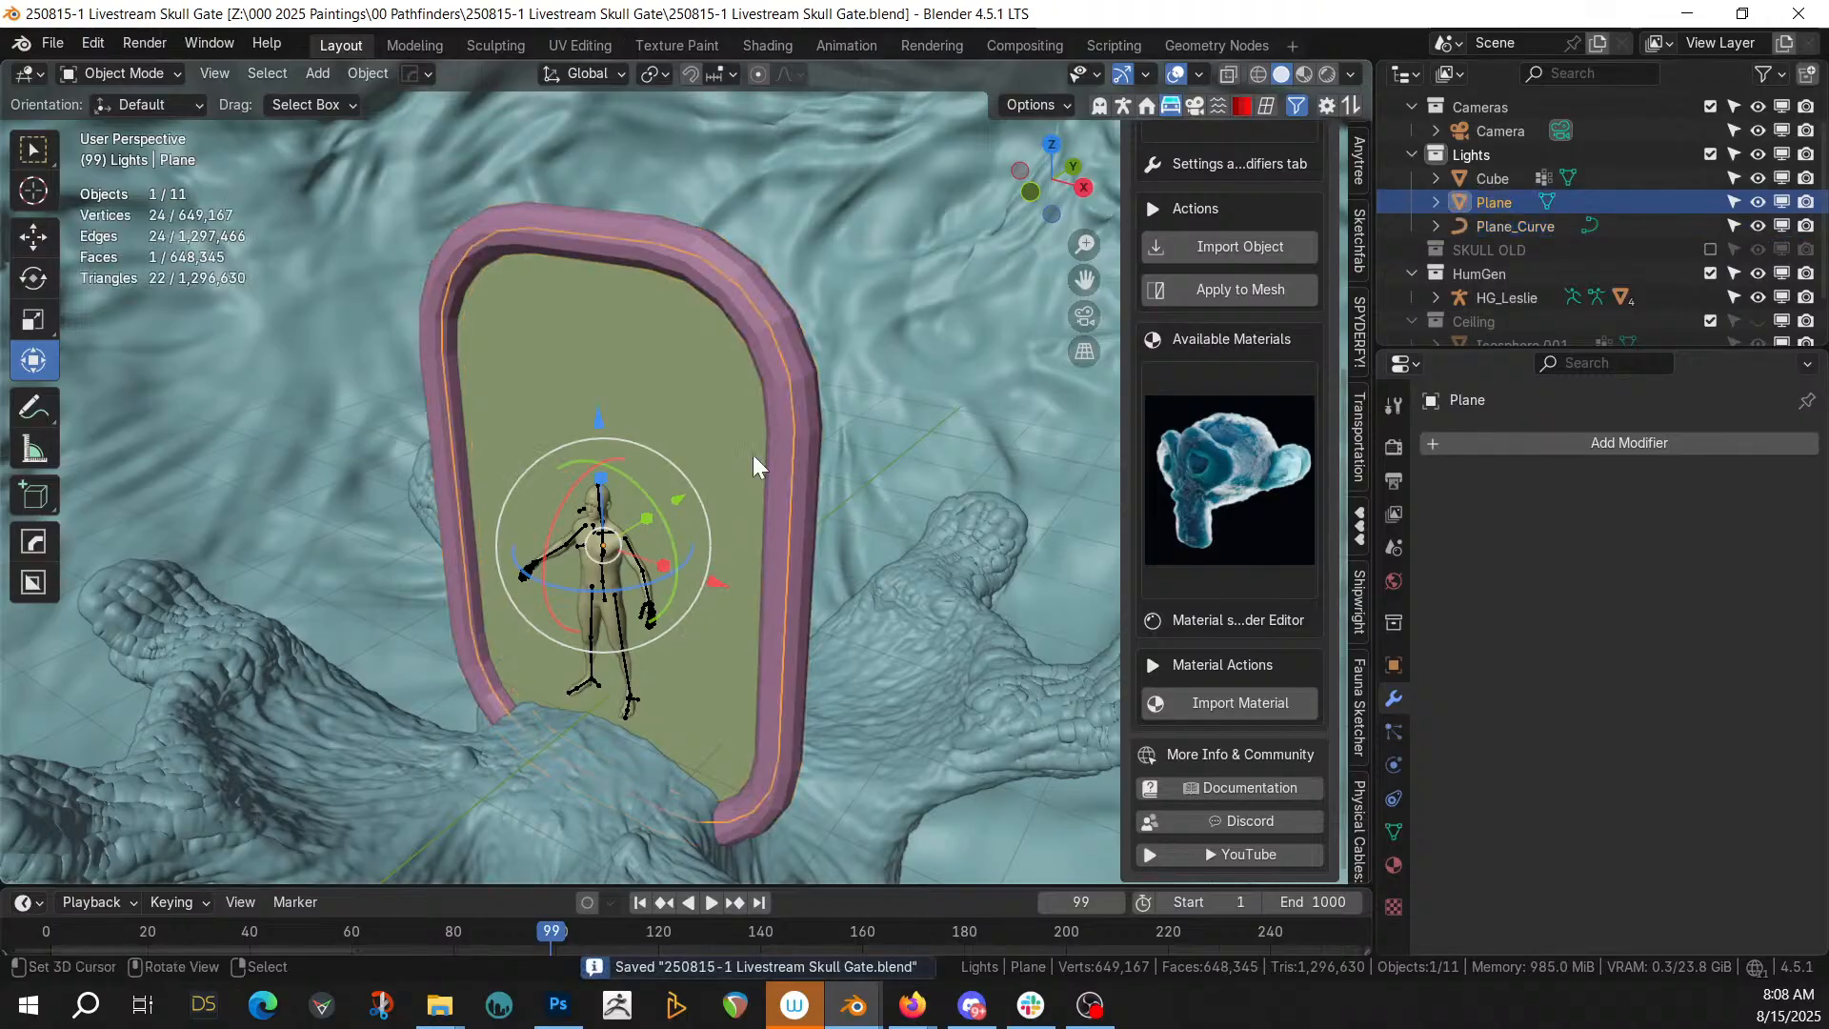
Apply the object transform of the curve frame around the rounded plane
{"action": "left_click", "coordinate": [1529, 232]}
{"action": "middle_click_drag", "start_coordinate": [729, 398], "coordinate": [819, 364]}
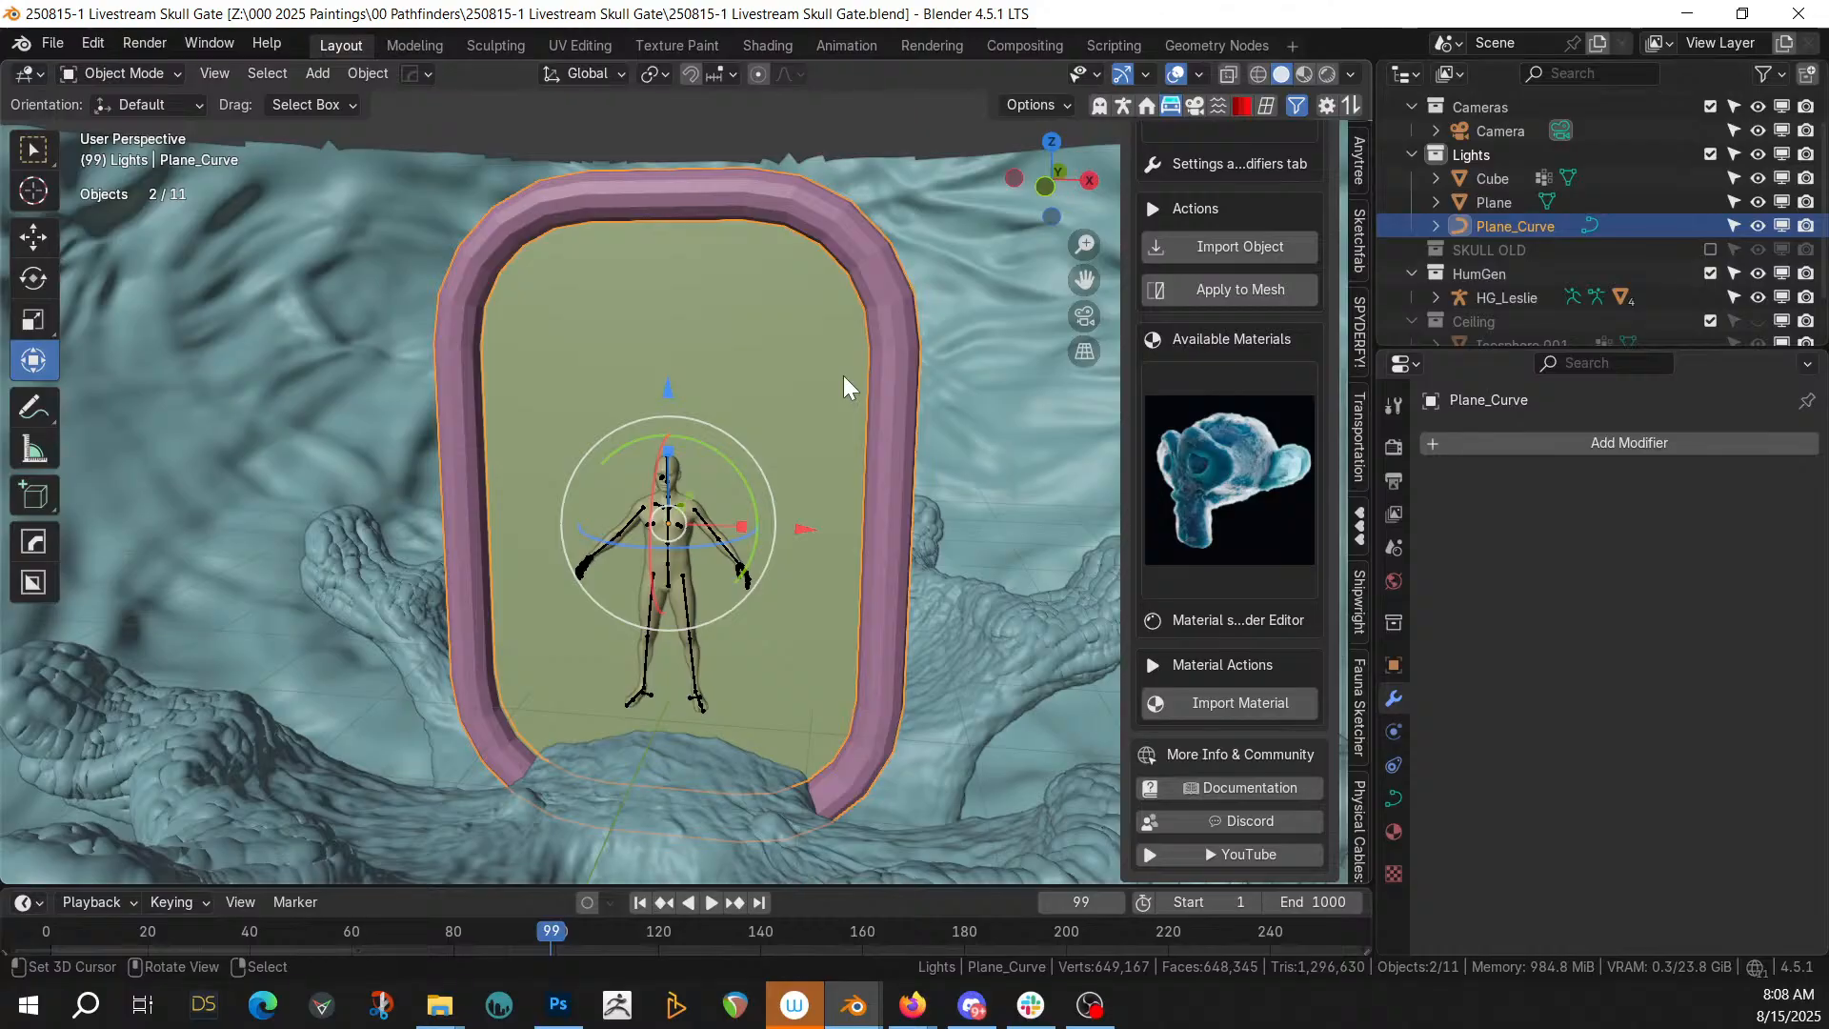
{"action": "middle_click_drag", "start_coordinate": [802, 585], "coordinate": [869, 498]}
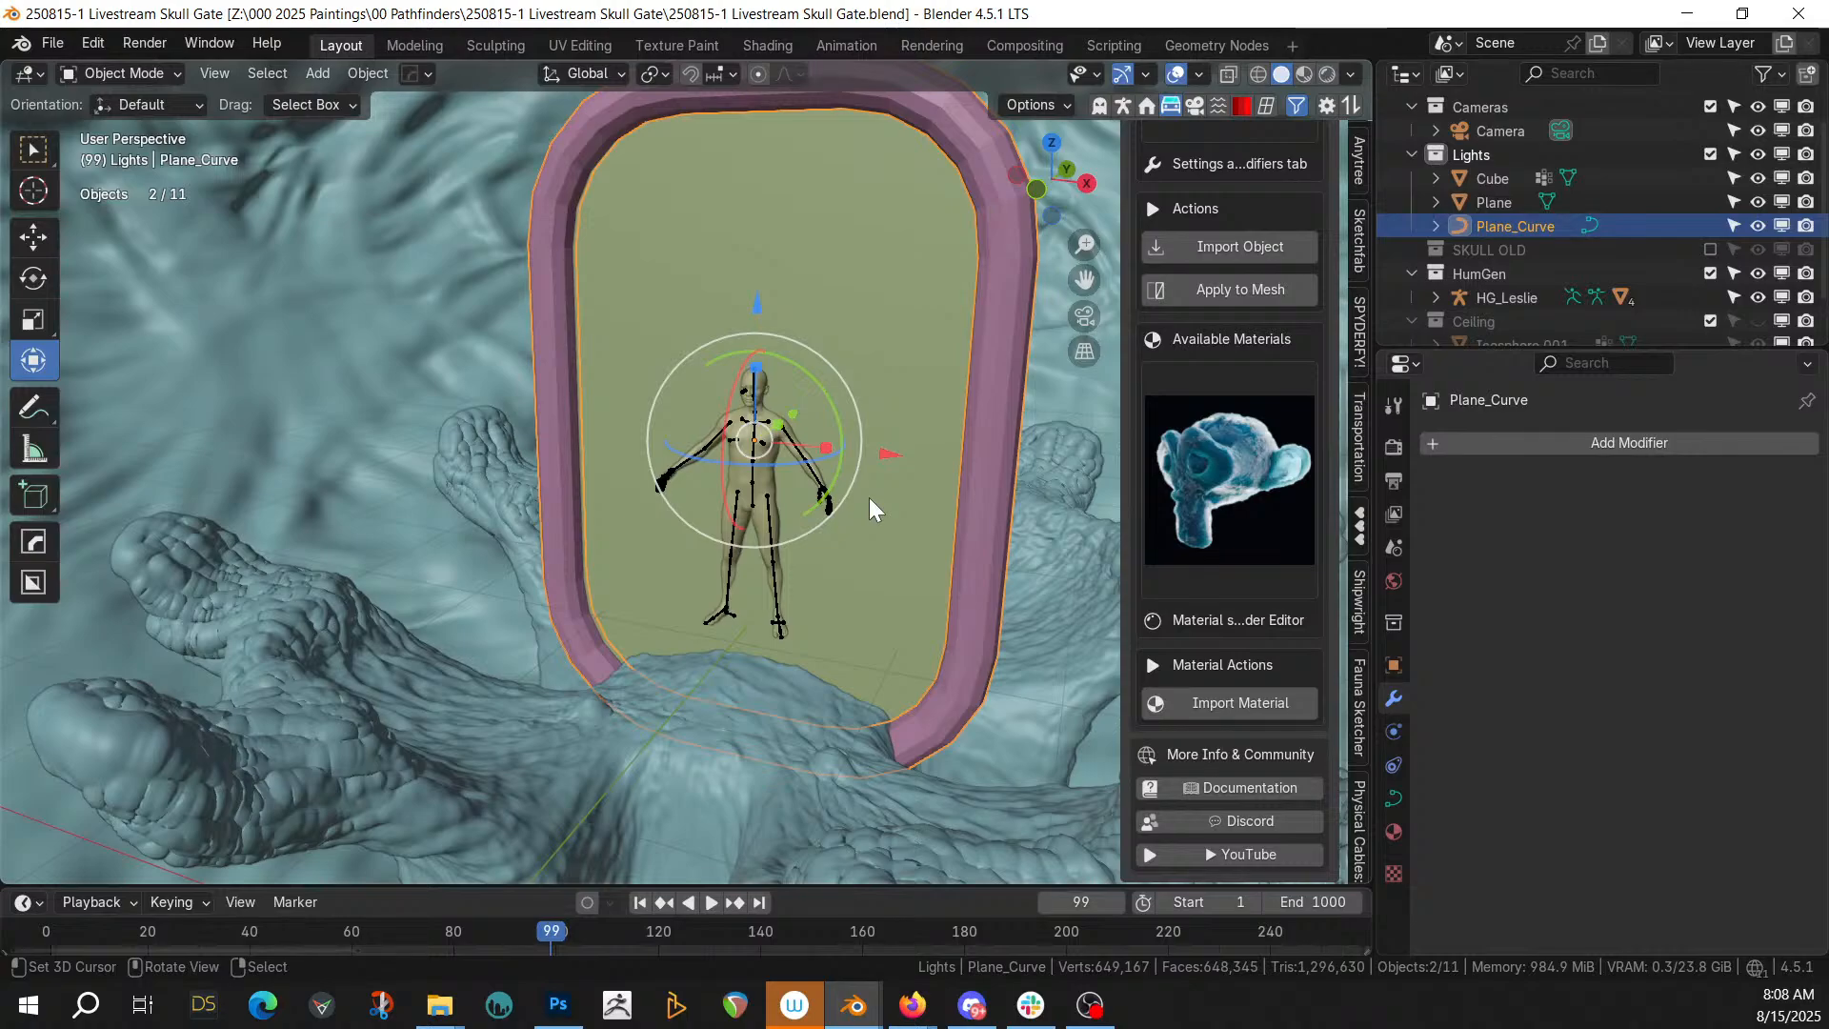
{"action": "mouse_move", "coordinate": [1012, 526]}
{"action": "middle_mouse_down"}
{"action": "mouse_move", "coordinate": [968, 537]}
{"action": "mouse_move", "coordinate": [992, 539]}
{"action": "middle_mouse_up"}
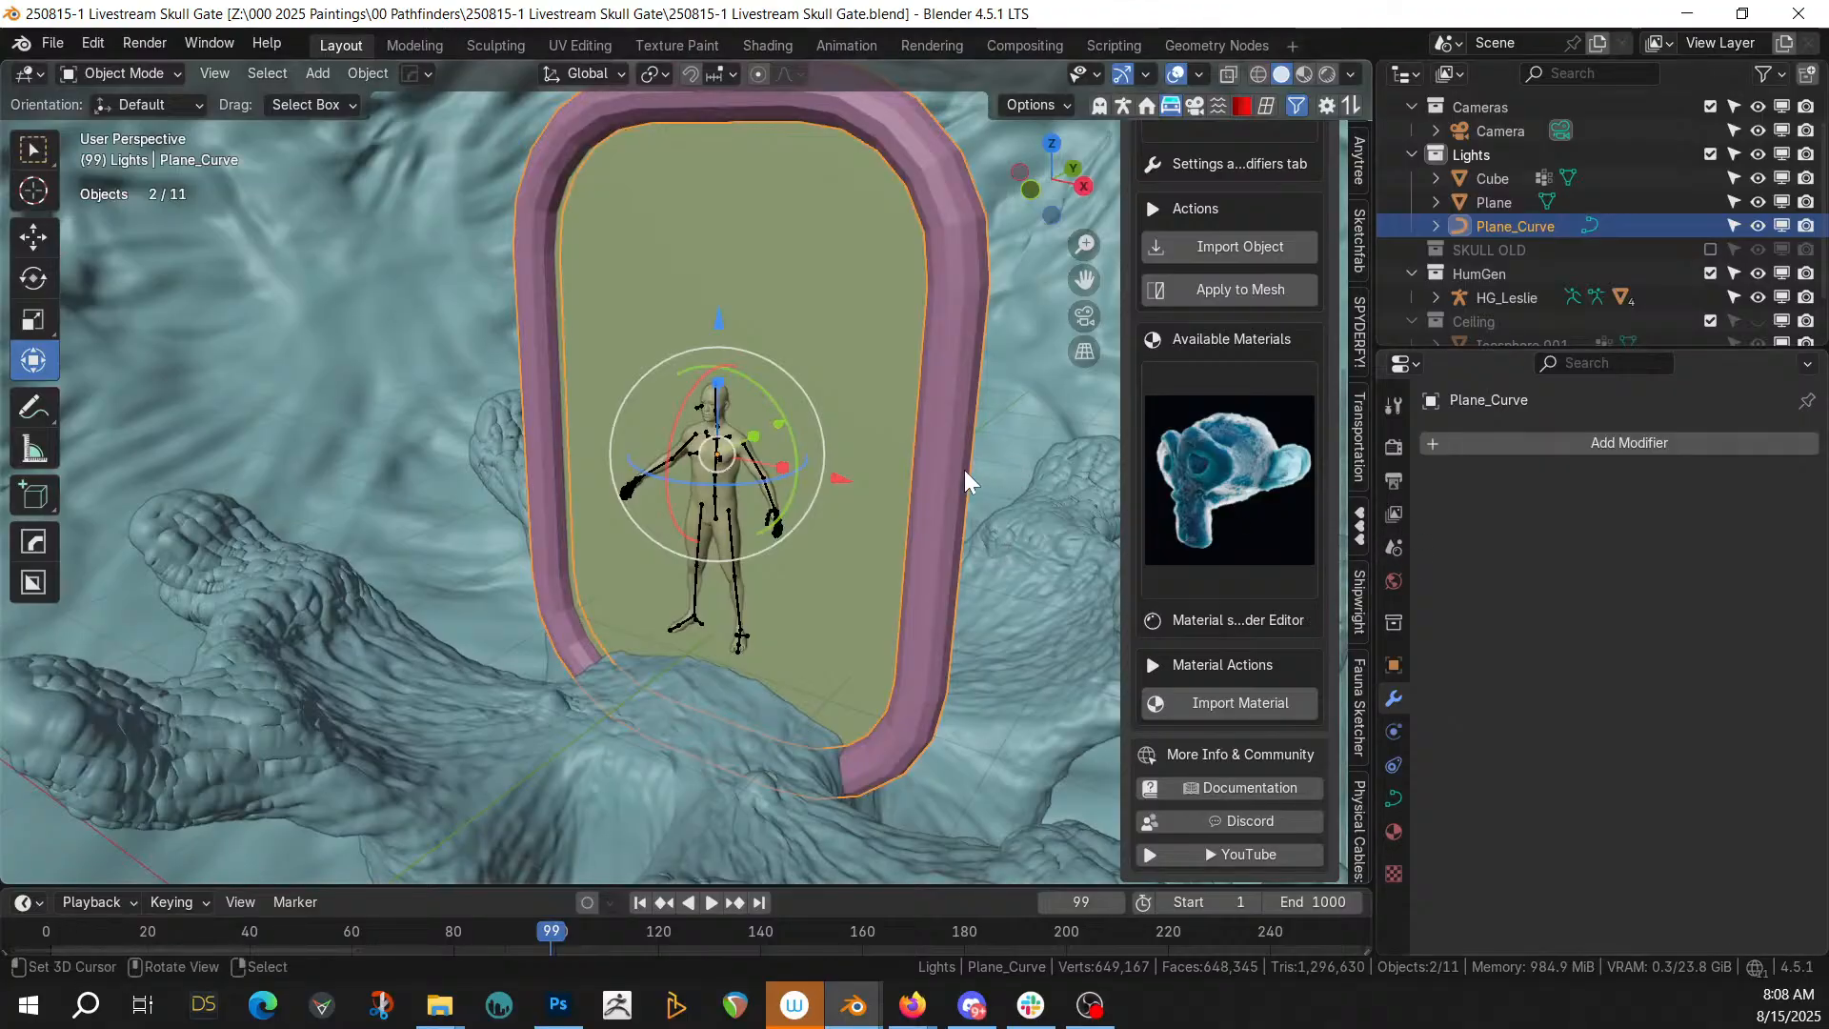
{"action": "key", "text": "ctrl+a"}
{"action": "left_click", "coordinate": [916, 483]}
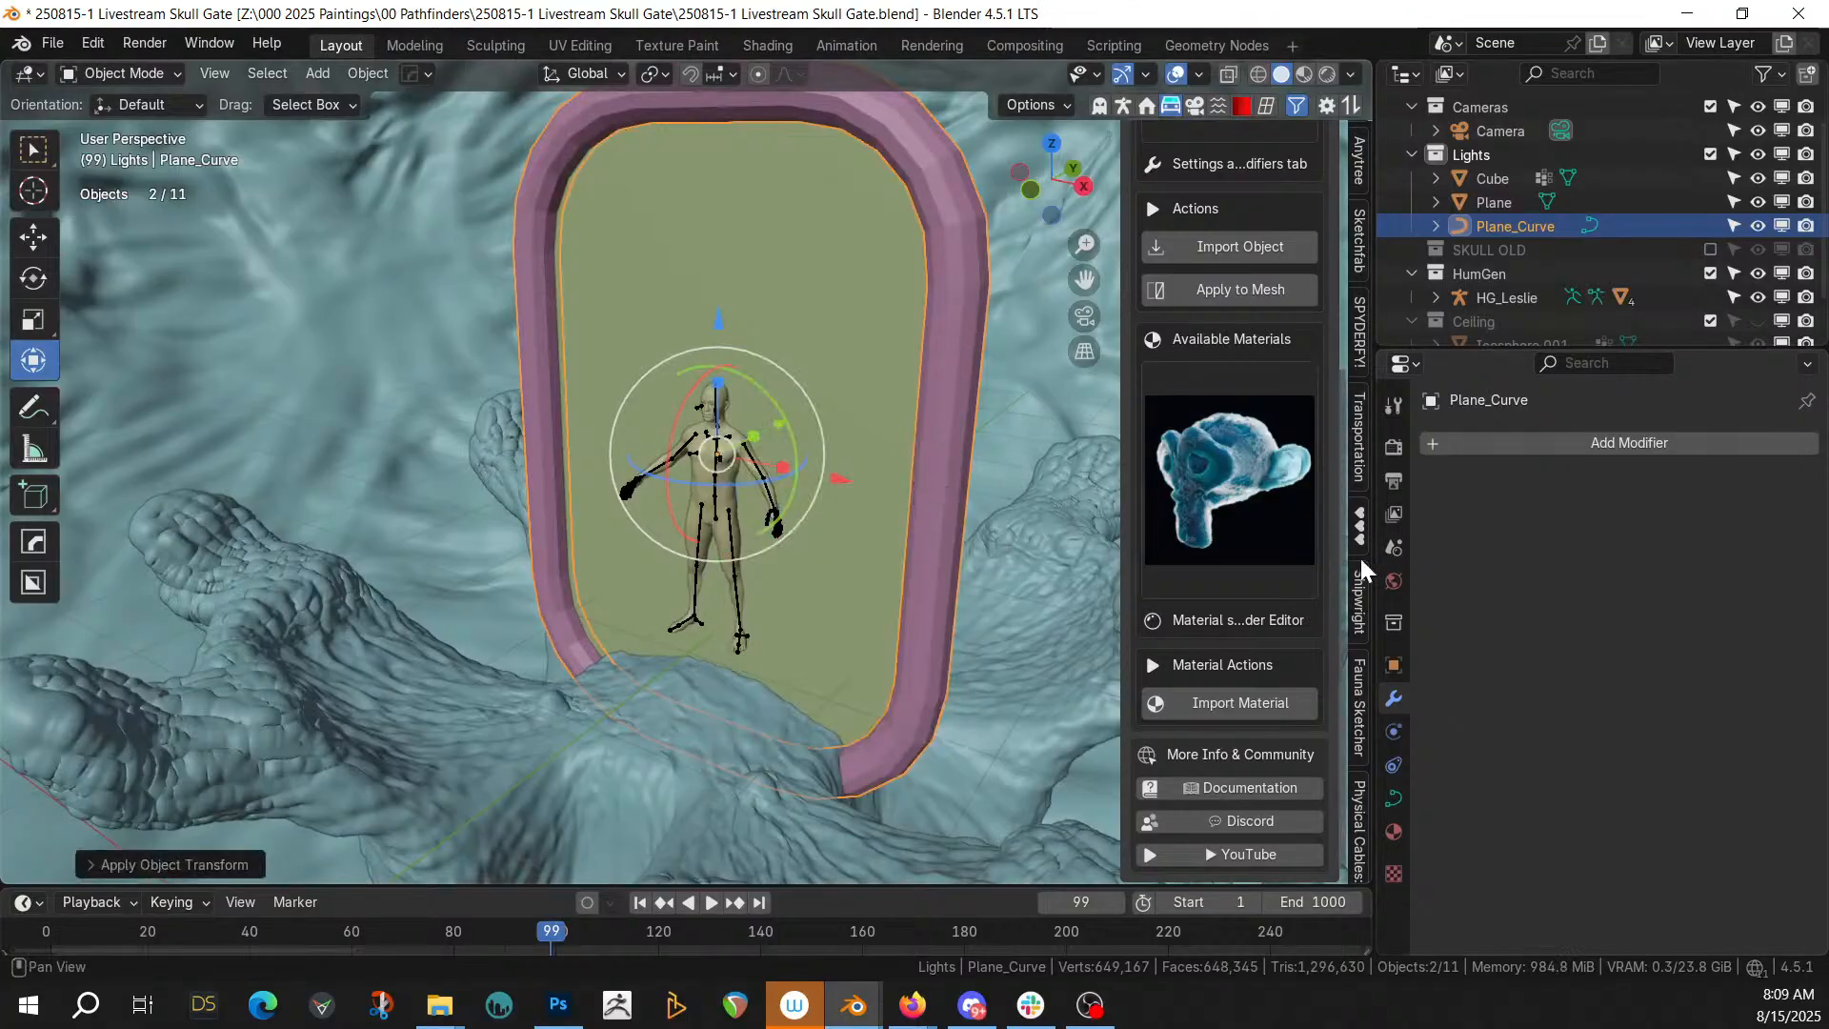
{"action": "left_click", "coordinate": [1608, 449]}
{"action": "mouse_move", "coordinate": [1608, 449]}
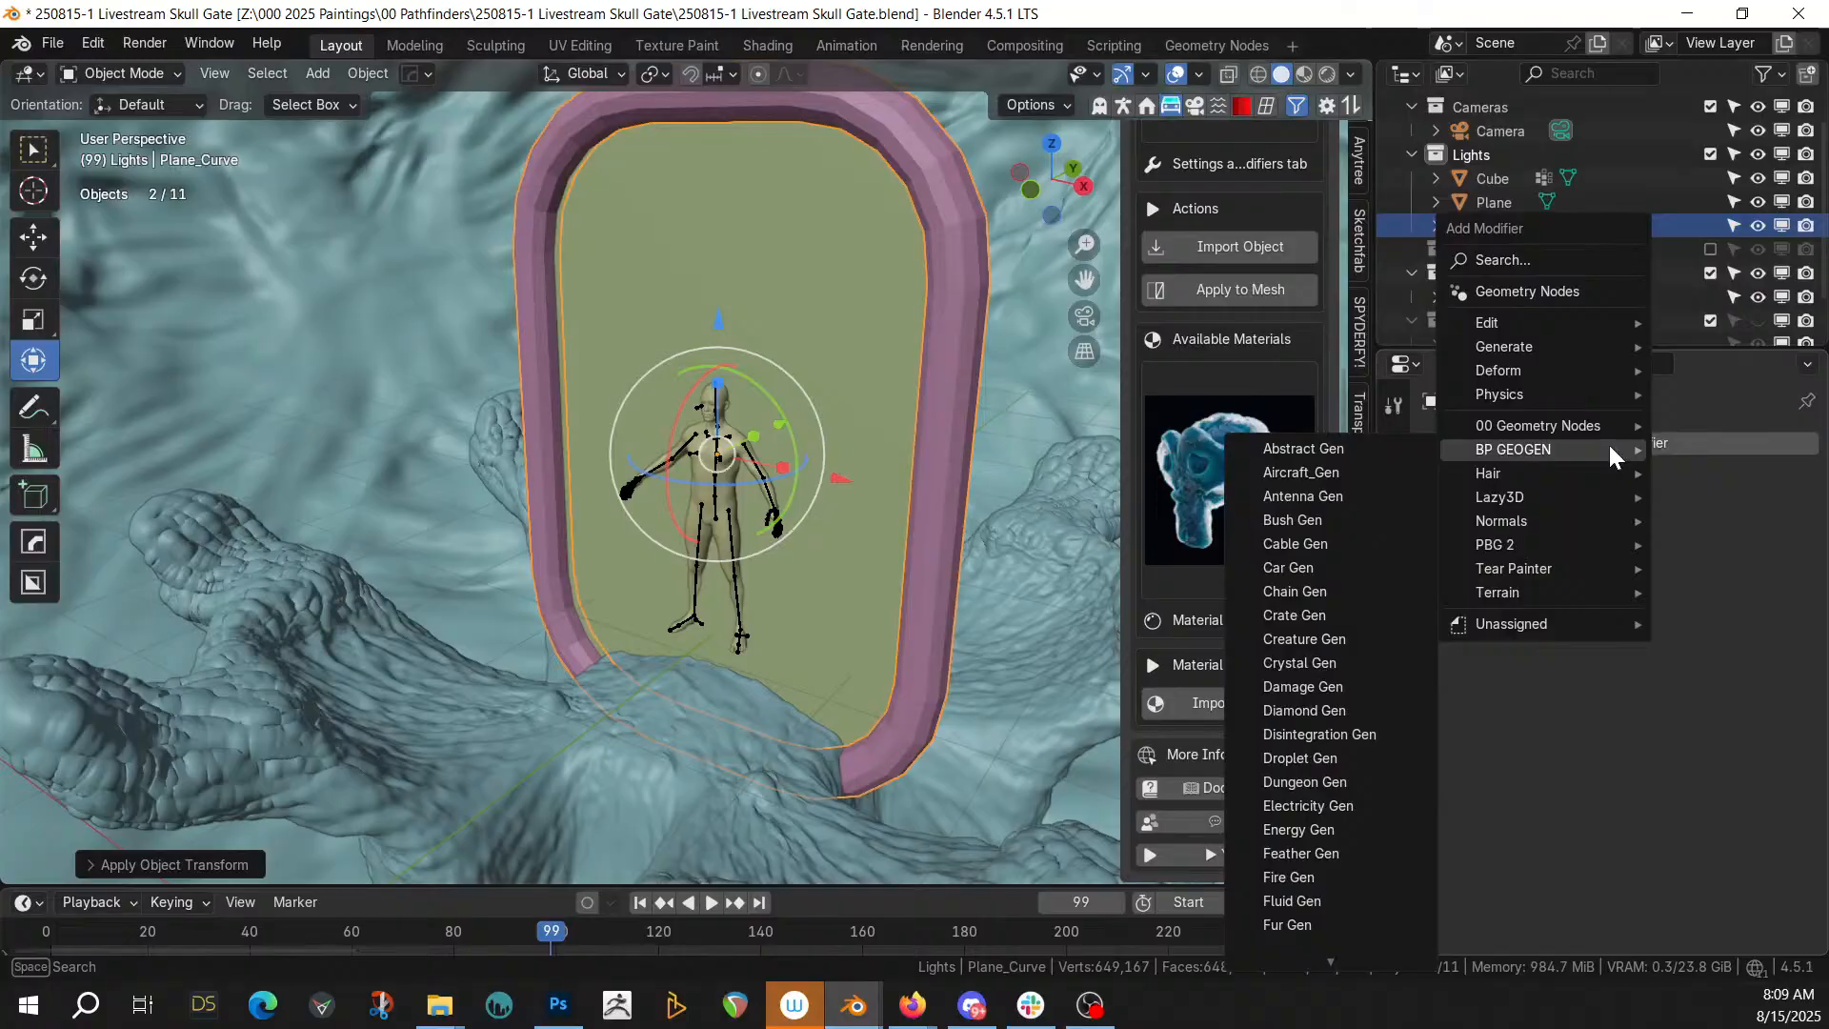
{"action": "left_click", "coordinate": [942, 444]}
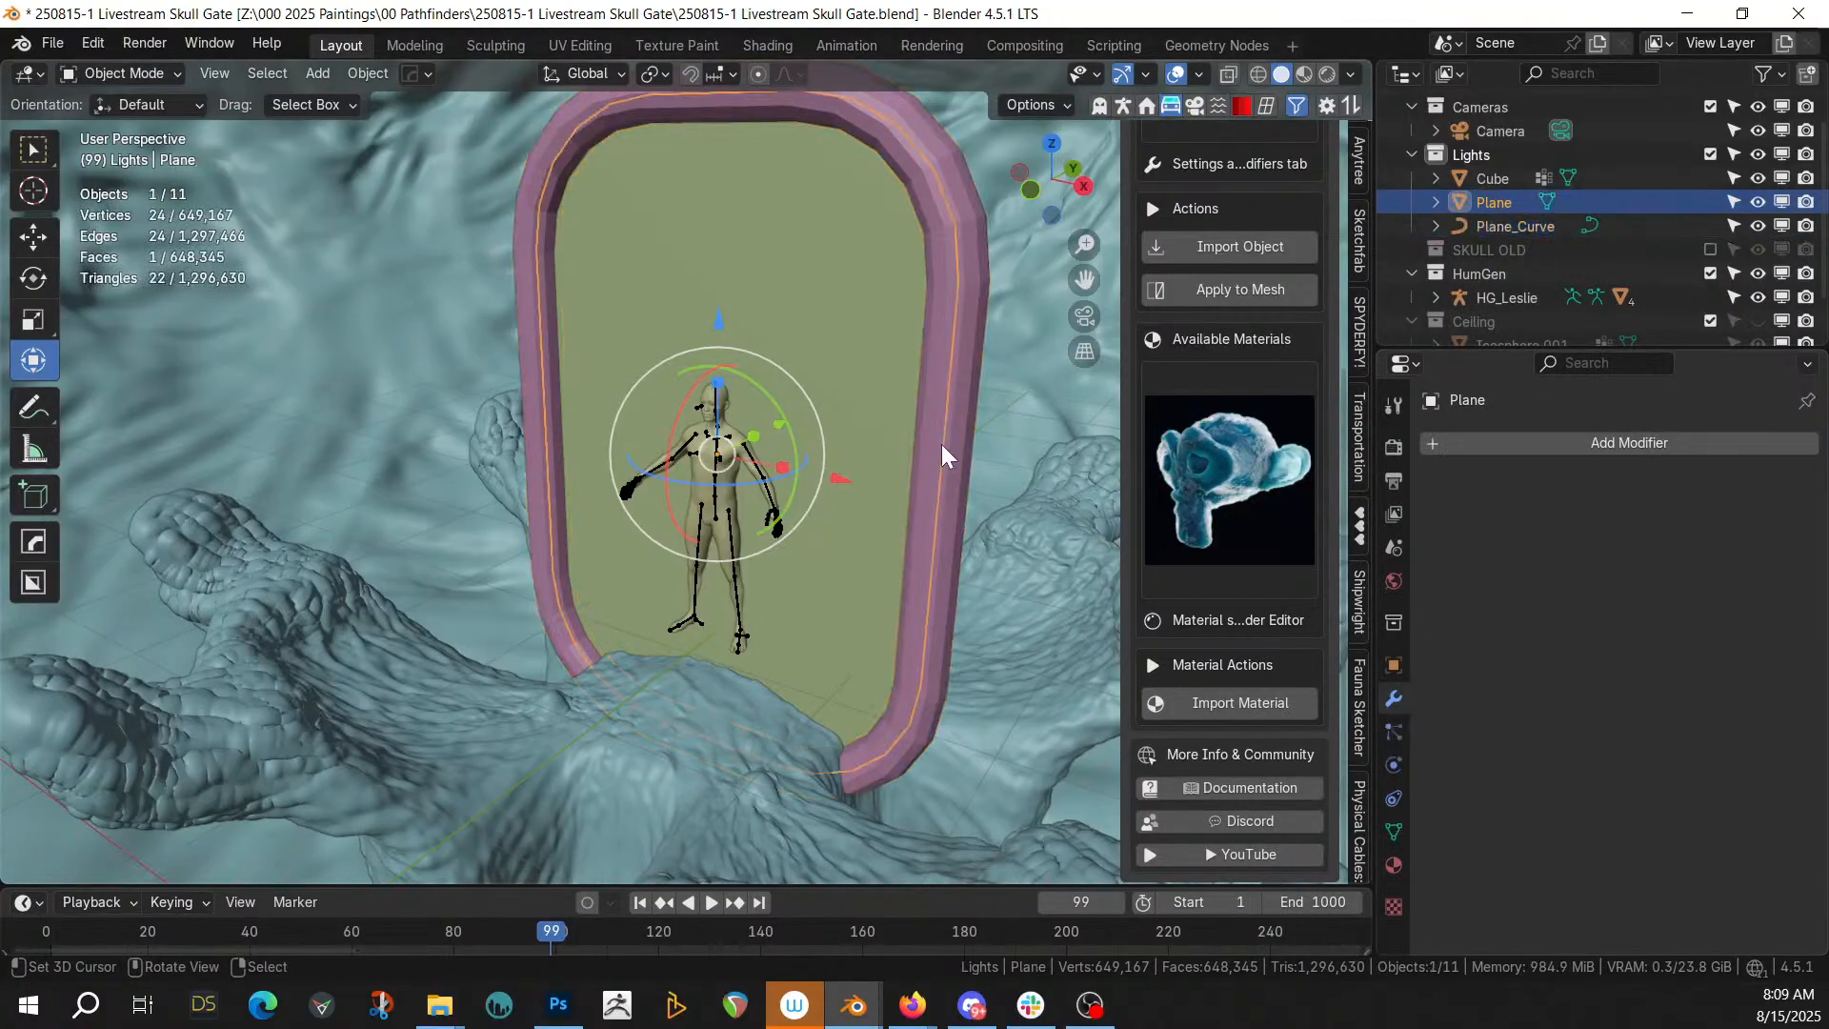
{"action": "left_click", "coordinate": [348, 75]}
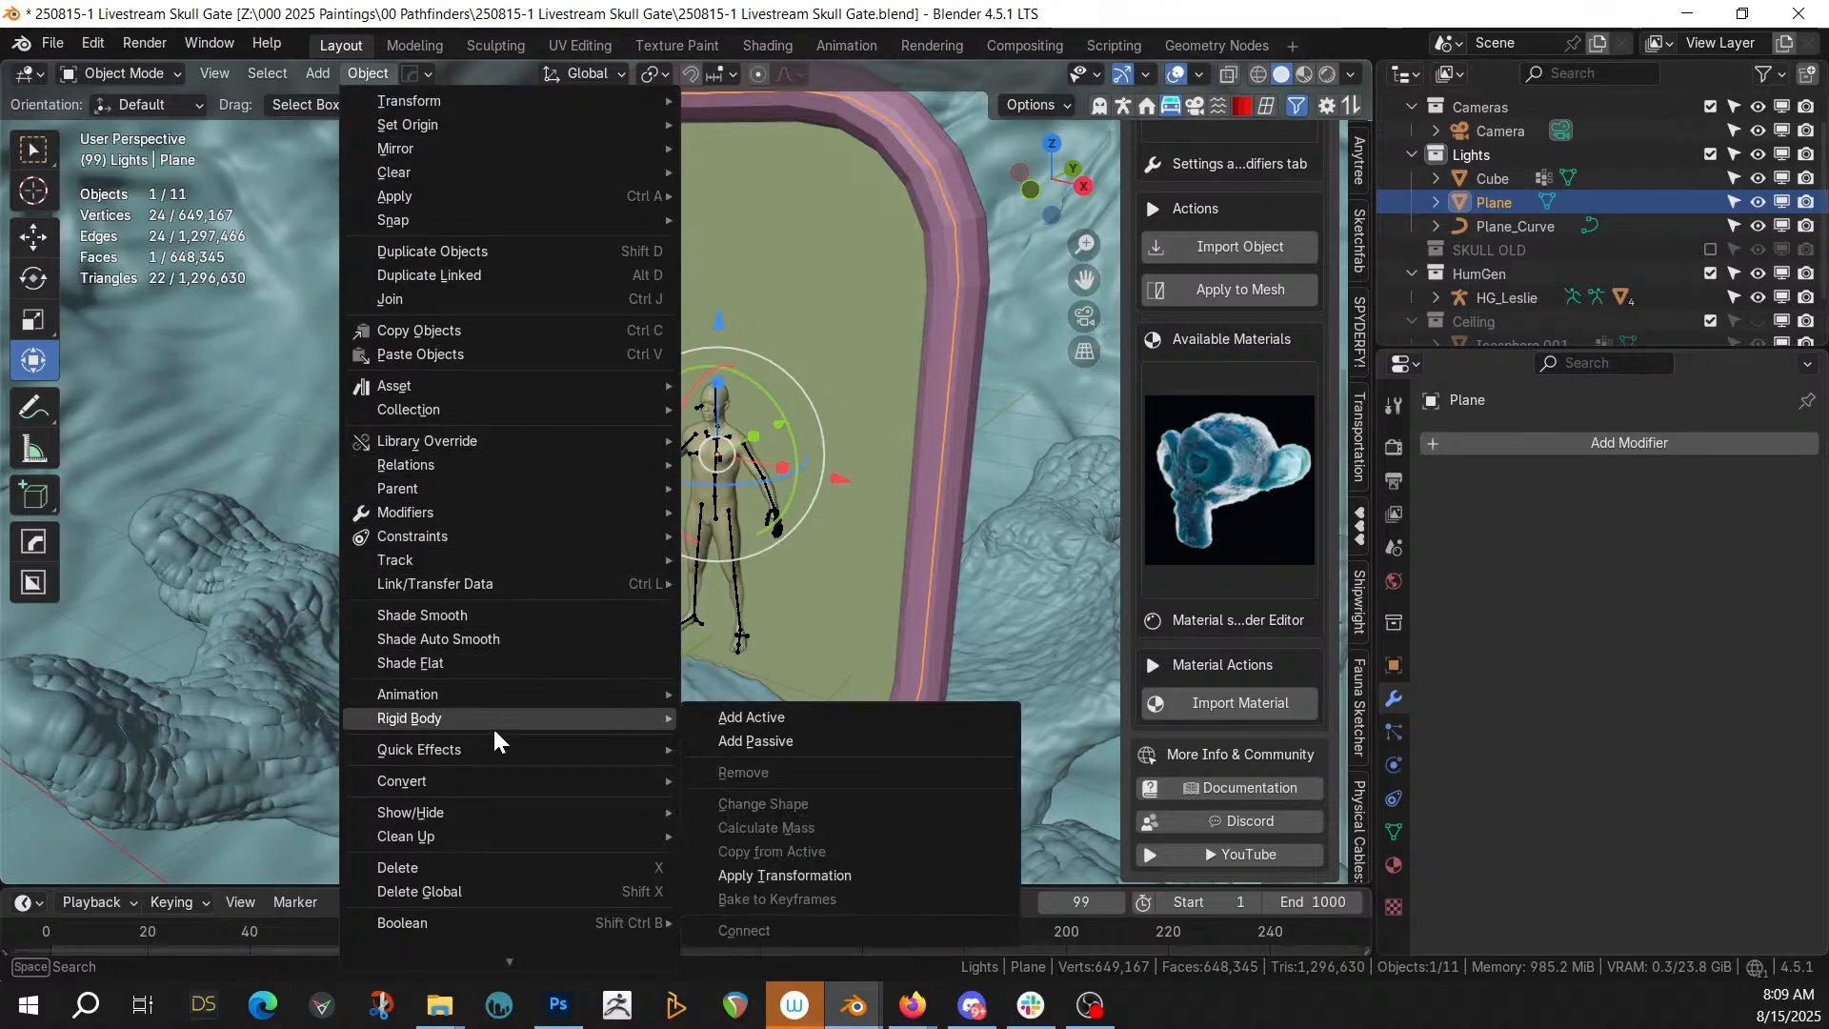
{"action": "mouse_move", "coordinate": [437, 783]}
{"action": "left_click", "coordinate": [722, 780]}
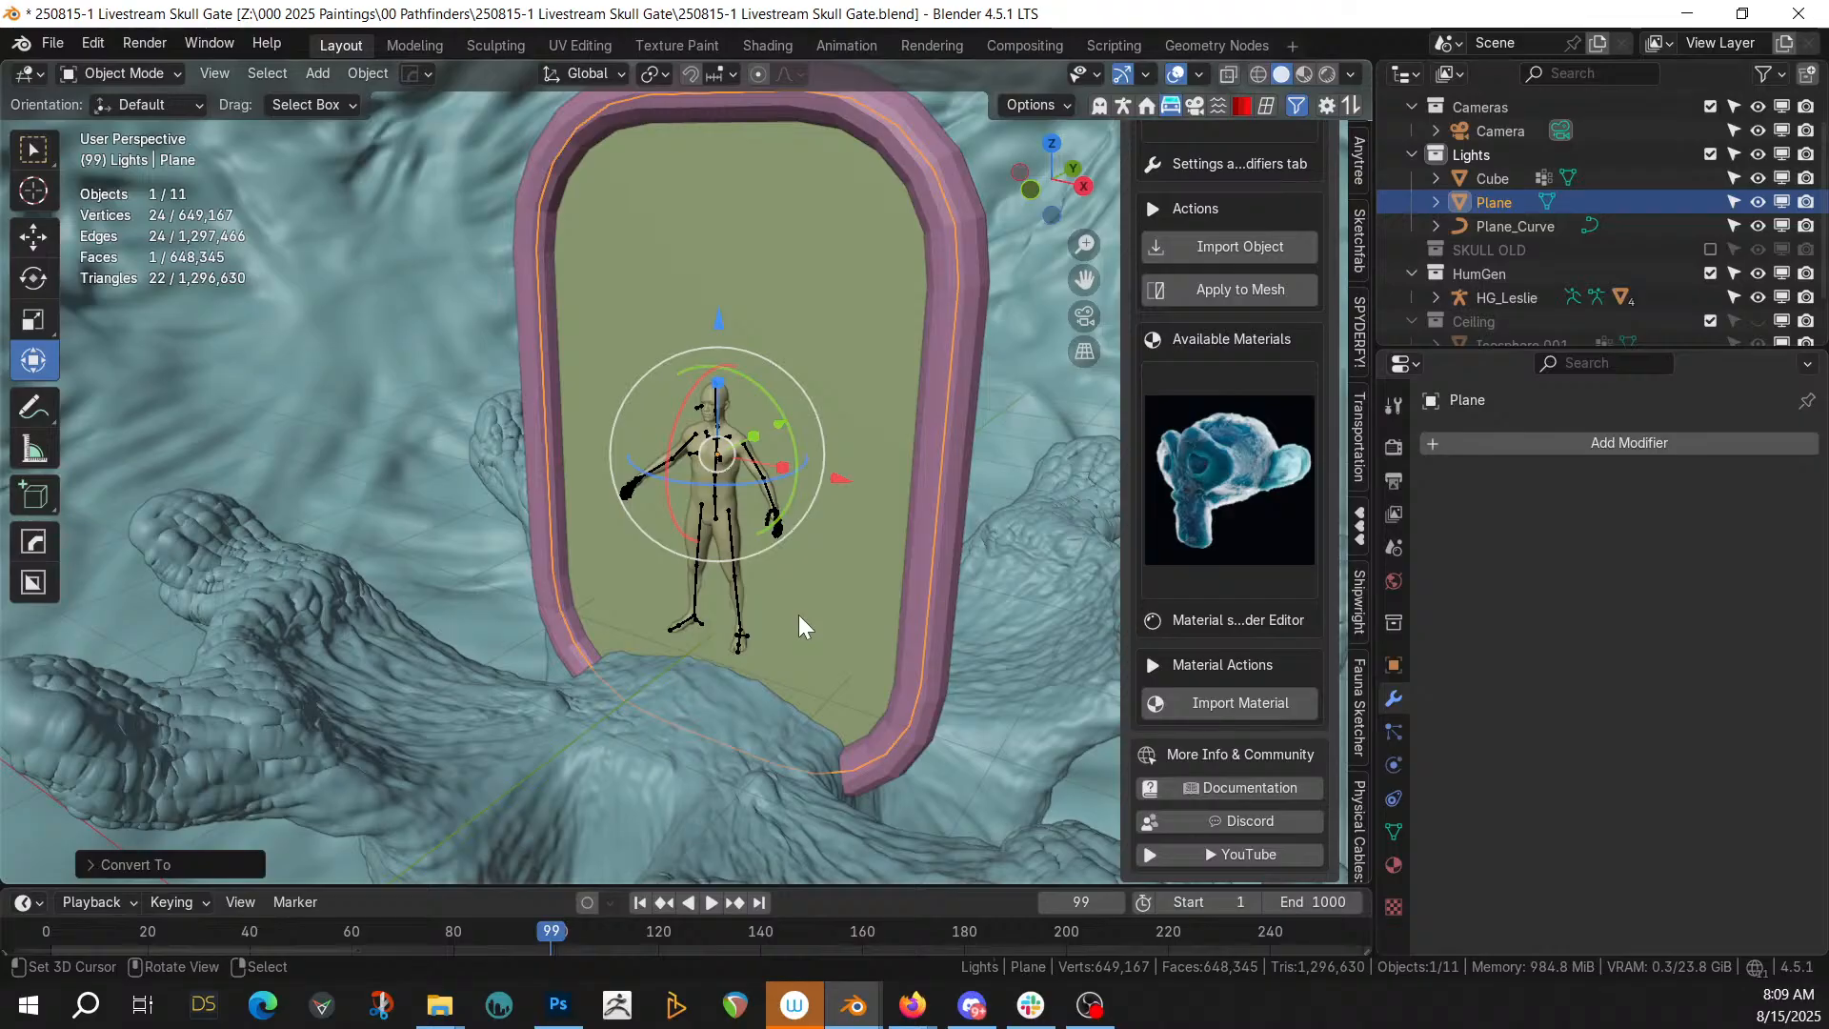
Select the curve frame around the plane and convert it to a mesh
{"action": "mouse_move", "coordinate": [640, 596]}
{"action": "middle_mouse_down"}
{"action": "mouse_move", "coordinate": [670, 595]}
{"action": "mouse_move", "coordinate": [648, 614]}
{"action": "middle_mouse_up"}
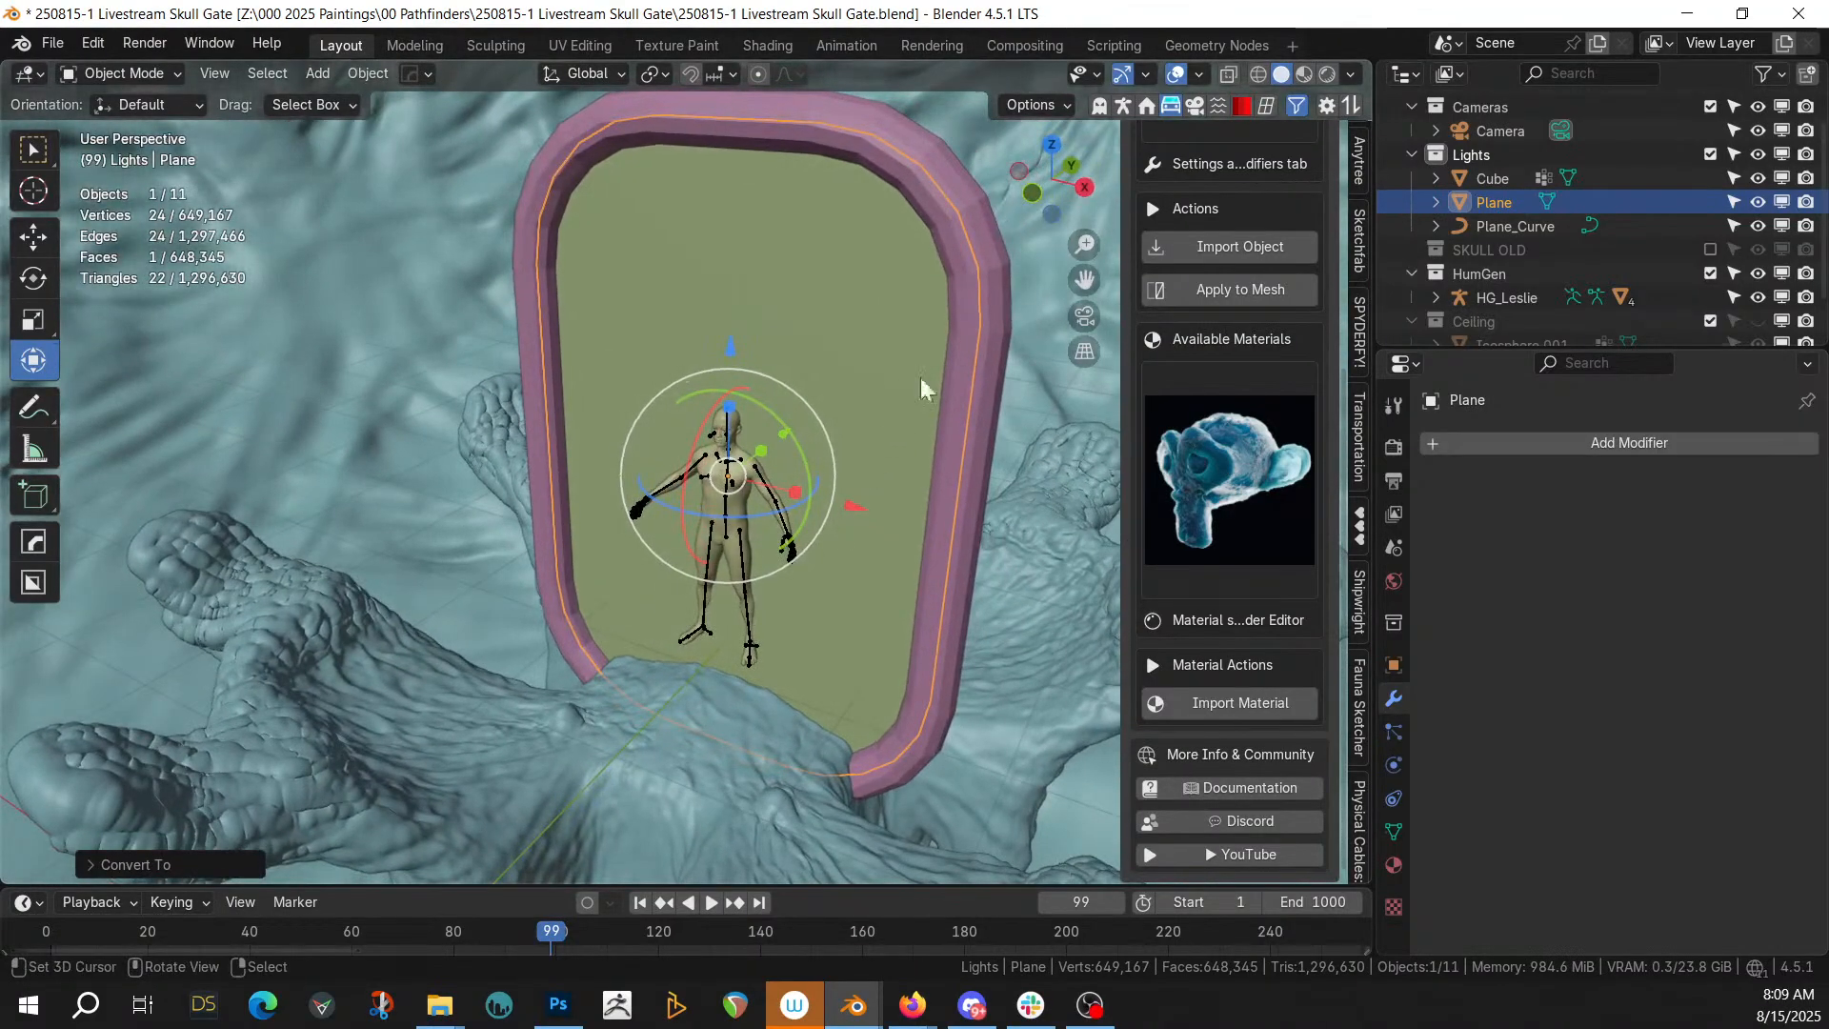
{"action": "left_click", "coordinate": [966, 226], "text": "shift"}
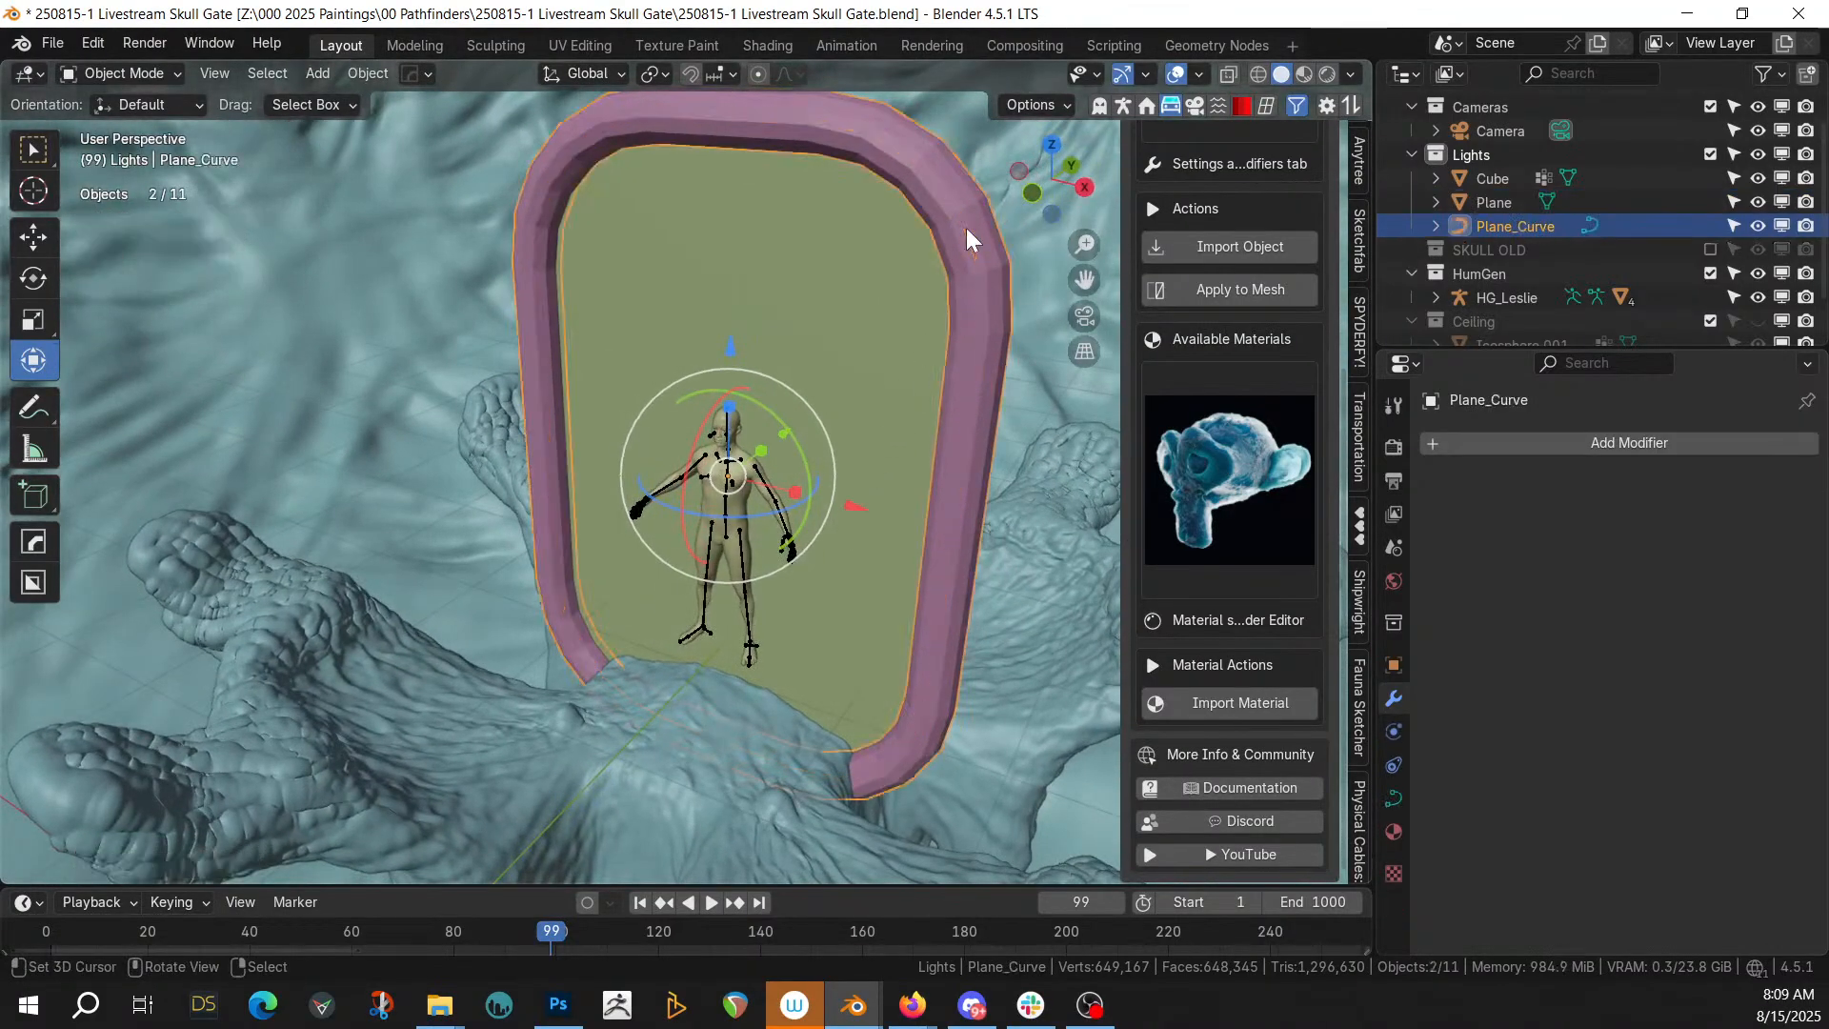
{"action": "left_click", "coordinate": [356, 76]}
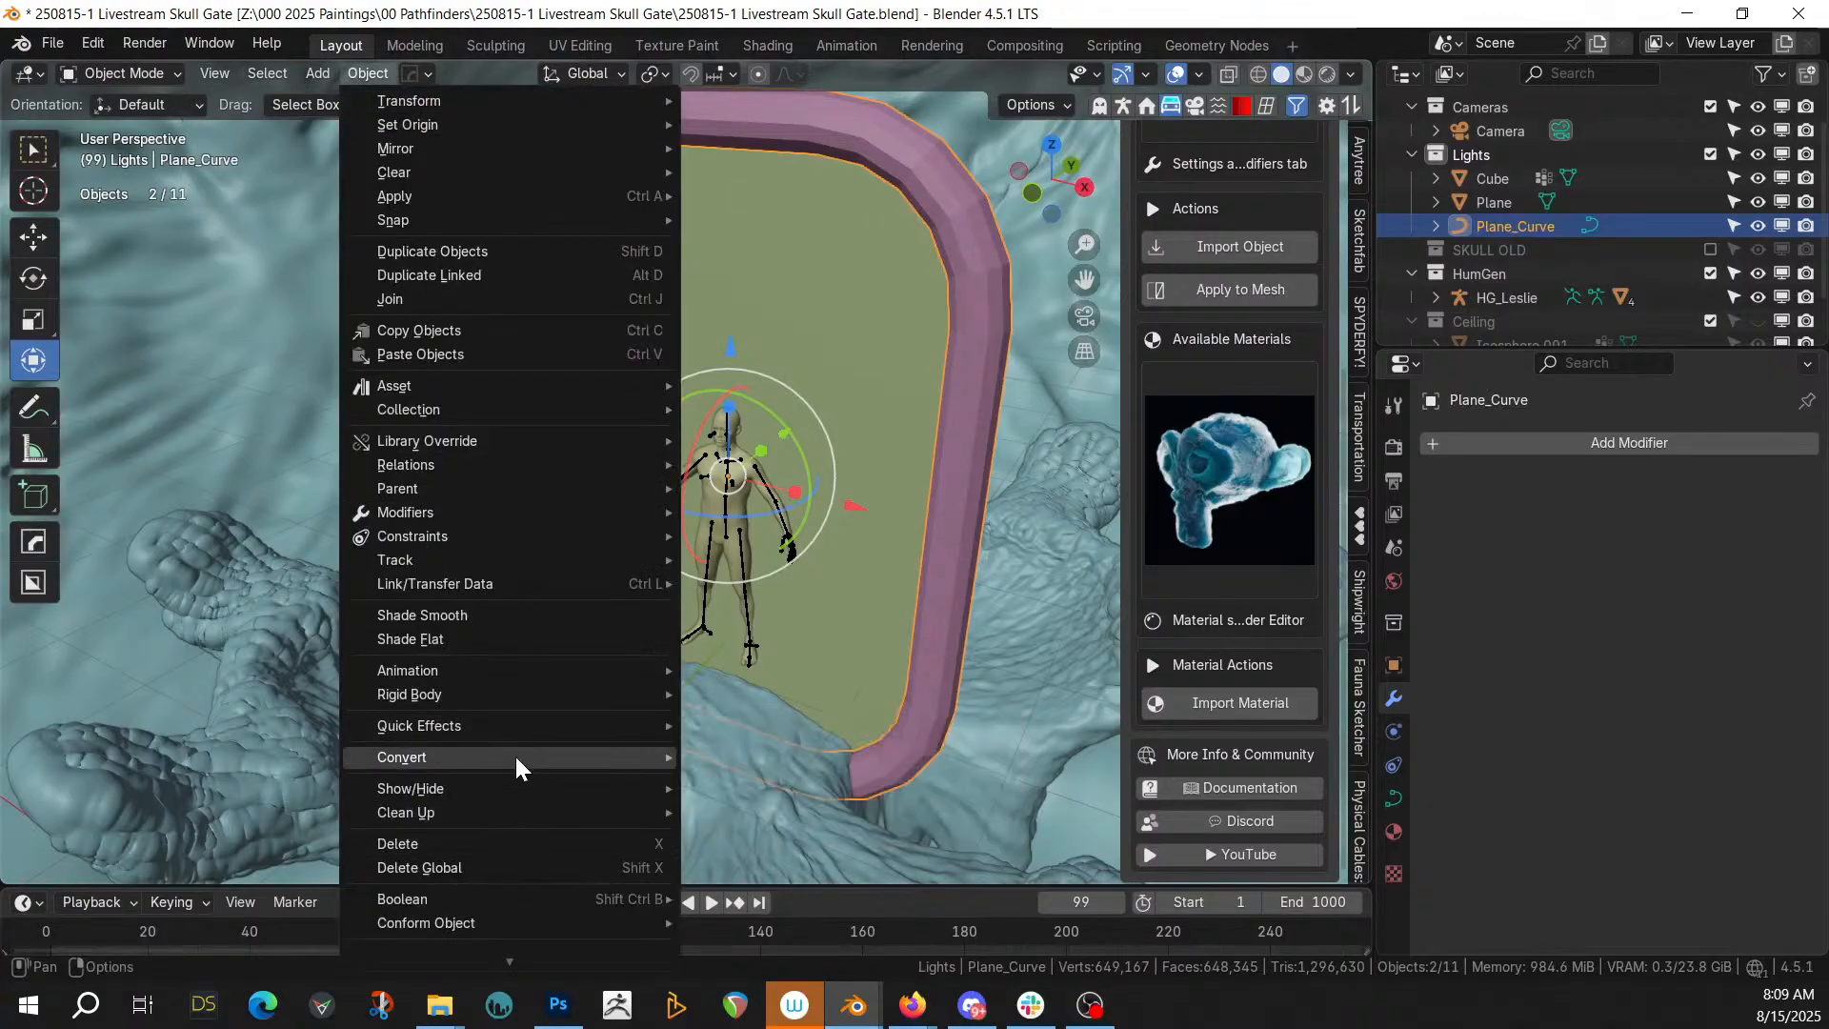
{"action": "mouse_move", "coordinate": [518, 762]}
{"action": "left_click", "coordinate": [711, 751]}
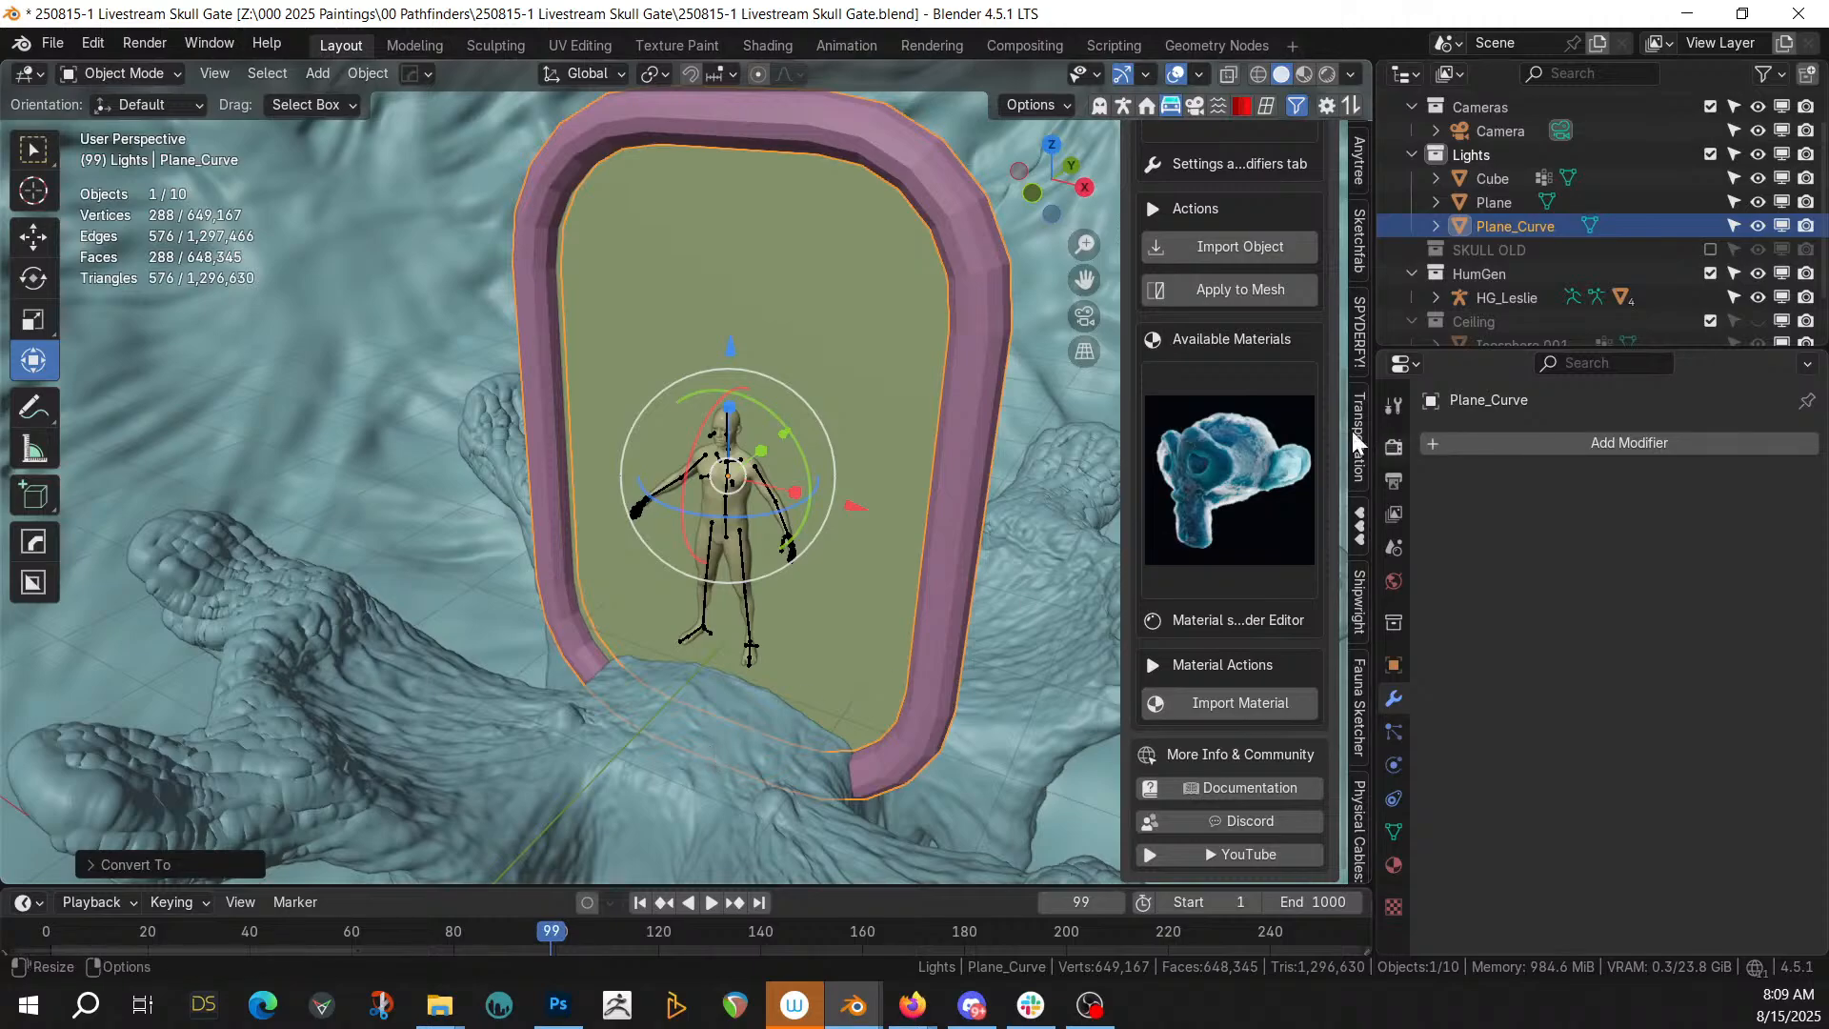
Add the physarum_masked geometry nodes modifier to the frame mesh and raise its SubD Level to 4
{"action": "left_click", "coordinate": [1588, 438]}
{"action": "mouse_move", "coordinate": [1587, 439]}
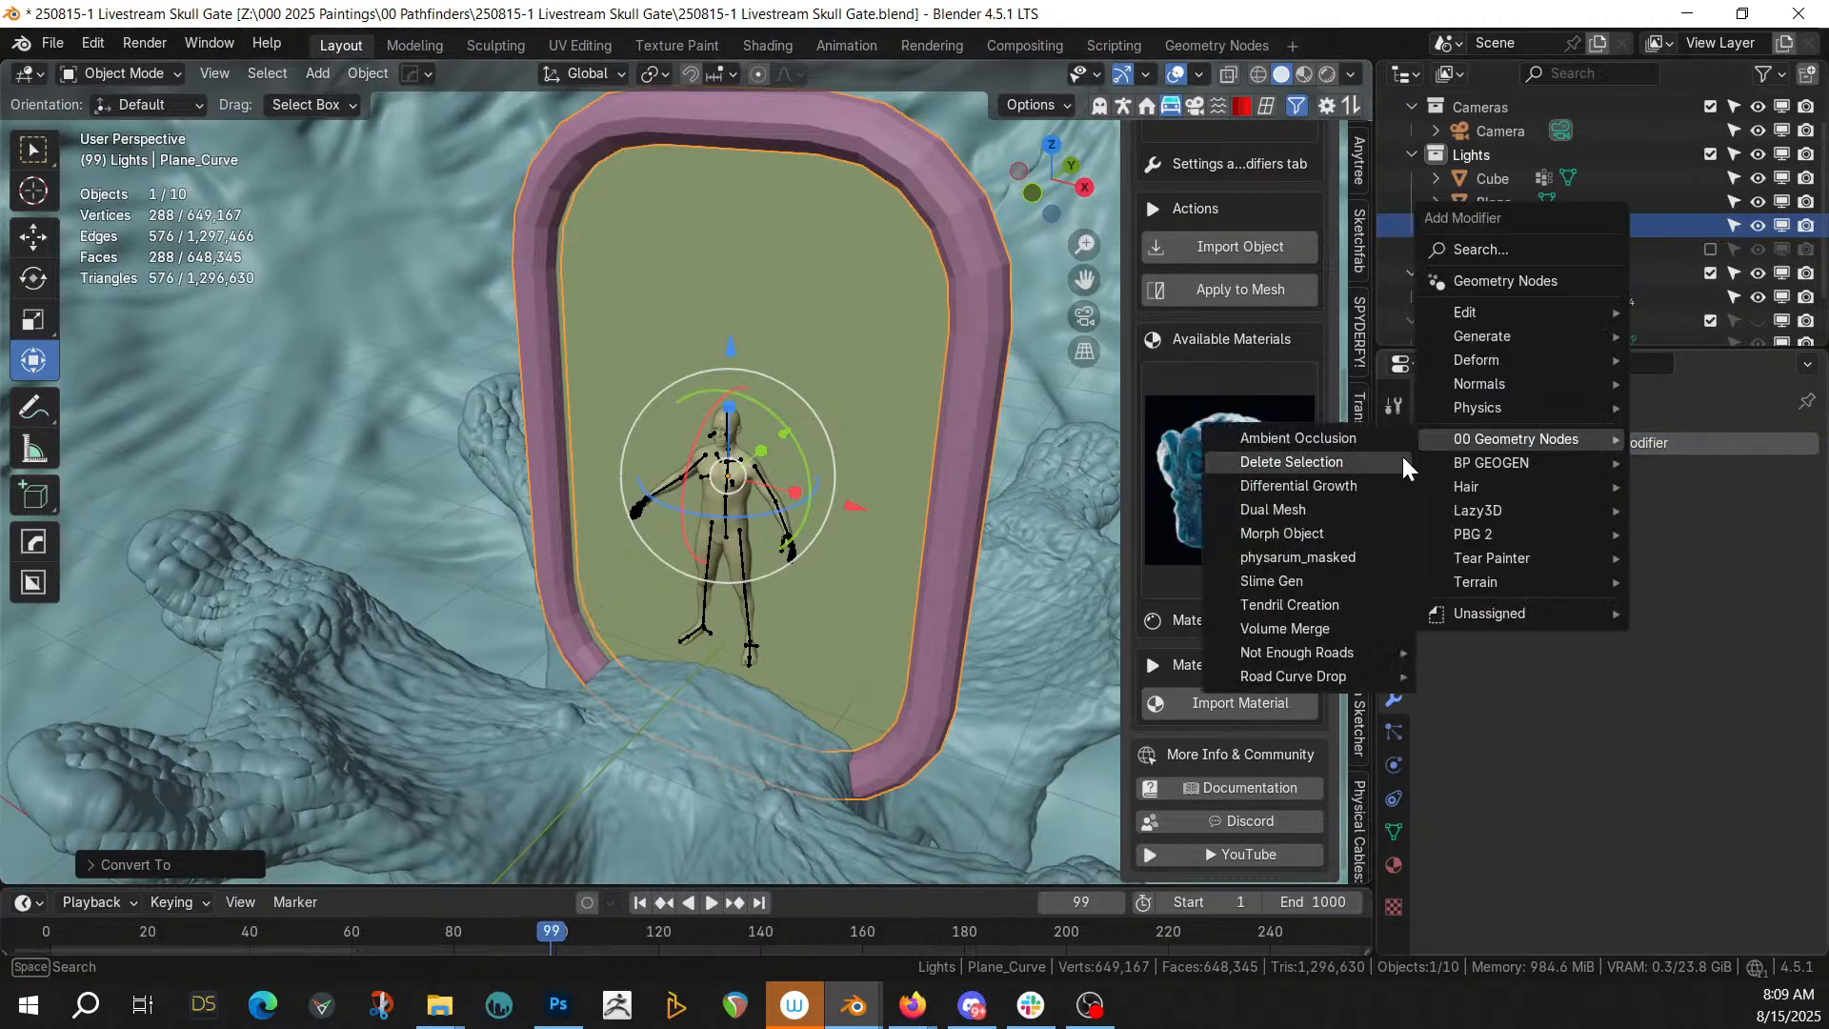
{"action": "left_click", "coordinate": [1328, 558]}
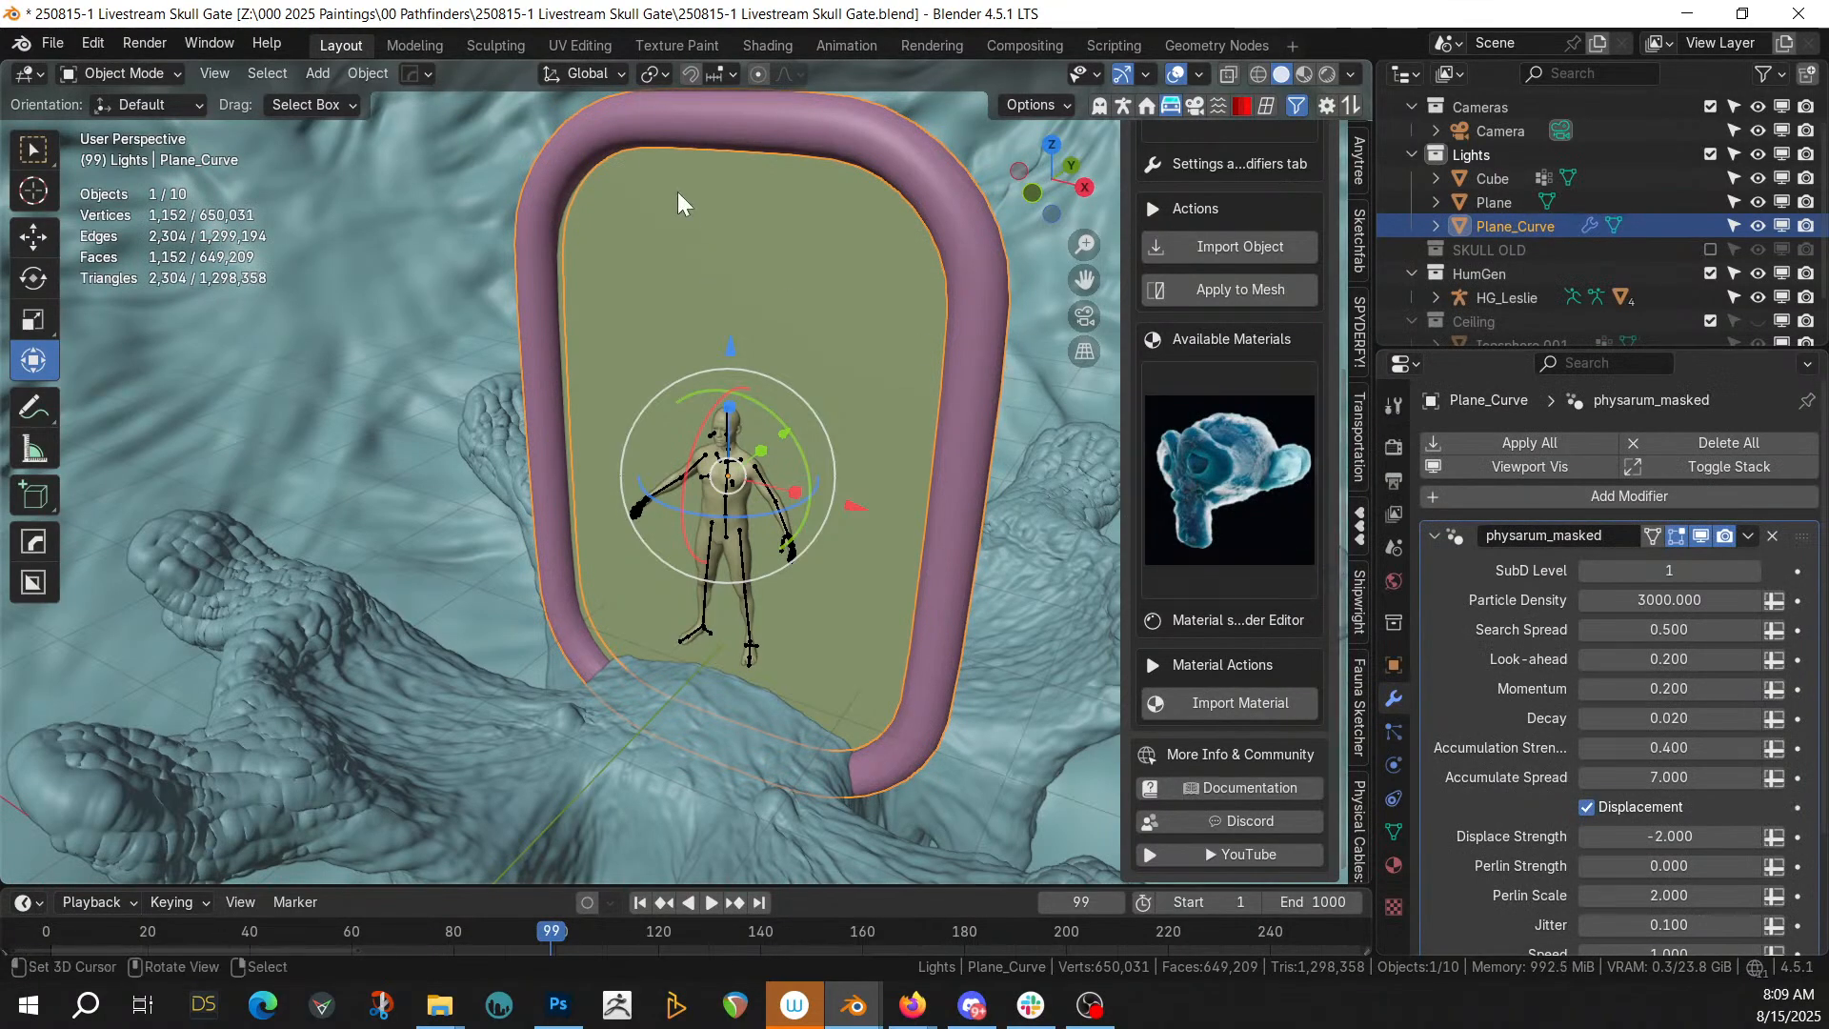
{"action": "scroll", "coordinate": [1570, 732], "scroll_direction": "down", "scroll_amount": 3}
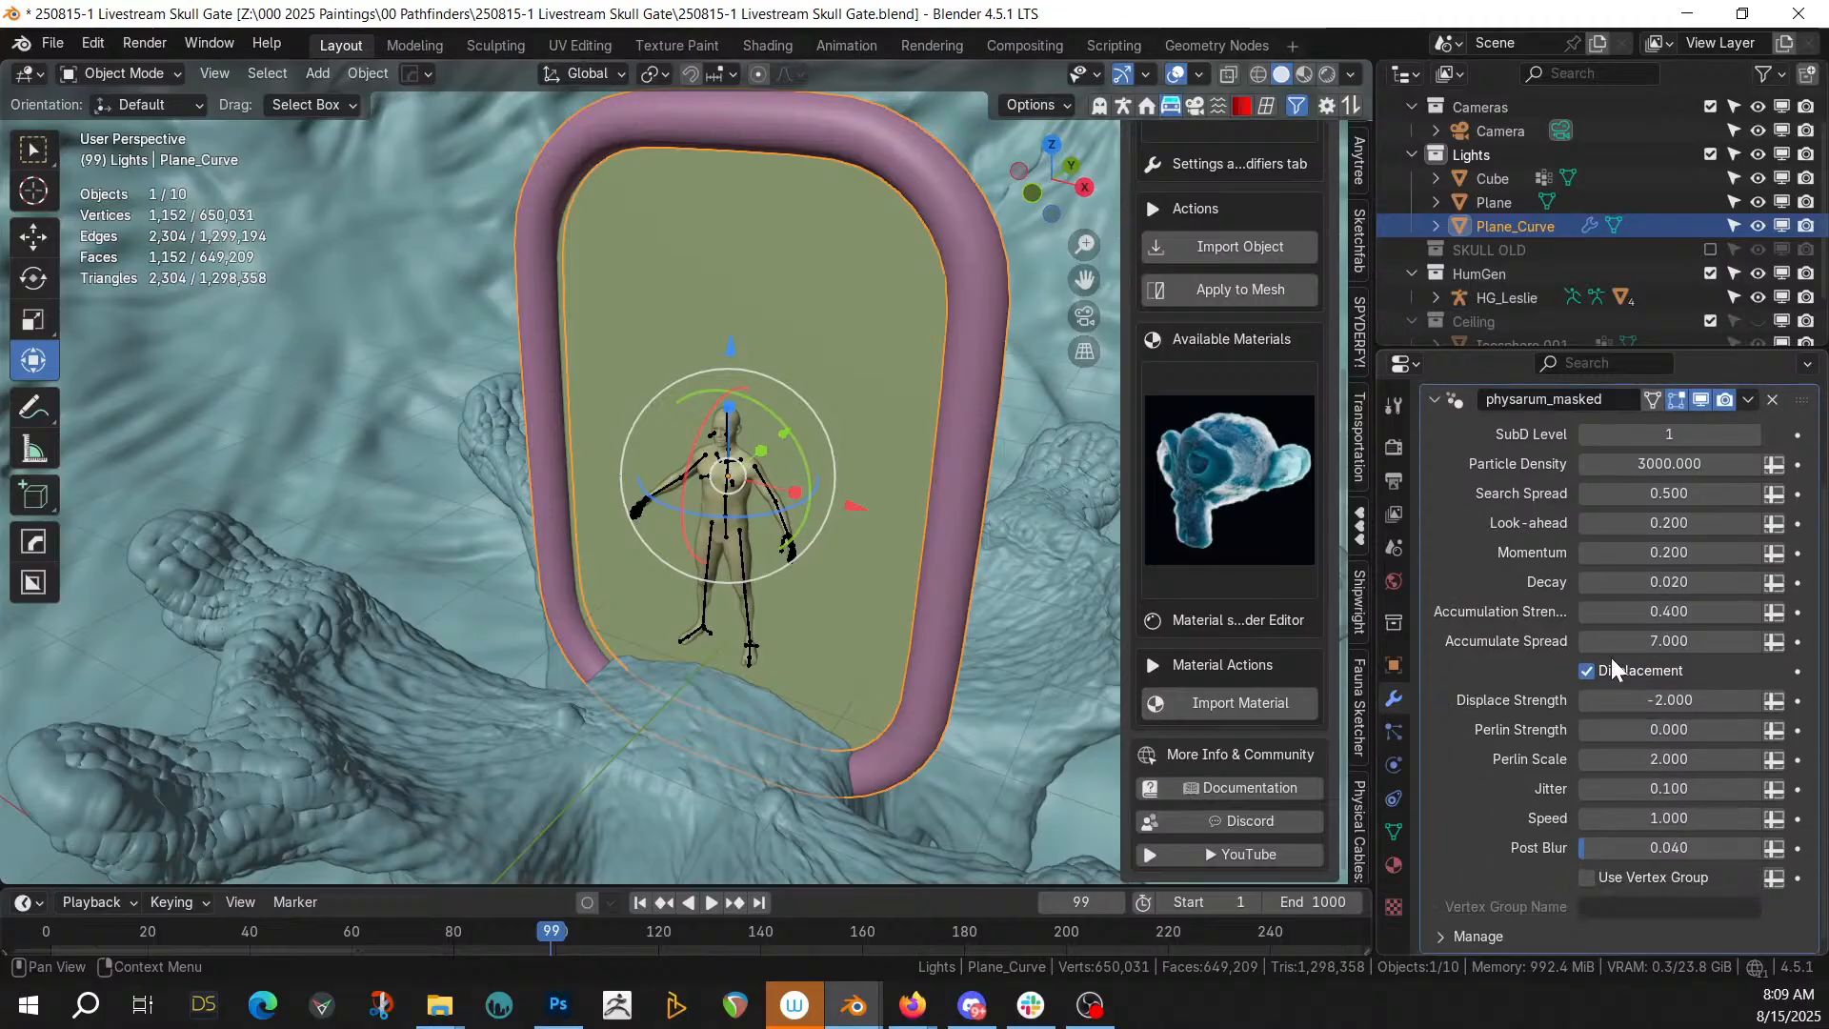
{"action": "left_click", "coordinate": [1754, 434]}
{"action": "left_click", "coordinate": [1754, 435]}
{"action": "left_click", "coordinate": [1754, 435]}
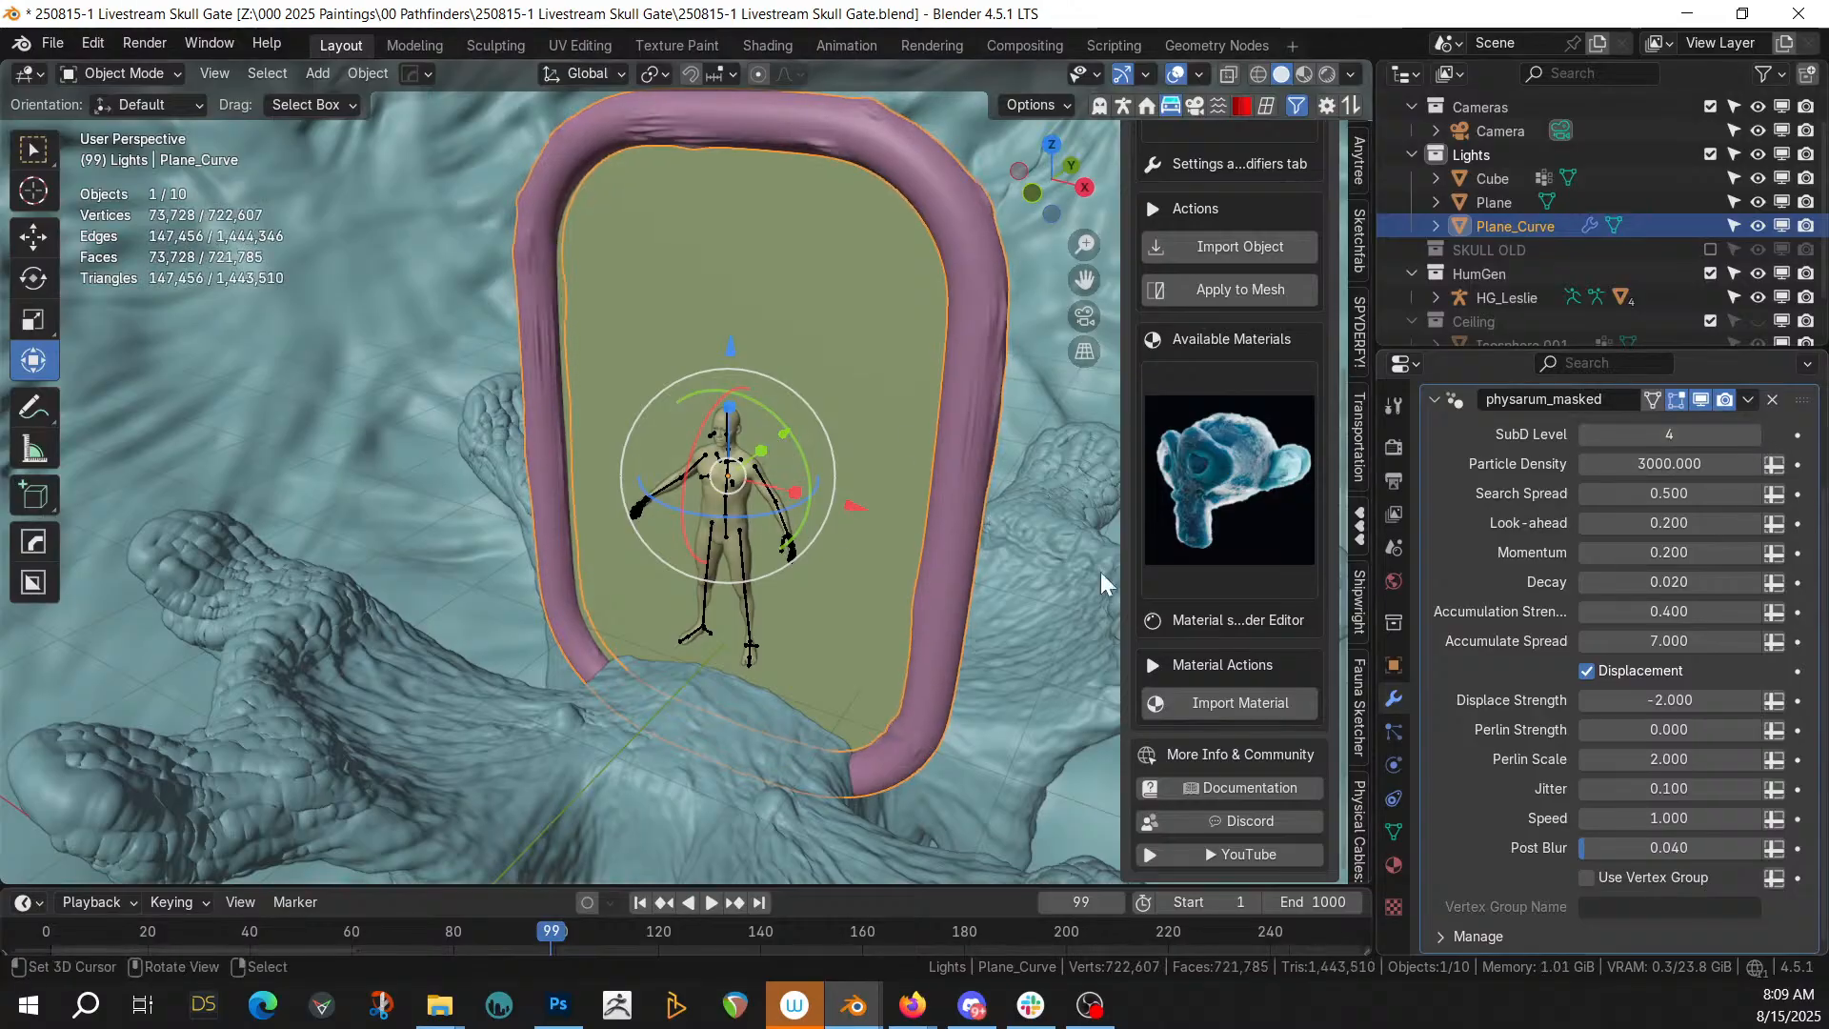
Play the frame's physarum simulation from frame 1 to about frame 216 to check its surface growth
{"action": "left_click", "coordinate": [641, 902]}
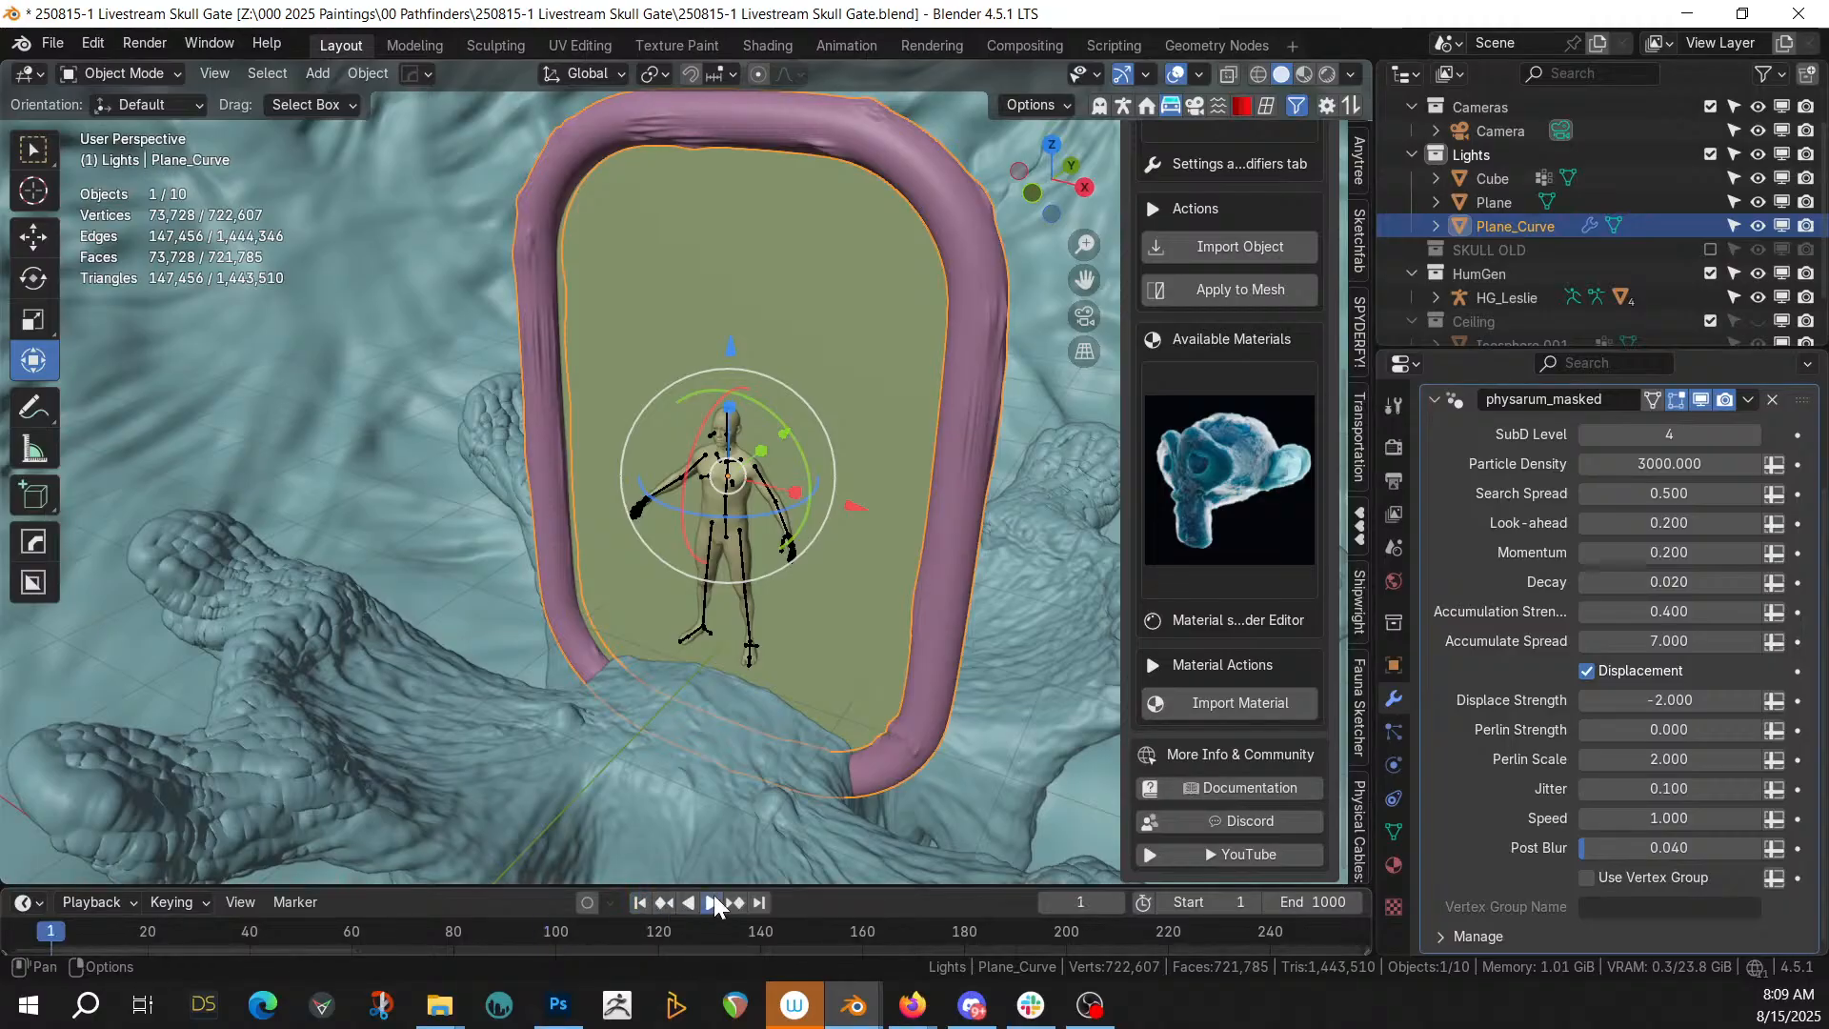
{"action": "left_click", "coordinate": [713, 902]}
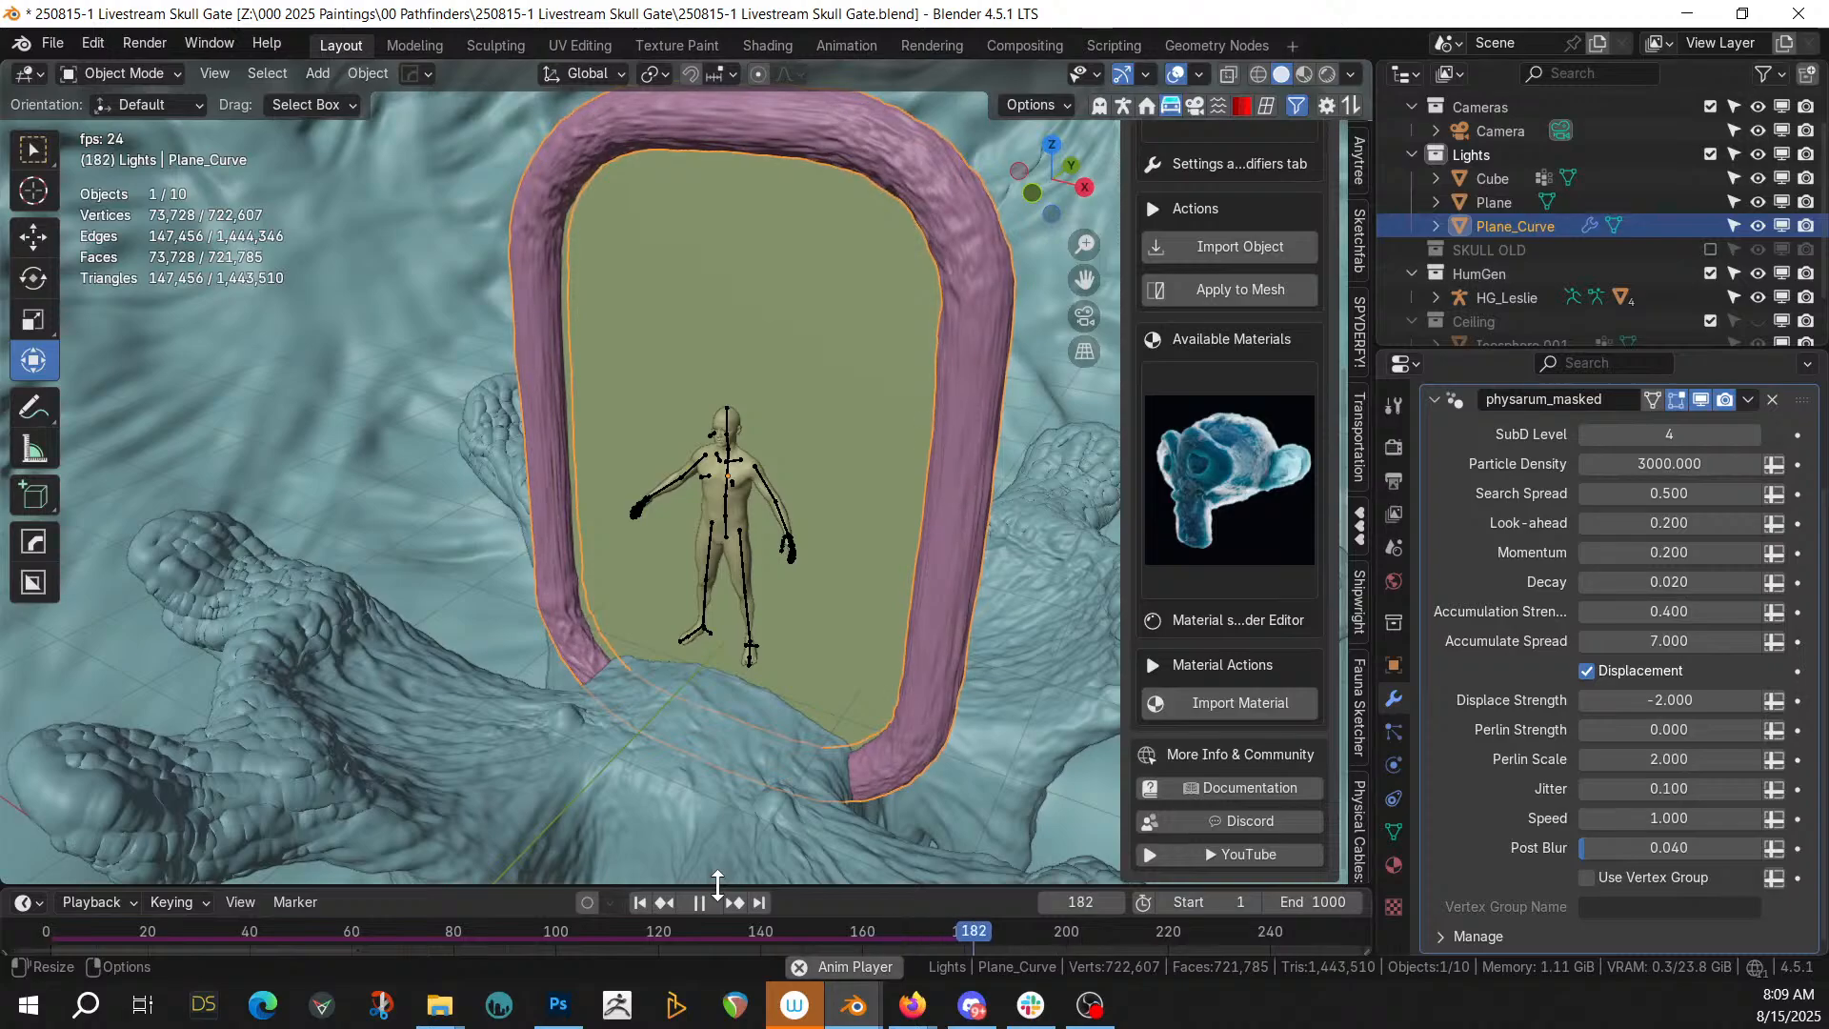
{"action": "left_click", "coordinate": [700, 901]}
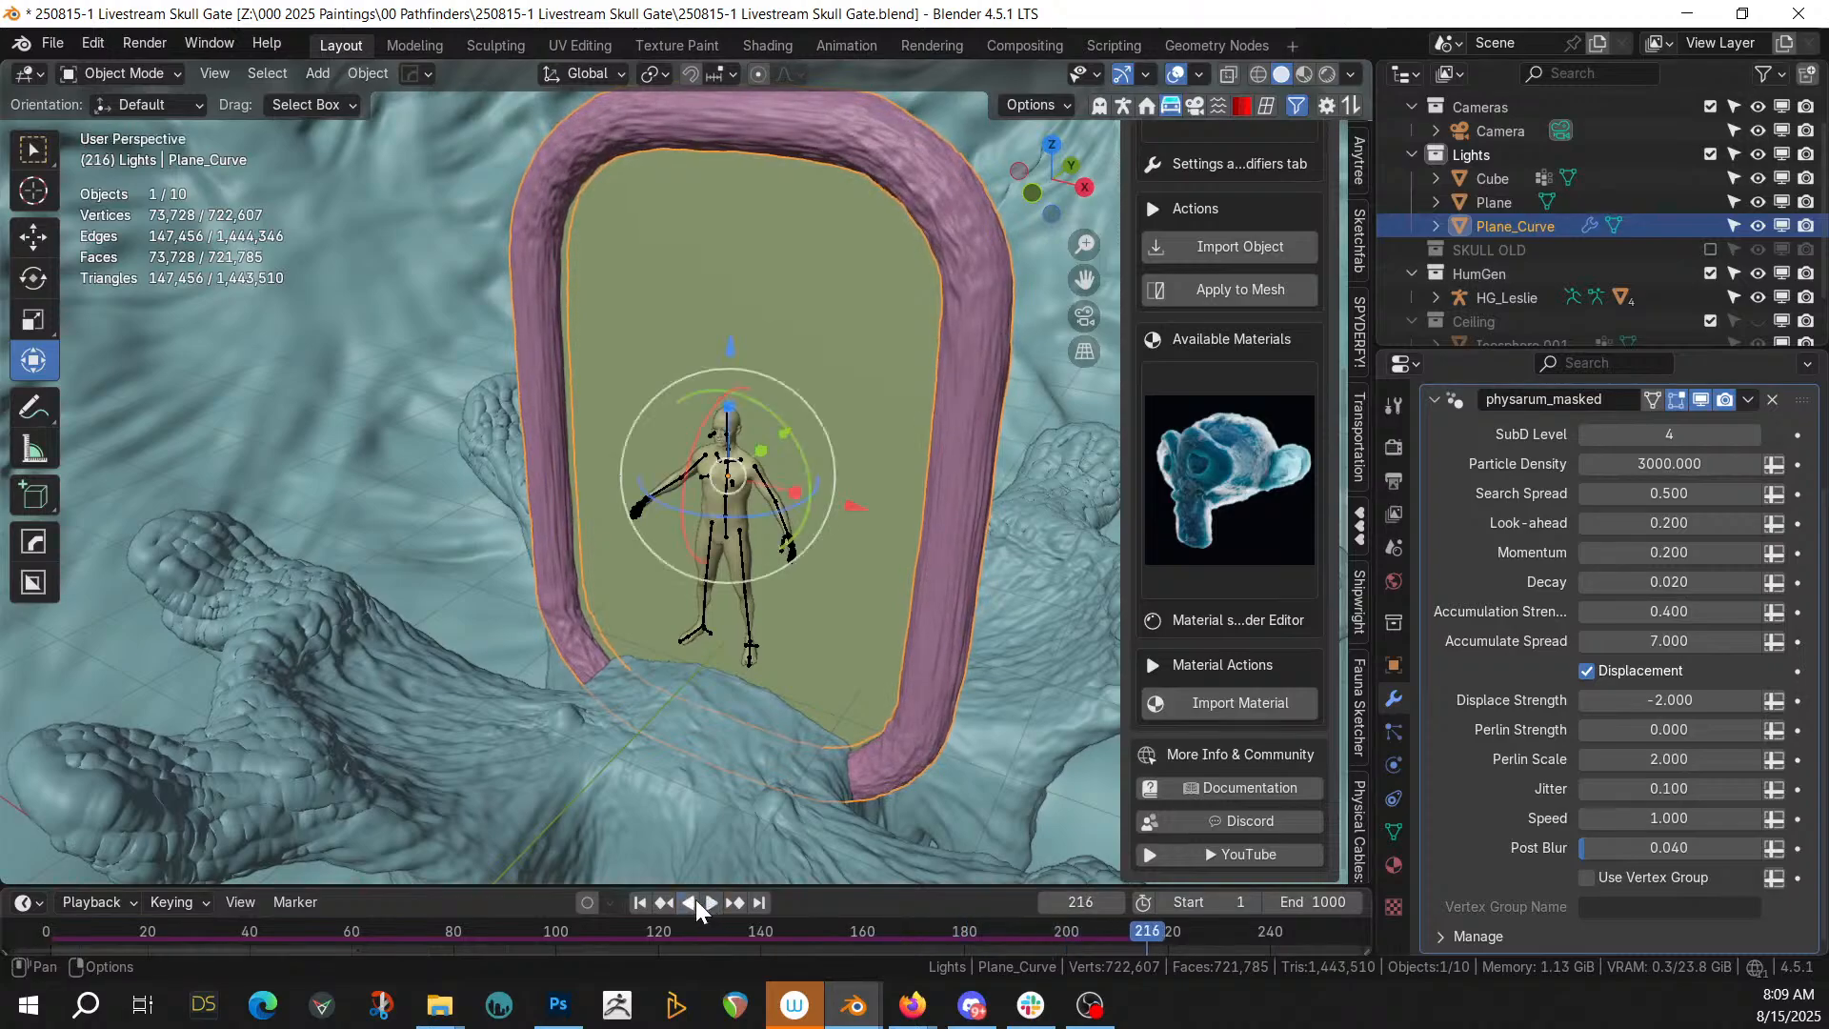
Rewind to frame 1 and set the physarum_masked modifier's Displace Strength to -5 and SubD Level to 5
{"action": "left_click", "coordinate": [639, 902]}
{"action": "left_click", "coordinate": [1669, 701]}
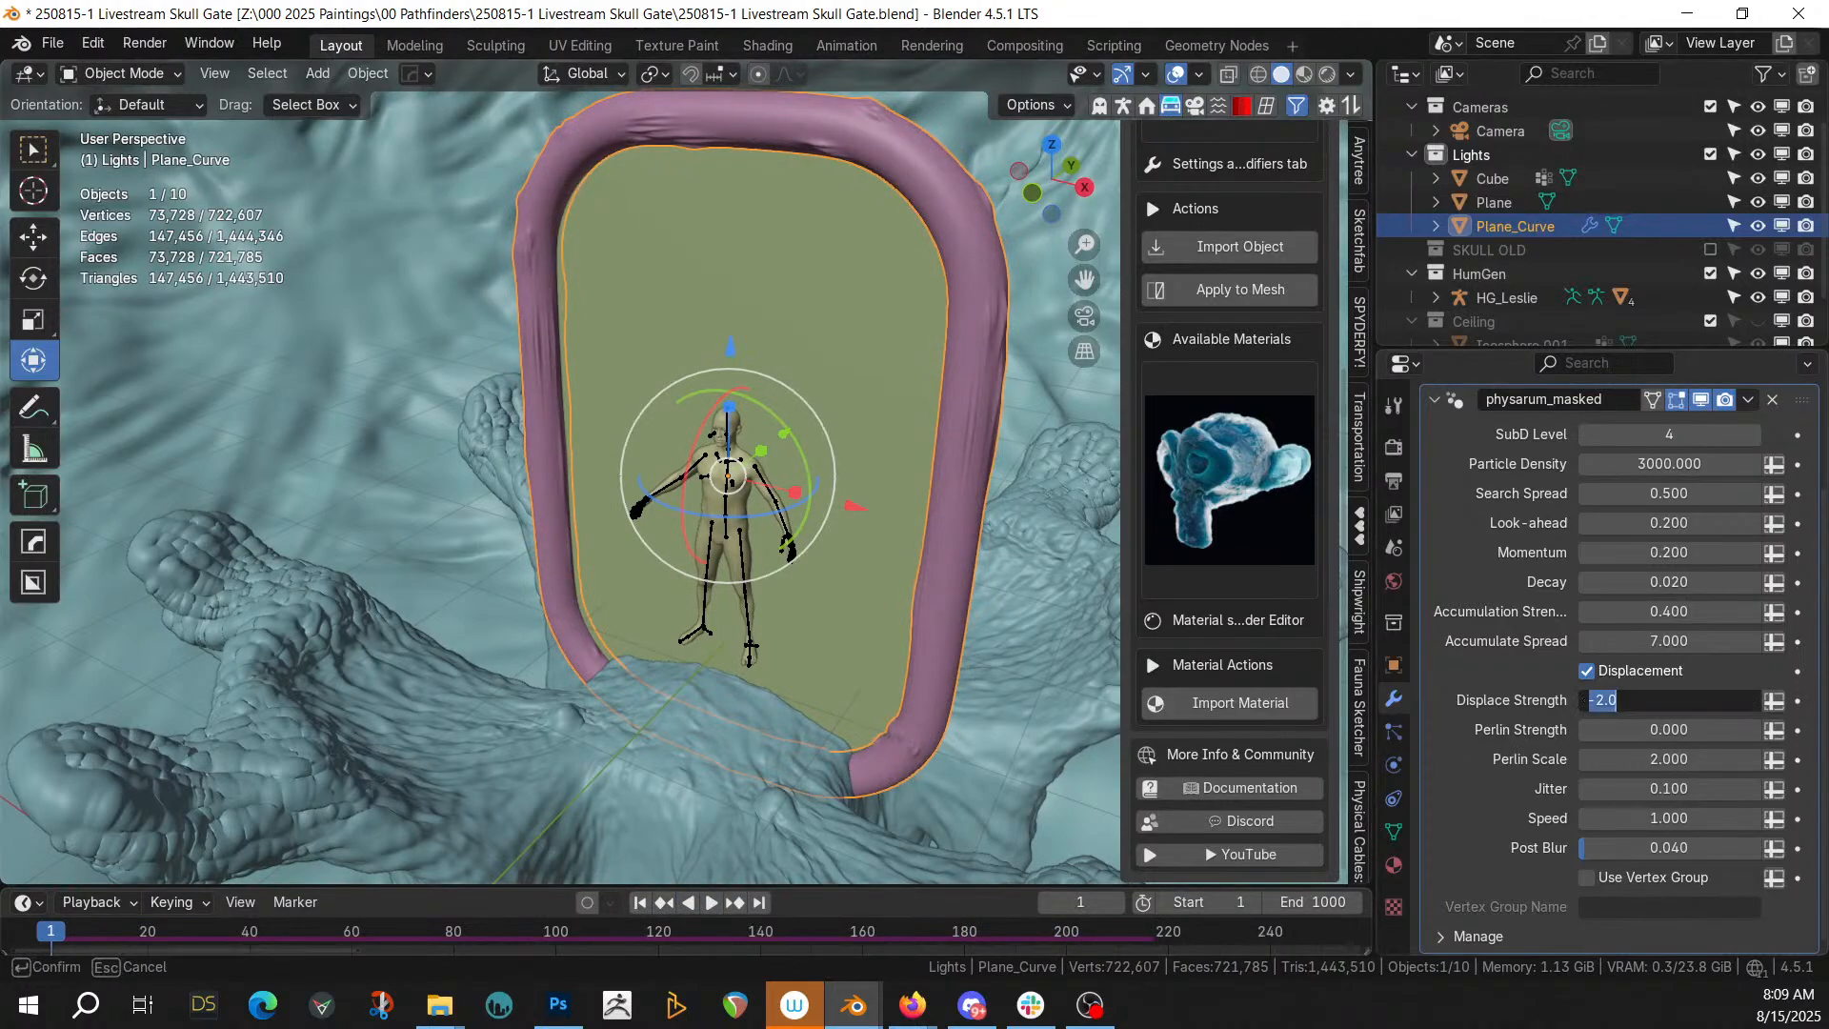
{"action": "type", "text": "-5"}
{"action": "key", "text": "Return"}
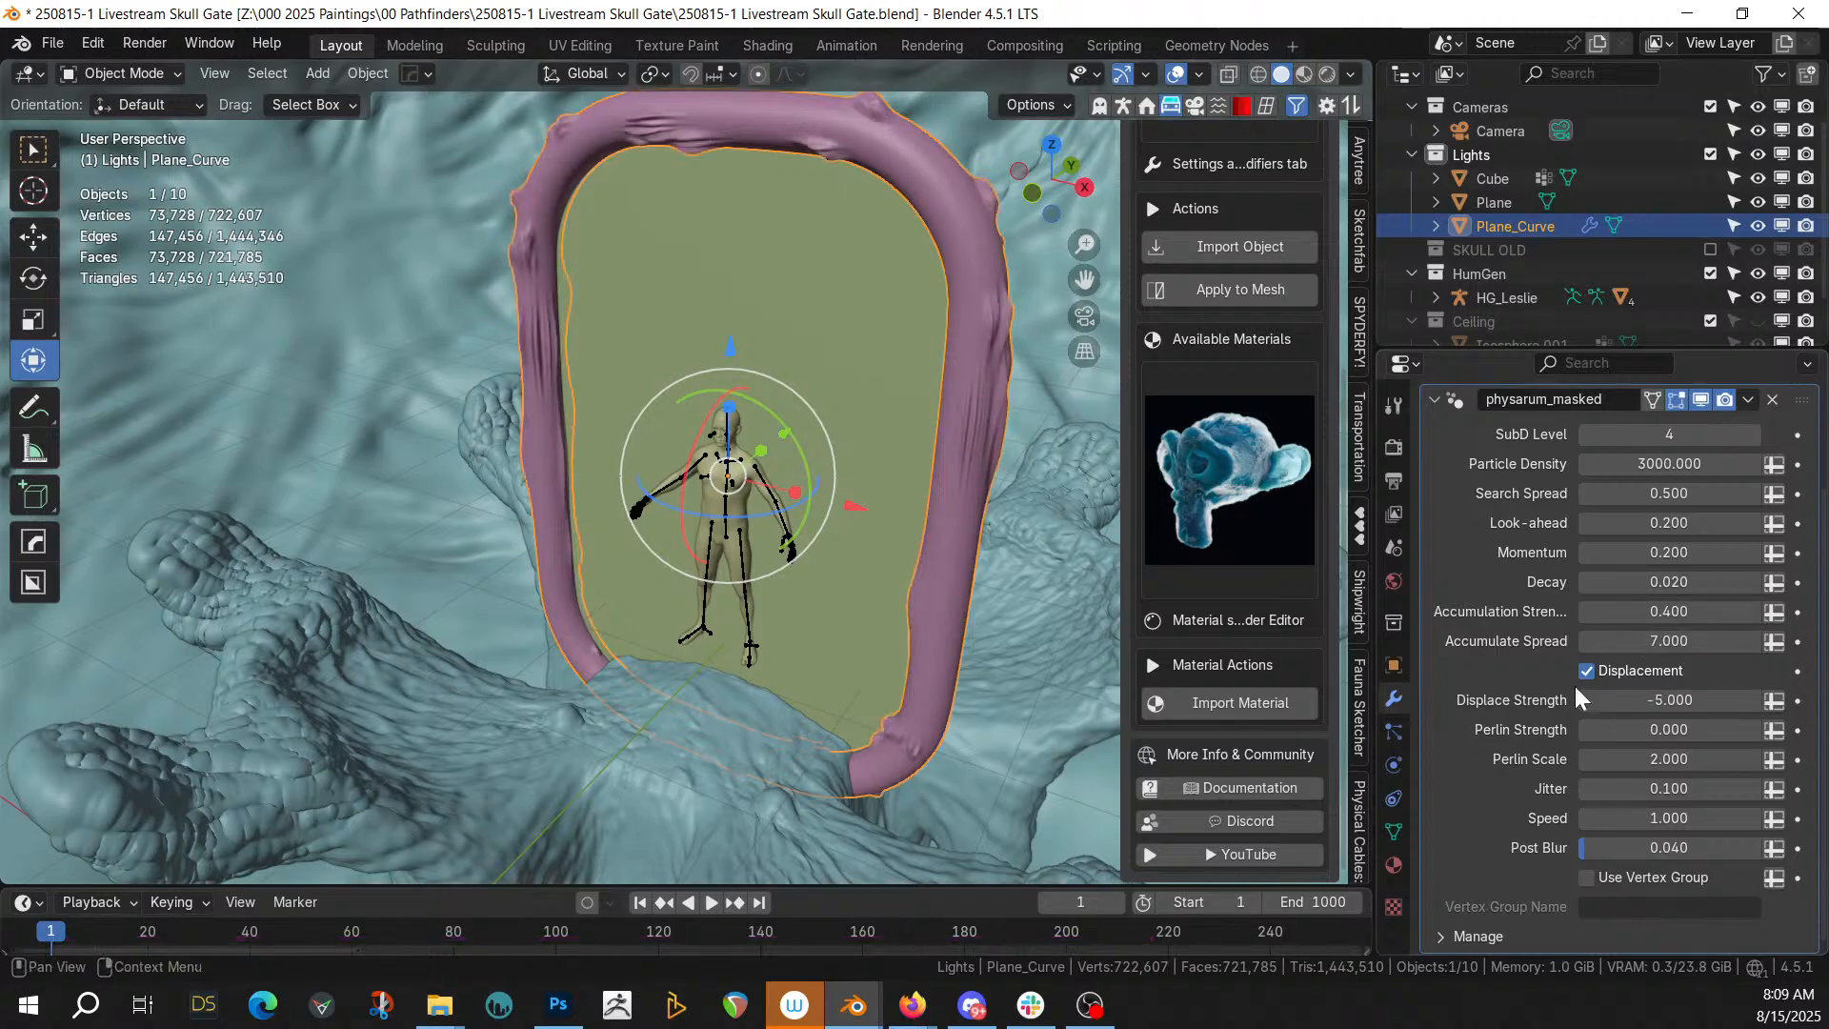
{"action": "left_click", "coordinate": [1755, 433]}
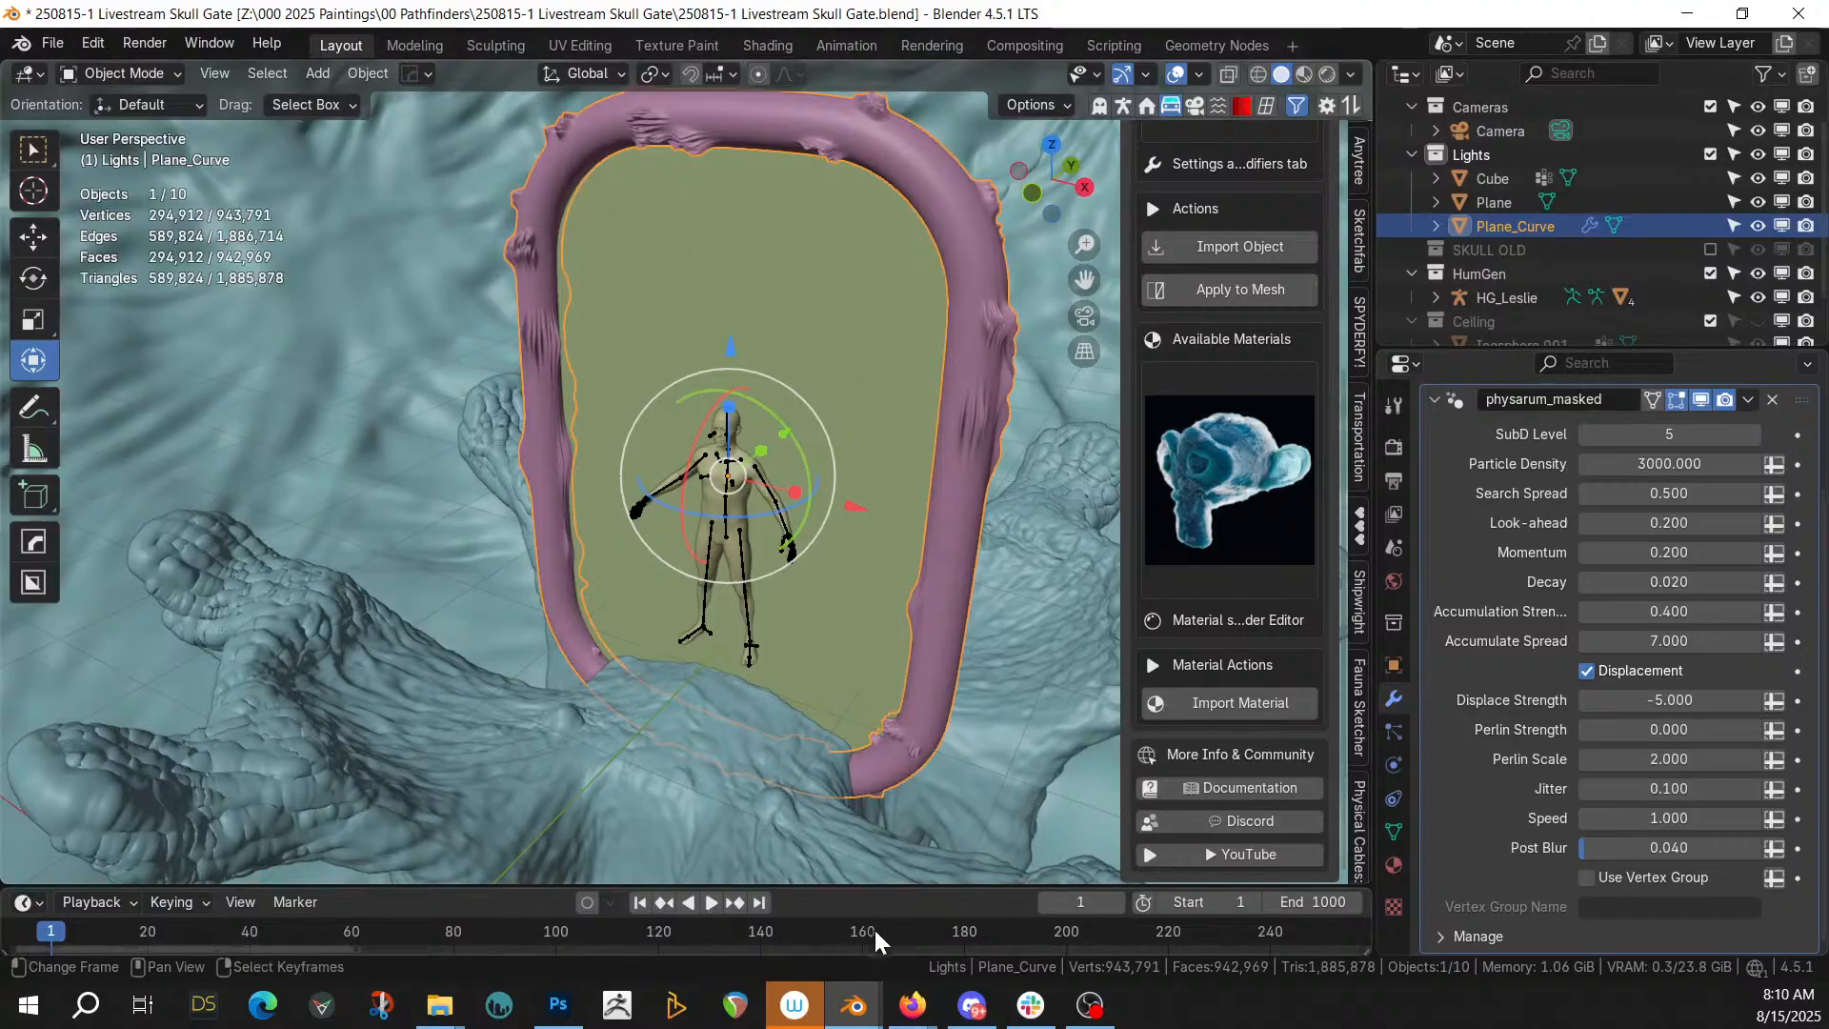
Play the stronger physarum displacement to about frame 231 and examine the frame from the front
{"action": "left_click", "coordinate": [714, 902]}
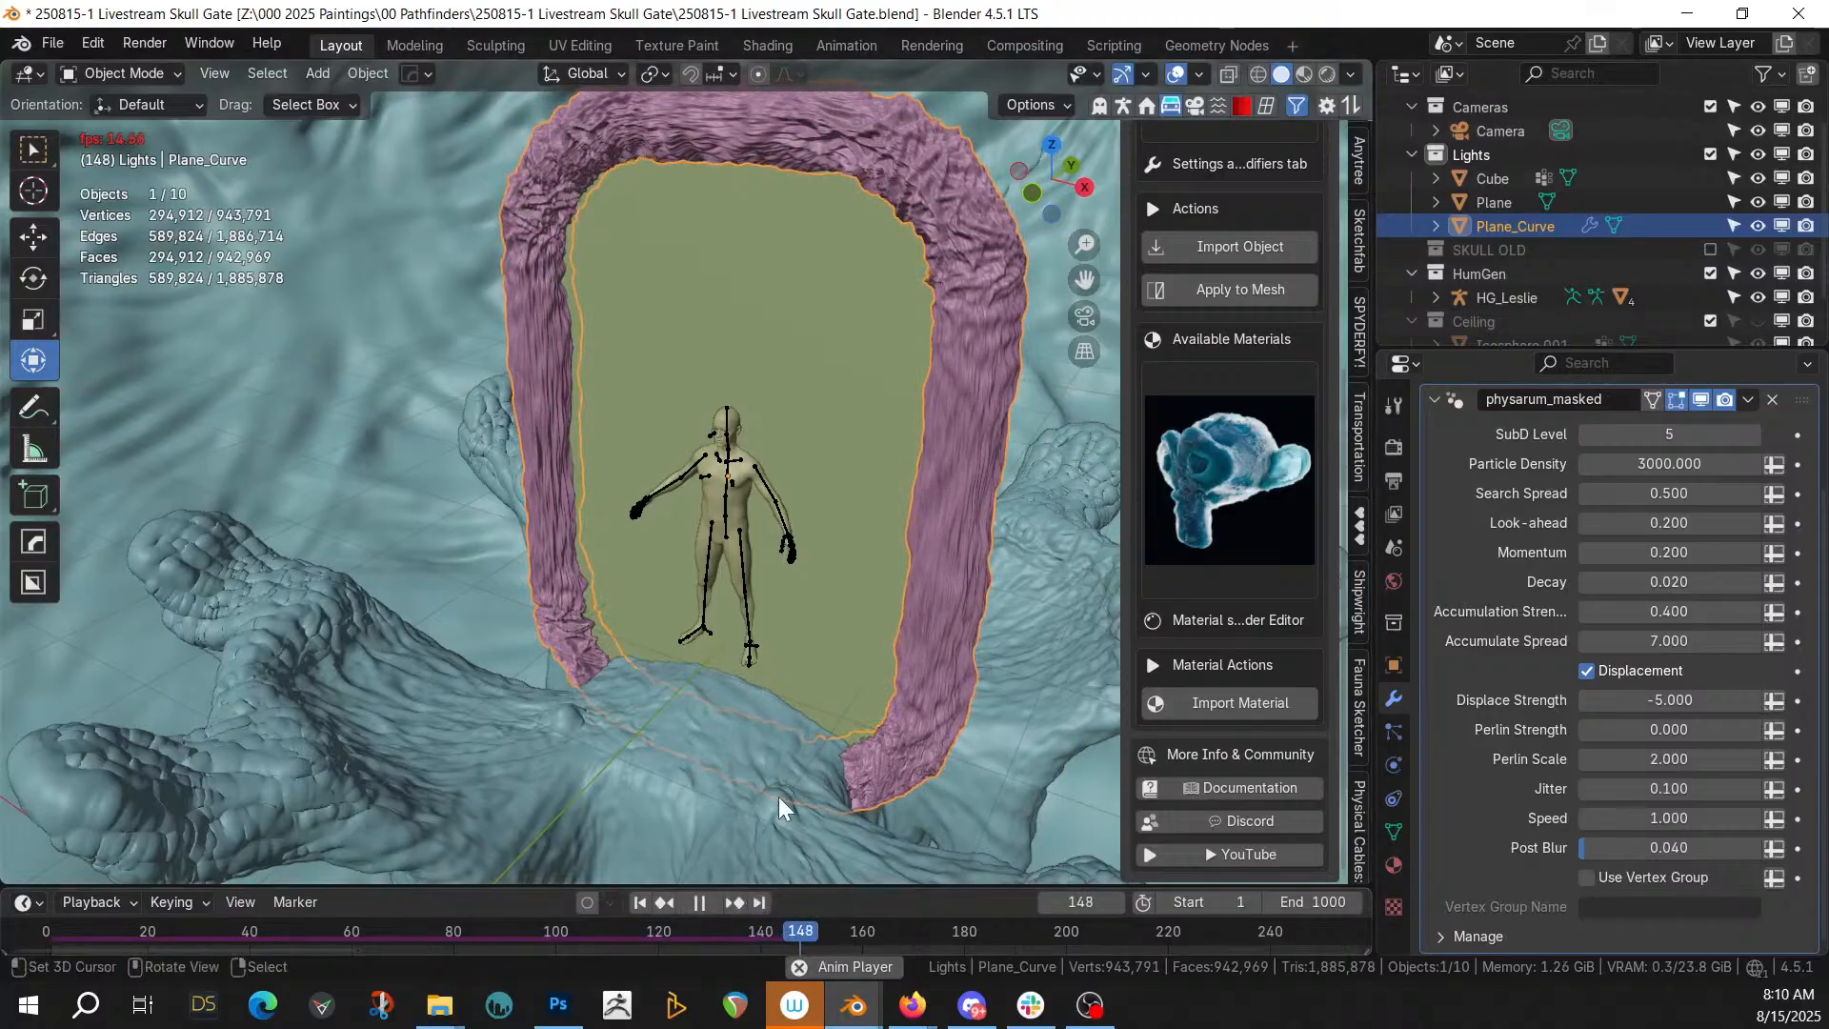
{"action": "left_click", "coordinate": [701, 899]}
{"action": "middle_click_drag", "start_coordinate": [701, 679], "coordinate": [753, 619]}
{"action": "middle_click_drag", "start_coordinate": [775, 507], "coordinate": [785, 615], "text": "shift"}
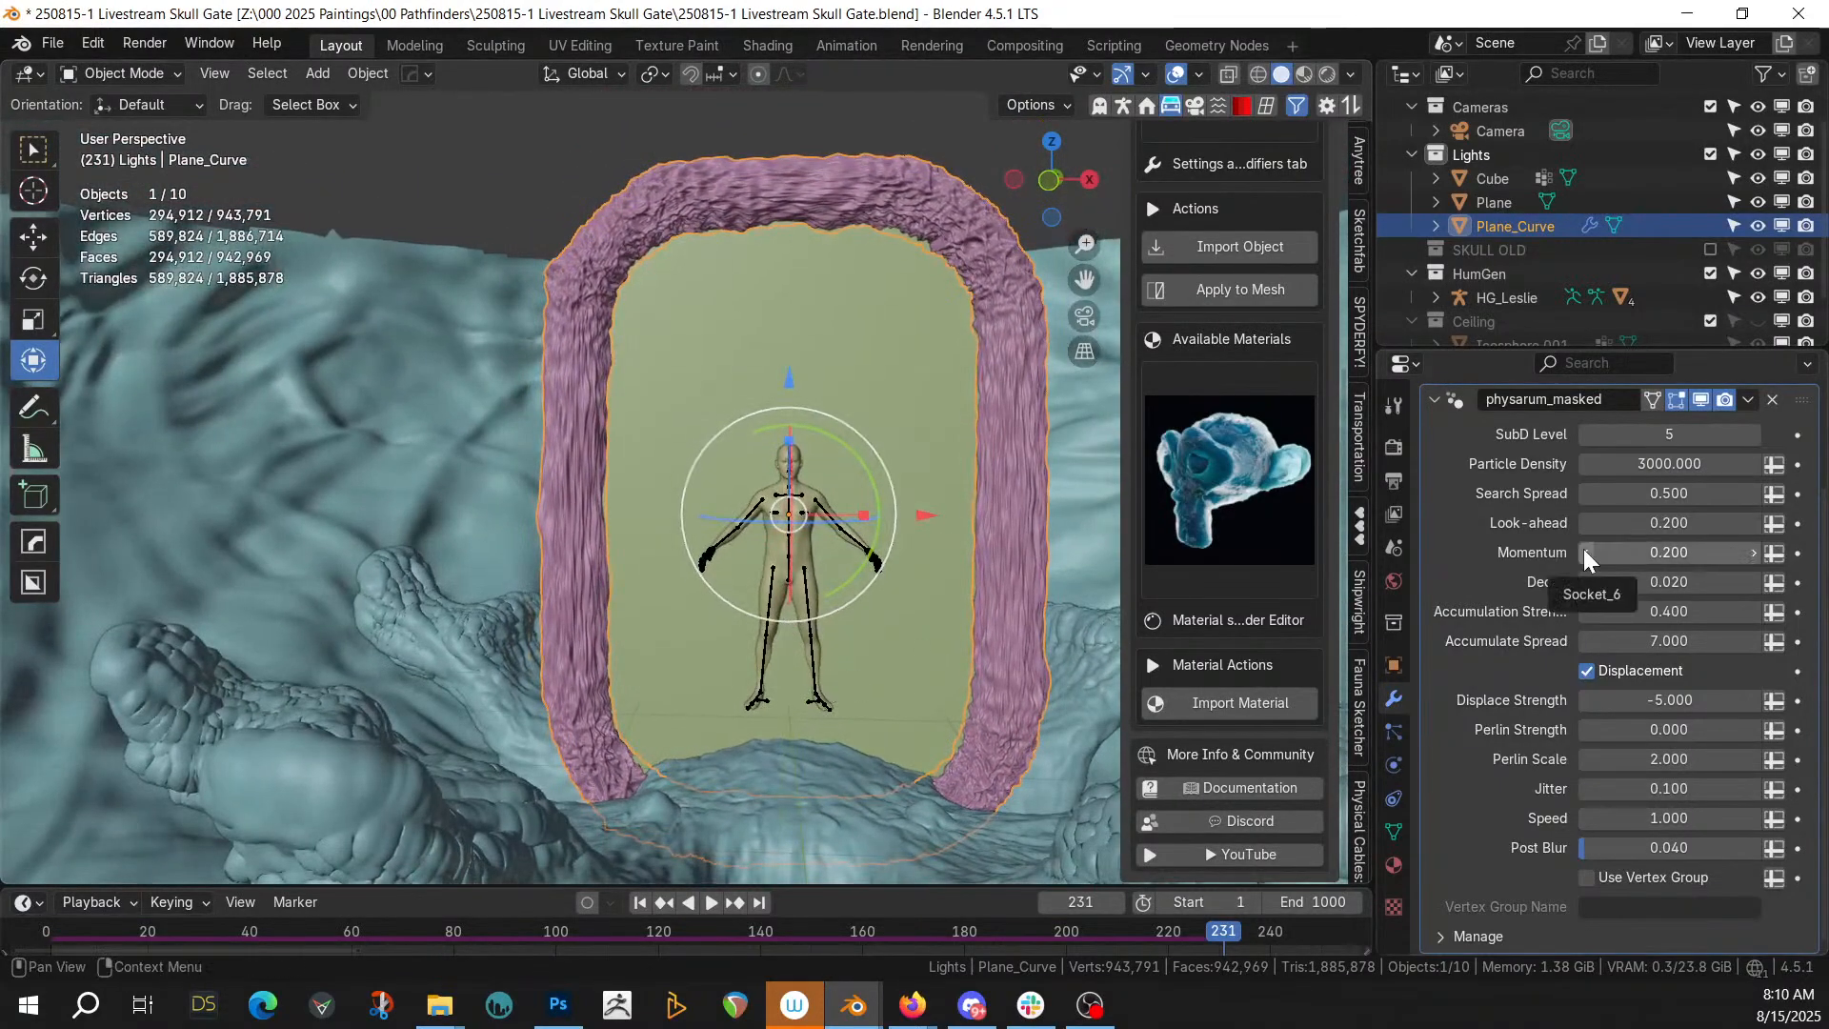
Remove the physarum_masked modifier from the frame mesh and add the Differential Growth geometry nodes modifier instead
{"action": "left_click", "coordinate": [1772, 399]}
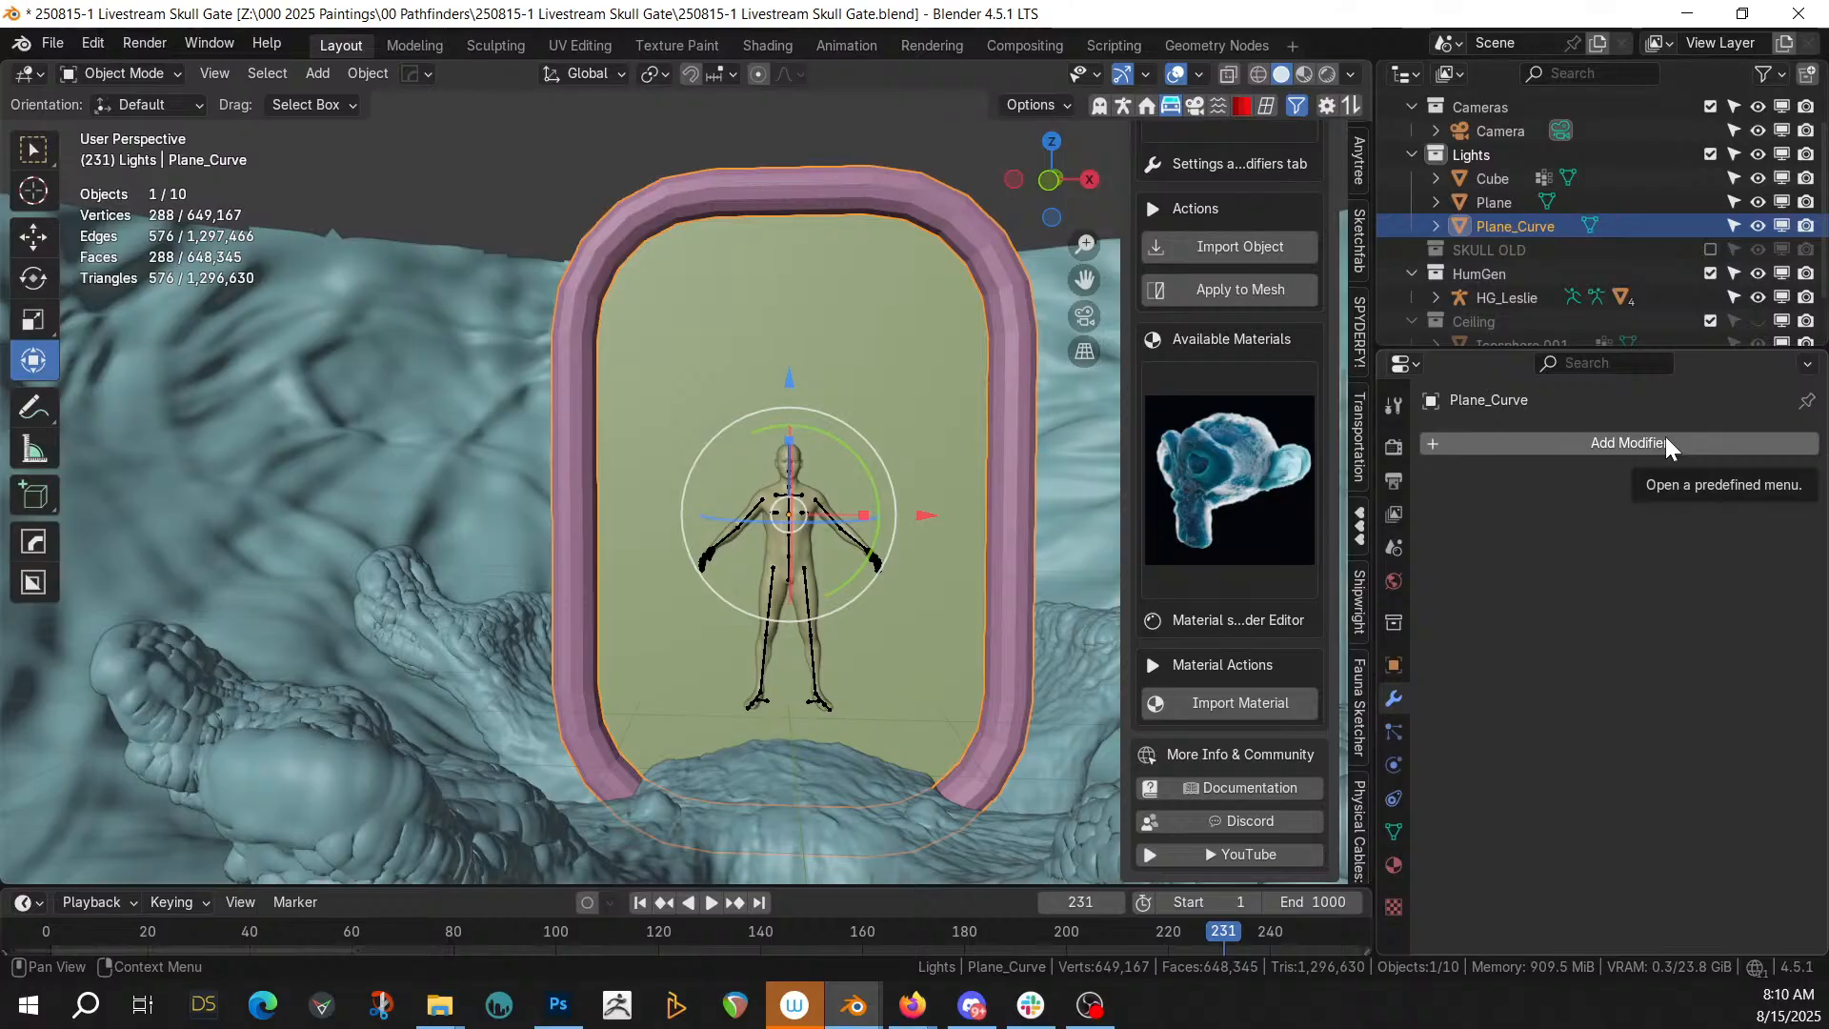
{"action": "middle_click_drag", "start_coordinate": [1096, 429], "coordinate": [1084, 537]}
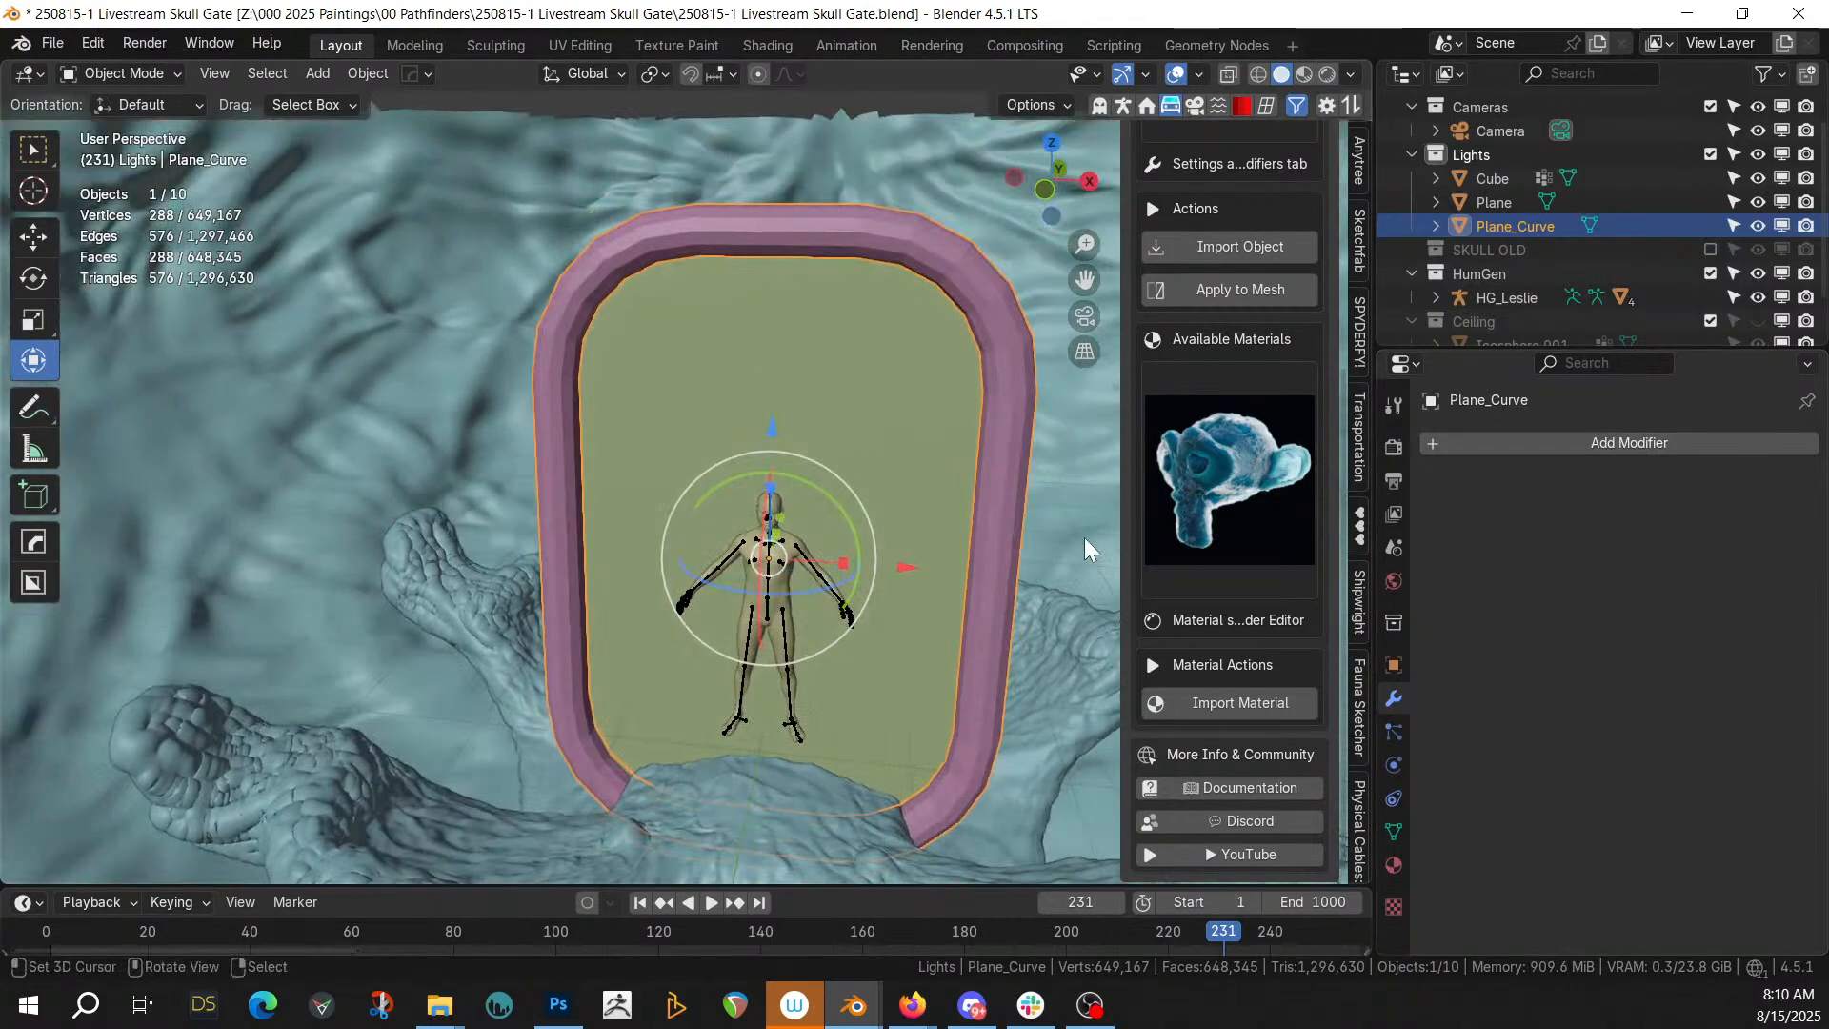
{"action": "left_click", "coordinate": [1585, 444]}
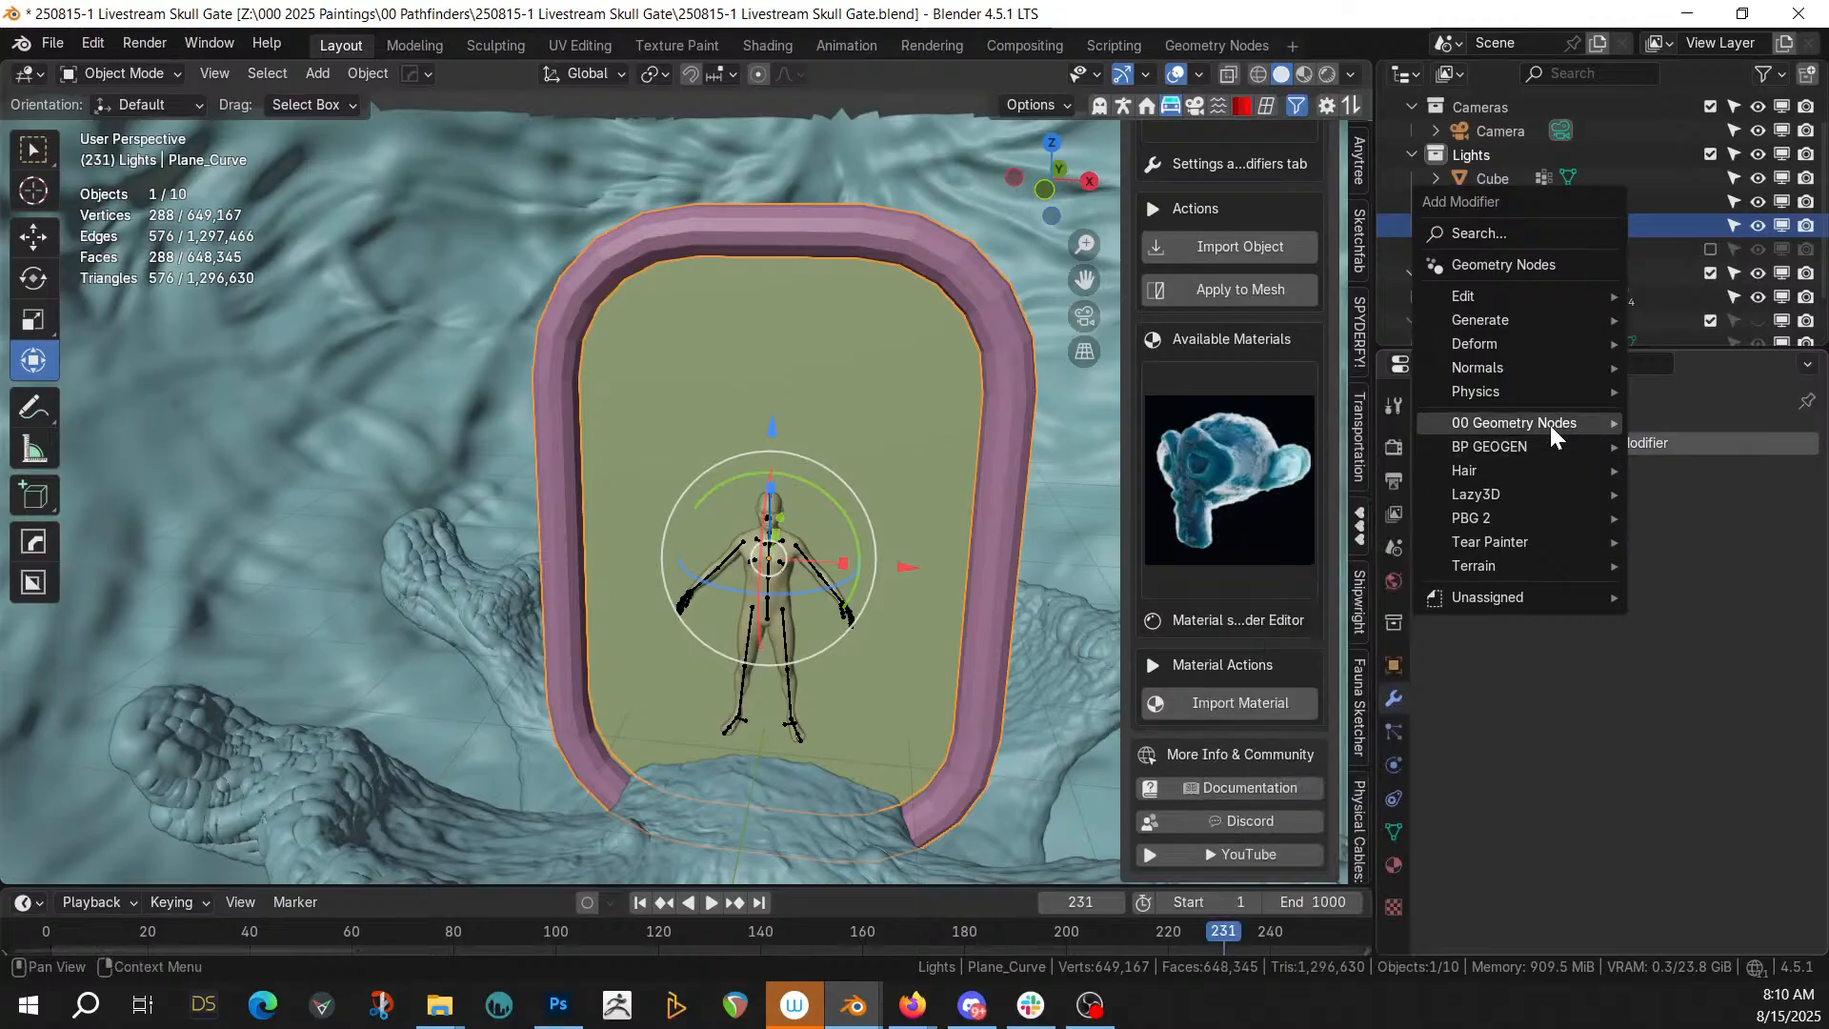
{"action": "mouse_move", "coordinate": [1551, 425]}
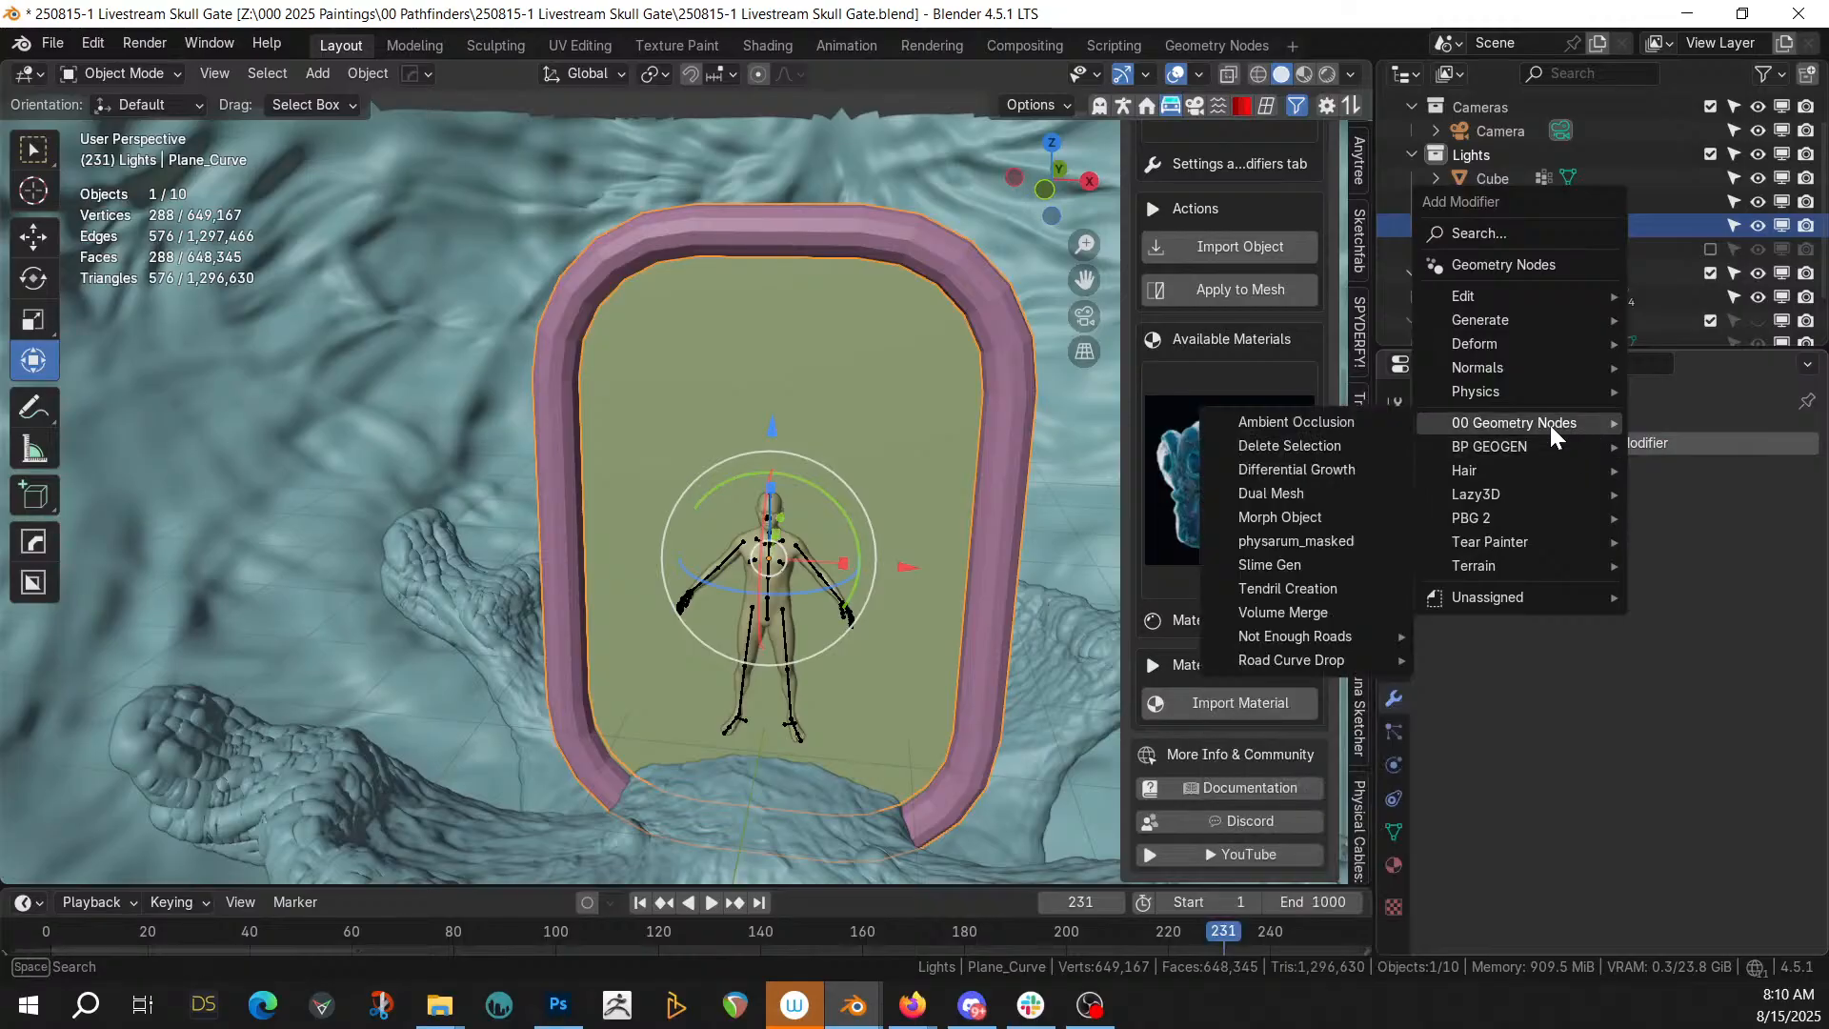
{"action": "left_click", "coordinate": [1334, 468]}
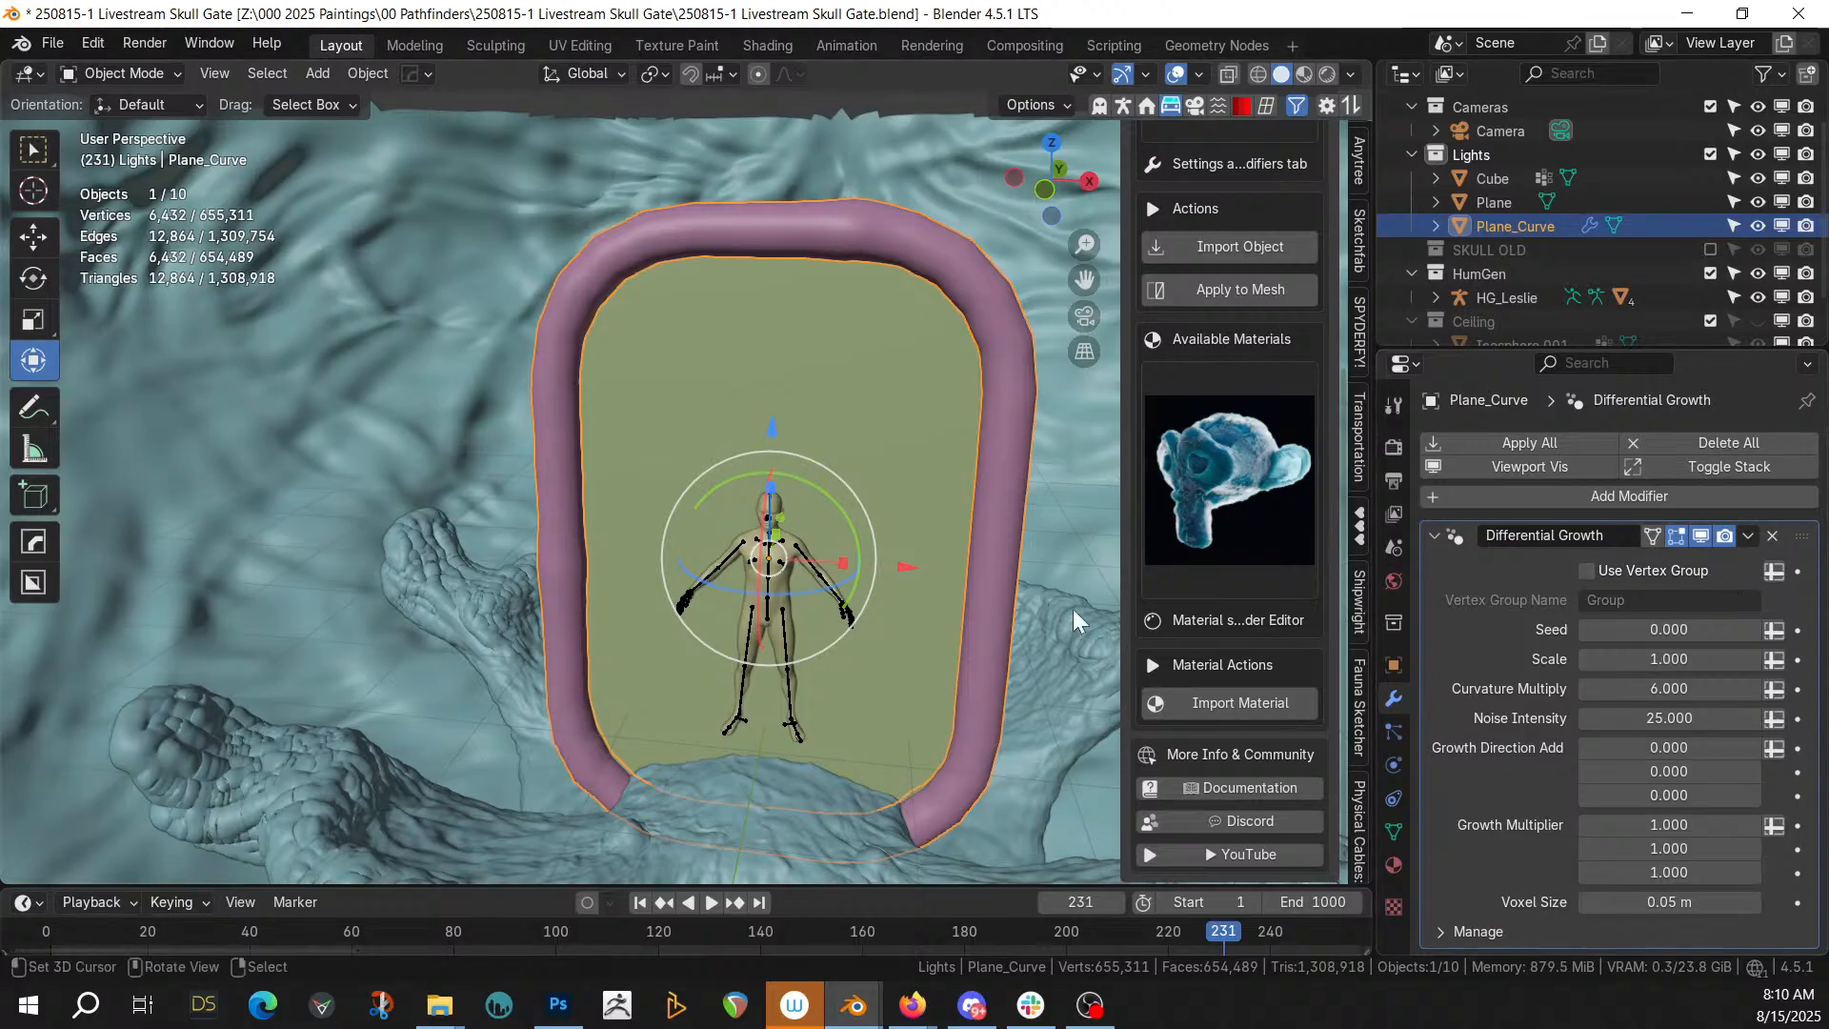
Set the Differential Growth Scale to 25 and play the growth from frame 1 to about frame 39
{"action": "left_click", "coordinate": [1667, 659]}
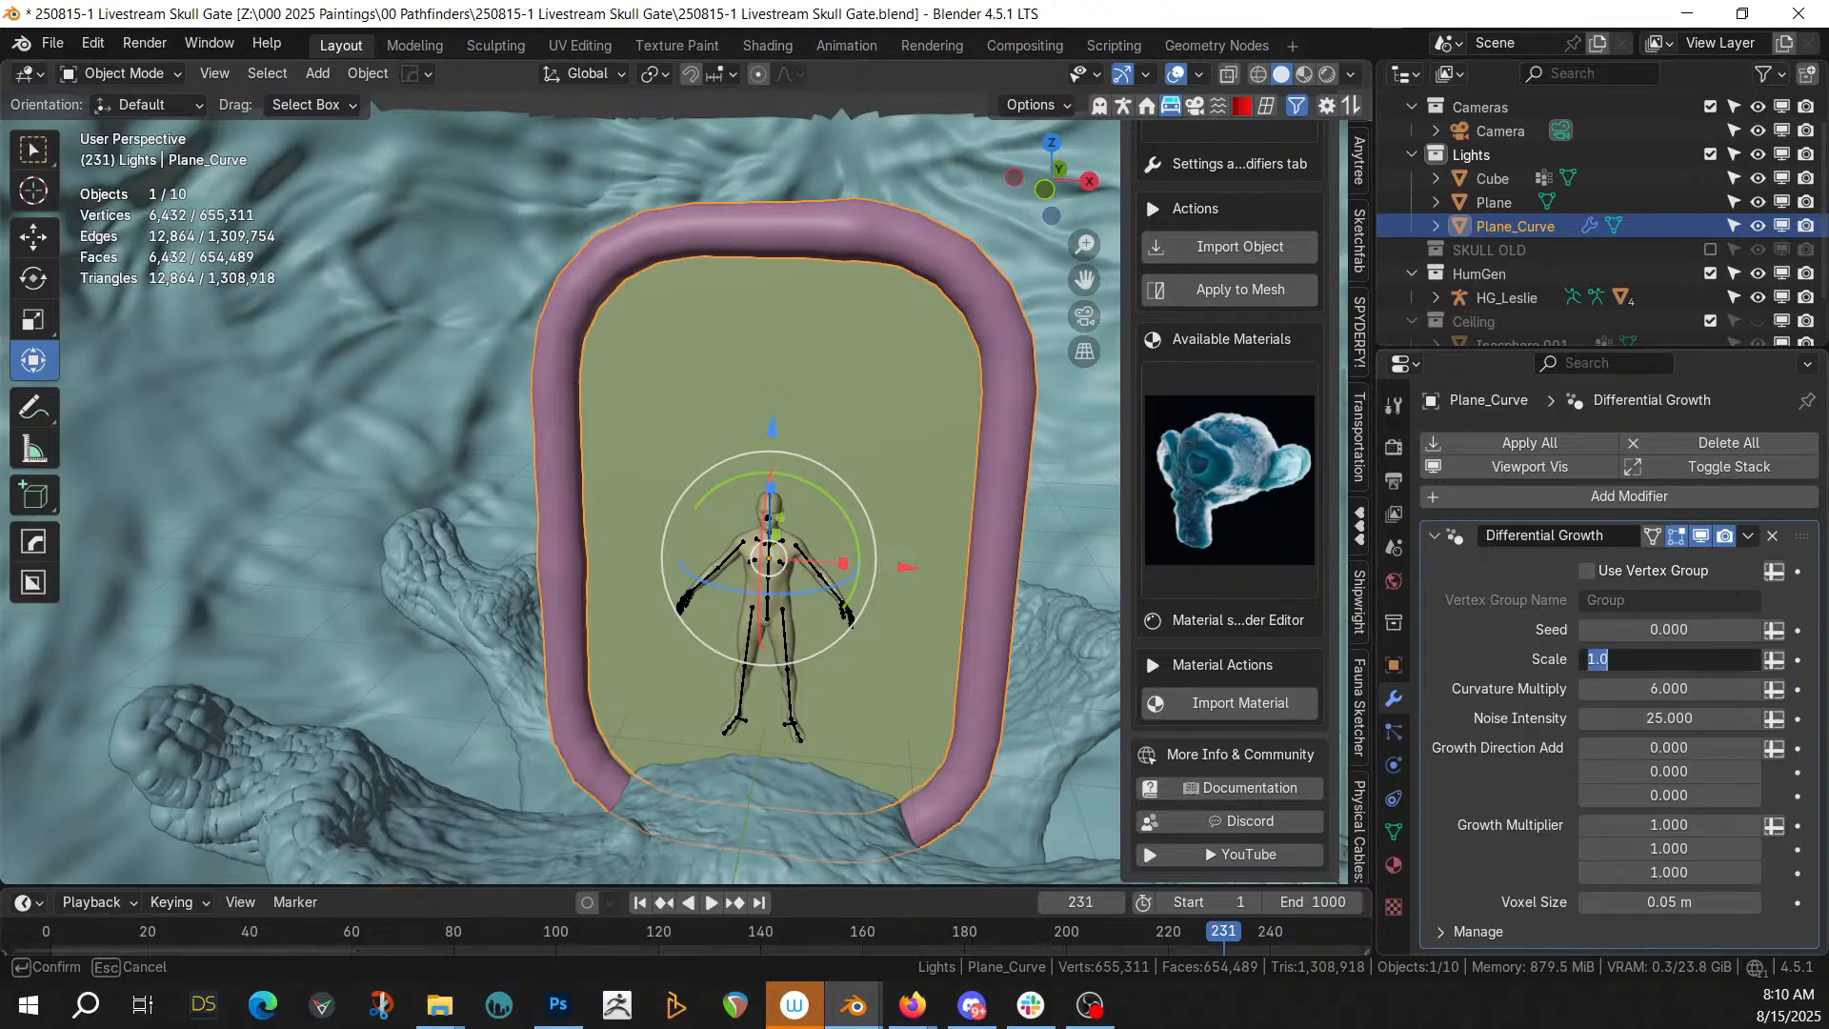
{"action": "type", "text": "25"}
{"action": "key", "text": "Return"}
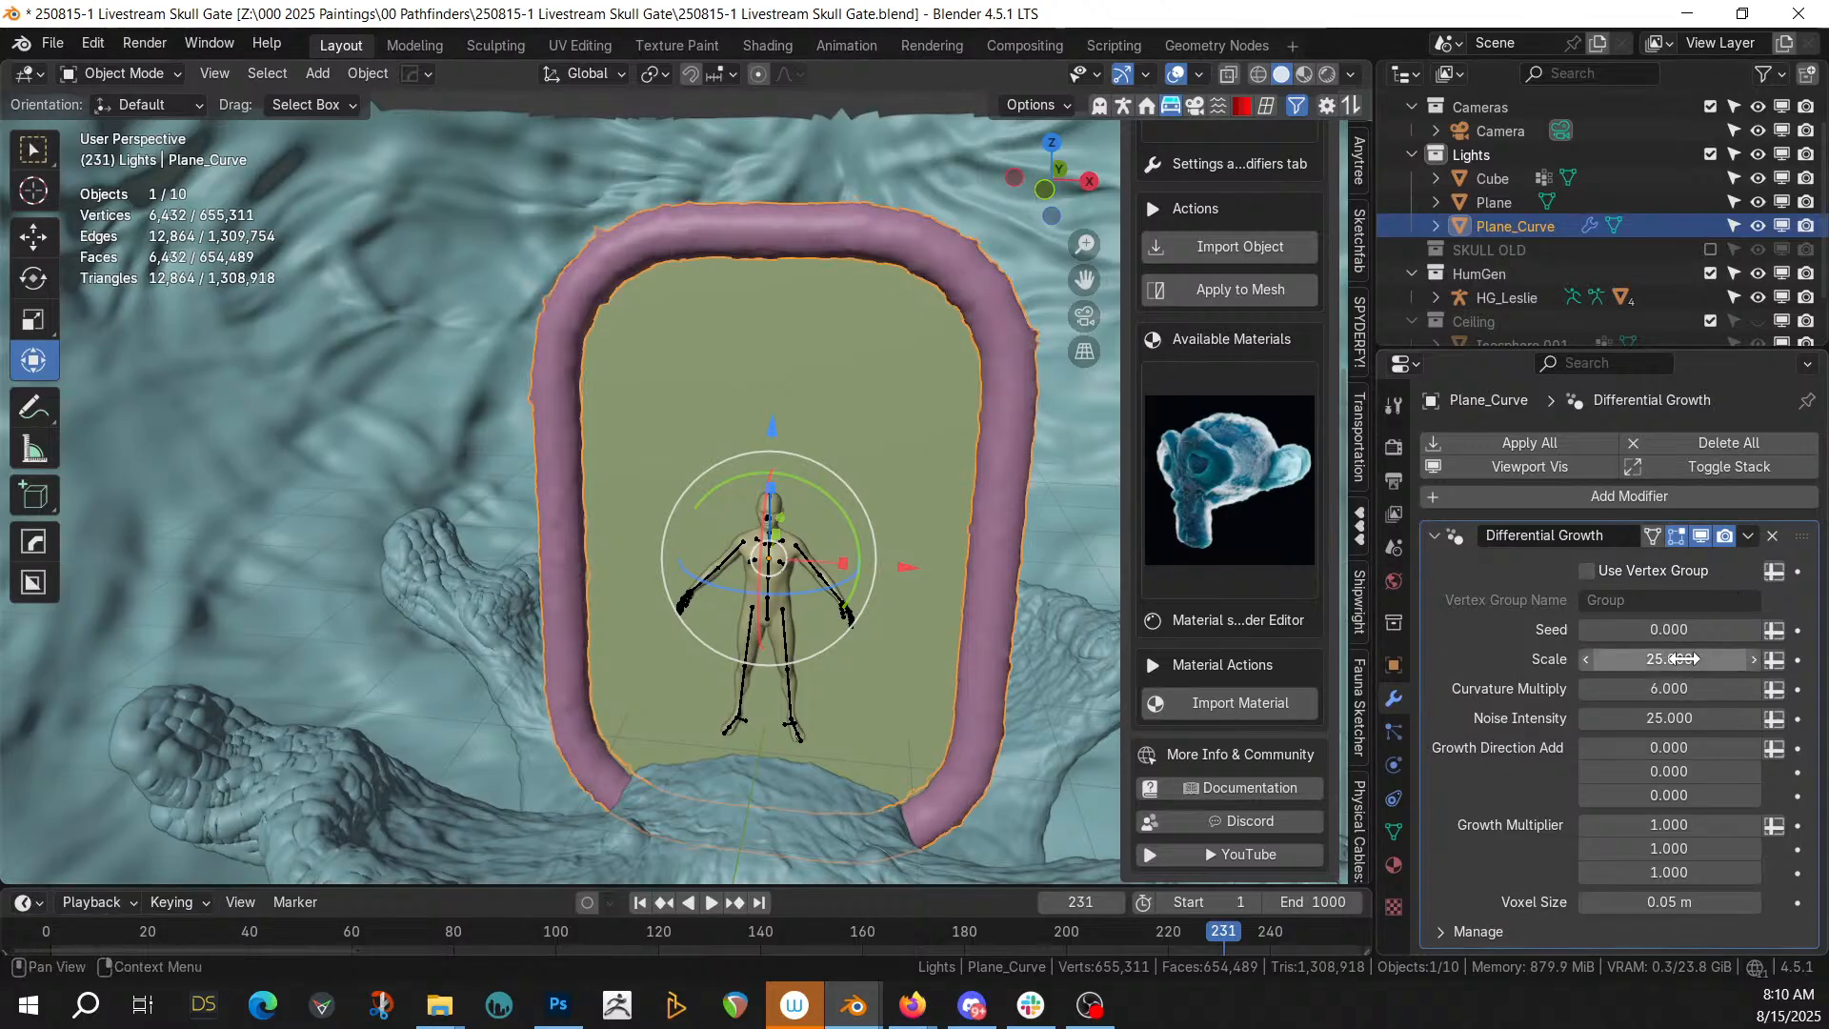
{"action": "left_click", "coordinate": [644, 906]}
{"action": "left_click", "coordinate": [712, 901]}
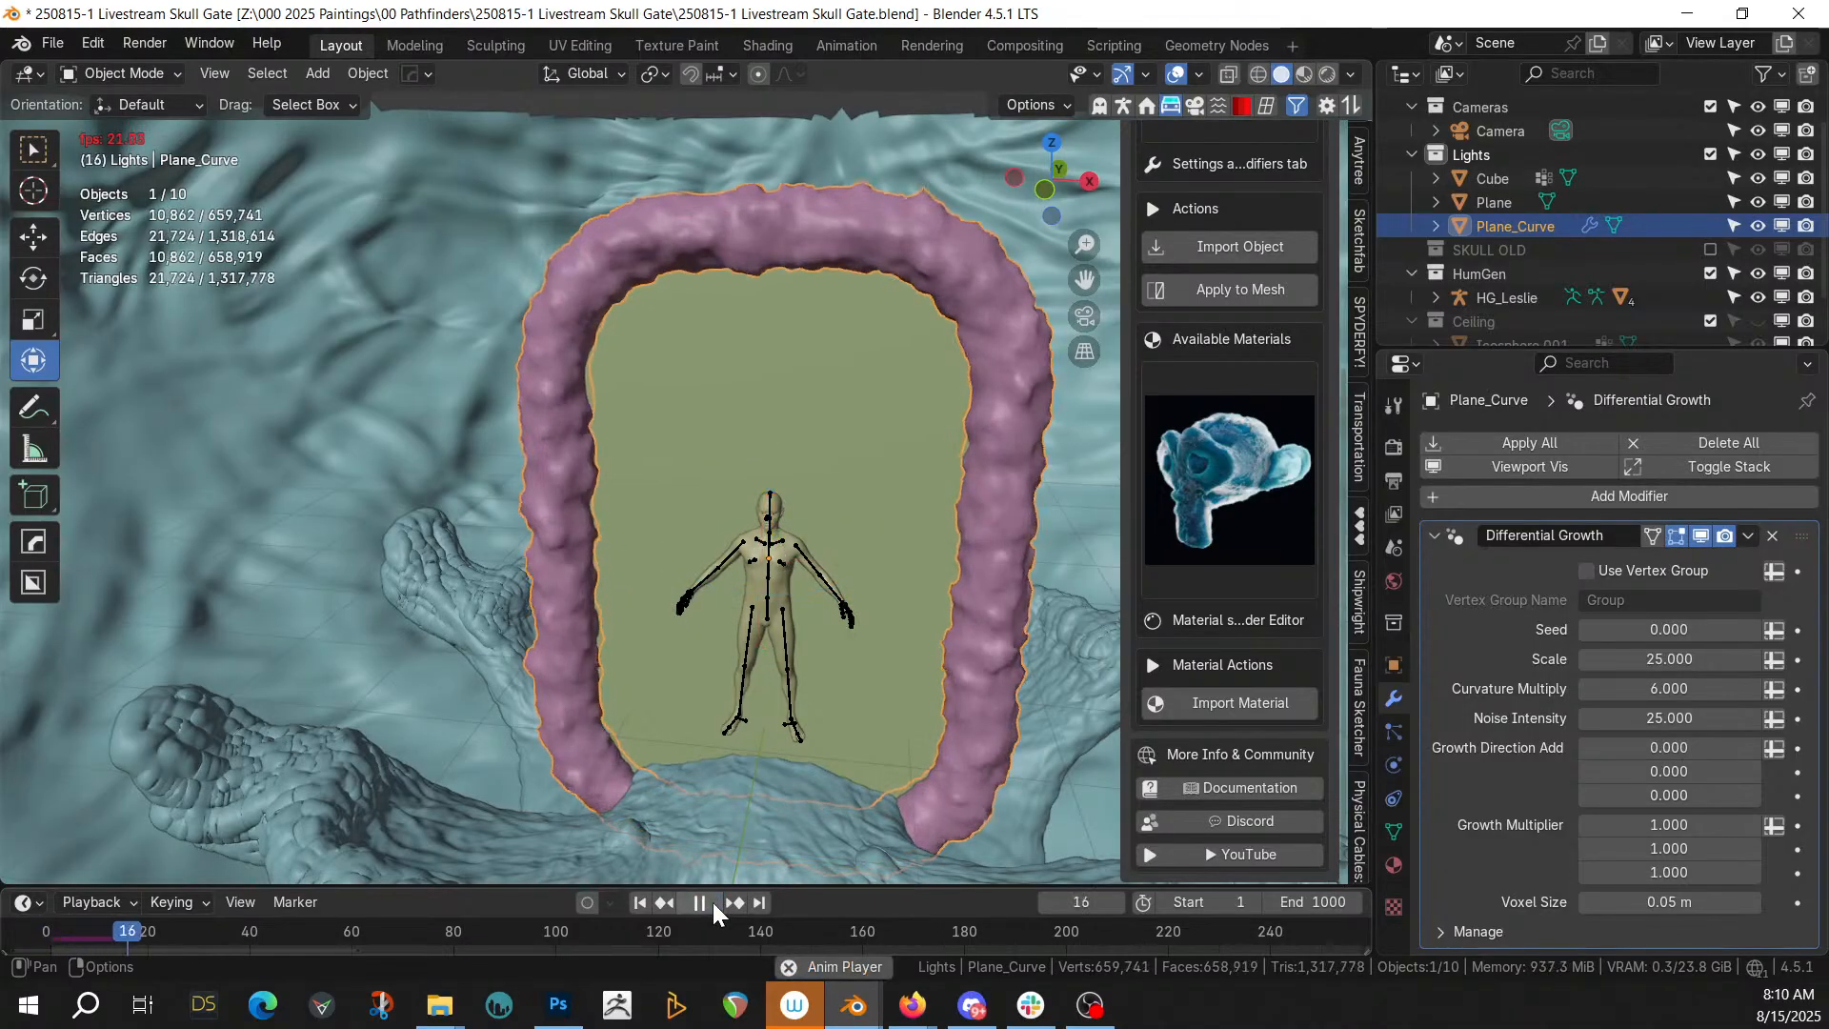
{"action": "left_click", "coordinate": [713, 901]}
{"action": "mouse_move", "coordinate": [734, 723]}
{"action": "middle_mouse_down"}
{"action": "mouse_move", "coordinate": [728, 678]}
{"action": "mouse_move", "coordinate": [654, 775]}
{"action": "mouse_move", "coordinate": [726, 715]}
{"action": "middle_mouse_up"}
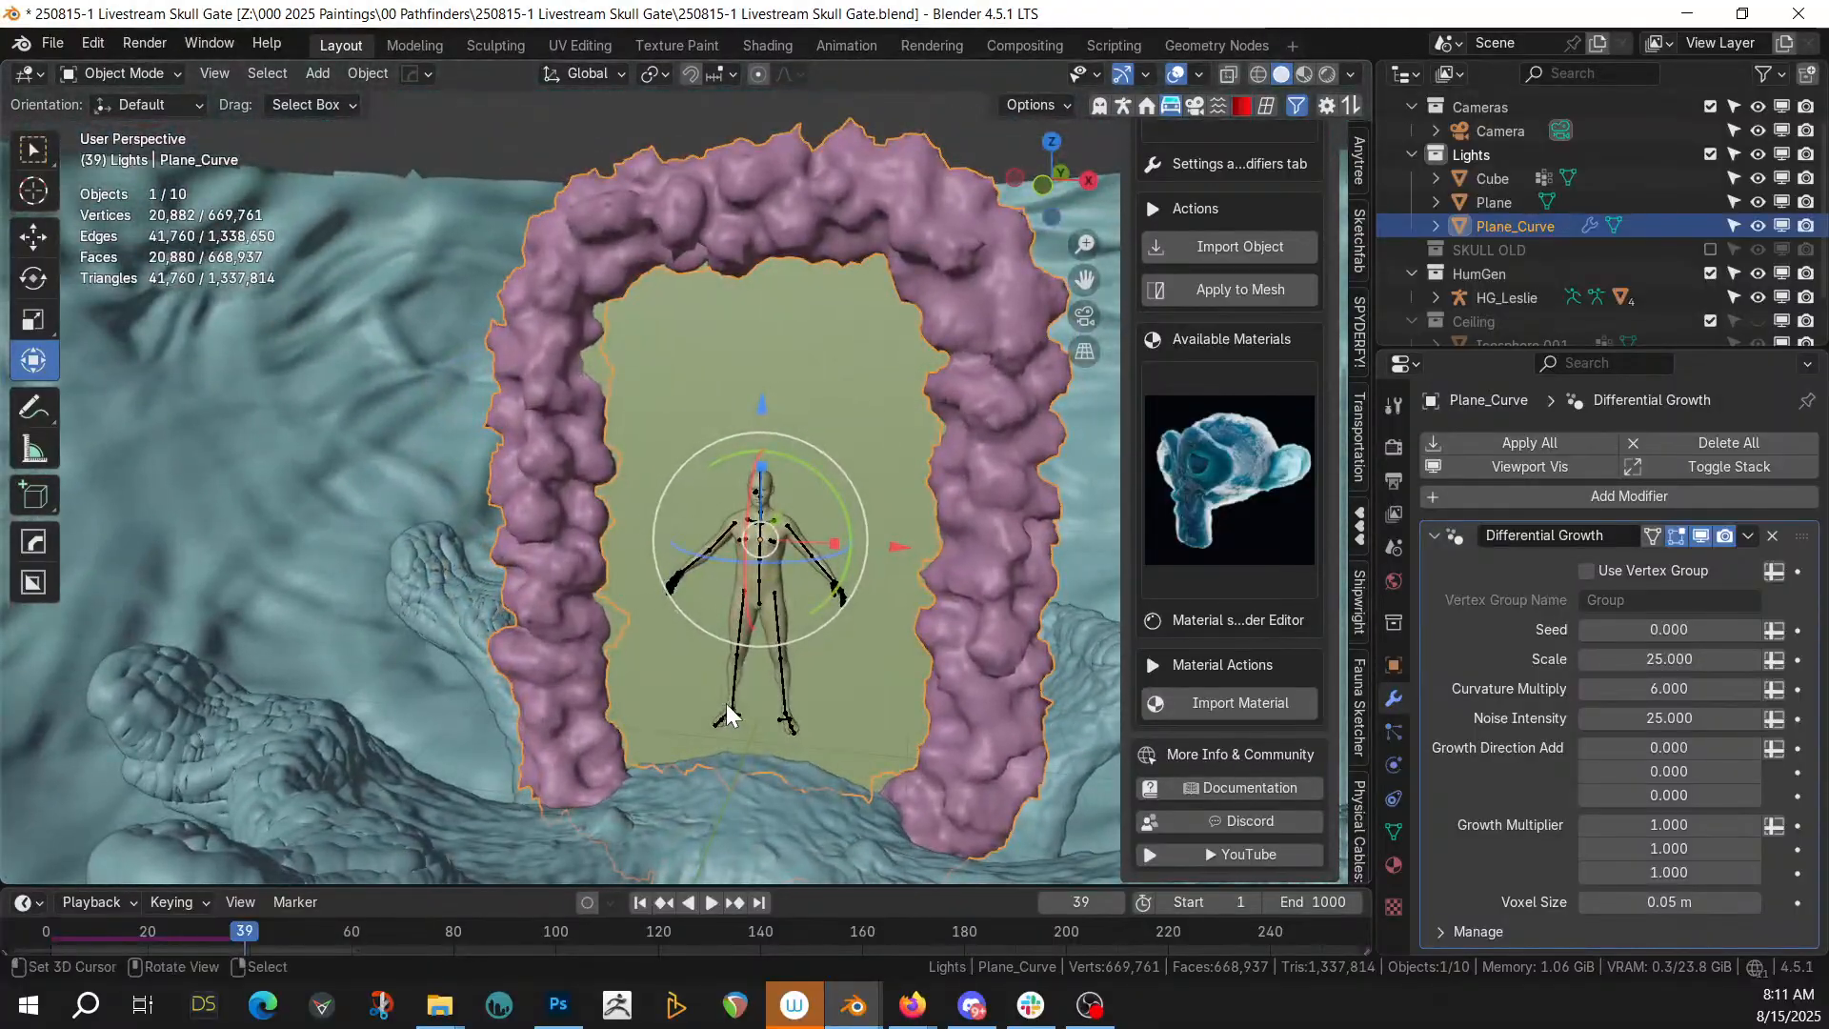
Rewind to frame 1 and set the Differential Growth Scale to 5
{"action": "left_click", "coordinate": [639, 901]}
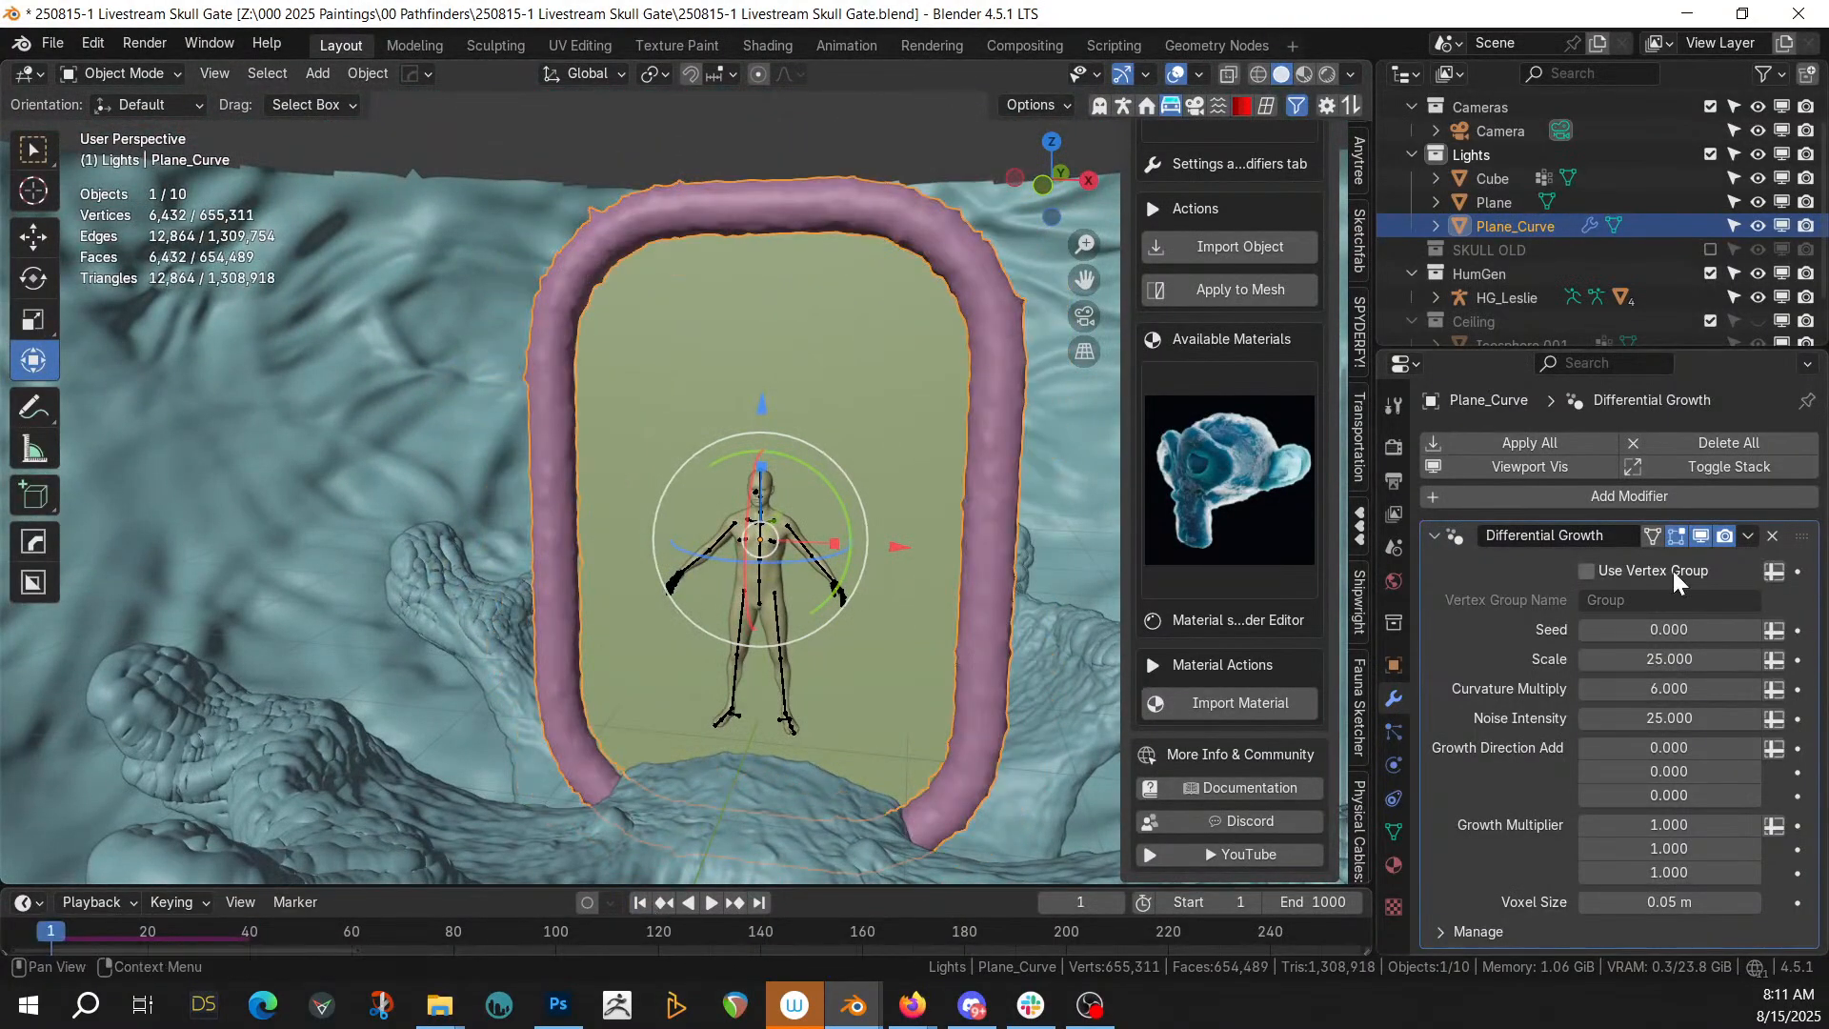
{"action": "left_click", "coordinate": [1633, 658]}
{"action": "type", "text": "5"}
{"action": "key", "text": "Return"}
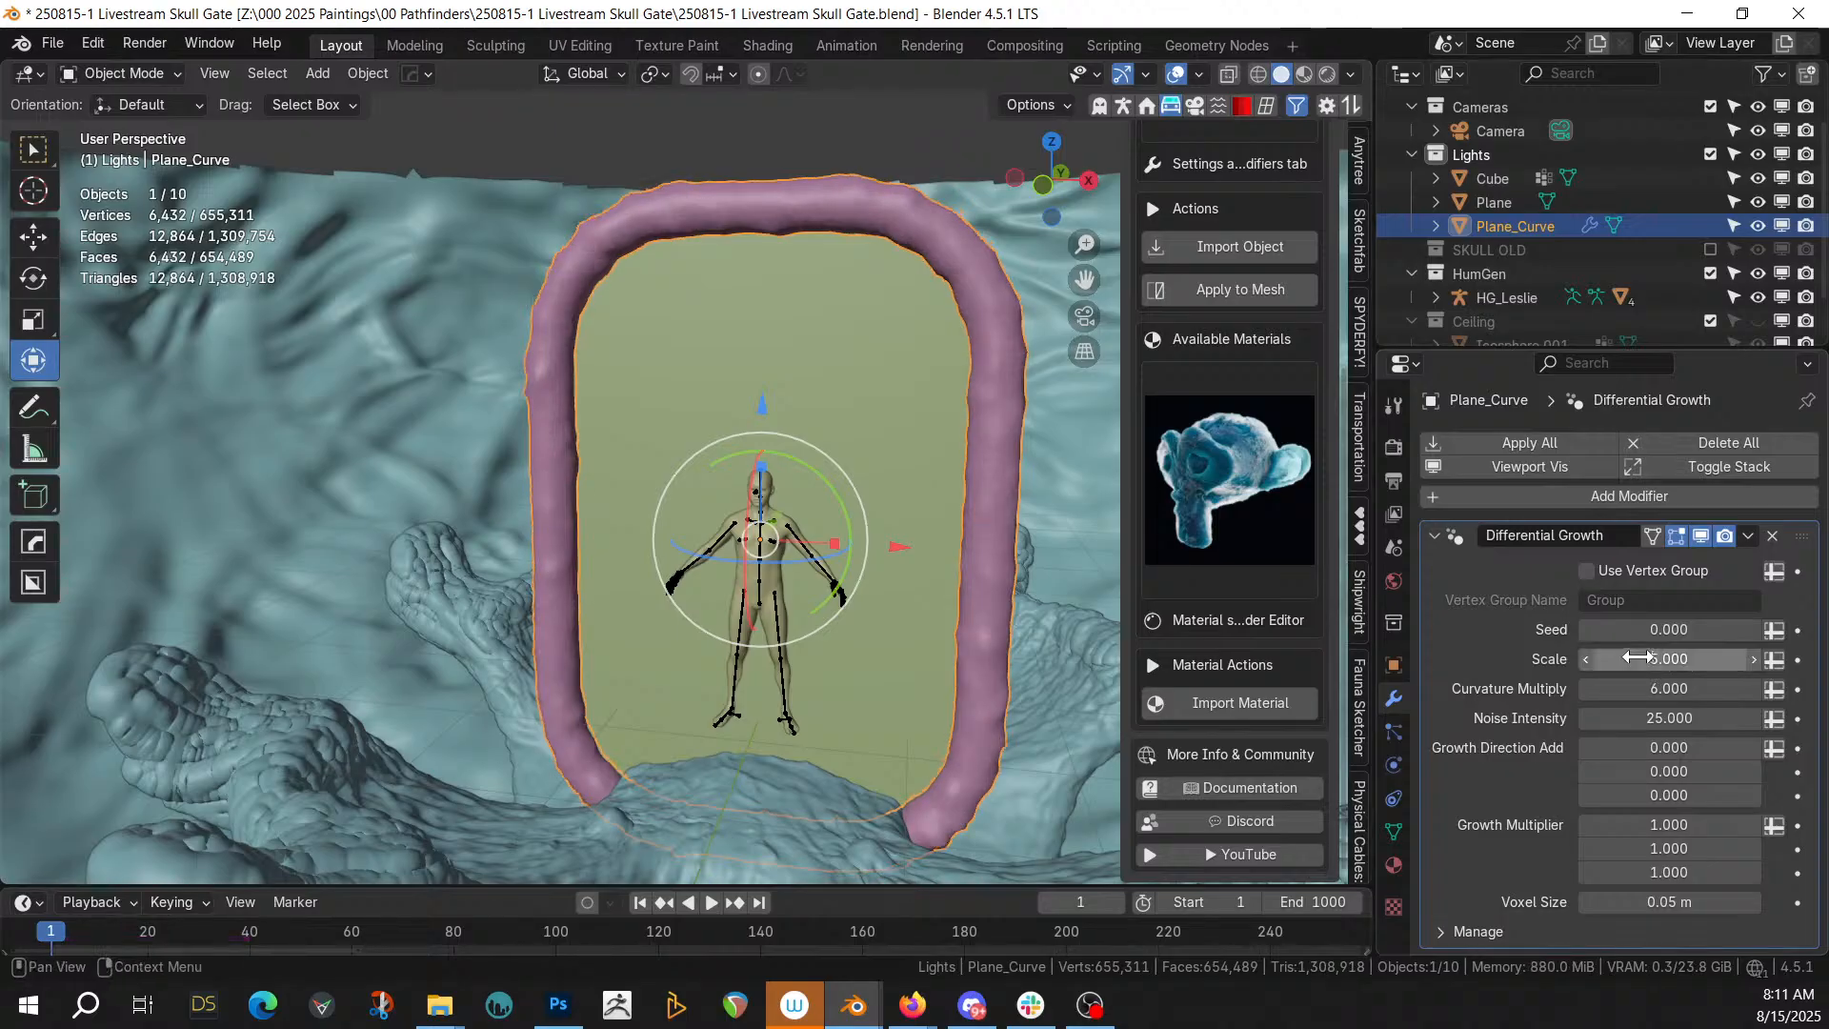
Play the differential growth to frame 15 and apply the modifier to the frame mesh
{"action": "left_click", "coordinate": [711, 901]}
{"action": "middle_click_drag", "start_coordinate": [703, 729], "coordinate": [745, 670]}
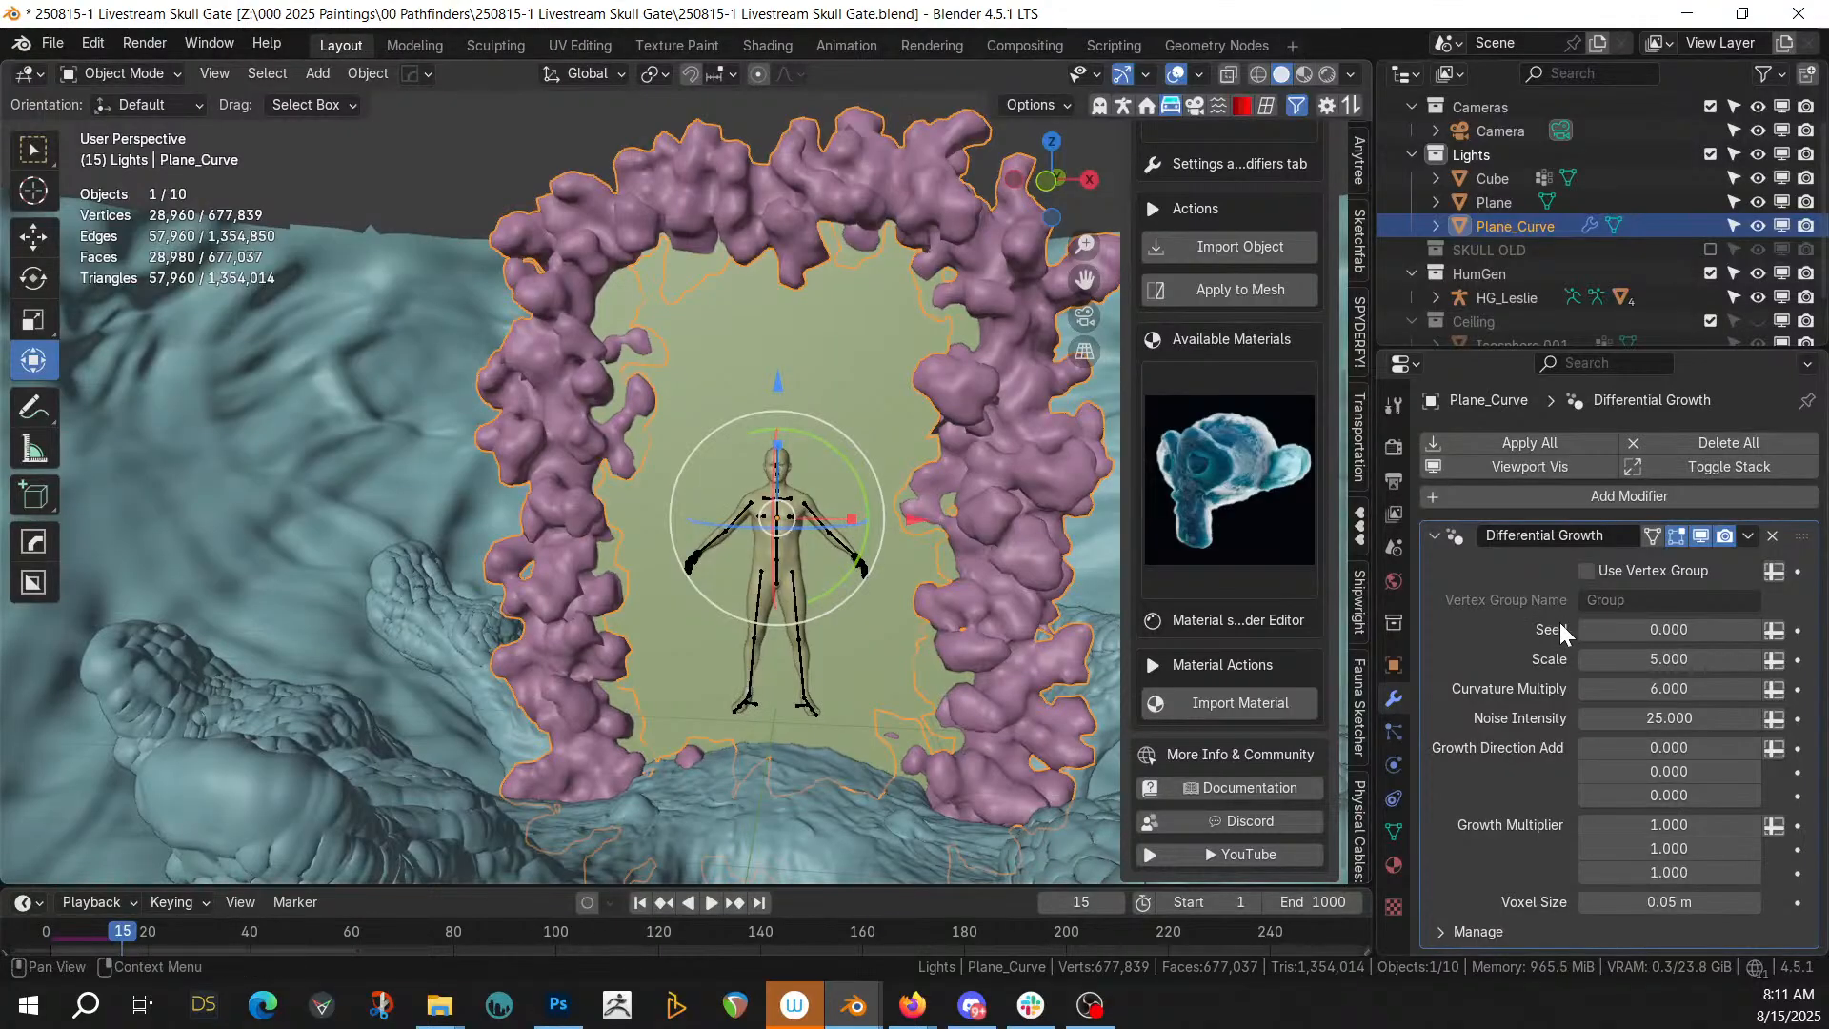
{"action": "left_click", "coordinate": [1557, 431]}
Isolate the frame mesh in local view and examine its grown lobes and topology up close
{"action": "middle_click_drag", "start_coordinate": [713, 312], "coordinate": [730, 349]}
{"action": "key", "text": "KP_Divide"}
{"action": "scroll", "coordinate": [752, 286], "scroll_direction": "up", "scroll_amount": 6}
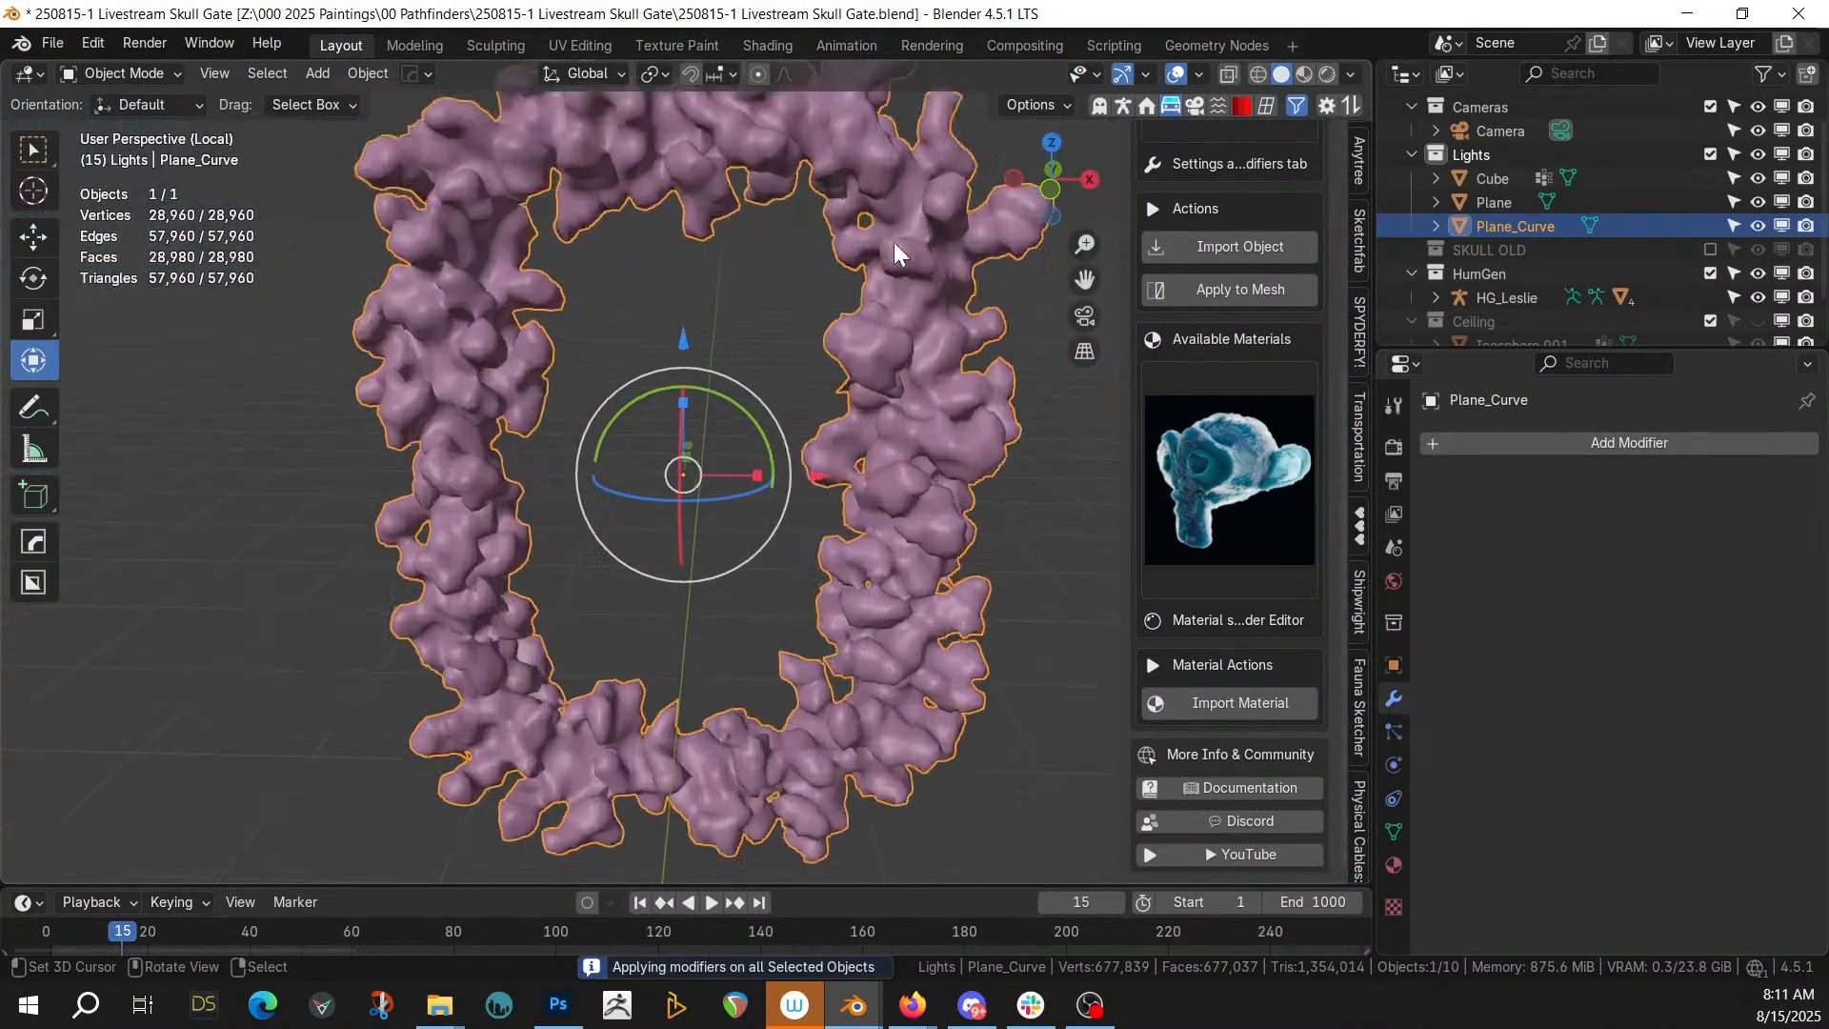
{"action": "key", "text": "Tab"}
{"action": "mouse_move", "coordinate": [448, 226]}
{"action": "middle_mouse_down"}
{"action": "mouse_move", "coordinate": [494, 253]}
{"action": "mouse_move", "coordinate": [506, 293]}
{"action": "mouse_move", "coordinate": [465, 209]}
{"action": "middle_mouse_up"}
{"action": "key", "text": "Tab"}
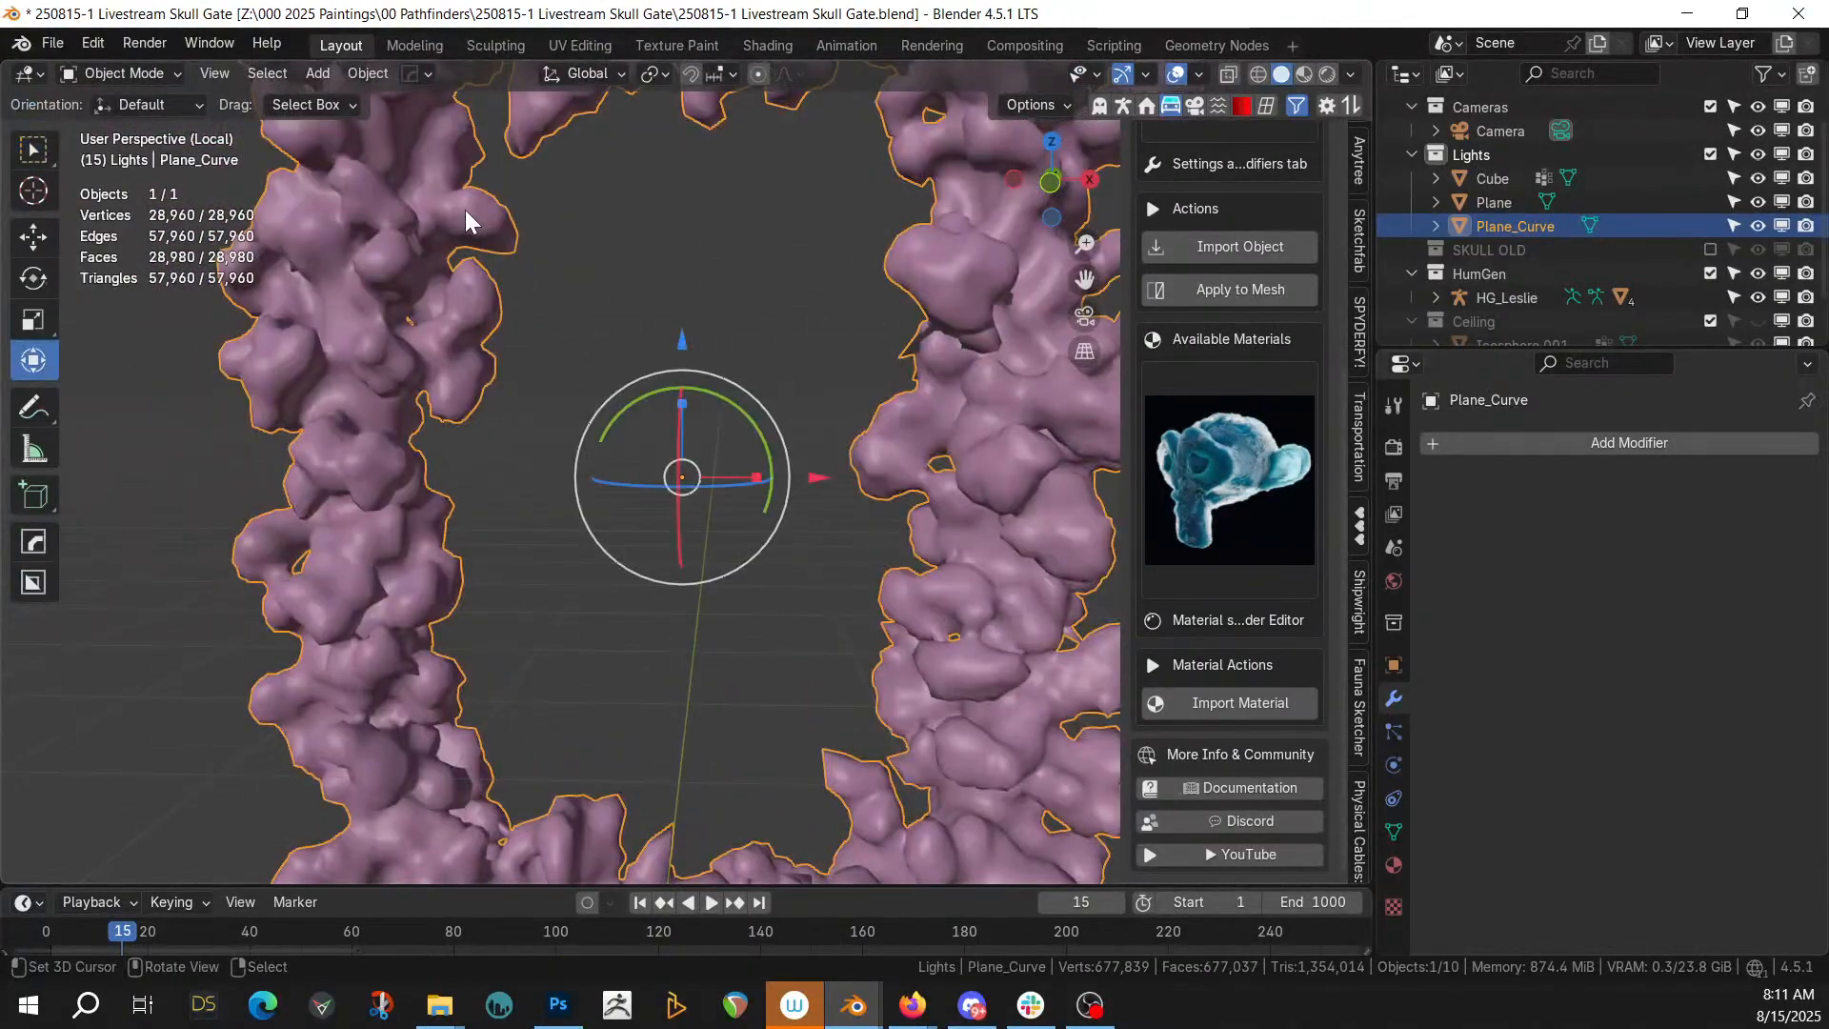
Leave local view and bring up the Tissue tools for the frame mesh
{"action": "key", "text": "KP_Divide"}
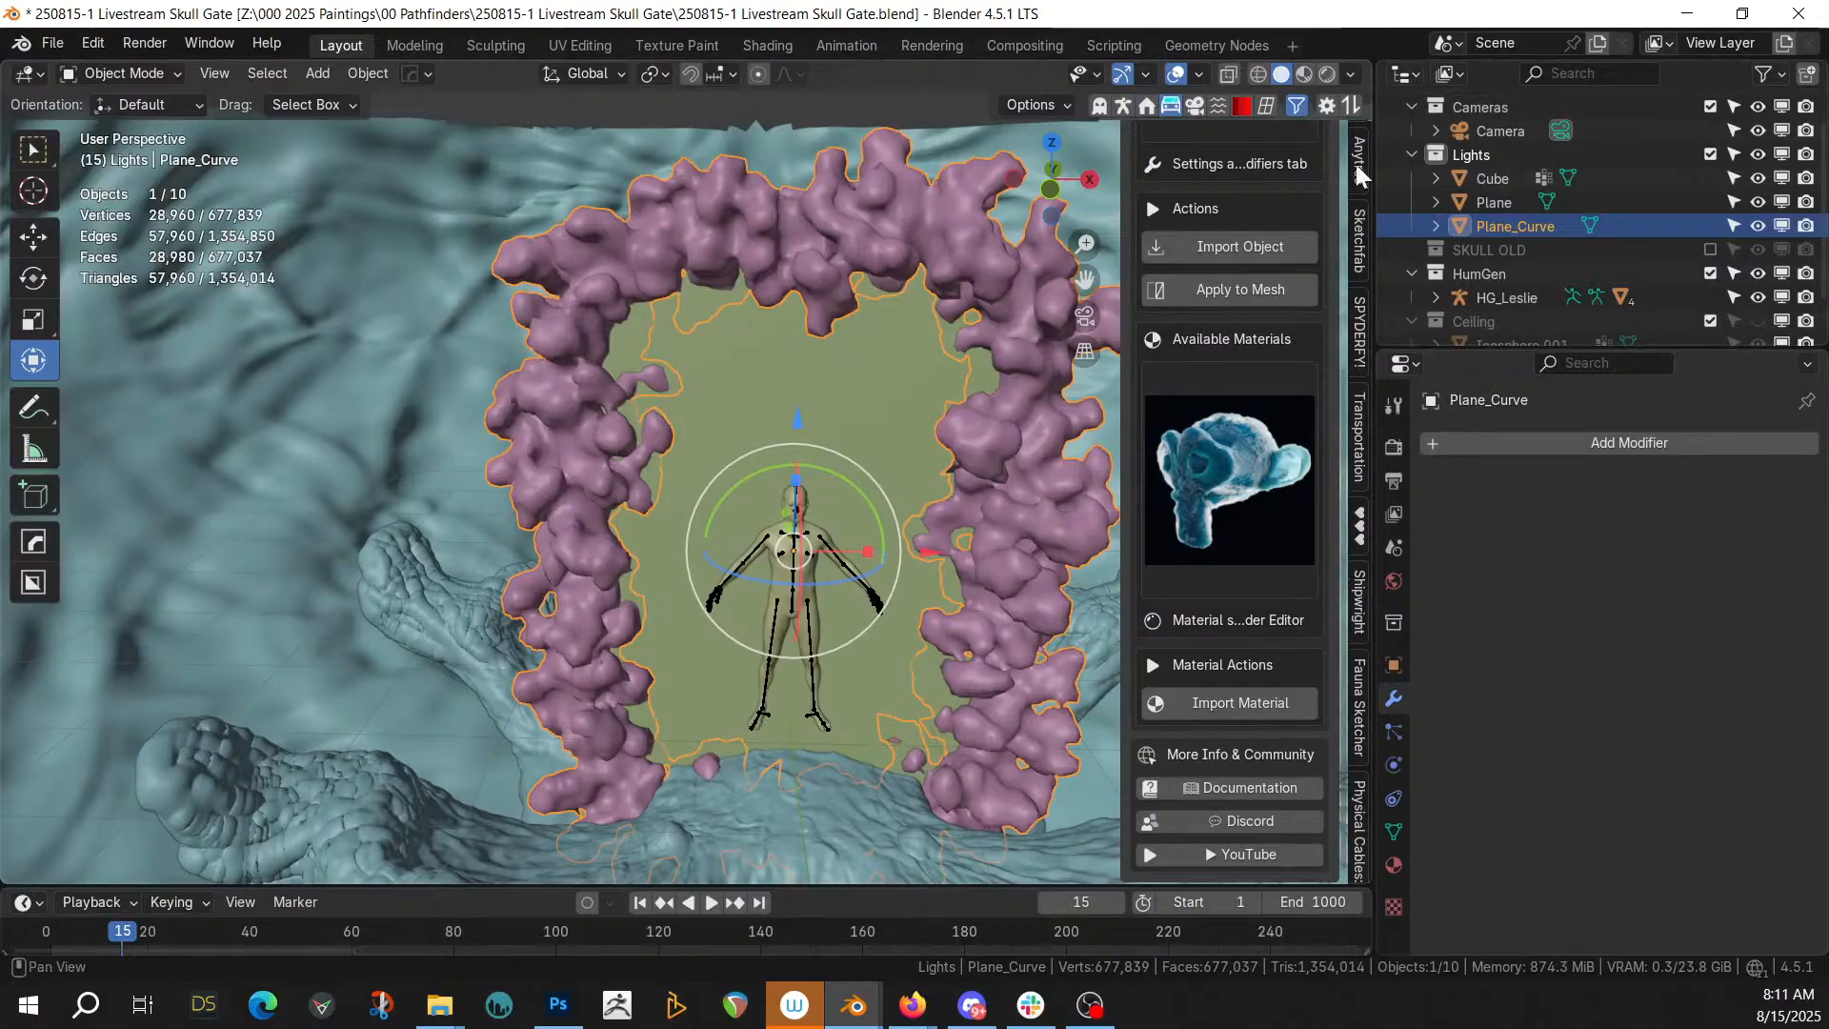
{"action": "left_click", "coordinate": [1268, 104]}
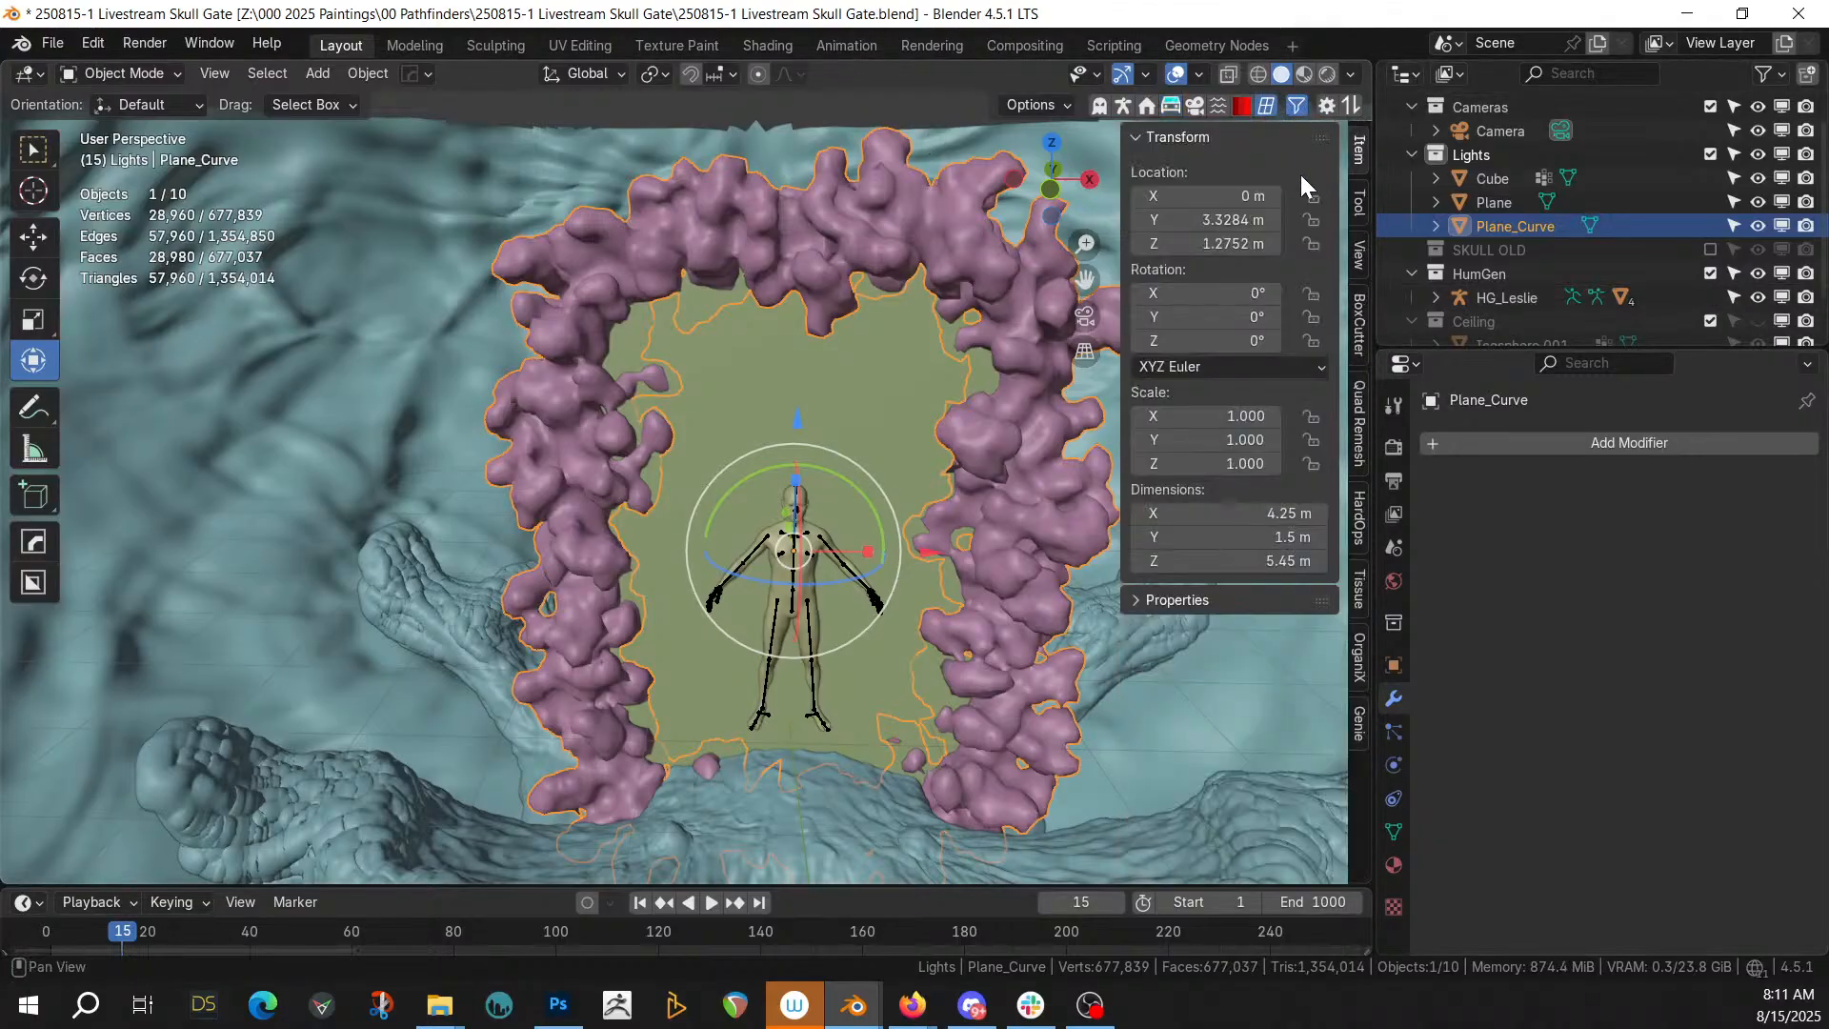
{"action": "left_click", "coordinate": [1360, 603]}
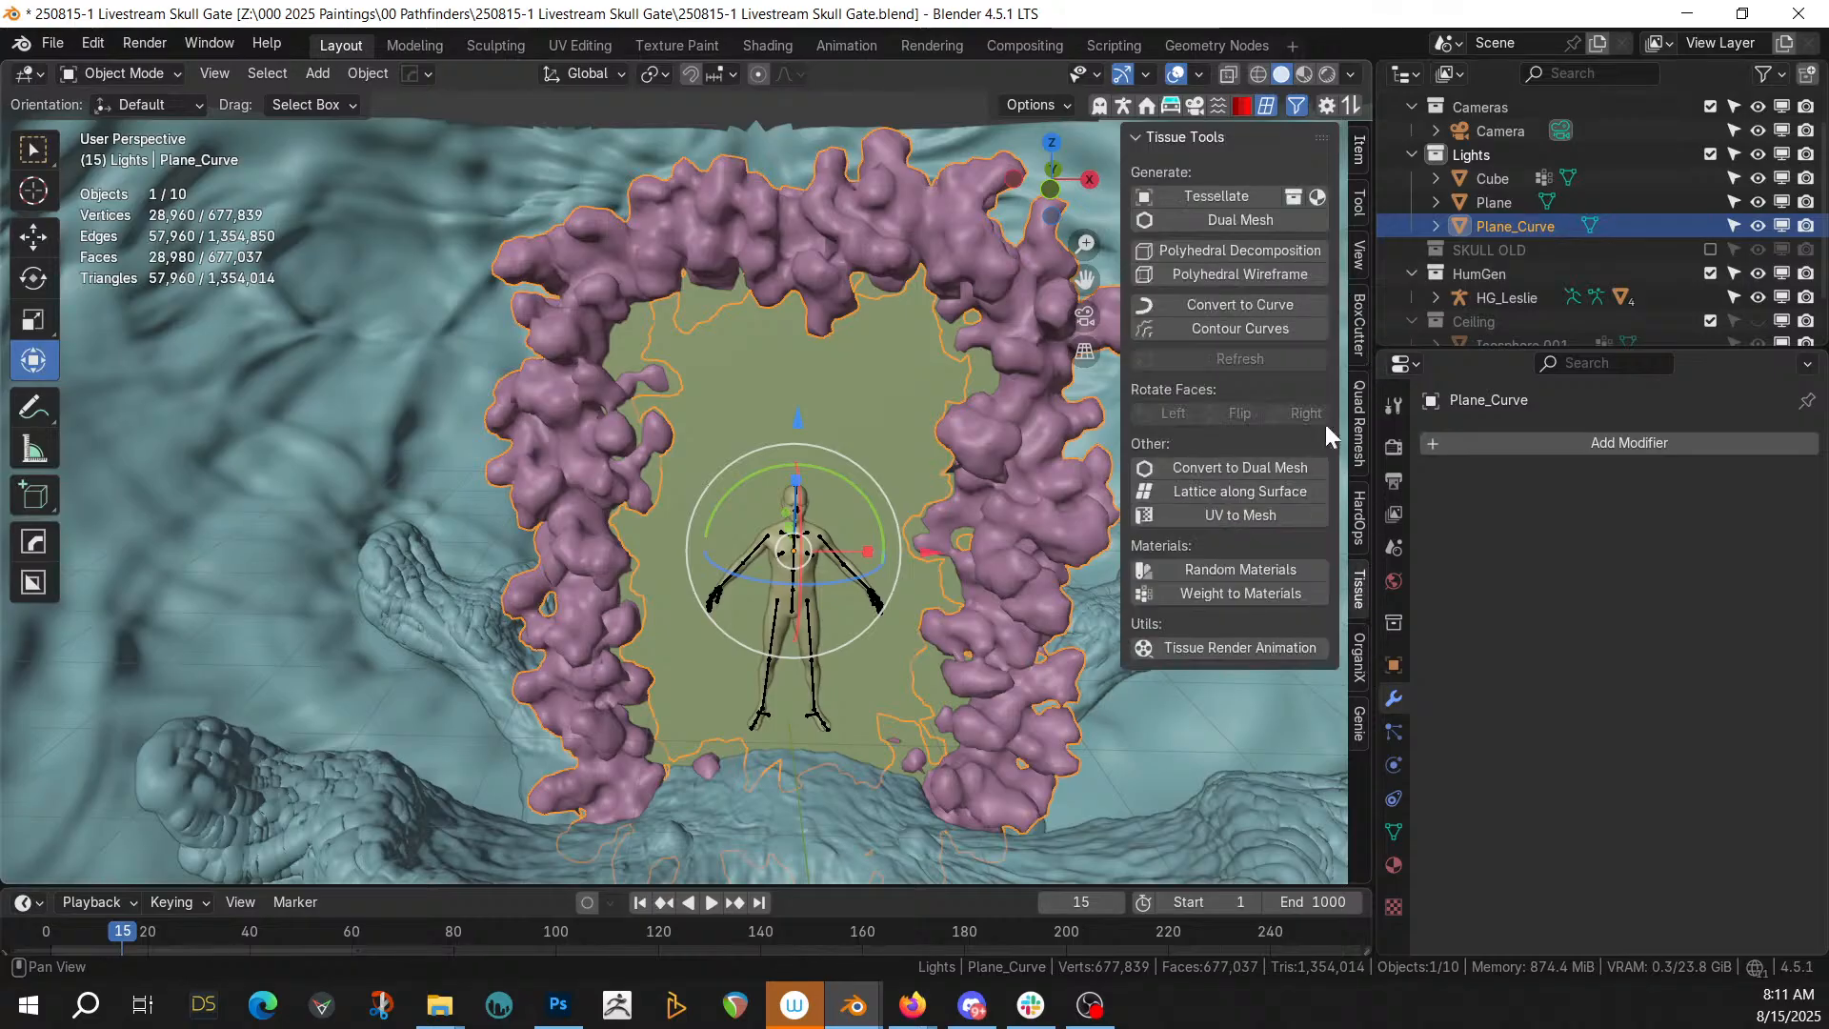
Generate a Tissue Dual Mesh from the frame with Quad Faces as source and modifiers applied
{"action": "left_click", "coordinate": [1240, 220]}
{"action": "left_click", "coordinate": [1291, 259]}
{"action": "left_click", "coordinate": [1292, 288]}
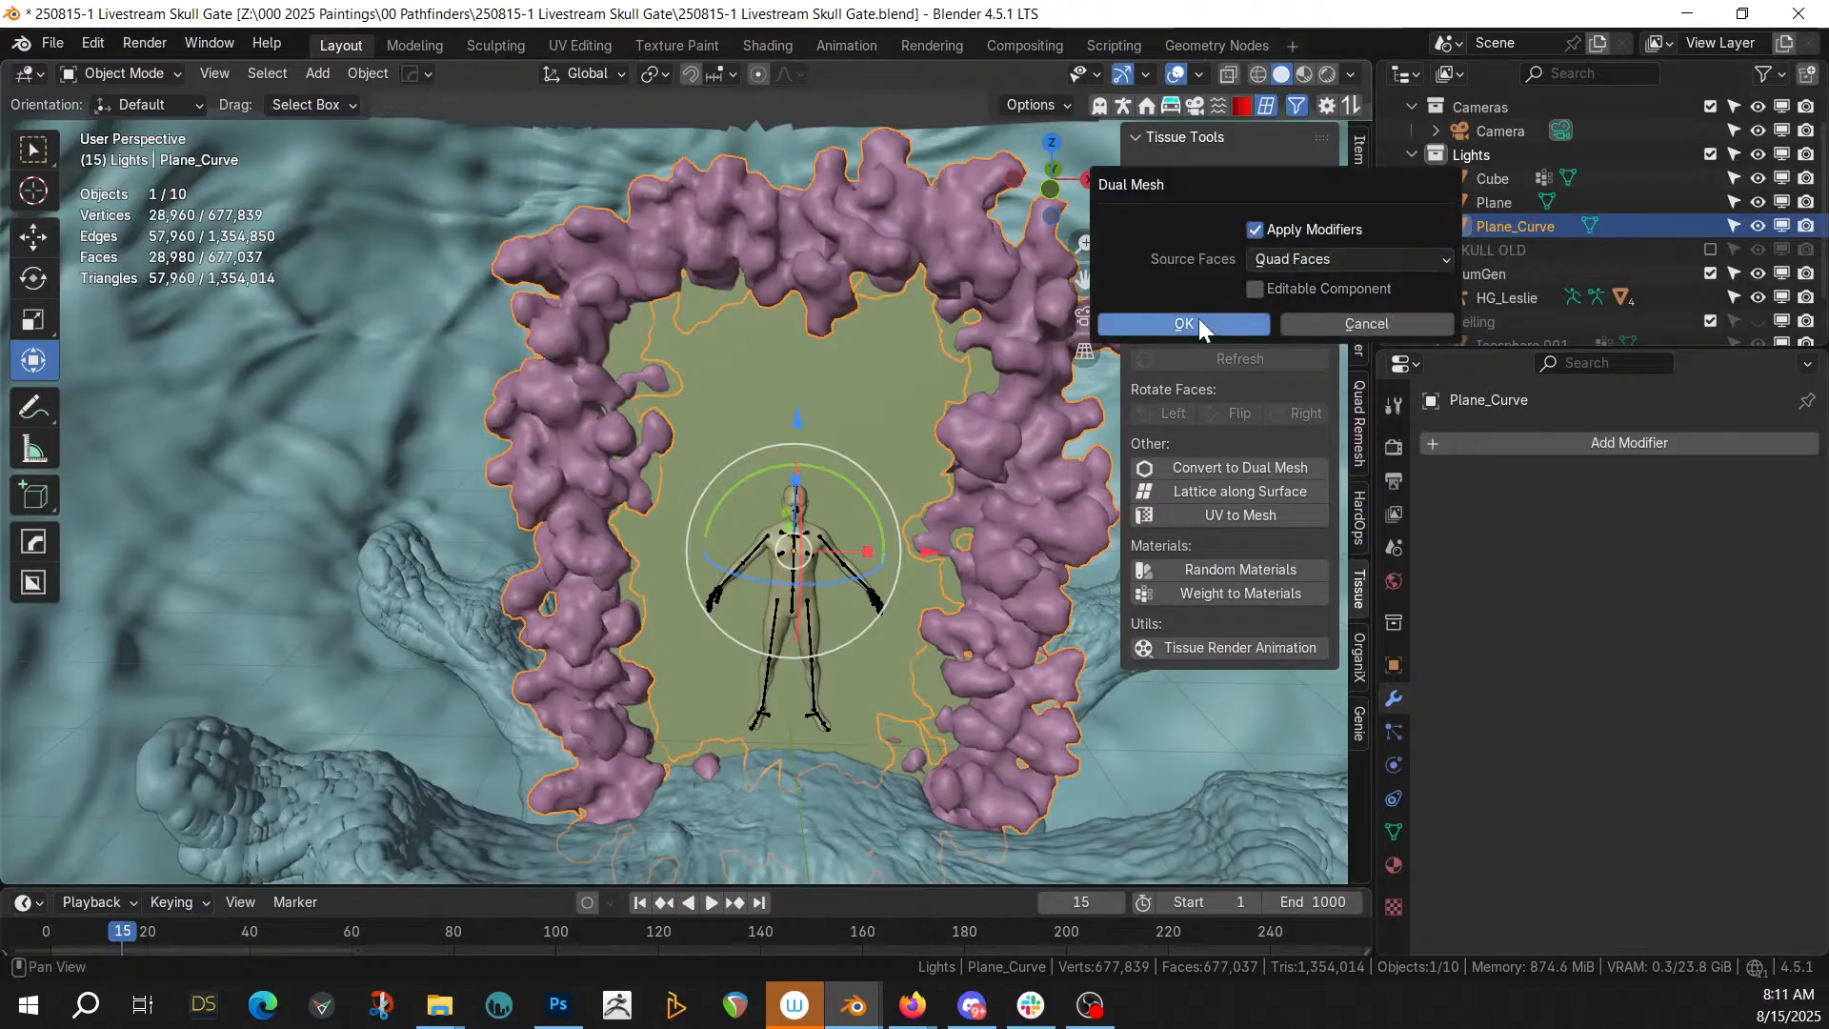
{"action": "left_click", "coordinate": [1198, 319]}
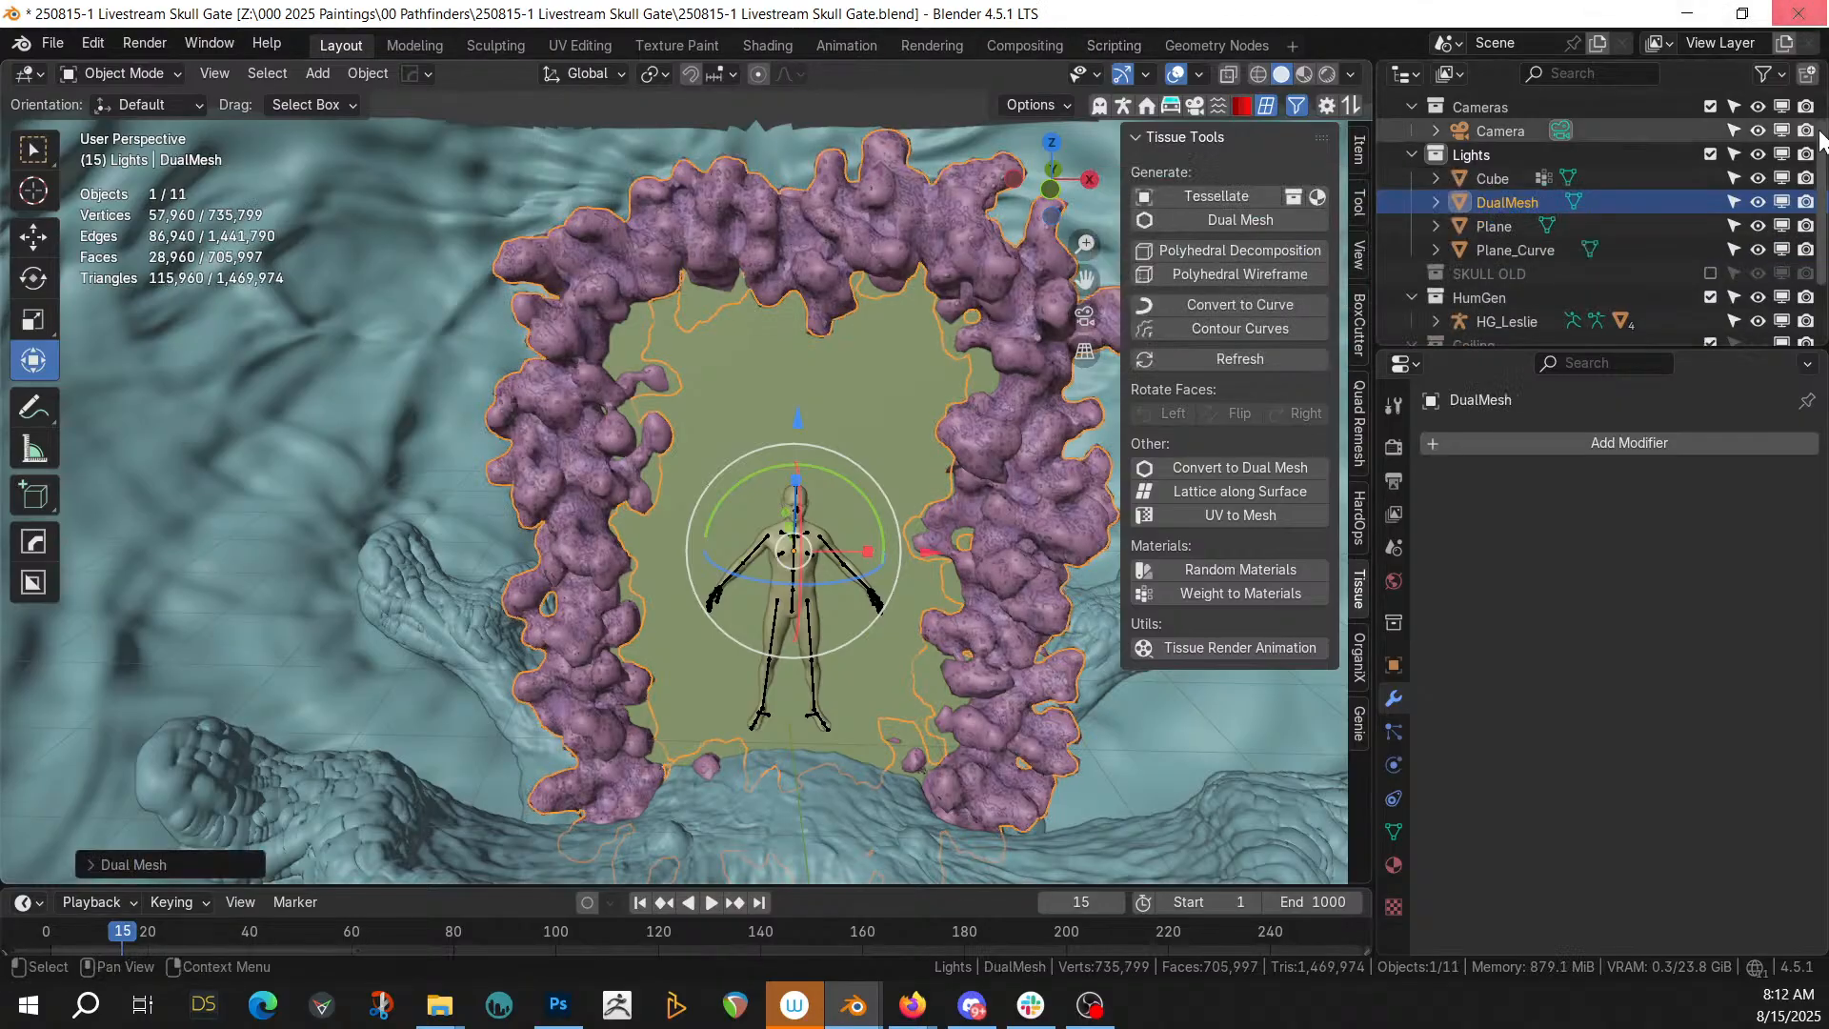
Select the original Plane_Curve, examine the frame, and undo the dual mesh generation
{"action": "left_click", "coordinate": [1509, 249]}
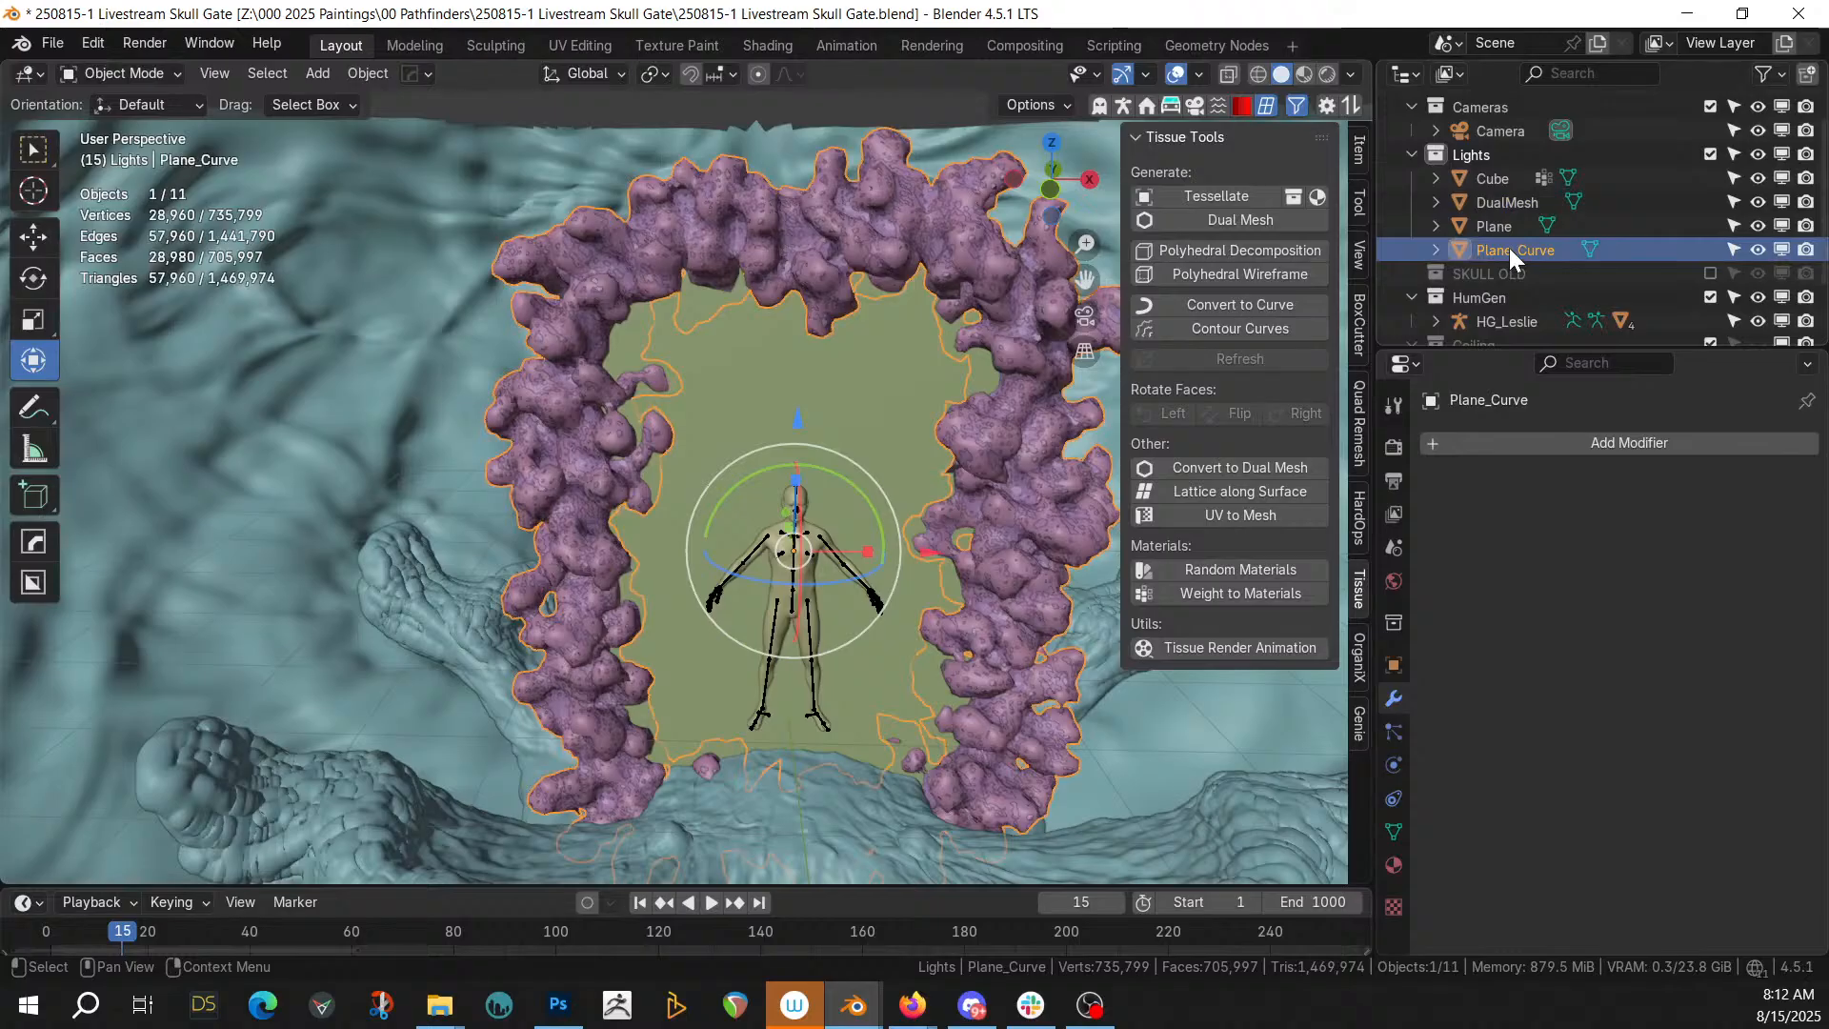
{"action": "key", "text": "Delete"}
{"action": "middle_click_drag", "start_coordinate": [857, 355], "coordinate": [791, 334]}
{"action": "scroll", "coordinate": [726, 427], "scroll_direction": "down", "scroll_amount": 4}
{"action": "left_click", "coordinate": [756, 336]}
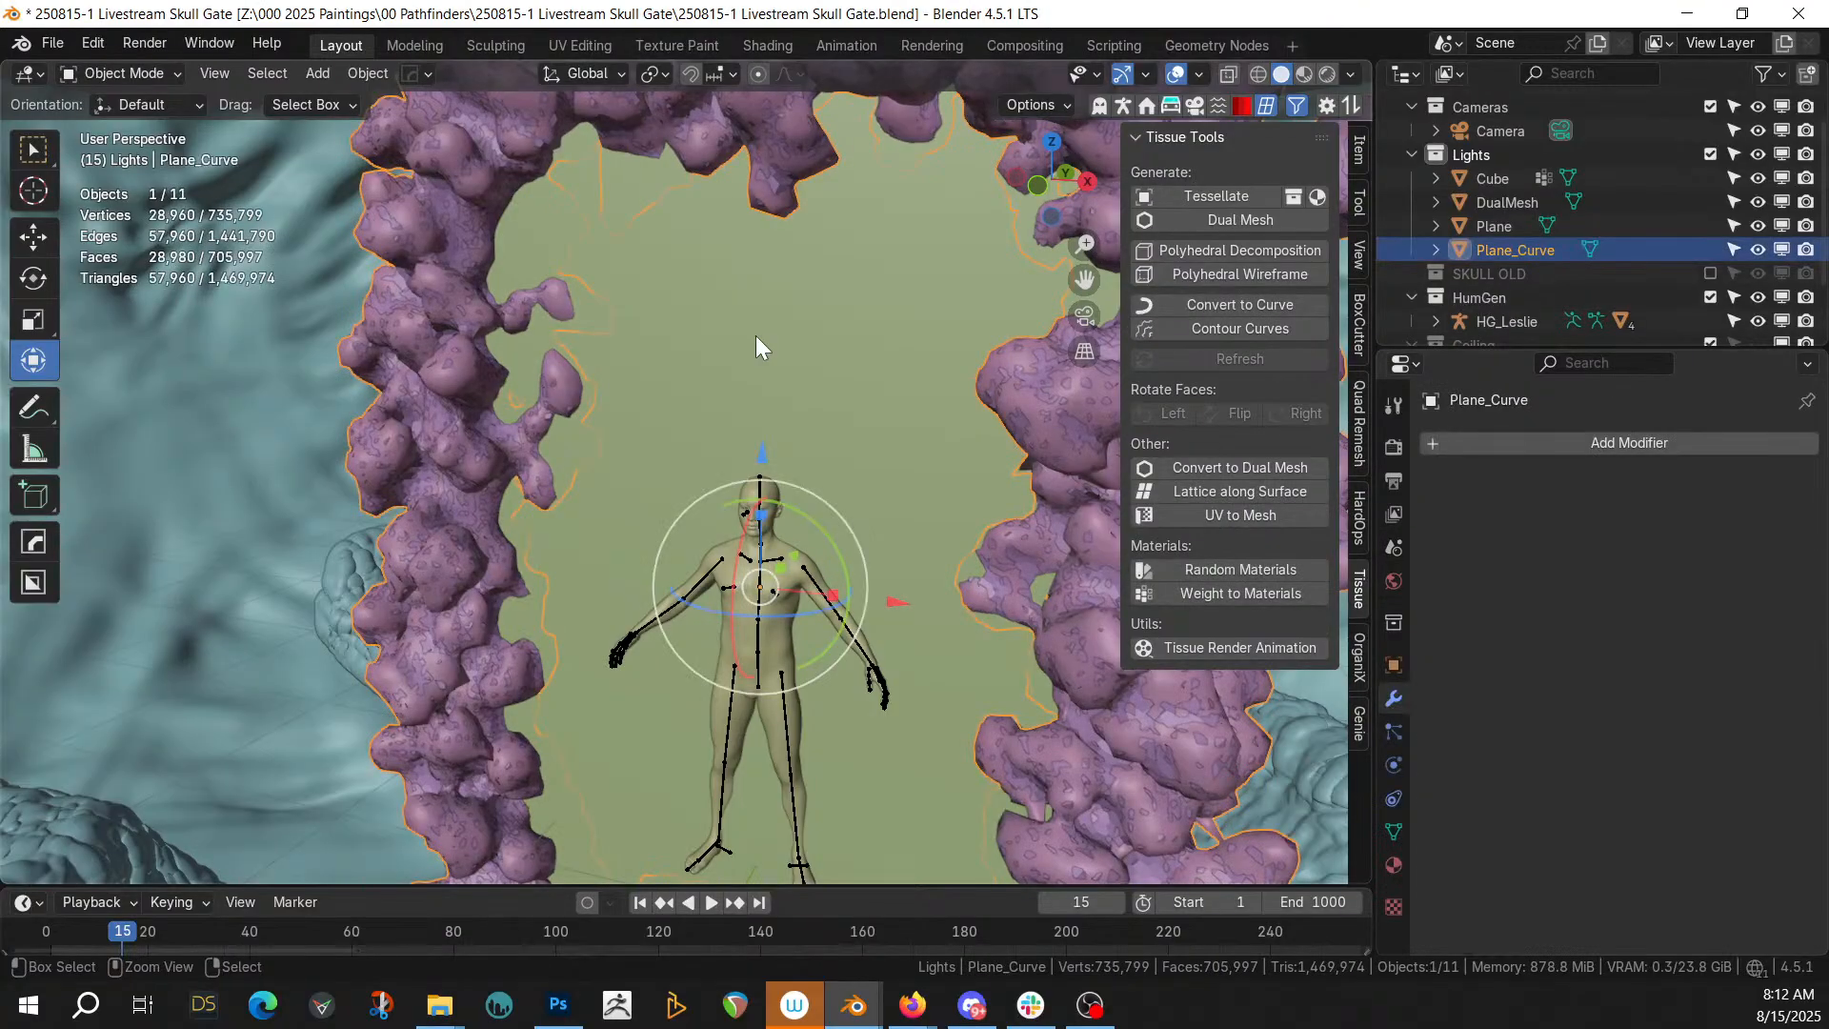
{"action": "key", "text": "ctrl+z"}
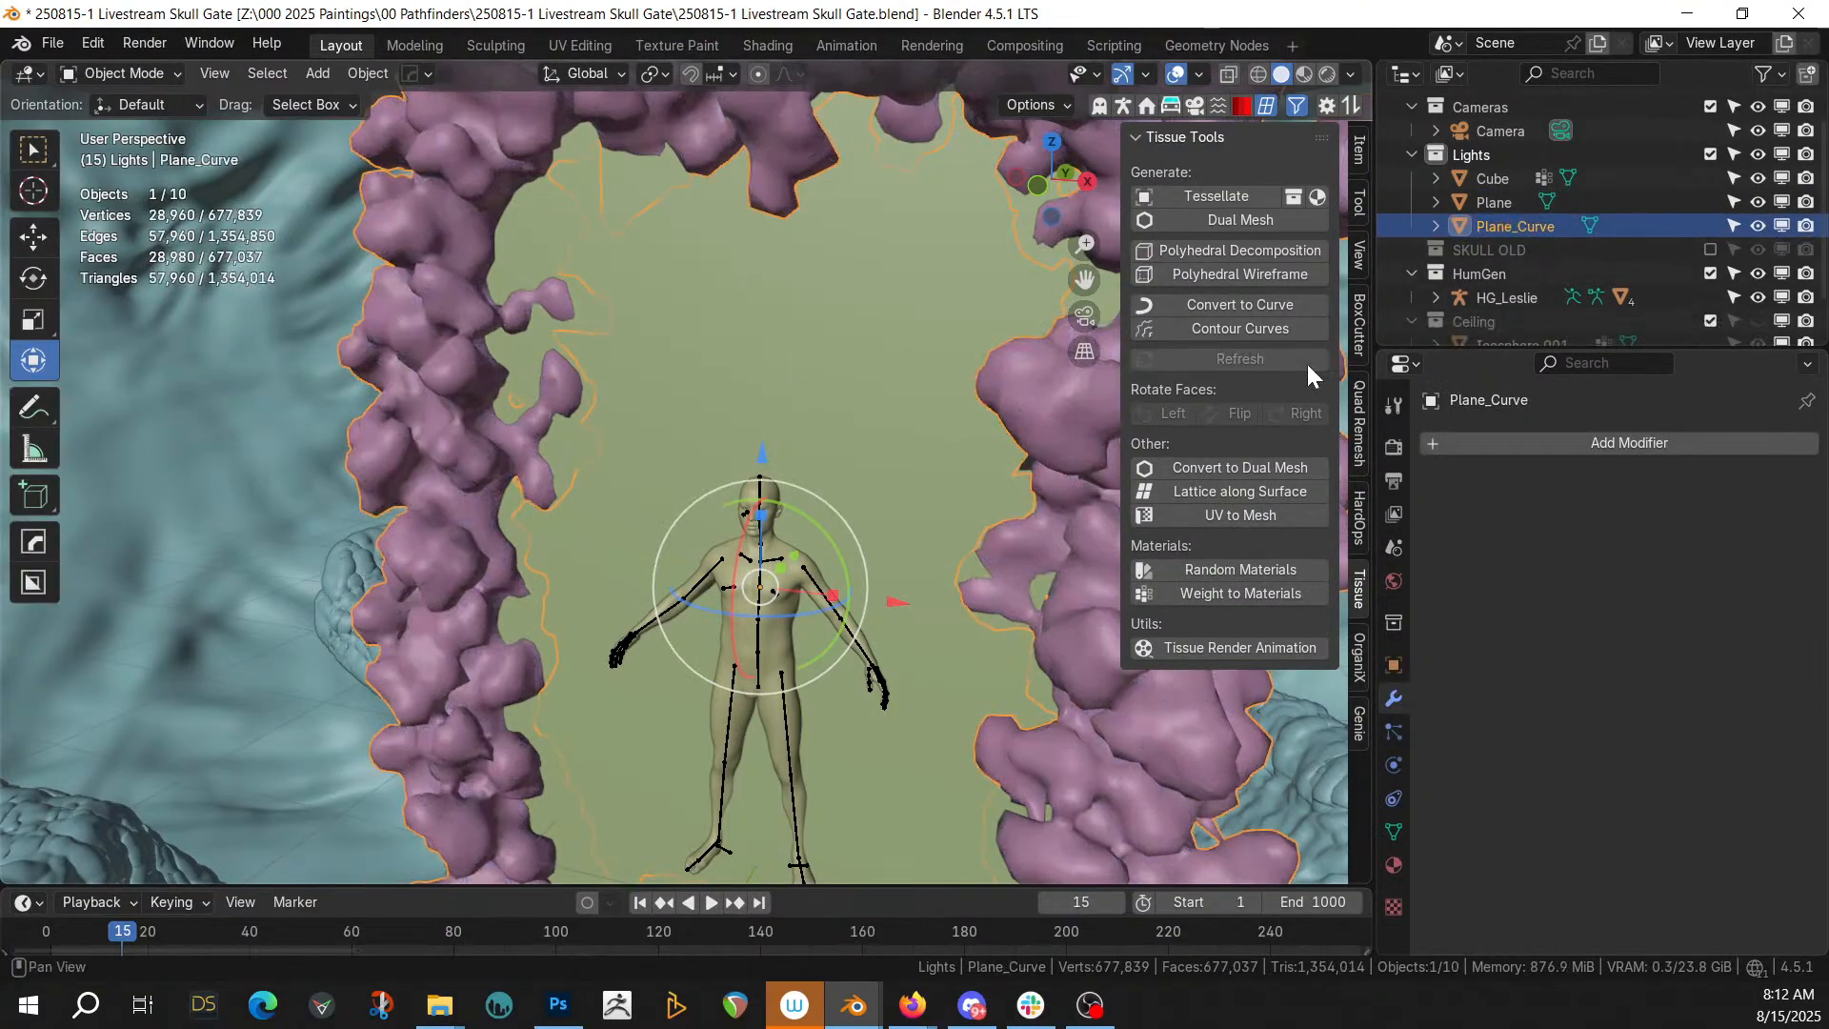
Generate curvature weights on the frame mesh in Weight Paint mode and return to Object Mode
{"action": "scroll", "coordinate": [934, 483], "scroll_direction": "down", "scroll_amount": 2}
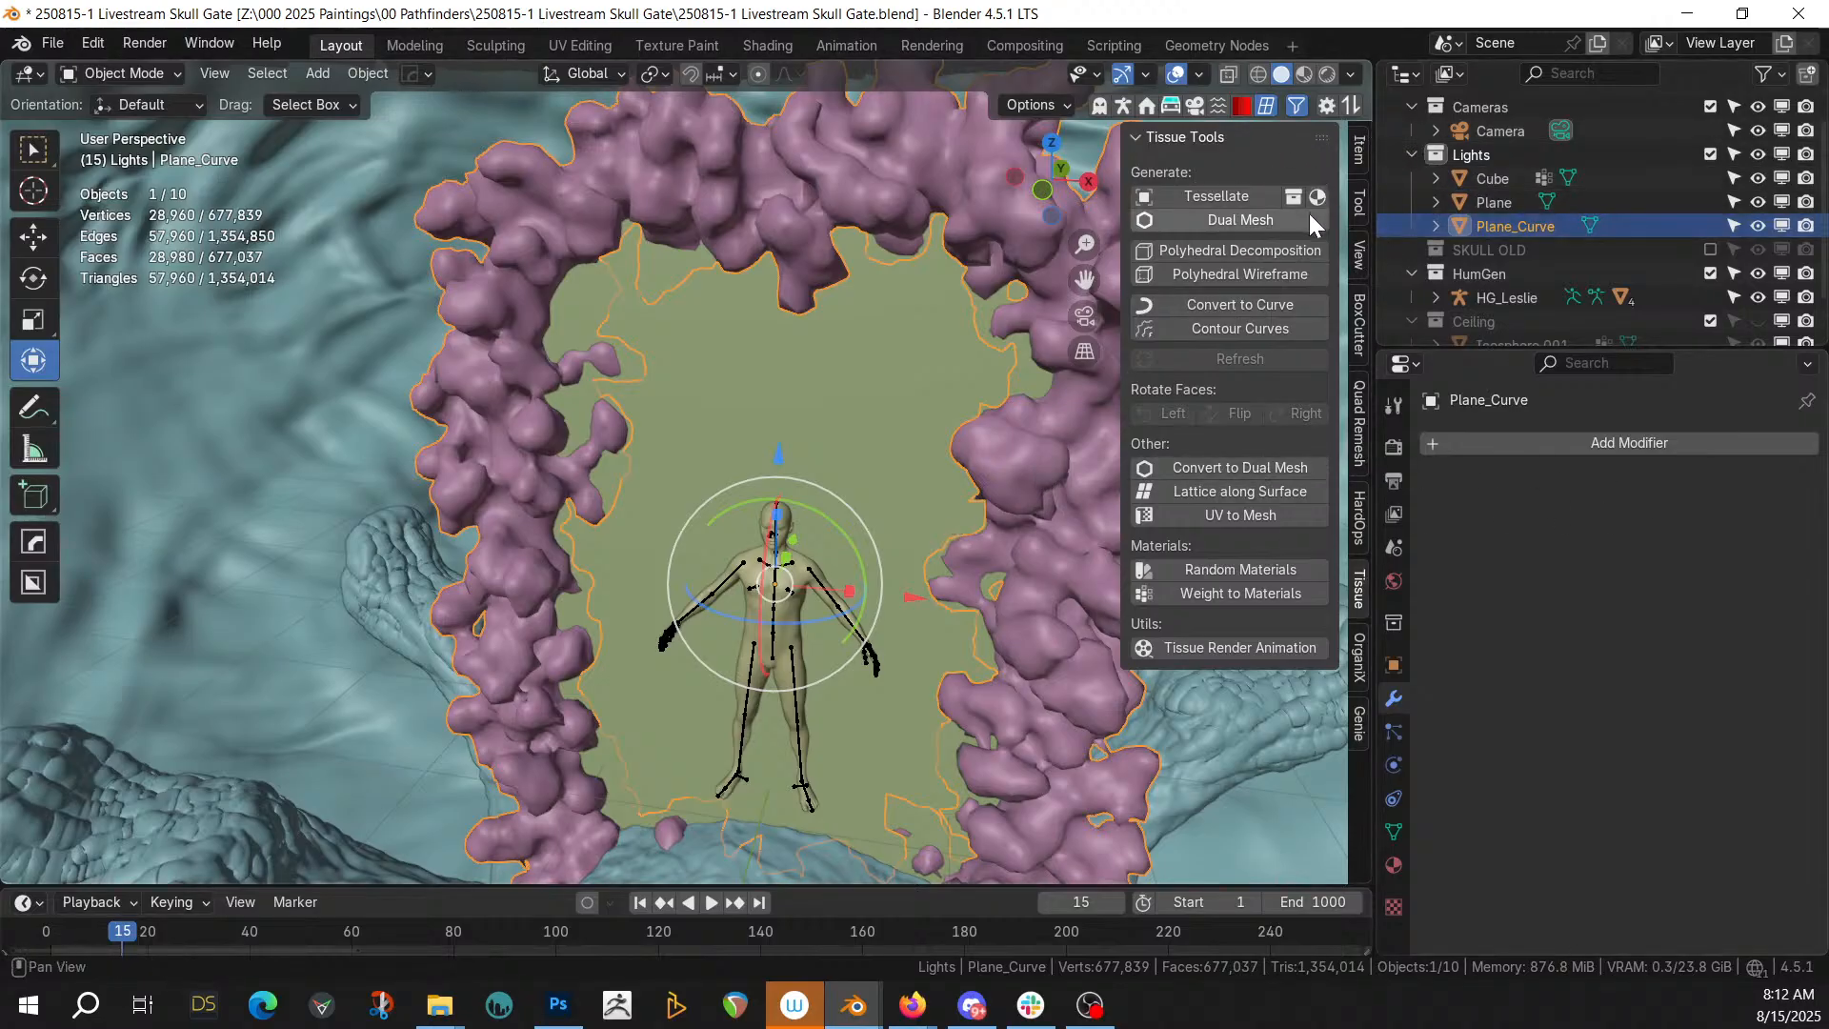
{"action": "left_click", "coordinate": [106, 75]}
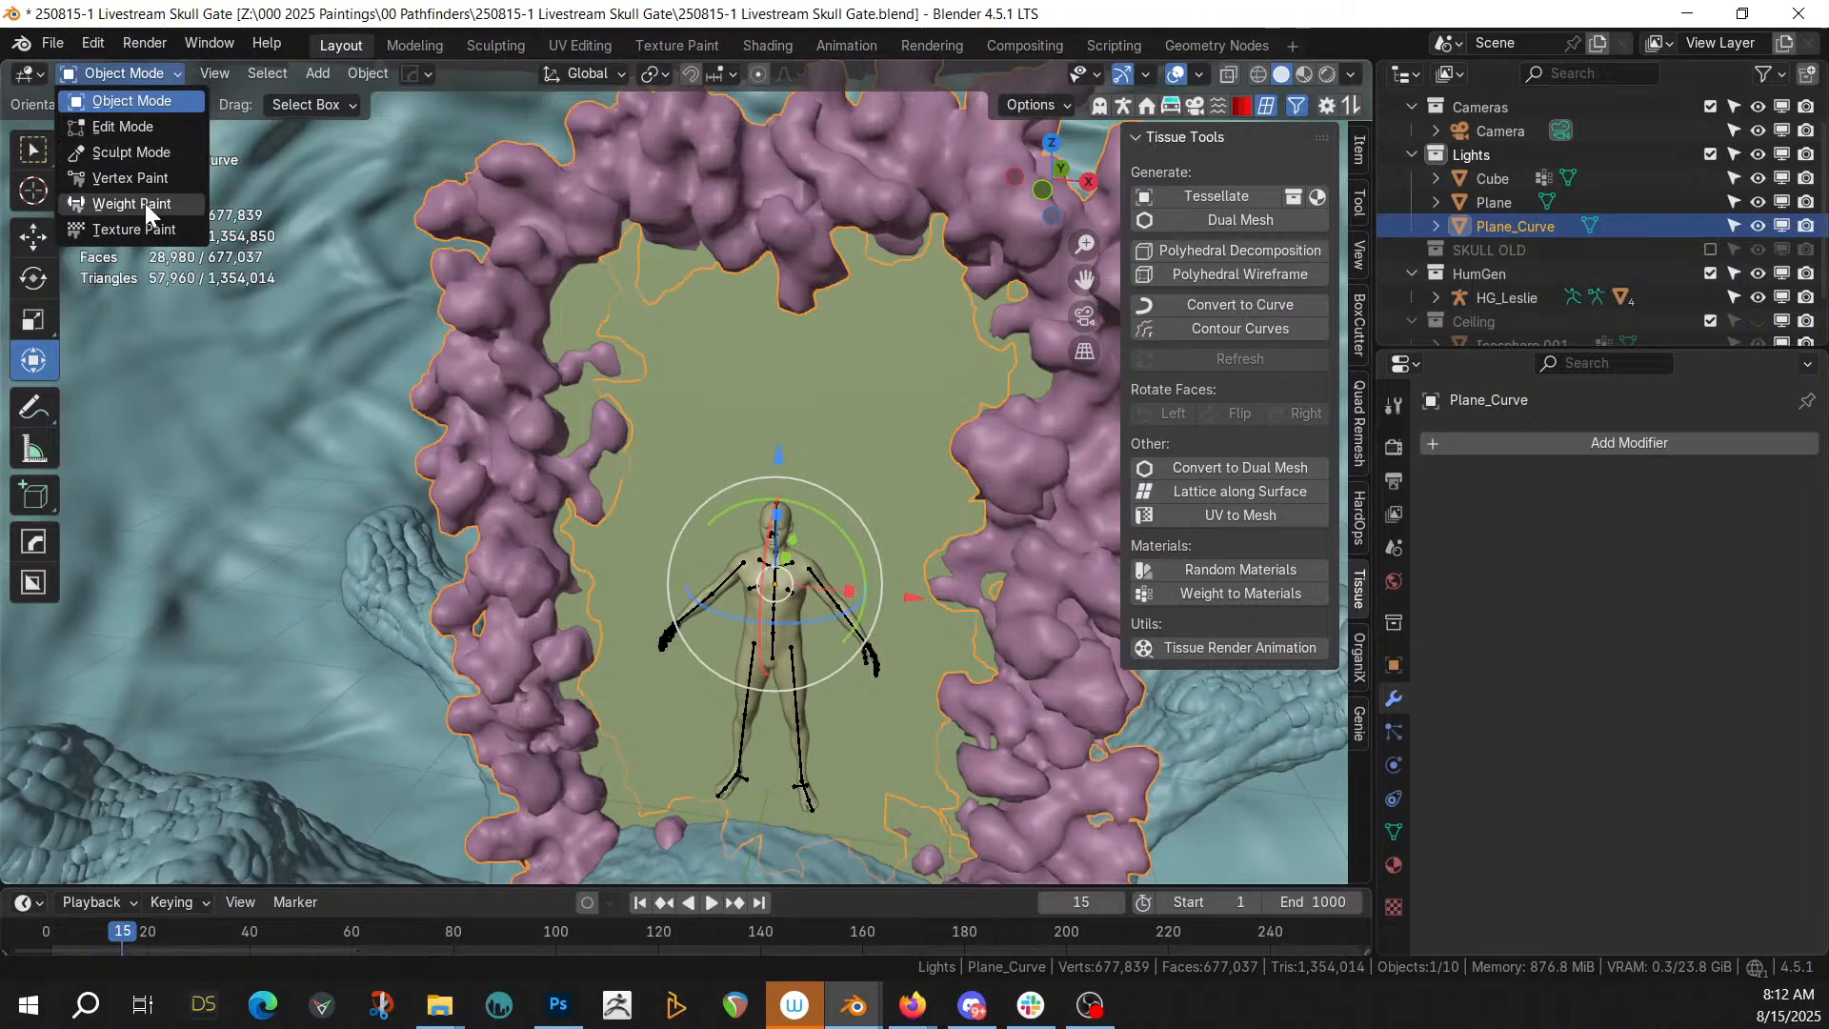
{"action": "left_click", "coordinate": [145, 203]}
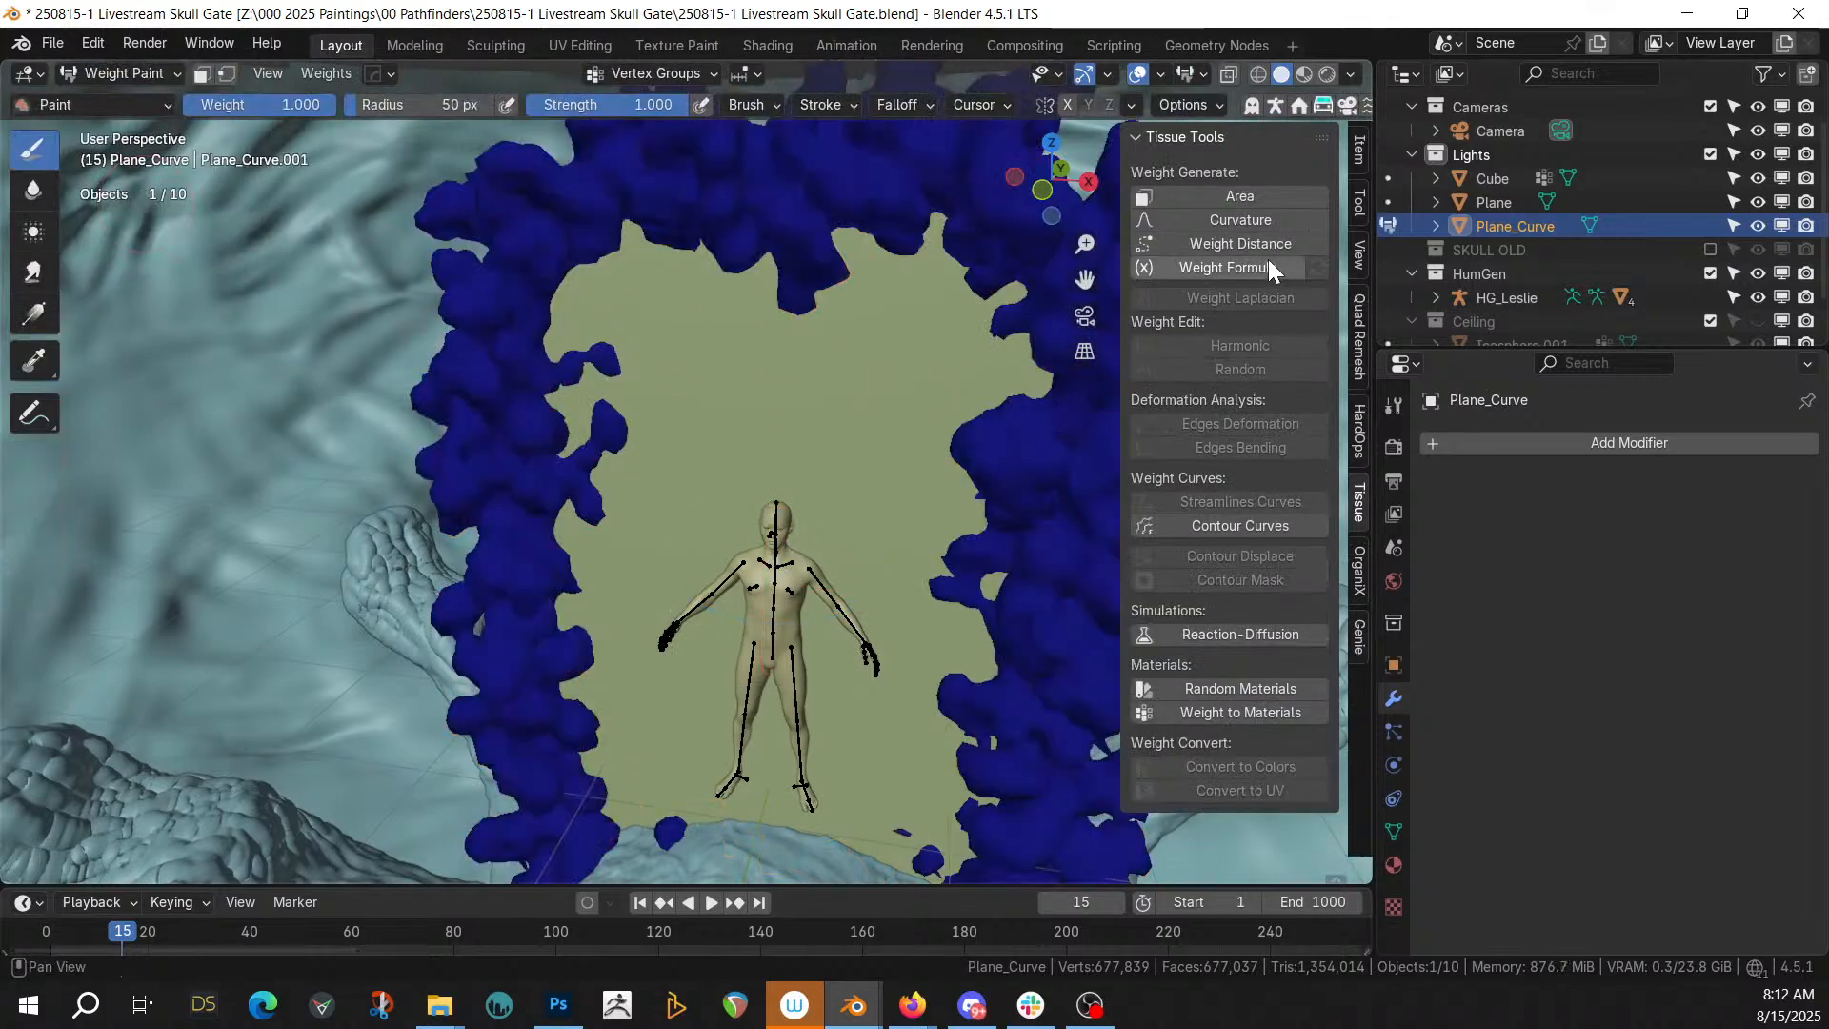
{"action": "left_click", "coordinate": [1259, 221]}
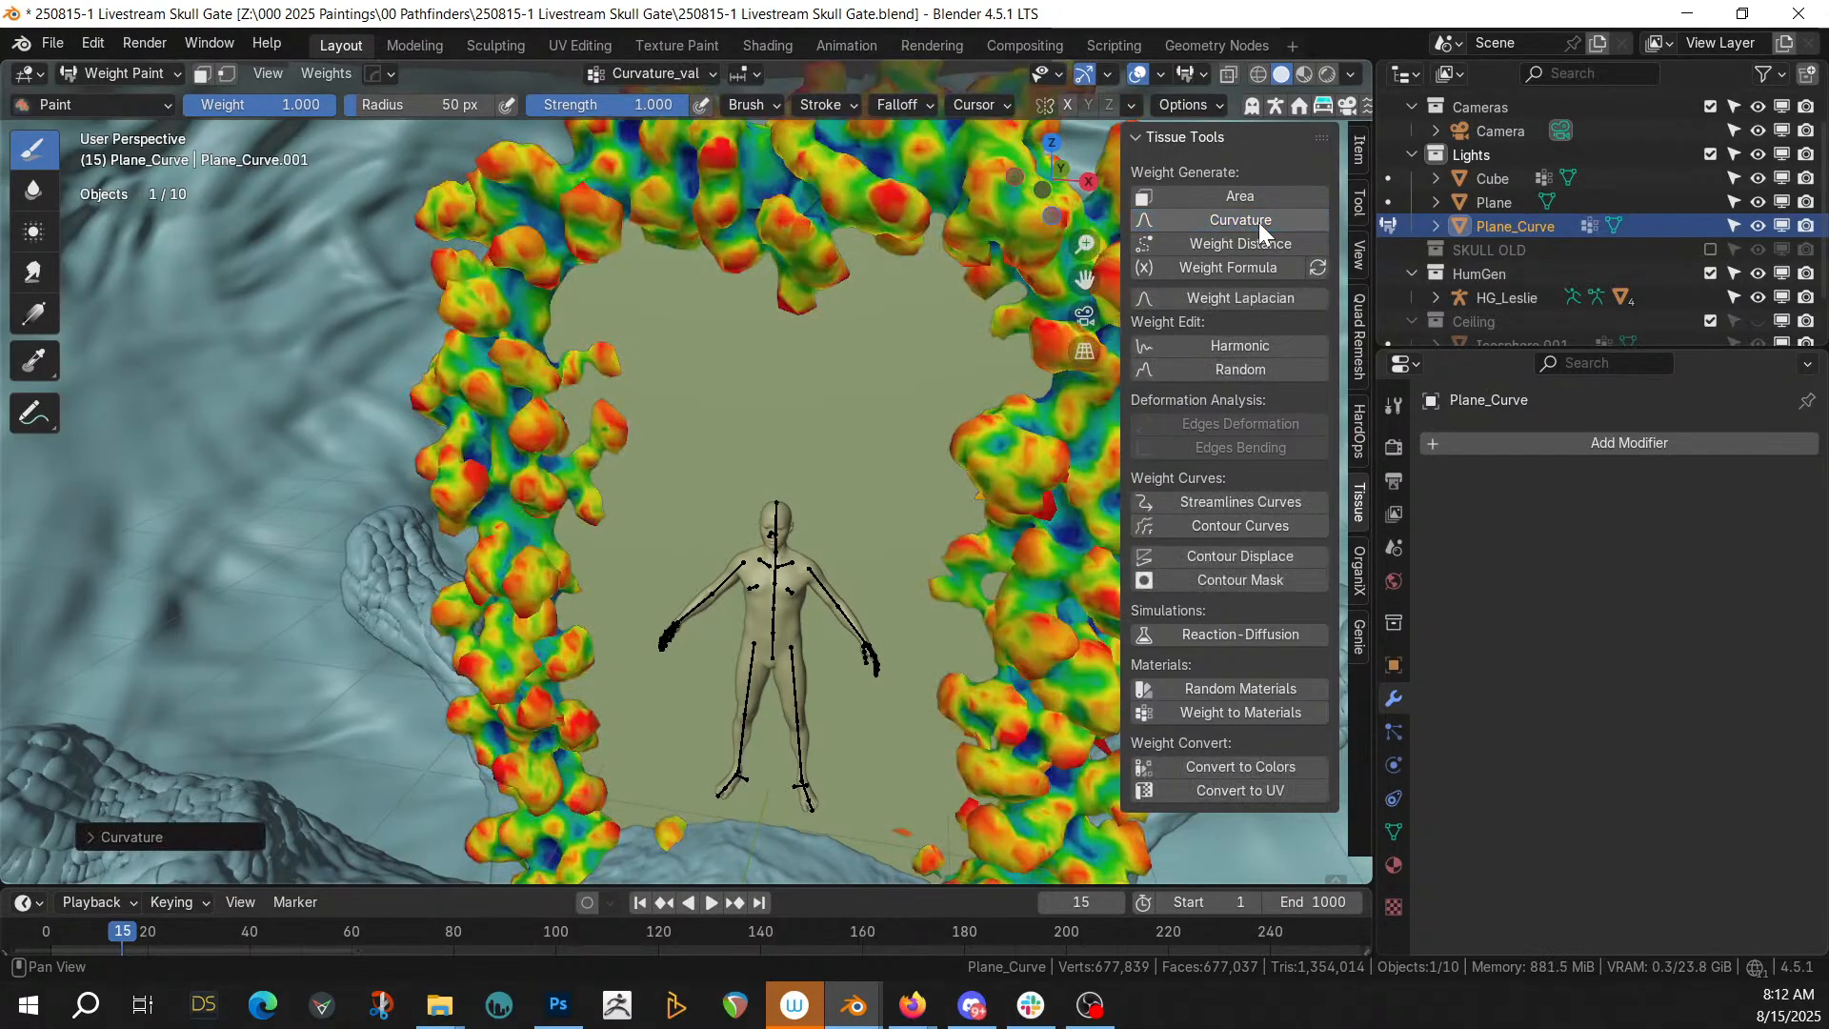
{"action": "left_click", "coordinate": [131, 73]}
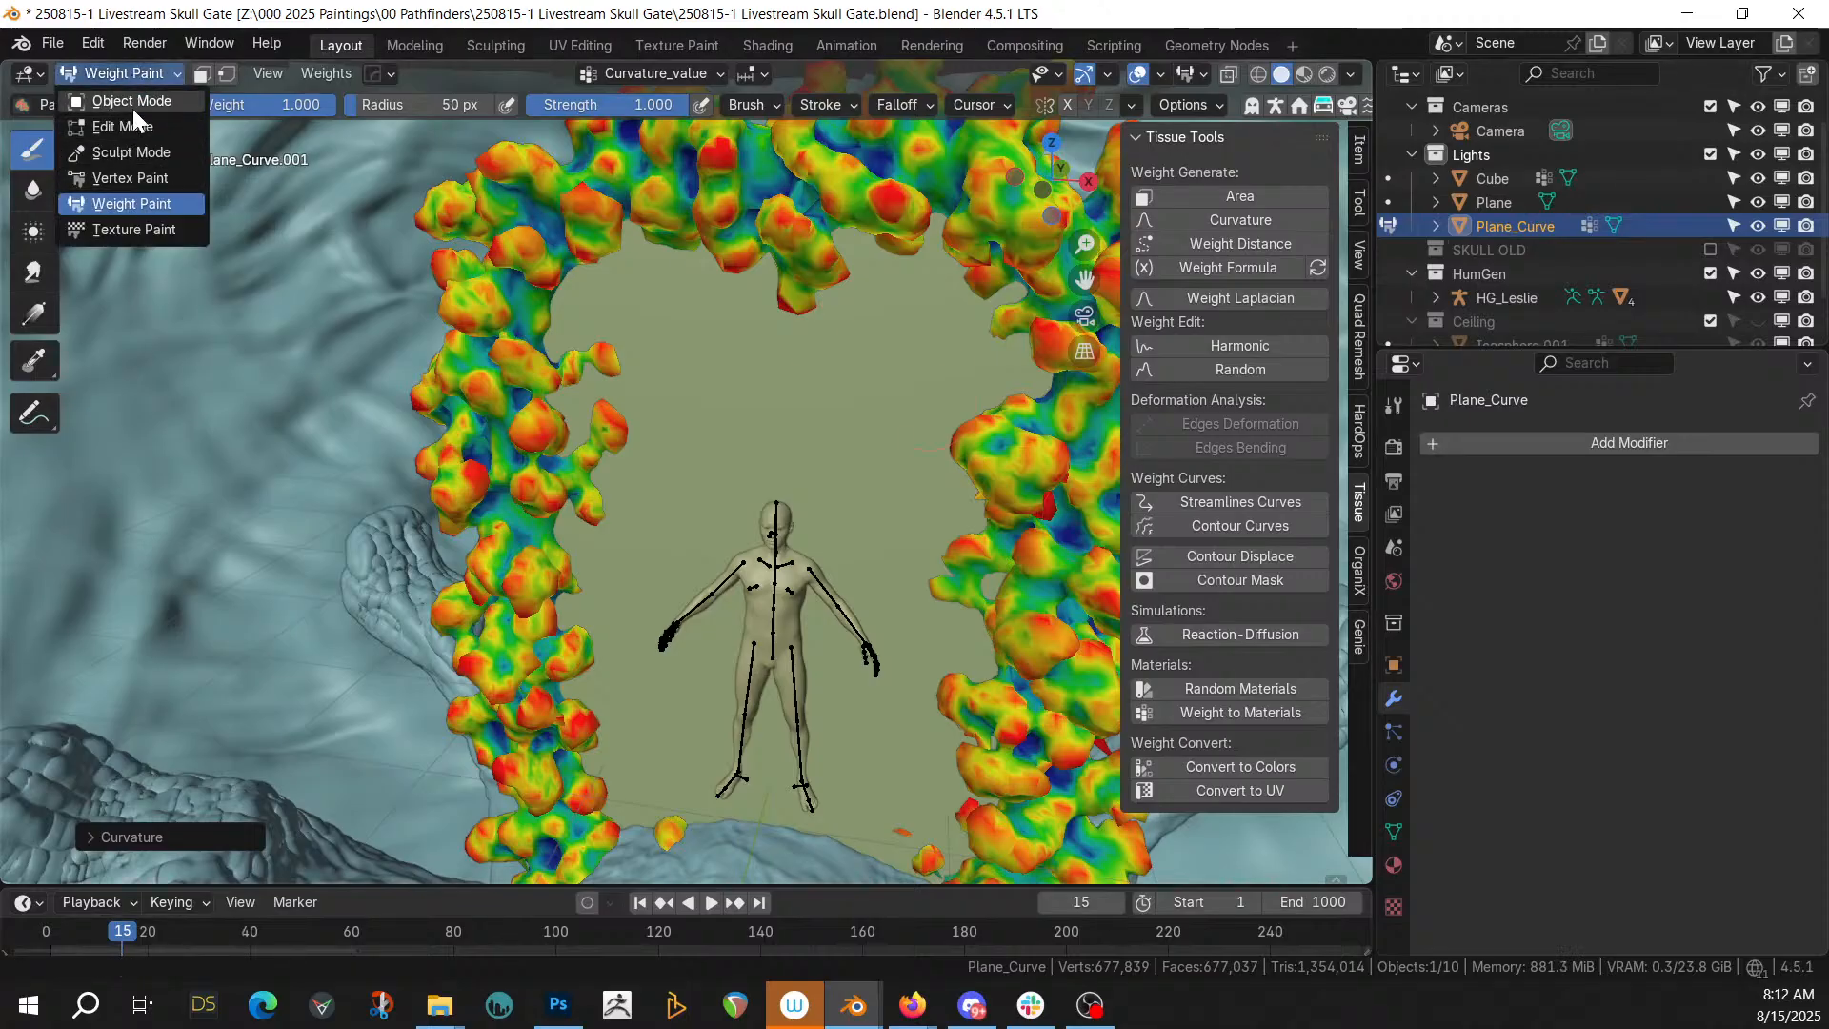
{"action": "left_click", "coordinate": [128, 100]}
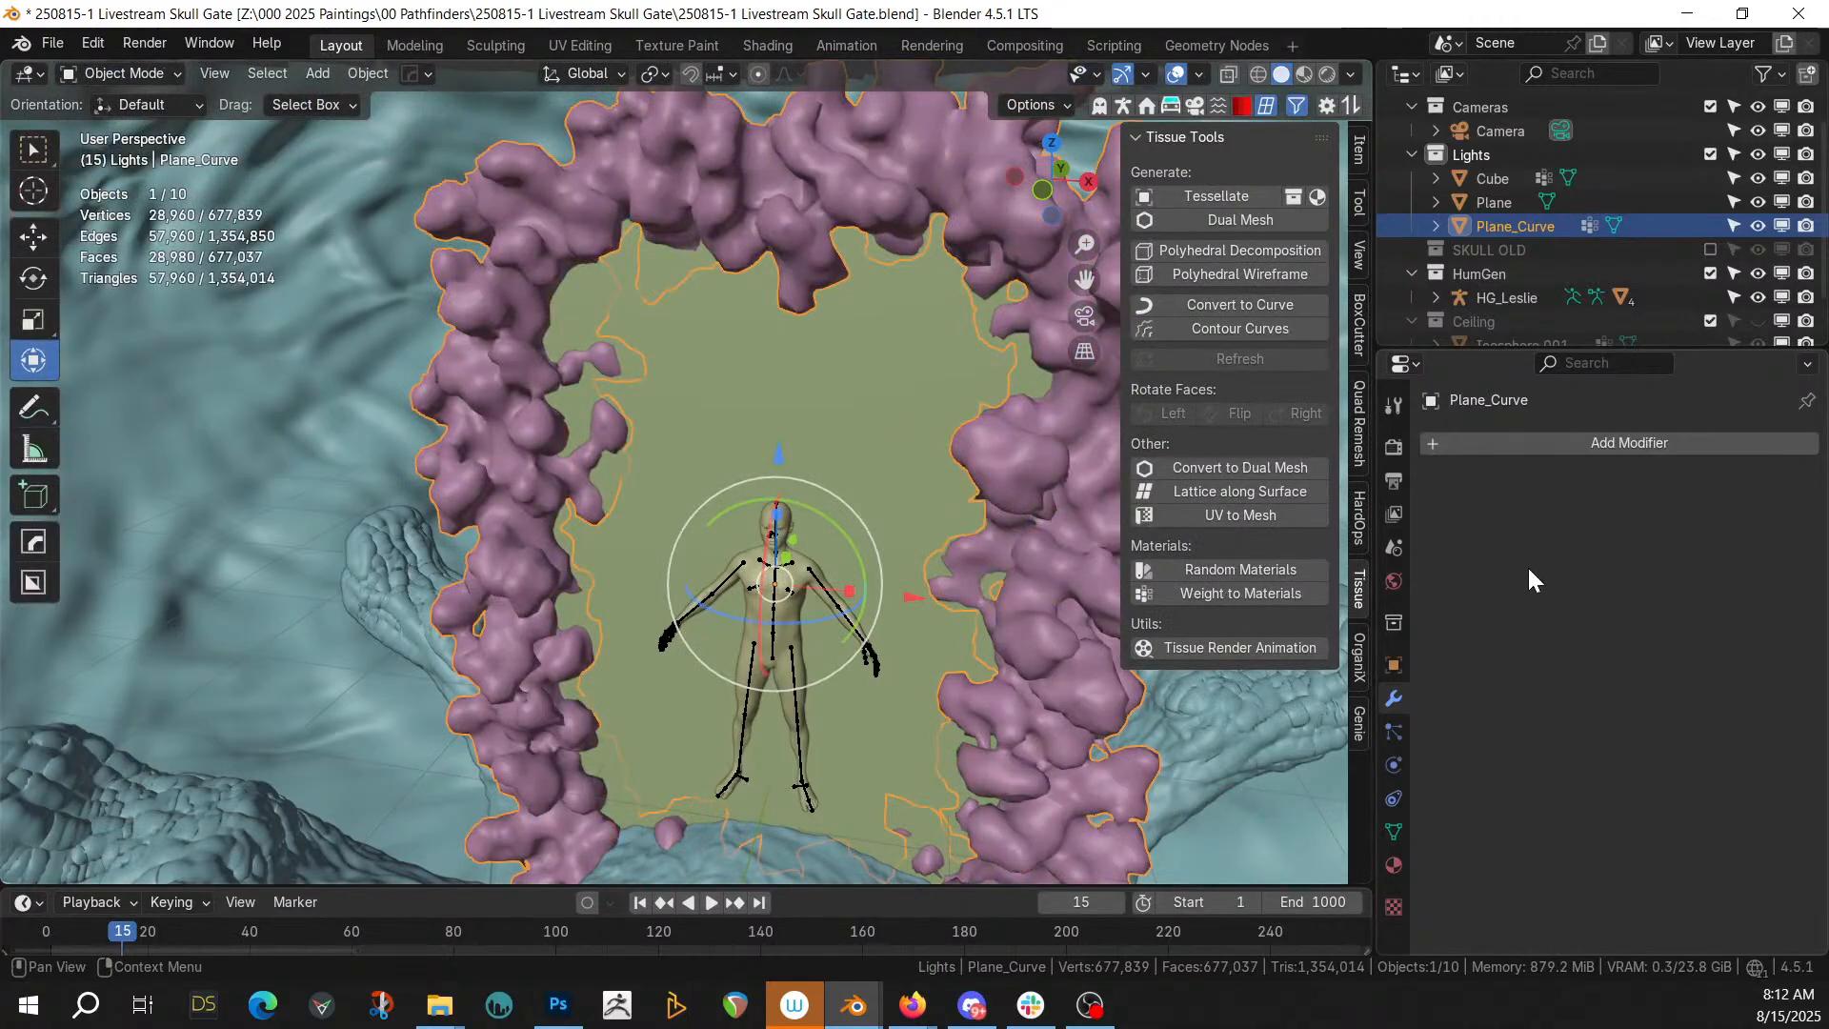
Add a Decimate modifier to the frame mesh and turn on the viewport wireframe overlay
{"action": "left_click", "coordinate": [1577, 442]}
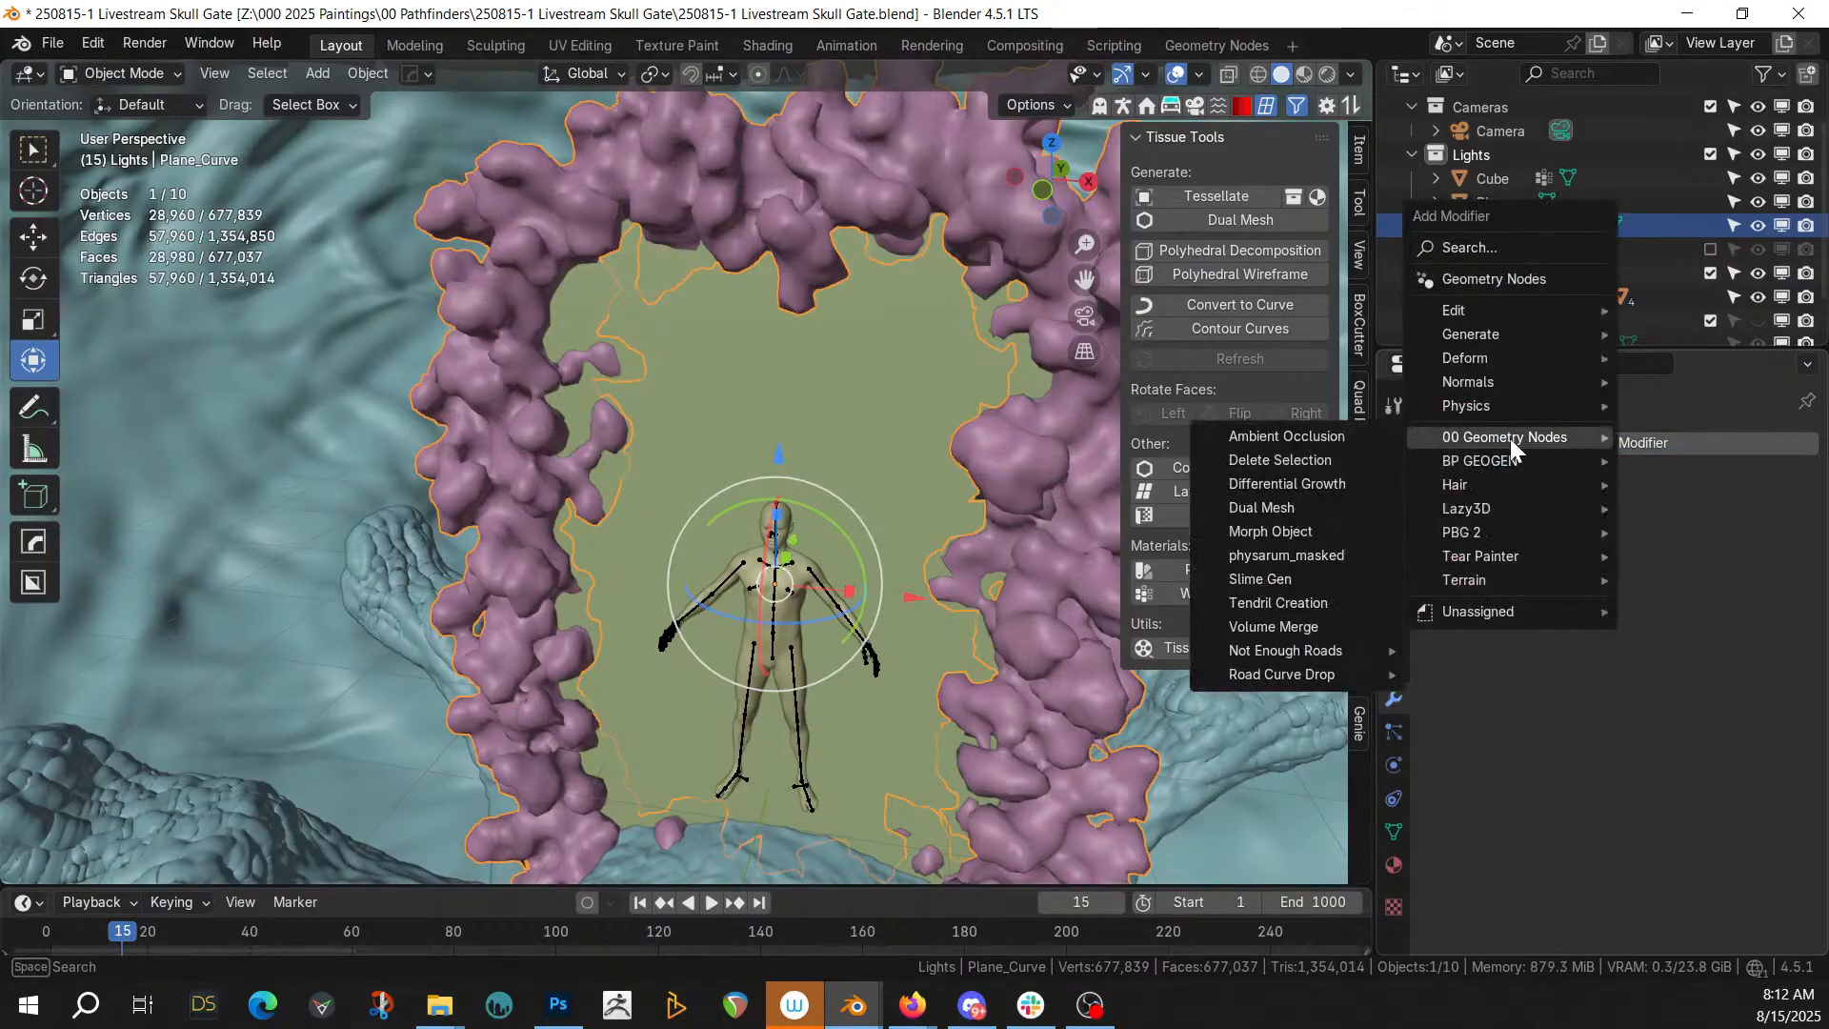
{"action": "mouse_move", "coordinate": [1491, 338]}
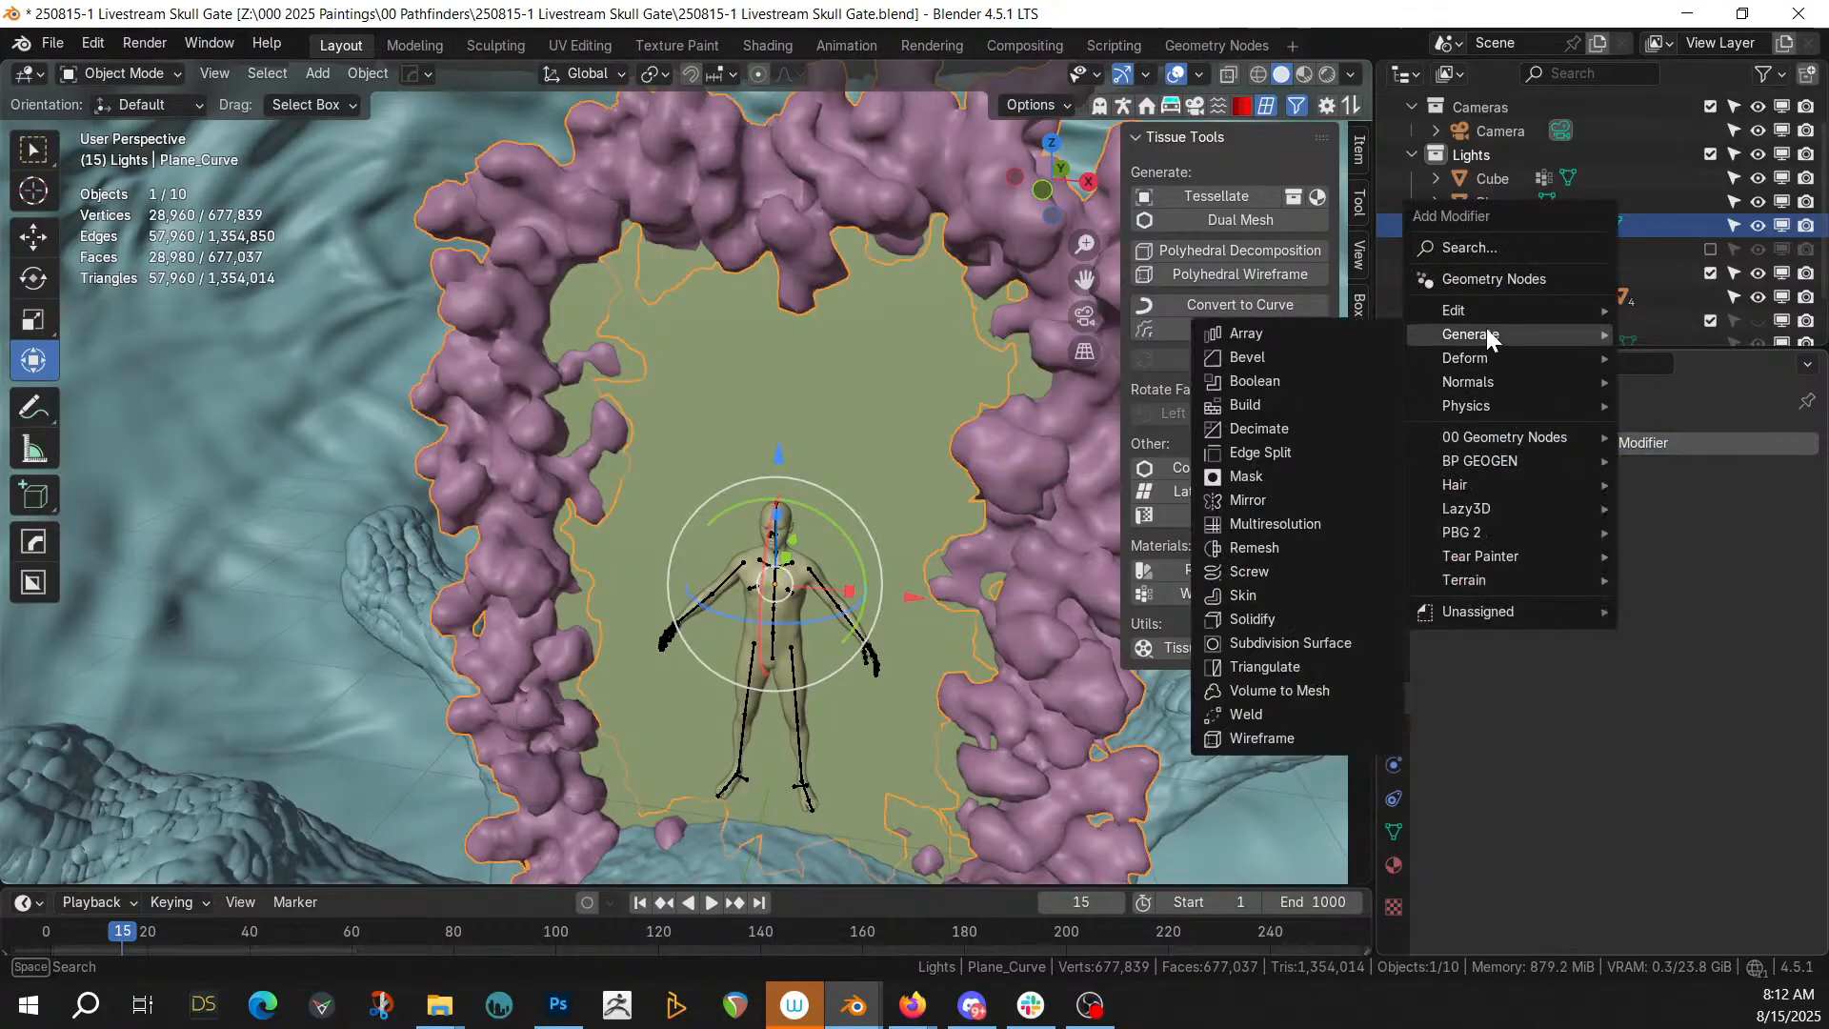
{"action": "left_click", "coordinate": [1279, 430]}
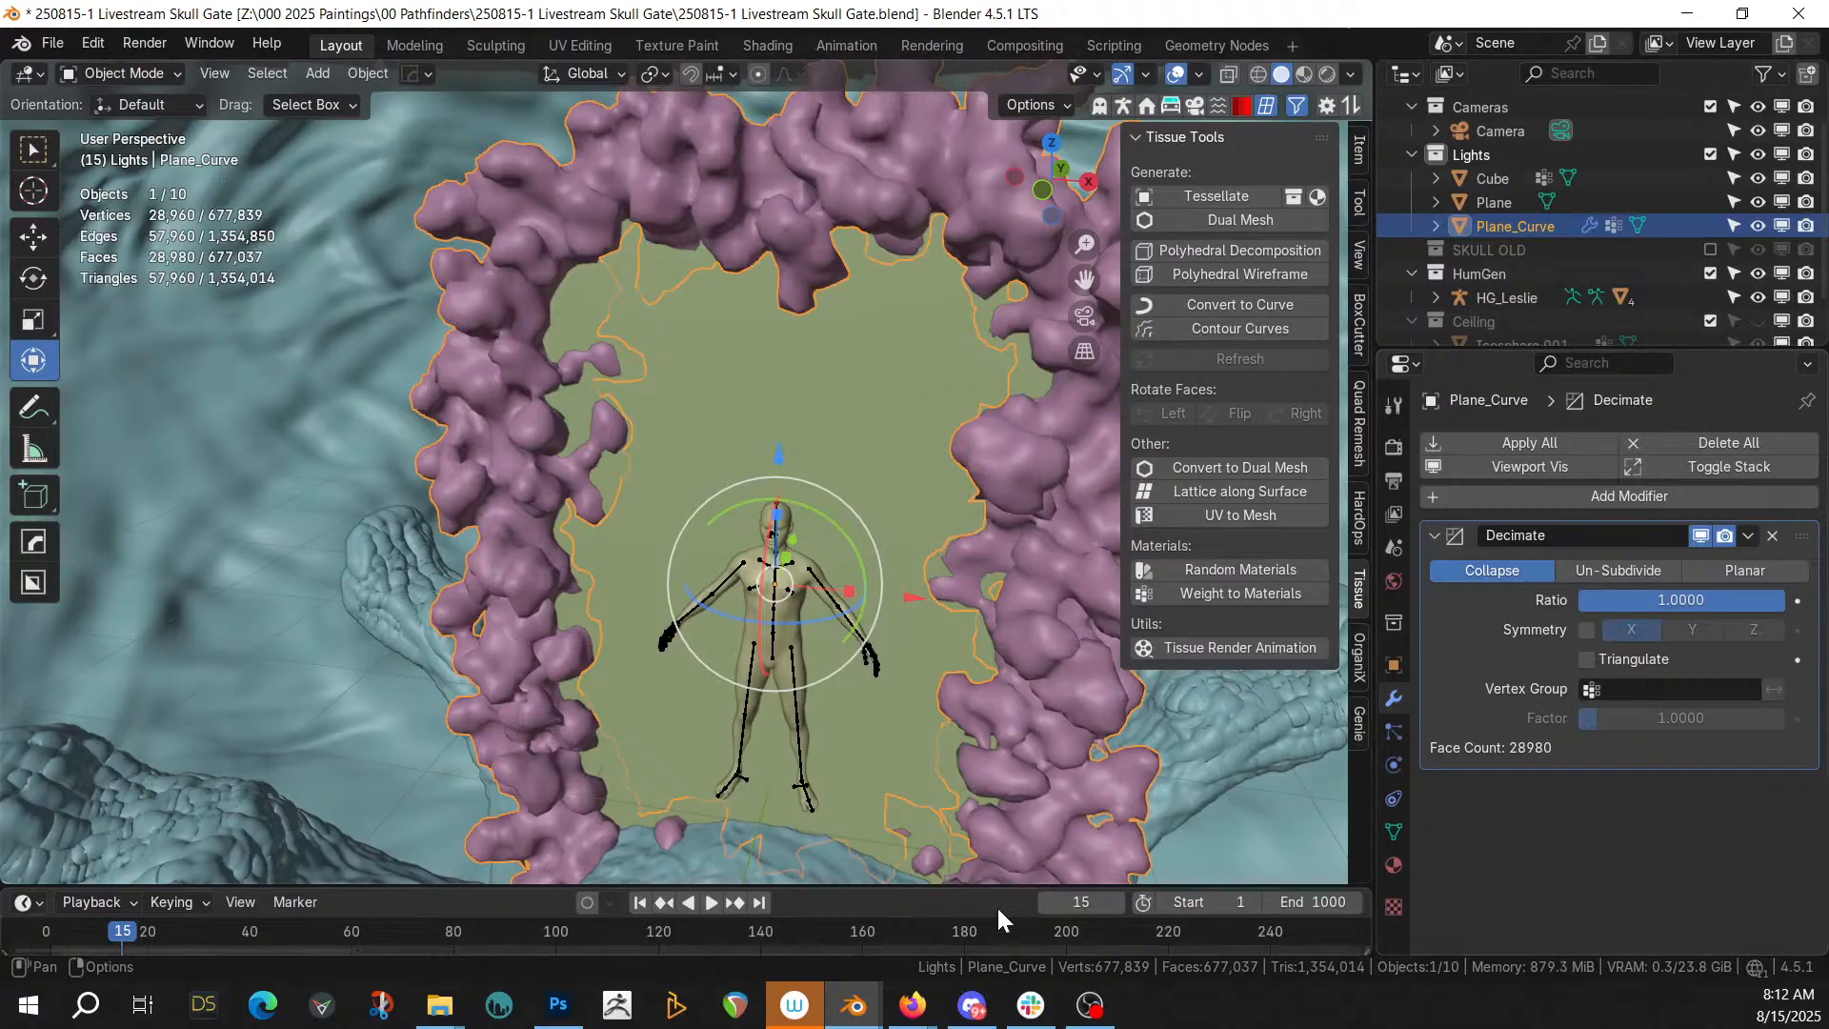
{"action": "key", "text": "alt+v"}
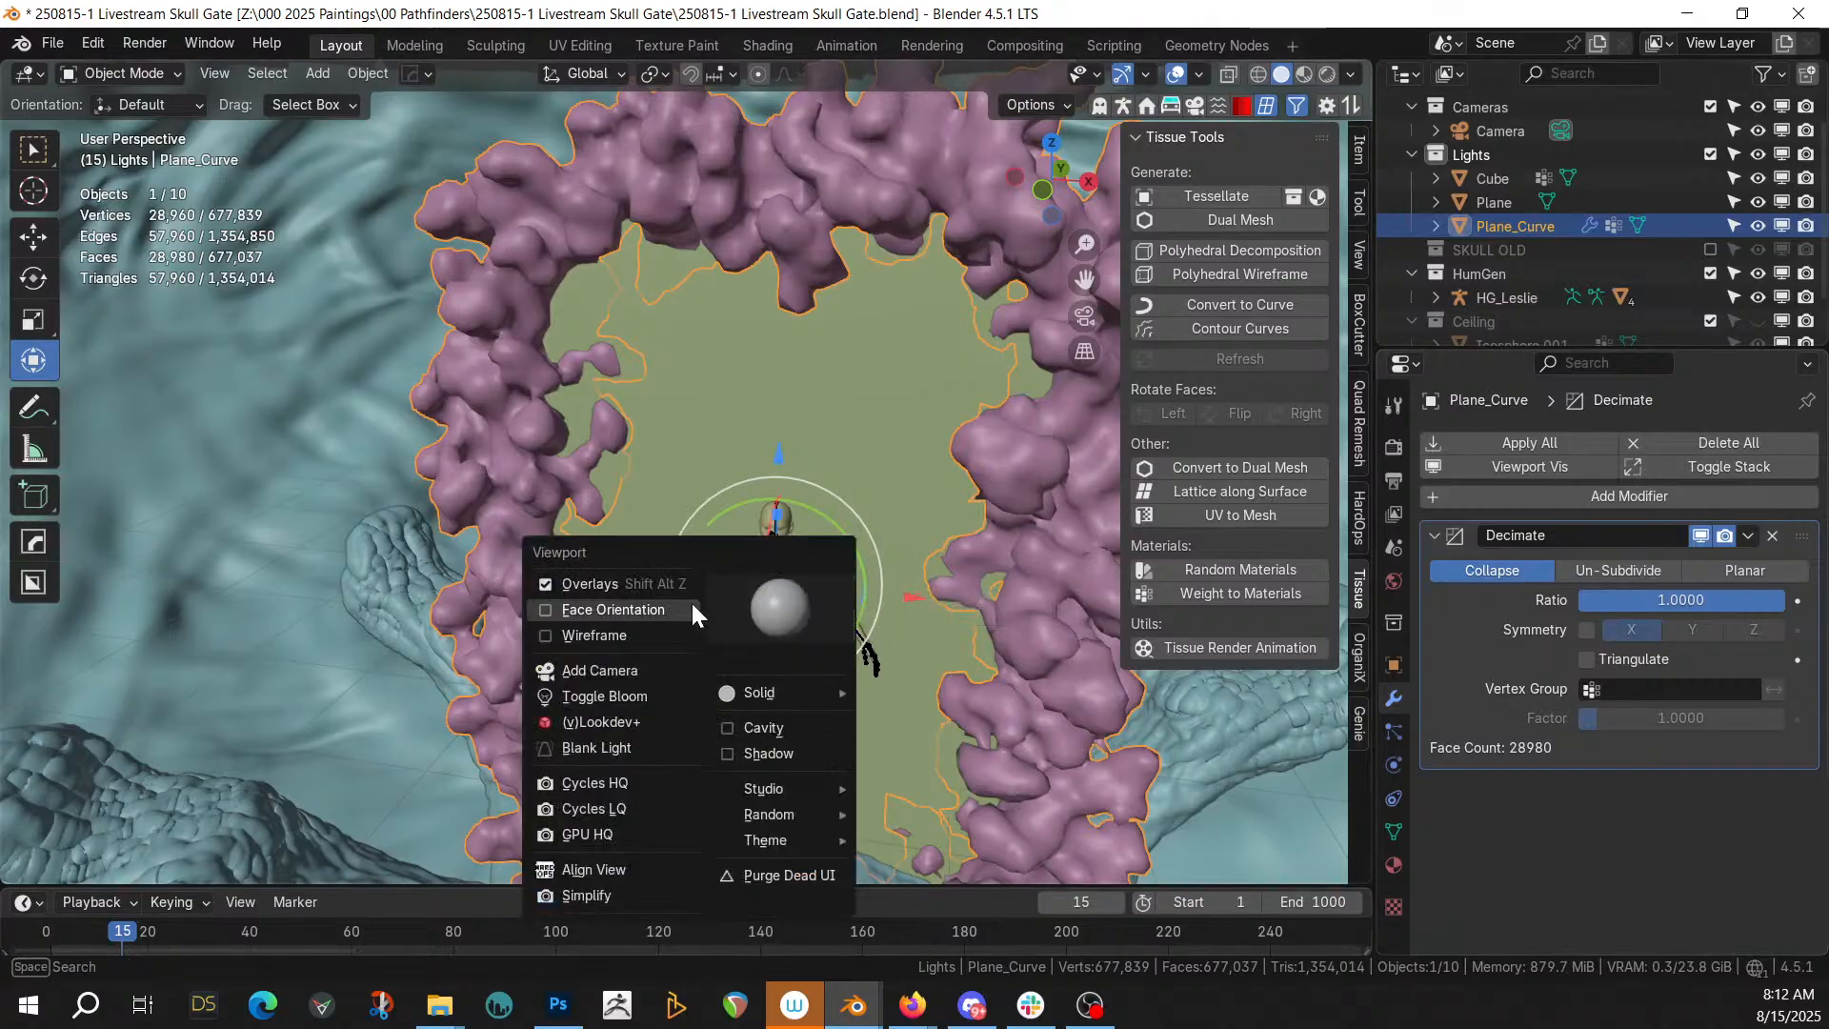
{"action": "left_click", "coordinate": [593, 635]}
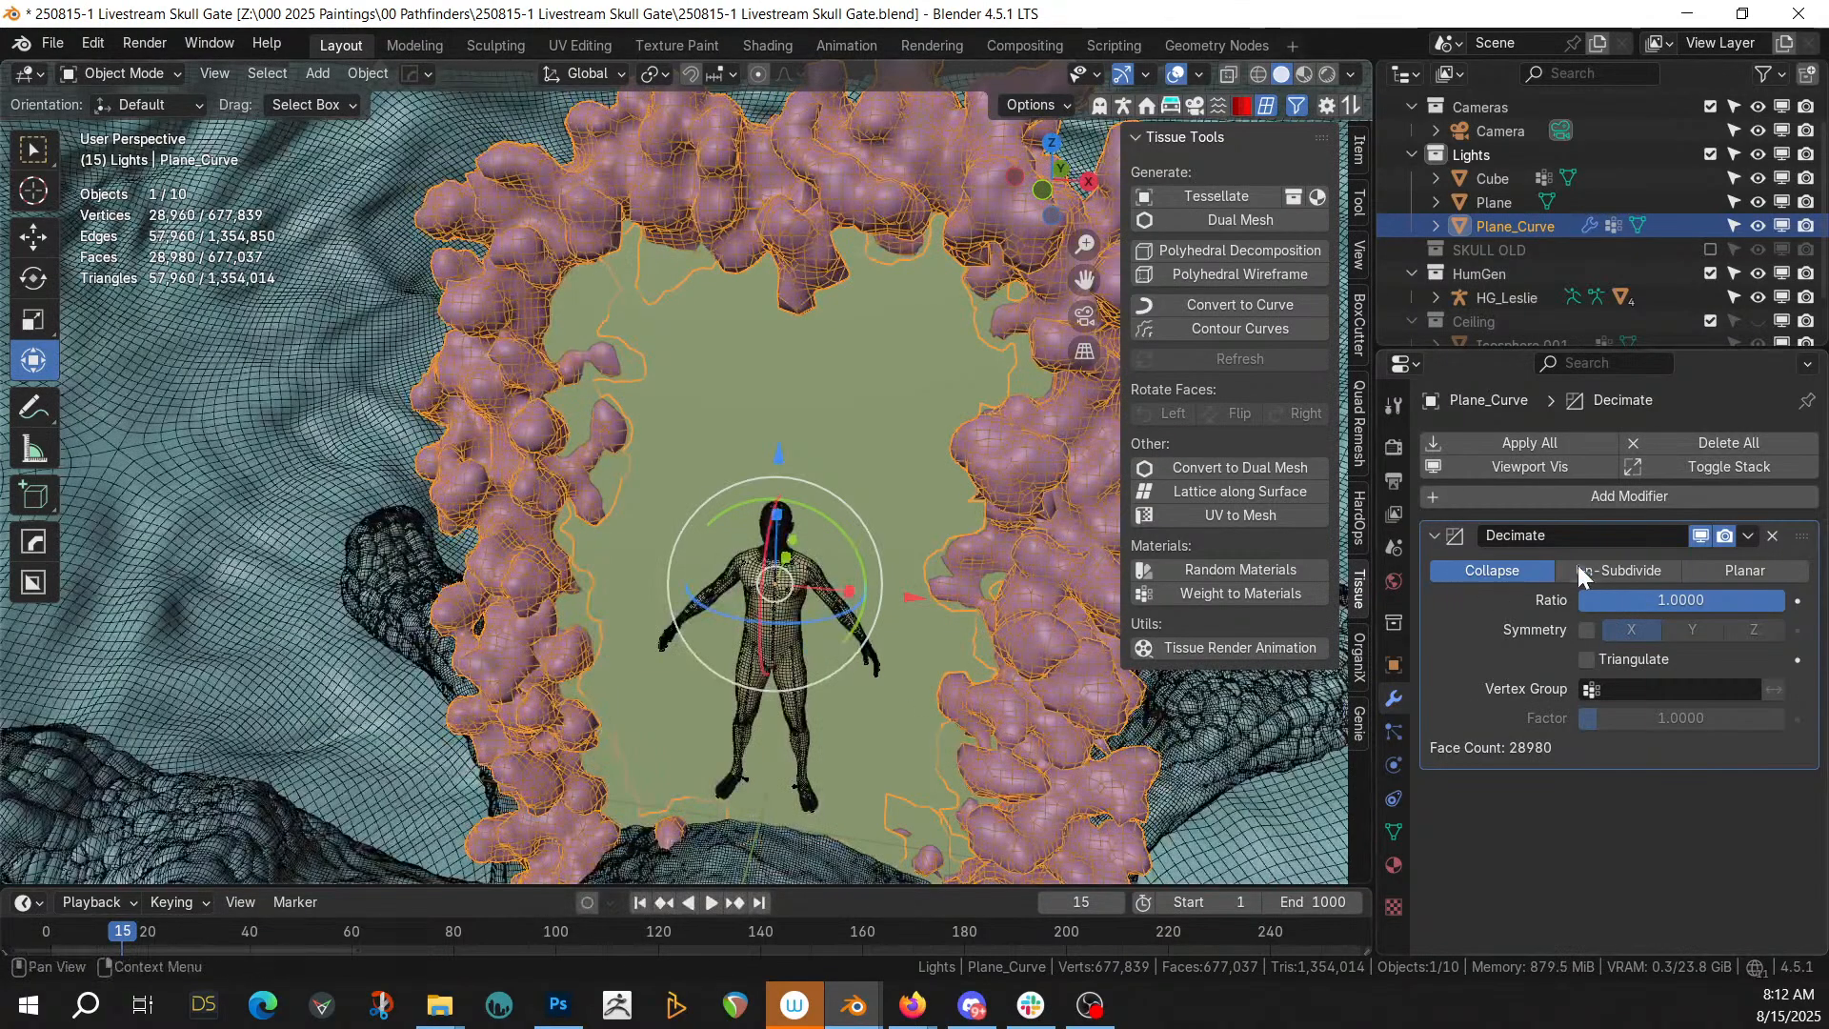
Assign the Curvature_value vertex group to the Decimate modifier and set its Factor to 0.1
{"action": "left_click", "coordinate": [1612, 689]}
{"action": "left_click", "coordinate": [1604, 727]}
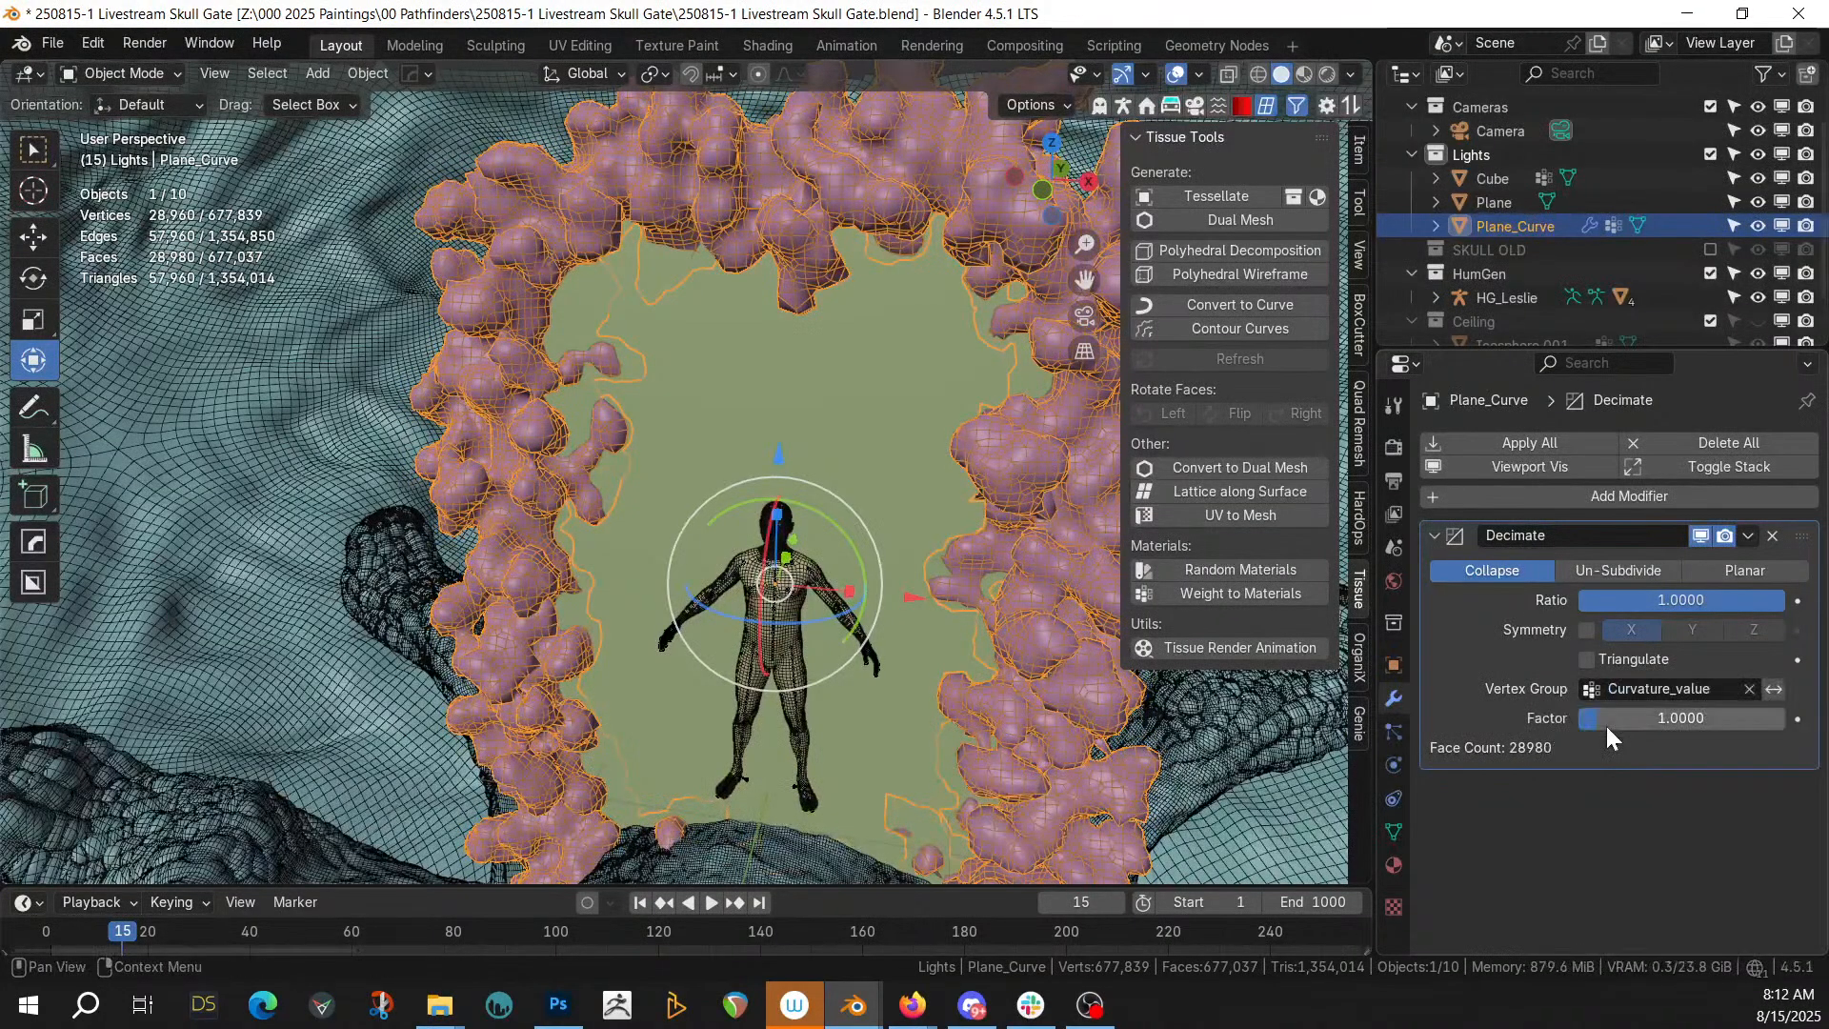
{"action": "double_click", "coordinate": [1675, 715]}
{"action": "key", "text": "Return"}
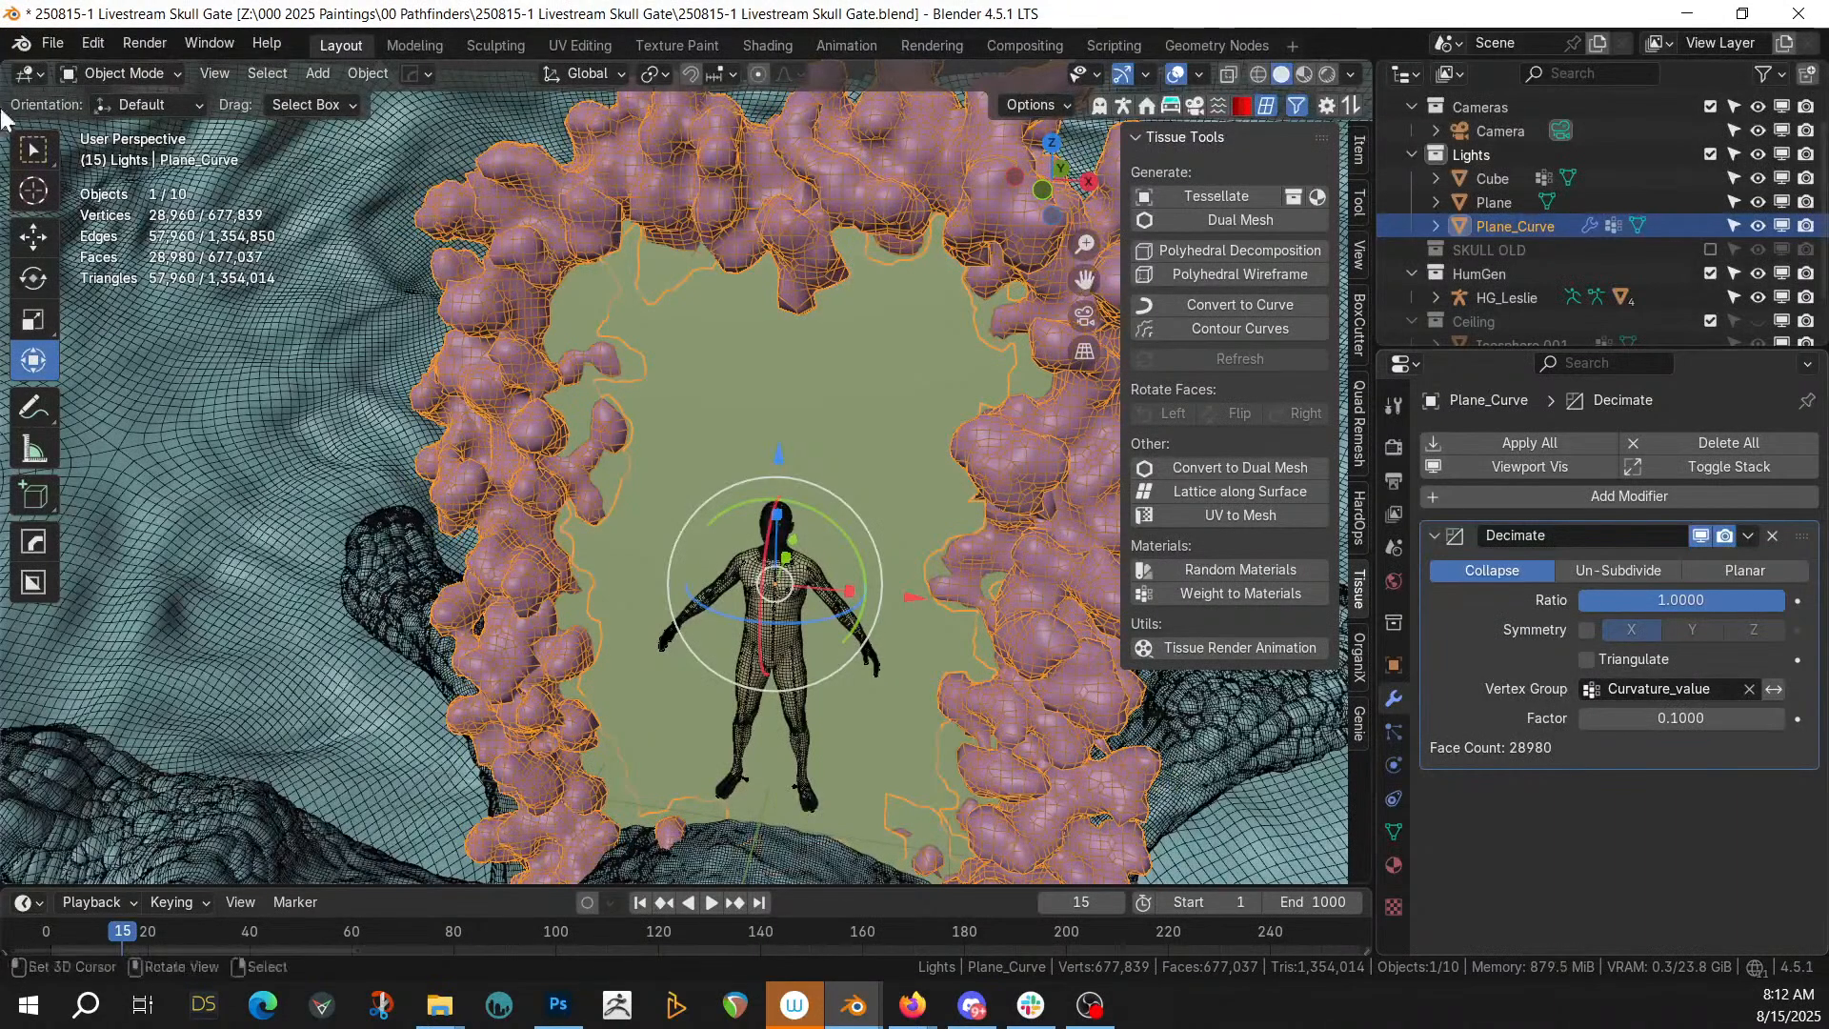
Set the Decimate Factor to 0.01 and inspect the frame's wireframe from different angles
{"action": "scroll", "coordinate": [519, 329], "scroll_direction": "up", "scroll_amount": 5}
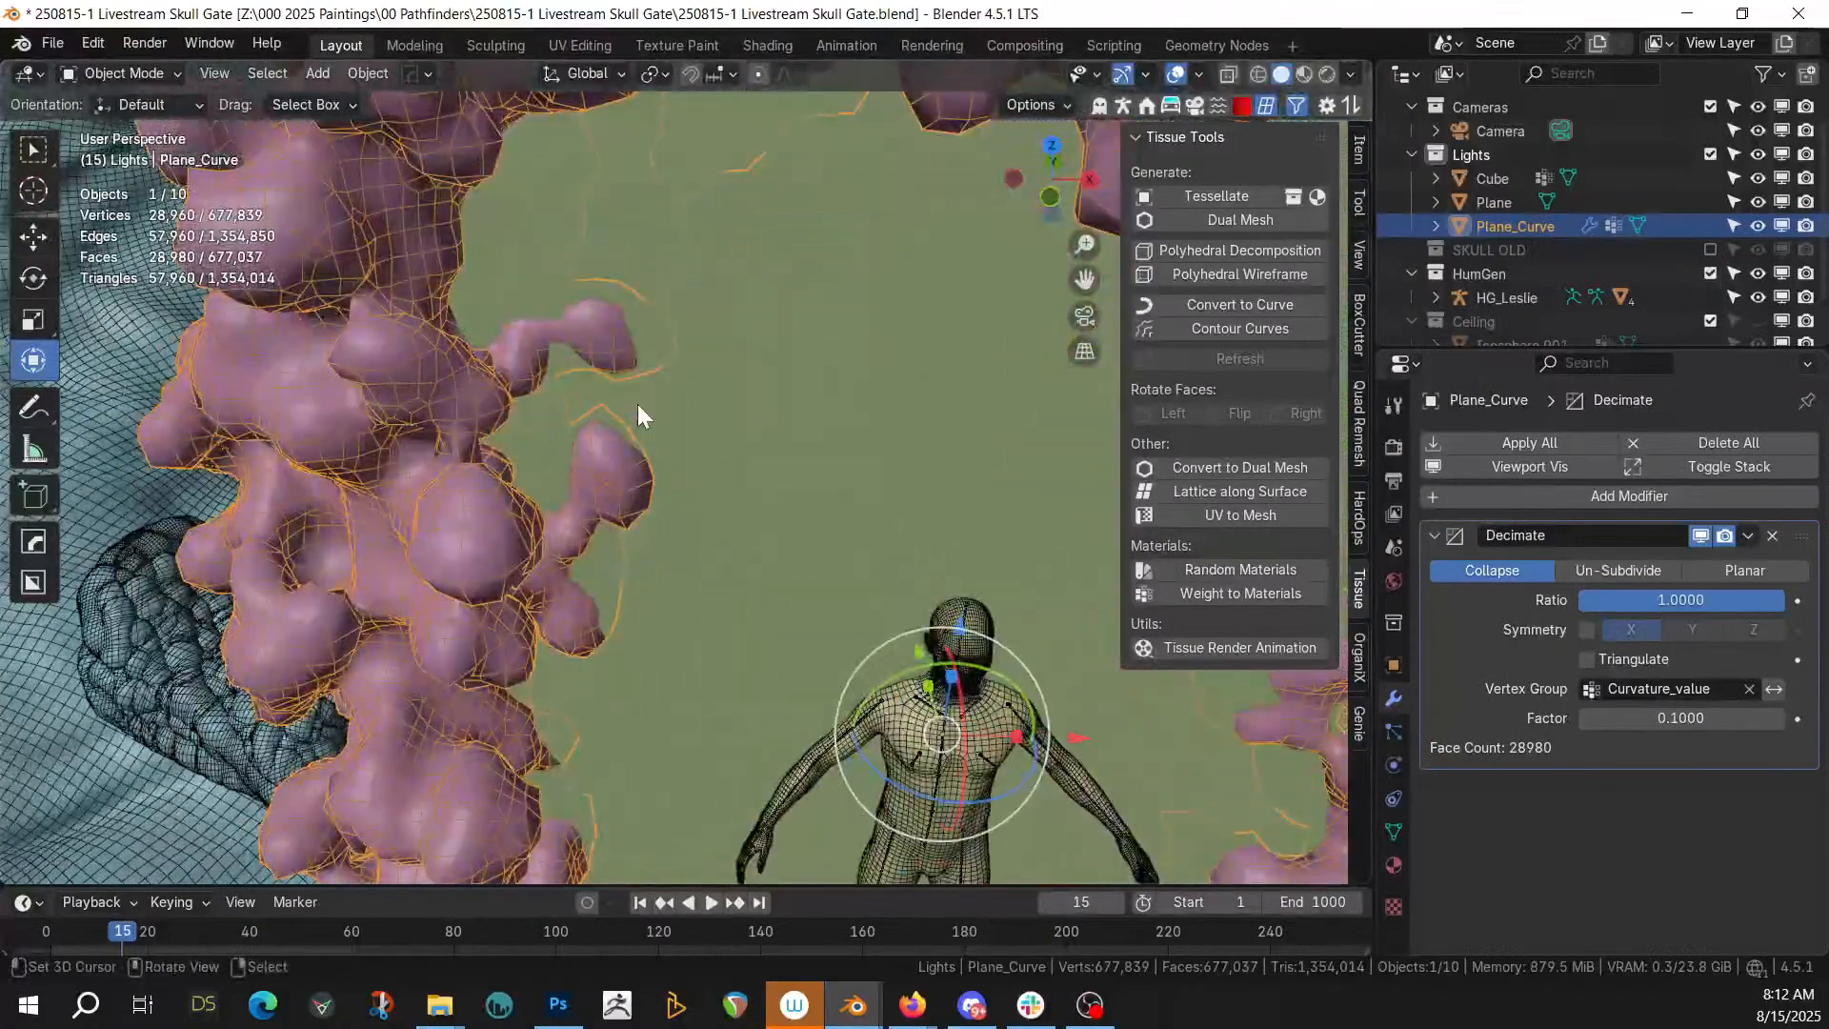
{"action": "scroll", "coordinate": [640, 408], "scroll_direction": "up", "scroll_amount": 2}
{"action": "left_click", "coordinate": [1659, 717]}
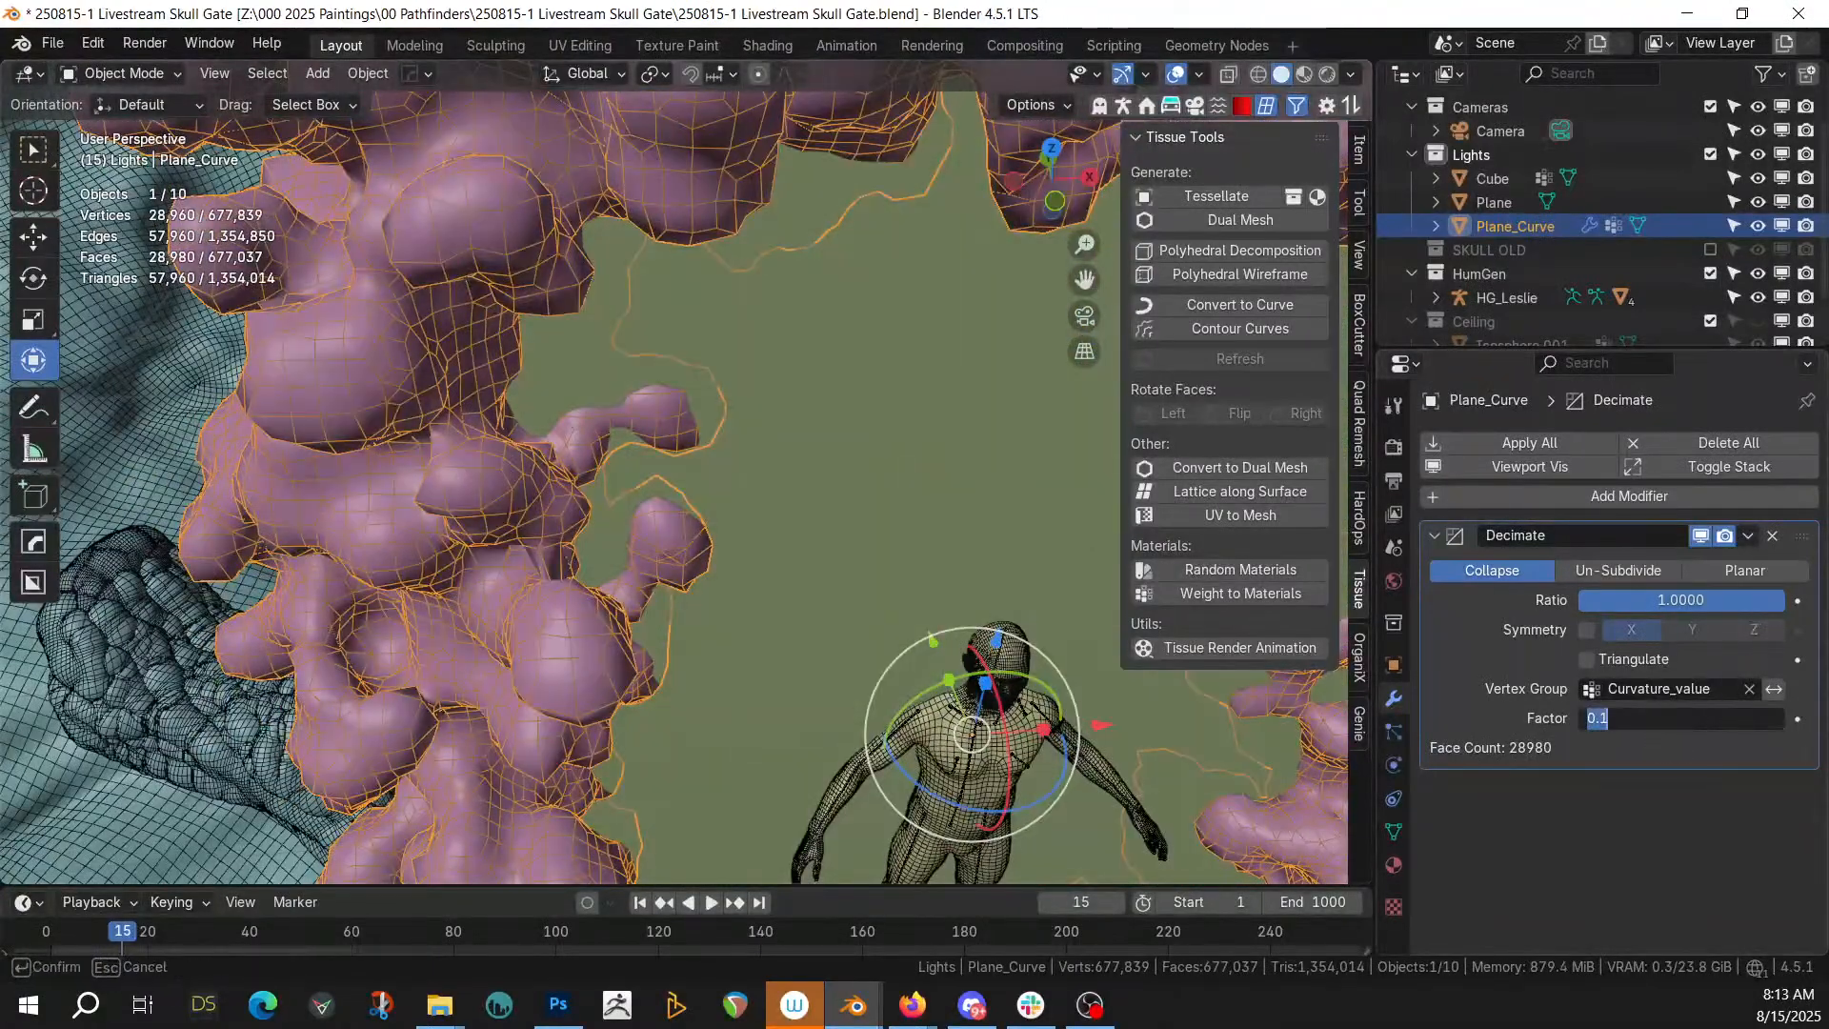
{"action": "key", "text": "Return"}
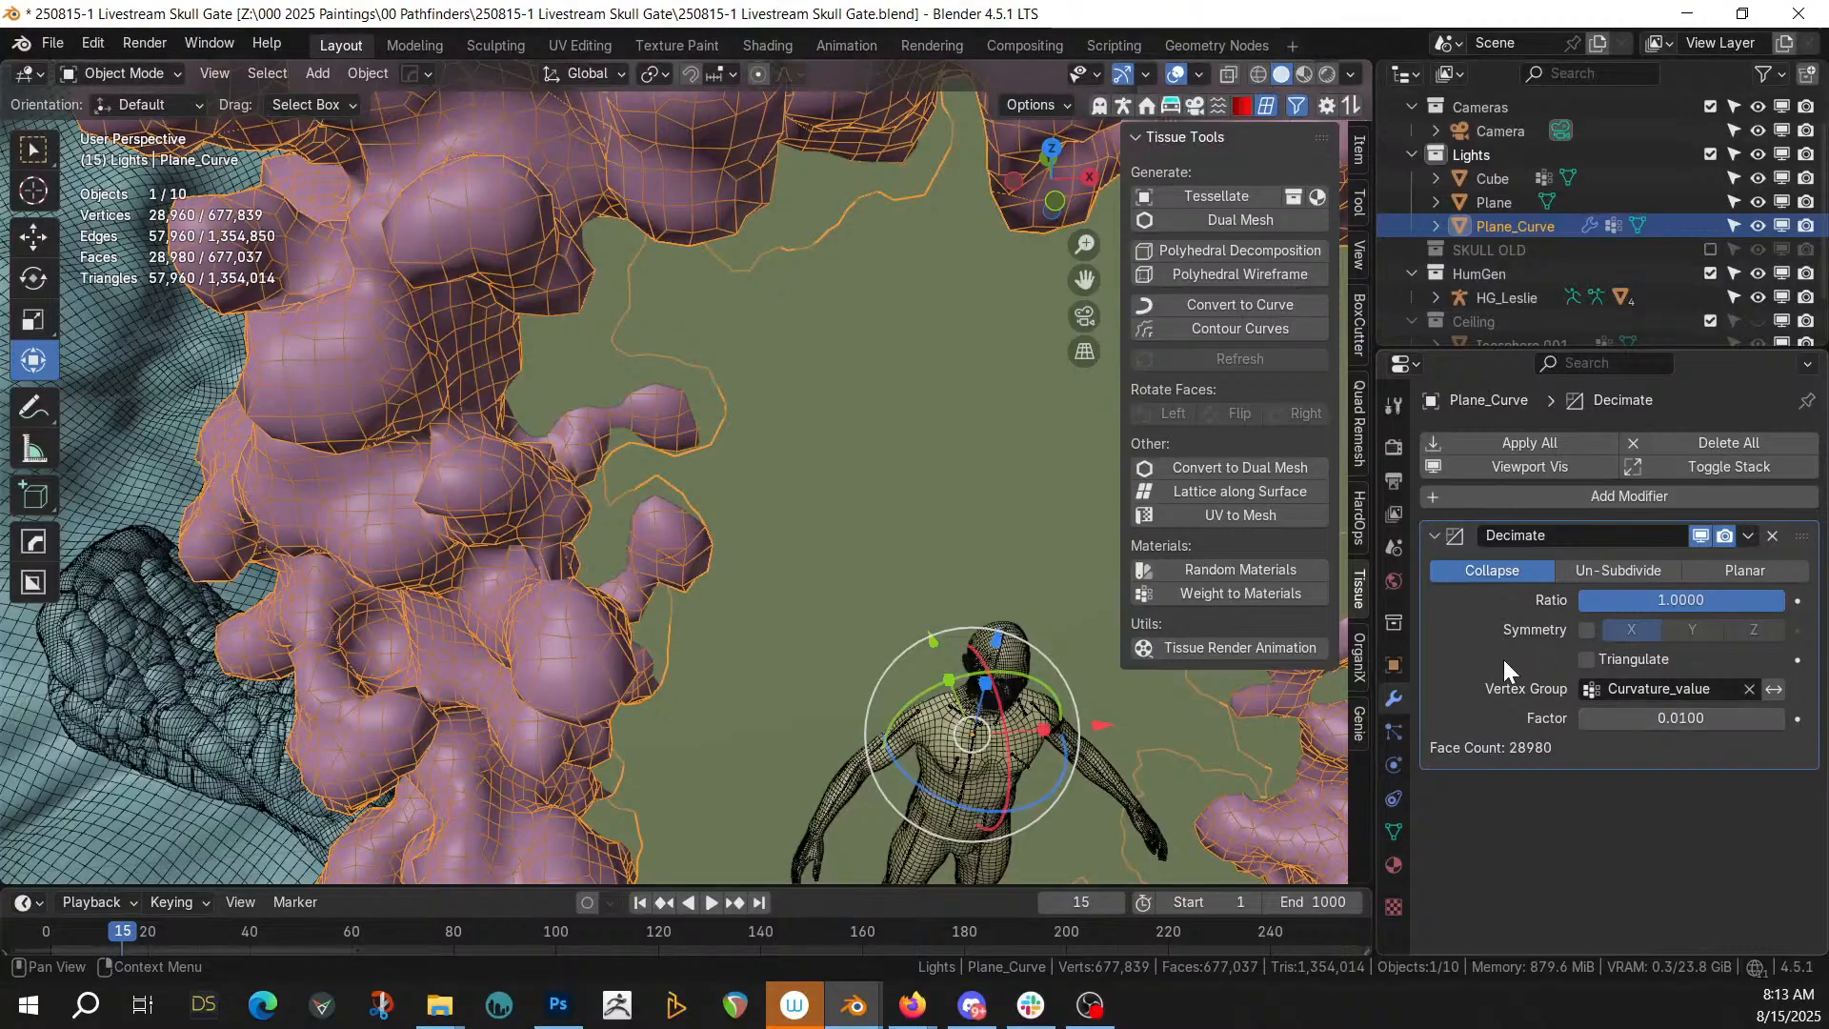
{"action": "middle_click_drag", "start_coordinate": [1013, 554], "coordinate": [970, 567]}
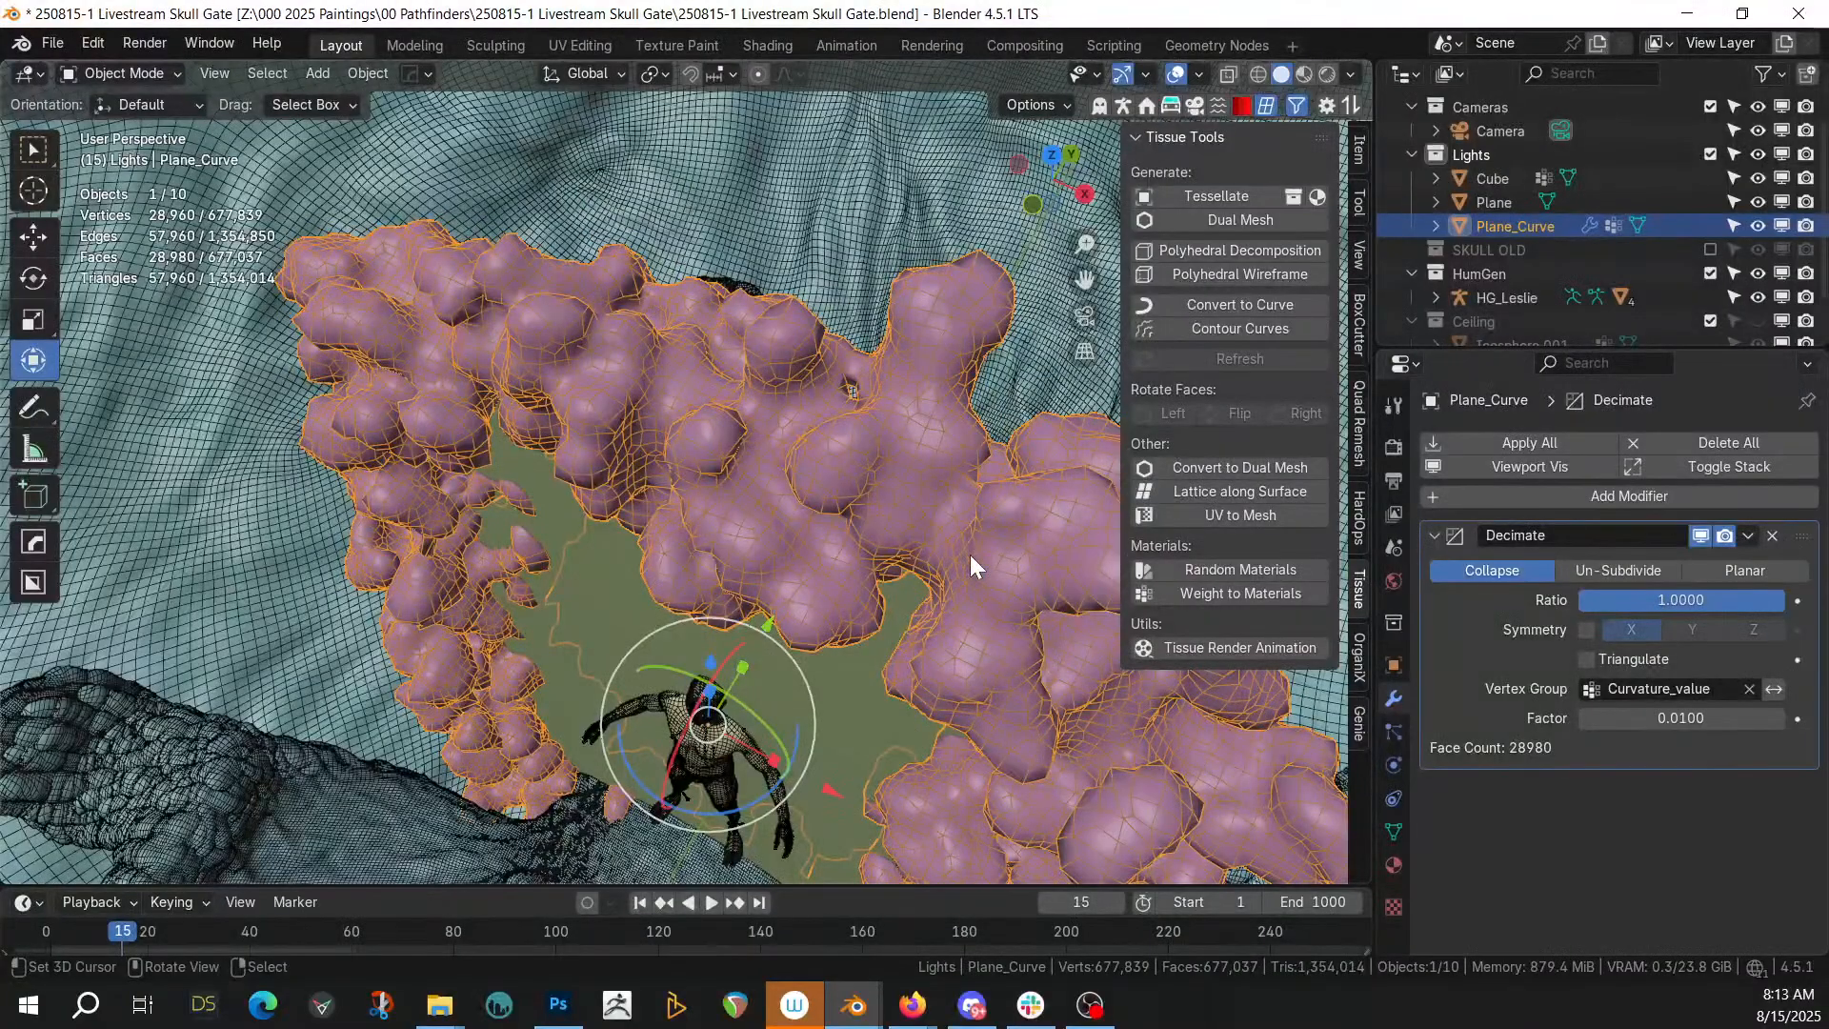
{"action": "middle_click_drag", "start_coordinate": [992, 494], "coordinate": [1039, 487]}
Set the Decimate Factor back to 0.1
{"action": "left_click", "coordinate": [1681, 719]}
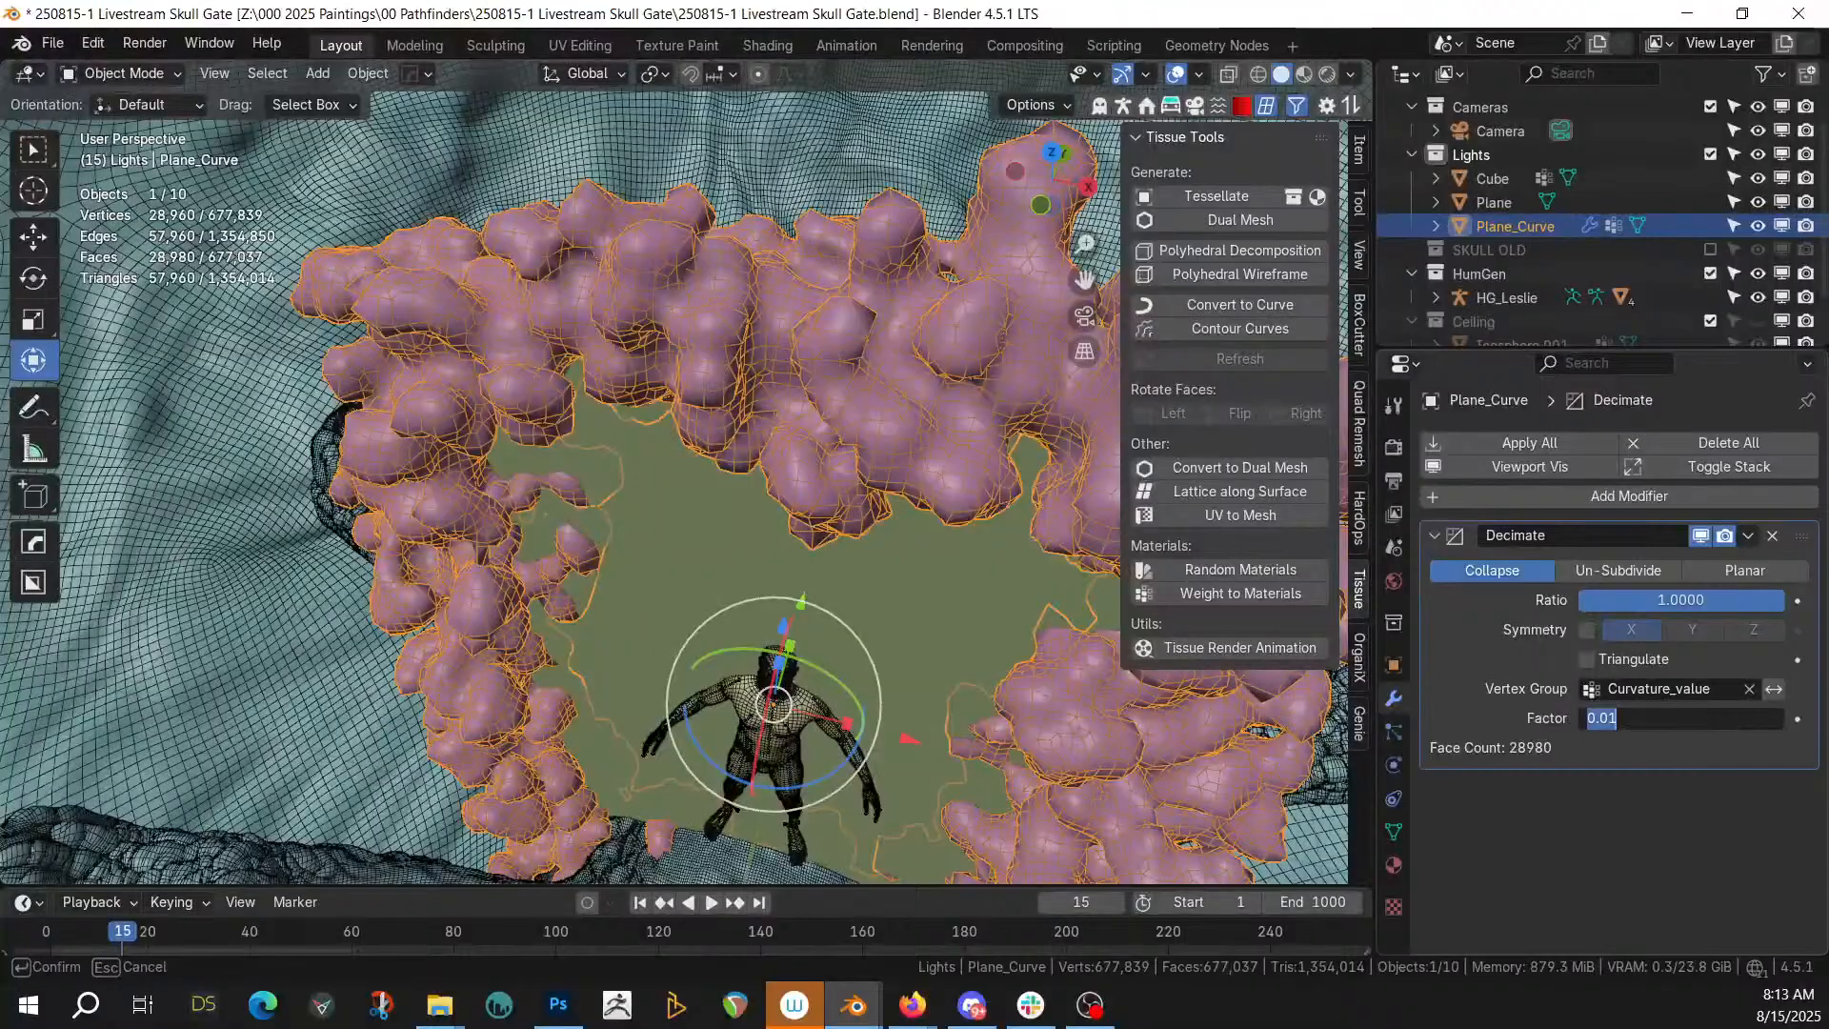
{"action": "key", "text": "BackSpace"}
{"action": "type", "text": ".1"}
{"action": "key", "text": "Return"}
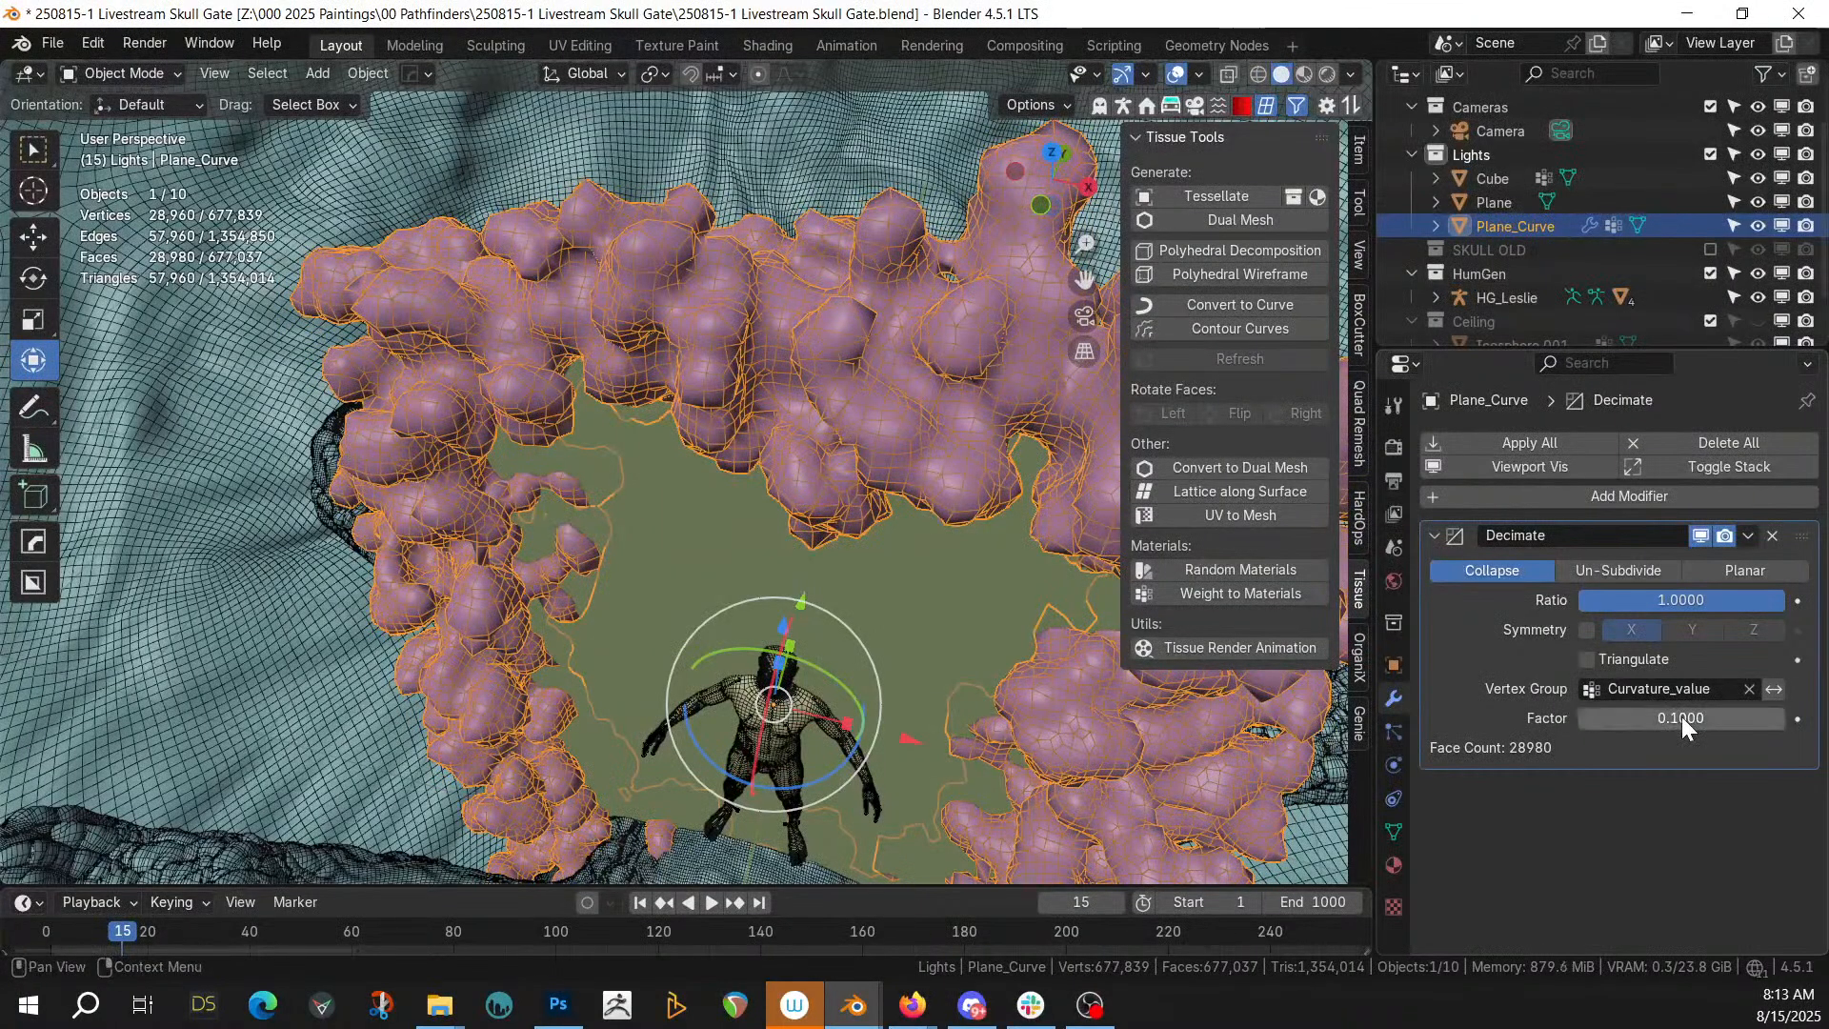
Replace the Decimate modifier with a fresh one that uses the Curvature_value vertex group
{"action": "left_click", "coordinate": [1772, 535]}
{"action": "left_click", "coordinate": [1644, 444]}
{"action": "mouse_move", "coordinate": [1614, 446]}
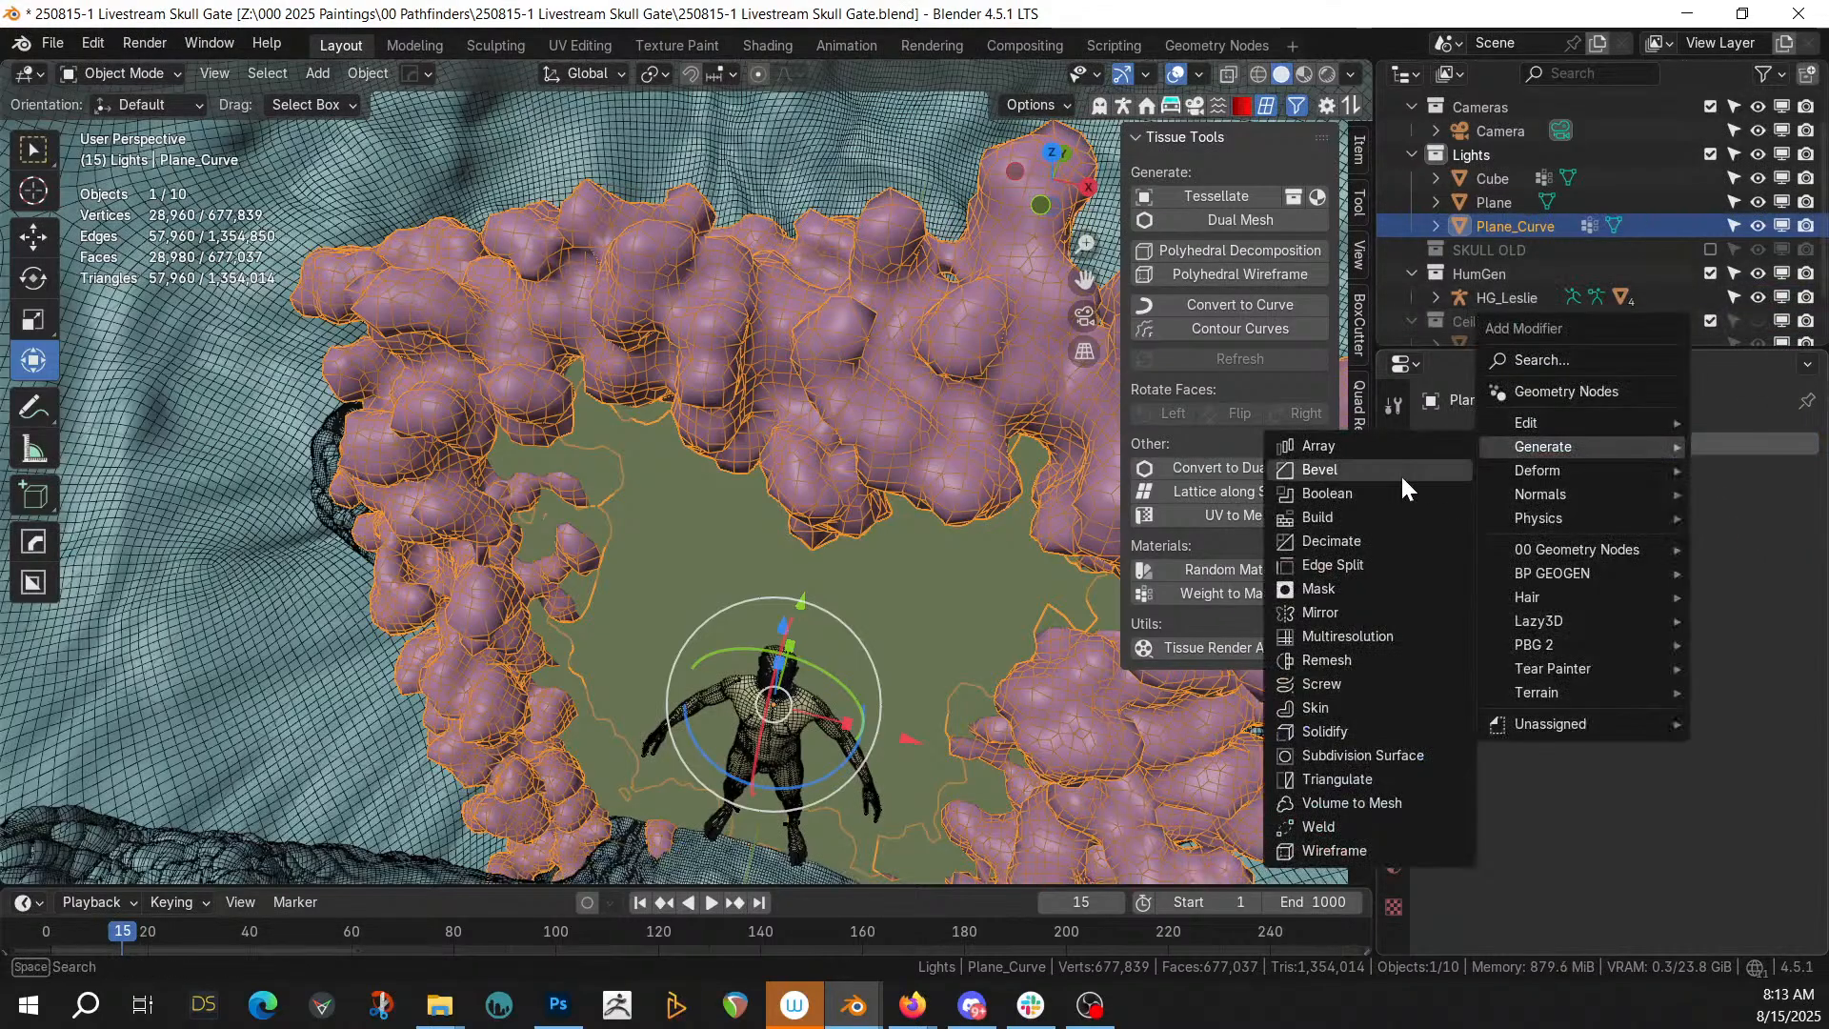
{"action": "left_click", "coordinate": [1353, 540]}
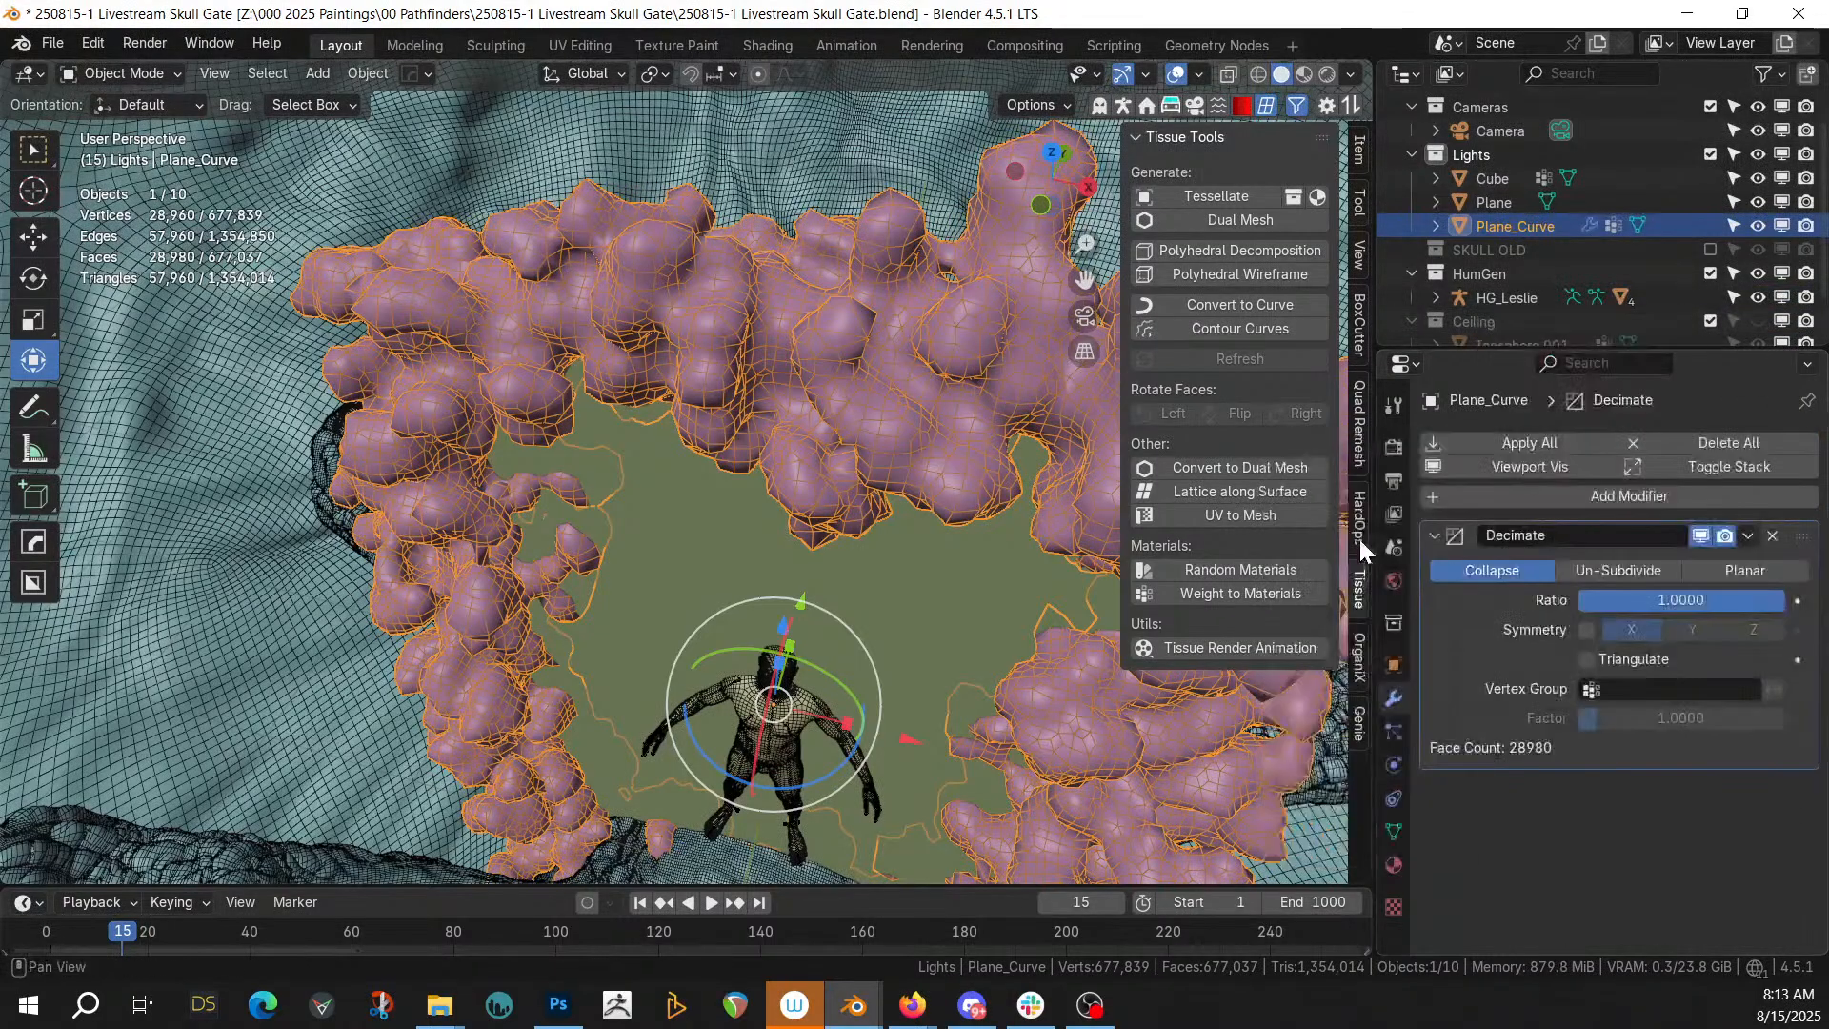
{"action": "left_click", "coordinate": [1603, 690]}
{"action": "left_click", "coordinate": [1608, 720]}
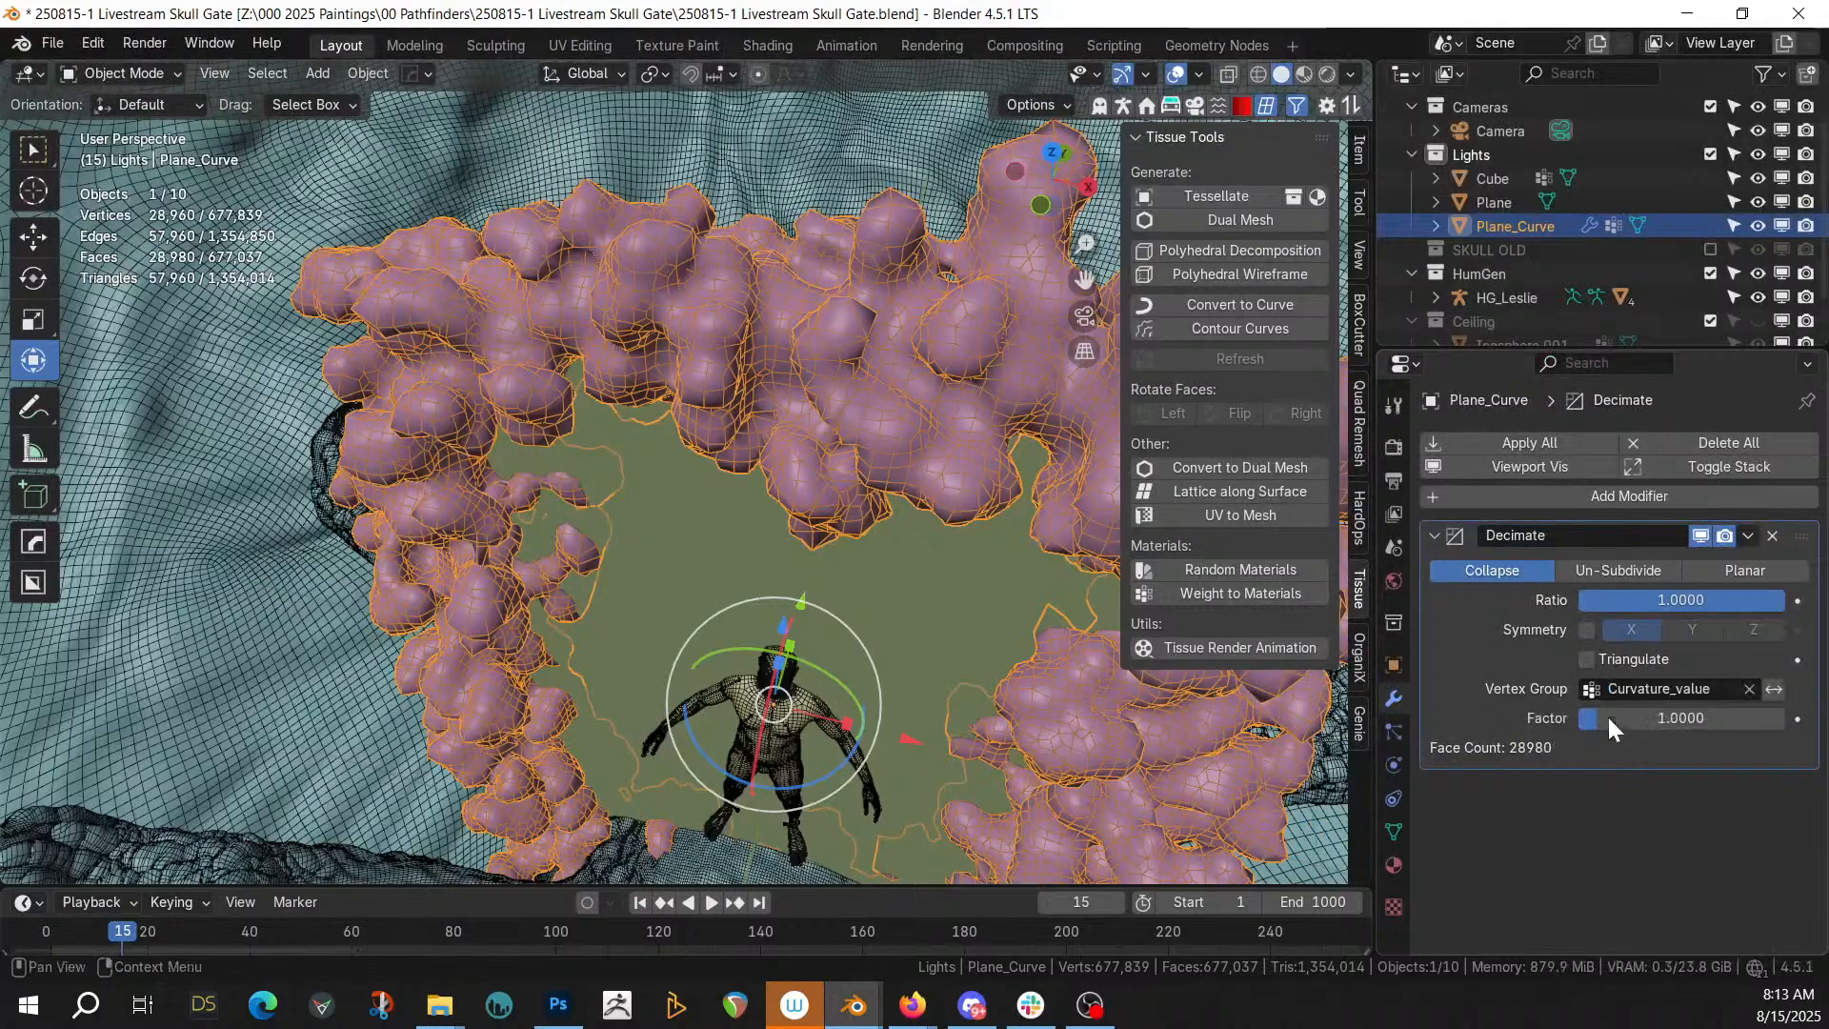
Set the new Decimate modifier's Ratio to 0.1
{"action": "left_click", "coordinate": [1701, 602]}
{"action": "type", "text": ".1"}
{"action": "key", "text": "Return"}
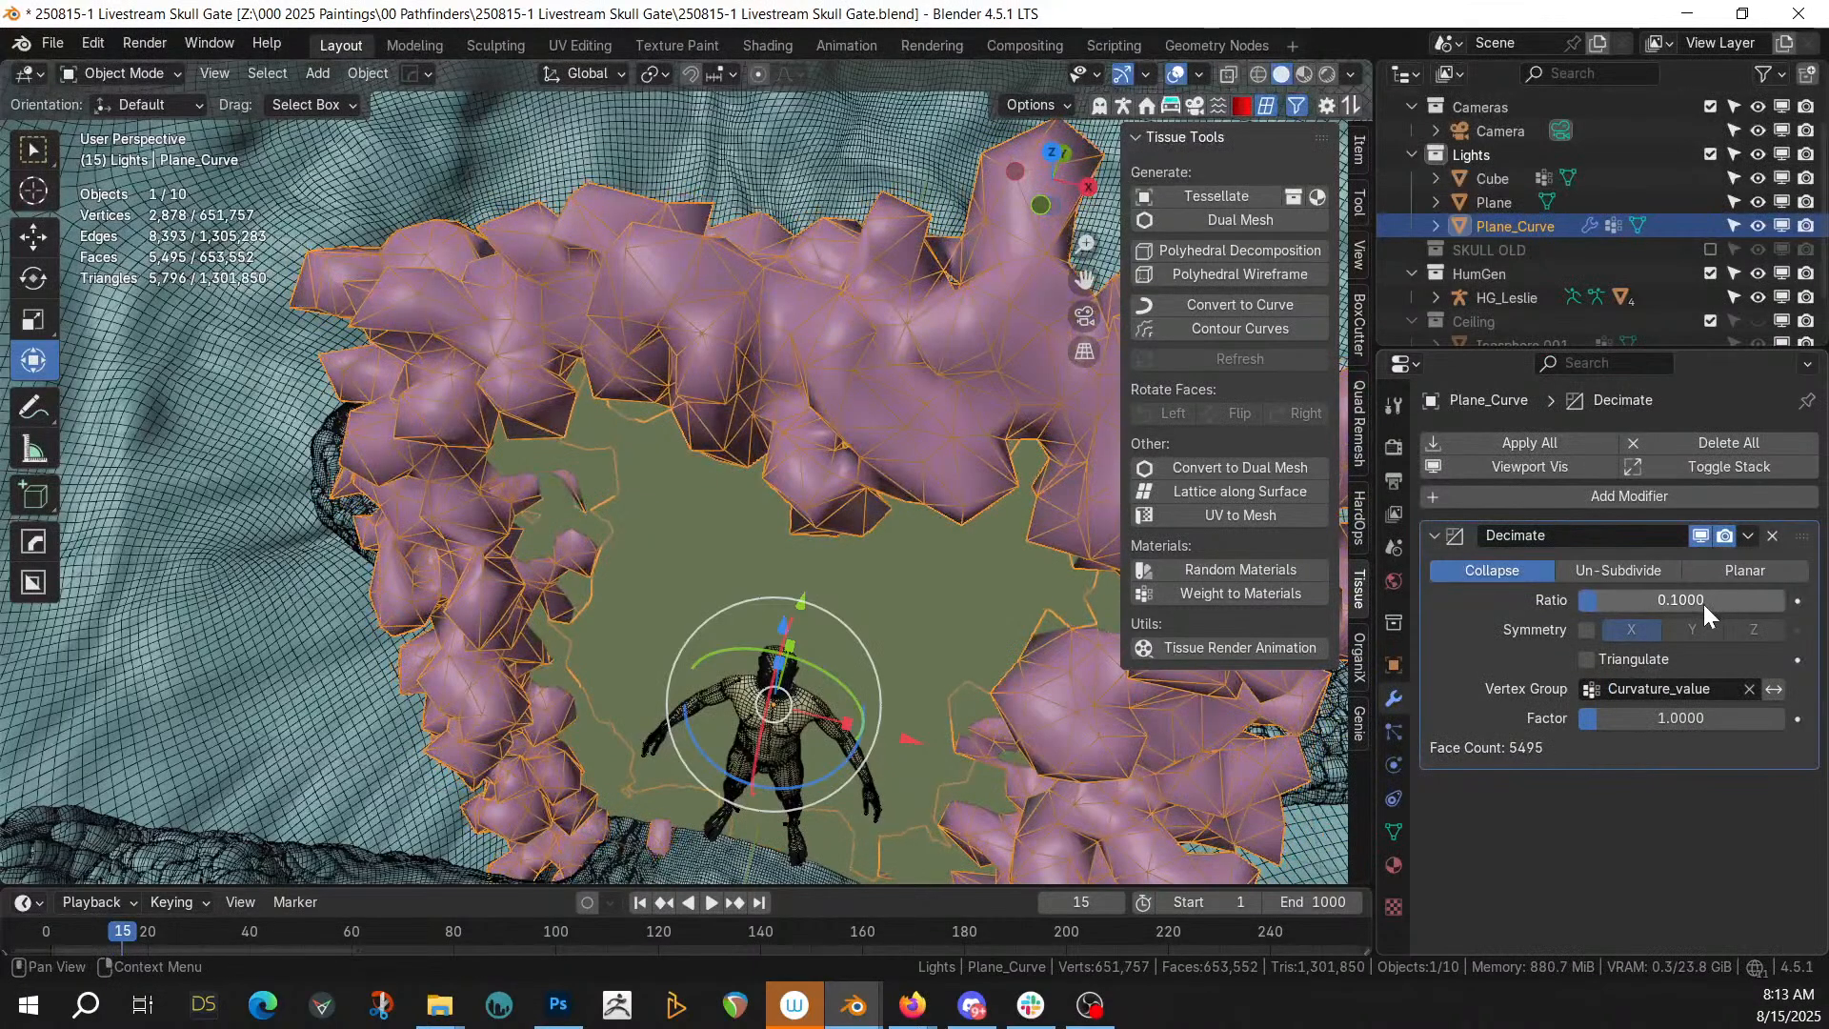
Raise the Decimate Factor to about 4.15 and the Ratio to about 0.23, and inspect the reduced frame
{"action": "left_click_drag", "start_coordinate": [1620, 717], "coordinate": [1685, 717]}
{"action": "middle_click_drag", "start_coordinate": [513, 466], "coordinate": [509, 194]}
{"action": "left_click_drag", "start_coordinate": [1589, 599], "coordinate": [1616, 600]}
{"action": "middle_click_drag", "start_coordinate": [640, 549], "coordinate": [546, 498]}
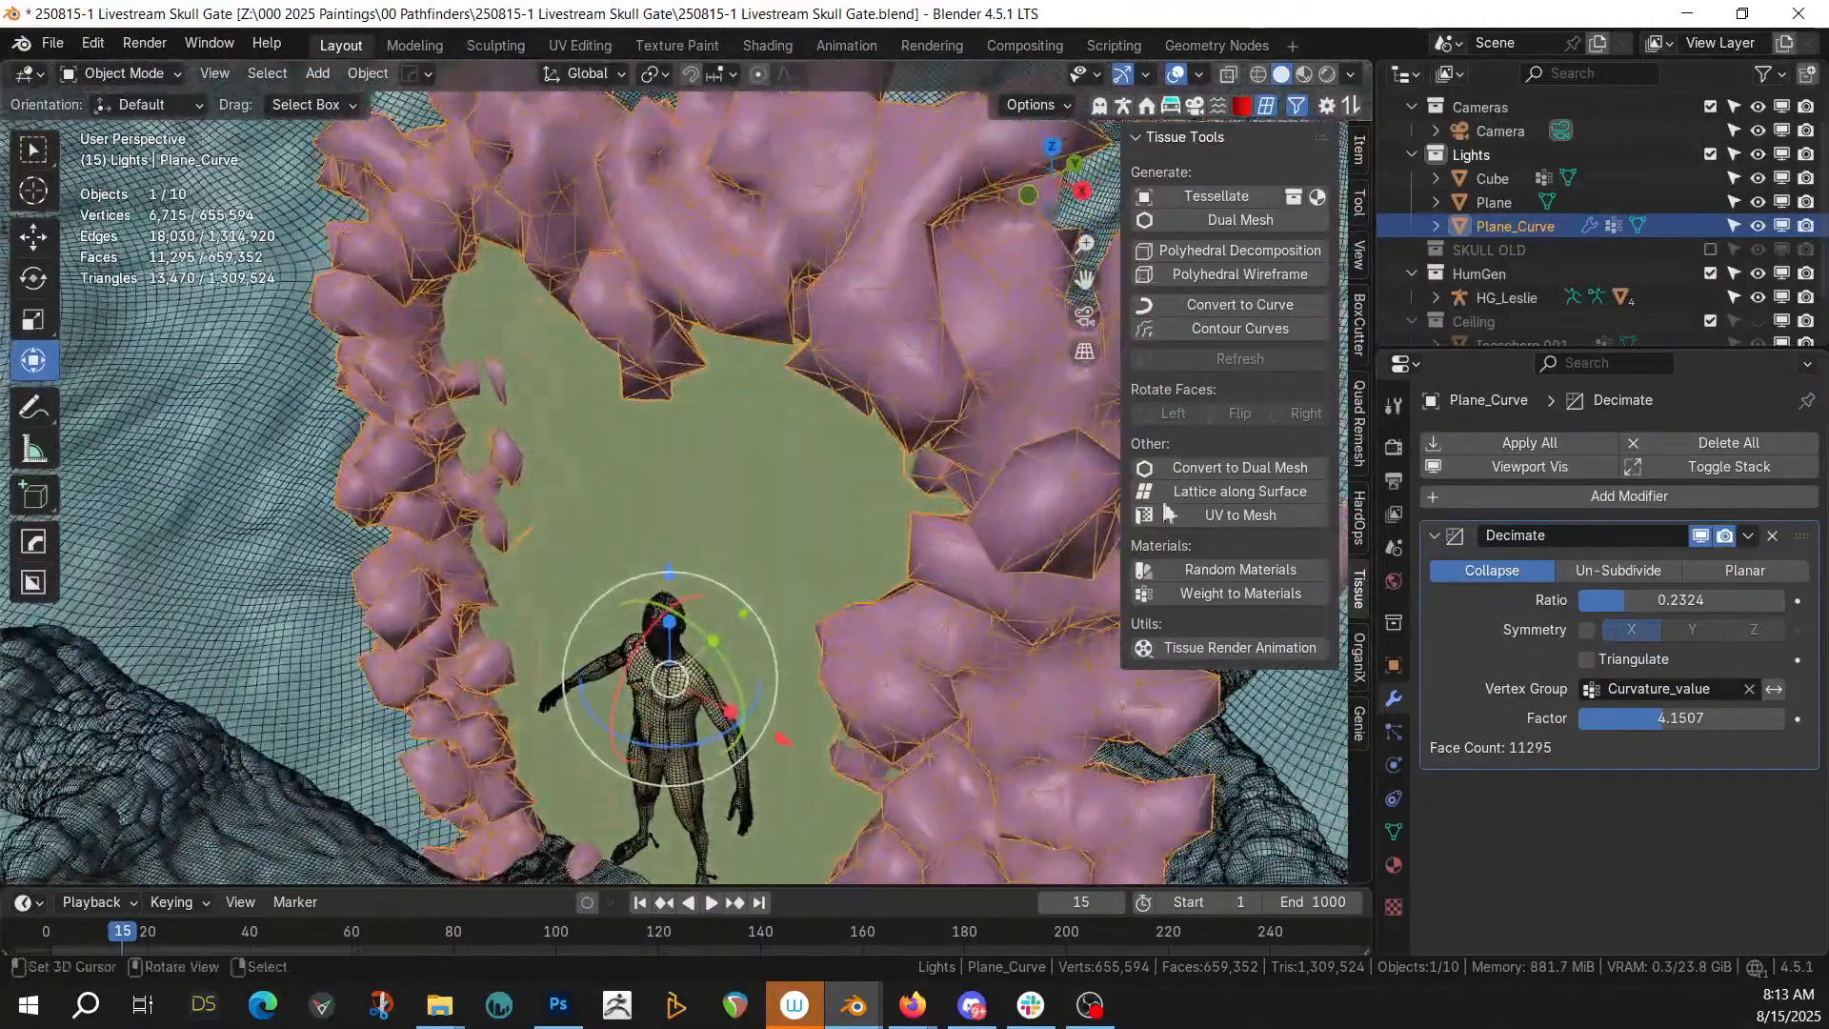
Apply the frame's Decimate modifier and generate a Tissue Dual Mesh from it with Source Faces set to Quad Faces
{"action": "left_click", "coordinate": [1536, 445]}
{"action": "left_click", "coordinate": [1259, 222]}
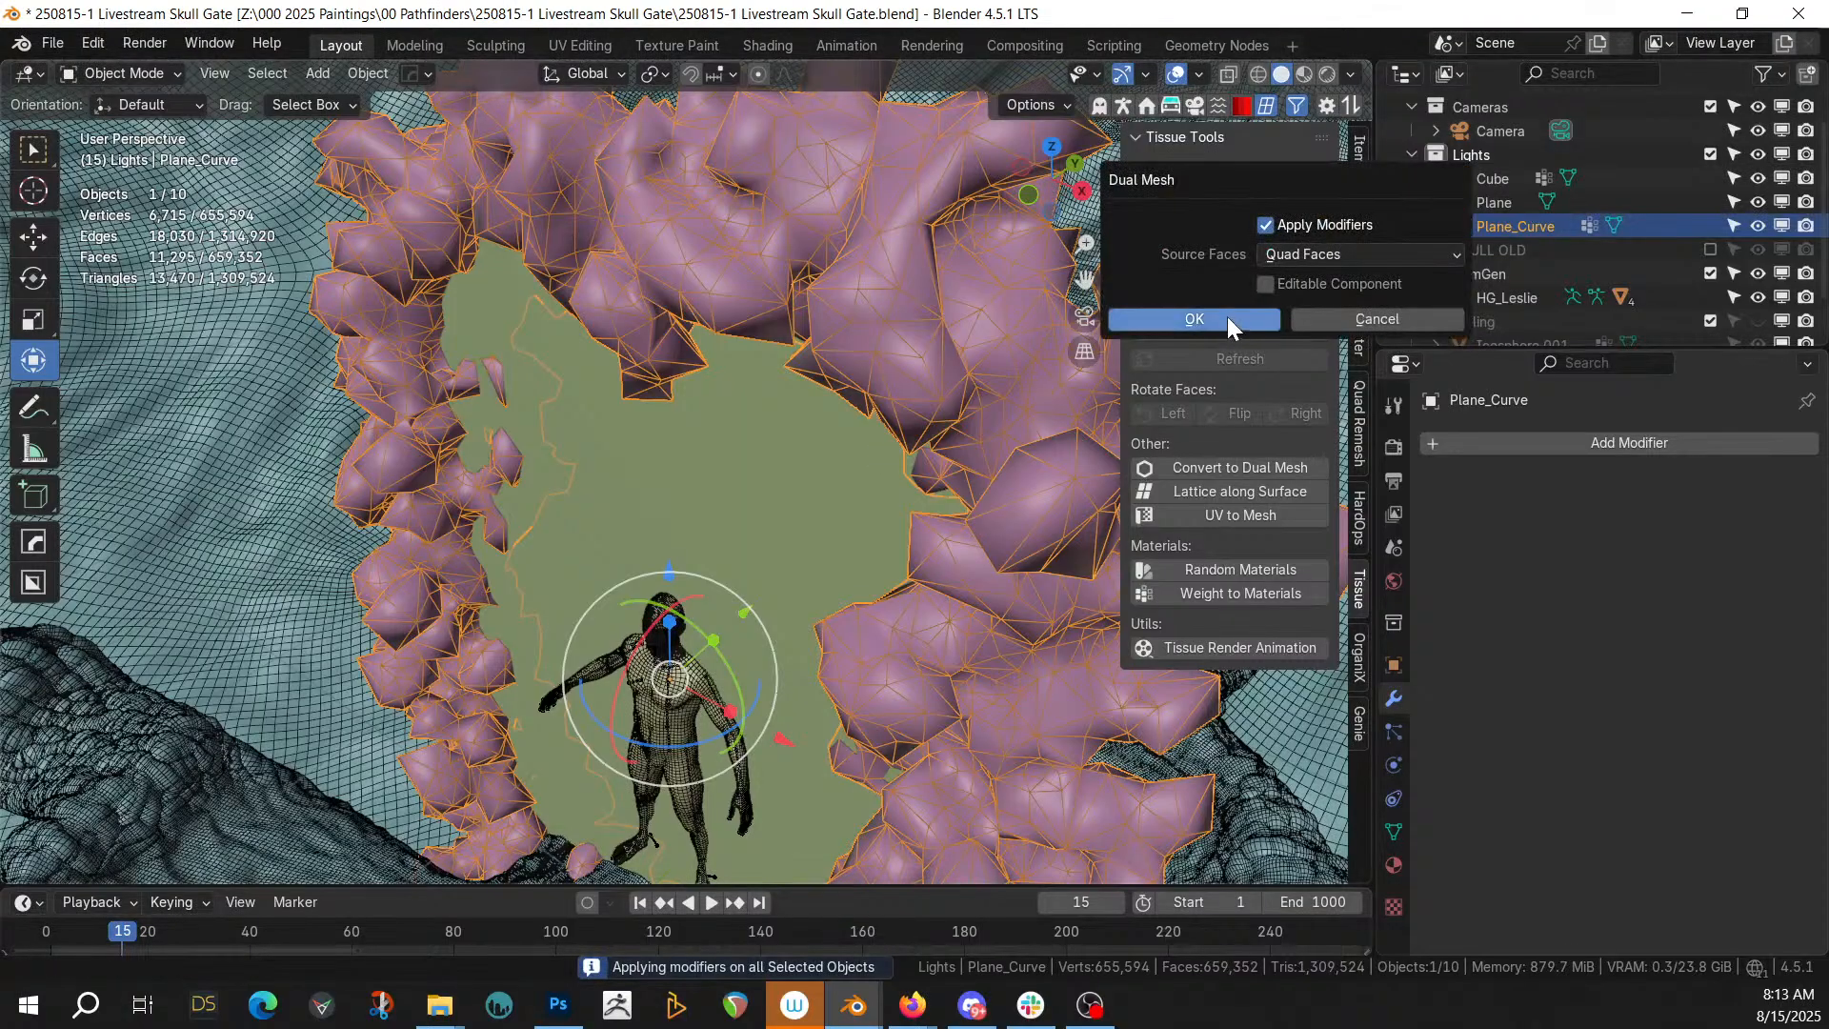
{"action": "left_click", "coordinate": [1293, 258]}
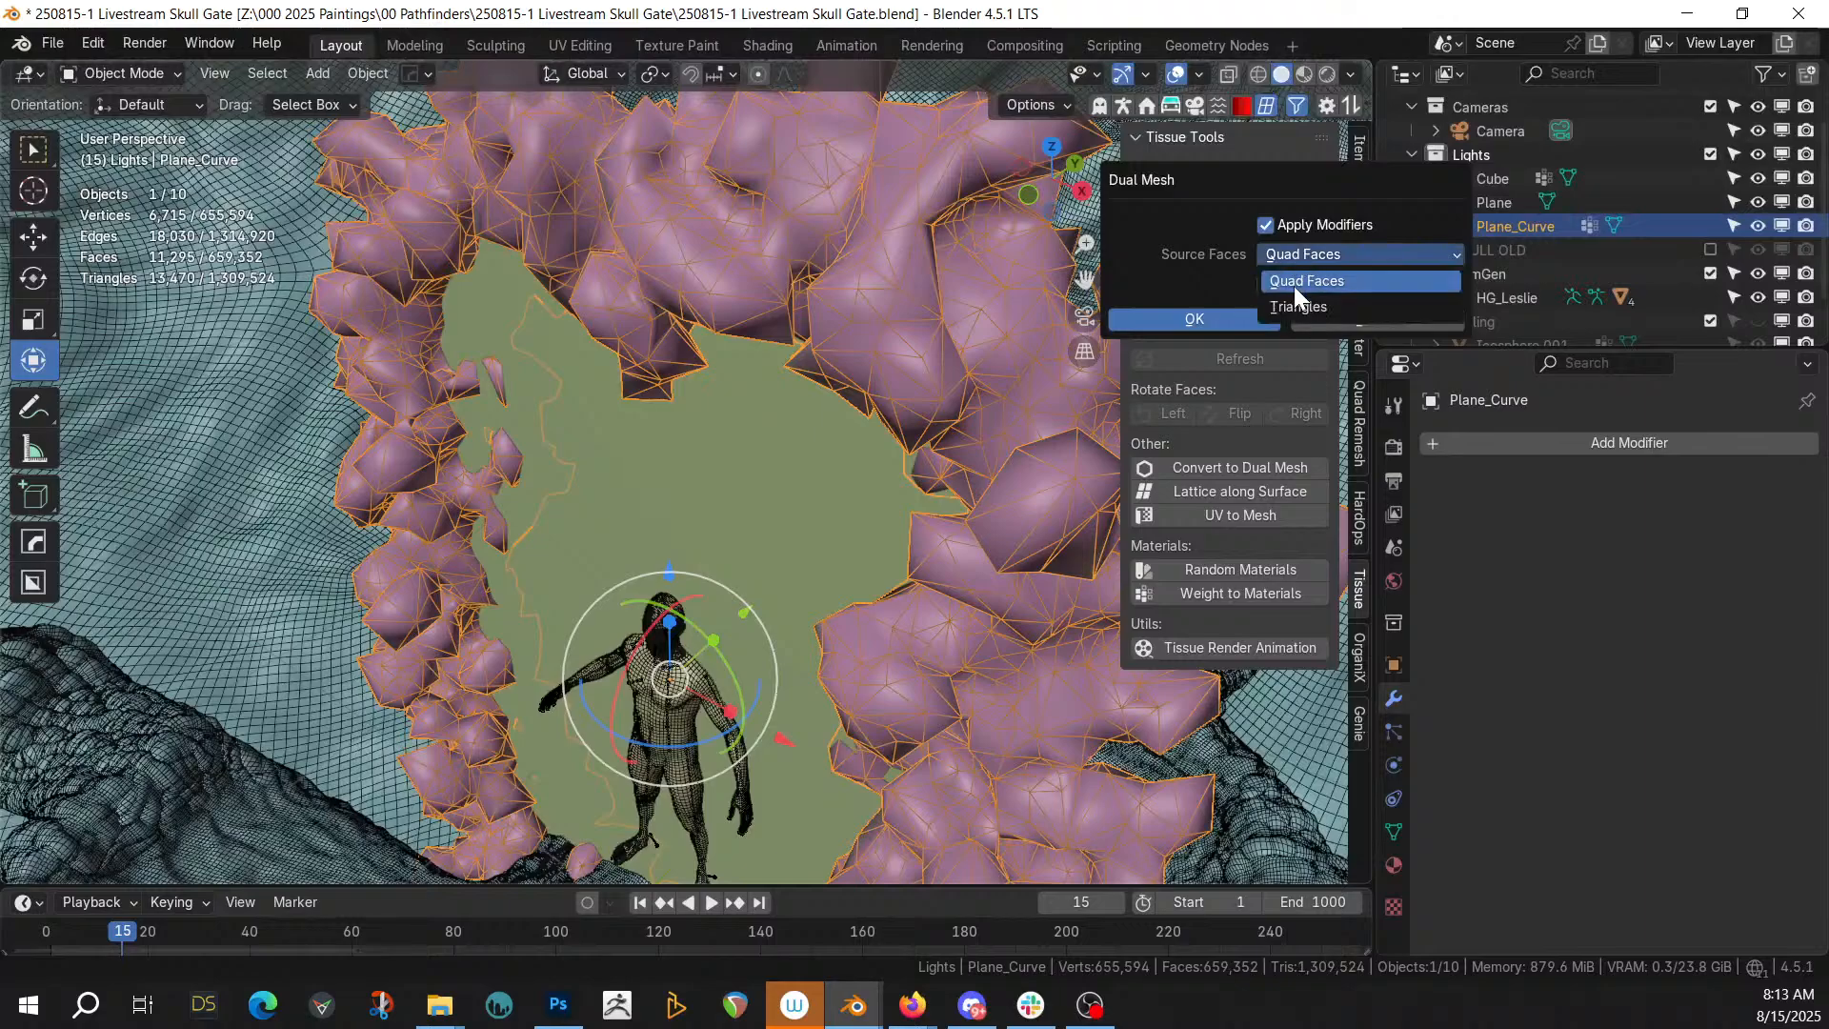
{"action": "left_click", "coordinate": [1295, 303]}
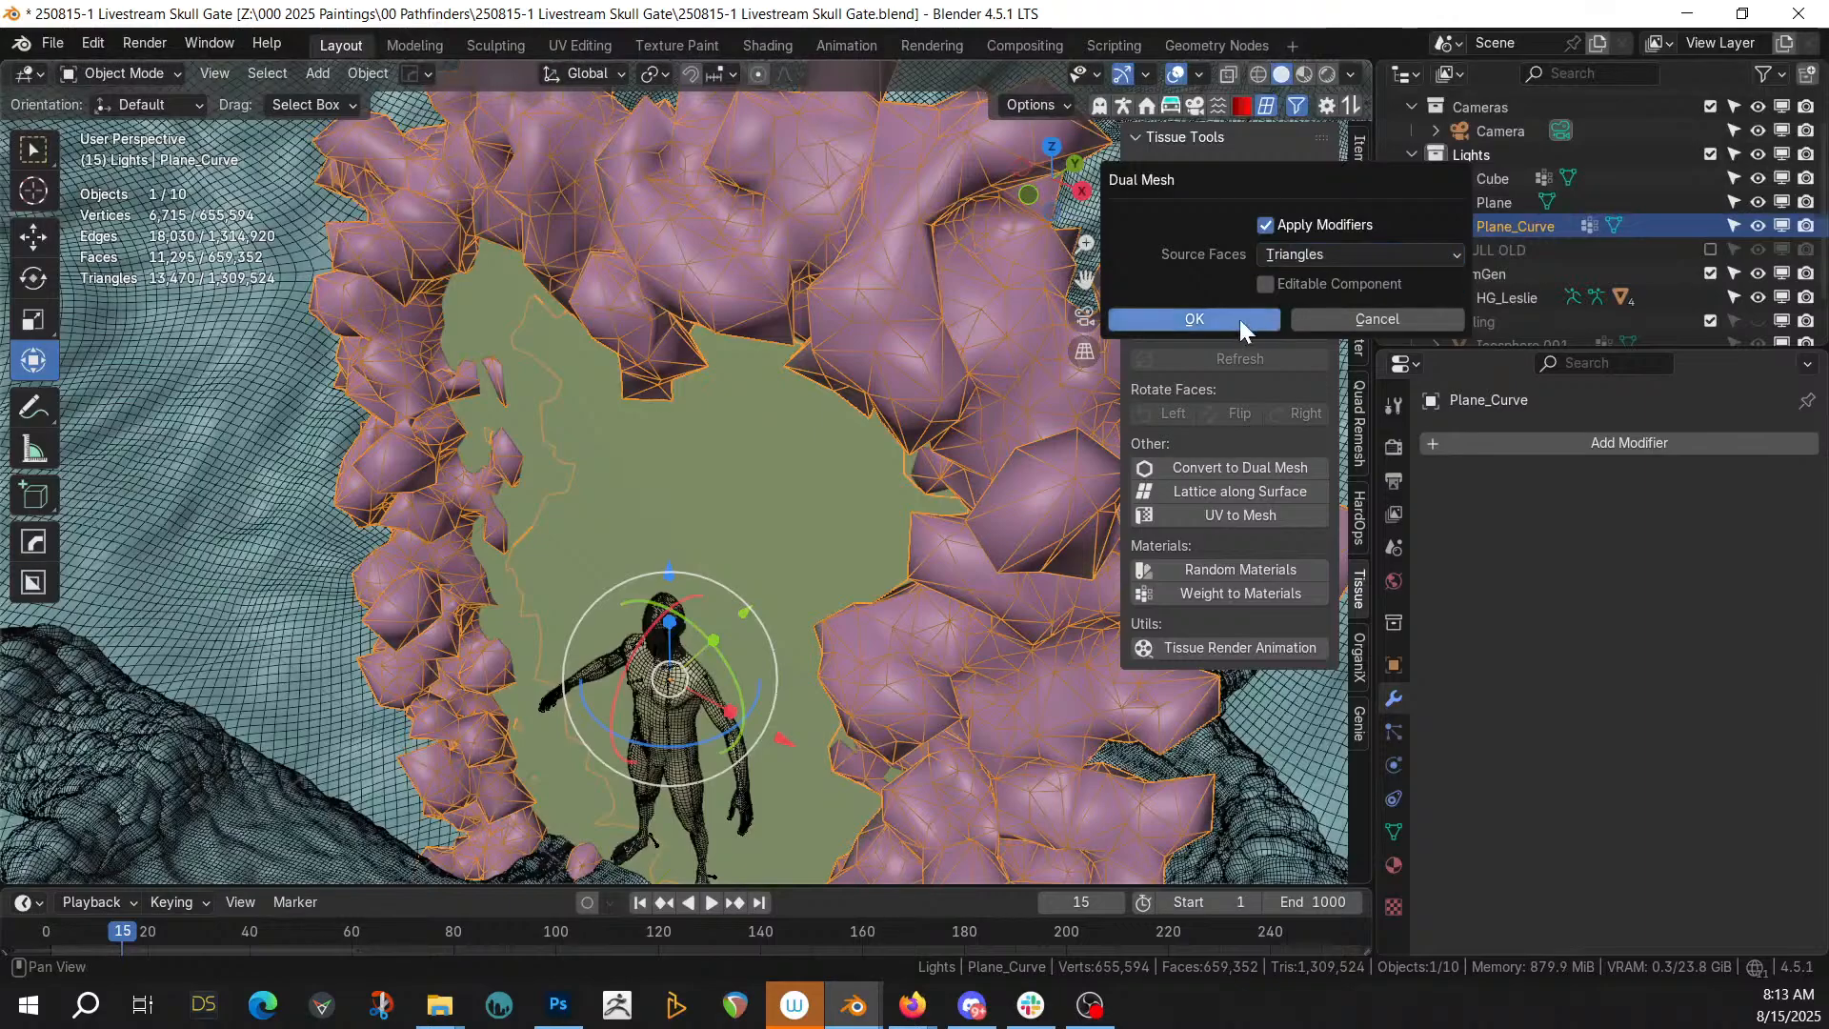
{"action": "left_click", "coordinate": [1328, 257]}
{"action": "left_click", "coordinate": [1277, 273]}
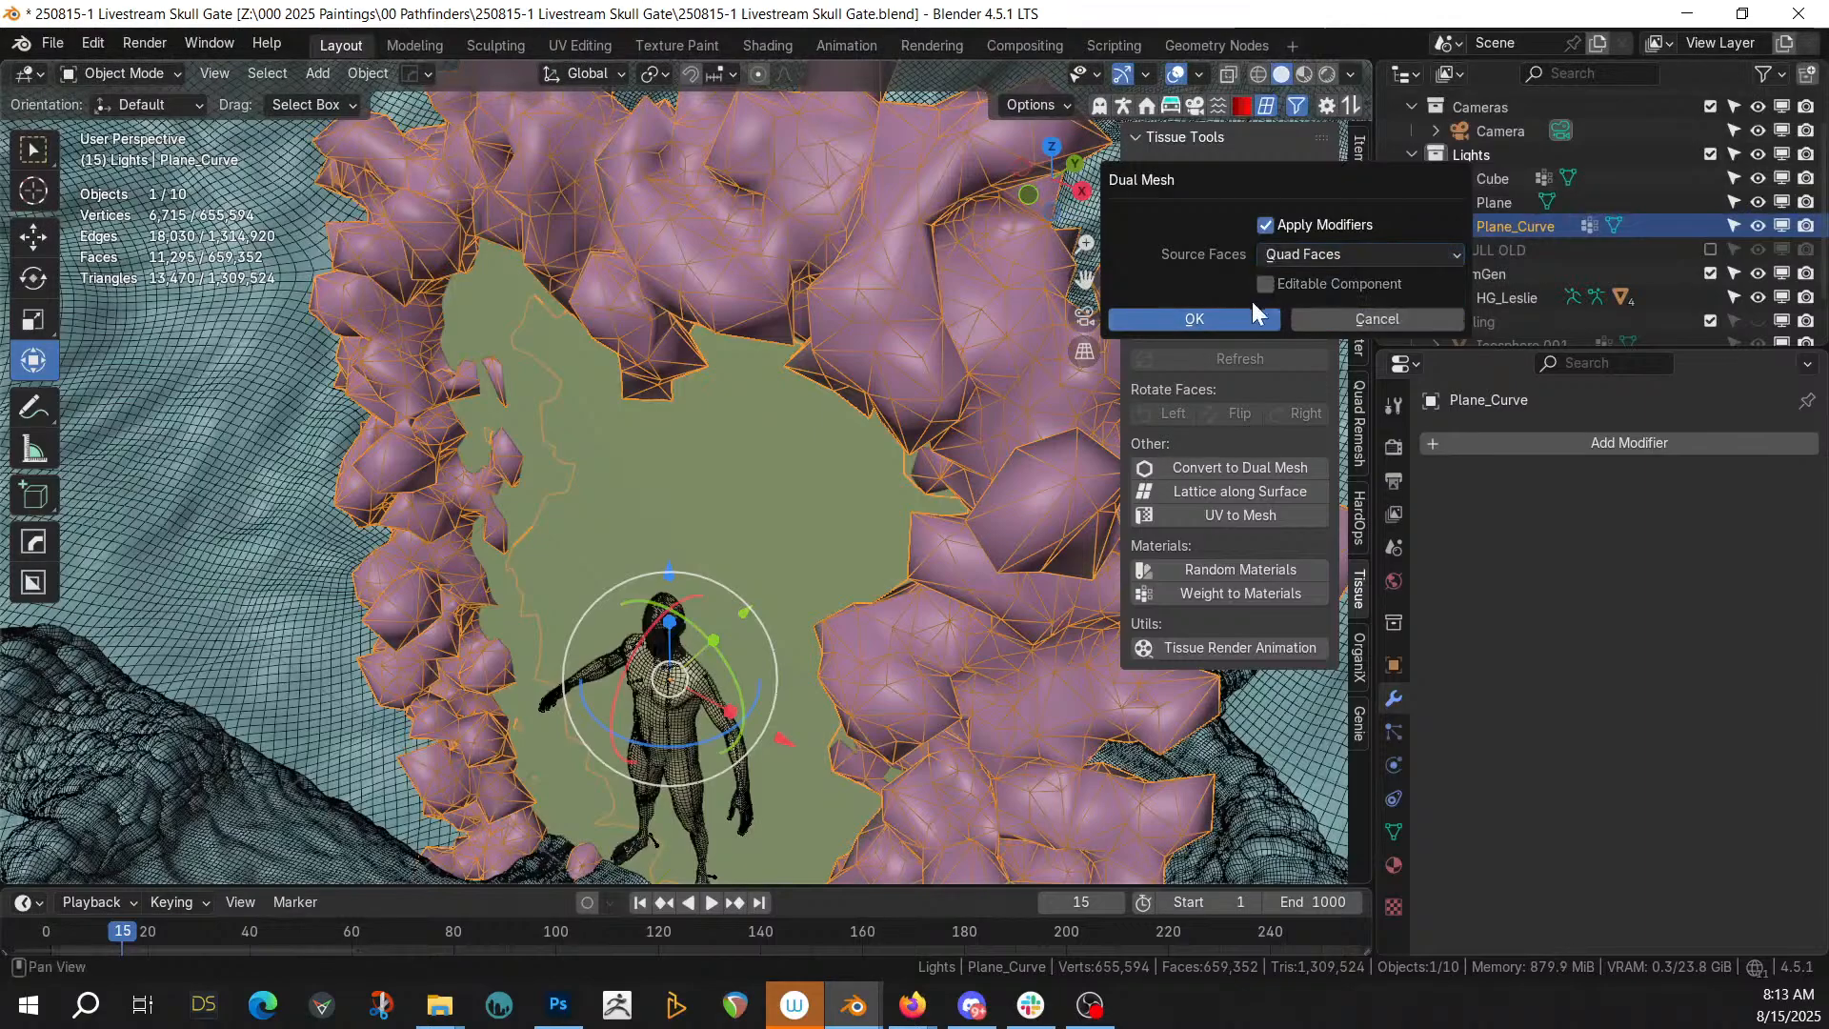
{"action": "left_click", "coordinate": [1198, 314]}
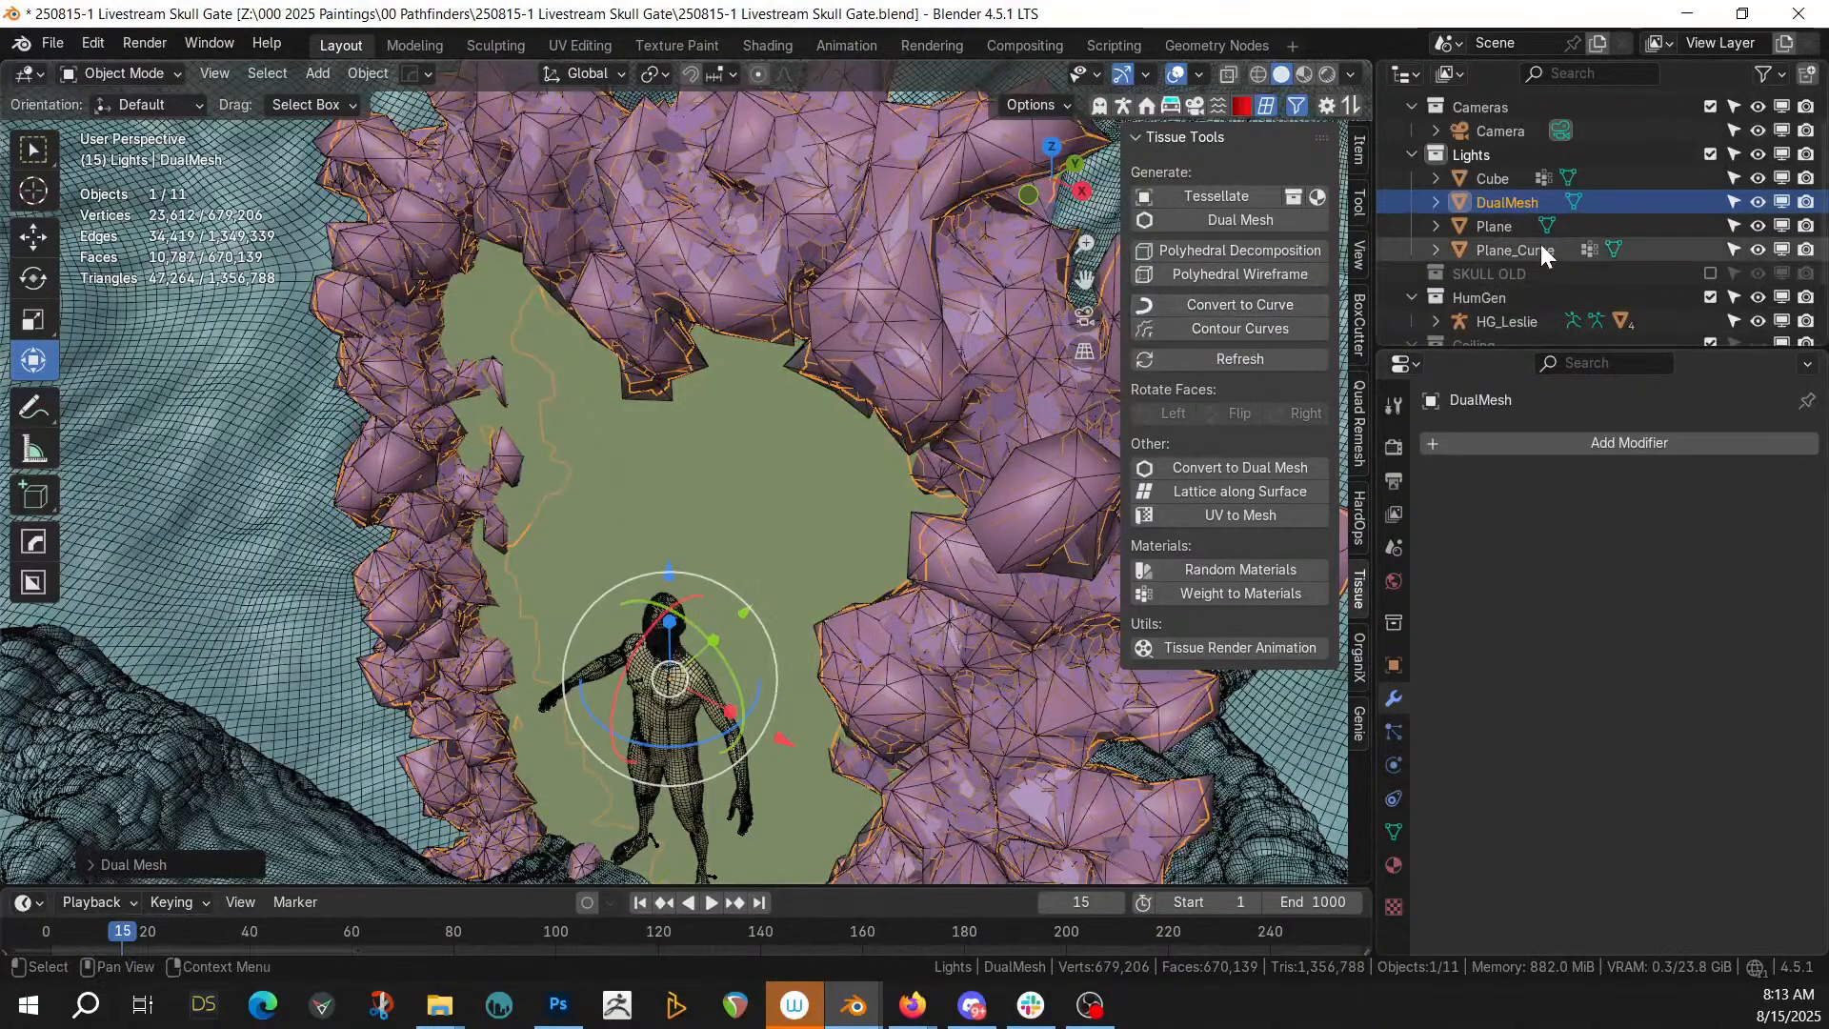
Hide the original Plane_Curve object and turn off the wireframe overlay to inspect the faceted dual-mesh frame
{"action": "left_click", "coordinate": [1757, 249]}
{"action": "middle_click_drag", "start_coordinate": [781, 448], "coordinate": [743, 347]}
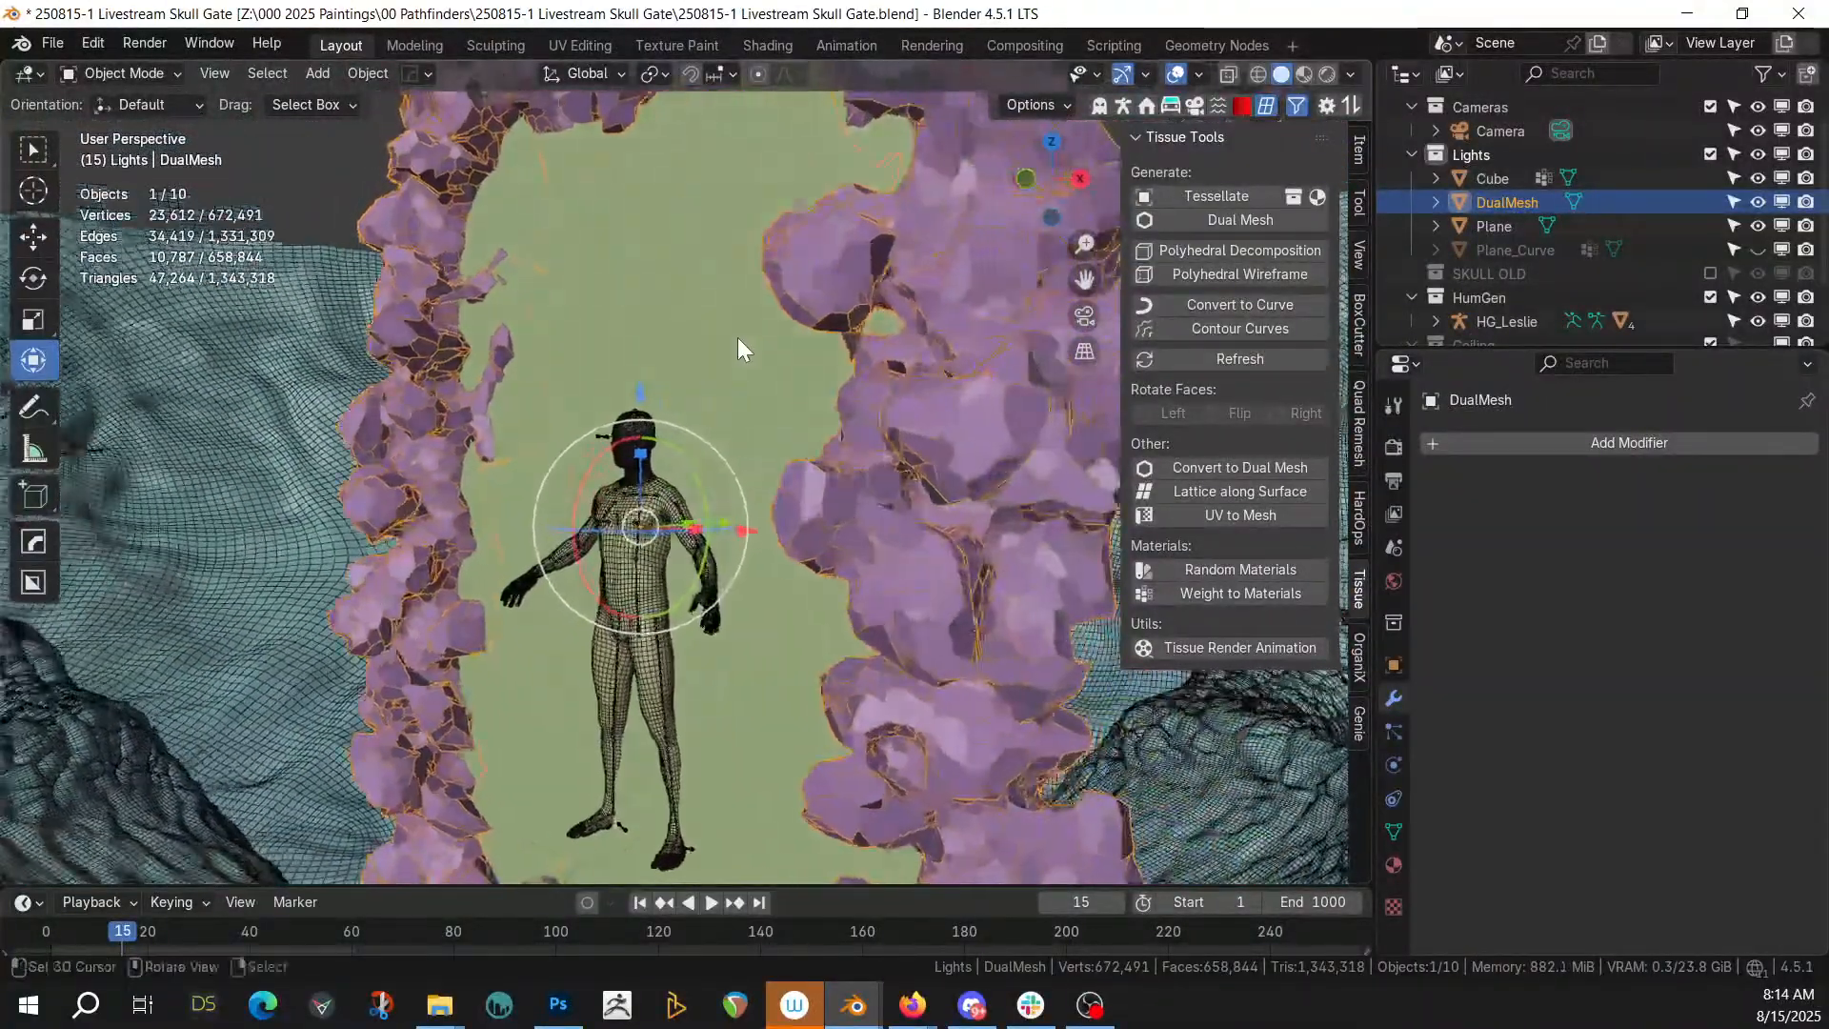
{"action": "key", "text": "alt+v"}
{"action": "left_click", "coordinate": [745, 440]}
{"action": "middle_click_drag", "start_coordinate": [745, 440], "coordinate": [808, 329]}
{"action": "scroll", "coordinate": [866, 450], "scroll_direction": "down", "scroll_amount": 1}
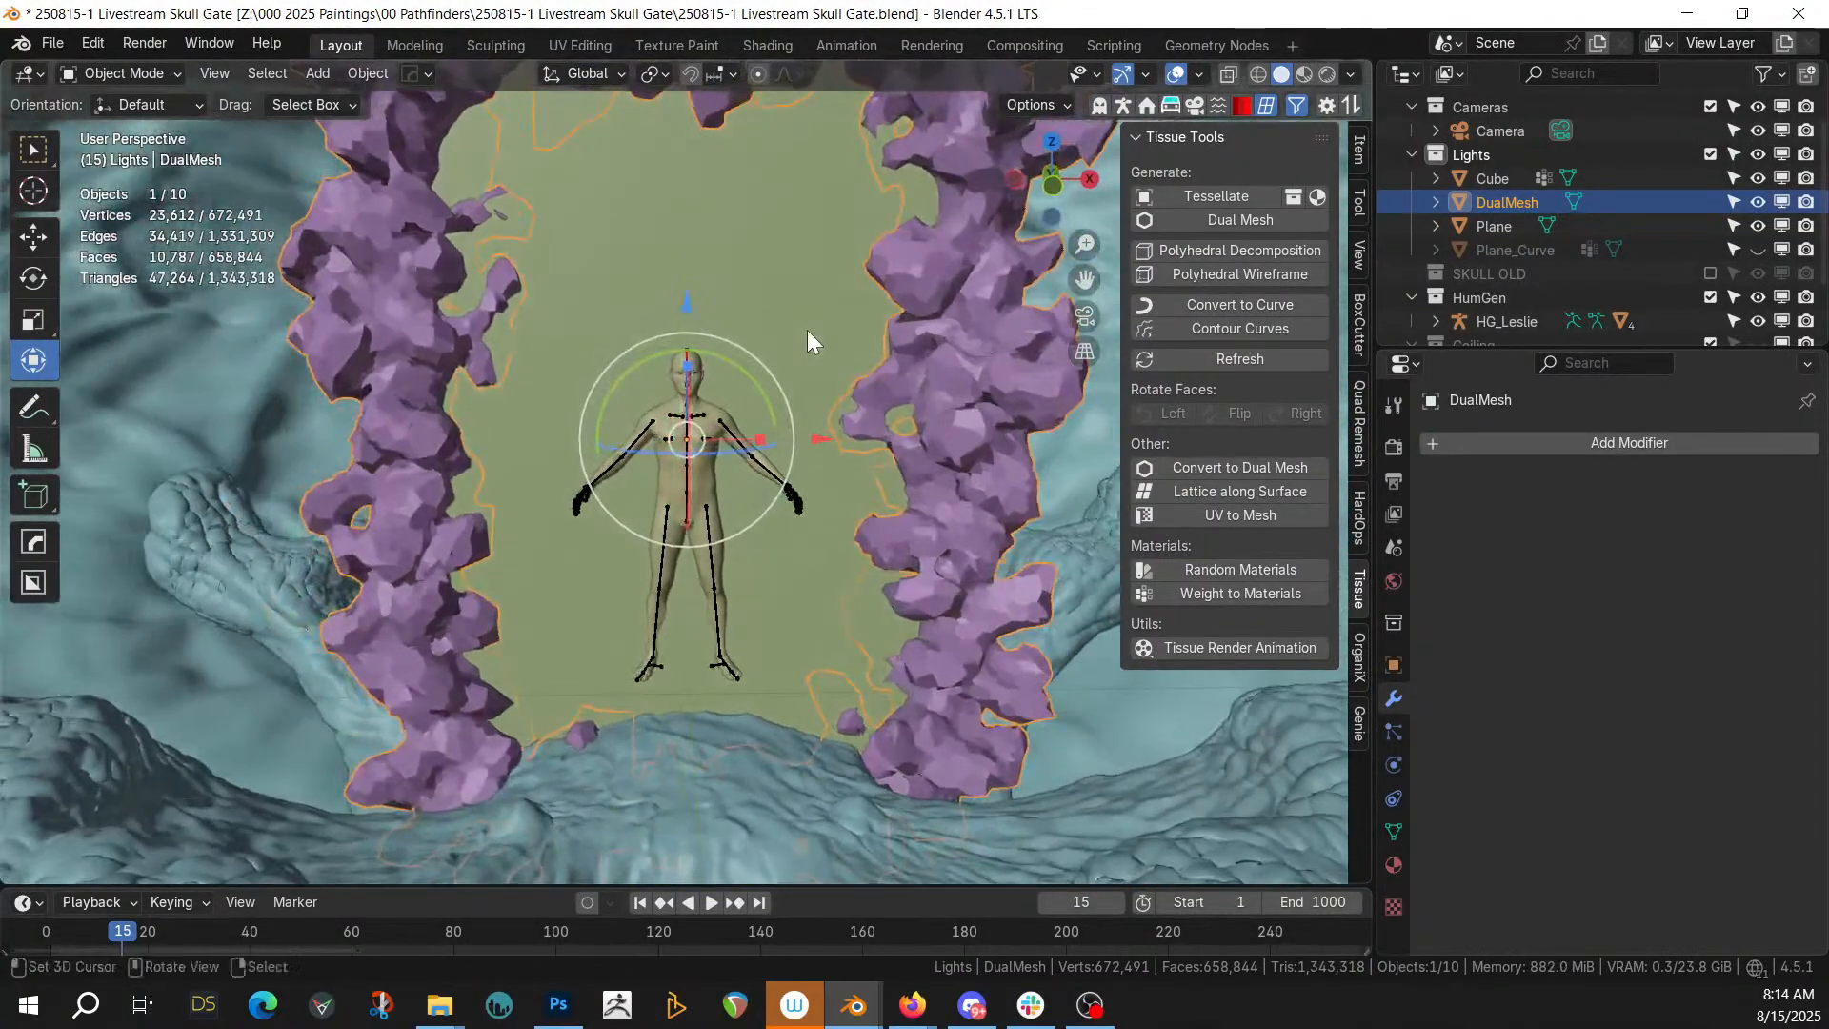
Save the file and delete the hidden Plane_Curve object
{"action": "key", "text": "ctrl+s"}
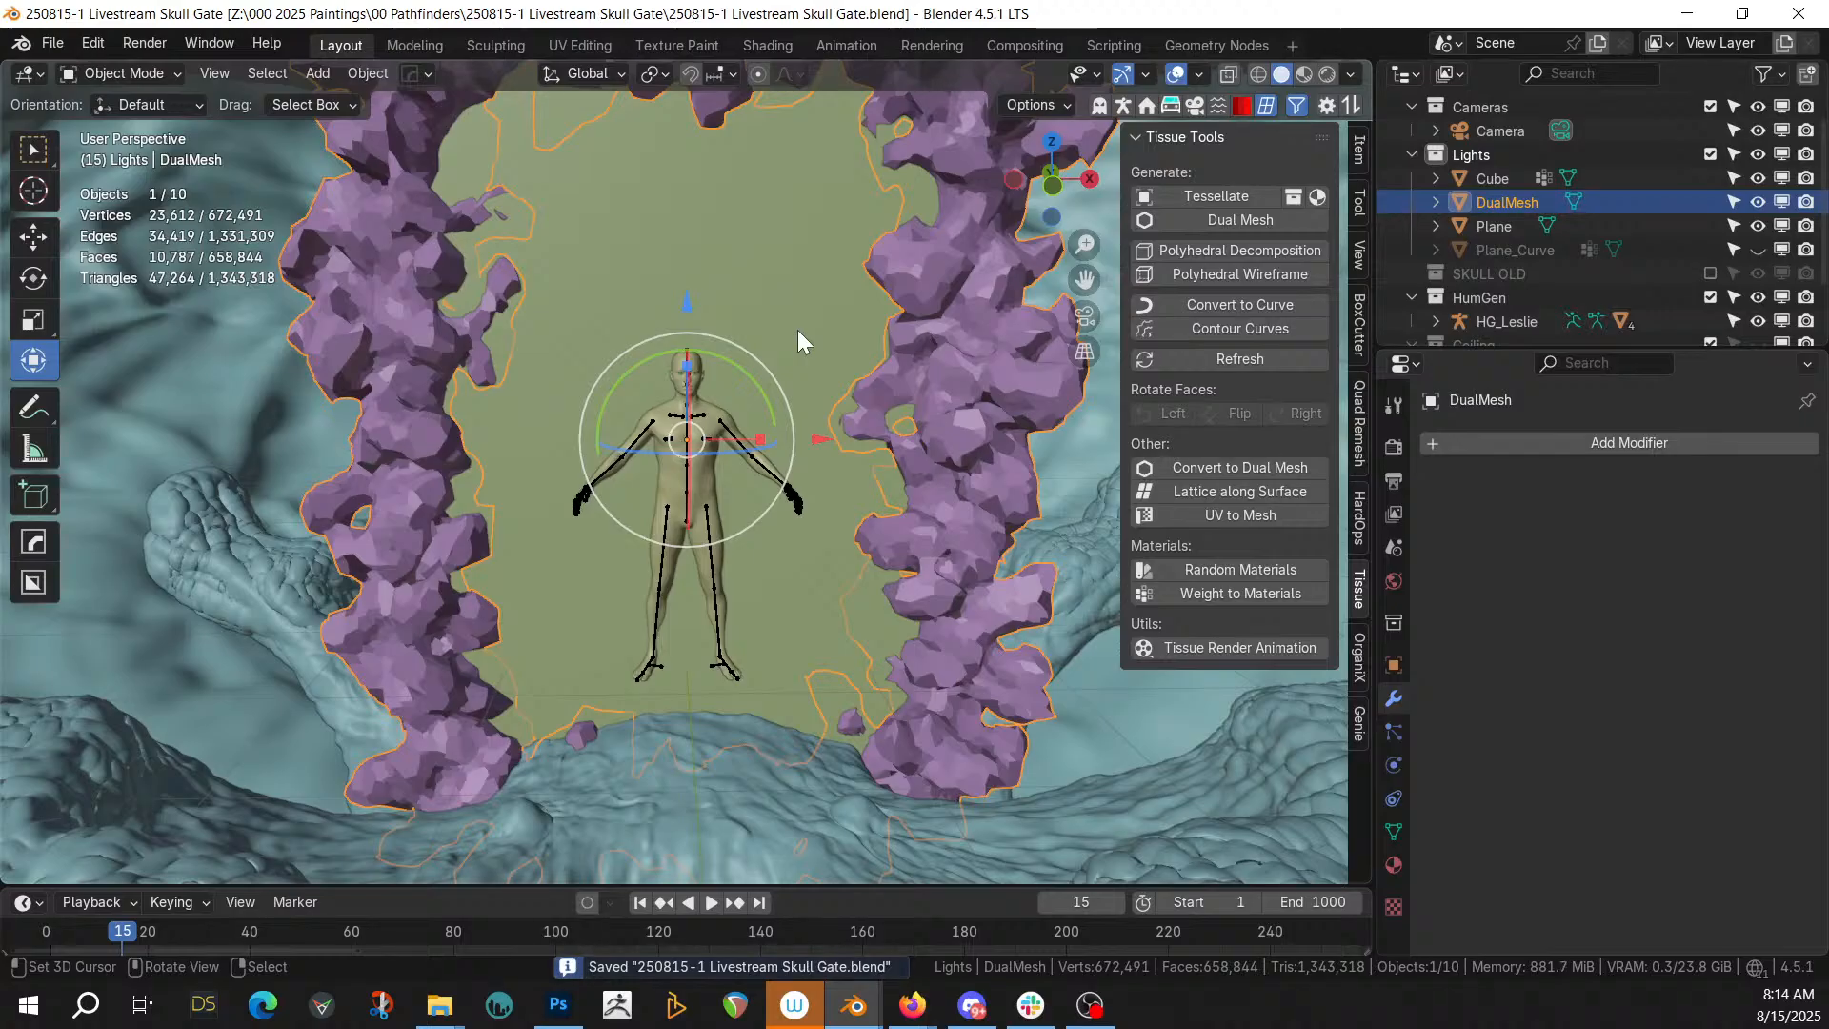
{"action": "middle_click_drag", "start_coordinate": [633, 261], "coordinate": [953, 367]}
{"action": "left_click", "coordinate": [1593, 250]}
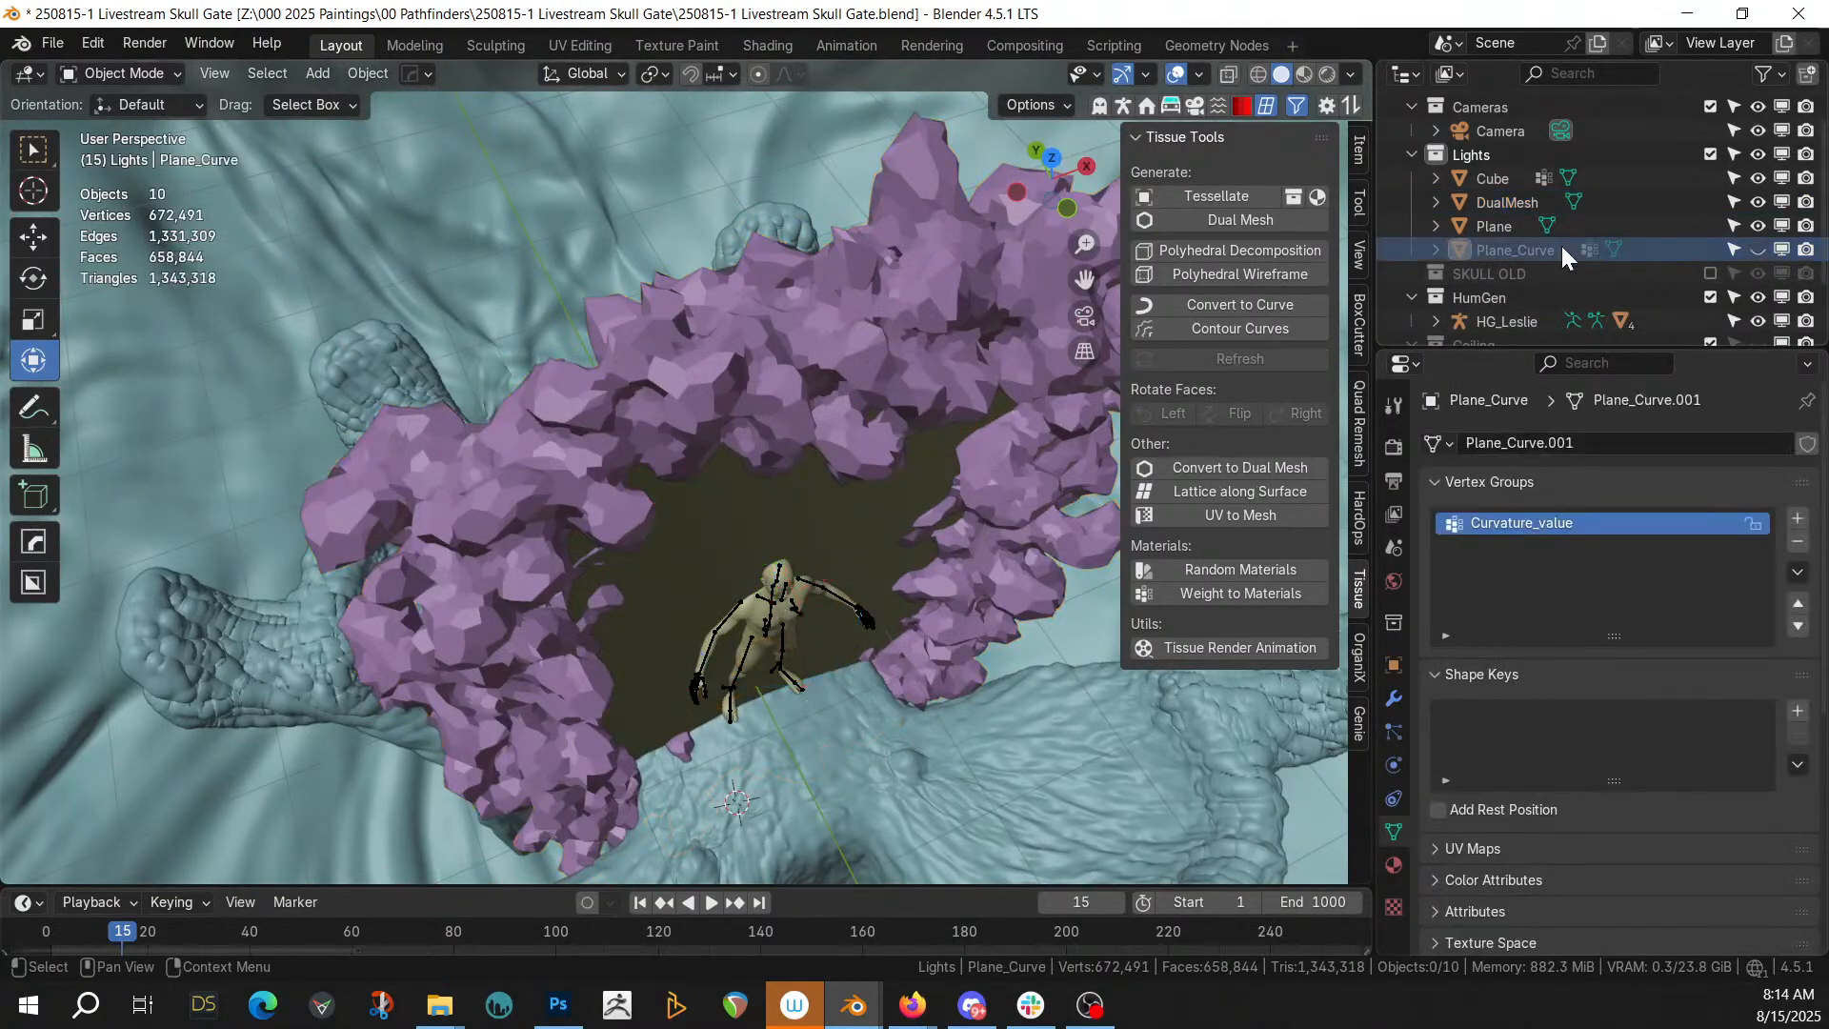
{"action": "key", "text": "Delete"}
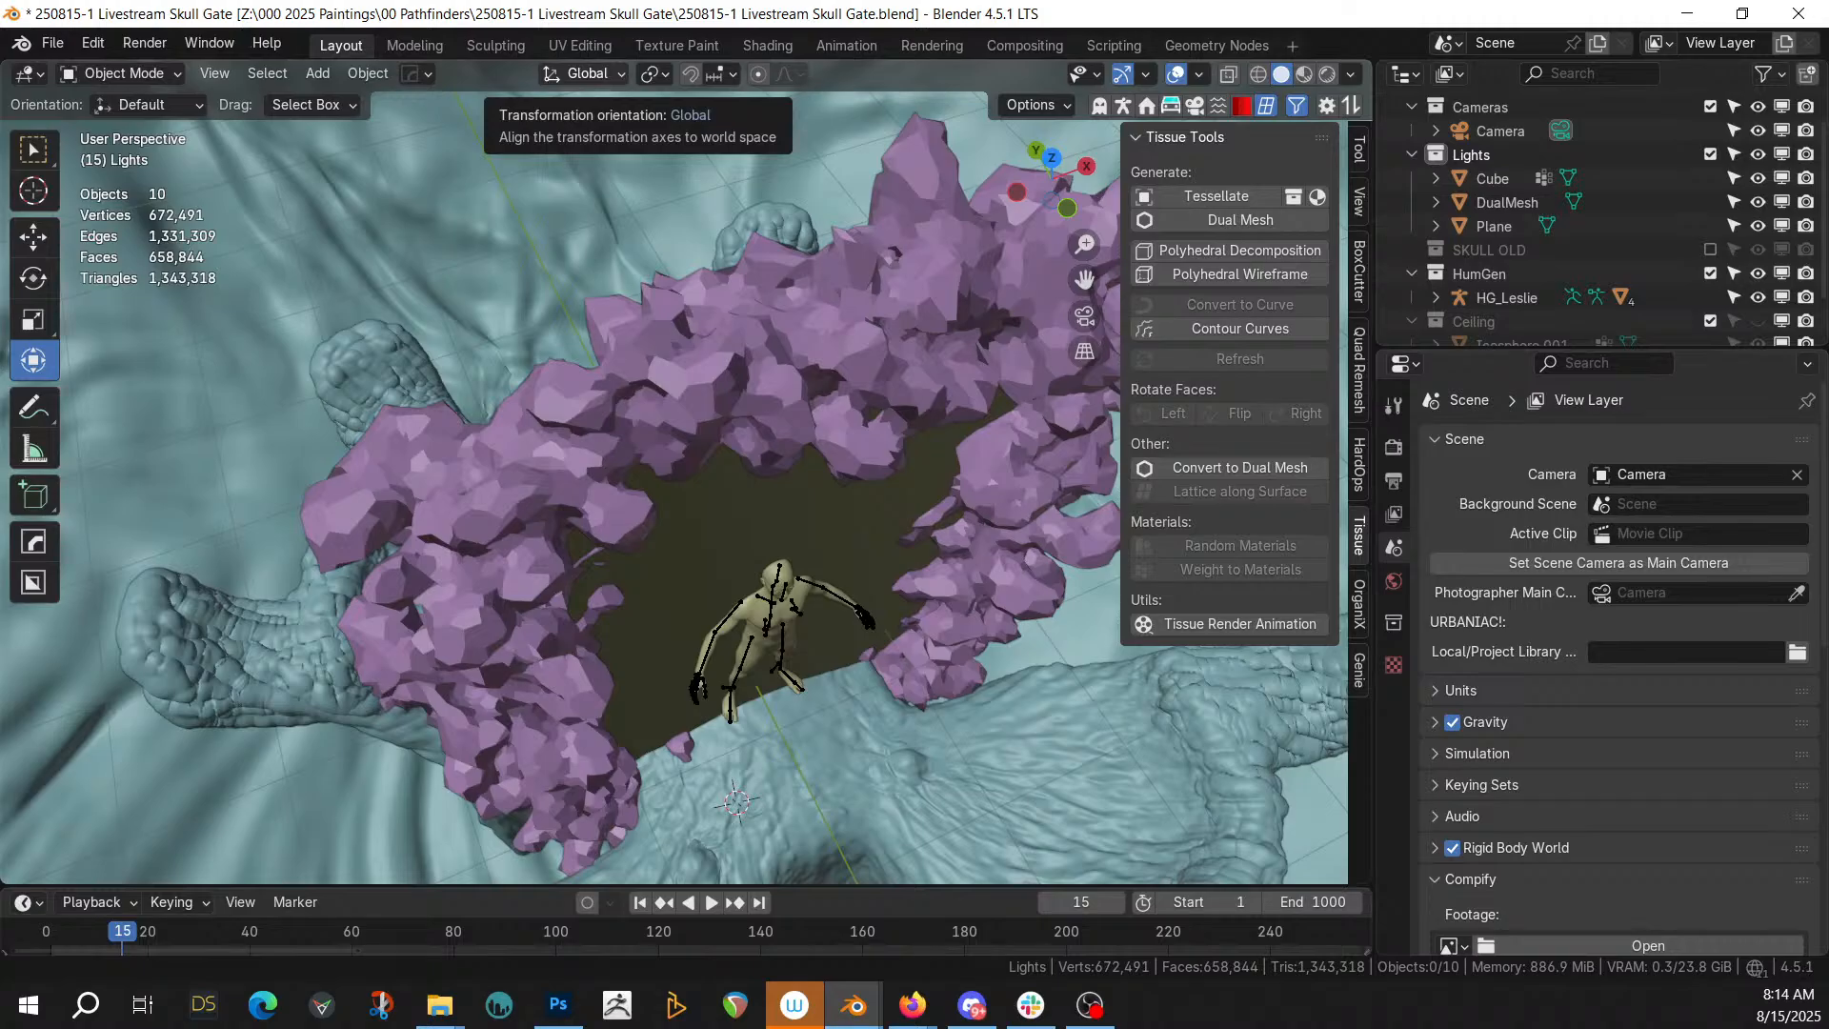
{"action": "middle_click_drag", "start_coordinate": [827, 368], "coordinate": [745, 240]}
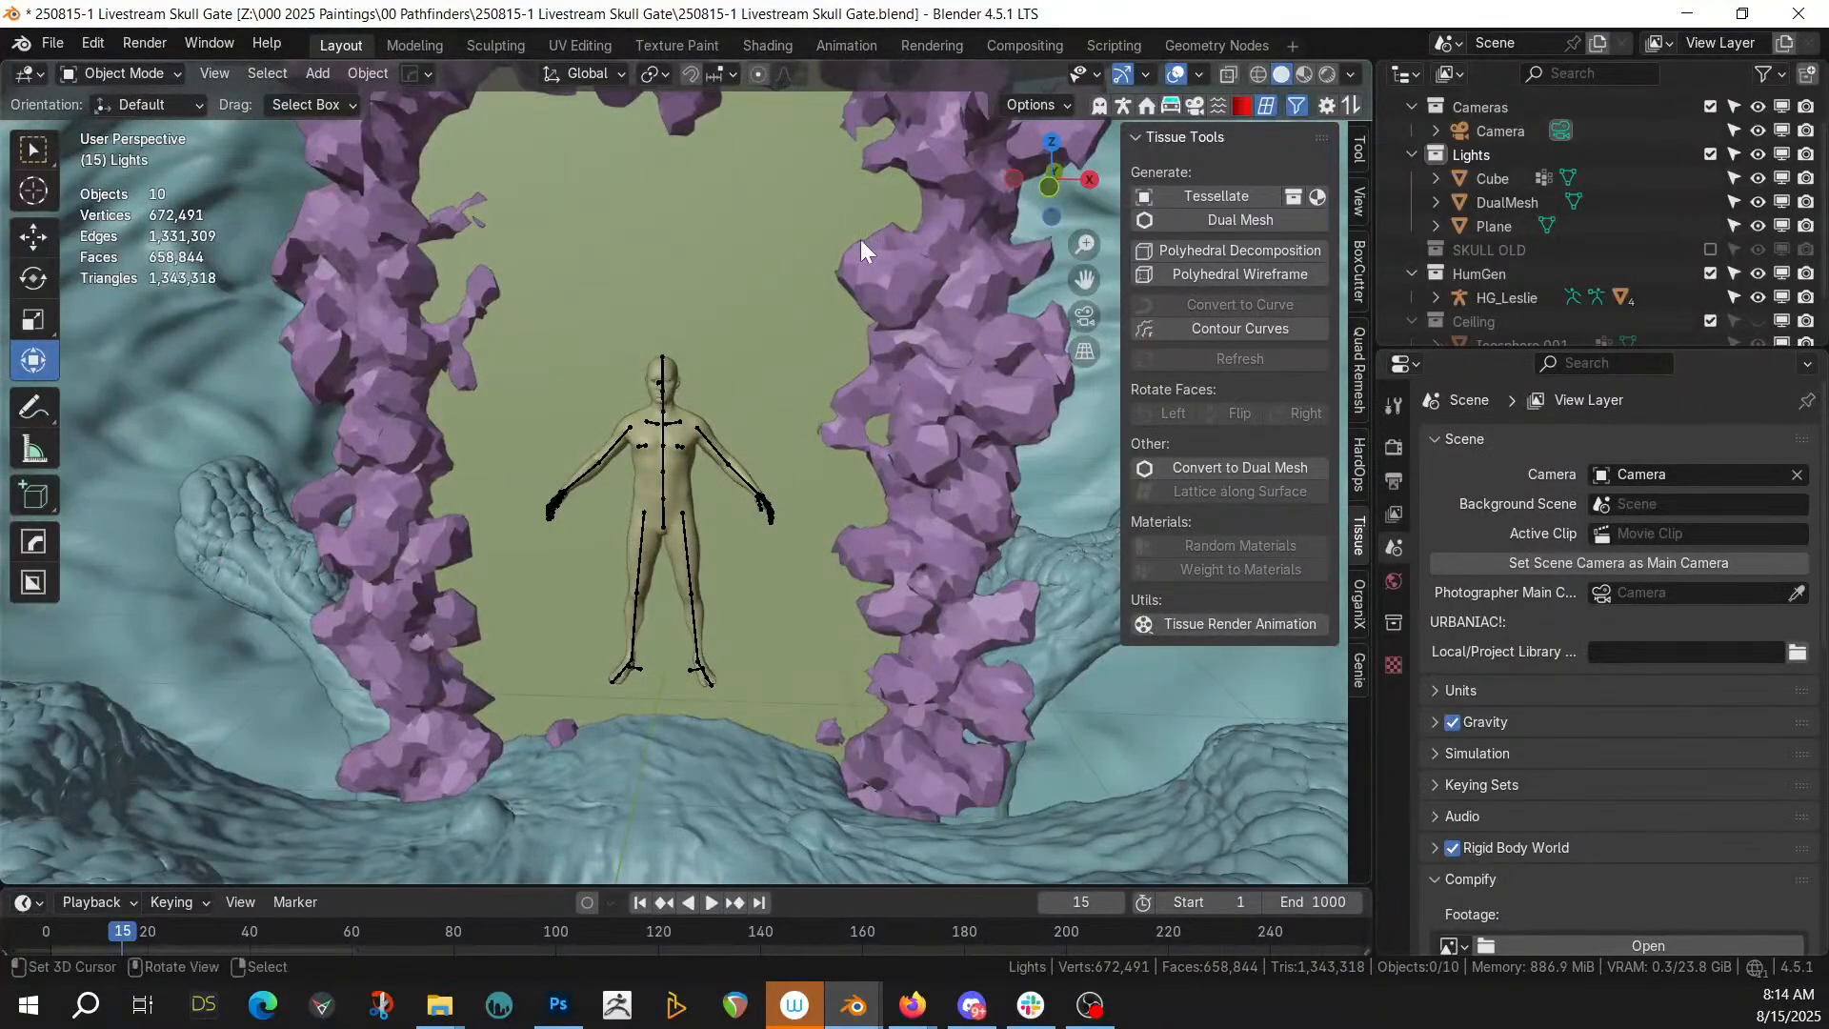
Select the DualMesh frame and import the Ice Organic 02 material from the Organic add-on
{"action": "left_click", "coordinate": [1010, 282]}
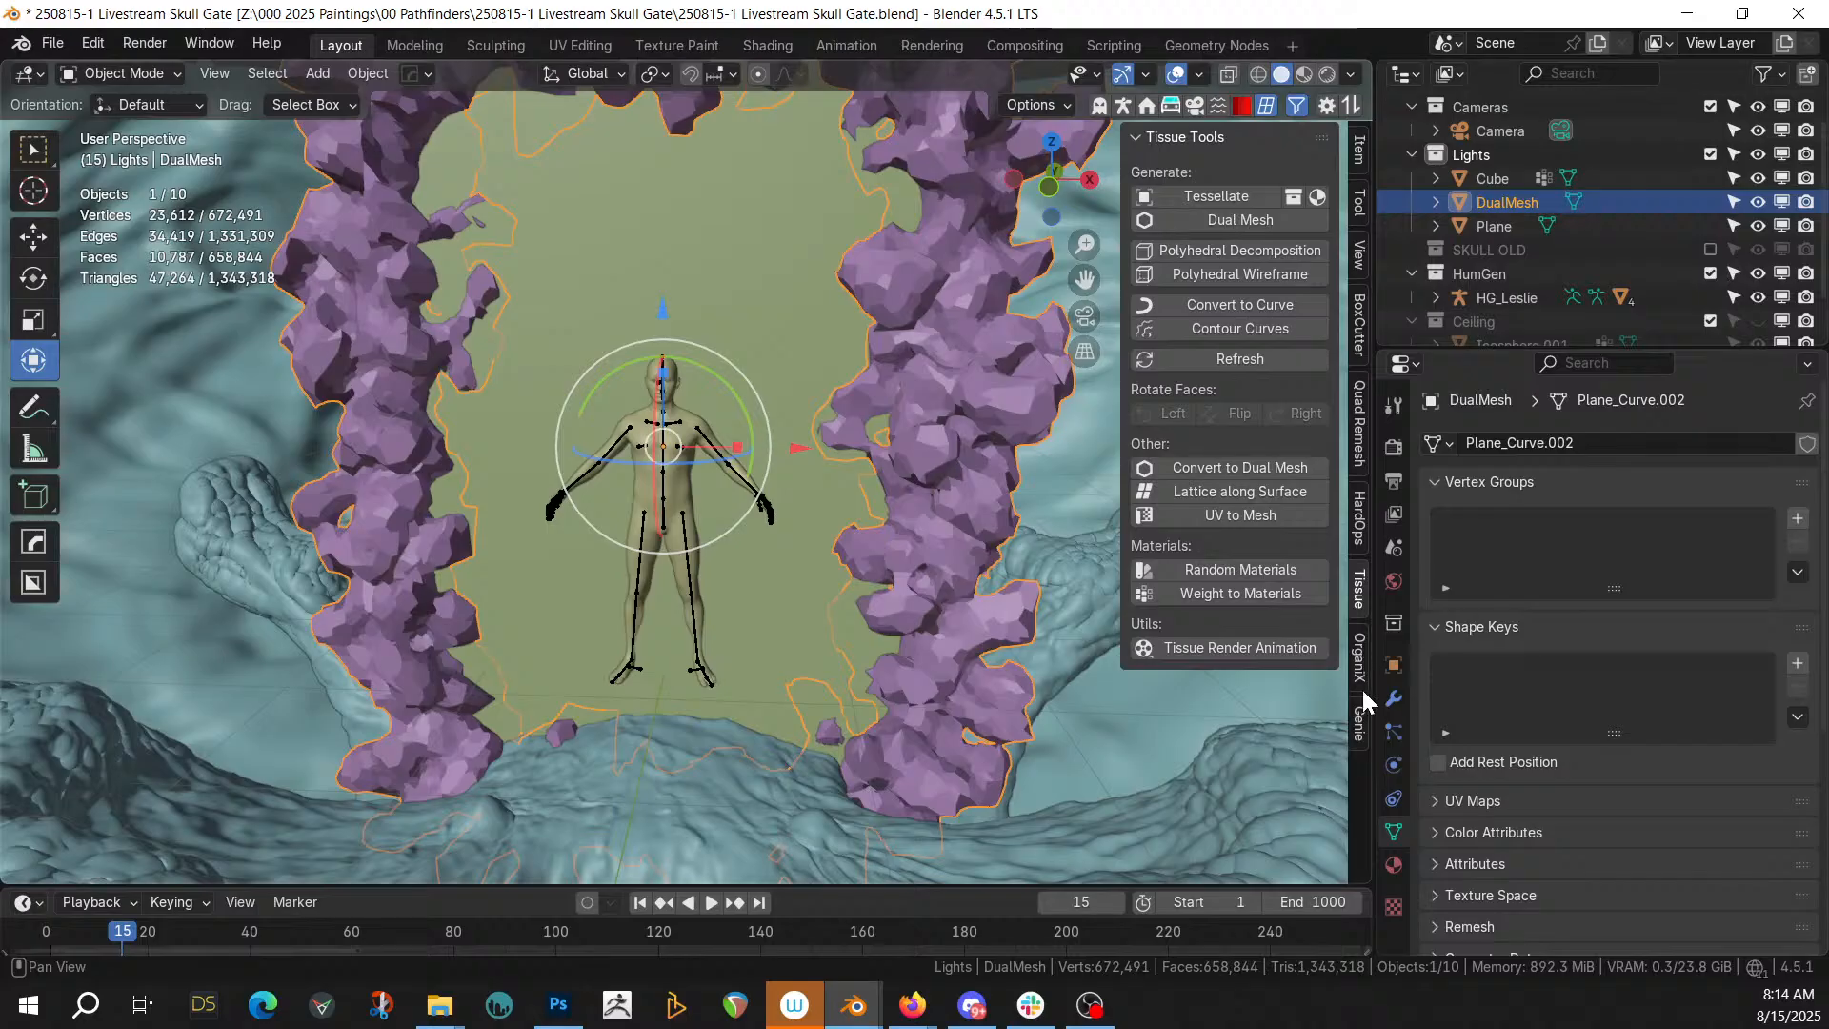
{"action": "left_click", "coordinate": [1171, 105]}
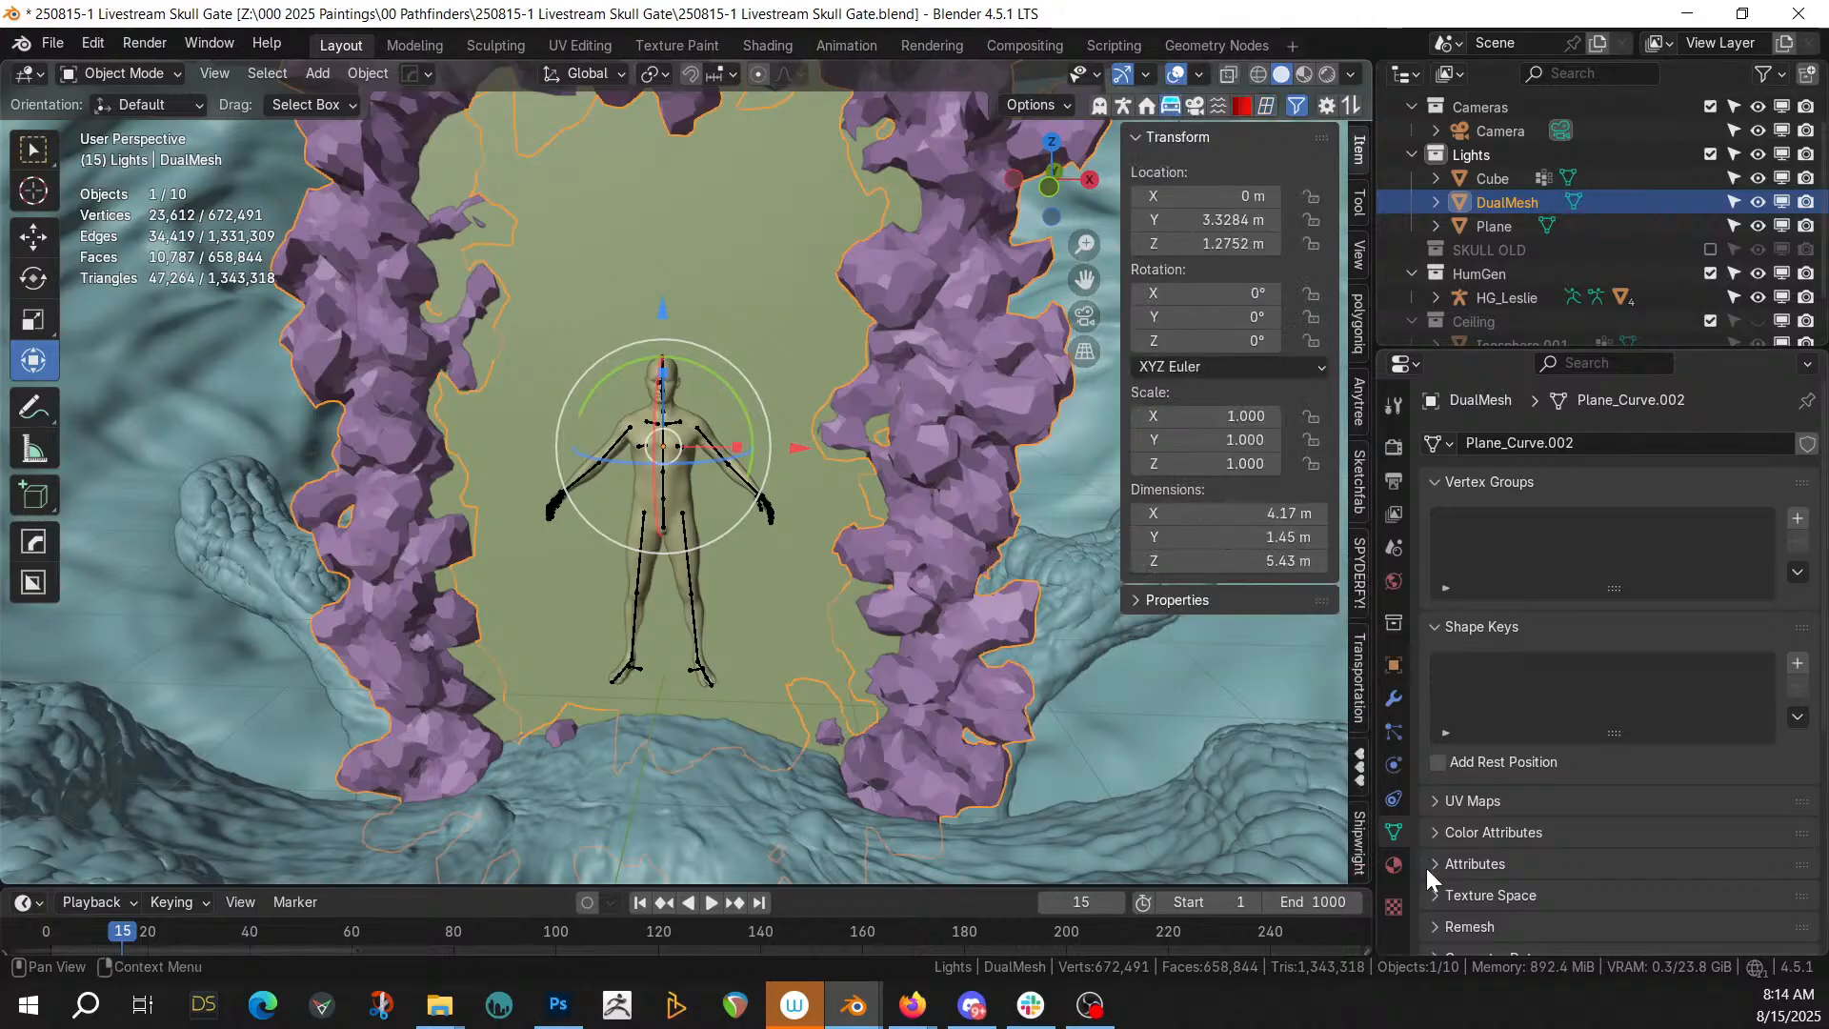
{"action": "scroll", "coordinate": [1353, 729], "scroll_direction": "down", "scroll_amount": 8}
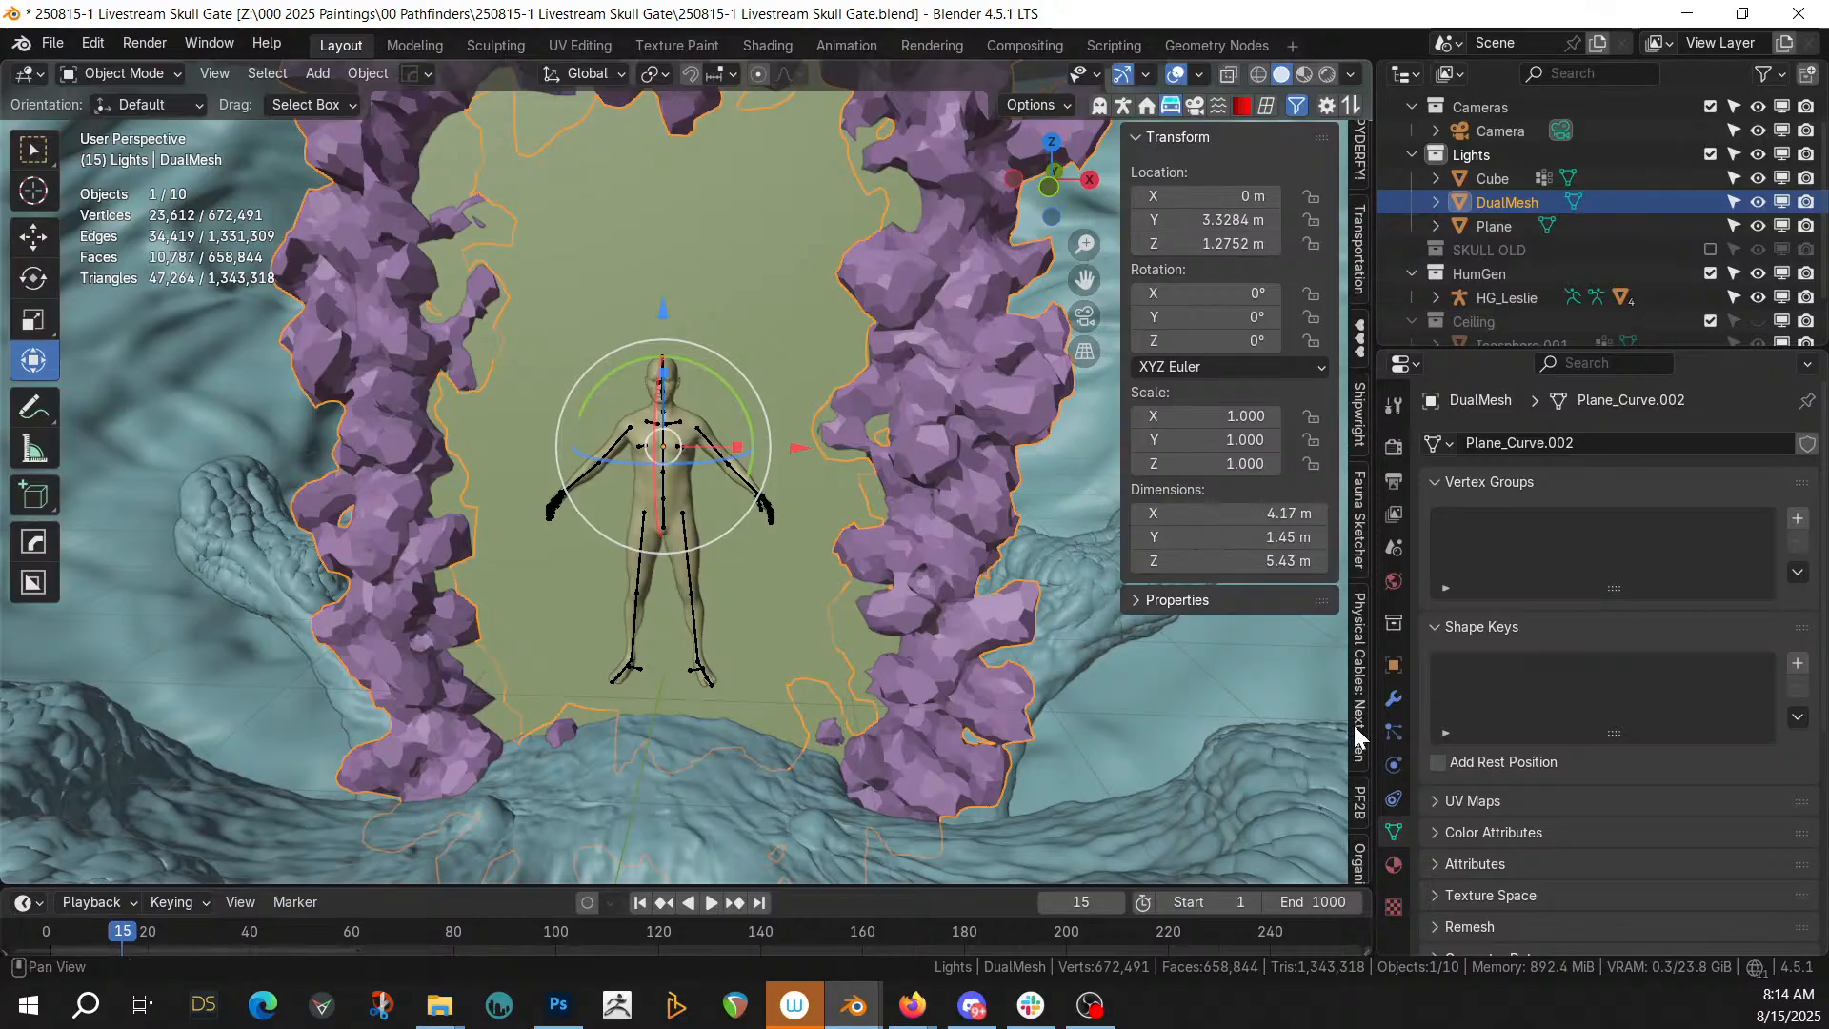
{"action": "left_click", "coordinate": [1360, 852]}
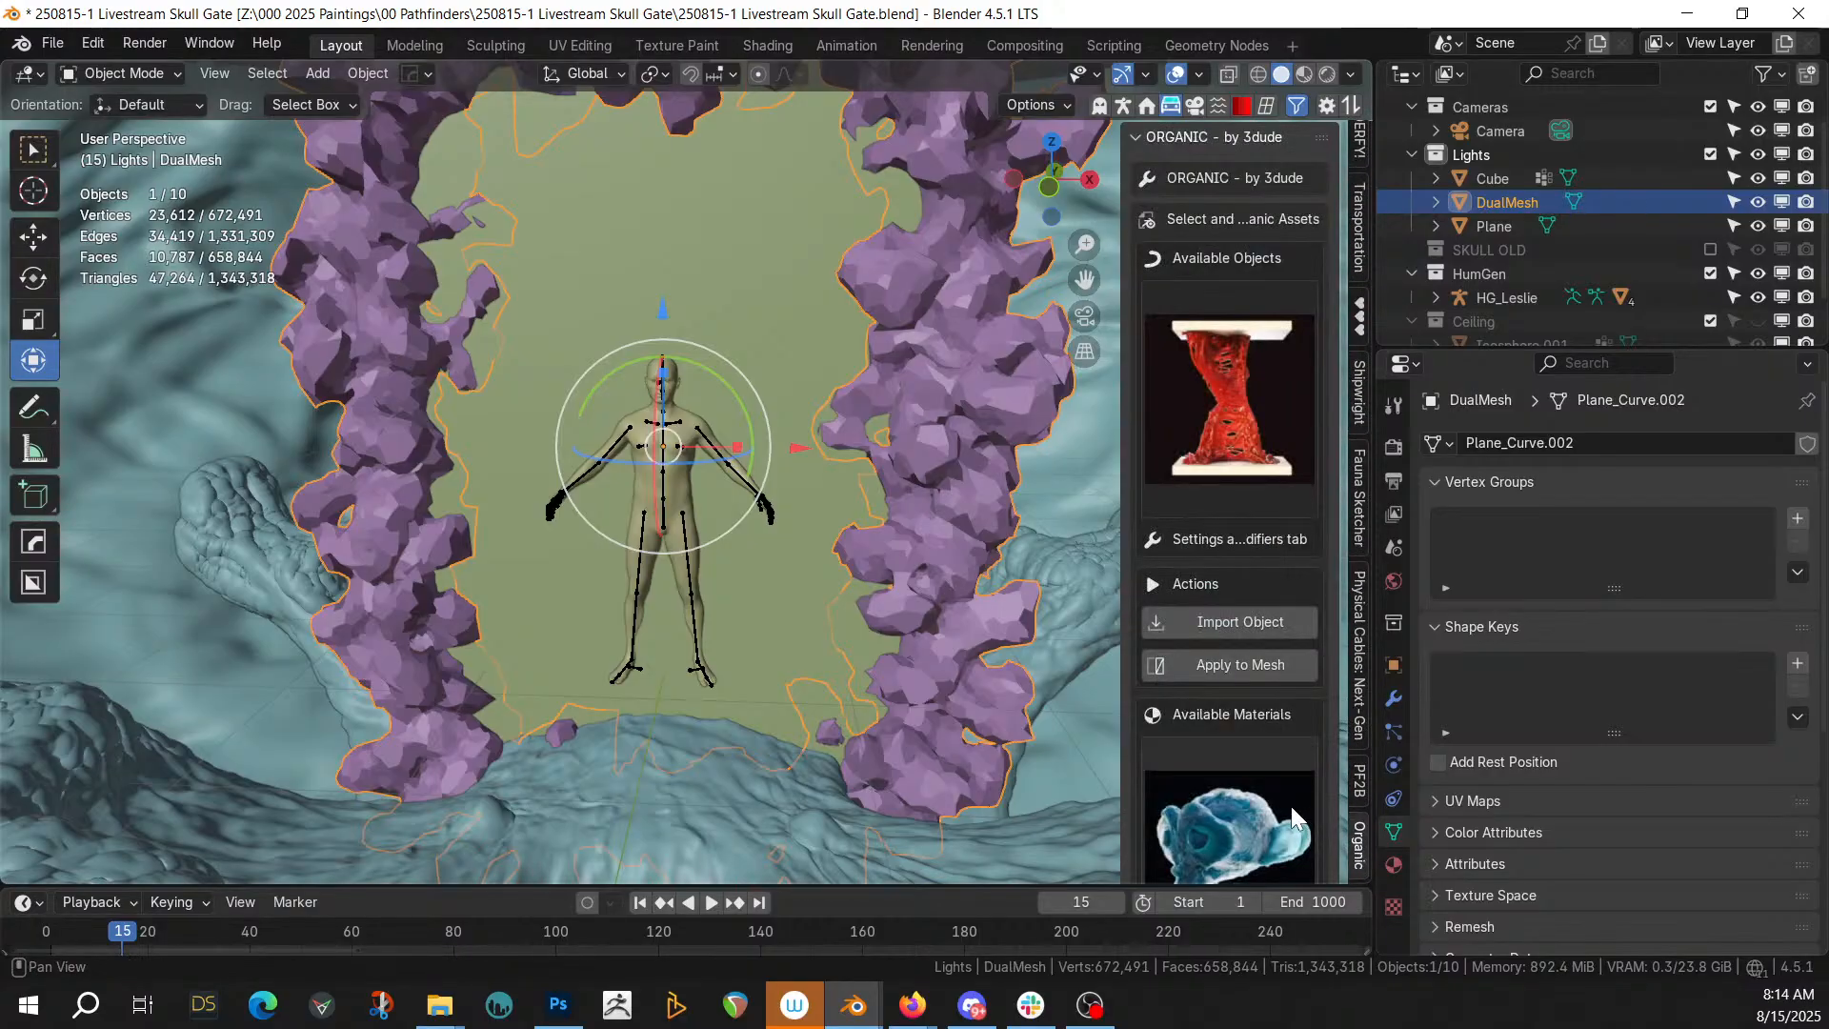
{"action": "scroll", "coordinate": [1267, 771], "scroll_direction": "down", "scroll_amount": 5}
{"action": "left_click", "coordinate": [1238, 627]}
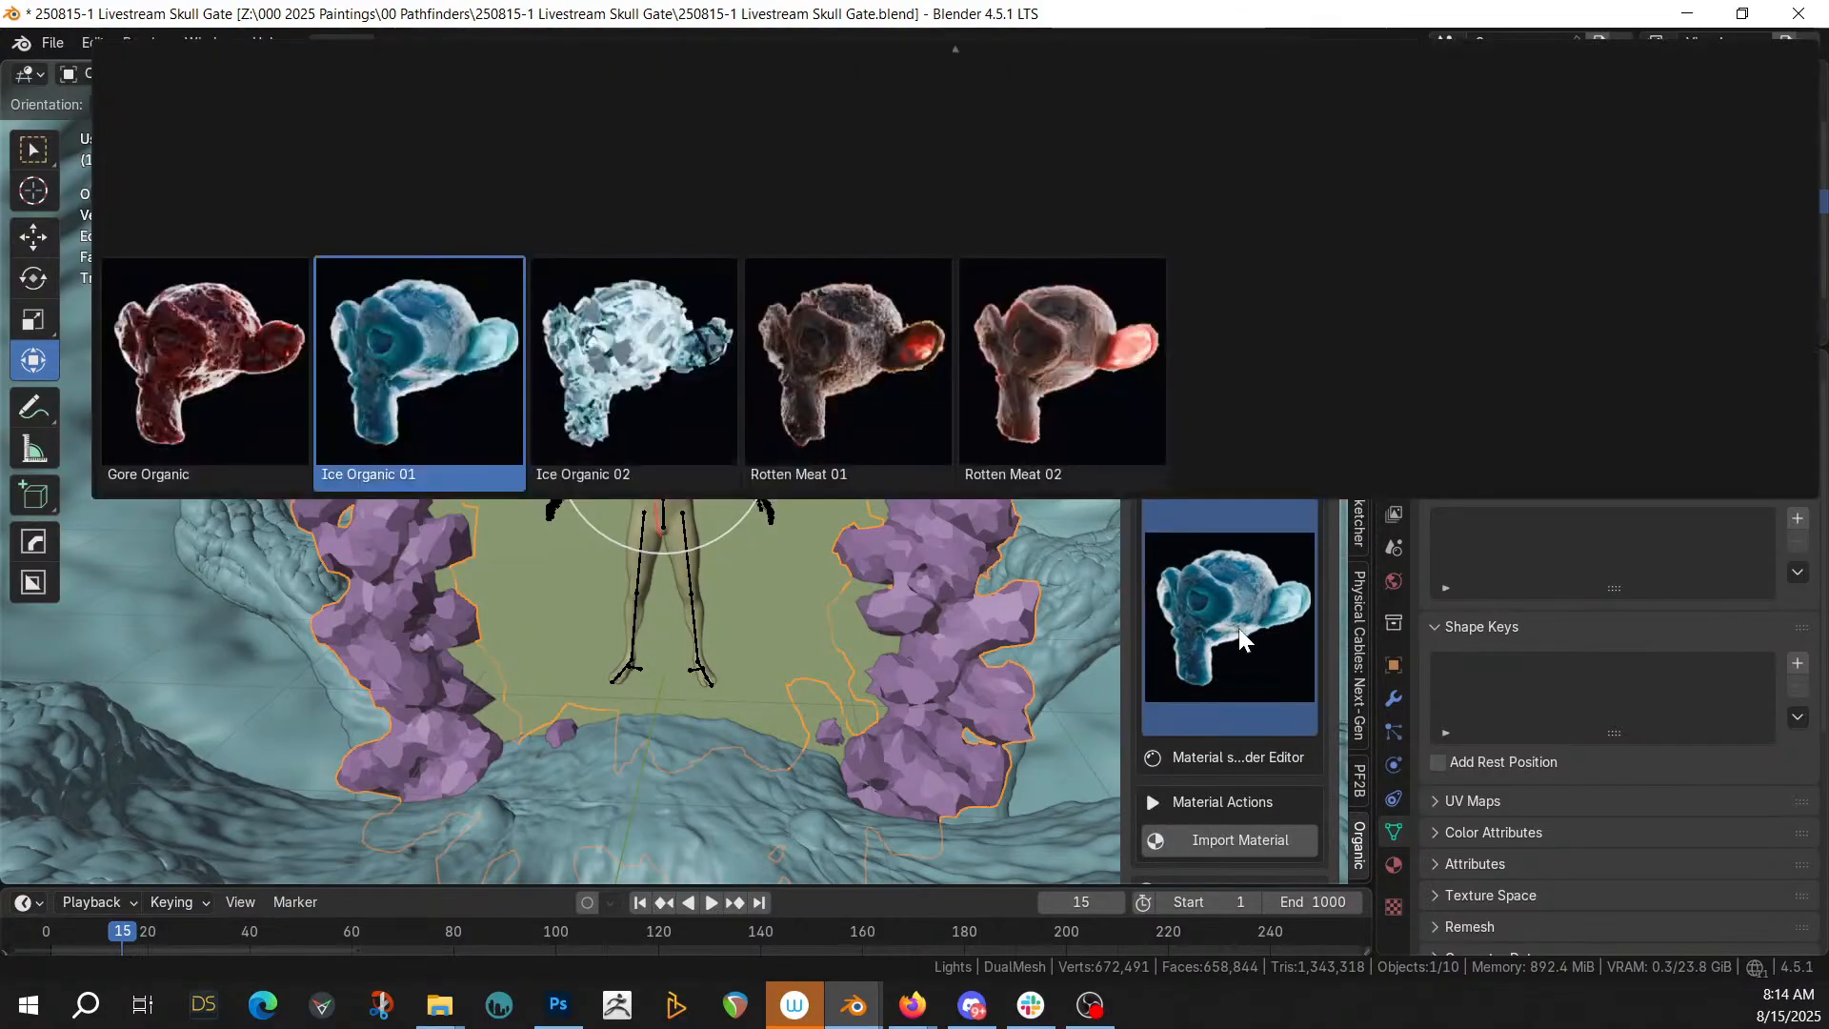
{"action": "left_click", "coordinate": [613, 348]}
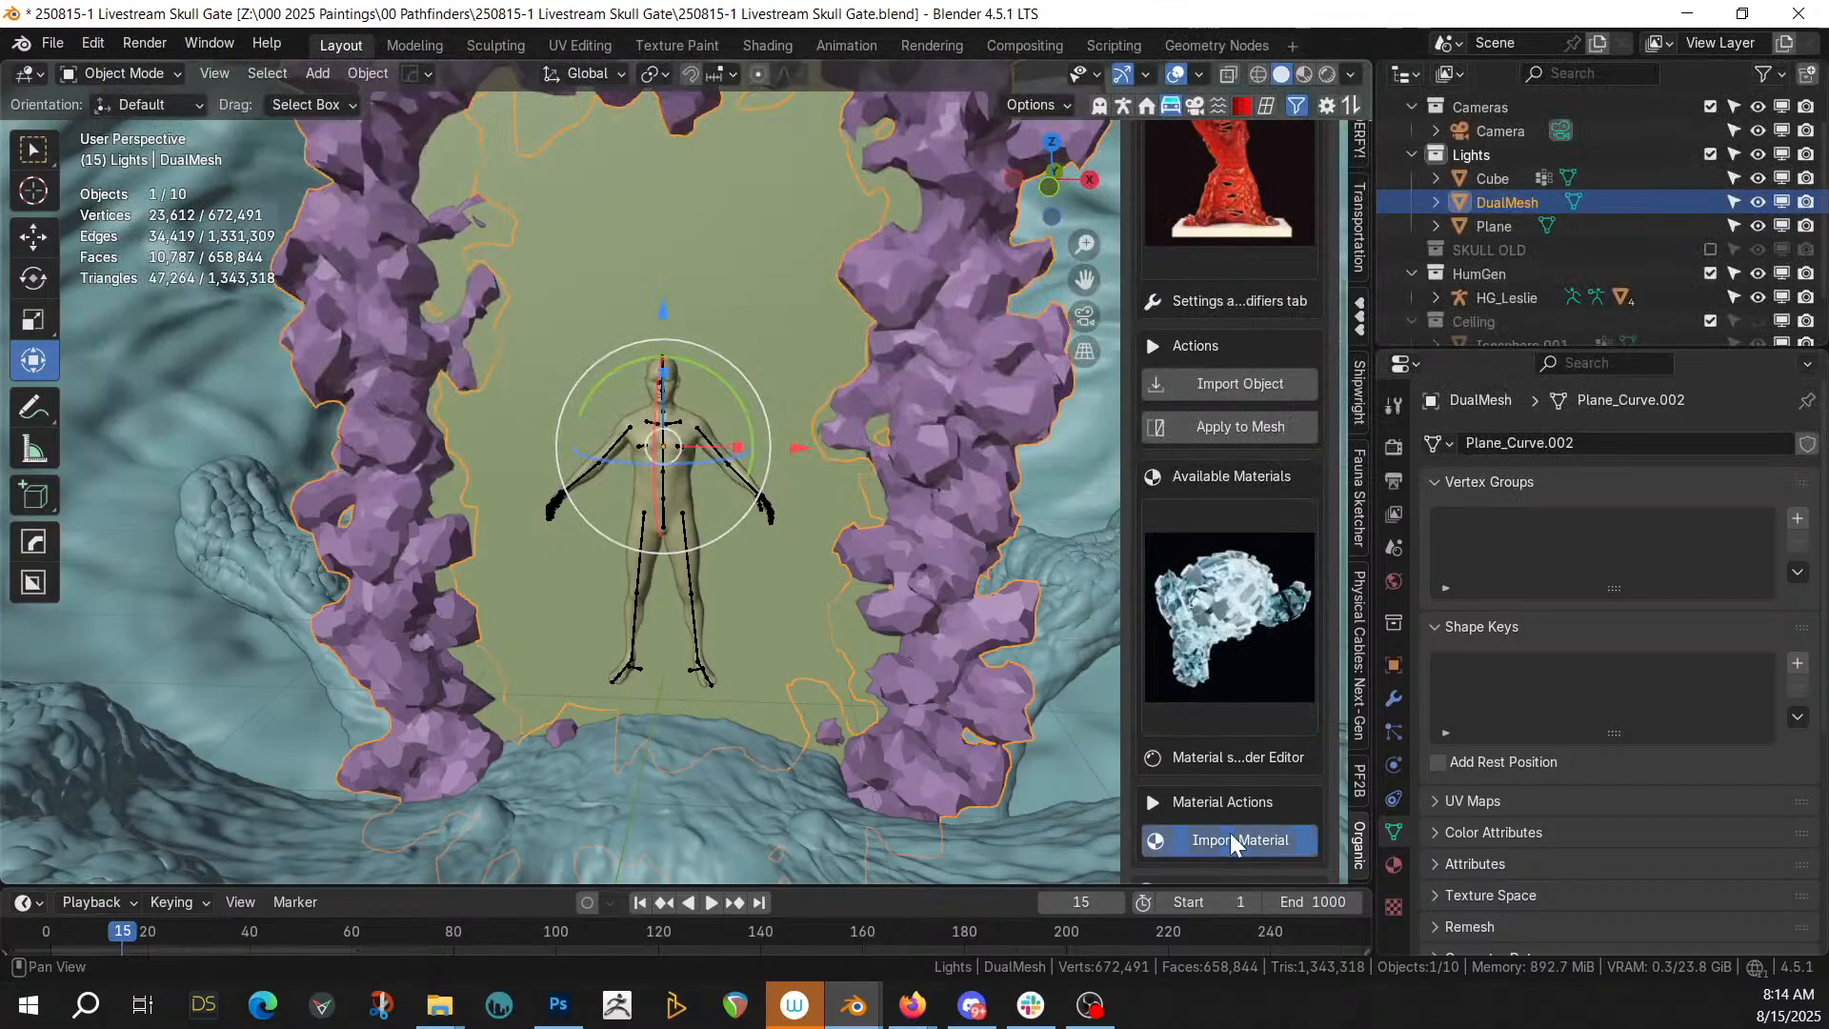
Unwrap the entire DualMesh frame with Smart UV Project at a 90° angle limit and return to Object Mode
{"action": "middle_click_drag", "start_coordinate": [694, 362], "coordinate": [985, 532]}
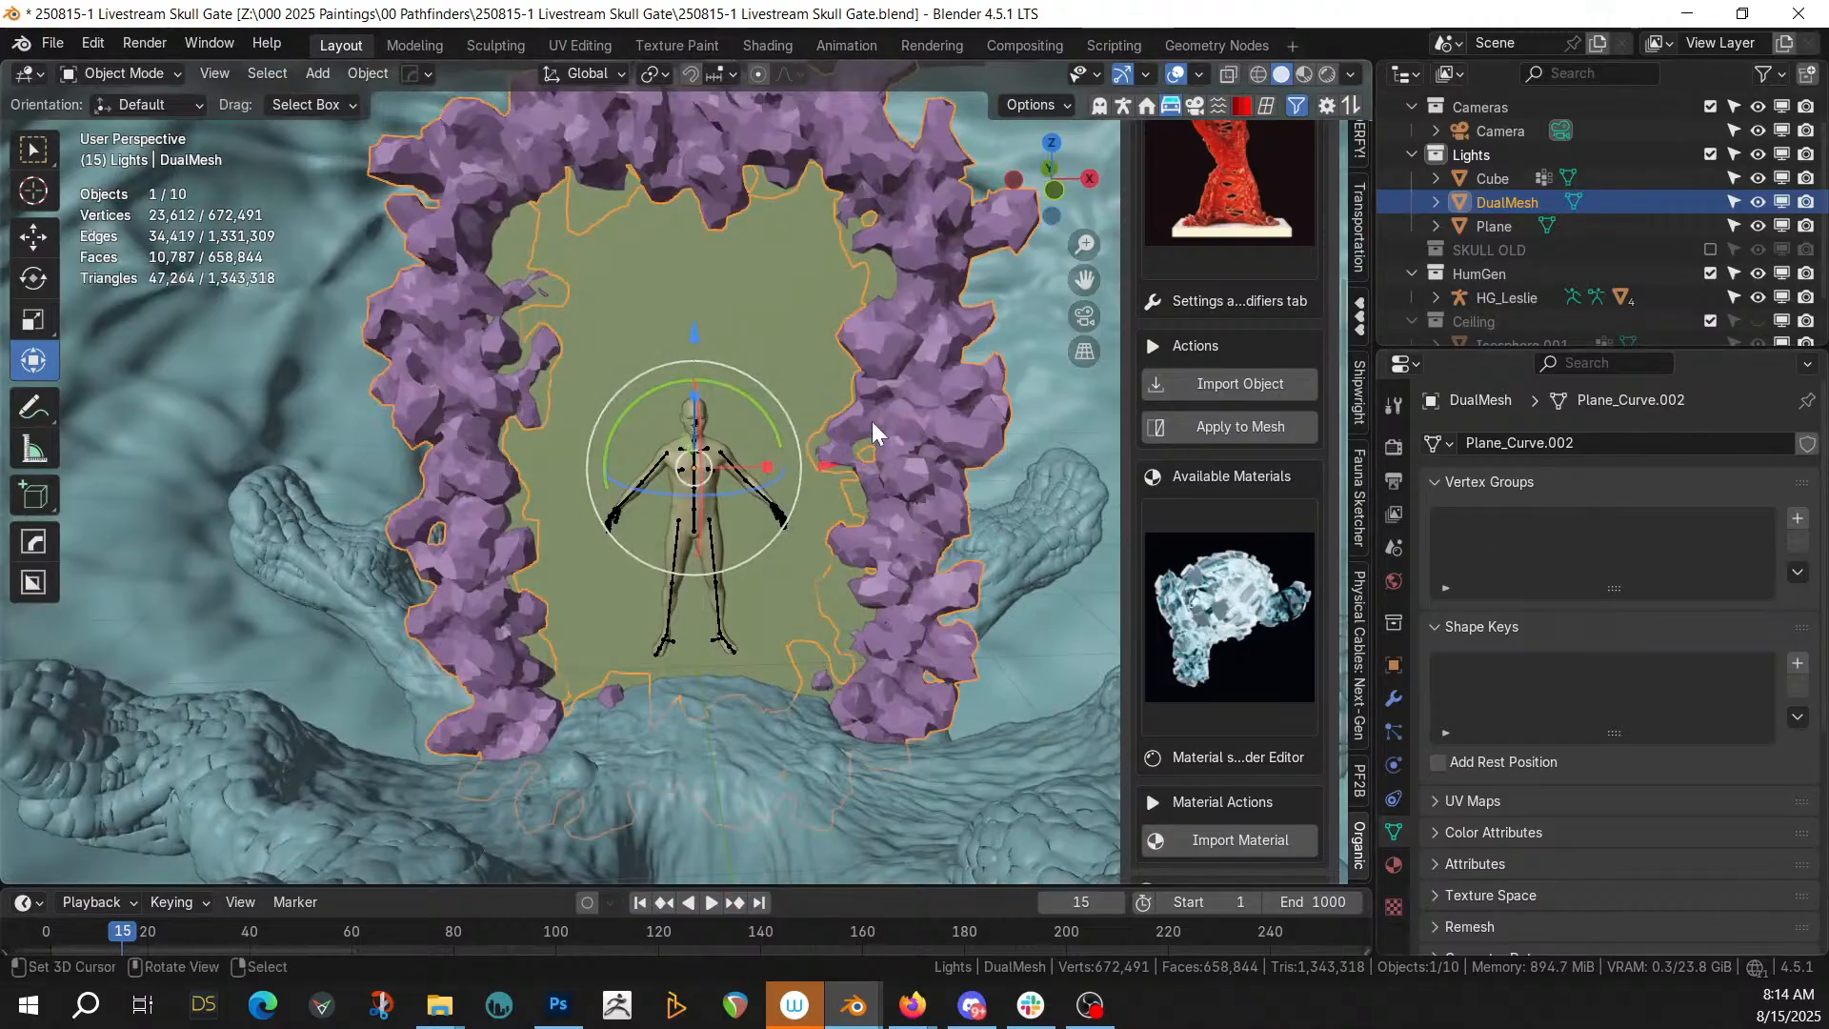
{"action": "key", "text": "Tab"}
{"action": "key", "text": "g"}
{"action": "right_click", "coordinate": [933, 421]}
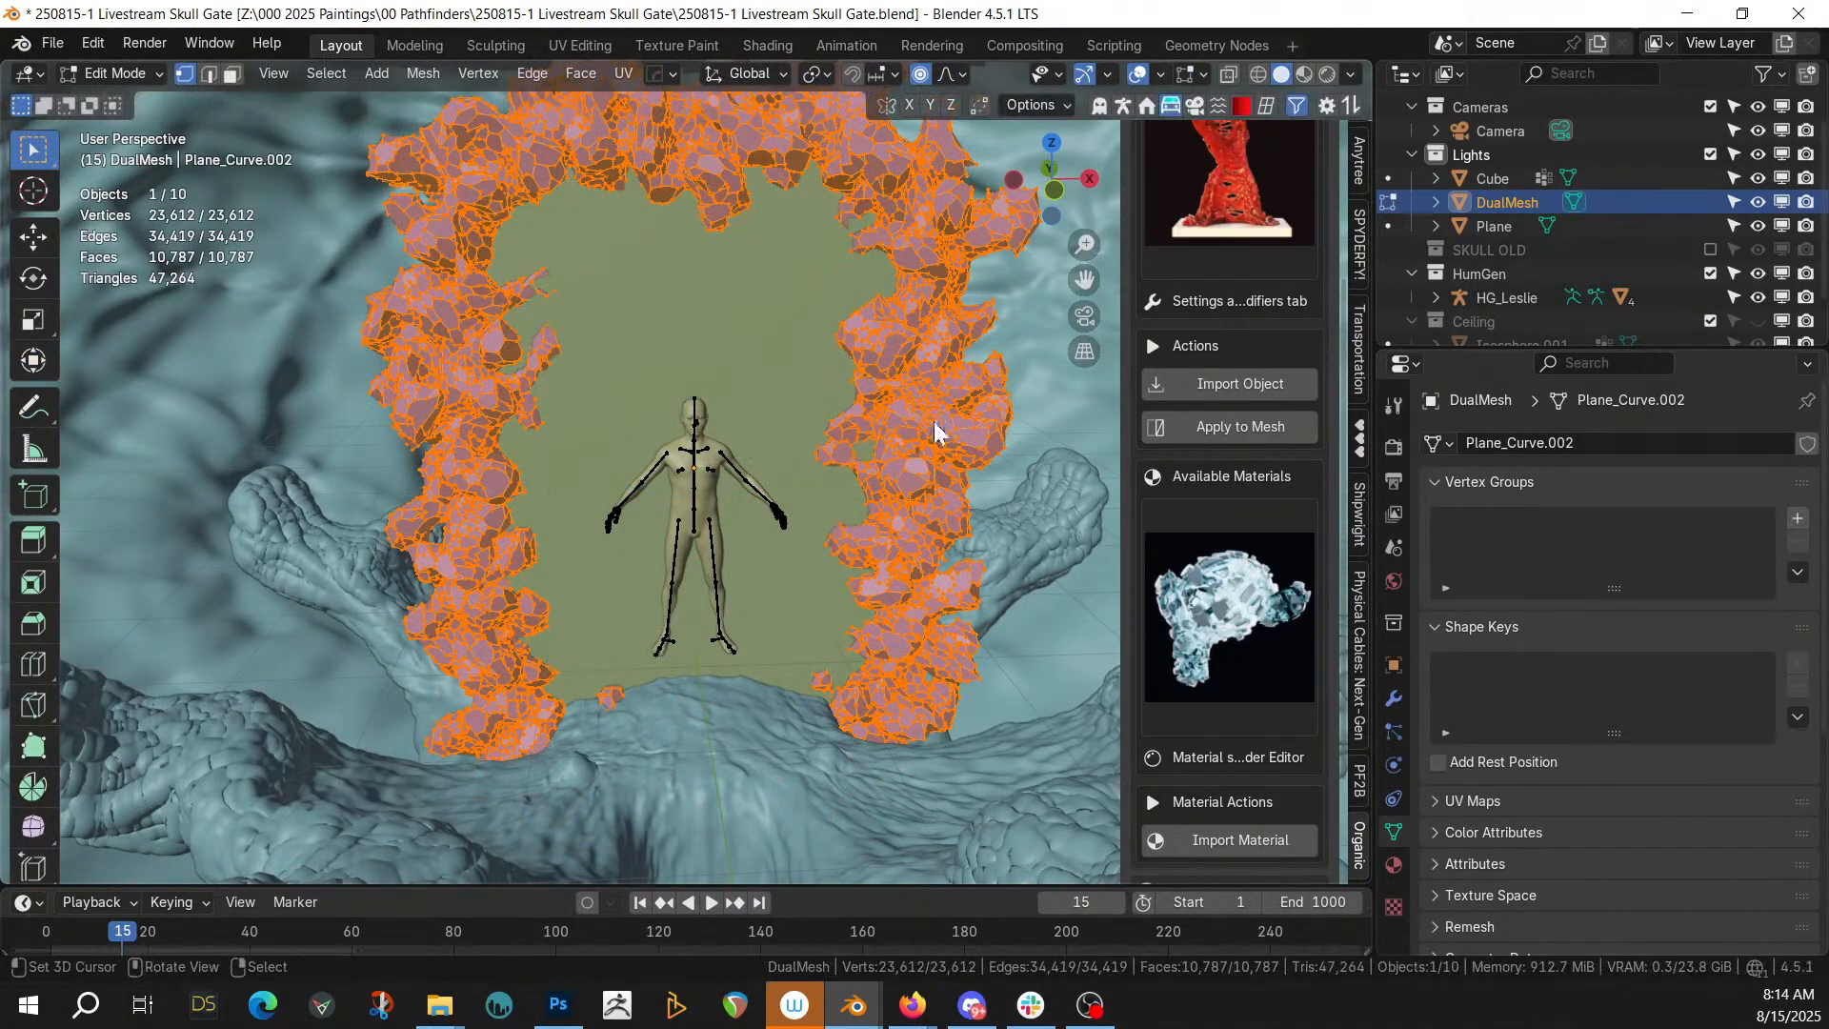
{"action": "key", "text": "u"}
{"action": "left_click", "coordinate": [863, 273]}
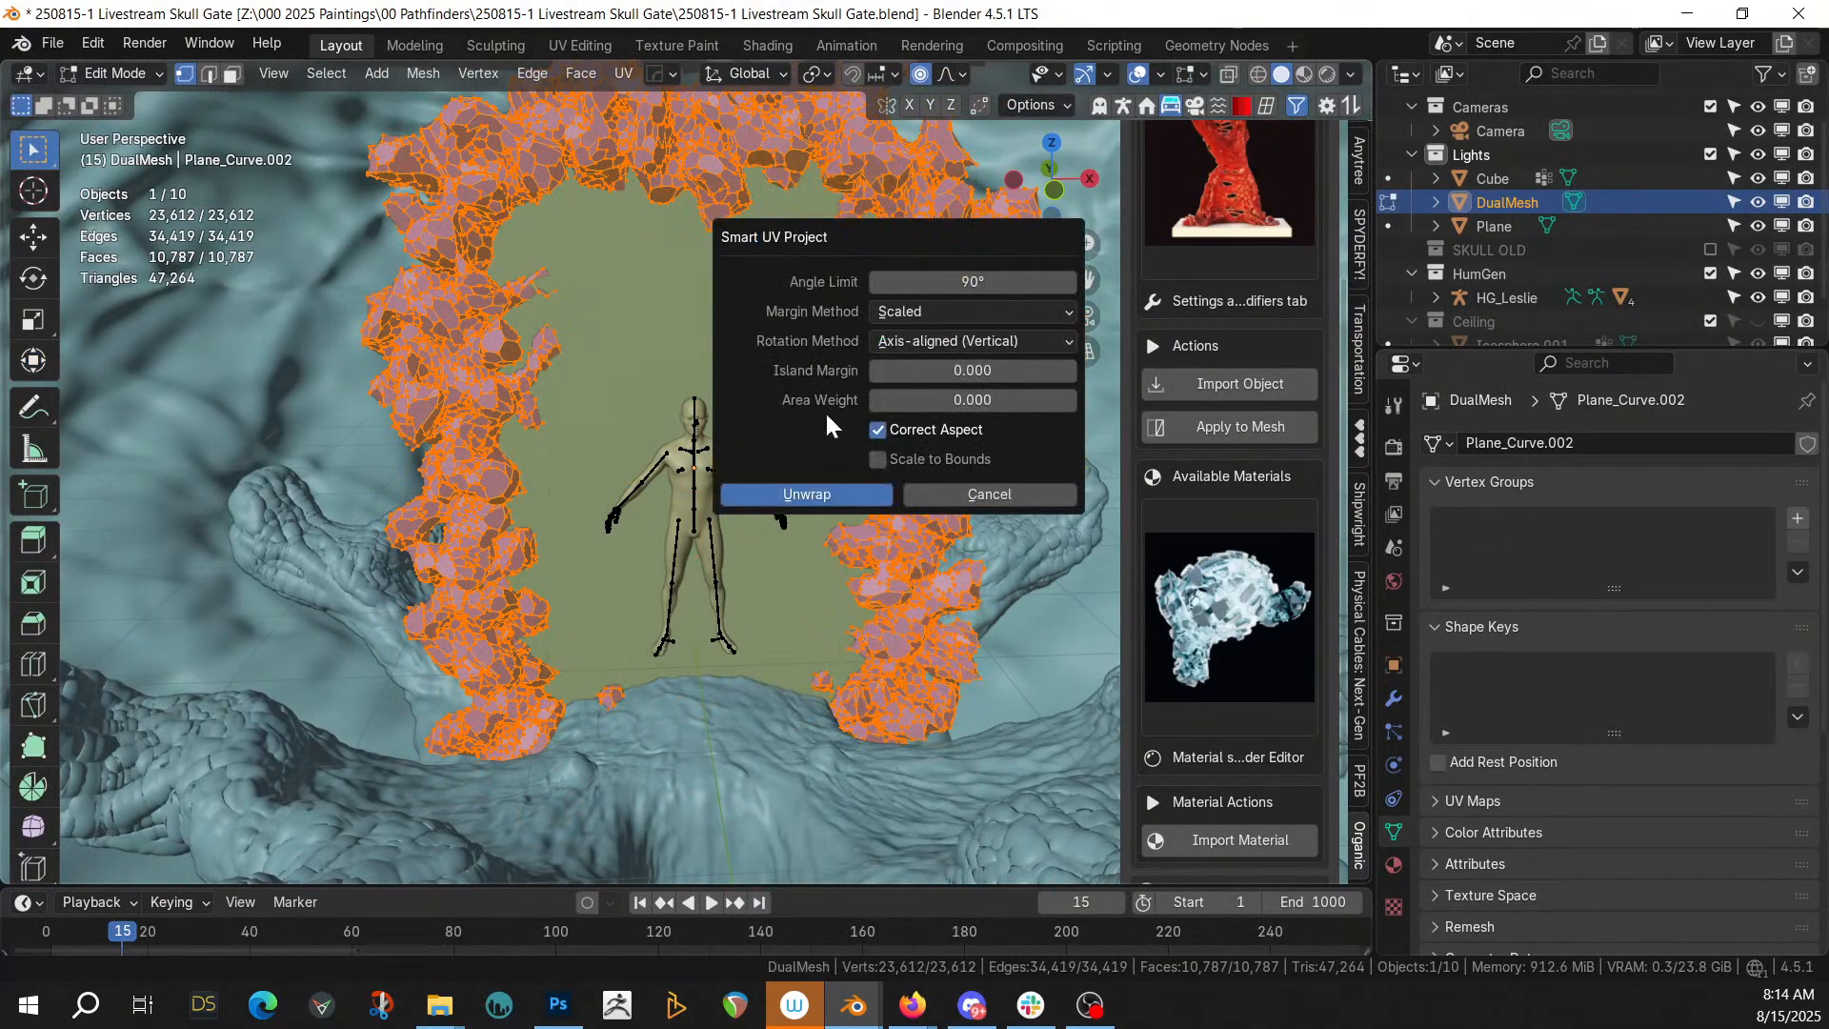
{"action": "left_click", "coordinate": [807, 495]}
{"action": "key", "text": "Tab"}
Bring up the viewport shading choices for viewing the frame
{"action": "key", "text": "z"}
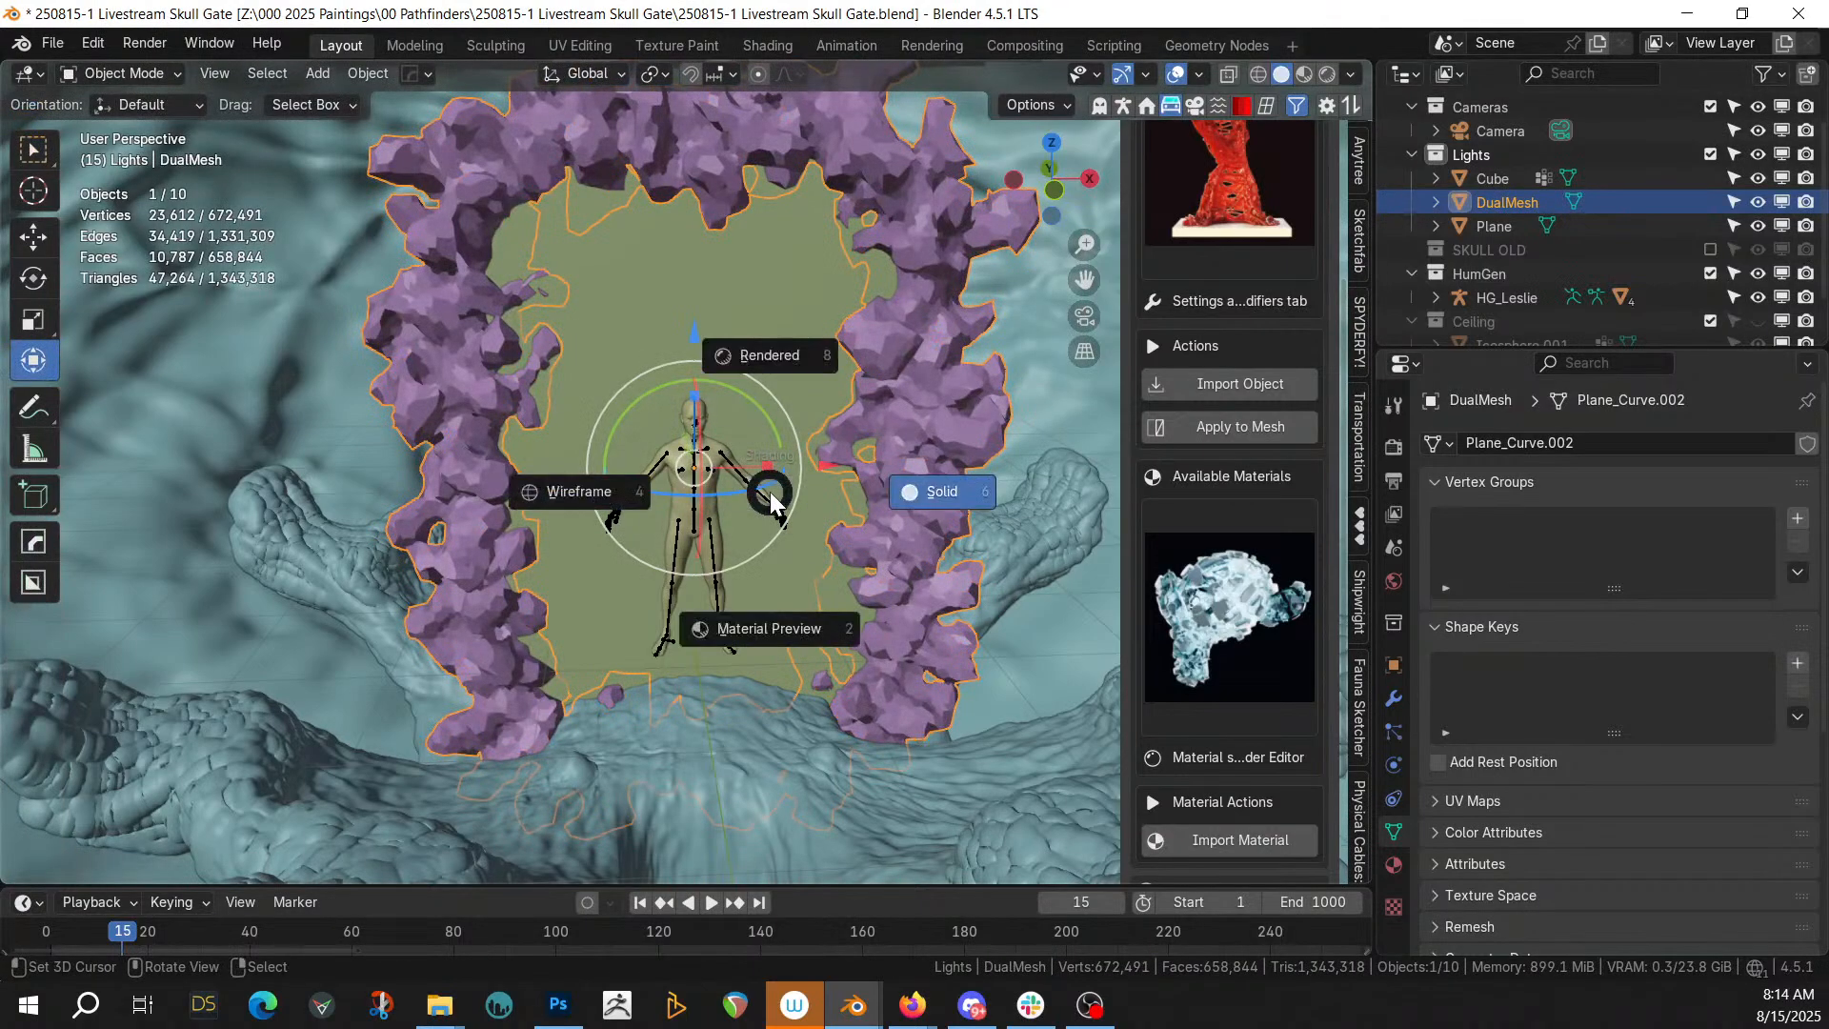
Switch the viewport to rendered shading and examine the crystal gate from the side and the front
{"action": "key", "text": "8"}
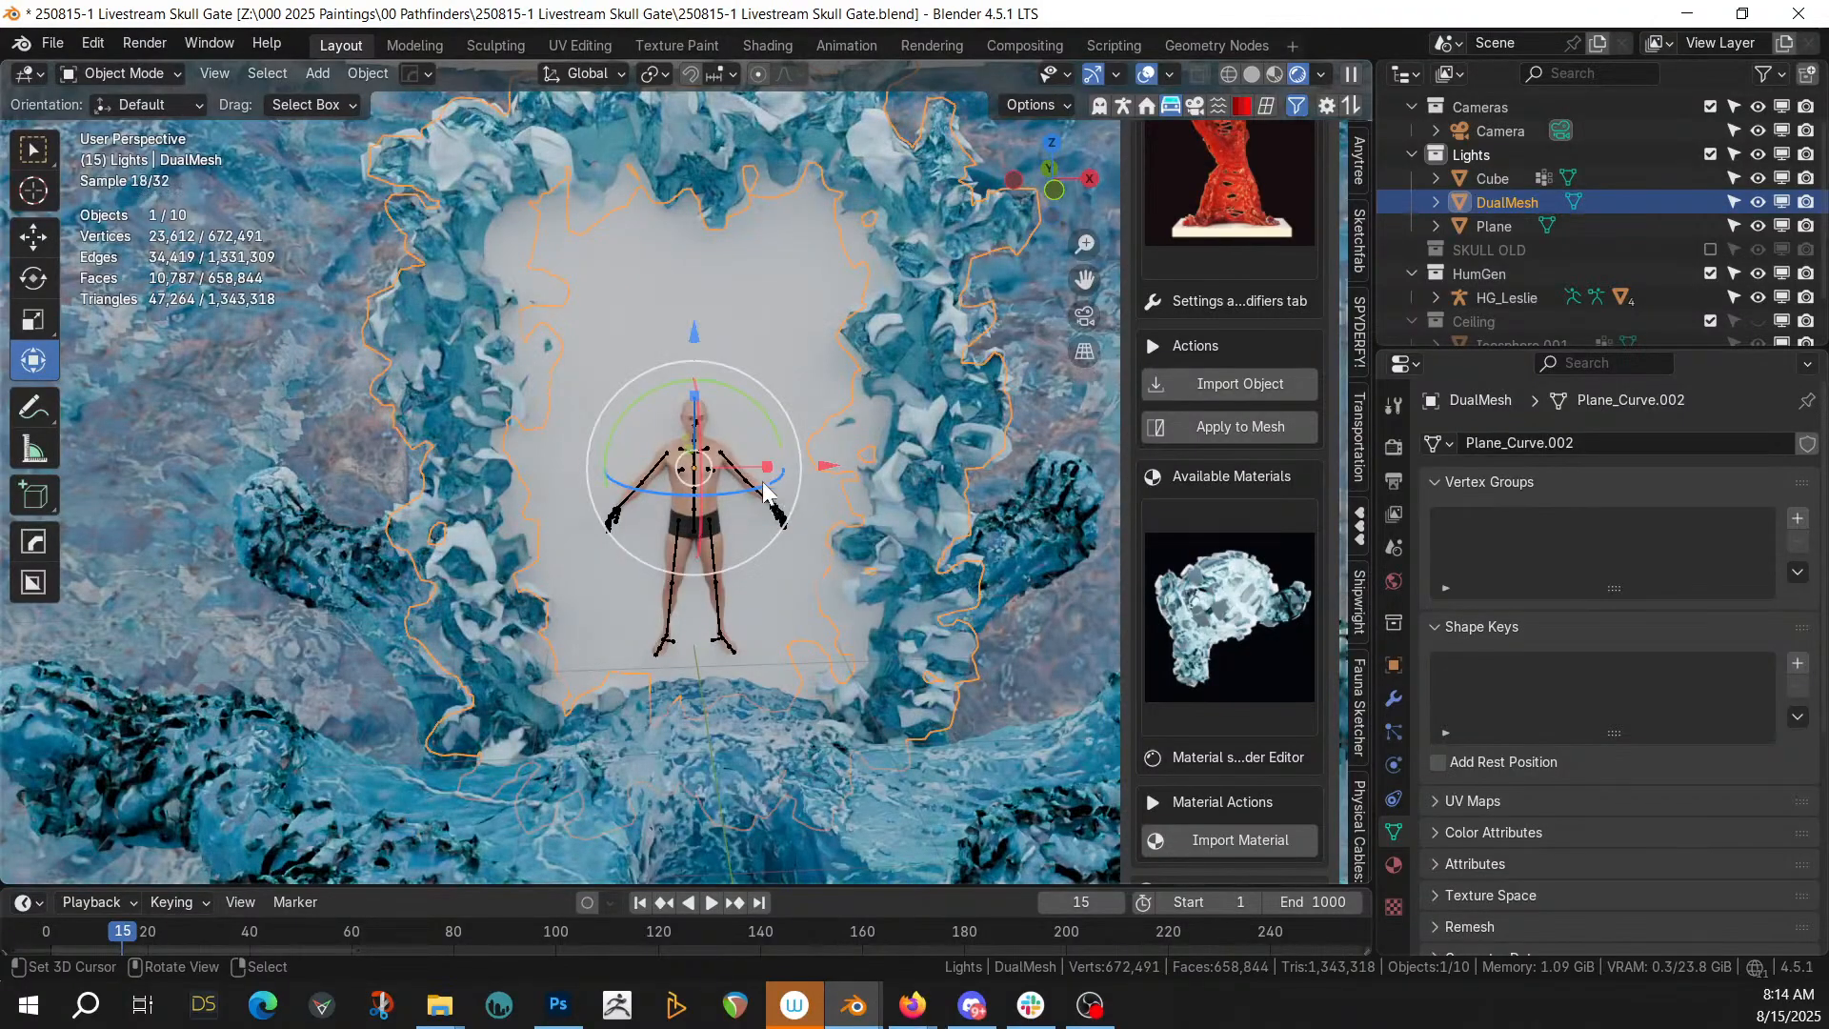
{"action": "middle_click_drag", "start_coordinate": [924, 472], "coordinate": [529, 513]}
{"action": "scroll", "coordinate": [793, 362], "scroll_direction": "down", "scroll_amount": 2}
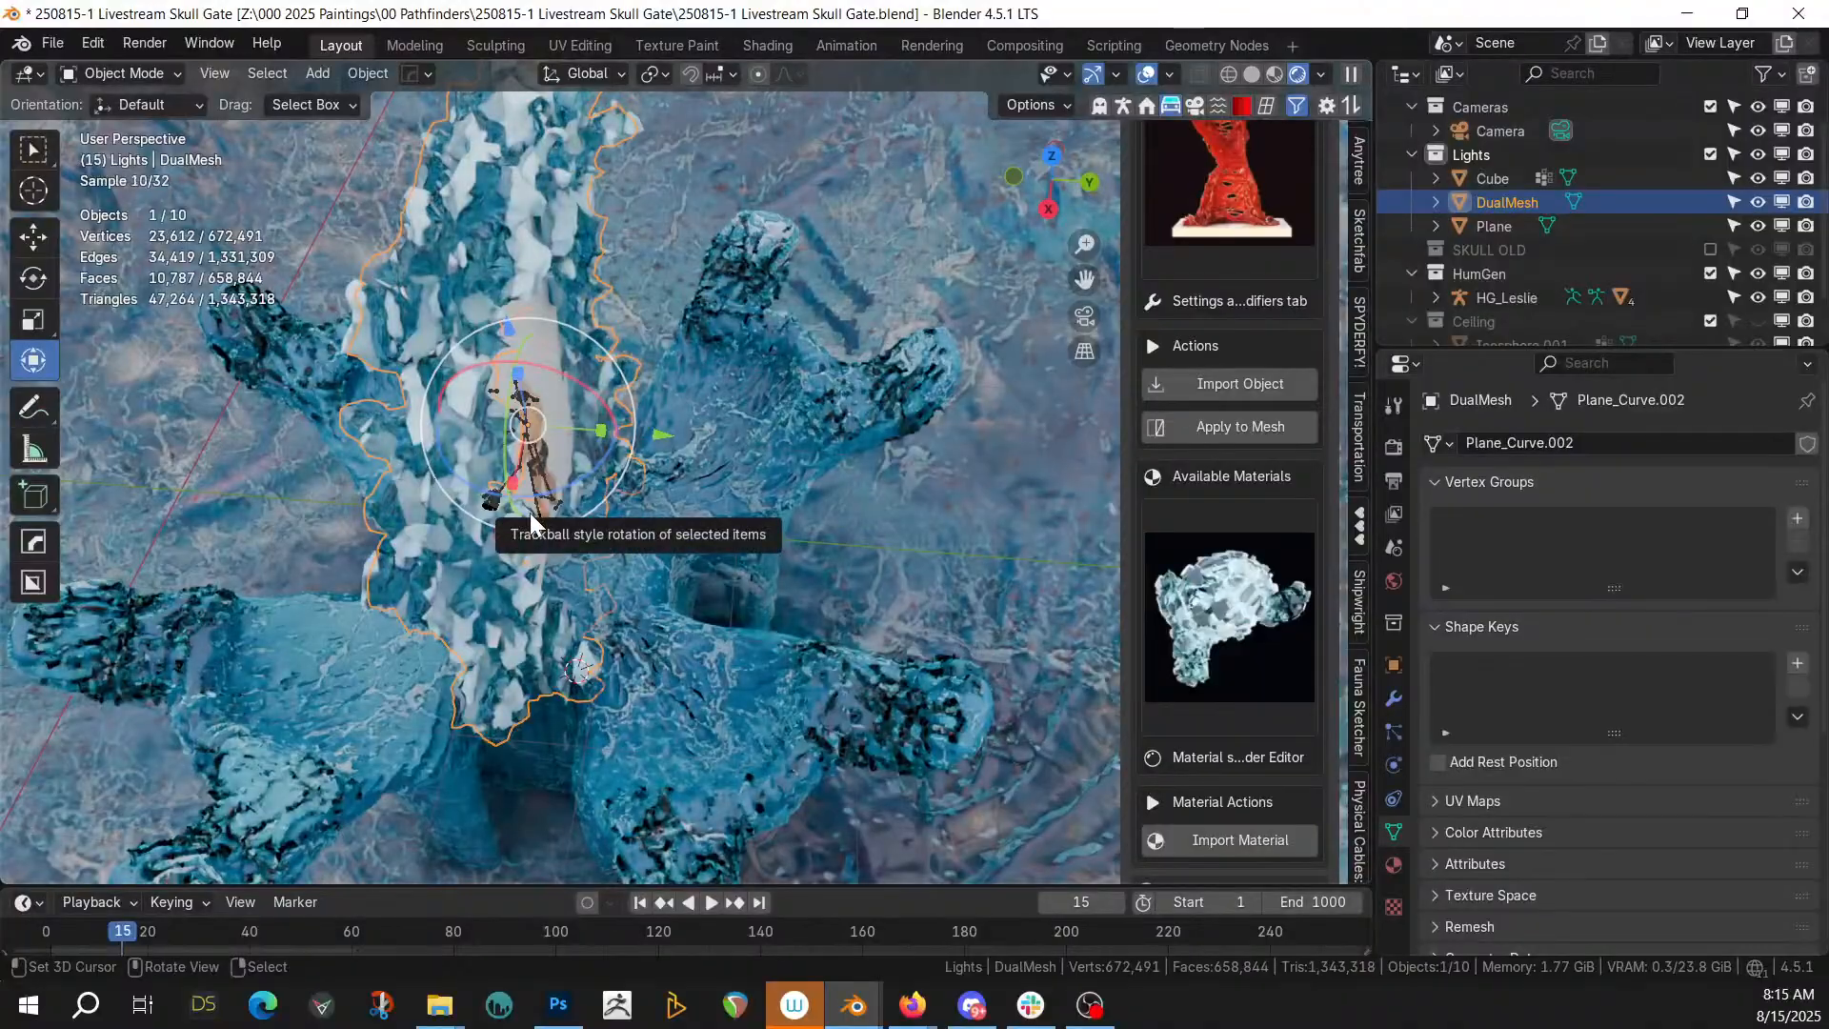
{"action": "middle_click_drag", "start_coordinate": [587, 461], "coordinate": [779, 336]}
{"action": "scroll", "coordinate": [769, 343], "scroll_direction": "down", "scroll_amount": 2}
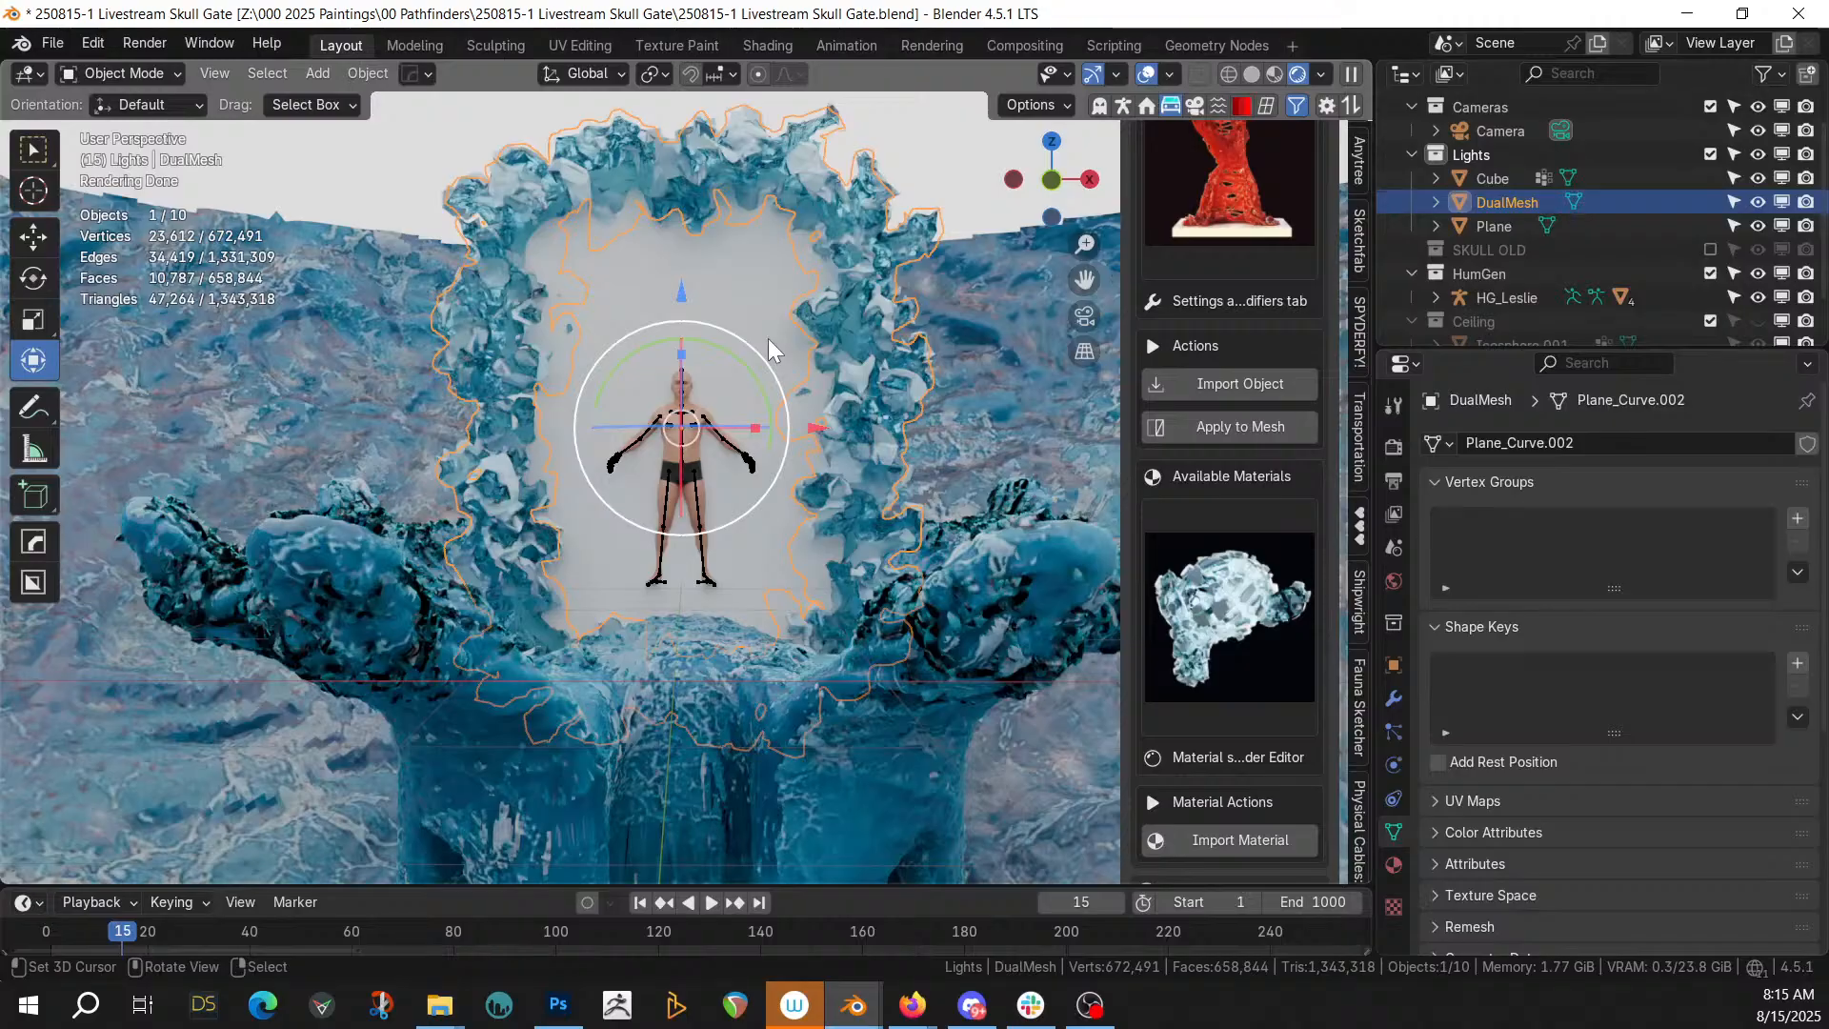
{"action": "left_click_drag", "start_coordinate": [812, 426], "coordinate": [803, 432]}
{"action": "middle_click_drag", "start_coordinate": [802, 420], "coordinate": [771, 432]}
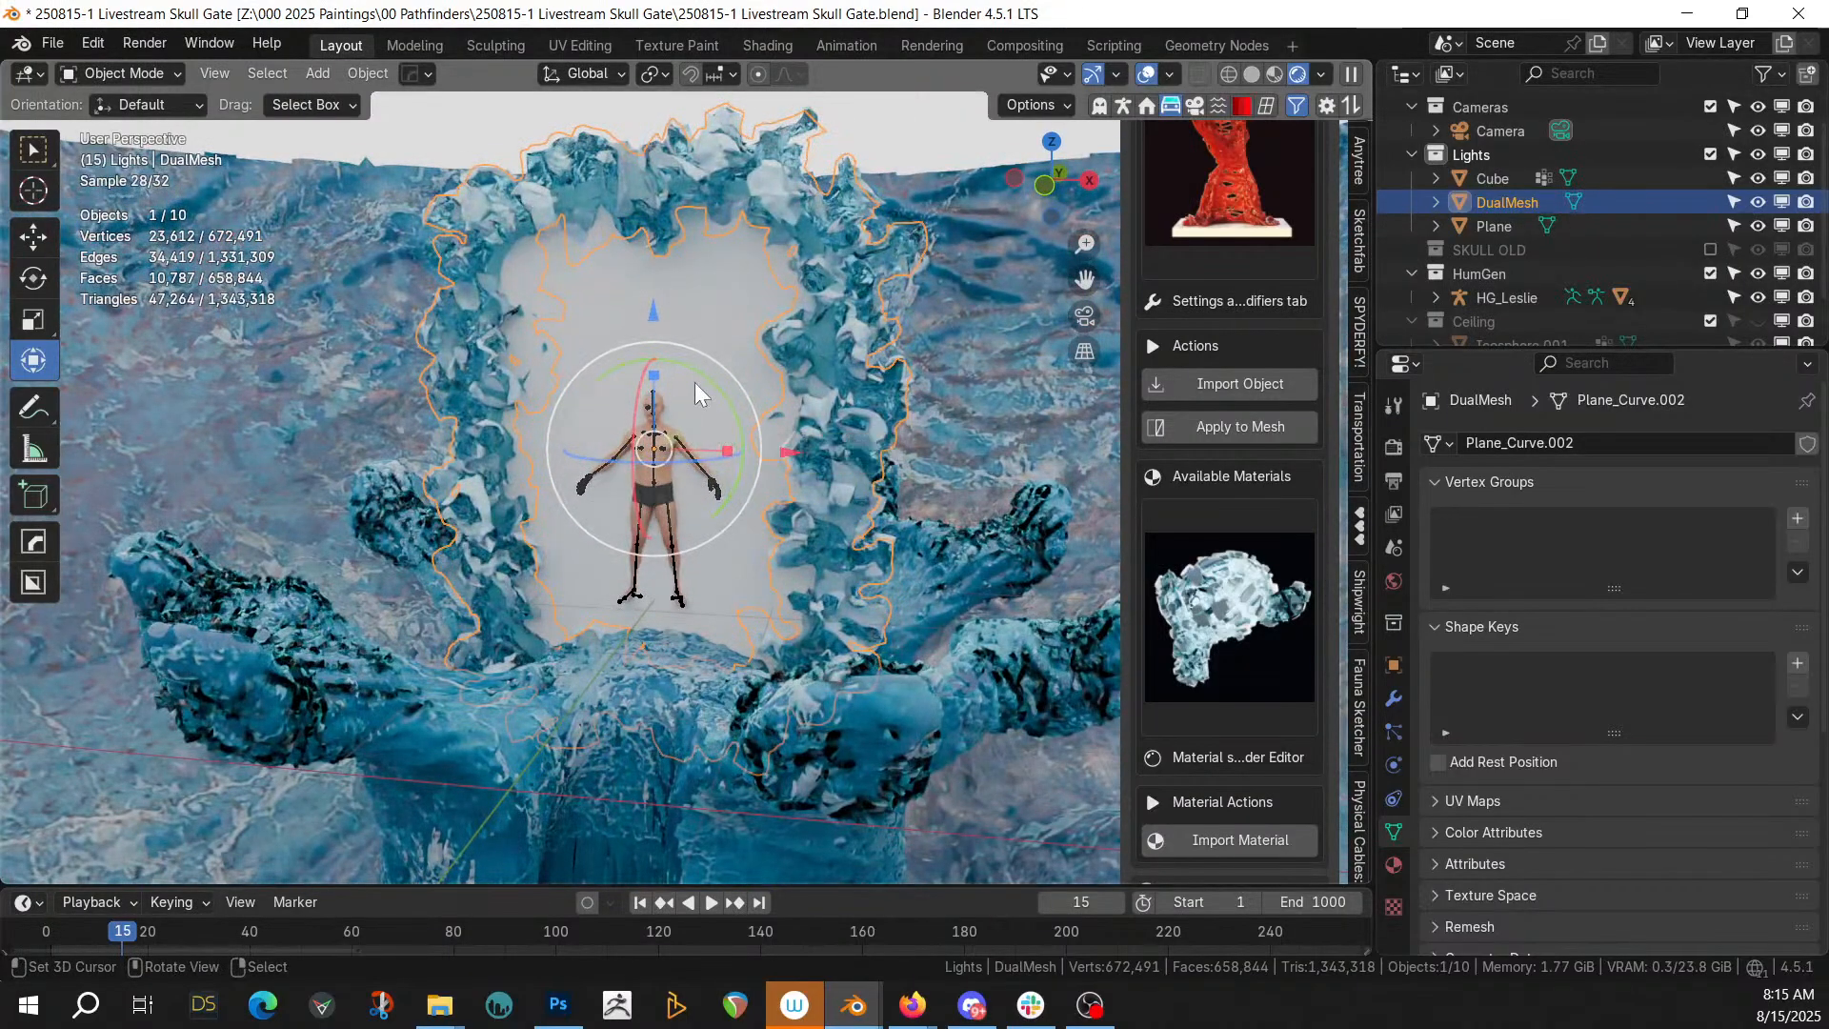
Select the plane filling the gate opening, save the file, and switch to the Shading workspace
{"action": "left_click", "coordinate": [717, 292]}
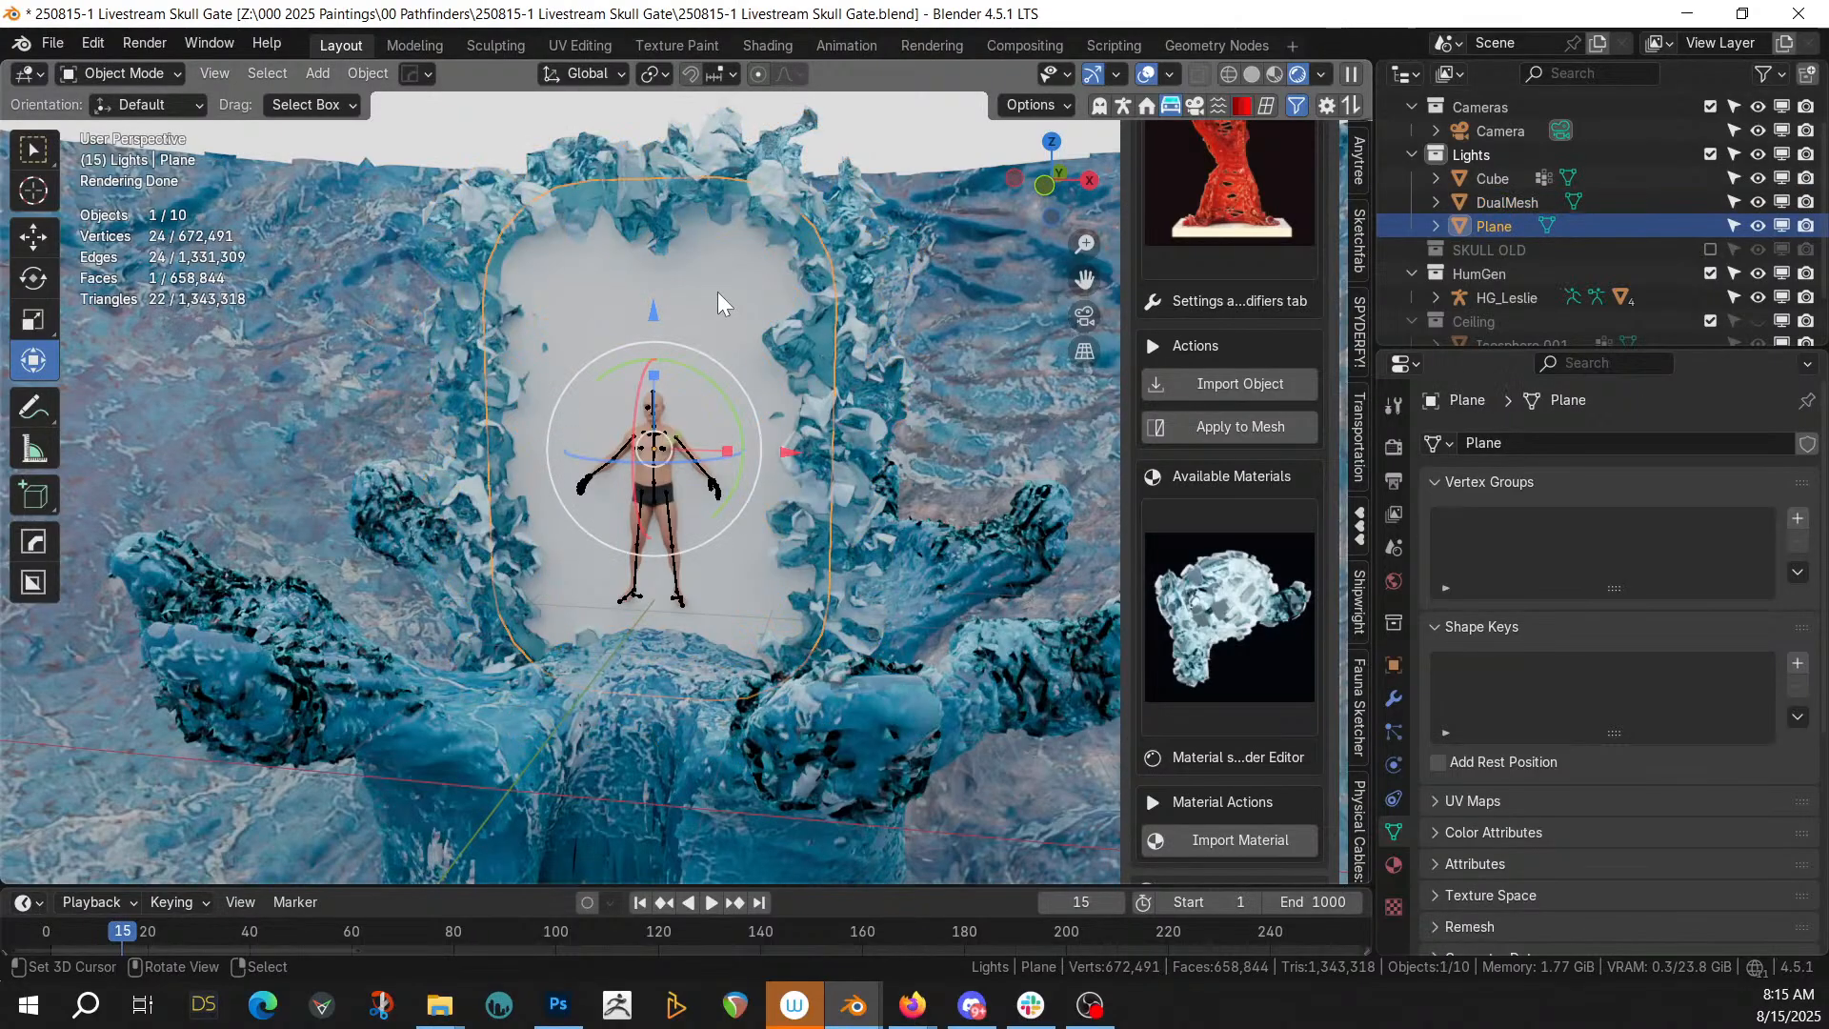
{"action": "key", "text": "ctrl+s"}
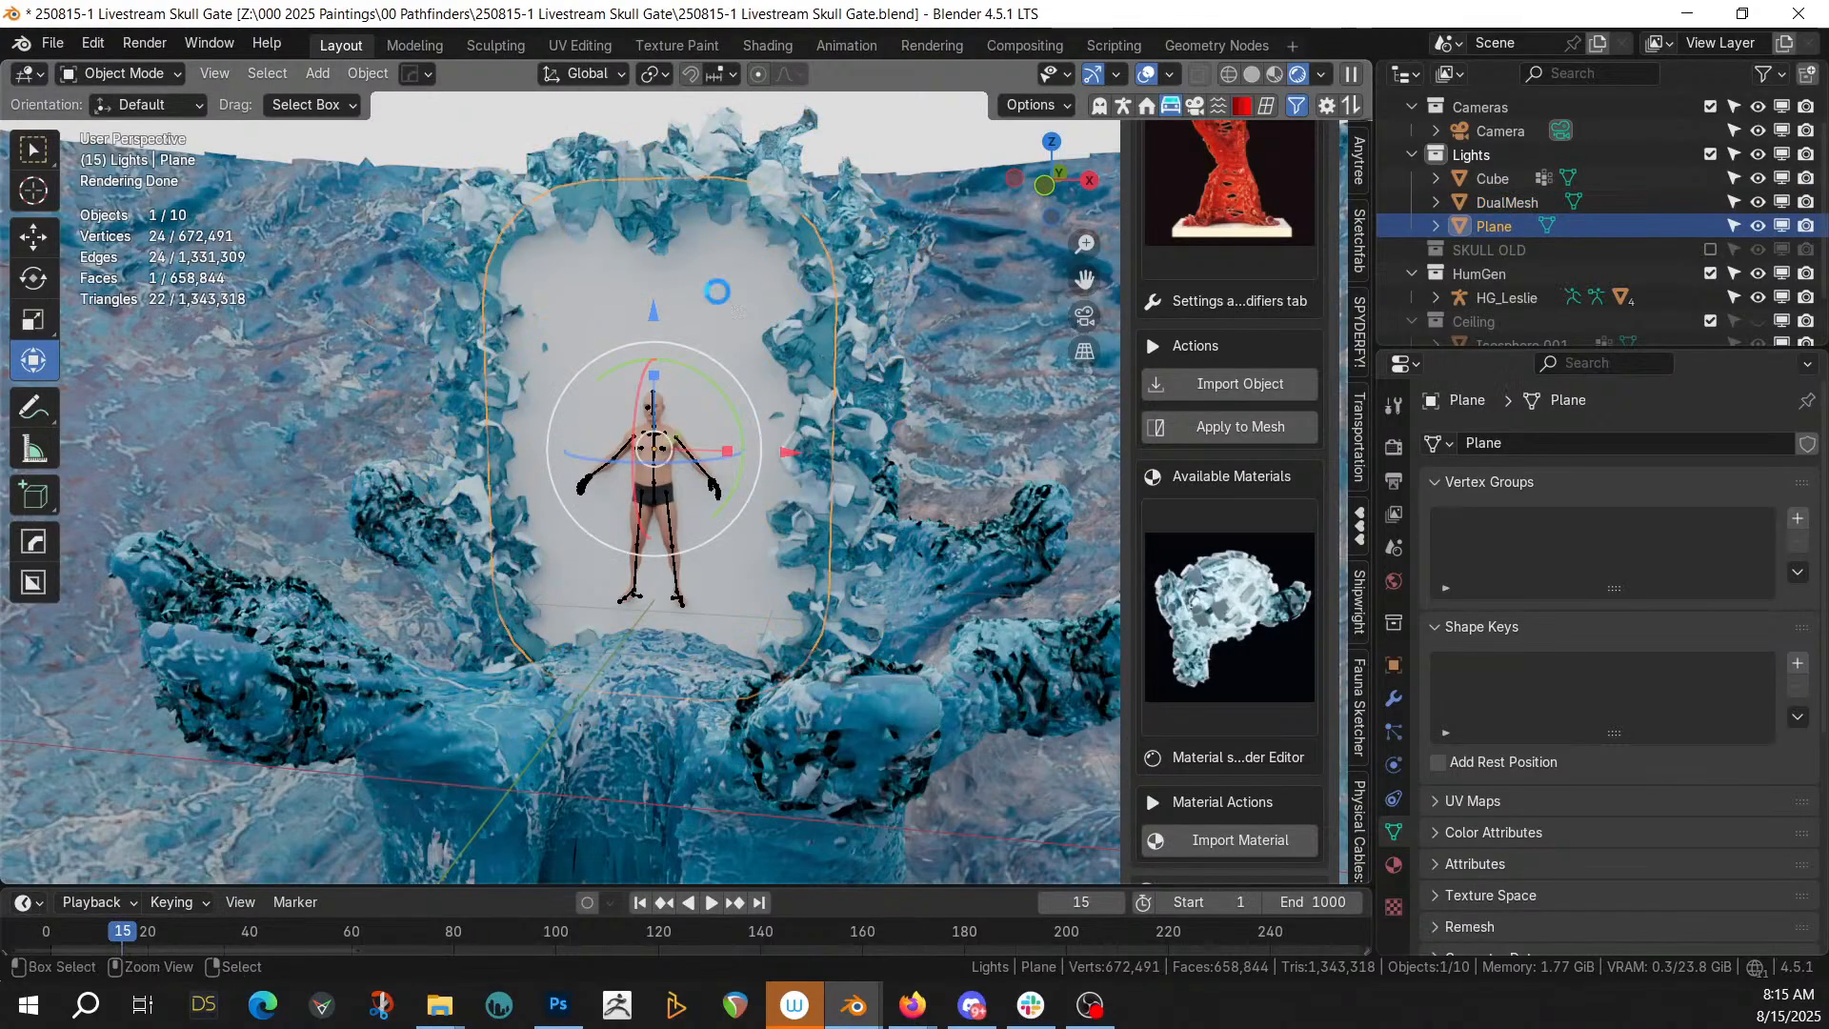
{"action": "left_click", "coordinate": [767, 46]}
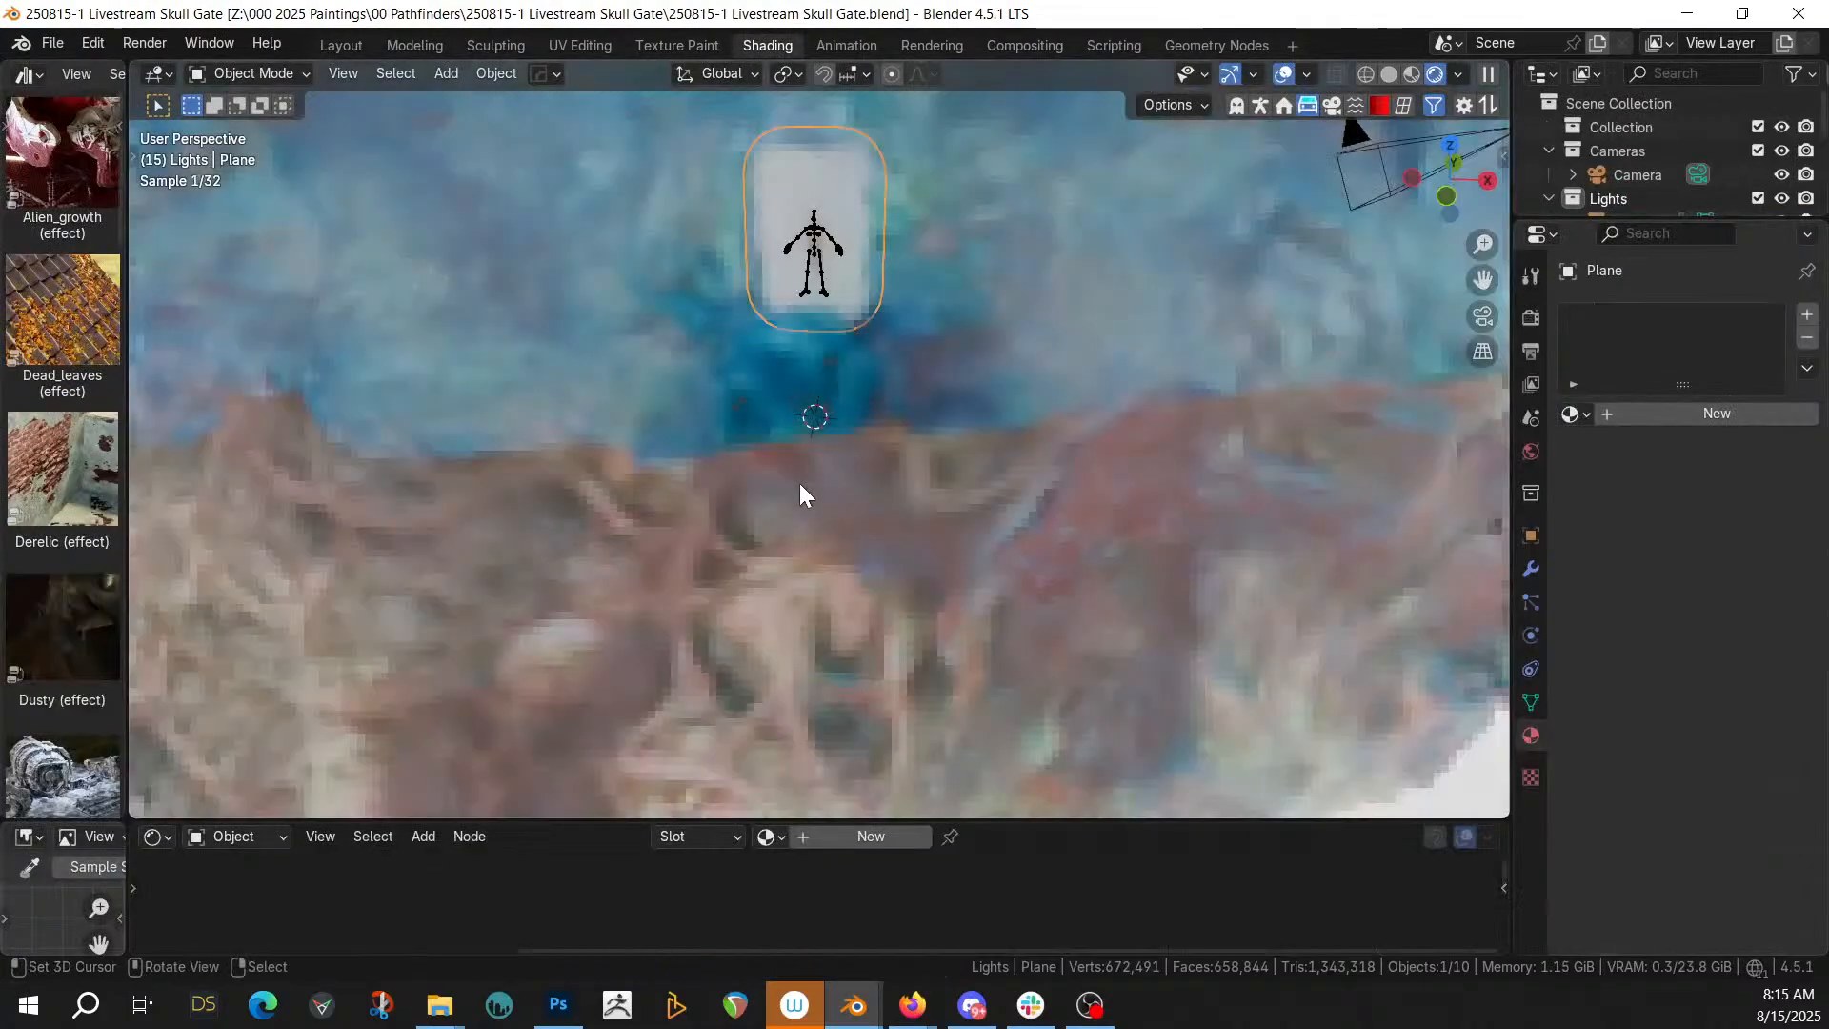
Create a new material on the plane and isolate the plane in local view, with the node editor enlarged
{"action": "left_click", "coordinate": [869, 835]}
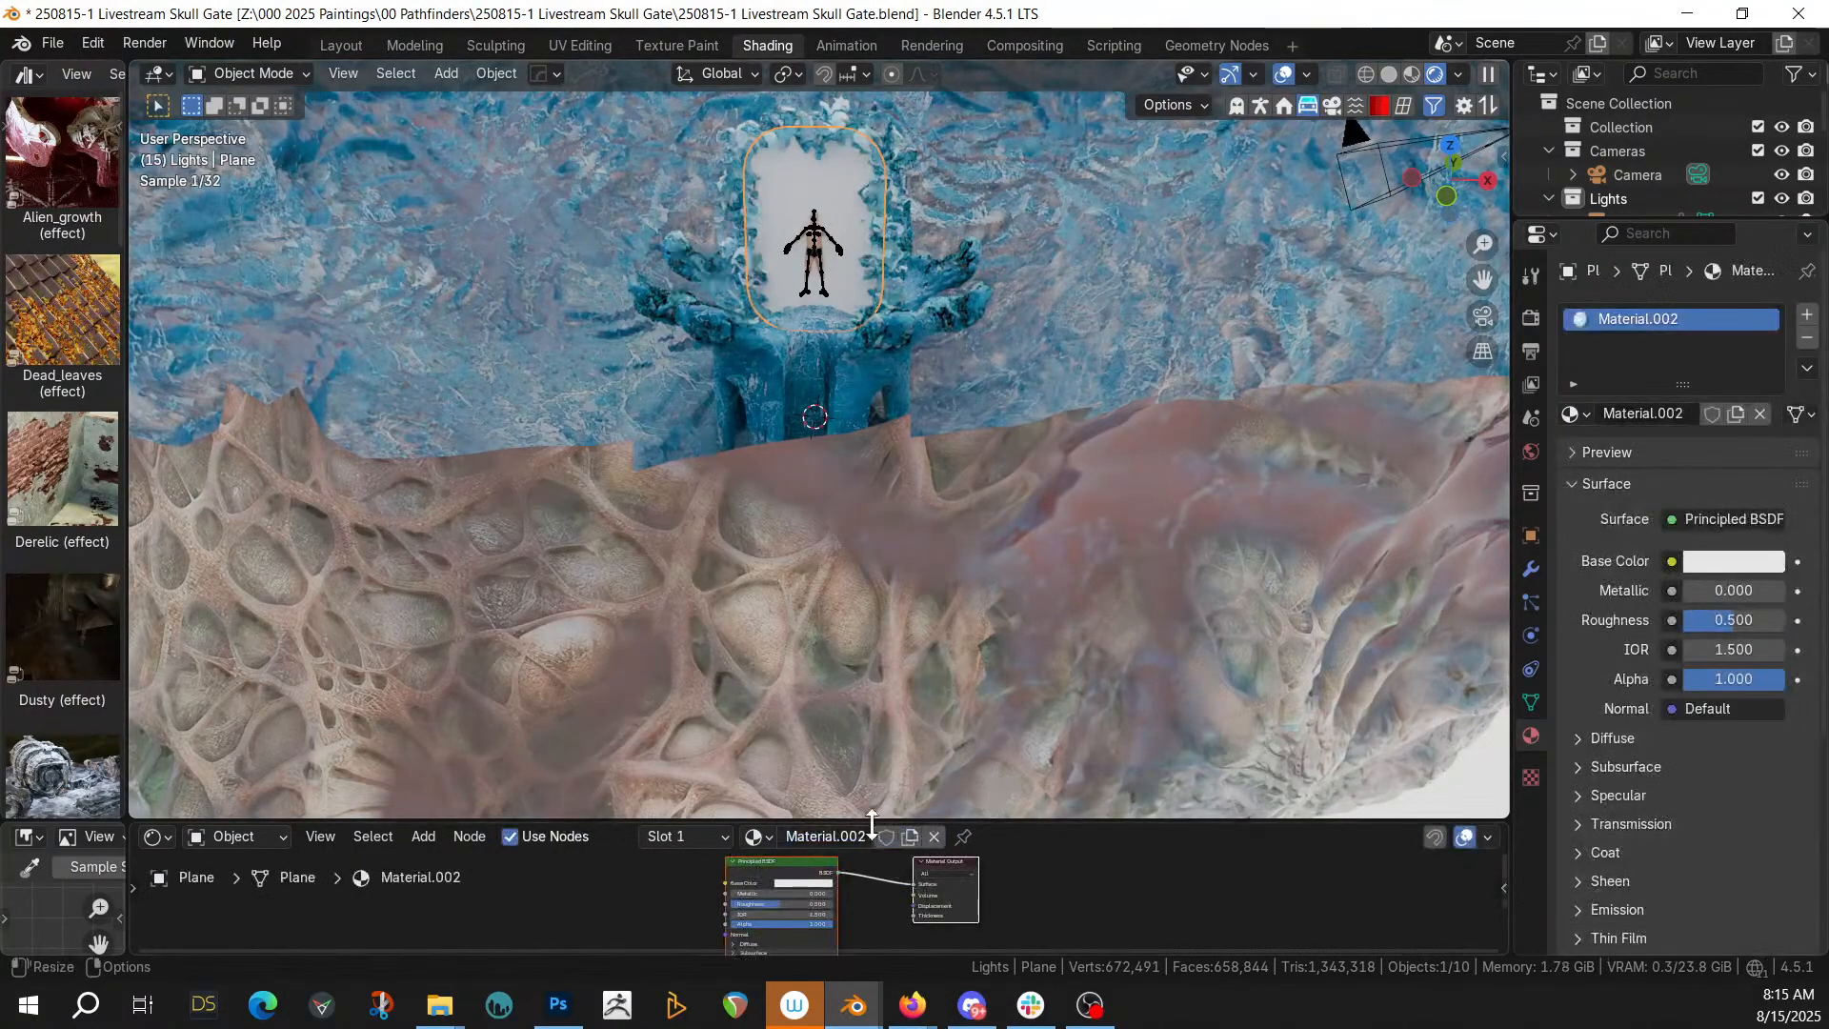
{"action": "left_click_drag", "start_coordinate": [872, 824], "coordinate": [813, 381]}
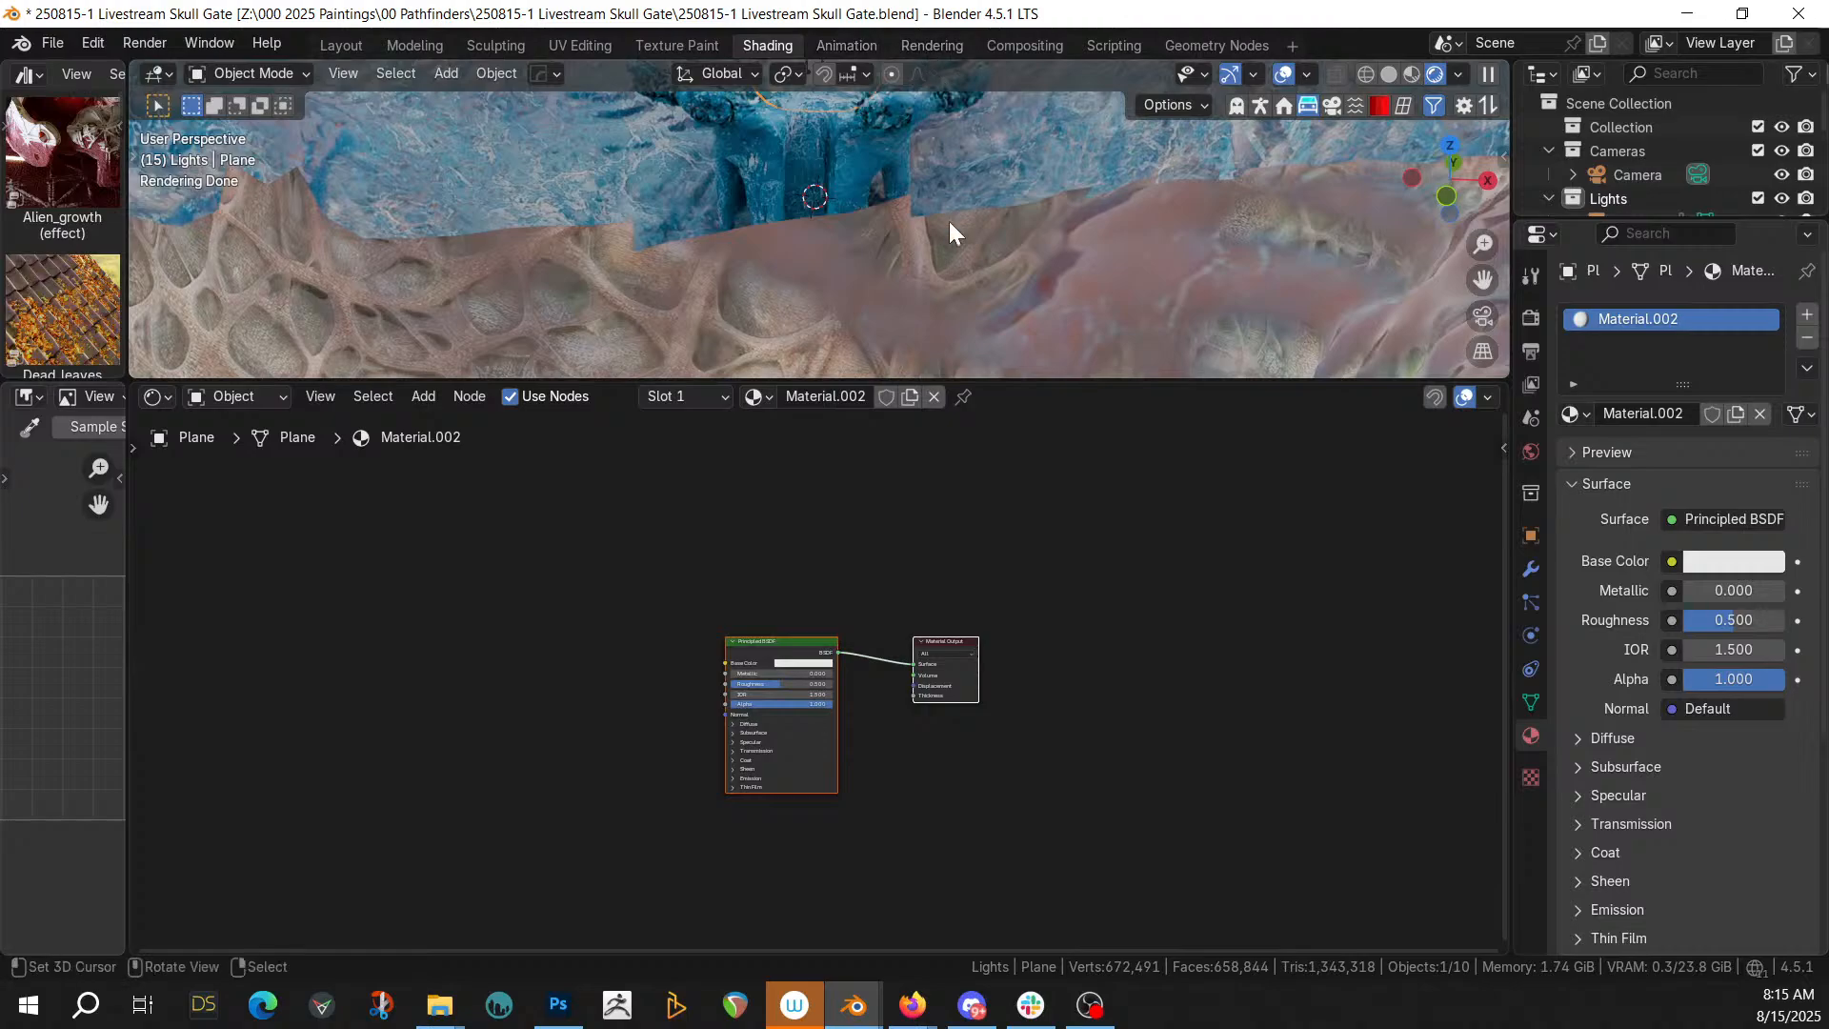
{"action": "key", "text": "KP_Divide"}
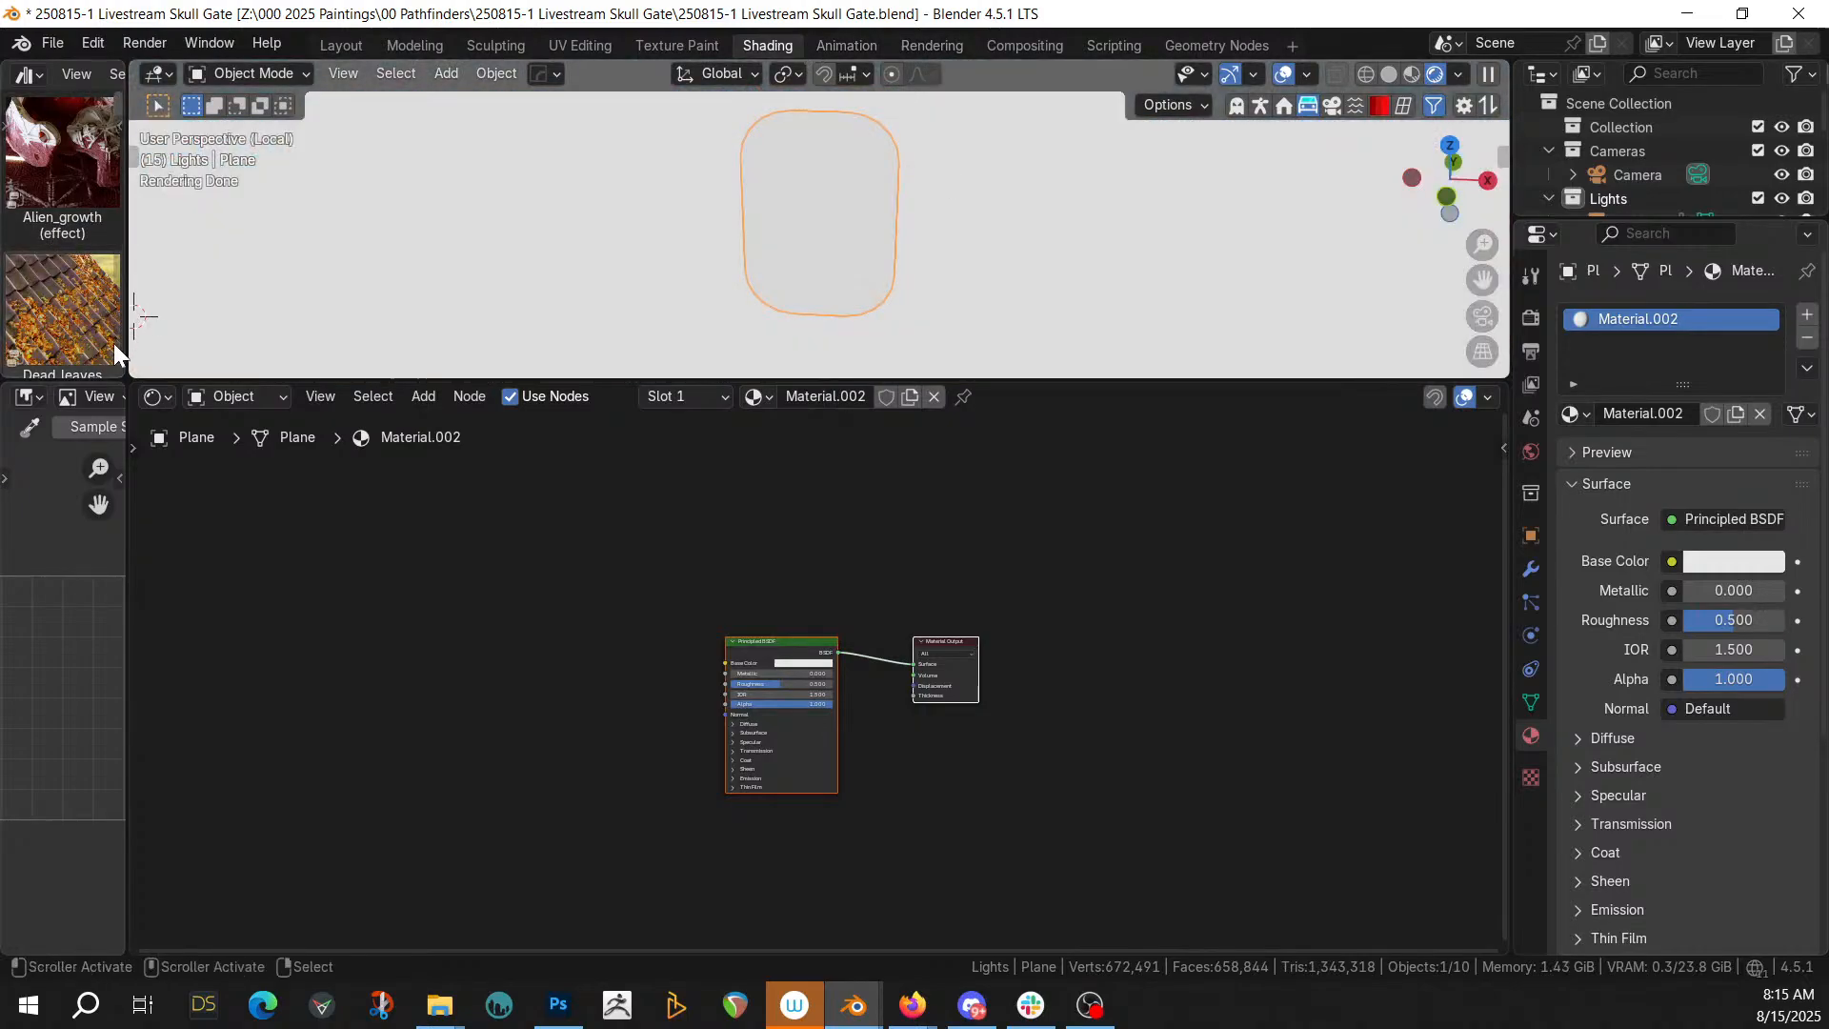
Close the asset browser and image editor areas and give the 3D viewport more height above the node editor
{"action": "left_click_drag", "start_coordinate": [121, 362], "coordinate": [544, 362]}
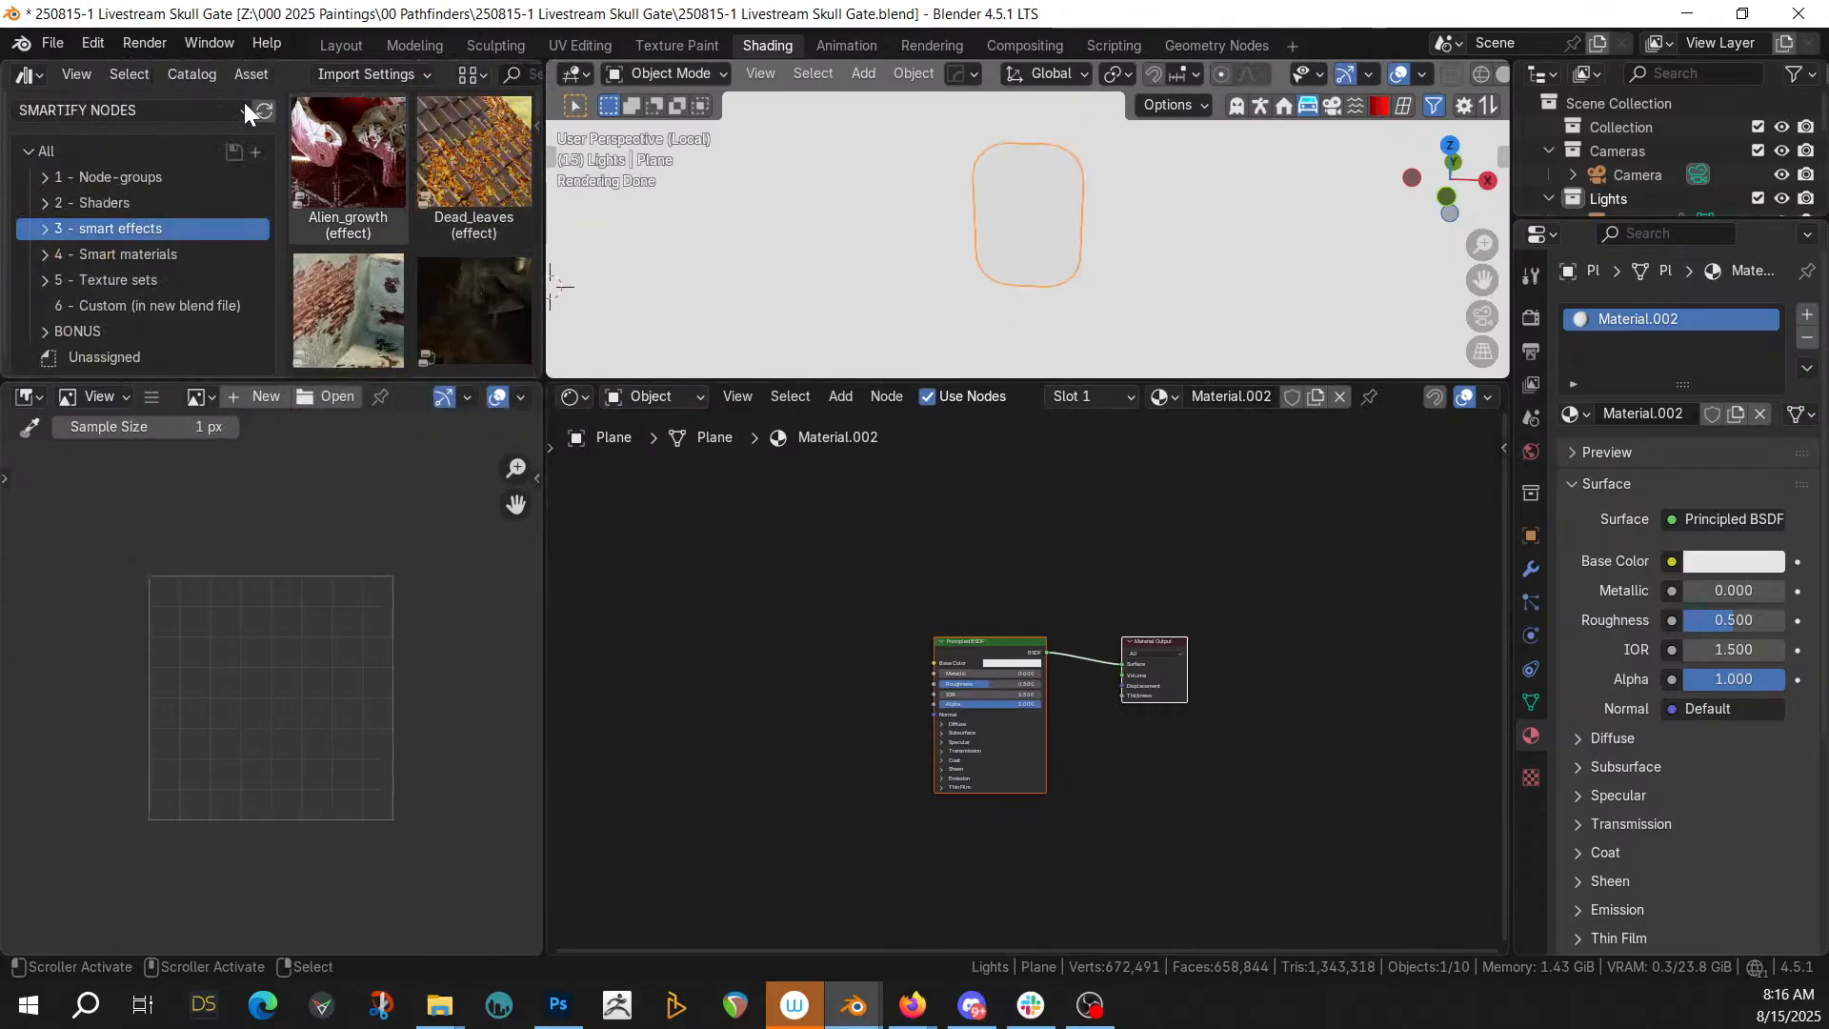
{"action": "right_click", "coordinate": [297, 64]}
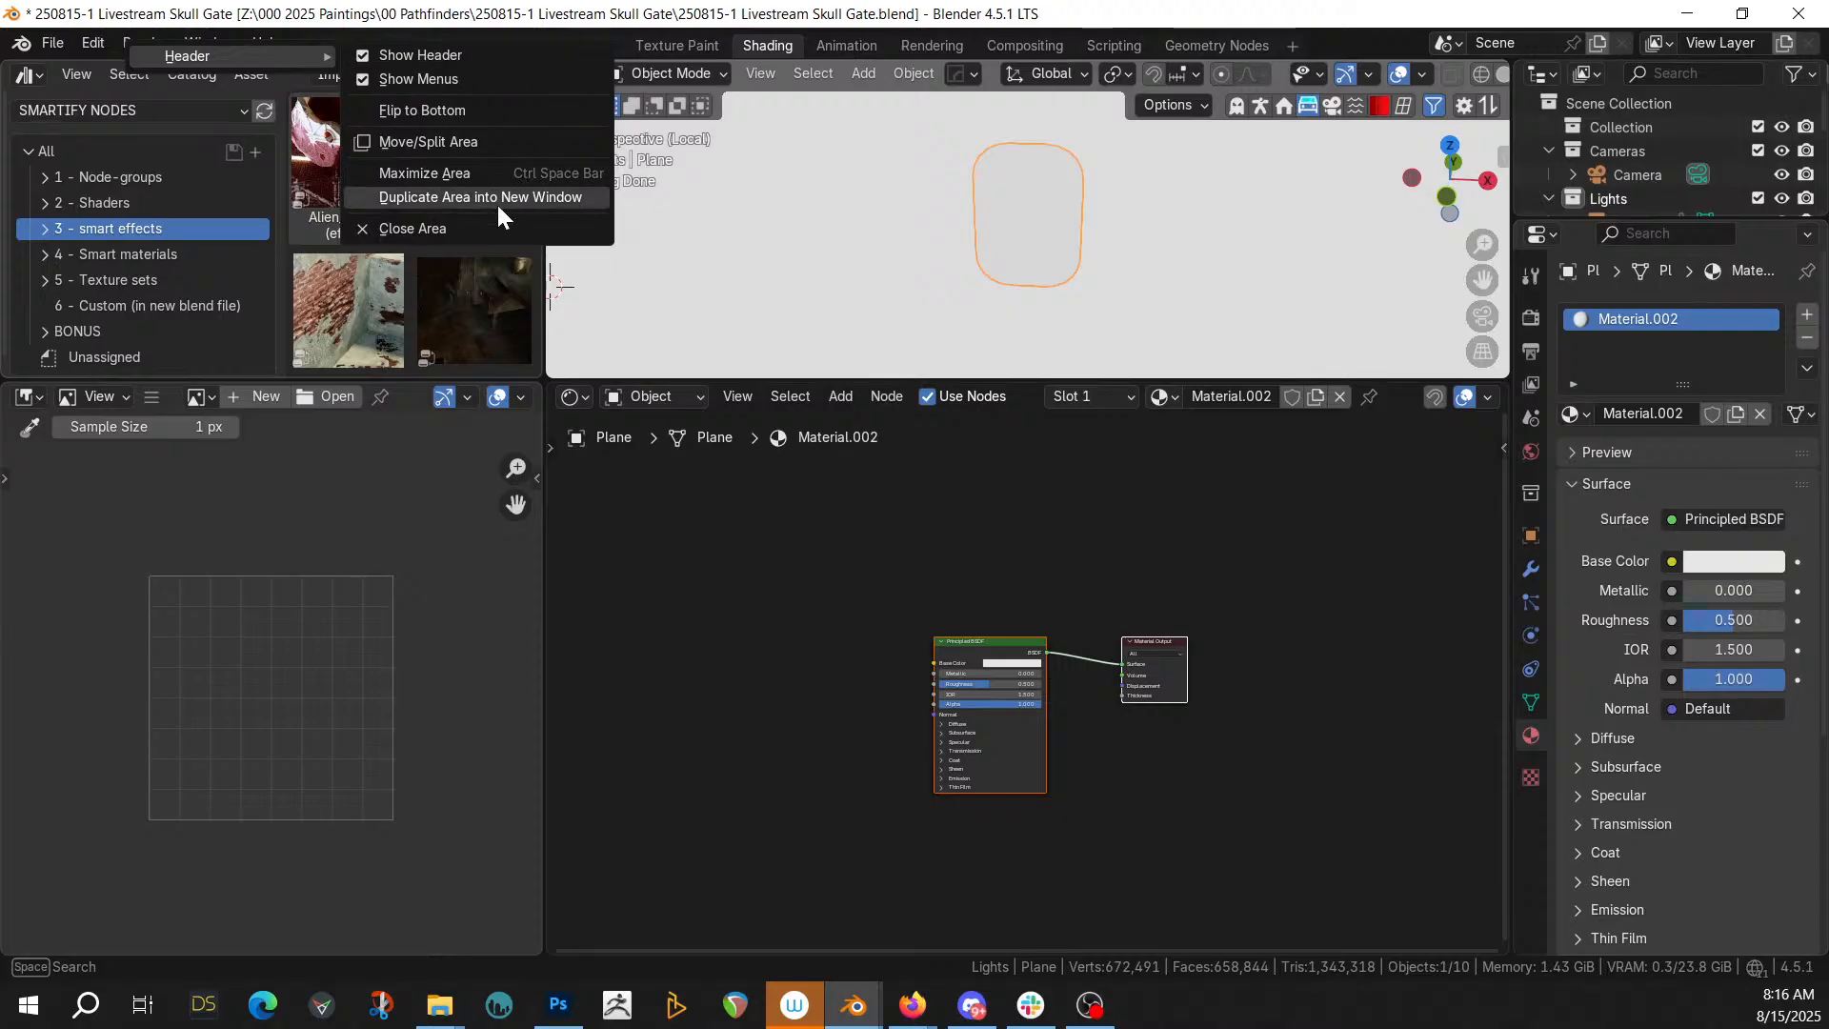
{"action": "left_click", "coordinate": [471, 232]}
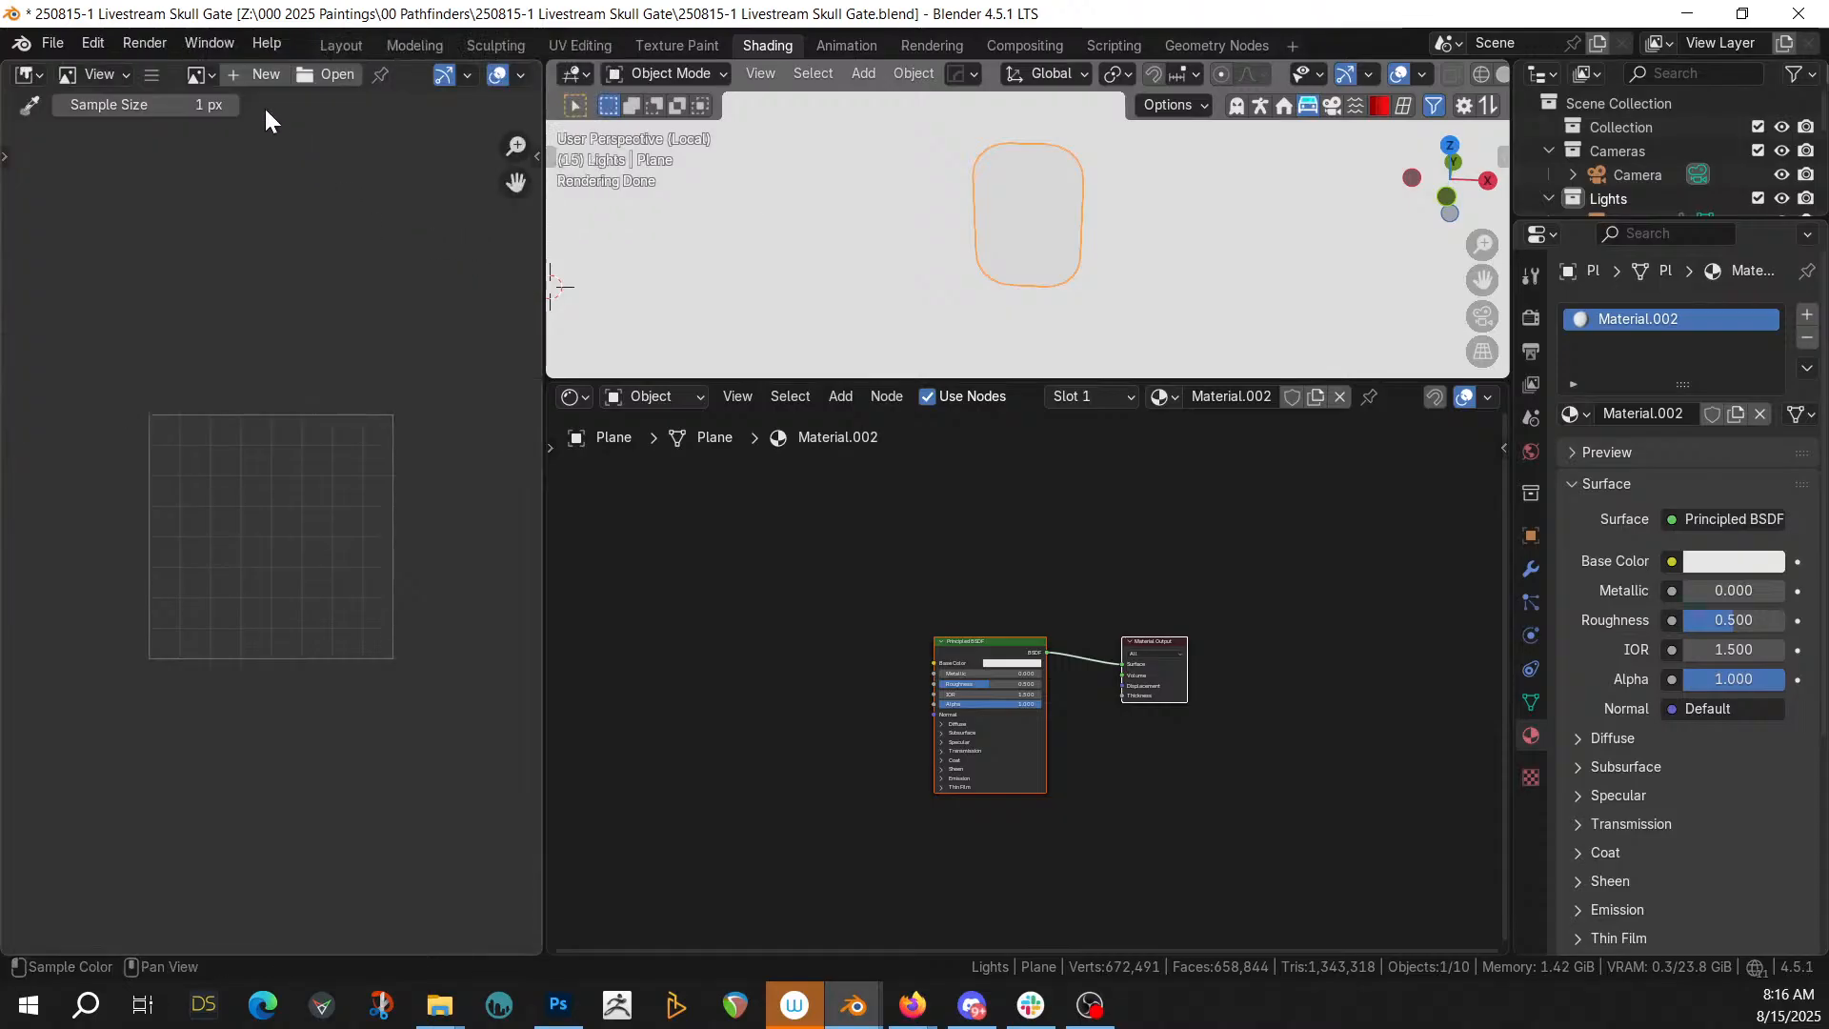
{"action": "right_click", "coordinate": [420, 76]}
{"action": "mouse_move", "coordinate": [407, 69]}
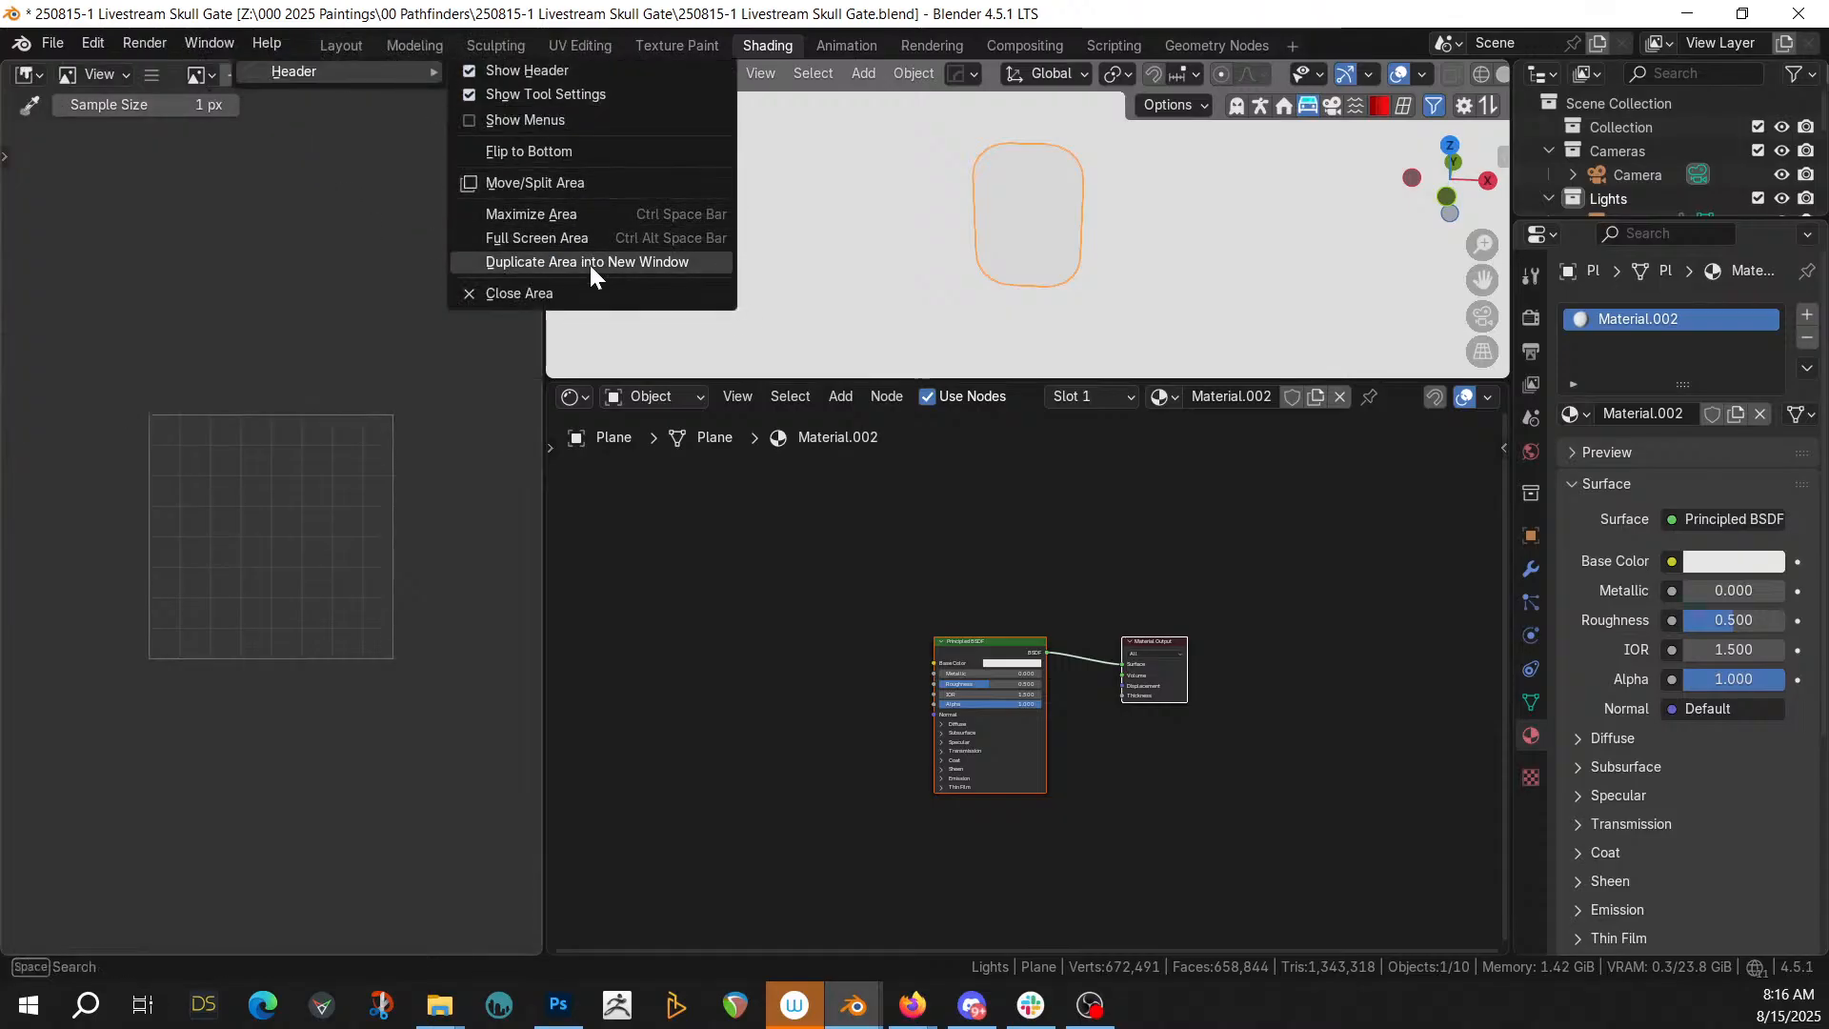
{"action": "left_click", "coordinate": [580, 292]}
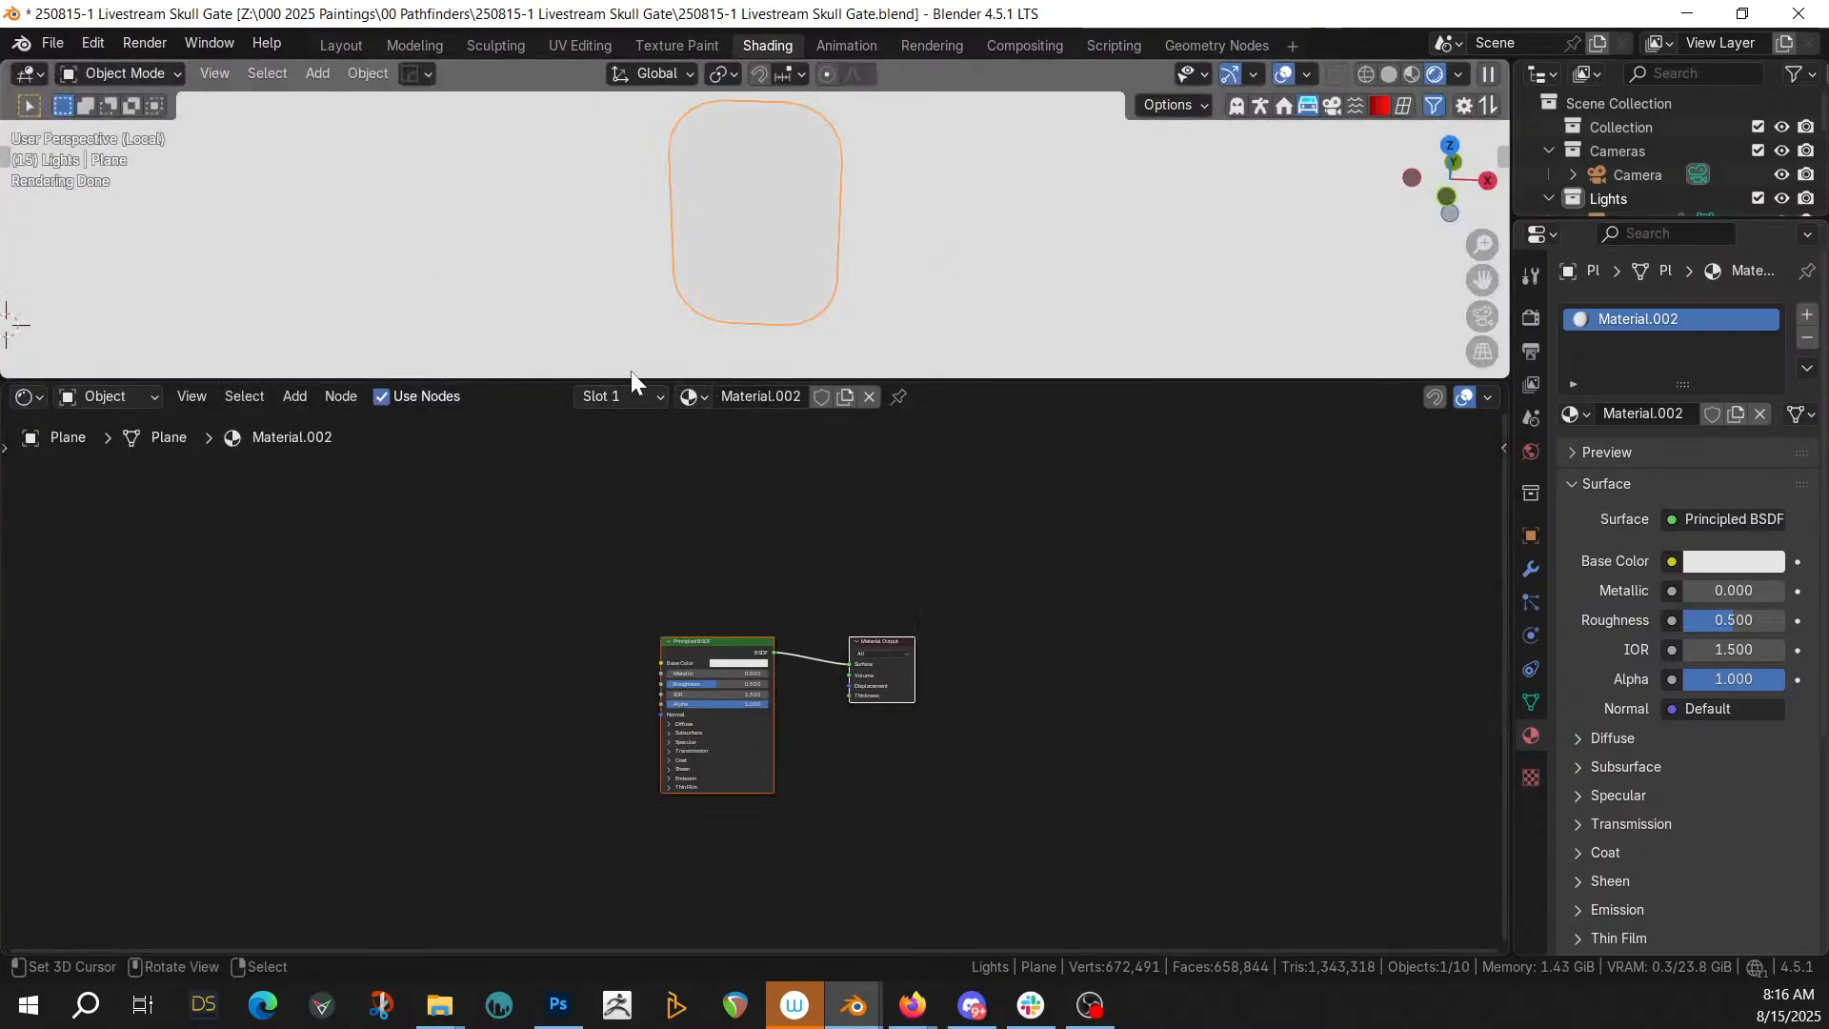
{"action": "left_click", "coordinate": [624, 397]}
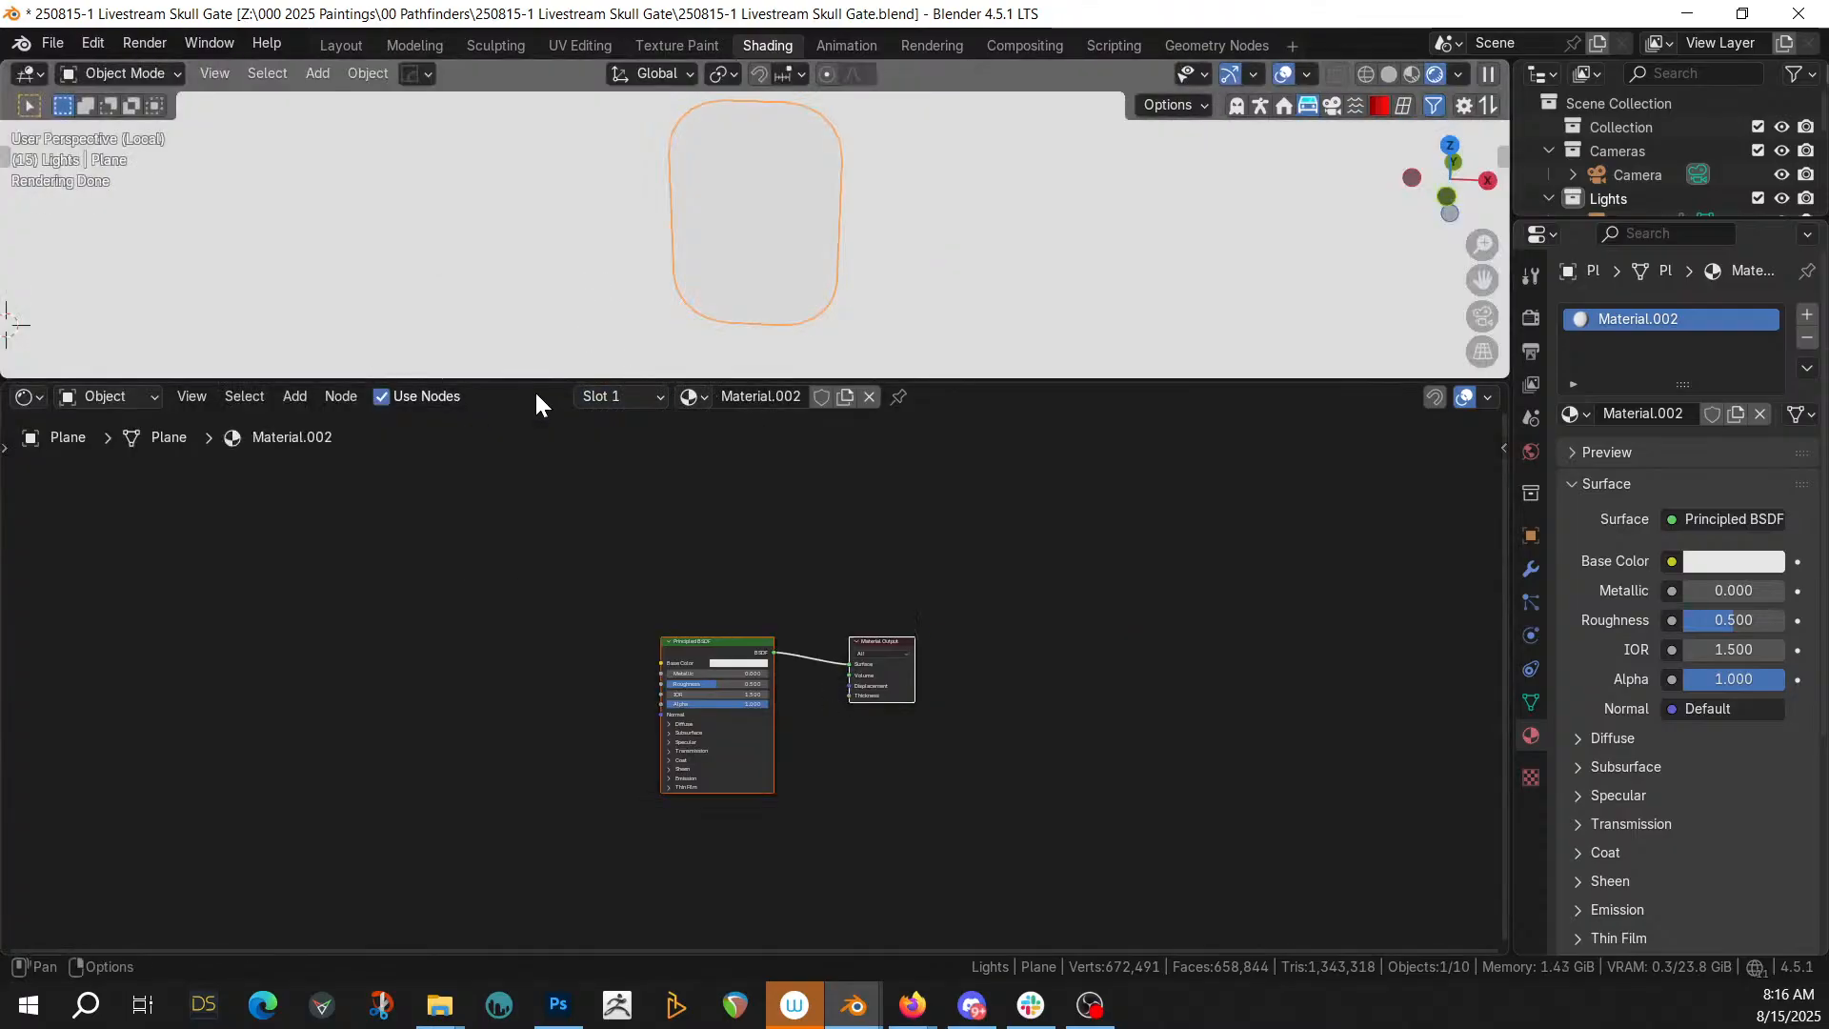
{"action": "left_click_drag", "start_coordinate": [537, 382], "coordinate": [514, 567]}
Rename the plane's material to "Gate Energy"
{"action": "double_click", "coordinate": [757, 581]}
{"action": "double_click", "coordinate": [748, 580]}
{"action": "left_click", "coordinate": [745, 581]}
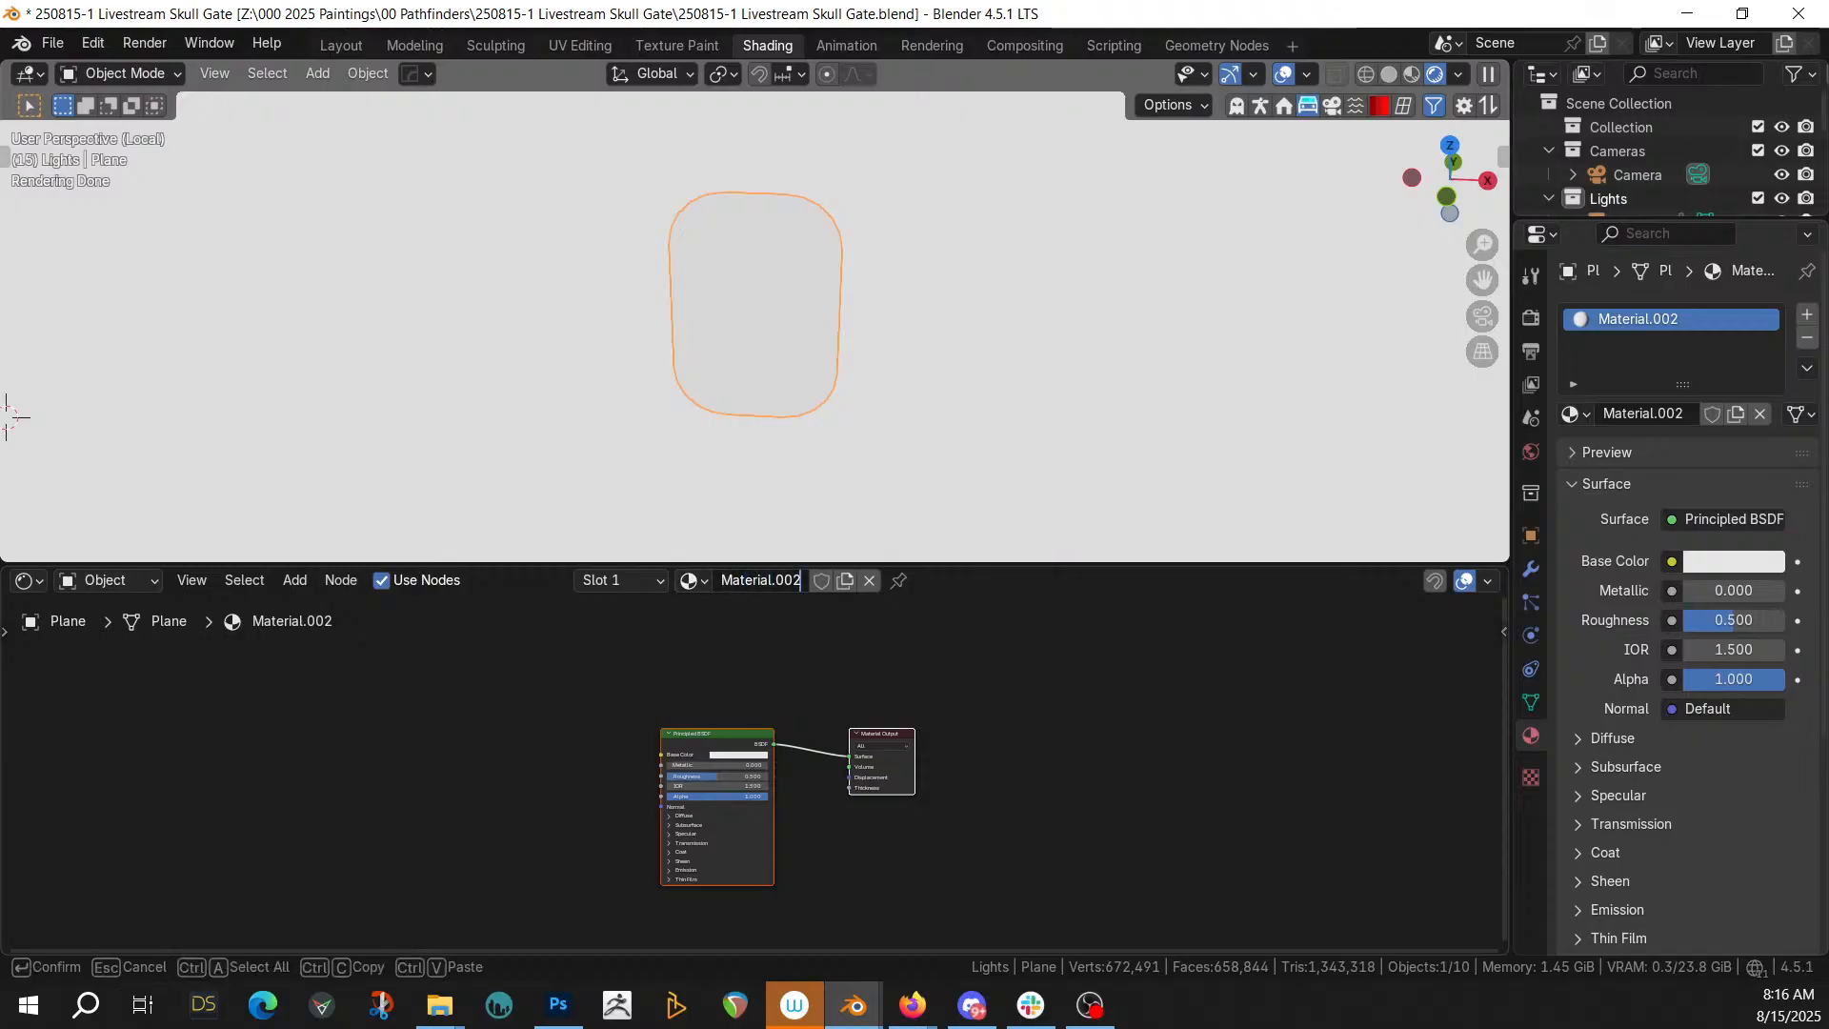
{"action": "key", "text": "ctrl+a"}
{"action": "type", "text": "Gate"}
{"action": "key", "text": "Return"}
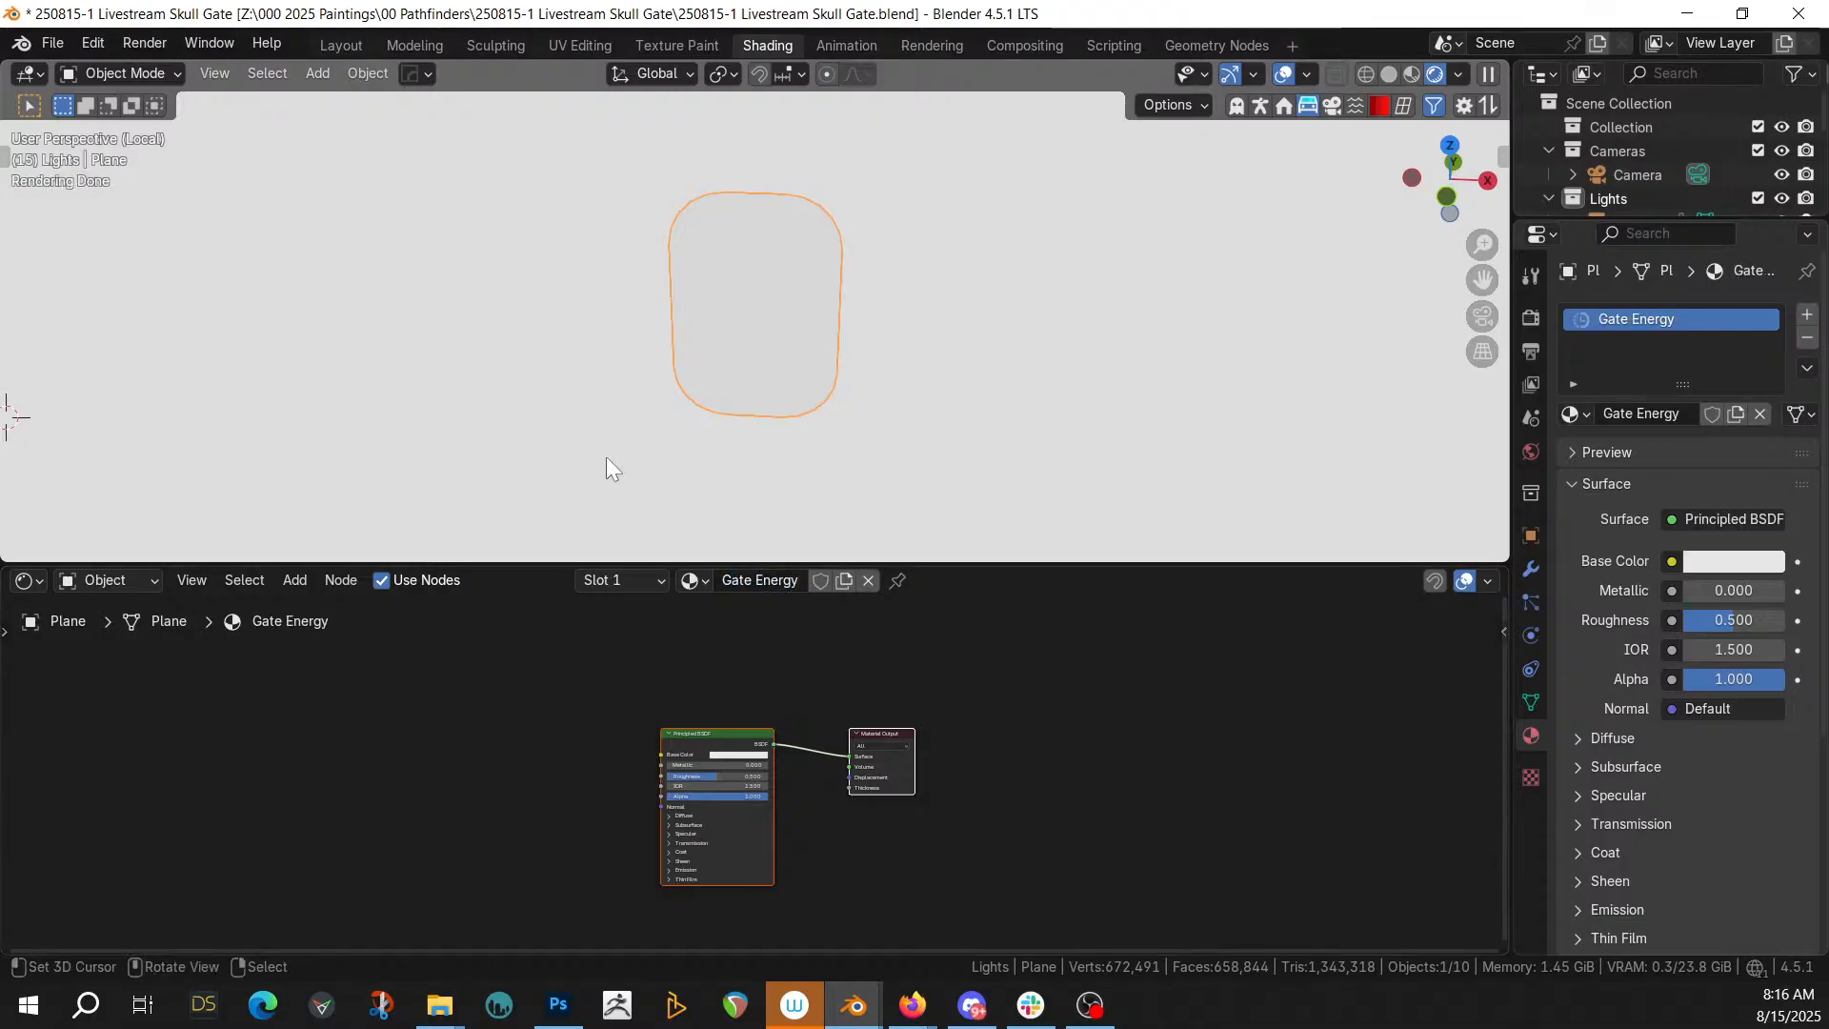
Add a Gradient Texture node and connect its Color output to the Principled BSDF's Base Color
{"action": "scroll", "coordinate": [705, 705], "scroll_direction": "up", "scroll_amount": 1}
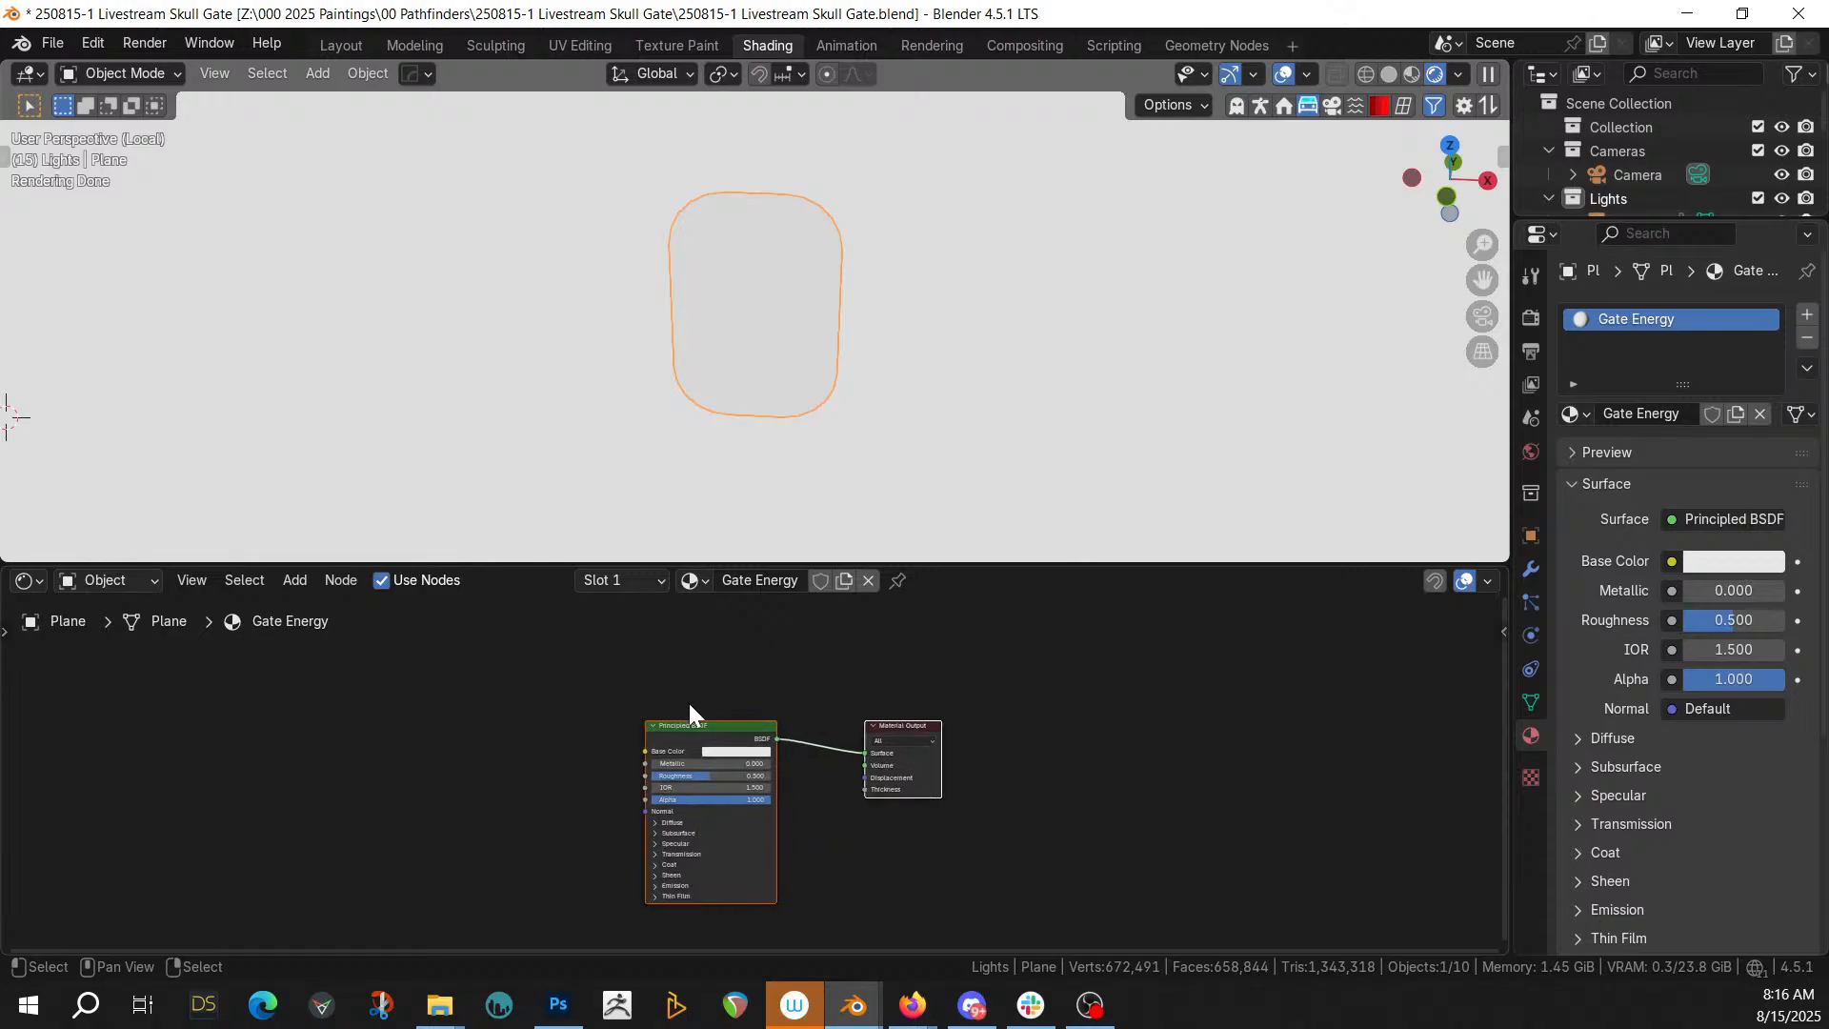
{"action": "key", "text": "shift+a"}
{"action": "left_click", "coordinate": [354, 537]}
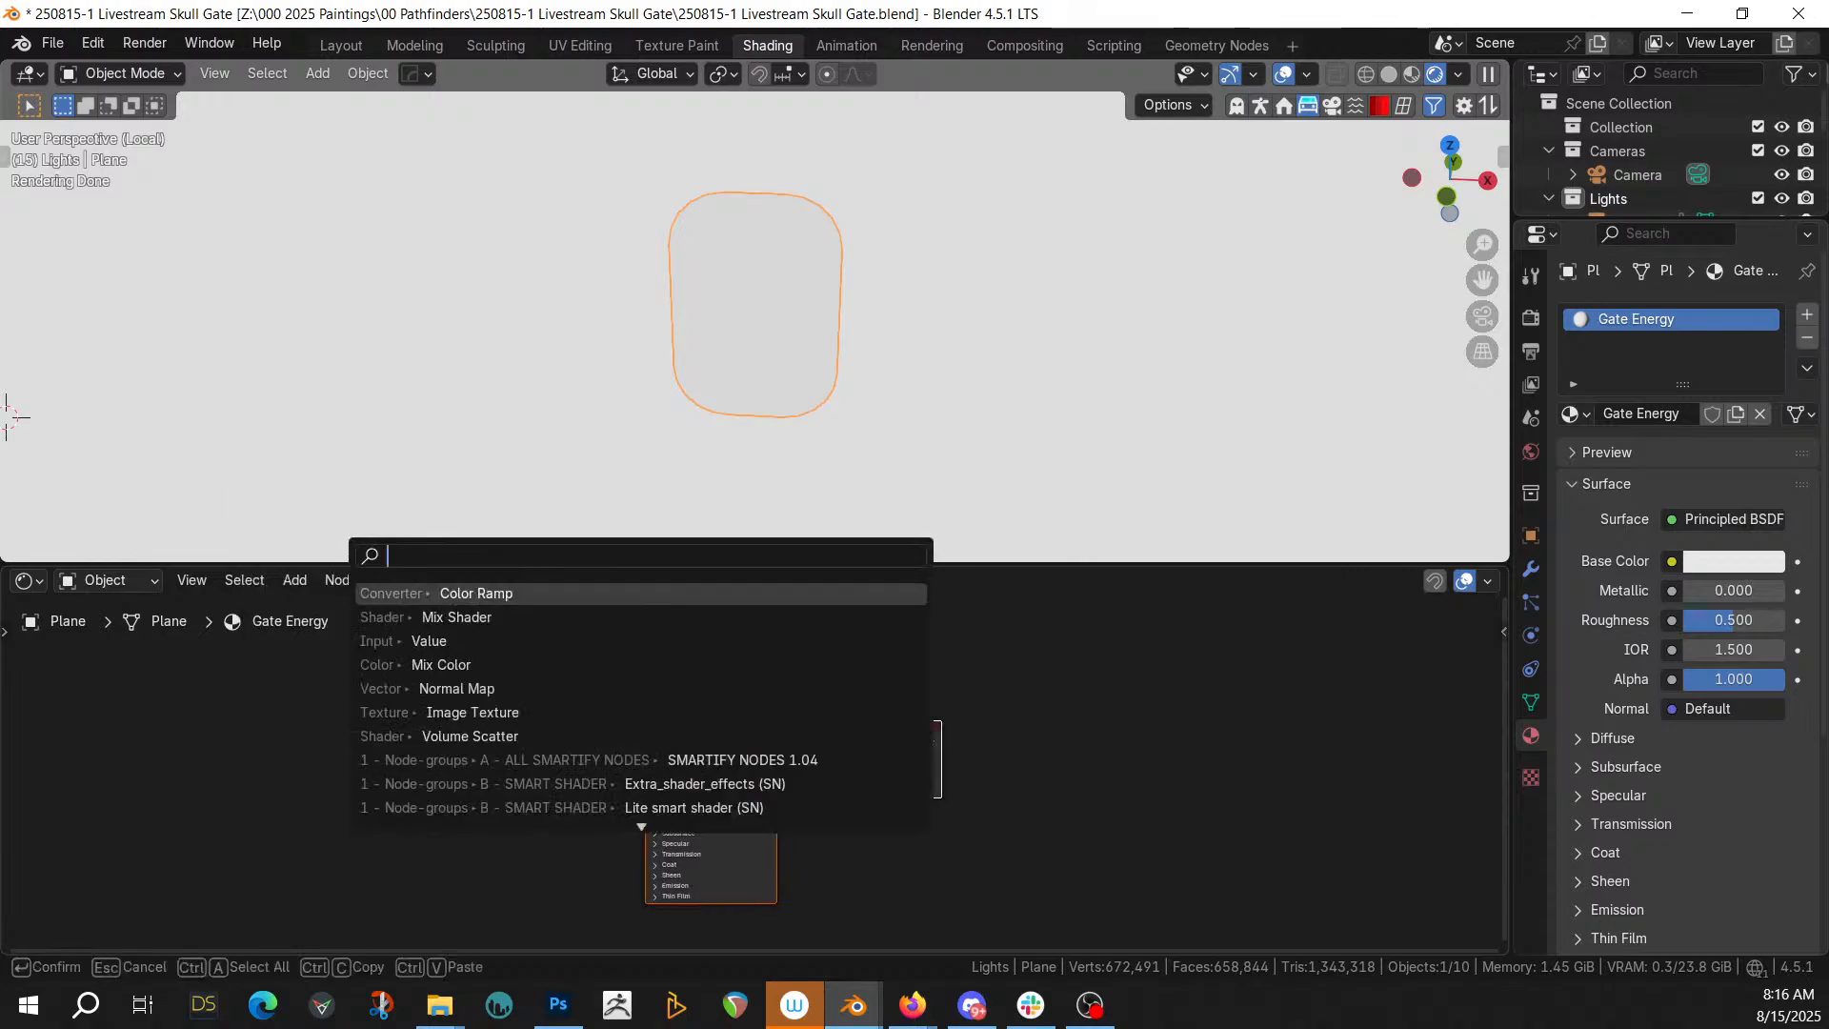
{"action": "type", "text": "grad"}
{"action": "key", "text": "Return"}
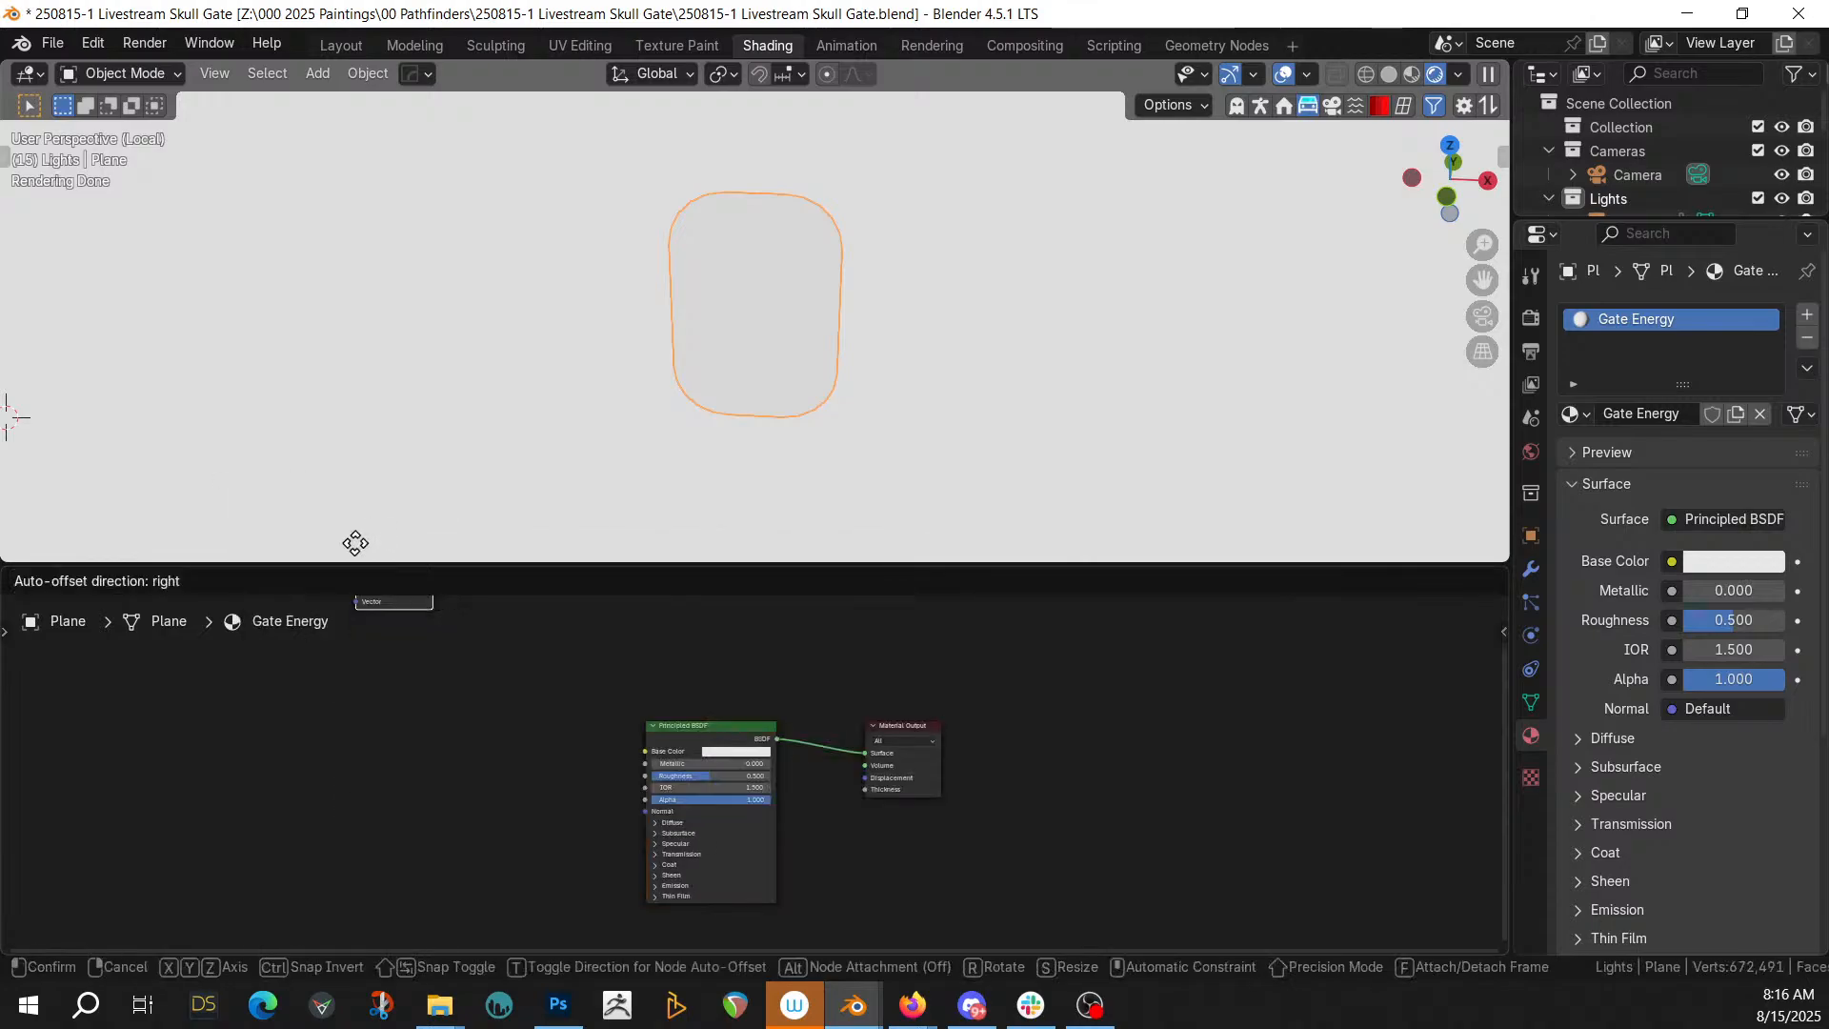
{"action": "left_click", "coordinate": [360, 721]}
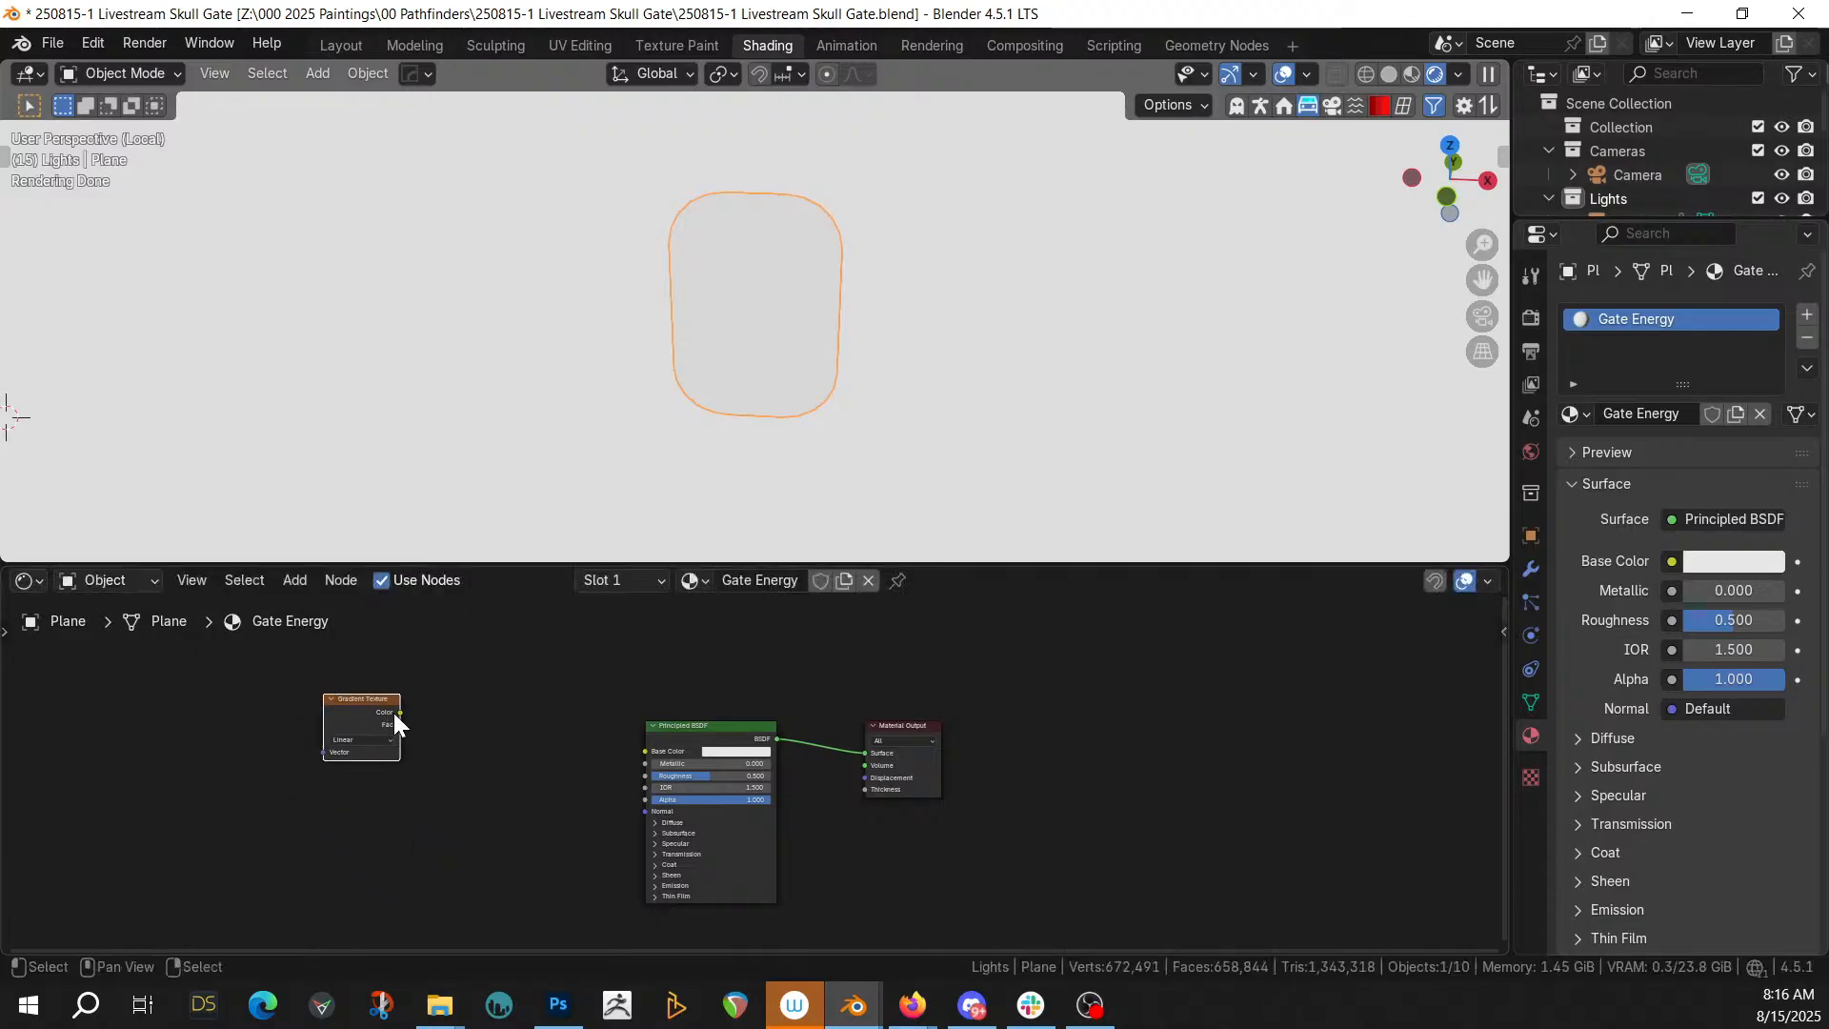
{"action": "left_click_drag", "start_coordinate": [401, 713], "coordinate": [648, 751]}
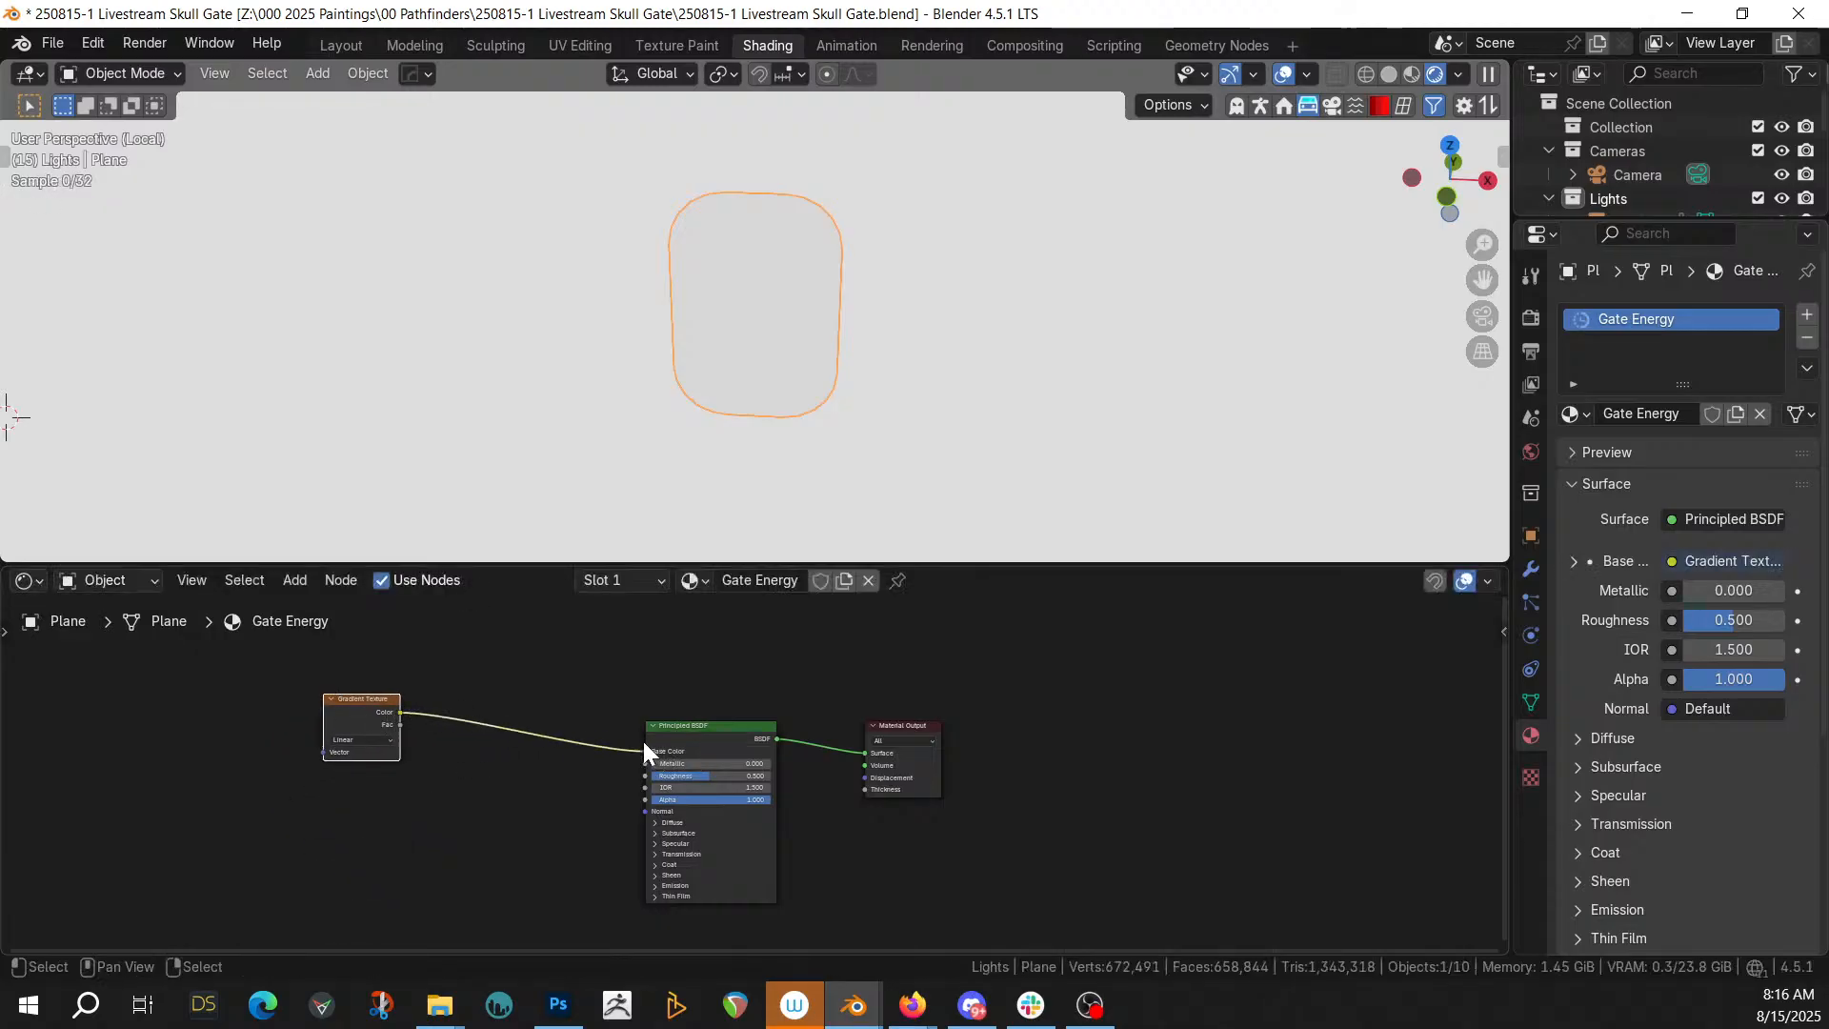
Set the Gradient Texture's type to Spherical
{"action": "middle_click_drag", "start_coordinate": [620, 730], "coordinate": [828, 784]}
{"action": "scroll", "coordinate": [739, 784], "scroll_direction": "up", "scroll_amount": 2}
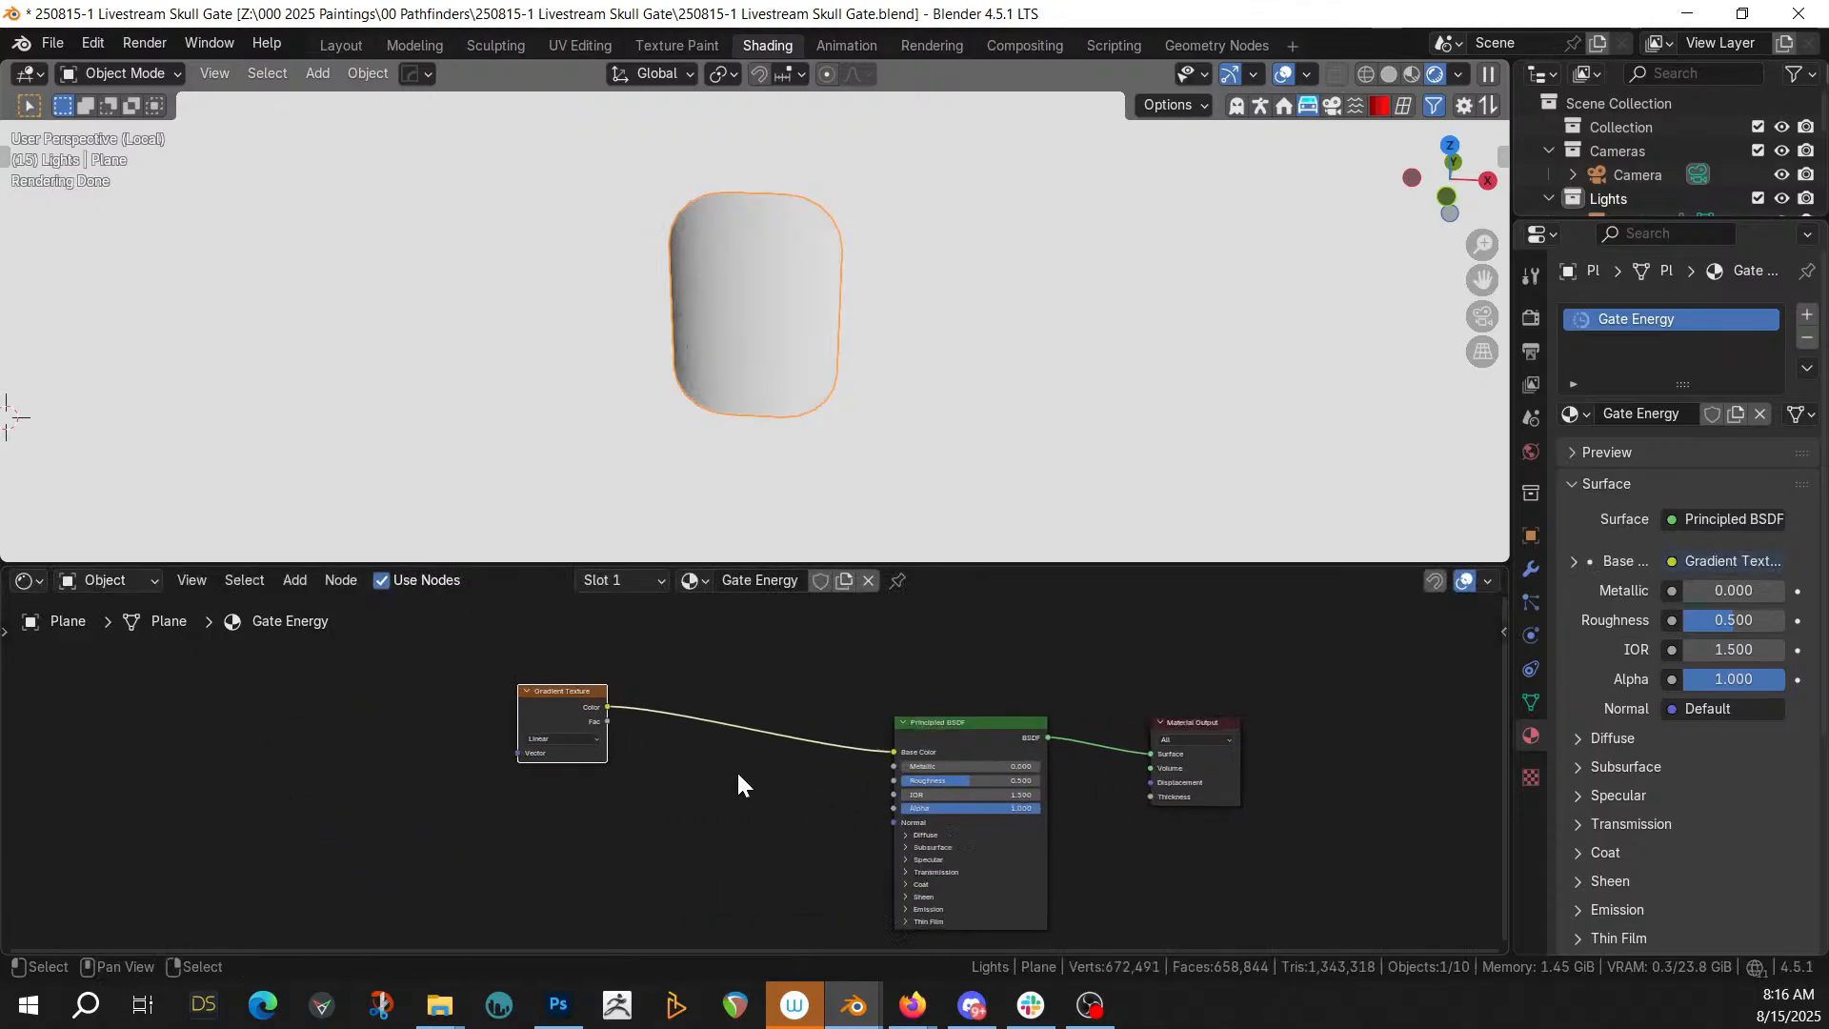
{"action": "left_click", "coordinate": [558, 731]}
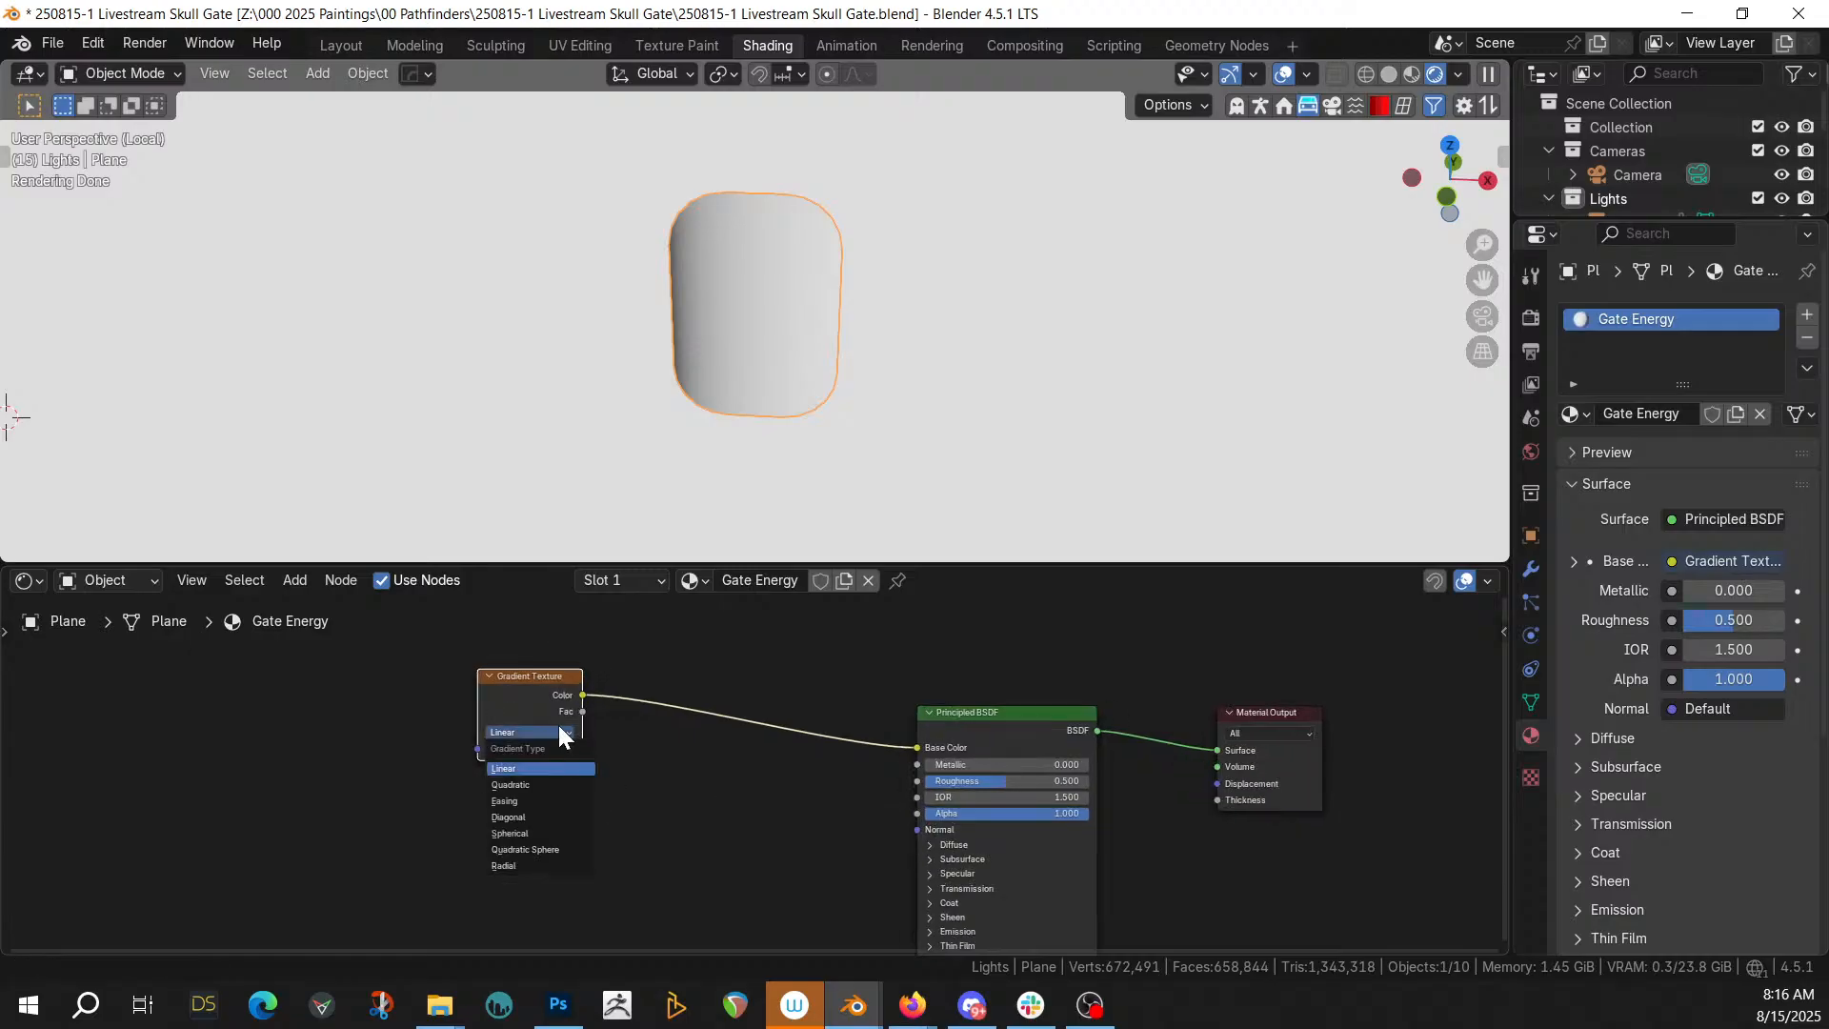
{"action": "left_click", "coordinate": [540, 832]}
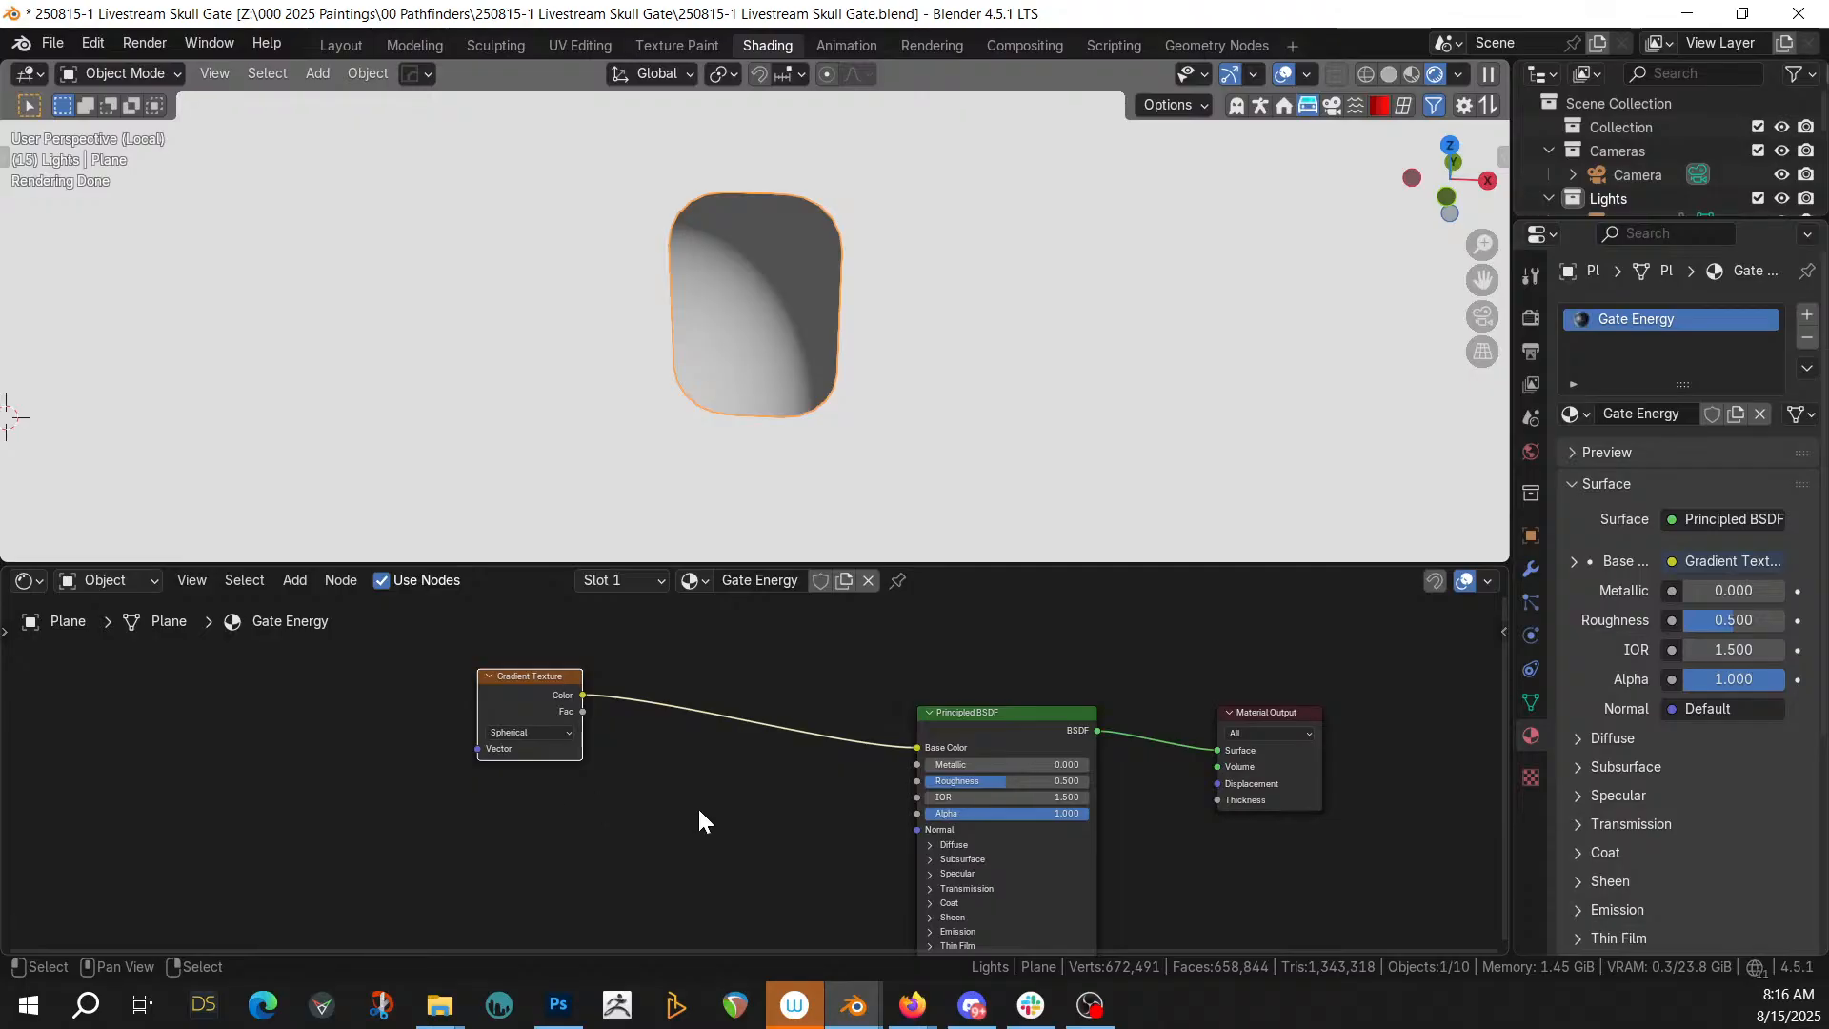
{"action": "key", "text": "shift+a"}
{"action": "left_click", "coordinate": [621, 531]}
{"action": "type", "text": "tra"}
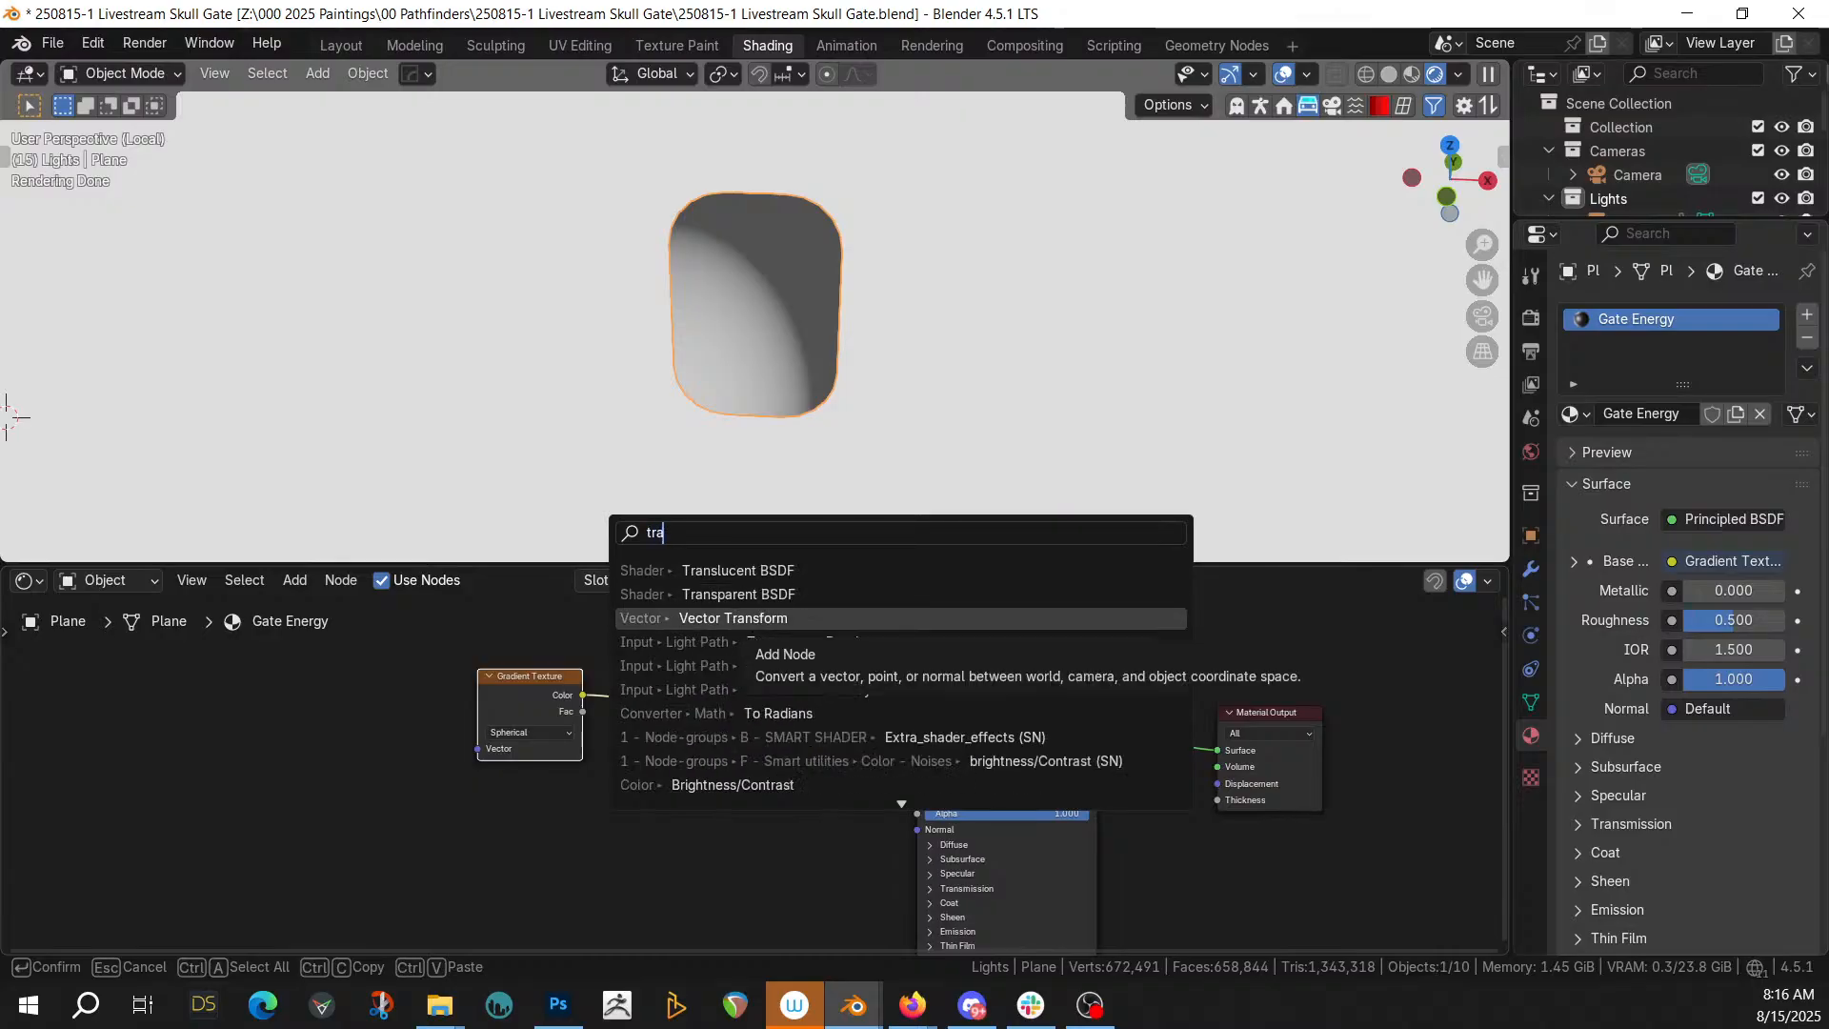
{"action": "left_click", "coordinate": [762, 619]}
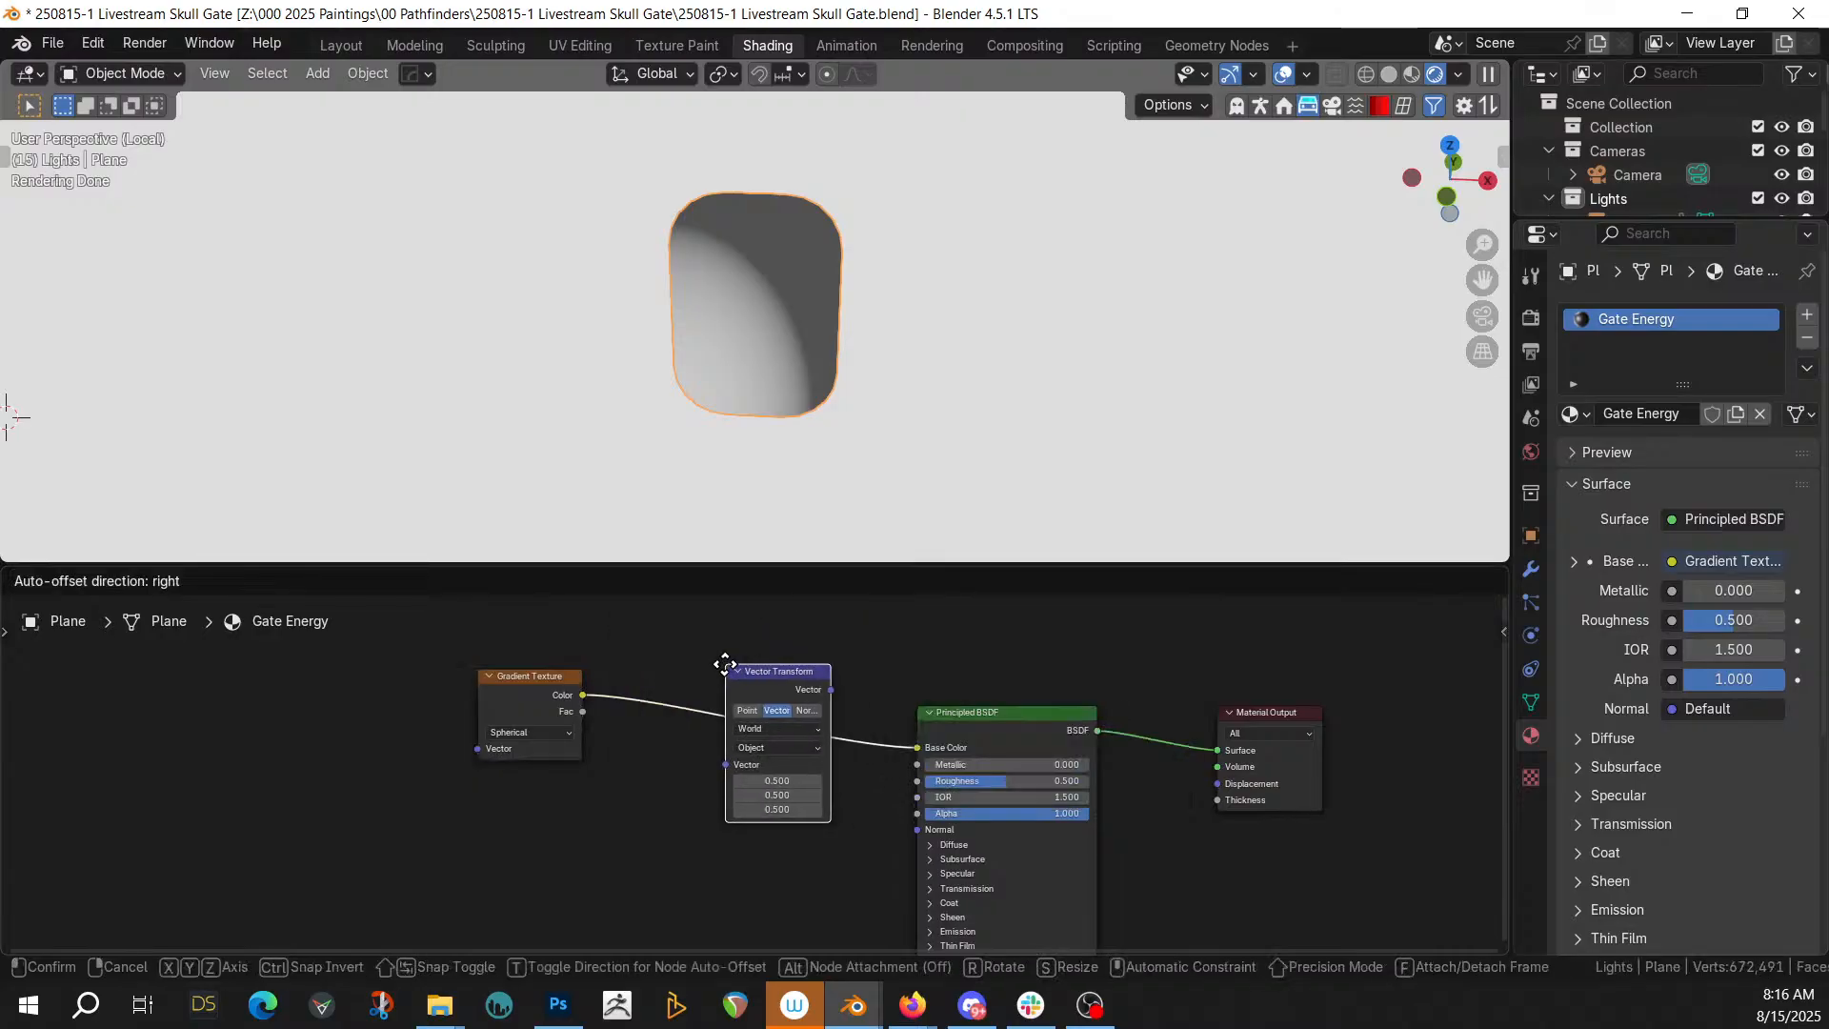
{"action": "left_click", "coordinate": [724, 663]}
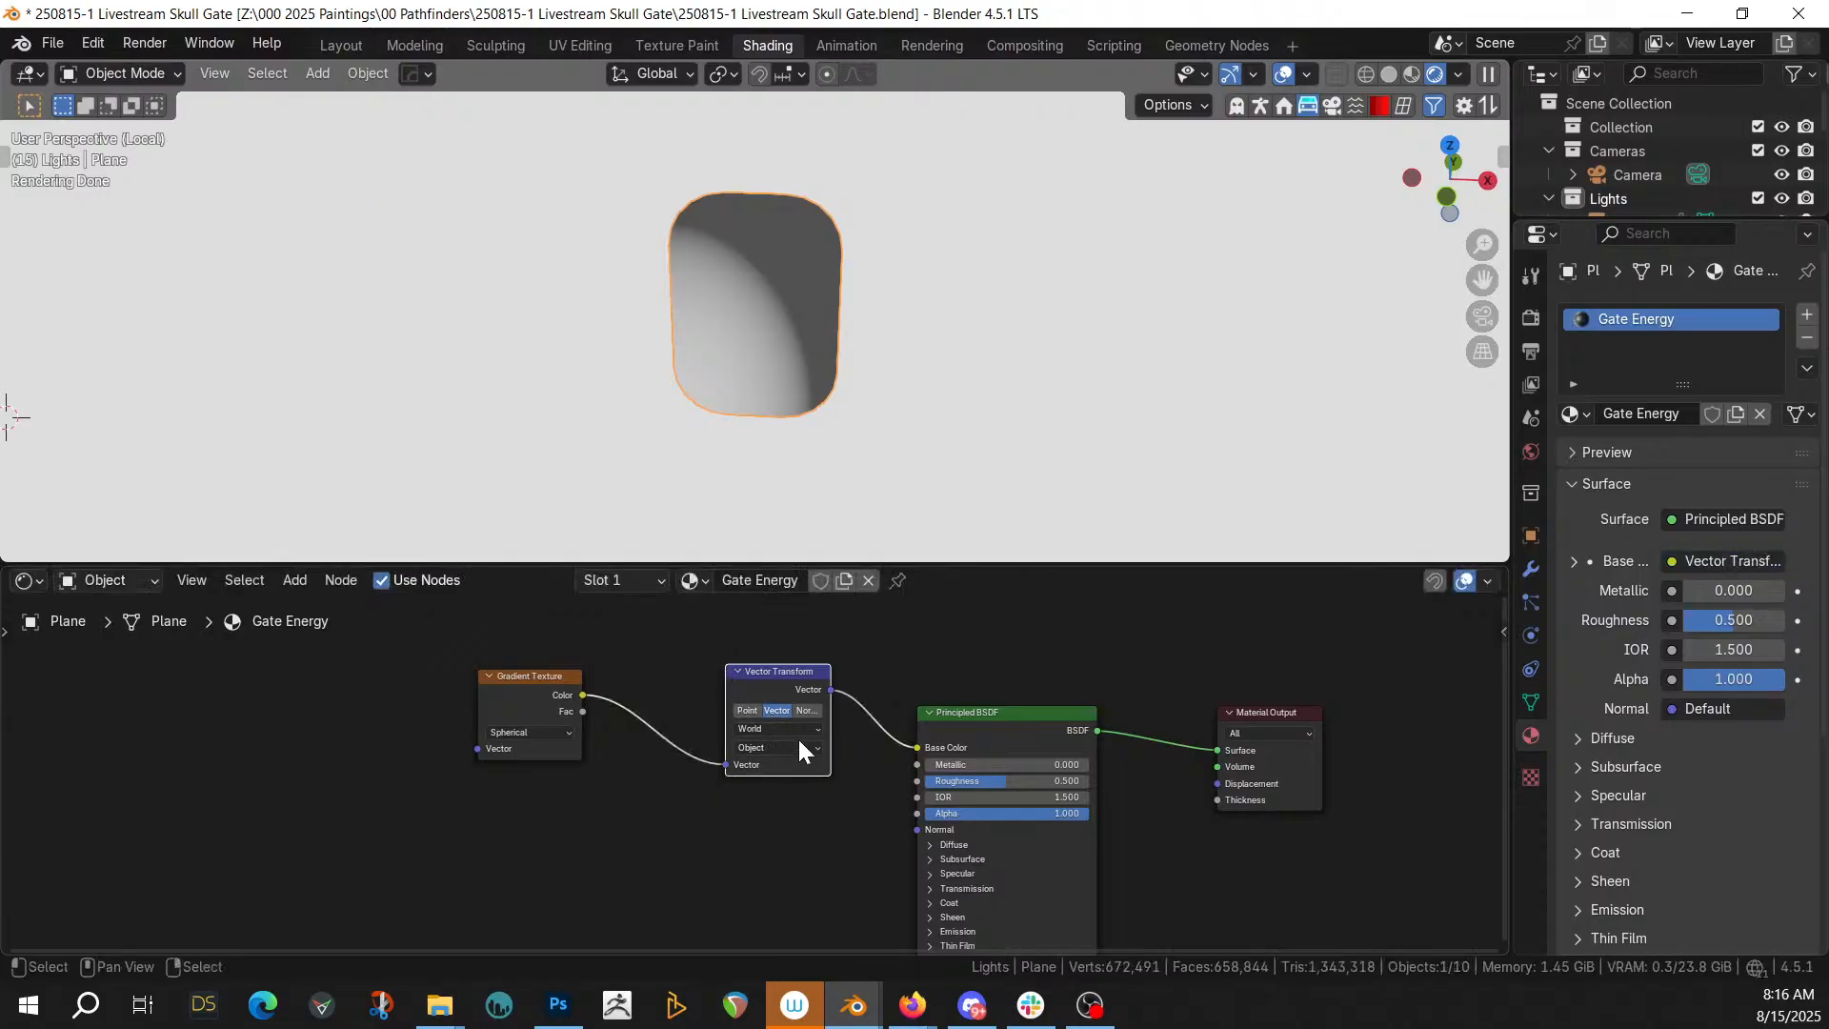
{"action": "scroll", "coordinate": [797, 735], "scroll_direction": "up", "scroll_amount": 2}
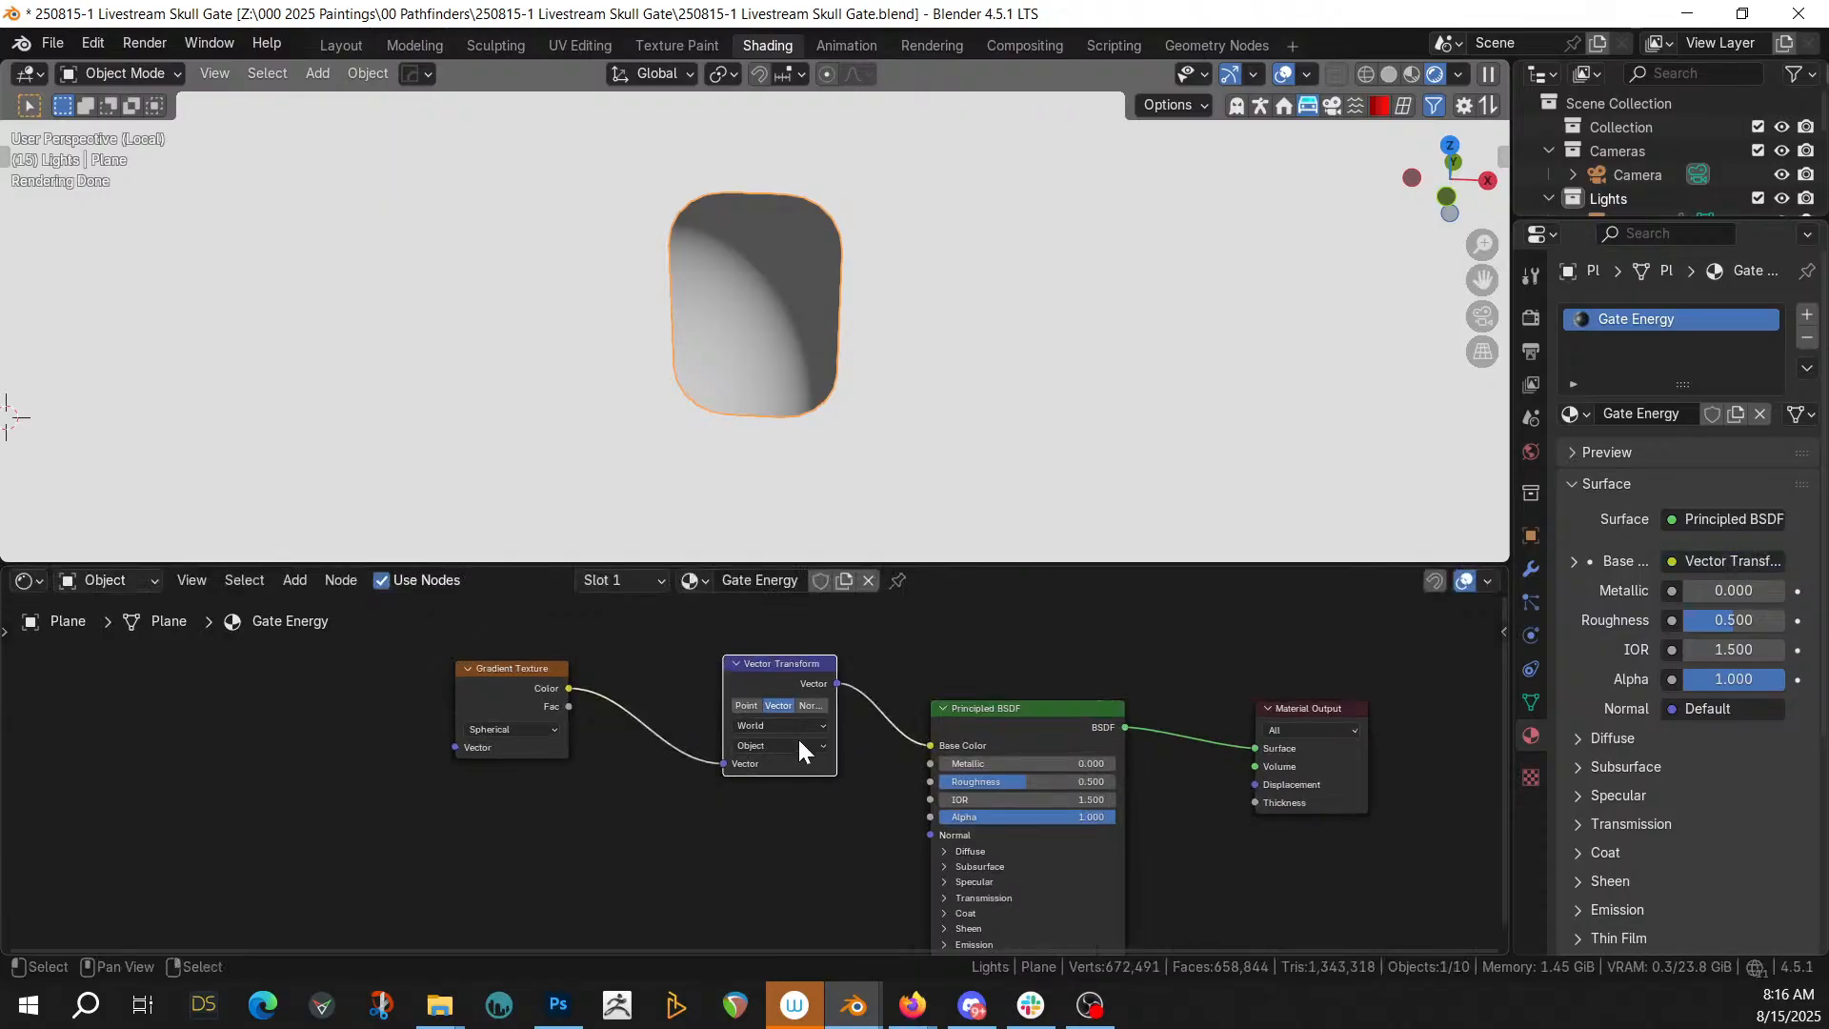
{"action": "left_click", "coordinate": [739, 697]}
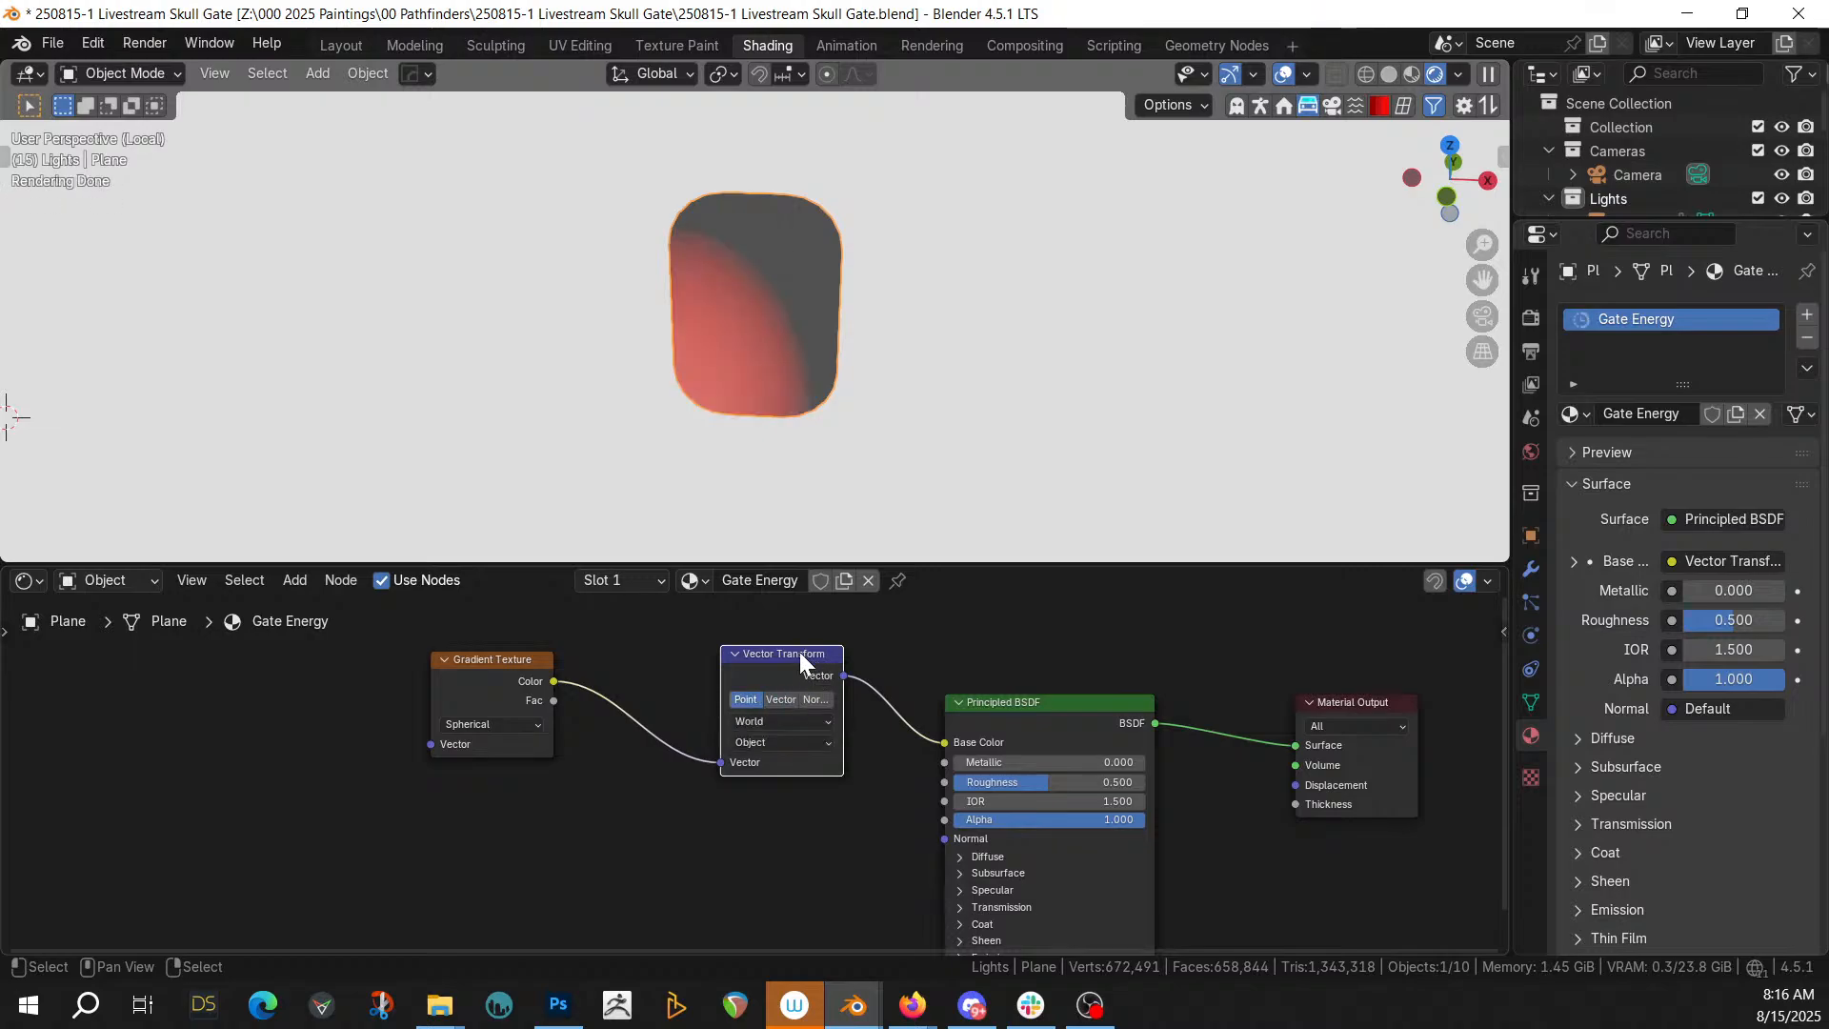
{"action": "key", "text": "ctrl+x"}
{"action": "right_click_drag", "start_coordinate": [857, 726], "coordinate": [845, 768], "text": "shift"}
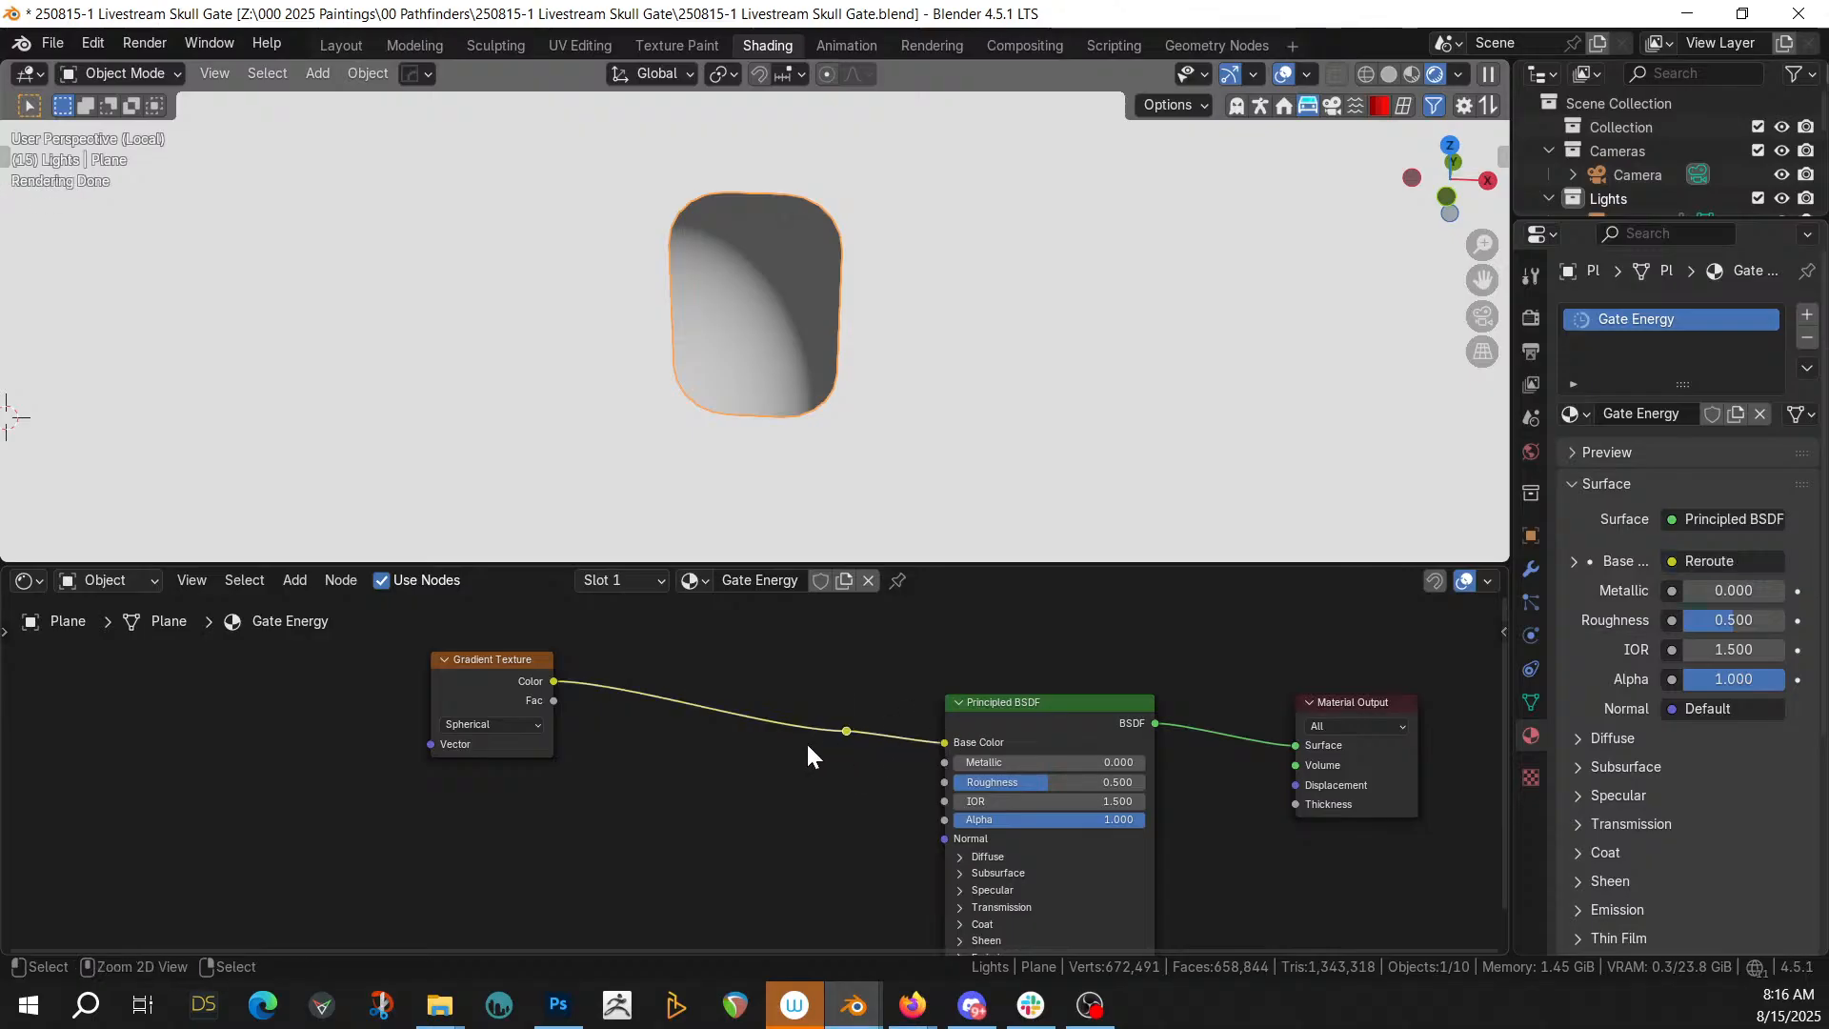
{"action": "key", "text": "ctrl+x"}
Cut the gradient's link to Base Color and add Texture Coordinate and Mapping nodes, deleting the Image Texture node created with them
{"action": "right_click_drag", "start_coordinate": [819, 705], "coordinate": [834, 789], "text": "ctrl"}
{"action": "left_click", "coordinate": [976, 711]}
{"action": "key", "text": "ctrl+t"}
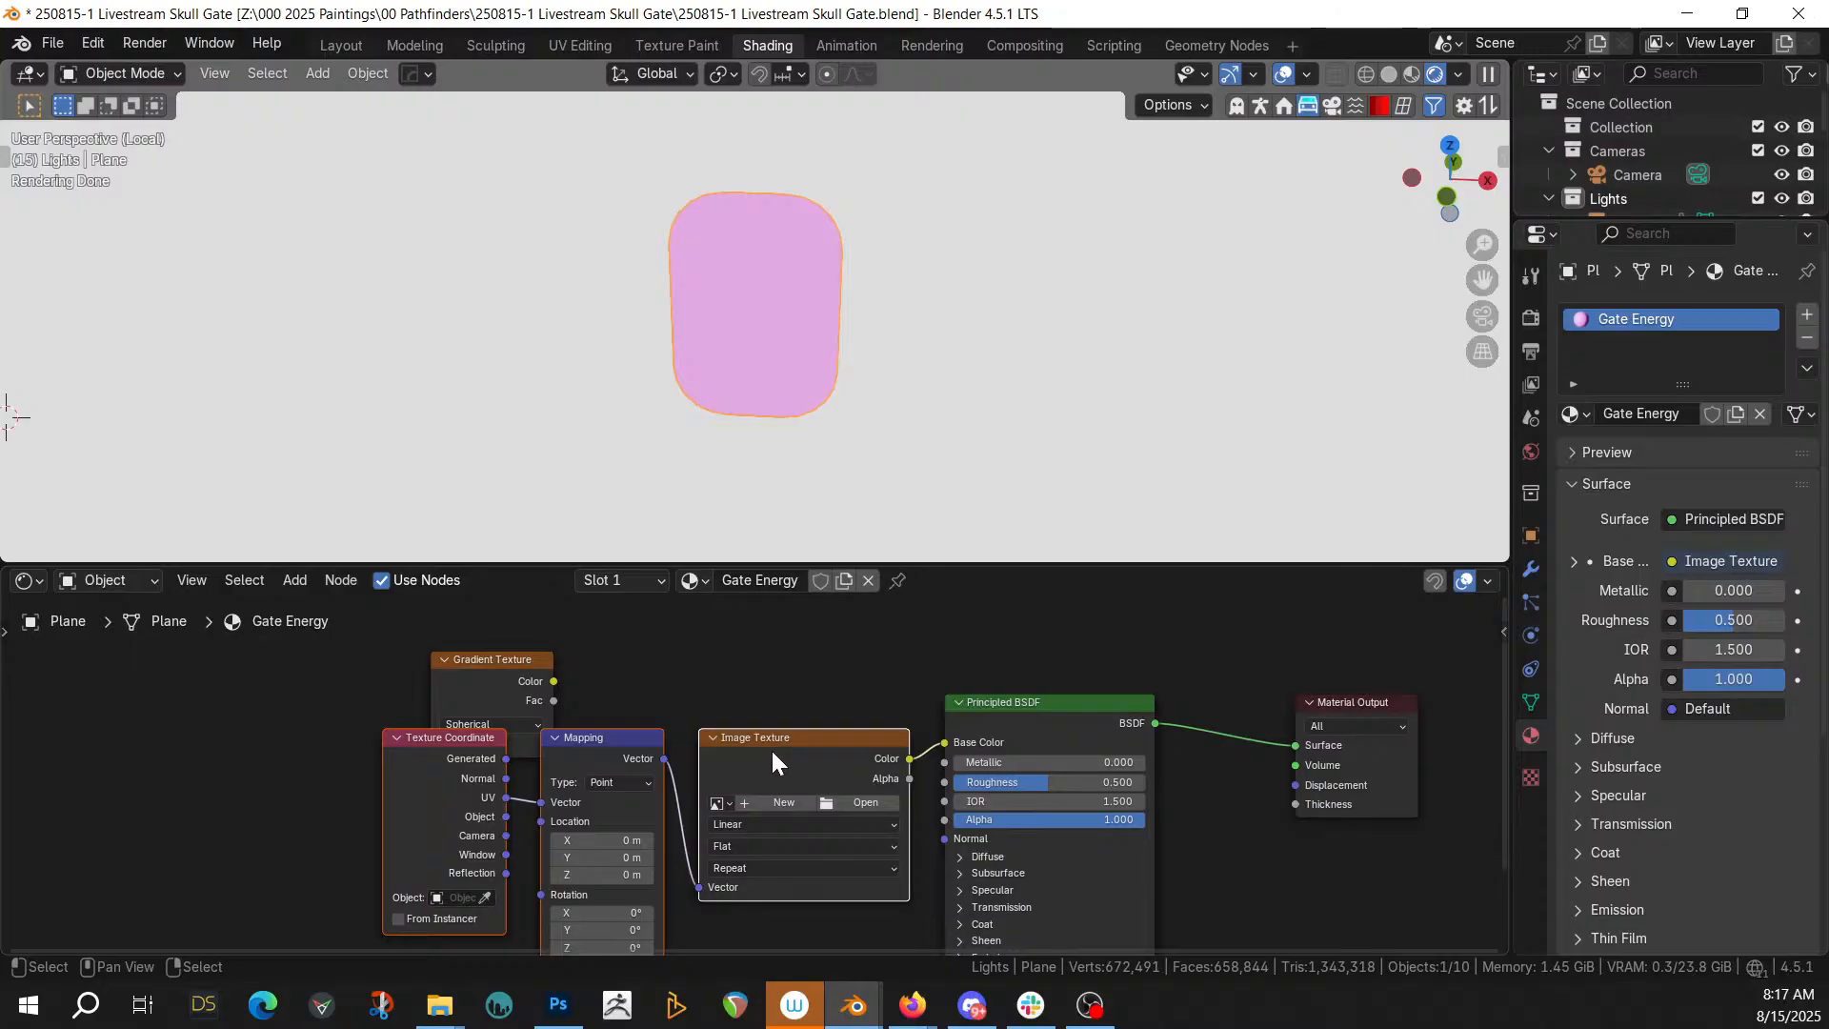
{"action": "left_click", "coordinate": [800, 731]}
{"action": "key", "text": "x"}
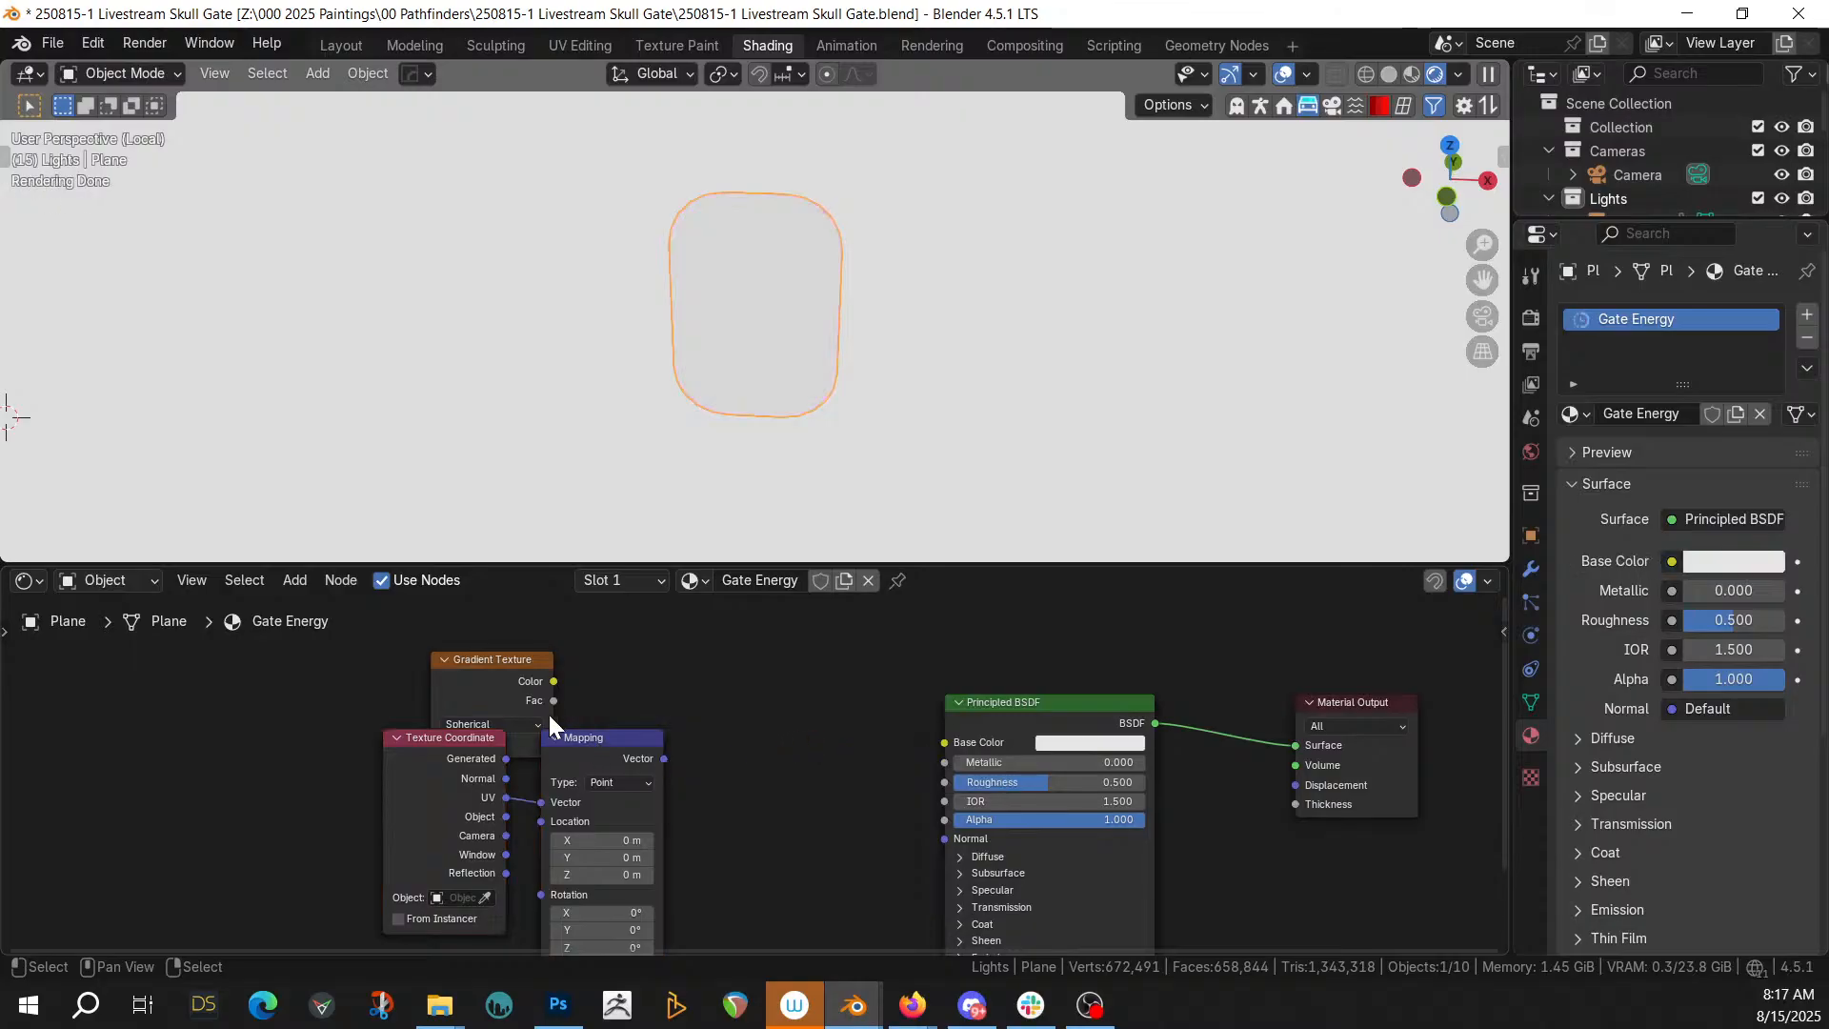
Place the Gradient Texture after the Mapping node, feeding Mapping into its Vector input and its Color into Base Color
{"action": "left_click_drag", "start_coordinate": [502, 672], "coordinate": [811, 719]}
{"action": "left_click_drag", "start_coordinate": [666, 758], "coordinate": [736, 792]}
{"action": "left_click_drag", "start_coordinate": [862, 728], "coordinate": [938, 743]}
{"action": "middle_click_drag", "start_coordinate": [726, 835], "coordinate": [775, 718]}
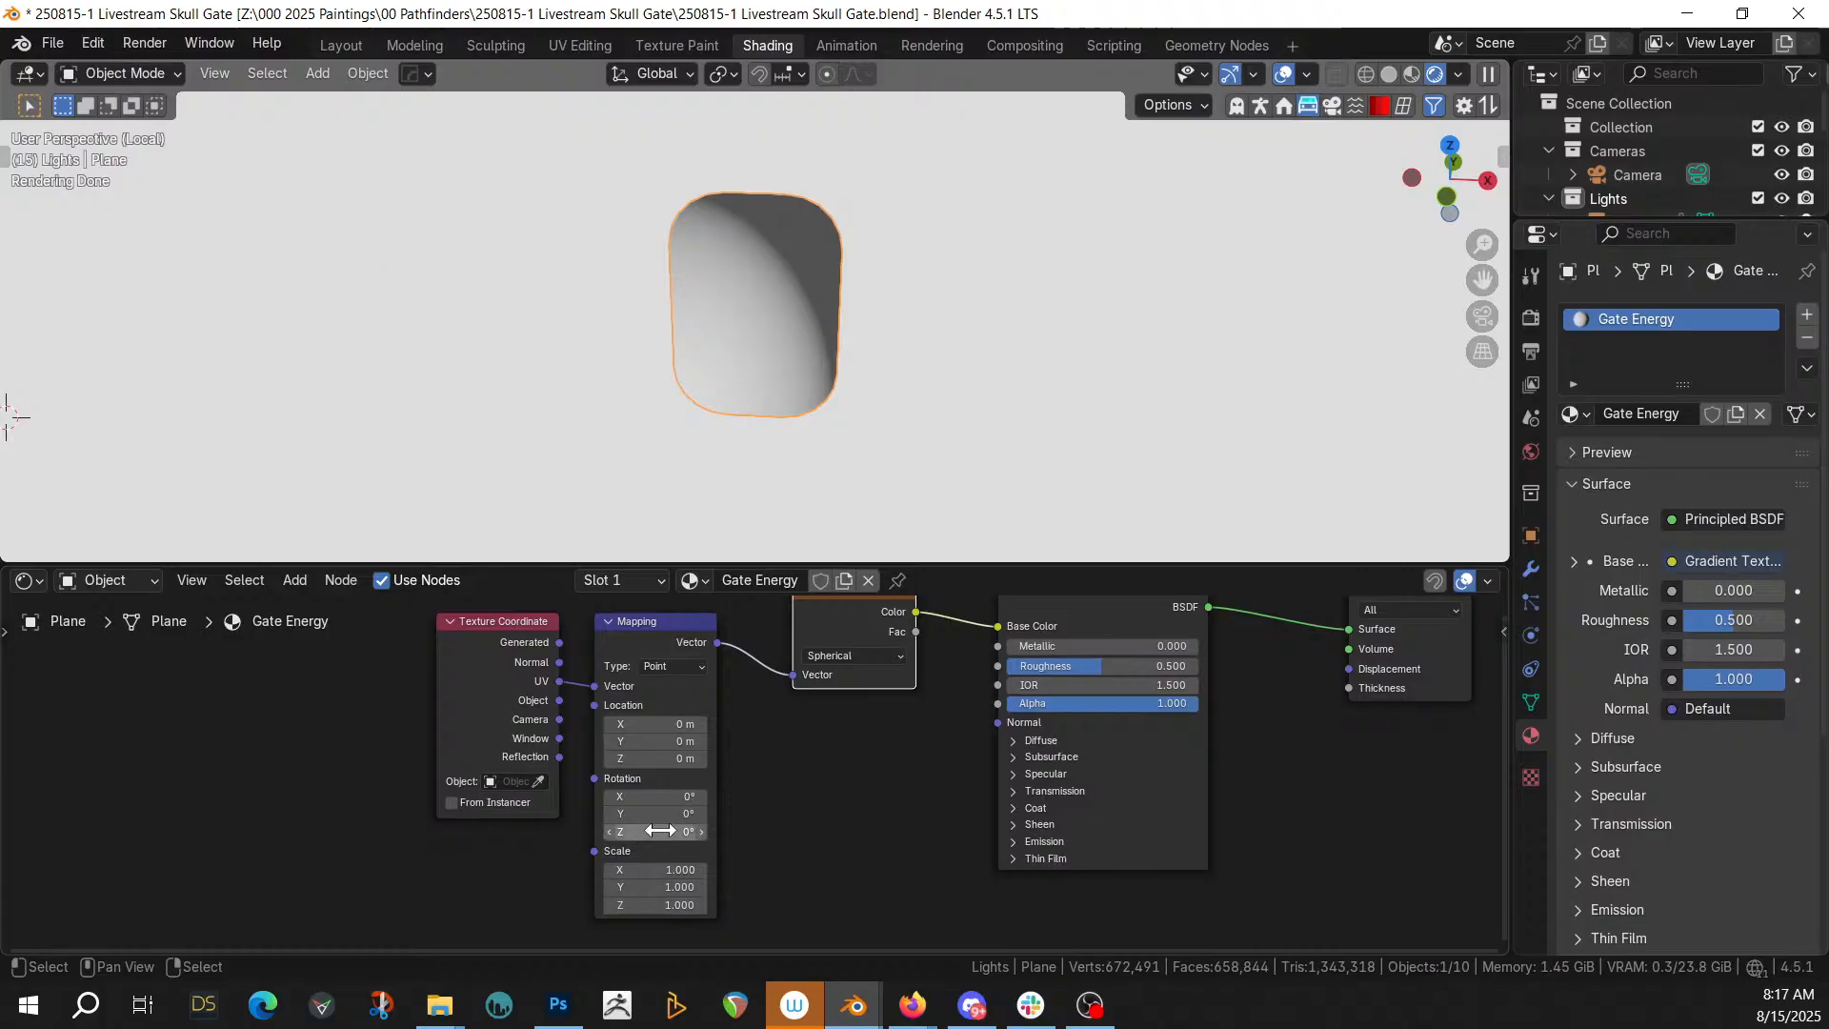
Set the Mapping node's Location X, Y and Z to 0.5 m
{"action": "left_click_drag", "start_coordinate": [666, 759], "coordinate": [667, 724]}
{"action": "type", "text": "."}
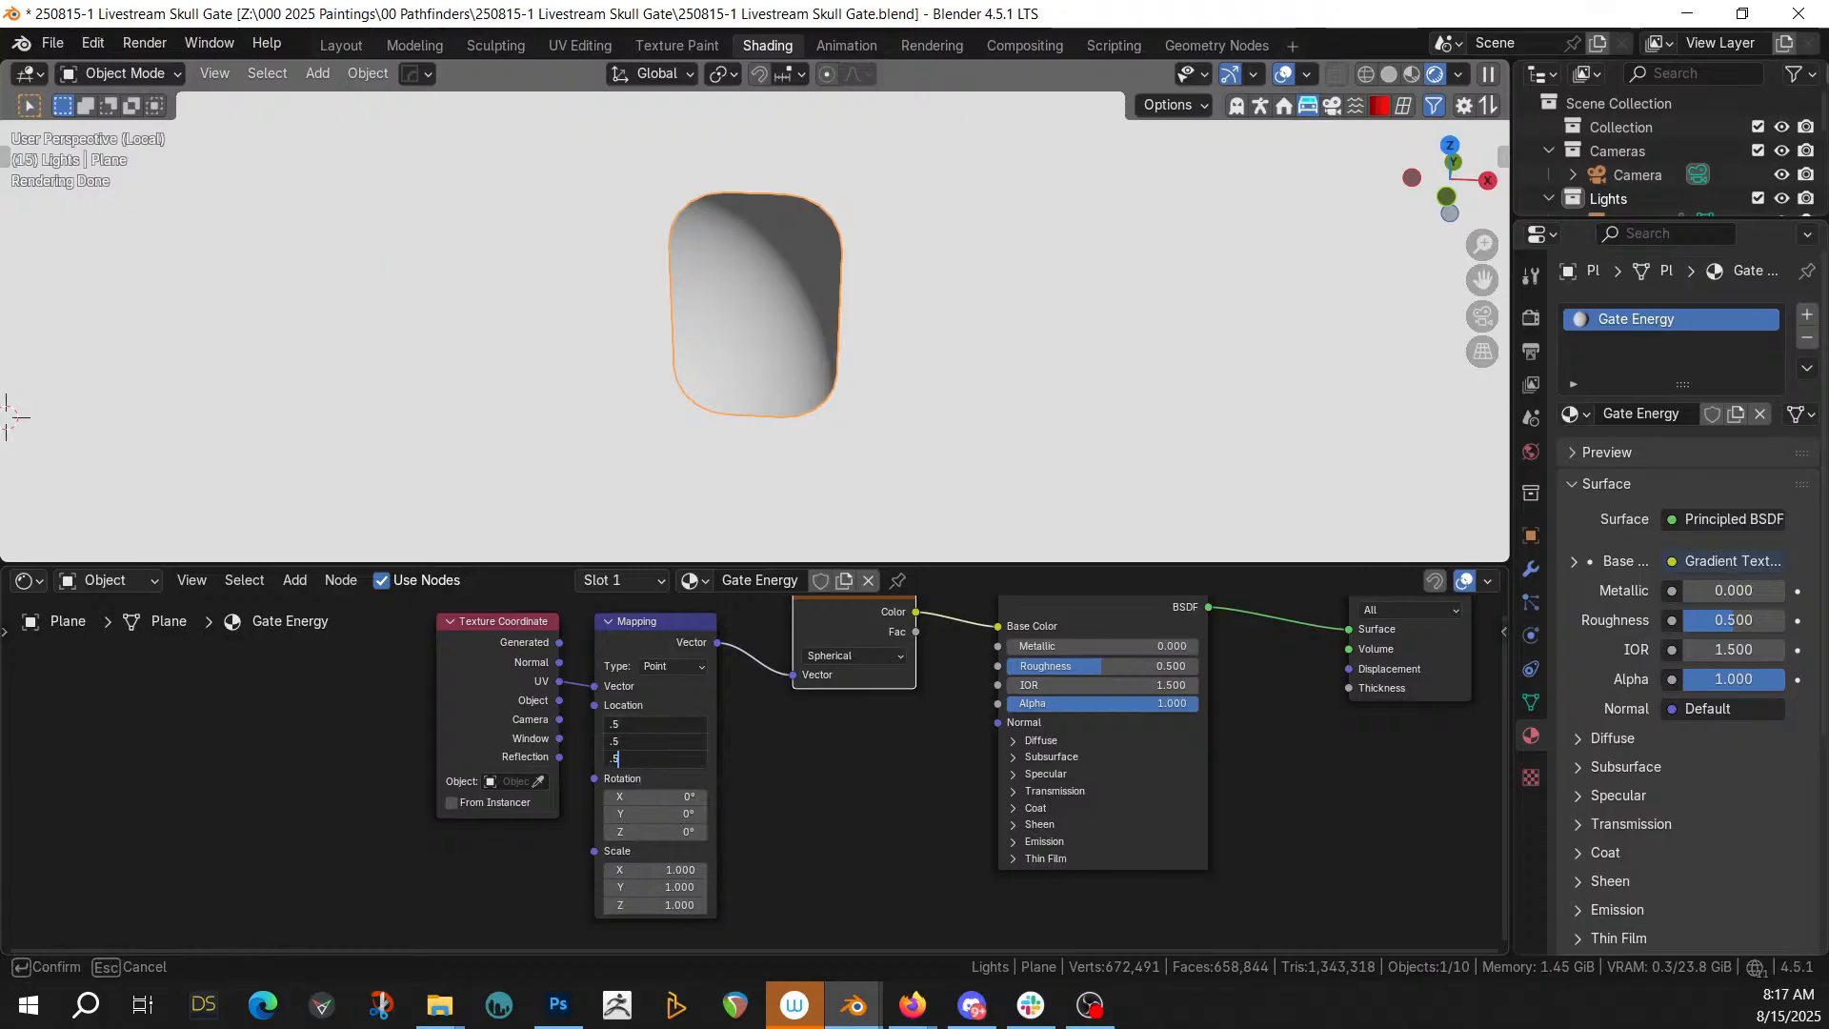
{"action": "type", "text": "5"}
{"action": "key", "text": "Return"}
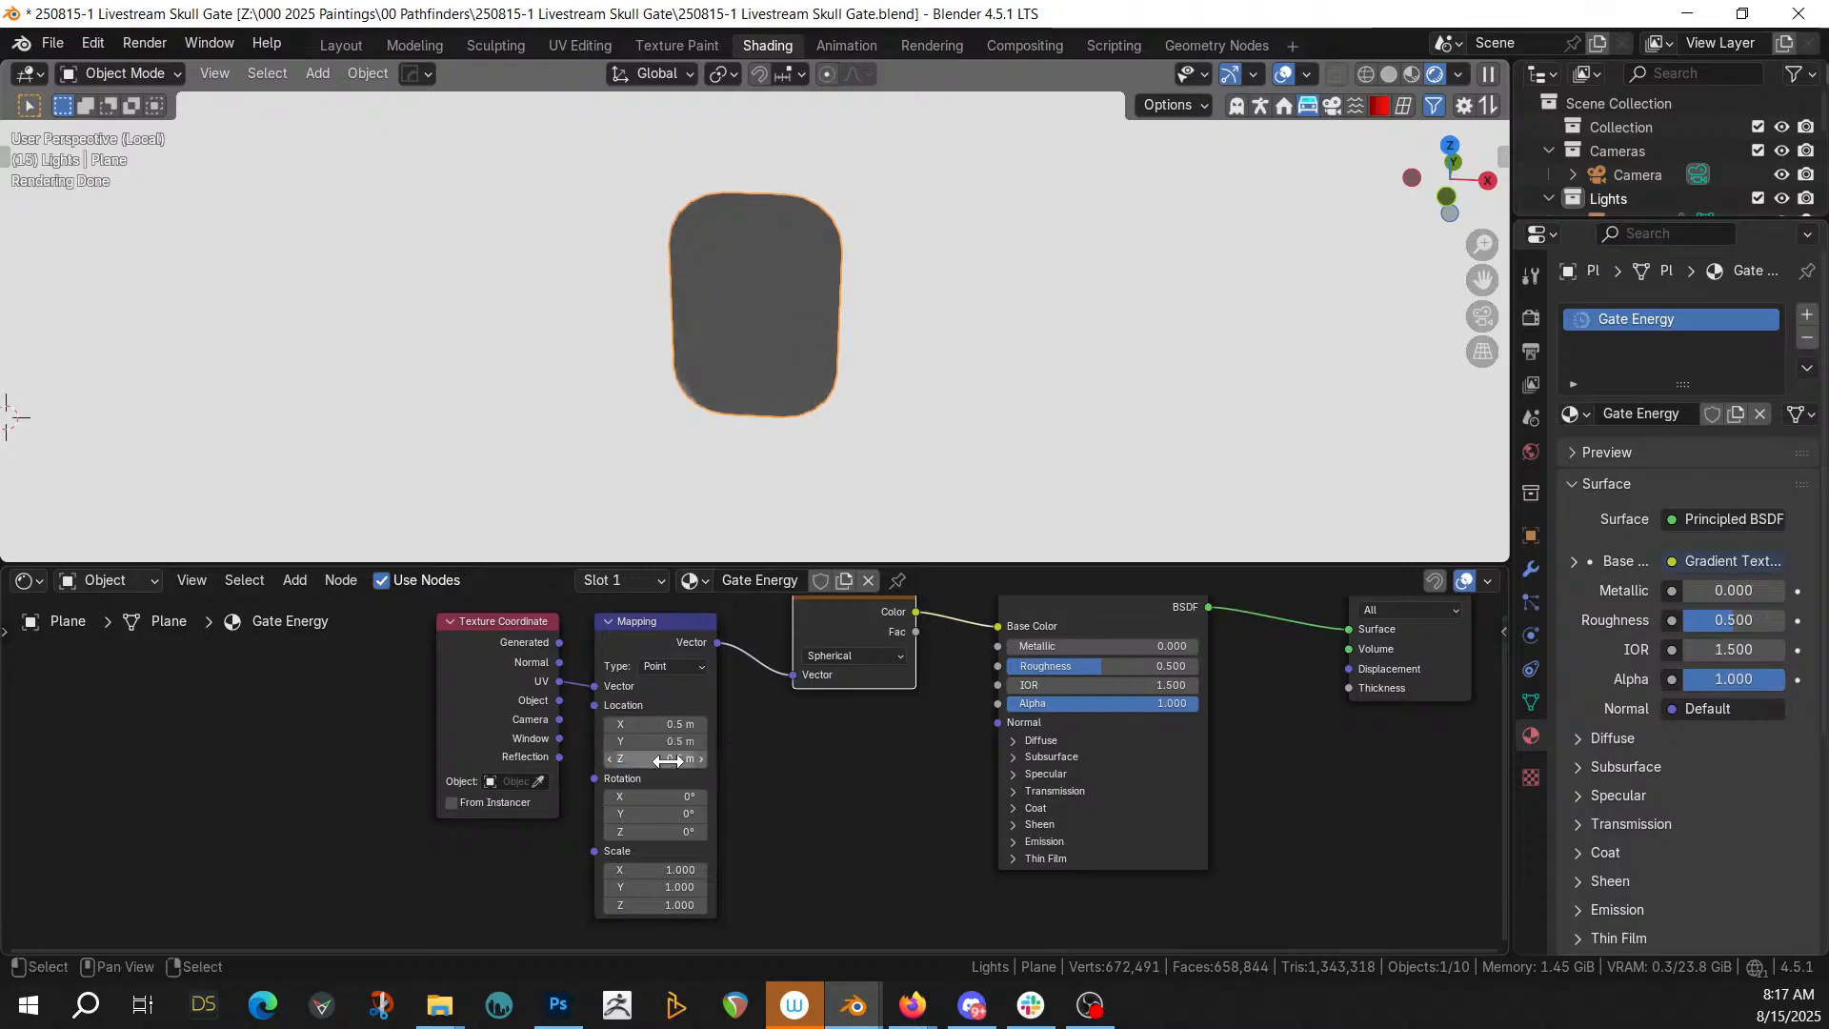
Set the Mapping node's Location X, Y and Z to -0.5 m to centre the gradient on the plane
{"action": "mouse_move", "coordinate": [672, 727]}
{"action": "left_mouse_down"}
{"action": "mouse_move", "coordinate": [702, 727]}
{"action": "mouse_move", "coordinate": [679, 759]}
{"action": "left_mouse_up"}
{"action": "type", "text": "-.5"}
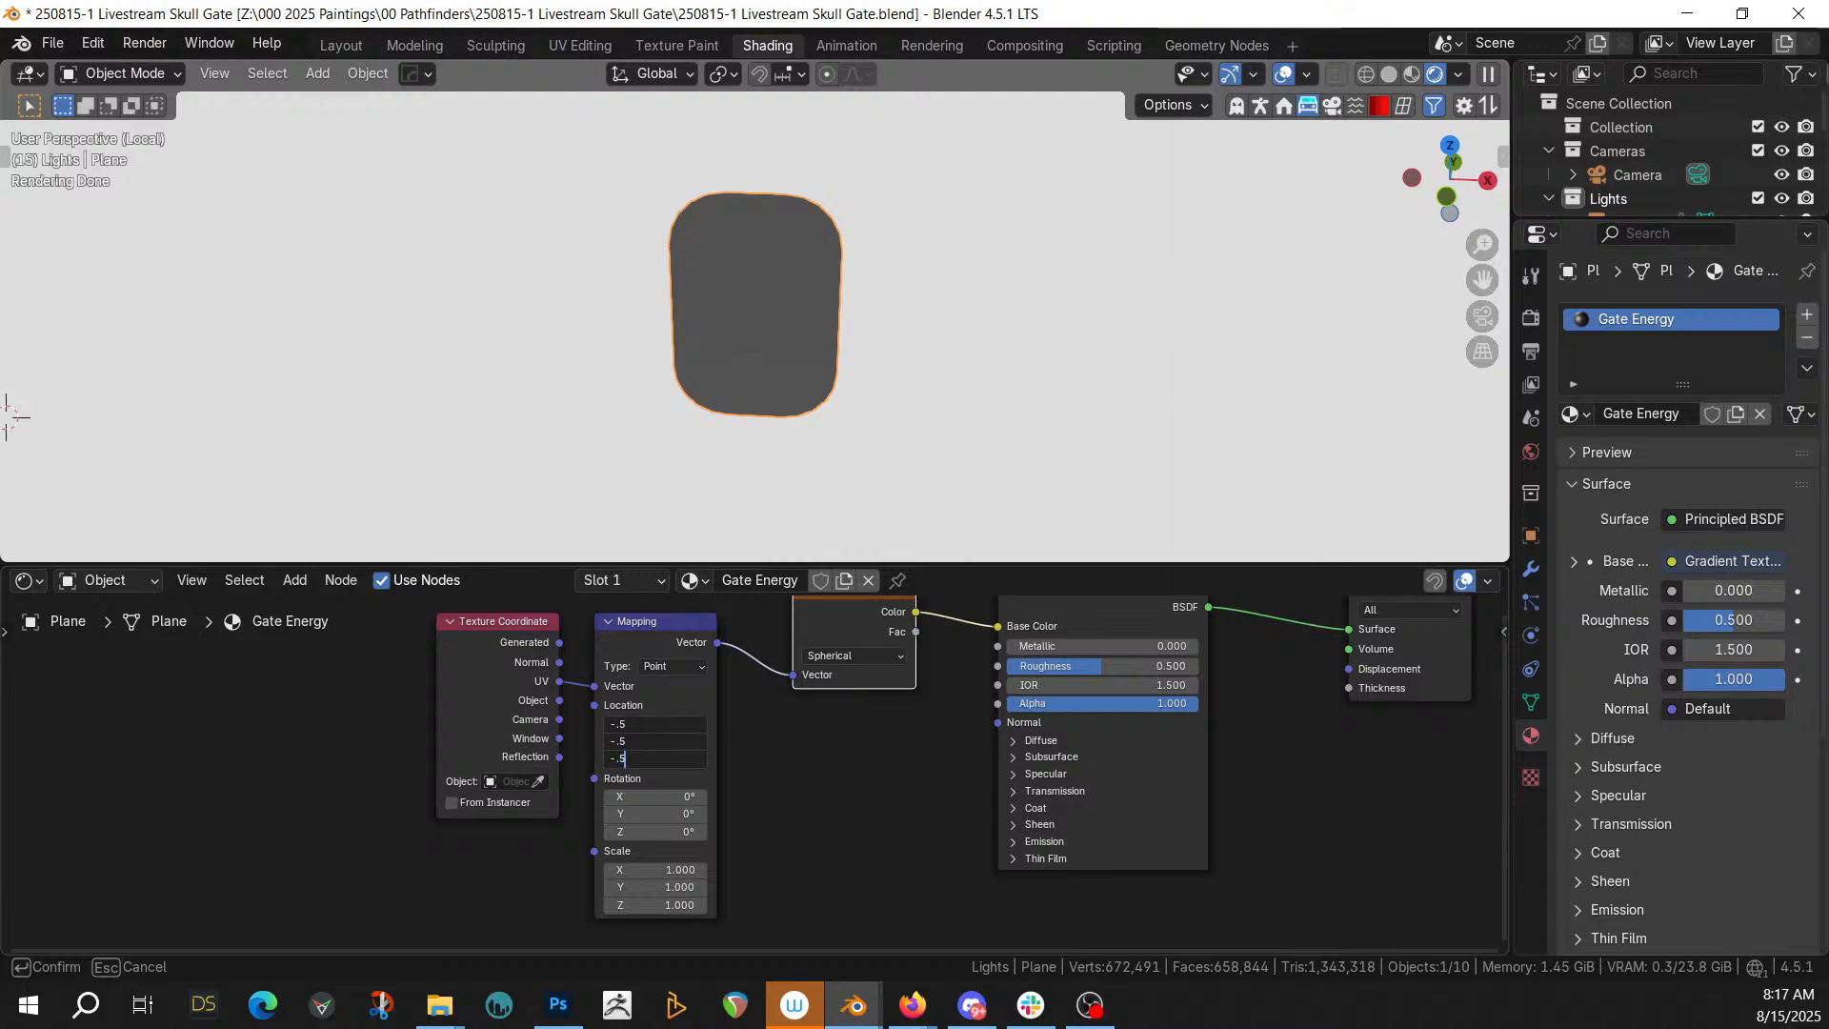
{"action": "key", "text": "Return"}
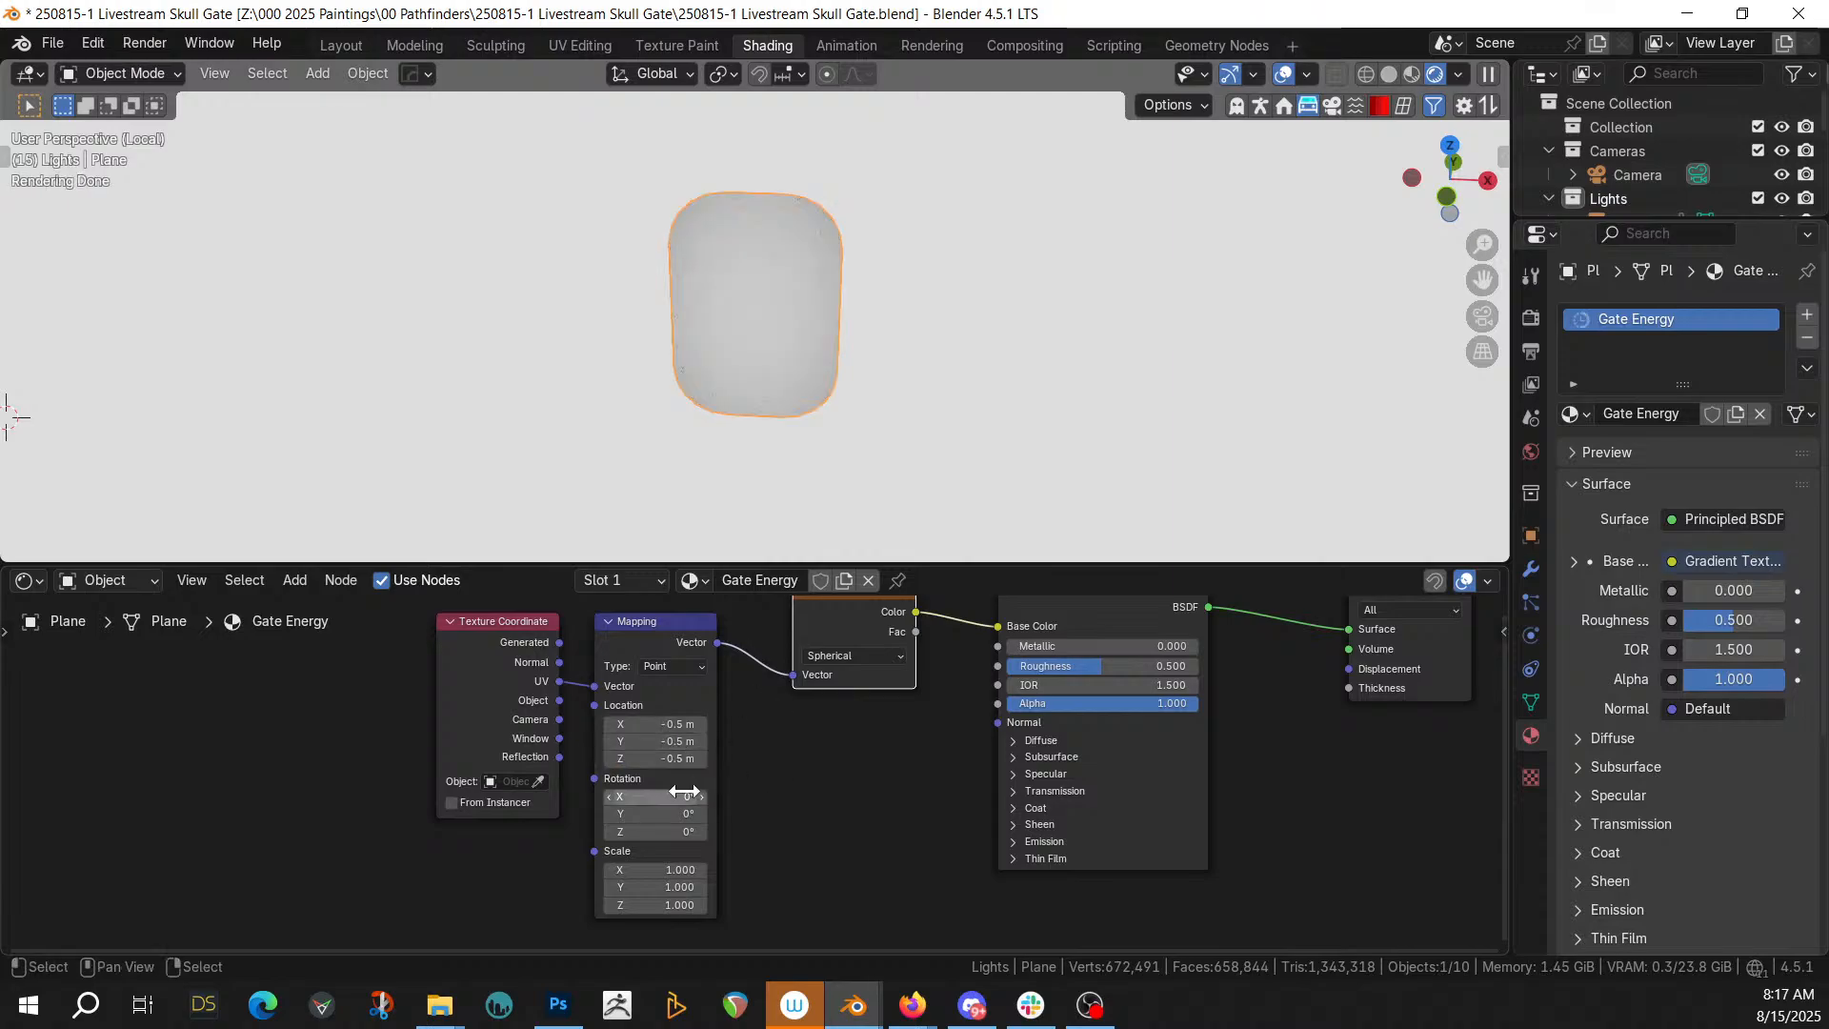
{"action": "scroll", "coordinate": [793, 318], "scroll_direction": "up", "scroll_amount": 2}
{"action": "middle_click_drag", "start_coordinate": [793, 322], "coordinate": [814, 255]}
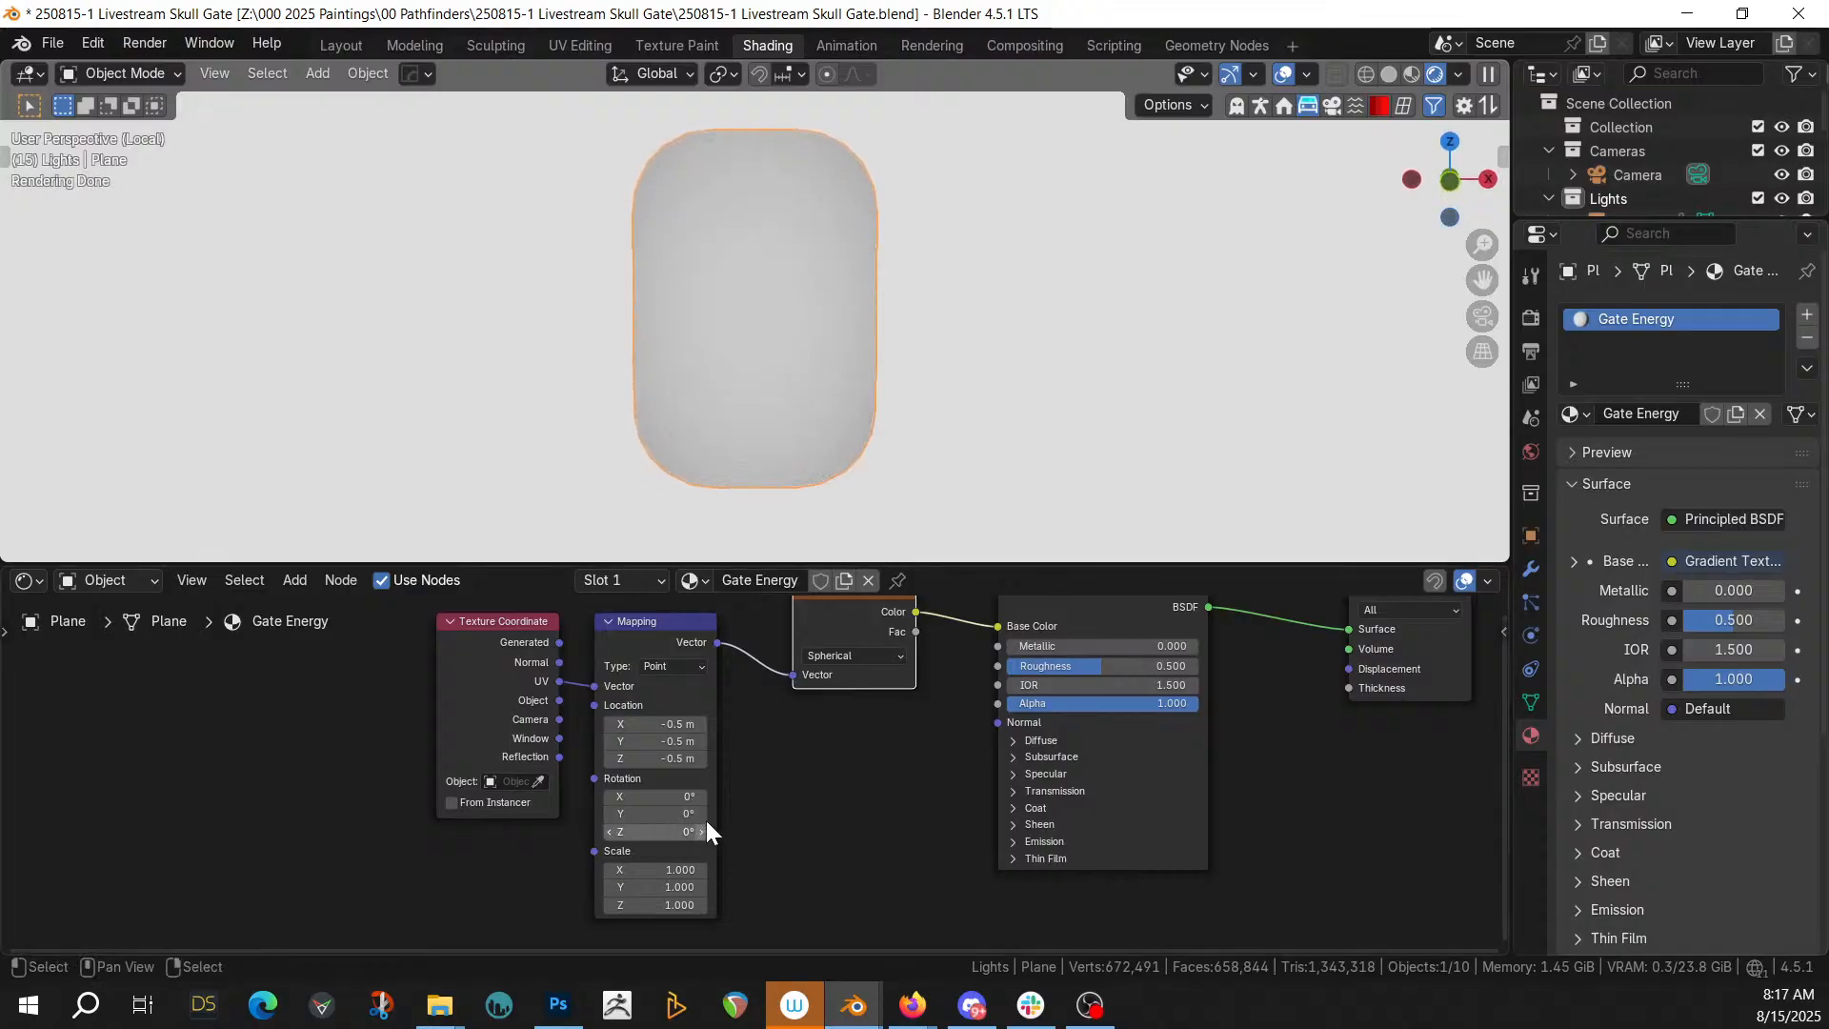
Add a Value node below the Texture Coordinate node and connect it to the Mapping node's Scale input
{"action": "middle_click_drag", "start_coordinate": [792, 793], "coordinate": [946, 674]}
{"action": "key", "text": "shift+a"}
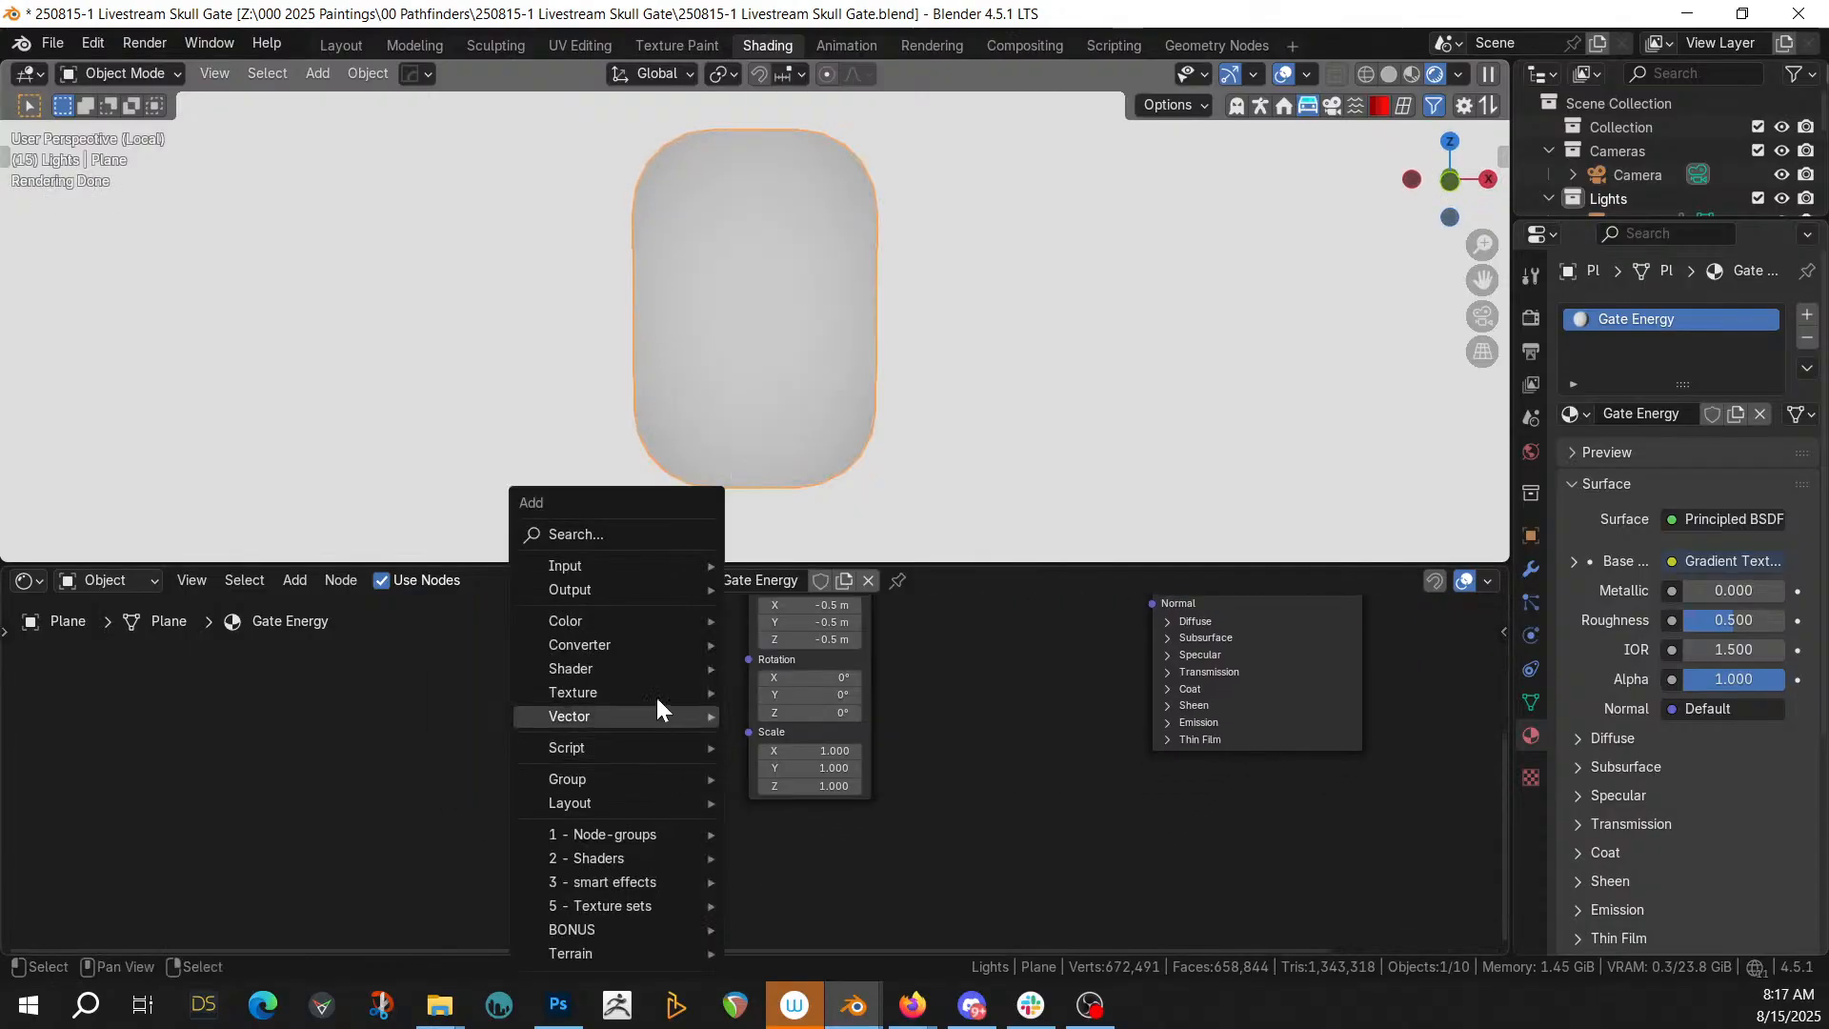
{"action": "left_click", "coordinate": [599, 531]}
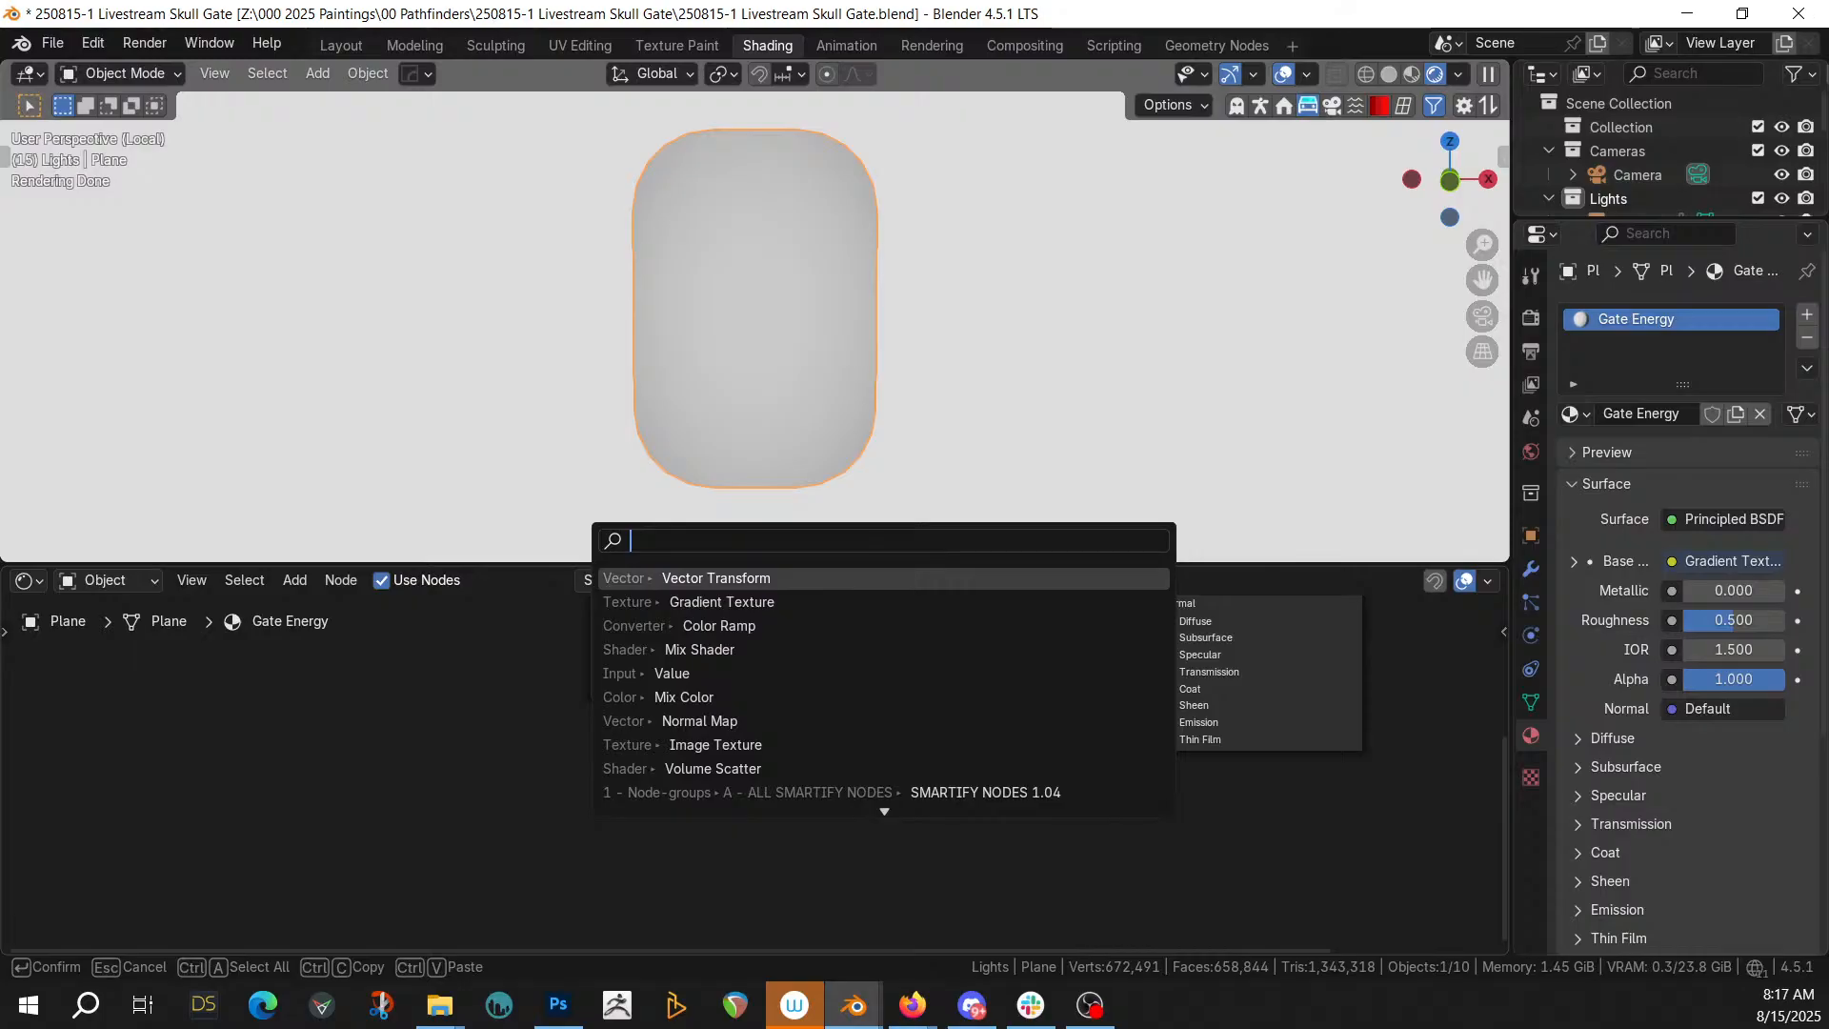
{"action": "type", "text": "value"}
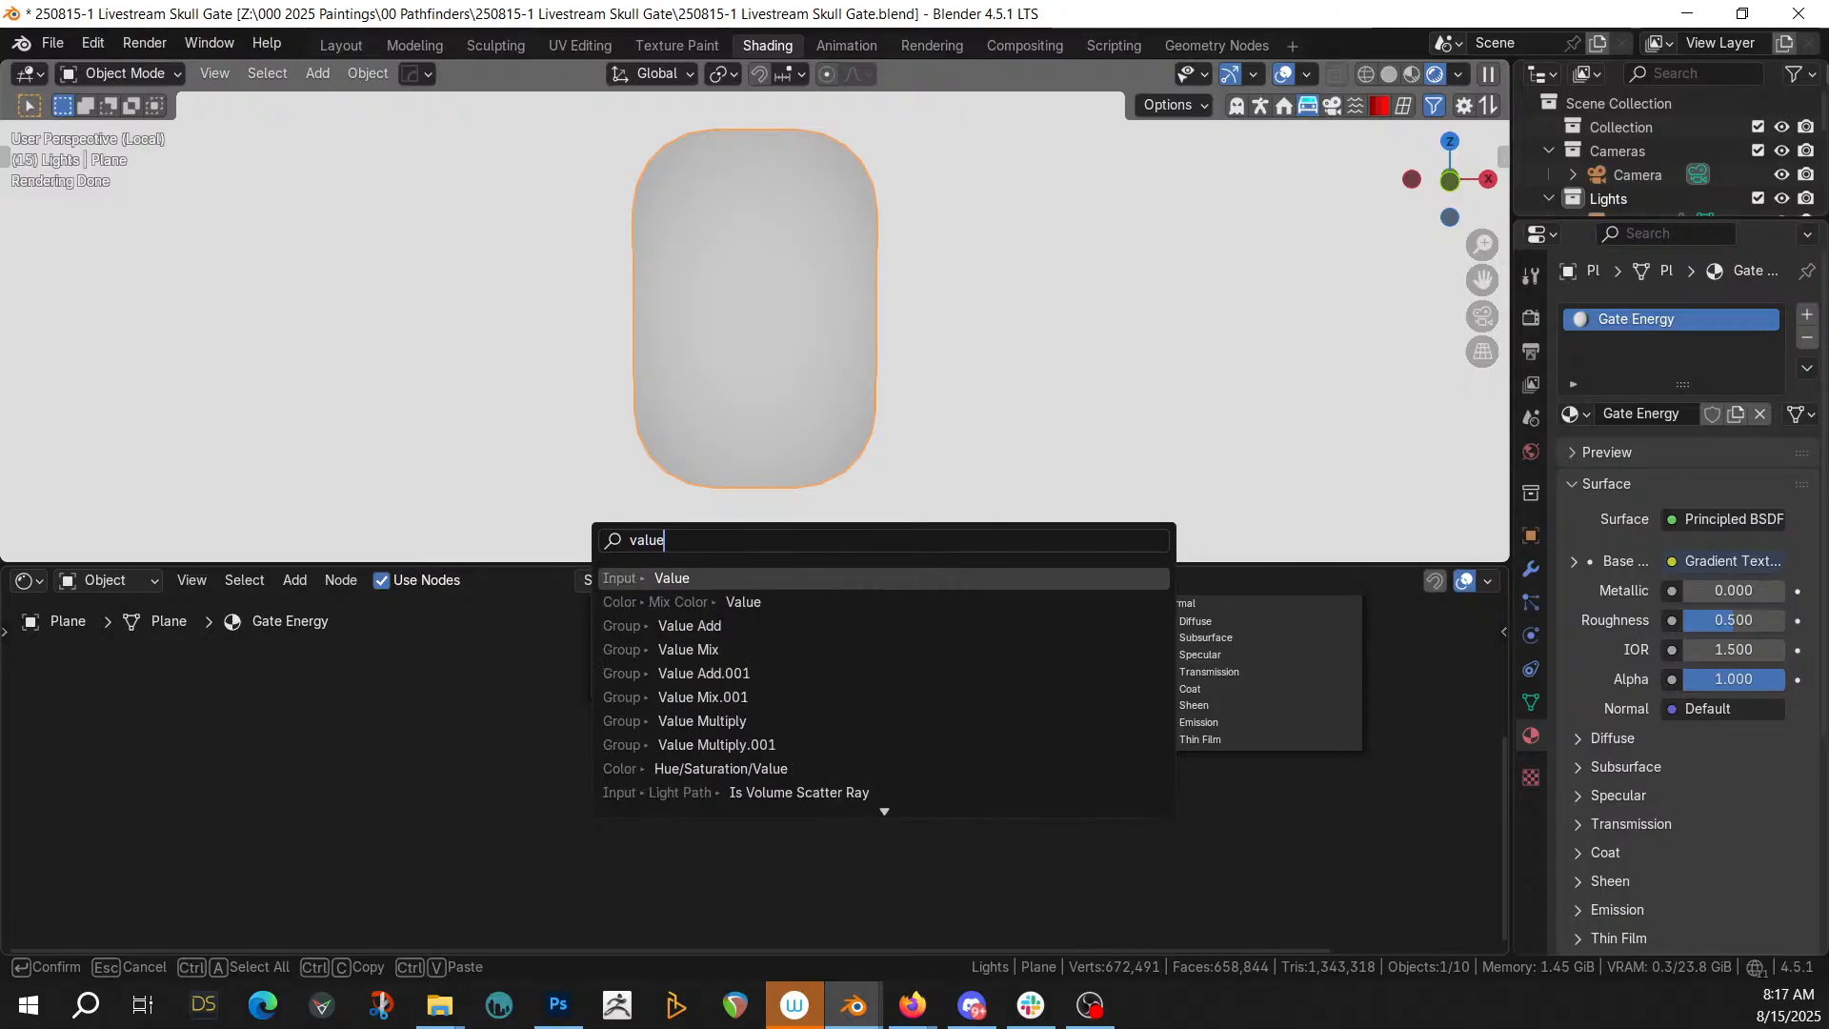
{"action": "key", "text": "Return"}
{"action": "left_click", "coordinate": [513, 760]}
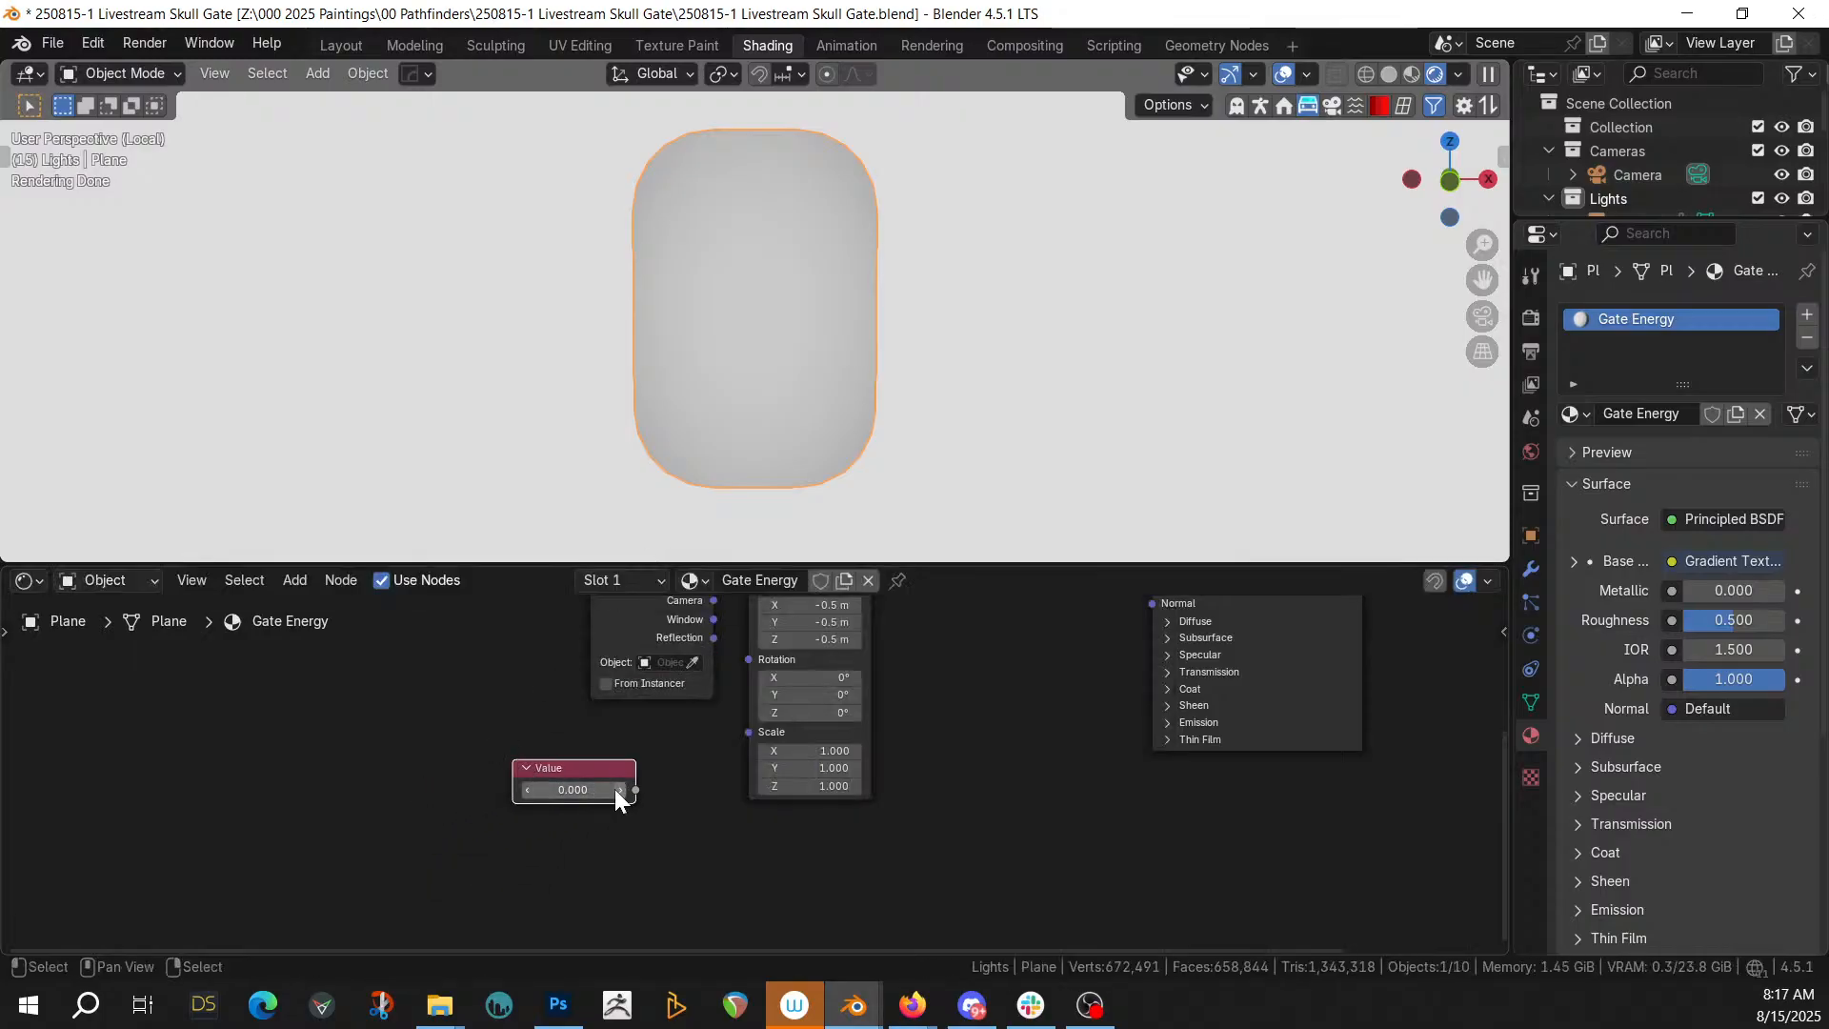
{"action": "left_click_drag", "start_coordinate": [634, 790], "coordinate": [762, 731]}
Set the Value node that drives the Mapping scale to 1
{"action": "mouse_move", "coordinate": [572, 789]}
{"action": "left_mouse_down"}
{"action": "mouse_move", "coordinate": [631, 790]}
{"action": "mouse_move", "coordinate": [505, 790]}
{"action": "mouse_move", "coordinate": [572, 790]}
{"action": "left_mouse_up"}
{"action": "left_click", "coordinate": [573, 789]}
{"action": "type", "text": "1"}
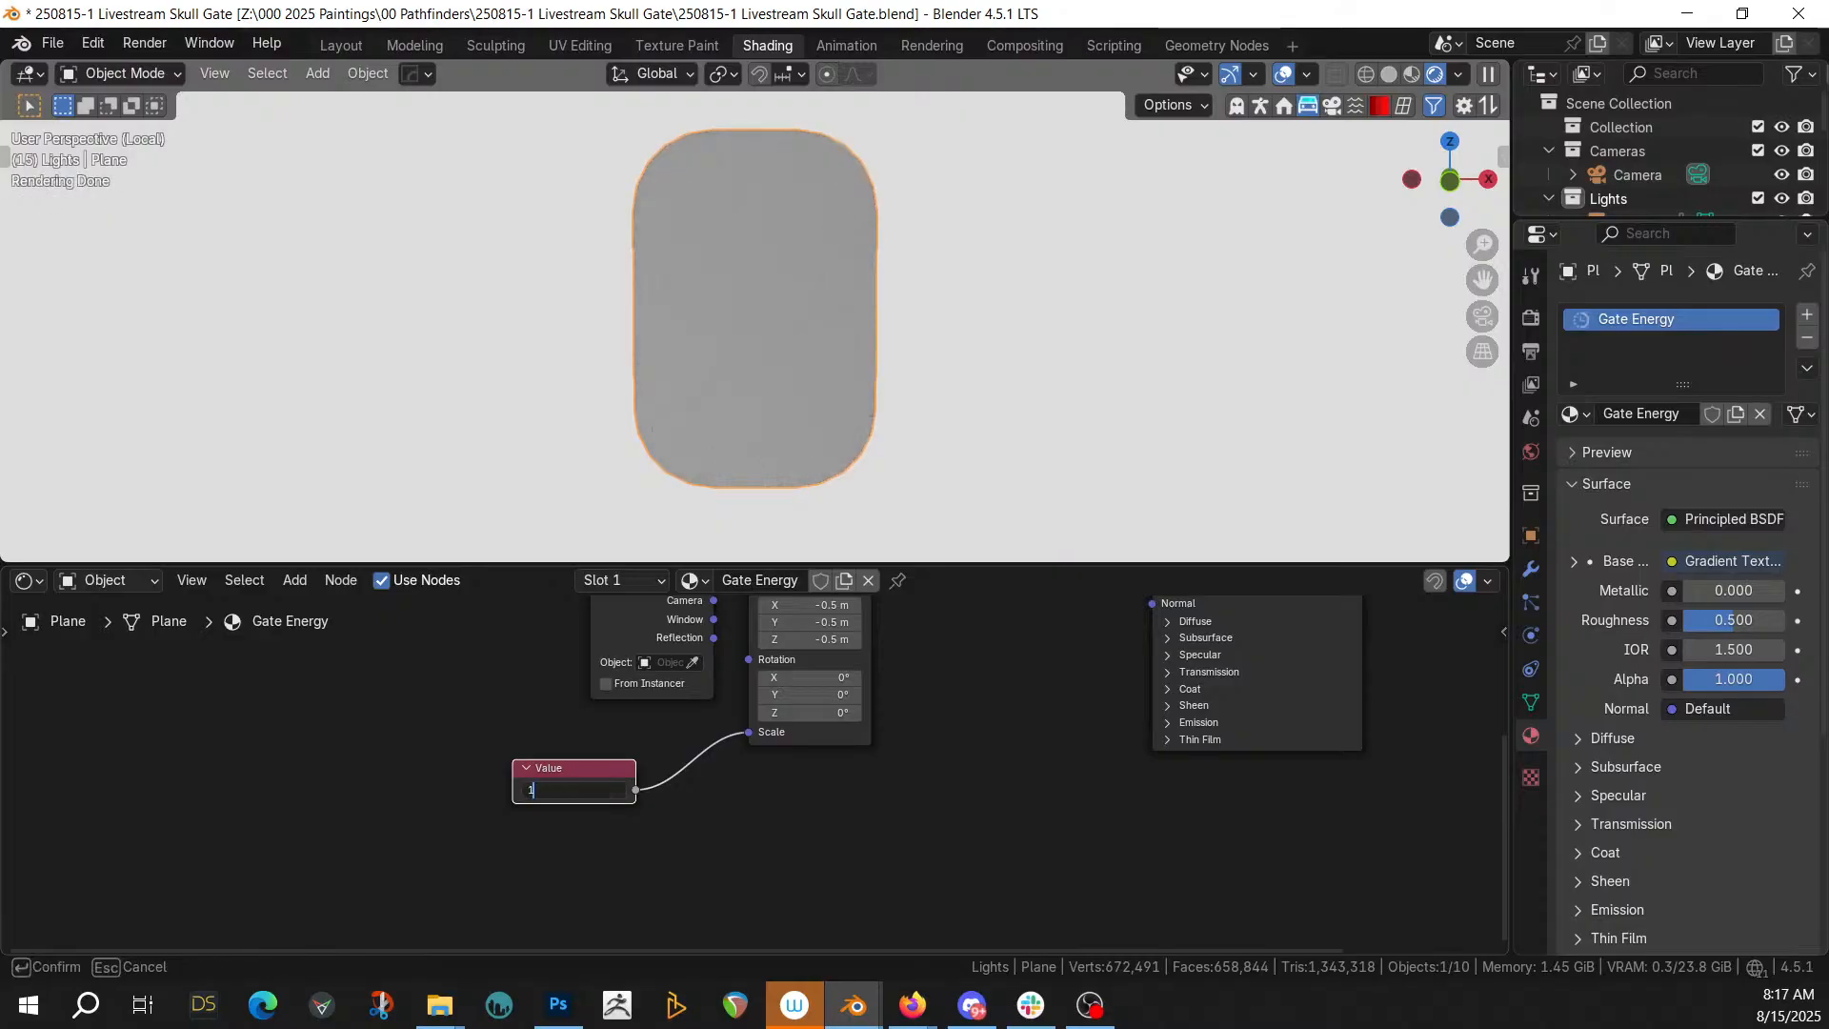
{"action": "key", "text": "Return"}
Move the Texture Coordinate, Mapping and Gradient Texture nodes away from the Principled BSDF to make room between them
{"action": "middle_click_drag", "start_coordinate": [761, 799], "coordinate": [630, 742]}
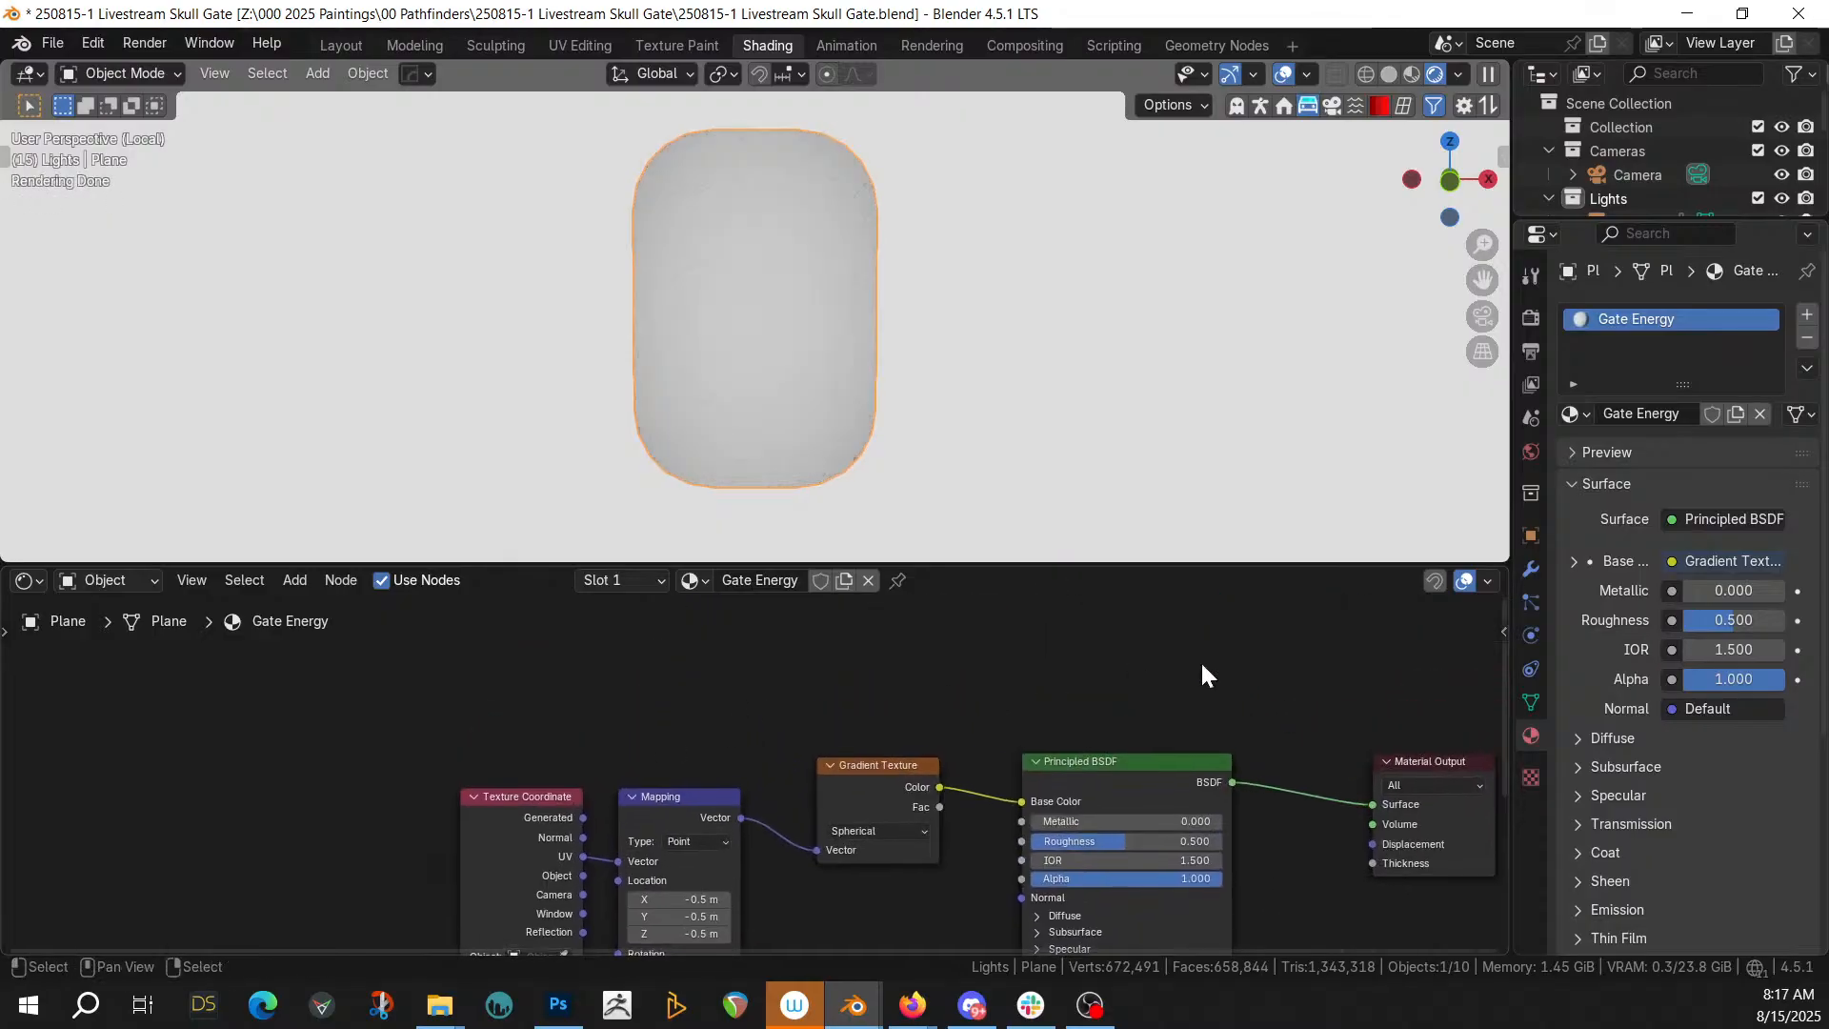
{"action": "left_click_drag", "start_coordinate": [858, 764], "coordinate": [810, 724]}
{"action": "scroll", "coordinate": [673, 723], "scroll_direction": "down", "scroll_amount": 1}
{"action": "left_click_drag", "start_coordinate": [483, 702], "coordinate": [935, 873]}
{"action": "left_click_drag", "start_coordinate": [809, 737], "coordinate": [462, 717]}
Insert a Color Ramp between the Gradient Texture and Base Color, and shift its black stop to about 0.316
{"action": "key", "text": "shift+a"}
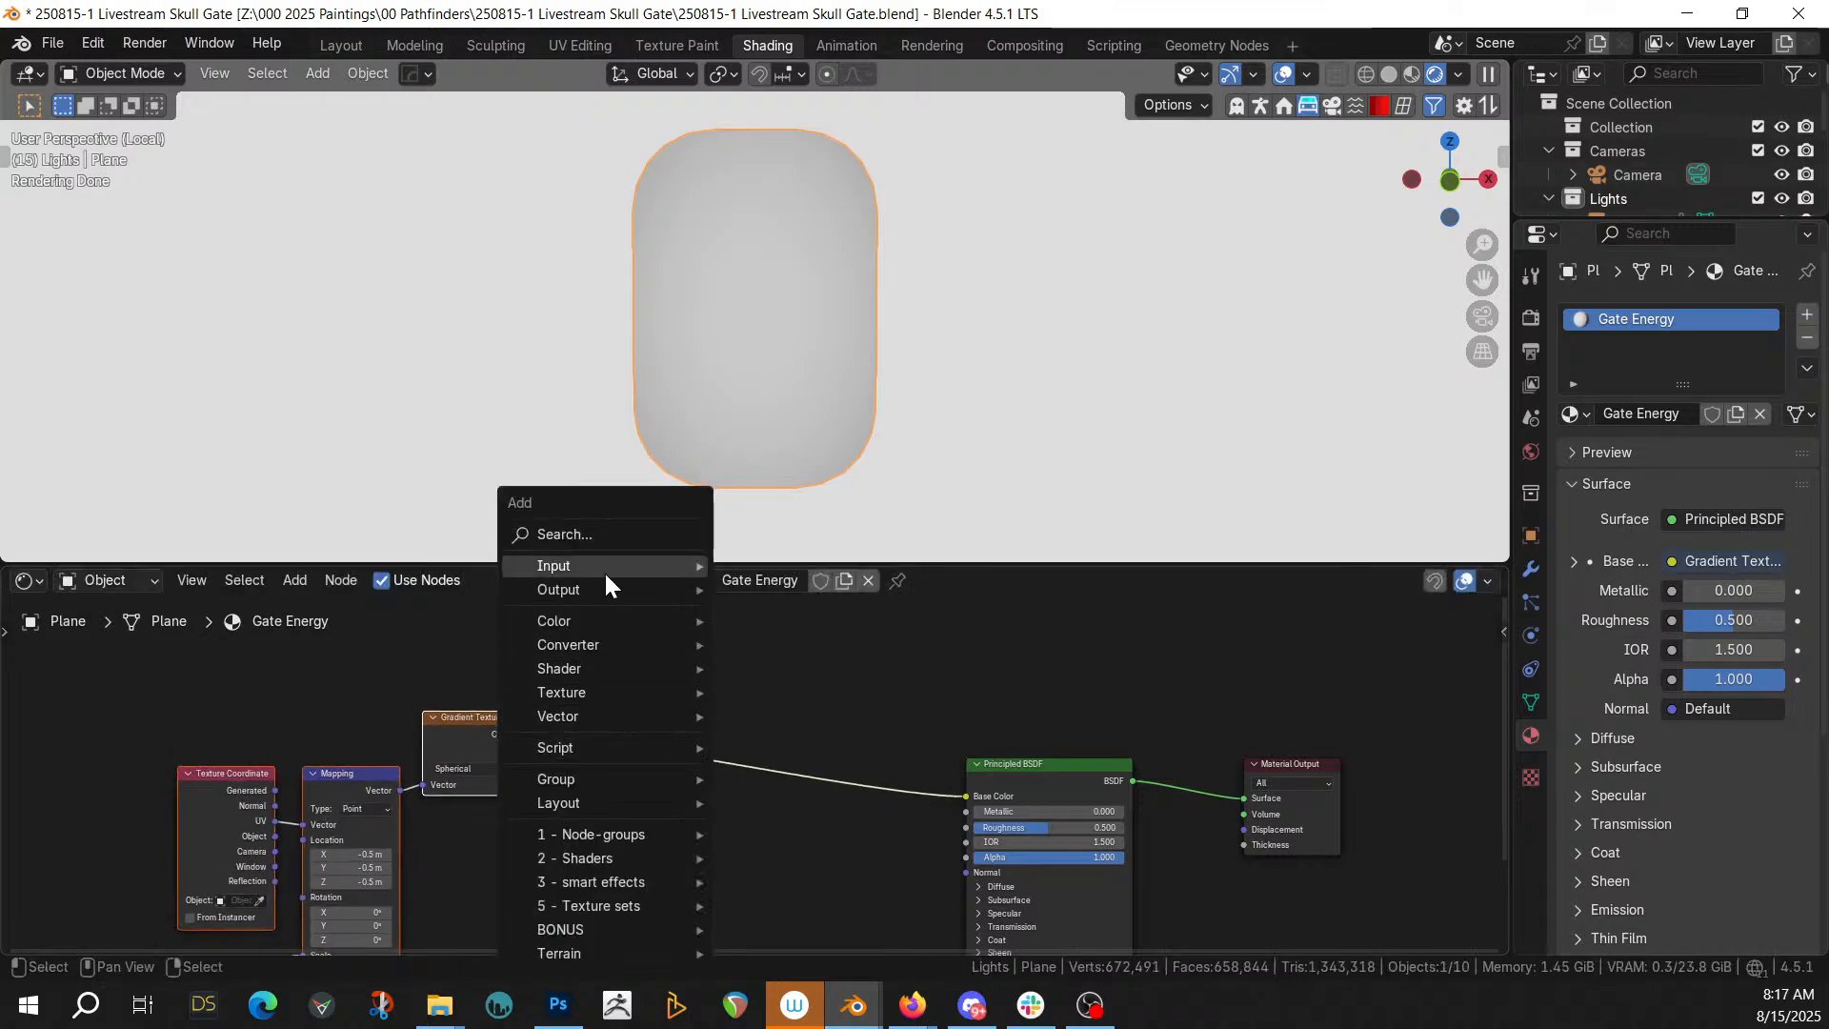
{"action": "left_click", "coordinate": [581, 529]}
{"action": "type", "text": "ramp"}
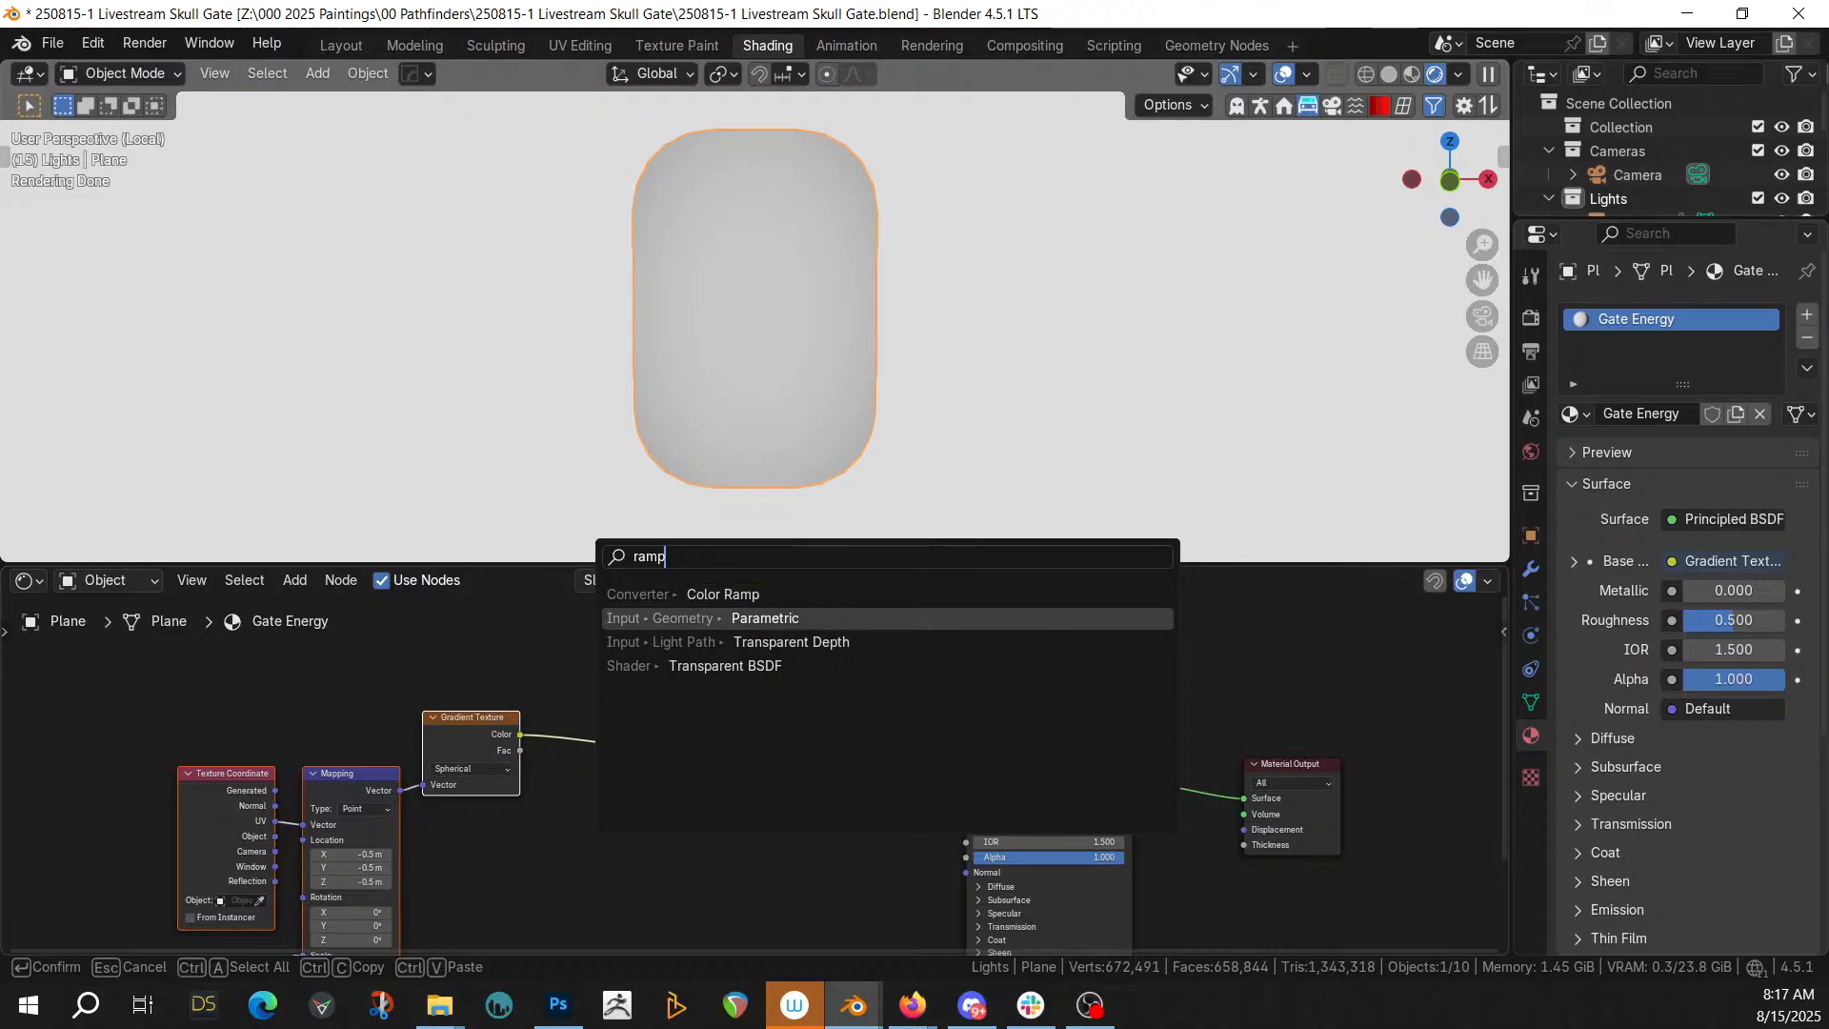
{"action": "key", "text": "Return"}
{"action": "left_click", "coordinate": [713, 768]}
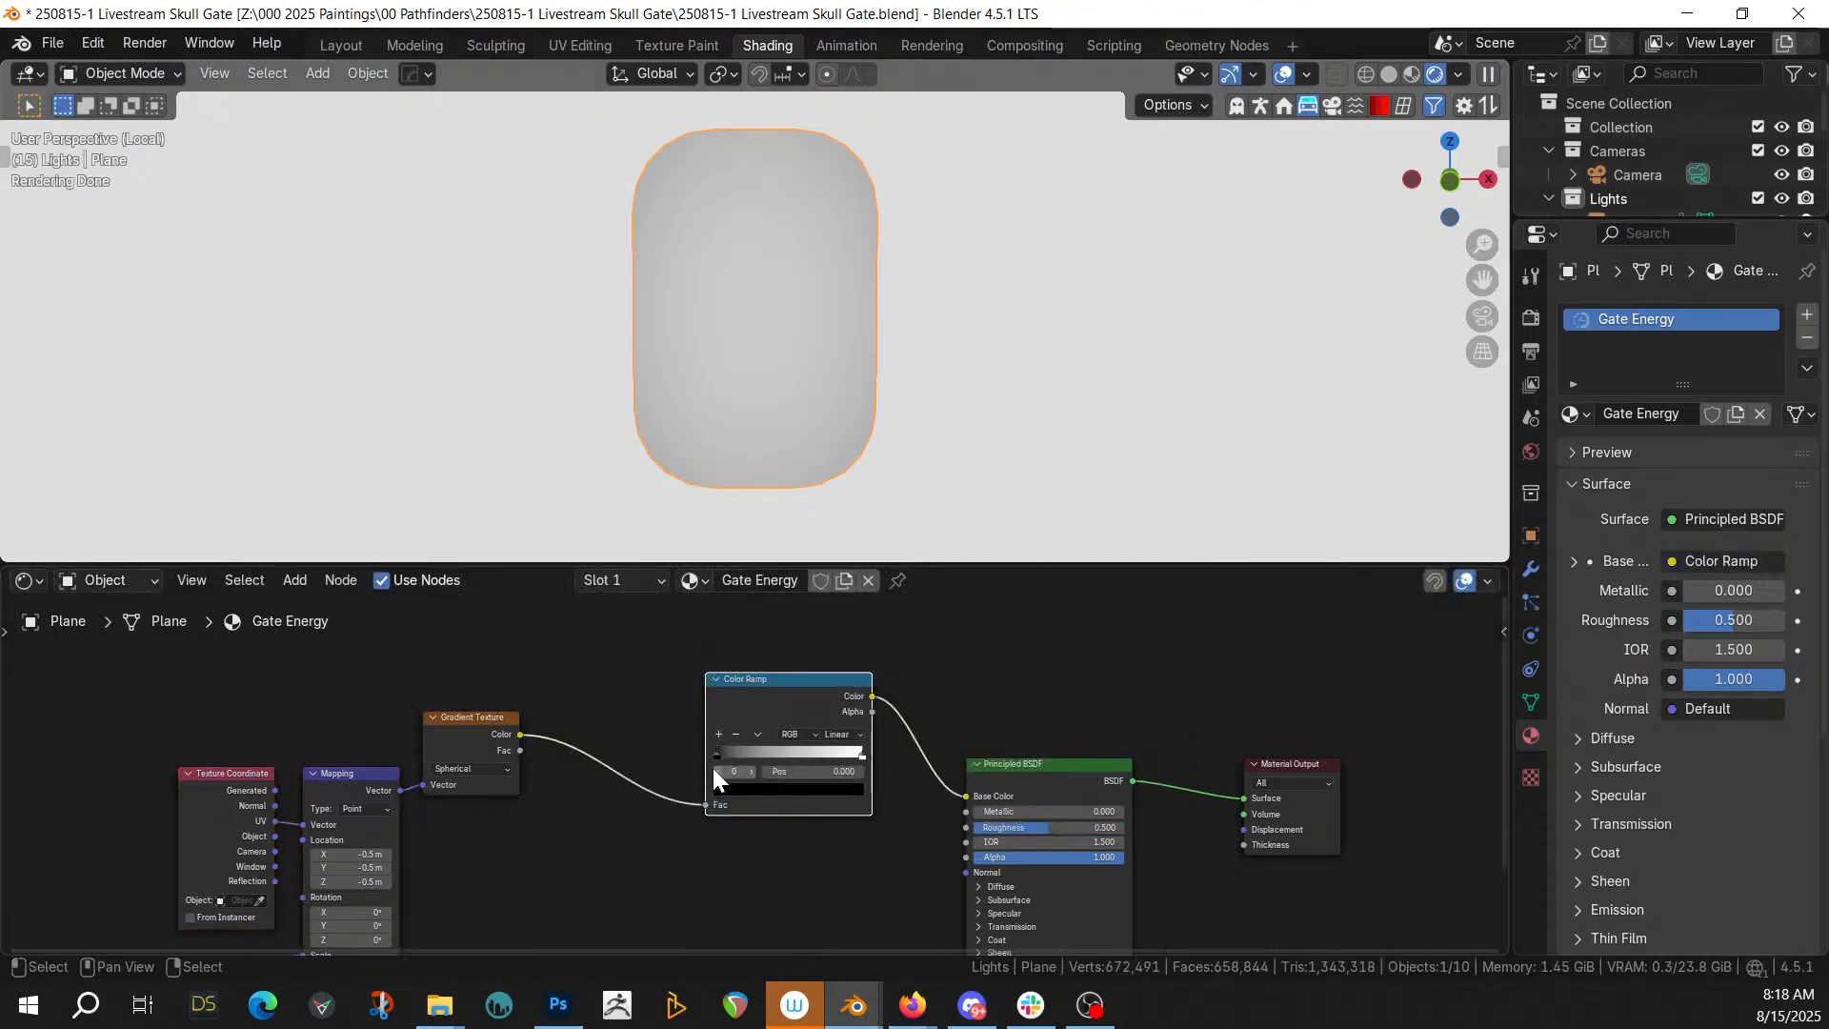
{"action": "left_click_drag", "start_coordinate": [716, 749], "coordinate": [764, 730]}
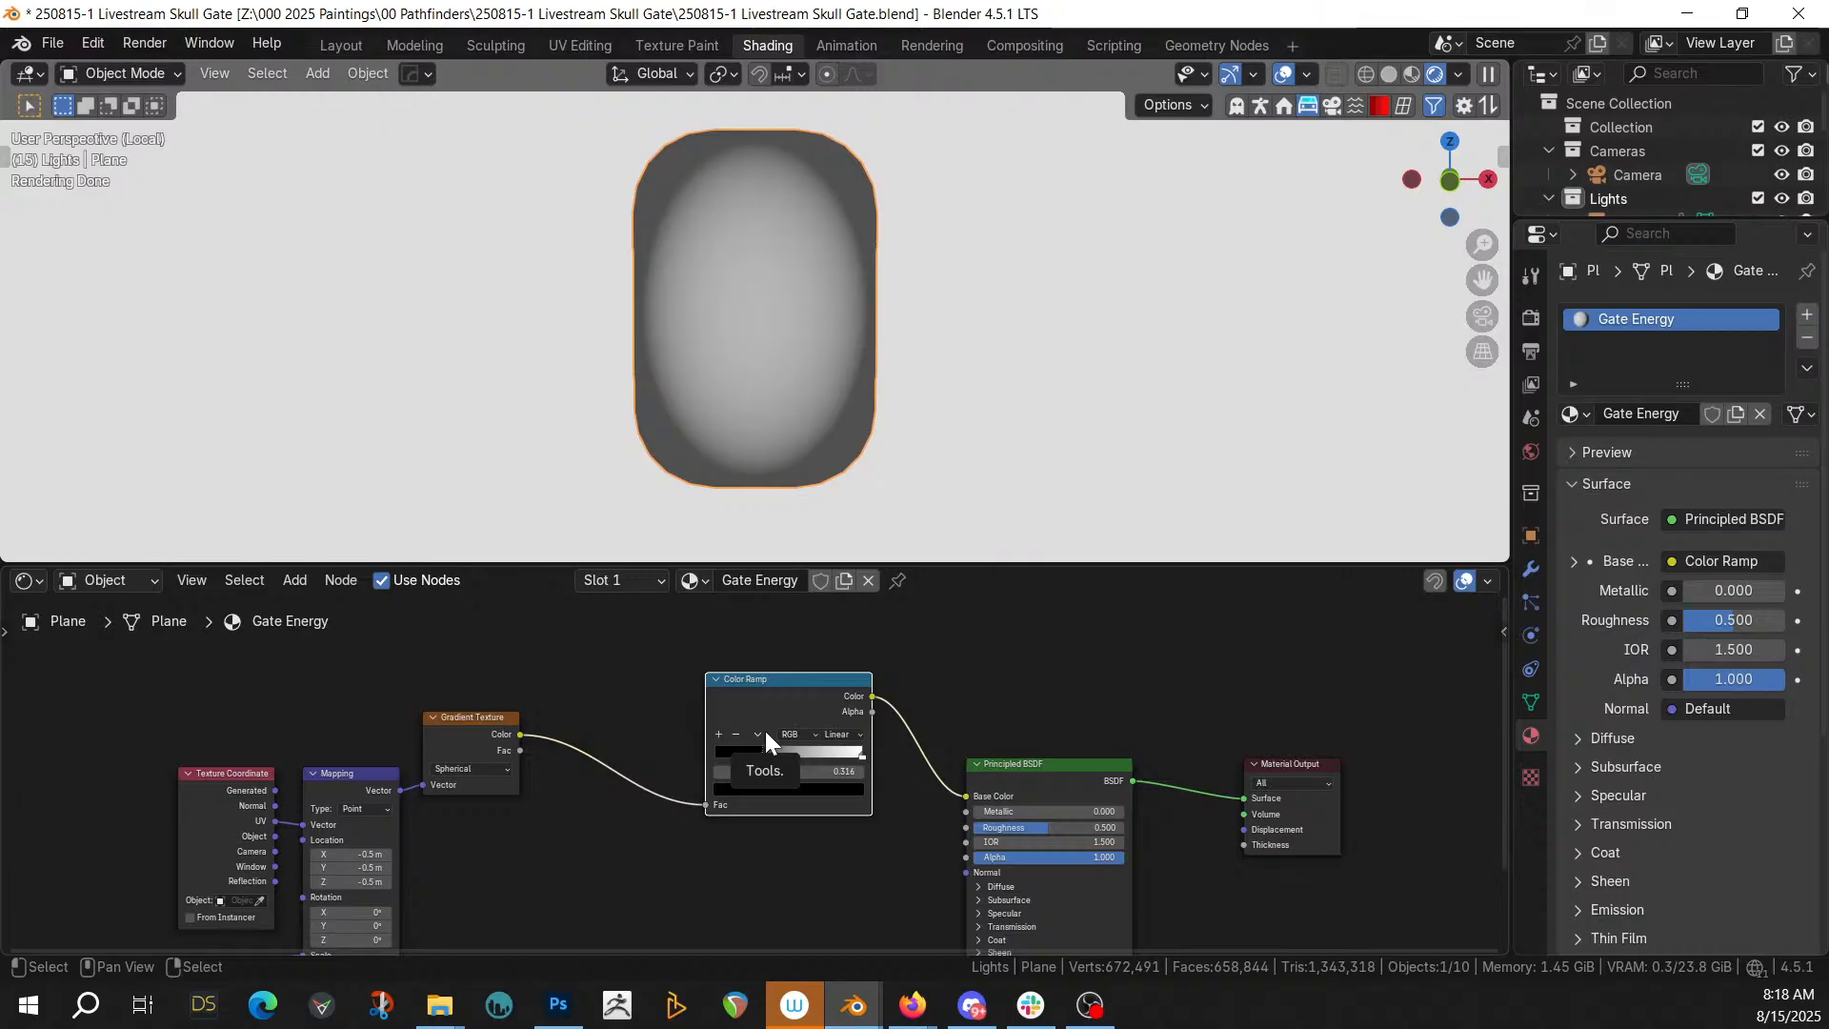
Paste the Ice_Organic.001 node group into the Gate Energy material and move it clear of the existing nodes
{"action": "middle_click_drag", "start_coordinate": [1153, 746], "coordinate": [1180, 661]}
{"action": "scroll", "coordinate": [1170, 678], "scroll_direction": "down", "scroll_amount": 2}
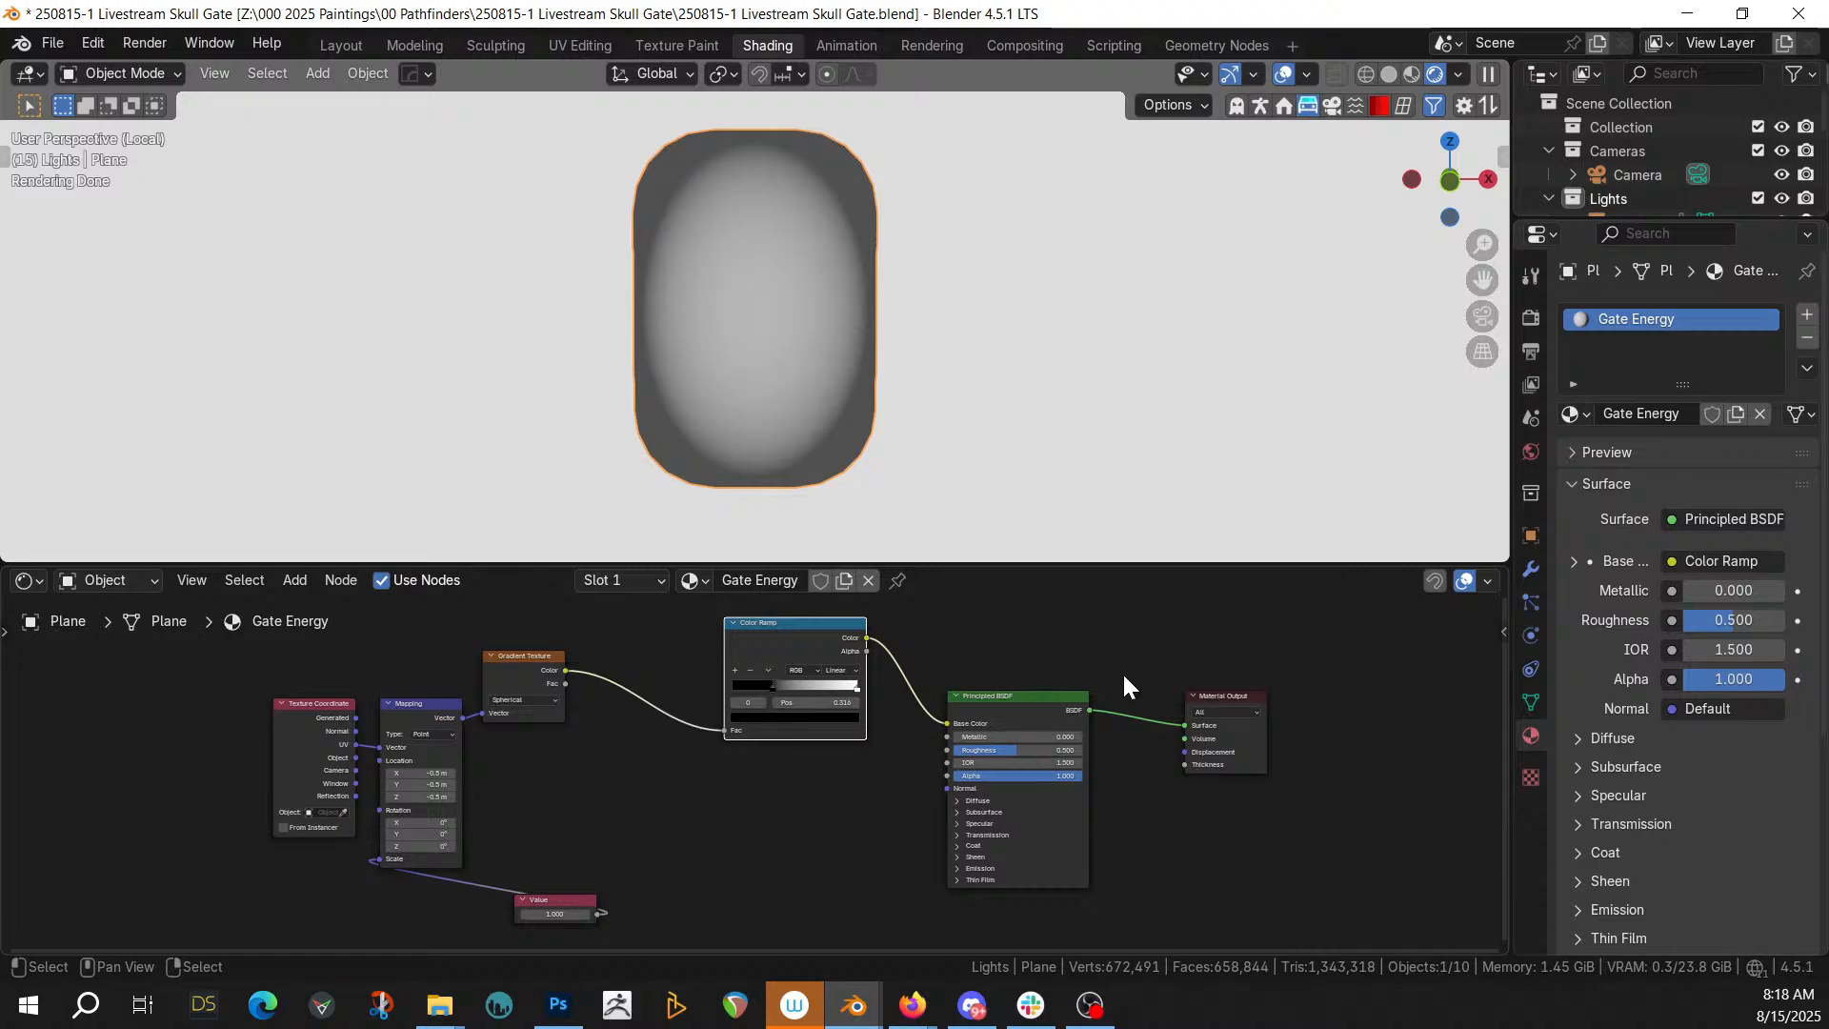
{"action": "middle_click_drag", "start_coordinate": [1060, 677], "coordinate": [1030, 739]}
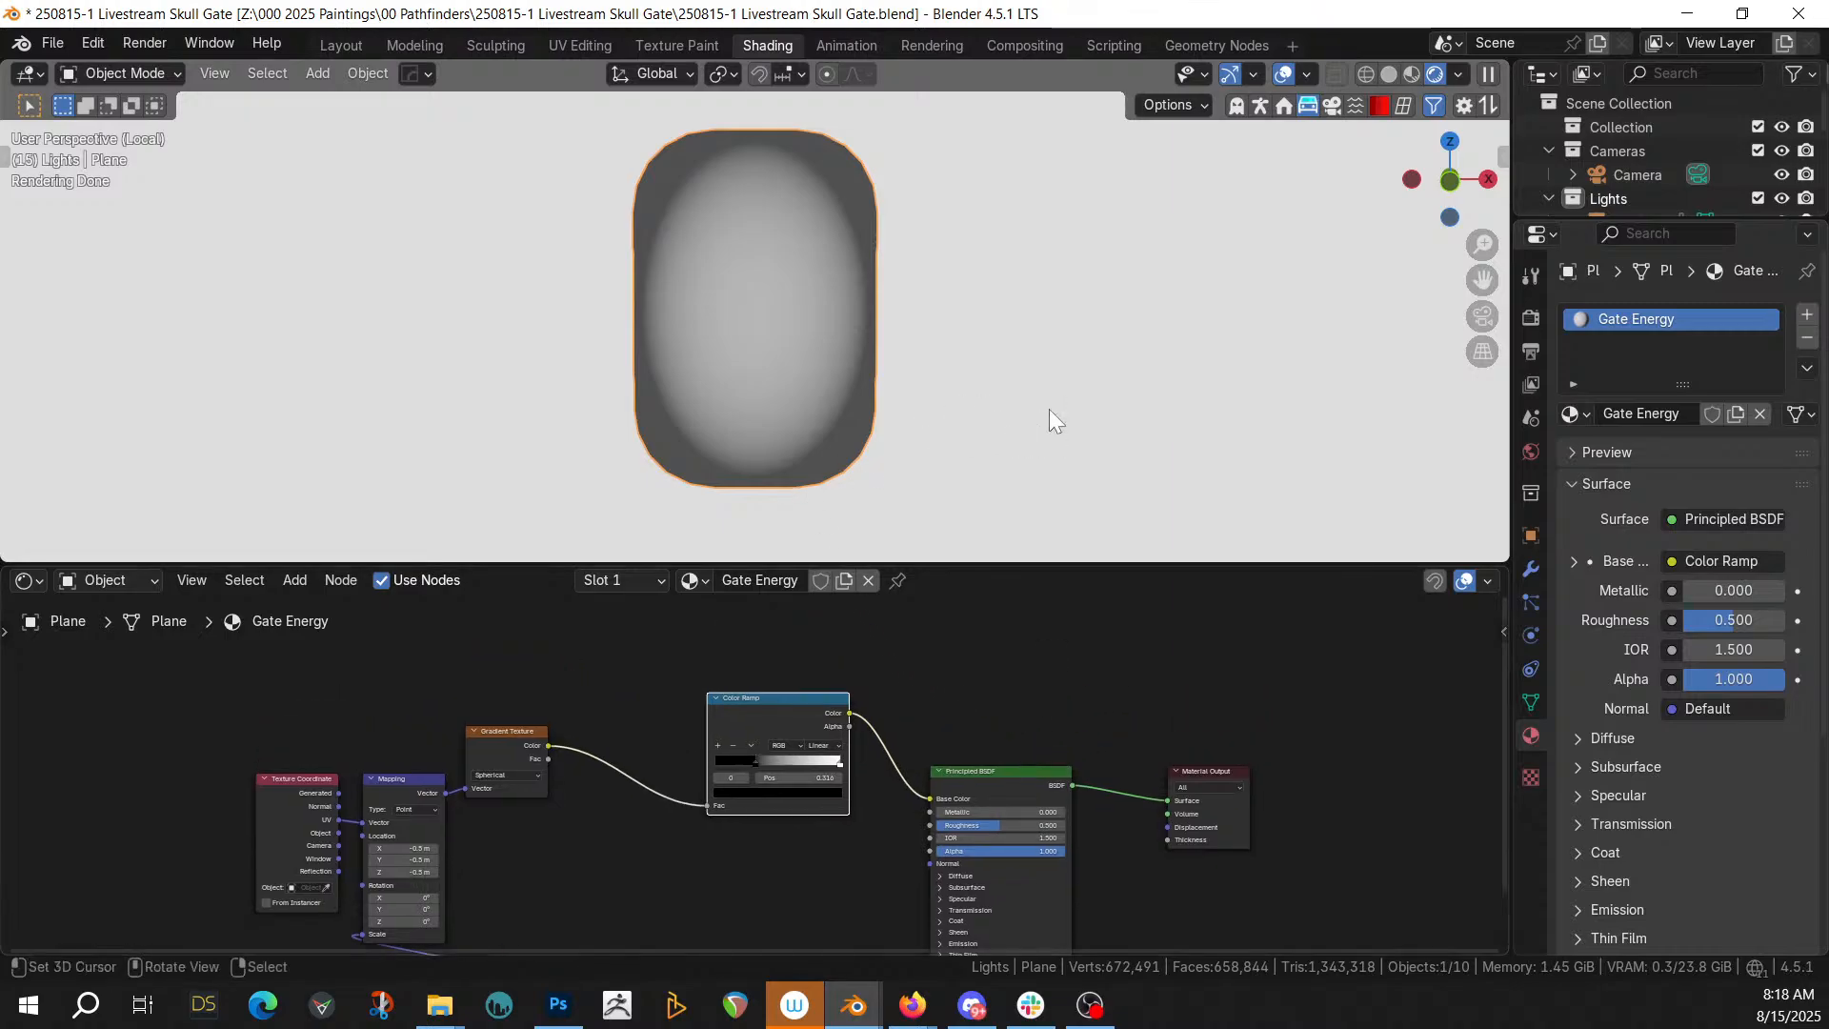
{"action": "left_click", "coordinate": [1012, 682]}
{"action": "key", "text": "ctrl+v"}
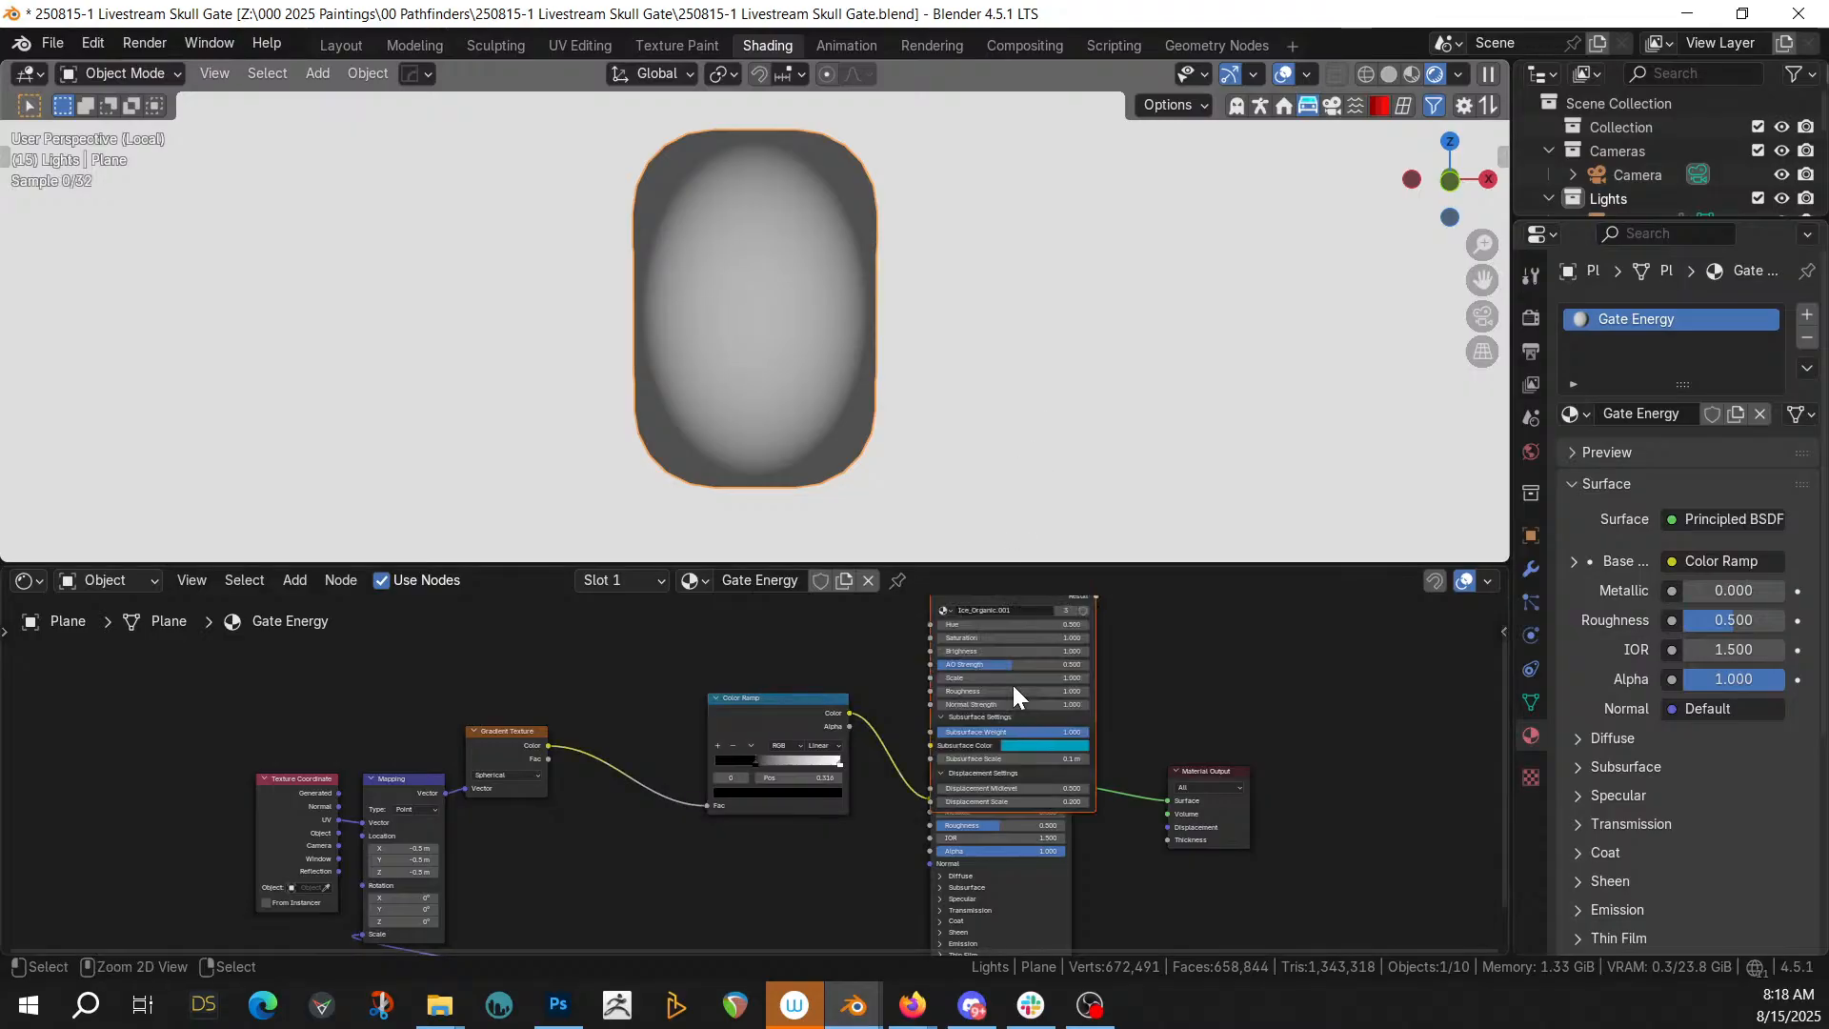
{"action": "middle_click_drag", "start_coordinate": [1014, 684], "coordinate": [1040, 812]}
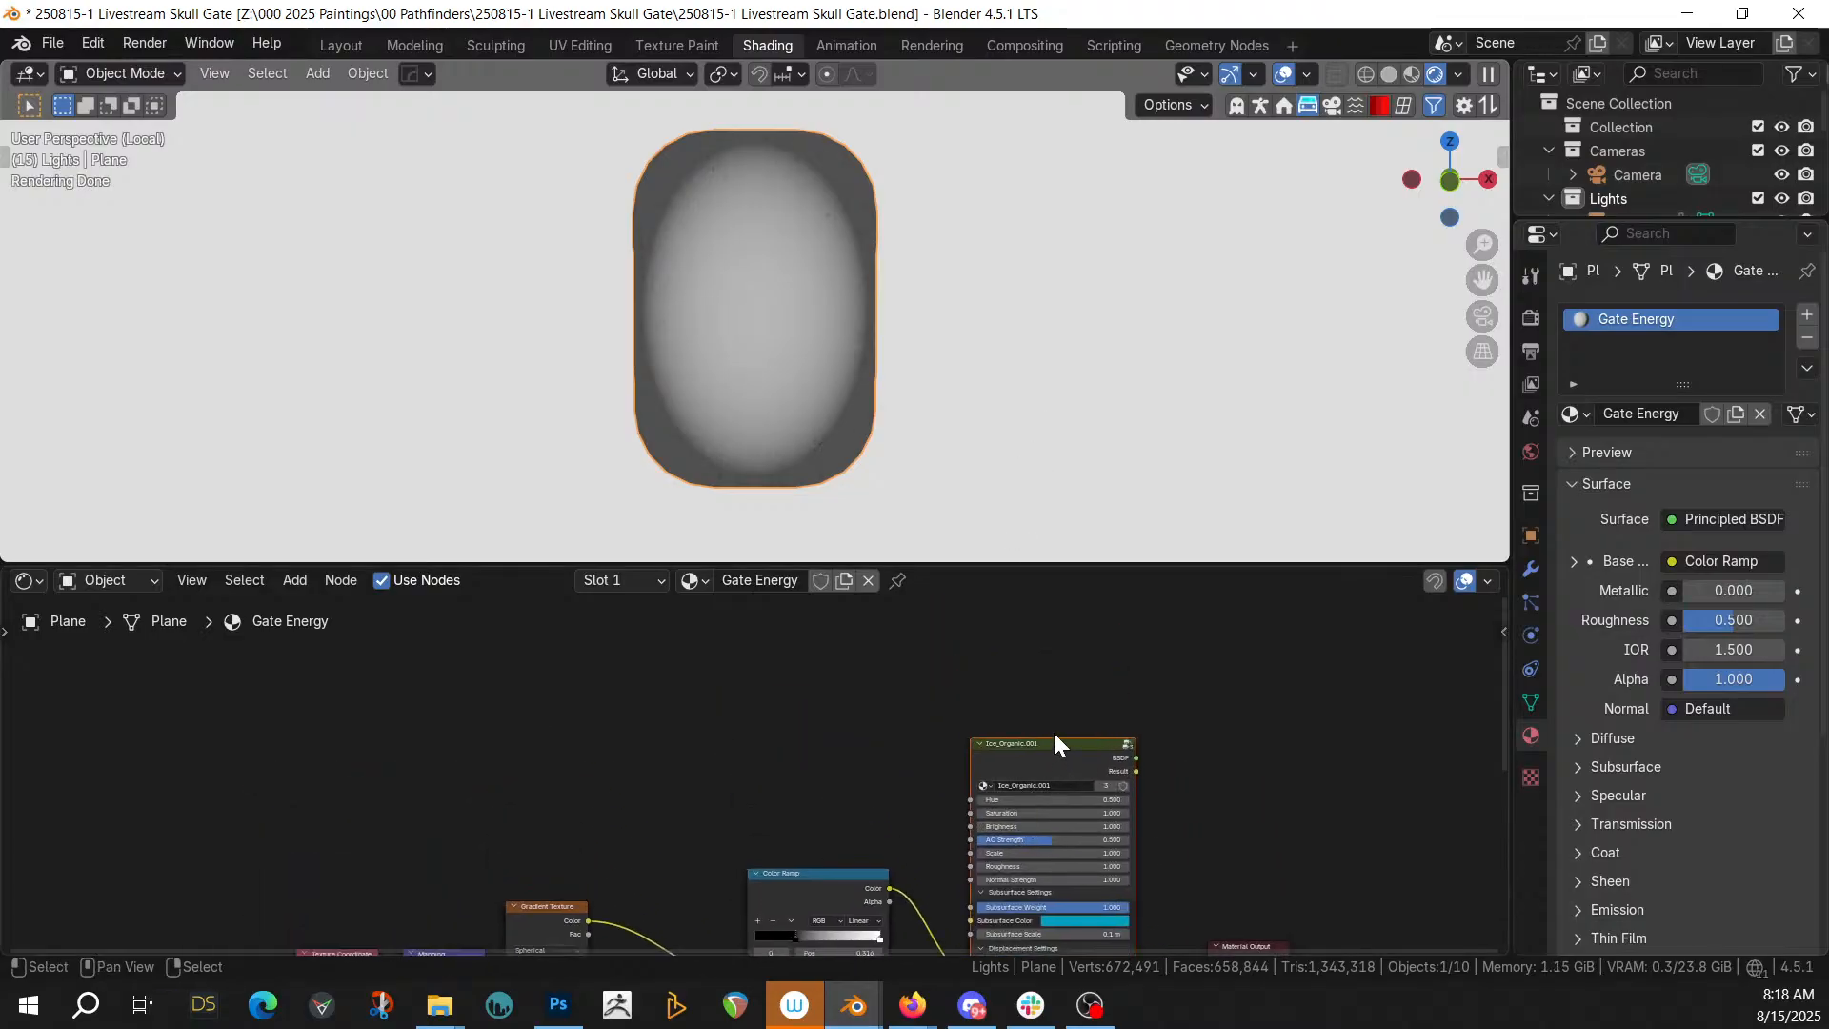
{"action": "left_click_drag", "start_coordinate": [1053, 731], "coordinate": [788, 666]}
{"action": "left_click_drag", "start_coordinate": [1025, 751], "coordinate": [661, 673]}
Cut the Color Ramp's link to Base Color and move the gradient node chain up, away from the Principled BSDF
{"action": "middle_click_drag", "start_coordinate": [1031, 895], "coordinate": [953, 827]}
{"action": "mouse_move", "coordinate": [891, 905]}
{"action": "left_mouse_down"}
{"action": "mouse_move", "coordinate": [884, 862]}
{"action": "mouse_move", "coordinate": [905, 871]}
{"action": "left_mouse_up"}
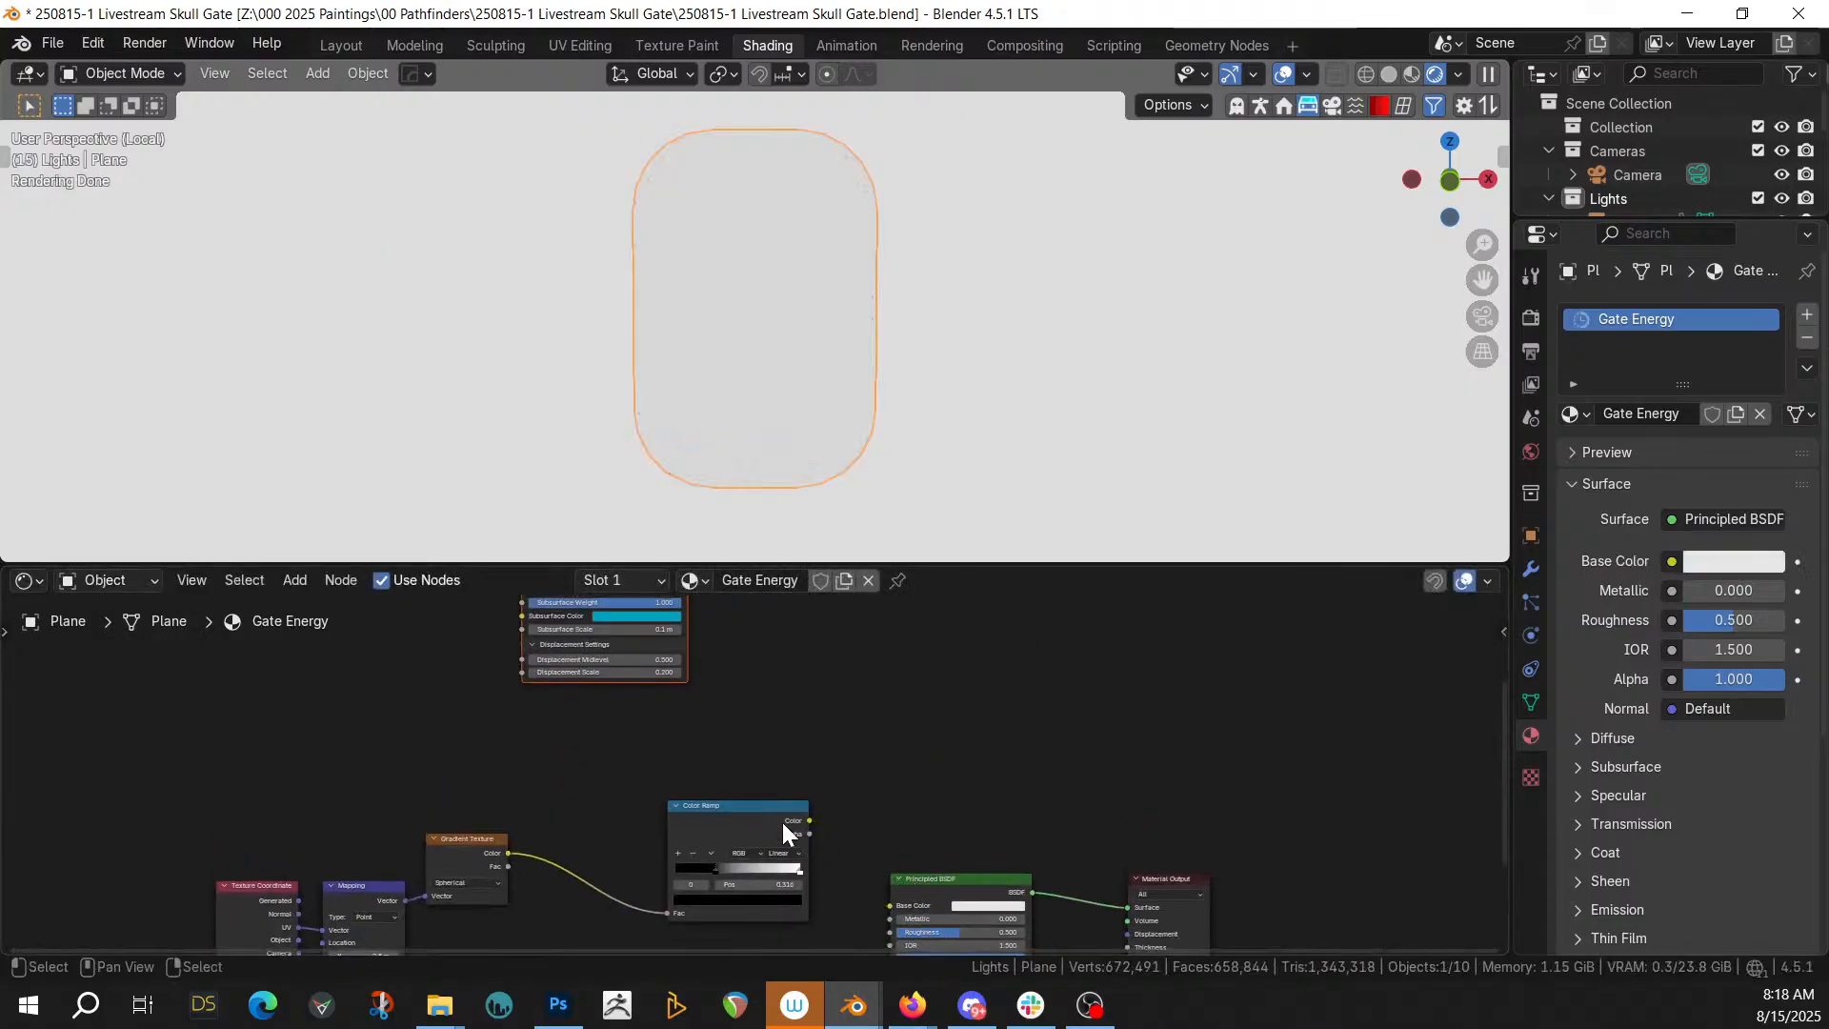
{"action": "left_click_drag", "start_coordinate": [758, 803], "coordinate": [698, 825]}
{"action": "scroll", "coordinate": [859, 785], "scroll_direction": "down", "scroll_amount": 2}
{"action": "left_click_drag", "start_coordinate": [762, 924], "coordinate": [362, 773]}
{"action": "left_click_drag", "start_coordinate": [717, 829], "coordinate": [762, 641]}
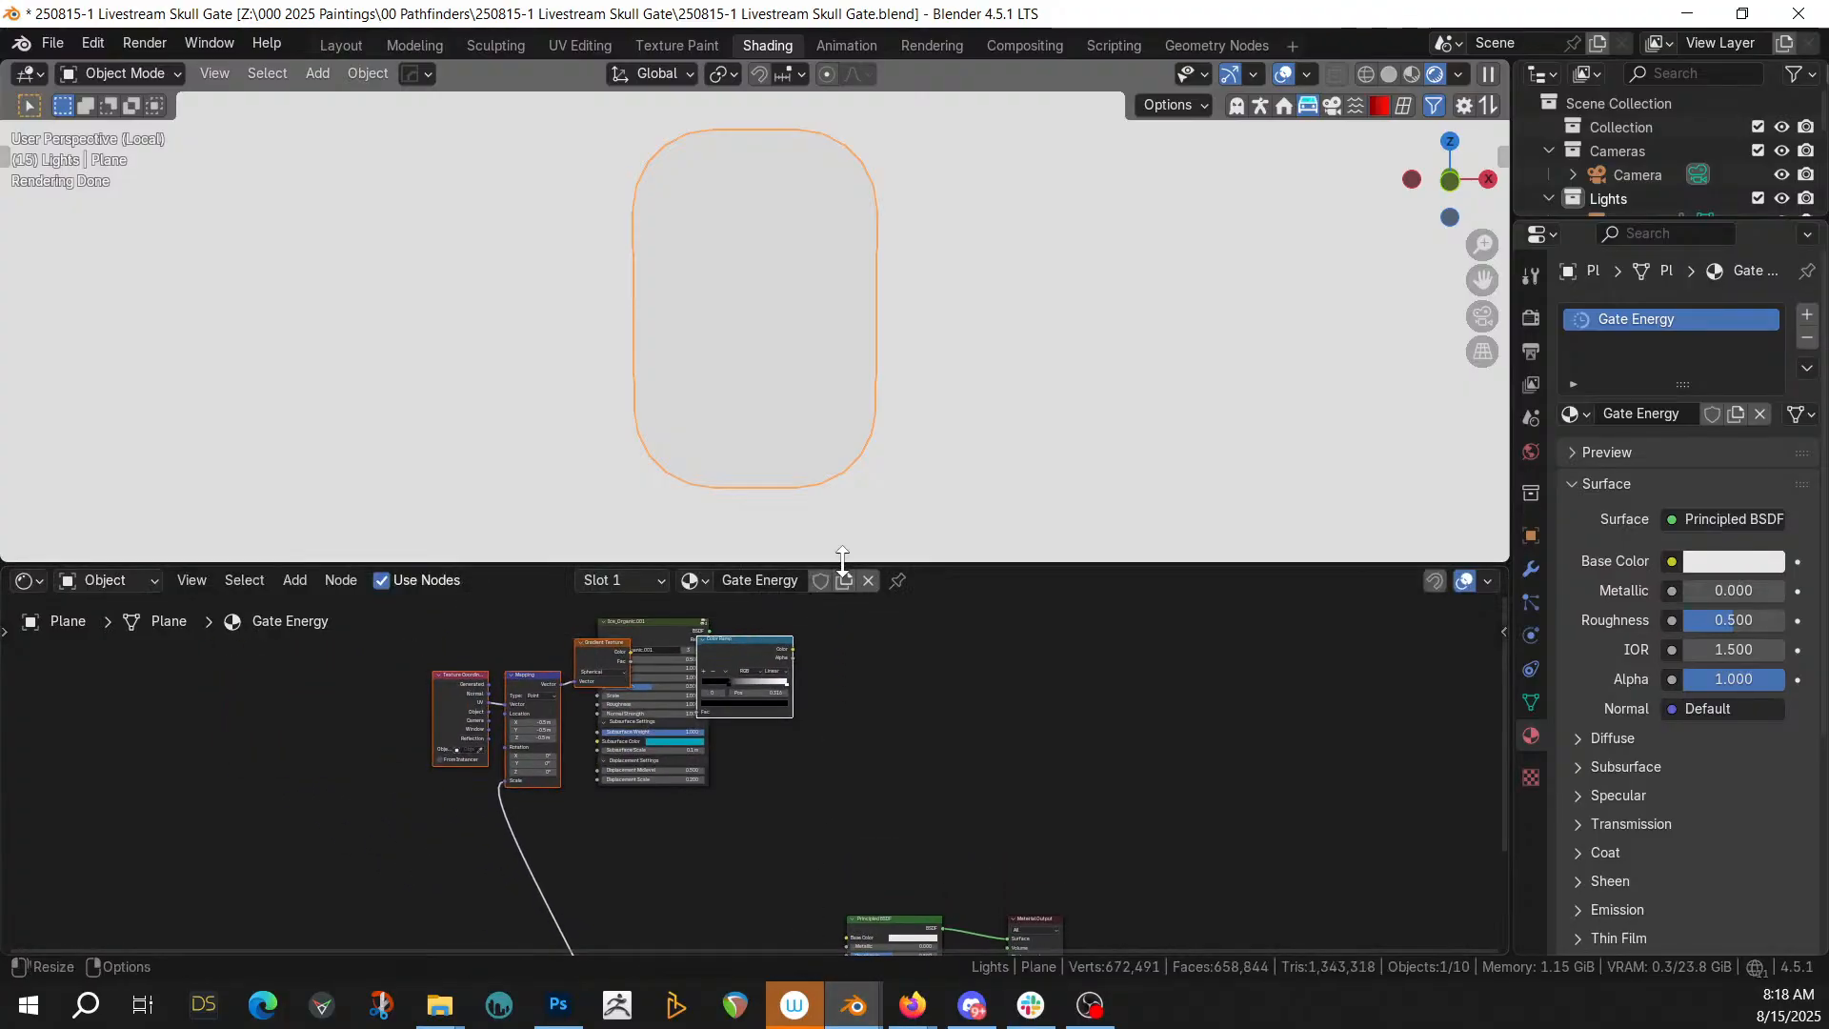
Enlarge the node editor area and move the Value node next to the Mapping node, just below Texture Coordinate
{"action": "left_click_drag", "start_coordinate": [842, 560], "coordinate": [842, 400]}
{"action": "scroll", "coordinate": [735, 632], "scroll_direction": "down", "scroll_amount": 4}
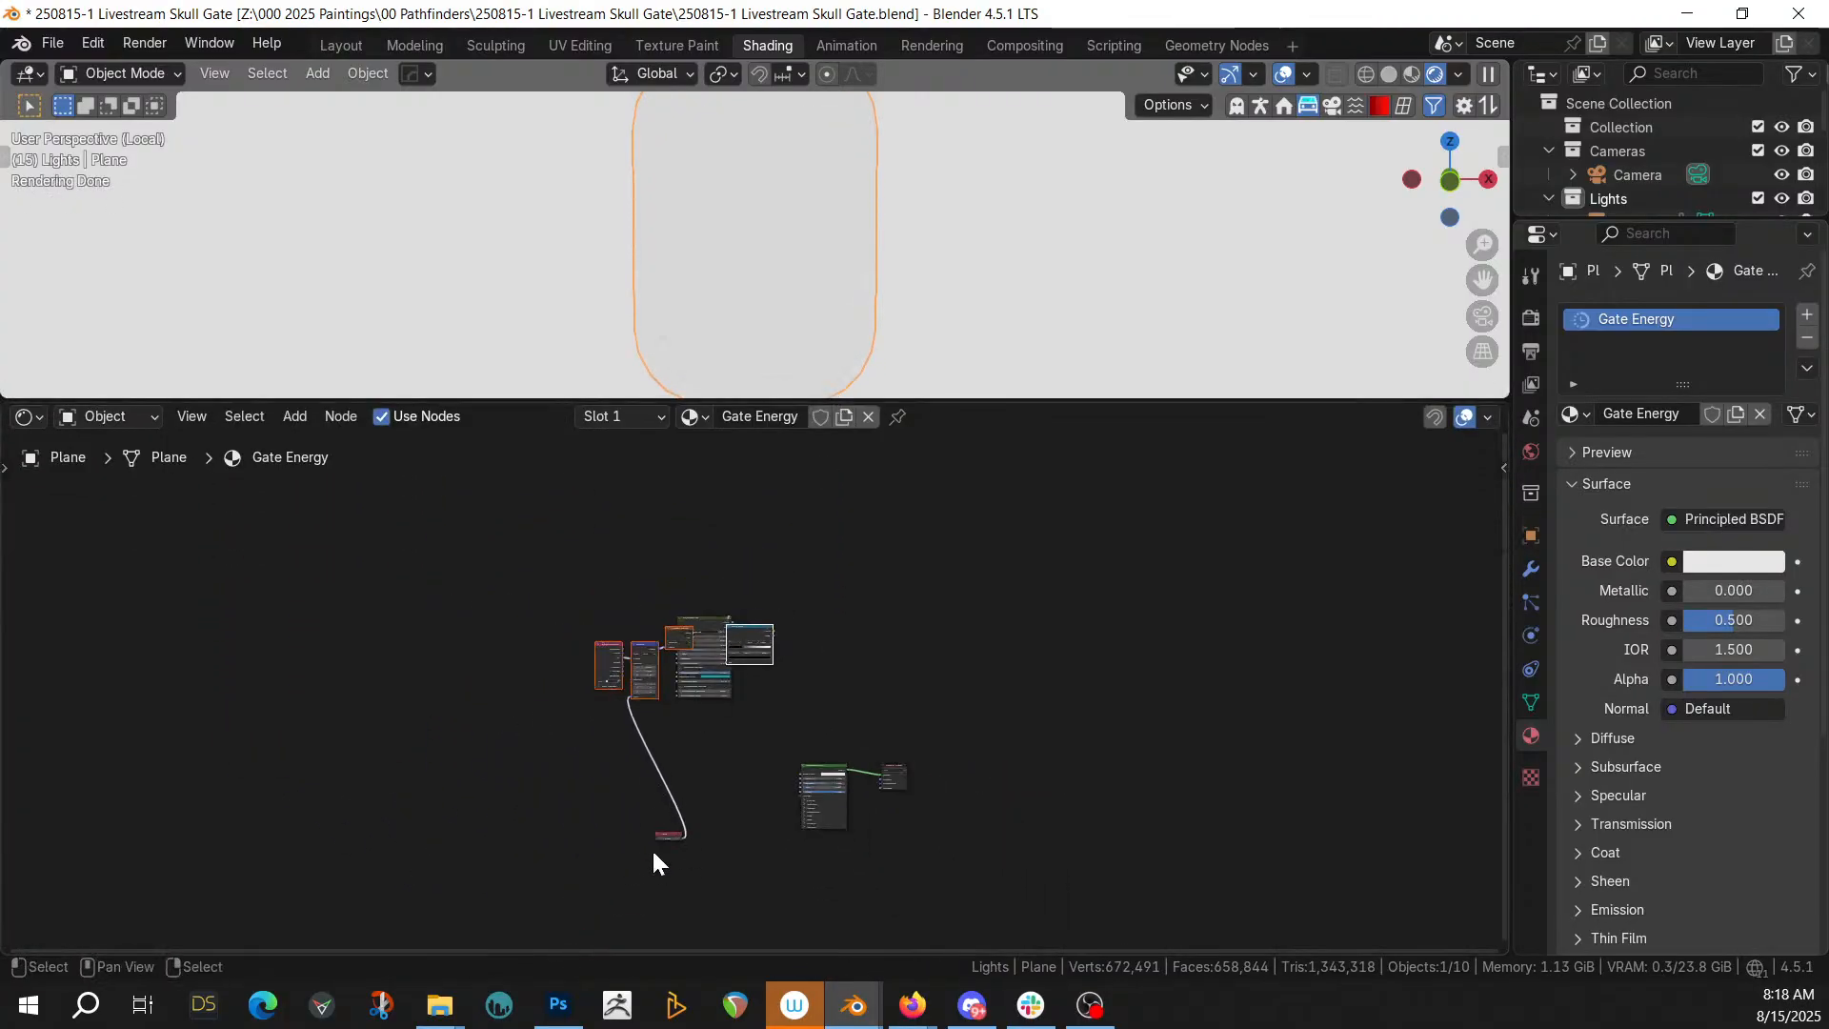
{"action": "left_click", "coordinate": [670, 835]}
{"action": "key", "text": "g"}
{"action": "left_click", "coordinate": [635, 742]}
Place the Ice_Organic.001 group above the Principled BSDF and combine the two with a Mix Shader feeding the Material Output
{"action": "left_click", "coordinate": [696, 624]}
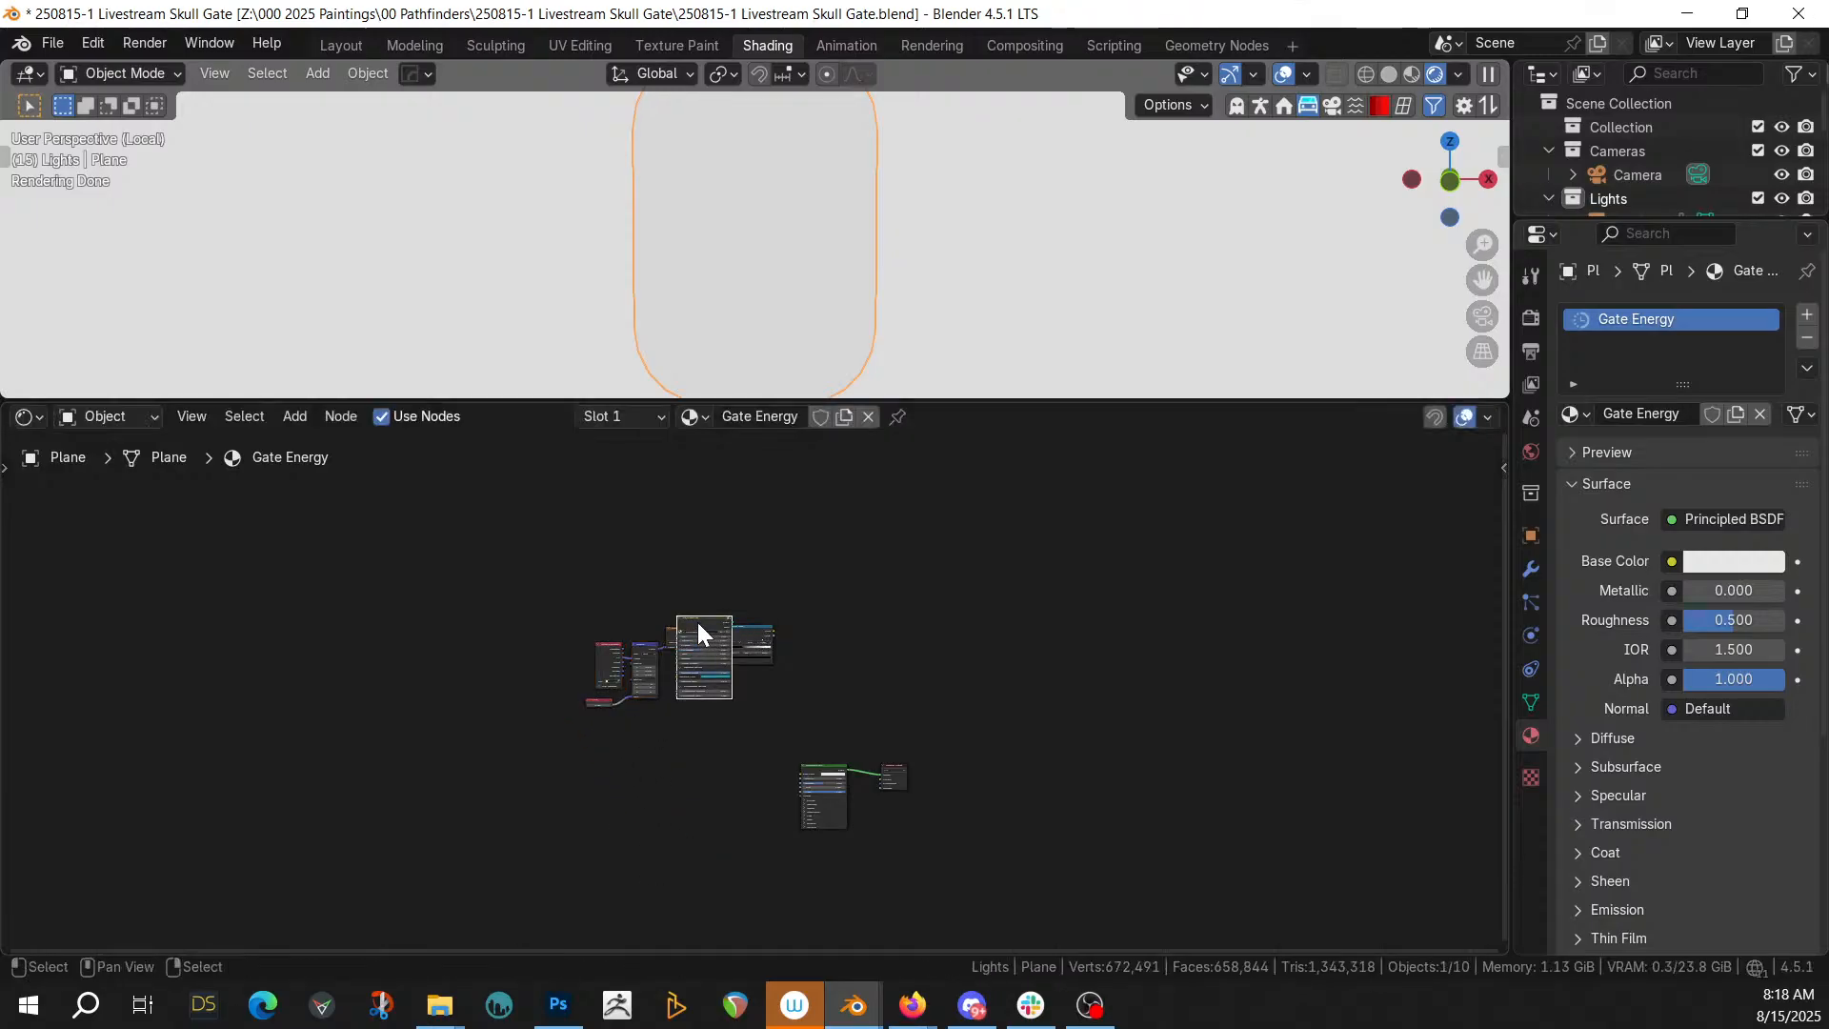
{"action": "key", "text": "g"}
{"action": "left_click", "coordinate": [817, 684]}
{"action": "left_click", "coordinate": [817, 772], "text": "shift"}
{"action": "key", "text": "ctrl+0"}
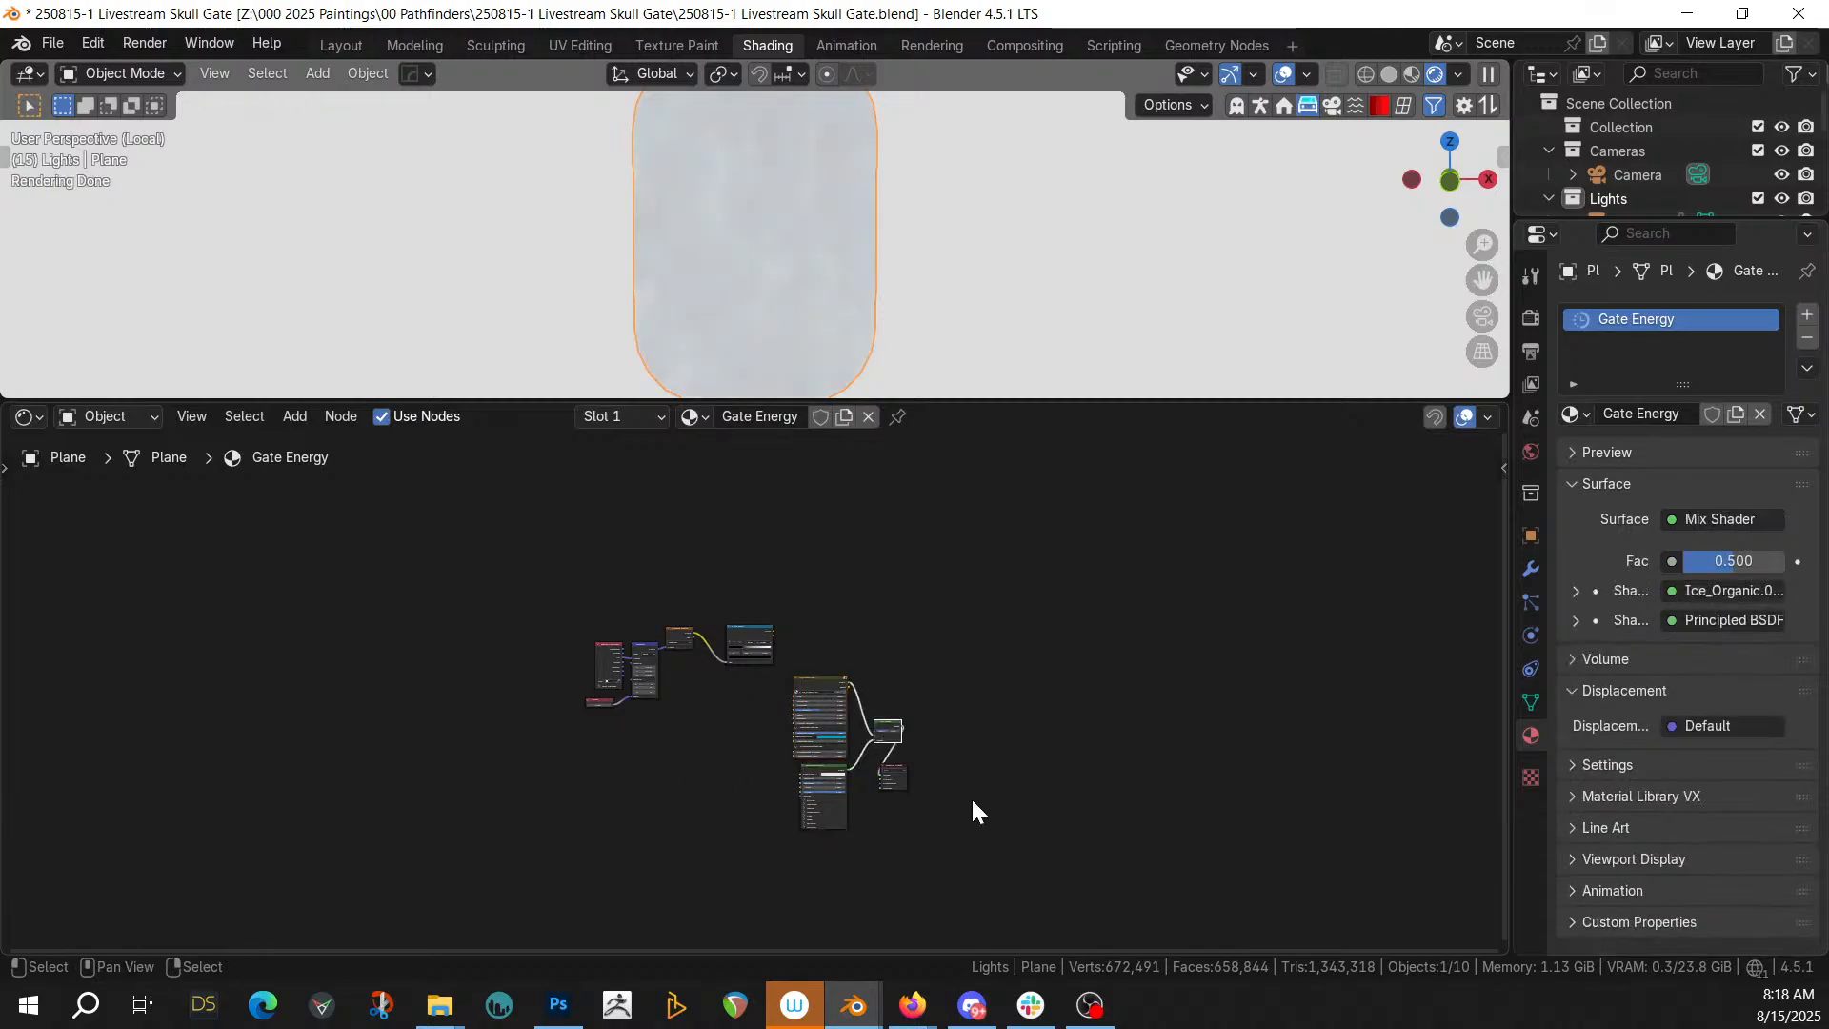
Connect the Color Ramp's Color to the Mix Shader's Fac, and space out the Mix Shader and Material Output nodes
{"action": "scroll", "coordinate": [945, 768], "scroll_direction": "up", "scroll_amount": 3}
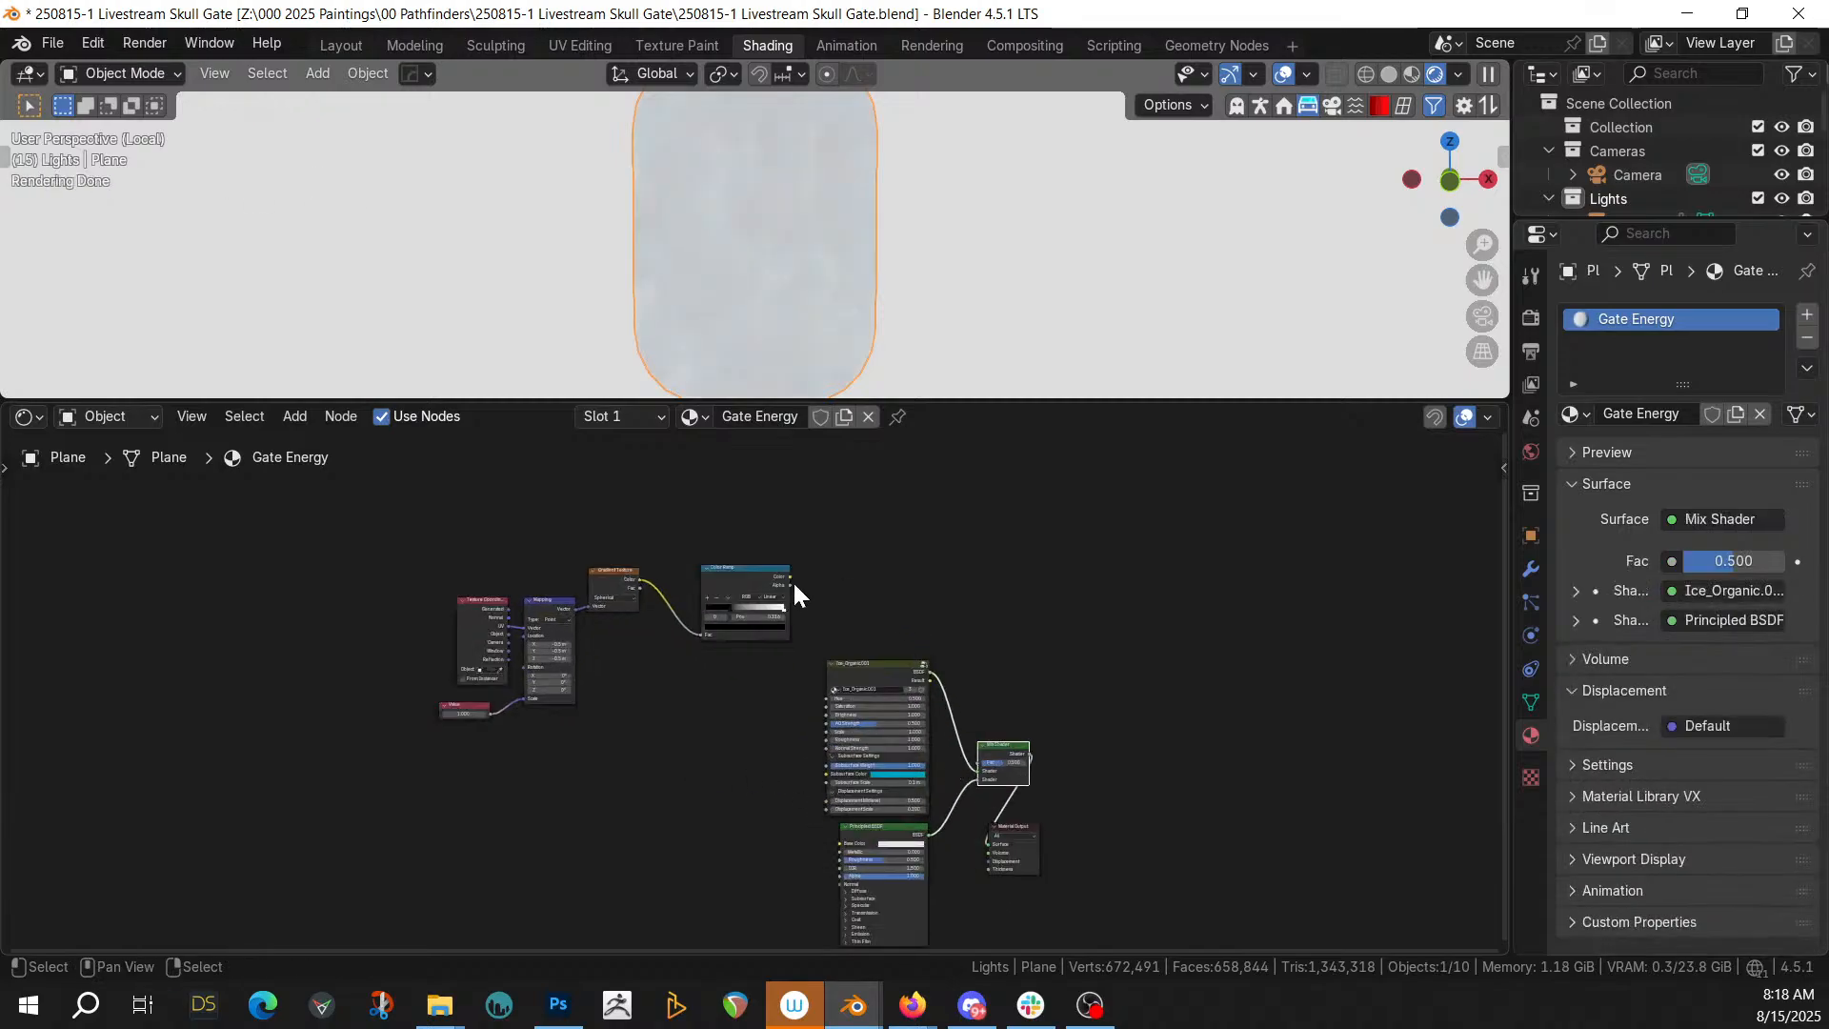
{"action": "left_click_drag", "start_coordinate": [791, 577], "coordinate": [976, 757]}
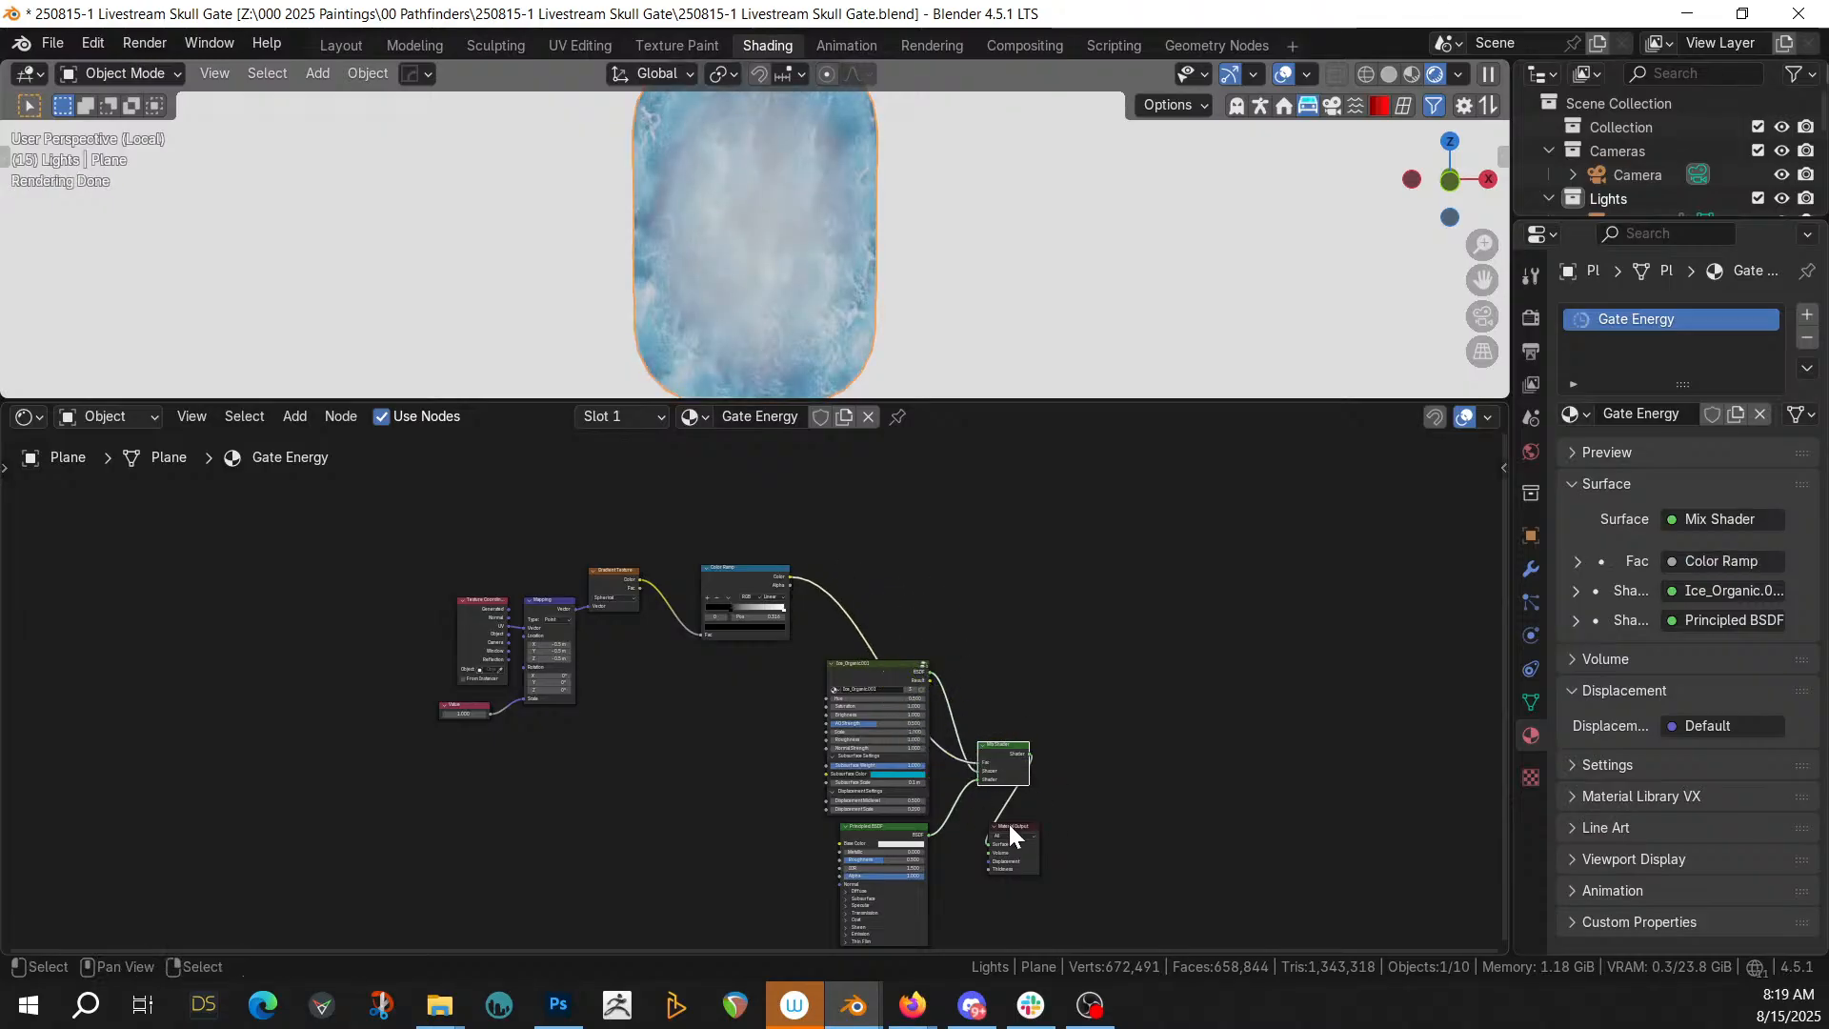
{"action": "left_click_drag", "start_coordinate": [1009, 831], "coordinate": [1249, 787]}
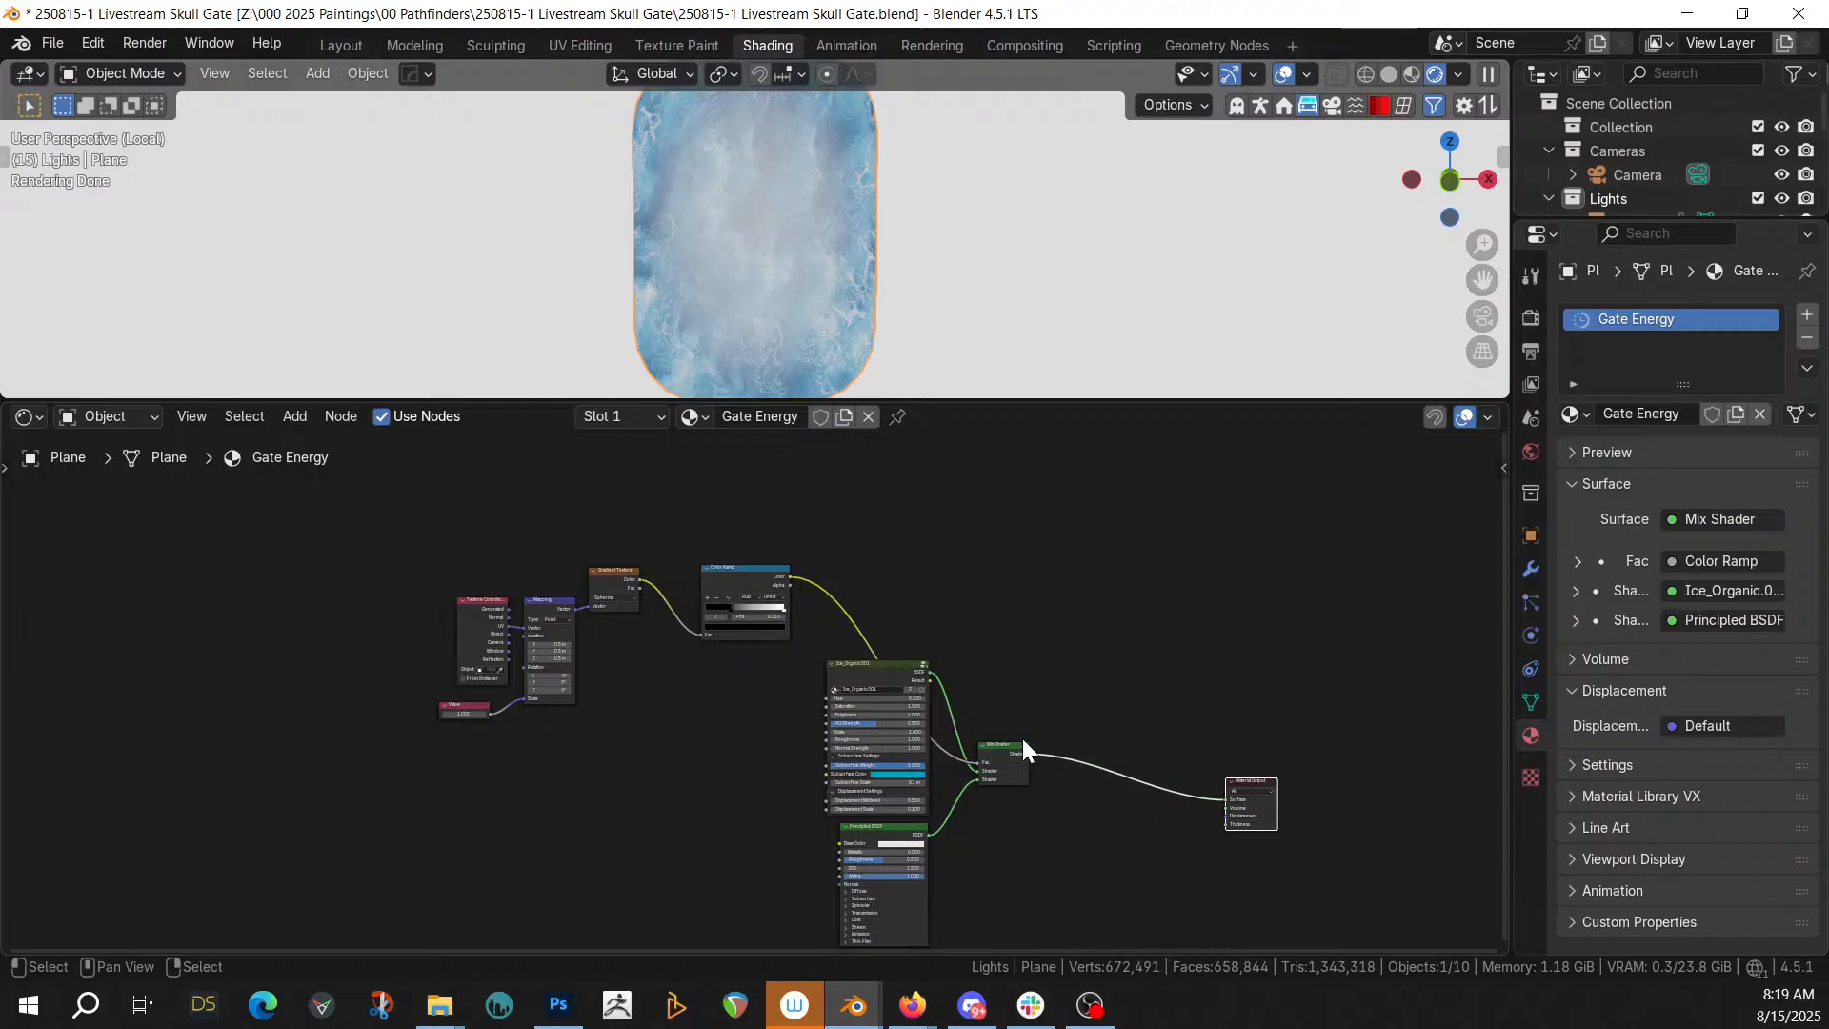
{"action": "left_click_drag", "start_coordinate": [1005, 757], "coordinate": [1114, 668]}
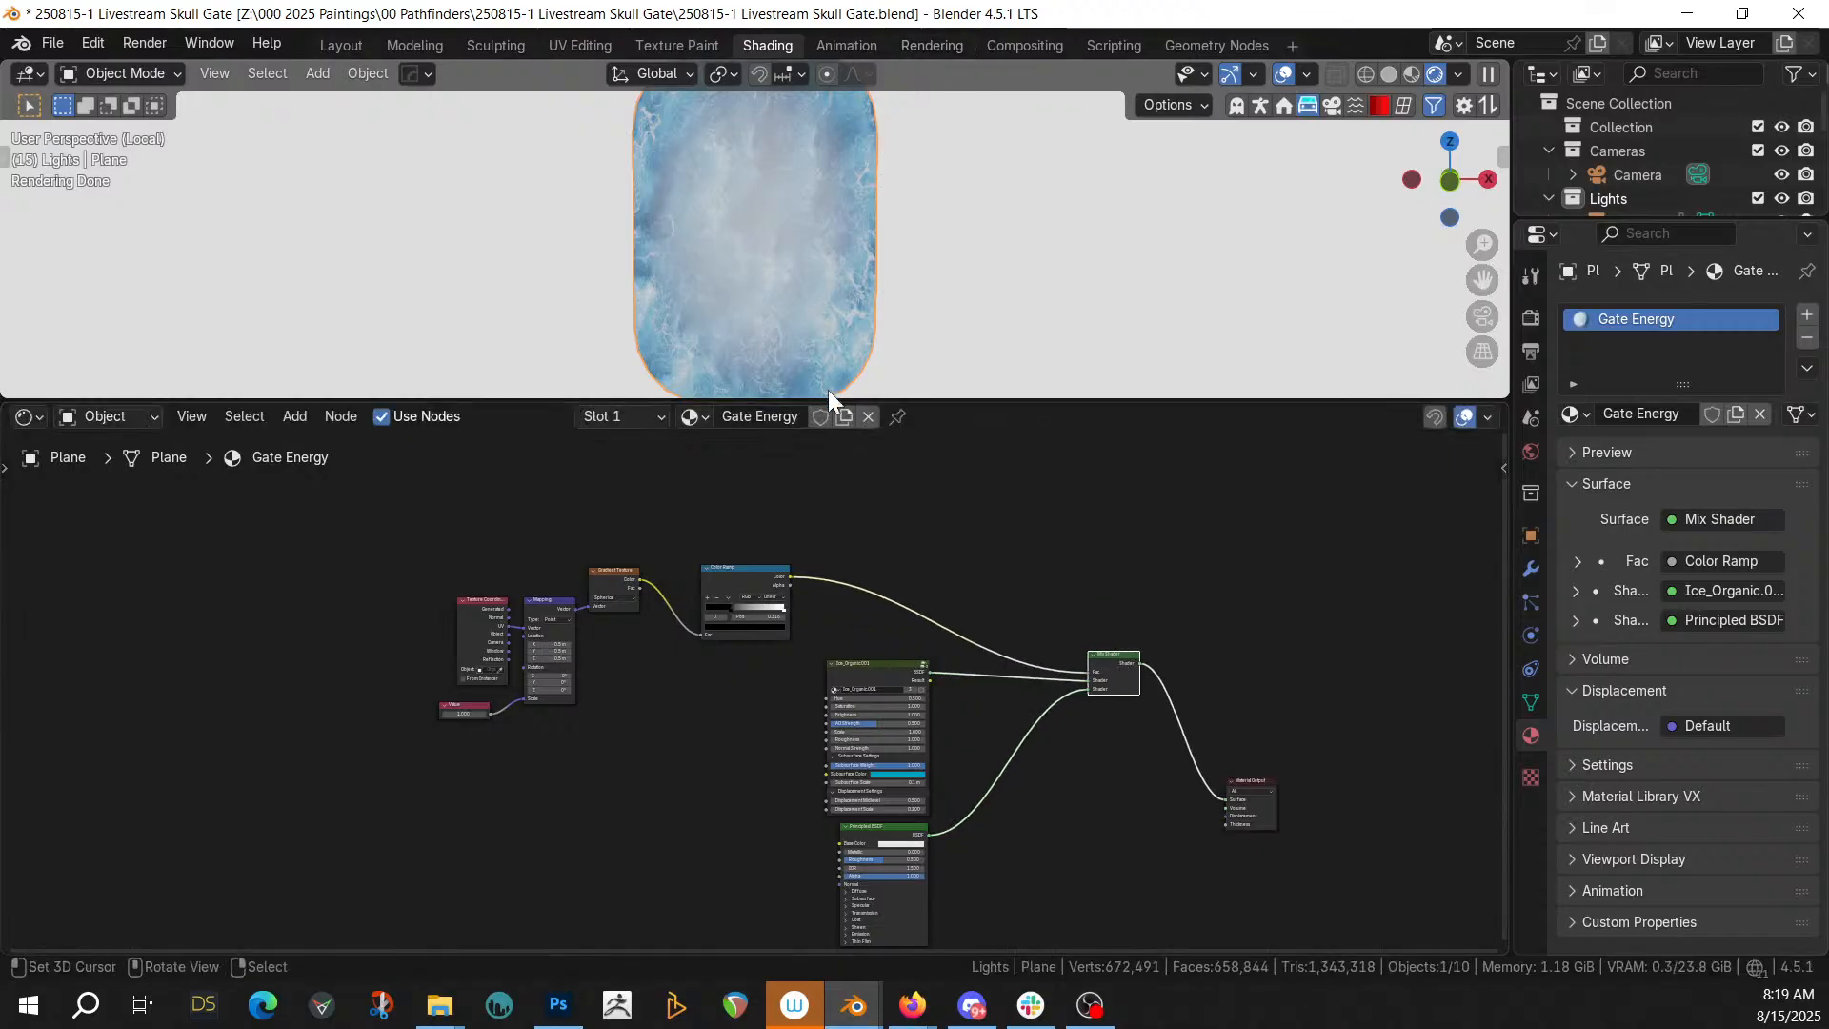
Make the Ice_Organic.001 node group a single-user copy and rename it Gate Ice Ext
{"action": "left_click_drag", "start_coordinate": [825, 399], "coordinate": [838, 602]}
{"action": "scroll", "coordinate": [838, 443], "scroll_direction": "up", "scroll_amount": 4}
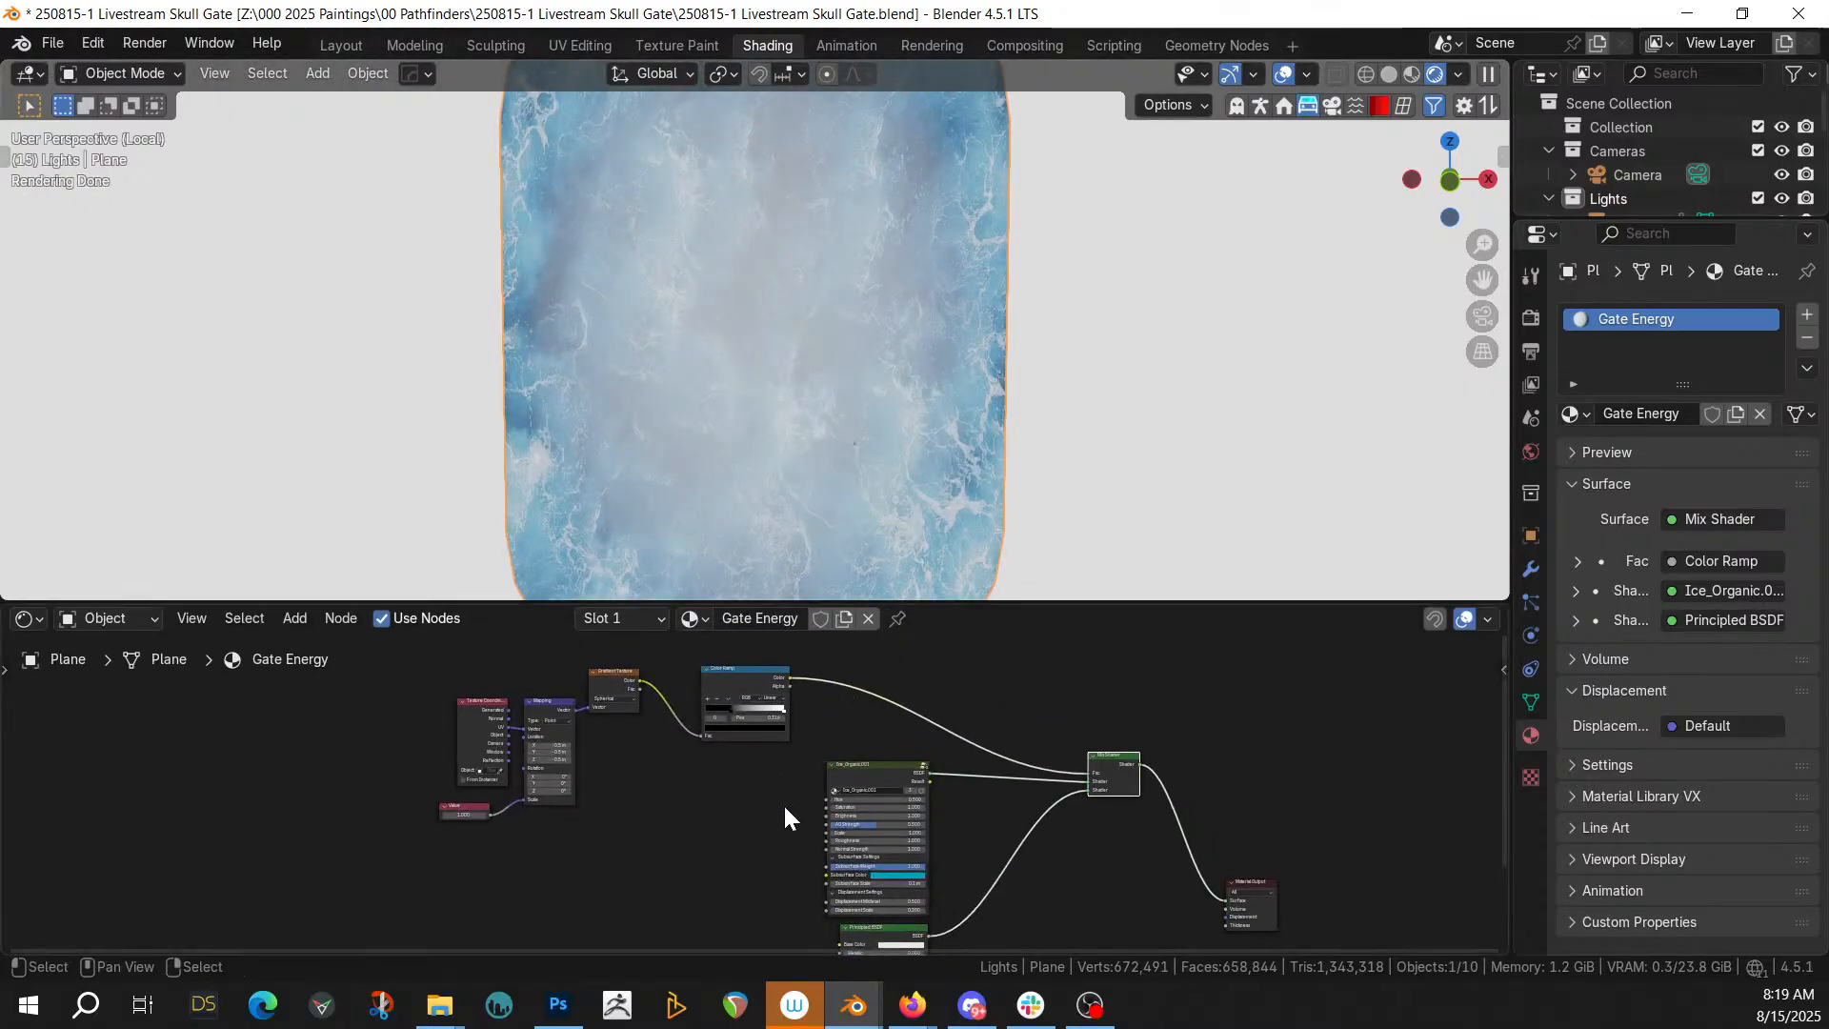
{"action": "middle_click_drag", "start_coordinate": [783, 802], "coordinate": [727, 750]}
{"action": "scroll", "coordinate": [918, 723], "scroll_direction": "up", "scroll_amount": 2}
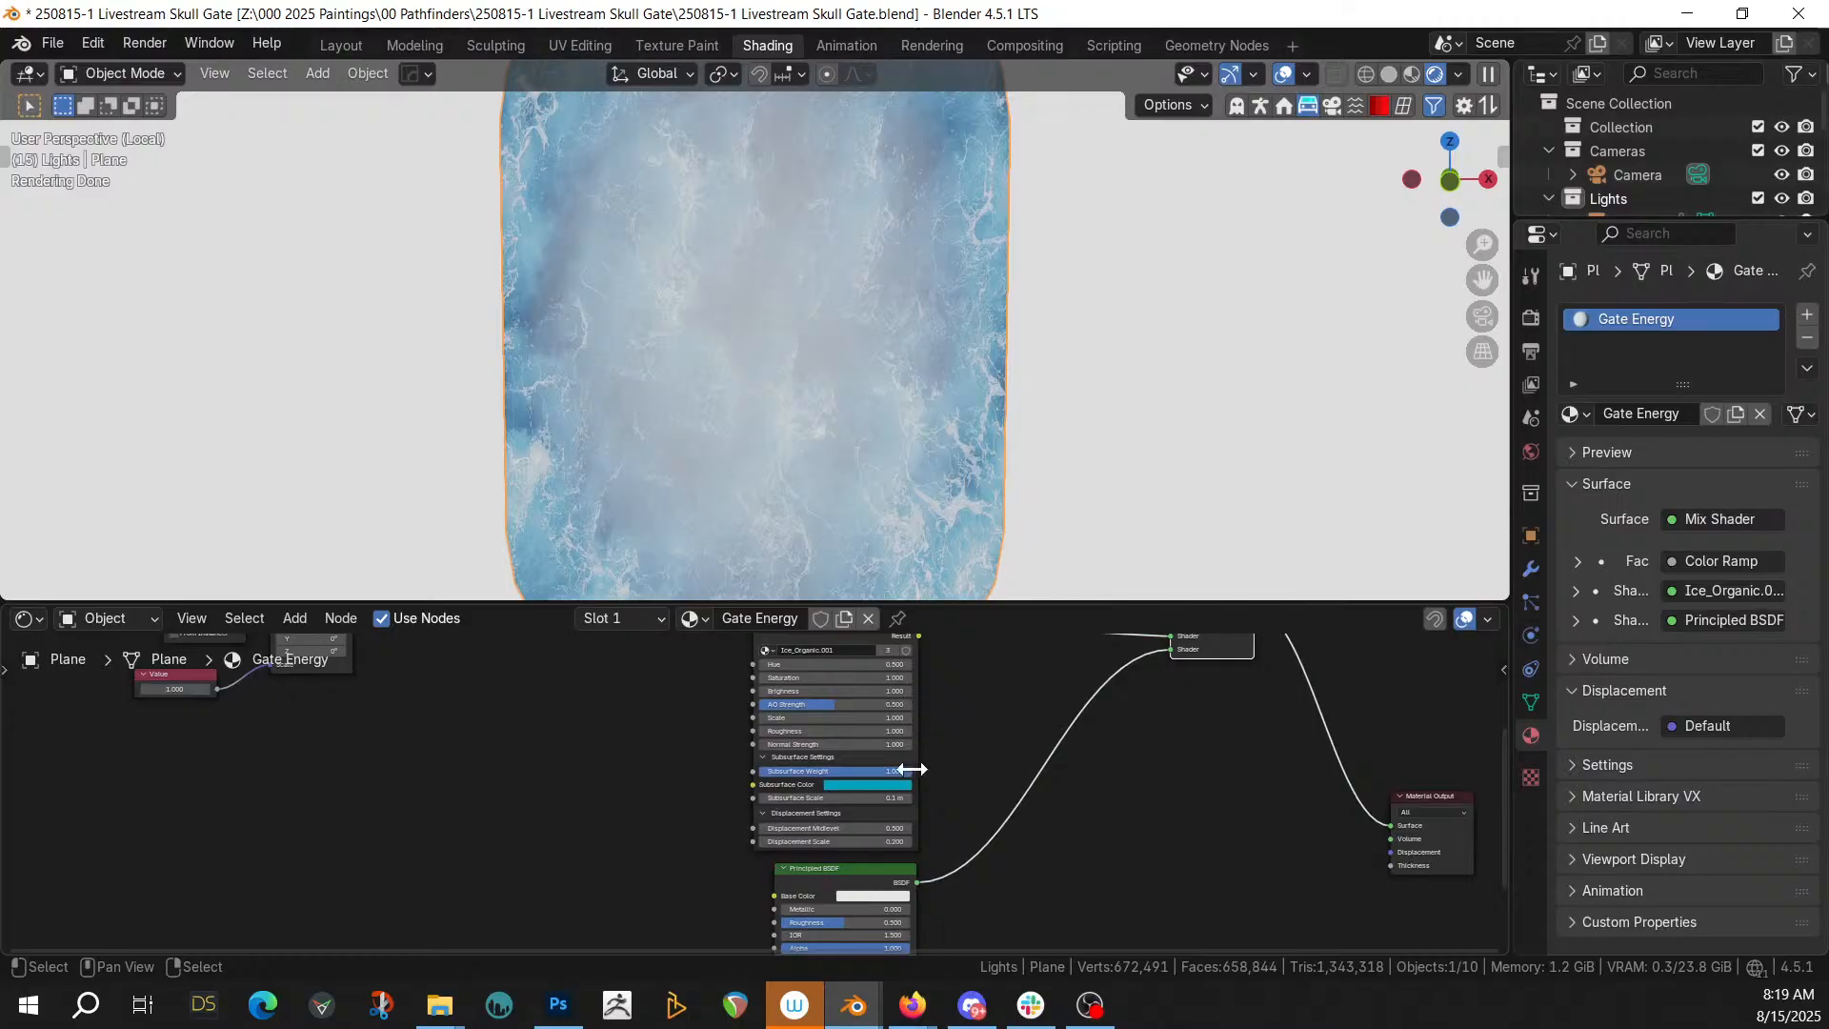
{"action": "scroll", "coordinate": [895, 780], "scroll_direction": "up", "scroll_amount": 1}
{"action": "middle_click_drag", "start_coordinate": [901, 773], "coordinate": [956, 919]}
{"action": "left_click", "coordinate": [908, 708]}
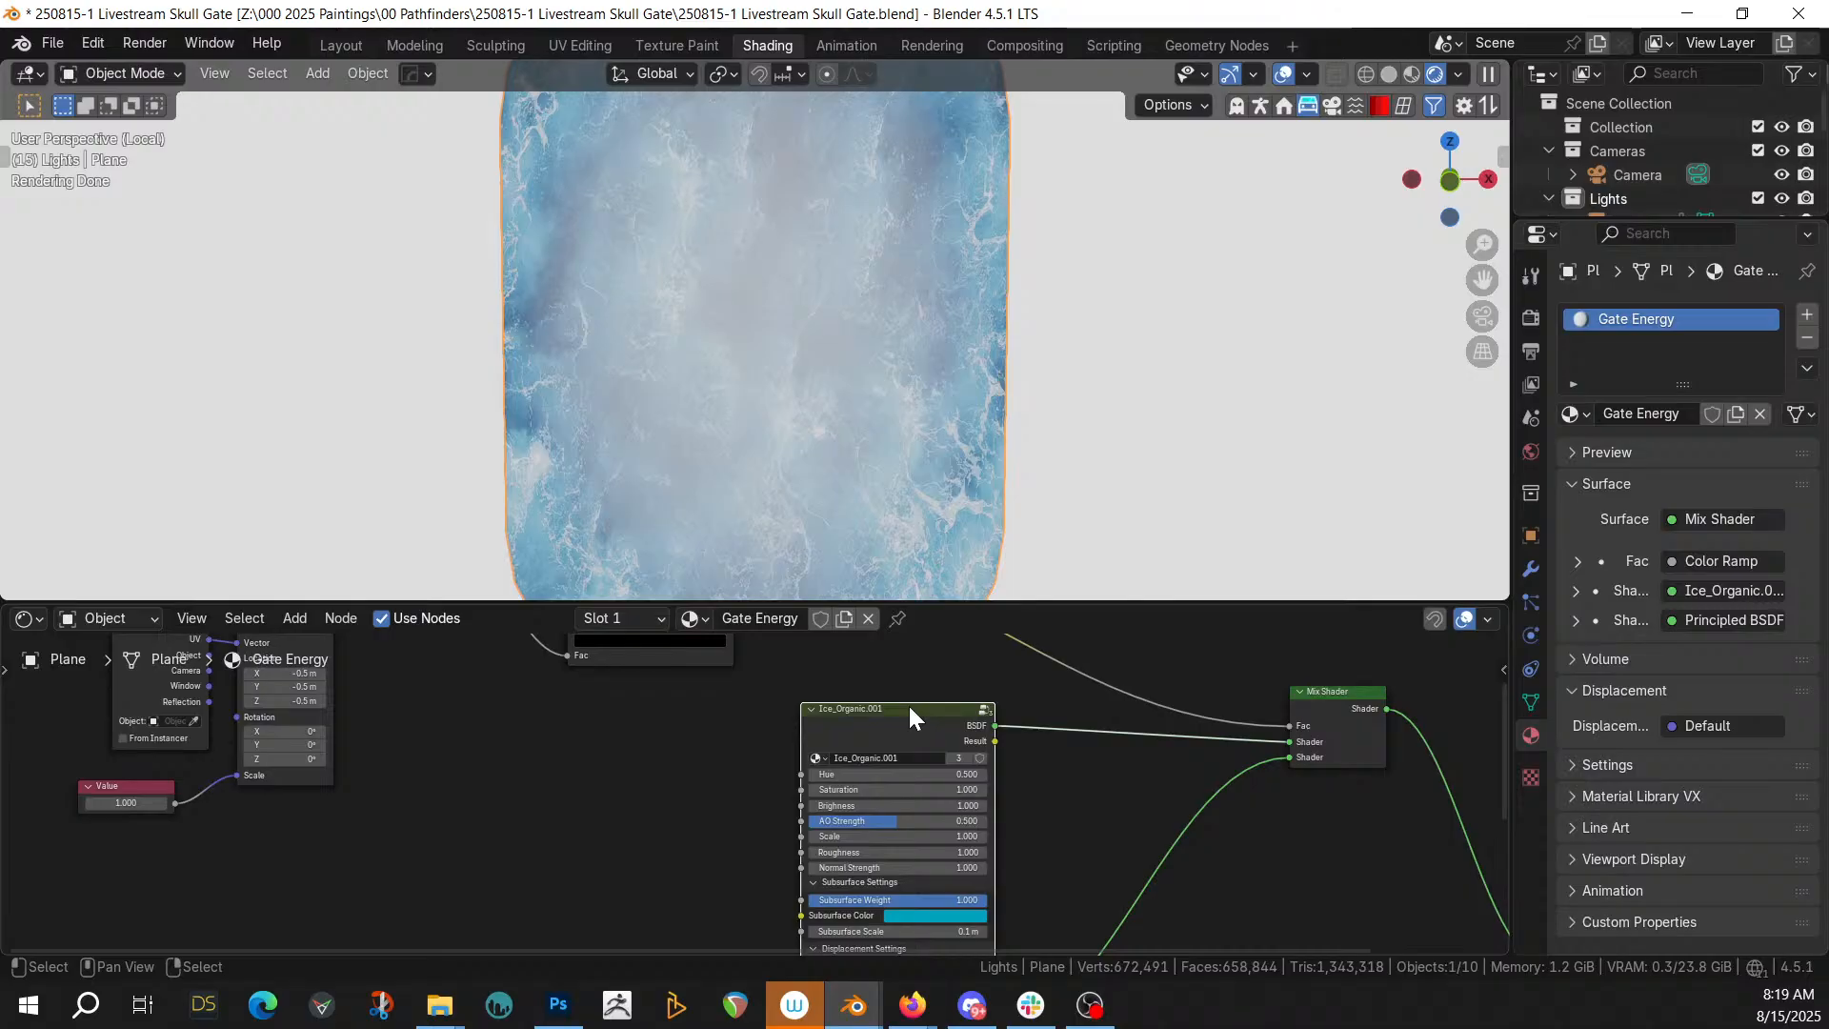
{"action": "key", "text": "Tab"}
{"action": "key", "text": "Tab"}
{"action": "left_click", "coordinate": [958, 758]}
{"action": "double_click", "coordinate": [913, 758]}
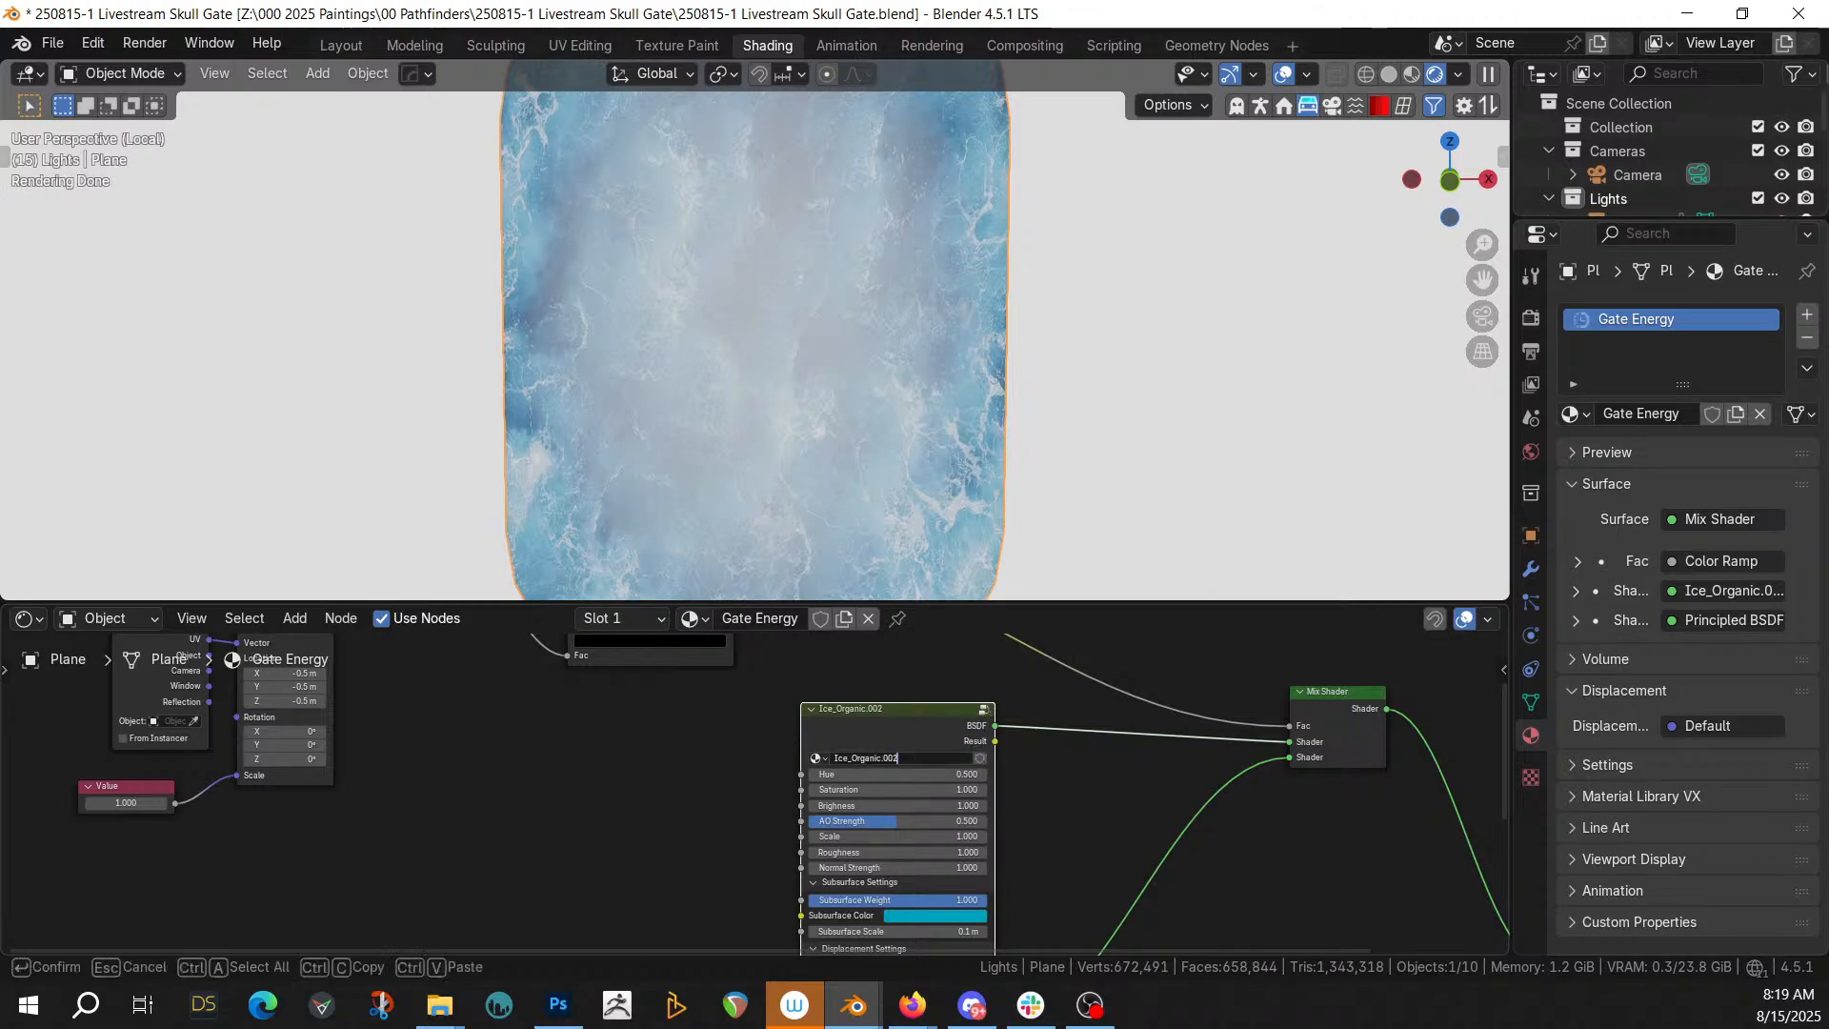
{"action": "key", "text": "BackSpace"}
{"action": "key", "text": "Return"}
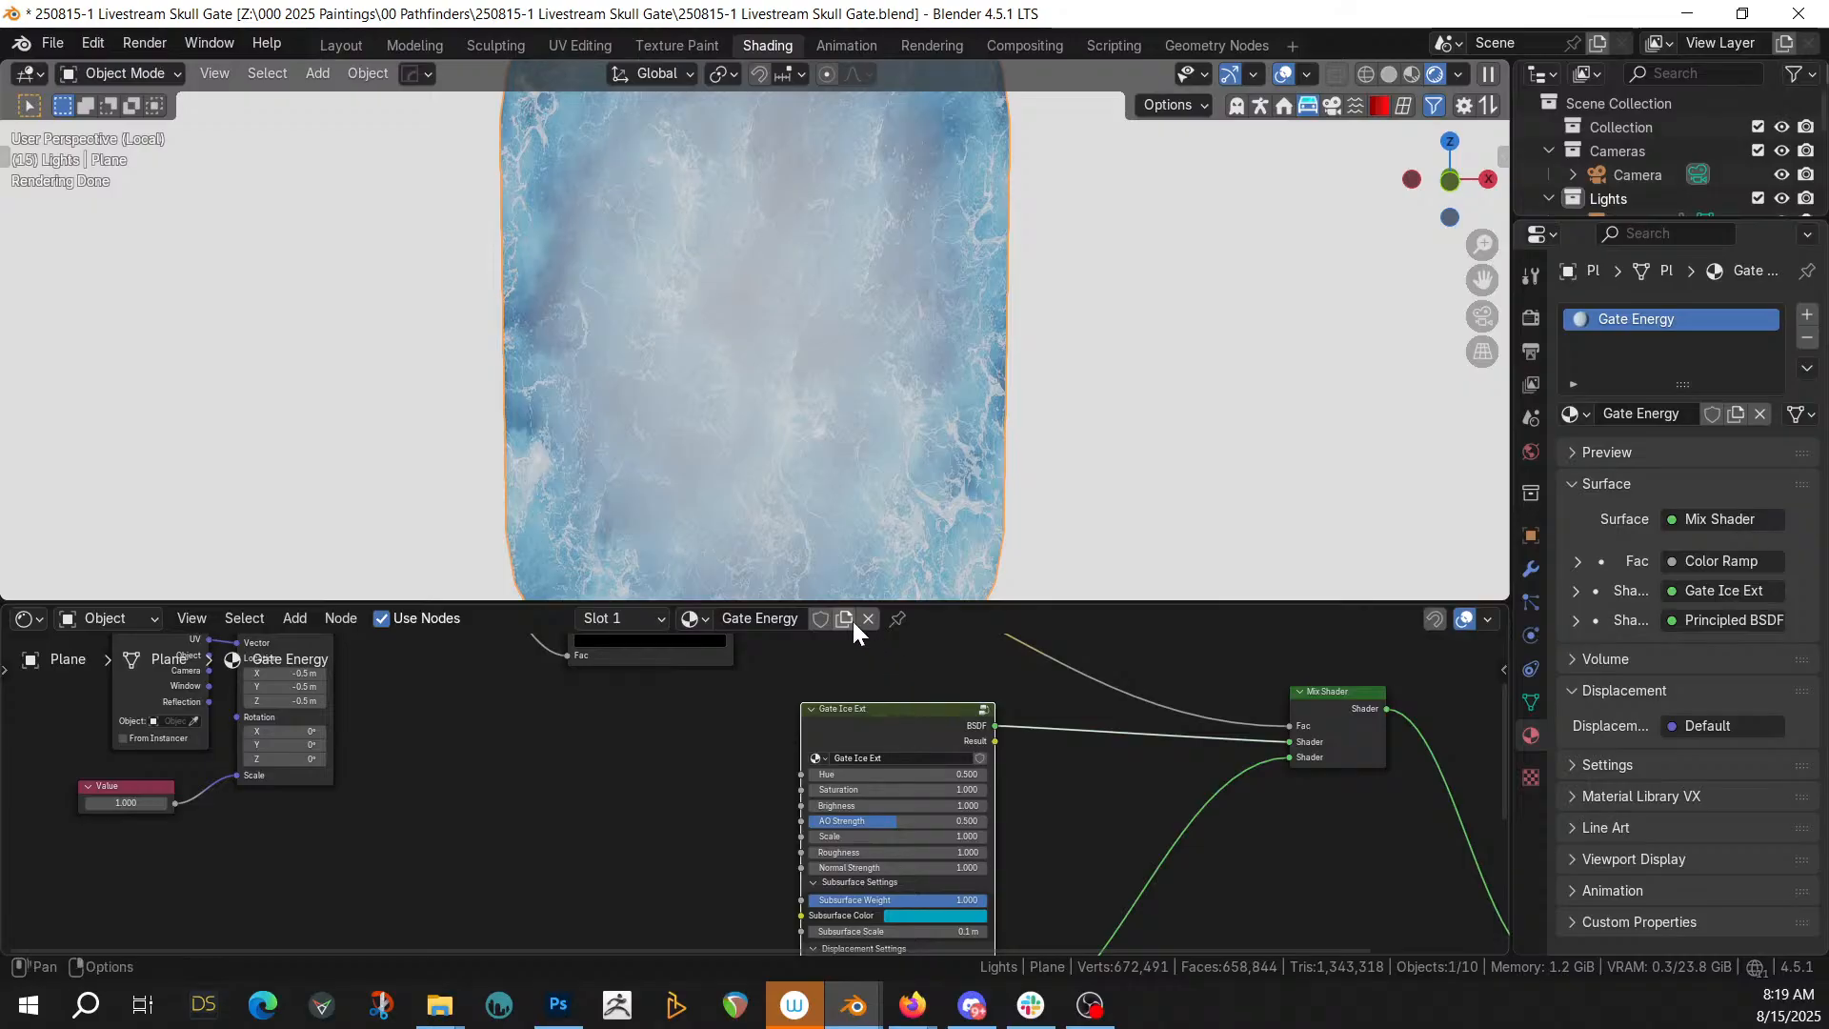
Open the Gate Ice Ext node group for editing
{"action": "scroll", "coordinate": [900, 758], "scroll_direction": "up", "scroll_amount": 3}
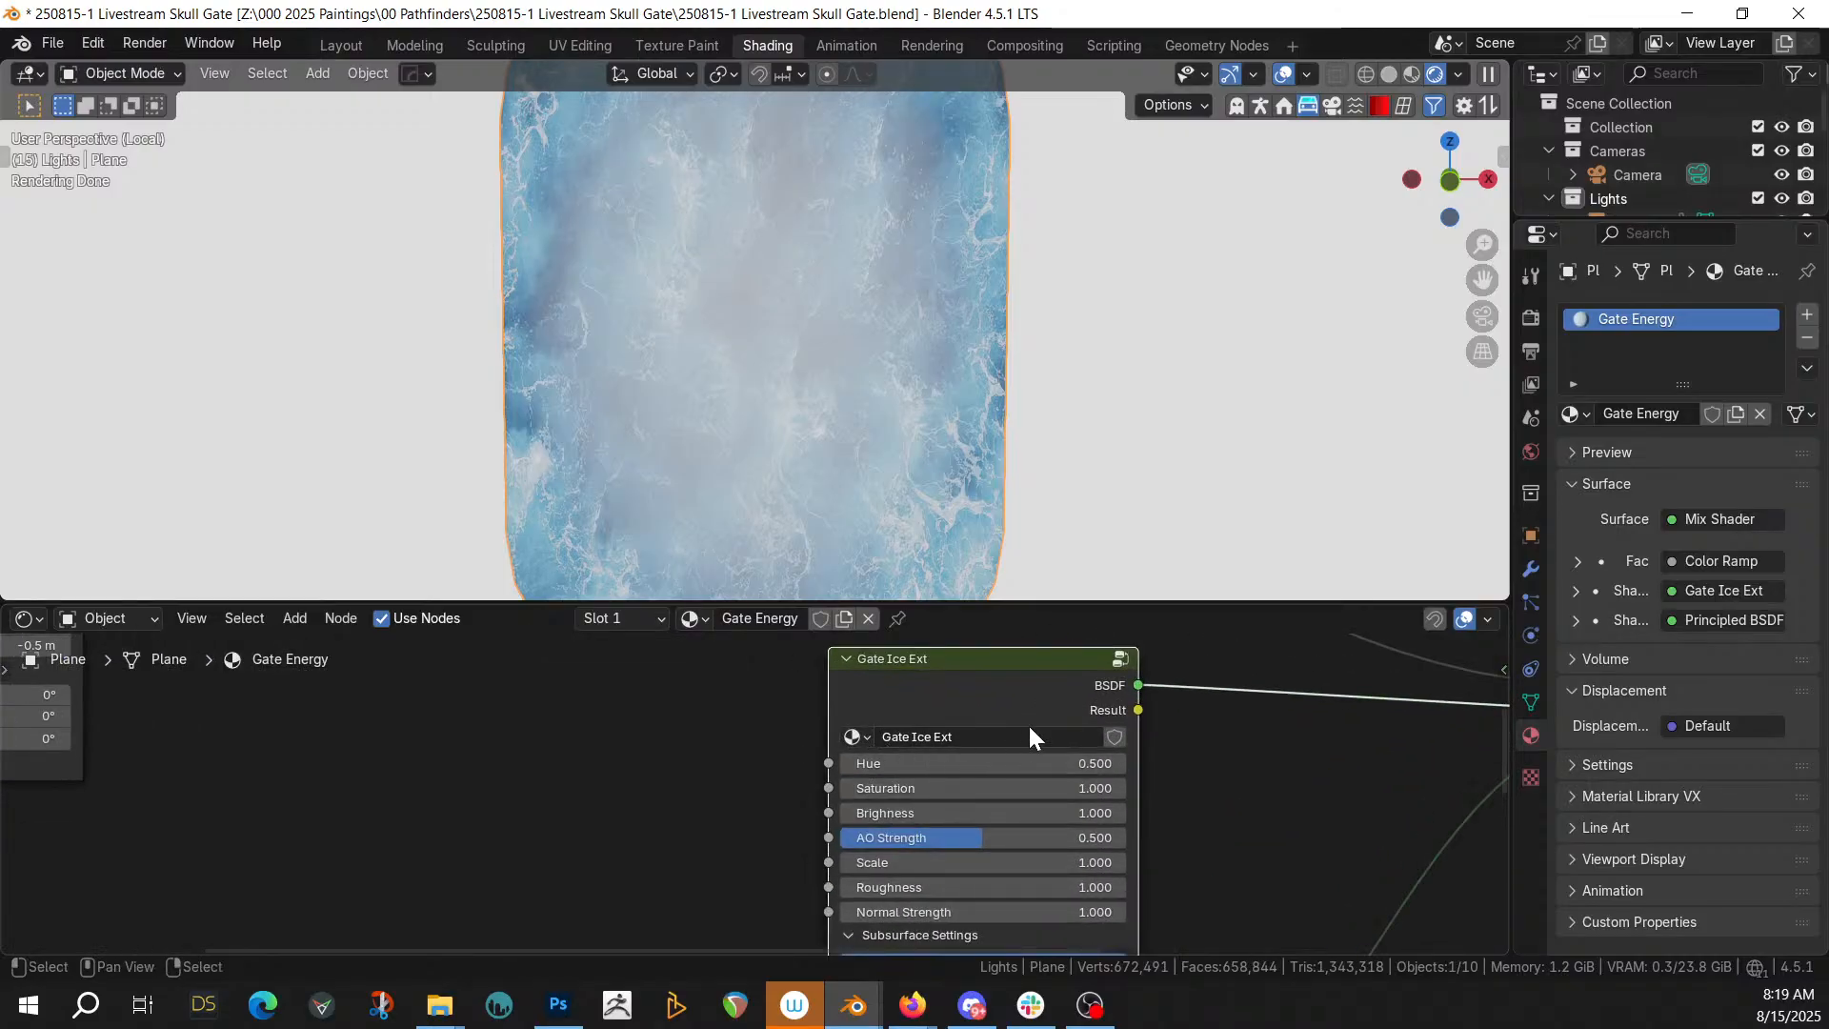
{"action": "key", "text": "Tab"}
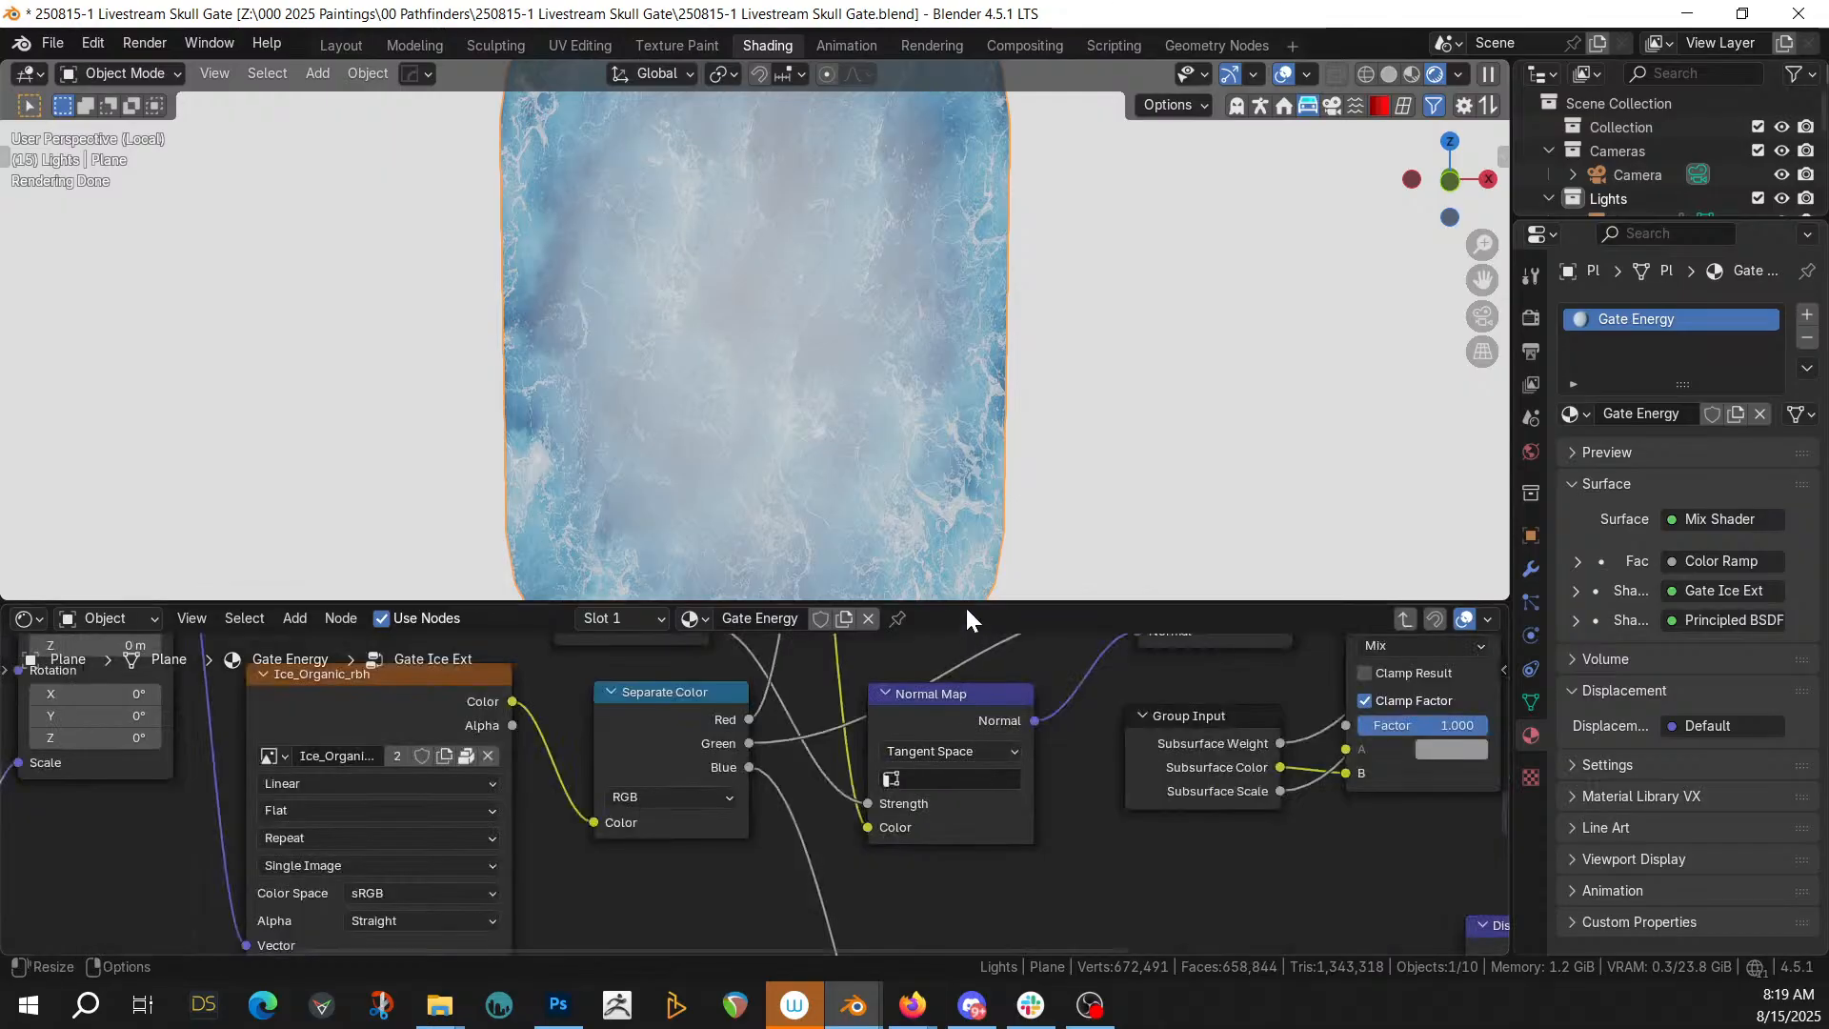
Enlarge the node editor and move the Gate Ice Ext group's Principled BSDF and Group Output away from the other nodes
{"action": "left_click_drag", "start_coordinate": [966, 604], "coordinate": [826, 212]}
{"action": "scroll", "coordinate": [913, 365], "scroll_direction": "down", "scroll_amount": 5}
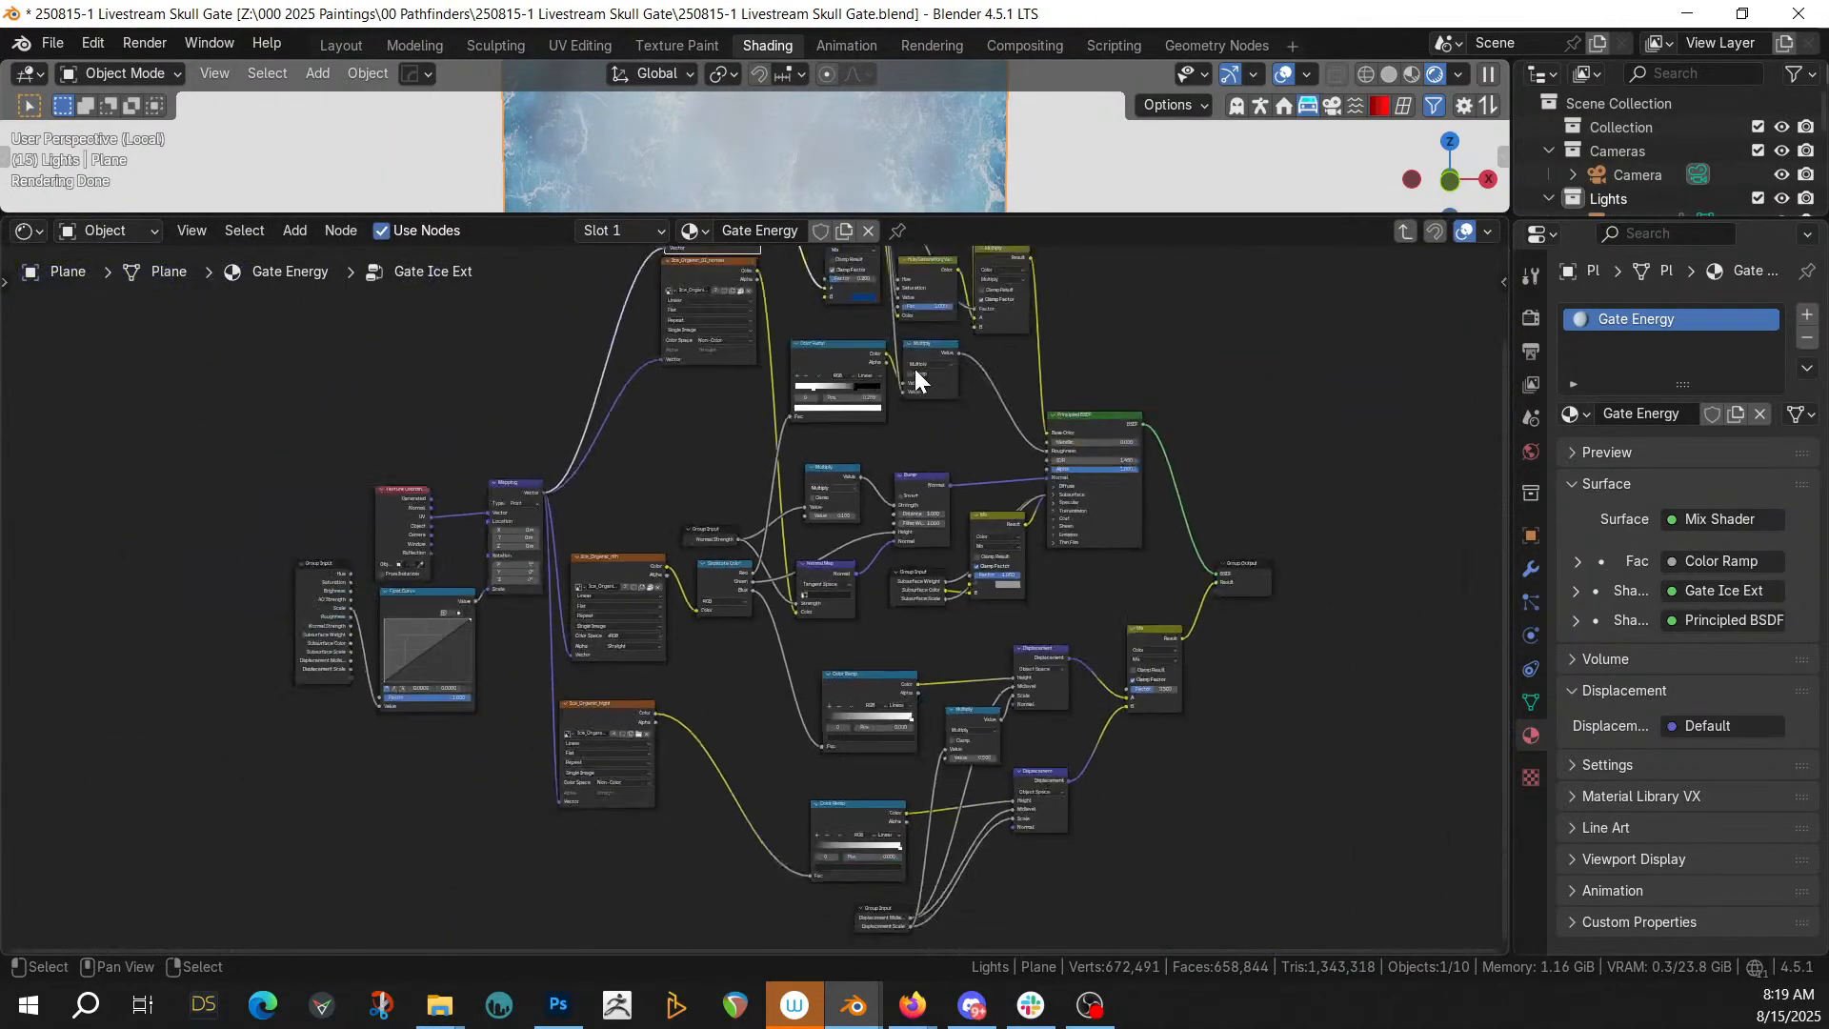
{"action": "scroll", "coordinate": [964, 515], "scroll_direction": "up", "scroll_amount": 2}
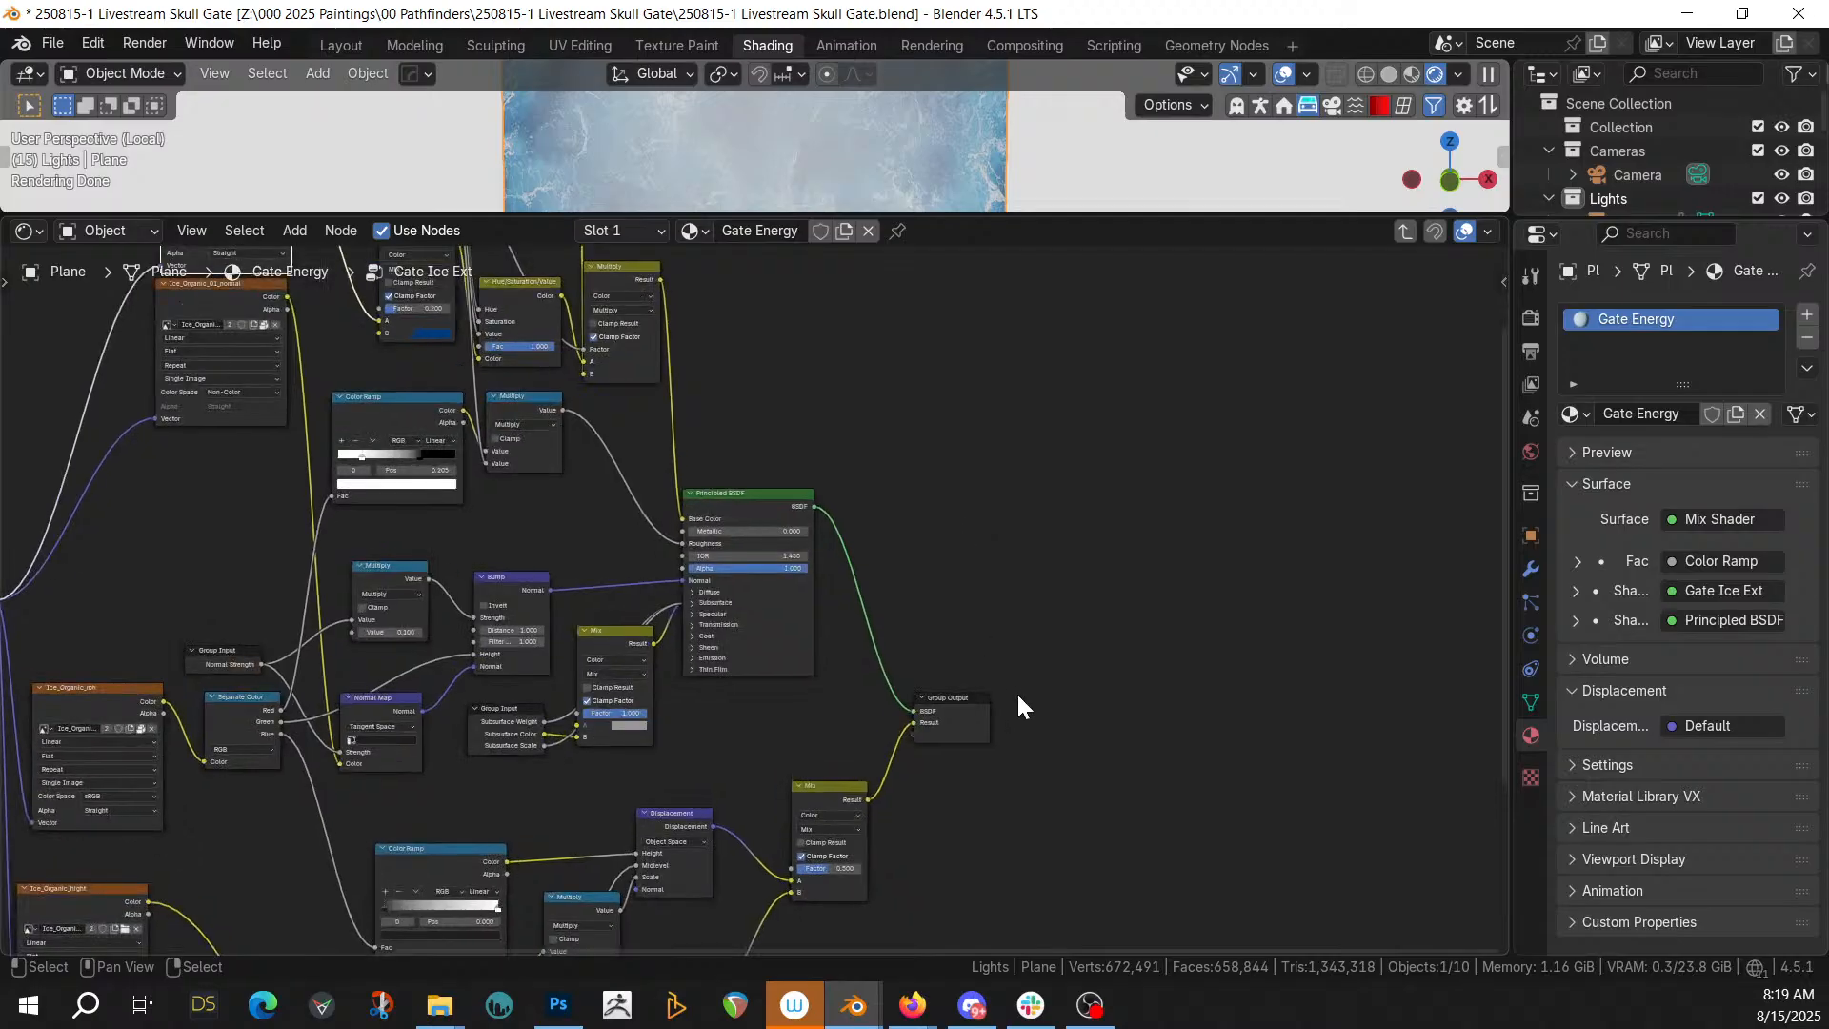
{"action": "left_click_drag", "start_coordinate": [1053, 735], "coordinate": [786, 415]}
{"action": "left_click_drag", "start_coordinate": [775, 497], "coordinate": [1008, 522]}
Add a reroute to the Principled BSDF's Base Color link and branch it into the Emission Color input
{"action": "scroll", "coordinate": [1159, 662], "scroll_direction": "up", "scroll_amount": 2}
{"action": "scroll", "coordinate": [1159, 665], "scroll_direction": "up", "scroll_amount": 2}
{"action": "middle_click_drag", "start_coordinate": [1132, 668], "coordinate": [941, 672]}
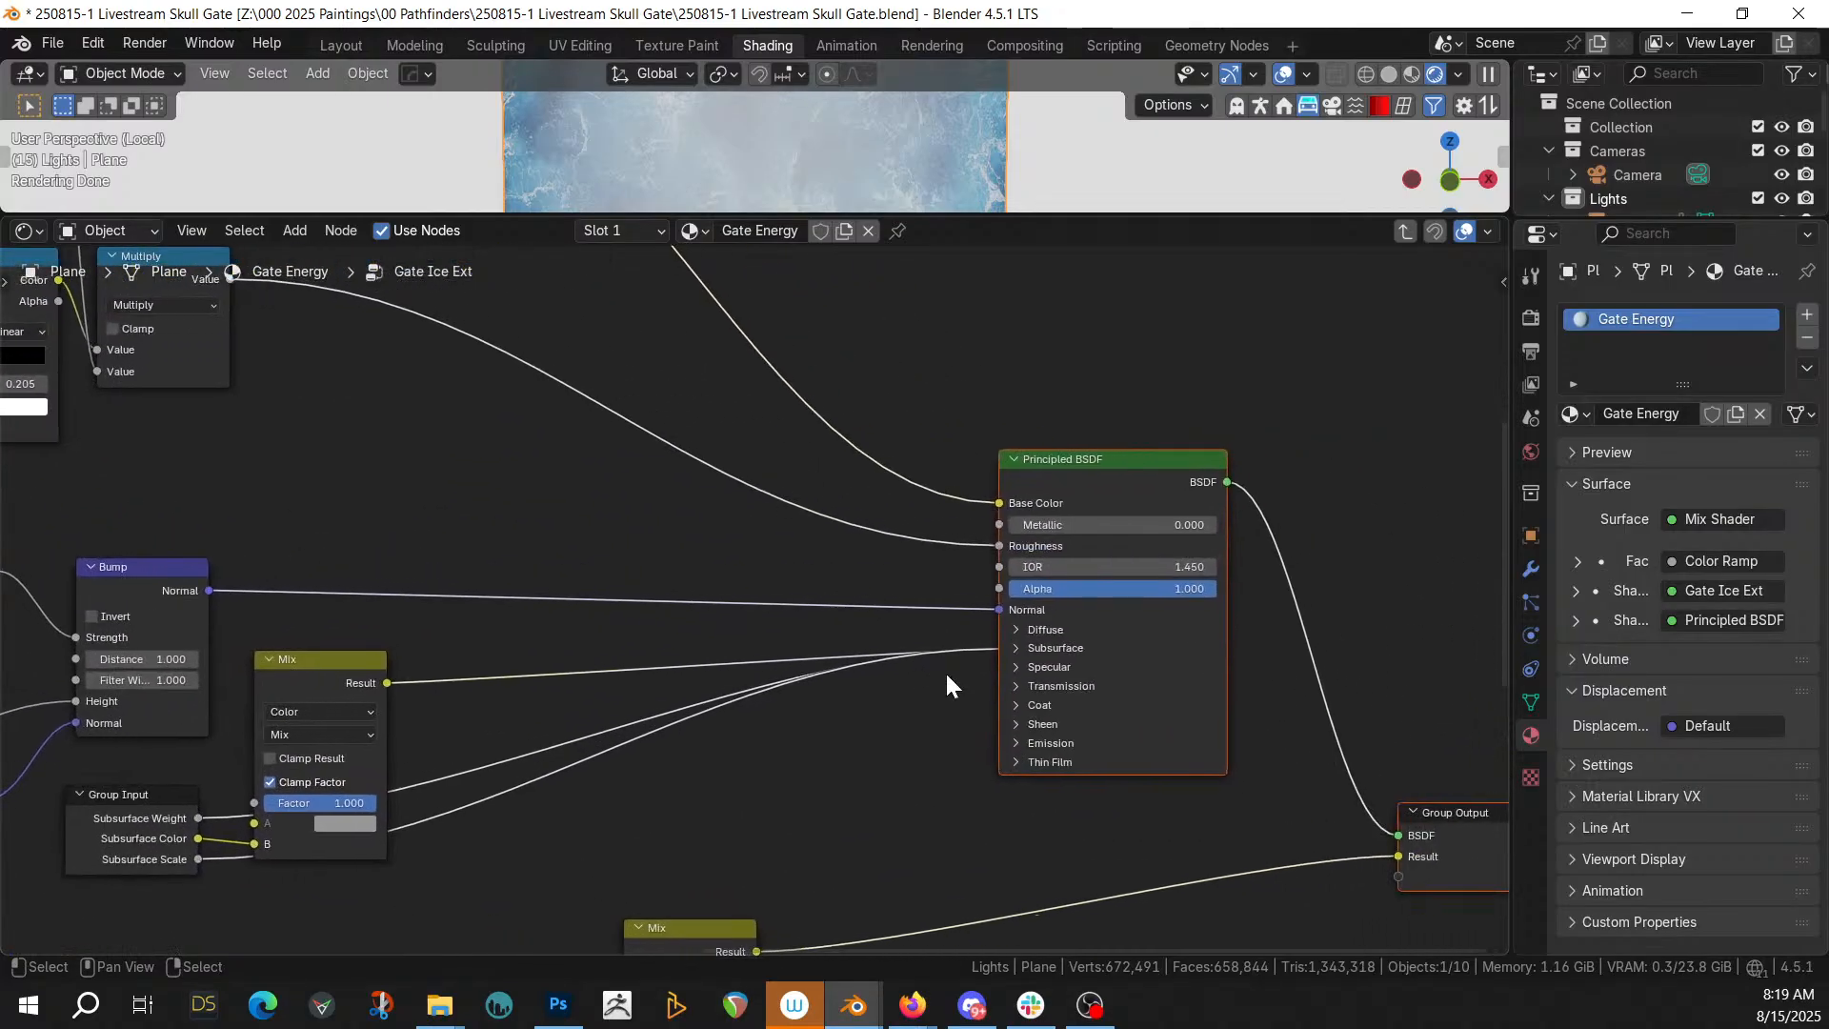
{"action": "scroll", "coordinate": [945, 672], "scroll_direction": "up", "scroll_amount": 3}
{"action": "left_click", "coordinate": [1084, 779]}
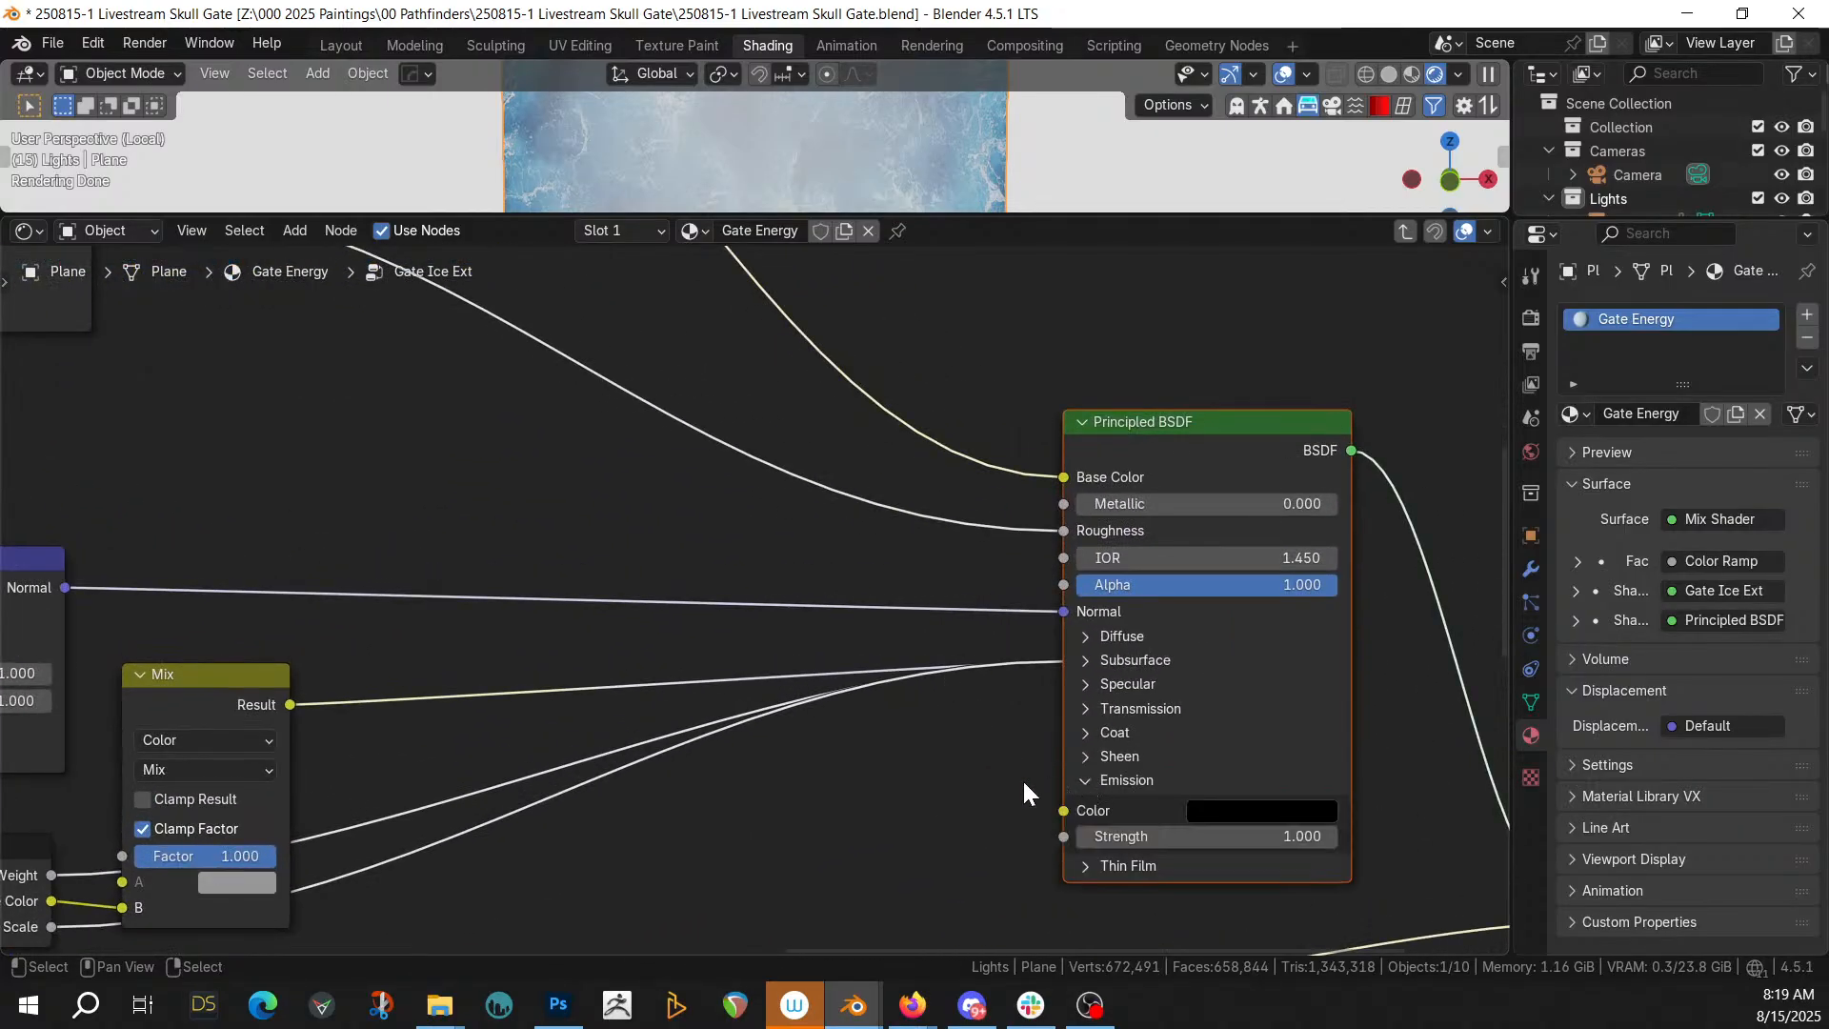
{"action": "right_click_drag", "start_coordinate": [901, 369], "coordinate": [900, 435], "text": "shift"}
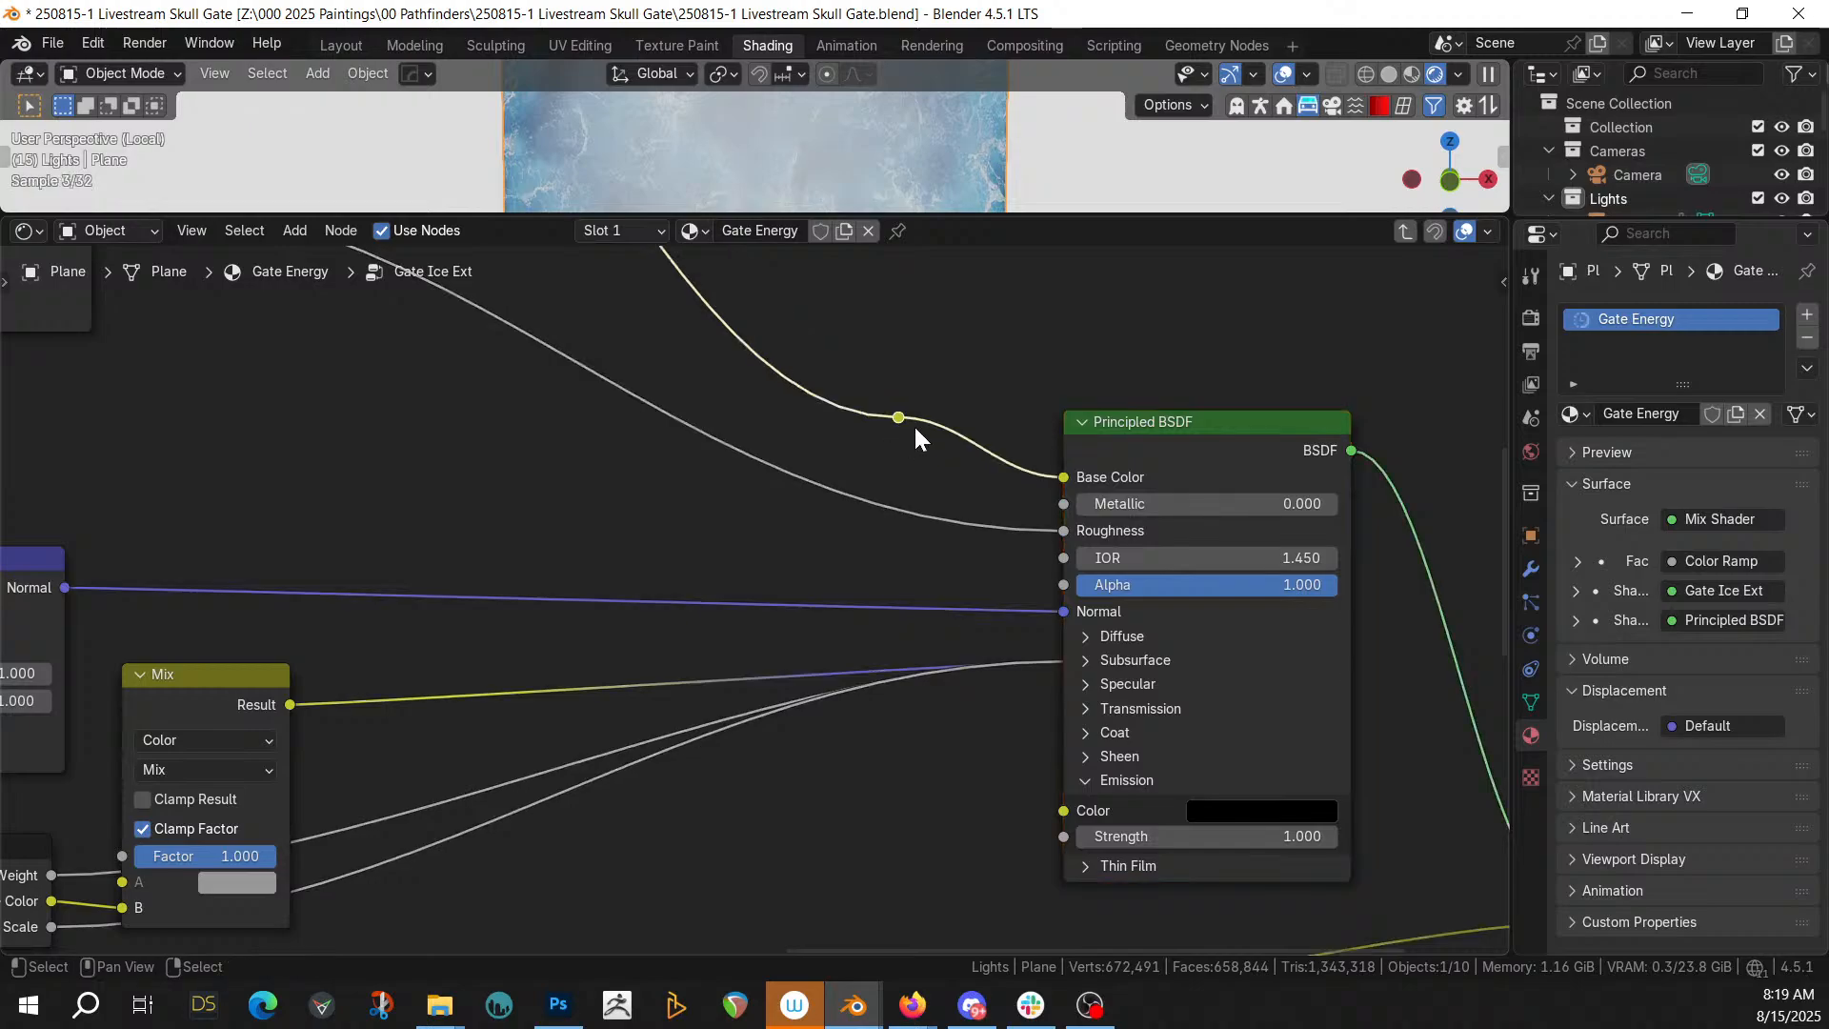
{"action": "left_click_drag", "start_coordinate": [899, 418], "coordinate": [1054, 805]}
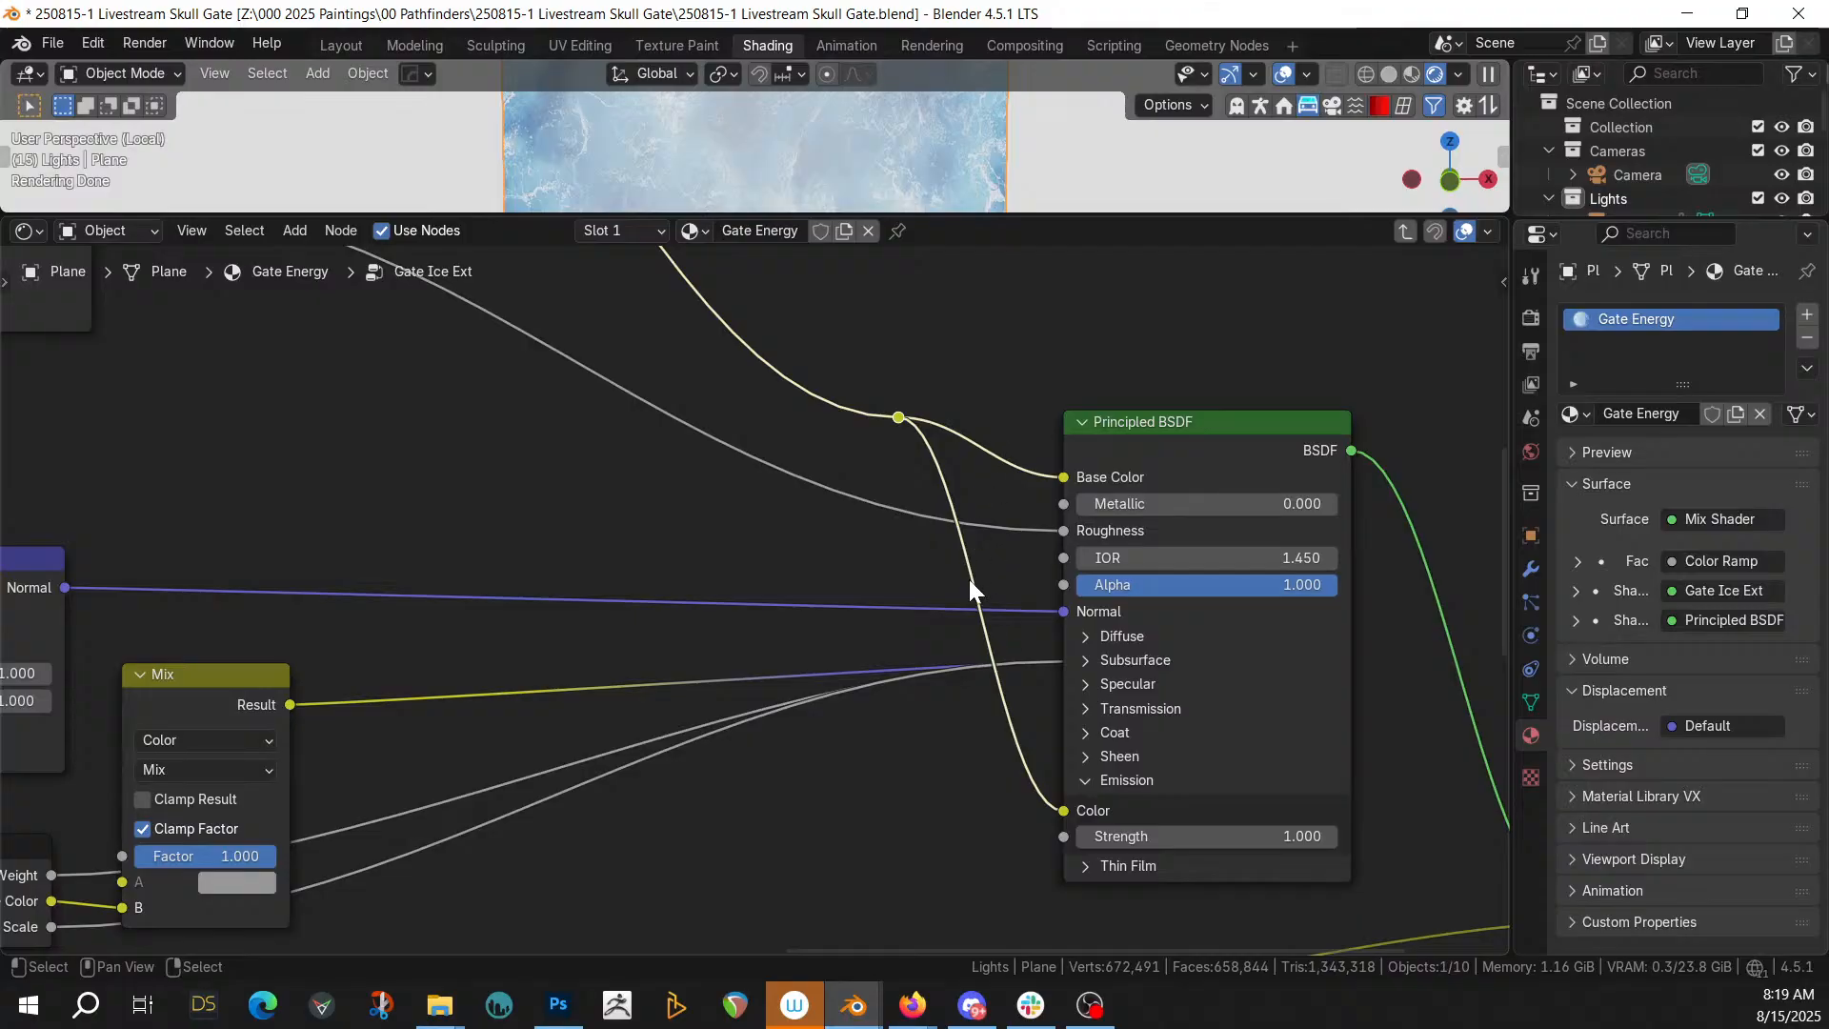
{"action": "scroll", "coordinate": [945, 674], "scroll_direction": "down", "scroll_amount": 2}
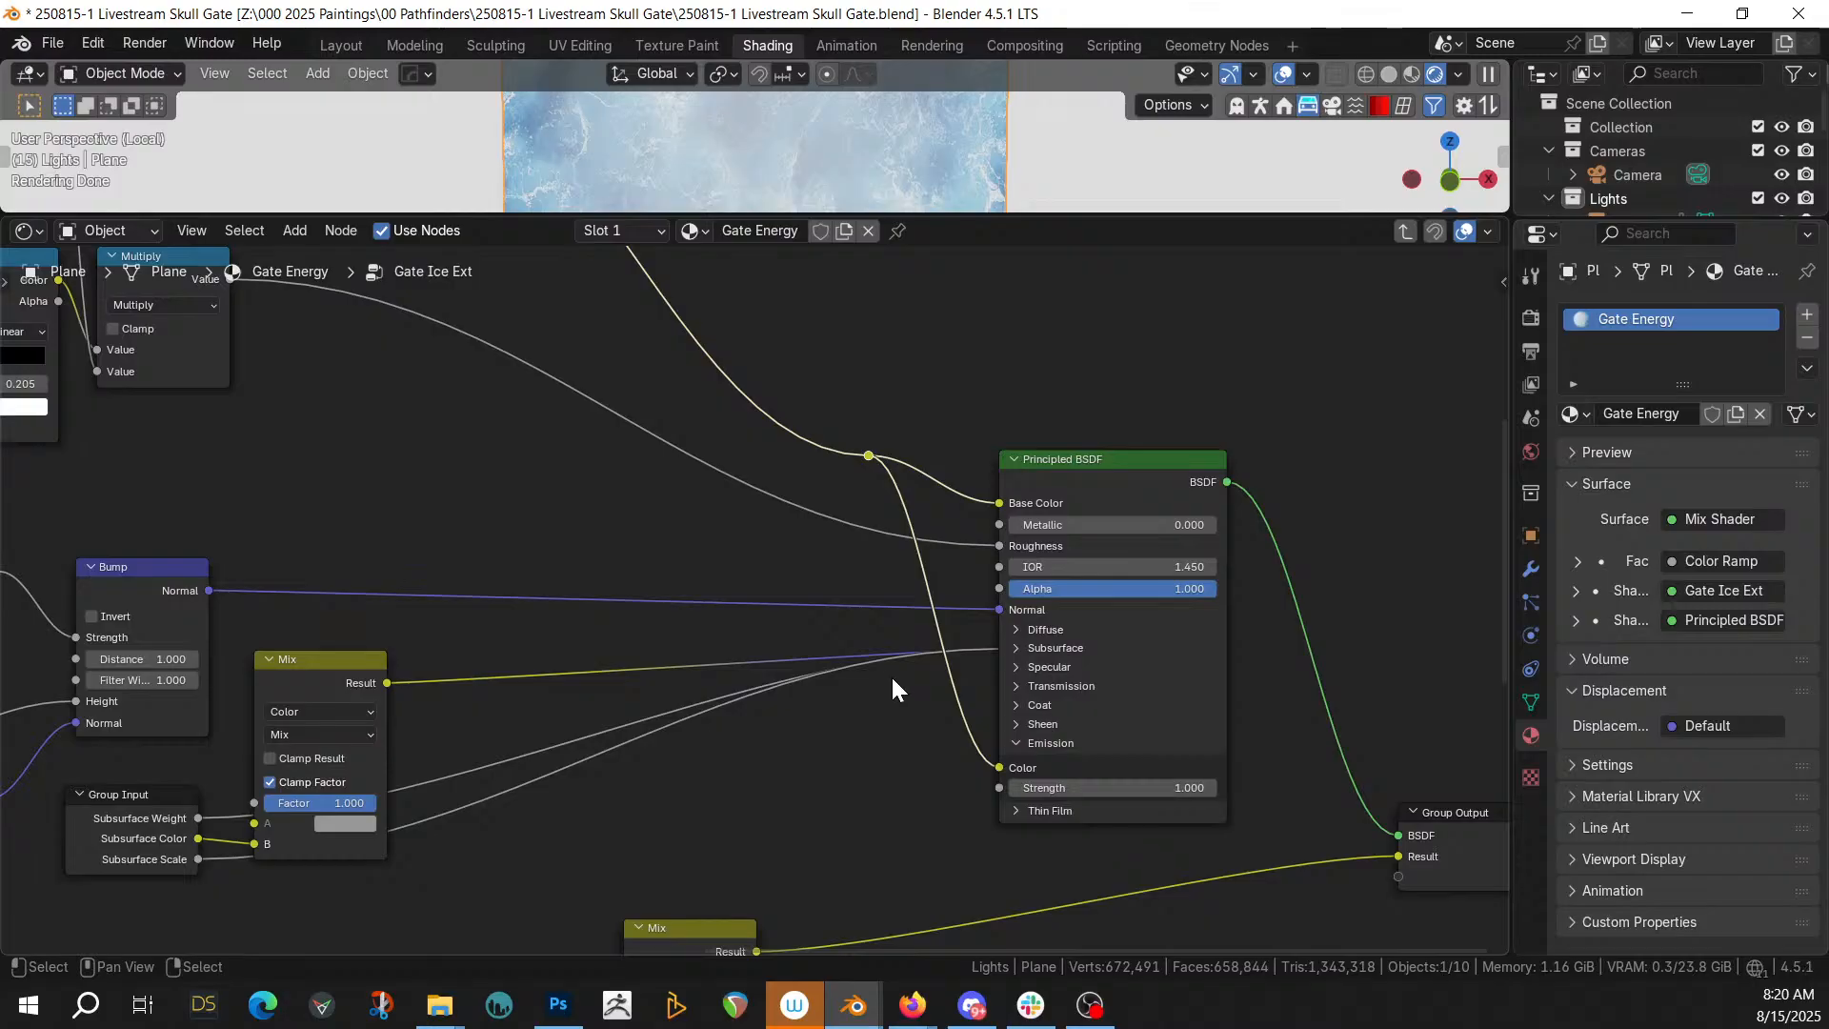
Examine the glowing ice on the gate's plane in the Layout workspace, and return to Shading
{"action": "left_click", "coordinate": [339, 45]}
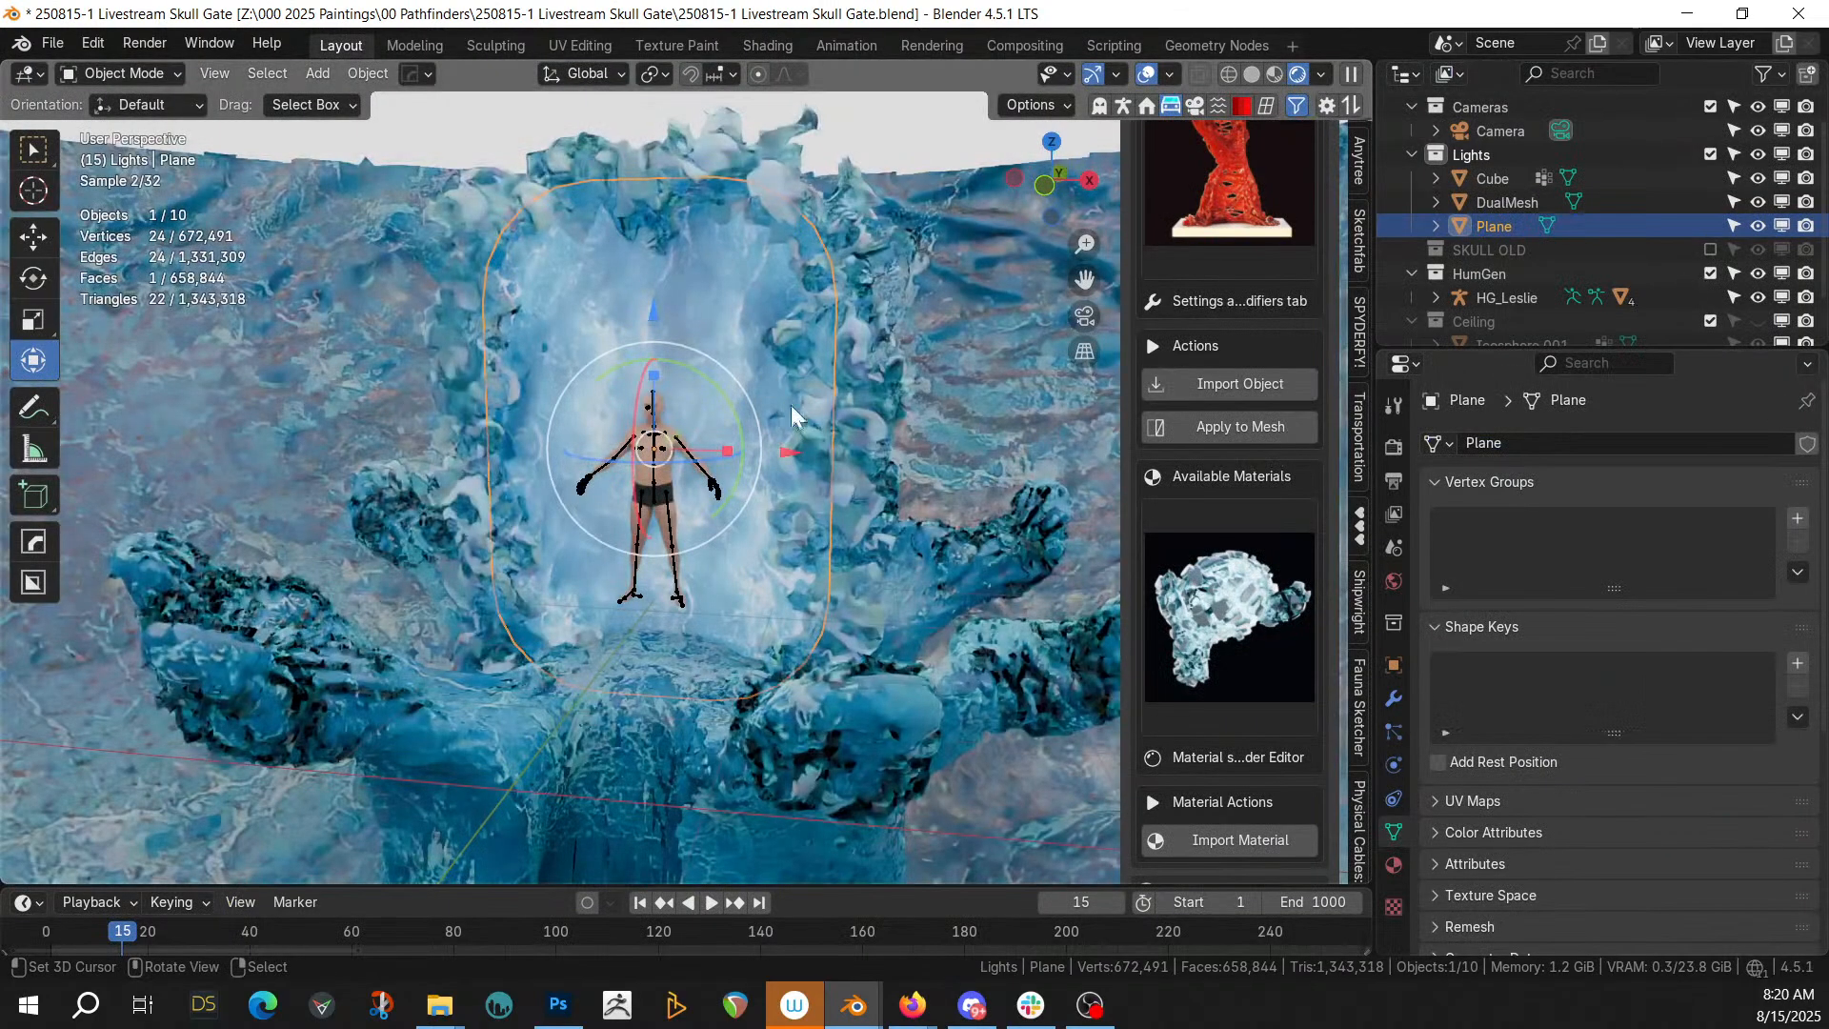
{"action": "middle_click_drag", "start_coordinate": [791, 403], "coordinate": [871, 434]}
{"action": "scroll", "coordinate": [870, 435], "scroll_direction": "up", "scroll_amount": 2}
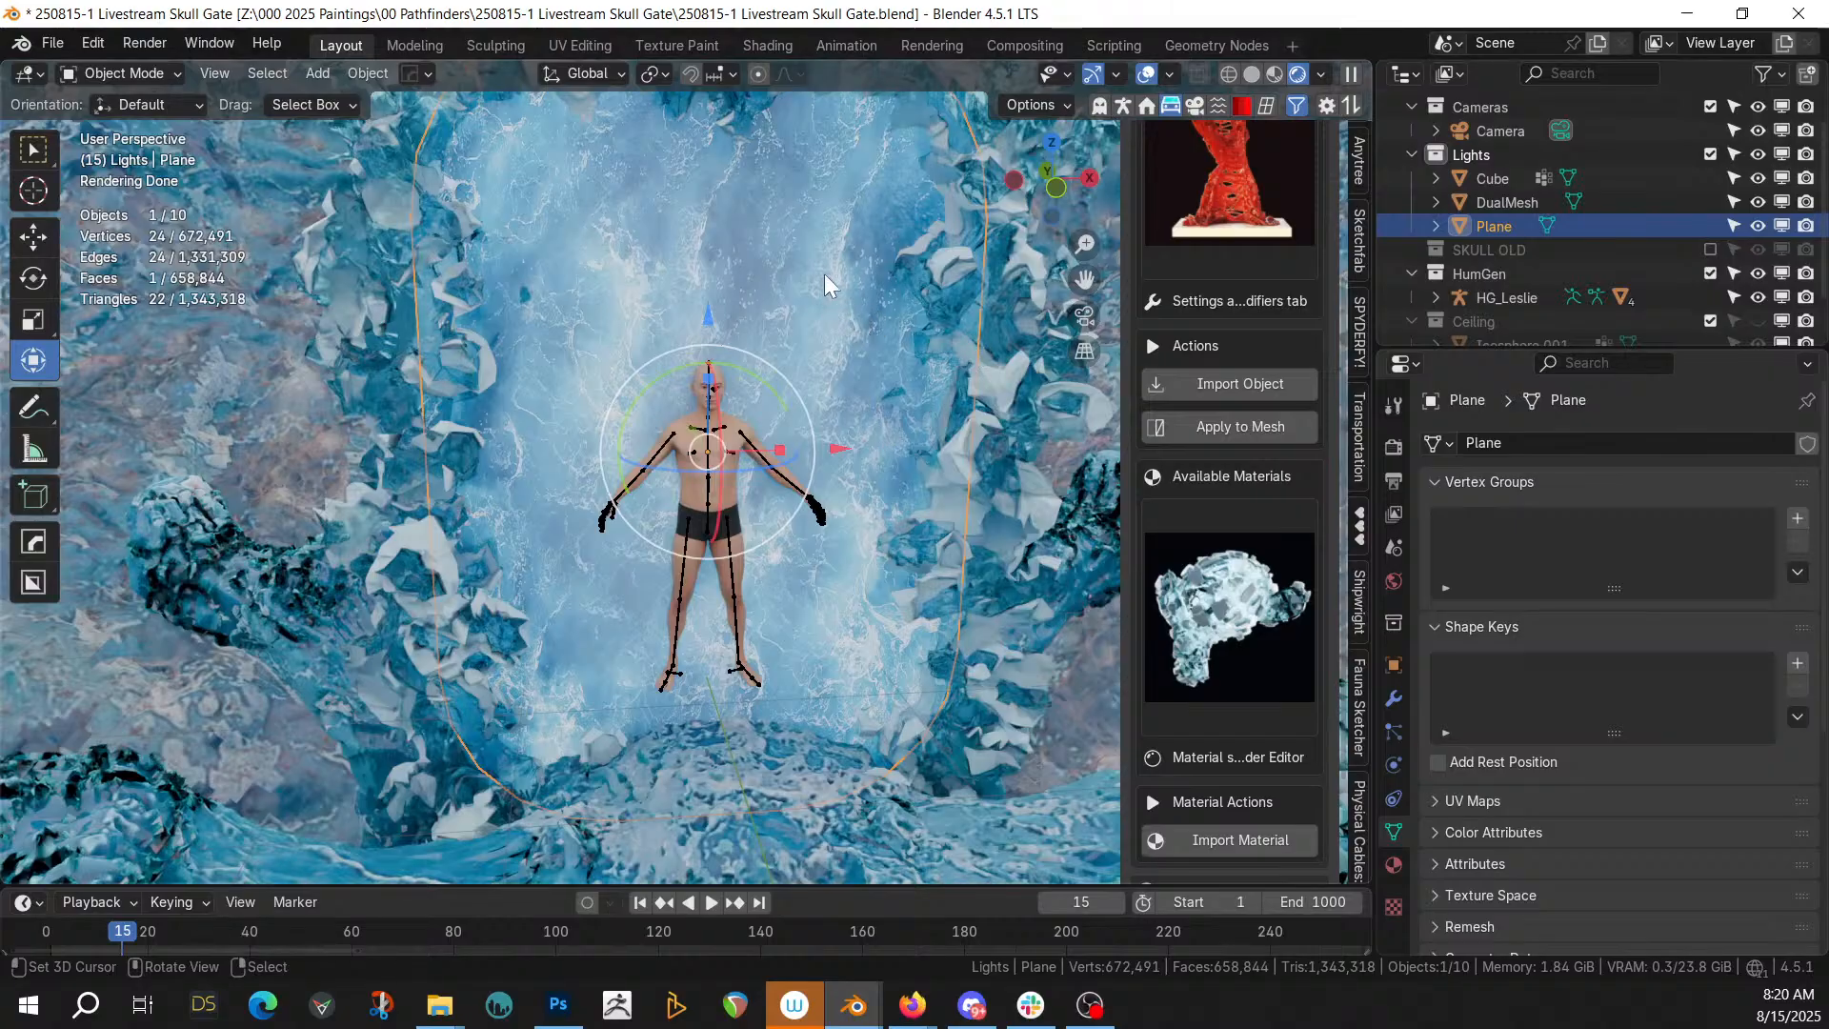
{"action": "left_click", "coordinate": [767, 43]}
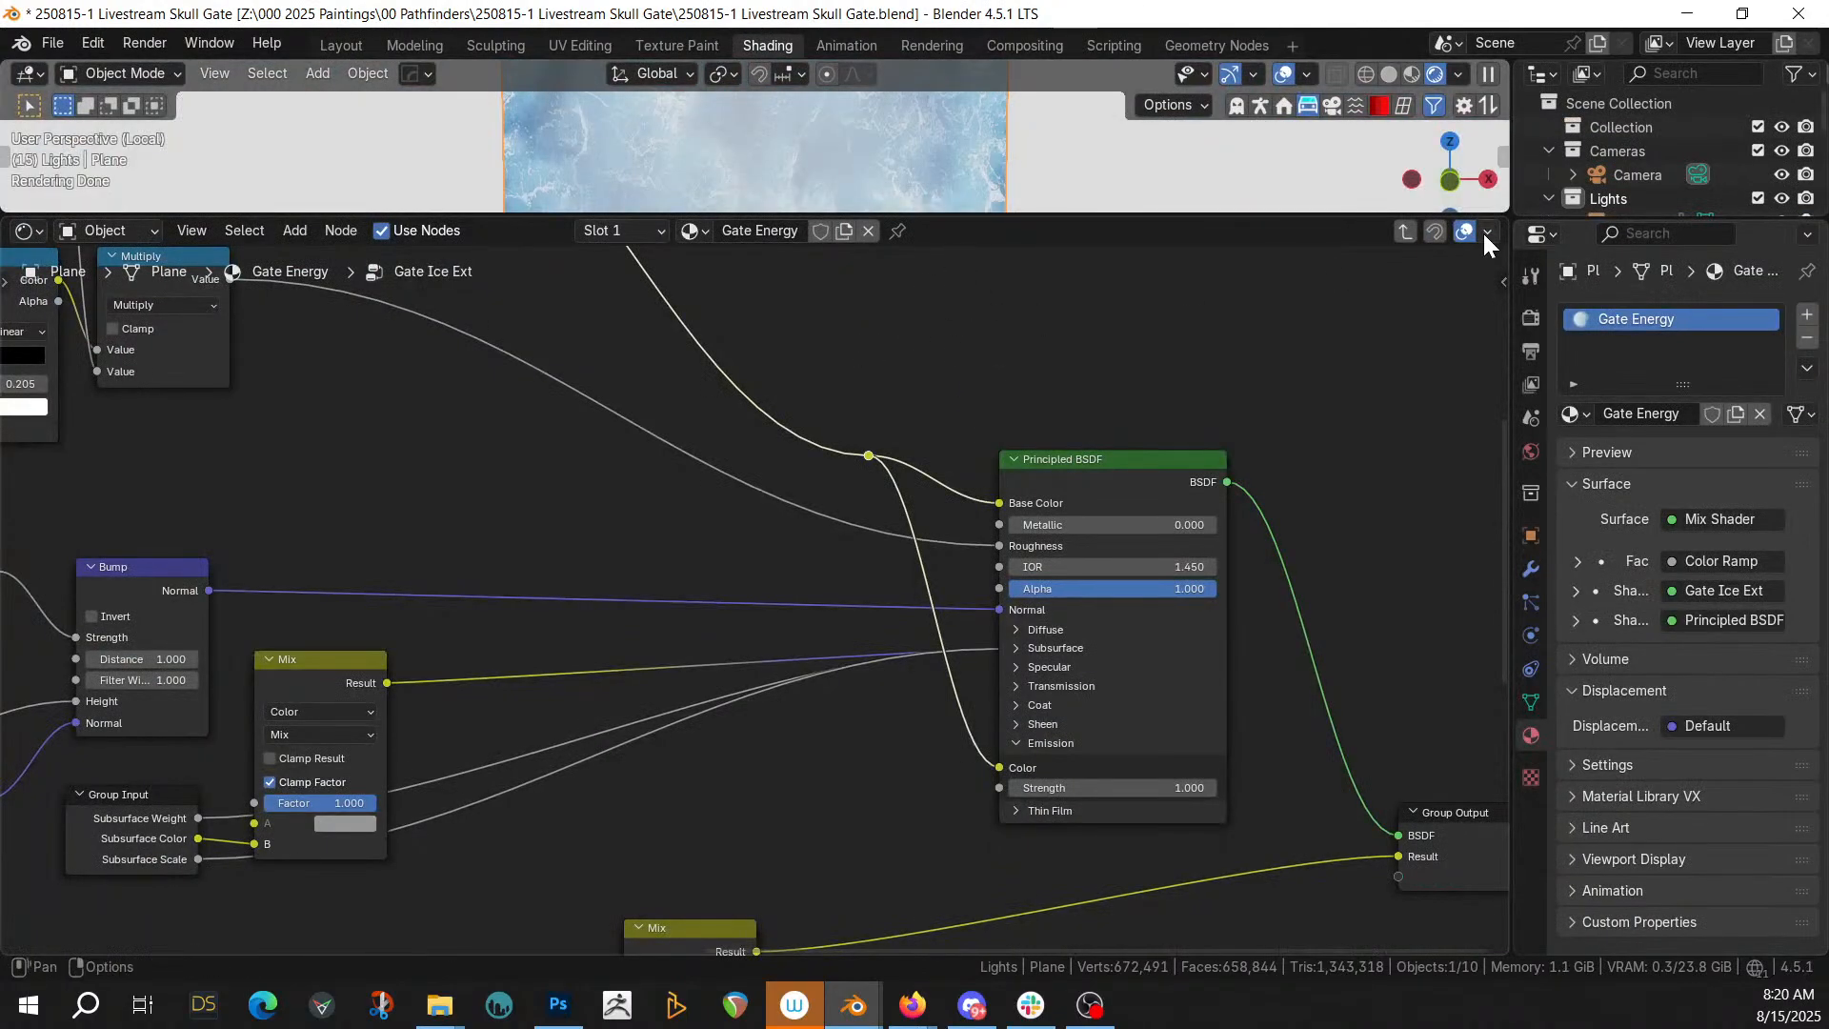
Leave the Gate Ice Ext group, enlarge the viewport, and set the outer Principled BSDF's Base Color to orange-red
{"action": "left_click", "coordinate": [1402, 231]}
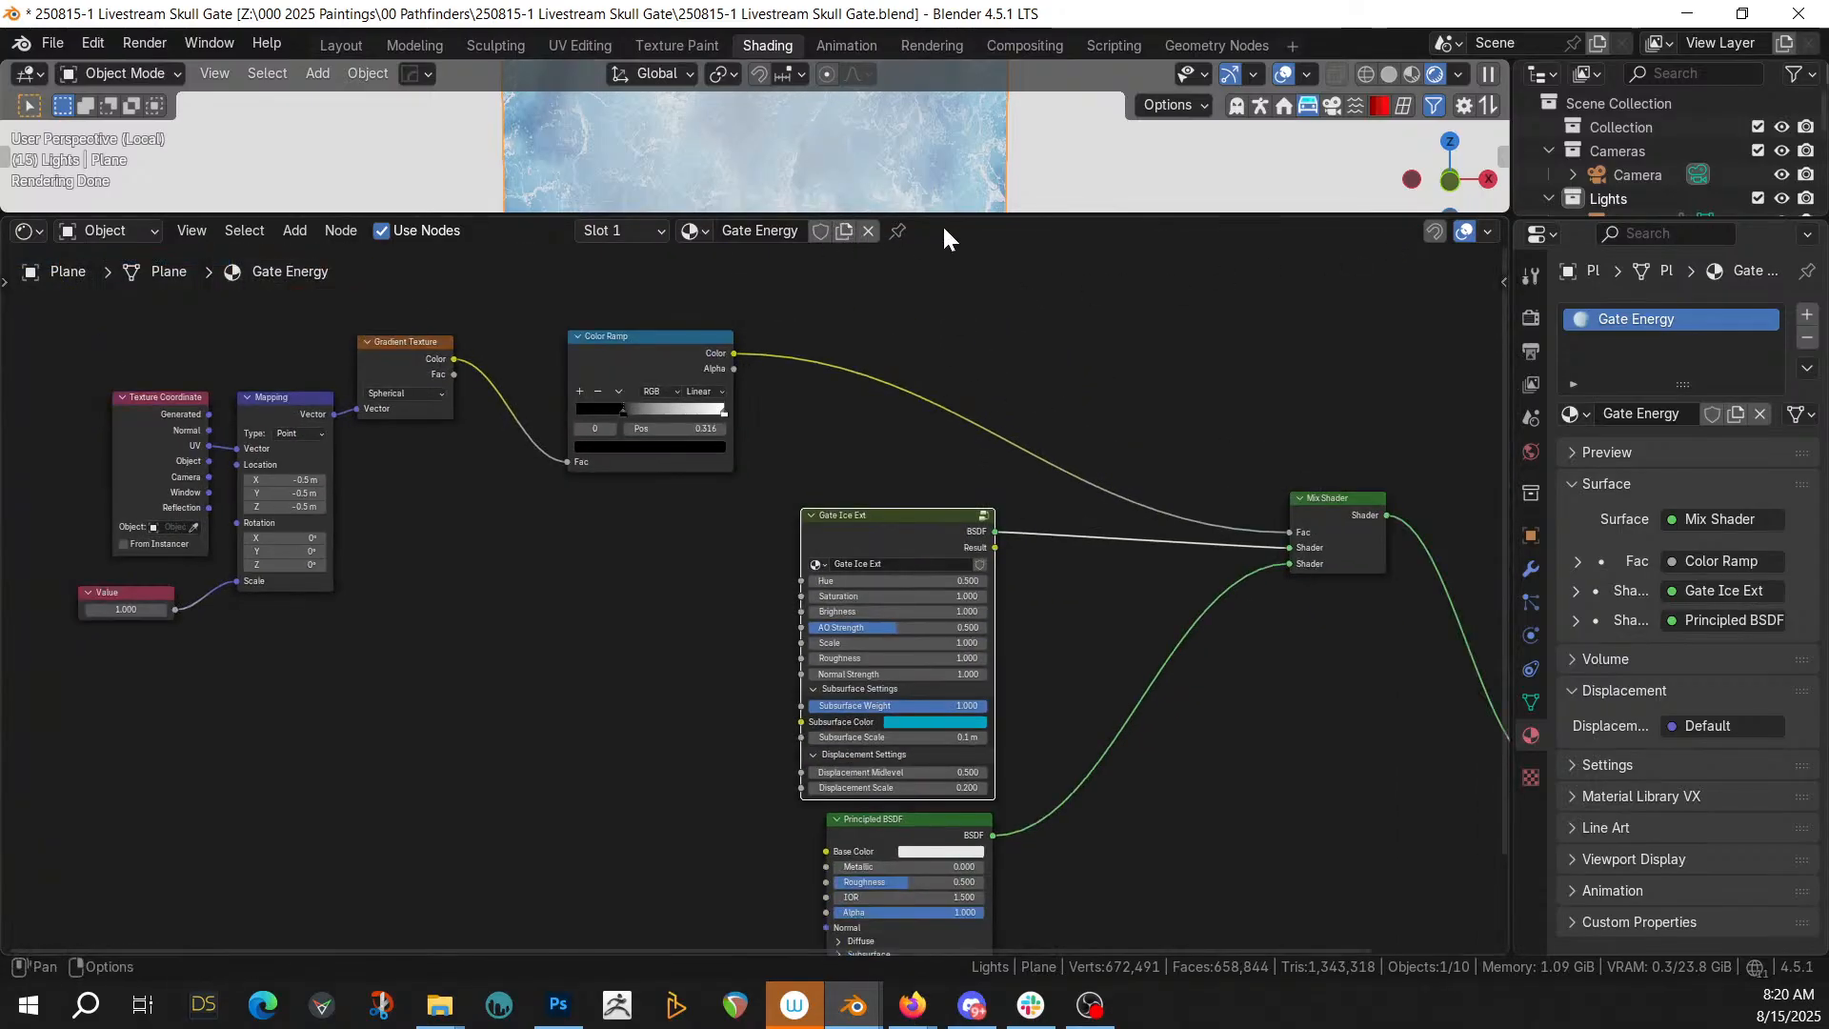
{"action": "left_click_drag", "start_coordinate": [948, 217], "coordinate": [927, 548]}
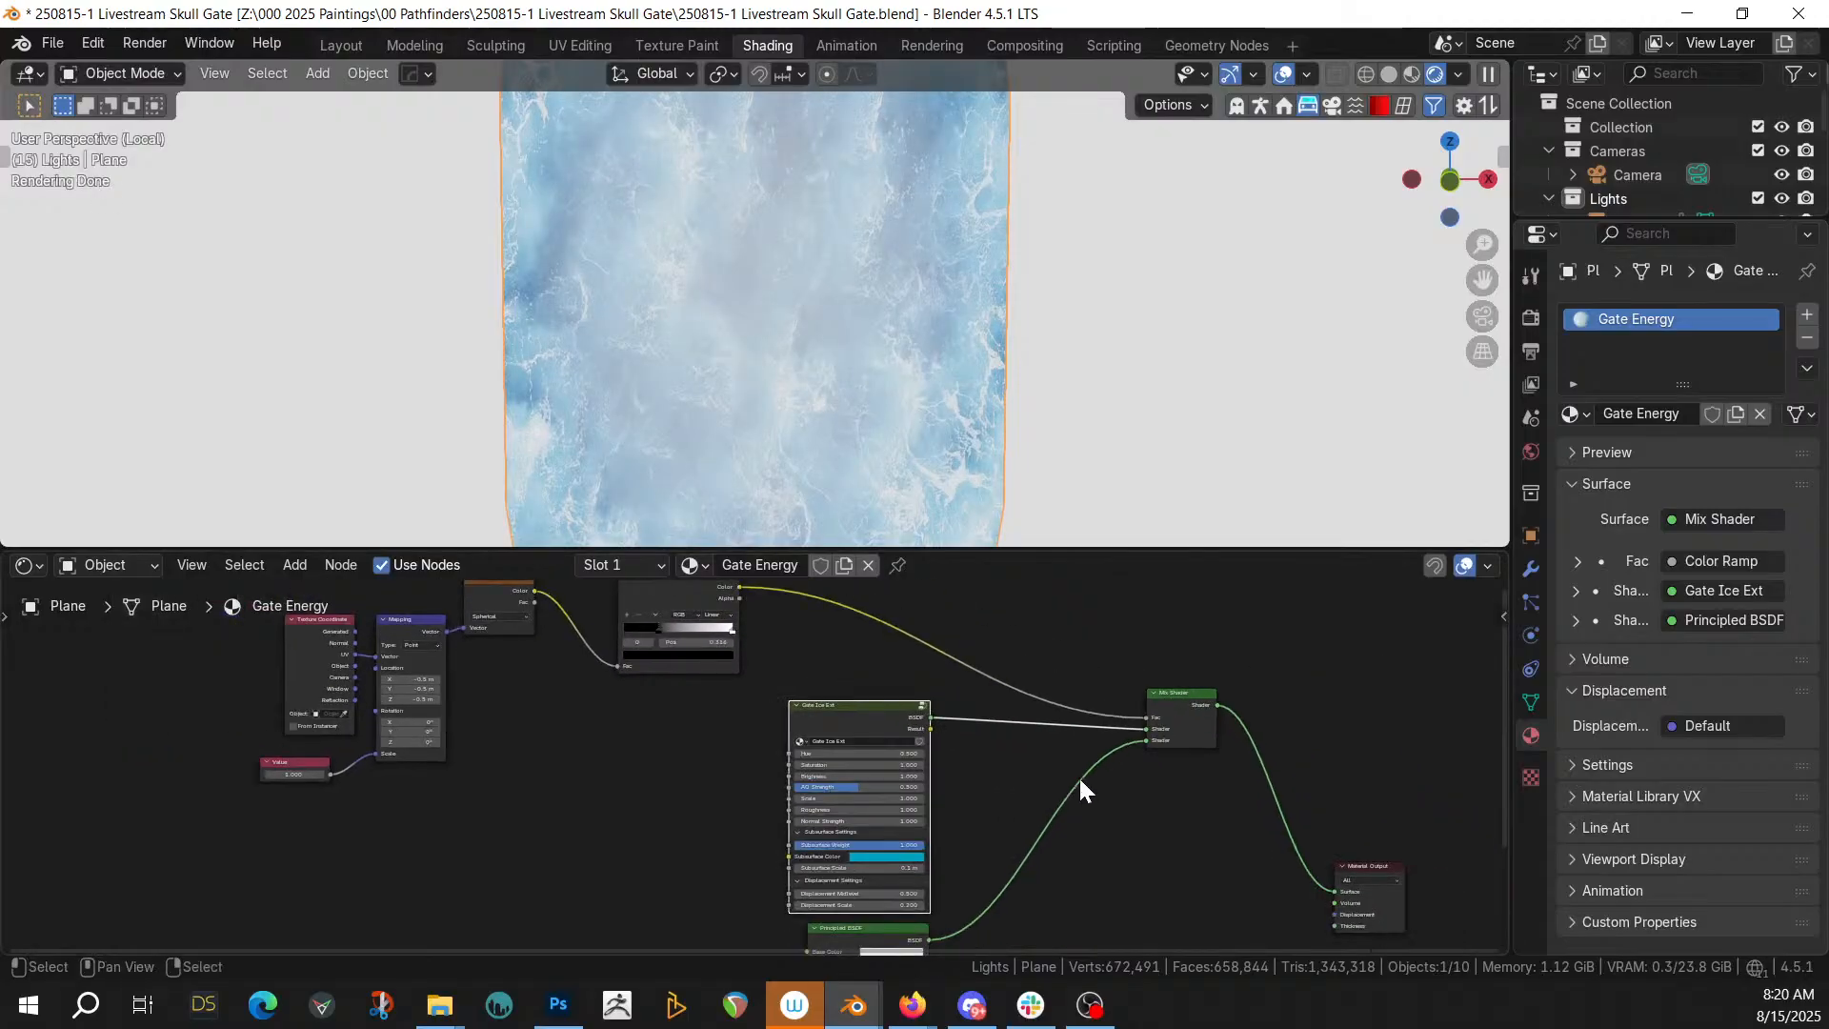
{"action": "scroll", "coordinate": [1082, 809], "scroll_direction": "down", "scroll_amount": 2}
{"action": "middle_click_drag", "start_coordinate": [759, 711], "coordinate": [786, 806]}
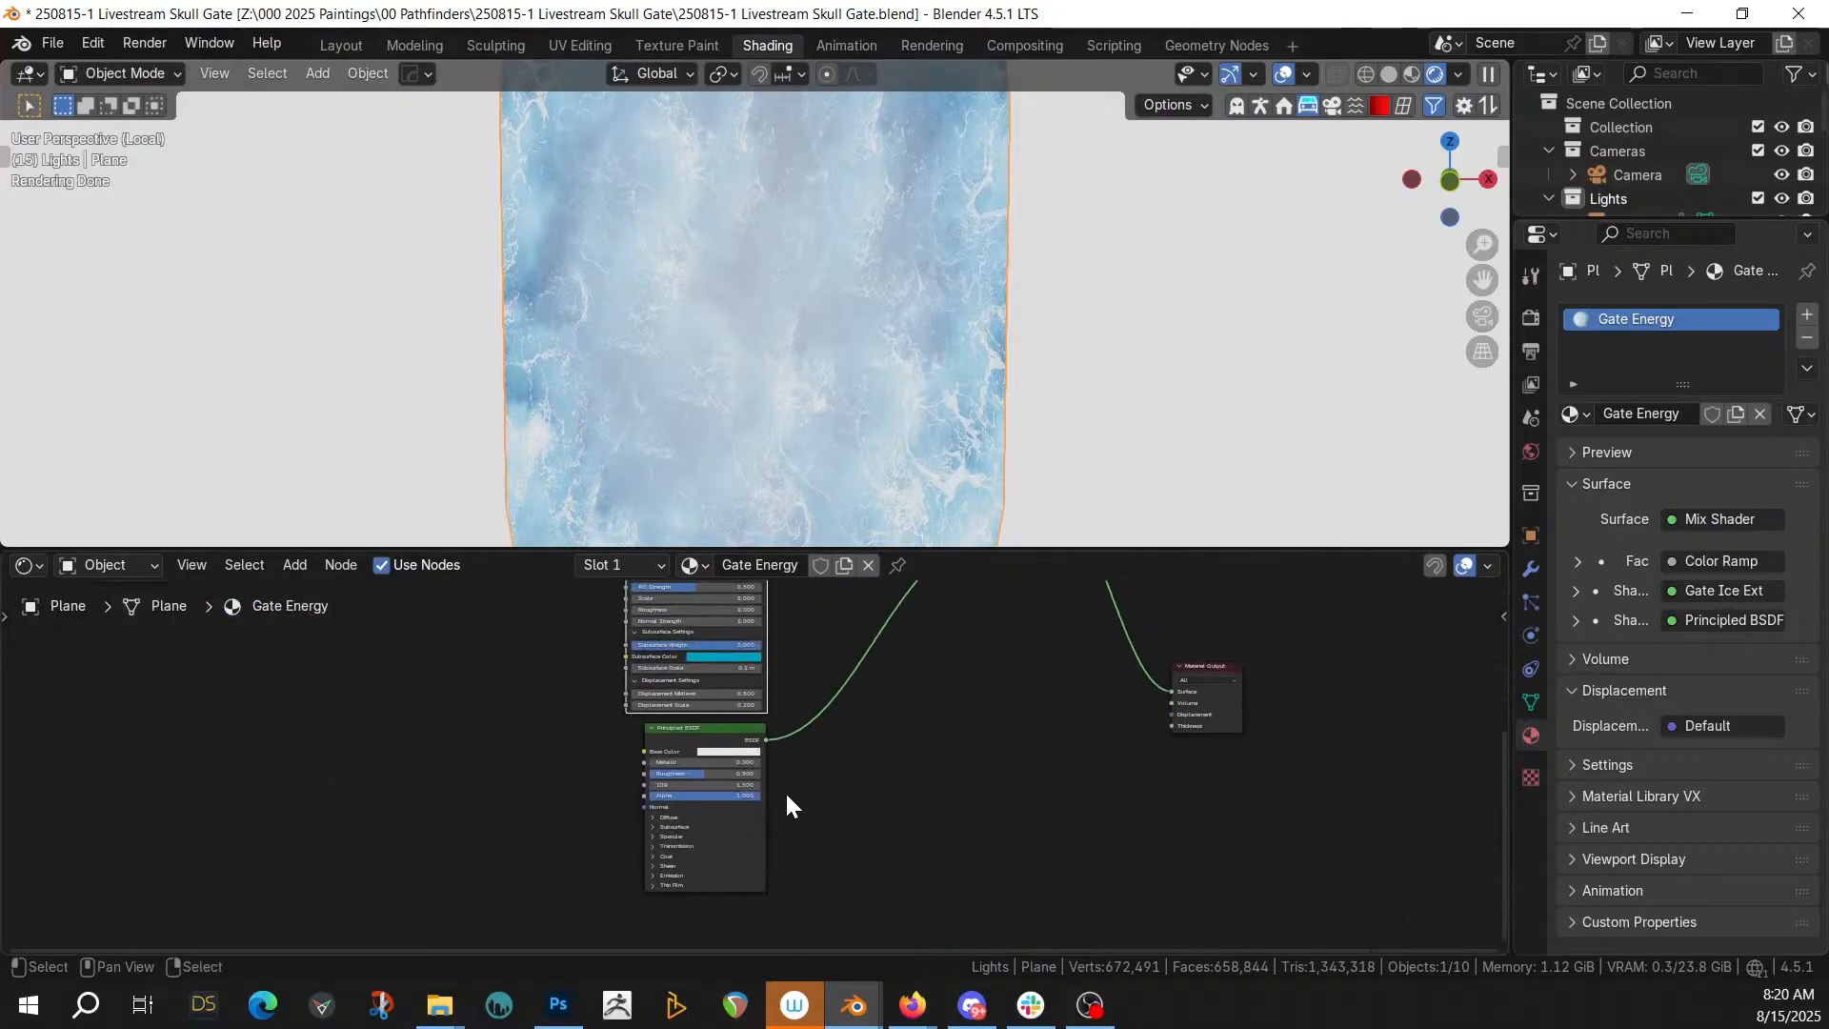
{"action": "left_click", "coordinate": [730, 751]}
{"action": "left_click", "coordinate": [735, 656]}
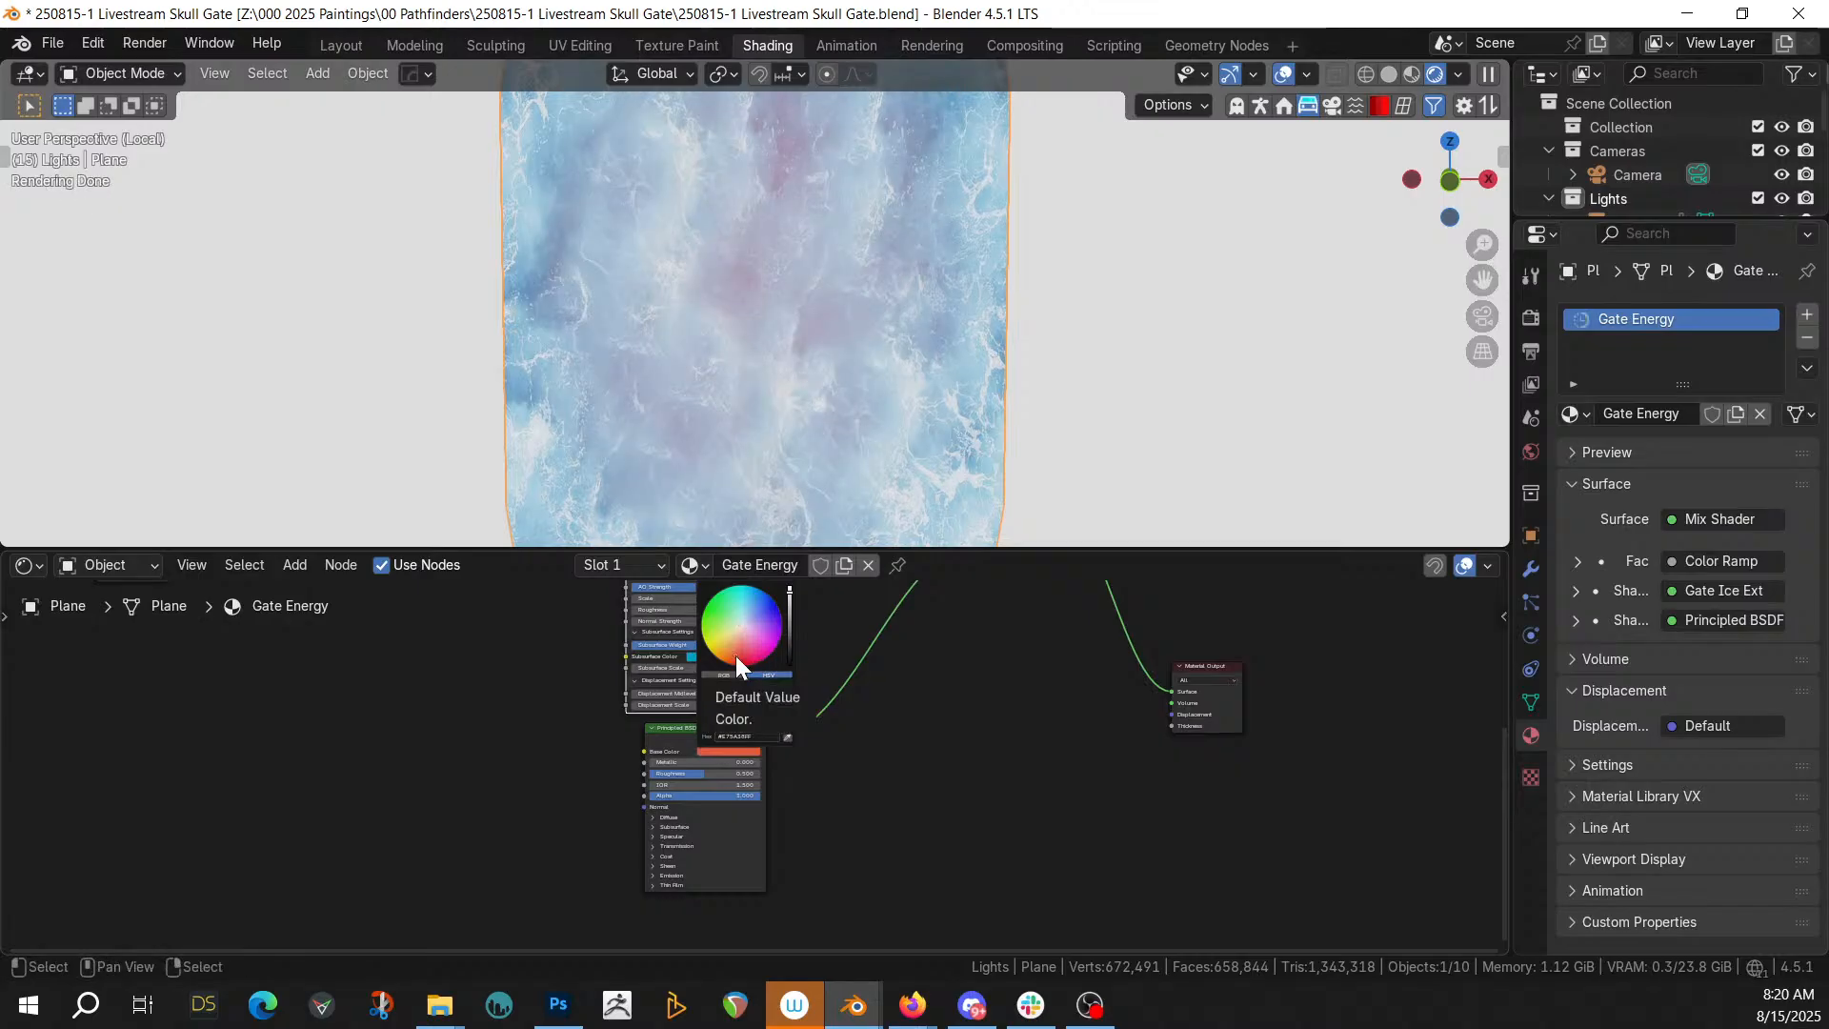
Move the Color Ramp's white stop close to the black stop to sharpen the gradient mask around the orange centre
{"action": "middle_click_drag", "start_coordinate": [945, 705], "coordinate": [1055, 663]}
{"action": "scroll", "coordinate": [743, 703], "scroll_direction": "up", "scroll_amount": 3}
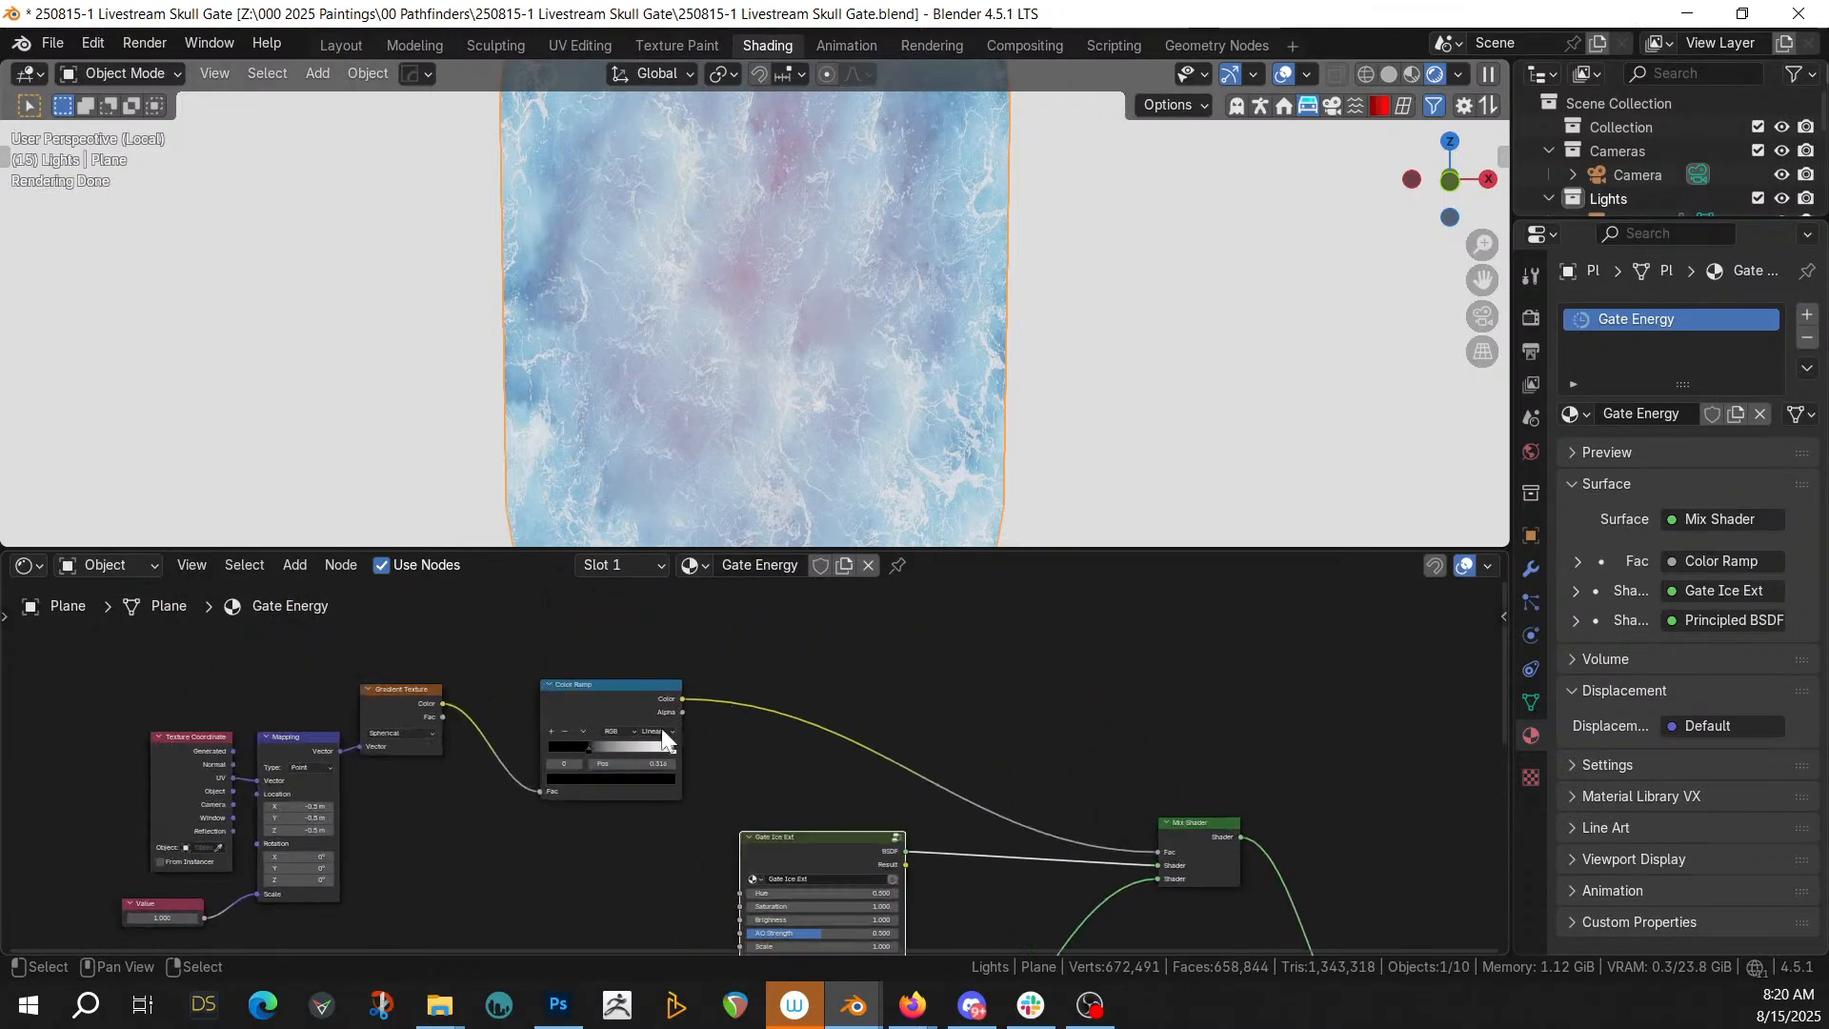
{"action": "mouse_move", "coordinate": [574, 751]}
{"action": "left_mouse_down"}
{"action": "mouse_move", "coordinate": [558, 751]}
{"action": "mouse_move", "coordinate": [644, 744]}
{"action": "mouse_move", "coordinate": [595, 758]}
{"action": "left_mouse_up"}
{"action": "left_click", "coordinate": [666, 742]}
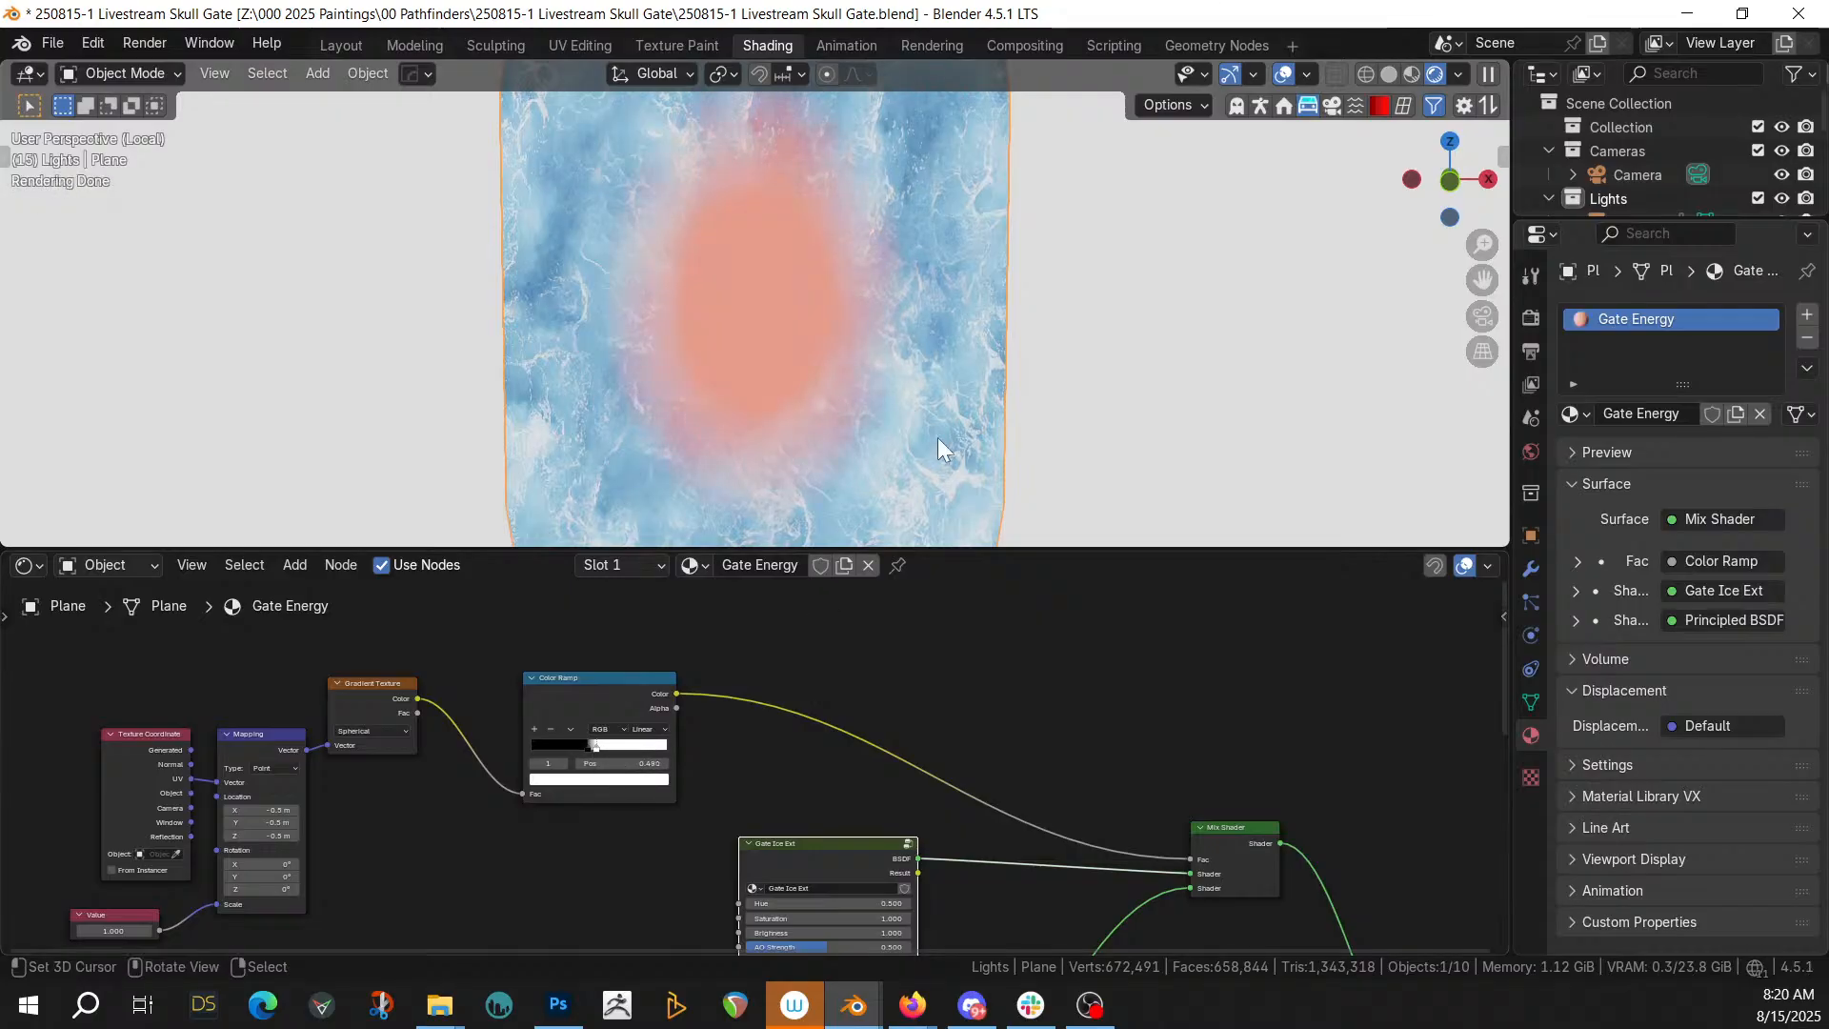
{"action": "scroll", "coordinate": [937, 437], "scroll_direction": "down", "scroll_amount": 3}
{"action": "middle_click_drag", "start_coordinate": [1042, 334], "coordinate": [1044, 380]}
{"action": "scroll", "coordinate": [1044, 381], "scroll_direction": "up", "scroll_amount": 3}
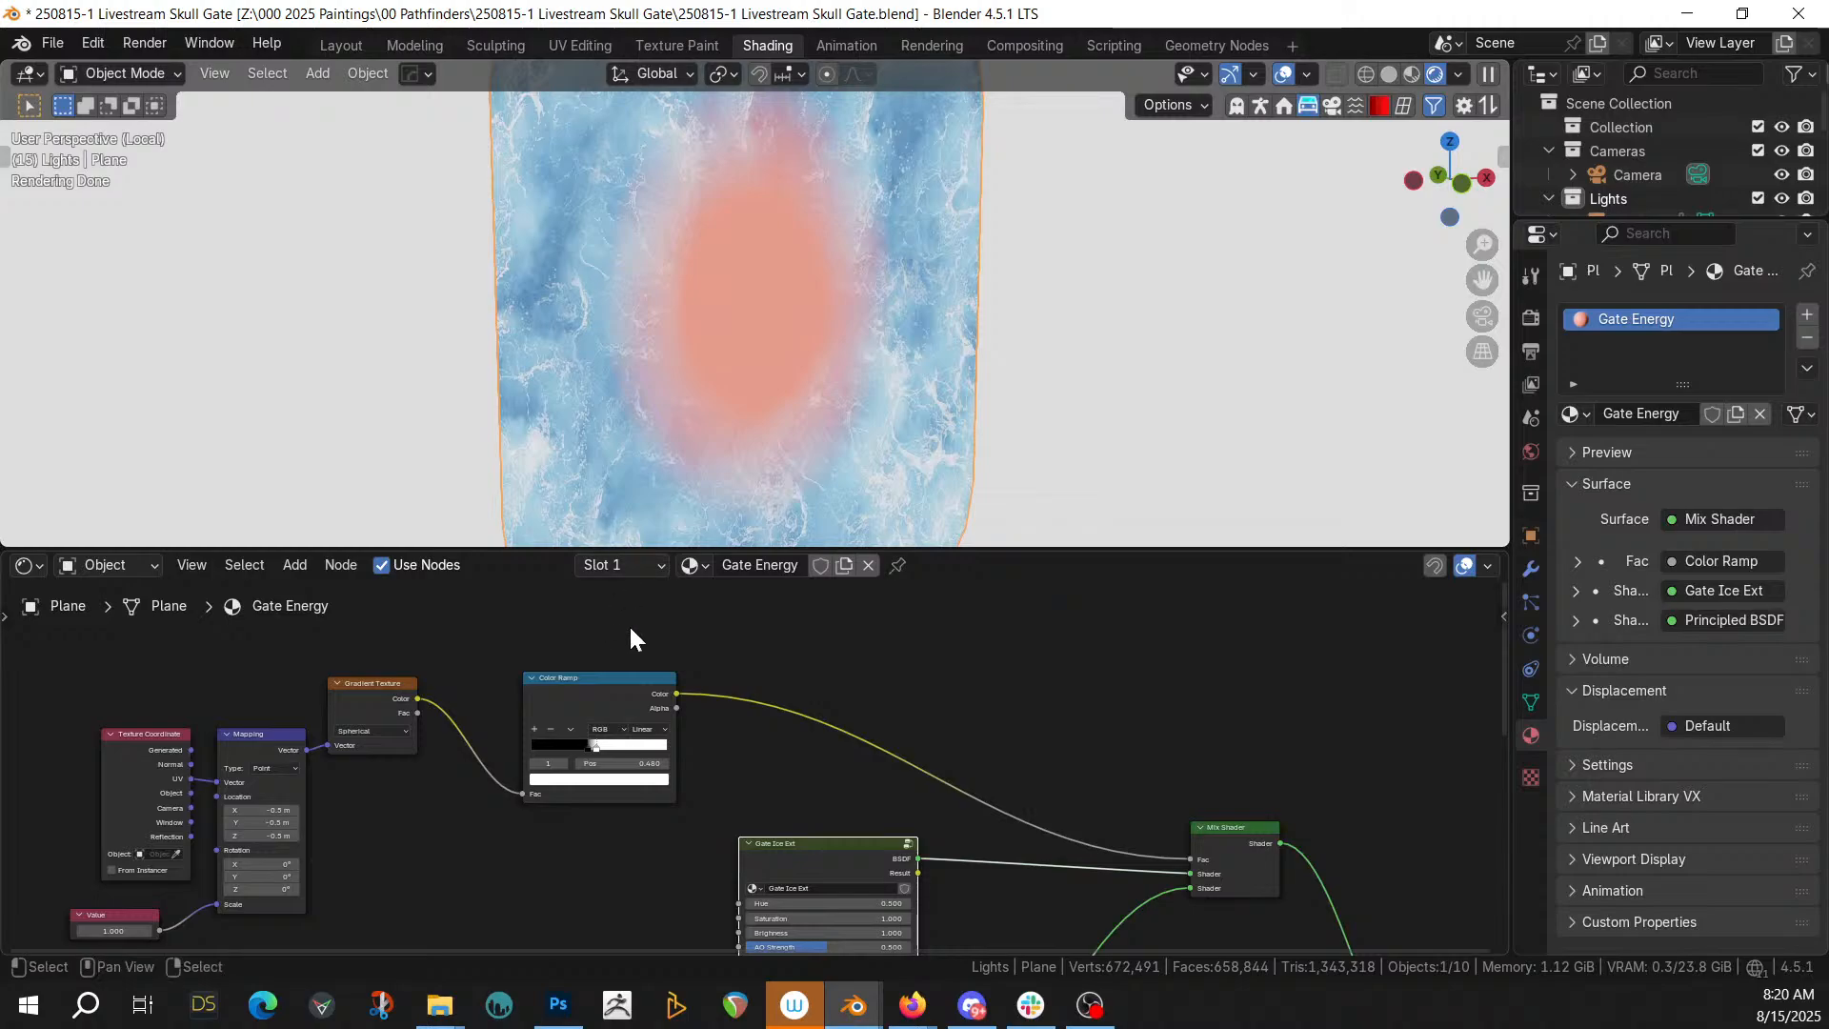
Shift the Color Ramp's black stop slightly towards the dark end to soften the orange centre's edge
{"action": "scroll", "coordinate": [674, 449], "scroll_direction": "up", "scroll_amount": 4}
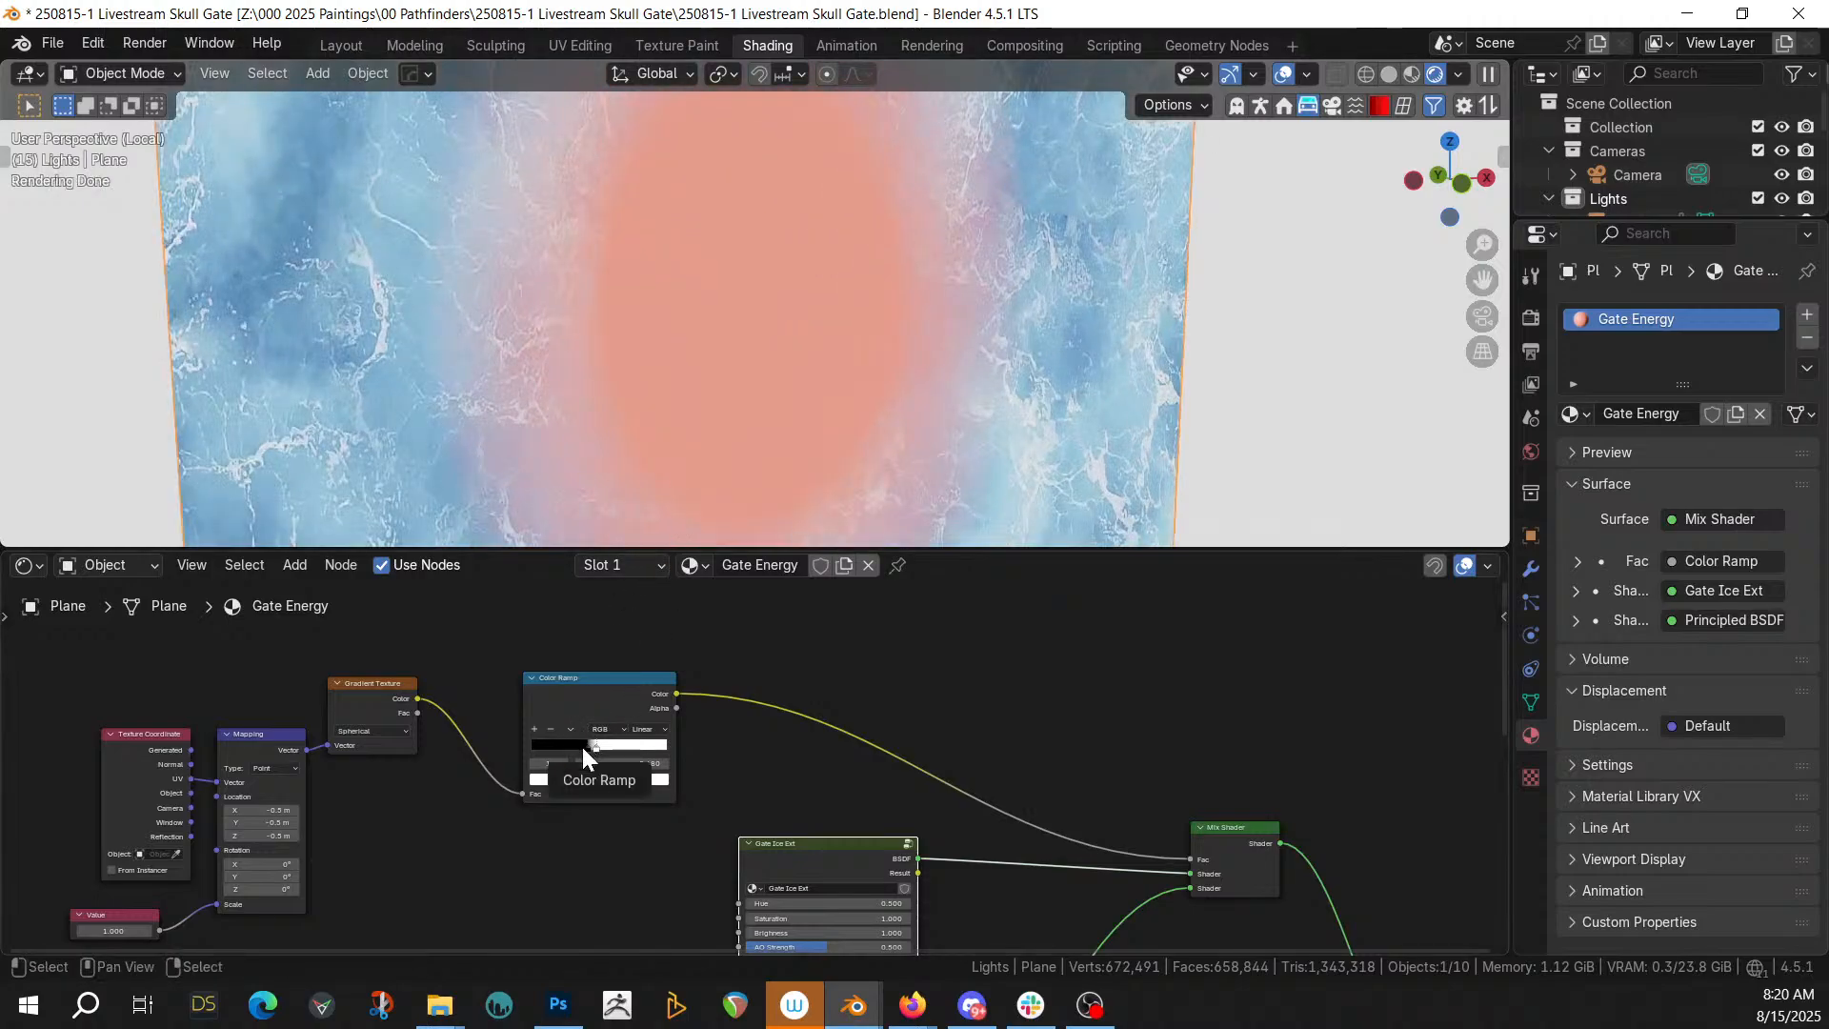
{"action": "left_click_drag", "start_coordinate": [591, 749], "coordinate": [581, 748]}
Exit local view and examine the gate's orange gradient within the full scene
{"action": "scroll", "coordinate": [626, 693], "scroll_direction": "down", "scroll_amount": 2}
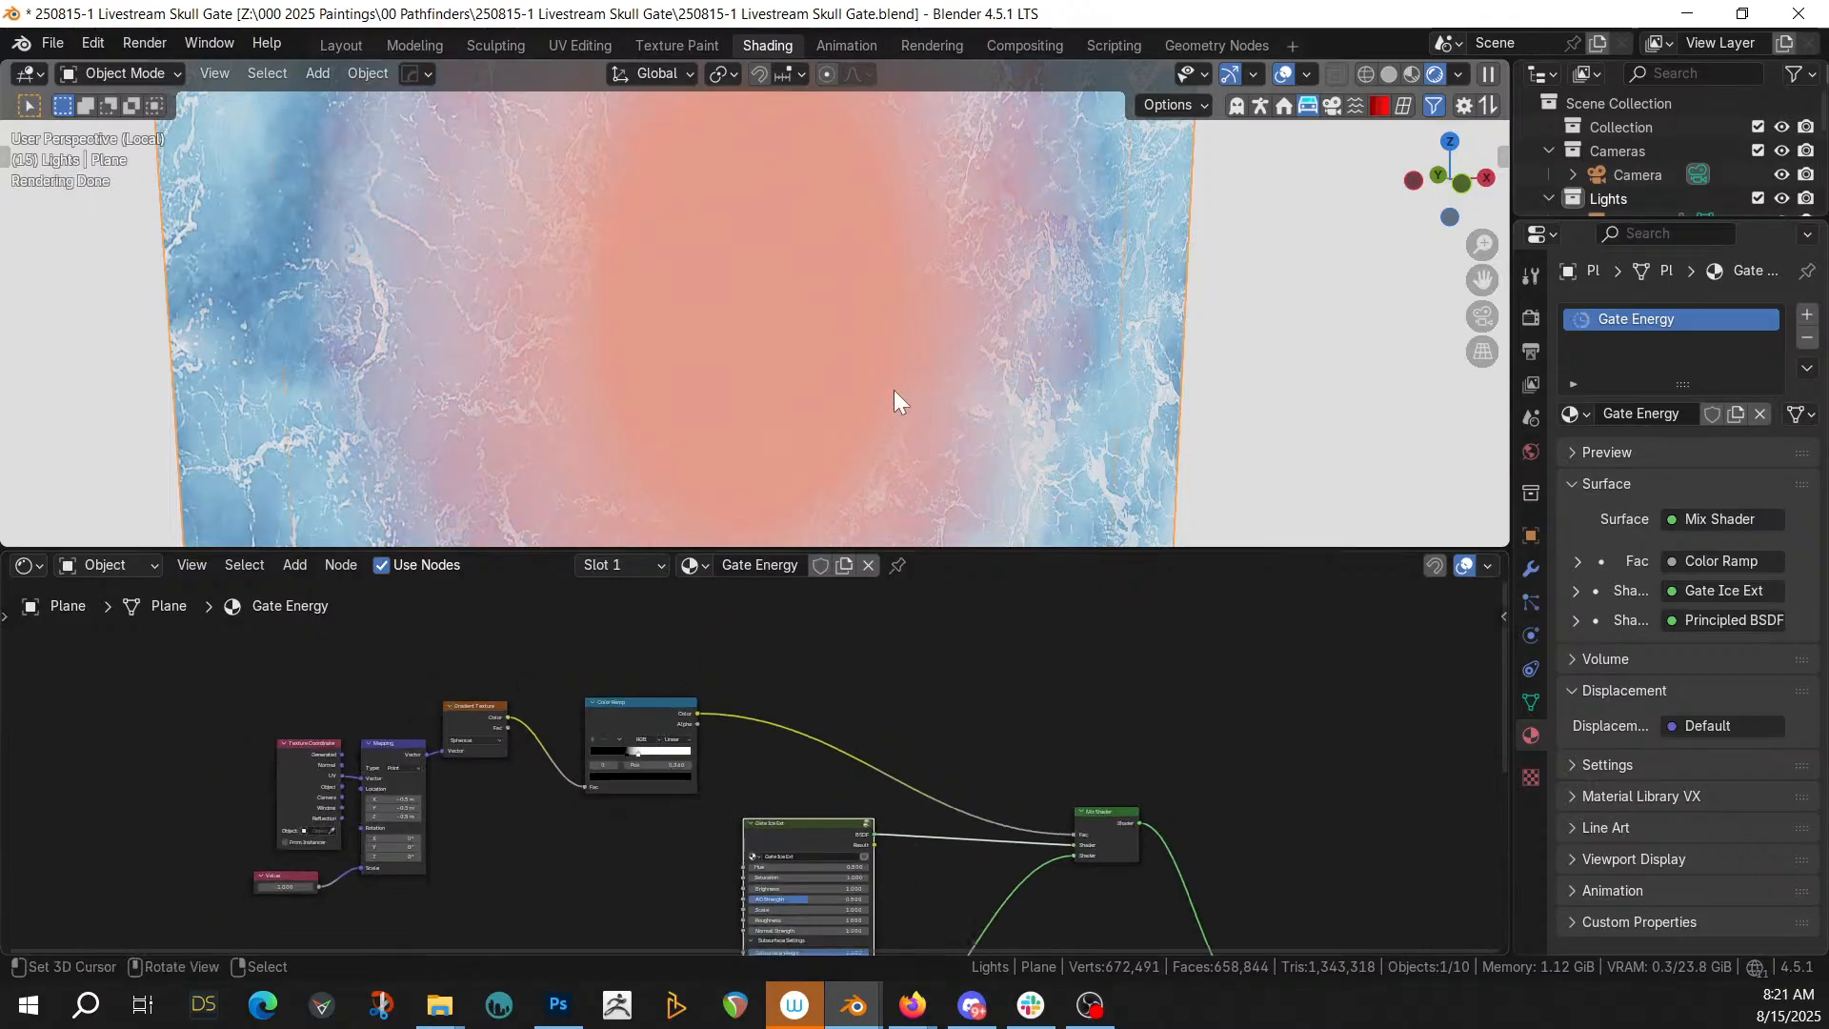
{"action": "scroll", "coordinate": [858, 343], "scroll_direction": "down", "scroll_amount": 2}
{"action": "key", "text": "KP_Divide"}
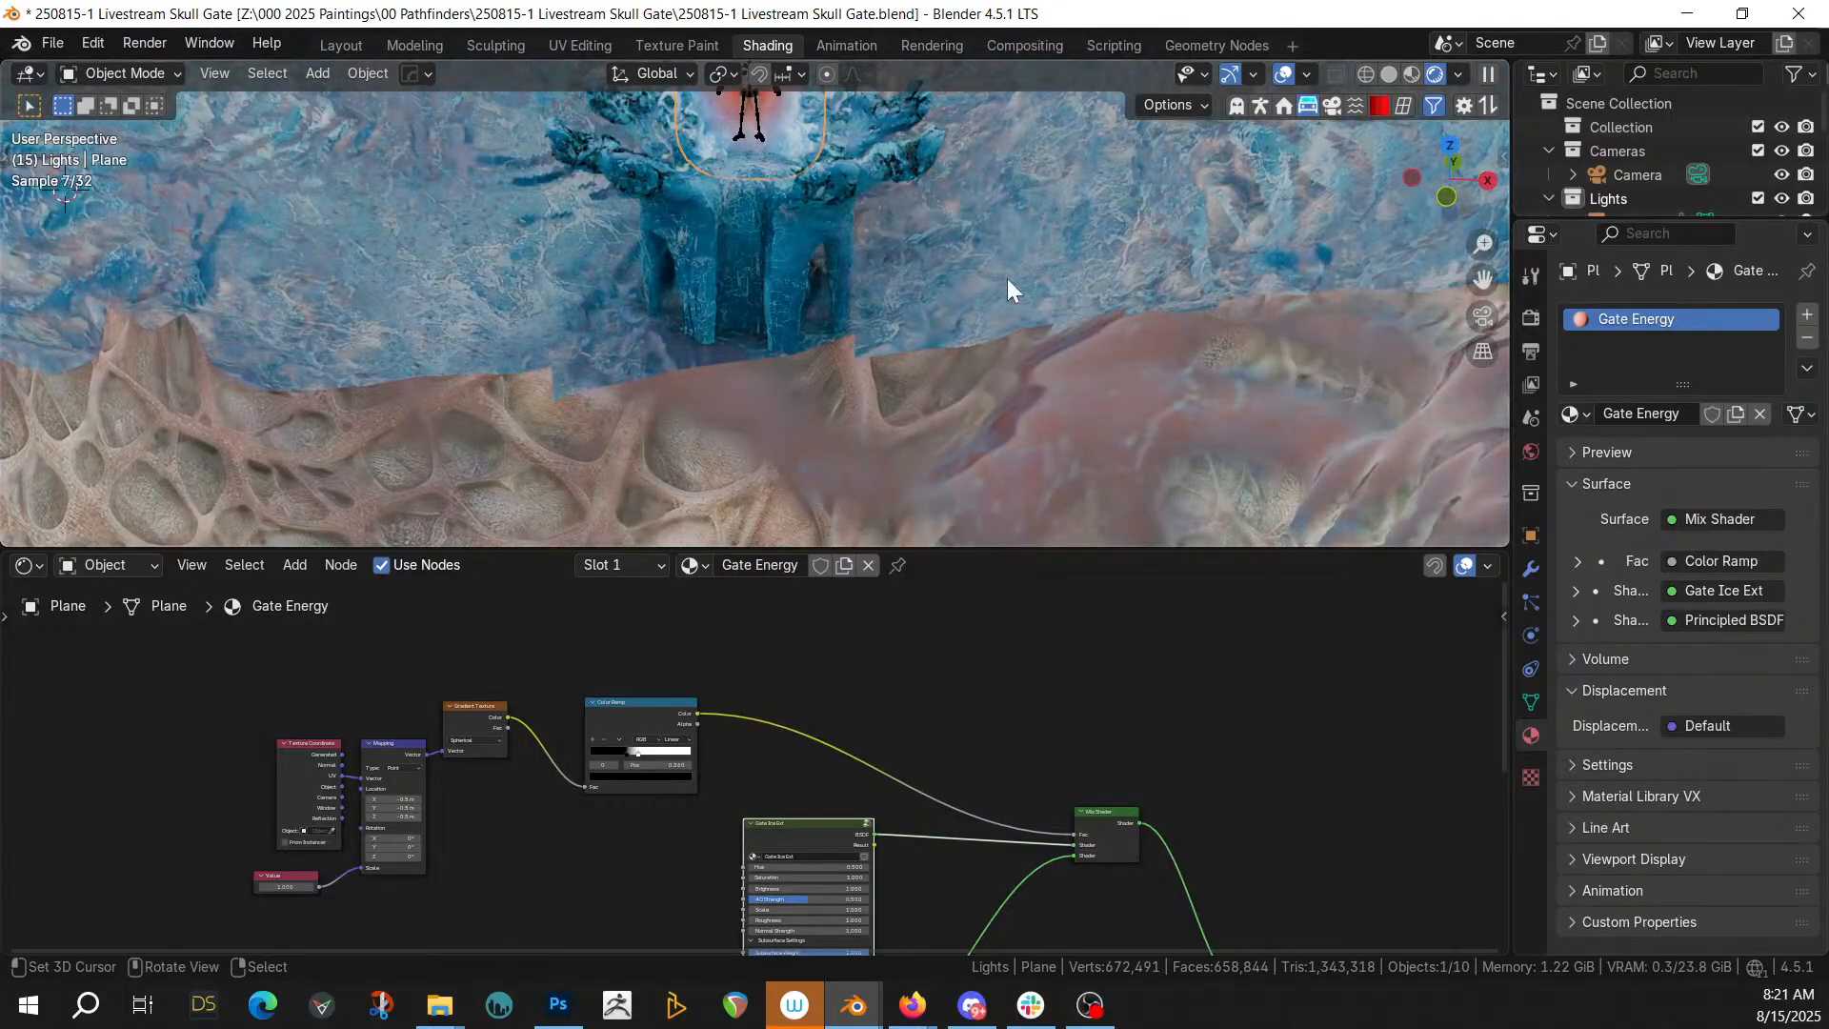
{"action": "middle_click_drag", "start_coordinate": [969, 312], "coordinate": [941, 358]}
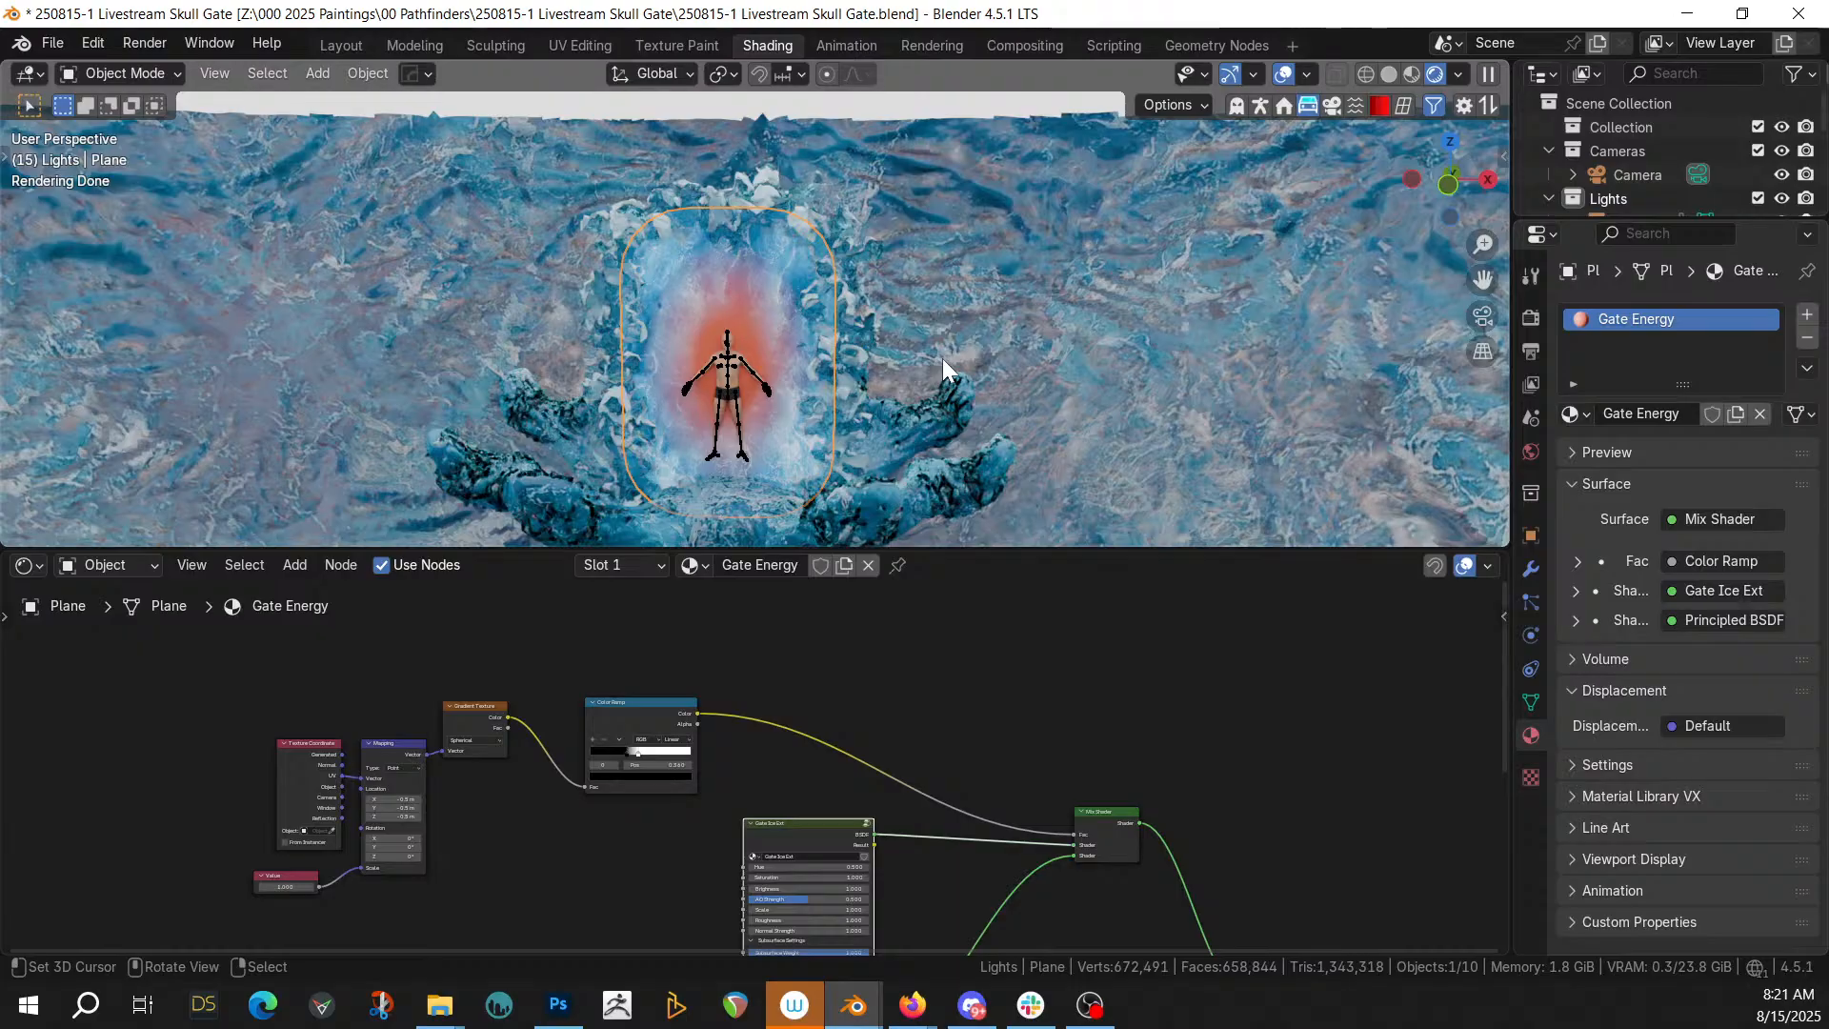
{"action": "scroll", "coordinate": [852, 303], "scroll_direction": "up", "scroll_amount": 3}
Move the outer Principled BSDF clear of the Gate Ice Ext group and expand its Emission settings
{"action": "middle_click_drag", "start_coordinate": [986, 679], "coordinate": [1089, 861]}
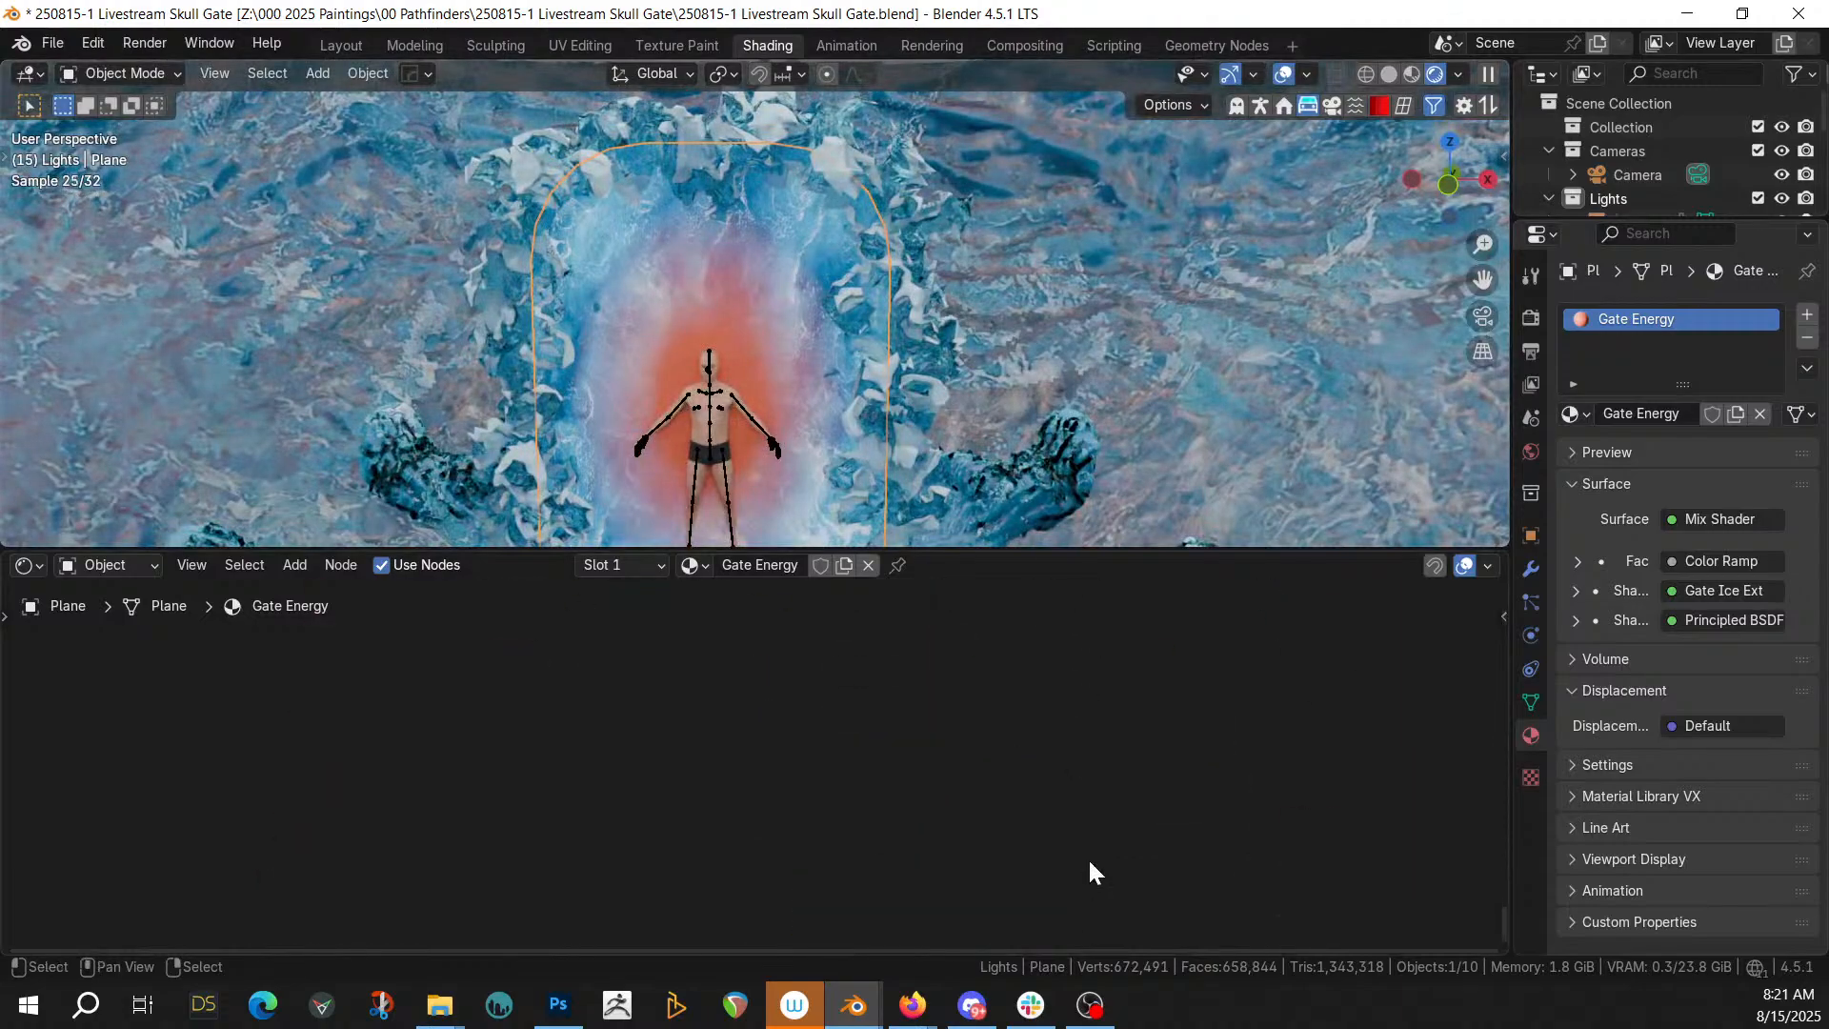
{"action": "middle_click_drag", "start_coordinate": [960, 655], "coordinate": [1002, 694]}
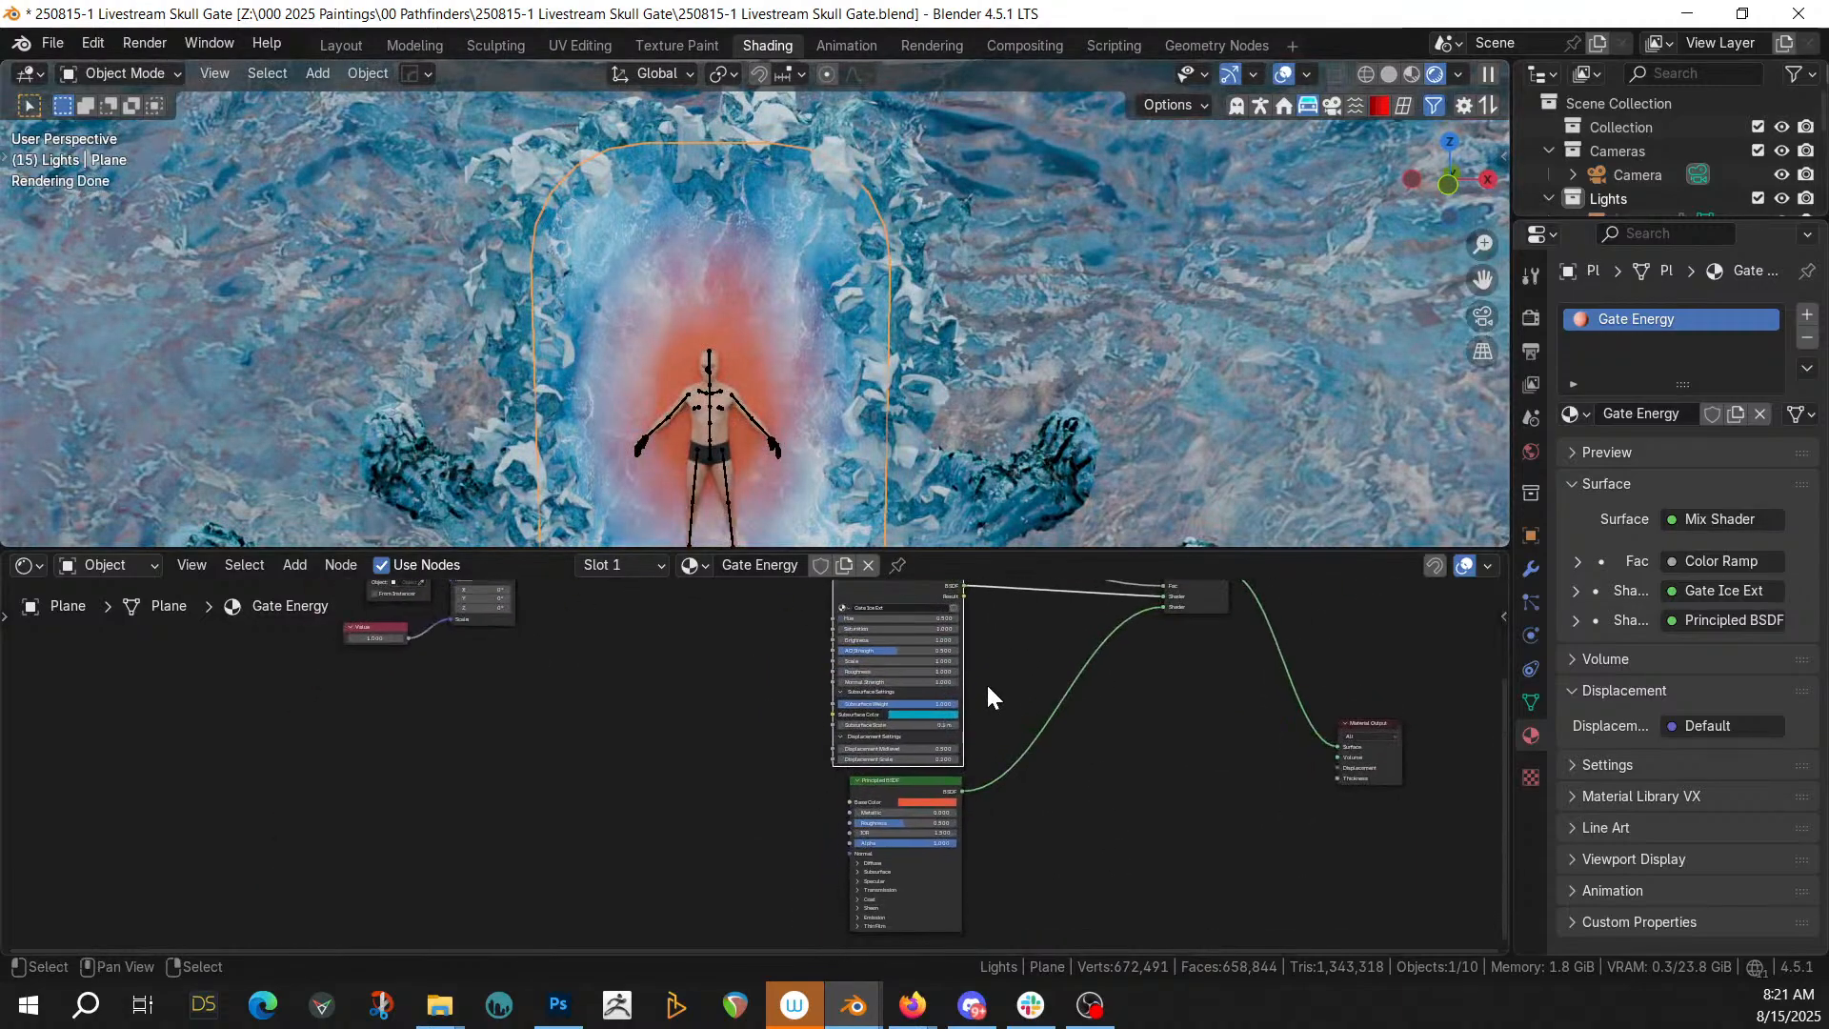
{"action": "left_click_drag", "start_coordinate": [929, 781], "coordinate": [850, 810]}
{"action": "scroll", "coordinate": [712, 790], "scroll_direction": "up", "scroll_amount": 2}
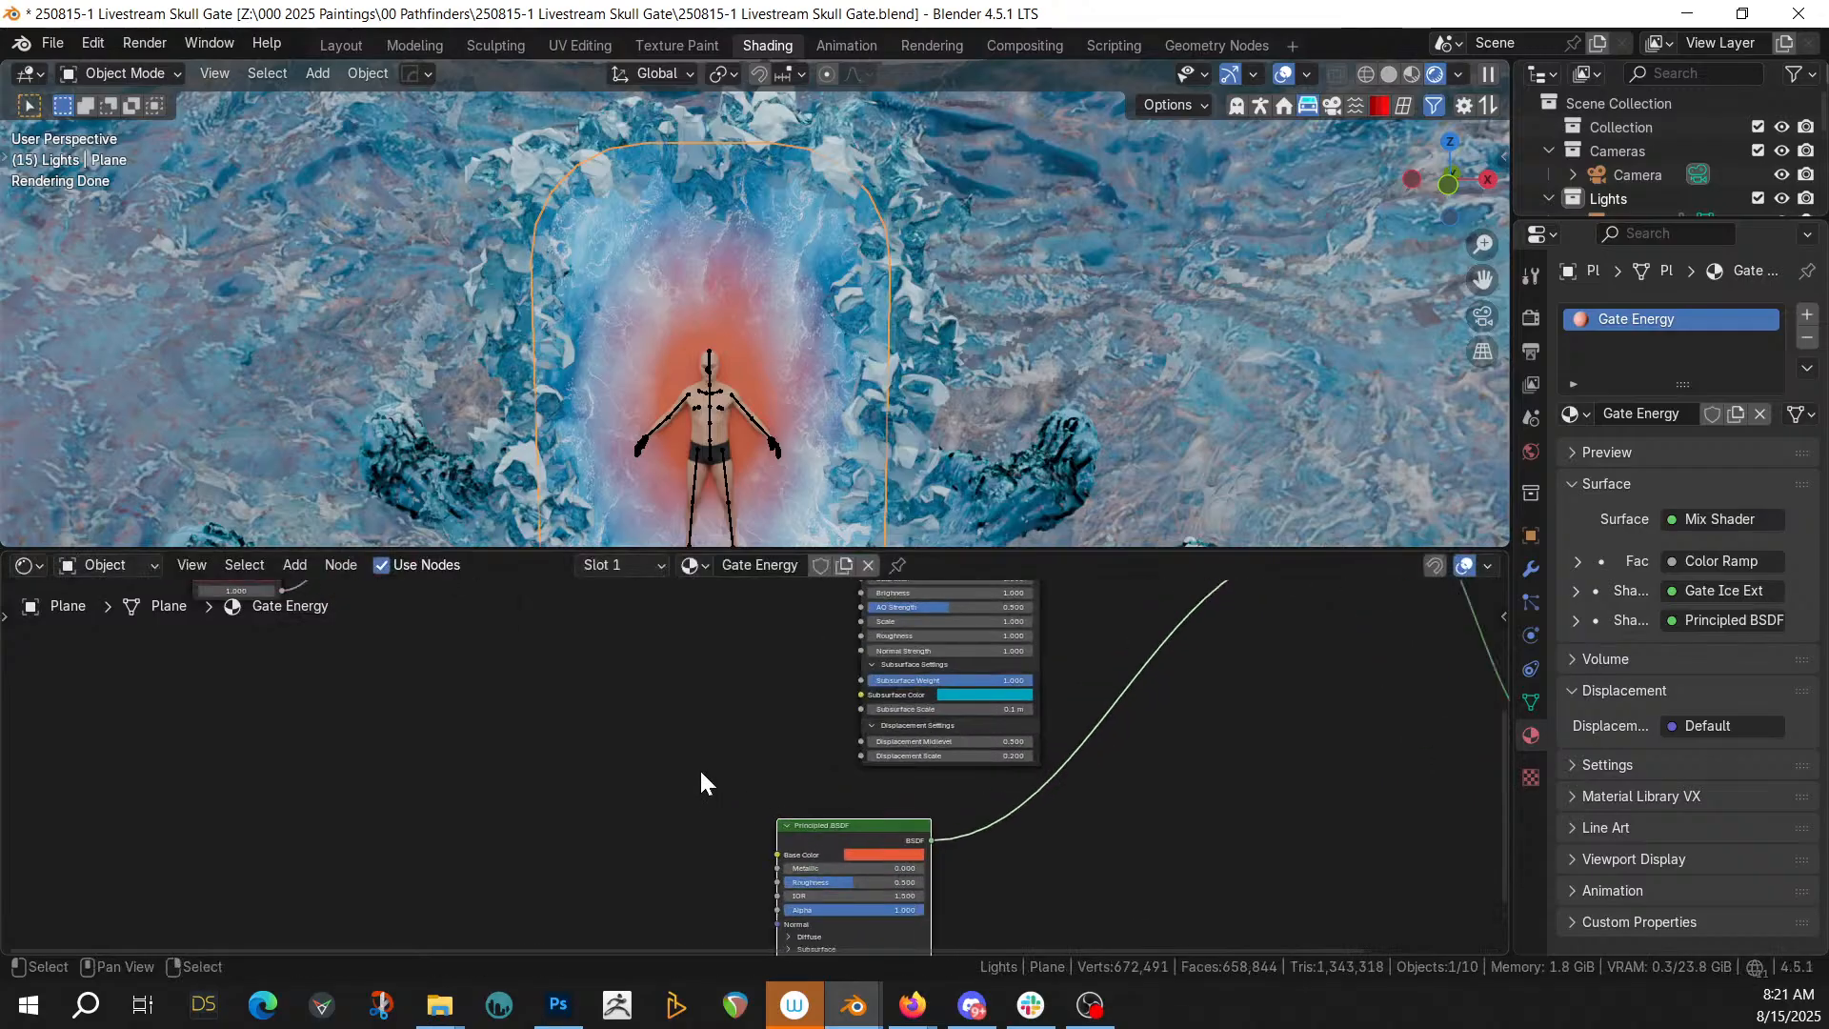
{"action": "scroll", "coordinate": [732, 761], "scroll_direction": "up", "scroll_amount": 6}
{"action": "middle_click_drag", "start_coordinate": [744, 732], "coordinate": [760, 886]}
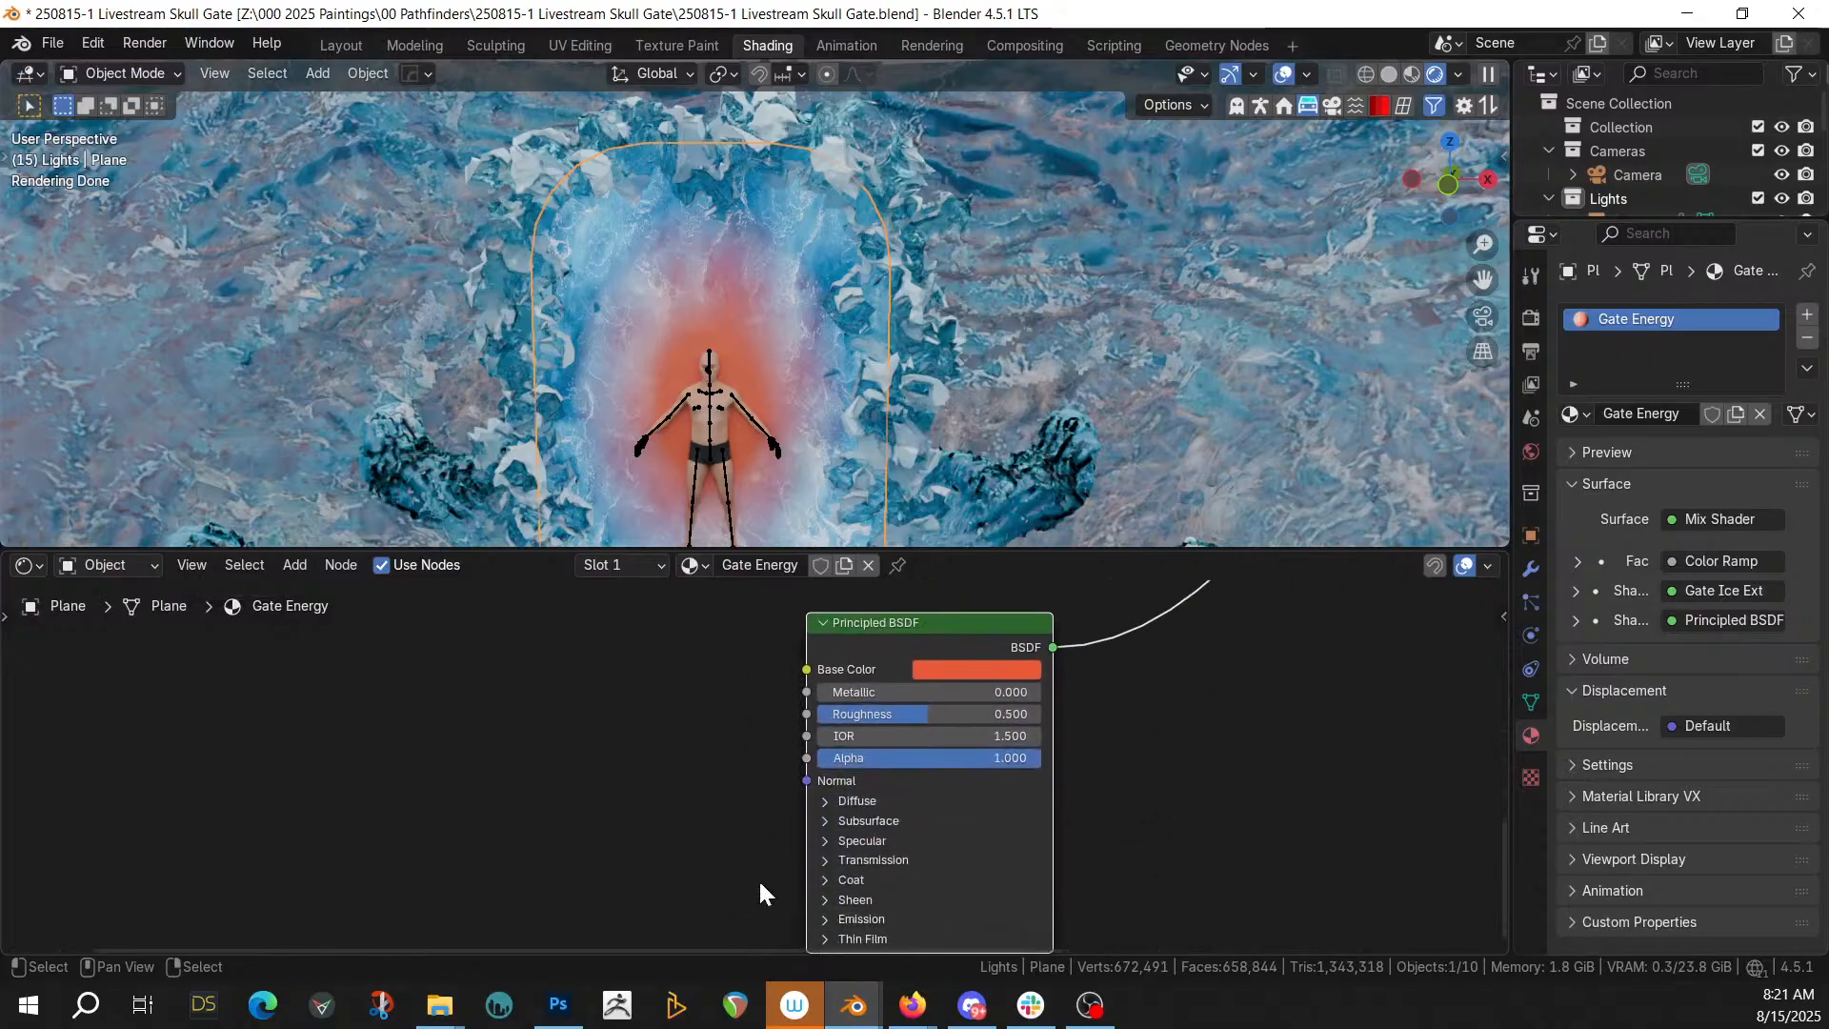
{"action": "left_click", "coordinate": [822, 918]}
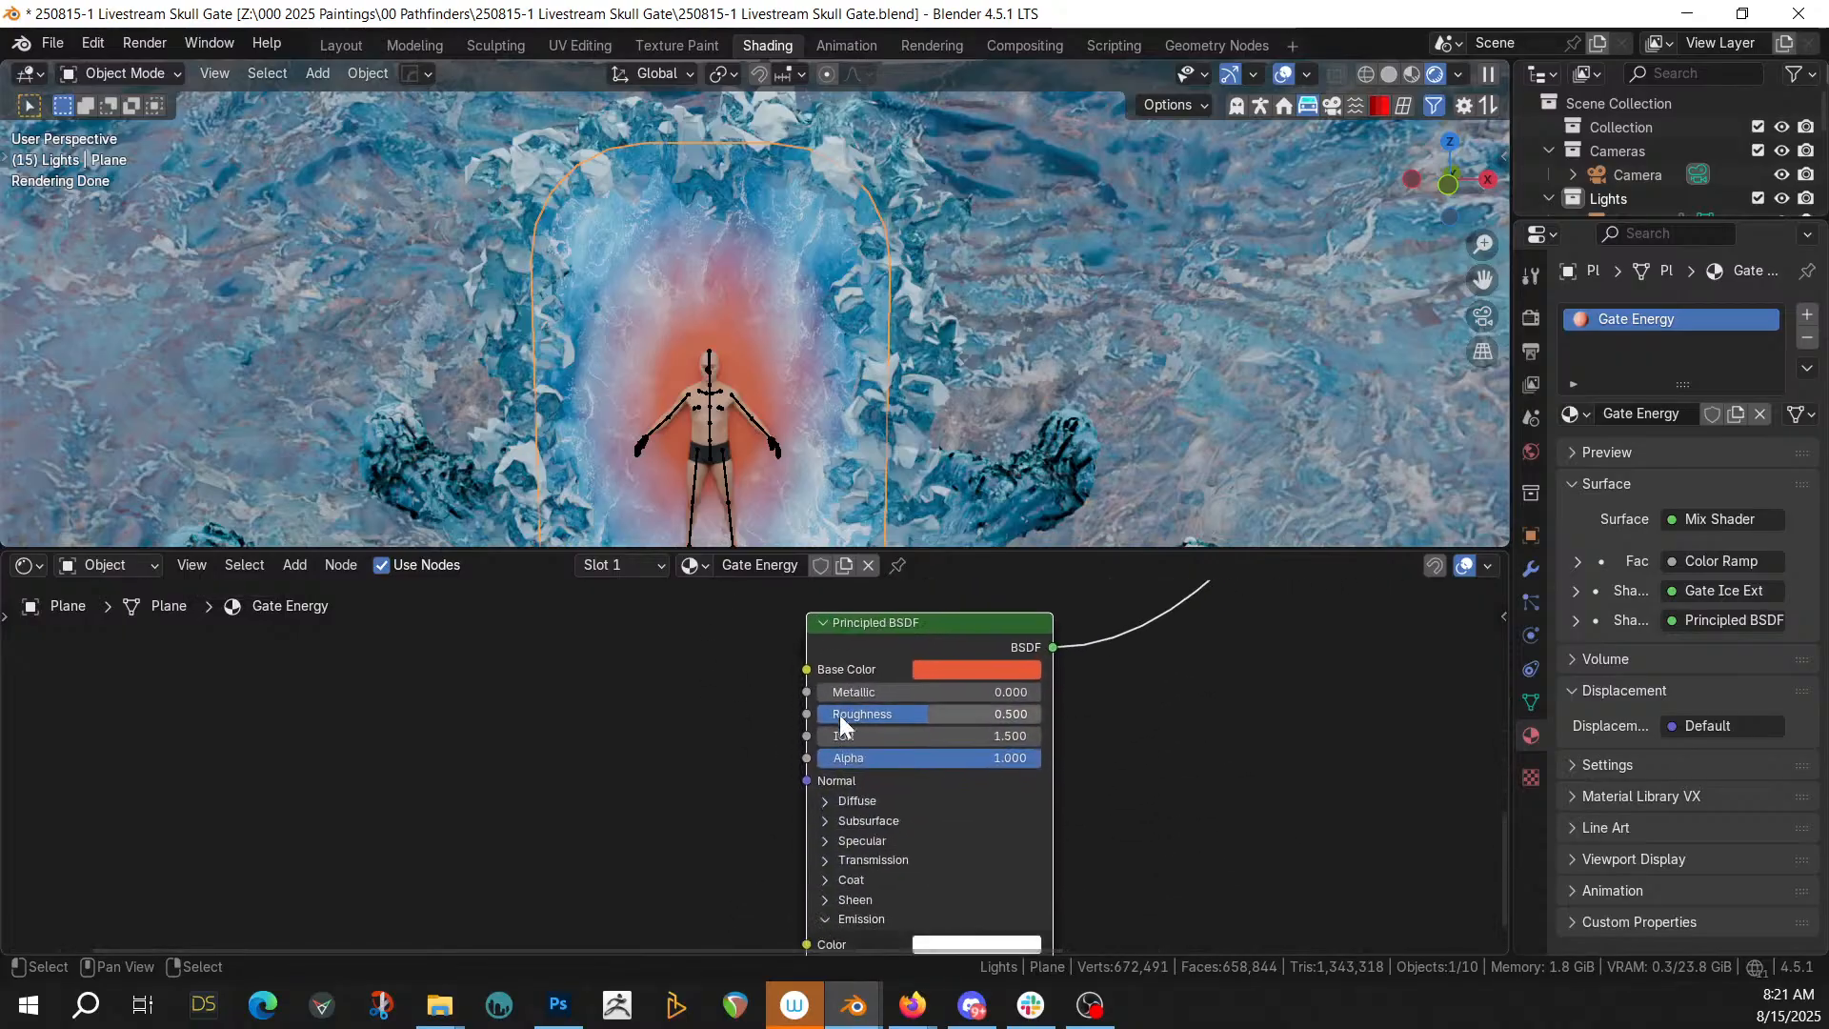
Add an RGB input node beside the outer Principled BSDF
{"action": "key", "text": "shift+a"}
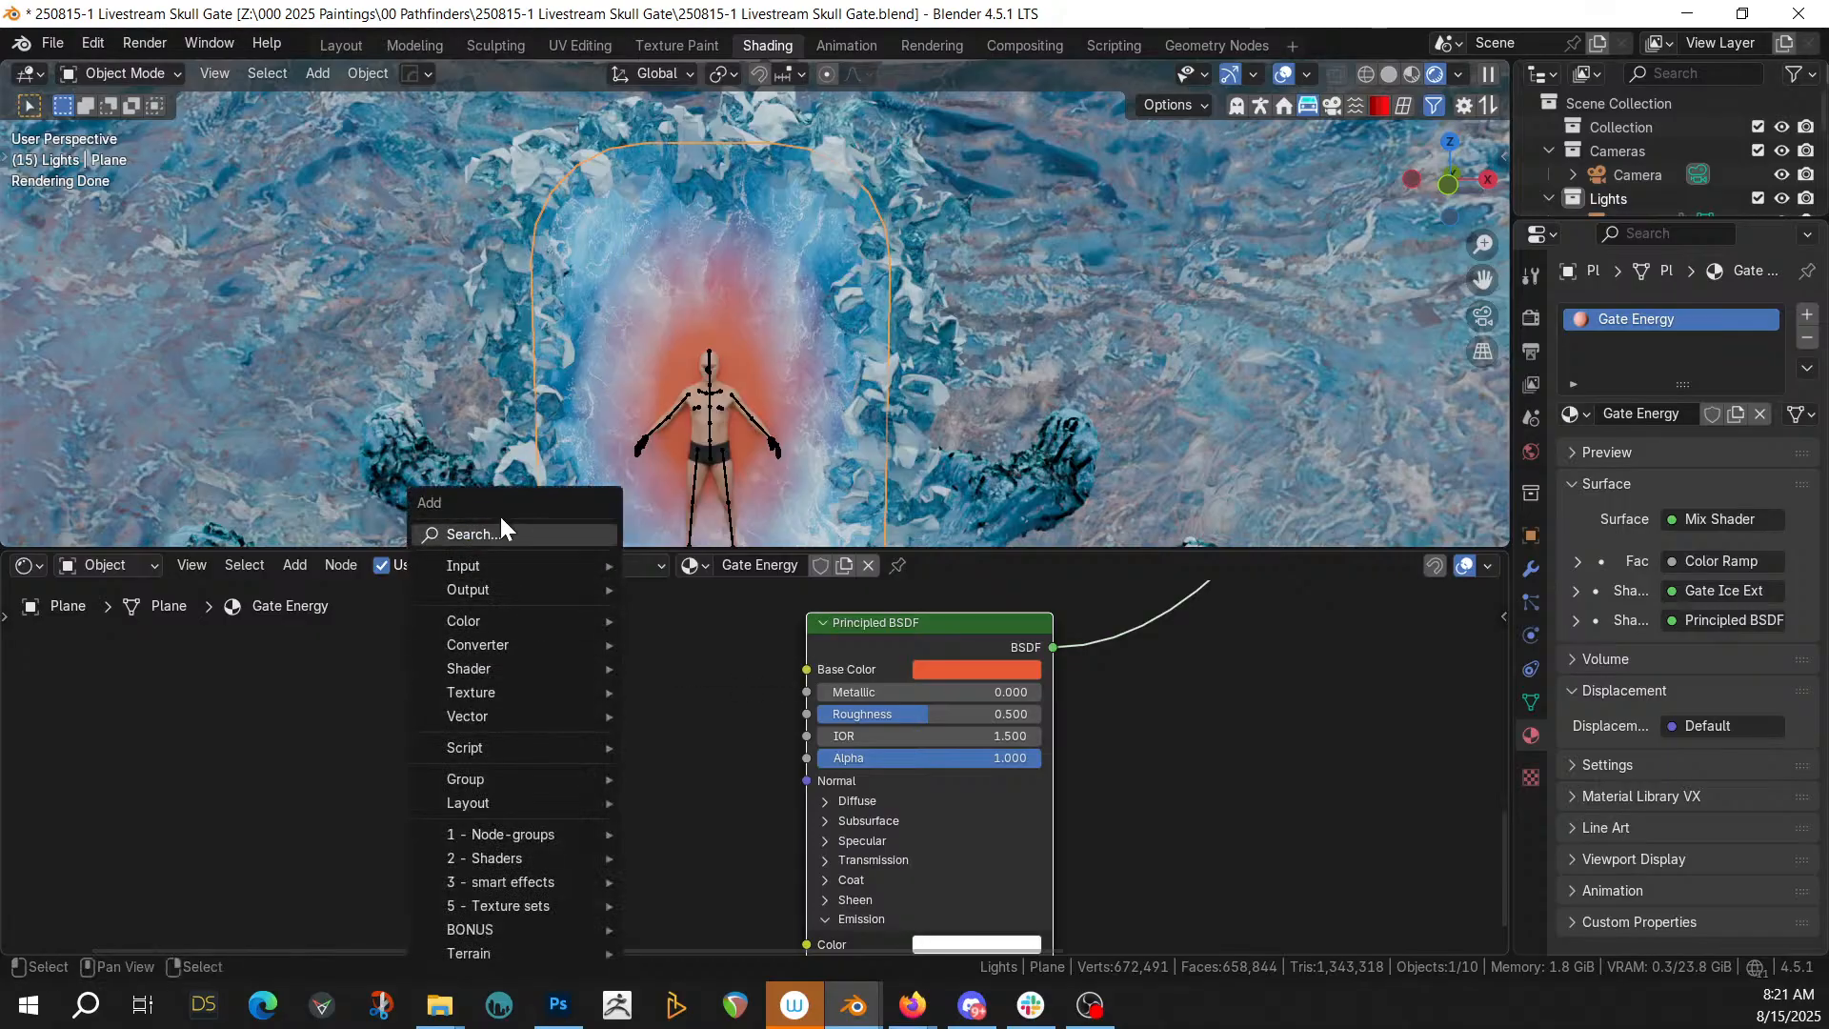
{"action": "left_click", "coordinate": [505, 535]}
{"action": "type", "text": "rgb"}
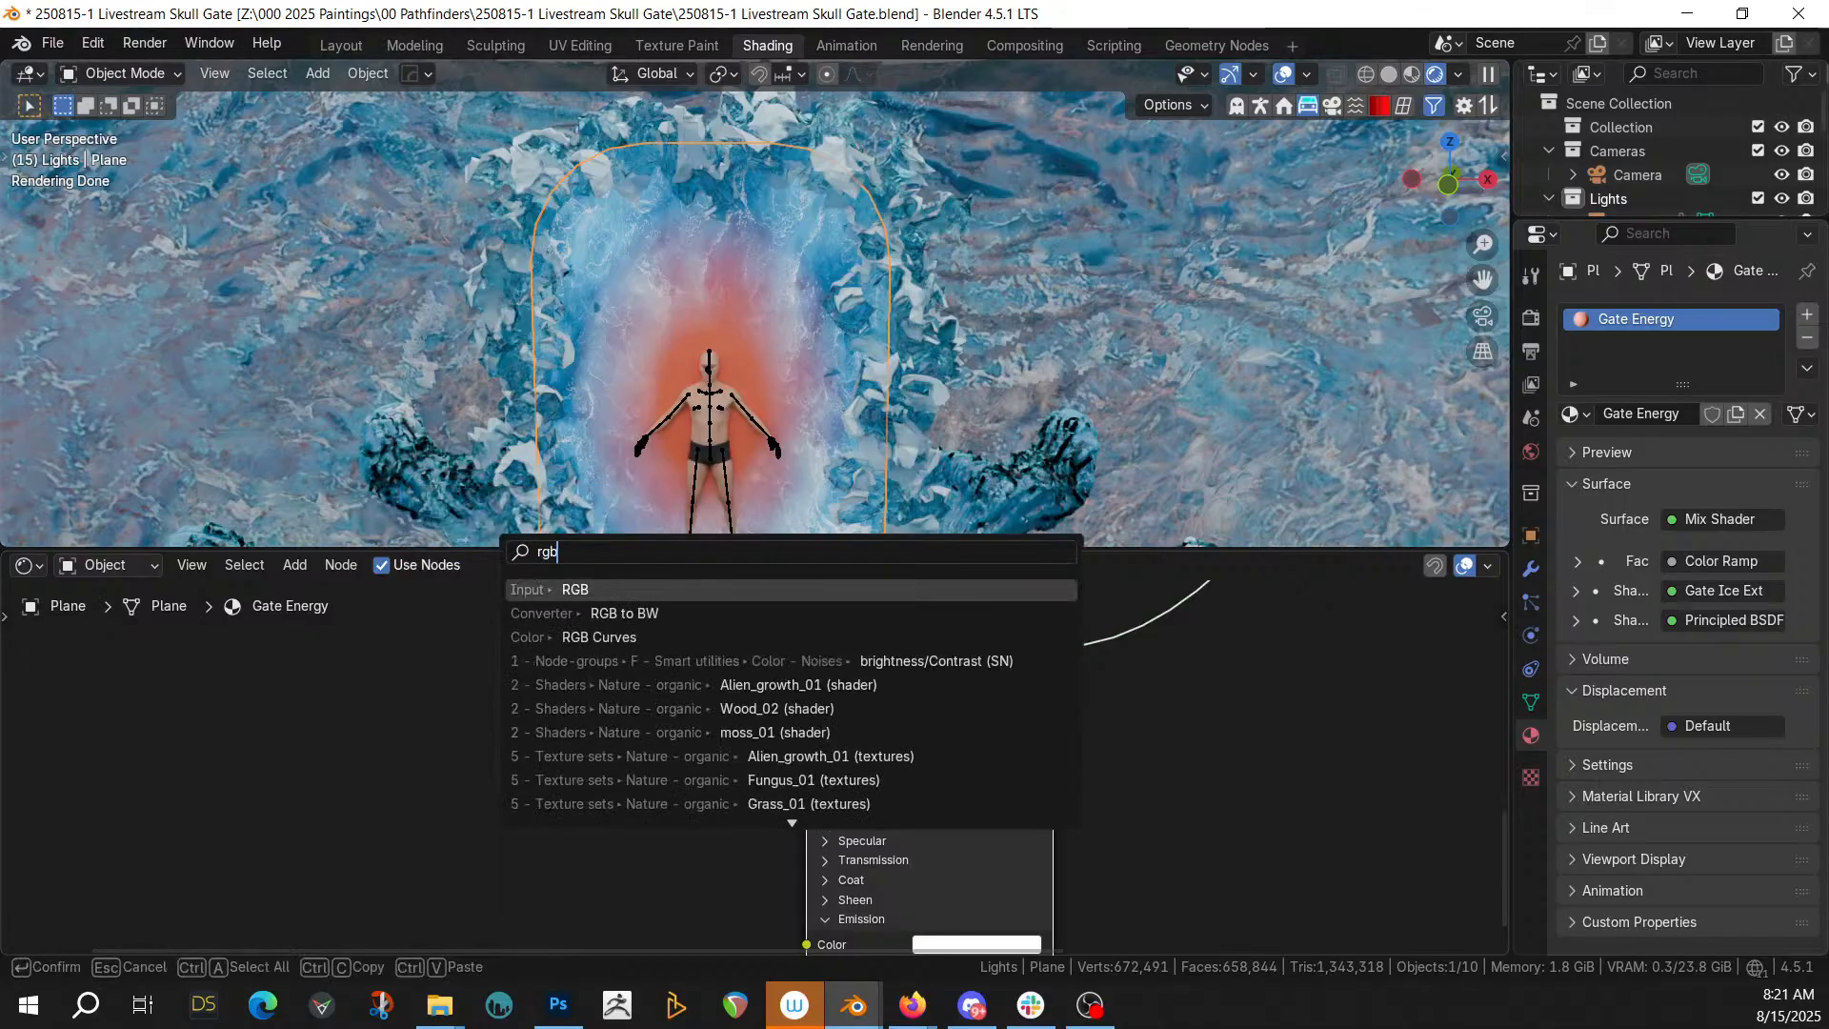
{"action": "key", "text": "Return"}
{"action": "left_click", "coordinate": [483, 644]}
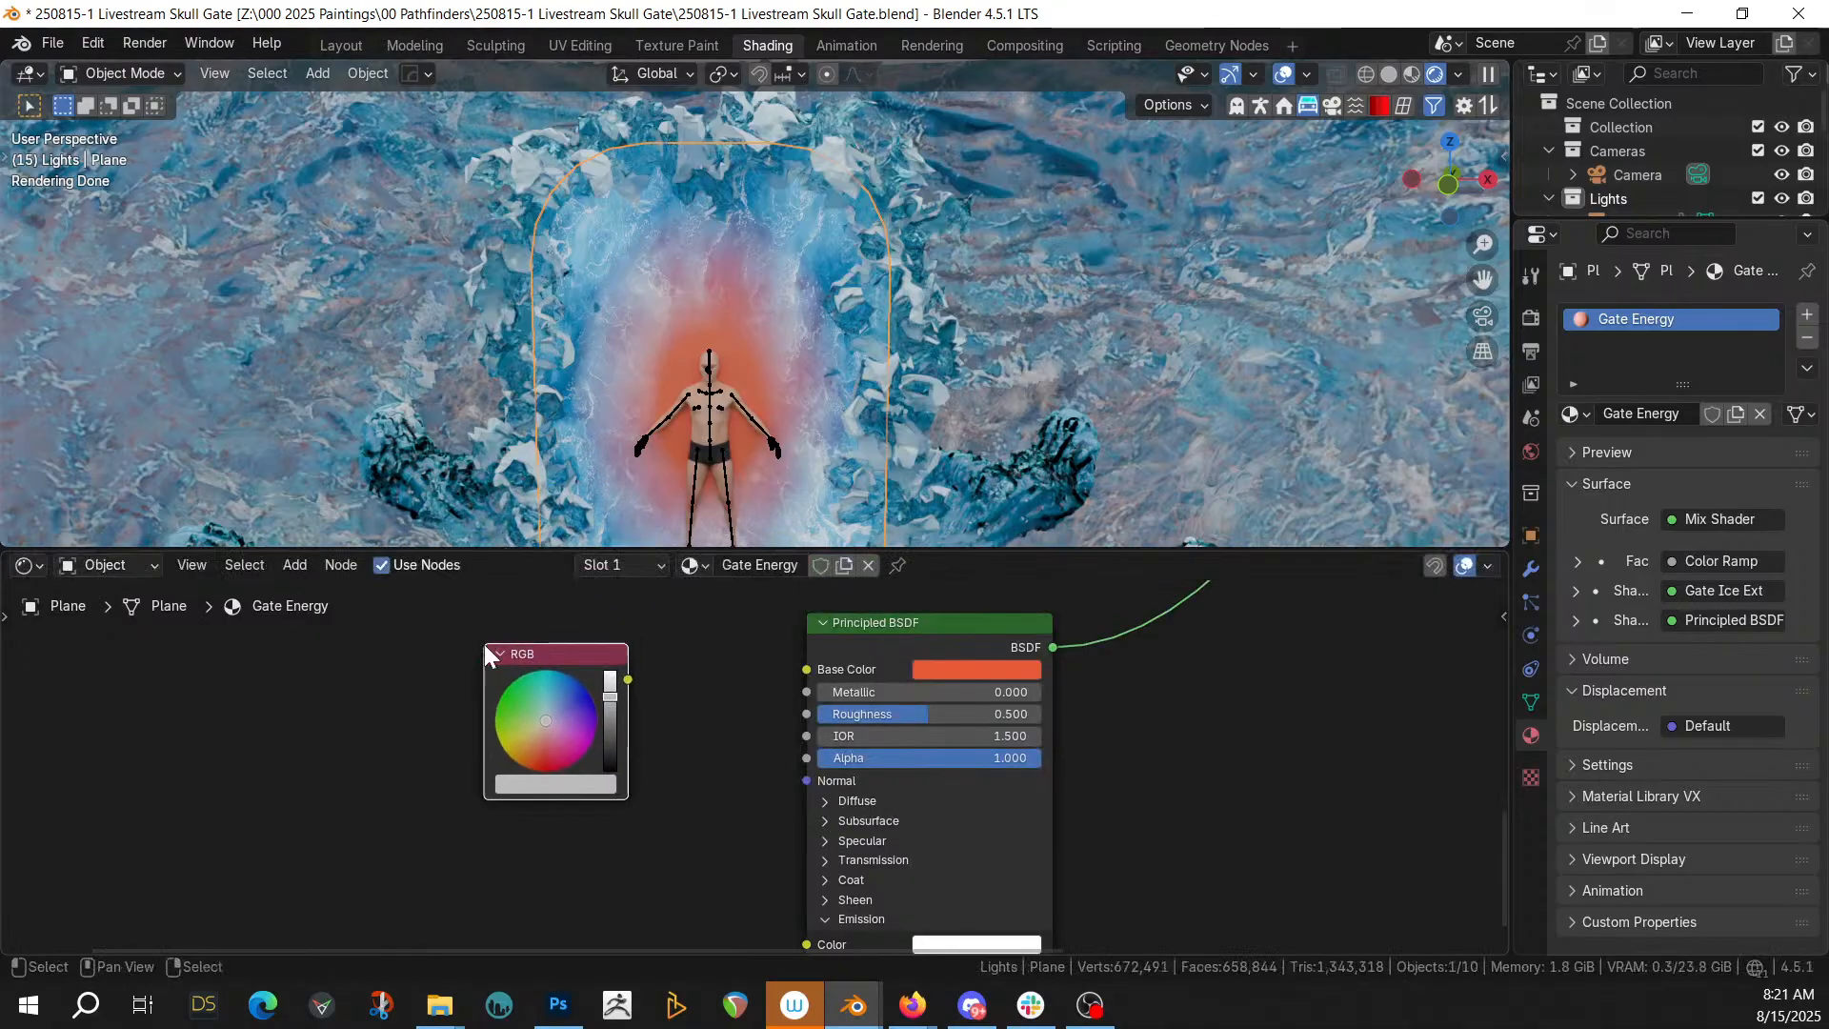
Sample the Principled BSDF's orange-red into the RGB node and connect it to both Base Color and Emission Color
{"action": "left_click", "coordinate": [563, 787]}
{"action": "left_click", "coordinate": [680, 752]}
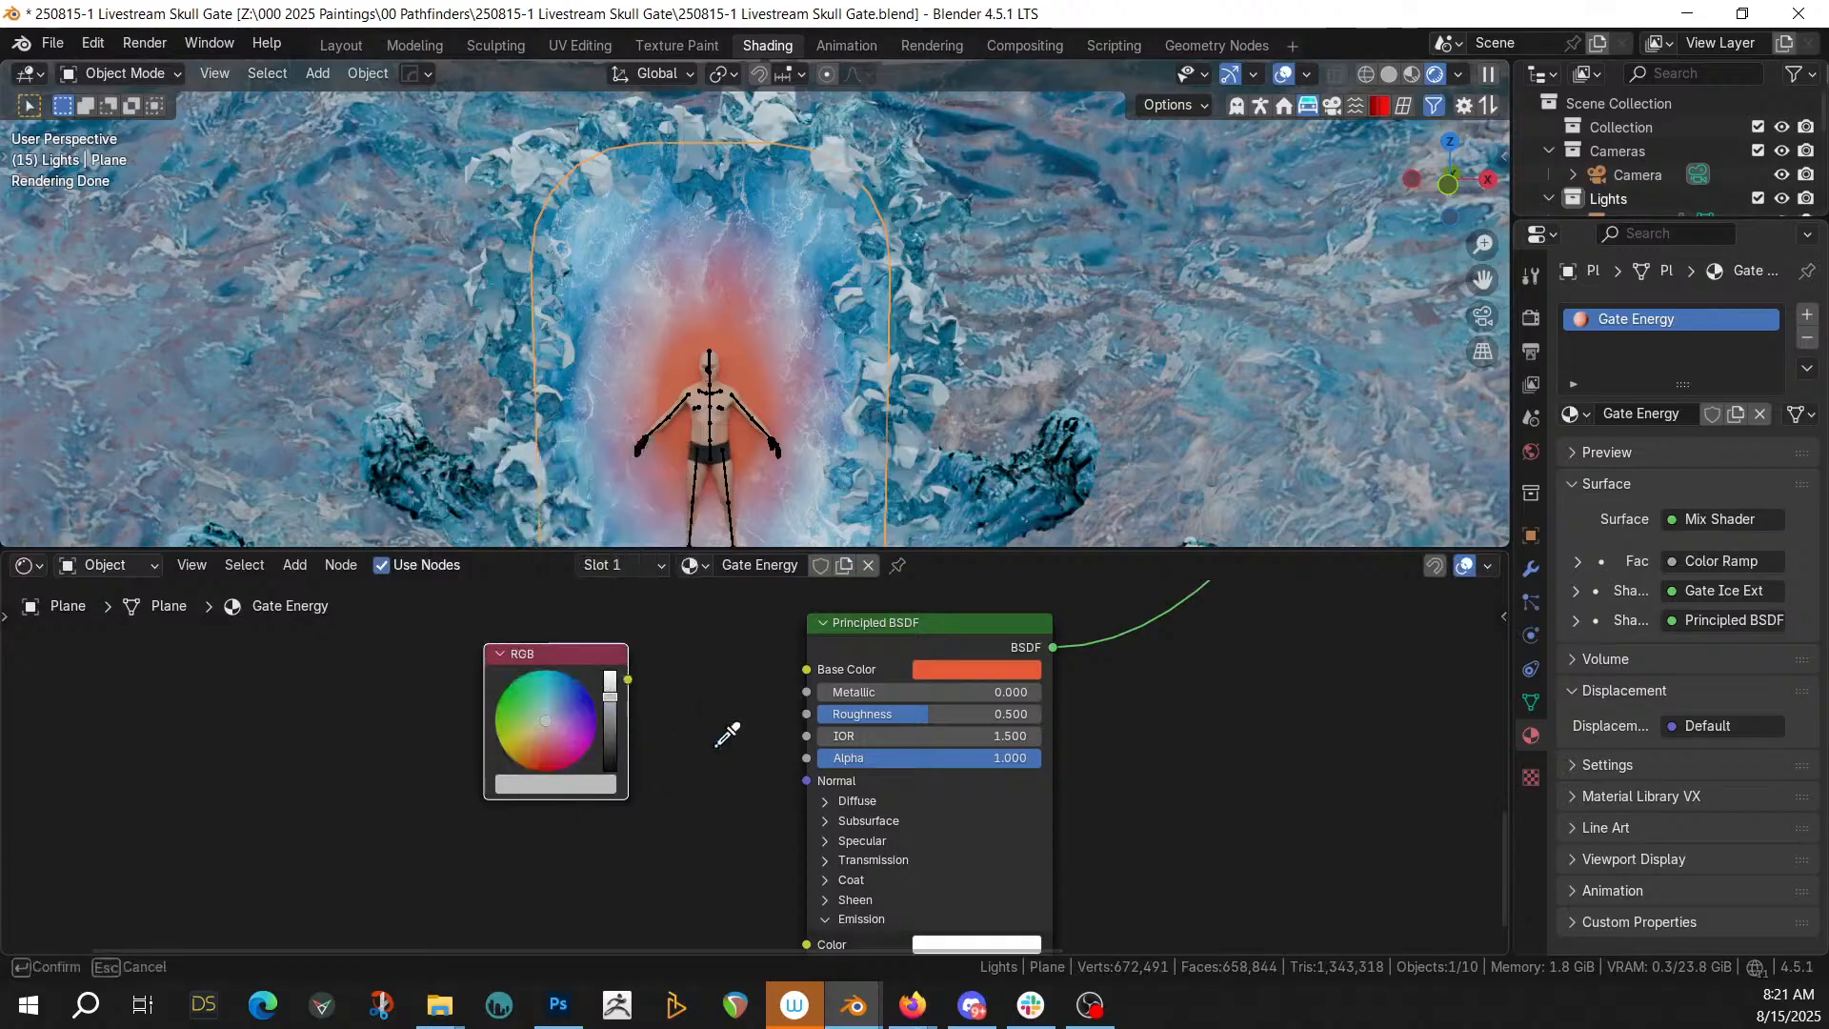
{"action": "left_click", "coordinate": [937, 670]}
{"action": "left_click_drag", "start_coordinate": [629, 680], "coordinate": [805, 670]}
{"action": "left_click_drag", "start_coordinate": [625, 682], "coordinate": [807, 857]}
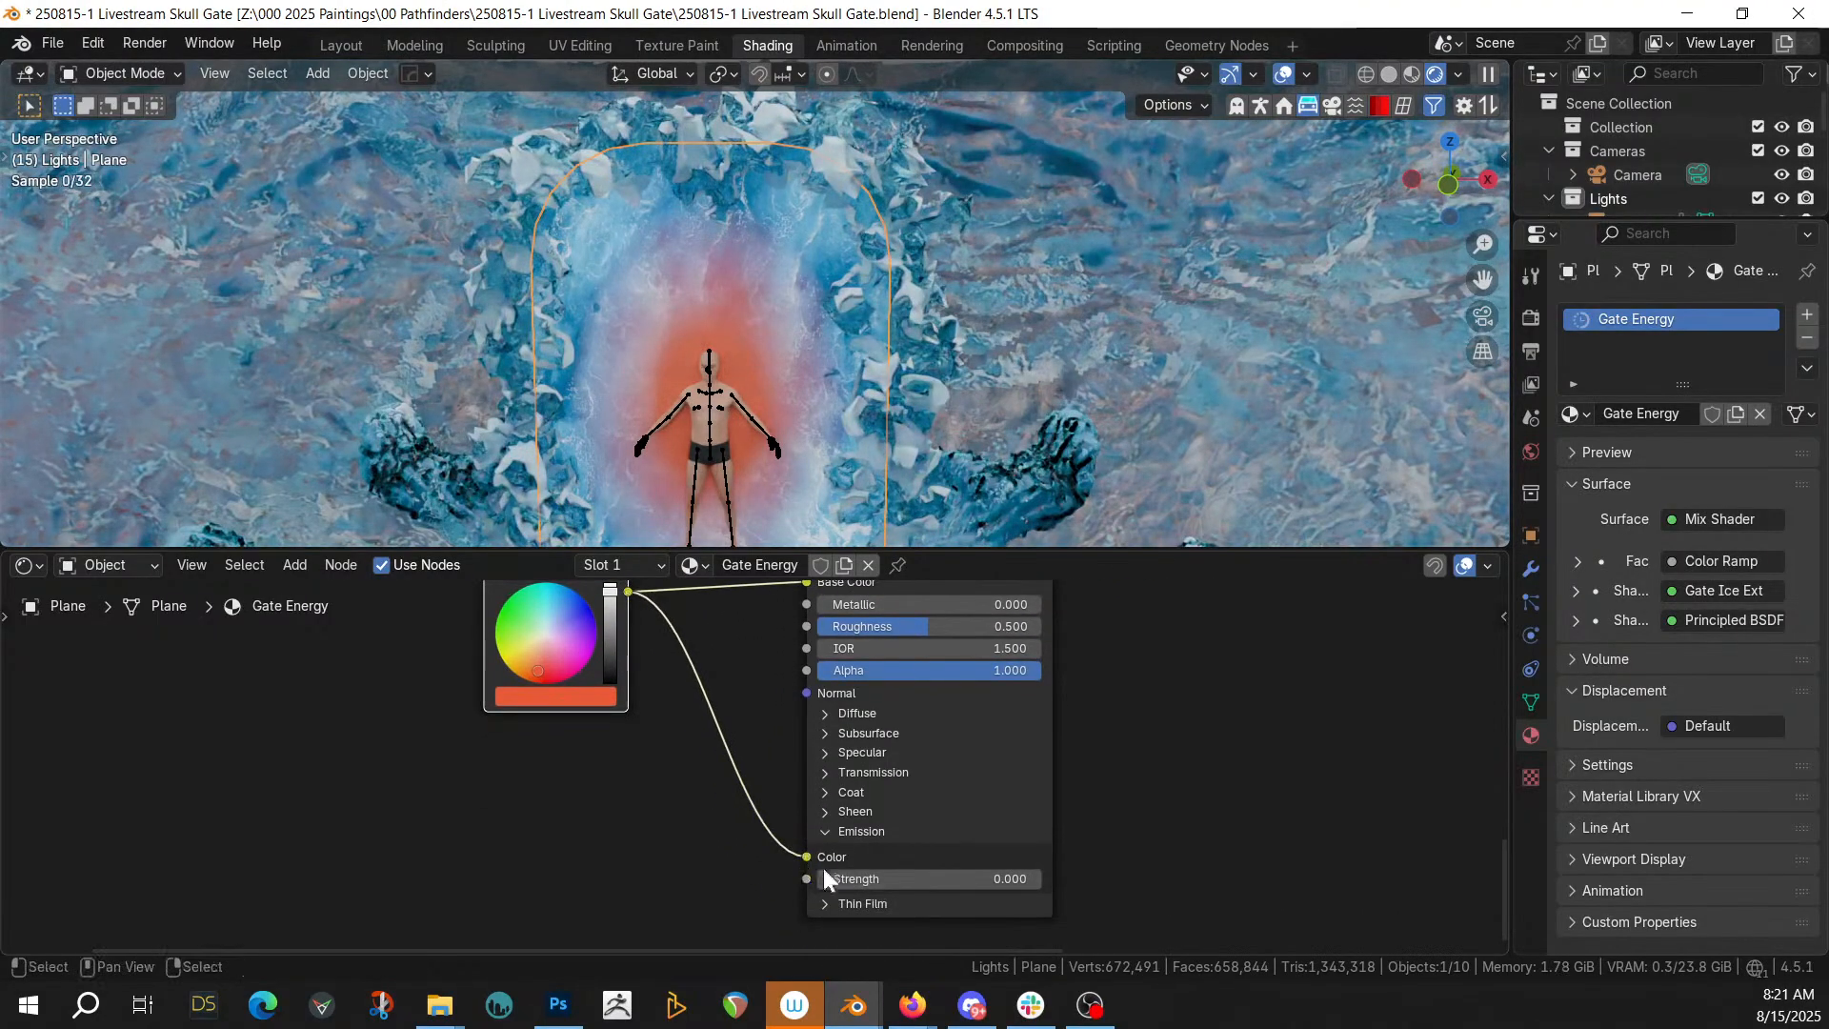
Try an emission strength of 2 on the outer Principled BSDF
{"action": "left_click", "coordinate": [933, 879]}
{"action": "type", "text": "2"}
{"action": "key", "text": "Return"}
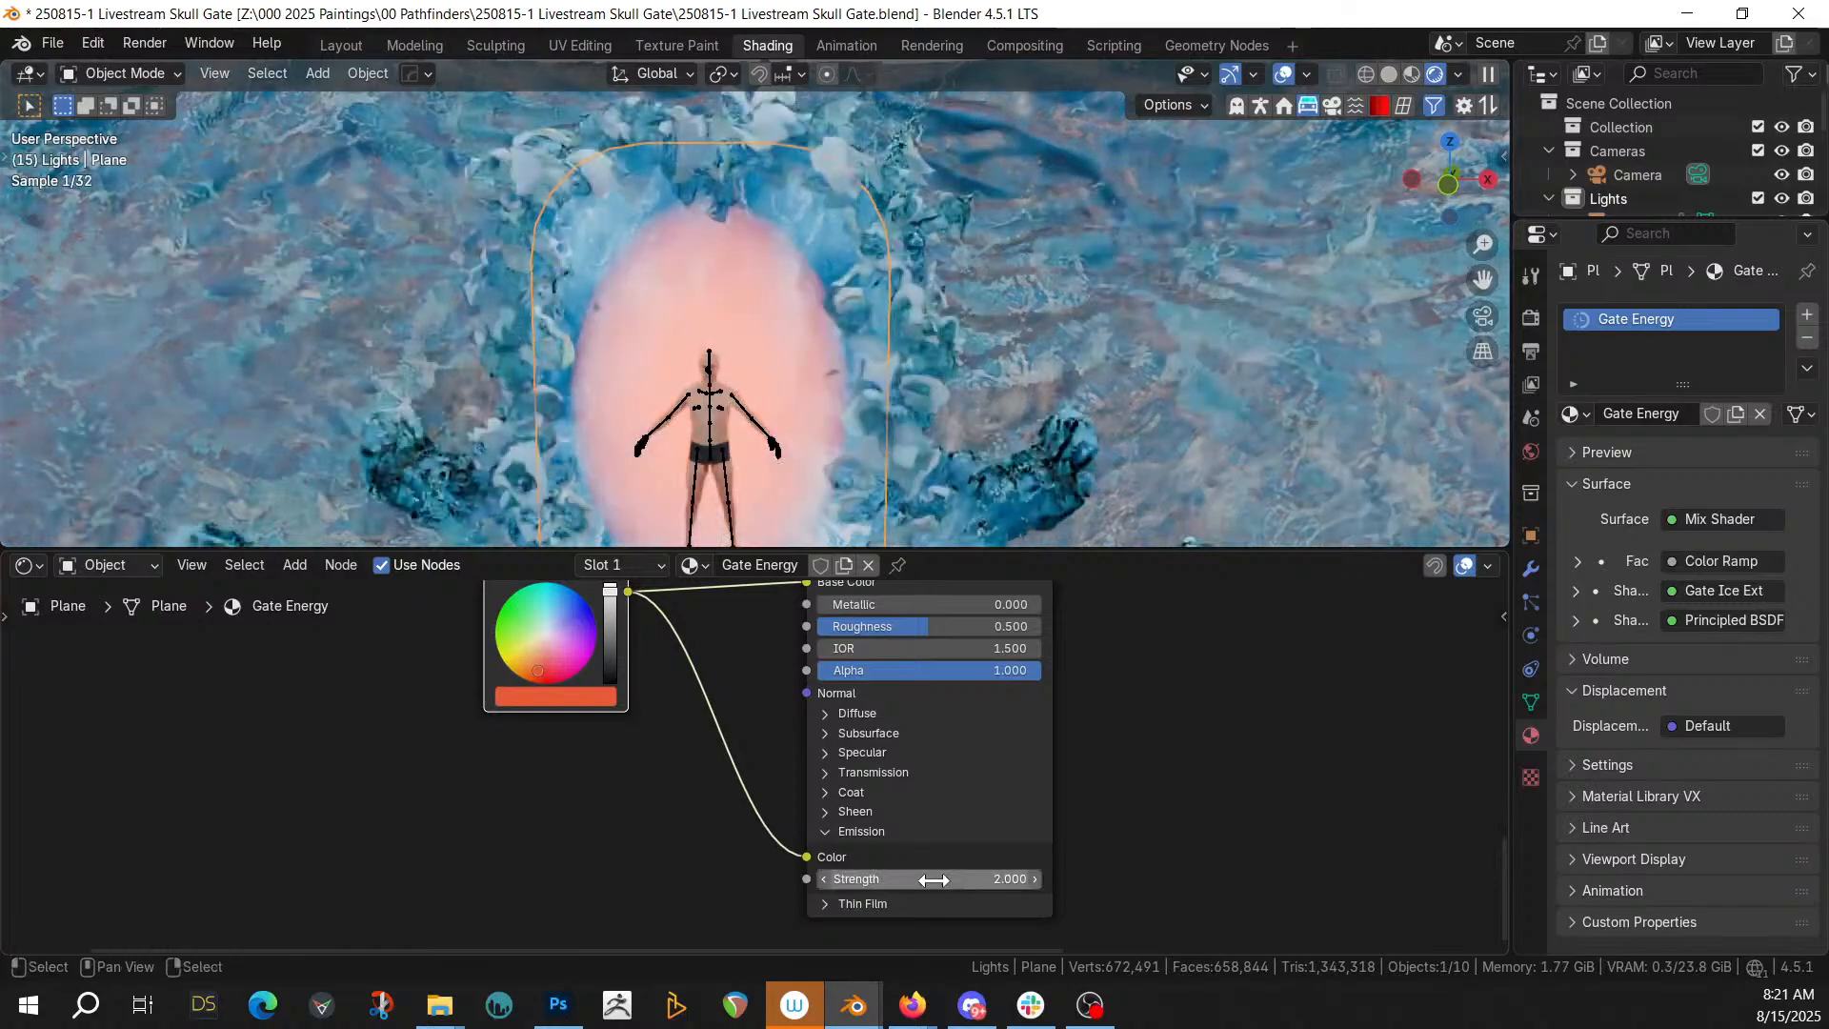
Set the outer Principled BSDF's emission strength to 0.5
{"action": "left_click", "coordinate": [933, 878]}
{"action": "type", "text": "1"}
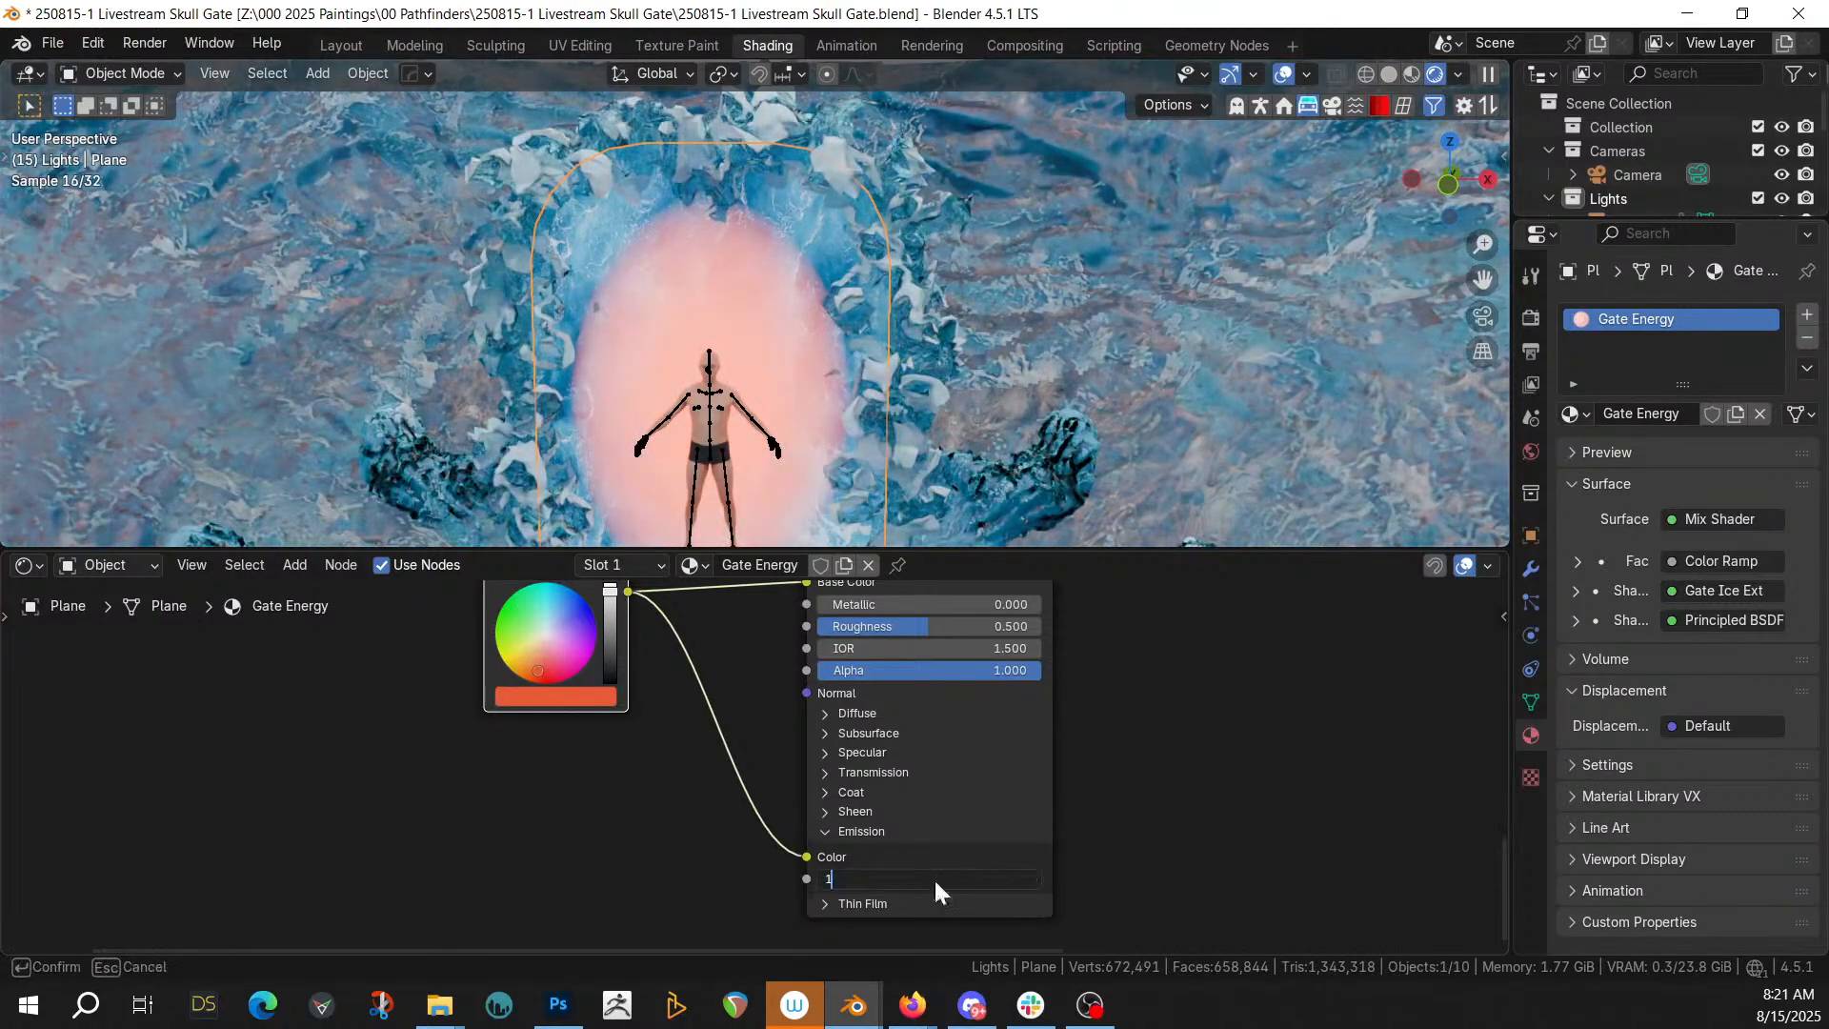
{"action": "key", "text": "BackSpace"}
{"action": "type", "text": ".5"}
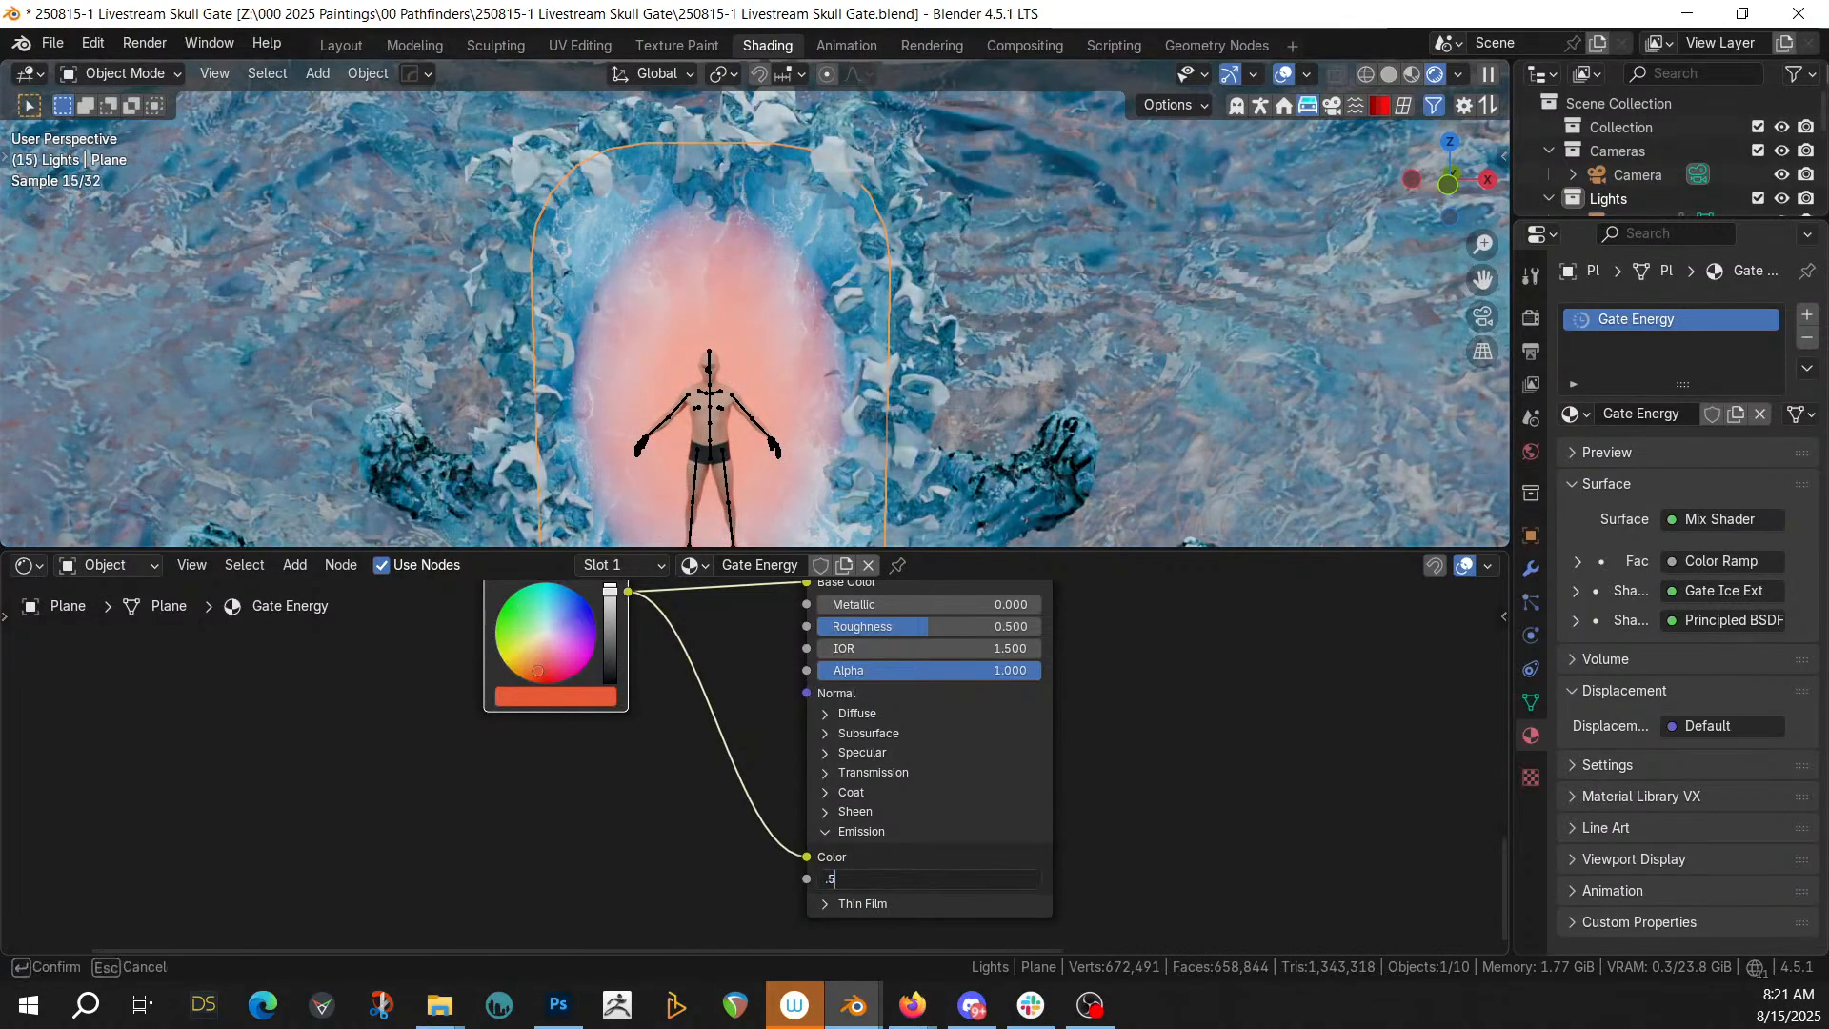
{"action": "key", "text": "Return"}
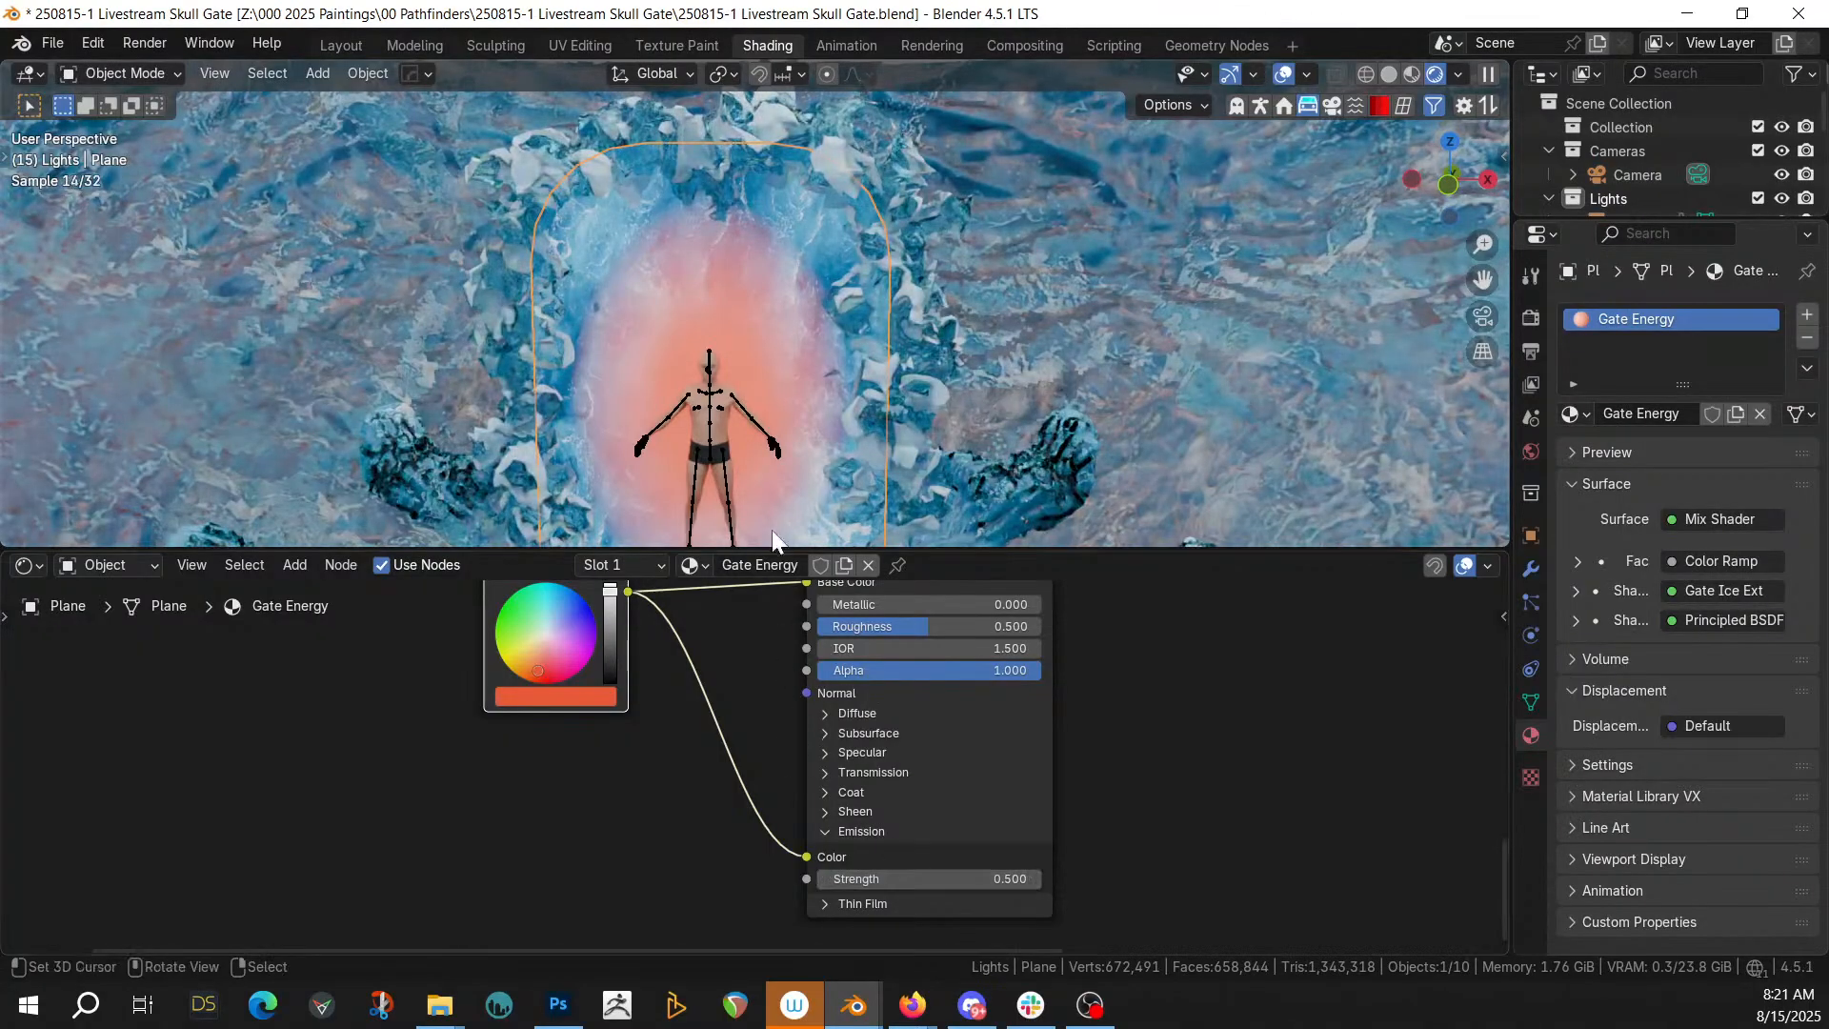
Delete the orange RGB node and the Principled BSDF it feeds from the Gate Energy material
{"action": "scroll", "coordinate": [680, 639], "scroll_direction": "up", "scroll_amount": 1}
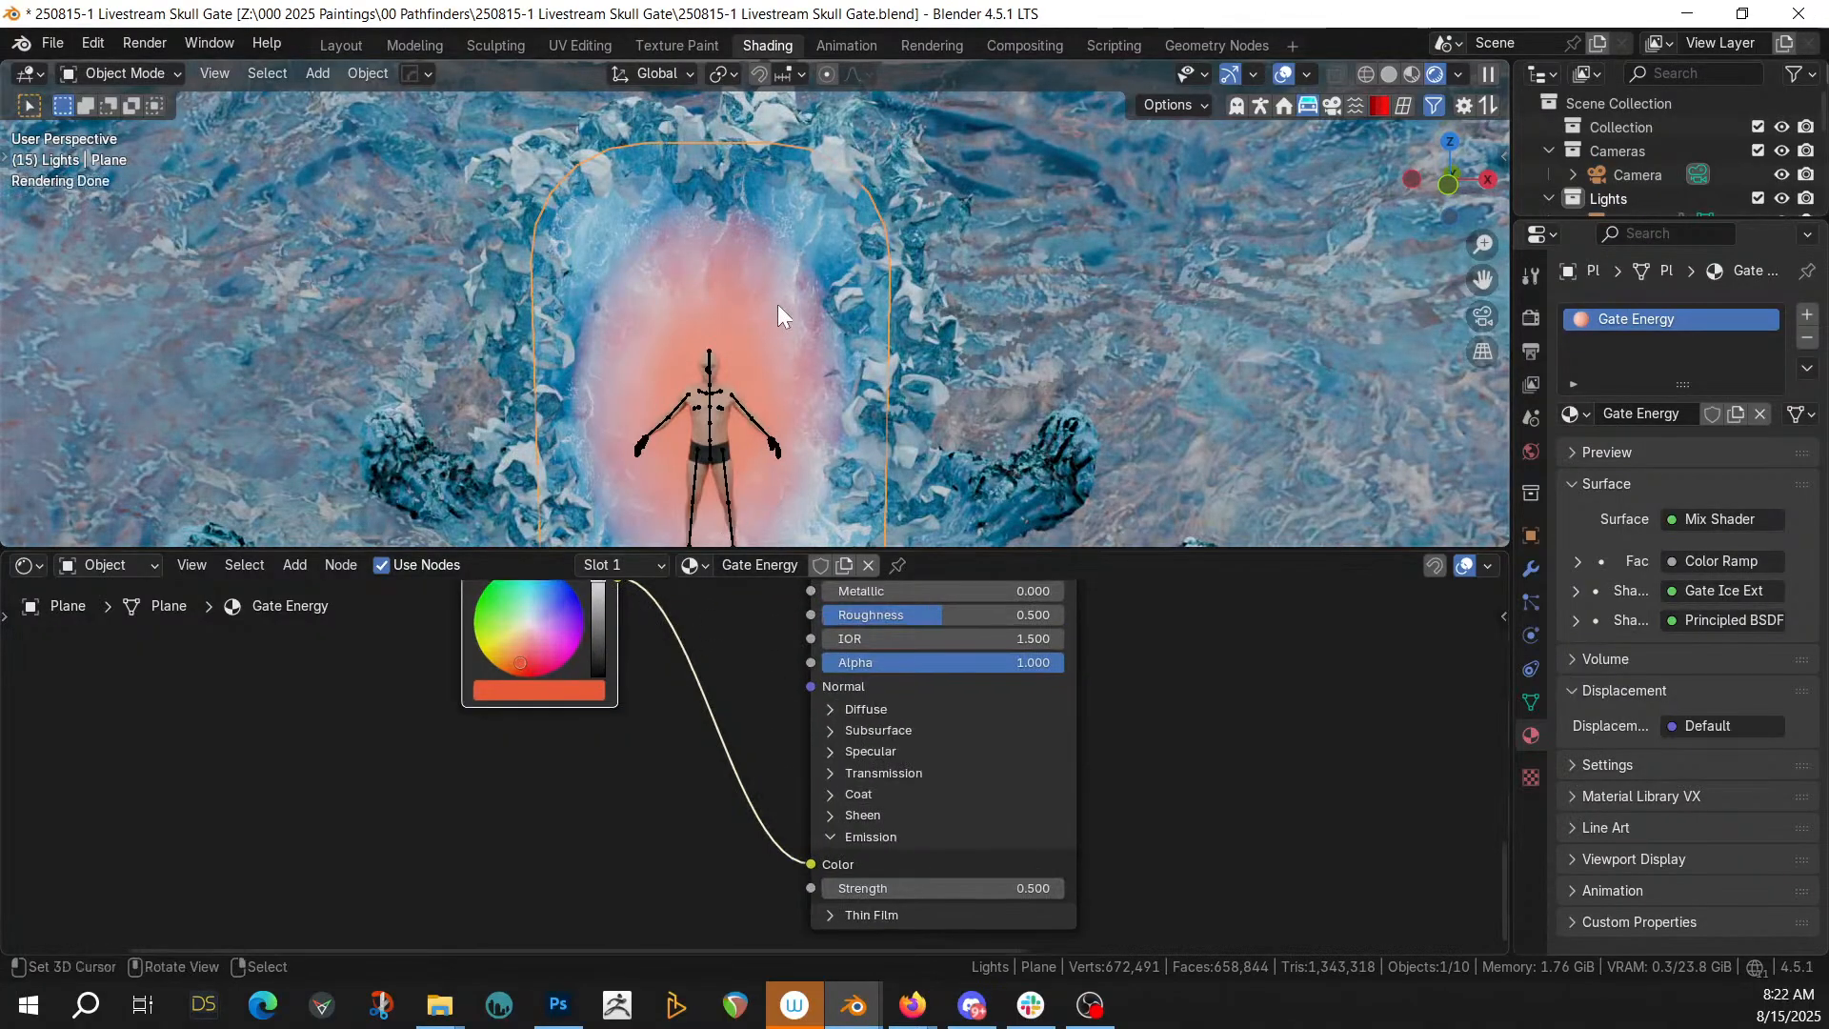
{"action": "middle_click_drag", "start_coordinate": [775, 305], "coordinate": [815, 379]}
{"action": "middle_click_drag", "start_coordinate": [777, 583], "coordinate": [506, 615]}
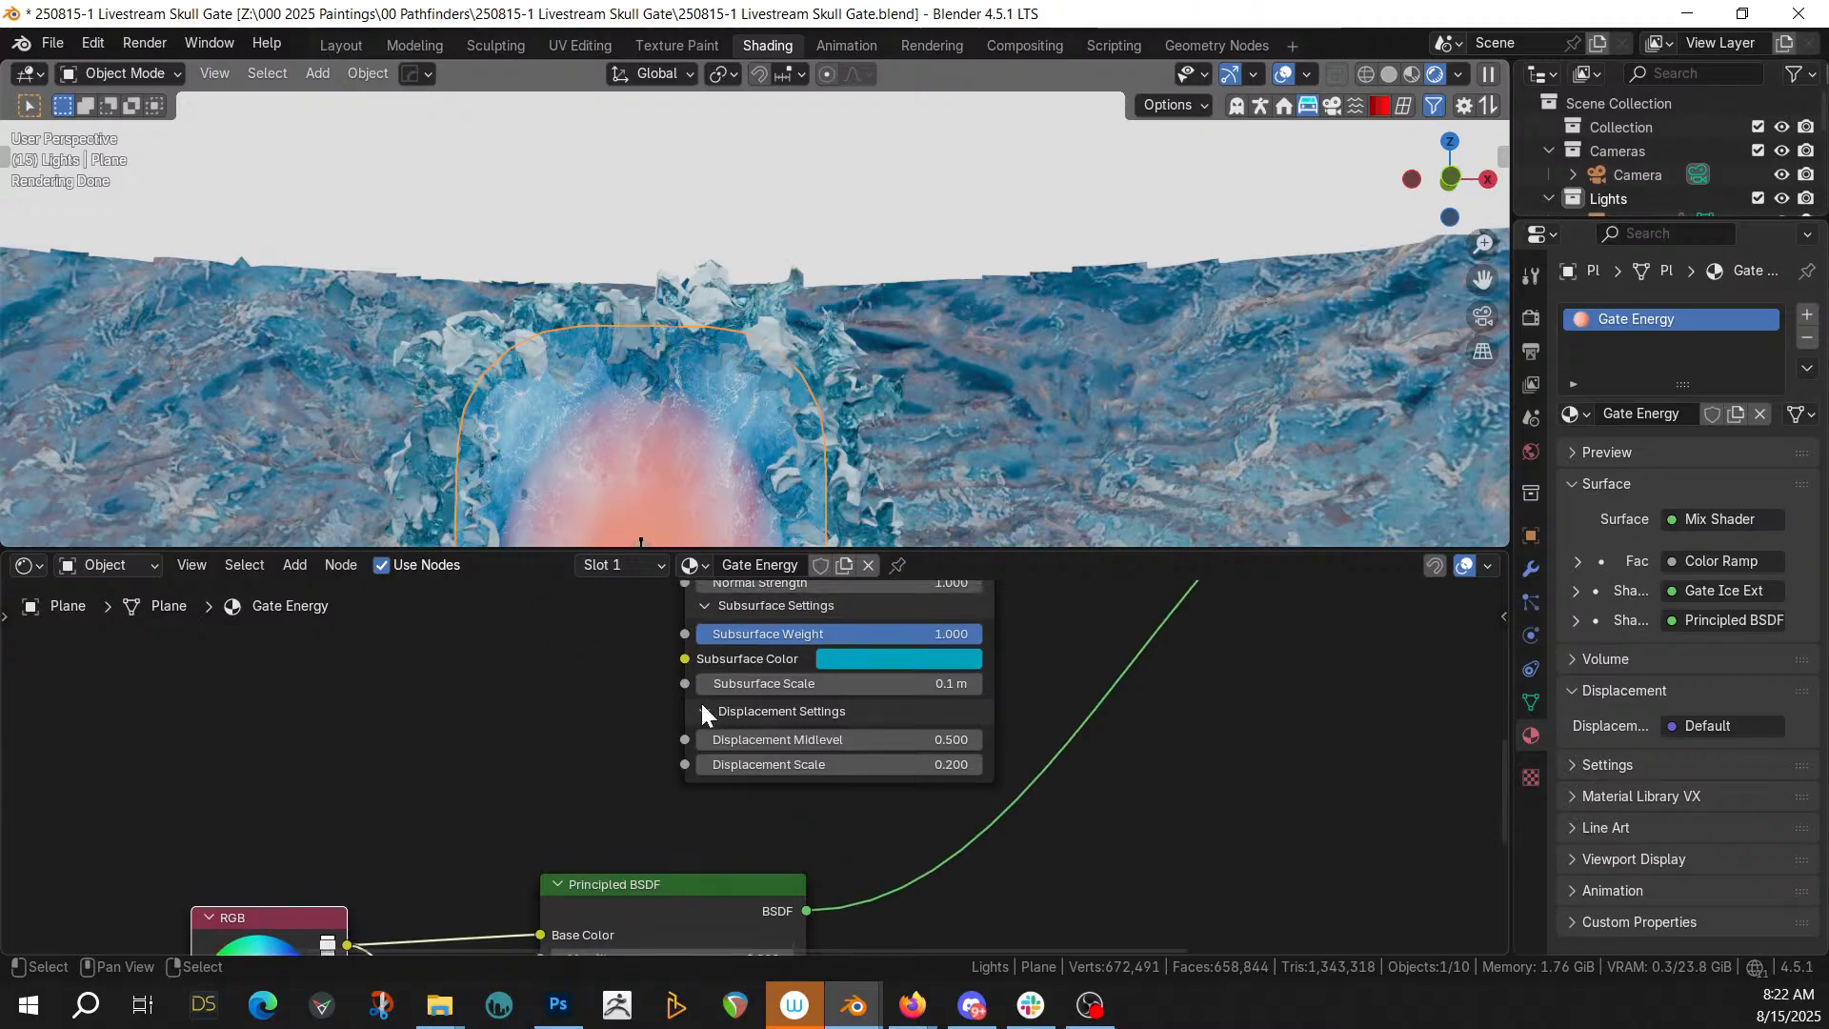
{"action": "scroll", "coordinate": [701, 703], "scroll_direction": "down", "scroll_amount": 1}
{"action": "middle_click_drag", "start_coordinate": [701, 703], "coordinate": [638, 633]}
{"action": "scroll", "coordinate": [639, 654], "scroll_direction": "down", "scroll_amount": 6}
{"action": "scroll", "coordinate": [535, 798], "scroll_direction": "down", "scroll_amount": 3}
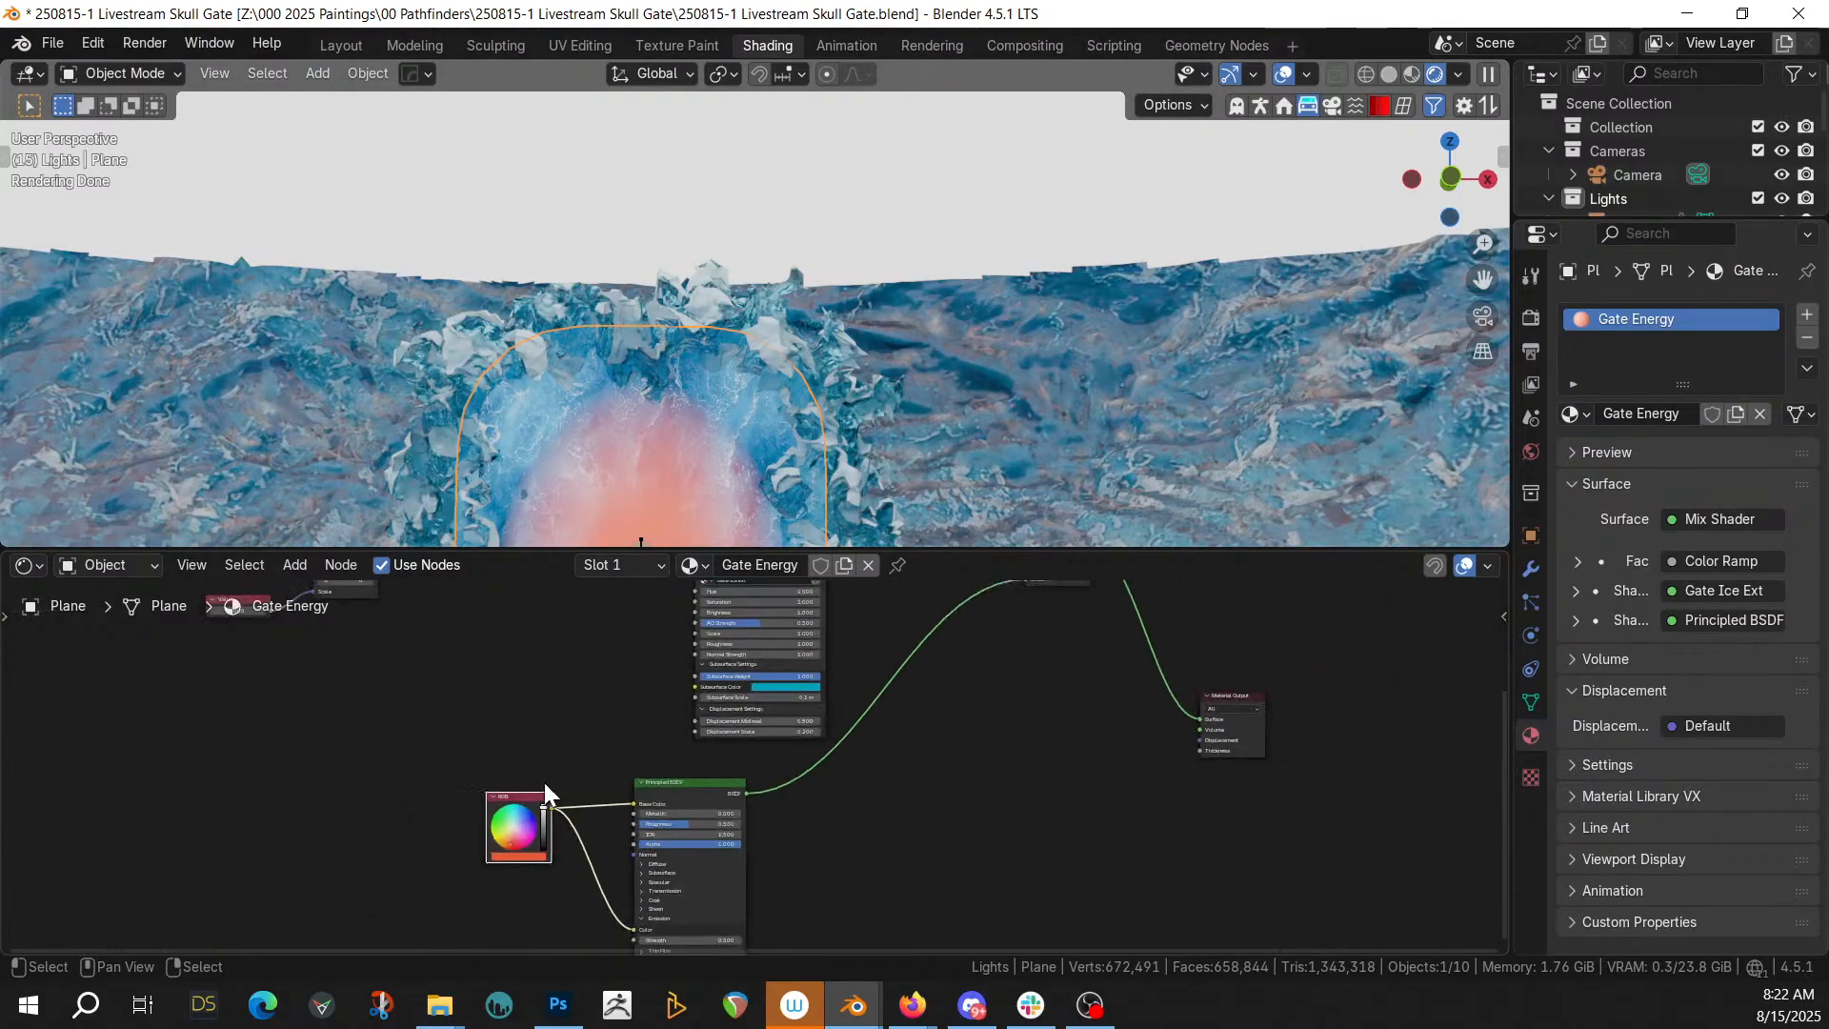
{"action": "left_click_drag", "start_coordinate": [482, 774], "coordinate": [780, 875]}
{"action": "key", "text": "x"}
{"action": "middle_click_drag", "start_coordinate": [777, 873], "coordinate": [842, 906]}
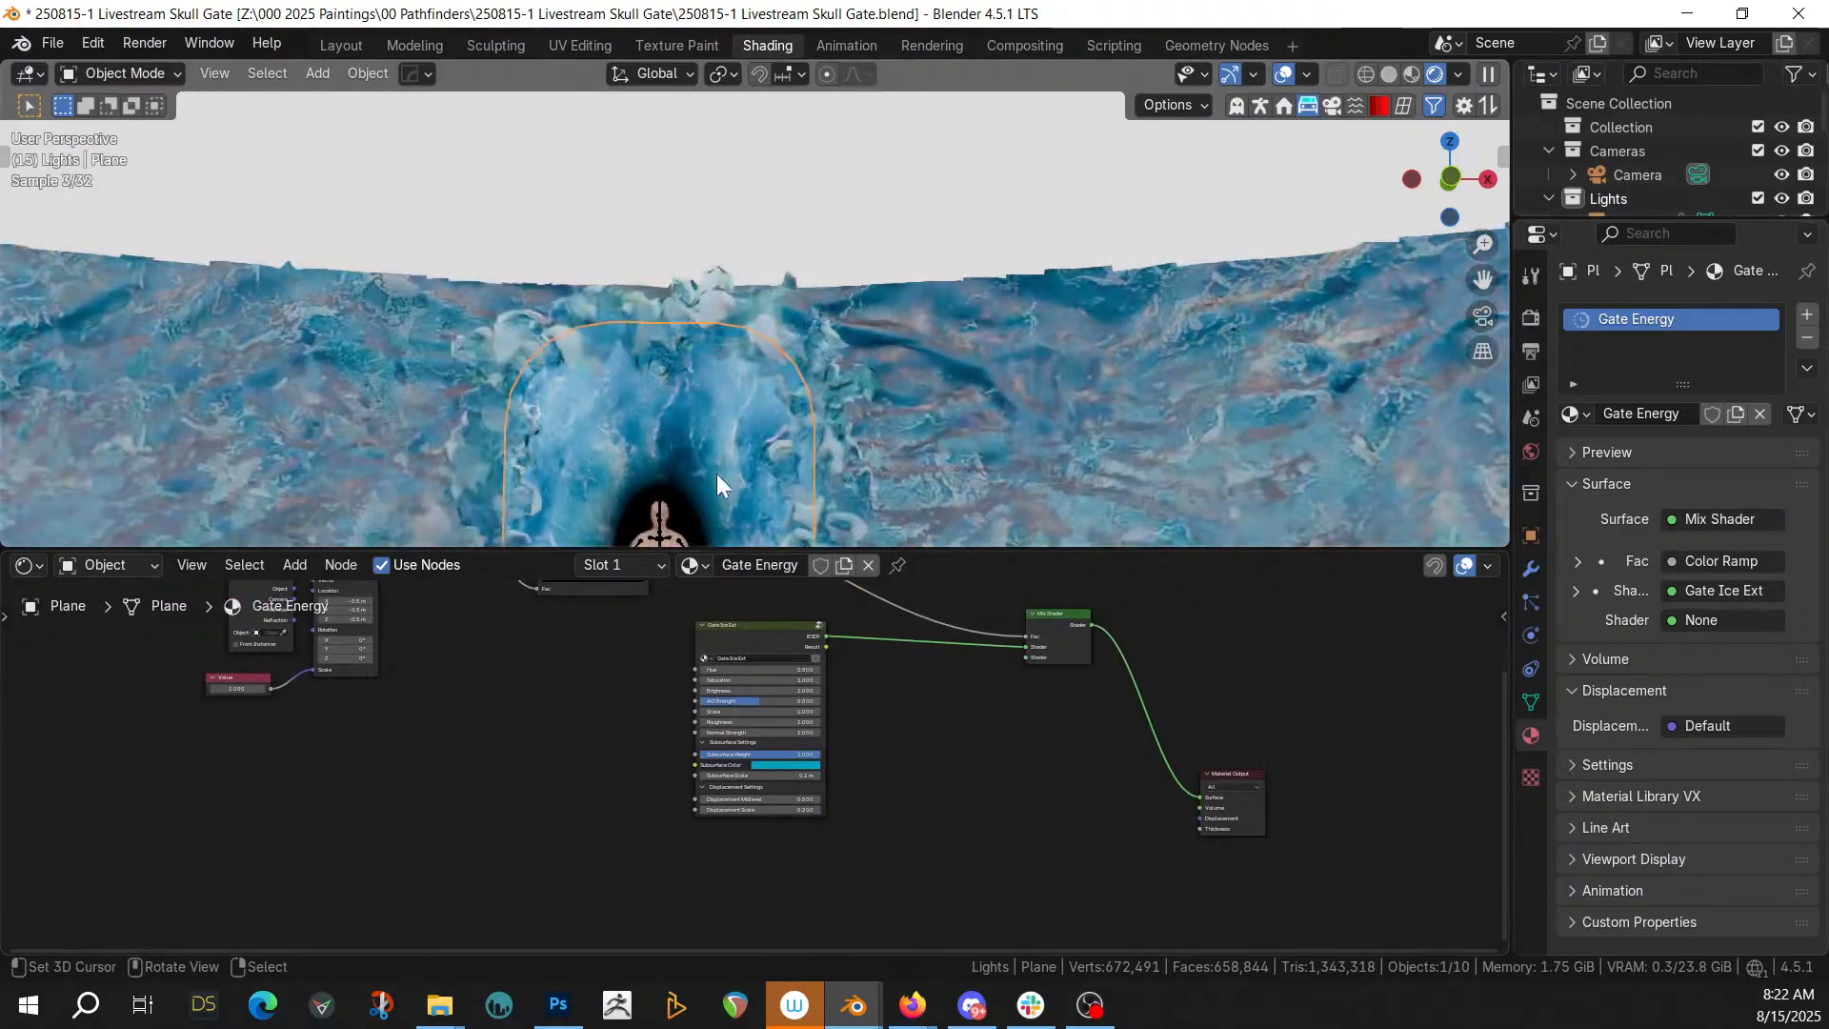
Duplicate the Gate Ice Ext group below the original and connect its BSDF to the Mix Shader's second shader input
{"action": "left_click", "coordinate": [732, 626]}
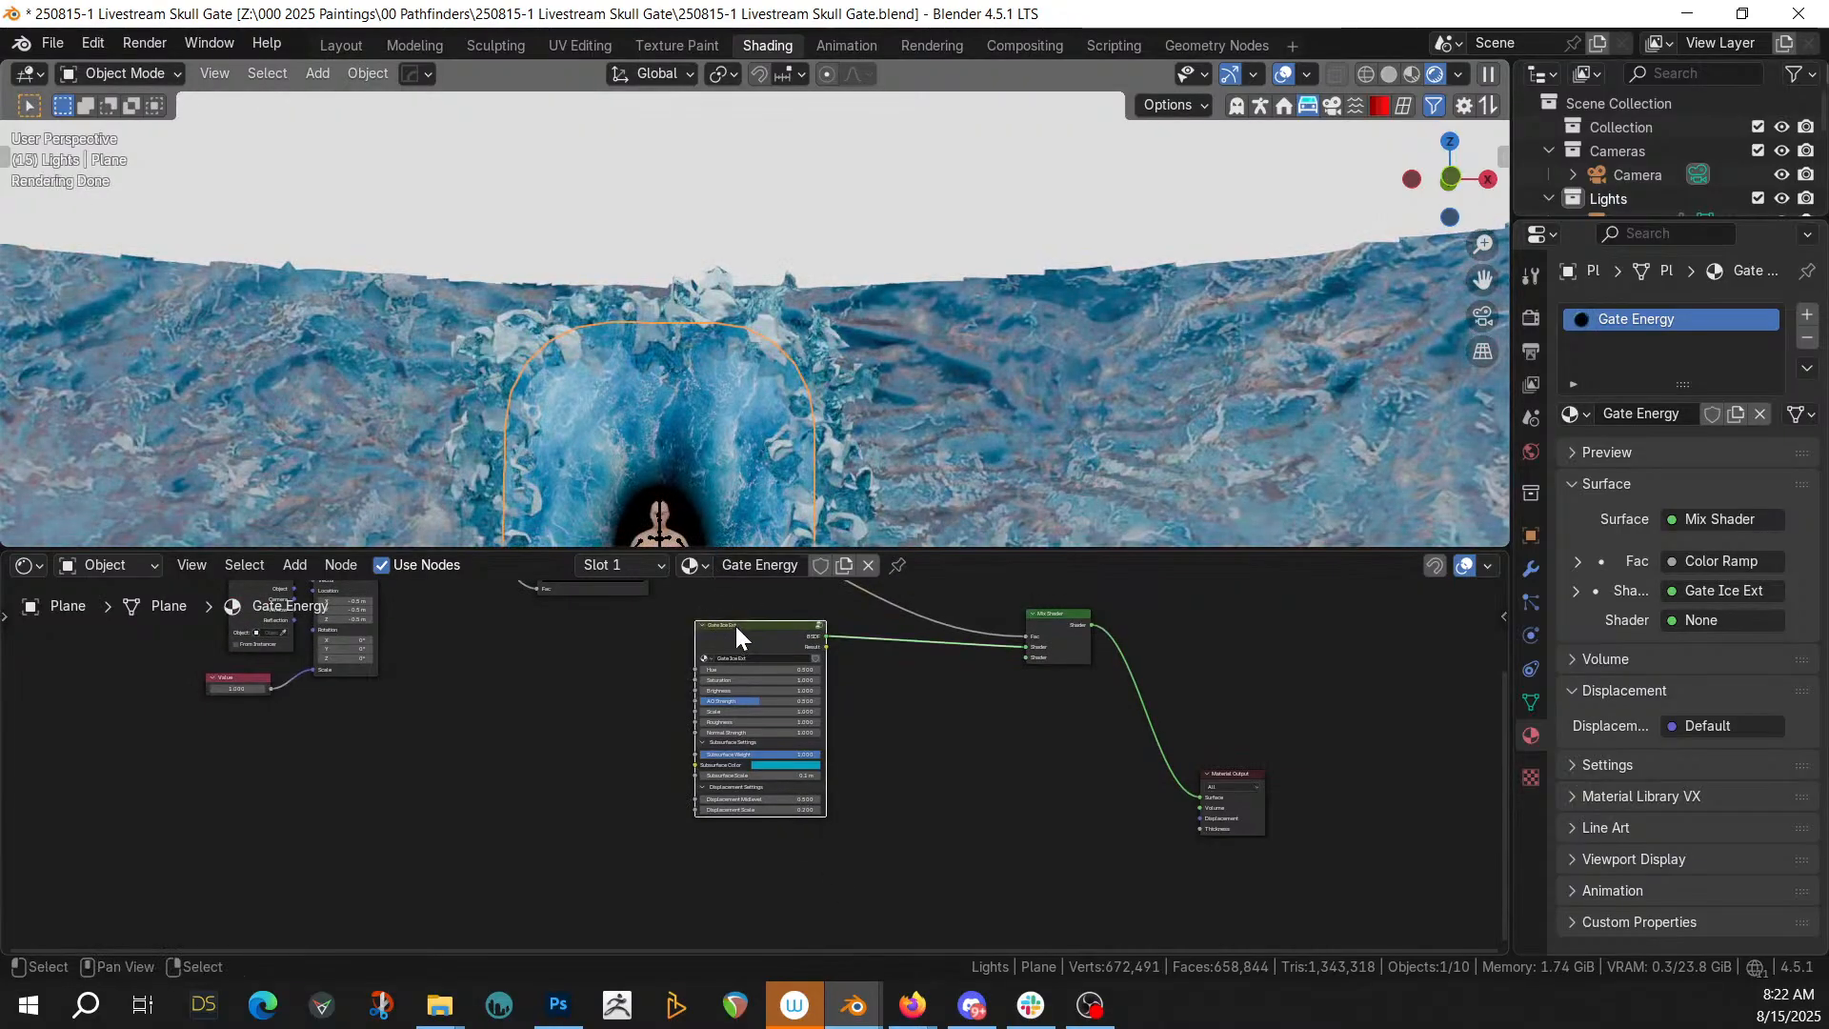
{"action": "key", "text": "g"}
{"action": "left_click", "coordinate": [730, 844]}
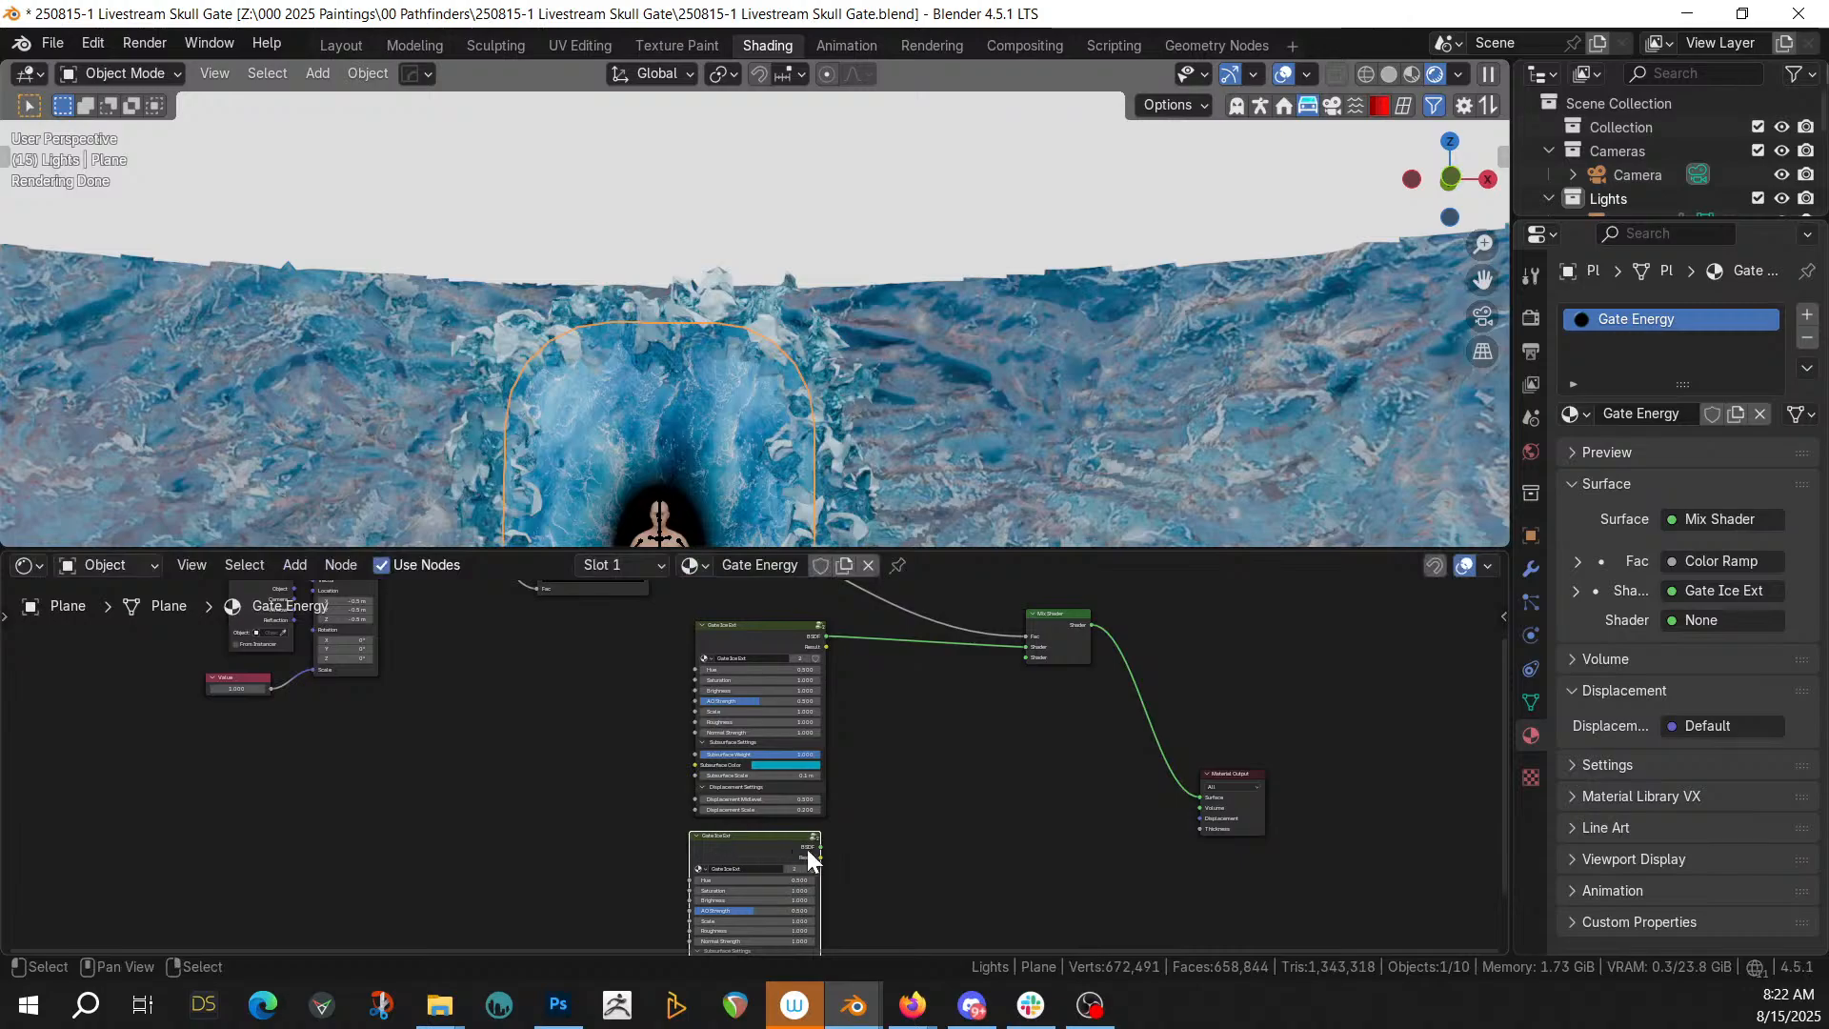
{"action": "left_click_drag", "start_coordinate": [820, 847], "coordinate": [1026, 657]}
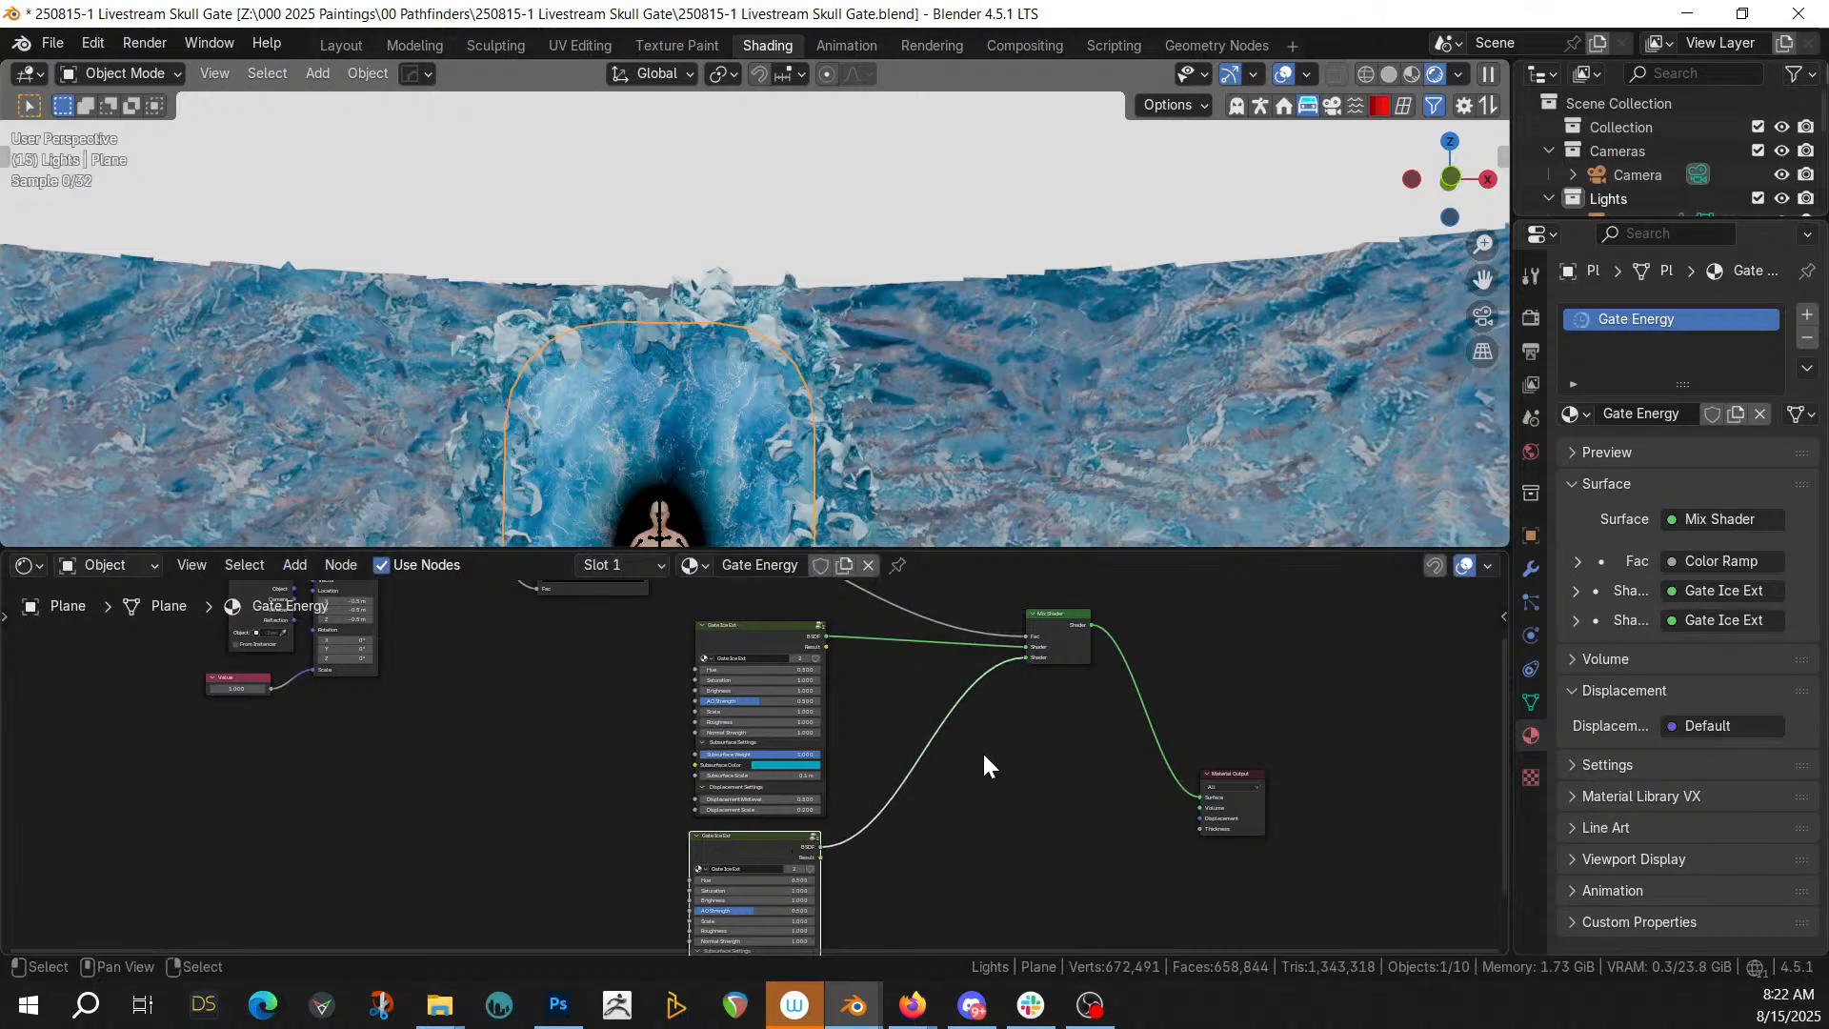
Give the duplicated Gate Ice Ext group a red subsurface color and set its hue to 0.740
{"action": "middle_click_drag", "start_coordinate": [854, 743], "coordinate": [895, 588]}
{"action": "scroll", "coordinate": [900, 653], "scroll_direction": "up", "scroll_amount": 8}
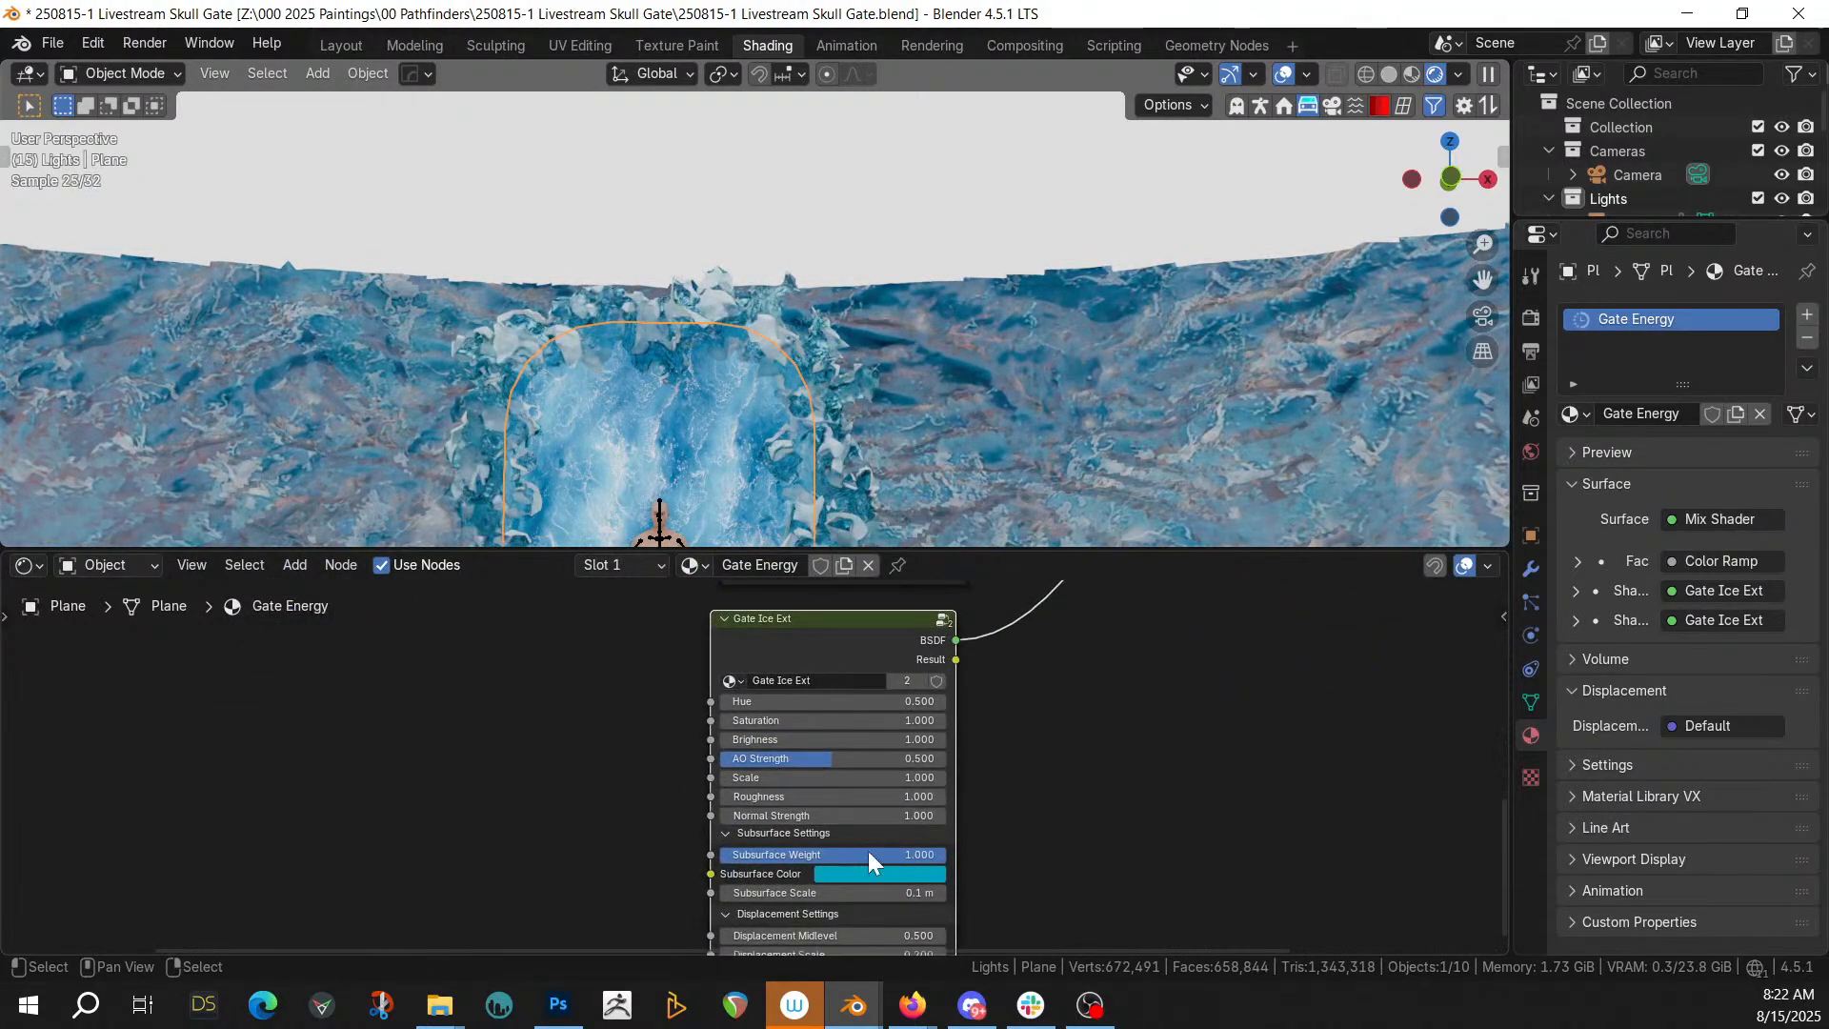
{"action": "left_click", "coordinate": [865, 875]}
{"action": "left_click", "coordinate": [903, 717]}
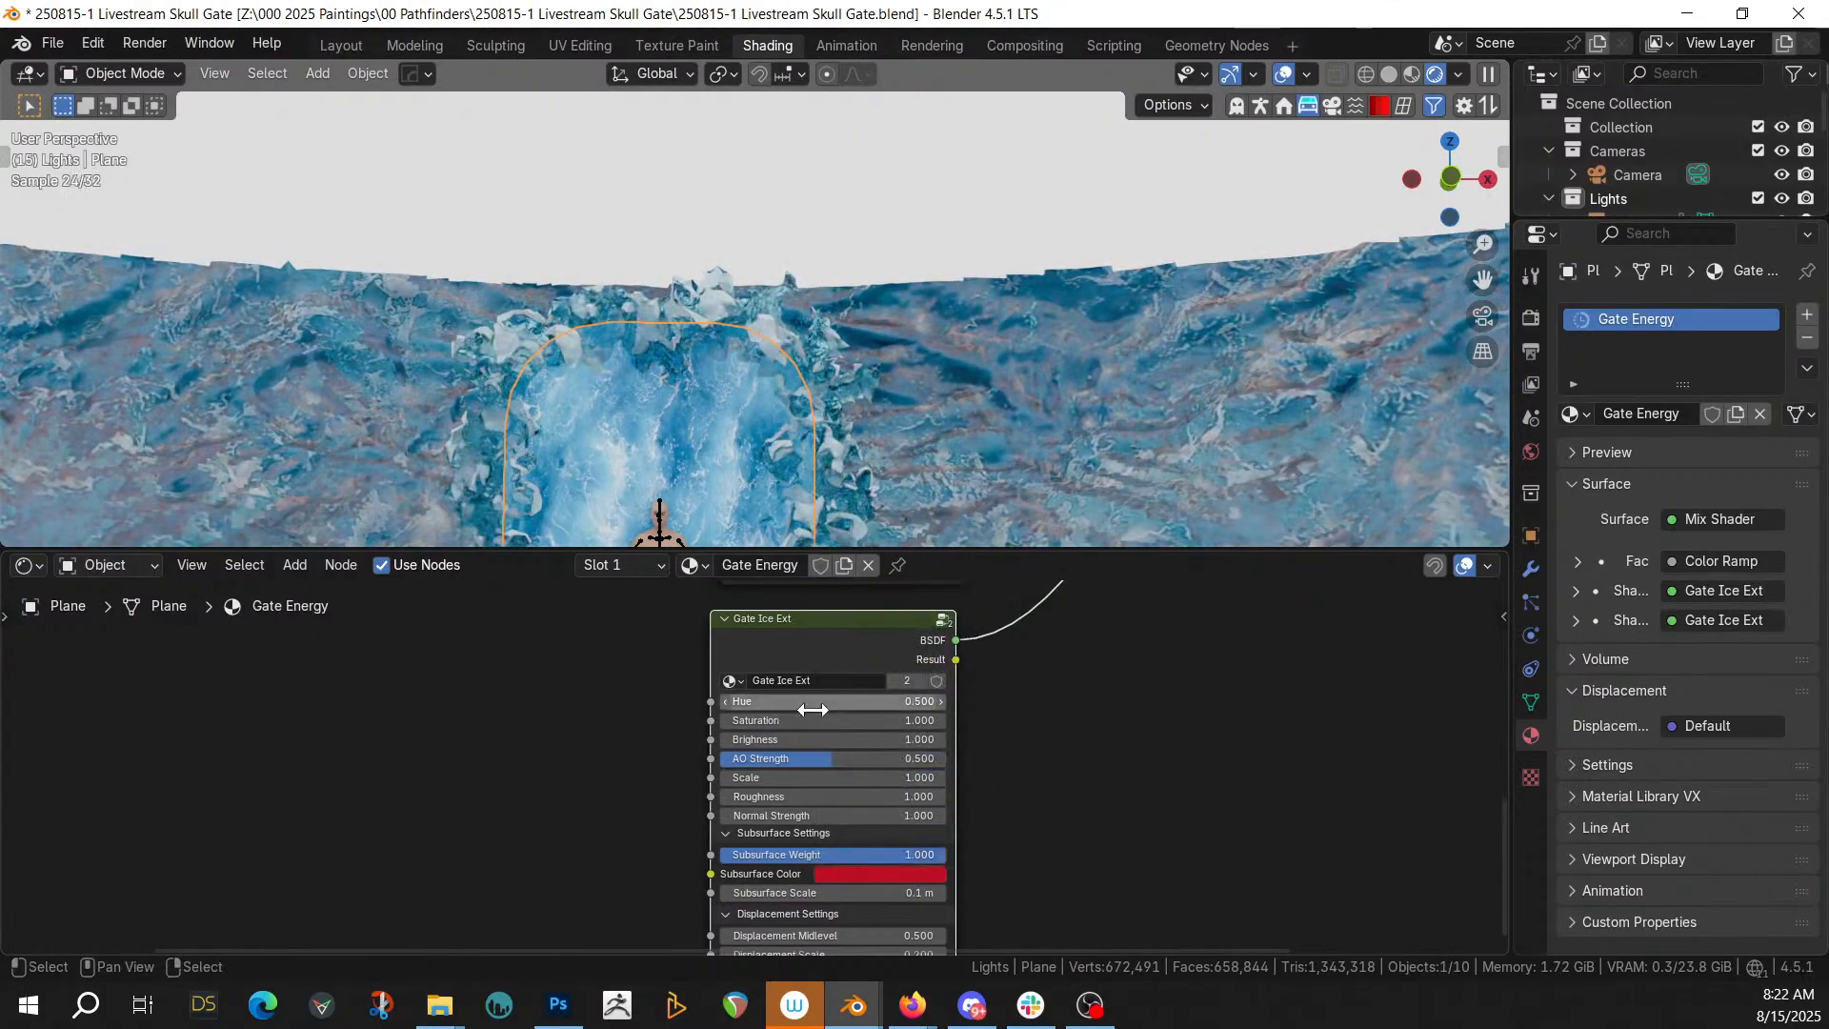
{"action": "left_click_drag", "start_coordinate": [807, 703], "coordinate": [889, 703]}
{"action": "middle_click_drag", "start_coordinate": [795, 262], "coordinate": [811, 522], "text": "shift"}
{"action": "scroll", "coordinate": [753, 429], "scroll_direction": "up", "scroll_amount": 1}
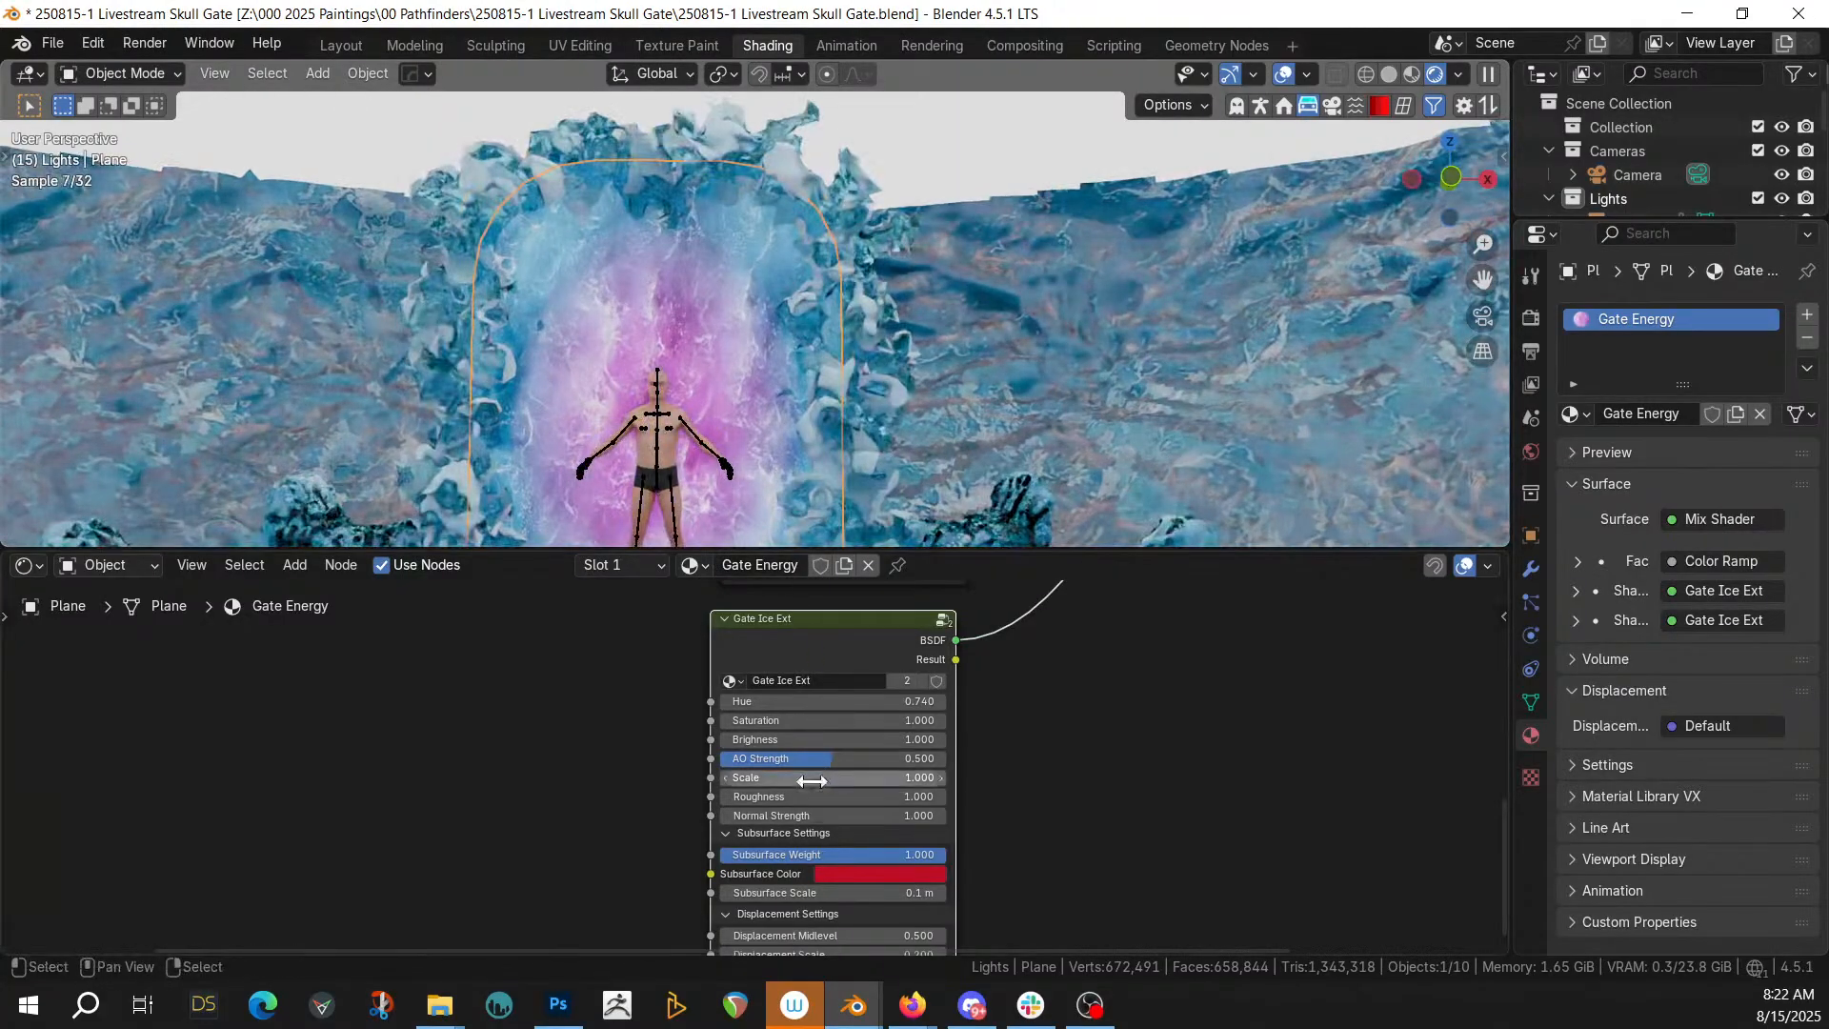
Set the duplicated Gate Ice Ext group's scale to 8.1 and its displacement scale to 1
{"action": "left_click_drag", "start_coordinate": [805, 776], "coordinate": [1035, 843]}
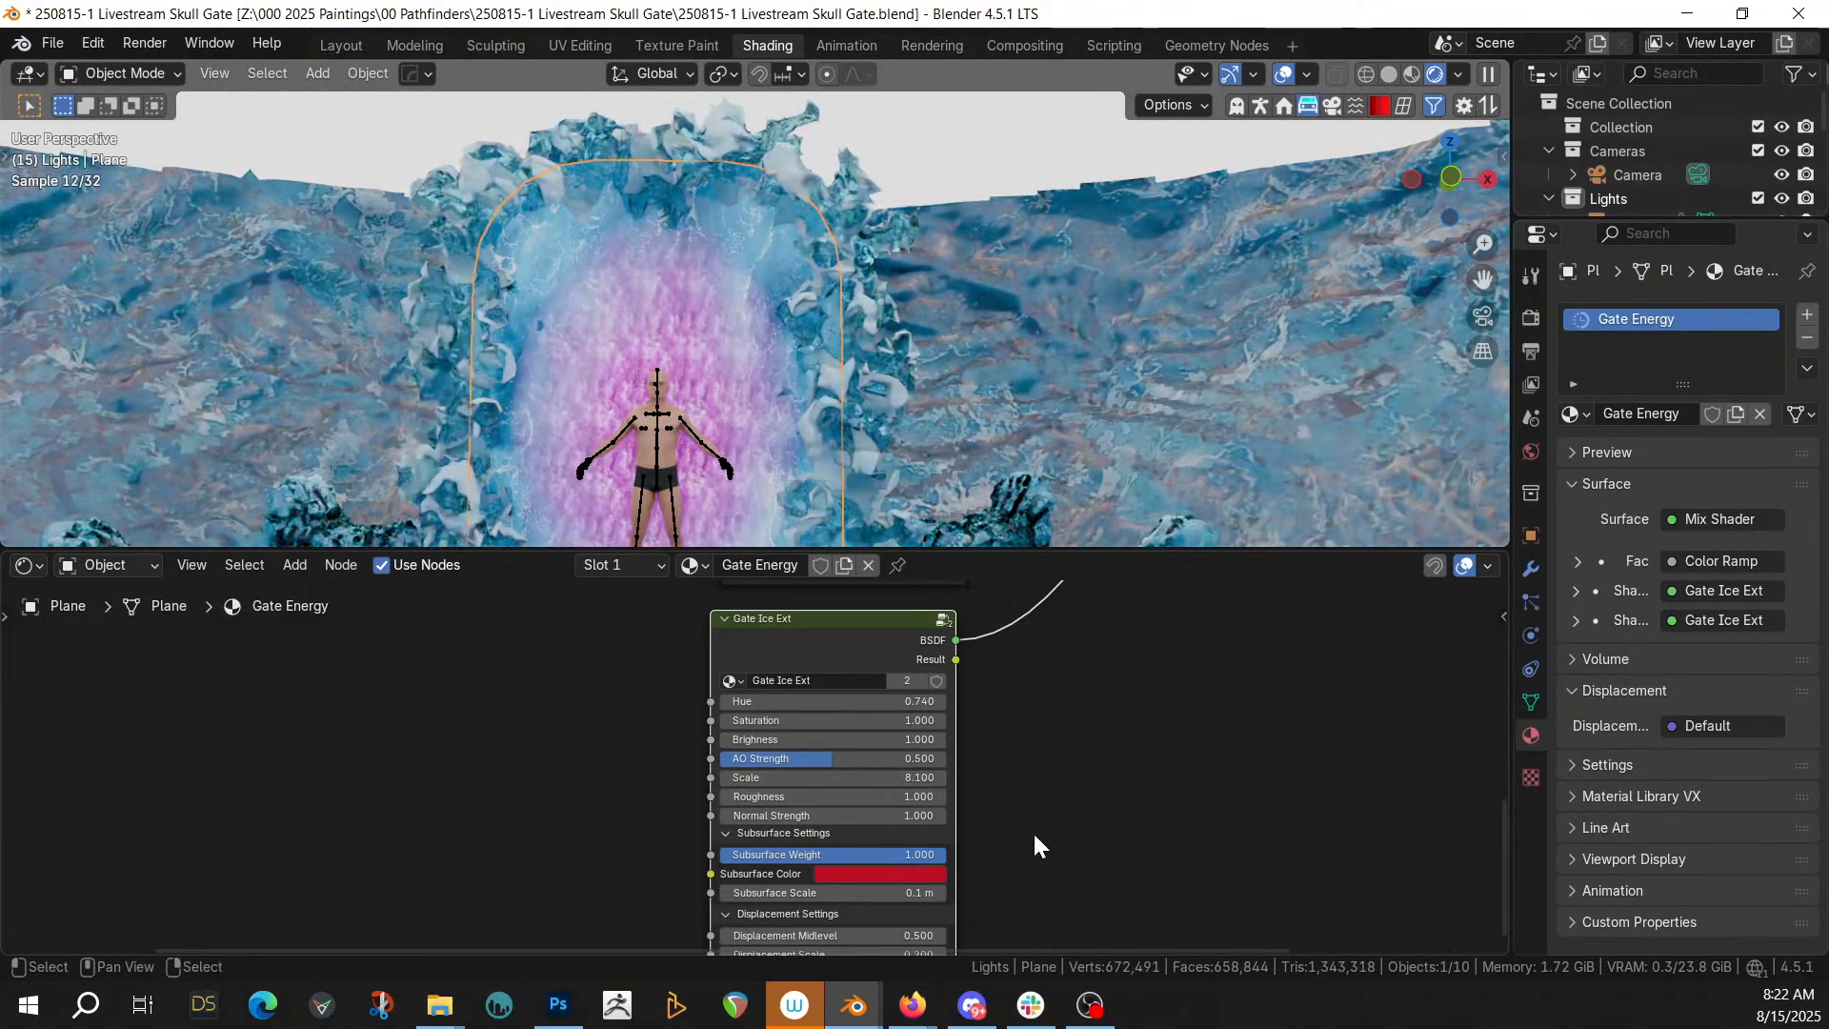
{"action": "middle_click_drag", "start_coordinate": [1029, 838], "coordinate": [1027, 721], "text": "shift"}
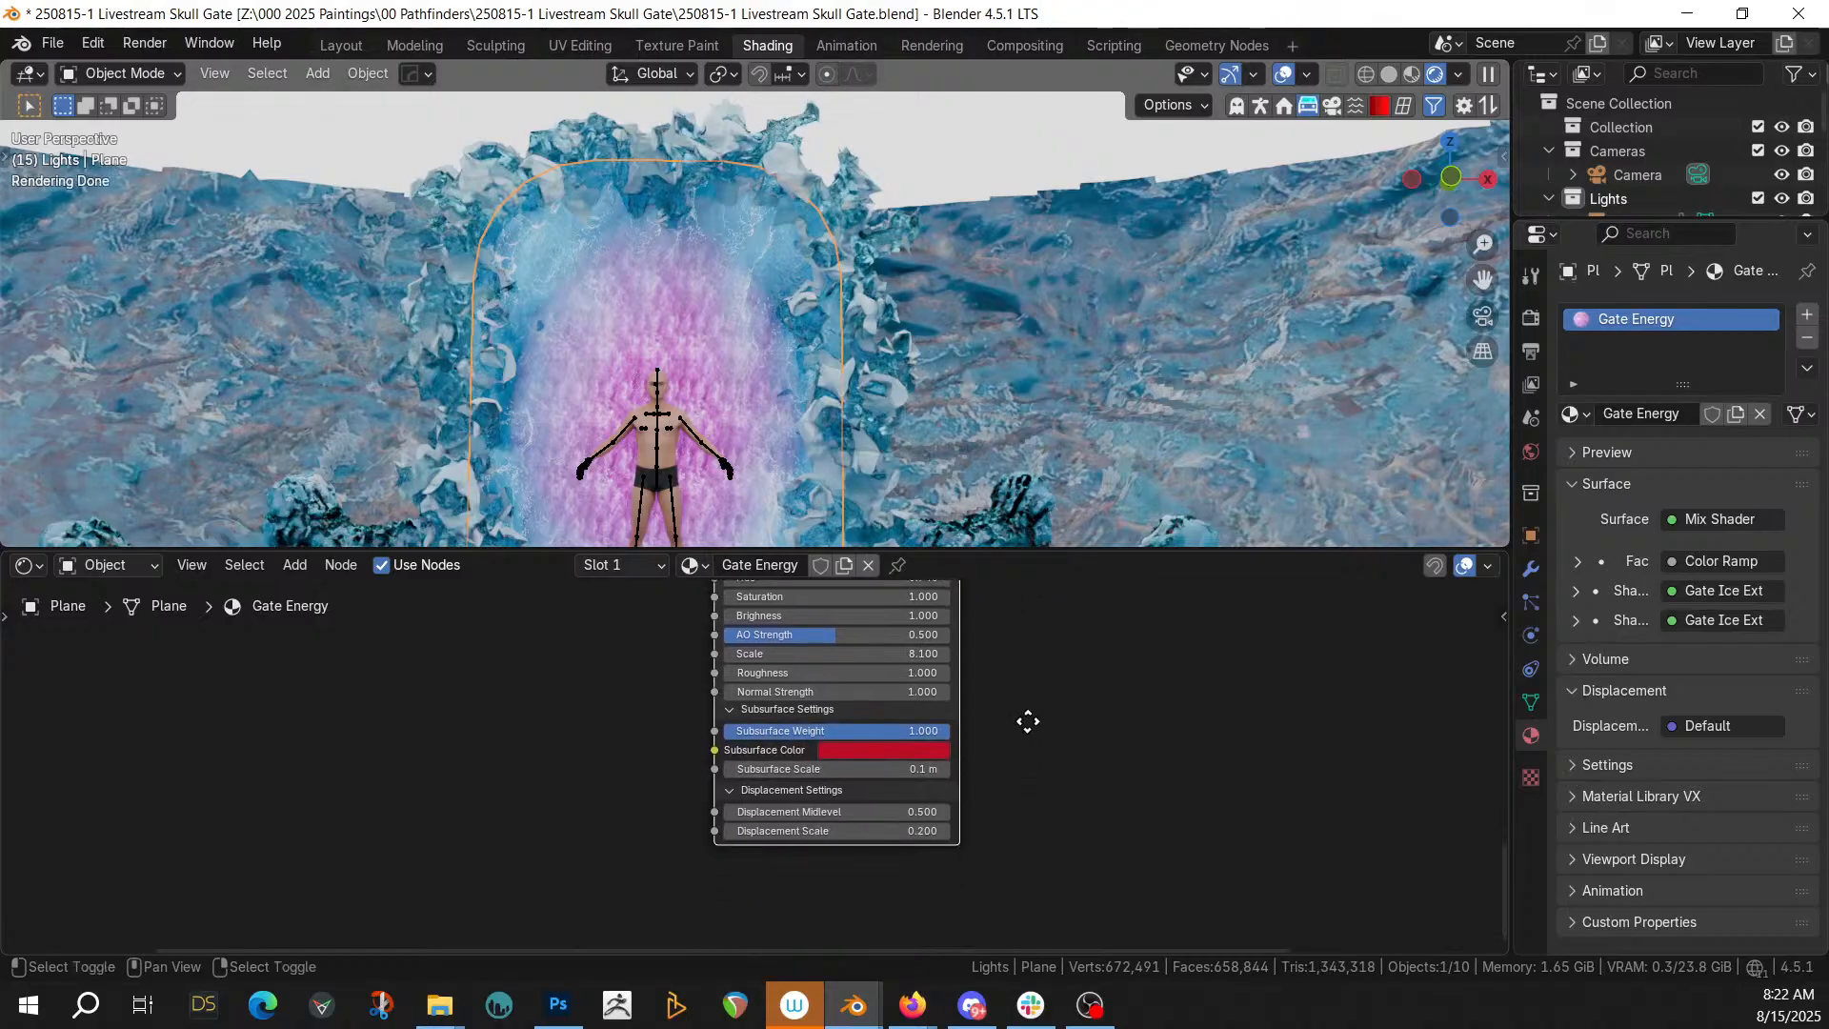
{"action": "left_click", "coordinate": [838, 830]}
{"action": "type", "text": "1"}
{"action": "key", "text": "Return"}
{"action": "scroll", "coordinate": [803, 358], "scroll_direction": "up", "scroll_amount": 2}
{"action": "middle_click_drag", "start_coordinate": [803, 358], "coordinate": [632, 318]}
{"action": "middle_click_drag", "start_coordinate": [1161, 472], "coordinate": [1283, 514], "text": "shift"}
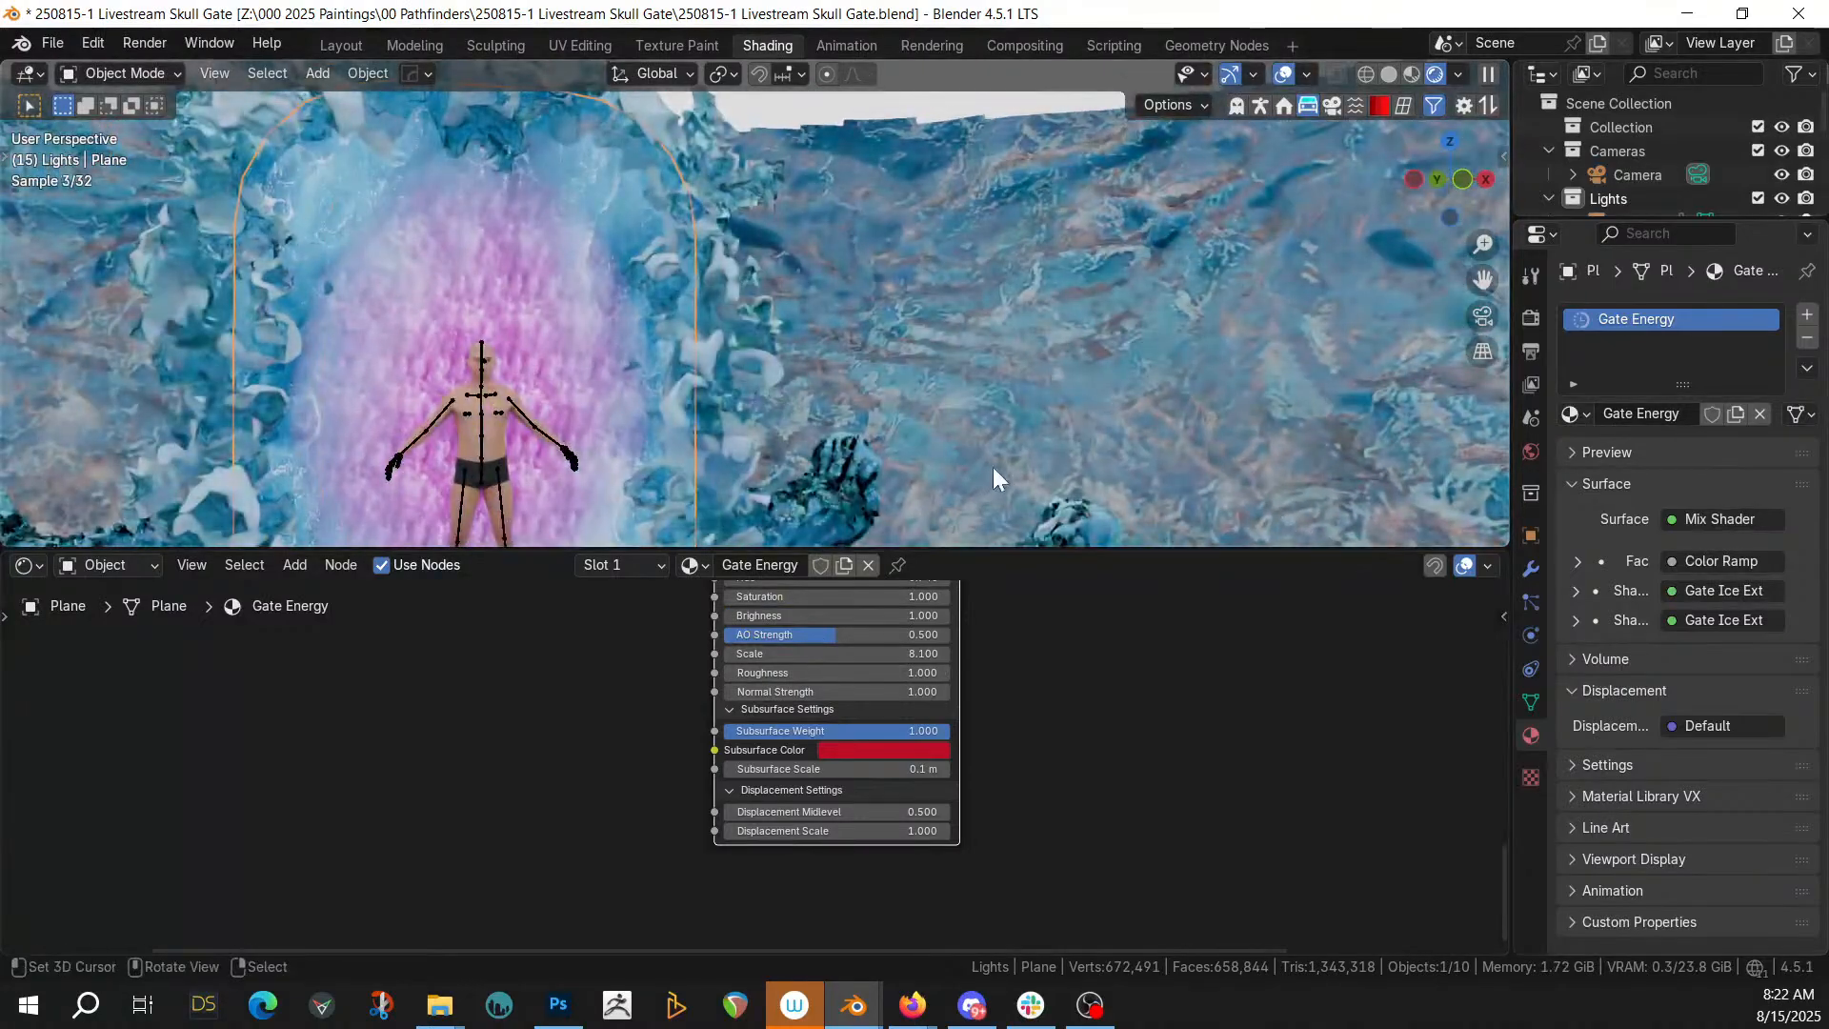
Adjust the duplicated Gate Ice Ext group to hue 0.870, saturation 1.4 and brightness 0.3
{"action": "middle_click_drag", "start_coordinate": [1111, 831], "coordinate": [1126, 658]}
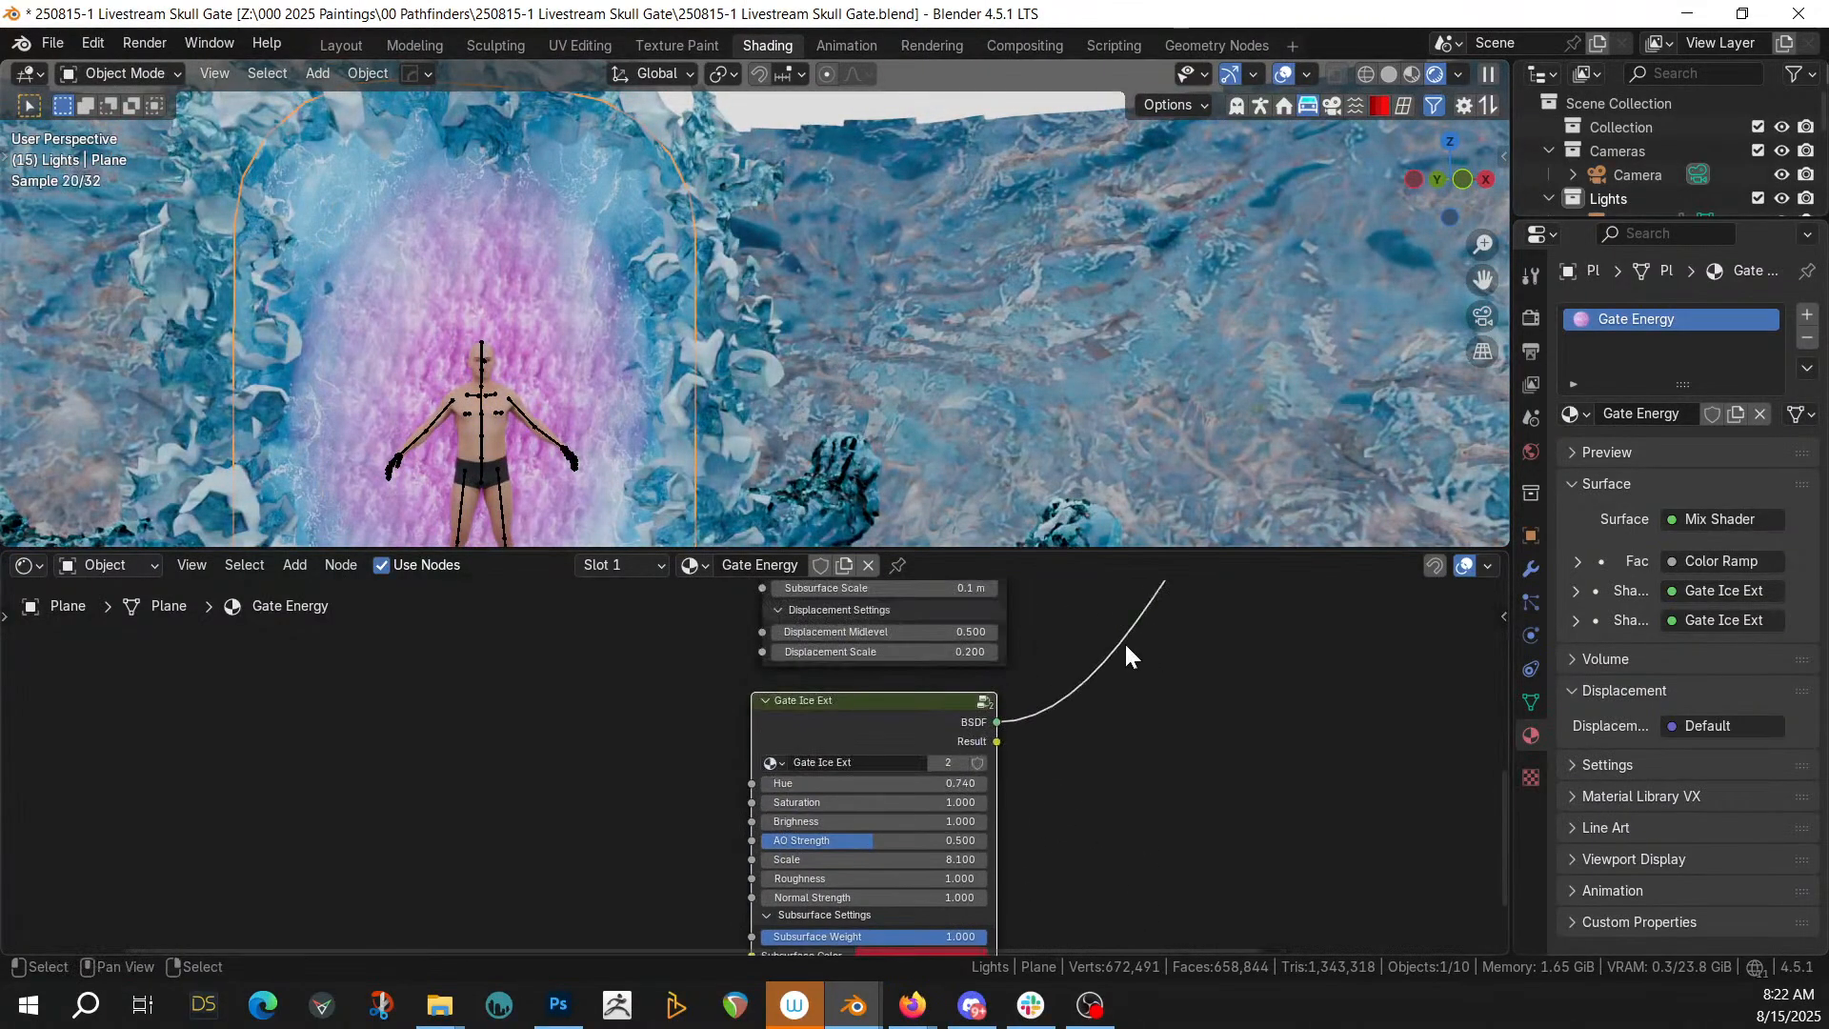
{"action": "scroll", "coordinate": [1043, 776], "scroll_direction": "up", "scroll_amount": 2}
{"action": "left_click_drag", "start_coordinate": [947, 789], "coordinate": [1005, 789]}
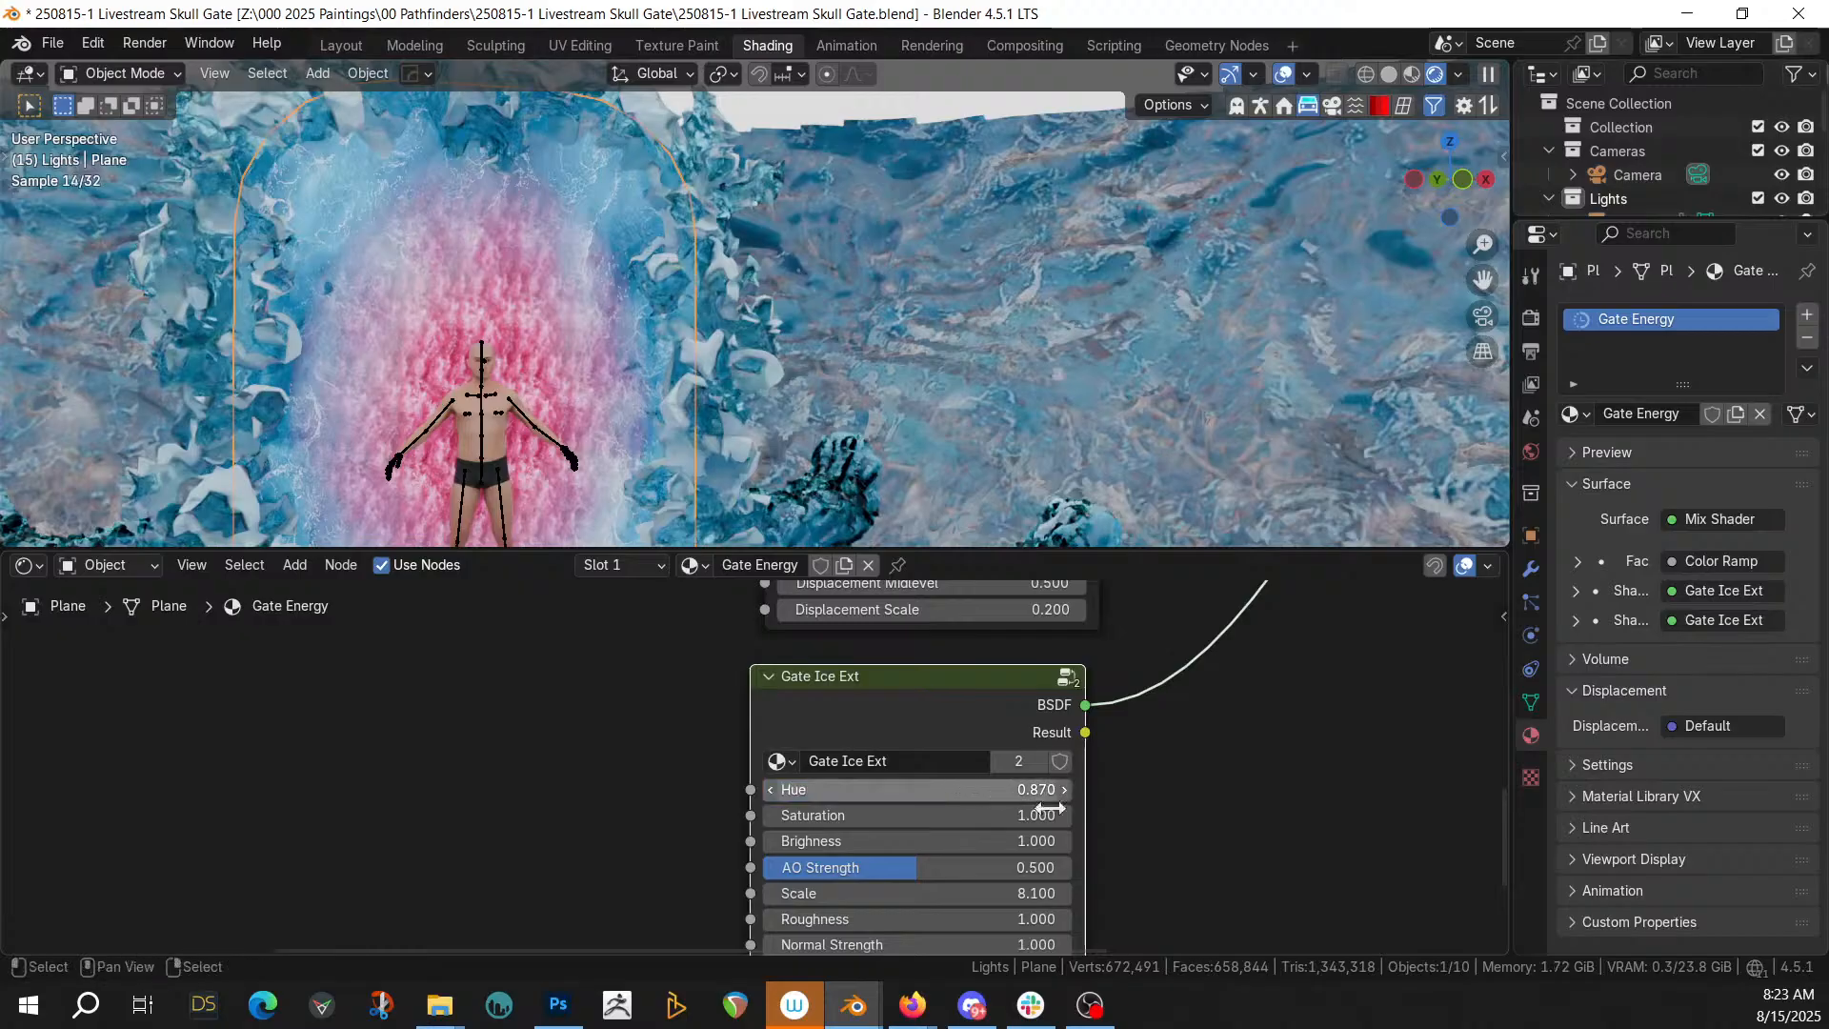
{"action": "middle_click_drag", "start_coordinate": [1152, 841], "coordinate": [1179, 724]}
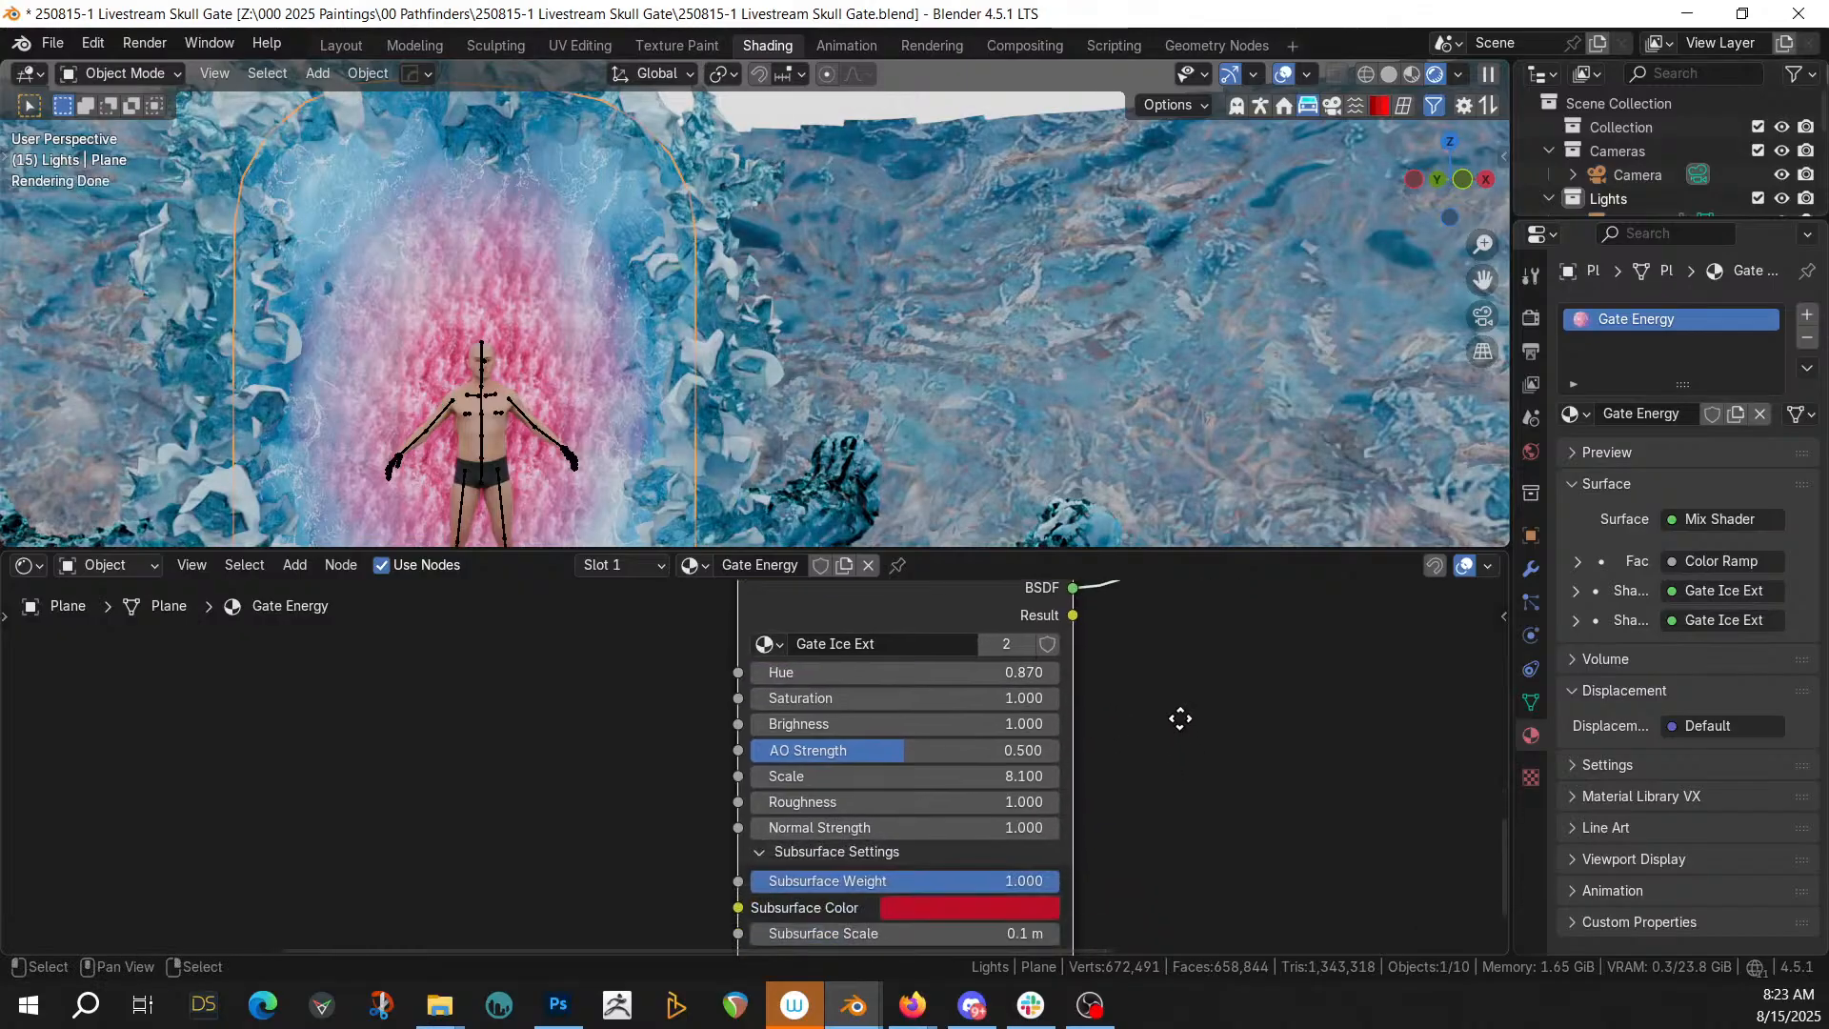
{"action": "left_click_drag", "start_coordinate": [886, 698], "coordinate": [915, 725]}
{"action": "scroll", "coordinate": [885, 375], "scroll_direction": "down", "scroll_amount": 1}
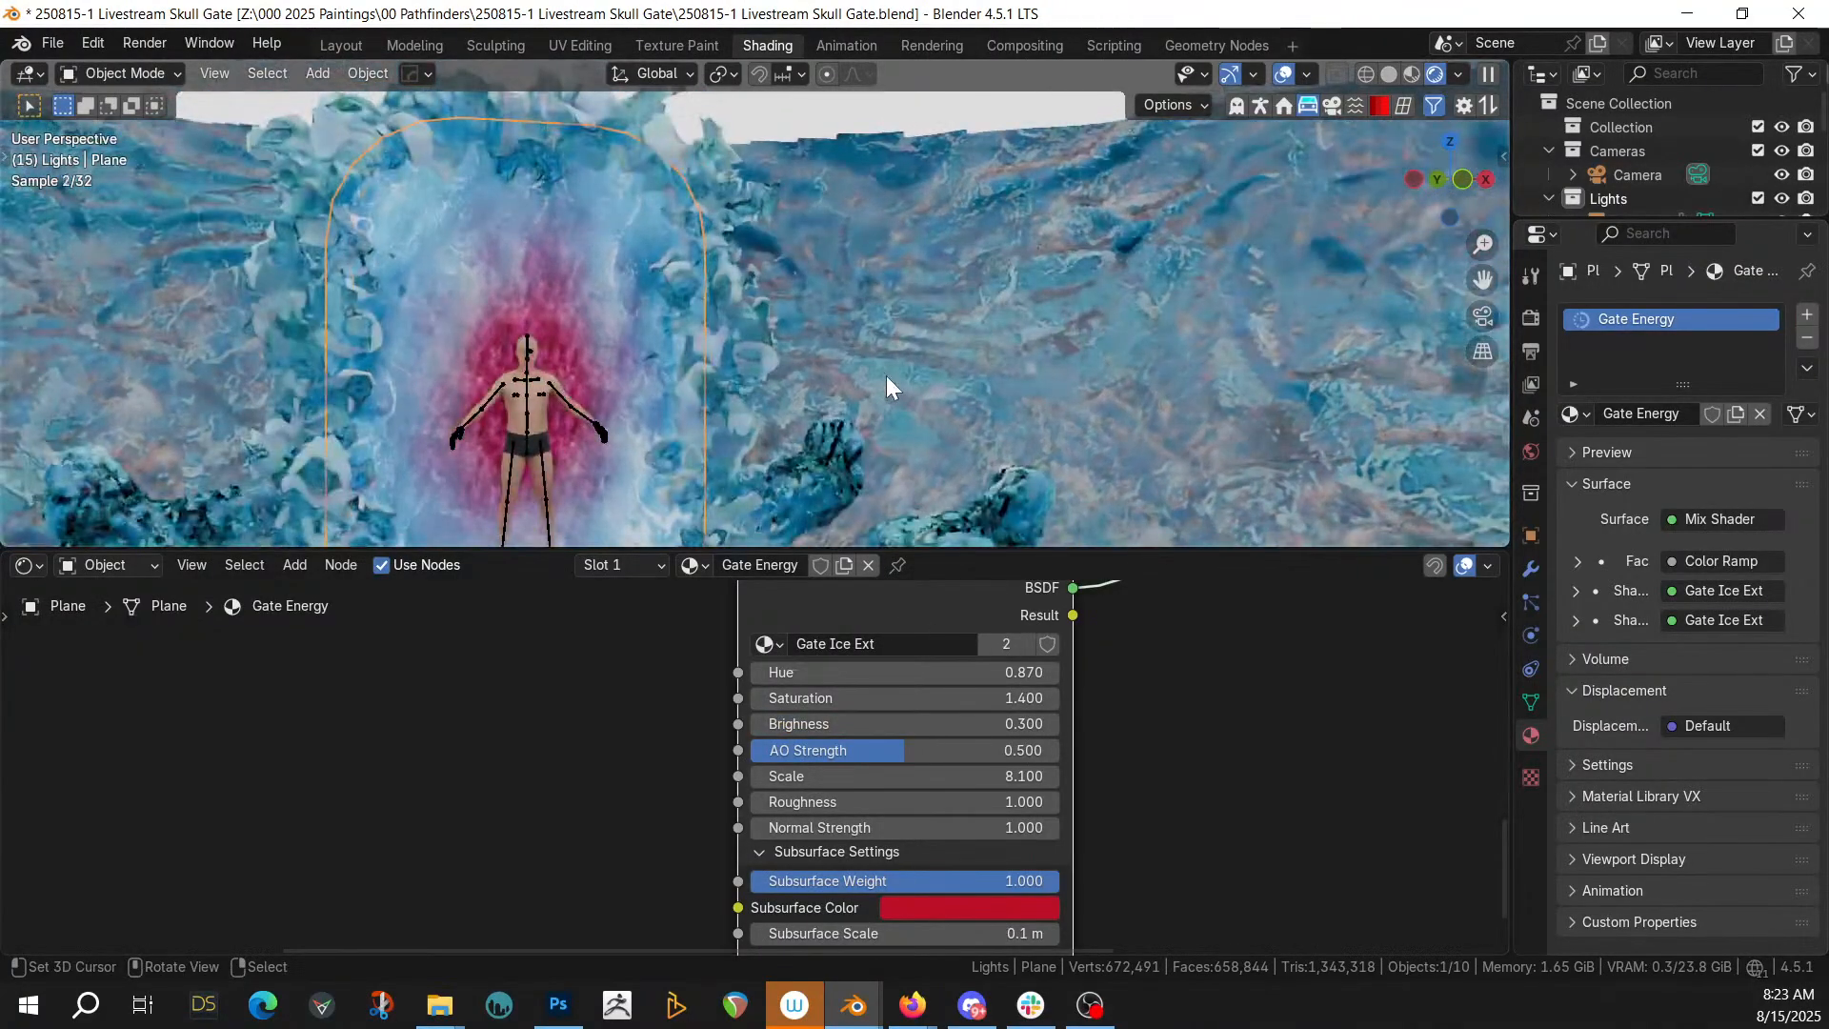
Widen the gradient's falloff by moving the Color Ramp's black stop to position 0.247
{"action": "middle_click_drag", "start_coordinate": [1134, 718], "coordinate": [1238, 878]}
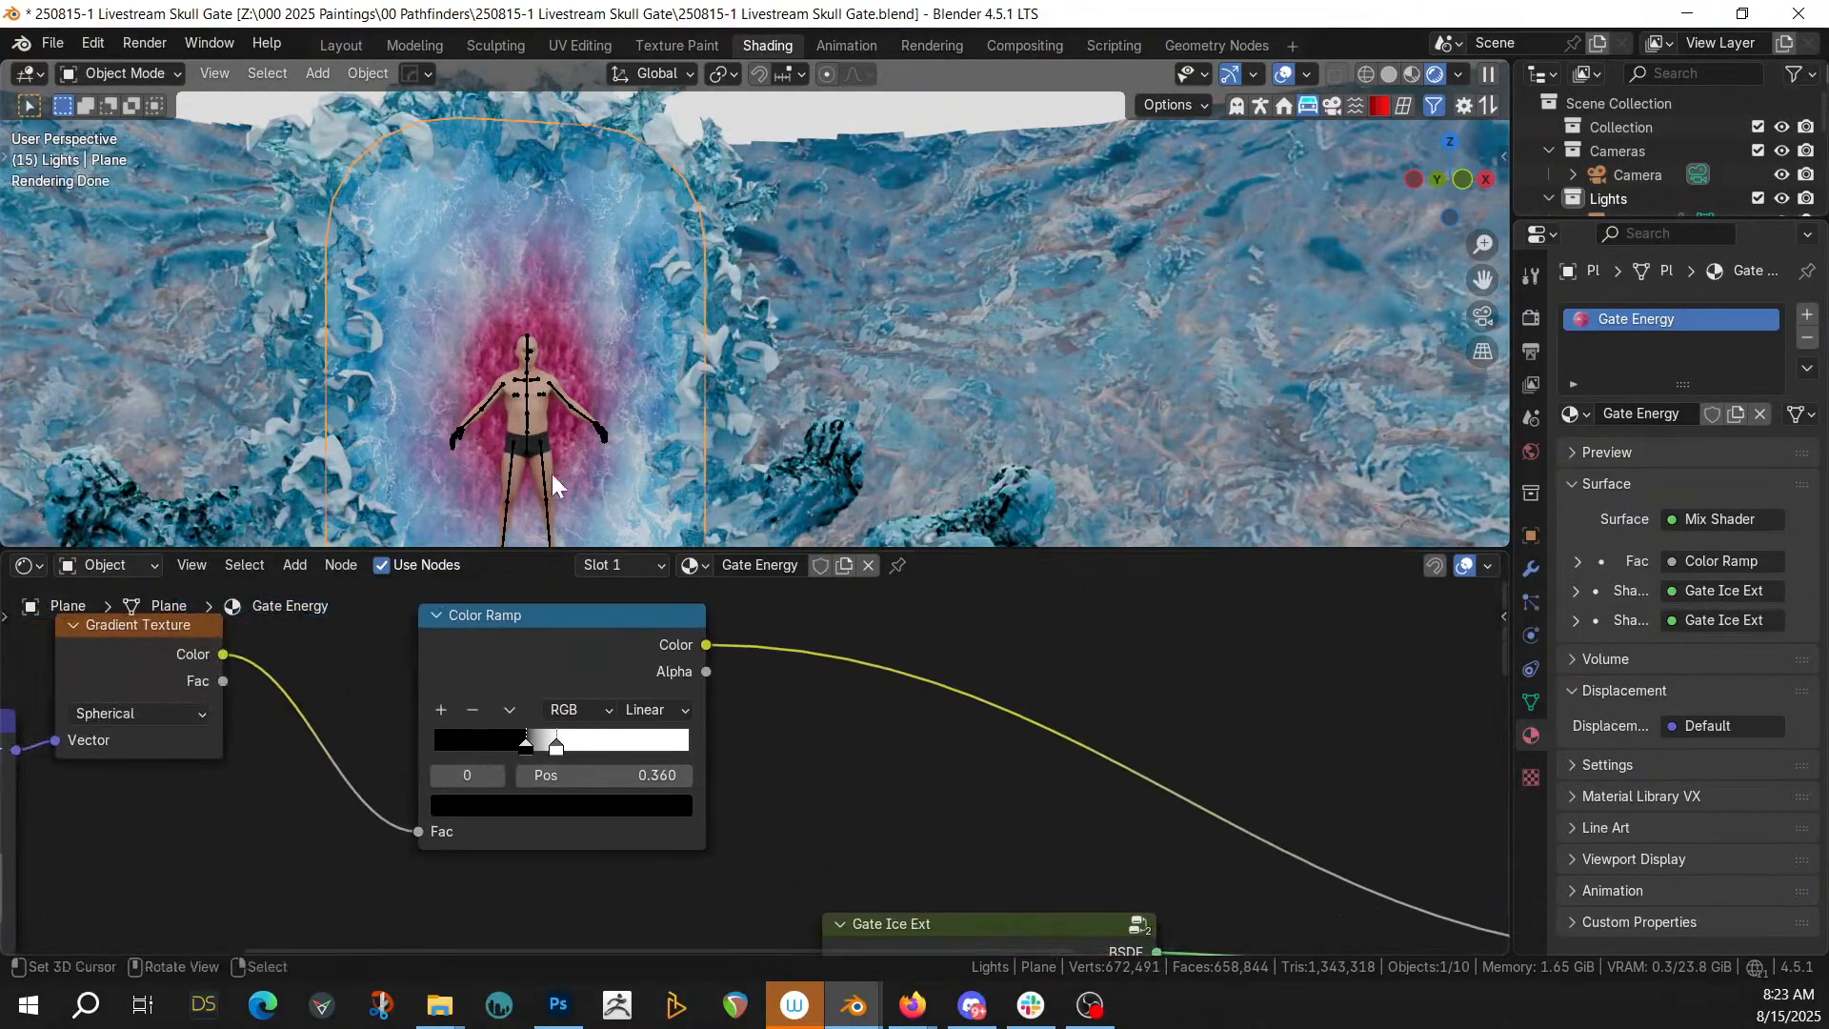
{"action": "middle_click_drag", "start_coordinate": [572, 419], "coordinate": [954, 158]}
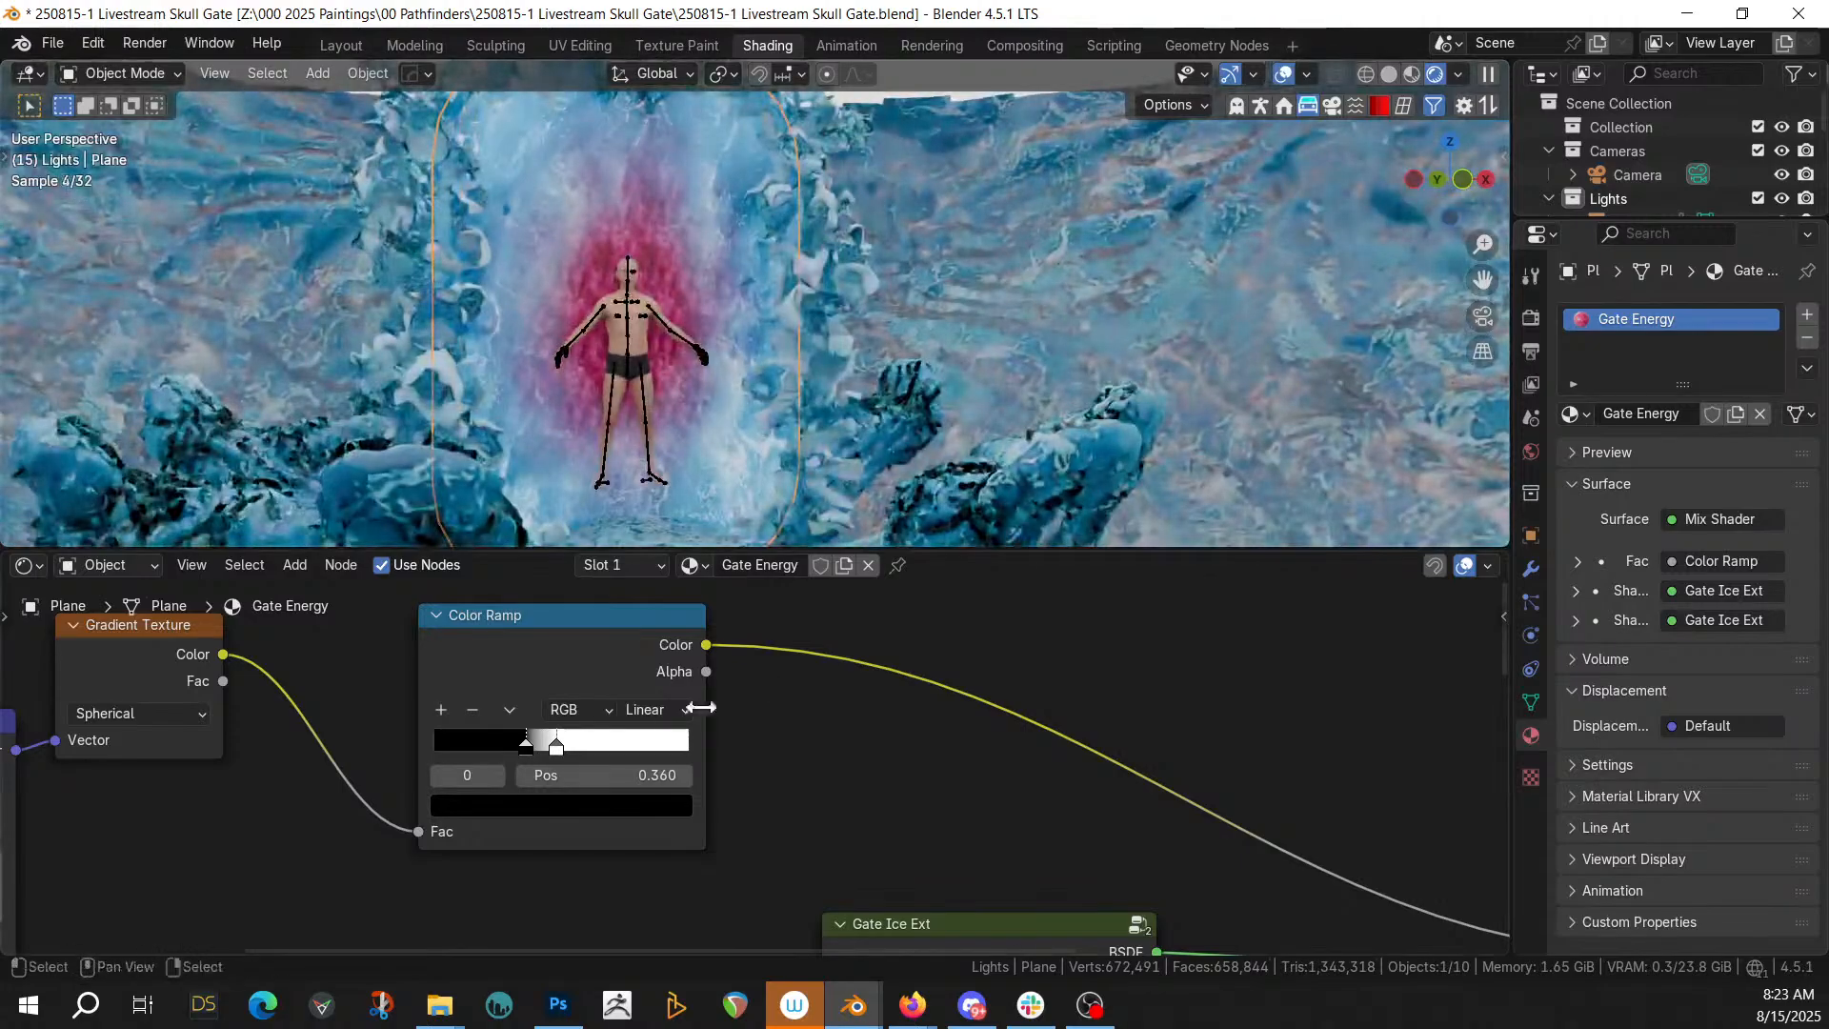
{"action": "left_click_drag", "start_coordinate": [528, 747], "coordinate": [498, 753]}
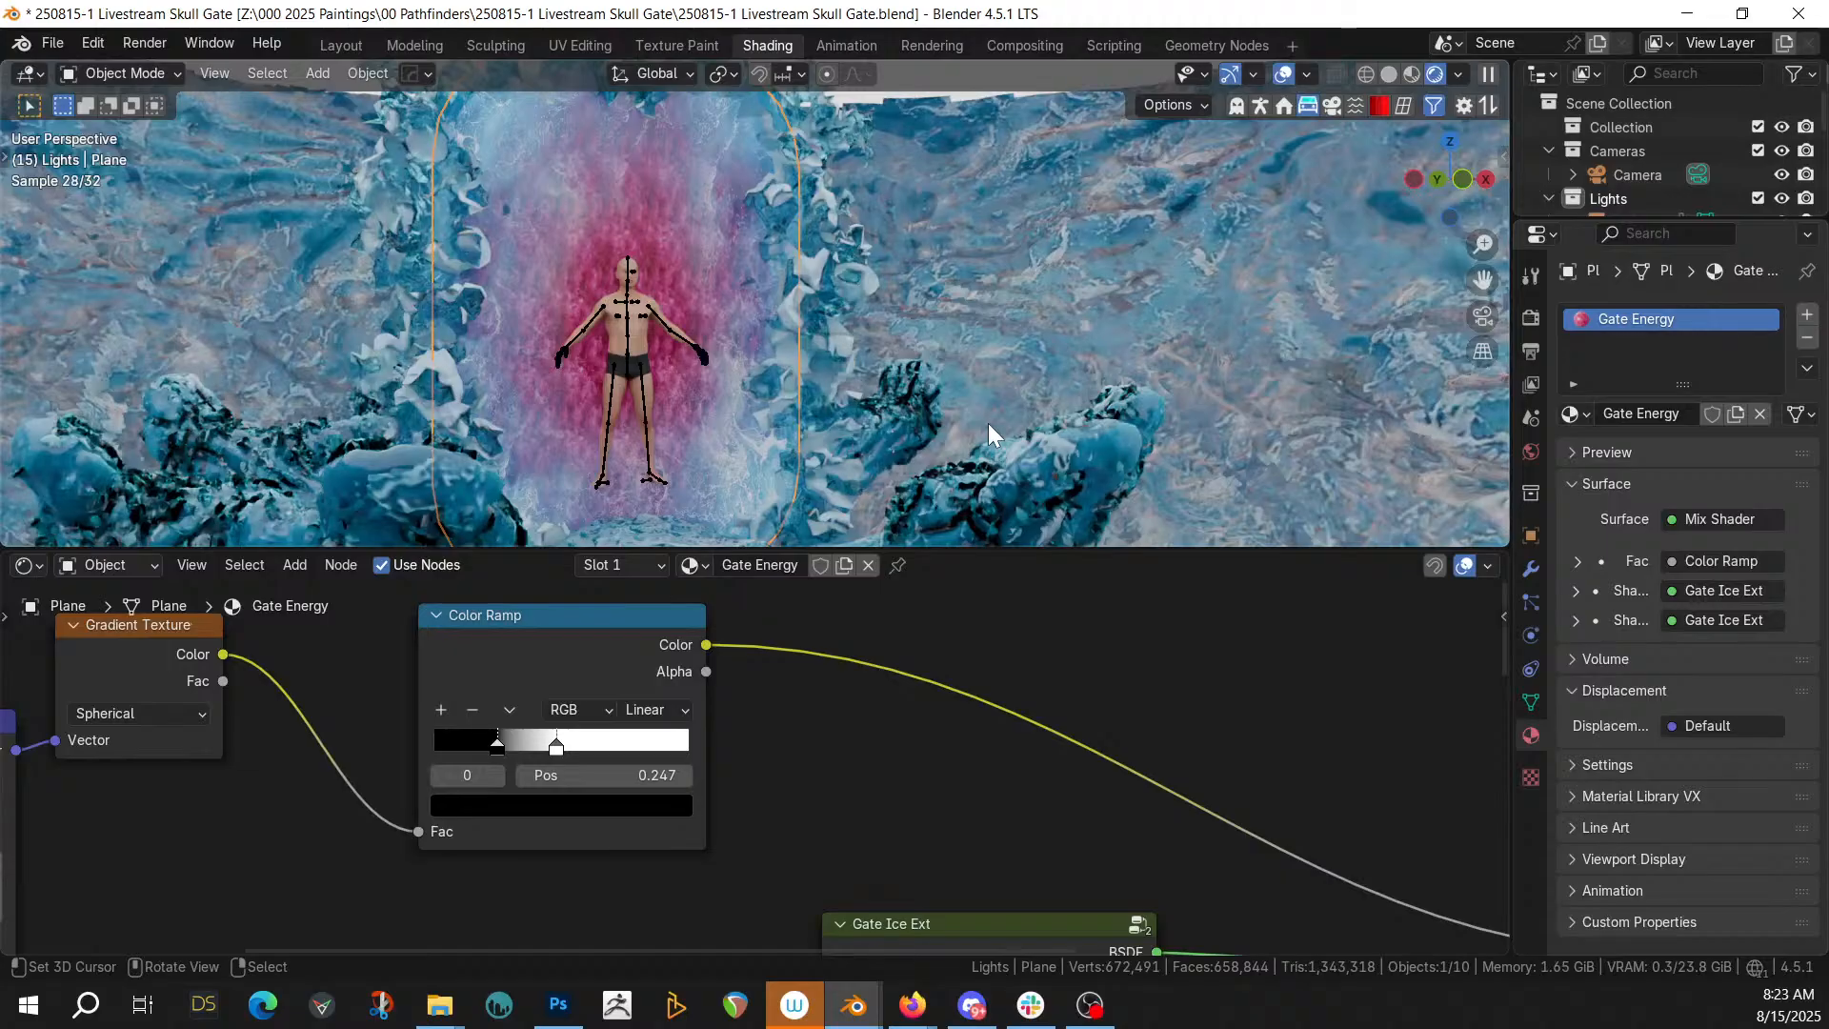
Enlarge the Outliner, show the Ceiling collection to check the gate's glow in the dark cave, and exclude the collection again
{"action": "middle_click_drag", "start_coordinate": [887, 670], "coordinate": [608, 727]}
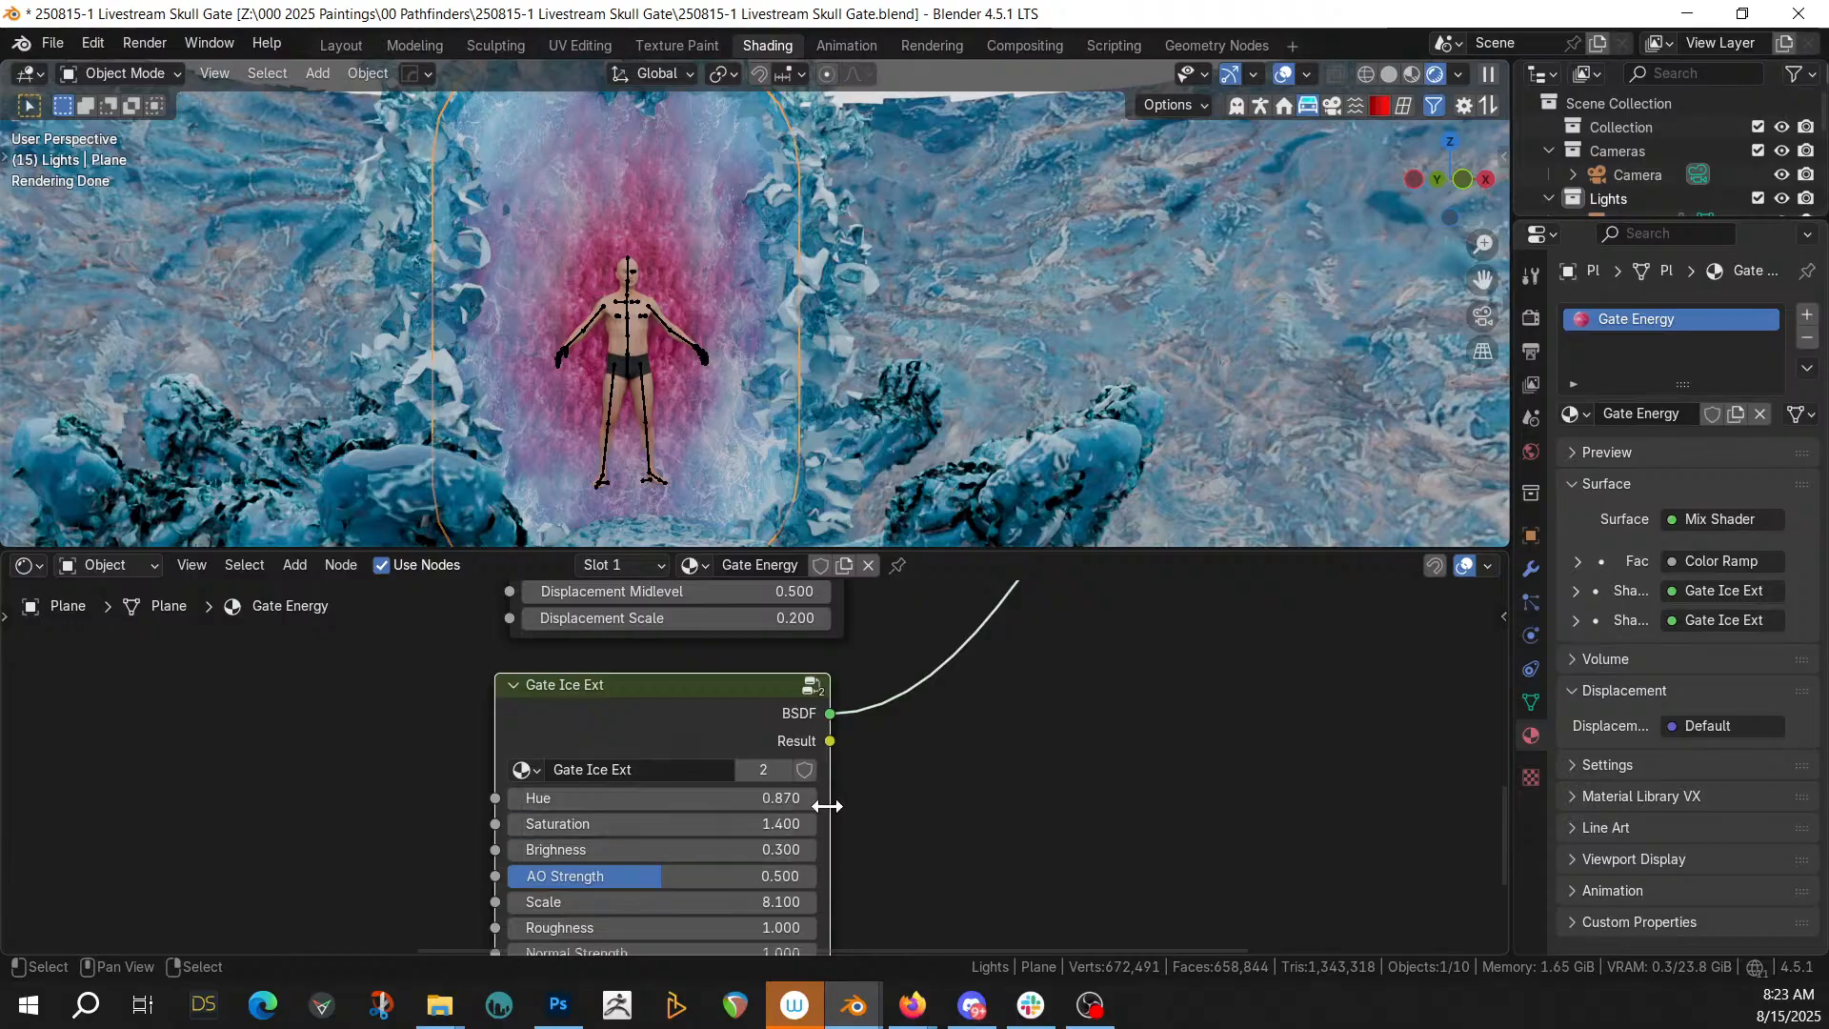
{"action": "middle_click_drag", "start_coordinate": [948, 872], "coordinate": [946, 723]}
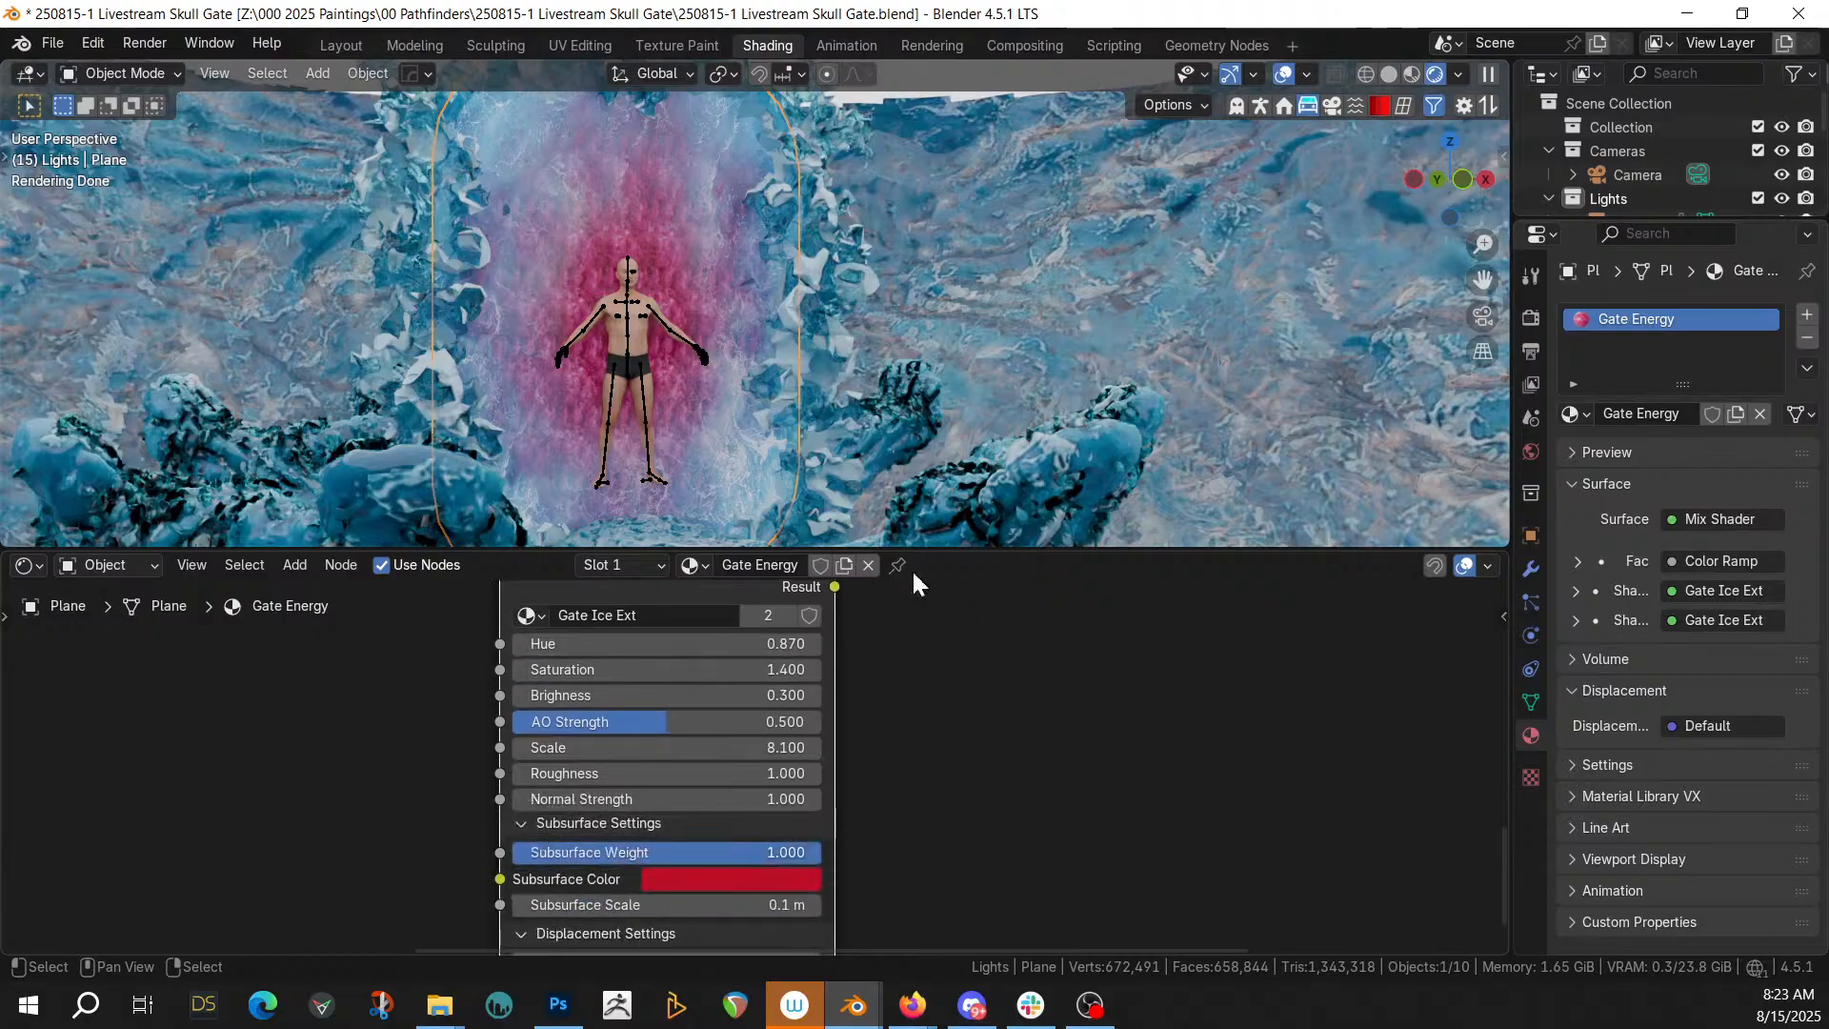
{"action": "left_click_drag", "start_coordinate": [1662, 221], "coordinate": [1663, 591]}
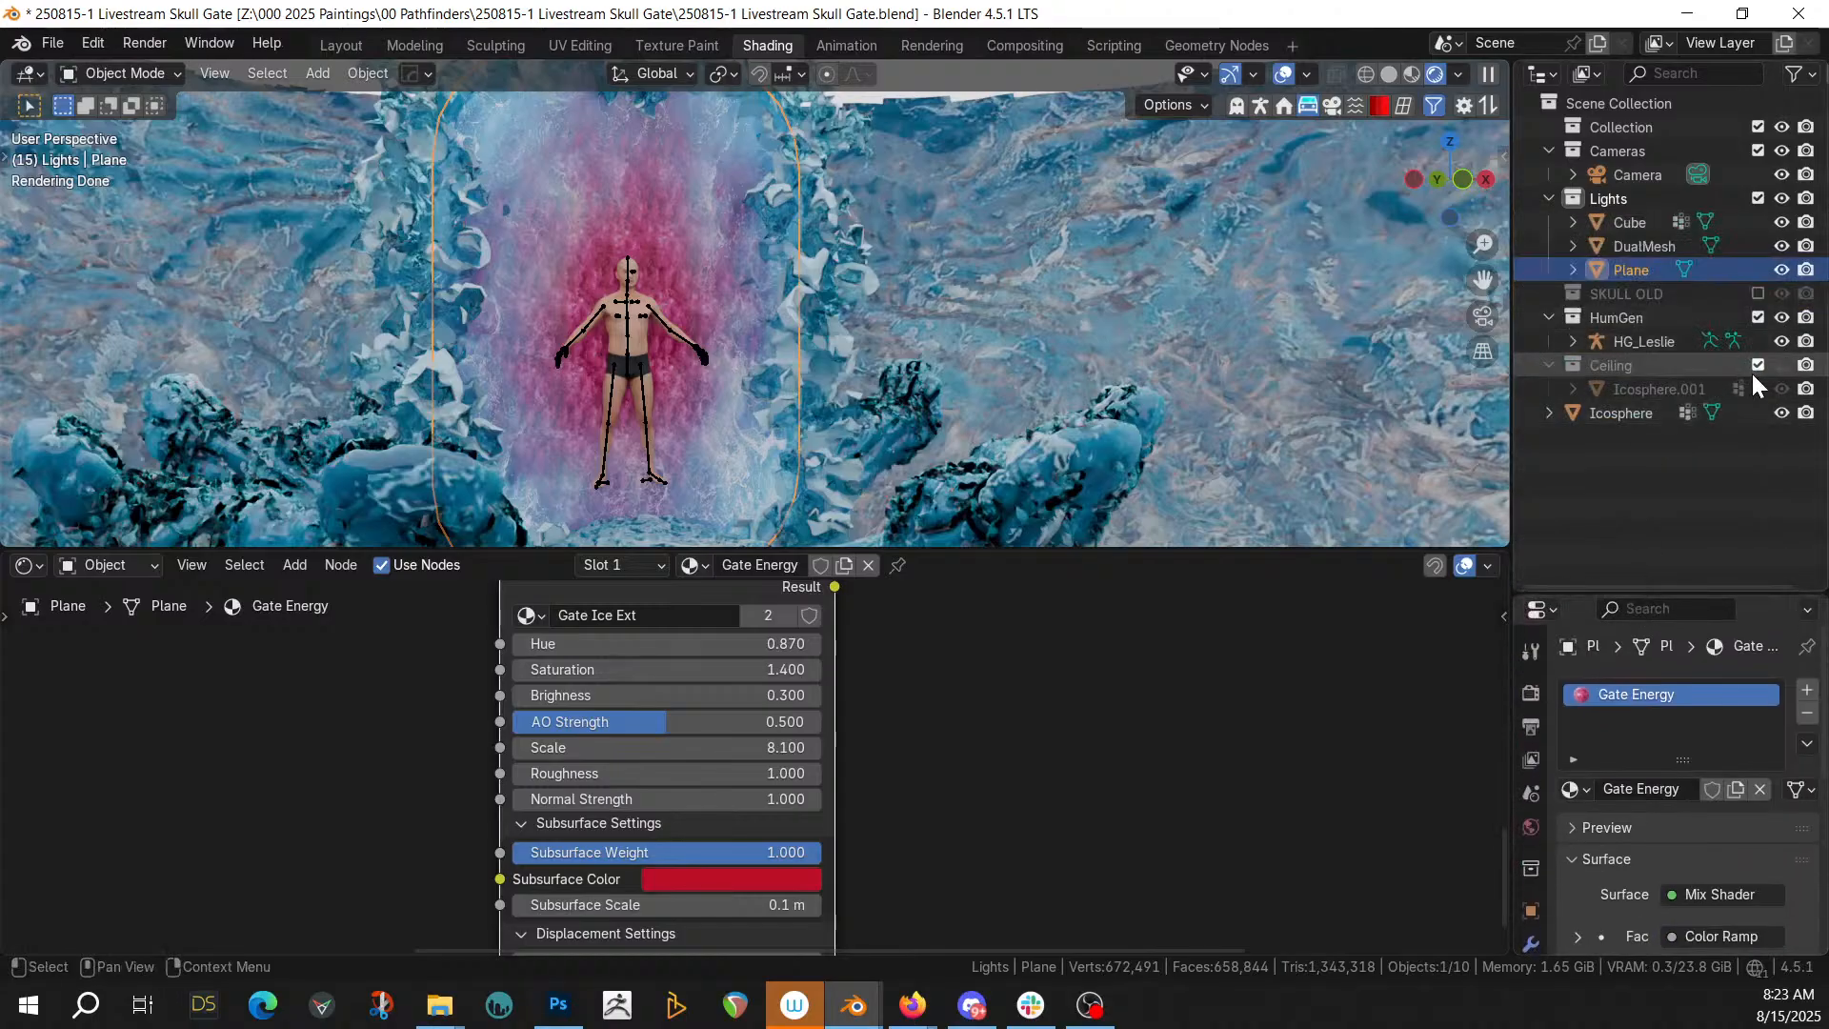
{"action": "left_click", "coordinate": [1780, 365]}
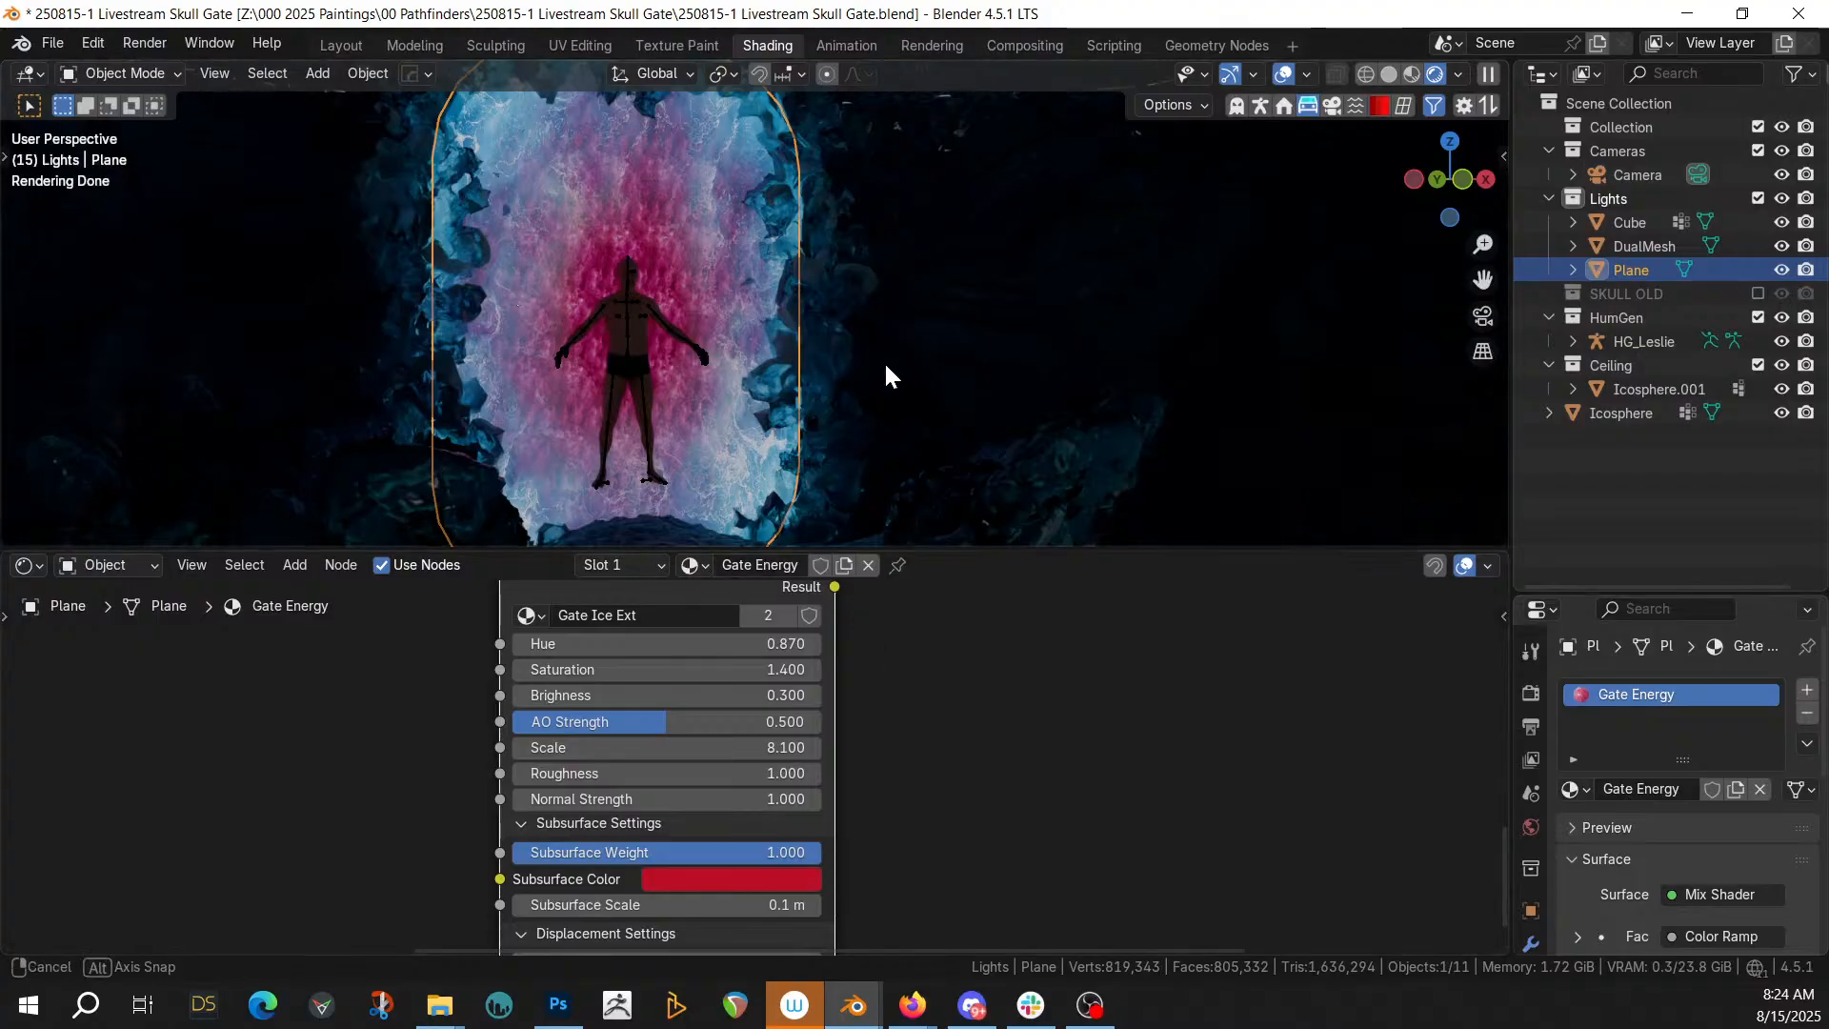
{"action": "middle_click_drag", "start_coordinate": [857, 372], "coordinate": [835, 374]}
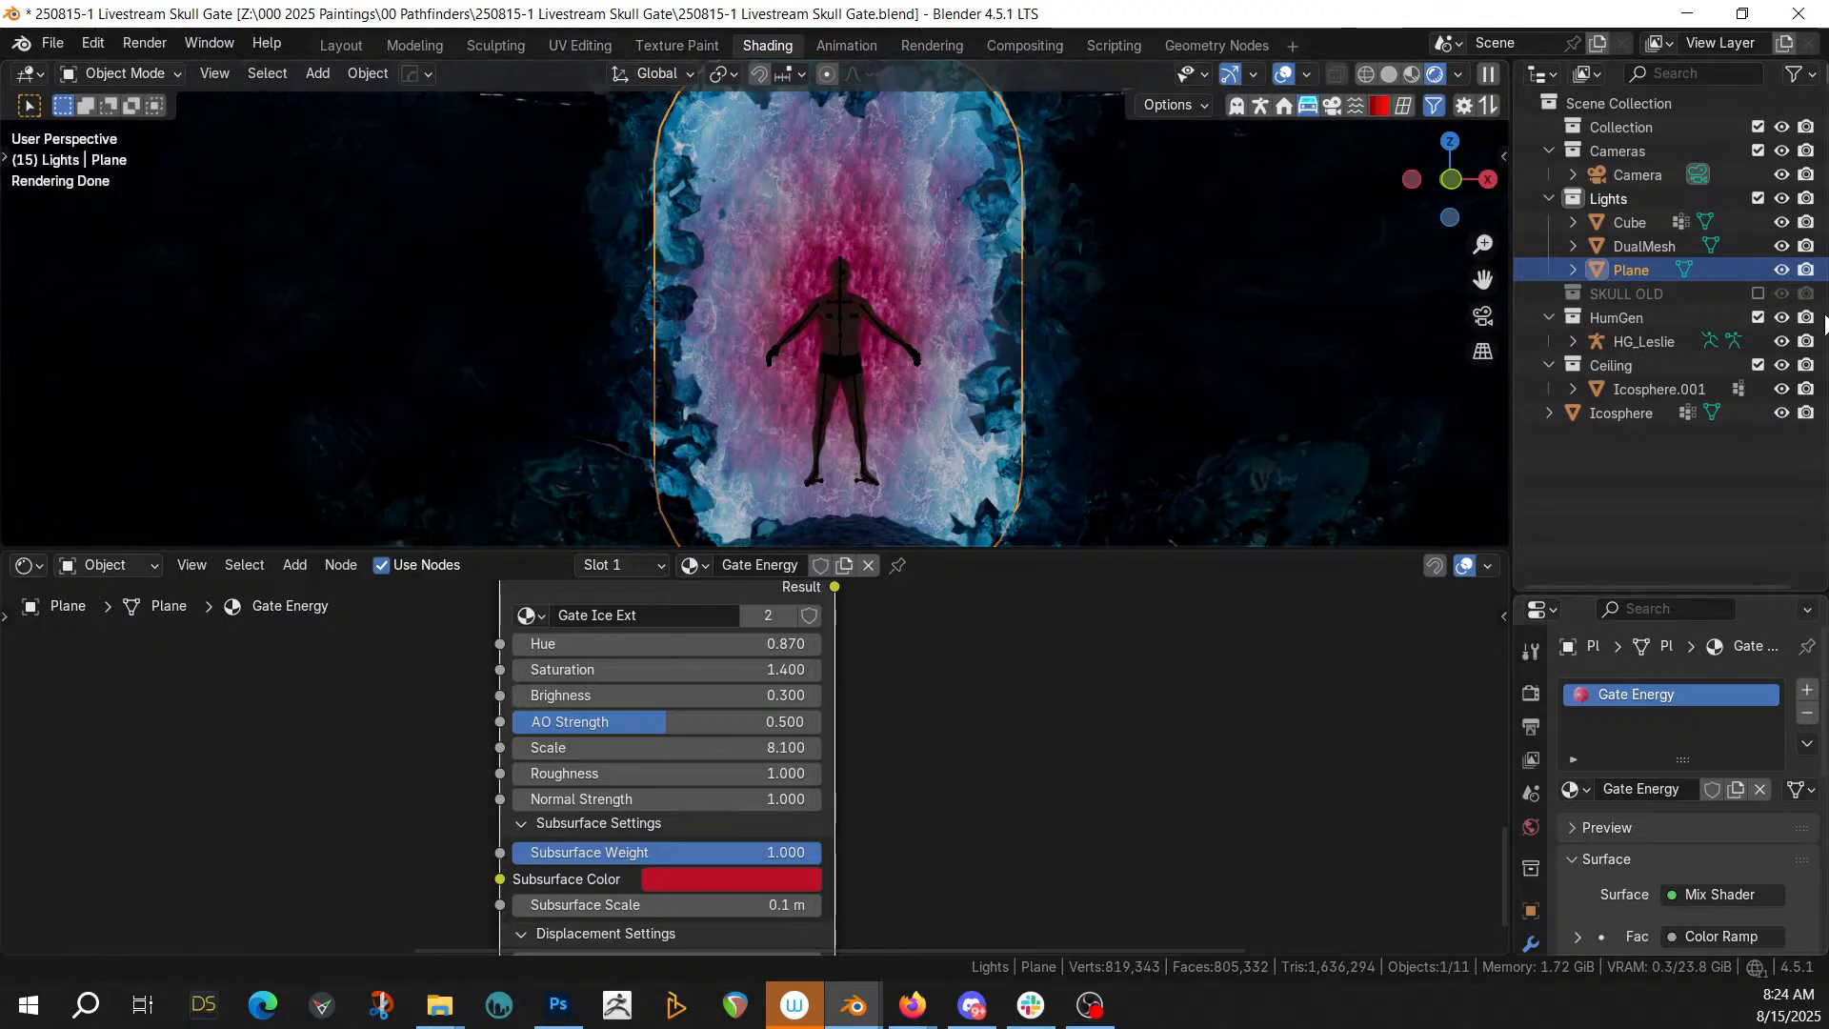
{"action": "left_click", "coordinate": [1757, 365]}
{"action": "scroll", "coordinate": [829, 433], "scroll_direction": "down", "scroll_amount": 1}
{"action": "scroll", "coordinate": [828, 433], "scroll_direction": "down", "scroll_amount": 2}
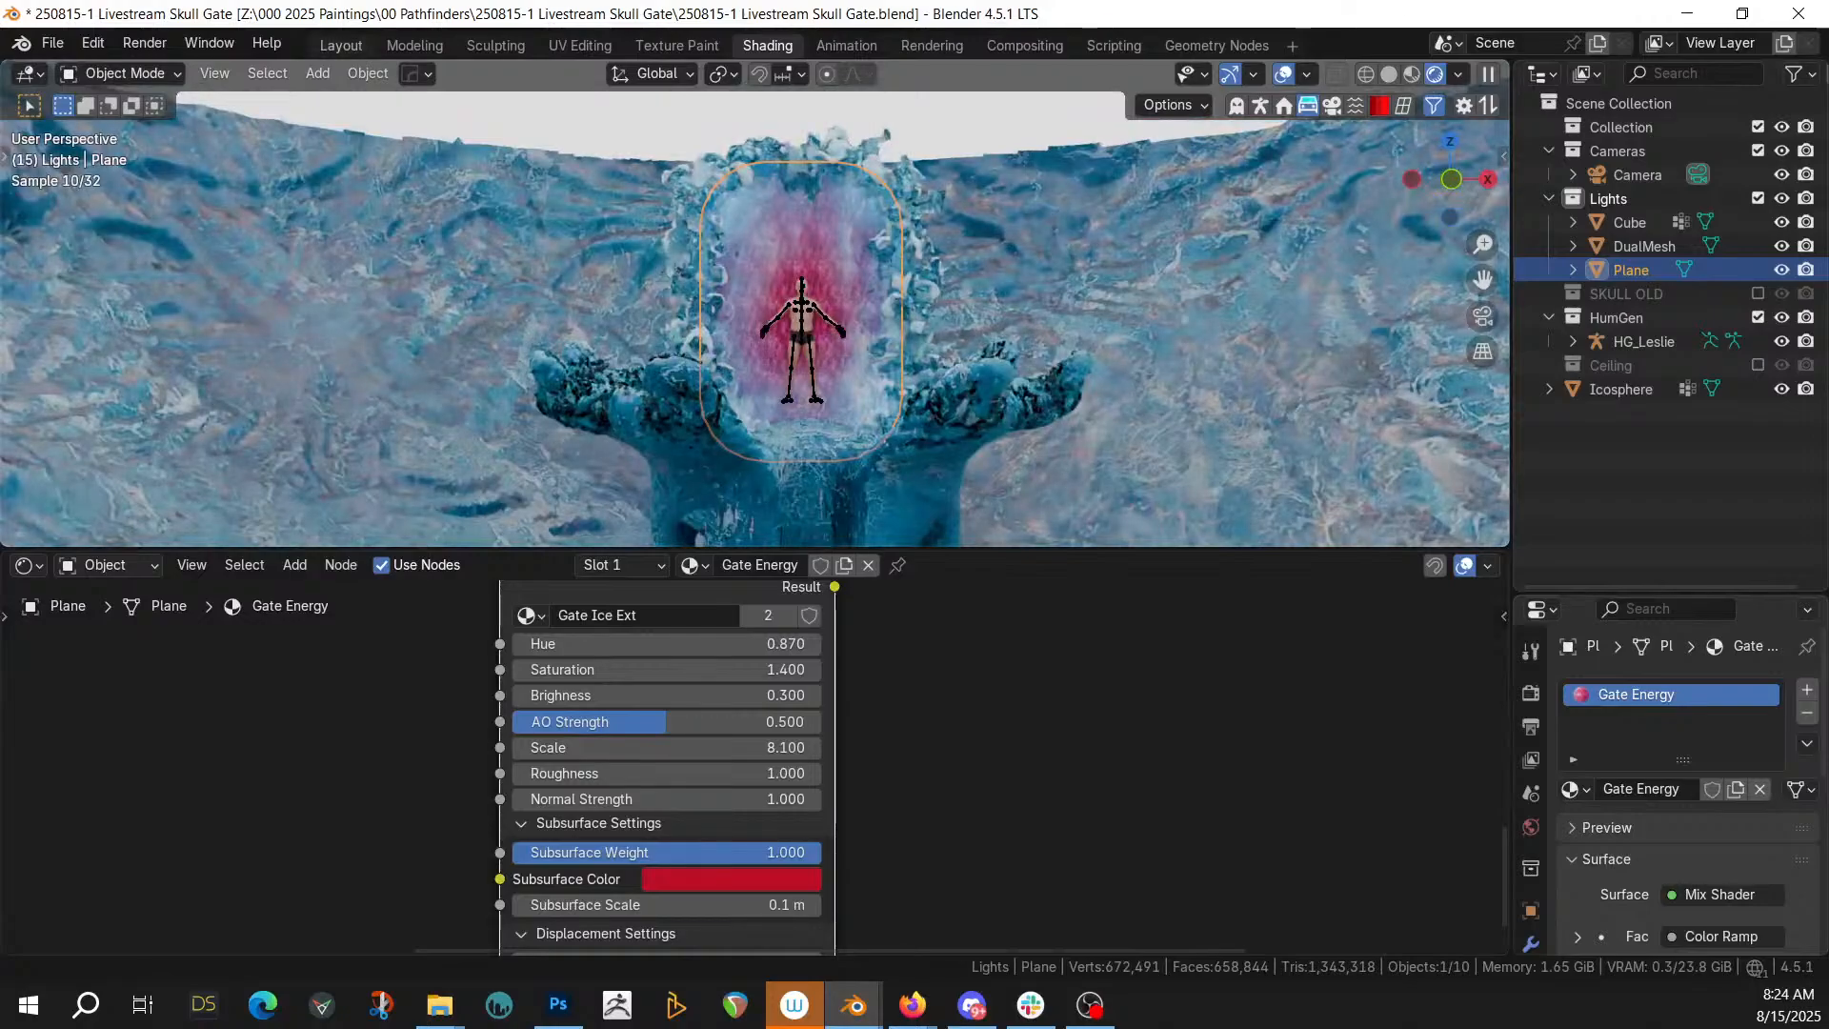
Switch to the Layout workspace, inspect the gate from above and set the viewport to Solid shading
{"action": "left_click", "coordinate": [341, 46]}
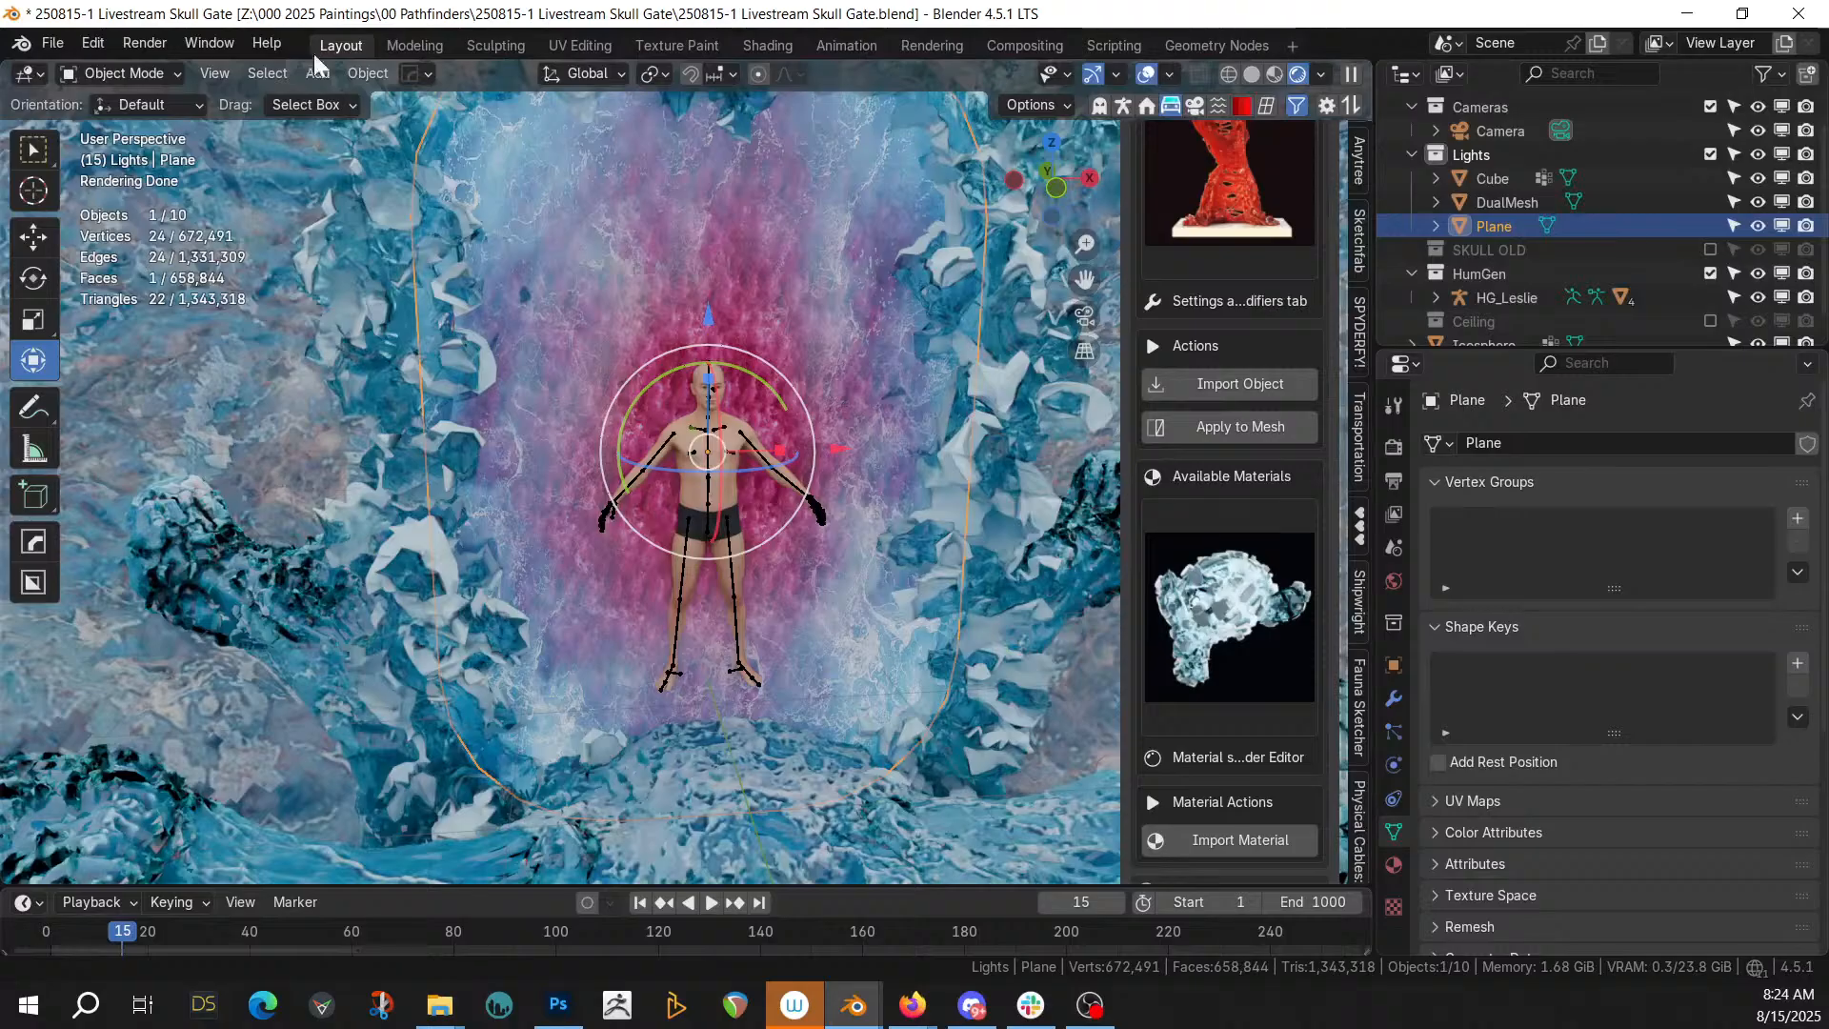
{"action": "scroll", "coordinate": [679, 581], "scroll_direction": "down", "scroll_amount": 5}
{"action": "middle_click_drag", "start_coordinate": [678, 581], "coordinate": [825, 690]}
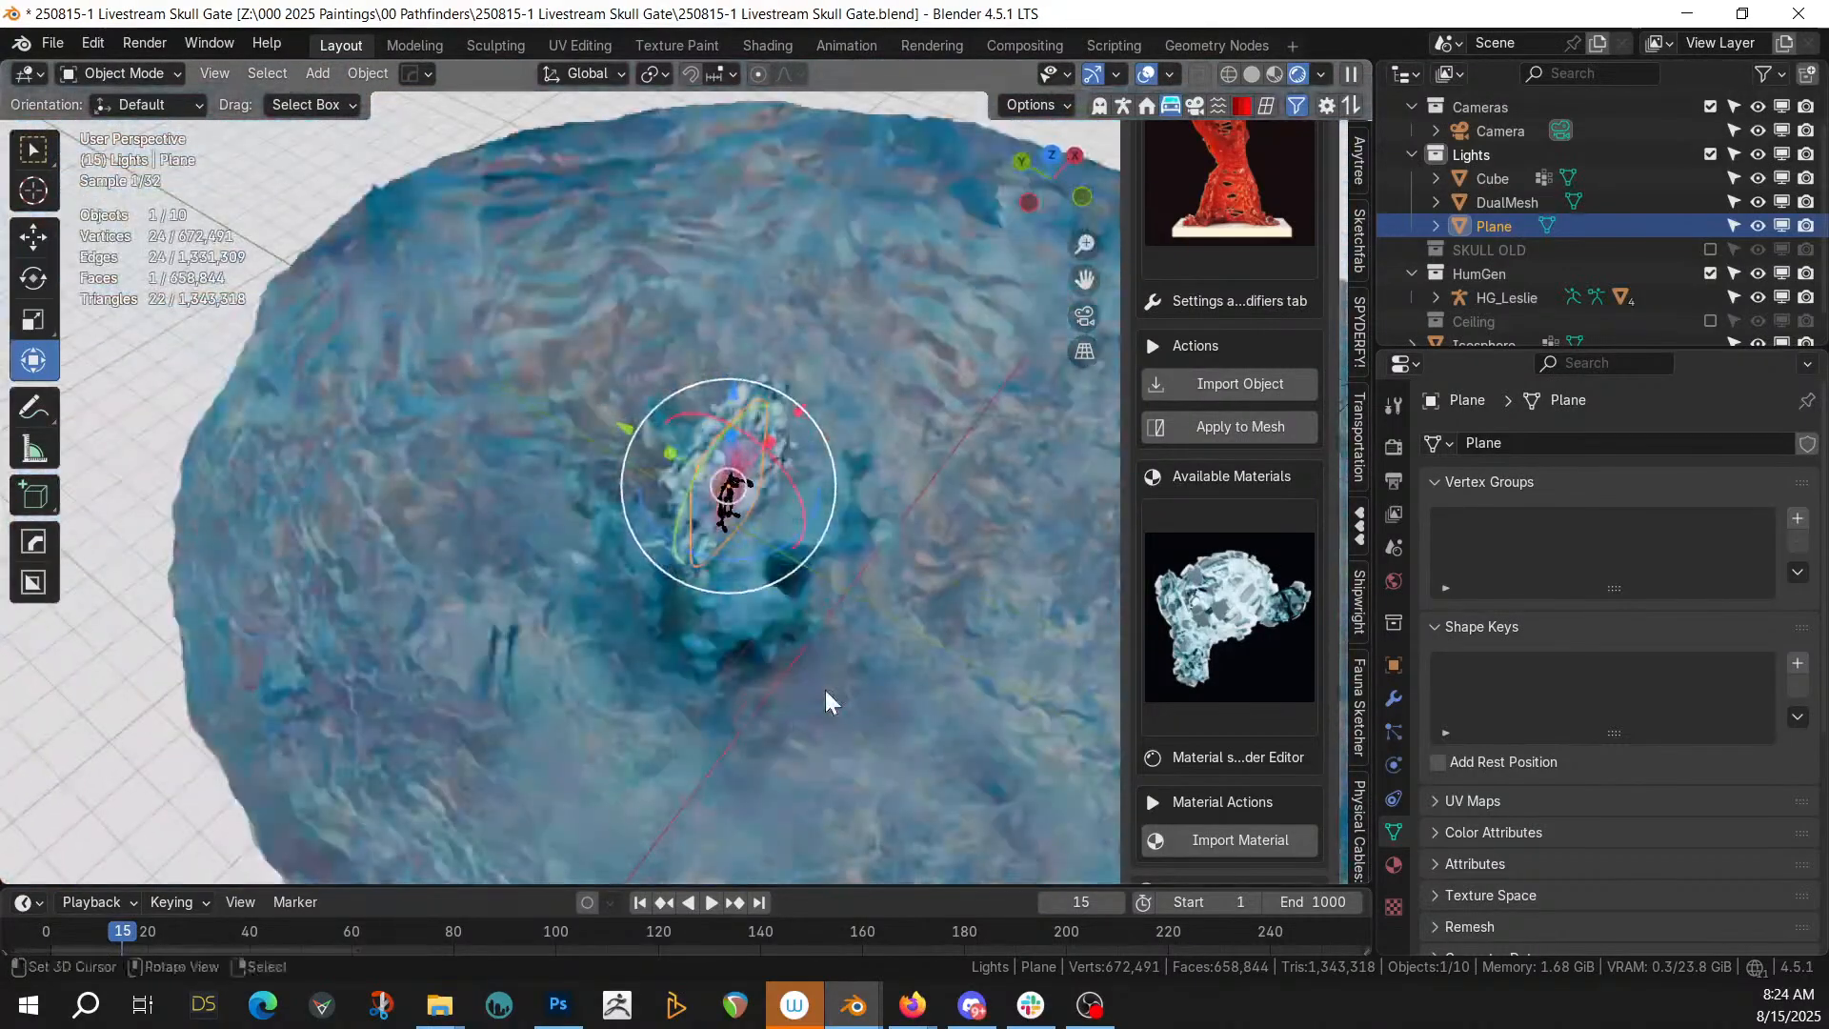
{"action": "scroll", "coordinate": [817, 677], "scroll_direction": "up", "scroll_amount": 4}
{"action": "middle_click_drag", "start_coordinate": [753, 608], "coordinate": [659, 552]}
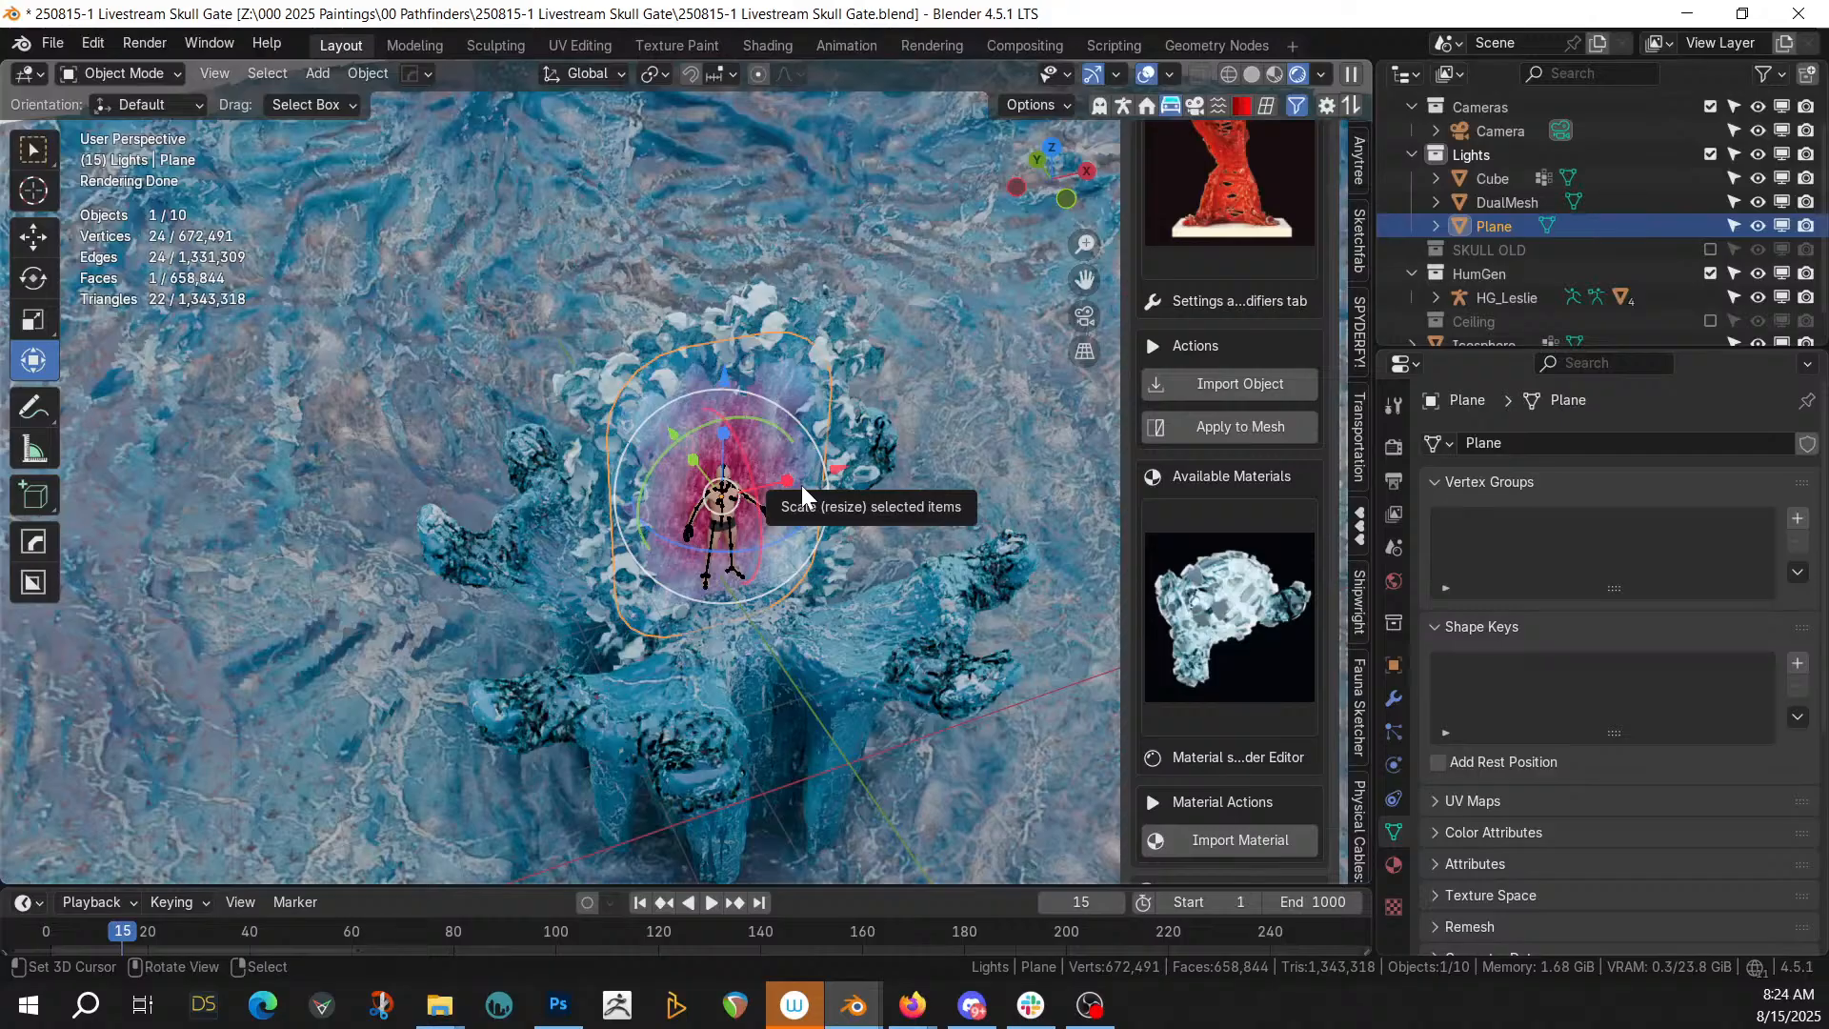
{"action": "scroll", "coordinate": [918, 490], "scroll_direction": "up", "scroll_amount": 6}
{"action": "middle_click_drag", "start_coordinate": [919, 490], "coordinate": [834, 482]}
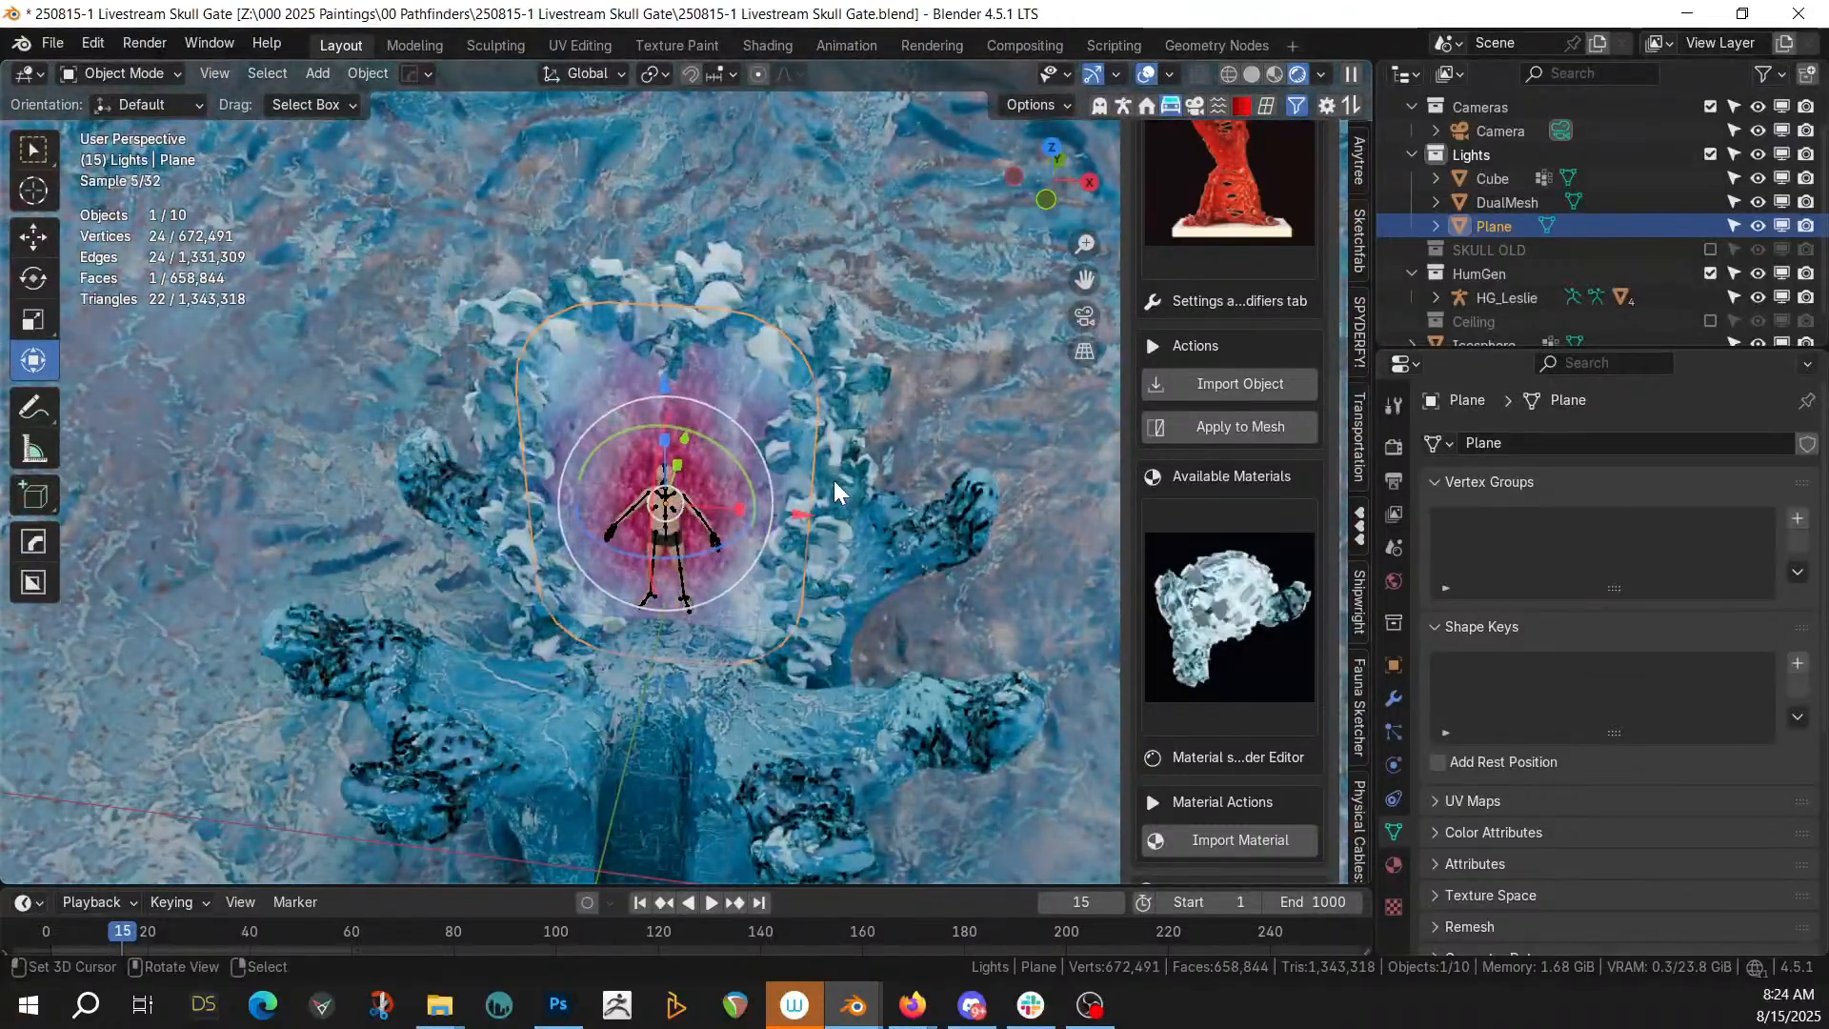
{"action": "key", "text": "z"}
{"action": "left_click", "coordinate": [838, 480]}
{"action": "middle_click_drag", "start_coordinate": [854, 402], "coordinate": [779, 322]}
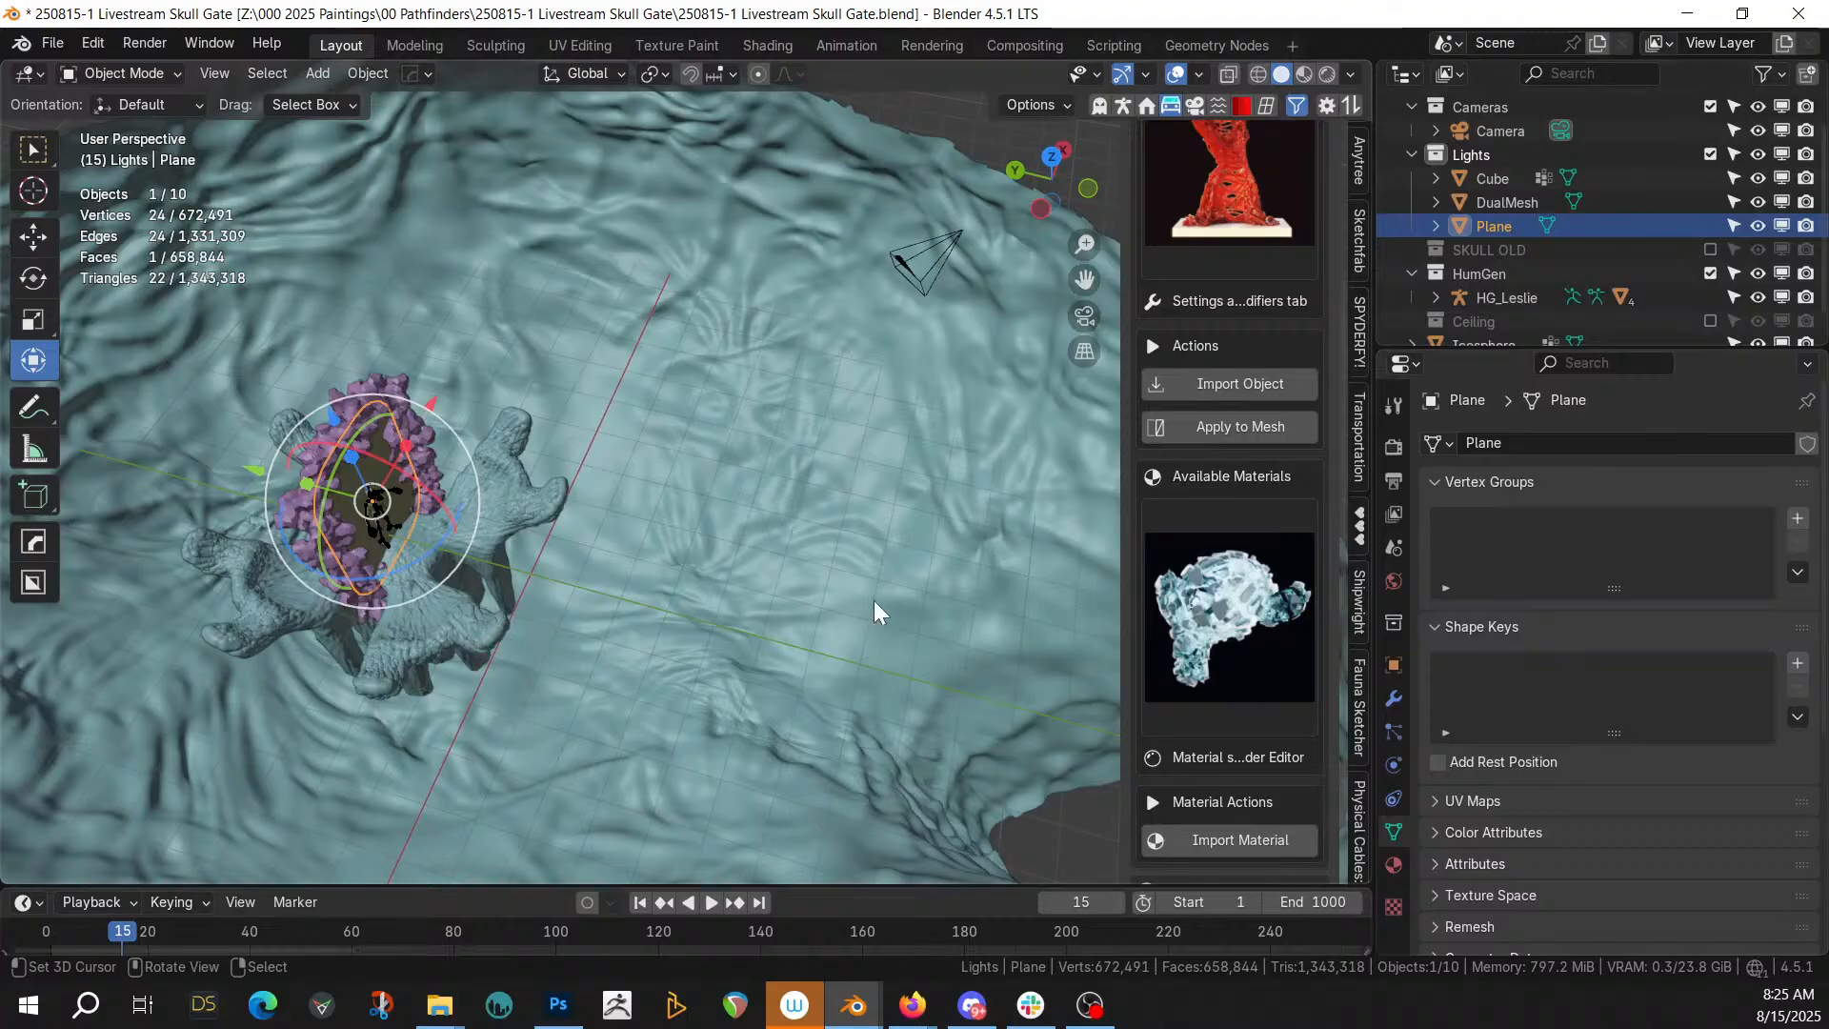
Add a mesh plane in top view and clear its location to place it at the world origin
{"action": "key", "text": "KP_7"}
{"action": "middle_click_drag", "start_coordinate": [669, 436], "coordinate": [770, 639], "text": "shift"}
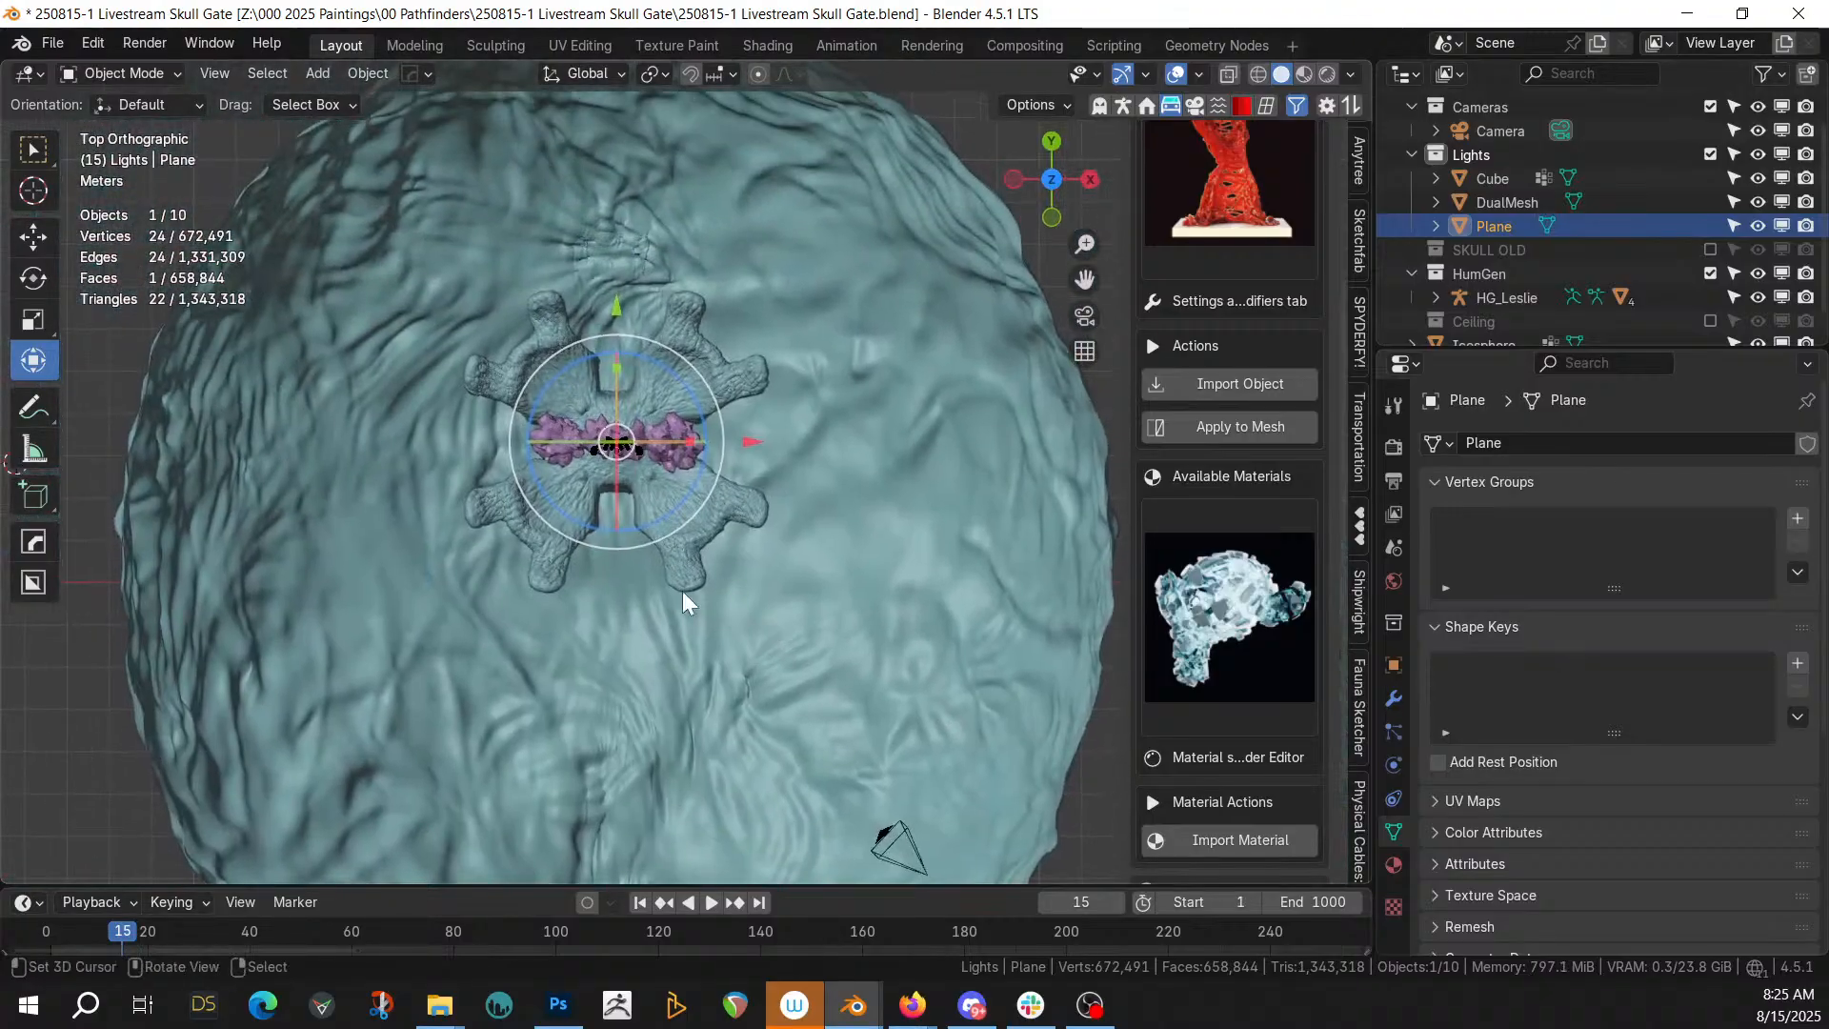
{"action": "key", "text": "shift+a"}
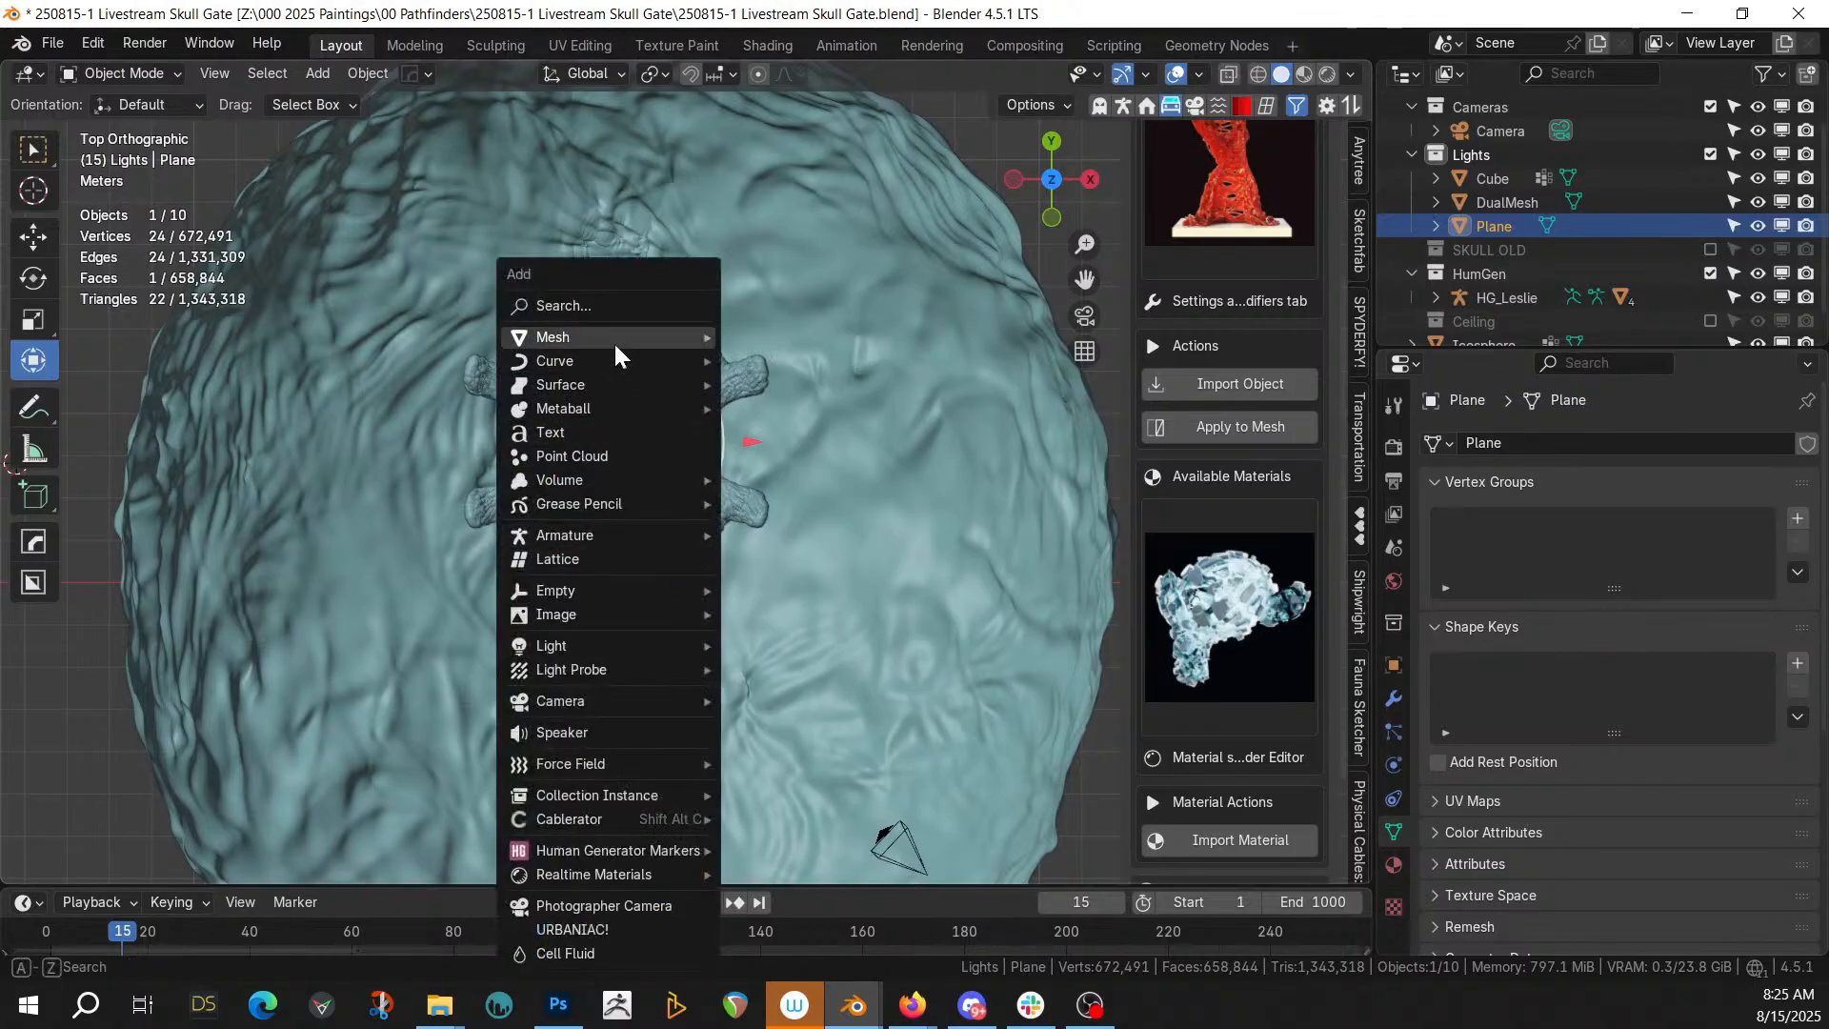
{"action": "mouse_move", "coordinate": [614, 338]}
{"action": "left_click", "coordinate": [800, 459]}
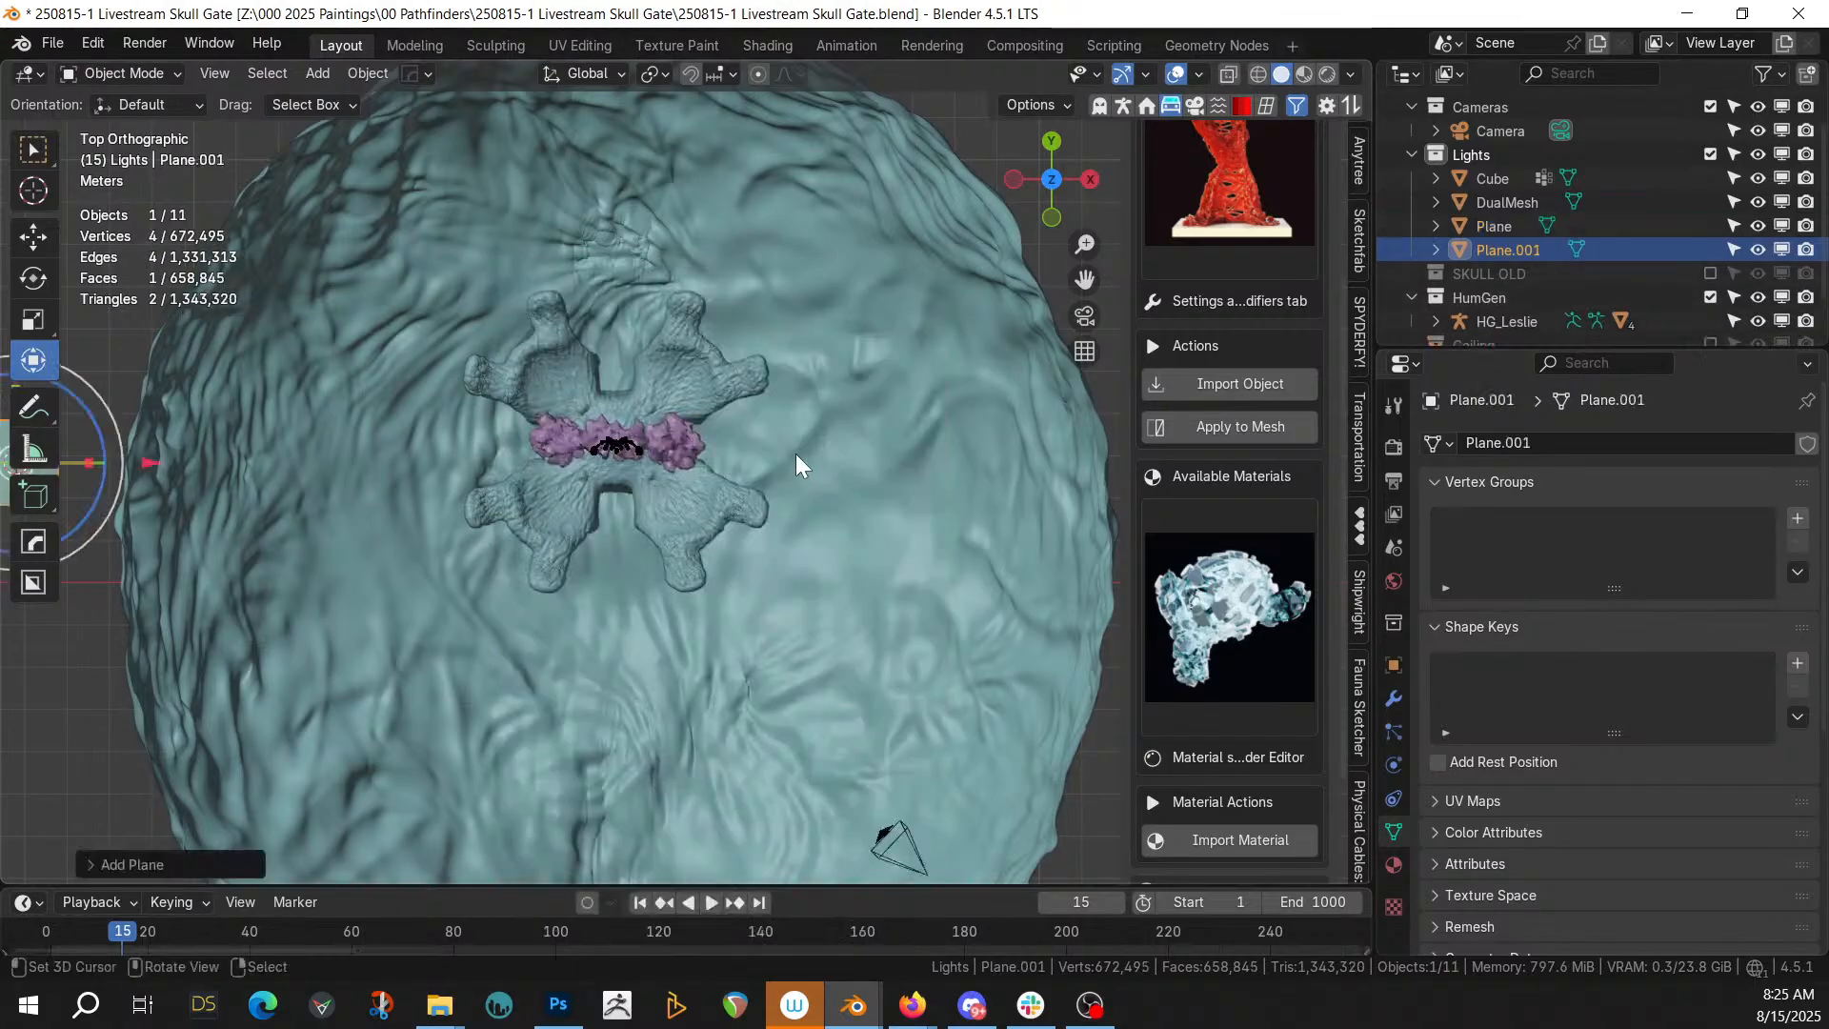
{"action": "key", "text": "alt+g"}
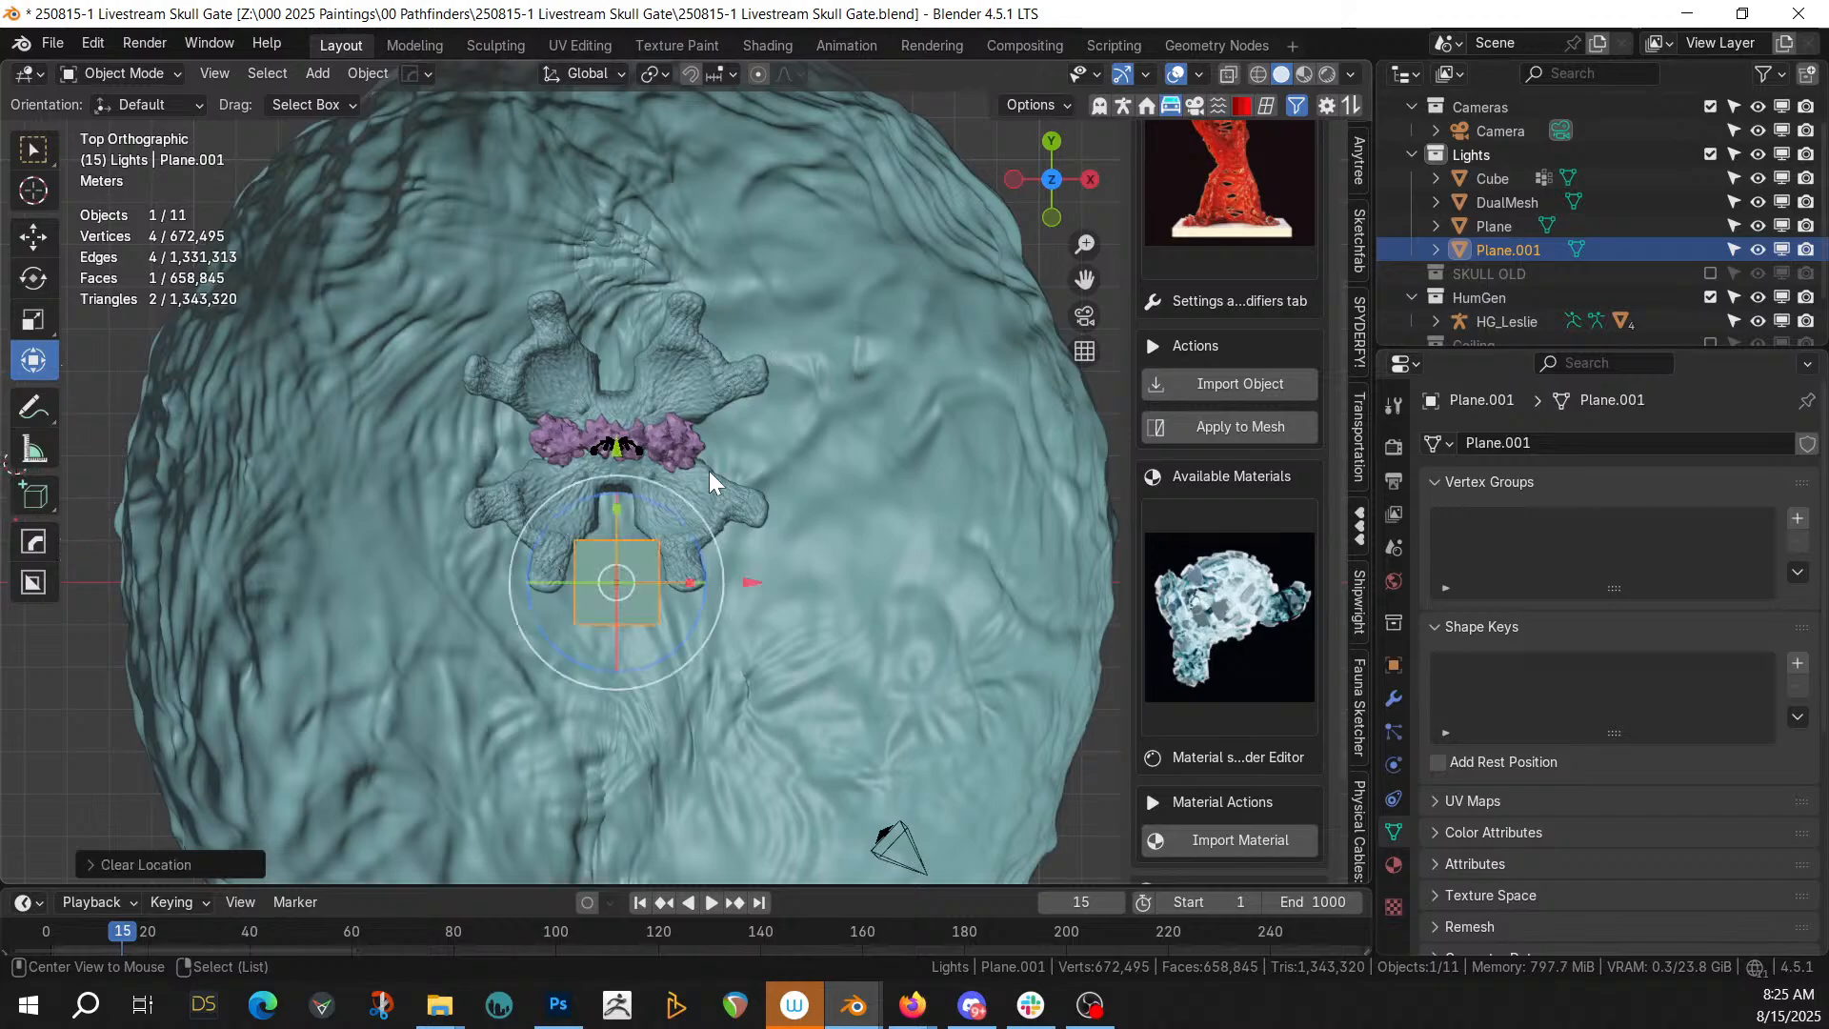
Move the new plane into a new collection named "Platform"
{"action": "middle_click_drag", "start_coordinate": [709, 501], "coordinate": [831, 420]}
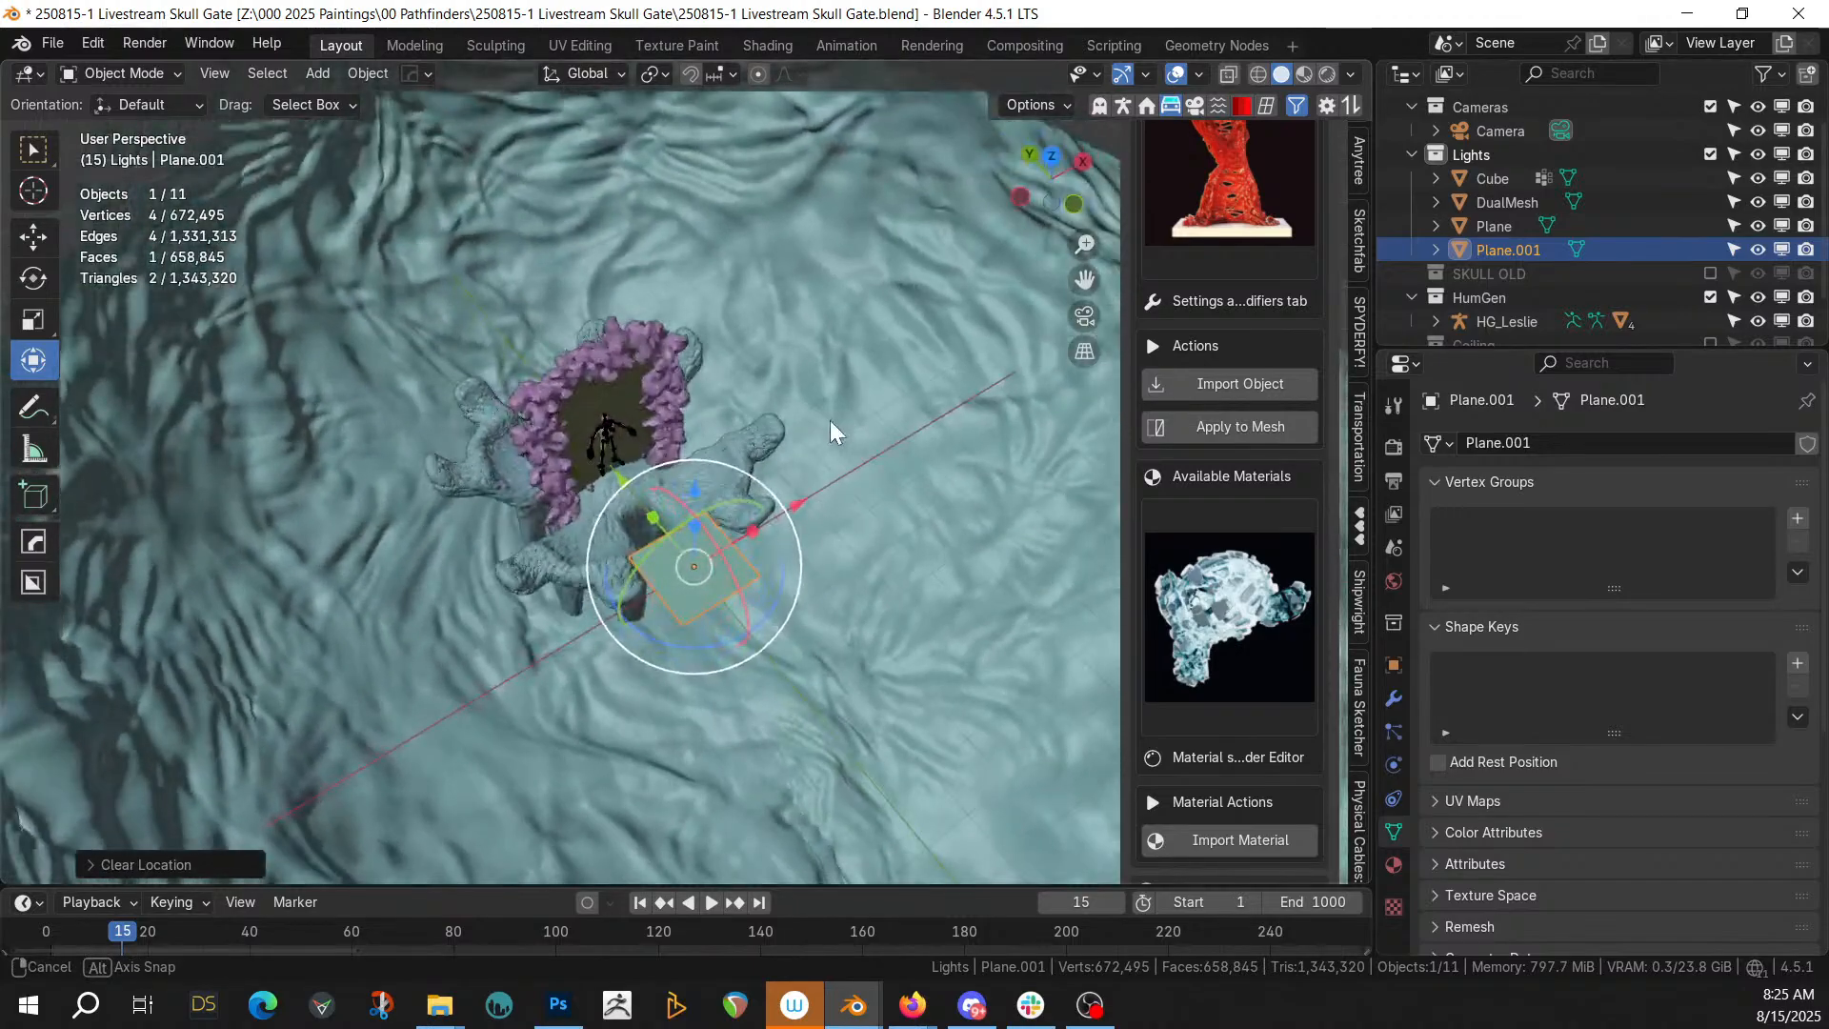
{"action": "key", "text": "m"}
{"action": "left_click", "coordinate": [705, 602]}
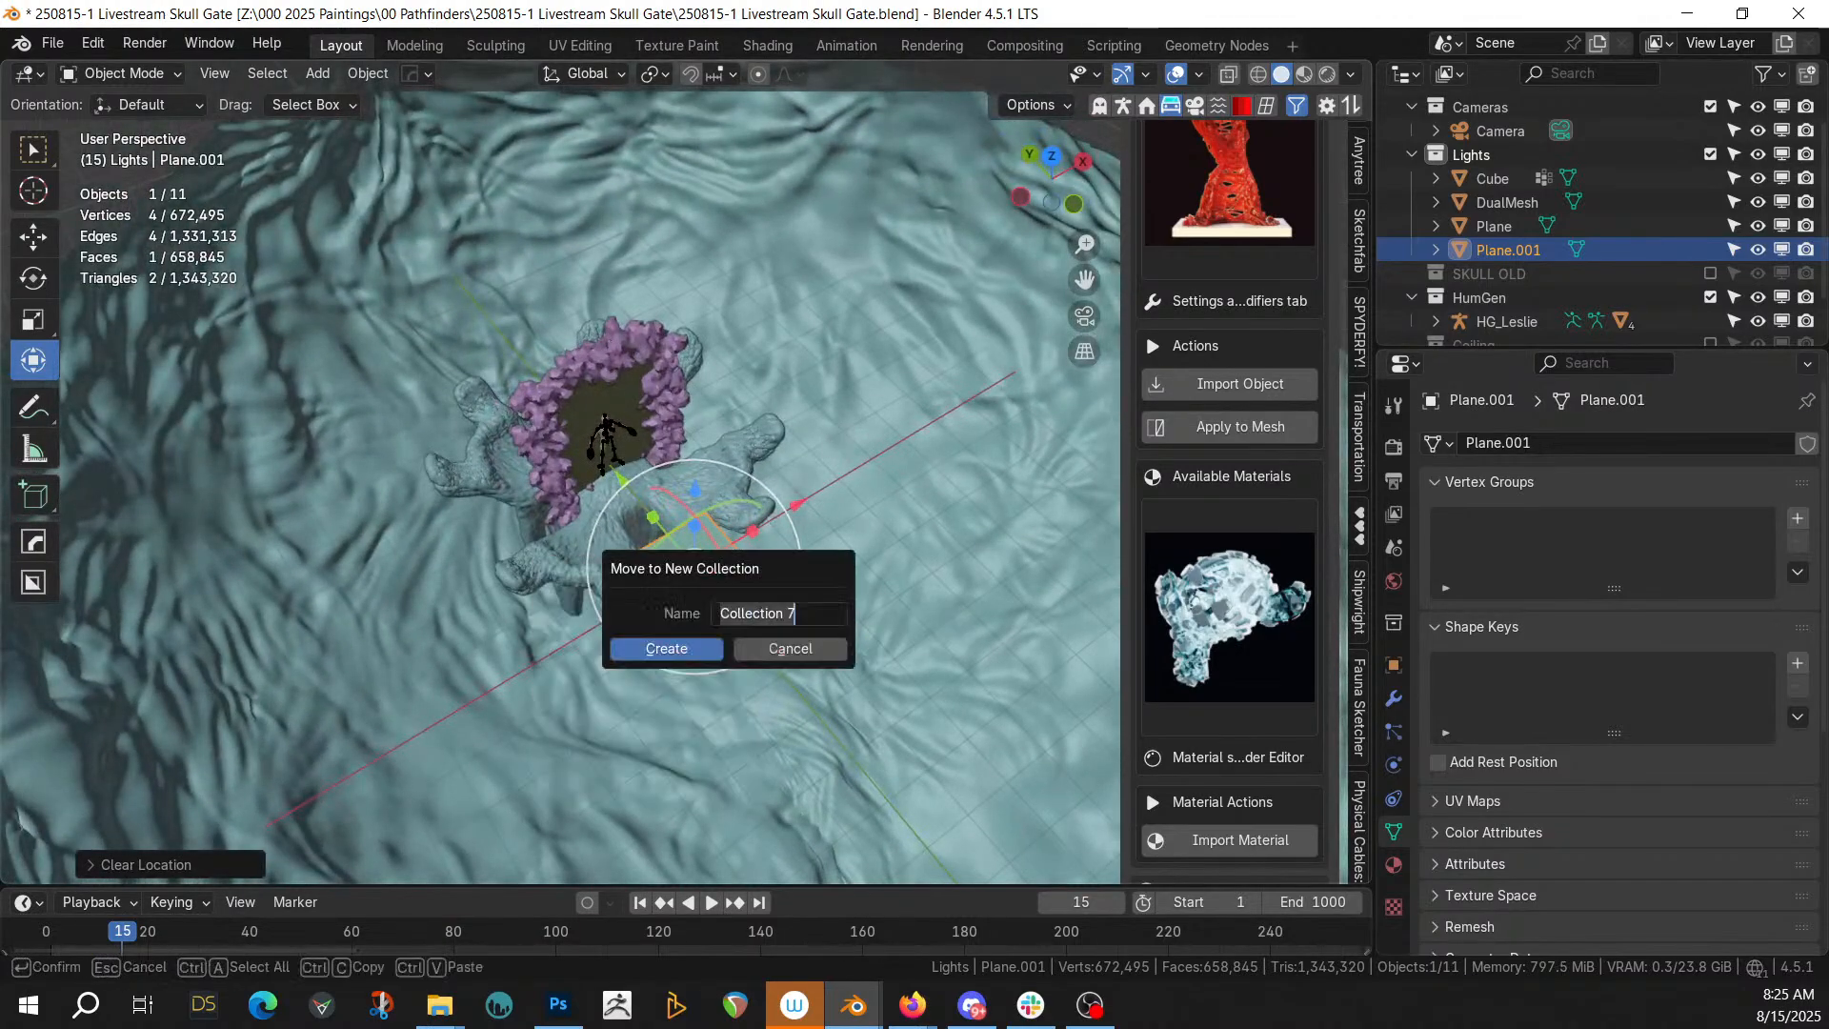
{"action": "type", "text": "Platform"}
{"action": "key", "text": "Return"}
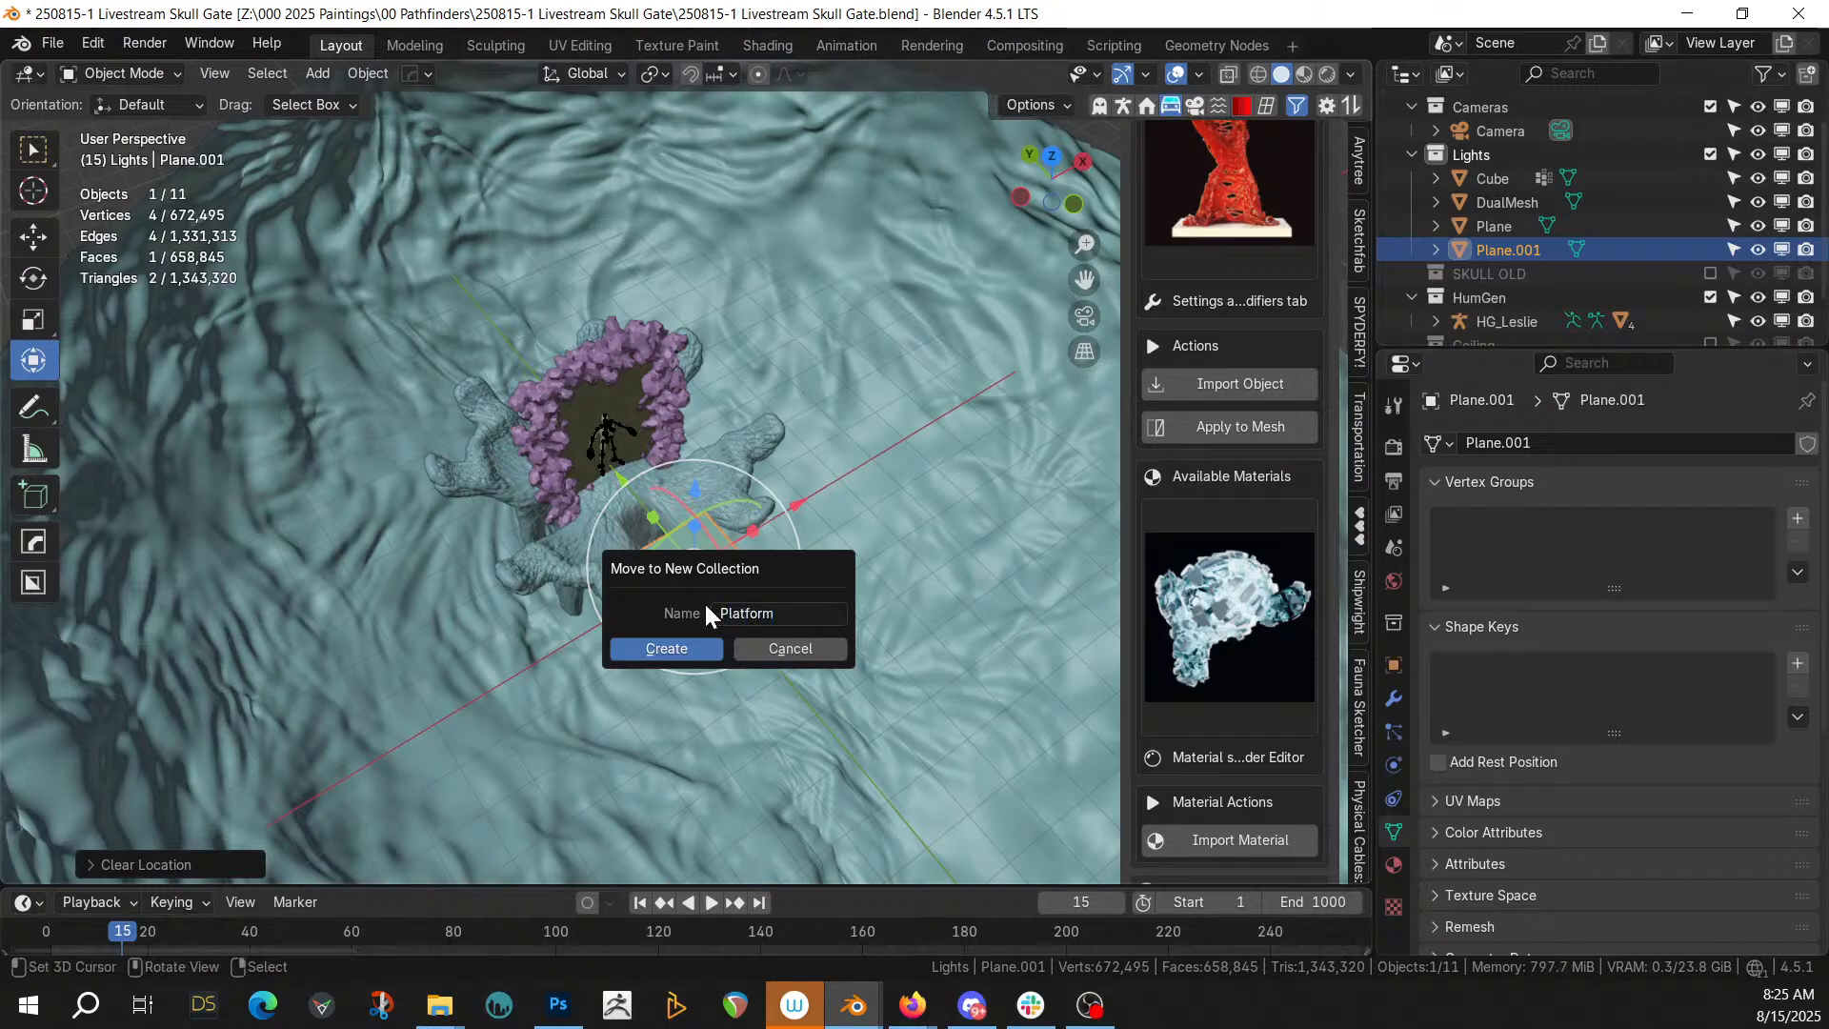
{"action": "key", "text": "Return"}
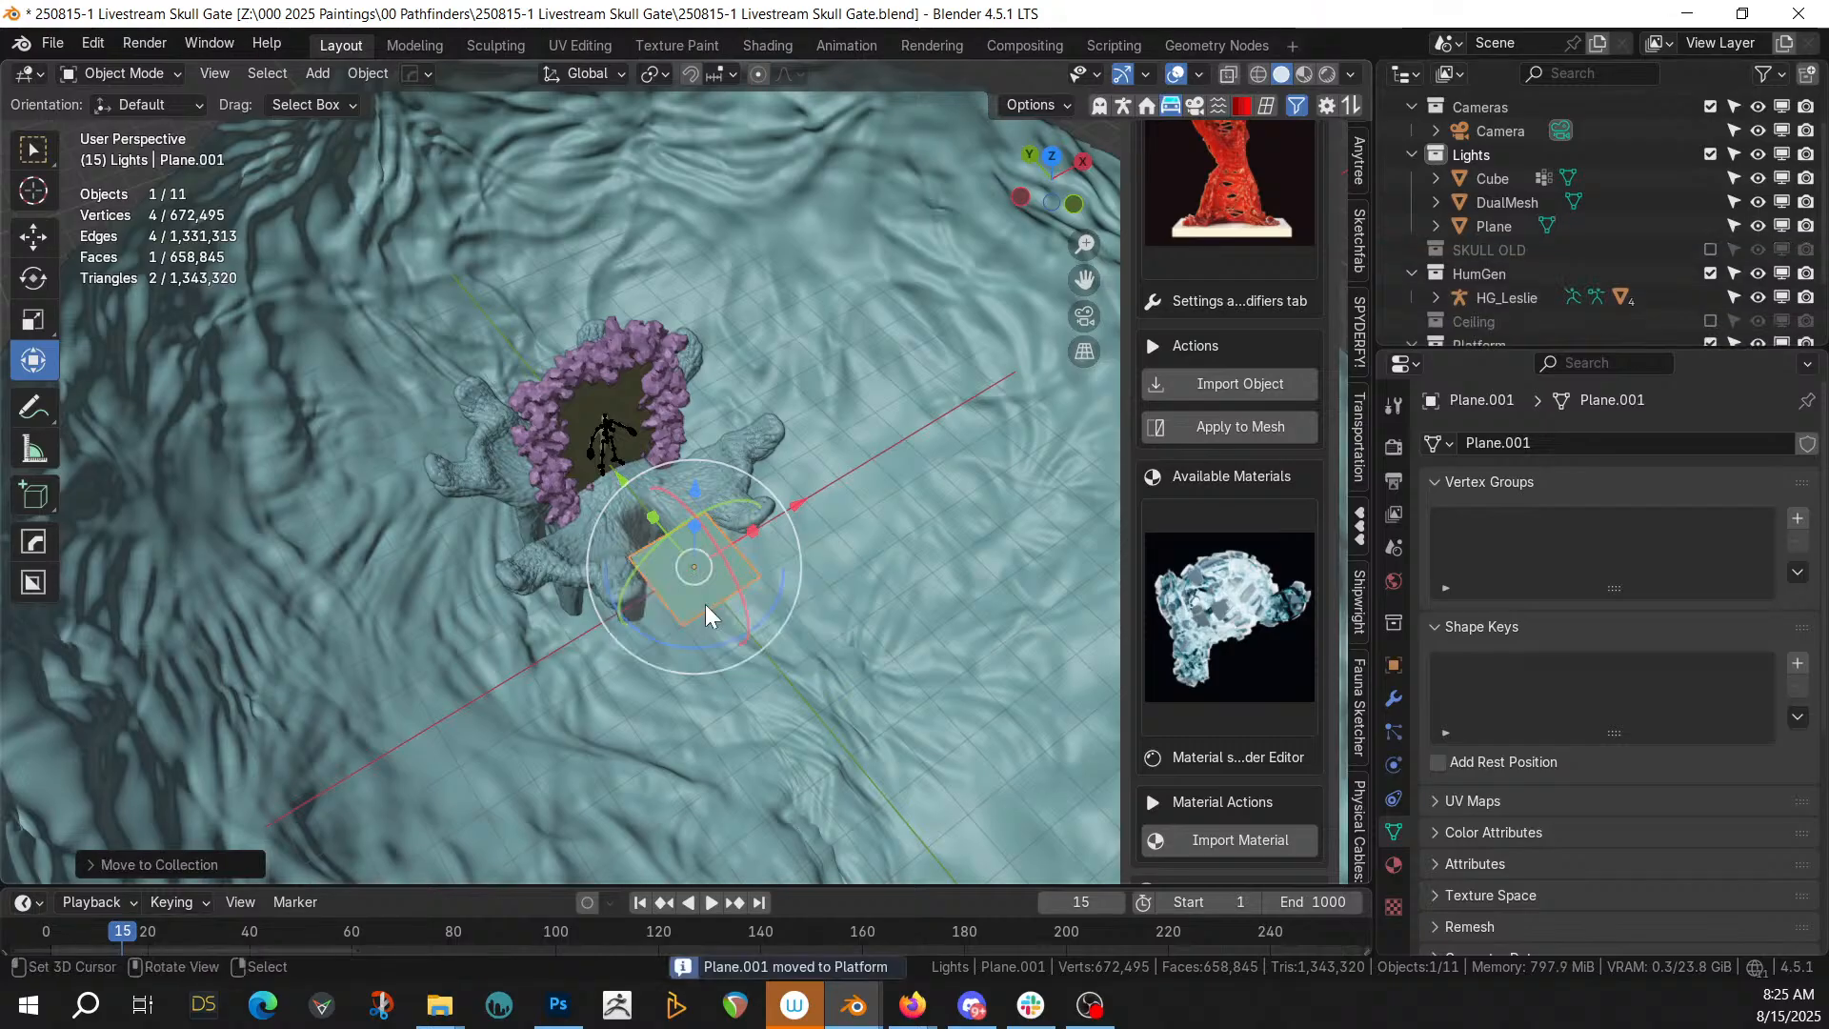
Move the plane toward the gate onto the front of its base and lower it about 0.38 m along Z
{"action": "scroll", "coordinate": [705, 604], "scroll_direction": "up", "scroll_amount": 3}
{"action": "middle_click_drag", "start_coordinate": [704, 604], "coordinate": [768, 677]}
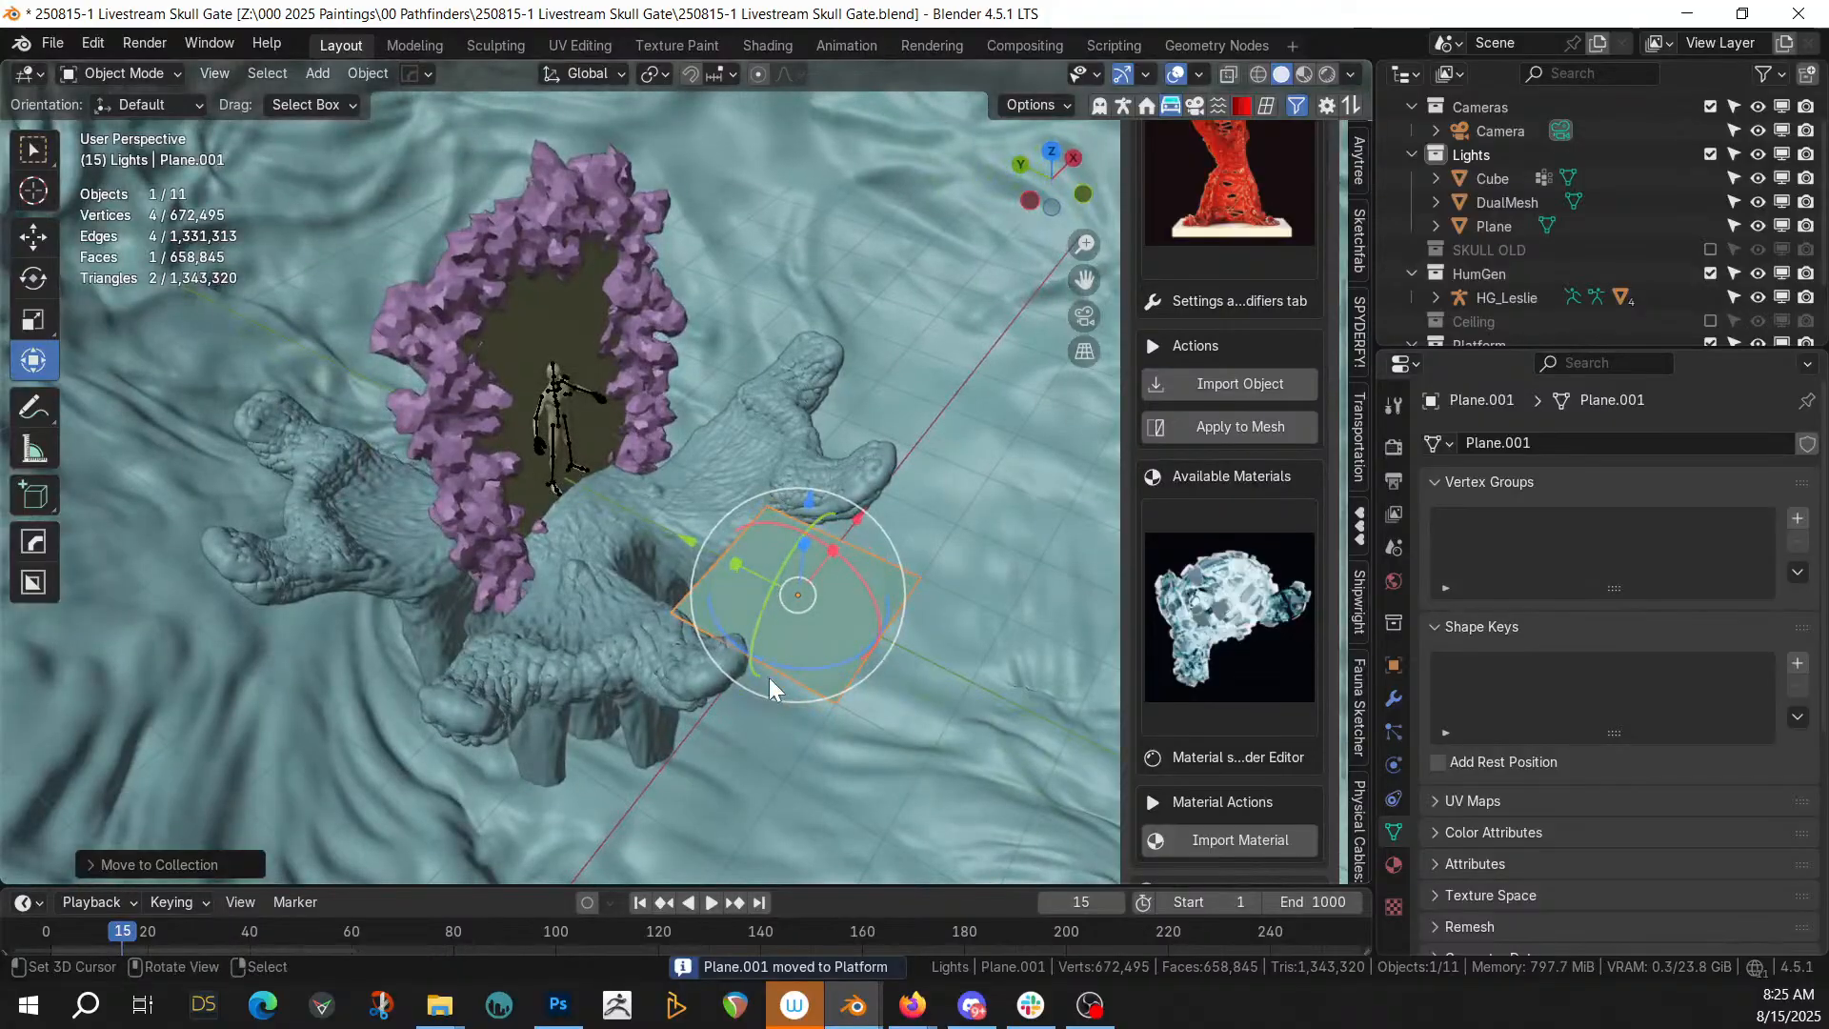
{"action": "key", "text": "KP_7"}
{"action": "left_click_drag", "start_coordinate": [636, 659], "coordinate": [620, 530]}
{"action": "middle_click_drag", "start_coordinate": [619, 530], "coordinate": [870, 341]}
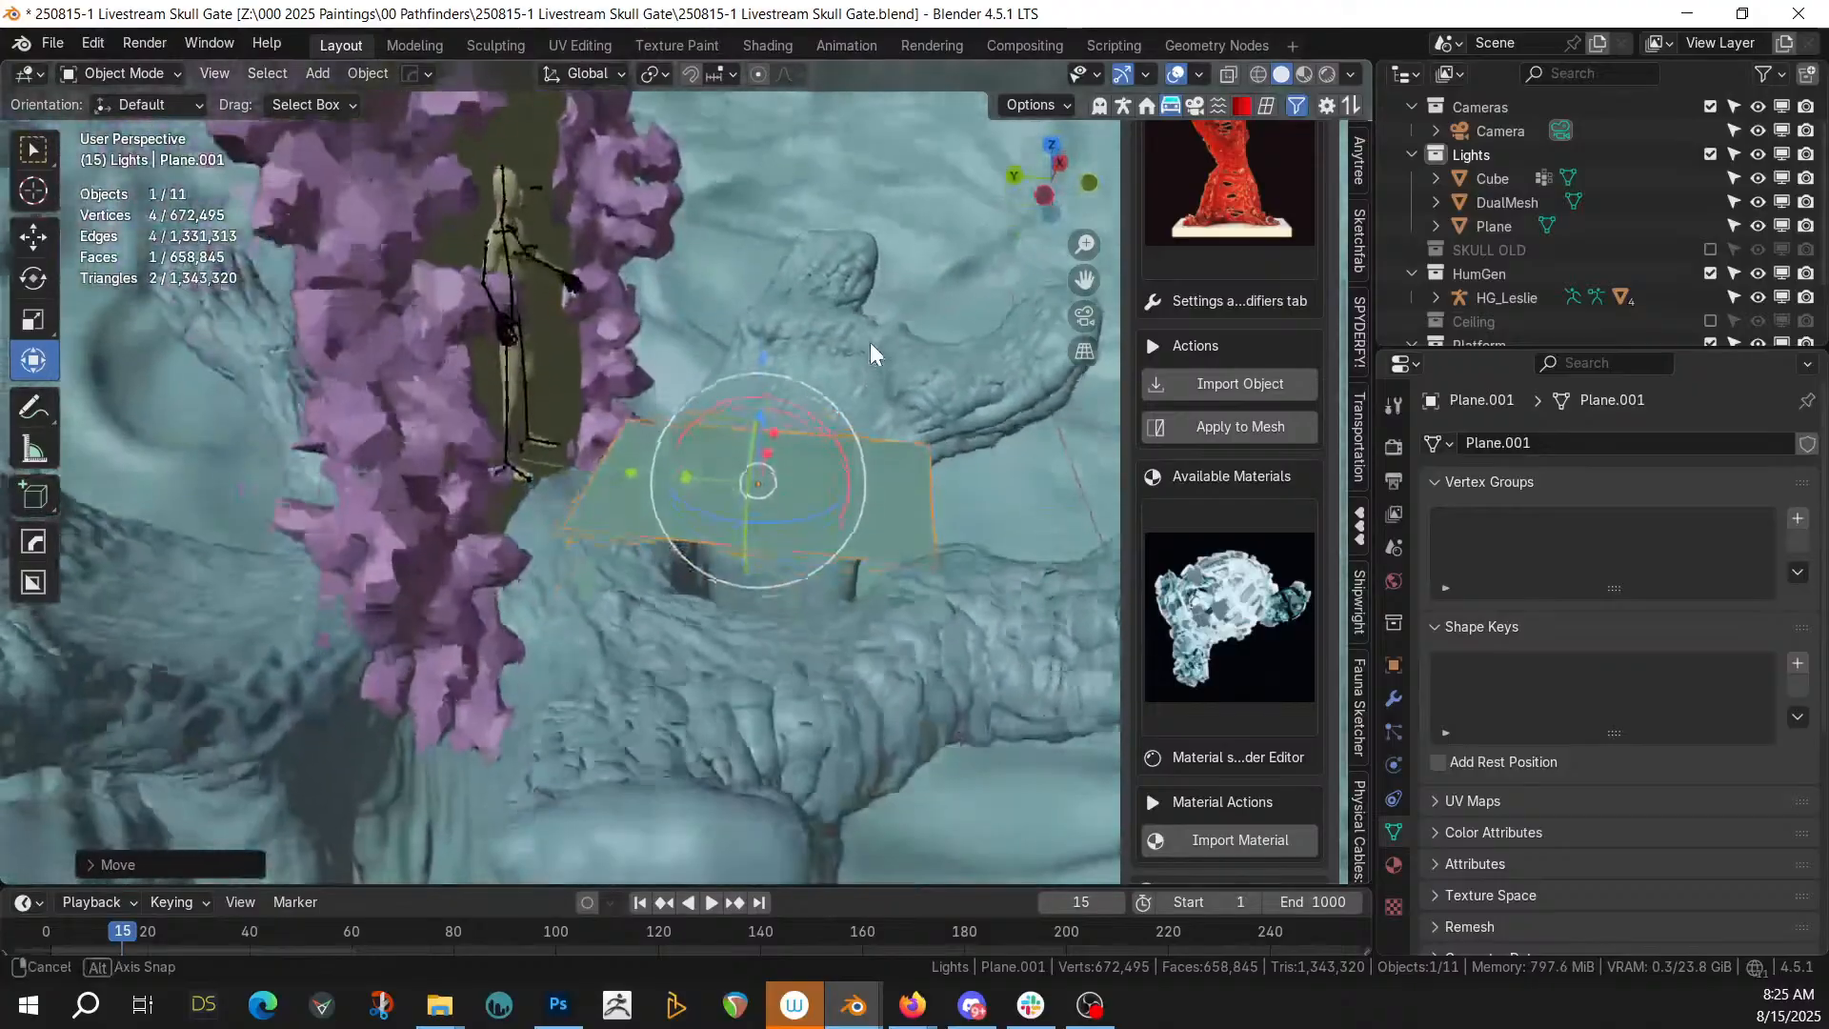
{"action": "key", "text": "g"}
{"action": "key", "text": "z"}
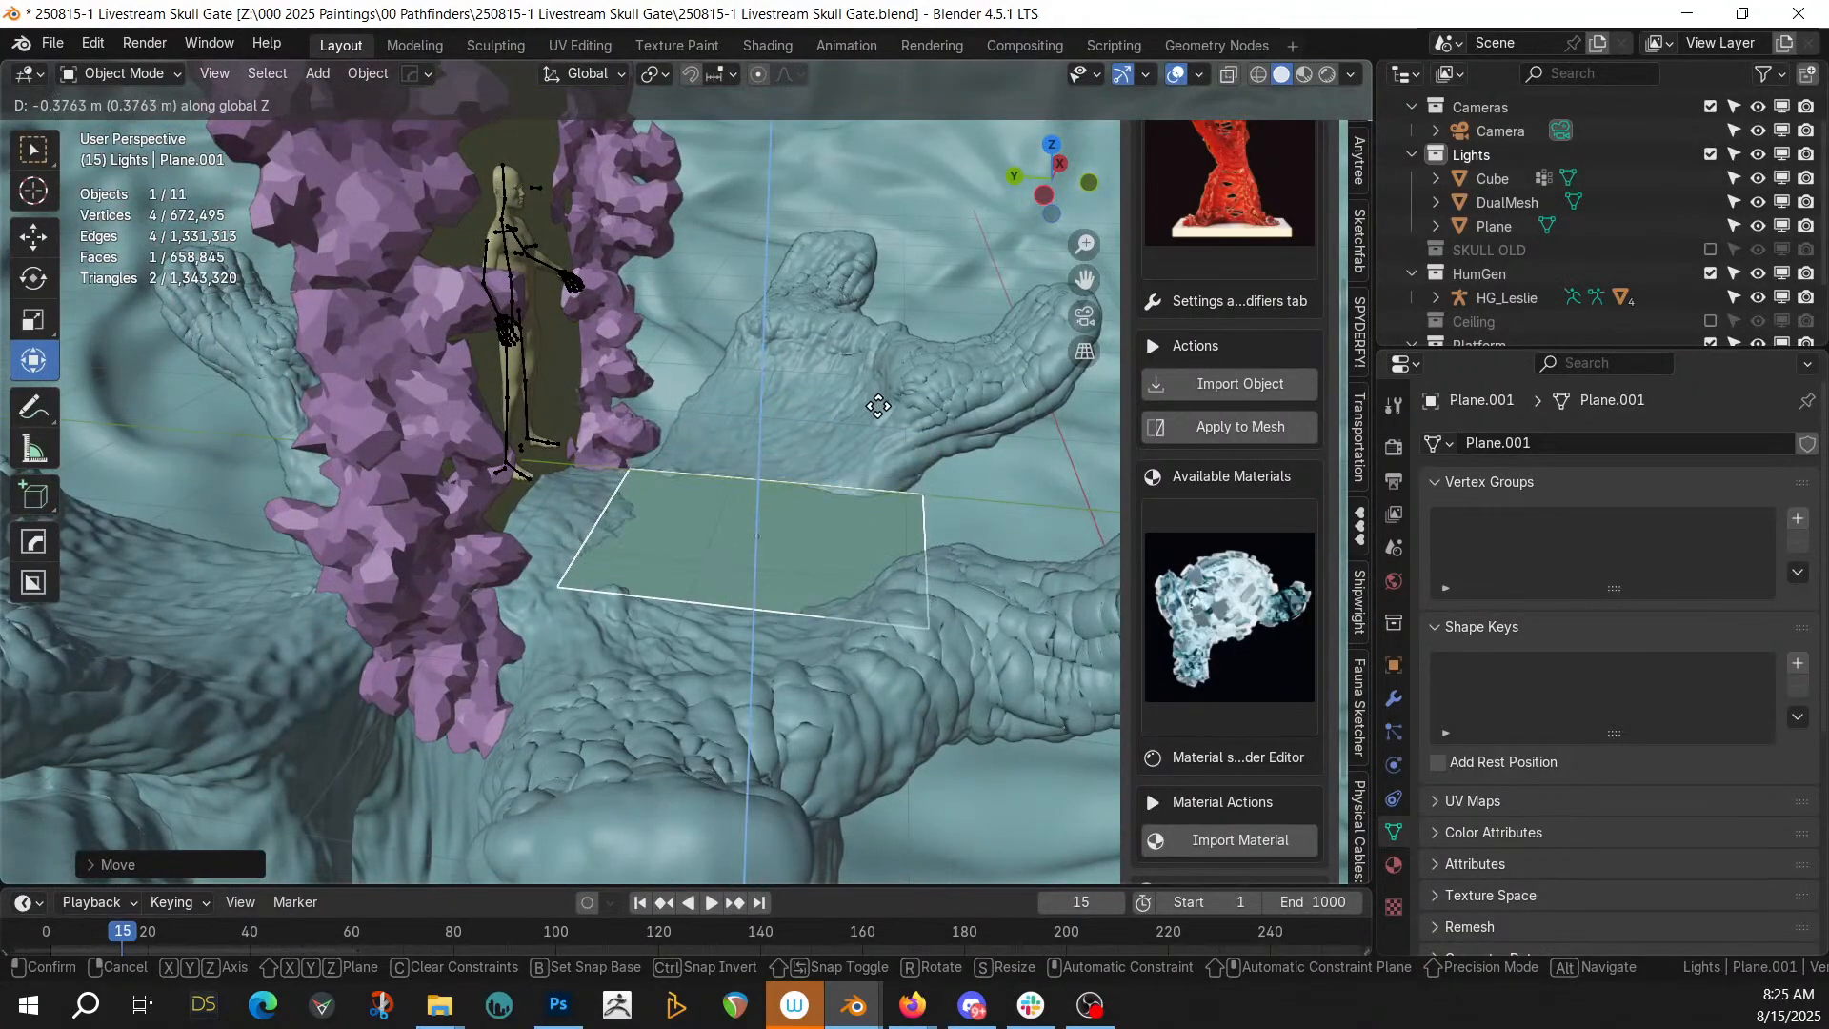
{"action": "left_click", "coordinate": [878, 406]}
Scale the plane to about 0.84 along X and apply its rotation and scale
{"action": "middle_click_drag", "start_coordinate": [878, 407], "coordinate": [747, 526]}
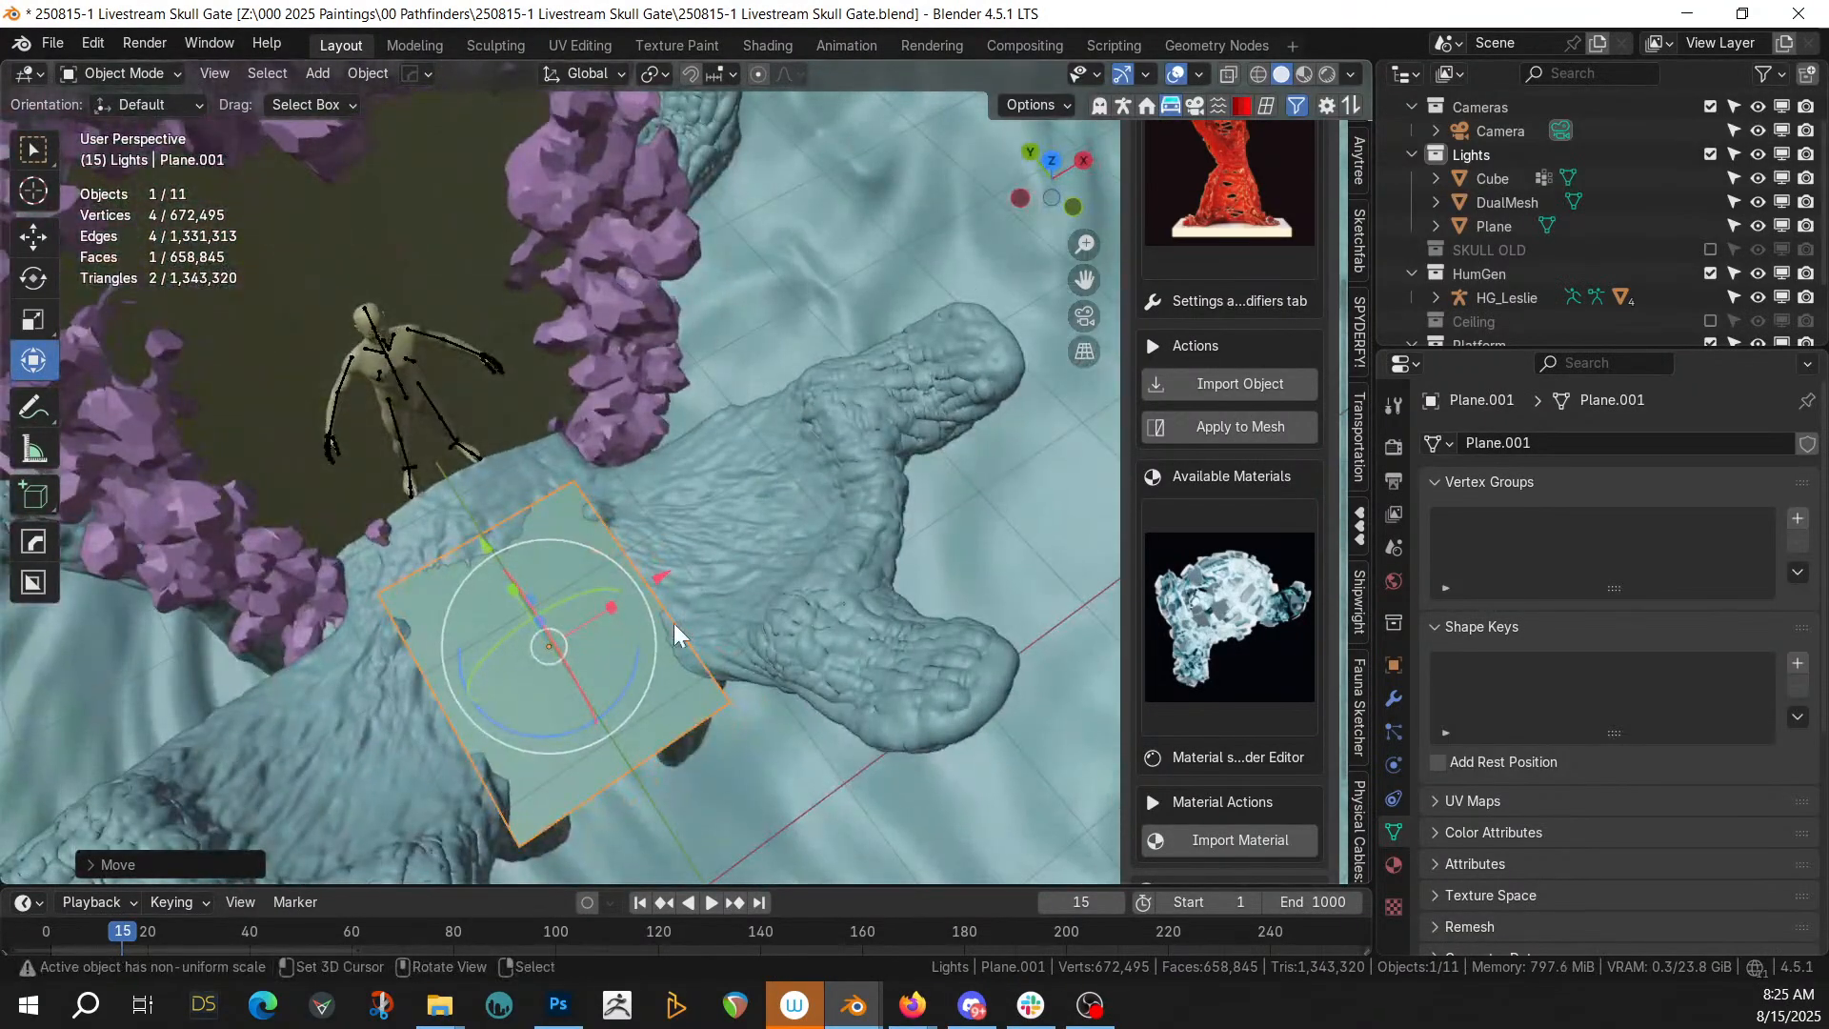
{"action": "key", "text": "s"}
{"action": "key", "text": "x"}
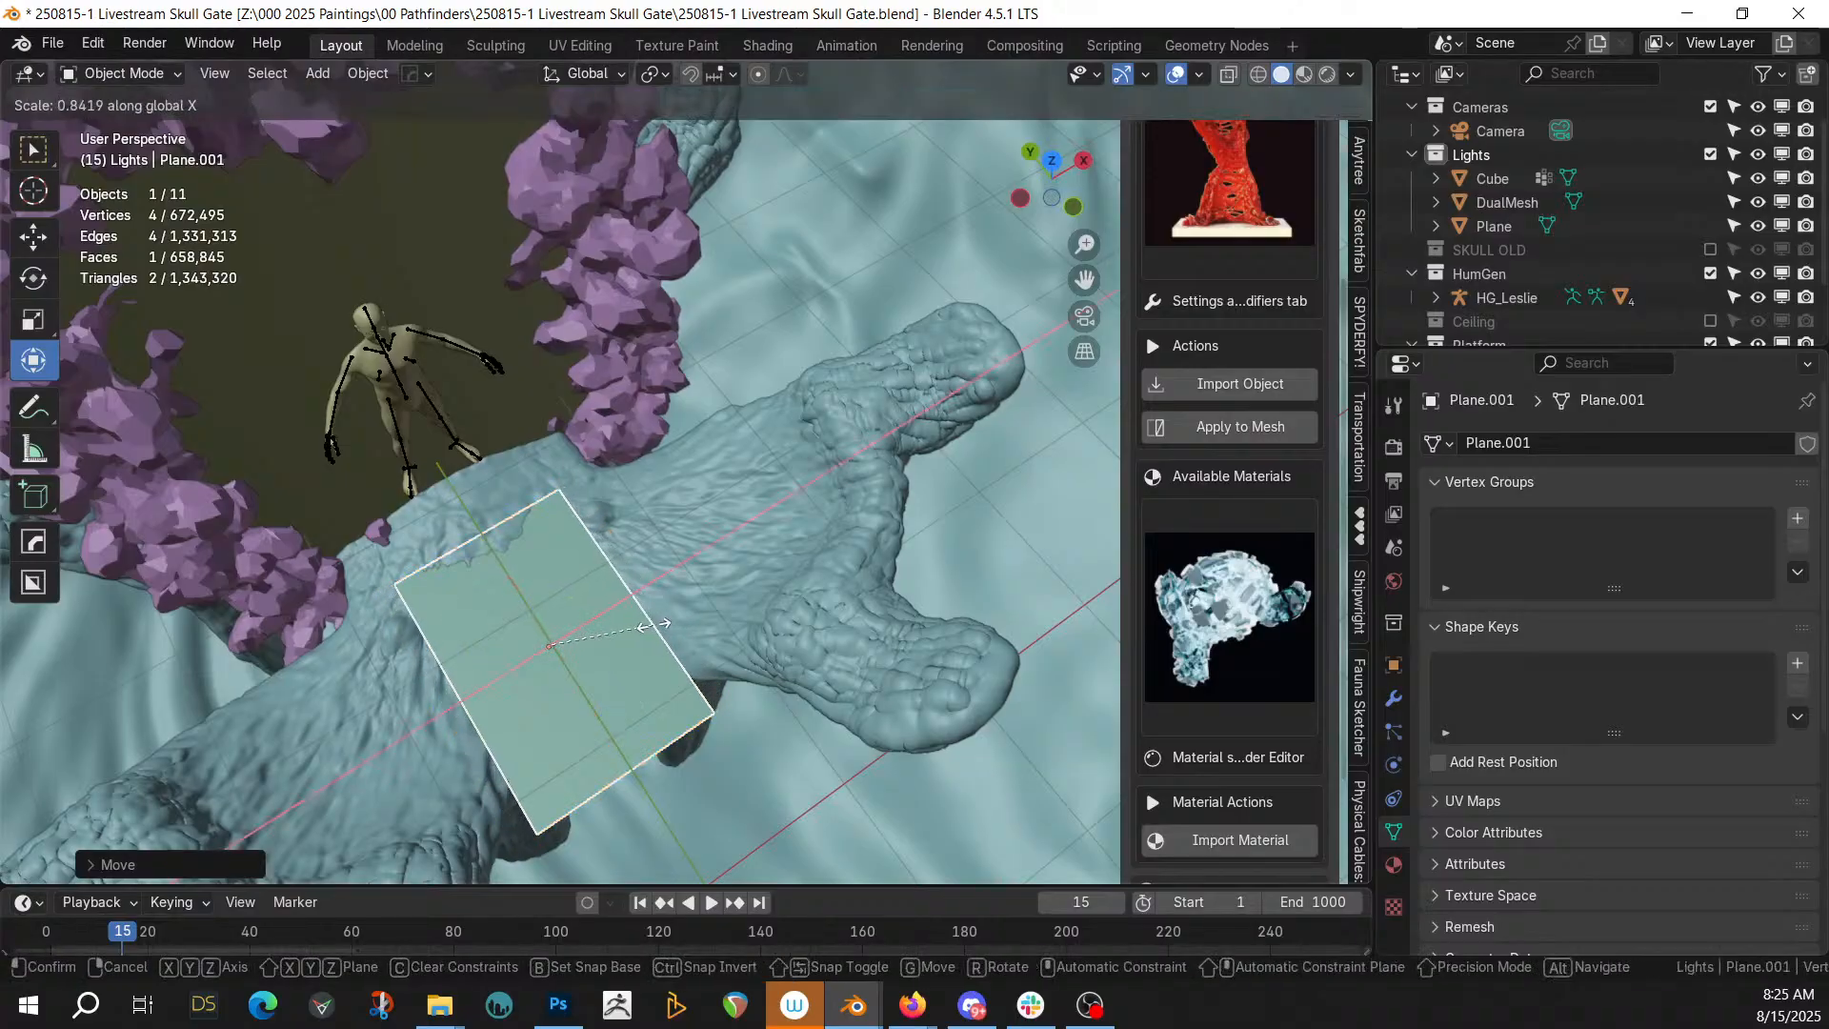
{"action": "left_click", "coordinate": [653, 617]}
{"action": "middle_click_drag", "start_coordinate": [653, 614], "coordinate": [471, 459]}
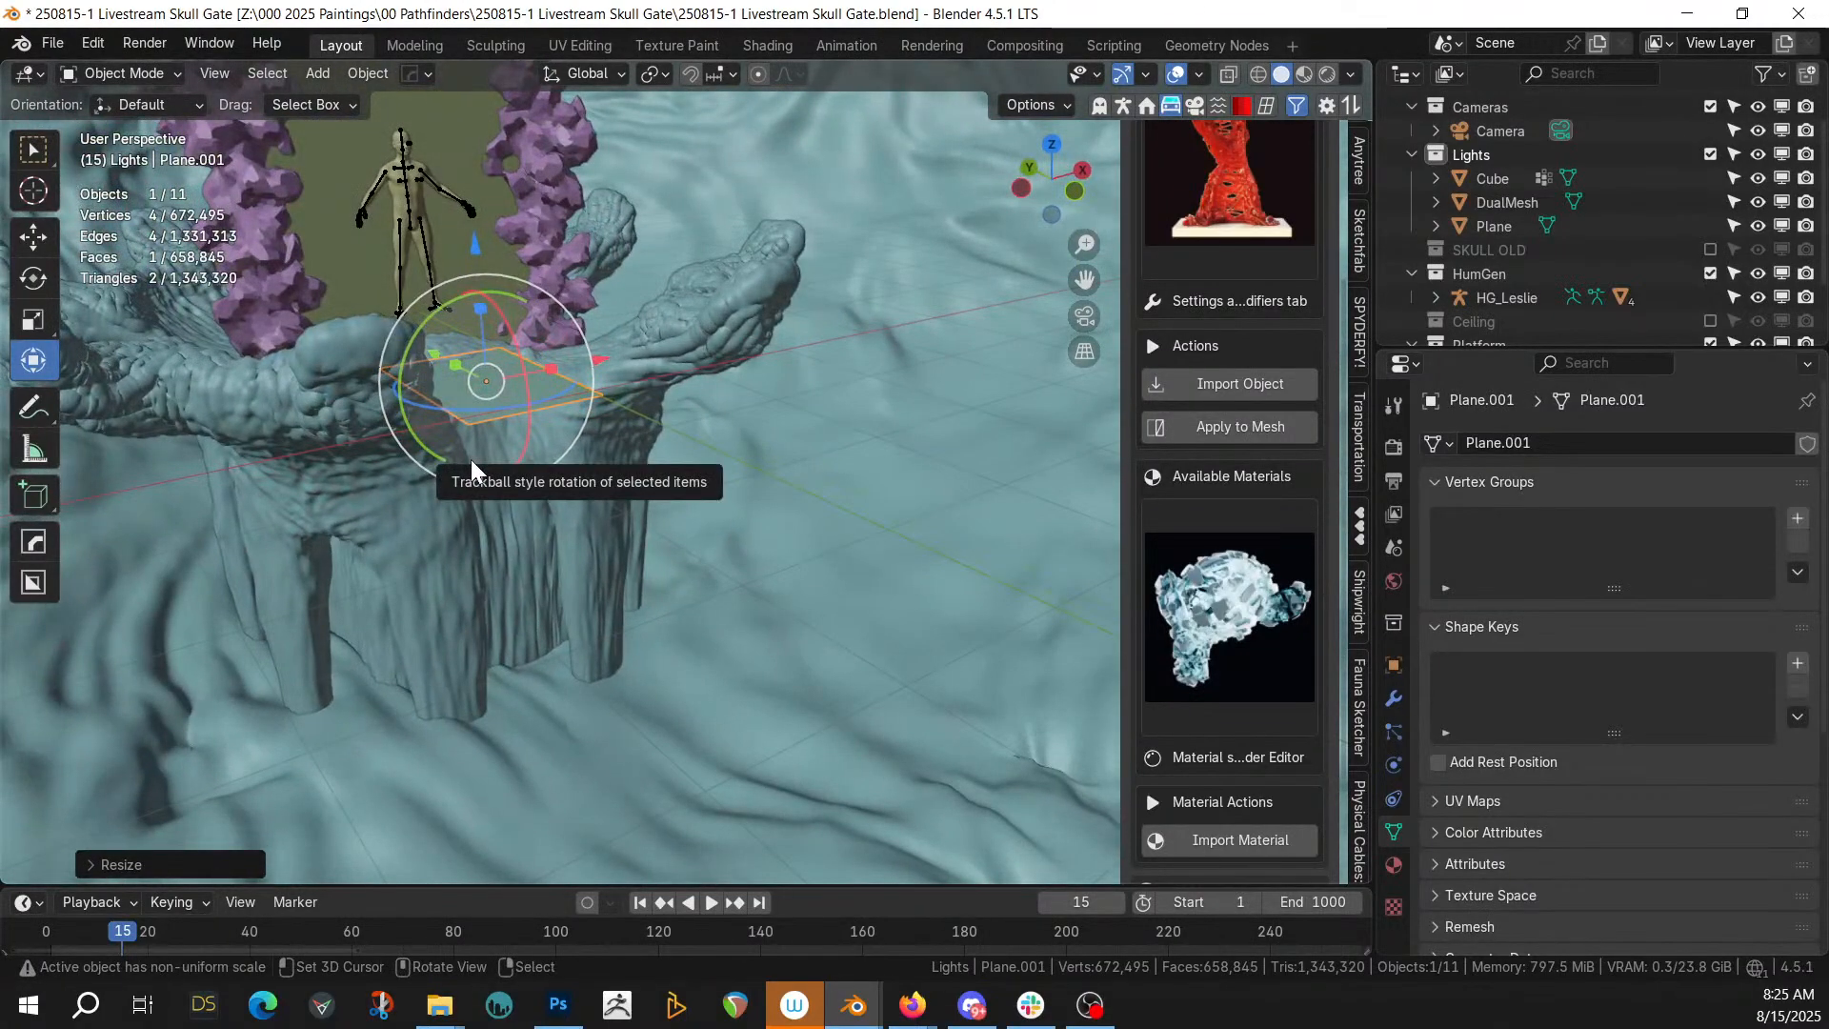
{"action": "middle_click_drag", "start_coordinate": [539, 474], "coordinate": [614, 544]}
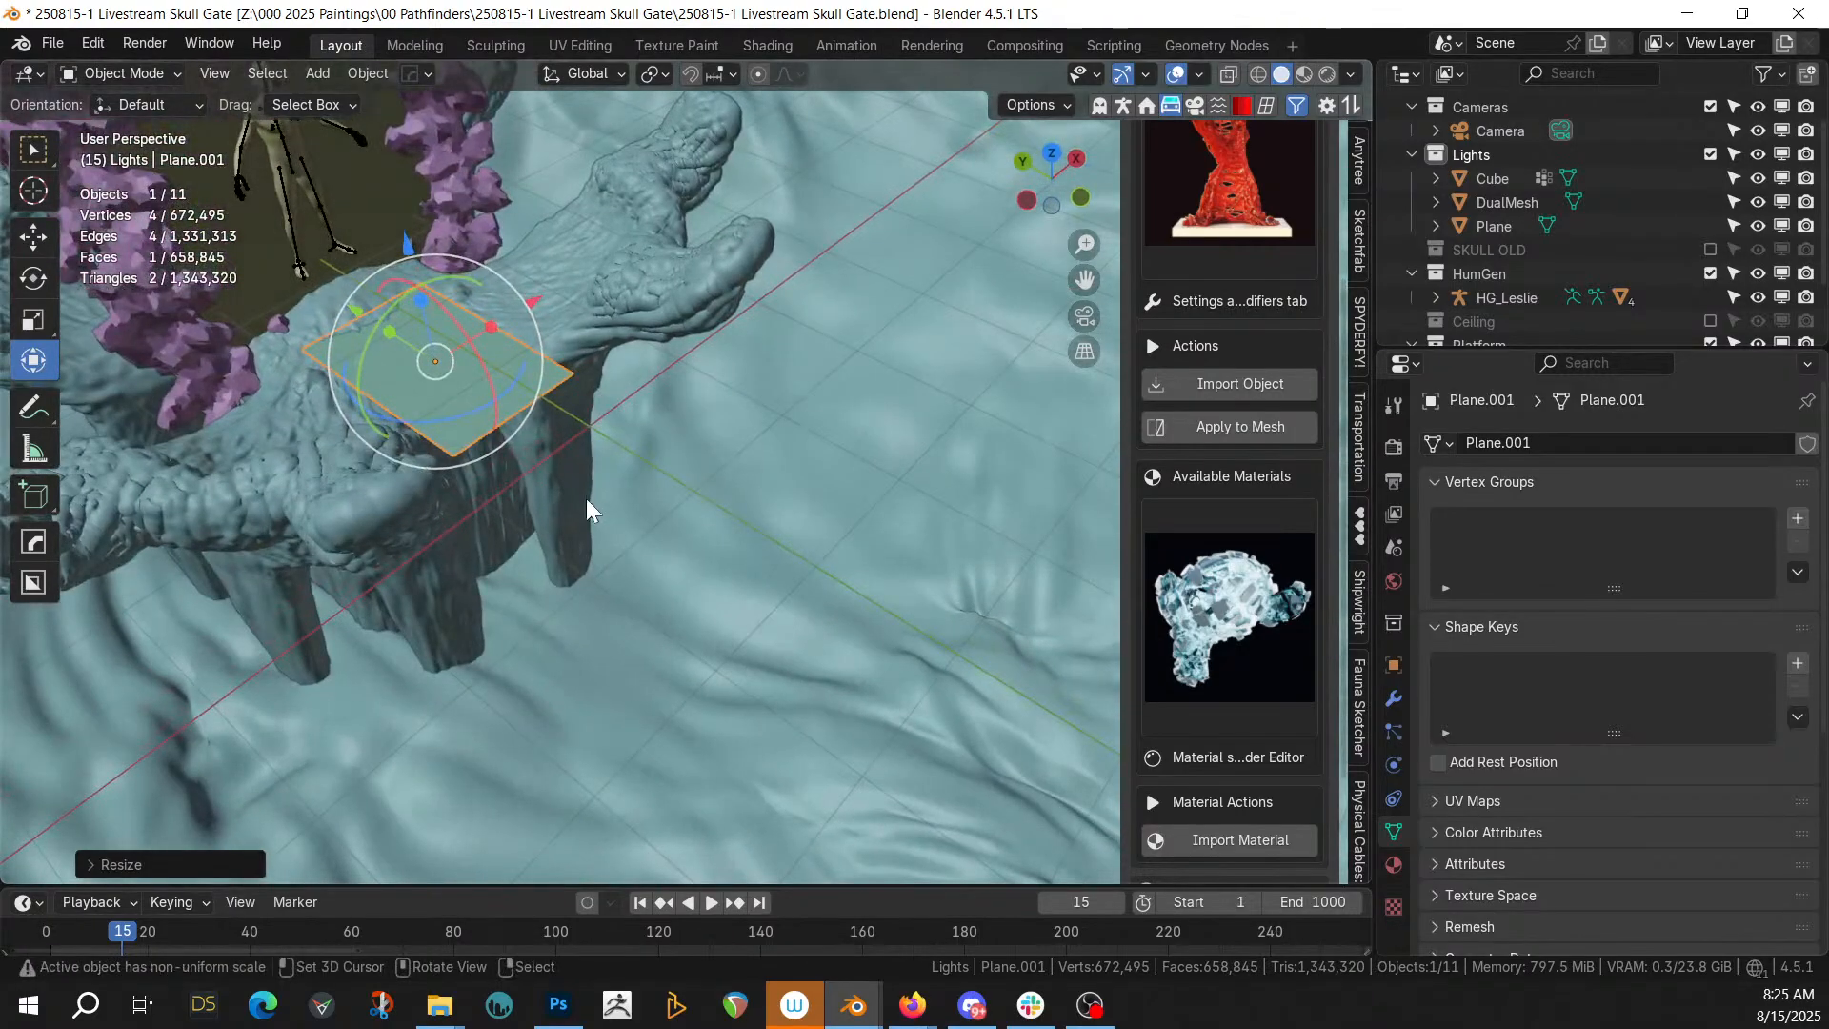
{"action": "key", "text": "ctrl+a"}
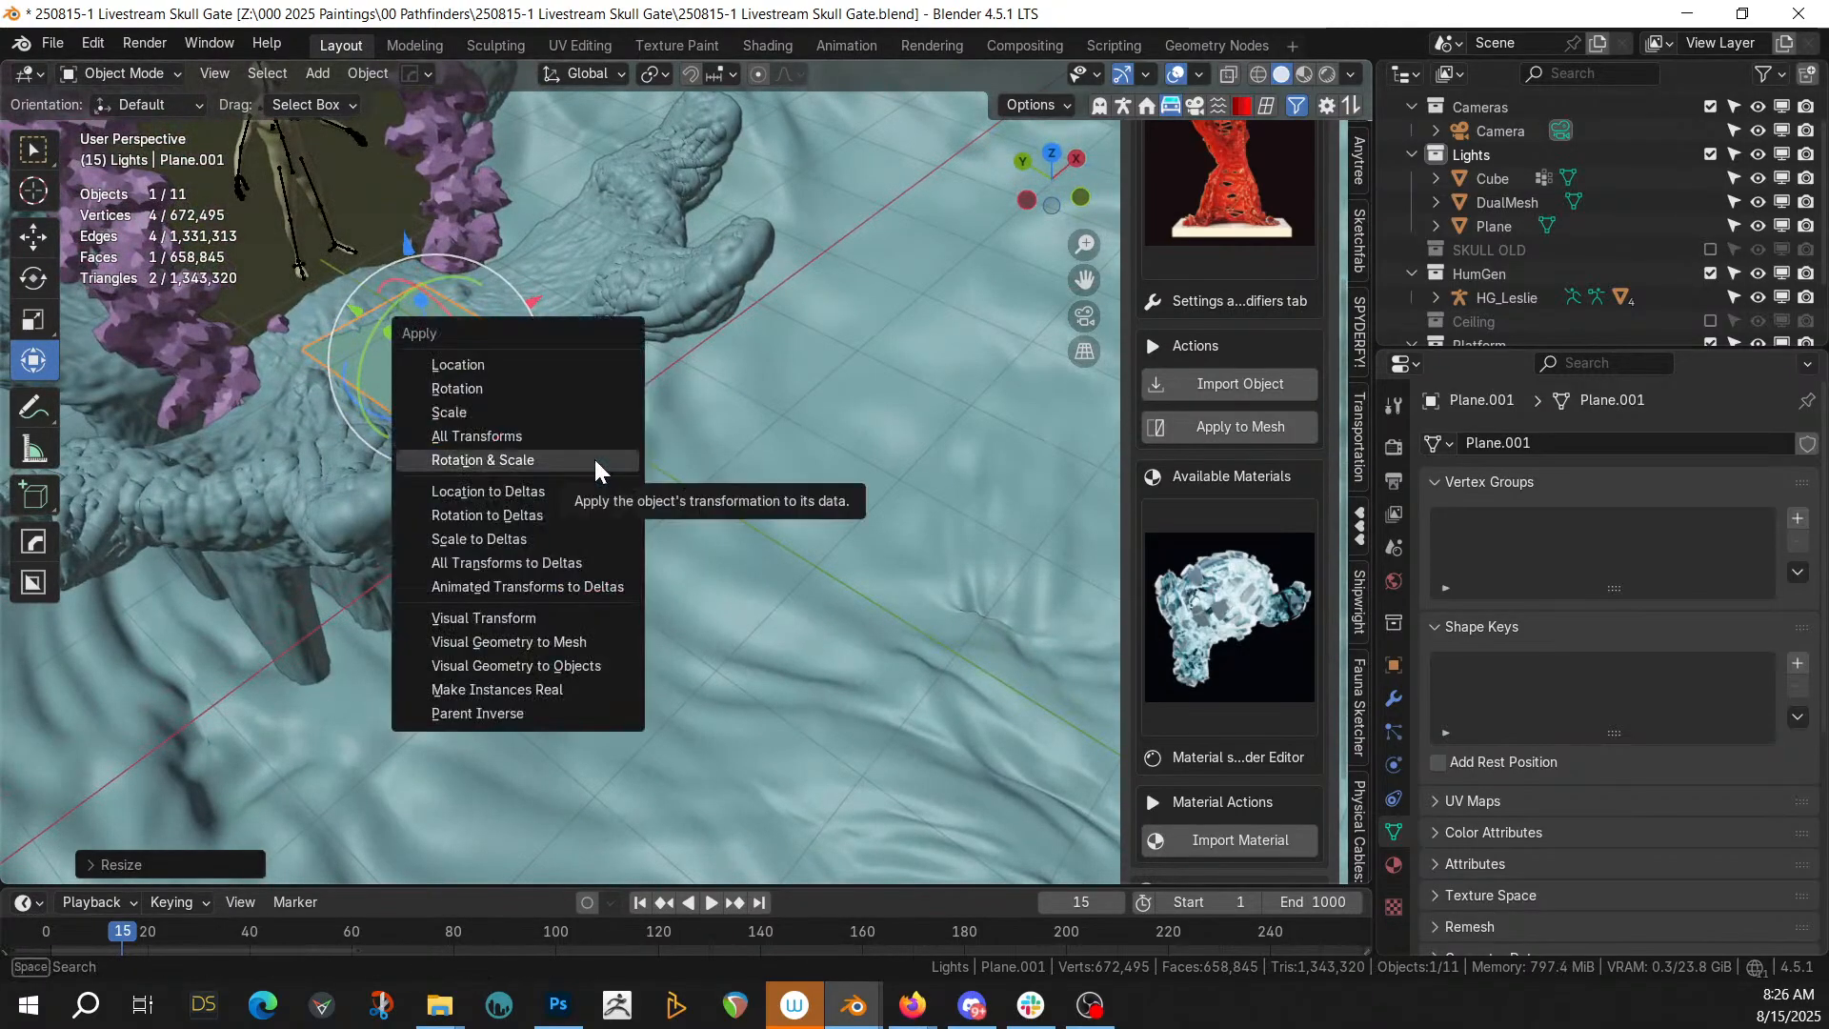
{"action": "left_click", "coordinate": [548, 462]}
Select the plane's edge farthest from the gate in Edit Mode and turn off proportional editing
{"action": "key", "text": "Tab"}
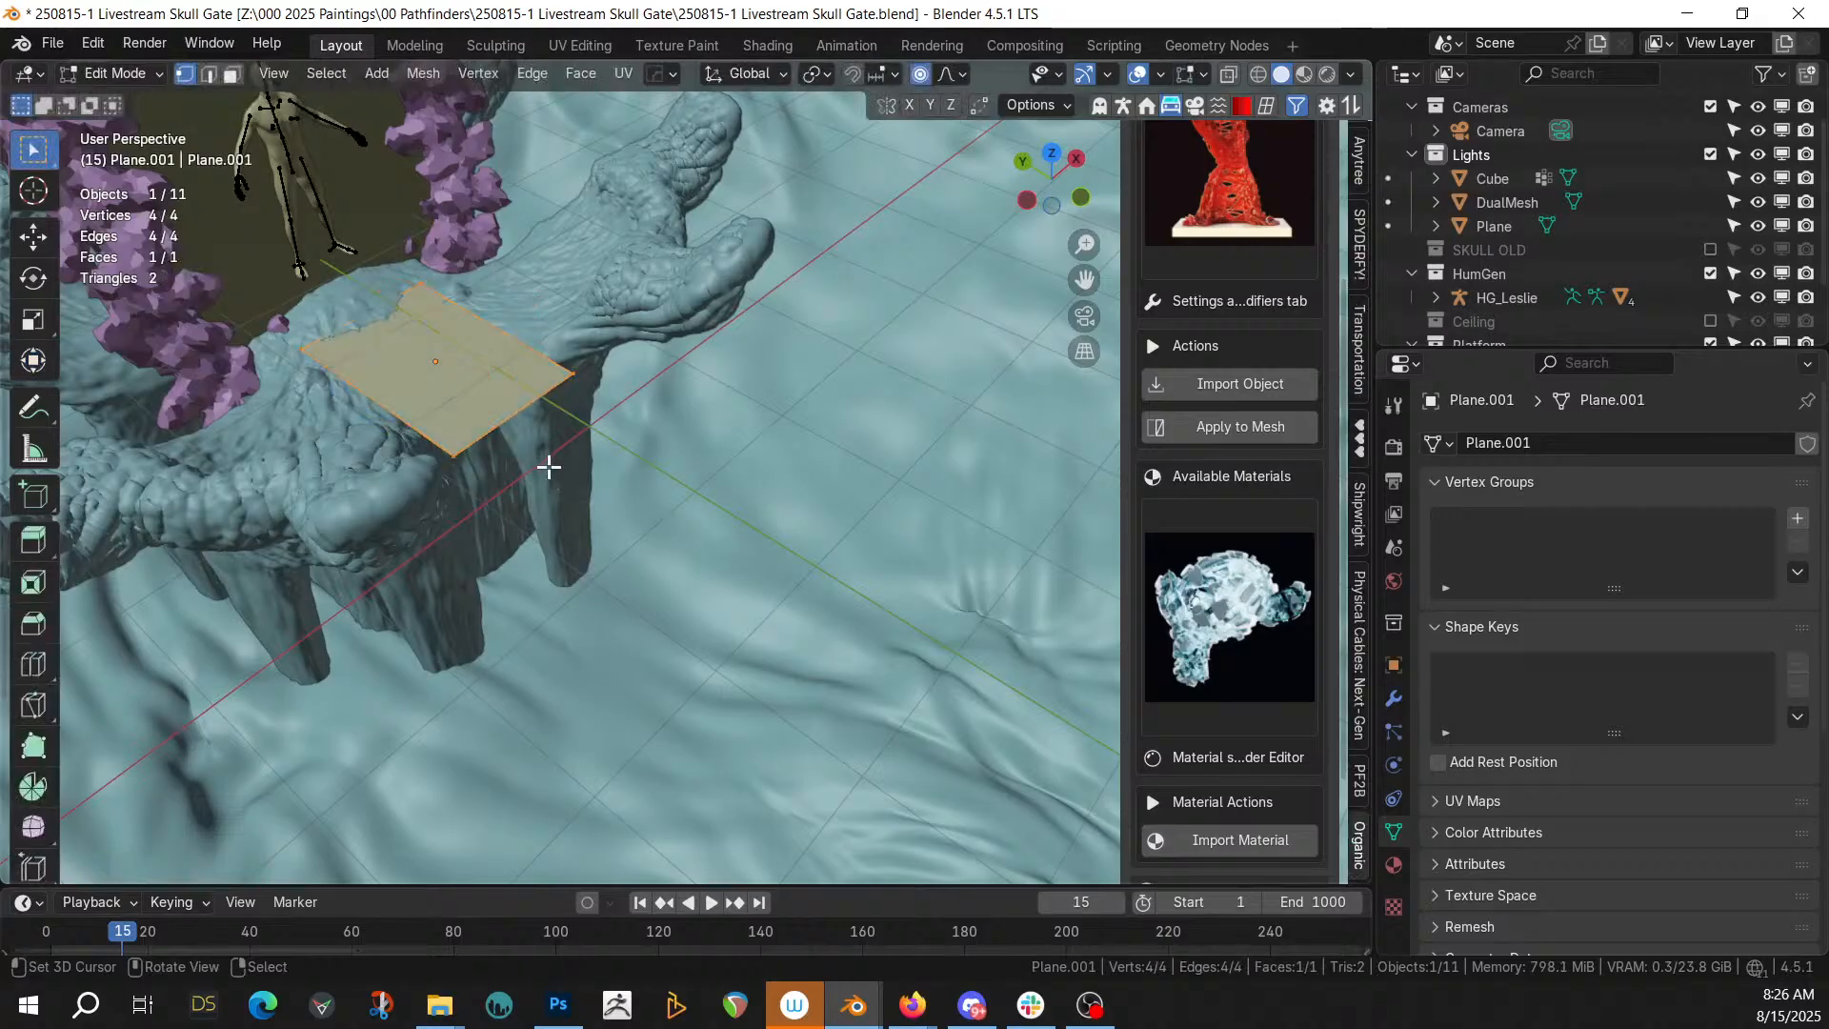
{"action": "key", "text": "2"}
{"action": "left_click", "coordinate": [510, 406]}
{"action": "middle_click_drag", "start_coordinate": [509, 406], "coordinate": [698, 437]}
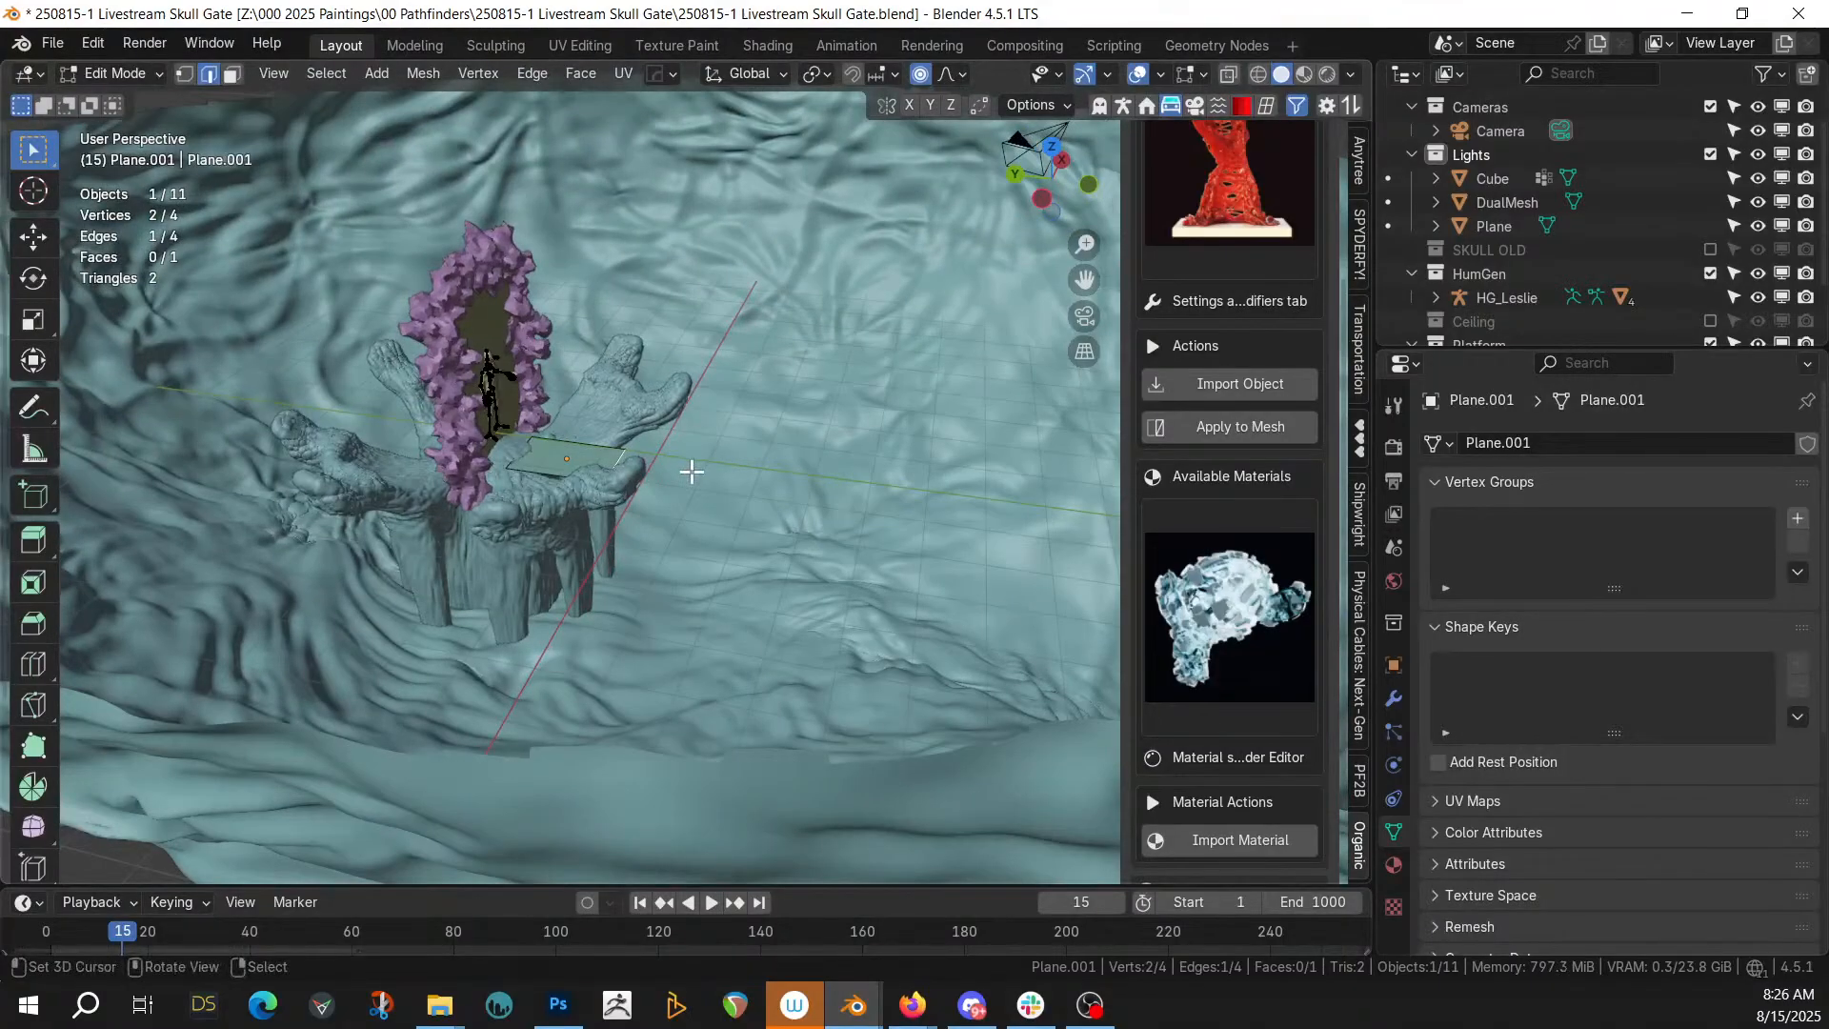
{"action": "key", "text": "g"}
{"action": "key", "text": "z"}
{"action": "right_click", "coordinate": [690, 535]}
{"action": "key", "text": "g"}
{"action": "key", "text": "Escape"}
Extrude the selected edge downward and about 4 m along negative Y, then adjust its height to form a sloping ramp
{"action": "key", "text": "e"}
{"action": "key", "text": "Escape"}
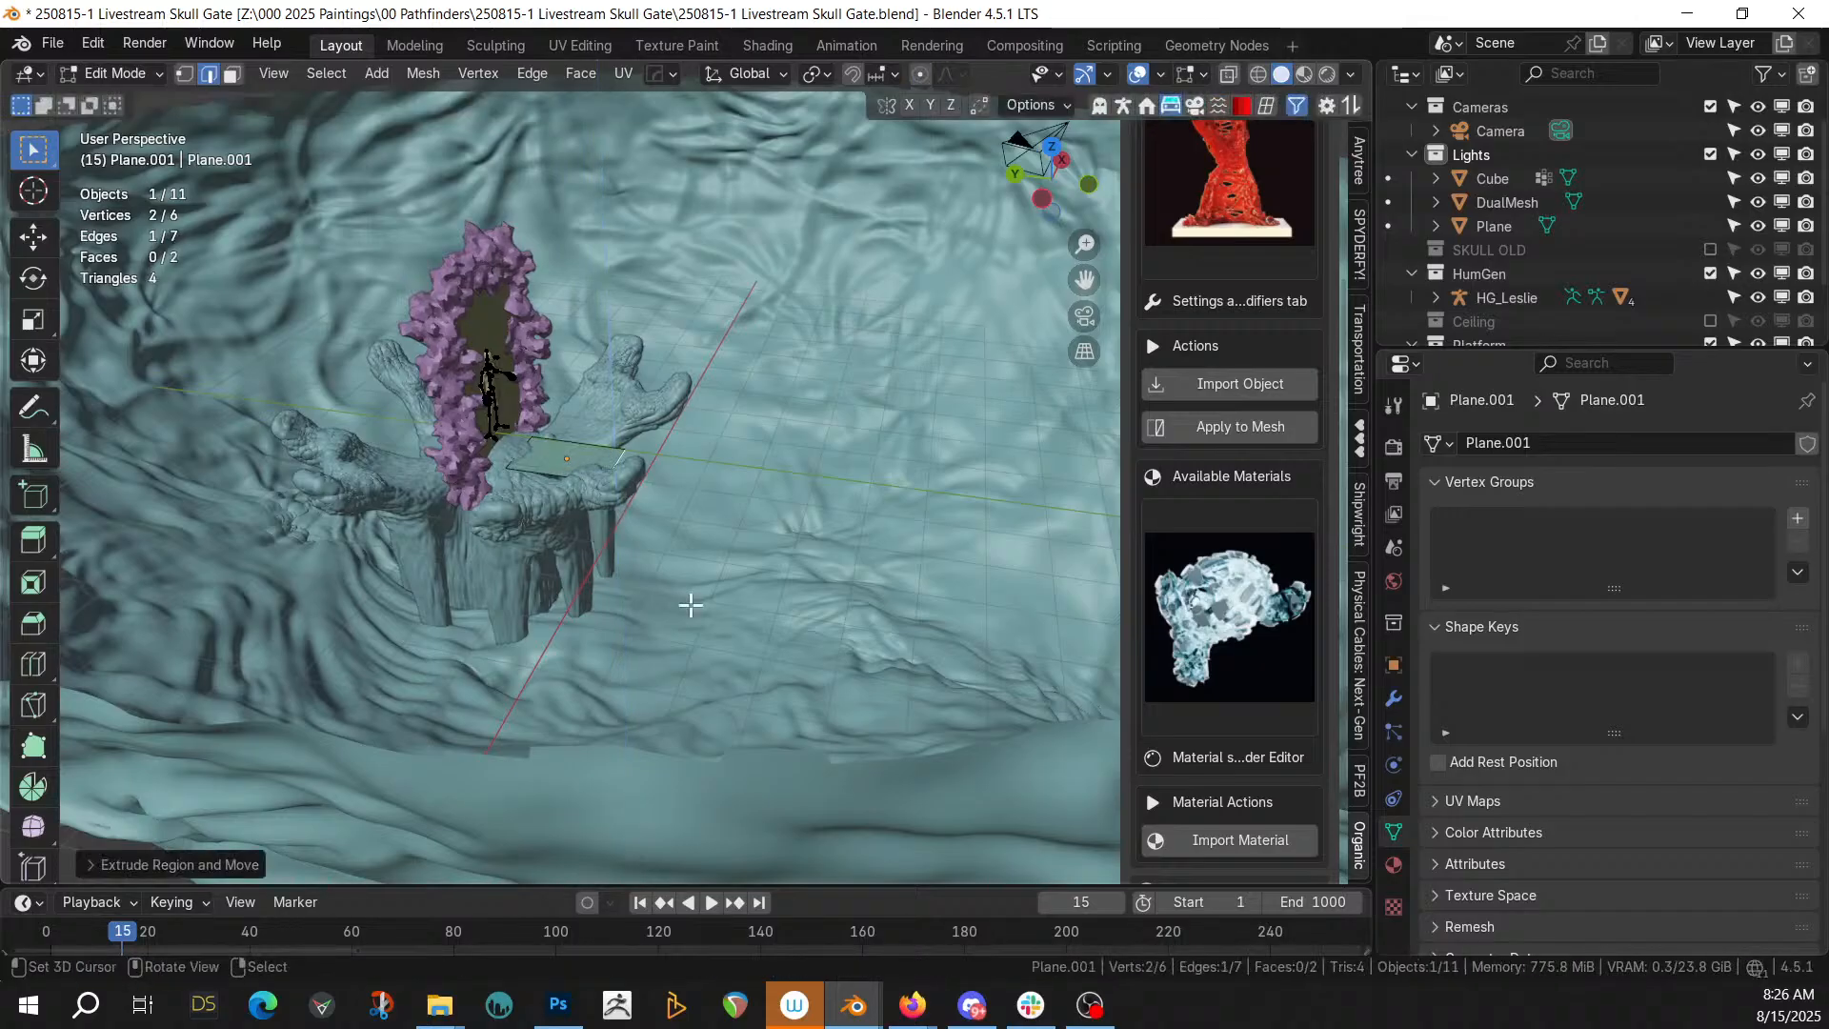
{"action": "key", "text": "g"}
{"action": "key", "text": "z"}
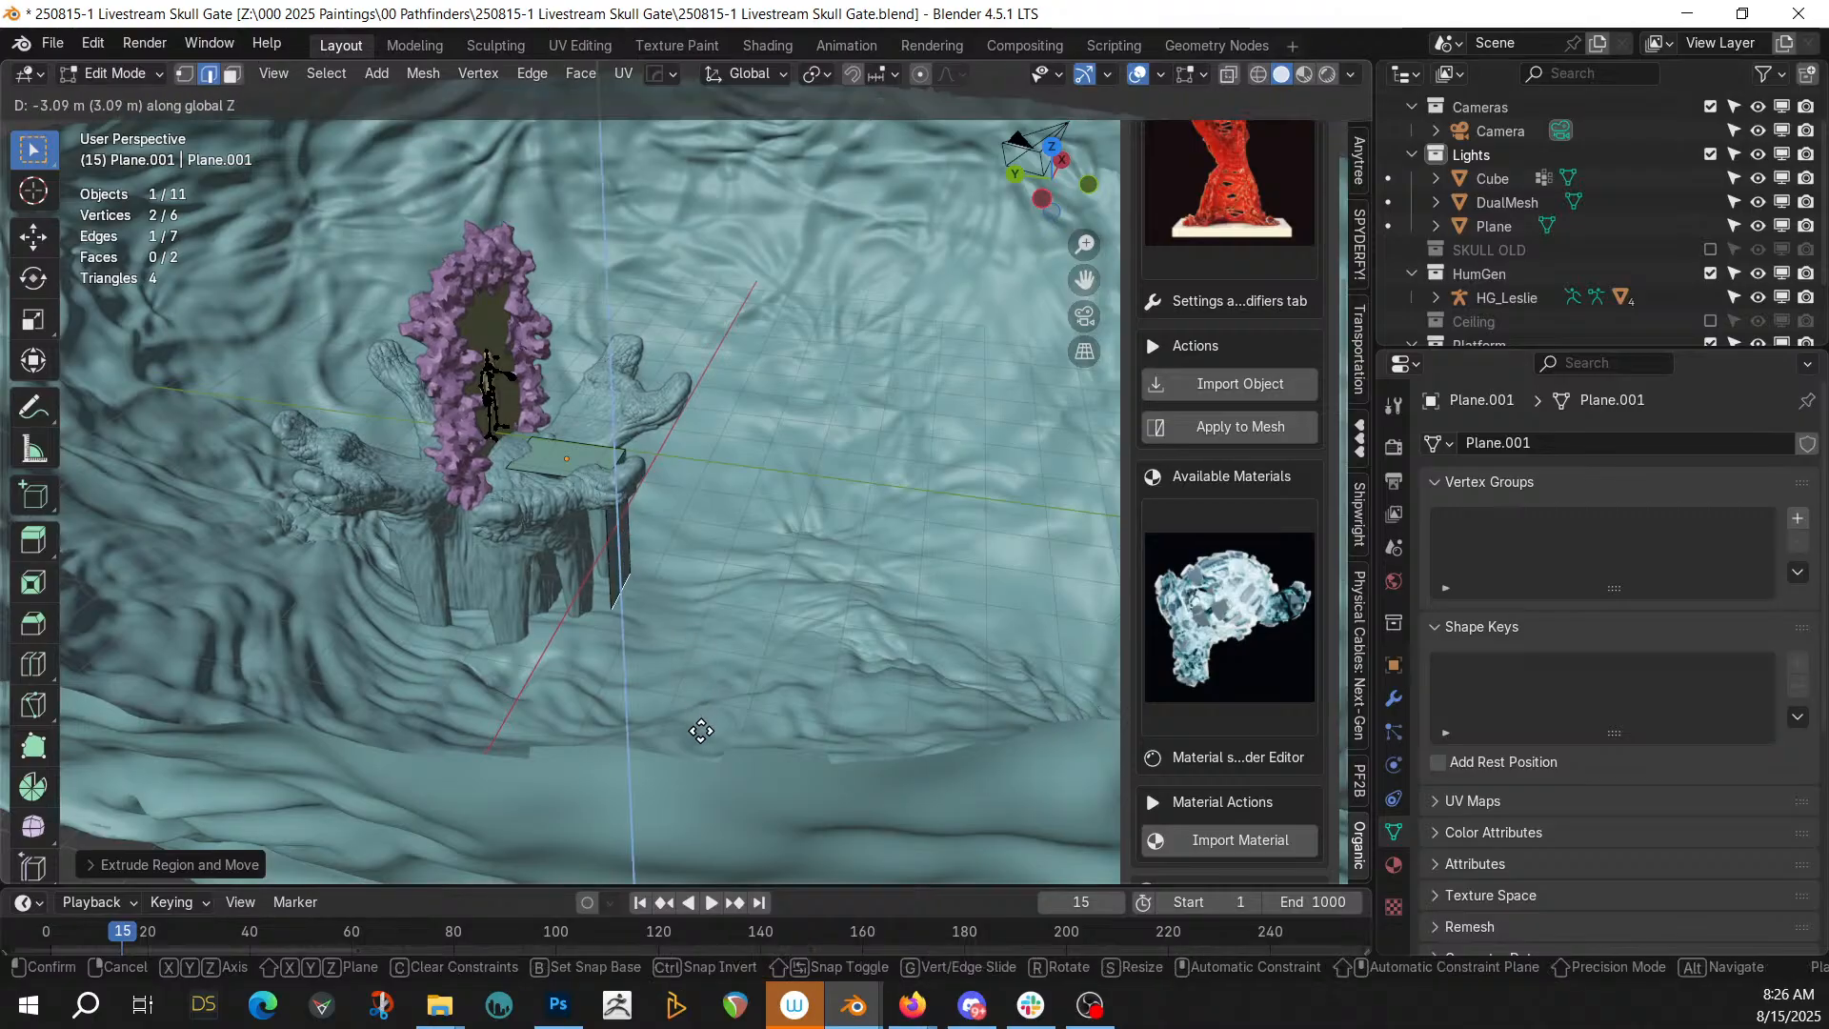
{"action": "left_click", "coordinate": [699, 713]}
{"action": "key", "text": "g"}
{"action": "key", "text": "y"}
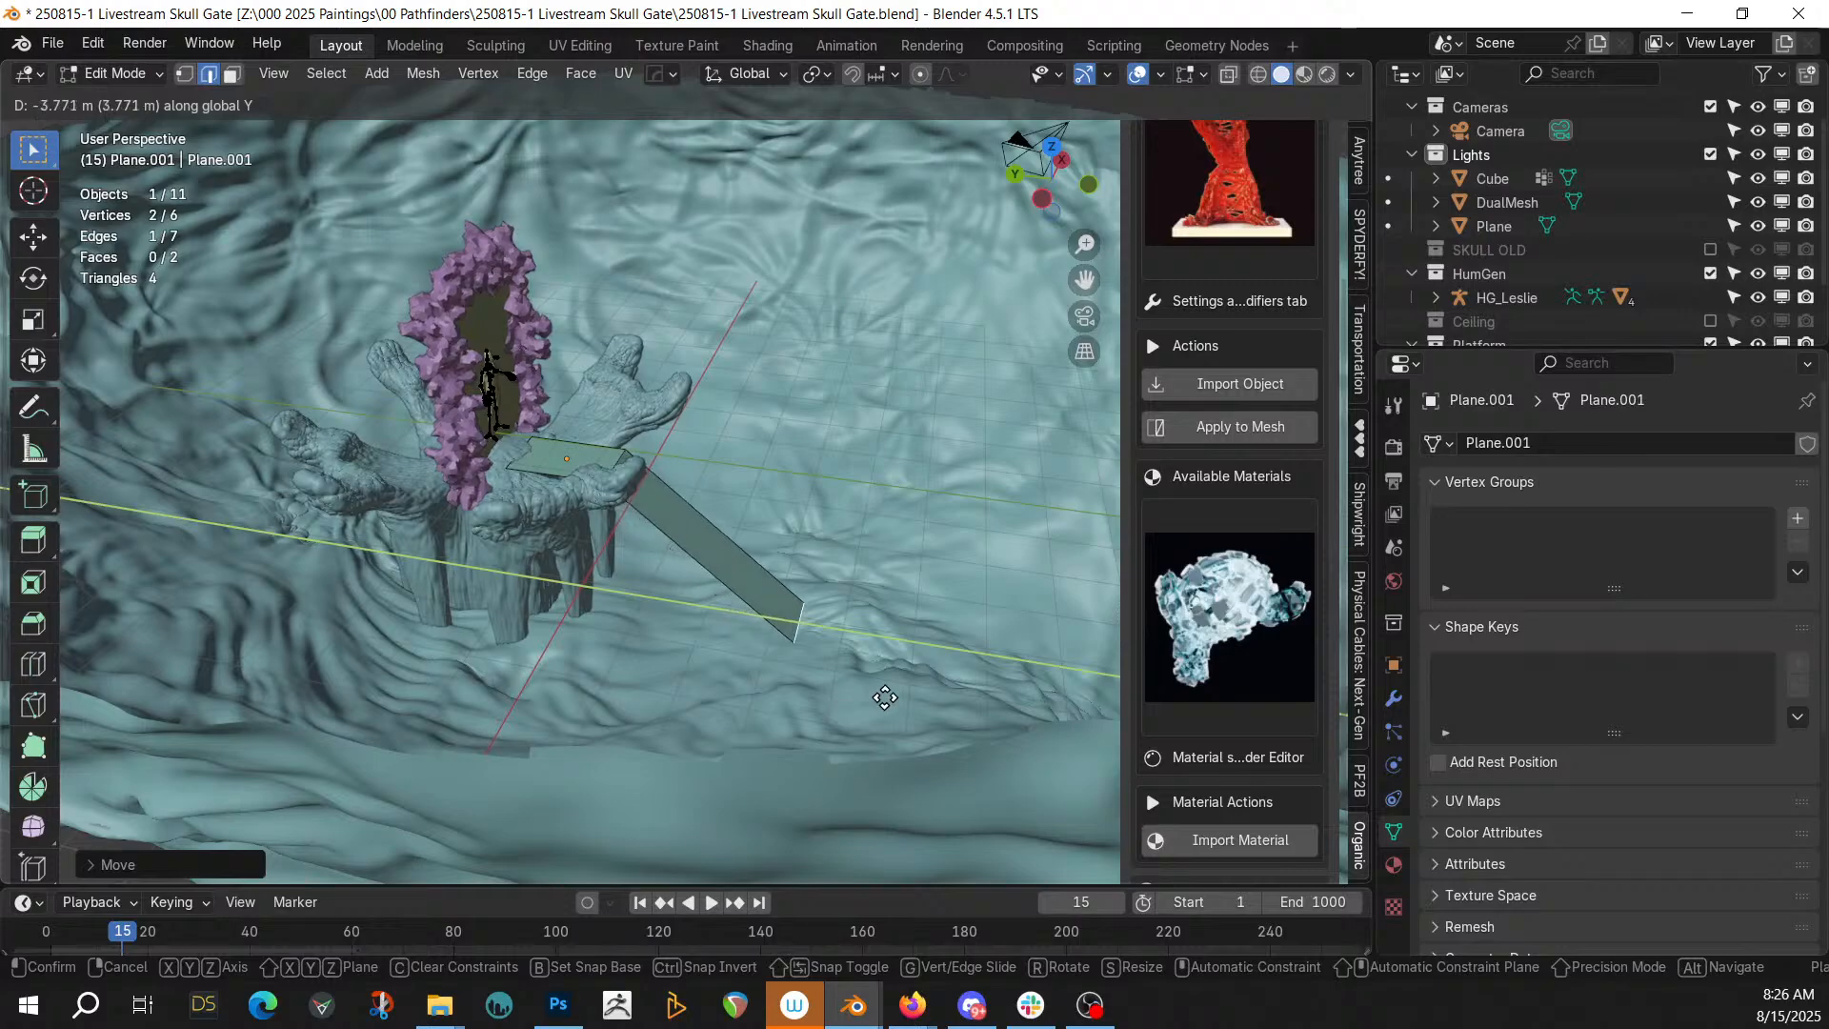
{"action": "left_click", "coordinate": [924, 669]}
{"action": "key", "text": "g"}
{"action": "key", "text": "z"}
{"action": "left_click", "coordinate": [924, 659]}
Extrude the ramp's end edge about 5 m further along negative Y in top view and return to Object Mode
{"action": "middle_click_drag", "start_coordinate": [923, 658], "coordinate": [486, 735]}
{"action": "key", "text": "KP_7"}
{"action": "scroll", "coordinate": [666, 705], "scroll_direction": "down", "scroll_amount": 2}
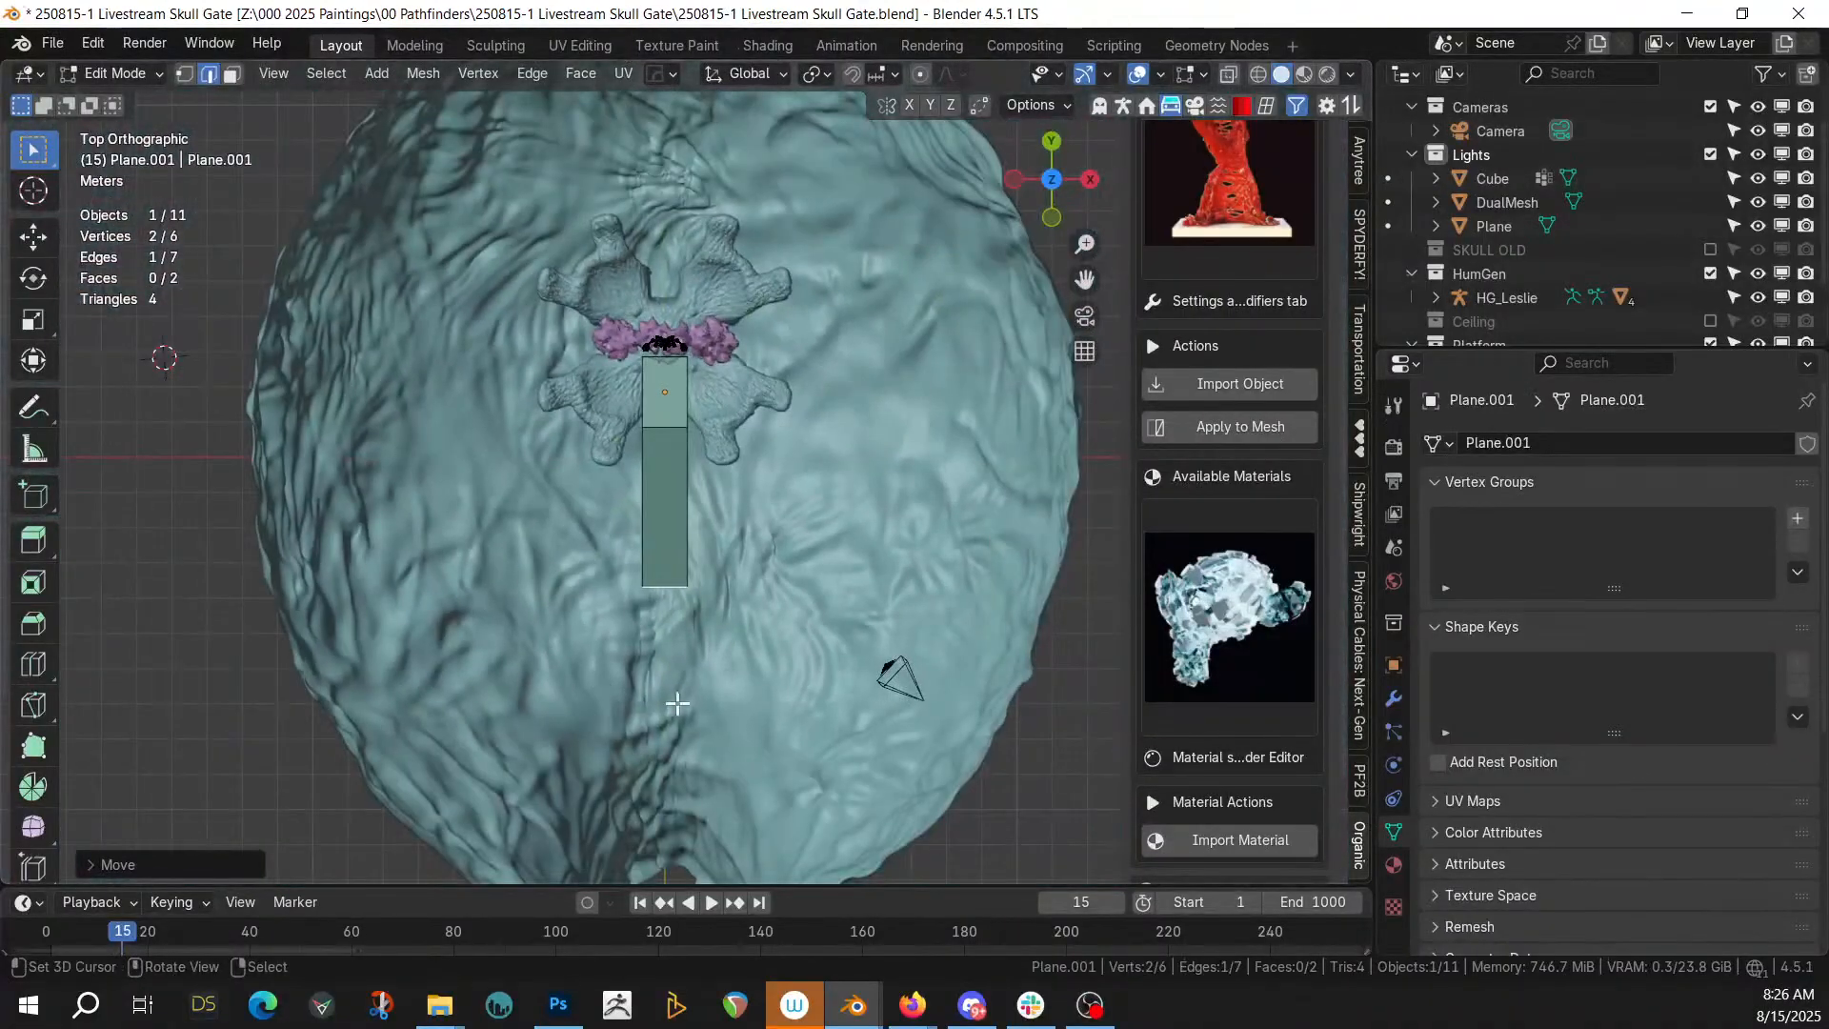
{"action": "key", "text": "e"}
{"action": "right_click", "coordinate": [719, 788]}
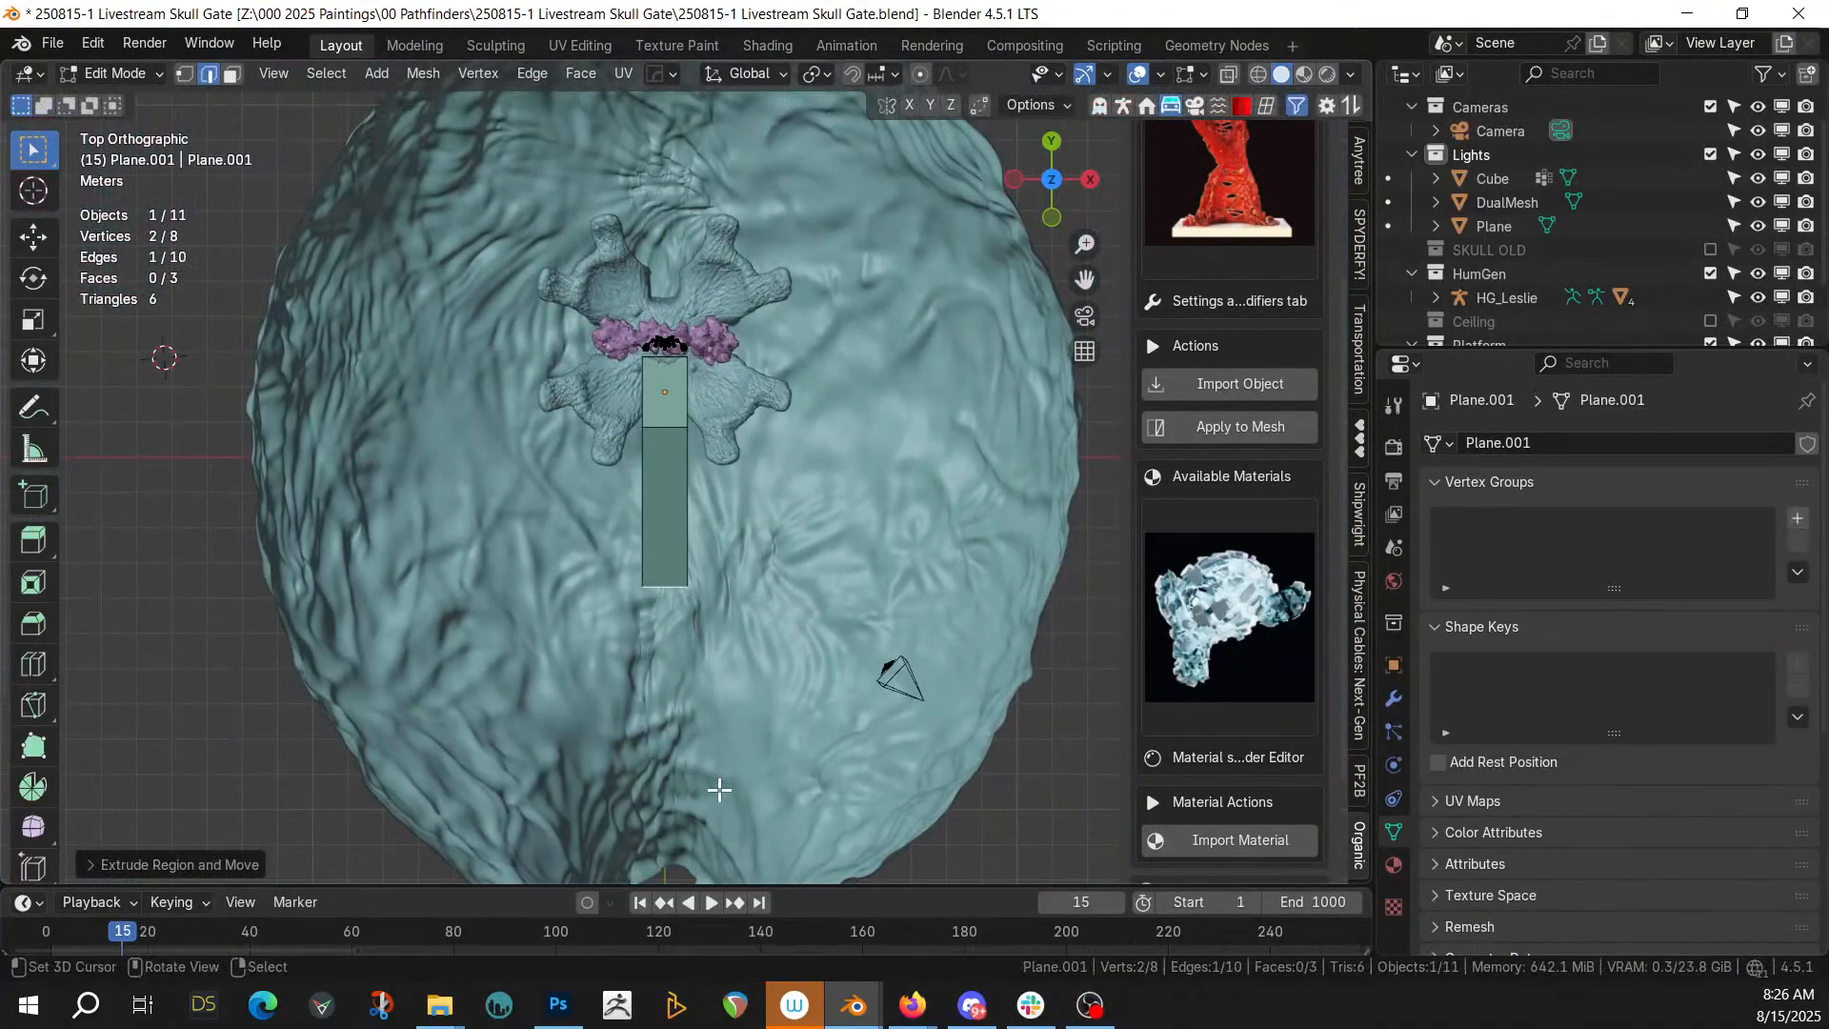
{"action": "key", "text": "g"}
{"action": "key", "text": "y"}
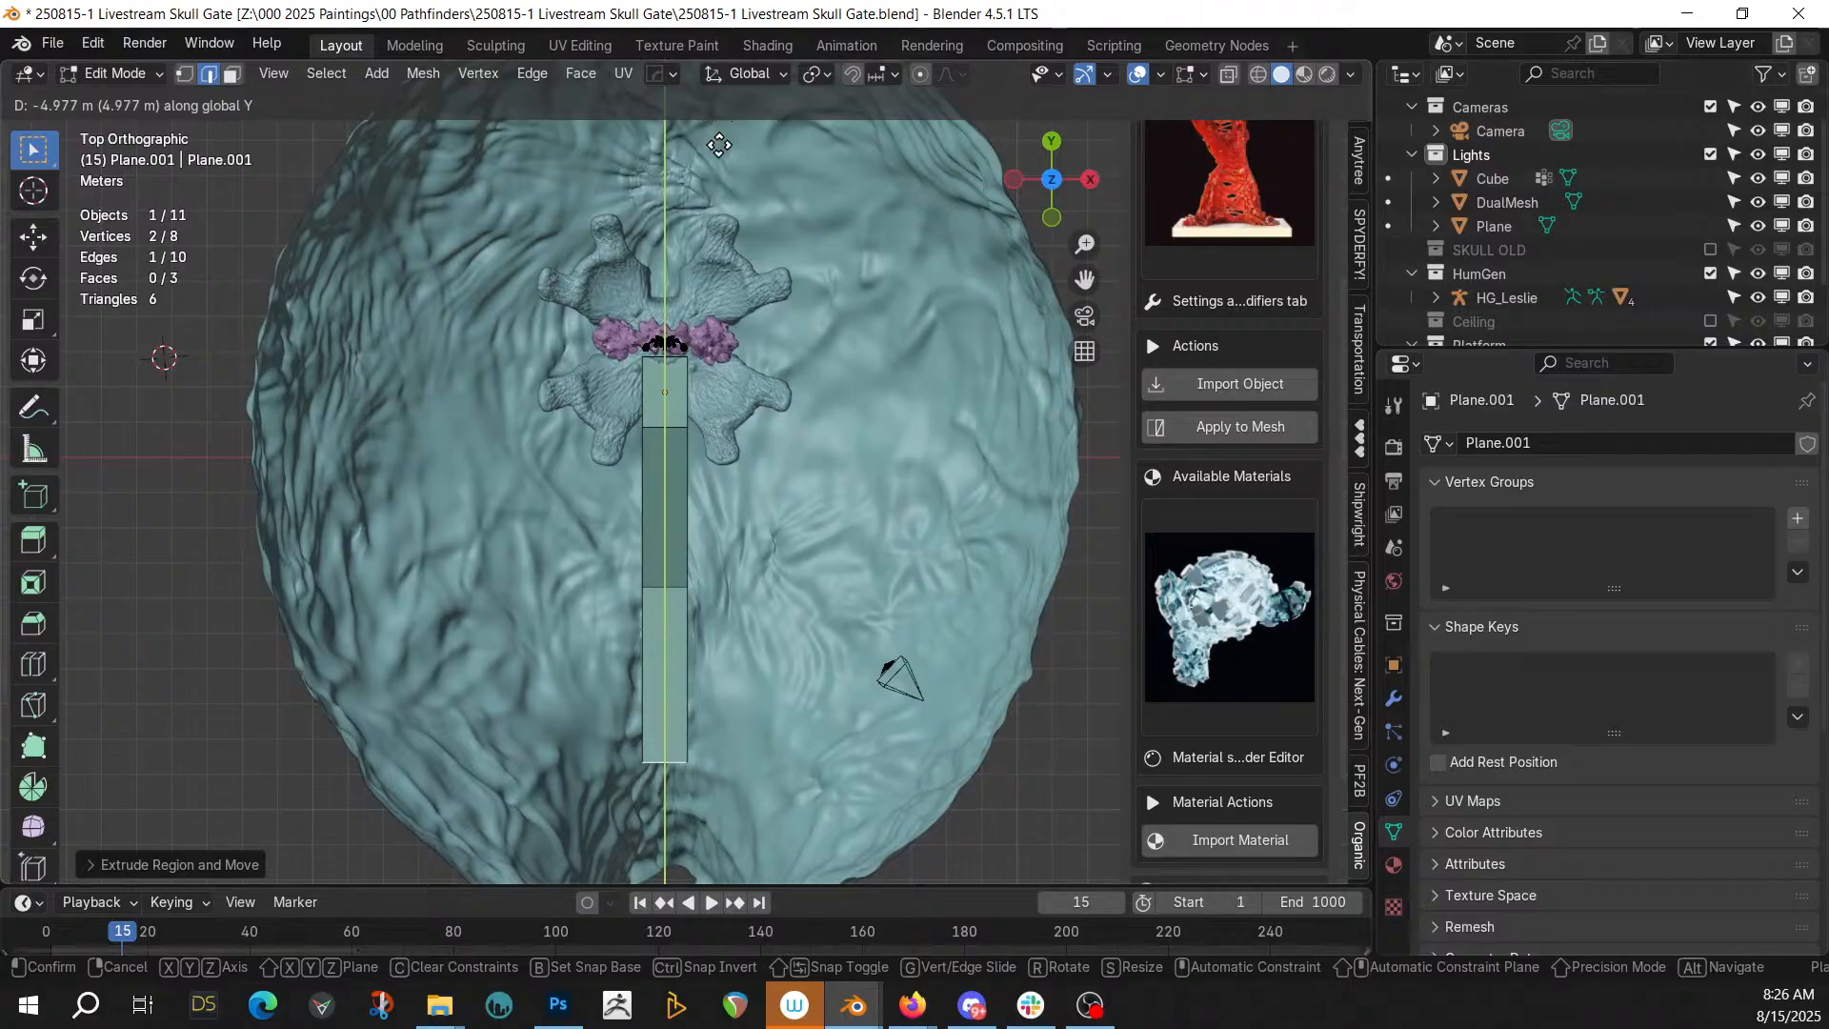
{"action": "left_click", "coordinate": [720, 174]}
{"action": "middle_click_drag", "start_coordinate": [720, 175], "coordinate": [699, 825]}
{"action": "scroll", "coordinate": [802, 835], "scroll_direction": "up", "scroll_amount": 2}
{"action": "middle_click_drag", "start_coordinate": [774, 613], "coordinate": [812, 598]}
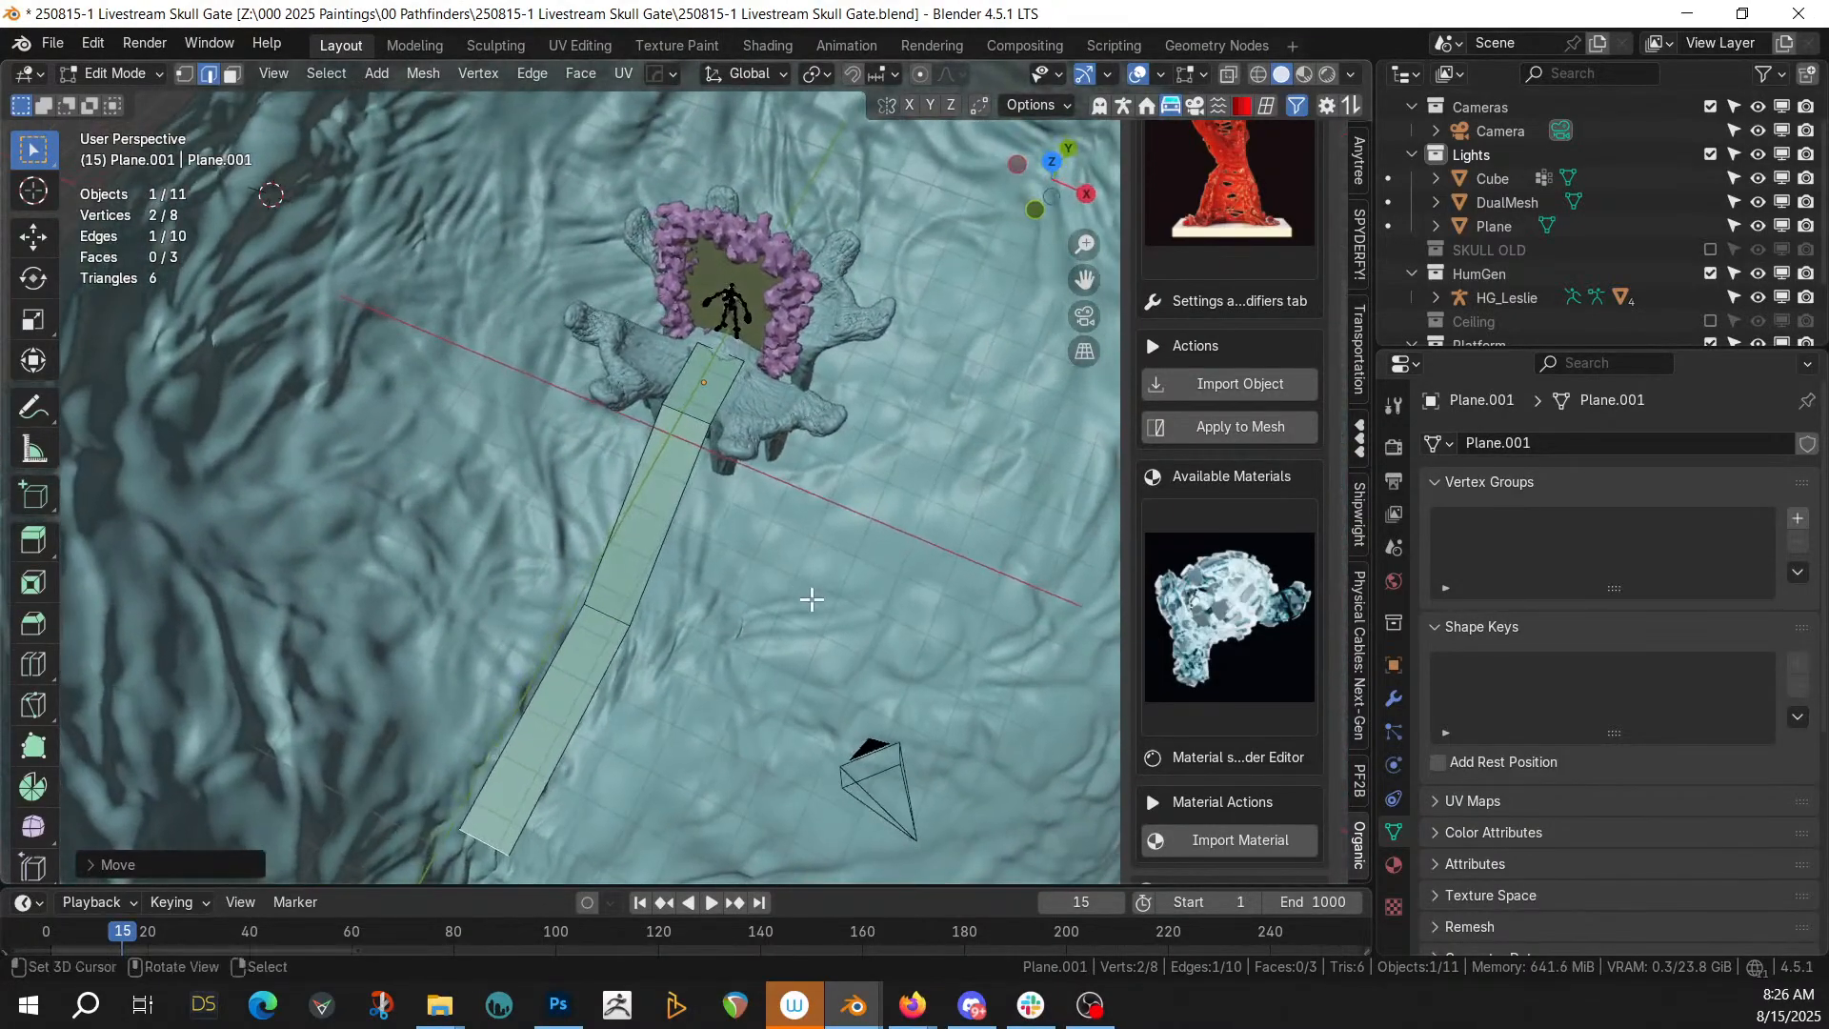
{"action": "key", "text": "Tab"}
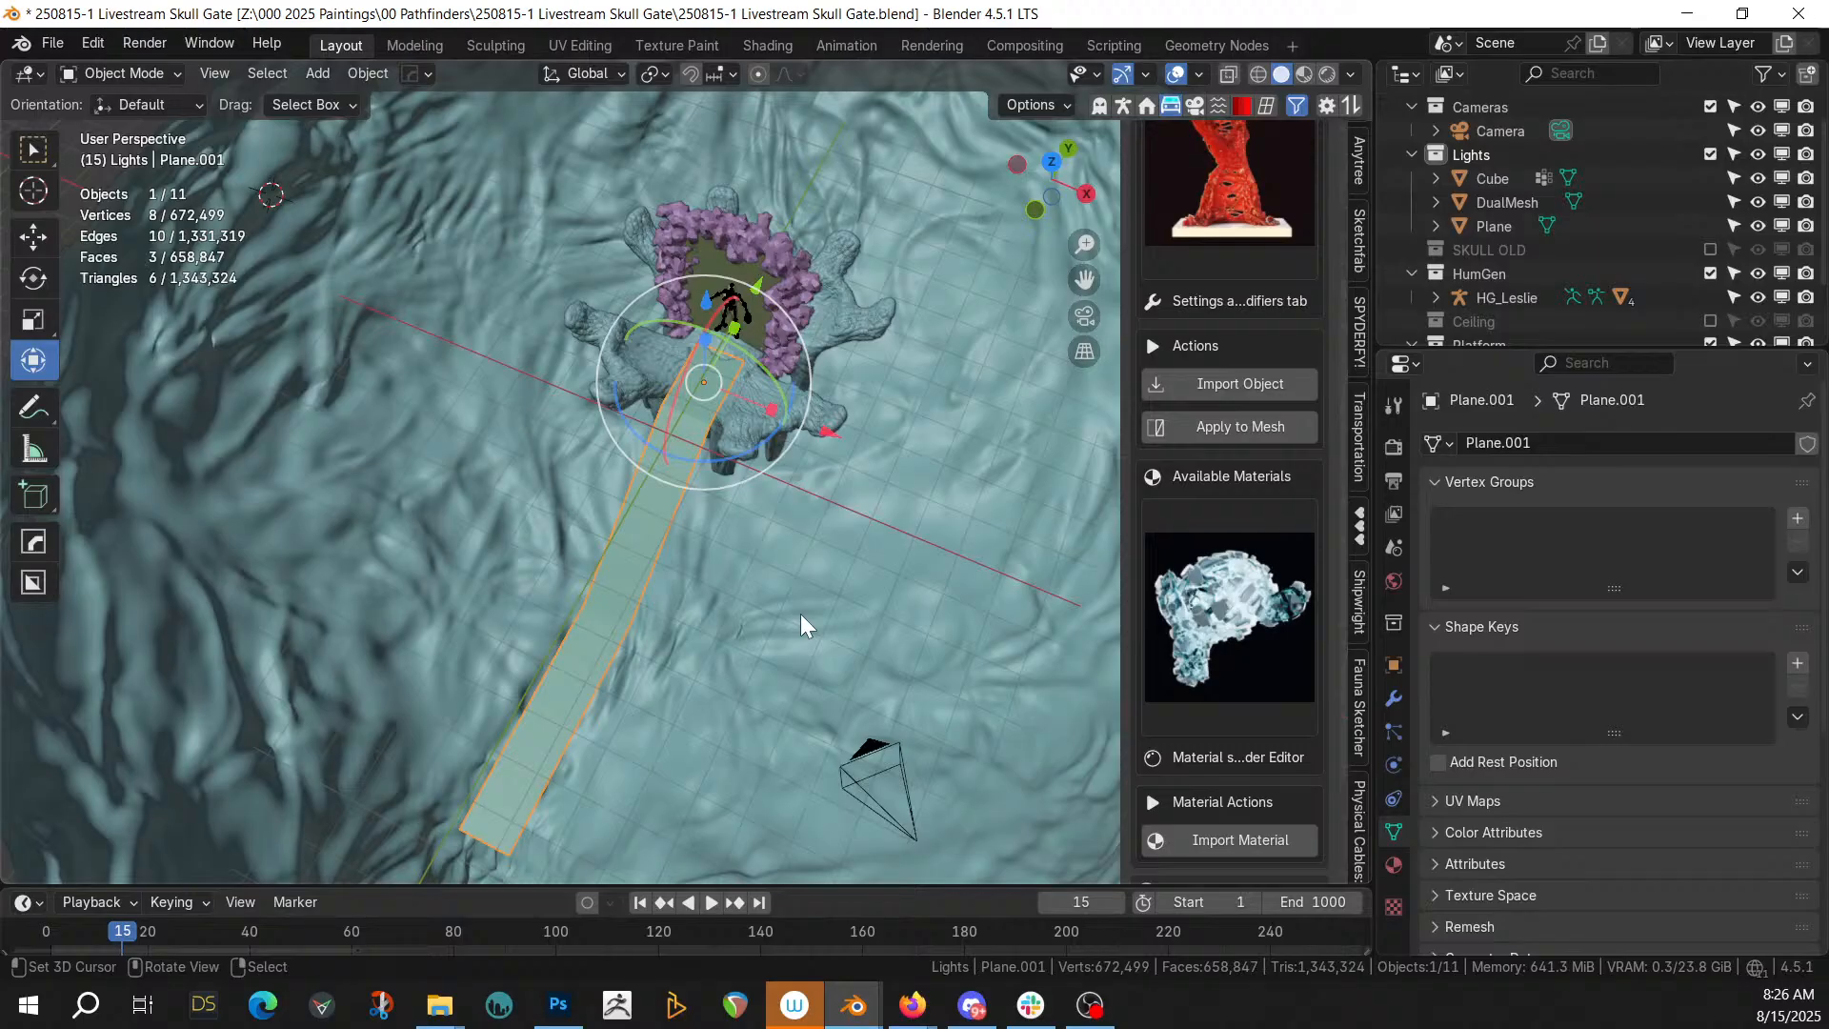
Copy the platform objects from the Bio-Organic Platform Generator file and paste them into the skull gate scene's main Collection
{"action": "scroll", "coordinate": [800, 613], "scroll_direction": "down", "scroll_amount": 5}
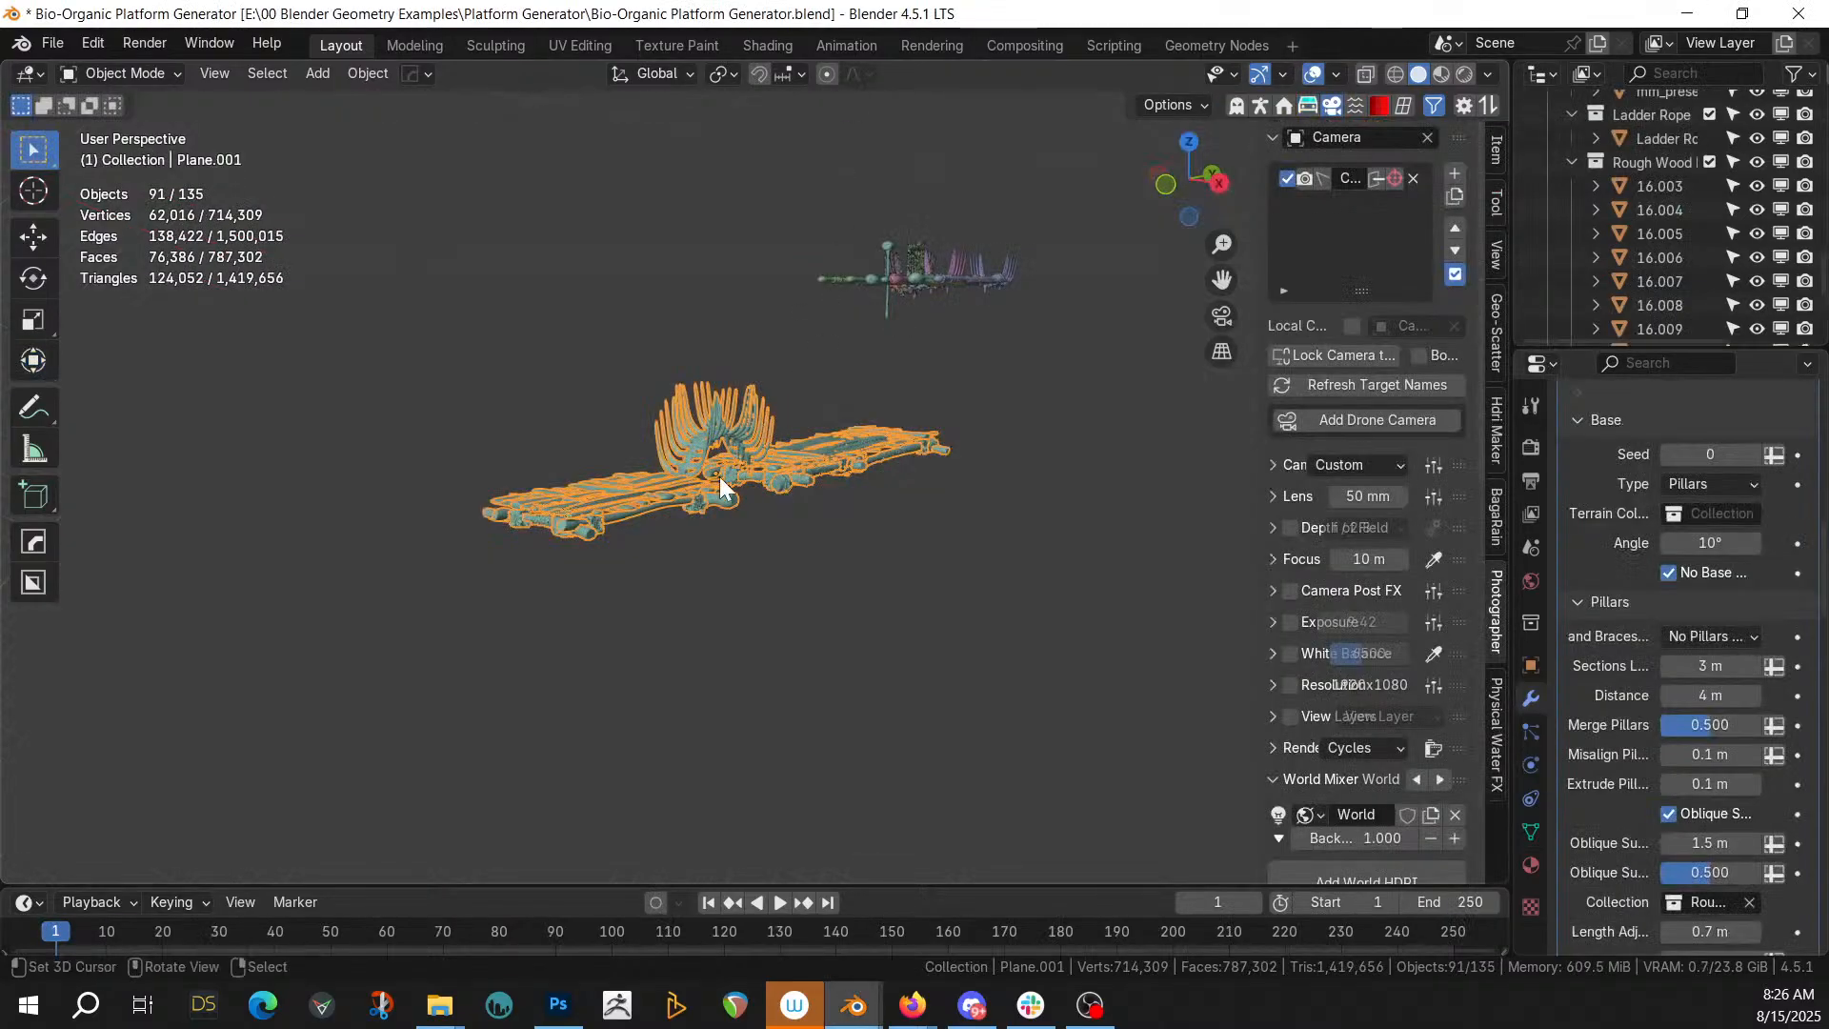
{"action": "key", "text": "ctrl+c"}
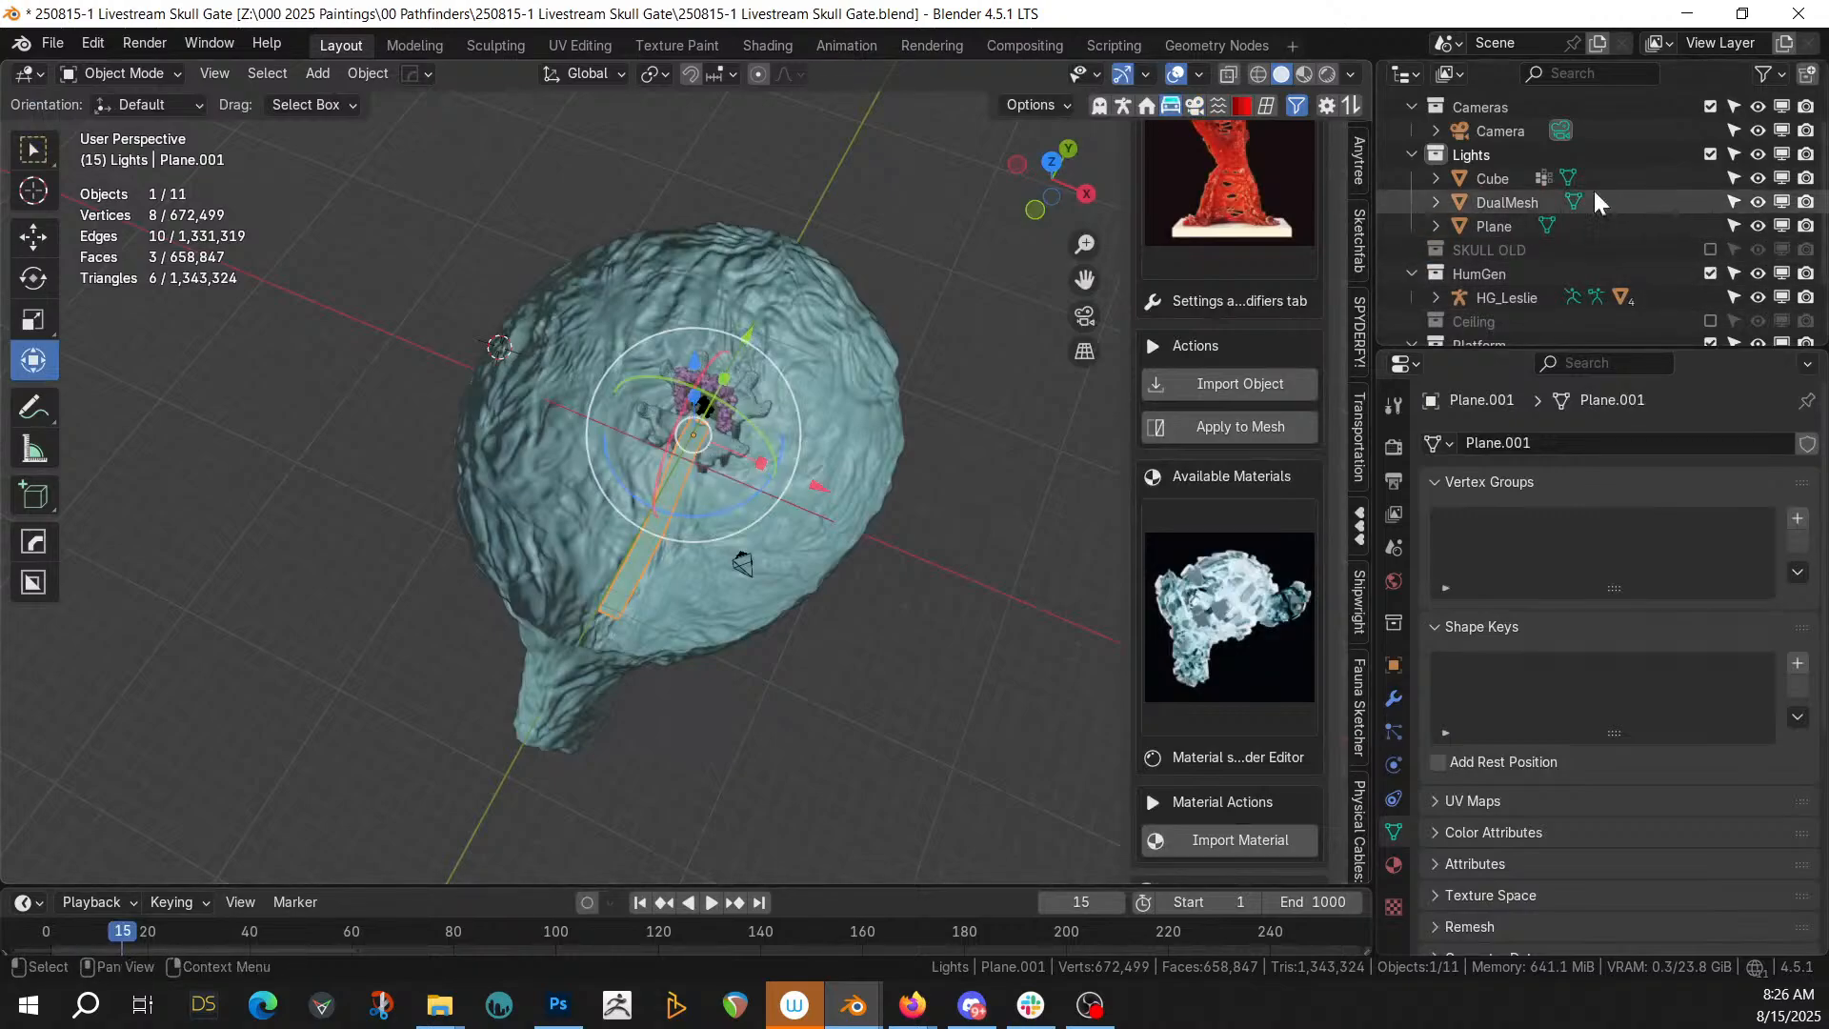
{"action": "scroll", "coordinate": [1572, 172], "scroll_direction": "up", "scroll_amount": 2}
{"action": "left_click", "coordinate": [1482, 126]}
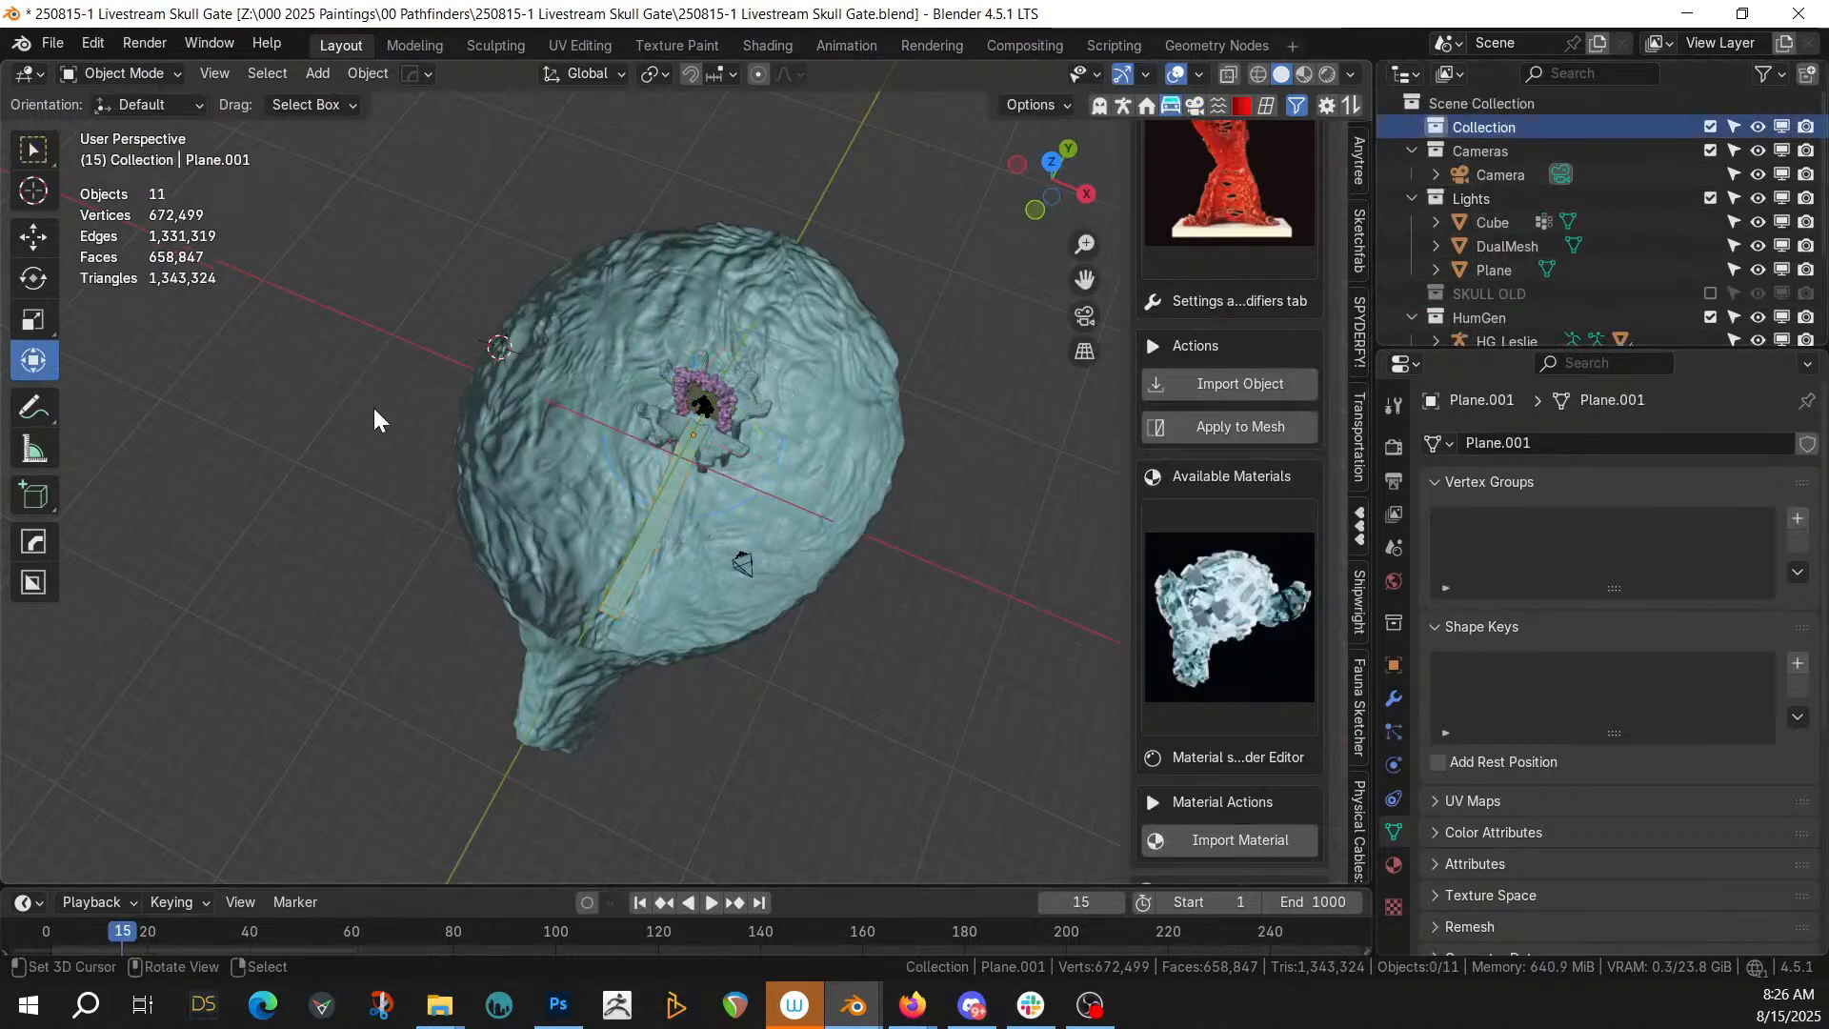
{"action": "key", "text": "ctrl+v"}
{"action": "middle_click_drag", "start_coordinate": [398, 403], "coordinate": [568, 391]}
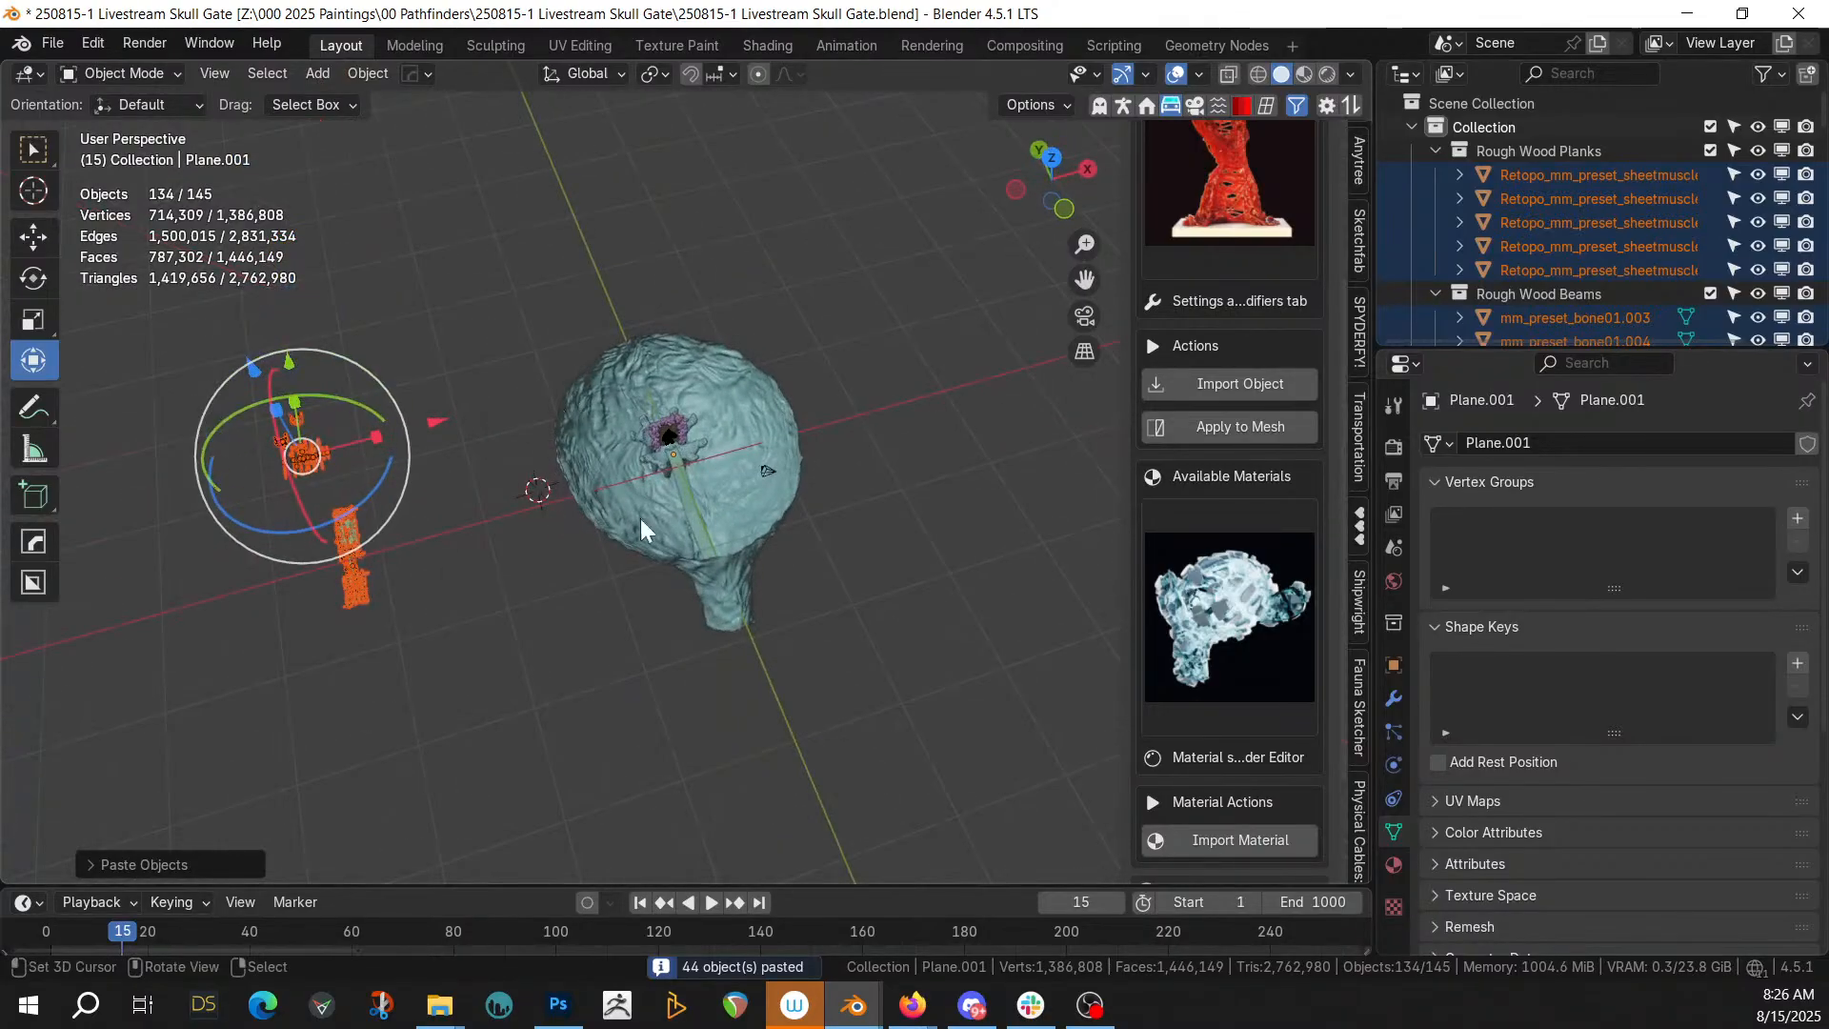
Apply rotation and scale to the ramp strip and copy the pasted platform's modifiers onto it
{"action": "left_click", "coordinate": [694, 516]}
{"action": "key", "text": "ctrl+a"}
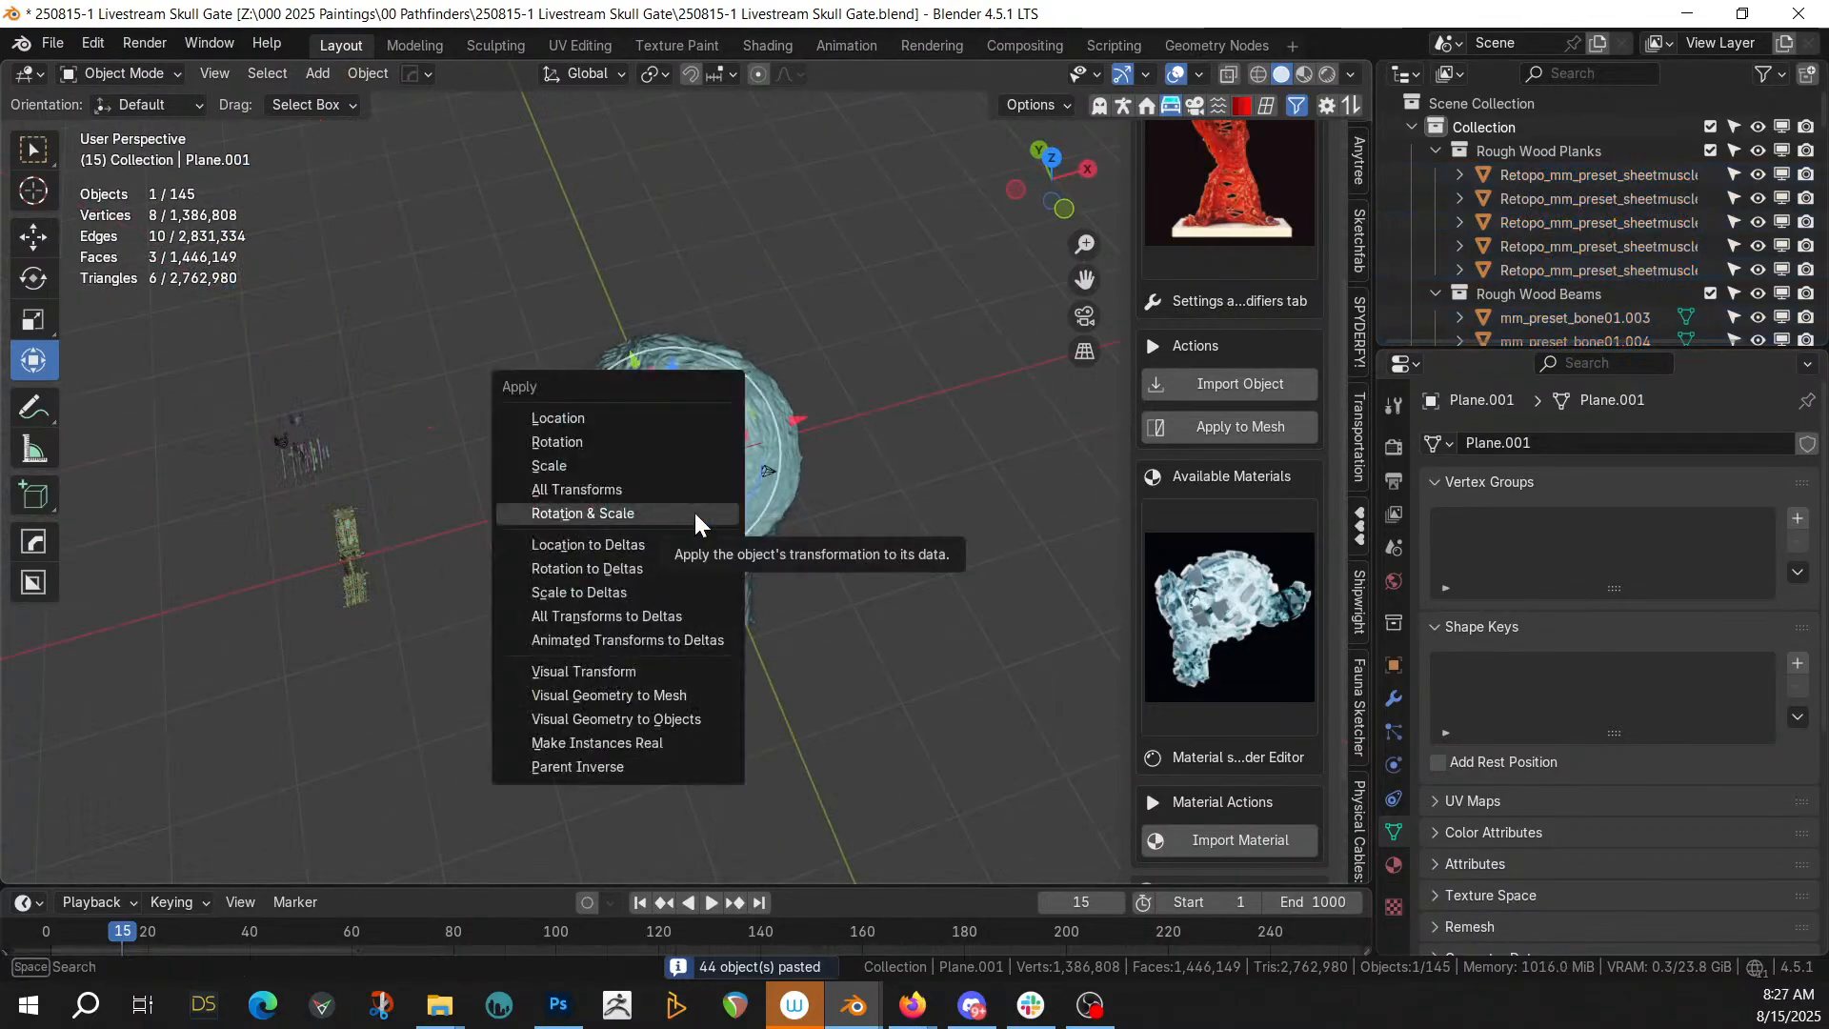
{"action": "left_click", "coordinate": [694, 513]}
{"action": "left_click", "coordinate": [339, 535]}
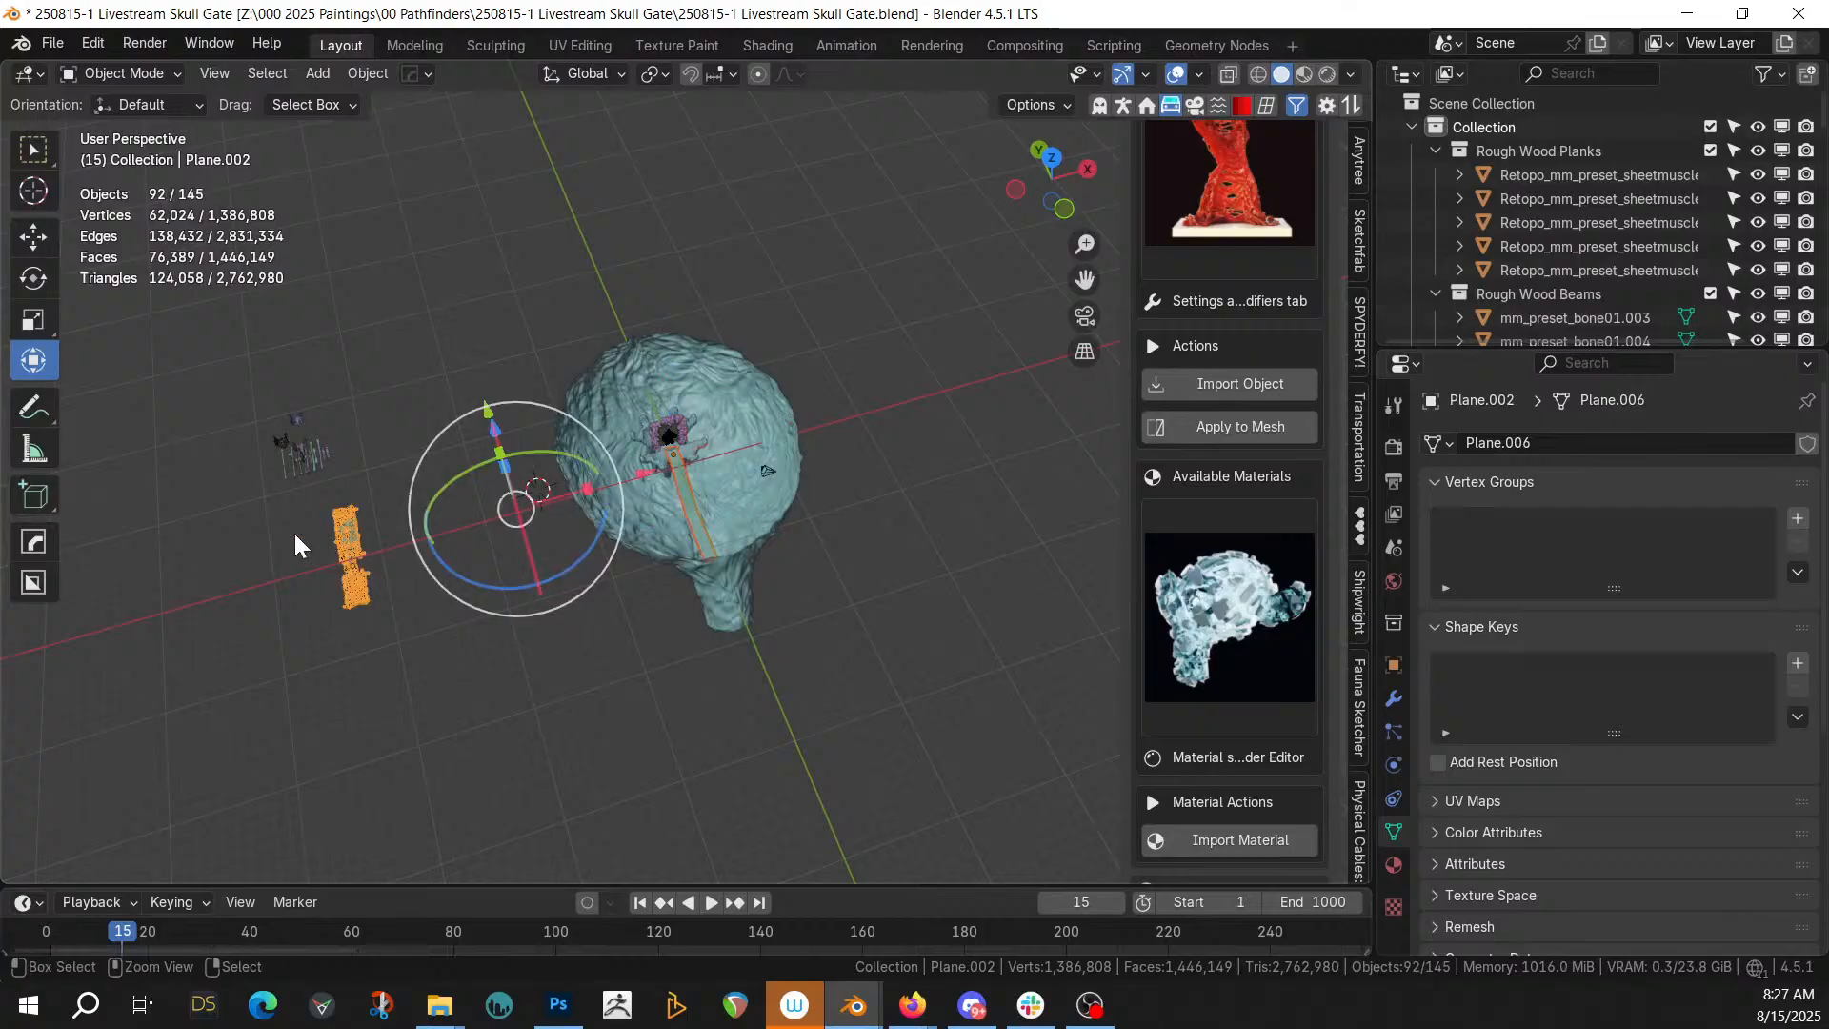
{"action": "key", "text": "ctrl+l"}
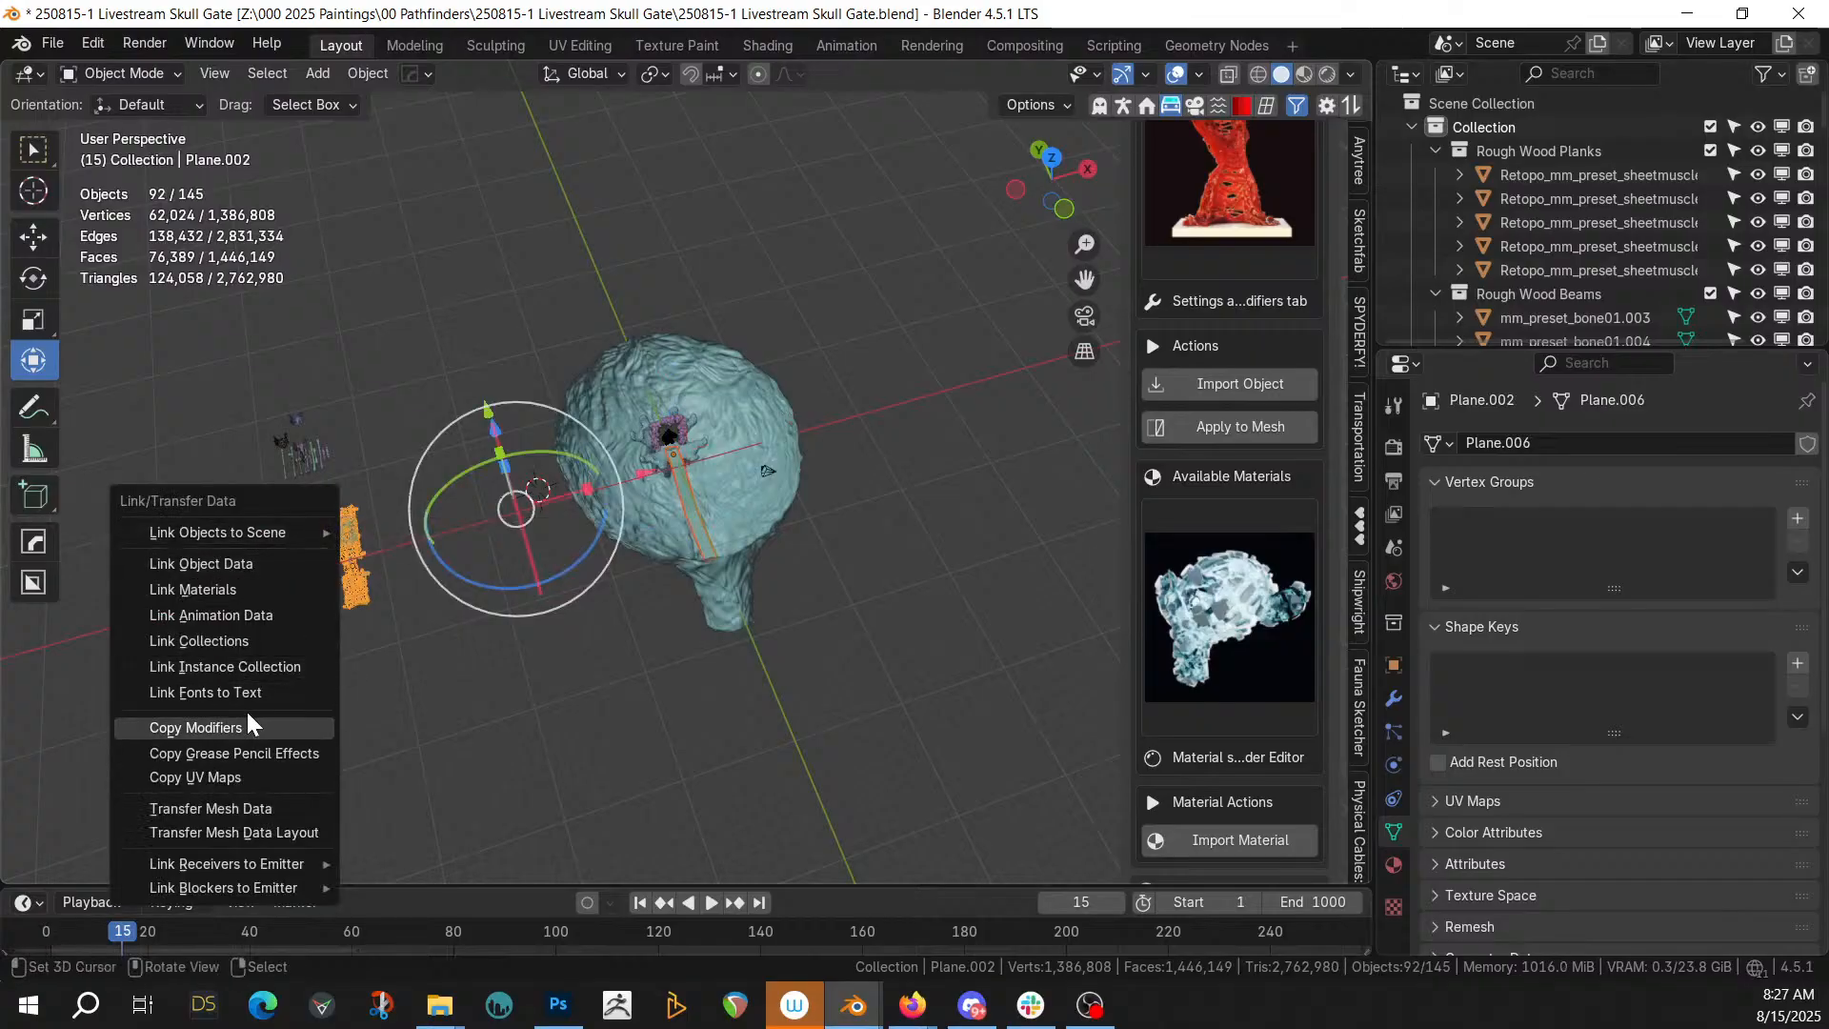
{"action": "left_click", "coordinate": [250, 726]}
{"action": "scroll", "coordinate": [229, 615], "scroll_direction": "up", "scroll_amount": 3}
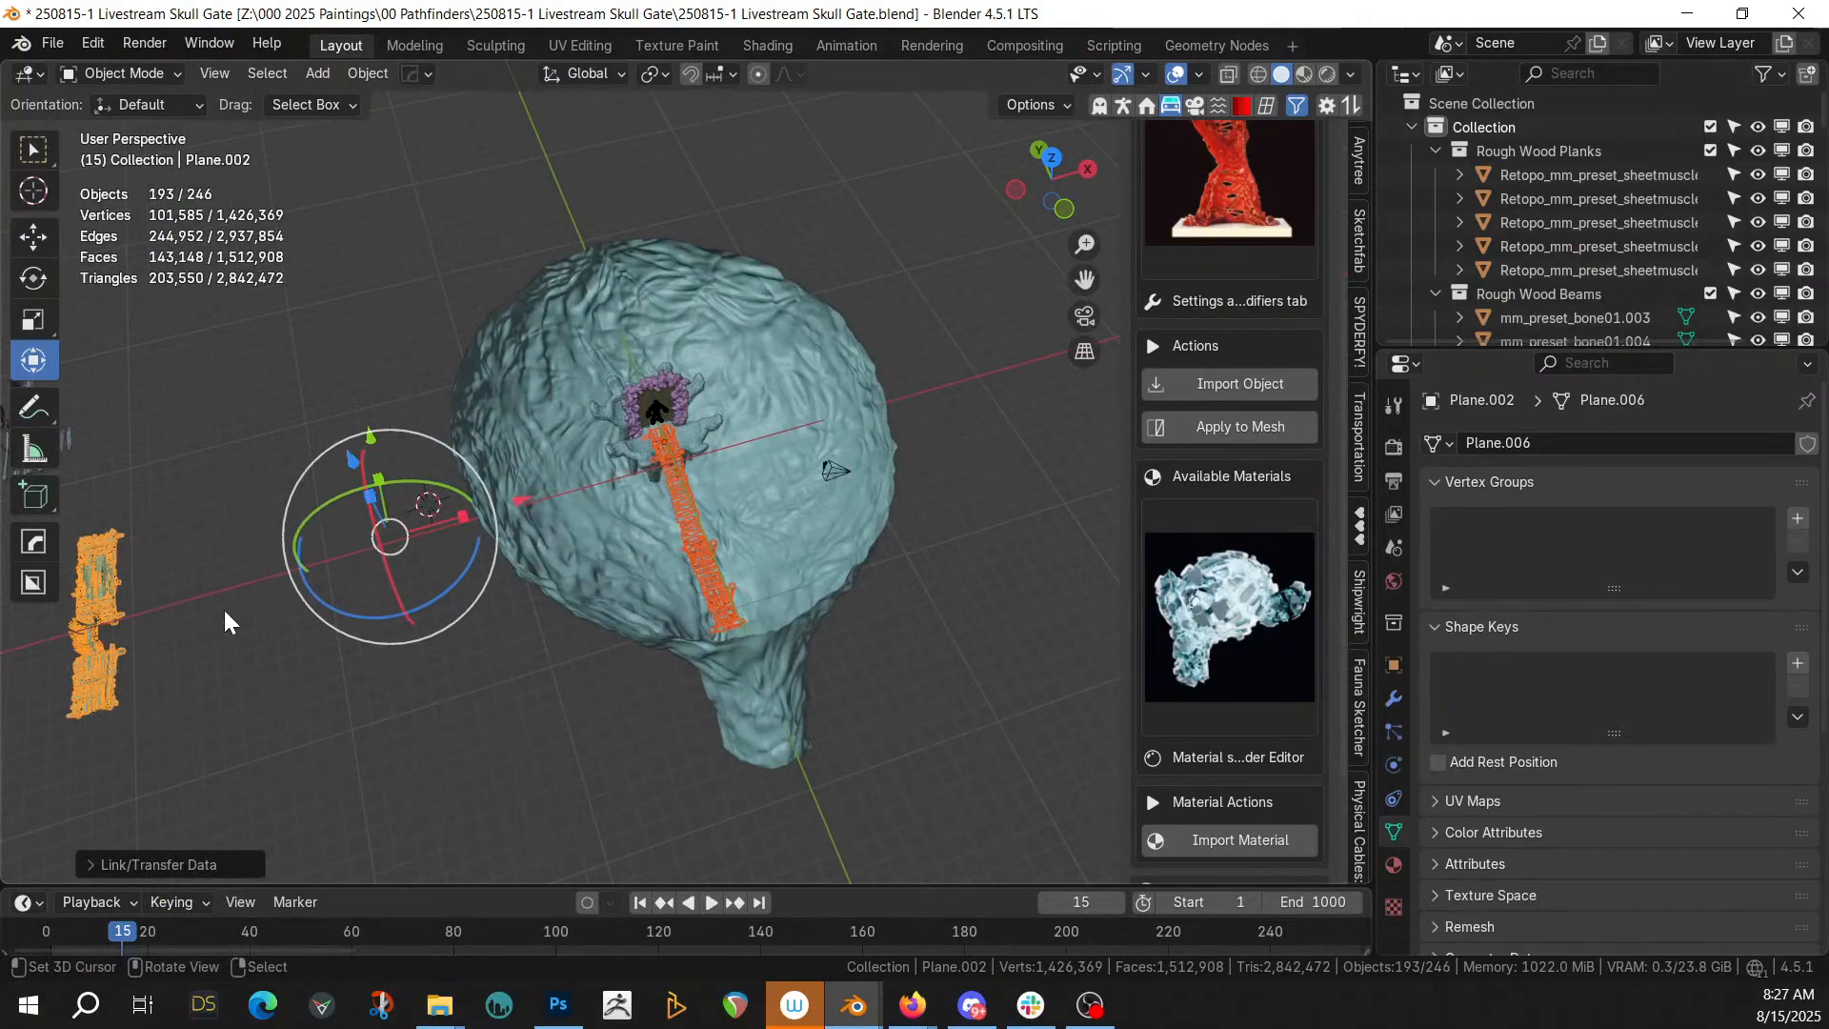
Delete the pasted sample platform beside the cave
{"action": "right_click", "coordinate": [103, 545]}
{"action": "key", "text": "Delete"}
{"action": "scroll", "coordinate": [426, 533], "scroll_direction": "up", "scroll_amount": 4}
{"action": "middle_click_drag", "start_coordinate": [429, 532], "coordinate": [604, 448]}
{"action": "scroll", "coordinate": [558, 491], "scroll_direction": "up", "scroll_amount": 4}
Move the Icosphere cave mesh into a new collection named "Skull"
{"action": "left_click", "coordinate": [871, 373]}
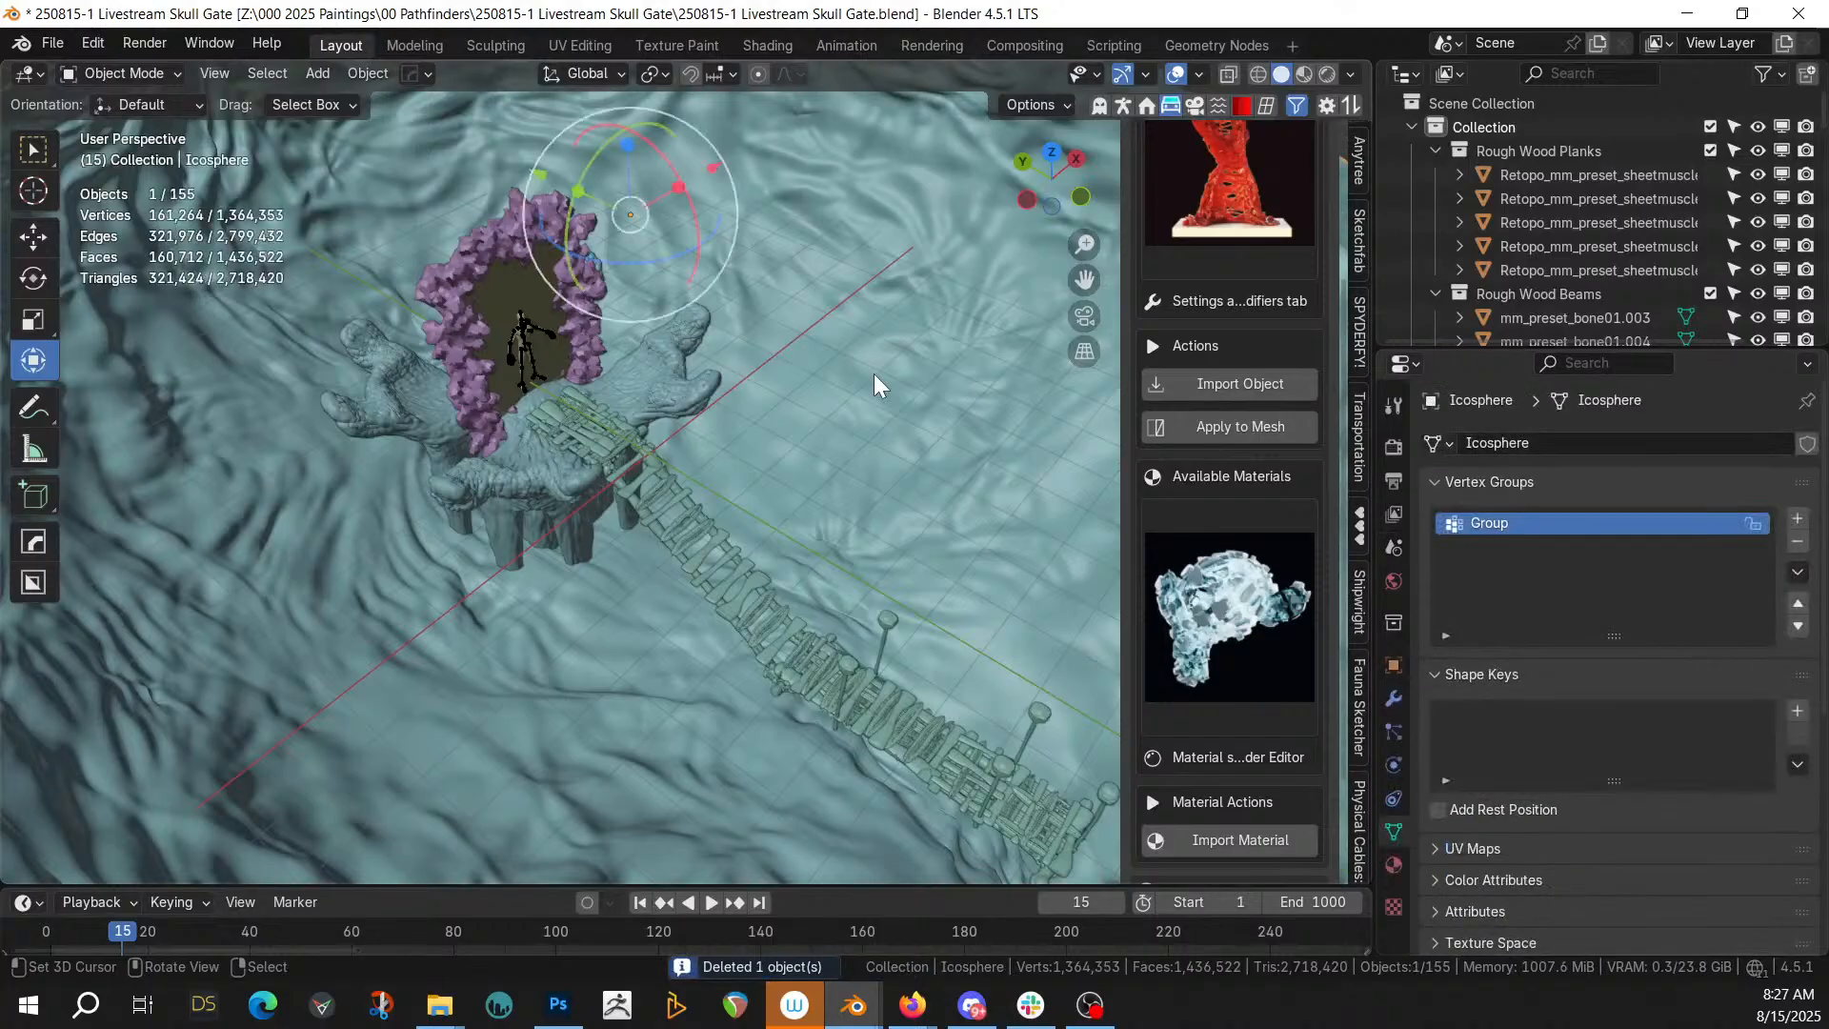
{"action": "key", "text": "m"}
{"action": "left_click", "coordinate": [873, 373]}
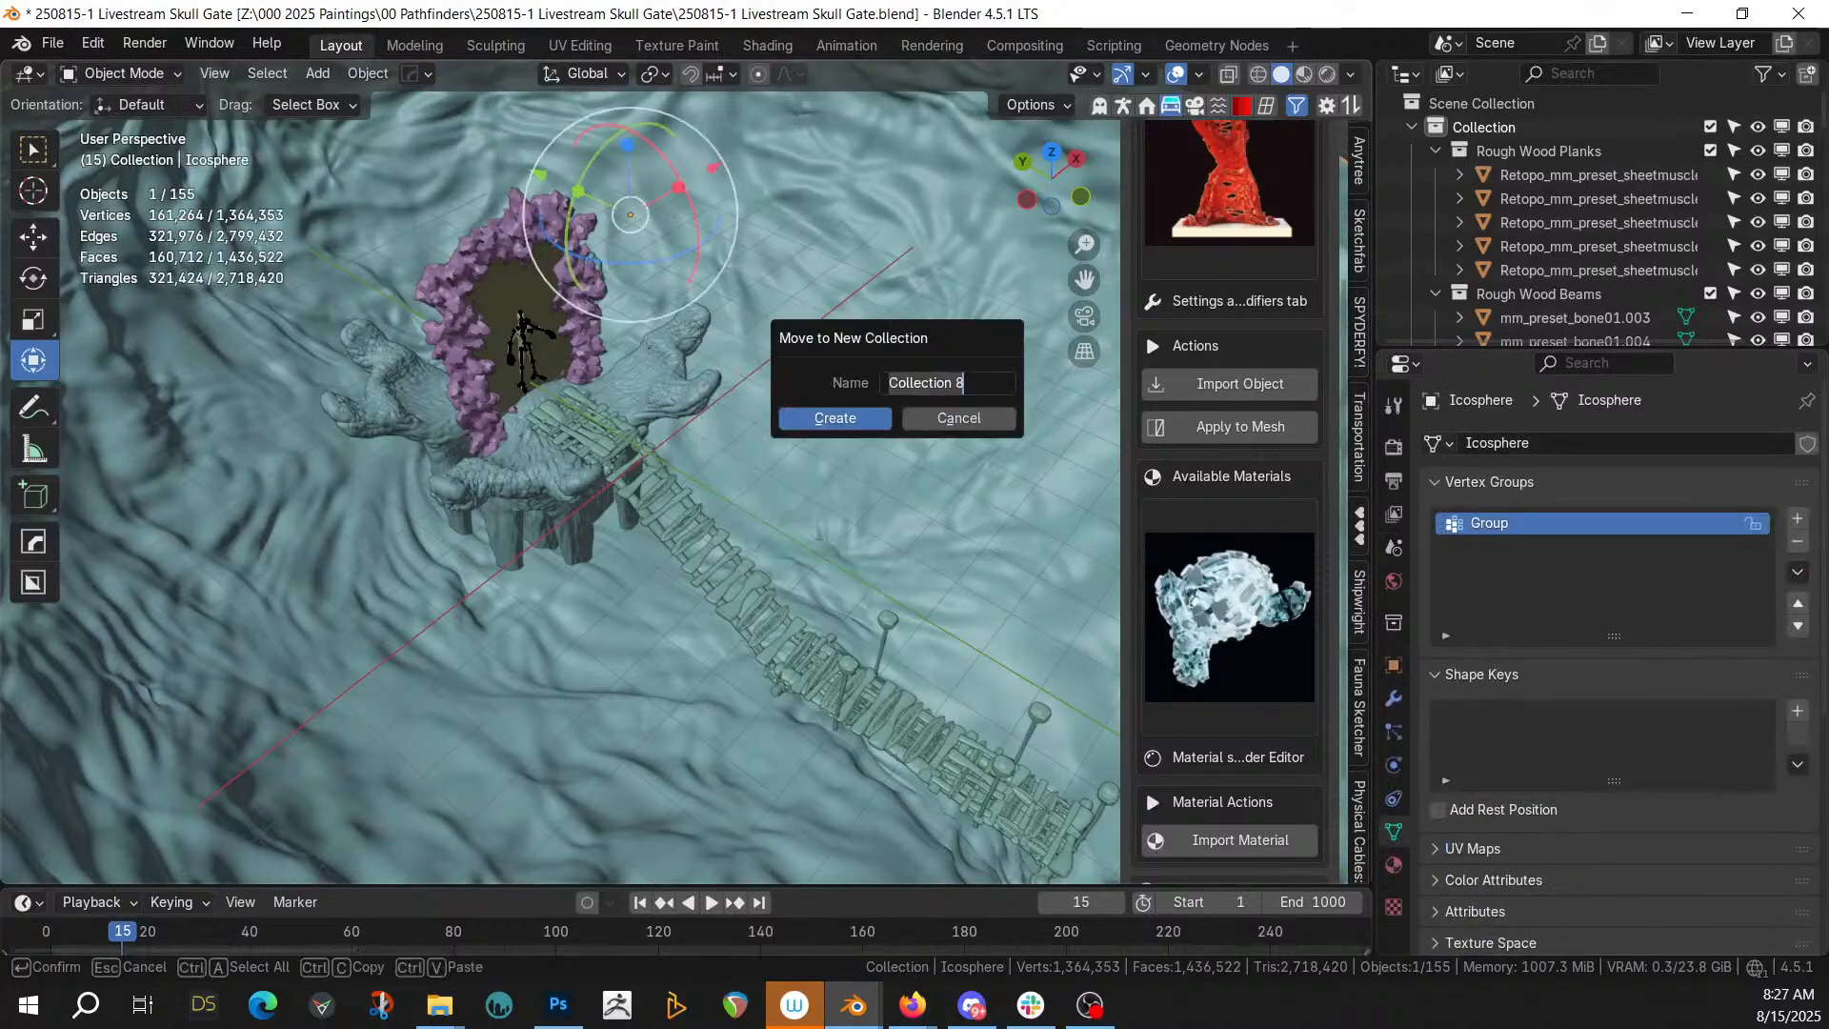
{"action": "type", "text": "Skull"}
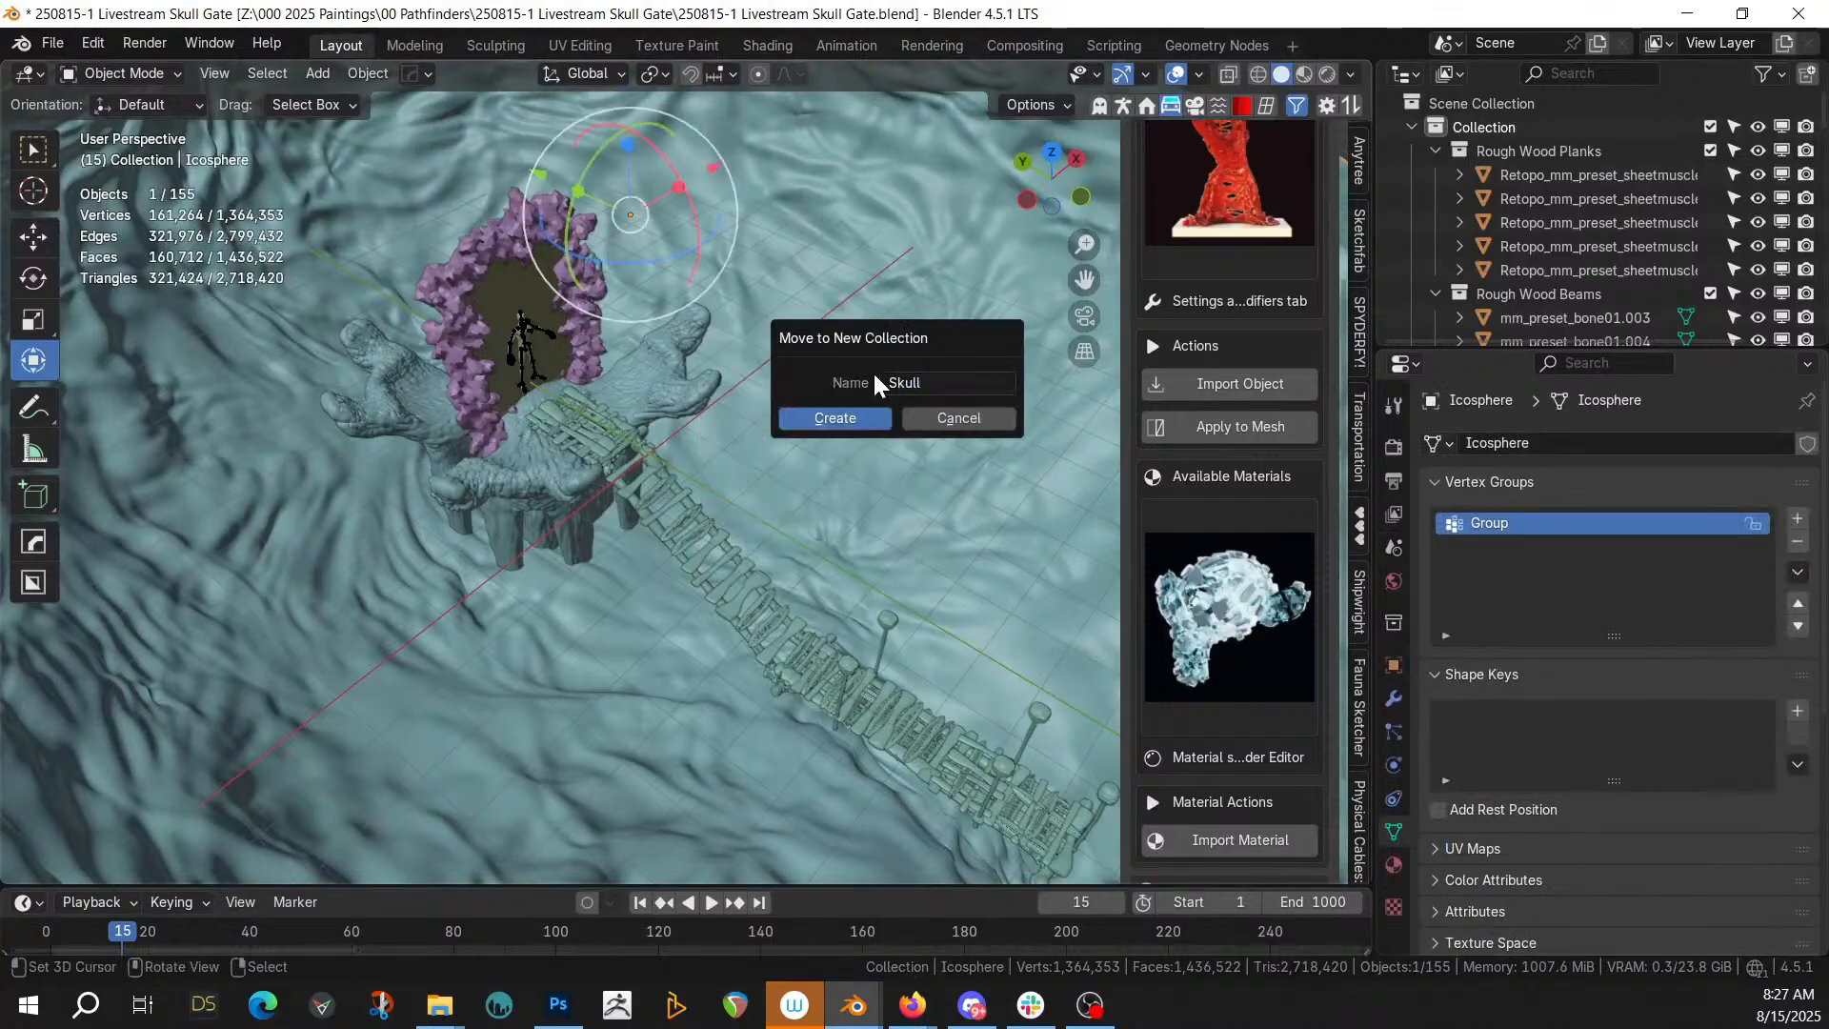
{"action": "key", "text": "Return"}
Set the walkway modifier's base Terrain Collection to Skull and check the supports from several sides
{"action": "left_click", "coordinate": [733, 594]}
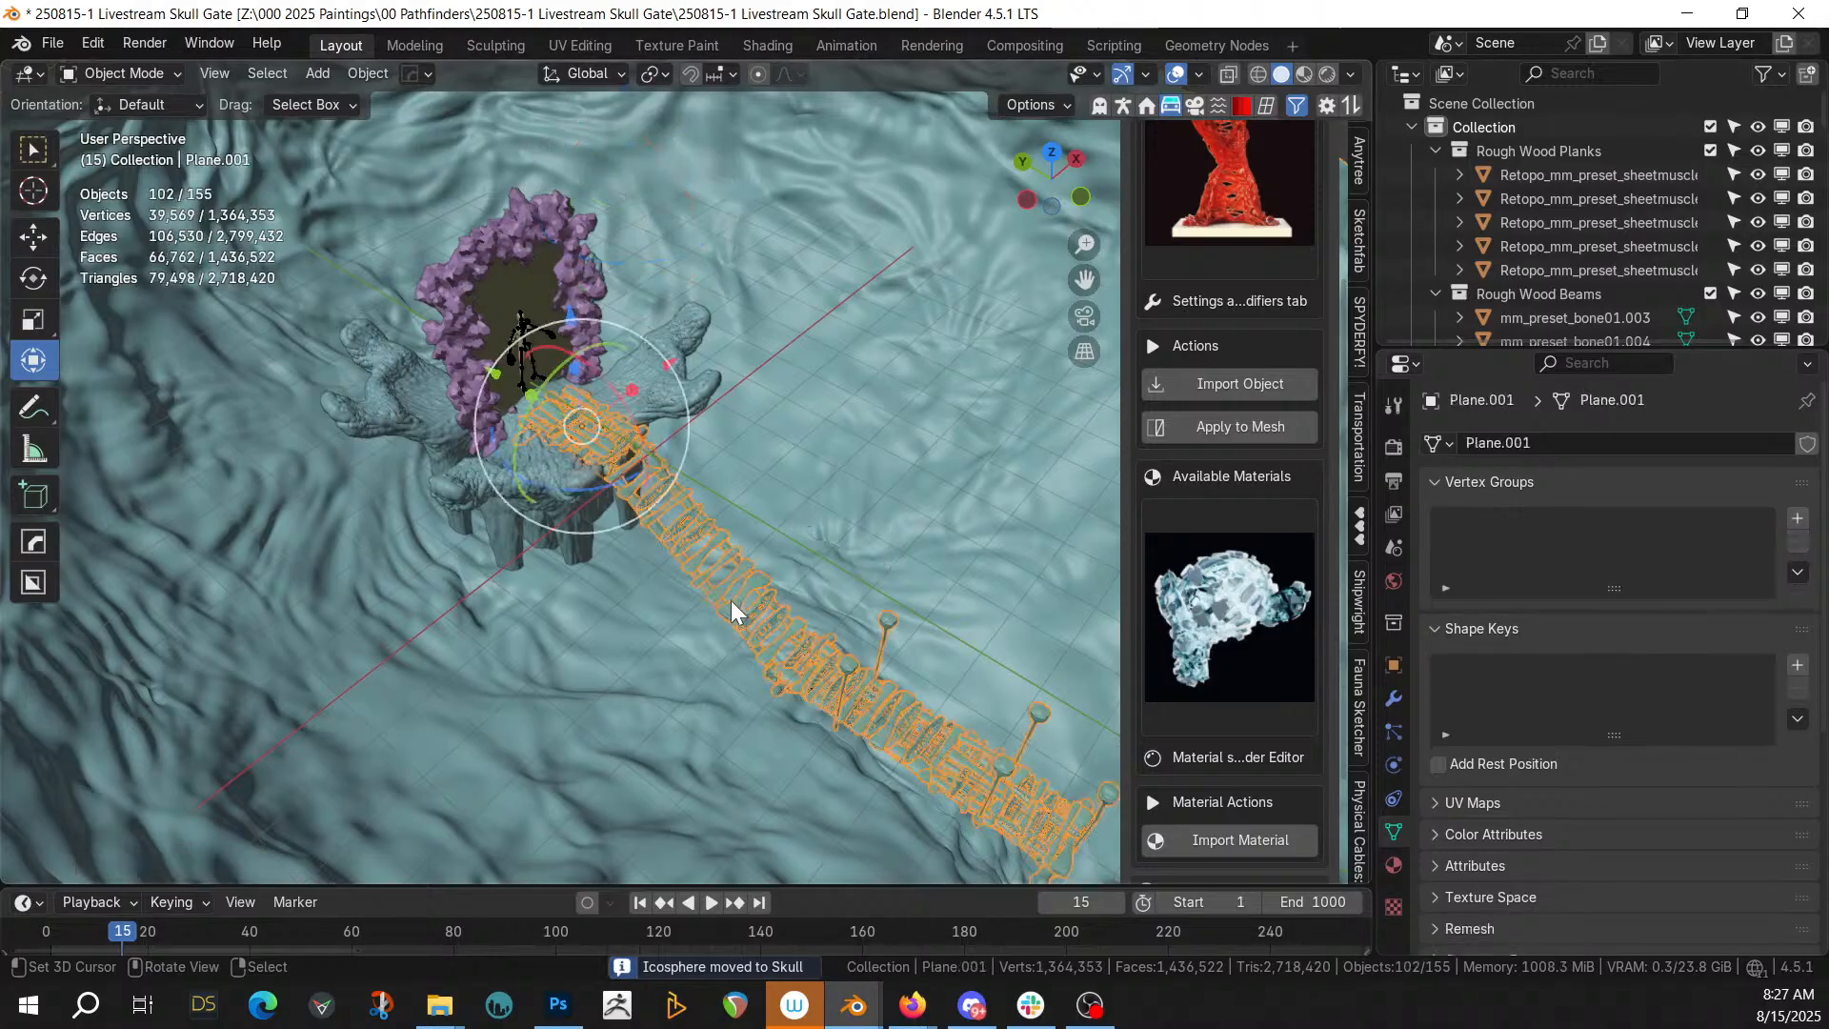
{"action": "left_click", "coordinate": [1393, 696]}
{"action": "scroll", "coordinate": [1461, 665], "scroll_direction": "down", "scroll_amount": 15}
{"action": "scroll", "coordinate": [1563, 659], "scroll_direction": "down", "scroll_amount": 5}
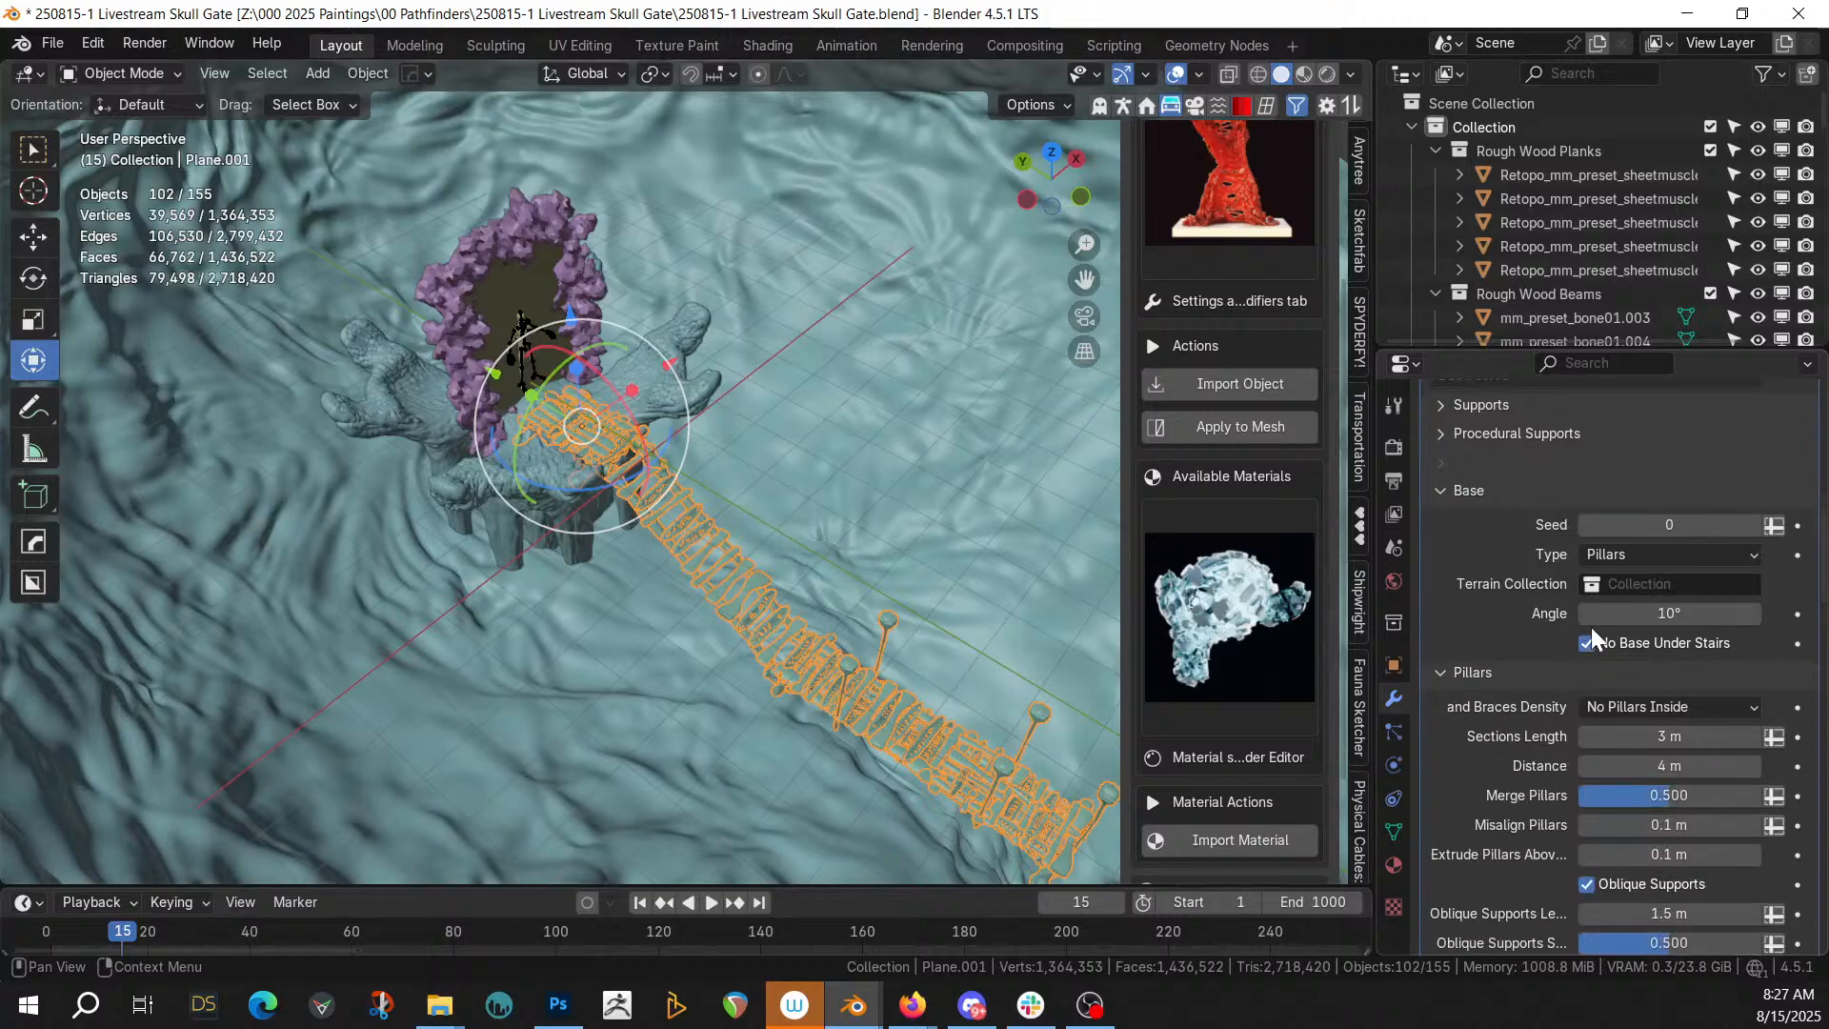
{"action": "left_click", "coordinate": [1596, 584]}
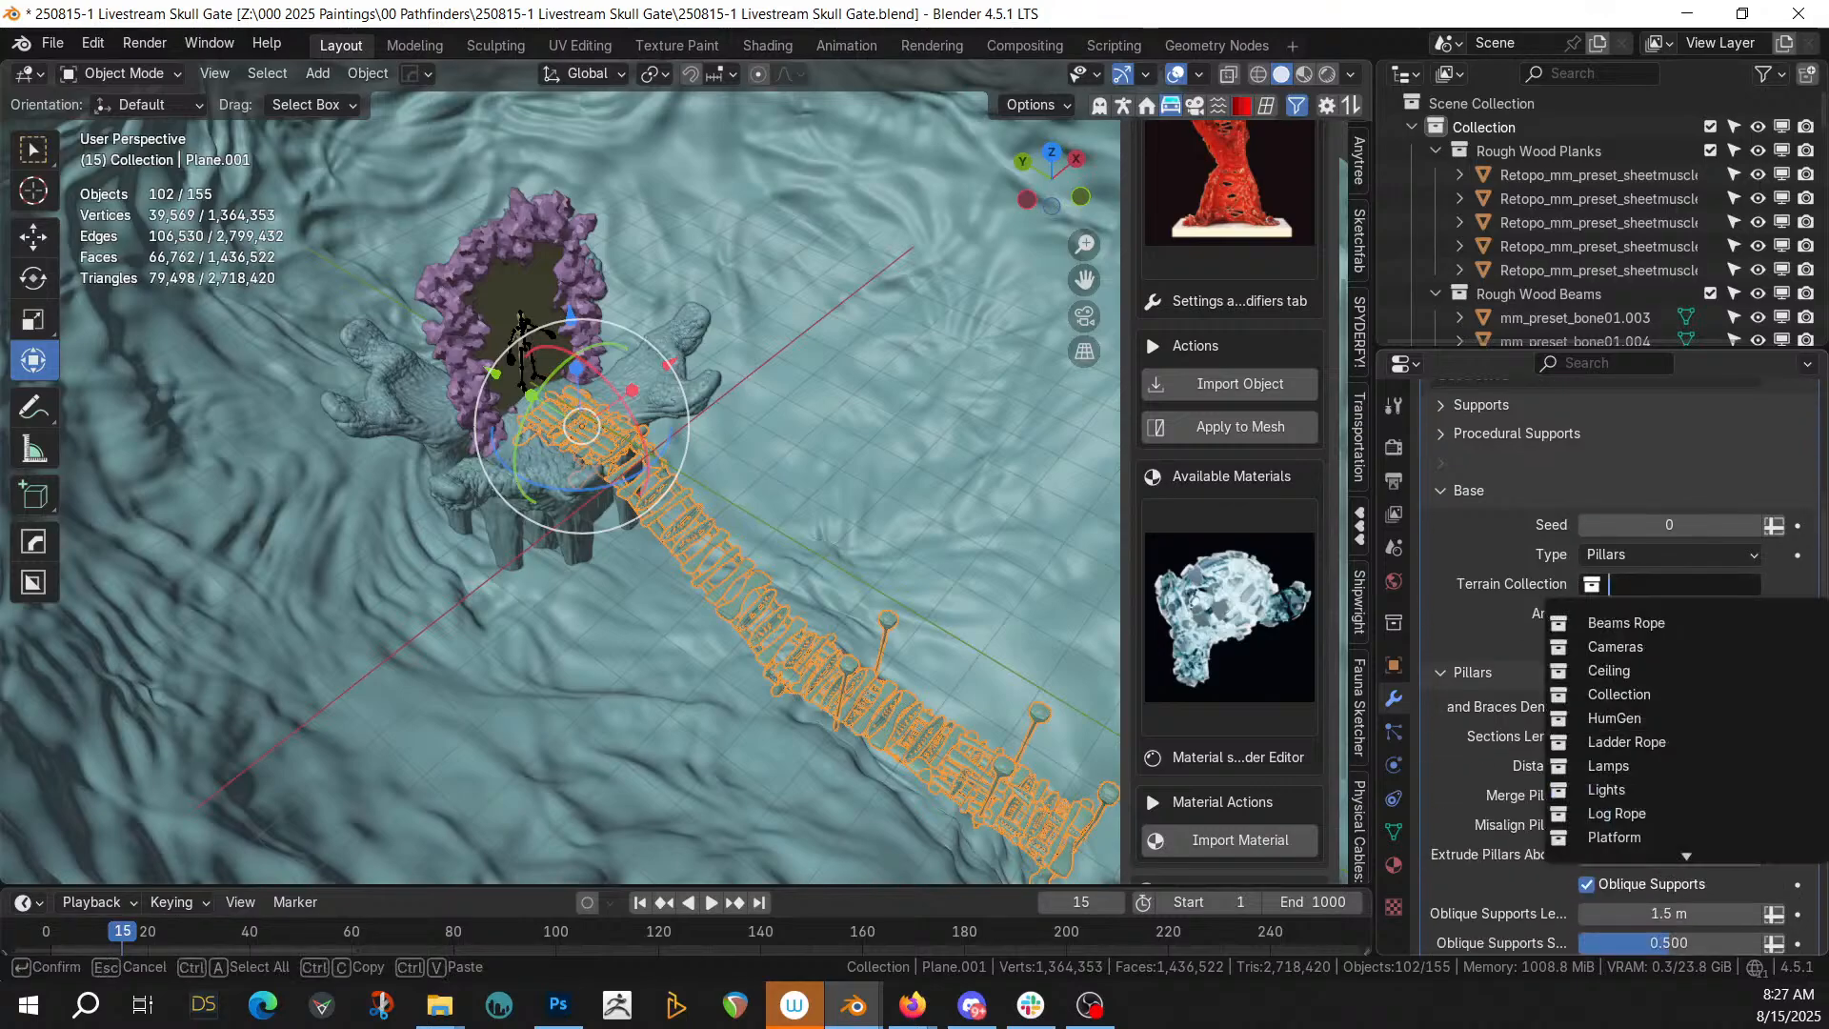
{"action": "type", "text": "Skull"}
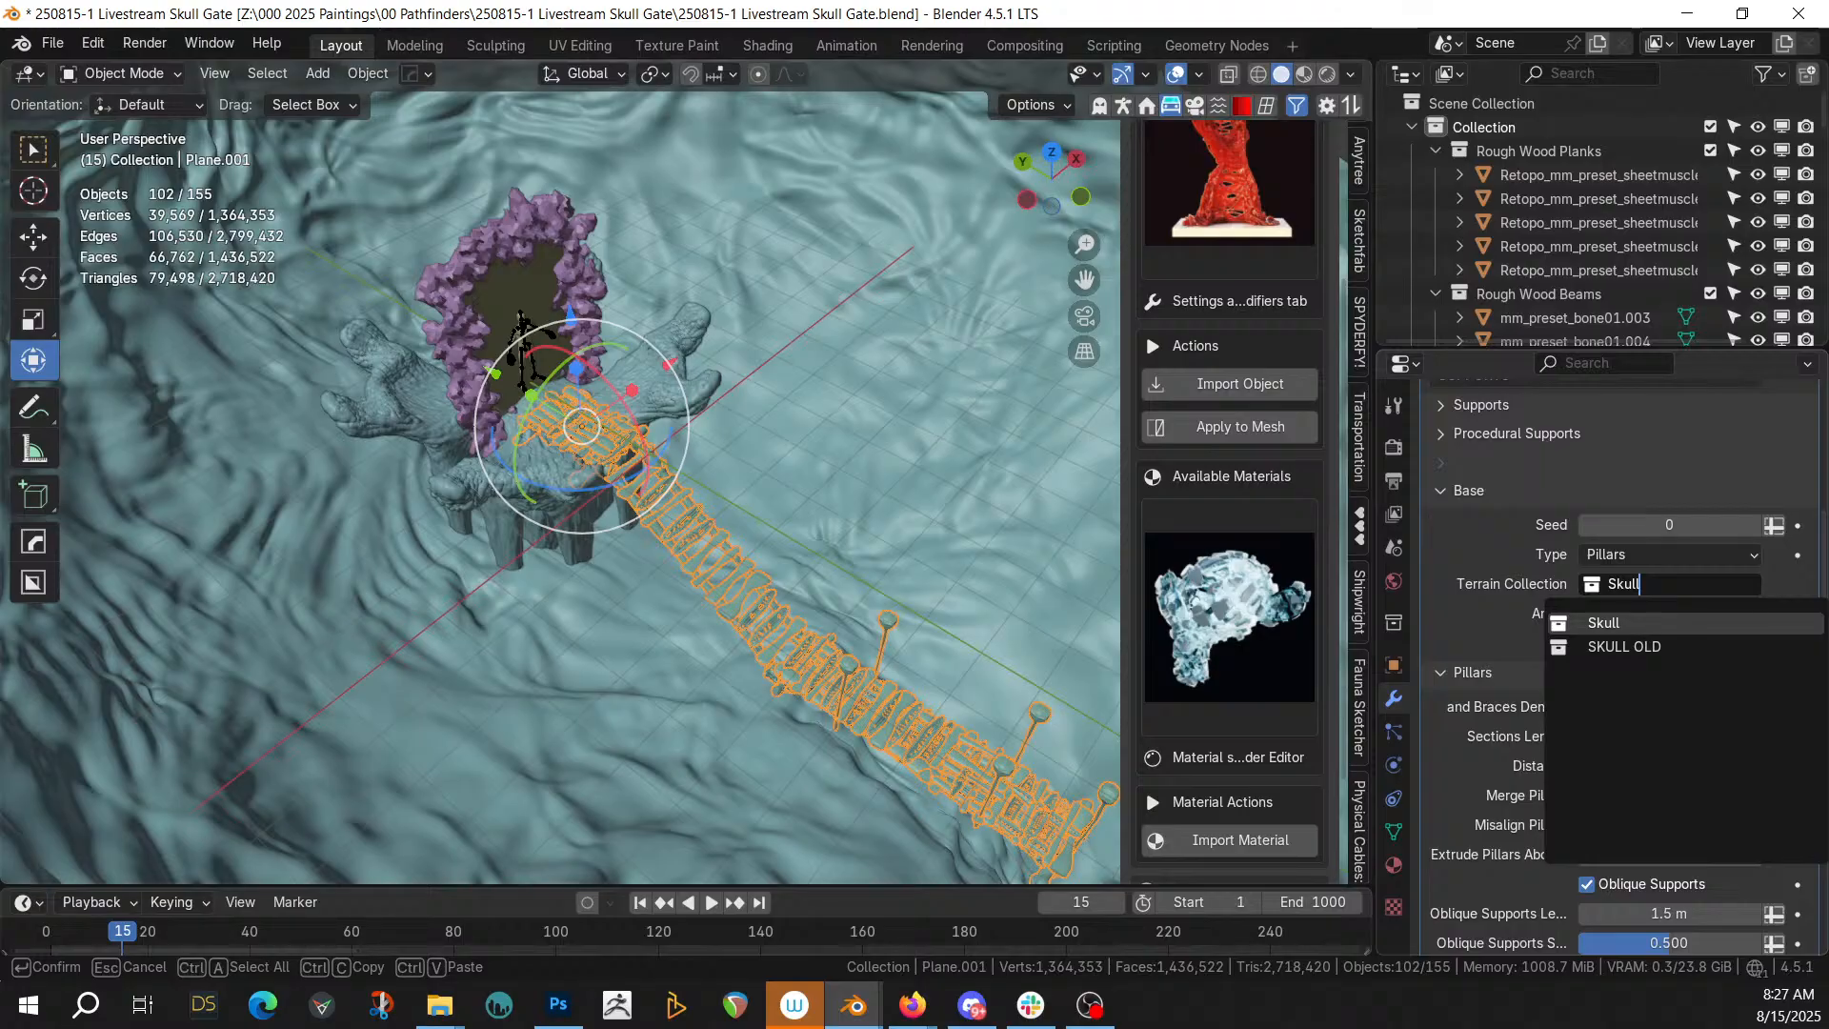
{"action": "key", "text": "Return"}
{"action": "middle_click_drag", "start_coordinate": [295, 600], "coordinate": [951, 518]}
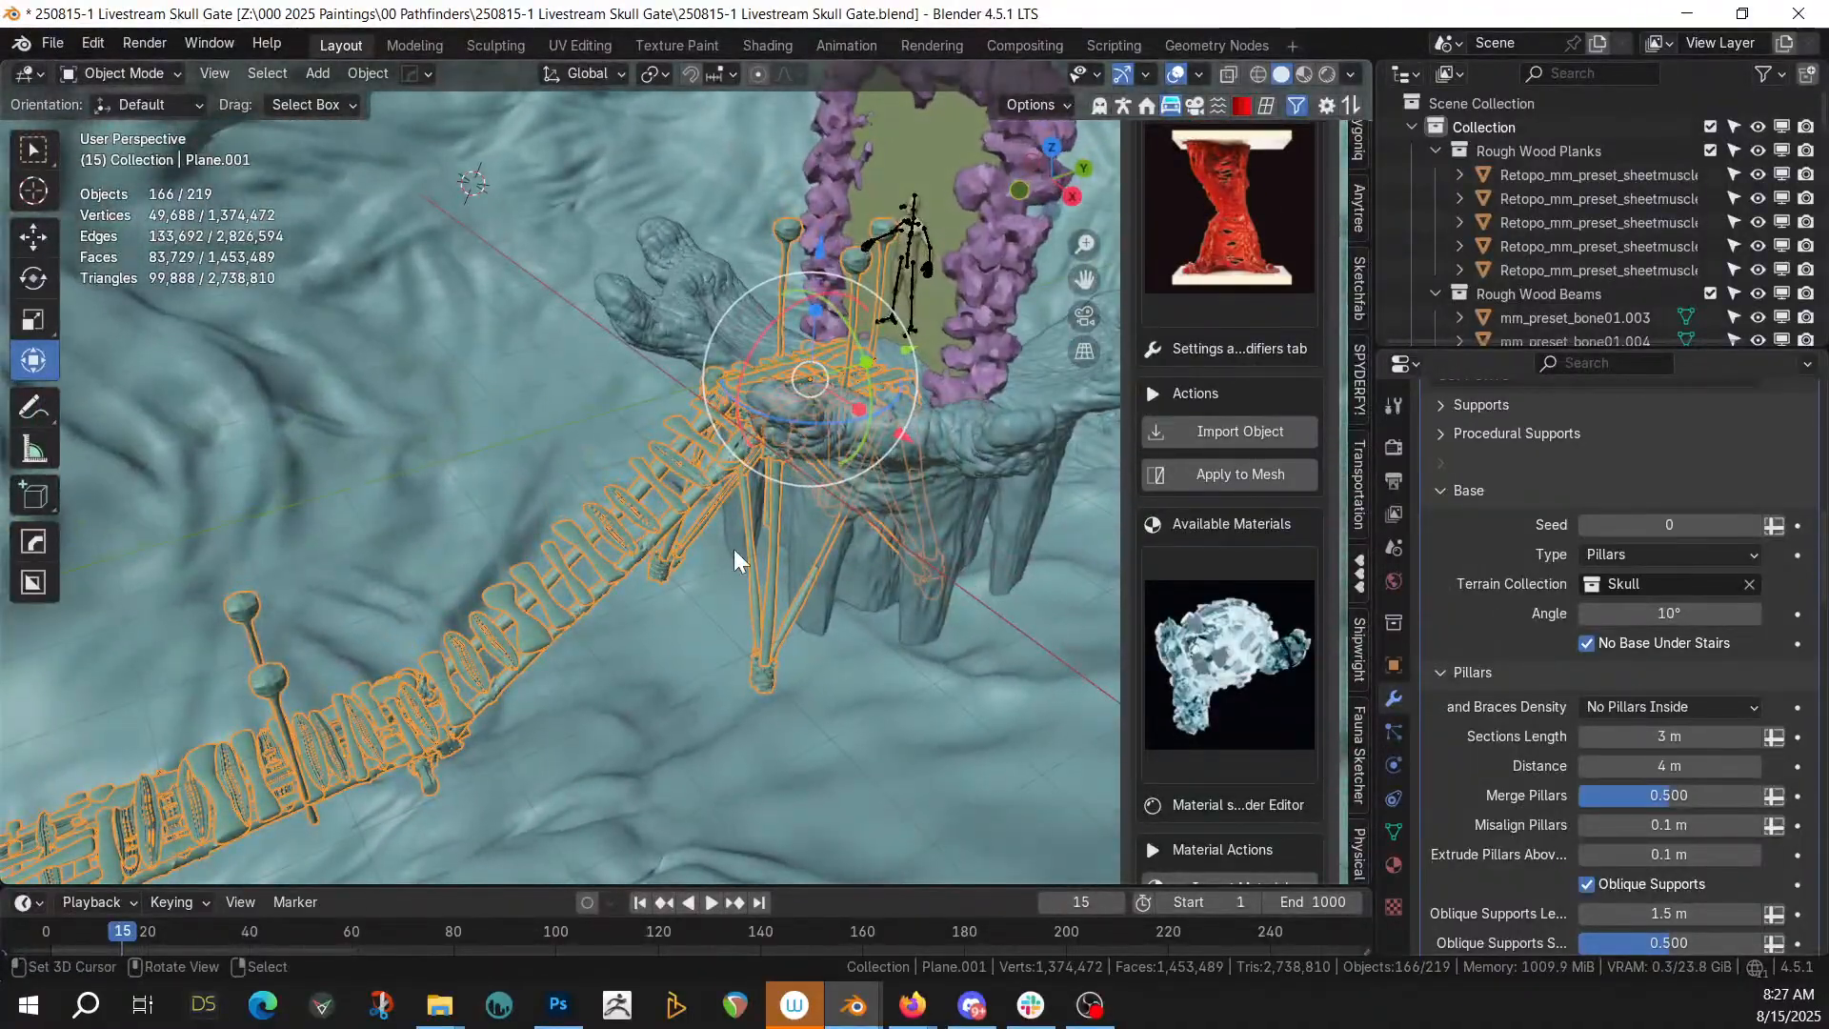
{"action": "middle_click_drag", "start_coordinate": [720, 545], "coordinate": [921, 540]}
{"action": "middle_click_drag", "start_coordinate": [833, 466], "coordinate": [905, 495]}
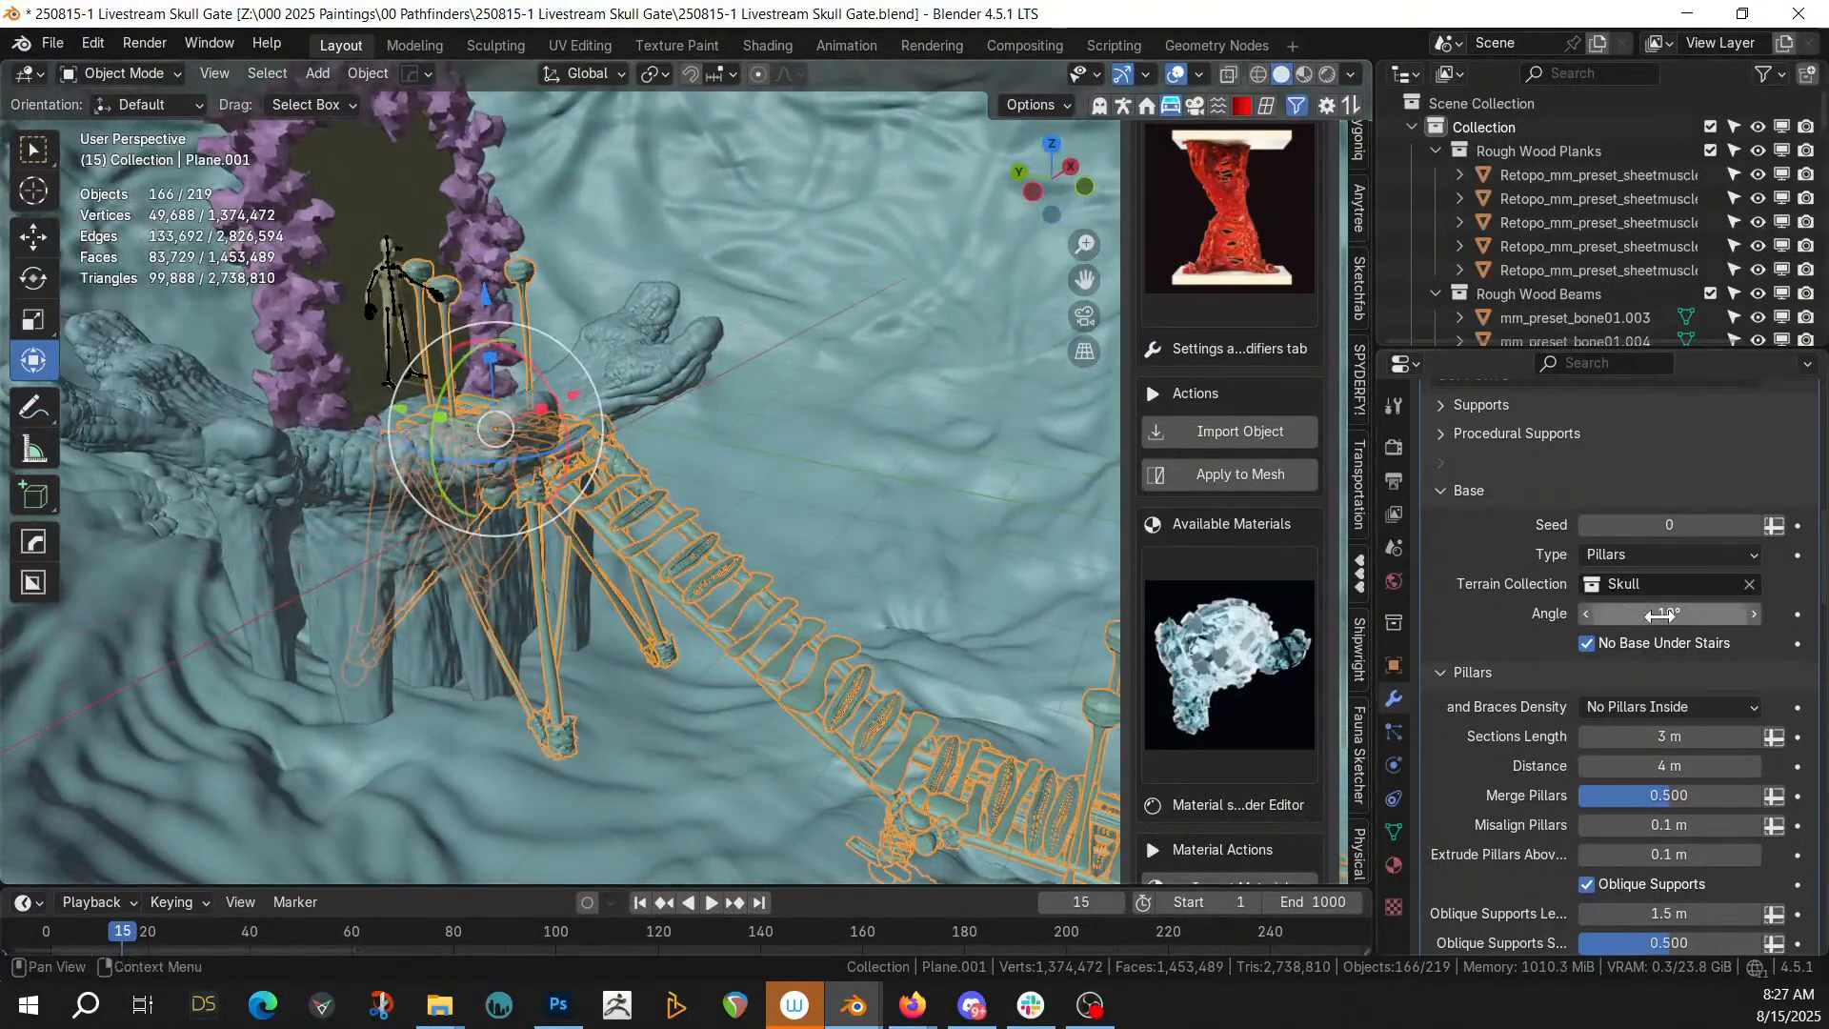
Set the Density of the walkway's Scatter on Perimeter 1 lamps to 0
{"action": "scroll", "coordinate": [1664, 617], "scroll_direction": "down", "scroll_amount": 5}
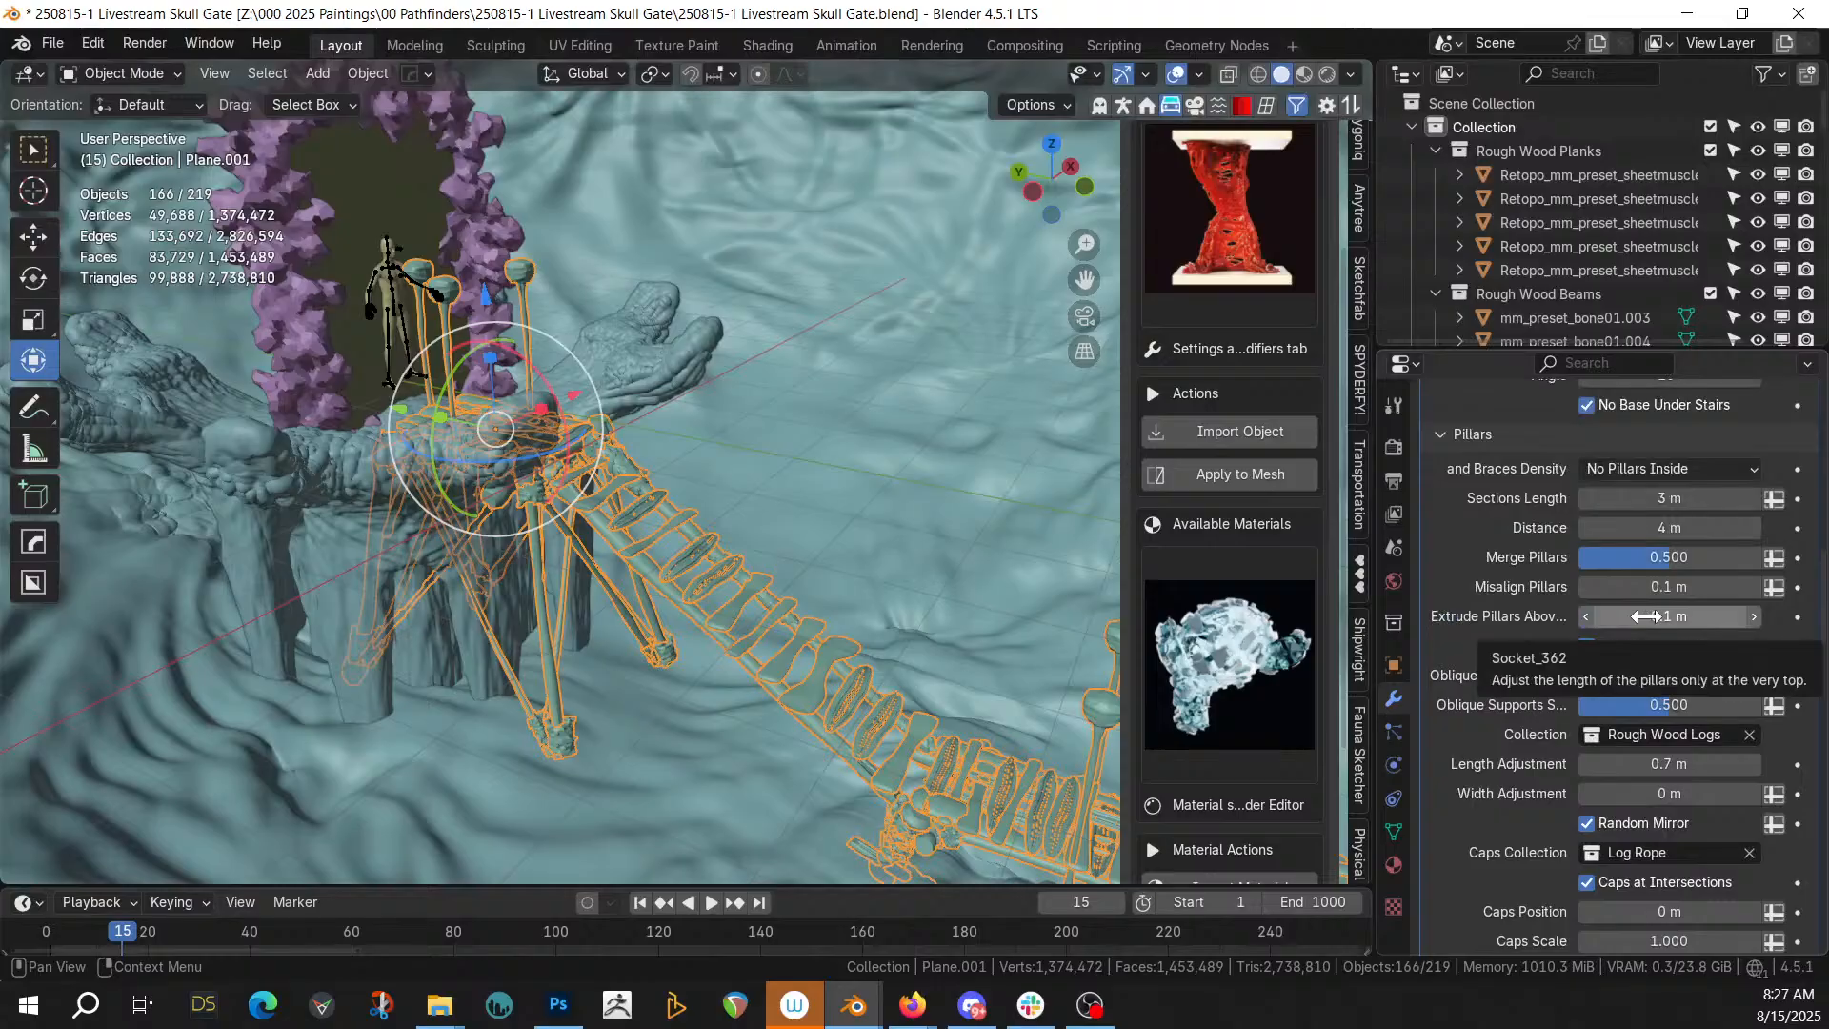
{"action": "scroll", "coordinate": [1647, 616], "scroll_direction": "down", "scroll_amount": 15}
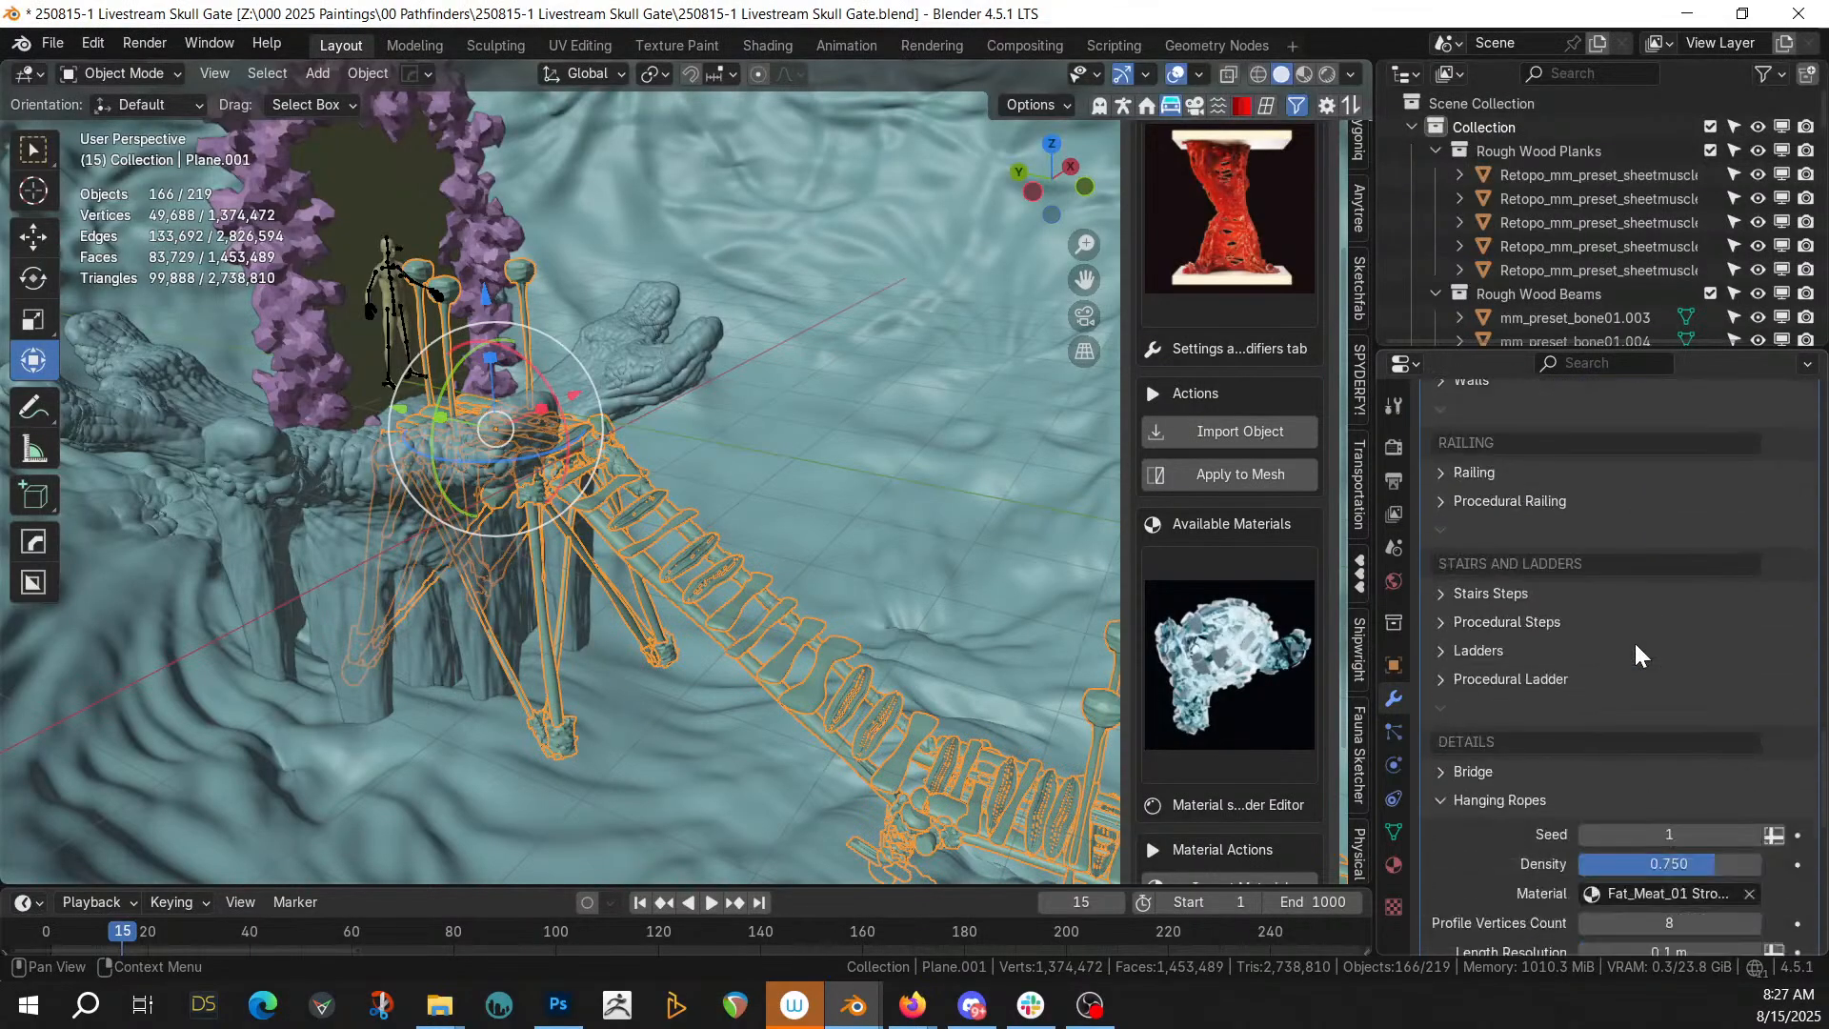
{"action": "scroll", "coordinate": [1635, 643], "scroll_direction": "down", "scroll_amount": 9}
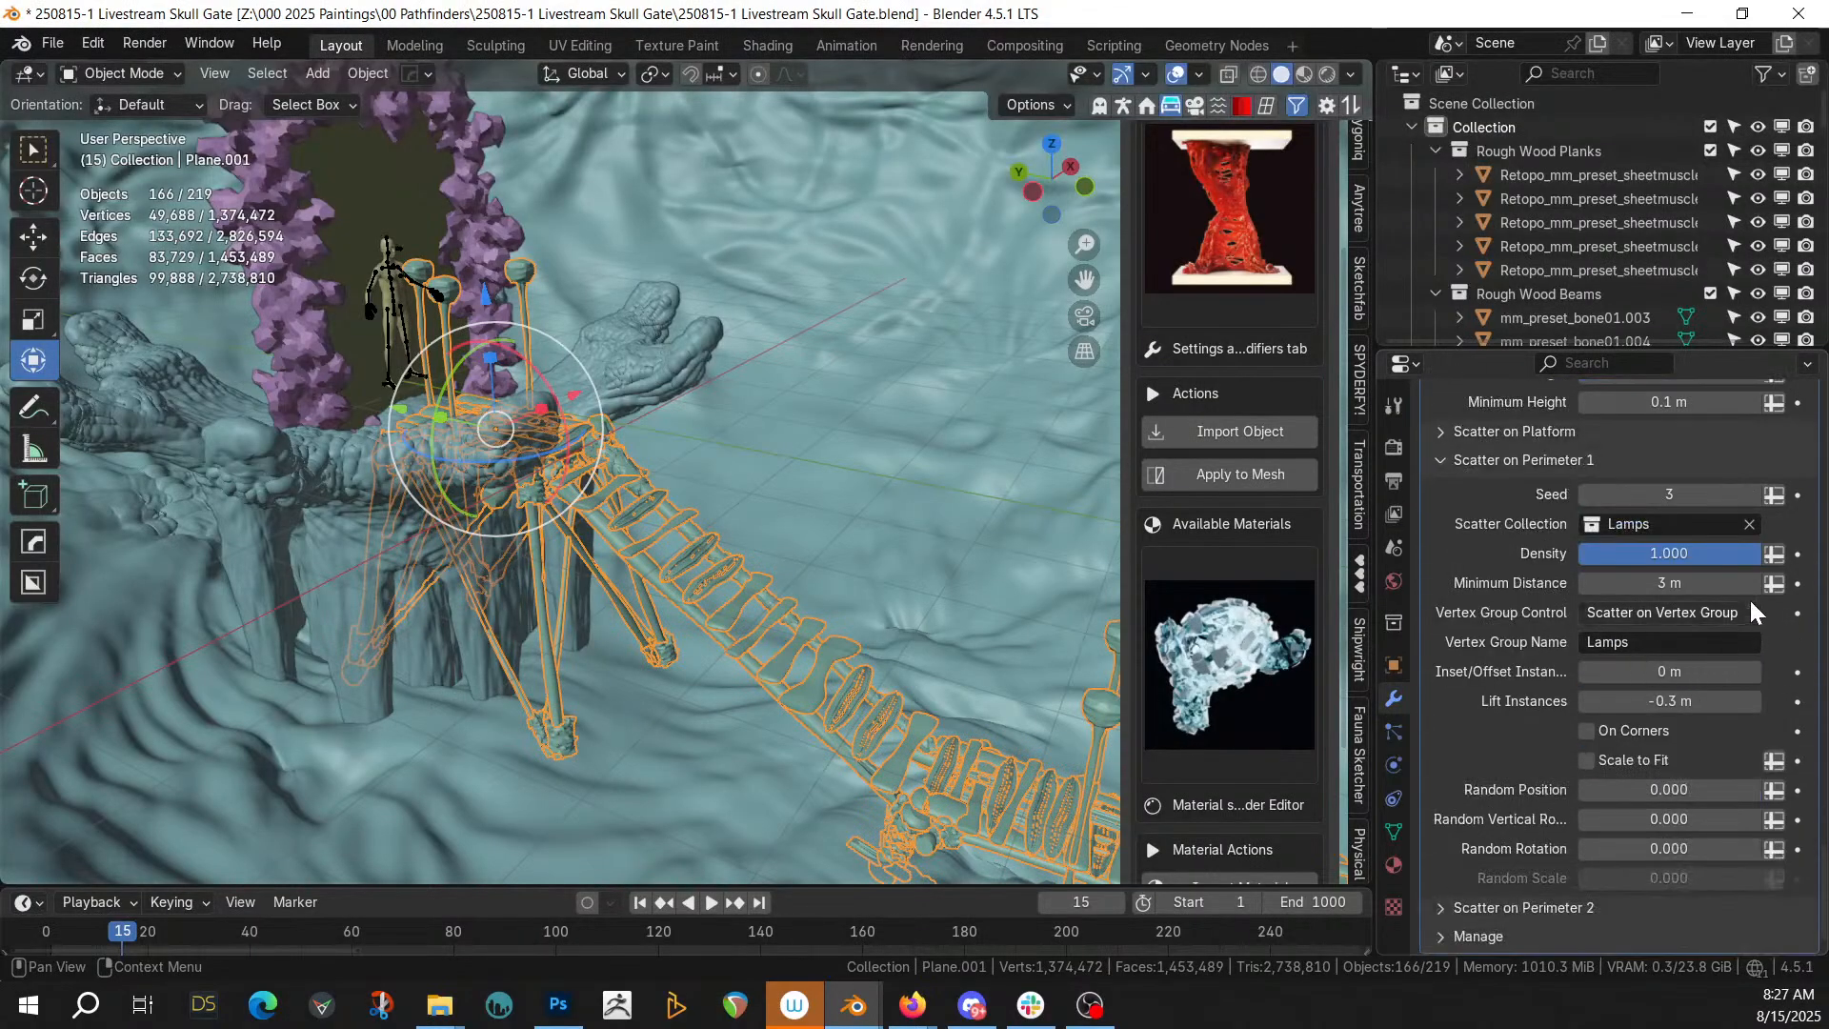
{"action": "left_click", "coordinate": [1677, 558]}
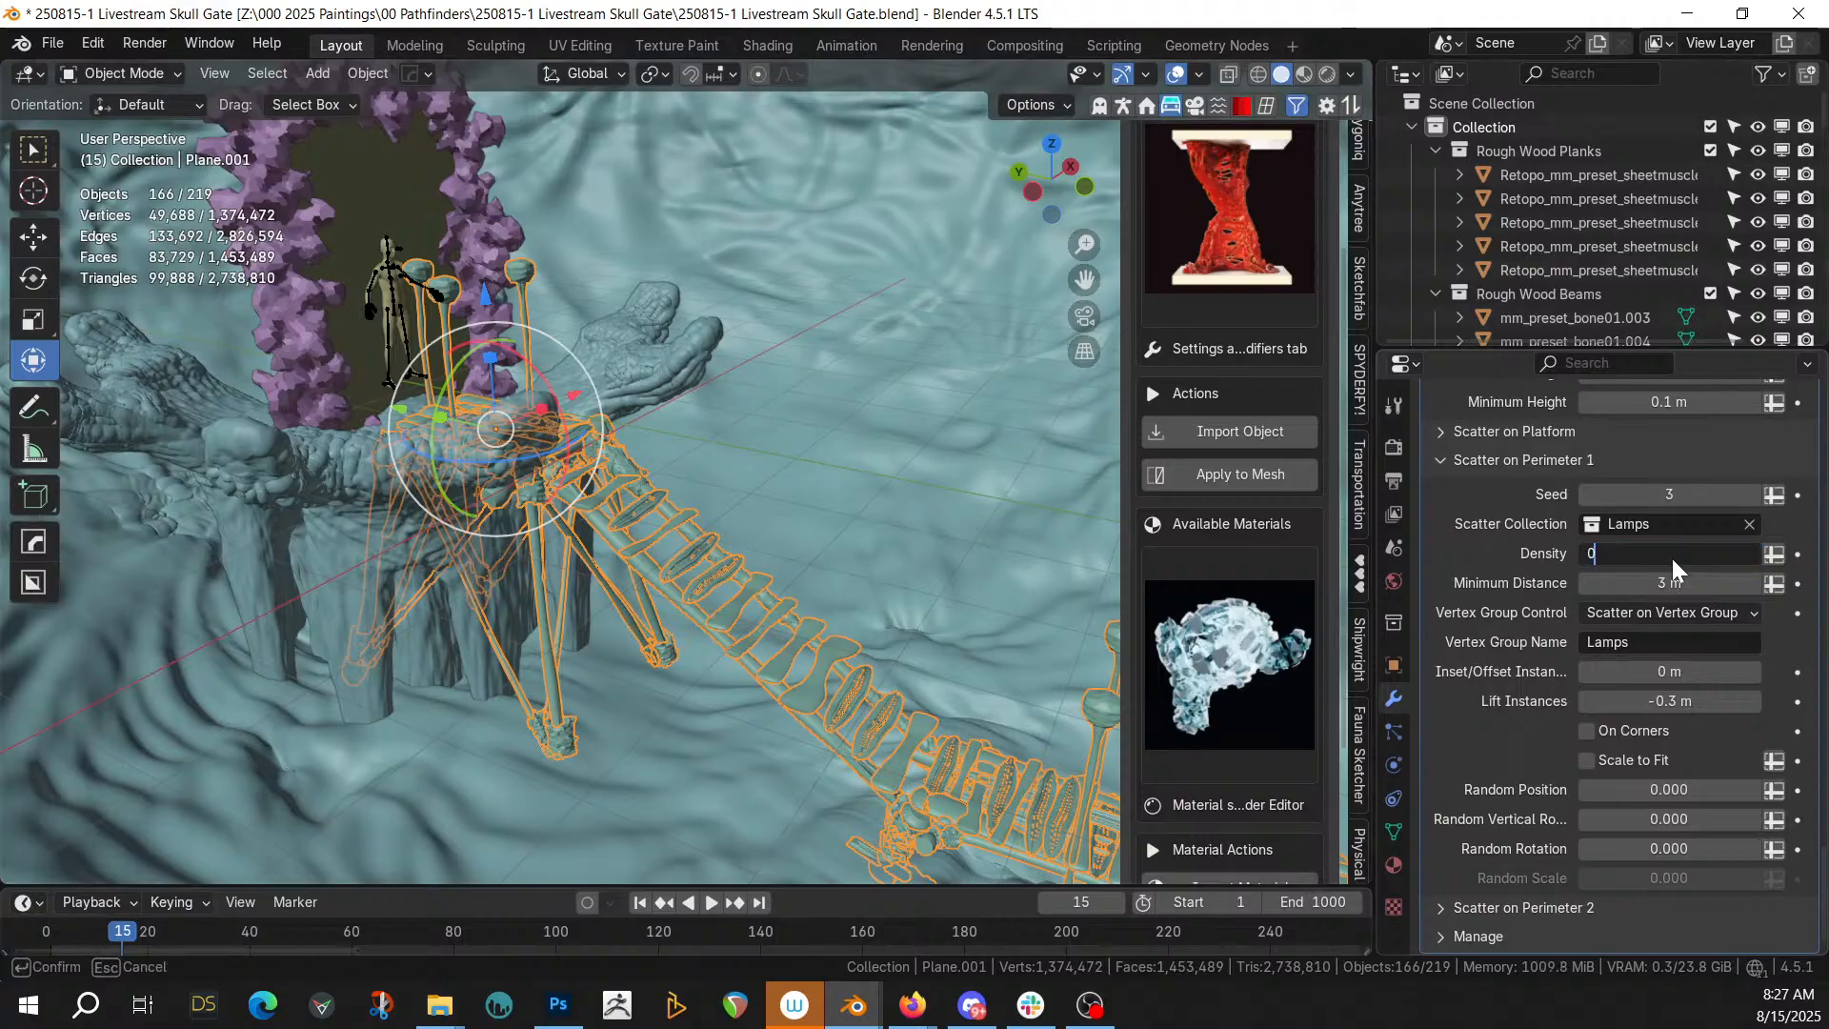
{"action": "key", "text": "Return"}
Display the scene in rendered shading and look over the walkway in front of the gate
{"action": "middle_click_drag", "start_coordinate": [987, 454], "coordinate": [644, 600]}
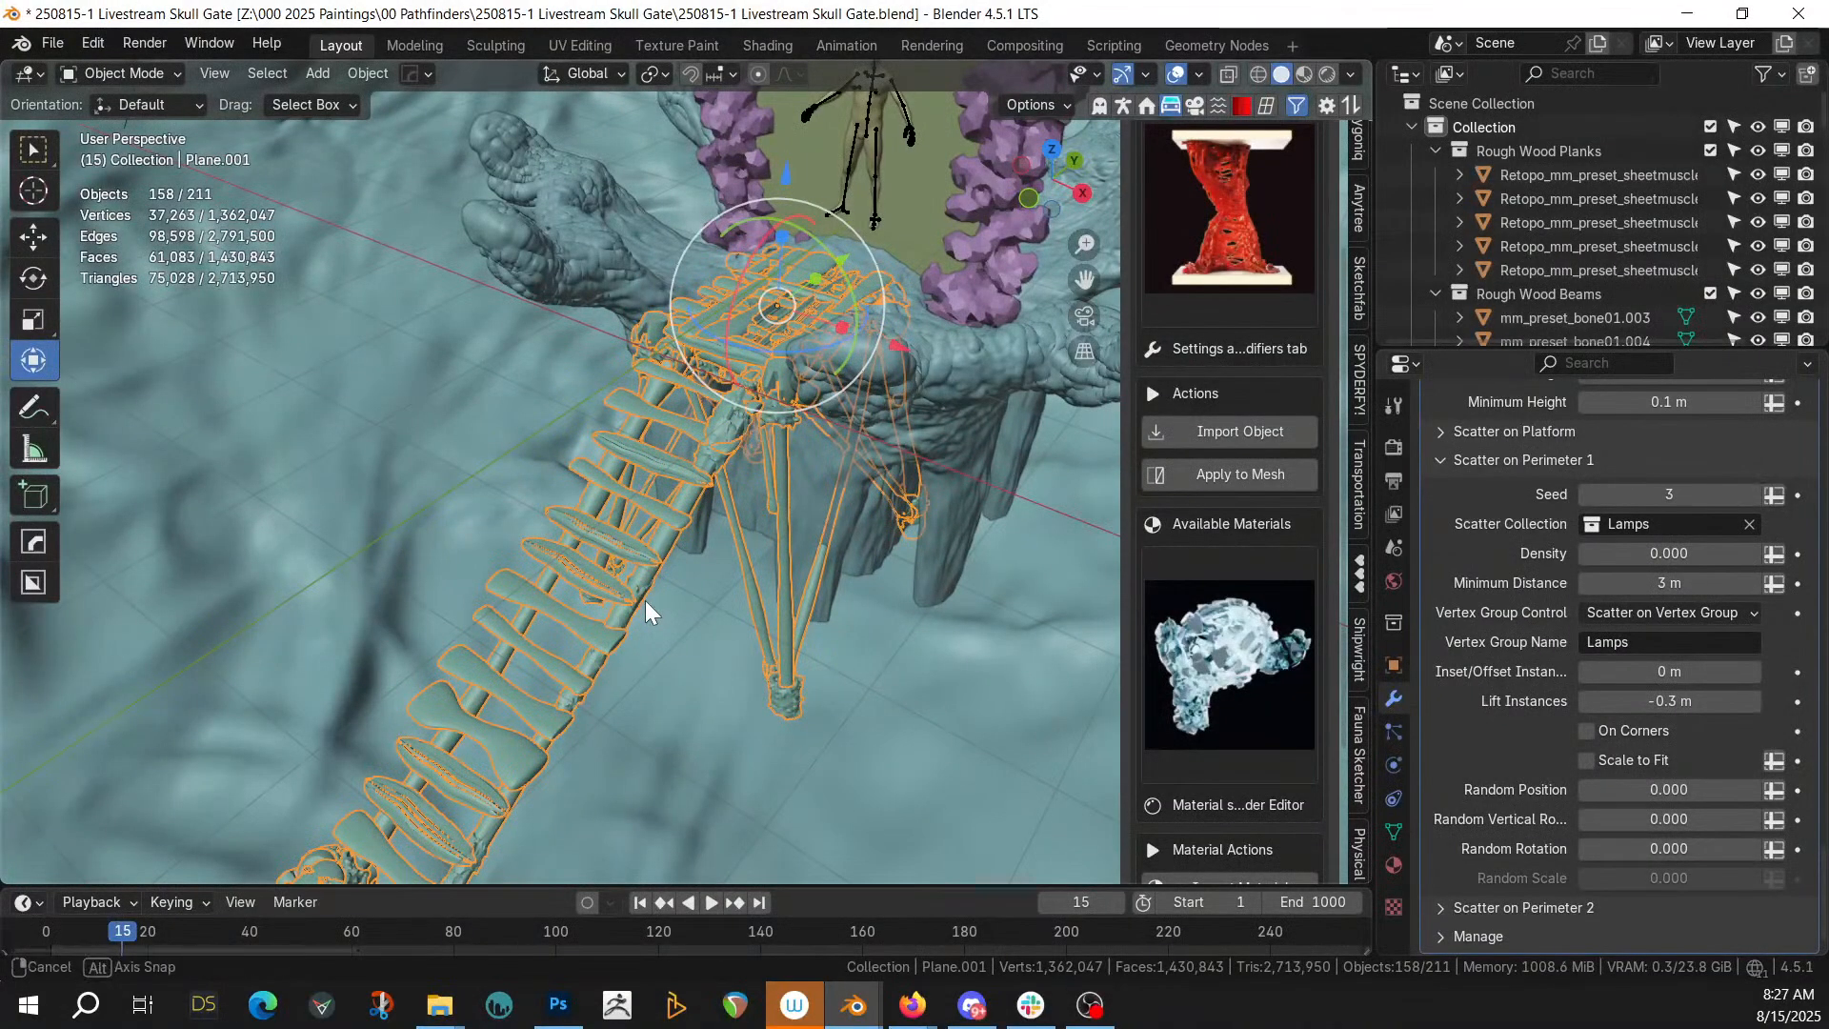
{"action": "key", "text": "z"}
{"action": "key", "text": "8"}
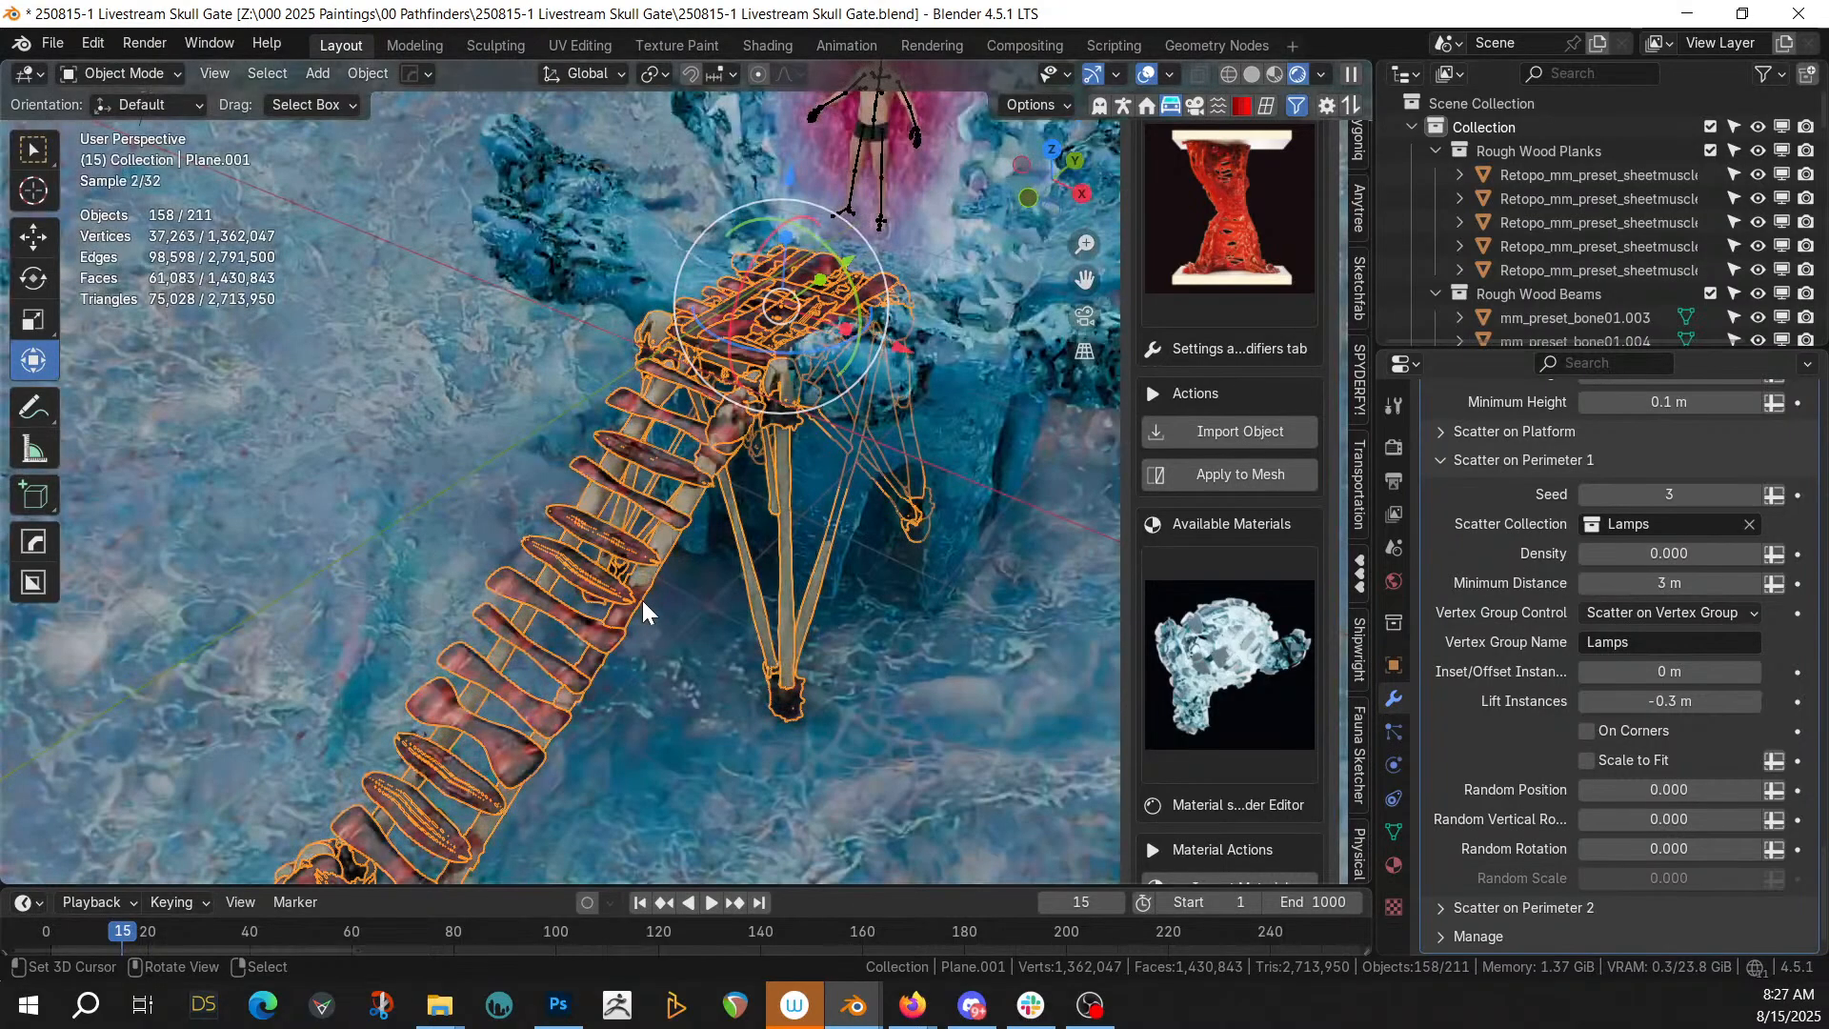
{"action": "left_click", "coordinate": [457, 511]}
{"action": "middle_click_drag", "start_coordinate": [512, 345], "coordinate": [746, 389]}
{"action": "scroll", "coordinate": [747, 391], "scroll_direction": "down", "scroll_amount": 2}
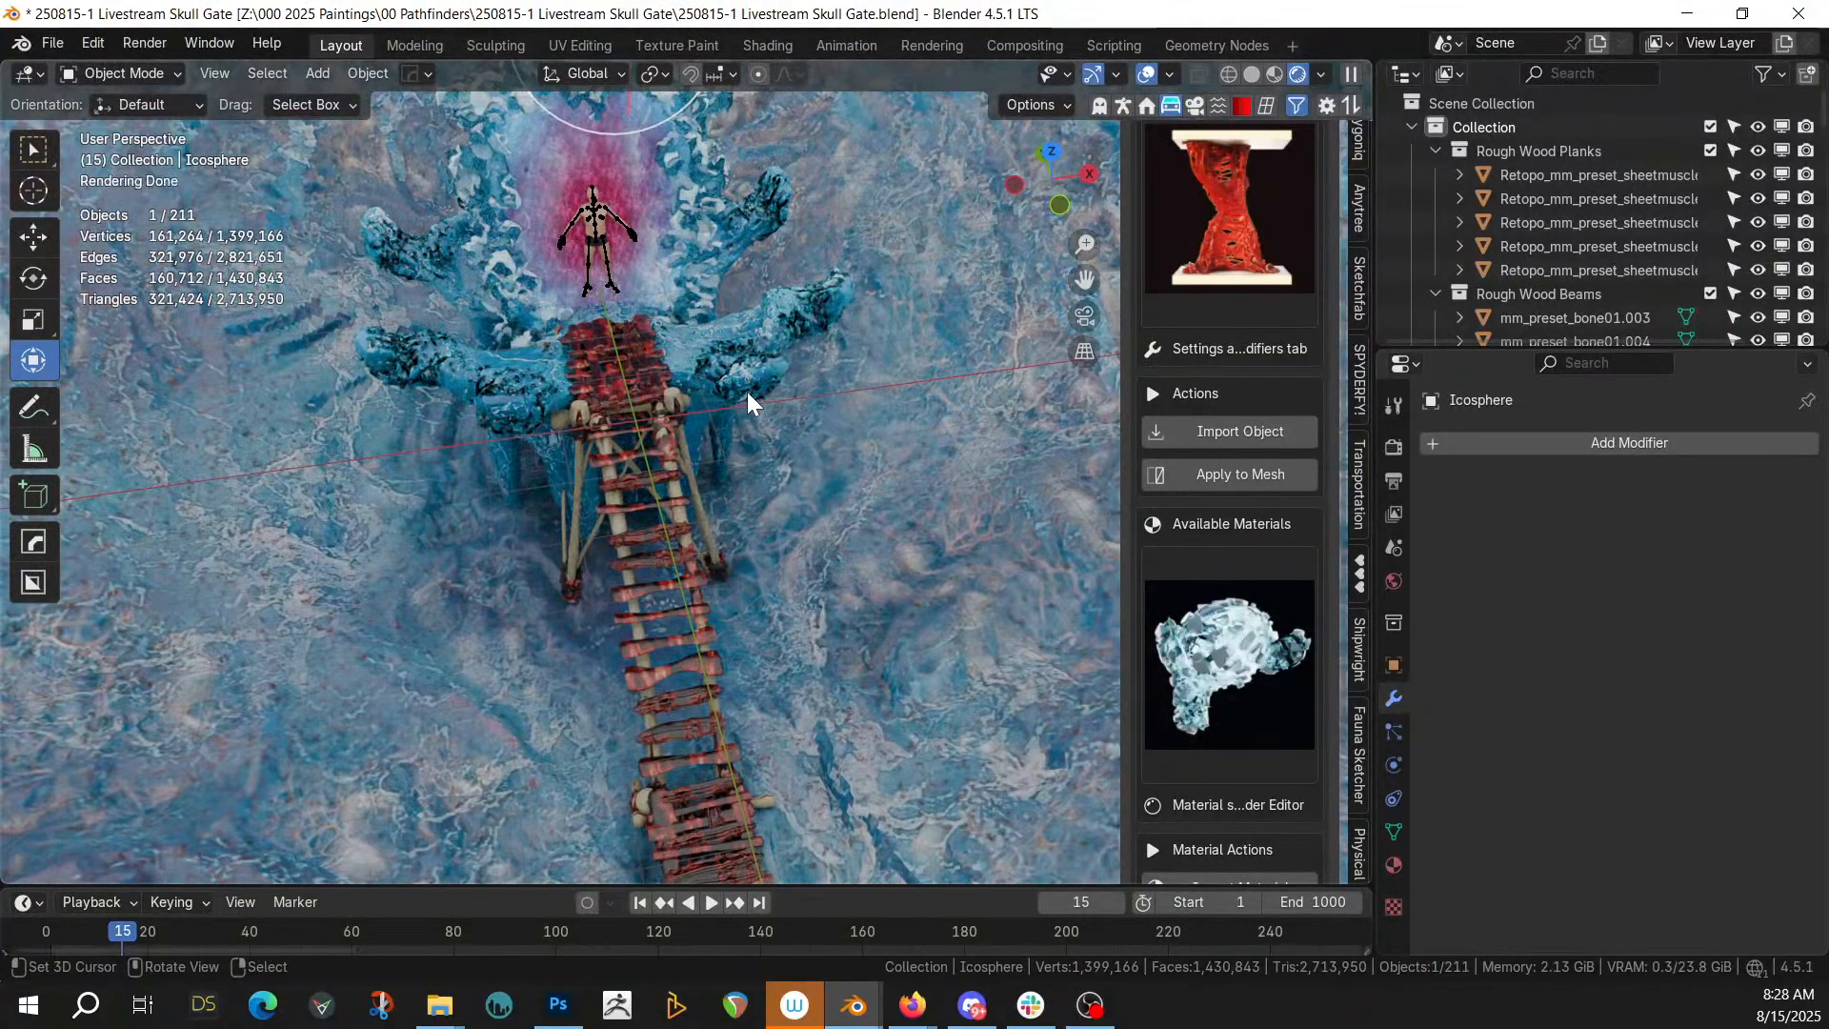
{"action": "scroll", "coordinate": [758, 465], "scroll_direction": "down", "scroll_amount": 3}
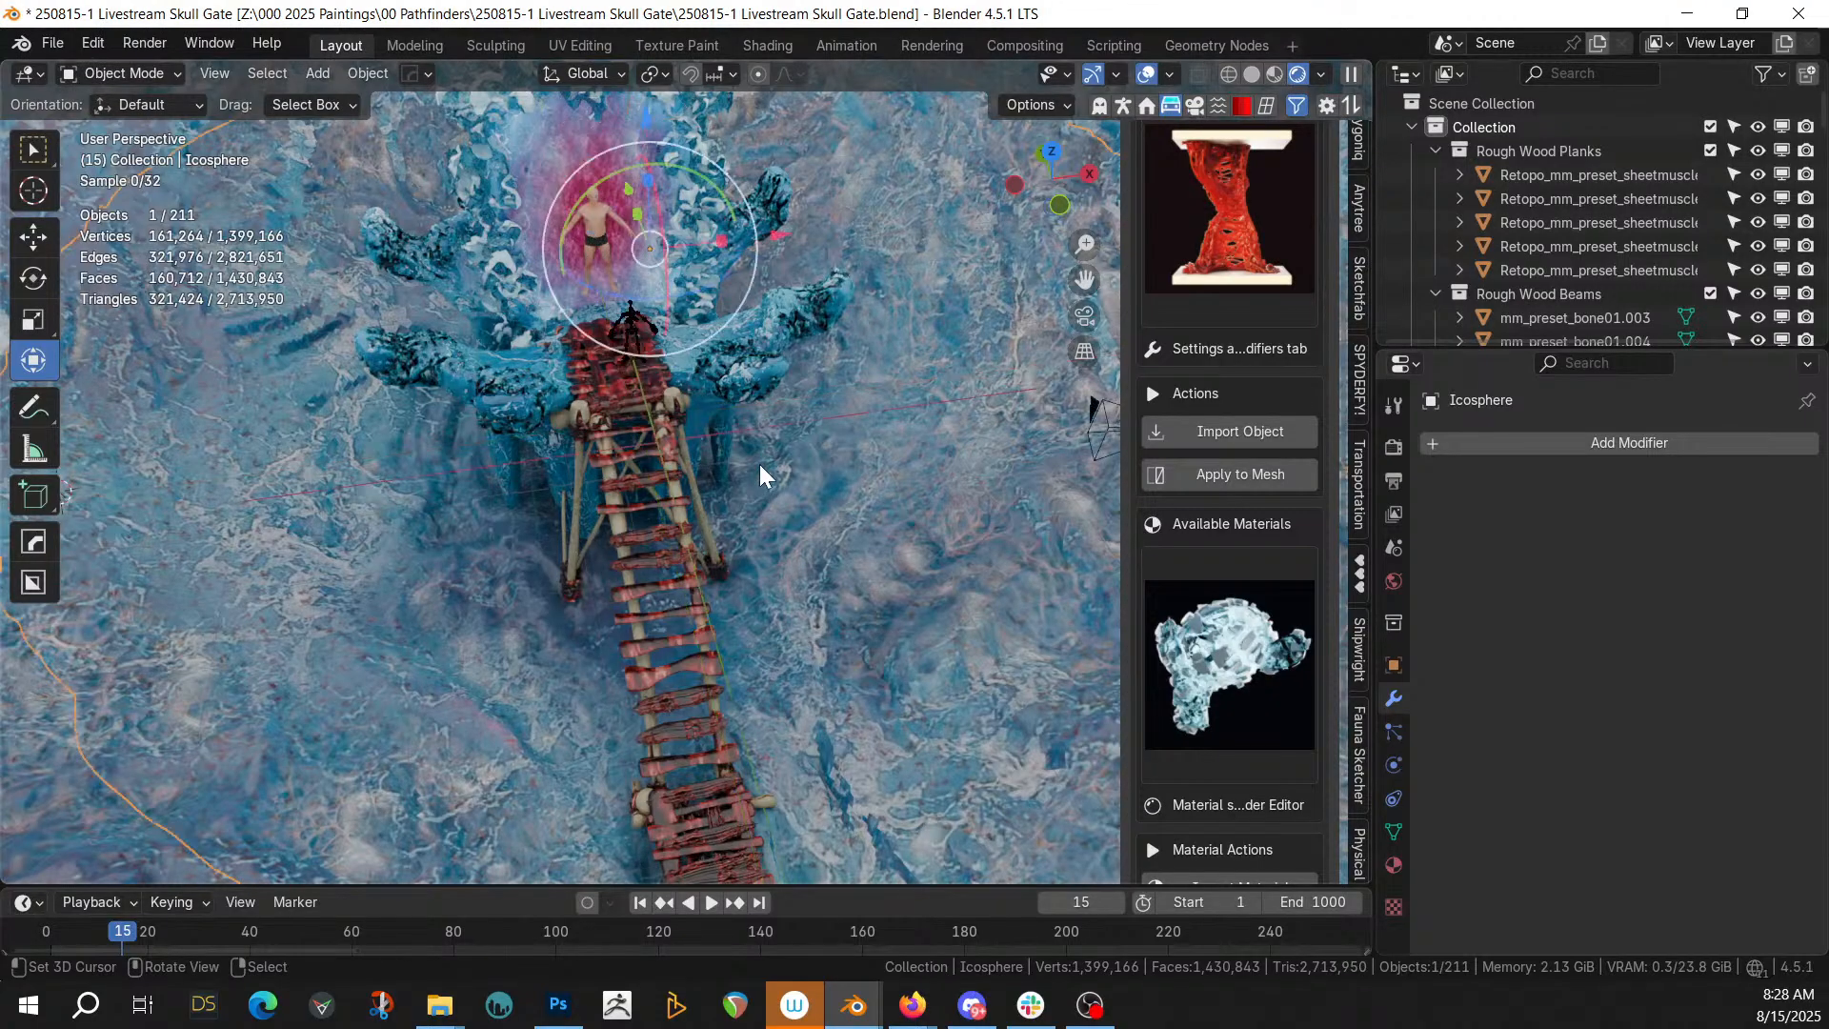
Select the sheetmuscle plank among the source parts beside the cave and open its Fat_Meat_01 material in the Shading workspace
{"action": "middle_click_drag", "start_coordinate": [758, 465], "coordinate": [4, 591]}
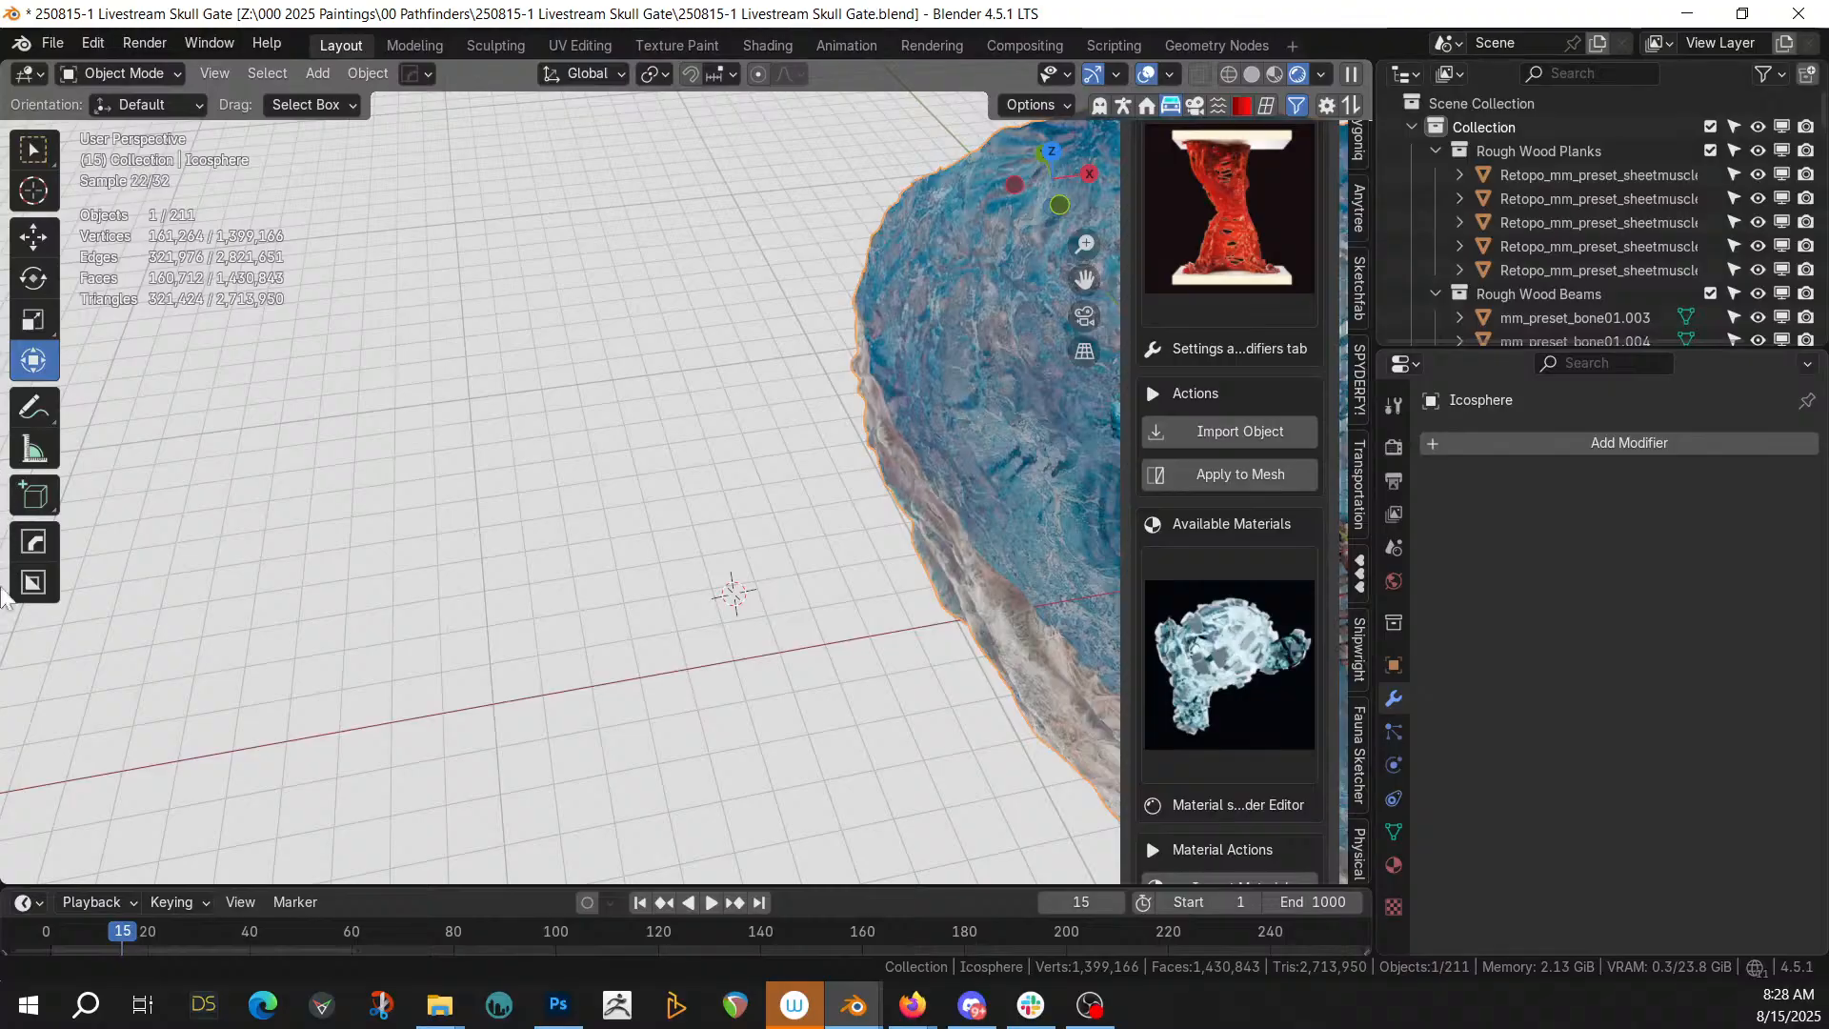
{"action": "scroll", "coordinate": [421, 477], "scroll_direction": "down", "scroll_amount": 5}
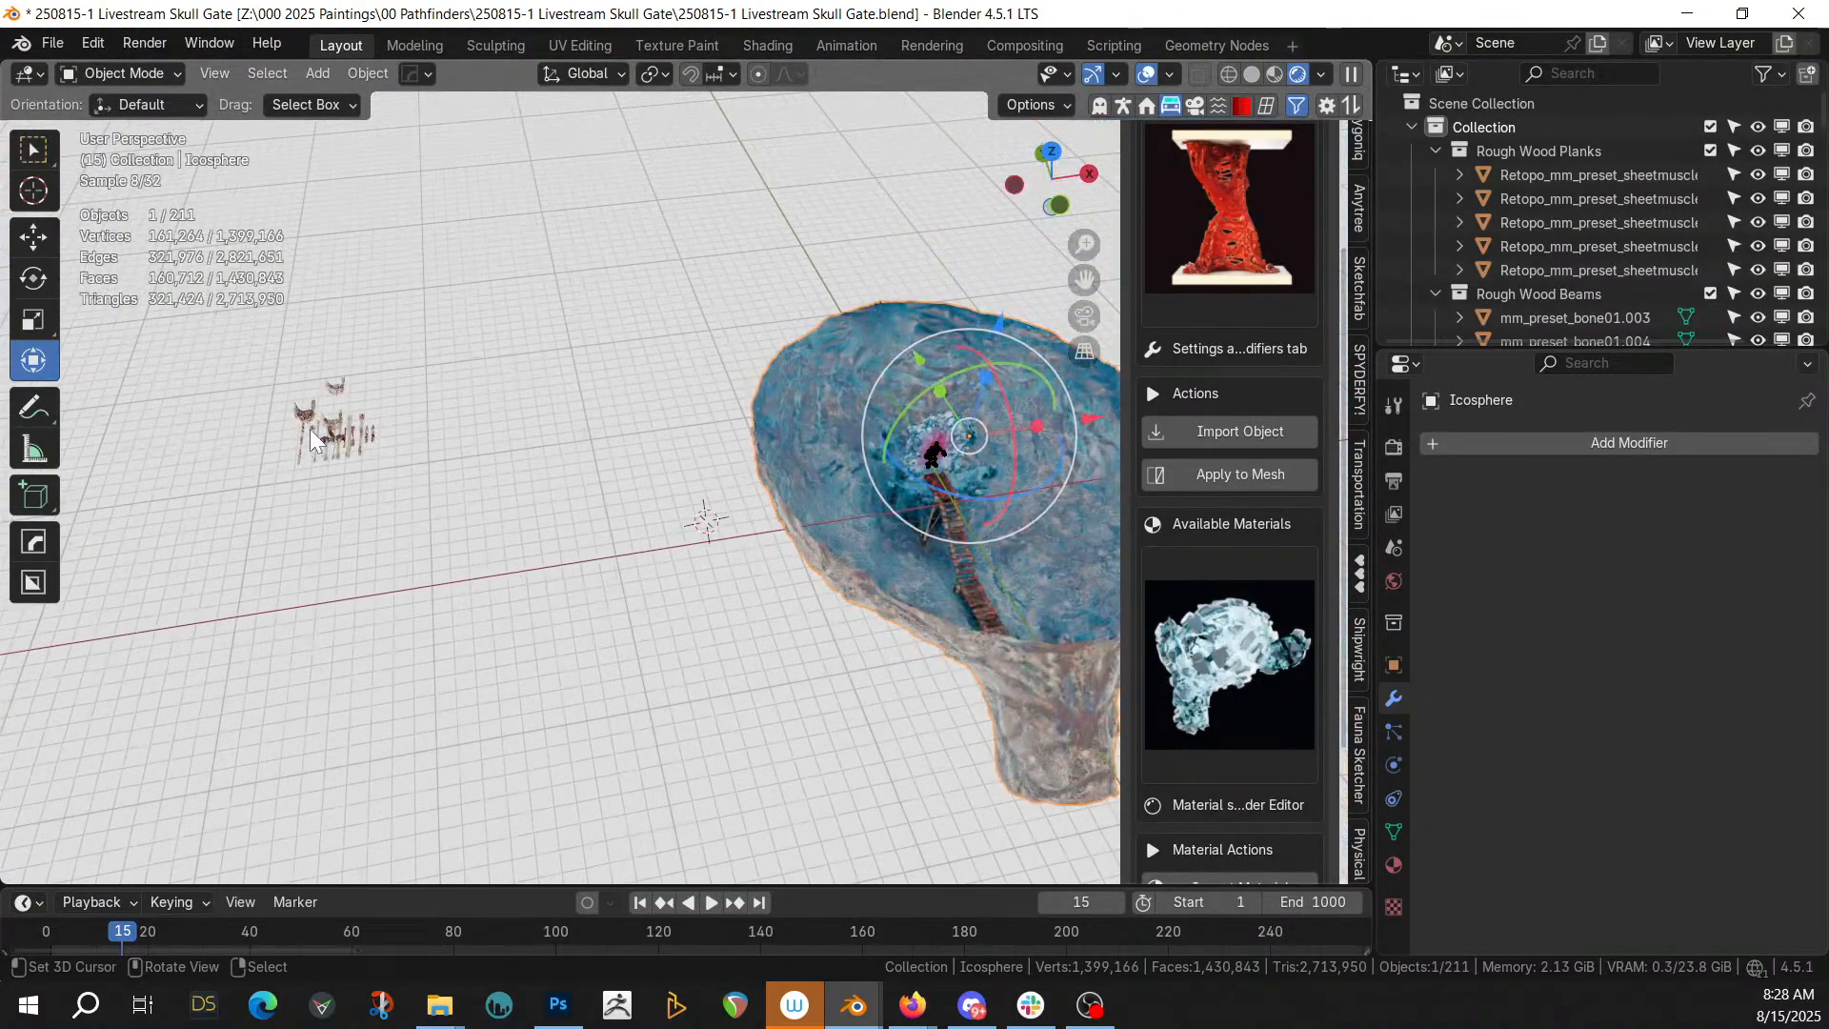
{"action": "left_click", "coordinate": [339, 442]}
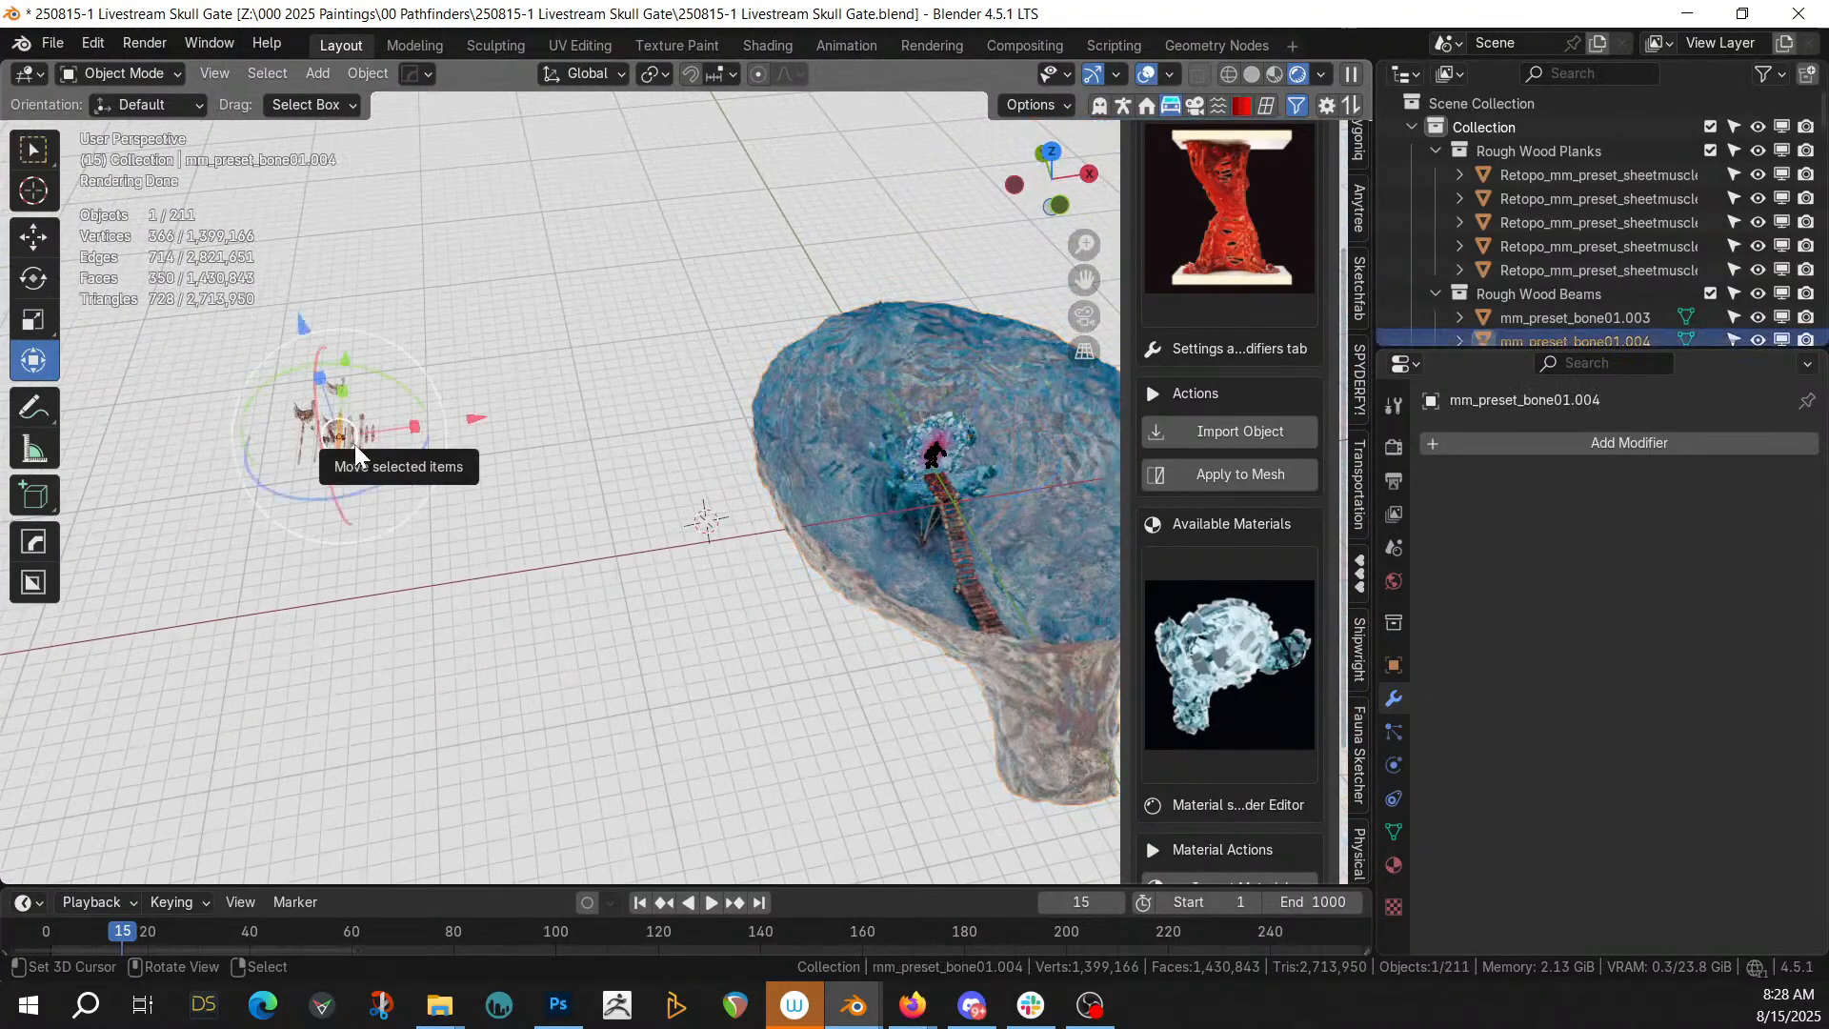
{"action": "key", "text": "KP_Decimal"}
{"action": "middle_click_drag", "start_coordinate": [354, 444], "coordinate": [743, 505]}
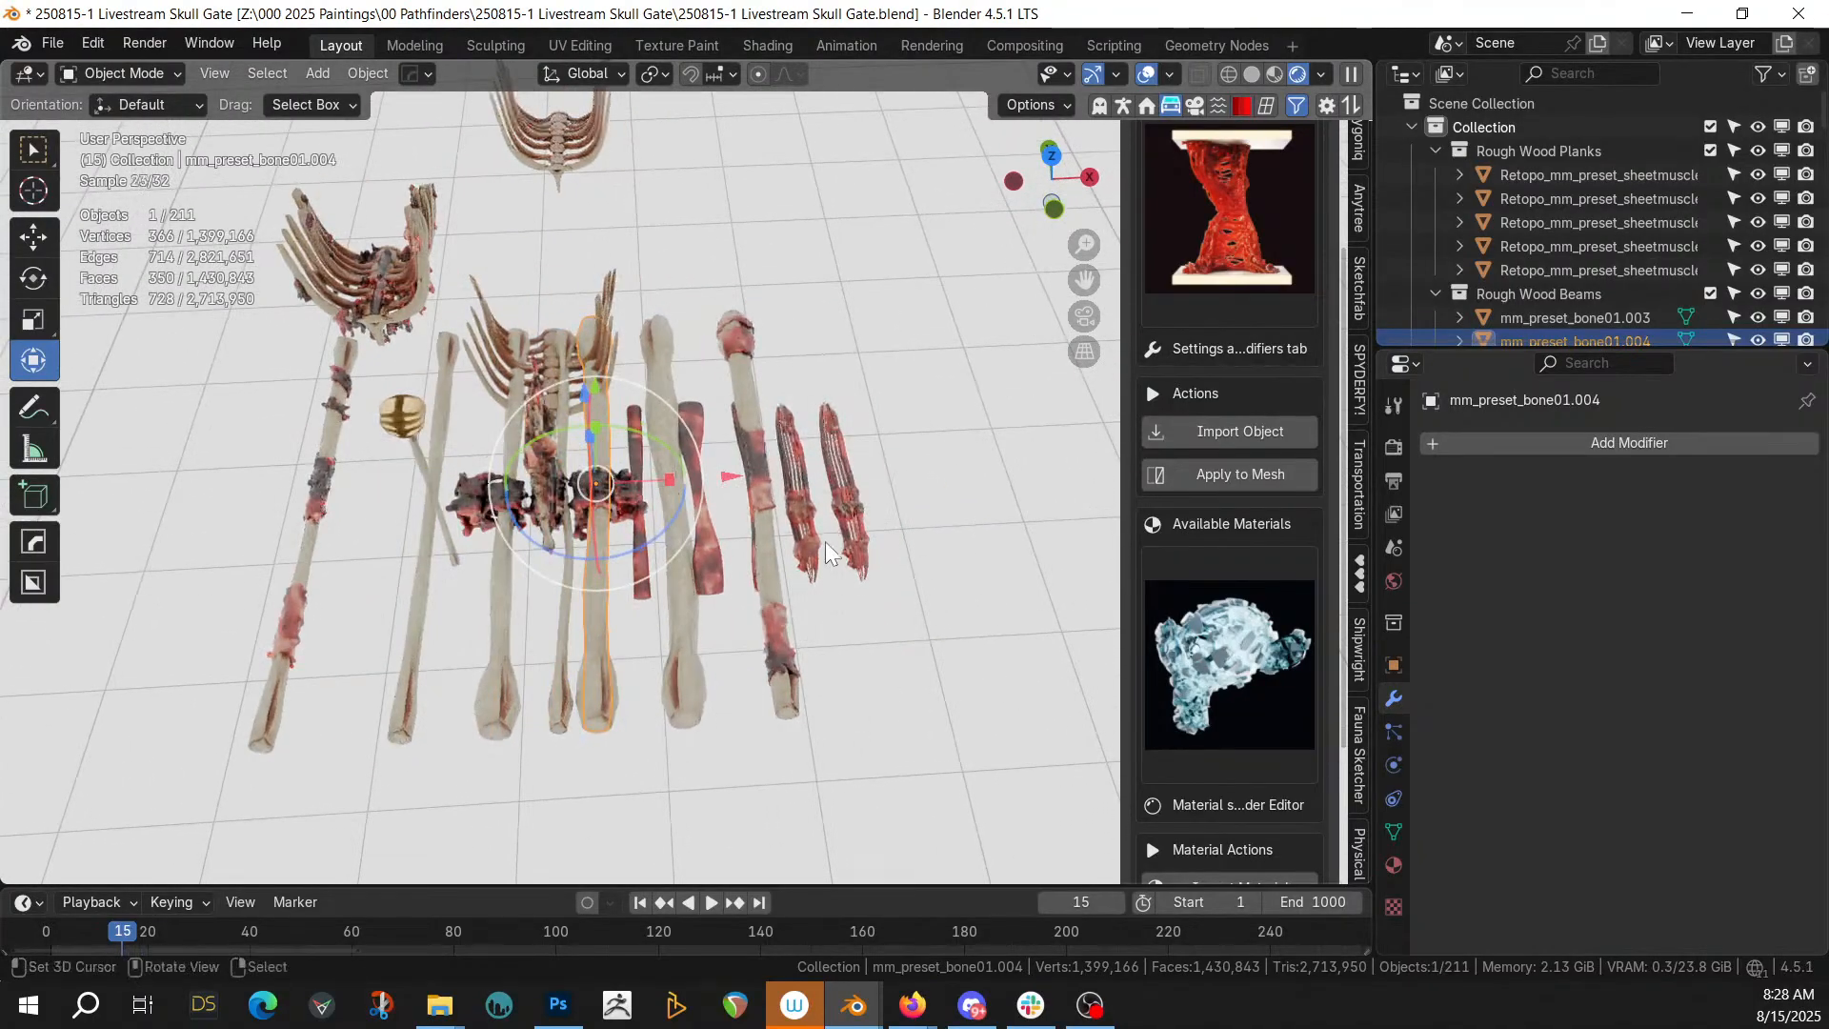
{"action": "left_click", "coordinate": [713, 557]}
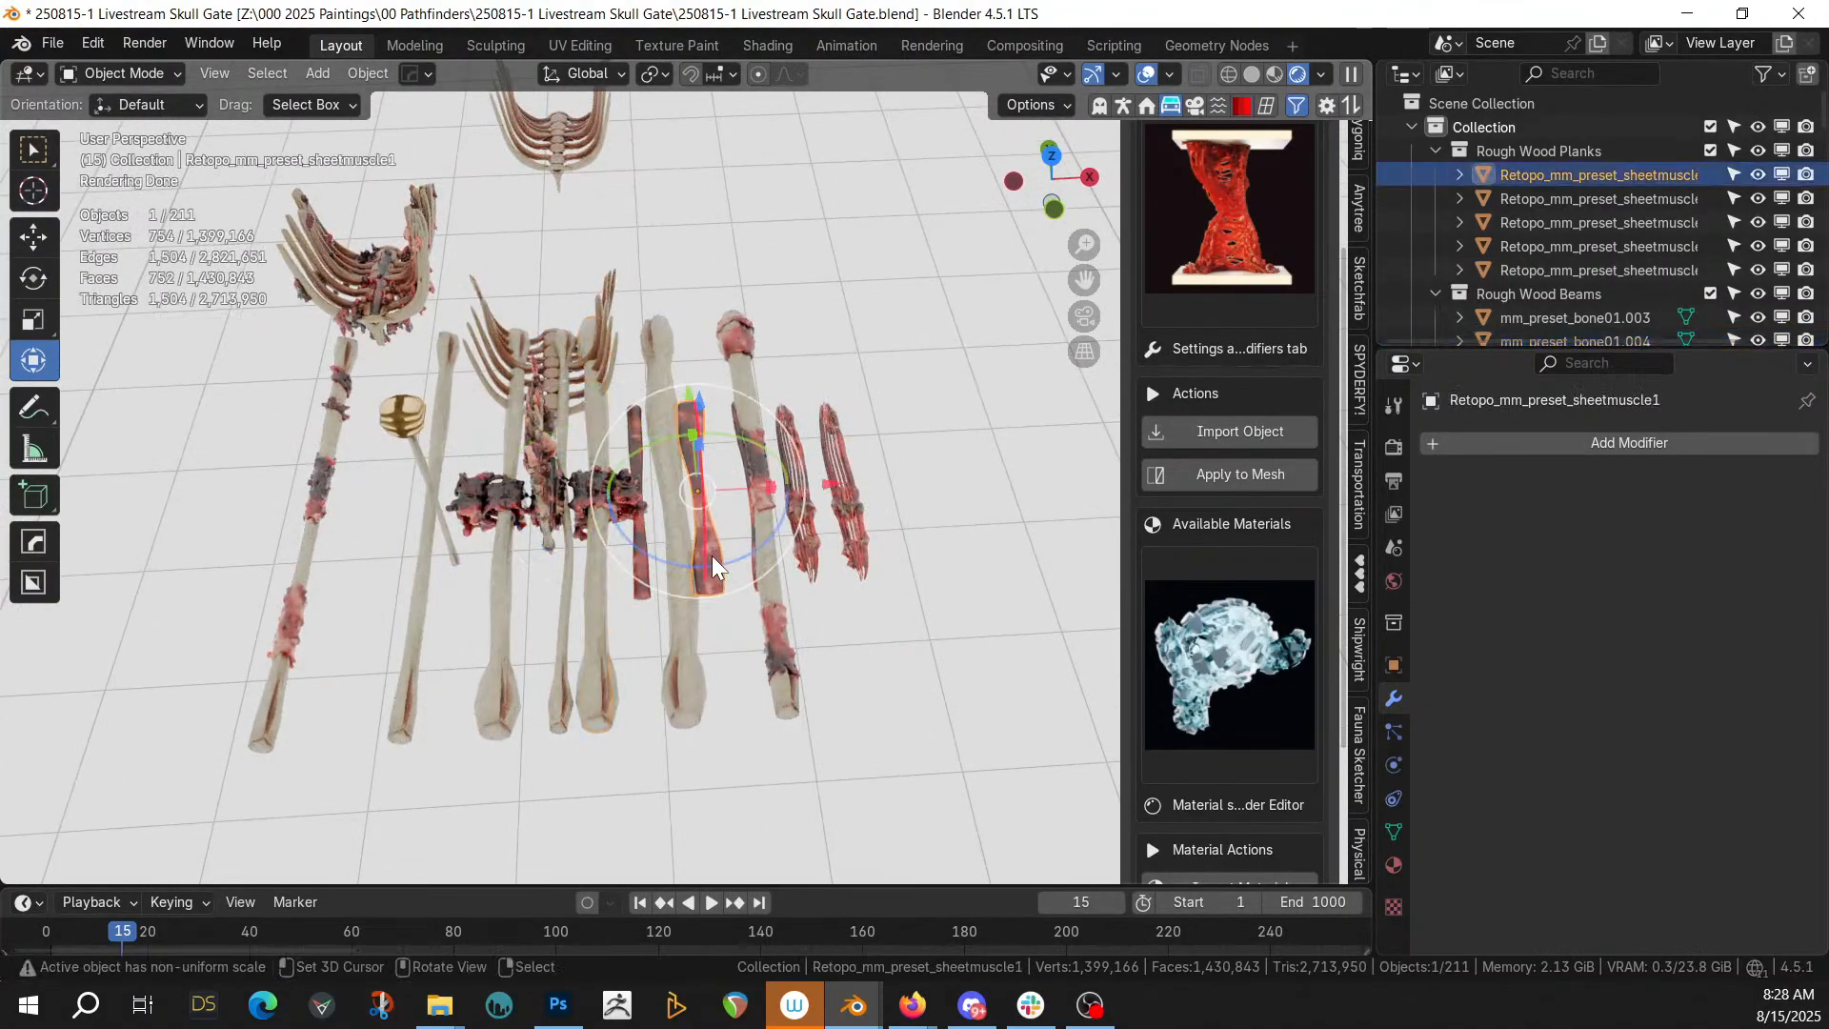
{"action": "left_click", "coordinate": [1396, 863]}
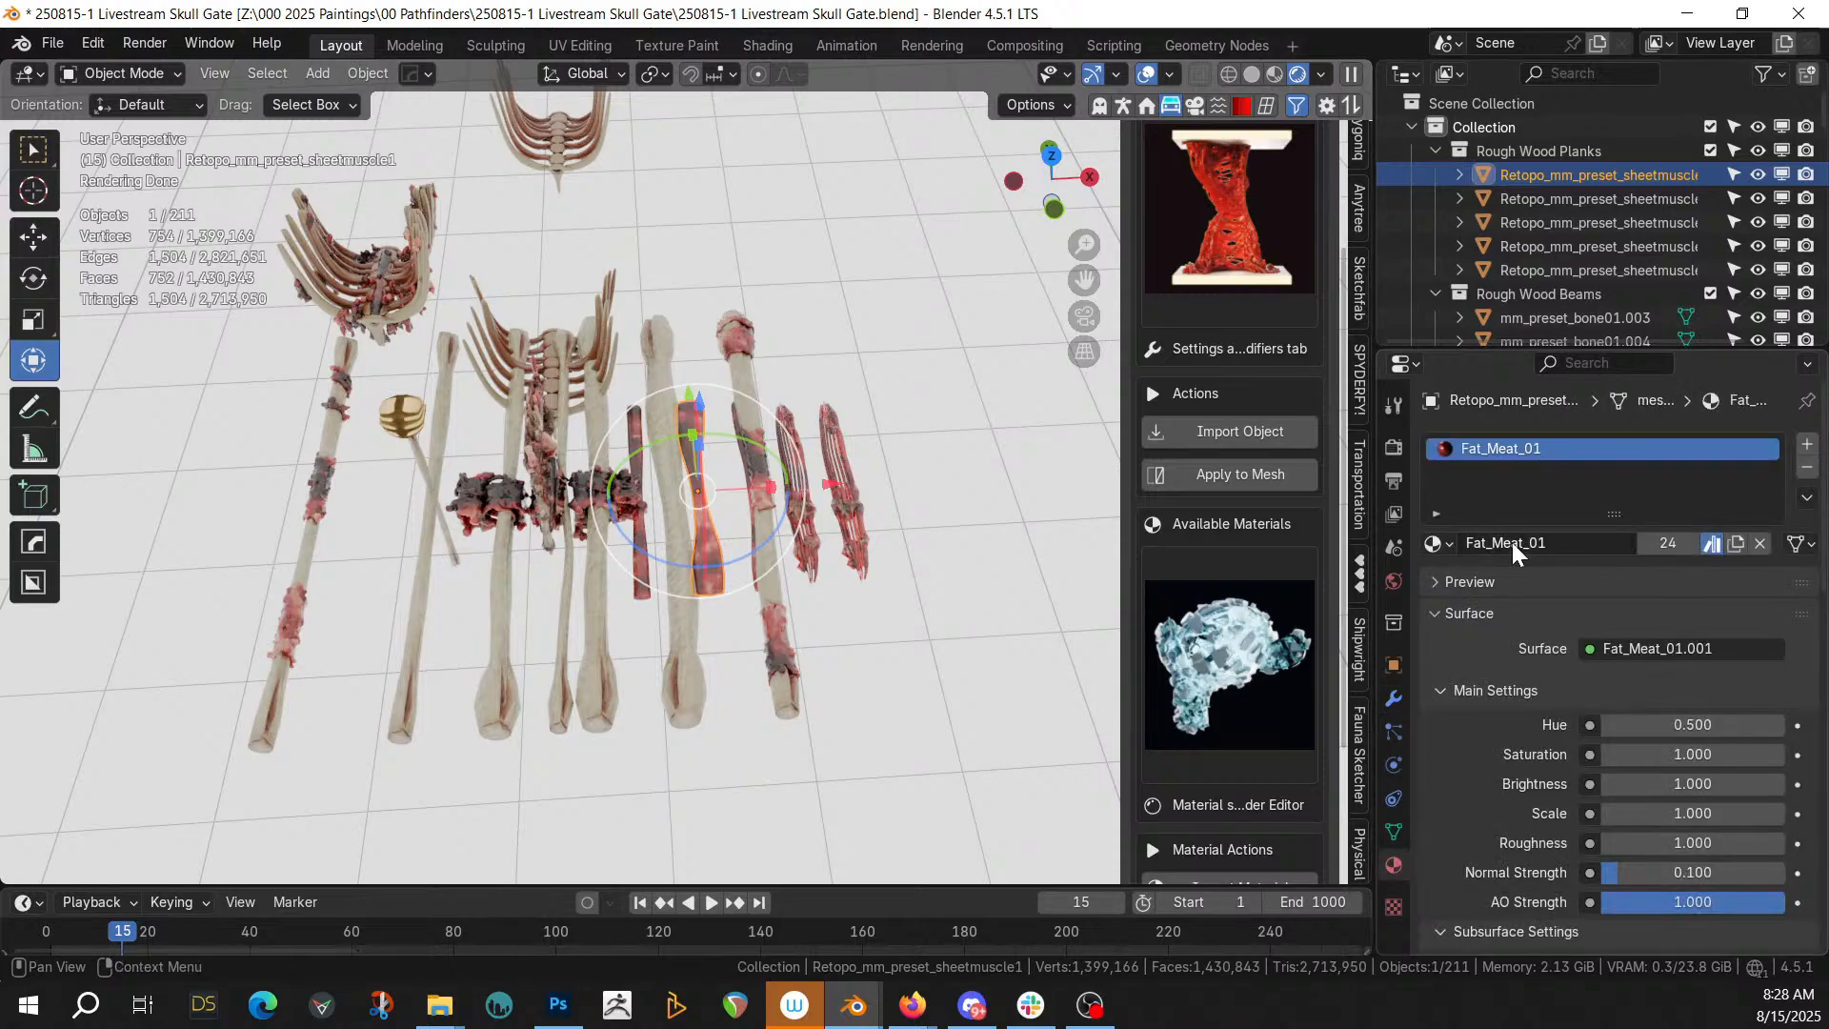
{"action": "left_click", "coordinate": [772, 48]}
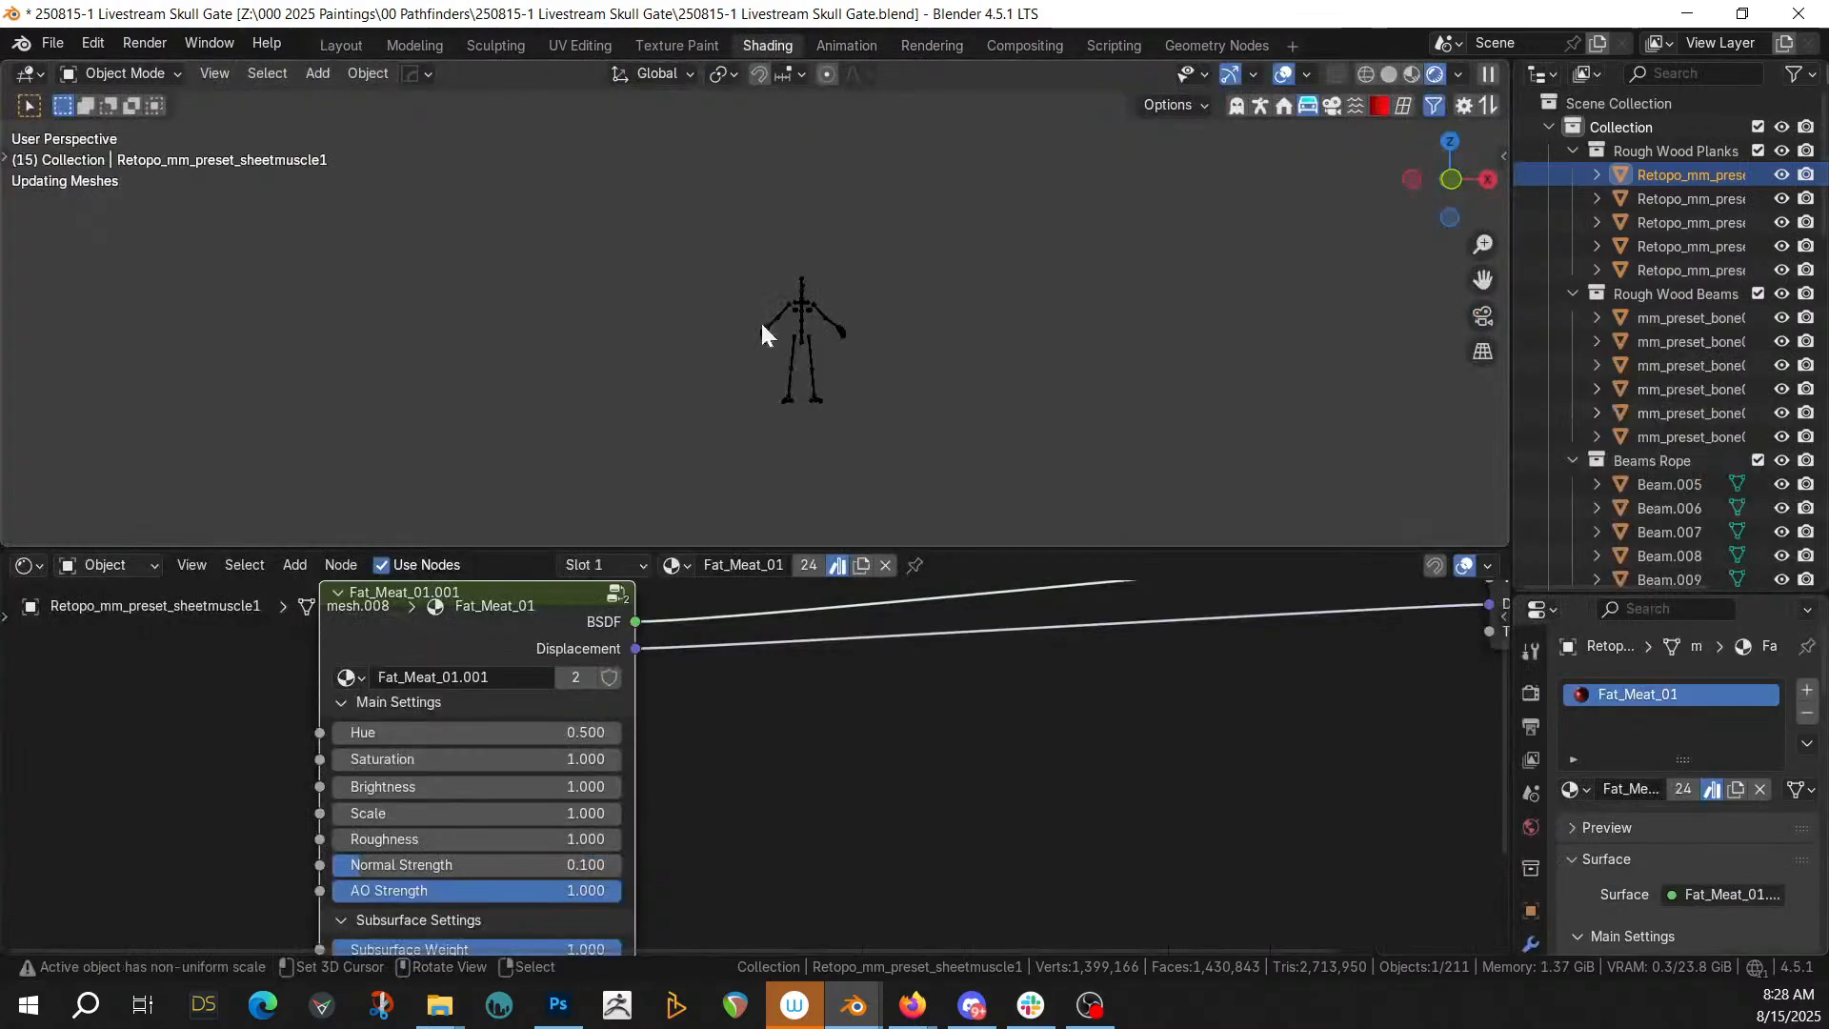
{"action": "scroll", "coordinate": [1062, 769], "scroll_direction": "down", "scroll_amount": 3}
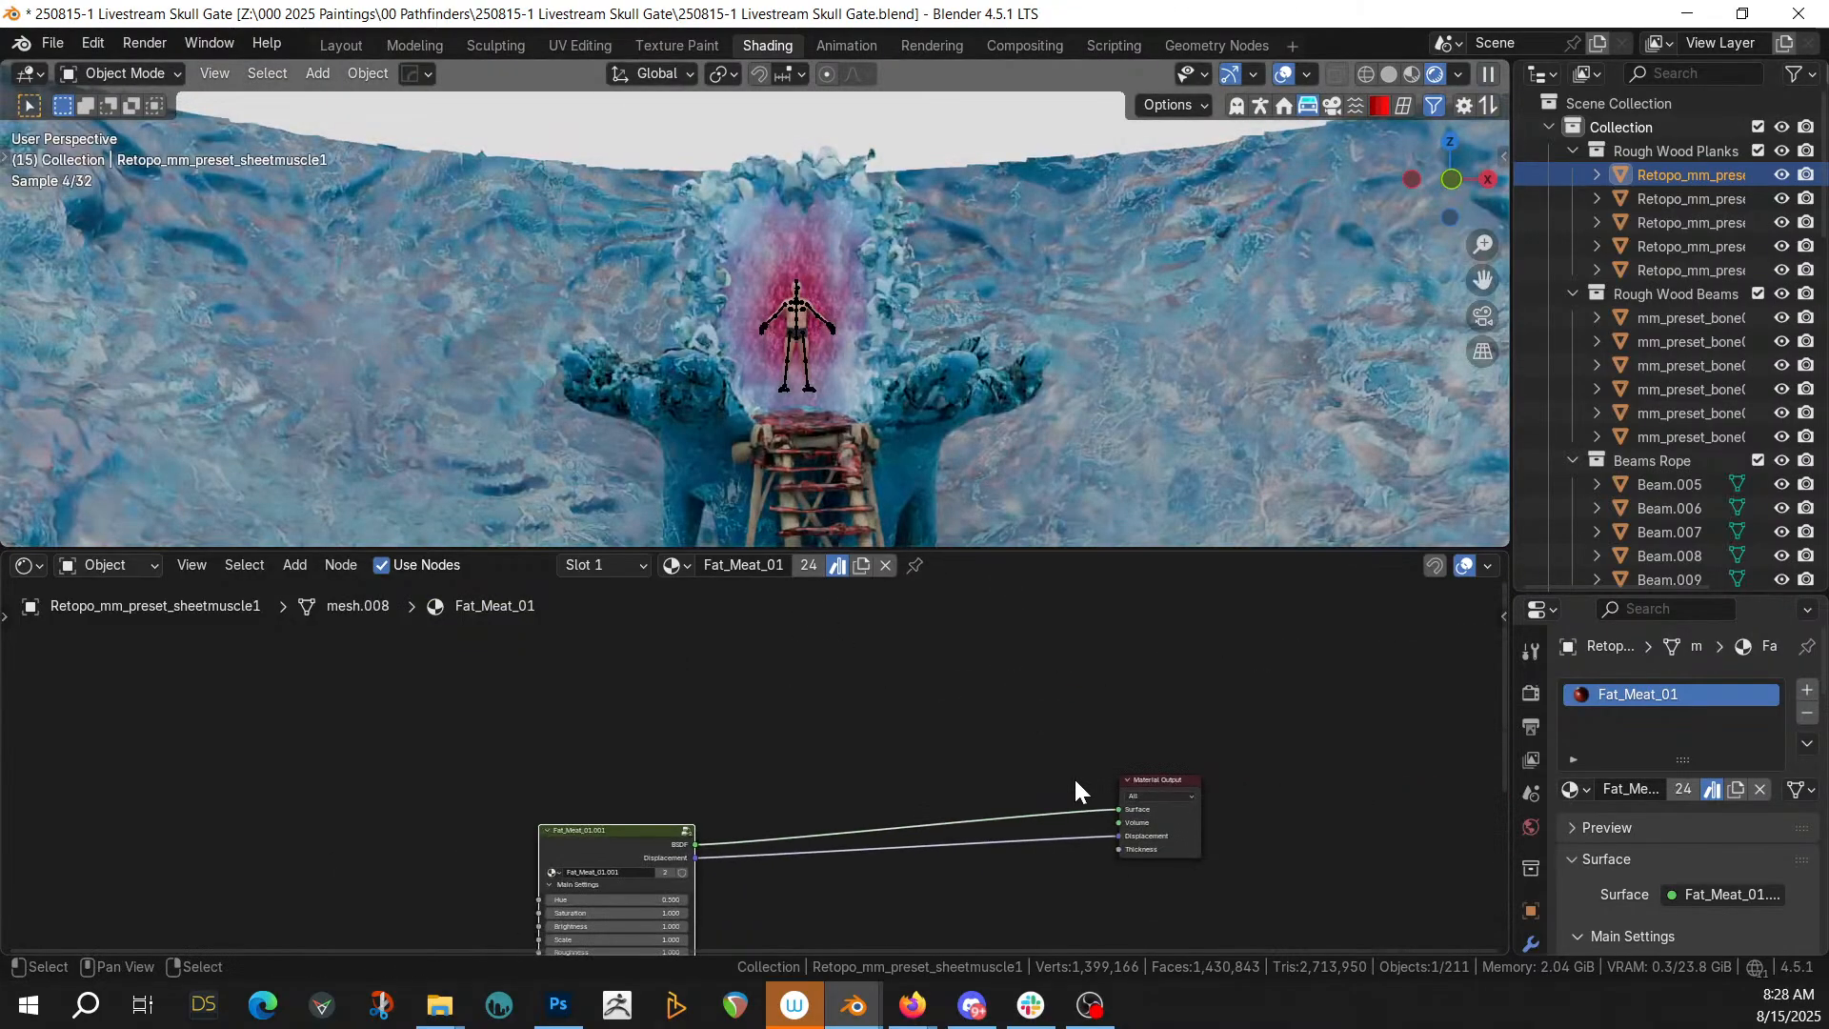
{"action": "key", "text": "ctrl+v"}
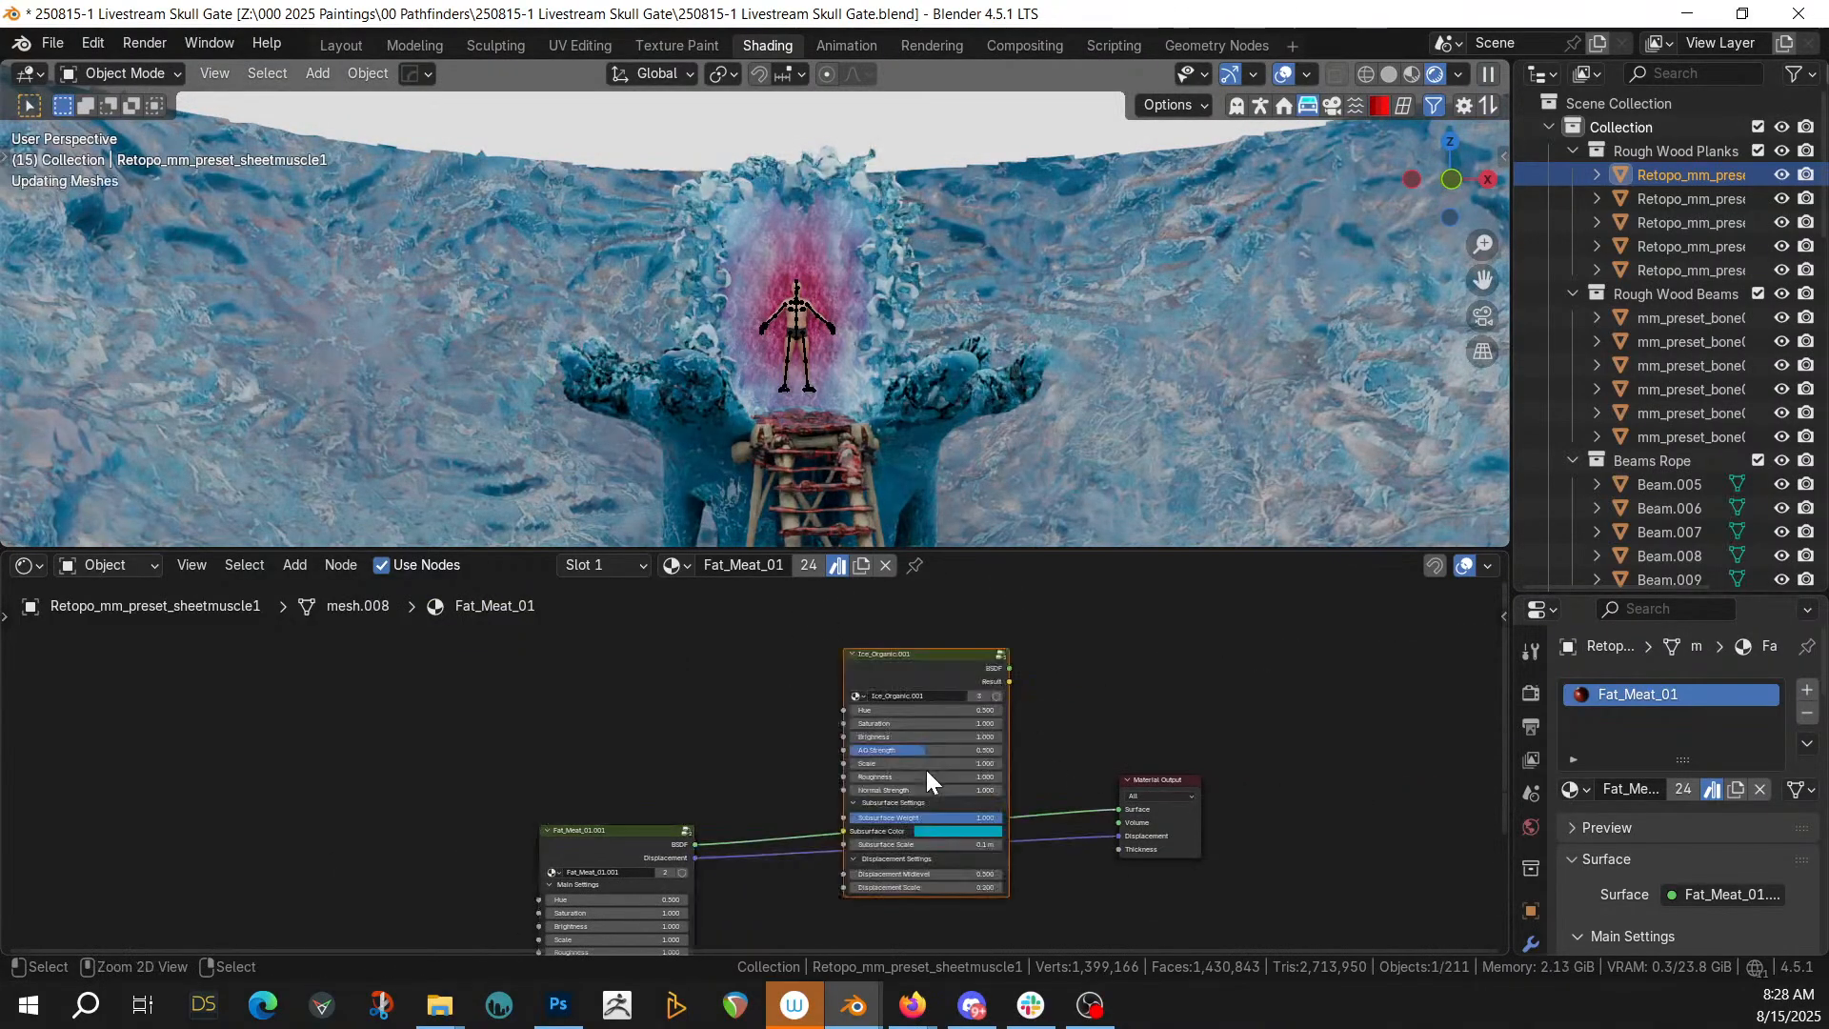
{"action": "left_click_drag", "start_coordinate": [909, 651], "coordinate": [766, 657]}
{"action": "middle_click_drag", "start_coordinate": [766, 657], "coordinate": [730, 621]}
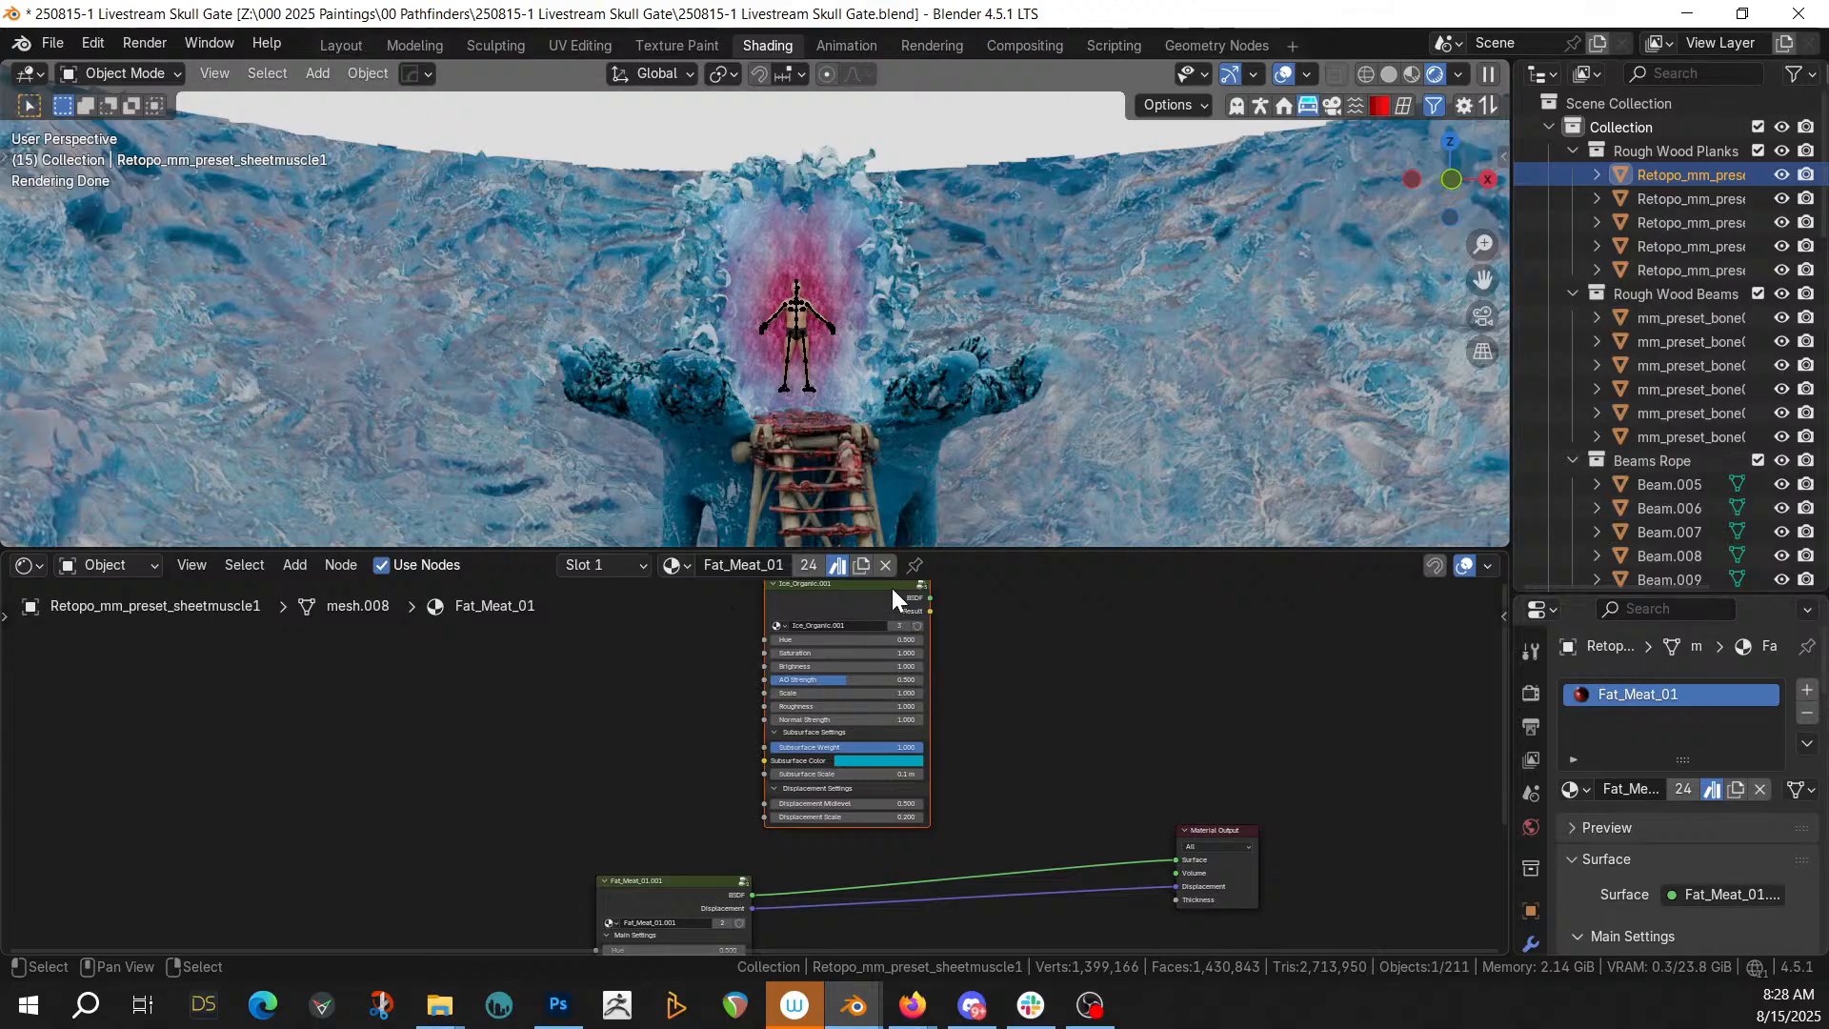
{"action": "key", "text": "x"}
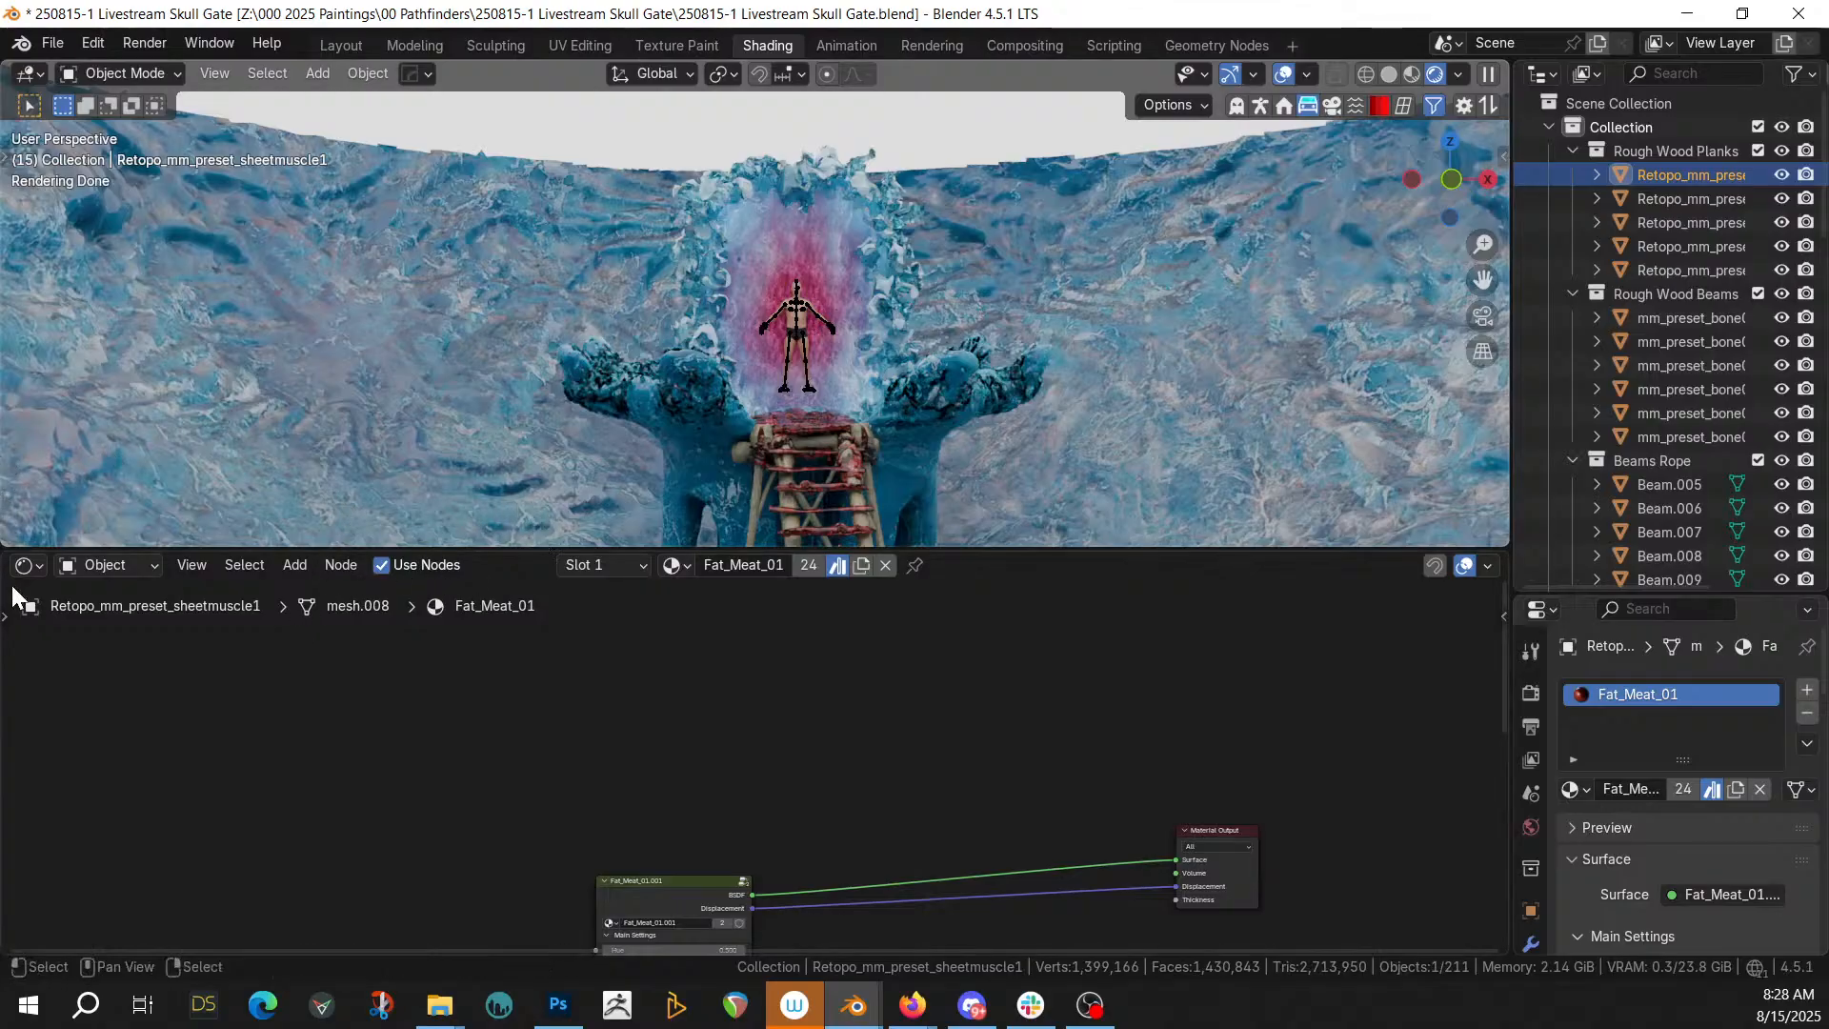
Split off part of the viewport as an Asset Browser showing the smart effects of the SMARTIFY NODES library
{"action": "left_click_drag", "start_coordinate": [5, 541], "coordinate": [461, 543]}
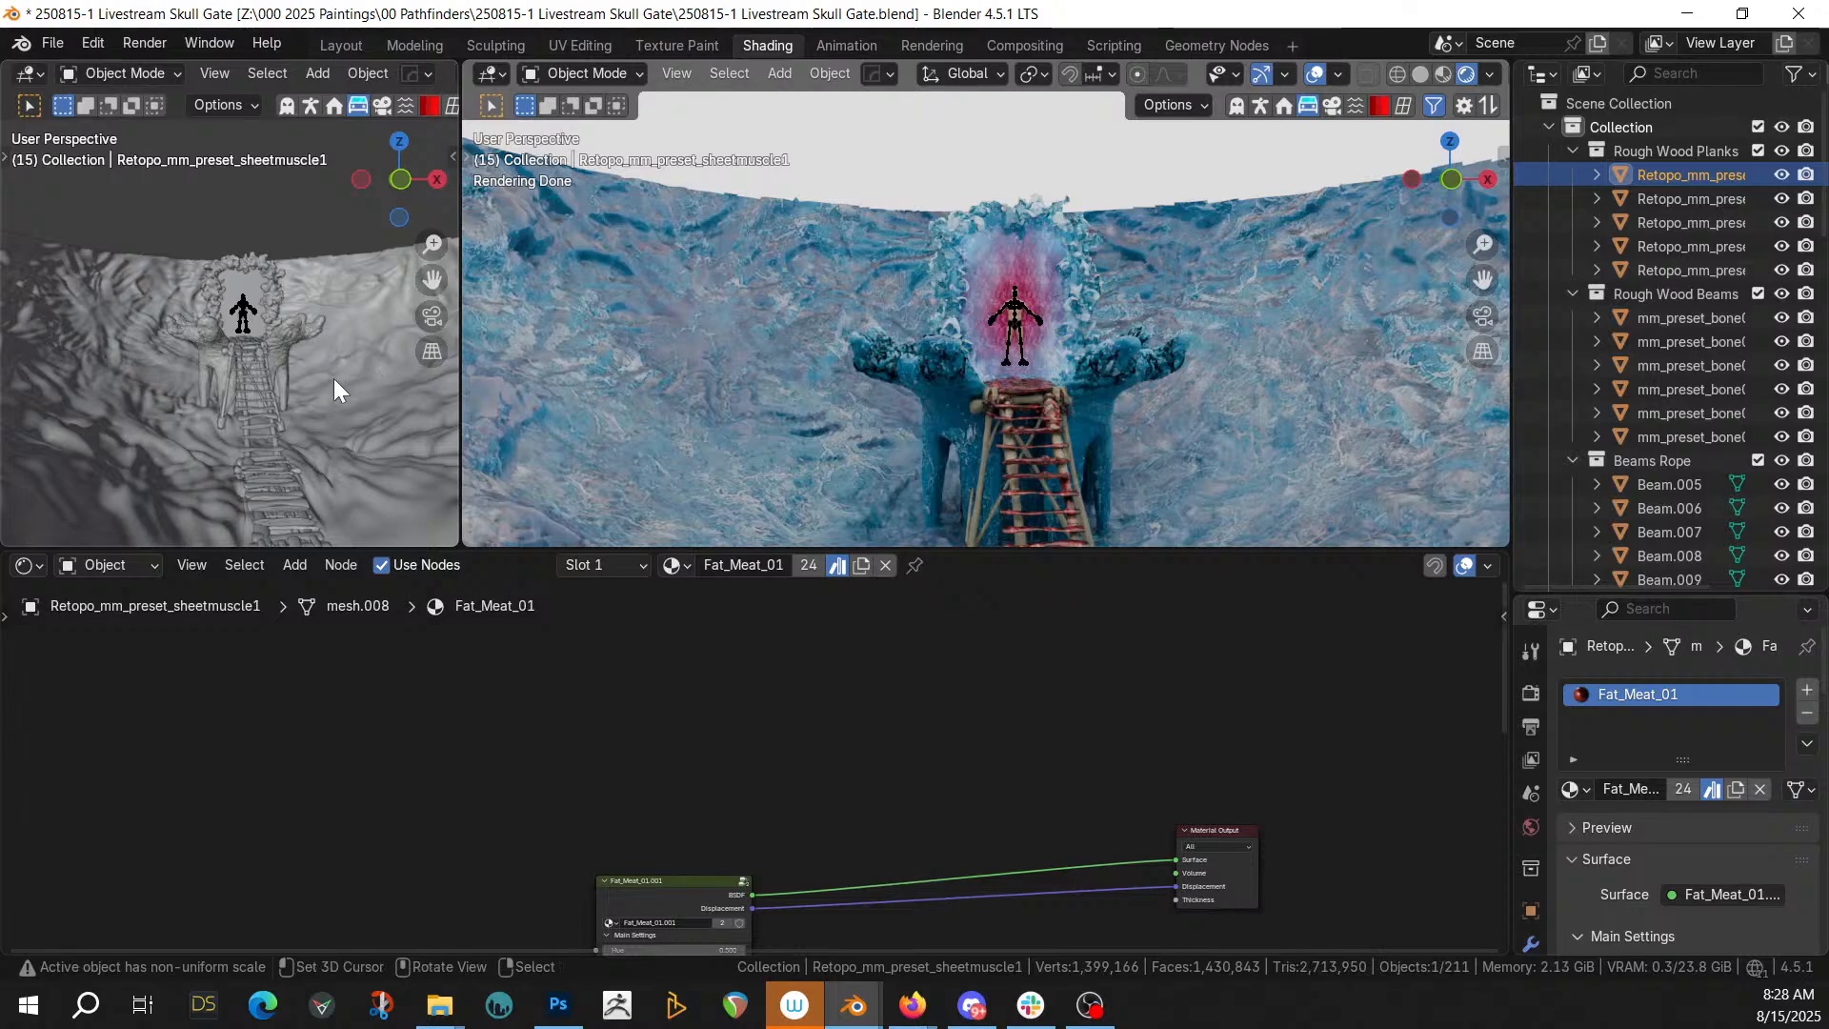
{"action": "key", "text": "shift+F1"}
{"action": "key", "text": "shift+F1"}
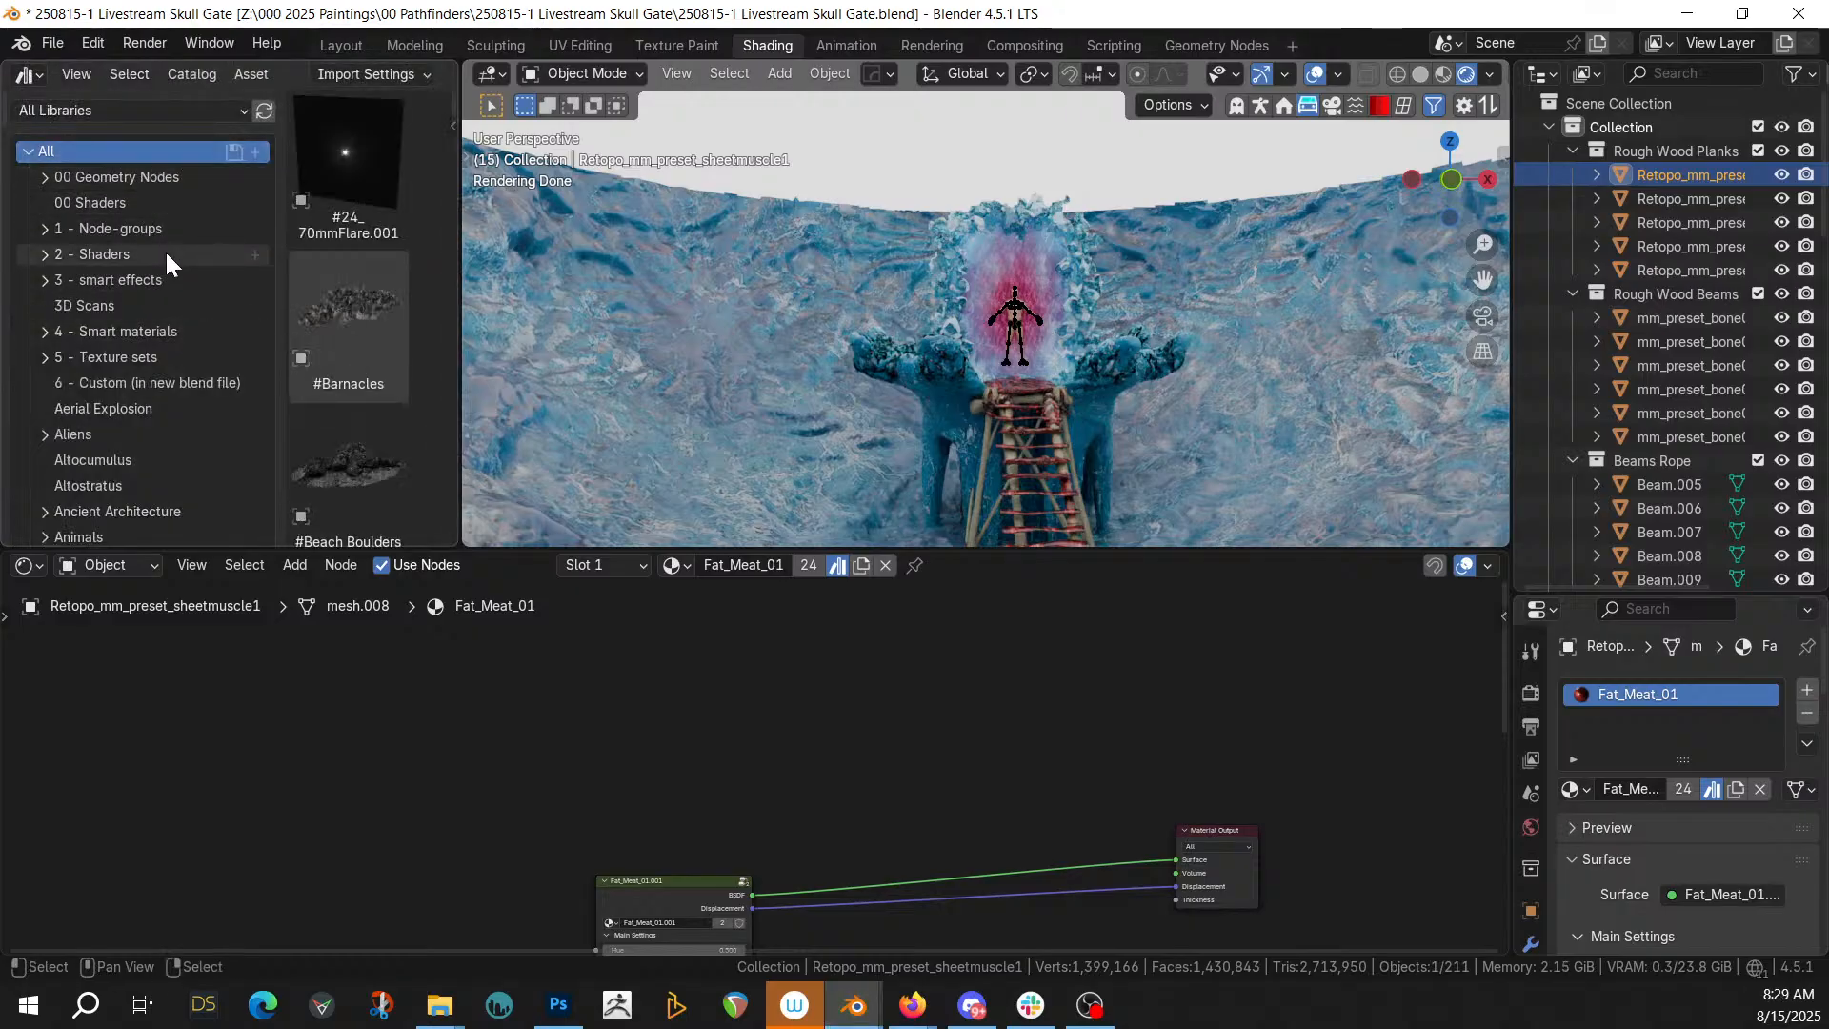
{"action": "left_click", "coordinate": [185, 110]}
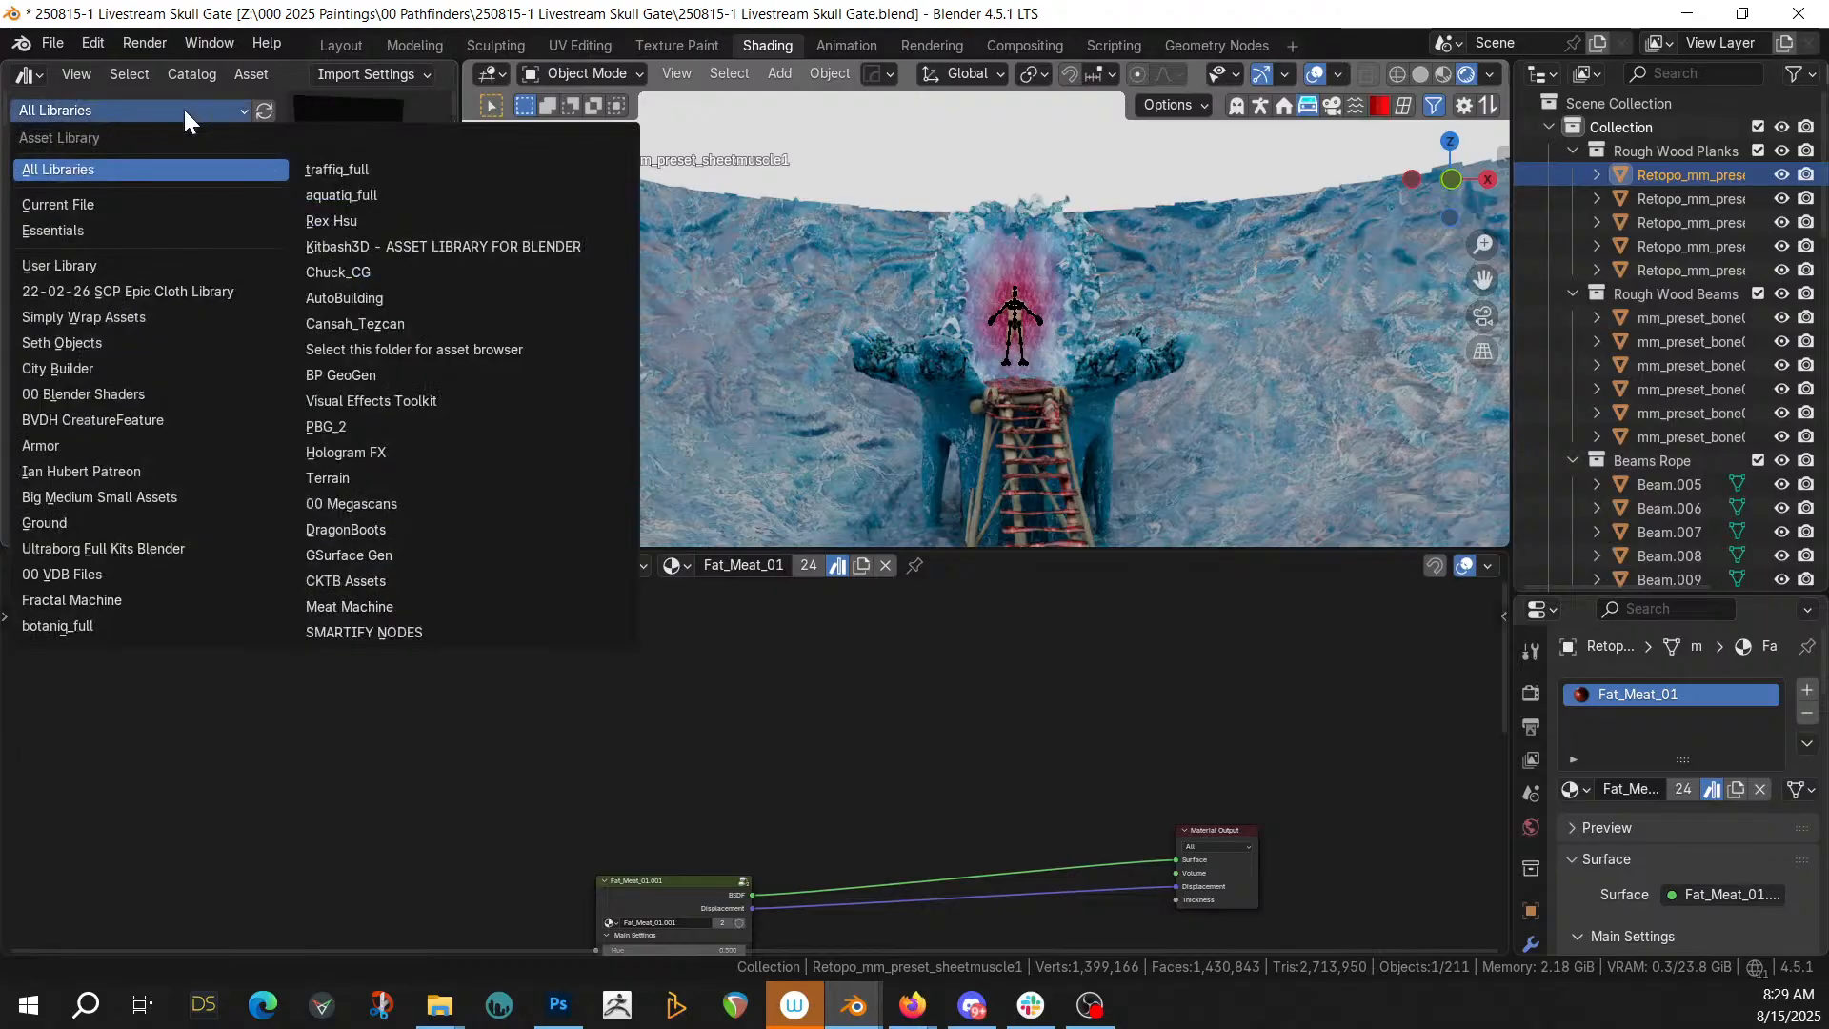
{"action": "left_click", "coordinate": [414, 632]}
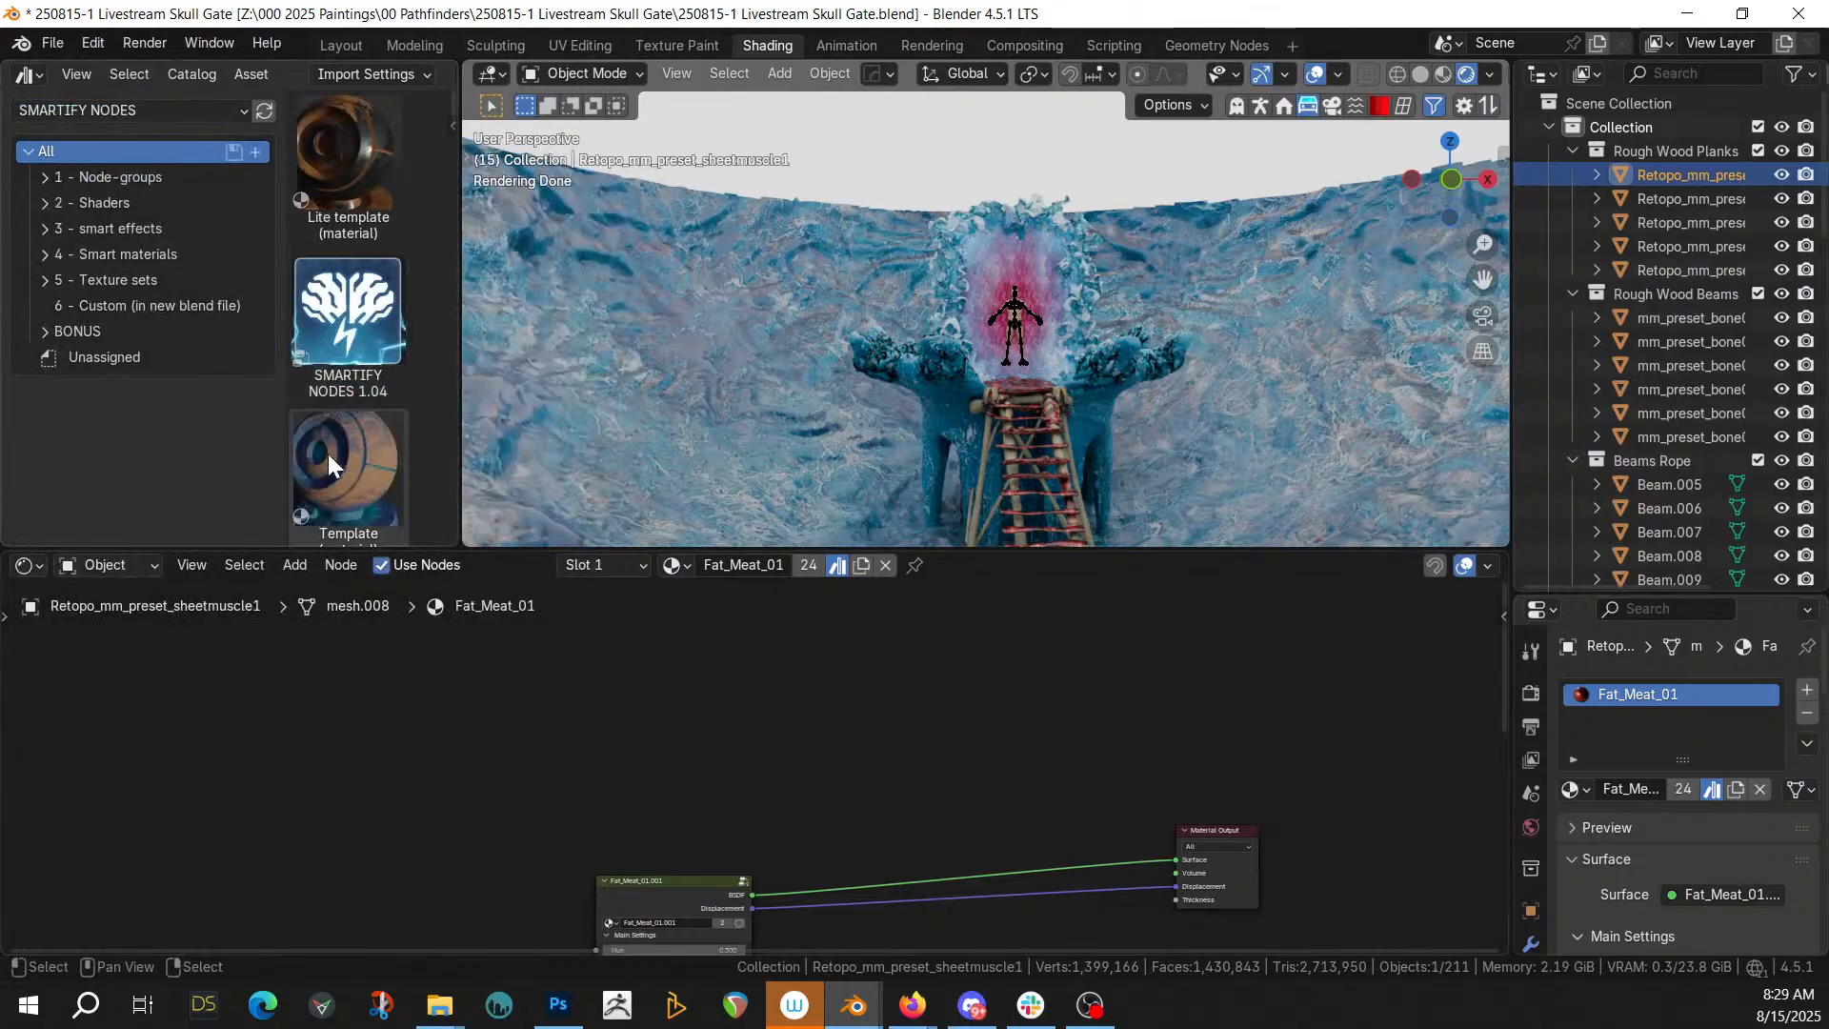
{"action": "left_click", "coordinate": [142, 232]}
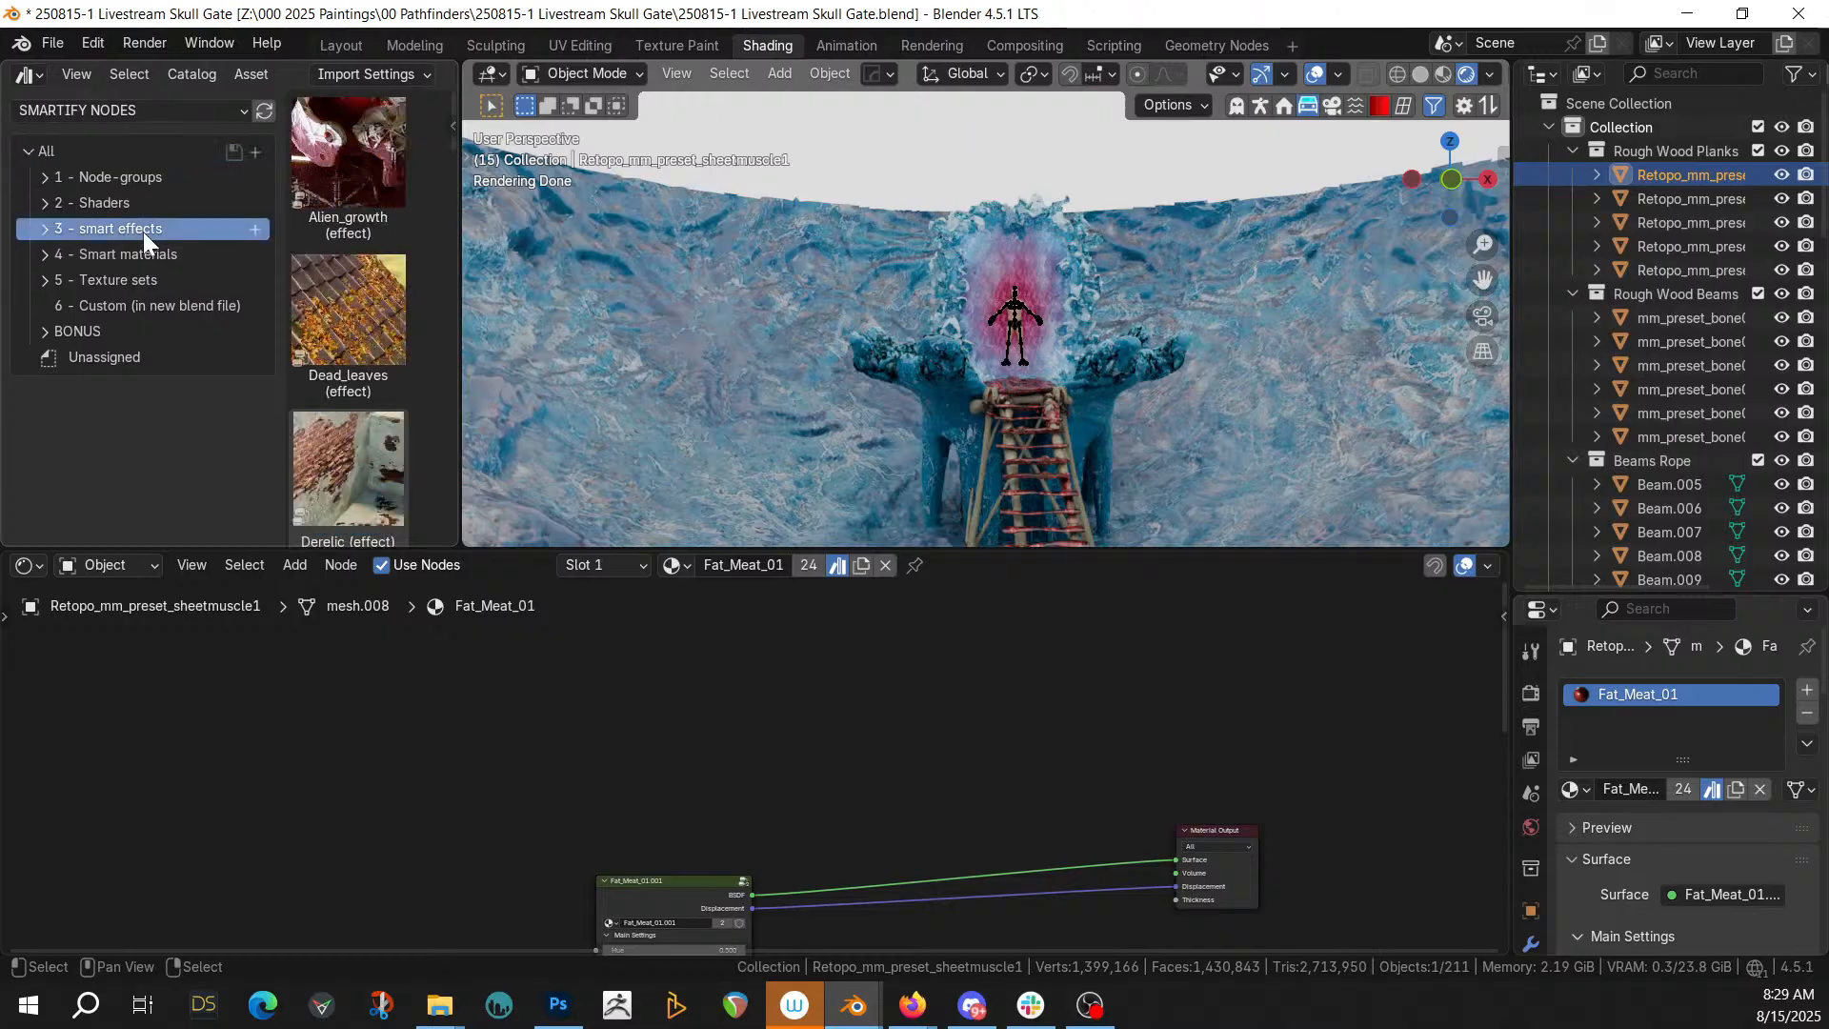
Add the Frost / Snow effect node to the Fat_Meat_01 material between the meat shader and the Material Output
{"action": "scroll", "coordinate": [328, 341], "scroll_direction": "down", "scroll_amount": 4}
{"action": "scroll", "coordinate": [328, 341], "scroll_direction": "down", "scroll_amount": 3}
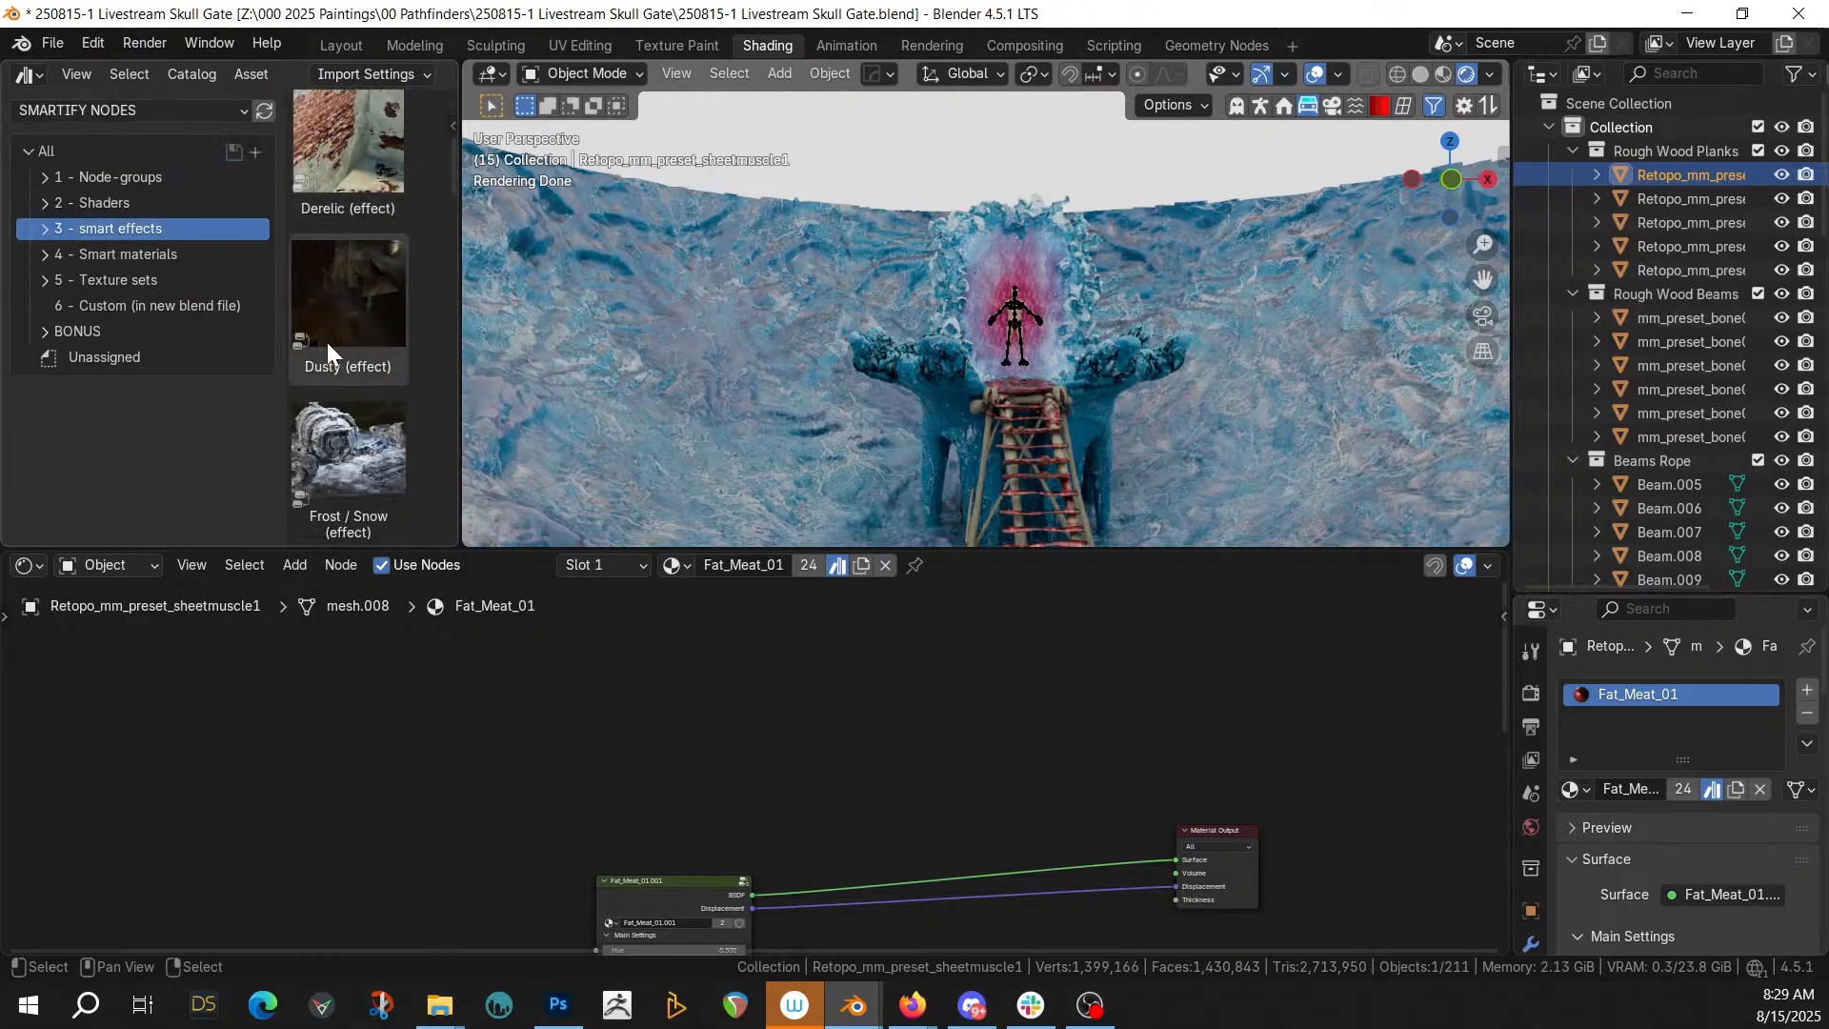
{"action": "left_click_drag", "start_coordinate": [351, 381], "coordinate": [1019, 730]}
{"action": "middle_click_drag", "start_coordinate": [924, 708], "coordinate": [841, 608]}
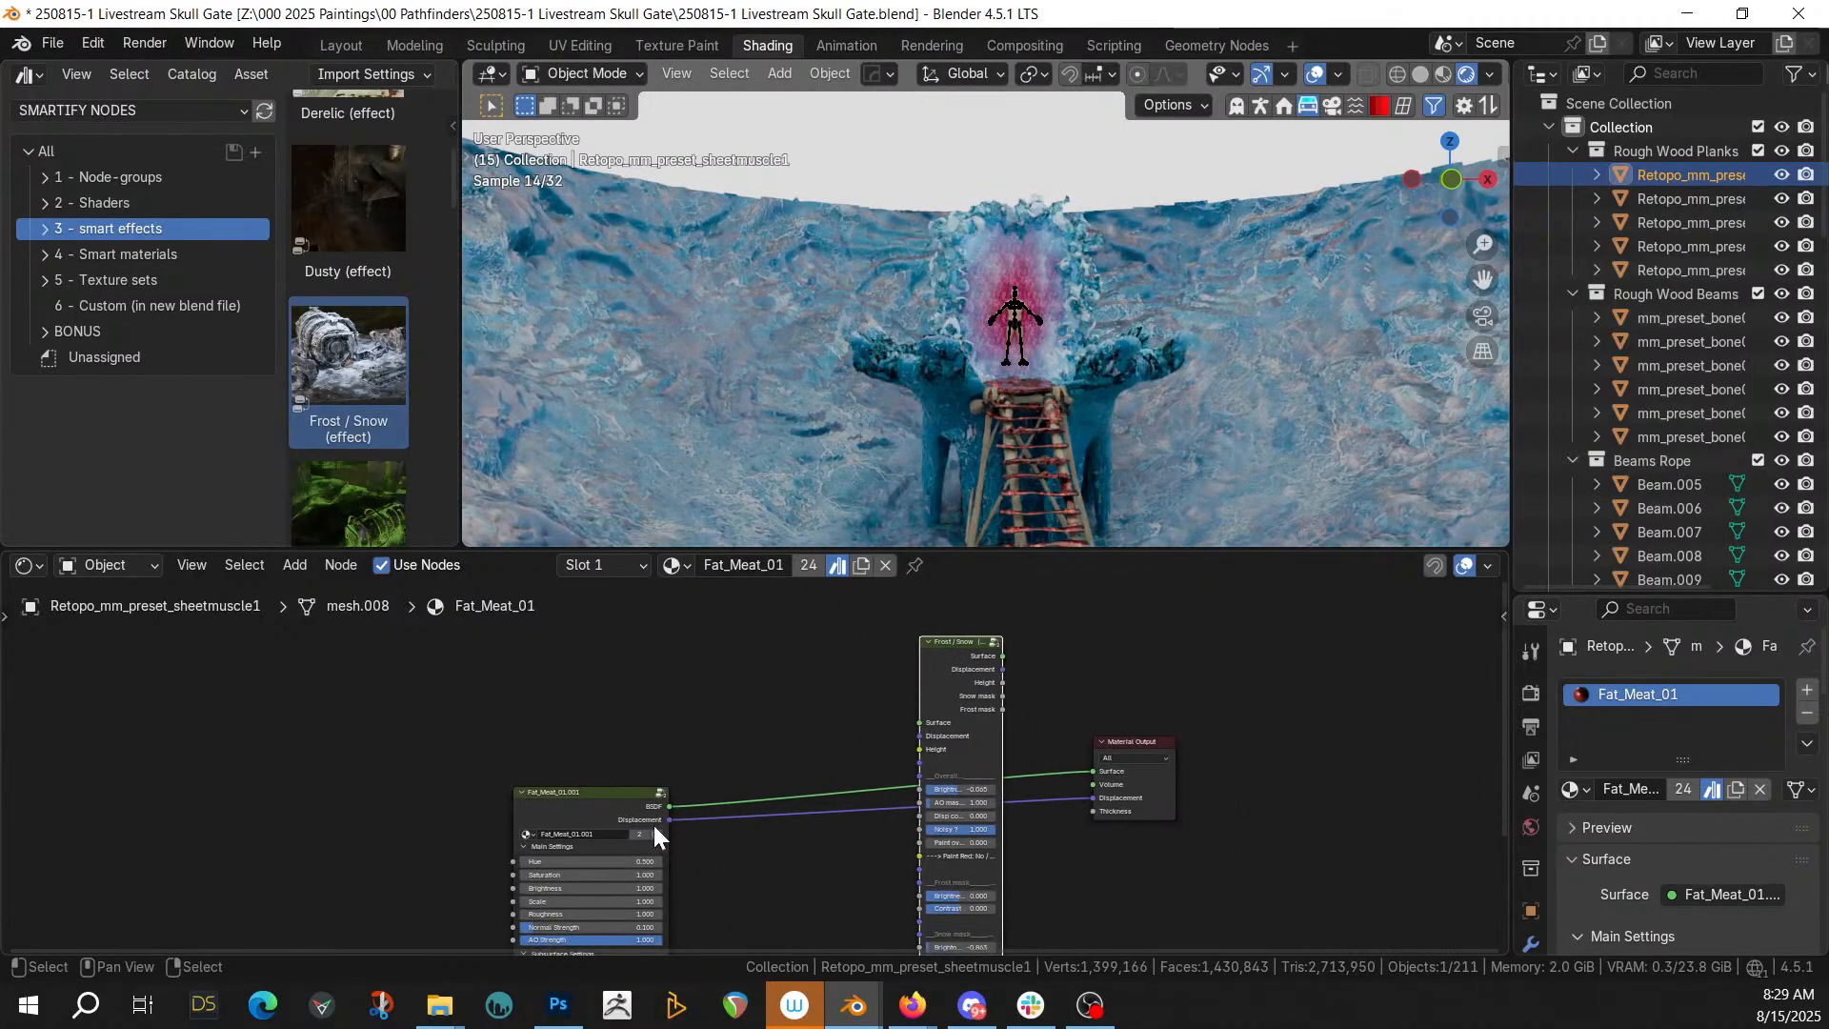
Route the Fat_Meat_01 shader's BSDF and Displacement through the Frost / Snow node into the Material Output's Surface and Displacement
{"action": "left_click_drag", "start_coordinate": [669, 807], "coordinate": [919, 722]}
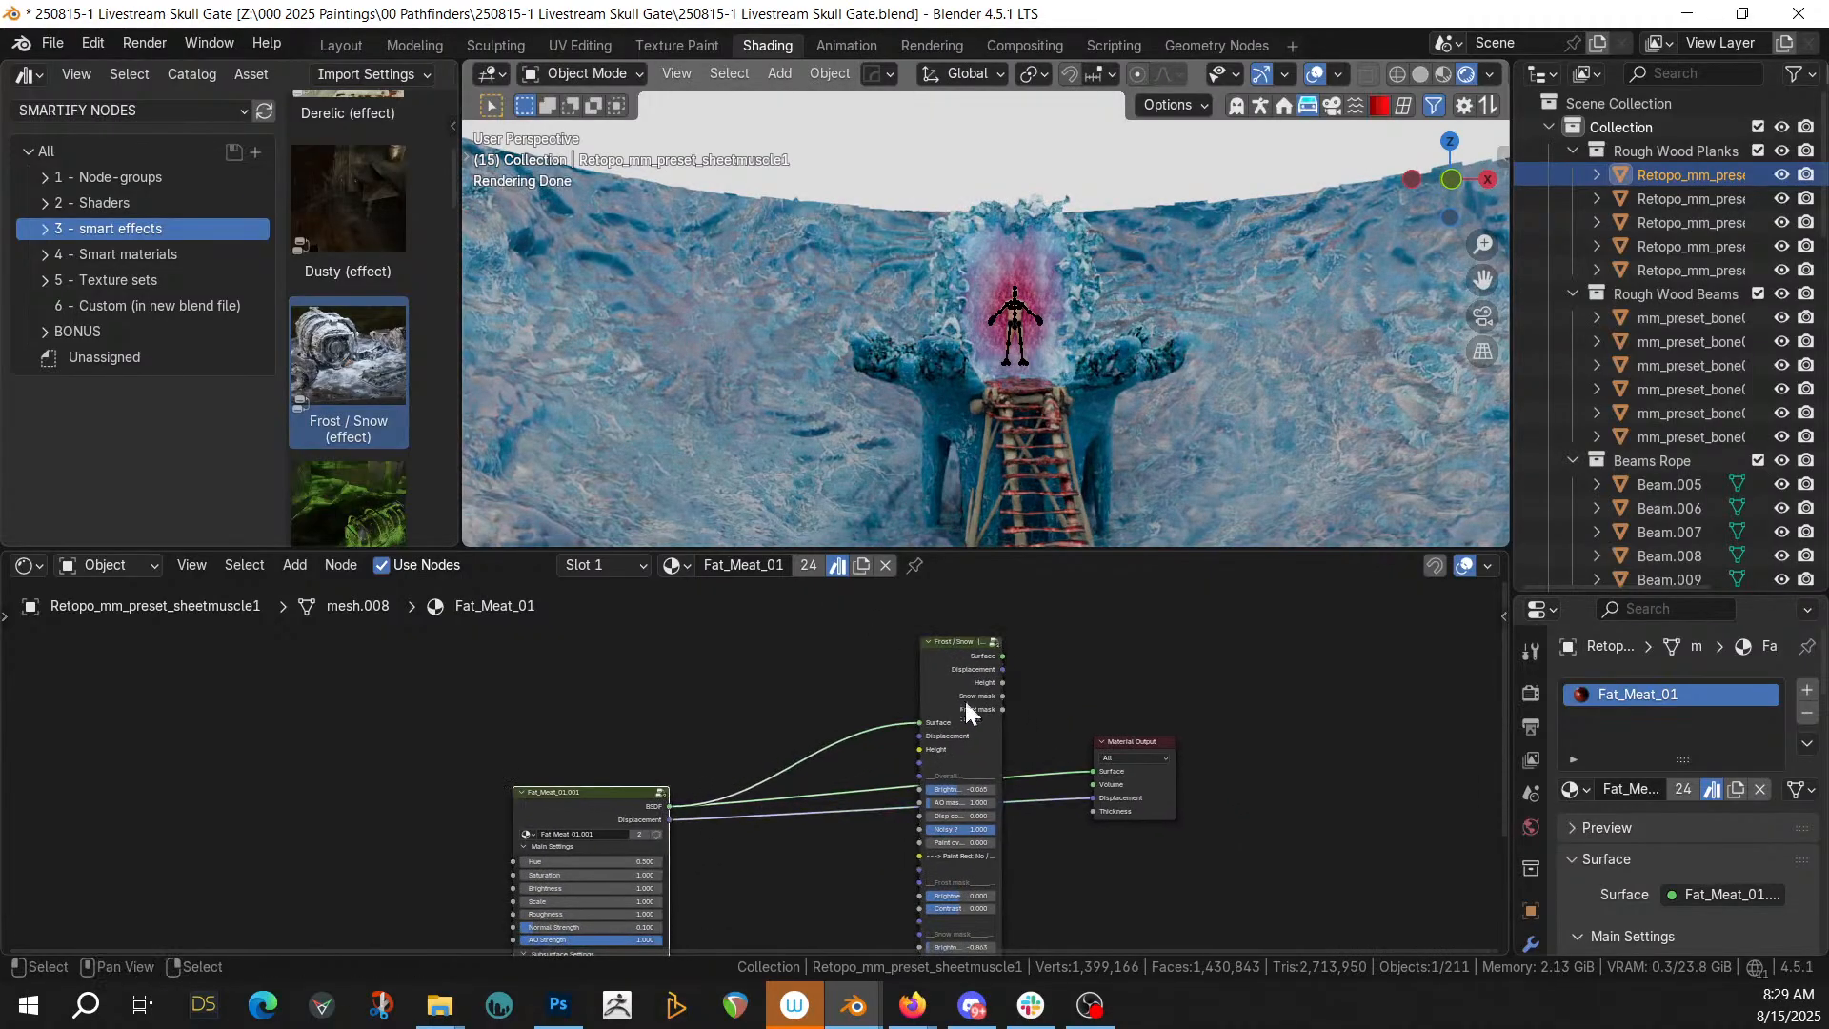
{"action": "left_click_drag", "start_coordinate": [1006, 652], "coordinate": [1016, 655]}
{"action": "left_click_drag", "start_coordinate": [1083, 741], "coordinate": [994, 816]}
{"action": "left_click_drag", "start_coordinate": [669, 818], "coordinate": [918, 737]}
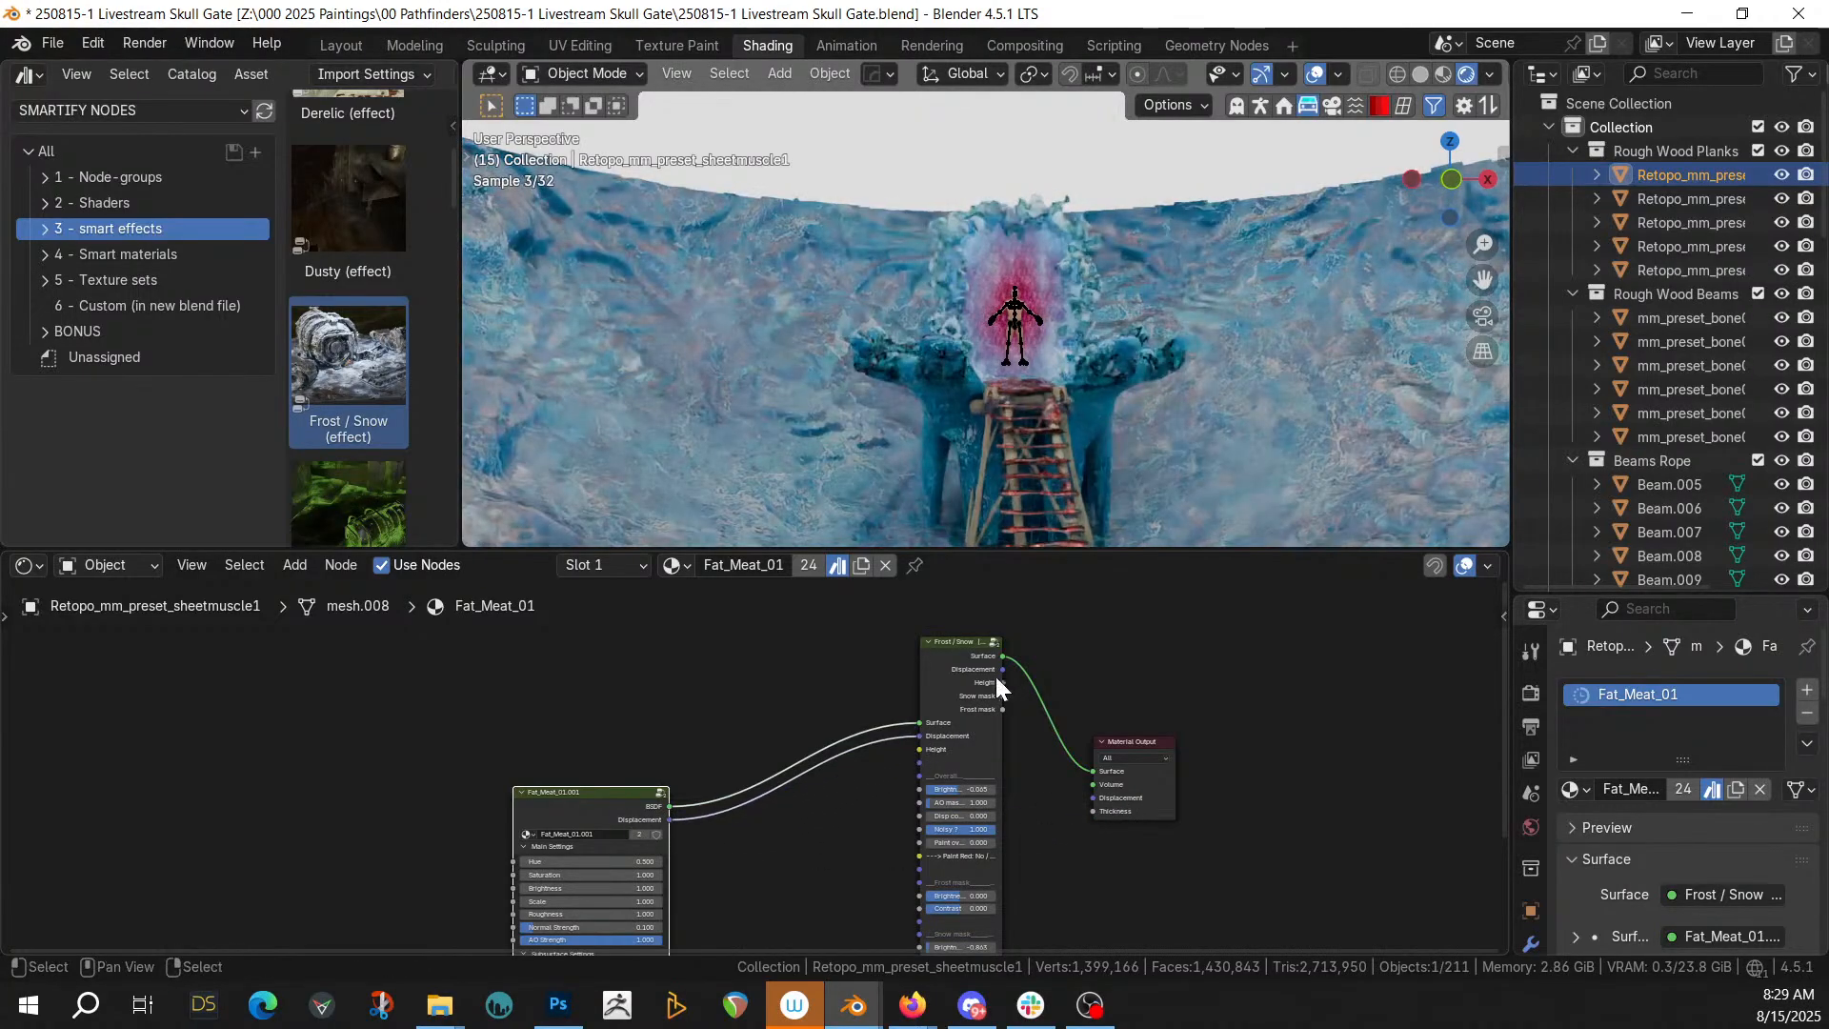
{"action": "left_click_drag", "start_coordinate": [1002, 669], "coordinate": [1086, 796]}
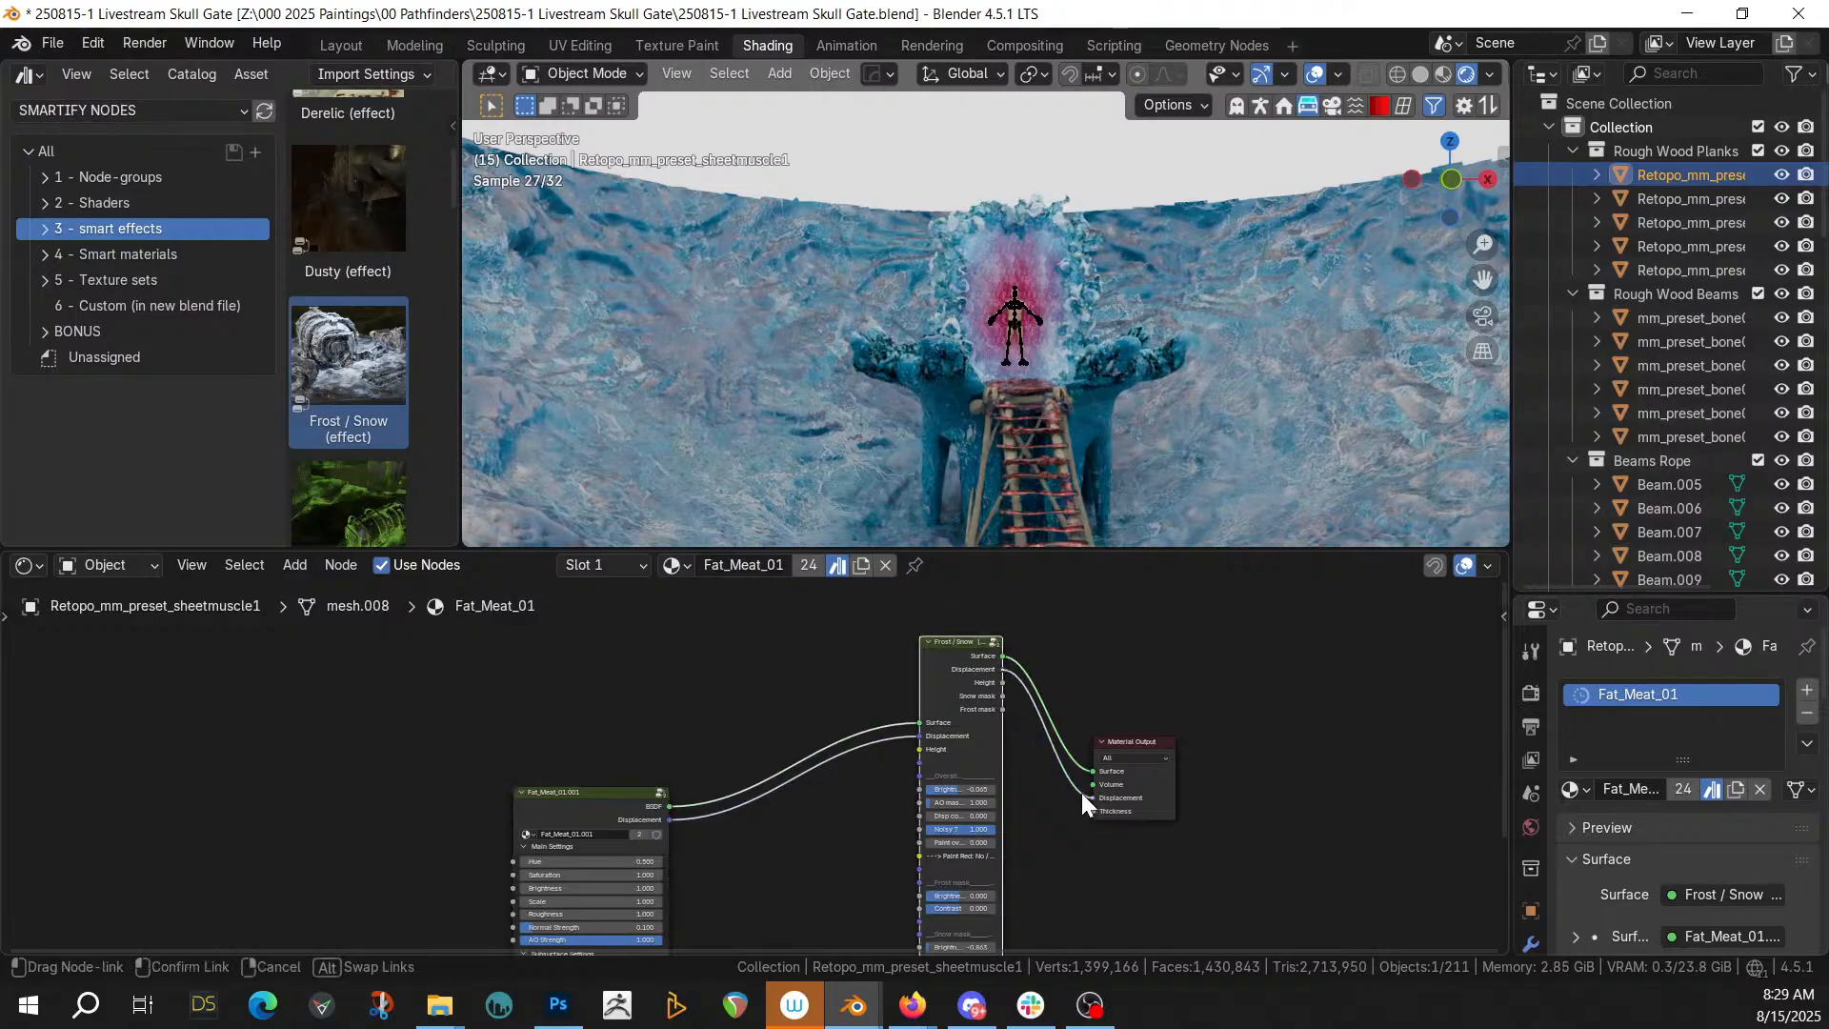
Check the meat material on the walkway and source parts, and isolate the selected sheetmuscle plank in the Shading workspace's viewport
{"action": "middle_click_drag", "start_coordinate": [1096, 410], "coordinate": [1088, 497]}
{"action": "scroll", "coordinate": [1090, 492], "scroll_direction": "down", "scroll_amount": 5}
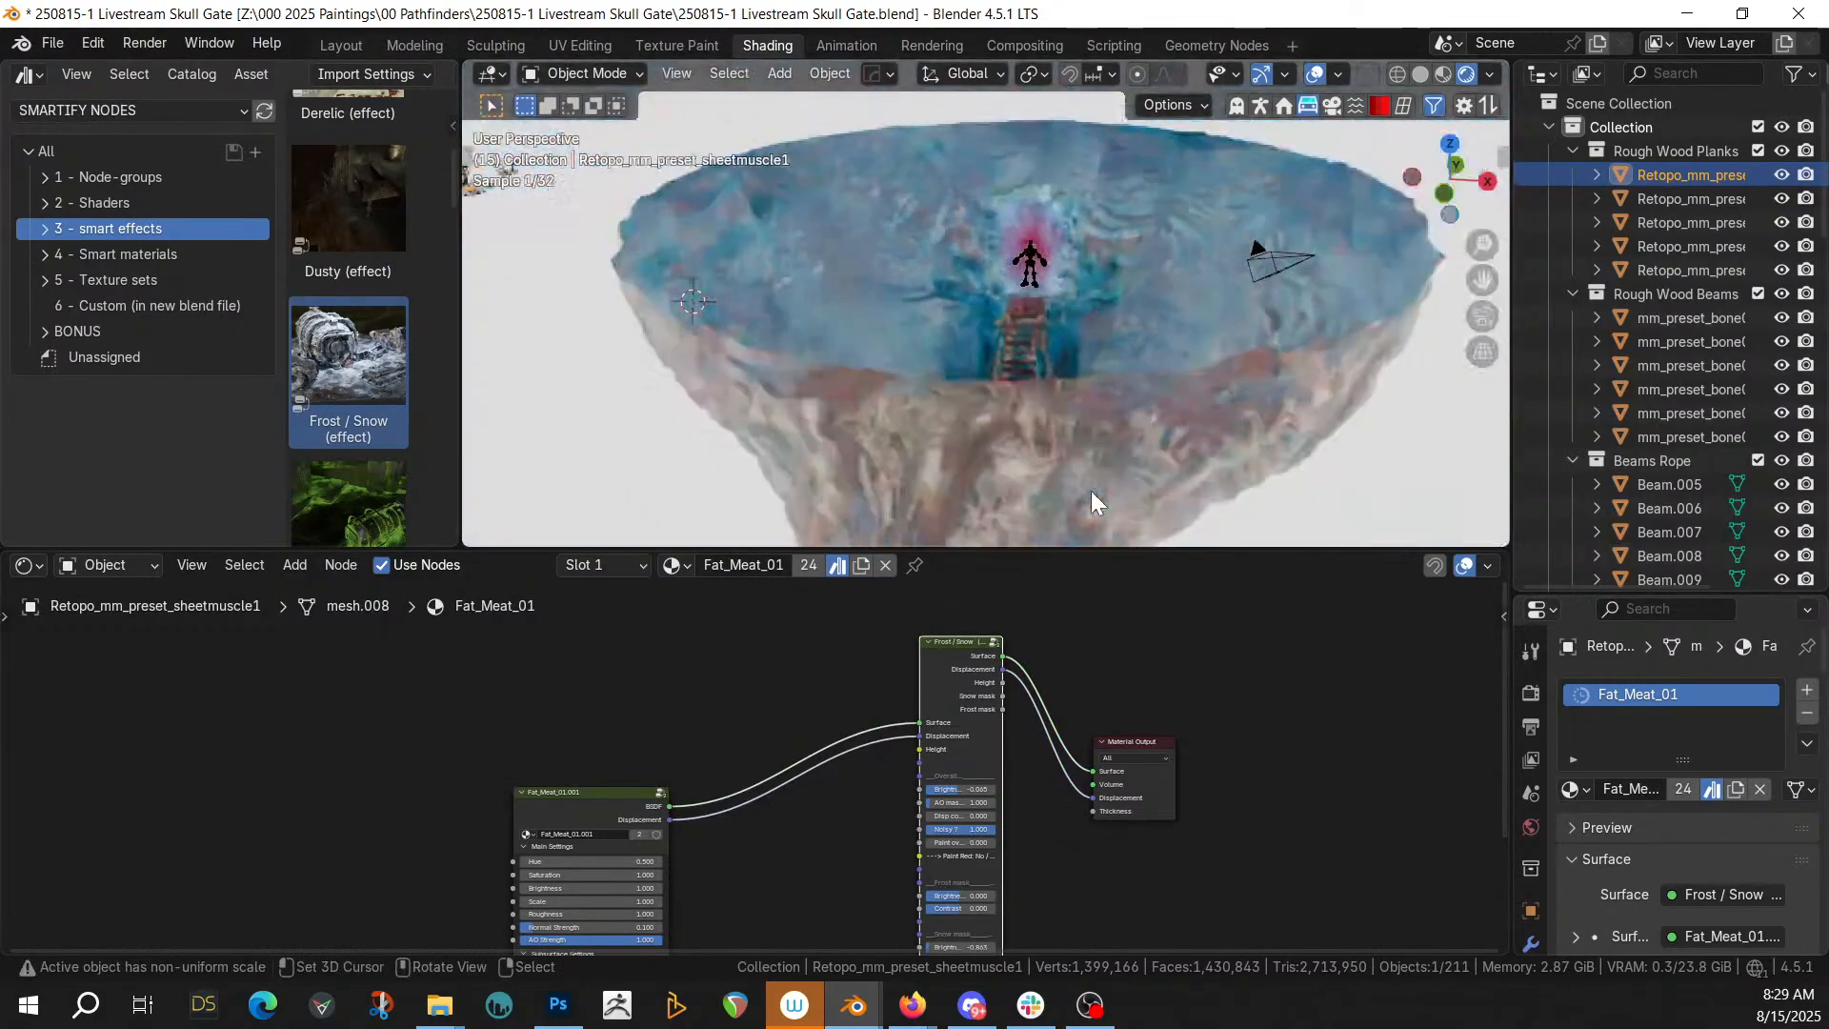
{"action": "scroll", "coordinate": [1089, 490], "scroll_direction": "up", "scroll_amount": 5}
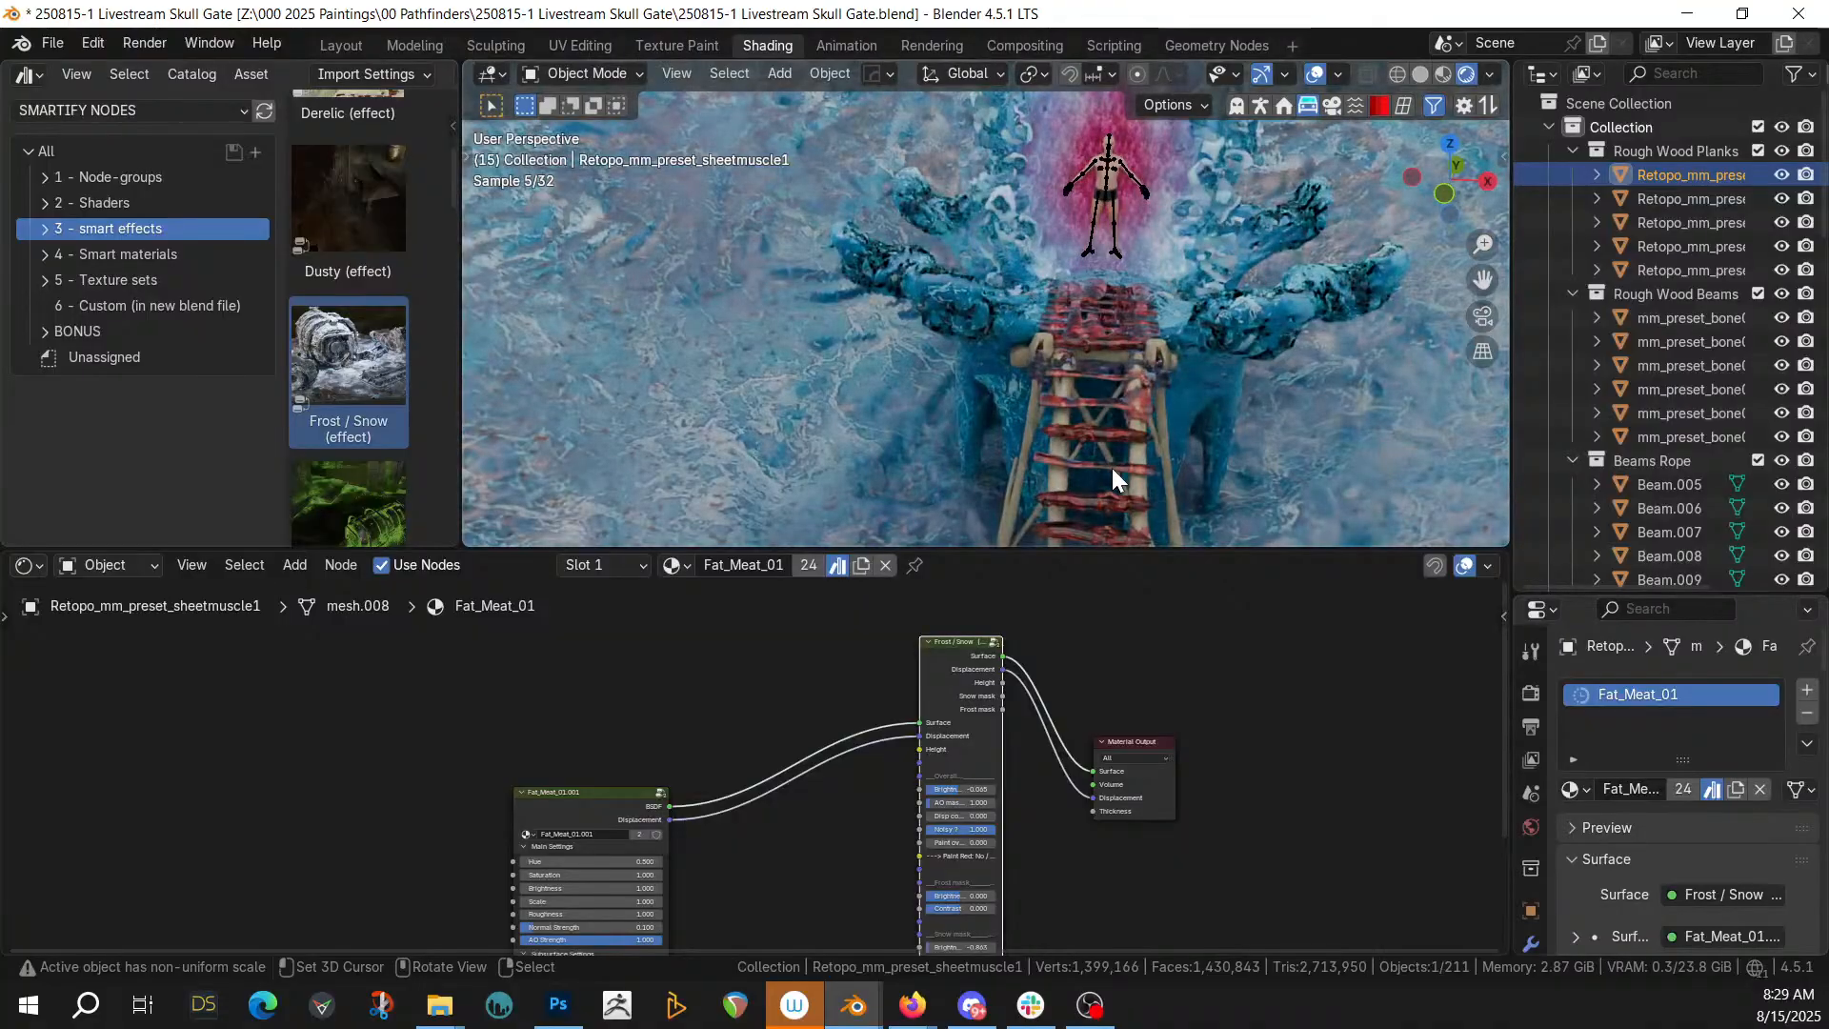
{"action": "left_click", "coordinate": [334, 40]}
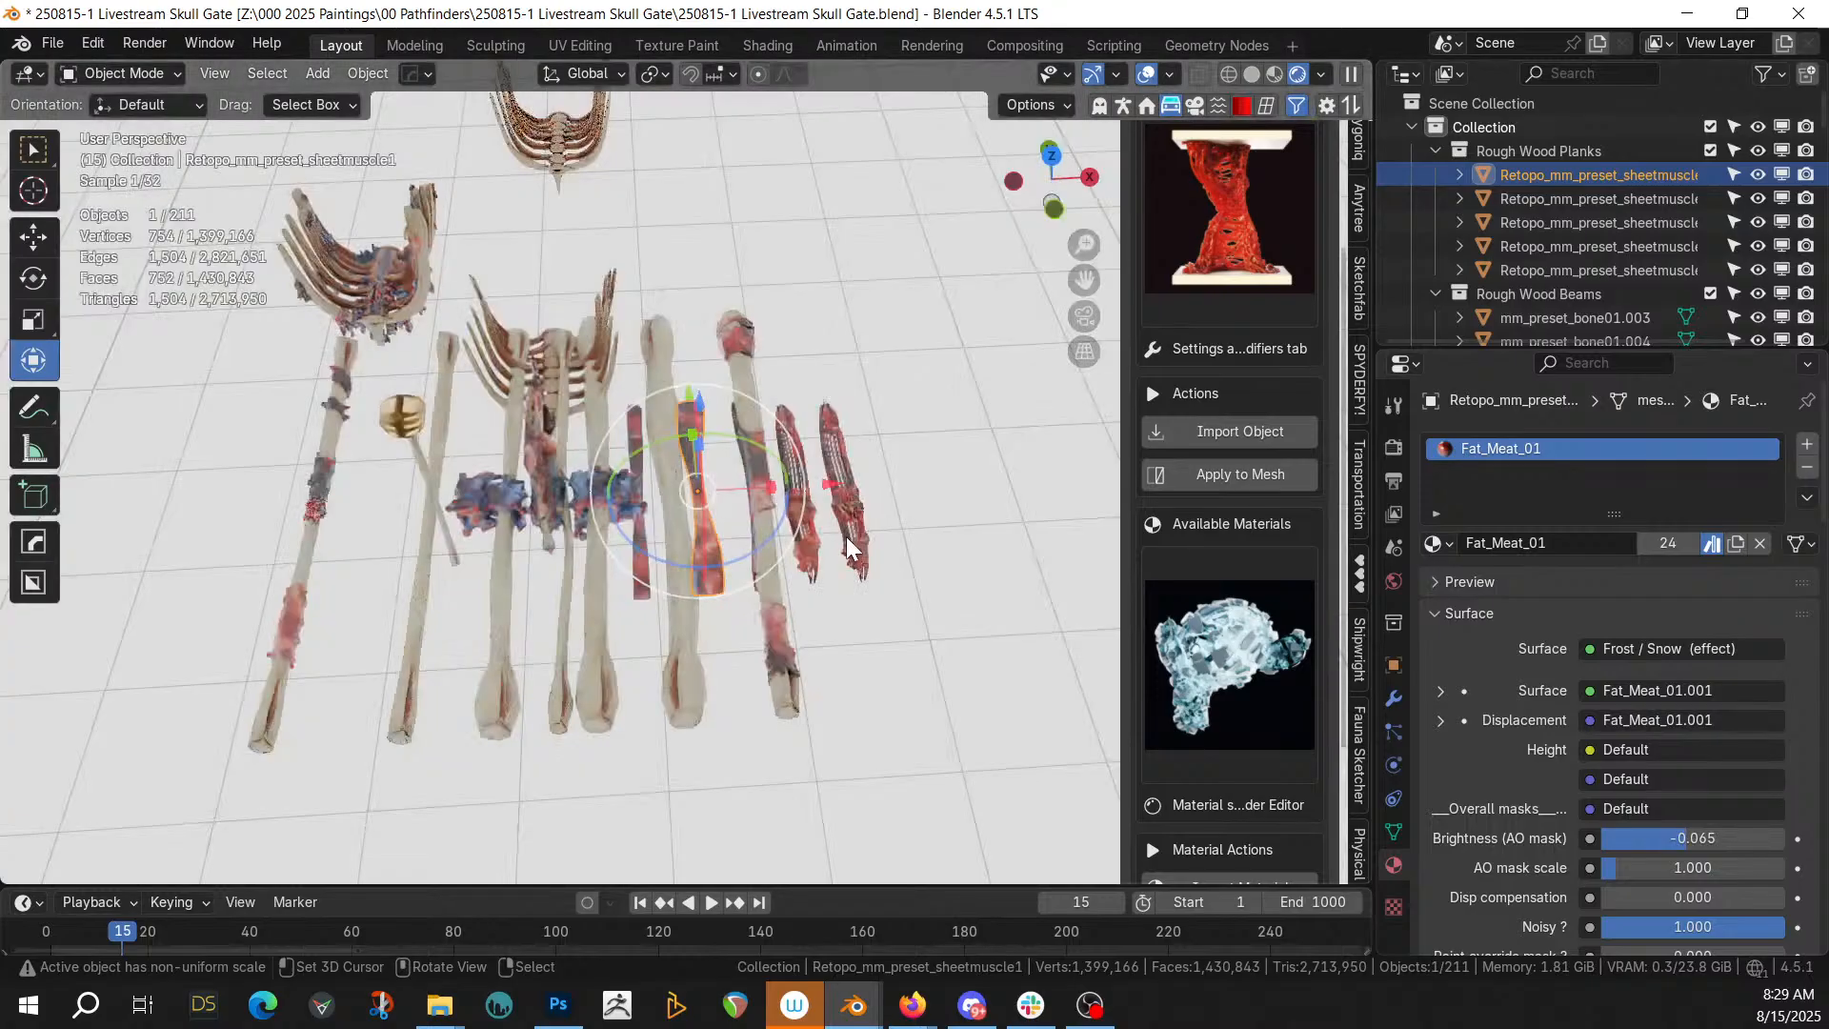
{"action": "scroll", "coordinate": [846, 535], "scroll_direction": "up", "scroll_amount": 5}
{"action": "middle_click_drag", "start_coordinate": [846, 535], "coordinate": [608, 522]}
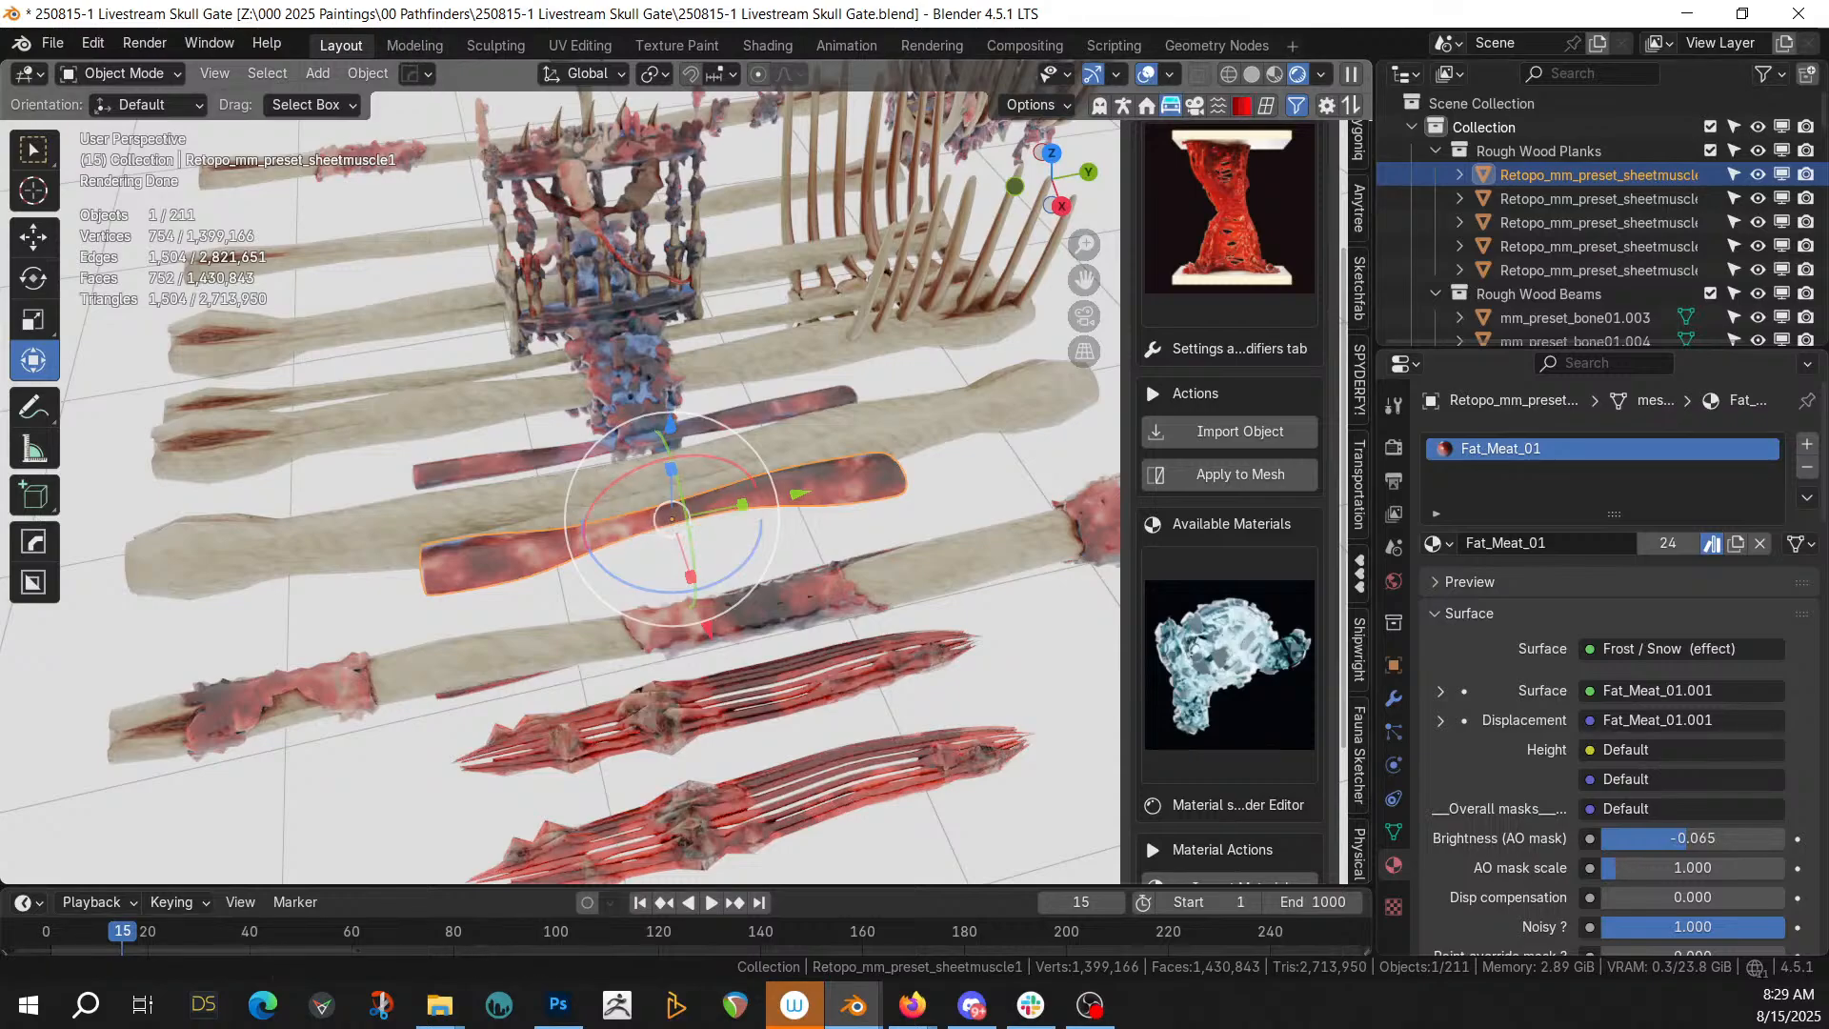
{"action": "left_click", "coordinate": [781, 48]}
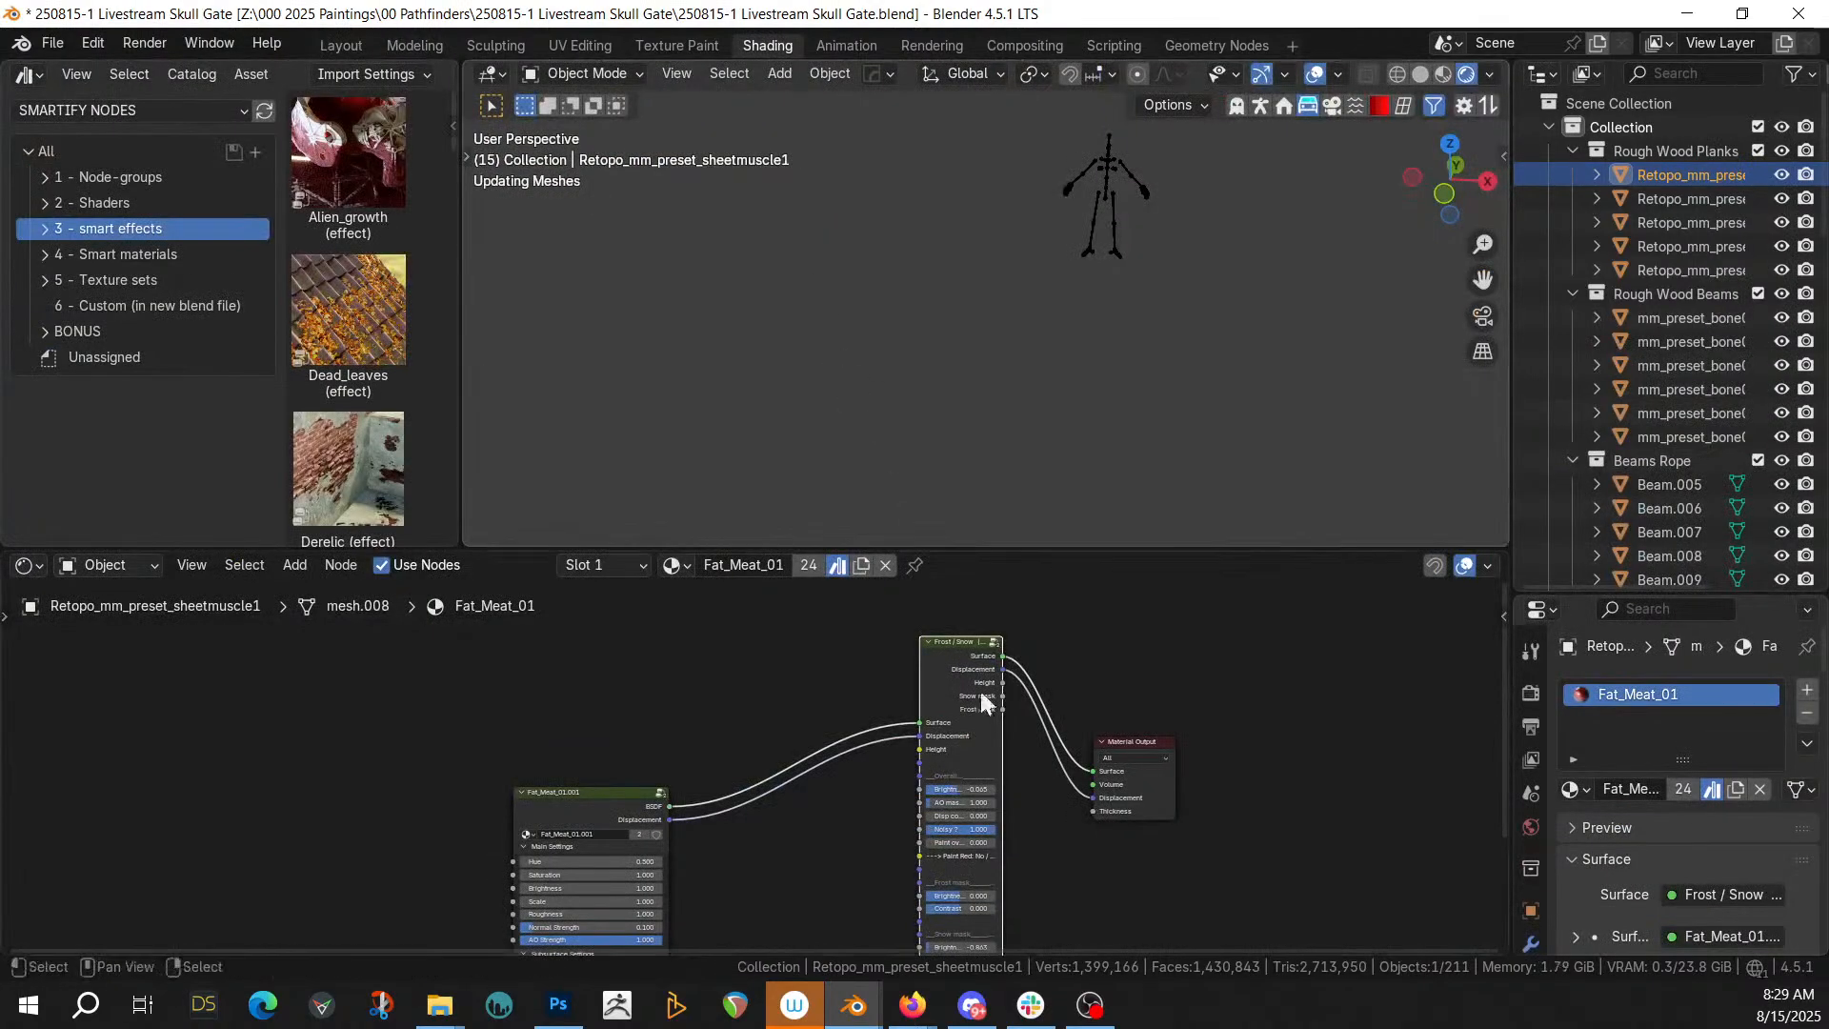
{"action": "middle_click_drag", "start_coordinate": [794, 753], "coordinate": [866, 617]}
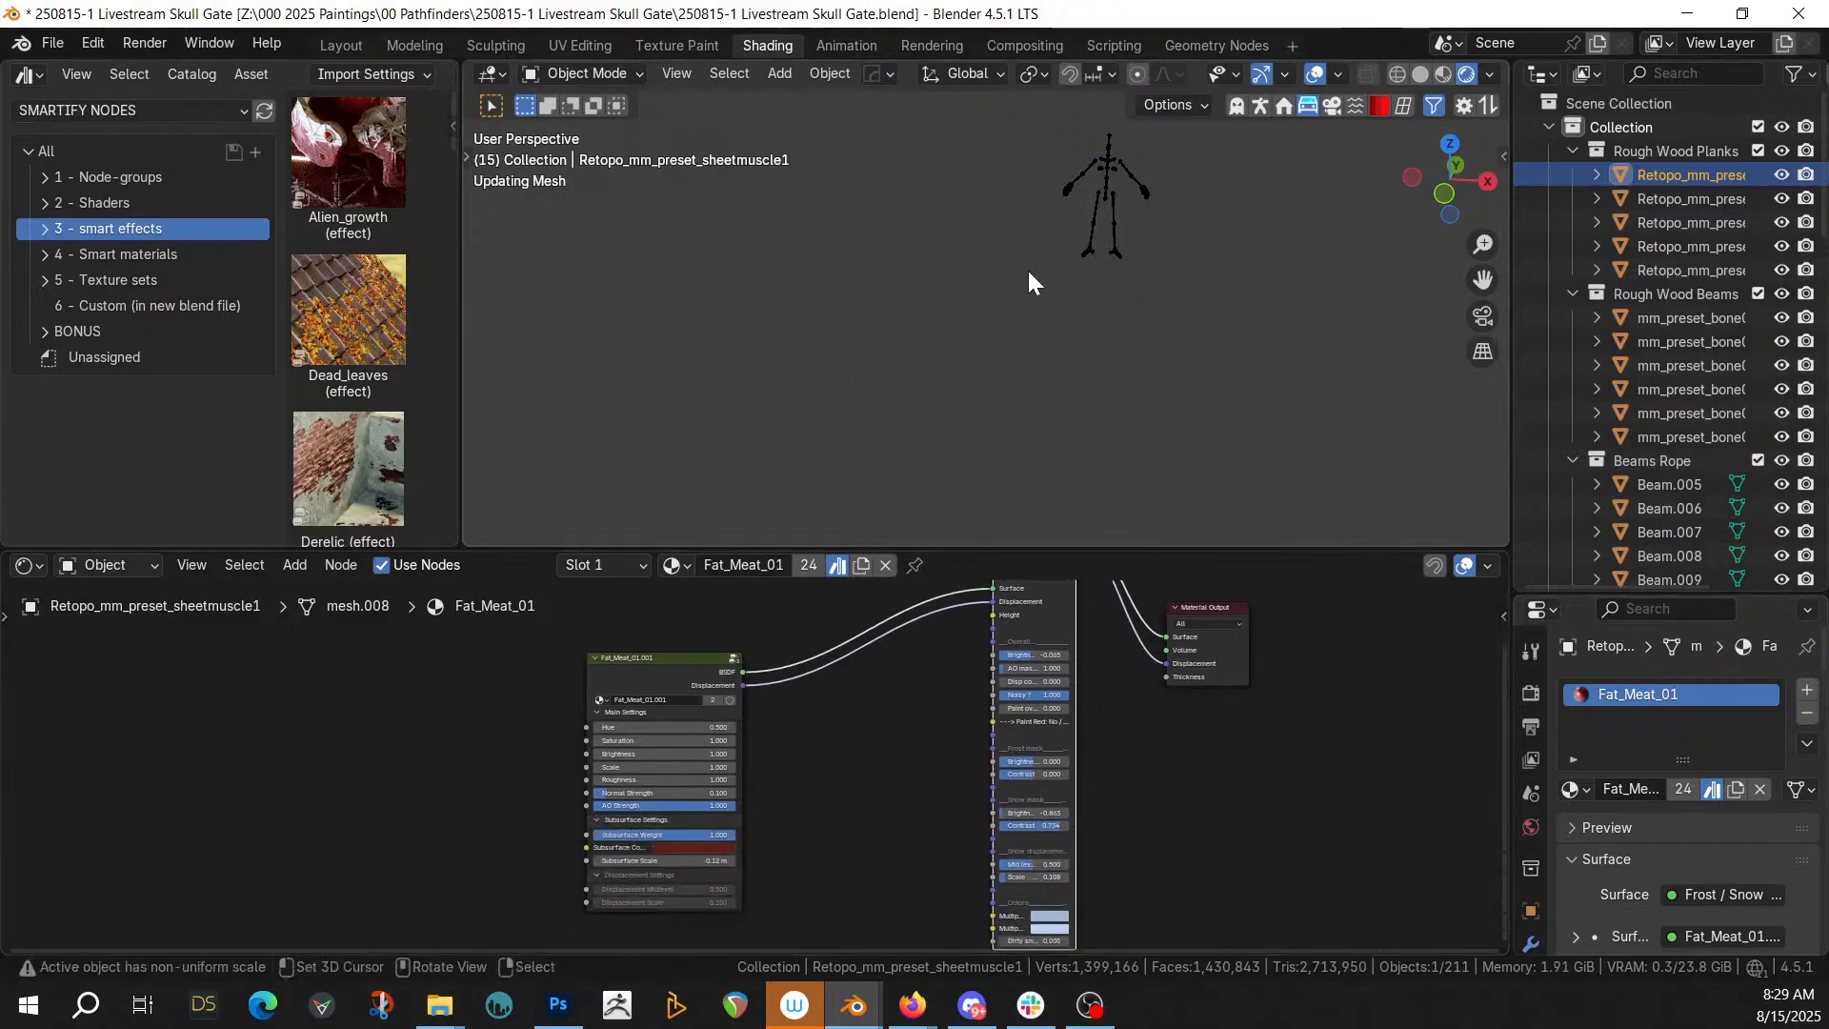
{"action": "key", "text": "KP_Divide"}
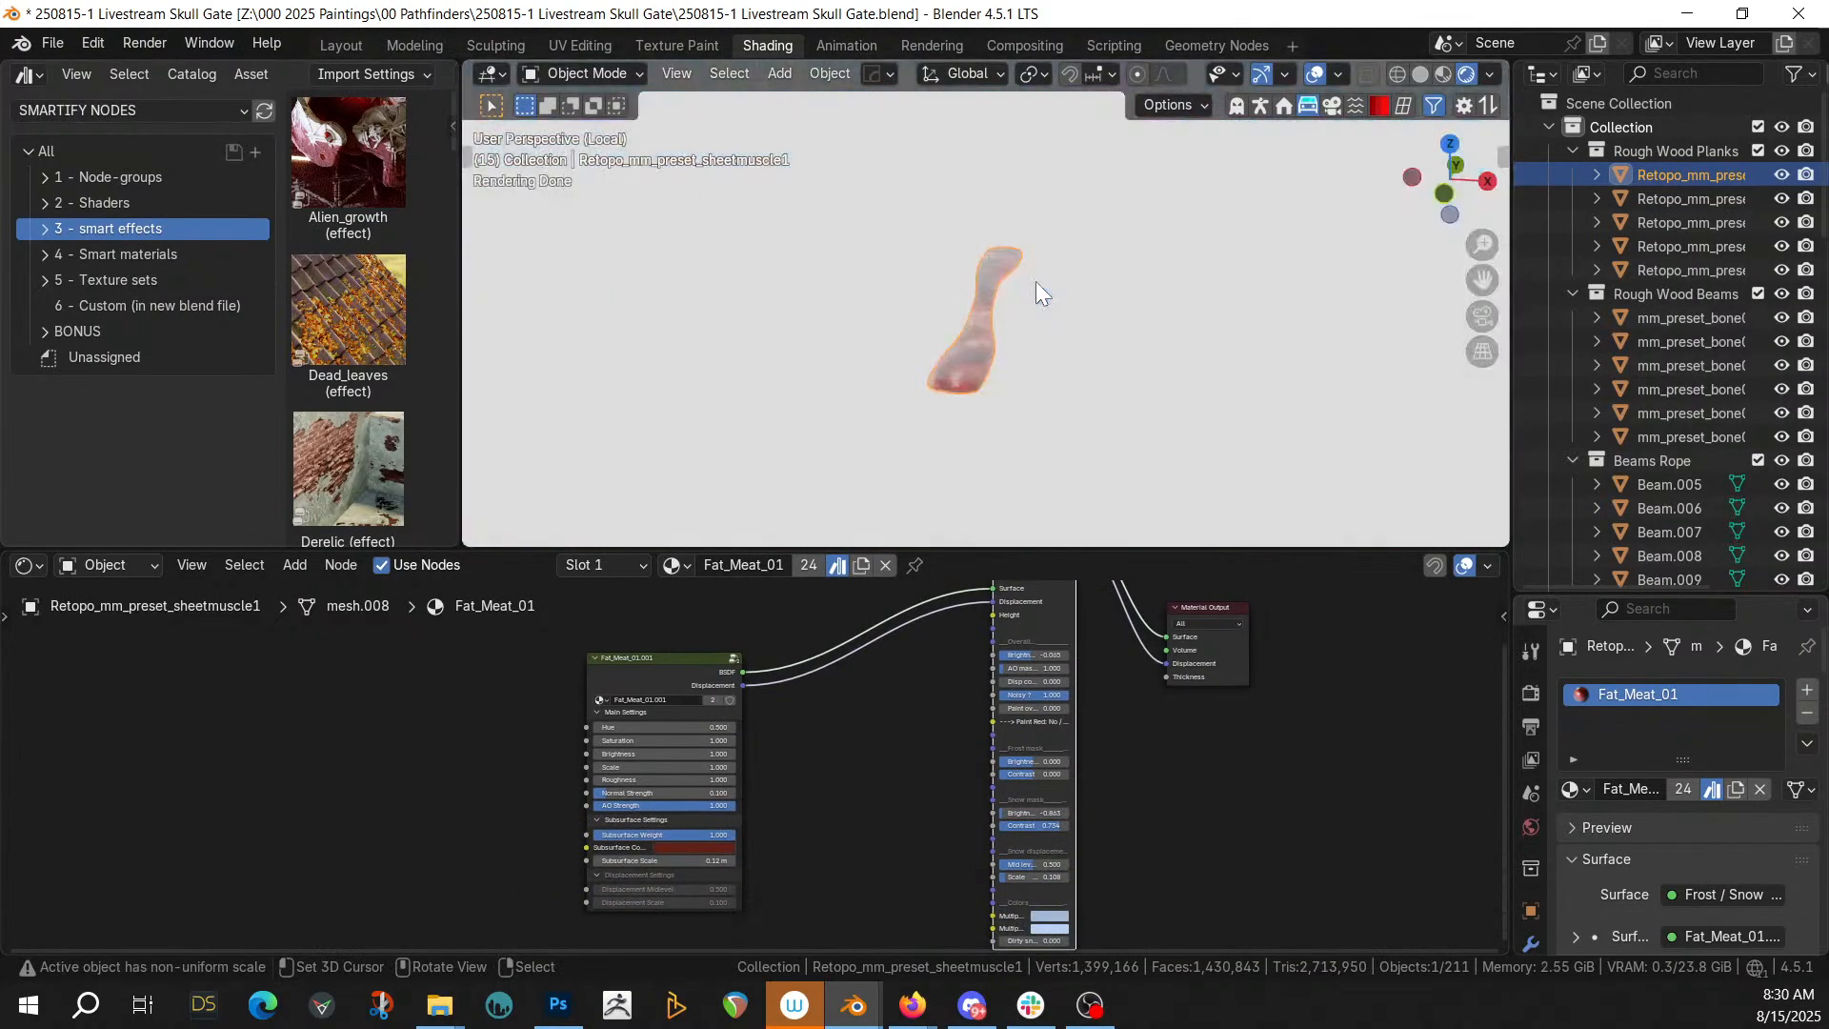
Set the Fat_Meat_01.001 node's Saturation to 0.75, Hue to 0.420 and Roughness to 2
{"action": "scroll", "coordinate": [888, 793], "scroll_direction": "up", "scroll_amount": 1}
{"action": "scroll", "coordinate": [773, 716], "scroll_direction": "up", "scroll_amount": 1}
{"action": "middle_click_drag", "start_coordinate": [957, 397], "coordinate": [801, 543]}
{"action": "scroll", "coordinate": [740, 753], "scroll_direction": "up", "scroll_amount": 1}
{"action": "left_click", "coordinate": [690, 721]}
{"action": "type", "text": ".75"}
{"action": "key", "text": "Return"}
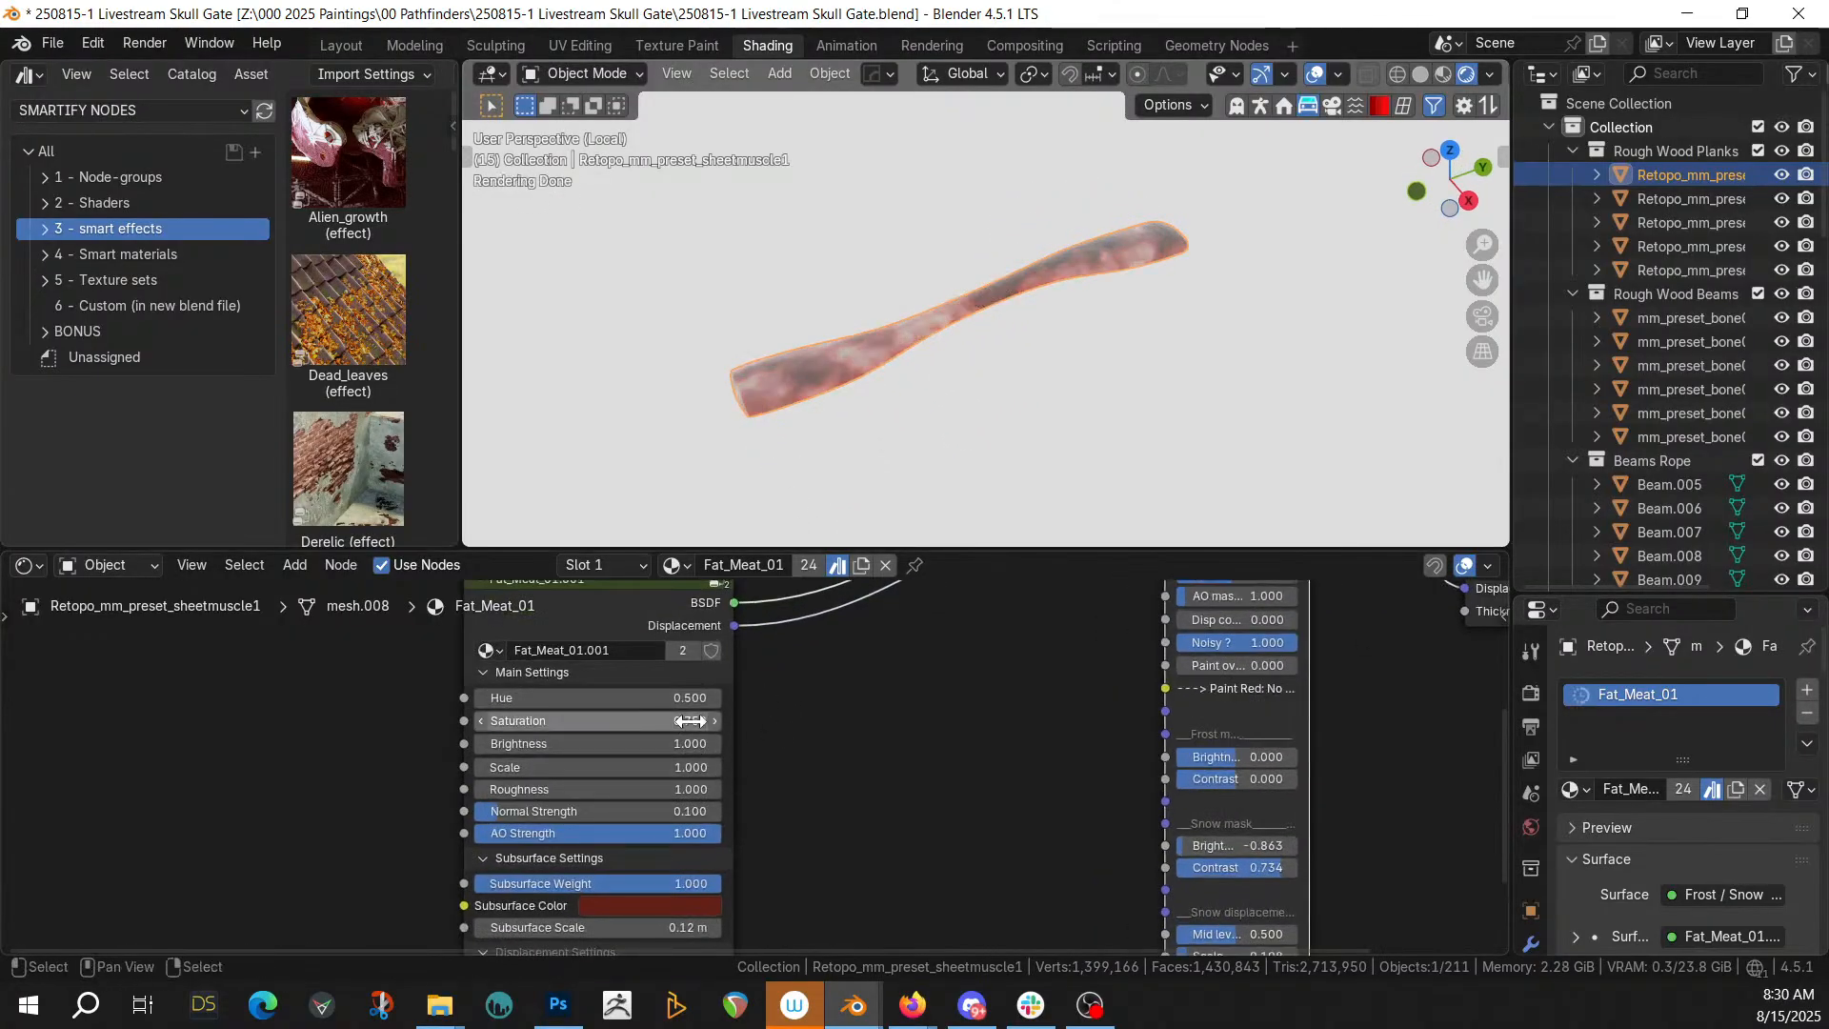
{"action": "left_click_drag", "start_coordinate": [578, 699], "coordinate": [567, 699]}
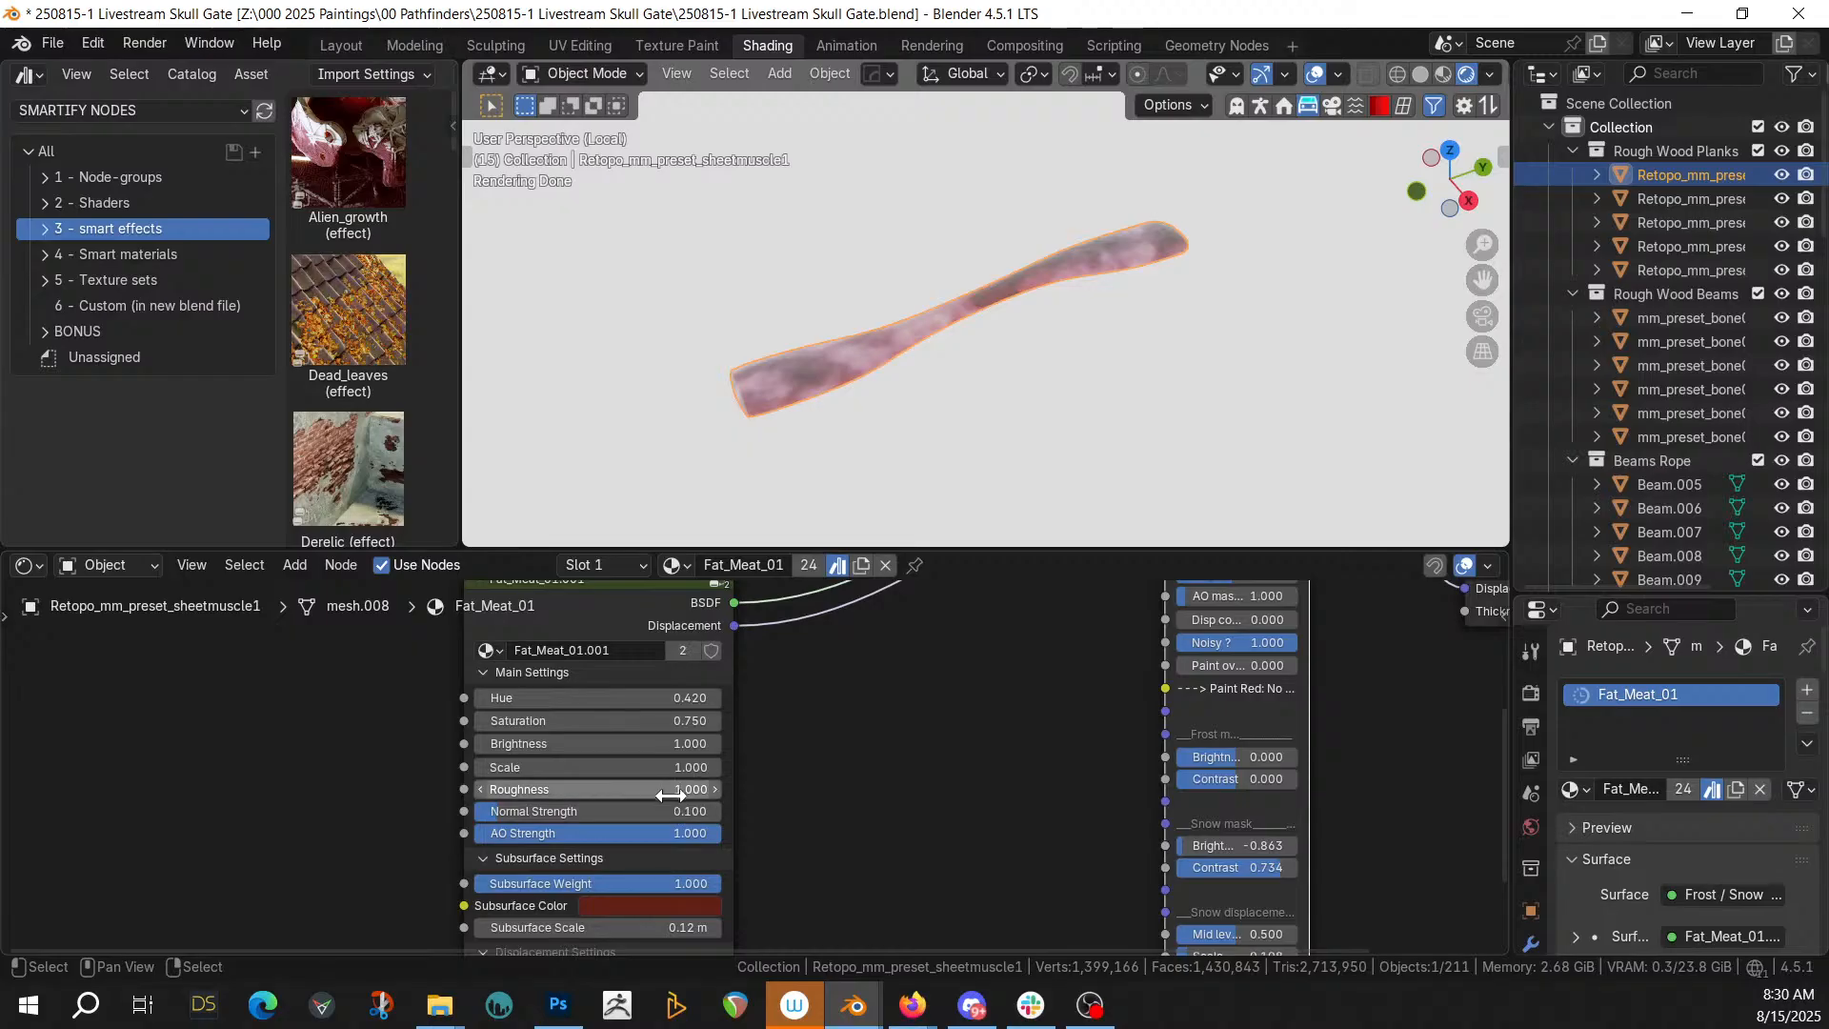
{"action": "left_click", "coordinate": [591, 789]}
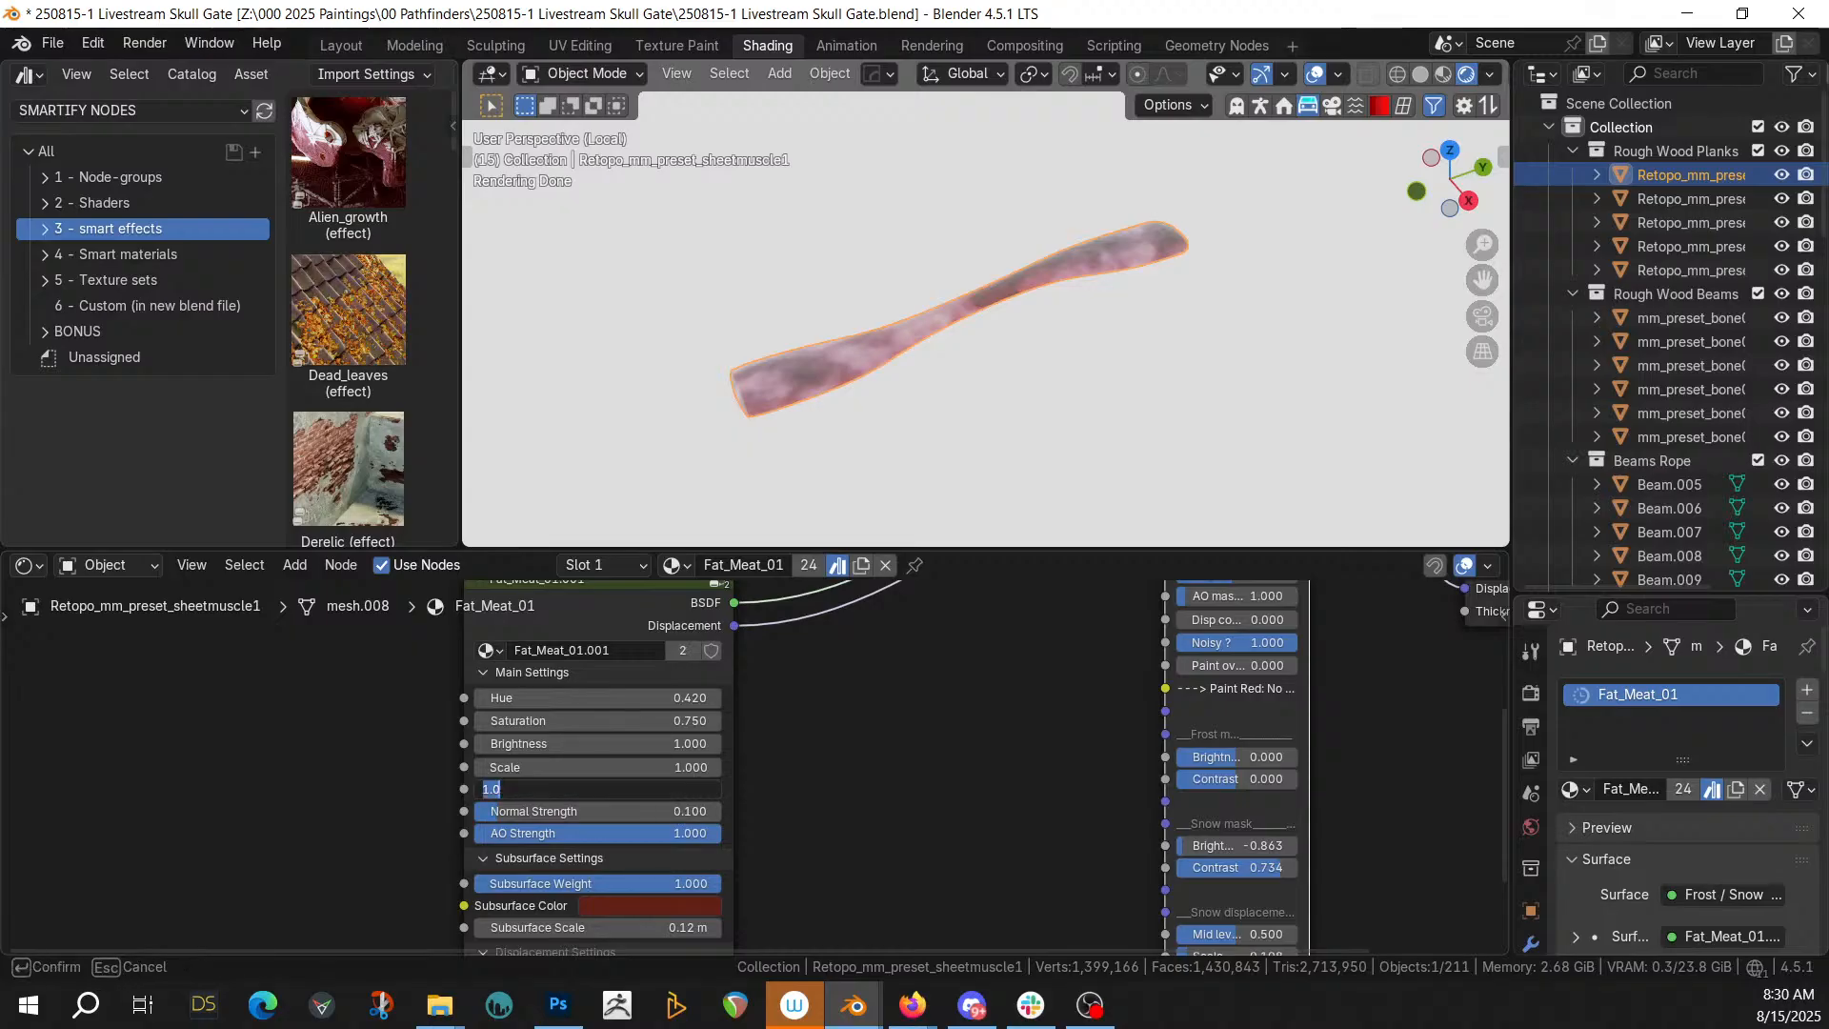
{"action": "key", "text": "Return"}
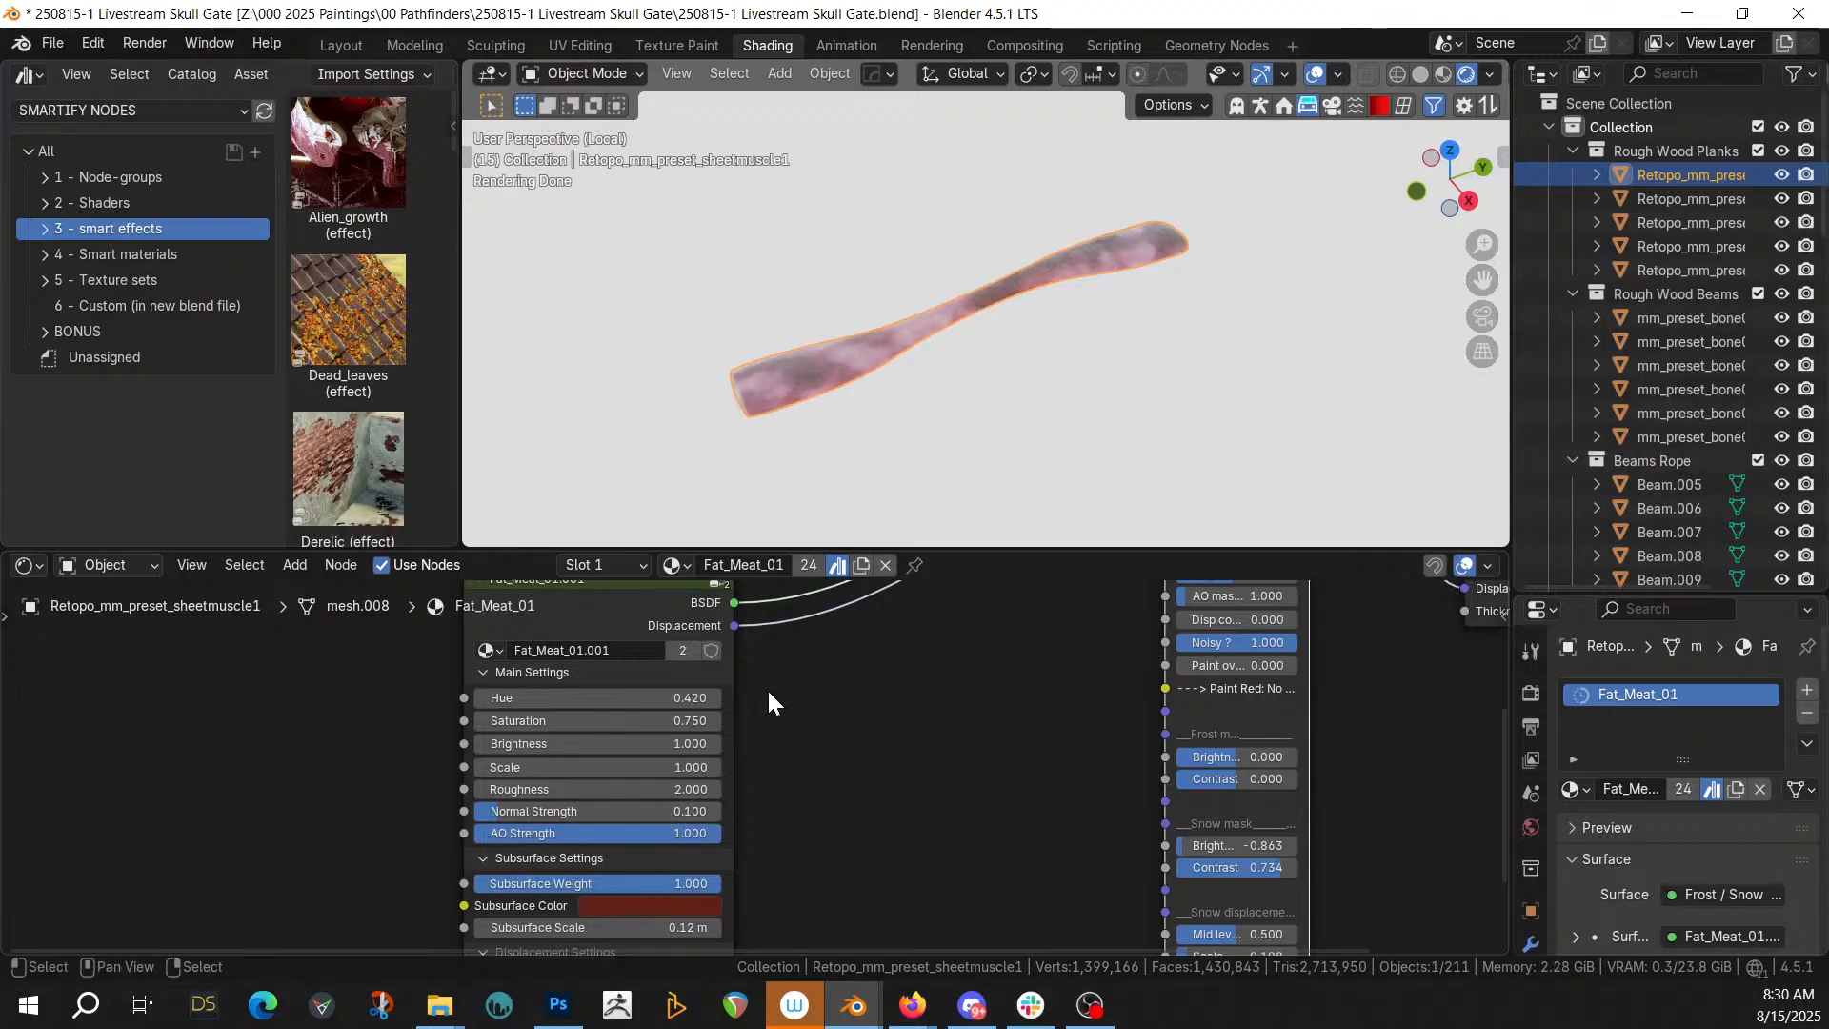
Lower the saturation of the Fat_Meat_01.001 node's red Subsurface Color to a duller brownish tone
{"action": "scroll", "coordinate": [924, 463], "scroll_direction": "up", "scroll_amount": 5}
{"action": "middle_click_drag", "start_coordinate": [924, 459], "coordinate": [1049, 442]}
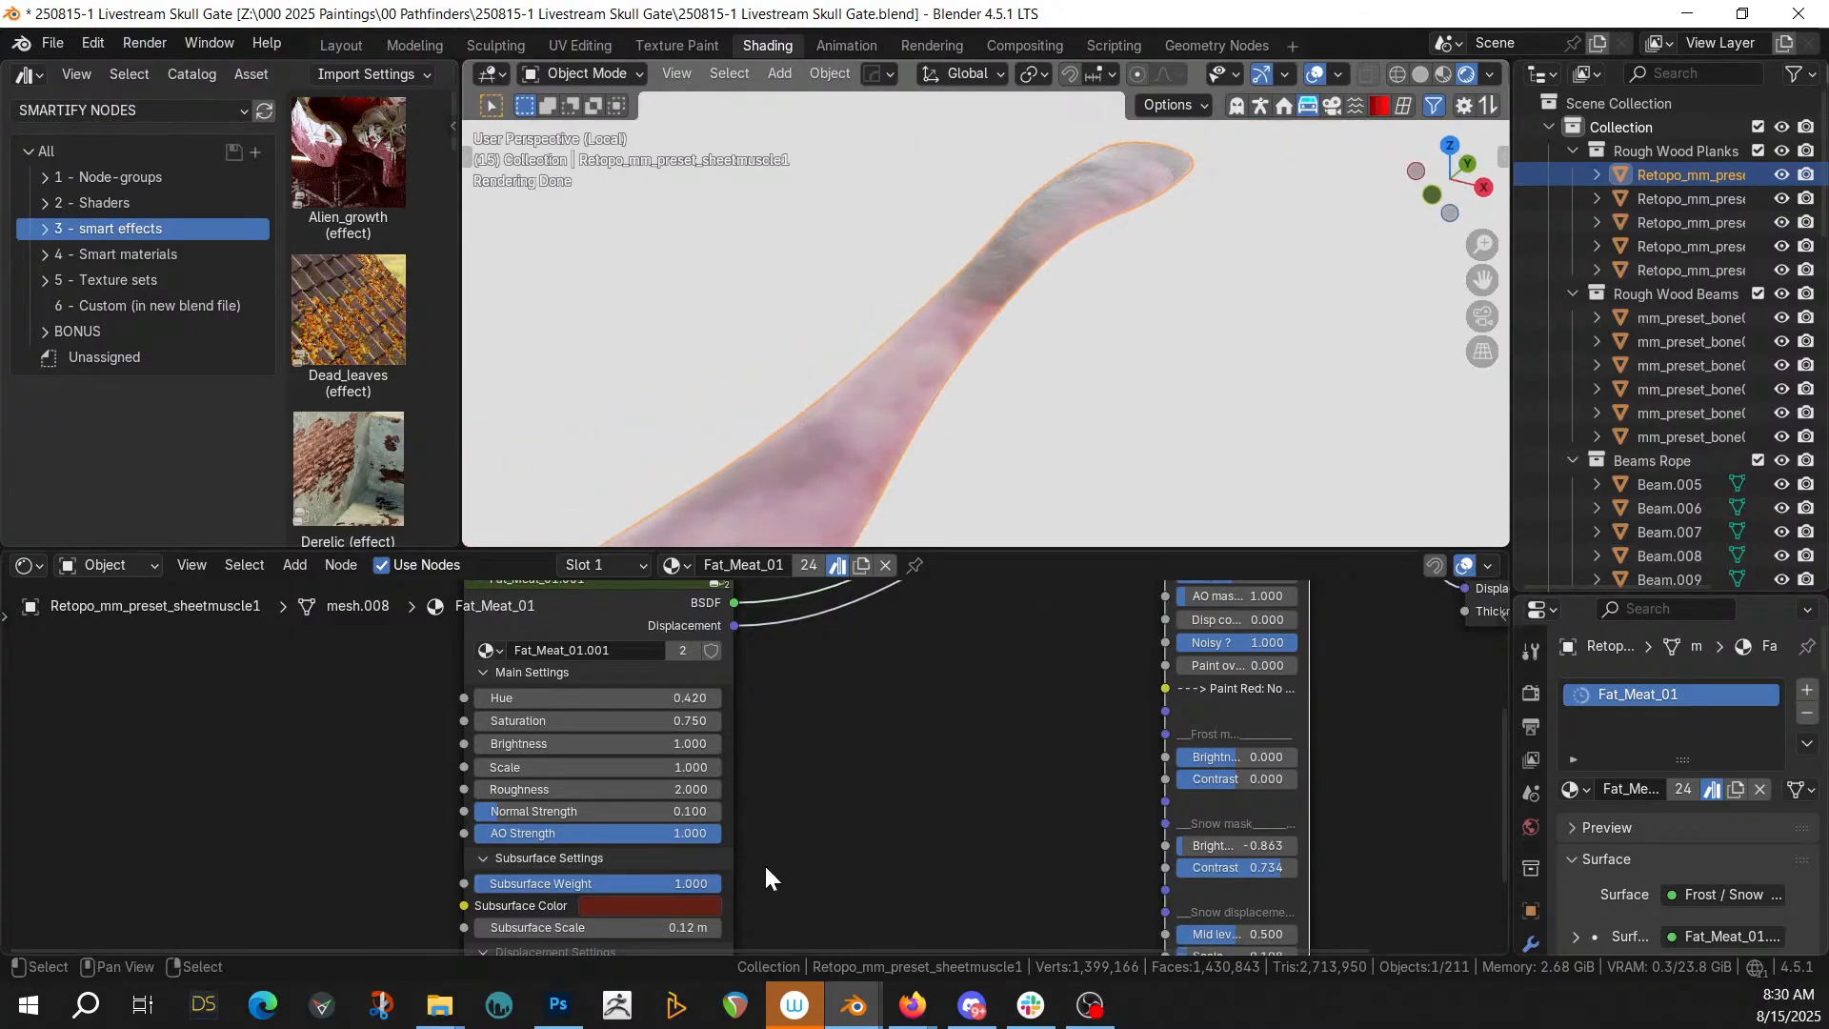
{"action": "left_click", "coordinate": [688, 907]}
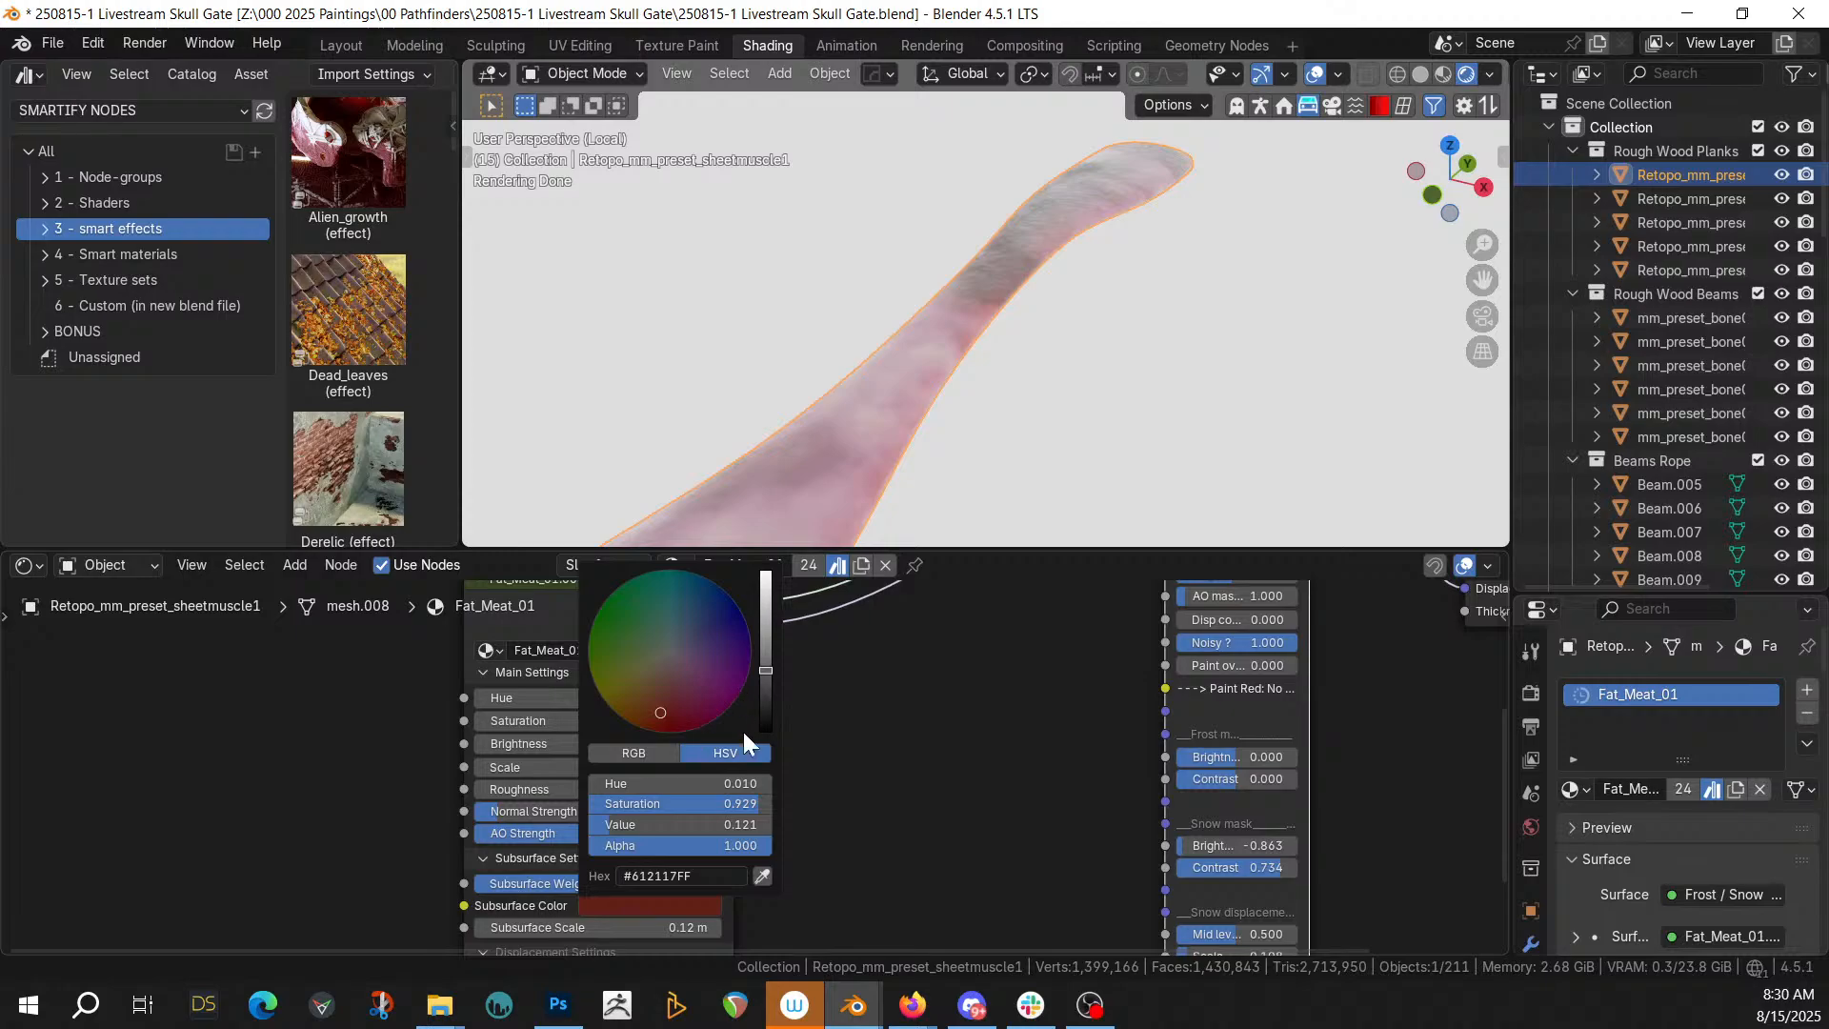
{"action": "left_click_drag", "start_coordinate": [737, 809], "coordinate": [703, 804]}
Select the nearer stringy red muscle piece among the source parts and show its Fat_Meat_01 Strong Disp nodes in the Shading workspace
{"action": "middle_click_drag", "start_coordinate": [1204, 724], "coordinate": [926, 834]}
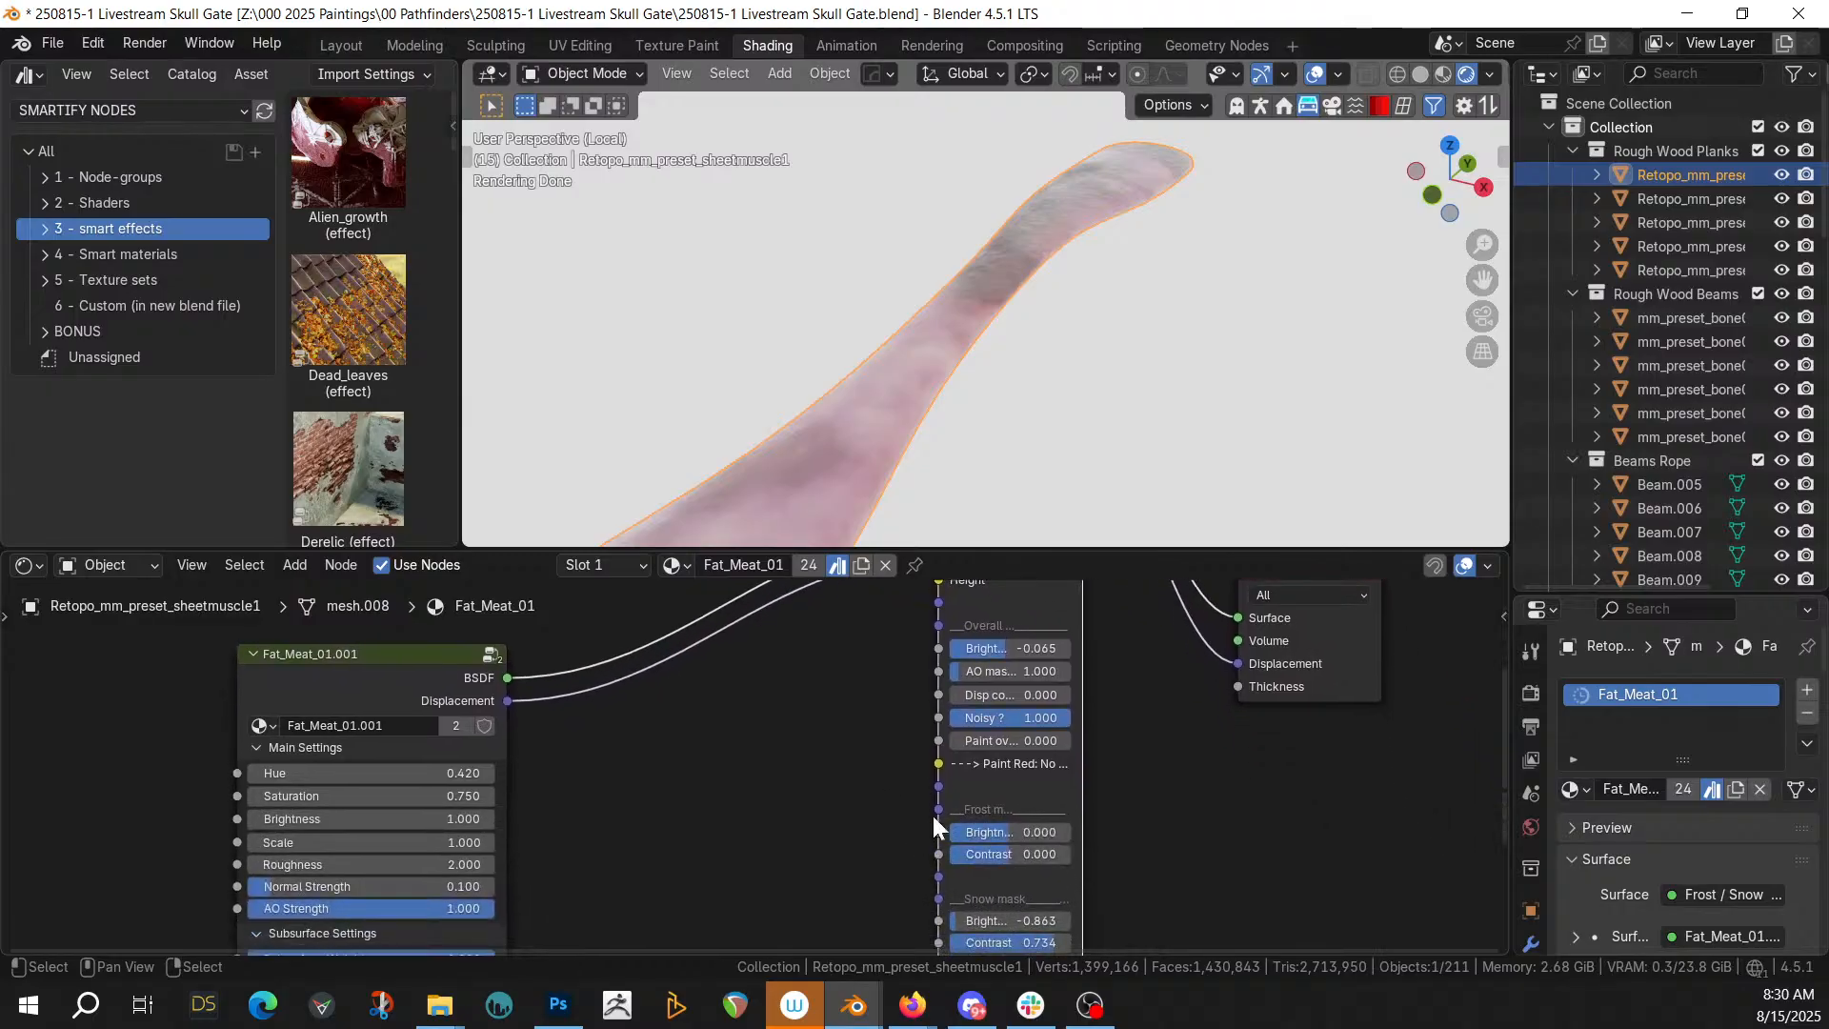
{"action": "middle_click_drag", "start_coordinate": [1117, 793], "coordinate": [1106, 694]}
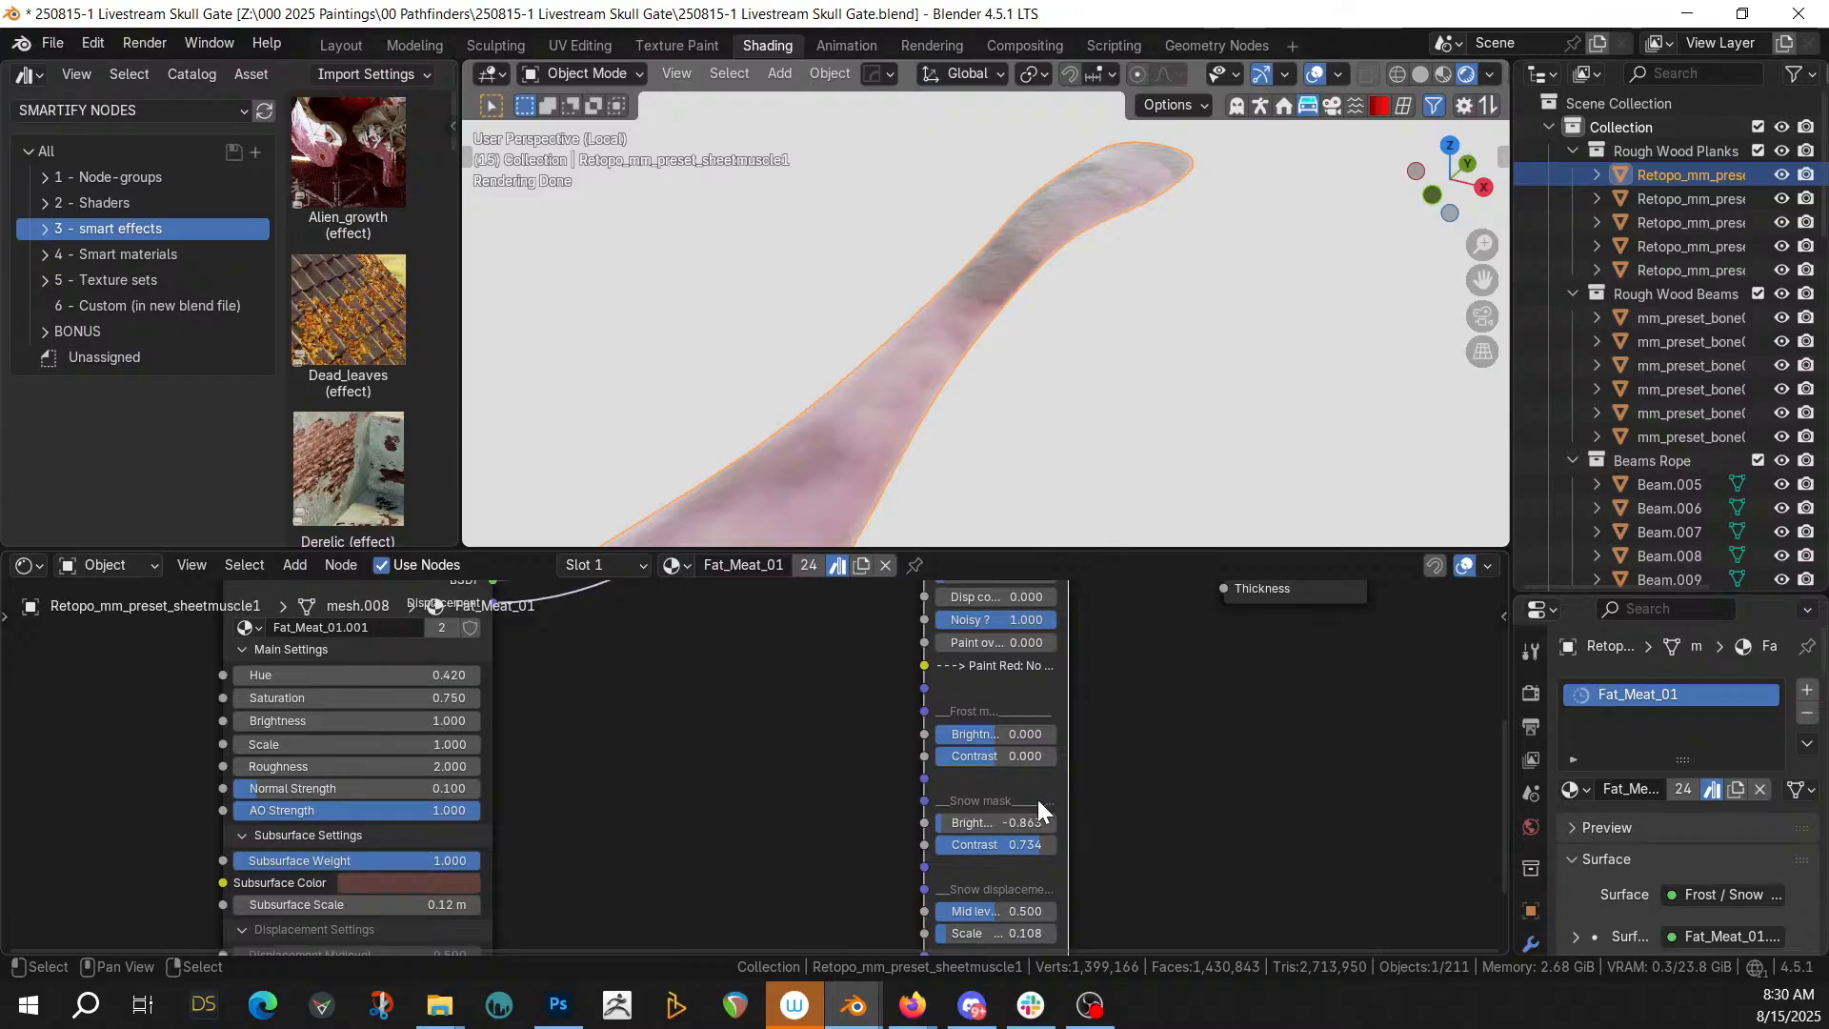
{"action": "middle_click_drag", "start_coordinate": [1135, 786], "coordinate": [1136, 819]}
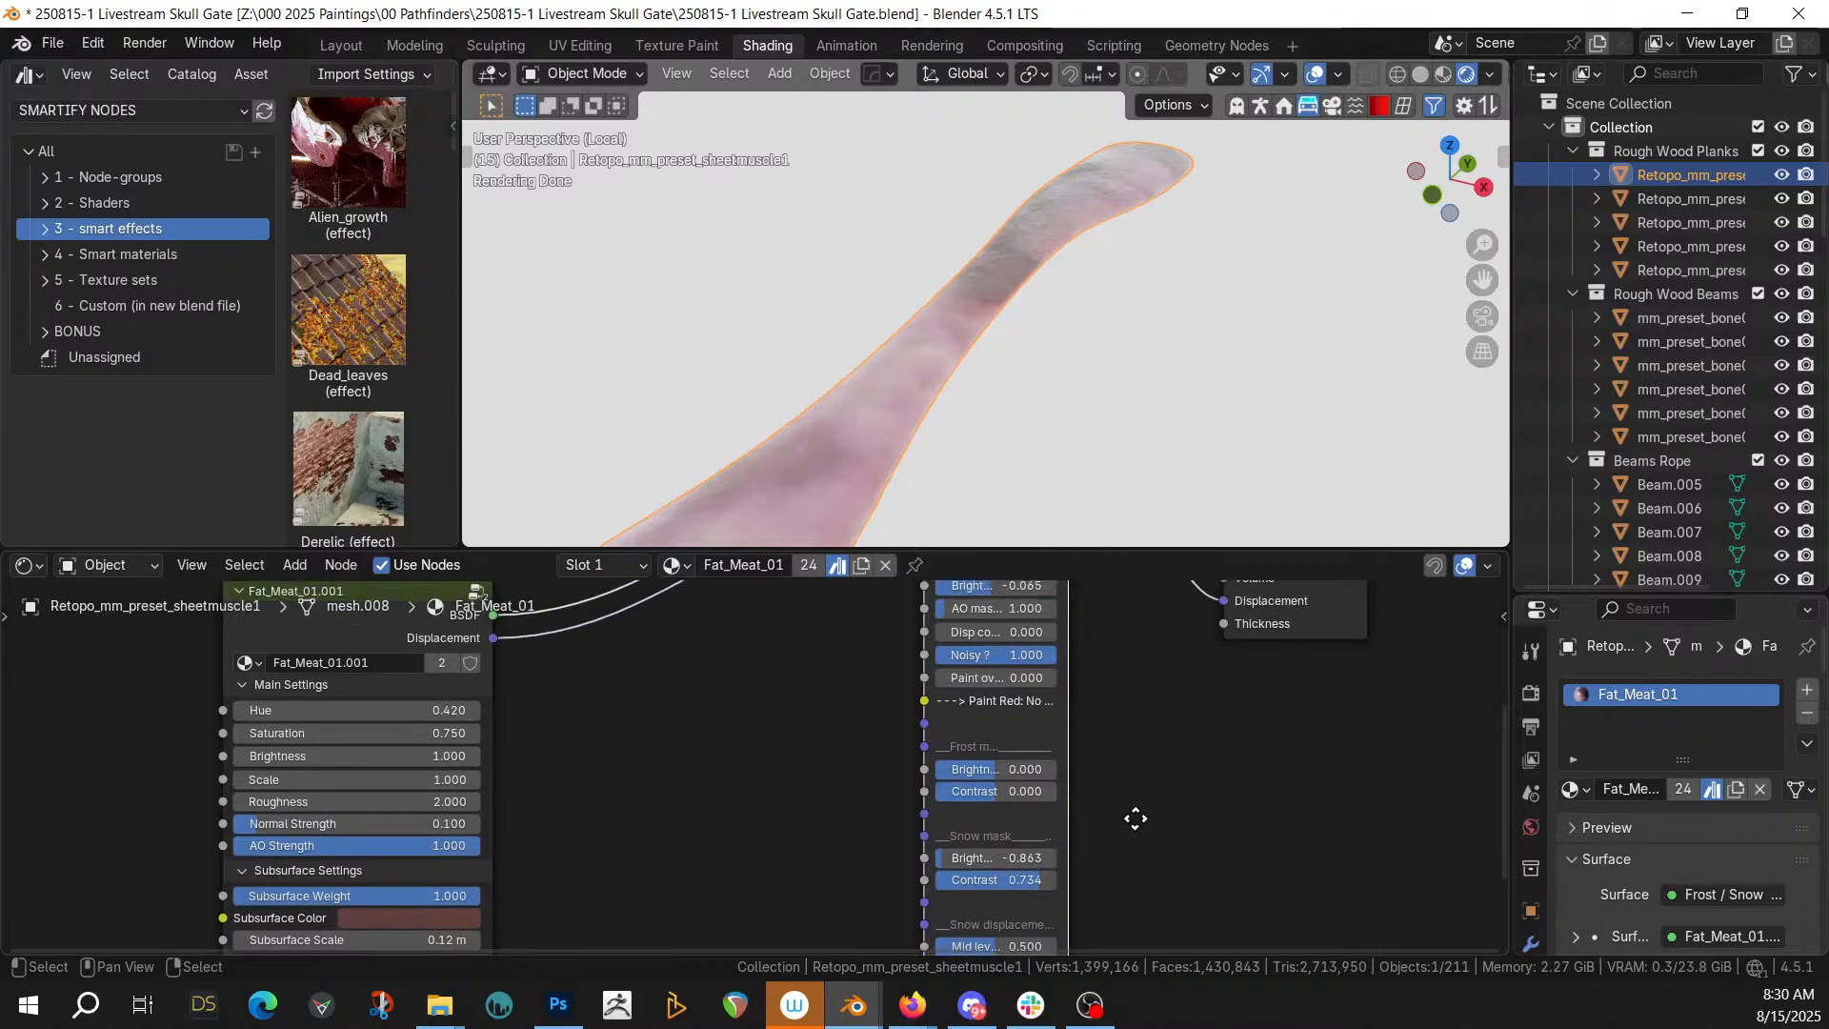
{"action": "scroll", "coordinate": [959, 373], "scroll_direction": "down", "scroll_amount": 3}
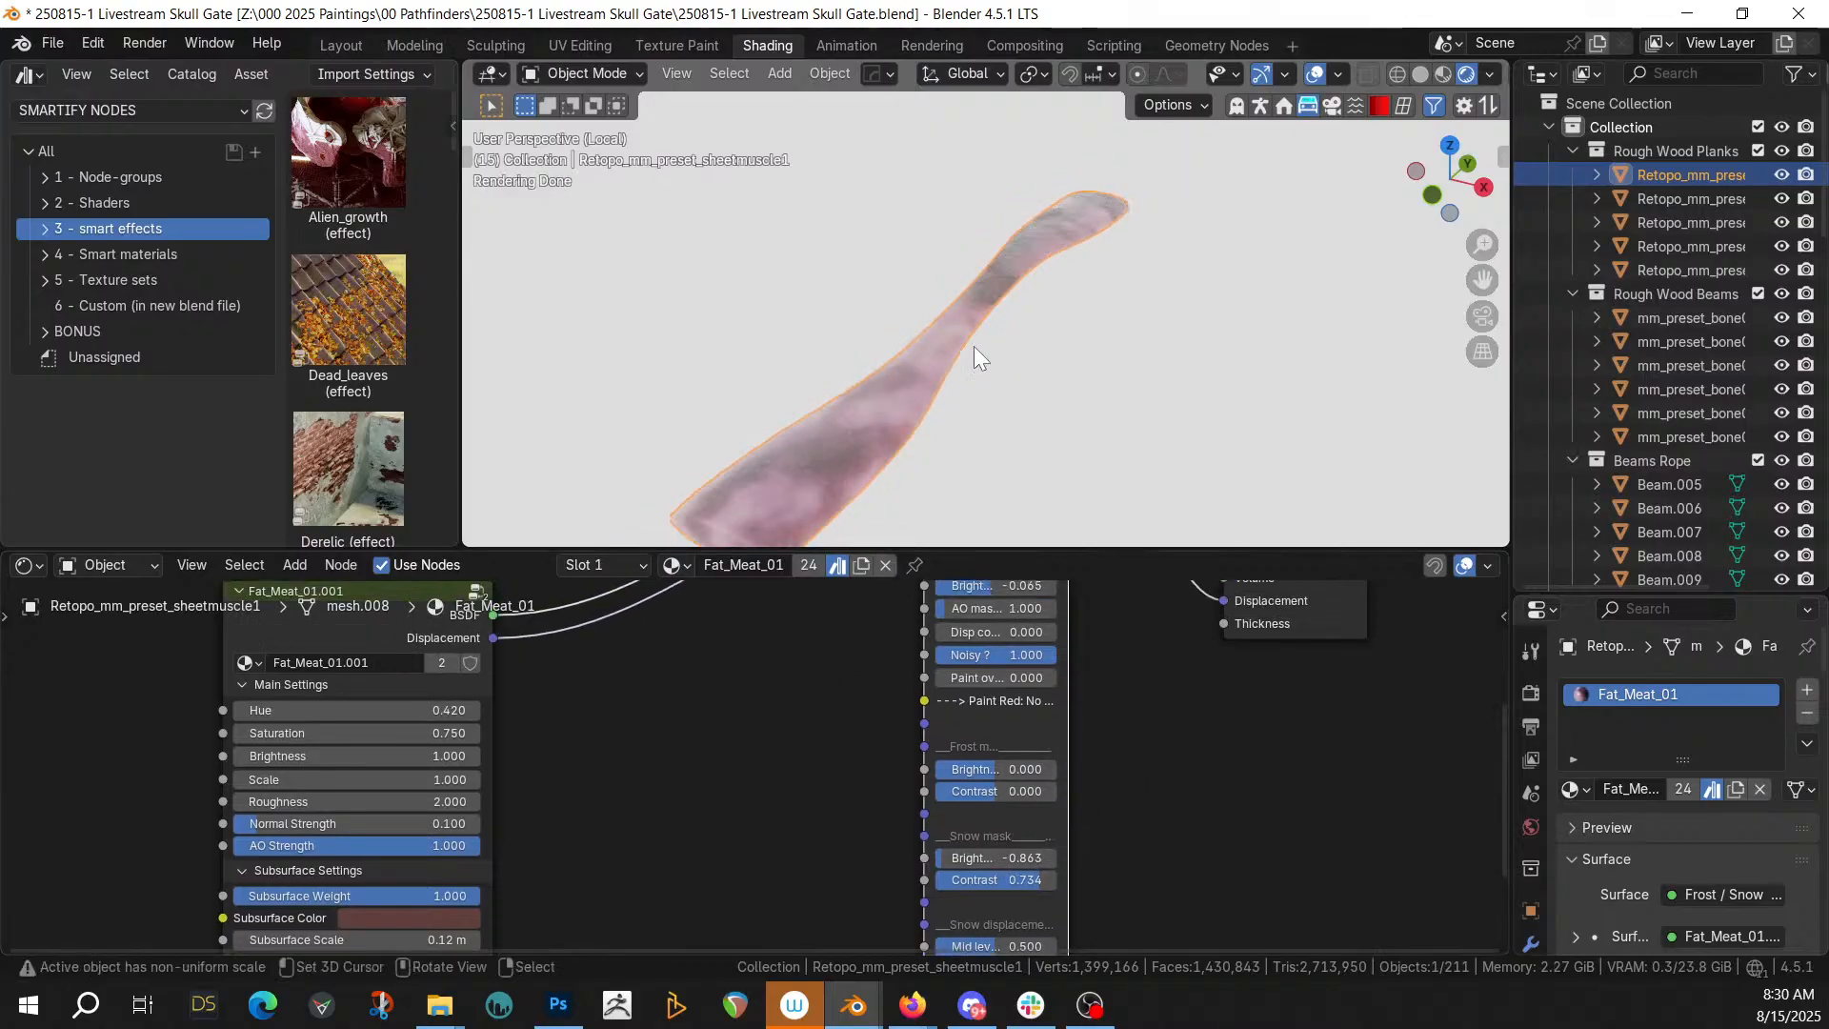
{"action": "left_click", "coordinate": [339, 44]}
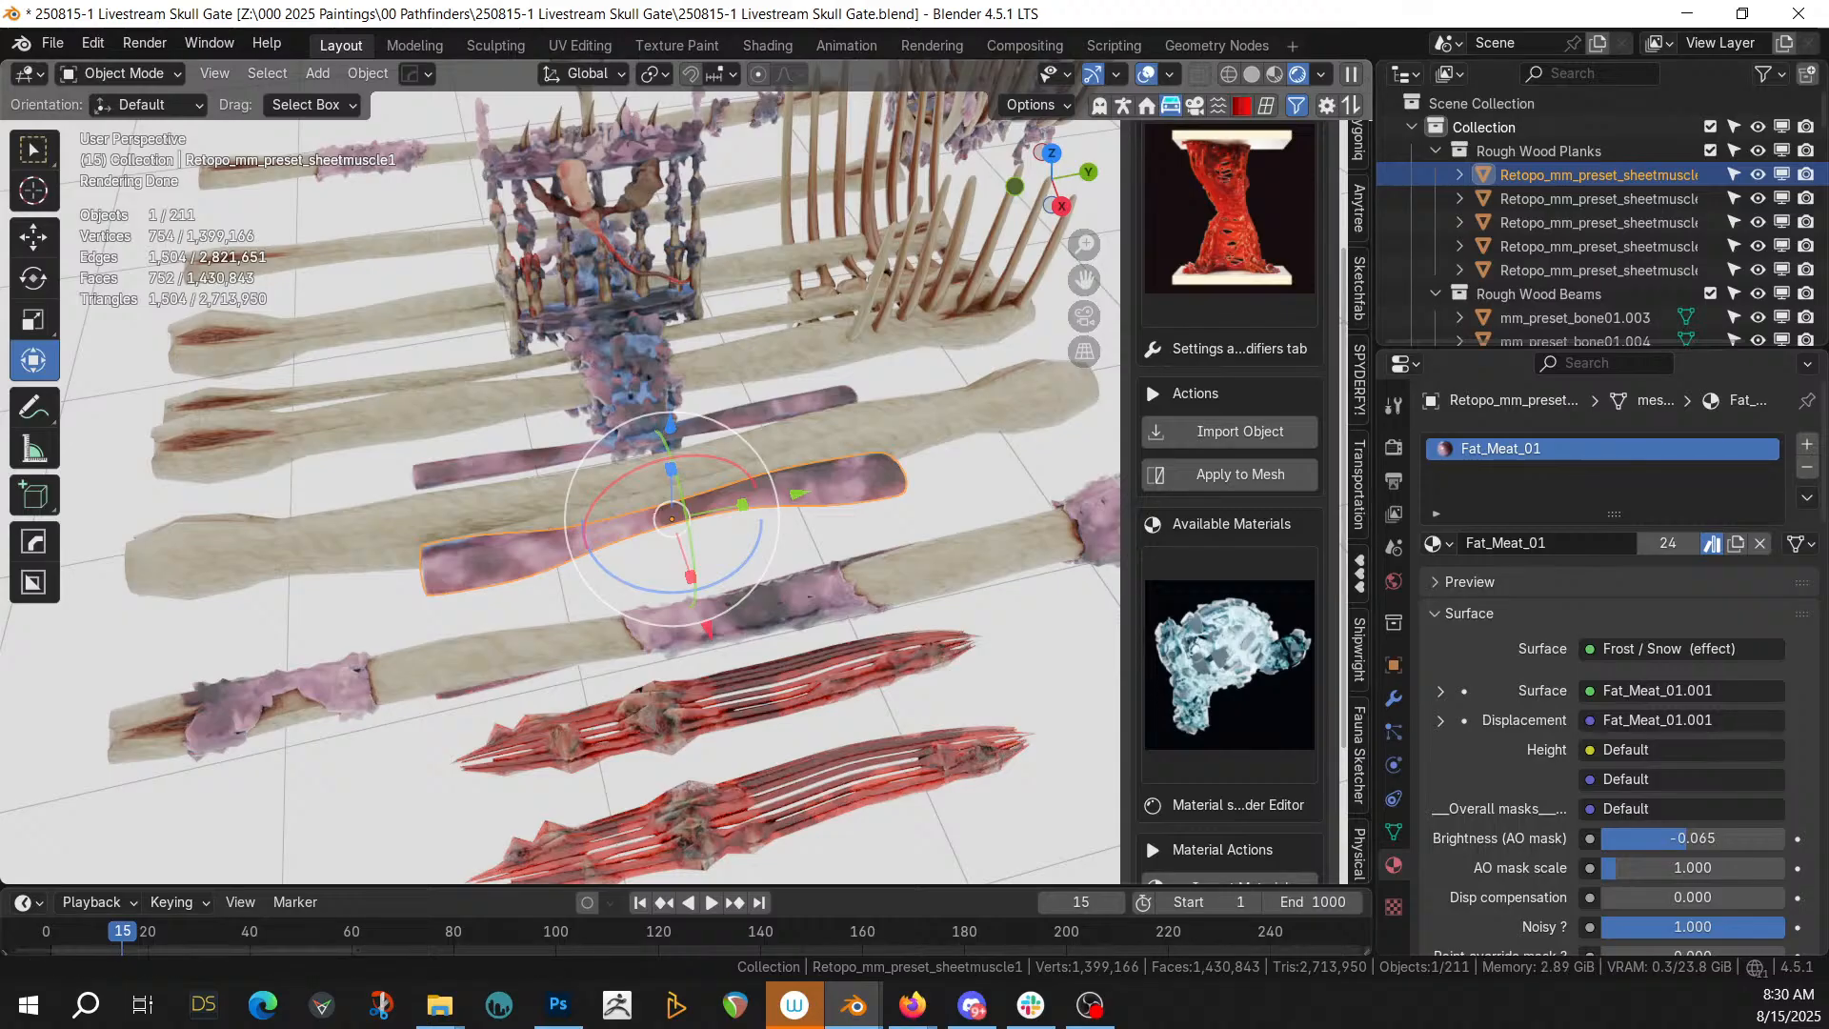
{"action": "middle_click_drag", "start_coordinate": [815, 438], "coordinate": [918, 592]}
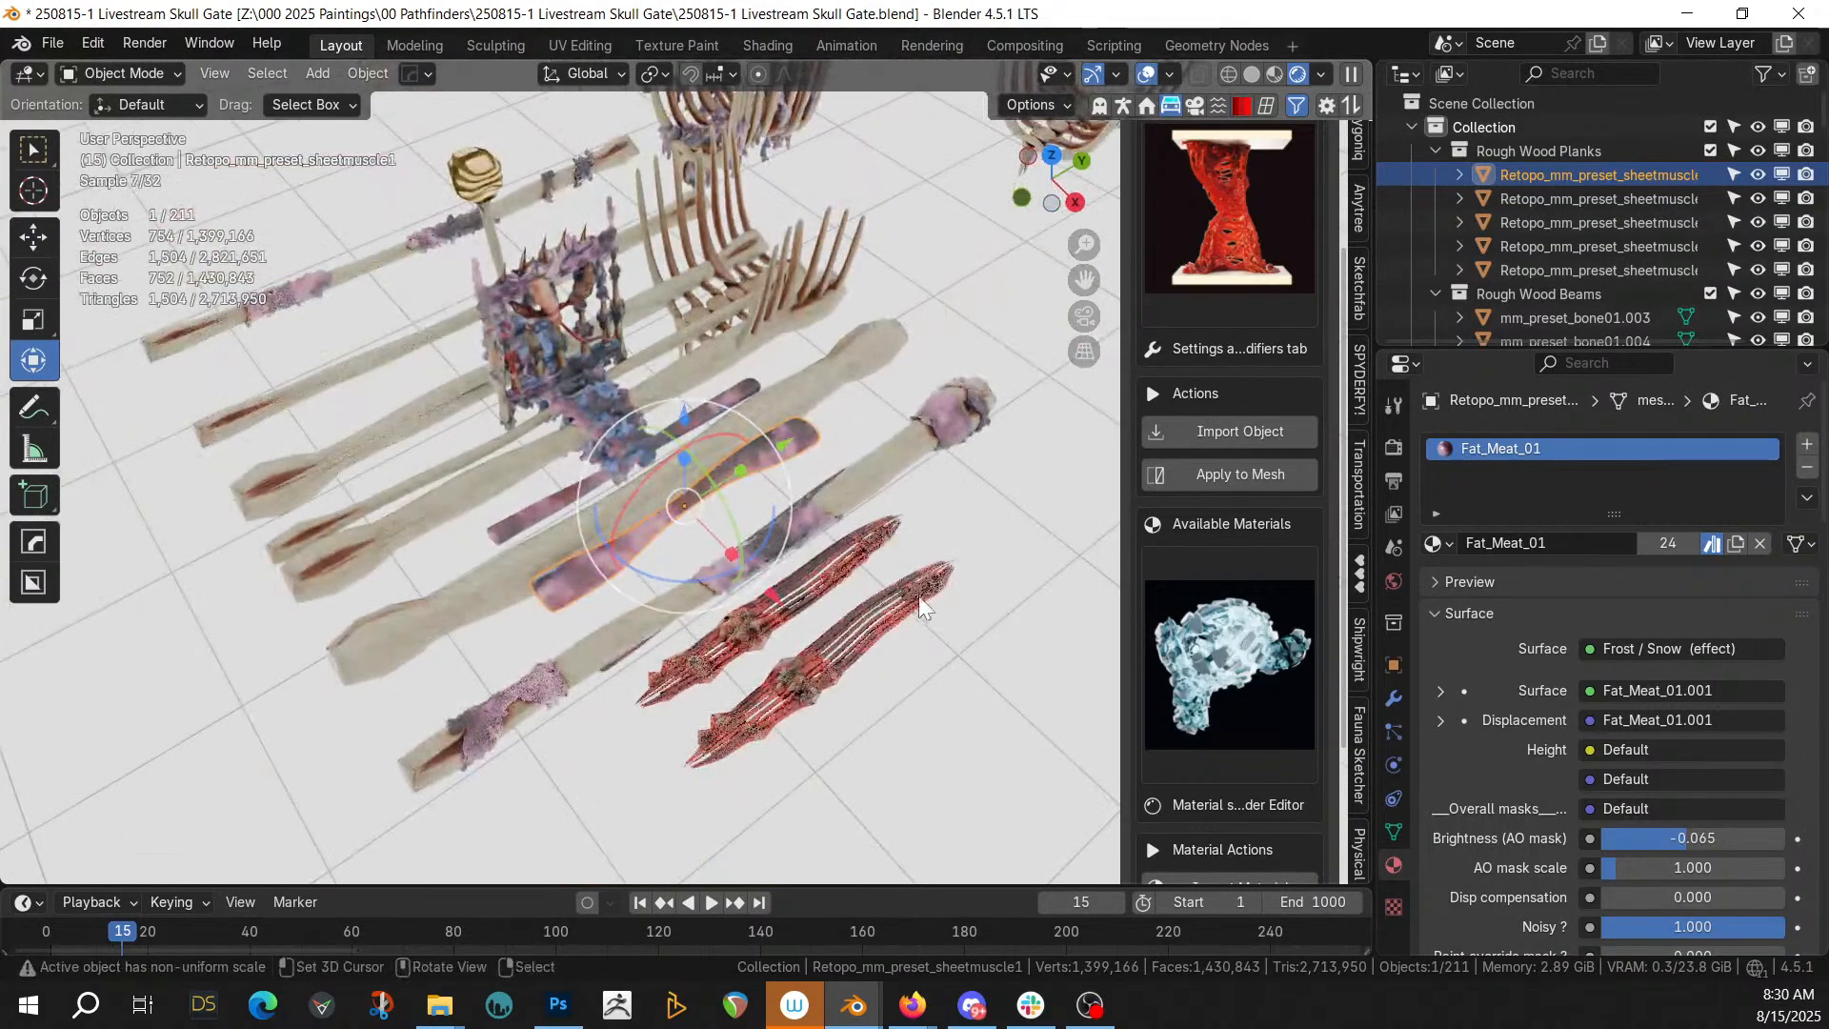
{"action": "left_click", "coordinate": [848, 575]}
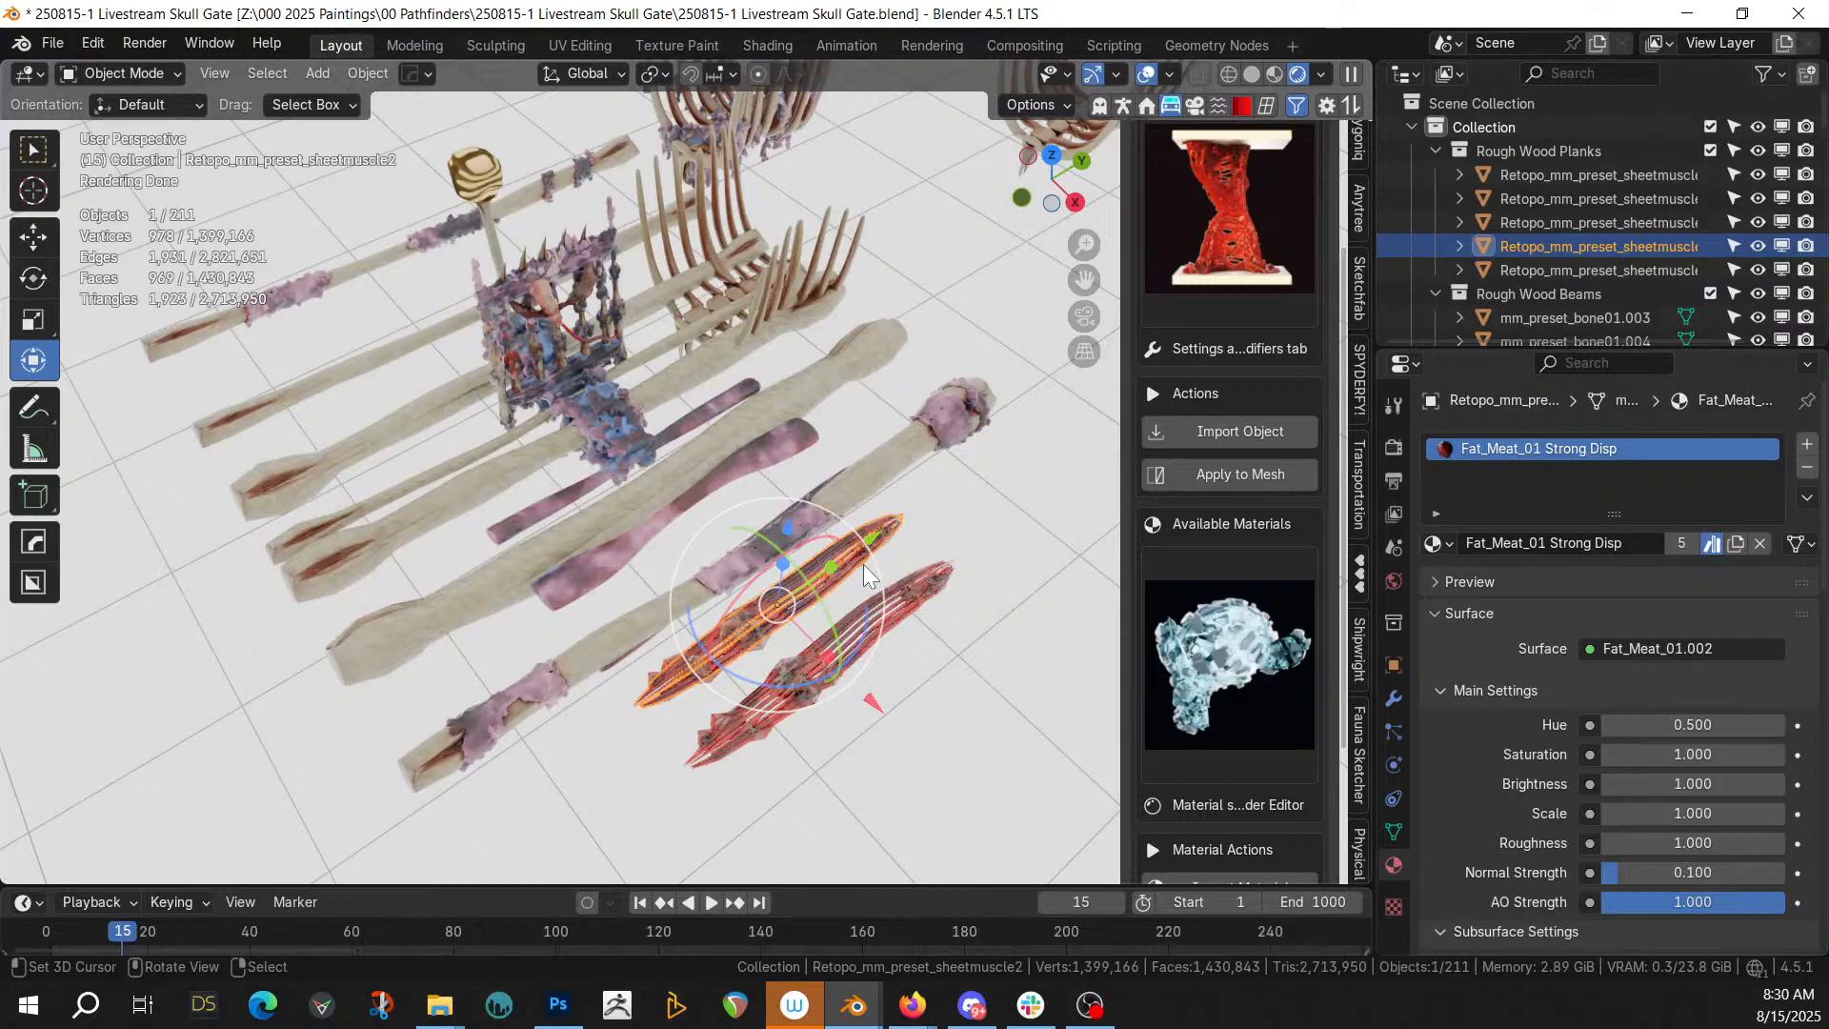
{"action": "scroll", "coordinate": [896, 579], "scroll_direction": "up", "scroll_amount": 2}
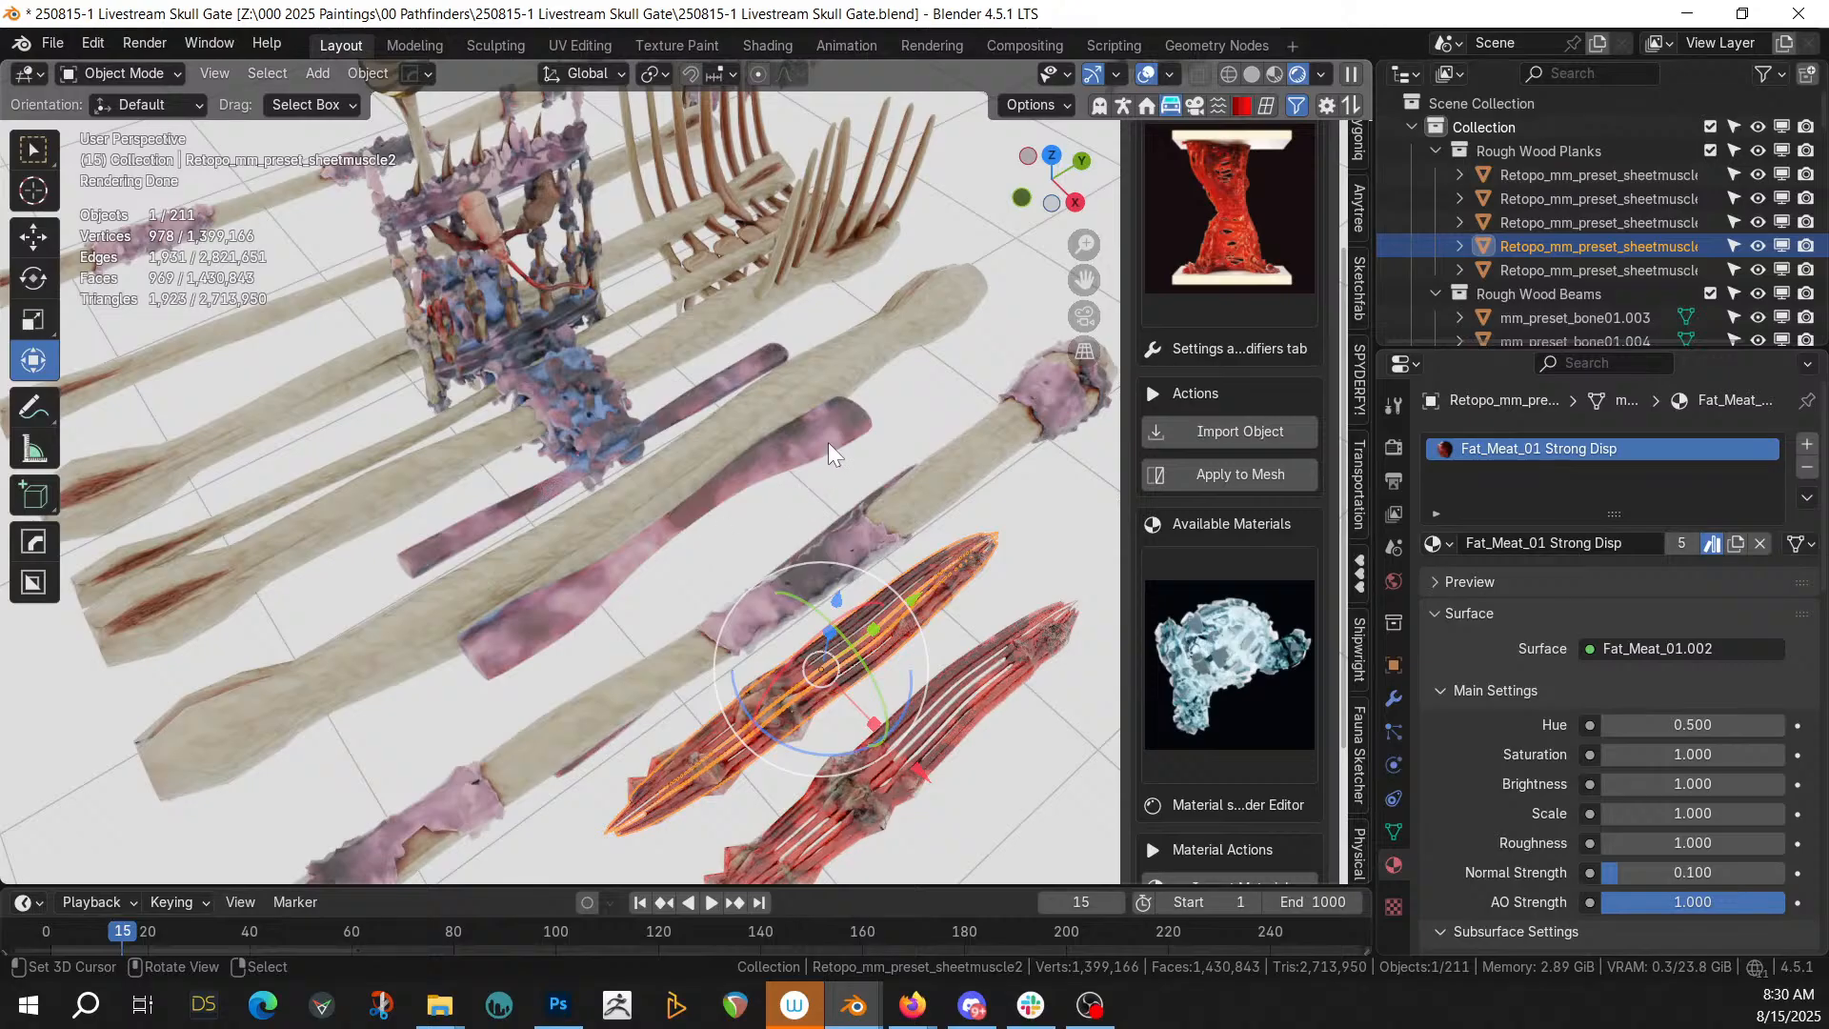
{"action": "left_click", "coordinate": [768, 44]}
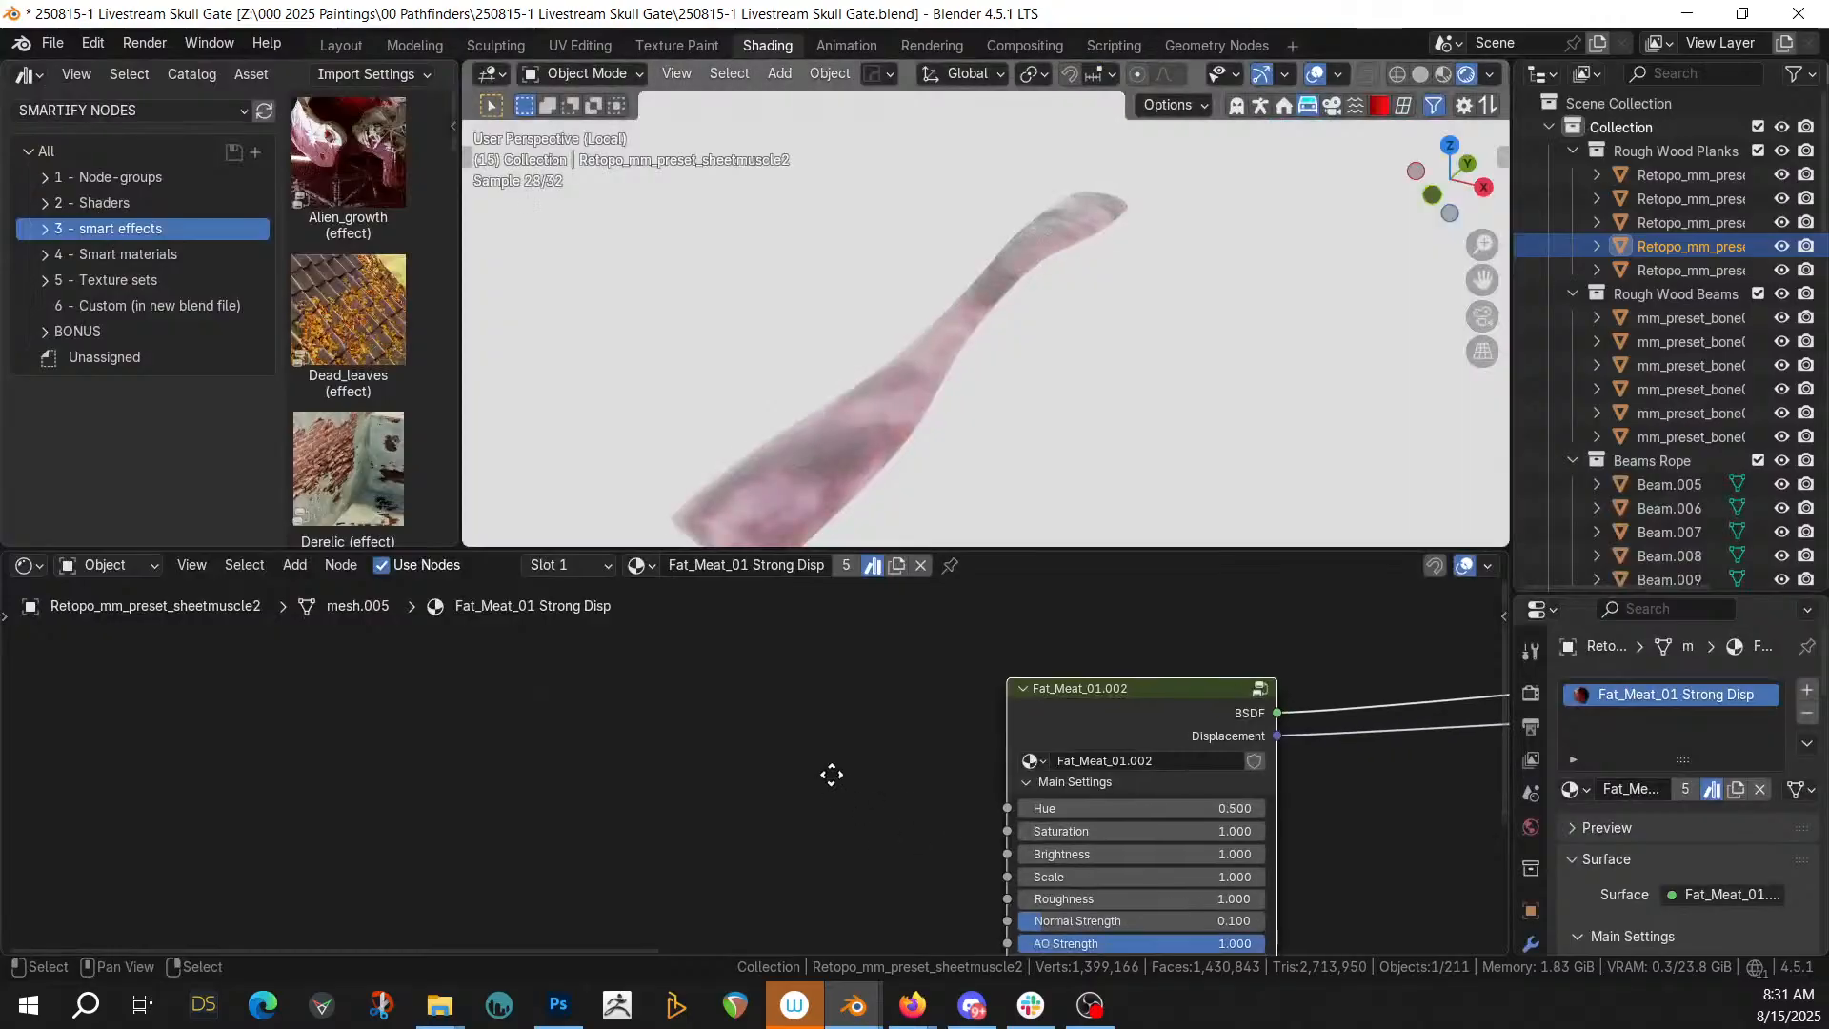
{"action": "middle_click_drag", "start_coordinate": [522, 651], "coordinate": [515, 916]}
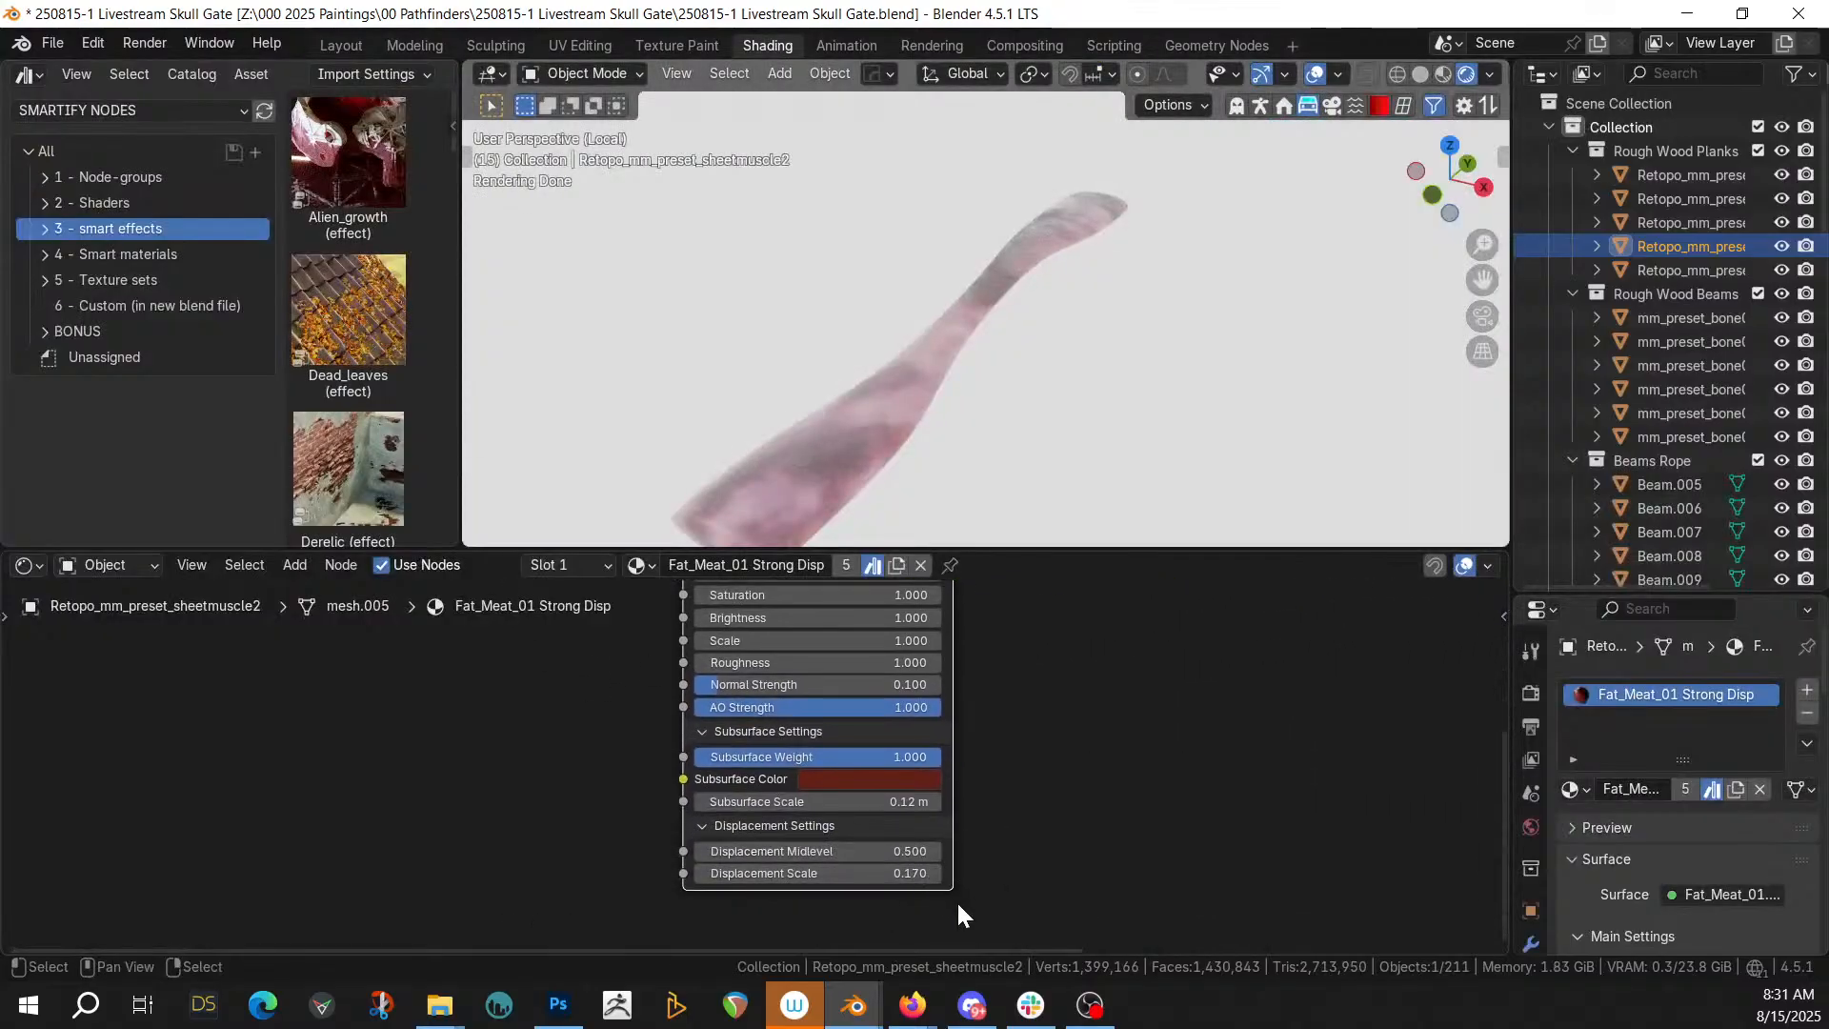
Copy the adjusted meat shader and Frost / Snow nodes from the plank's Fat_Meat_01 material into the stringy muscle's Fat_Meat_01 Strong Disp material
{"action": "left_click", "coordinate": [850, 420]}
{"action": "middle_click_drag", "start_coordinate": [994, 603], "coordinate": [763, 745]}
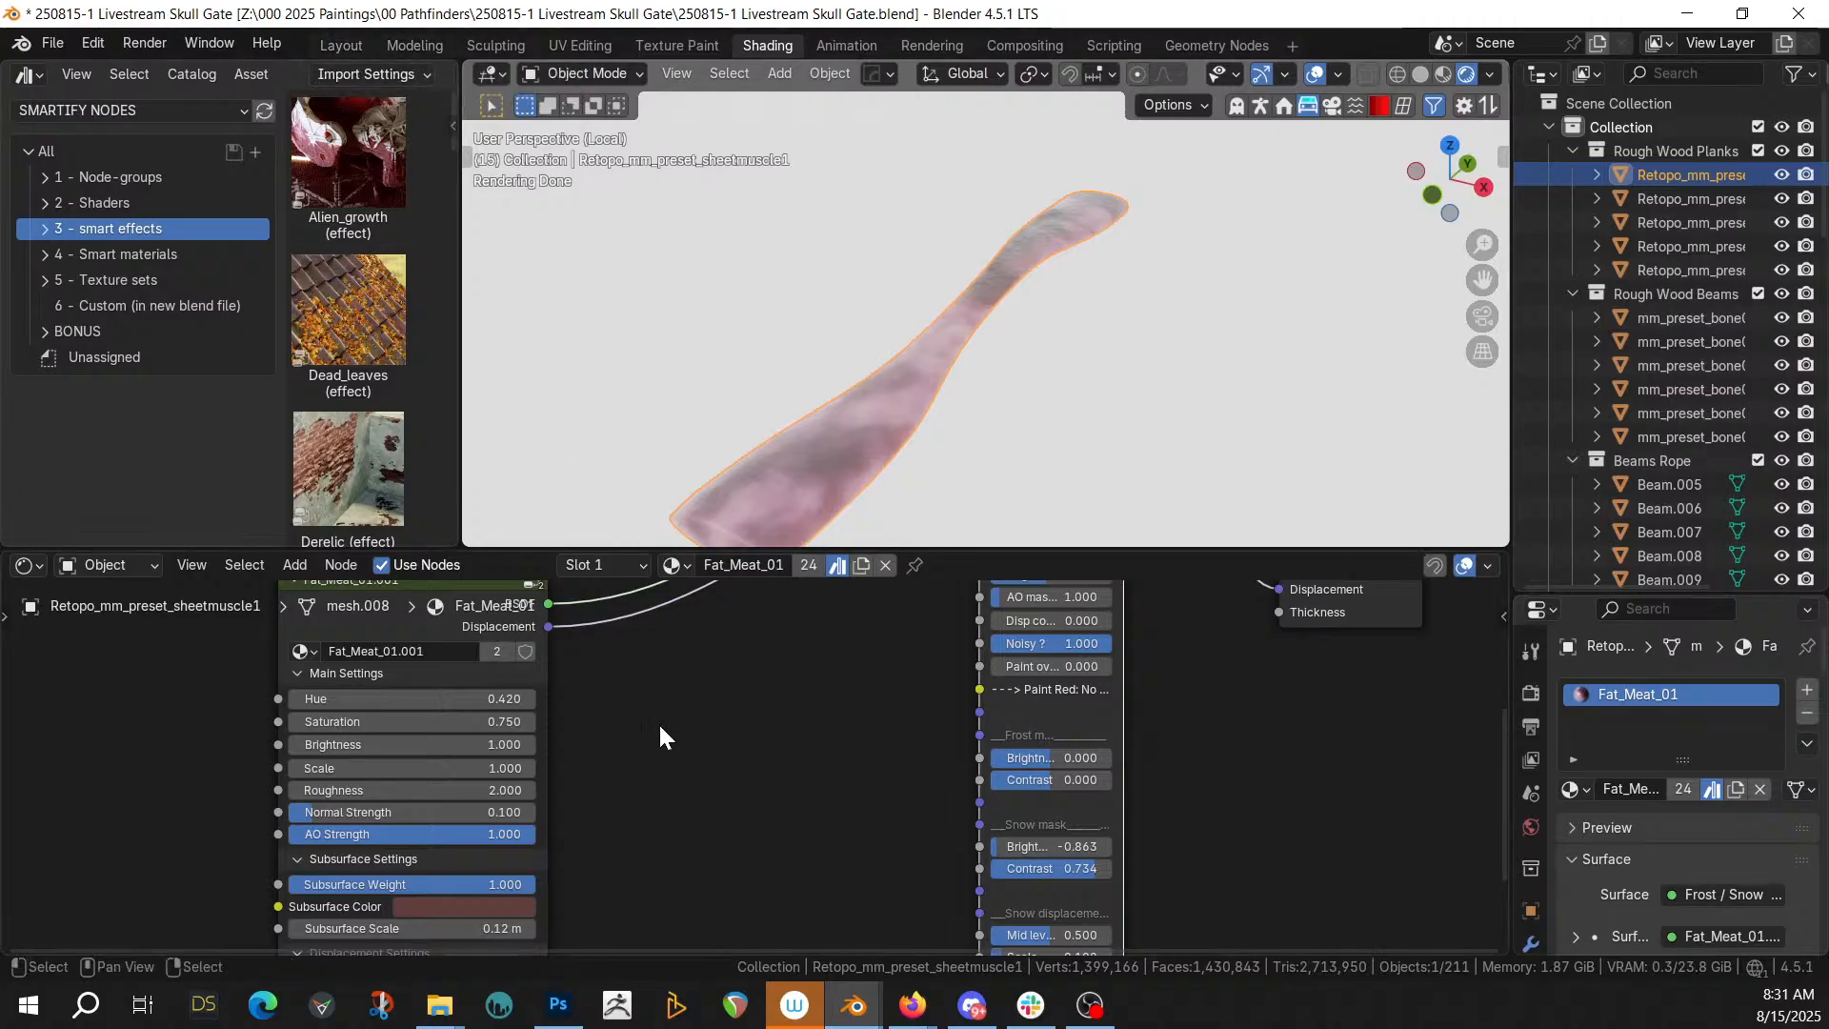
{"action": "scroll", "coordinate": [667, 738], "scroll_direction": "down", "scroll_amount": 4}
{"action": "left_click_drag", "start_coordinate": [913, 917], "coordinate": [631, 674]}
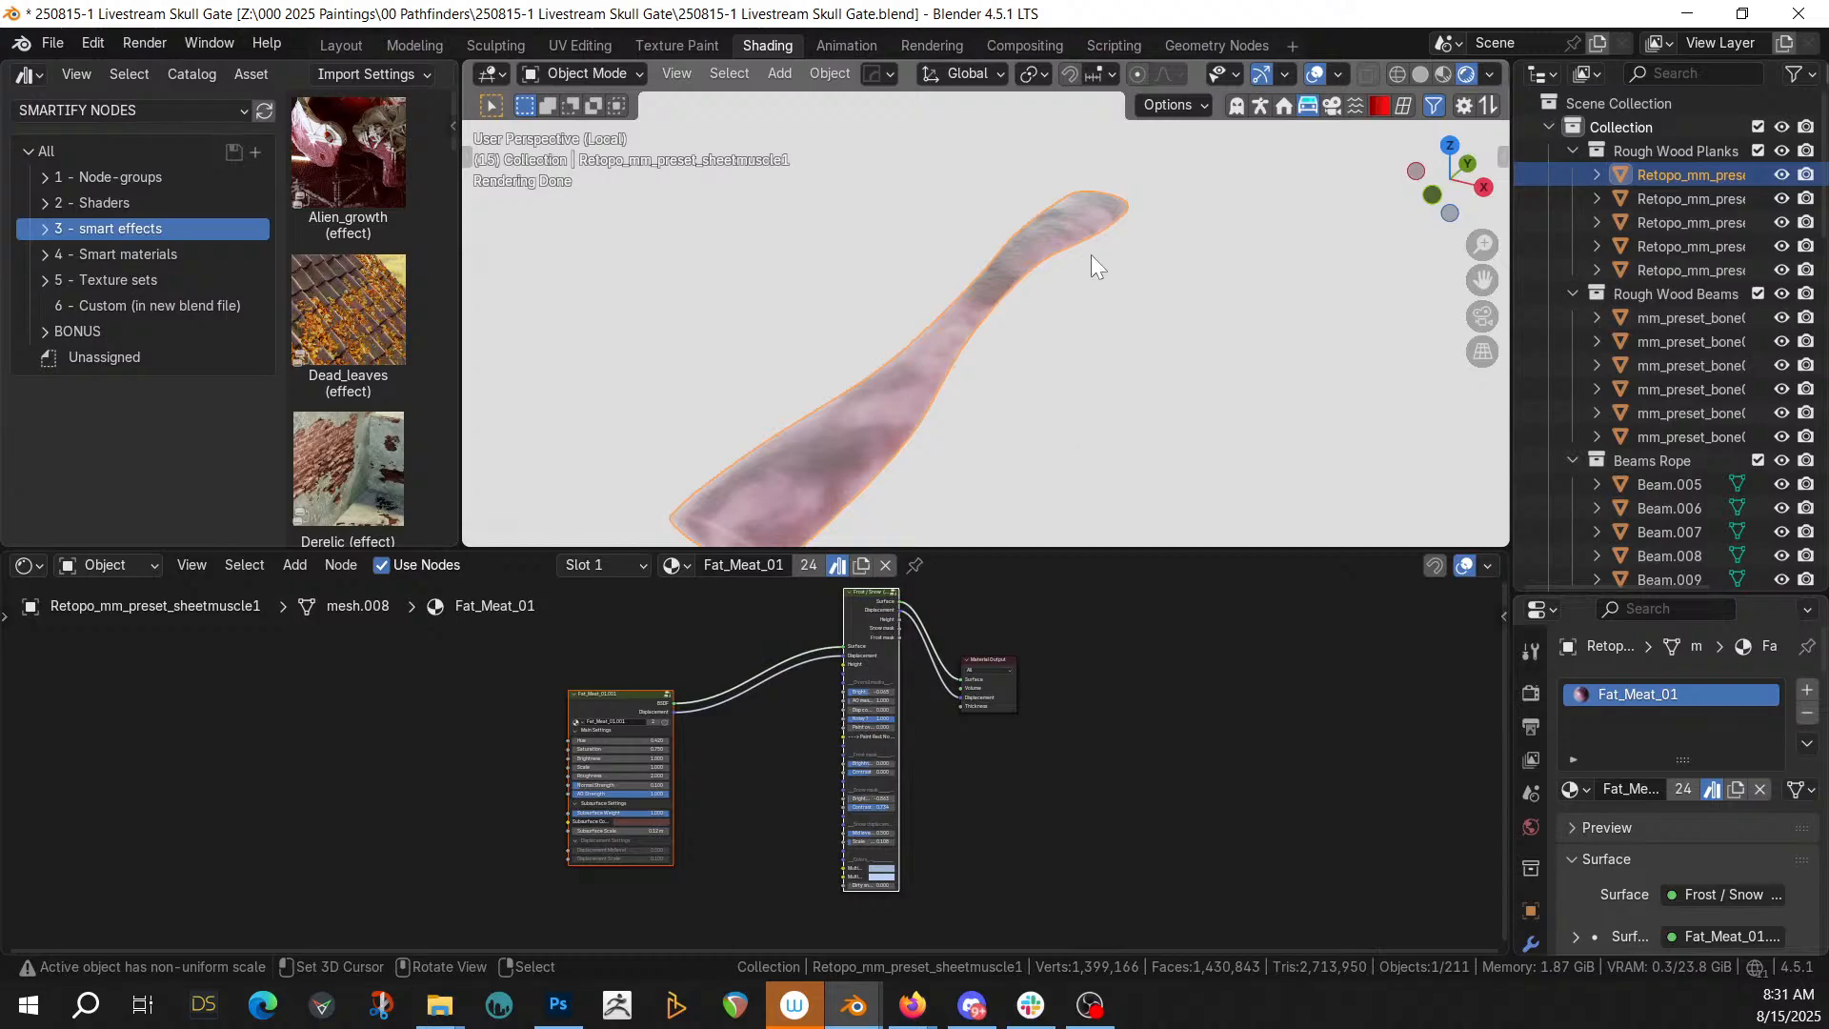
{"action": "key", "text": "KP_Divide"}
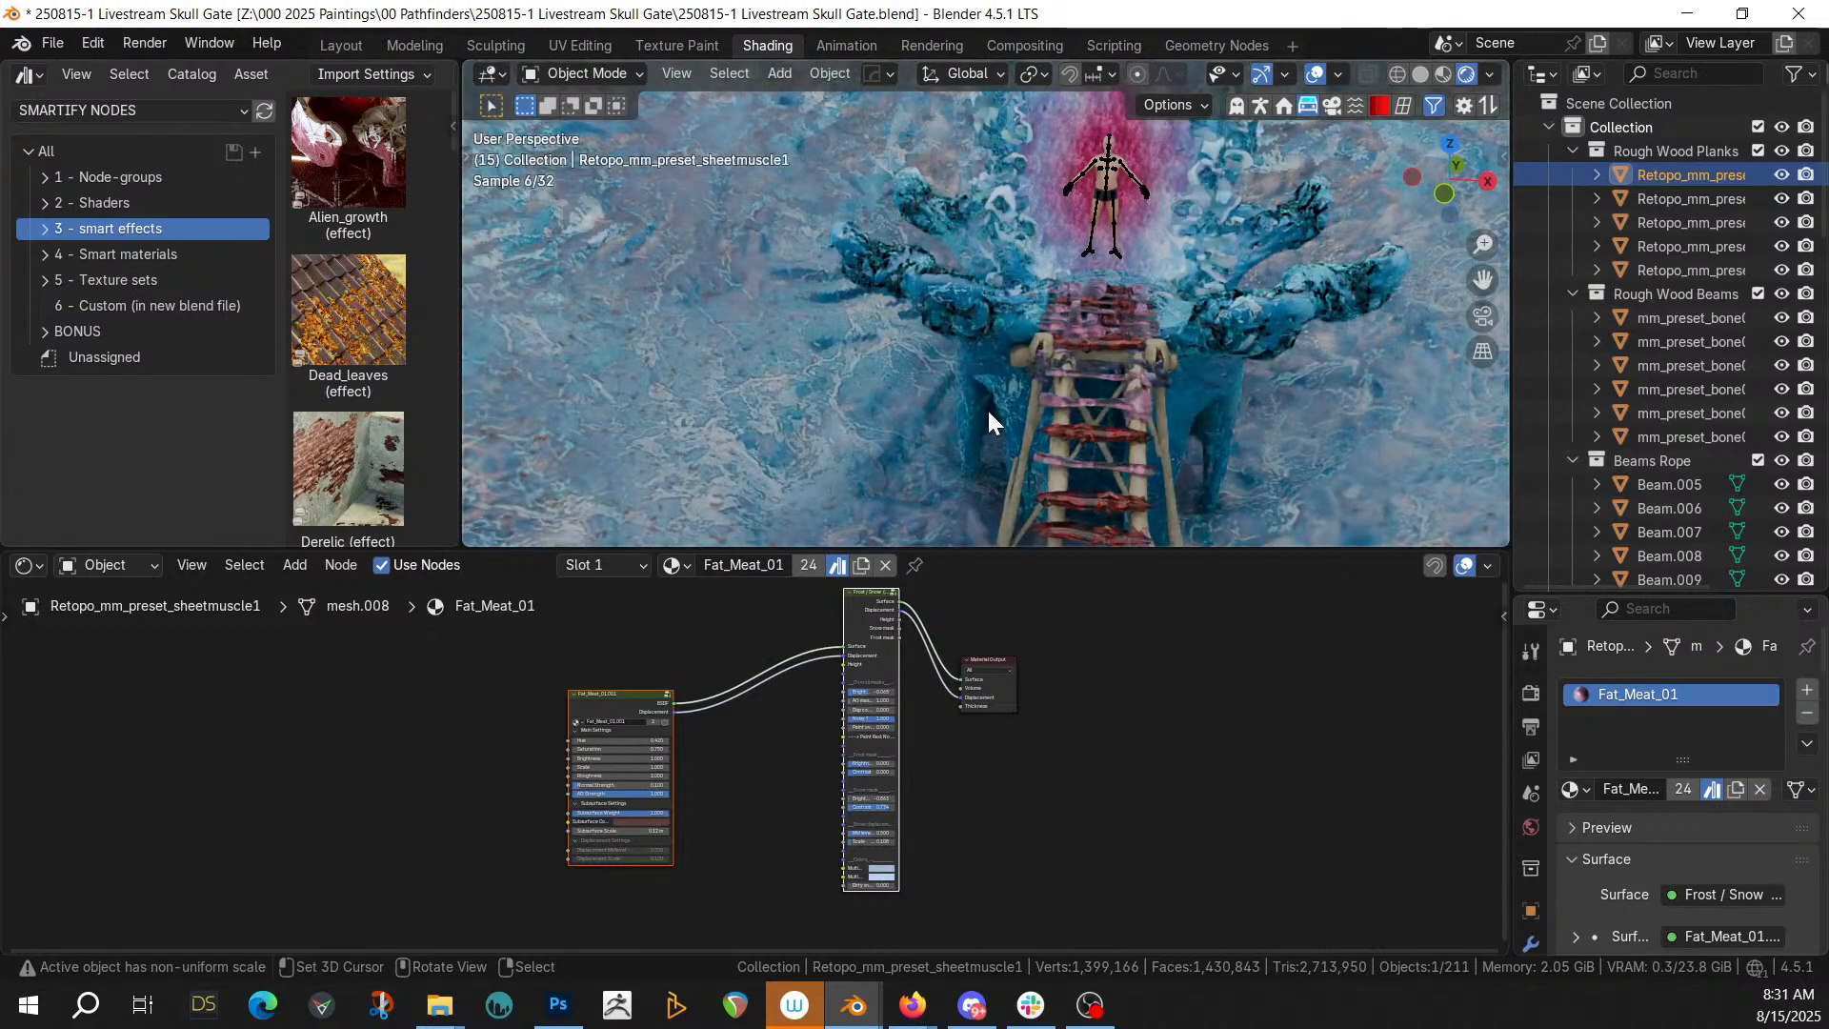
{"action": "key", "text": "KP_Decimal"}
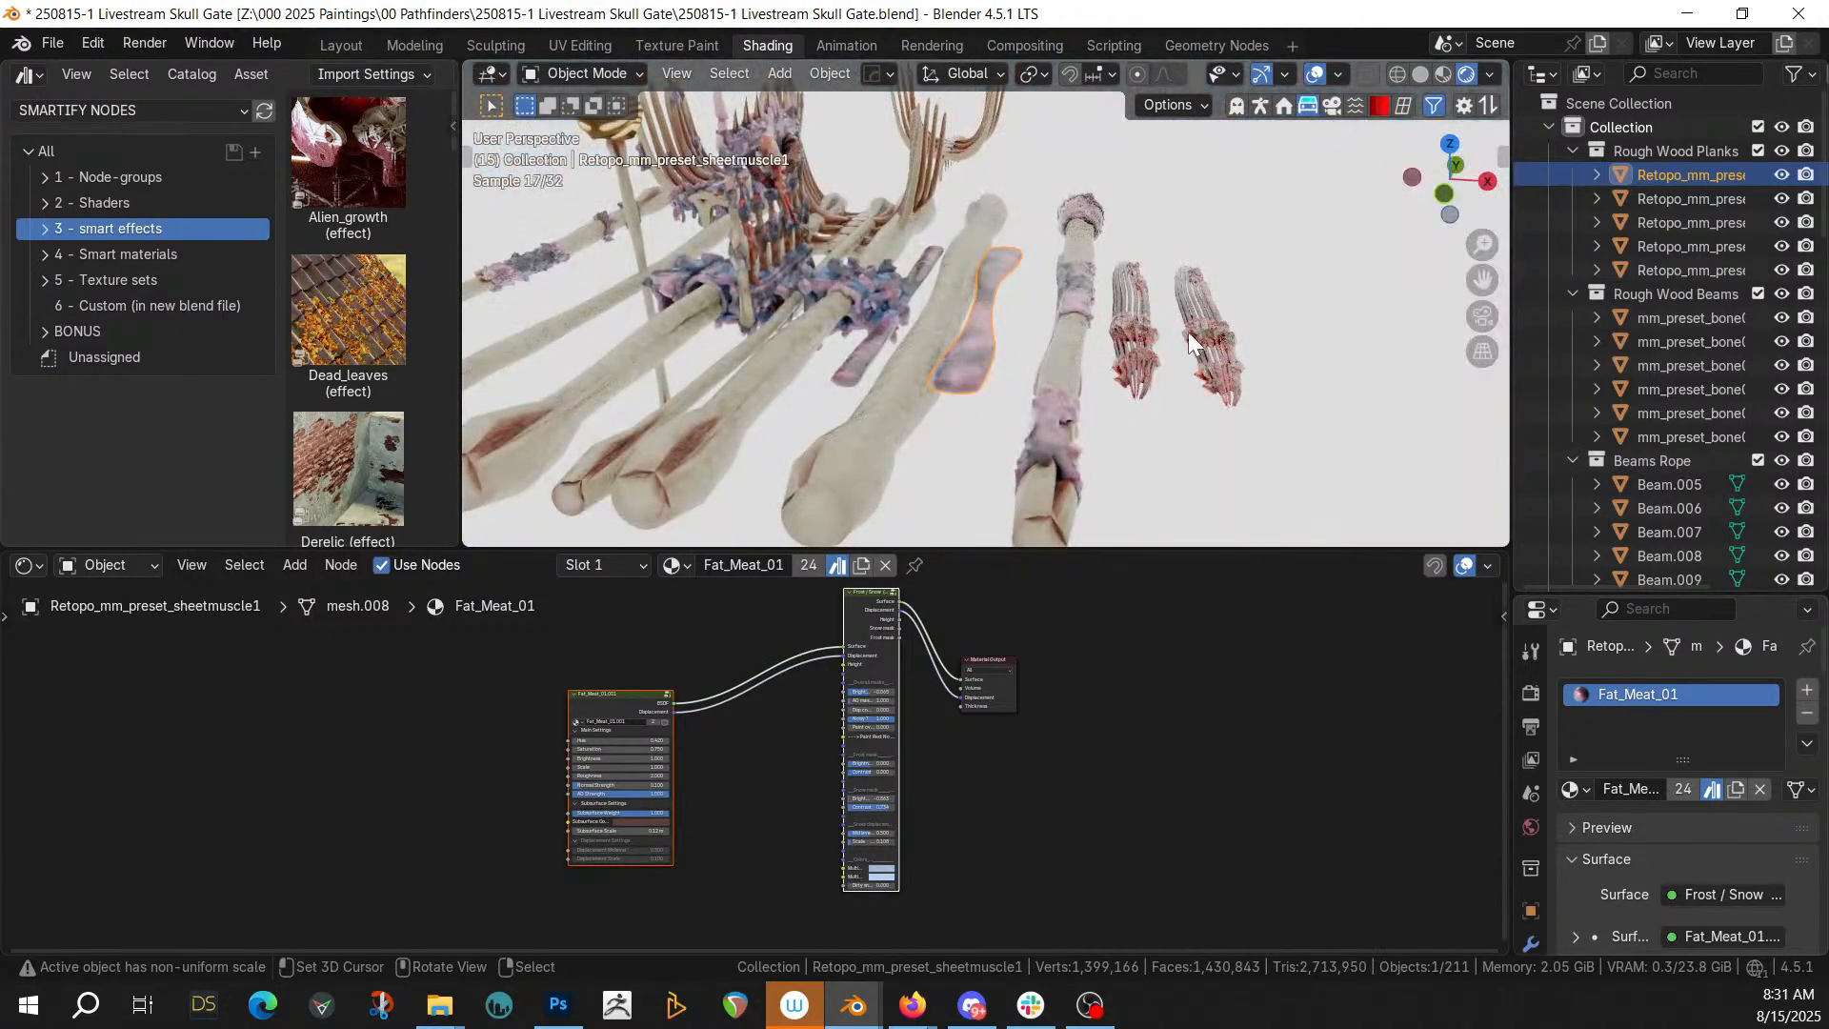
{"action": "left_click", "coordinate": [1134, 327]}
{"action": "left_click_drag", "start_coordinate": [954, 912], "coordinate": [644, 624]}
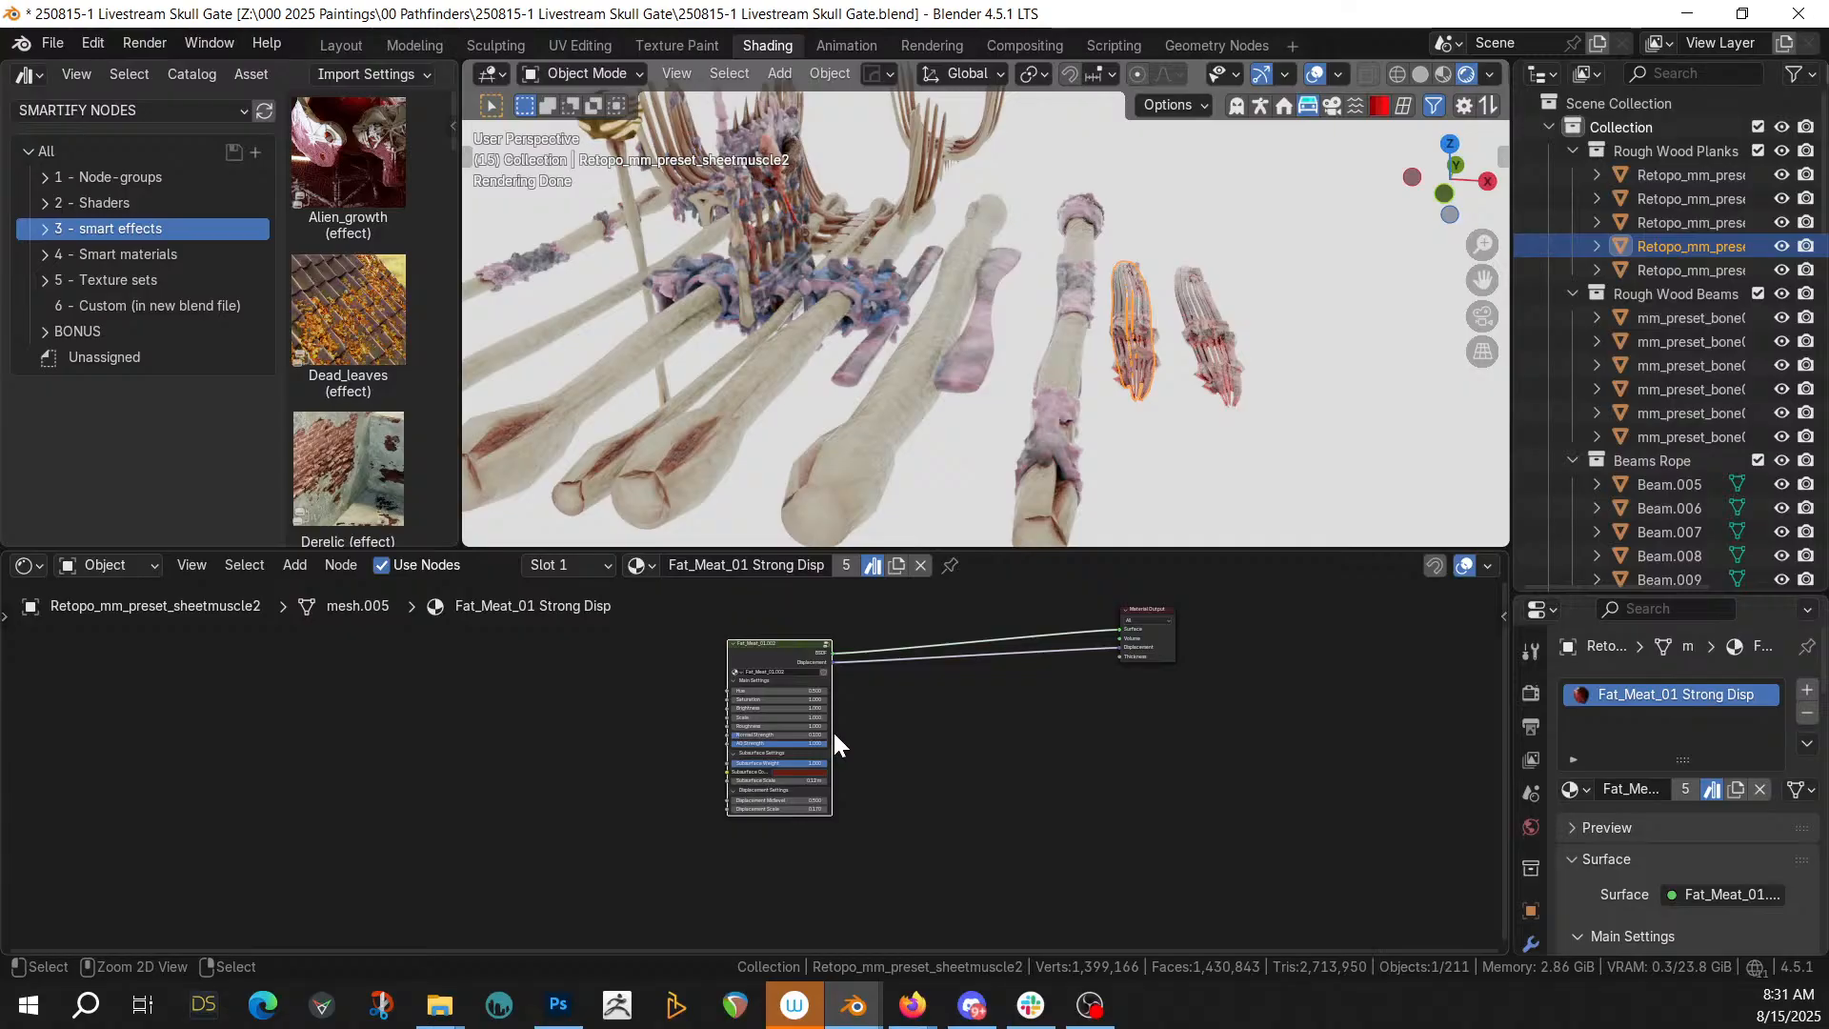
{"action": "key", "text": "ctrl+z"}
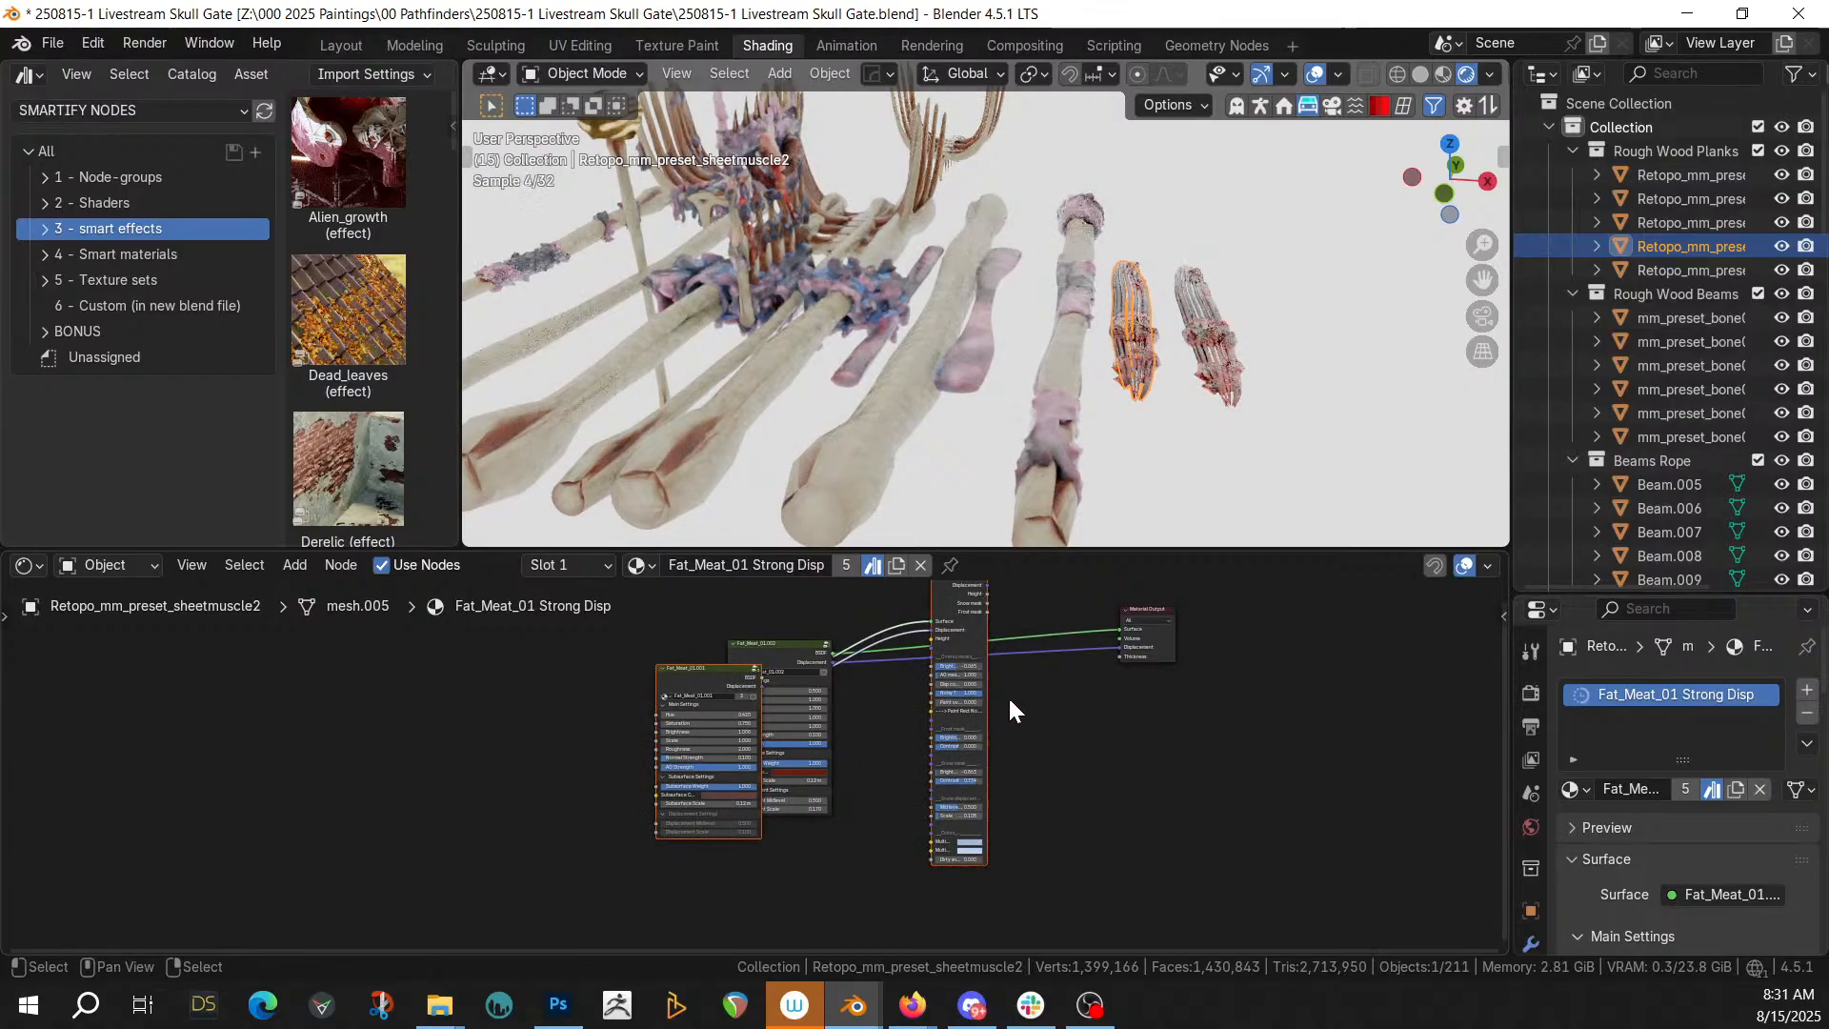
Connect the pasted Frost / Snow node's Surface and Displacement to the Material Output and remove the old Fat_Meat_01.002 node
{"action": "middle_click_drag", "start_coordinate": [1007, 698], "coordinate": [1017, 768]}
{"action": "scroll", "coordinate": [1017, 768], "scroll_direction": "down", "scroll_amount": 1}
{"action": "left_click_drag", "start_coordinate": [978, 715], "coordinate": [1102, 765]}
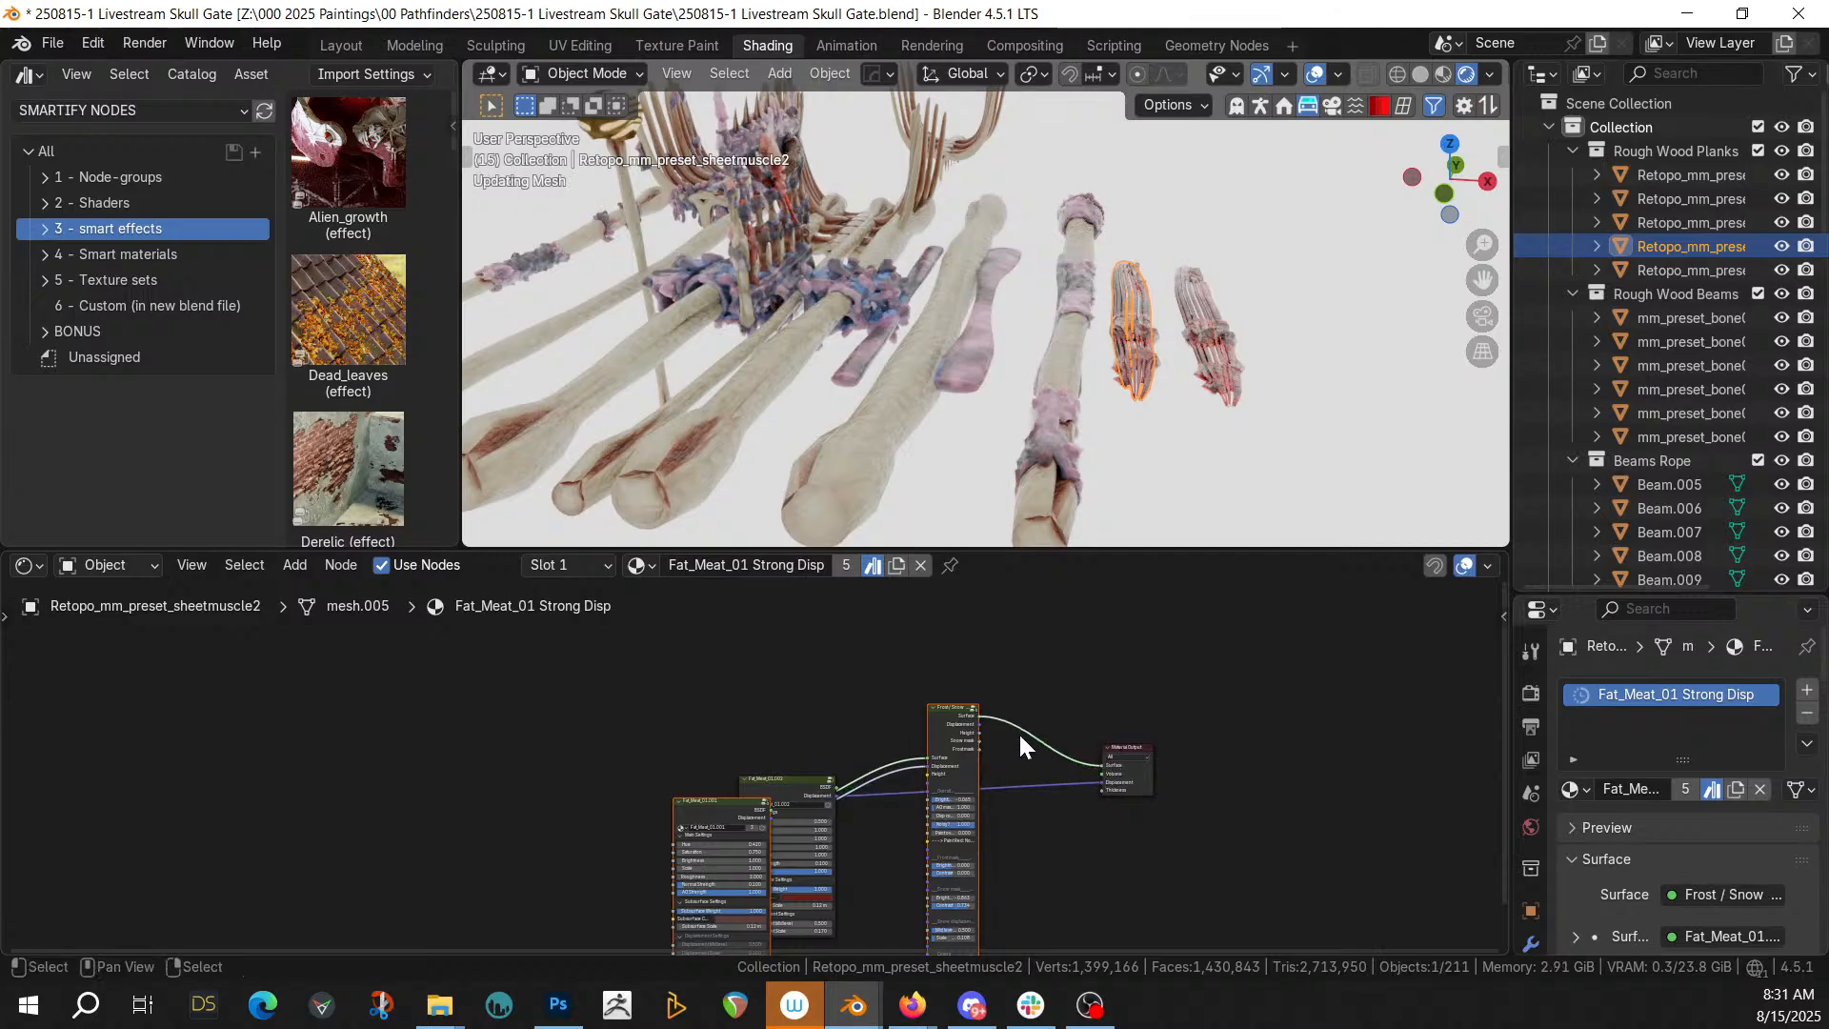
{"action": "left_click_drag", "start_coordinate": [978, 723], "coordinate": [1102, 783]}
{"action": "left_click", "coordinate": [798, 779]}
{"action": "key", "text": "ctrl+x"}
{"action": "middle_click_drag", "start_coordinate": [1096, 238], "coordinate": [1018, 152]}
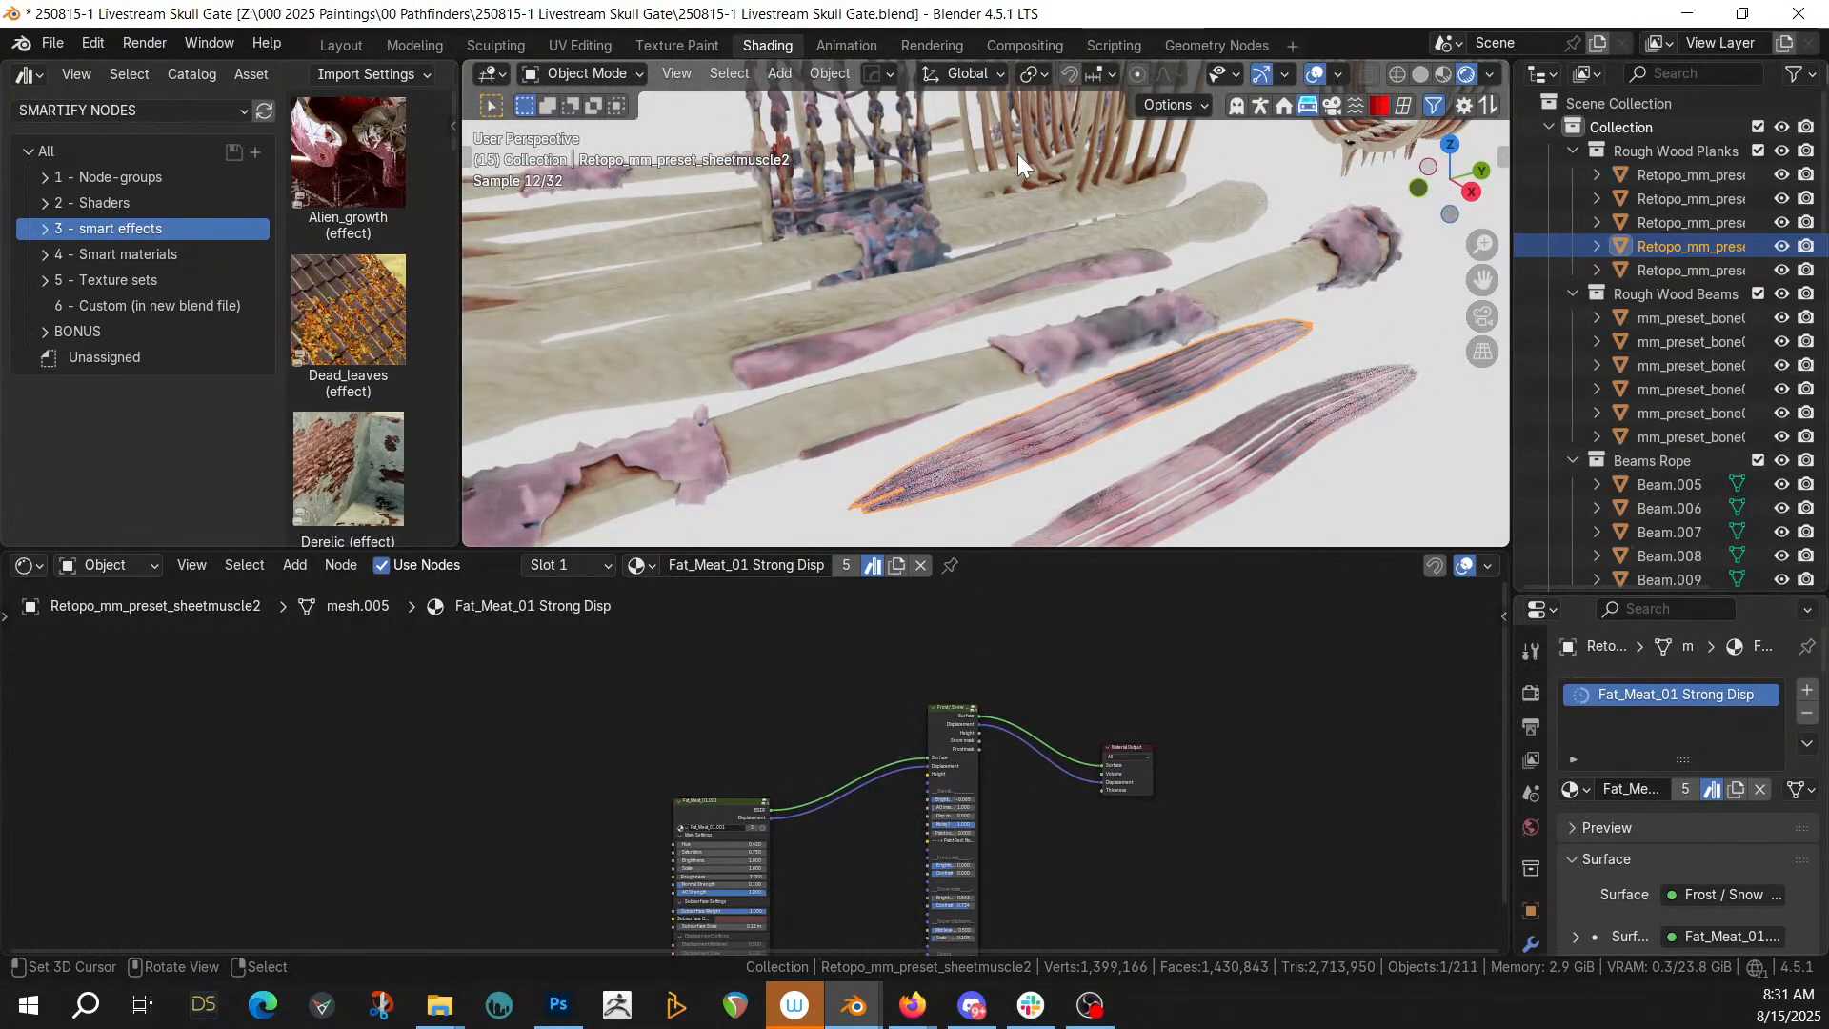
Copy the Frost / Snow node into the Bone.002 material of the large plain bone among the source parts
{"action": "left_click", "coordinate": [950, 710]}
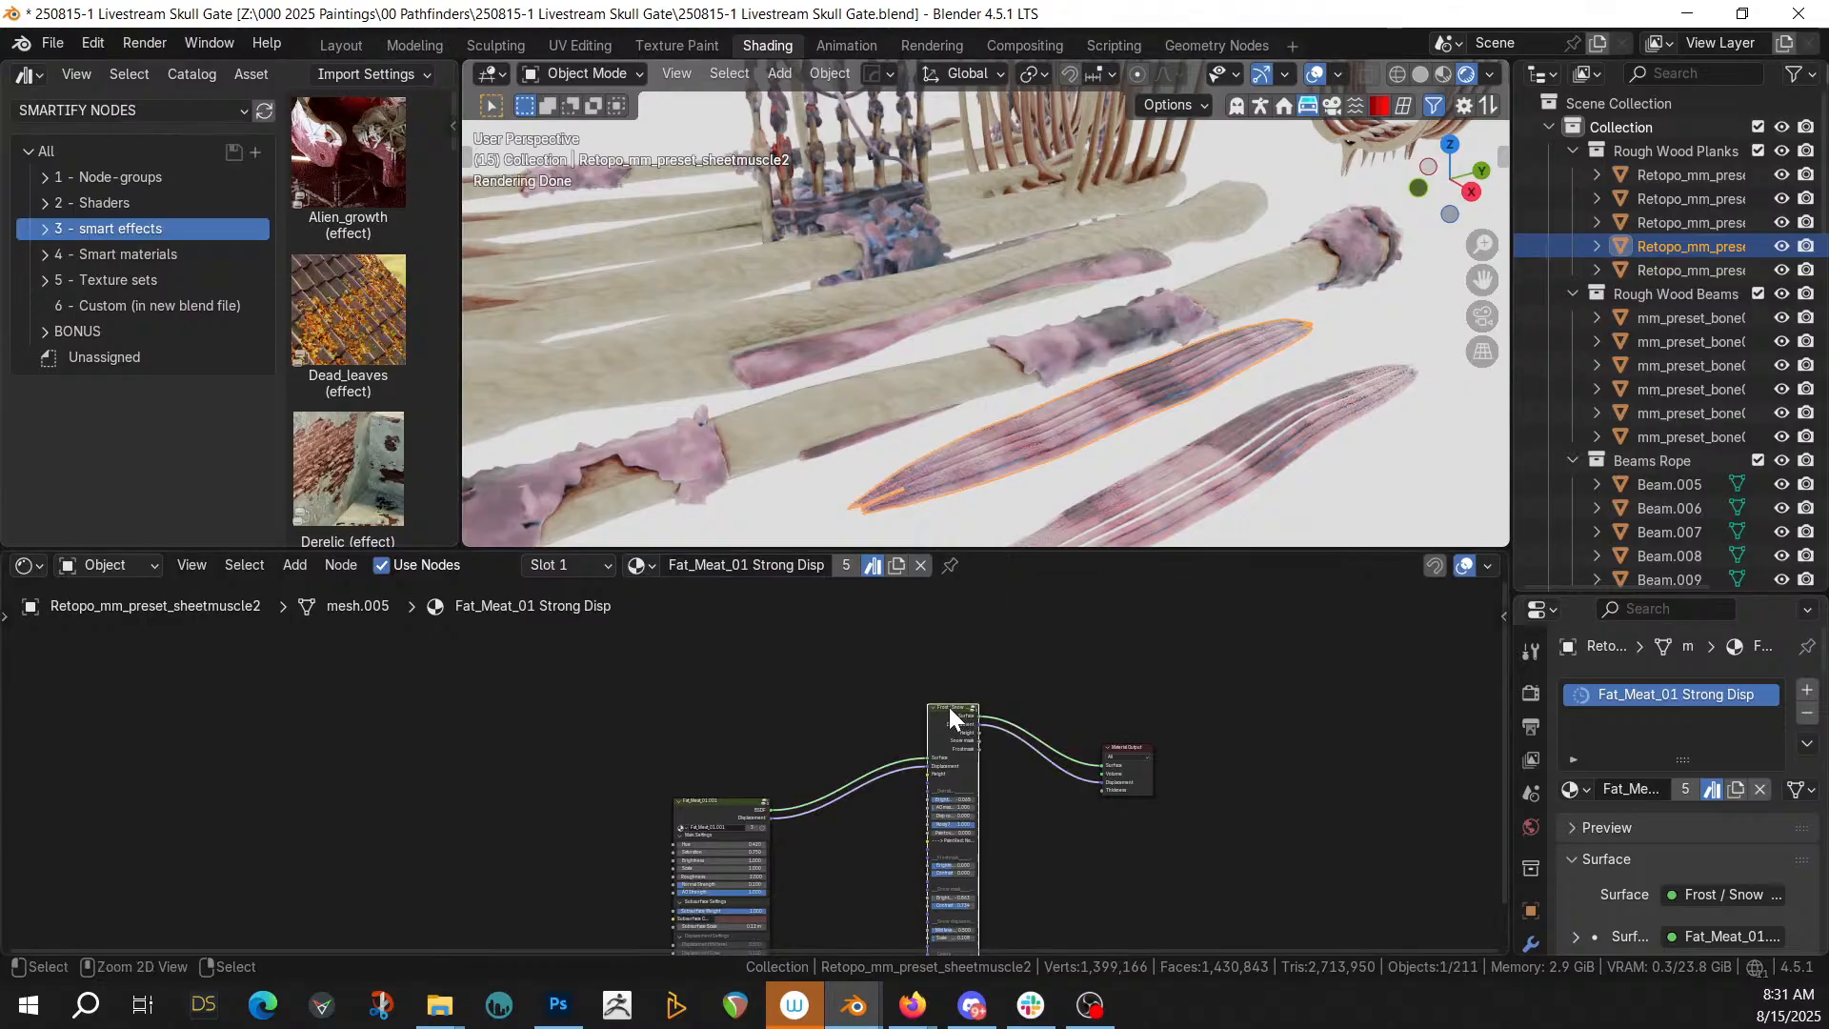
{"action": "scroll", "coordinate": [835, 272], "scroll_direction": "down", "scroll_amount": 2}
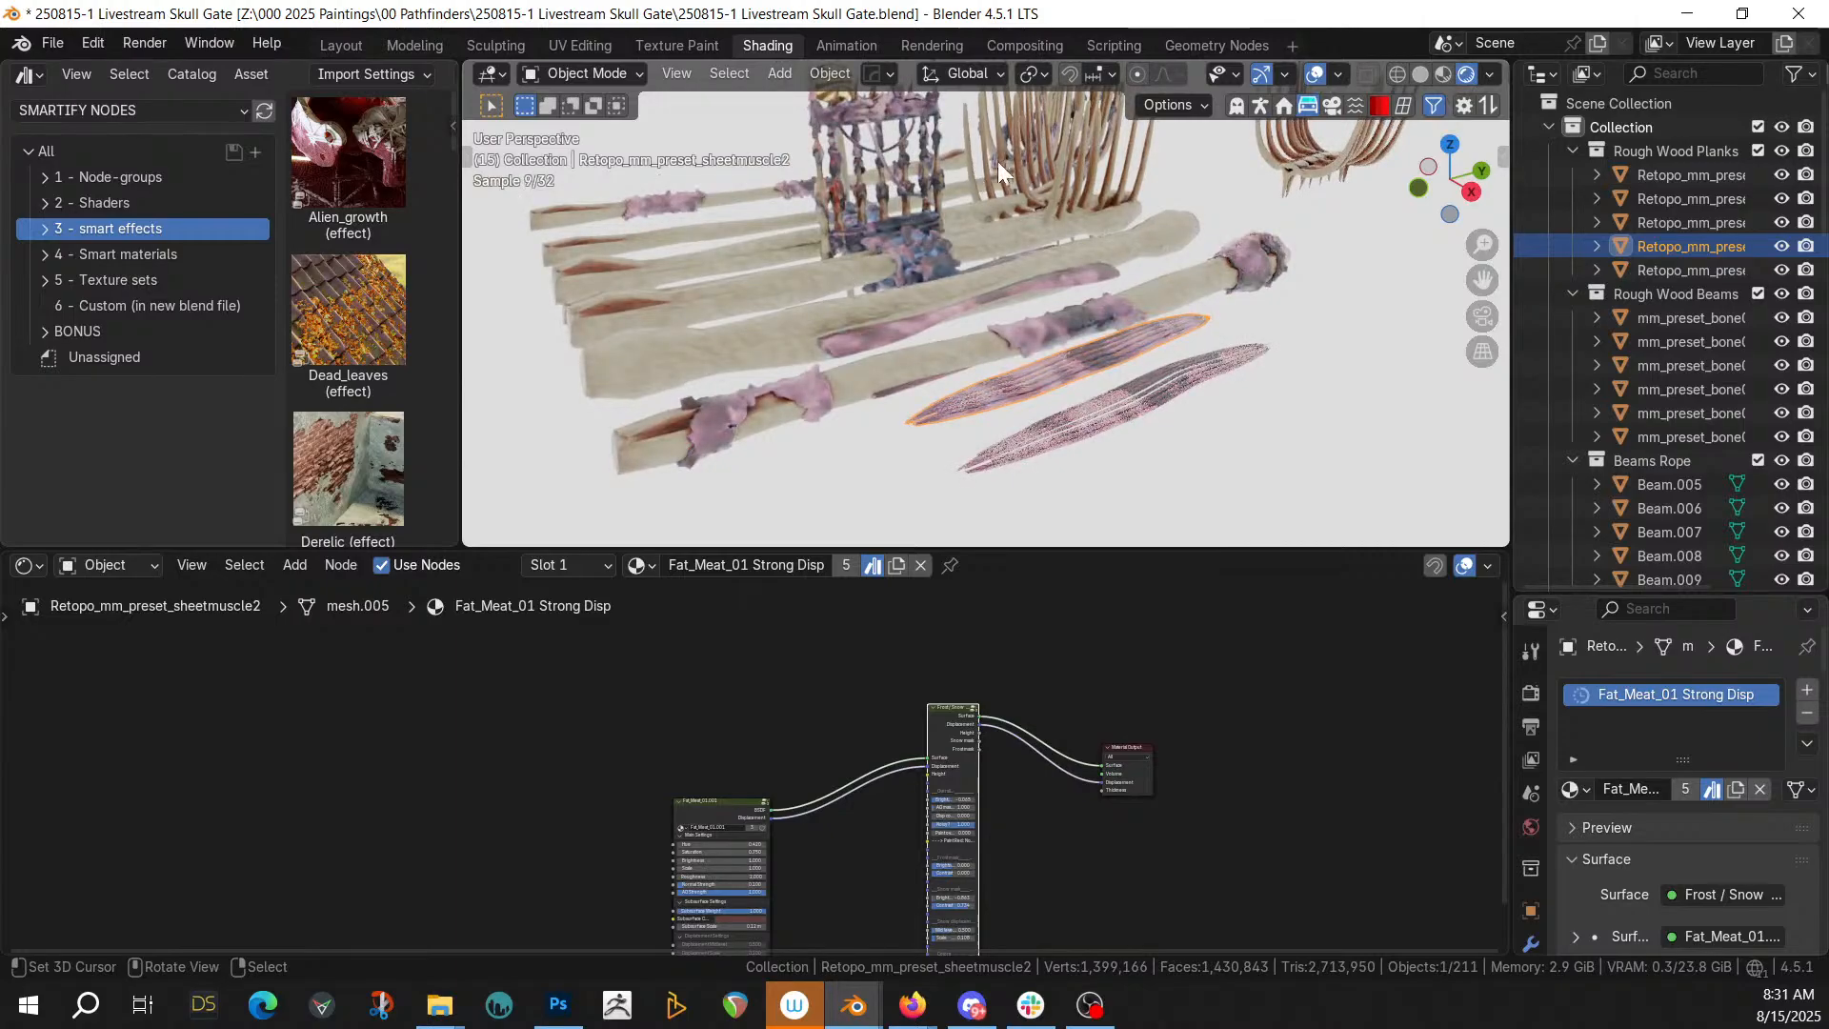
{"action": "left_click", "coordinate": [1149, 242]}
{"action": "middle_click_drag", "start_coordinate": [1128, 644], "coordinate": [968, 607]}
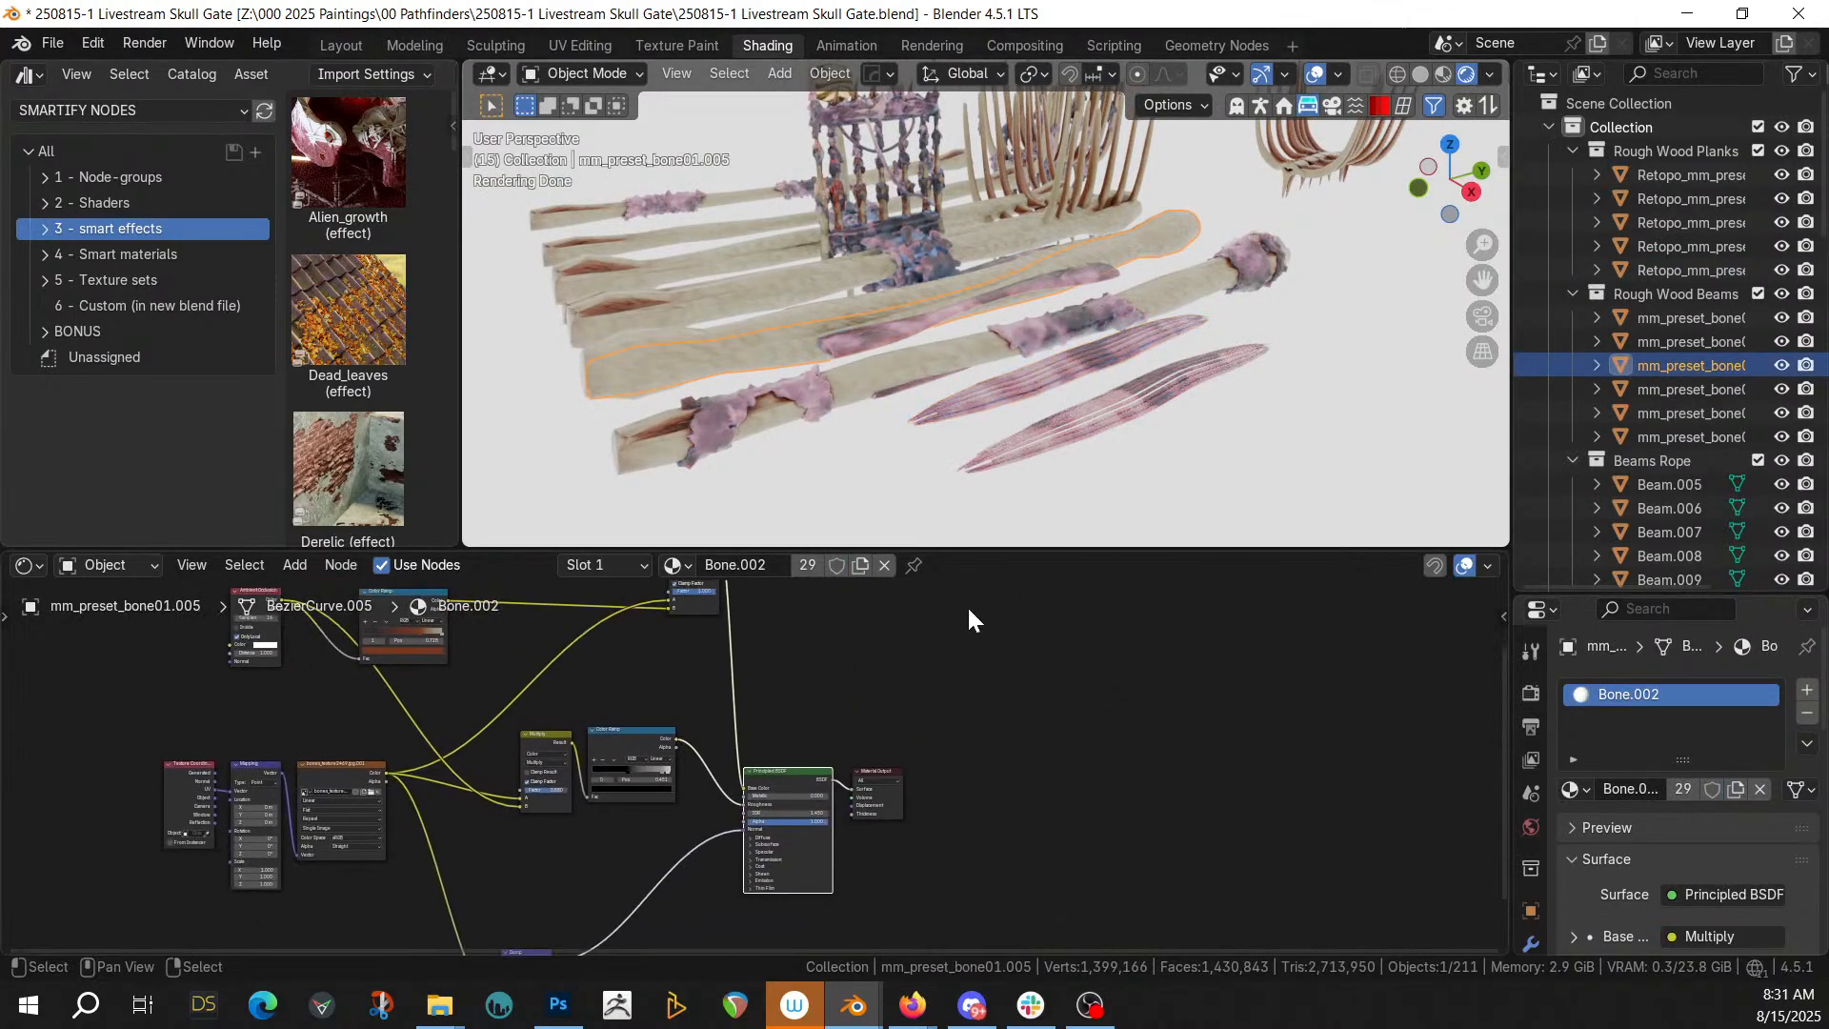
{"action": "key", "text": "ctrl+v"}
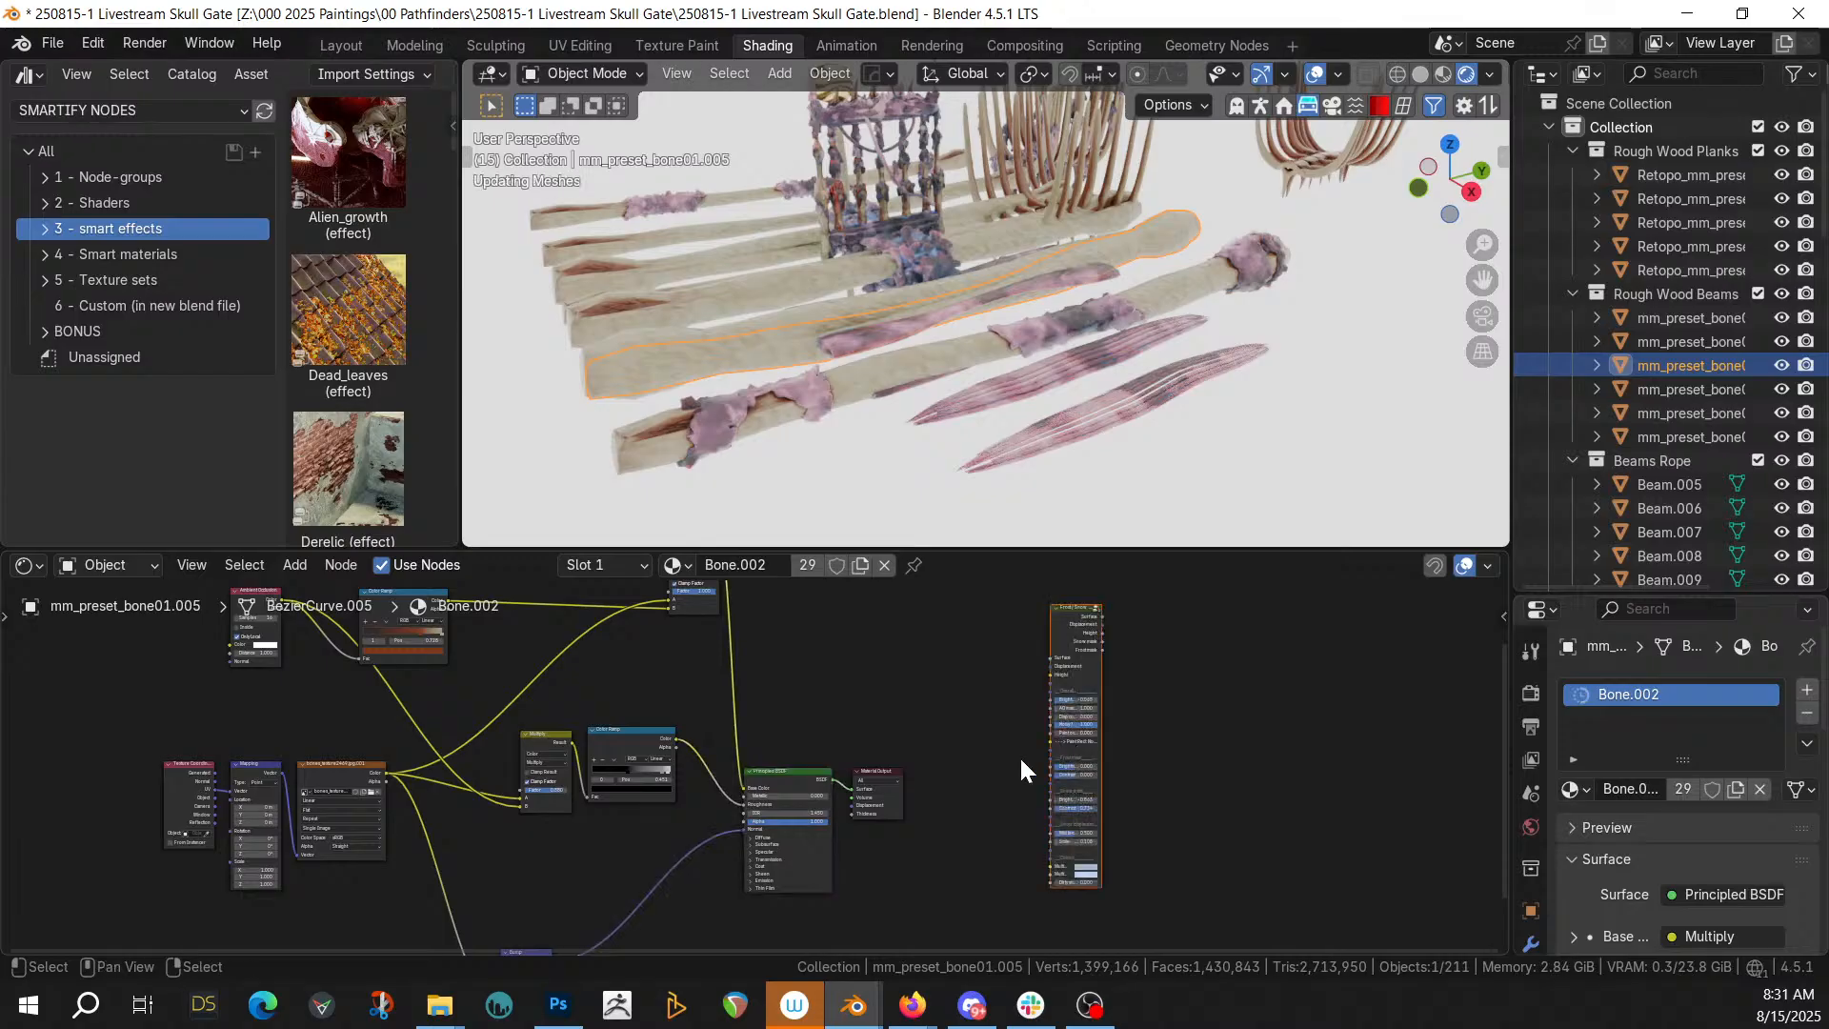
Route the Bone.002 Principled BSDF through the Frost / Snow node and connect its Surface and Displacement to the Material Output
{"action": "left_click_drag", "start_coordinate": [886, 773], "coordinate": [1419, 777]}
{"action": "left_click_drag", "start_coordinate": [826, 774], "coordinate": [888, 735]}
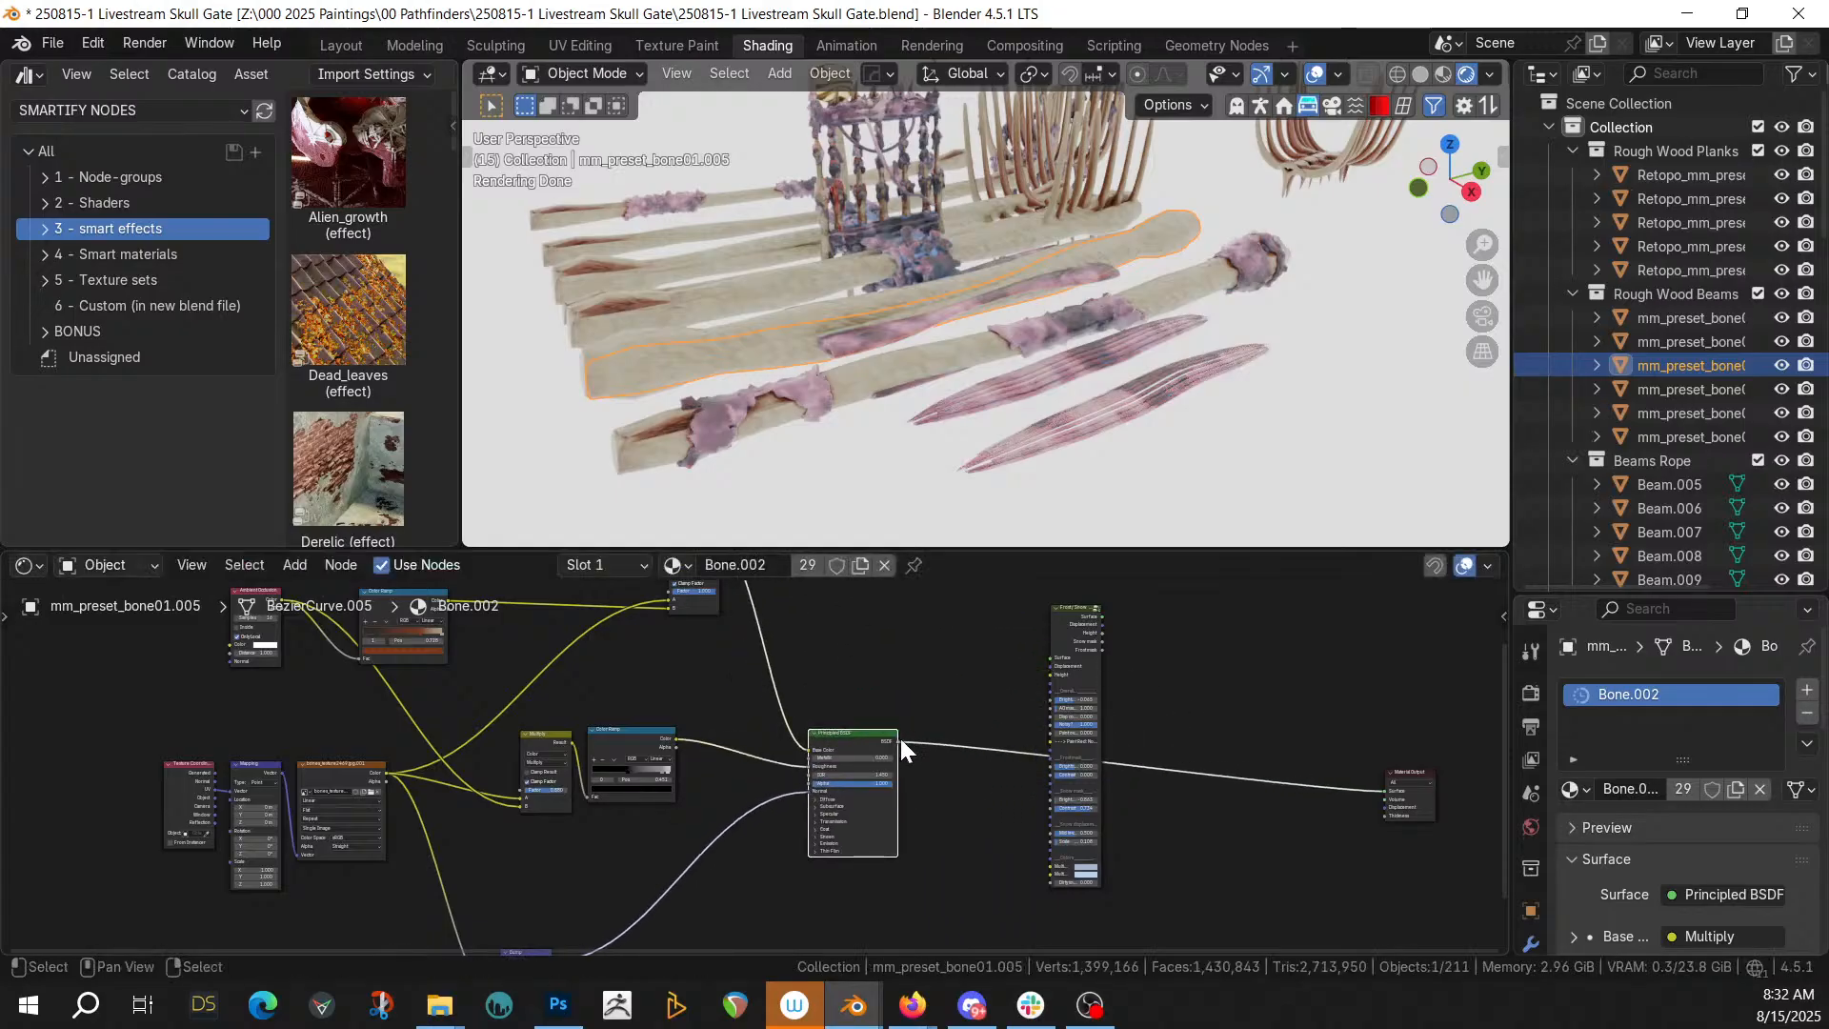
{"action": "left_click_drag", "start_coordinate": [896, 739], "coordinate": [1044, 659]}
{"action": "left_click_drag", "start_coordinate": [1100, 614], "coordinate": [1392, 785]}
{"action": "scroll", "coordinate": [928, 764], "scroll_direction": "up", "scroll_amount": 1}
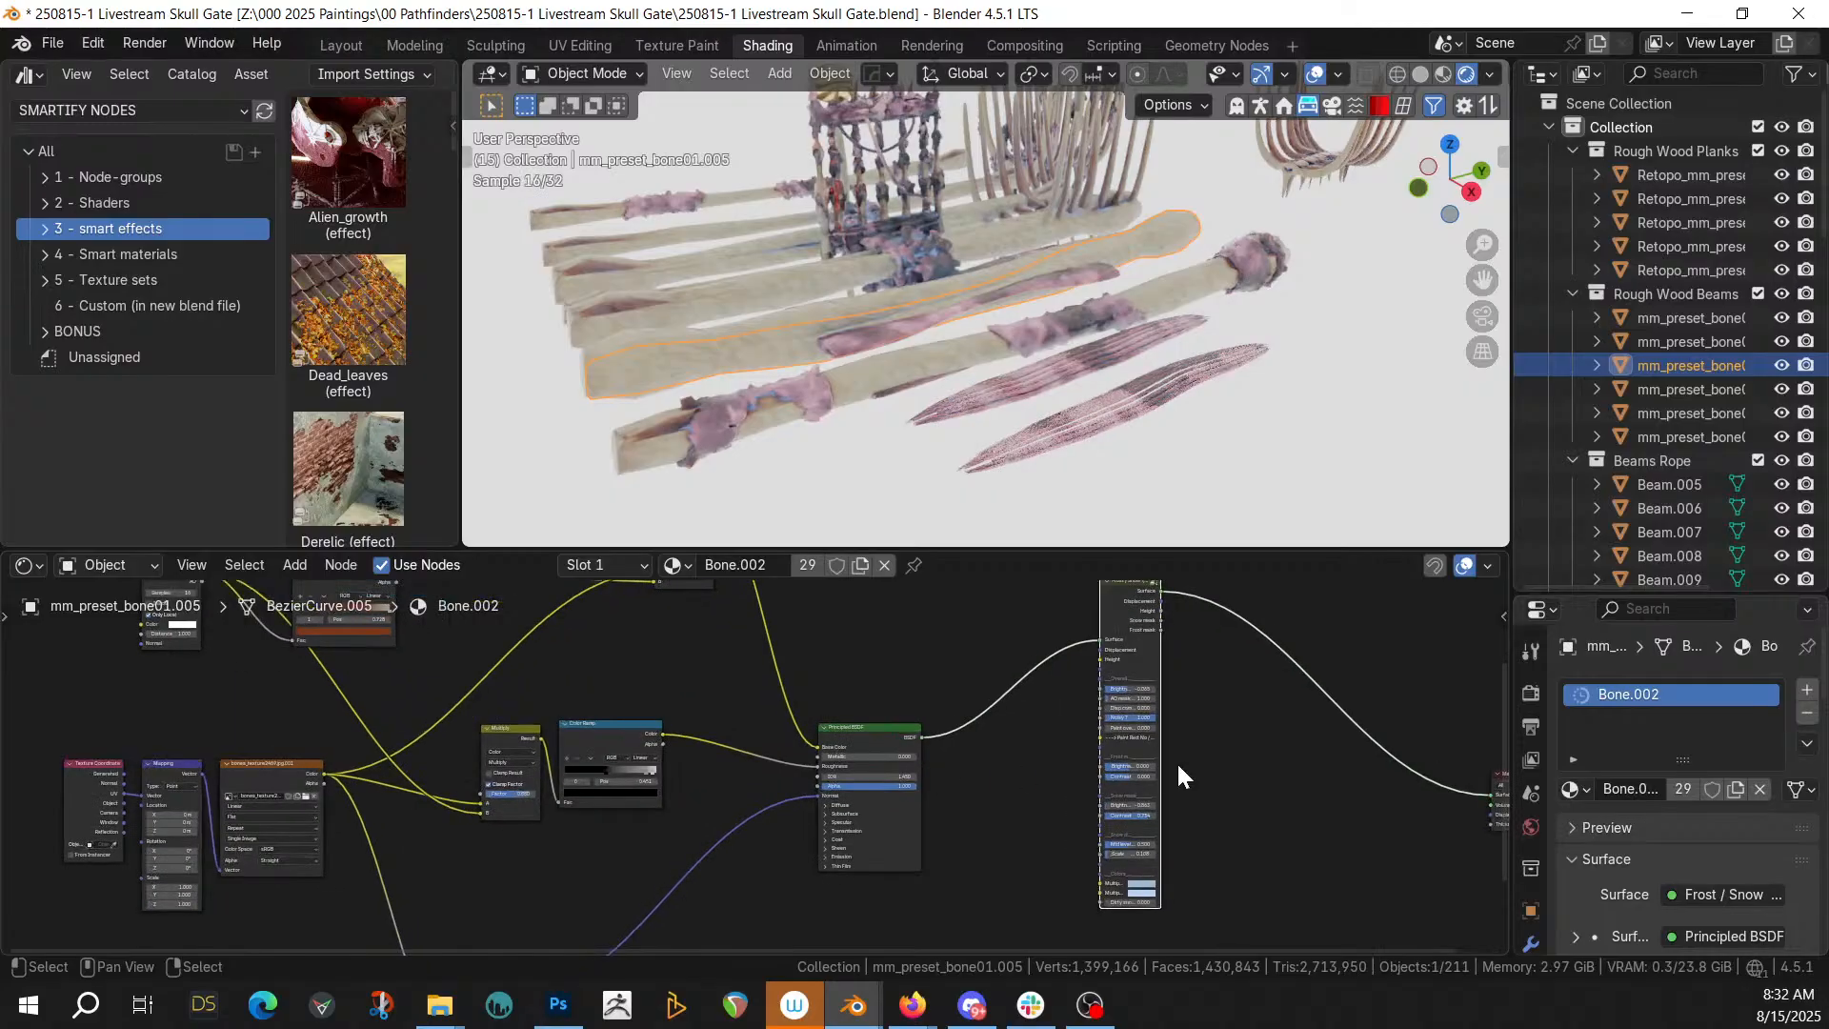
{"action": "middle_click_drag", "start_coordinate": [727, 734], "coordinate": [505, 777]}
{"action": "left_click_drag", "start_coordinate": [939, 637], "coordinate": [1263, 846]}
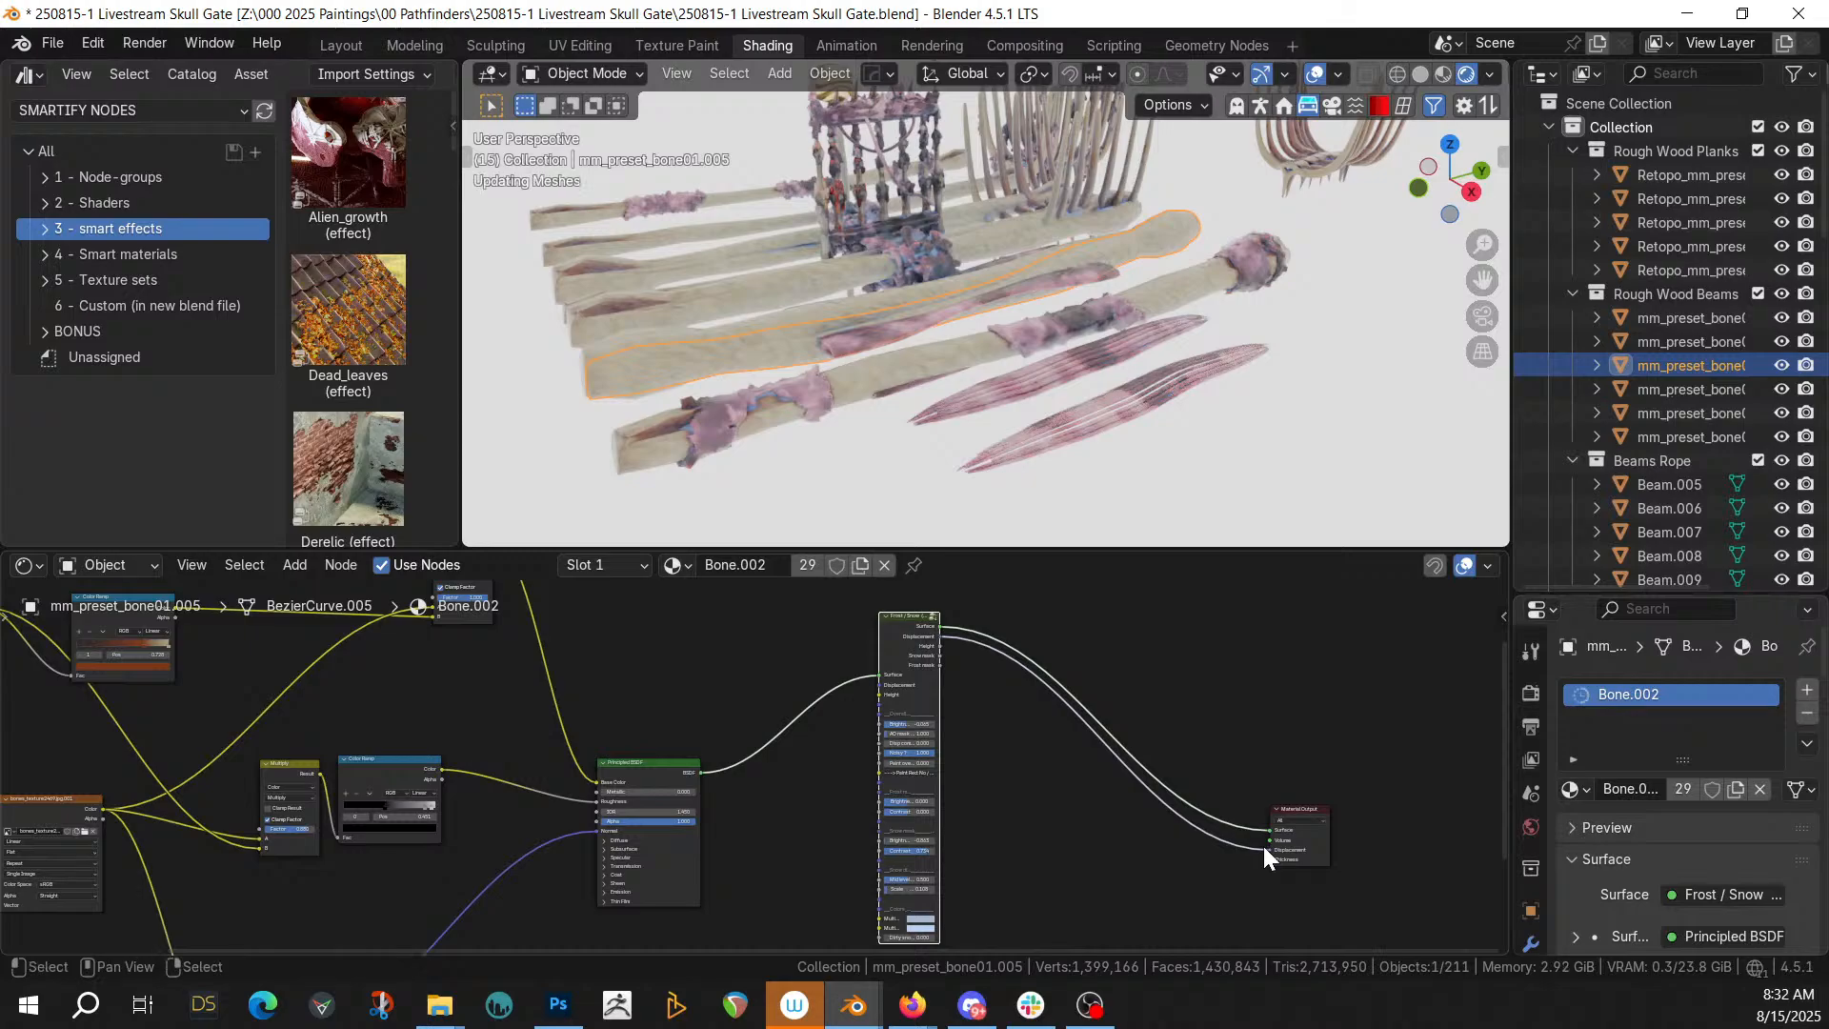
{"action": "scroll", "coordinate": [993, 398], "scroll_direction": "up", "scroll_amount": 5}
{"action": "middle_click_drag", "start_coordinate": [993, 398], "coordinate": [912, 292]}
{"action": "scroll", "coordinate": [911, 292], "scroll_direction": "down", "scroll_amount": 4}
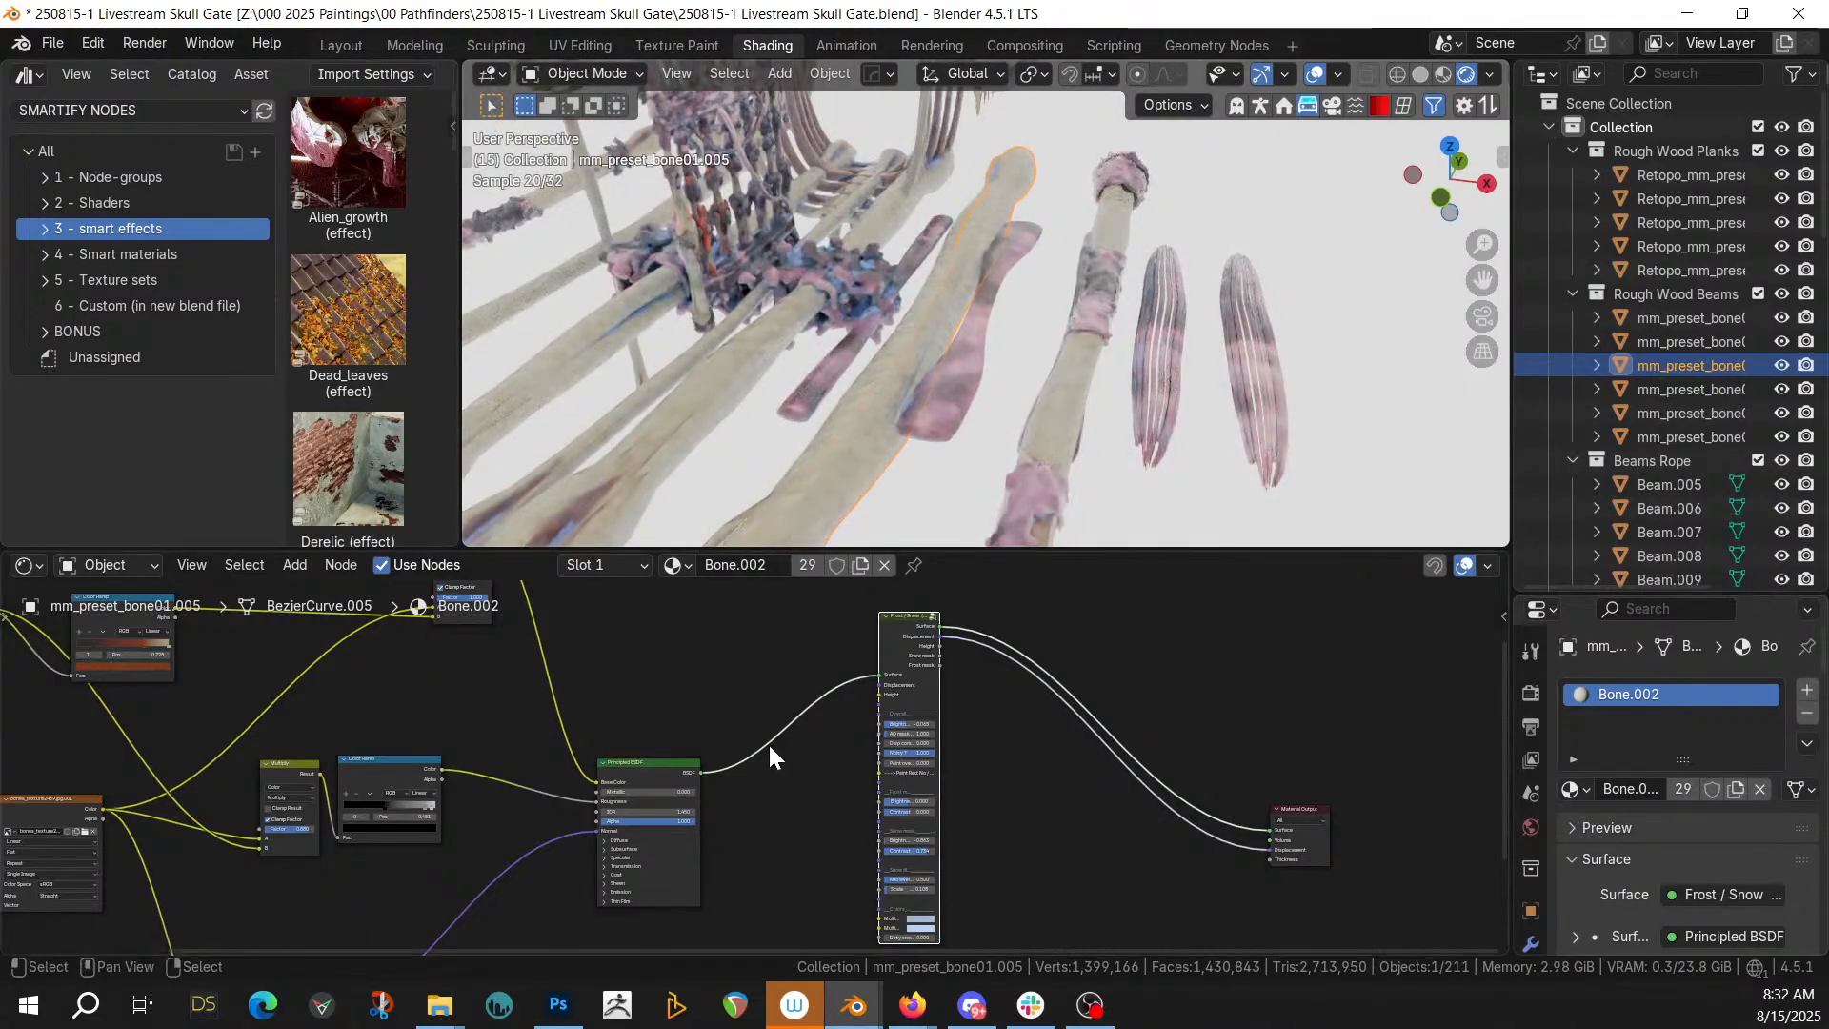
Desaturate the dark stop and the rust-brown middle stop of the ambient occlusion Color Ramp in Bone.002
{"action": "middle_click_drag", "start_coordinate": [649, 686], "coordinate": [1135, 681]}
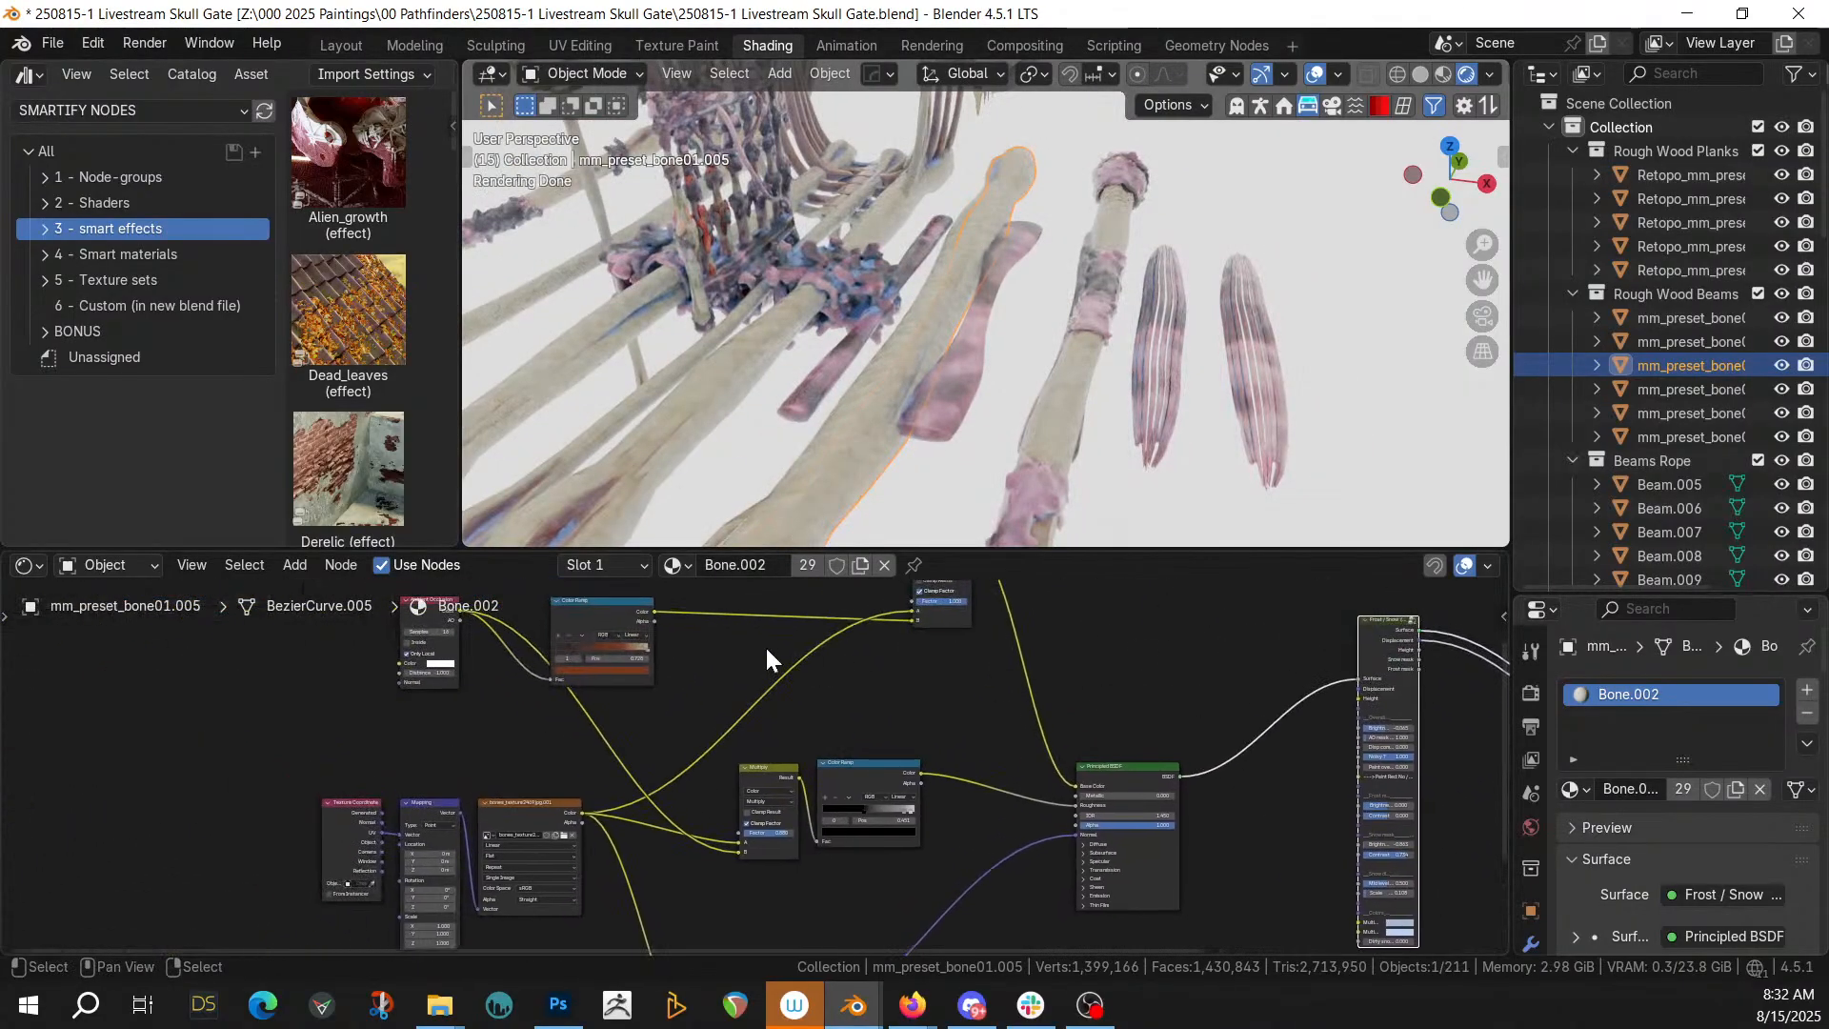
{"action": "scroll", "coordinate": [685, 690], "scroll_direction": "up", "scroll_amount": 3}
{"action": "middle_click_drag", "start_coordinate": [575, 655], "coordinate": [705, 829]}
{"action": "scroll", "coordinate": [705, 828], "scroll_direction": "up", "scroll_amount": 3}
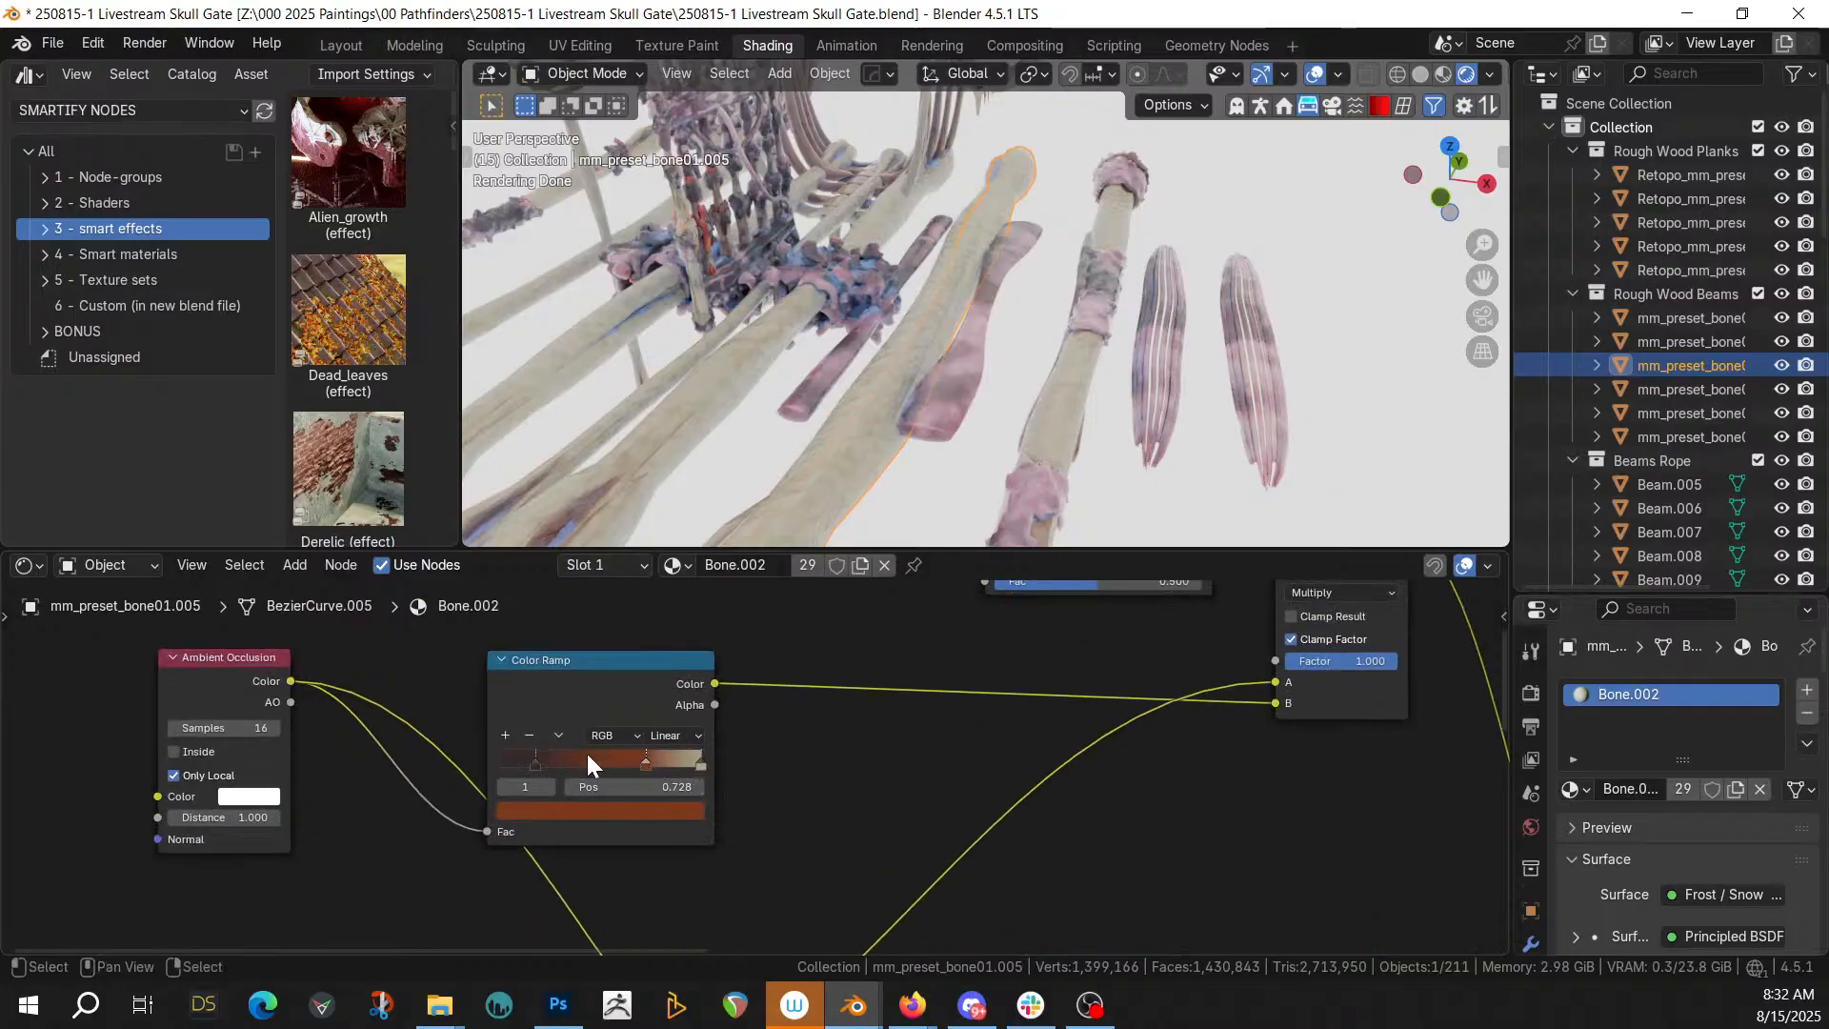
{"action": "left_click", "coordinate": [534, 766]}
{"action": "left_click", "coordinate": [558, 810]}
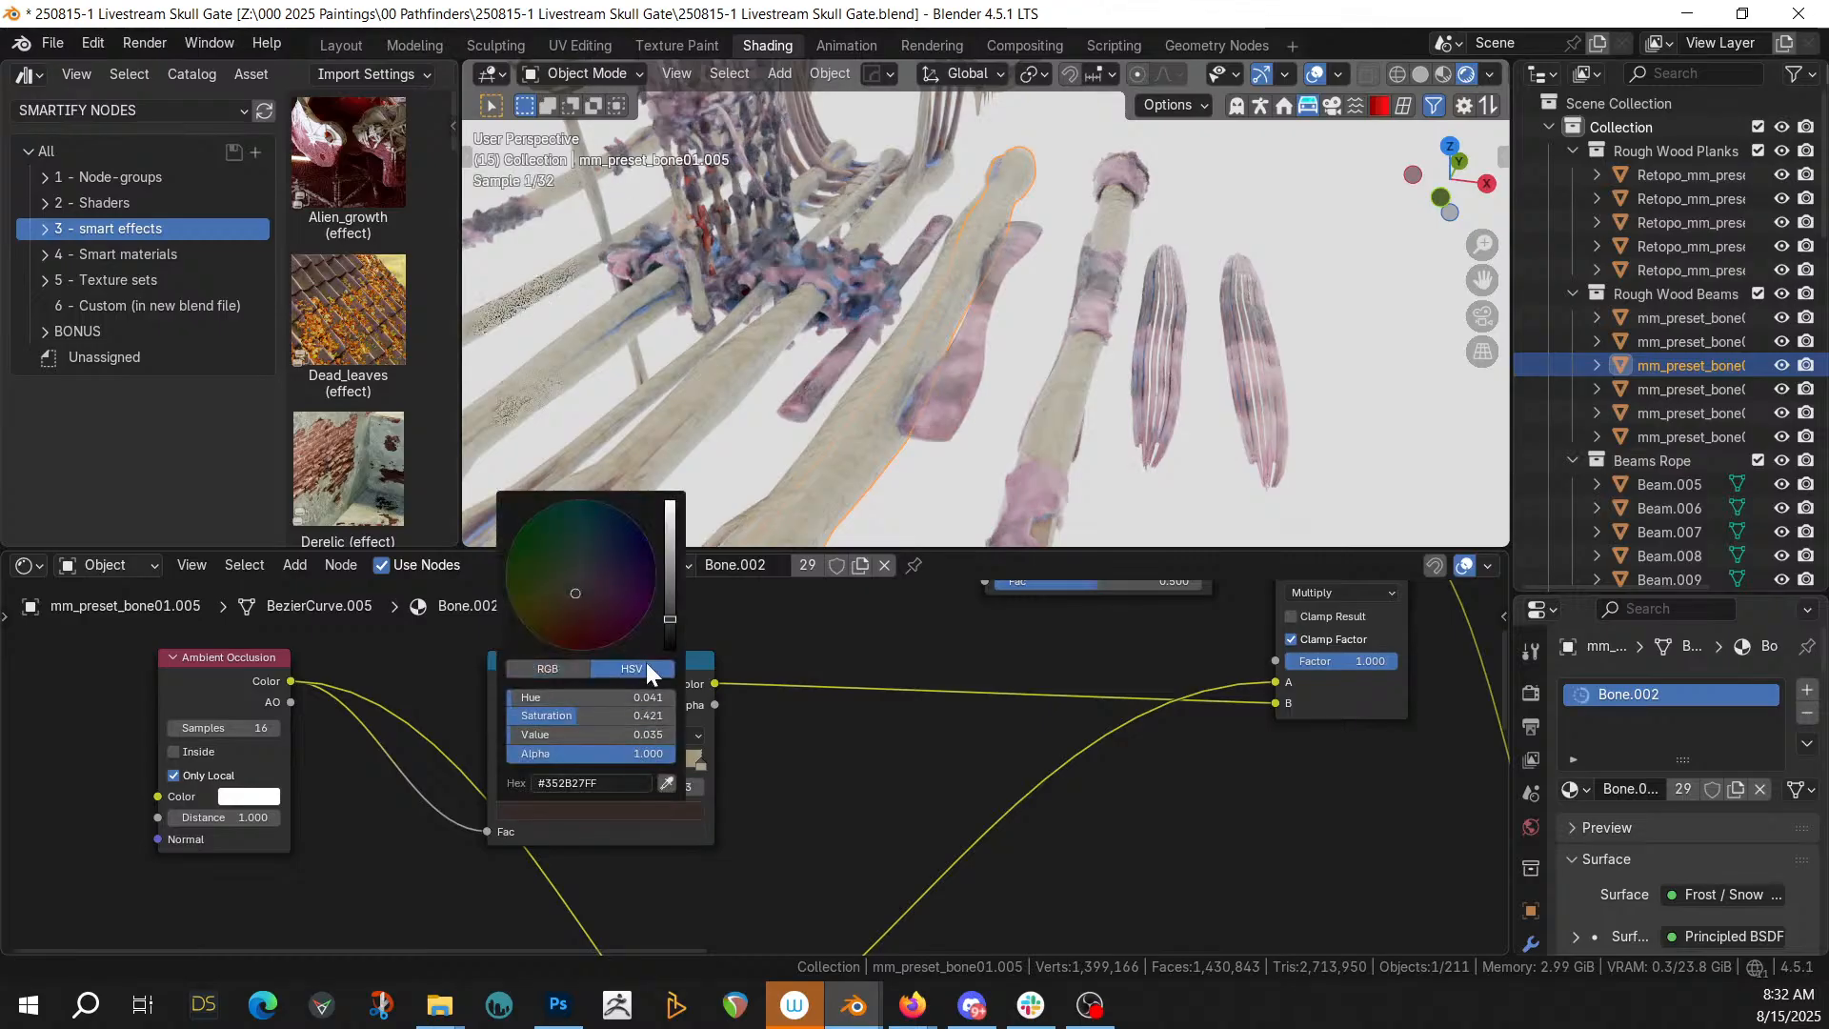
{"action": "left_click_drag", "start_coordinate": [570, 716], "coordinate": [543, 717]}
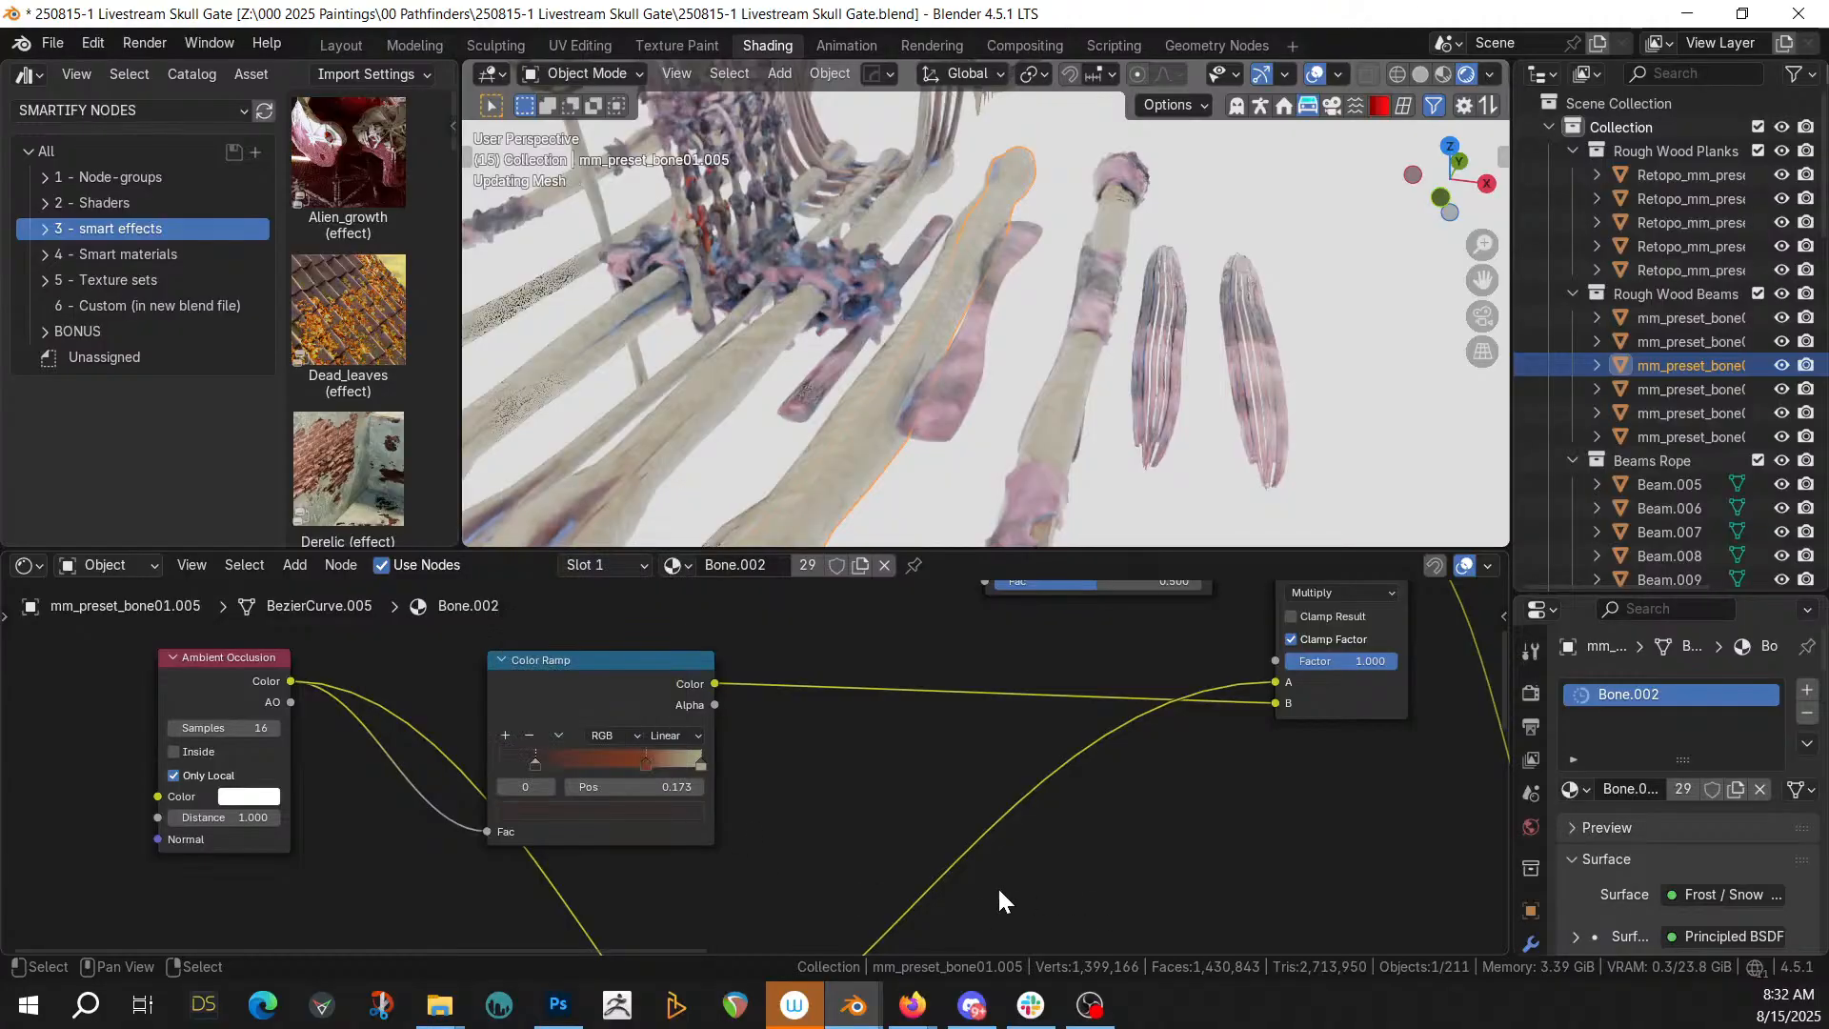
{"action": "left_click", "coordinate": [645, 764]}
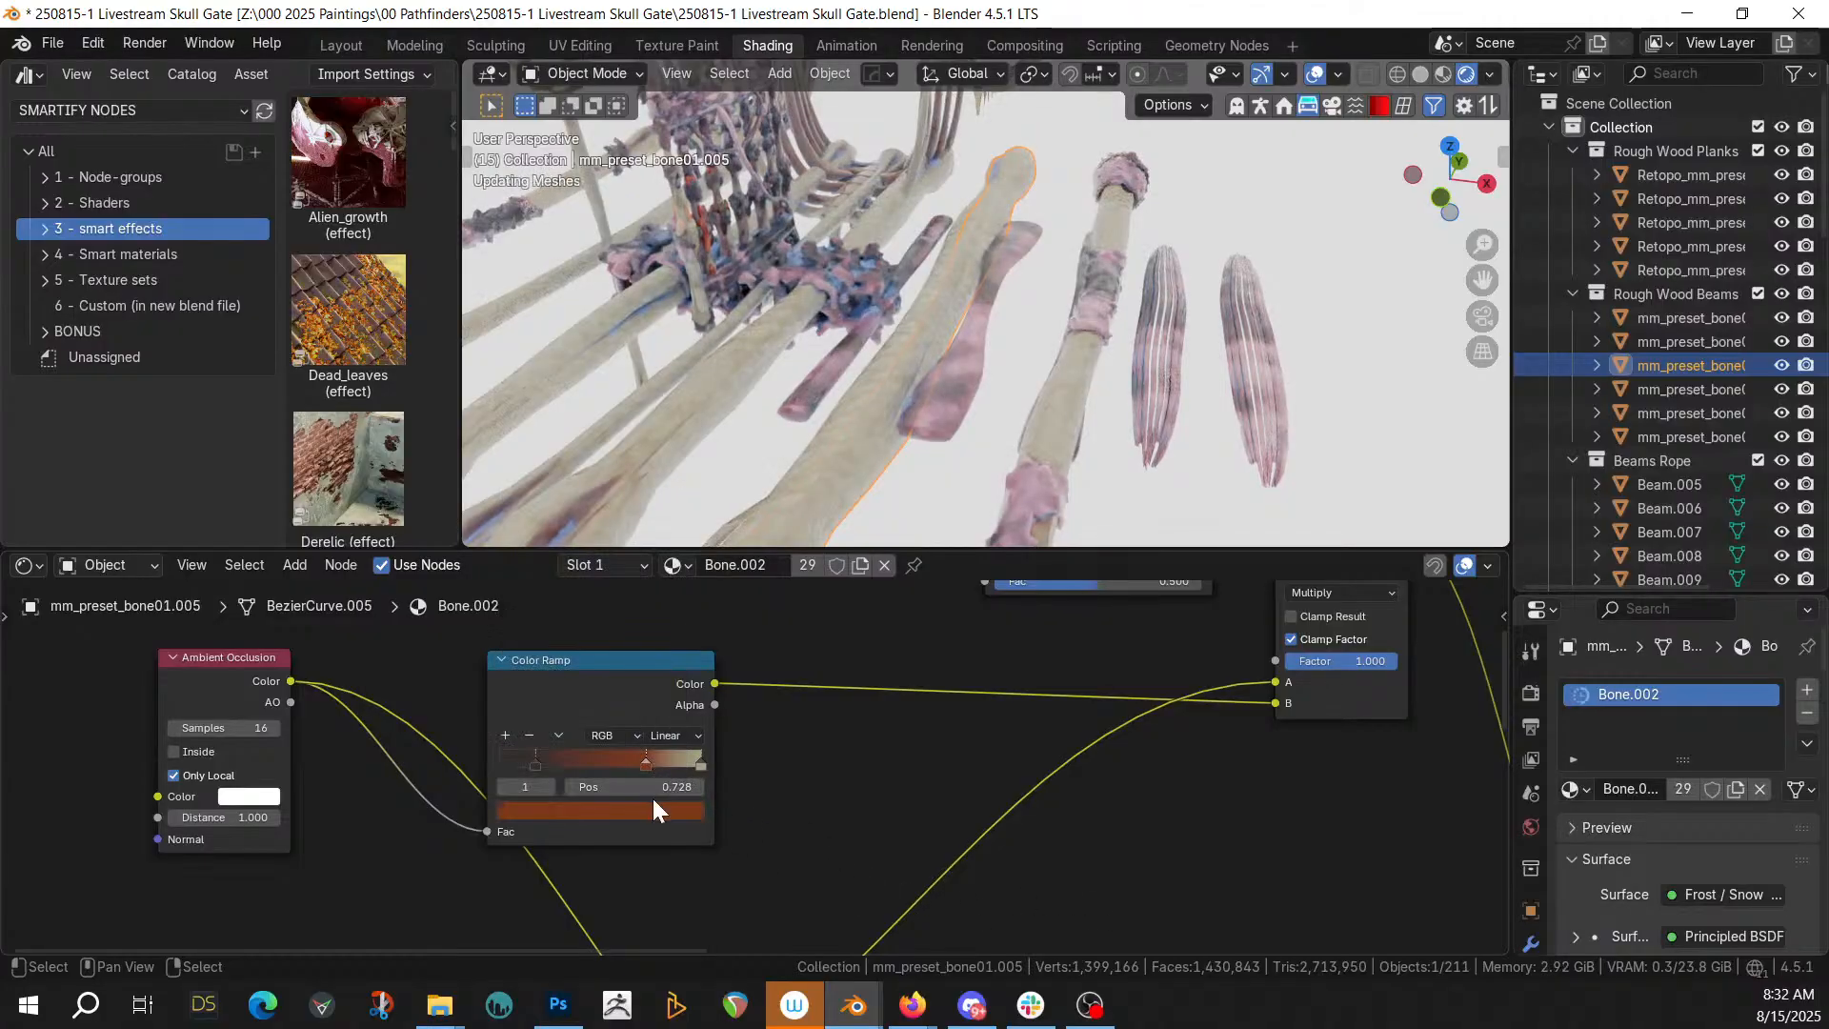
{"action": "left_click", "coordinate": [653, 808]}
{"action": "left_click_drag", "start_coordinate": [653, 714], "coordinate": [615, 717]}
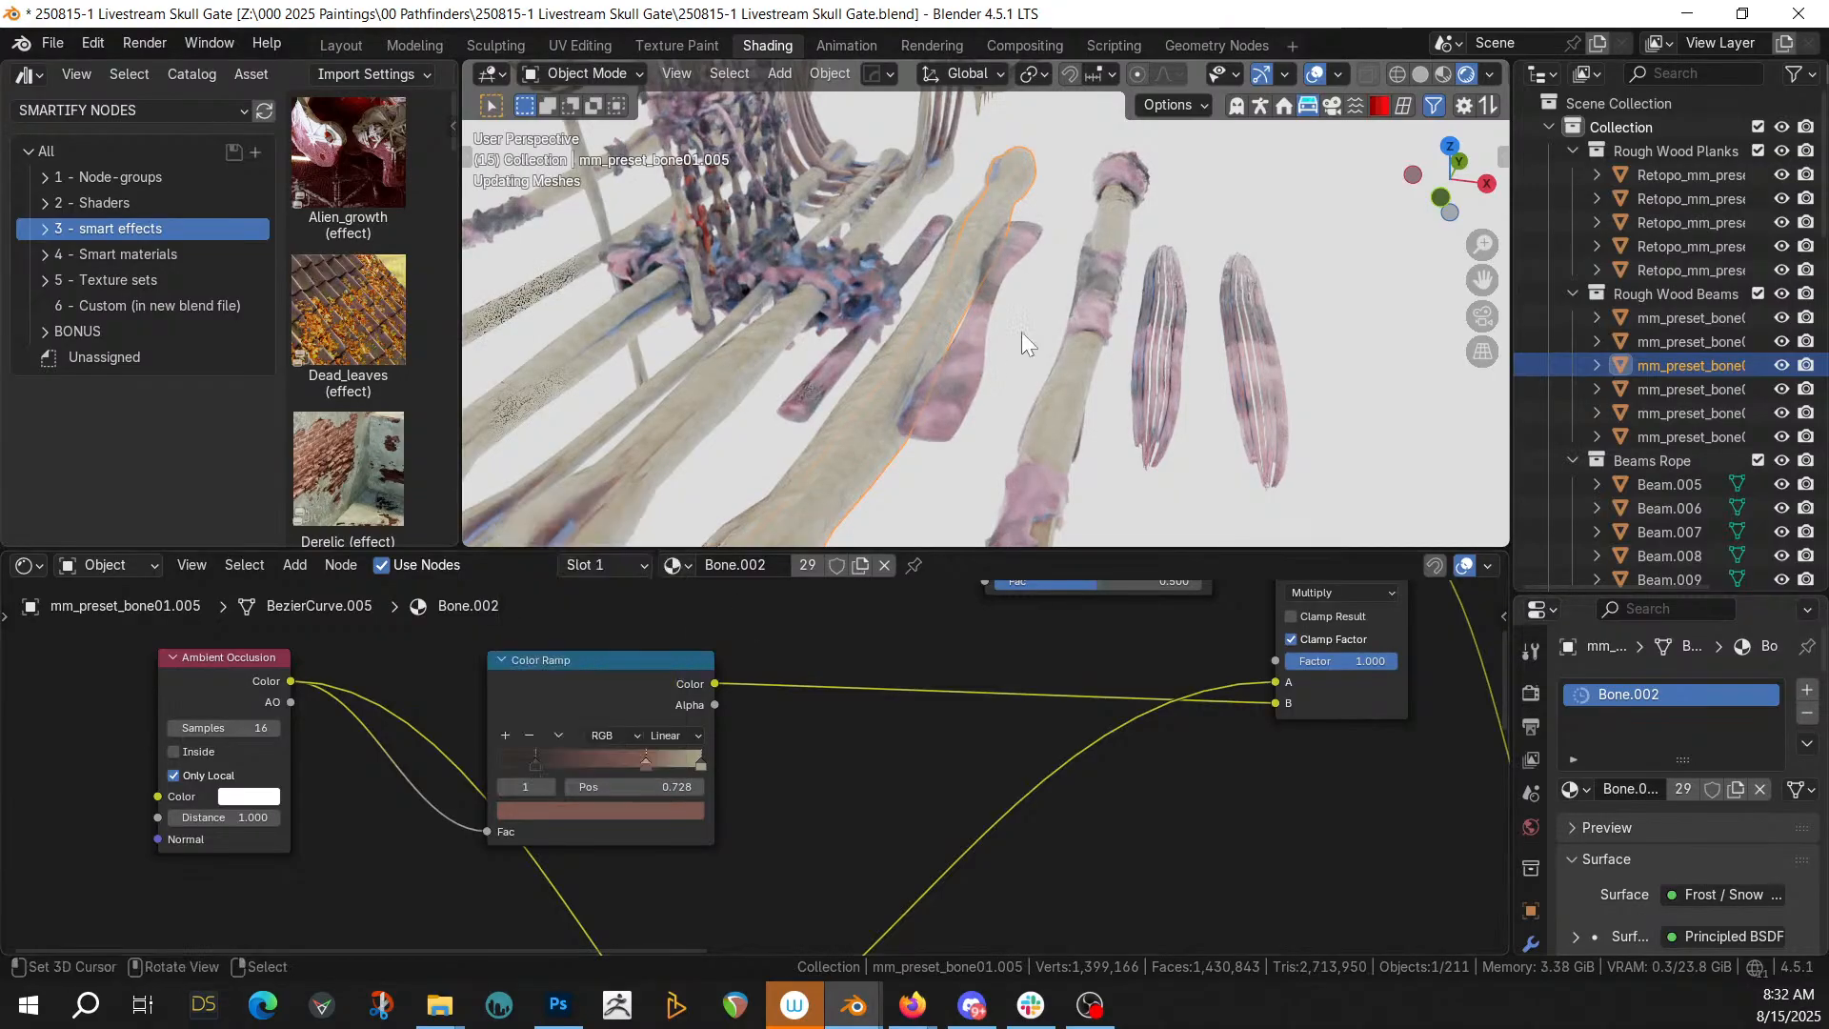
Select the spine railing piece among the source parts and isolate it in local view
{"action": "middle_click_drag", "start_coordinate": [1021, 331], "coordinate": [764, 273]}
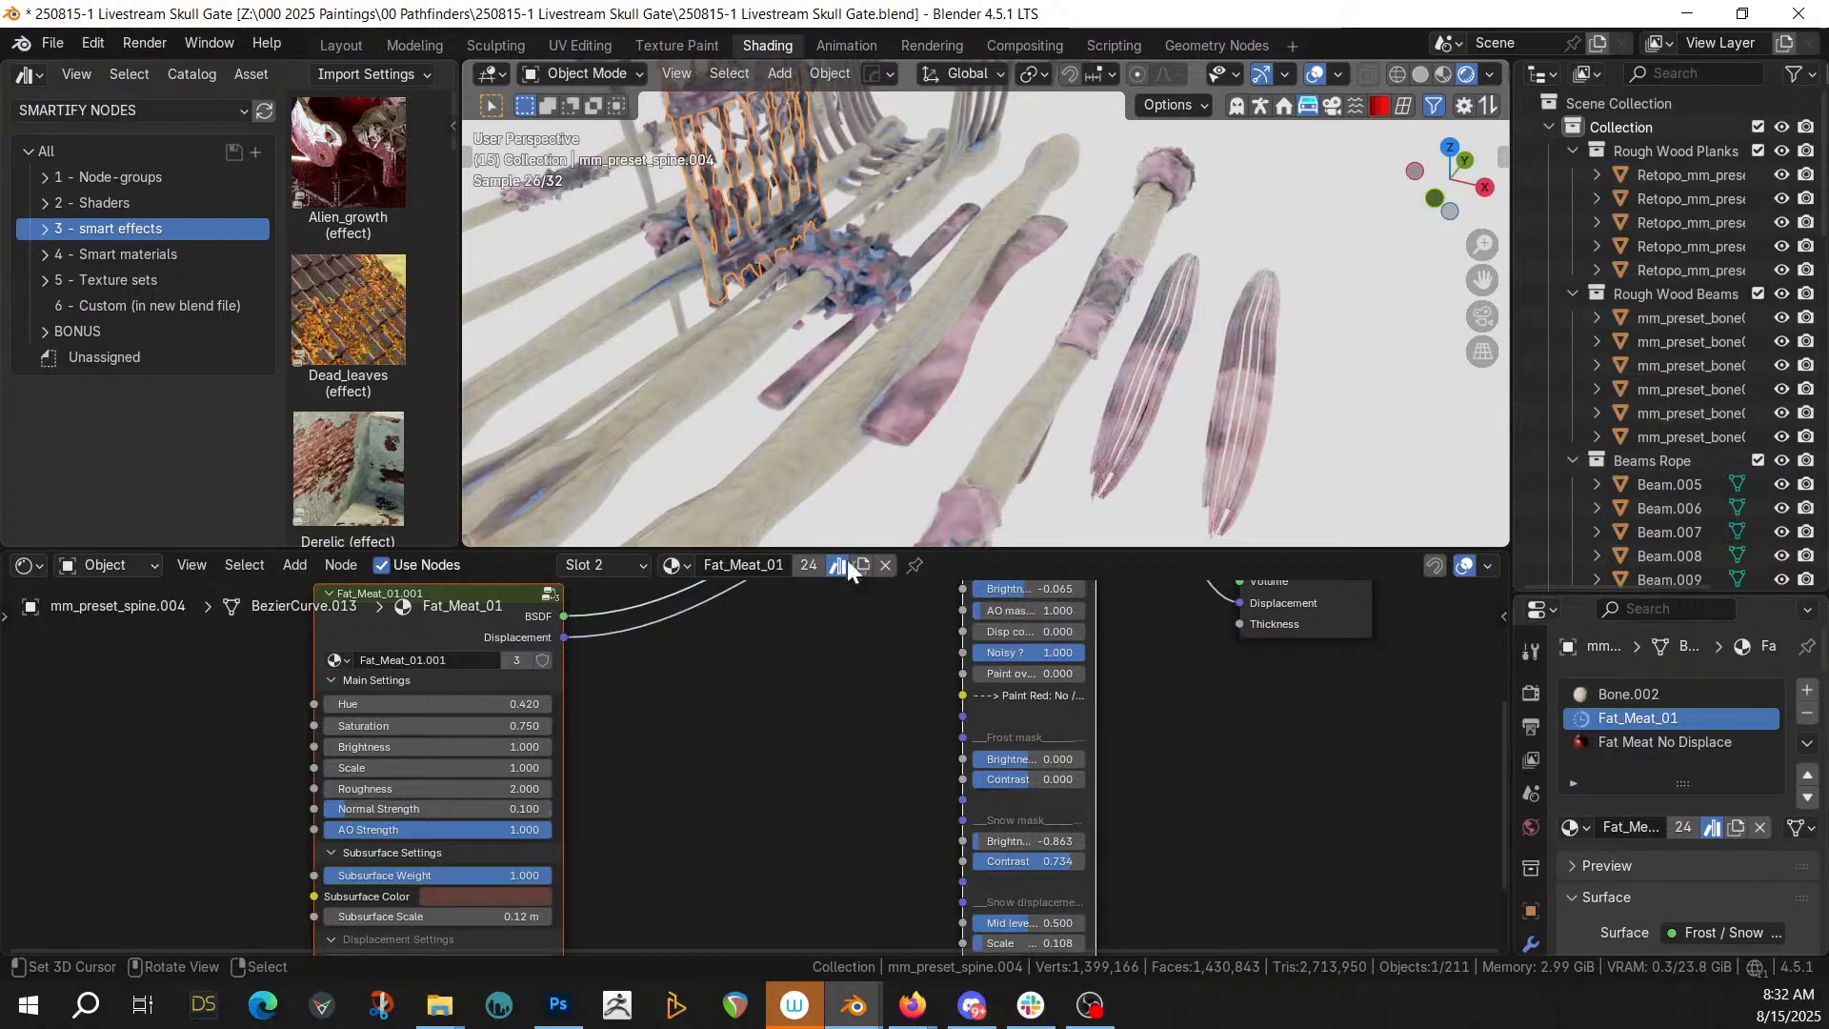
{"action": "middle_click_drag", "start_coordinate": [878, 665], "coordinate": [881, 804]}
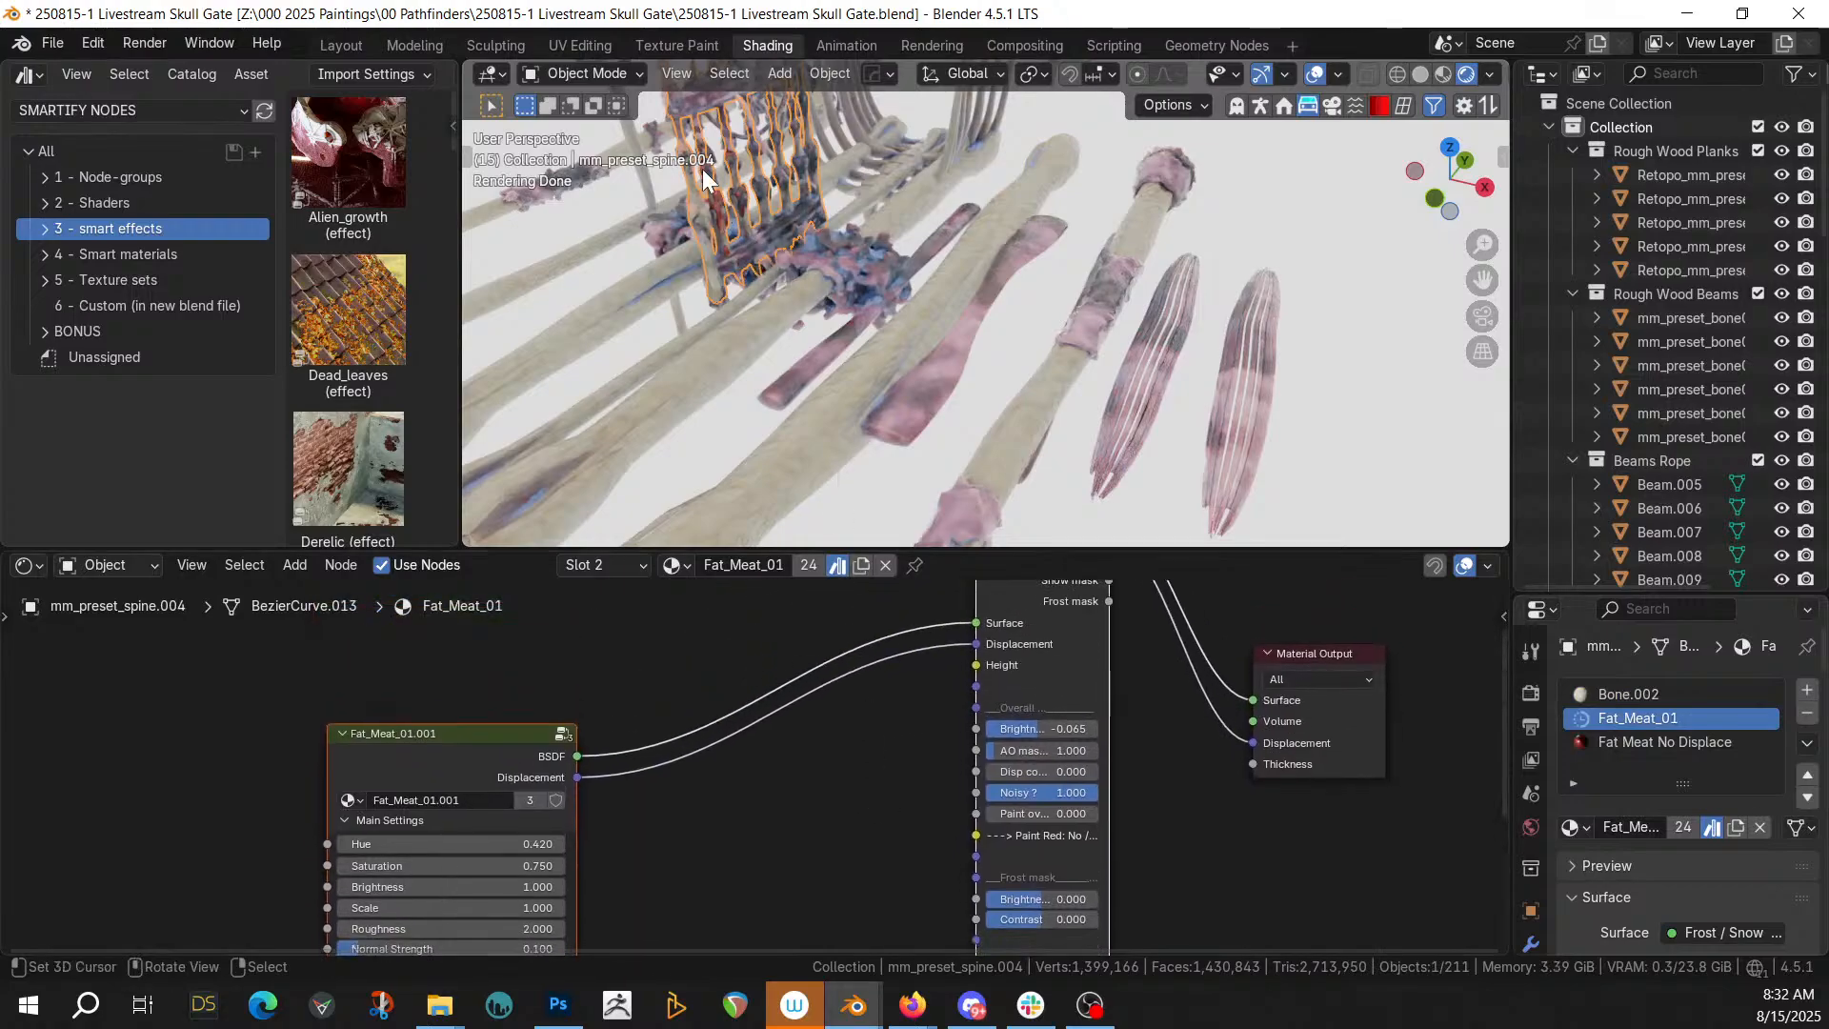
{"action": "key", "text": "KP_Divide"}
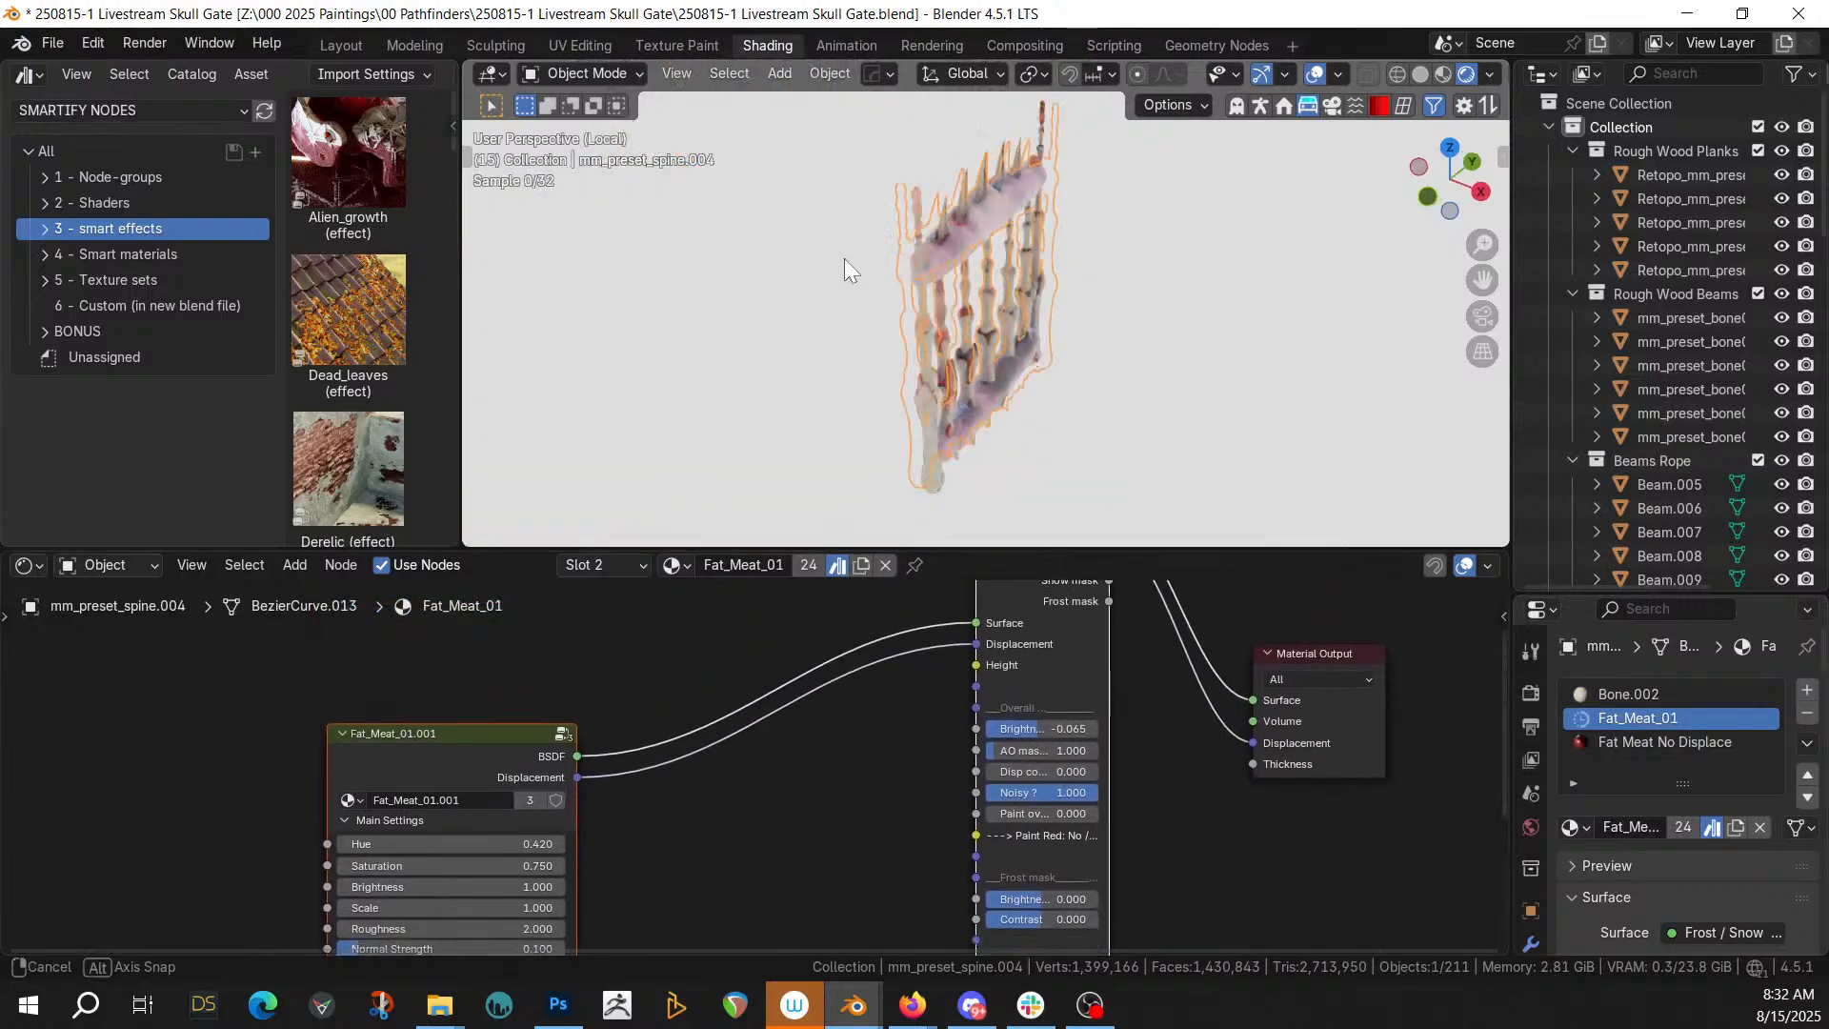
{"action": "scroll", "coordinate": [941, 257], "scroll_direction": "up", "scroll_amount": 8}
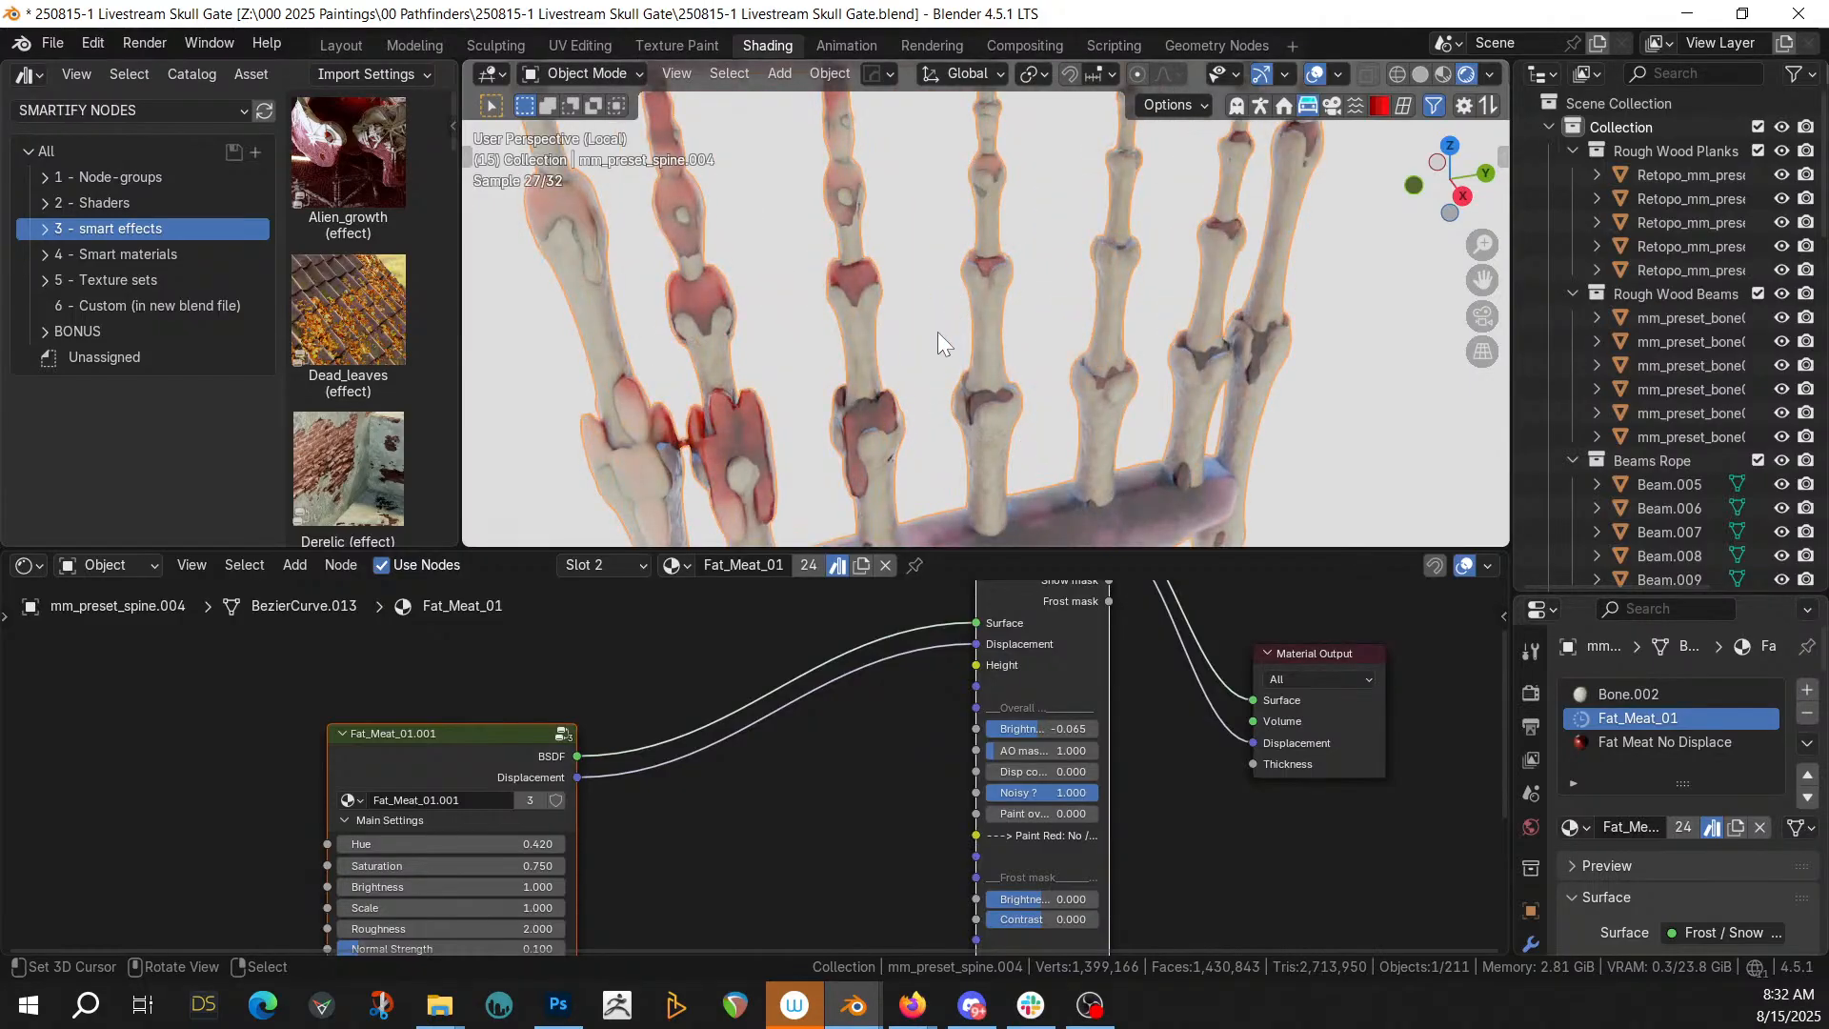
{"action": "middle_click_drag", "start_coordinate": [937, 332], "coordinate": [935, 356]}
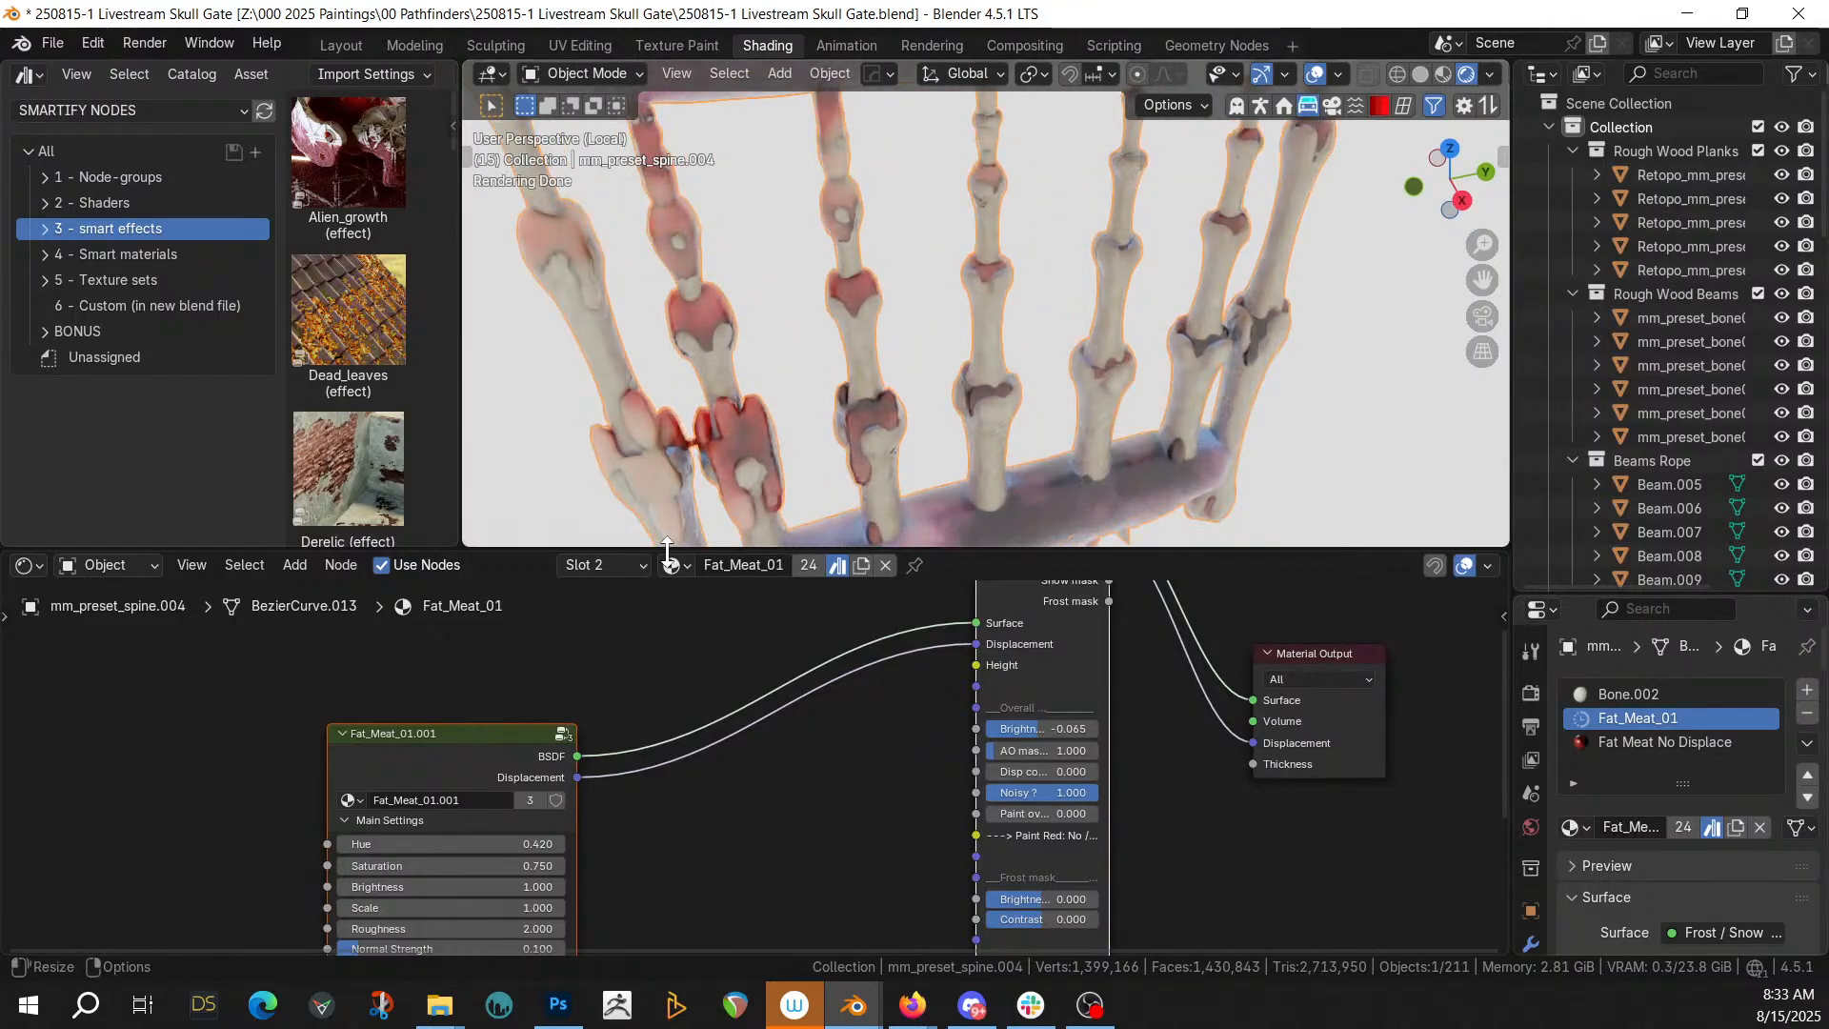
Compare the spine railing's two meat material slots and remove the Fat Meat No Displace slot so Fat_Meat_01 is used
{"action": "left_click", "coordinate": [640, 570]}
{"action": "left_click", "coordinate": [581, 664]}
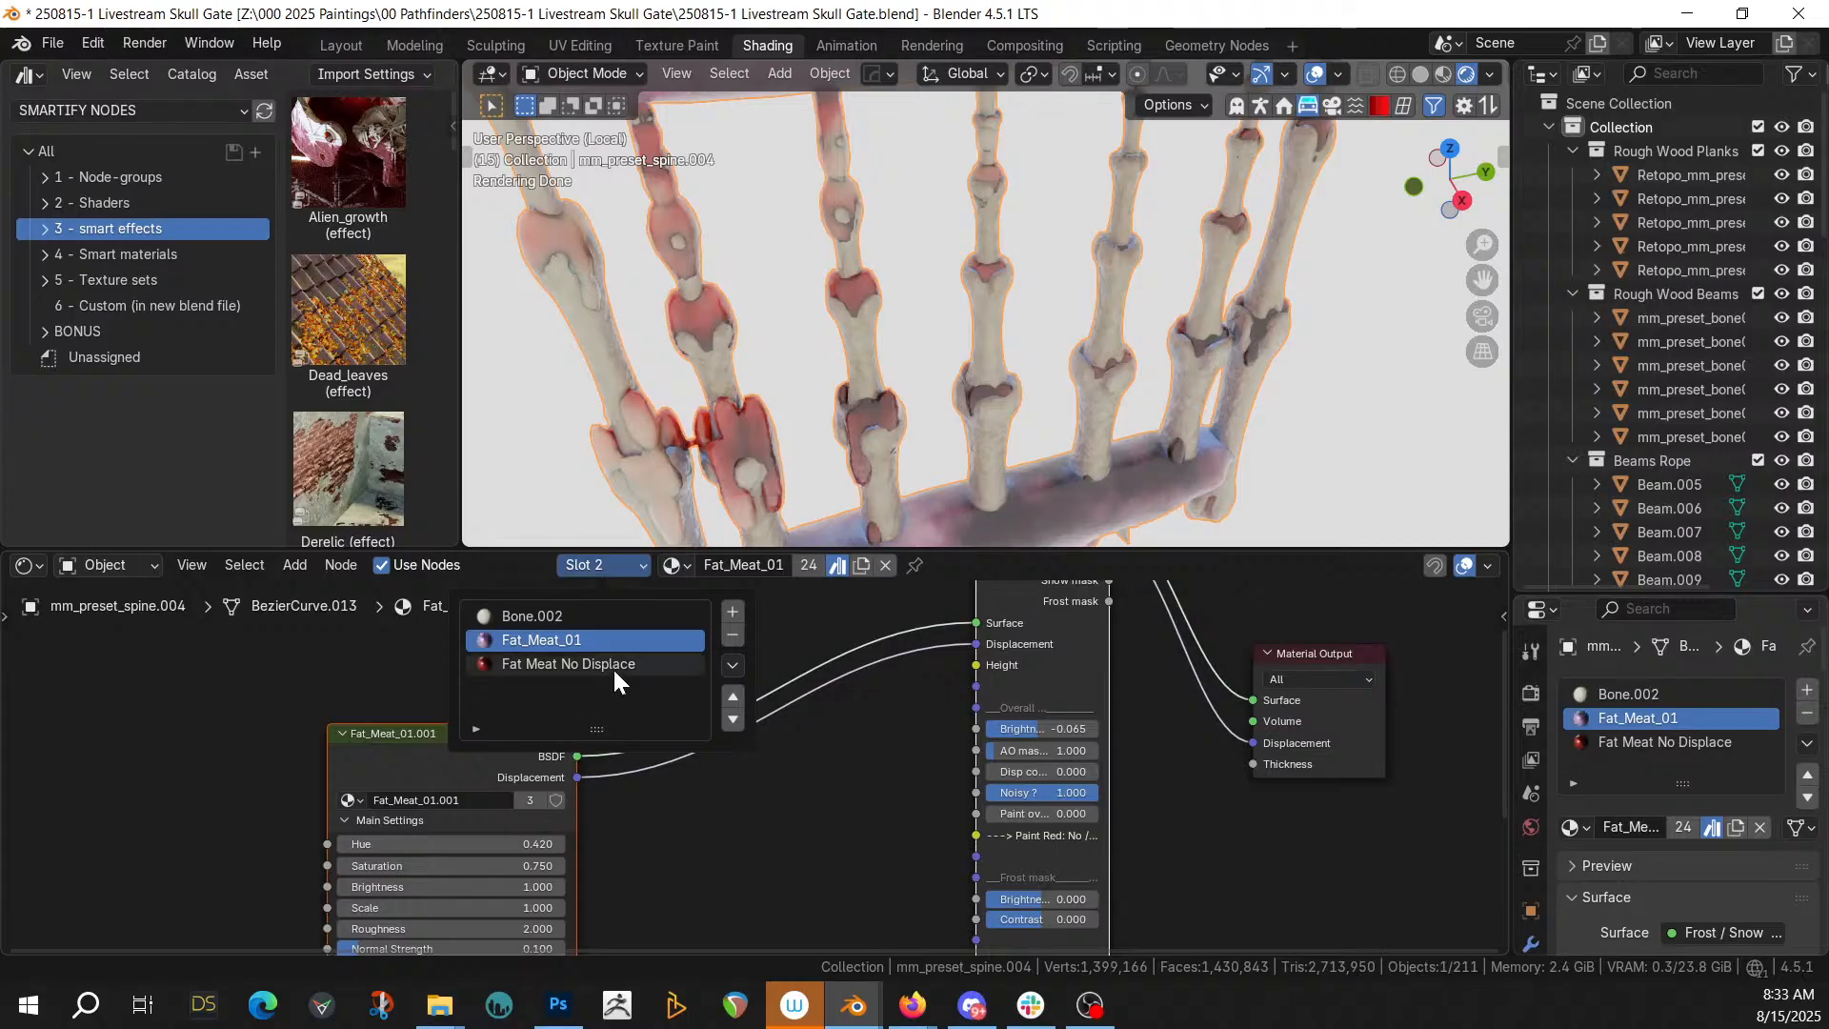
{"action": "scroll", "coordinate": [764, 697], "scroll_direction": "down", "scroll_amount": 3}
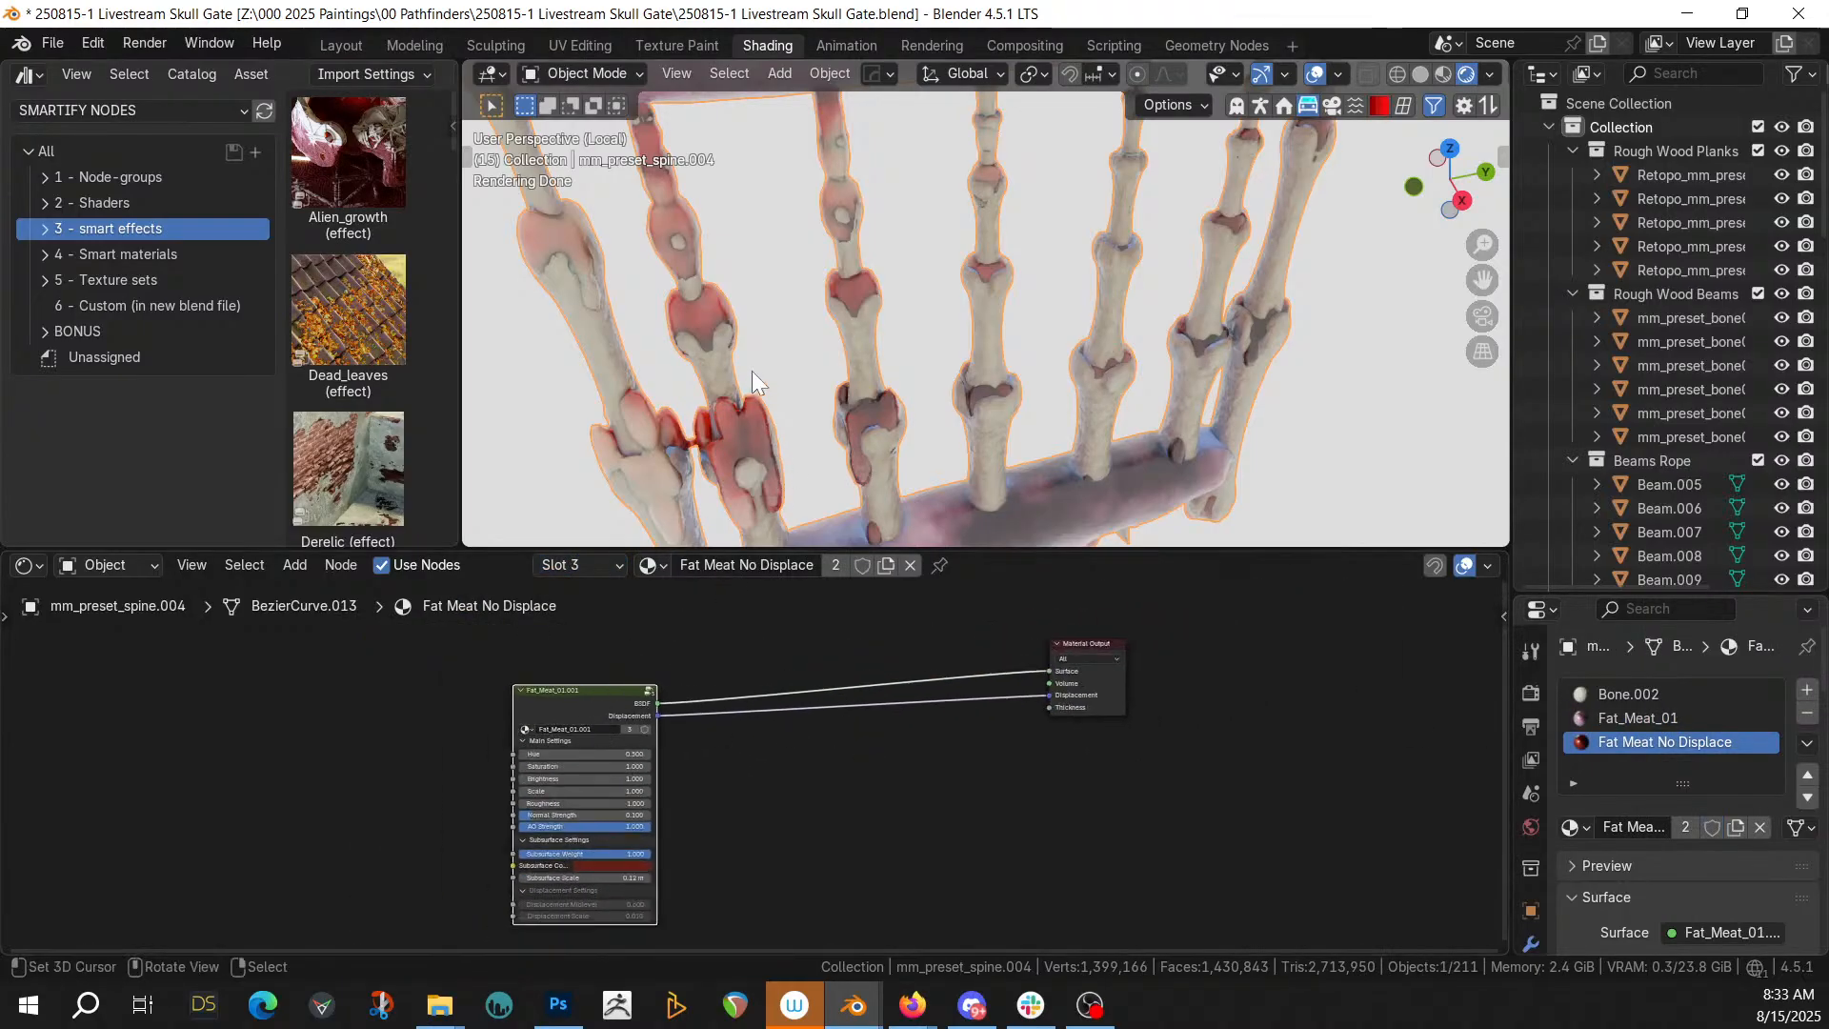
{"action": "left_click", "coordinate": [612, 570]}
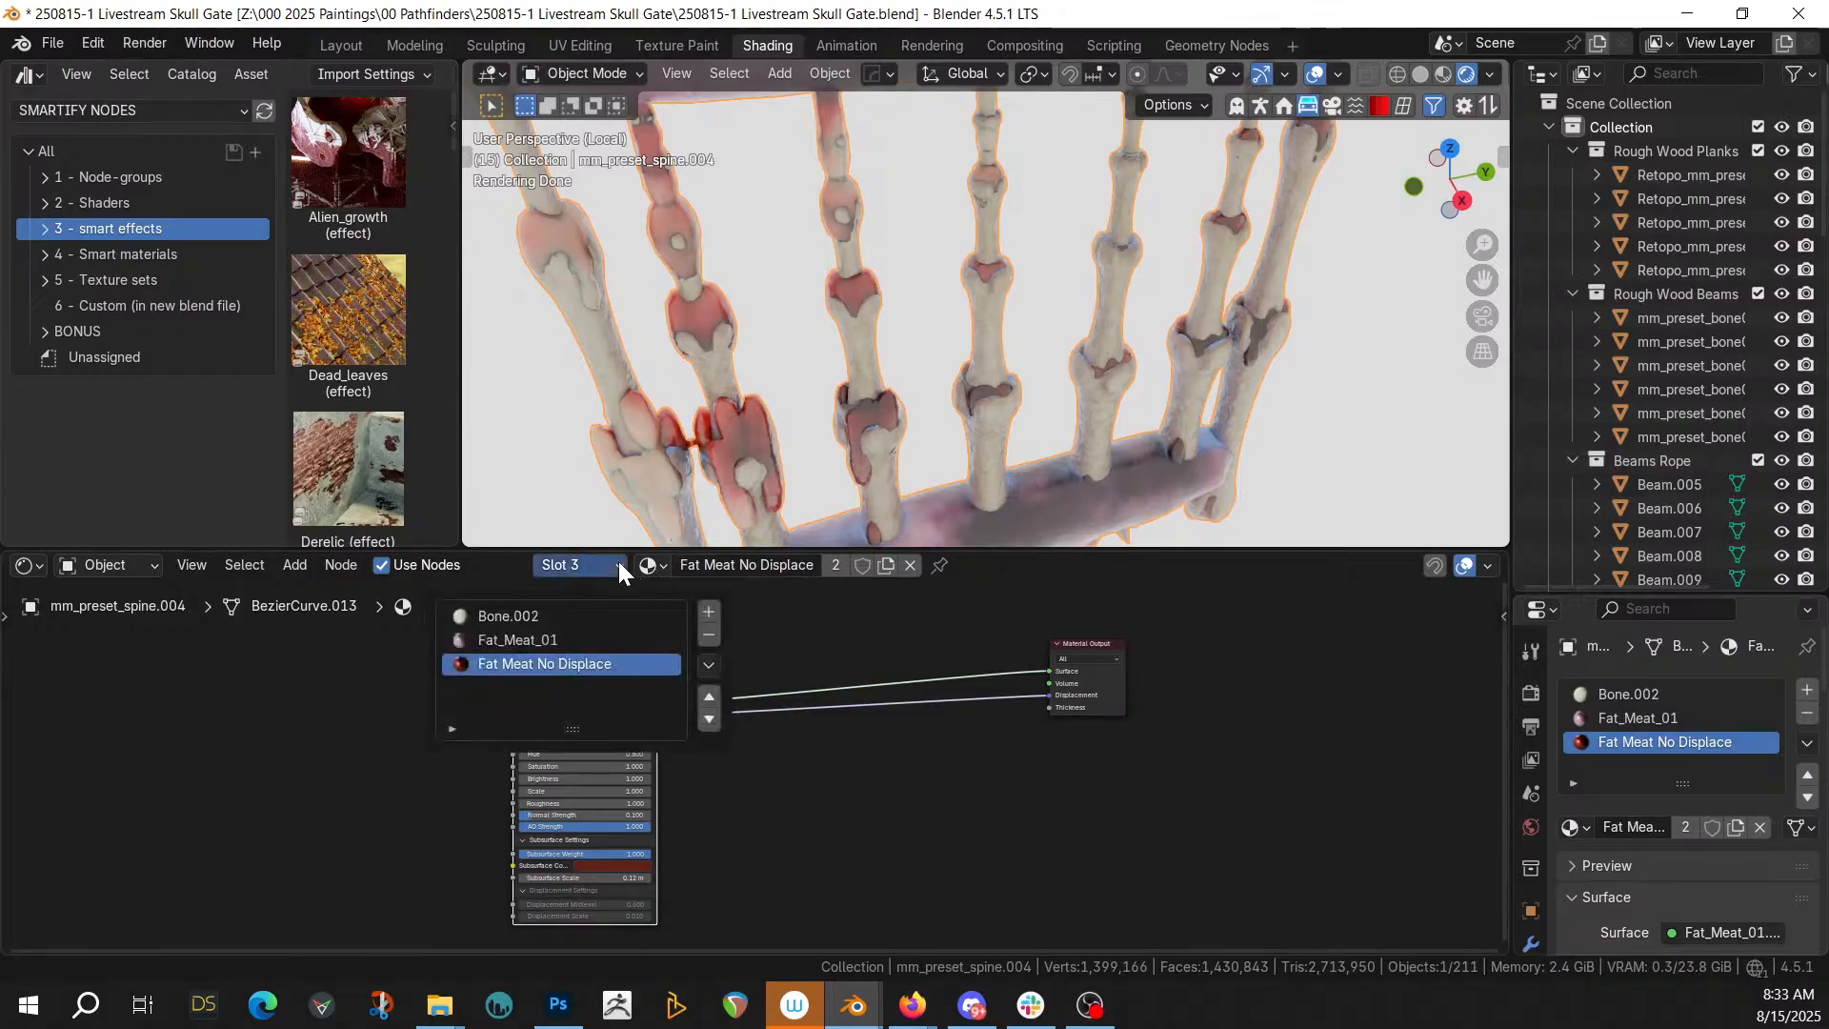
{"action": "left_click", "coordinate": [574, 639]}
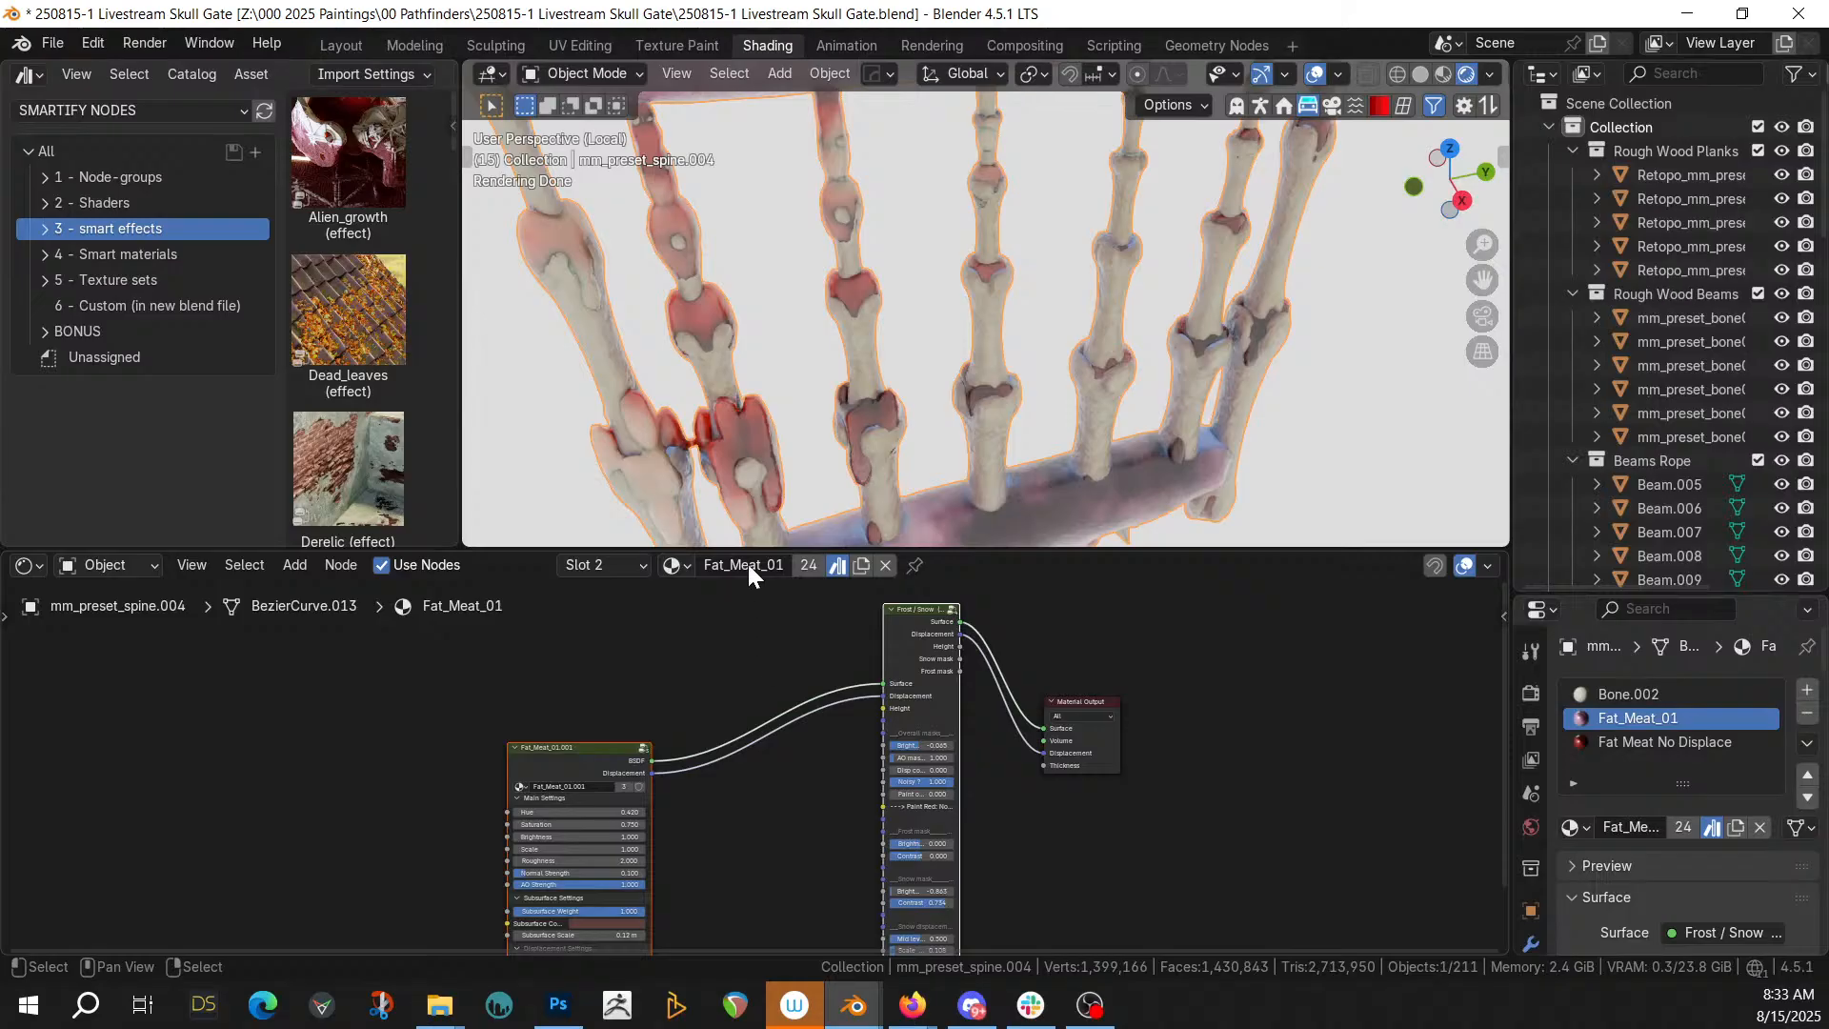
{"action": "left_click", "coordinate": [1640, 744]}
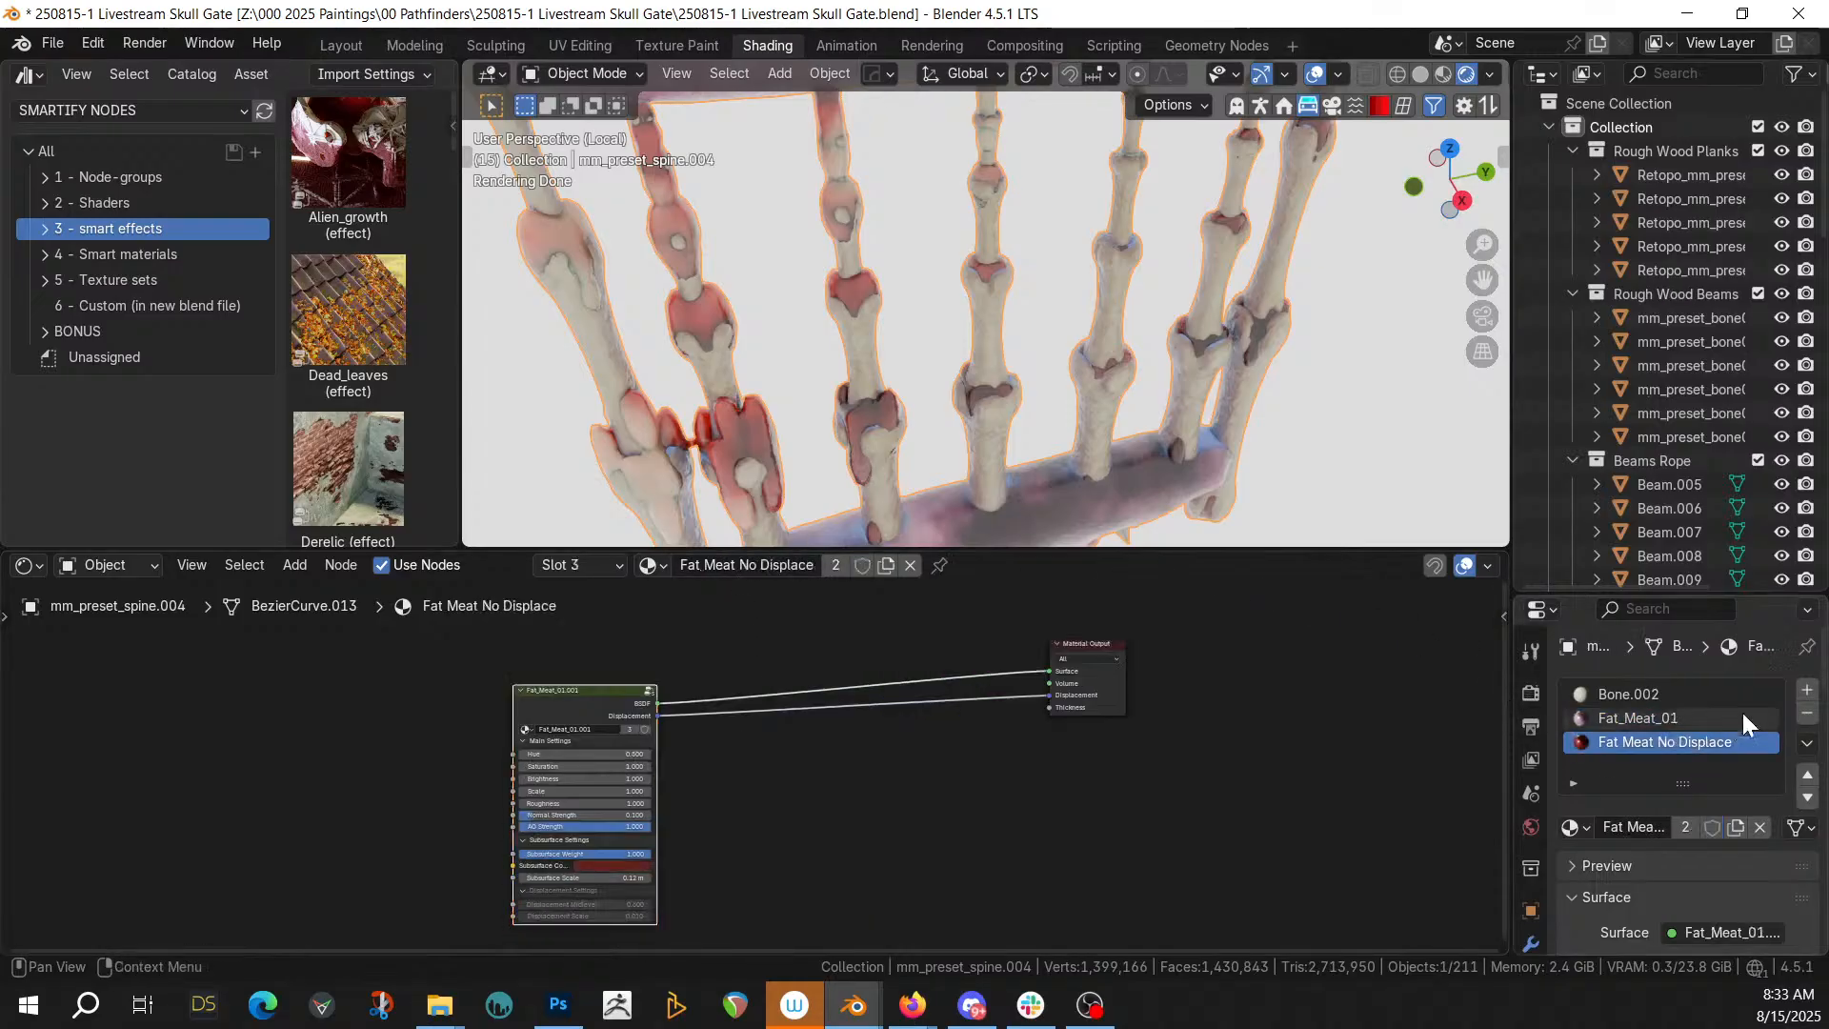
{"action": "left_click", "coordinate": [1808, 719]}
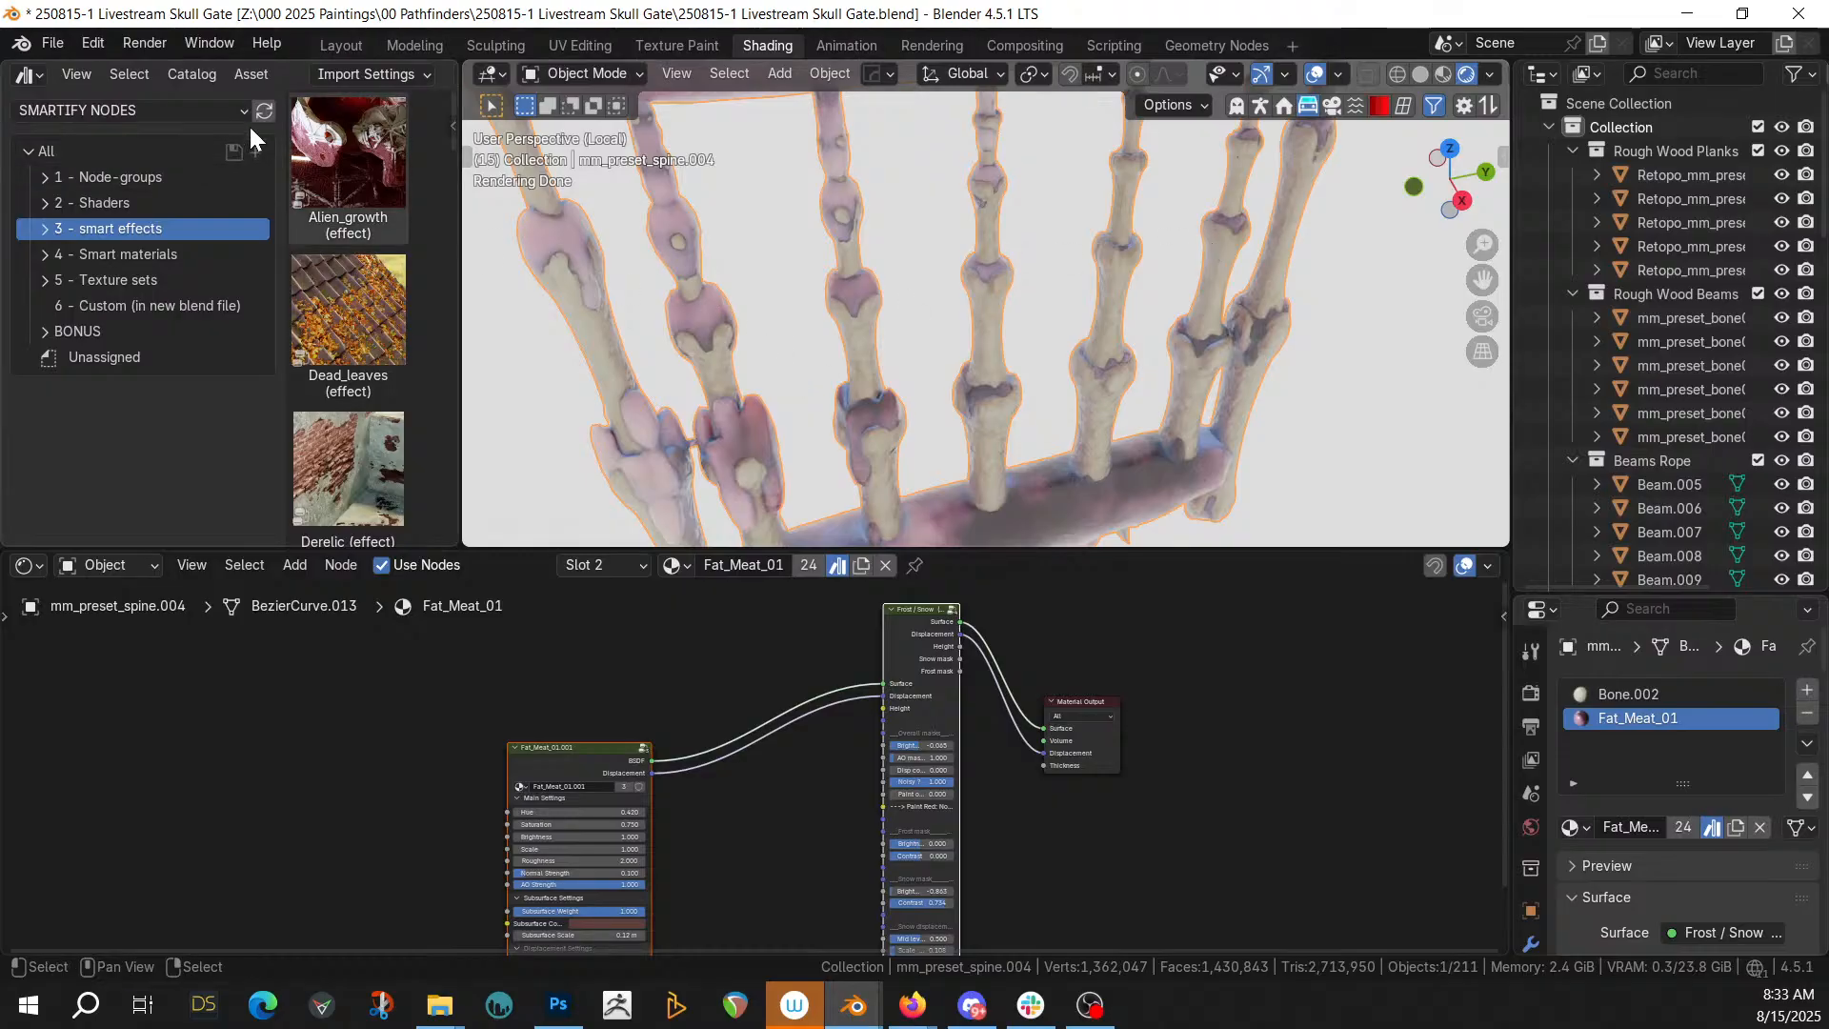
{"action": "scroll", "coordinate": [764, 289], "scroll_direction": "down", "scroll_amount": 6}
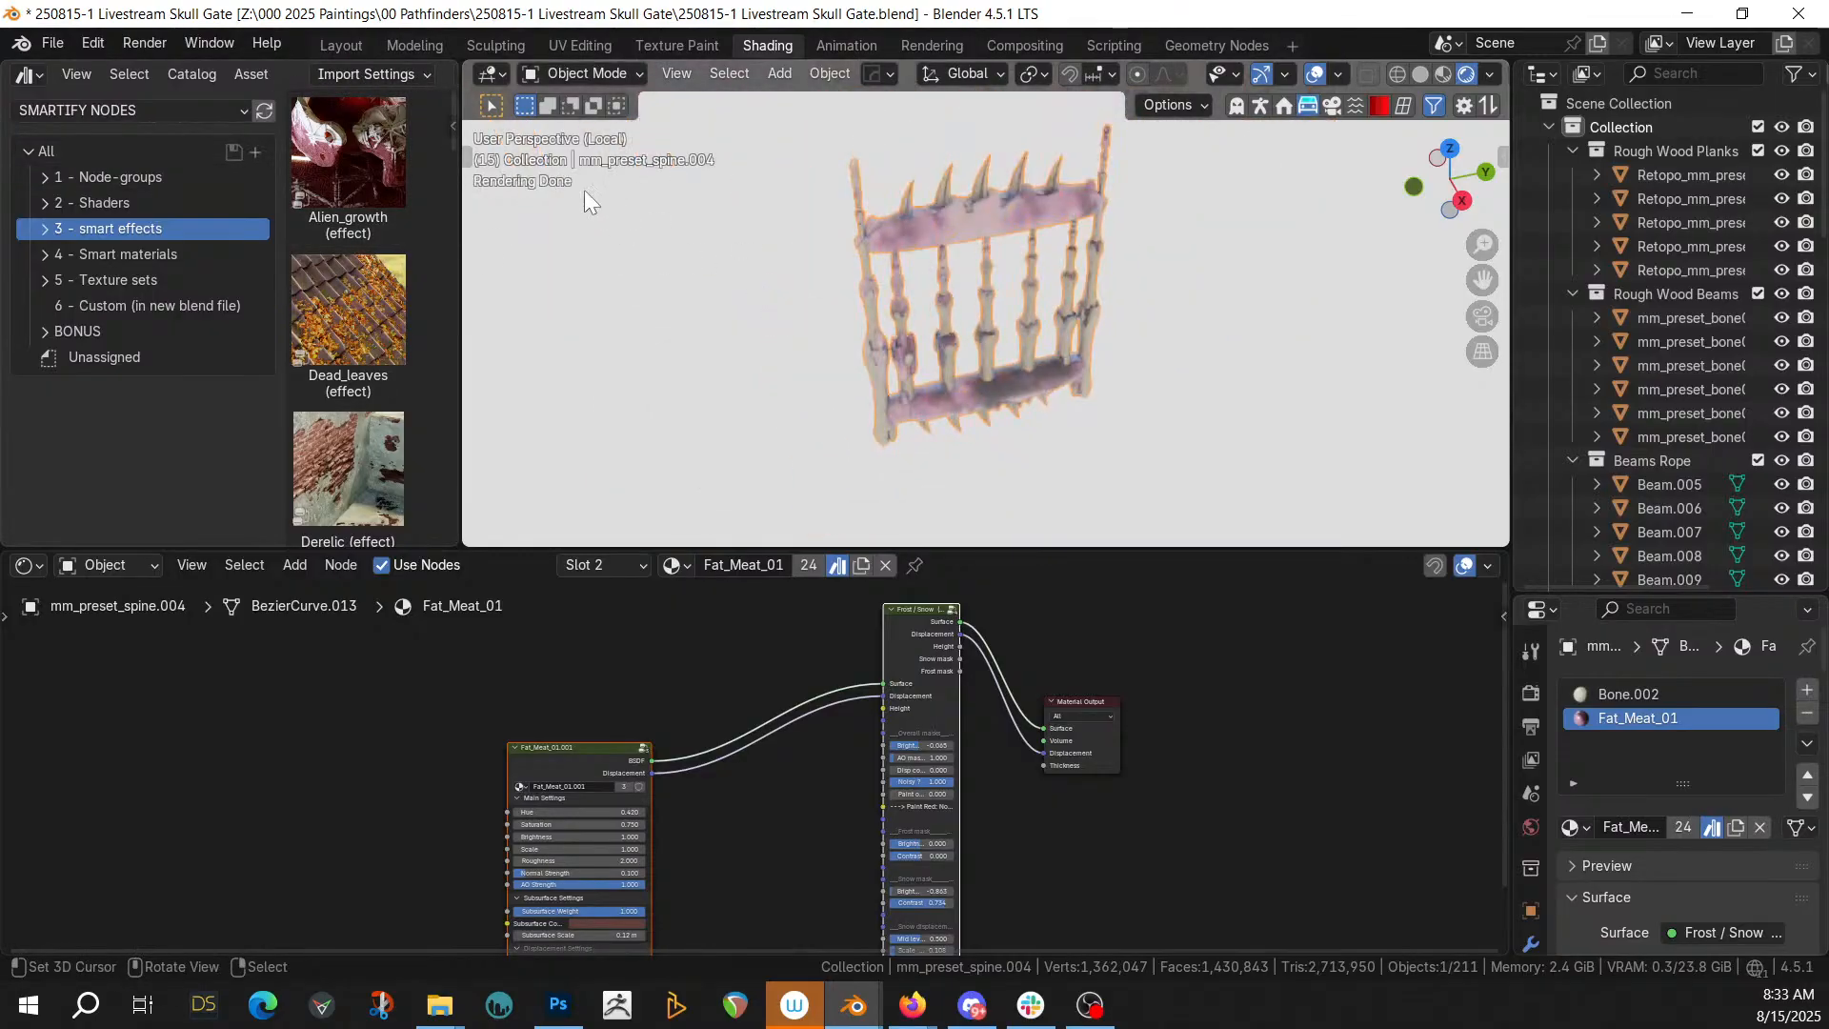
Select the striped, round-headed bone lamp in the Layout workspace and show its Shrinkwrap.001 nodes in the Shading workspace
{"action": "left_click", "coordinate": [335, 45]}
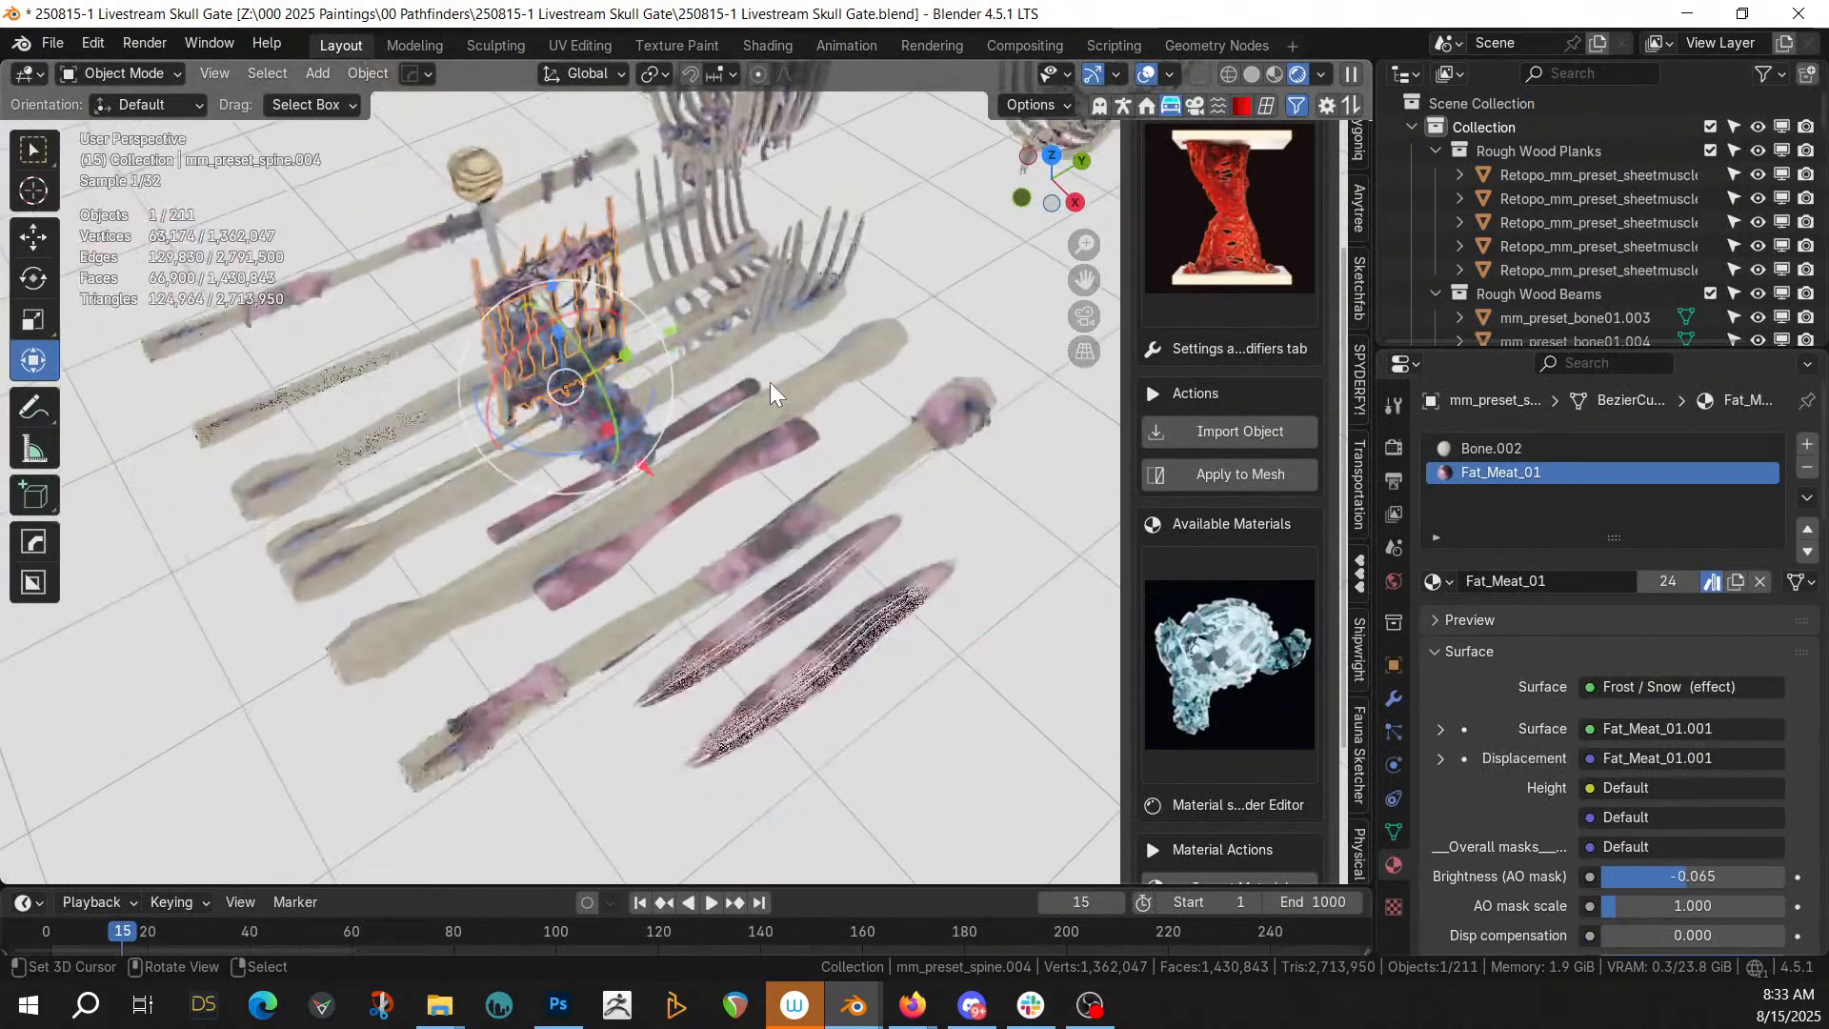
{"action": "middle_click_drag", "start_coordinate": [770, 381], "coordinate": [884, 287]}
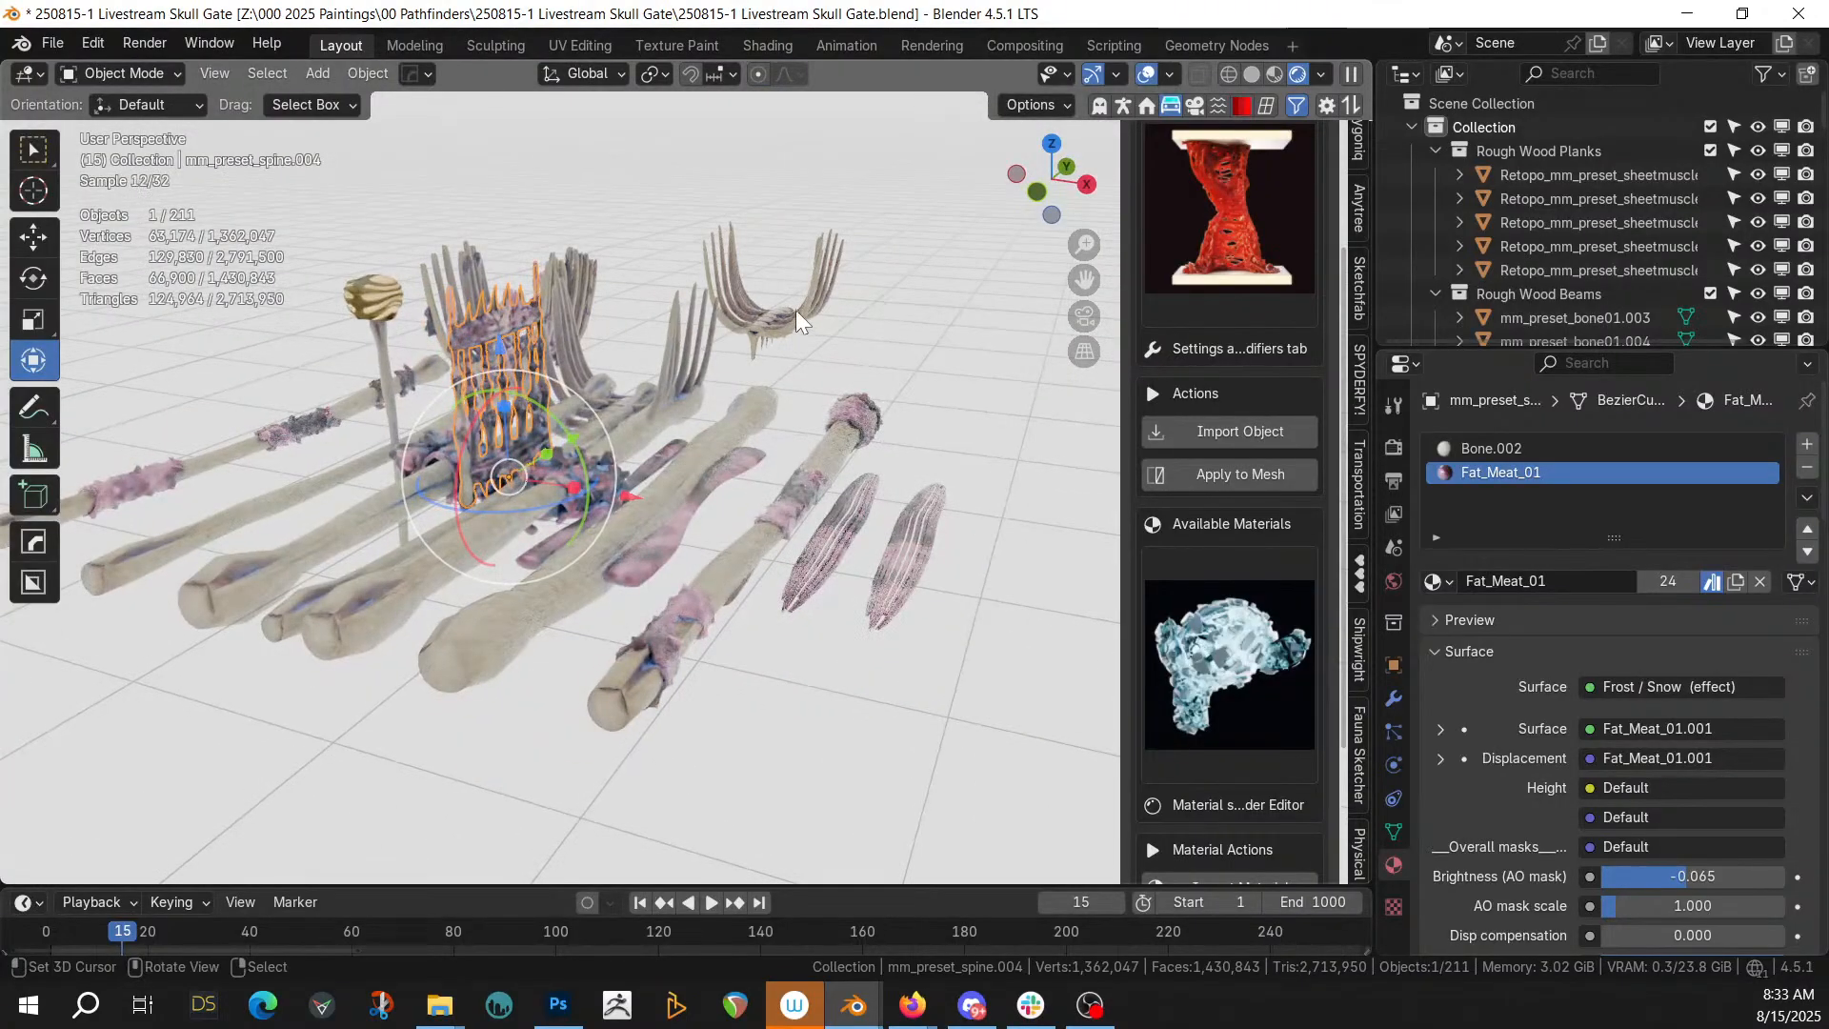
{"action": "left_click", "coordinate": [369, 295]}
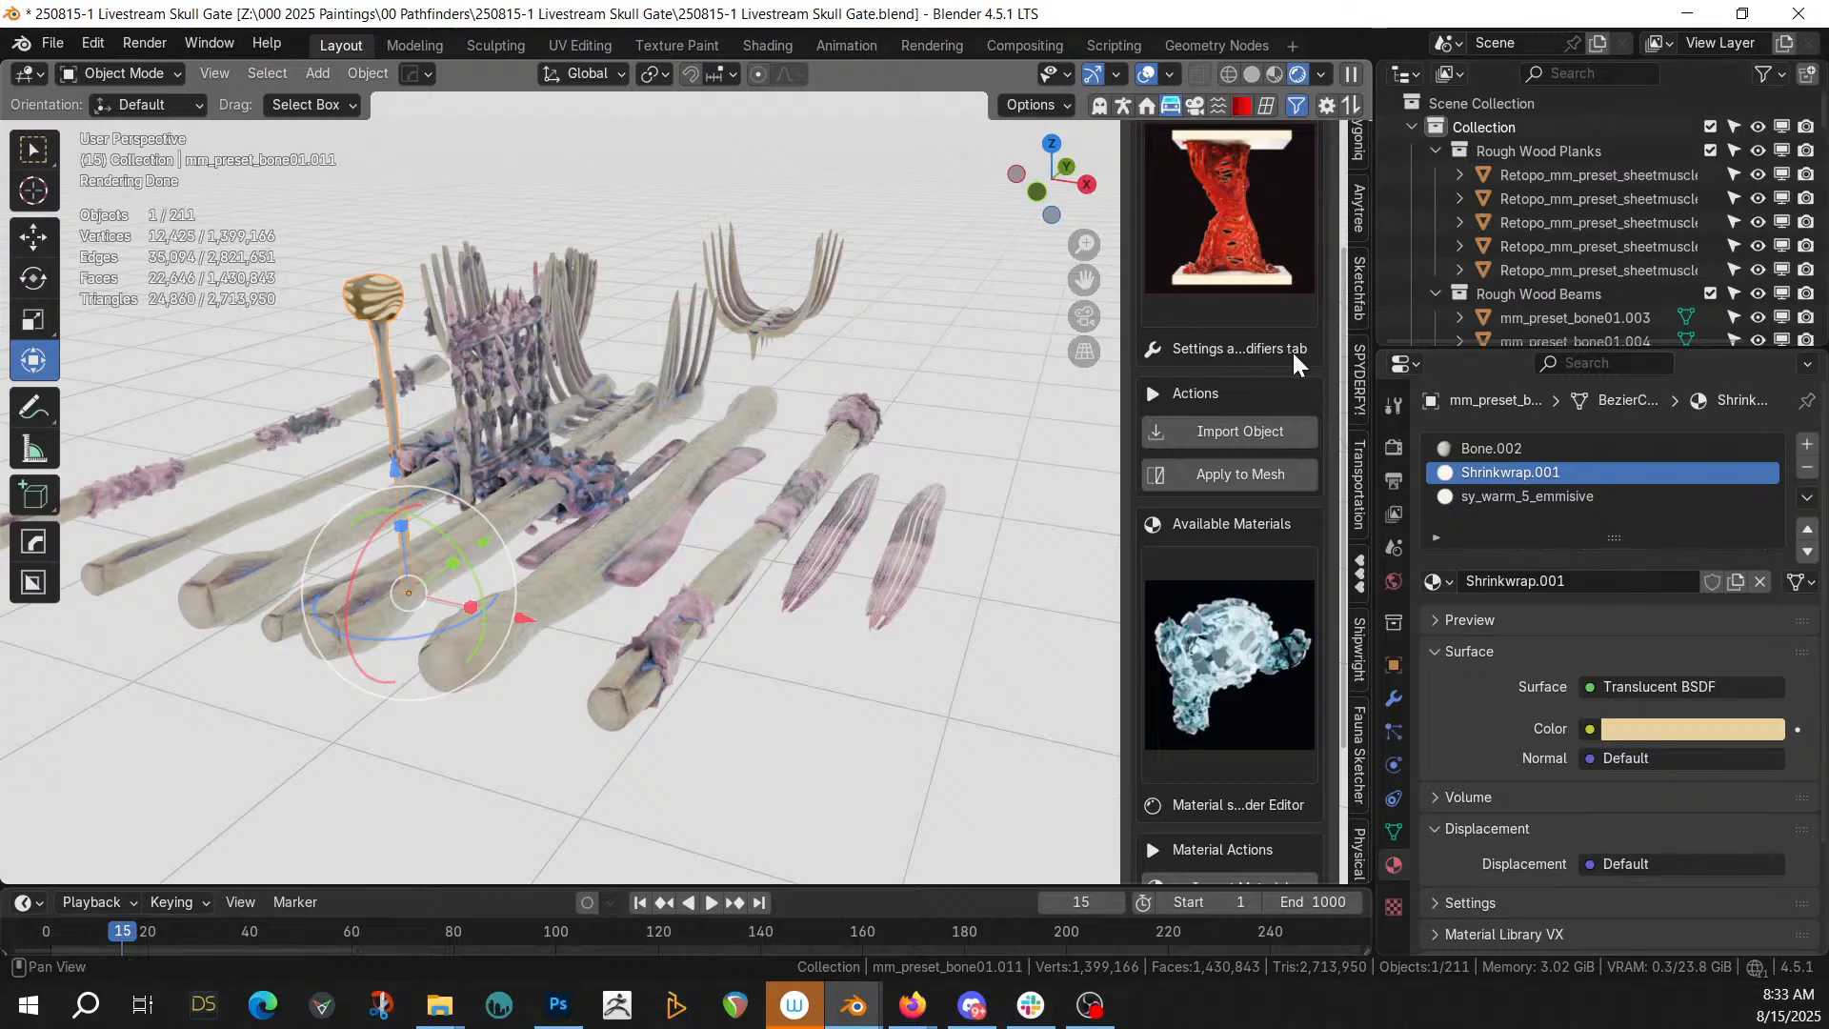
{"action": "left_click", "coordinate": [709, 564]}
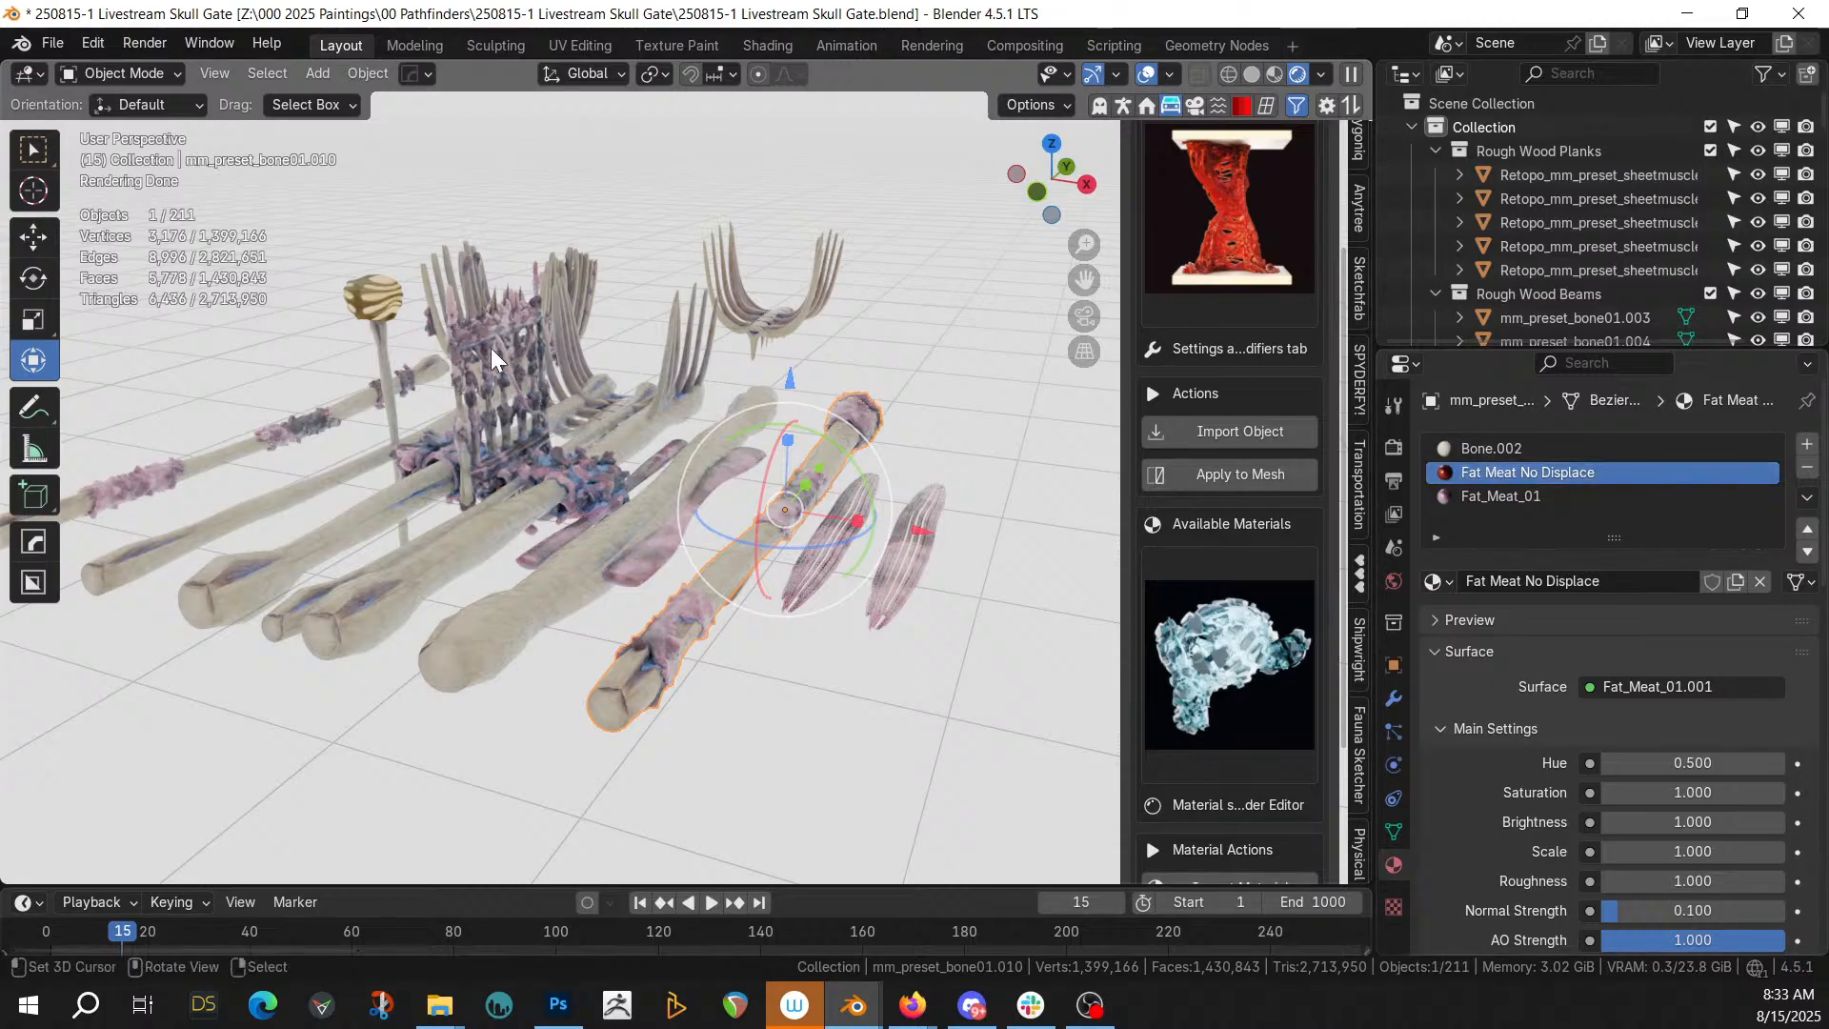
{"action": "left_click", "coordinate": [380, 288]}
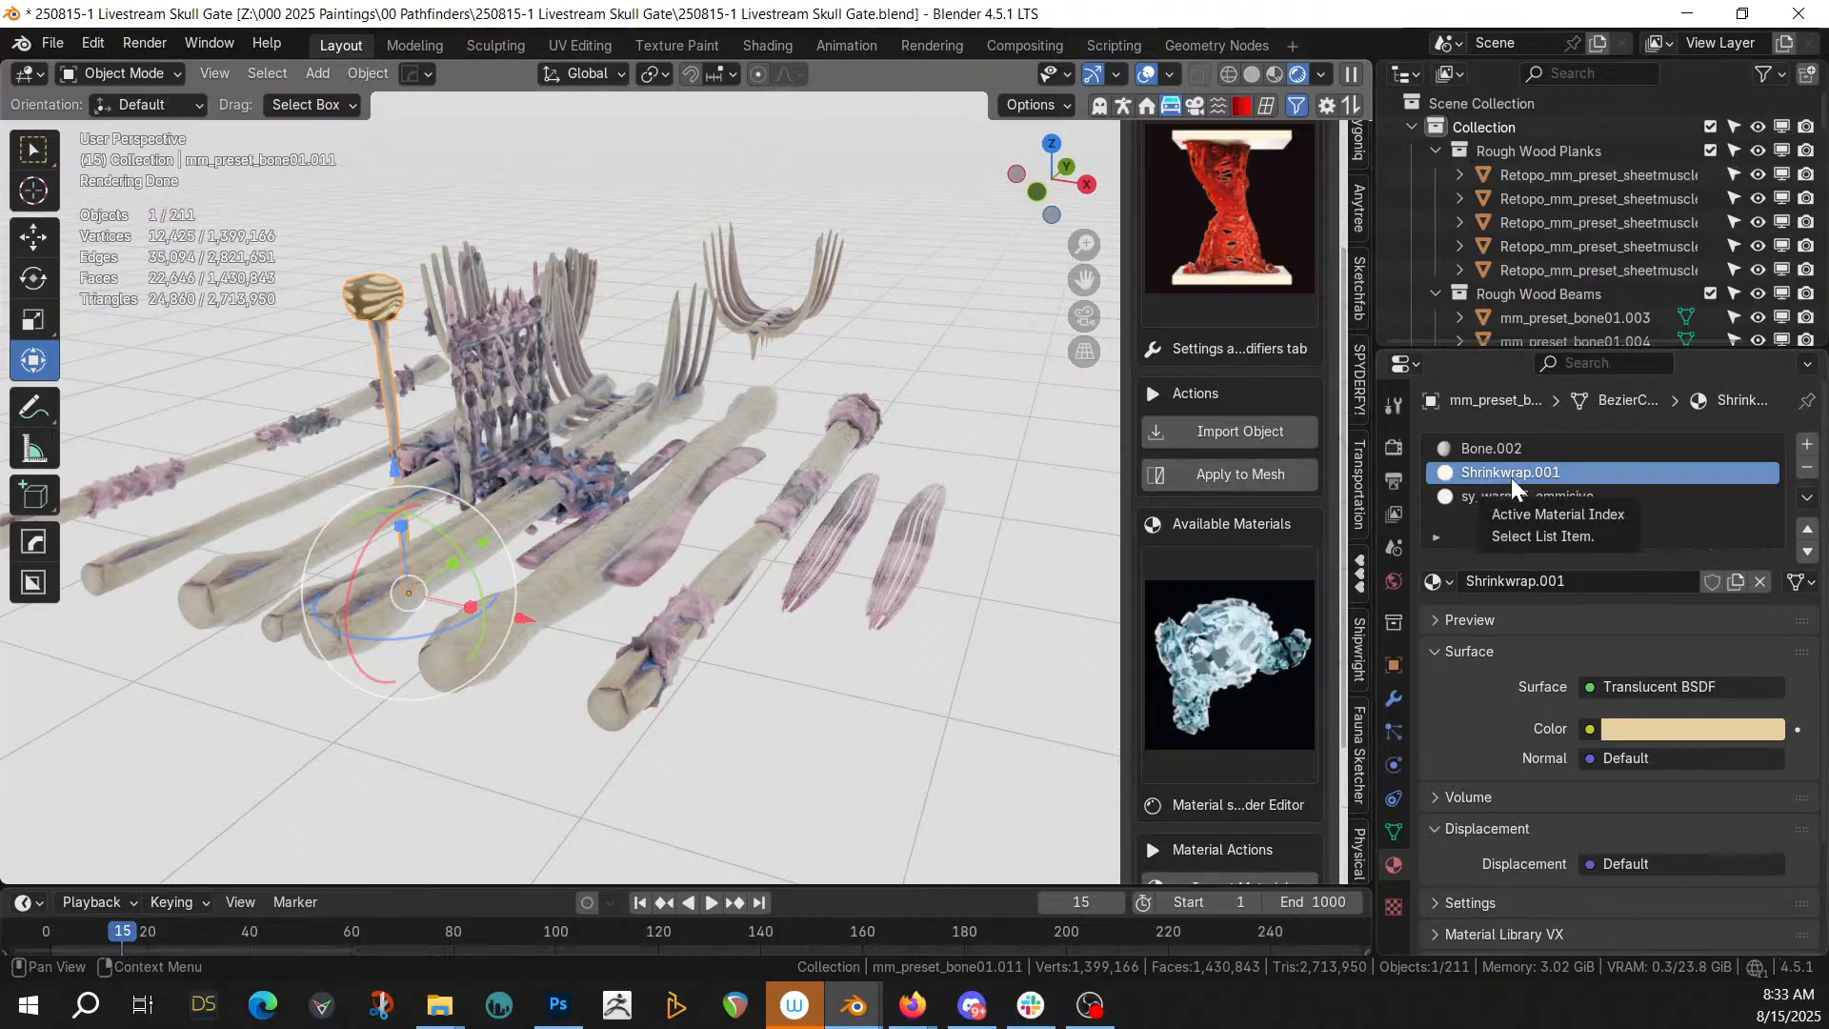
{"action": "left_click", "coordinate": [771, 43]}
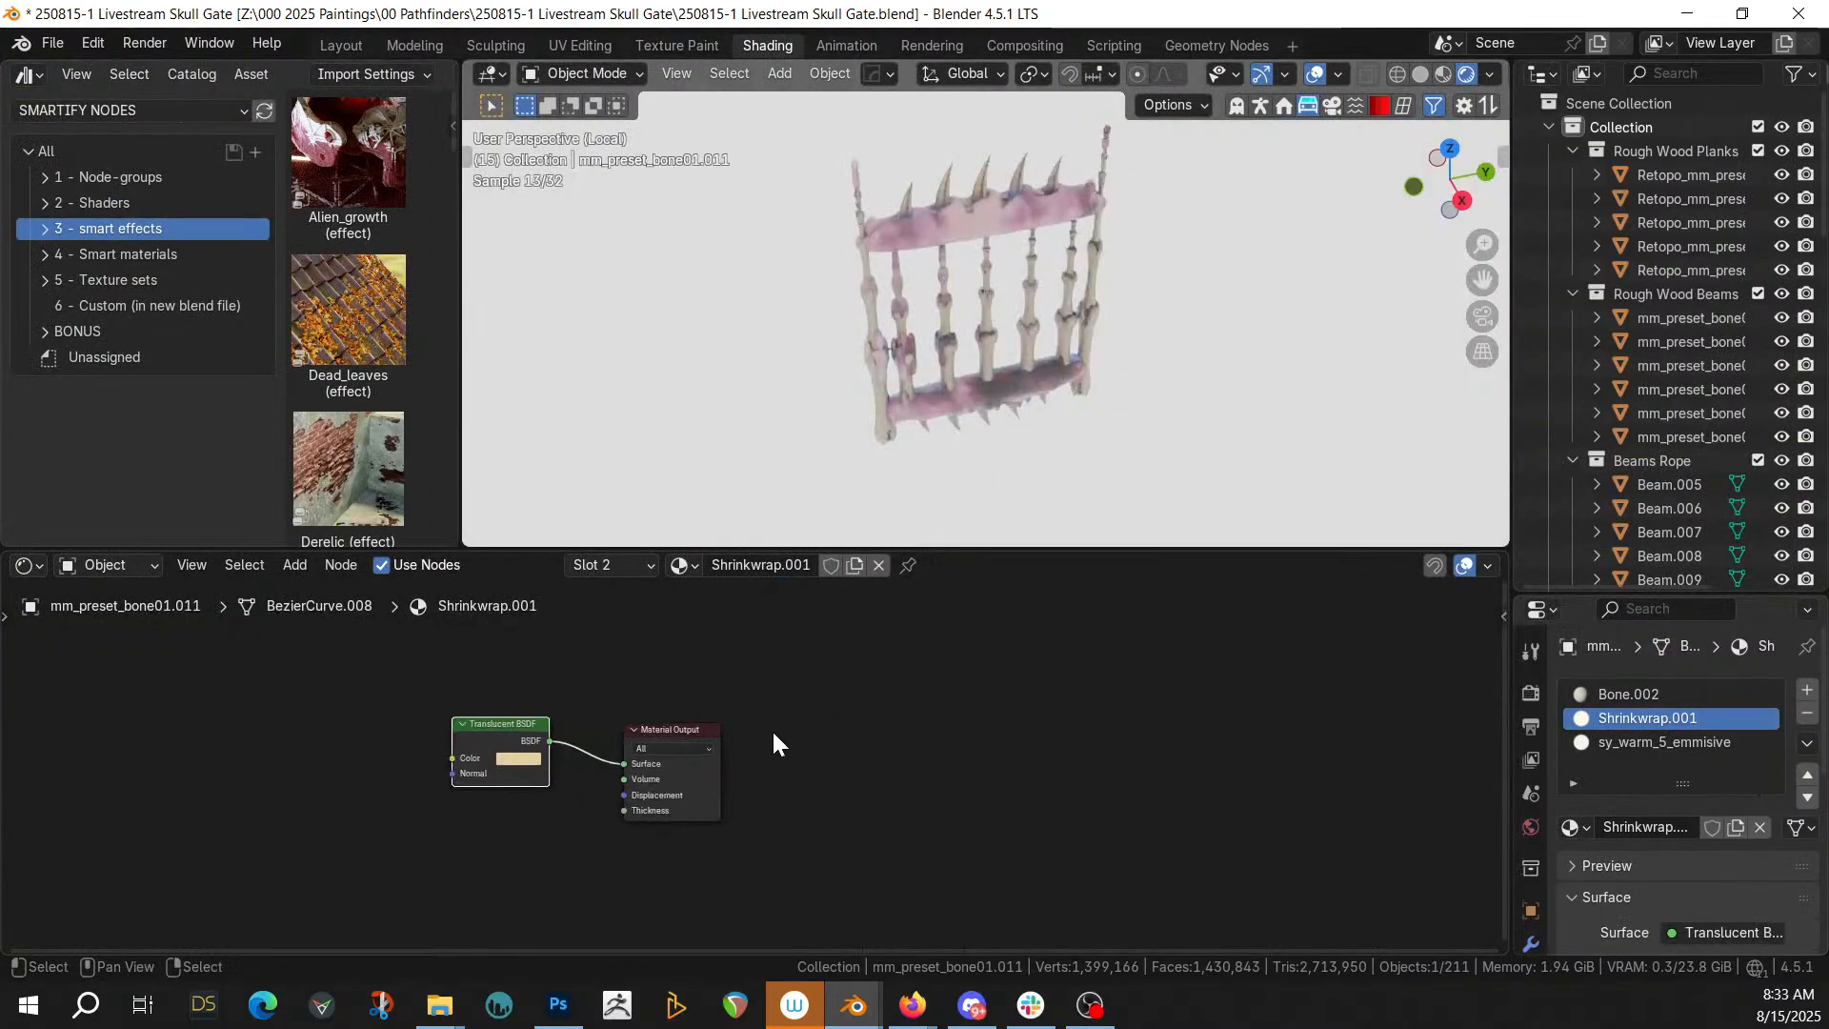
Paste the Frost / Snow node between the lamp's Translucent BSDF and Material Output, linking both Surface connections, and return to the Layout workspace
{"action": "key", "text": "ctrl+v"}
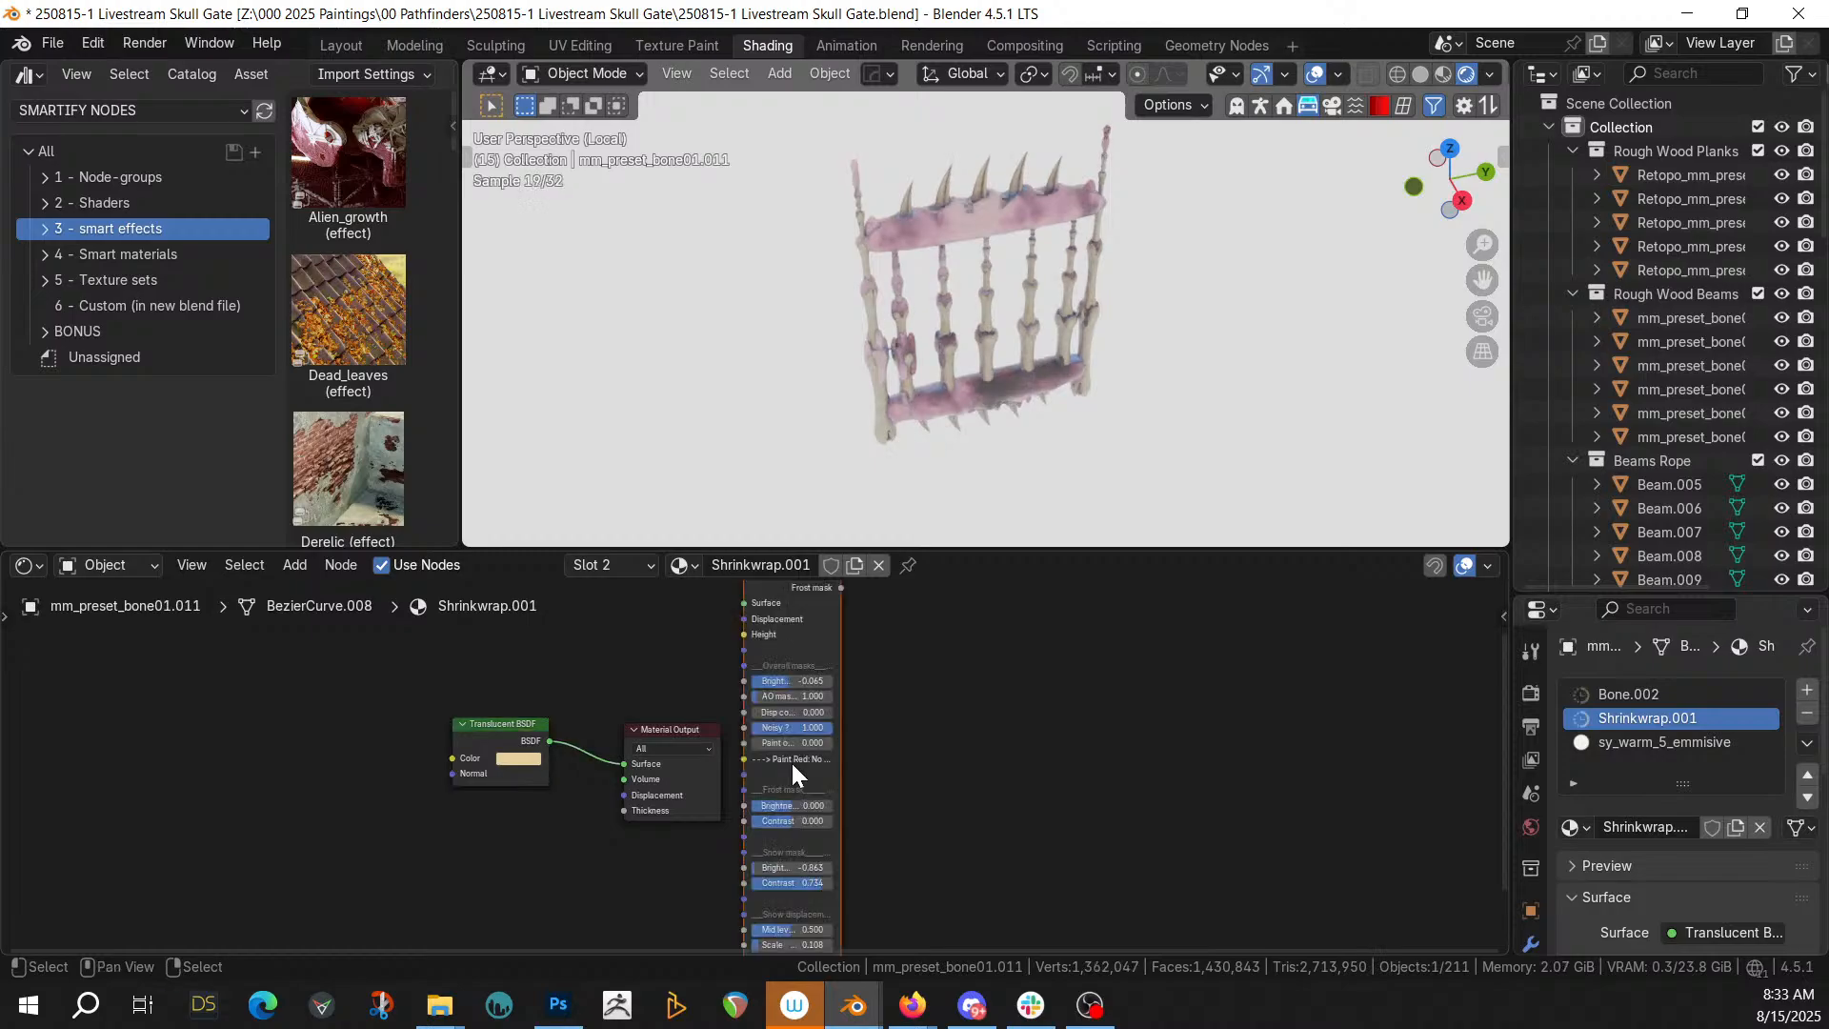
{"action": "middle_click_drag", "start_coordinate": [626, 714], "coordinate": [622, 777]}
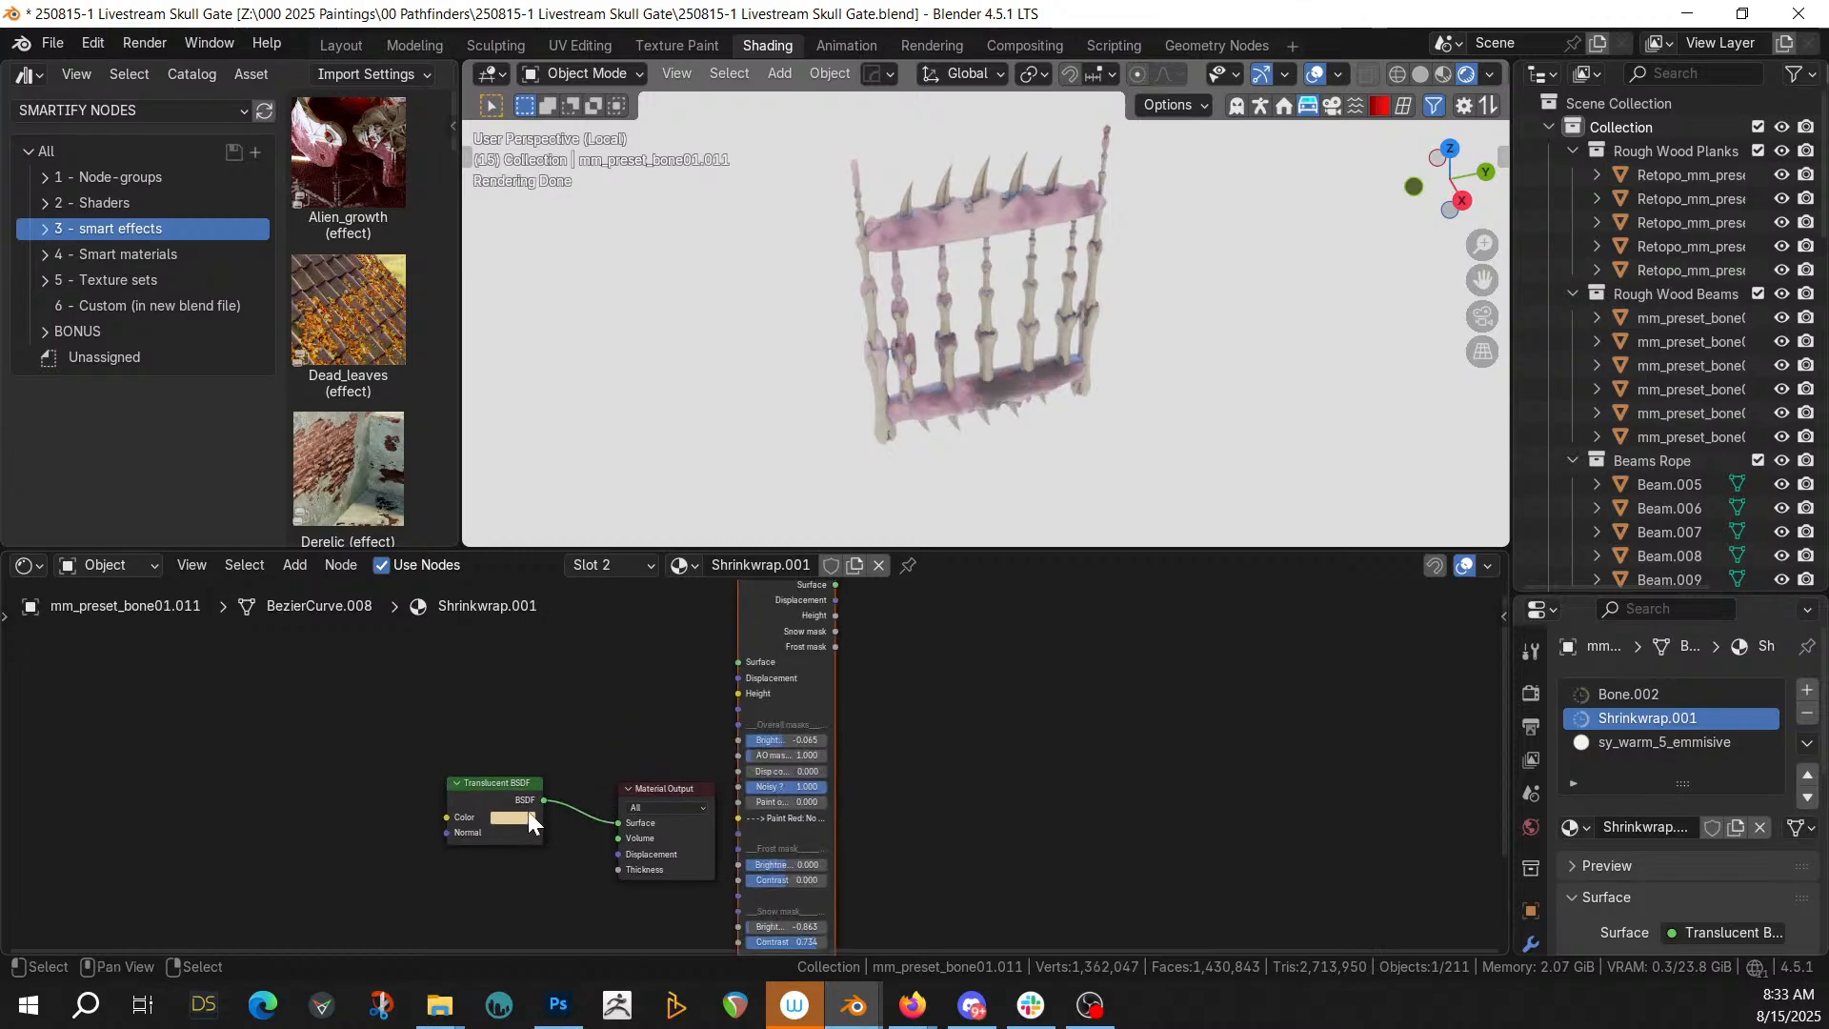
{"action": "left_click_drag", "start_coordinate": [544, 800], "coordinate": [739, 661]}
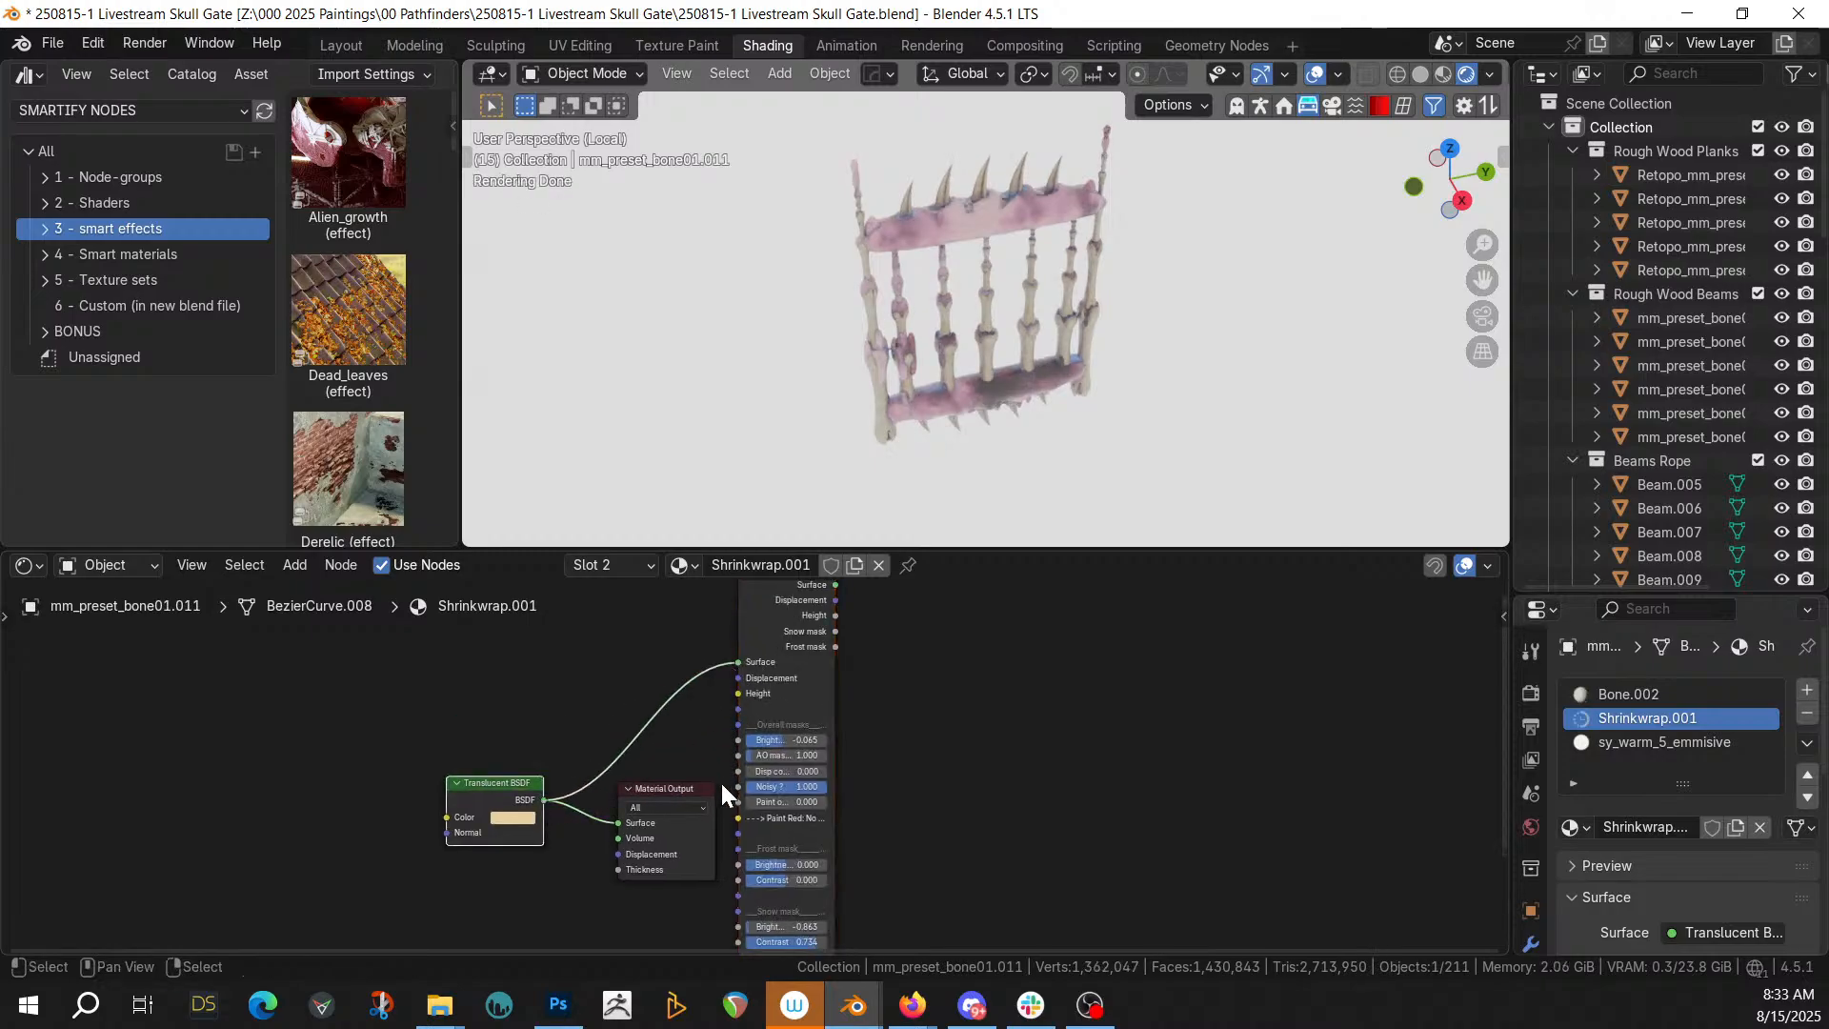
{"action": "left_click_drag", "start_coordinate": [689, 796], "coordinate": [1150, 743]}
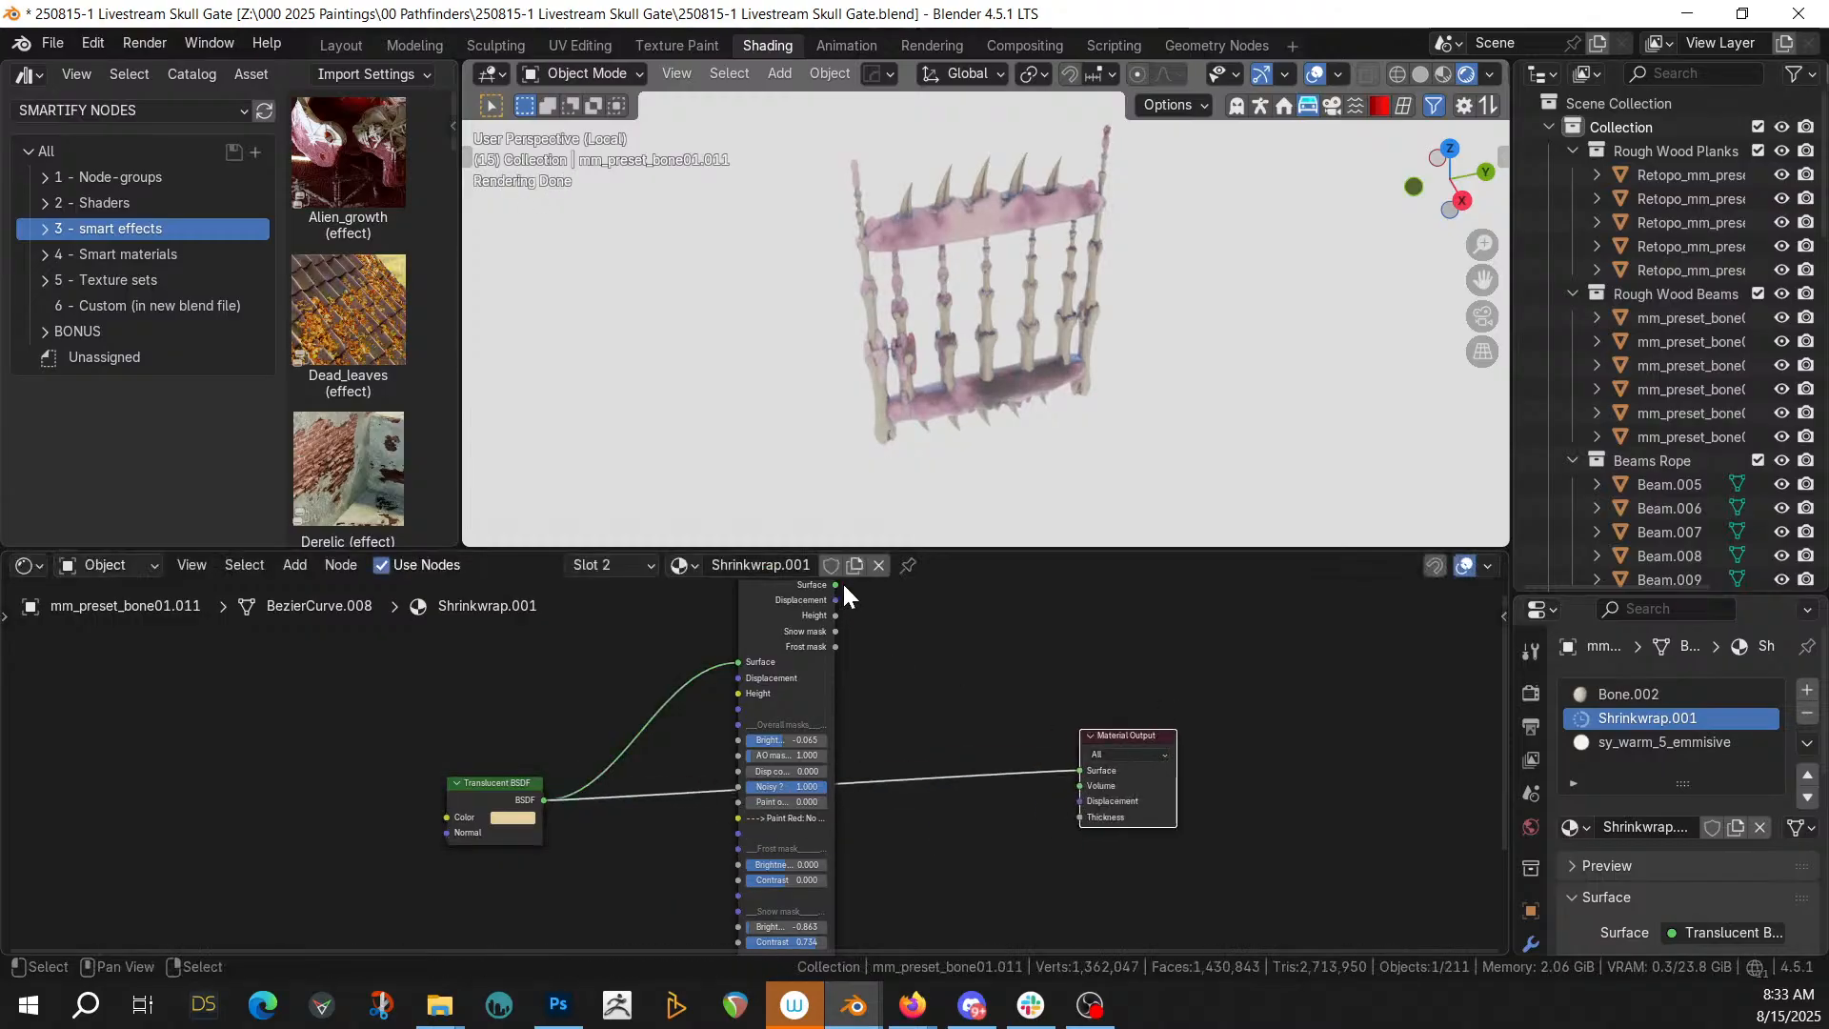
{"action": "left_click_drag", "start_coordinate": [834, 585], "coordinate": [1080, 770]}
{"action": "key", "text": "KP_Divide"}
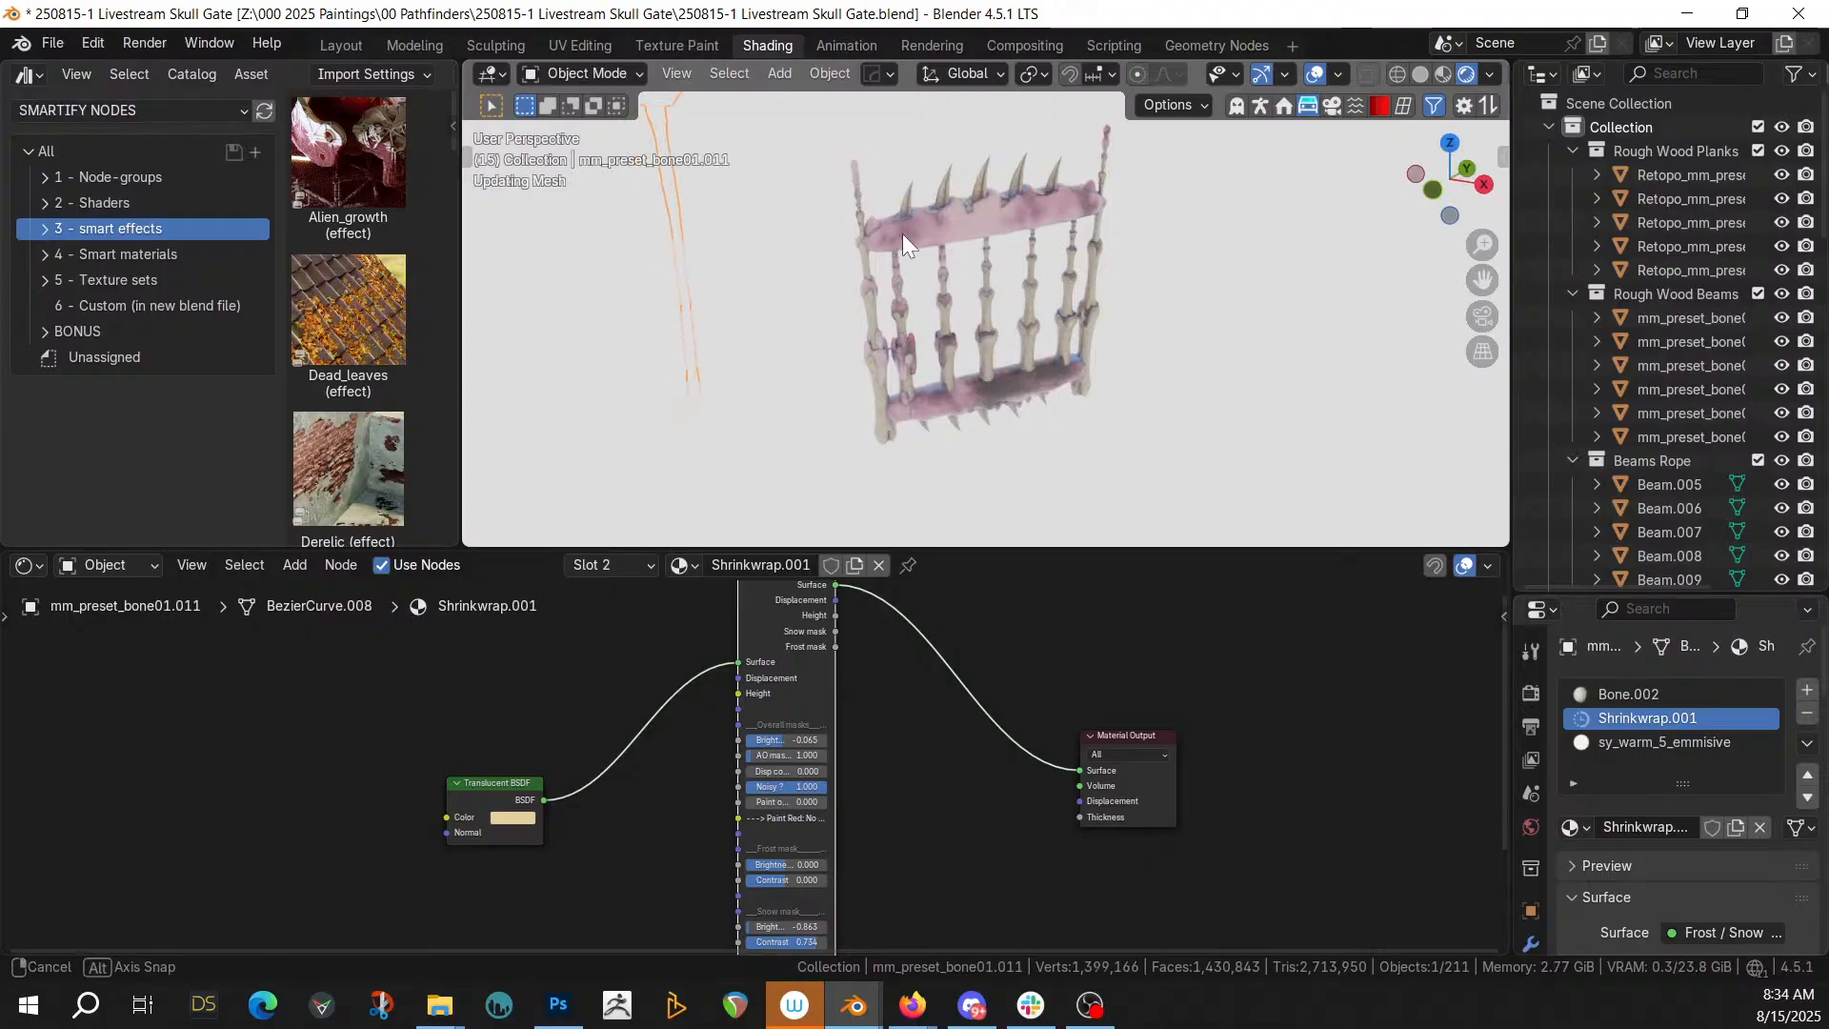
{"action": "middle_click_drag", "start_coordinate": [874, 423], "coordinate": [837, 383]}
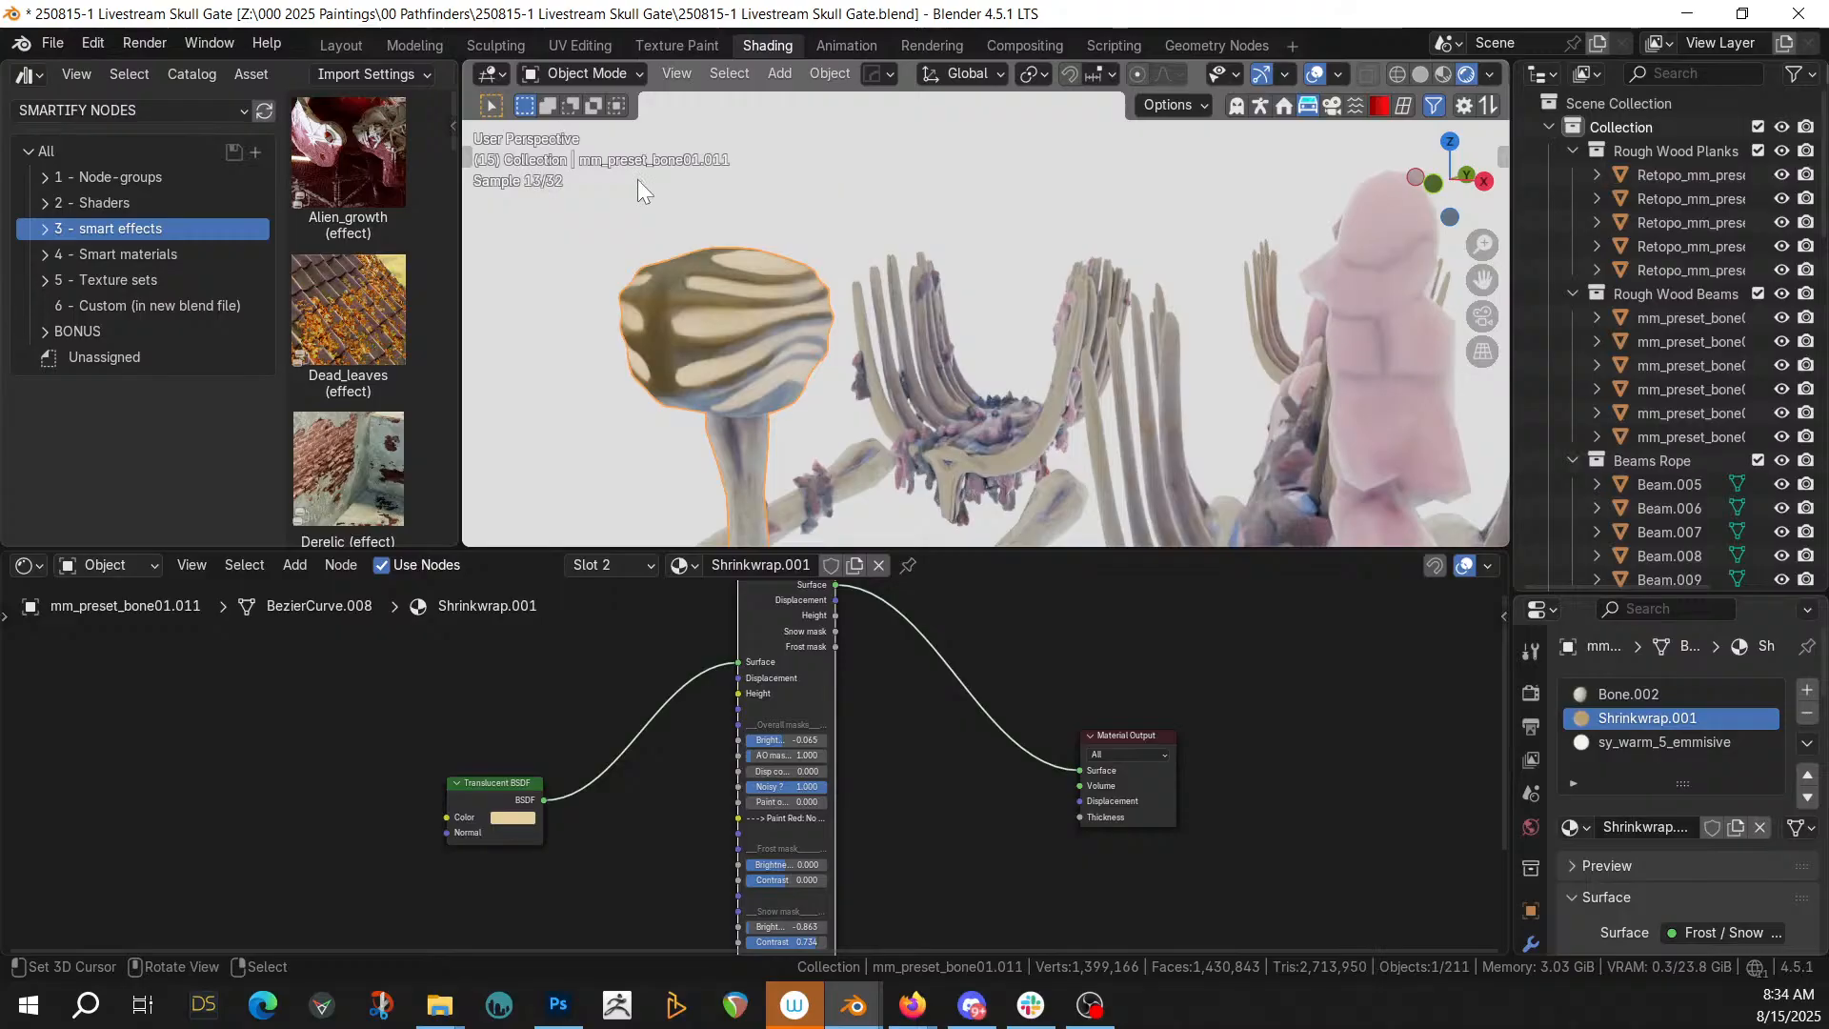
{"action": "left_click", "coordinate": [349, 38]}
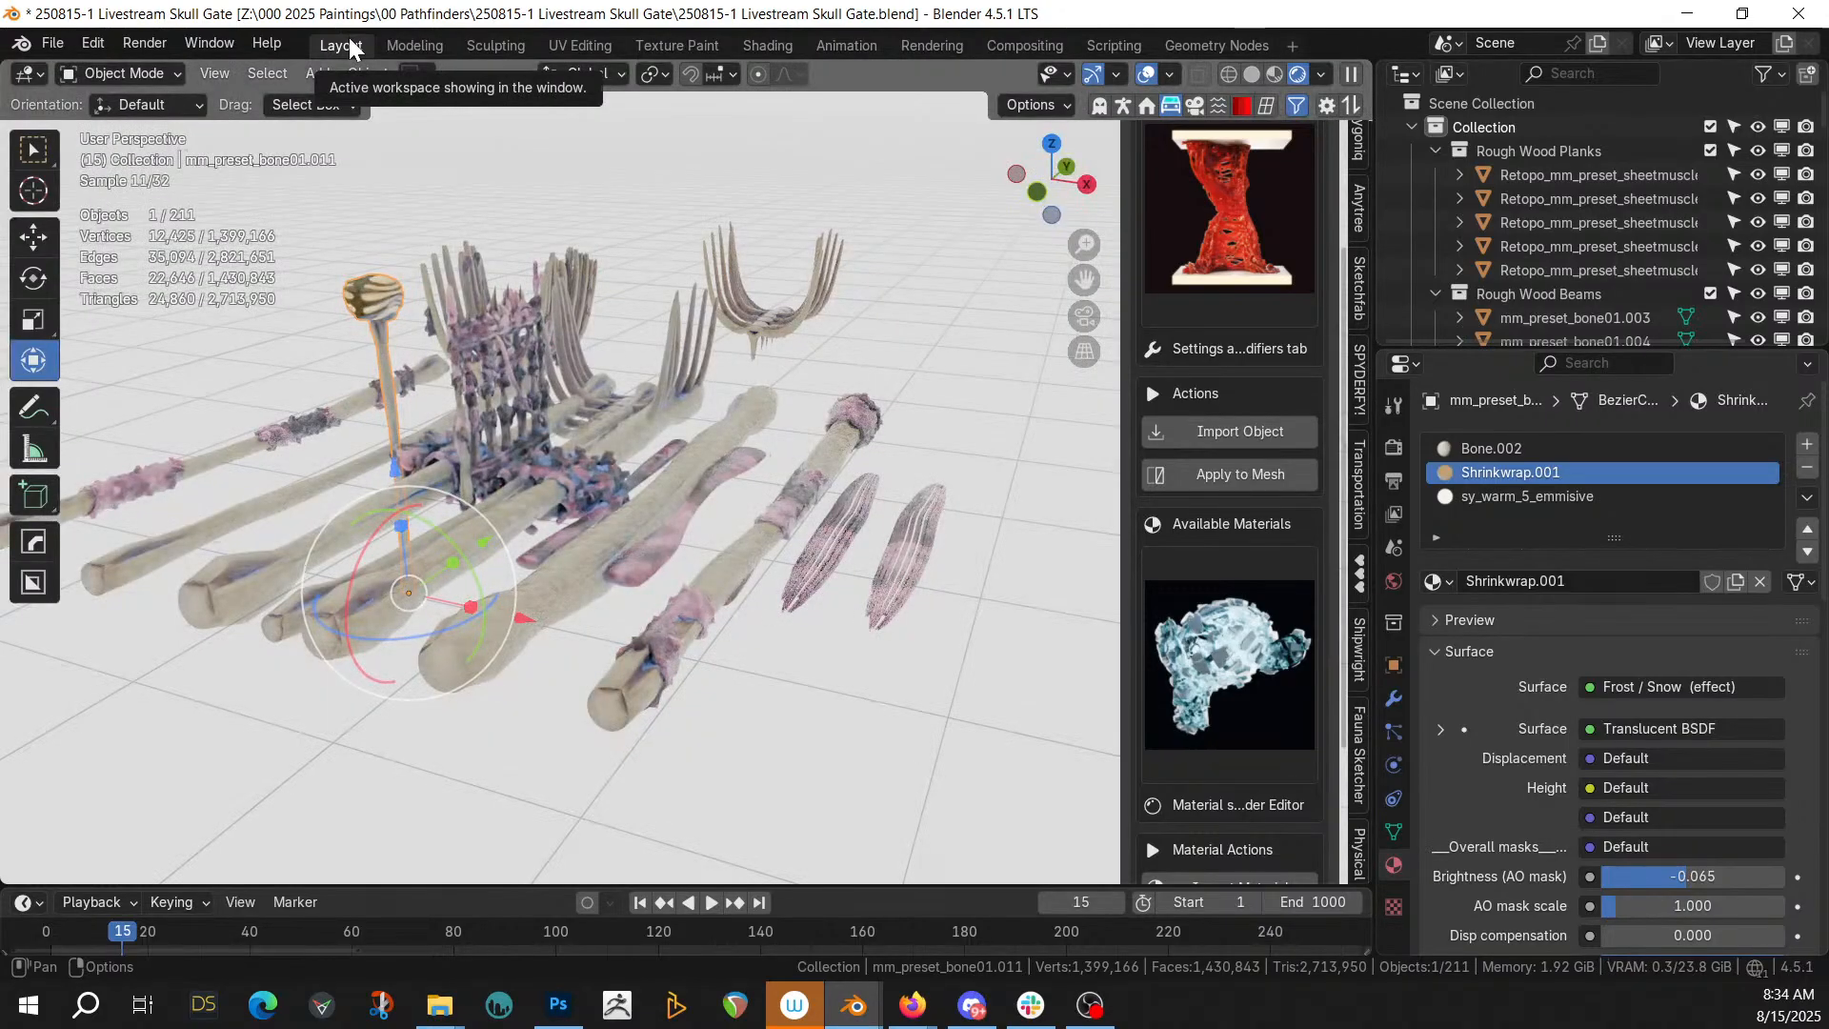
Return to the icy cave and select the assembled walkway leading up to the crystal gate
{"action": "scroll", "coordinate": [626, 349], "scroll_direction": "down", "scroll_amount": 14}
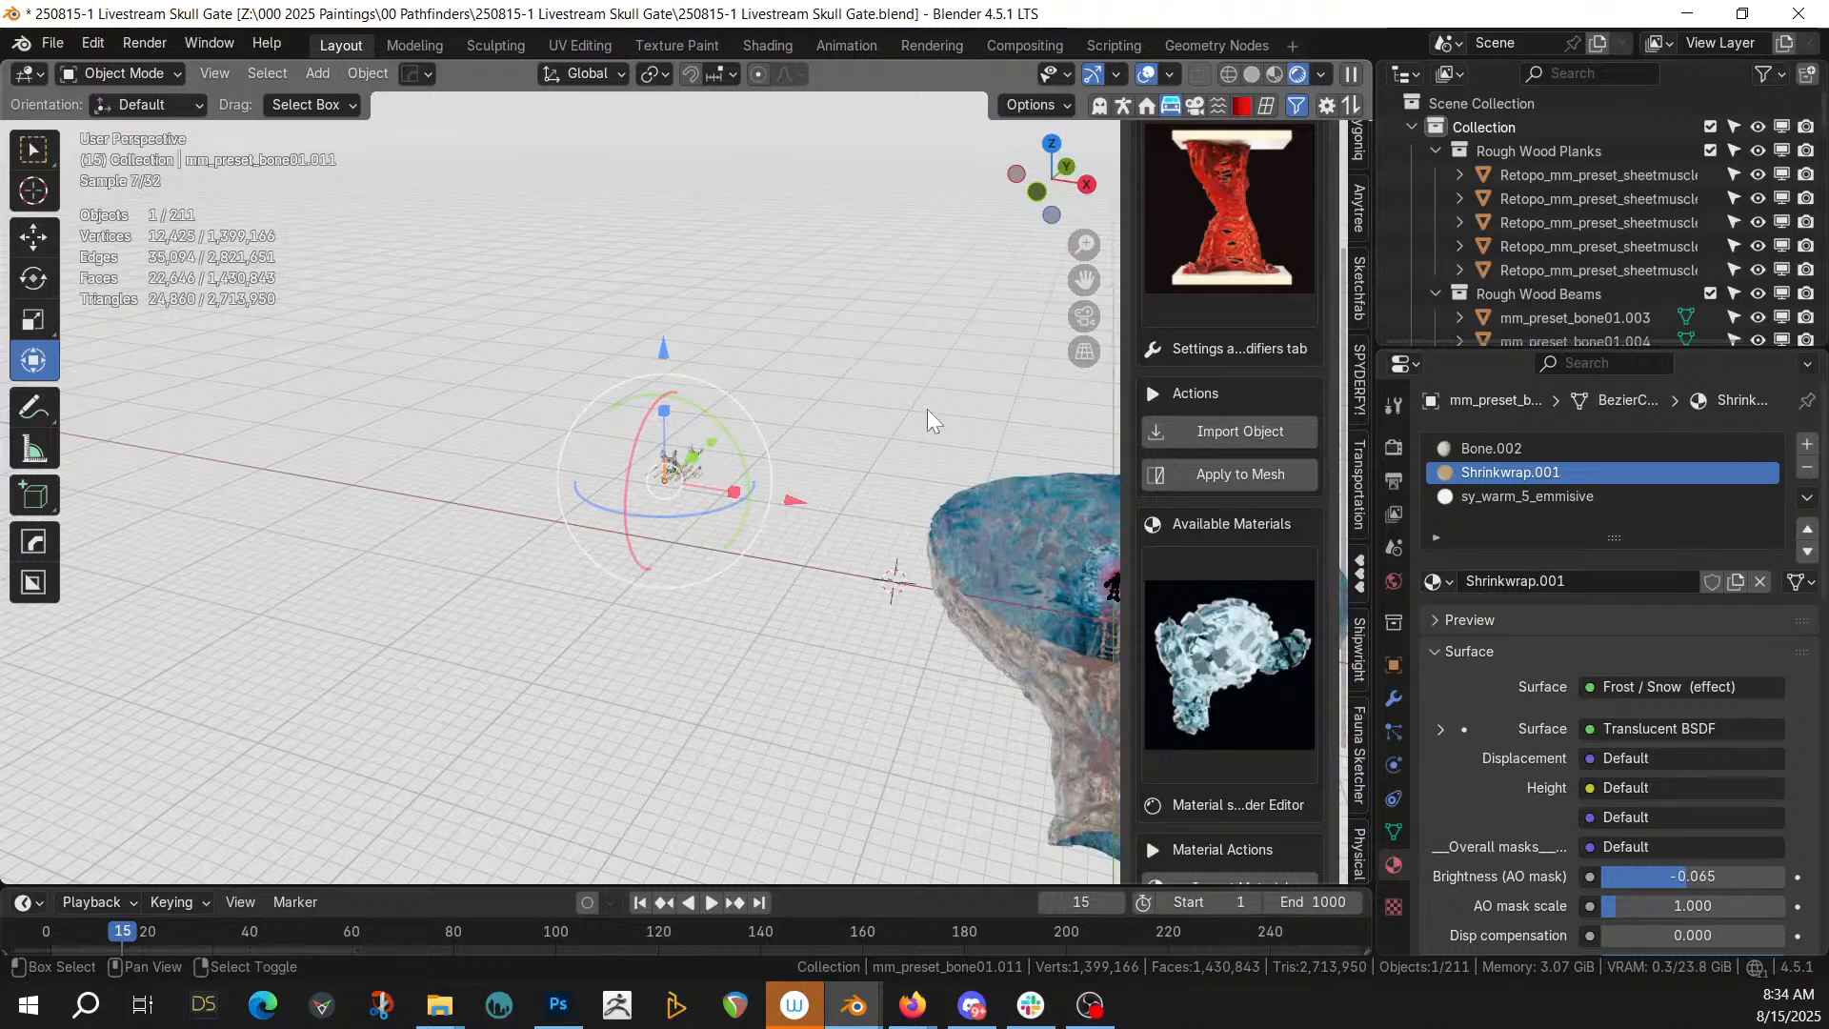
{"action": "middle_click_drag", "start_coordinate": [928, 408], "coordinate": [654, 410], "text": "shift"}
{"action": "left_click", "coordinate": [745, 586]}
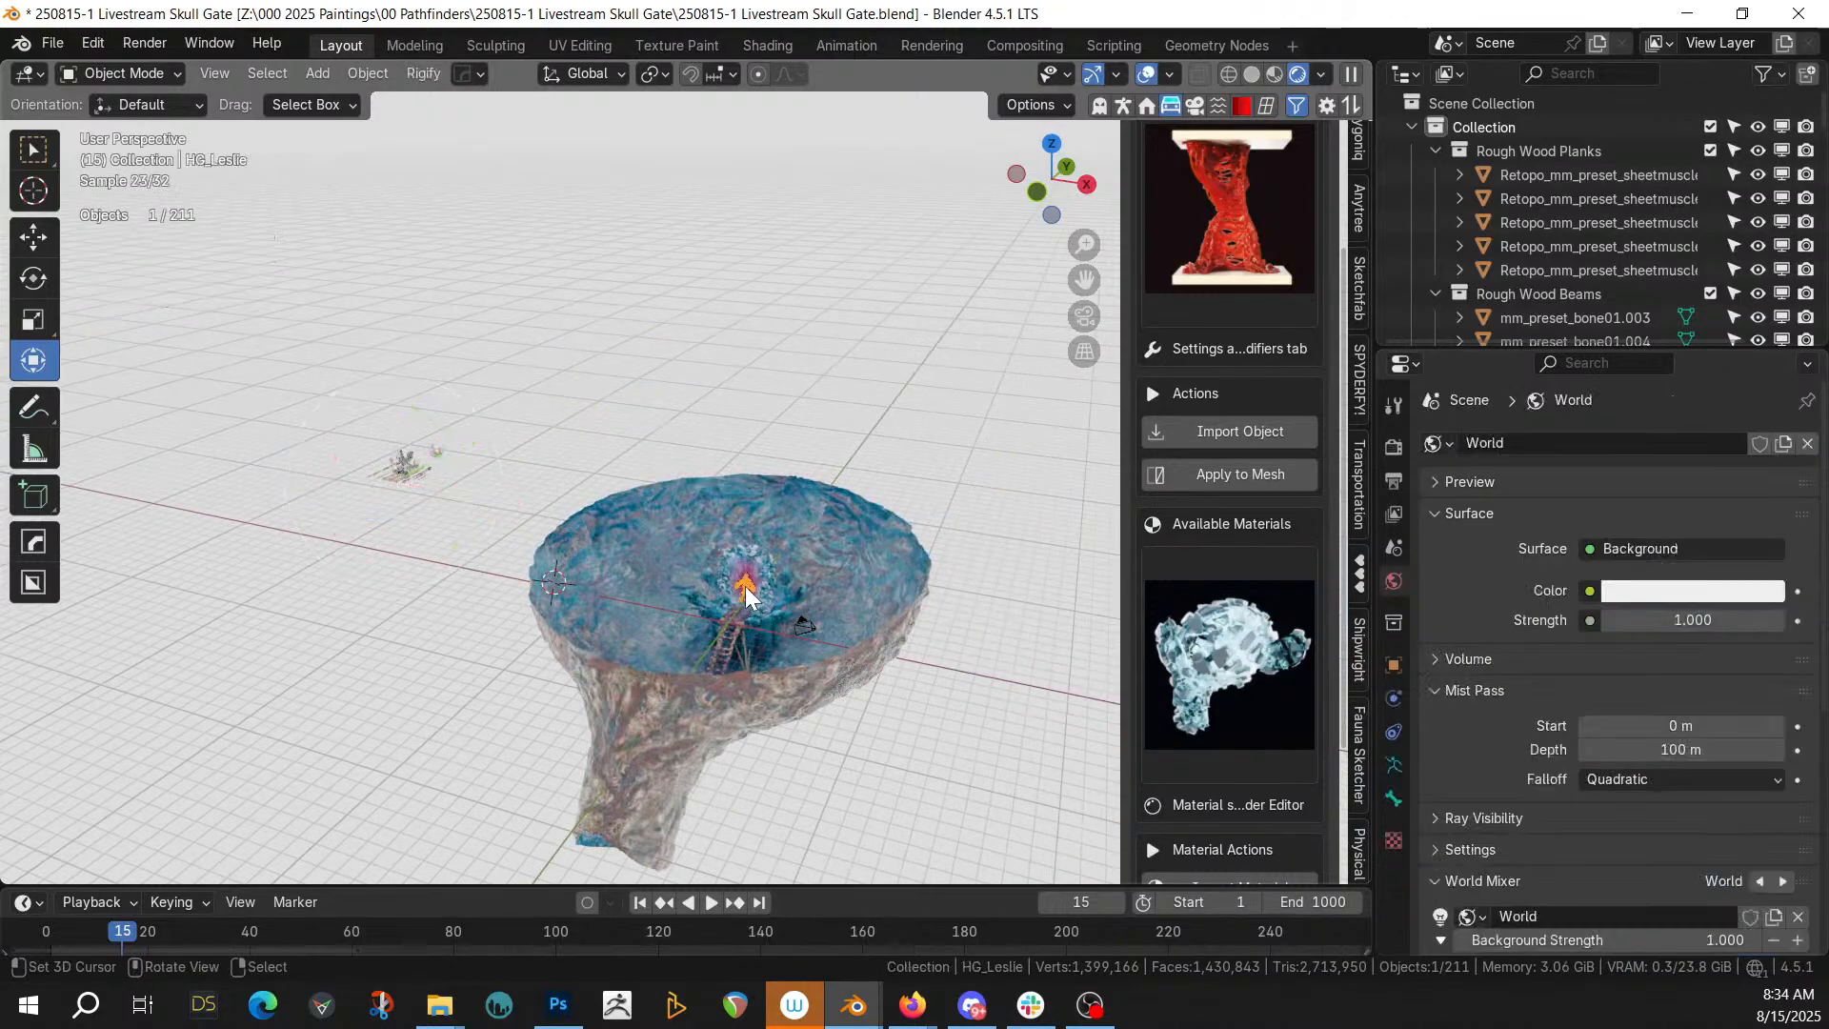
{"action": "key", "text": "KP_Decimal"}
{"action": "middle_click_drag", "start_coordinate": [745, 586], "coordinate": [1124, 543]}
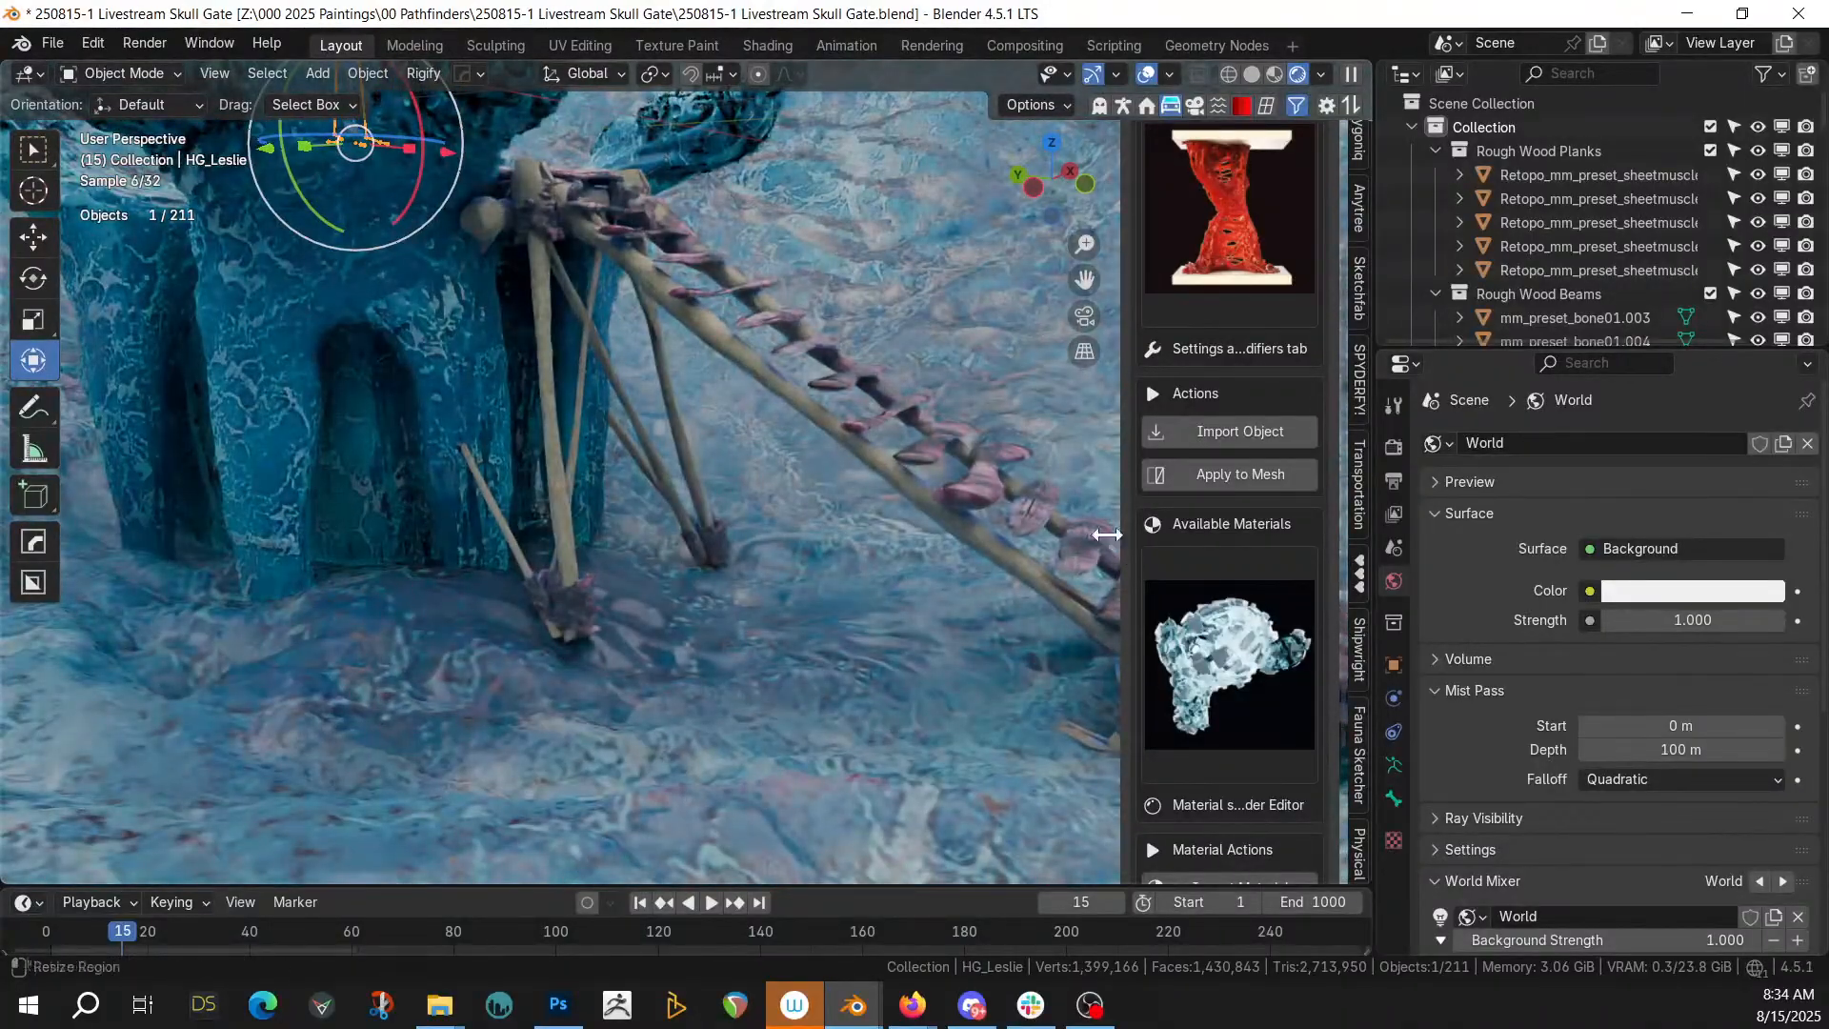
{"action": "middle_click_drag", "start_coordinate": [974, 559], "coordinate": [964, 590]}
{"action": "scroll", "coordinate": [964, 591], "scroll_direction": "down", "scroll_amount": 2}
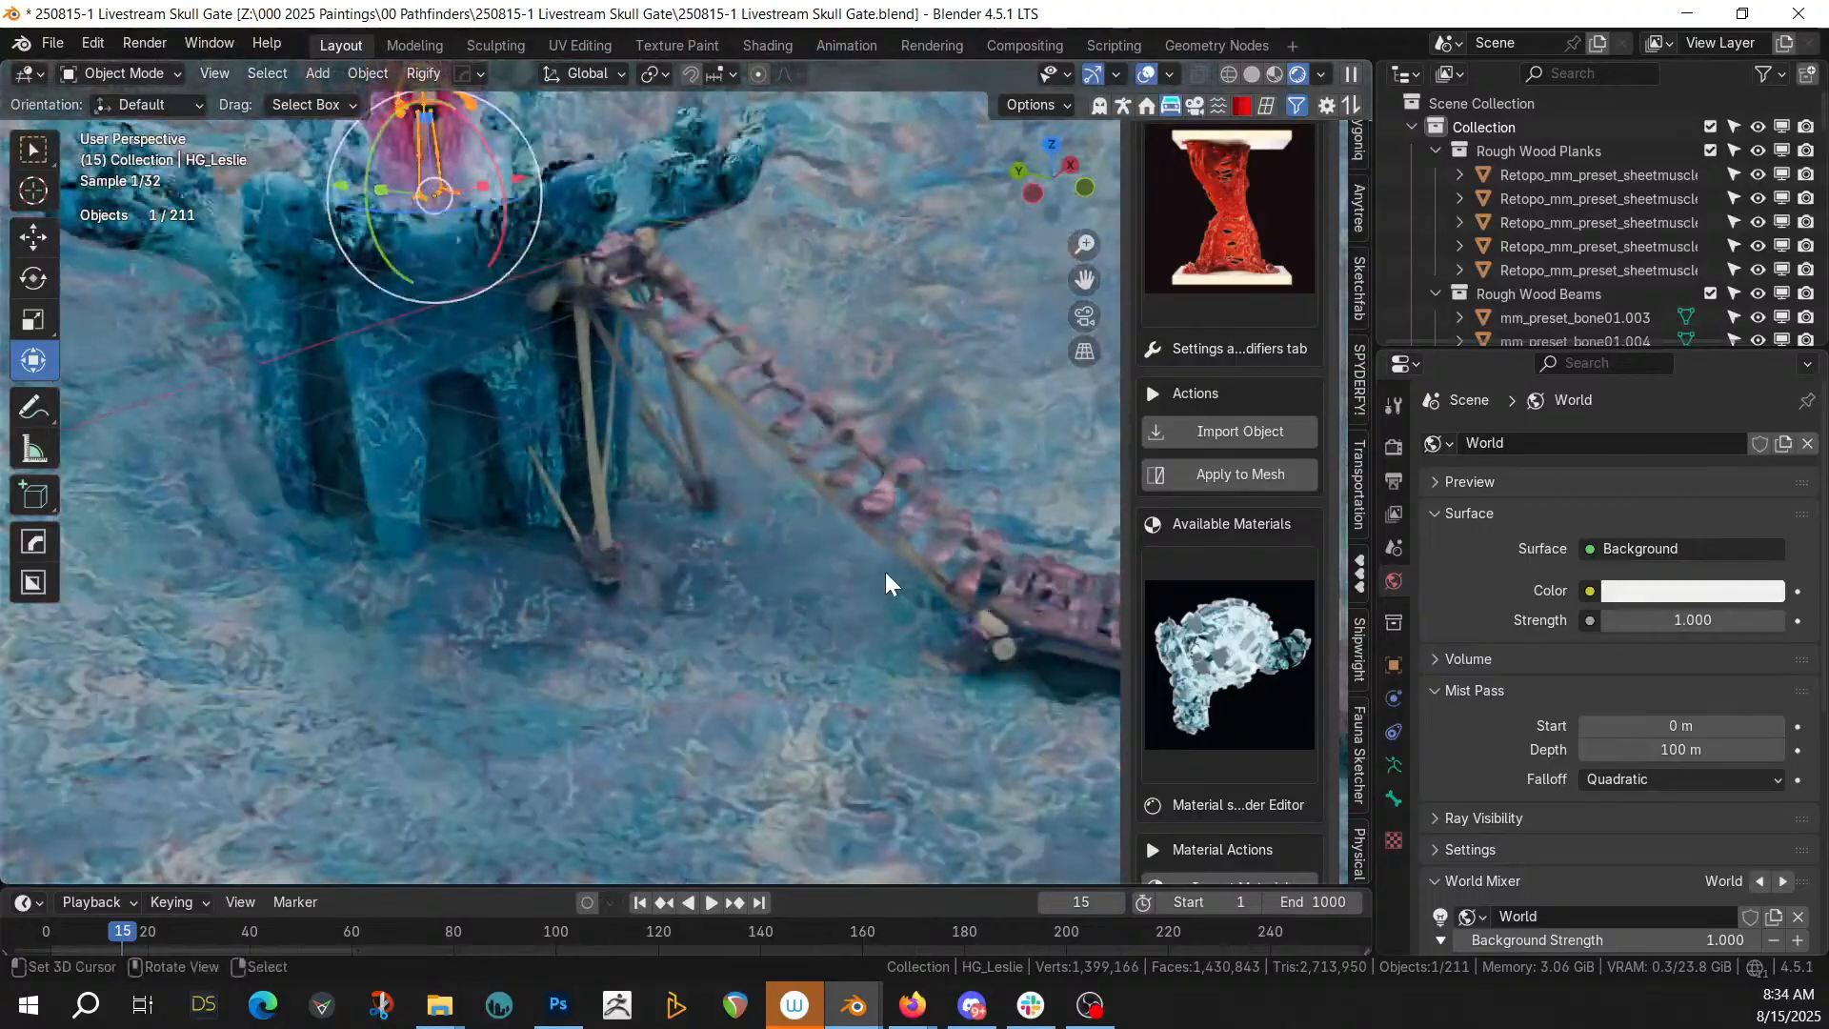
{"action": "middle_click_drag", "start_coordinate": [850, 545], "coordinate": [652, 610], "text": "shift"}
{"action": "scroll", "coordinate": [585, 612], "scroll_direction": "down", "scroll_amount": 1}
{"action": "left_click", "coordinate": [550, 523]}
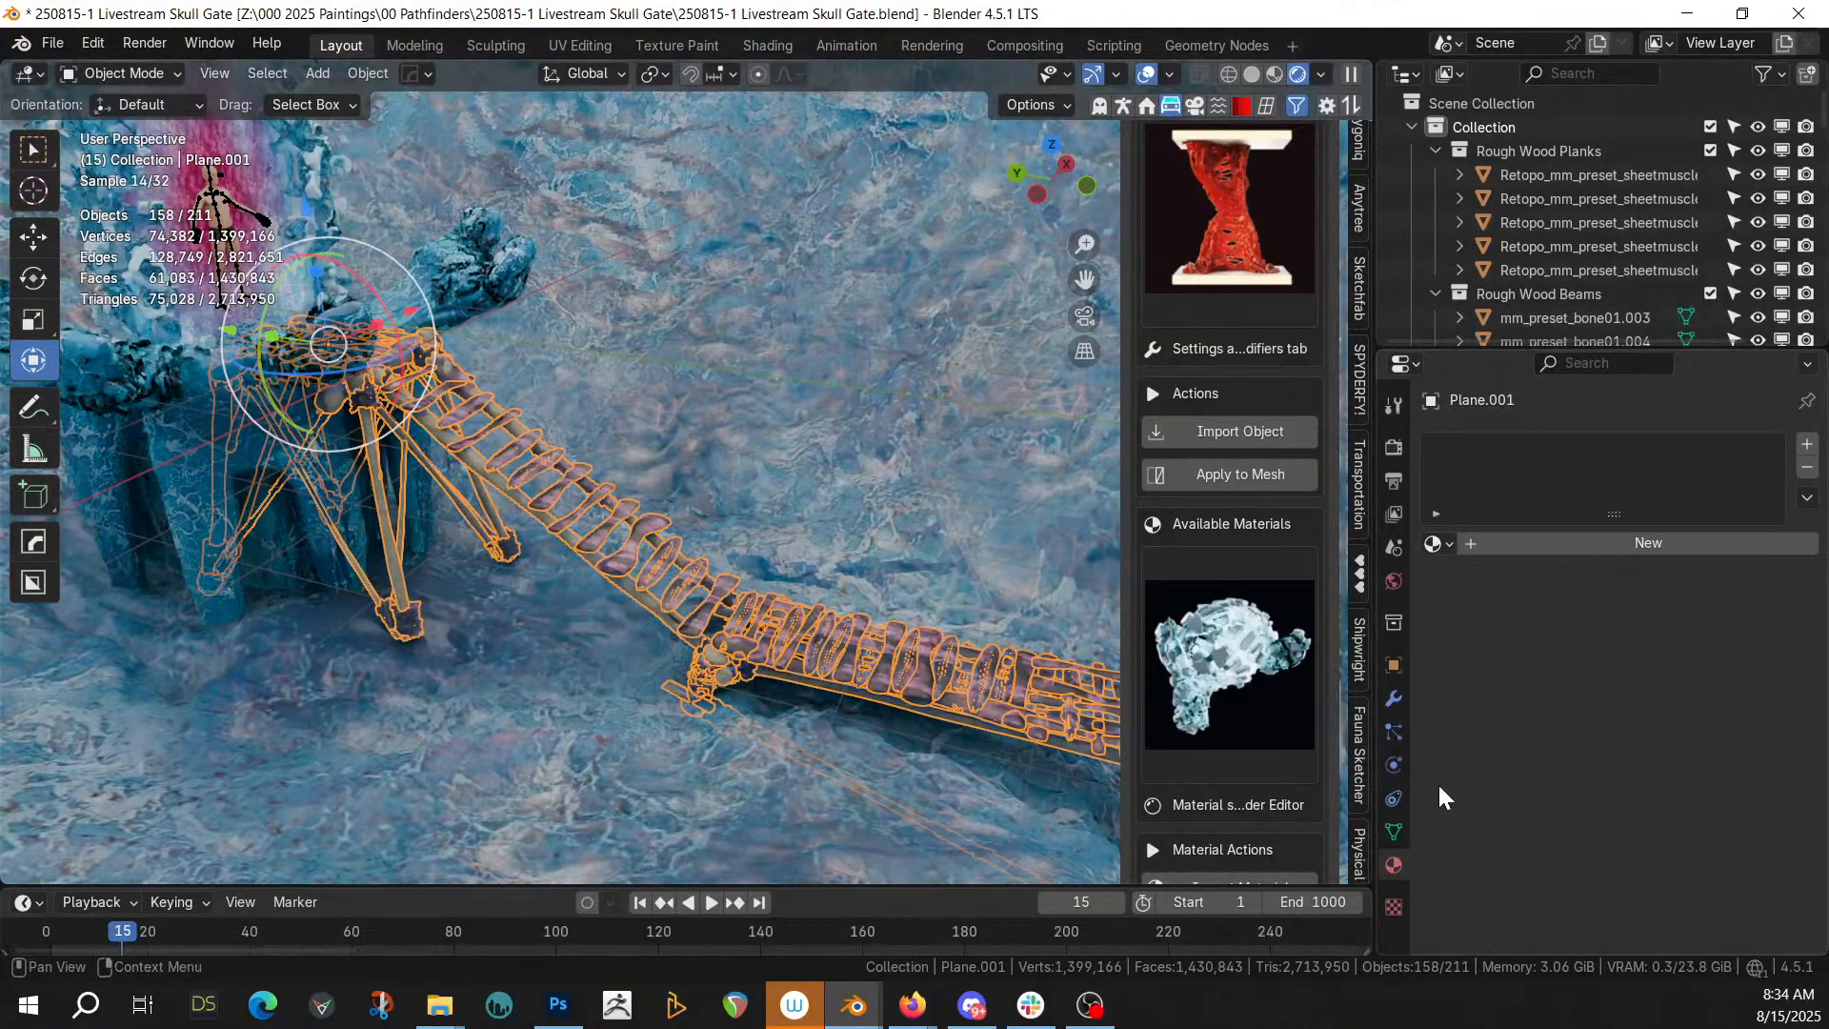
Enable Realize Instances in the walkway's Platform Generator modifier and apply all its modifiers
{"action": "left_click", "coordinate": [1394, 700]}
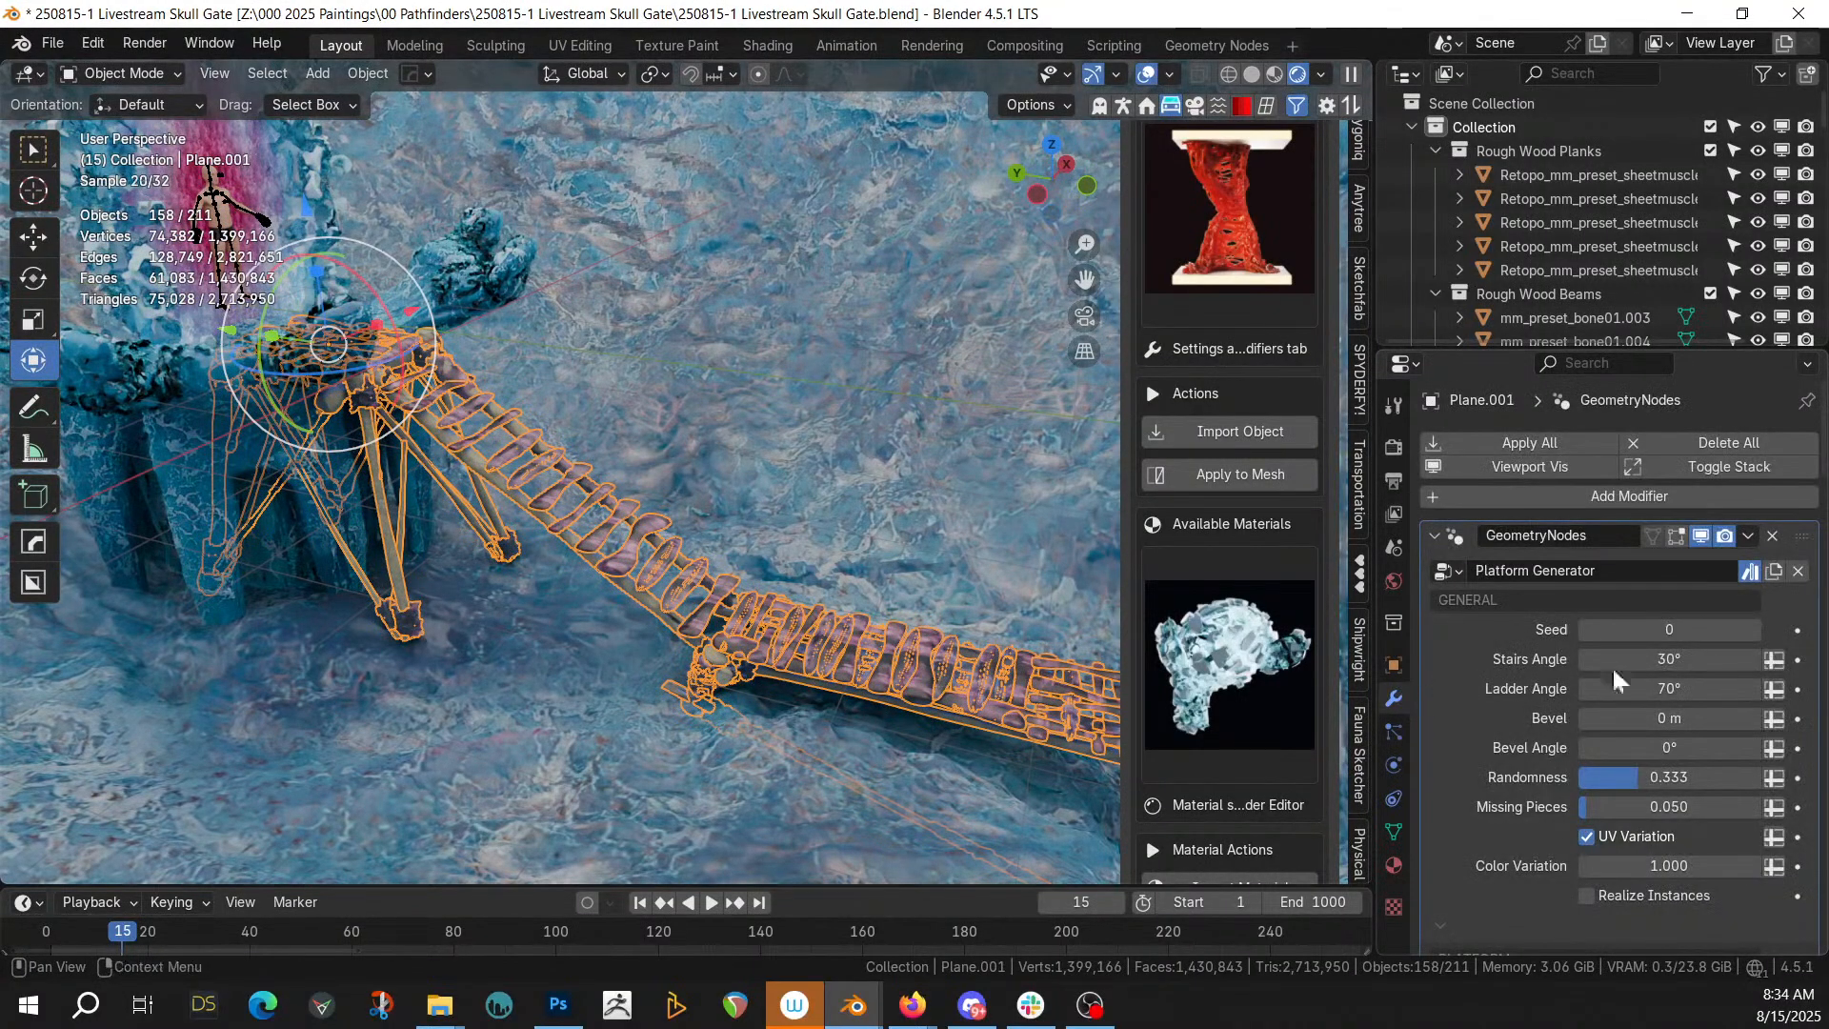
{"action": "left_click", "coordinate": [1592, 892]}
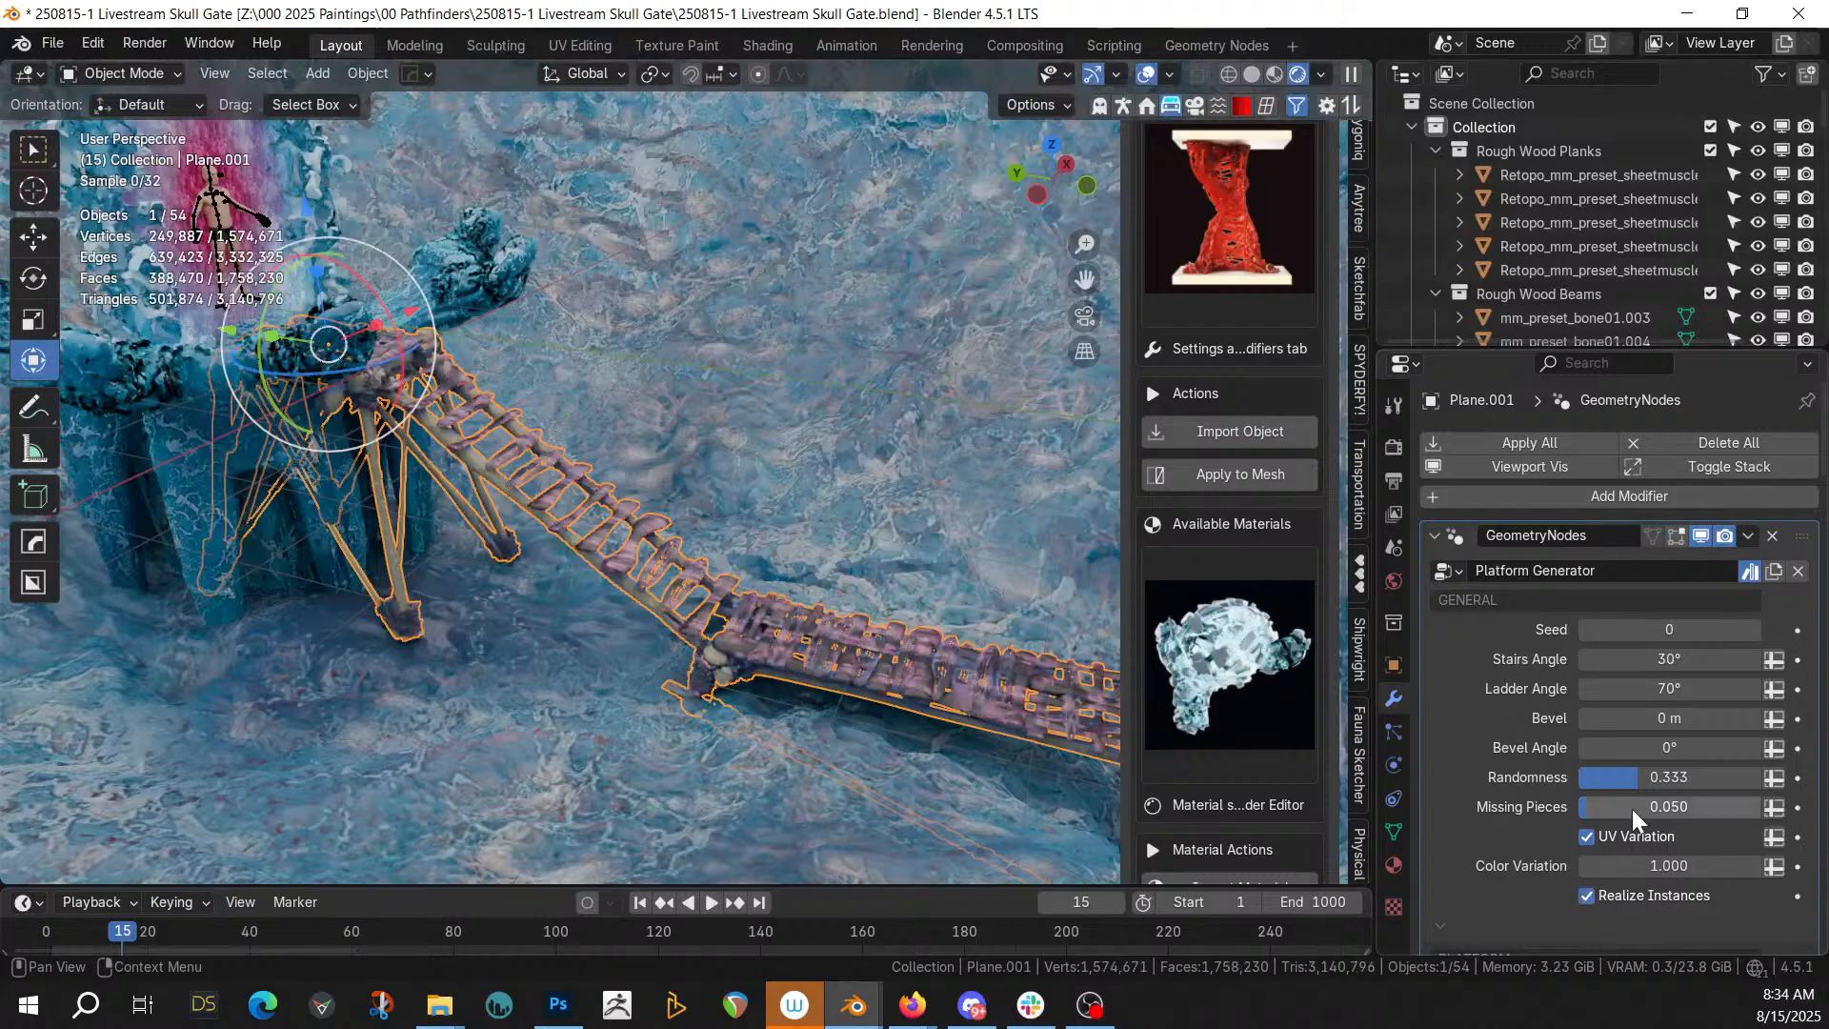
{"action": "left_click", "coordinate": [1555, 446]}
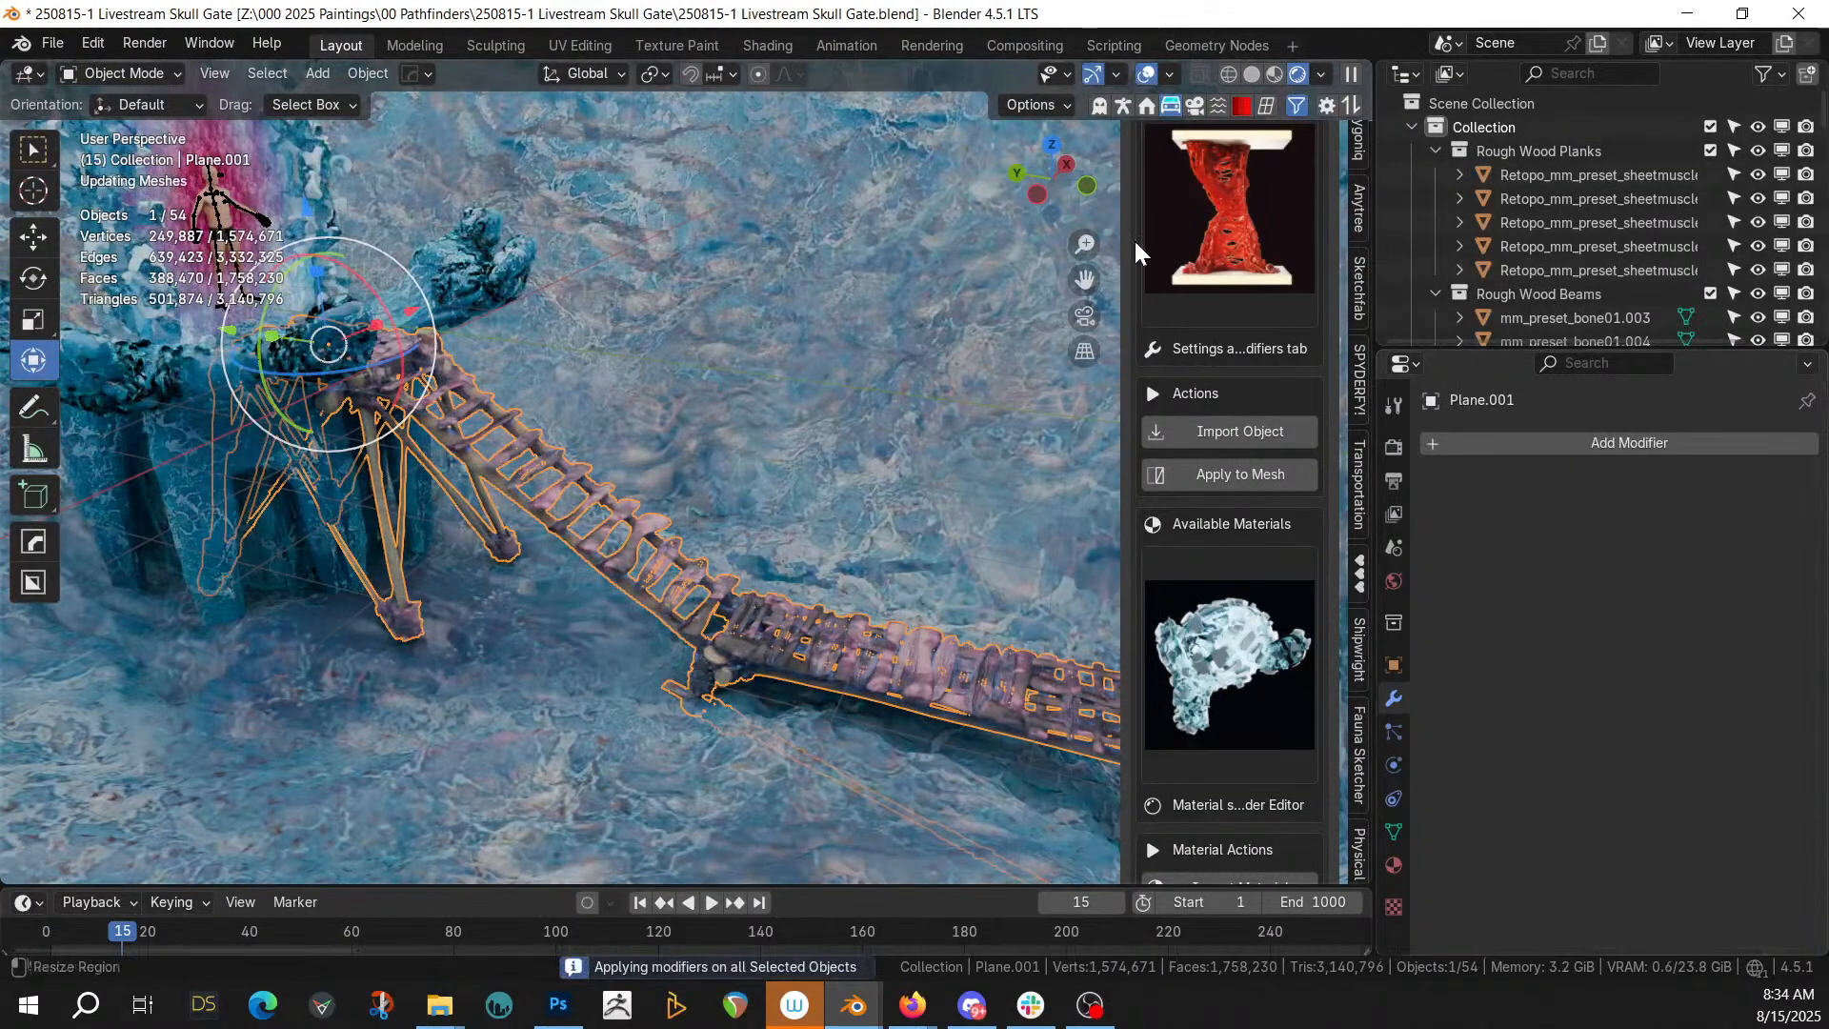
Exclude the source parts' Collection from the view layer and isolate the walkway in local view
{"action": "left_click", "coordinate": [1711, 127]}
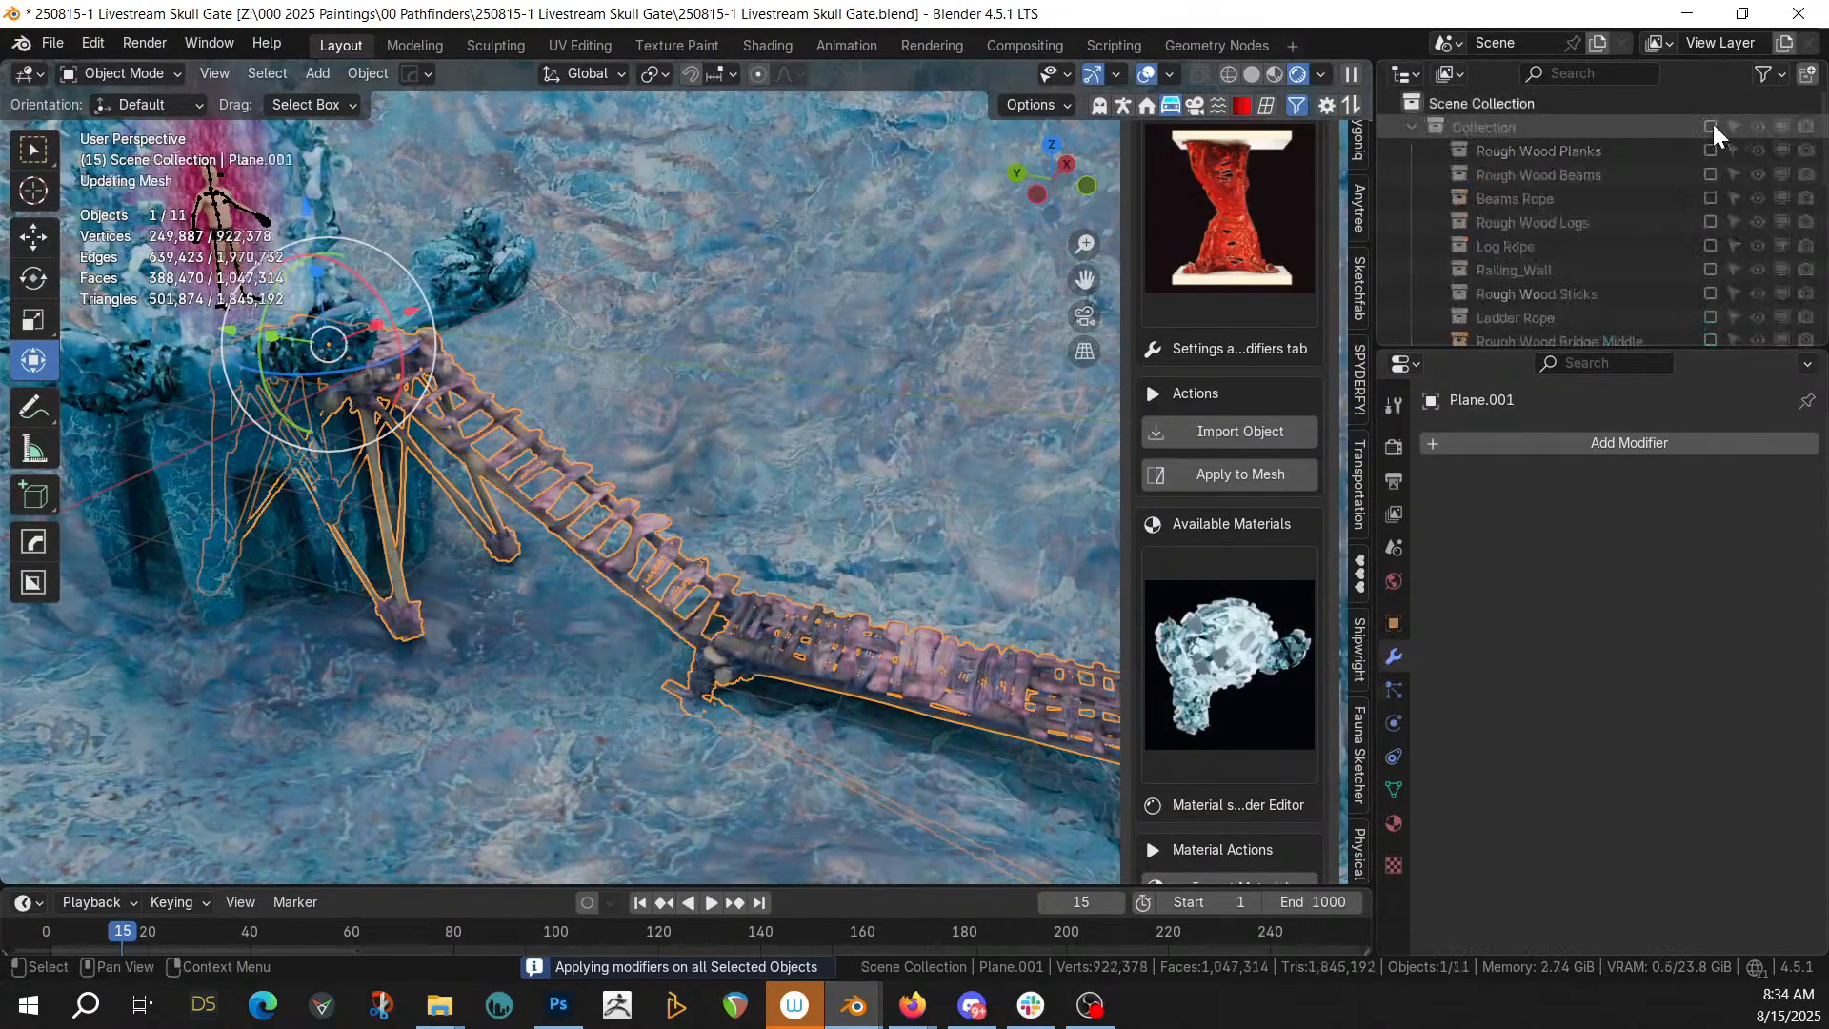
{"action": "middle_click_drag", "start_coordinate": [517, 591], "coordinate": [680, 339]}
{"action": "key", "text": "KP_Divide"}
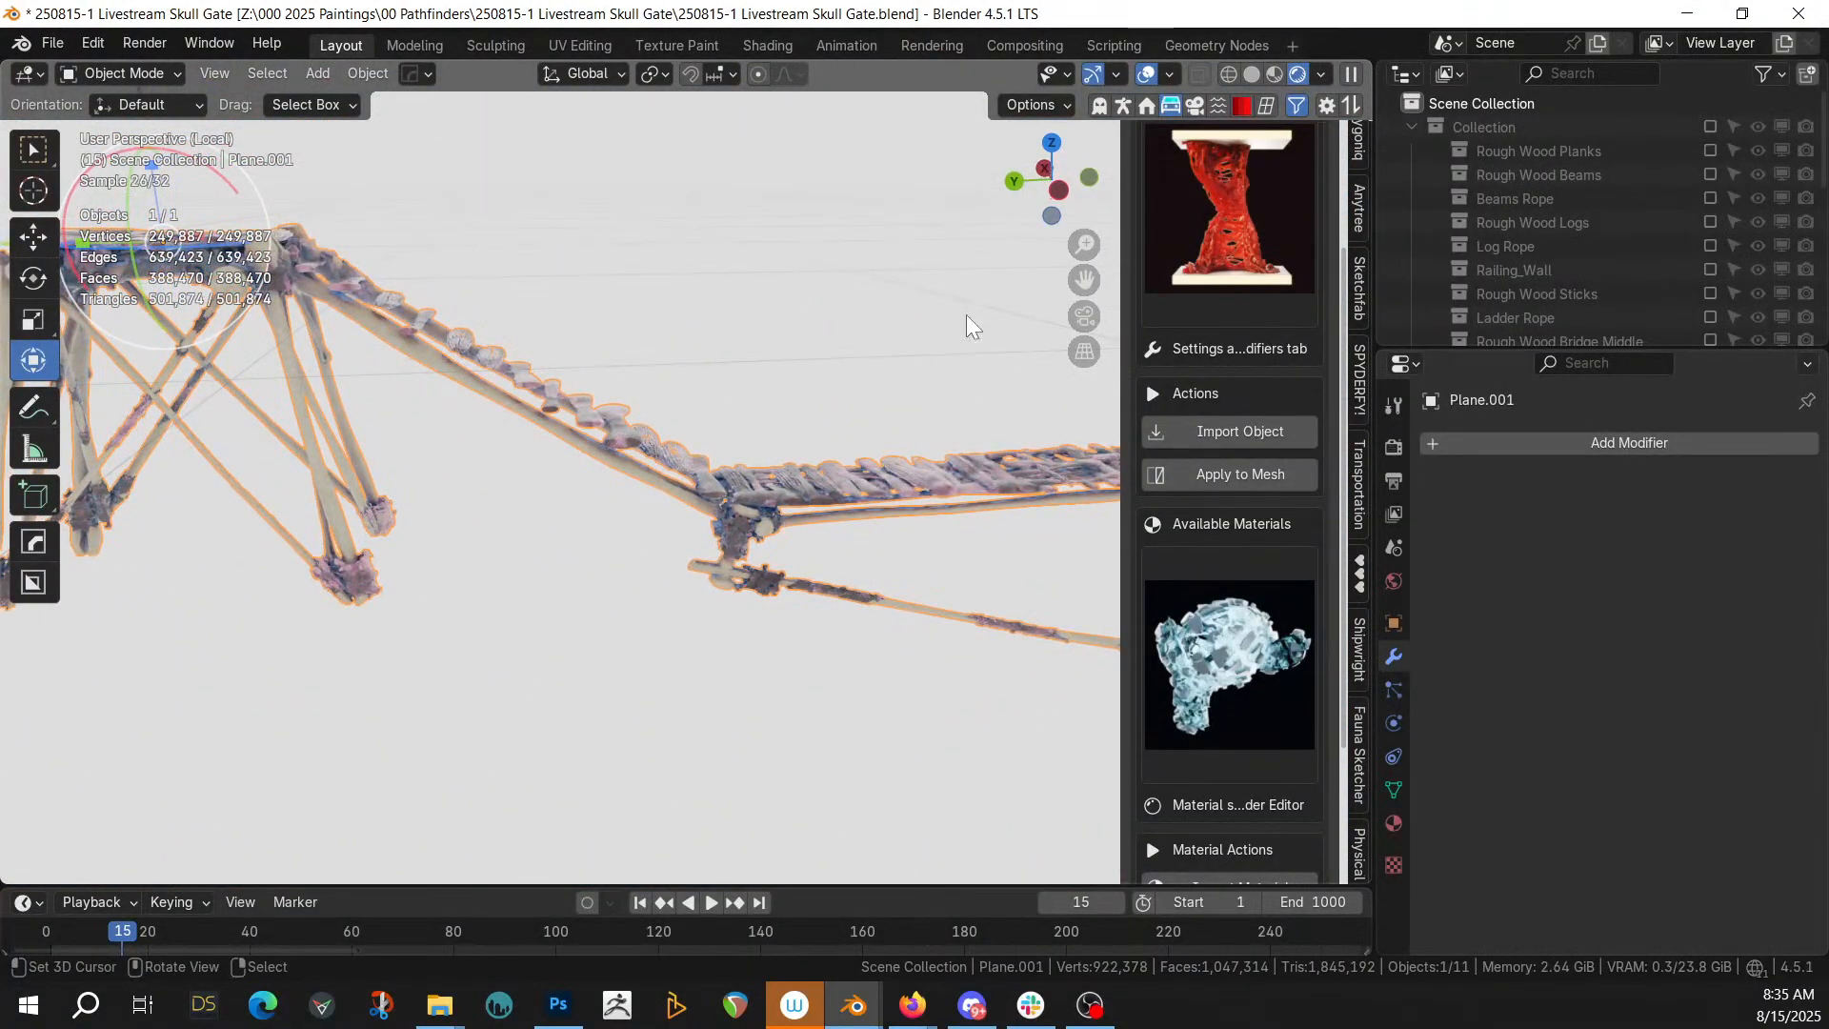
Split off an Asset Browser beside the 3D view and show the BP GeoGen library
{"action": "left_click_drag", "start_coordinate": [5, 65], "coordinate": [645, 180]}
{"action": "key", "text": "shift+F1"}
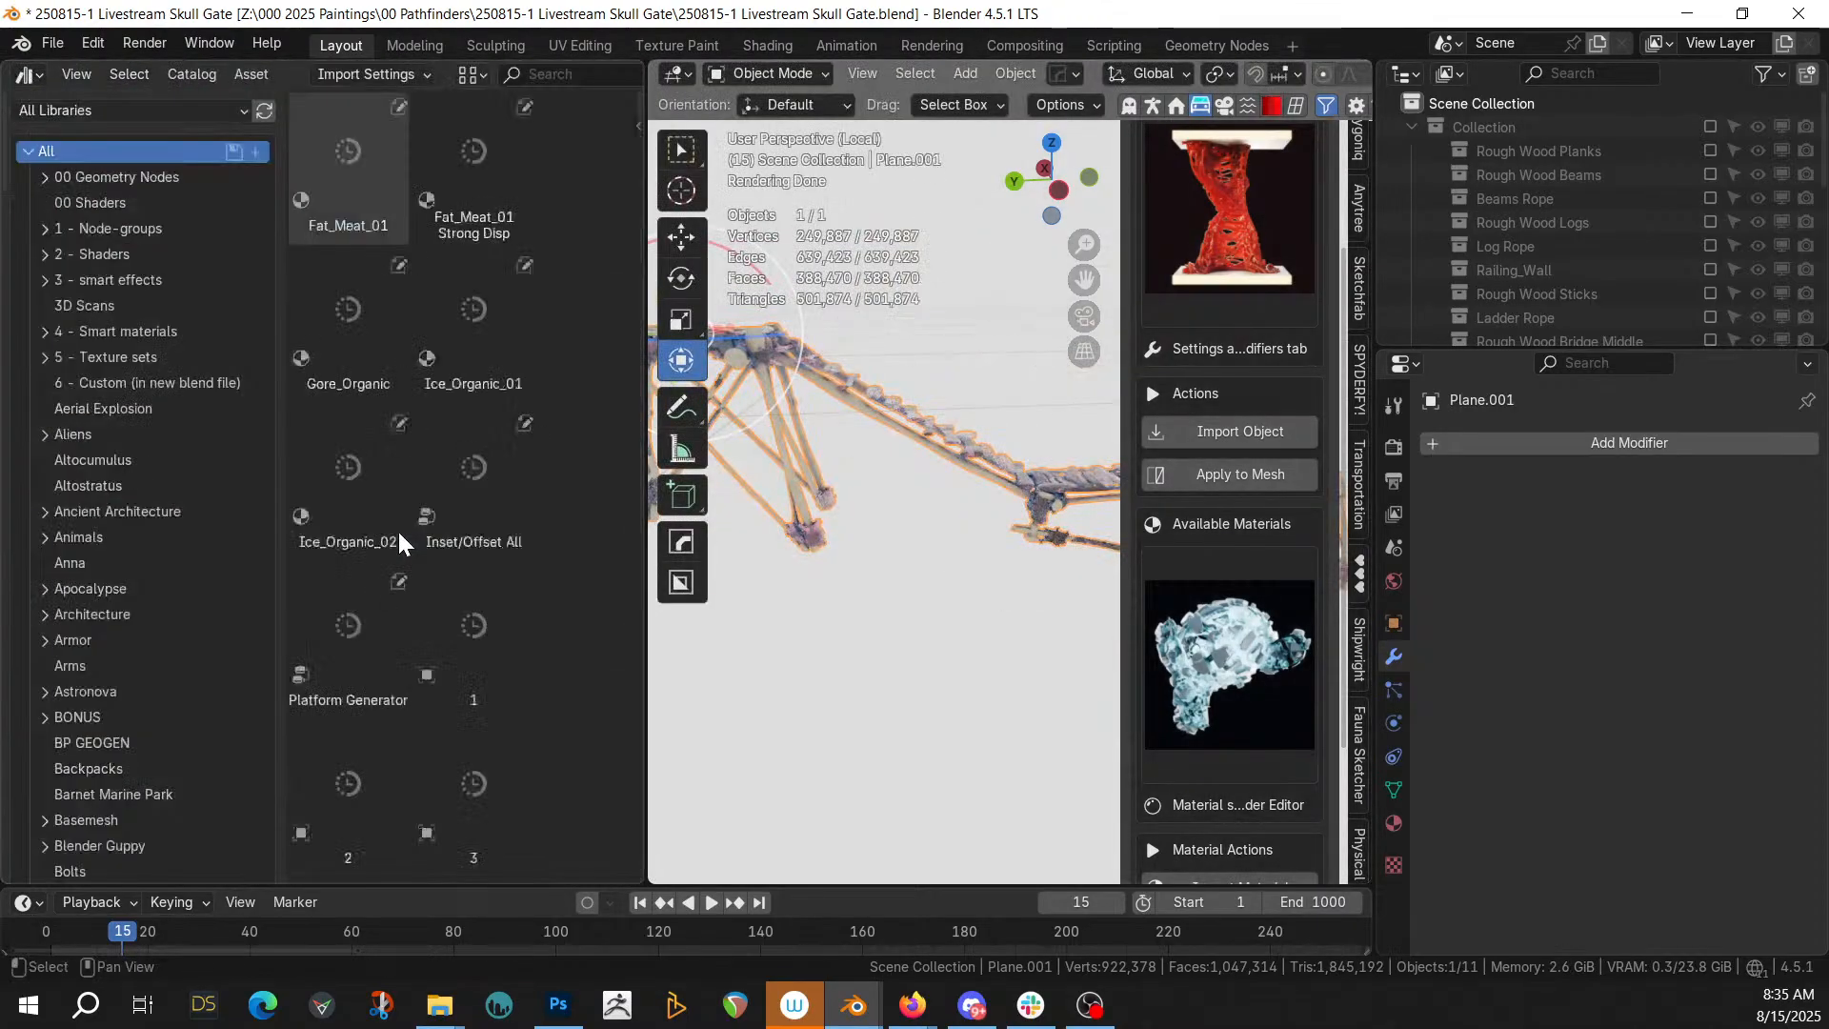
{"action": "left_click", "coordinate": [101, 103]}
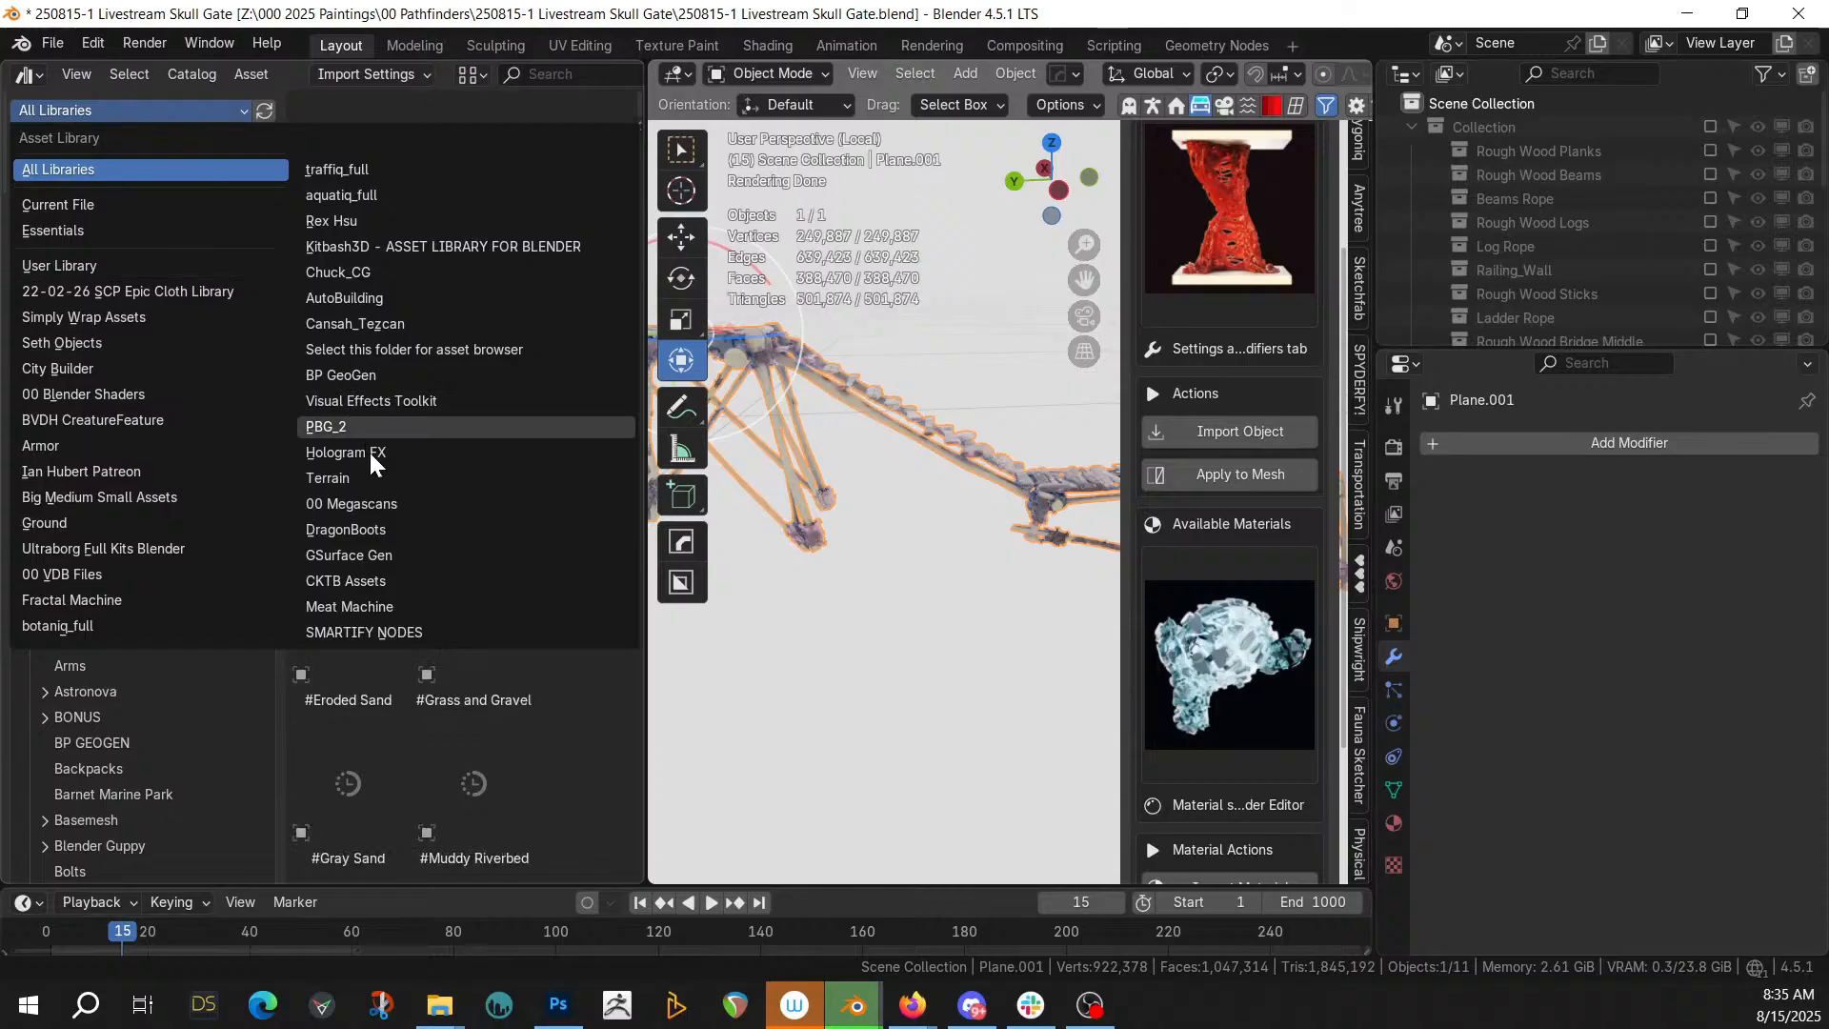
{"action": "left_click", "coordinate": [396, 425]}
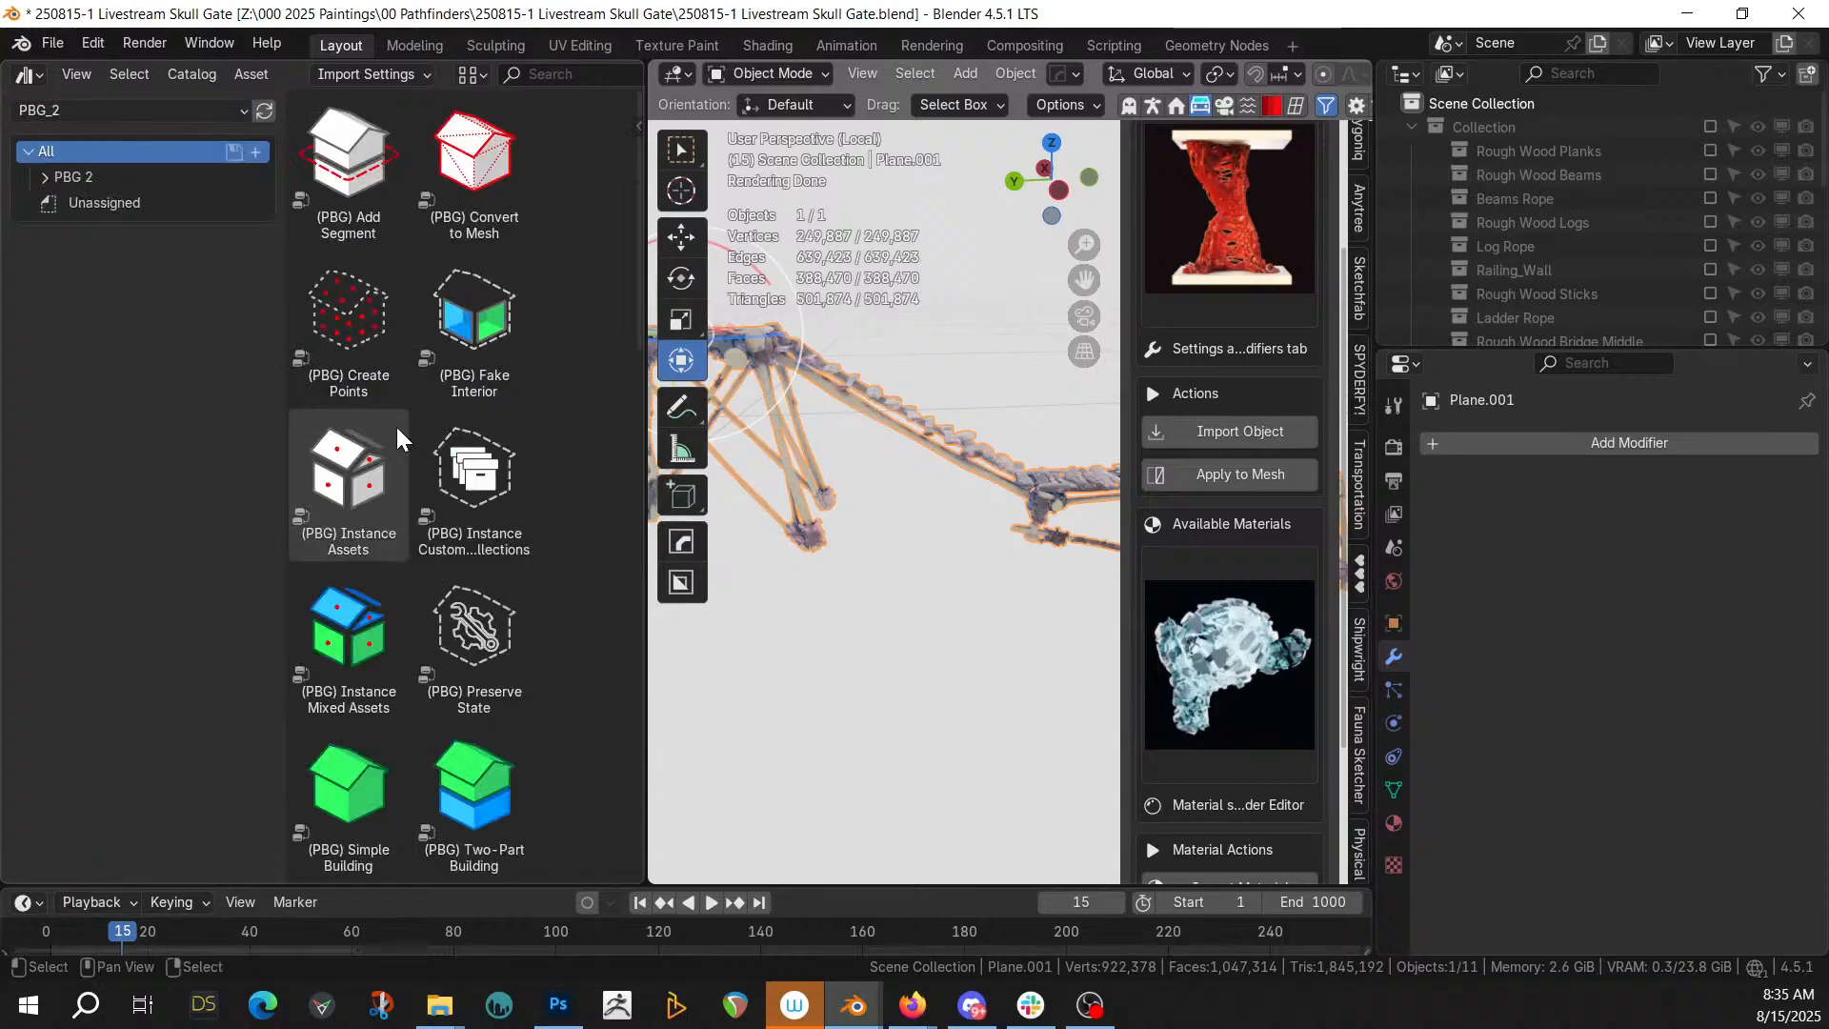
{"action": "left_click", "coordinate": [160, 110]}
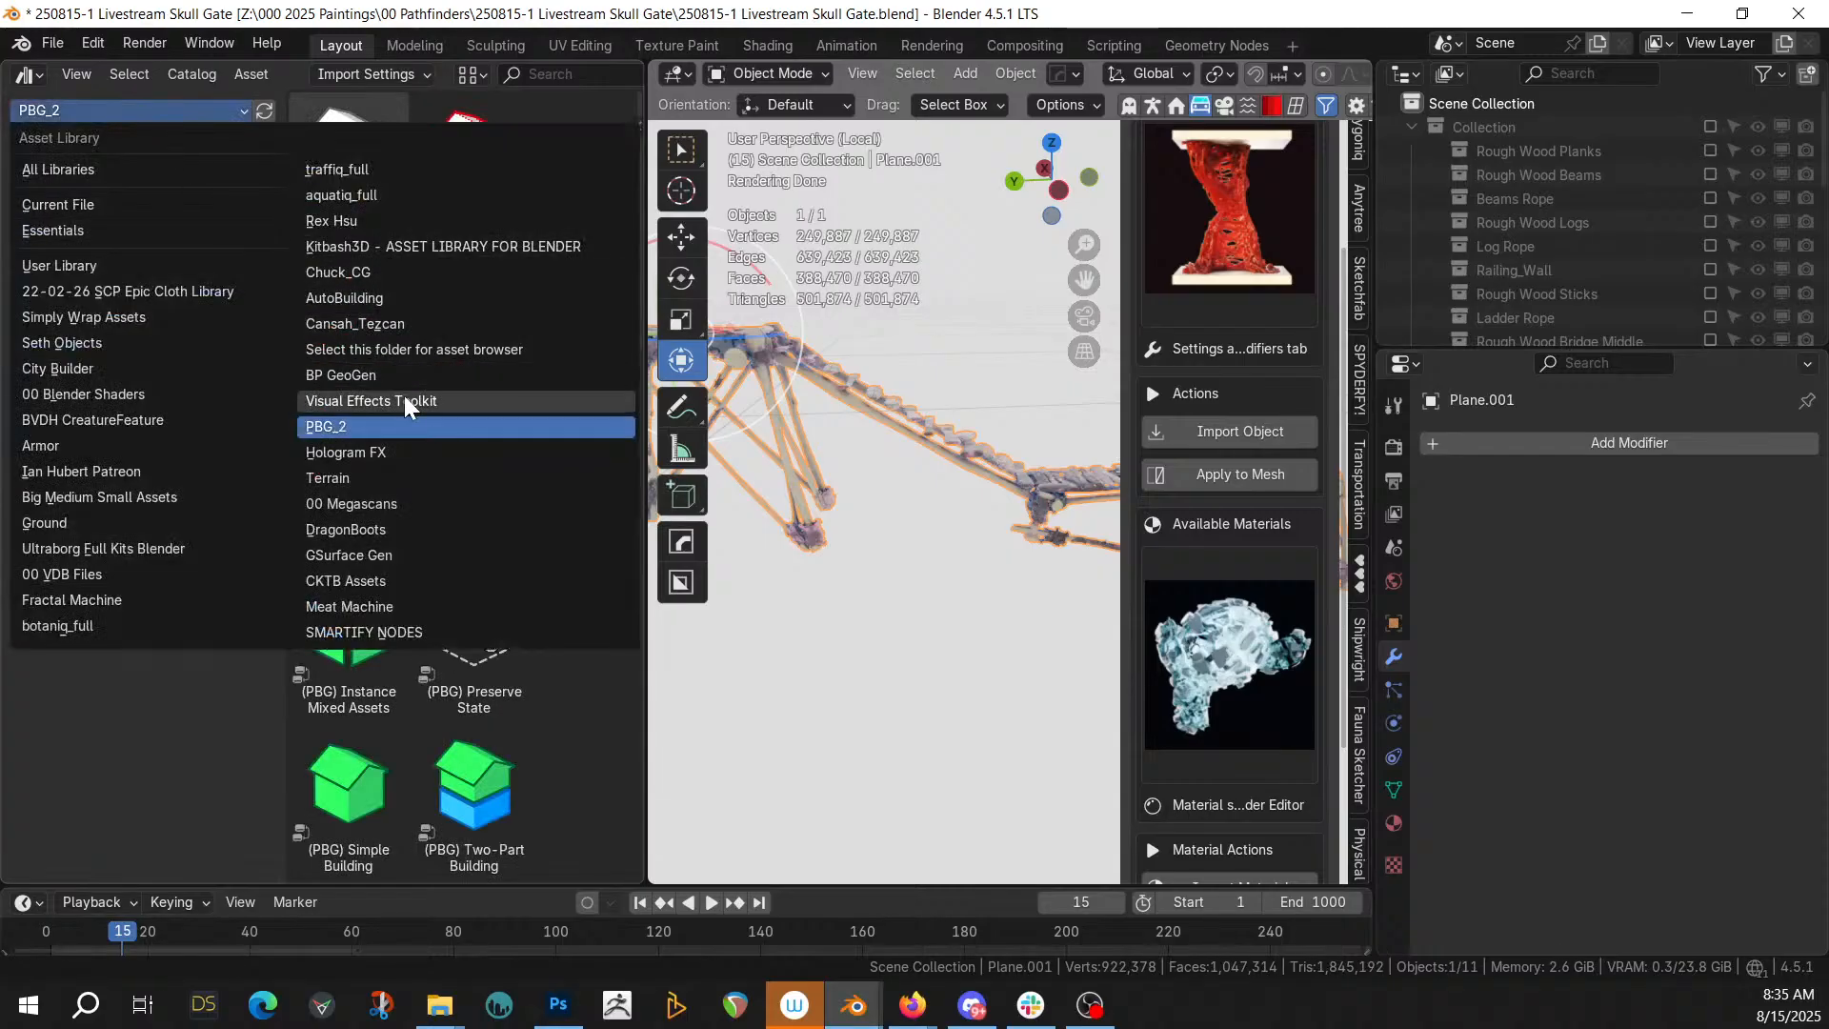
{"action": "left_click", "coordinate": [381, 374]}
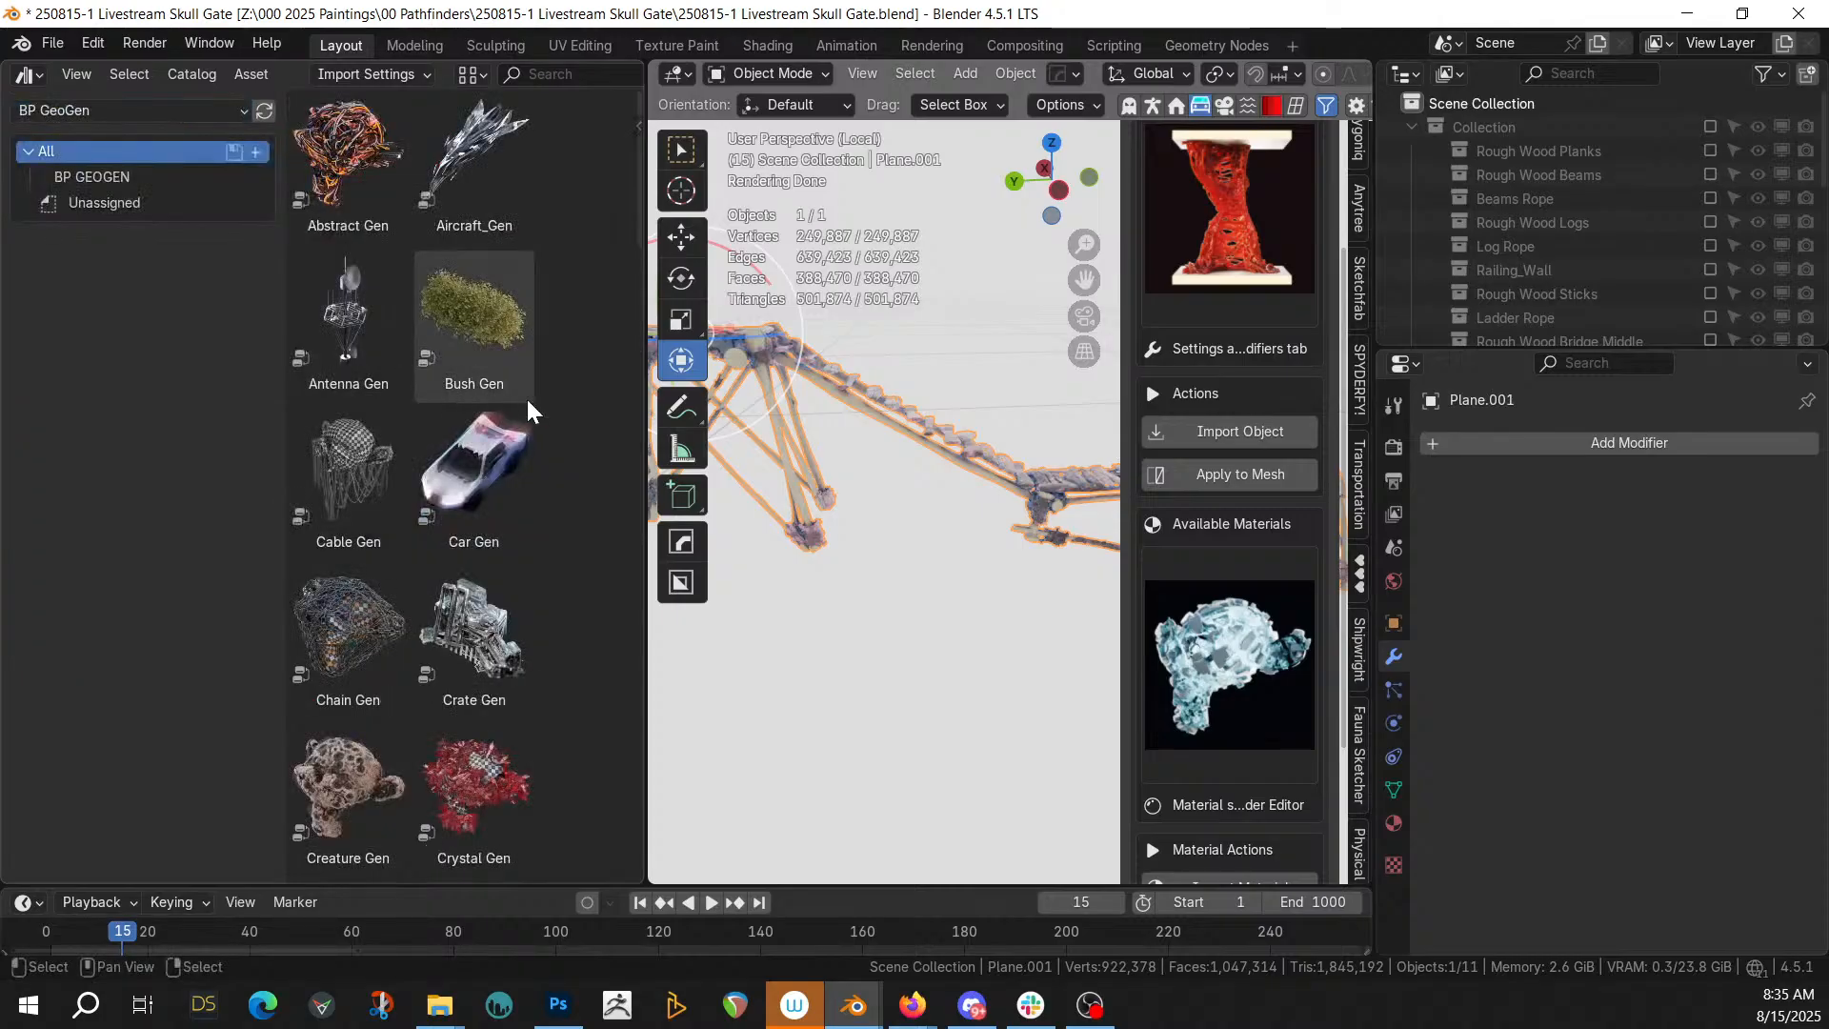
Apply the Ice Gen asset from the BP GeoGen library to the walkway
{"action": "scroll", "coordinate": [541, 413], "scroll_direction": "down", "scroll_amount": 3}
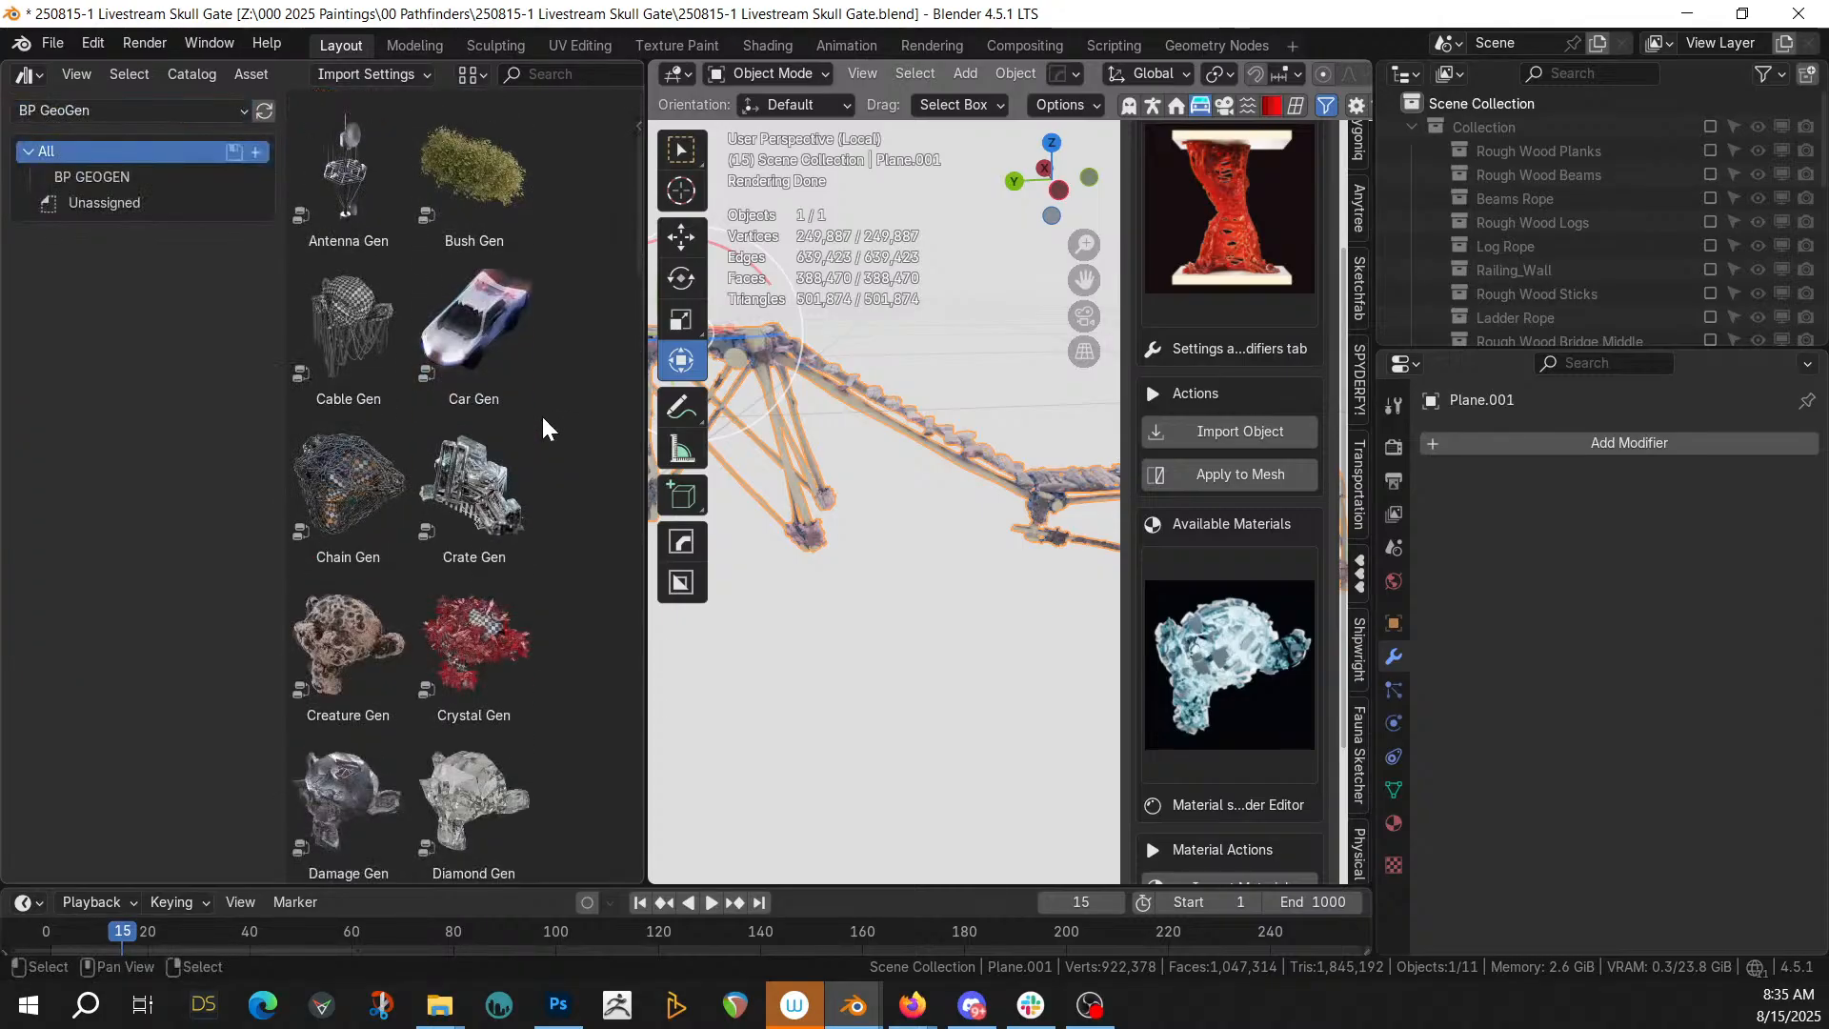
{"action": "scroll", "coordinate": [544, 425], "scroll_direction": "down", "scroll_amount": 5}
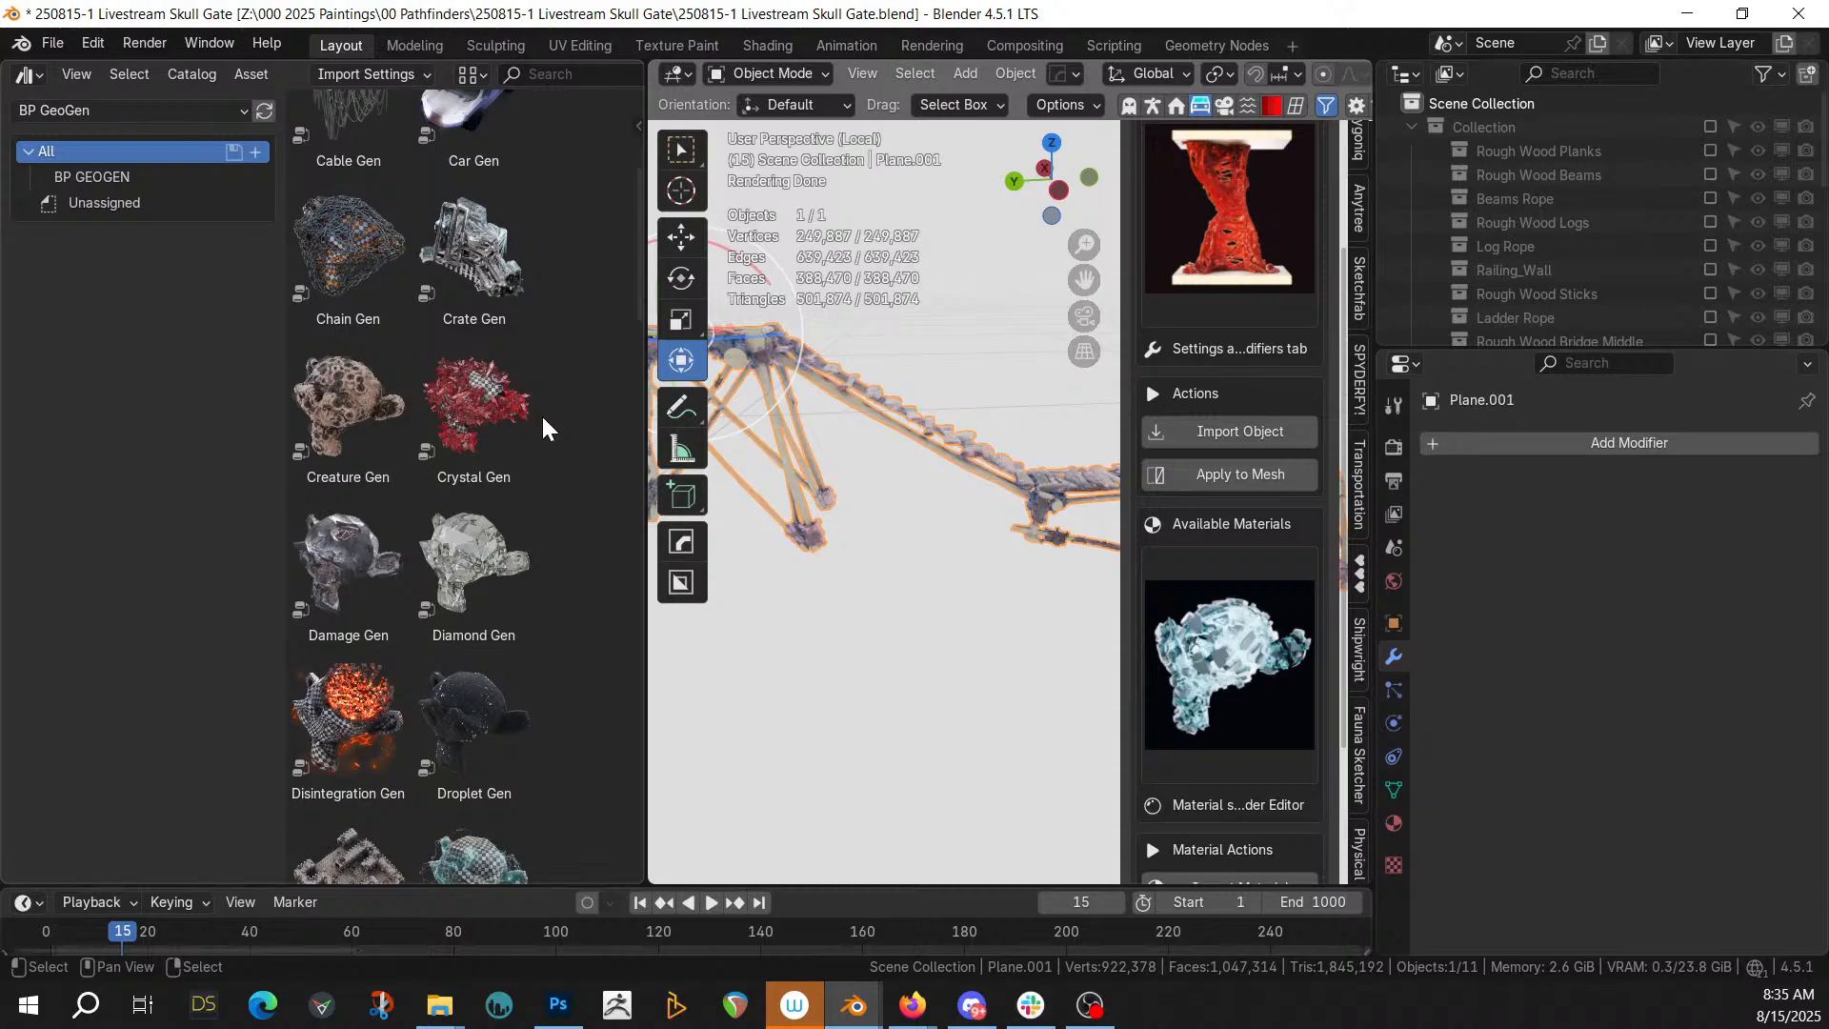
{"action": "scroll", "coordinate": [543, 429], "scroll_direction": "down", "scroll_amount": 8}
{"action": "scroll", "coordinate": [541, 413], "scroll_direction": "down", "scroll_amount": 8}
{"action": "left_click_drag", "start_coordinate": [472, 812], "coordinate": [840, 335]}
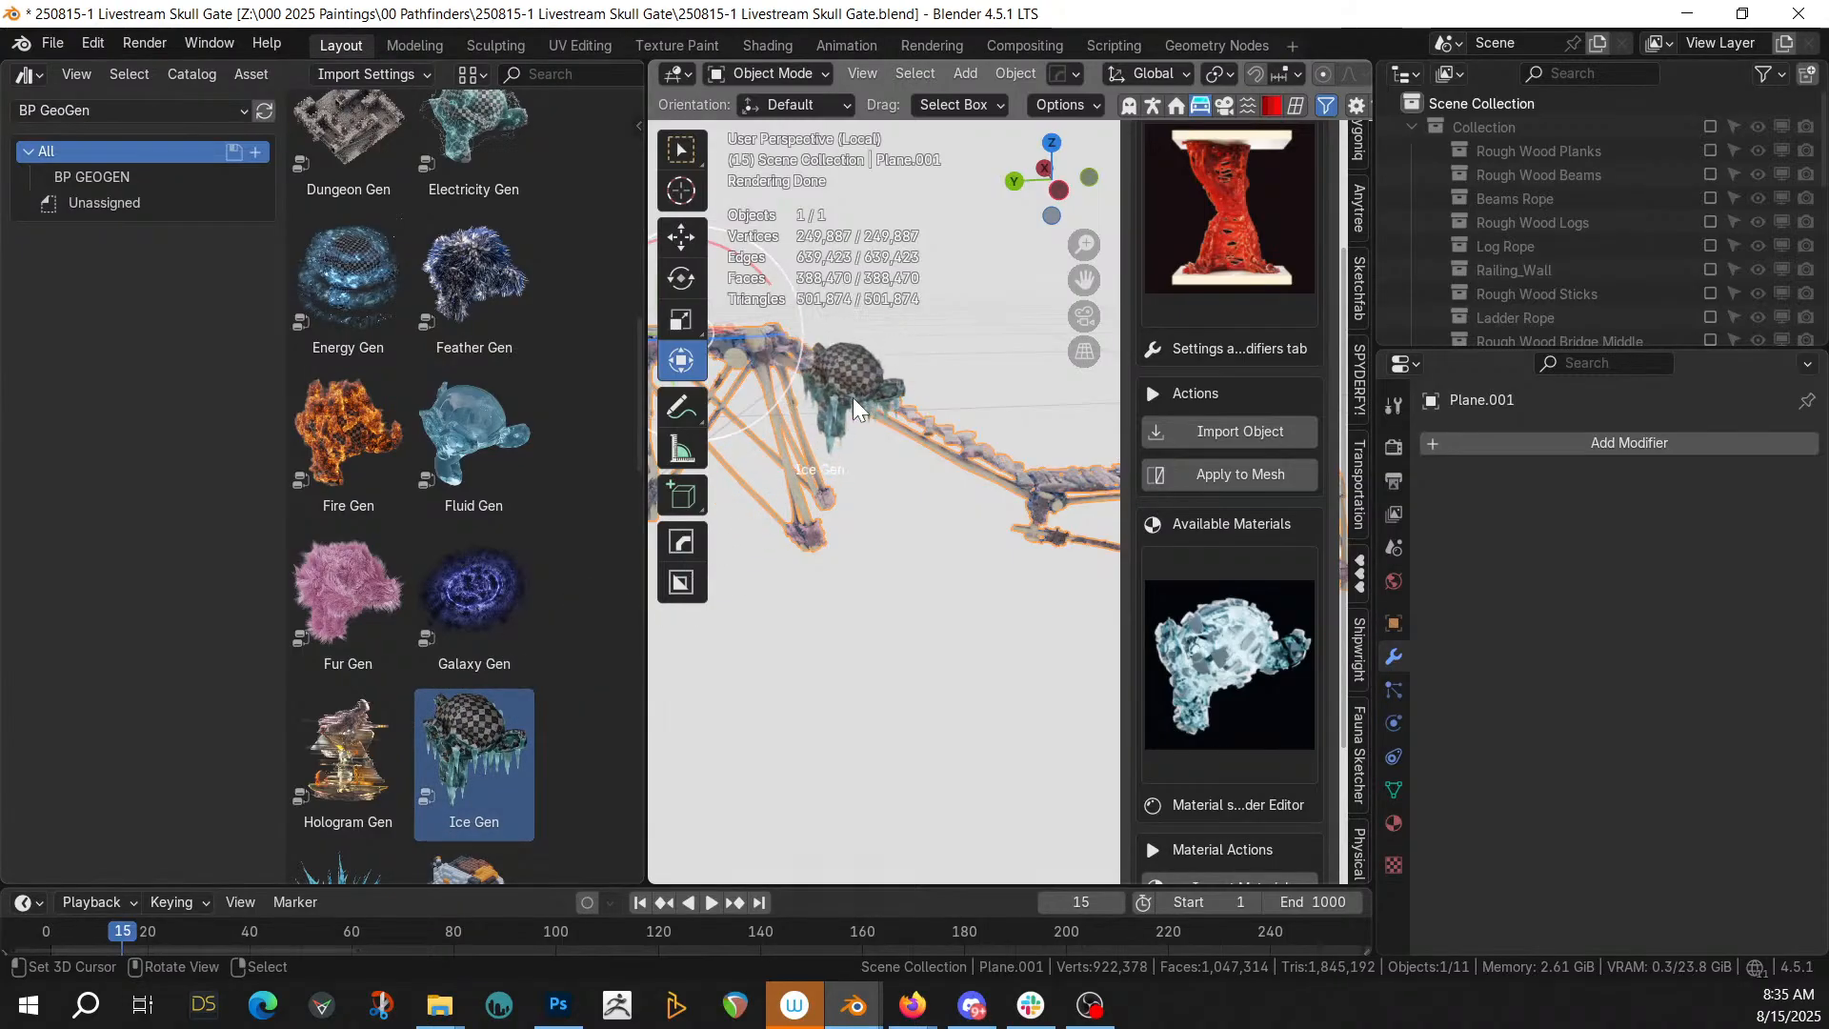
{"action": "left_click_drag", "start_coordinate": [853, 400], "coordinate": [854, 400]}
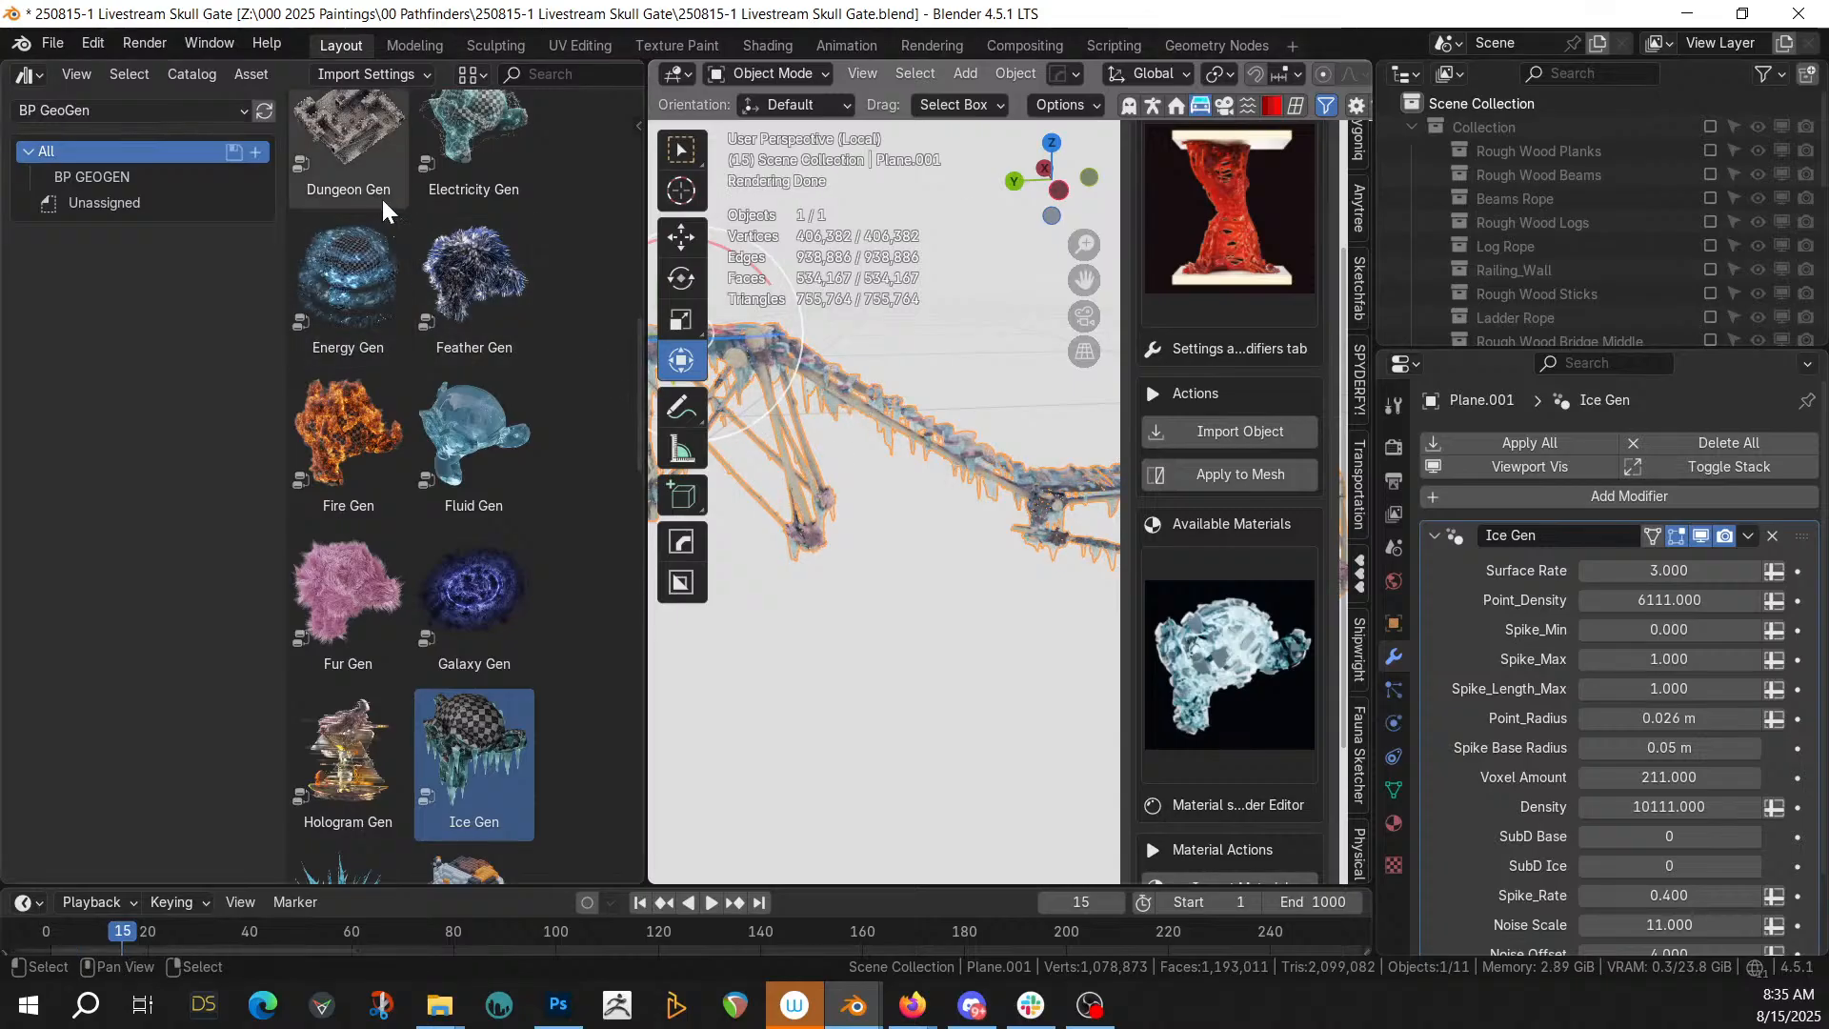
Close the Asset Browser area, check the icicles along the walkway and leave local view
{"action": "middle_click_drag", "start_coordinate": [922, 436], "coordinate": [837, 576]}
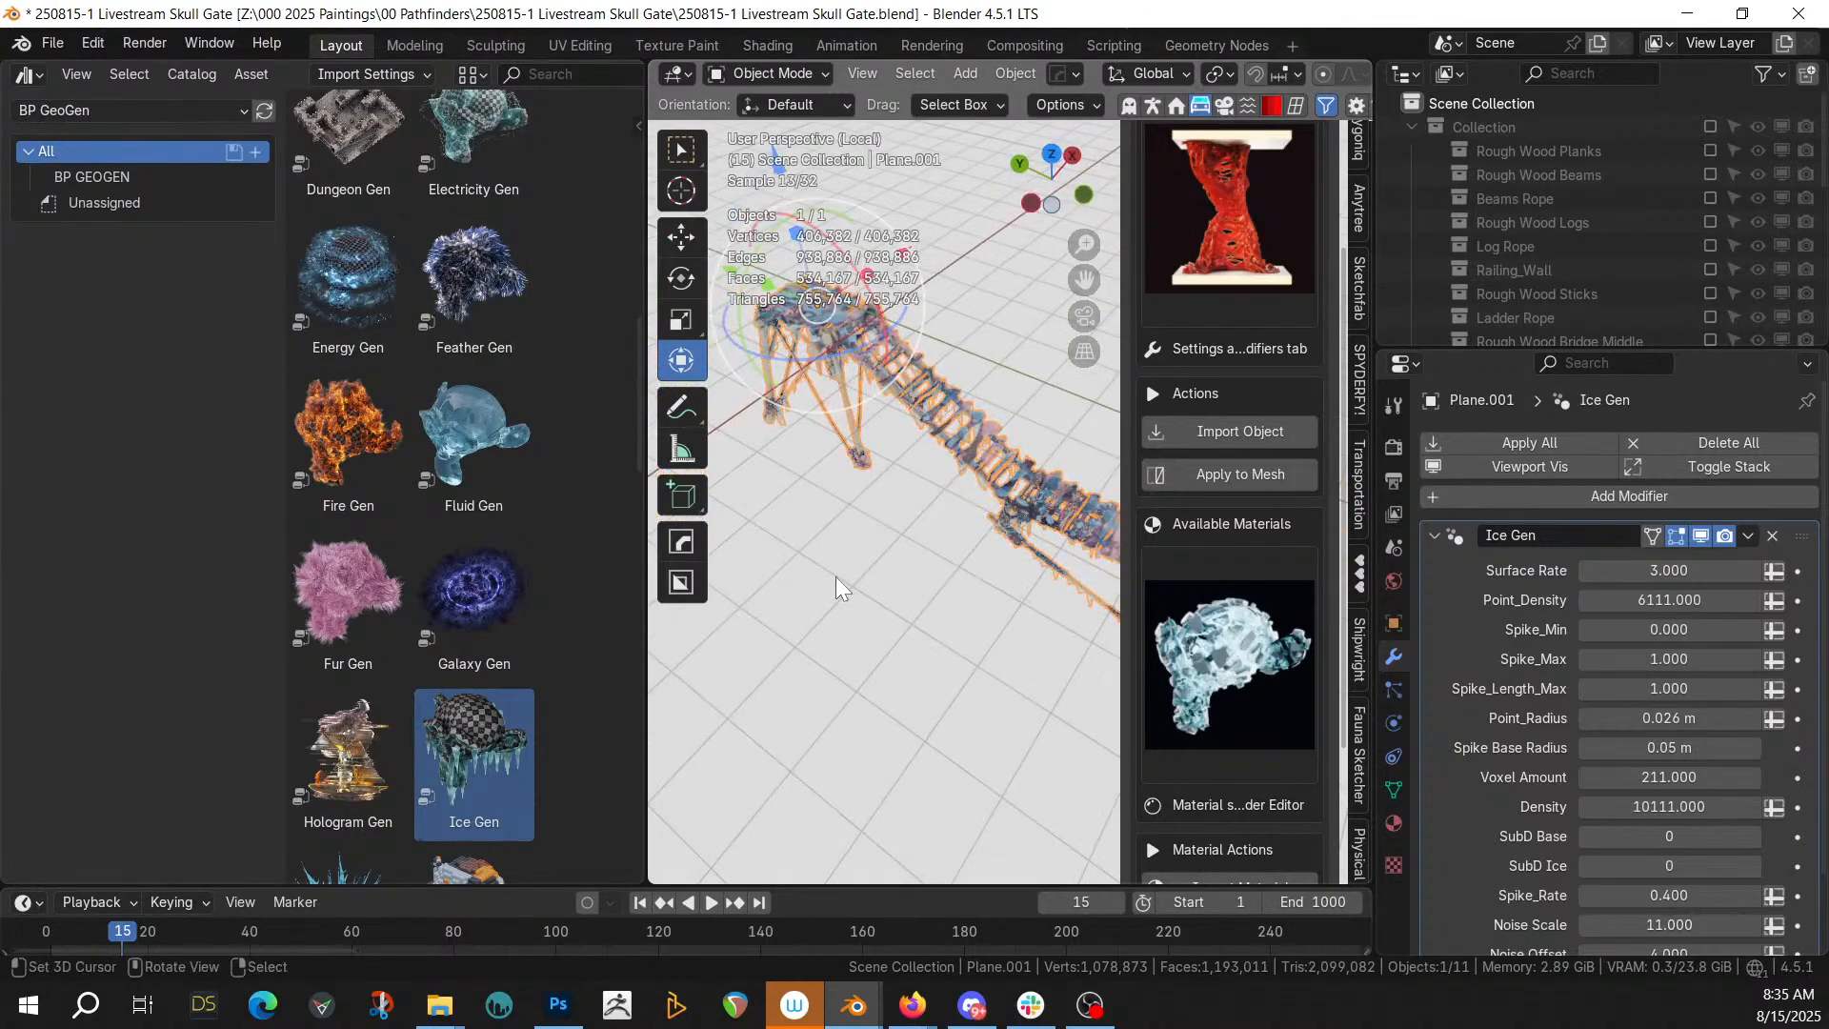
{"action": "scroll", "coordinate": [837, 575], "scroll_direction": "up", "scroll_amount": 3}
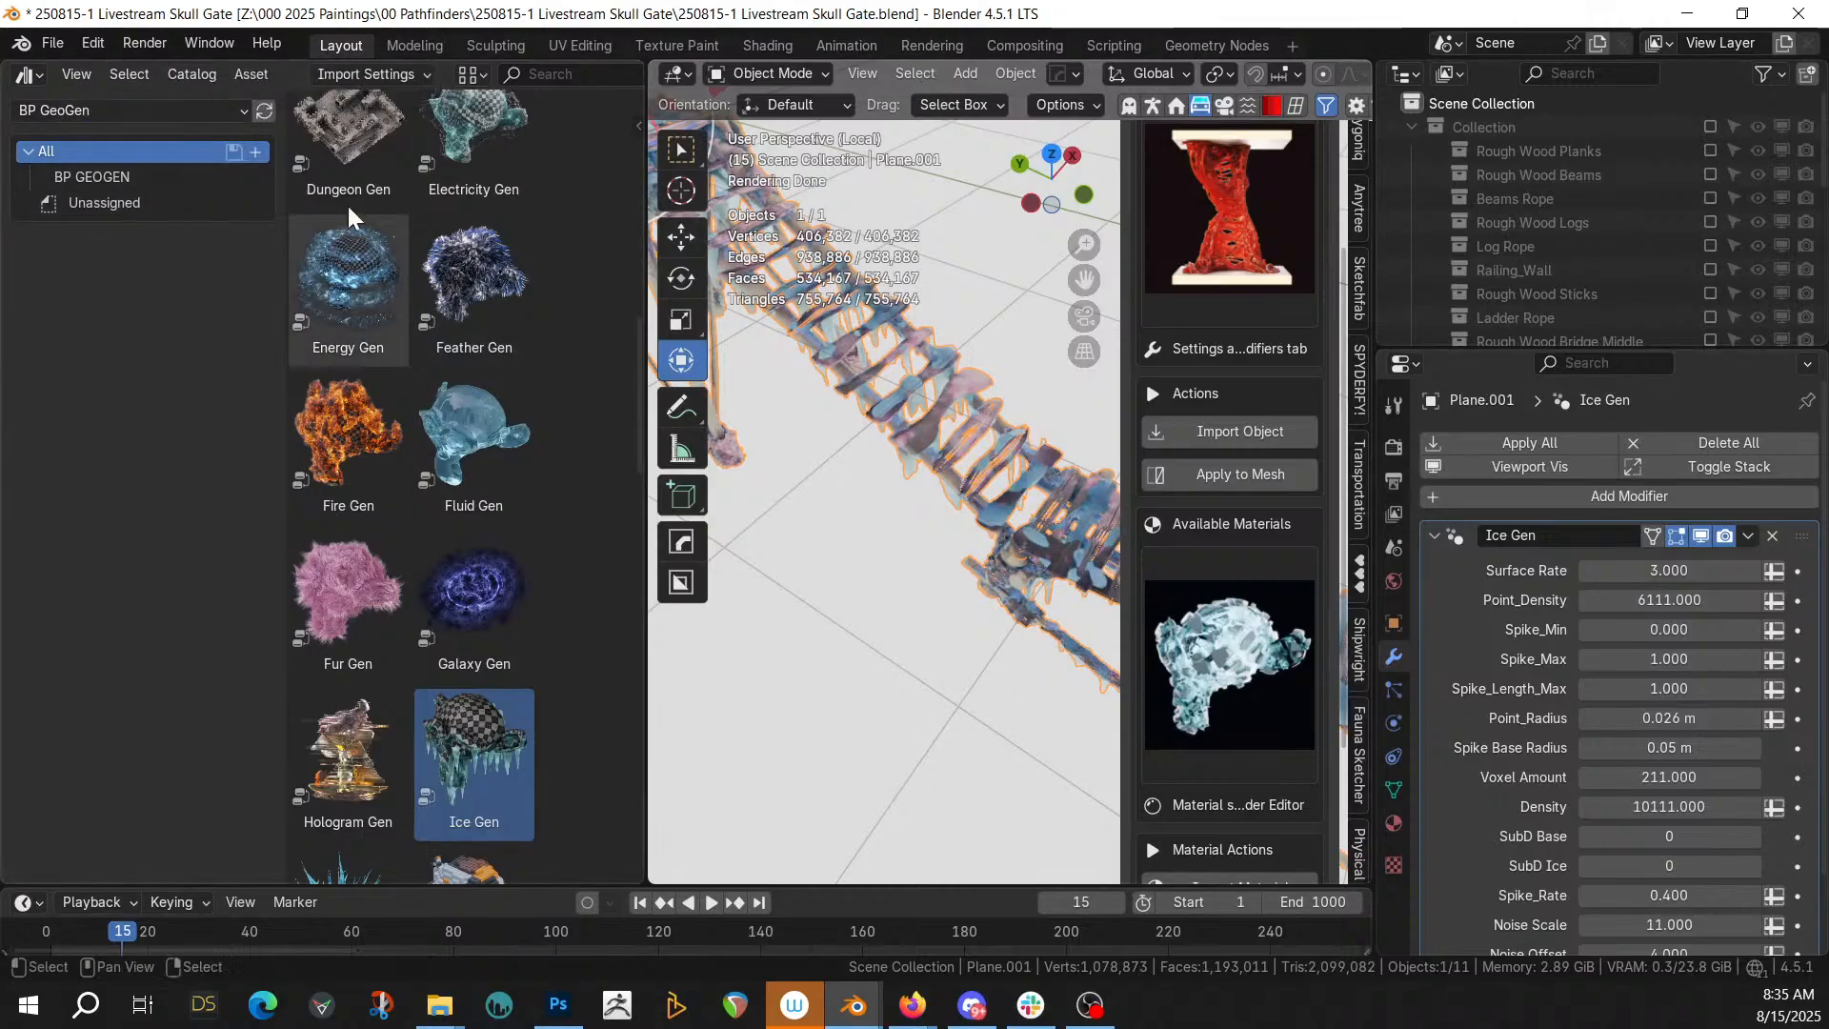
{"action": "left_click_drag", "start_coordinate": [9, 68], "coordinate": [38, 44]}
{"action": "middle_click_drag", "start_coordinate": [743, 356], "coordinate": [672, 265]}
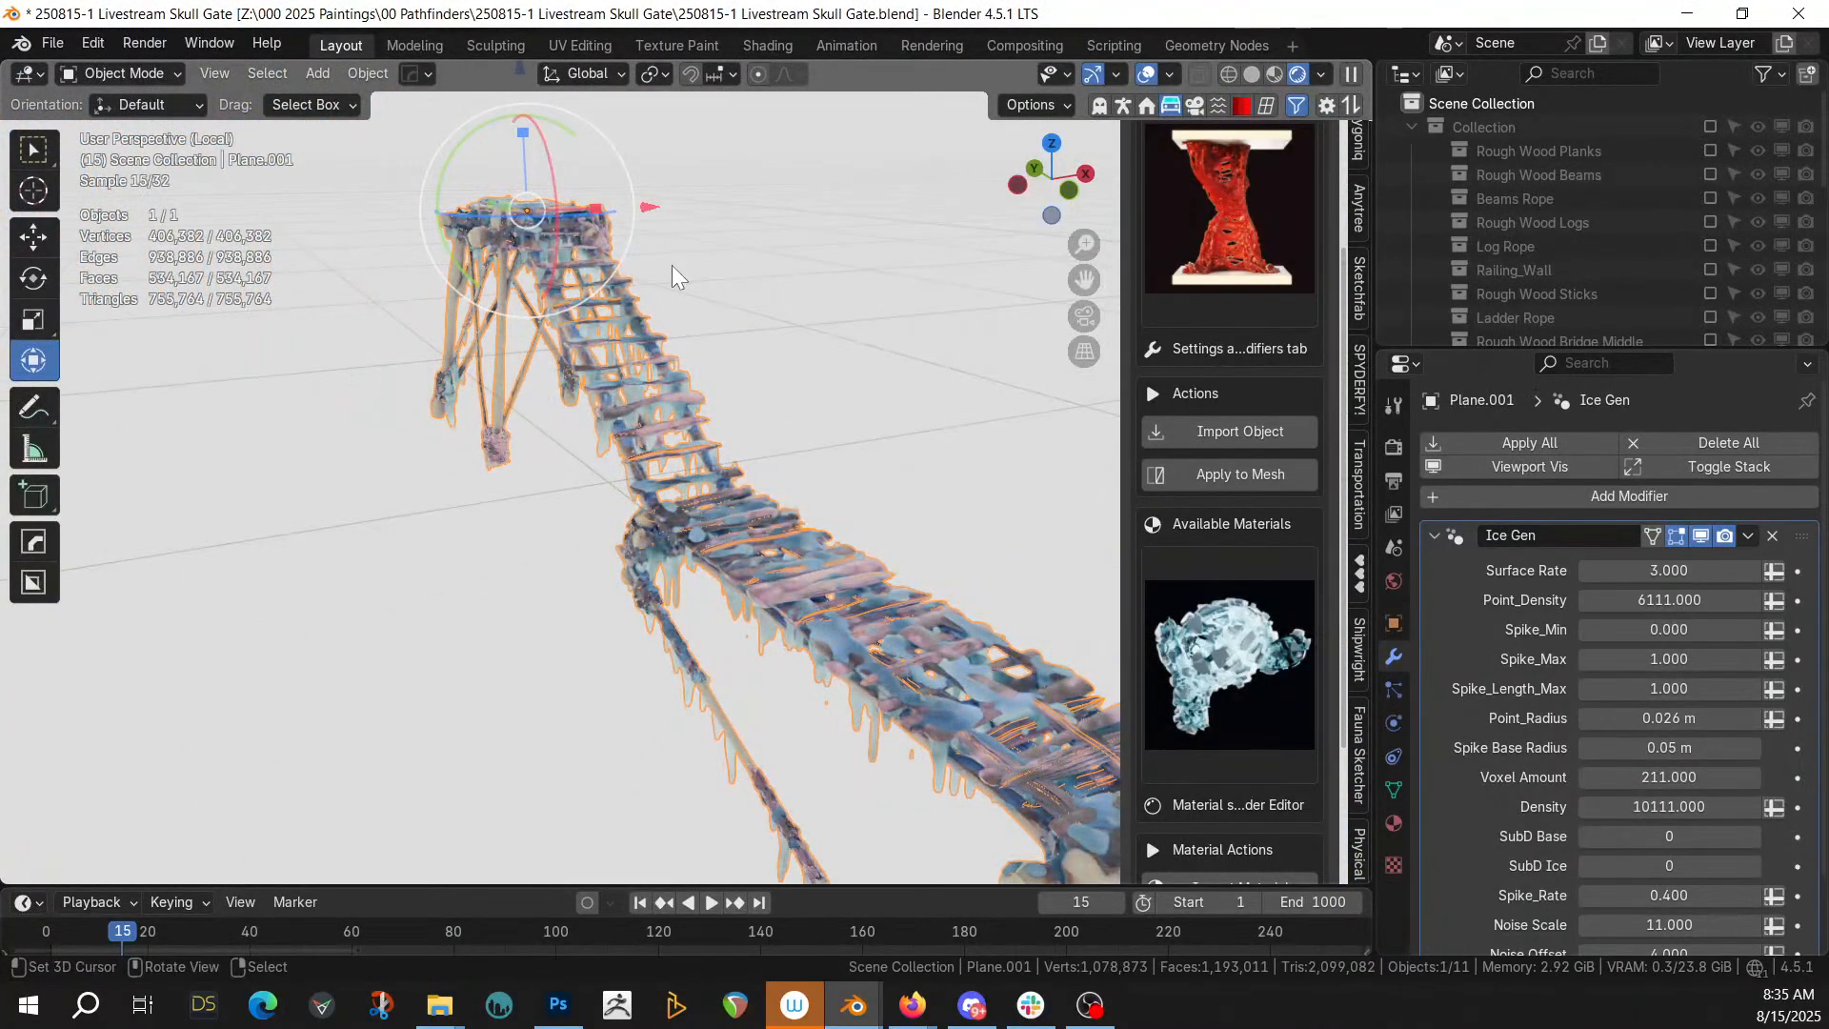
{"action": "key", "text": "KP_Divide"}
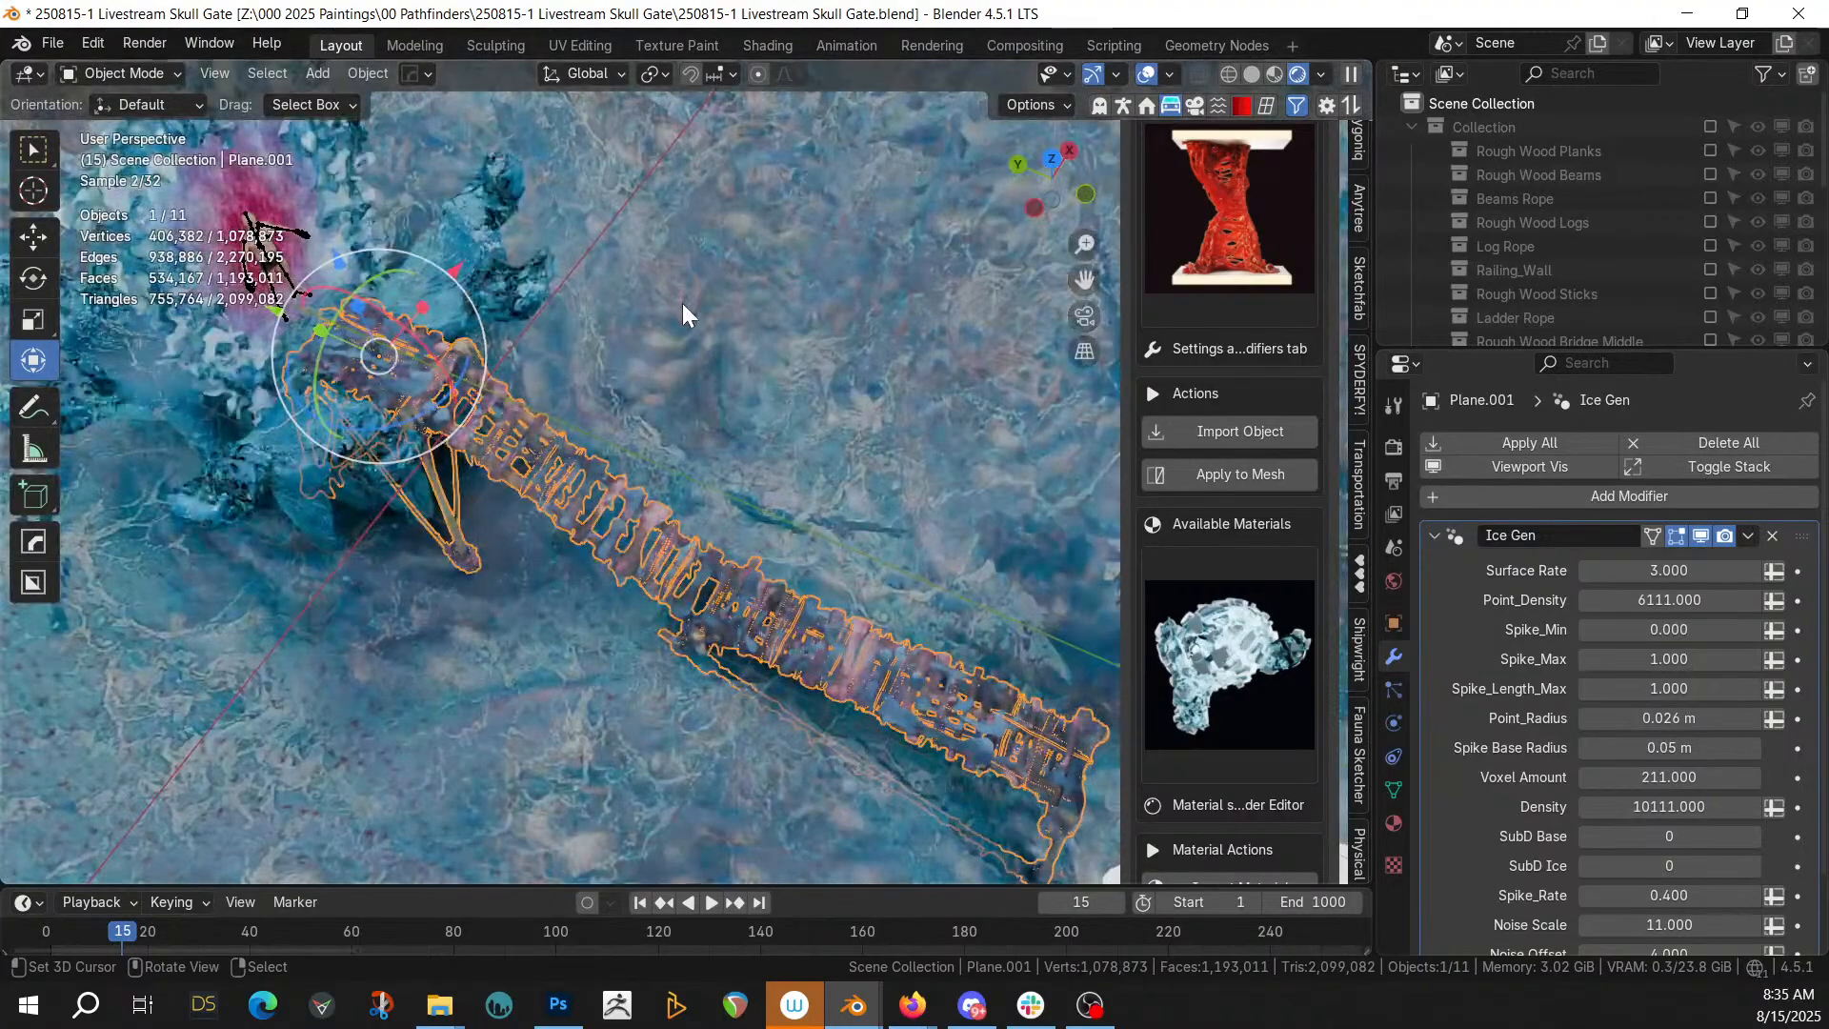
Copy the walkway's Ice Gen modifier to the crystal gate's base with the outstretched arms
{"action": "middle_click_drag", "start_coordinate": [682, 303], "coordinate": [633, 364]}
{"action": "scroll", "coordinate": [632, 364], "scroll_direction": "up", "scroll_amount": 4}
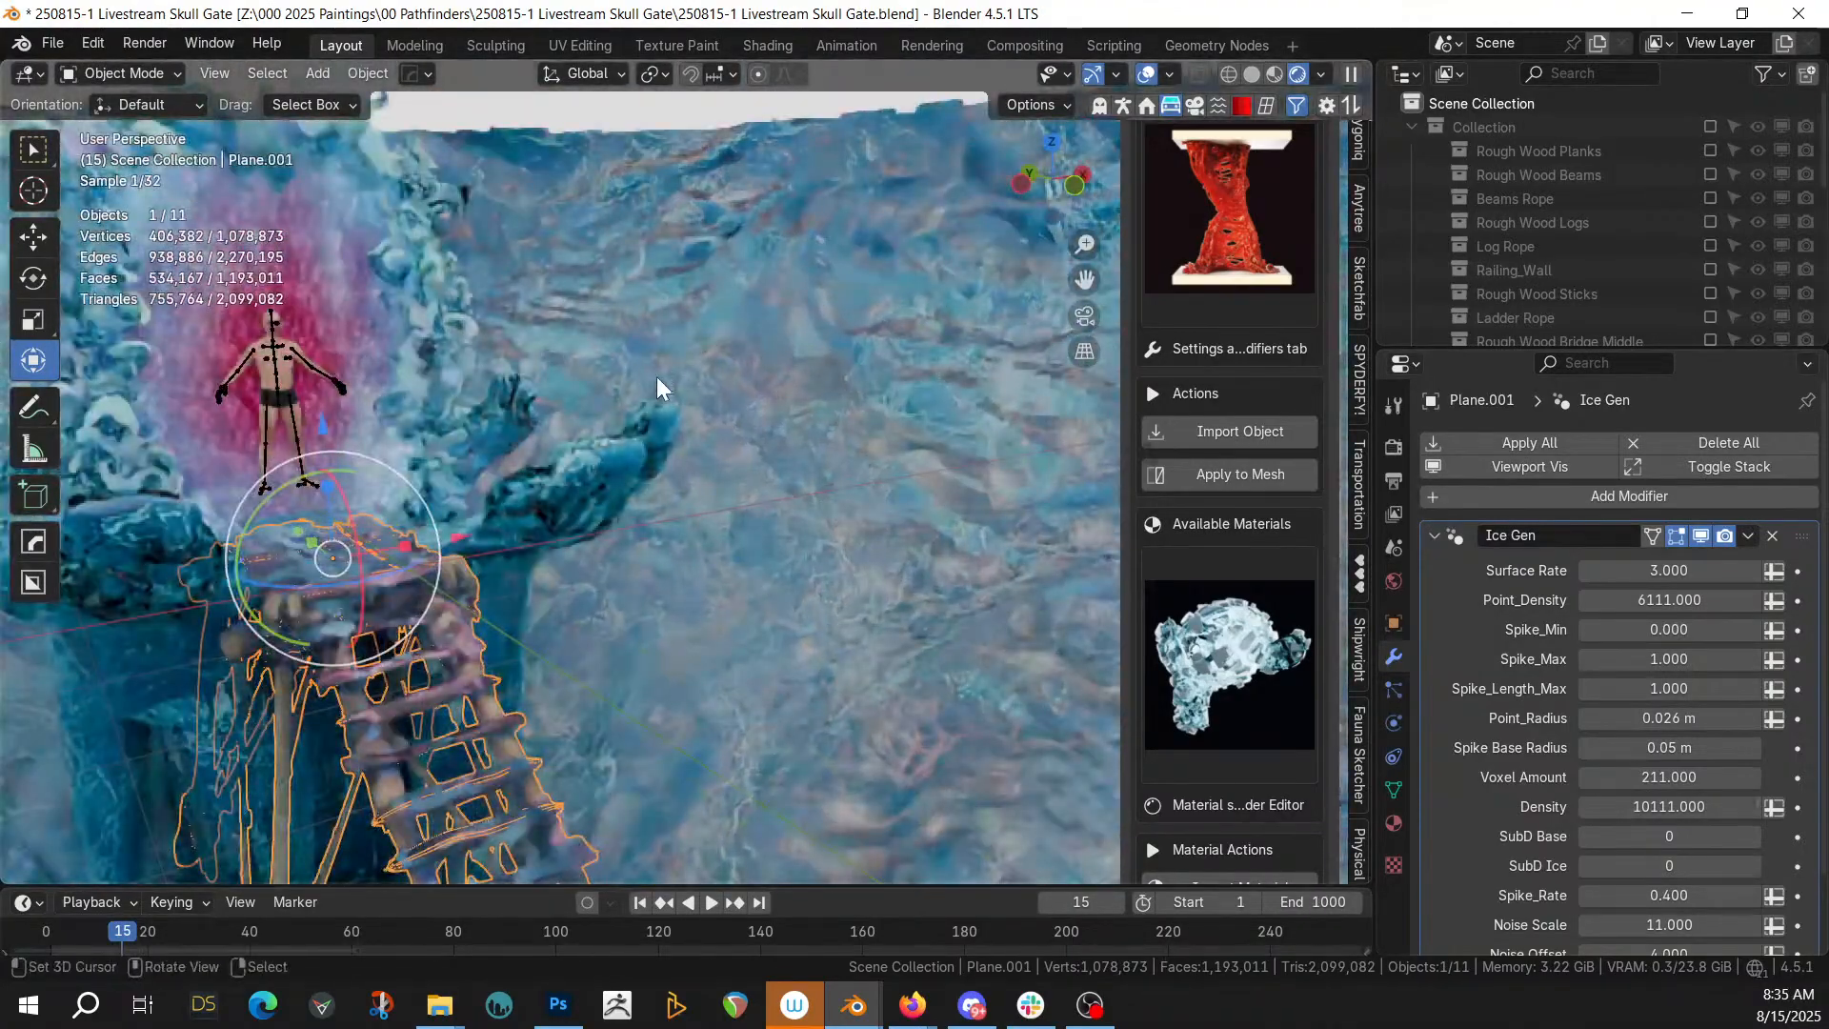
{"action": "right_click", "coordinate": [608, 482]}
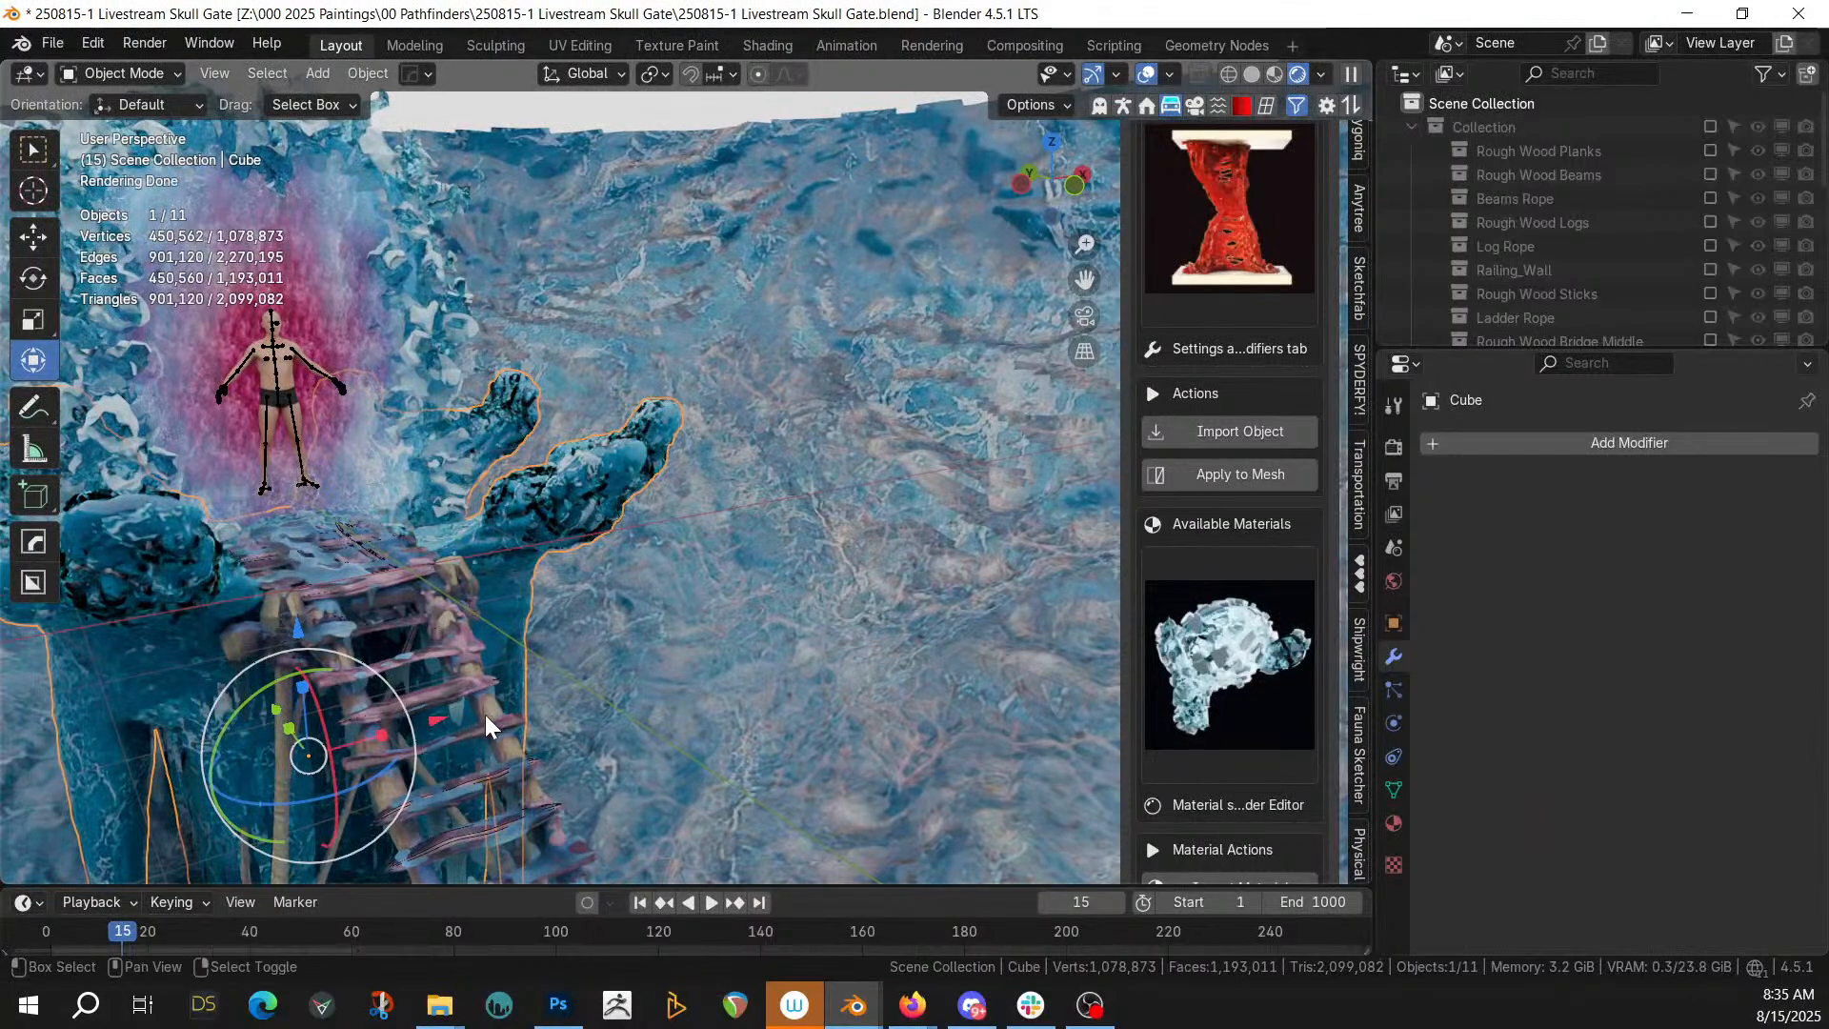
{"action": "right_click", "coordinate": [467, 743], "text": "shift"}
{"action": "key", "text": "ctrl+l"}
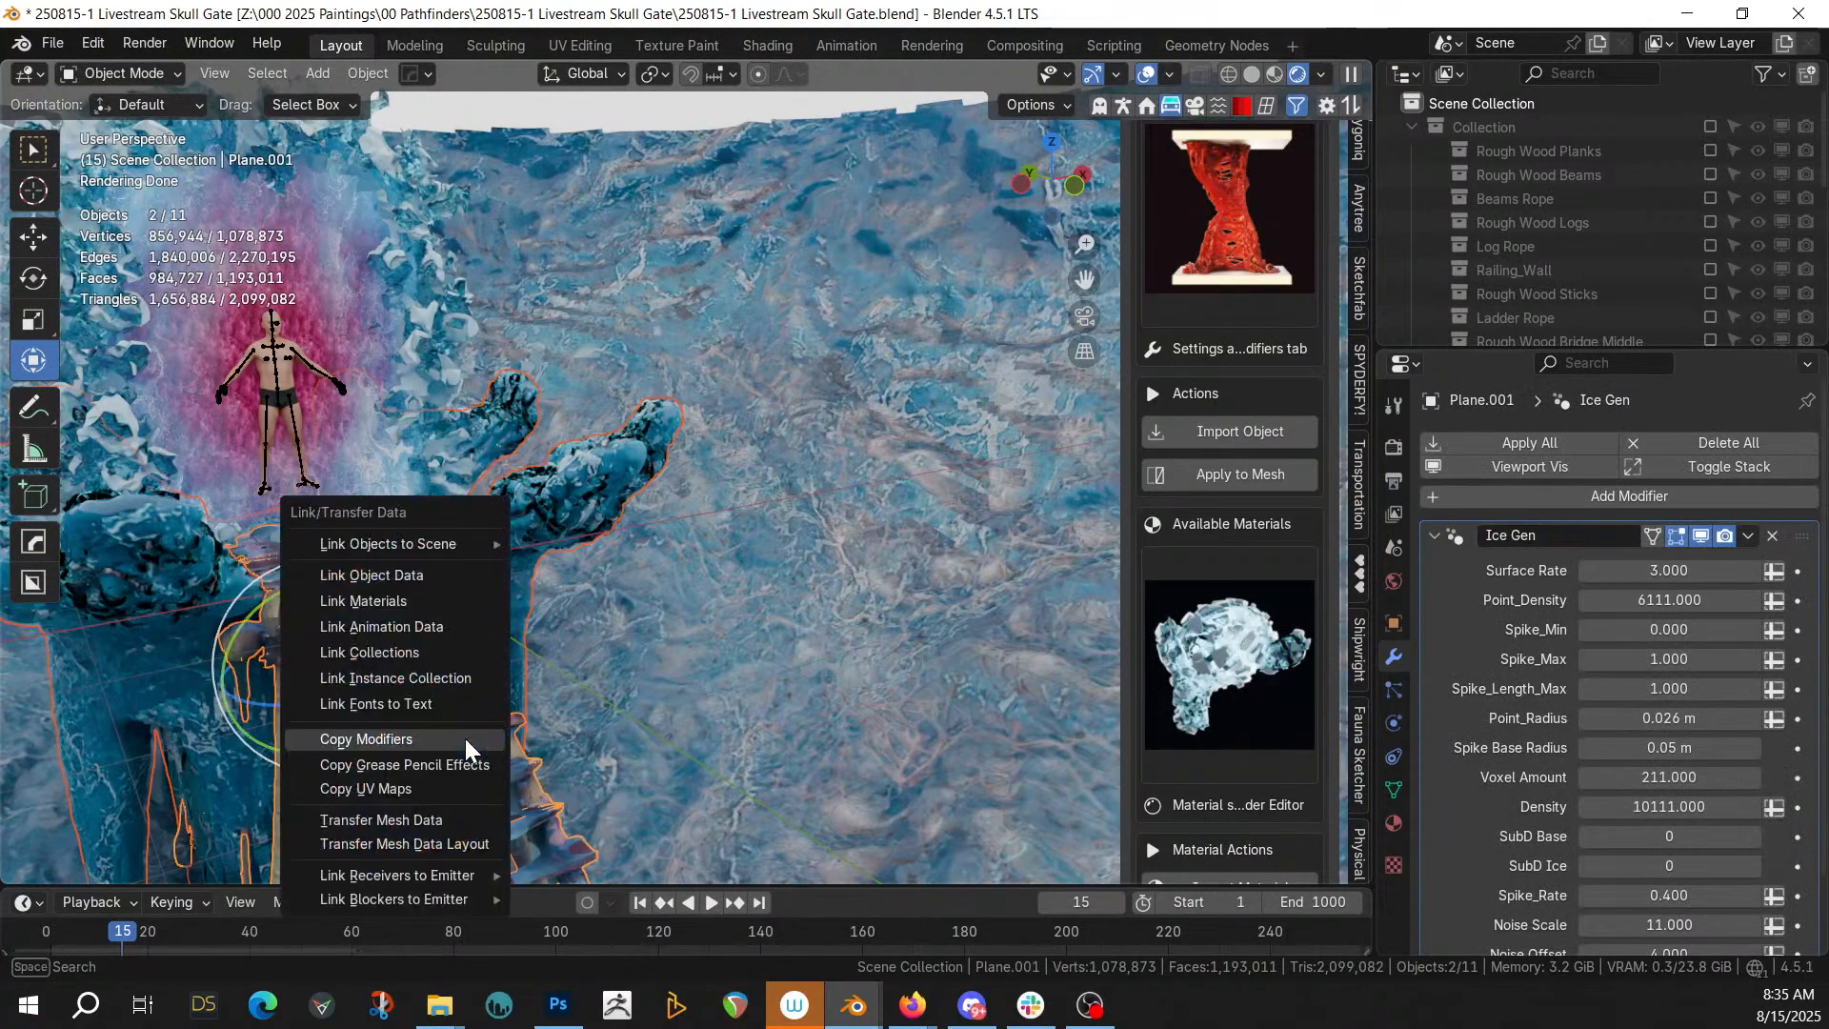
{"action": "left_click", "coordinate": [465, 739]}
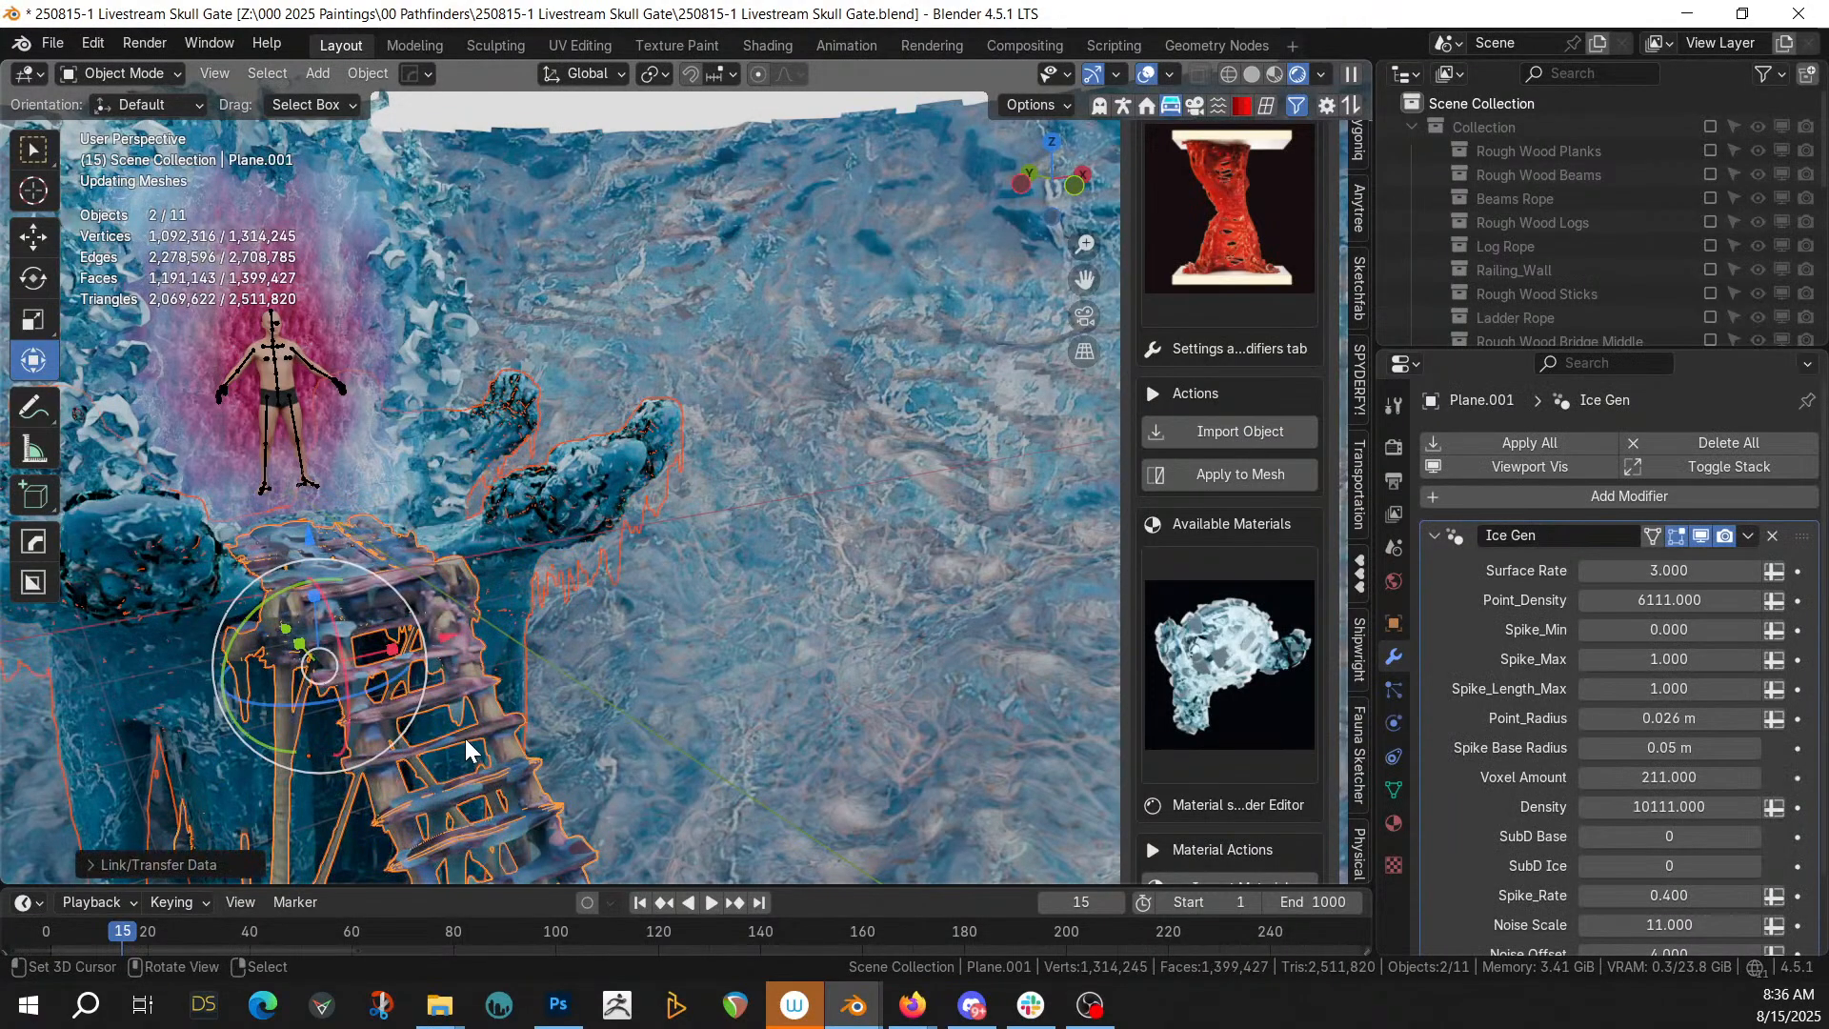
Select the cave shell, view the gate and walkway from the front, and save the file
{"action": "left_click", "coordinate": [694, 570]}
{"action": "middle_click_drag", "start_coordinate": [695, 569], "coordinate": [613, 414]}
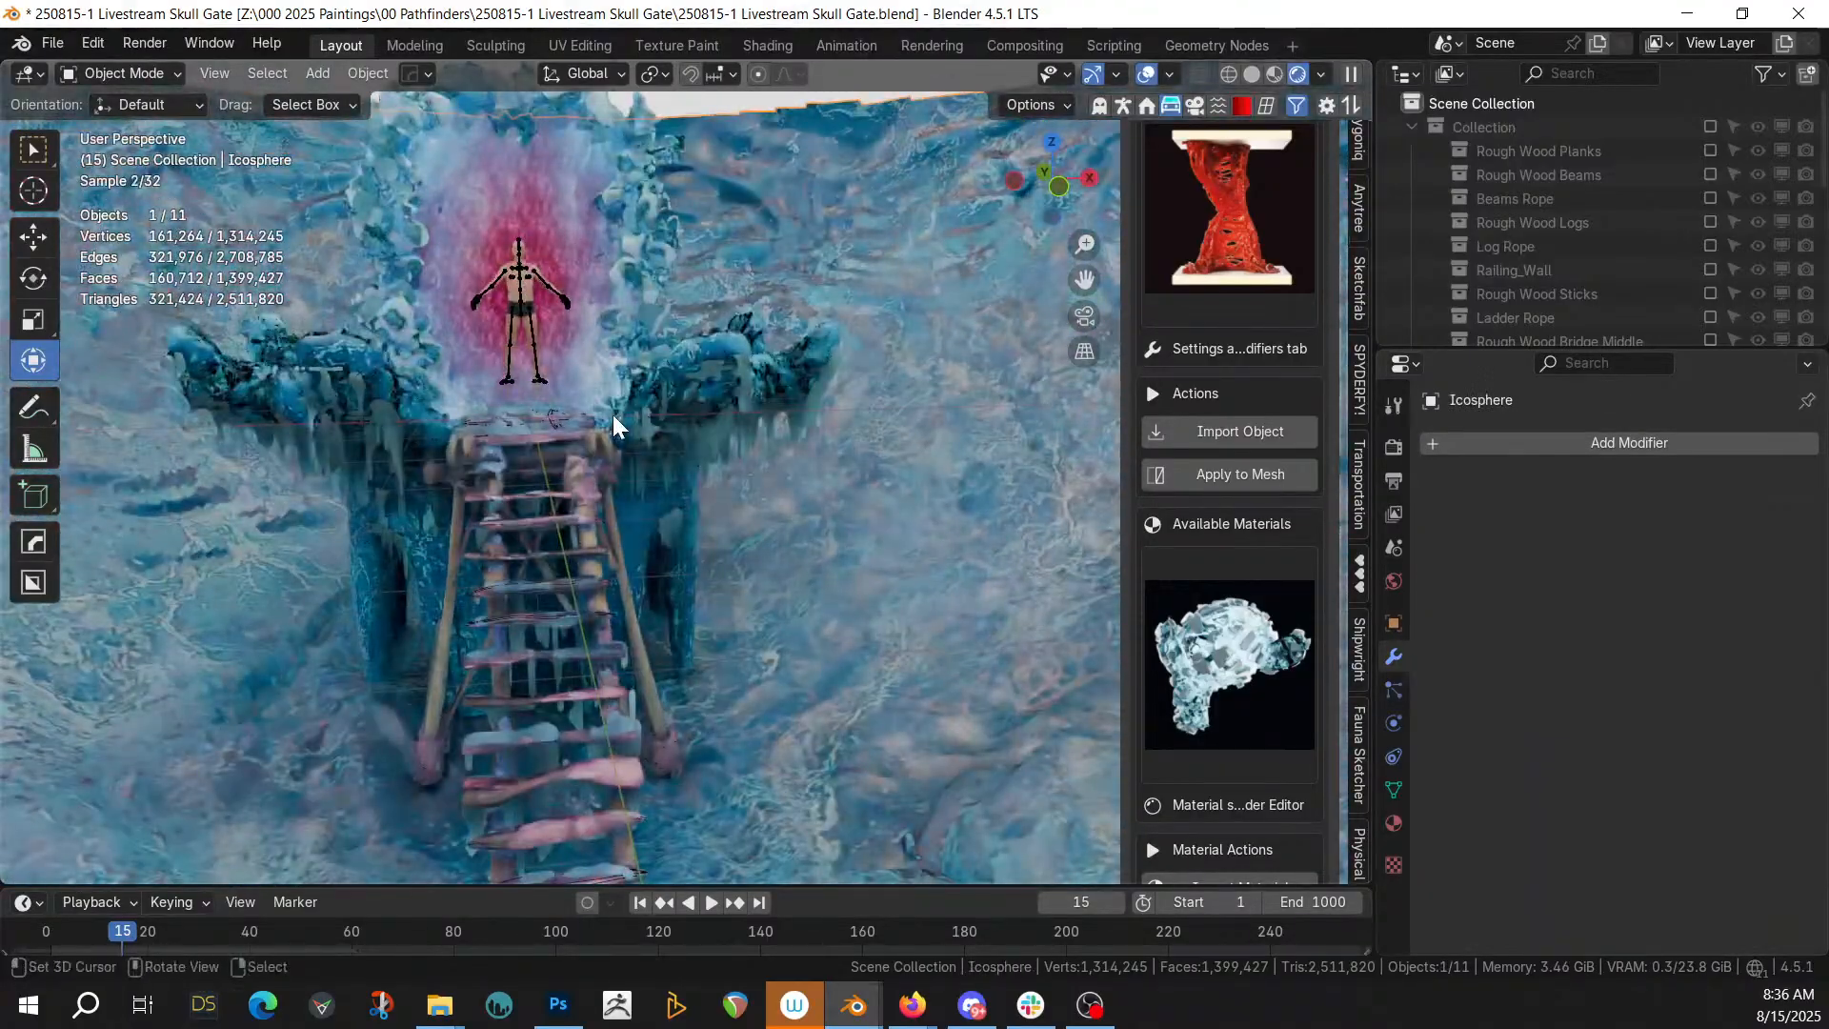
{"action": "key", "text": "ctrl+s"}
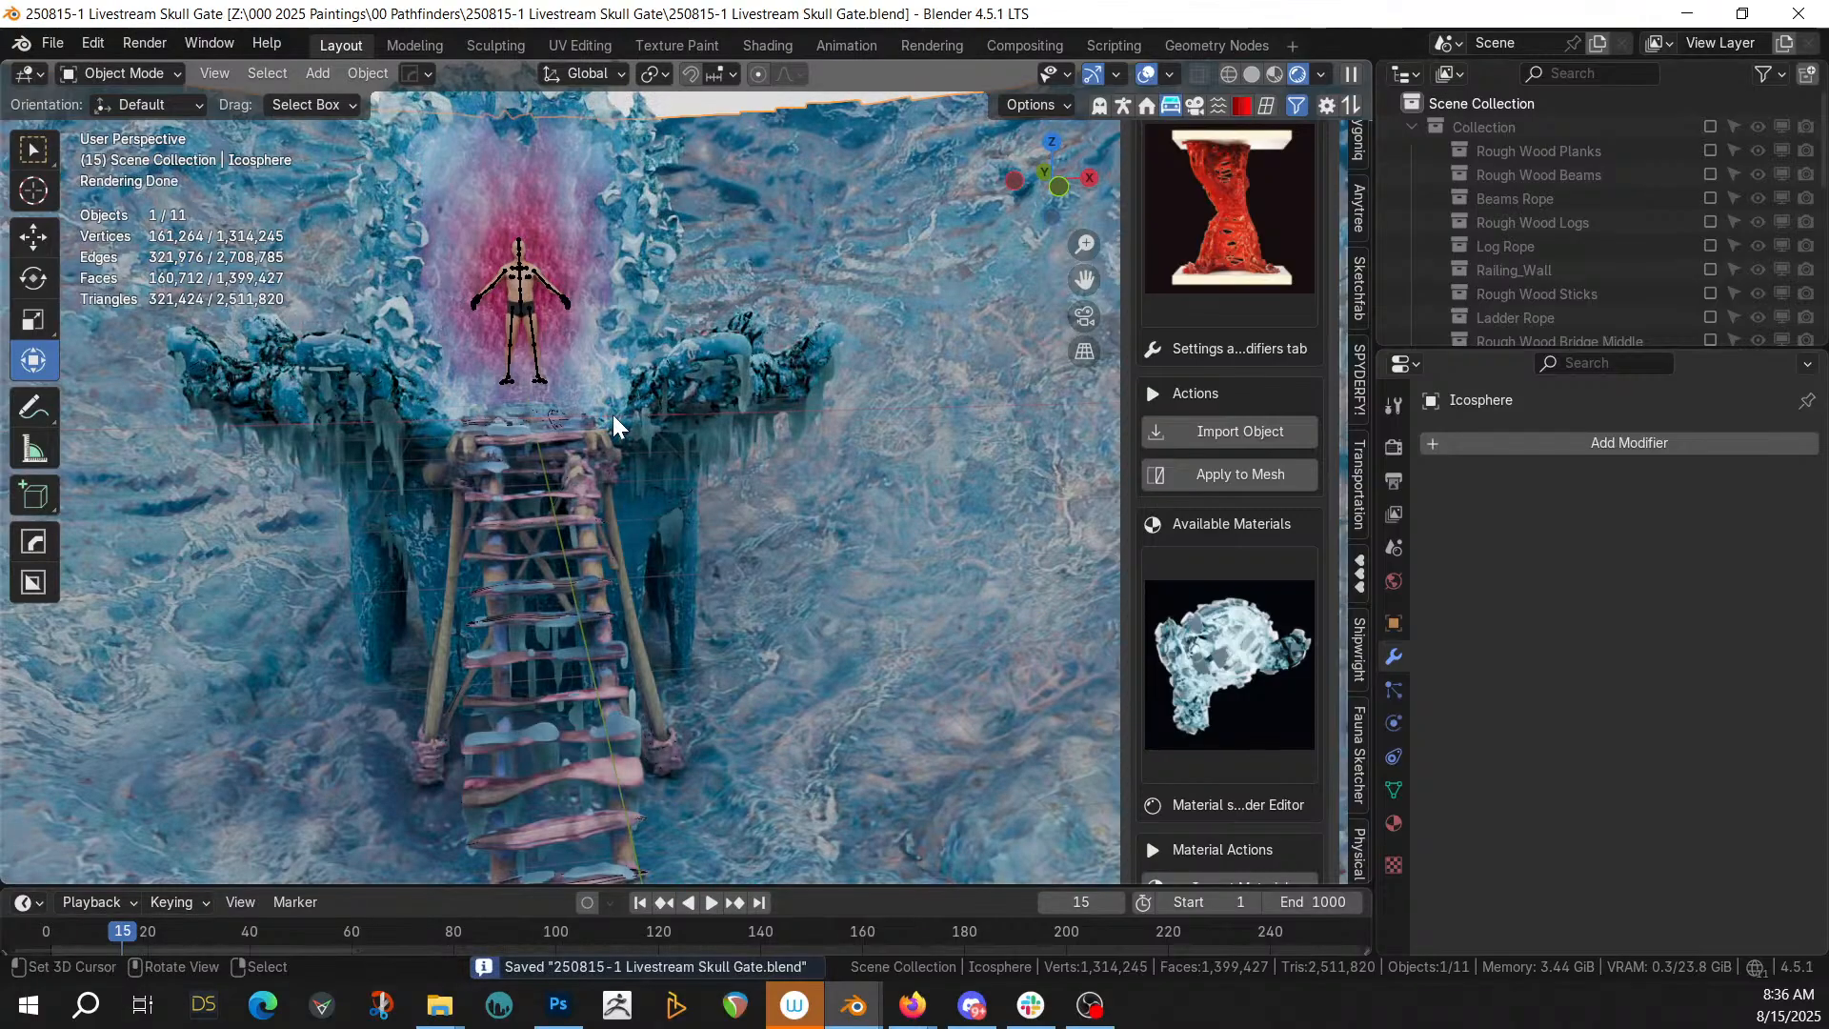
Re-enable the Lamps collection in the view layer and select its bone lamp mesh, mm_preset_bone01.011
{"action": "middle_click_drag", "start_coordinate": [702, 608], "coordinate": [739, 598]}
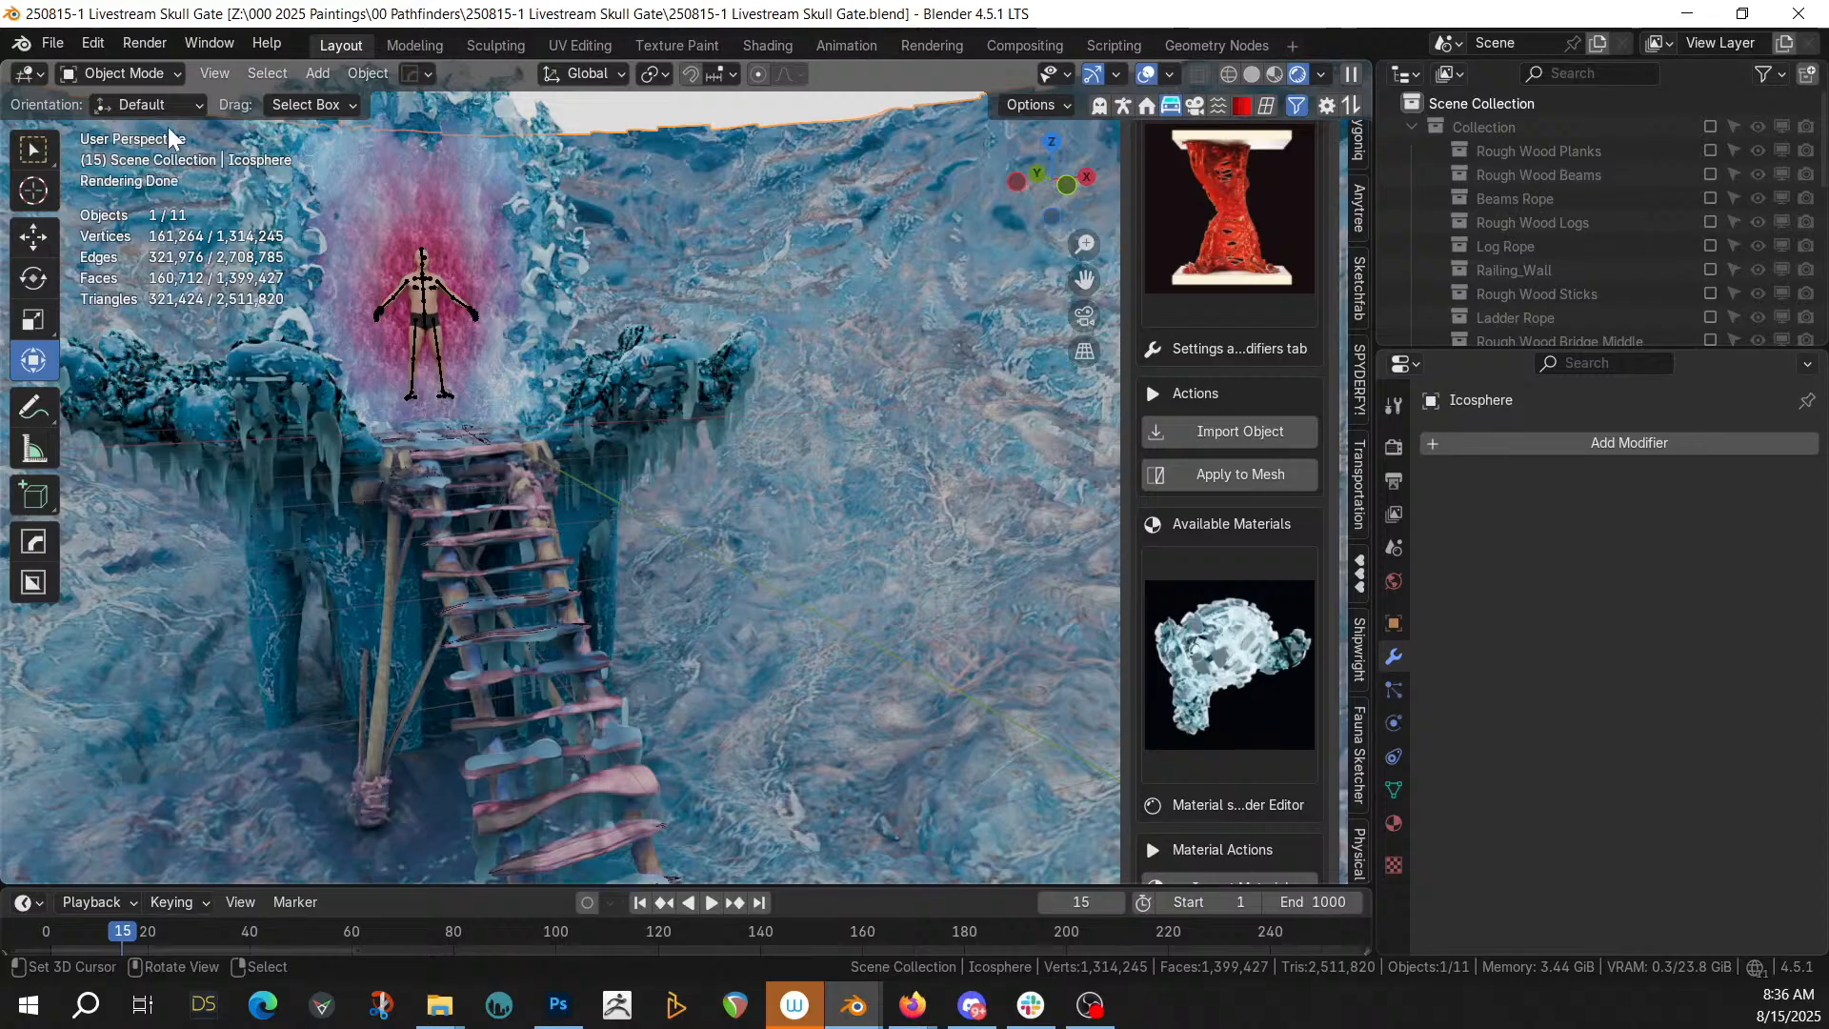
{"action": "scroll", "coordinate": [766, 530], "scroll_direction": "down", "scroll_amount": 5}
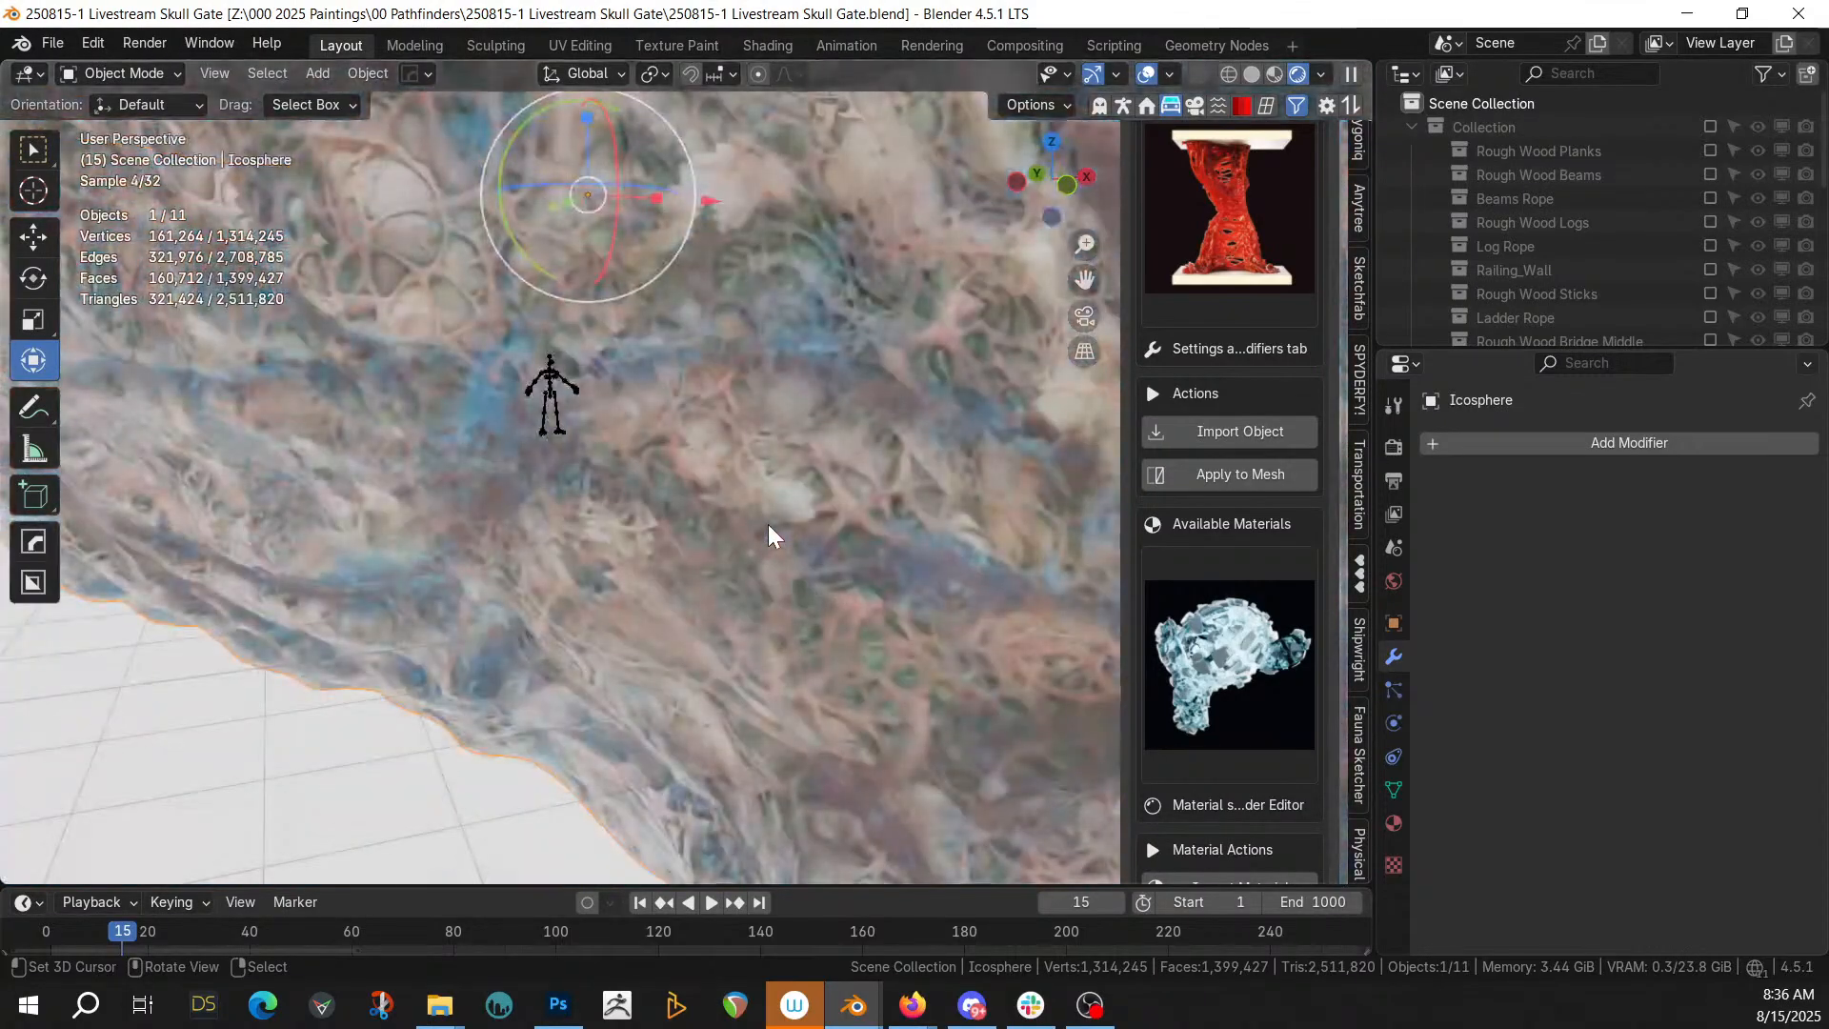
{"action": "middle_click_drag", "start_coordinate": [767, 523], "coordinate": [720, 575]}
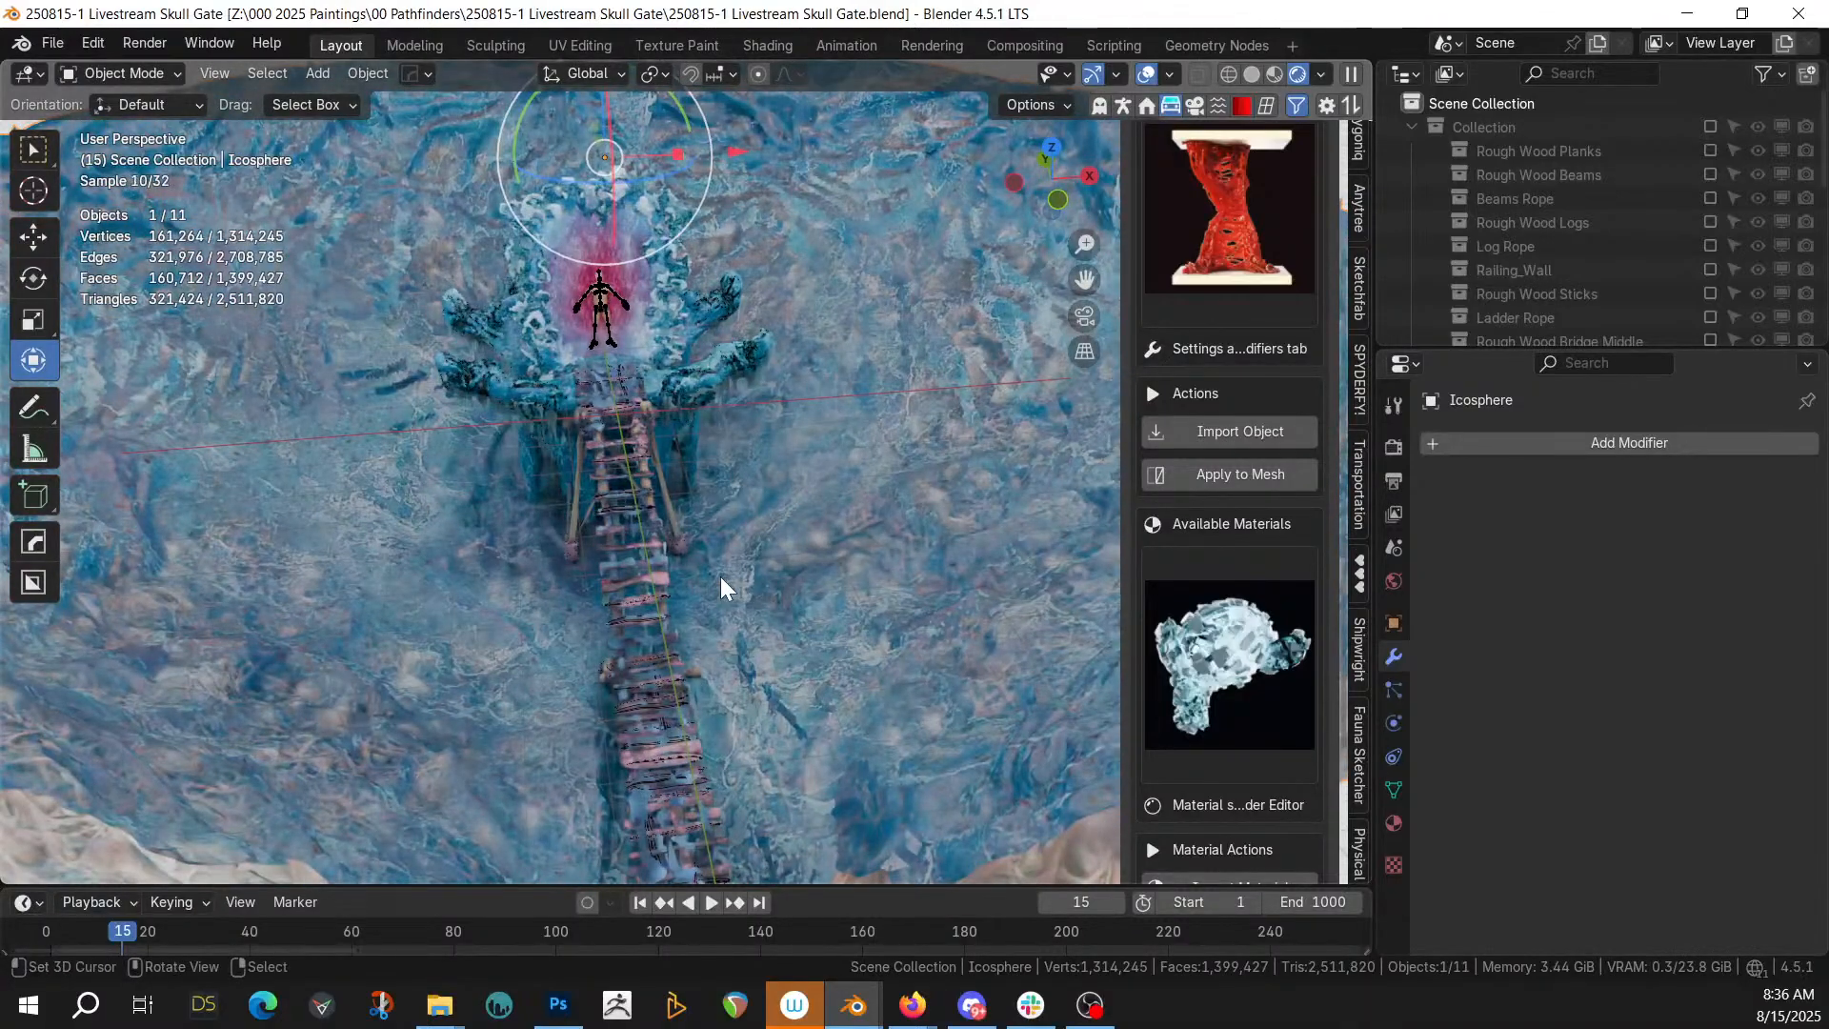
{"action": "scroll", "coordinate": [873, 449], "scroll_direction": "down", "scroll_amount": 5}
{"action": "middle_click_drag", "start_coordinate": [872, 449], "coordinate": [804, 312]}
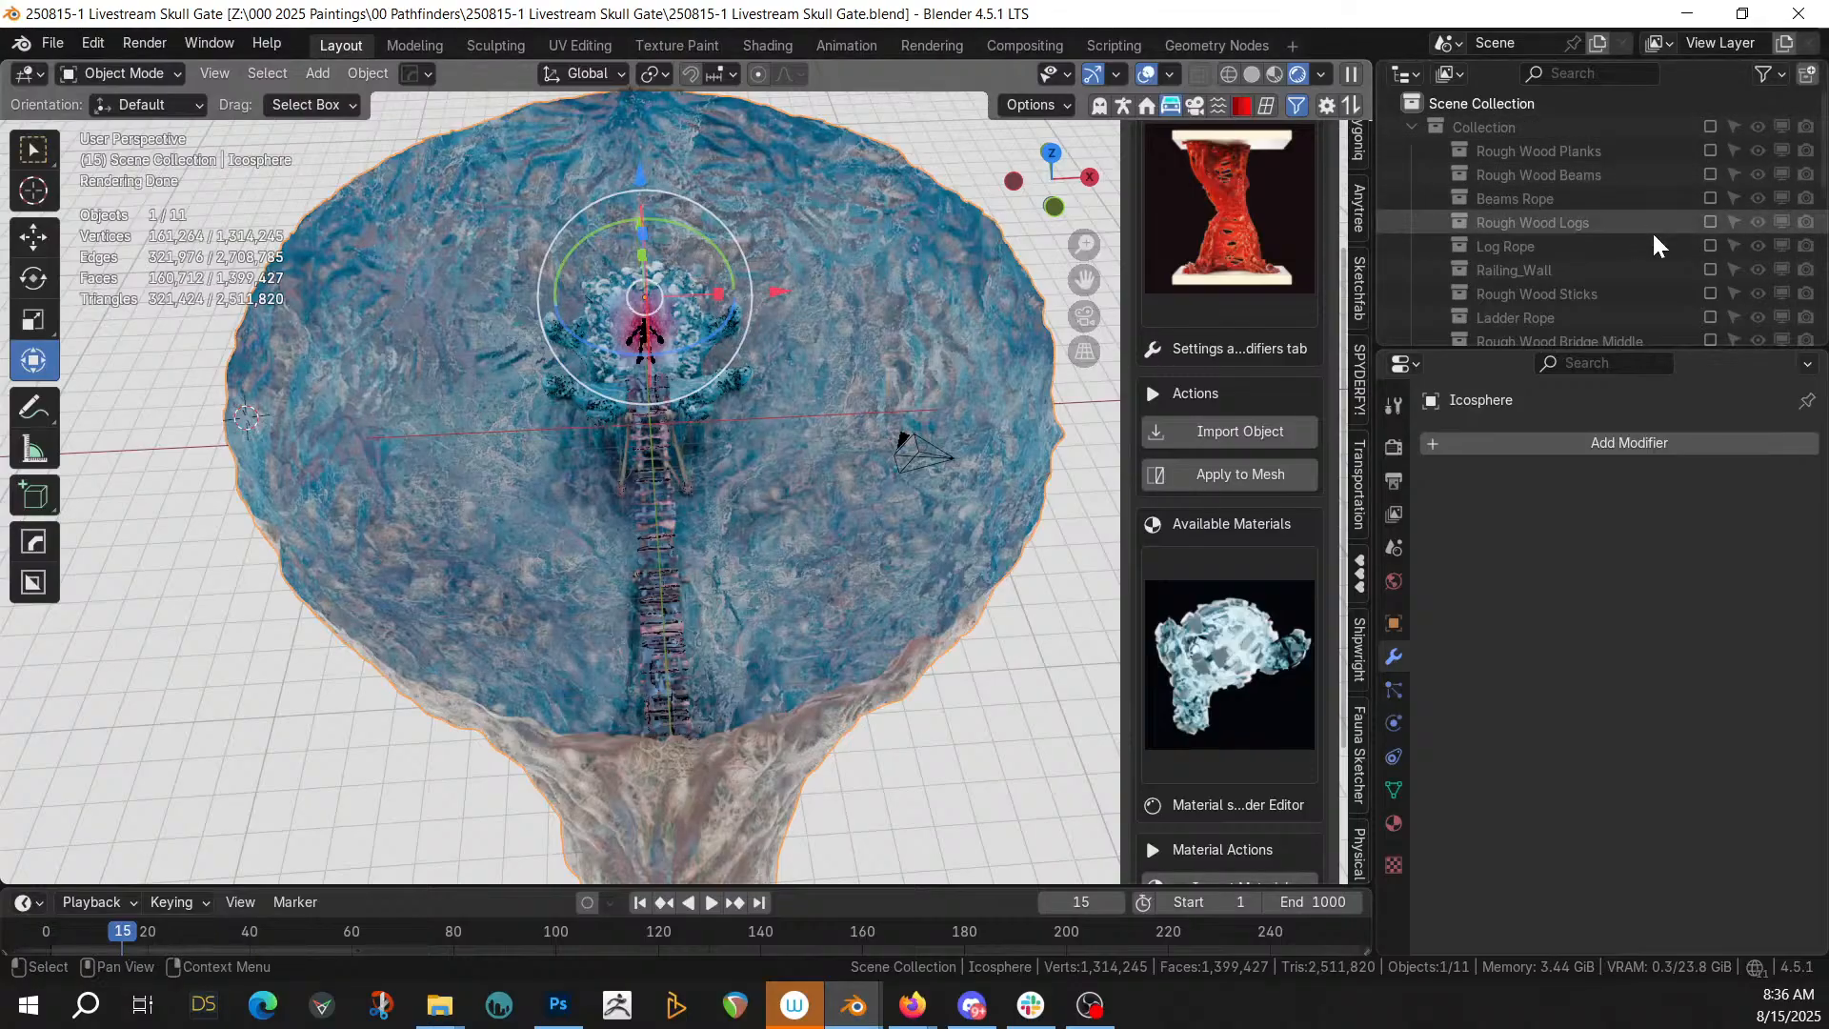
{"action": "scroll", "coordinate": [1654, 238], "scroll_direction": "down", "scroll_amount": 2}
{"action": "left_click", "coordinate": [1579, 262]}
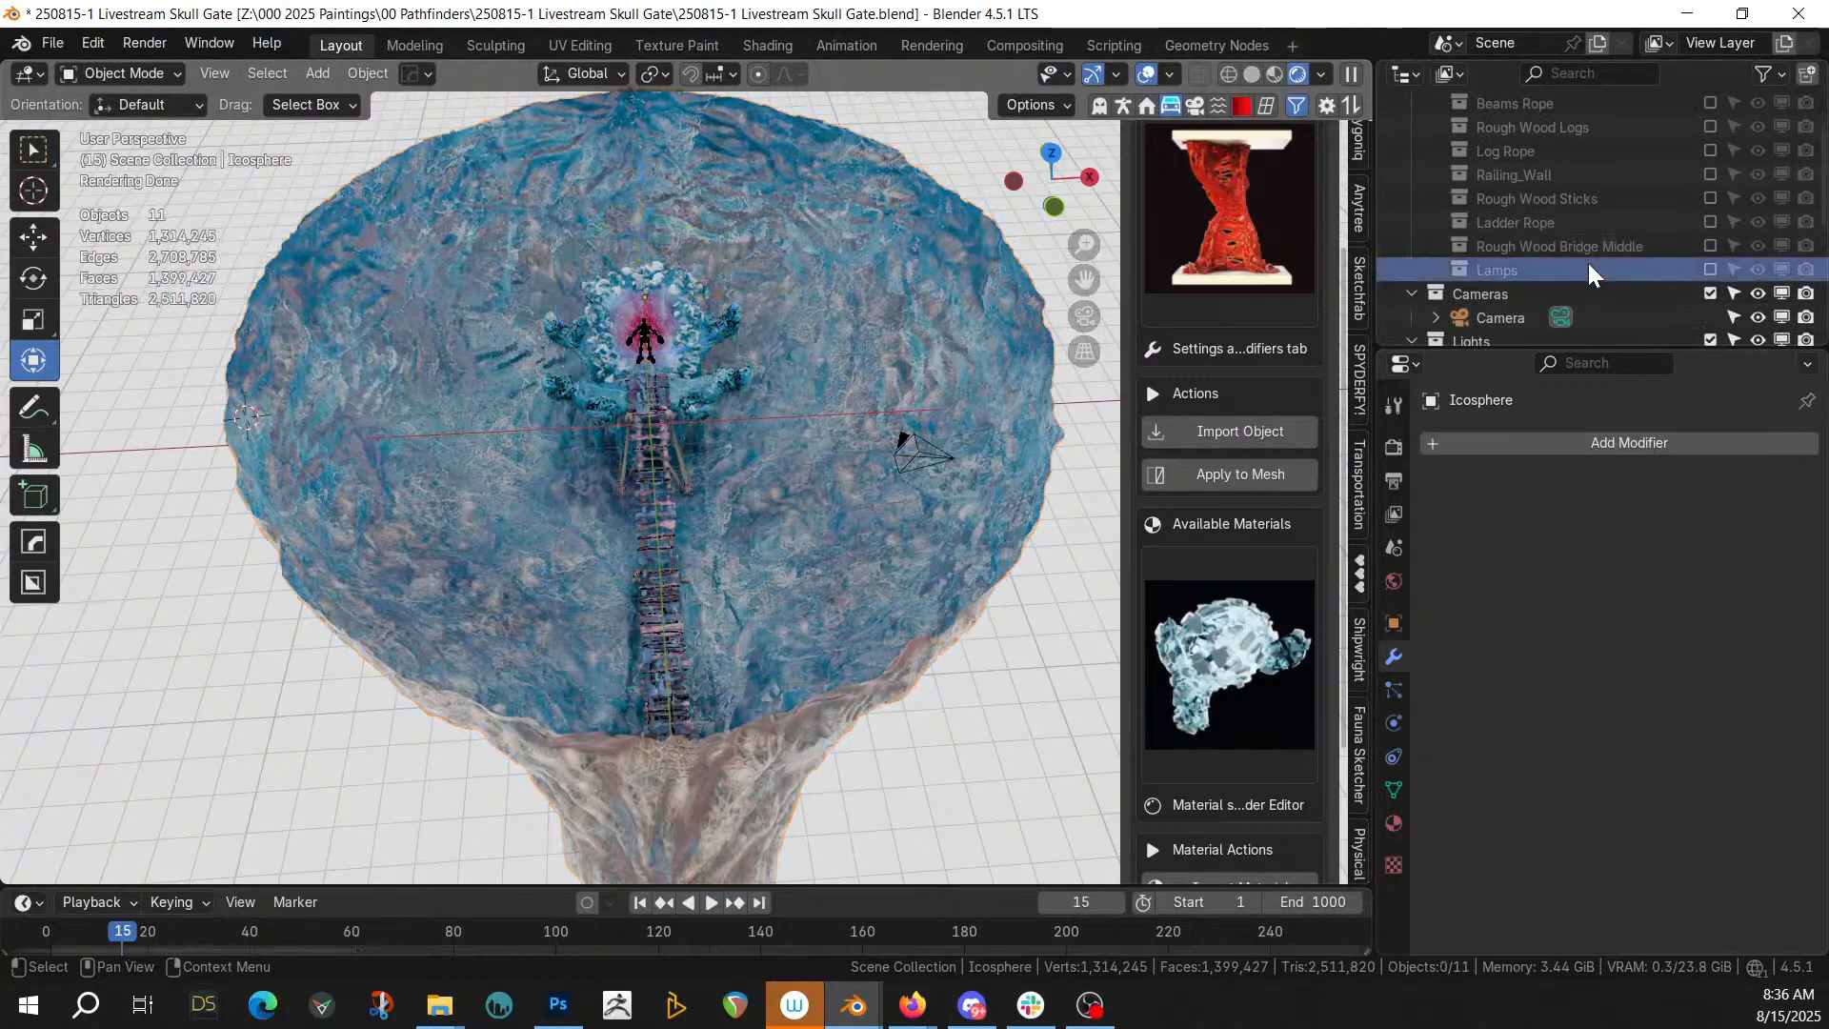
{"action": "left_click", "coordinate": [1710, 270]}
{"action": "left_click", "coordinate": [1523, 297]}
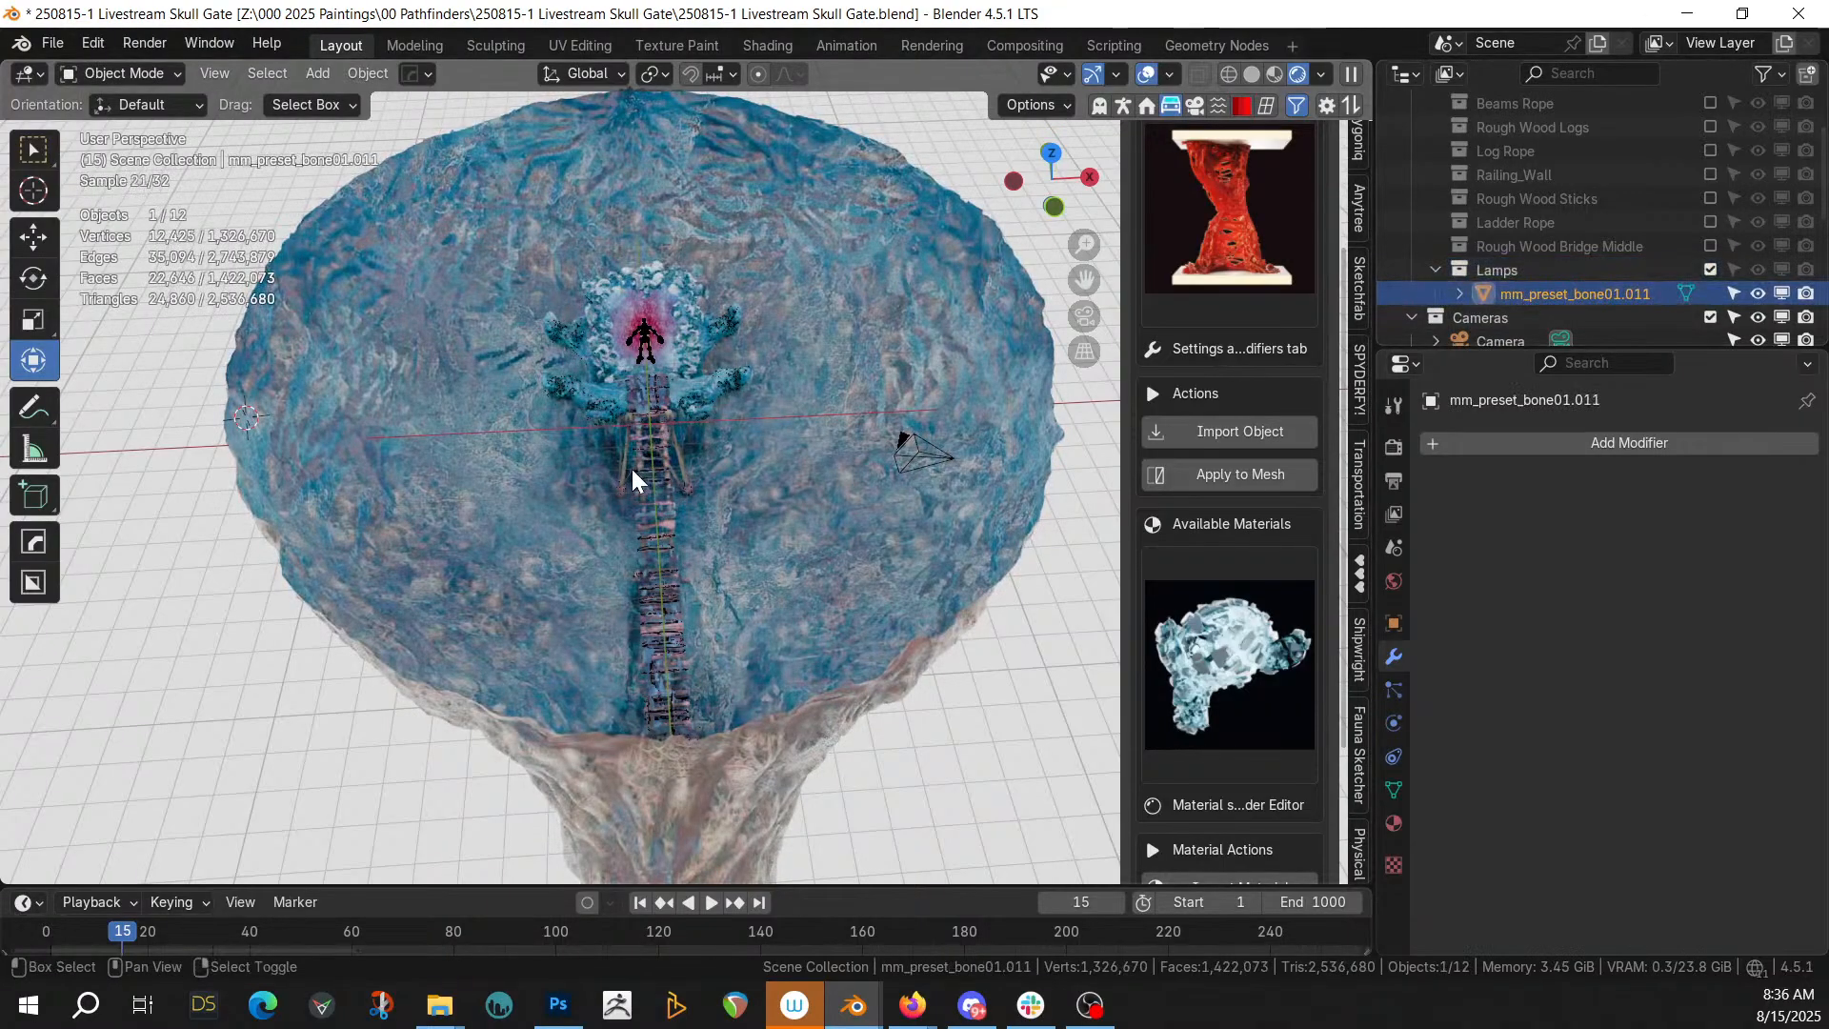
Duplicate the bone lamp in place, move the copy to the Scene Collection and exclude the Lamps collection from the view layer
{"action": "key", "text": "shift+d"}
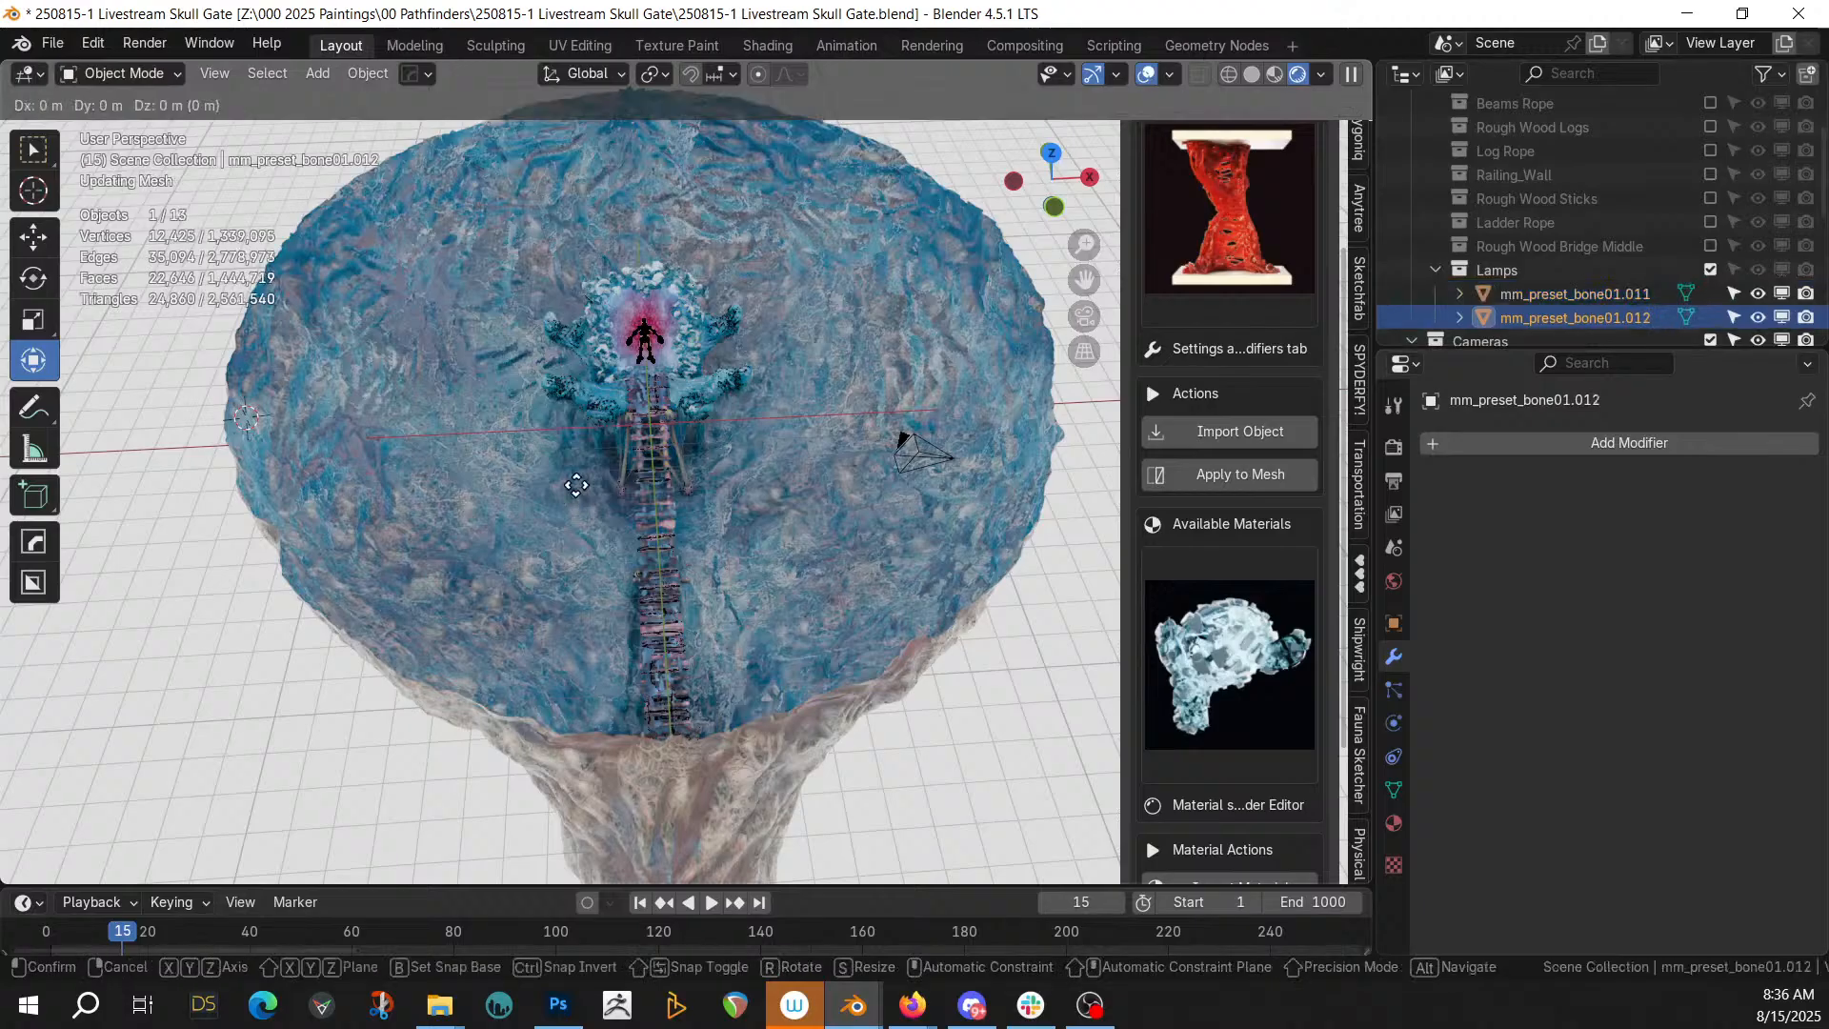
{"action": "key", "text": "Escape"}
{"action": "key", "text": "m"}
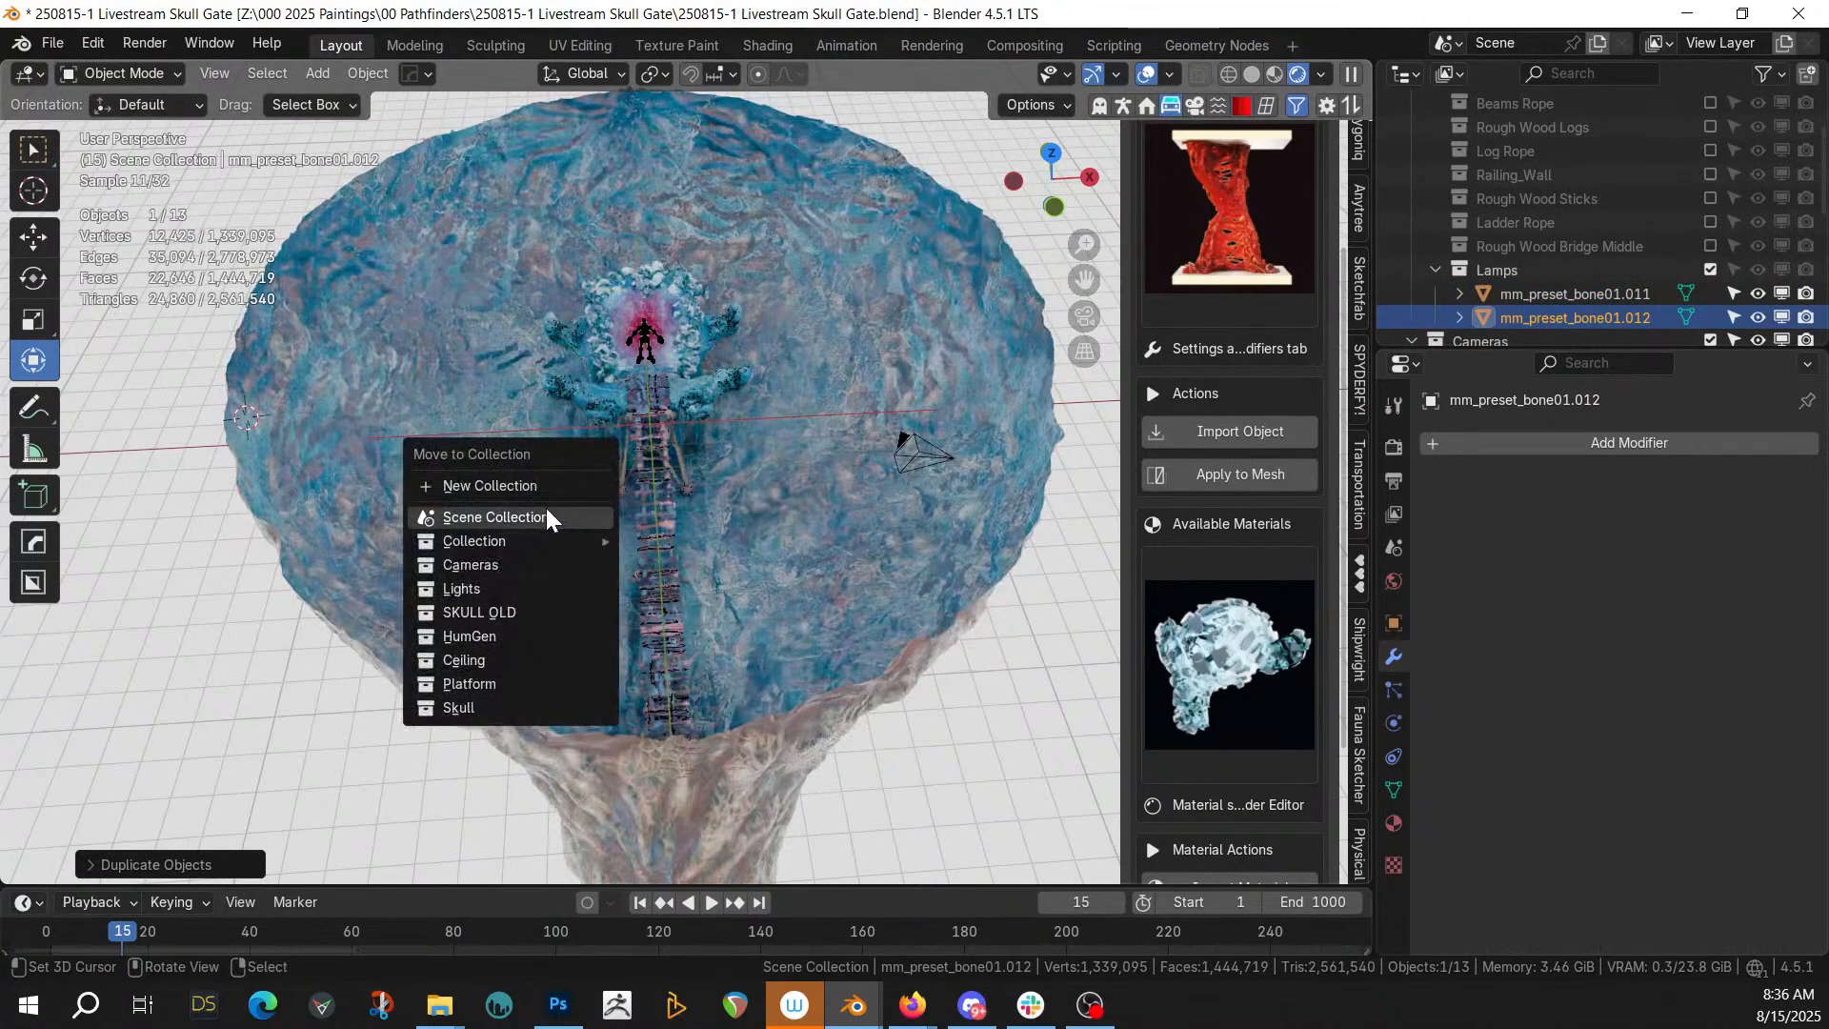
{"action": "left_click", "coordinate": [546, 510]}
{"action": "left_click", "coordinate": [1710, 270]}
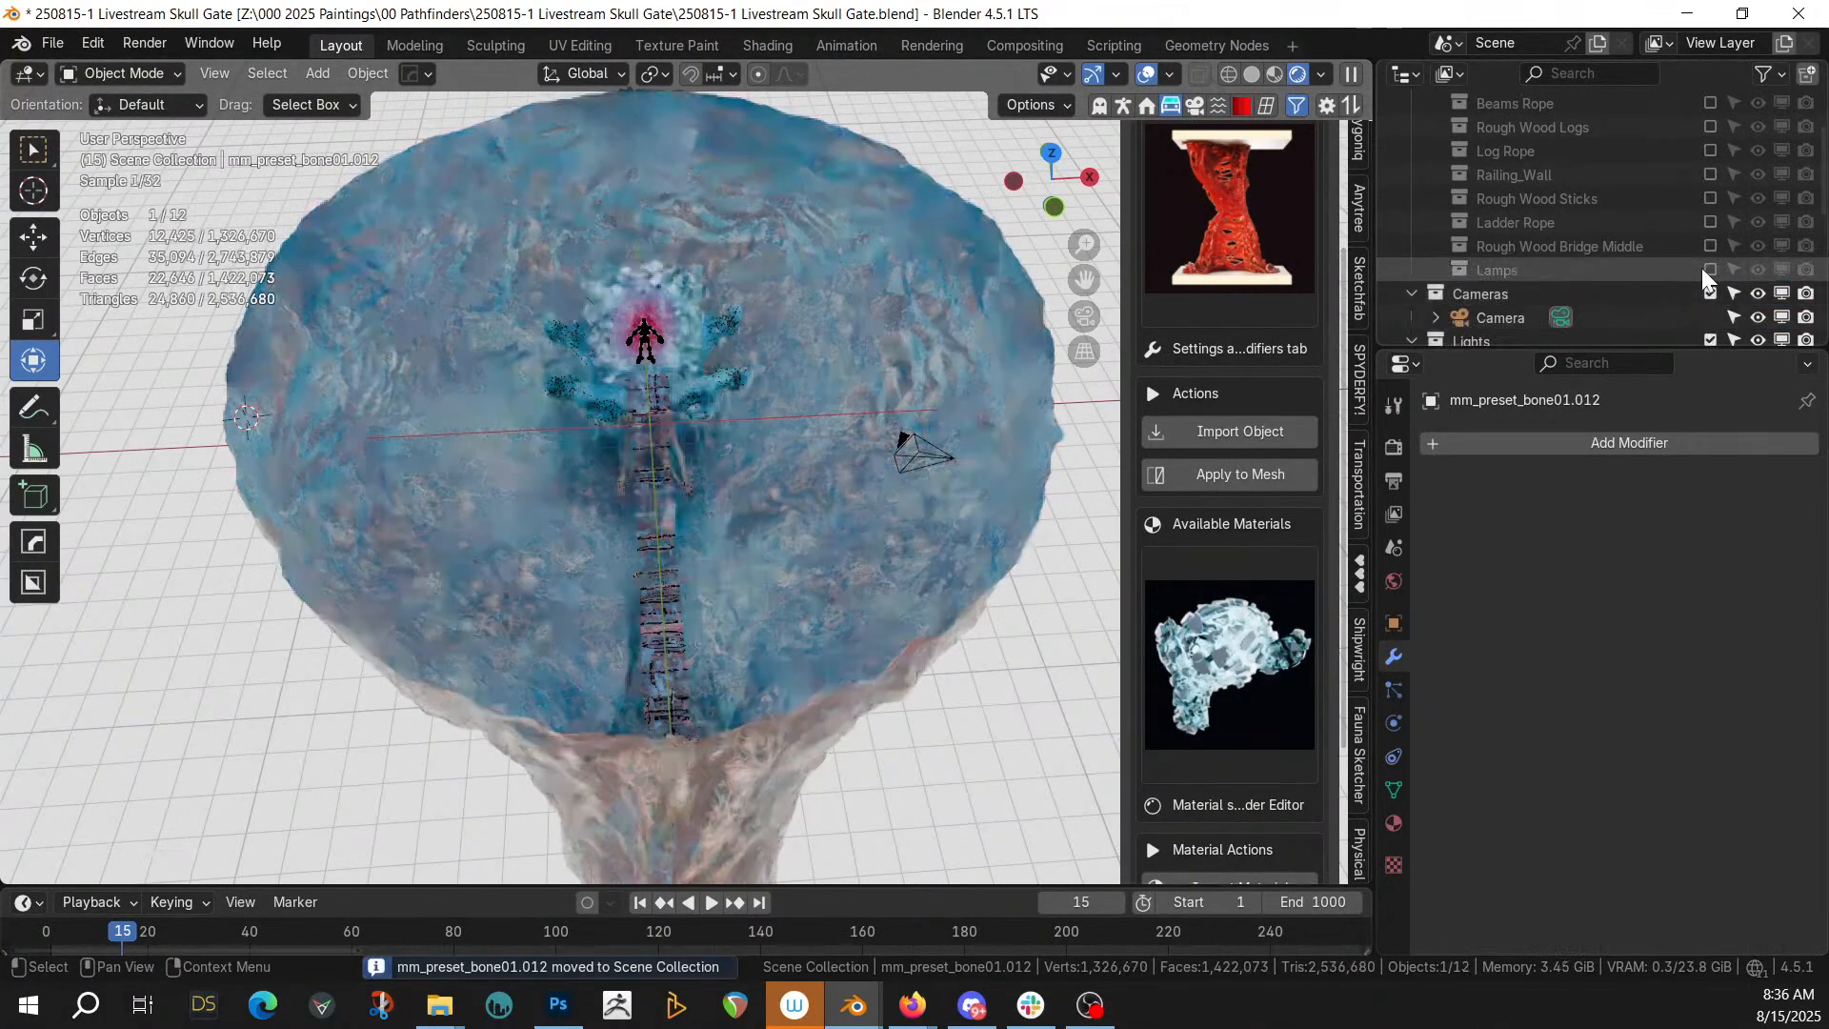
{"action": "scroll", "coordinate": [1686, 276], "scroll_direction": "down", "scroll_amount": 8}
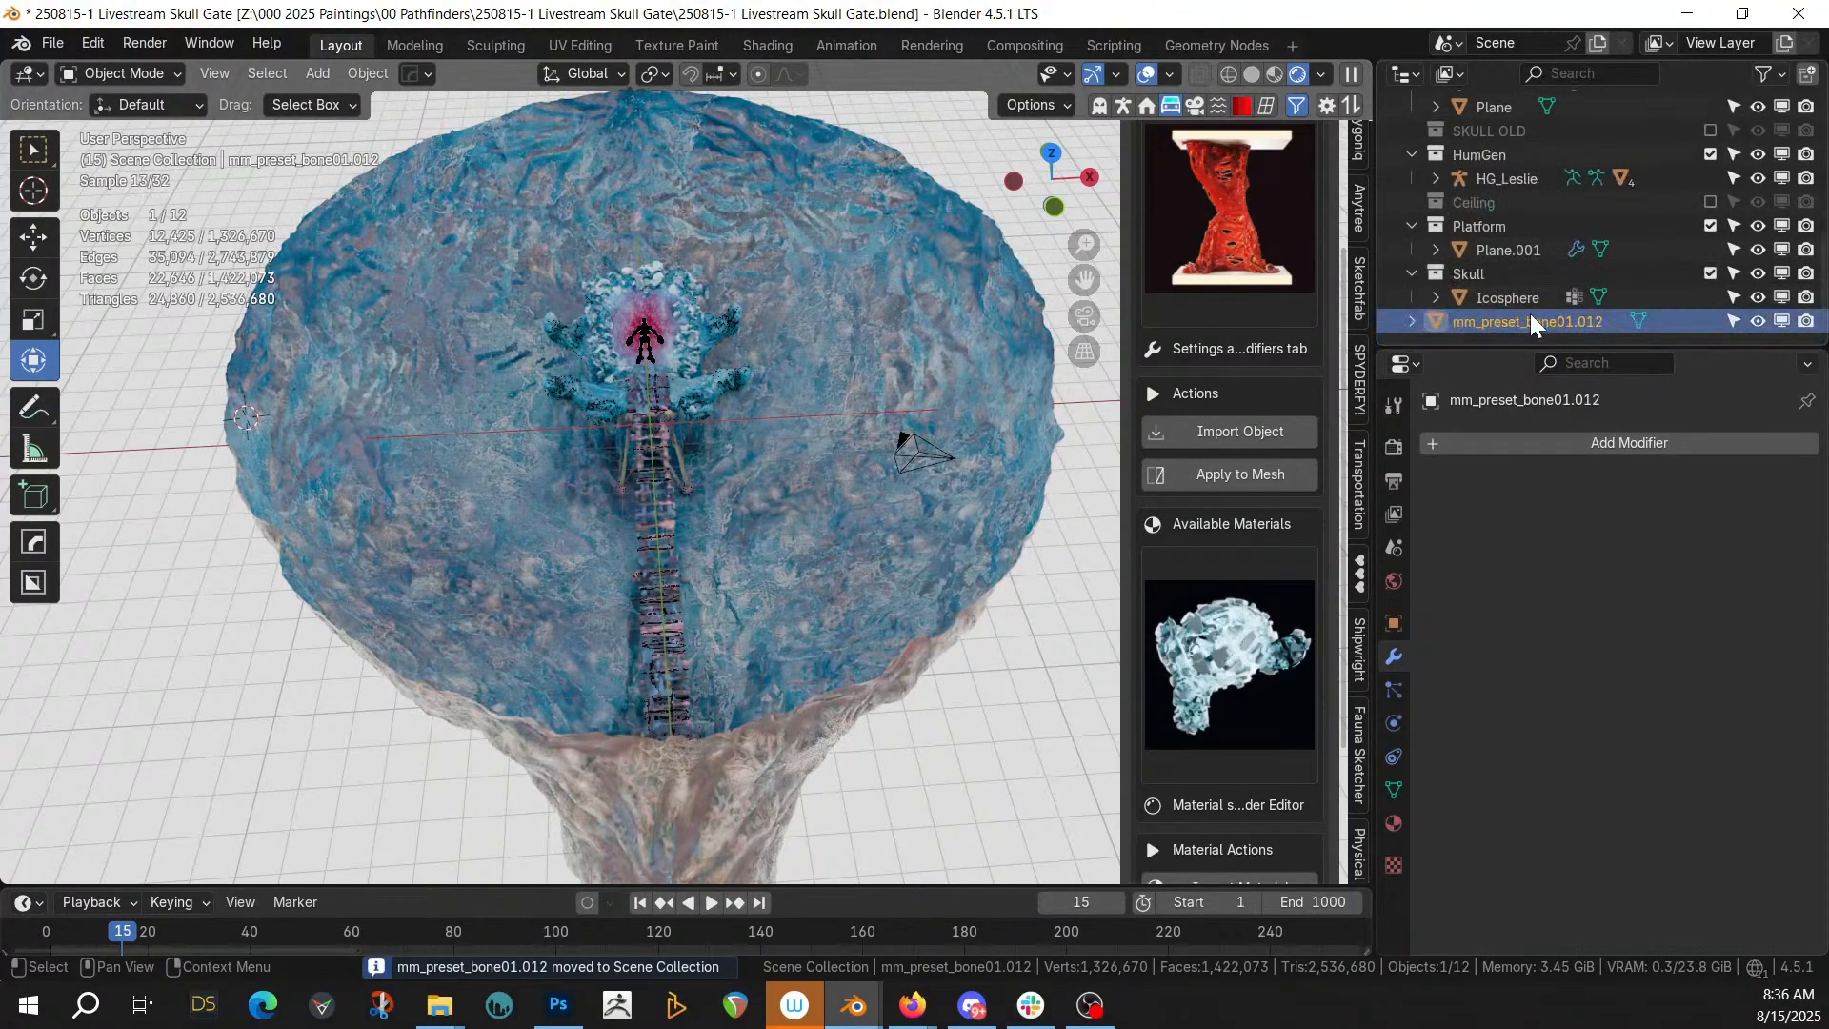
Clear the copied lamp's location to bring it to the world origin, and show the scene in solid shading
{"action": "key", "text": "alt+g"}
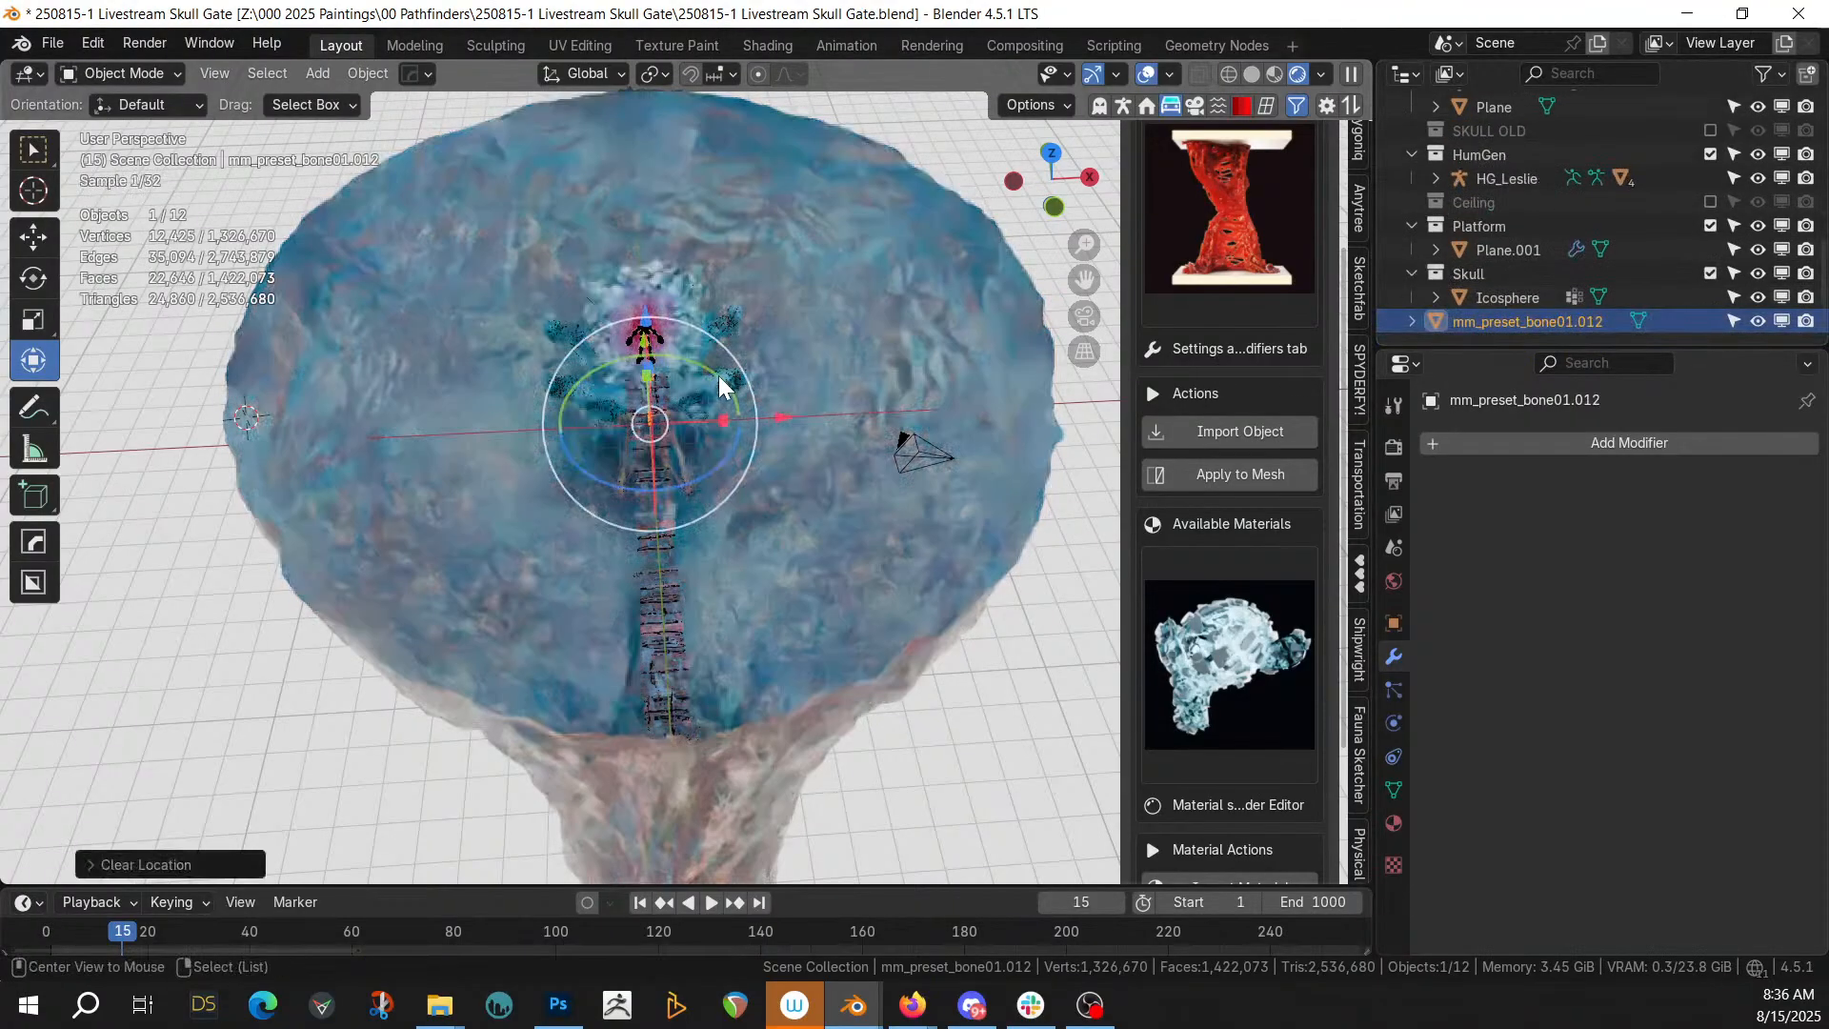
{"action": "key", "text": "KP_Decimal"}
{"action": "middle_click_drag", "start_coordinate": [821, 386], "coordinate": [1004, 328]}
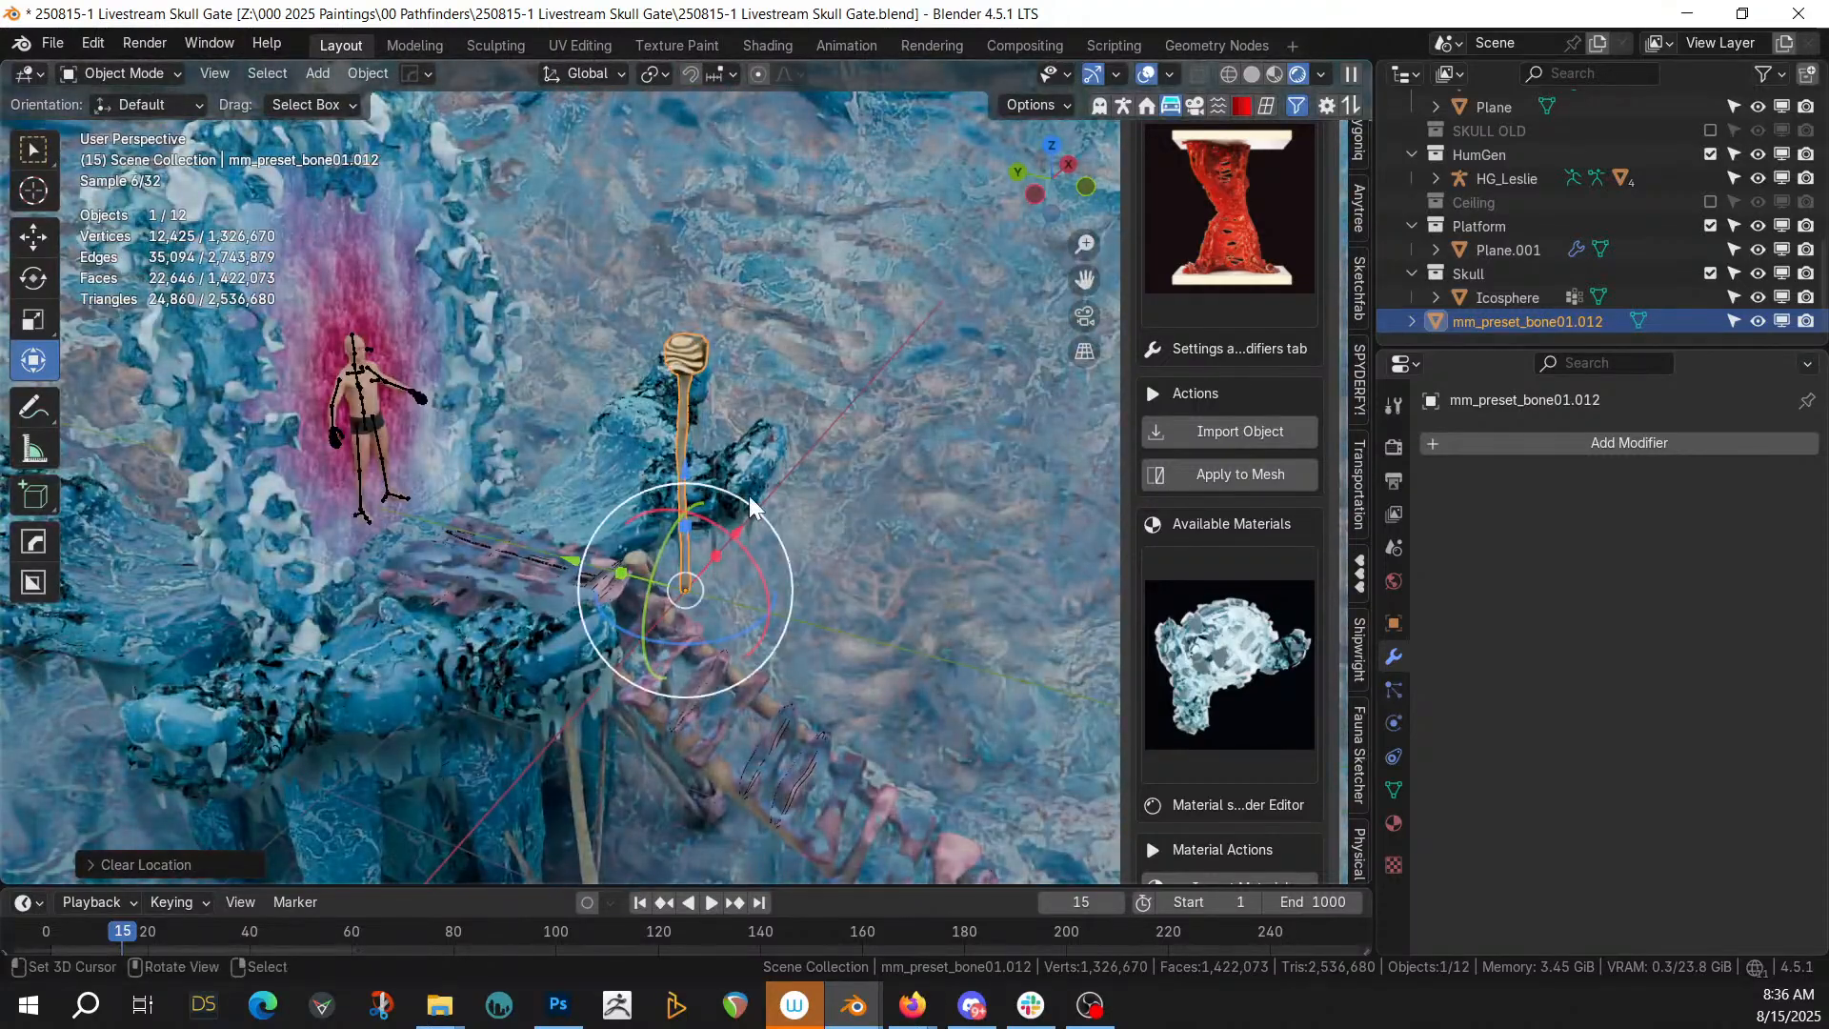
{"action": "key", "text": "z"}
{"action": "key", "text": "s"}
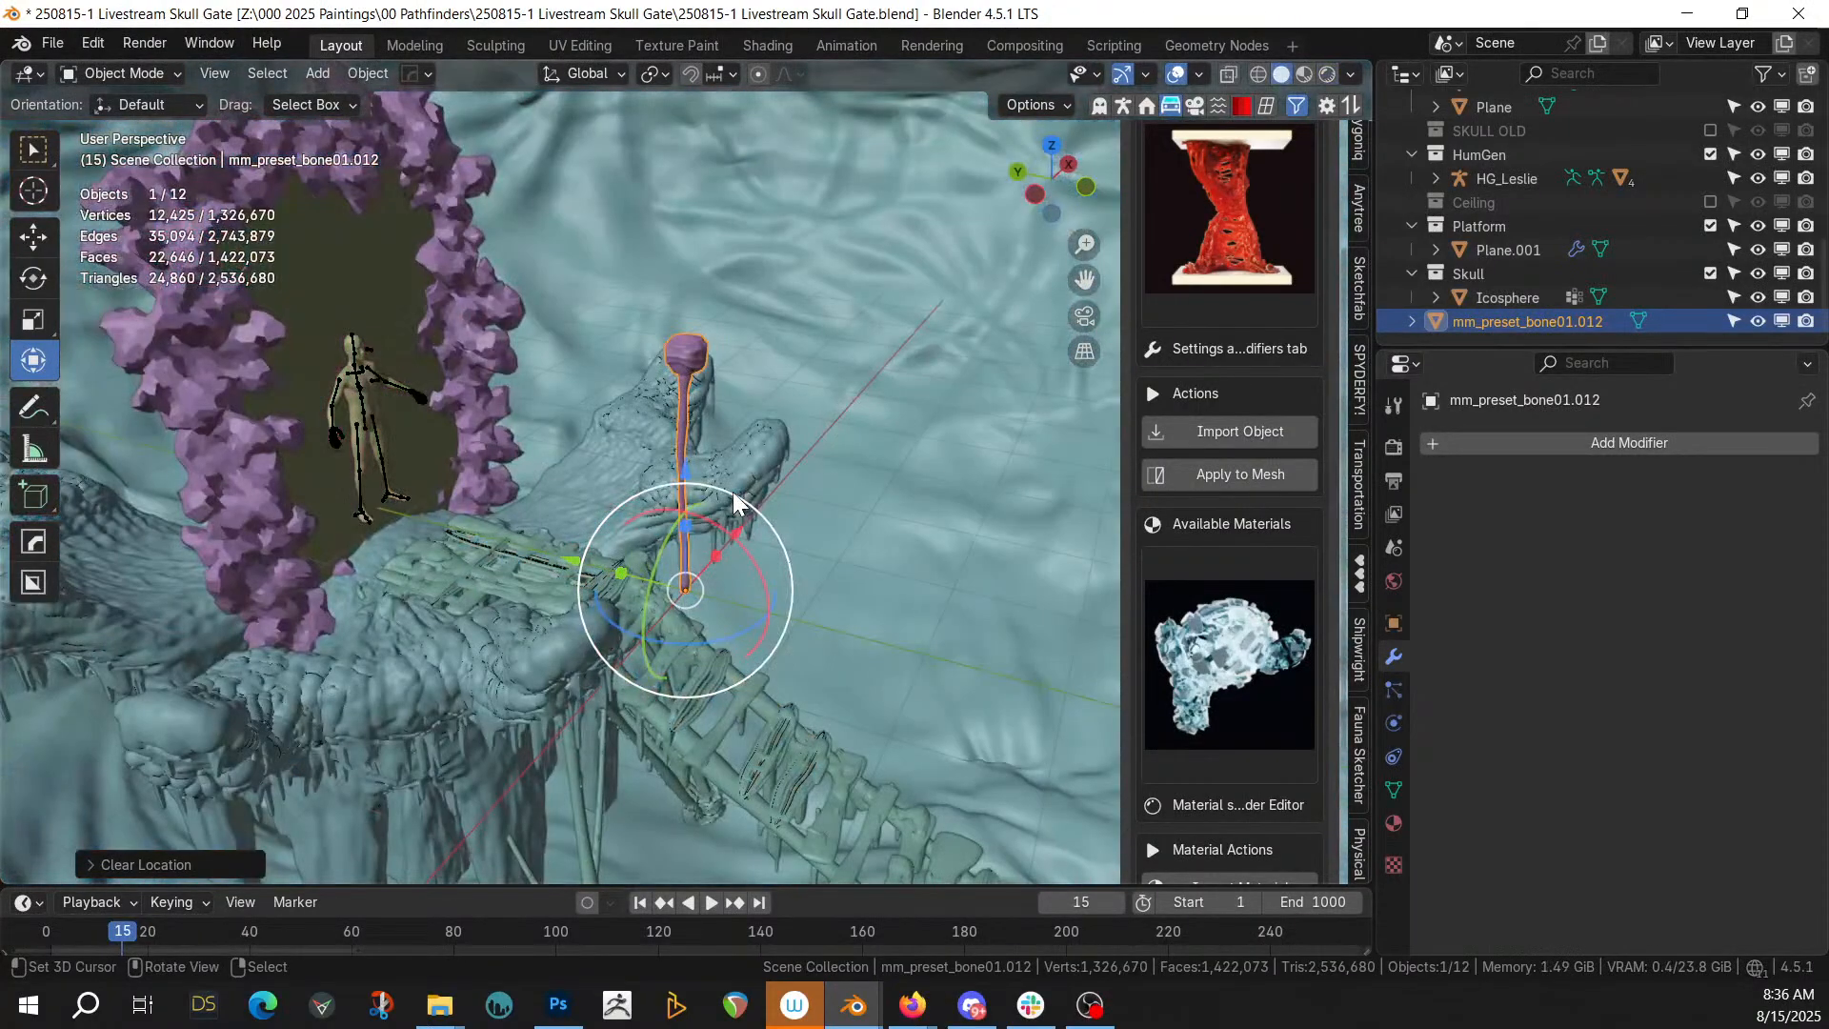
Move the bone lamp partway down the walkway to its left edge and lower it along Z to deck level
{"action": "key", "text": "KP_7"}
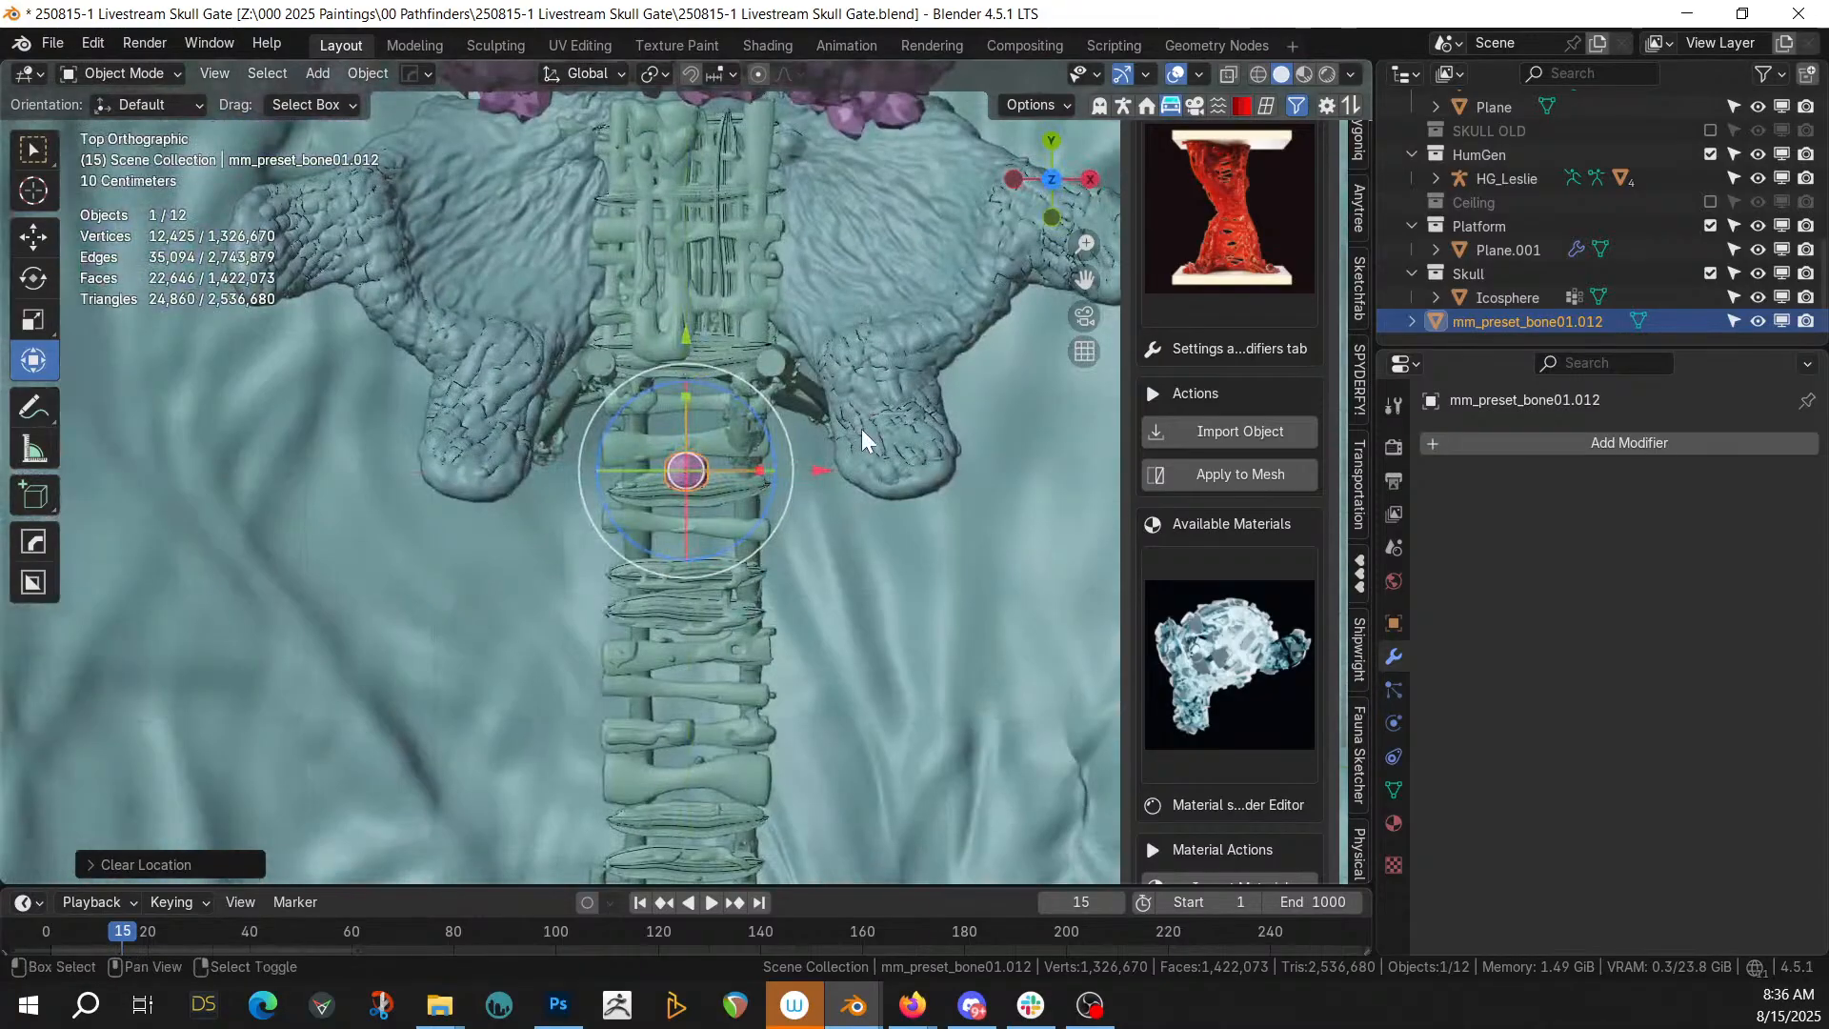
{"action": "middle_click_drag", "start_coordinate": [859, 429], "coordinate": [825, 836], "text": "shift"}
{"action": "scroll", "coordinate": [770, 562], "scroll_direction": "down", "scroll_amount": 2}
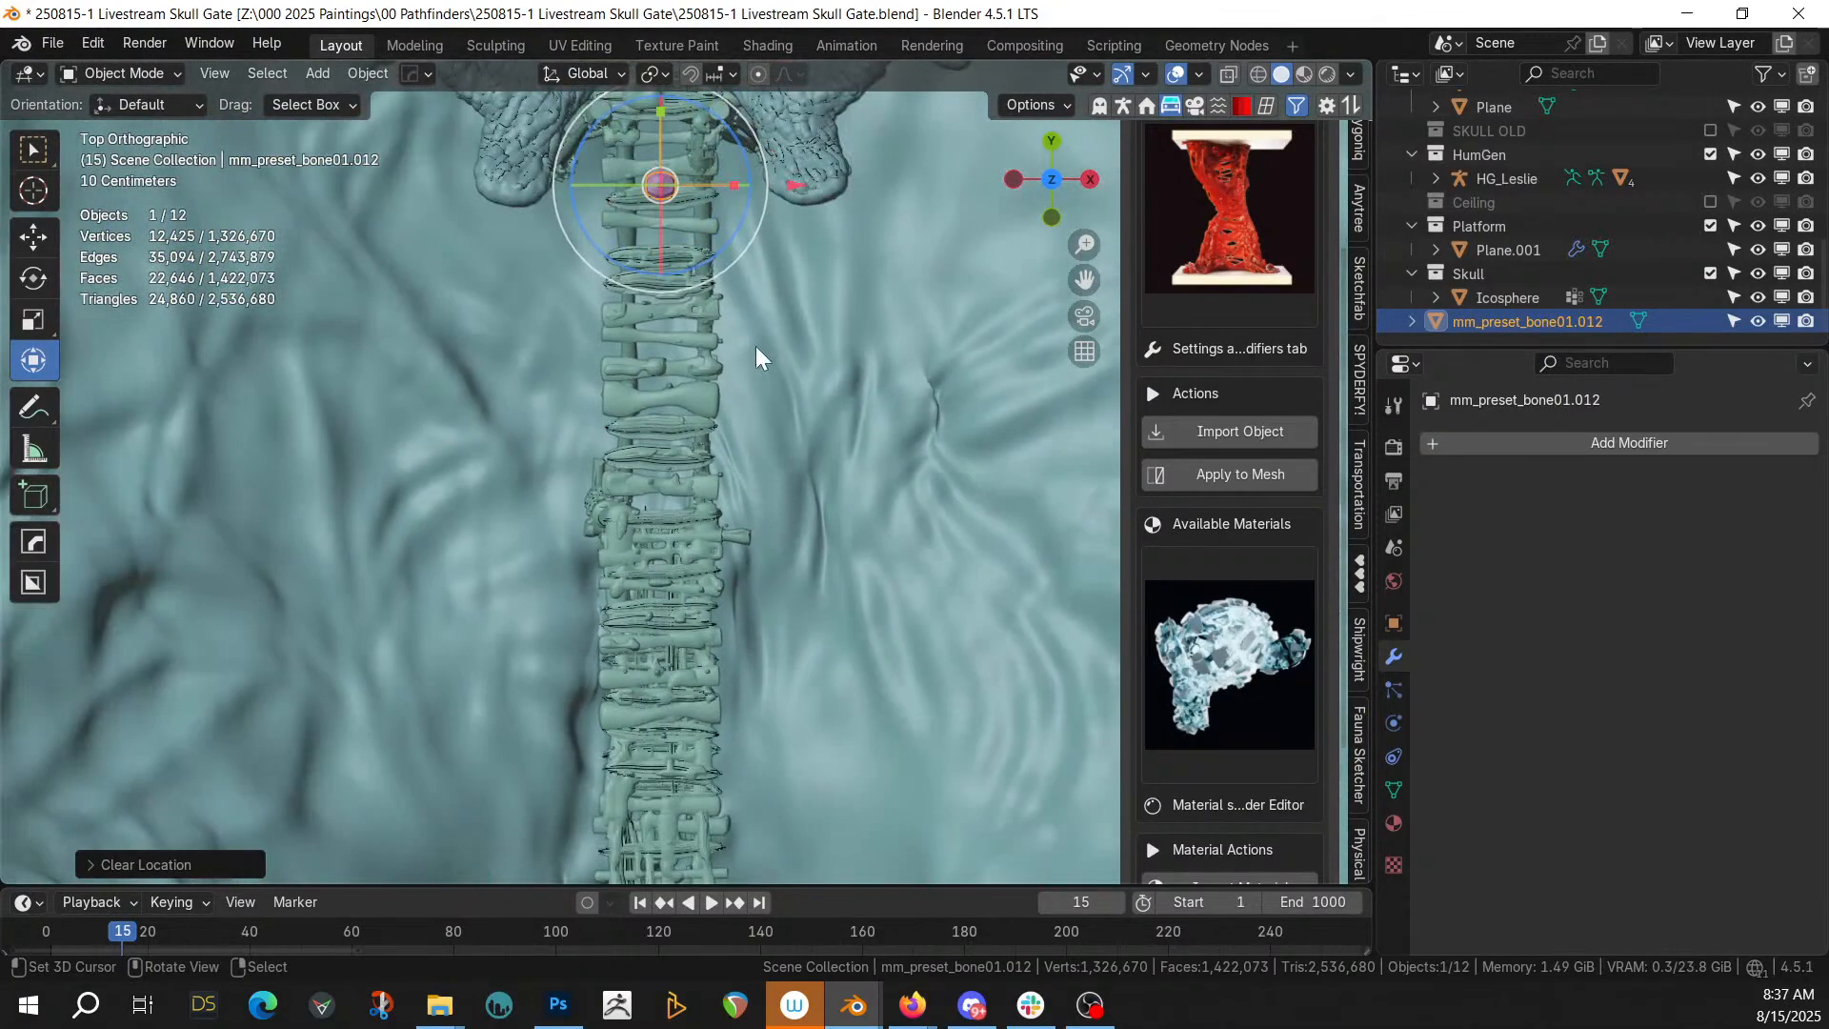
{"action": "key", "text": "g"}
{"action": "left_click", "coordinate": [701, 637]}
{"action": "middle_click_drag", "start_coordinate": [700, 637], "coordinate": [745, 503]}
{"action": "key", "text": "g"}
{"action": "key", "text": "z"}
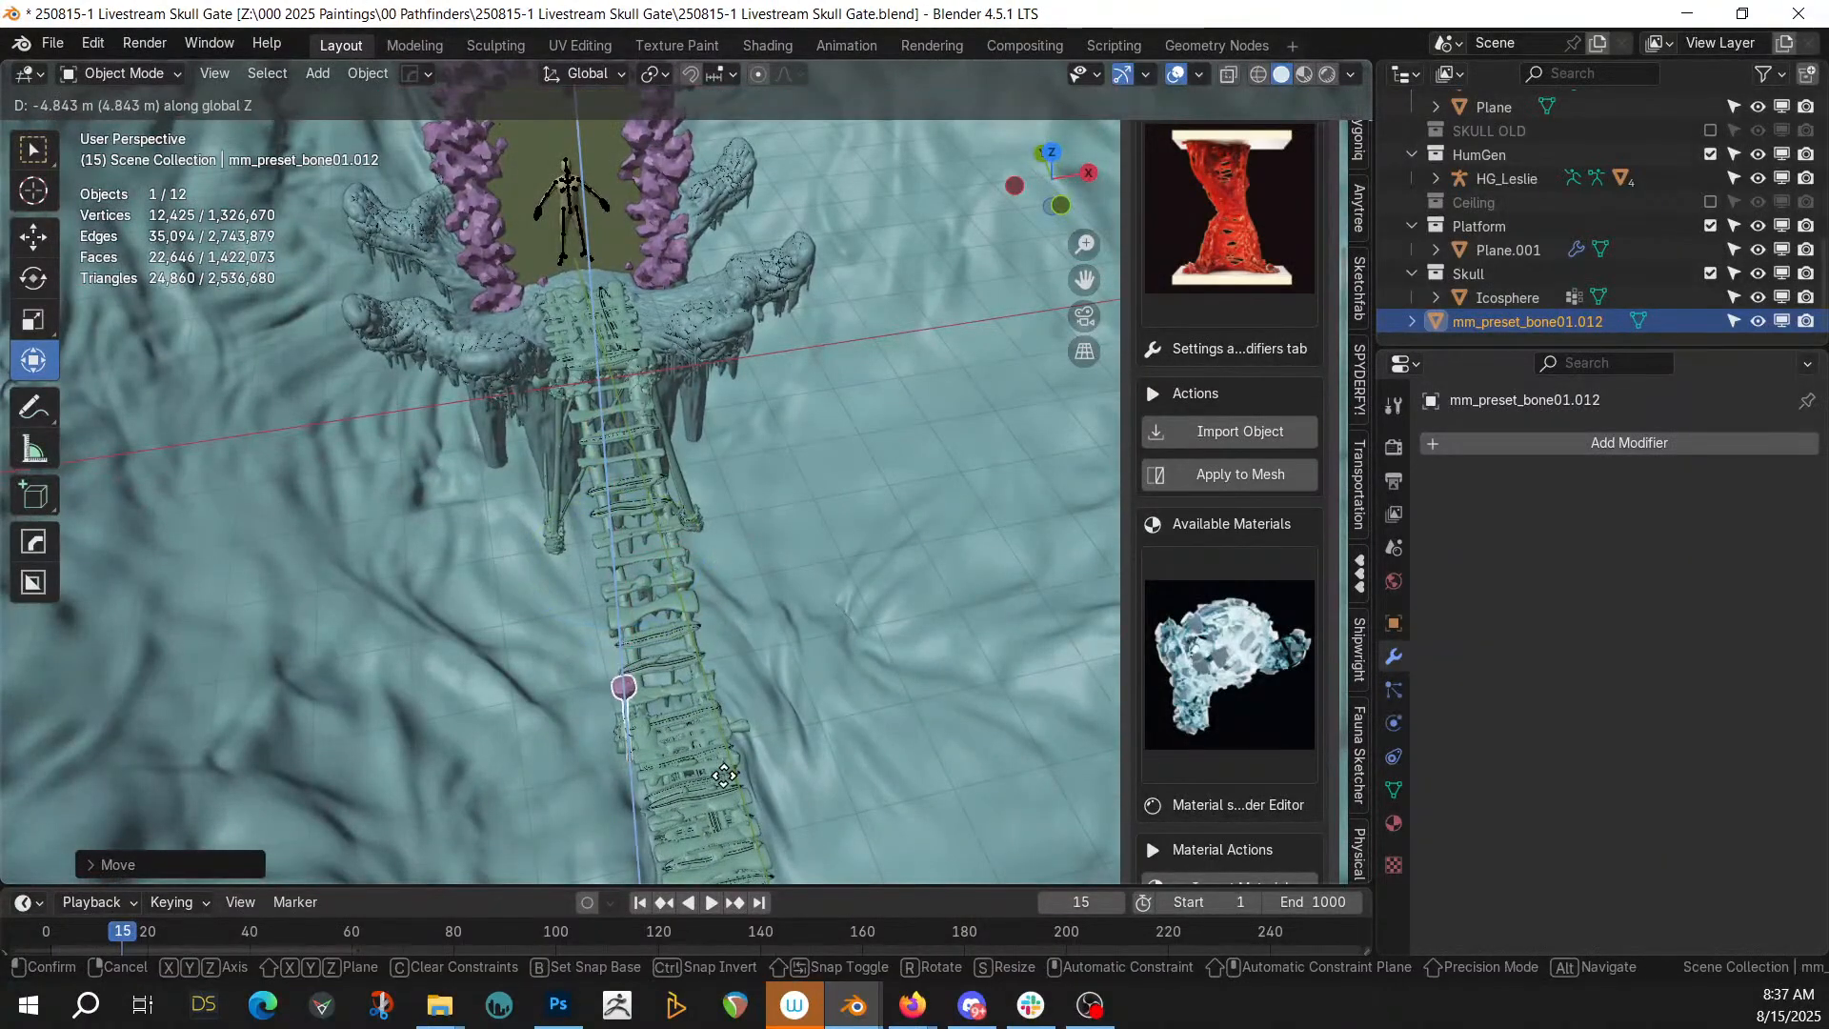
{"action": "left_click", "coordinate": [715, 735]}
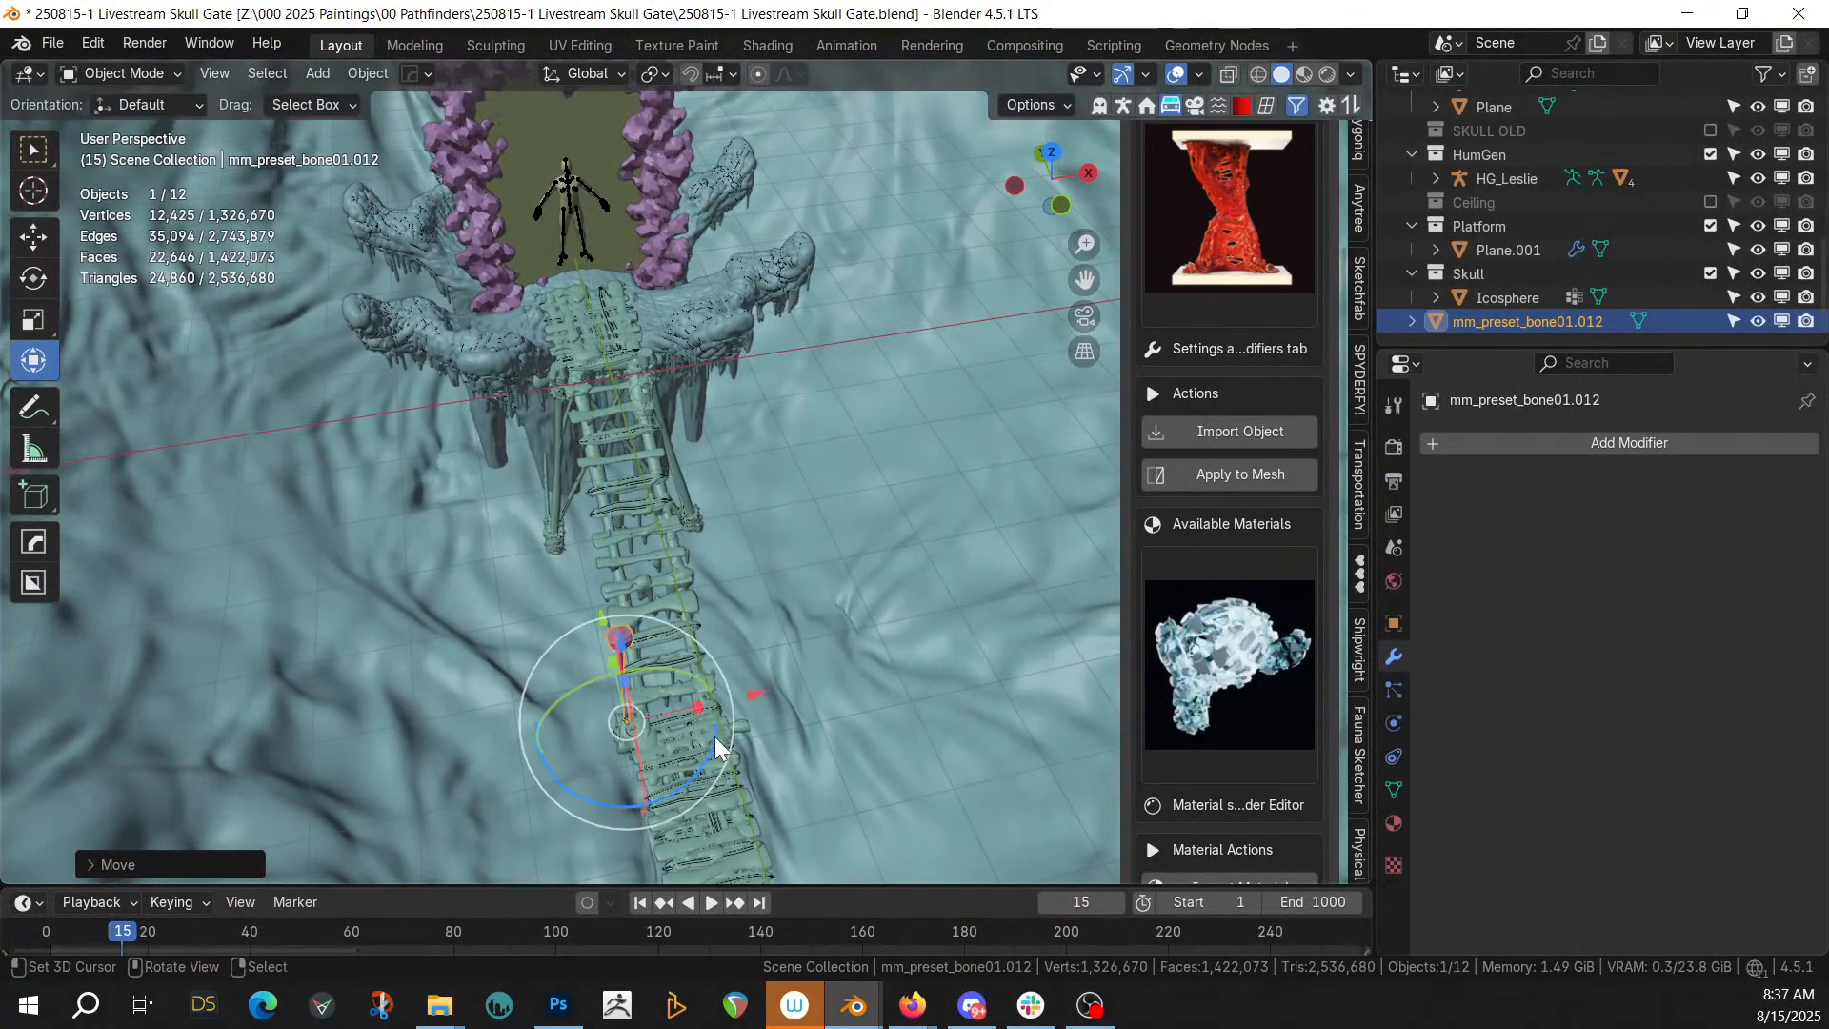
Fine-tune the lamp's position so its foot stands on the walkway's left edge
{"action": "key", "text": "KP_Decimal"}
{"action": "middle_click_drag", "start_coordinate": [715, 735], "coordinate": [1031, 637]}
{"action": "left_click_drag", "start_coordinate": [551, 727], "coordinate": [837, 696]}
{"action": "middle_click_drag", "start_coordinate": [836, 697], "coordinate": [586, 417]}
Make a linked duplicate of the lamp and move it along X to the walkway's opposite edge
{"action": "key", "text": "KP_7"}
{"action": "key", "text": "KP_7"}
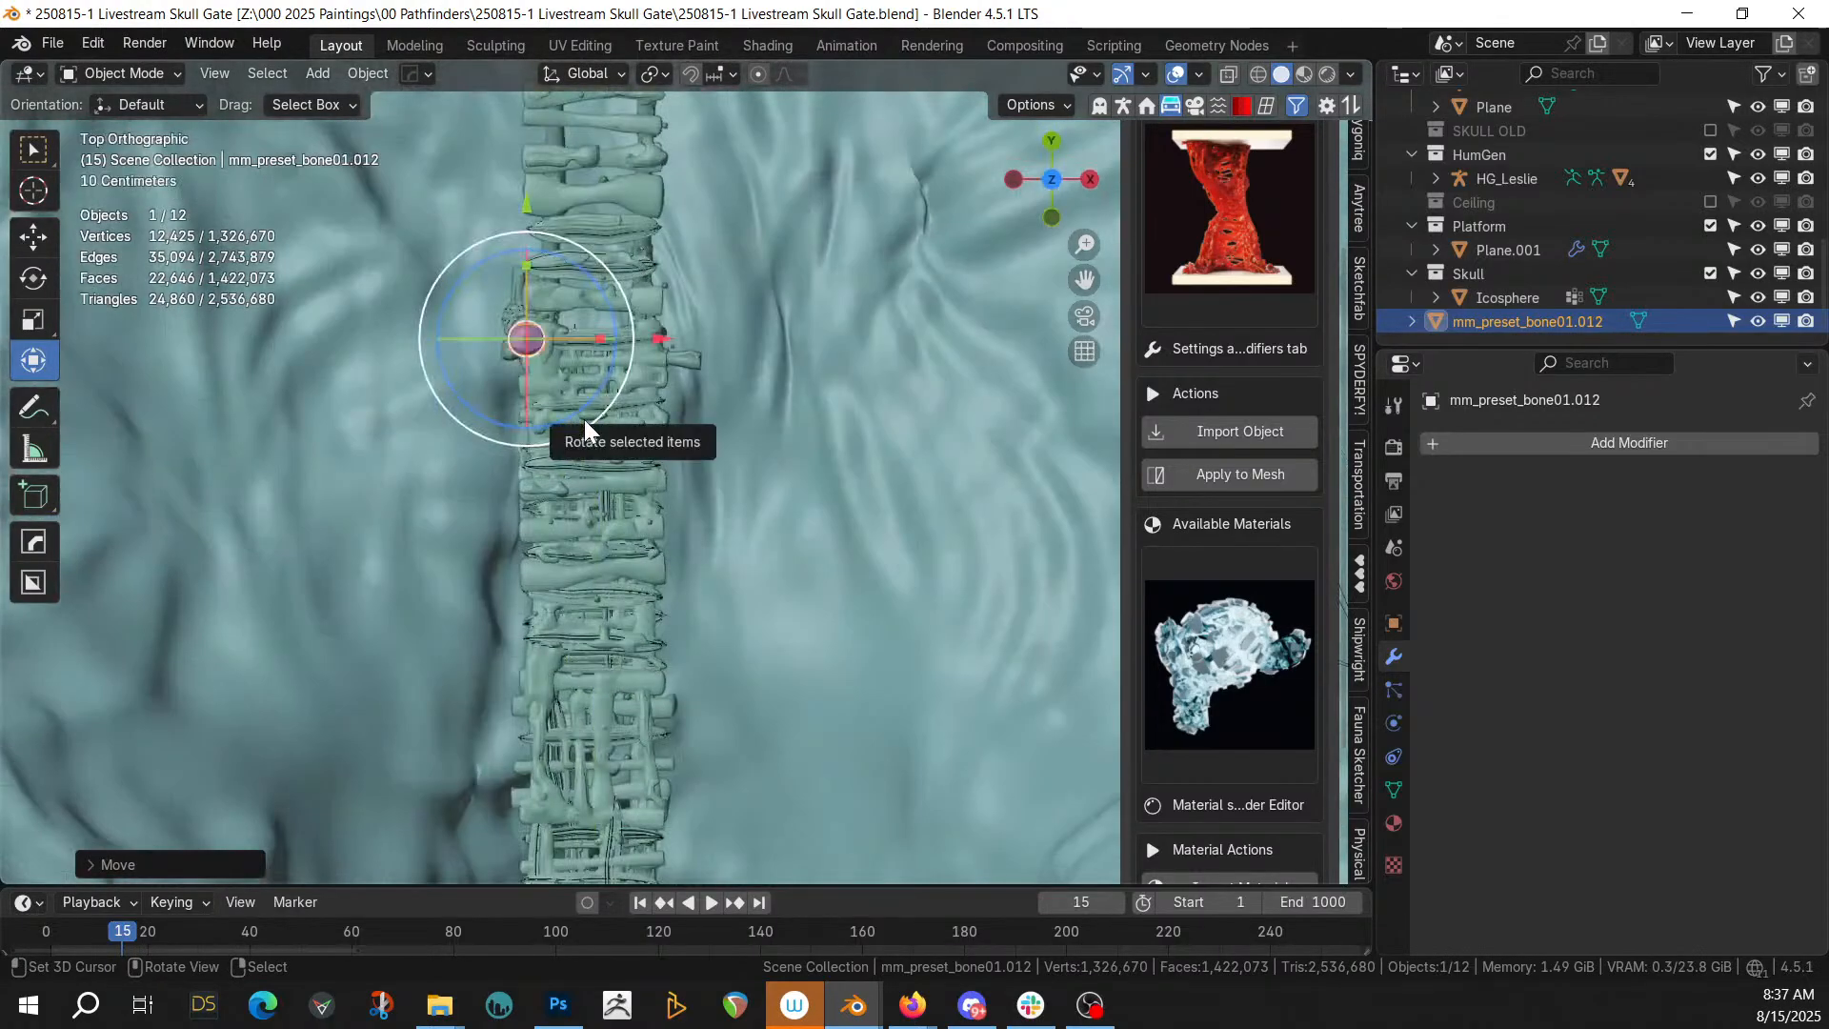
{"action": "key", "text": "alt+d"}
{"action": "right_click", "coordinate": [587, 410]}
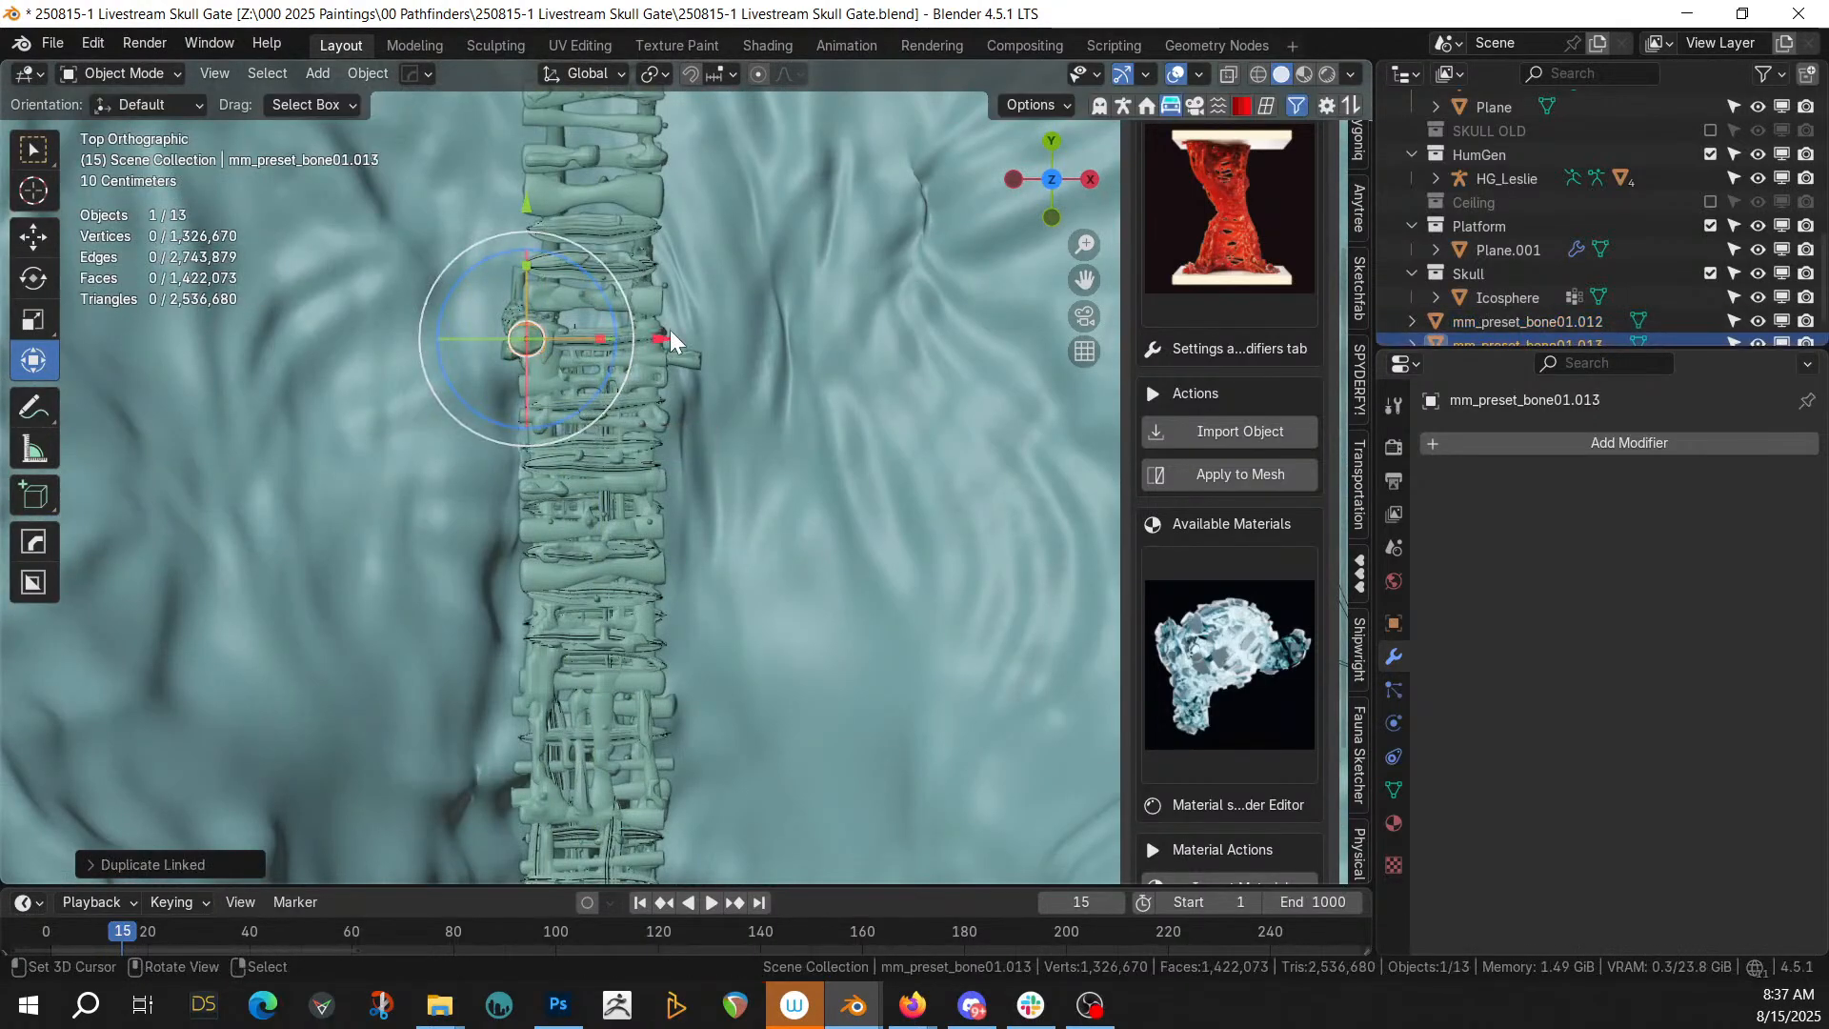
{"action": "left_click_drag", "start_coordinate": [658, 346], "coordinate": [787, 358]}
{"action": "middle_click_drag", "start_coordinate": [787, 358], "coordinate": [534, 324]}
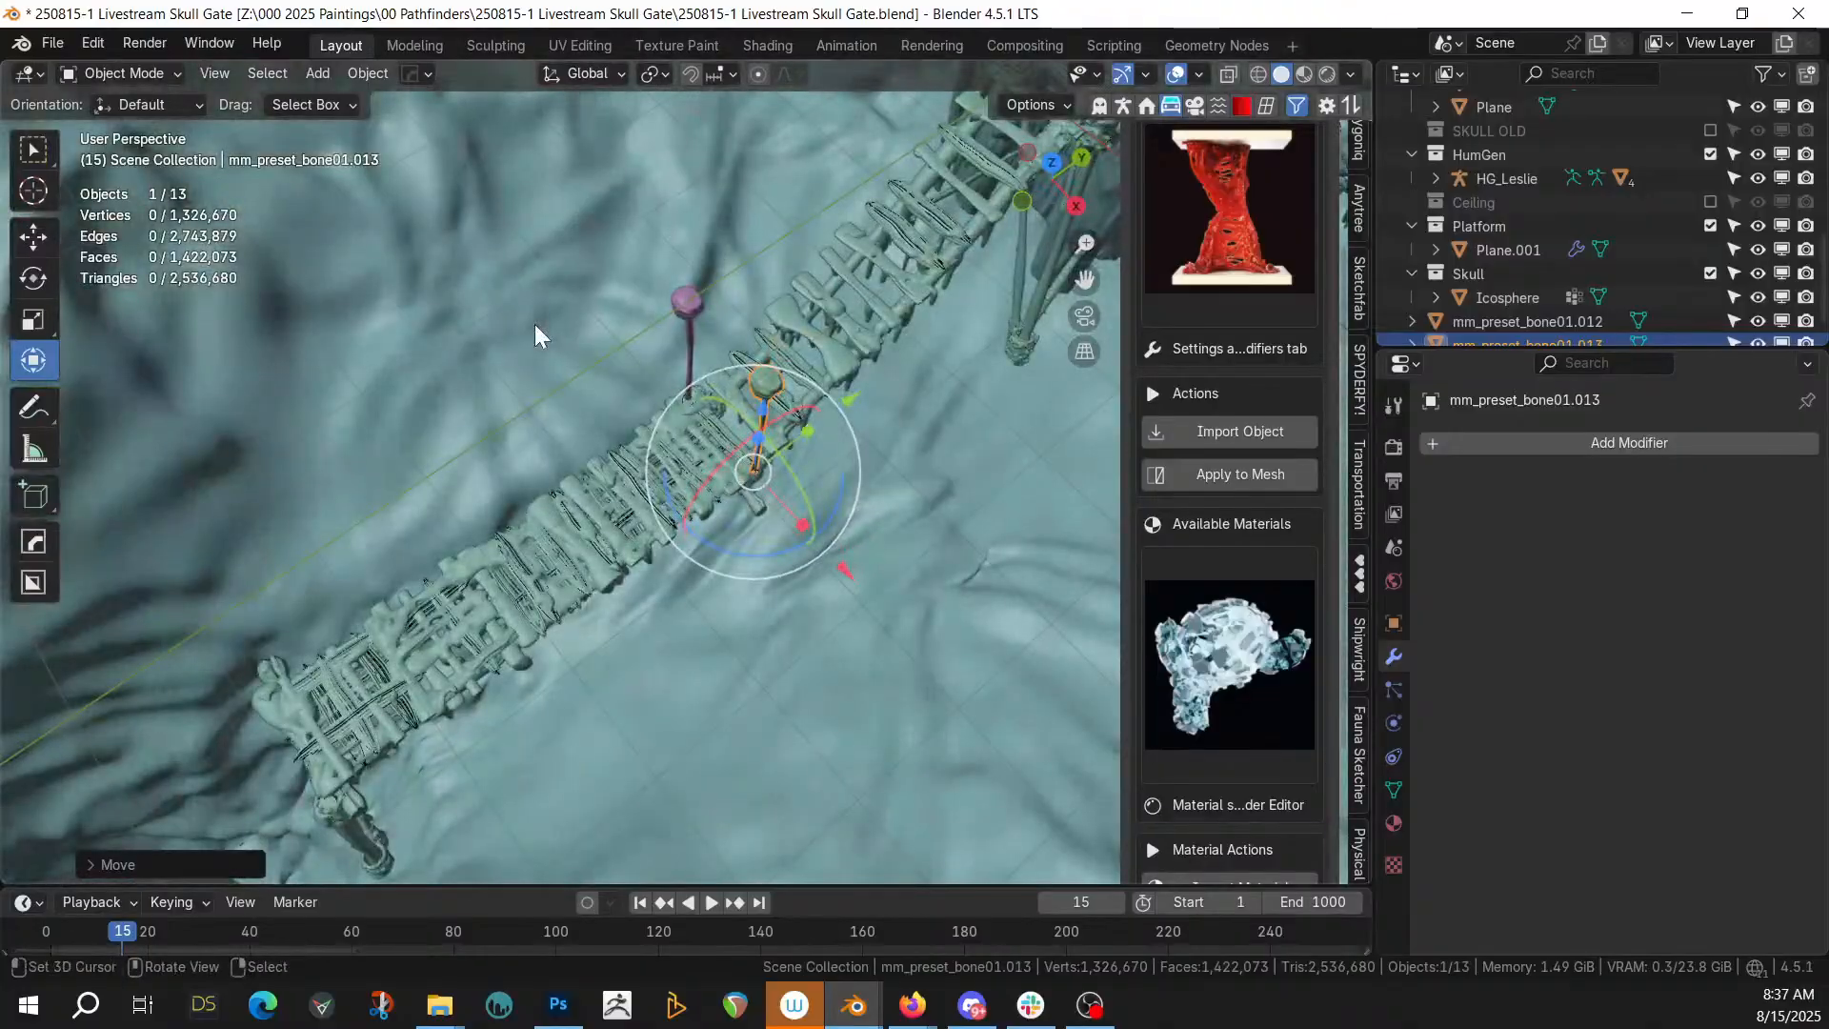
Make linked duplicates of both lamps and move the pair about 3.4 m along Y, away from the gate
{"action": "key", "text": "KP_7"}
{"action": "middle_click_drag", "start_coordinate": [817, 604], "coordinate": [816, 454], "text": "shift"}
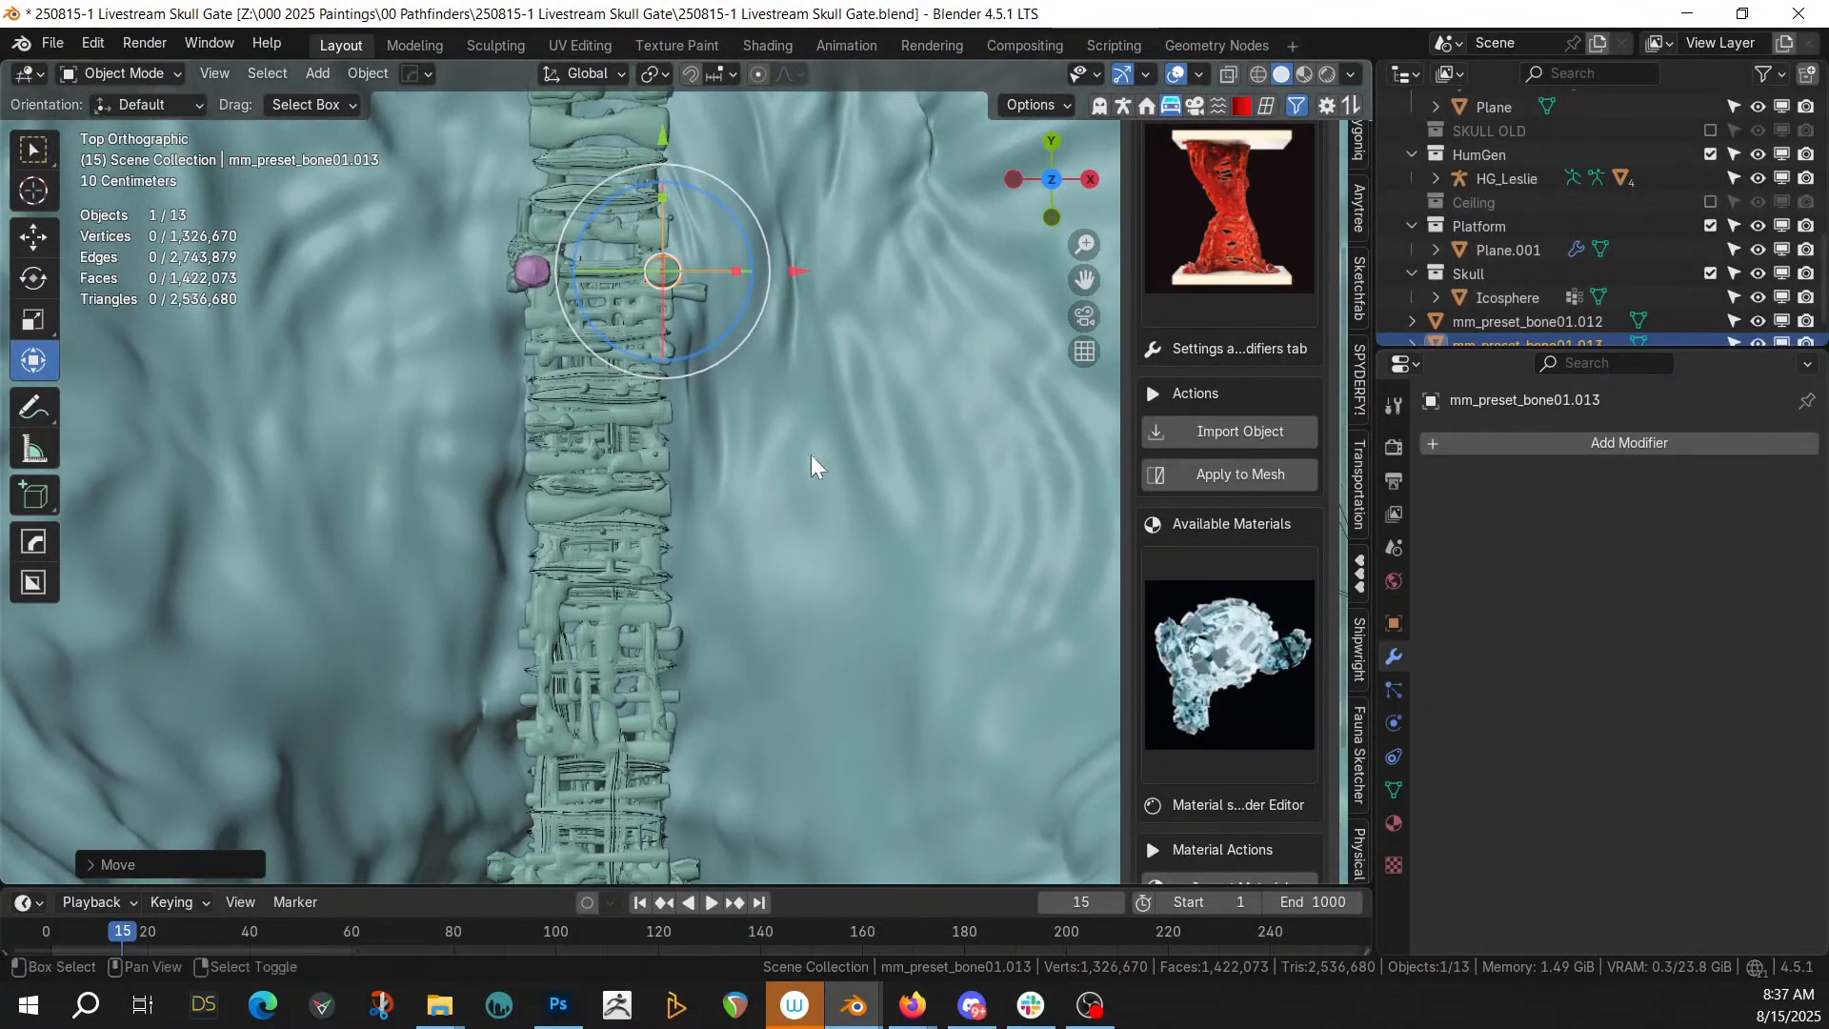
{"action": "left_click", "coordinate": [532, 278], "text": "shift"}
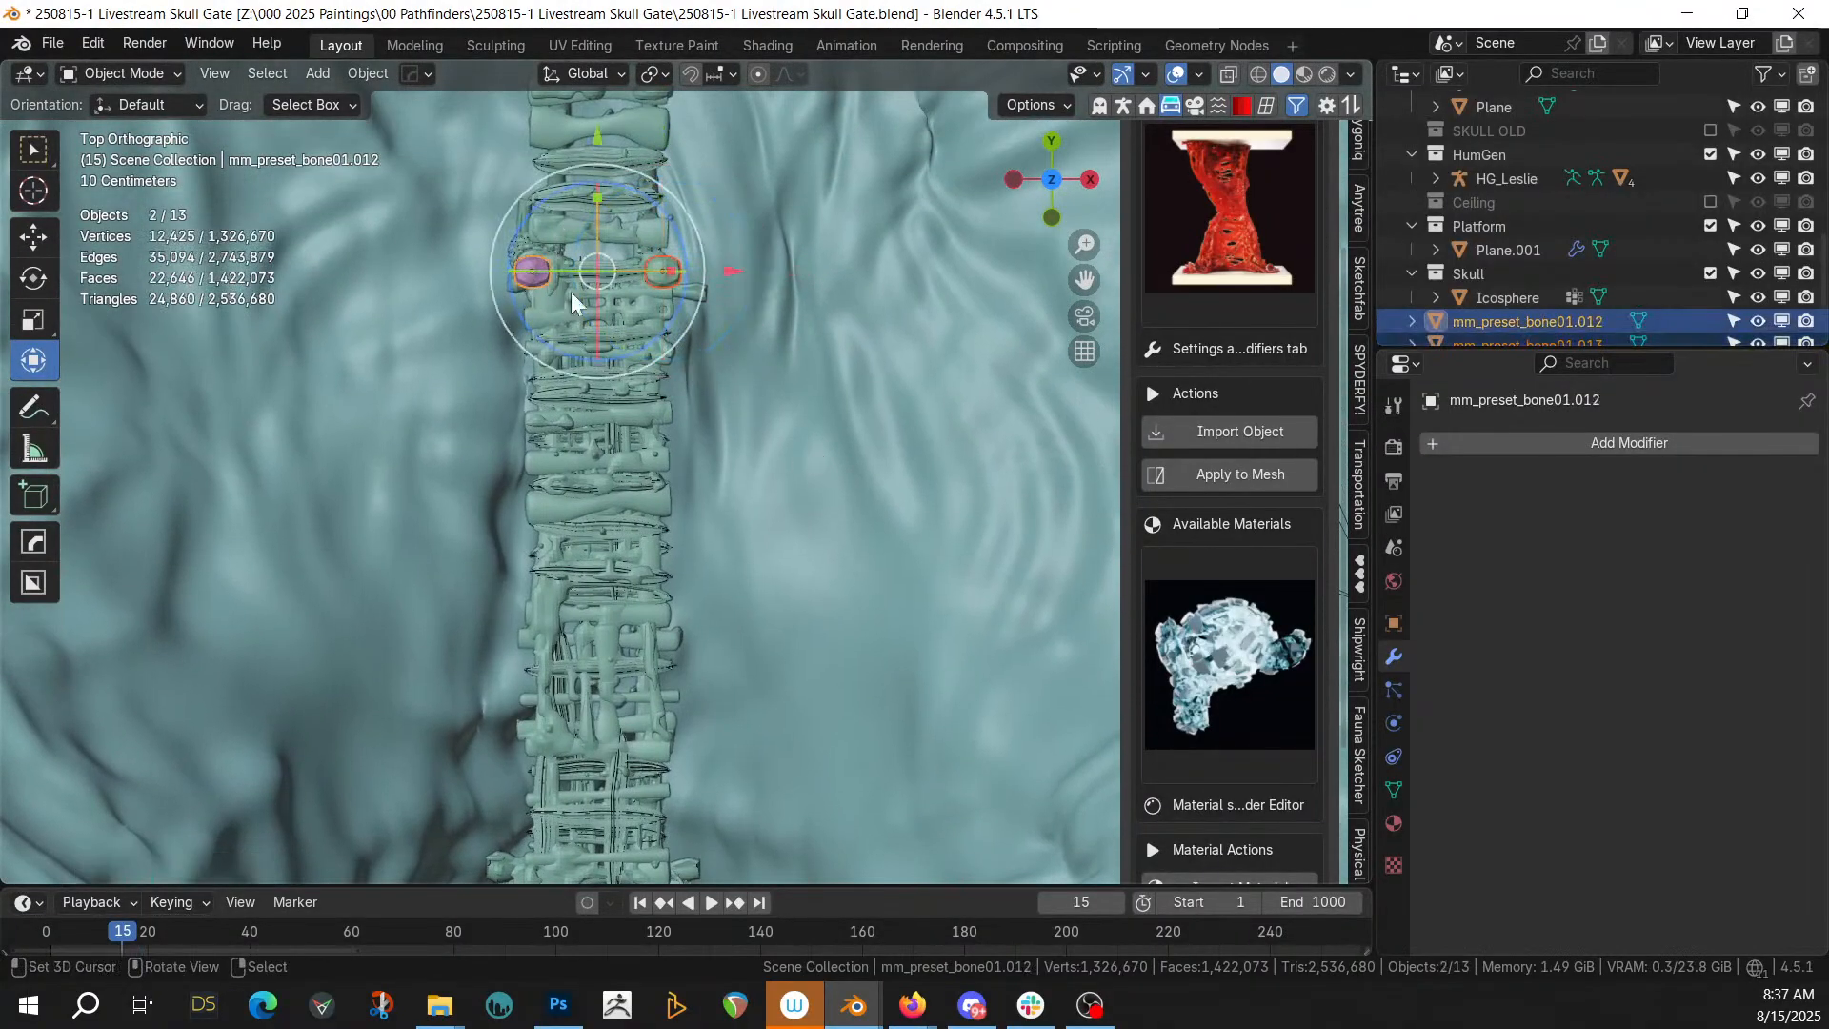
{"action": "key", "text": "alt+d"}
{"action": "right_click", "coordinate": [694, 404]}
{"action": "key", "text": "g"}
{"action": "key", "text": "y"}
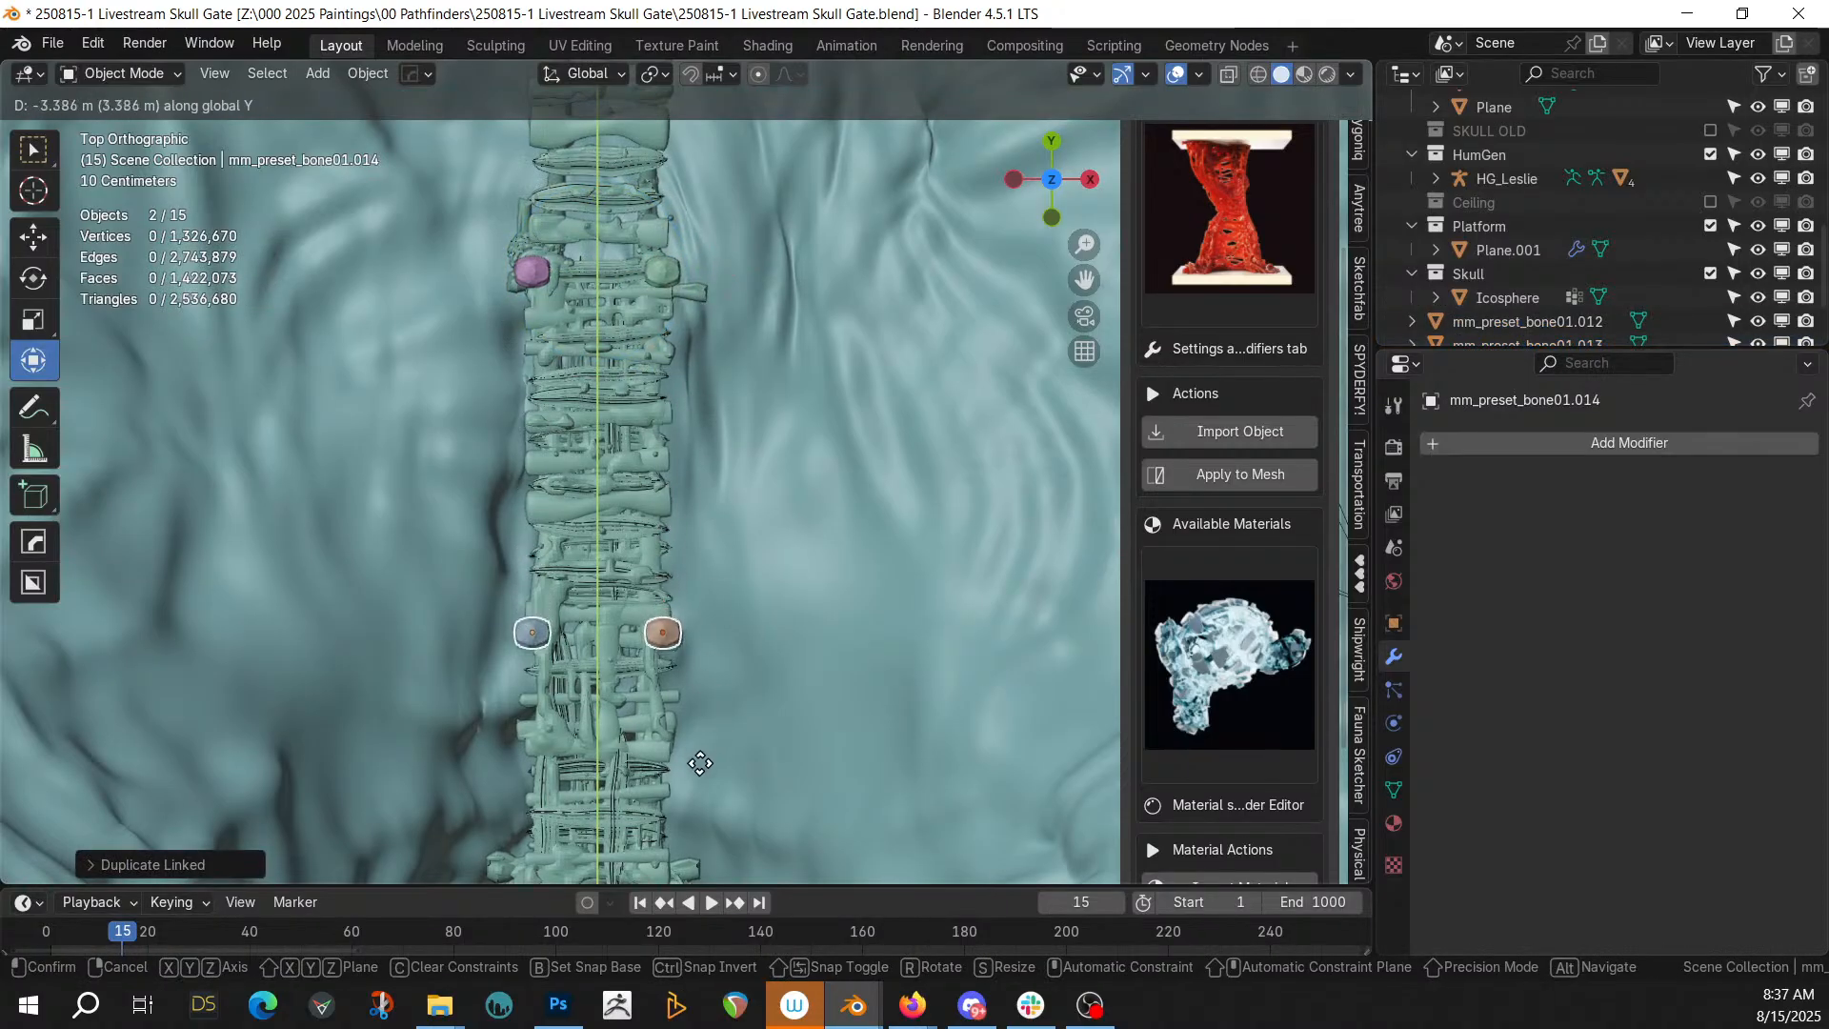
{"action": "left_click", "coordinate": [700, 760]}
{"action": "middle_click_drag", "start_coordinate": [700, 759], "coordinate": [709, 127]}
{"action": "scroll", "coordinate": [757, 490], "scroll_direction": "up", "scroll_amount": 3}
Make another linked duplicate of the lamp pair and move it along Y to the walkway's end farthest from the gate
{"action": "key", "text": "KP_7"}
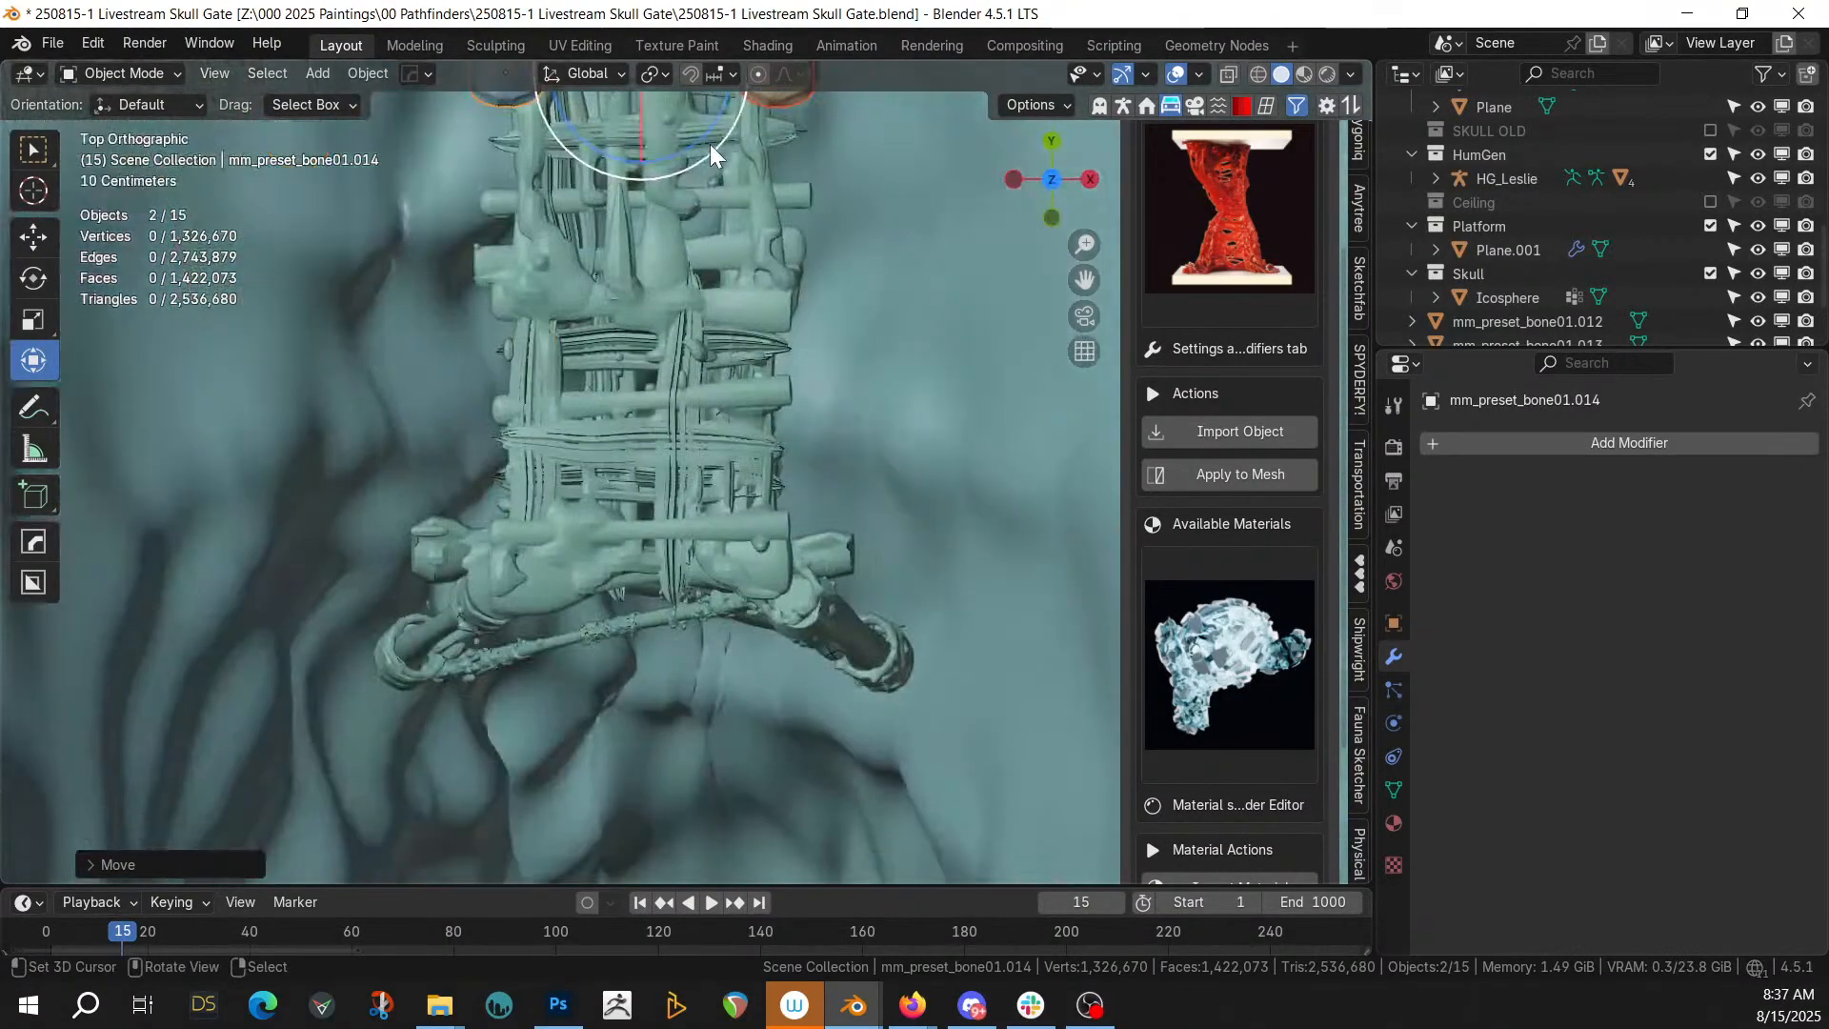
{"action": "key", "text": "alt+d"}
{"action": "right_click", "coordinate": [762, 215]}
{"action": "key", "text": "g"}
{"action": "key", "text": "y"}
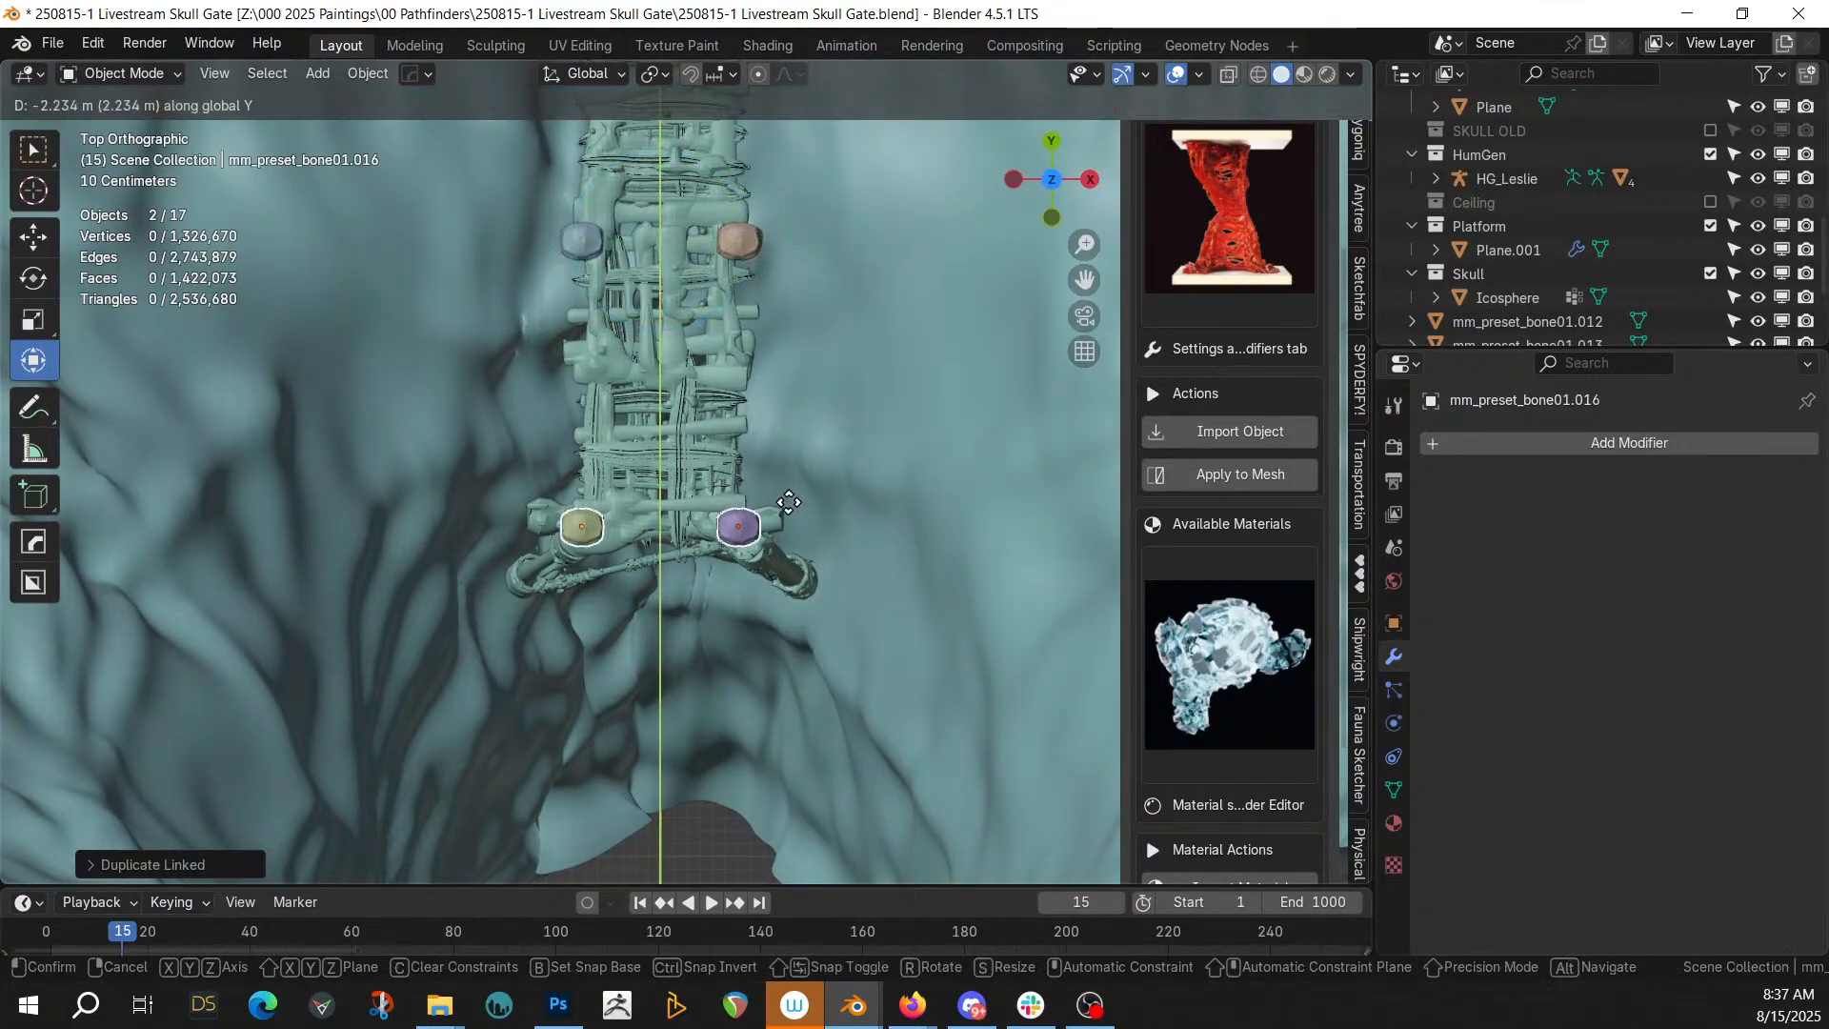
{"action": "left_click", "coordinate": [789, 522]}
{"action": "middle_click_drag", "start_coordinate": [790, 515], "coordinate": [840, 444]}
{"action": "middle_click_drag", "start_coordinate": [573, 317], "coordinate": [787, 484]}
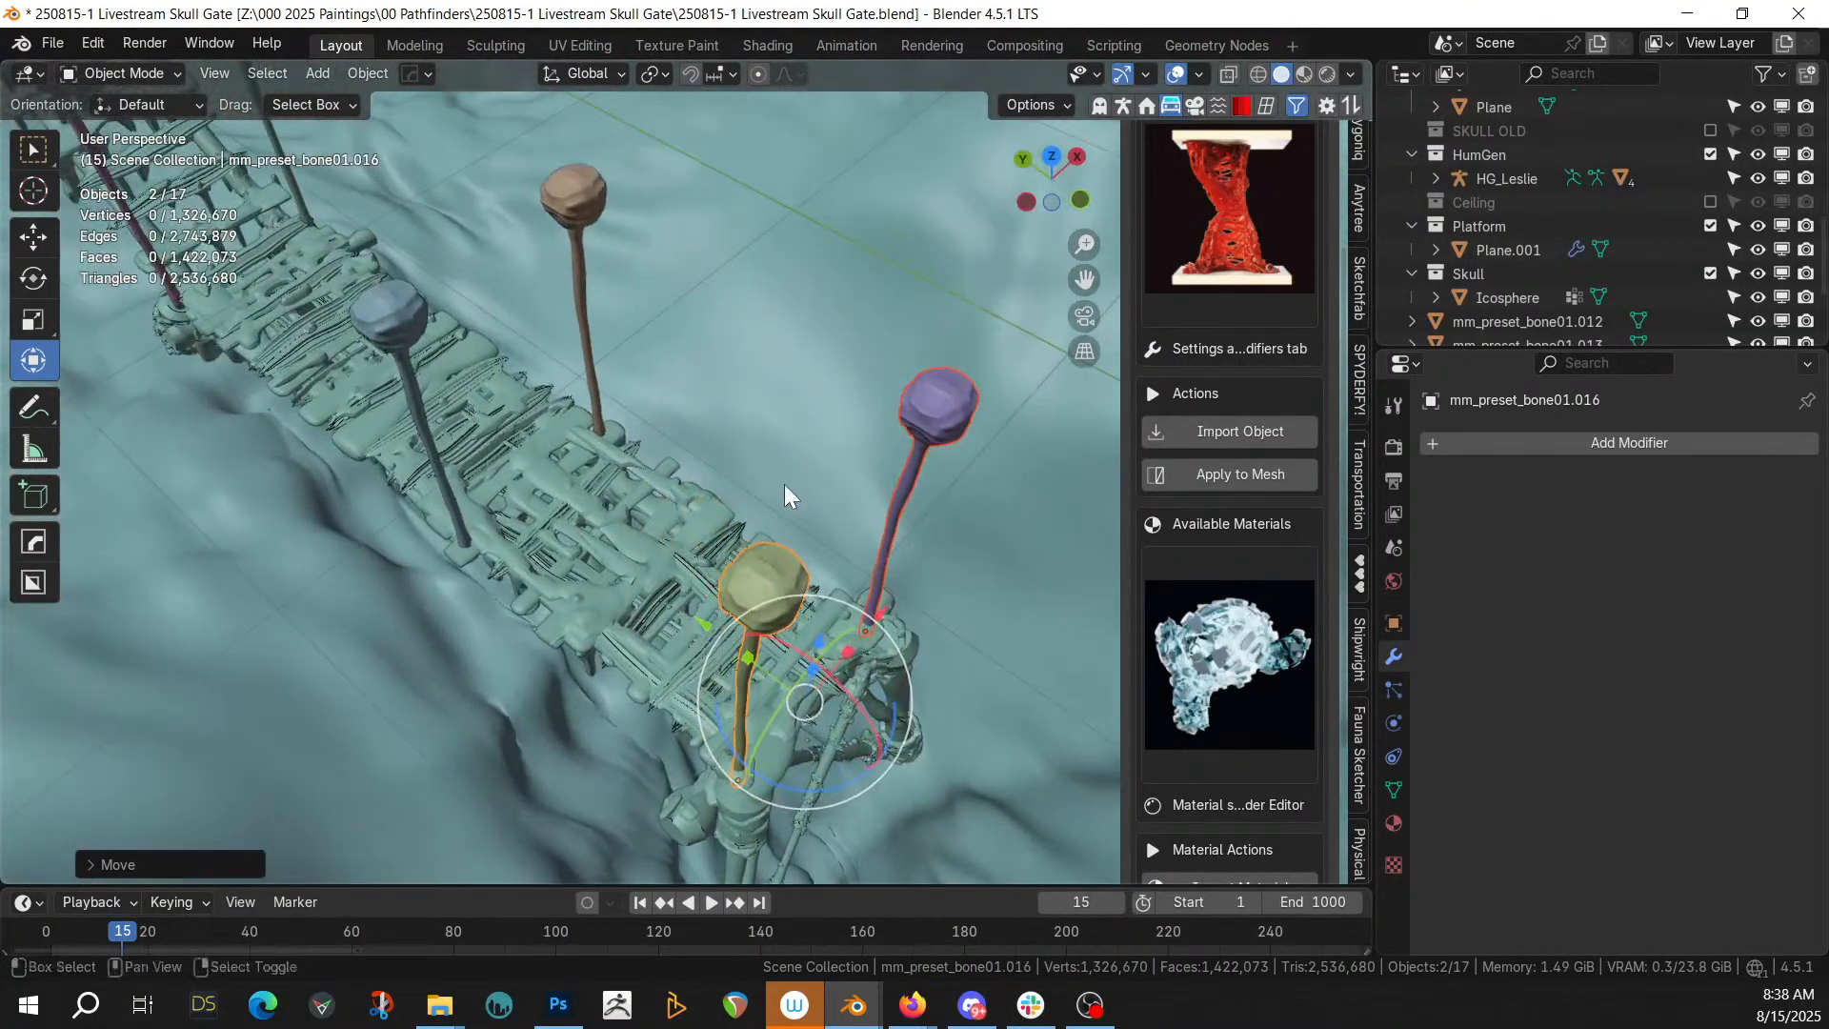
Join the round-headed bone posts along the bridge into the bridge object Plane.001
{"action": "left_click", "coordinate": [385, 301], "text": "shift"}
{"action": "left_click", "coordinate": [557, 209], "text": "shift"}
{"action": "middle_click_drag", "start_coordinate": [557, 209], "coordinate": [766, 491], "text": "shift"}
{"action": "left_click", "coordinate": [327, 322], "text": "shift"}
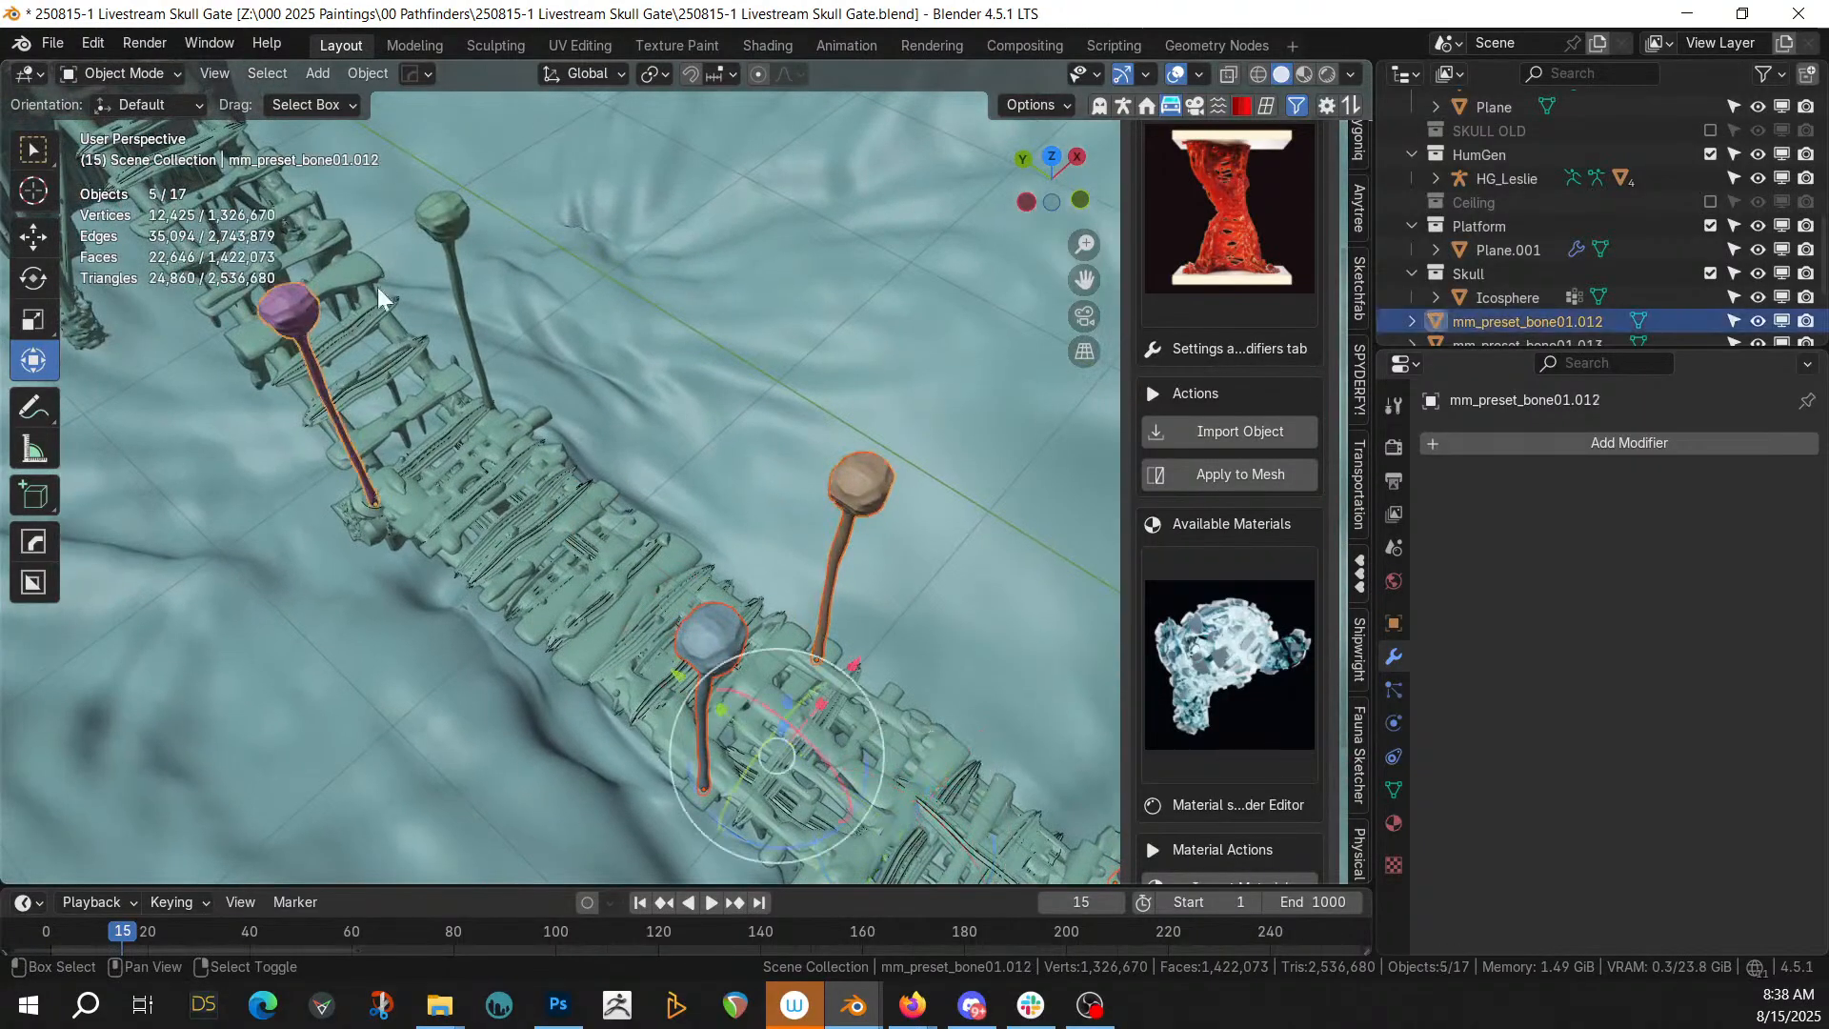
{"action": "left_click", "coordinate": [465, 215], "text": "shift"}
{"action": "left_click", "coordinate": [476, 501], "text": "shift"}
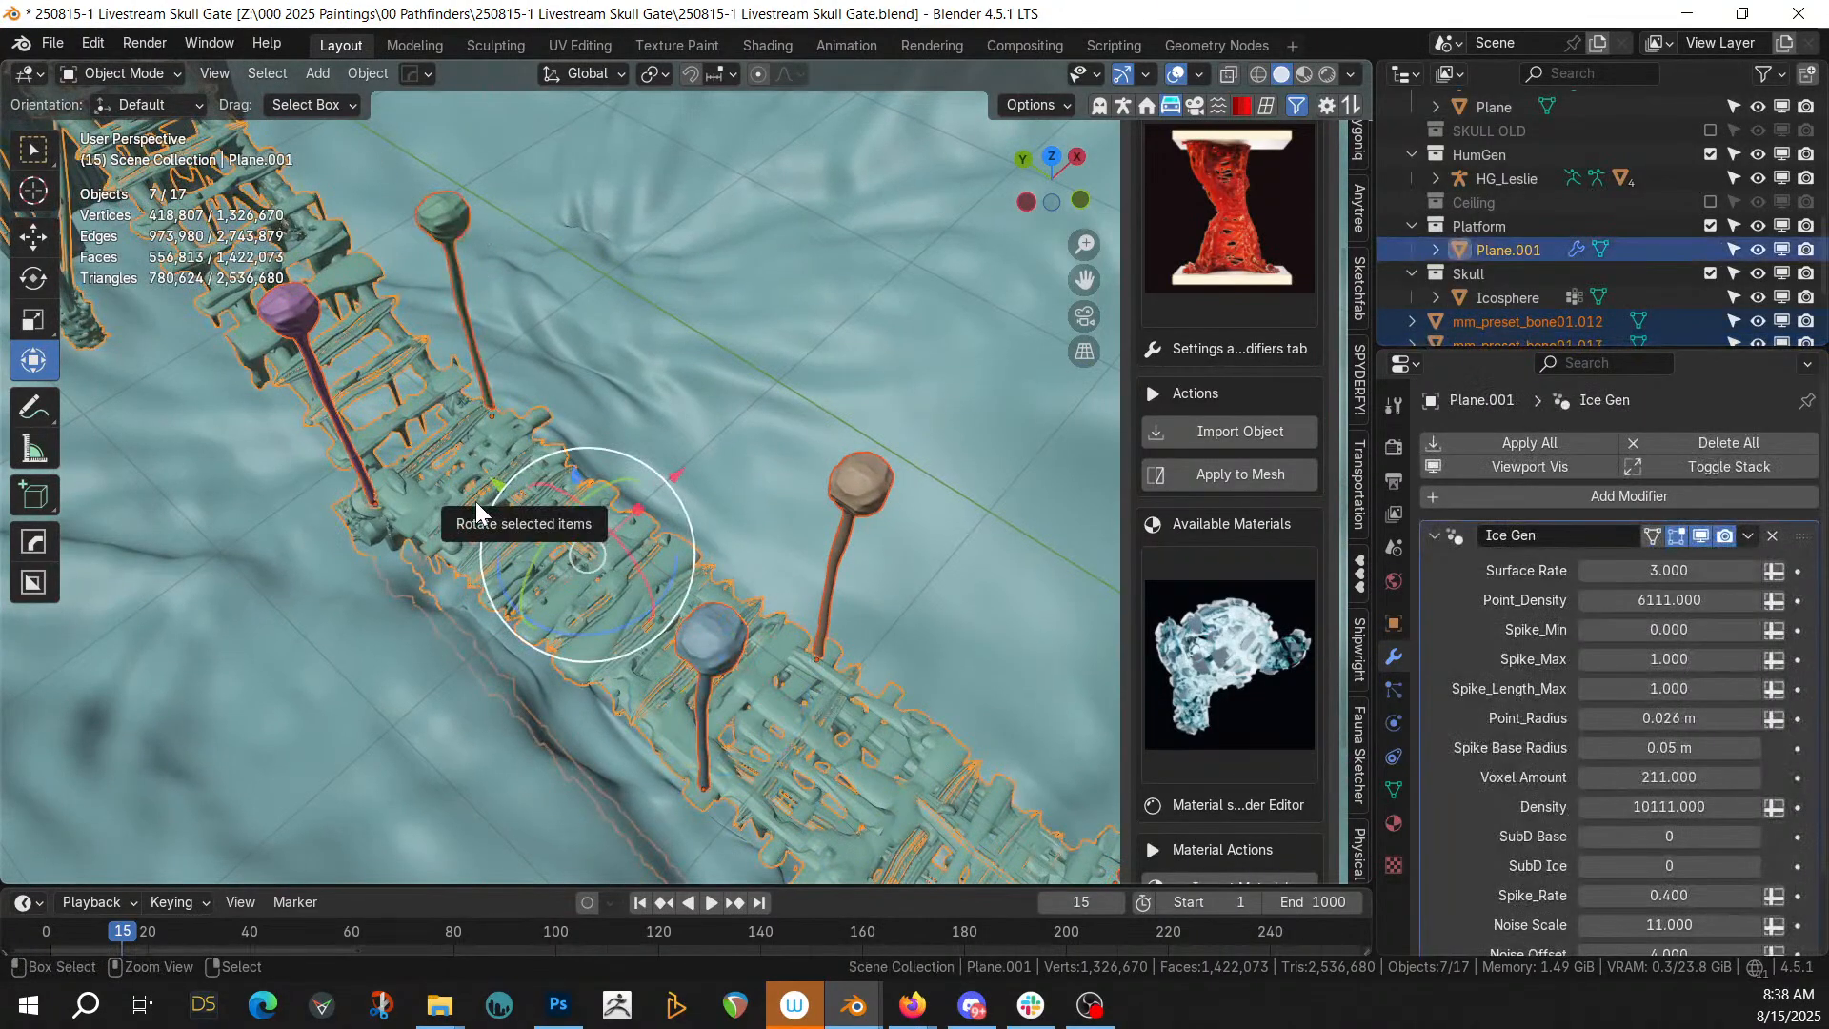
{"action": "key", "text": "ctrl+j"}
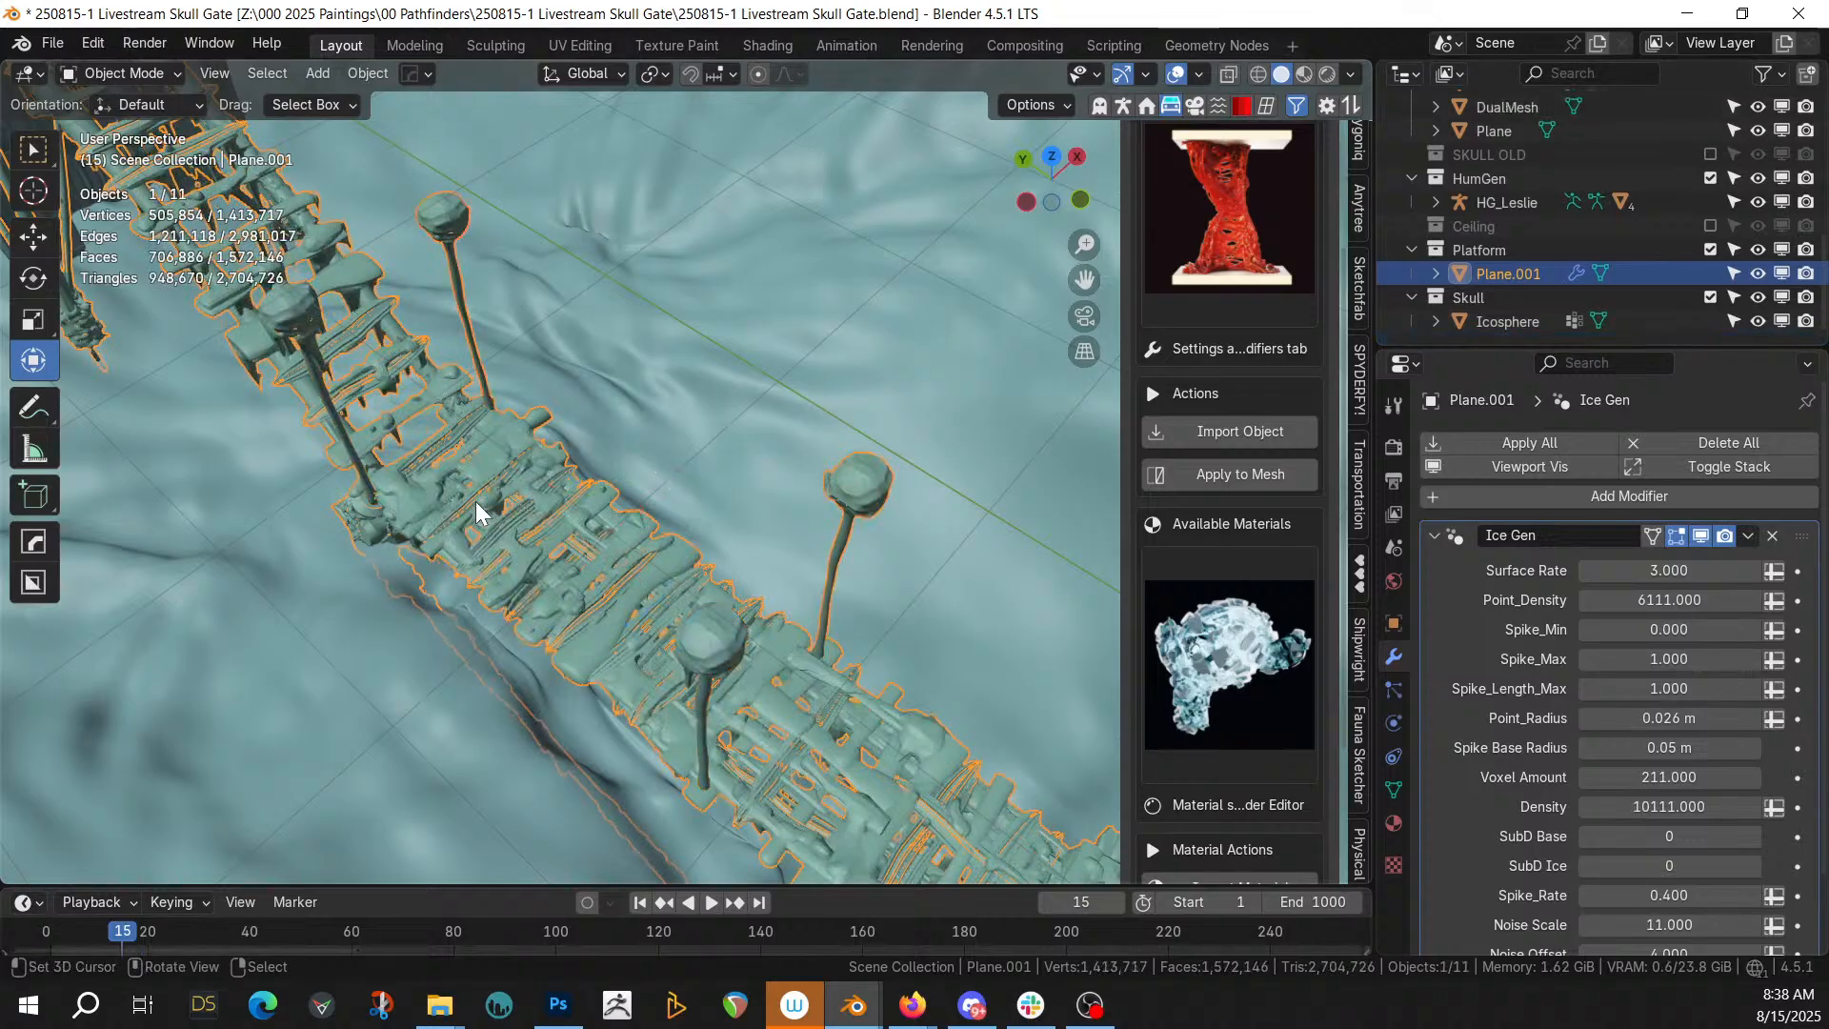
Examine the joined bridge and its posts from several angles in rendered shading
{"action": "middle_click_drag", "start_coordinate": [477, 501], "coordinate": [619, 517]}
{"action": "key", "text": "z"}
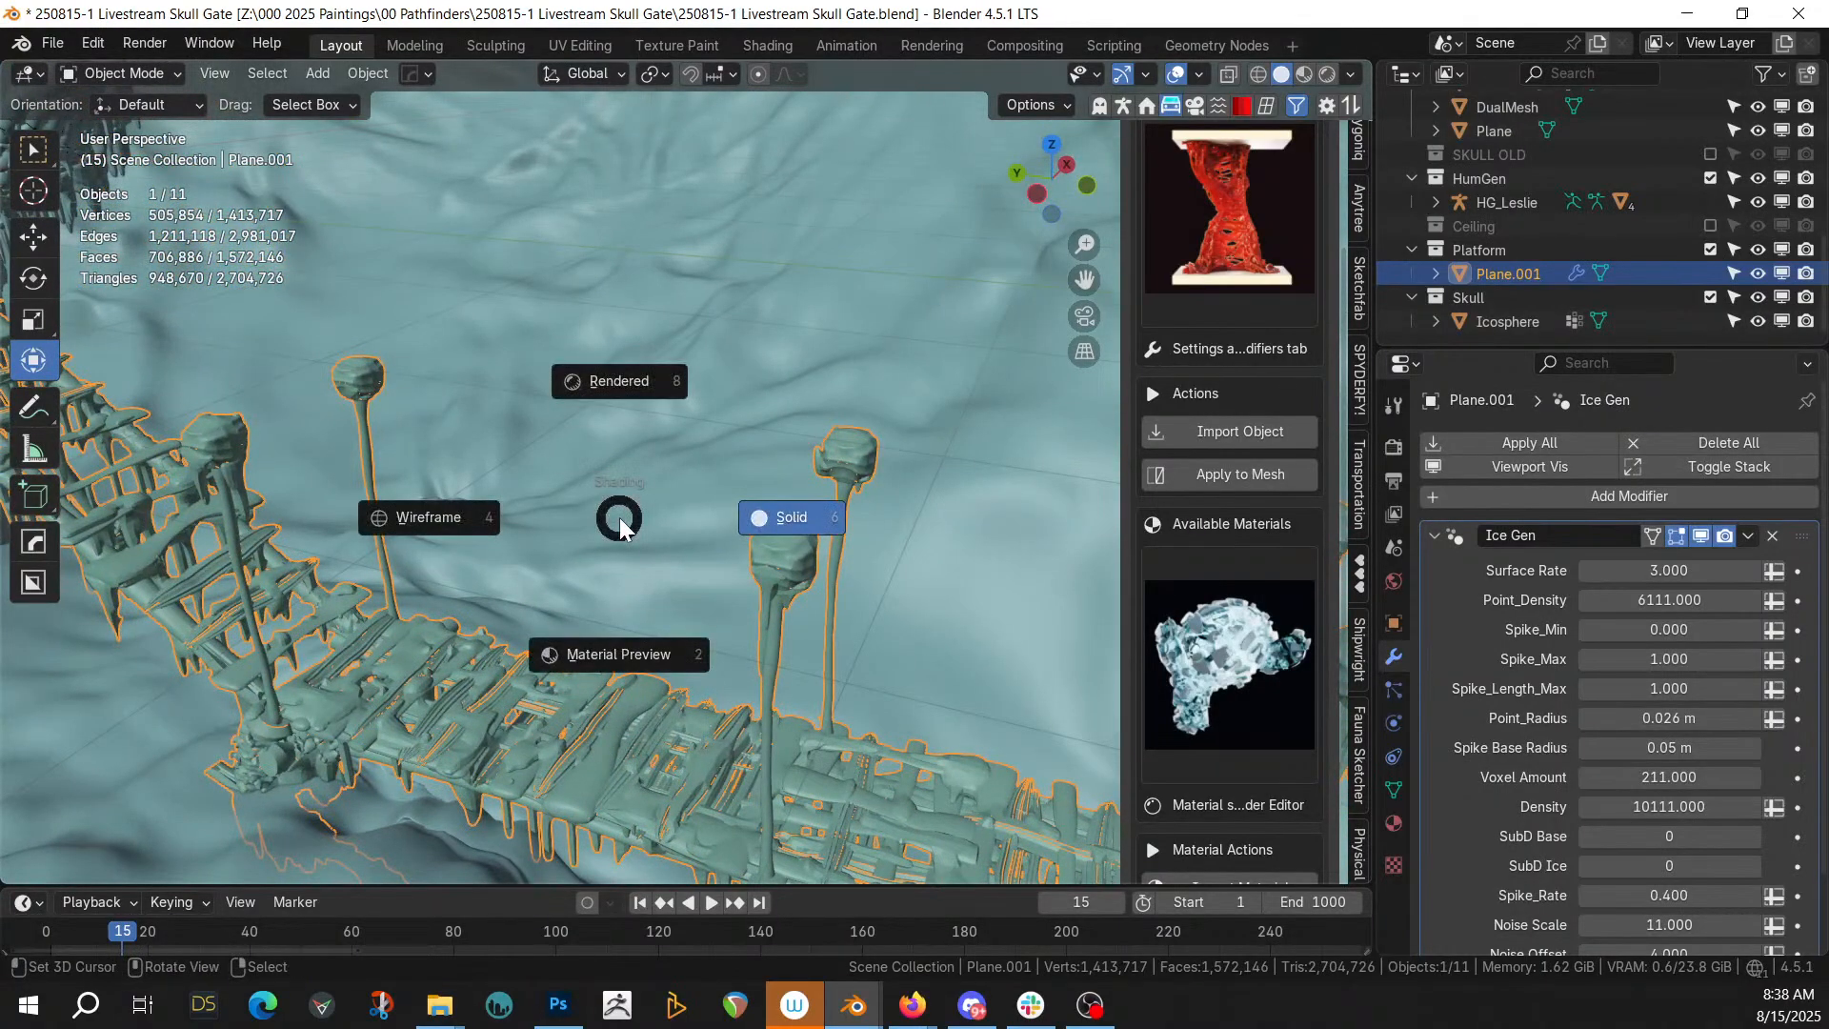
{"action": "key", "text": "8"}
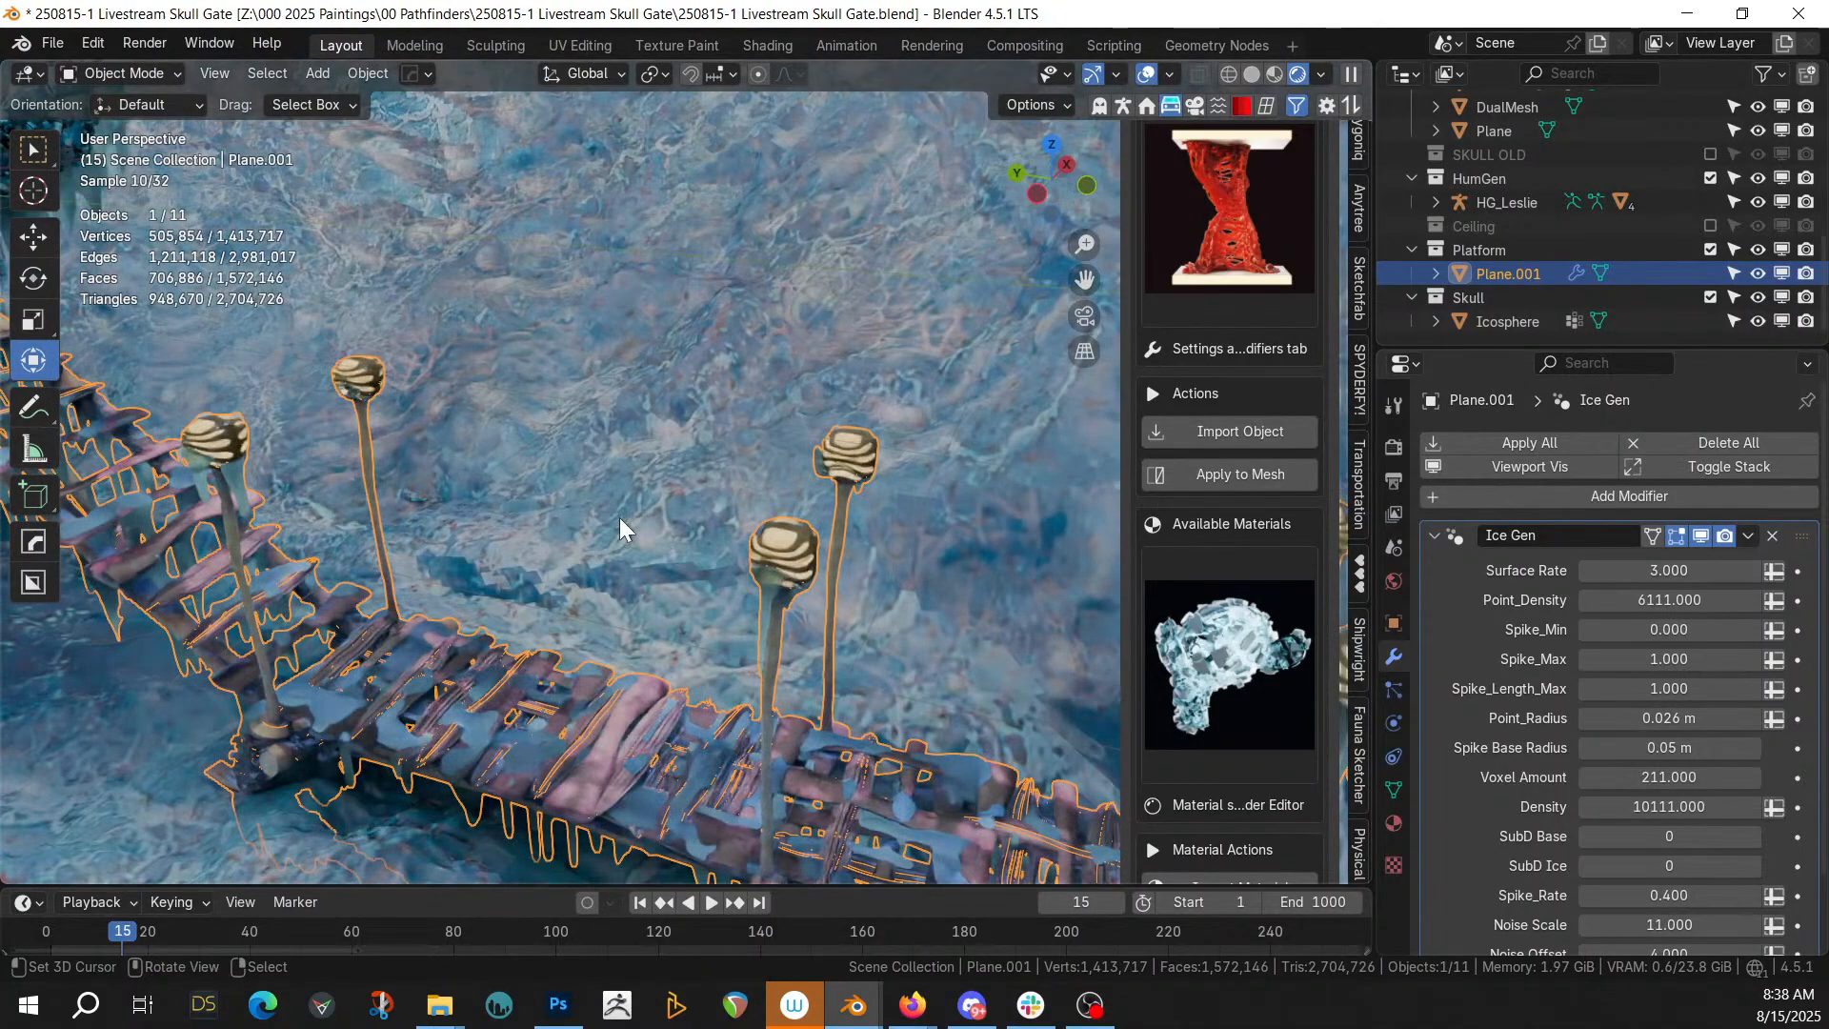
{"action": "middle_click_drag", "start_coordinate": [682, 603], "coordinate": [545, 381]}
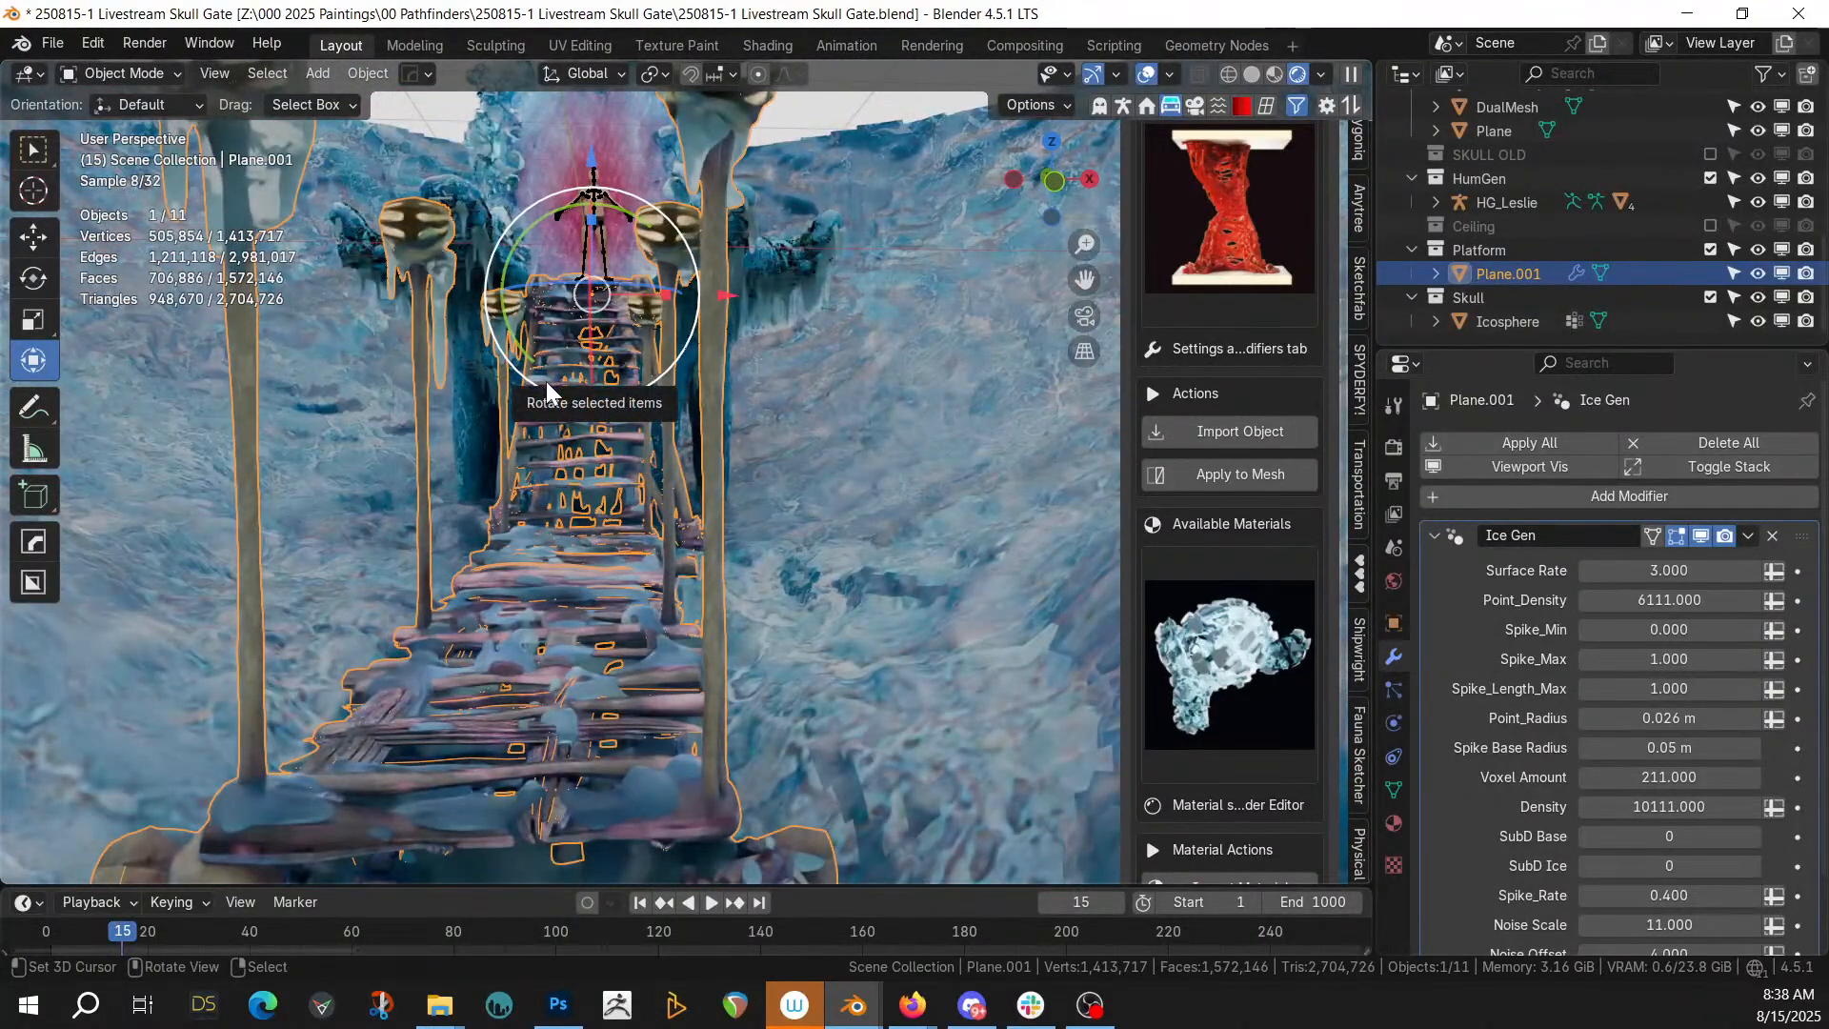
{"action": "middle_click_drag", "start_coordinate": [745, 510], "coordinate": [661, 628]}
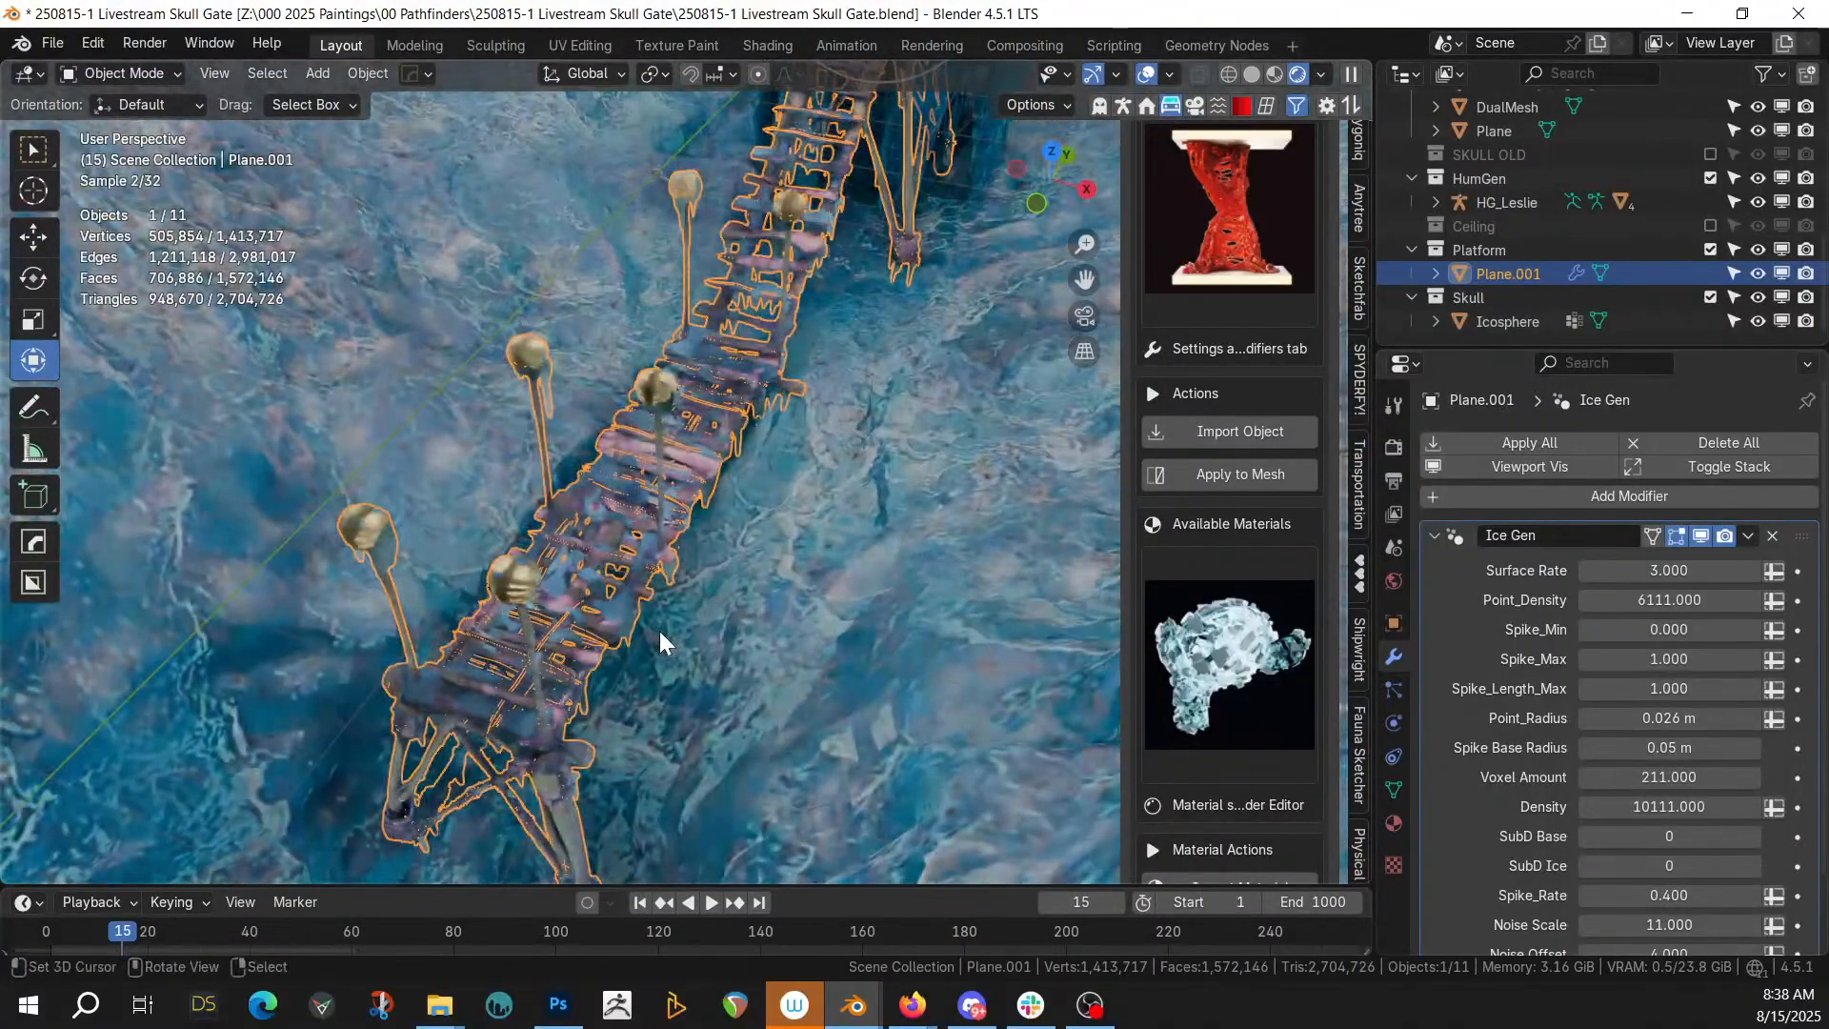
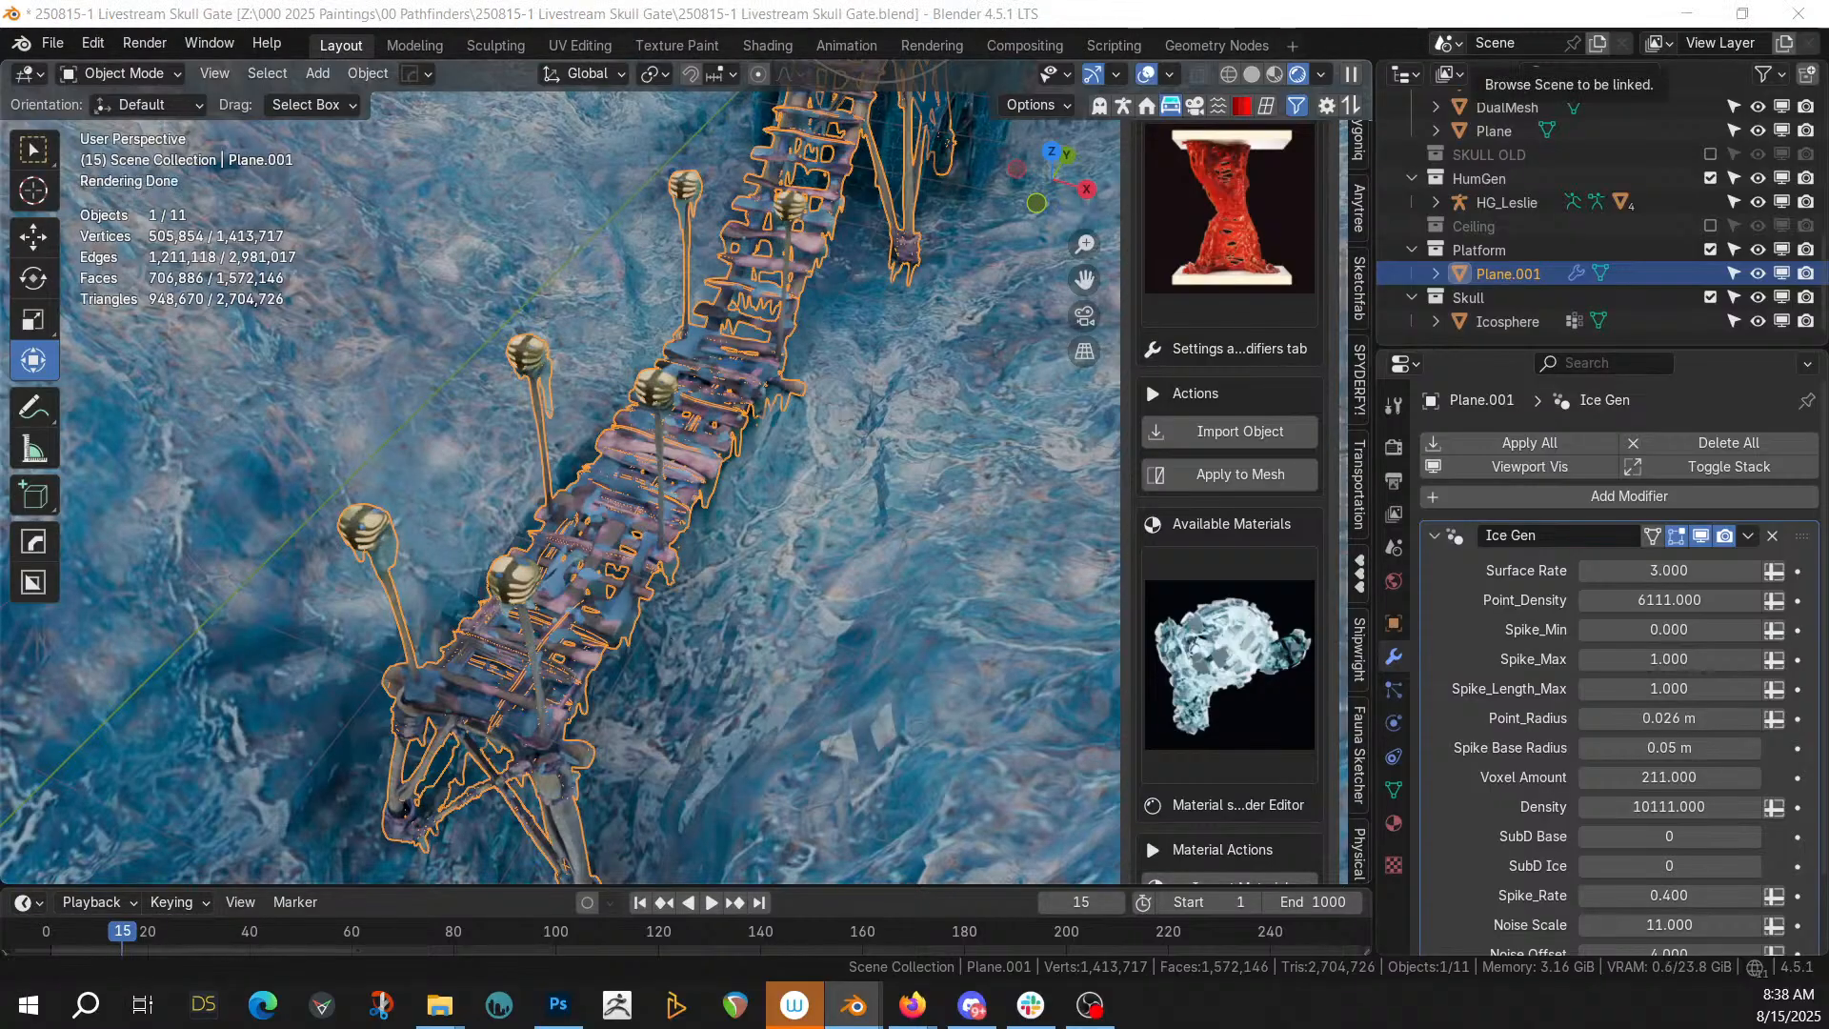
{"action": "middle_click_drag", "start_coordinate": [772, 672], "coordinate": [856, 557]}
{"action": "scroll", "coordinate": [856, 557], "scroll_direction": "up", "scroll_amount": 2}
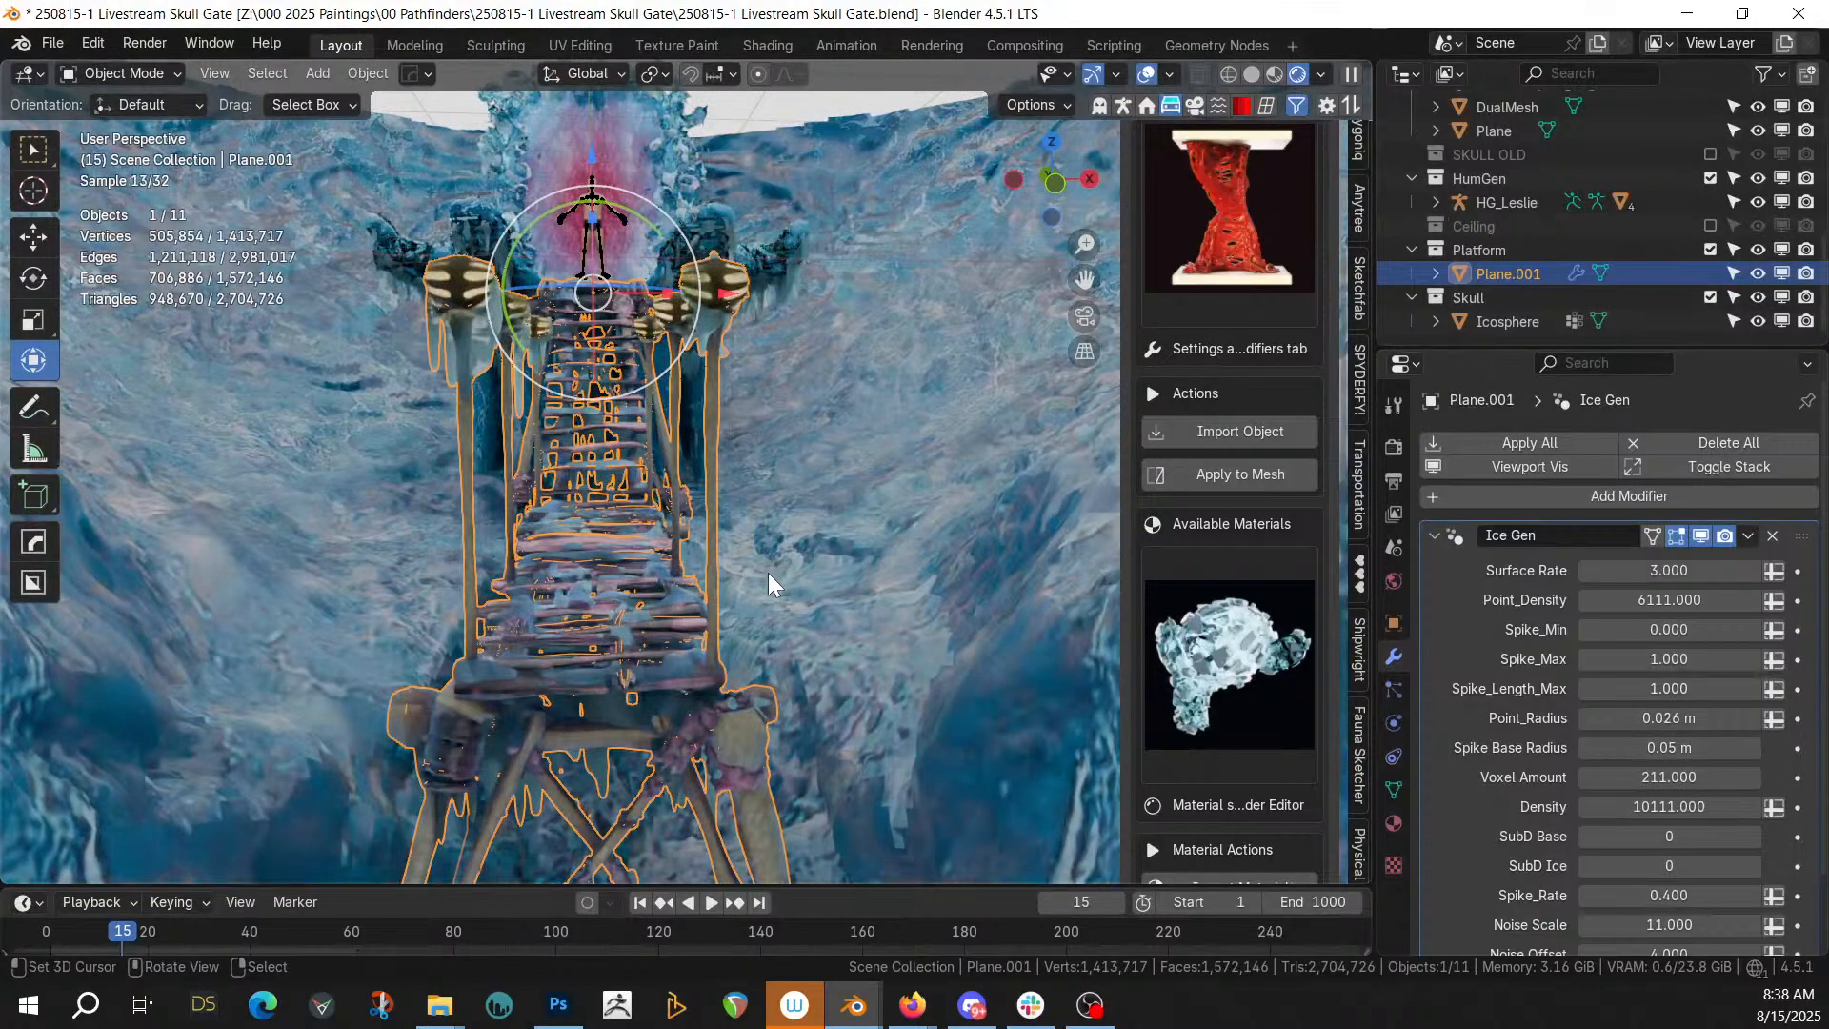
{"action": "scroll", "coordinate": [768, 573], "scroll_direction": "down", "scroll_amount": 2}
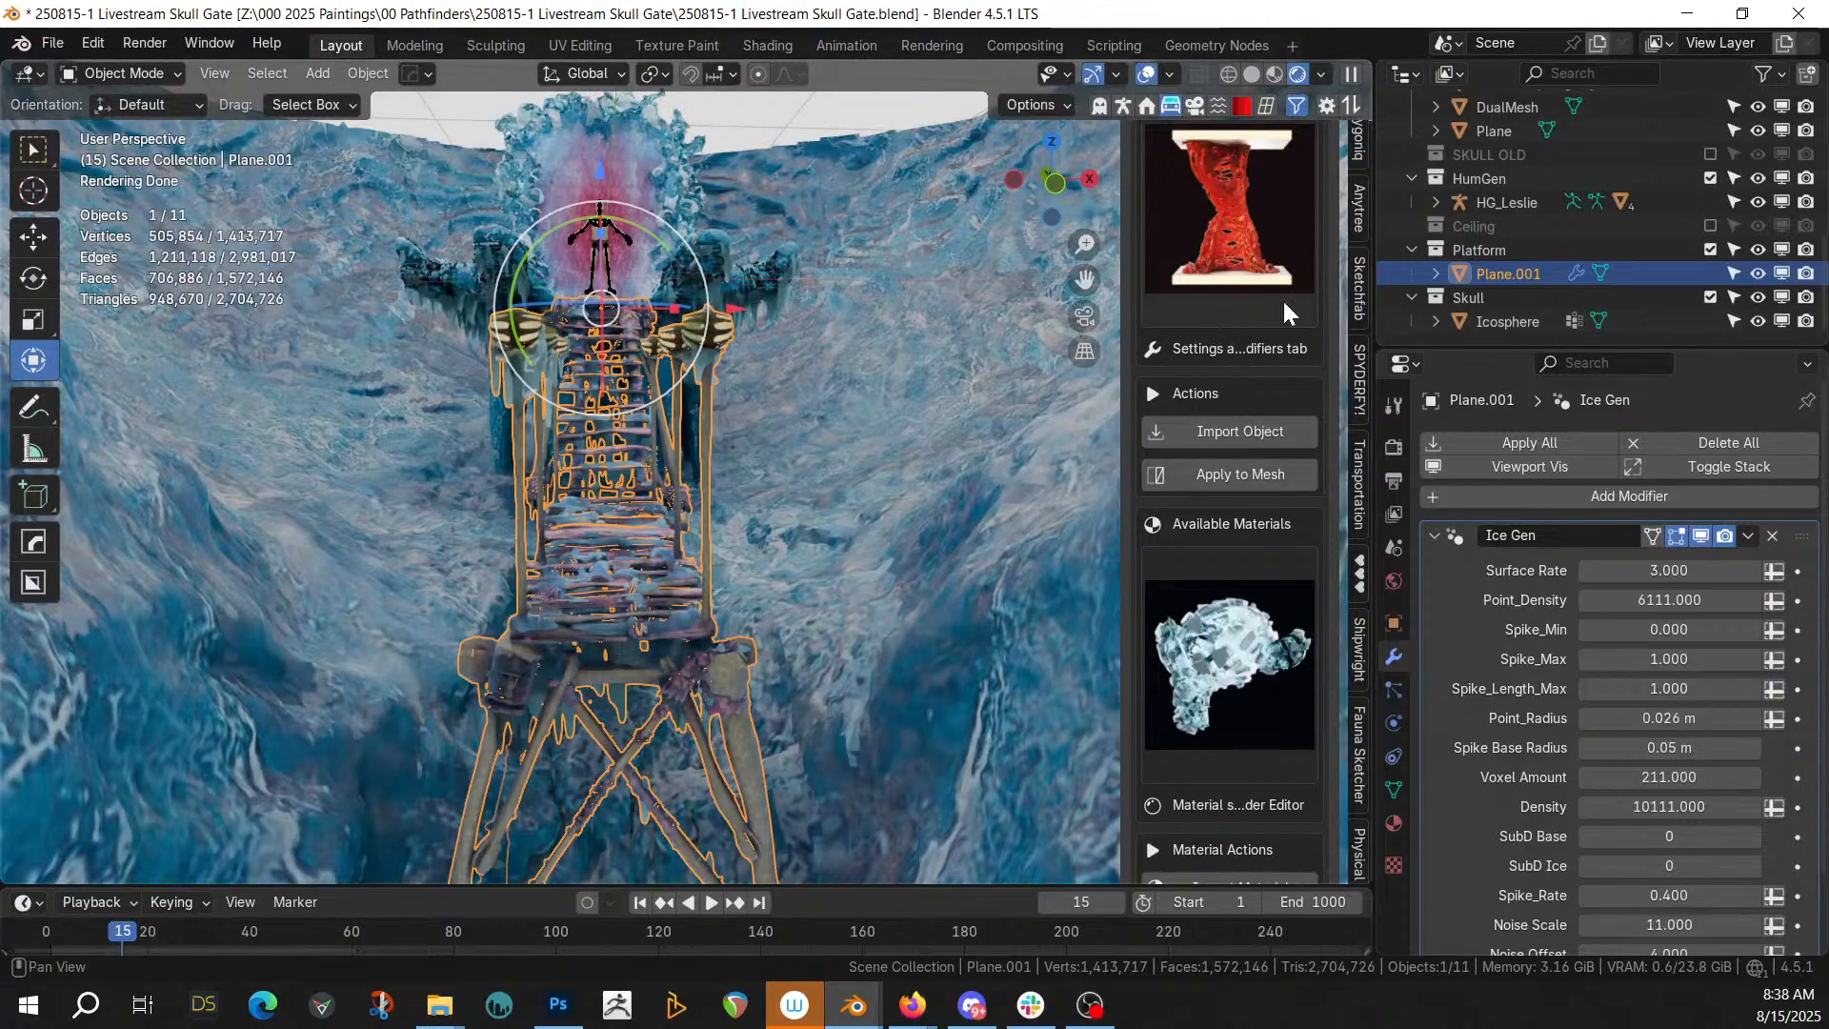
{"action": "middle_click_drag", "start_coordinate": [886, 333], "coordinate": [680, 629]}
Include the Ceiling collection in the view layer and view the gate and bridge with it enabled
{"action": "left_click", "coordinate": [458, 349]}
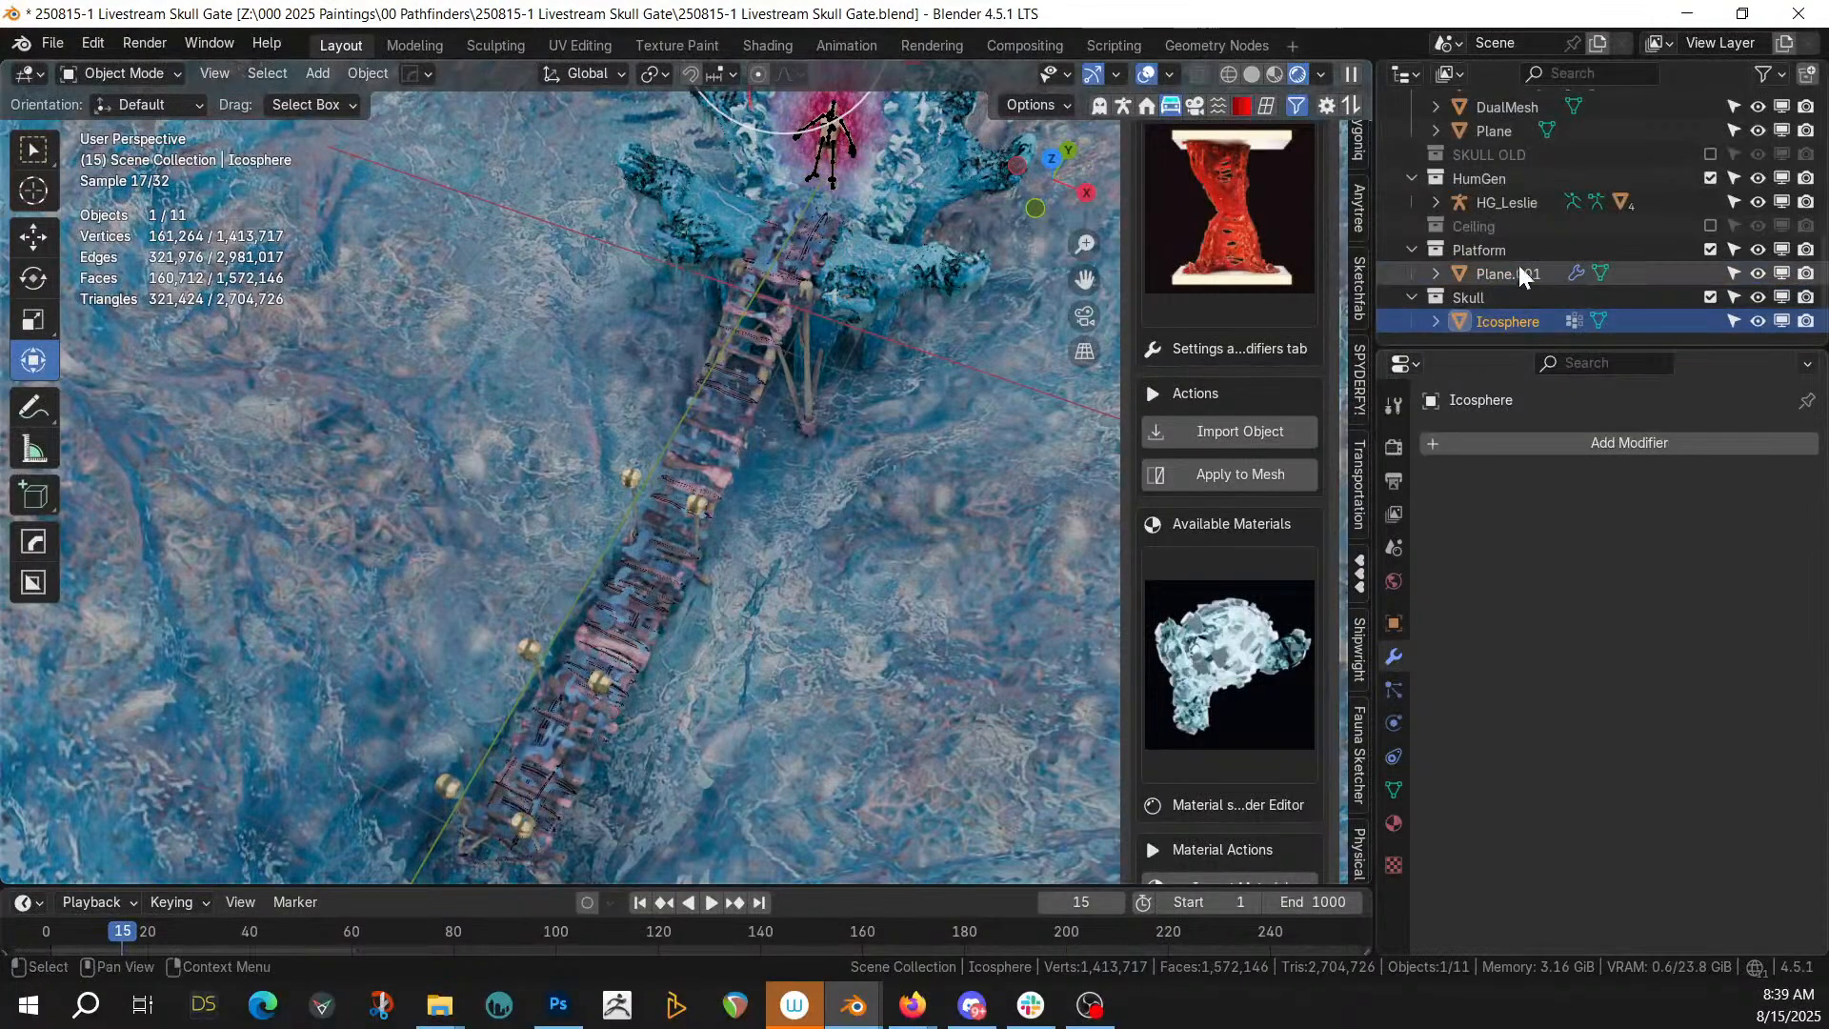
{"action": "left_click", "coordinate": [1710, 226]}
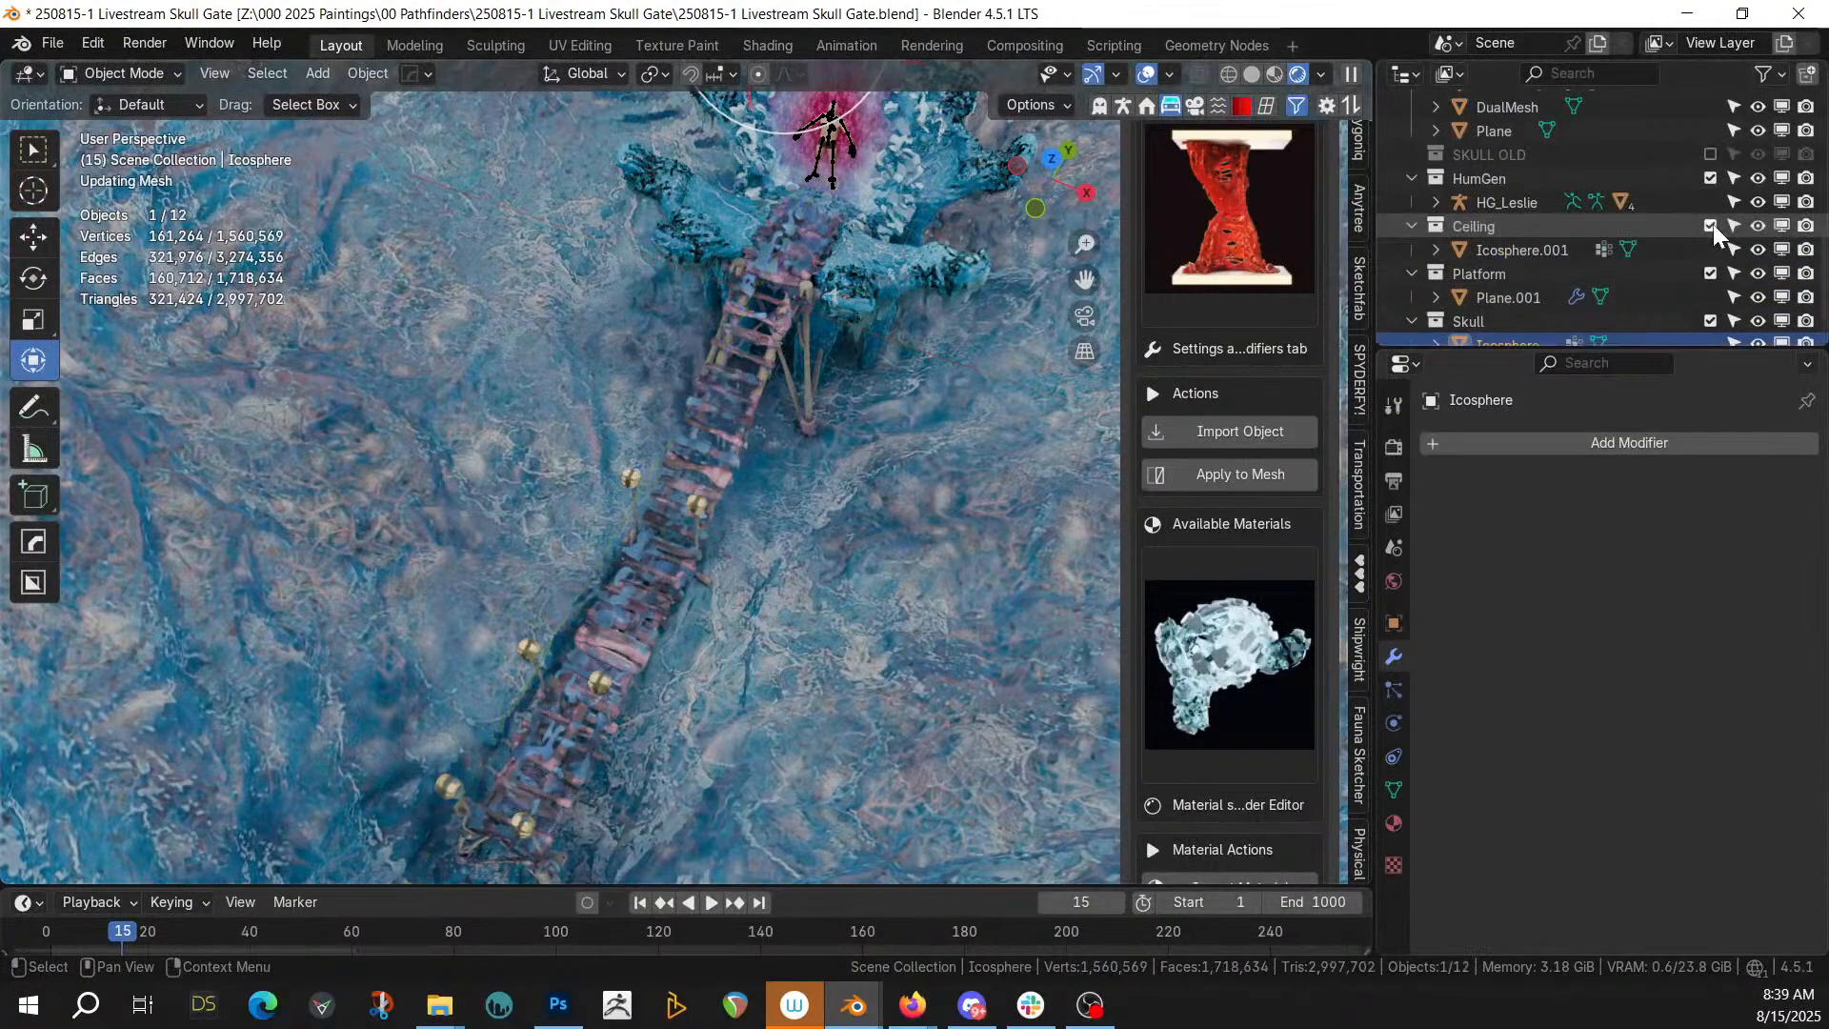
{"action": "middle_click_drag", "start_coordinate": [544, 419], "coordinate": [785, 350]}
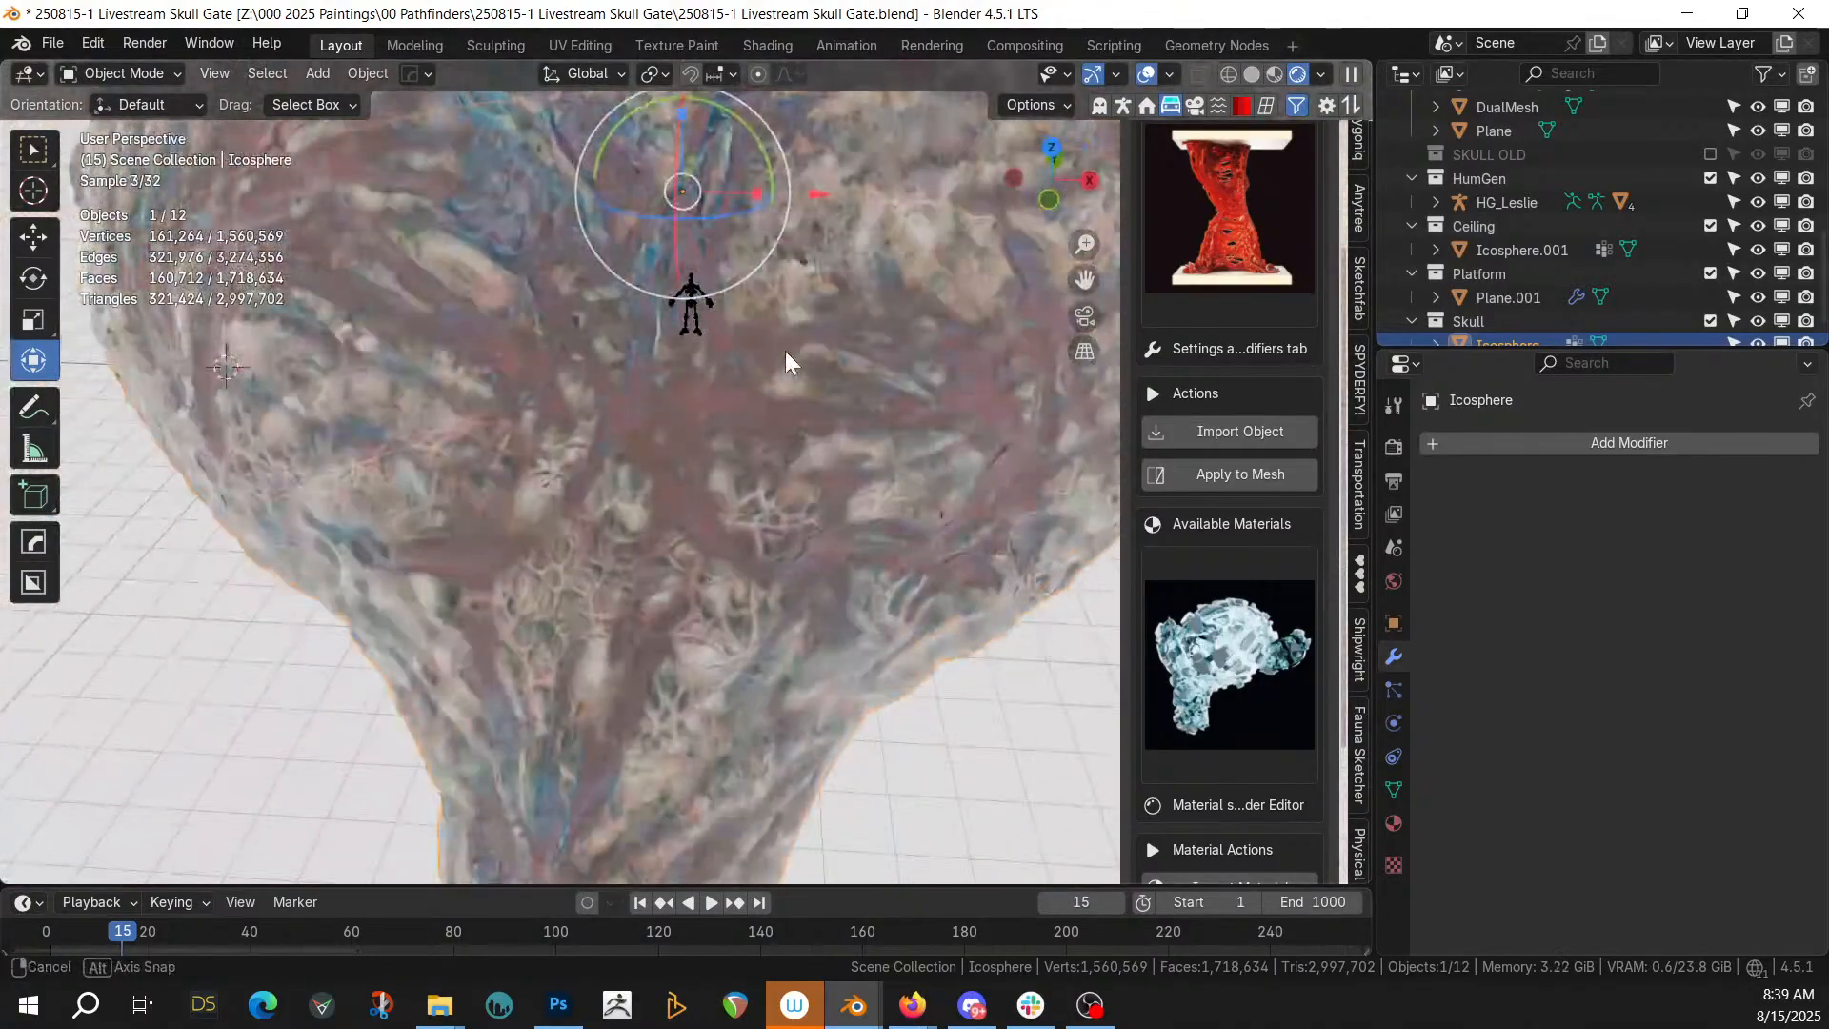
{"action": "scroll", "coordinate": [779, 360], "scroll_direction": "up", "scroll_amount": 2}
{"action": "scroll", "coordinate": [779, 360], "scroll_direction": "up", "scroll_amount": 2}
{"action": "scroll", "coordinate": [779, 362], "scroll_direction": "up", "scroll_amount": 2}
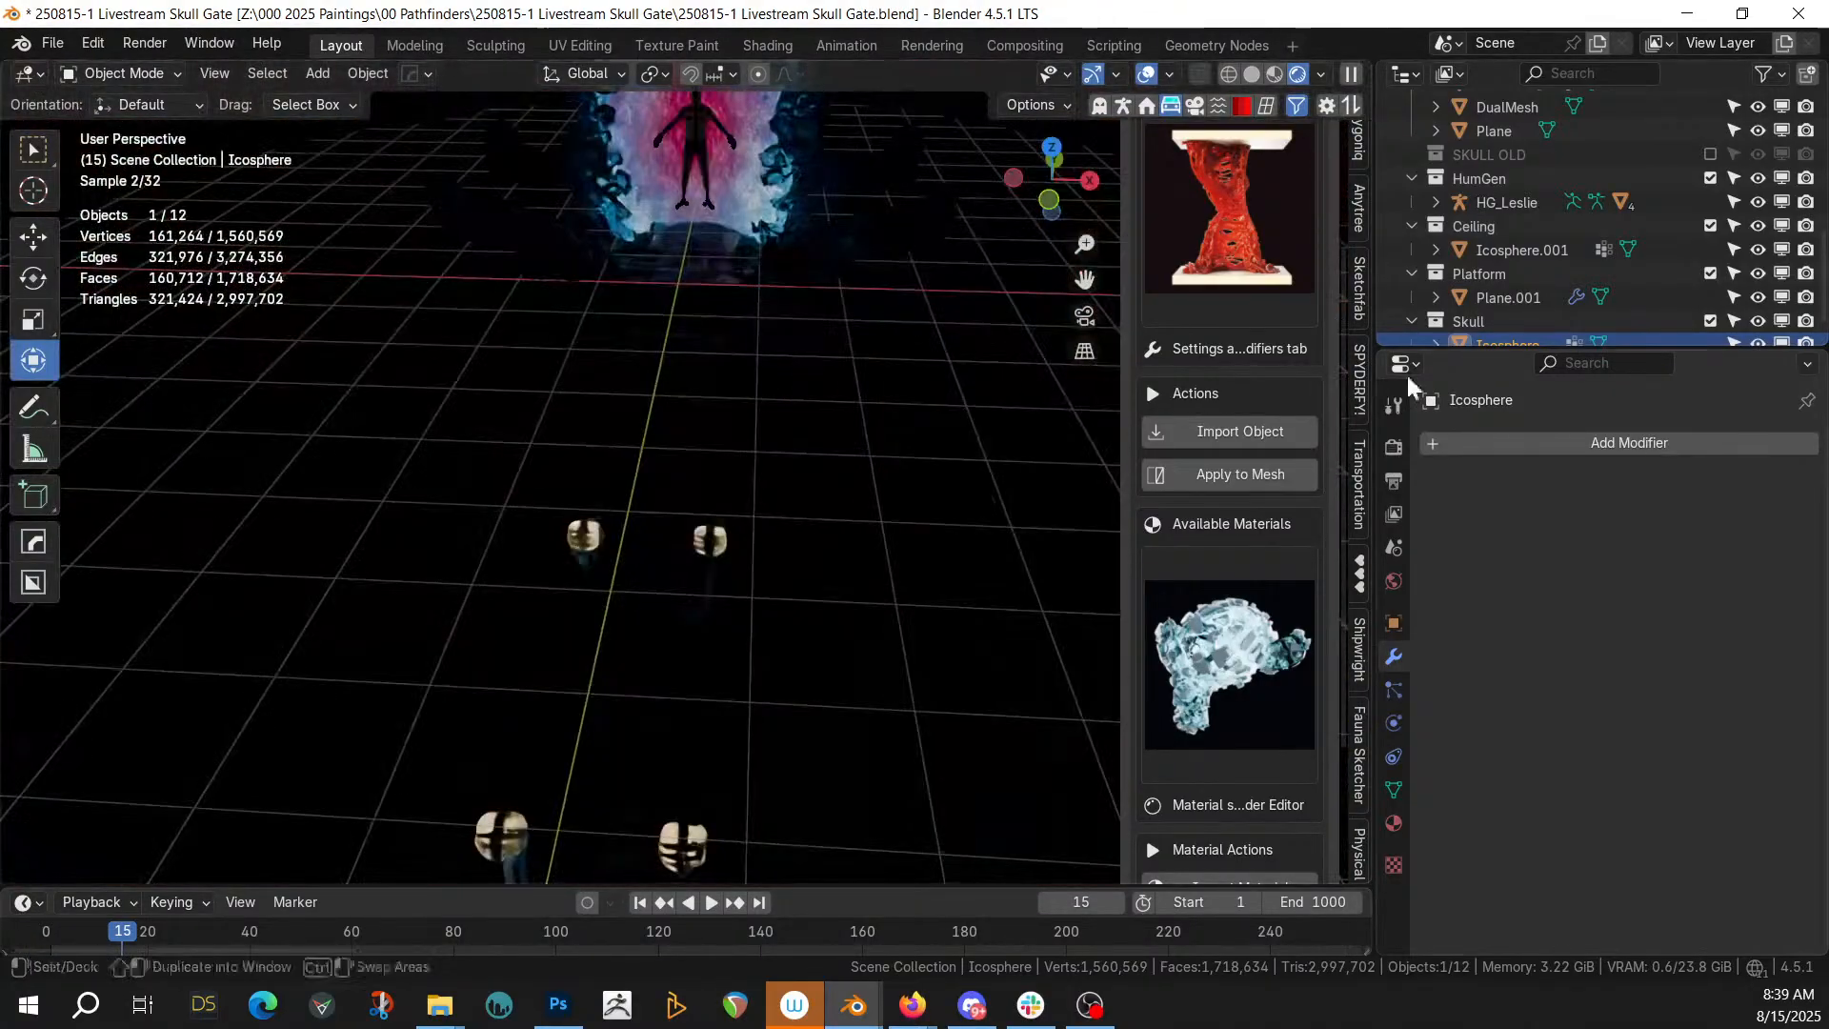
Isolate the Icosphere cave mesh in local view to inspect it, and return to the full scene
{"action": "scroll", "coordinate": [810, 313], "scroll_direction": "down", "scroll_amount": 4}
{"action": "key", "text": "KP_Divide"}
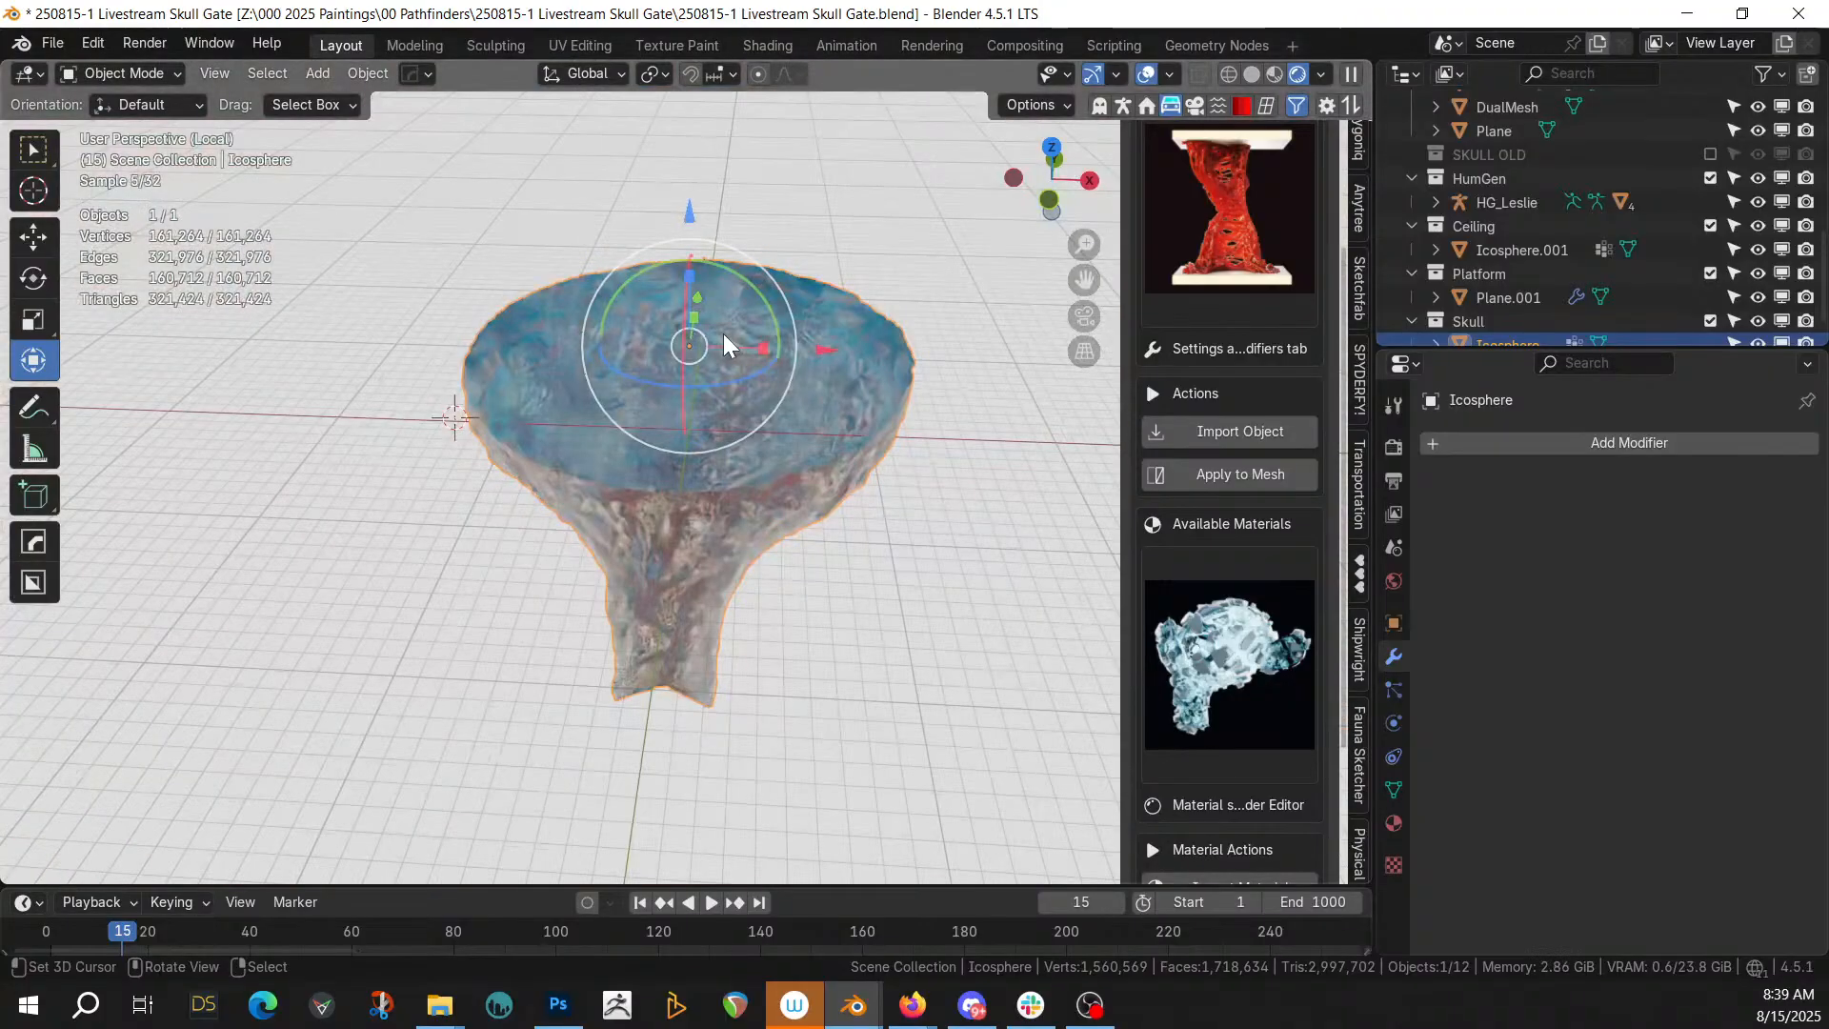
{"action": "left_click", "coordinate": [1490, 231]}
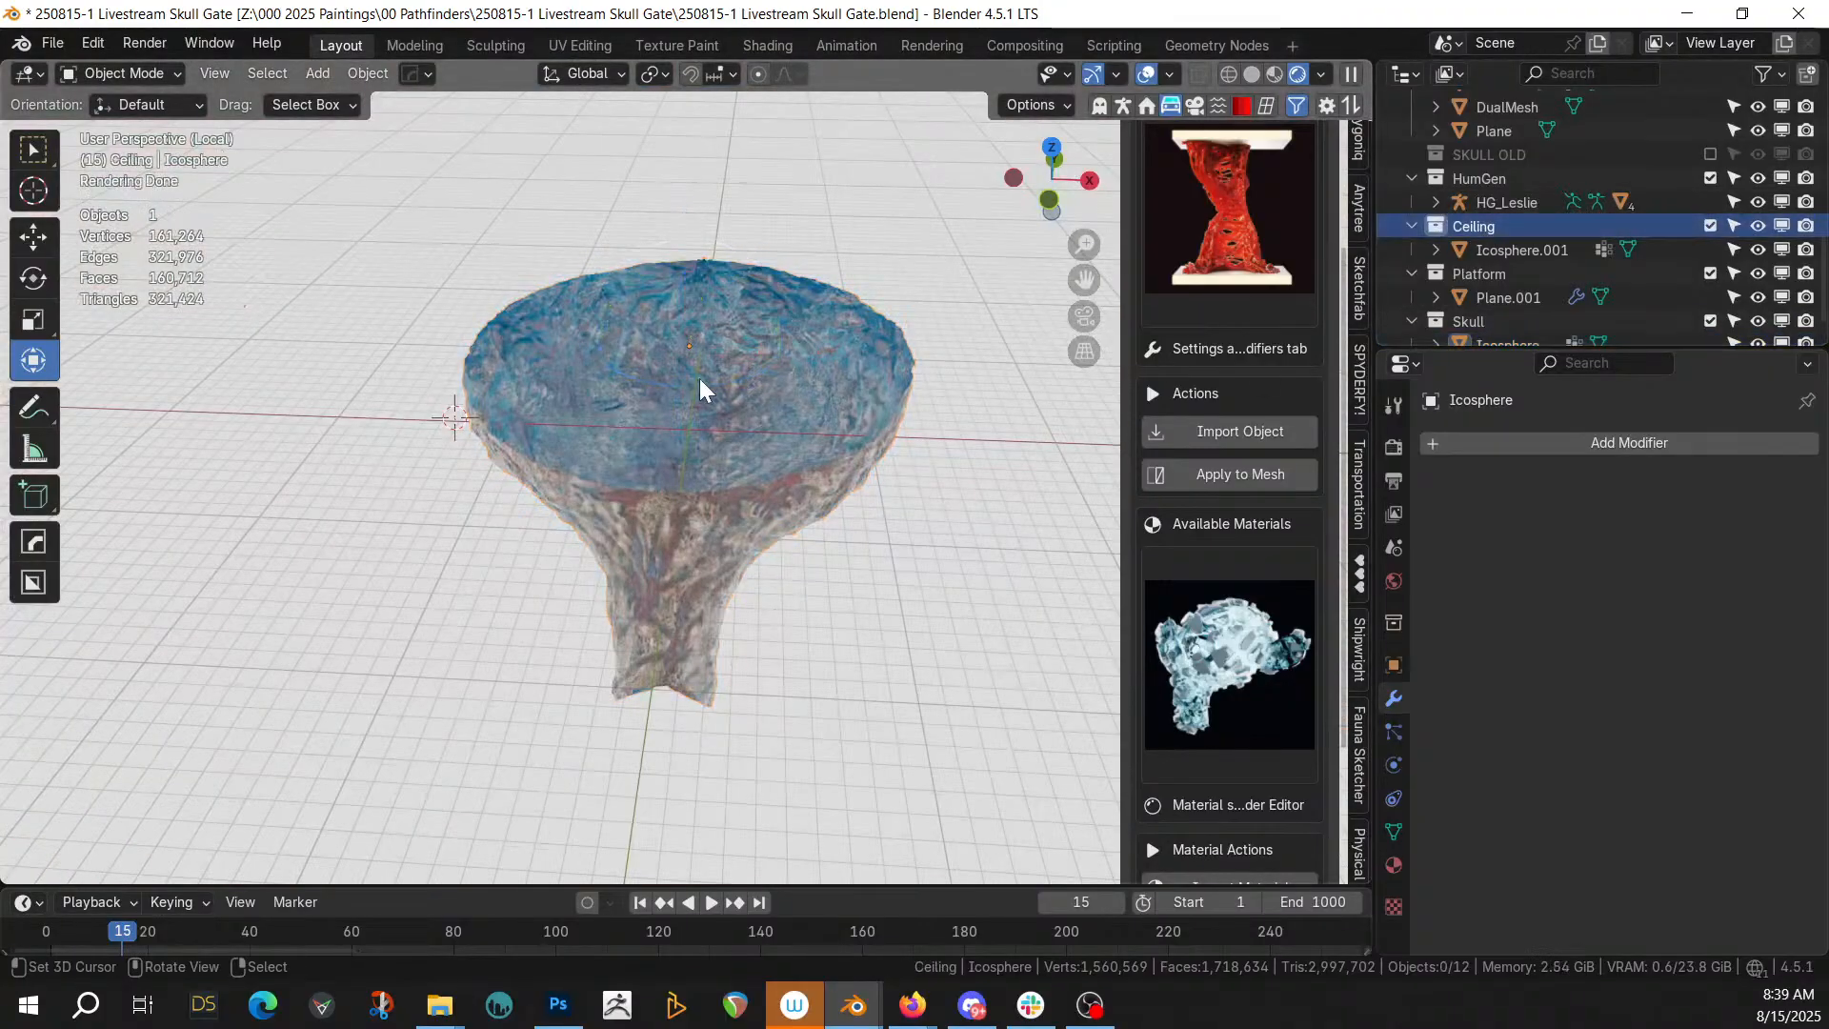
{"action": "key", "text": "KP_Divide"}
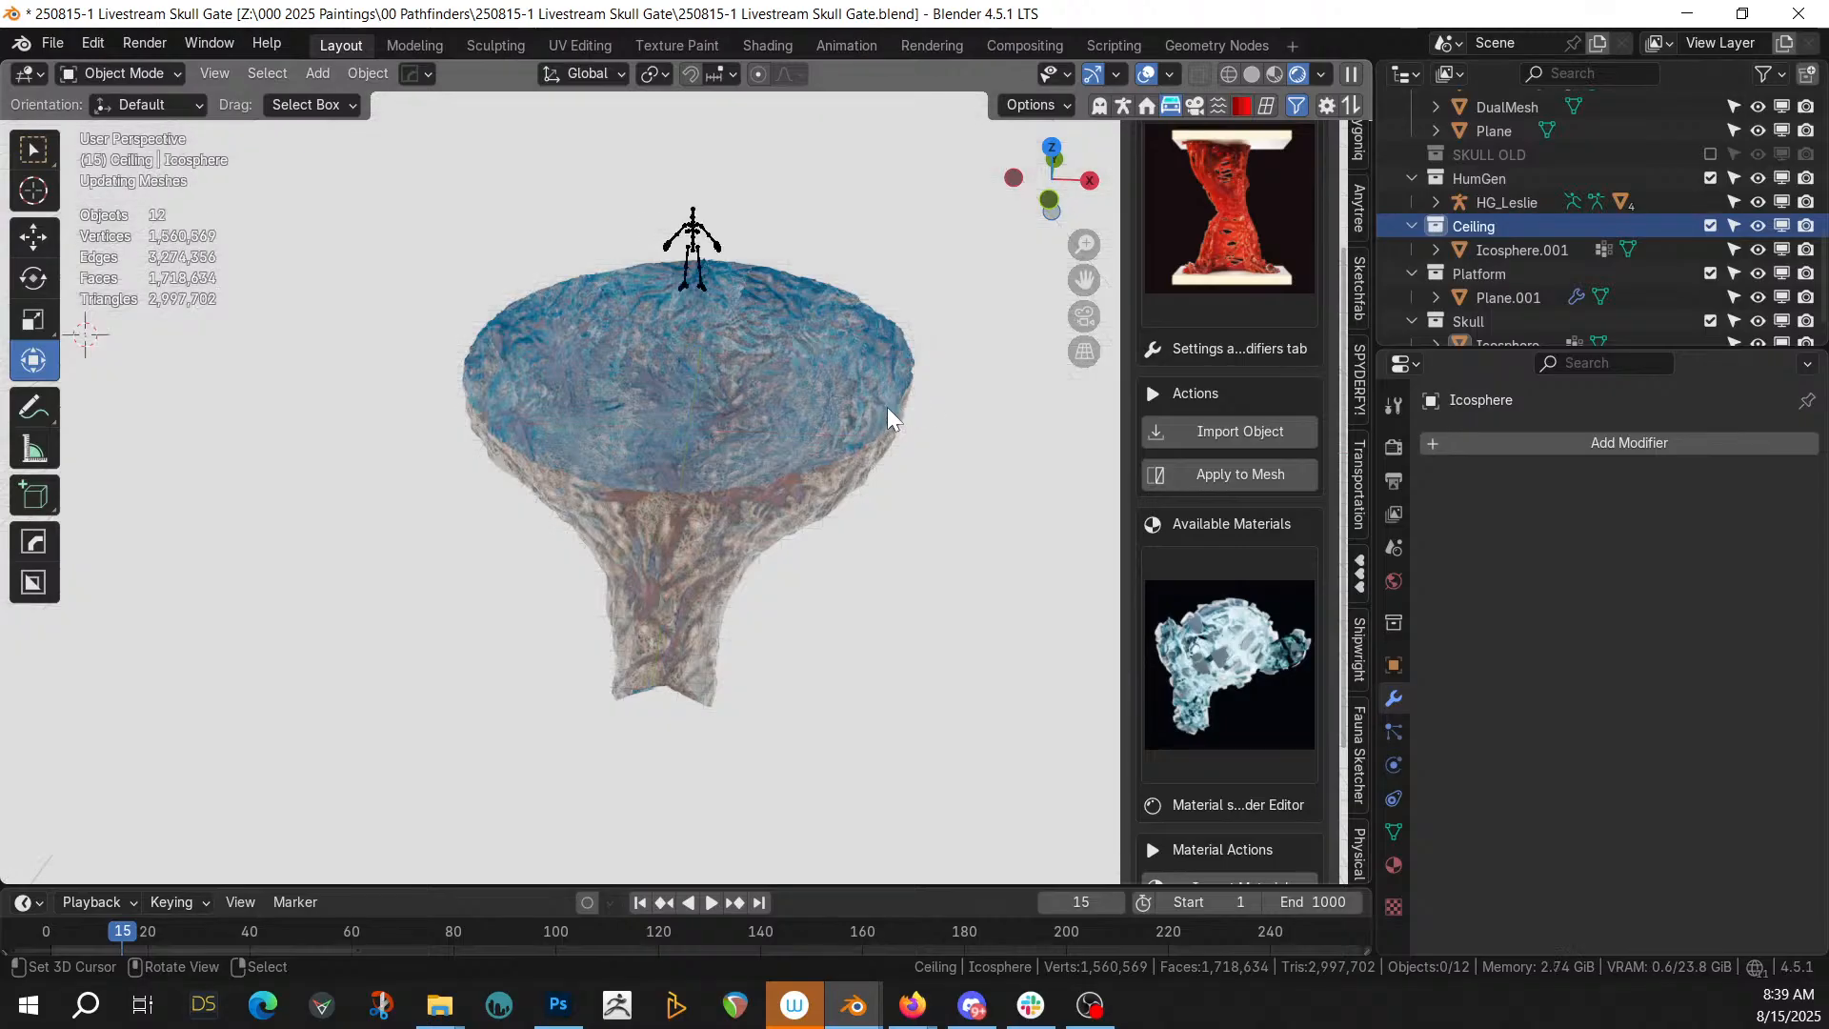
Hide the Ceiling collection in the viewport and nest it inside the Skull collection
{"action": "left_click", "coordinate": [1757, 224]}
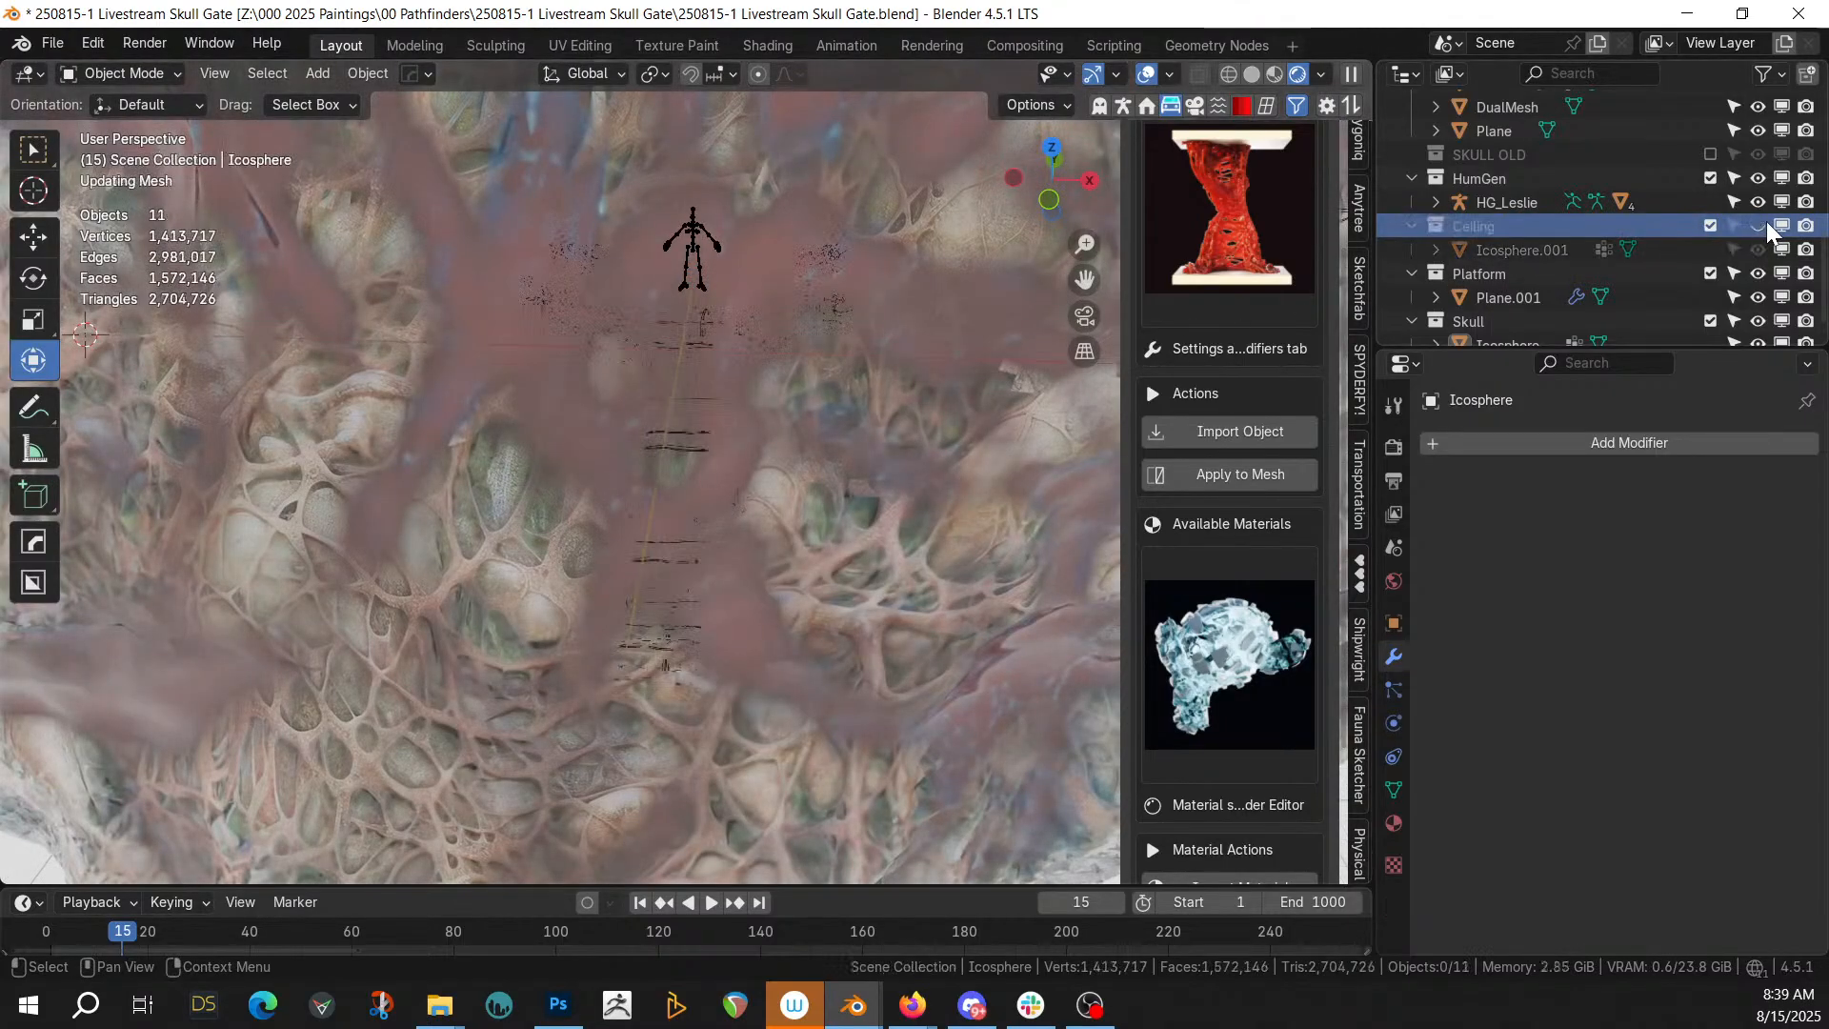
{"action": "left_click", "coordinate": [1757, 226]}
{"action": "left_click_drag", "start_coordinate": [1536, 227], "coordinate": [1488, 305]}
Switch the viewport to solid shading and nest the Platform collection inside the Skull collection
{"action": "middle_click_drag", "start_coordinate": [1029, 305], "coordinate": [873, 486]}
{"action": "key", "text": "z"}
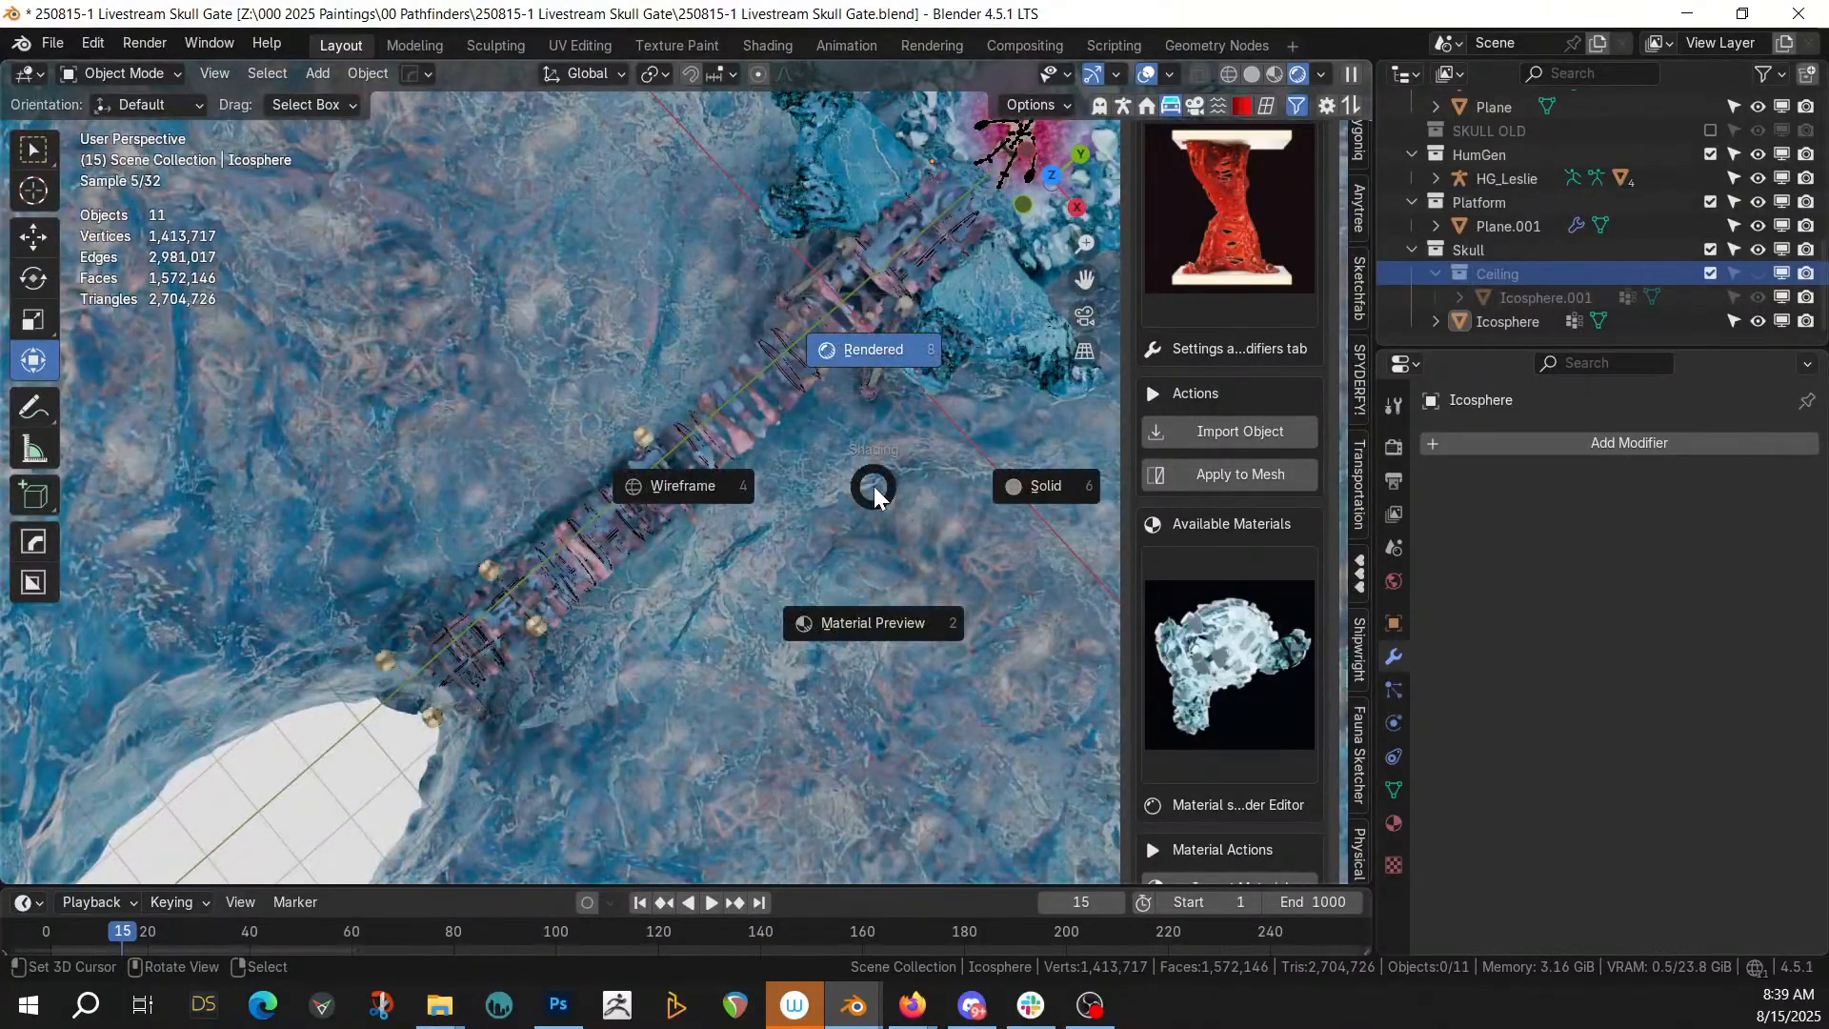
{"action": "key", "text": "s"}
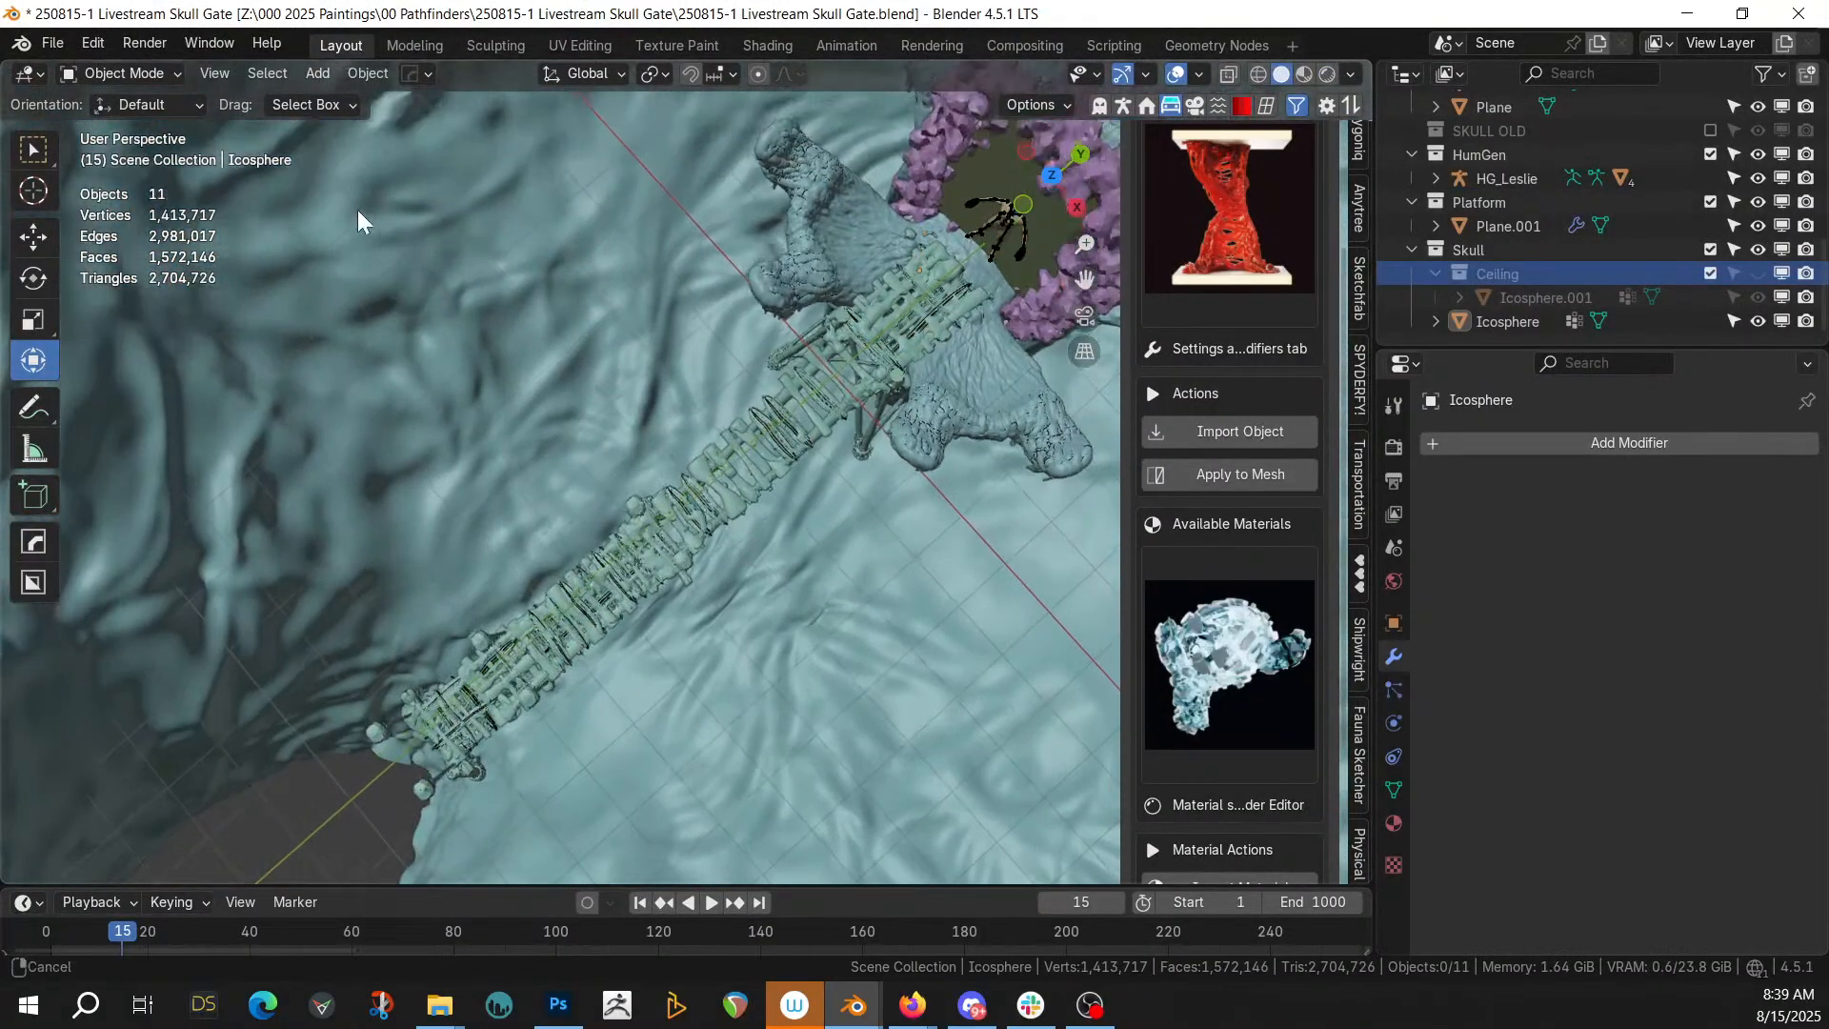
{"action": "middle_click_drag", "start_coordinate": [358, 210], "coordinate": [495, 191]}
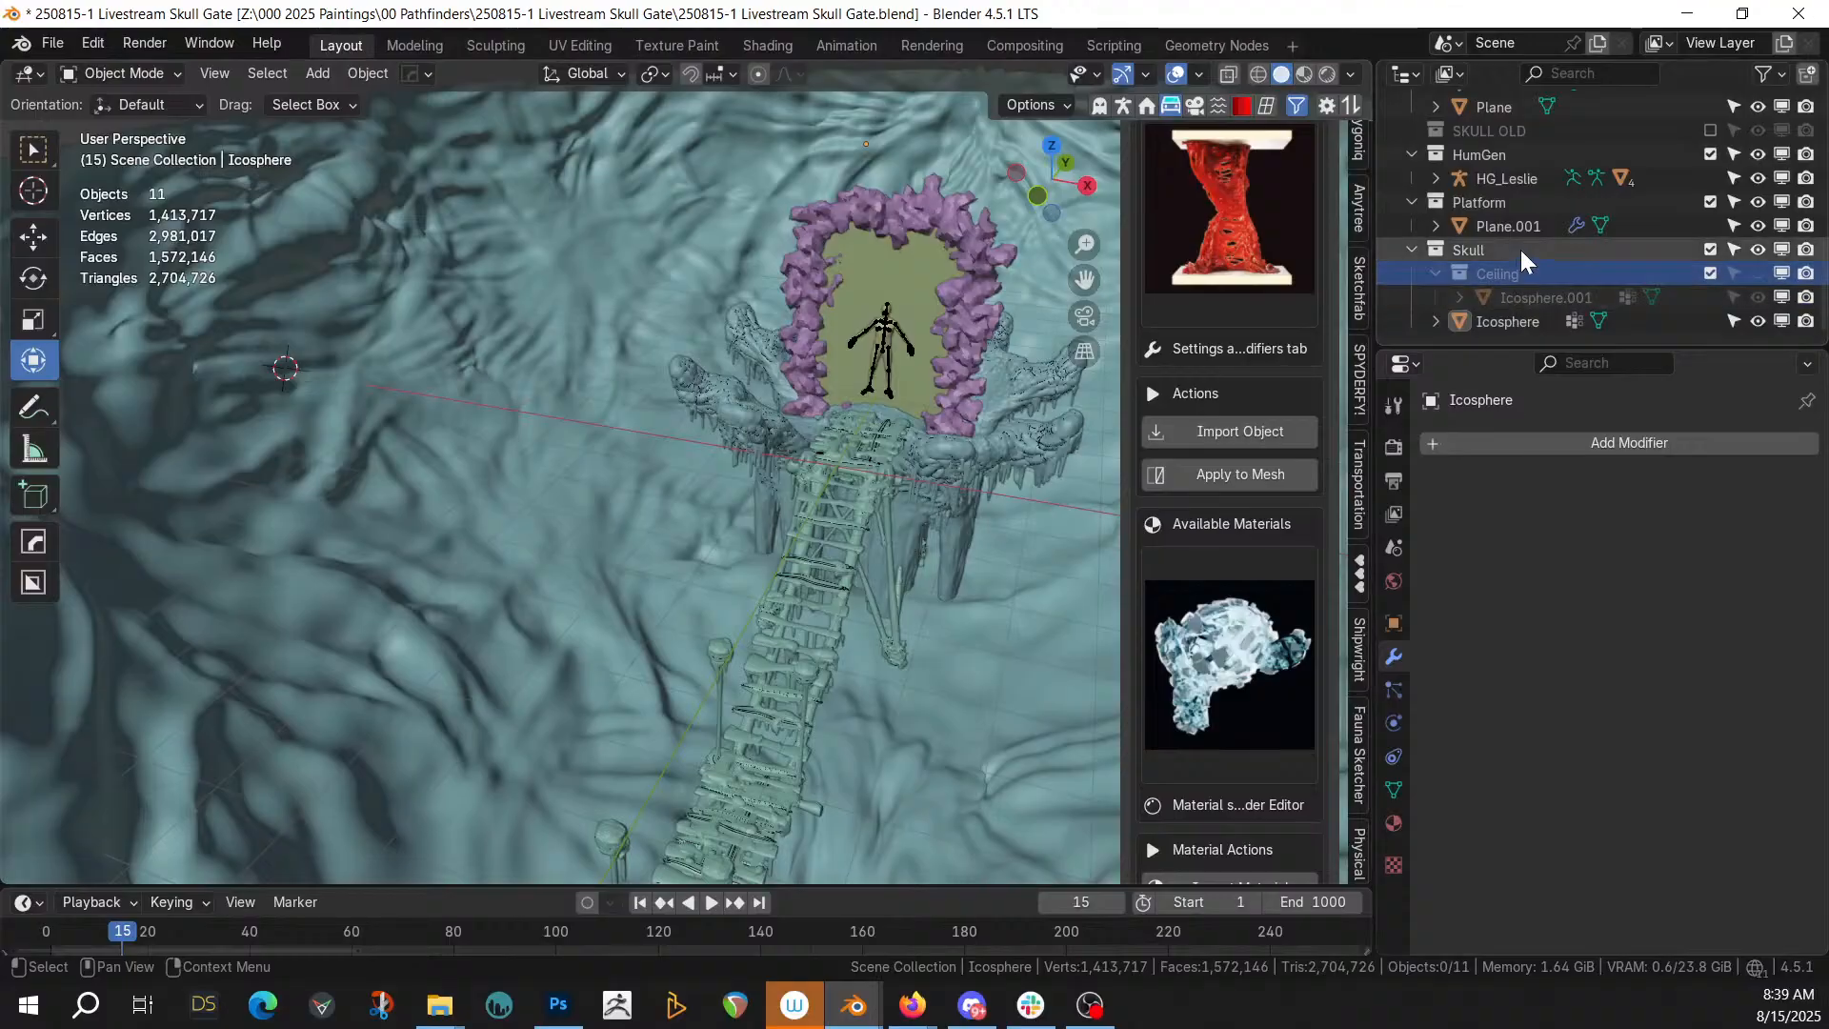
{"action": "left_click", "coordinate": [1498, 204]}
{"action": "left_click_drag", "start_coordinate": [1489, 208], "coordinate": [1483, 254]}
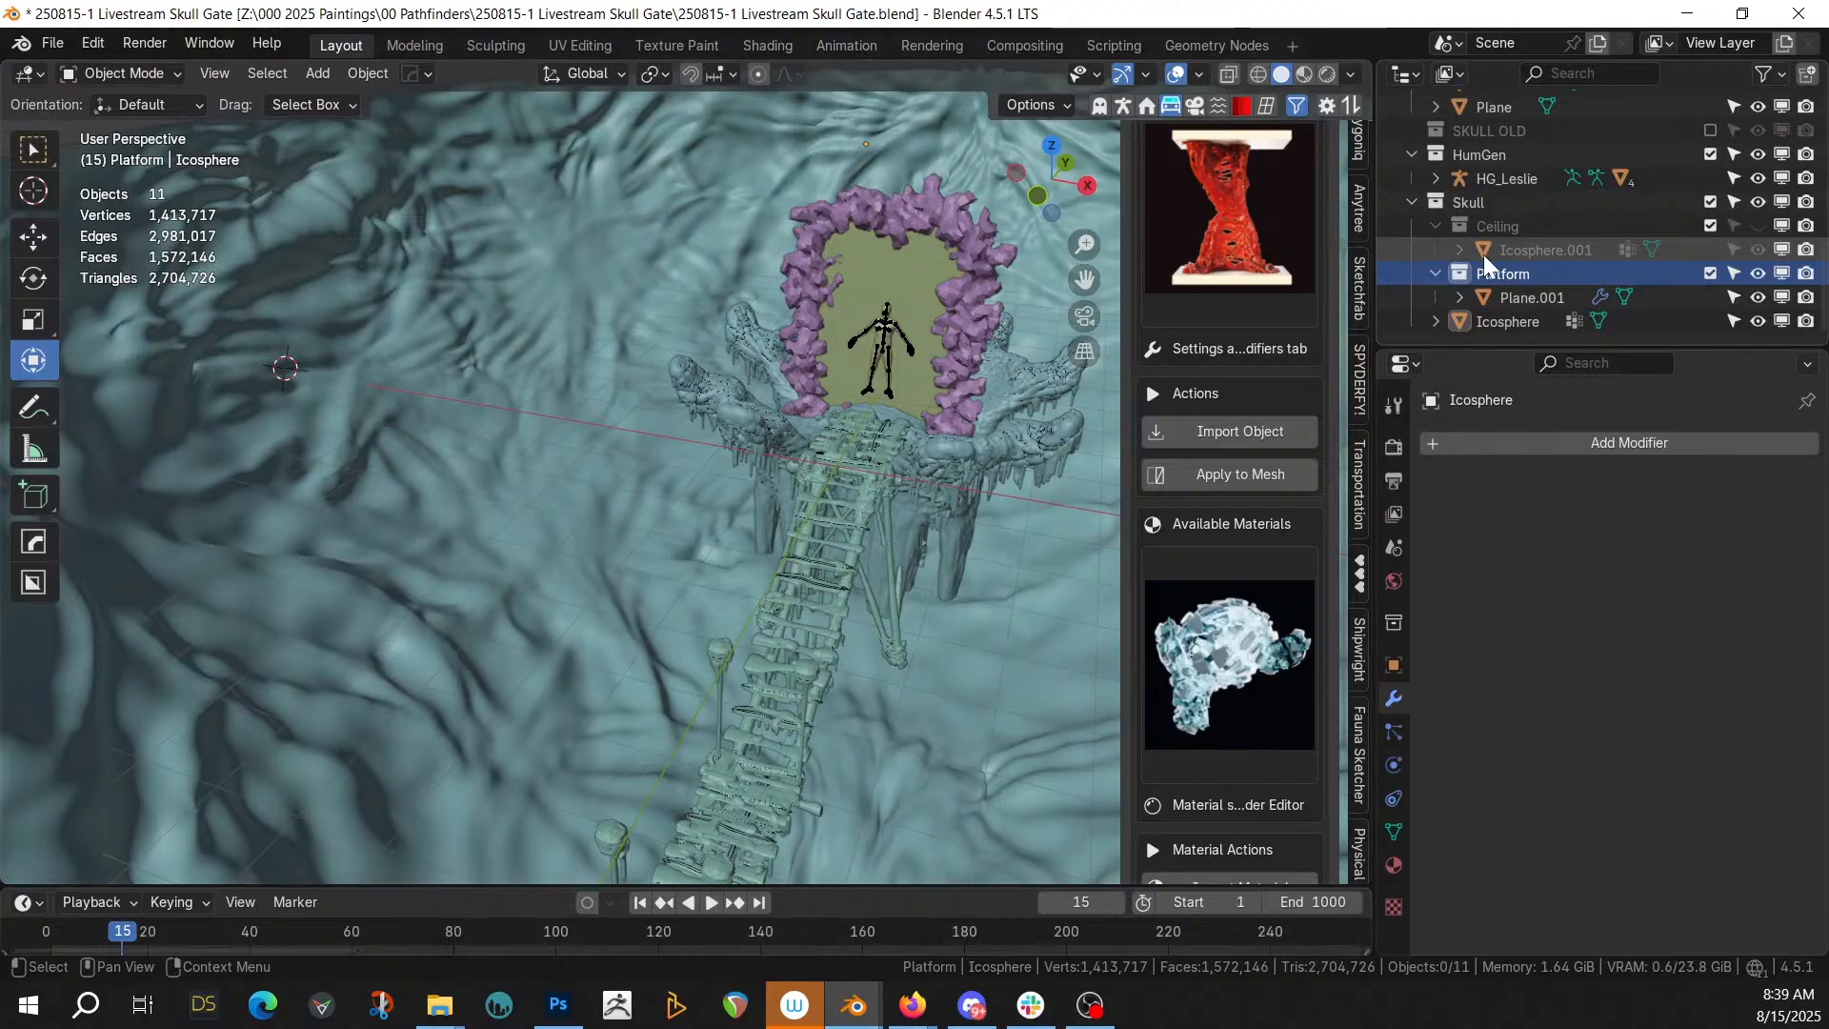
Delete the HumGen collection together with the human figure it contains
{"action": "left_click", "coordinate": [1495, 150]}
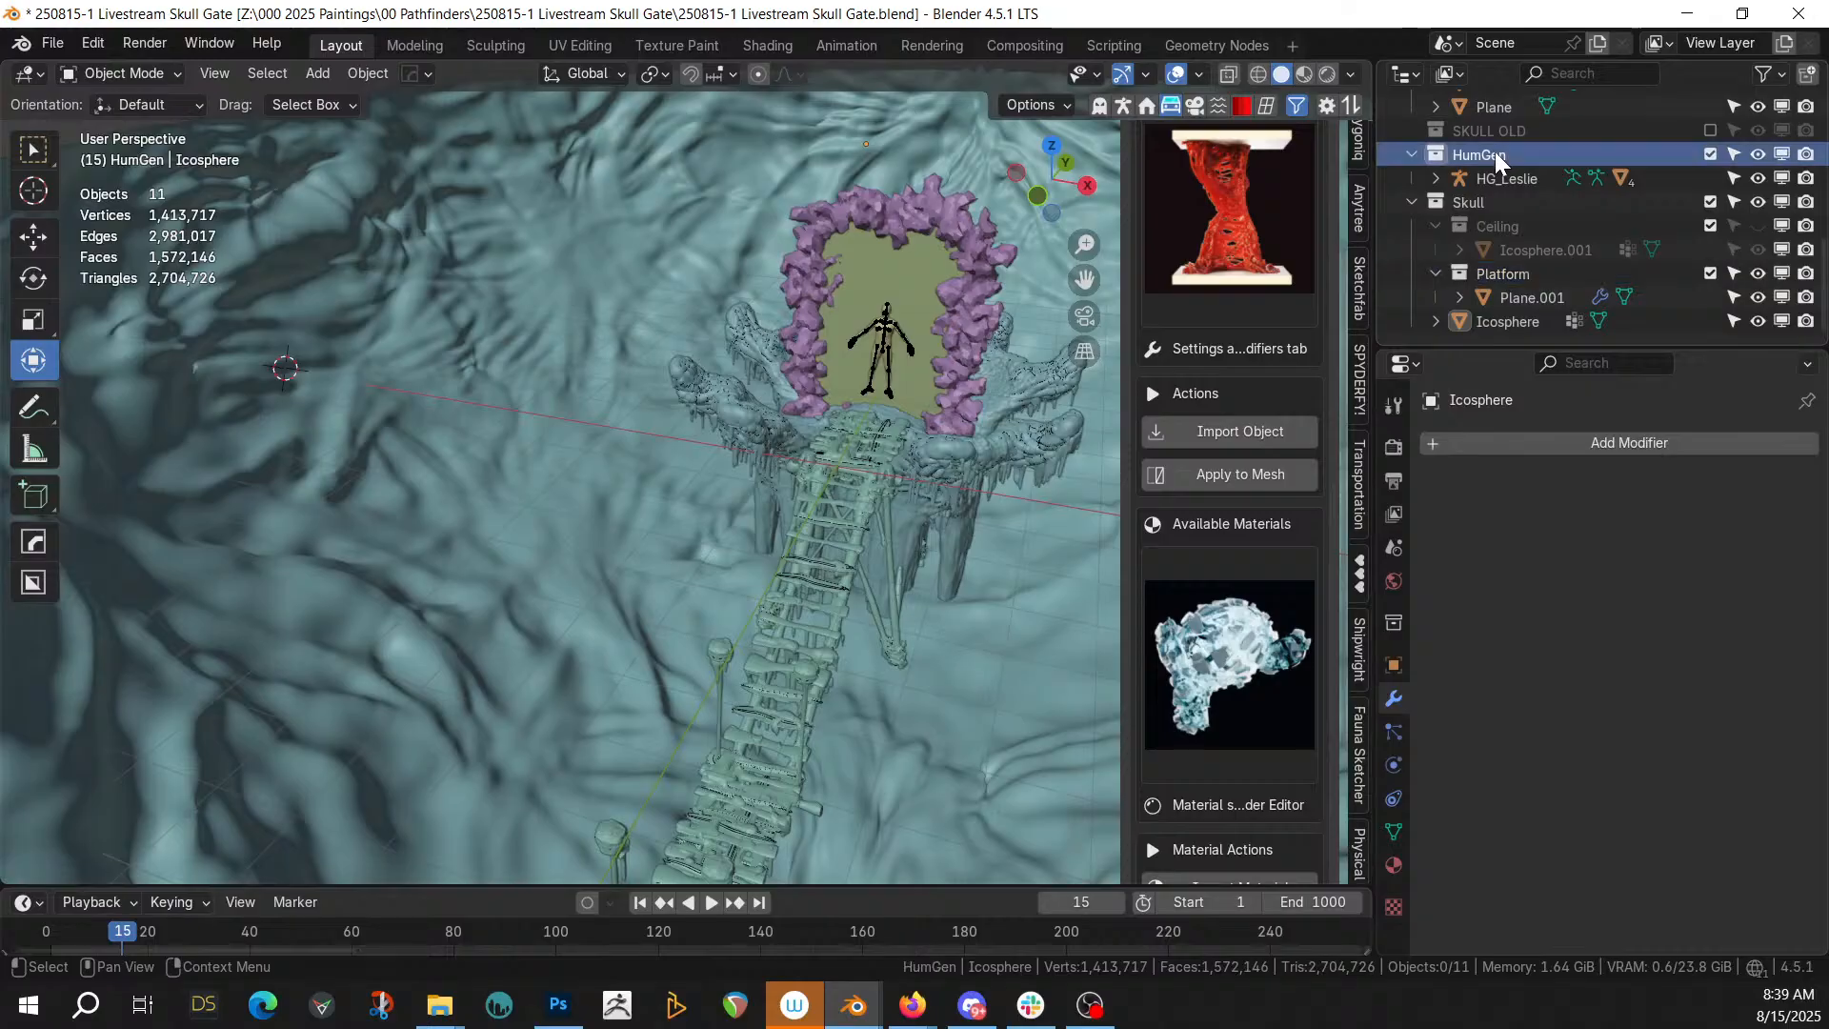
{"action": "right_click", "coordinate": [1495, 151]}
{"action": "left_click", "coordinate": [1377, 301]}
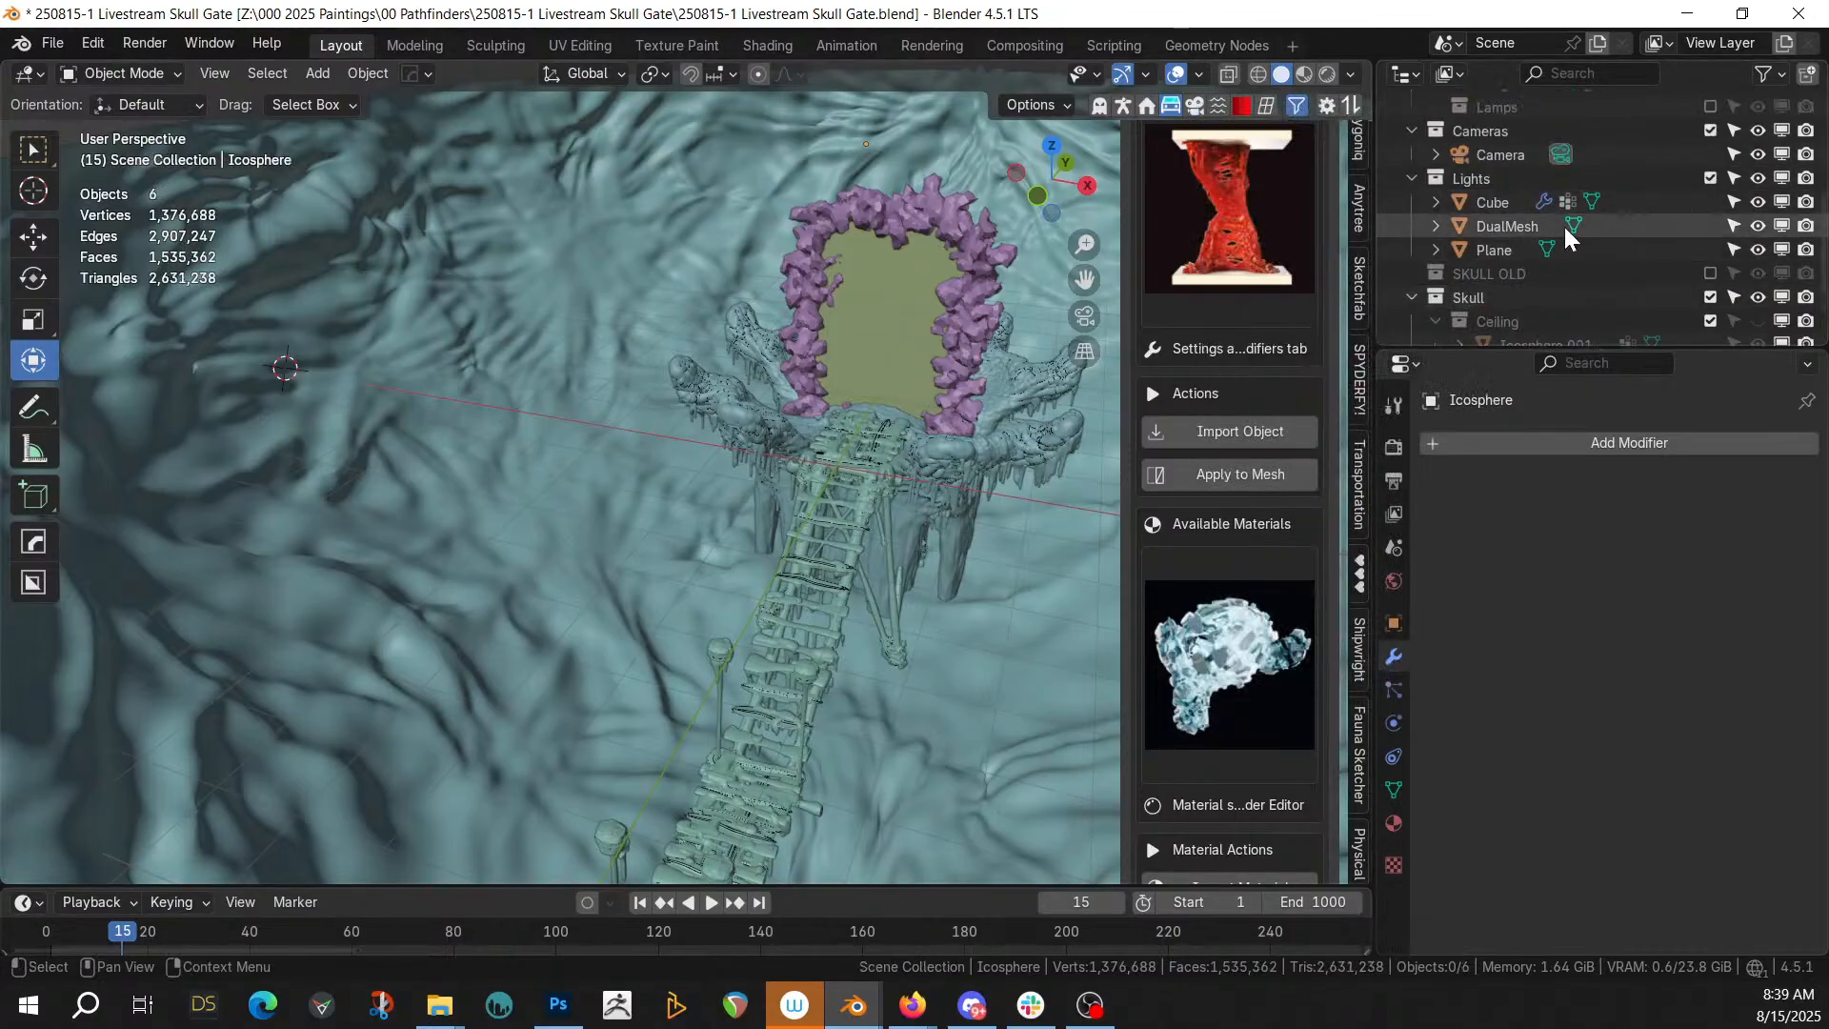
Move the Cube object from the Lights collection into the Skull collection
{"action": "left_click", "coordinate": [1489, 203]}
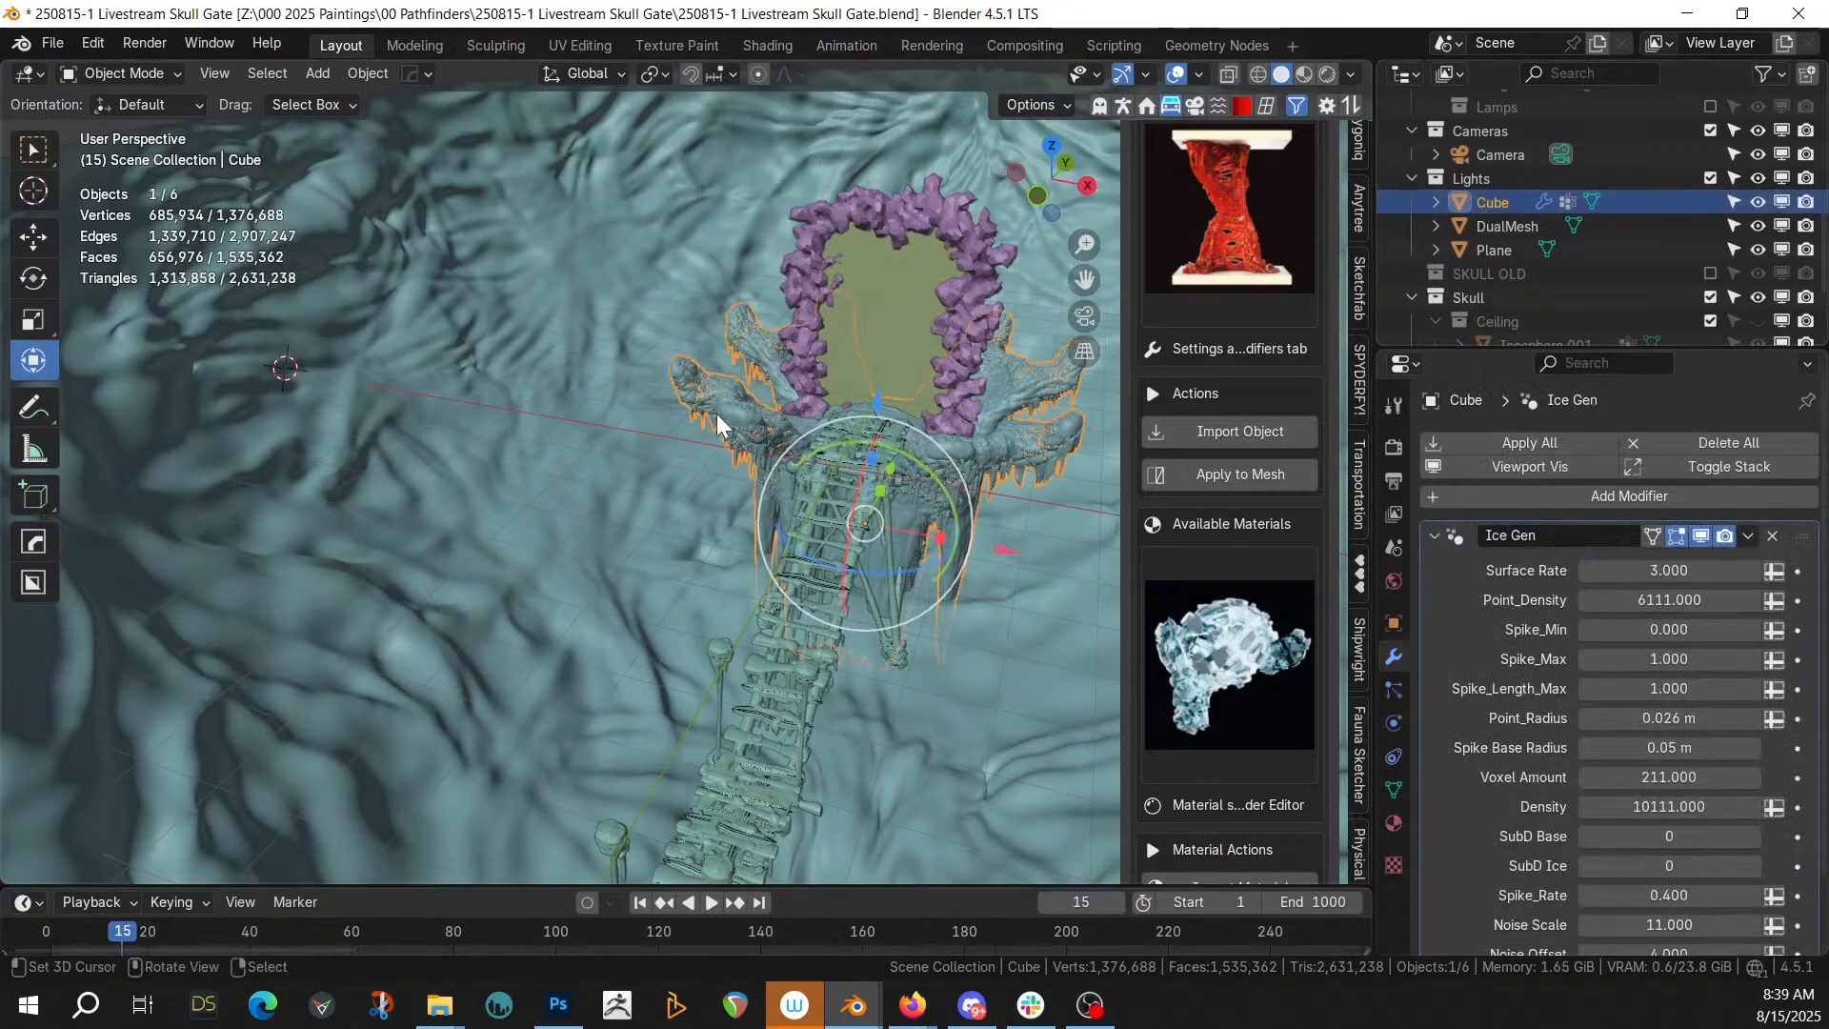
{"action": "key", "text": "m"}
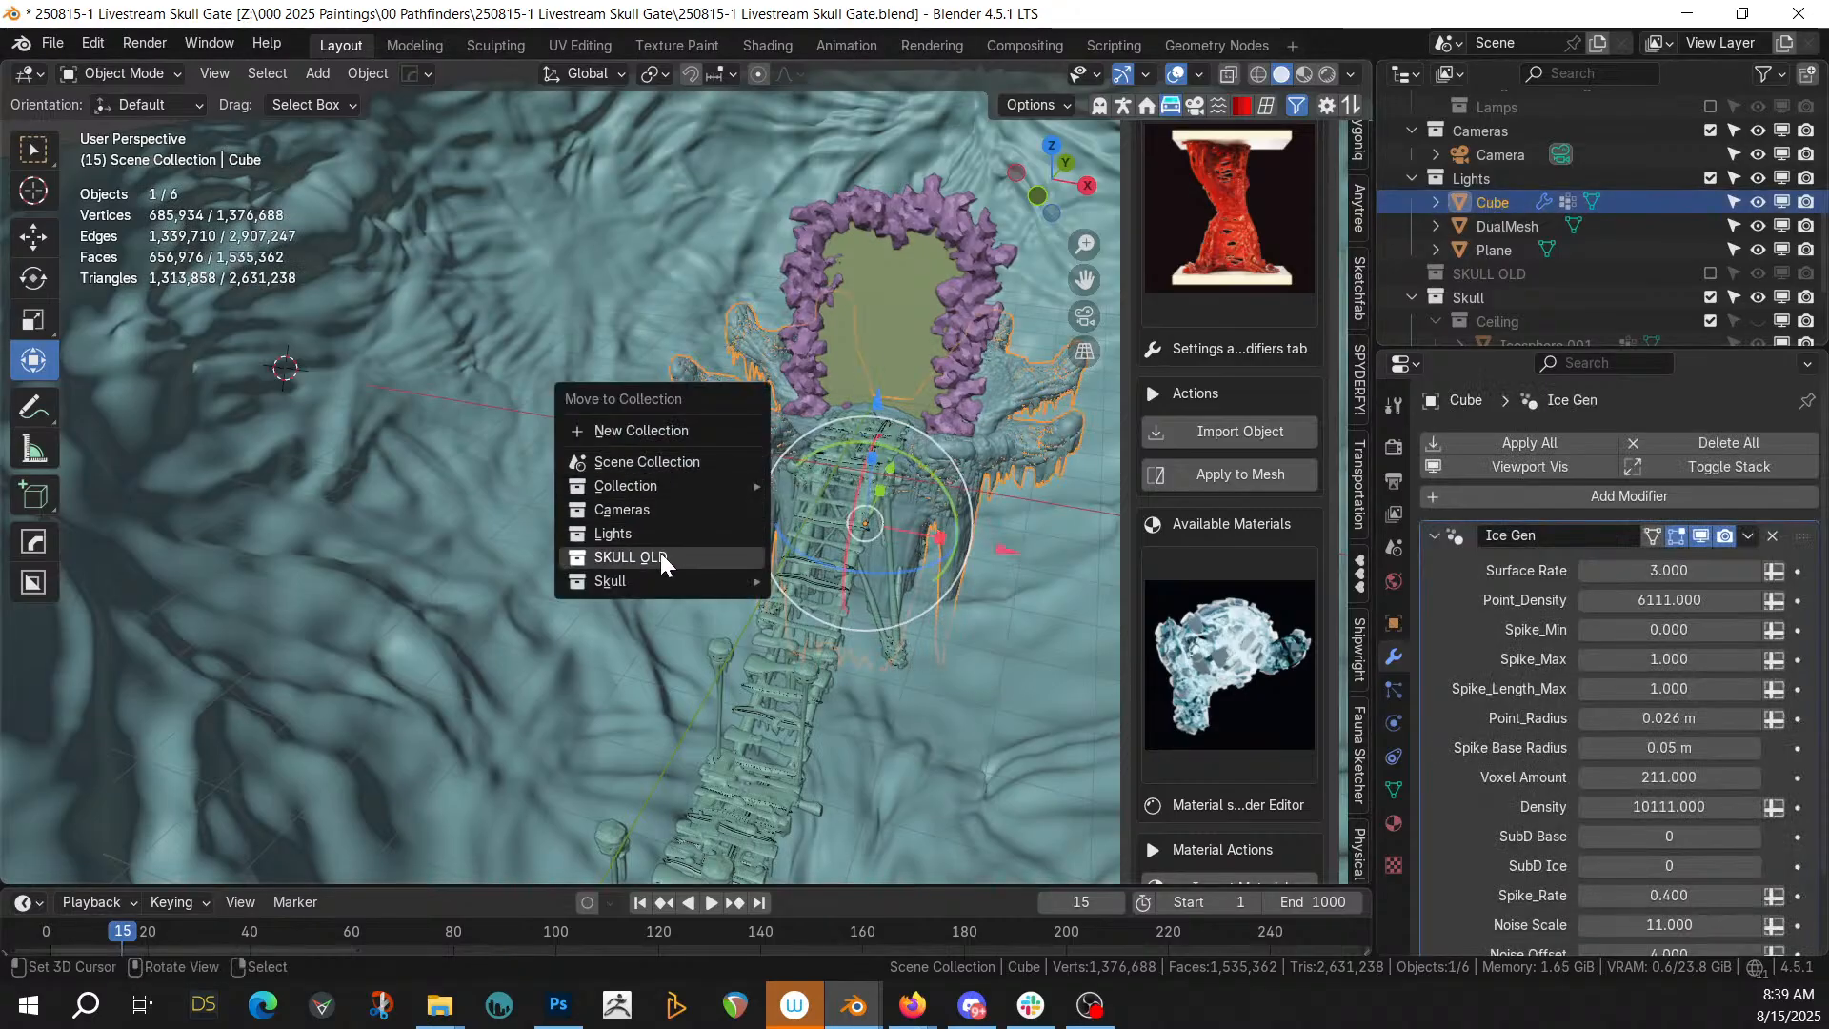
{"action": "mouse_move", "coordinate": [660, 578]}
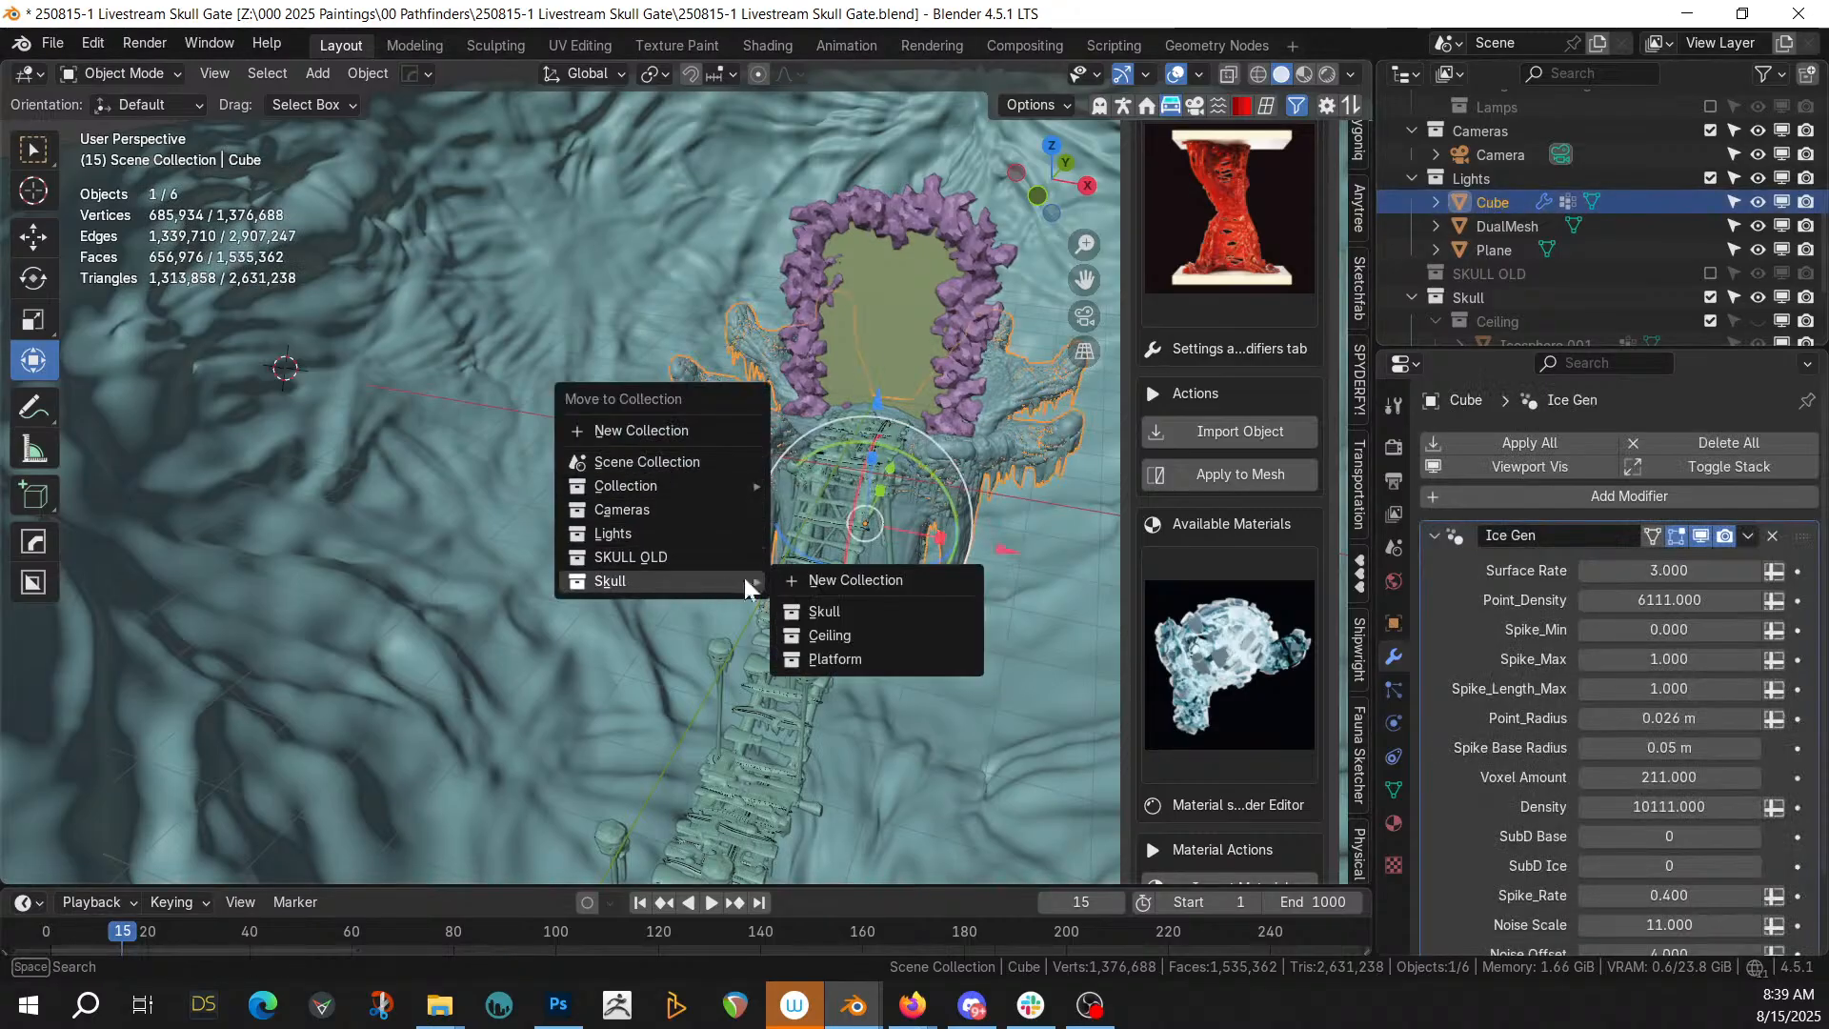
{"action": "left_click", "coordinate": [817, 612]}
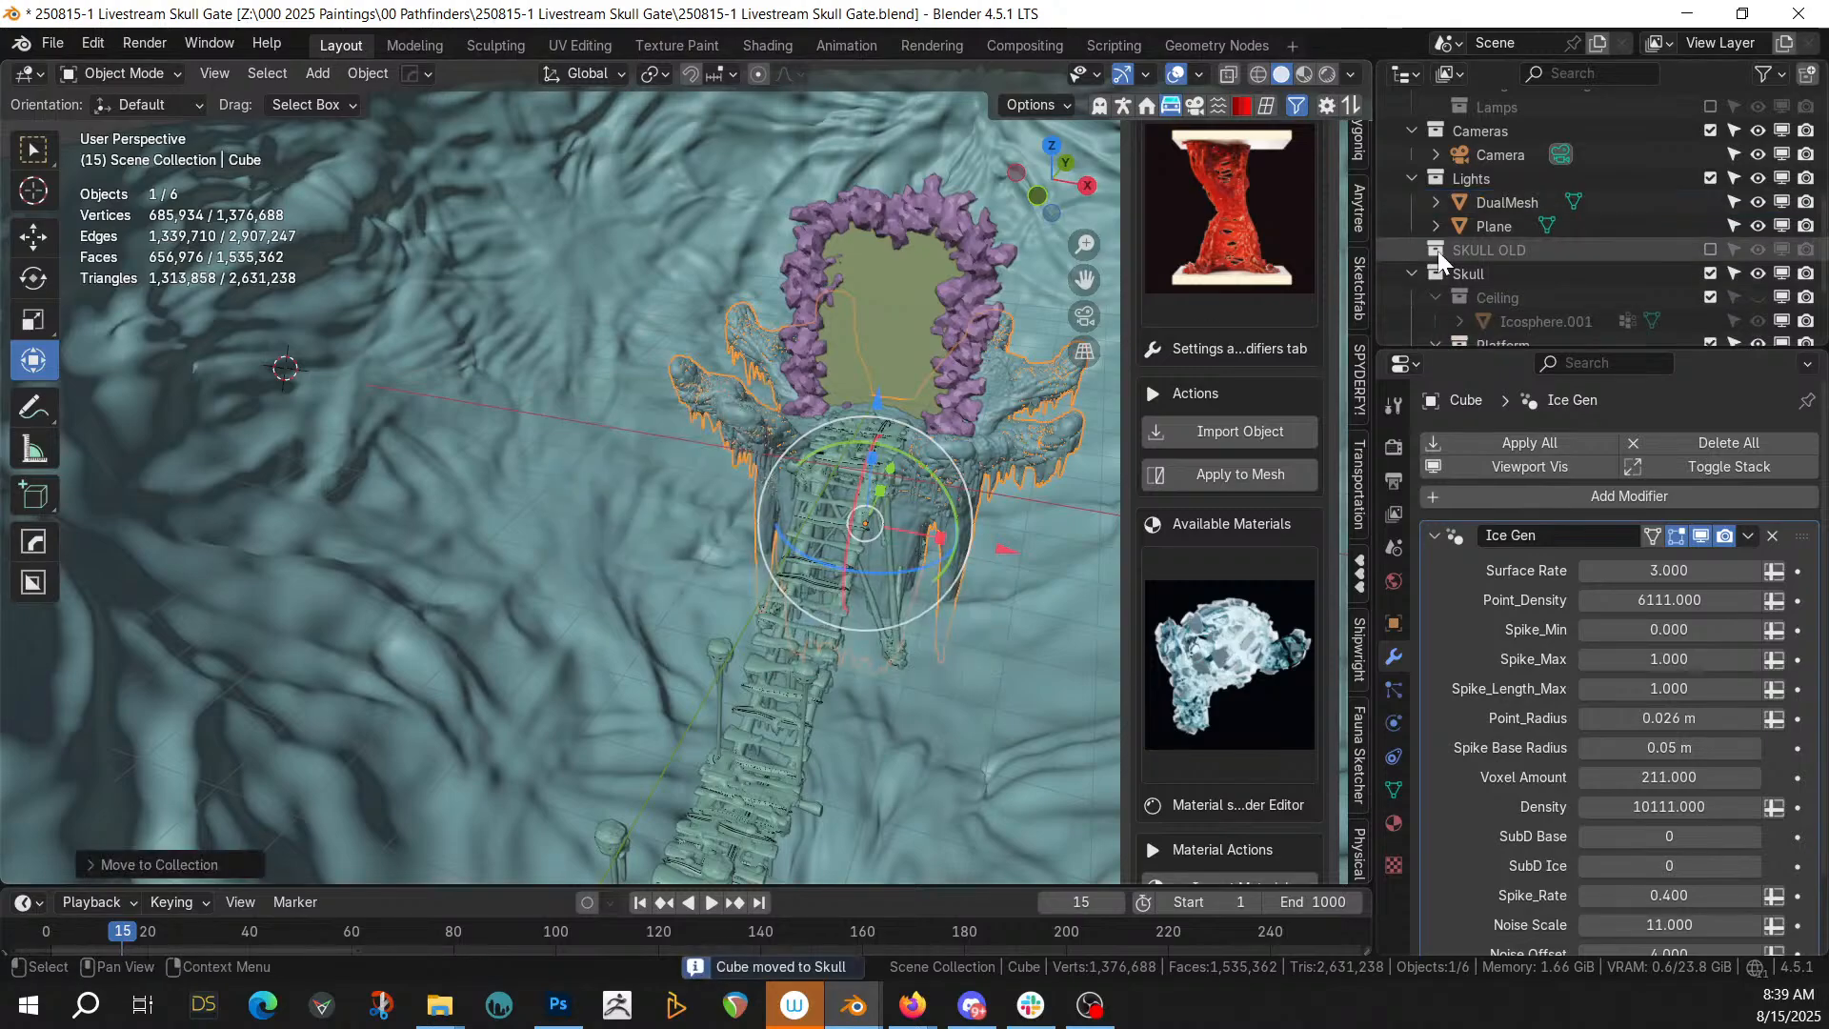
Move the DualMesh and Plane objects from the Lights collection into a new collection named Gate
{"action": "left_click", "coordinate": [1503, 206]}
{"action": "middle_click_drag", "start_coordinate": [871, 271], "coordinate": [286, 448]}
{"action": "left_click", "coordinate": [1494, 226], "text": "shift"}
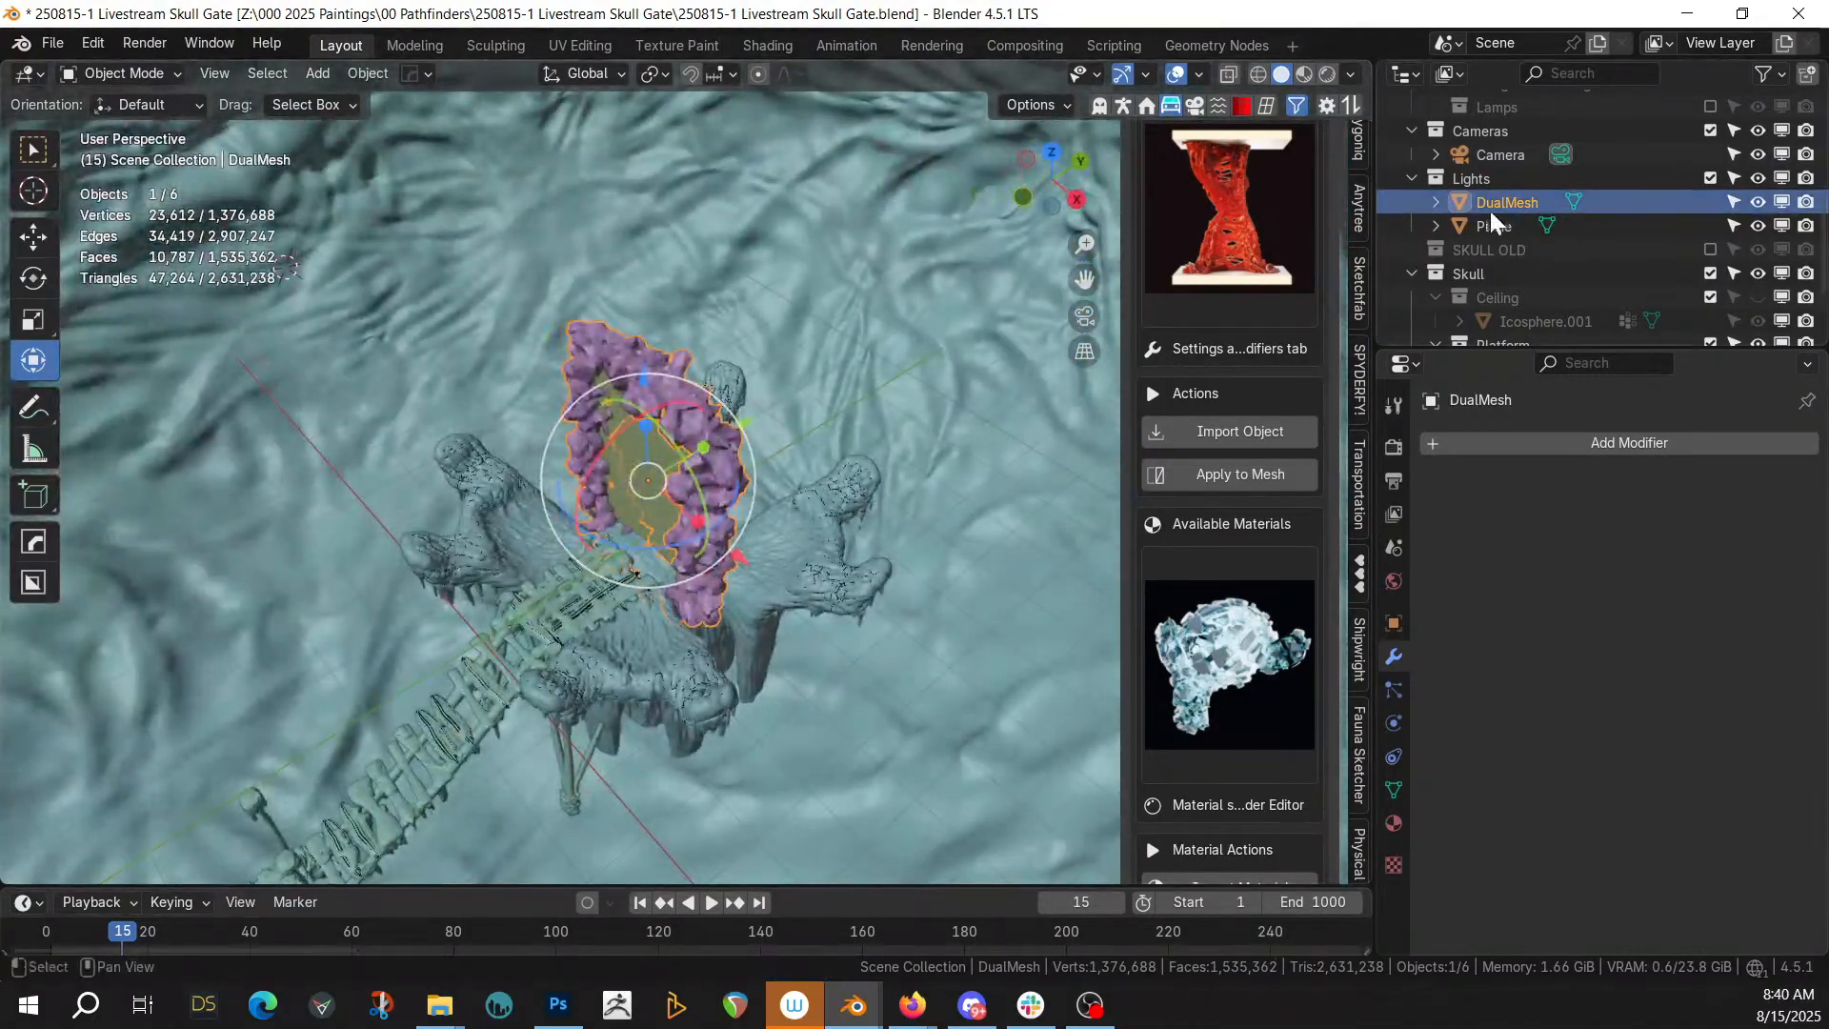
{"action": "key", "text": "m"}
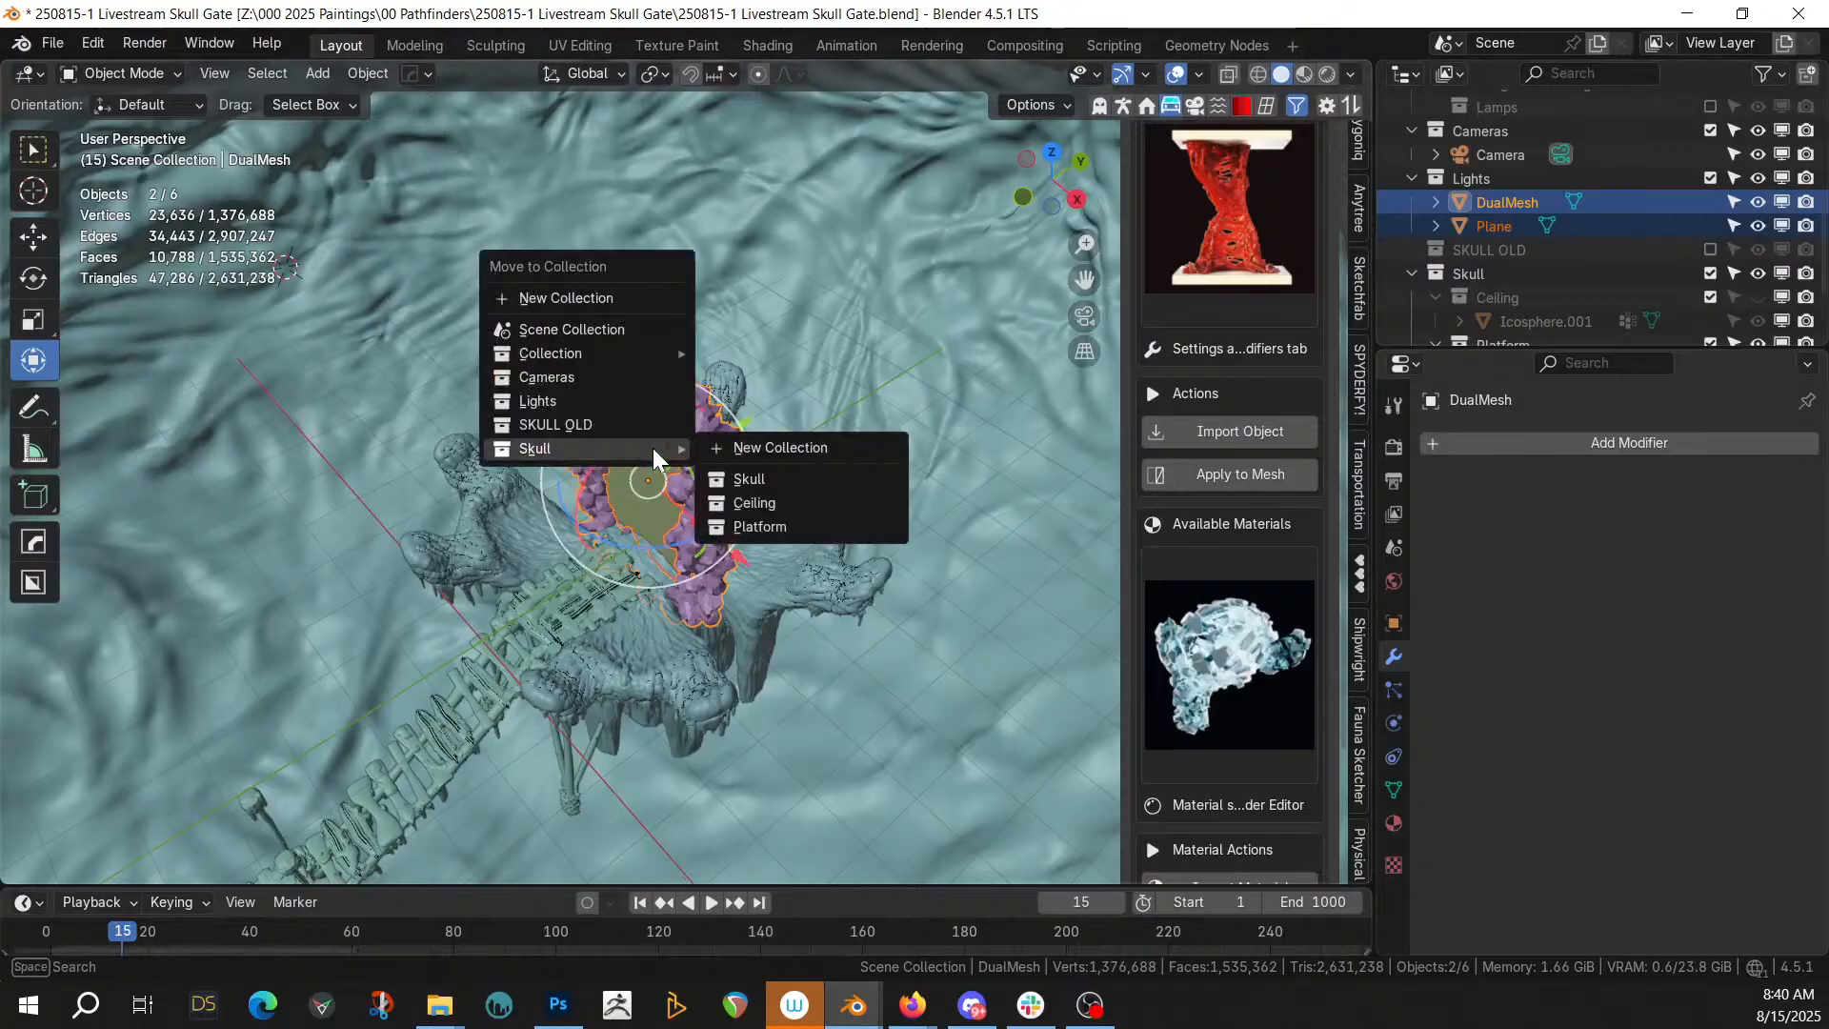
{"action": "left_click", "coordinate": [538, 300]}
{"action": "type", "text": "Gate"}
{"action": "key", "text": "Return"}
{"action": "key", "text": "Return"}
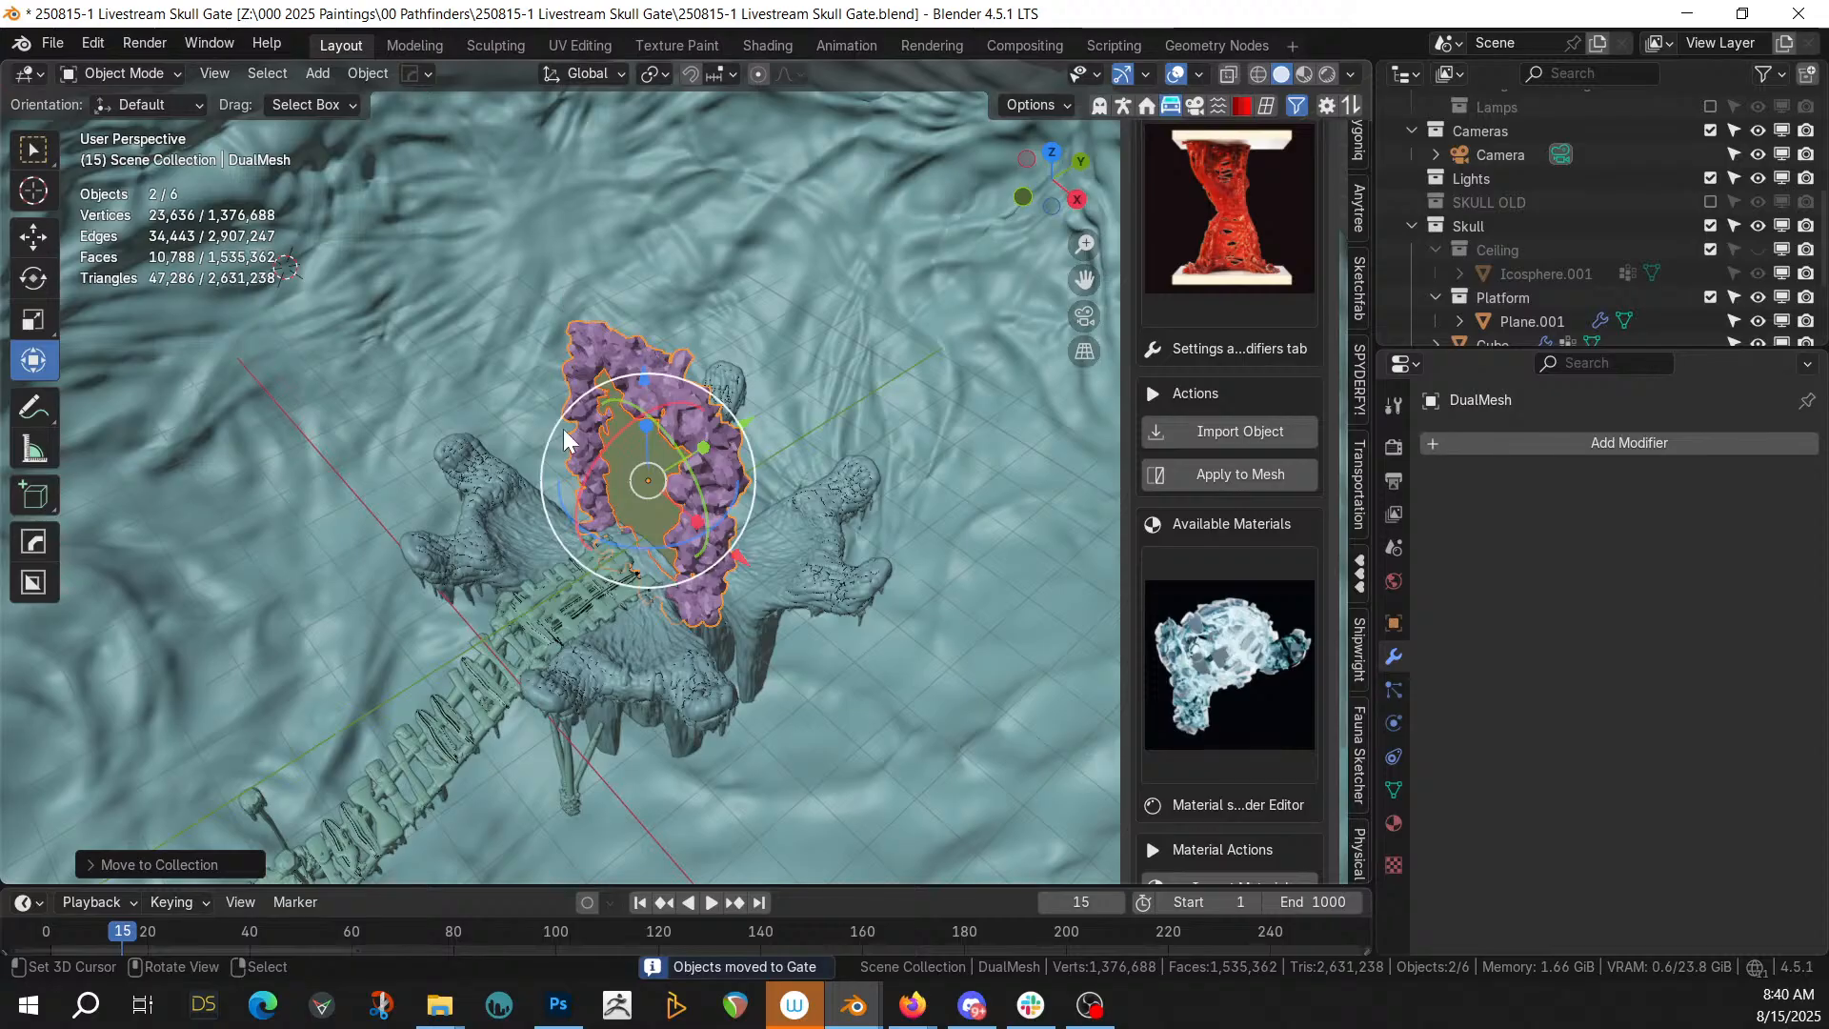
Collapse the library collection named Collection and make Scene Collection the active collection
{"action": "middle_click_drag", "start_coordinate": [567, 421], "coordinate": [609, 409]}
{"action": "scroll", "coordinate": [762, 360], "scroll_direction": "down", "scroll_amount": 2}
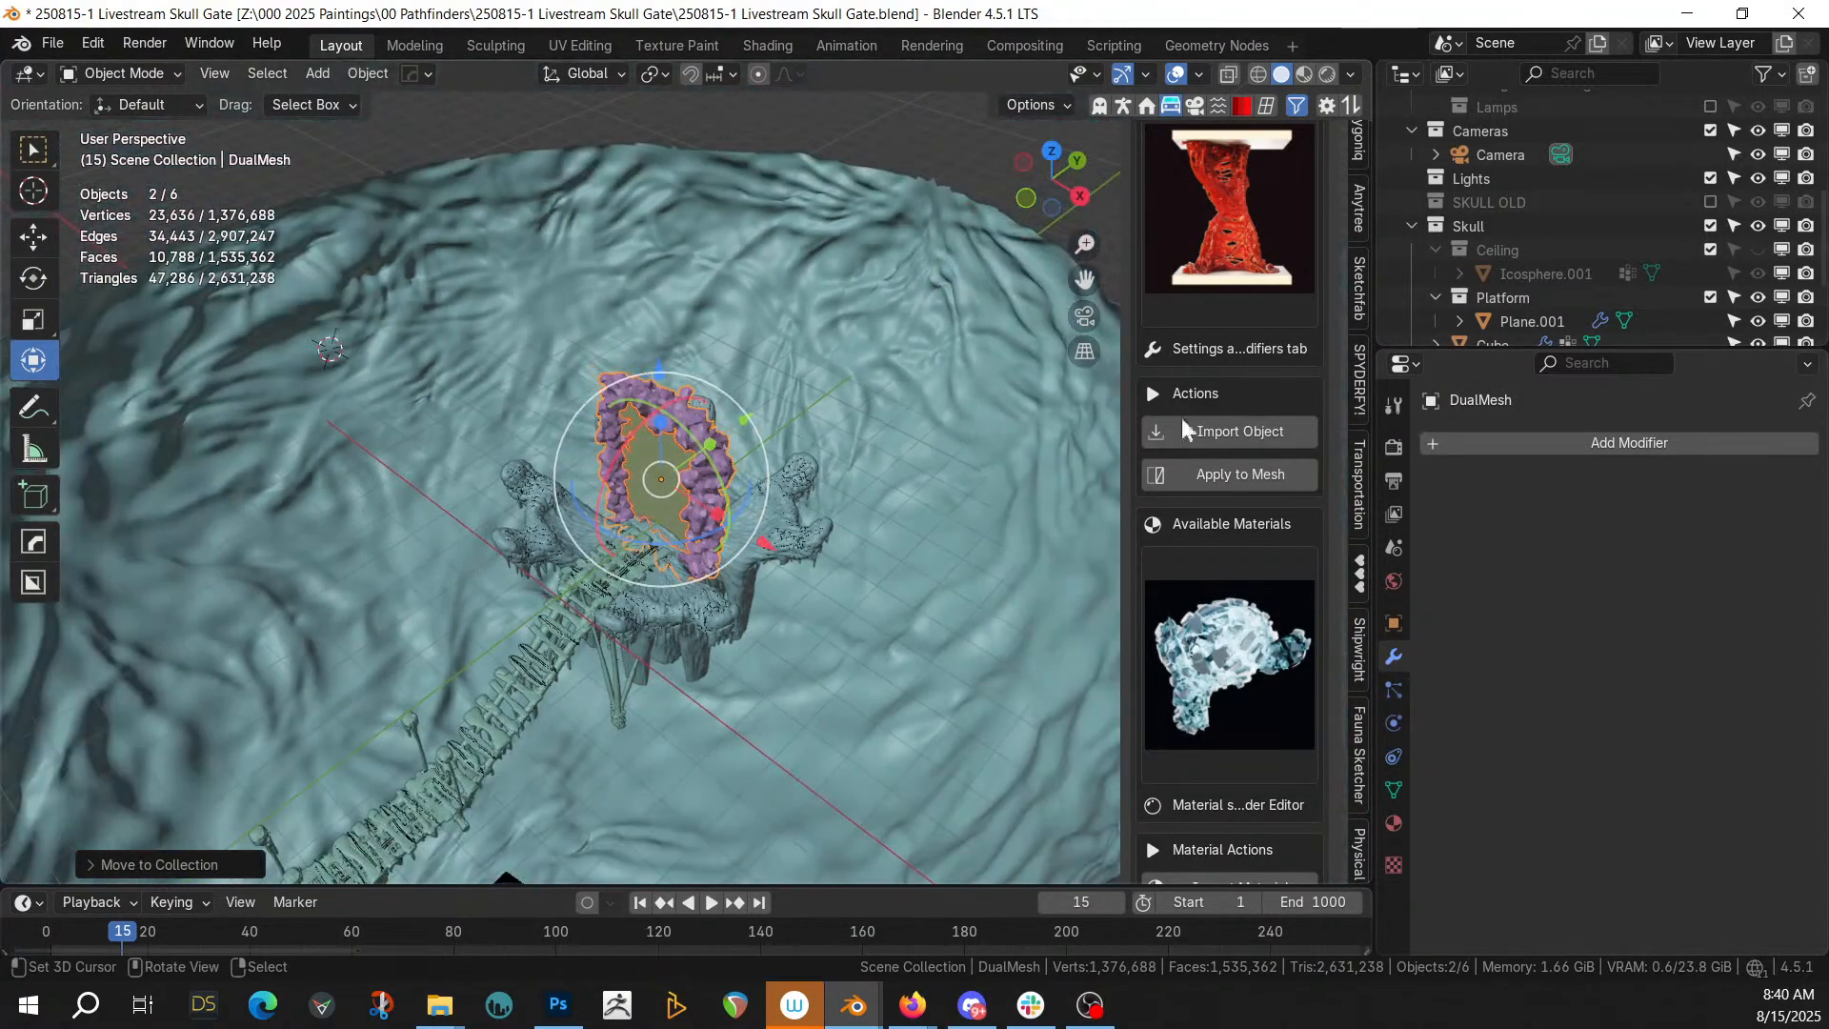
{"action": "scroll", "coordinate": [1496, 152], "scroll_direction": "up", "scroll_amount": 10}
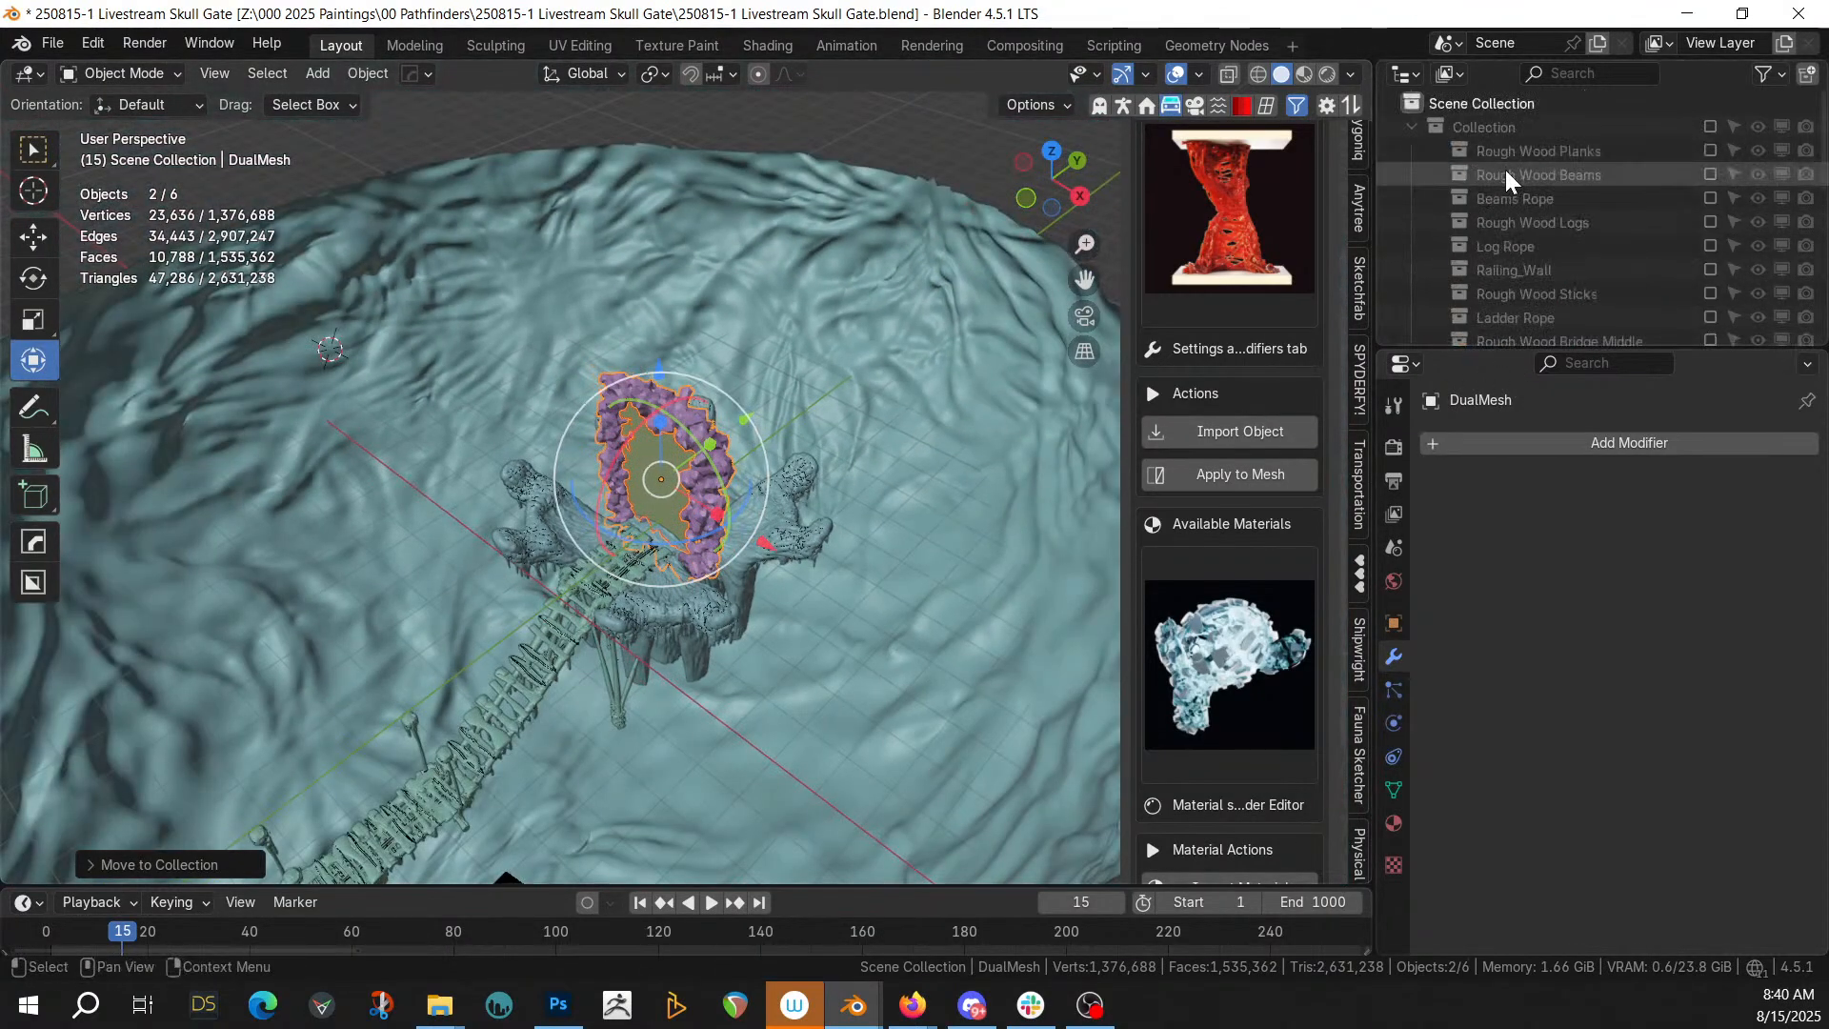
{"action": "left_click", "coordinate": [1411, 126]}
{"action": "left_click", "coordinate": [1483, 103]}
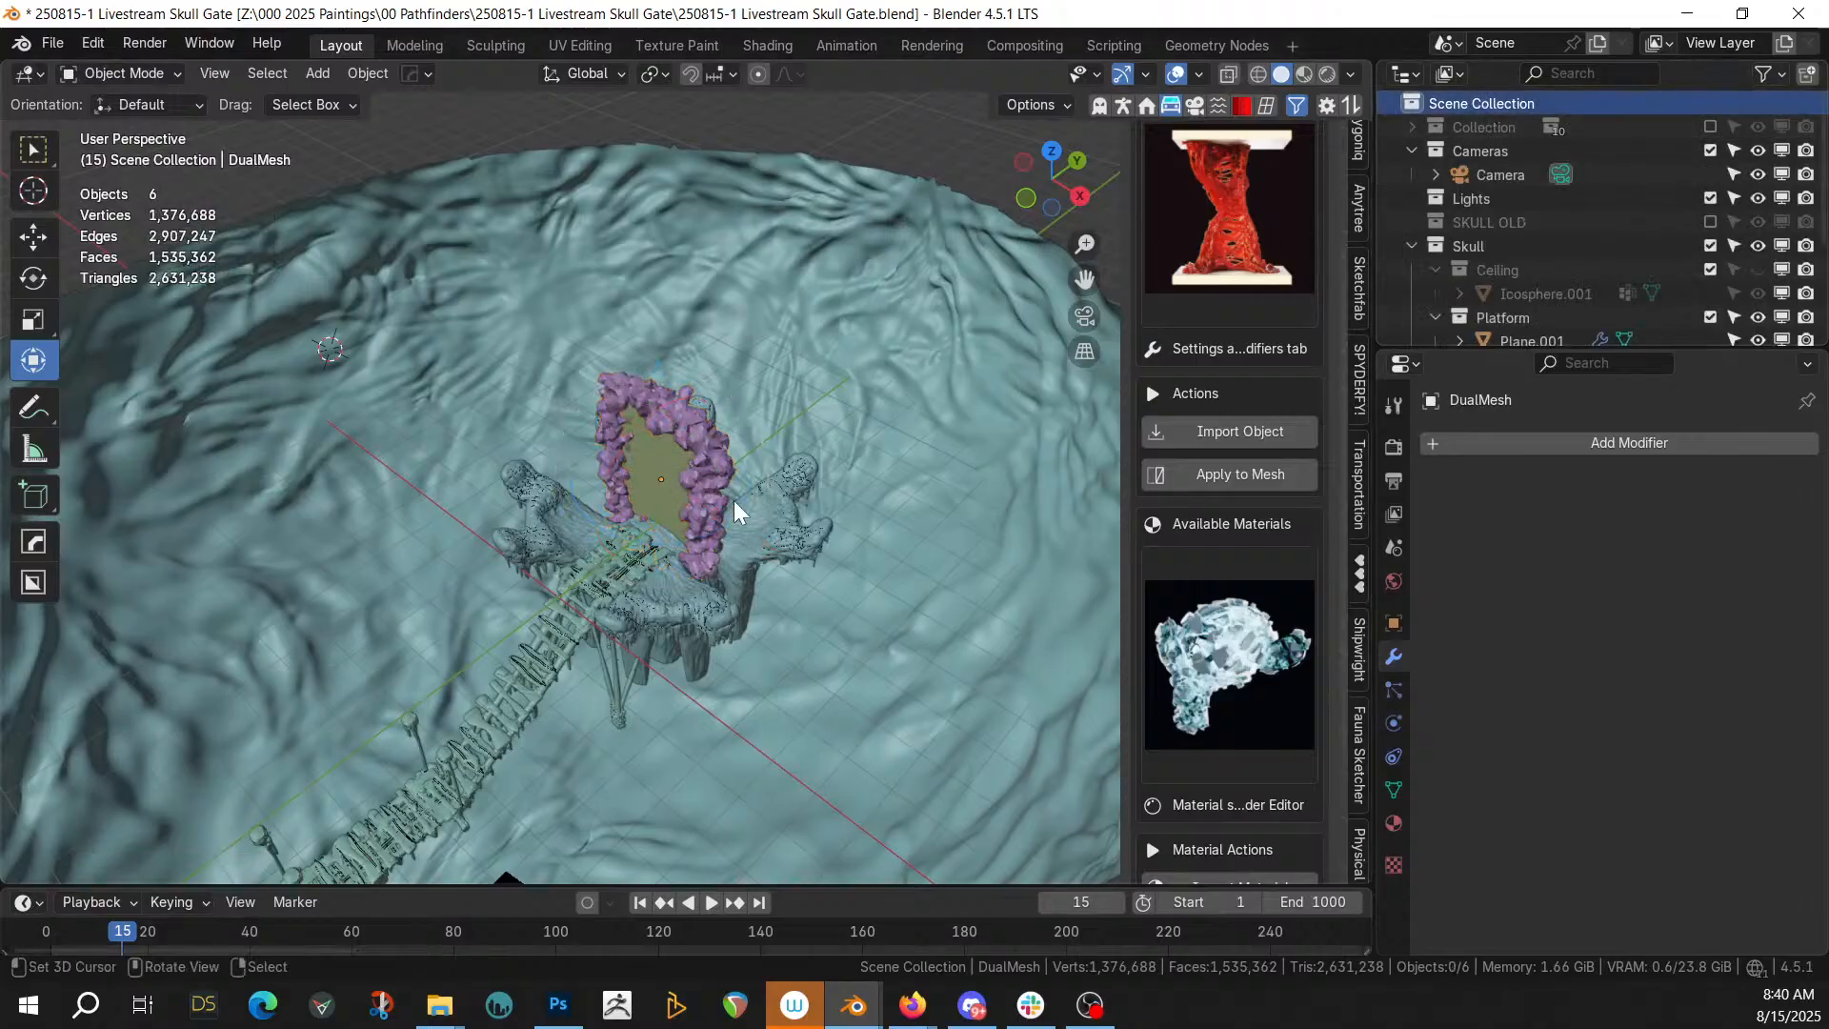
Choose the Nets organic generator in the asset library and import it into the scene
{"action": "left_click", "coordinate": [1248, 213]}
{"action": "left_click", "coordinate": [1013, 495]}
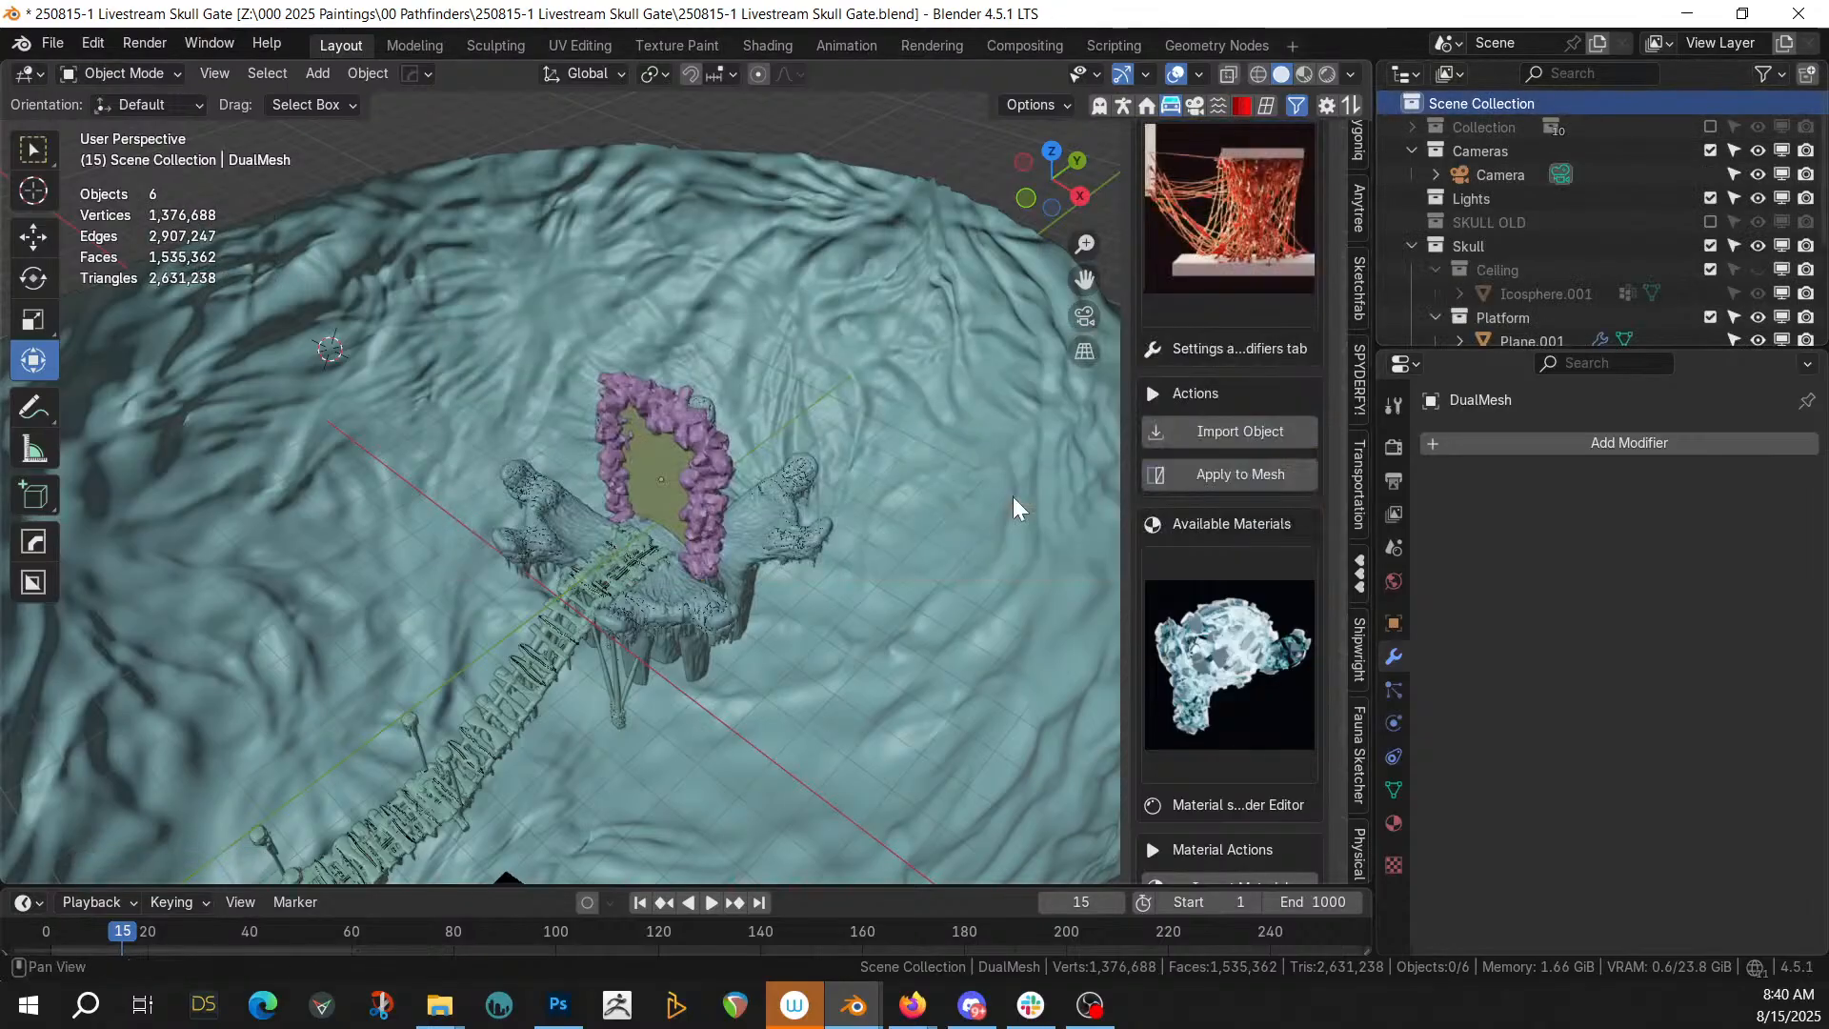
{"action": "left_click", "coordinate": [1215, 424]}
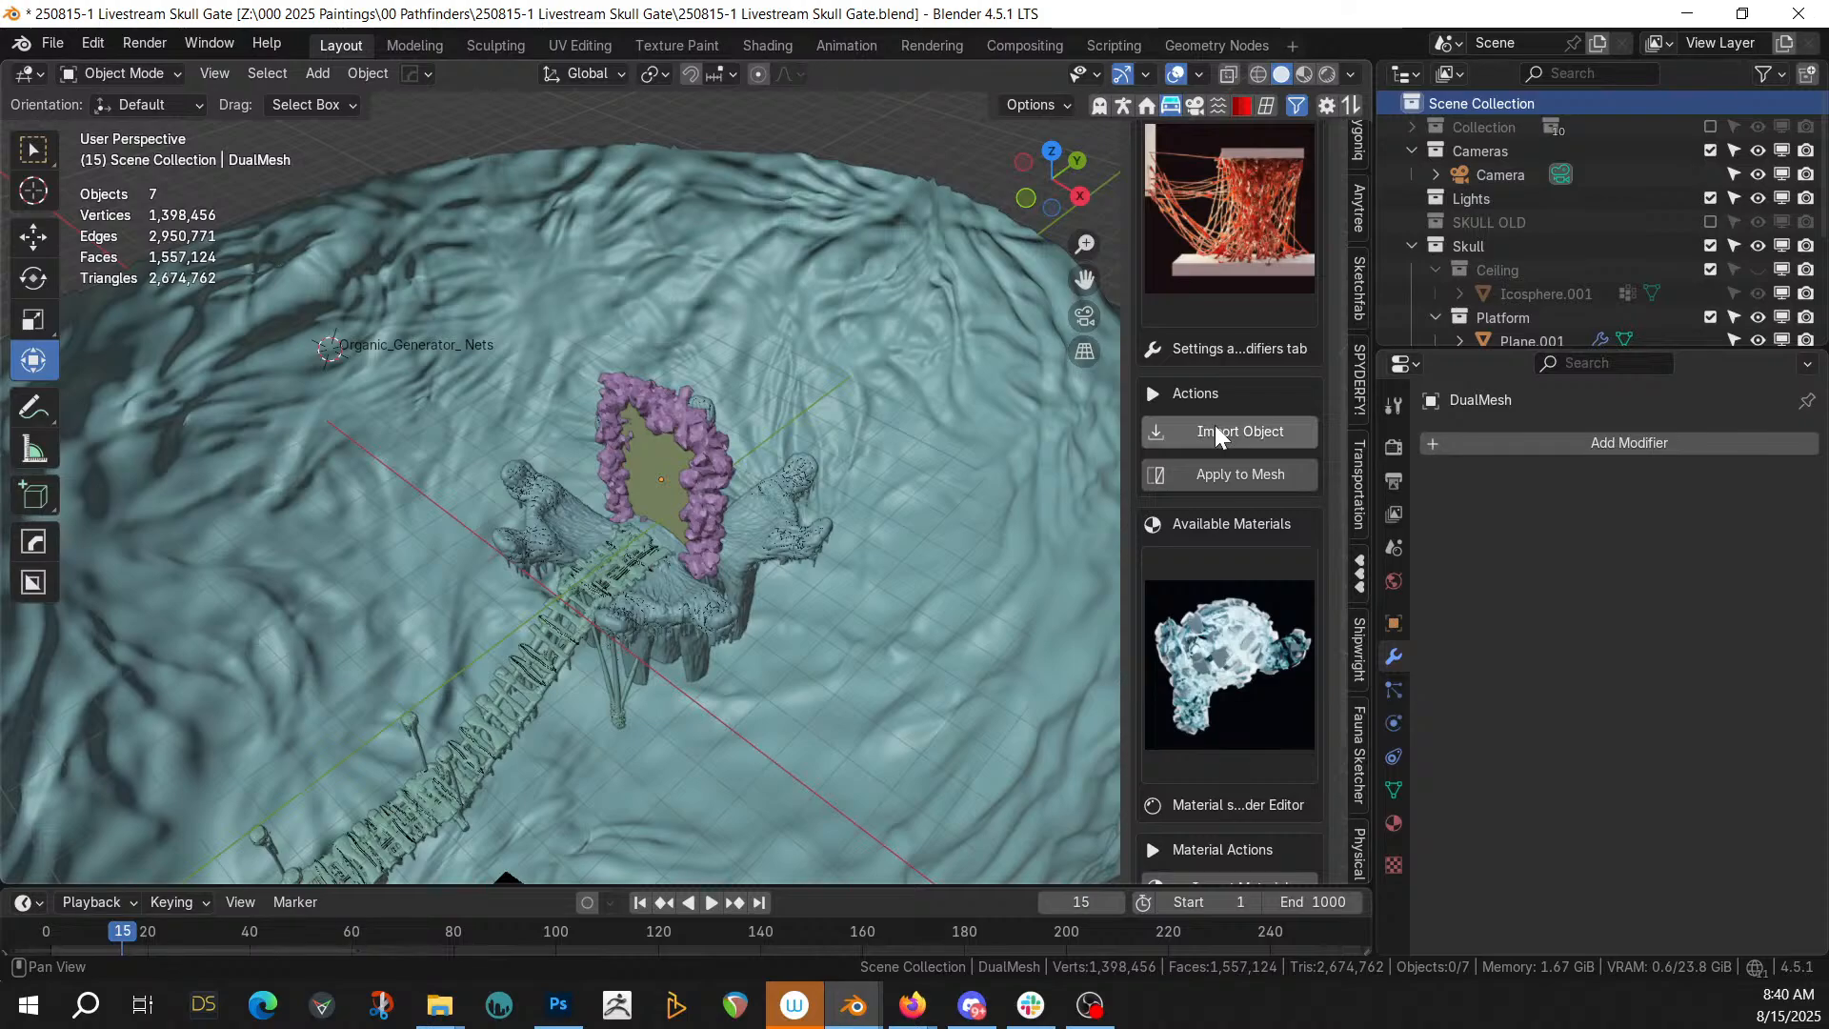
Select the imported nets object and move it in top view from outside the cave to beside the bridge
{"action": "middle_click_drag", "start_coordinate": [979, 522], "coordinate": [924, 523]}
{"action": "scroll", "coordinate": [1596, 244], "scroll_direction": "down", "scroll_amount": 3}
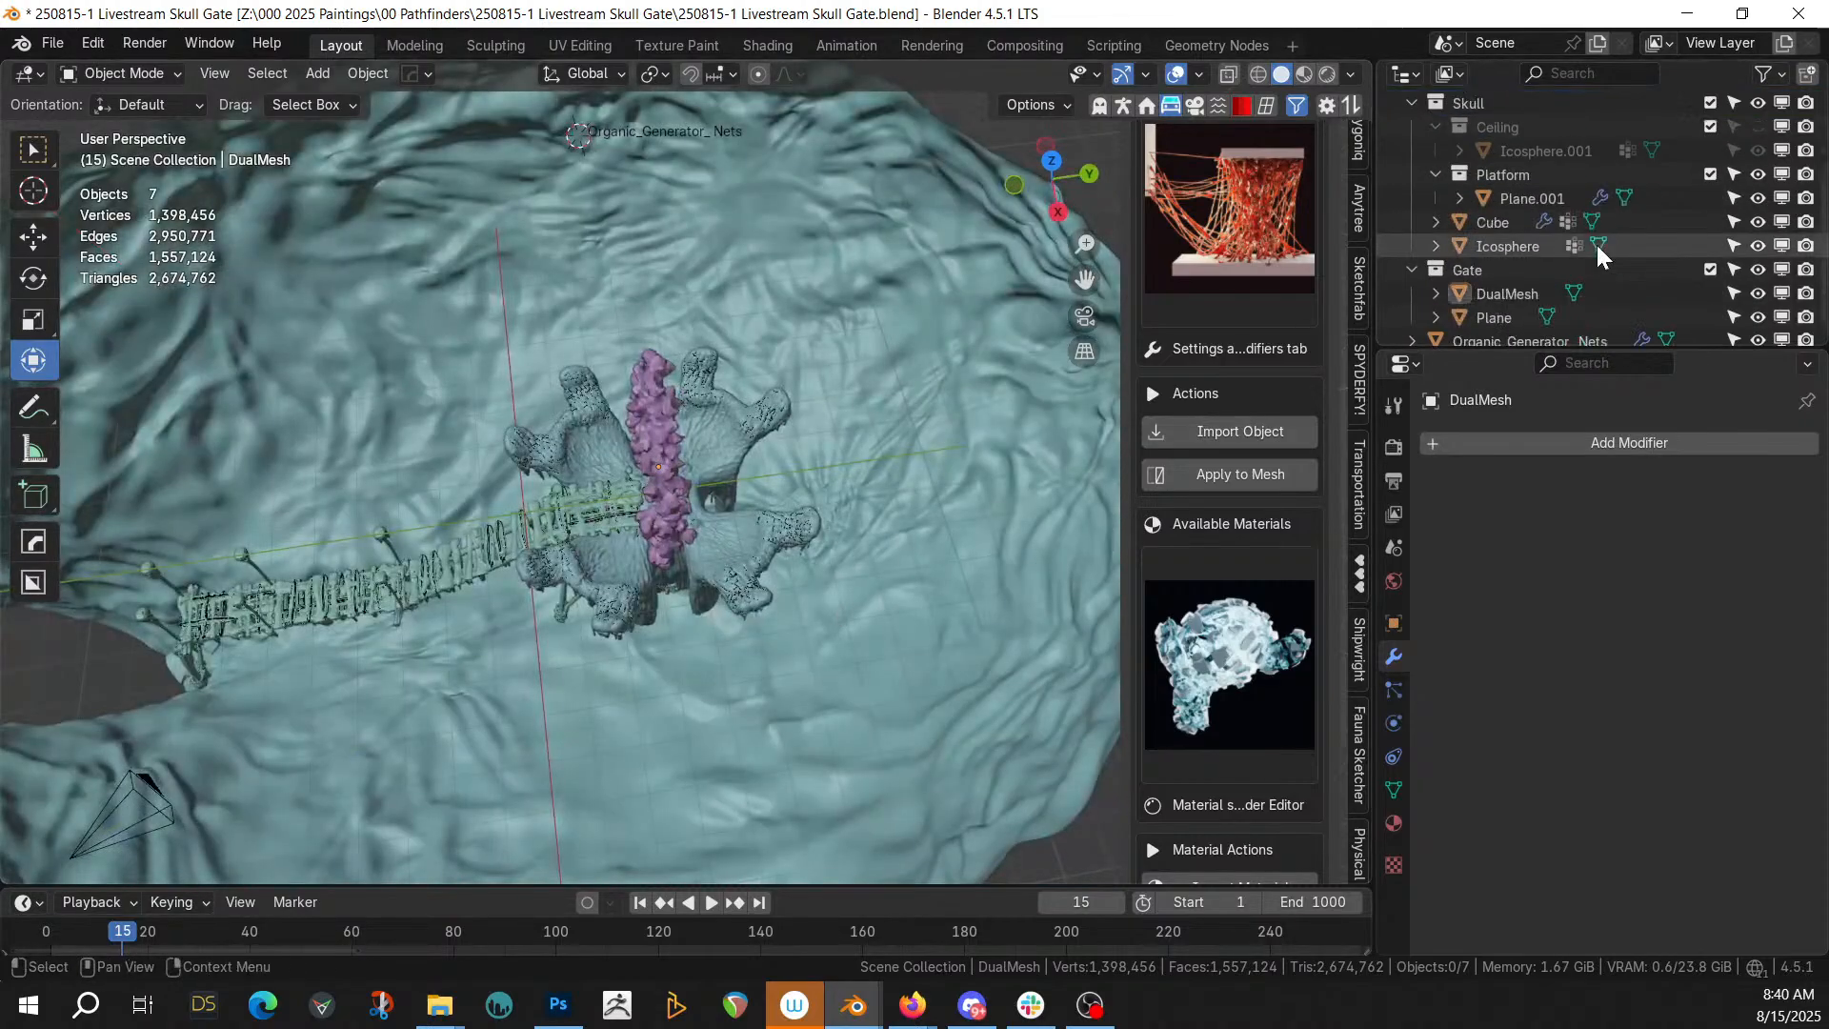
{"action": "scroll", "coordinate": [1597, 244], "scroll_direction": "down", "scroll_amount": 1}
{"action": "left_click", "coordinate": [1582, 324]}
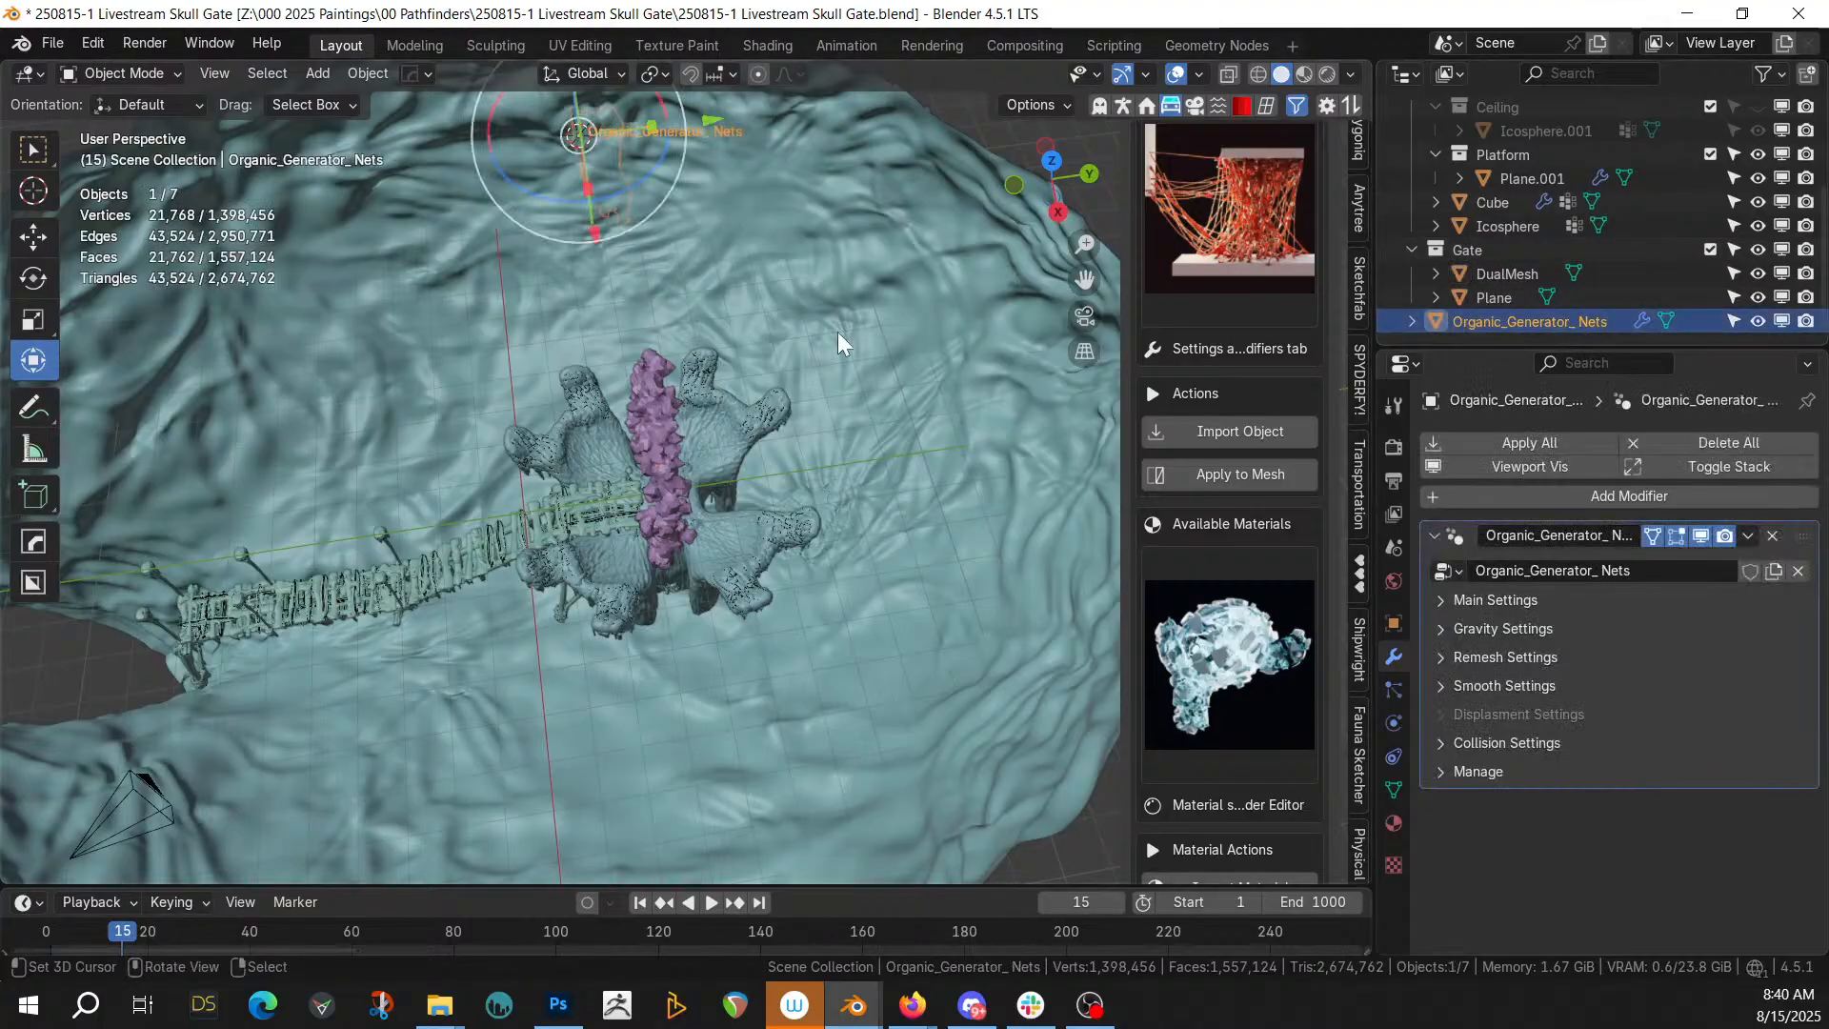
{"action": "key", "text": "KP_7"}
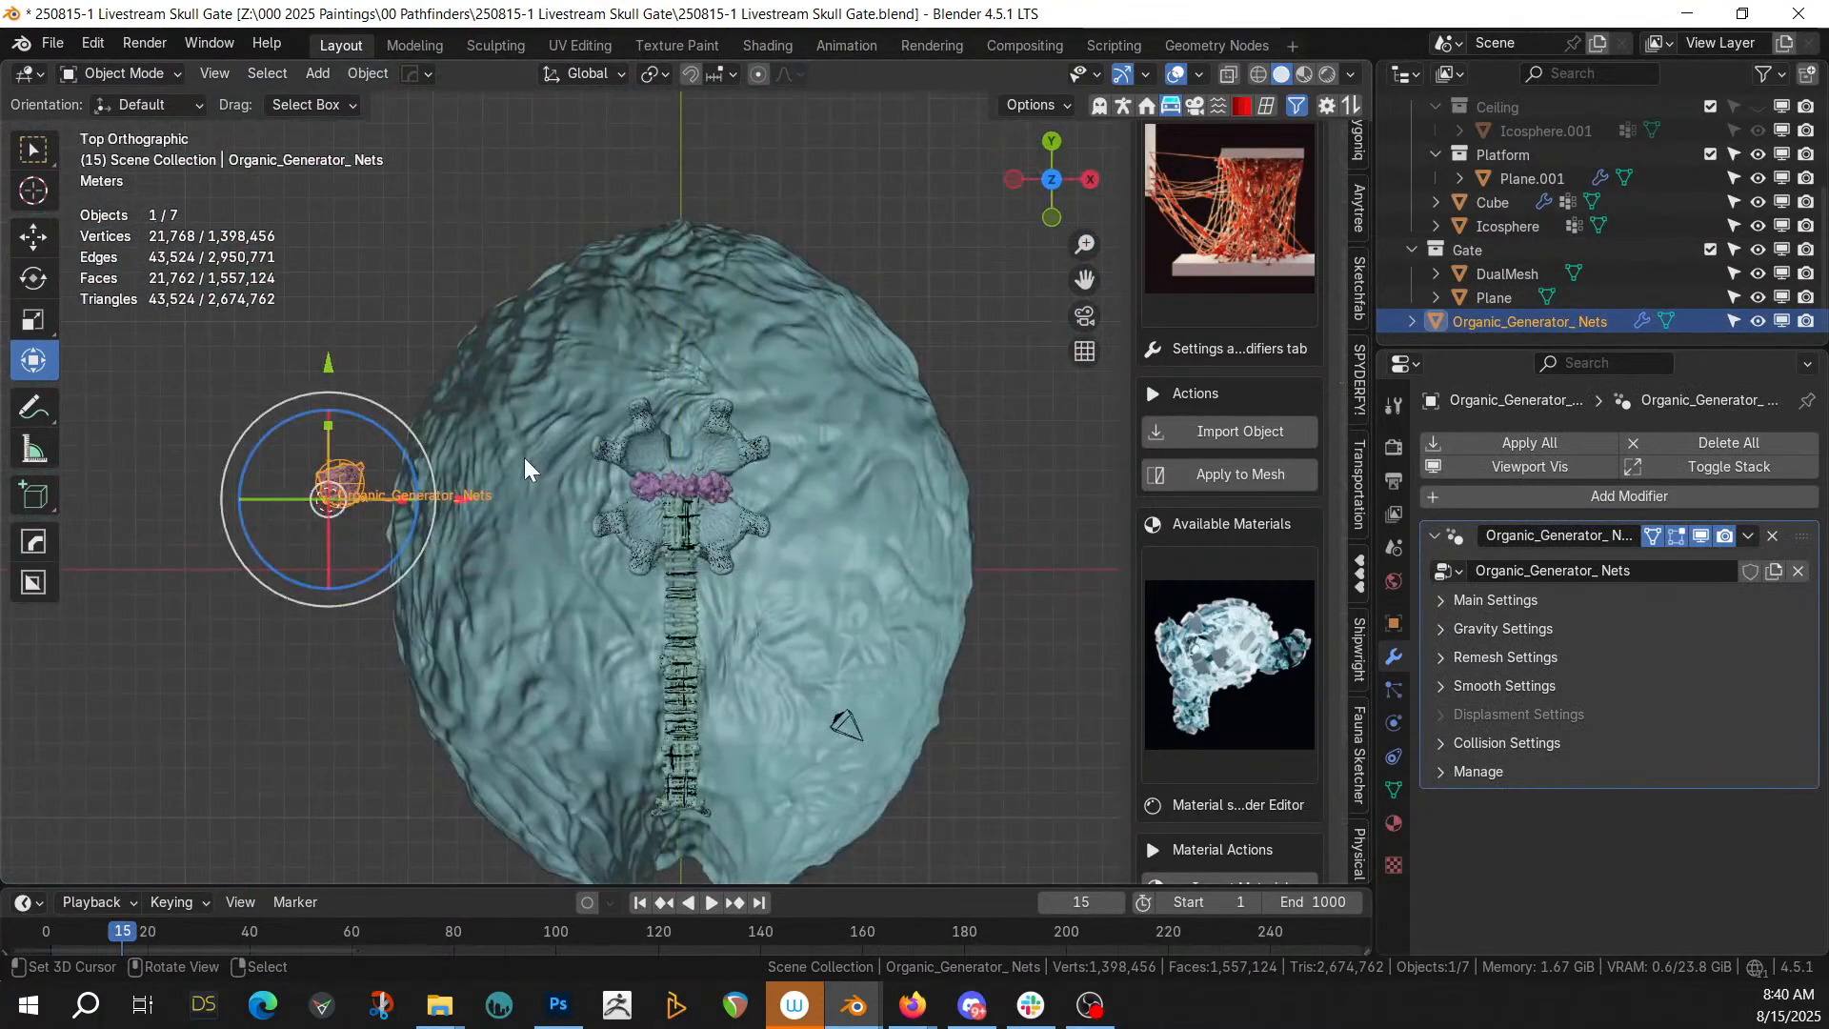
{"action": "key", "text": "g"}
{"action": "left_click", "coordinate": [760, 510]}
{"action": "middle_click_drag", "start_coordinate": [759, 509], "coordinate": [722, 372]}
{"action": "scroll", "coordinate": [722, 372], "scroll_direction": "up", "scroll_amount": 4}
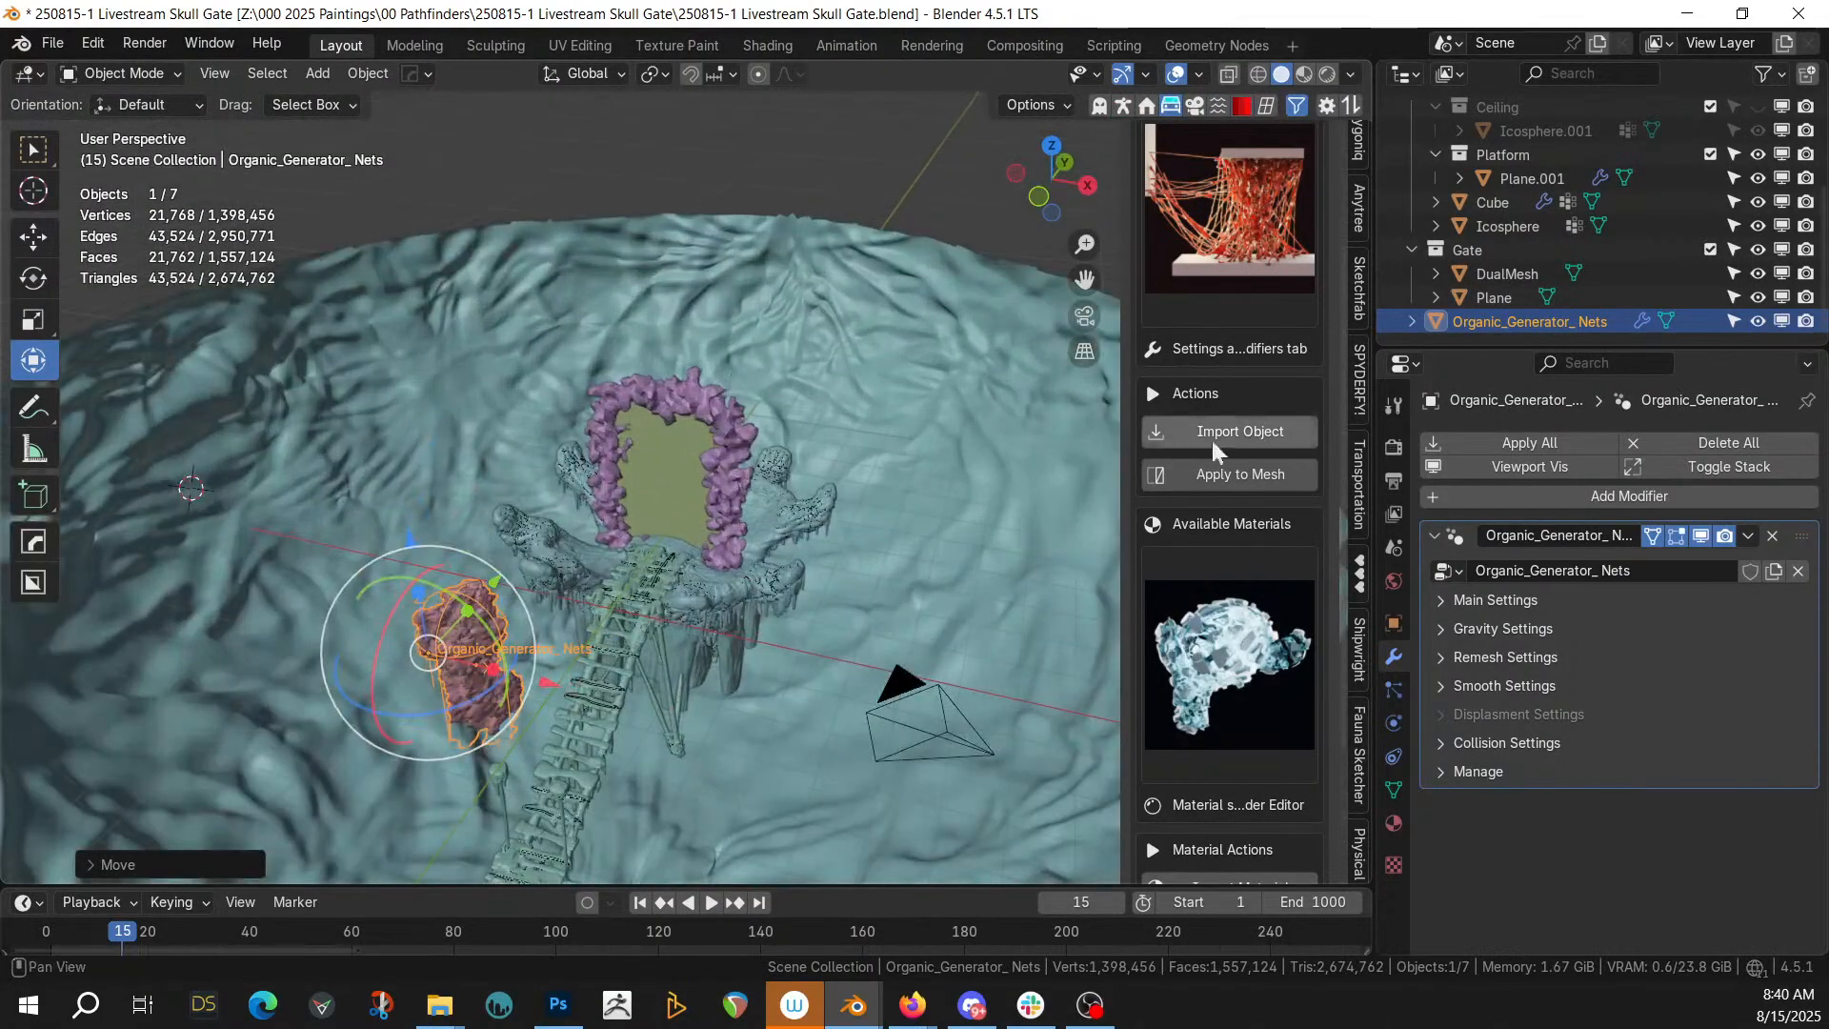
Set the nets generator's Collisions collection to Skull in its main settings
{"action": "left_click", "coordinate": [1444, 600]}
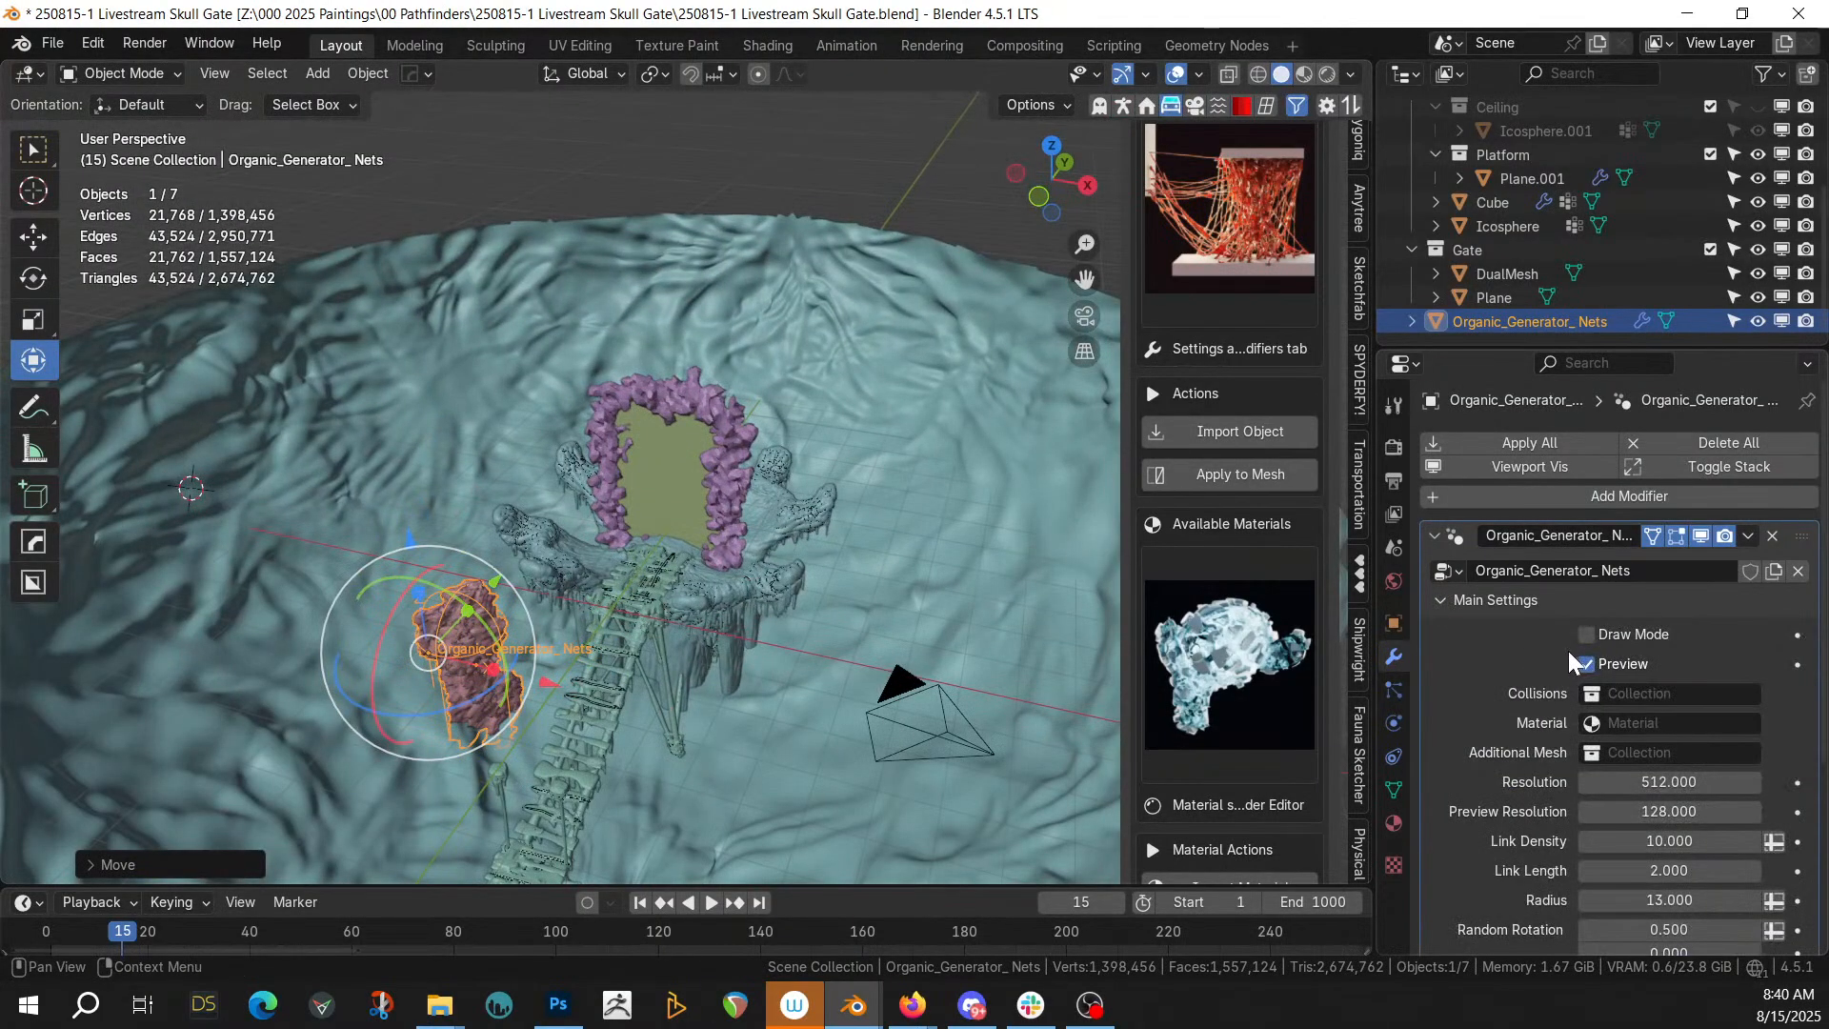
{"action": "left_click", "coordinate": [1620, 694]}
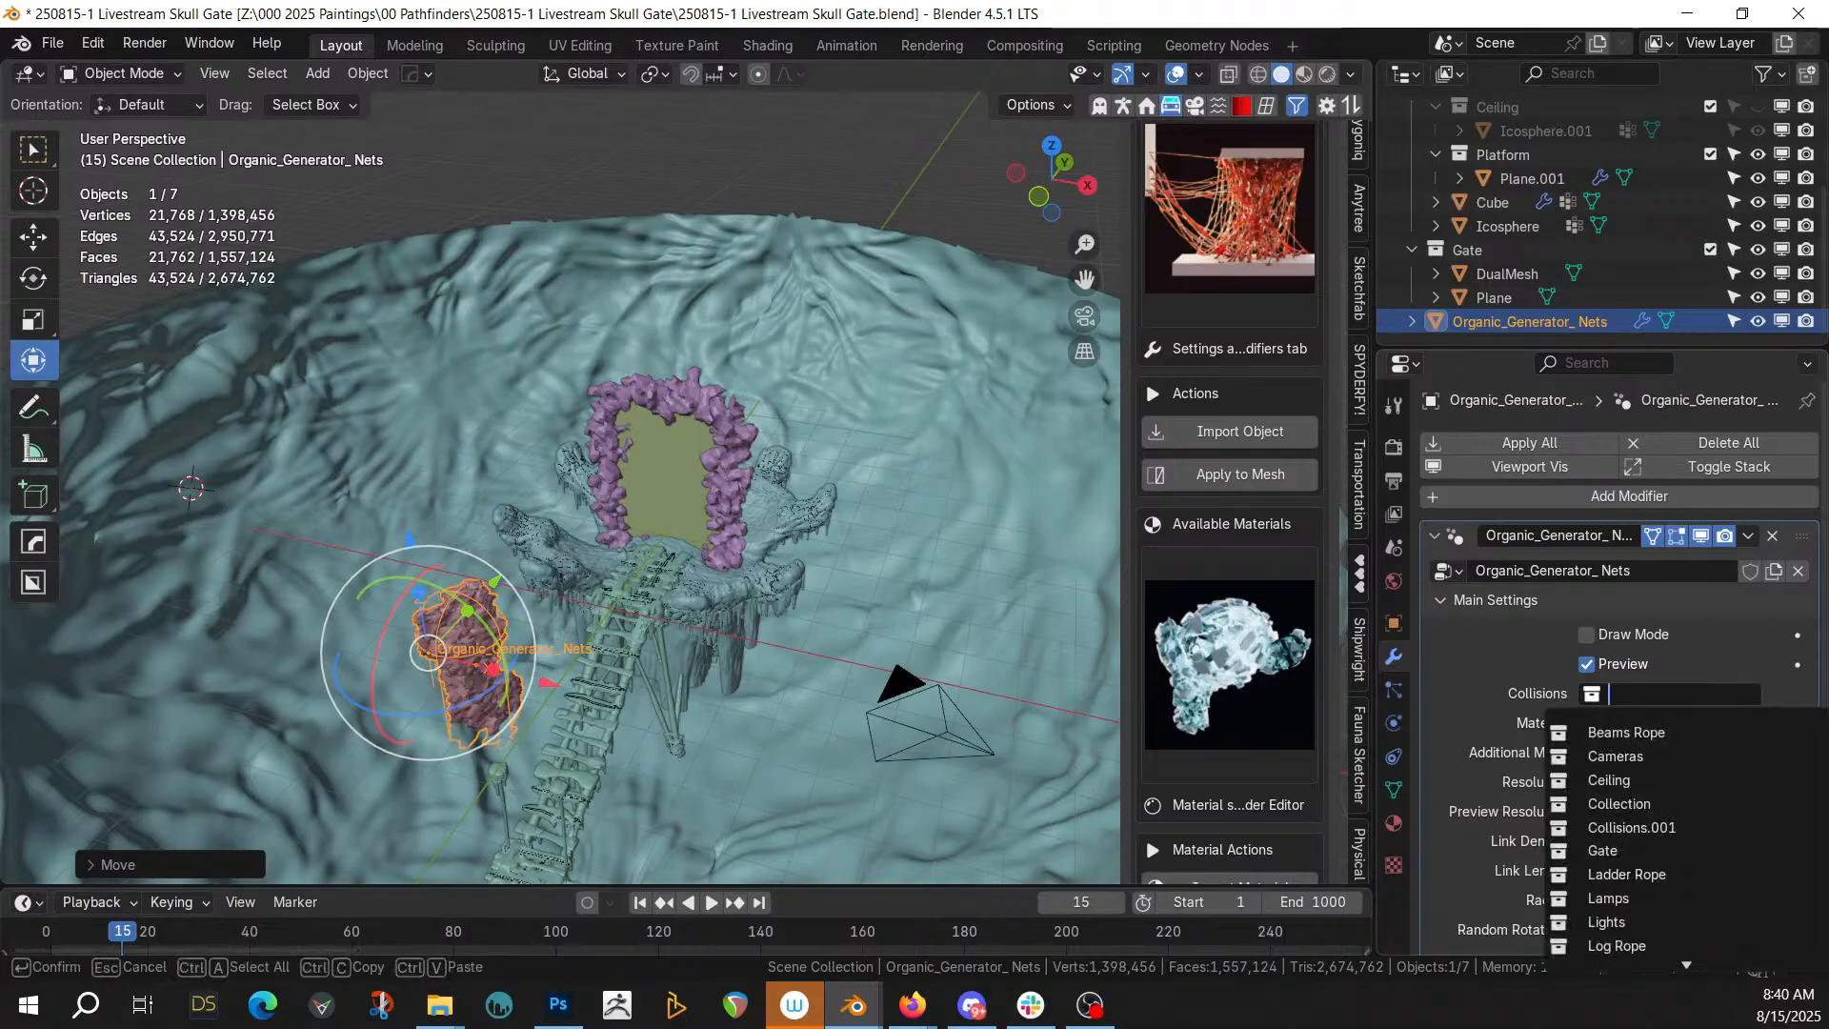
{"action": "type", "text": "Skul"}
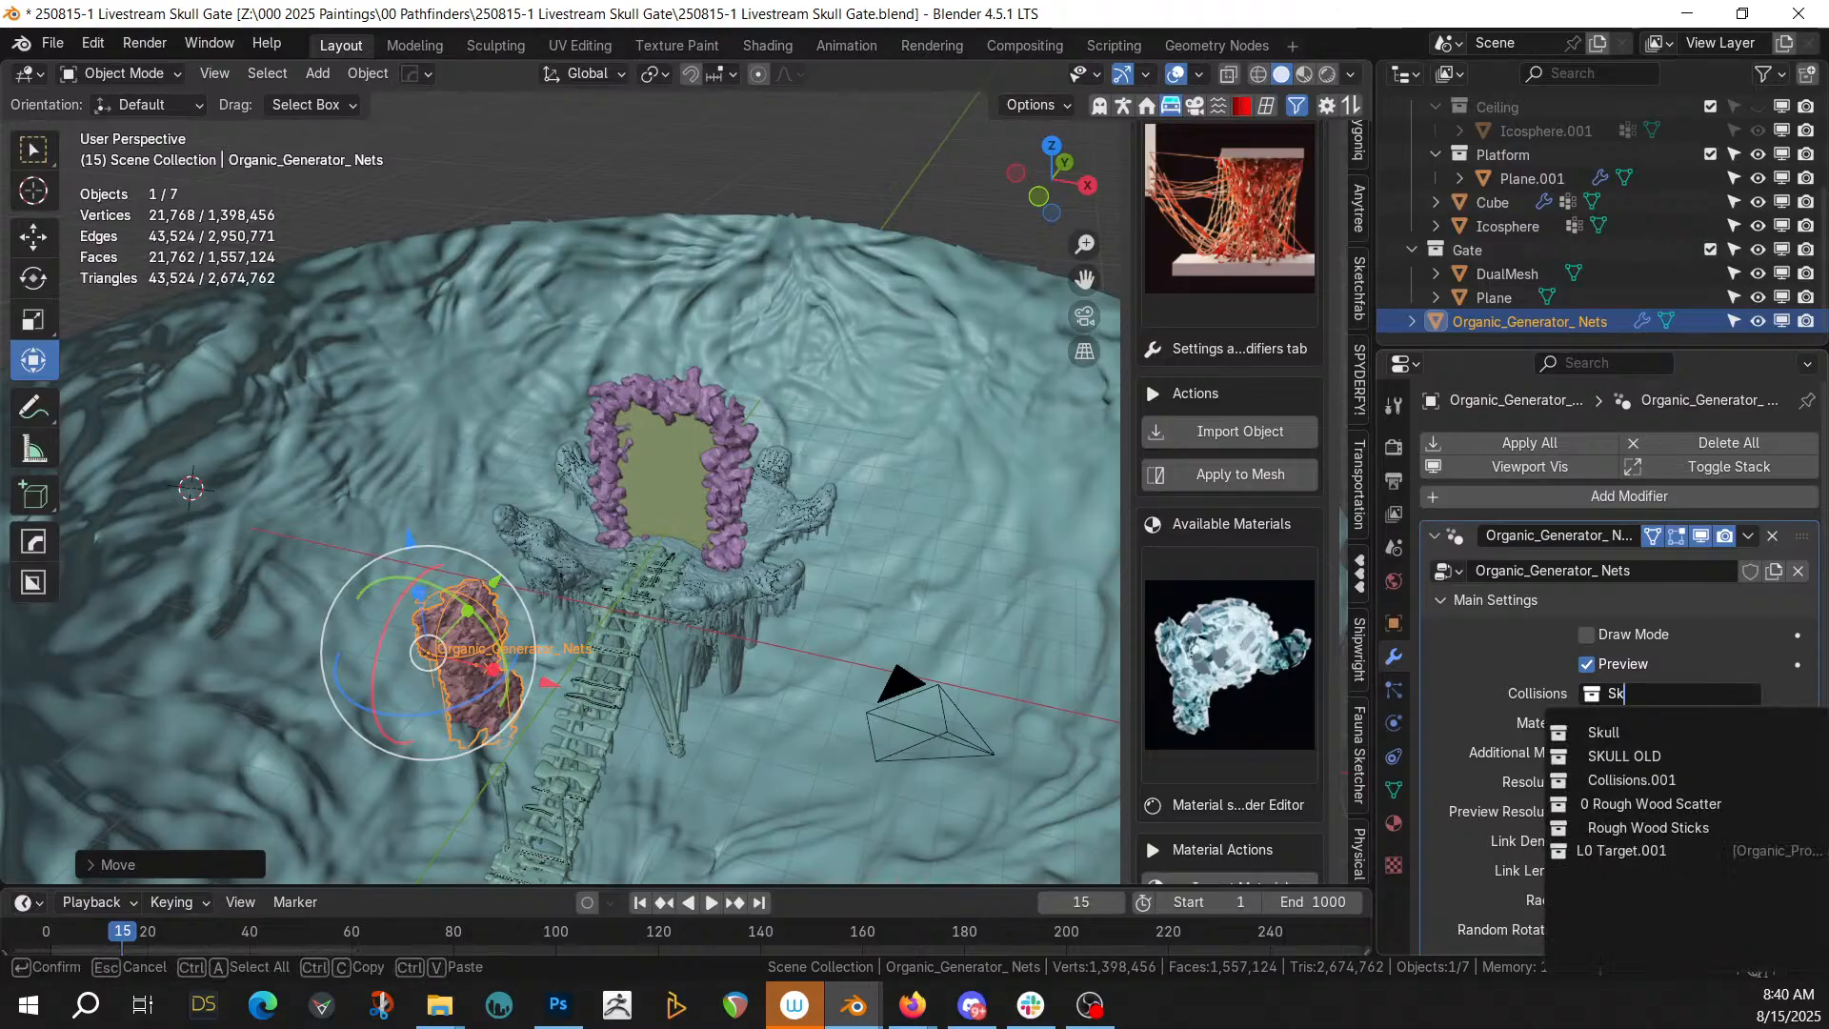
{"action": "left_click", "coordinate": [1592, 737]}
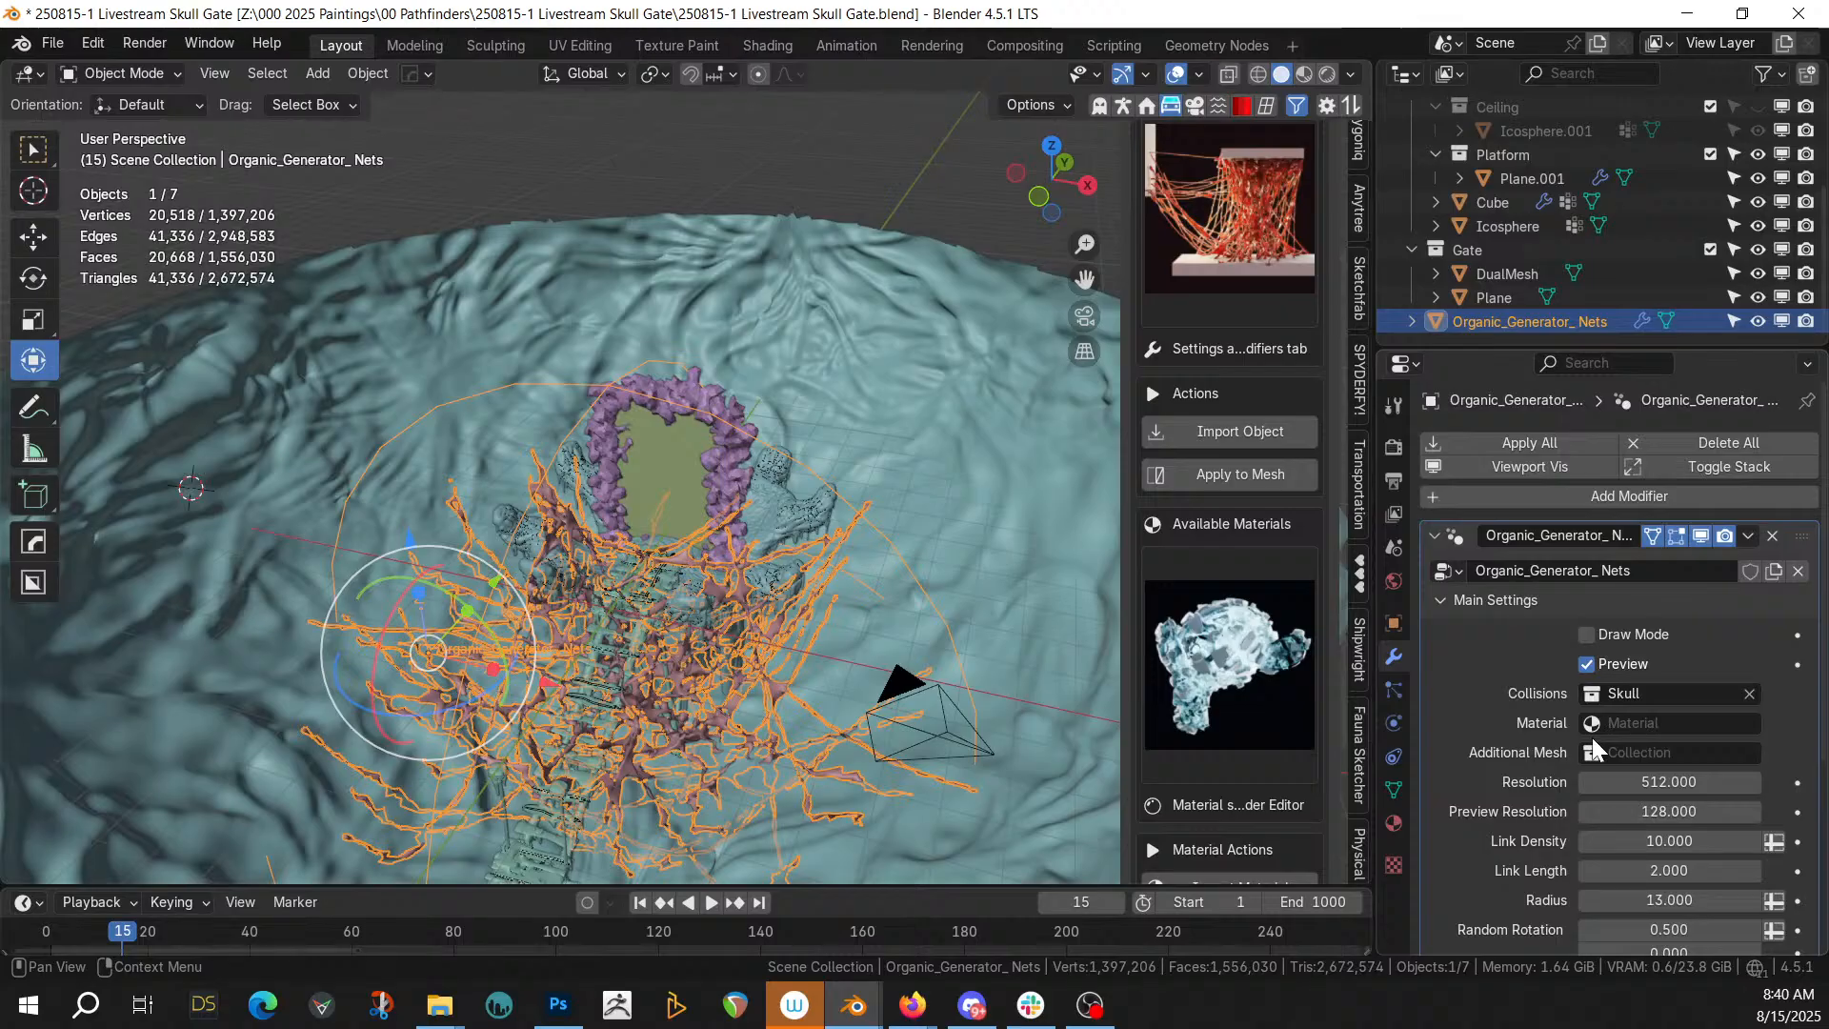
Raise the nets object about 9 m along the Z axis above the gate
{"action": "middle_click_drag", "start_coordinate": [734, 655], "coordinate": [646, 680]}
{"action": "scroll", "coordinate": [722, 720], "scroll_direction": "up", "scroll_amount": 3}
{"action": "key", "text": "KP_7"}
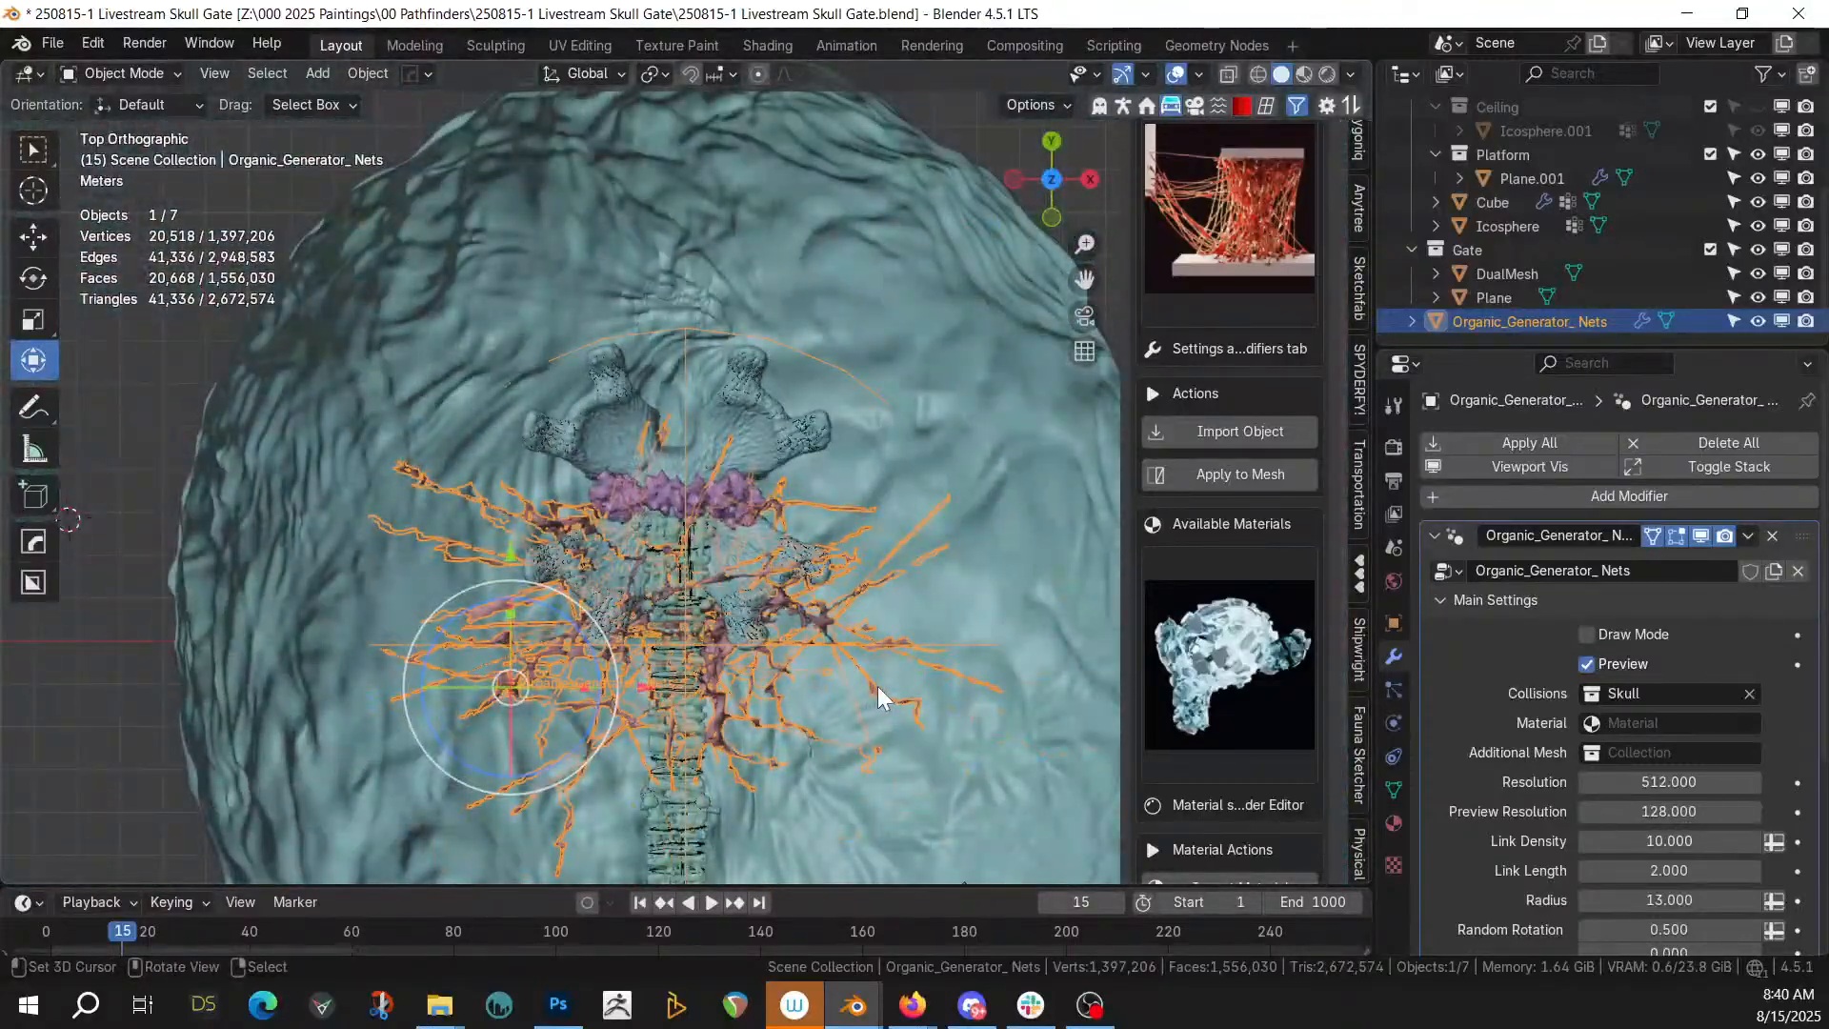
{"action": "middle_click_drag", "start_coordinate": [879, 686], "coordinate": [853, 494]}
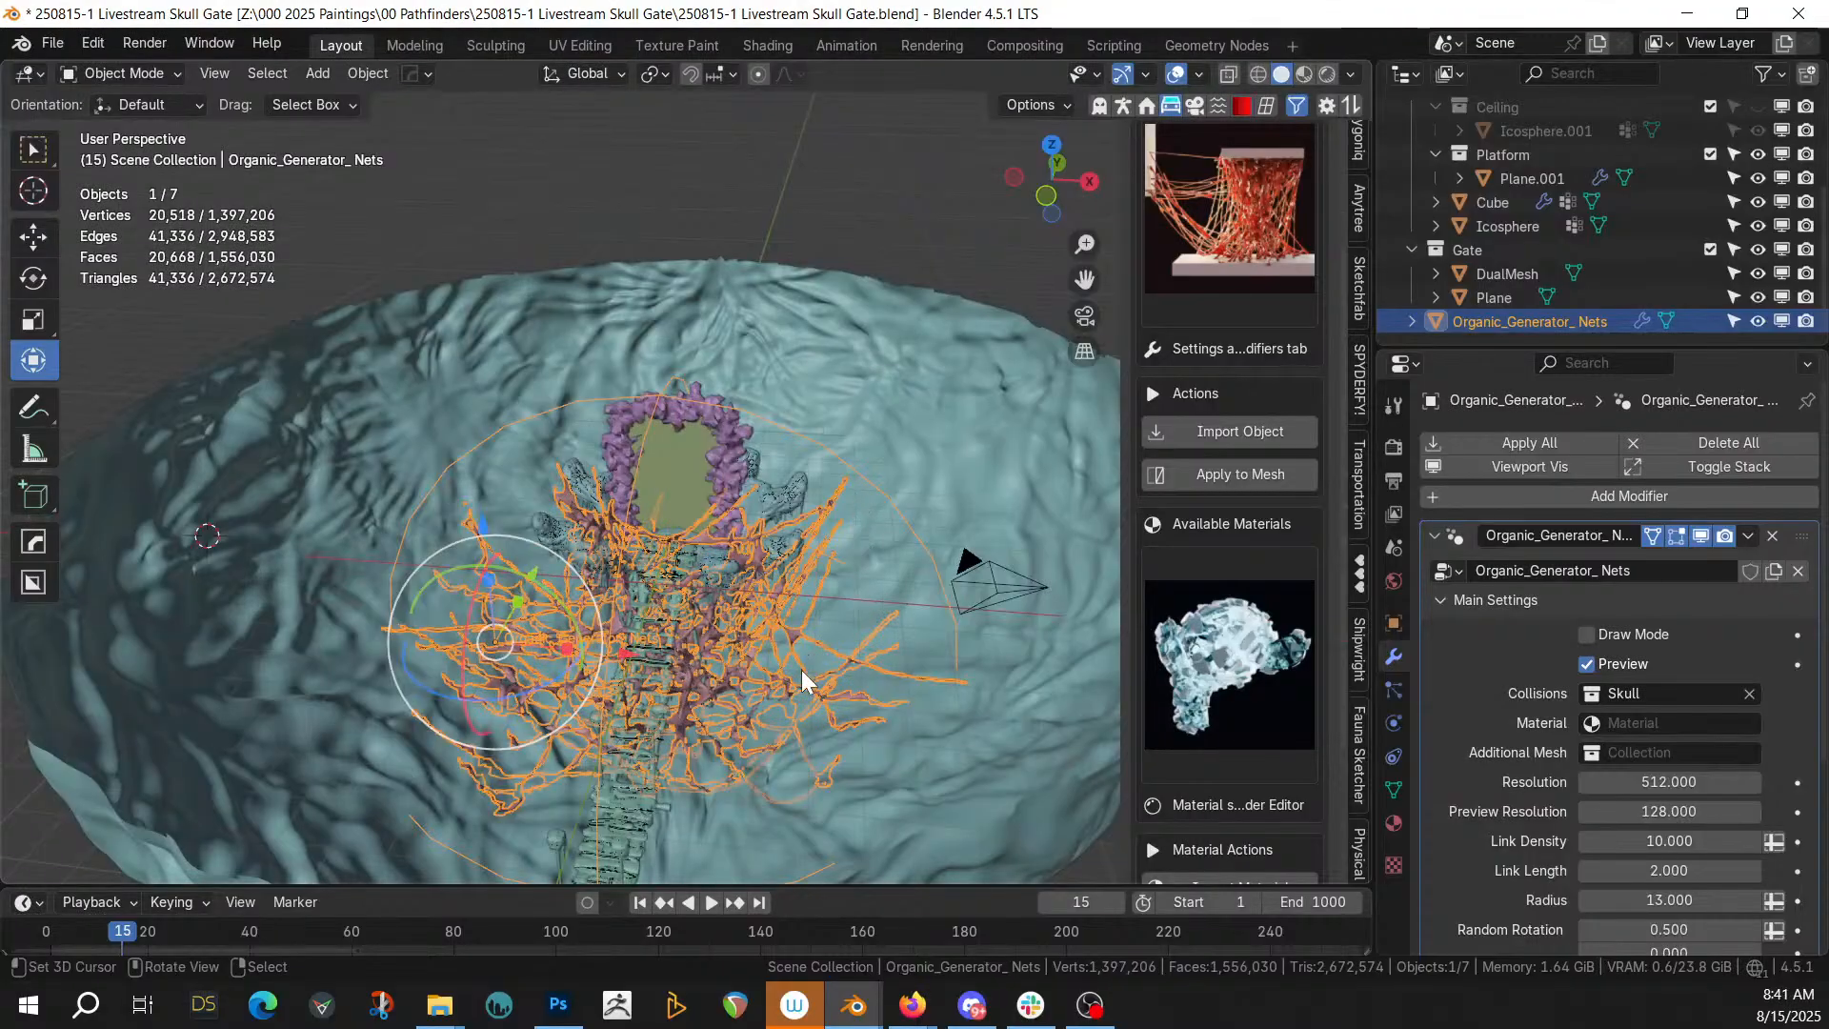
{"action": "key", "text": "g"}
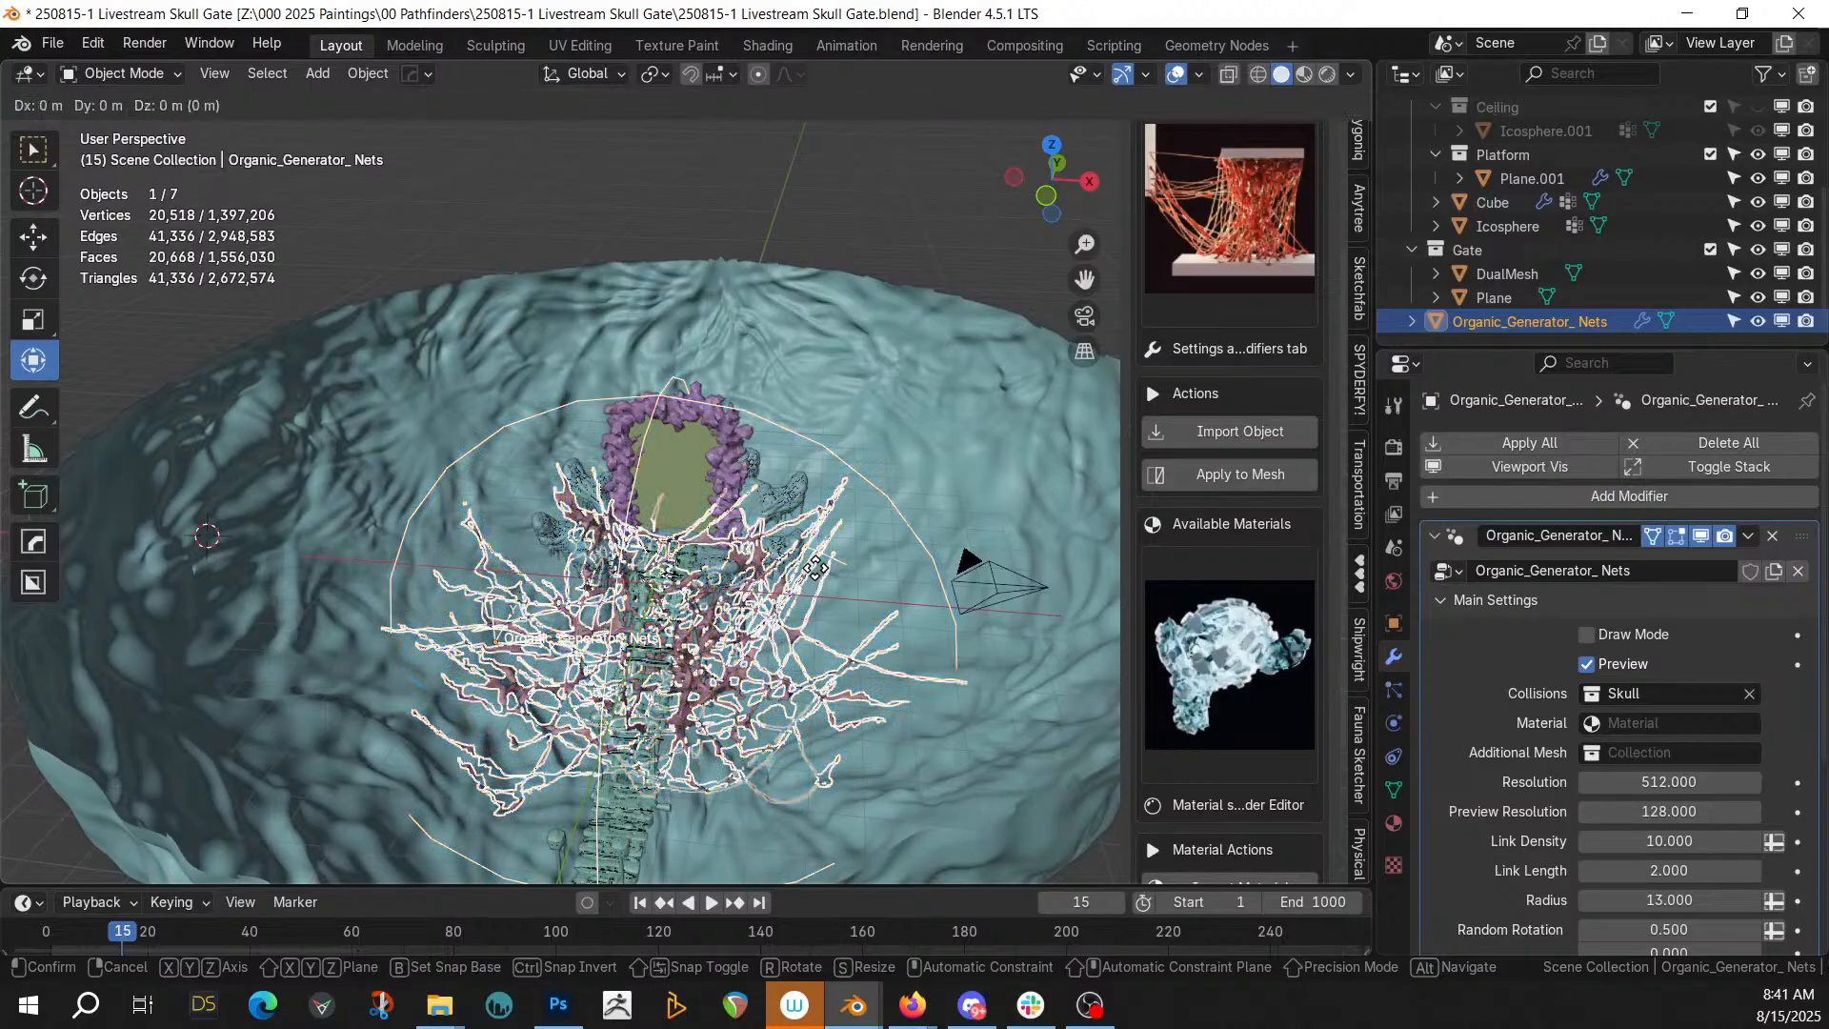
{"action": "key", "text": "z"}
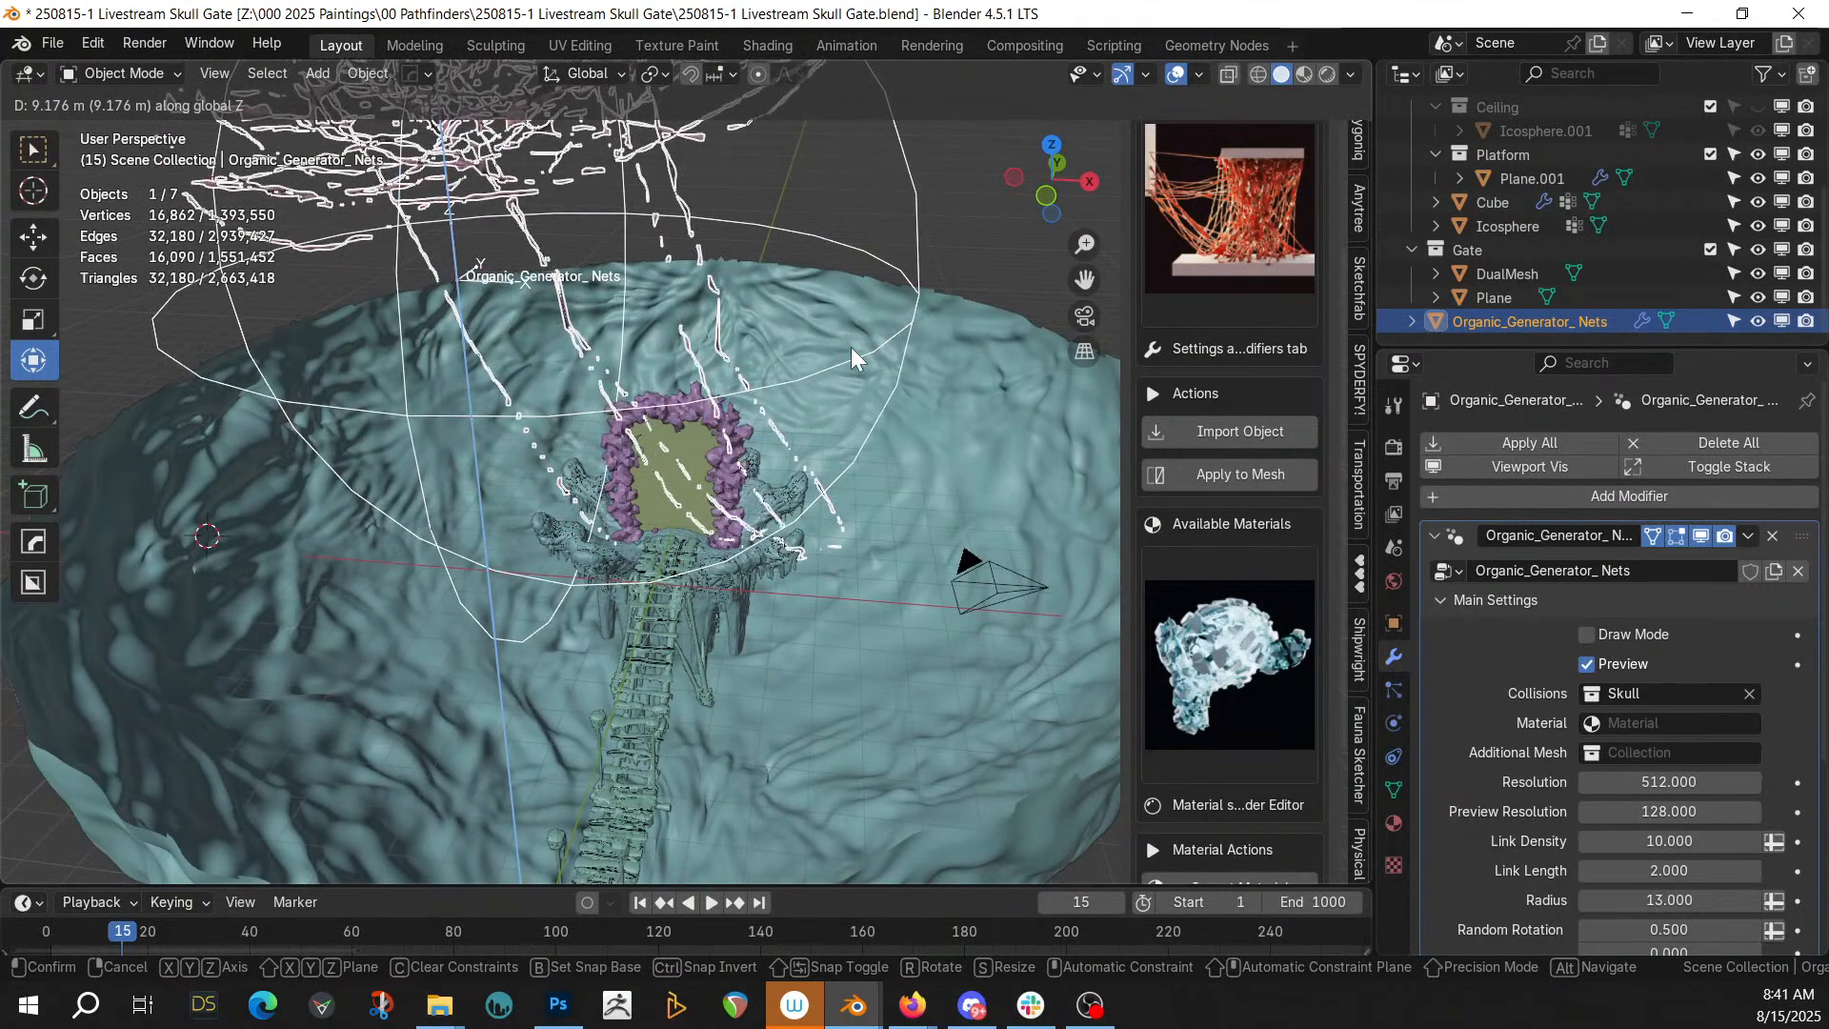
{"action": "left_click", "coordinate": [1512, 327]}
{"action": "scroll", "coordinate": [792, 299], "scroll_direction": "down", "scroll_amount": 2}
{"action": "middle_click_drag", "start_coordinate": [792, 299], "coordinate": [831, 270]}
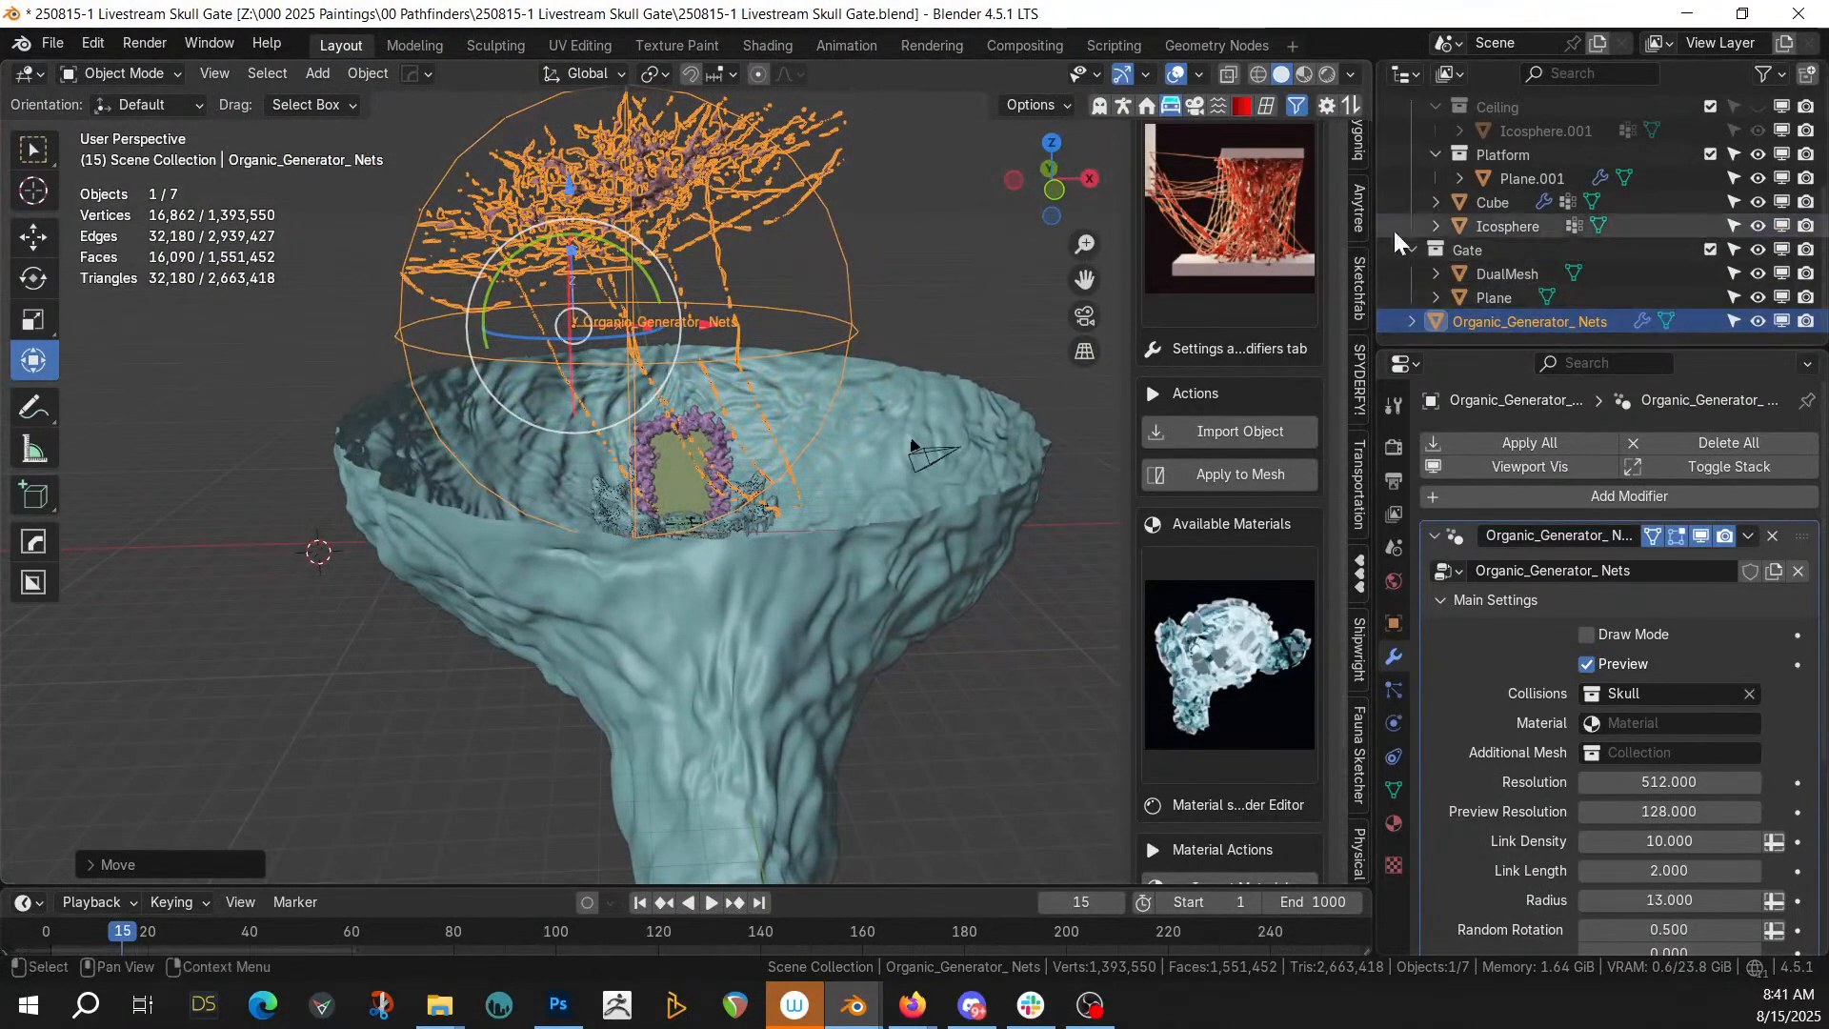
Lower the nets object by exactly 1 m along the global Z axis
{"action": "key", "text": "g"}
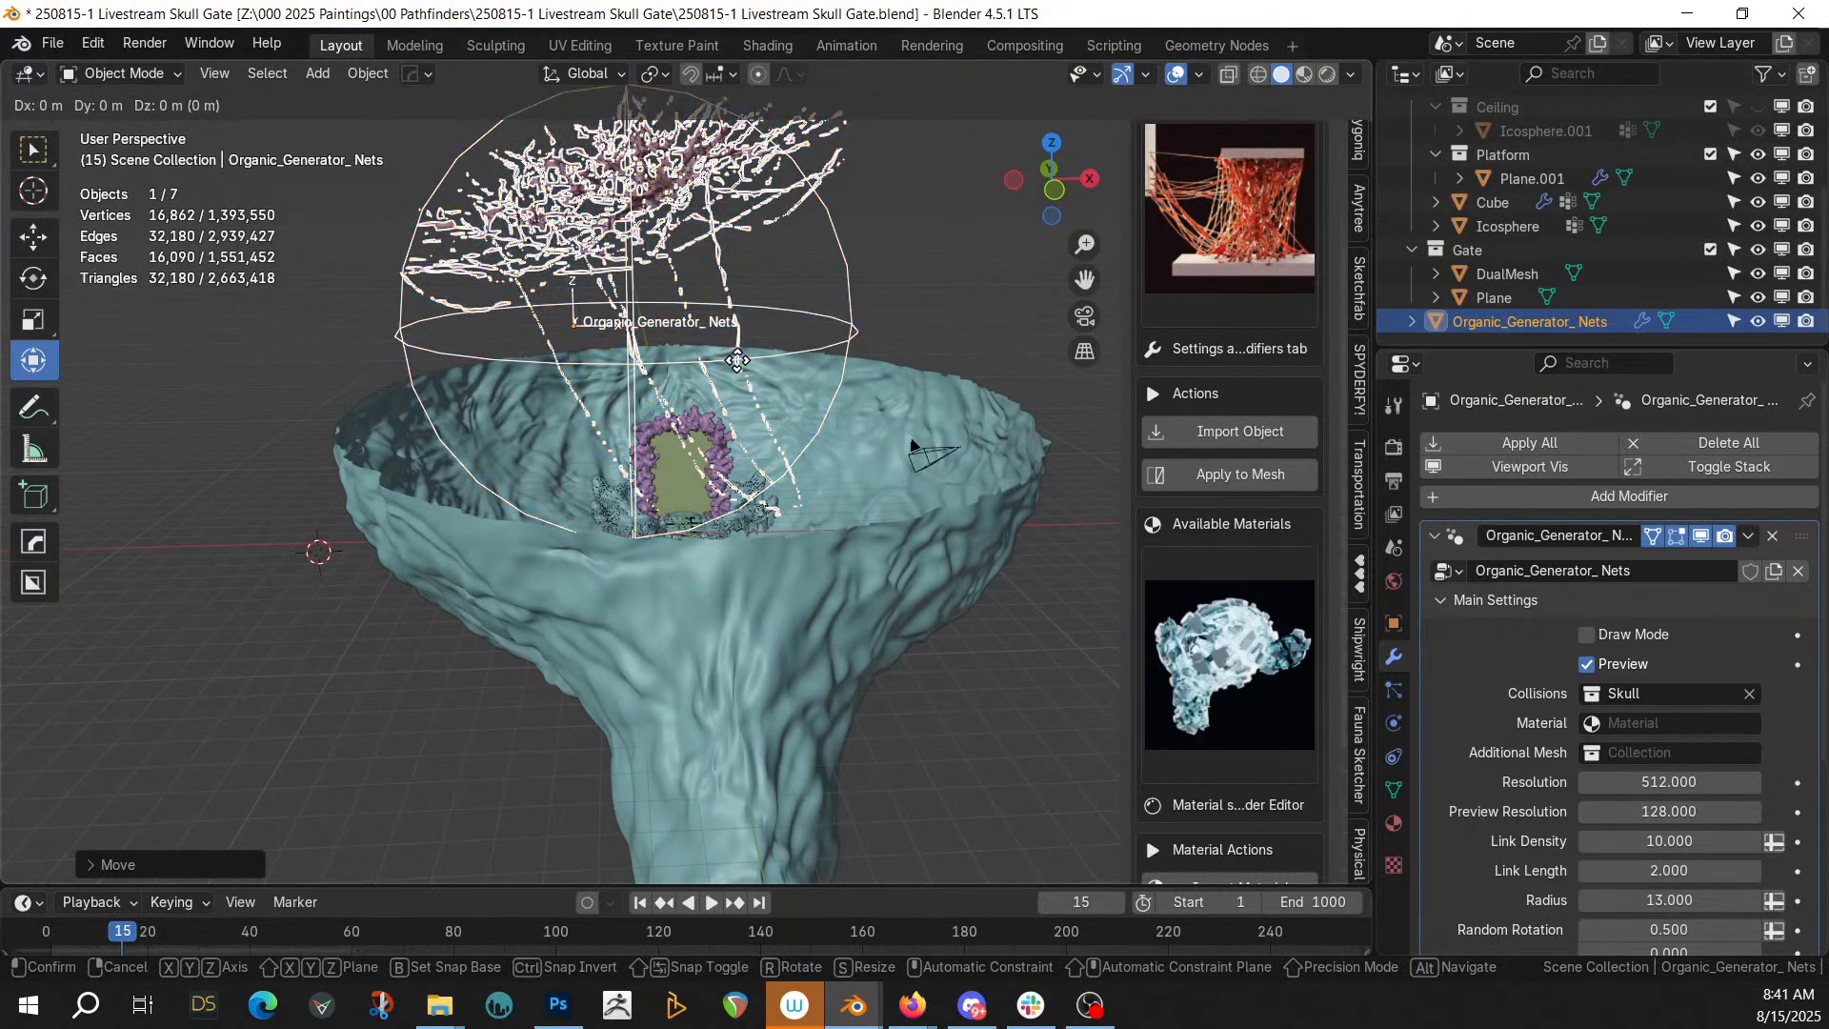
{"action": "key", "text": "z"}
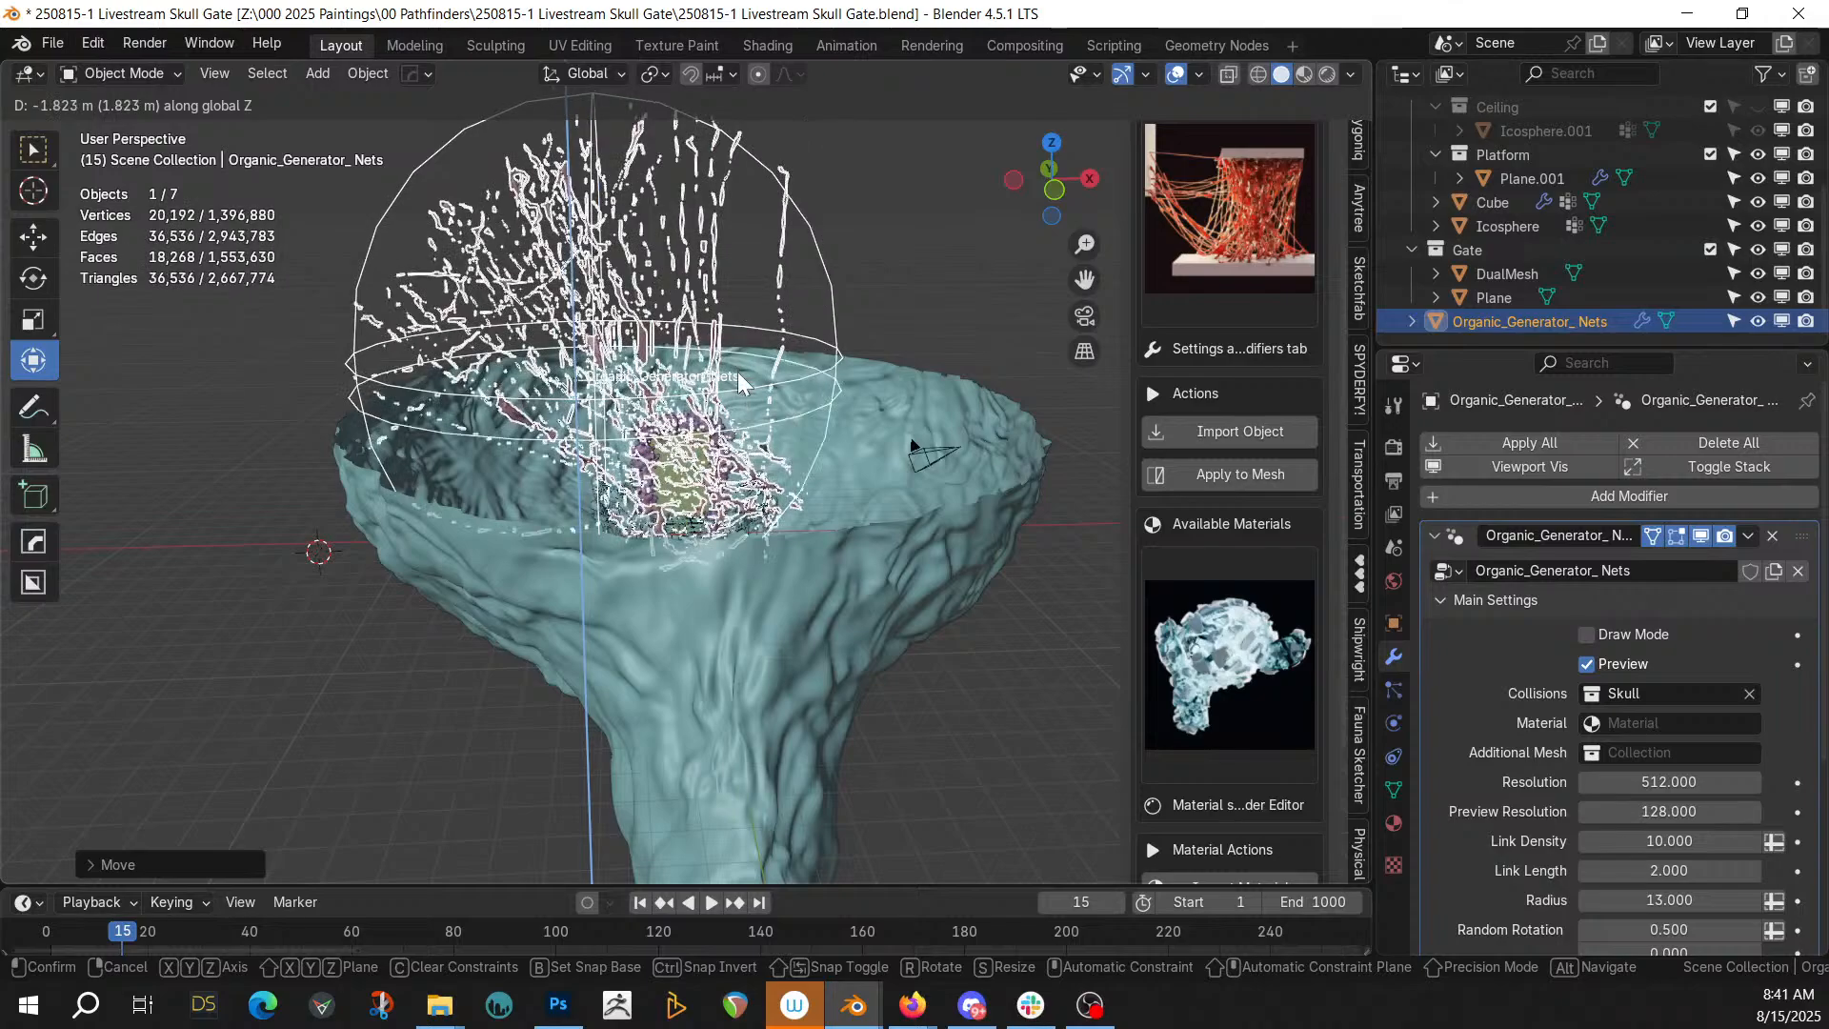
{"action": "left_click", "coordinate": [374, 724]}
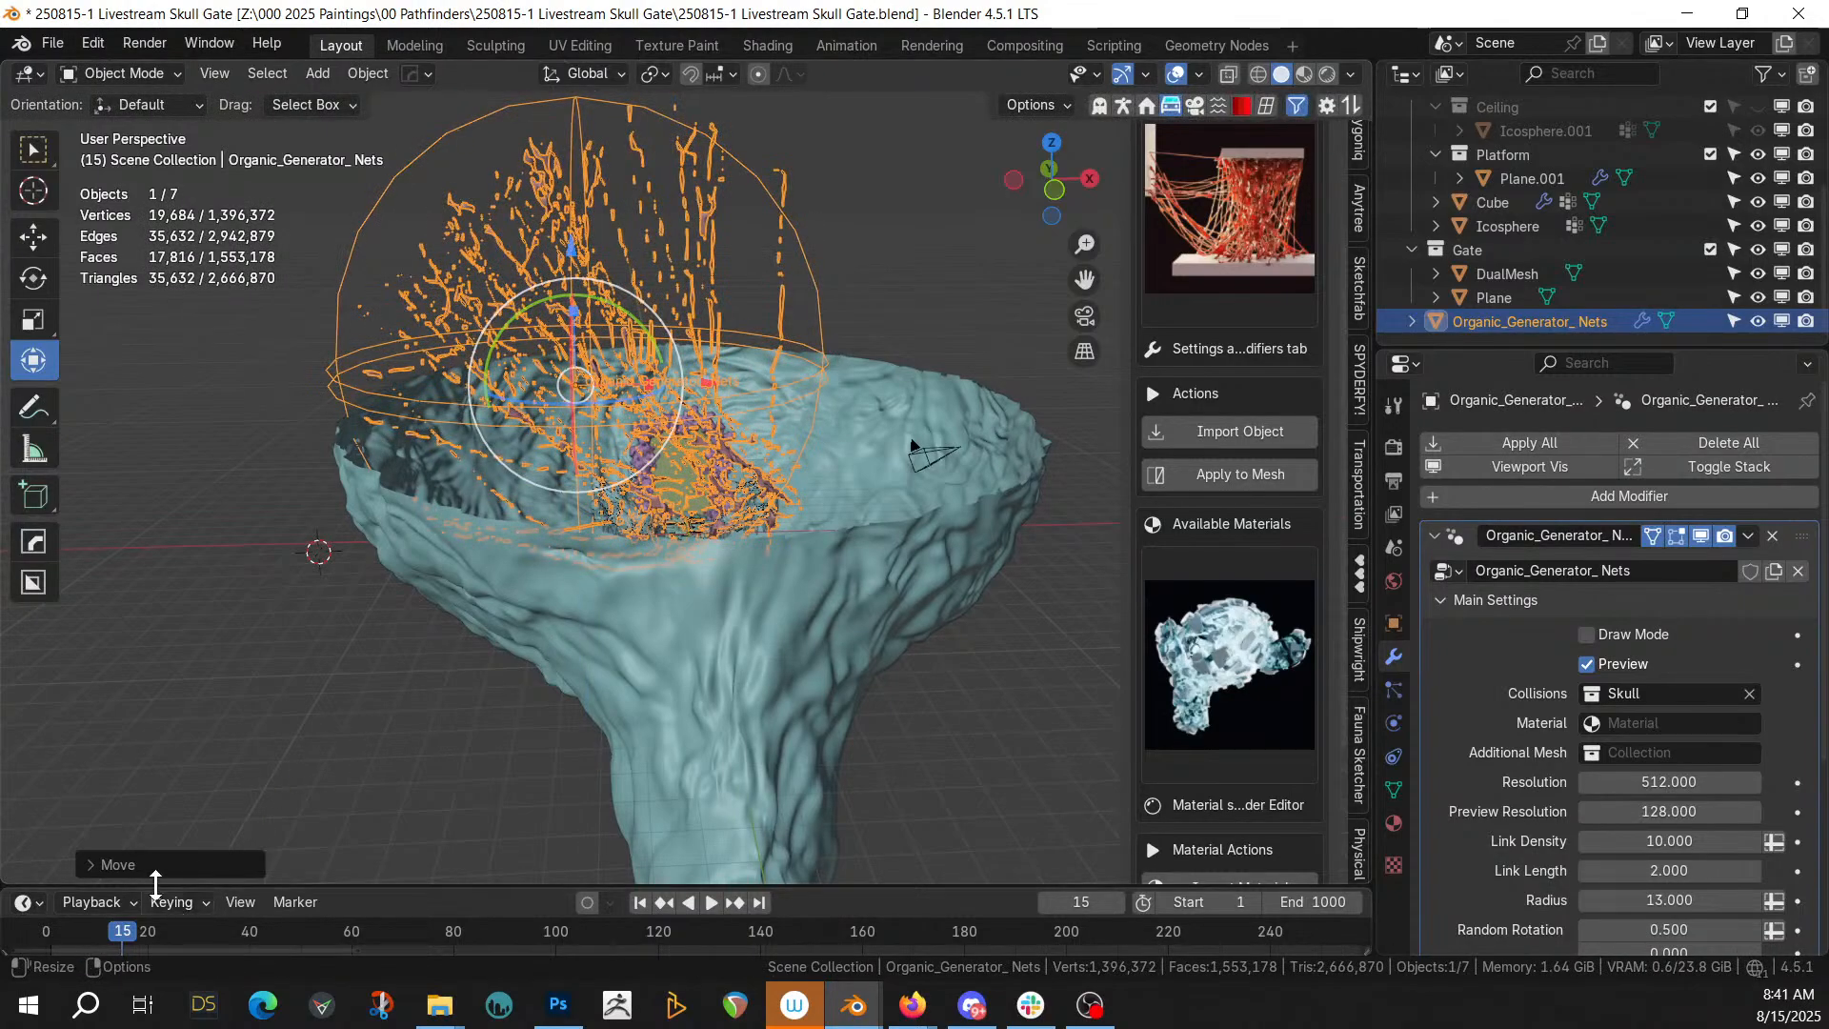
{"action": "left_click", "coordinate": [91, 862]}
{"action": "left_click", "coordinate": [277, 779]}
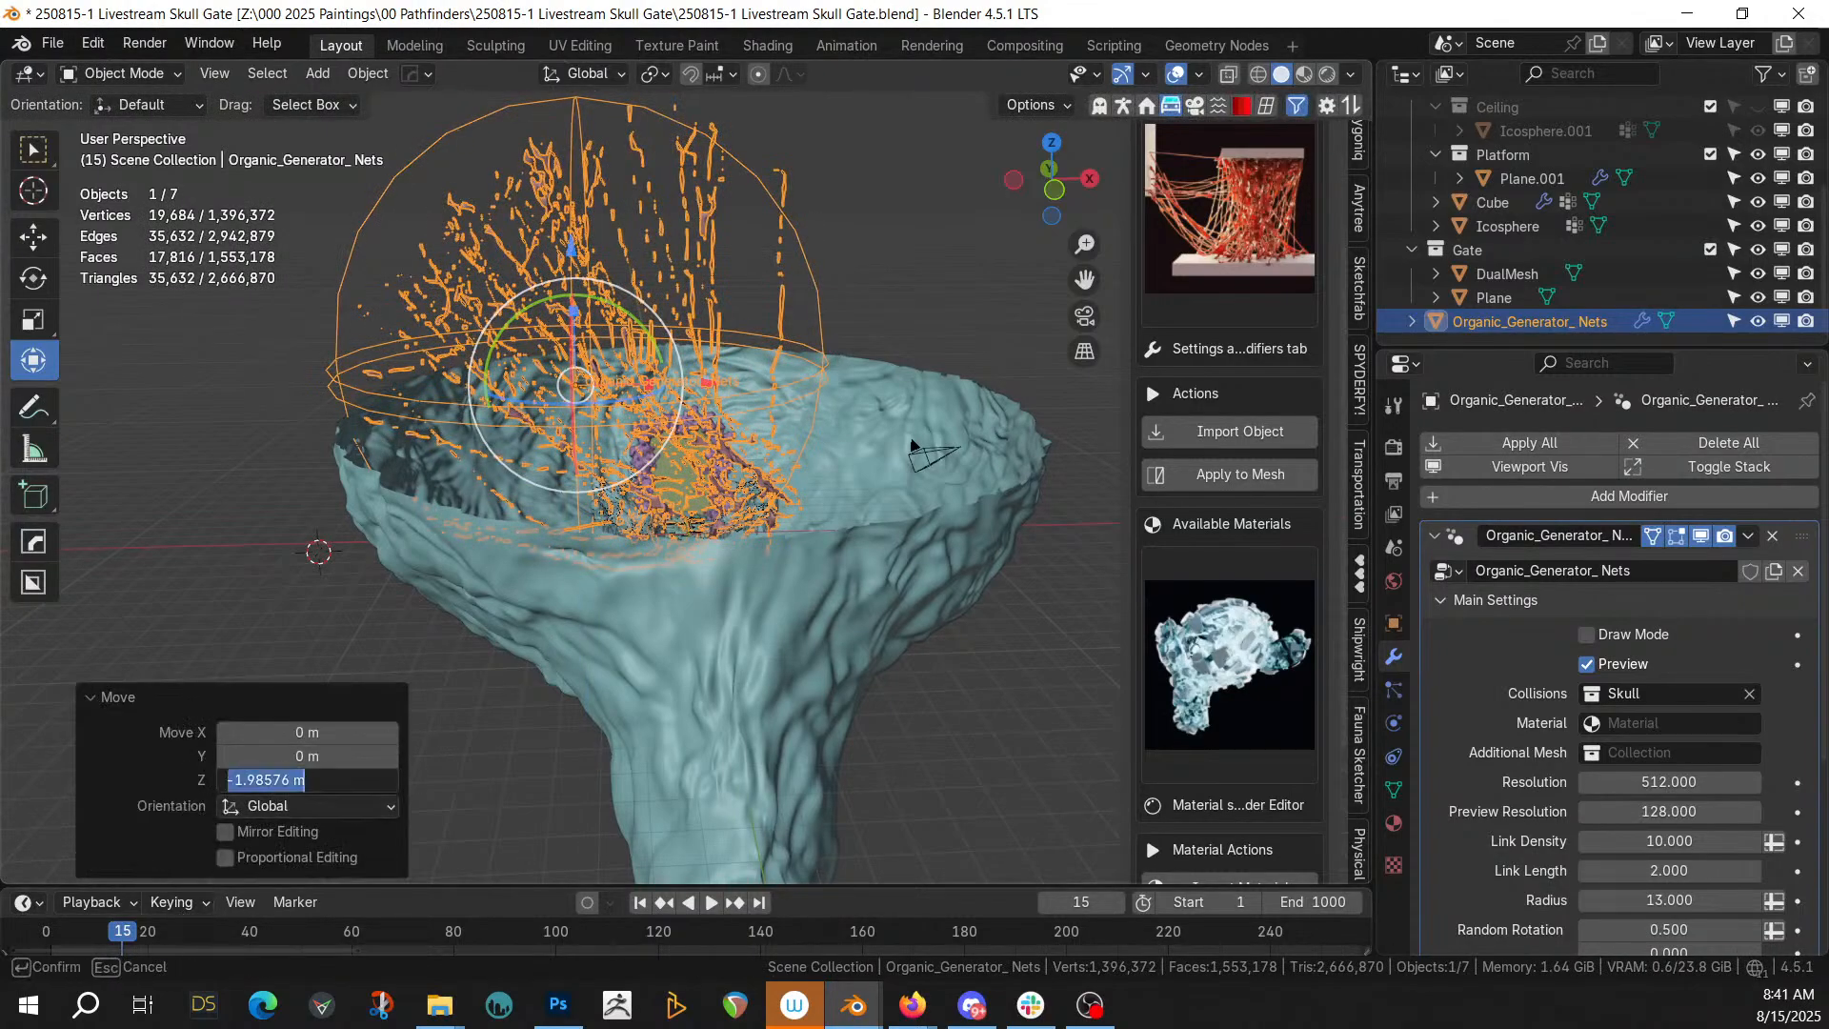
{"action": "type", "text": "-1"}
{"action": "key", "text": "Return"}
Move the nets object about 6.26 m along the Y axis, towards the area behind the gate
{"action": "middle_click_drag", "start_coordinate": [560, 489], "coordinate": [461, 695]}
{"action": "key", "text": "KP_7"}
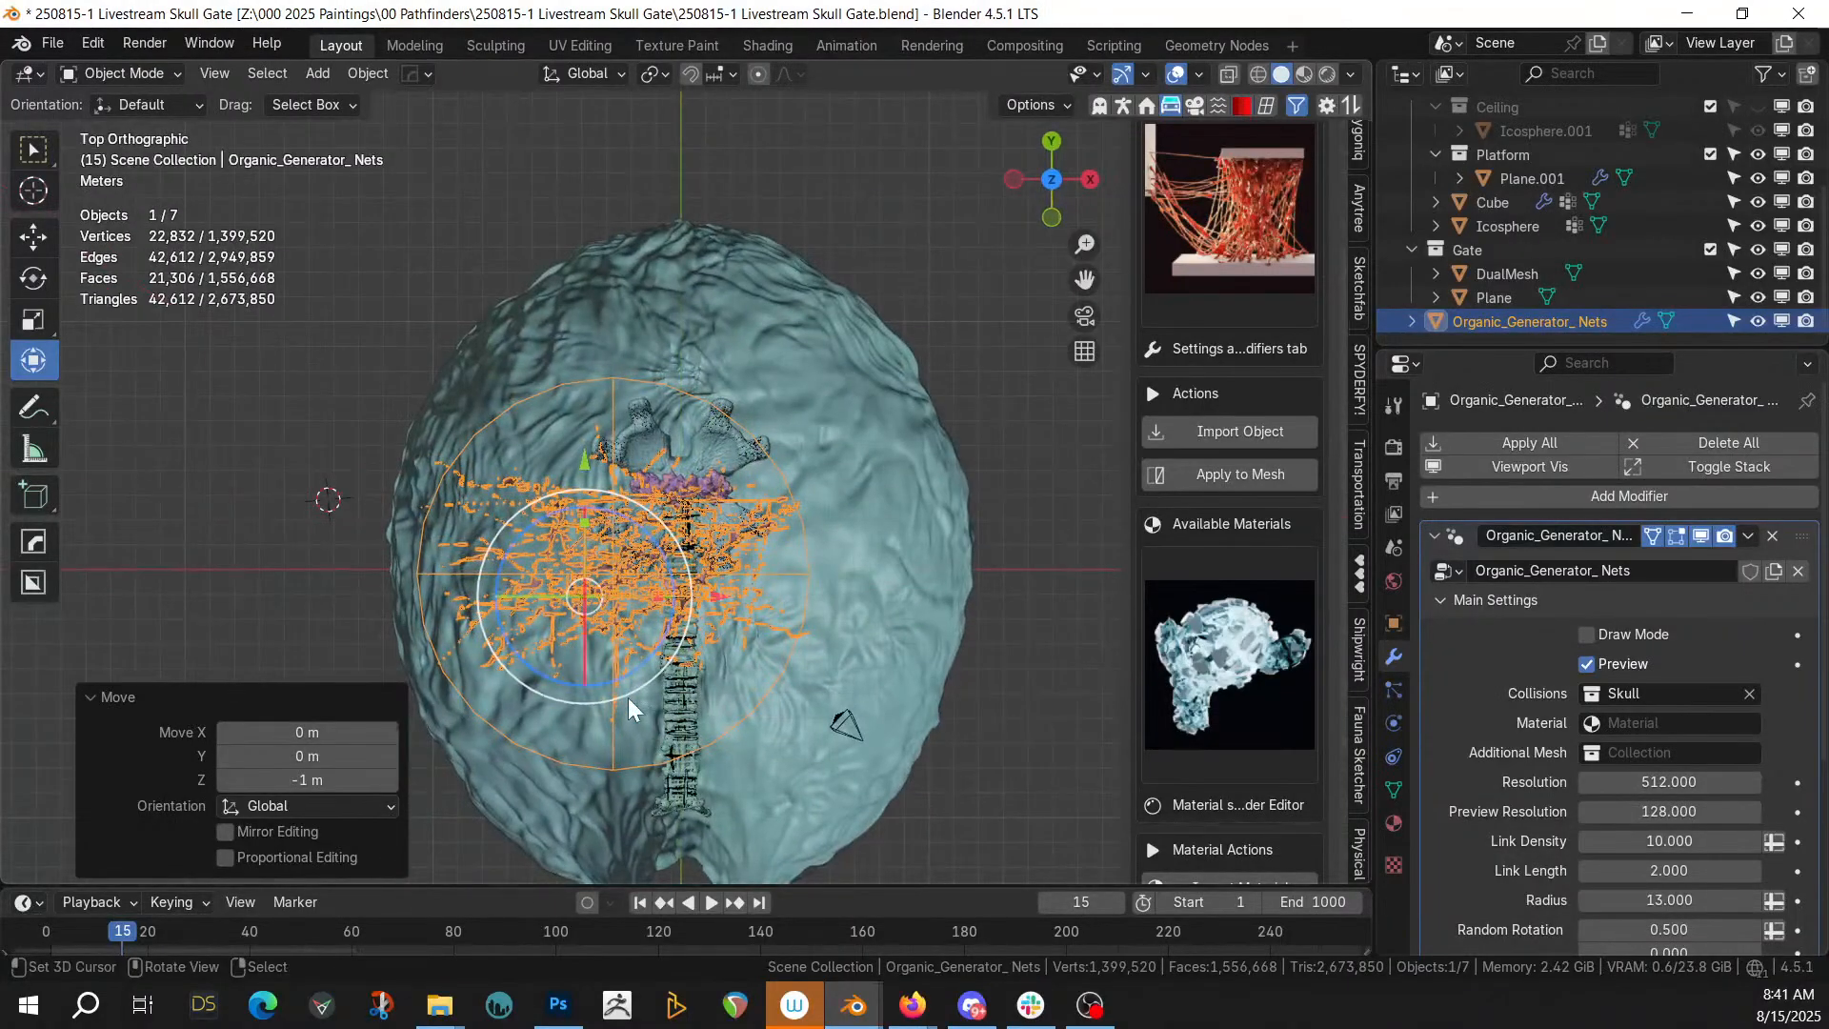
{"action": "key", "text": "g"}
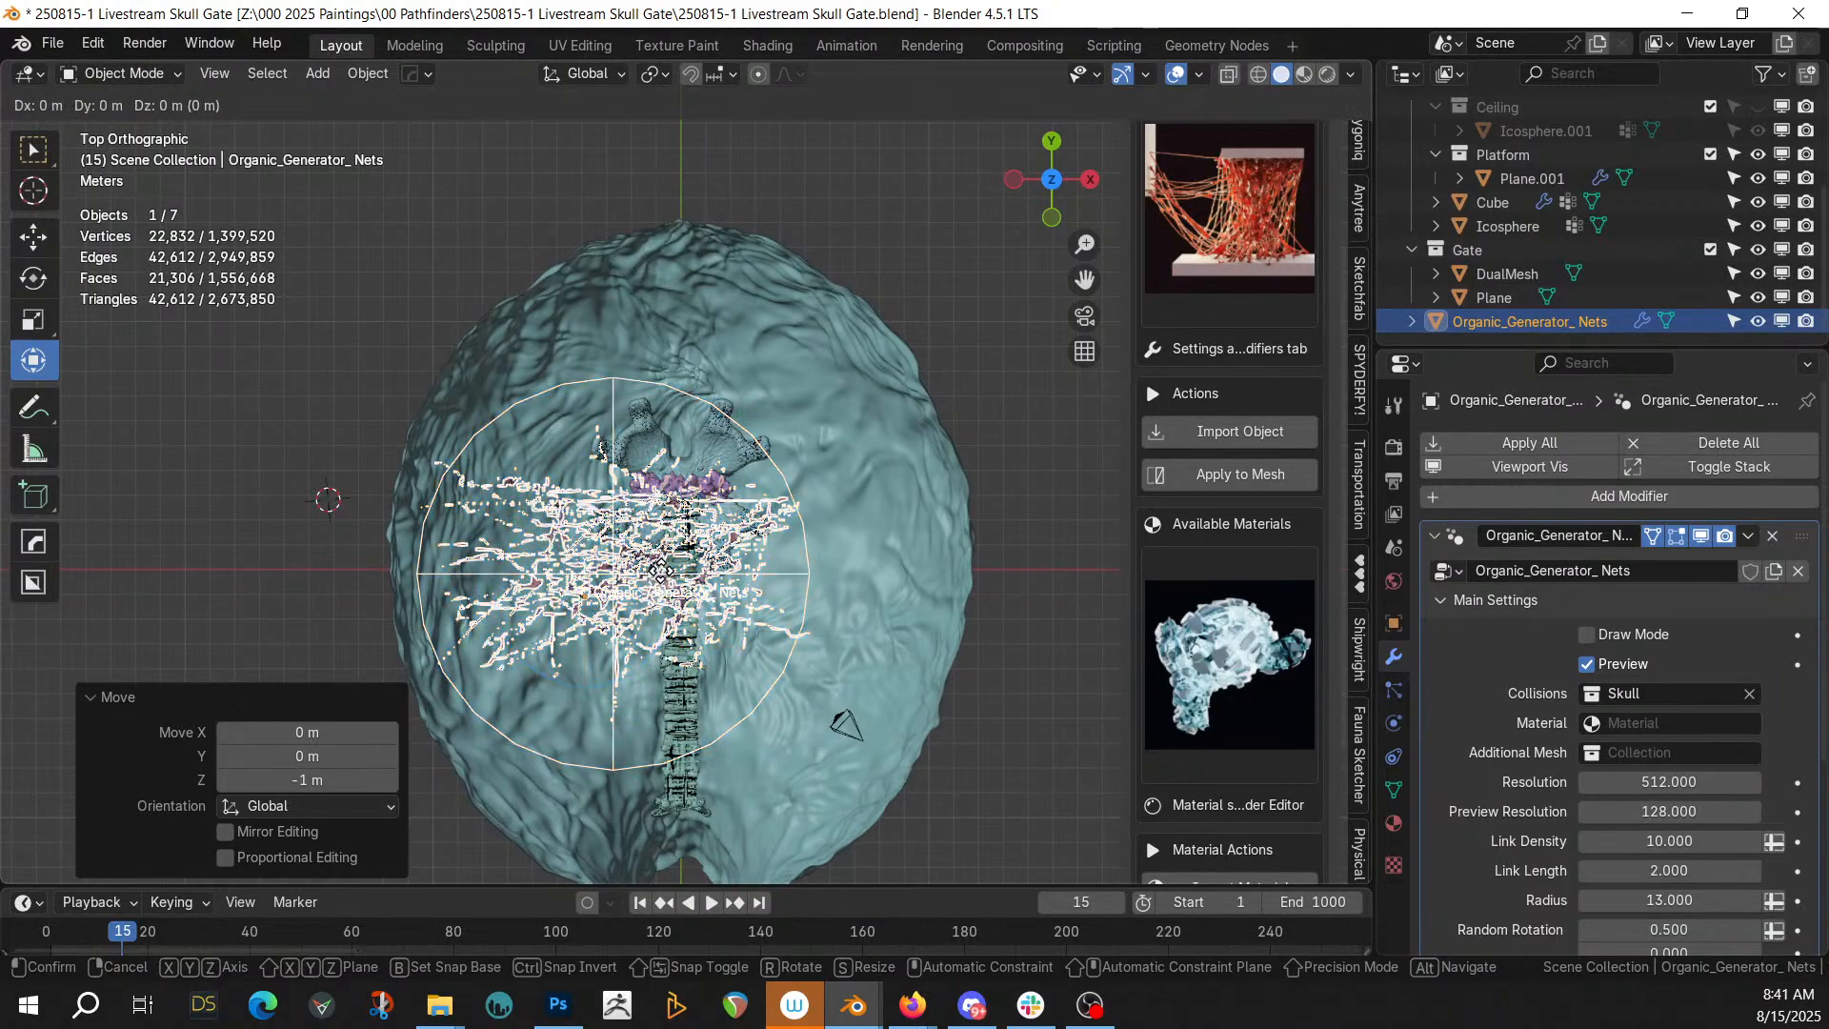
{"action": "key", "text": "y"}
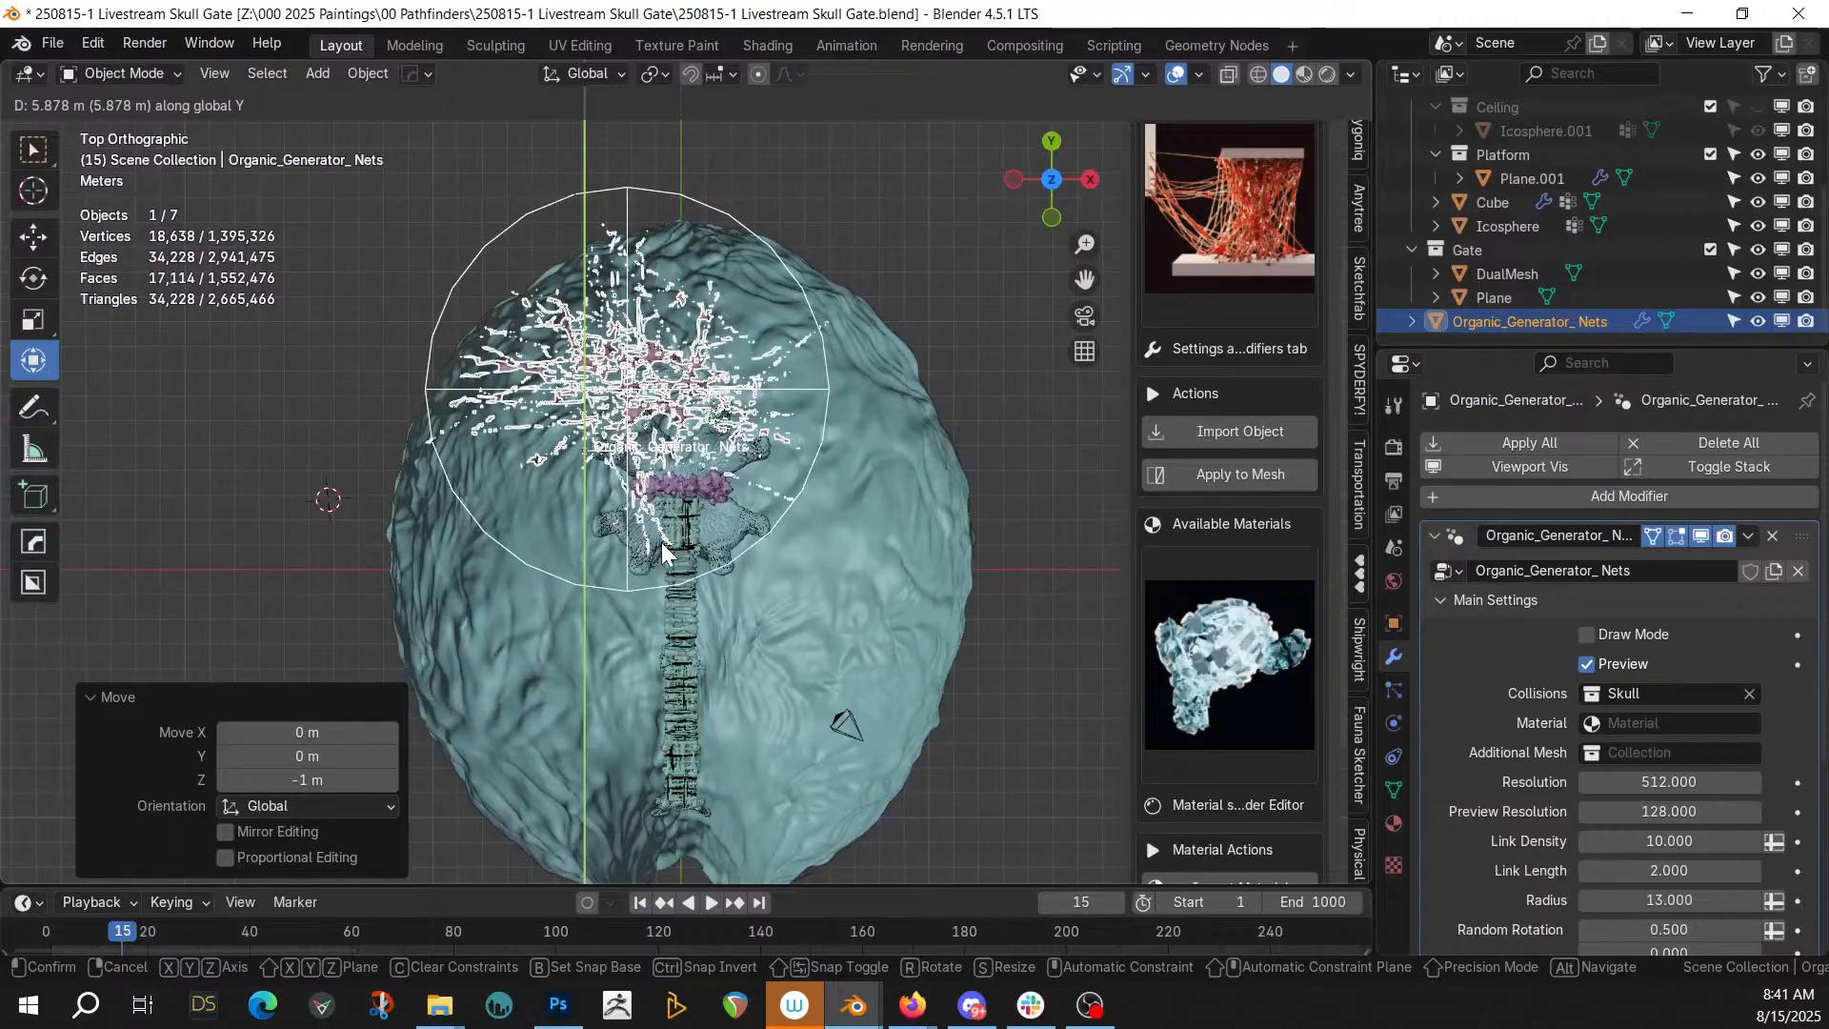
{"action": "left_click", "coordinate": [739, 648]}
{"action": "middle_click_drag", "start_coordinate": [739, 647], "coordinate": [774, 534]}
{"action": "scroll", "coordinate": [745, 535], "scroll_direction": "up", "scroll_amount": 4}
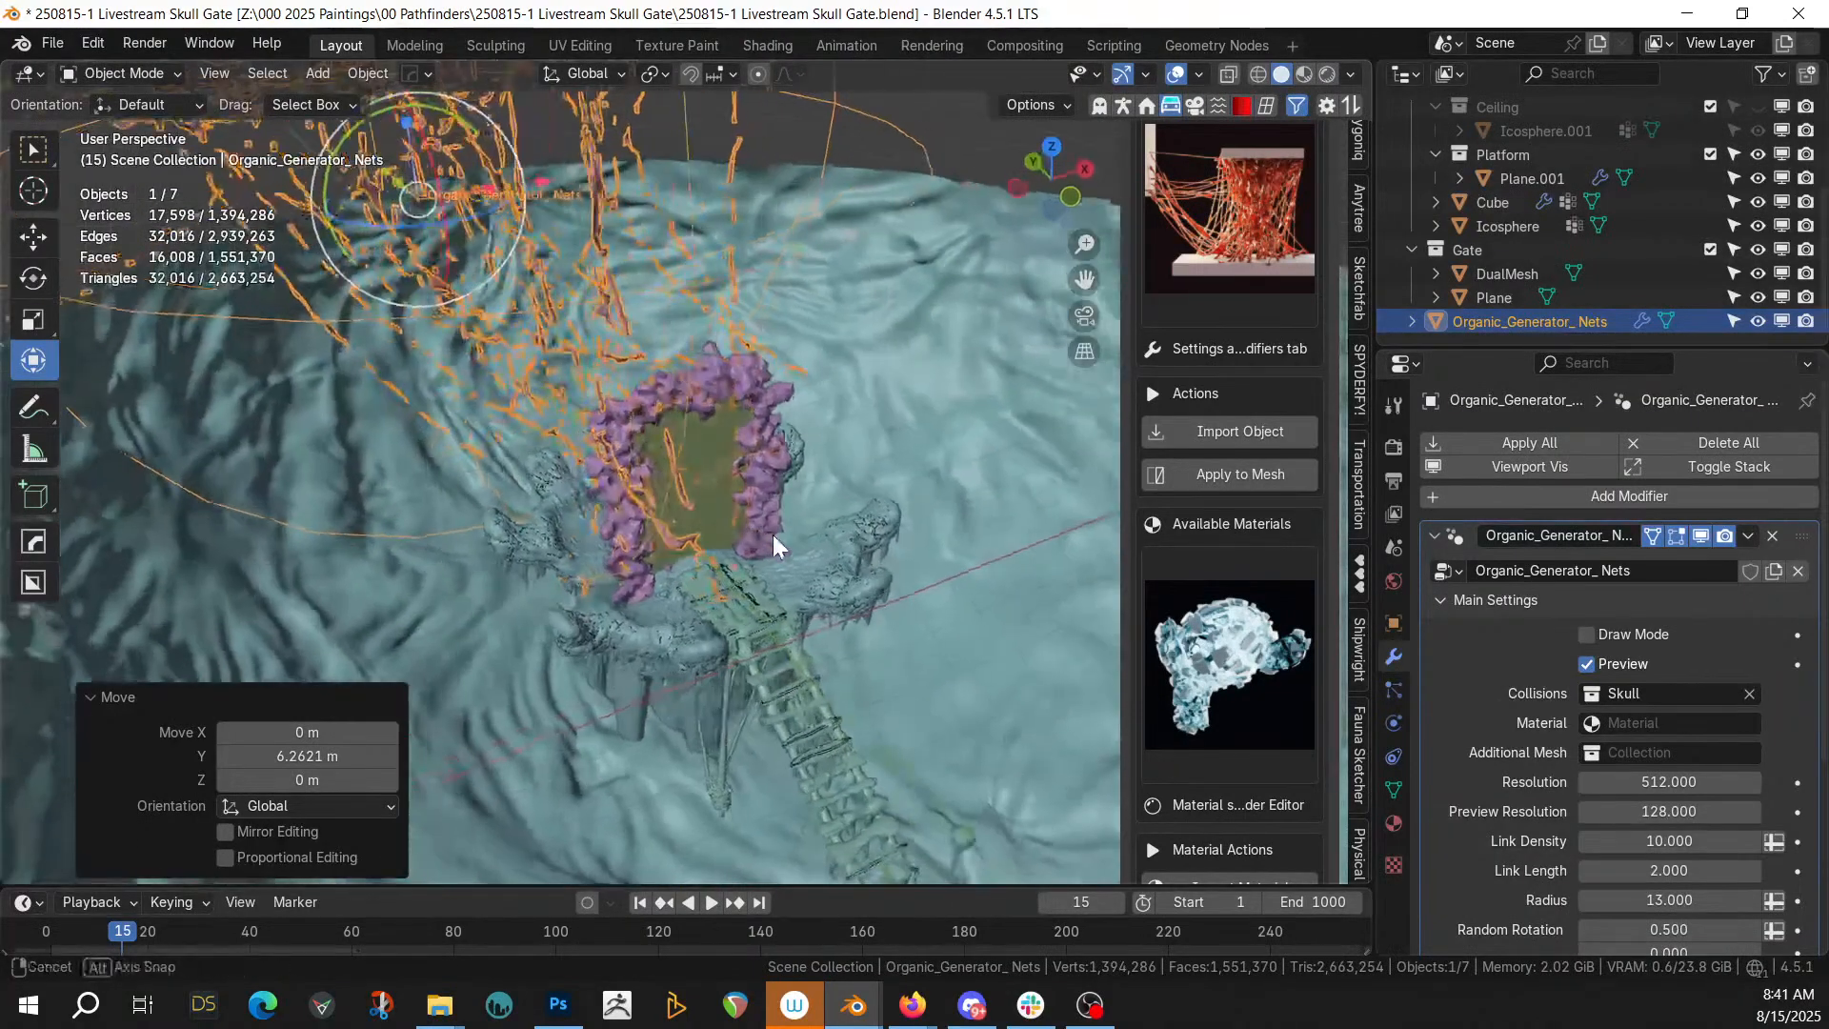
Set the nets generator's Resolution to 1024 and turn its Preview off
{"action": "left_click", "coordinate": [1666, 781]}
{"action": "type", "text": "1"}
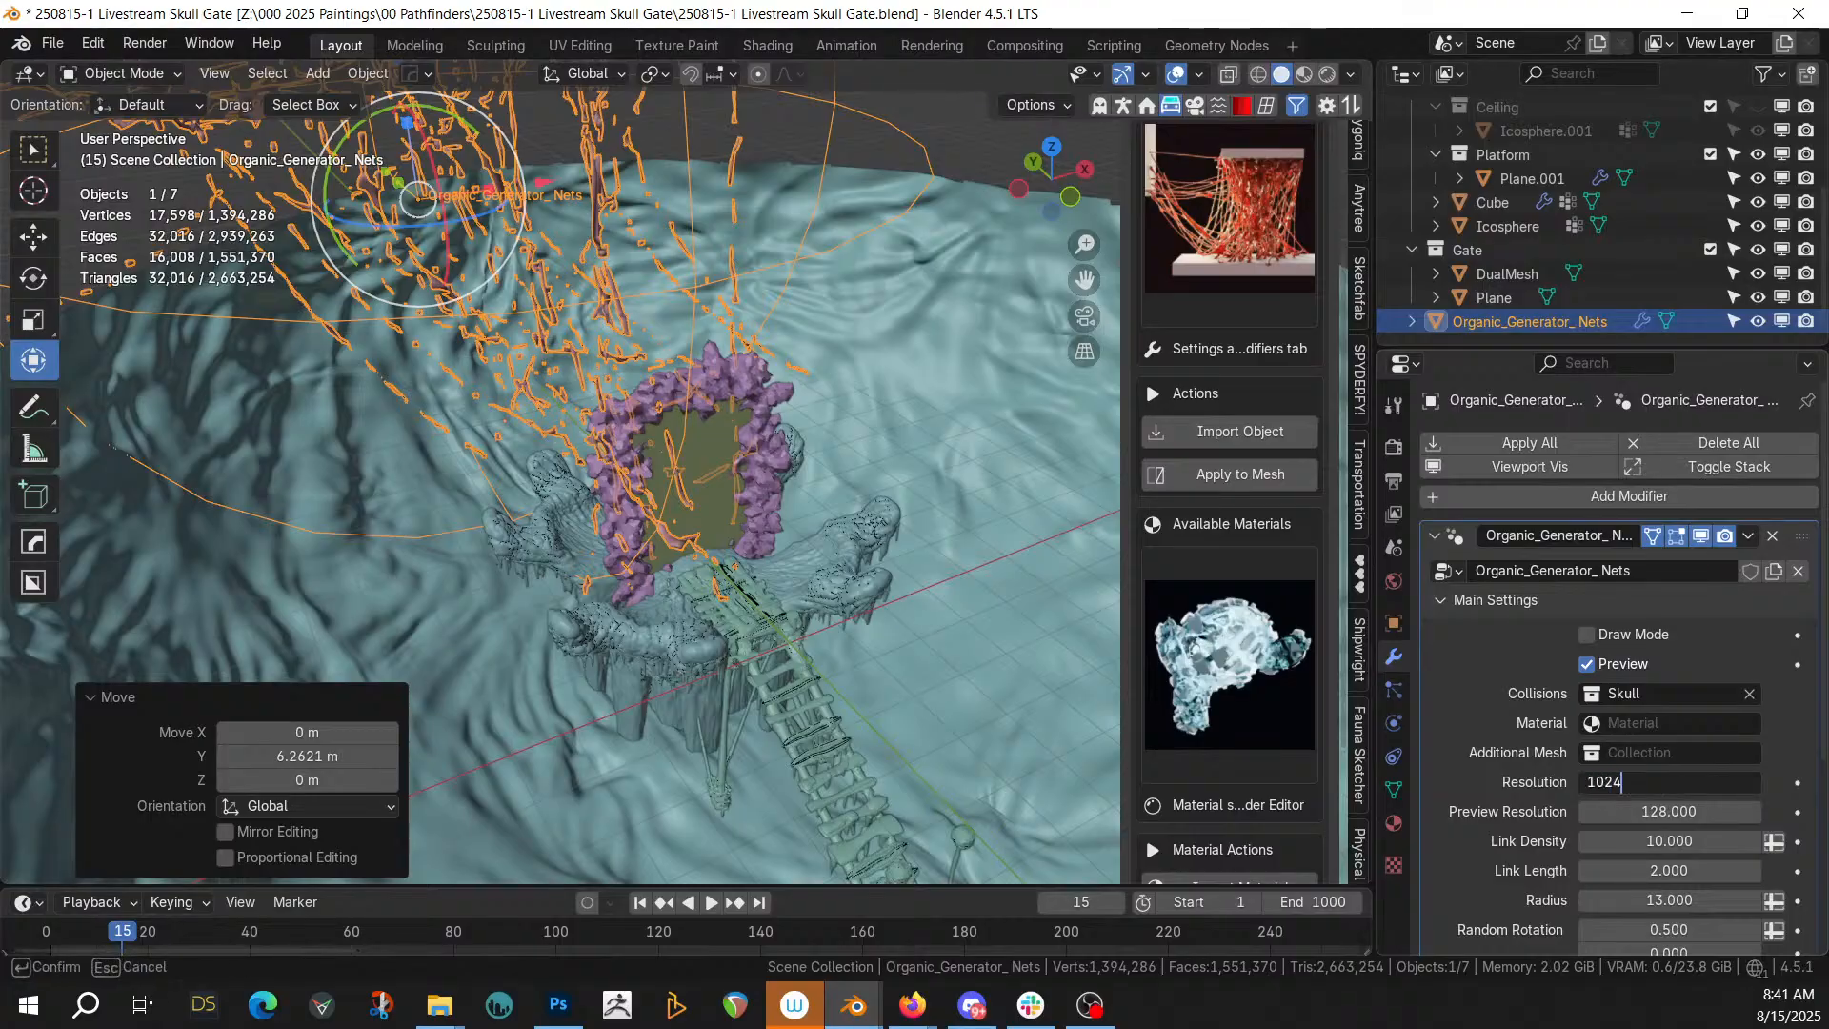
{"action": "type", "text": "024"}
{"action": "key", "text": "Return"}
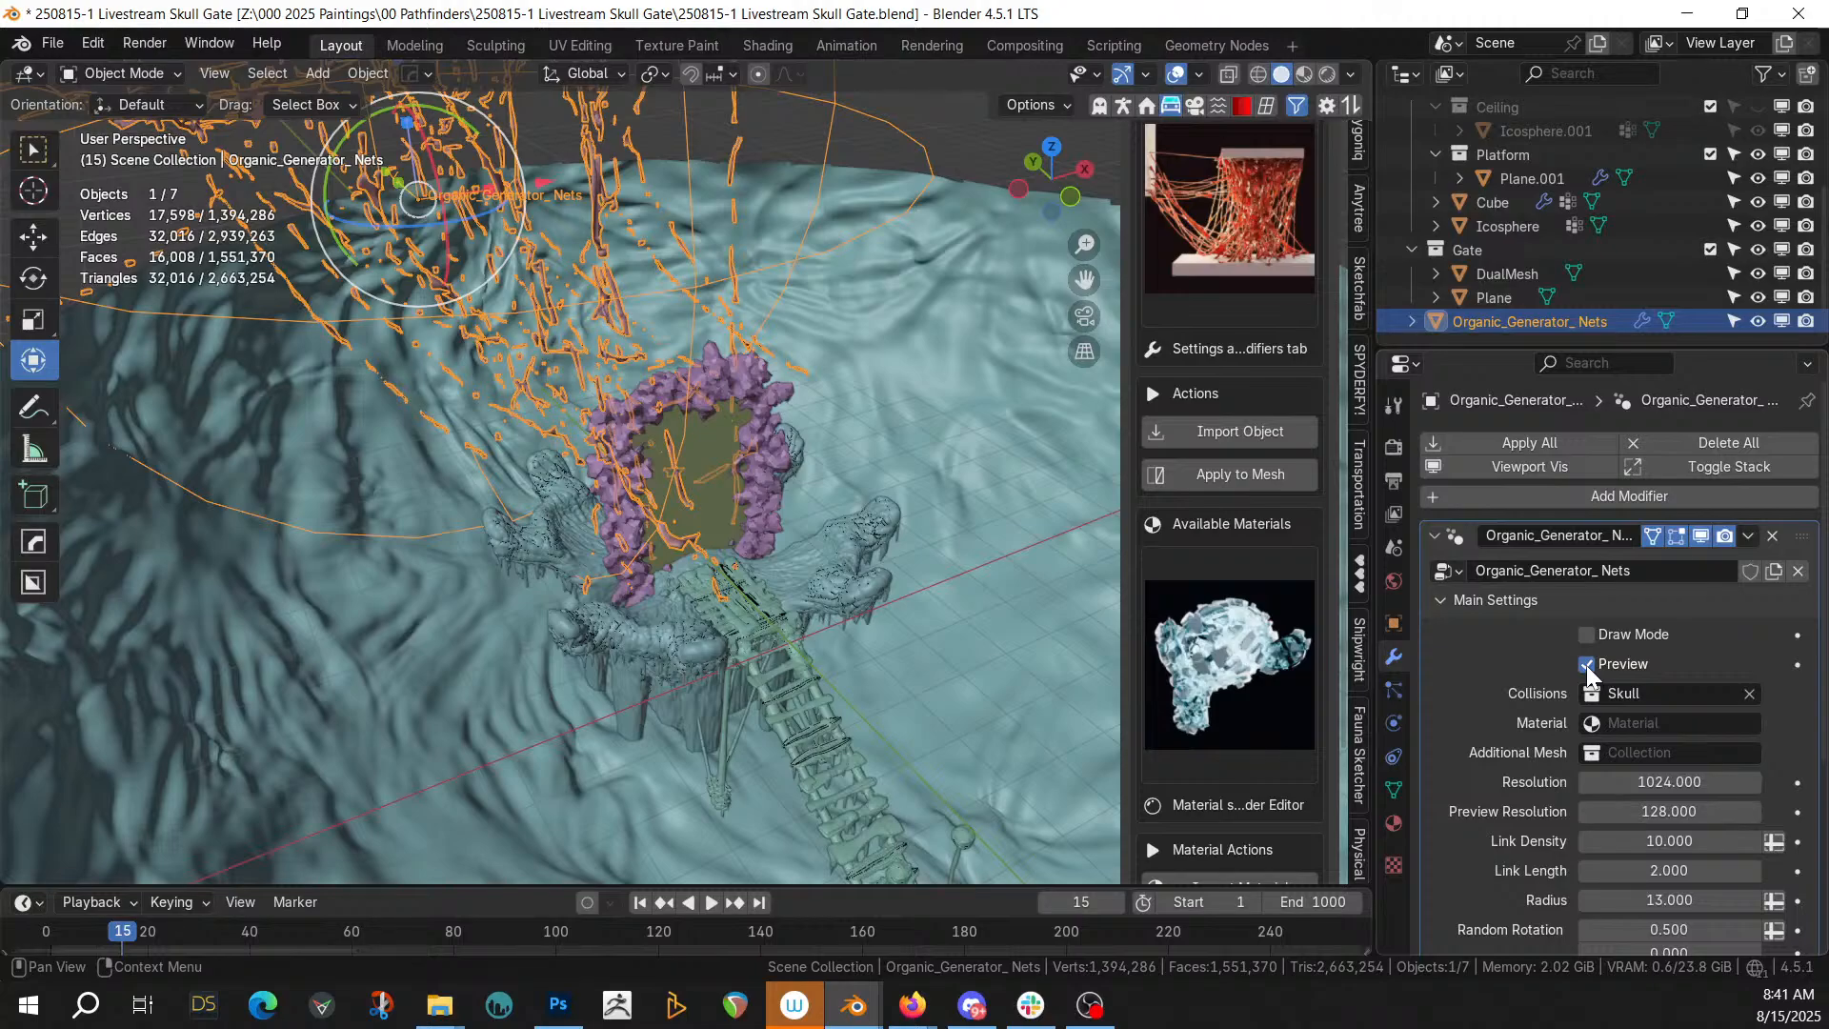
Inspect the full-resolution nets from above and turn the generator's Preview back on
{"action": "middle_click_drag", "start_coordinate": [763, 551], "coordinate": [809, 465]}
{"action": "key", "text": "KP_7"}
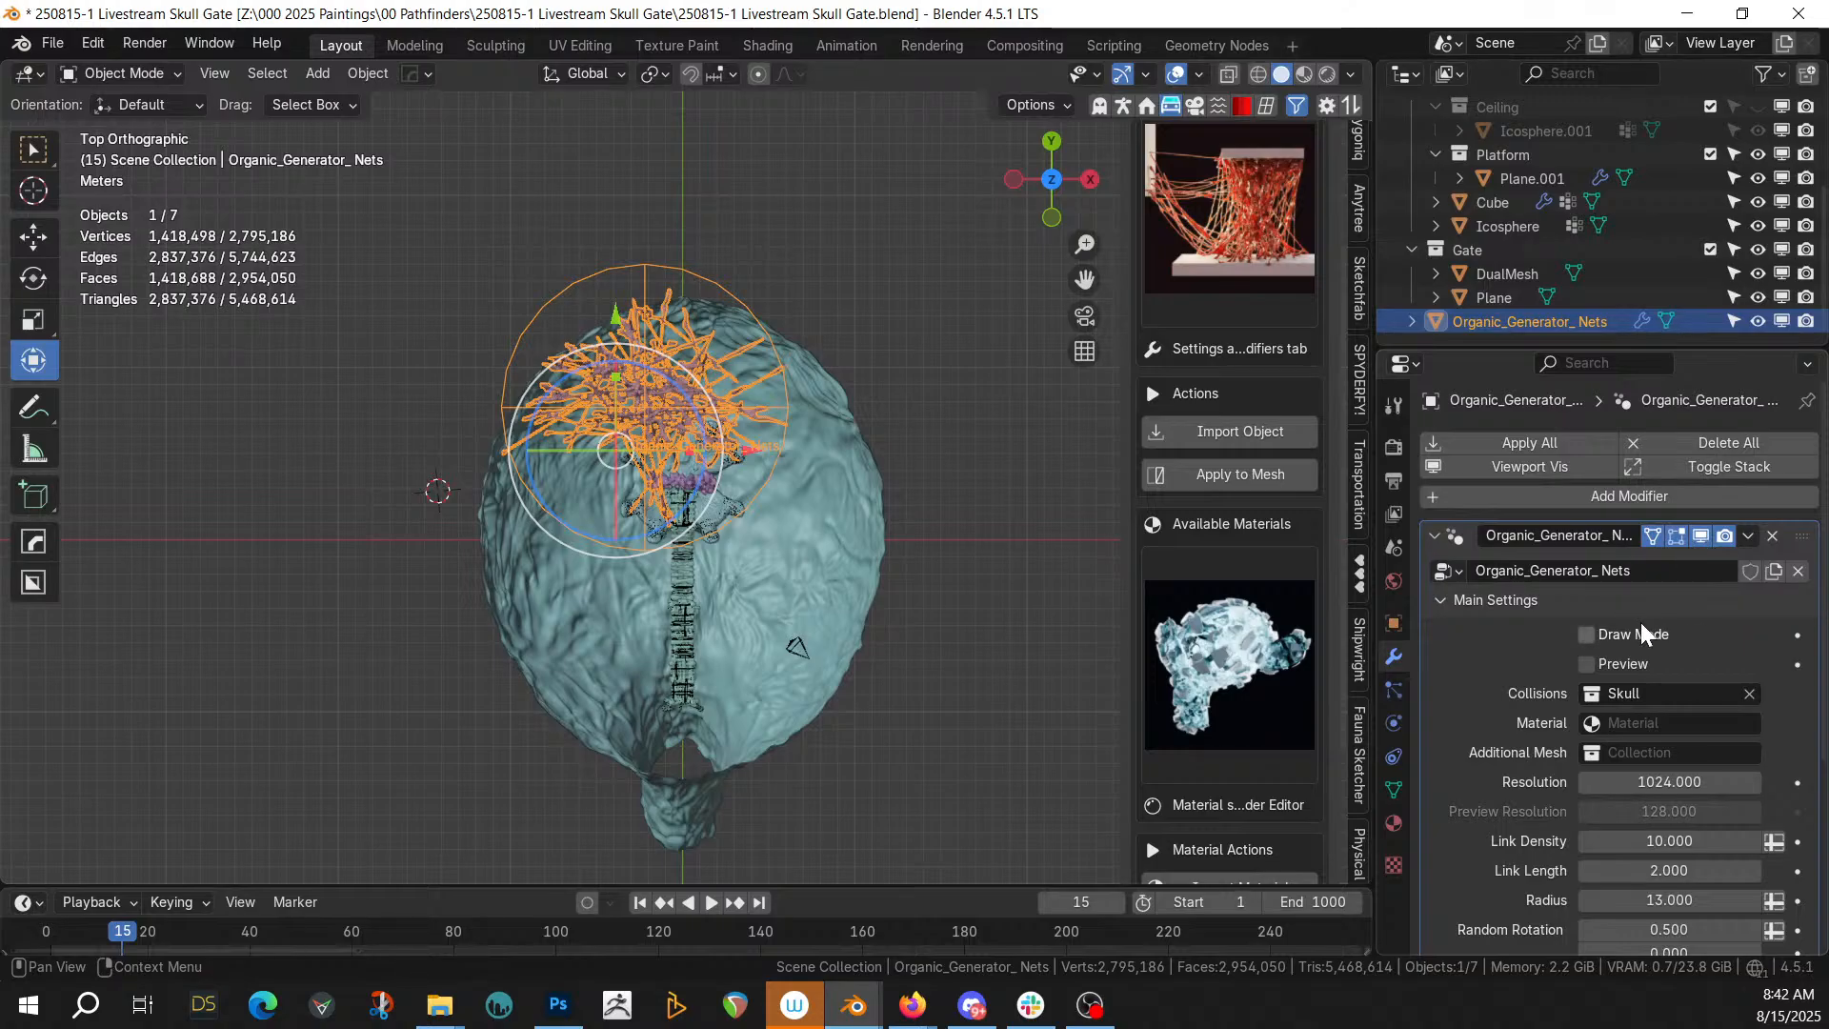
{"action": "left_click", "coordinate": [1587, 664]}
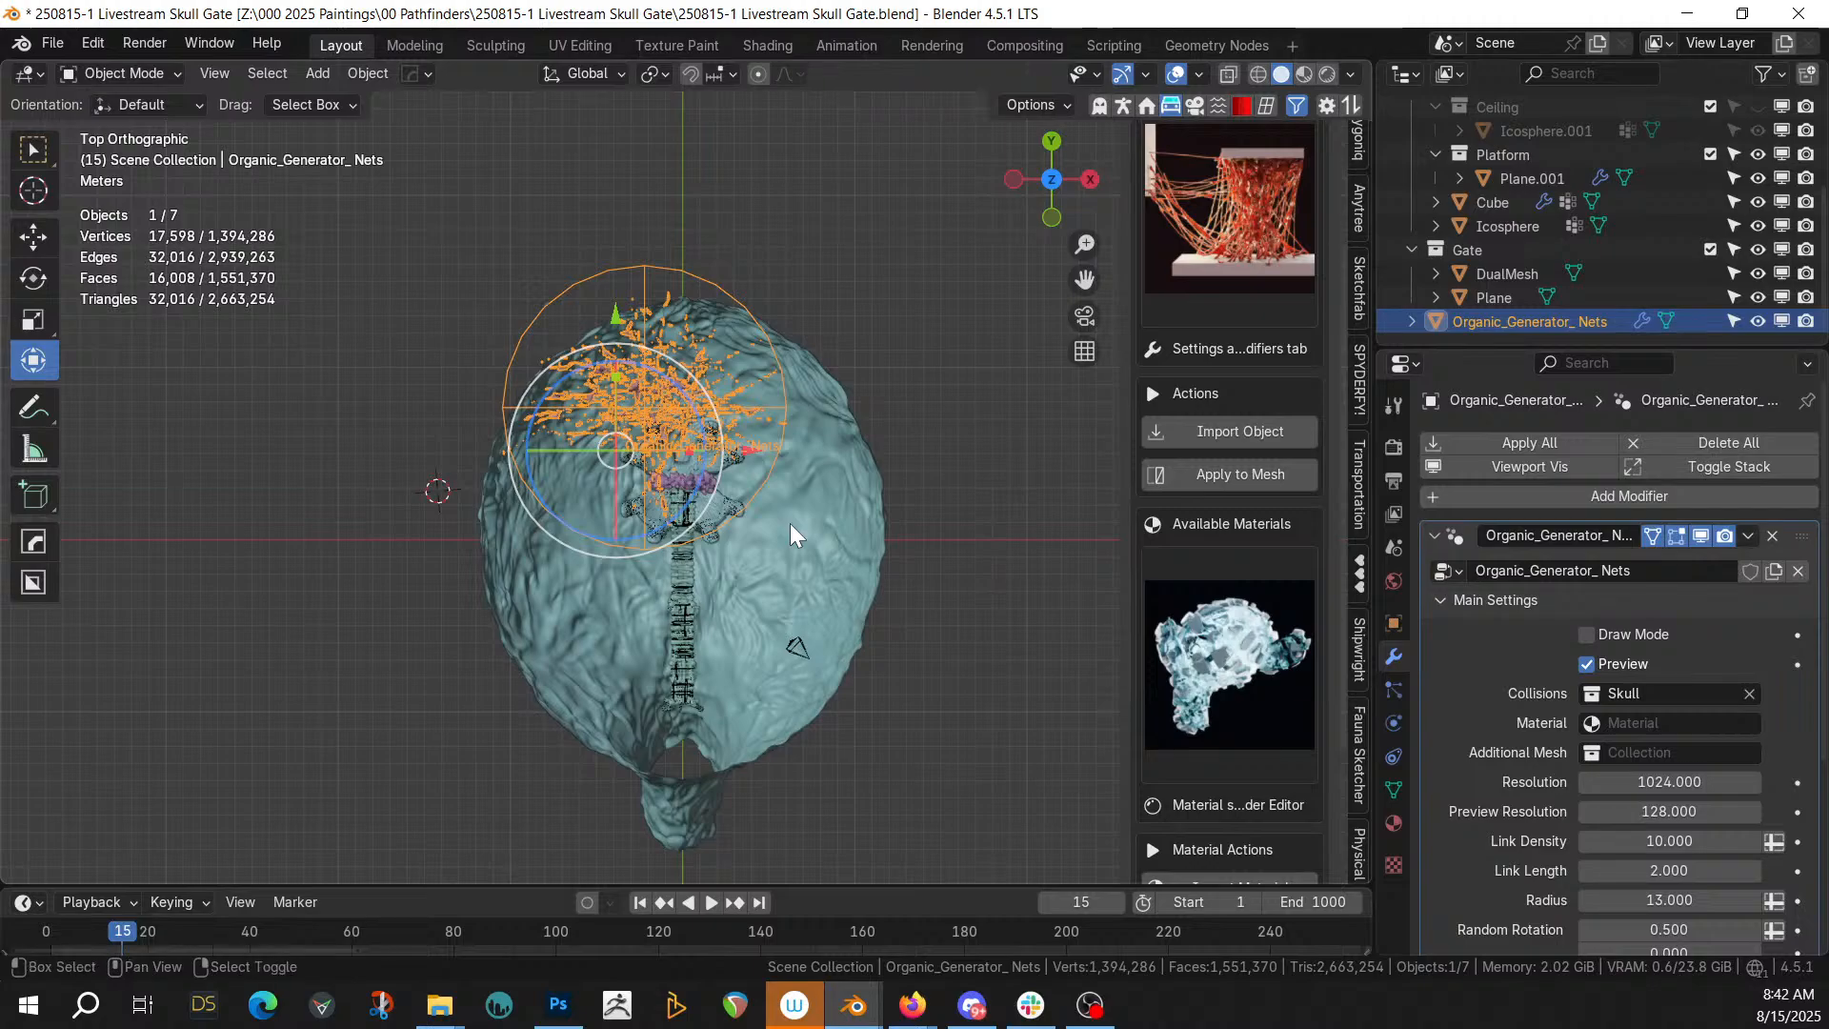
Duplicate the nets object and move the copy about 3.87 m in X and -10.68 m in Y
{"action": "key", "text": "shift+d"}
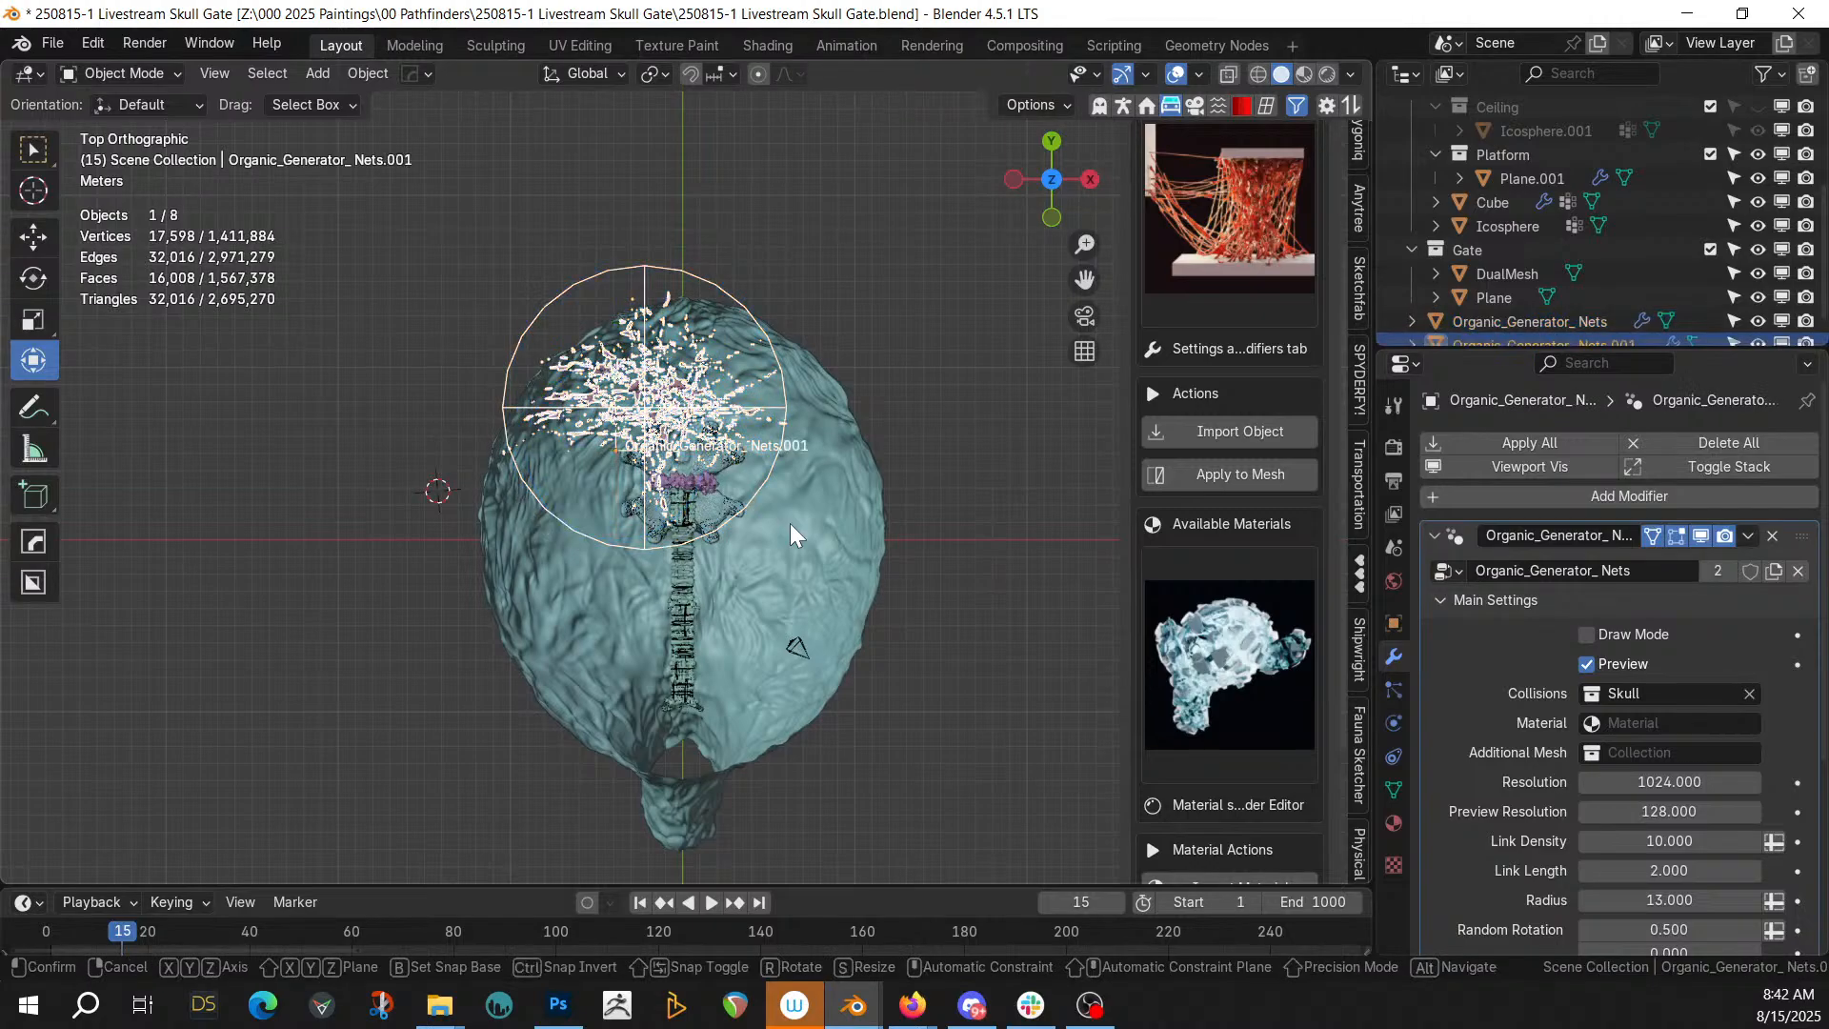
{"action": "right_click", "coordinate": [833, 621]}
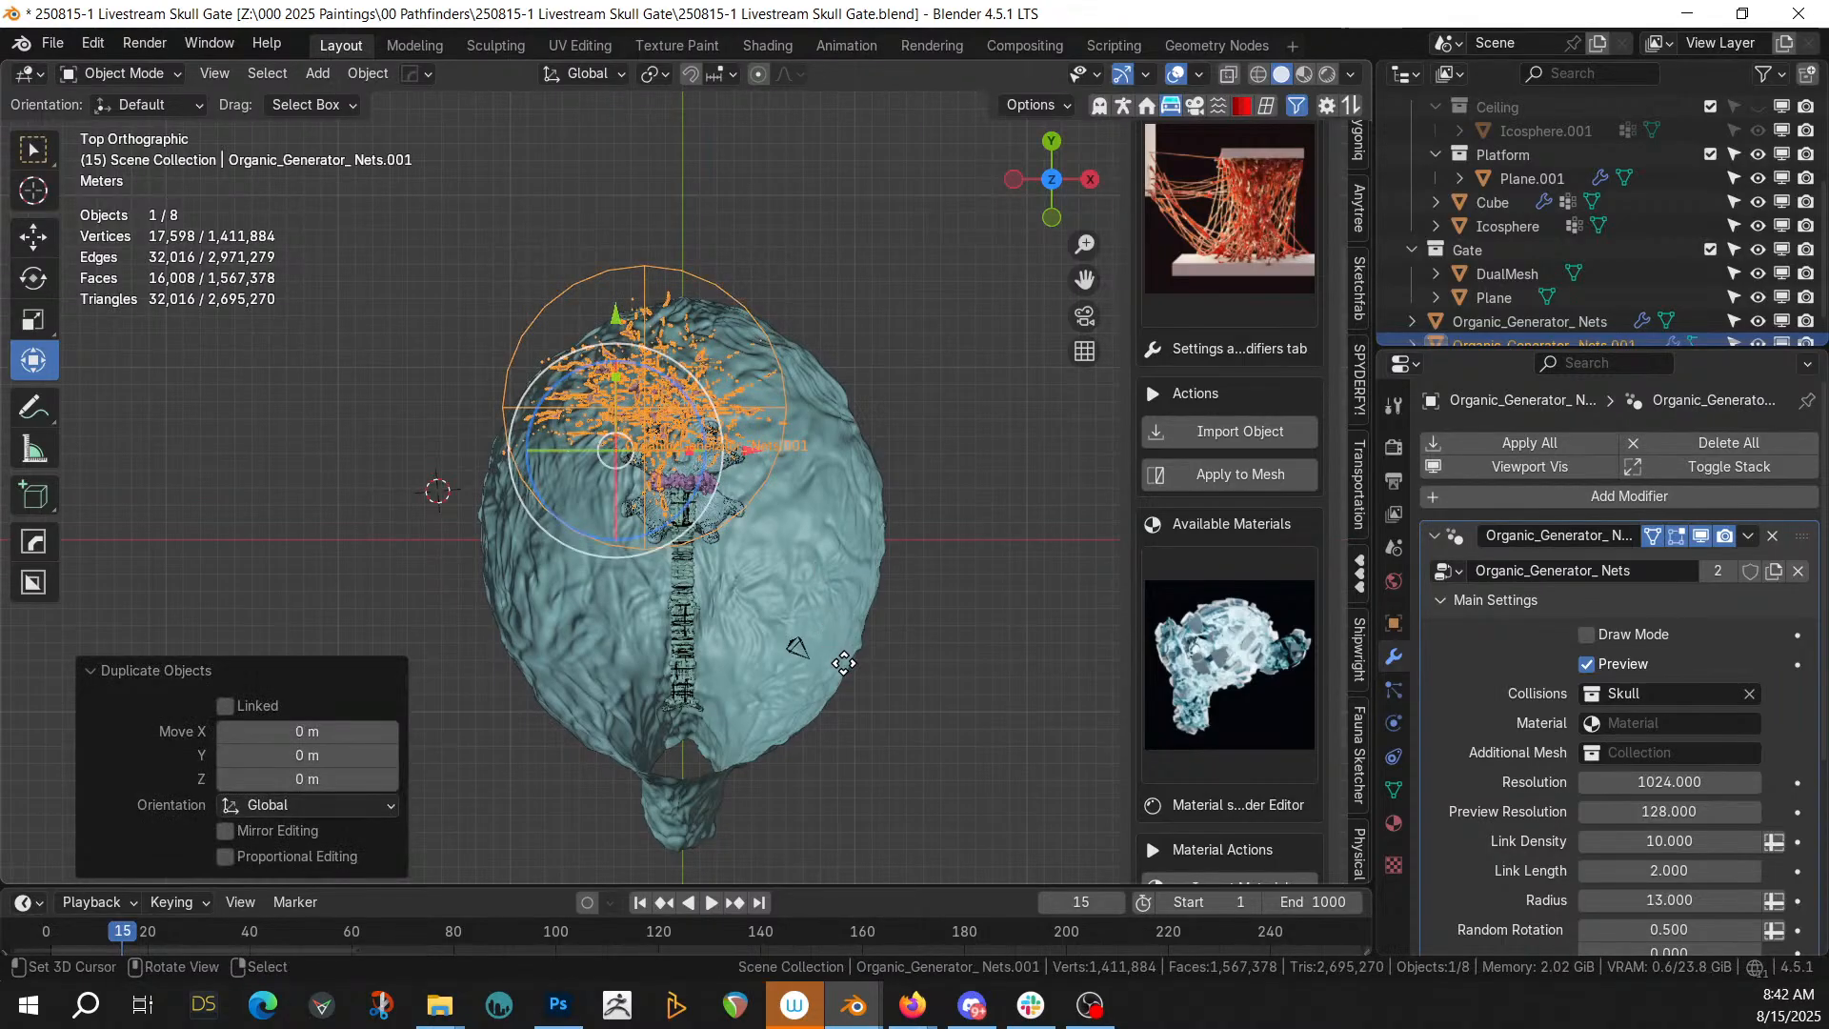
{"action": "key", "text": "g"}
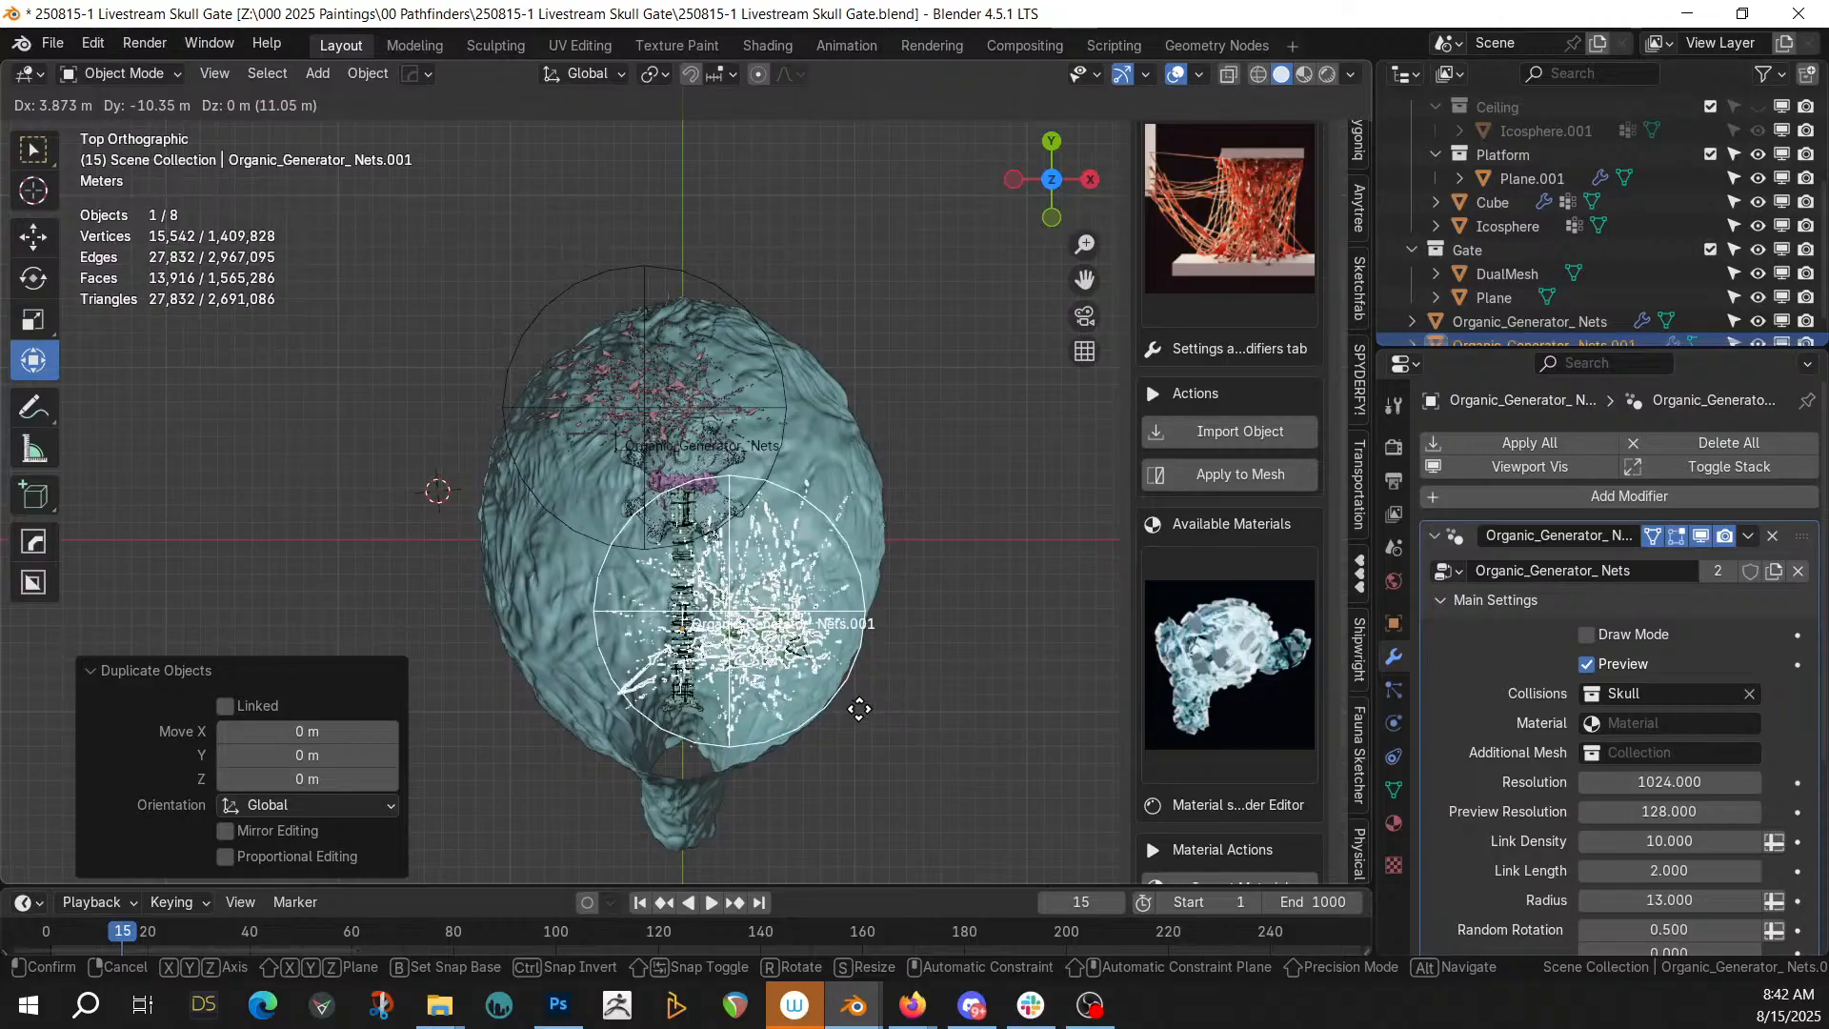
{"action": "left_click", "coordinate": [859, 706]}
Lower the duplicated nets object by 1.5 m along the Z axis
{"action": "middle_click_drag", "start_coordinate": [932, 568], "coordinate": [866, 505]}
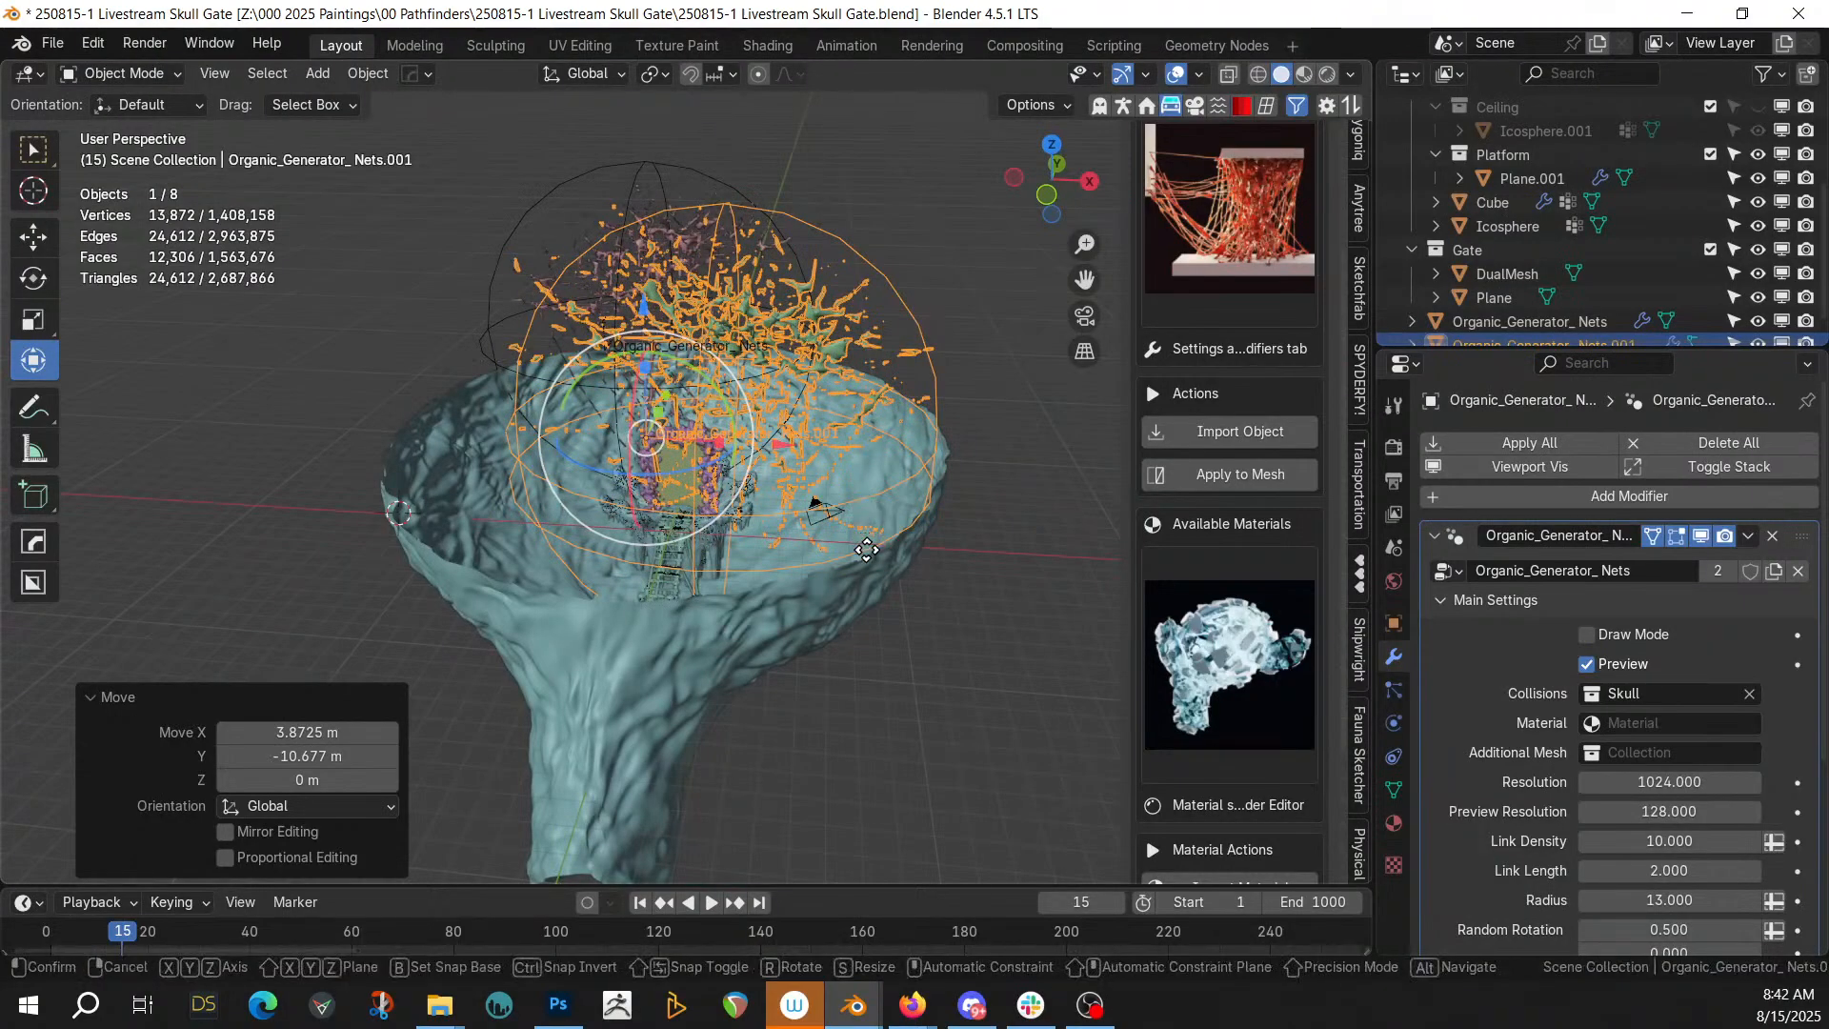
{"action": "key", "text": "shift+d"}
{"action": "key", "text": "z"}
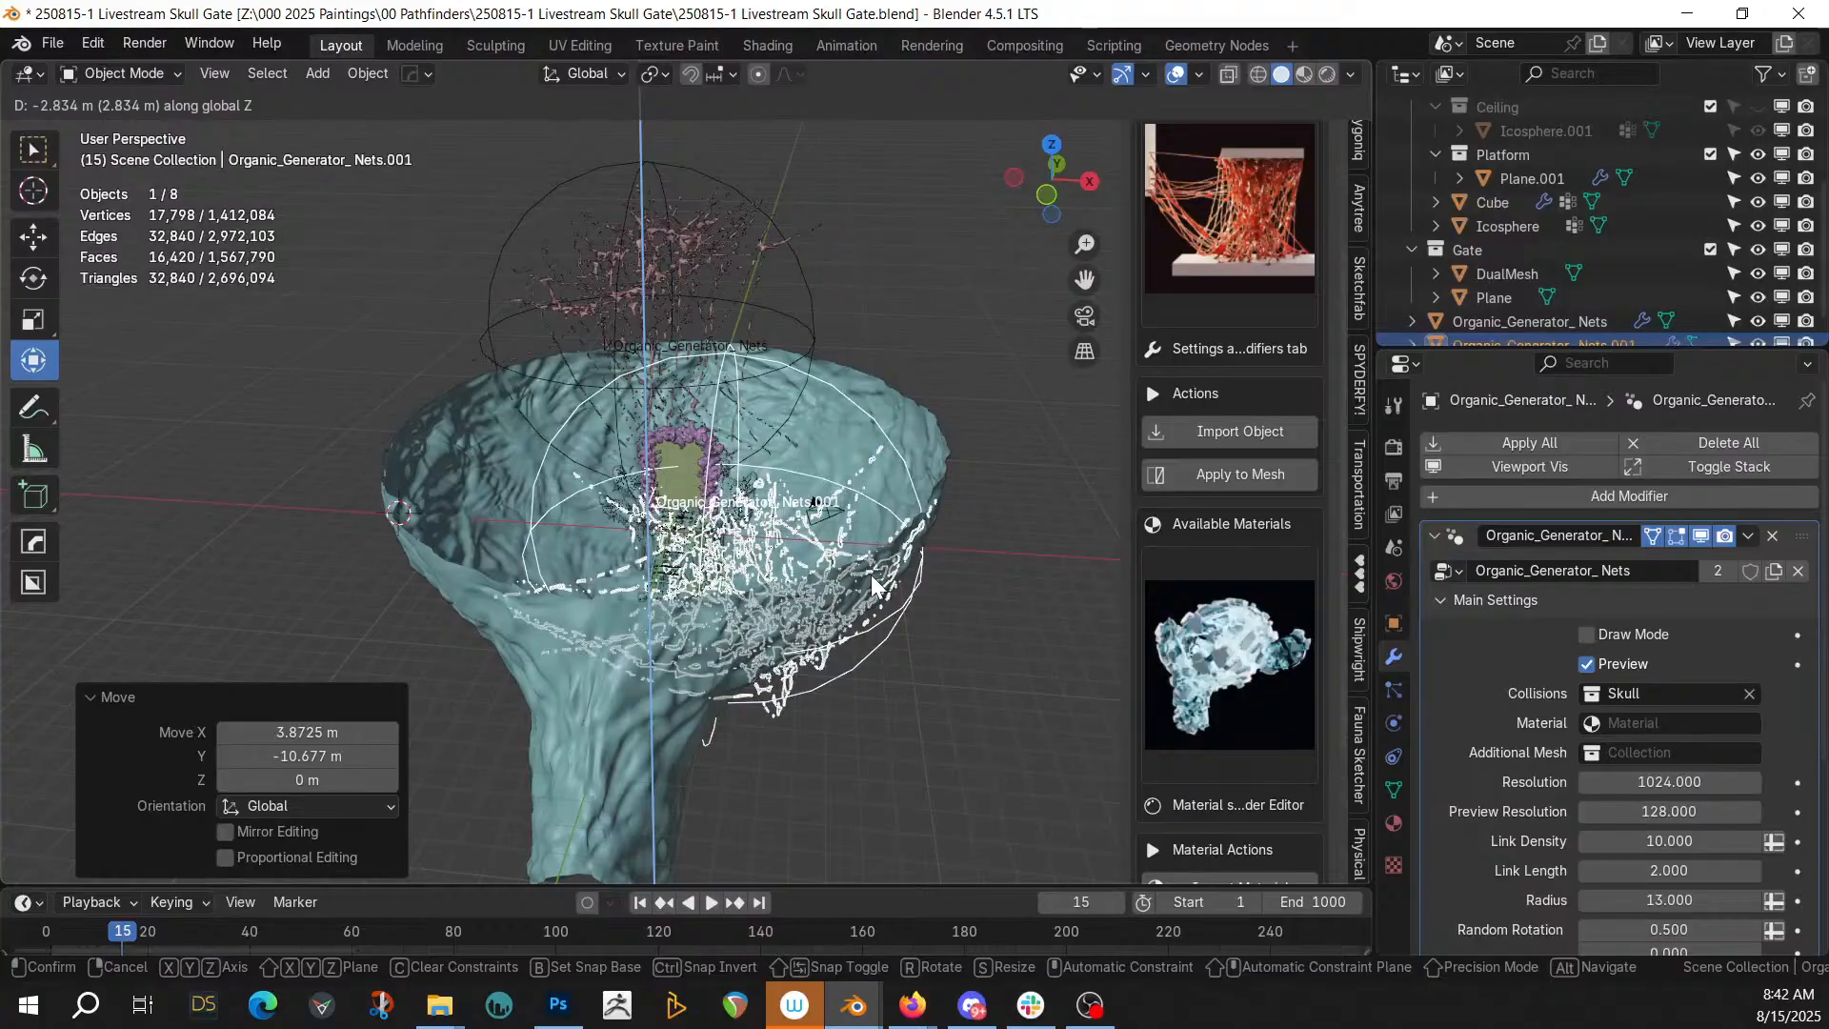
{"action": "left_click", "coordinate": [945, 609]}
{"action": "middle_click_drag", "start_coordinate": [945, 610], "coordinate": [892, 462]}
{"action": "scroll", "coordinate": [924, 634], "scroll_direction": "up", "scroll_amount": 6}
{"action": "left_click", "coordinate": [310, 780]}
{"action": "type", "text": "-1.5"}
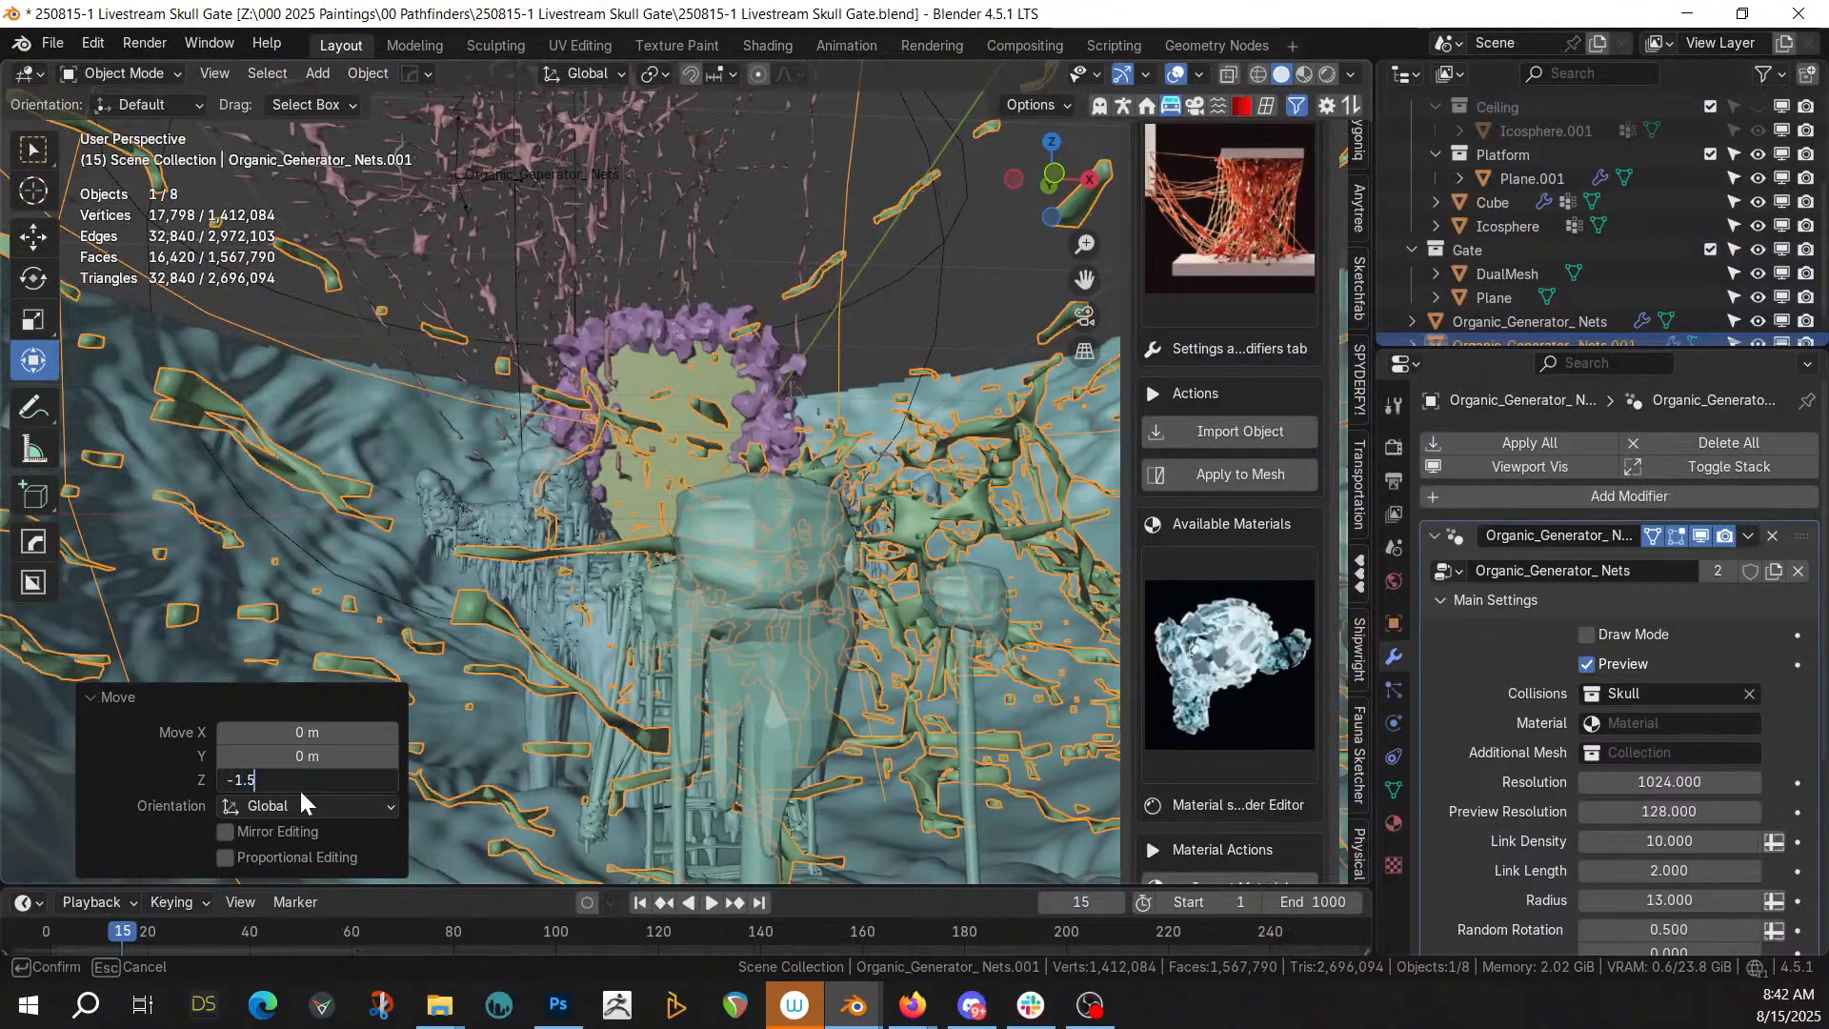
Turn off Preview for the duplicated nets and inspect the full-resolution strands around the bridge and gate
{"action": "middle_click_drag", "start_coordinate": [270, 557], "coordinate": [846, 586]}
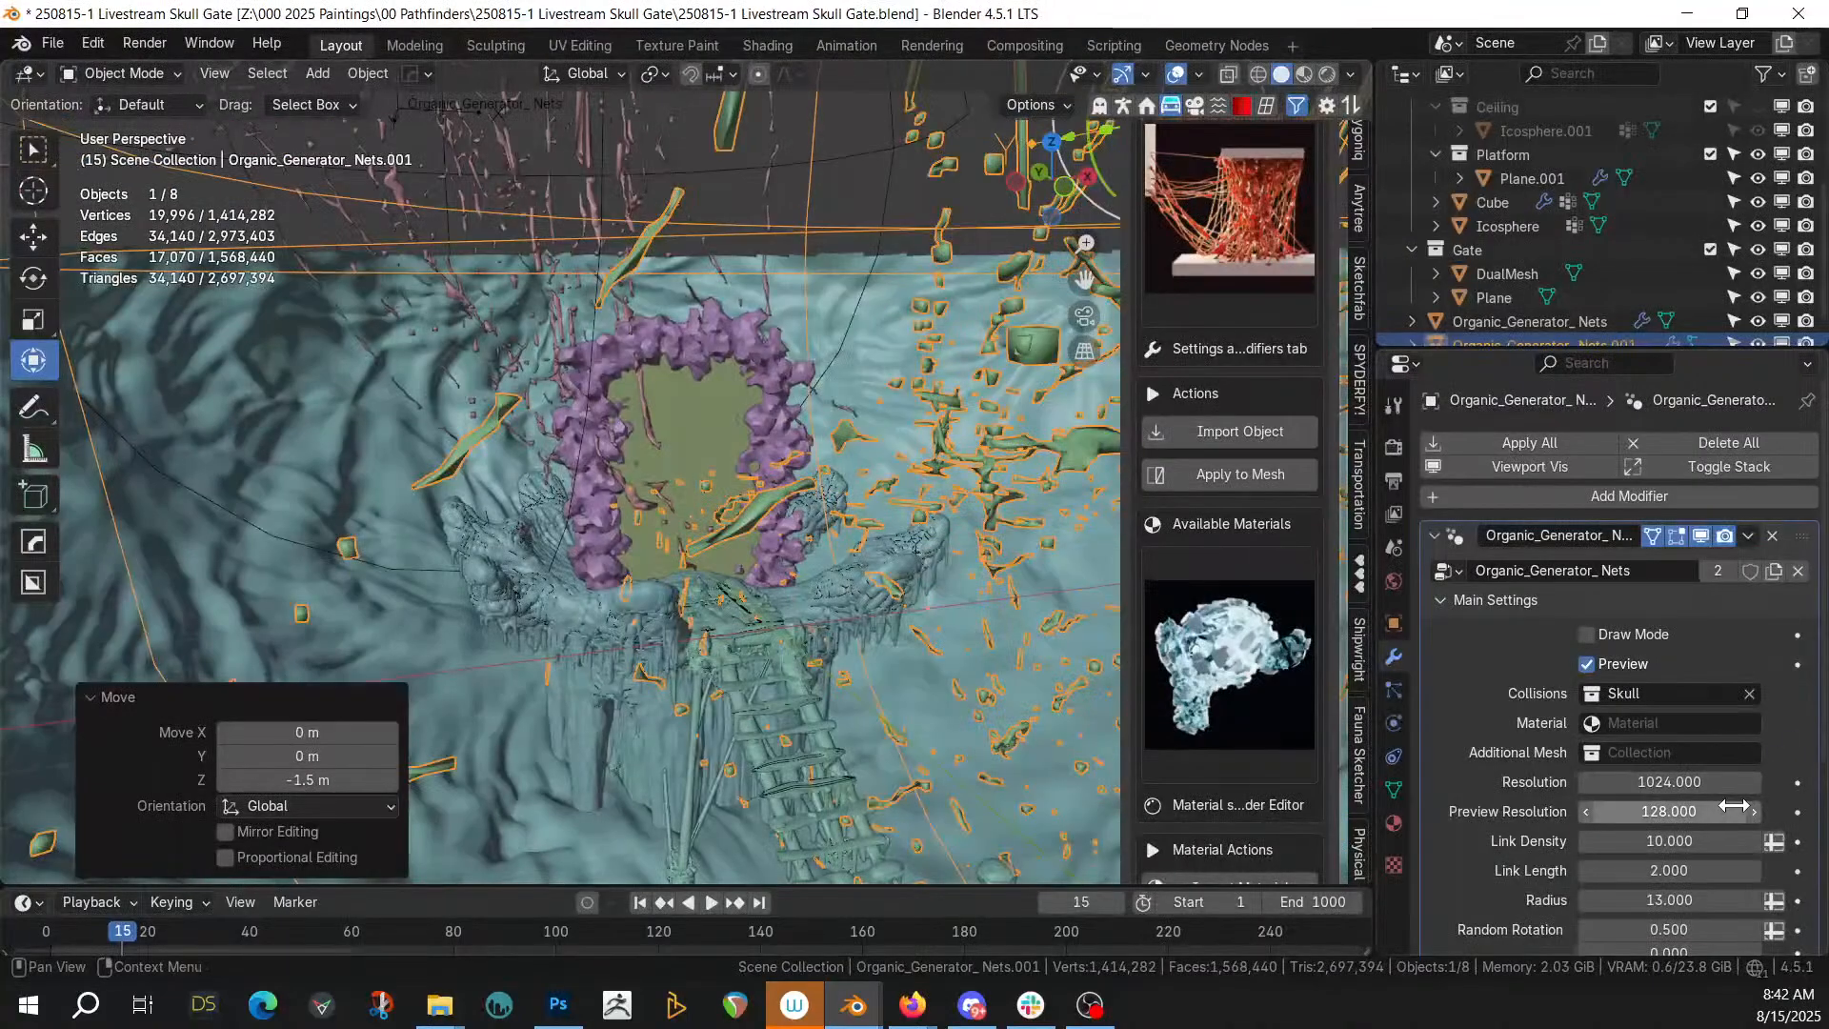
{"action": "left_click", "coordinate": [1587, 664]}
{"action": "middle_click_drag", "start_coordinate": [722, 627], "coordinate": [397, 827]}
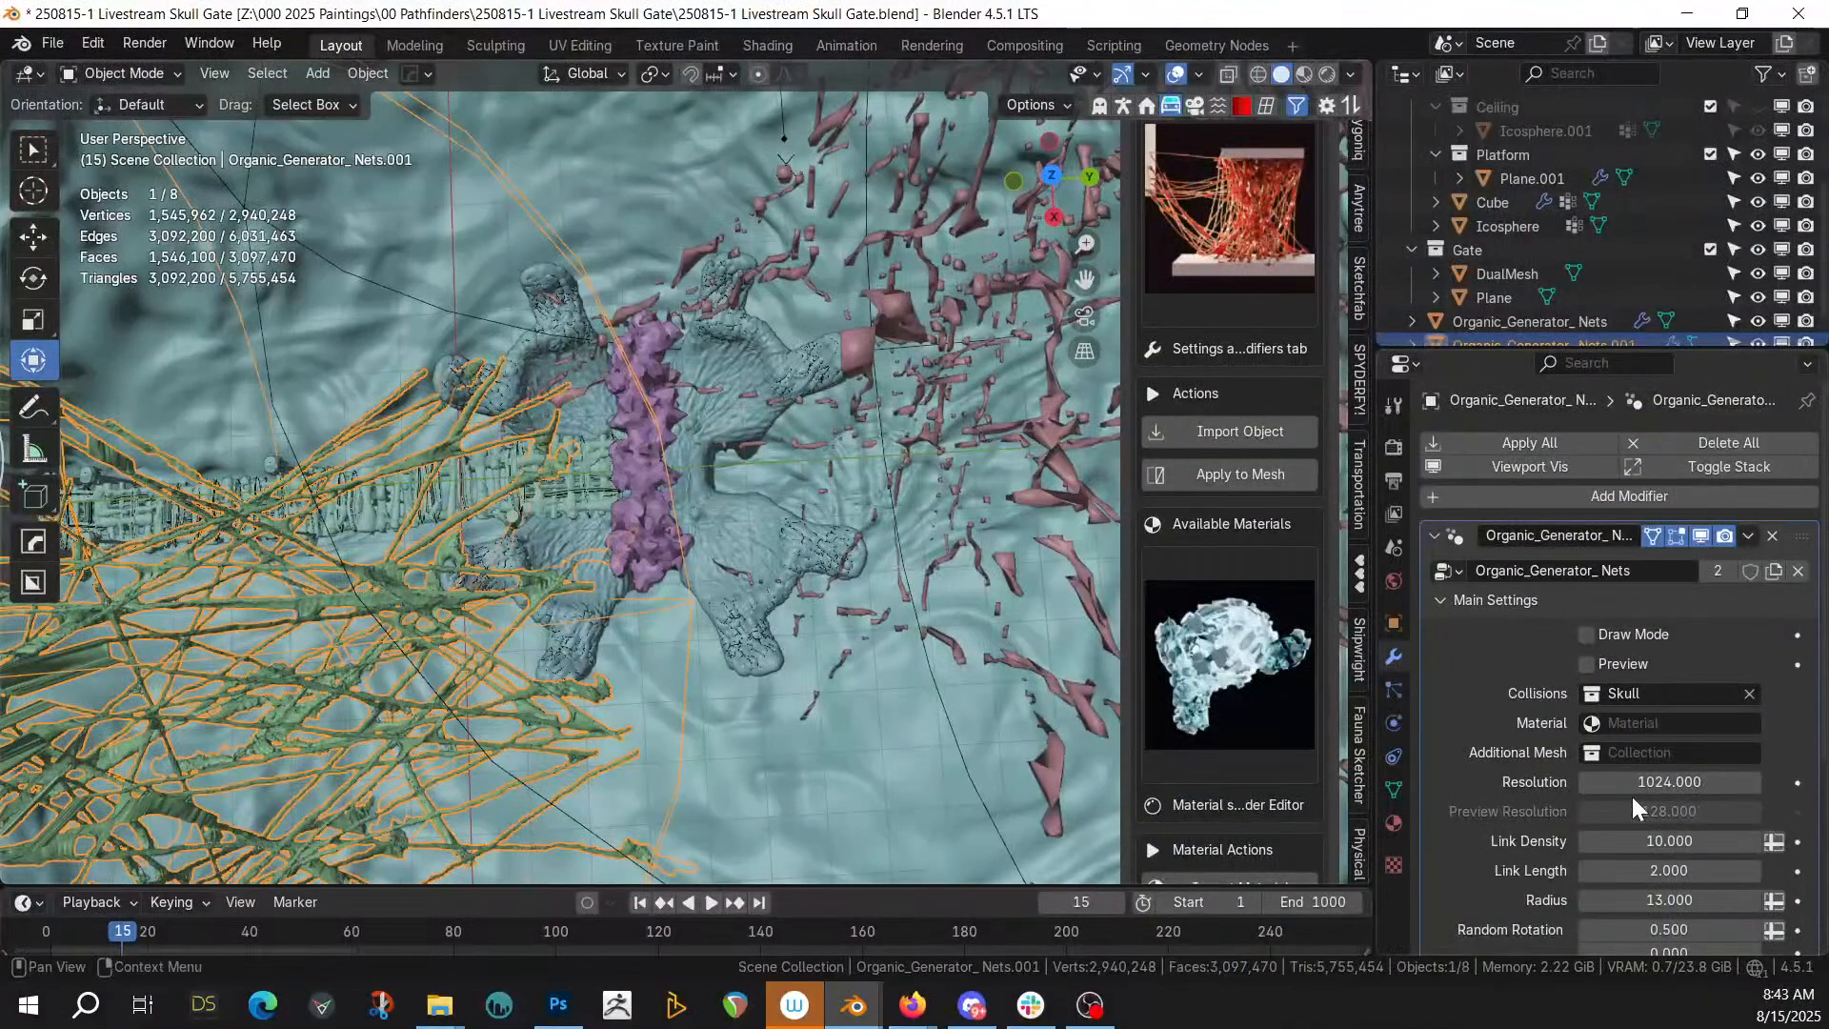
Set the duplicated nets' Link Length to 1 and Link Density to 5 to thin out the strands
{"action": "left_click", "coordinate": [1683, 870]}
{"action": "type", "text": "1"}
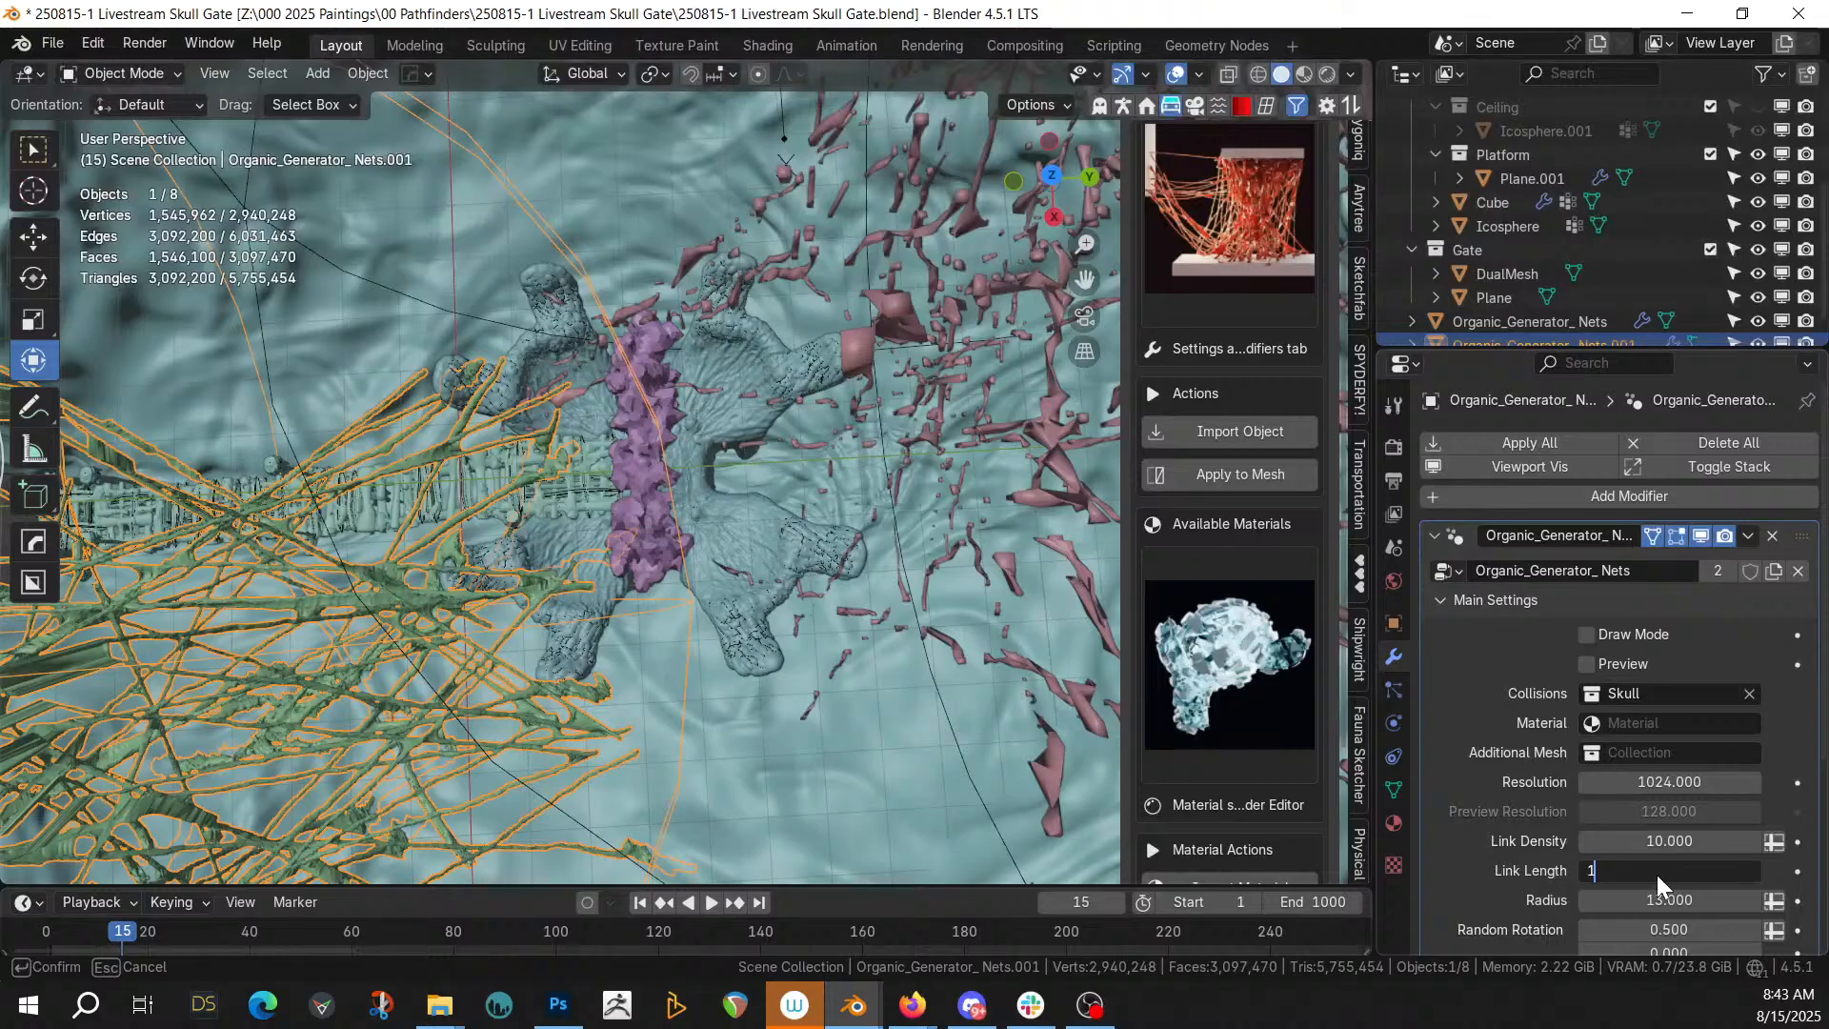
{"action": "key", "text": "Return"}
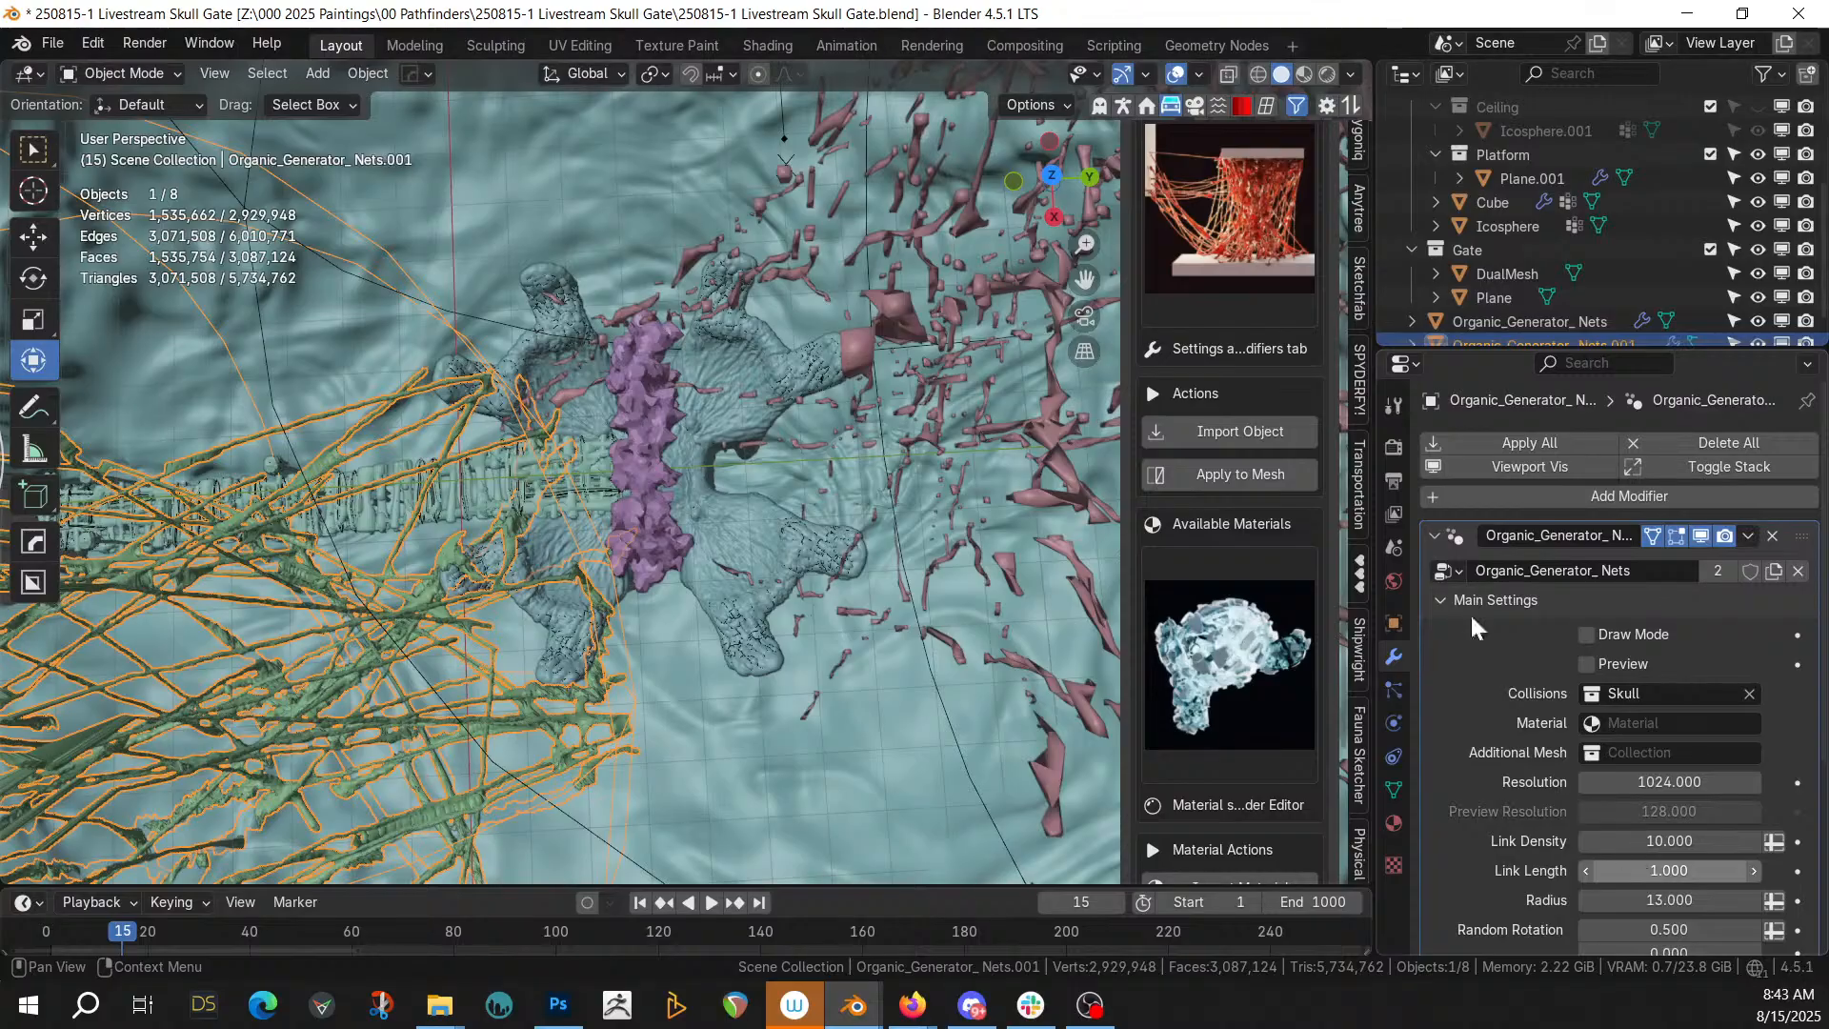
{"action": "middle_click_drag", "start_coordinate": [539, 381], "coordinate": [747, 425]}
{"action": "middle_click_drag", "start_coordinate": [905, 633], "coordinate": [729, 398]}
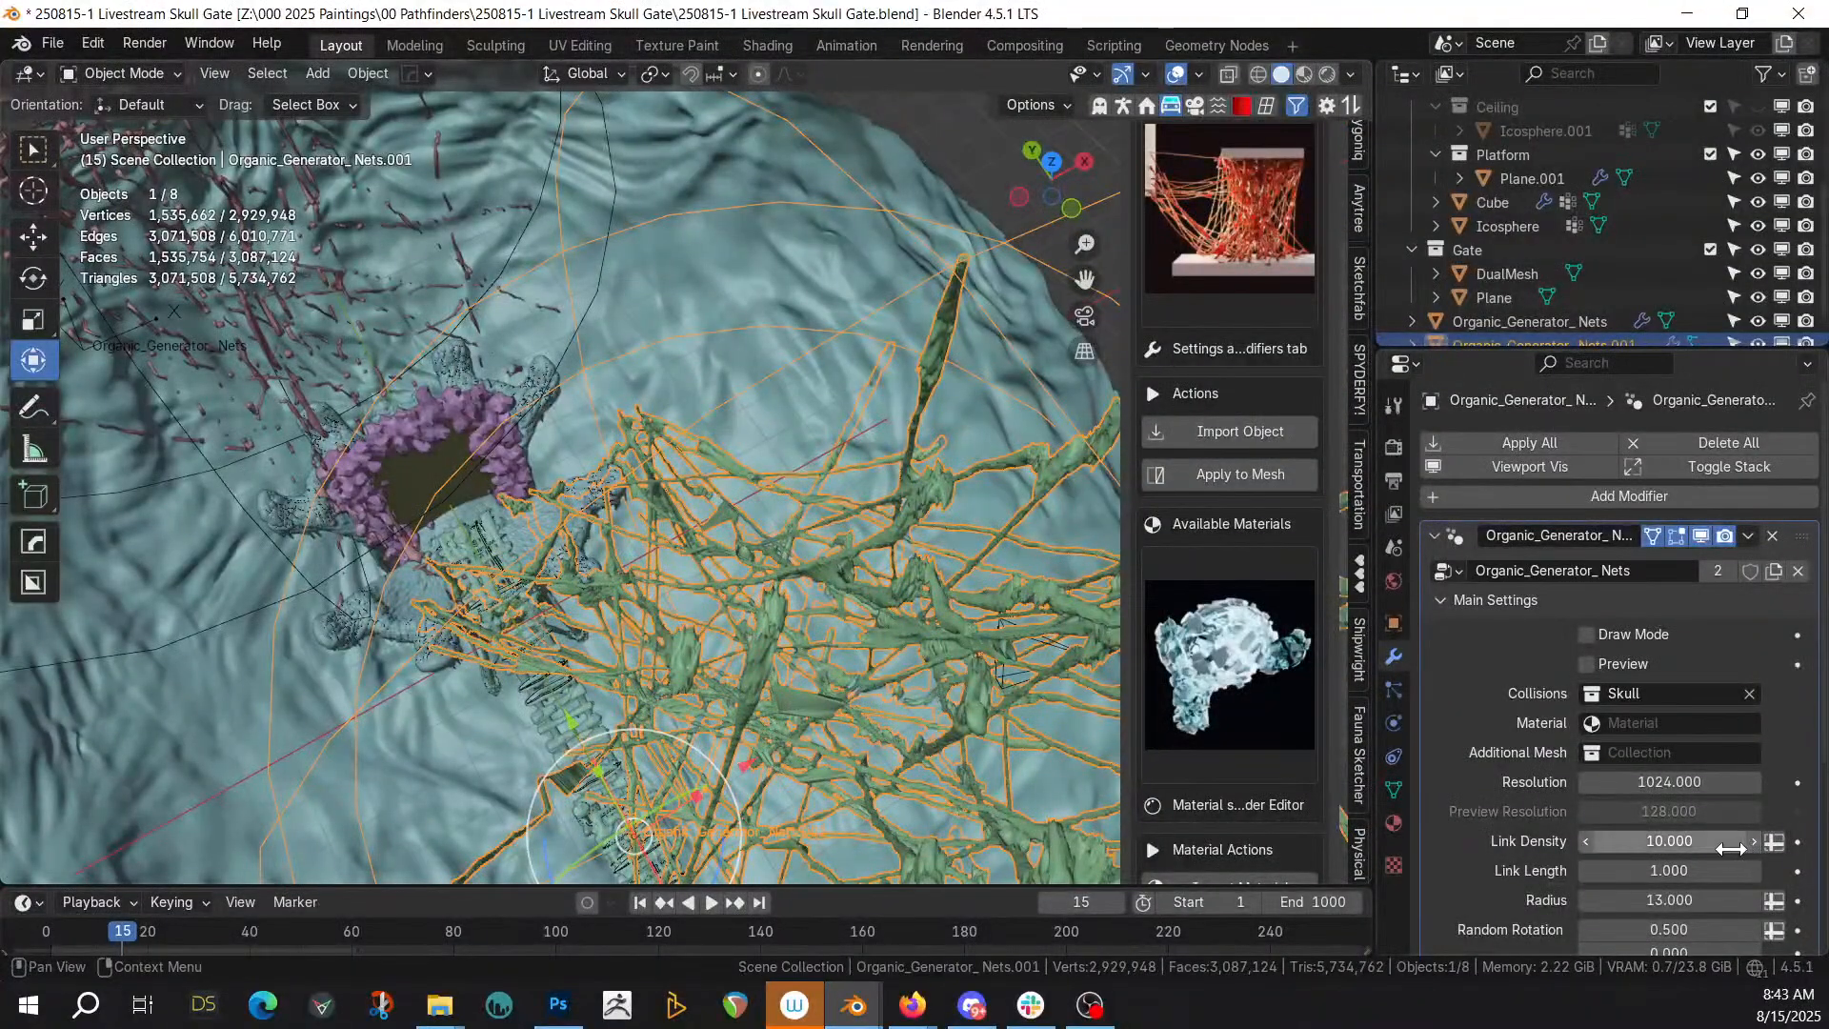
{"action": "left_click", "coordinate": [1652, 838]}
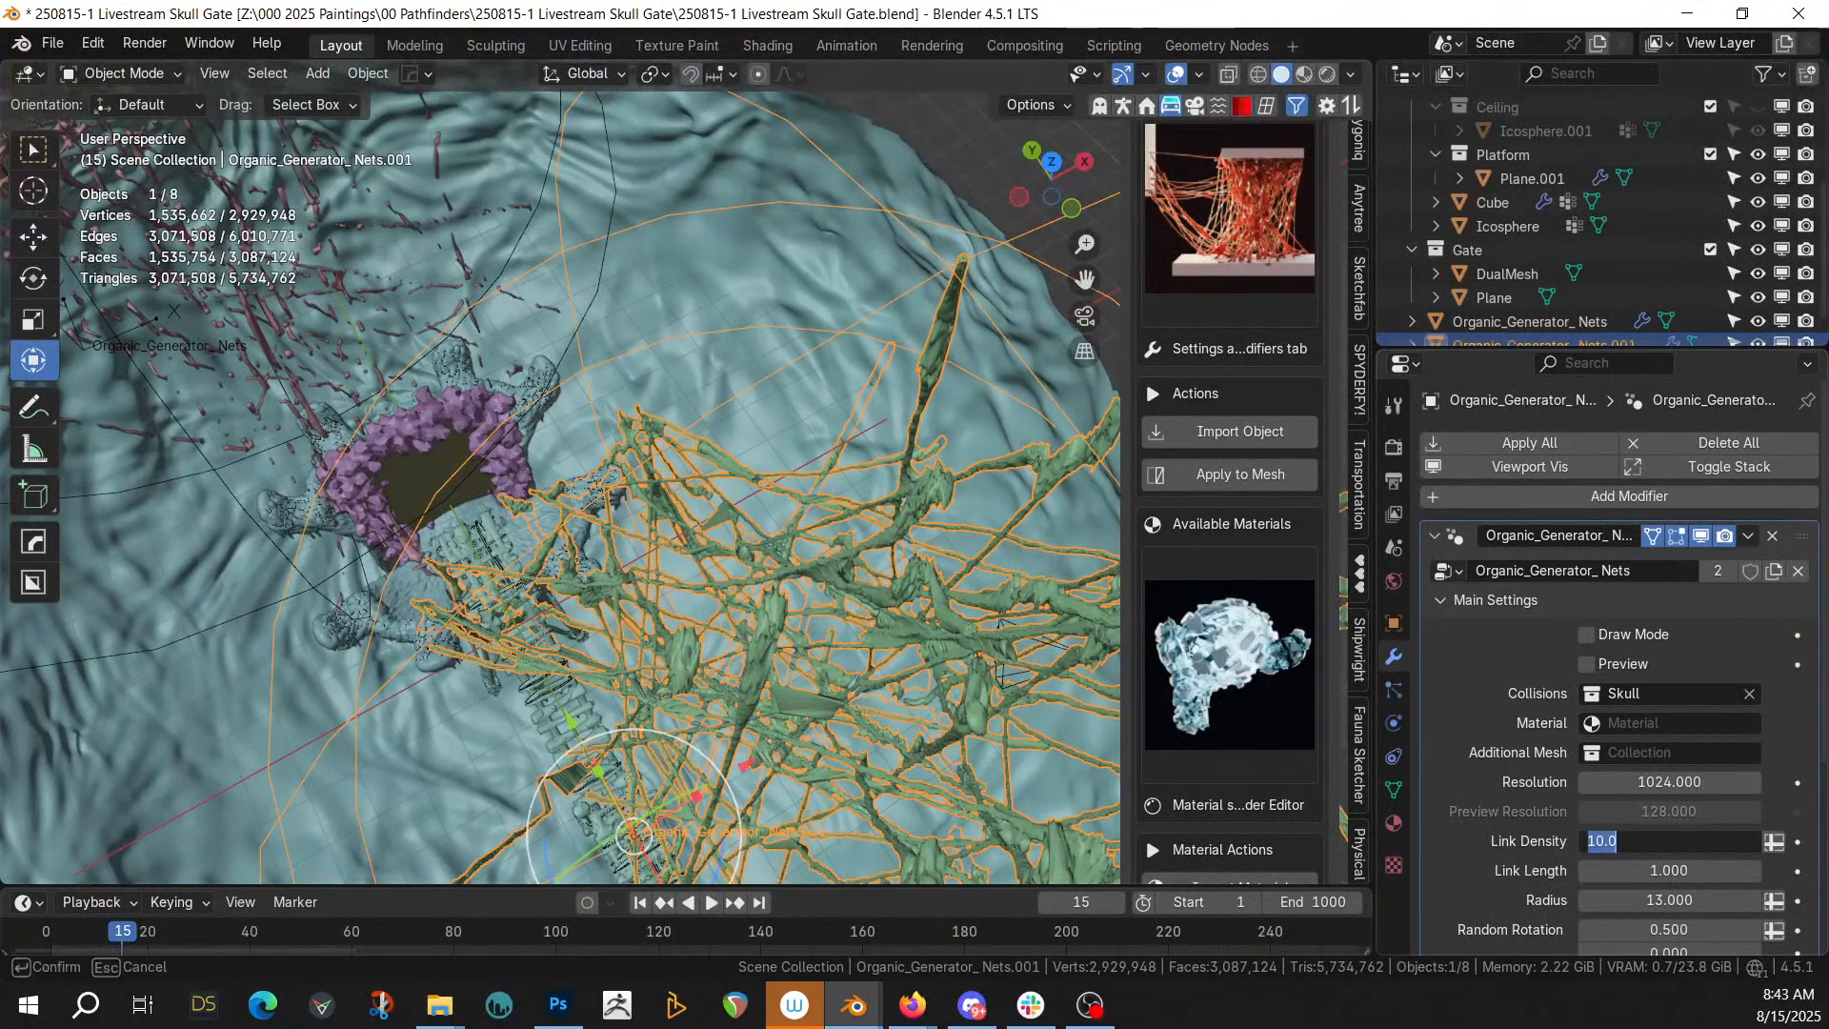
{"action": "type", "text": "5"}
{"action": "key", "text": "Return"}
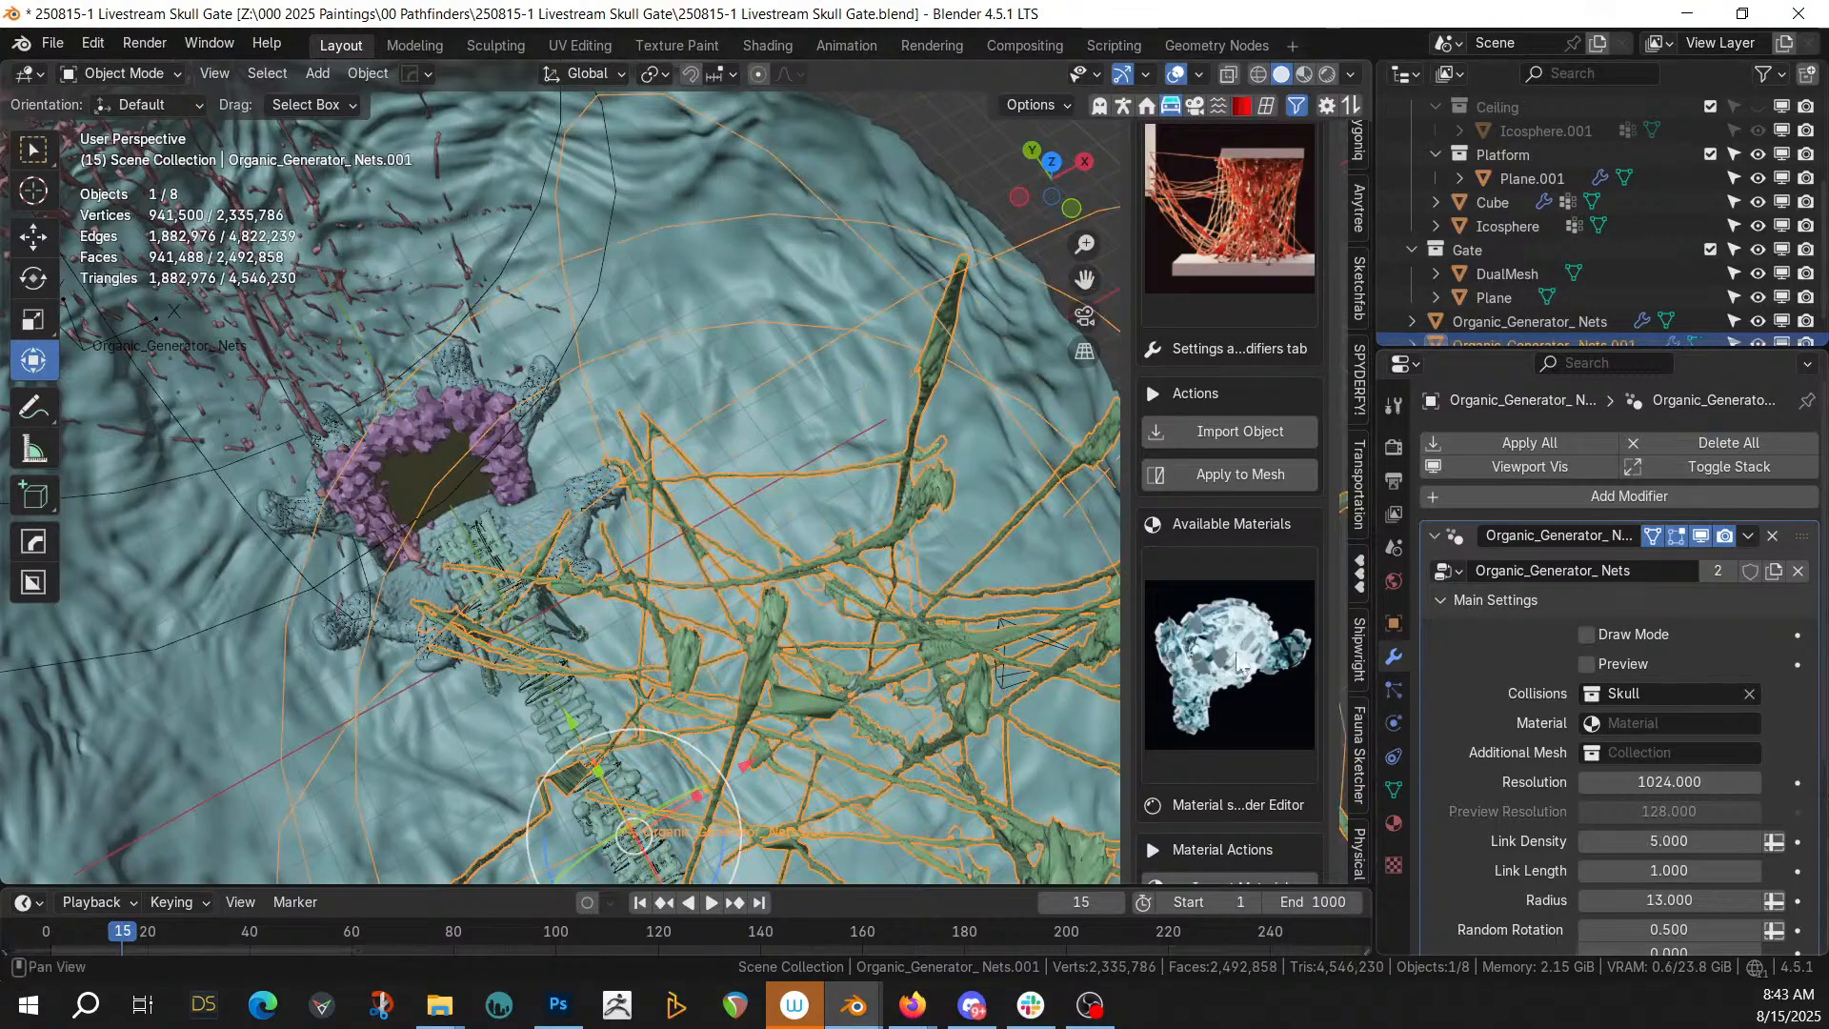
{"action": "mouse_move", "coordinate": [968, 586]}
{"action": "middle_mouse_down"}
{"action": "mouse_move", "coordinate": [832, 556]}
{"action": "mouse_move", "coordinate": [894, 529]}
{"action": "mouse_move", "coordinate": [956, 453]}
{"action": "mouse_move", "coordinate": [987, 536]}
{"action": "mouse_move", "coordinate": [963, 604]}
{"action": "mouse_move", "coordinate": [936, 598]}
{"action": "middle_mouse_up"}
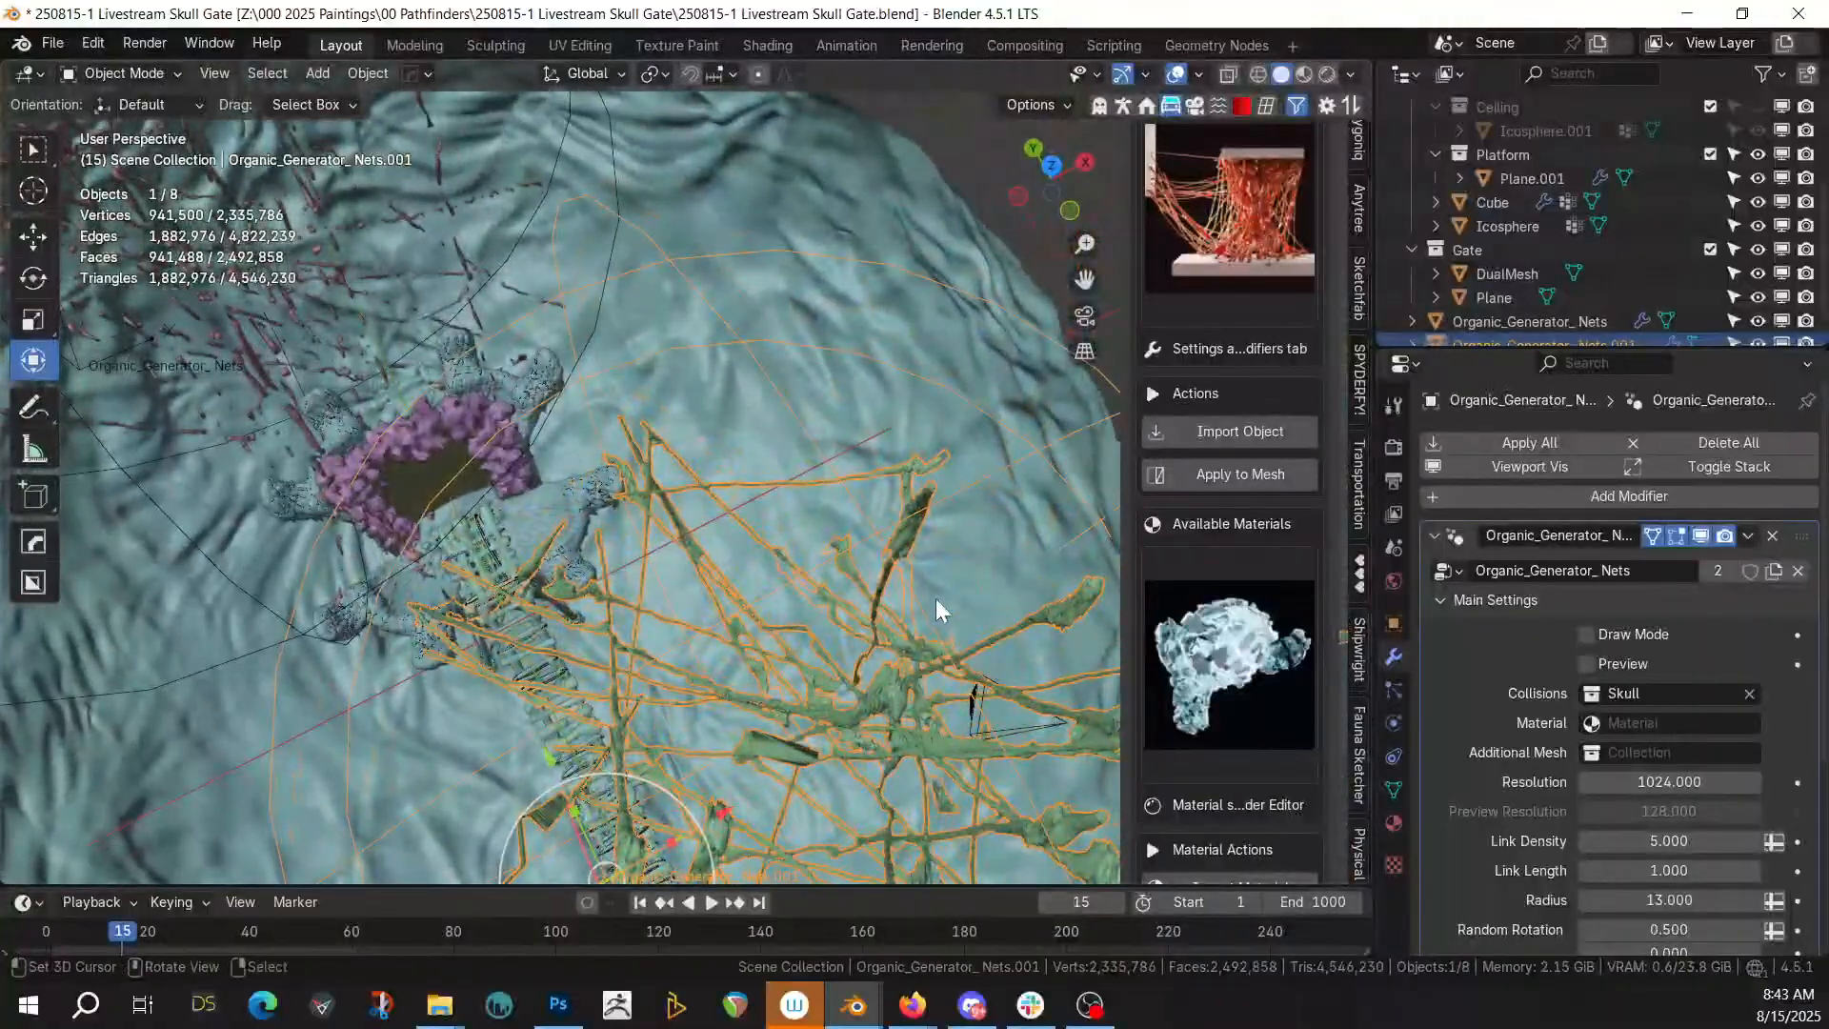
Shift the duplicated nets about 2.66 m in X, away from the bridge, in the top view
{"action": "key", "text": "KP_7"}
{"action": "key", "text": "g"}
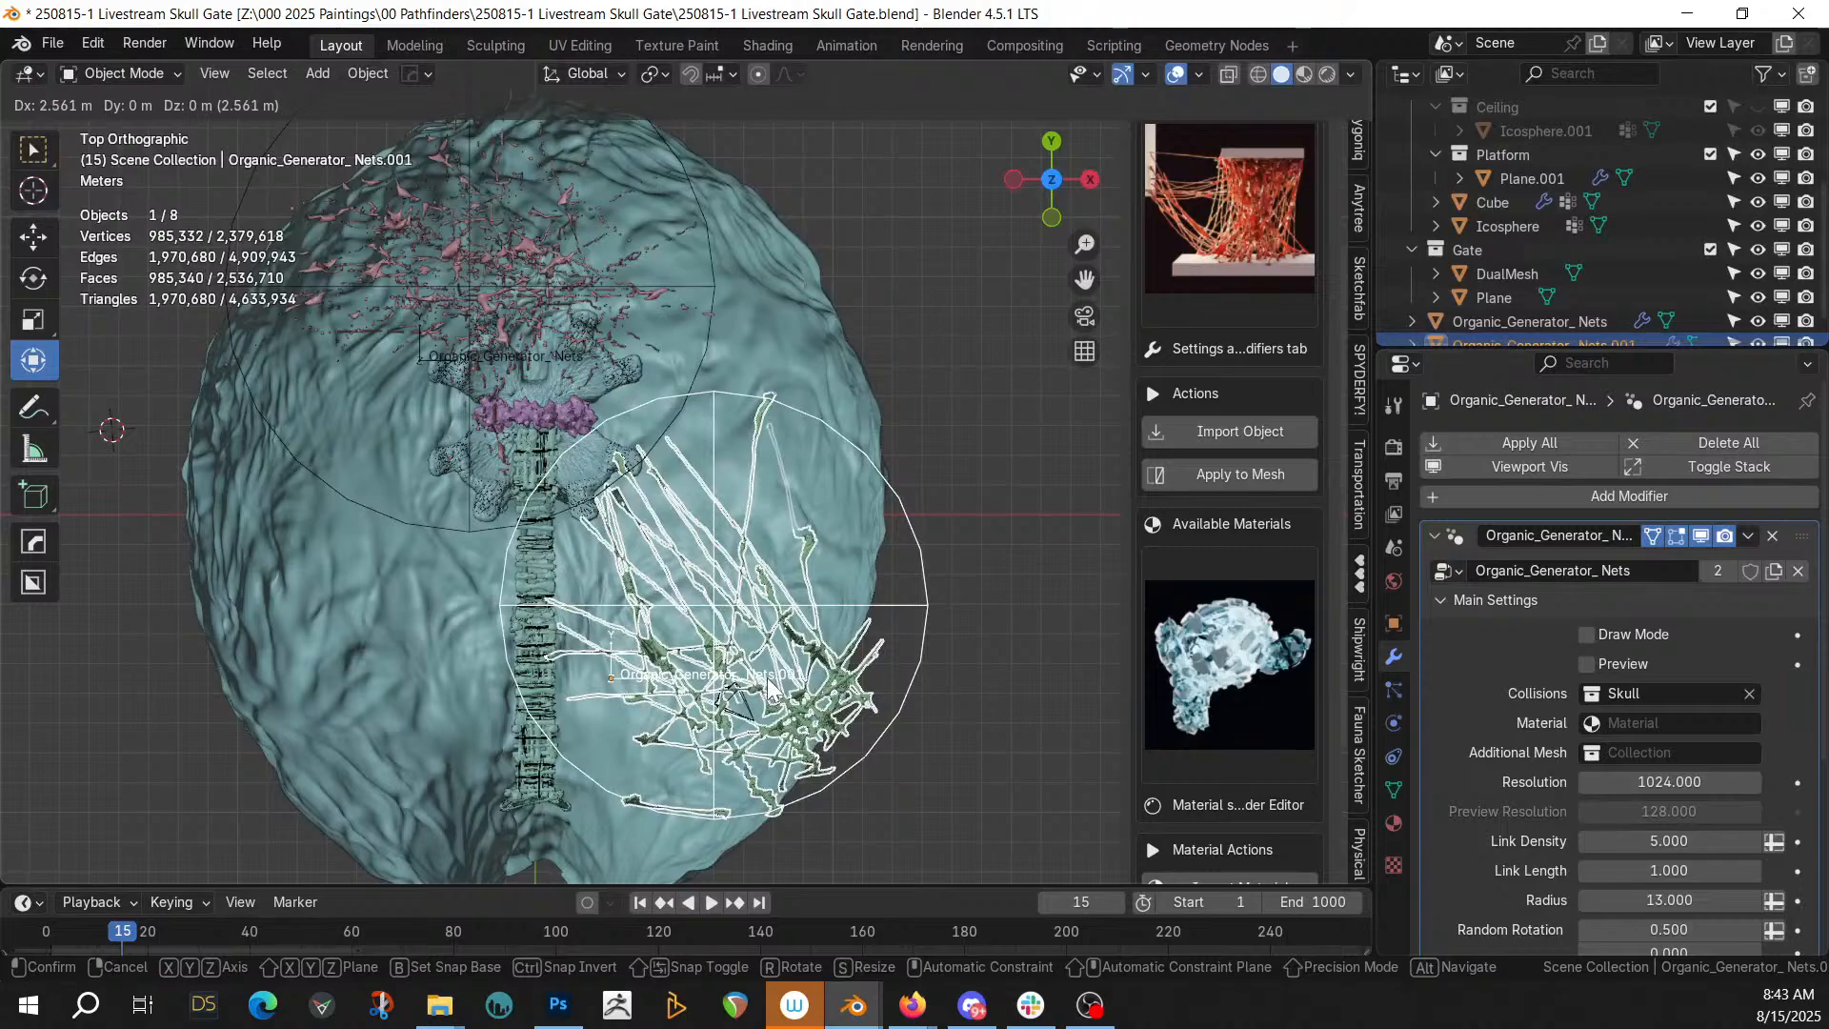
{"action": "left_click", "coordinate": [844, 569]}
Lower the duplicated nets by about 0.51 m along the Z axis beside the gate
{"action": "middle_click_drag", "start_coordinate": [830, 575], "coordinate": [895, 470]}
{"action": "scroll", "coordinate": [781, 453], "scroll_direction": "up", "scroll_amount": 4}
{"action": "mouse_move", "coordinate": [781, 453]}
{"action": "middle_mouse_down"}
{"action": "mouse_move", "coordinate": [774, 415]}
{"action": "mouse_move", "coordinate": [739, 444]}
{"action": "mouse_move", "coordinate": [743, 422]}
{"action": "mouse_move", "coordinate": [775, 448]}
{"action": "middle_mouse_up"}
{"action": "key", "text": "g"}
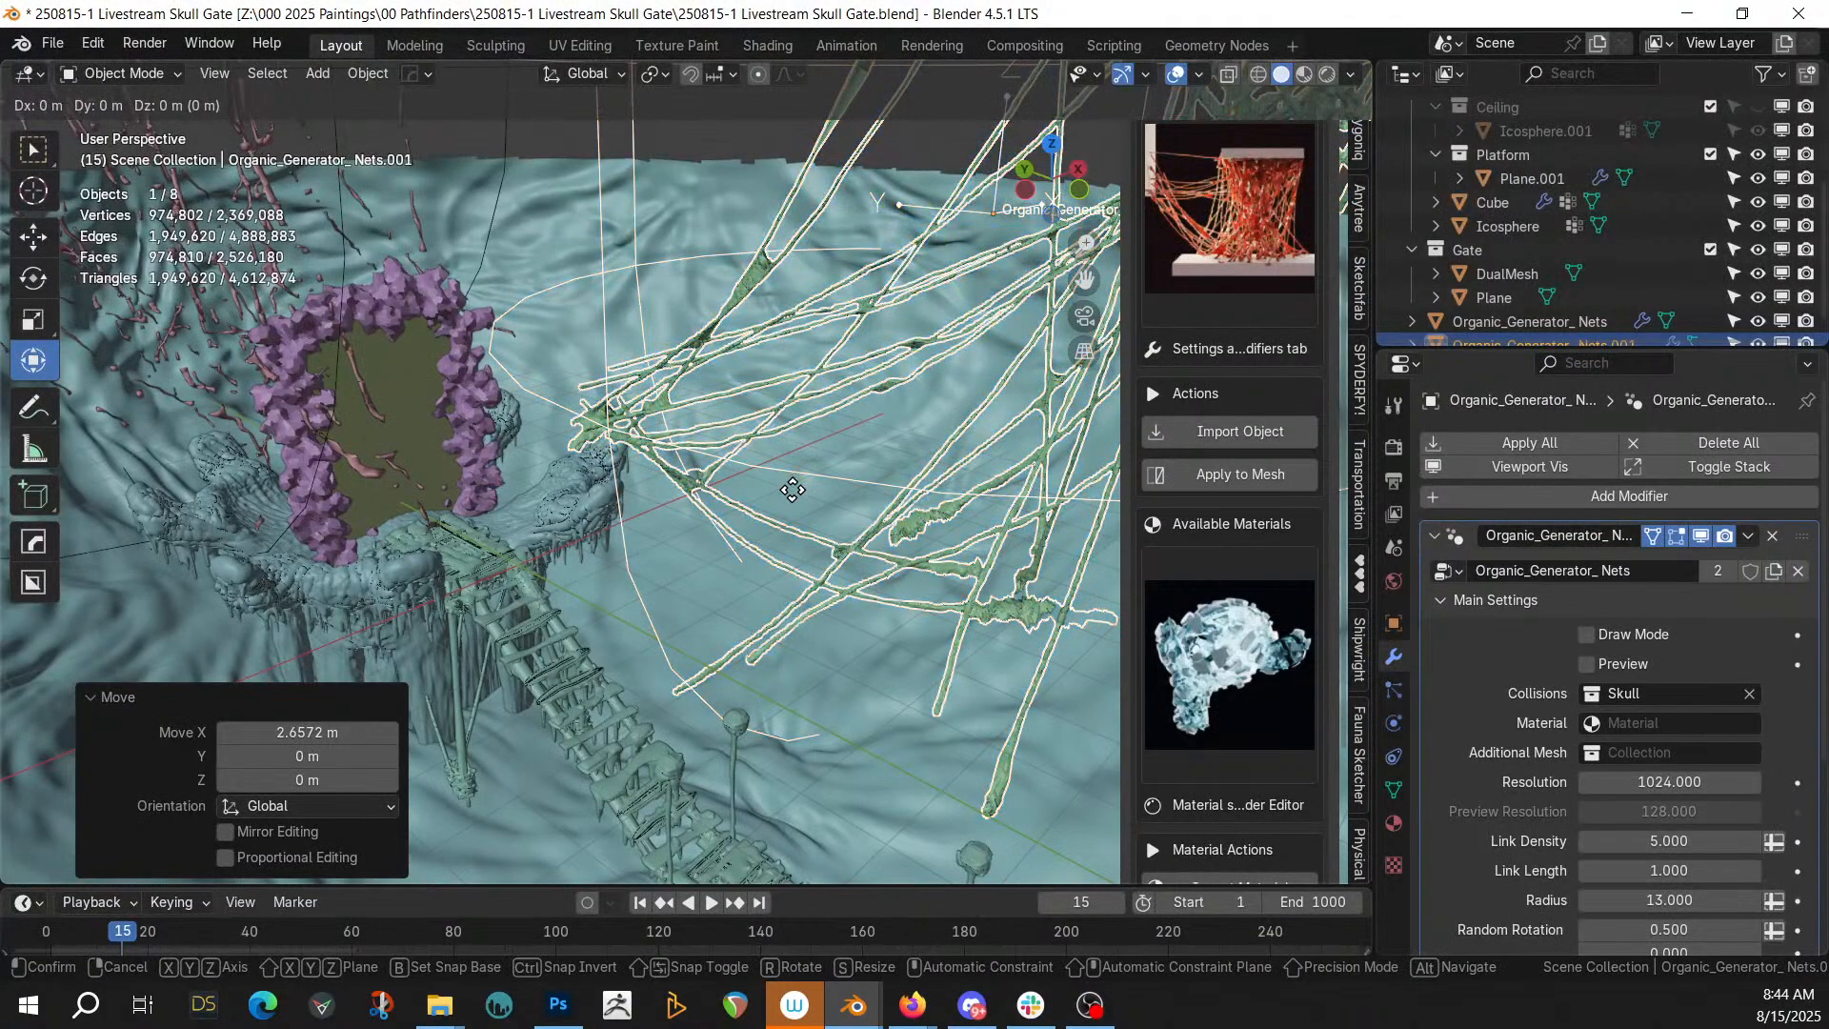
{"action": "key", "text": "z"}
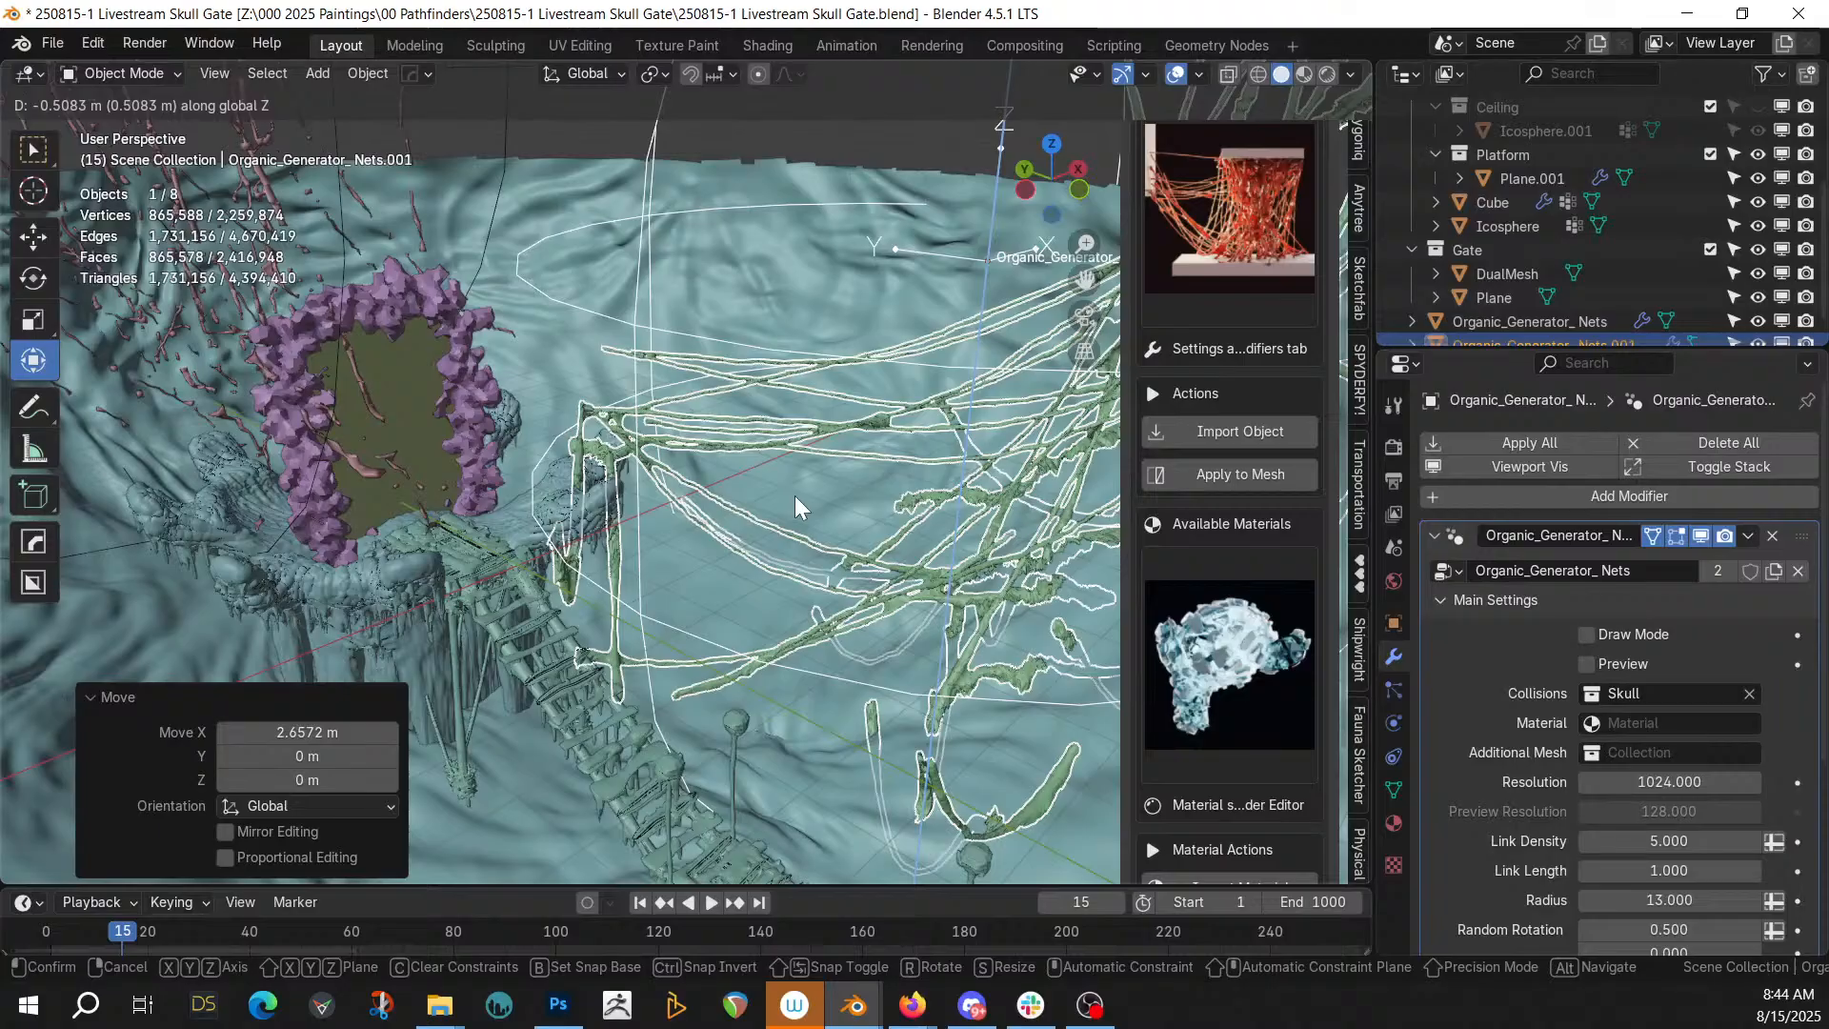
{"action": "left_click", "coordinate": [876, 484]}
Show the cave from above and turn Preview back on for the duplicated nets
{"action": "middle_click_drag", "start_coordinate": [860, 586], "coordinate": [1174, 612]}
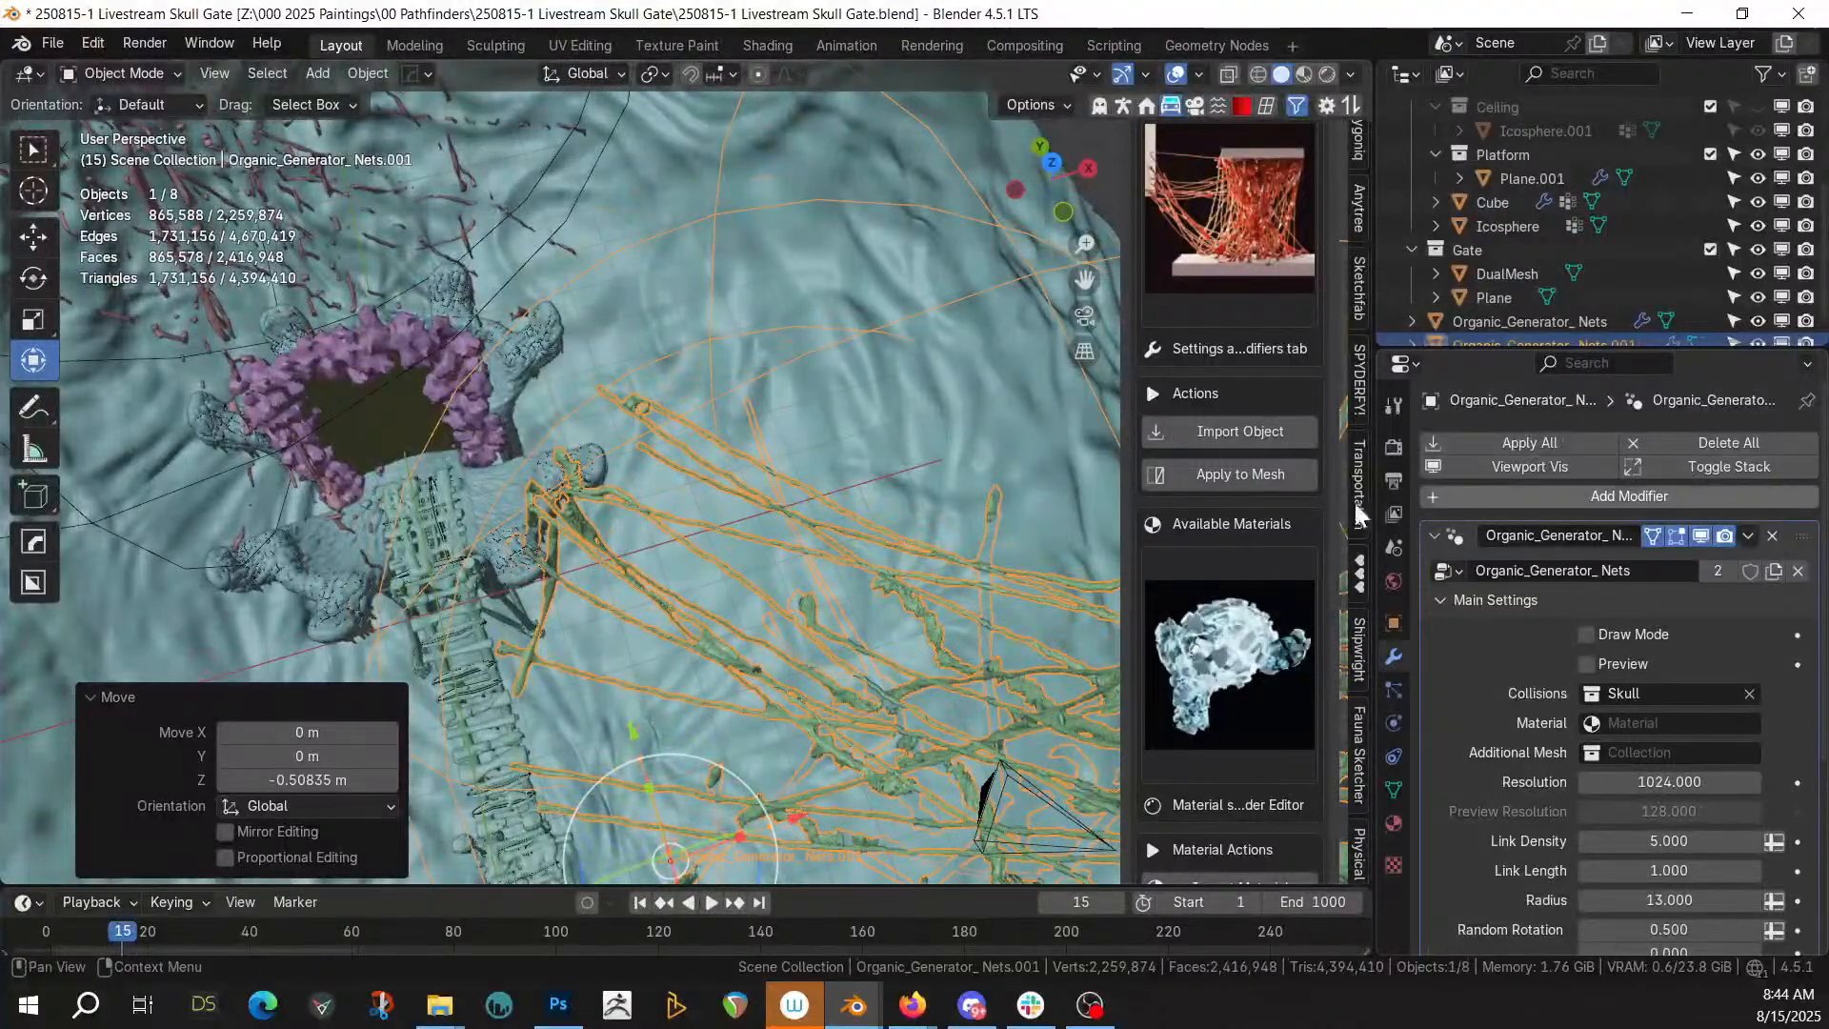
{"action": "scroll", "coordinate": [872, 461], "scroll_direction": "down", "scroll_amount": 4}
{"action": "key", "text": "KP_7"}
{"action": "scroll", "coordinate": [806, 506], "scroll_direction": "down", "scroll_amount": 1}
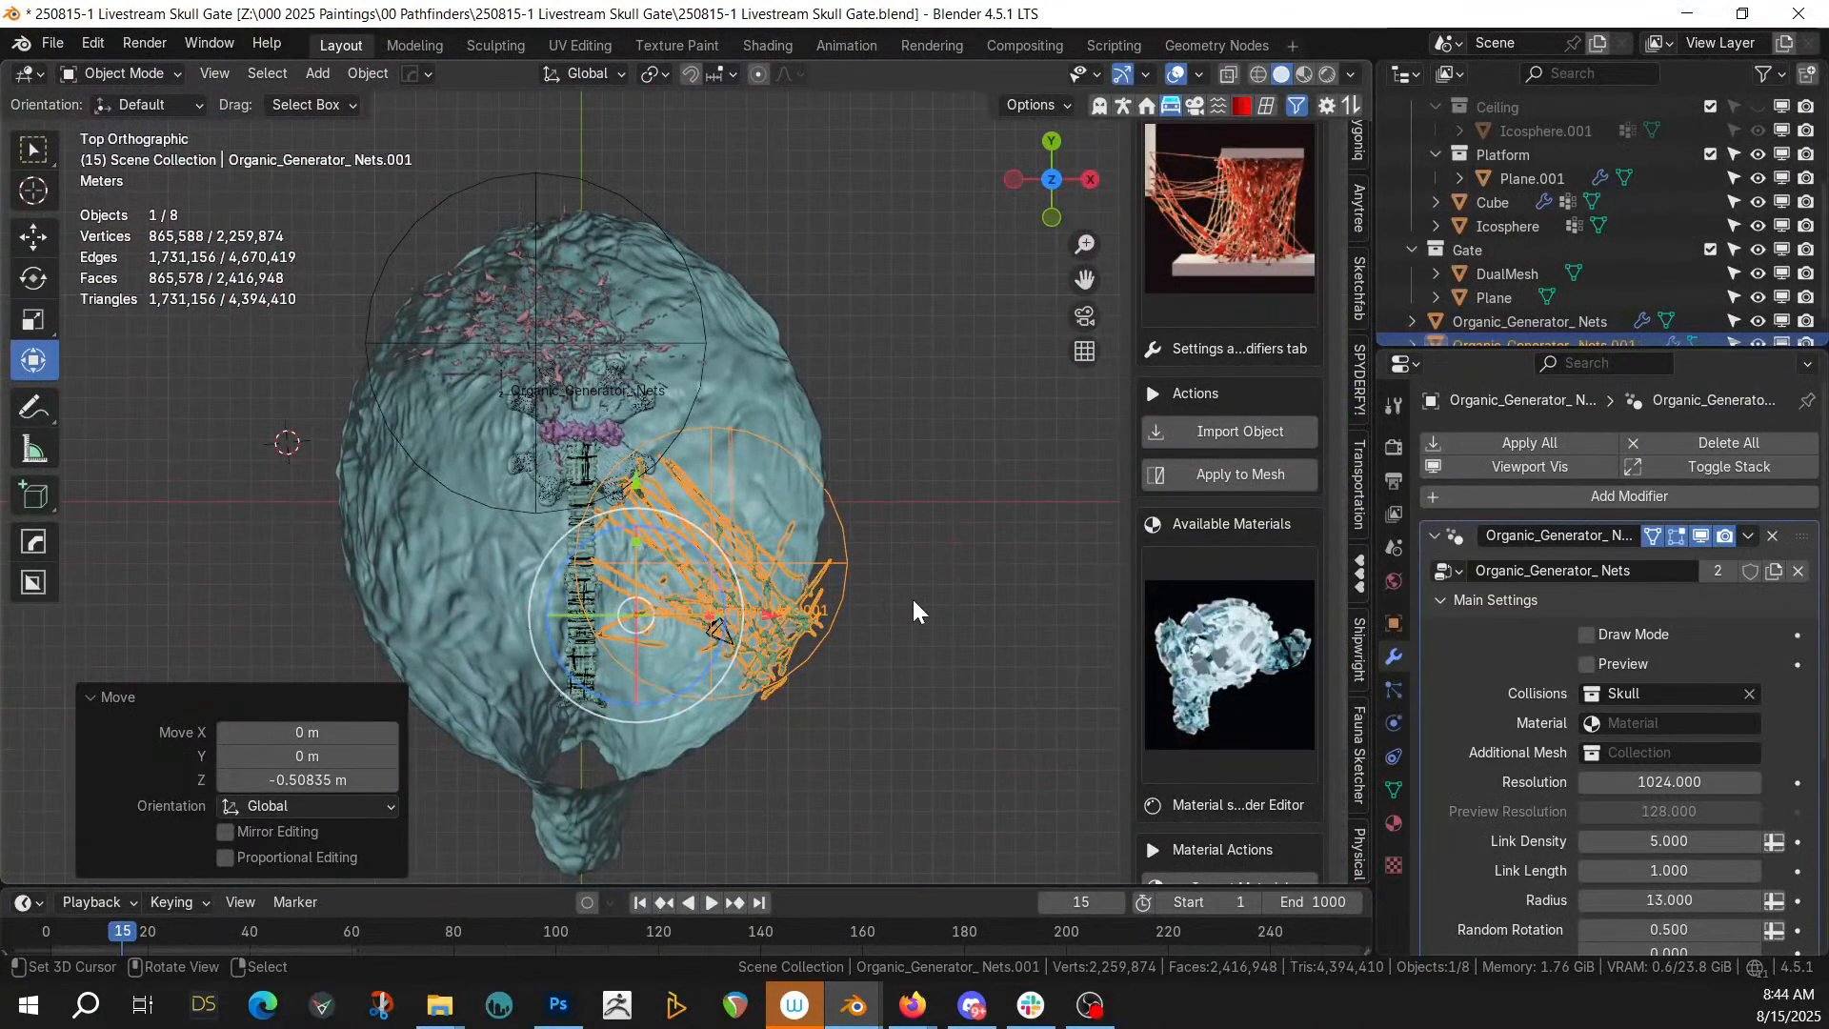
{"action": "left_click", "coordinate": [1587, 664]}
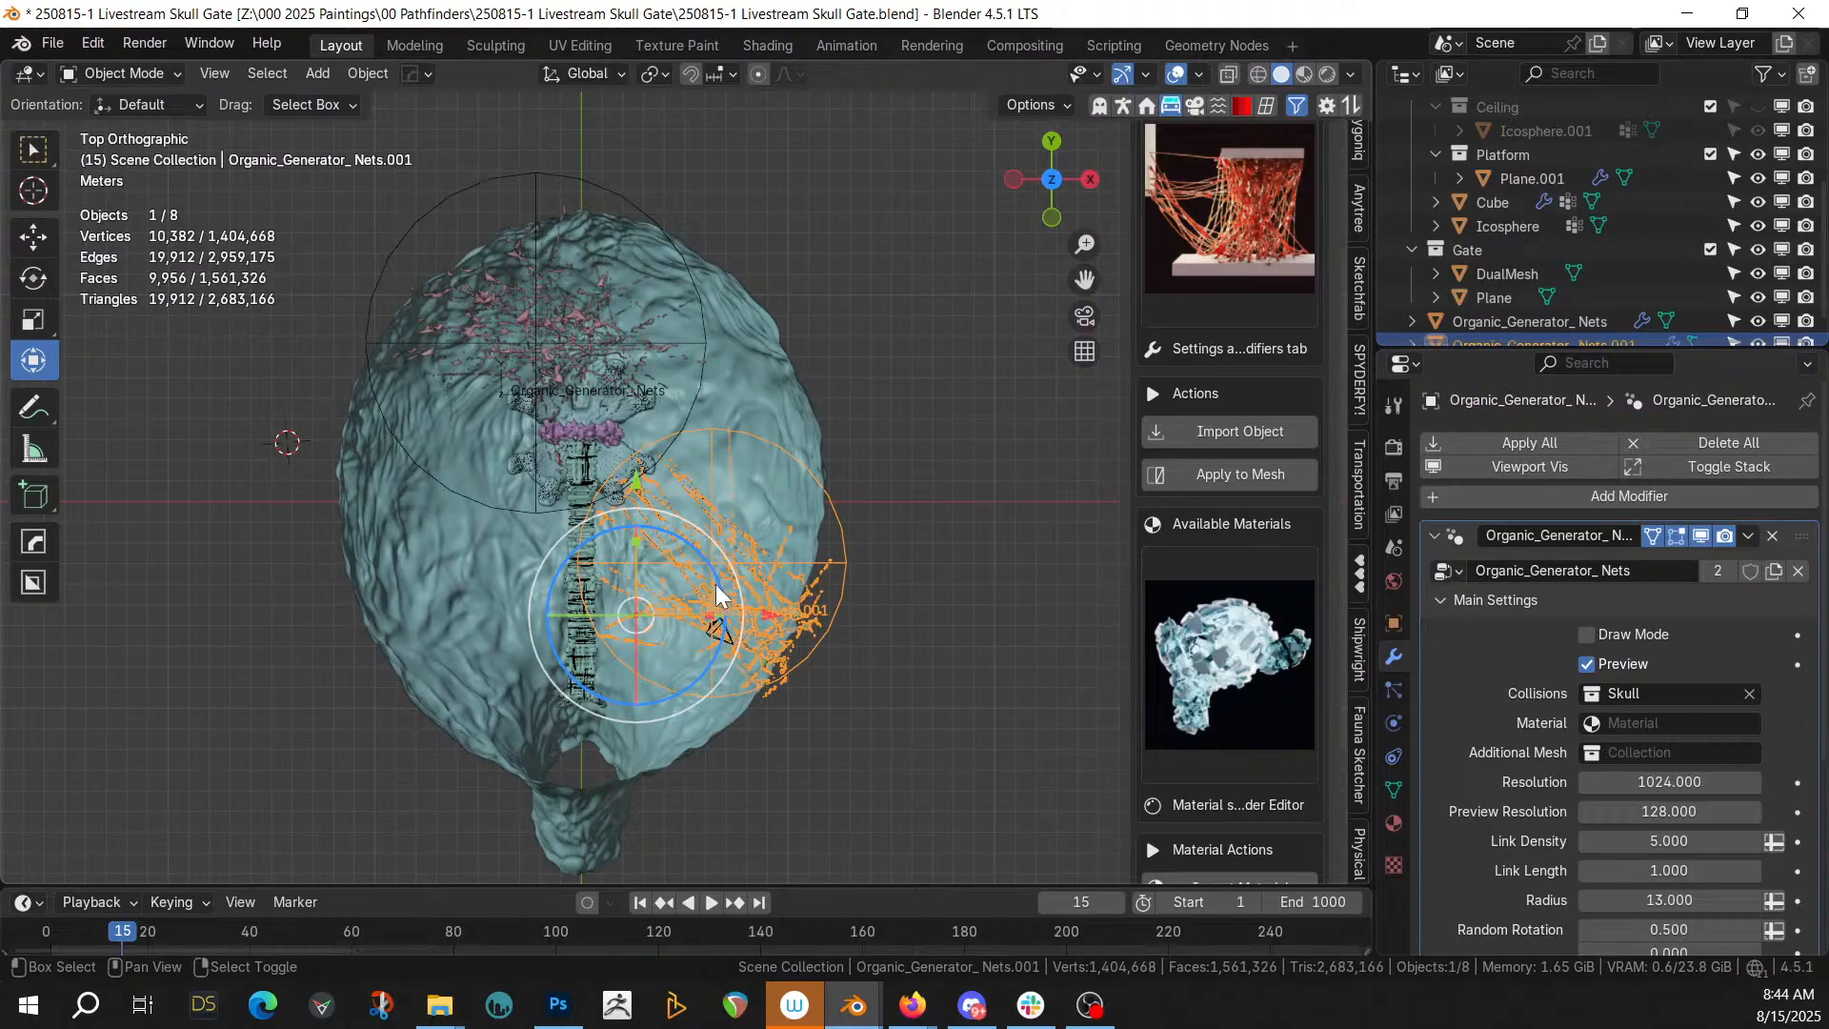
Duplicate the thinned nets and move the new copy about -10.88 m in X and 3.73 m in Y across the bridge
{"action": "key", "text": "shift+d"}
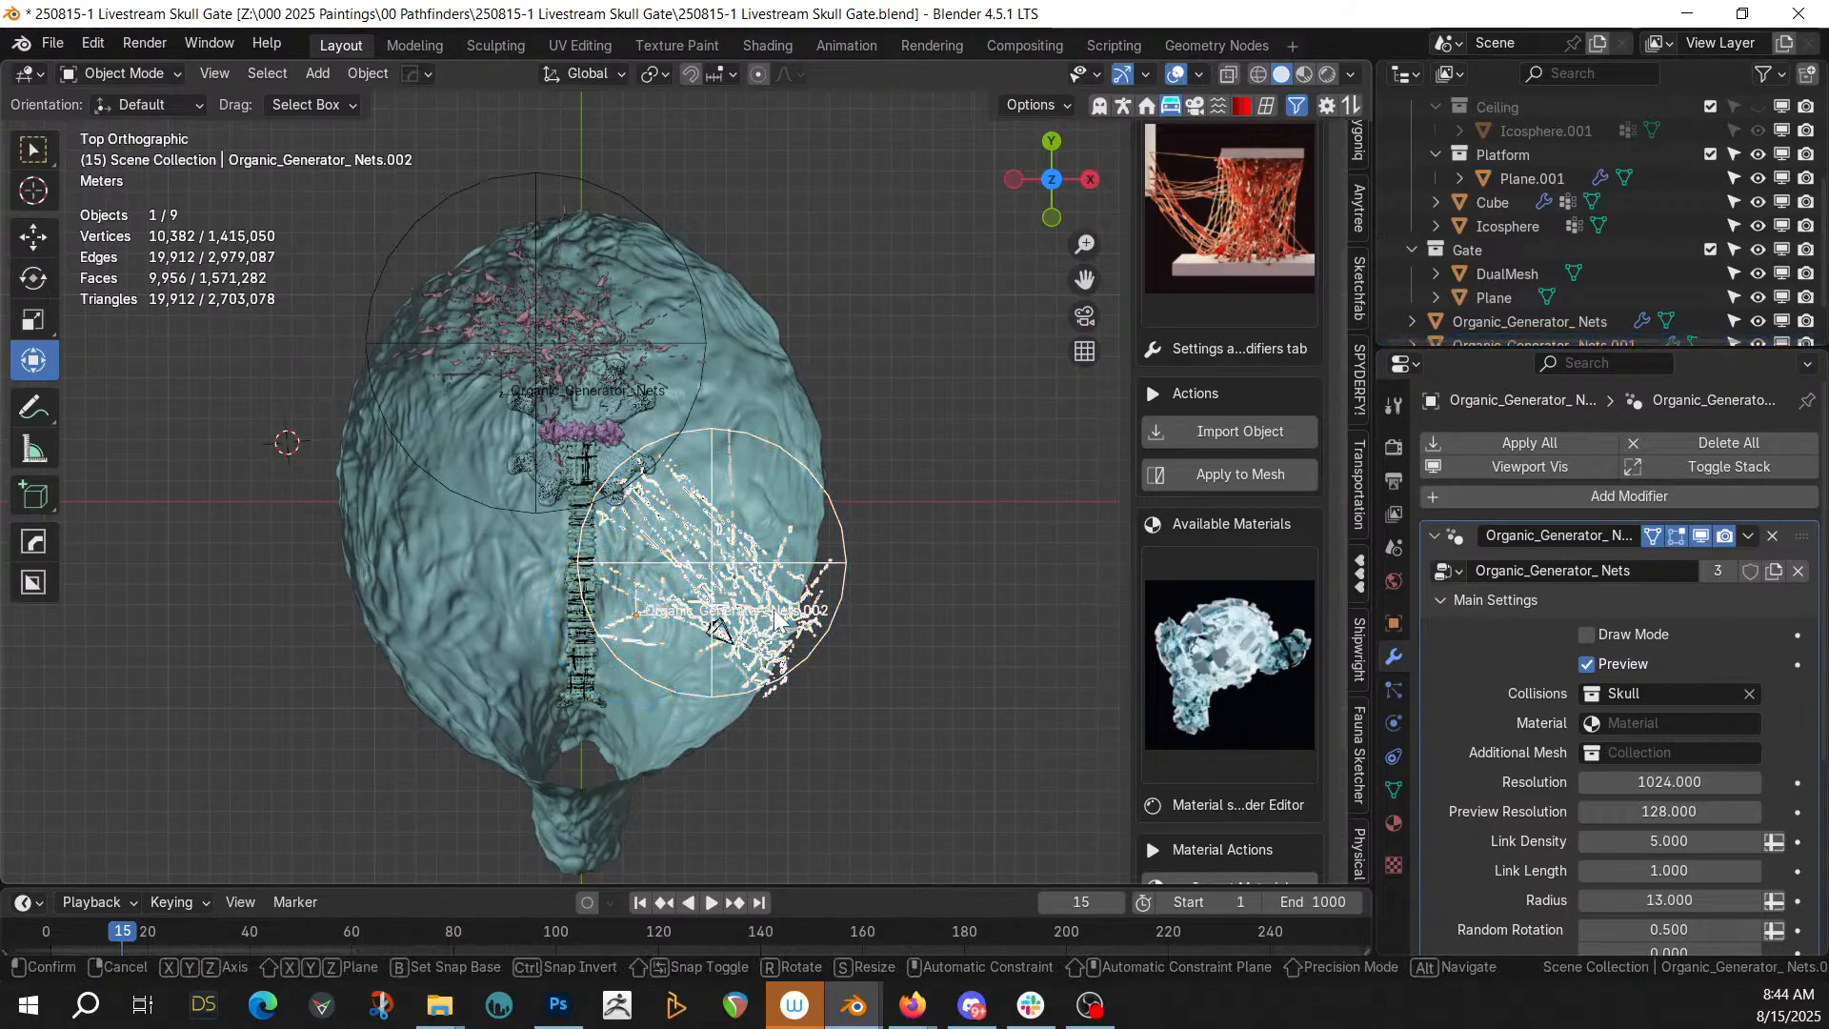
{"action": "key", "text": "Escape"}
{"action": "key", "text": "g"}
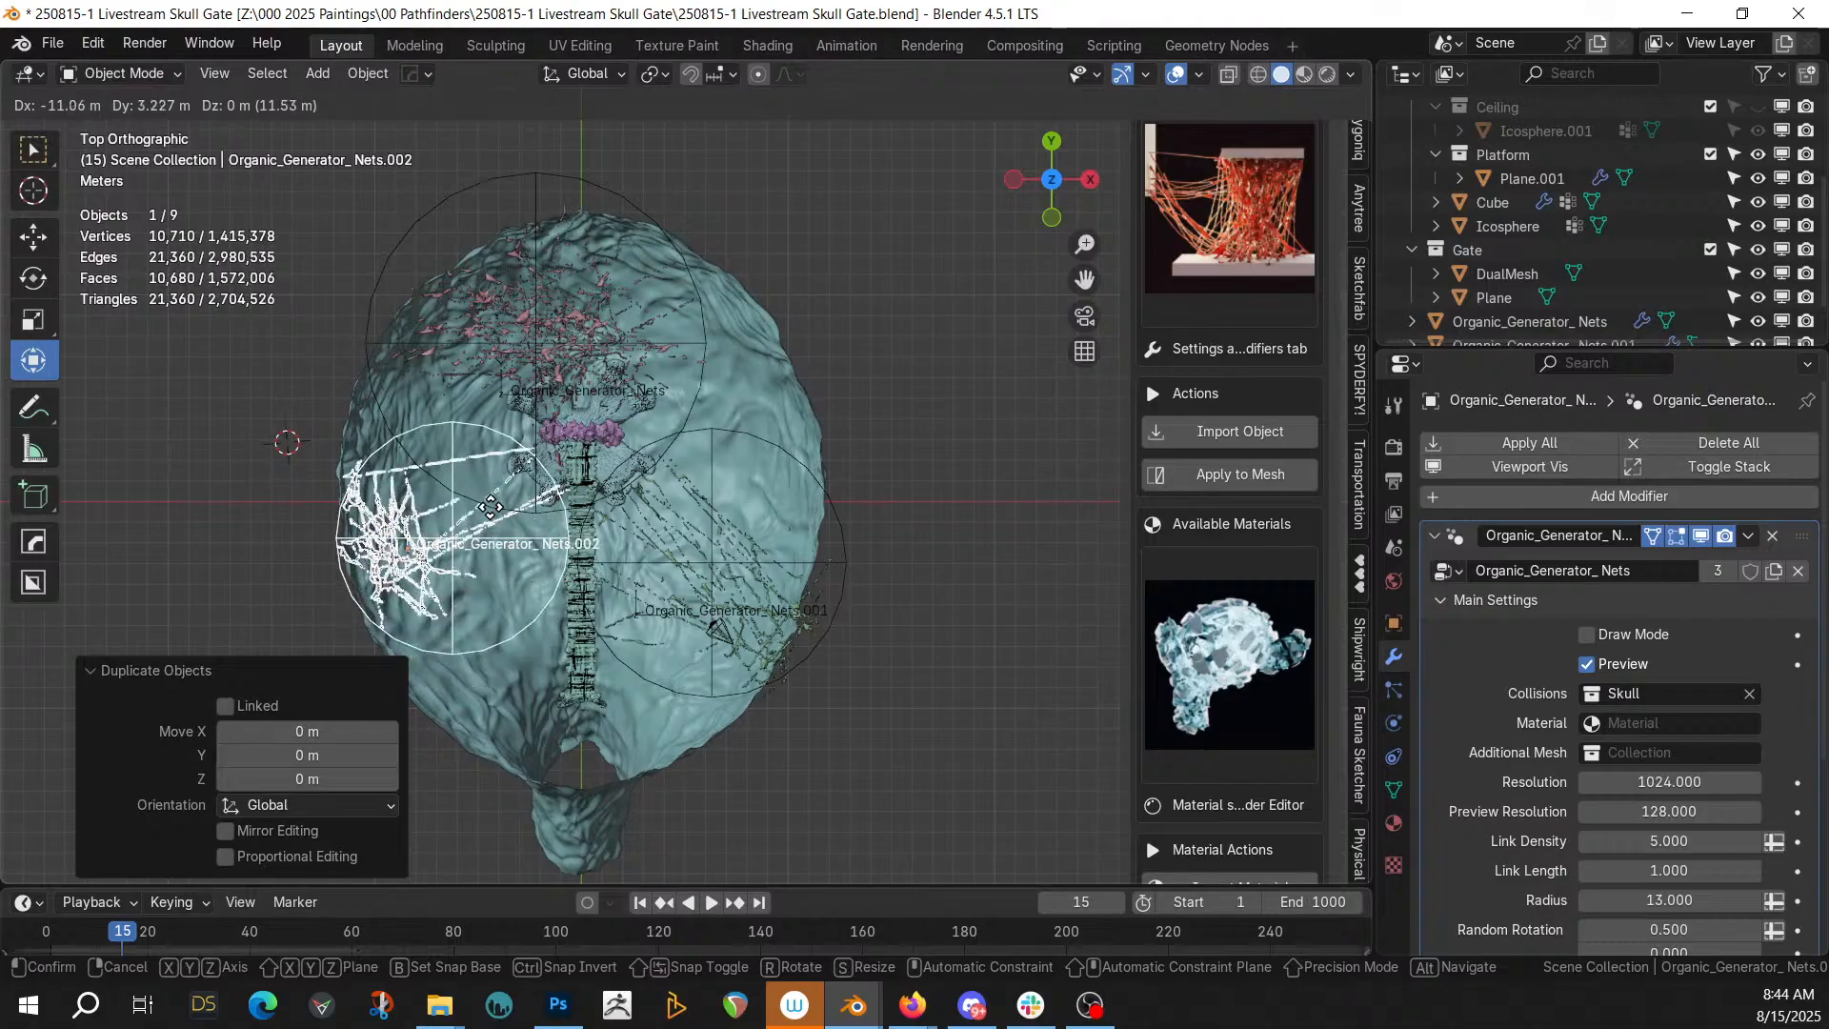
{"action": "left_click", "coordinate": [493, 505]}
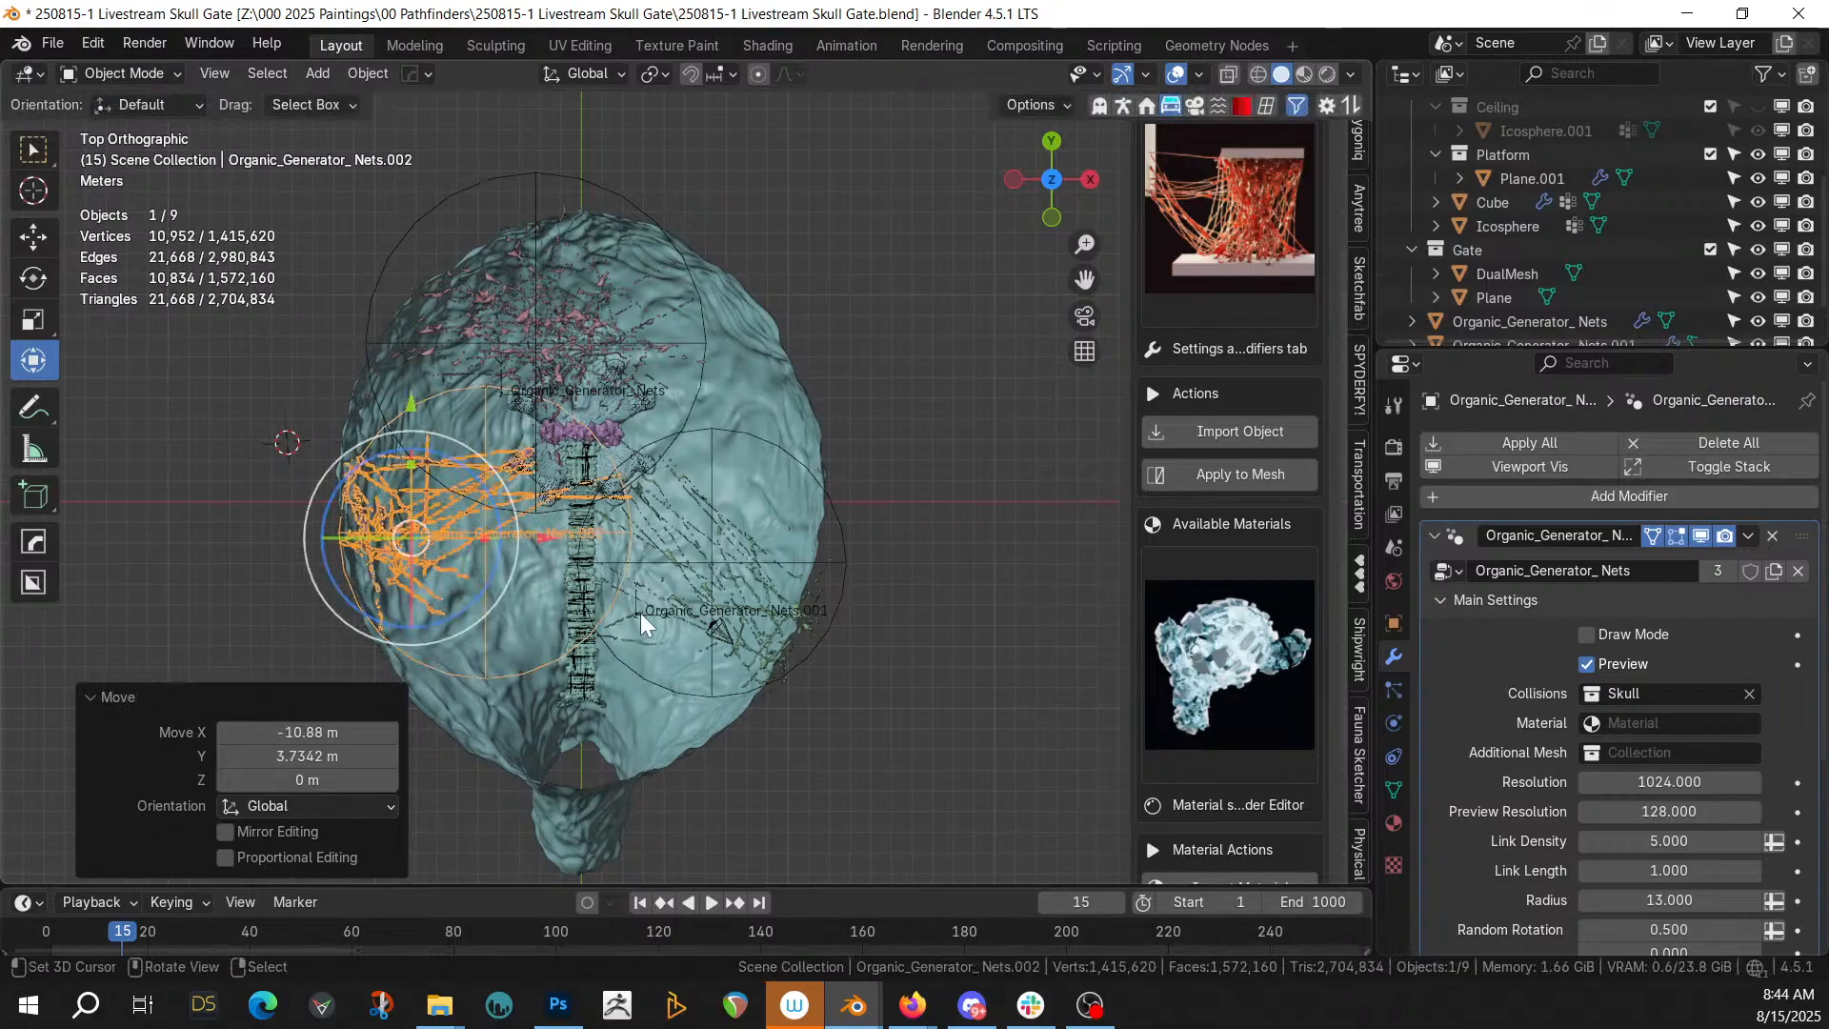
Turn off Preview for all three nets objects so each generates at full resolution
{"action": "middle_click_drag", "start_coordinate": [791, 807], "coordinate": [851, 631]}
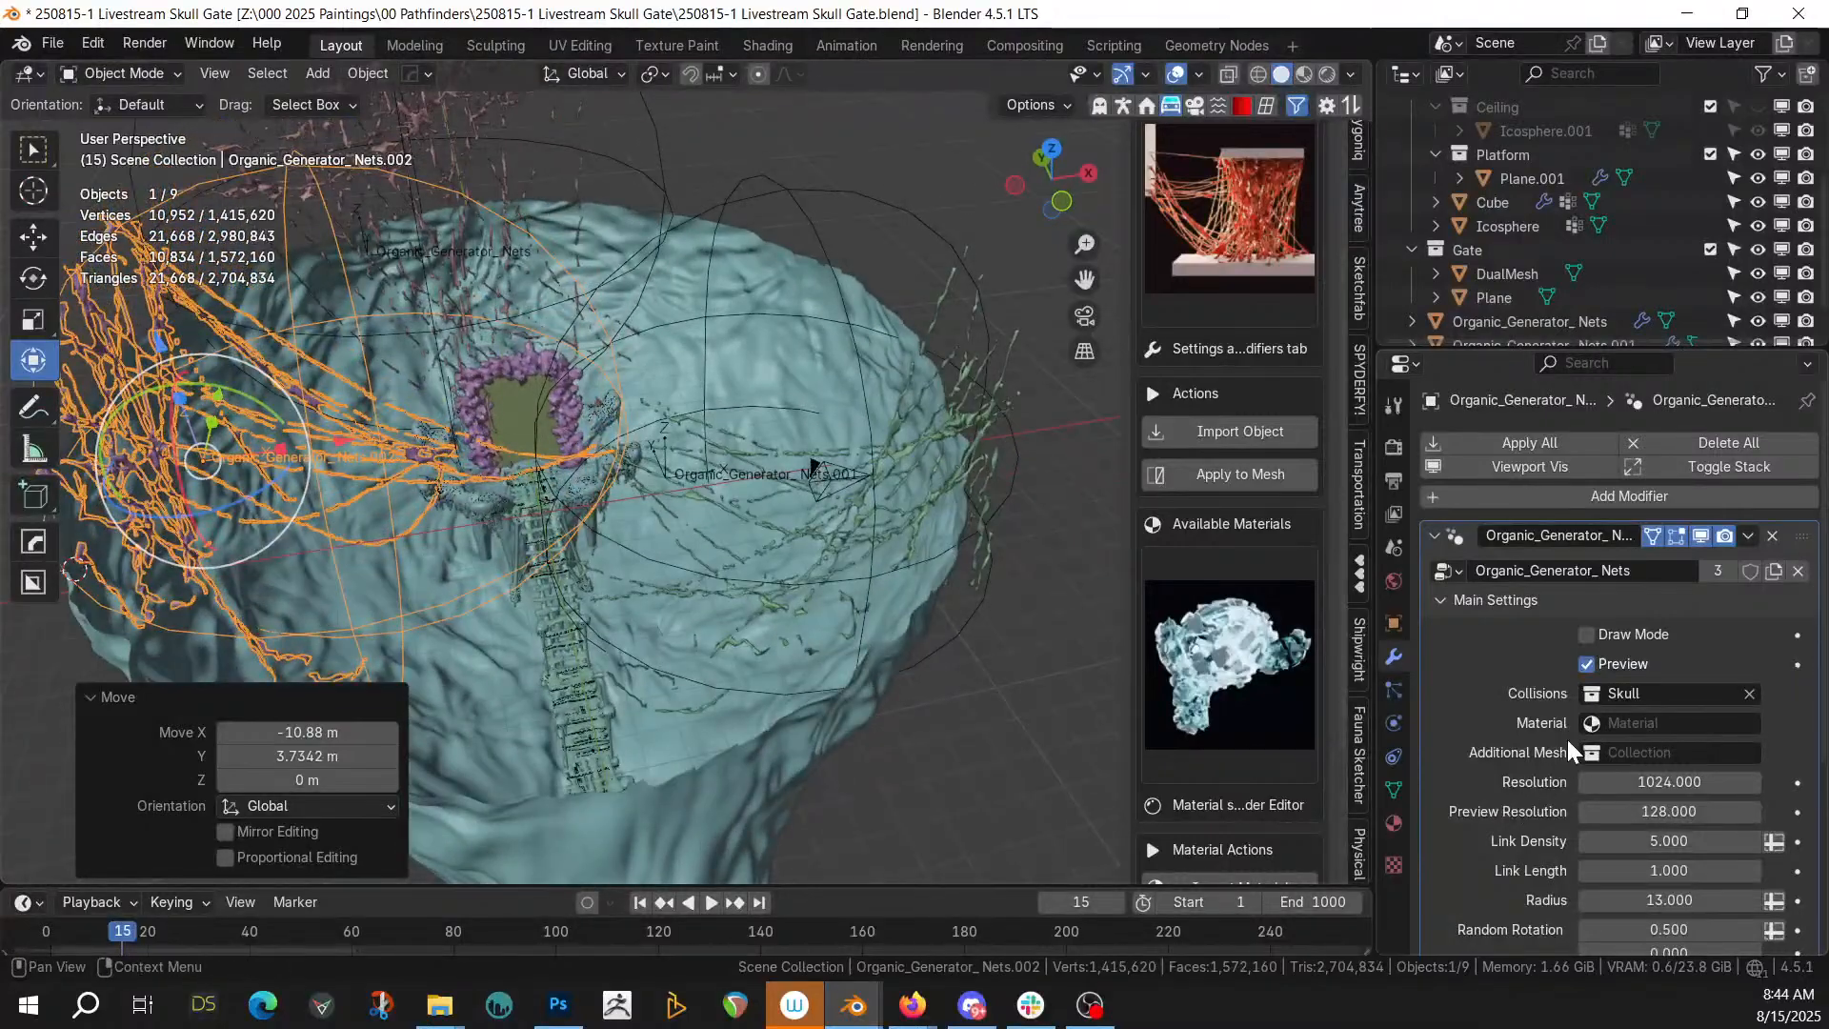
{"action": "left_click", "coordinate": [1586, 664]}
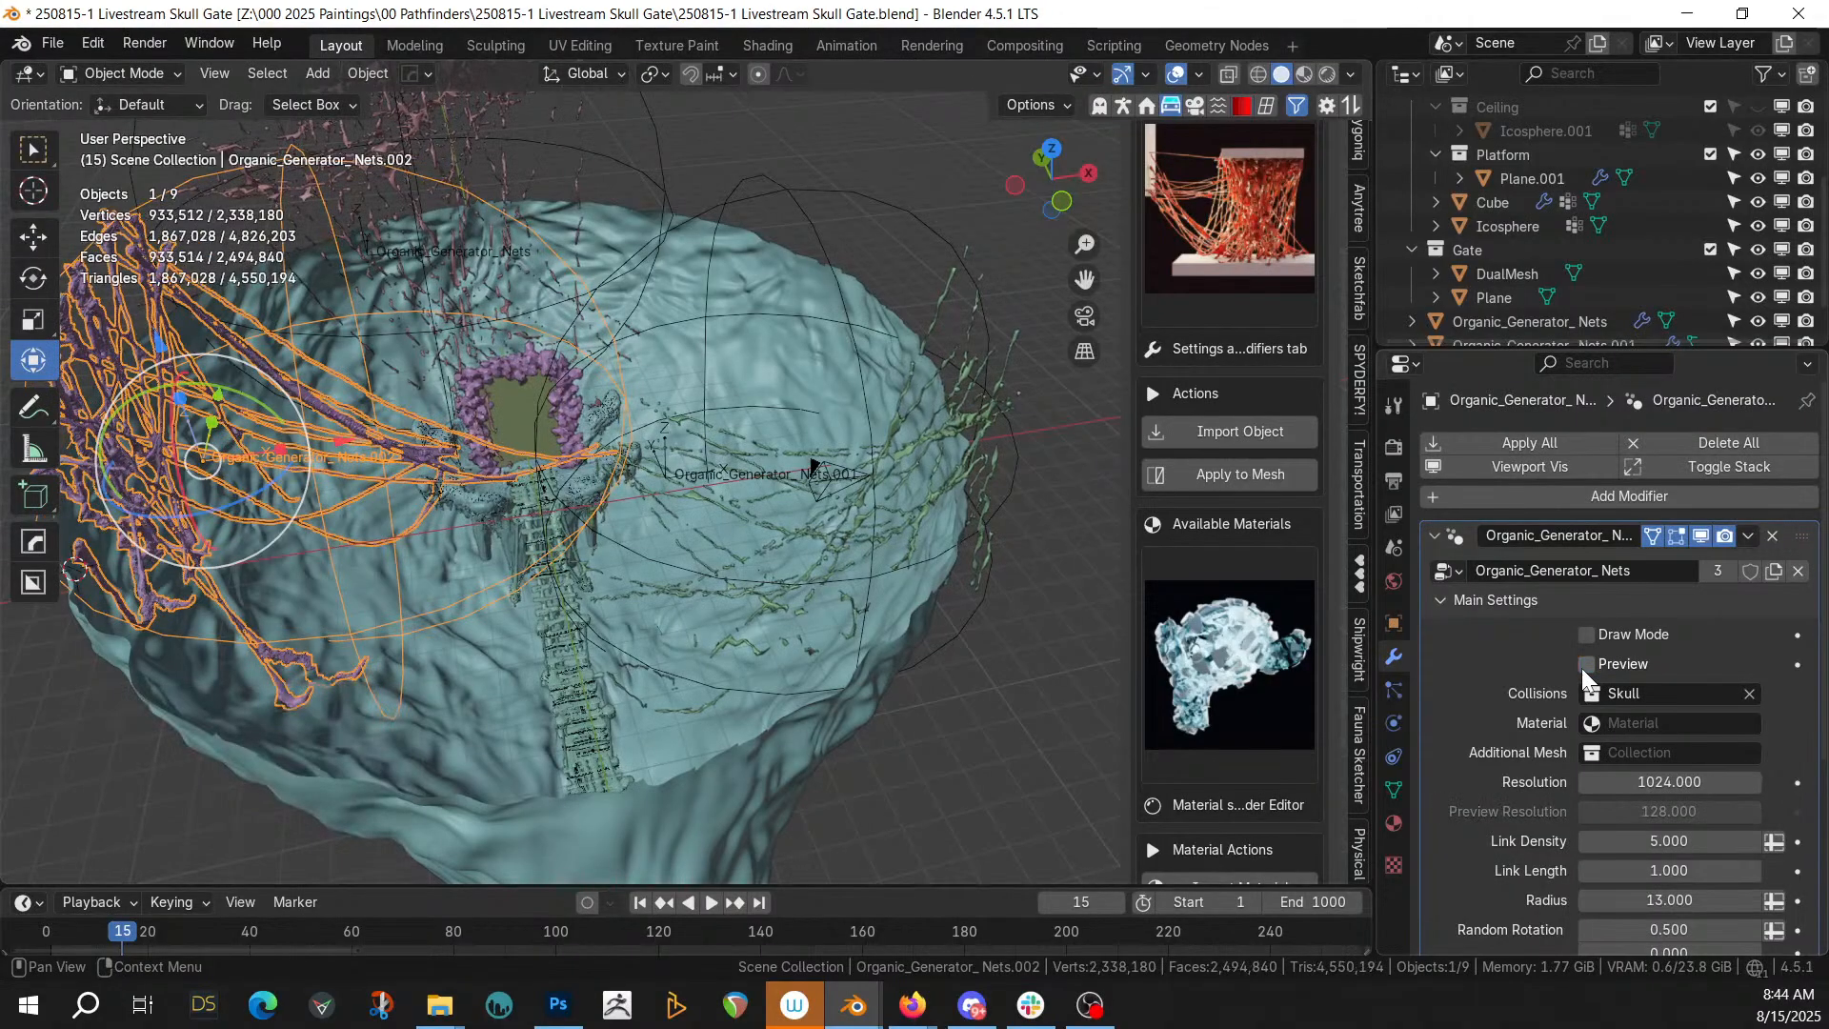
{"action": "middle_click_drag", "start_coordinate": [1049, 444], "coordinate": [937, 568]}
{"action": "left_click", "coordinate": [920, 611]}
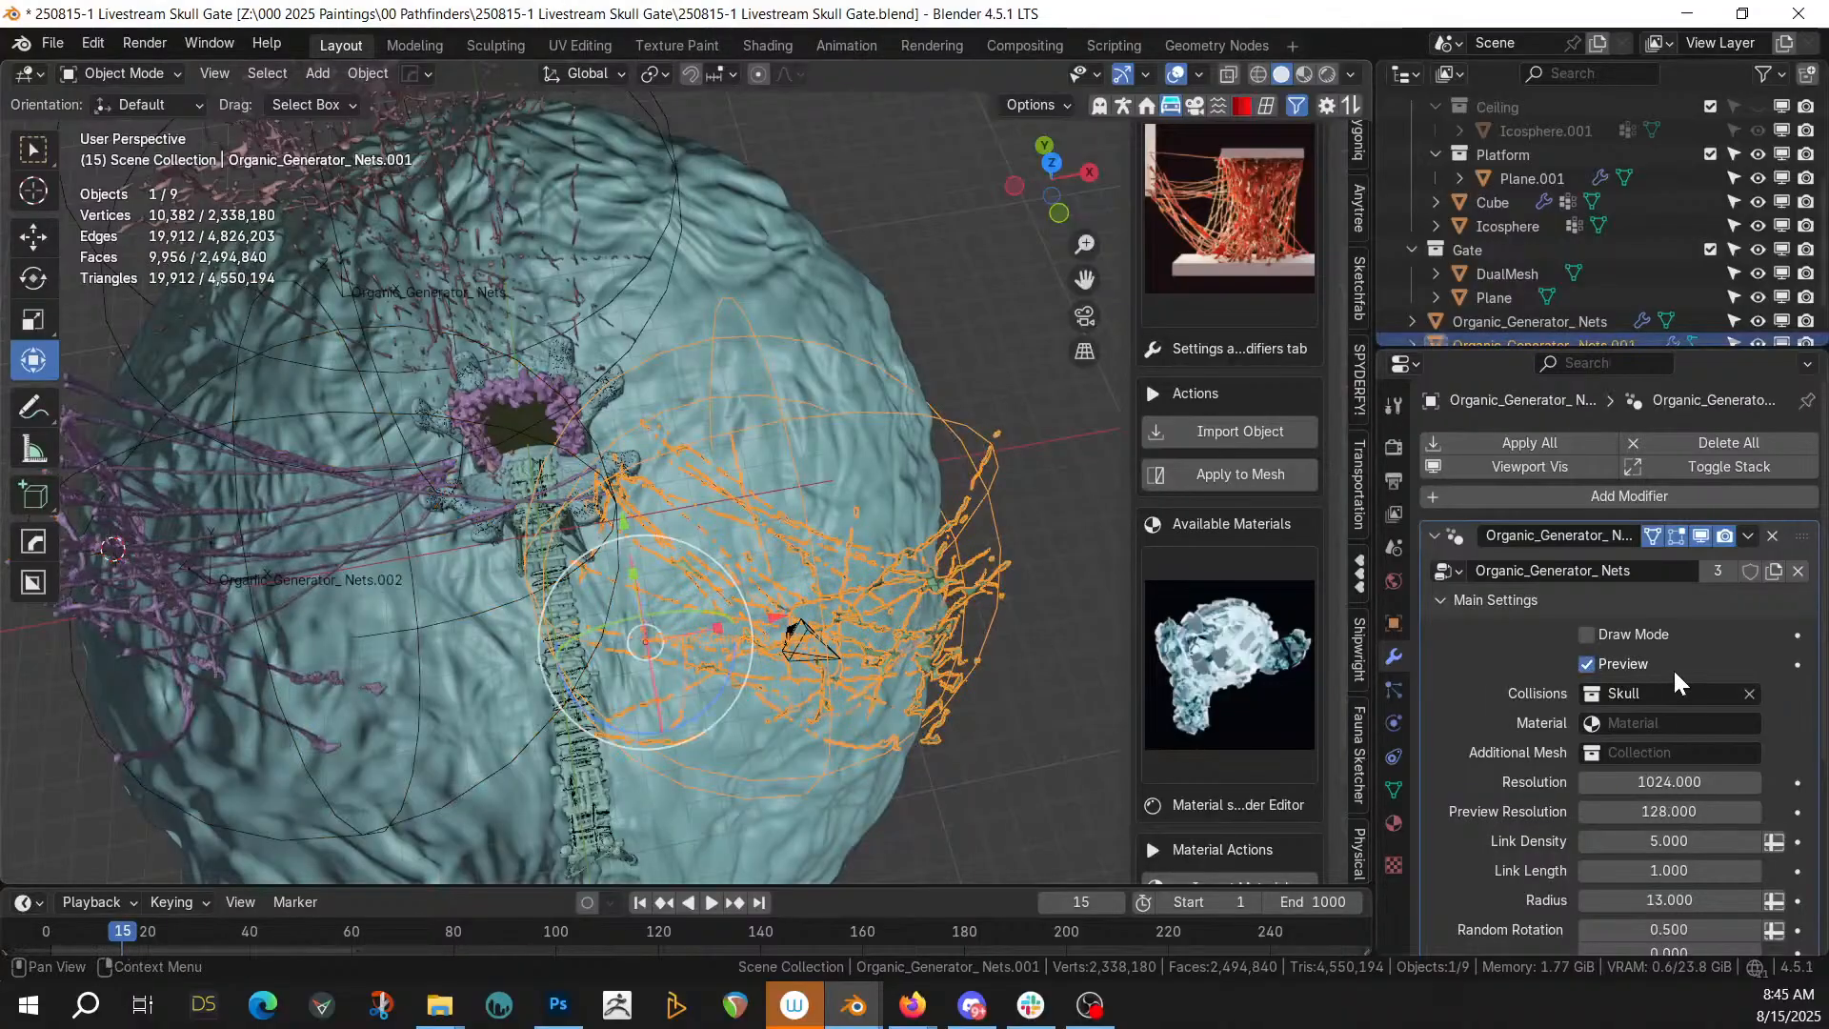
{"action": "left_click", "coordinate": [1587, 663]}
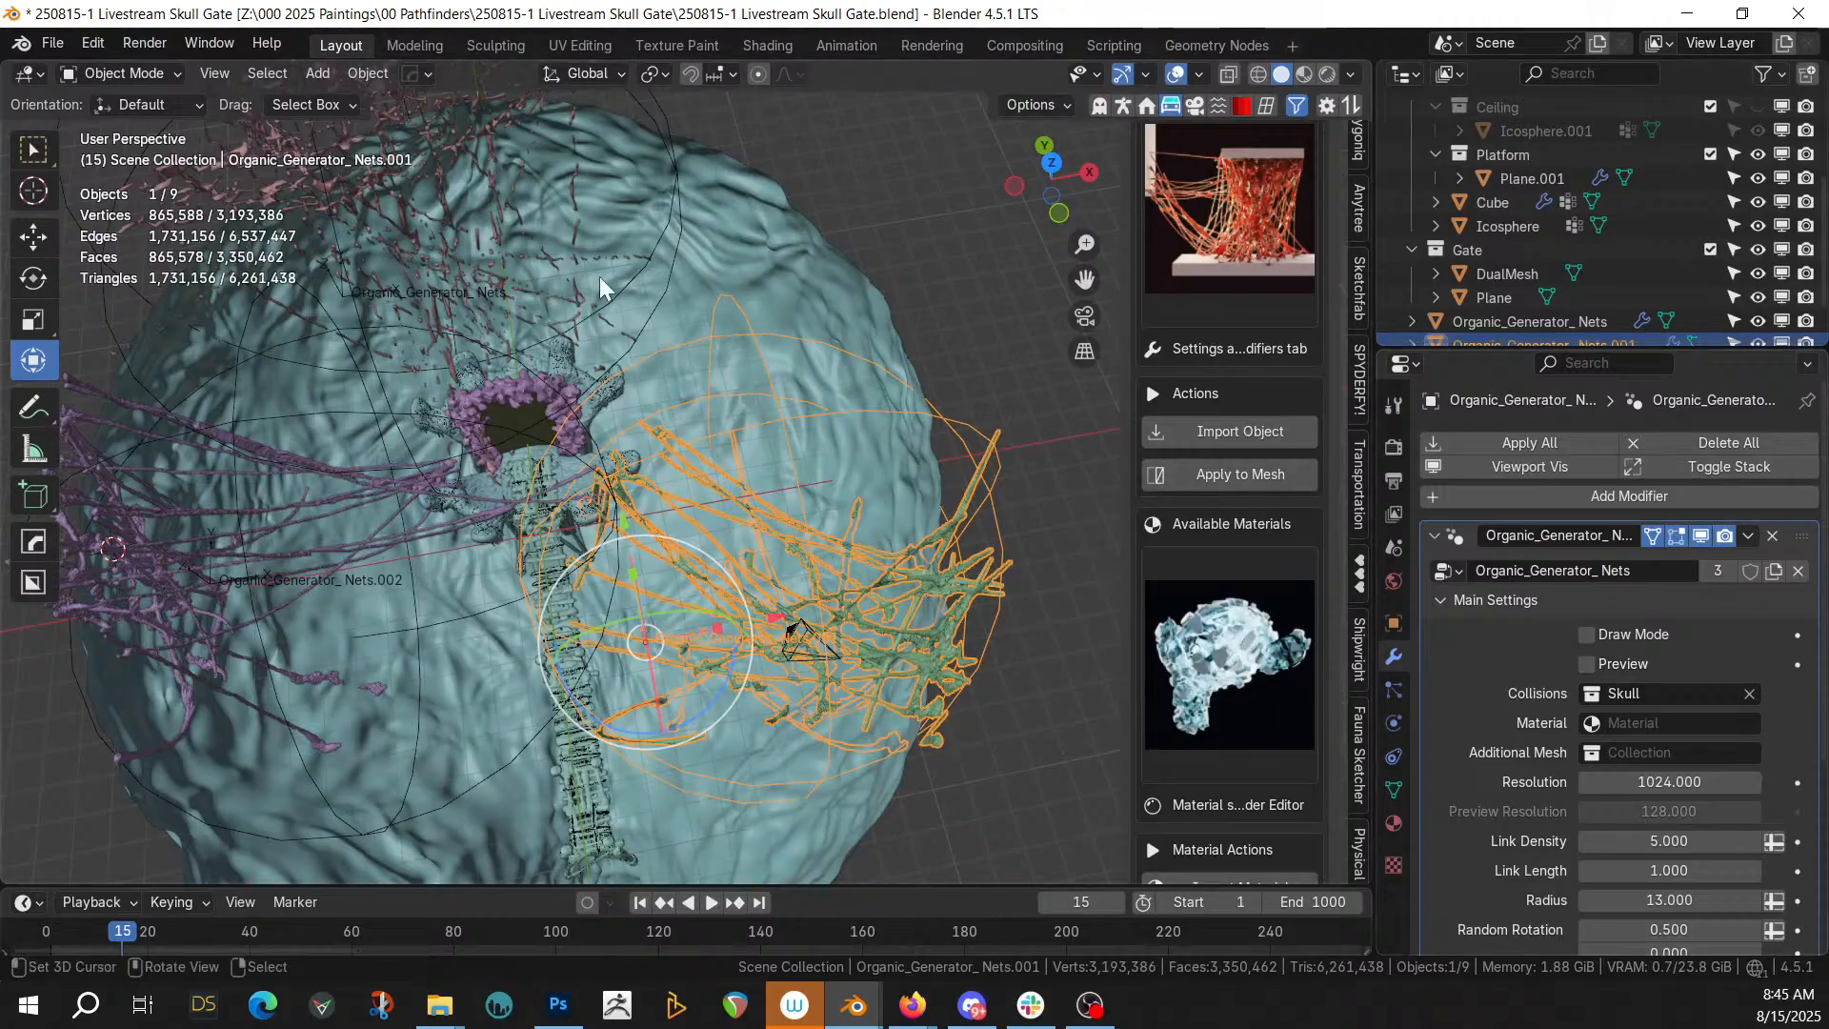
{"action": "left_click", "coordinate": [443, 137]}
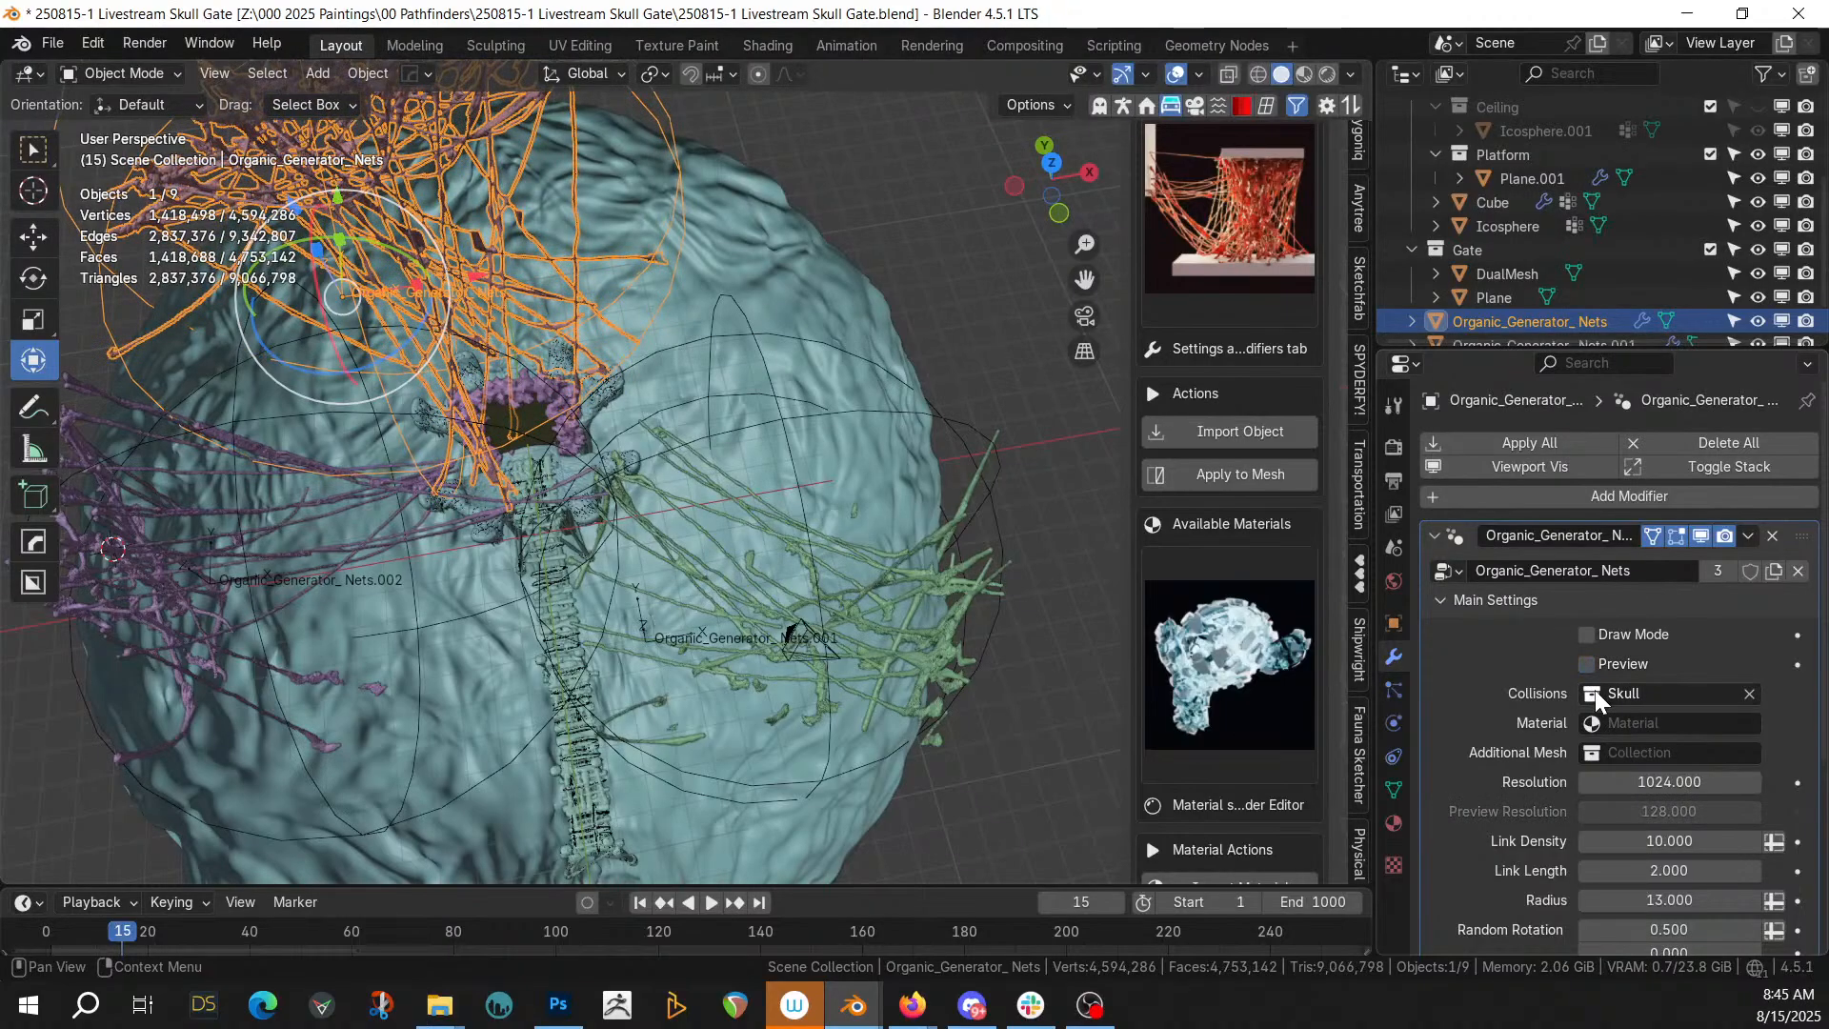
Apply the generator to mesh on the original nets object and on both of its copies
{"action": "mouse_move", "coordinate": [986, 537]}
{"action": "middle_mouse_down"}
{"action": "mouse_move", "coordinate": [941, 456]}
{"action": "mouse_move", "coordinate": [1045, 450]}
{"action": "mouse_move", "coordinate": [1066, 471]}
{"action": "mouse_move", "coordinate": [1009, 533]}
{"action": "middle_mouse_up"}
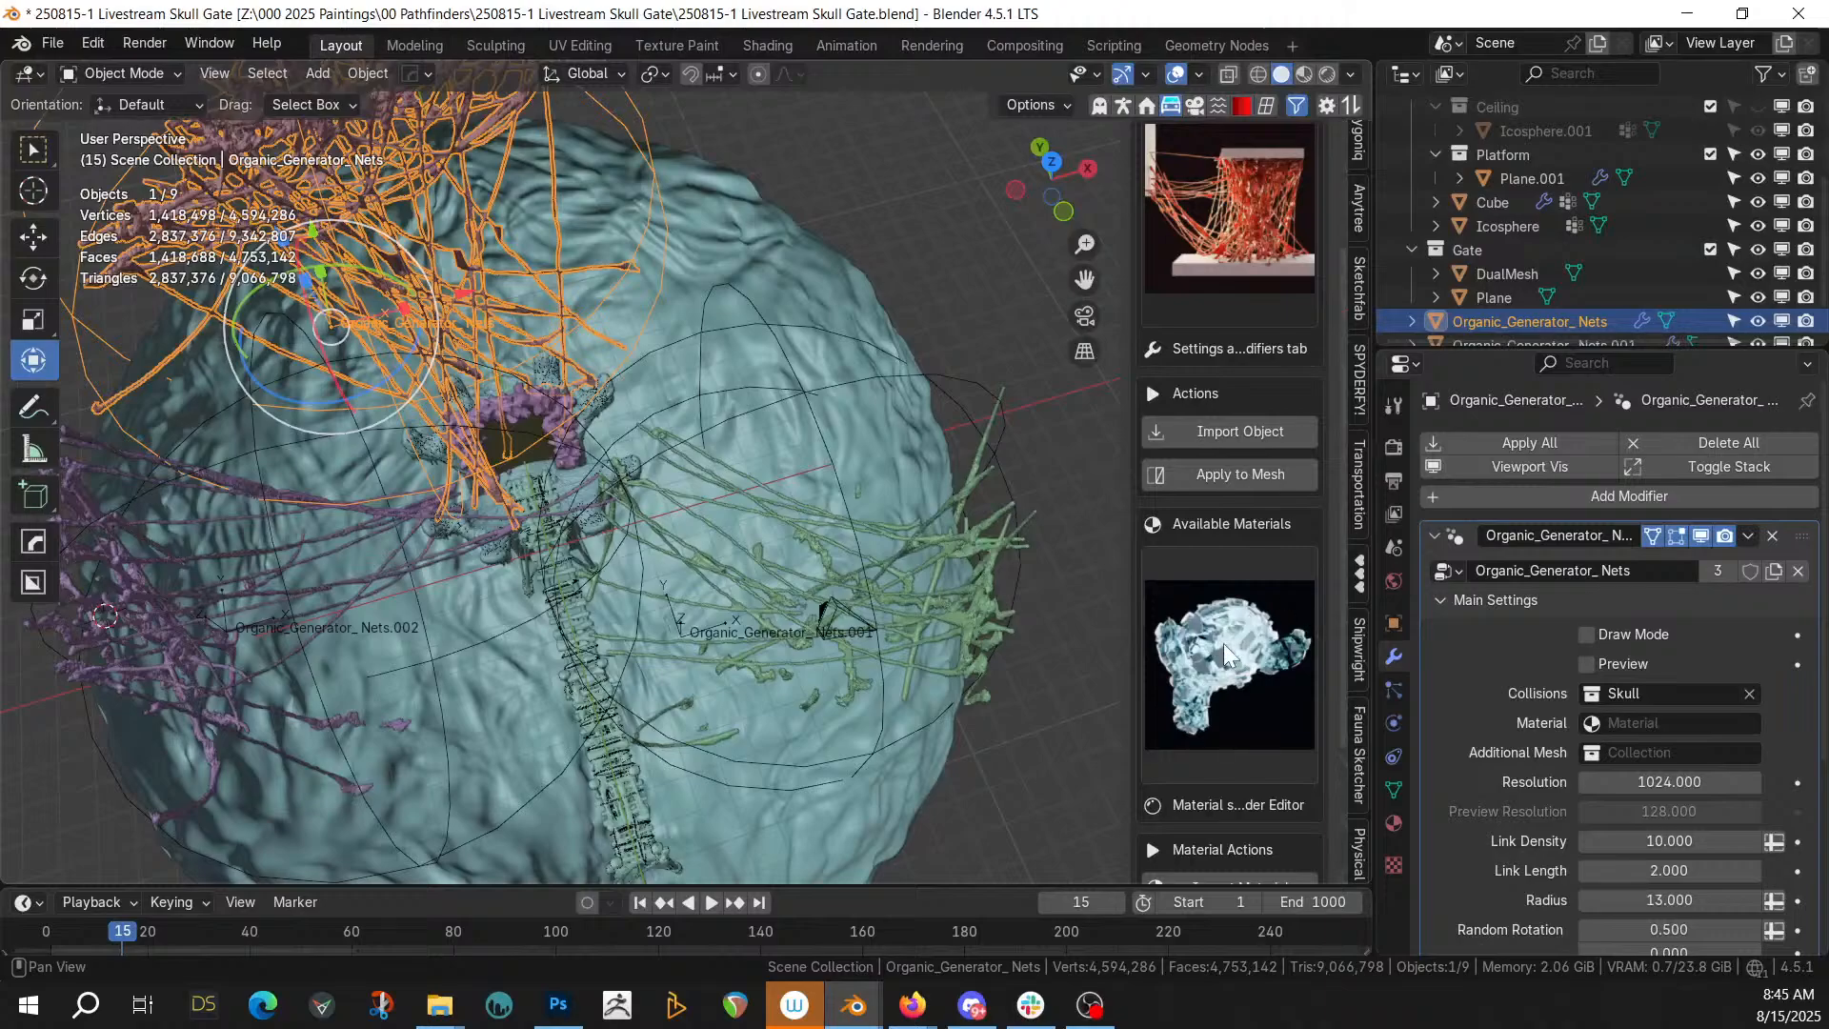
{"action": "scroll", "coordinate": [1223, 643], "scroll_direction": "down", "scroll_amount": 3}
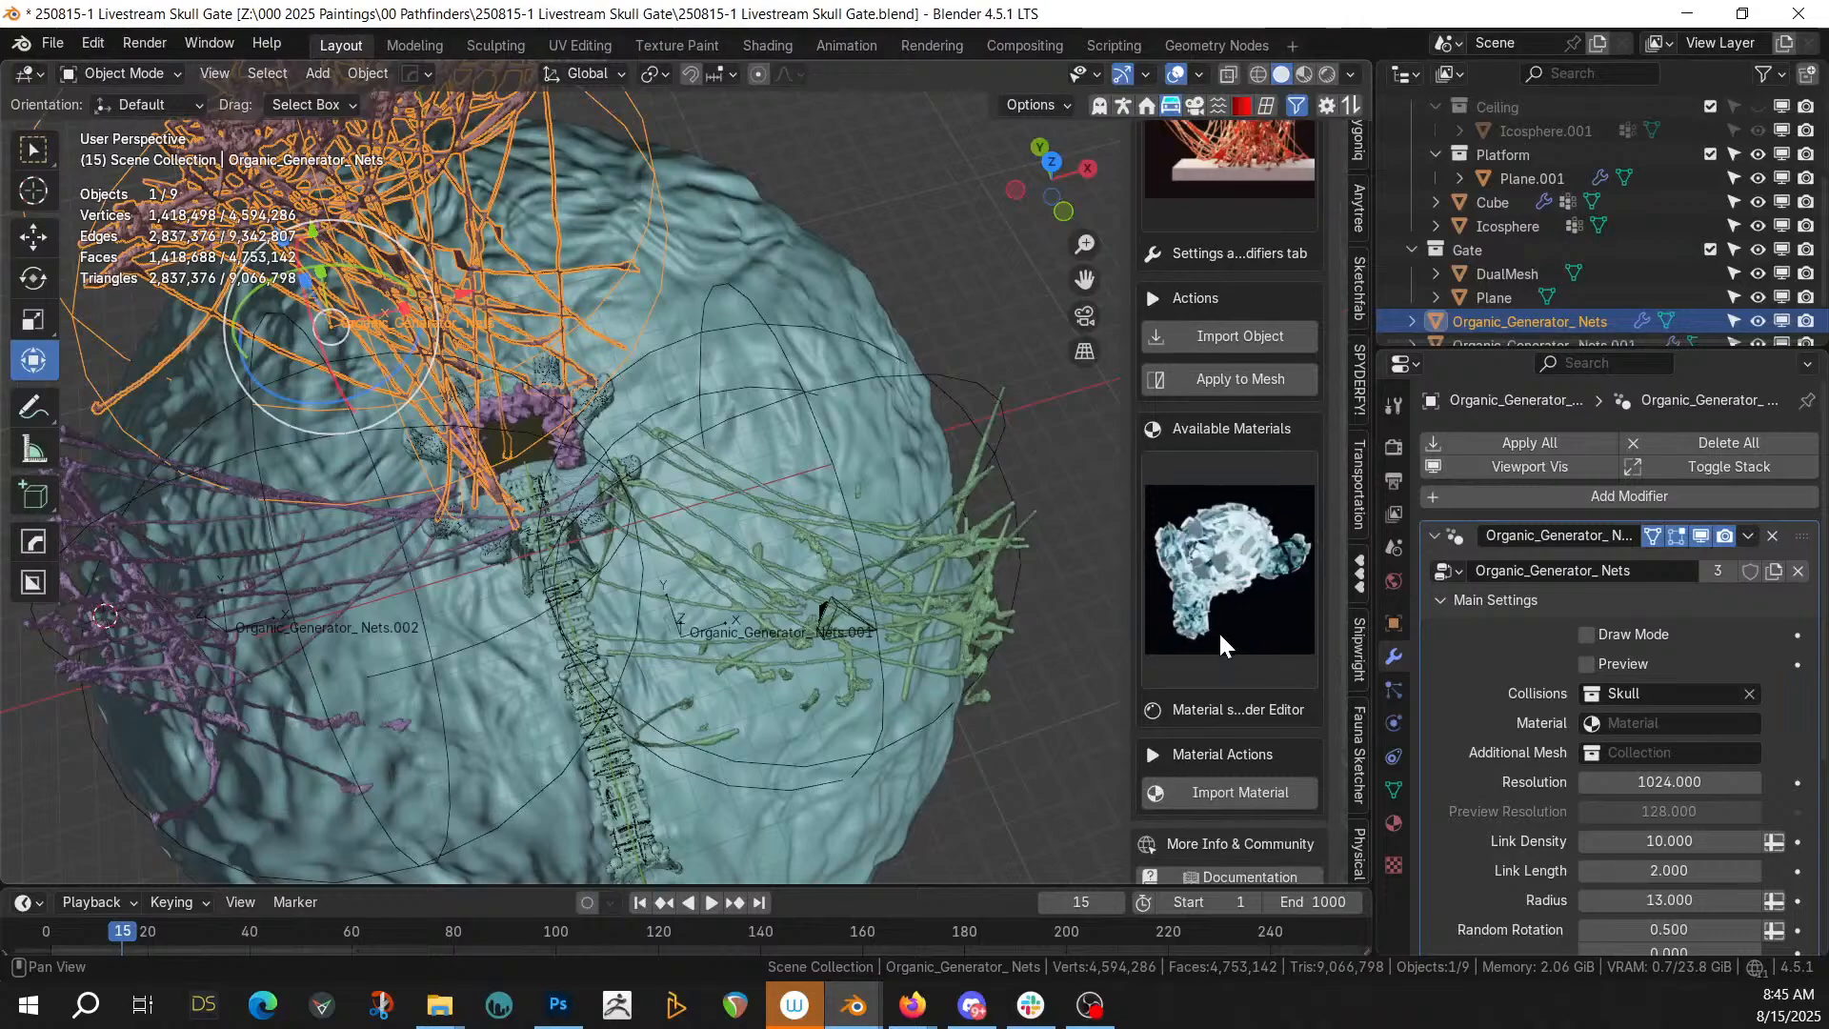
{"action": "left_click", "coordinate": [1246, 387]}
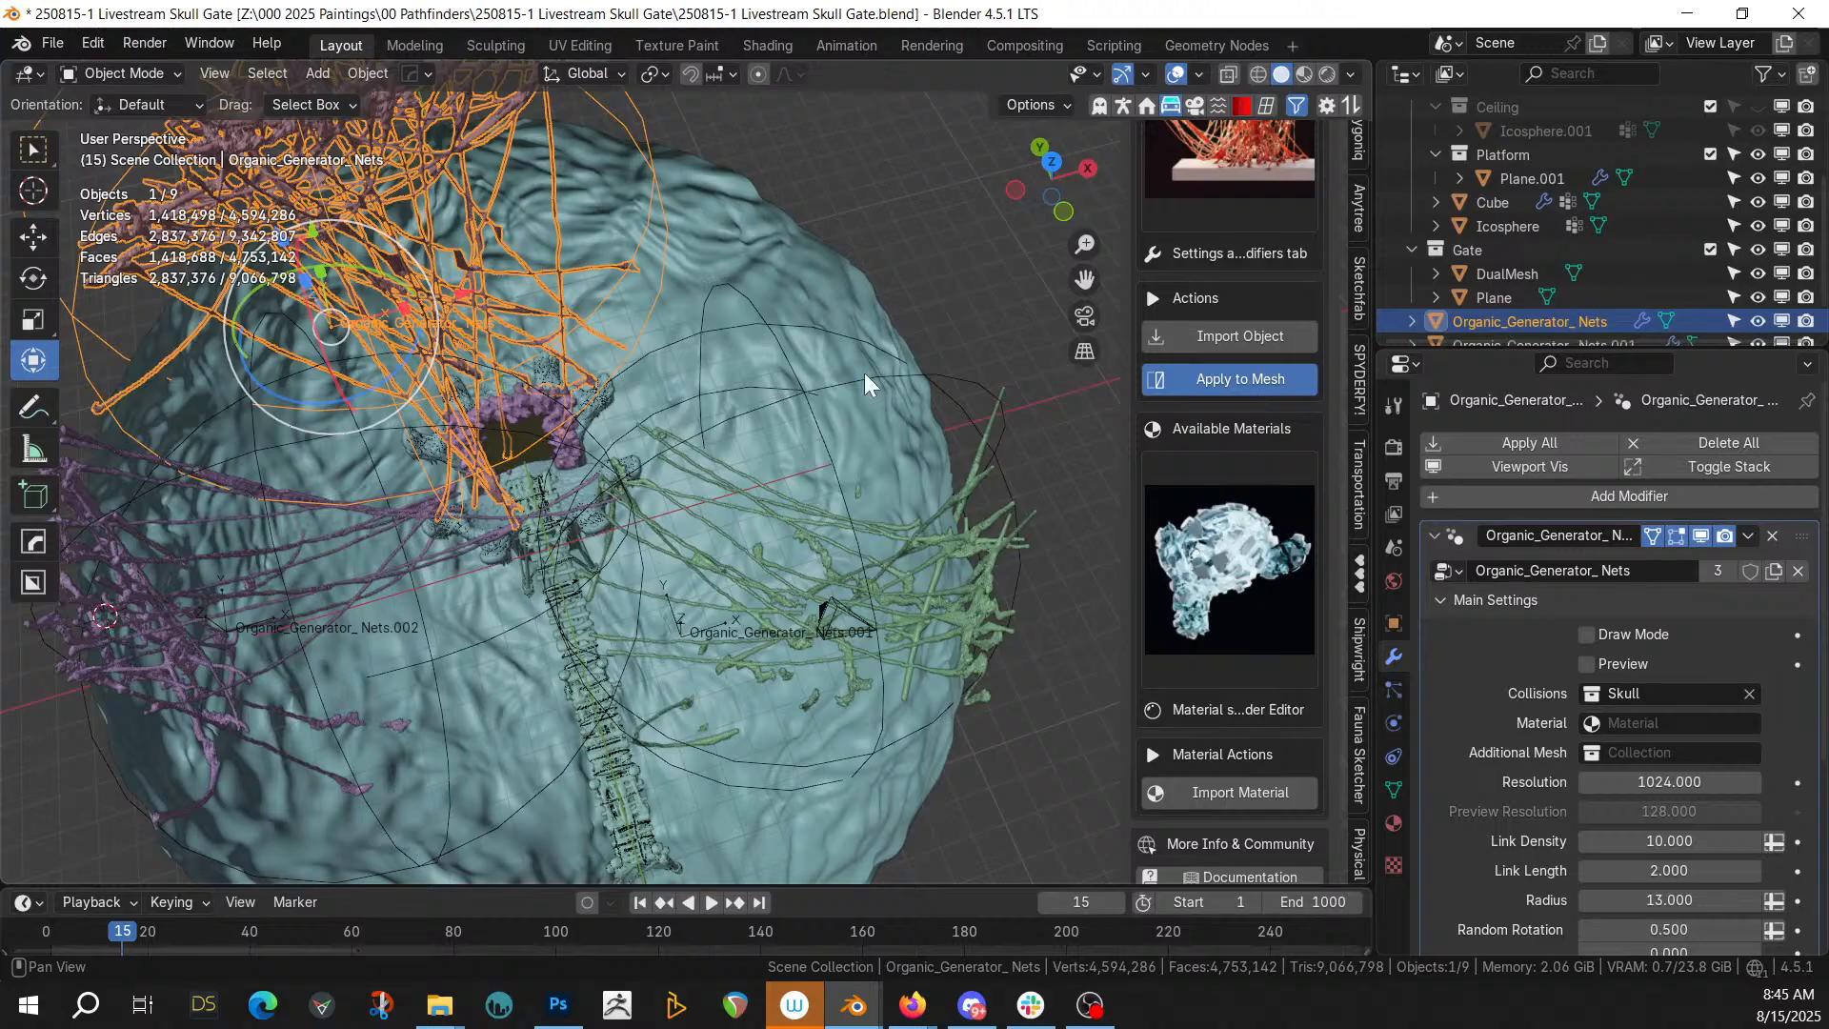
{"action": "scroll", "coordinate": [1609, 244], "scroll_direction": "down", "scroll_amount": 2}
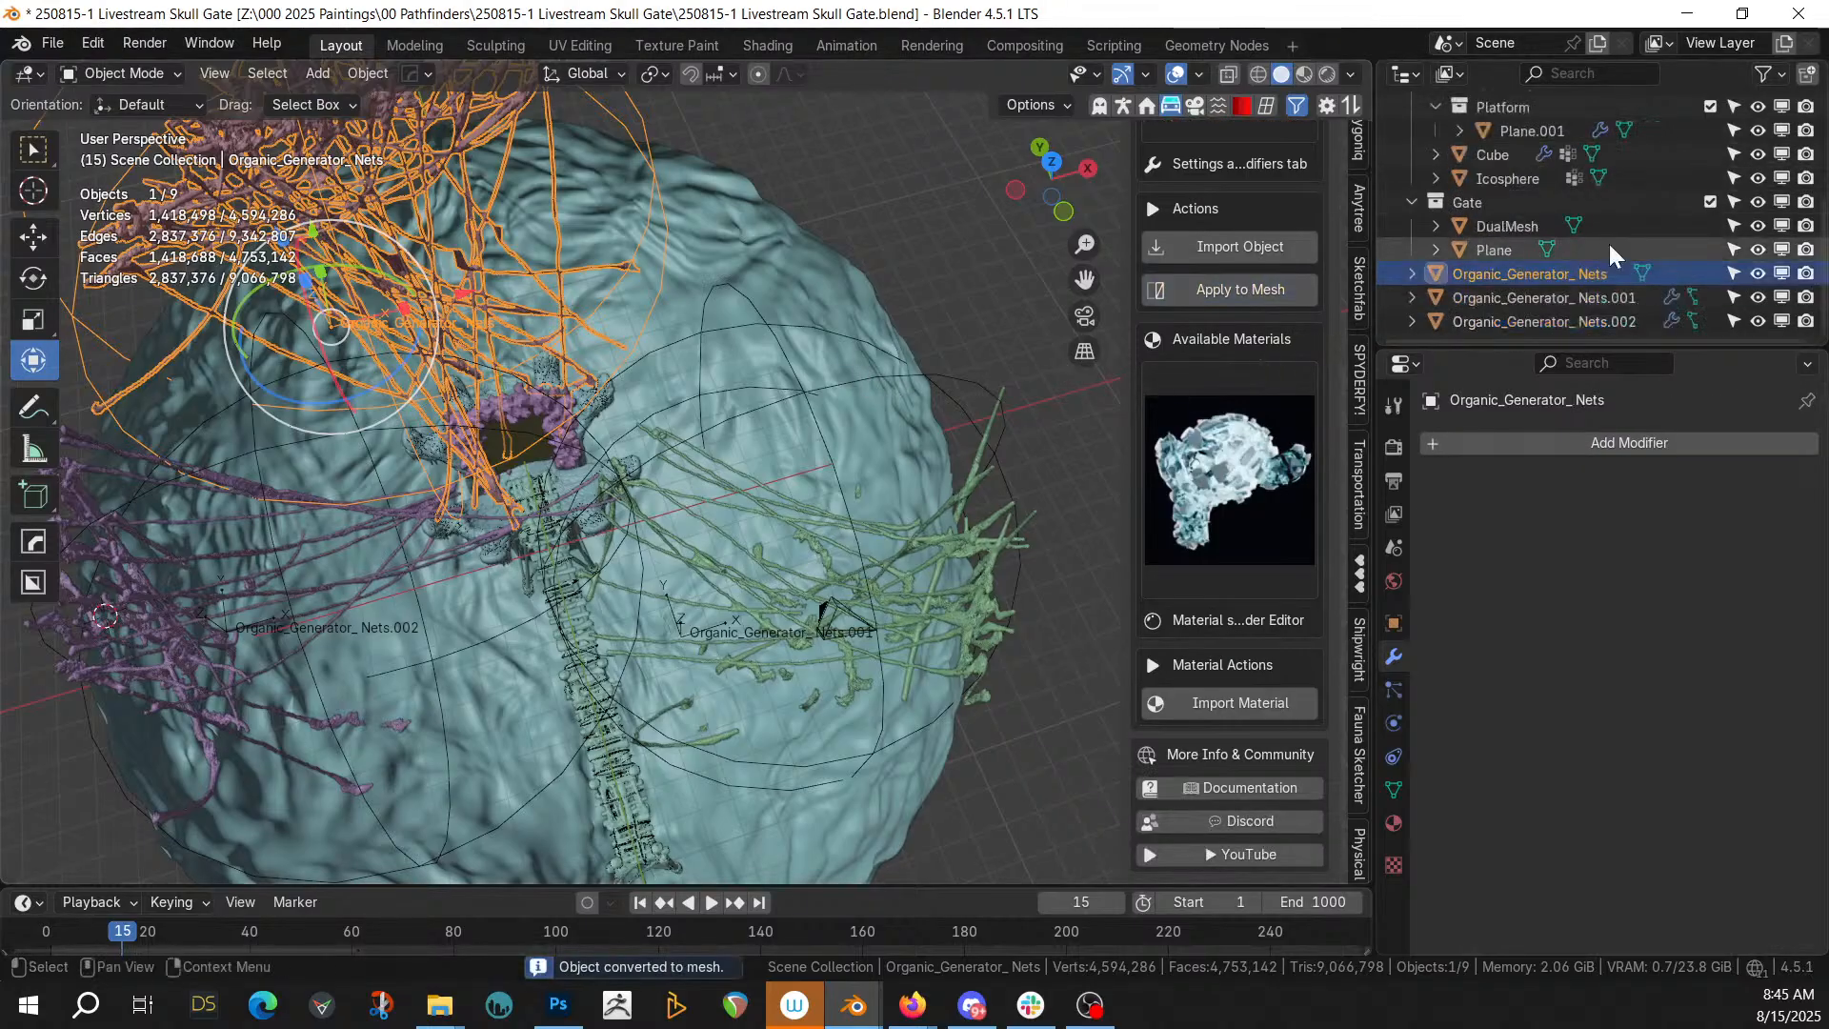
{"action": "left_click", "coordinate": [1587, 297]}
{"action": "left_click", "coordinate": [1226, 299]}
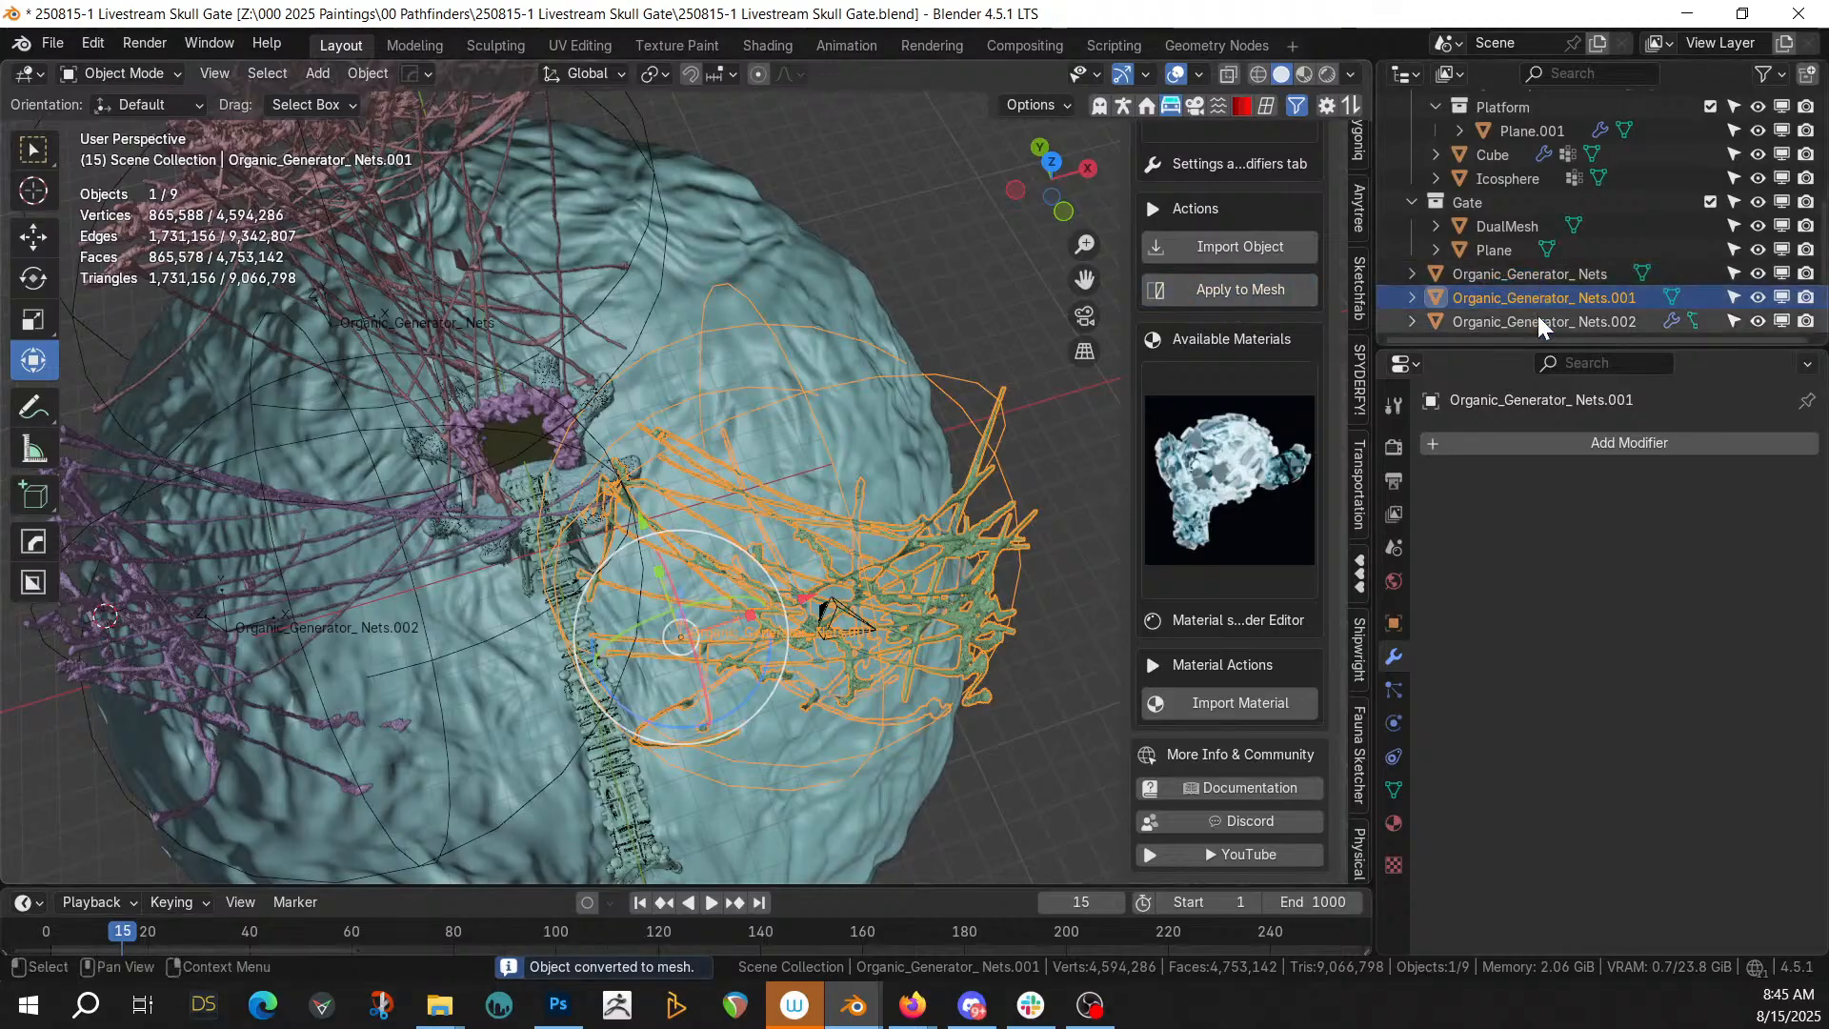
{"action": "left_click", "coordinate": [1538, 316]}
{"action": "left_click", "coordinate": [1197, 299]}
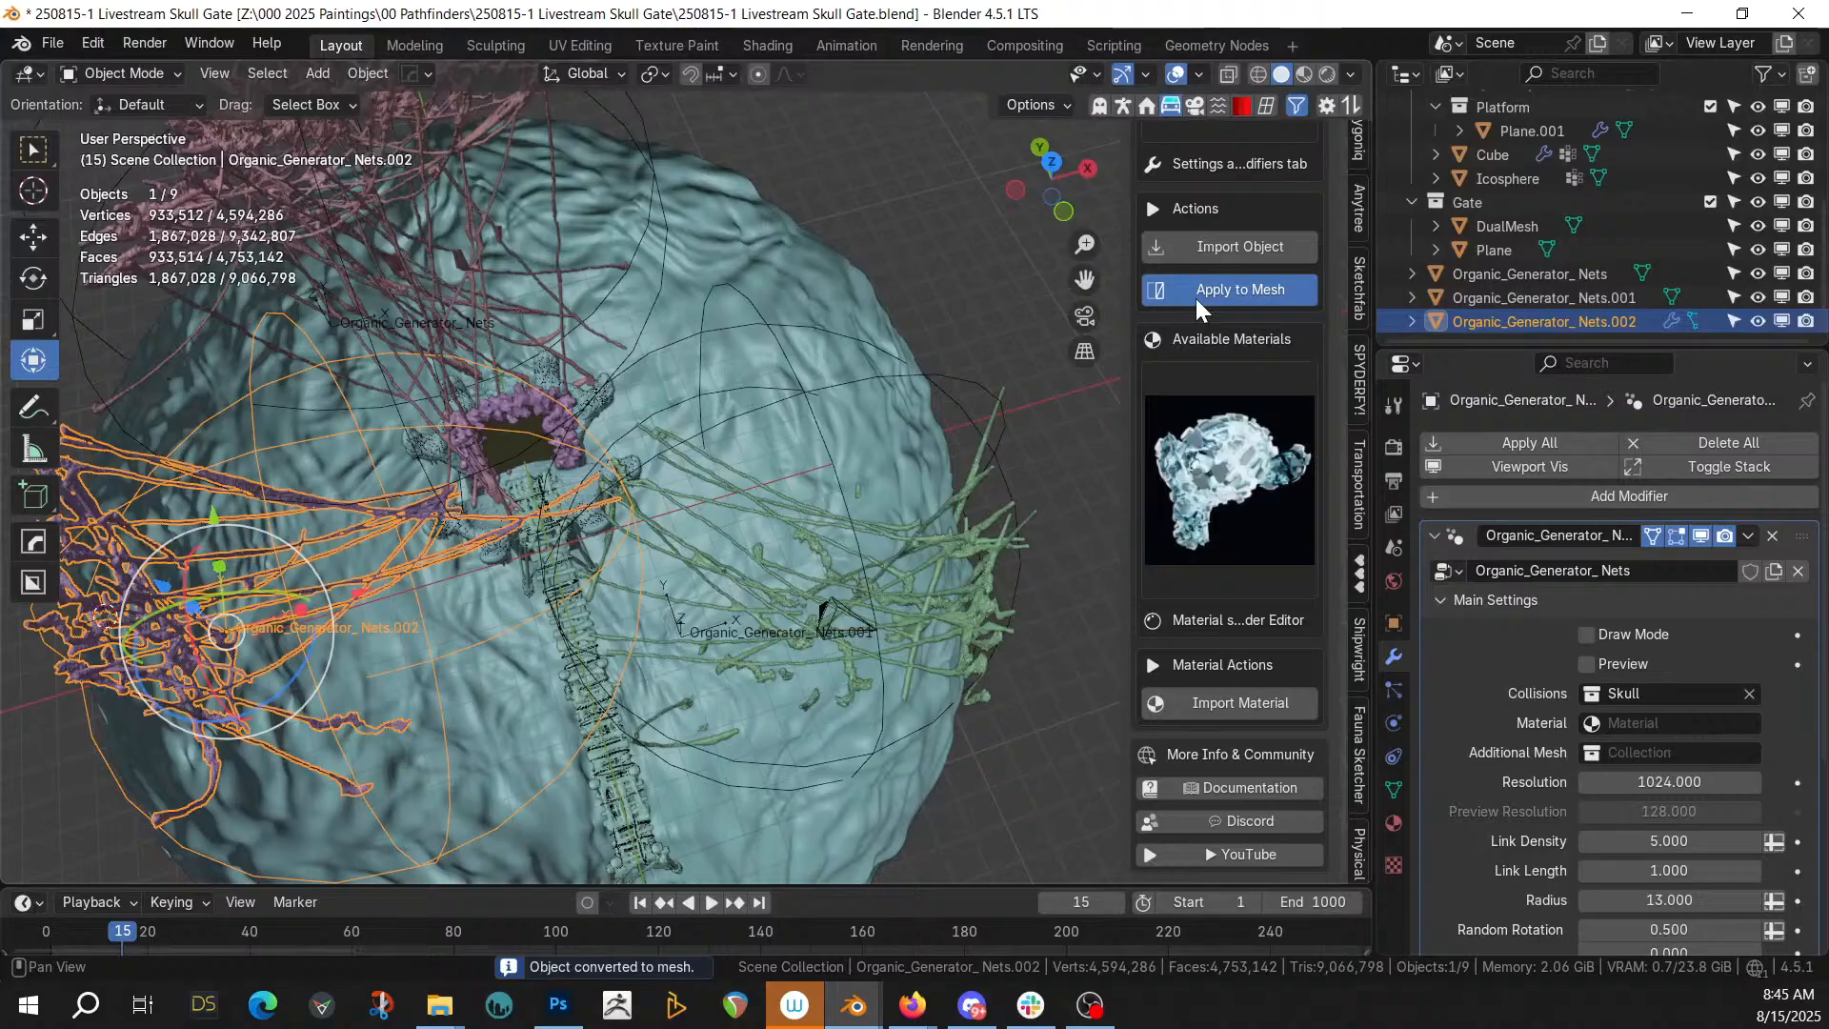
Hide the two duplicated nets objects and switch the original nets object to Sculpt Mode
{"action": "left_click", "coordinate": [1756, 300]}
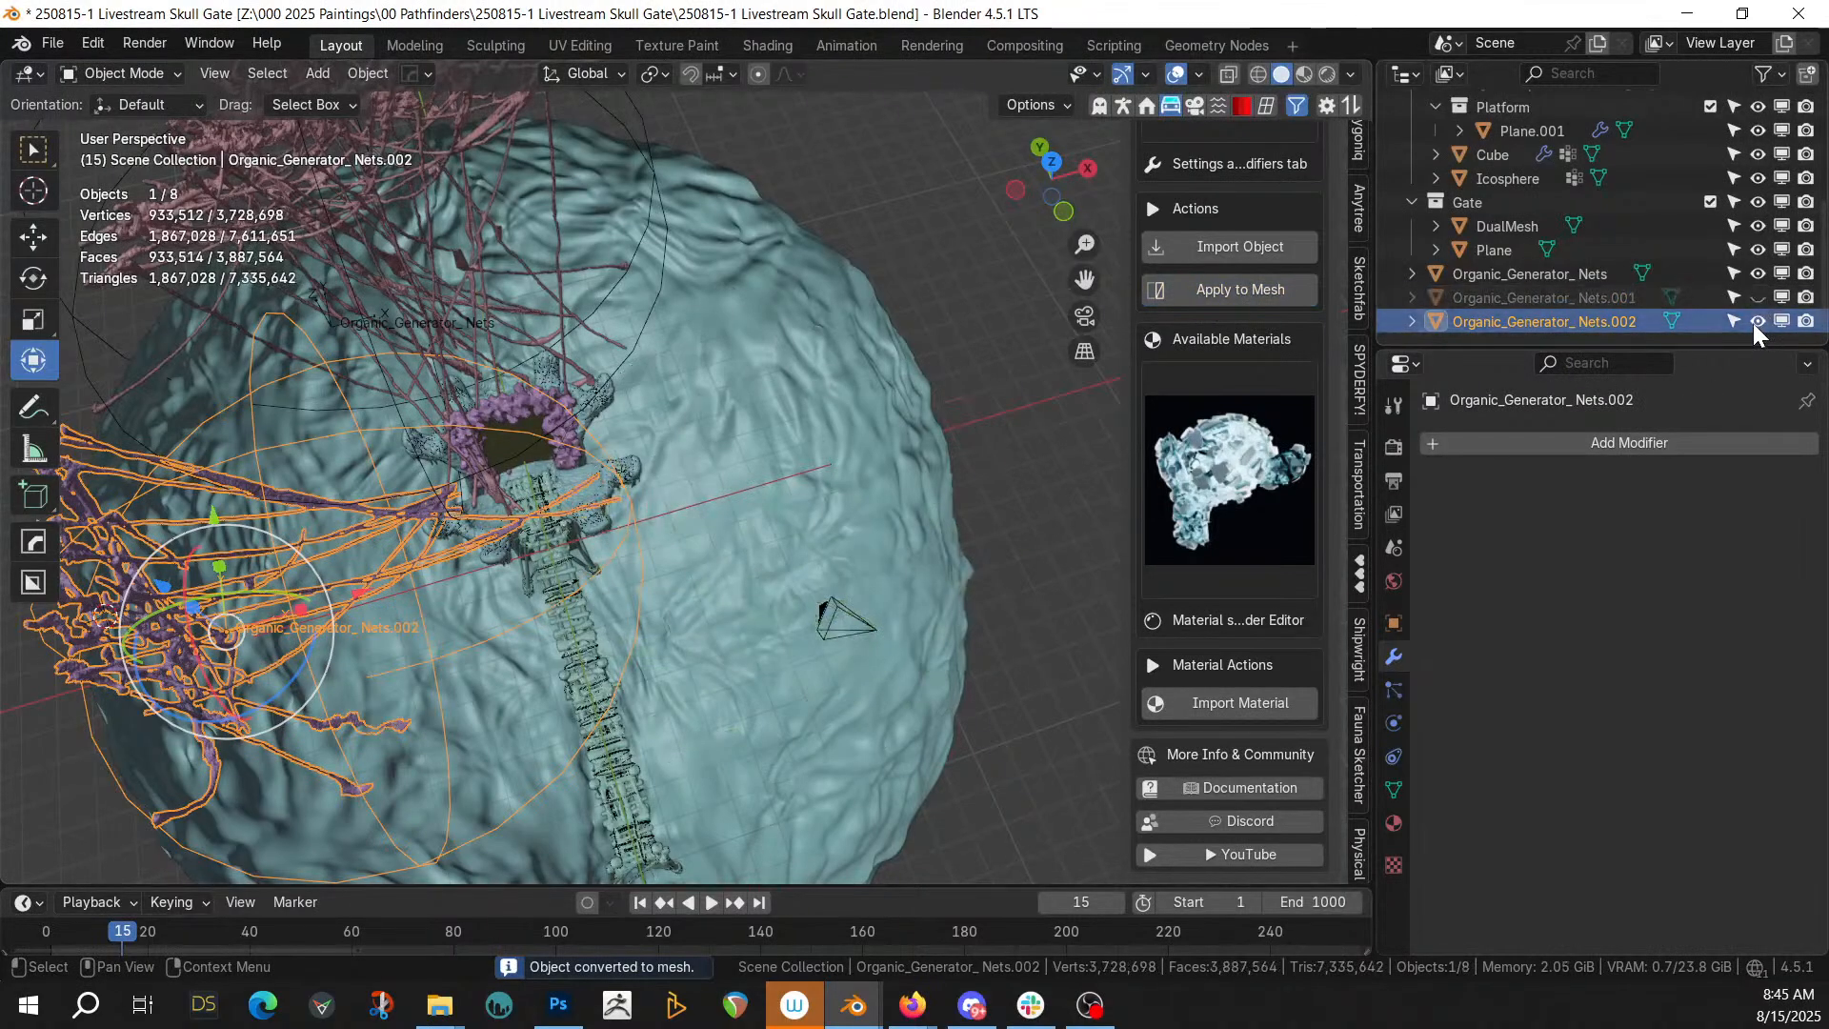
{"action": "left_click", "coordinate": [1755, 322]}
{"action": "middle_click_drag", "start_coordinate": [190, 534], "coordinate": [335, 420]}
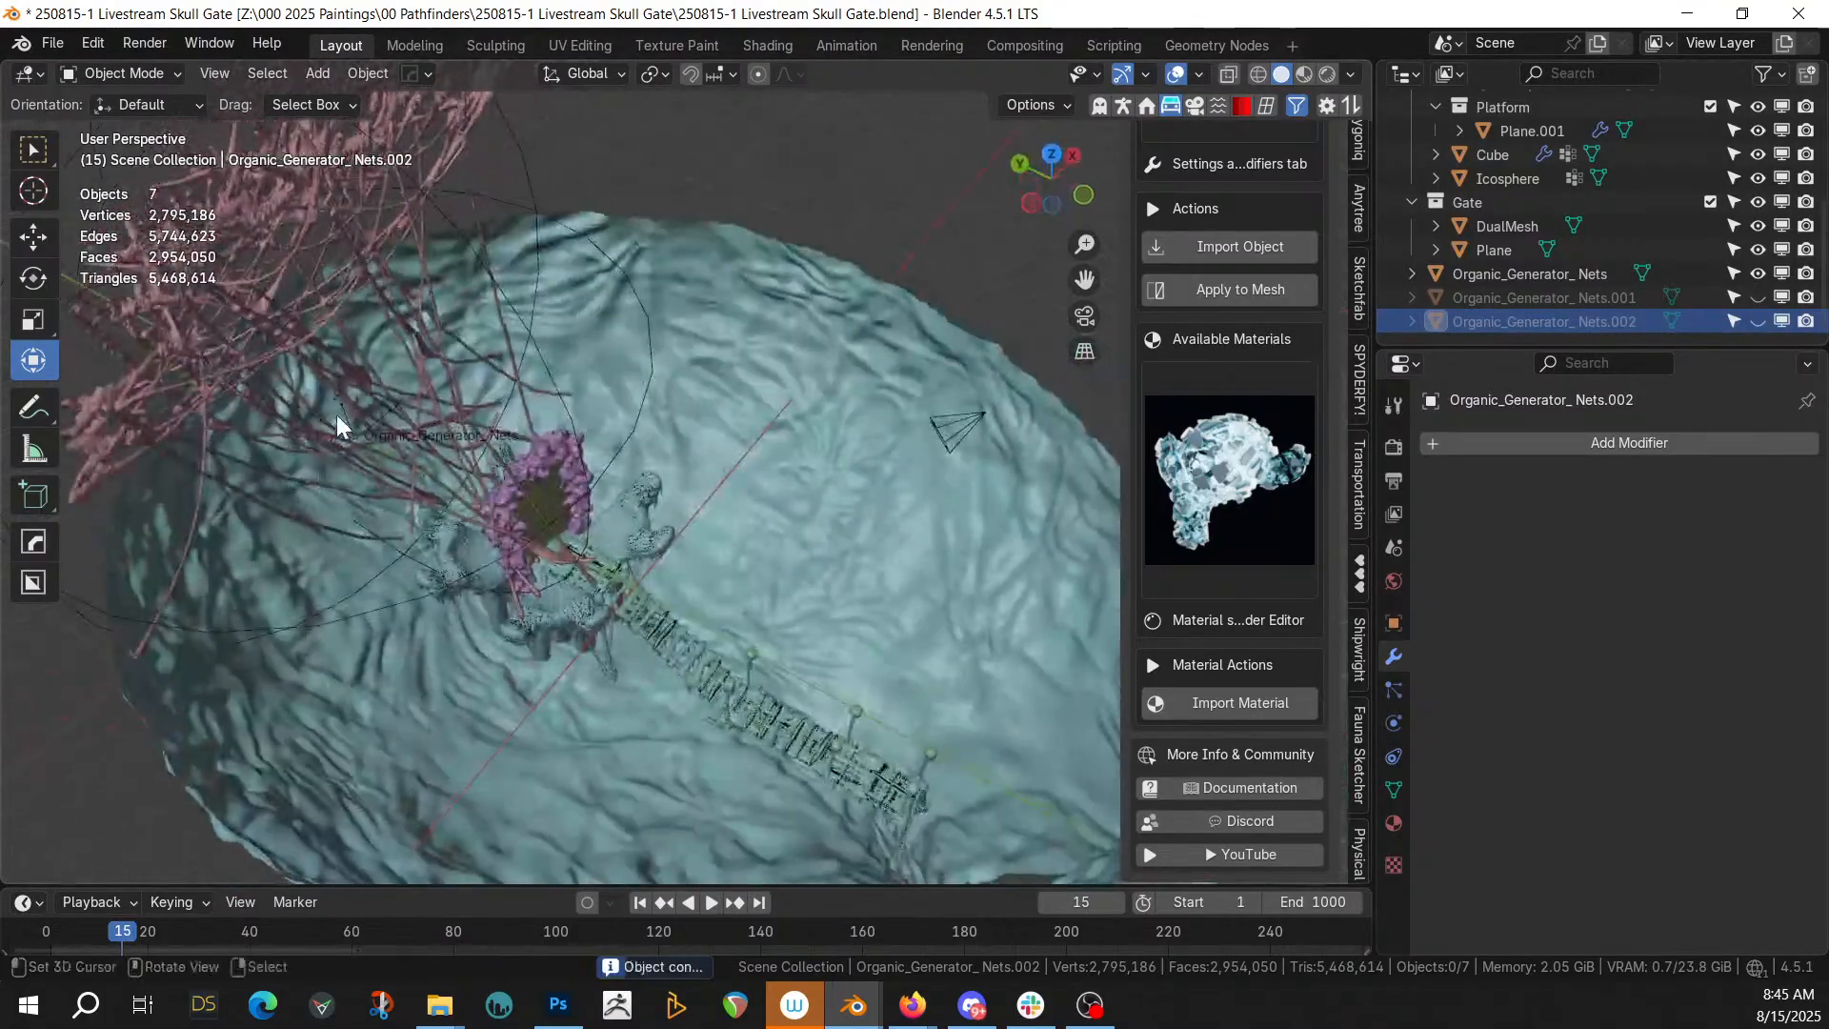
{"action": "left_click", "coordinate": [396, 398]}
{"action": "left_click", "coordinate": [172, 72]}
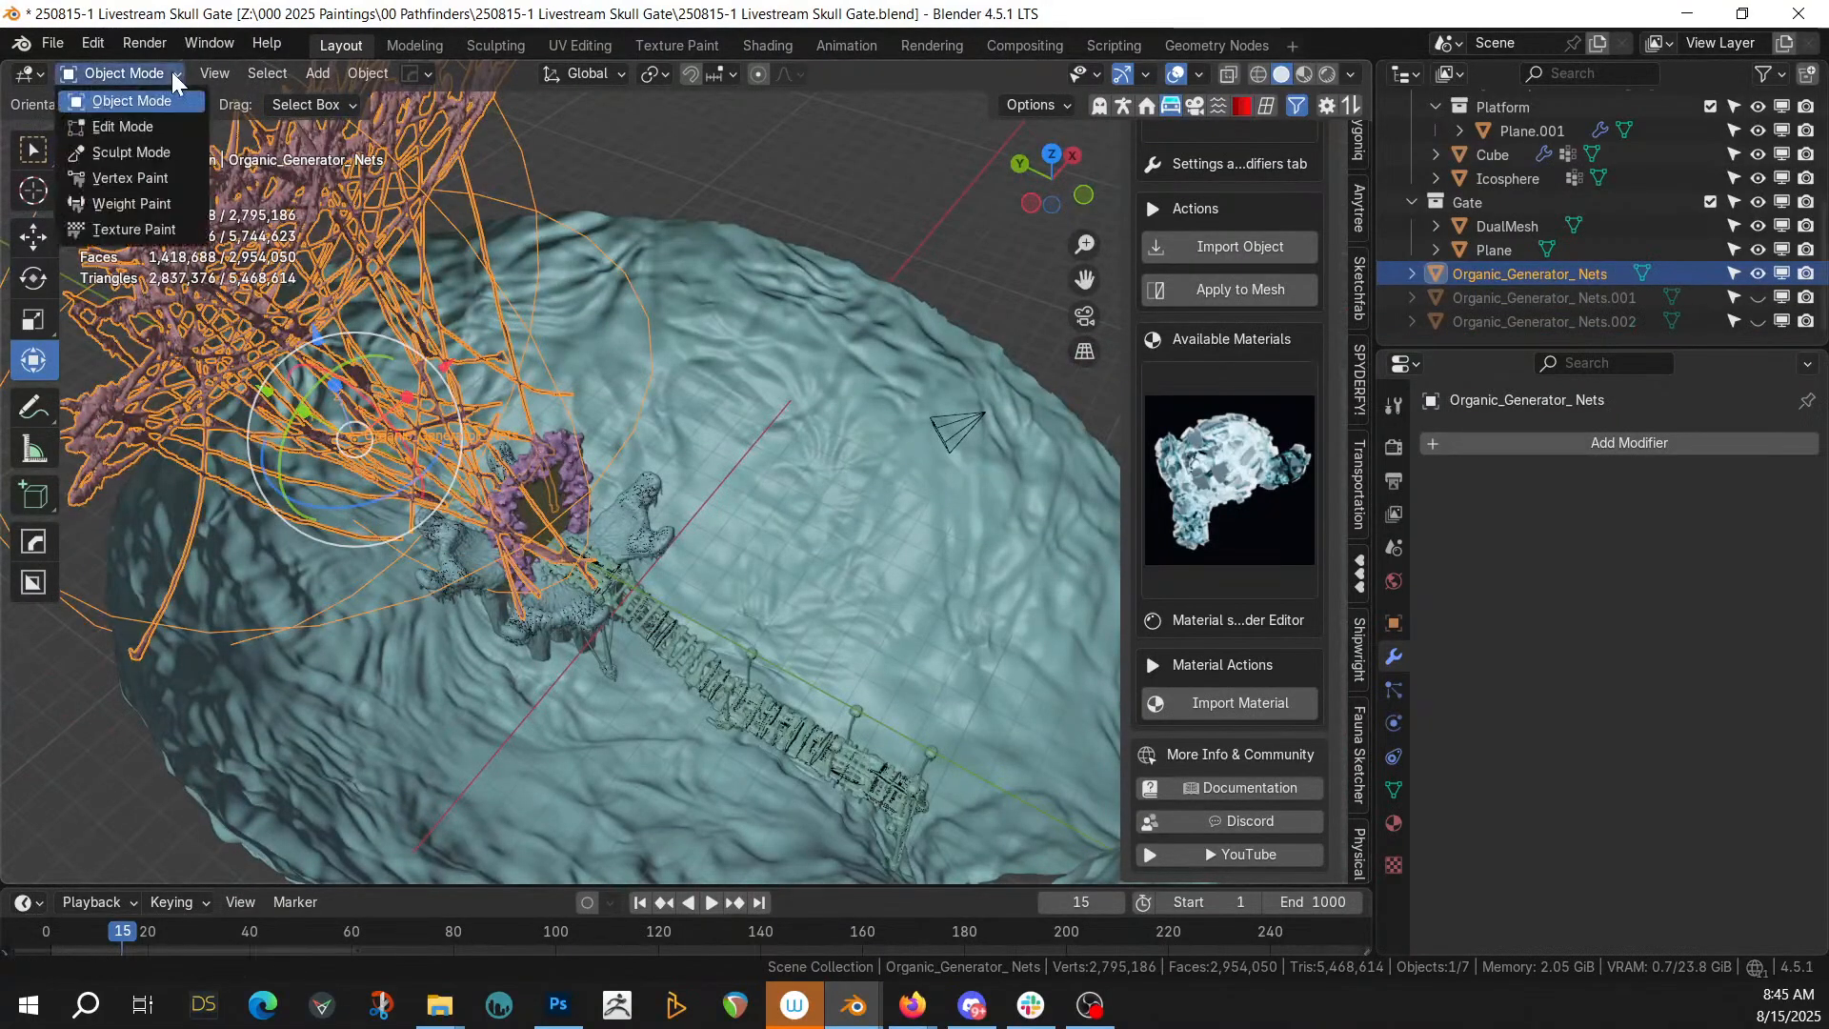
{"action": "left_click", "coordinate": [156, 157]}
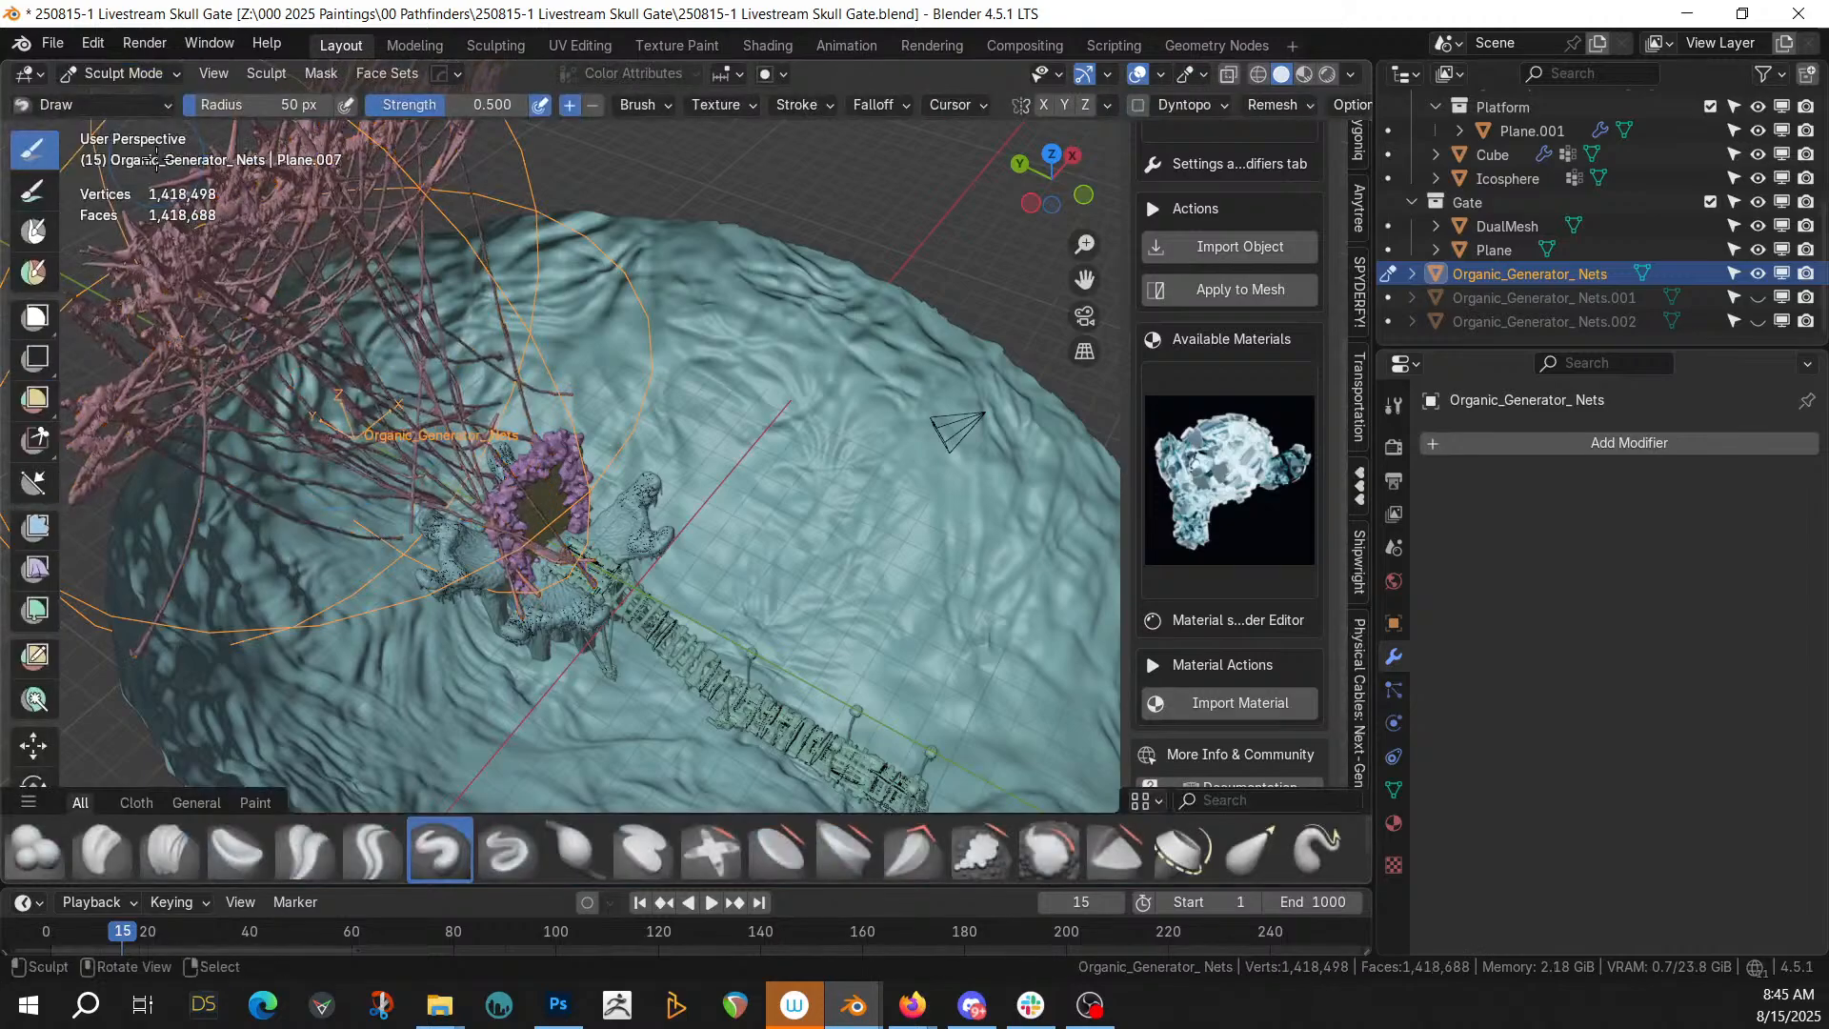
Set the Elastic Grab brush radius to 168 px and pull the original nets' strands off the gate base and bridge entrance
{"action": "scroll", "coordinate": [553, 610], "scroll_direction": "up", "scroll_amount": 3}
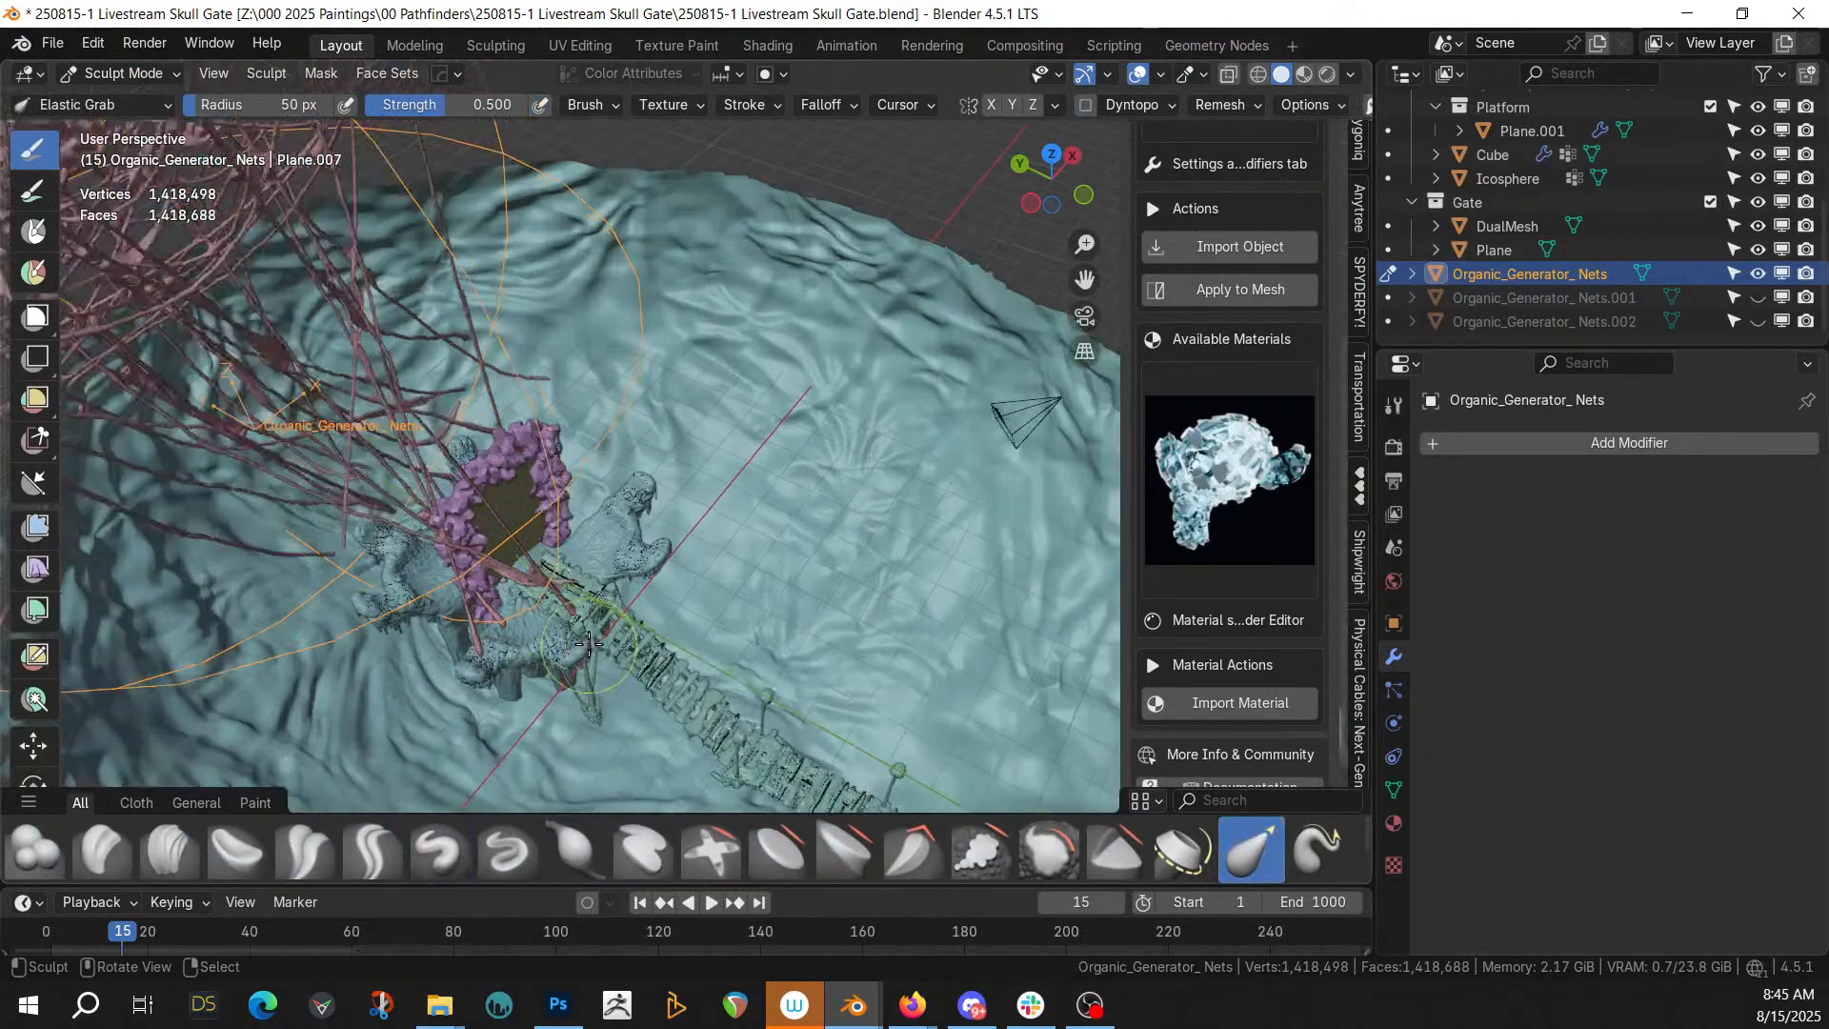
{"action": "key", "text": "f"}
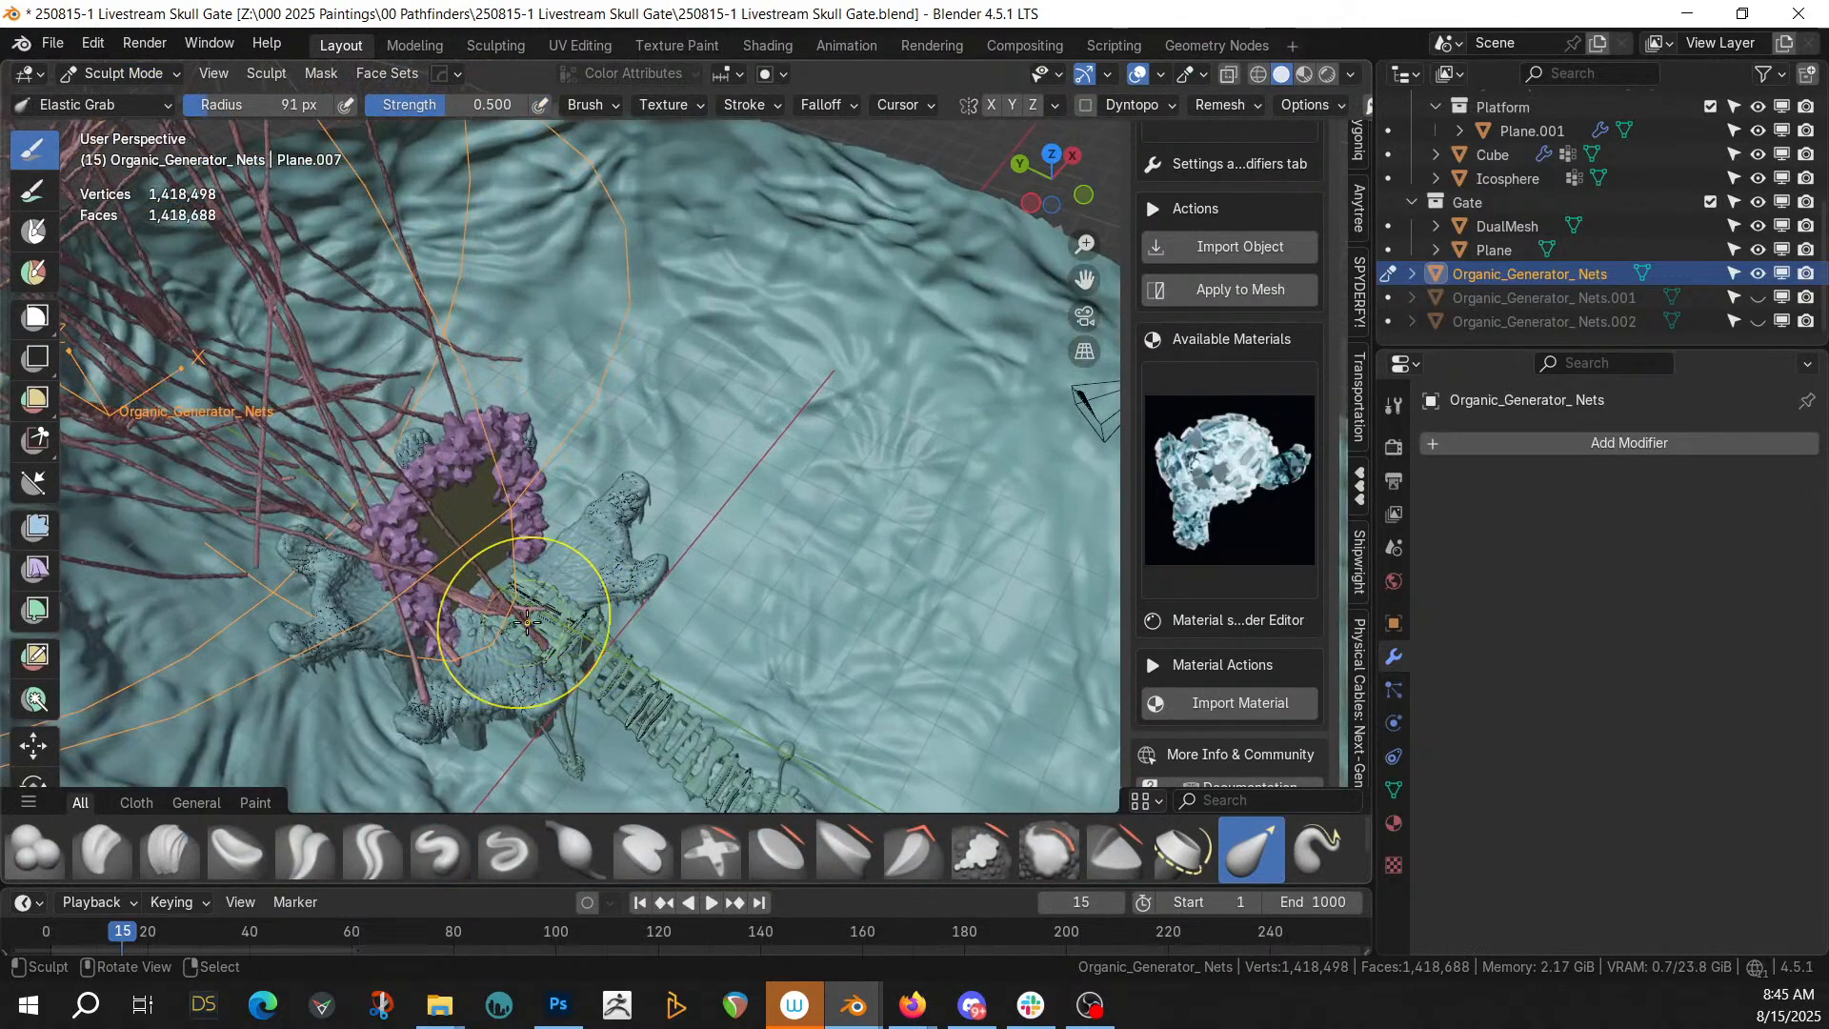
{"action": "mouse_move", "coordinate": [438, 658]}
{"action": "left_mouse_down"}
{"action": "mouse_move", "coordinate": [85, 700]}
{"action": "mouse_move", "coordinate": [10, 680]}
{"action": "left_mouse_up"}
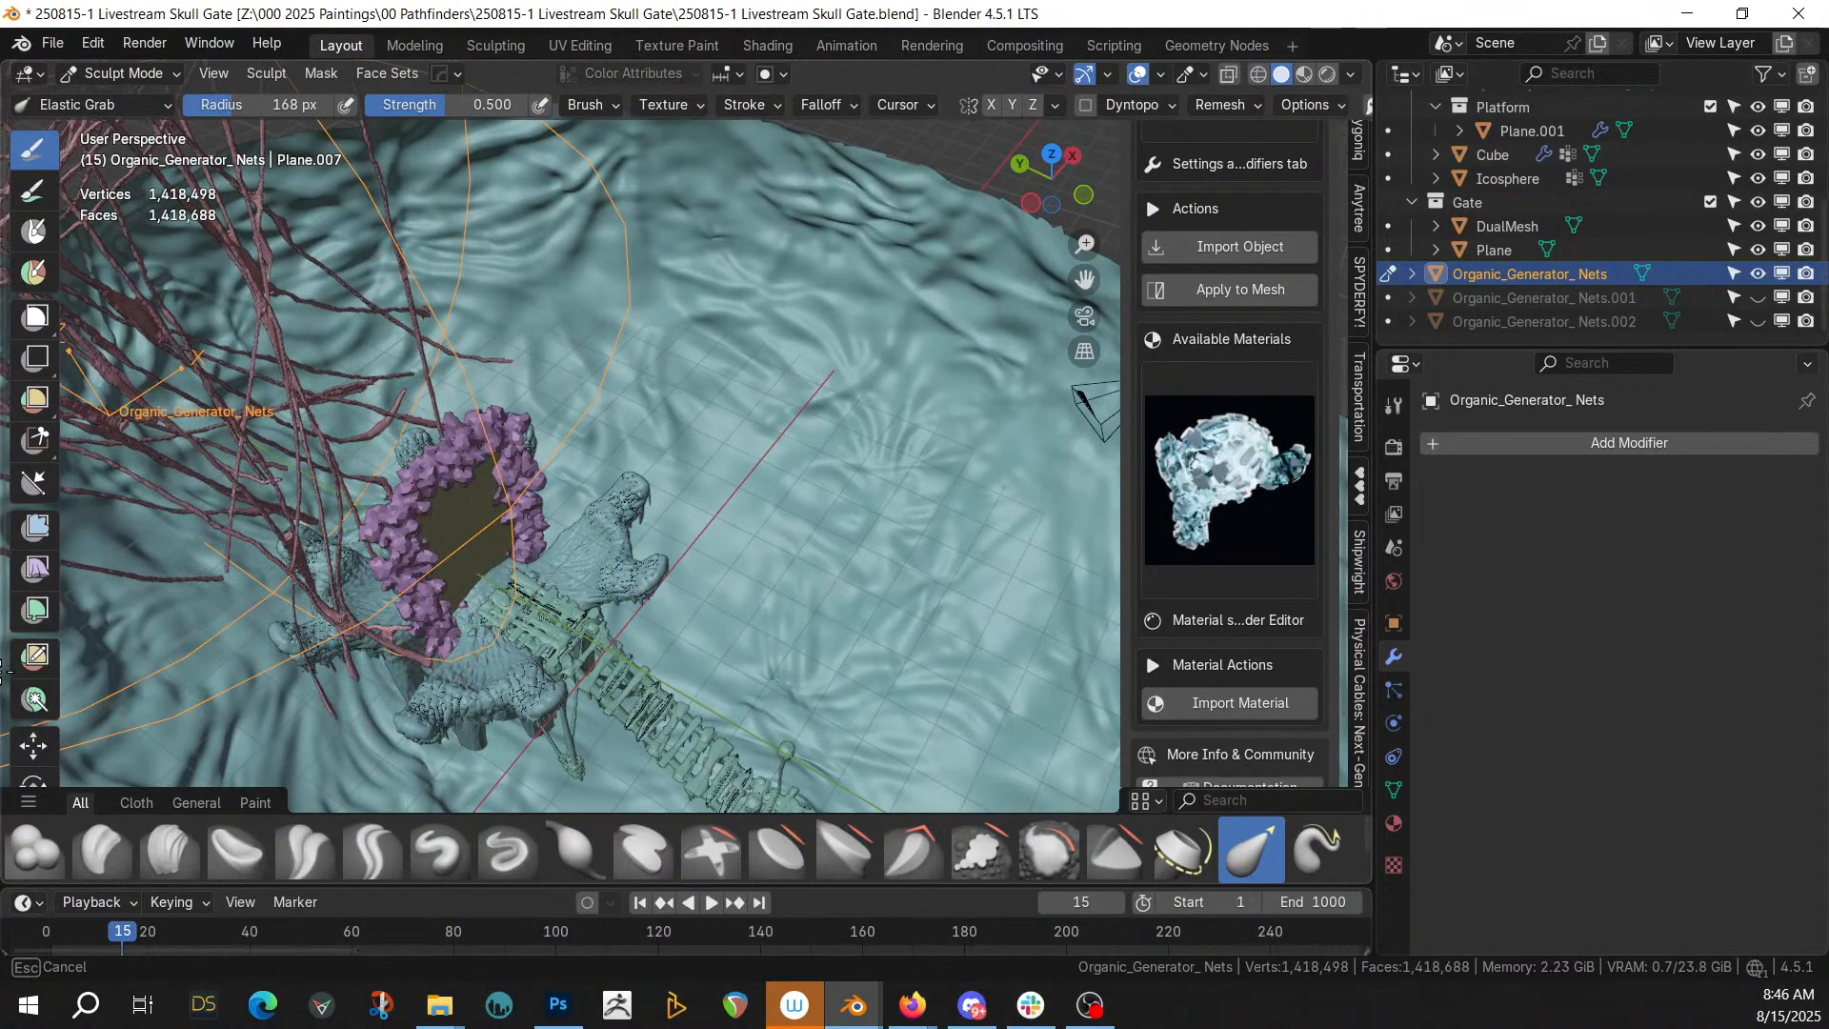
{"action": "middle_click_drag", "start_coordinate": [28, 678], "coordinate": [34, 632]}
Pull the strand ends at the back of the gate's base outward over the rear platform arm
{"action": "mouse_move", "coordinate": [627, 660]}
{"action": "middle_mouse_down"}
{"action": "mouse_move", "coordinate": [655, 629]}
{"action": "mouse_move", "coordinate": [746, 630]}
{"action": "middle_mouse_up"}
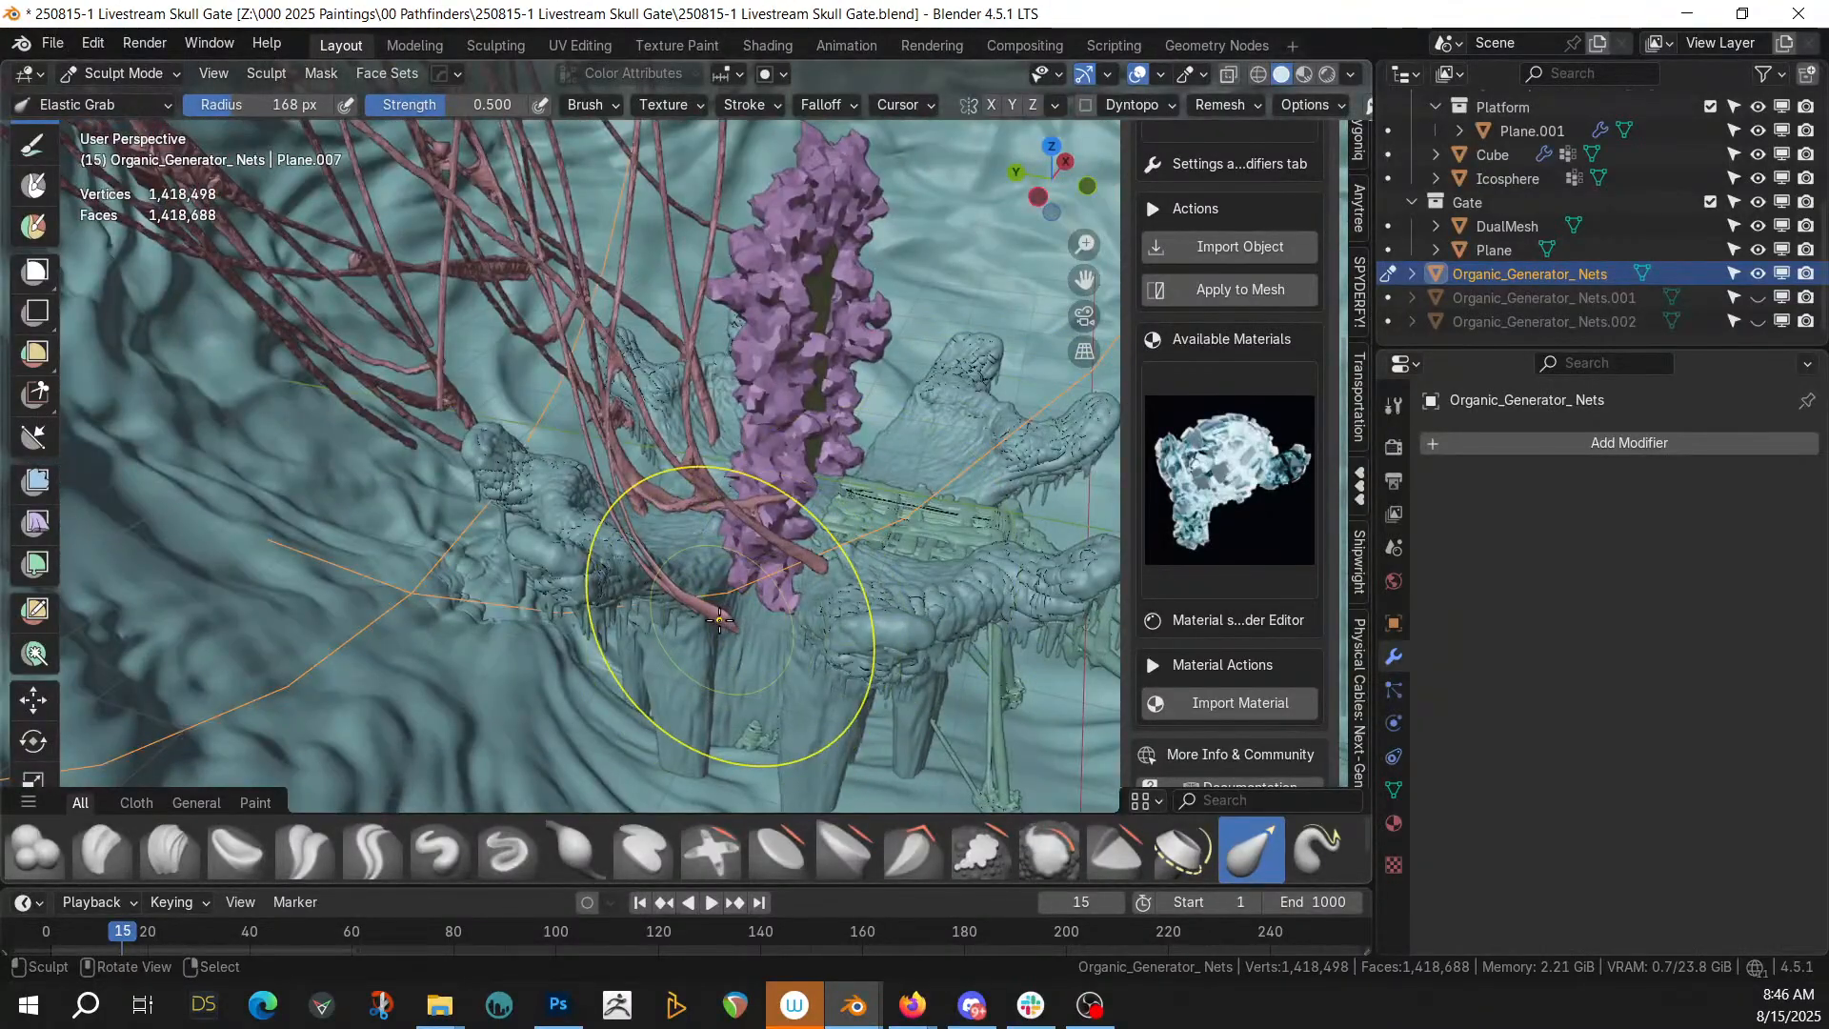
{"action": "left_click_drag", "start_coordinate": [653, 572], "coordinate": [109, 386]}
{"action": "mouse_move", "coordinate": [116, 389]}
{"action": "middle_mouse_down"}
{"action": "mouse_move", "coordinate": [166, 496]}
{"action": "mouse_move", "coordinate": [416, 171]}
{"action": "middle_mouse_up"}
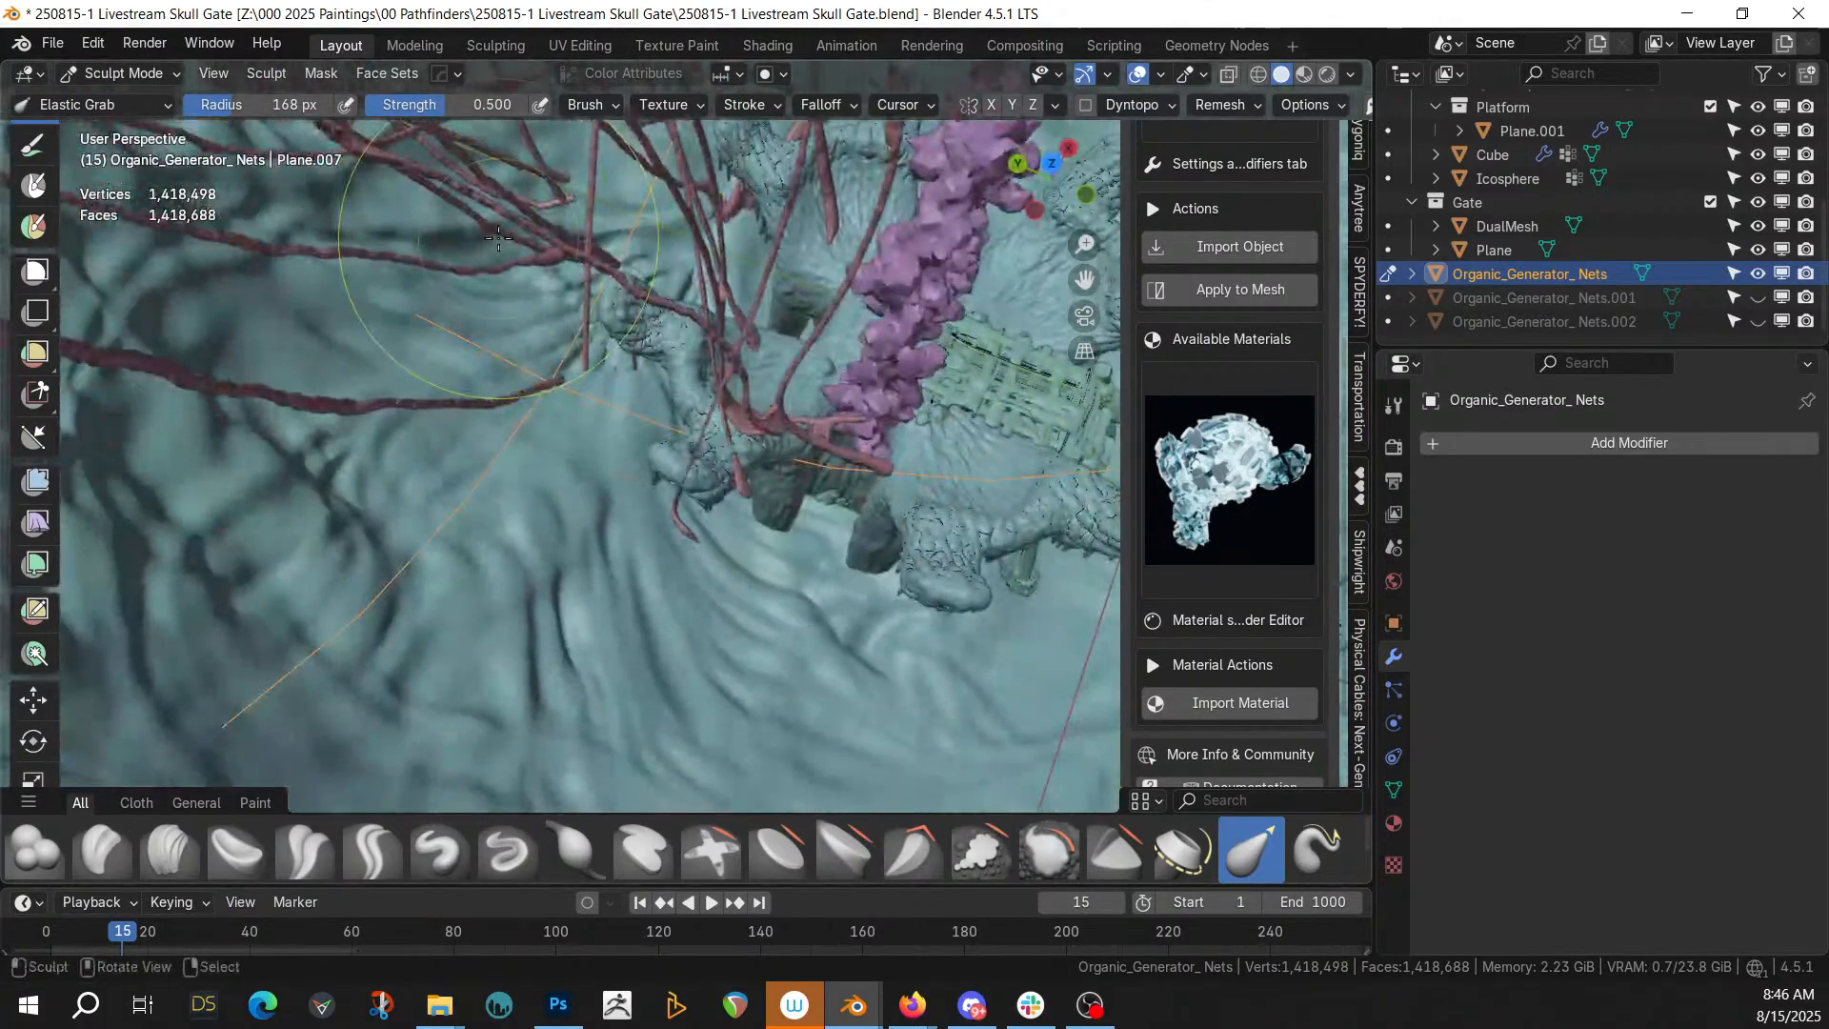
{"action": "scroll", "coordinate": [533, 286], "scroll_direction": "up", "scroll_amount": 4}
{"action": "mouse_move", "coordinate": [619, 315]}
{"action": "middle_mouse_down"}
{"action": "mouse_move", "coordinate": [604, 253]}
{"action": "mouse_move", "coordinate": [545, 364]}
{"action": "middle_mouse_up"}
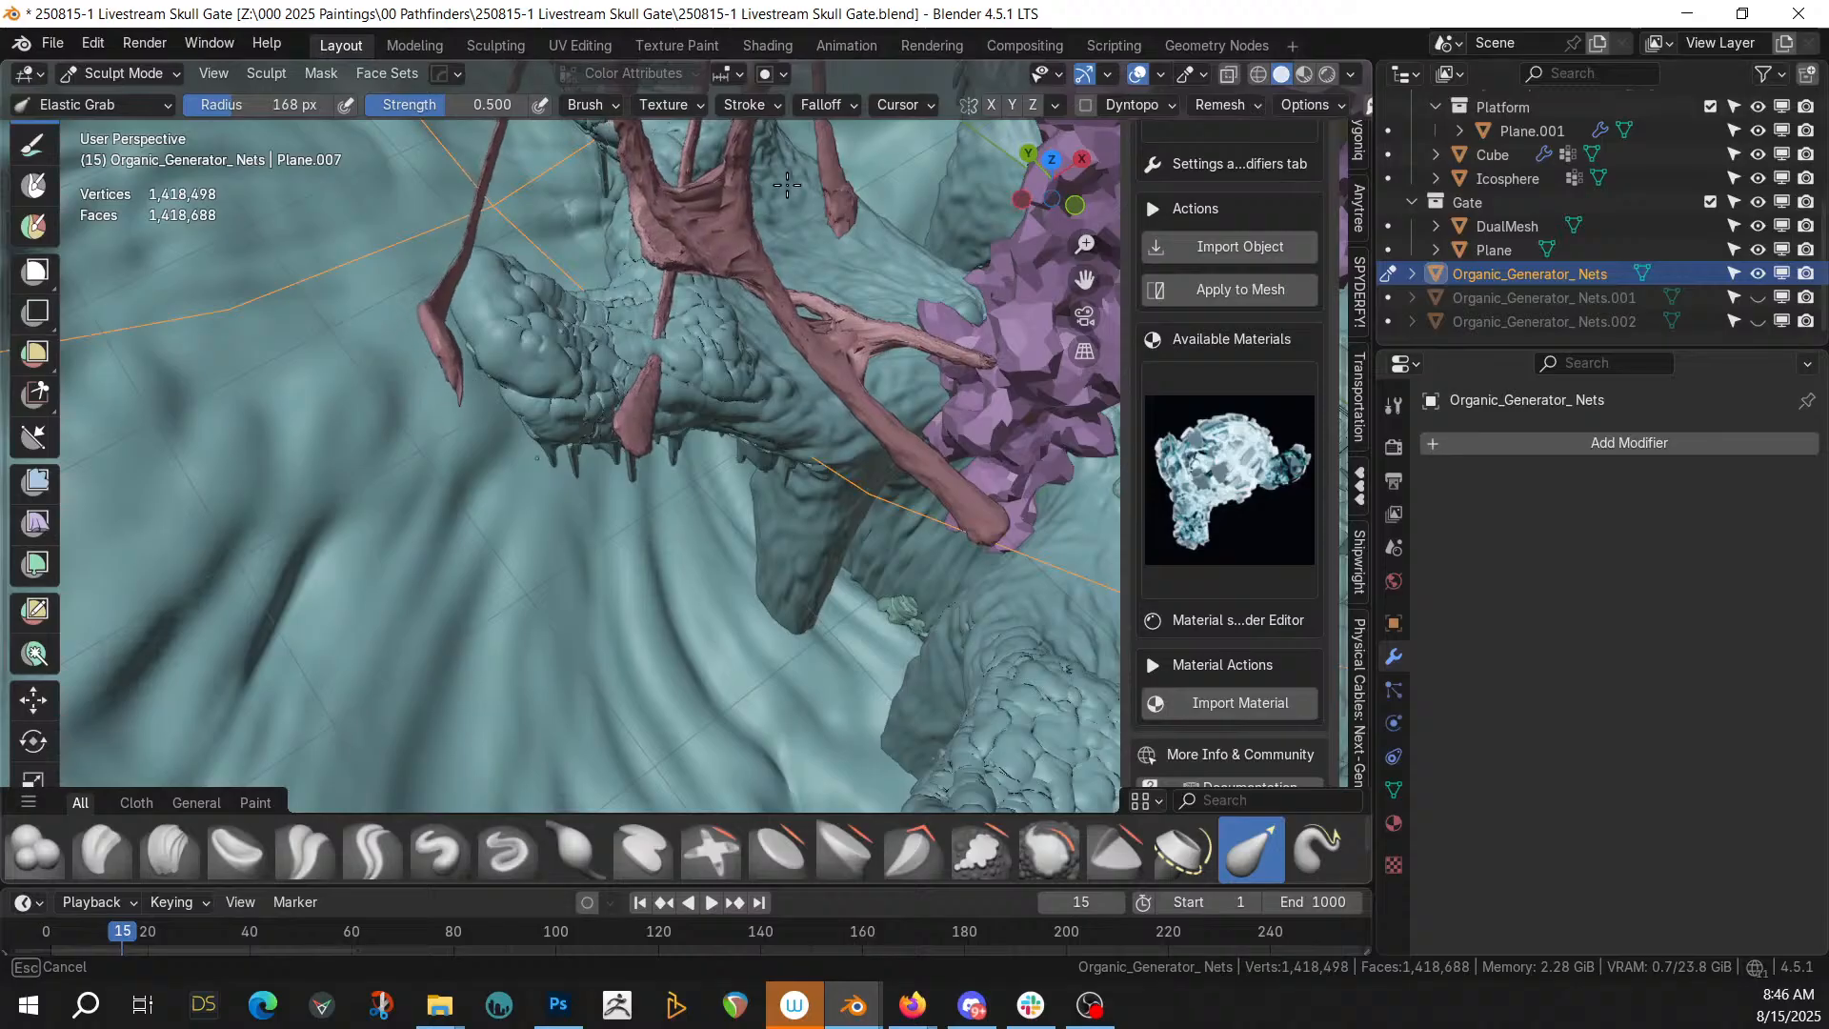
Nudge the strand tips hanging around the rear platform arm with short Elastic Grab strokes
{"action": "middle_click_drag", "start_coordinate": [656, 306], "coordinate": [868, 190]}
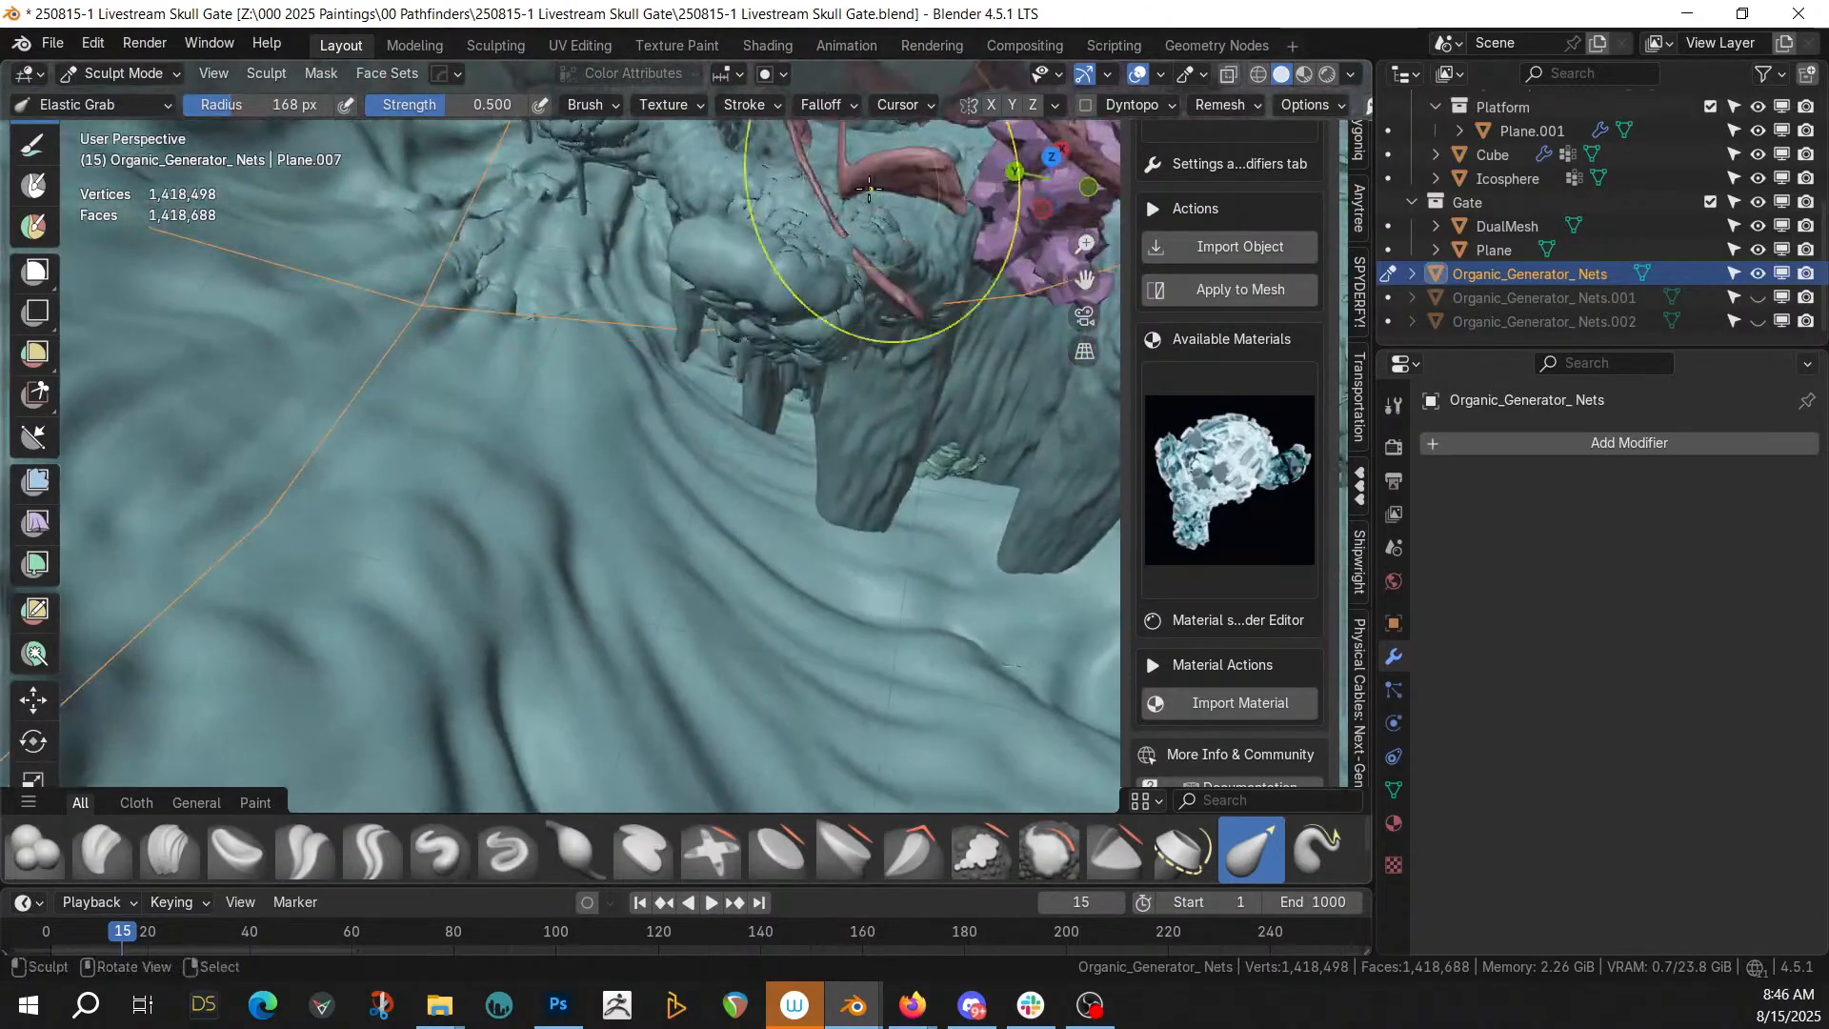
{"action": "left_click_drag", "start_coordinate": [948, 200], "coordinate": [924, 199]}
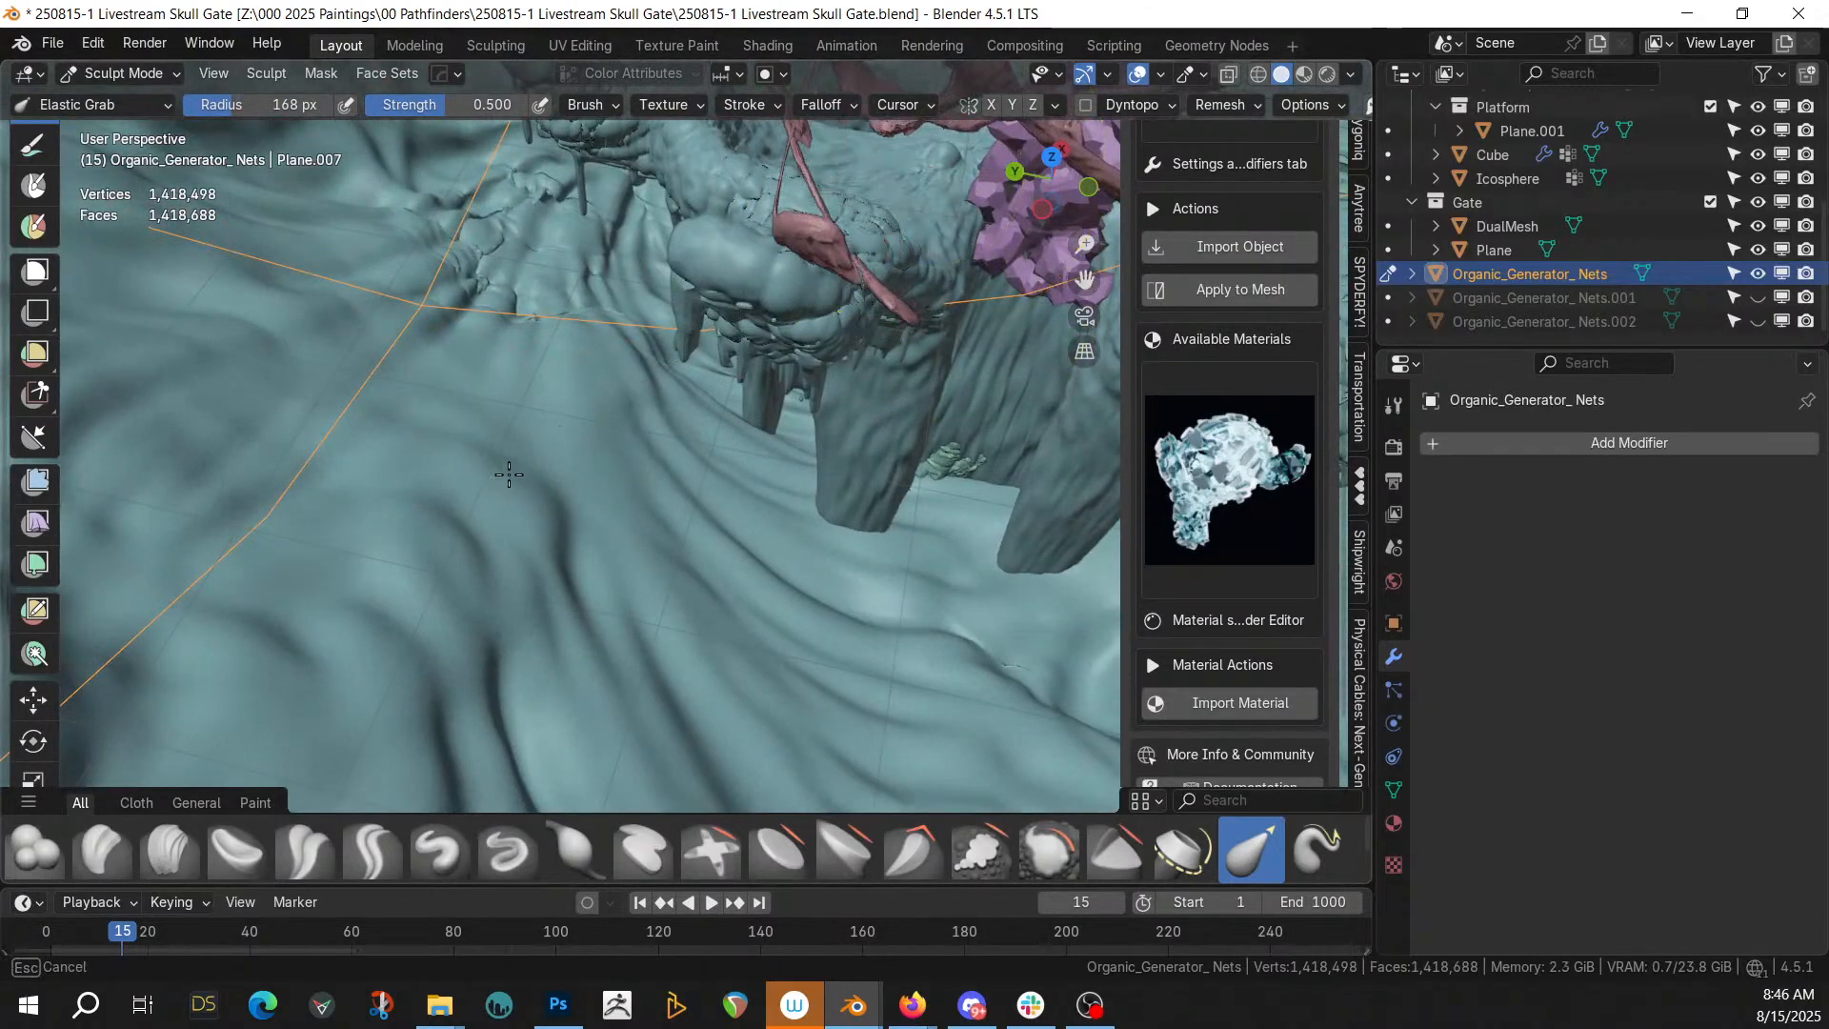
{"action": "left_click_drag", "start_coordinate": [458, 515], "coordinate": [455, 518]}
{"action": "middle_click_drag", "start_coordinate": [537, 469], "coordinate": [453, 405]}
{"action": "middle_click_drag", "start_coordinate": [581, 258], "coordinate": [657, 490], "text": "shift"}
{"action": "left_click_drag", "start_coordinate": [531, 305], "coordinate": [552, 331]}
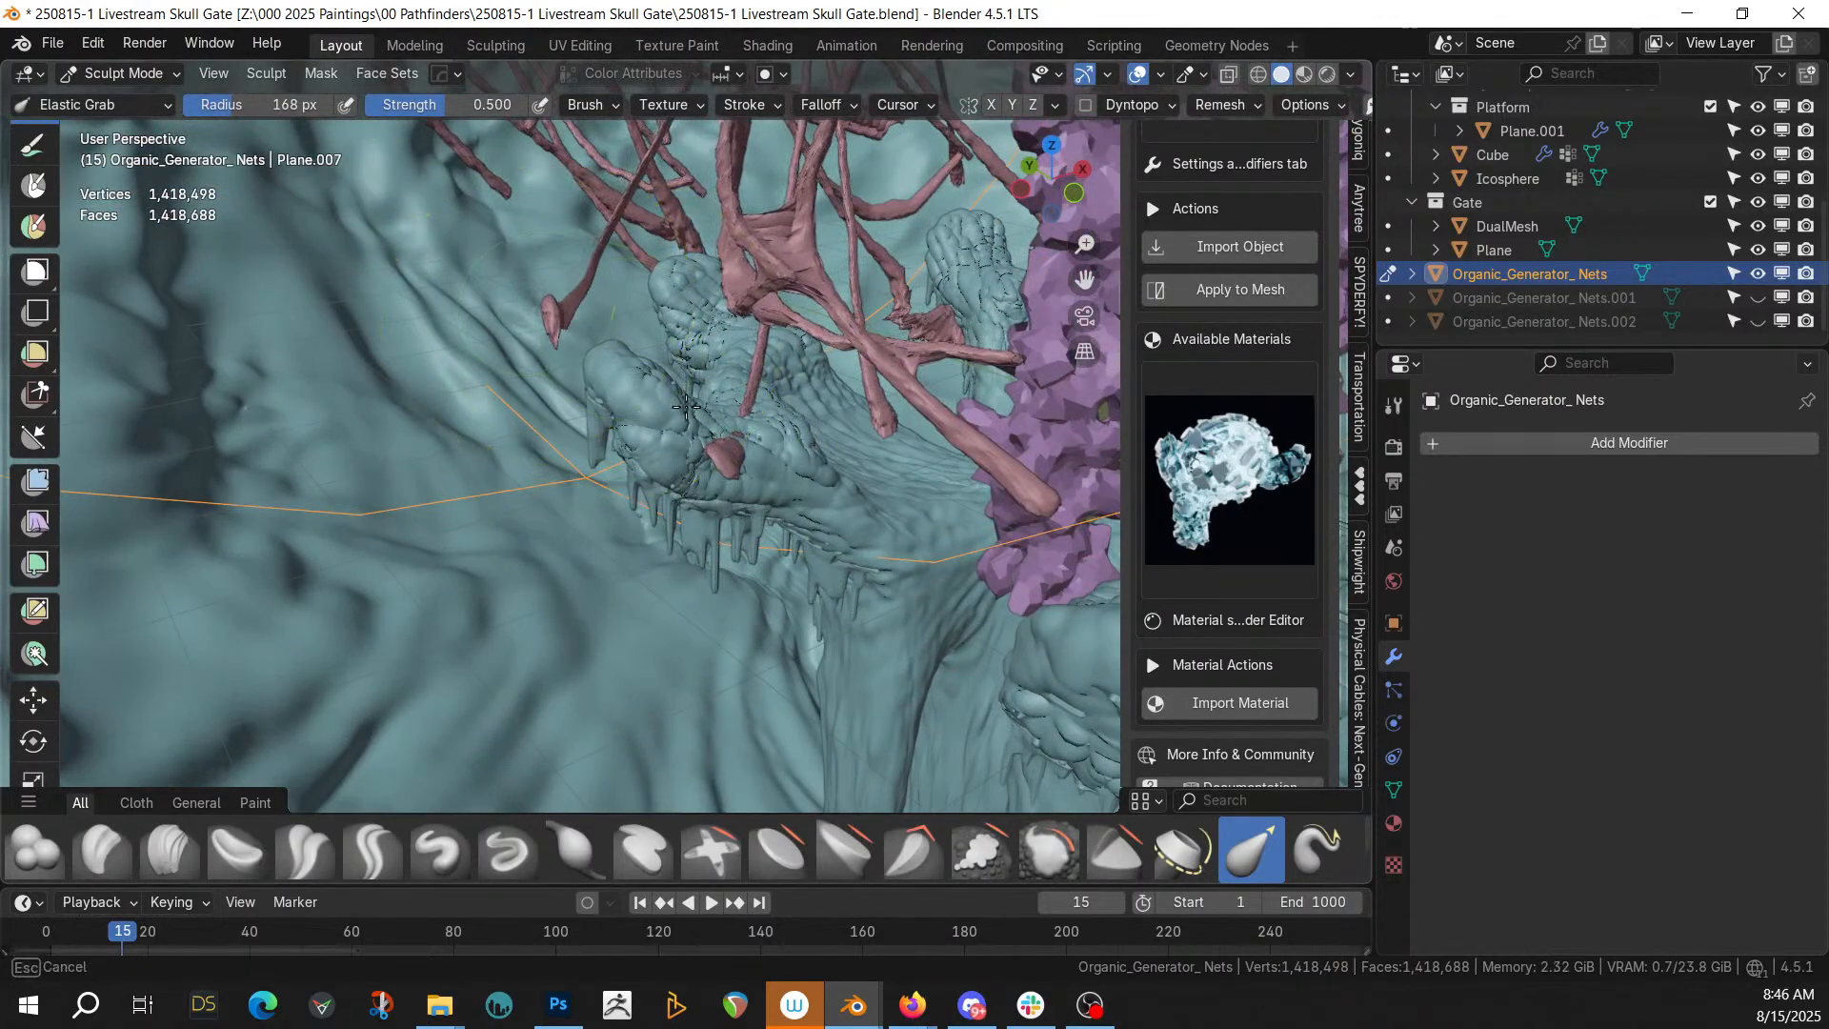
Pull the drooping strand ends behind the gate away from the purple frame toward the platform arm
{"action": "left_click_drag", "start_coordinate": [907, 648], "coordinate": [908, 652]}
{"action": "middle_click_drag", "start_coordinate": [805, 554], "coordinate": [905, 573]}
{"action": "left_click_drag", "start_coordinate": [928, 441], "coordinate": [795, 408]}
{"action": "middle_click_drag", "start_coordinate": [781, 402], "coordinate": [824, 444]}
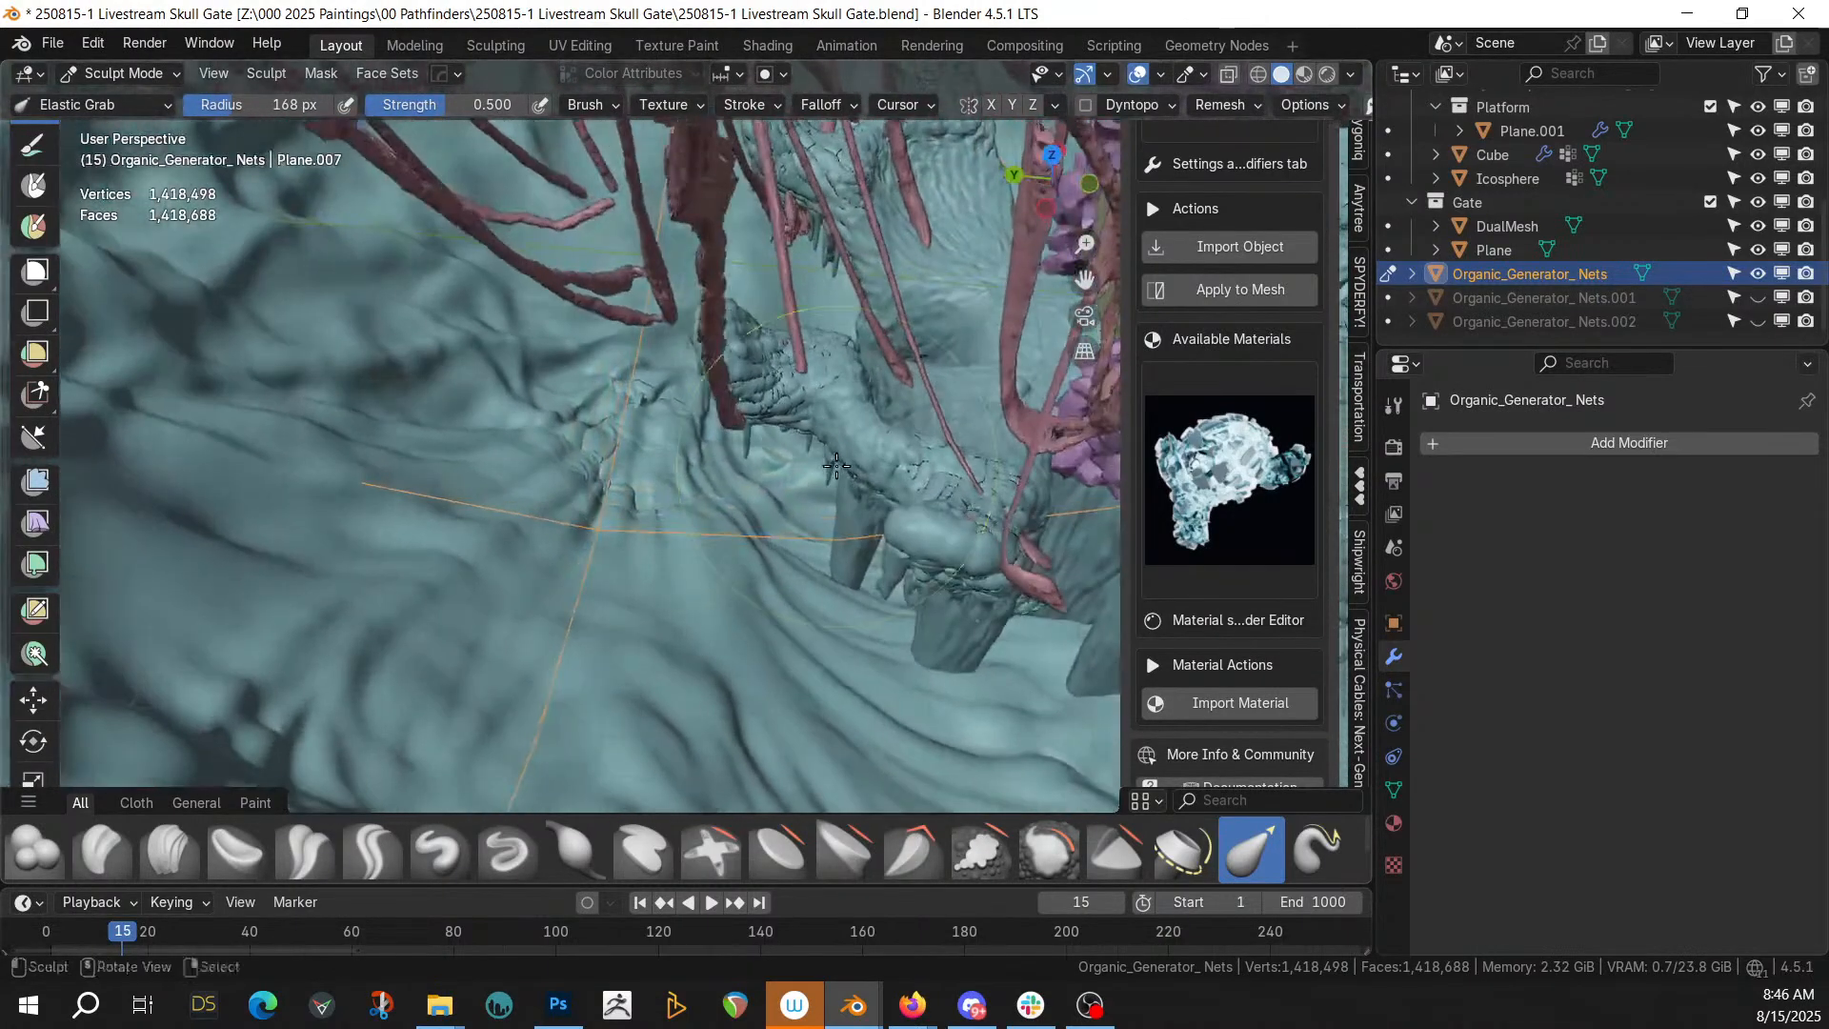
{"action": "left_click_drag", "start_coordinate": [1041, 590], "coordinate": [916, 483]}
{"action": "middle_click_drag", "start_coordinate": [910, 472], "coordinate": [811, 315]}
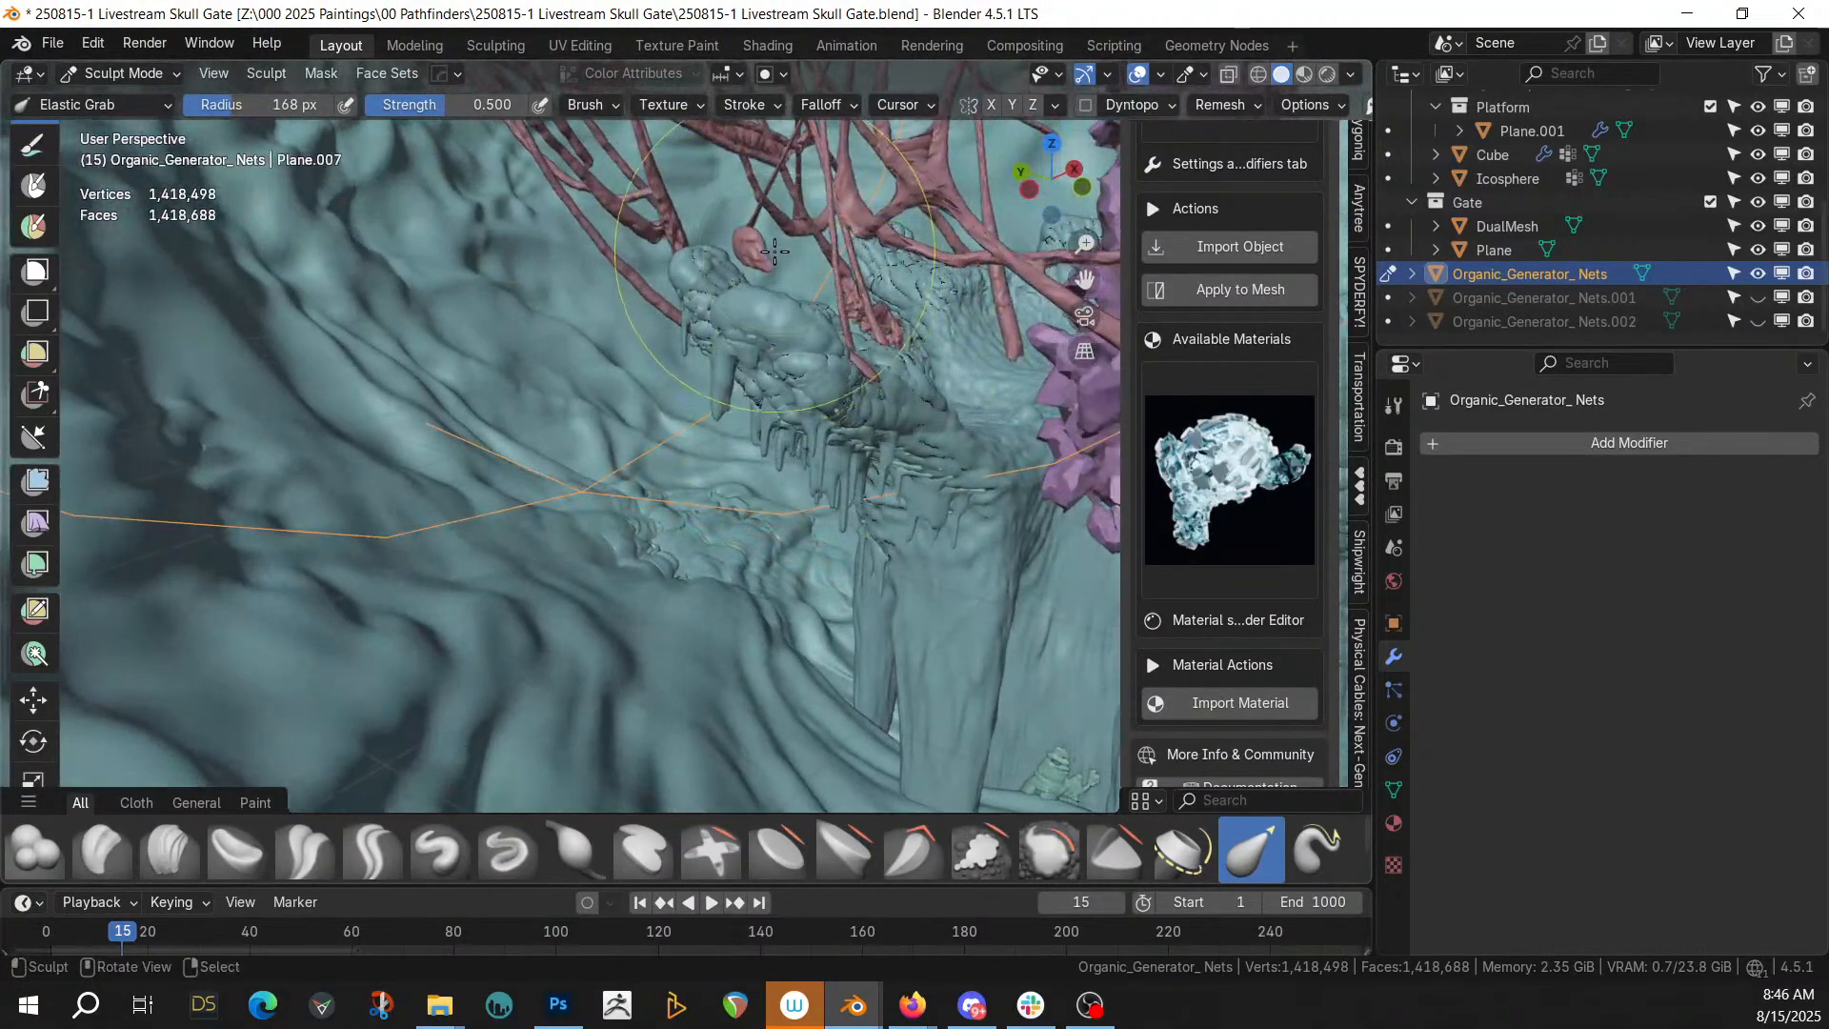
Draw the dangling strand beside the gate down onto the tip of the rear platform arm
{"action": "left_click_drag", "start_coordinate": [751, 252], "coordinate": [789, 467]}
{"action": "middle_click_drag", "start_coordinate": [790, 467], "coordinate": [763, 643]}
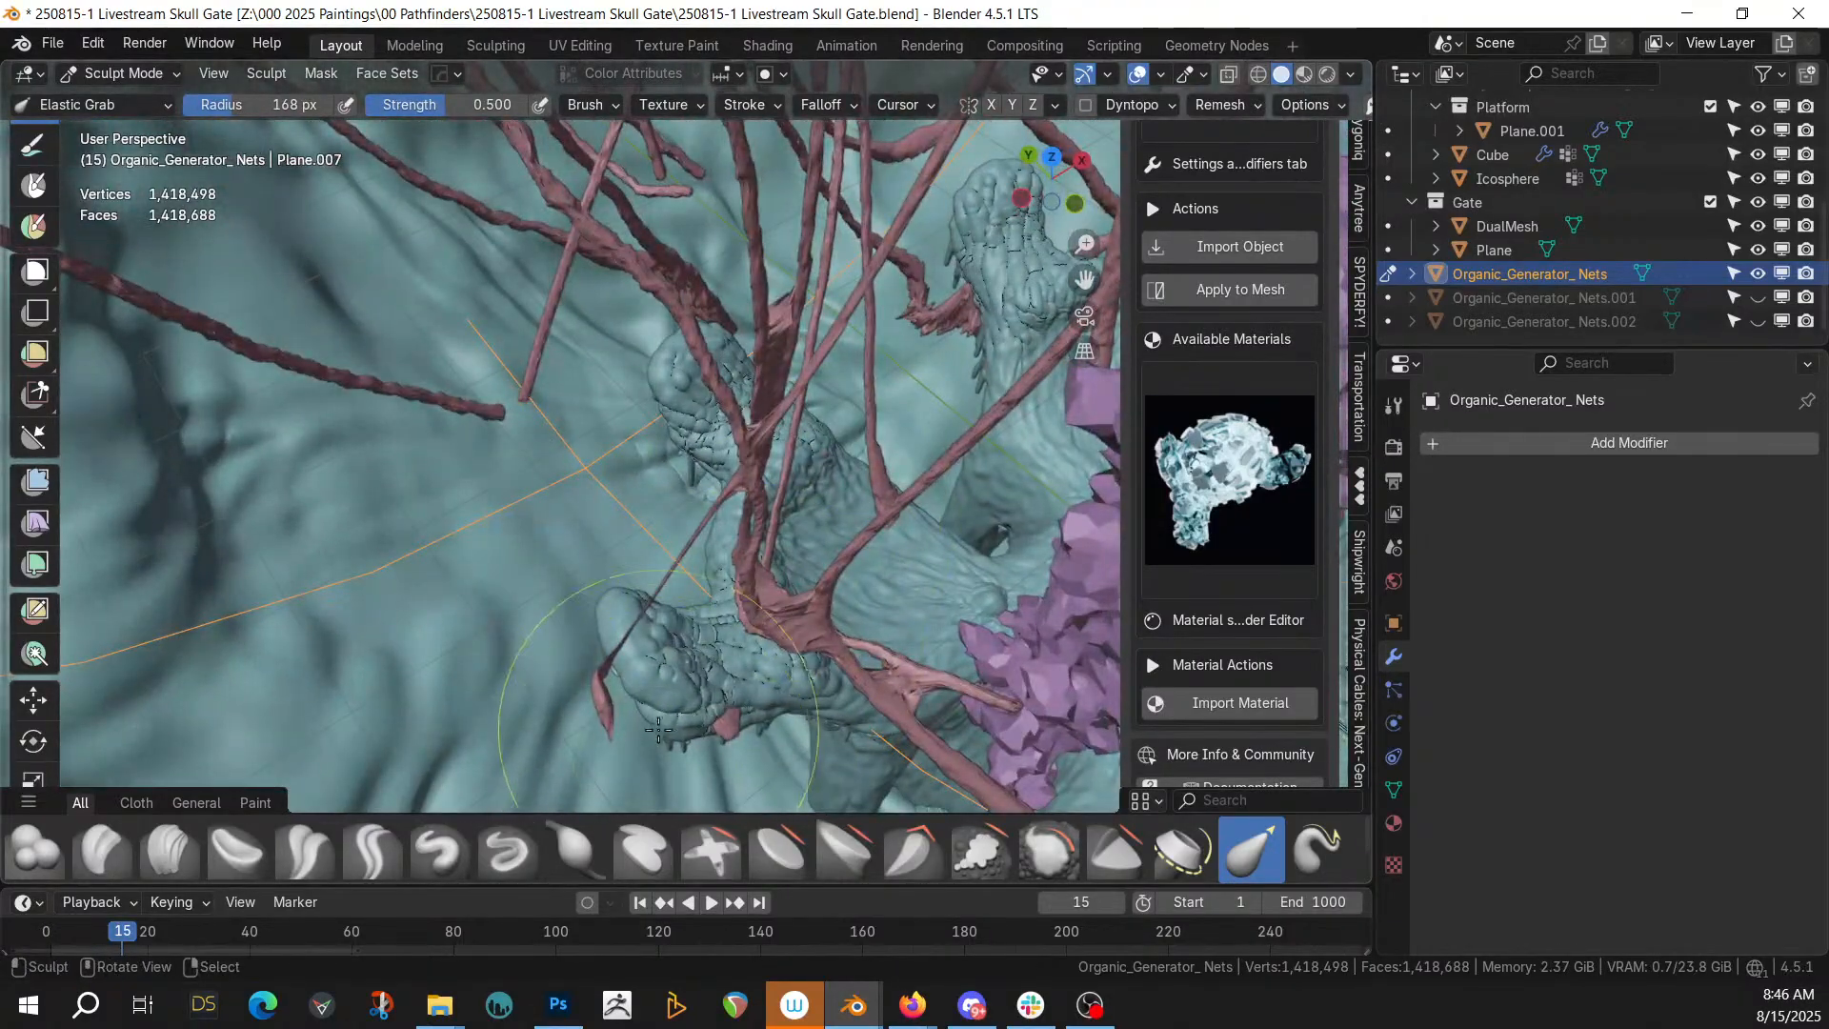
{"action": "middle_click_drag", "start_coordinate": [649, 738], "coordinate": [583, 729]}
{"action": "mouse_move", "coordinate": [354, 619]}
{"action": "left_mouse_down"}
{"action": "mouse_move", "coordinate": [417, 618]}
{"action": "mouse_move", "coordinate": [494, 578]}
{"action": "left_mouse_up"}
{"action": "middle_click_drag", "start_coordinate": [493, 578], "coordinate": [502, 471]}
{"action": "left_click_drag", "start_coordinate": [422, 307], "coordinate": [456, 398]}
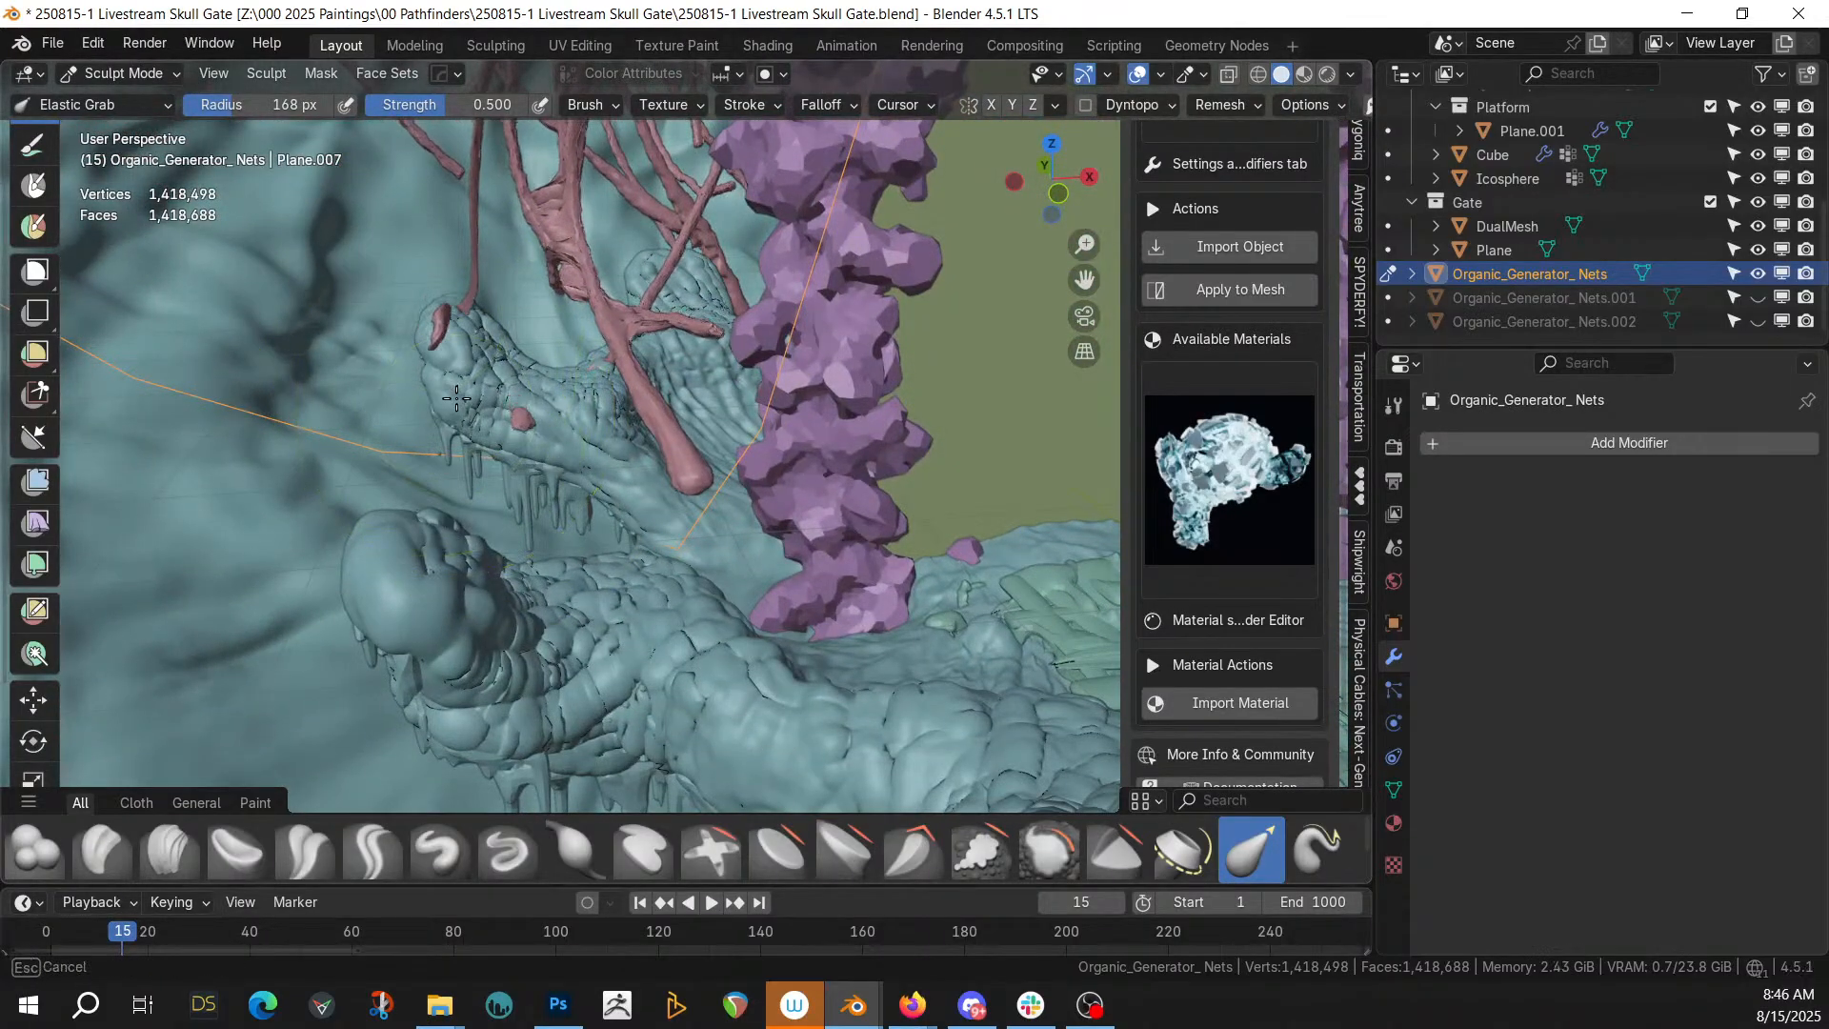
{"action": "mouse_move", "coordinate": [464, 403]}
{"action": "middle_mouse_down"}
{"action": "mouse_move", "coordinate": [714, 367]}
{"action": "mouse_move", "coordinate": [970, 577]}
{"action": "middle_mouse_up"}
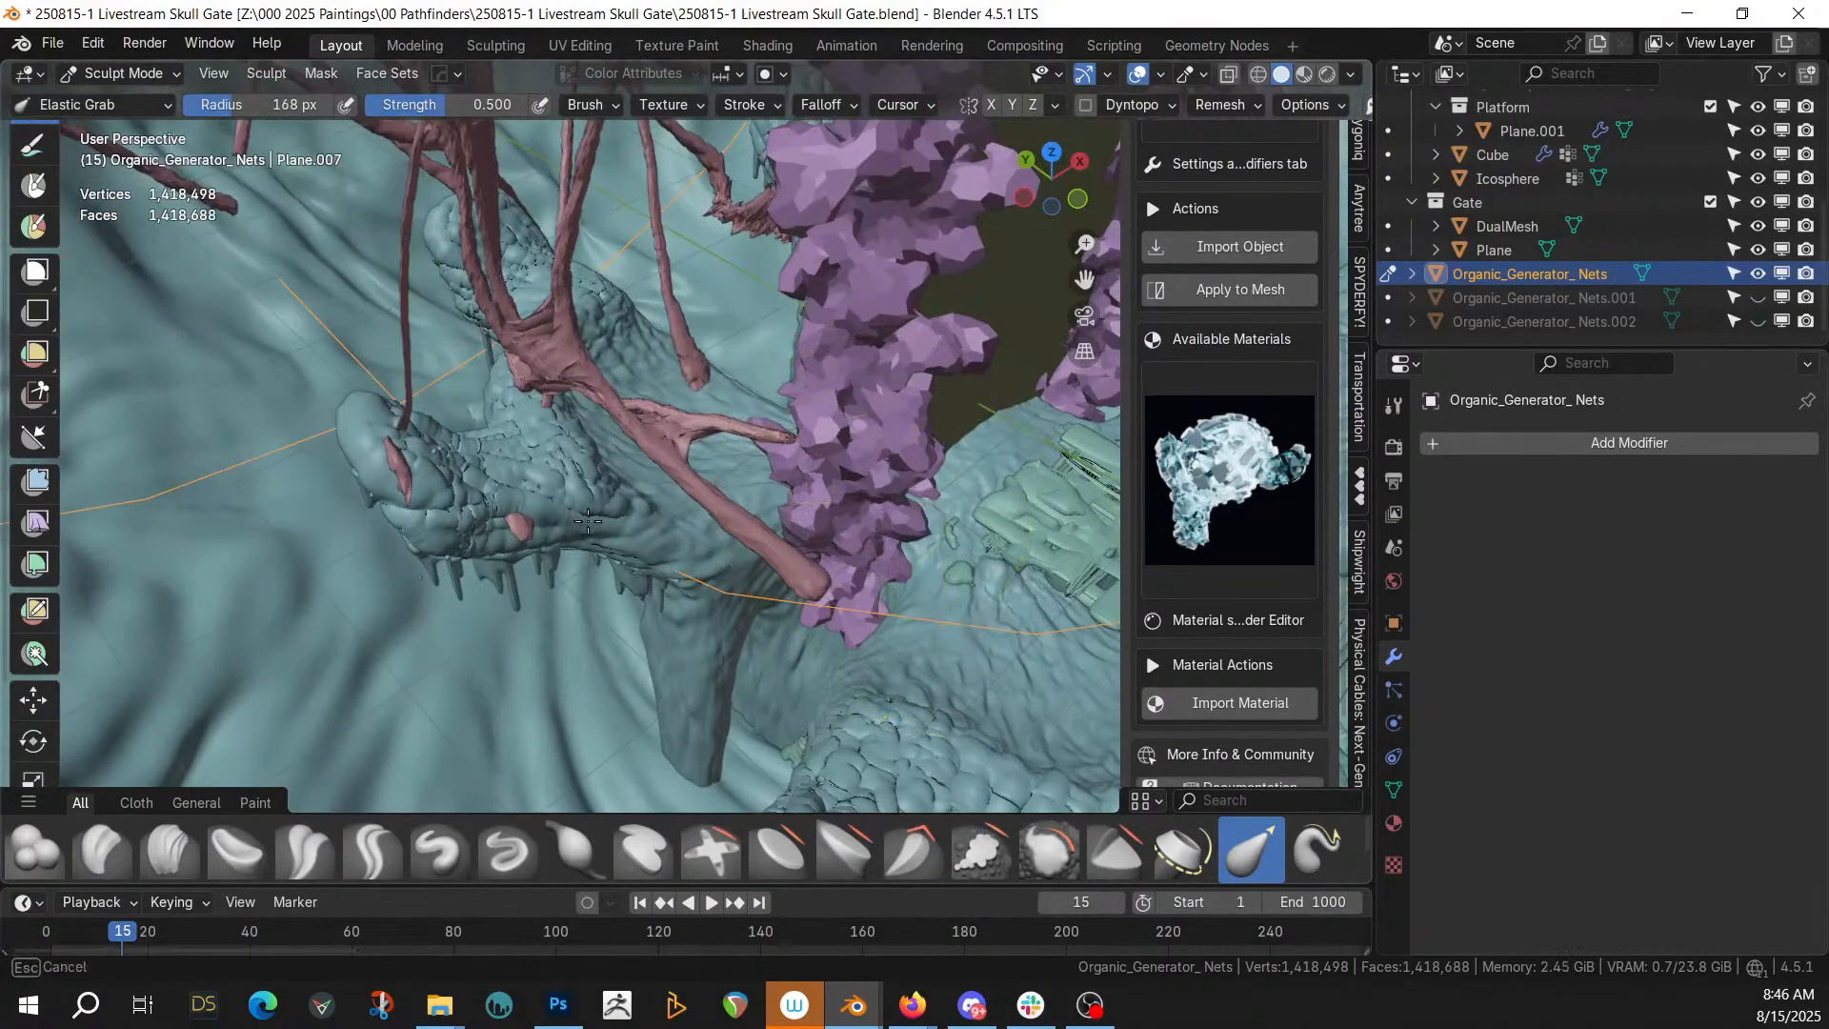
{"action": "middle_click_drag", "start_coordinate": [212, 255], "coordinate": [674, 243]}
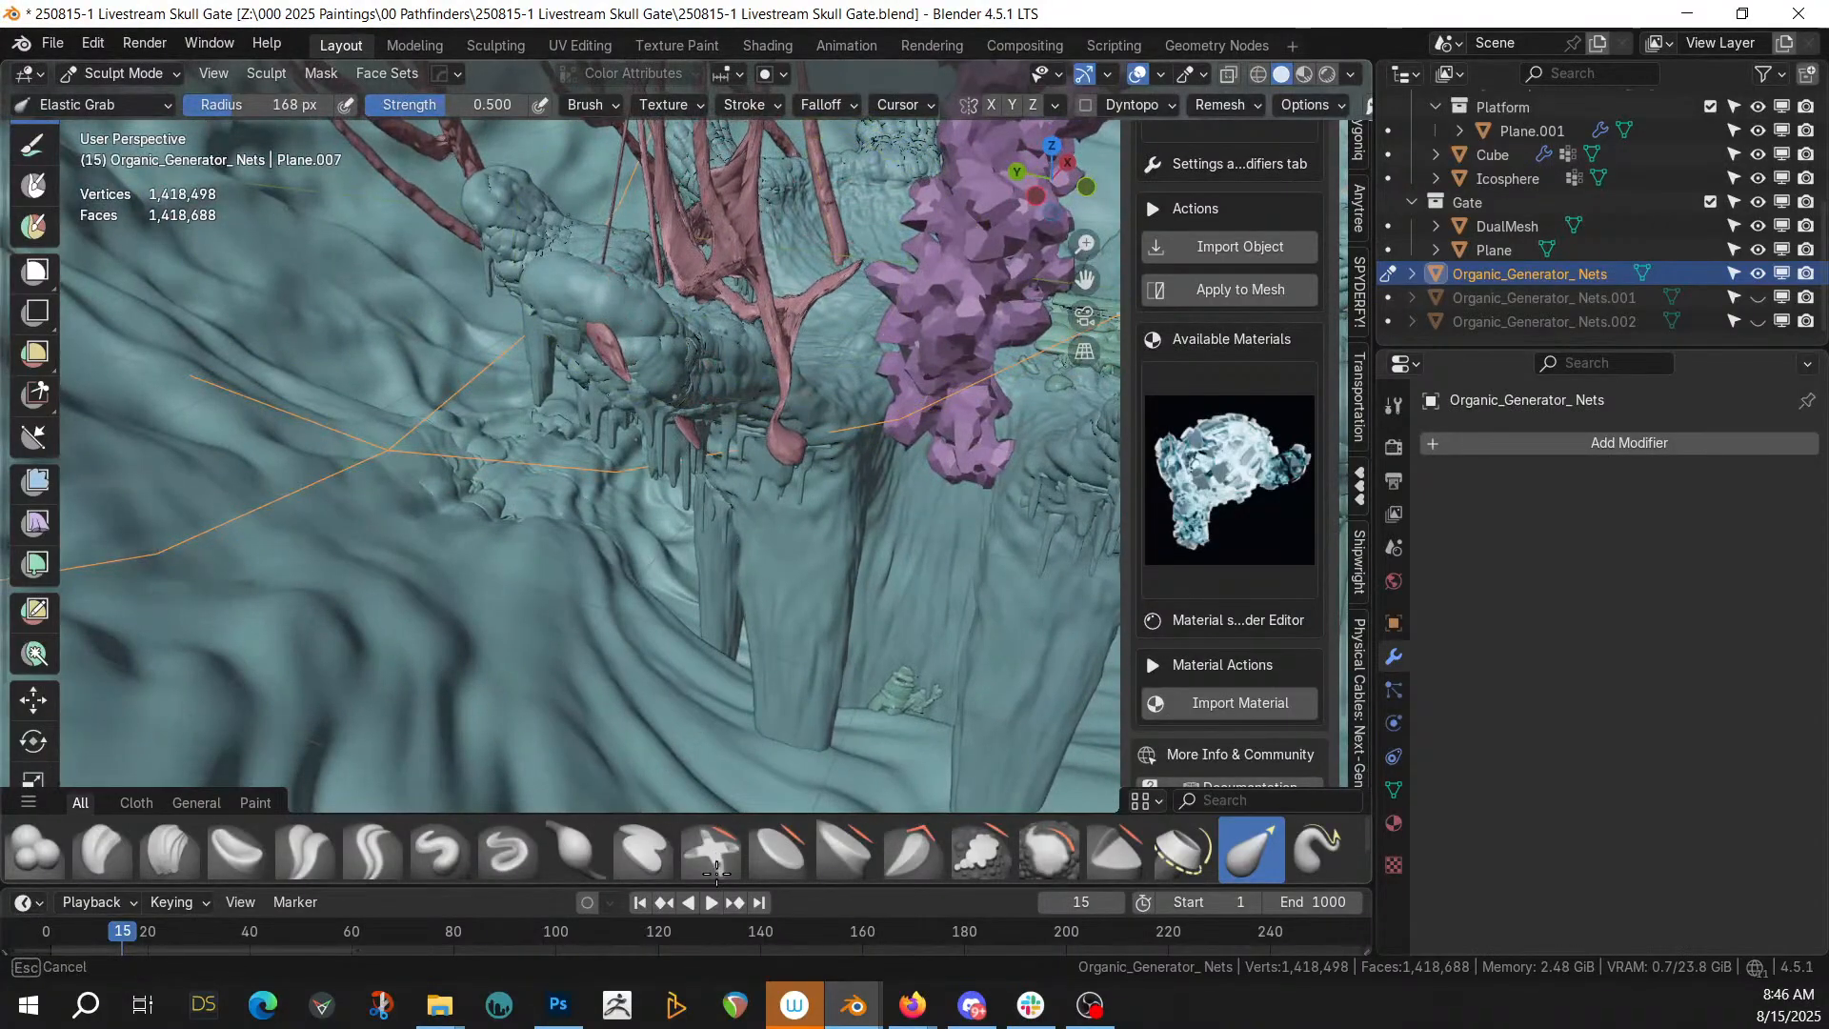
Pull the loose strands on the opposite side of the gate down and outward around the platform arms
{"action": "scroll", "coordinate": [724, 808], "scroll_direction": "down", "scroll_amount": 3}
{"action": "middle_click_drag", "start_coordinate": [751, 797], "coordinate": [412, 839]}
{"action": "scroll", "coordinate": [828, 628], "scroll_direction": "down", "scroll_amount": 1}
{"action": "mouse_move", "coordinate": [901, 582]}
{"action": "middle_mouse_down"}
{"action": "mouse_move", "coordinate": [934, 494]}
{"action": "mouse_move", "coordinate": [788, 641]}
{"action": "mouse_move", "coordinate": [747, 580]}
{"action": "mouse_move", "coordinate": [748, 598]}
{"action": "middle_mouse_up"}
{"action": "mouse_move", "coordinate": [746, 588]}
{"action": "left_mouse_down"}
{"action": "mouse_move", "coordinate": [660, 674]}
{"action": "mouse_move", "coordinate": [575, 709]}
{"action": "left_mouse_up"}
{"action": "mouse_move", "coordinate": [768, 592]}
{"action": "middle_mouse_down"}
{"action": "mouse_move", "coordinate": [857, 512]}
{"action": "mouse_move", "coordinate": [850, 456]}
{"action": "middle_mouse_up"}
{"action": "scroll", "coordinate": [858, 511], "scroll_direction": "up", "scroll_amount": 3}
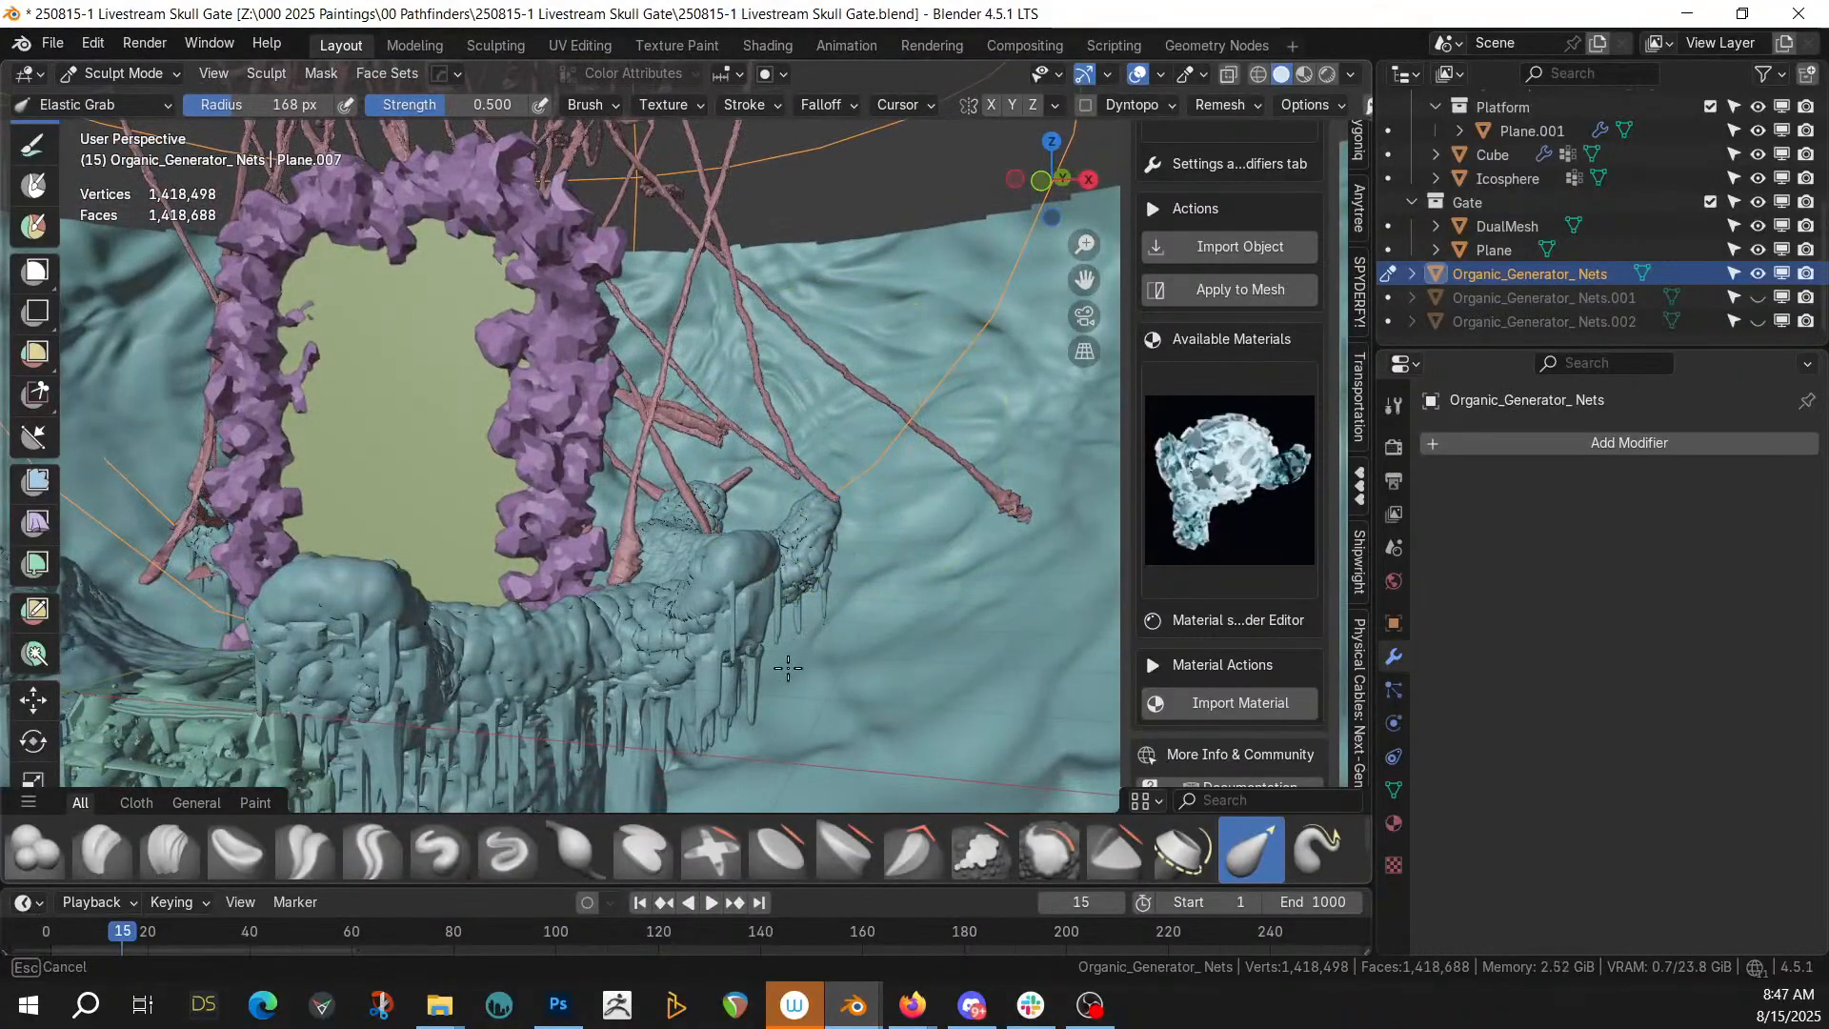
{"action": "left_click_drag", "start_coordinate": [787, 668], "coordinate": [786, 665]}
{"action": "left_click_drag", "start_coordinate": [719, 483], "coordinate": [719, 543]}
{"action": "mouse_move", "coordinate": [739, 577]}
{"action": "middle_mouse_down"}
{"action": "mouse_move", "coordinate": [941, 455]}
{"action": "mouse_move", "coordinate": [902, 487]}
{"action": "middle_mouse_up"}
{"action": "mouse_move", "coordinate": [943, 495]}
{"action": "left_mouse_down"}
{"action": "mouse_move", "coordinate": [1007, 559]}
{"action": "mouse_move", "coordinate": [971, 548]}
{"action": "left_mouse_up"}
{"action": "mouse_move", "coordinate": [972, 548]}
{"action": "middle_mouse_down"}
{"action": "mouse_move", "coordinate": [882, 523]}
{"action": "mouse_move", "coordinate": [906, 551]}
{"action": "mouse_move", "coordinate": [997, 520]}
{"action": "middle_mouse_up"}
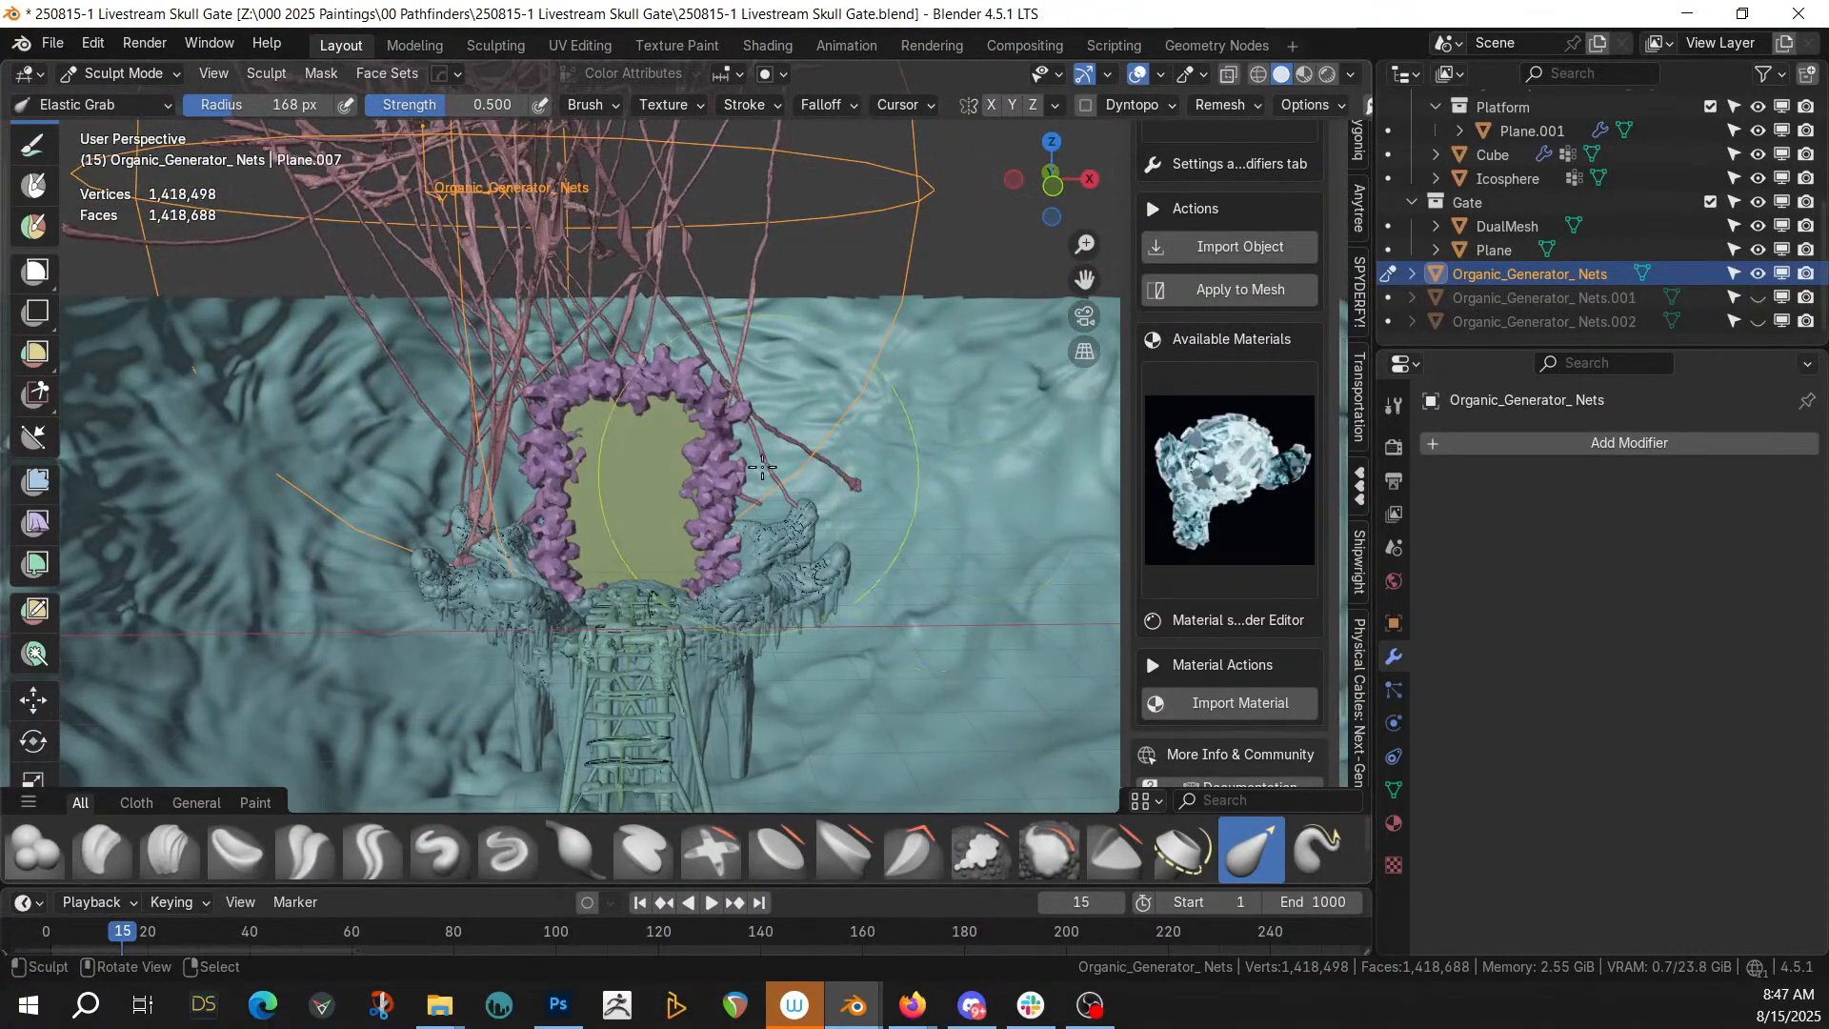
Hide the original nets, show Organic_Generator_ Nets.001 and switch that copy to Sculpt Mode
{"action": "left_click", "coordinate": [124, 74]}
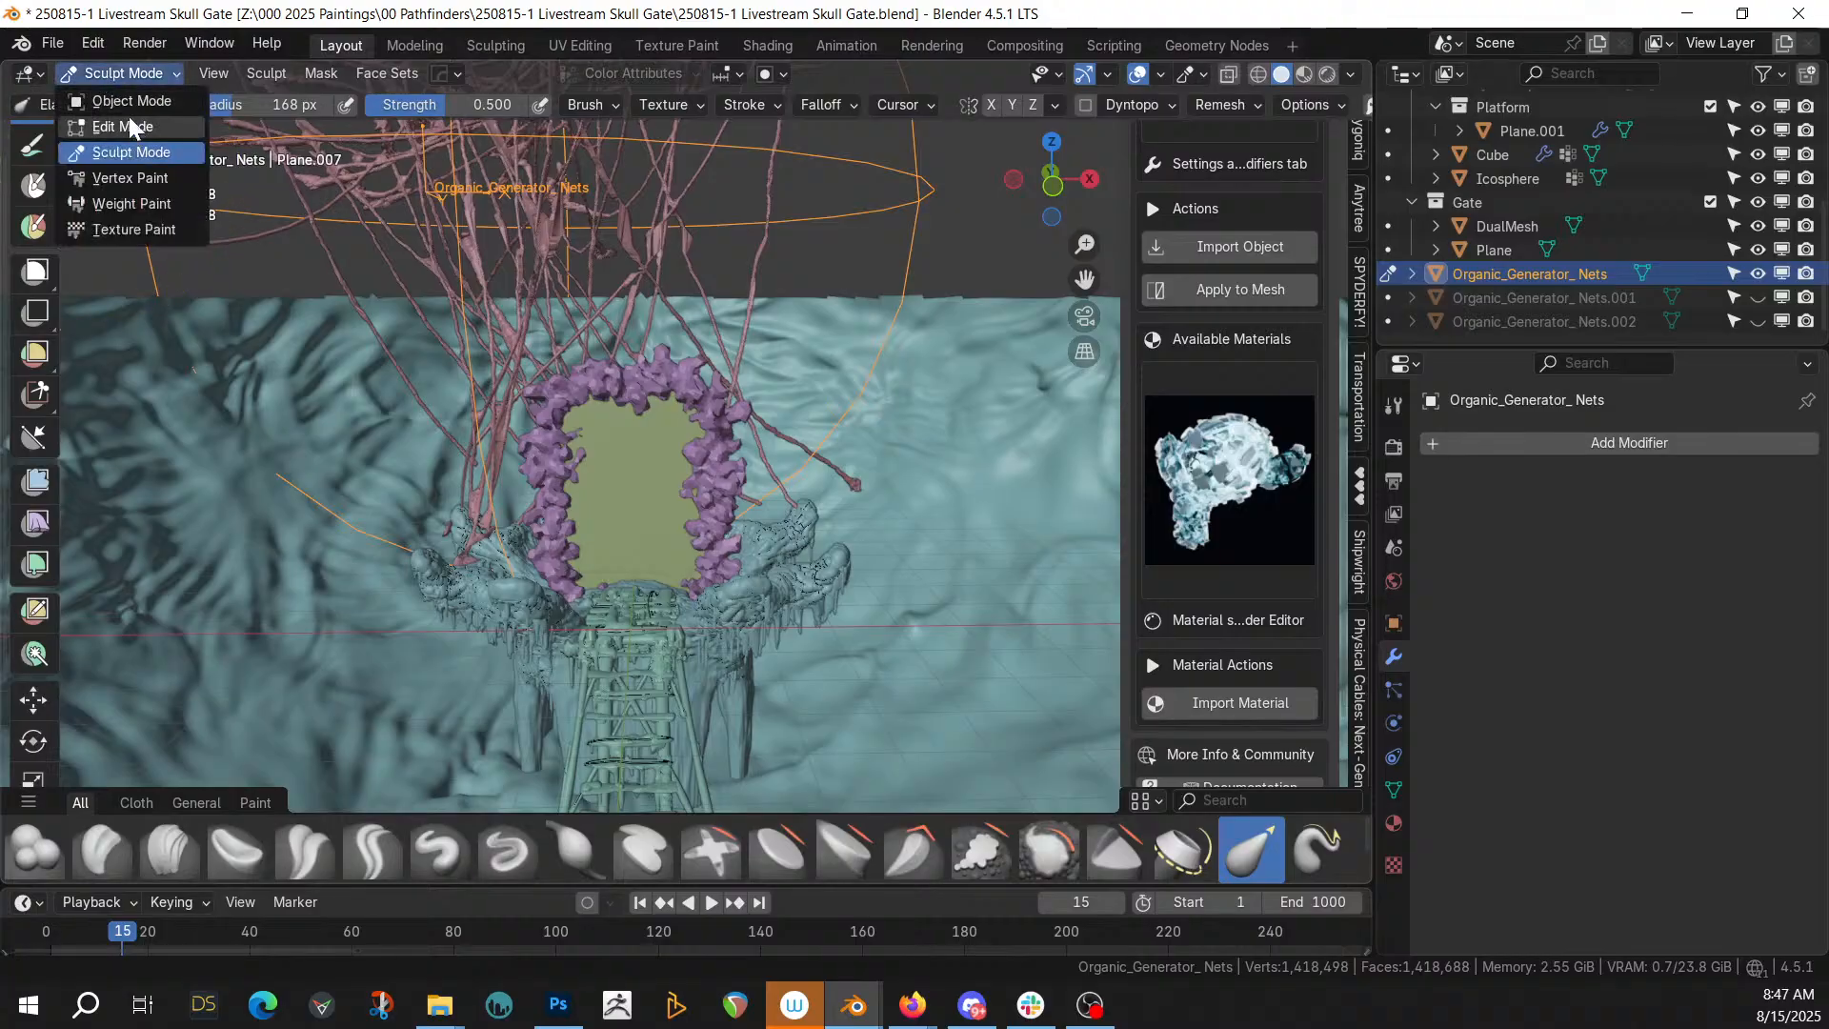
{"action": "left_click", "coordinate": [1758, 294]}
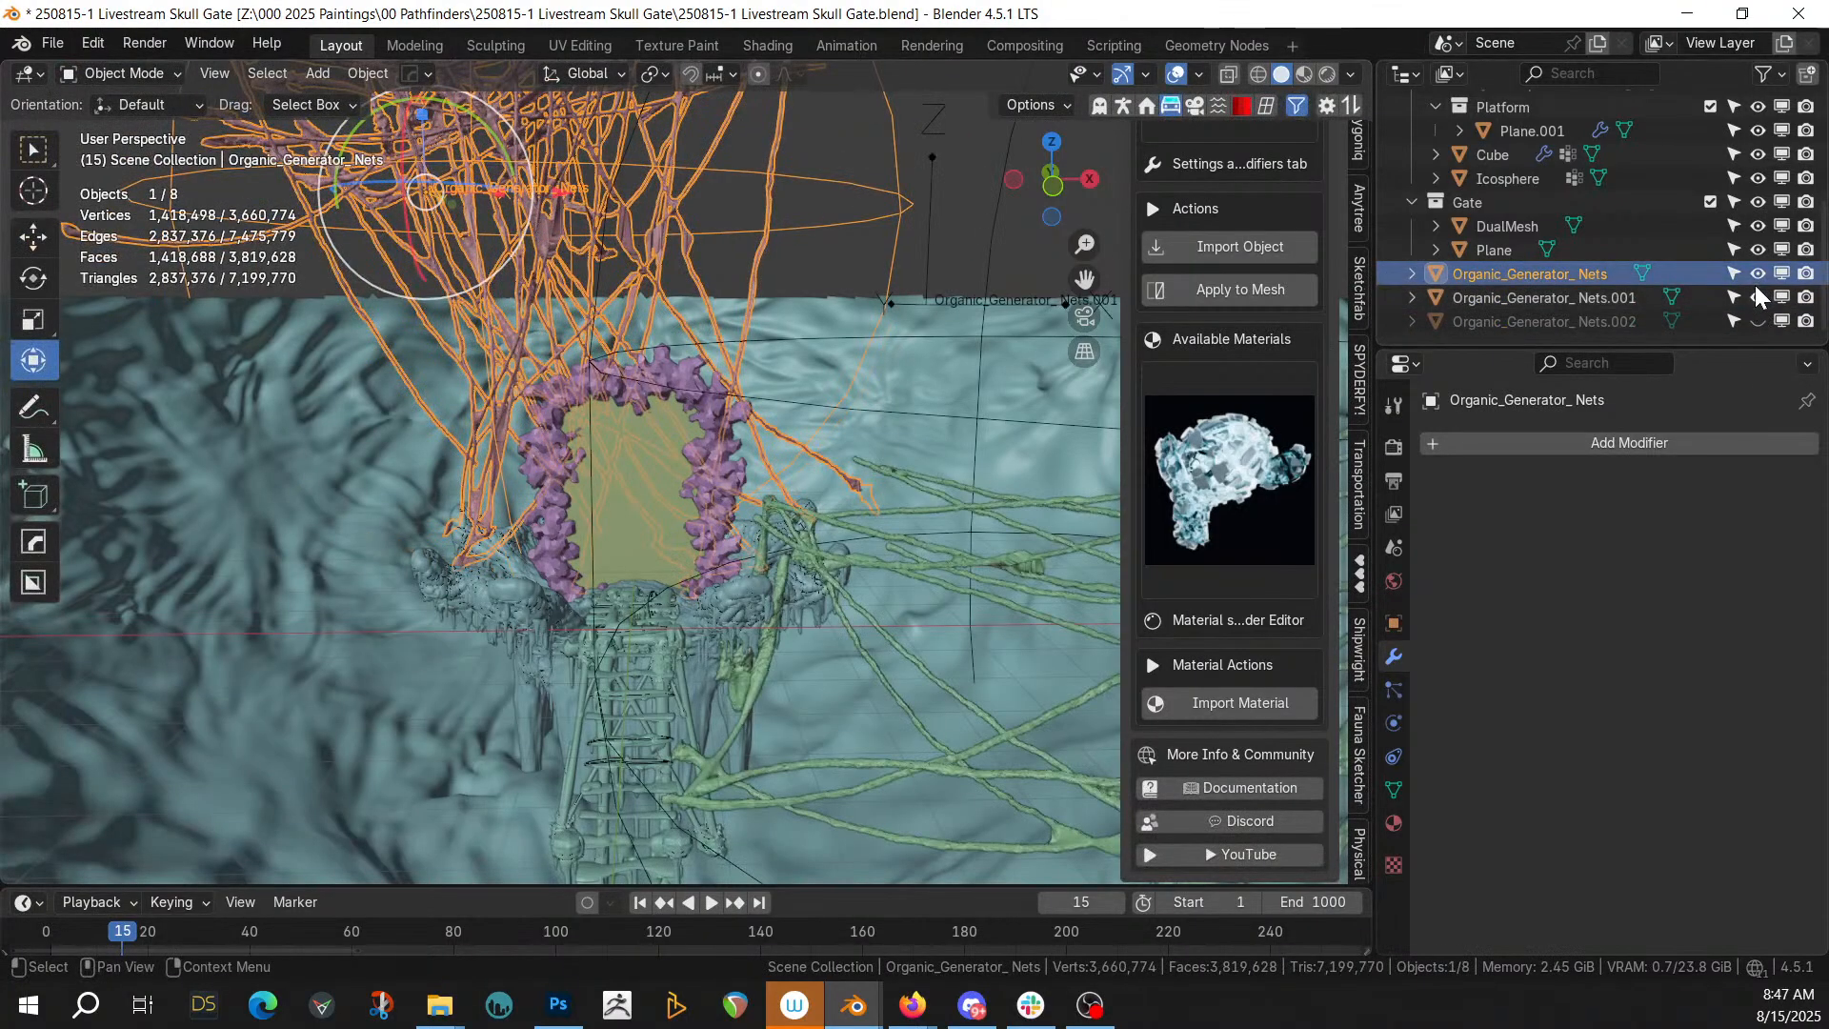
{"action": "left_click", "coordinate": [1757, 275]}
{"action": "middle_click_drag", "start_coordinate": [454, 450], "coordinate": [329, 375]}
{"action": "left_click", "coordinate": [826, 359]}
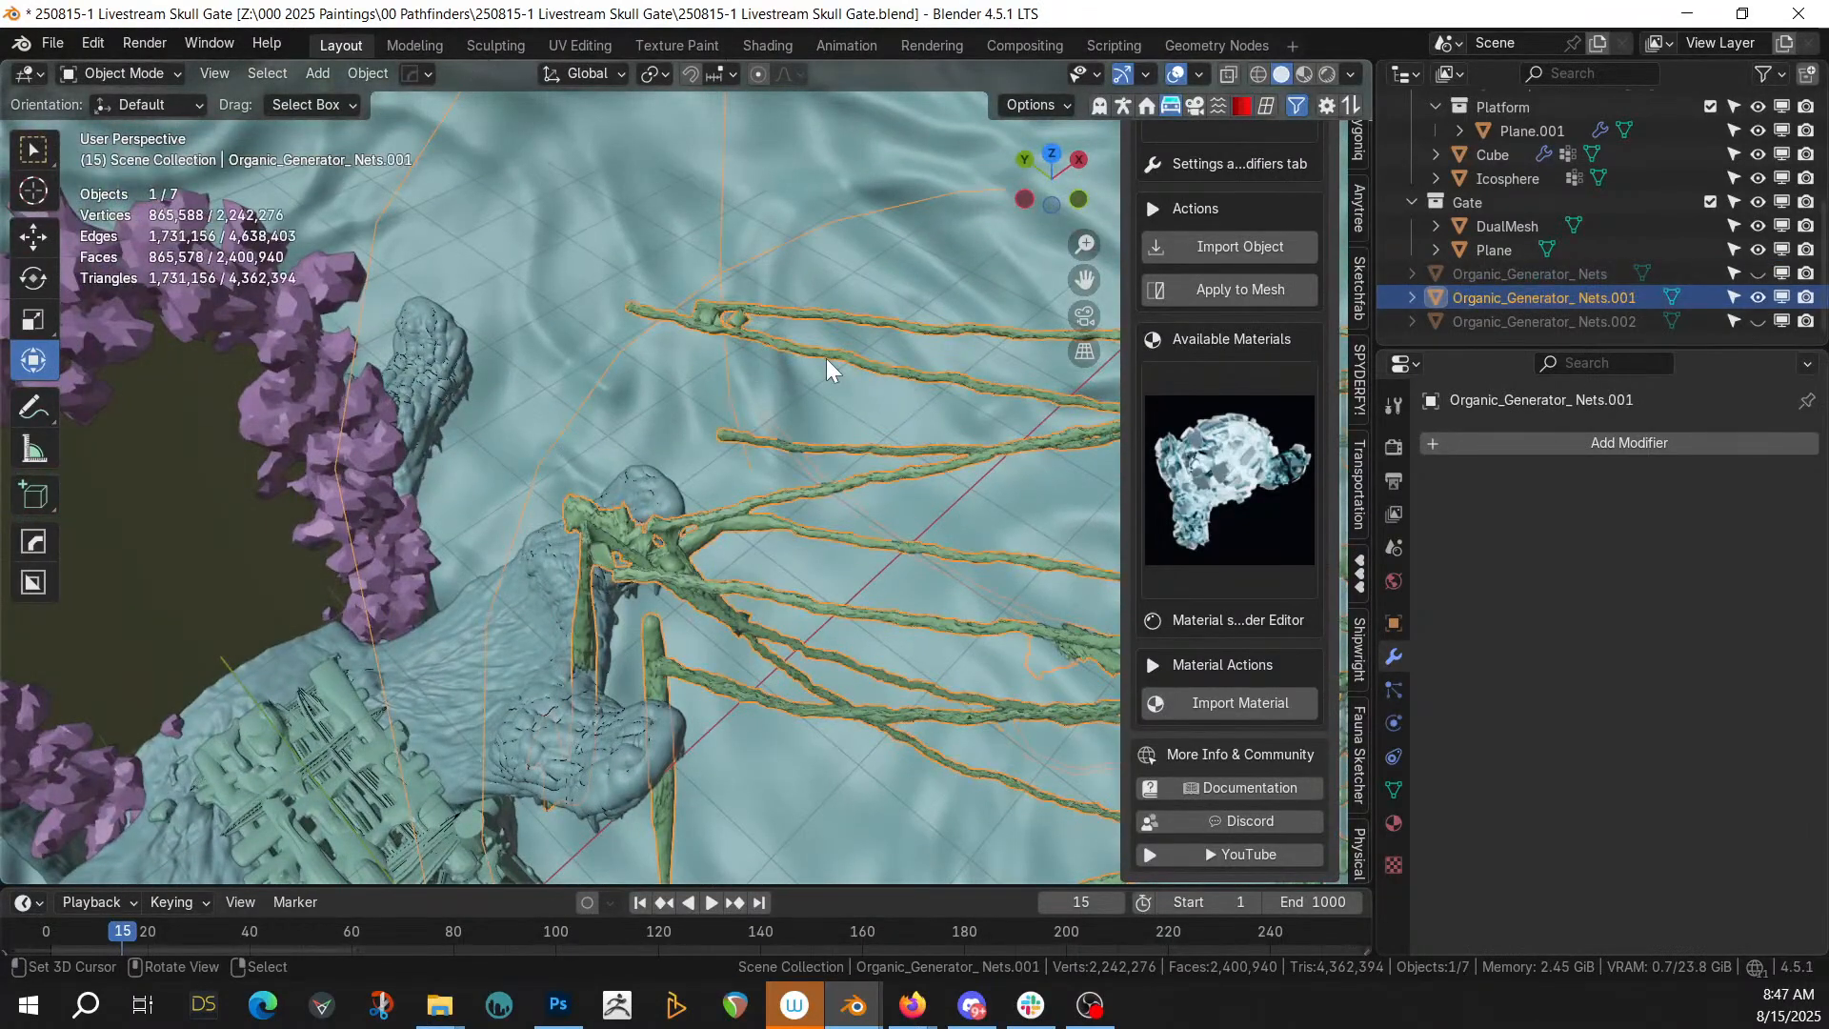
{"action": "left_click", "coordinate": [140, 72]}
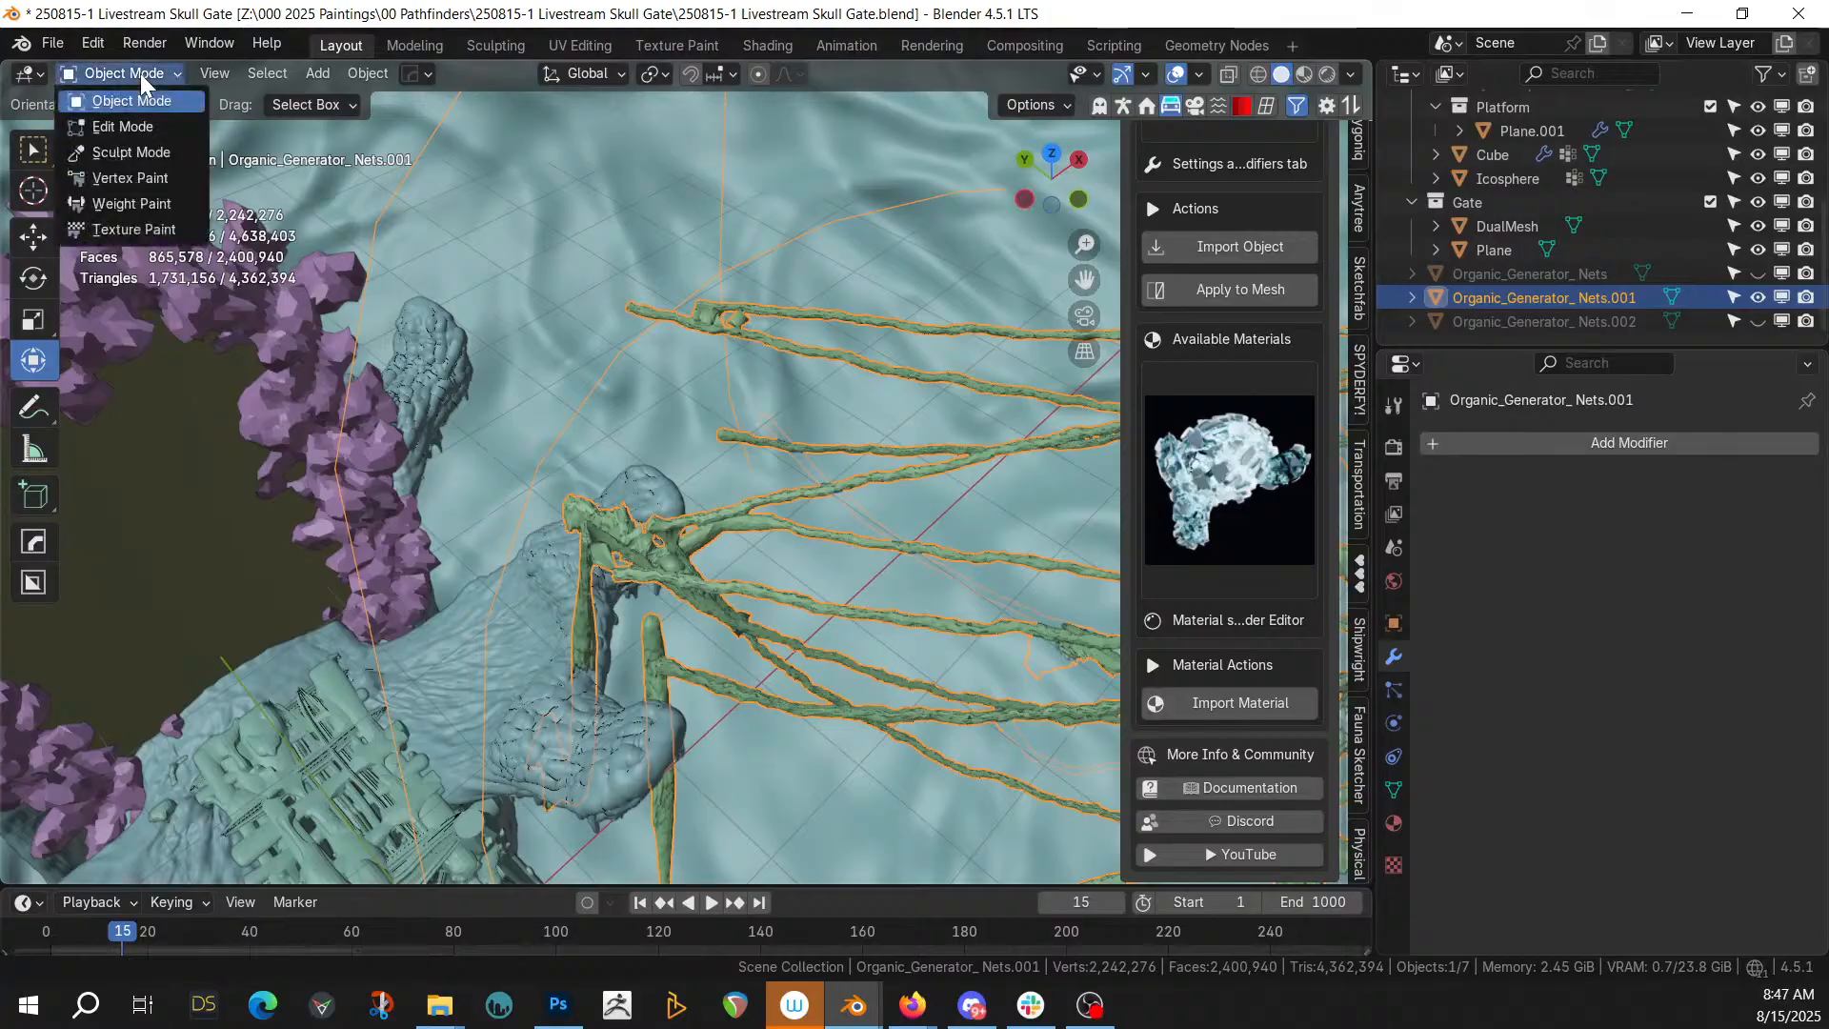
{"action": "left_click", "coordinate": [150, 154]}
Pull the strand ends of Organic_Generator_ Nets.001 in toward the front platform arm and lower the highest ones
{"action": "key", "text": "KP_7"}
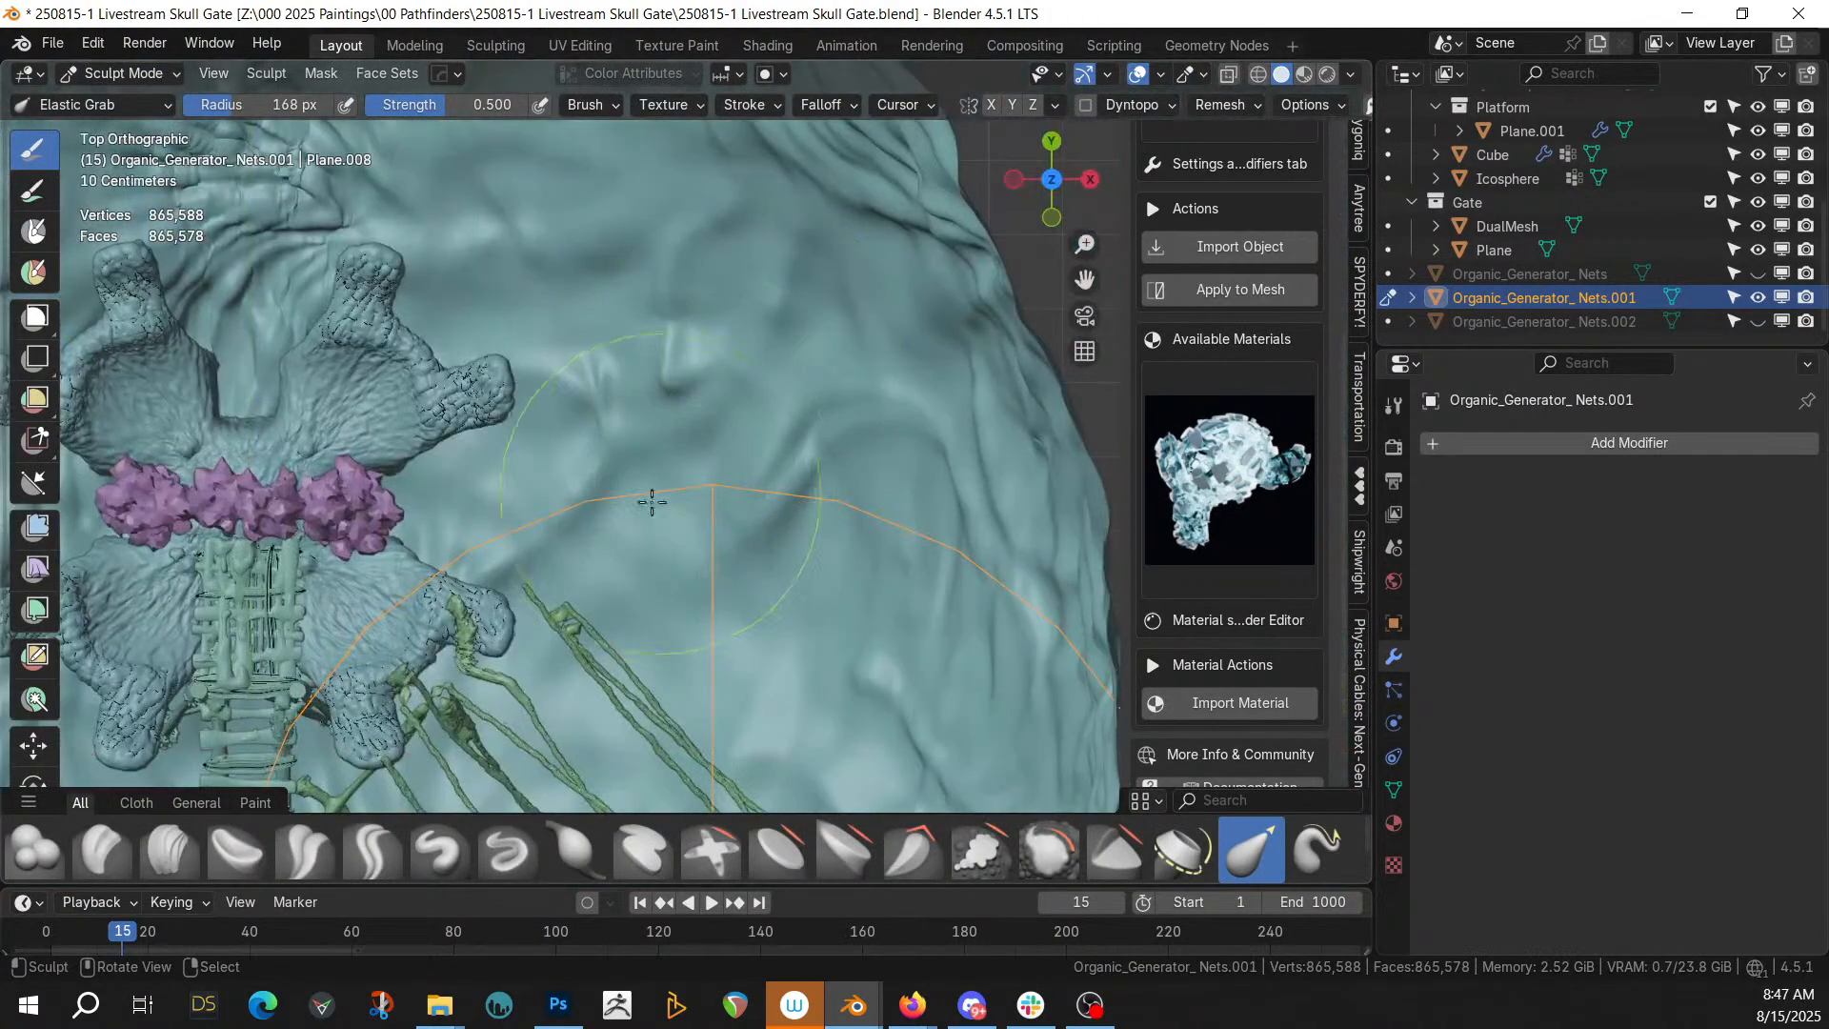
{"action": "left_click_drag", "start_coordinate": [539, 620], "coordinate": [371, 653]}
{"action": "middle_click_drag", "start_coordinate": [372, 652], "coordinate": [548, 337]}
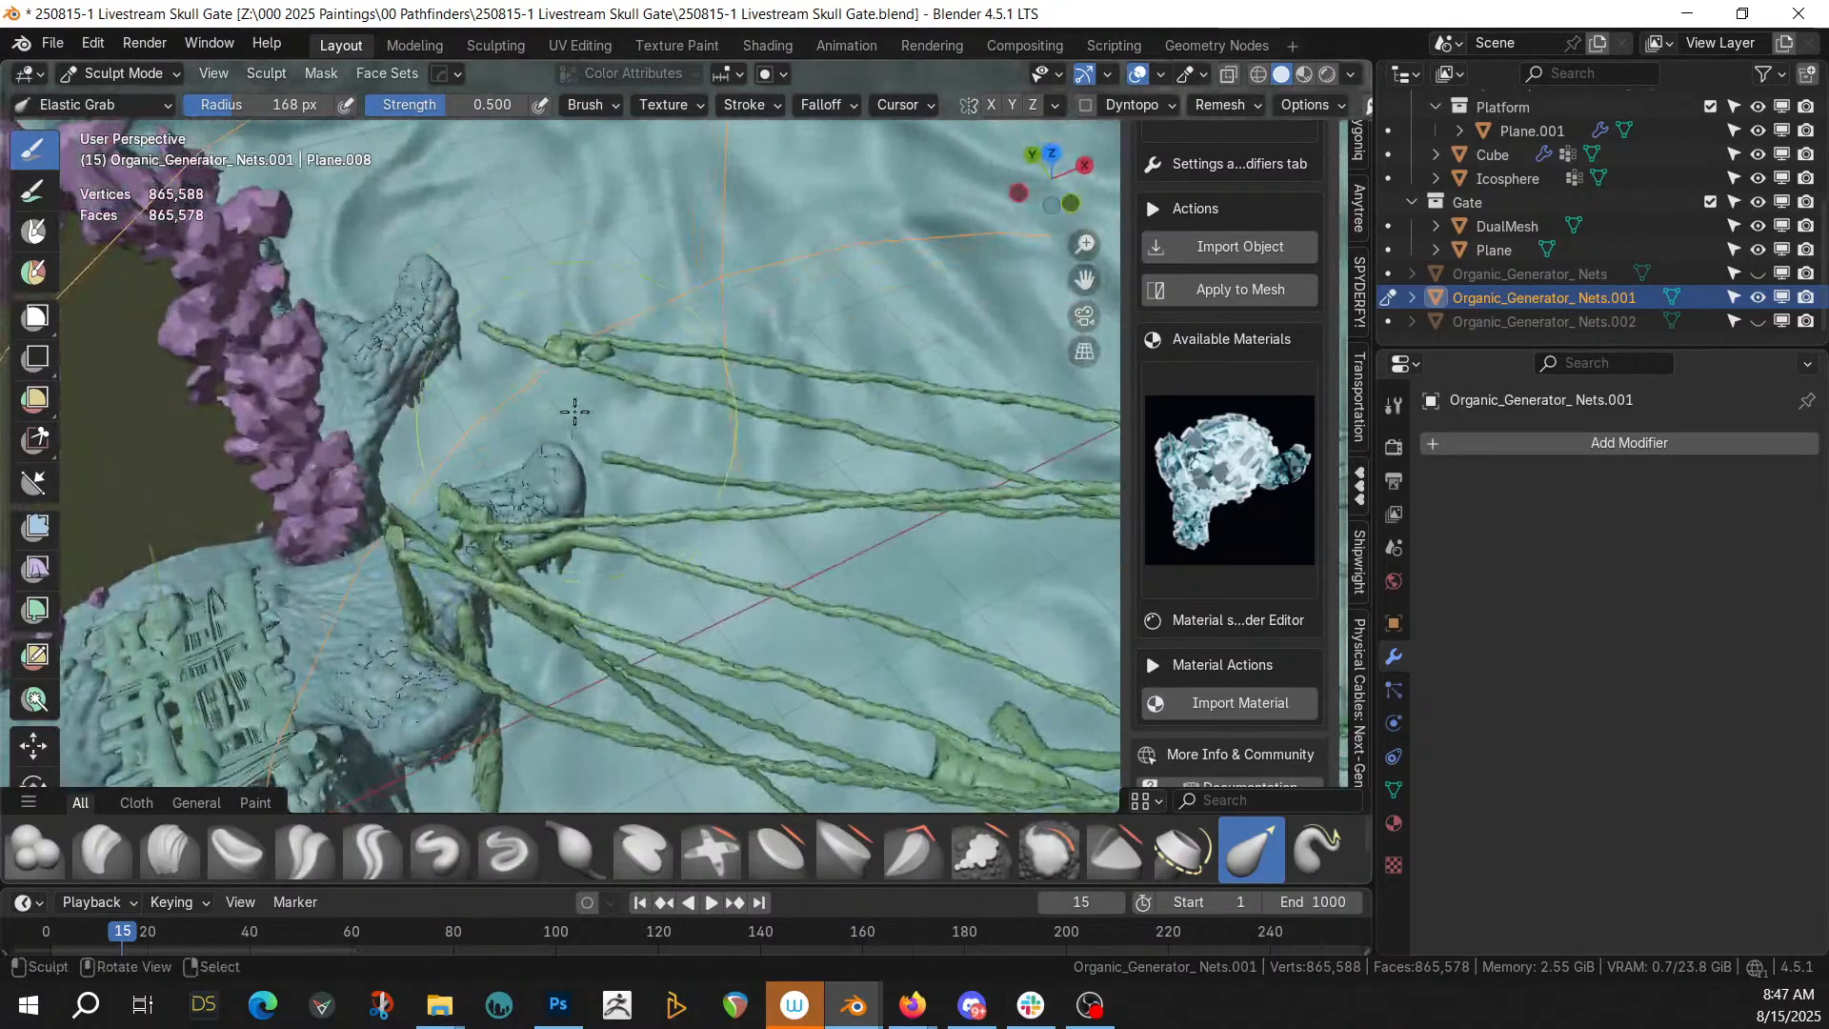
{"action": "left_click_drag", "start_coordinate": [548, 337], "coordinate": [615, 961]}
{"action": "mouse_move", "coordinate": [771, 615]}
{"action": "middle_mouse_down"}
{"action": "mouse_move", "coordinate": [858, 581]}
{"action": "mouse_move", "coordinate": [806, 620]}
{"action": "mouse_move", "coordinate": [846, 644]}
{"action": "middle_mouse_up"}
{"action": "left_click_drag", "start_coordinate": [853, 610], "coordinate": [743, 530]}
{"action": "mouse_move", "coordinate": [758, 526]}
{"action": "middle_mouse_down"}
{"action": "mouse_move", "coordinate": [783, 495]}
{"action": "mouse_move", "coordinate": [769, 465]}
{"action": "middle_mouse_up"}
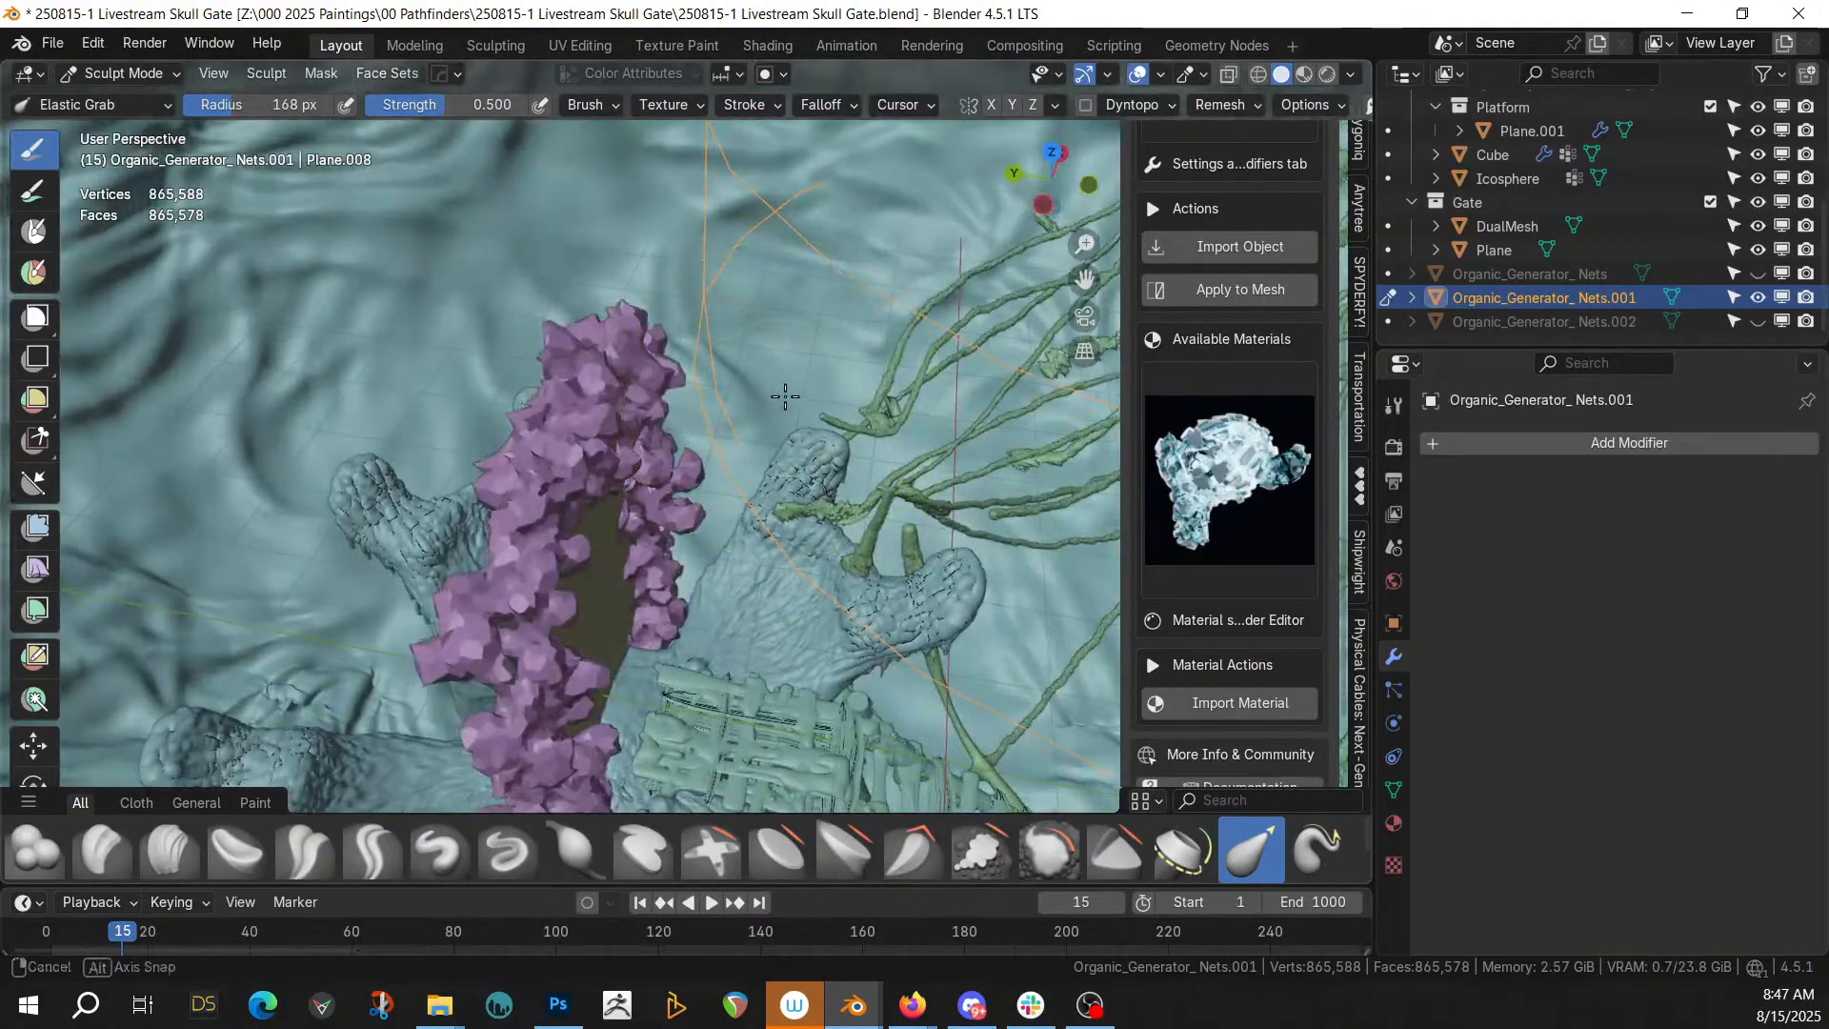
Pull the strand cluster above the platform arm down below the platform beside the bridge
{"action": "middle_click_drag", "start_coordinate": [785, 400], "coordinate": [779, 354]}
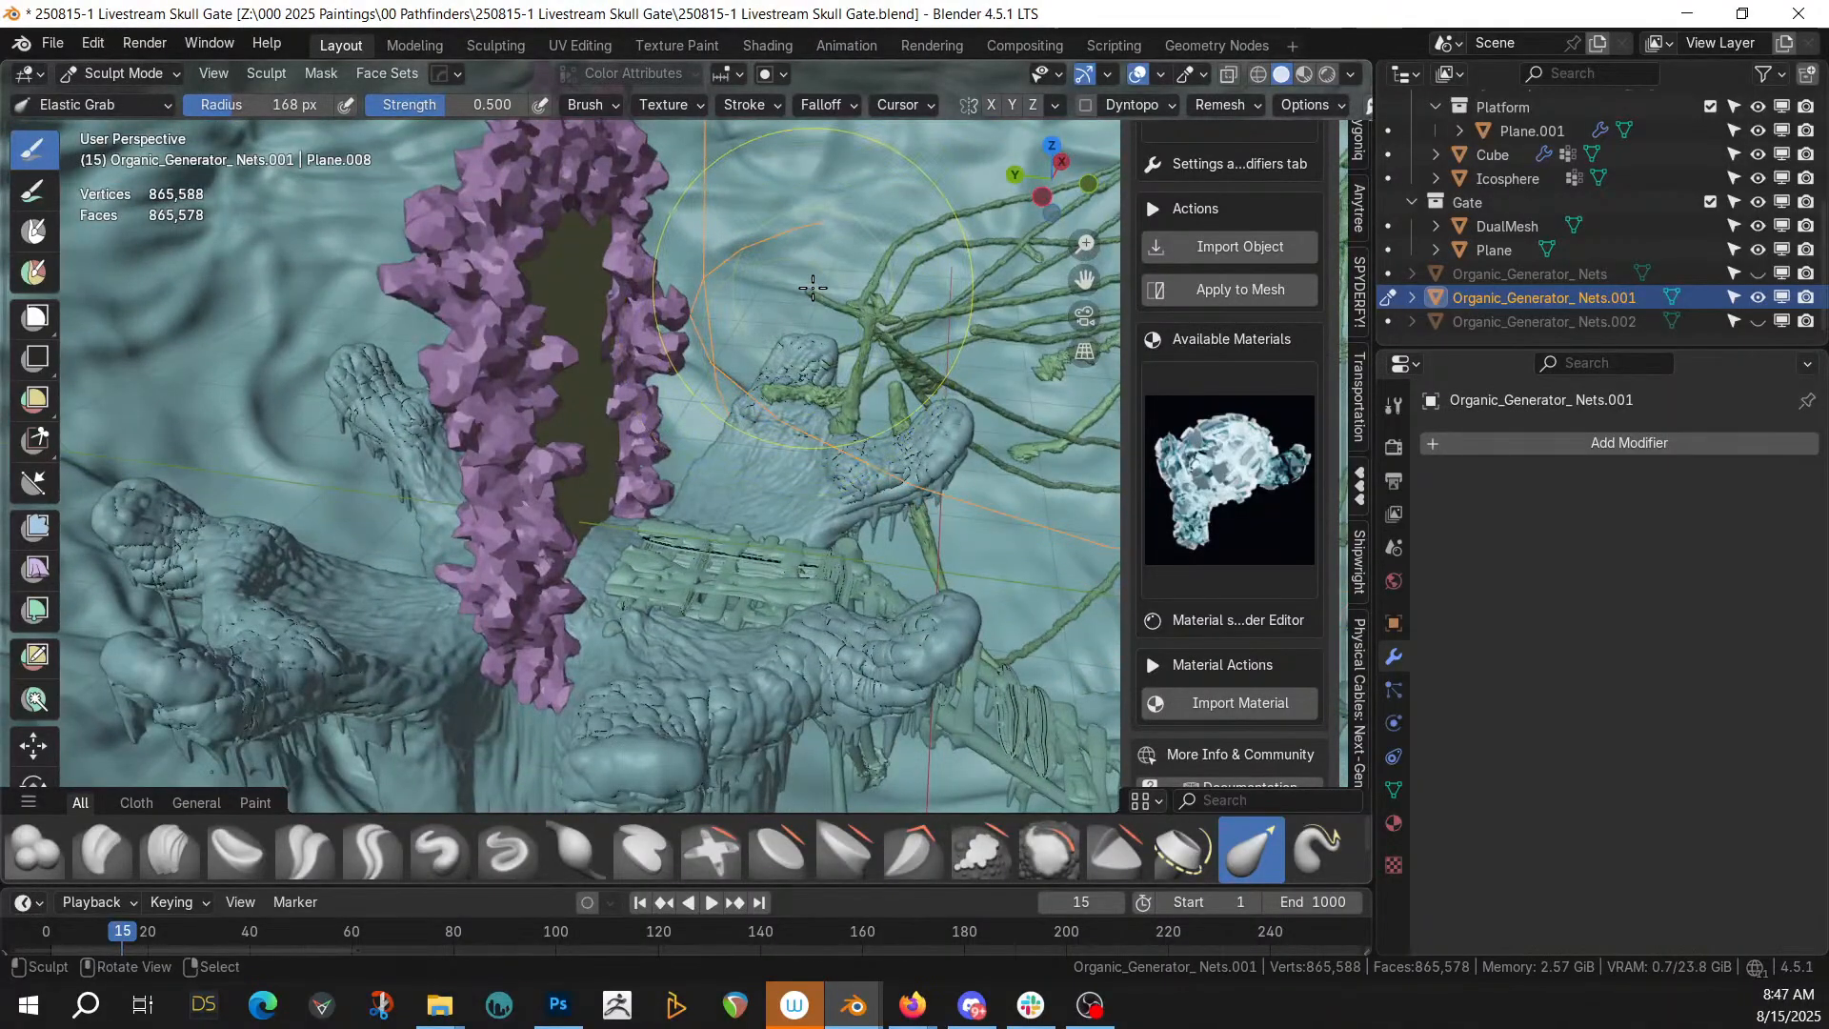
{"action": "left_click_drag", "start_coordinate": [814, 293], "coordinate": [837, 714]}
{"action": "scroll", "coordinate": [825, 419], "scroll_direction": "down", "scroll_amount": 2}
{"action": "mouse_move", "coordinate": [825, 392]}
{"action": "middle_mouse_down"}
{"action": "mouse_move", "coordinate": [710, 420]}
{"action": "mouse_move", "coordinate": [717, 329]}
{"action": "mouse_move", "coordinate": [726, 420]}
{"action": "middle_mouse_up"}
Hide Organic_Generator_ Nets.001, show Organic_Generator_ Nets.002 and transfer Sculpt Mode to it
{"action": "left_click", "coordinate": [1757, 297]}
{"action": "left_click", "coordinate": [1757, 320]}
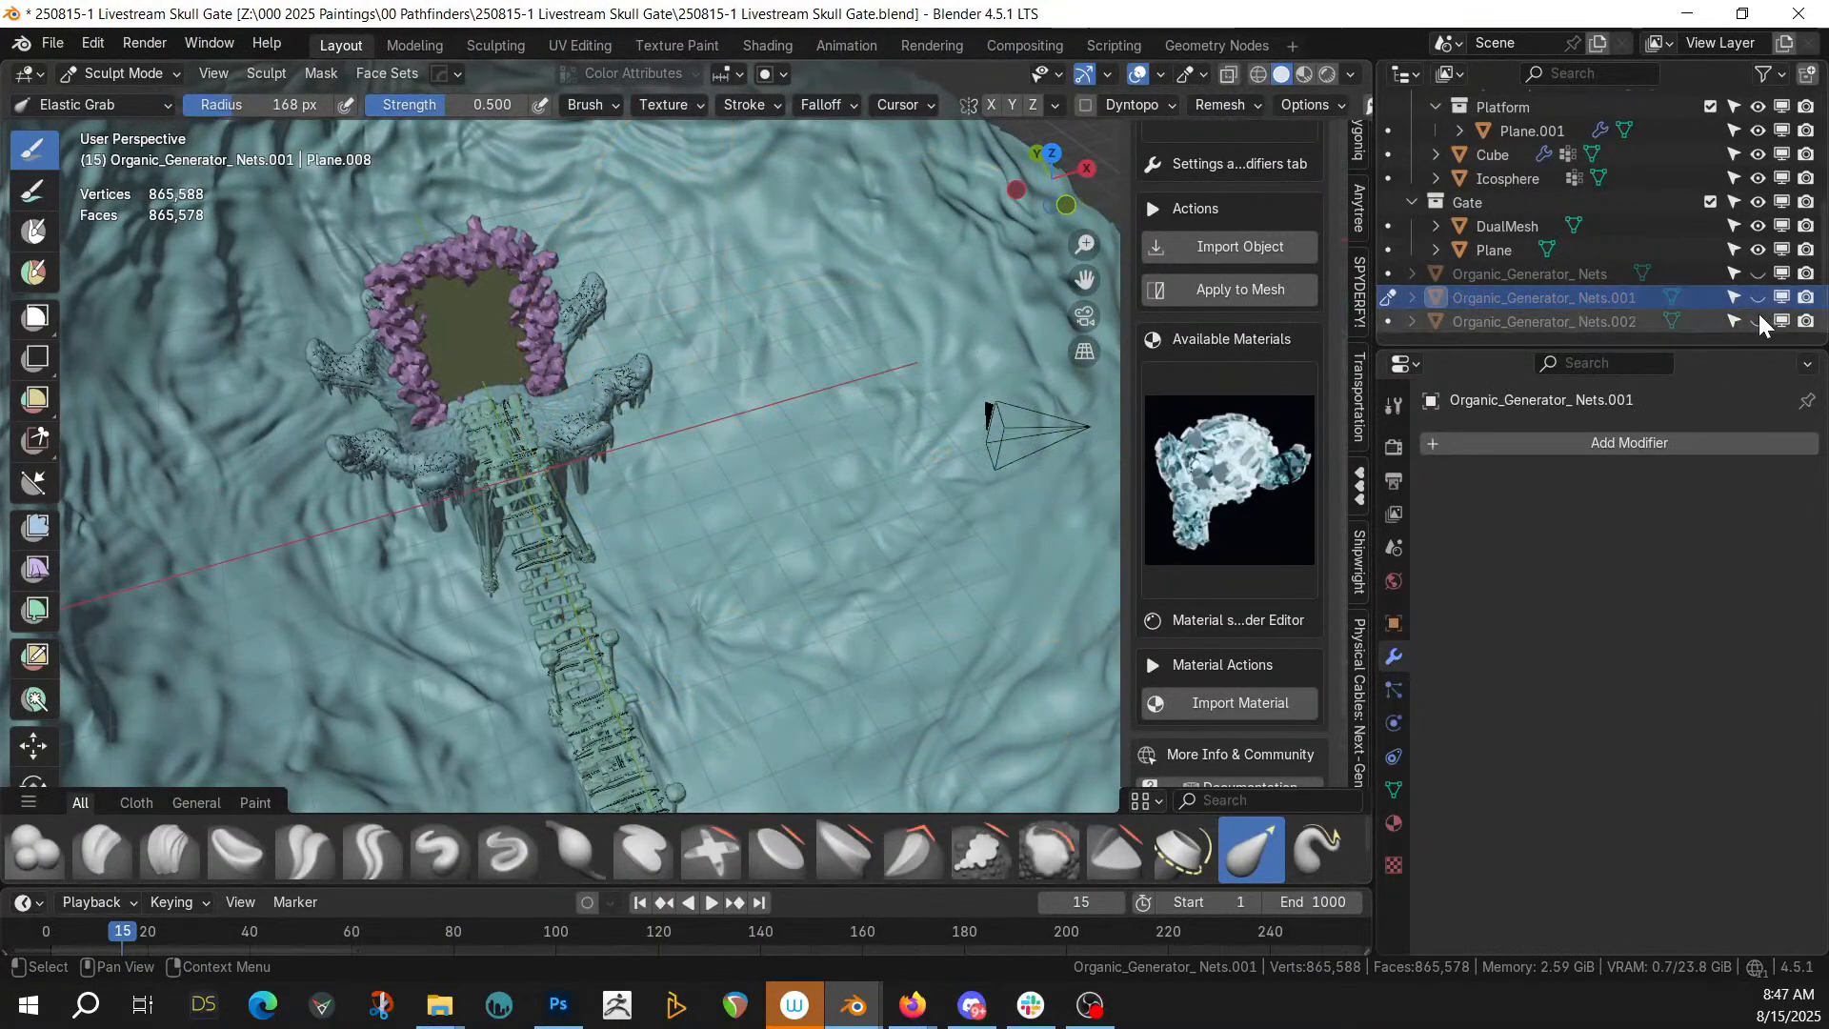
{"action": "middle_click_drag", "start_coordinate": [253, 568], "coordinate": [286, 547]}
{"action": "mouse_move", "coordinate": [286, 548]}
{"action": "middle_mouse_down", "text": "ctrl"}
{"action": "mouse_move", "coordinate": [417, 572]}
{"action": "mouse_move", "coordinate": [587, 674]}
{"action": "middle_mouse_up", "text": "ctrl"}
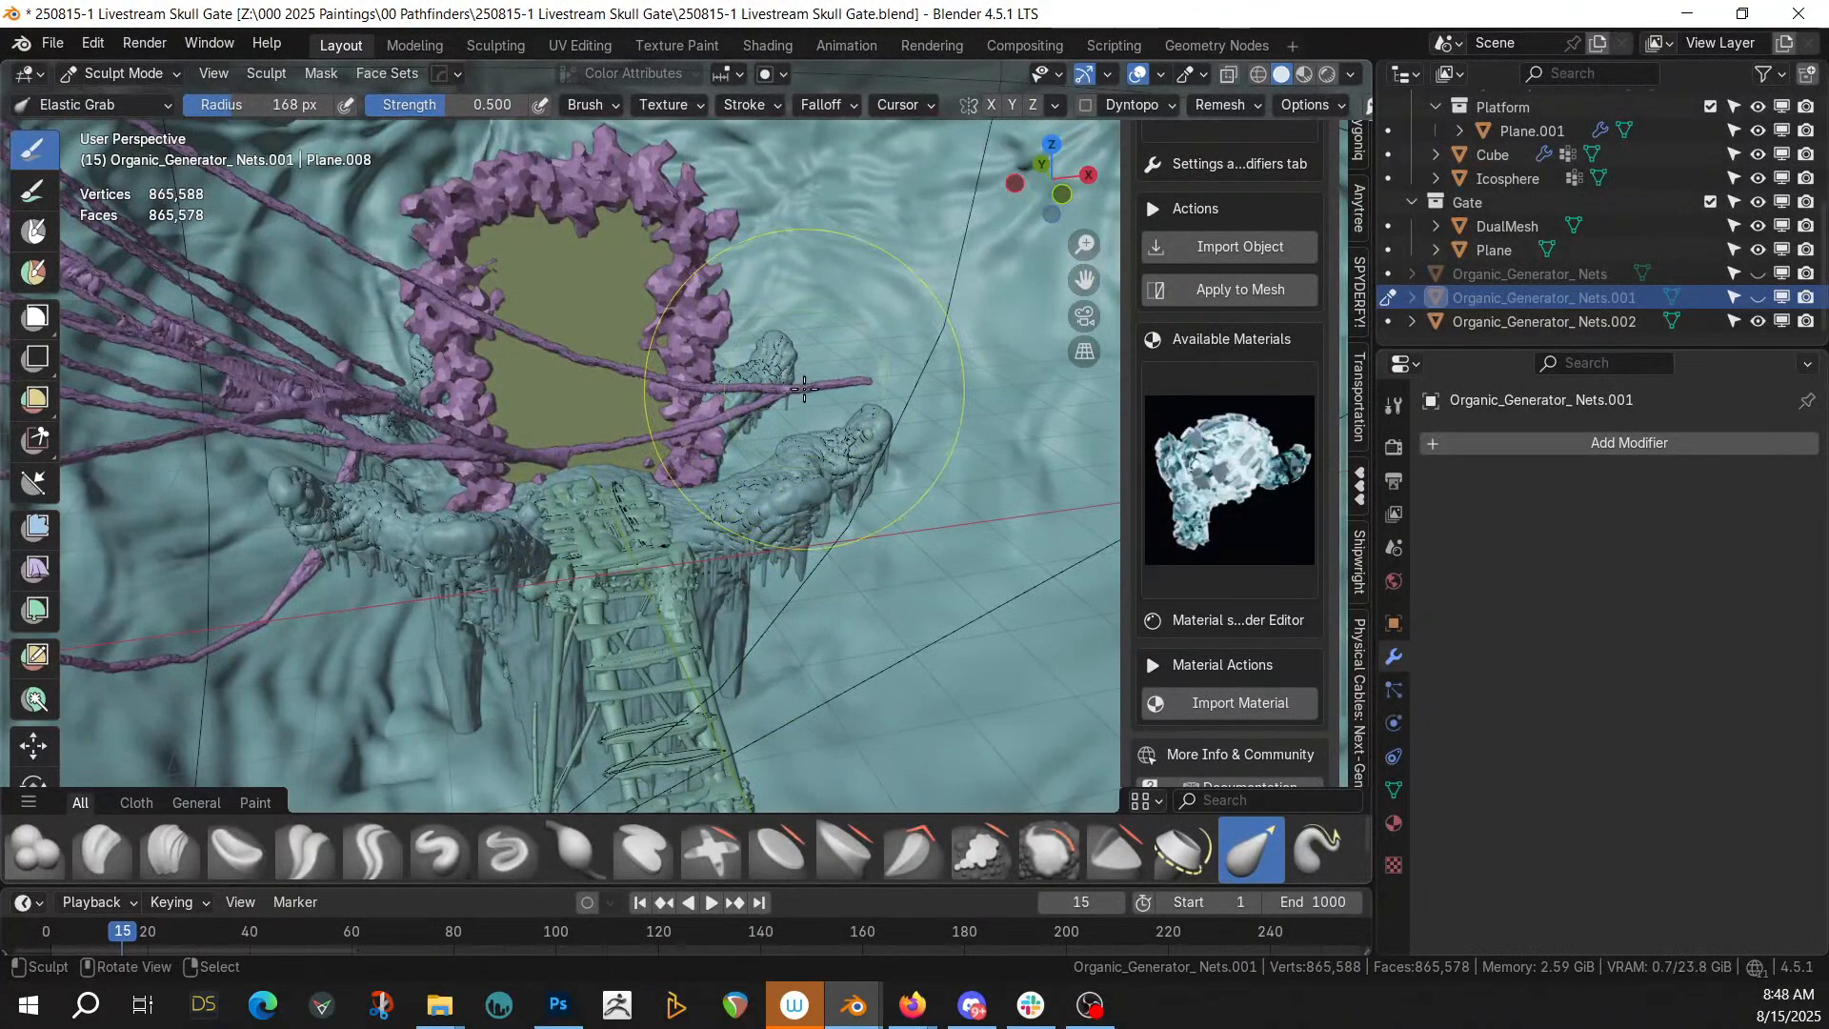
{"action": "key", "text": "alt+q"}
Enlarge the brush radius to 346 px and pull the strands crossing the gate opening and bridge out past the platform
{"action": "key", "text": "bracketright"}
{"action": "key", "text": "bracketright"}
{"action": "key", "text": "bracketright"}
{"action": "key", "text": "bracketright"}
{"action": "key", "text": "bracketright"}
{"action": "key", "text": "bracketright"}
{"action": "key", "text": "bracketright"}
{"action": "mouse_move", "coordinate": [802, 390]}
{"action": "left_mouse_down"}
{"action": "mouse_move", "coordinate": [192, 713]}
{"action": "mouse_move", "coordinate": [19, 981]}
{"action": "left_mouse_up"}
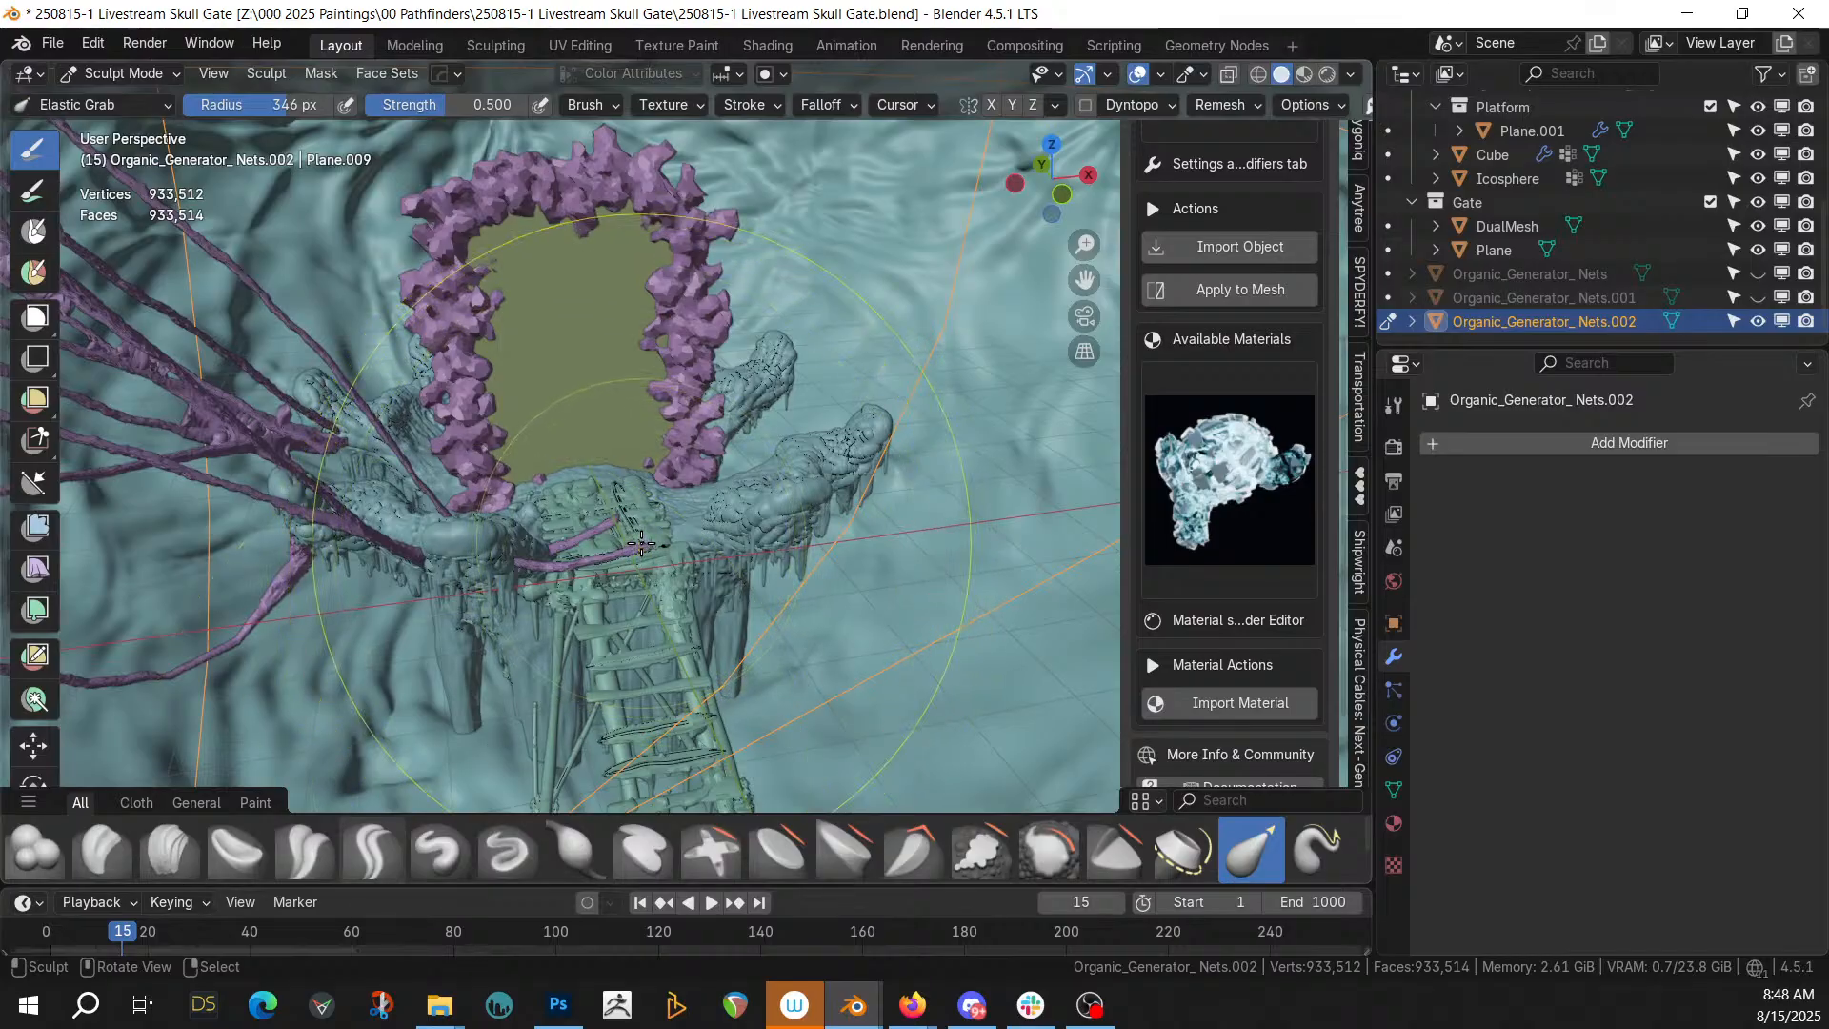
{"action": "mouse_move", "coordinate": [571, 390]}
{"action": "left_mouse_down"}
{"action": "mouse_move", "coordinate": [568, 664]}
{"action": "mouse_move", "coordinate": [248, 610]}
{"action": "mouse_move", "coordinate": [169, 620]}
{"action": "left_mouse_up"}
{"action": "middle_click_drag", "start_coordinate": [169, 620], "coordinate": [223, 556]}
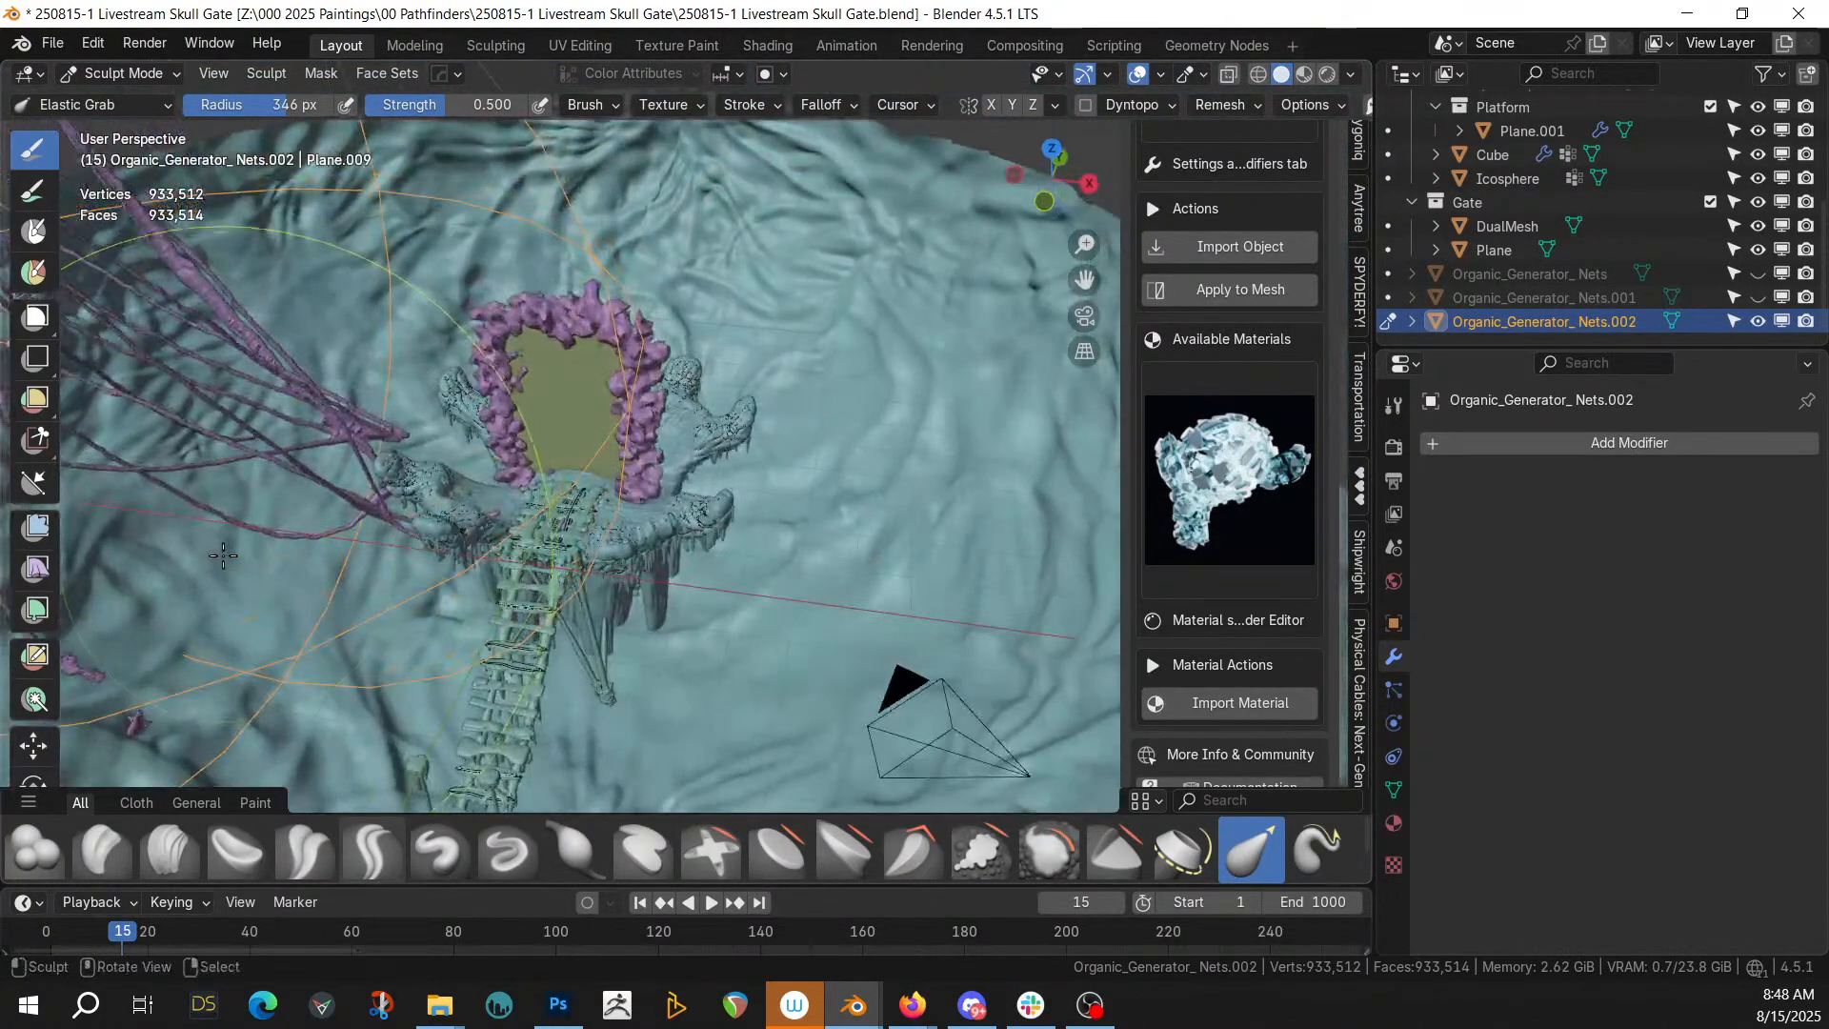
Shrink the brush and pull the strand ends down along the side of the platform
{"action": "scroll", "coordinate": [223, 555], "scroll_direction": "up", "scroll_amount": 4}
{"action": "key", "text": "bracketleft"}
{"action": "key", "text": "bracketleft"}
{"action": "key", "text": "bracketleft"}
{"action": "key", "text": "bracketleft"}
{"action": "key", "text": "bracketleft"}
{"action": "key", "text": "bracketleft"}
{"action": "mouse_move", "coordinate": [490, 489]}
{"action": "left_mouse_down"}
{"action": "mouse_move", "coordinate": [469, 604]}
{"action": "mouse_move", "coordinate": [486, 606]}
{"action": "left_mouse_up"}
{"action": "middle_click_drag", "start_coordinate": [534, 600], "coordinate": [583, 495]}
Set the brush radius to 105 px and pull the thick strand up against the underside of the platform arm
{"action": "scroll", "coordinate": [562, 482], "scroll_direction": "up", "scroll_amount": 5}
{"action": "key", "text": "bracketleft"}
{"action": "key", "text": "bracketleft"}
{"action": "left_click_drag", "start_coordinate": [369, 353], "coordinate": [420, 292]}
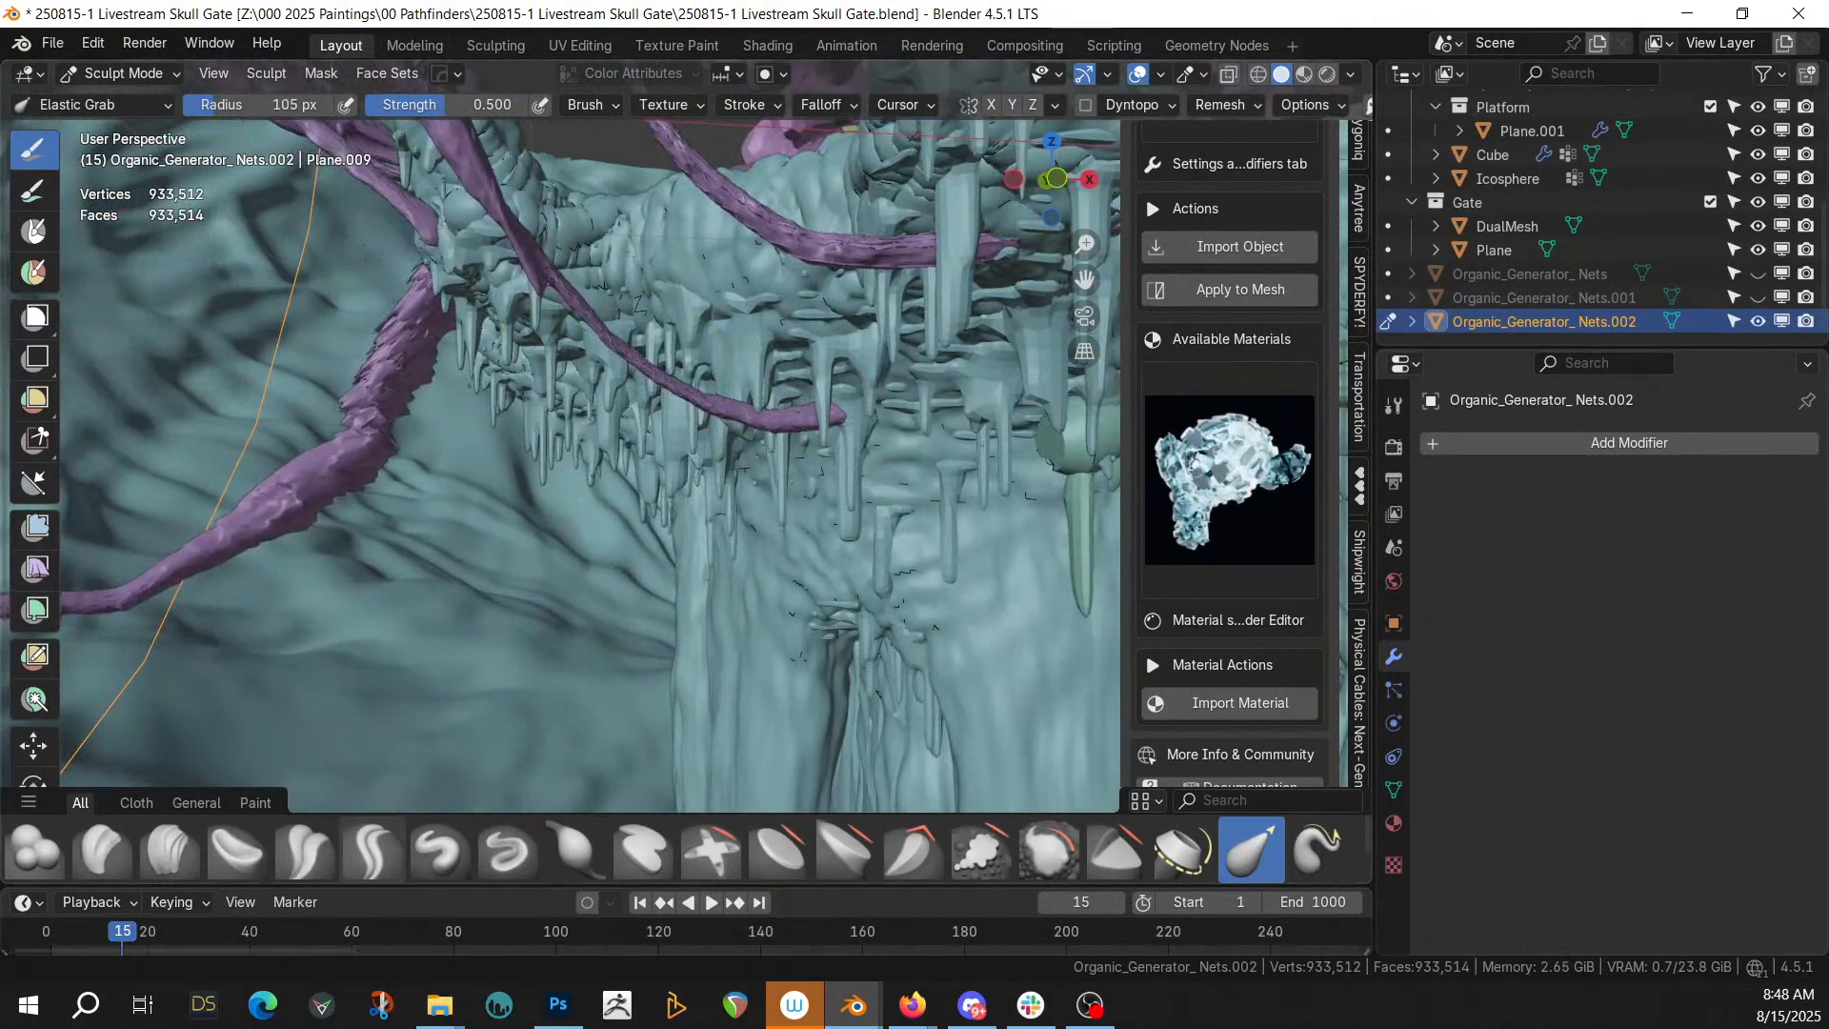
{"action": "scroll", "coordinate": [762, 372], "scroll_direction": "down", "scroll_amount": 6}
{"action": "middle_click_drag", "start_coordinate": [762, 410], "coordinate": [690, 544]}
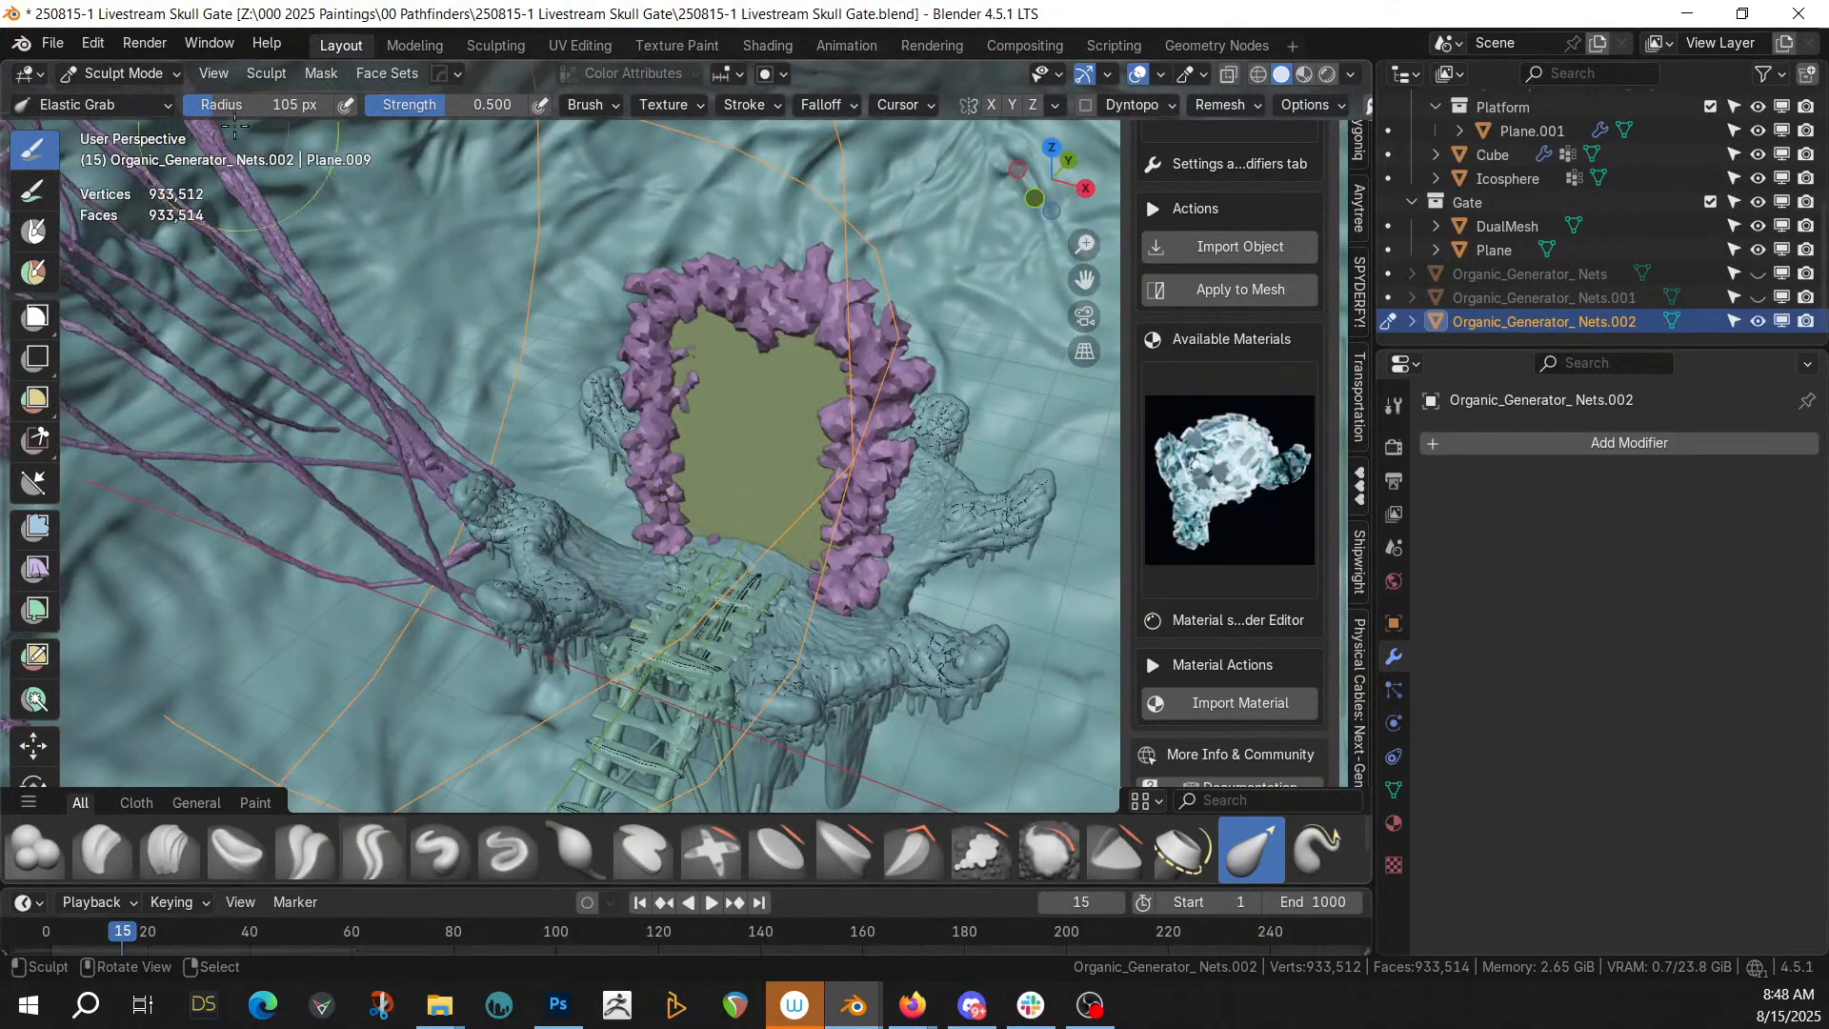
Return Organic_Generator_ Nets.002 to Object Mode and save the file
{"action": "left_click", "coordinate": [158, 67]}
{"action": "left_click", "coordinate": [156, 93]}
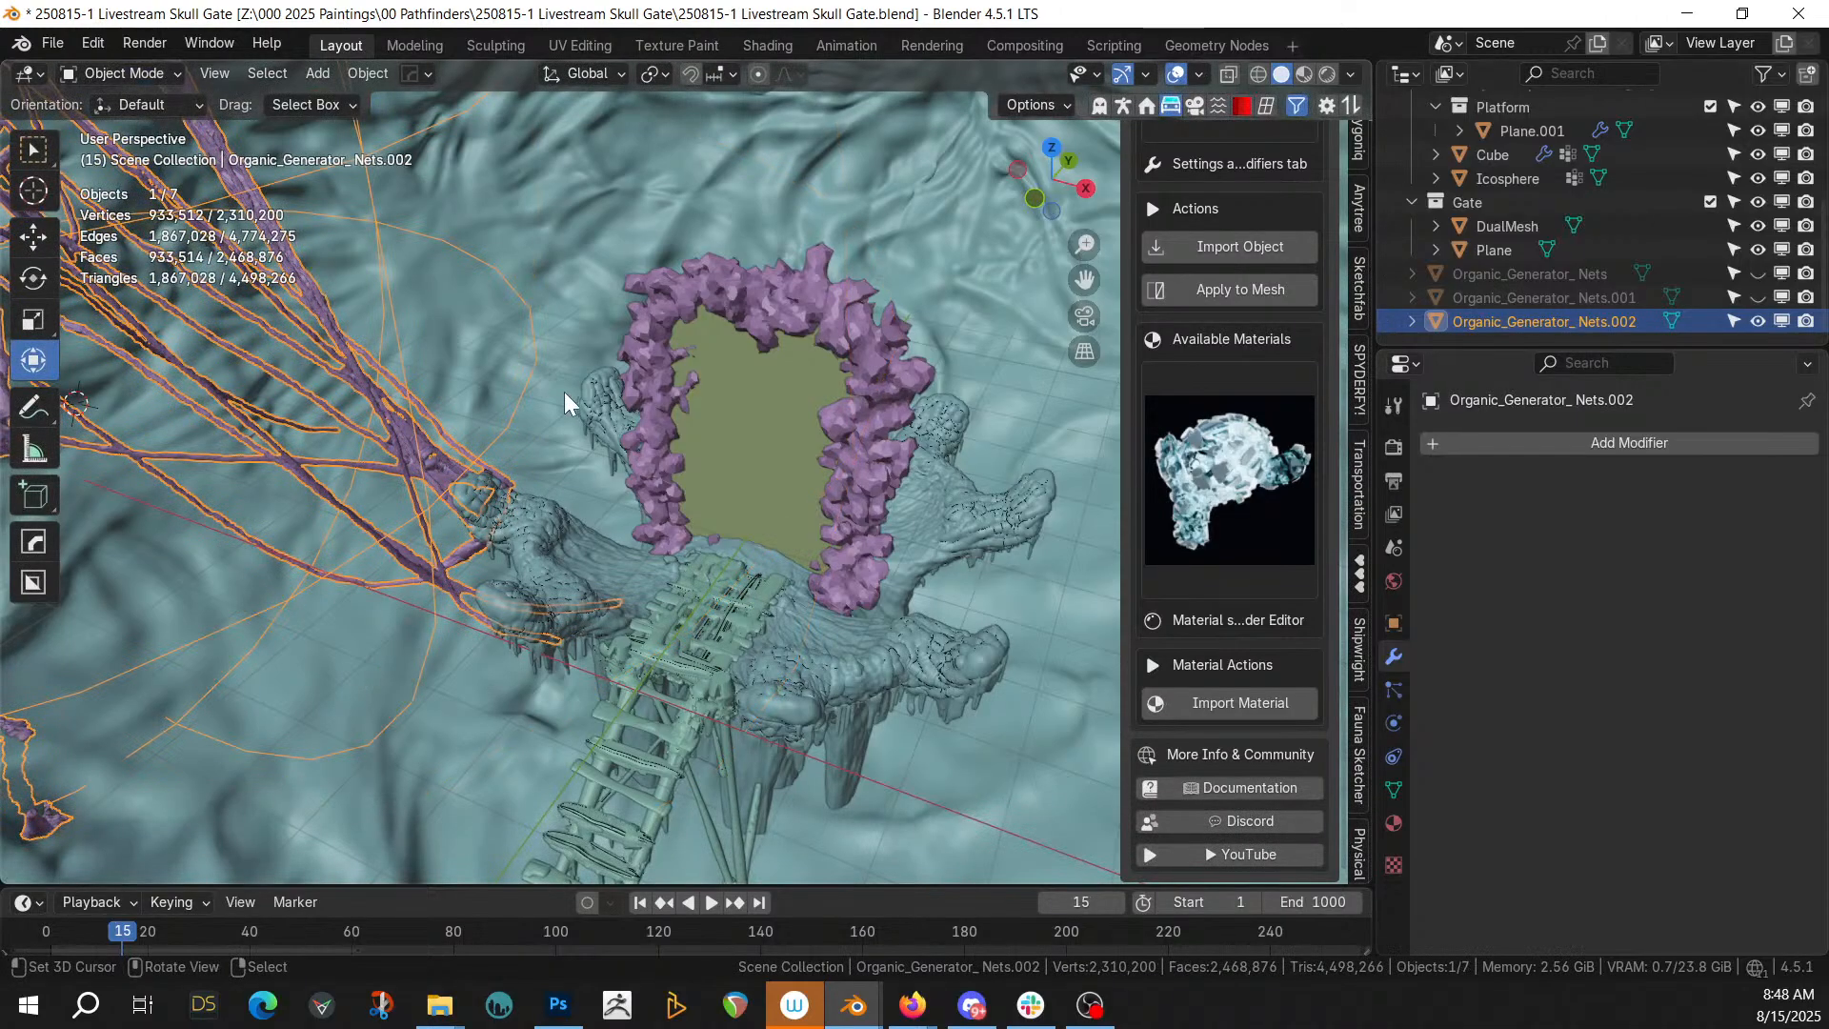
{"action": "key", "text": "ctrl+s"}
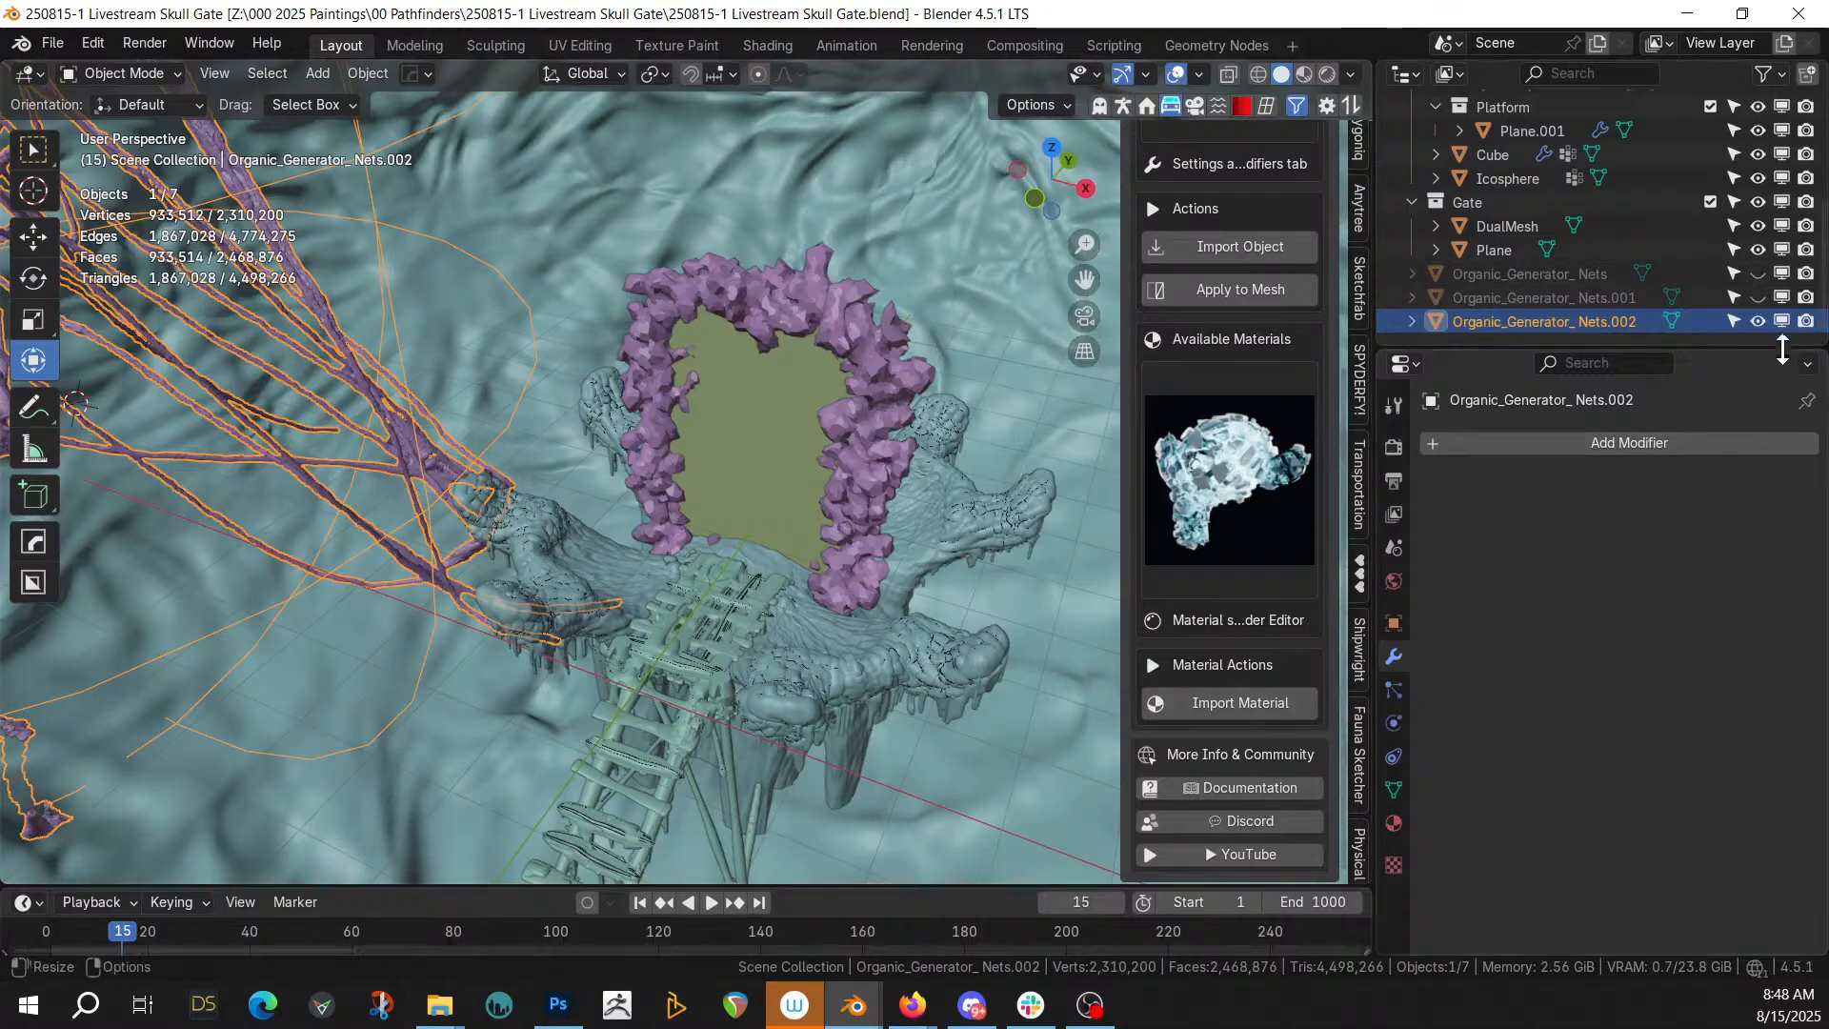
Unhide Organic_Generator_ Nets and Nets.001 and join them with Nets.002 into a single Organic_Generator_ Nets object
{"action": "left_click", "coordinate": [1757, 297]}
{"action": "left_click", "coordinate": [1757, 274]}
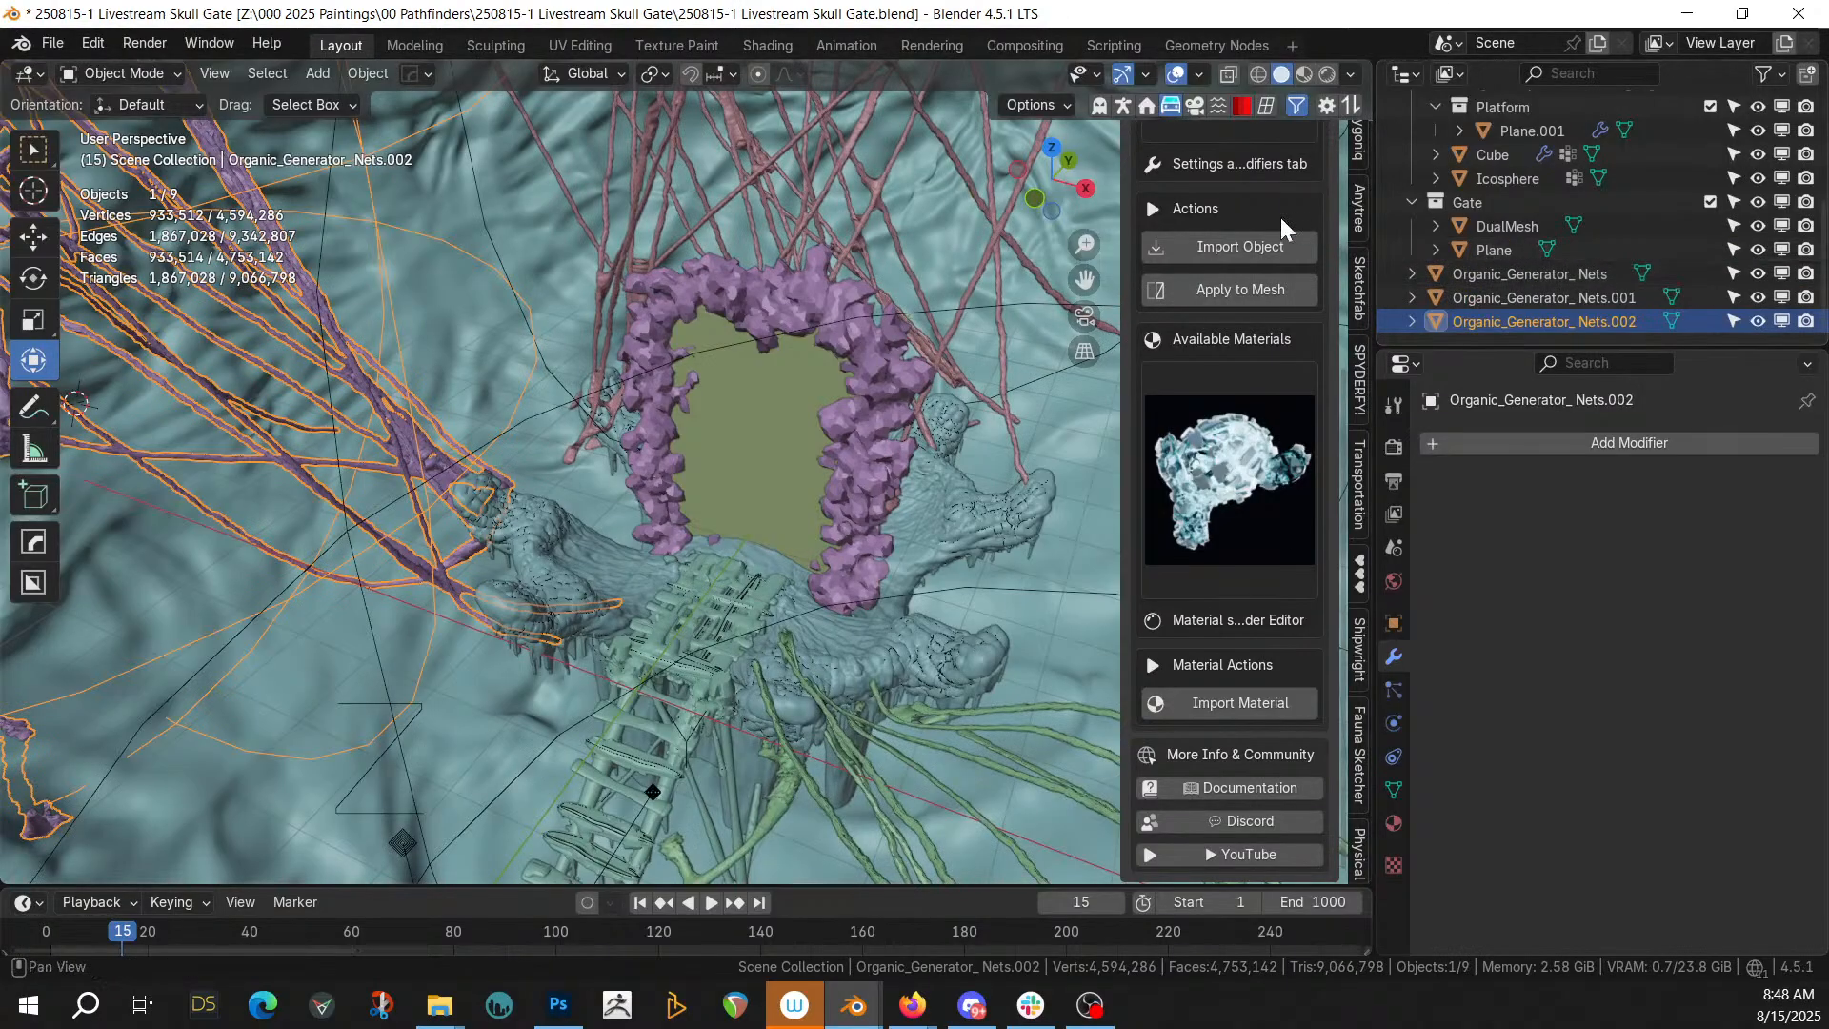
{"action": "scroll", "coordinate": [529, 516], "scroll_direction": "down", "scroll_amount": 3}
{"action": "middle_click_drag", "start_coordinate": [900, 562], "coordinate": [891, 665]}
{"action": "left_click", "coordinate": [872, 627], "text": "shift"}
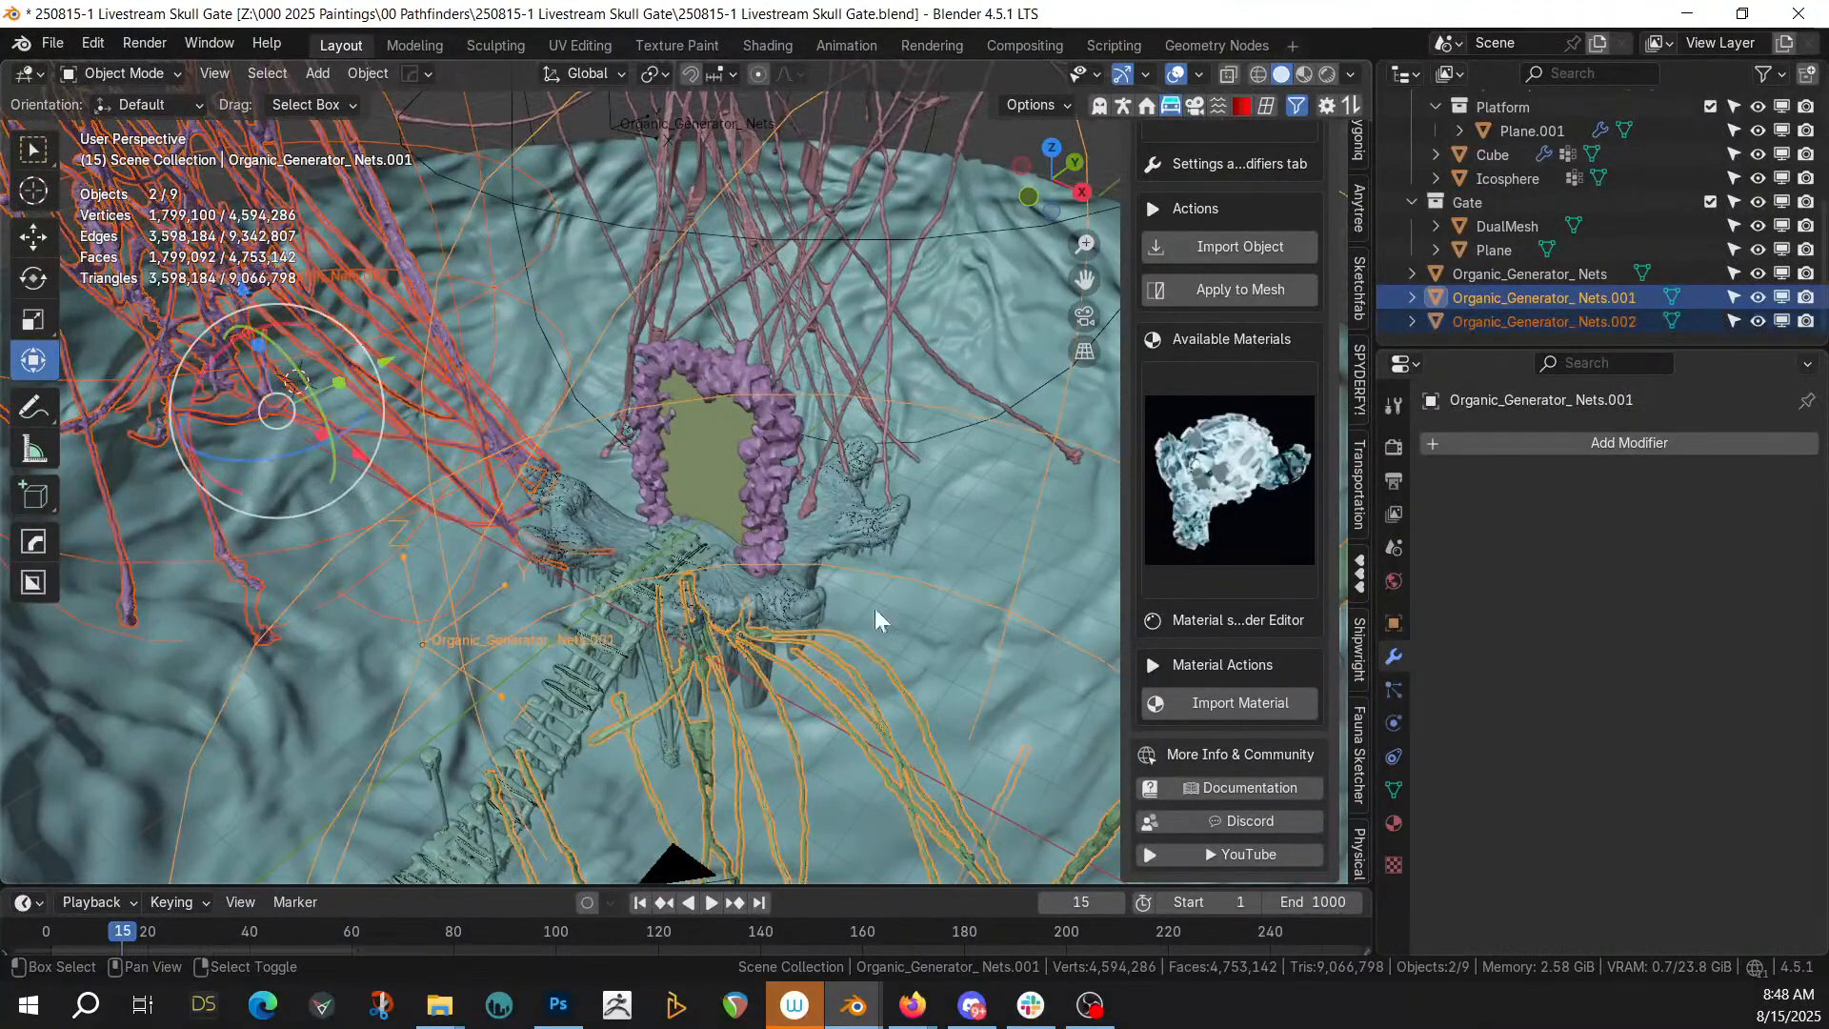
{"action": "left_click", "coordinate": [826, 288], "text": "shift"}
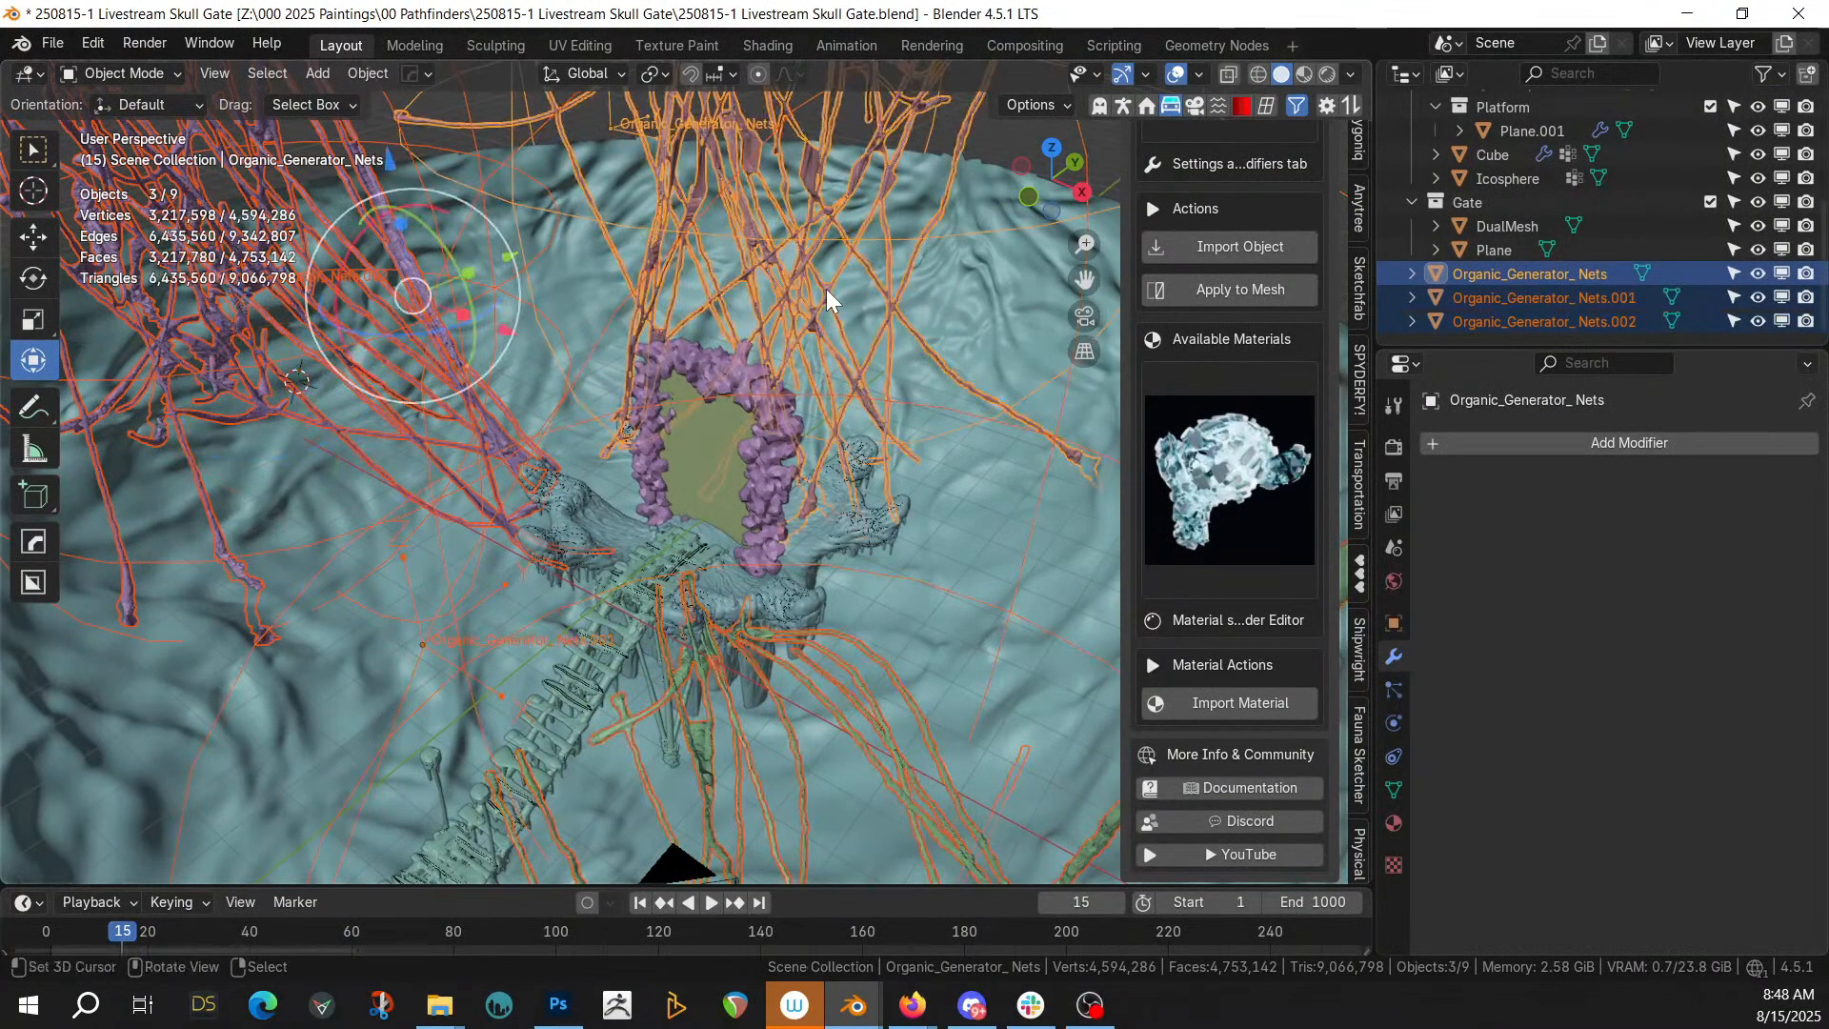
{"action": "key", "text": "ctrl+j"}
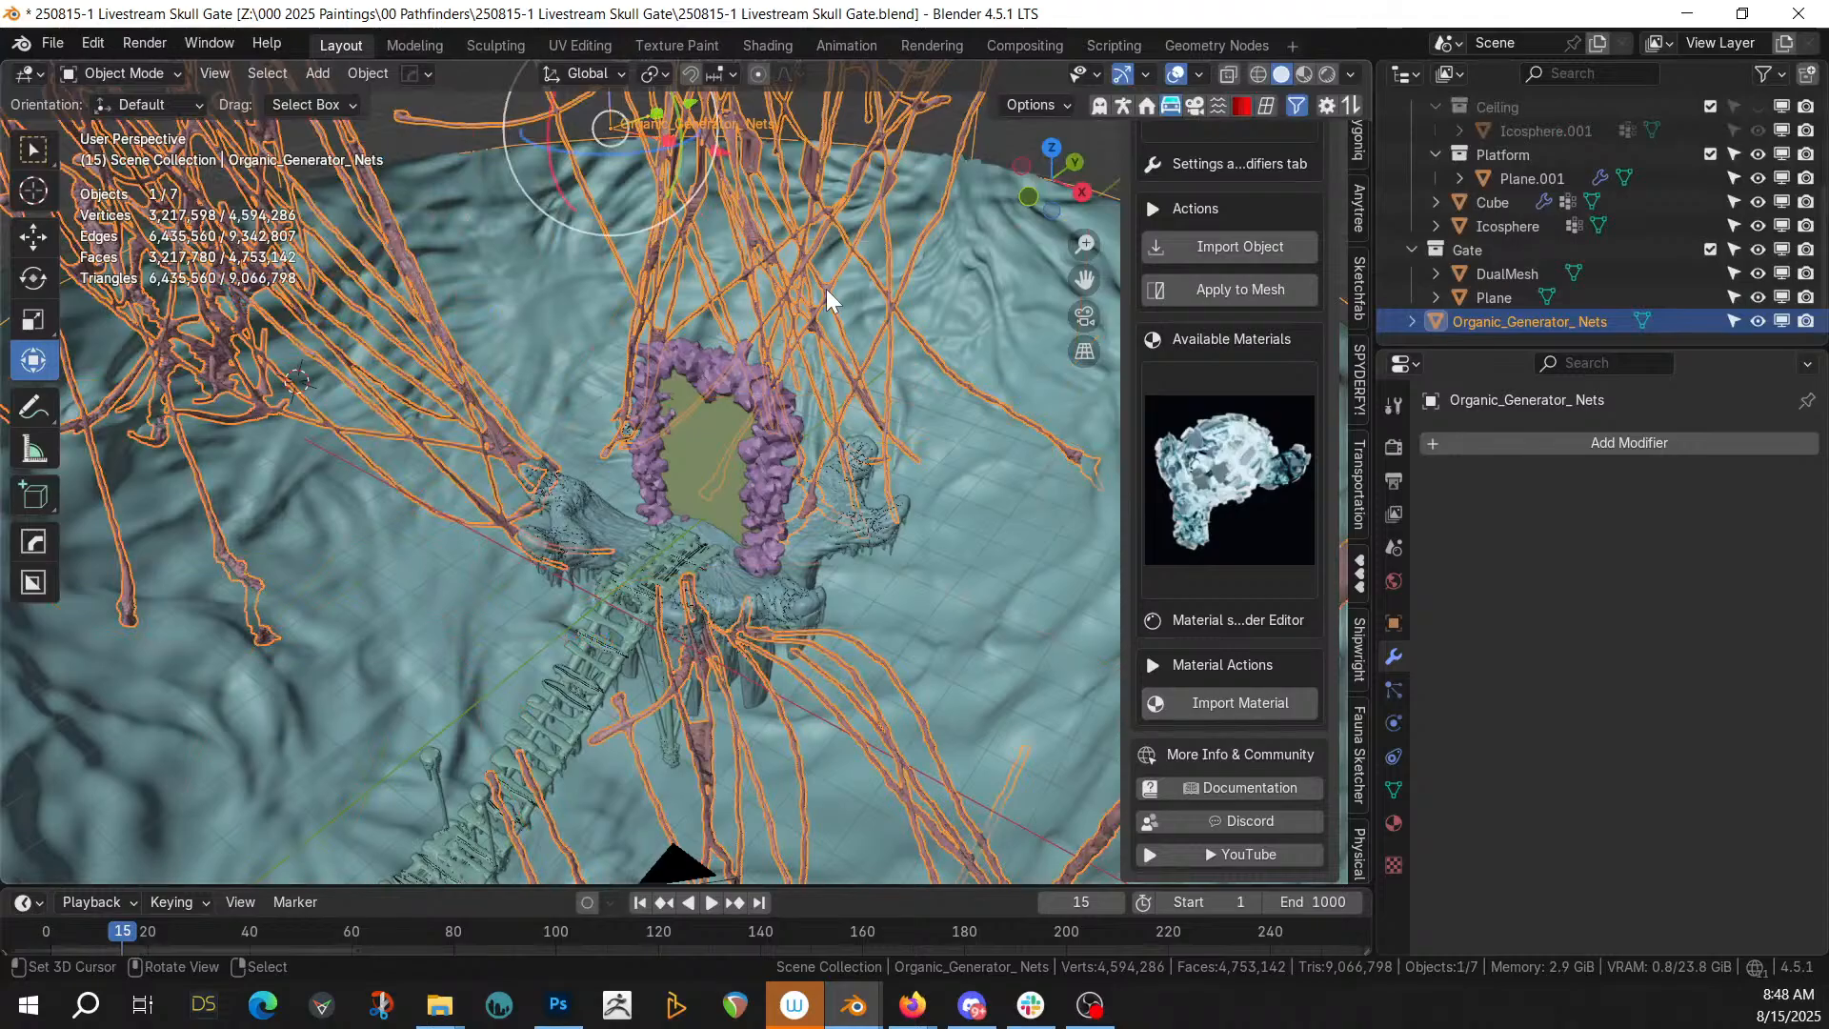
Assign the existing Fat_Meat_01 material to the joined nets' empty material slot
{"action": "middle_click_drag", "start_coordinate": [825, 289], "coordinate": [911, 398]}
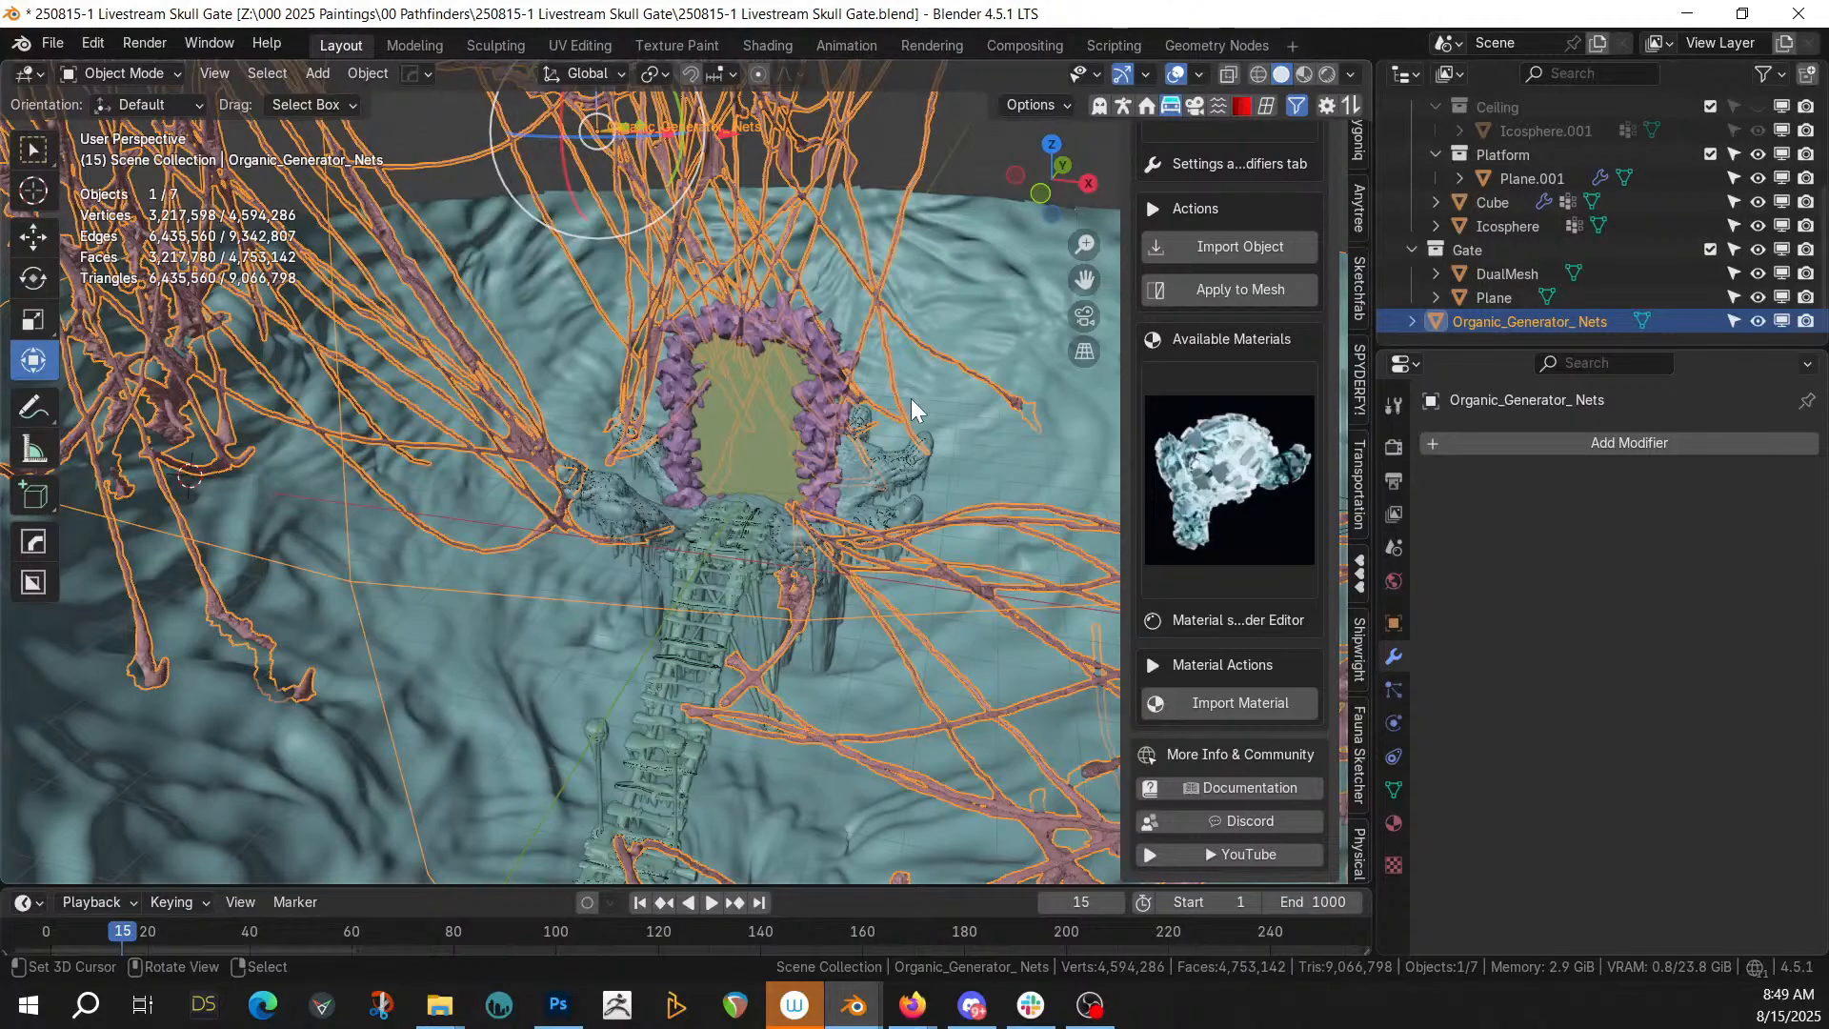
{"action": "left_click", "coordinate": [1392, 821]}
{"action": "left_click", "coordinate": [1439, 543]}
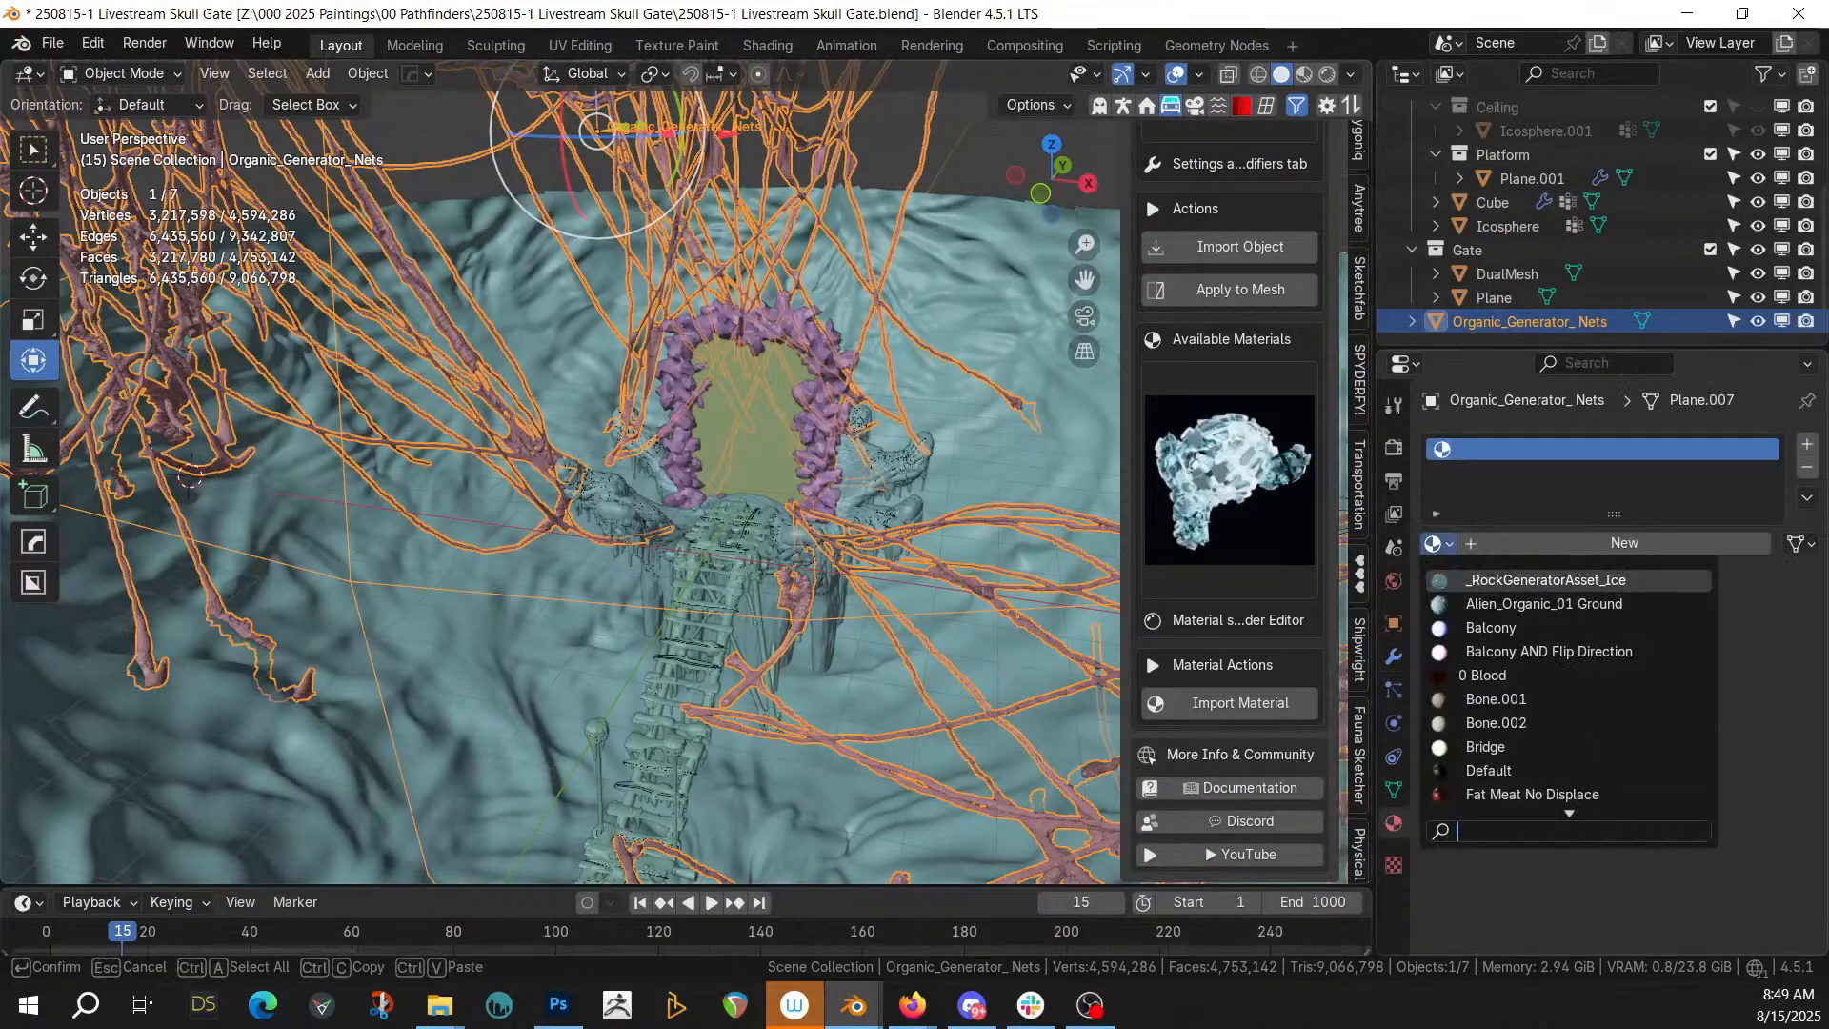
{"action": "type", "text": "Fat"}
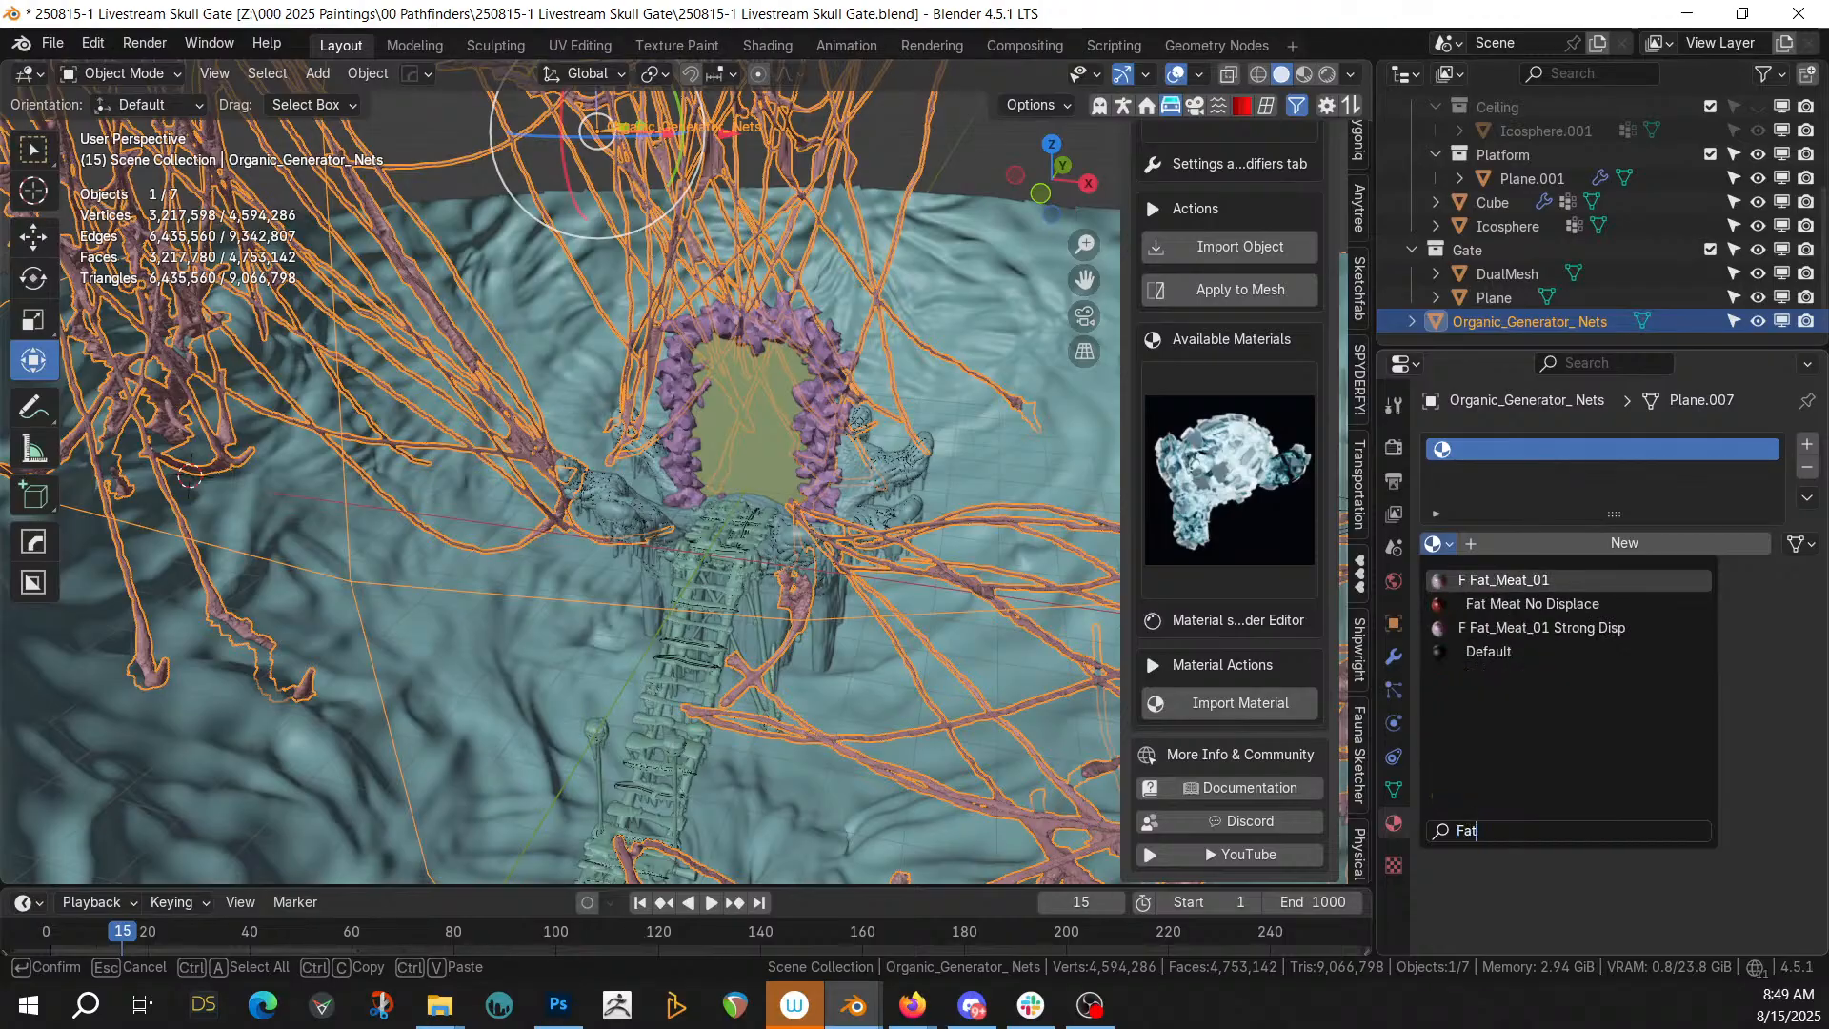
{"action": "left_click", "coordinate": [1489, 583]}
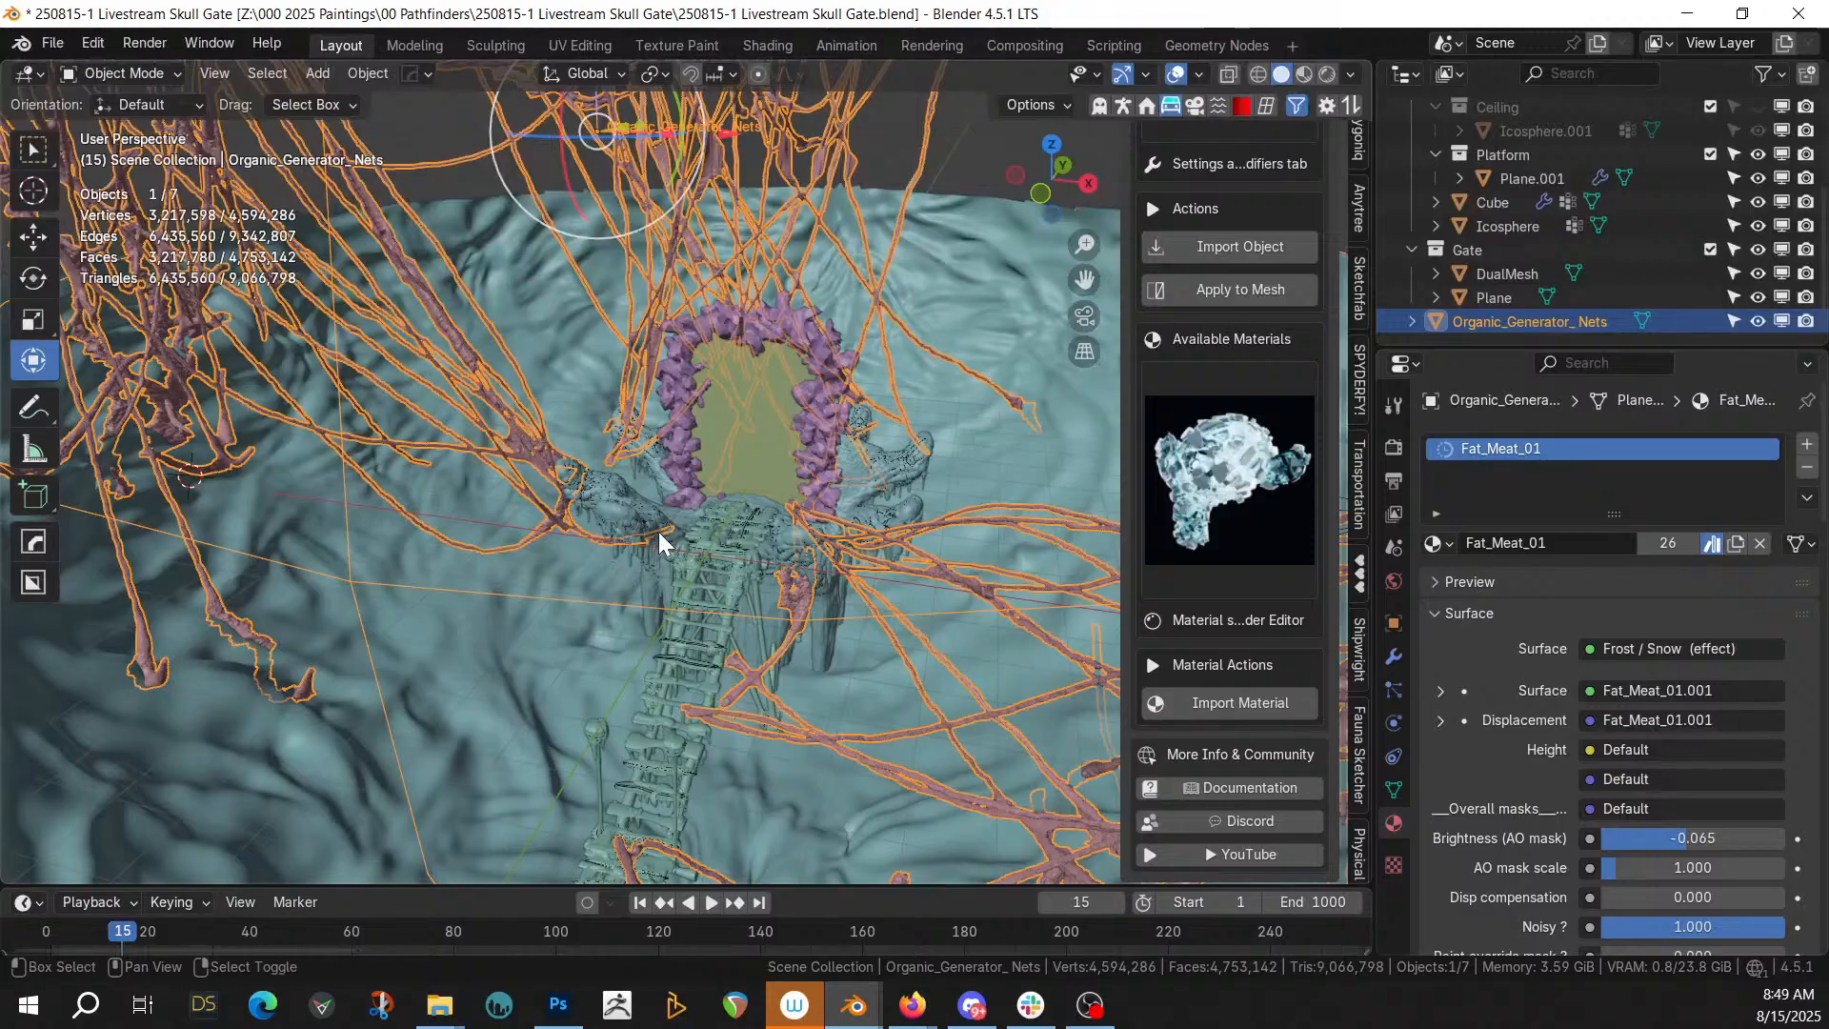
Copy the modifiers of the bone bridge Plane.001 onto the joined nets and save the file
{"action": "left_click", "coordinate": [697, 626], "text": "shift"}
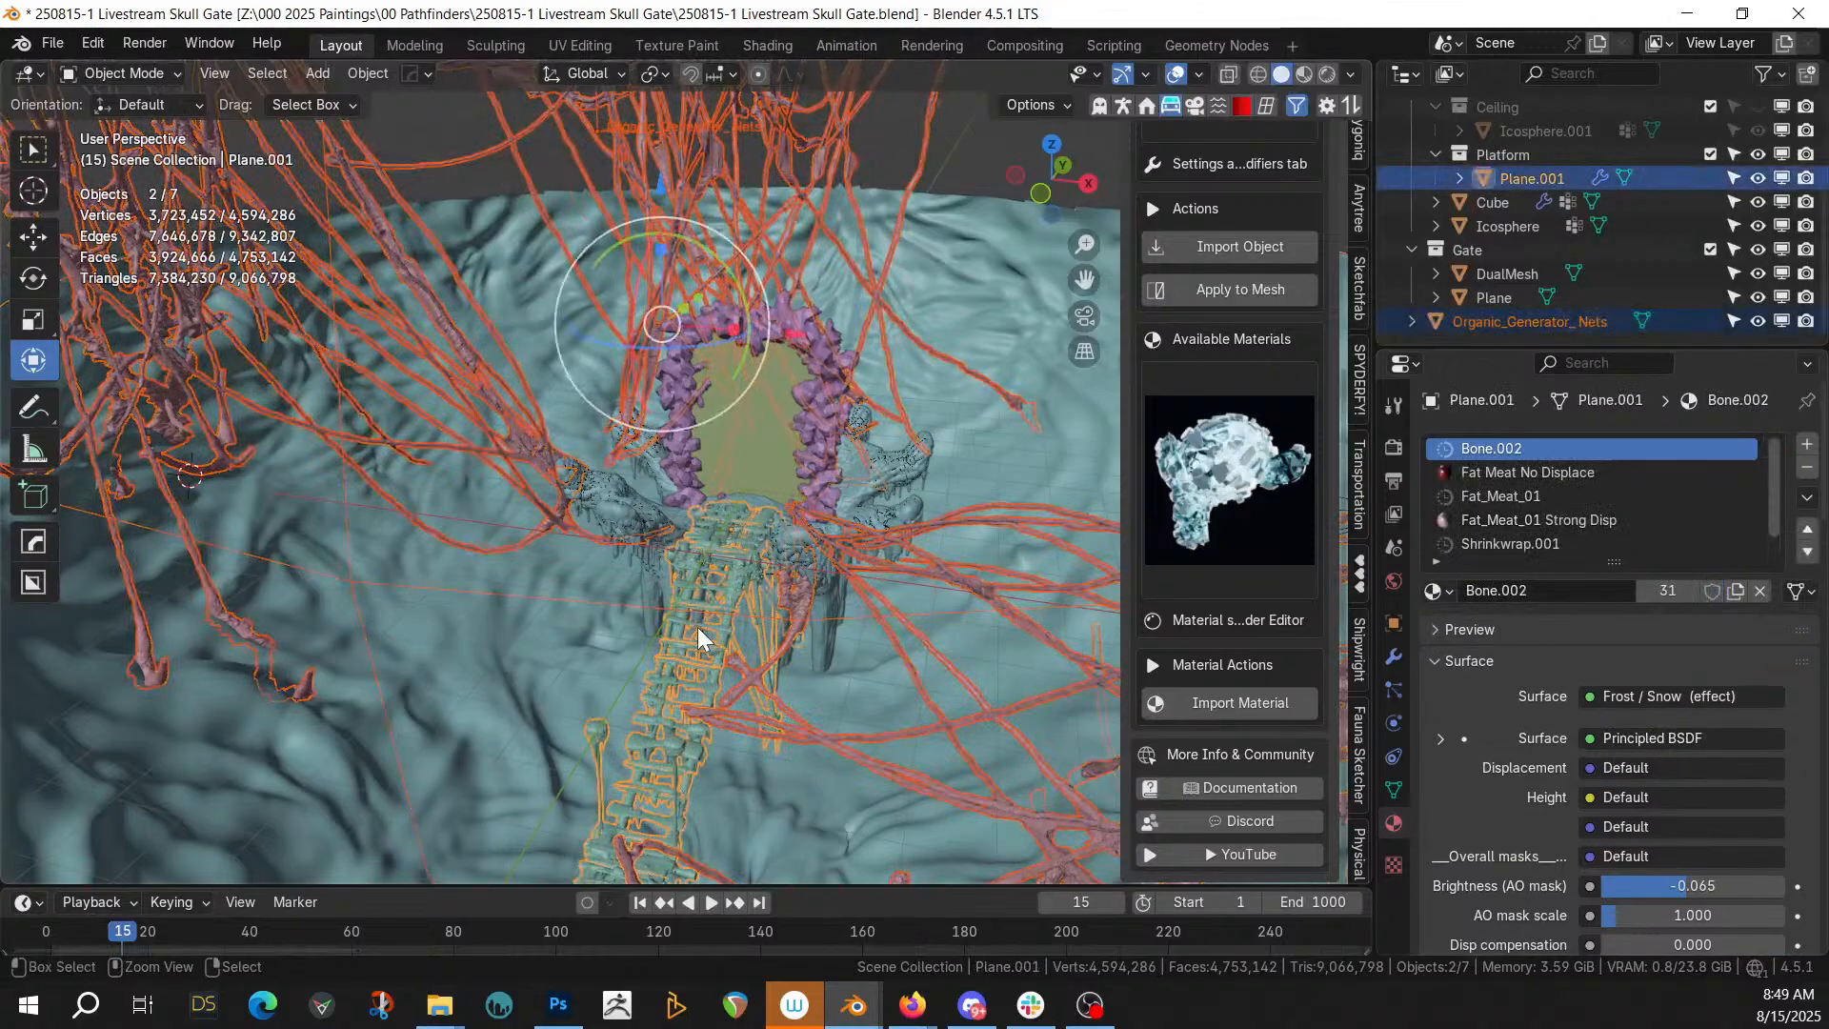
{"action": "key", "text": "ctrl+l"}
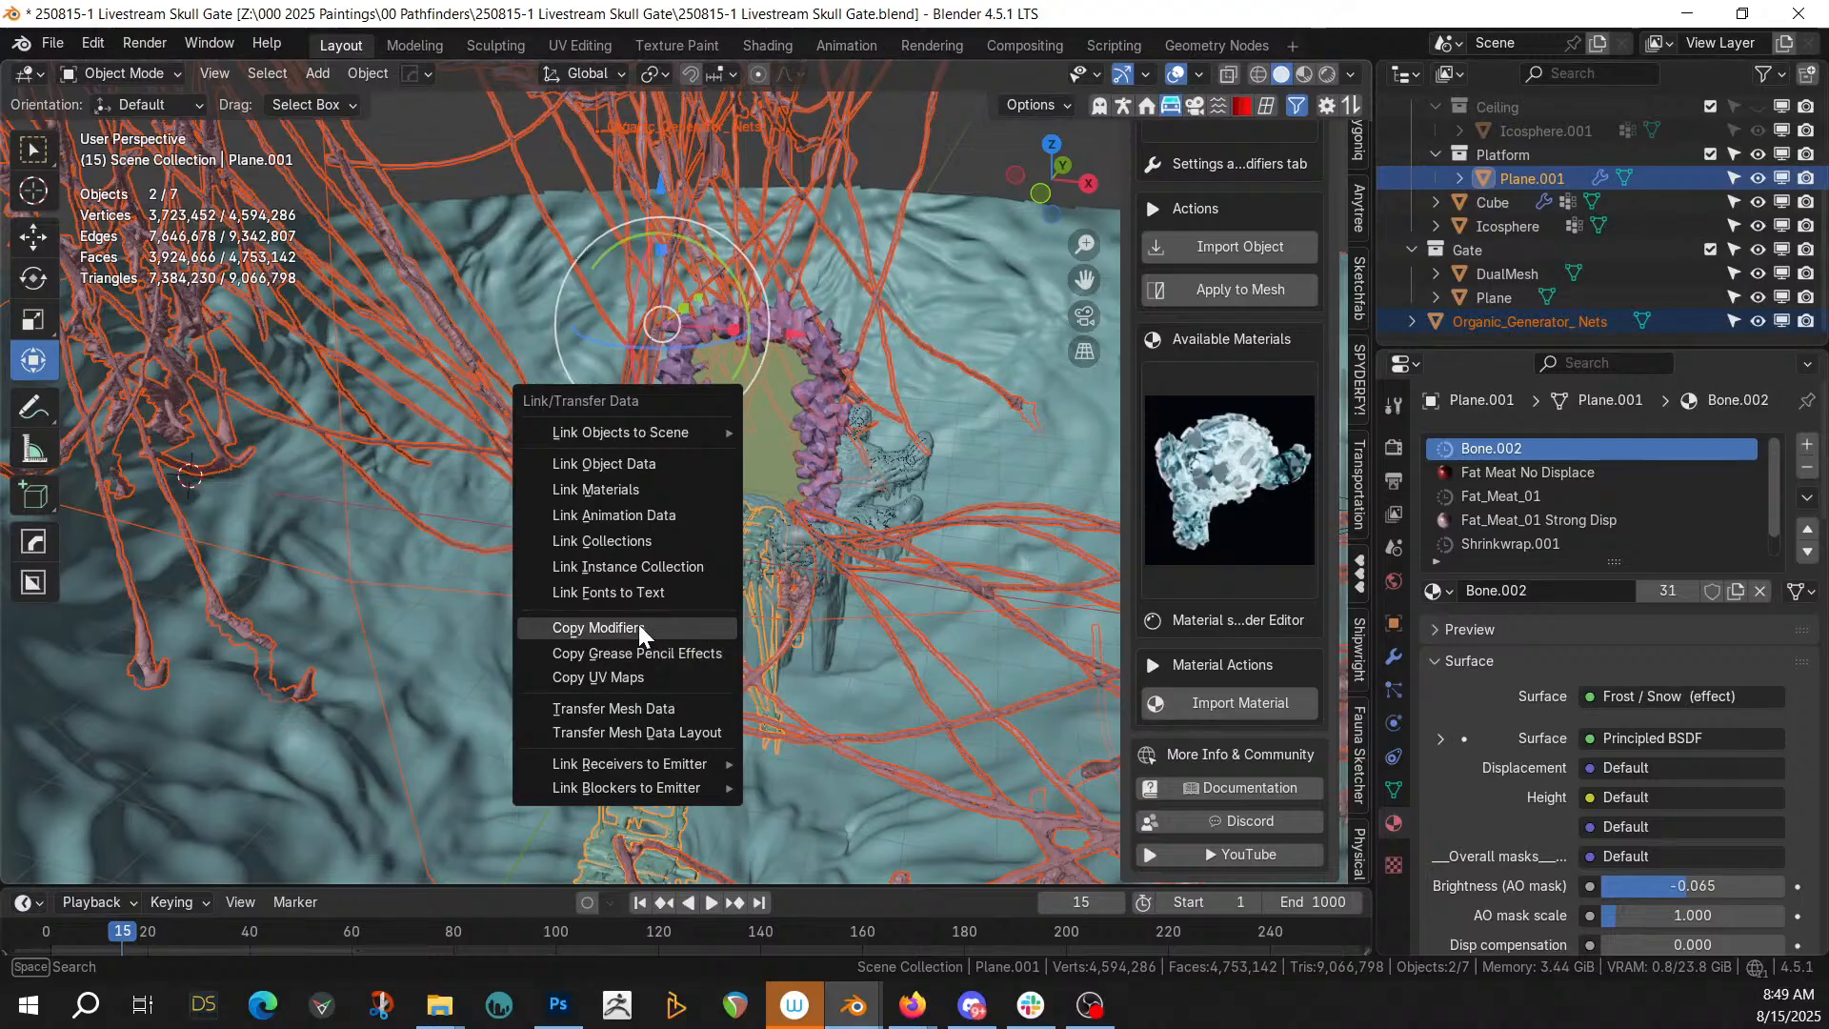
{"action": "left_click", "coordinate": [639, 629]}
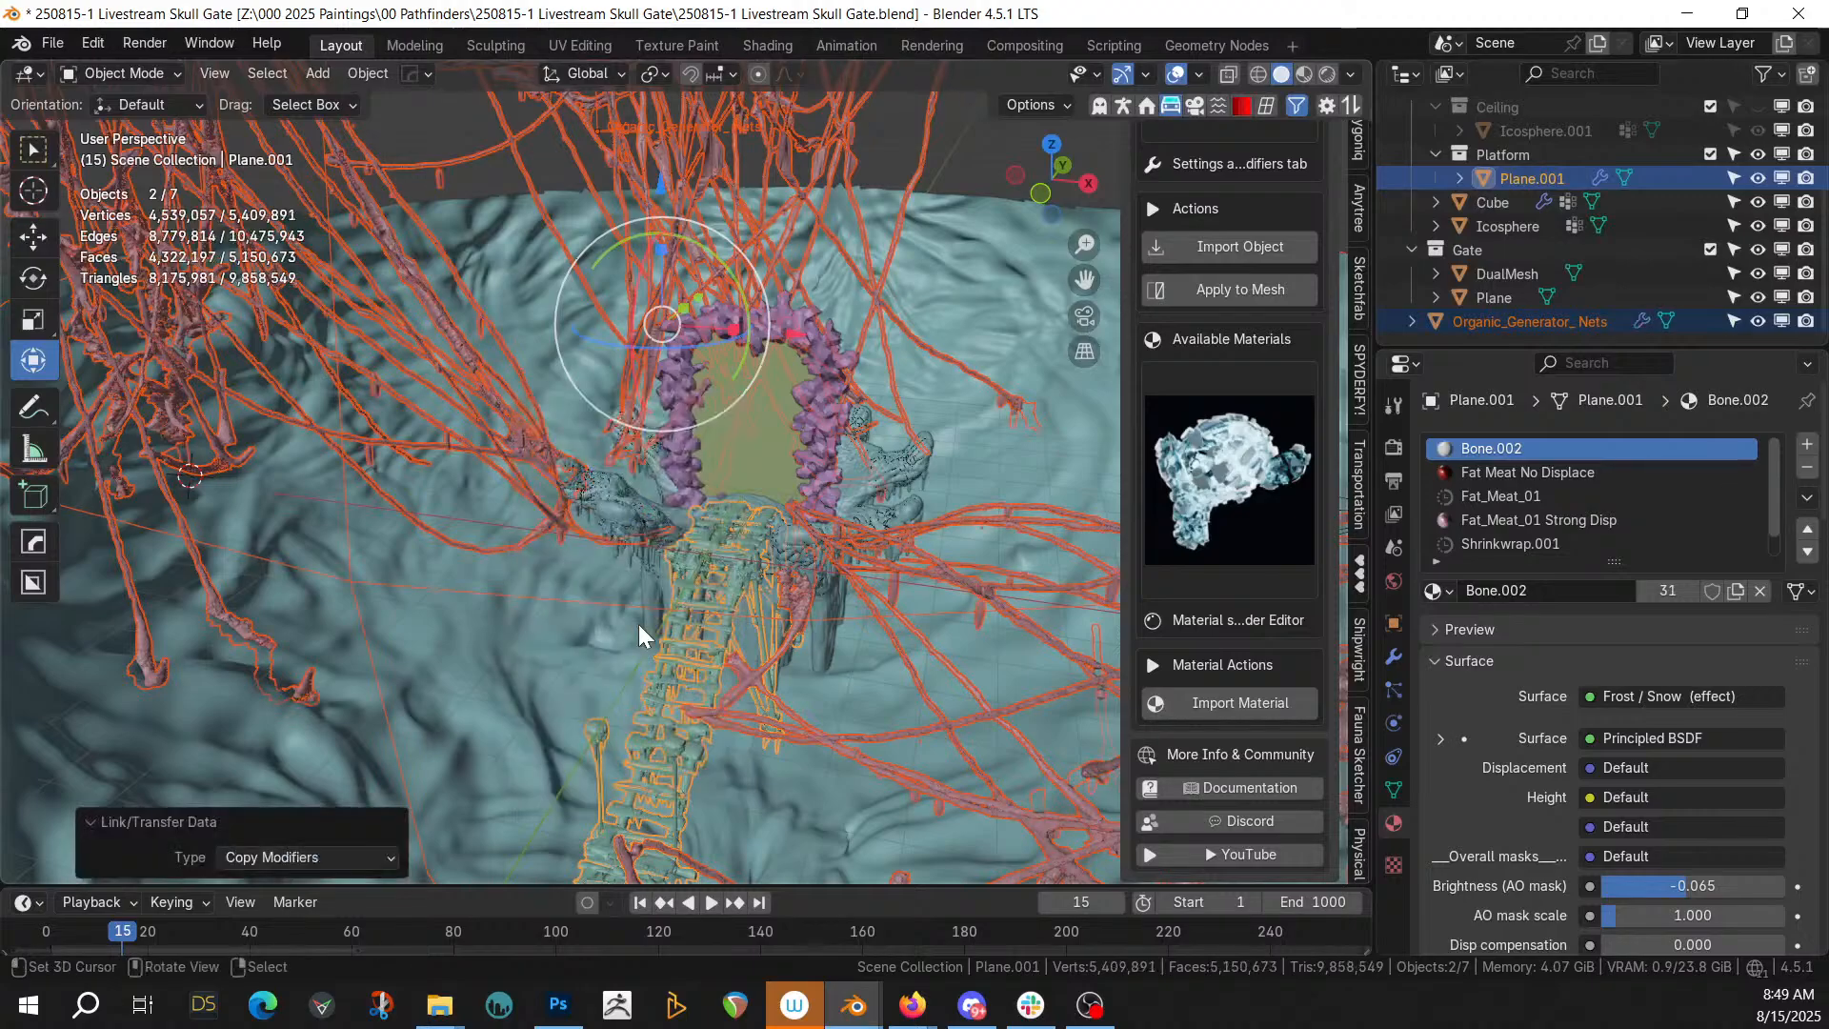
{"action": "middle_click_drag", "start_coordinate": [639, 625], "coordinate": [579, 551]}
{"action": "scroll", "coordinate": [579, 551], "scroll_direction": "up", "scroll_amount": 3}
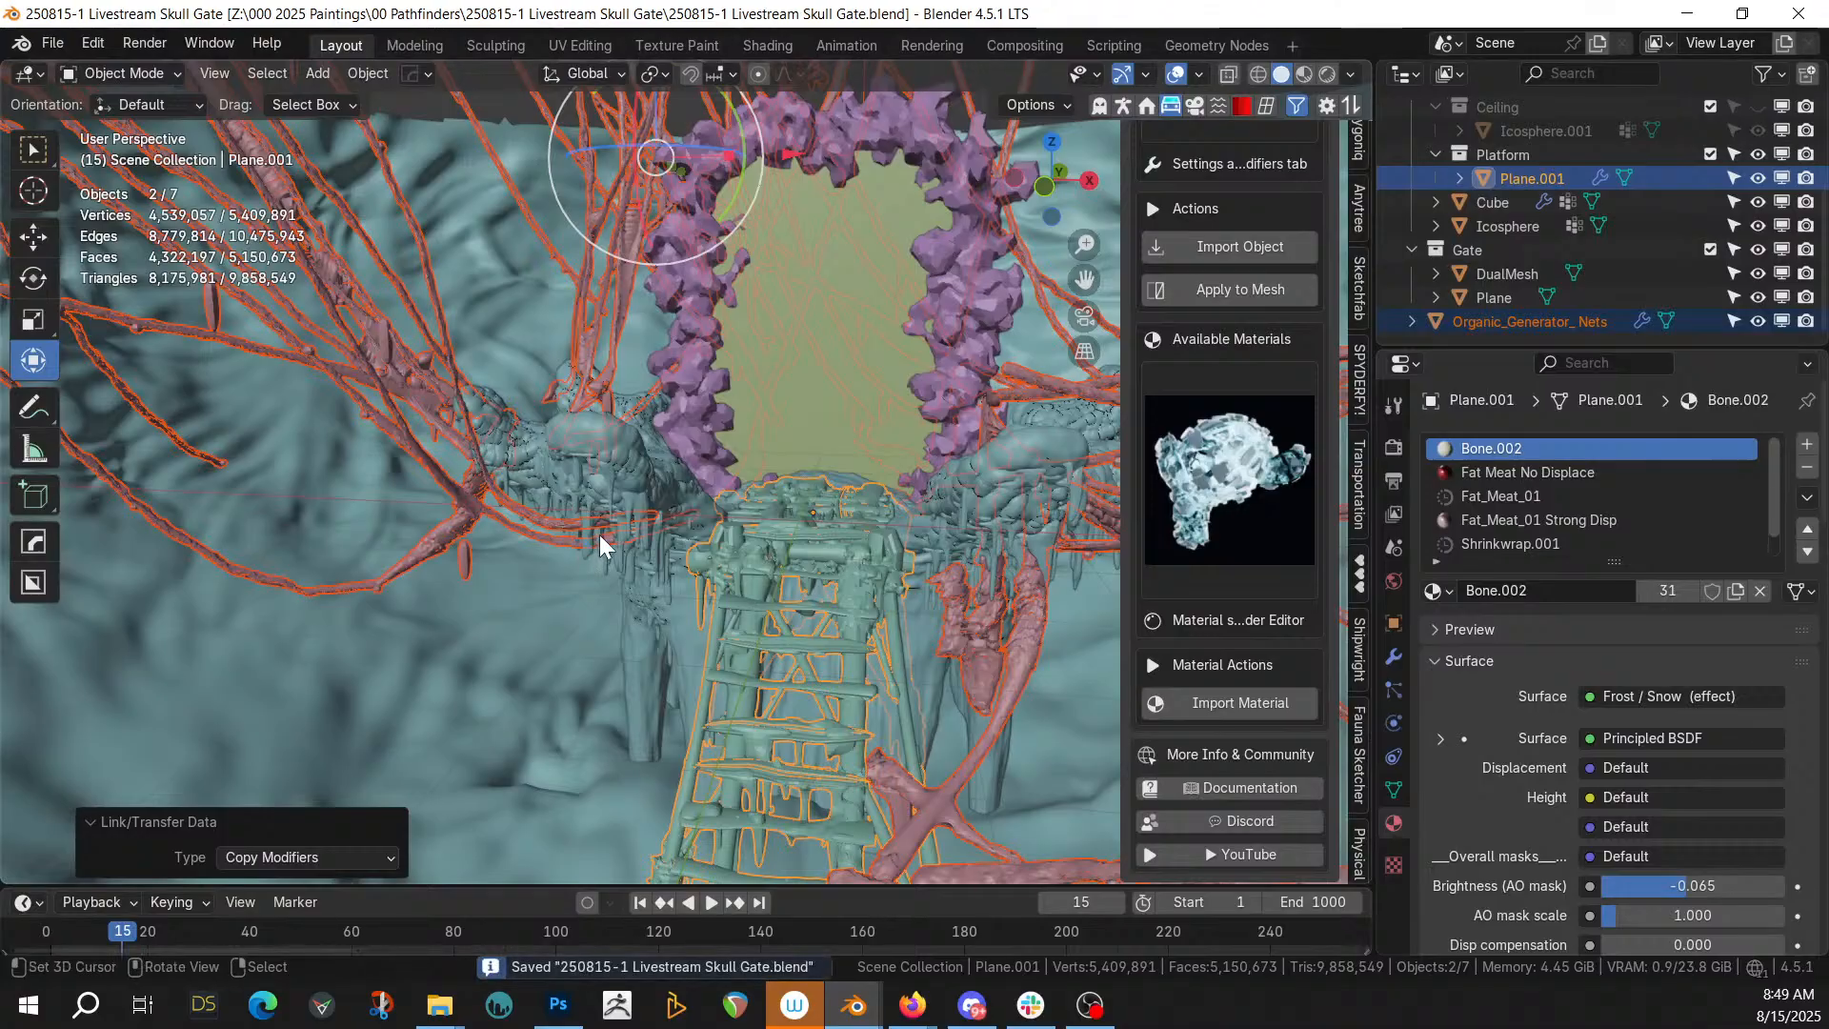
Switch the viewport to Rendered shading, select the platform Cube, and unhide the Ceiling collection
{"action": "key", "text": "z"}
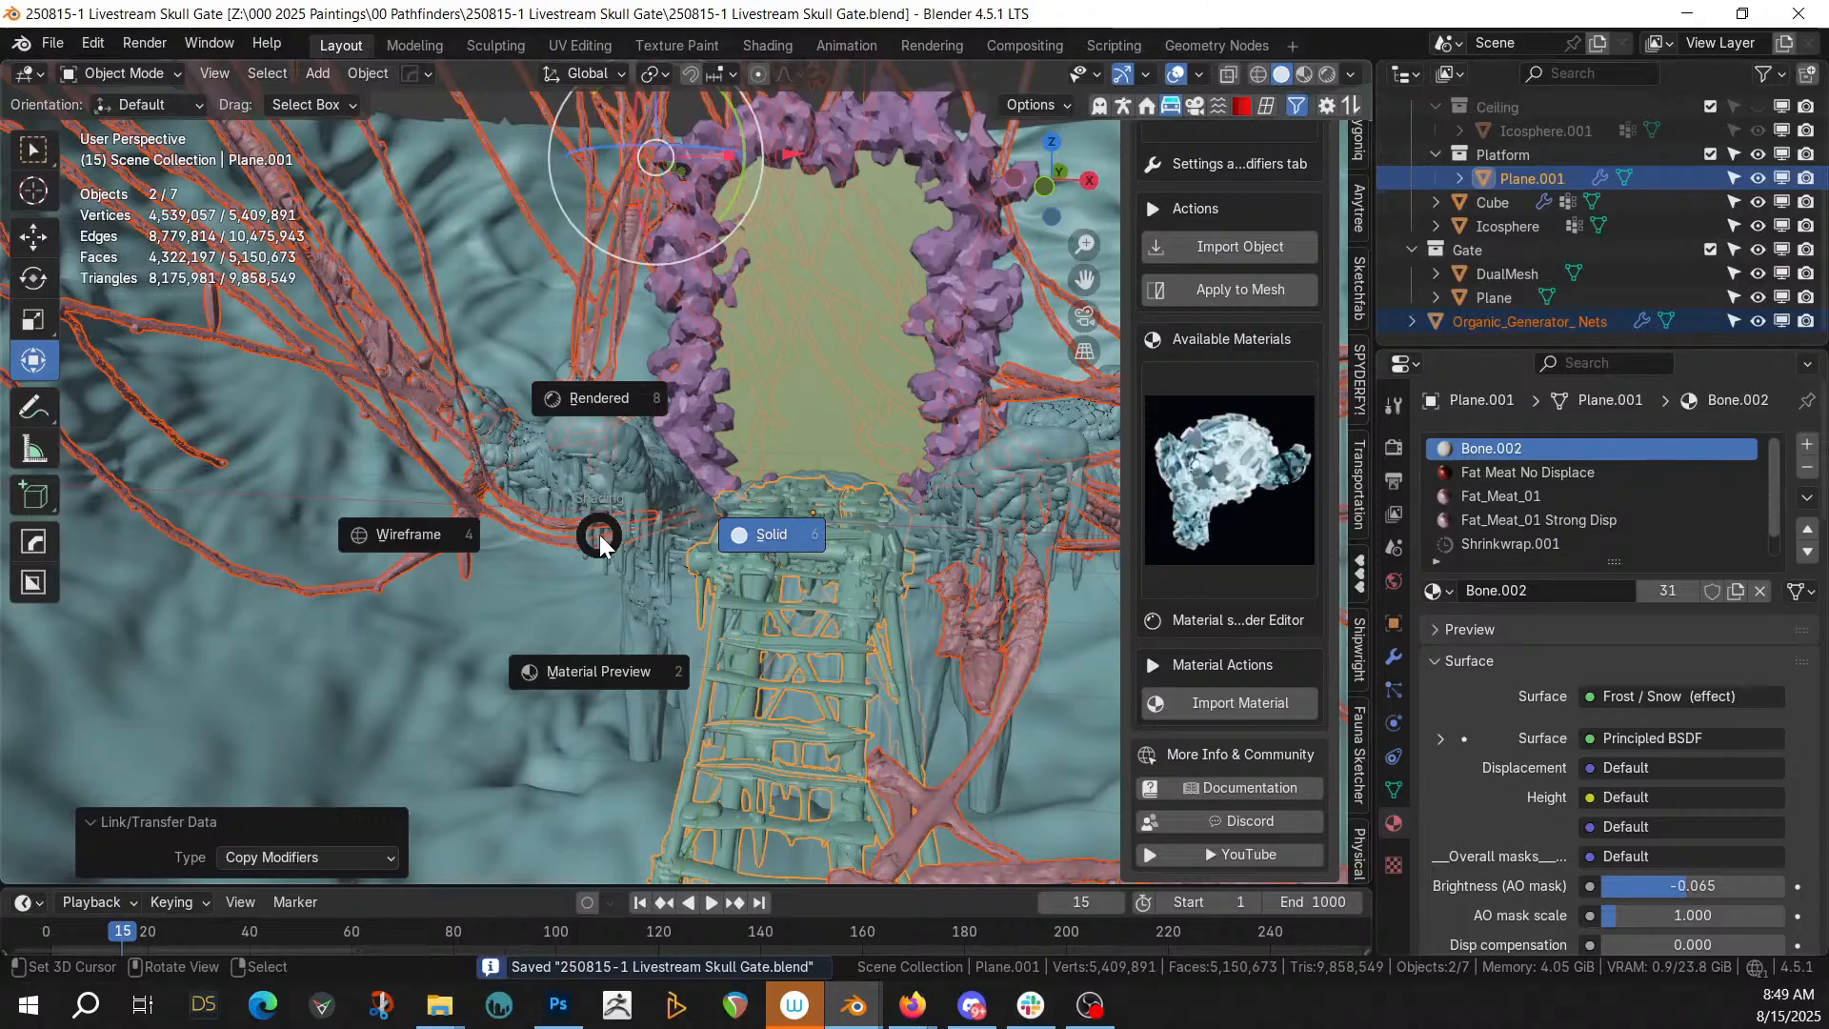
{"action": "key", "text": "8"}
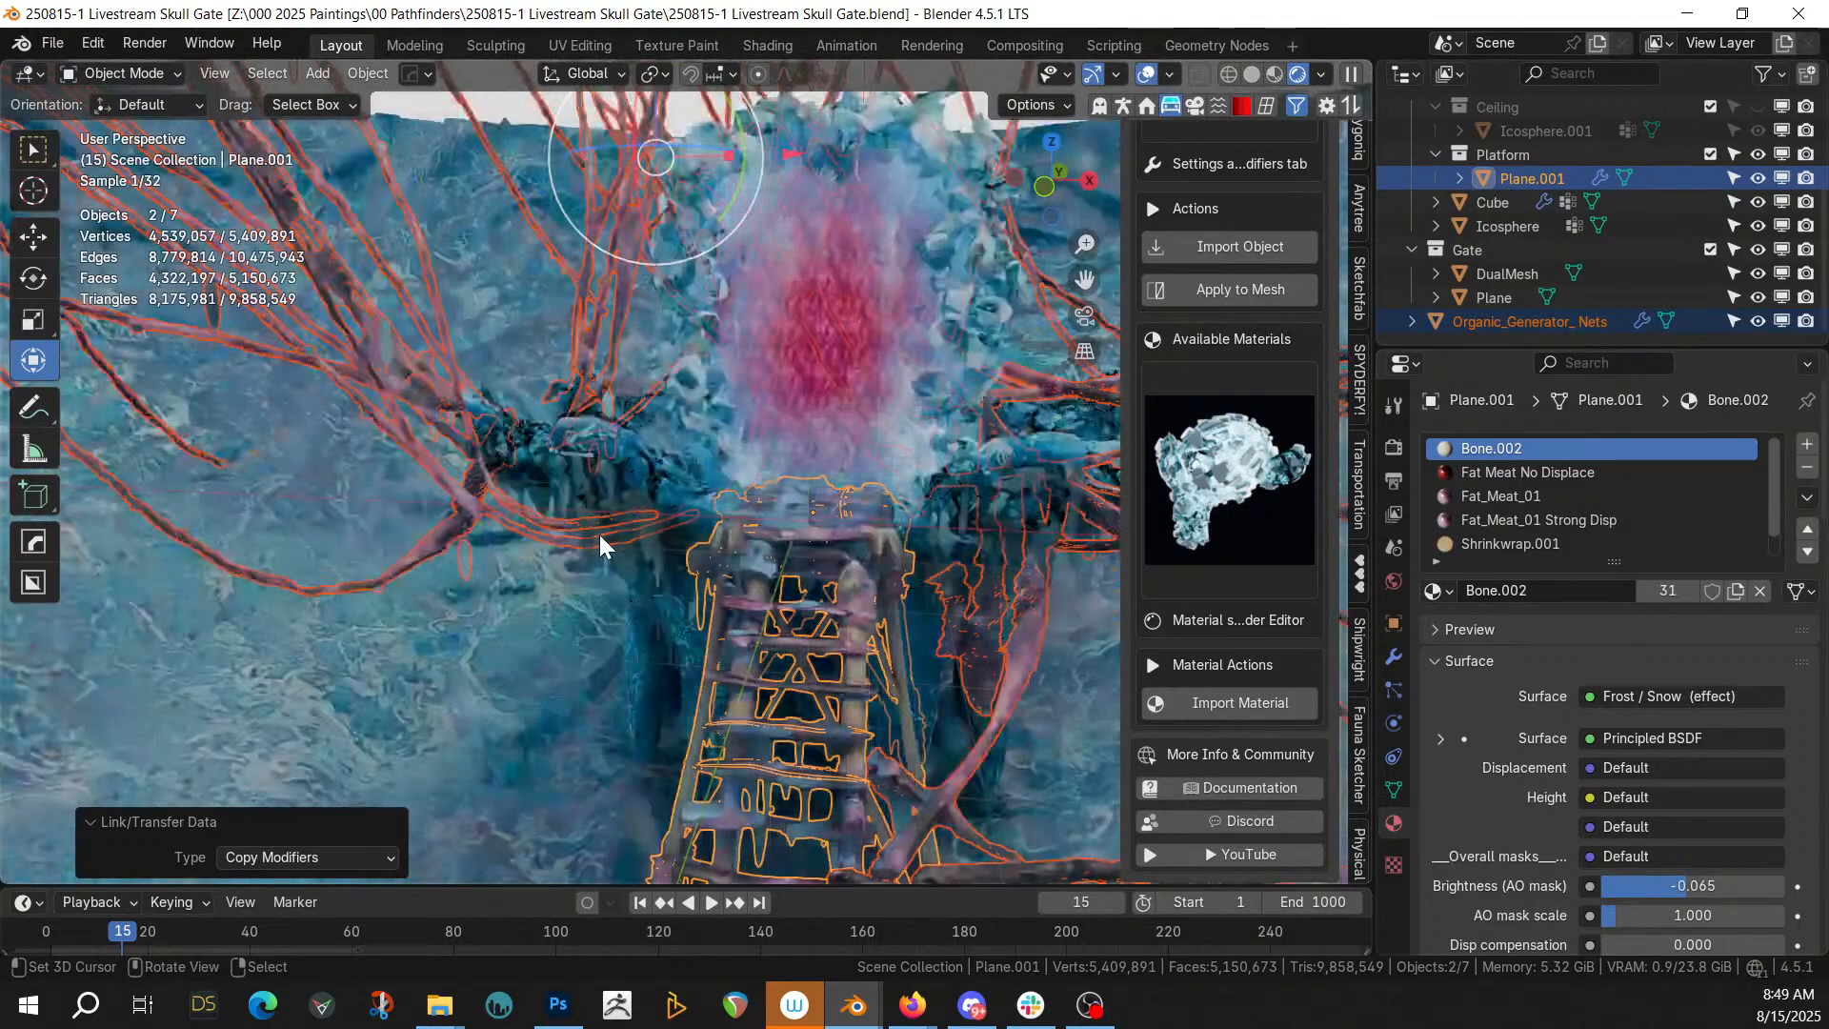
{"action": "left_click", "coordinate": [814, 589]}
{"action": "middle_click_drag", "start_coordinate": [798, 539], "coordinate": [694, 582]}
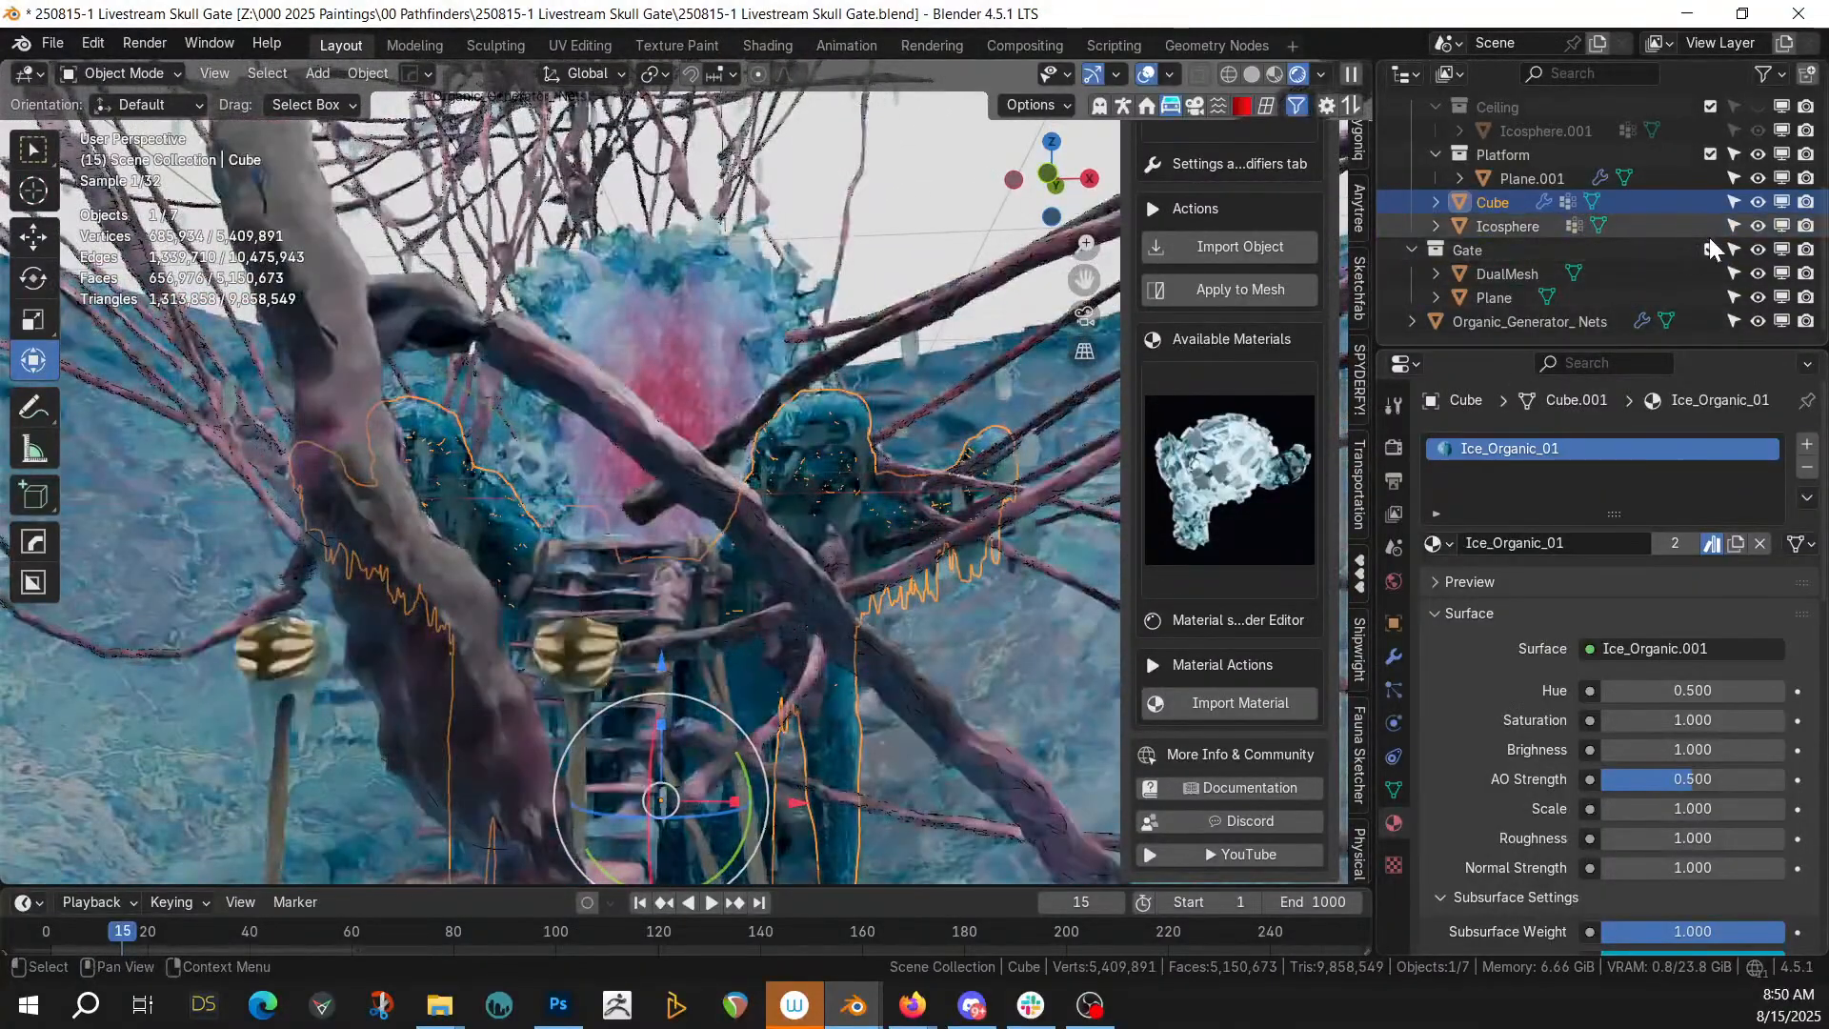
{"action": "scroll", "coordinate": [1715, 249], "scroll_direction": "up", "scroll_amount": 3}
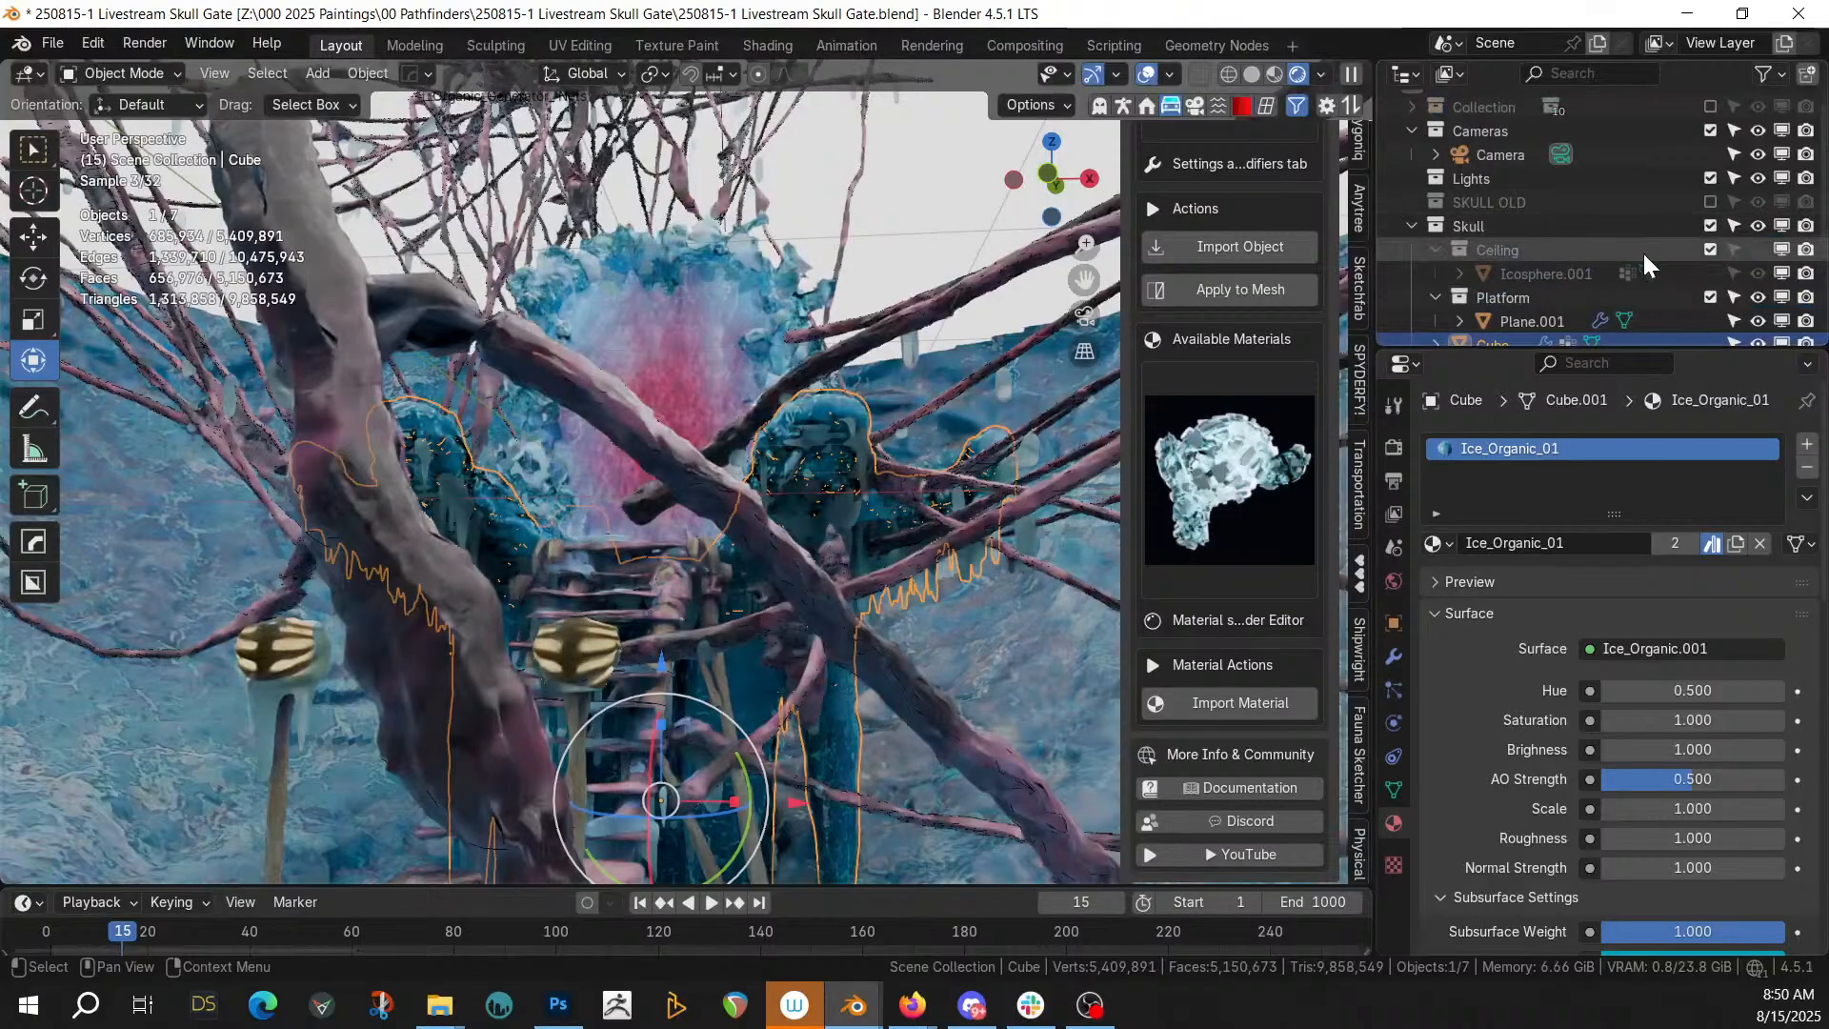
{"action": "left_click", "coordinate": [1758, 249]}
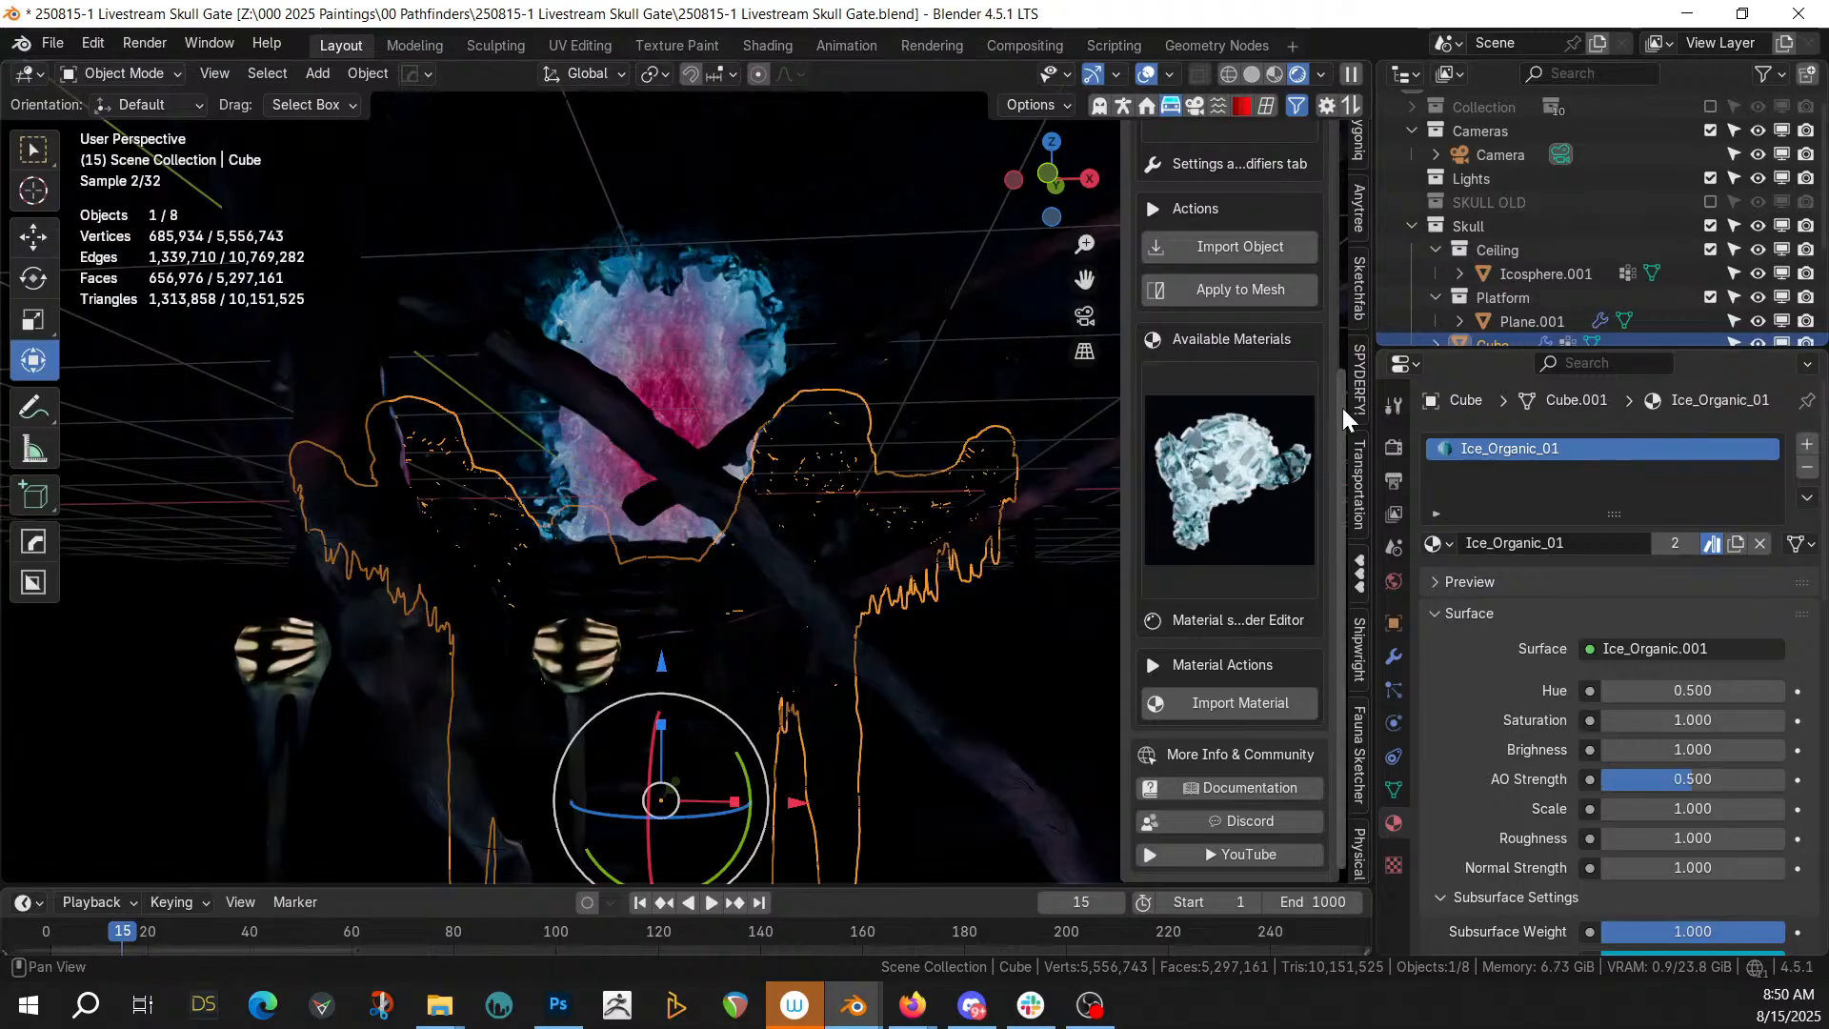
Show the Photographer add-on's camera settings and set the exposure to 5
{"action": "left_click", "coordinate": [1196, 103]}
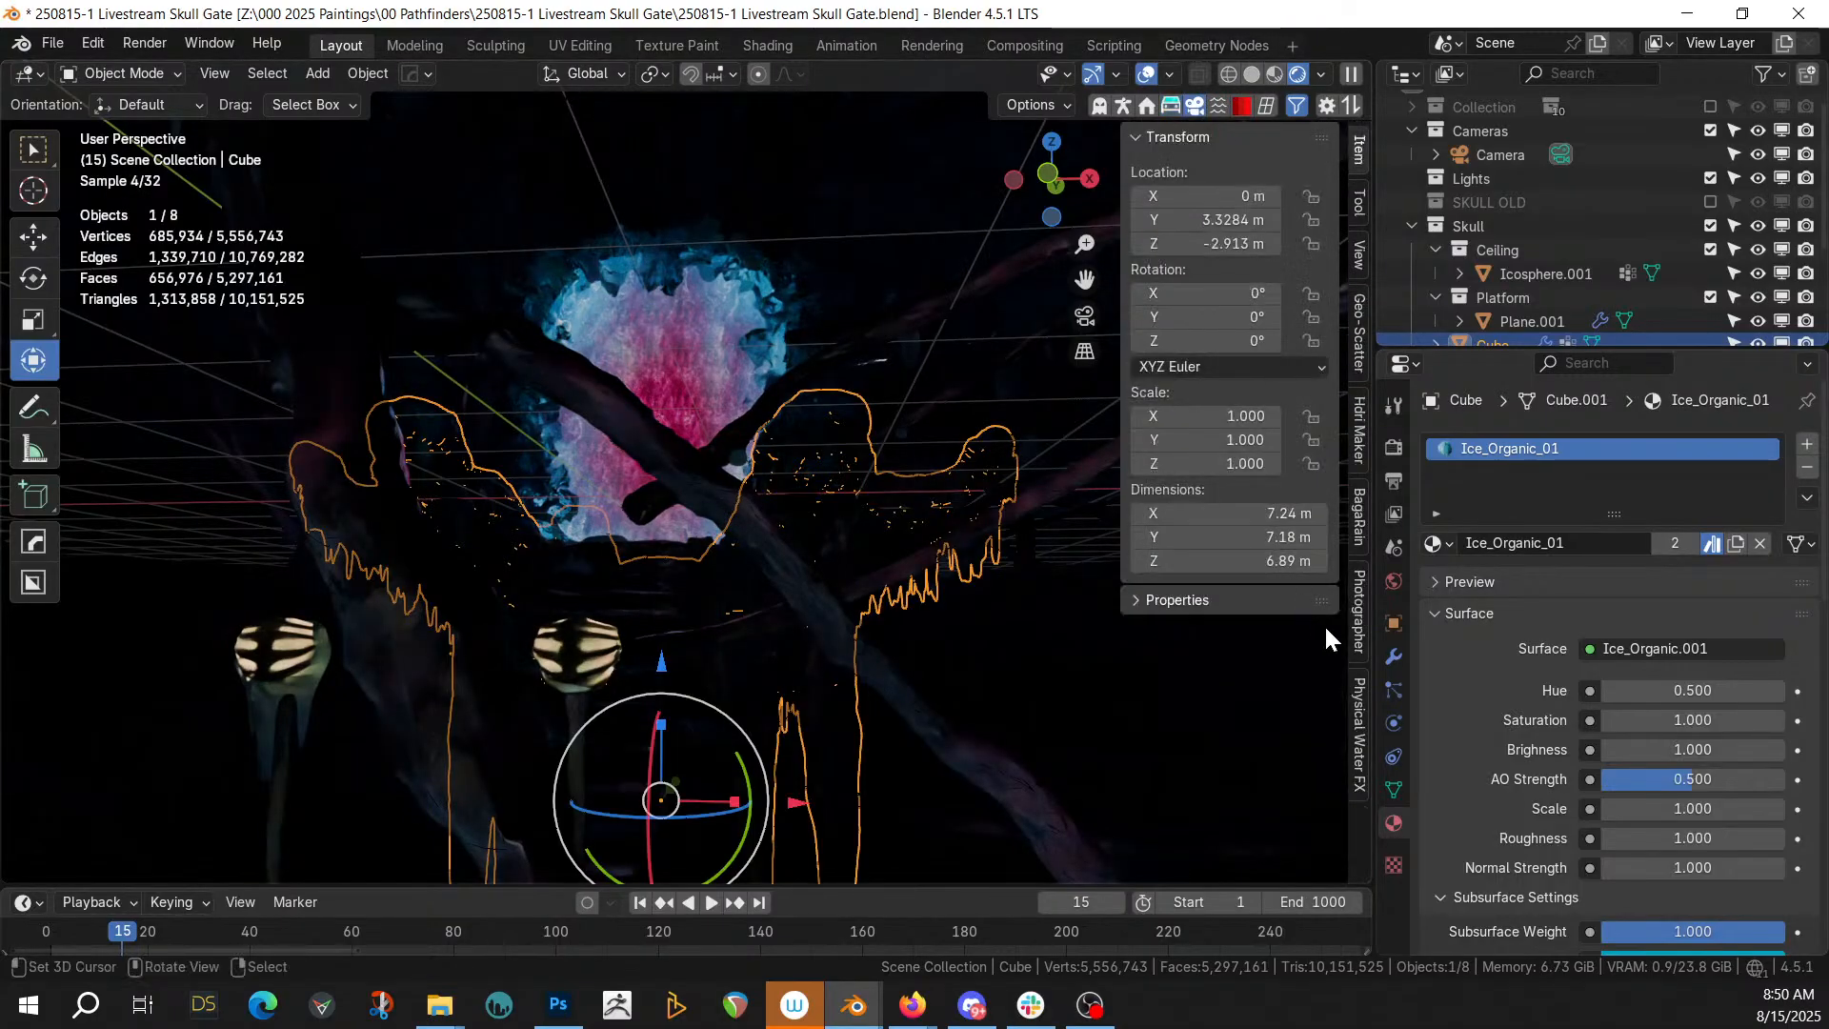
{"action": "left_click", "coordinate": [1357, 604]}
{"action": "left_click", "coordinate": [1225, 621]}
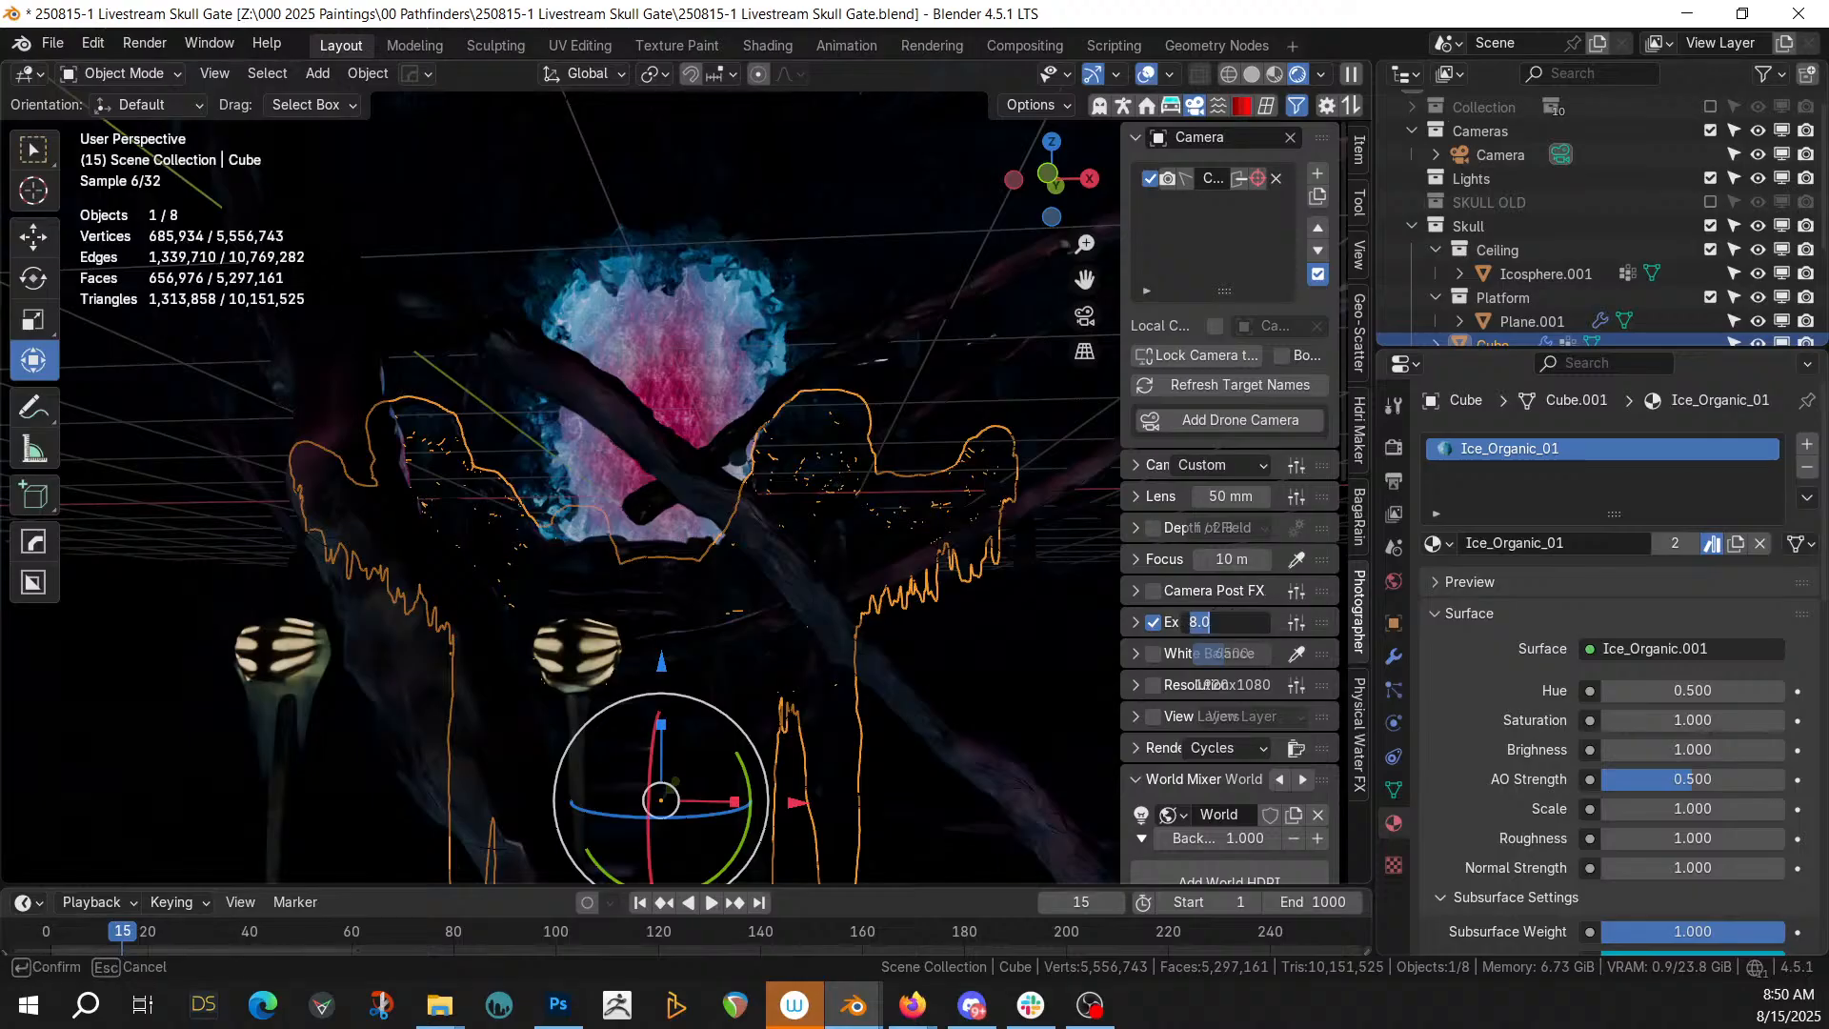
{"action": "type", "text": "5"}
{"action": "key", "text": "Return"}
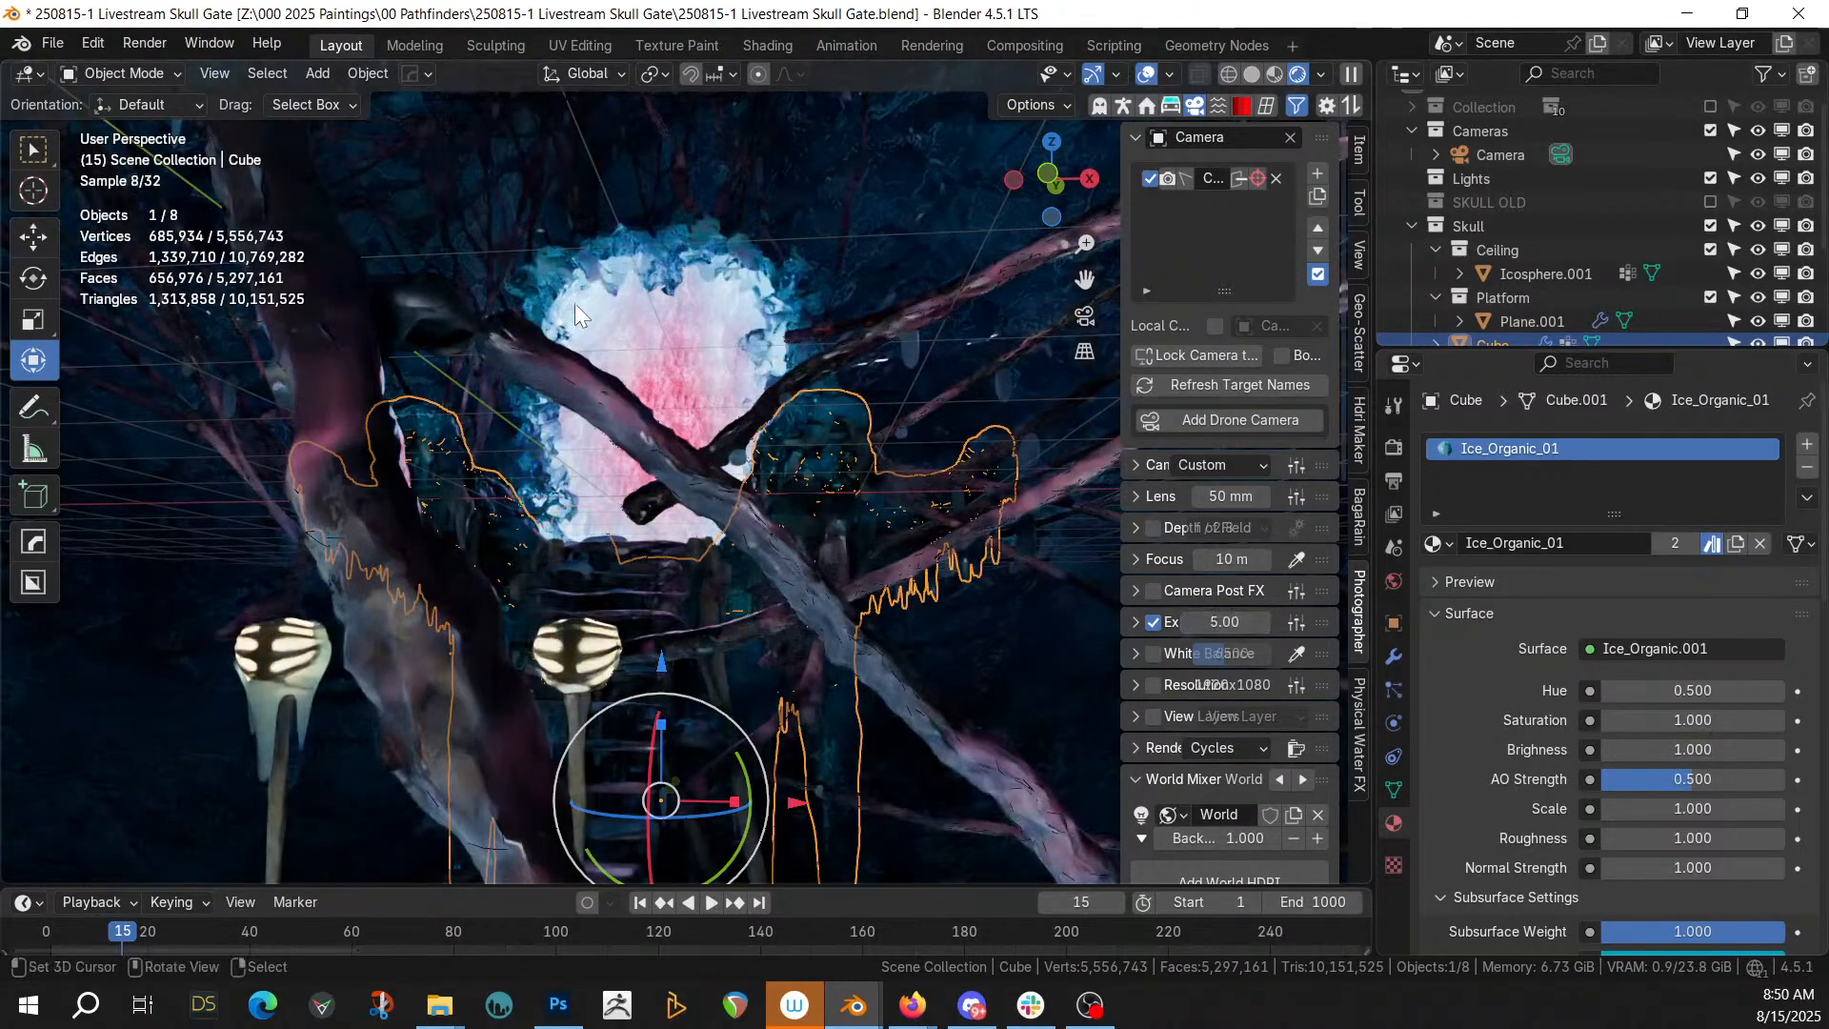
Turn off the Floor grid in the viewport overlays and save the file
{"action": "scroll", "coordinate": [583, 329], "scroll_direction": "down", "scroll_amount": 5}
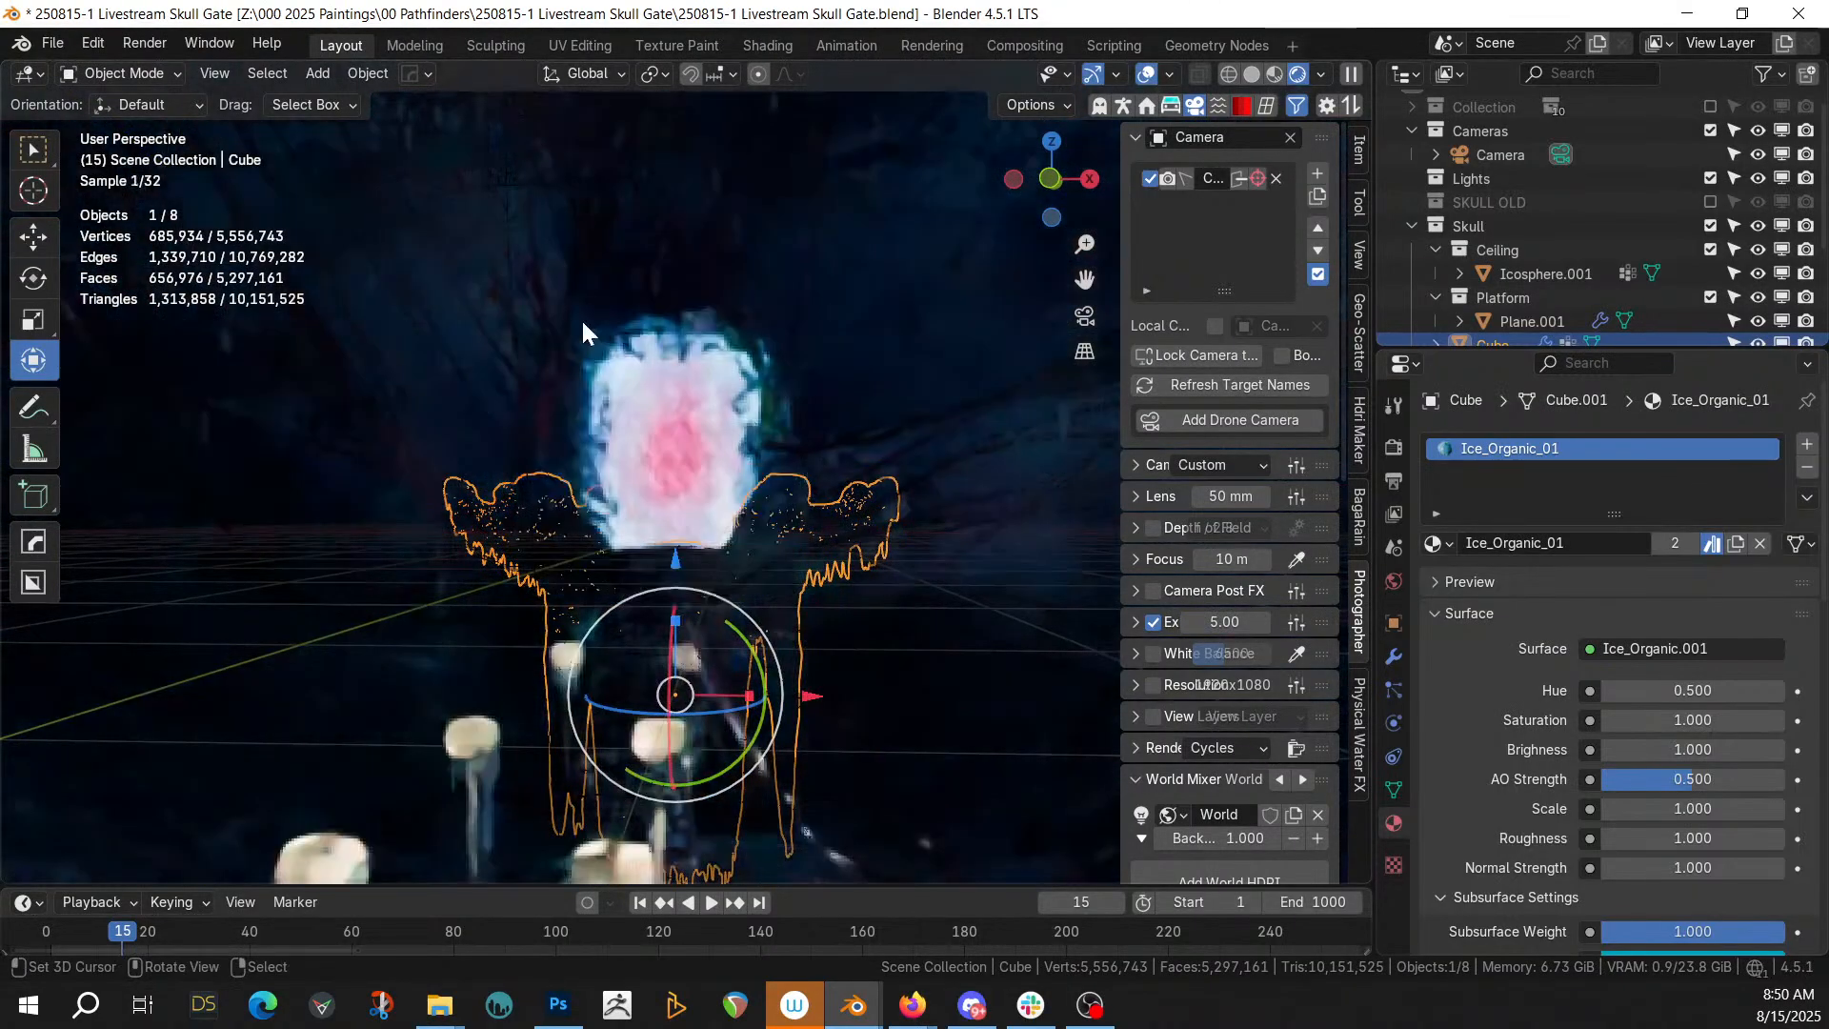
{"action": "middle_click_drag", "start_coordinate": [583, 324], "coordinate": [602, 253], "text": "shift"}
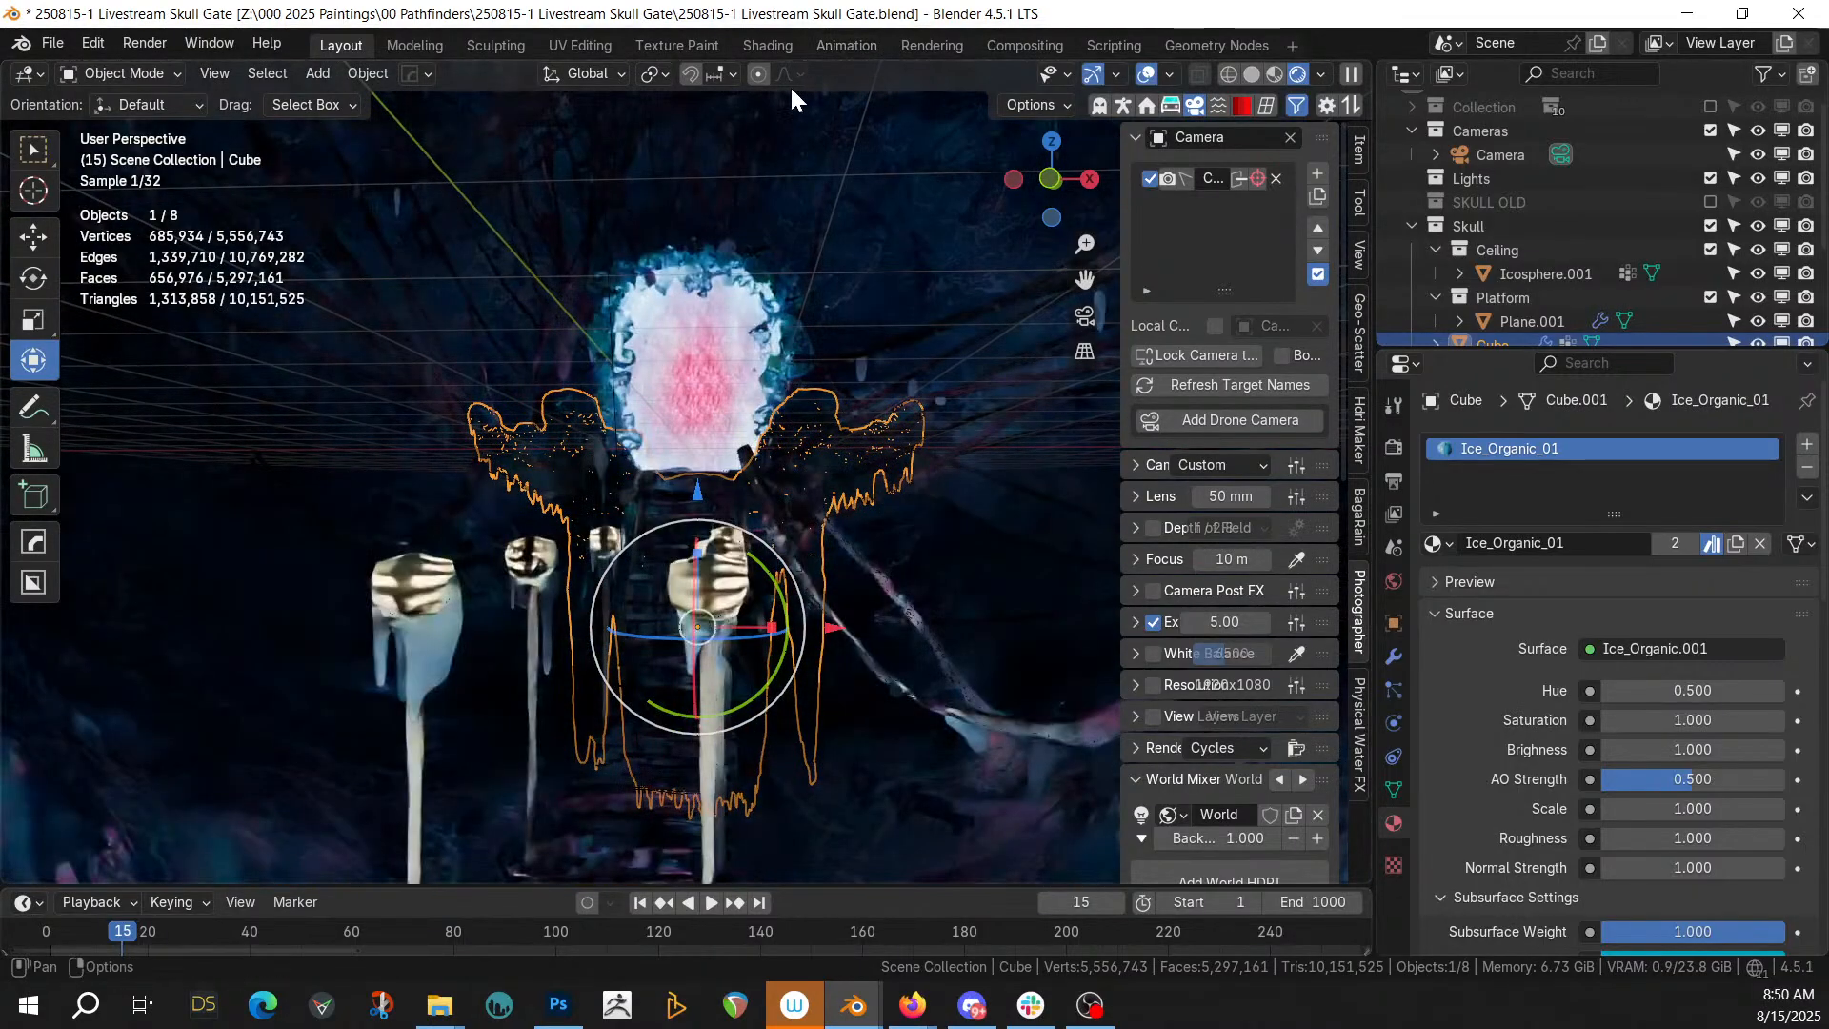
{"action": "left_click", "coordinate": [1122, 73]}
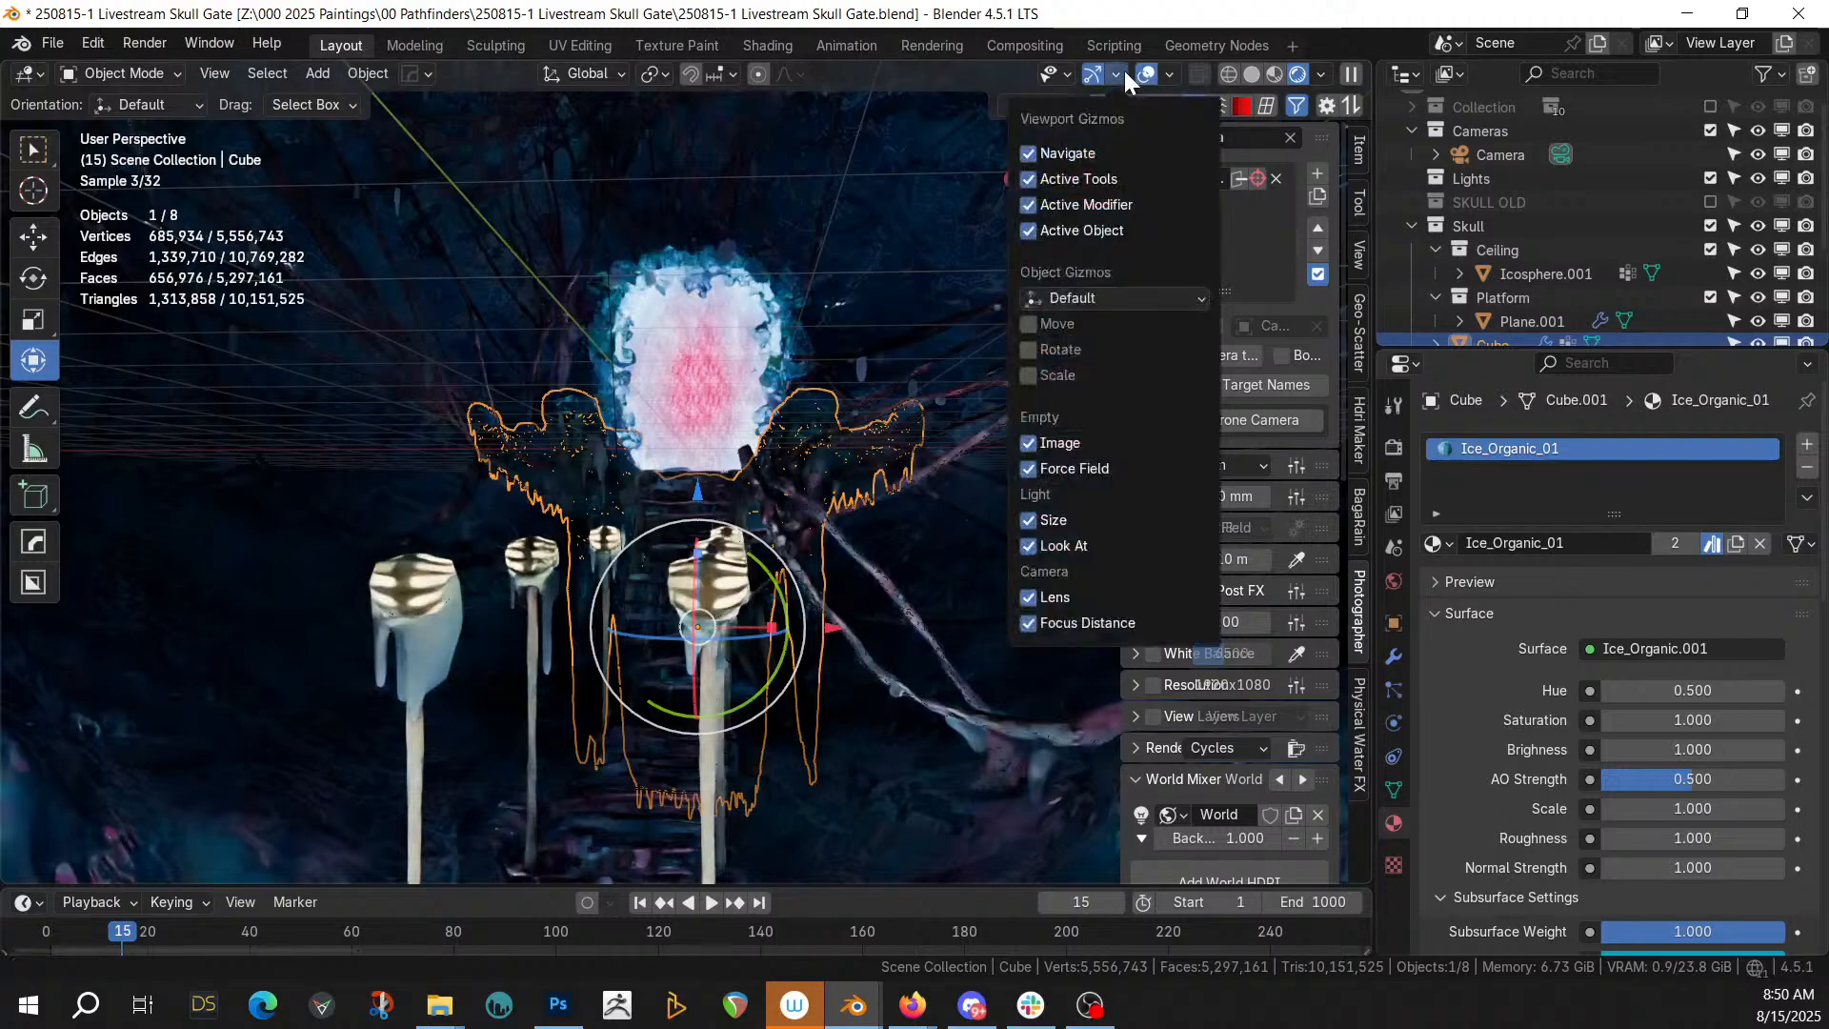
{"action": "left_click", "coordinate": [1172, 73]}
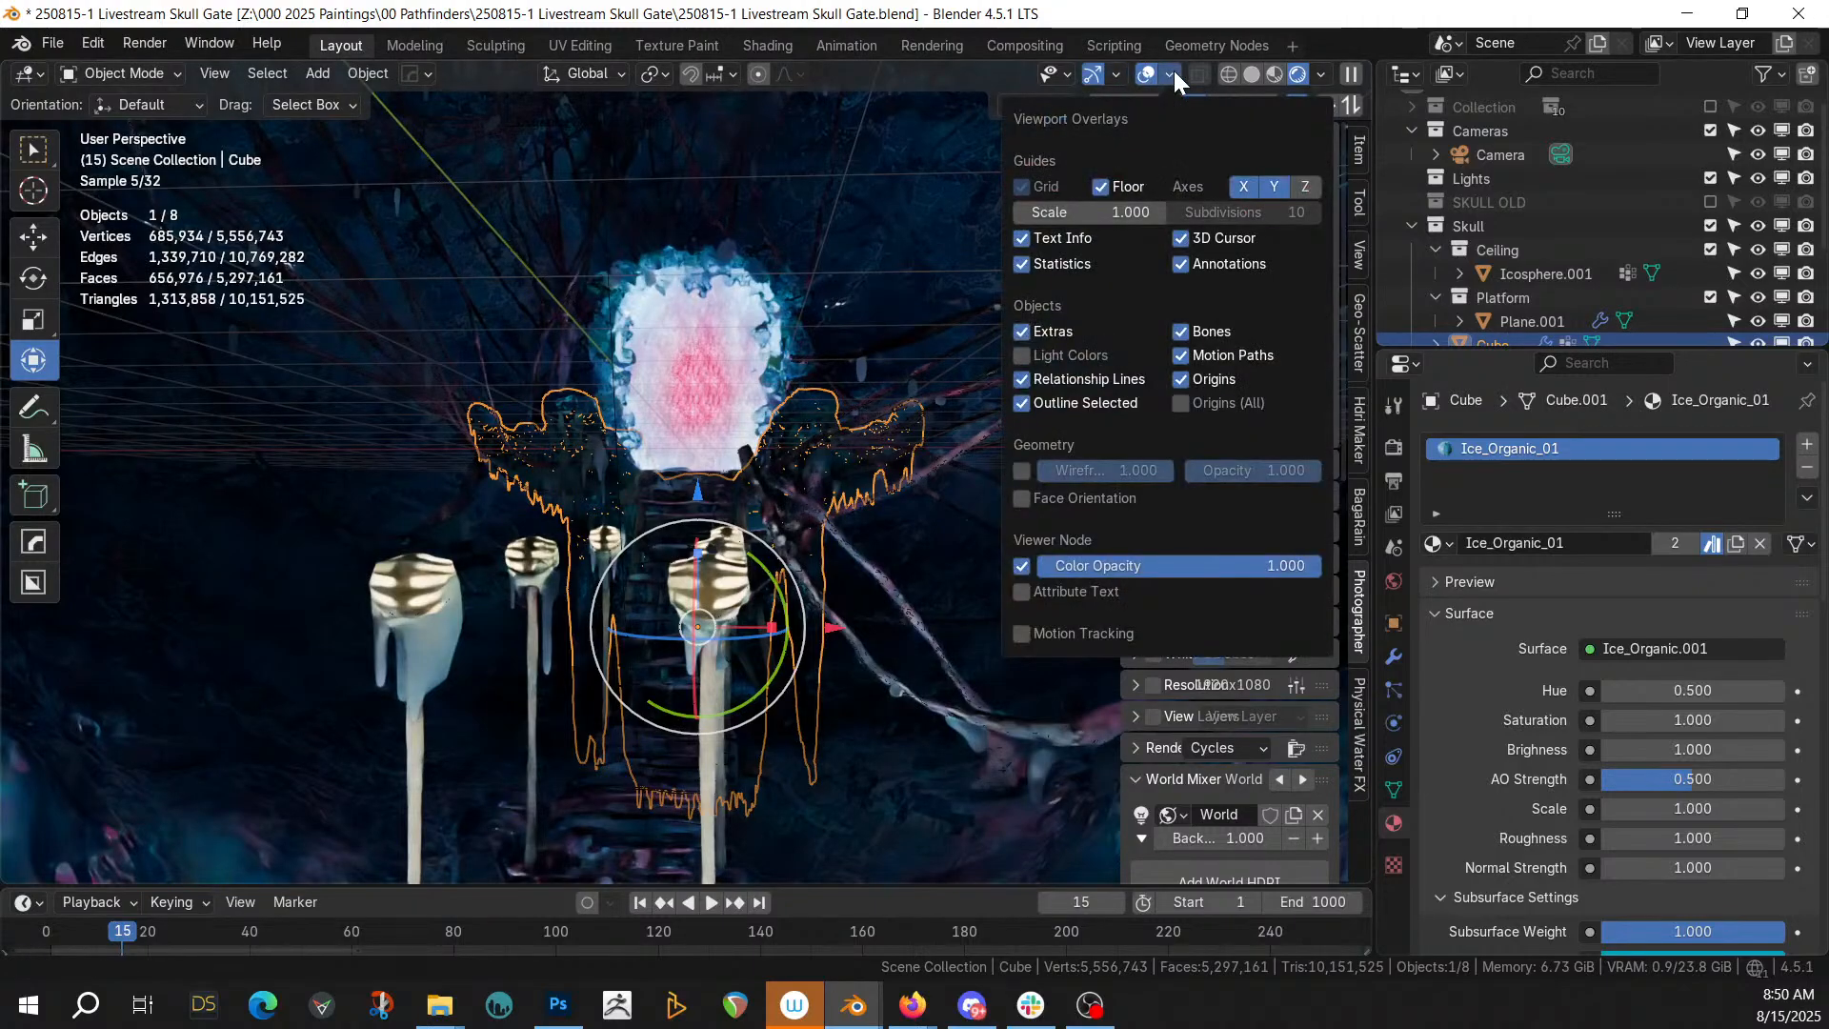
{"action": "left_click", "coordinate": [1101, 186]}
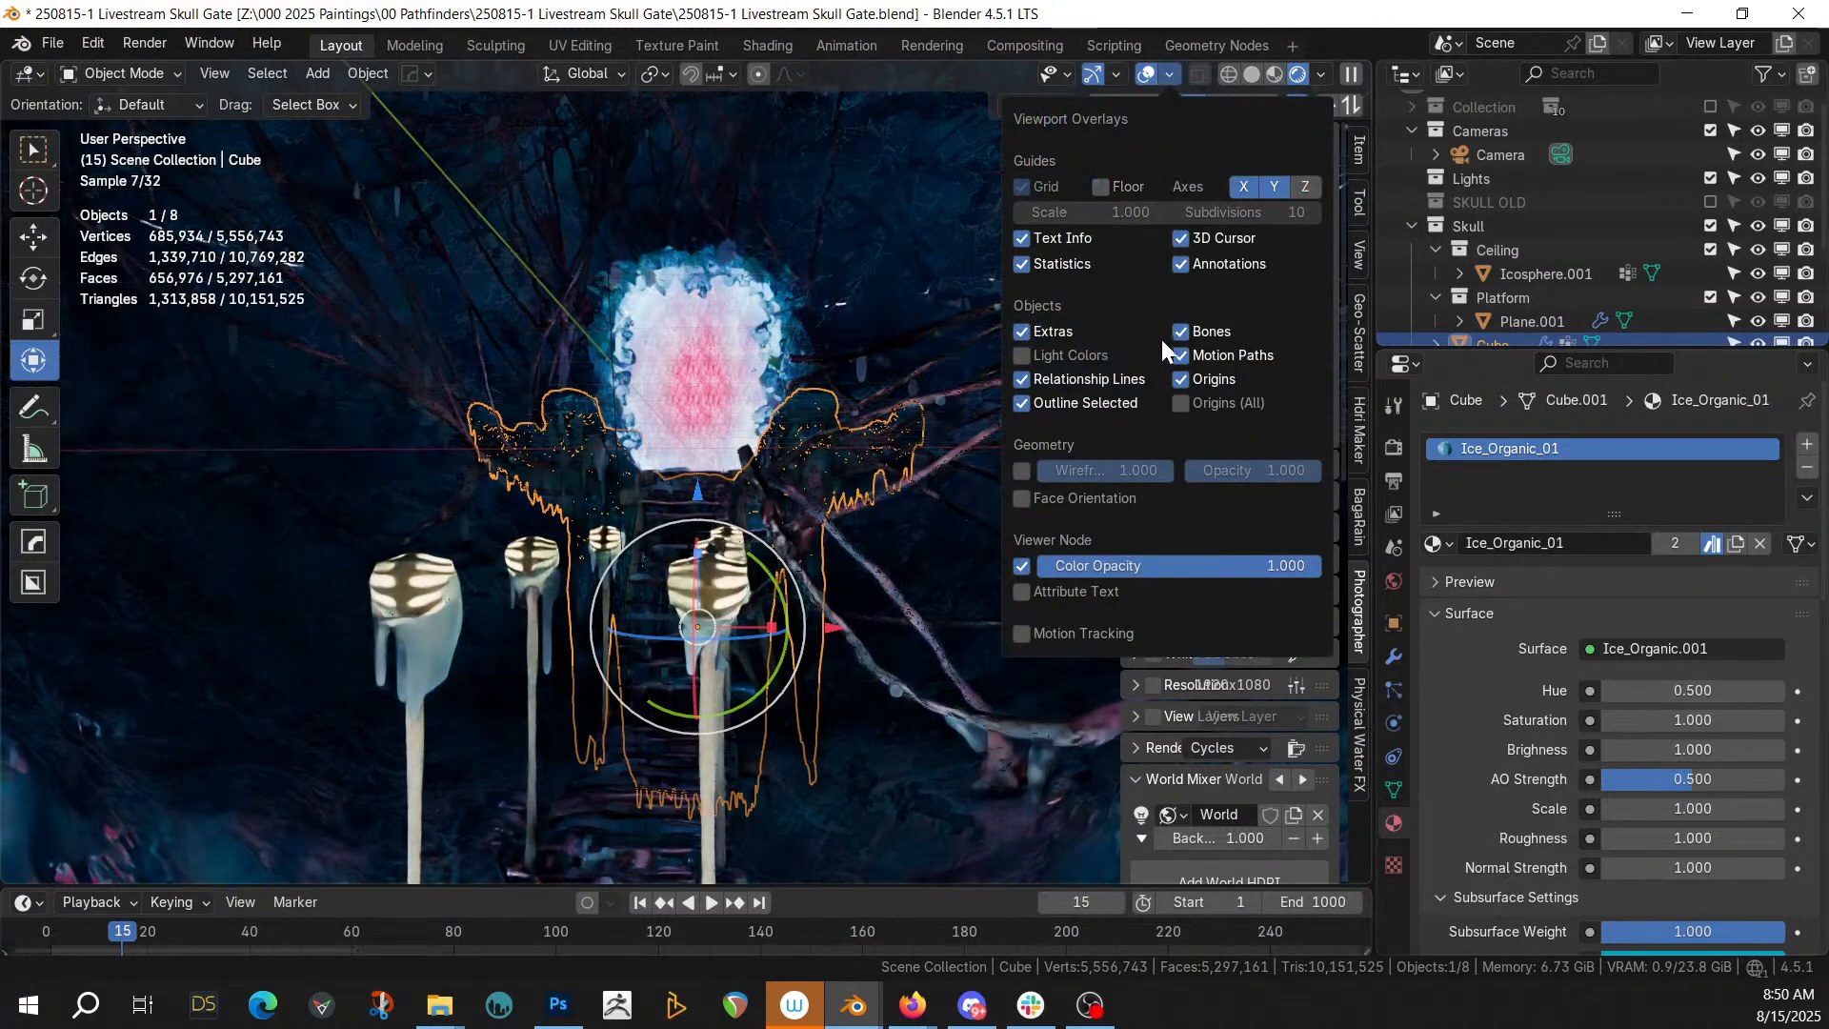
{"action": "left_click", "coordinate": [957, 319]}
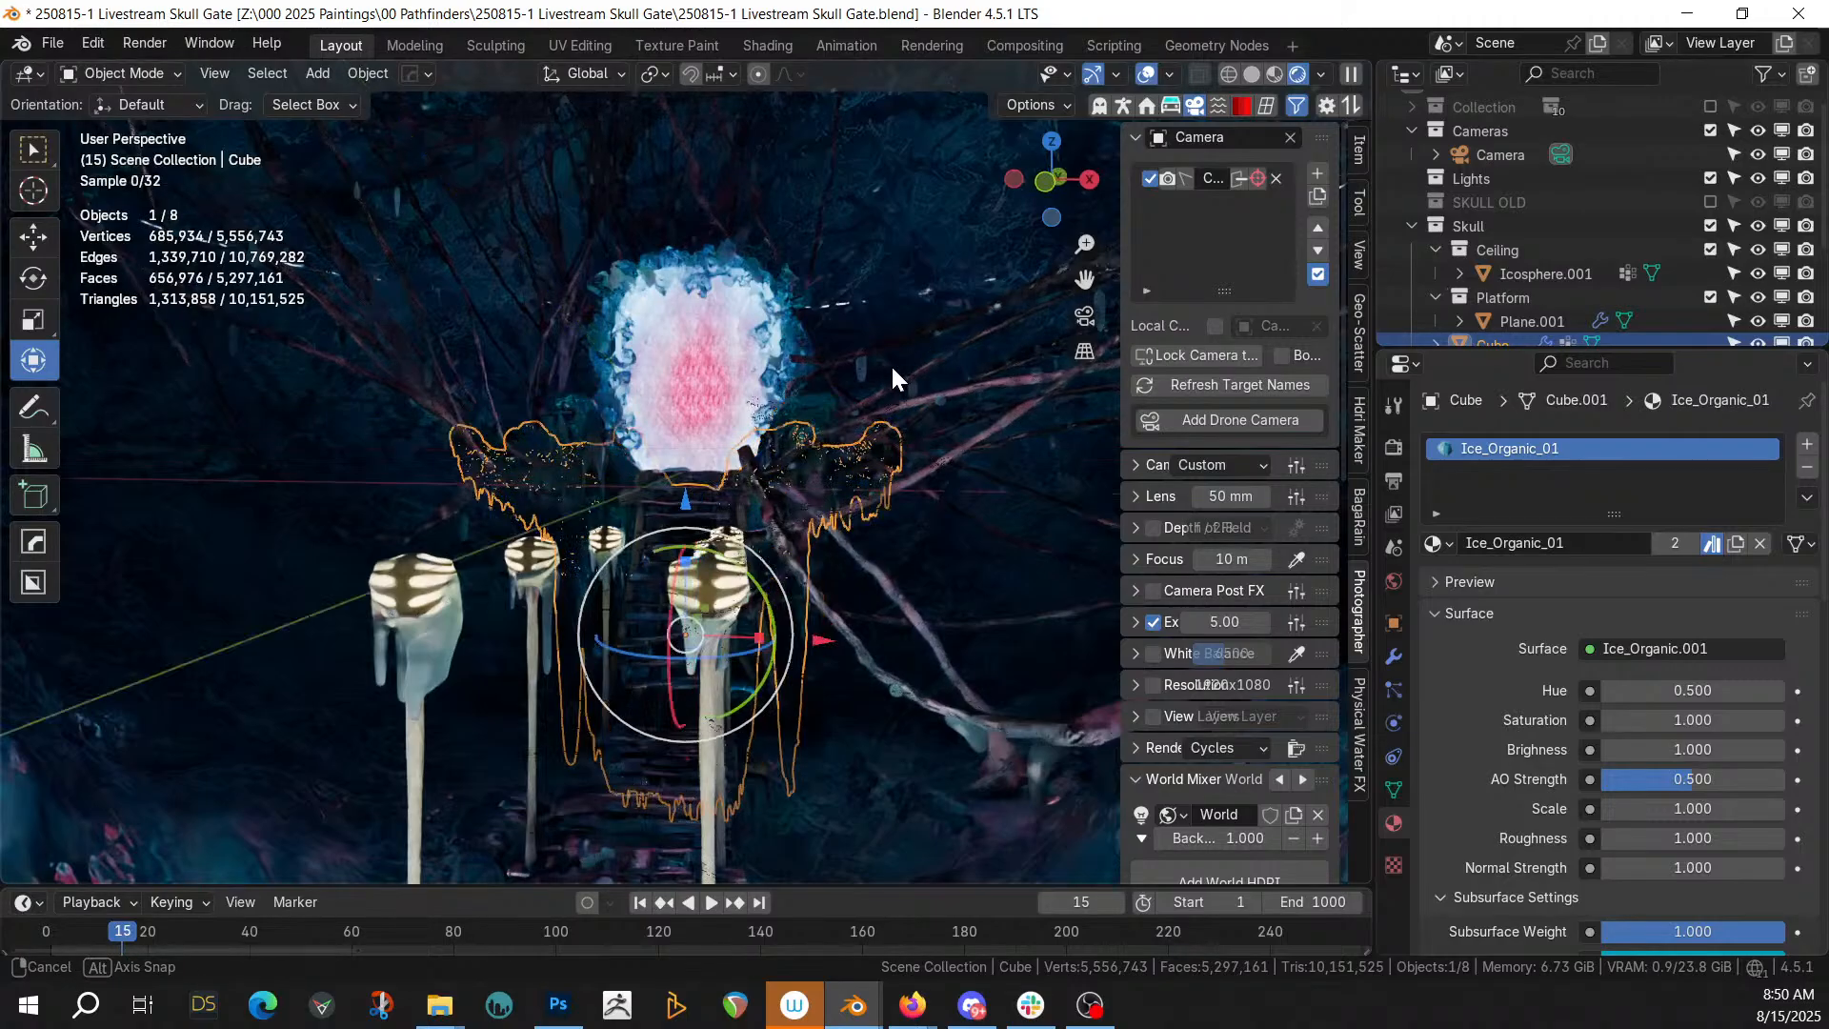
{"action": "middle_click_drag", "start_coordinate": [889, 364], "coordinate": [893, 380]}
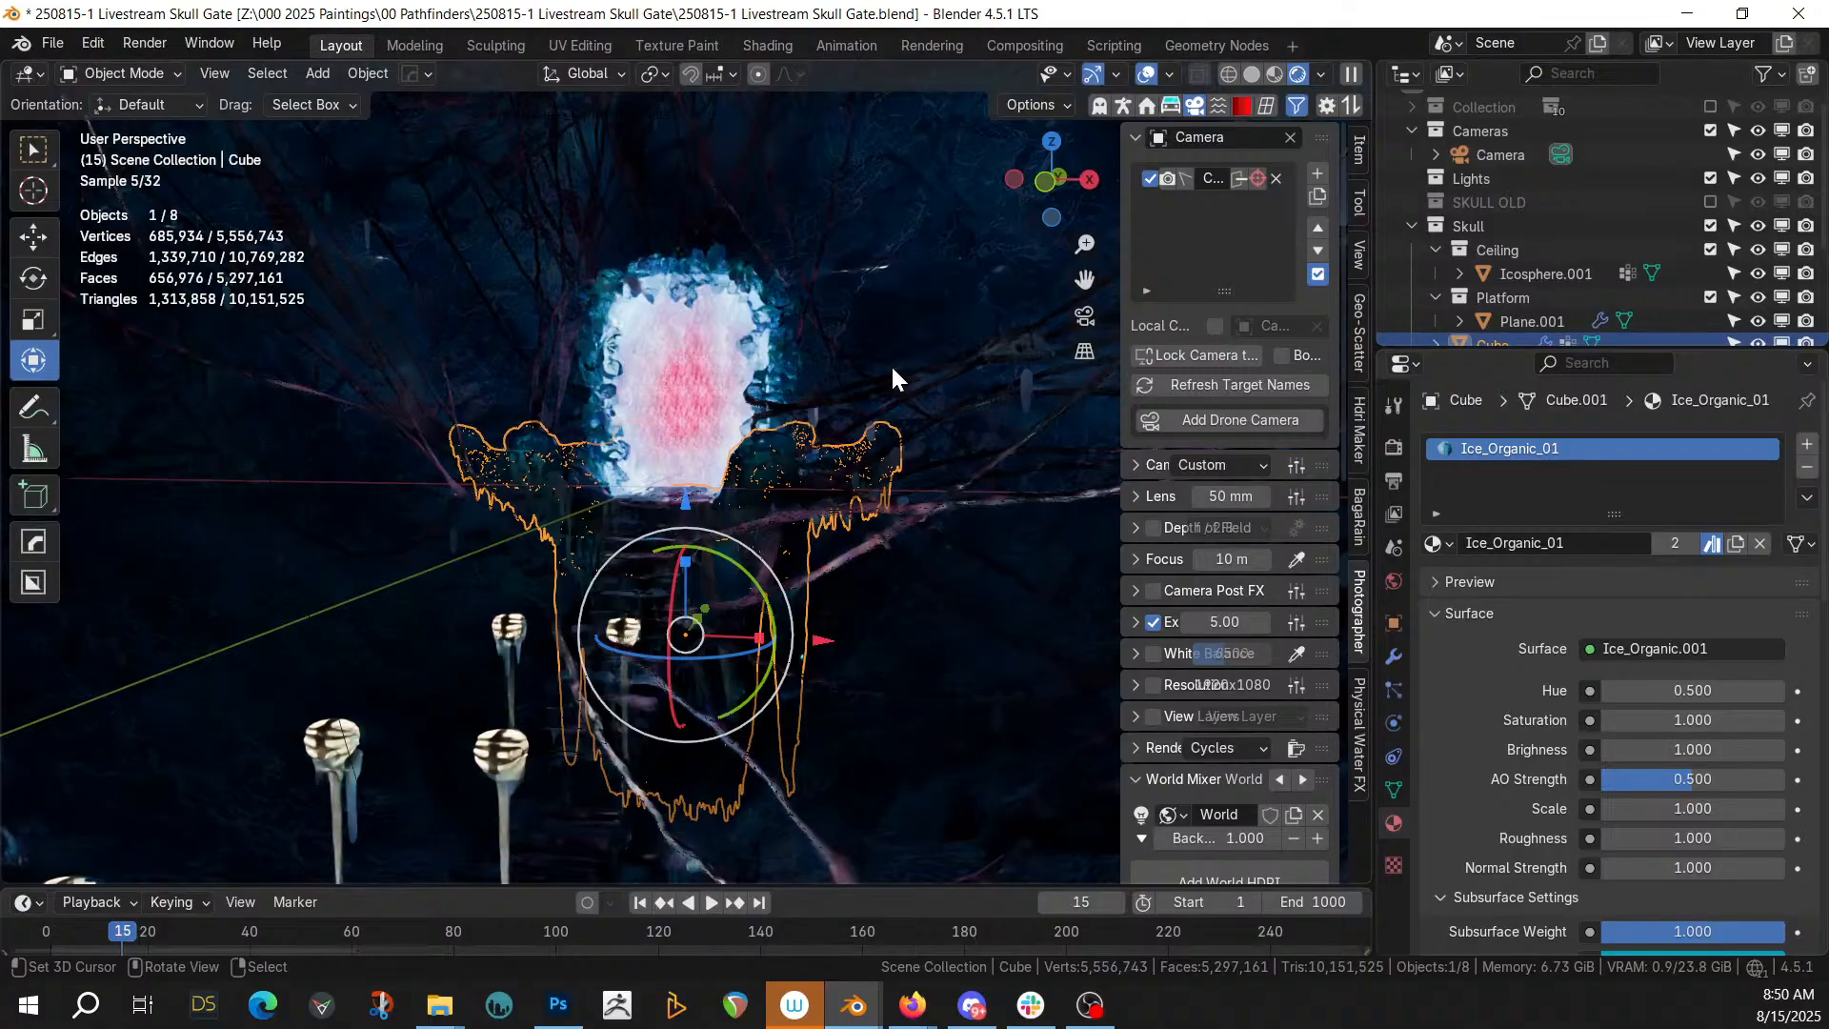
{"action": "key", "text": "ctrl+s"}
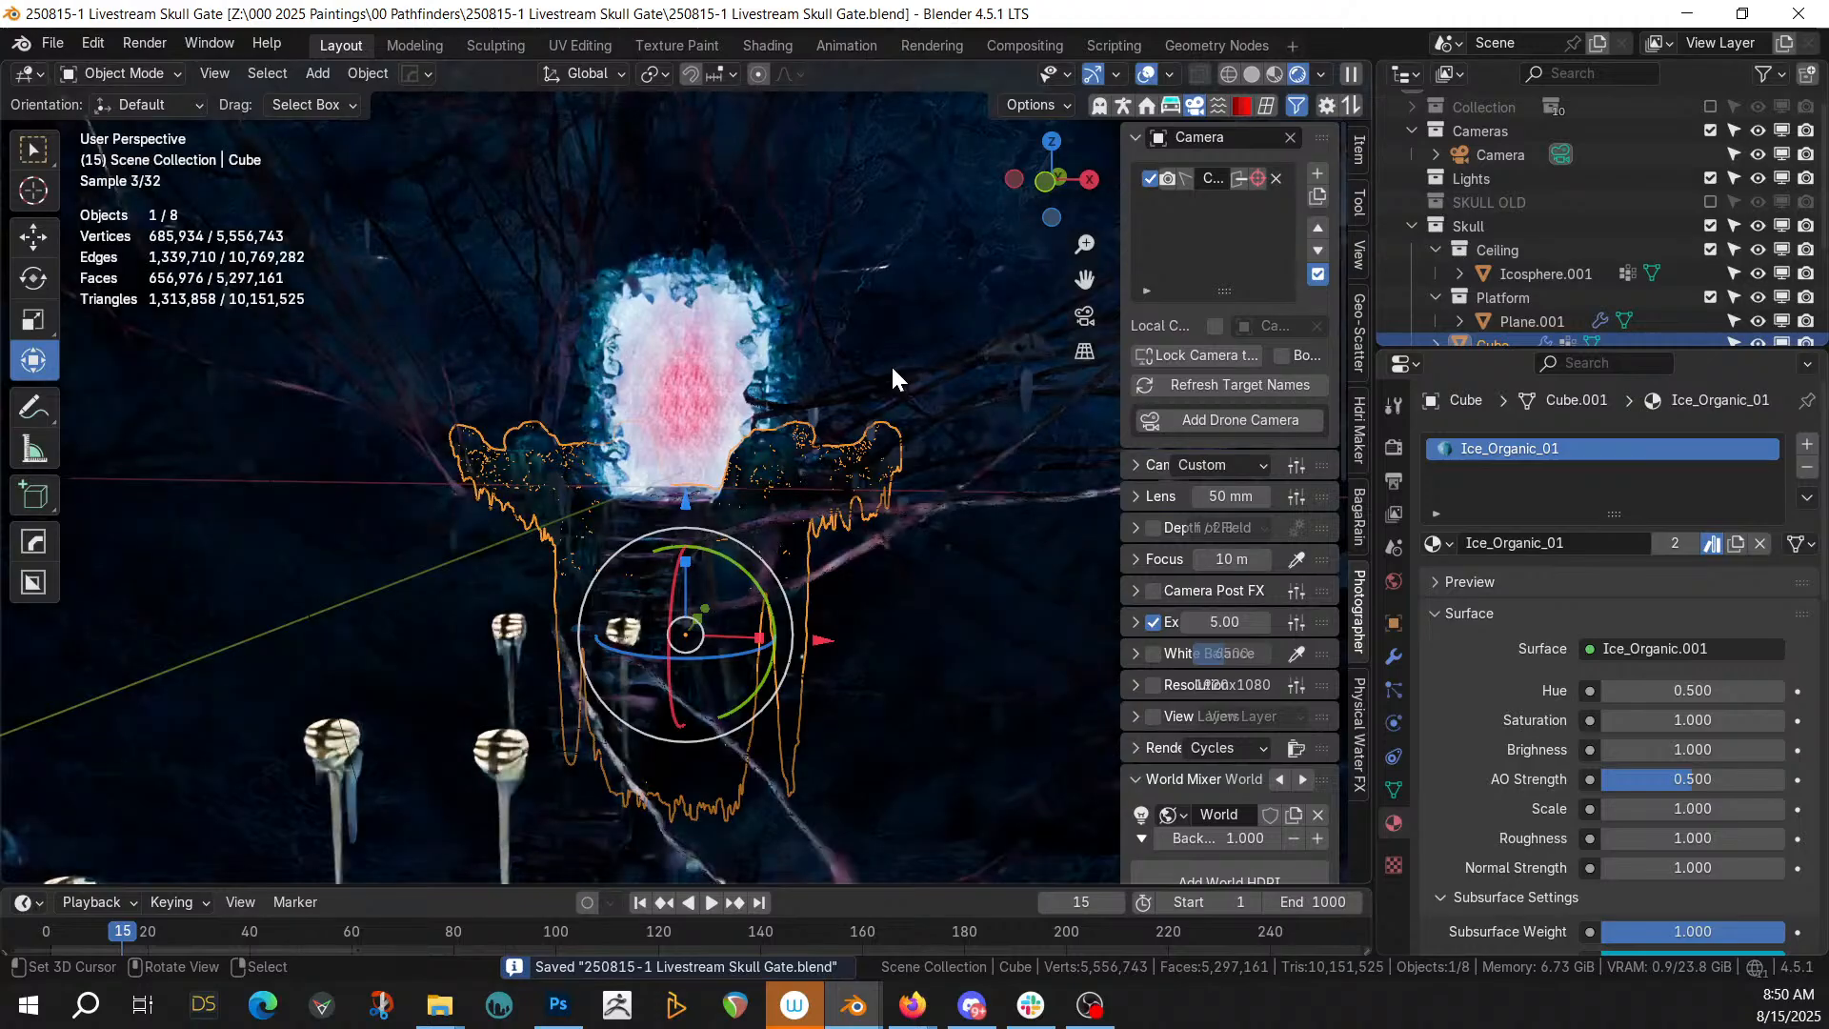
Set the camera exposure to 4
{"action": "left_click", "coordinate": [1227, 622]}
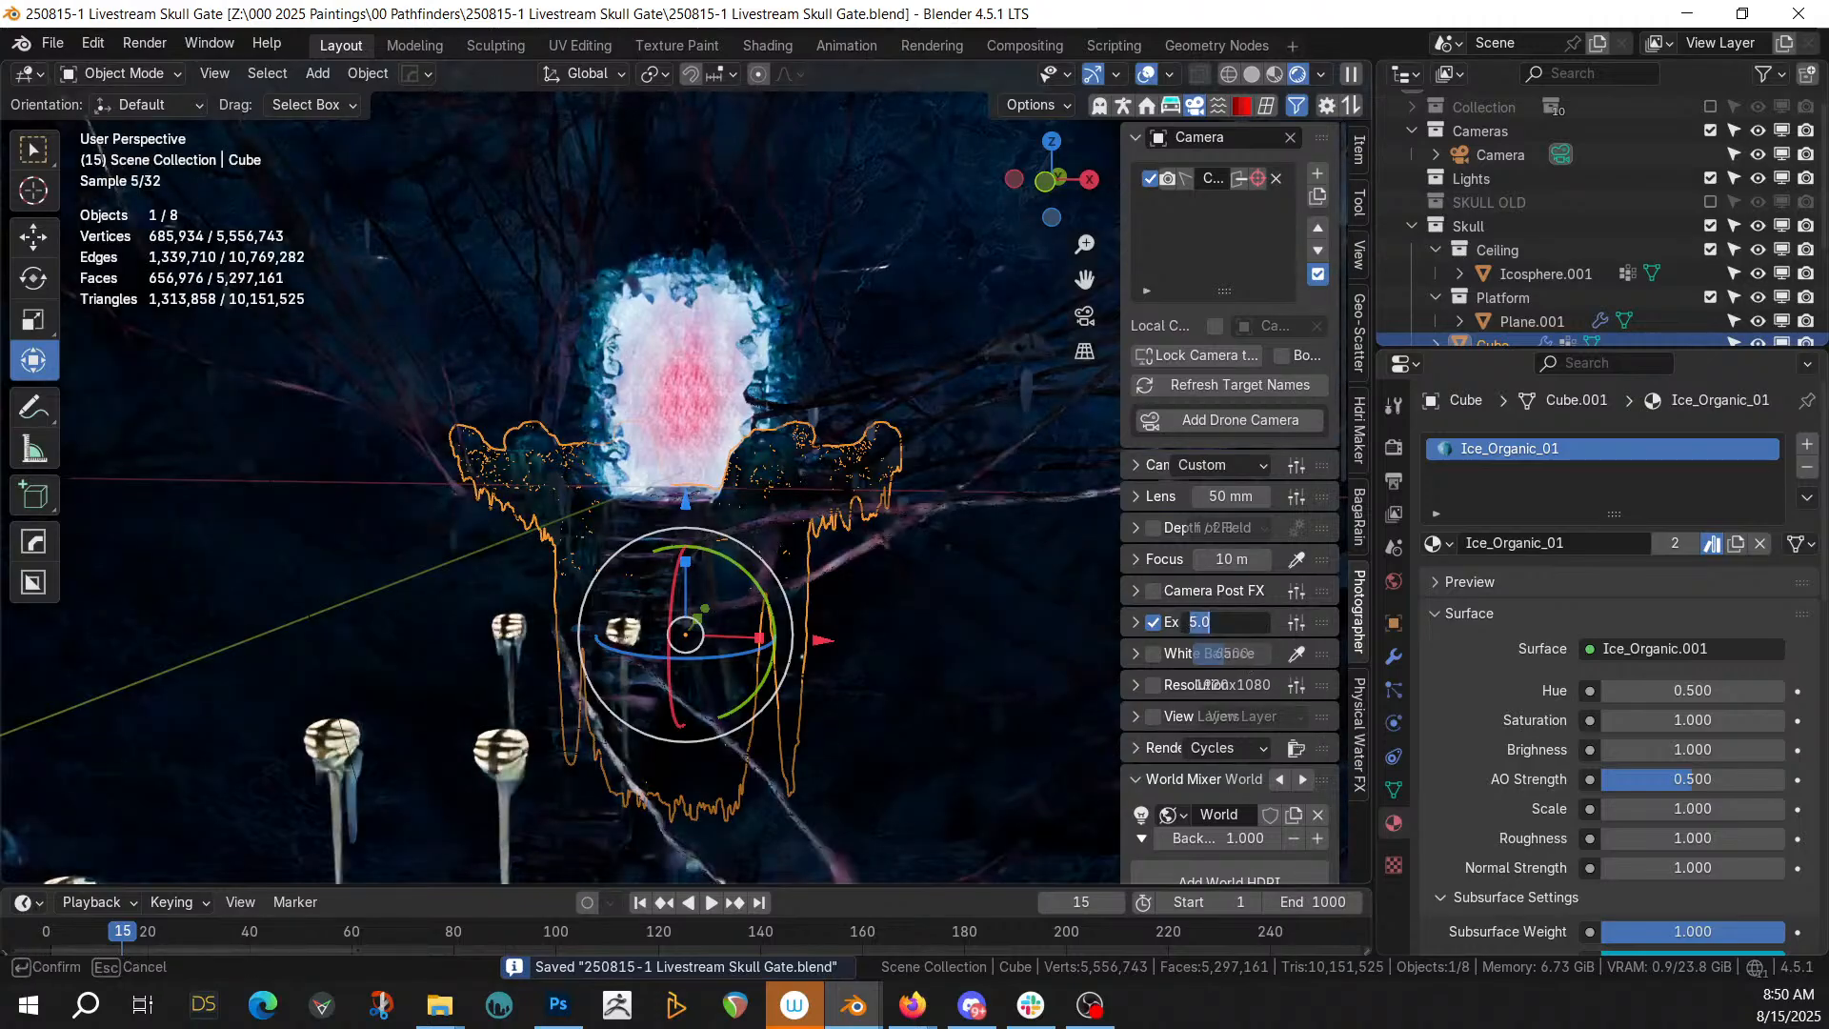
{"action": "type", "text": "4"}
{"action": "key", "text": "Return"}
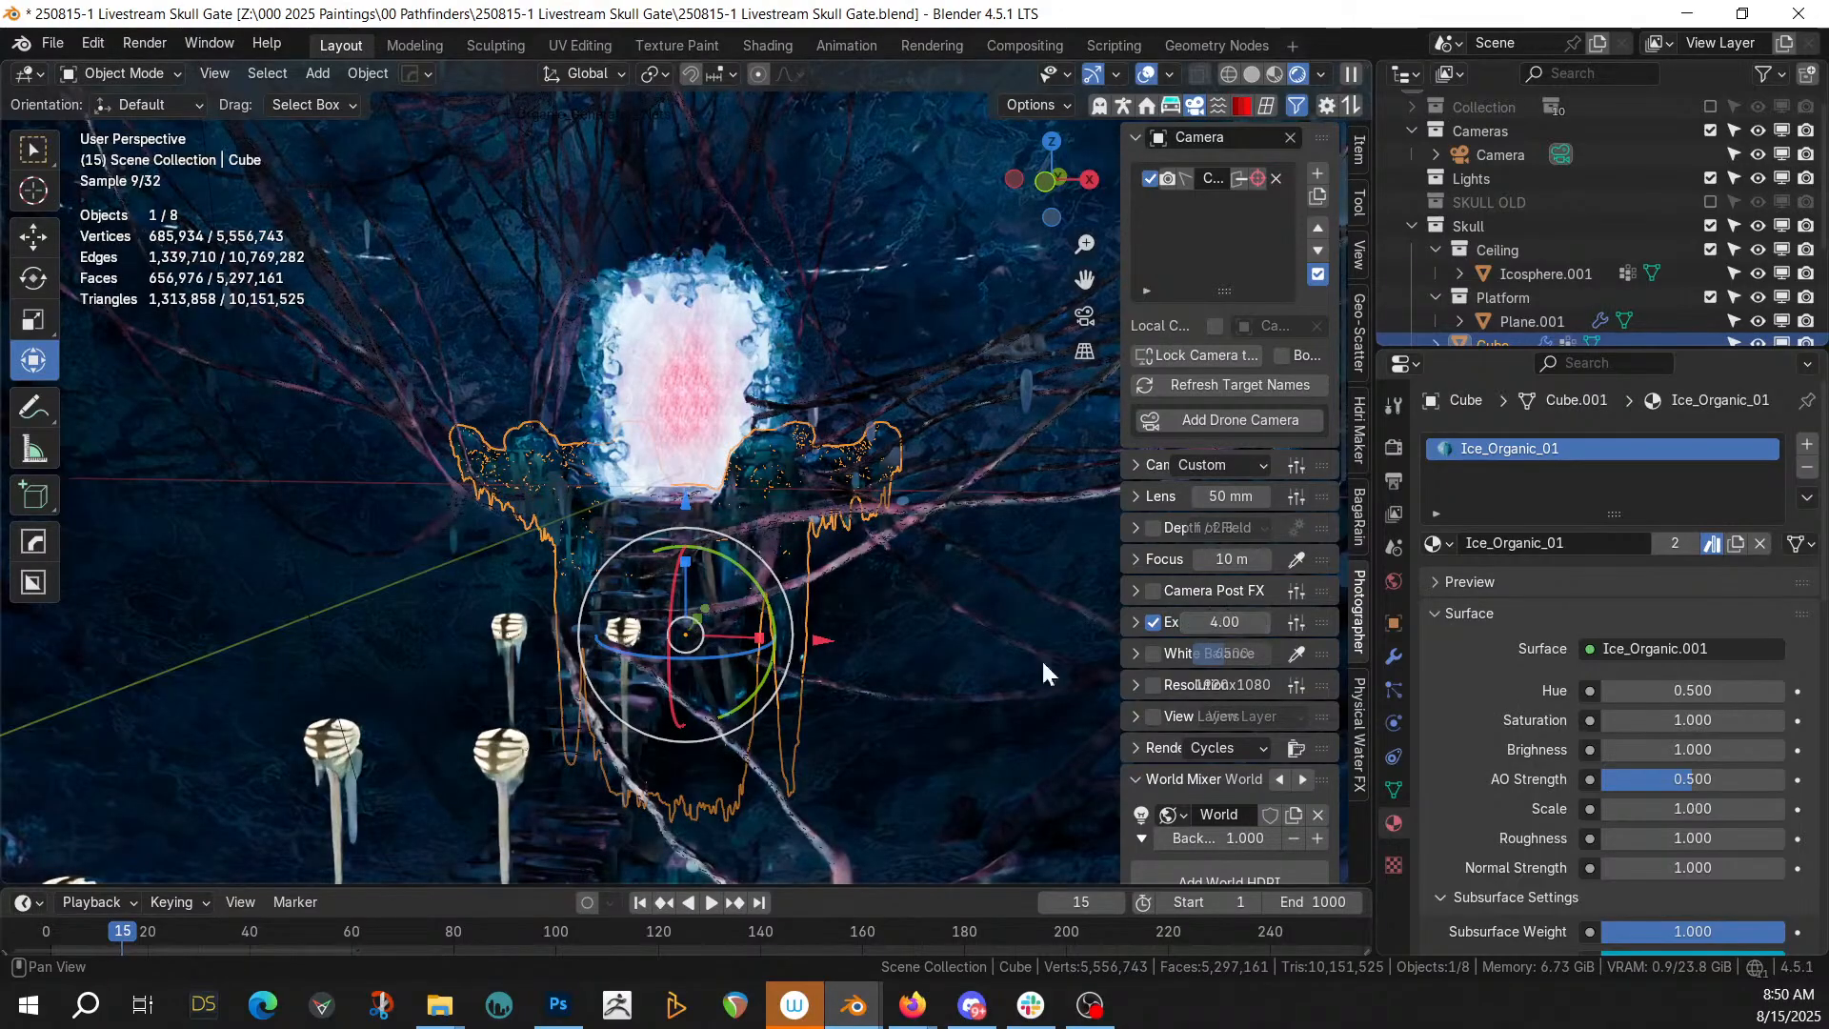
{"action": "middle_click_drag", "start_coordinate": [791, 651], "coordinate": [843, 562], "text": "shift"}
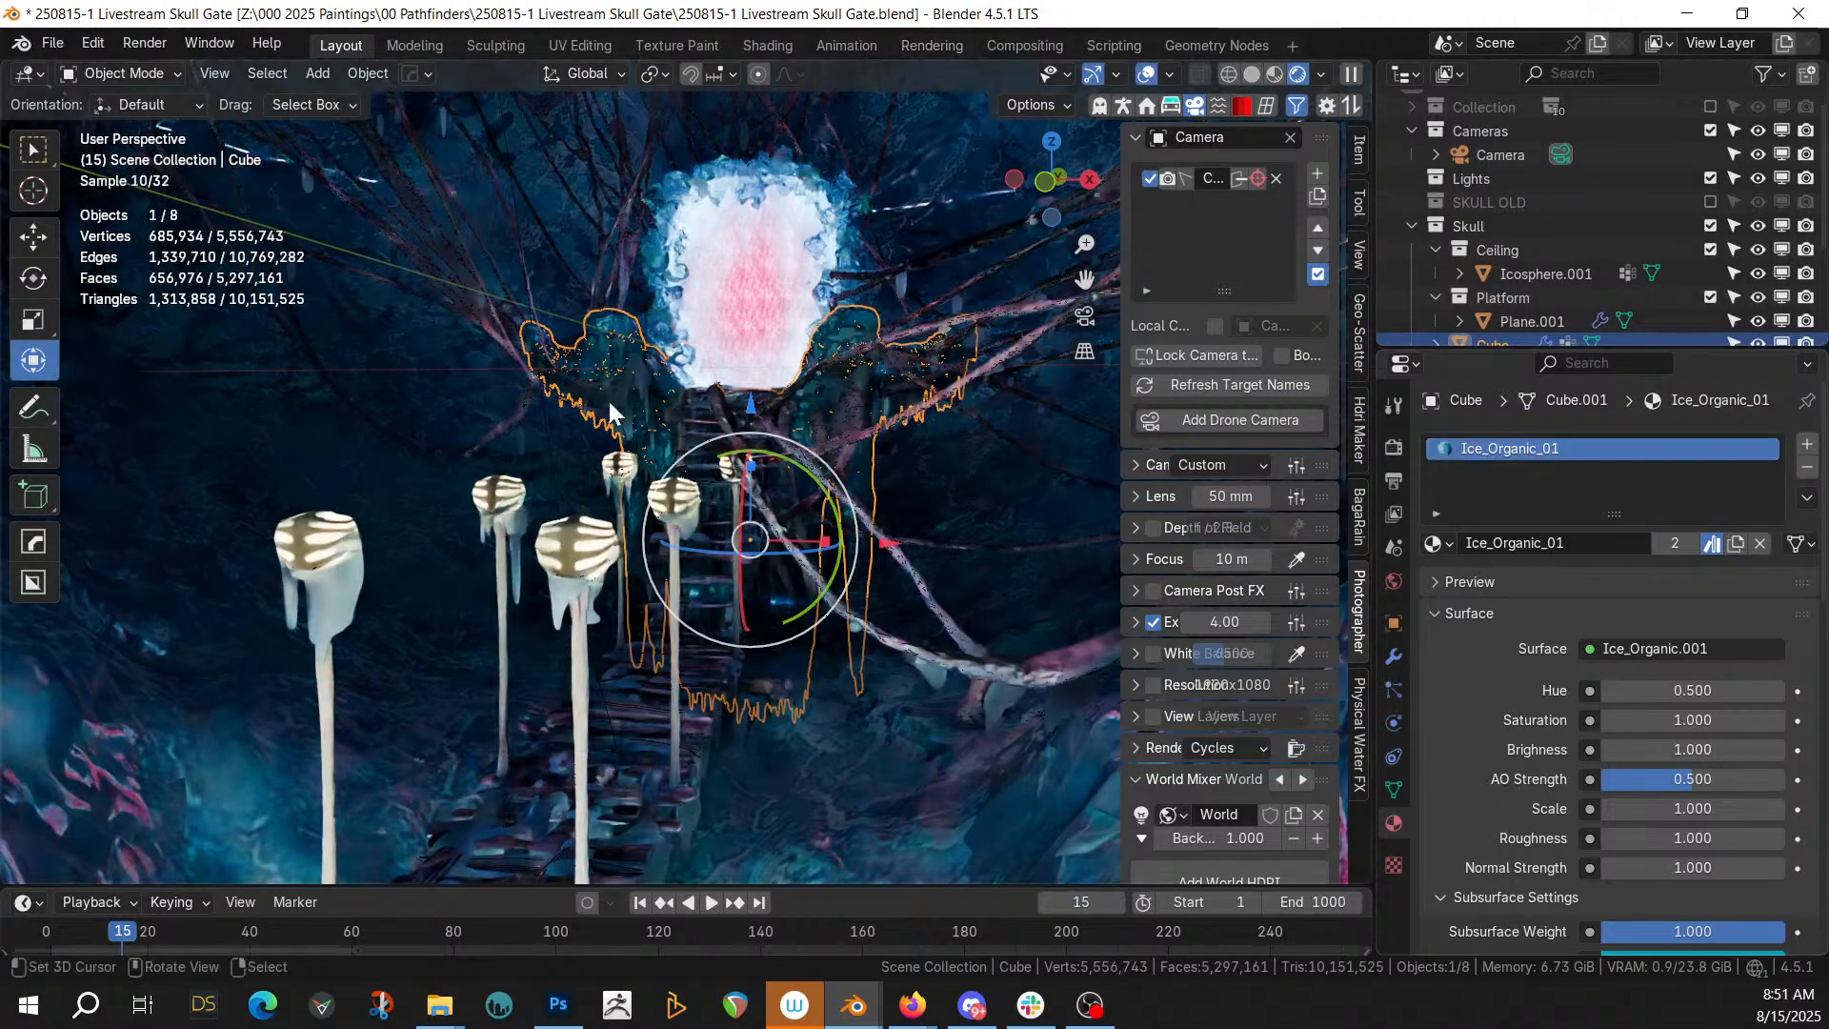
Append the world data-block from the Livestrea Skull Temple.blend file into the scene
{"action": "middle_click_drag", "start_coordinate": [976, 829], "coordinate": [960, 781]}
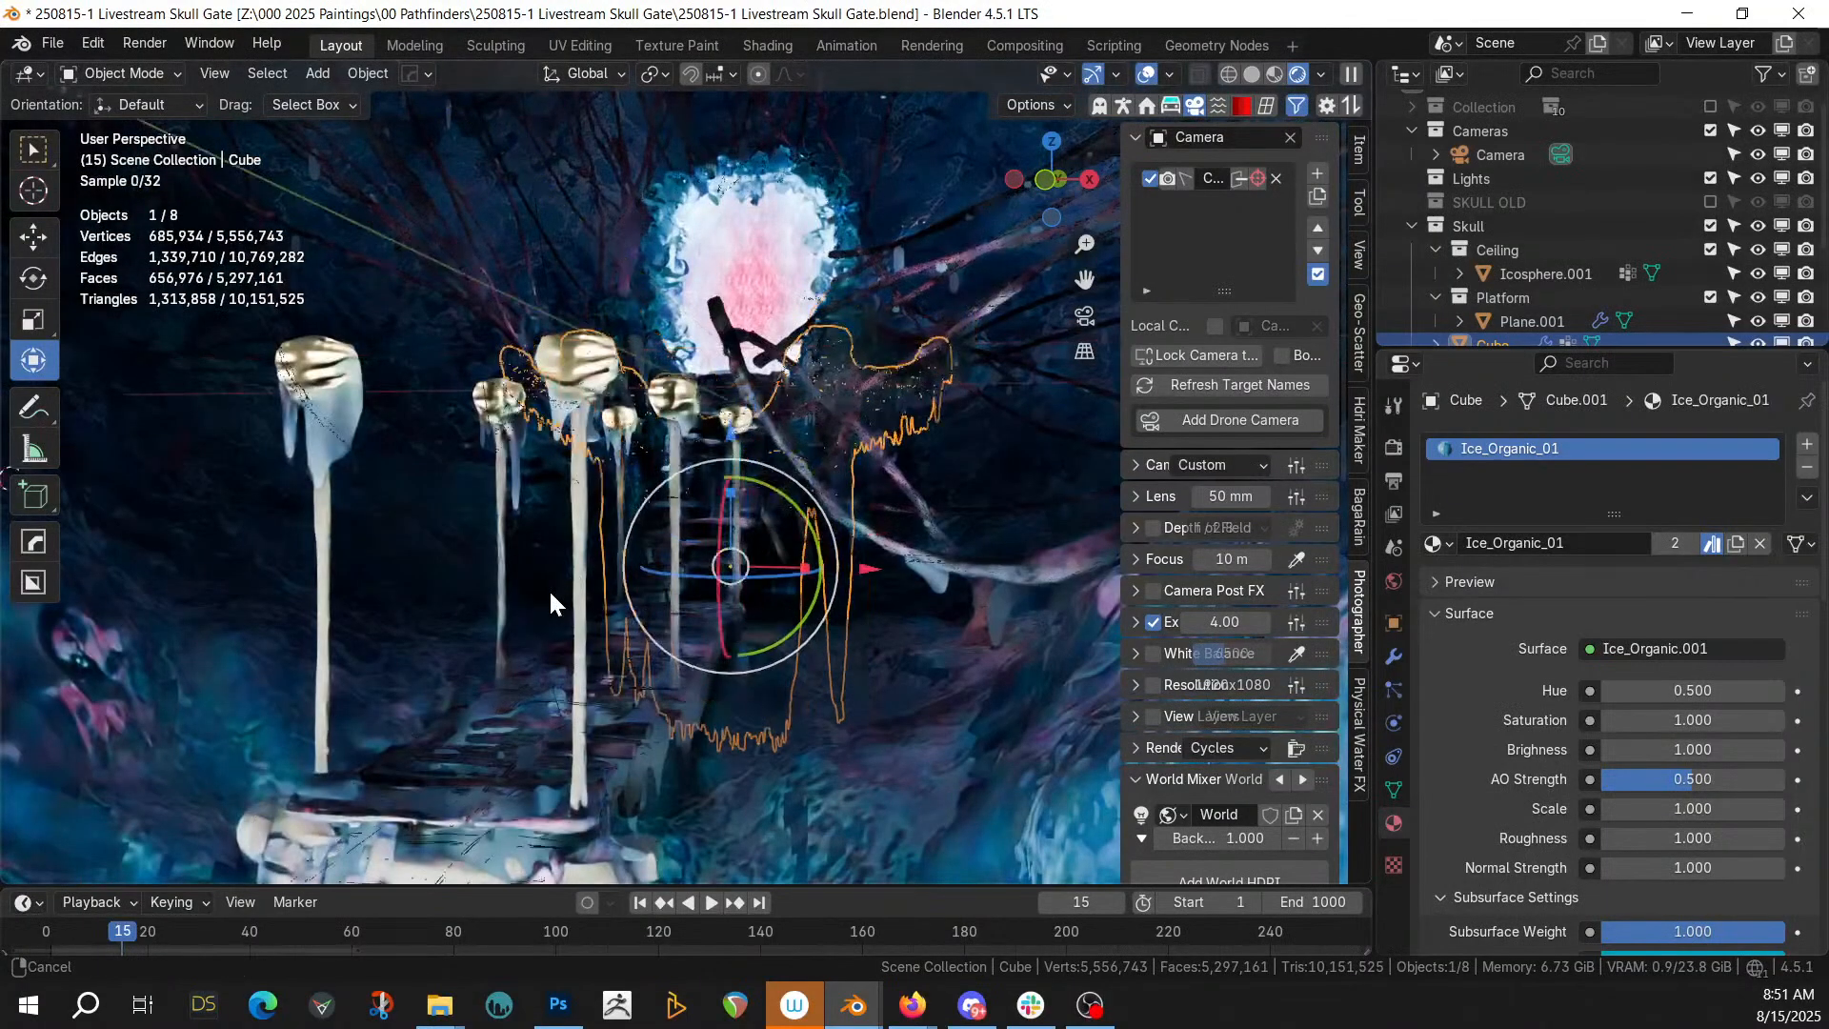
{"action": "scroll", "coordinate": [549, 586], "scroll_direction": "up", "scroll_amount": 6}
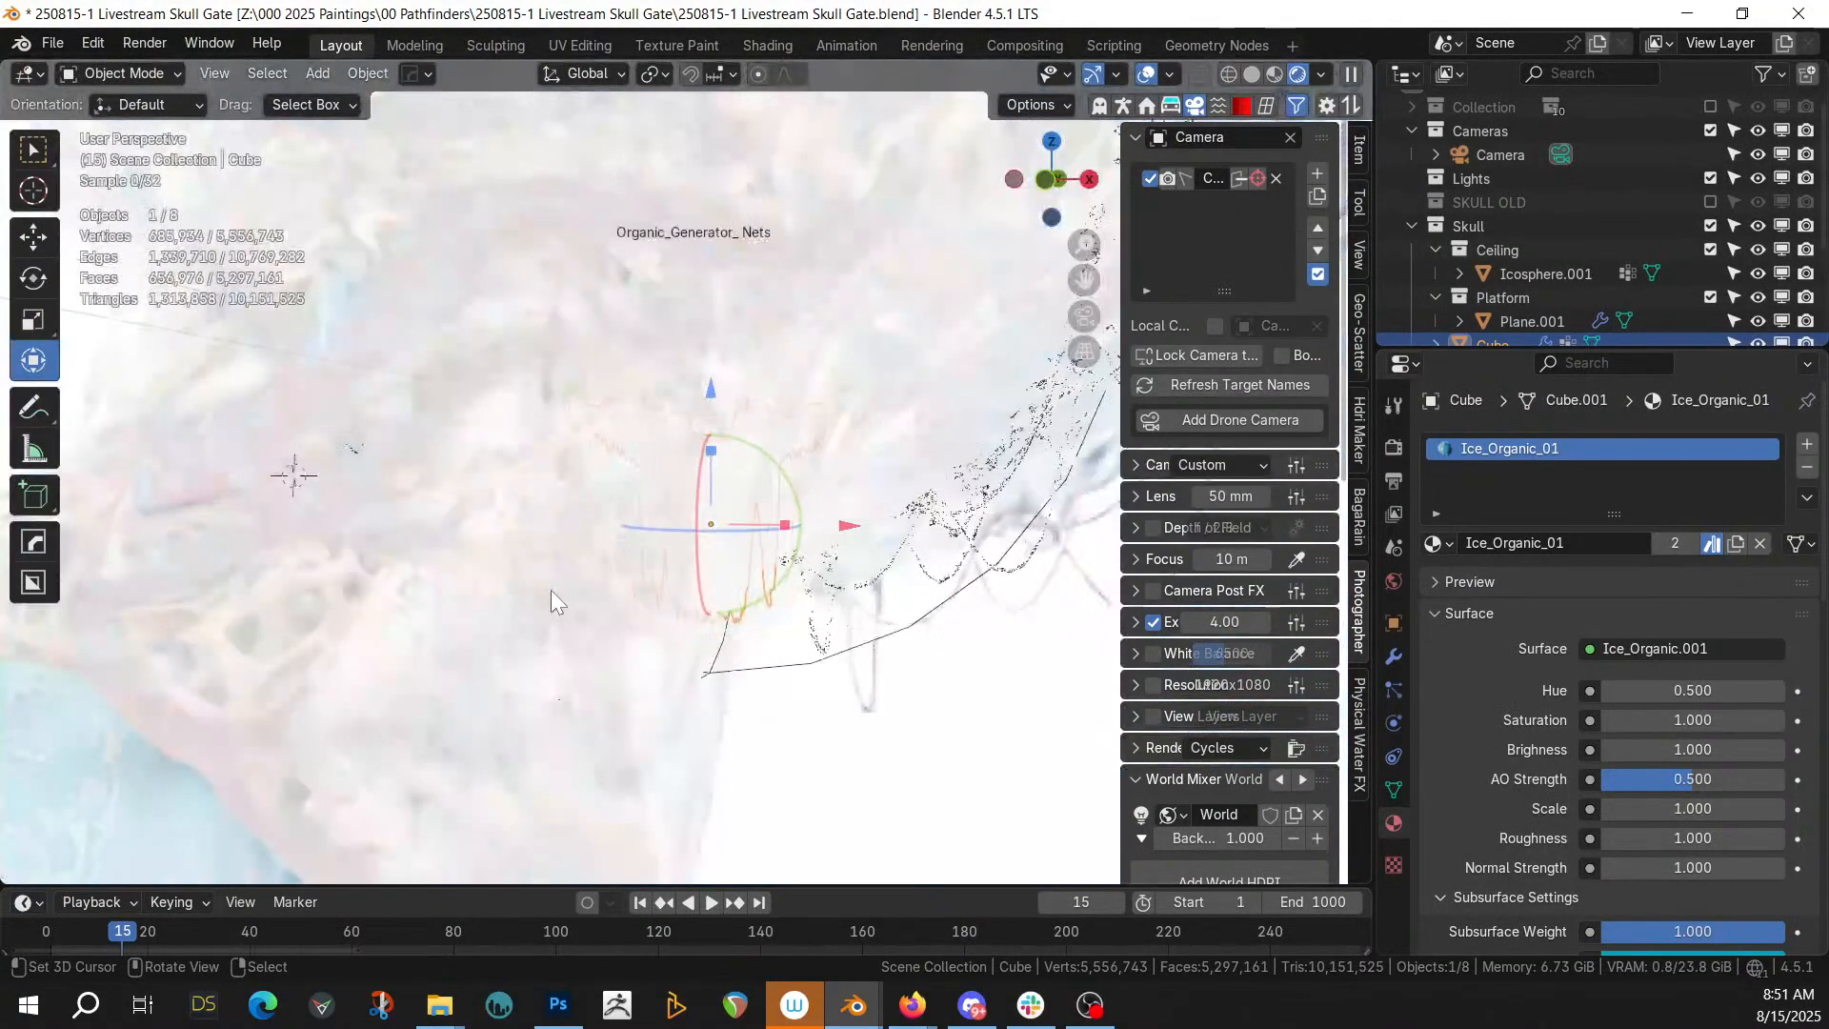
{"action": "middle_click_drag", "start_coordinate": [551, 591], "coordinate": [503, 615]}
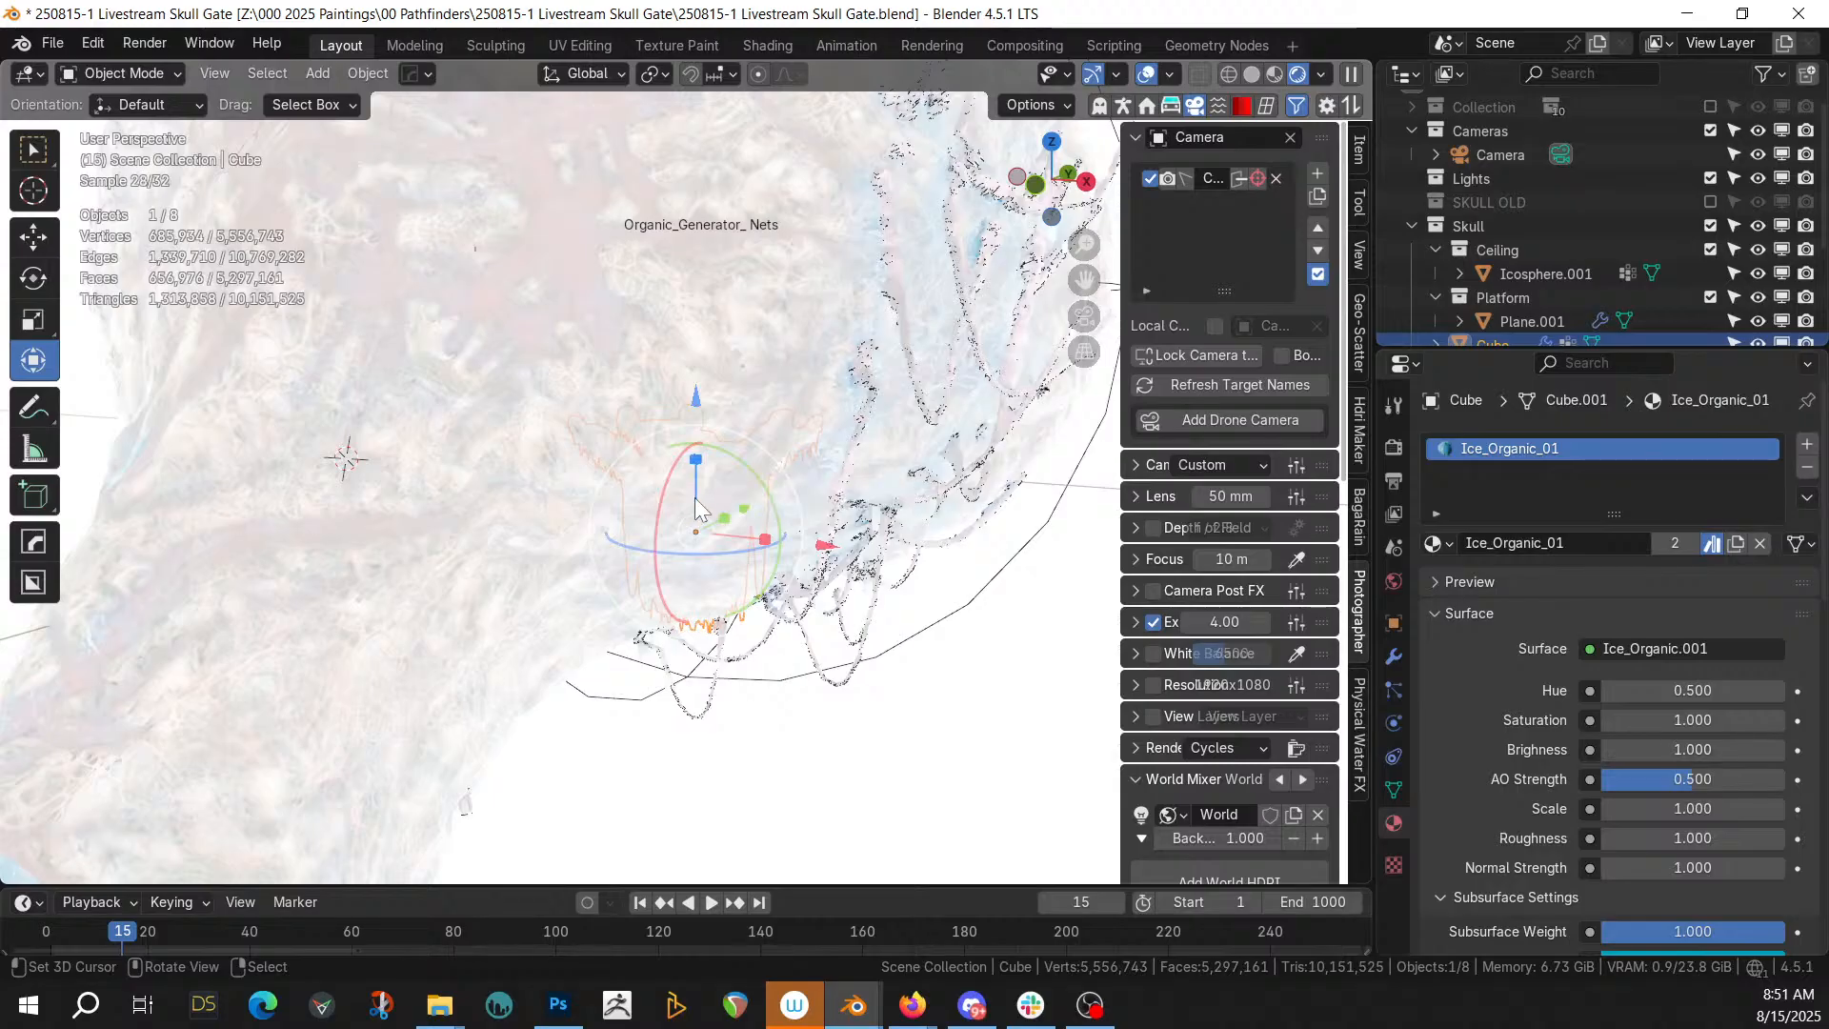
{"action": "key", "text": "F4"}
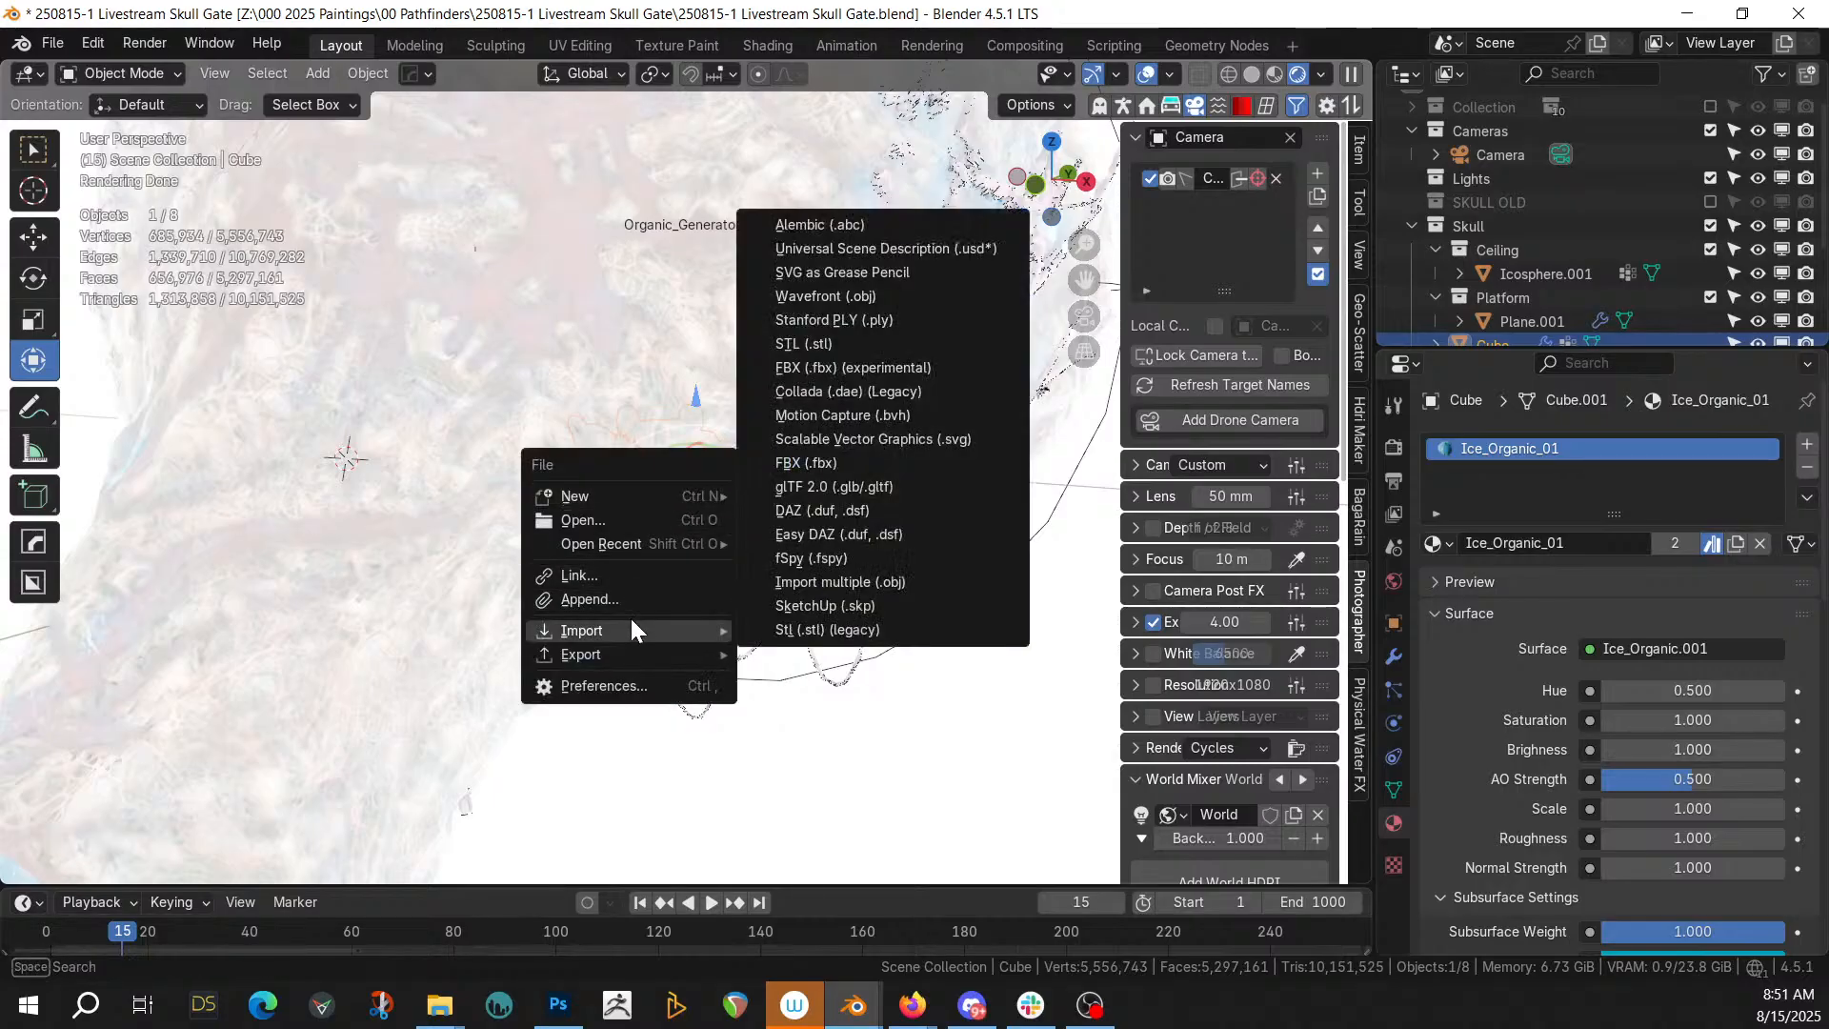
{"action": "left_click", "coordinate": [620, 598]}
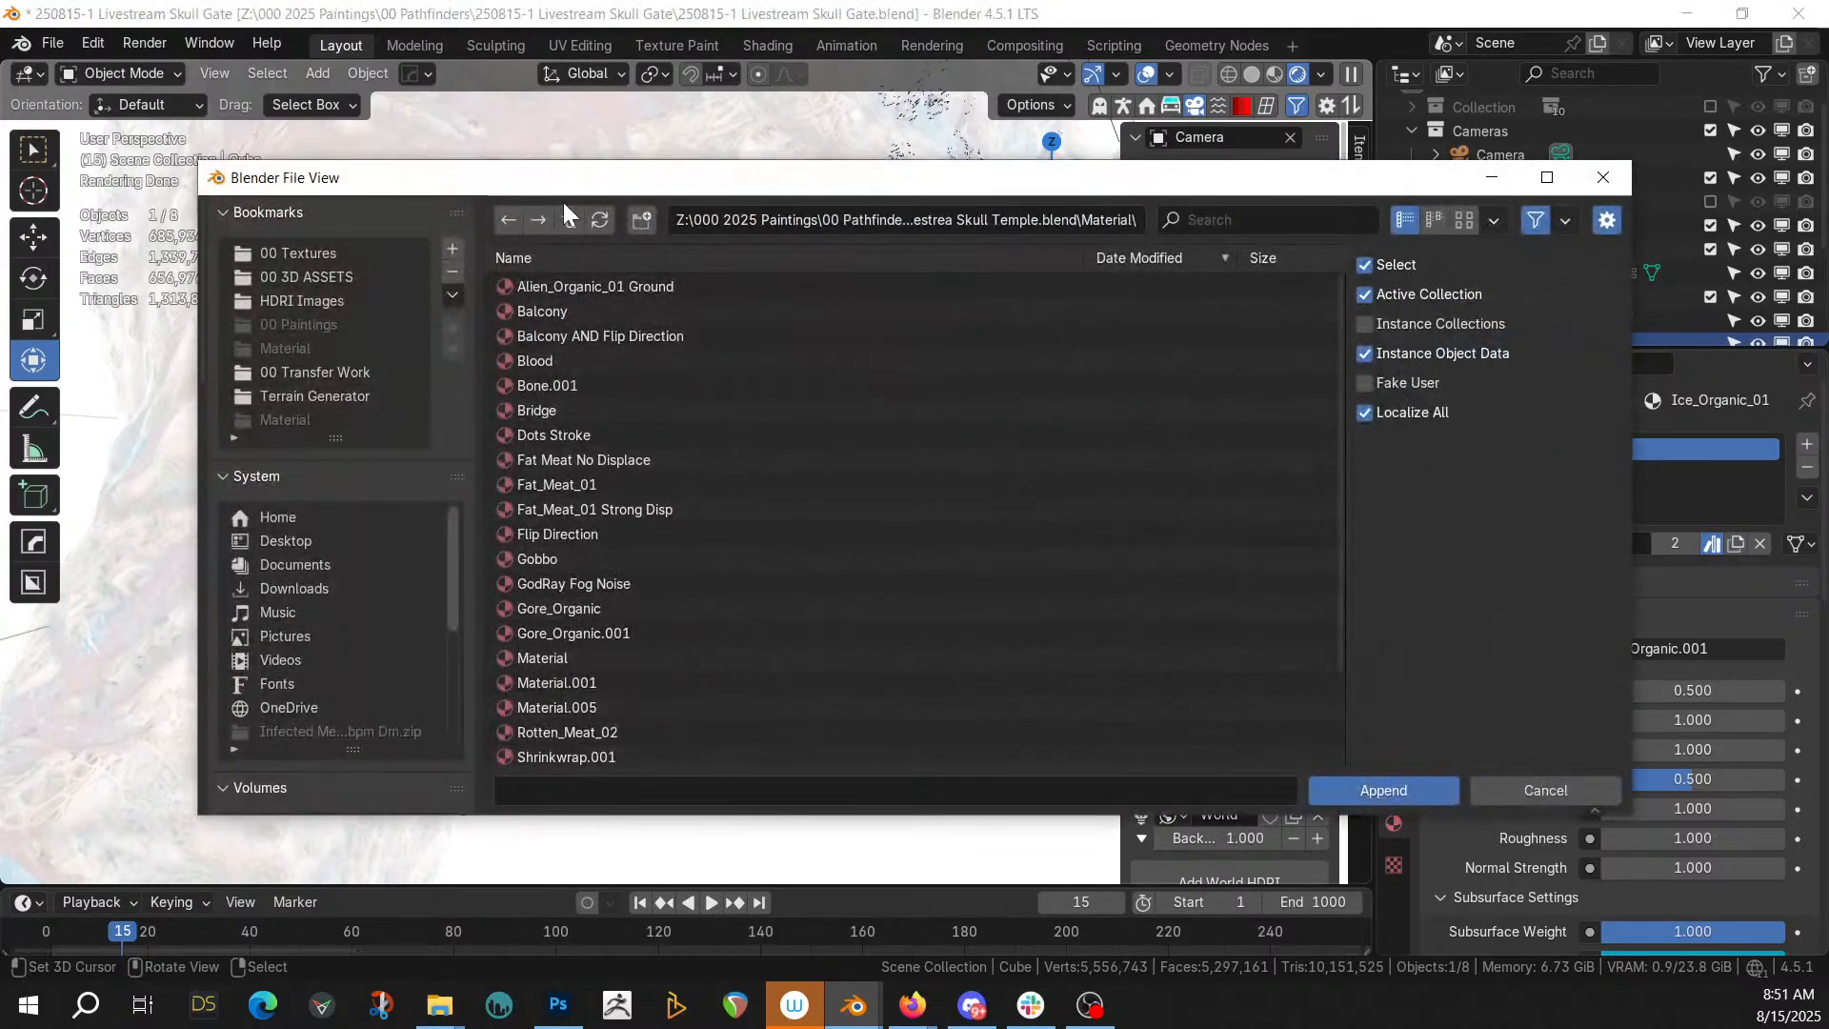
{"action": "left_click", "coordinate": [569, 218]}
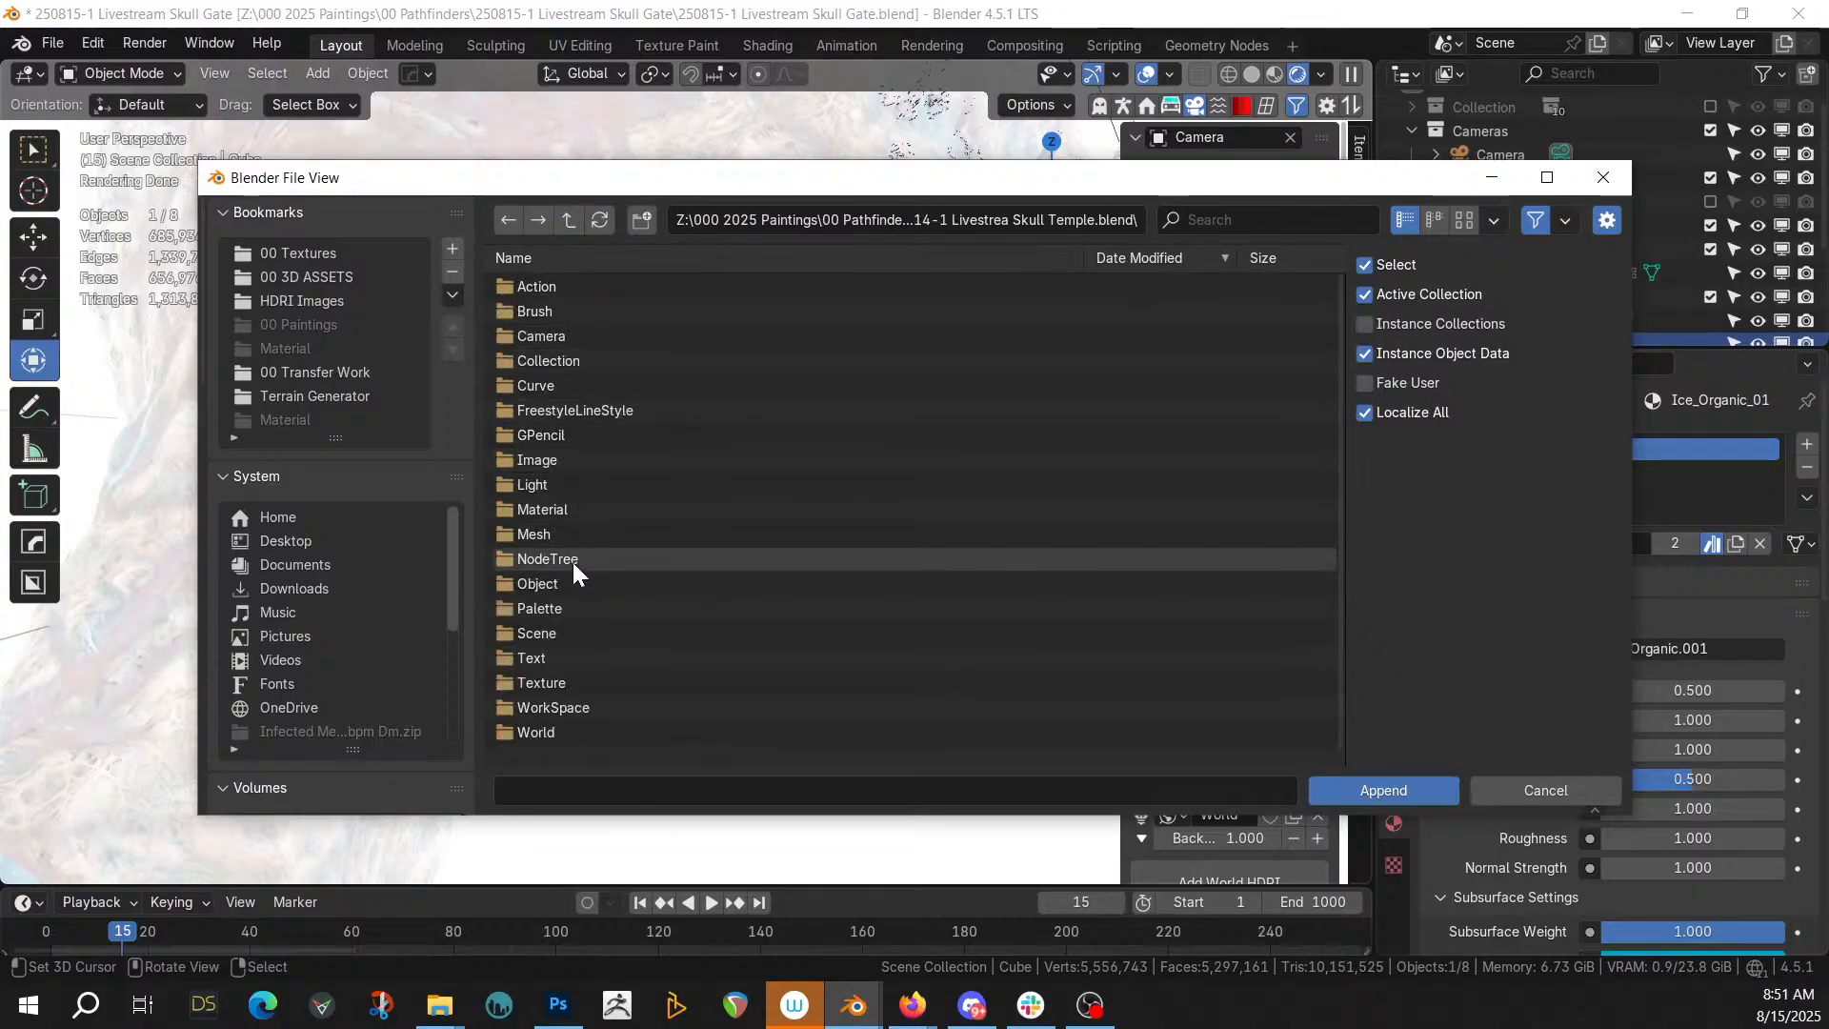
{"action": "left_click", "coordinate": [550, 733]}
{"action": "double_click", "coordinate": [524, 731]}
{"action": "left_click", "coordinate": [535, 285]}
{"action": "double_click", "coordinate": [535, 282]}
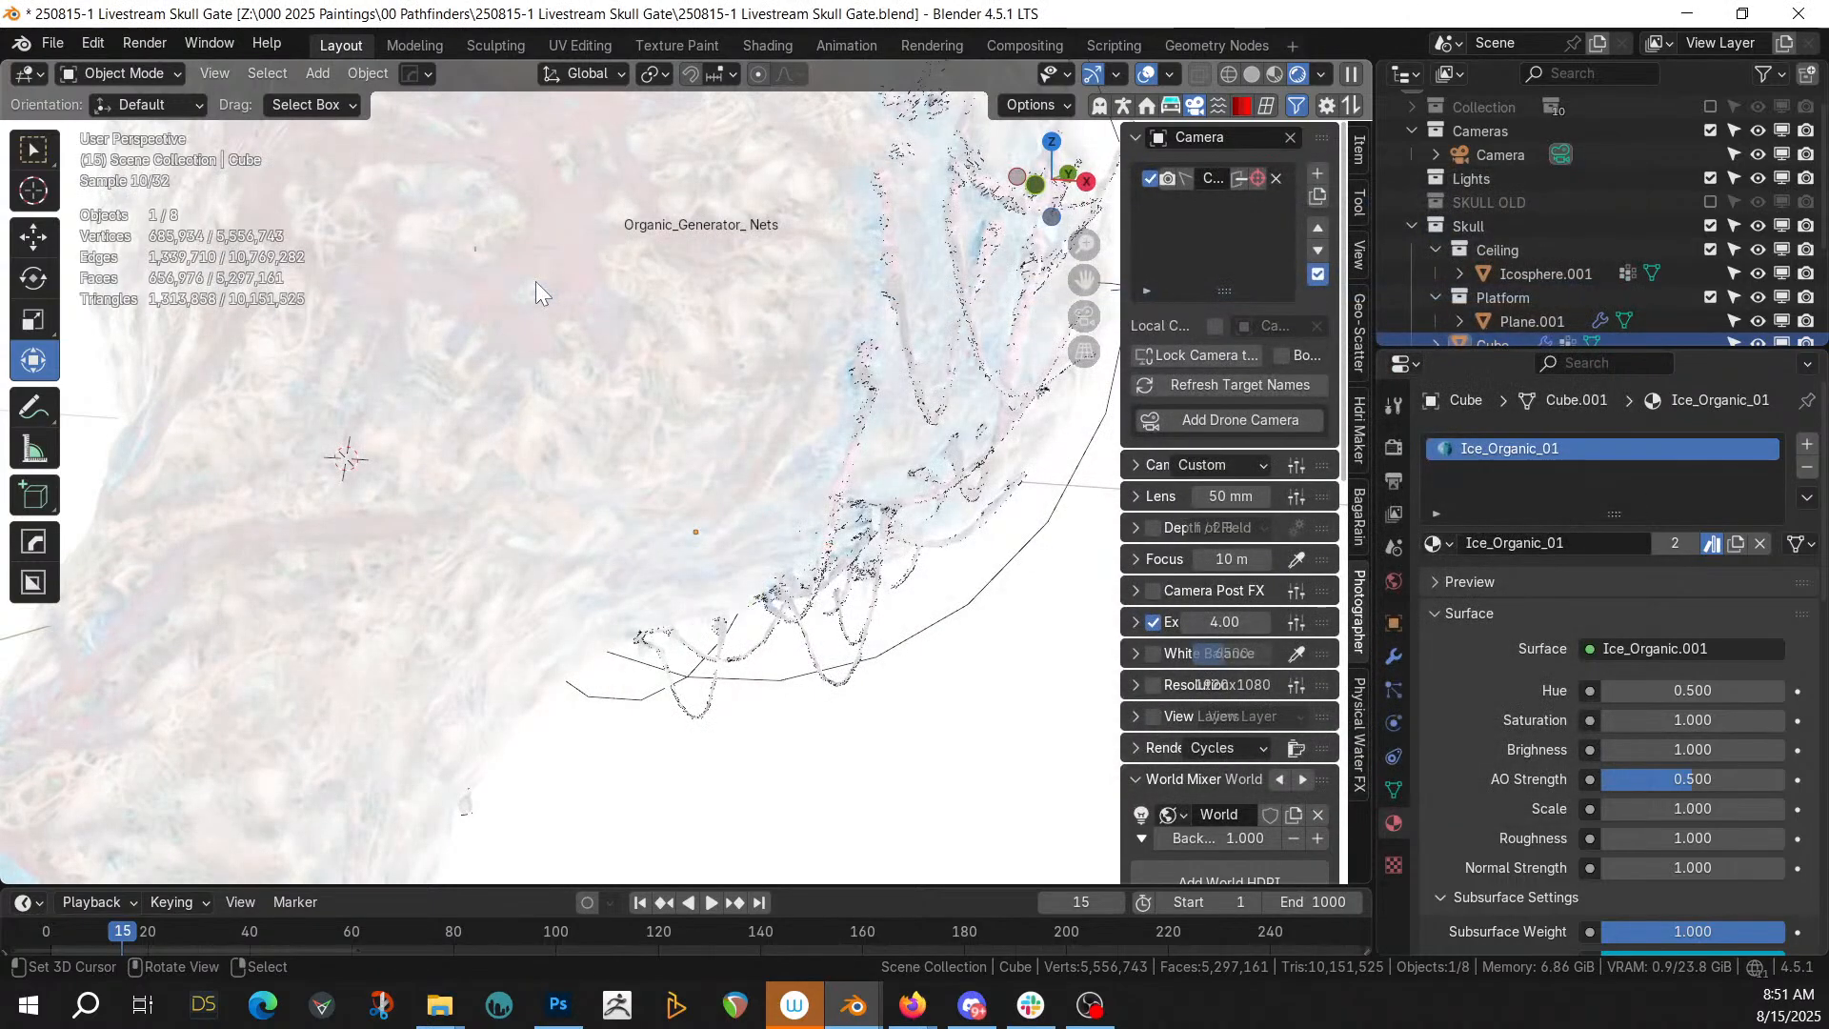
Assign the appended World.001 as the scene's world in the world properties
{"action": "left_click", "coordinate": [1394, 580]}
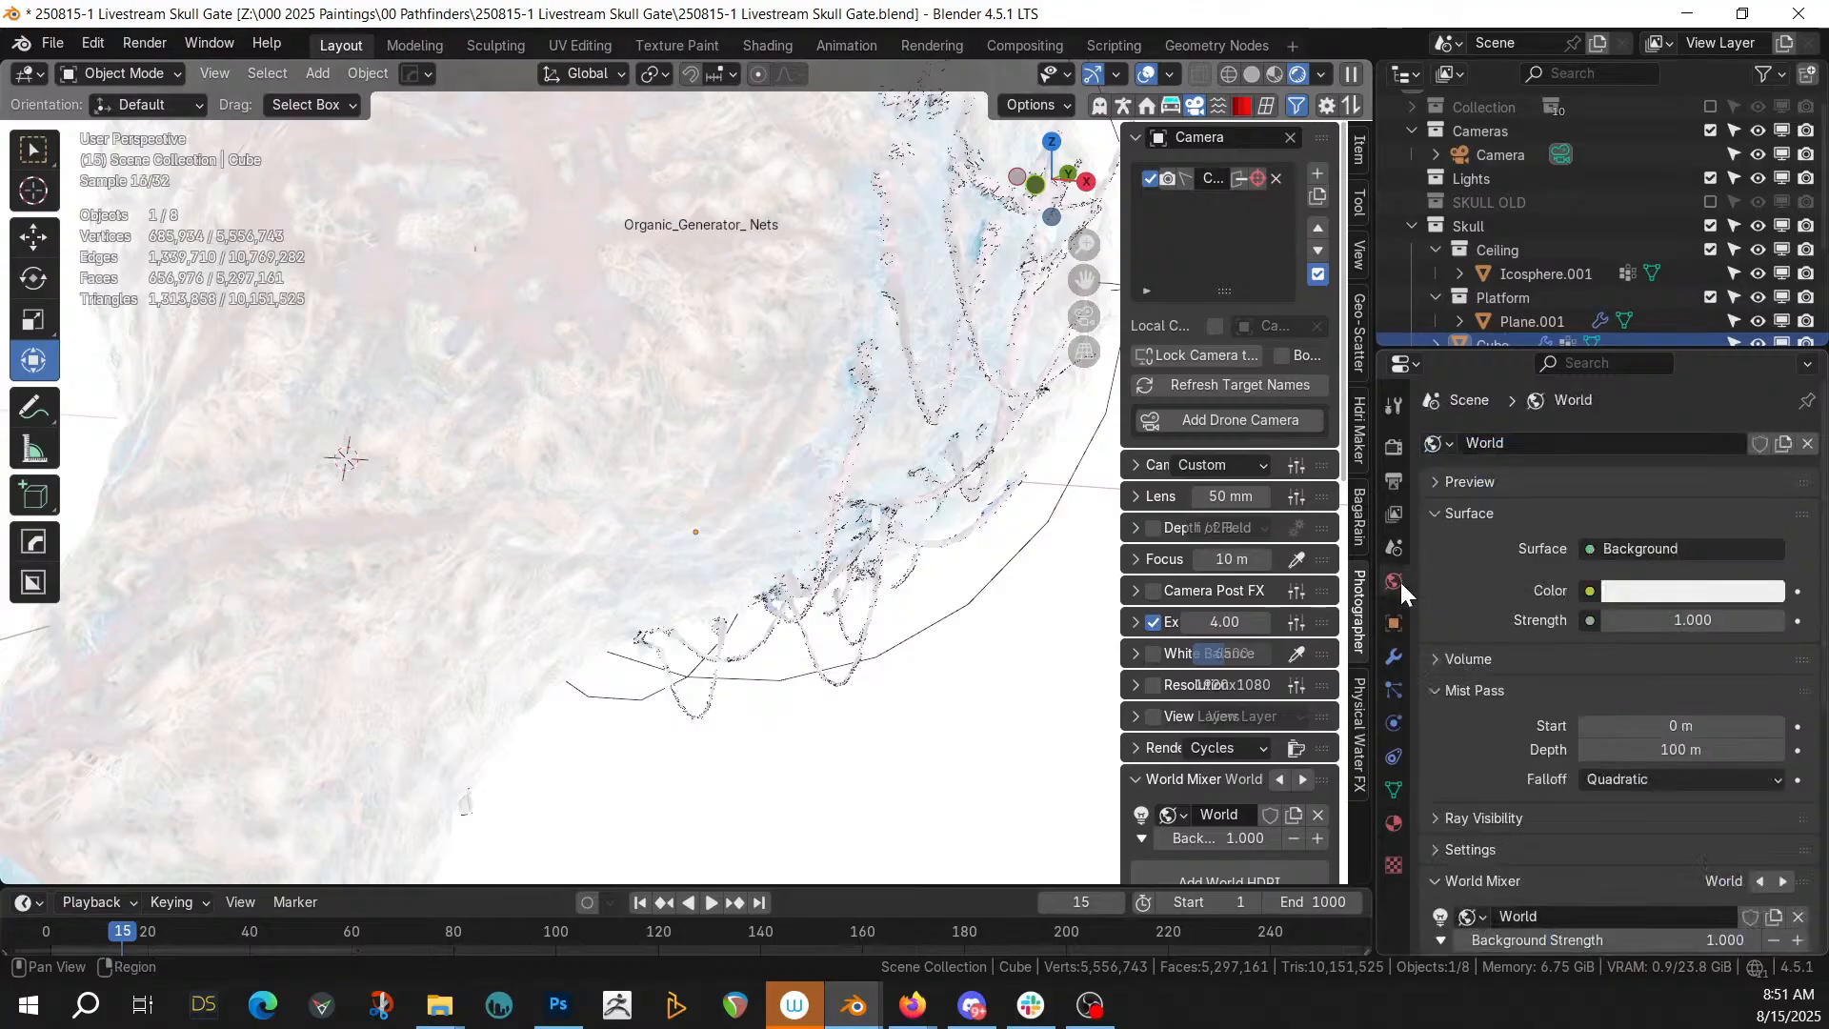
{"action": "double_click", "coordinate": [1551, 443]}
{"action": "left_click", "coordinate": [1440, 443]}
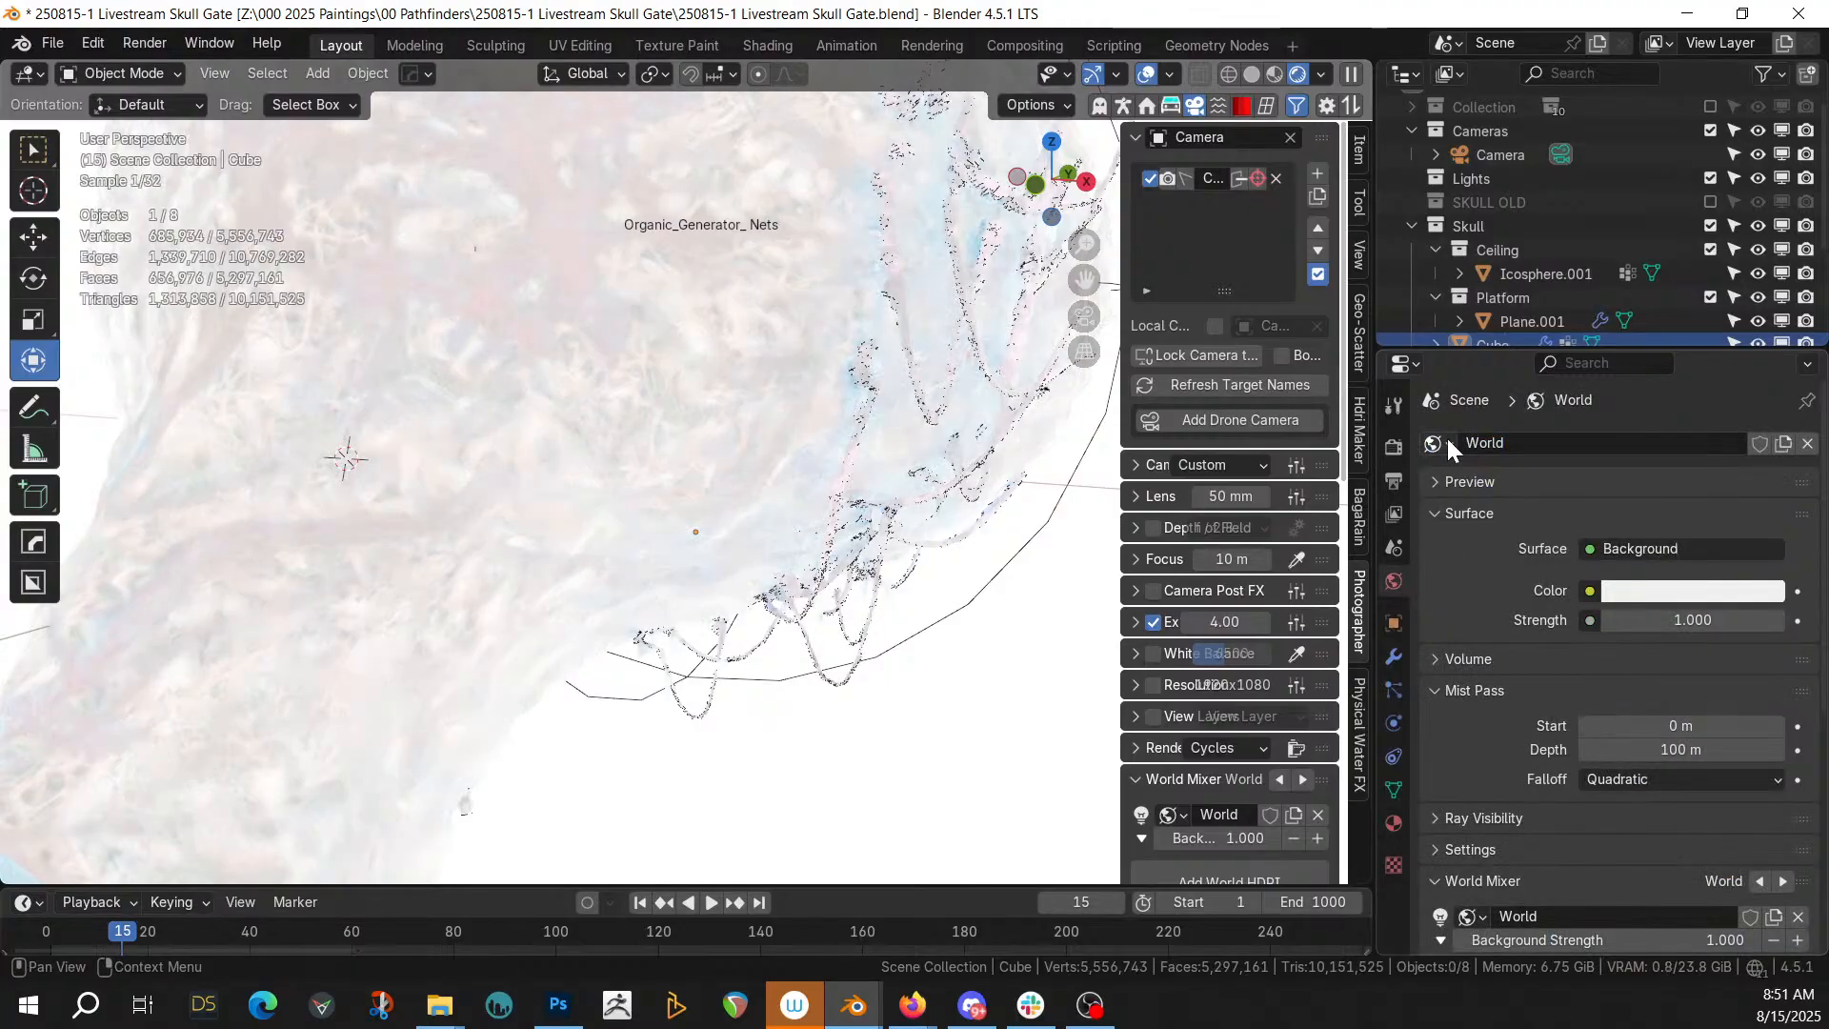
{"action": "left_click", "coordinate": [1441, 443]}
{"action": "left_click", "coordinate": [1501, 505]}
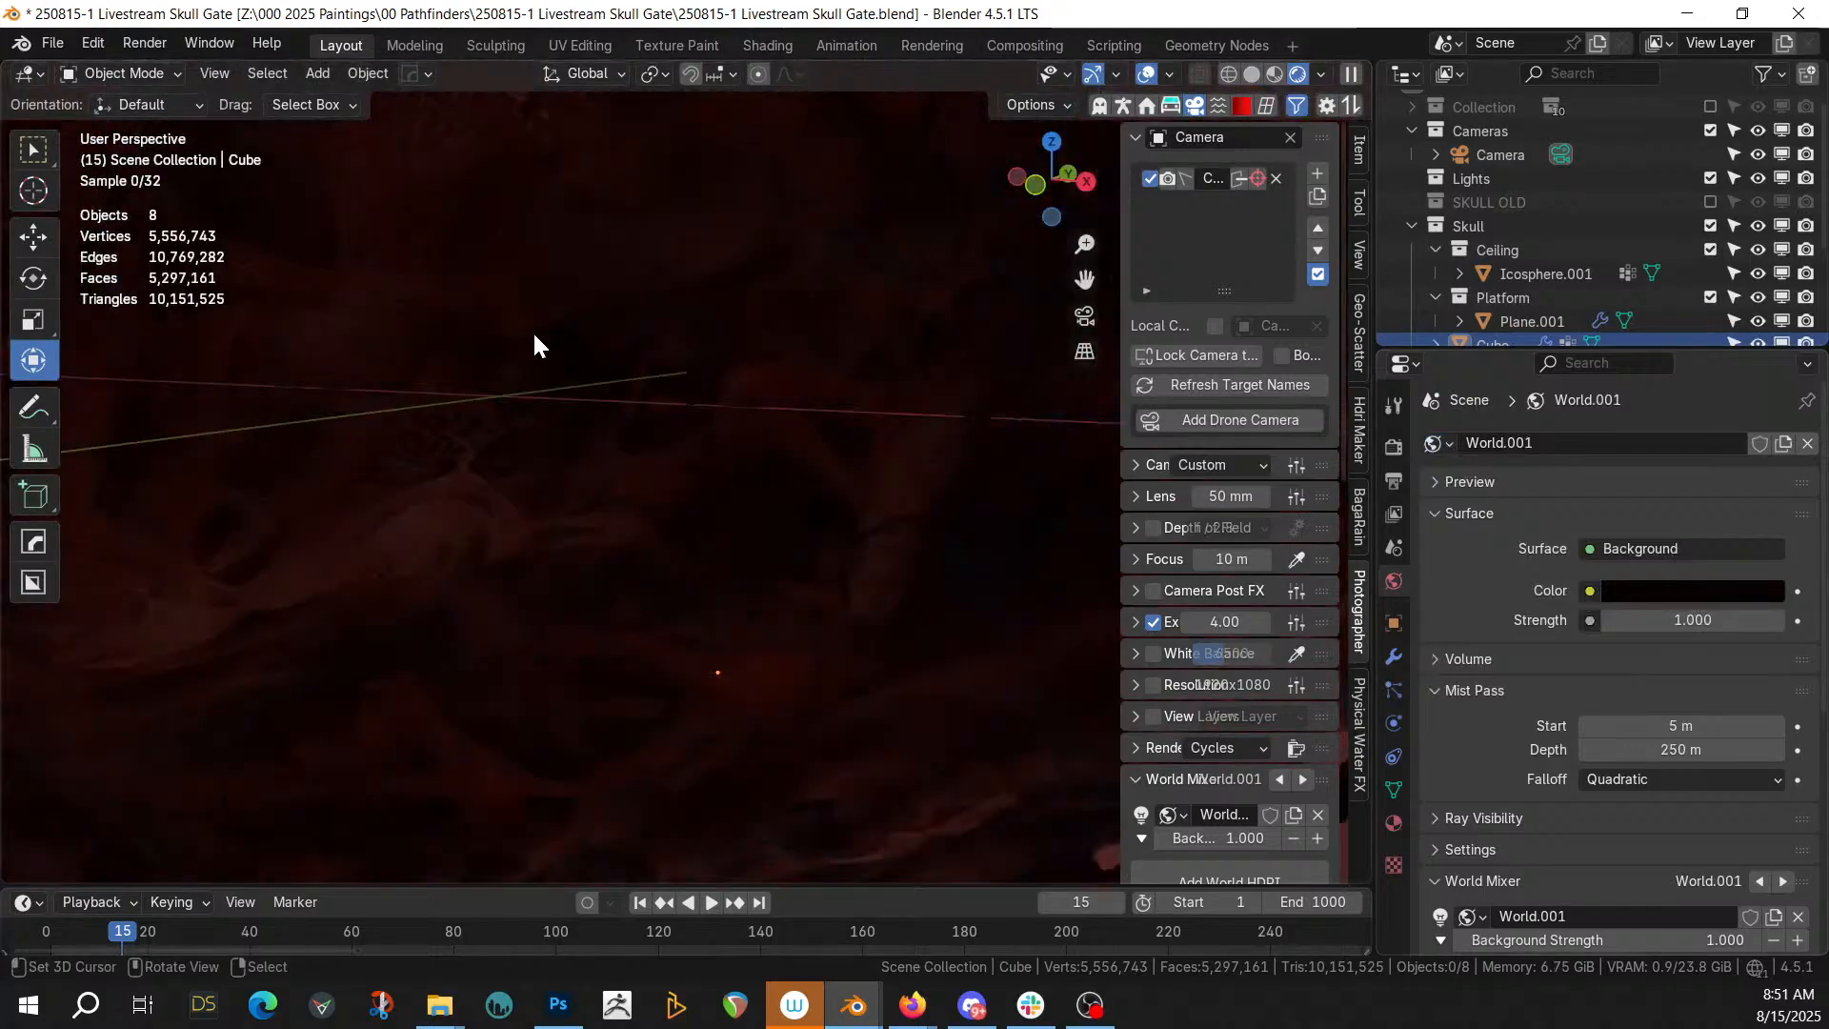
Switch the viewport to Solid shading and widen it against the Outliner and properties area
{"action": "middle_click_drag", "start_coordinate": [534, 335], "coordinate": [604, 352]}
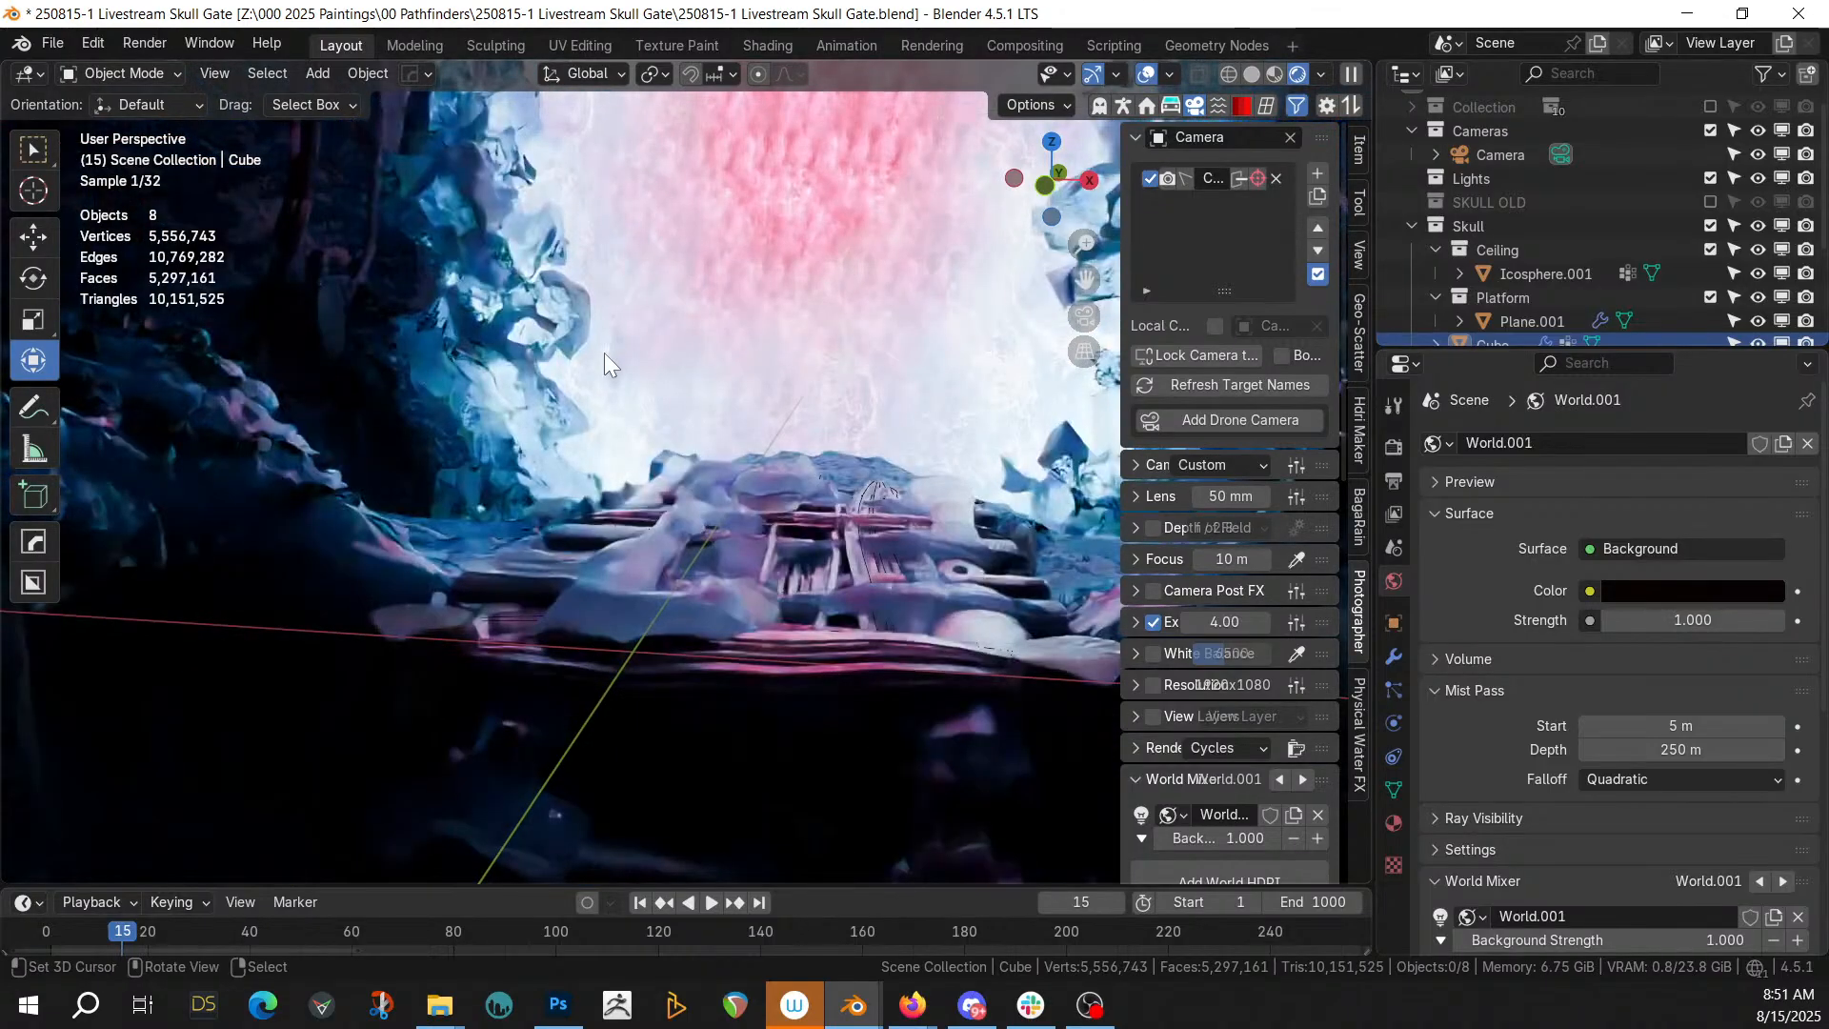
{"action": "key", "text": "z"}
{"action": "key", "text": "6"}
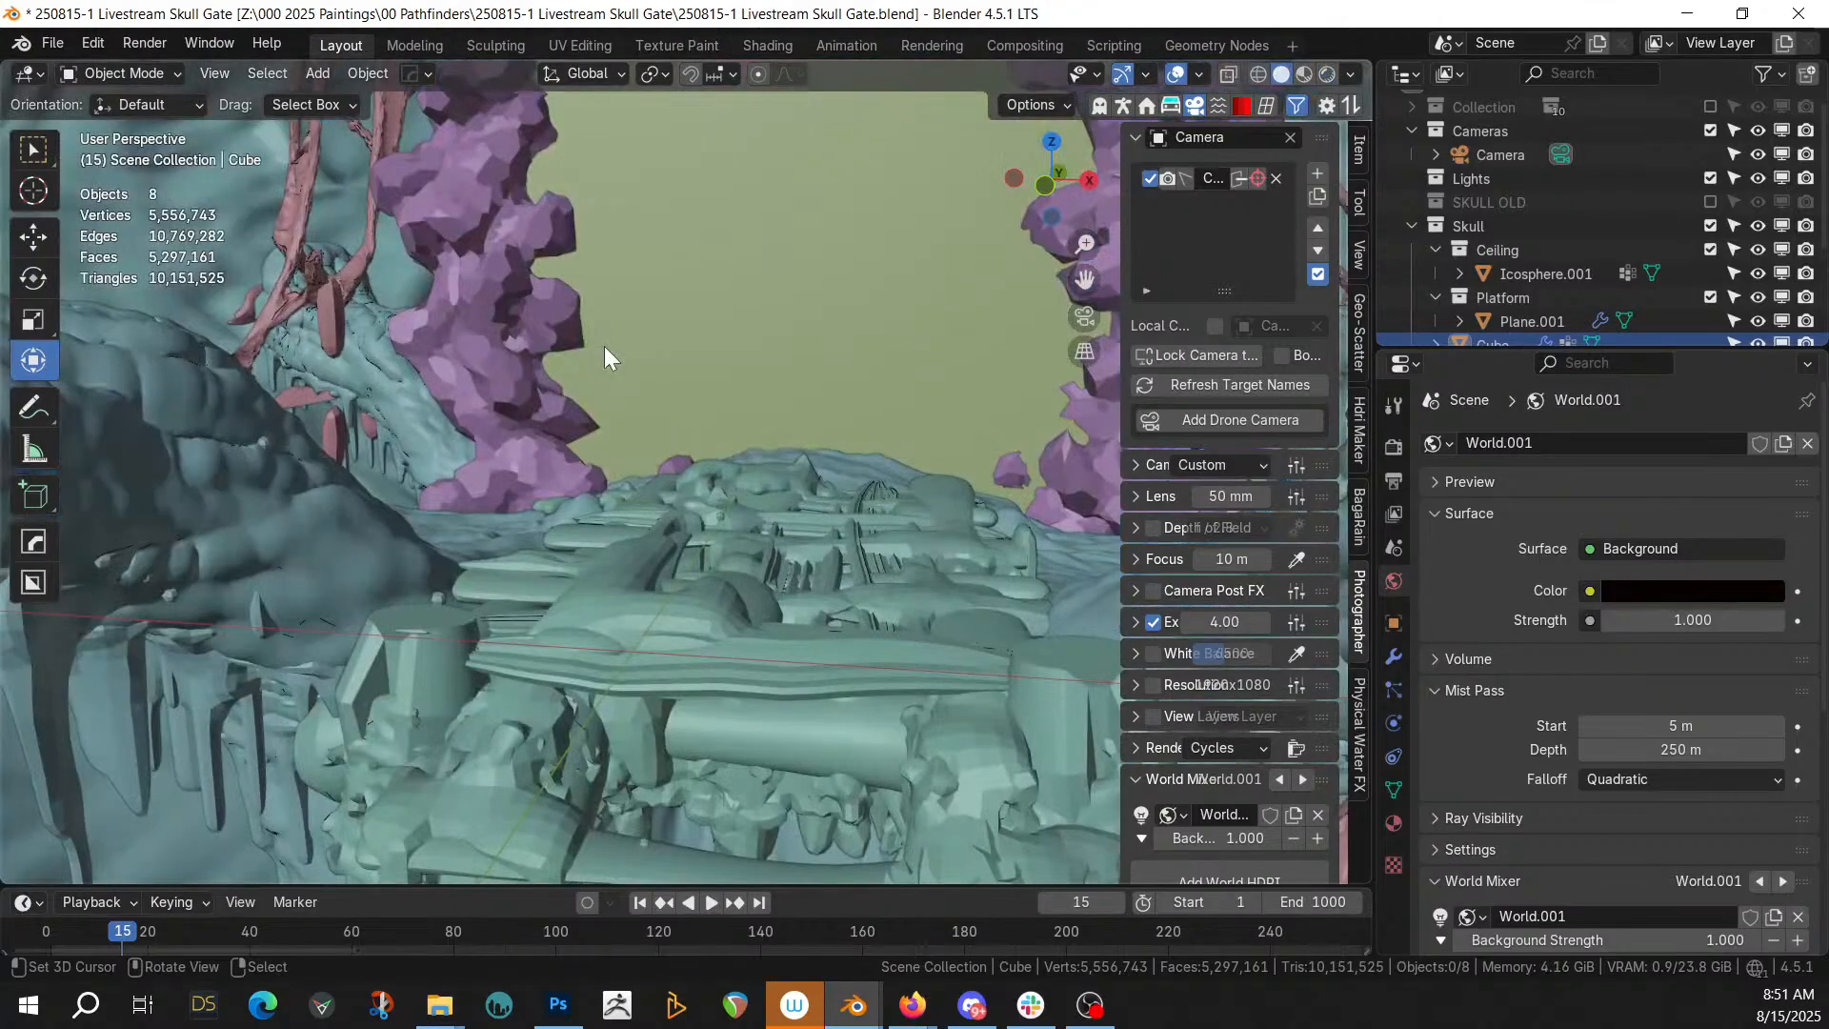
{"action": "left_click_drag", "start_coordinate": [1376, 220], "coordinate": [1549, 220]}
{"action": "scroll", "coordinate": [878, 438], "scroll_direction": "down", "scroll_amount": 5}
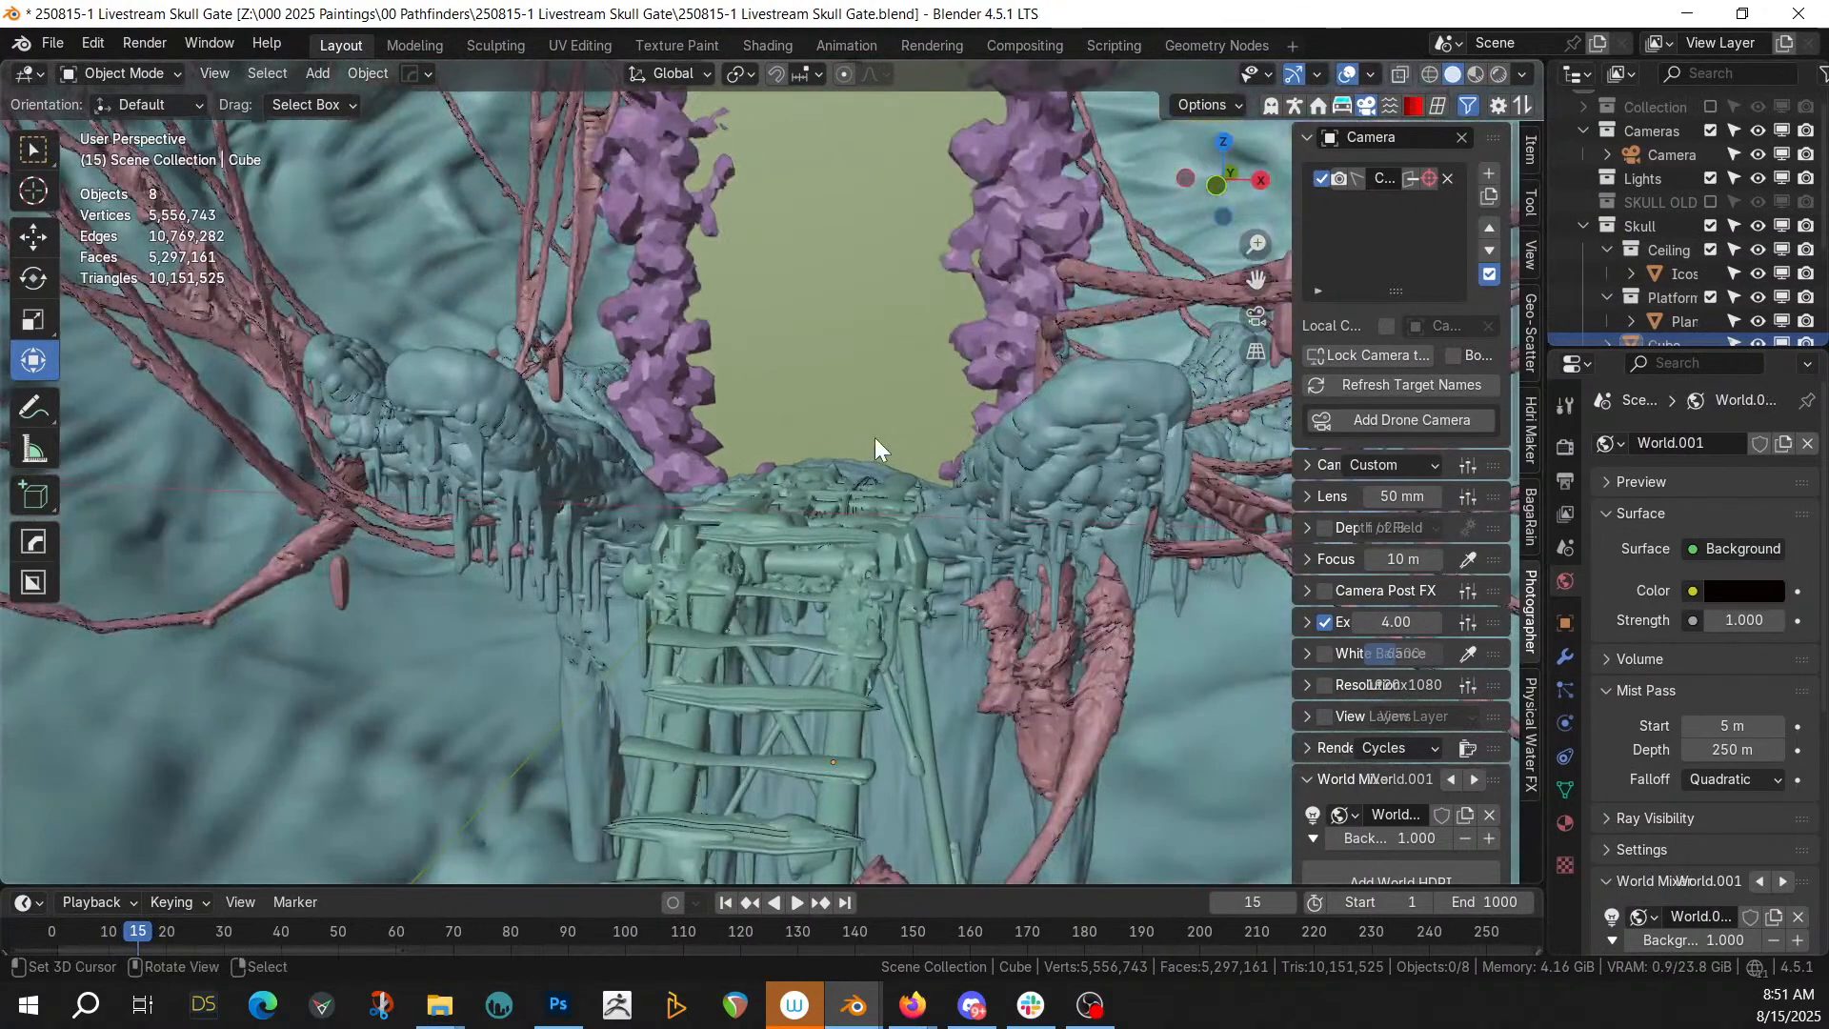
Select the Organic_Generator_ Nets object near the bridge and turn off its Ice Gen modifier's viewport display
{"action": "key", "text": "shift+grave"}
{"action": "key", "text": "w"}
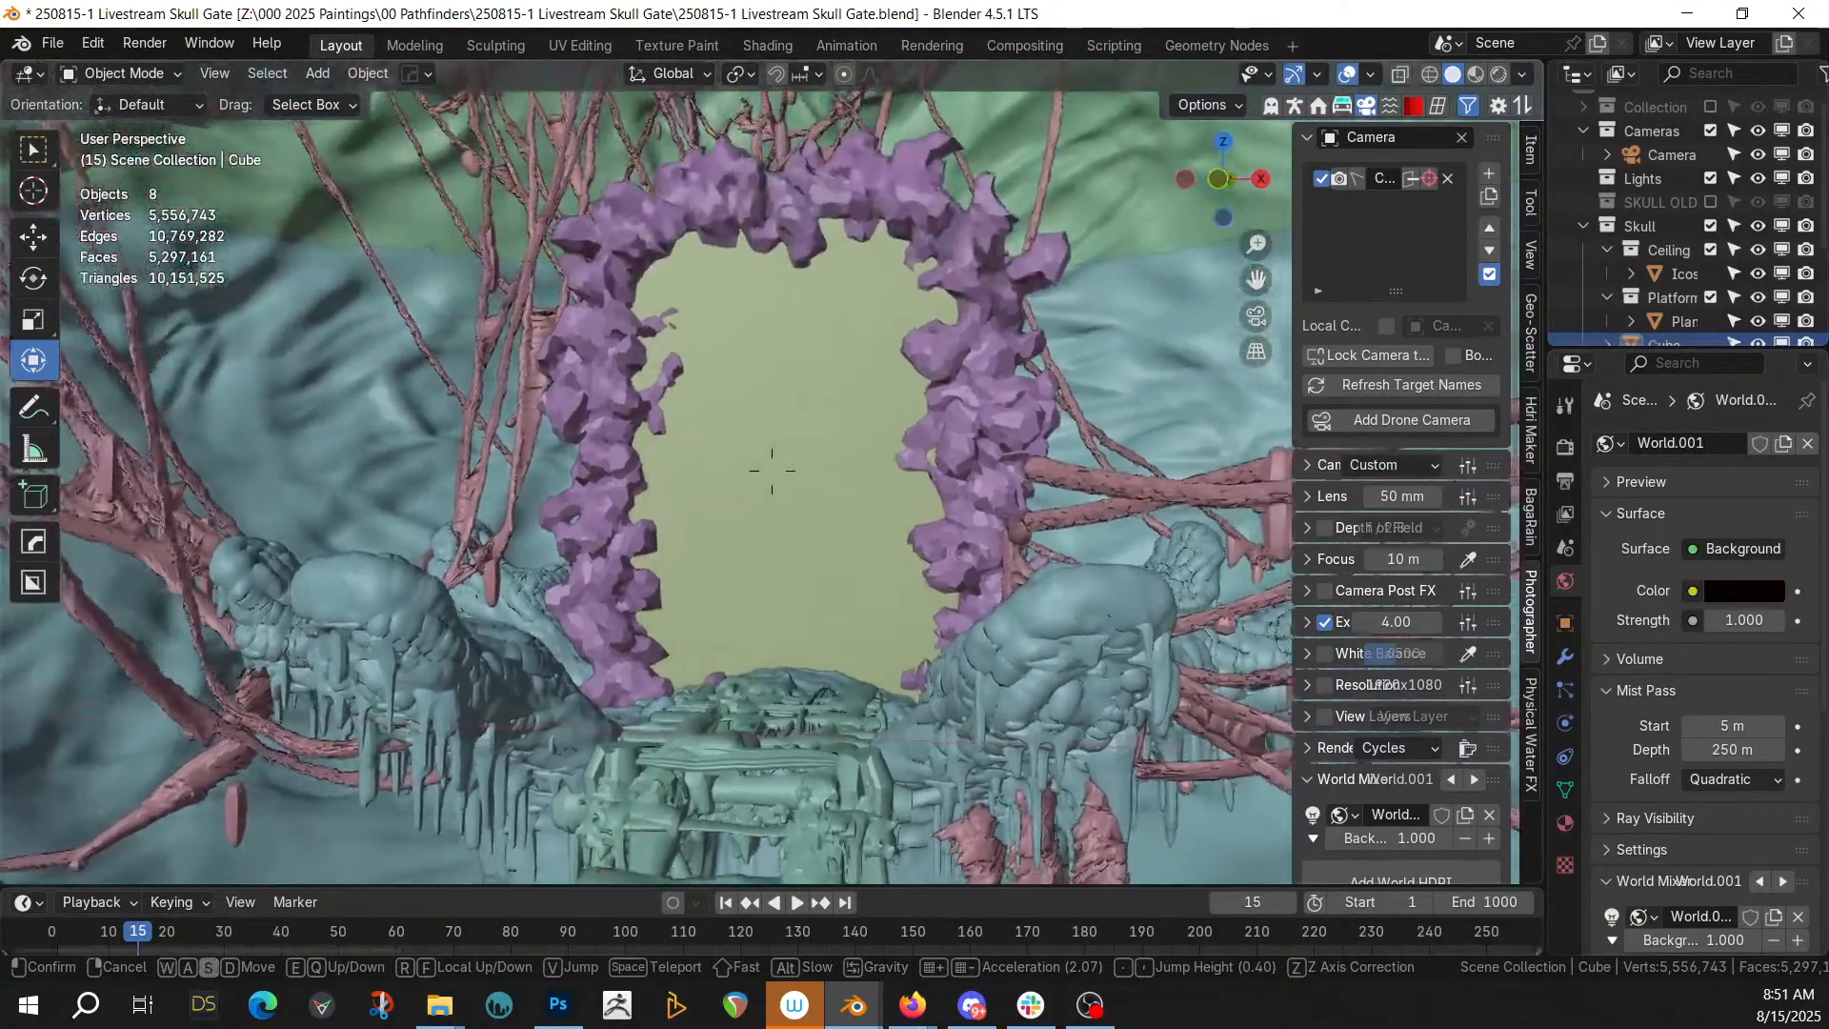
{"action": "key", "text": "q"}
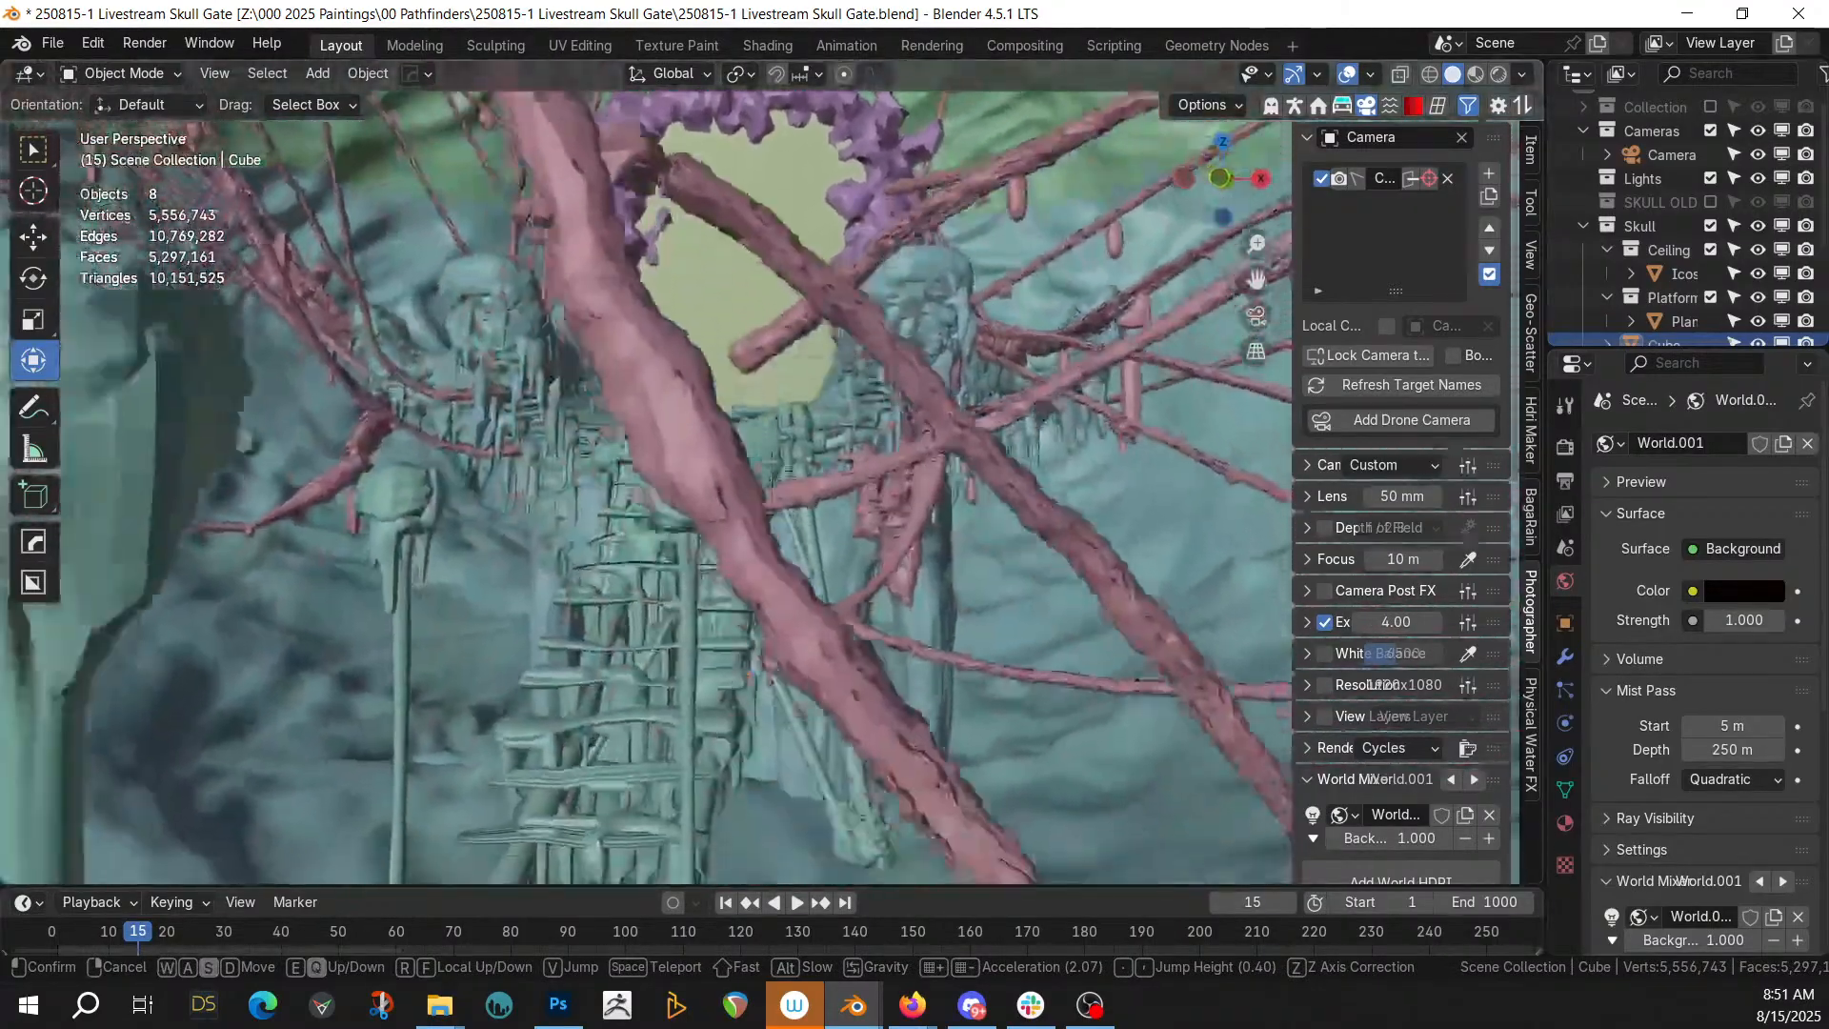
{"action": "key", "text": "s"}
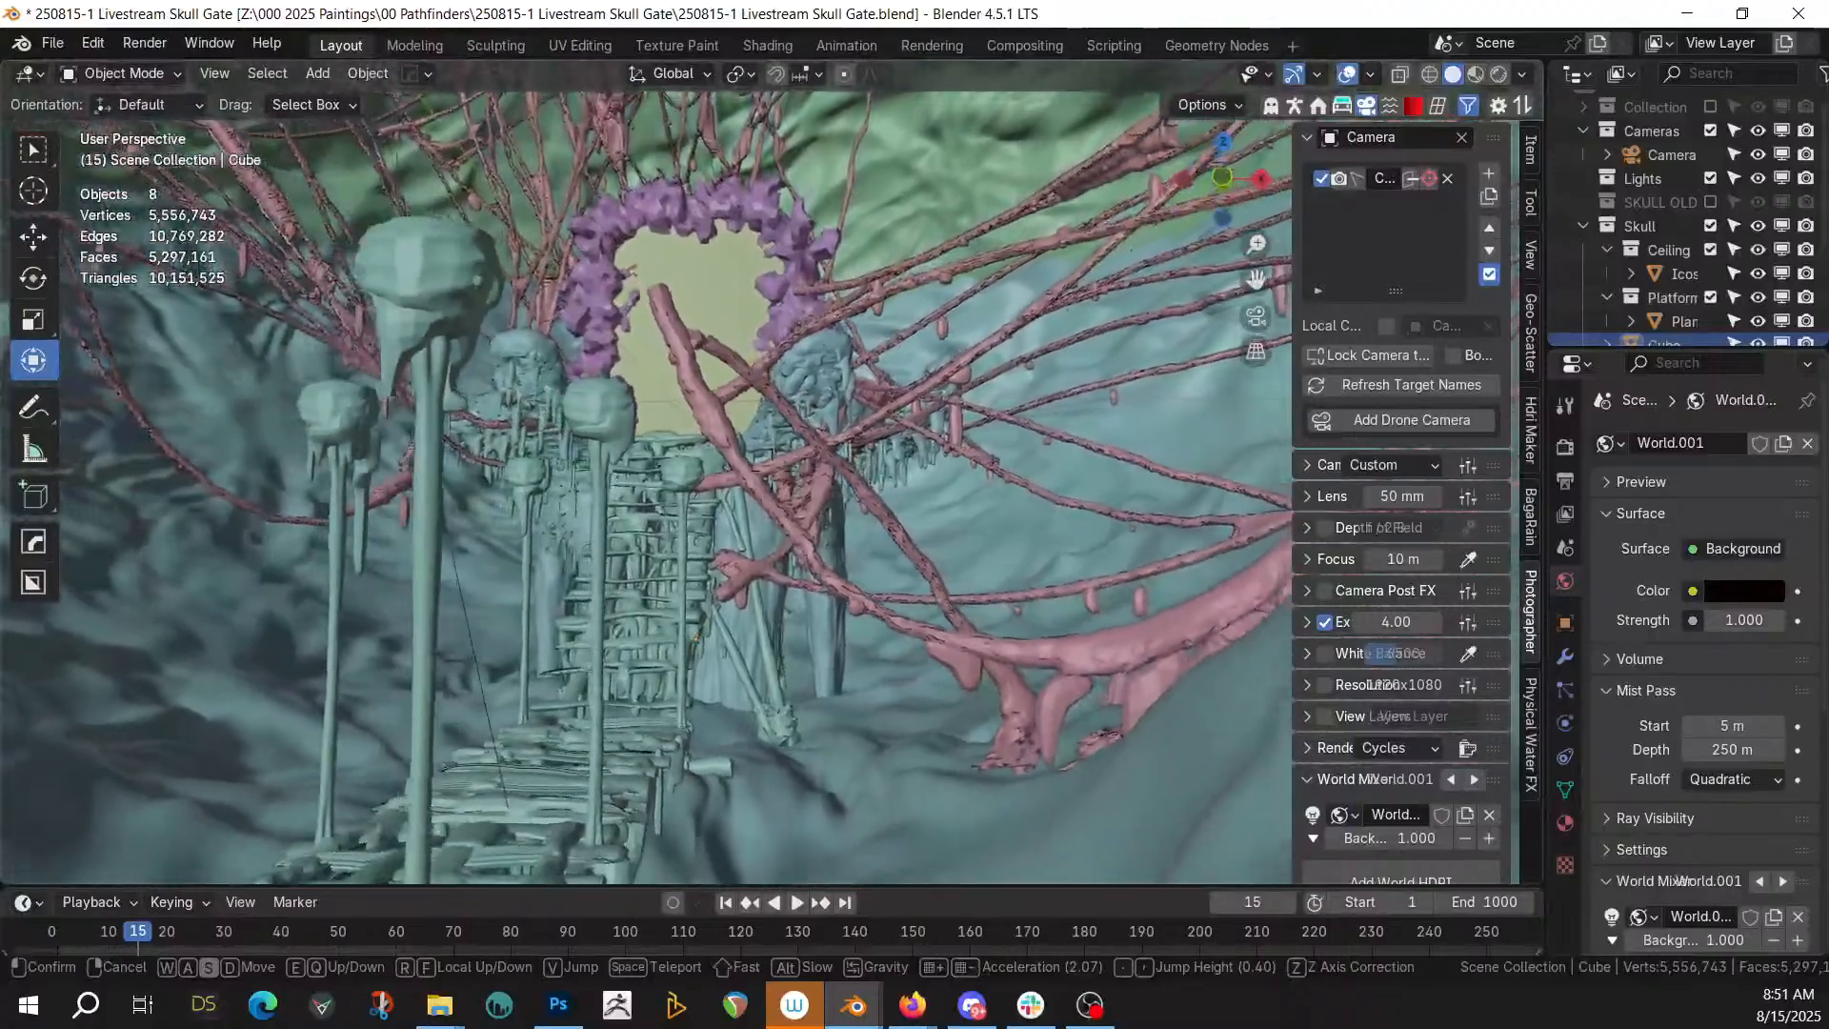
{"action": "key", "text": "a"}
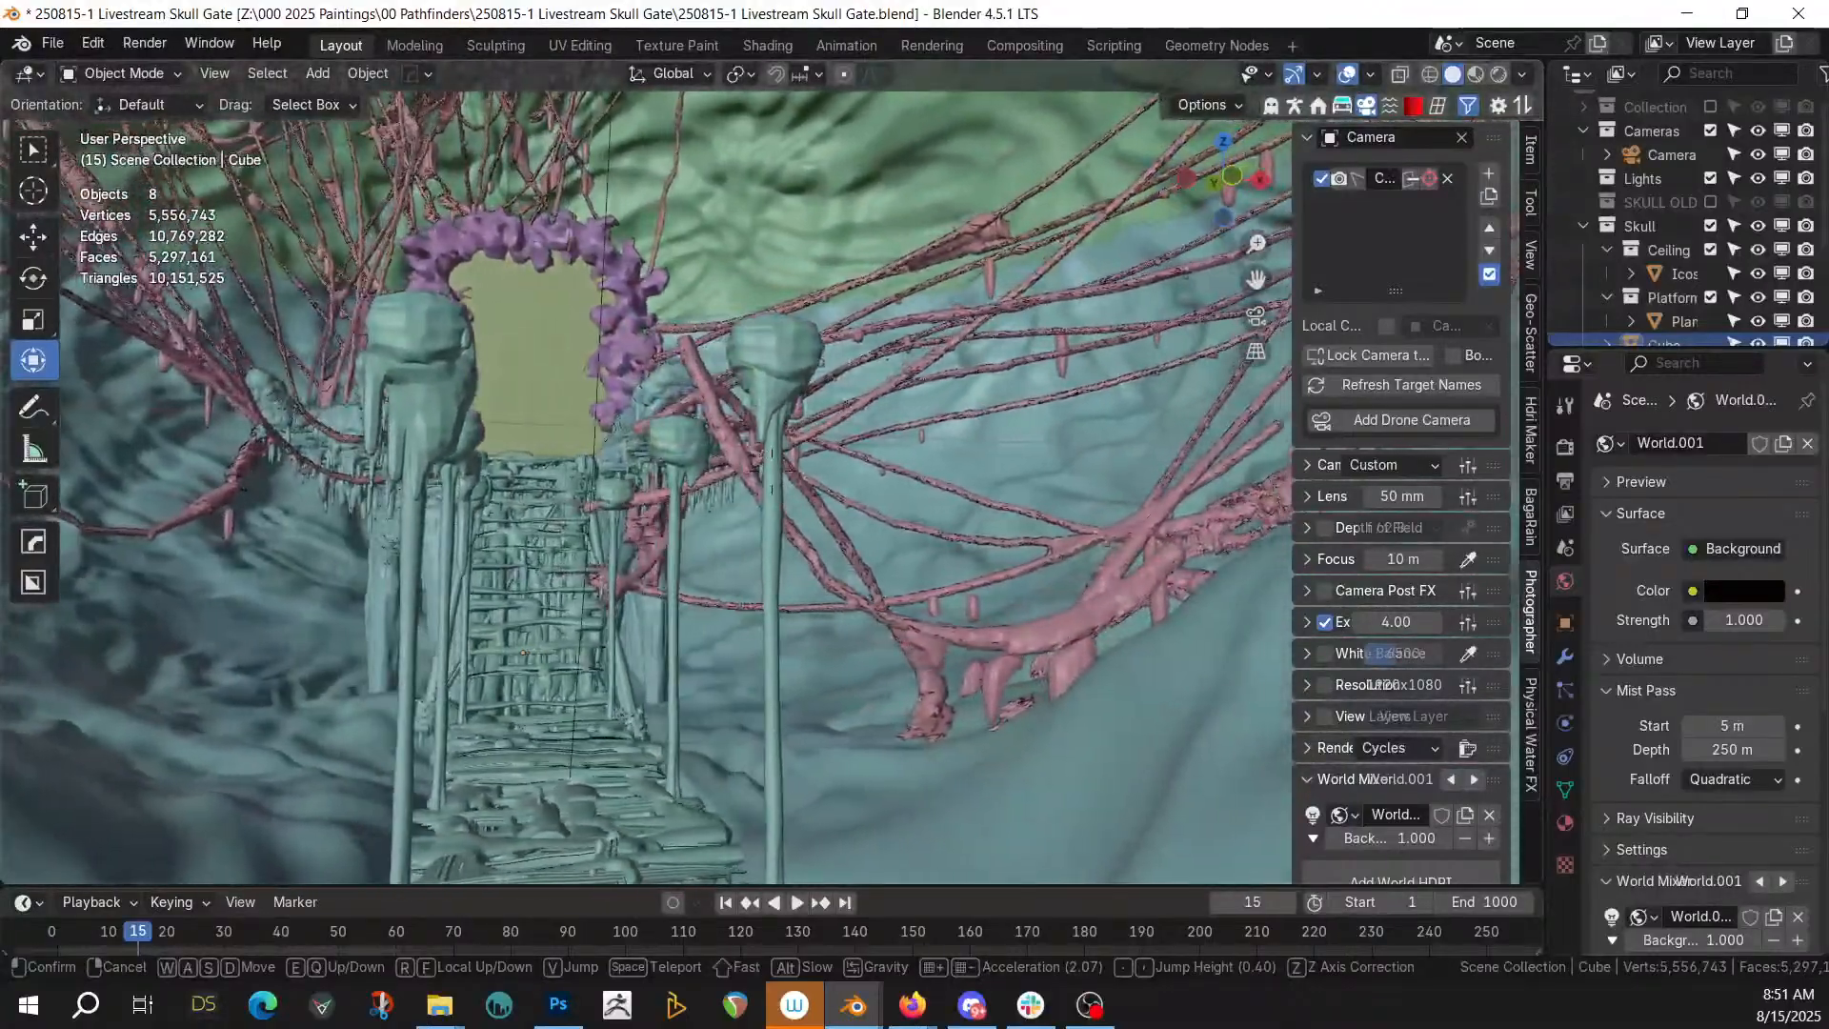
{"action": "key", "text": "w"}
{"action": "key", "text": "w"}
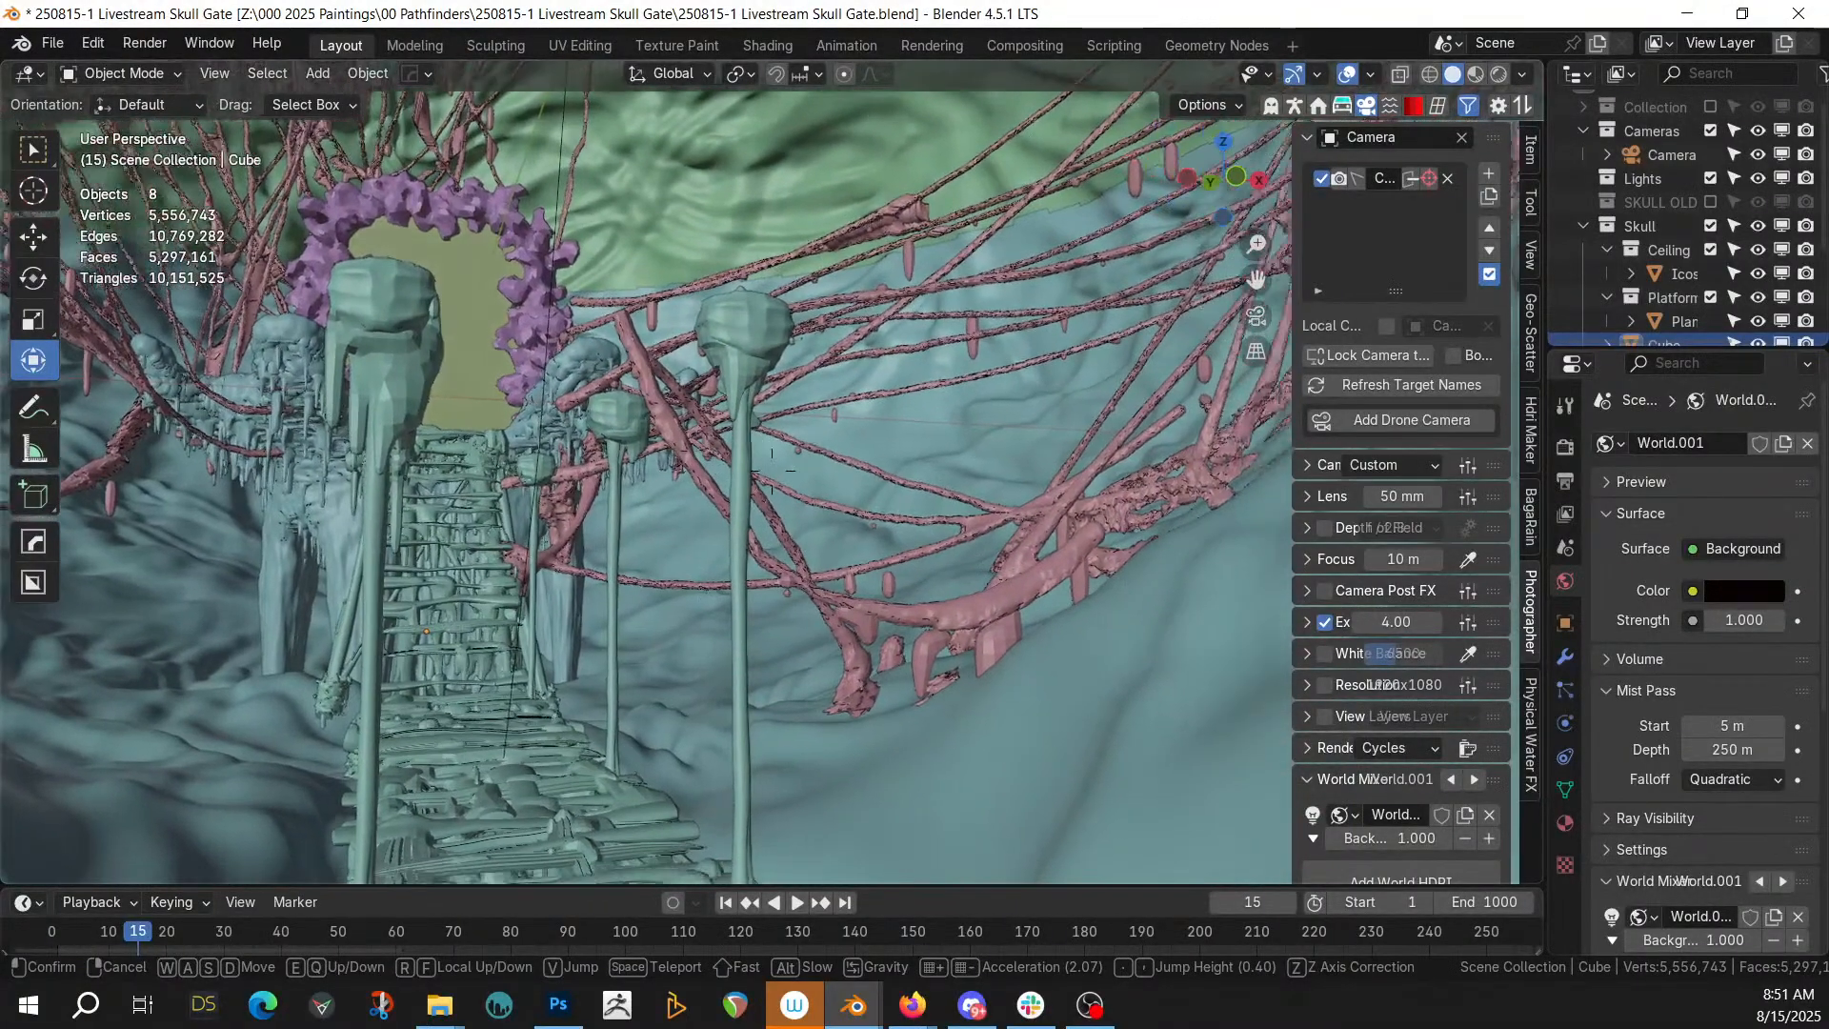
{"action": "left_click", "coordinate": [874, 438]}
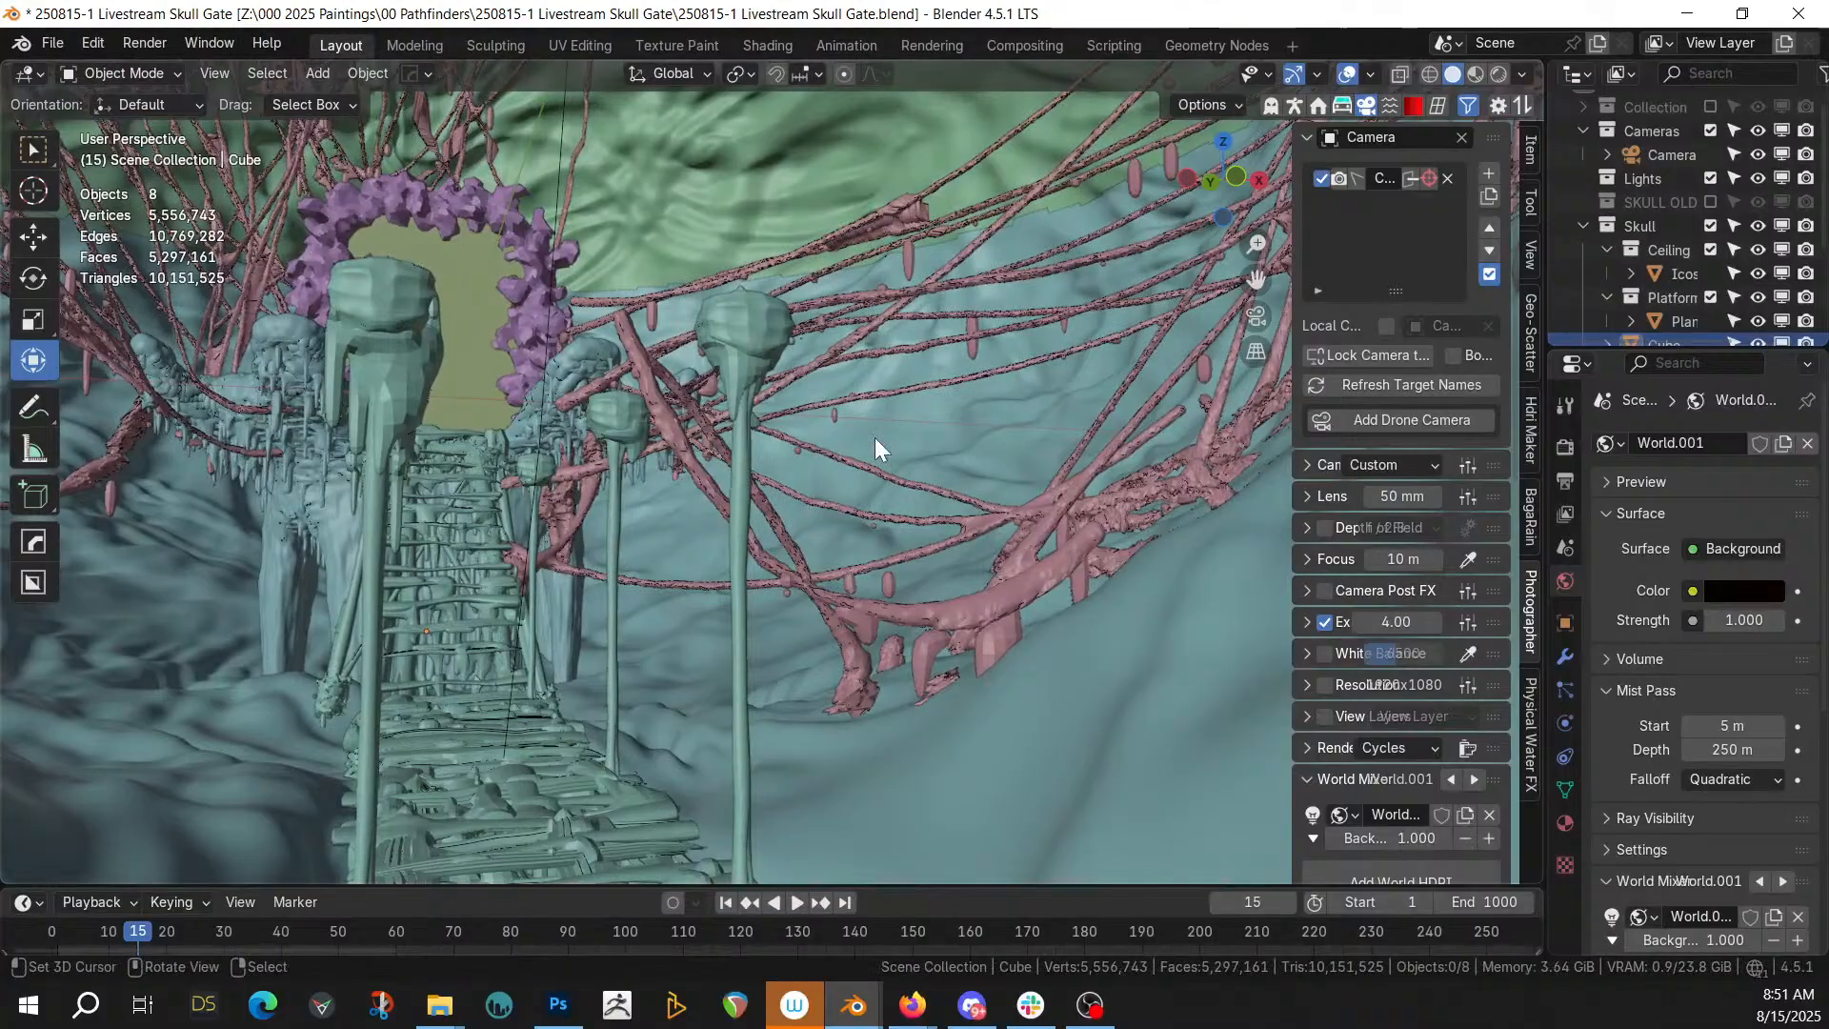
{"action": "left_click", "coordinate": [635, 337]}
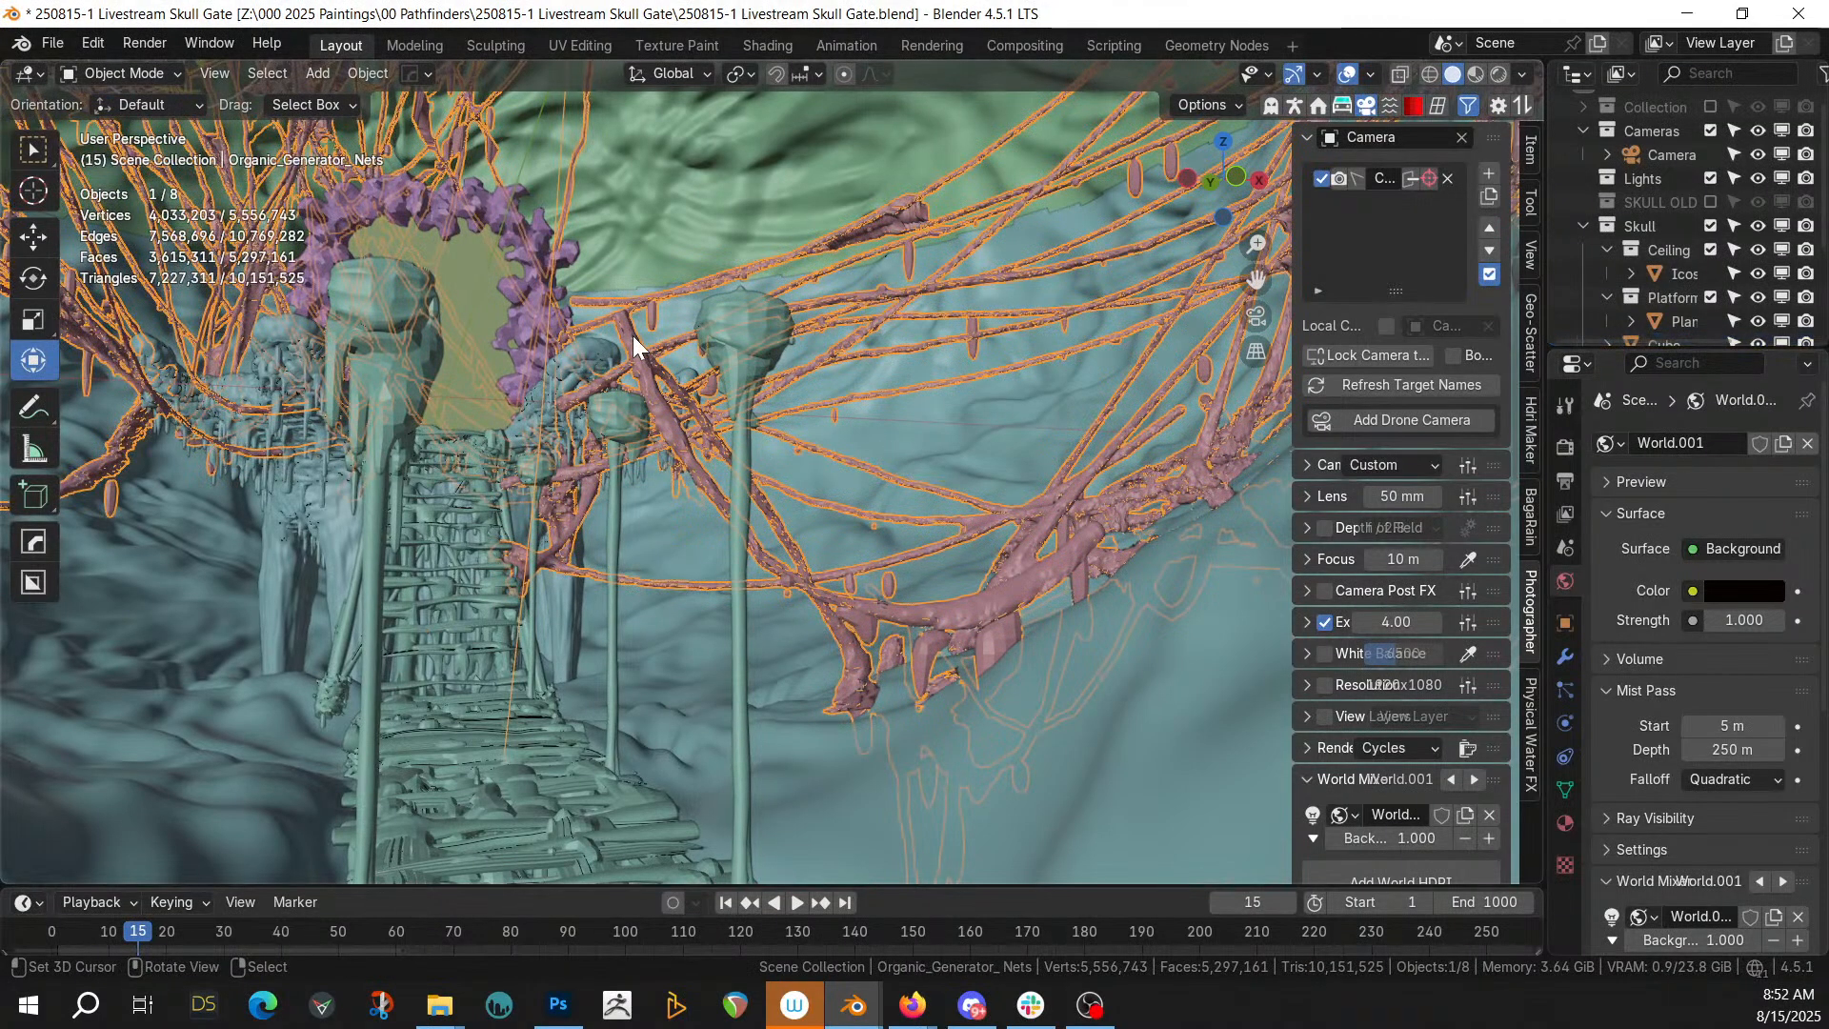
{"action": "left_click", "coordinate": [1574, 656]}
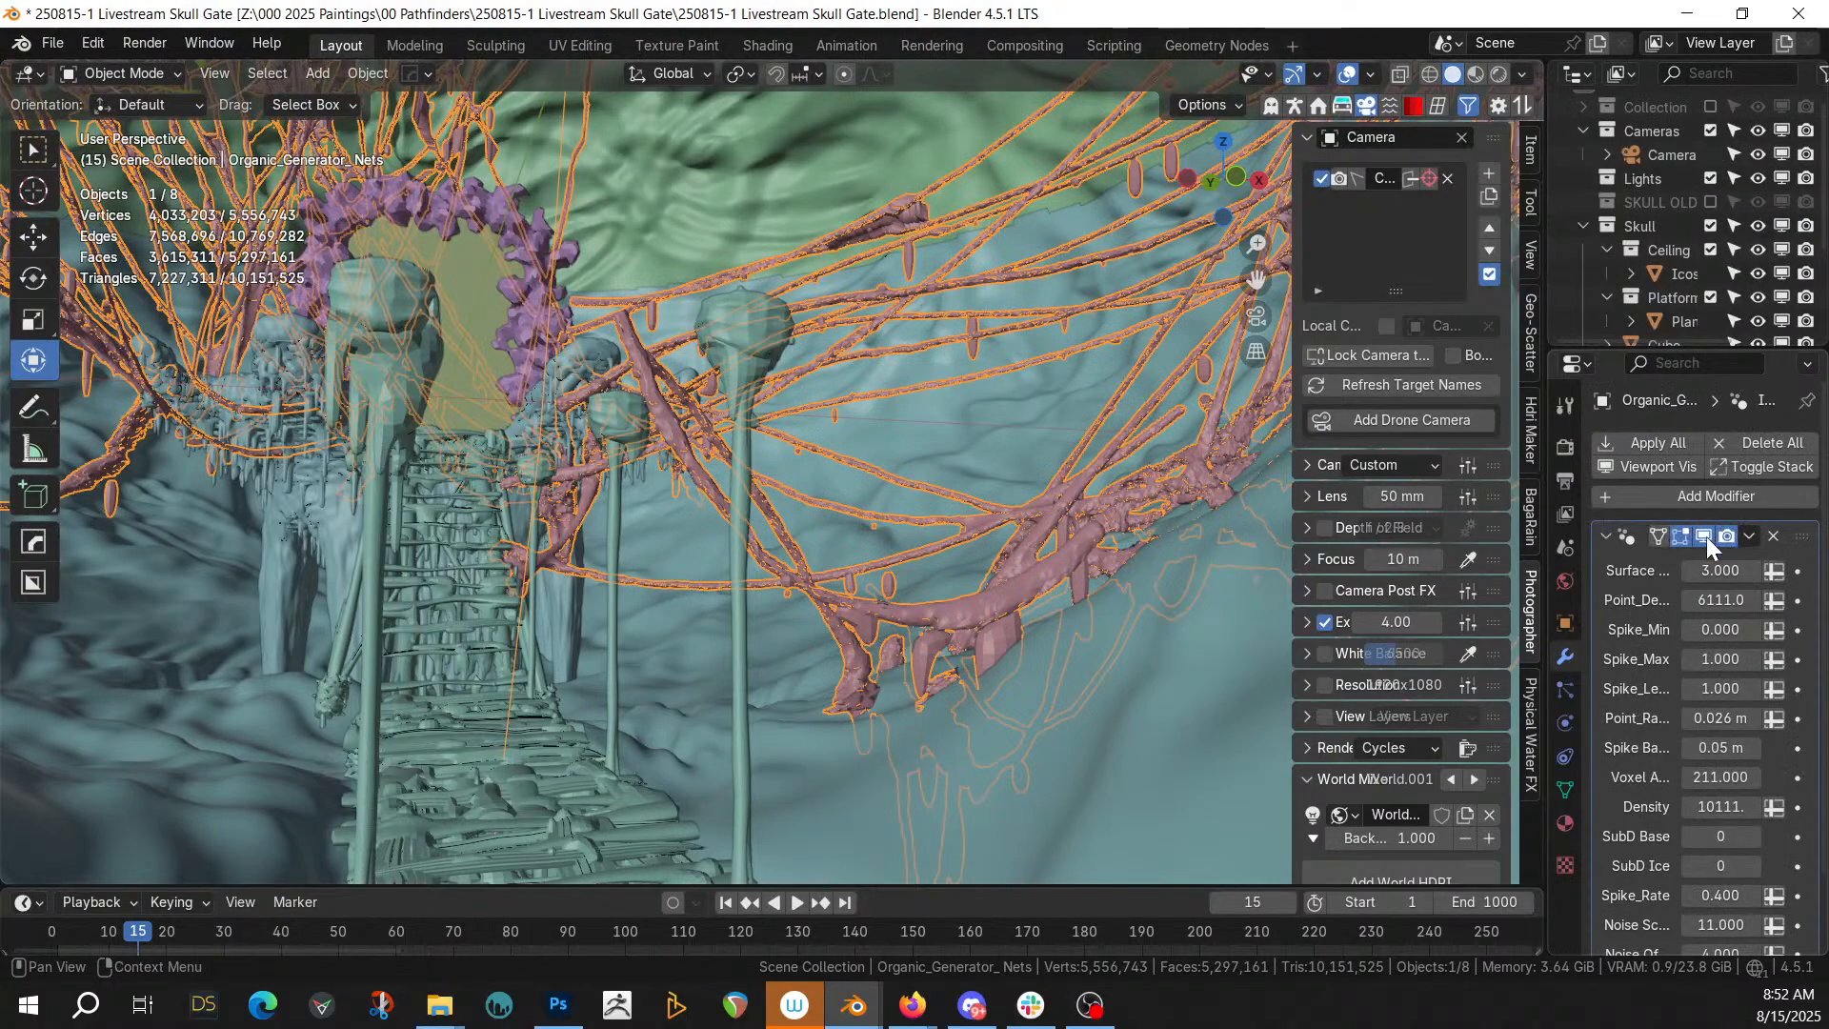
{"action": "left_click", "coordinate": [1705, 535]}
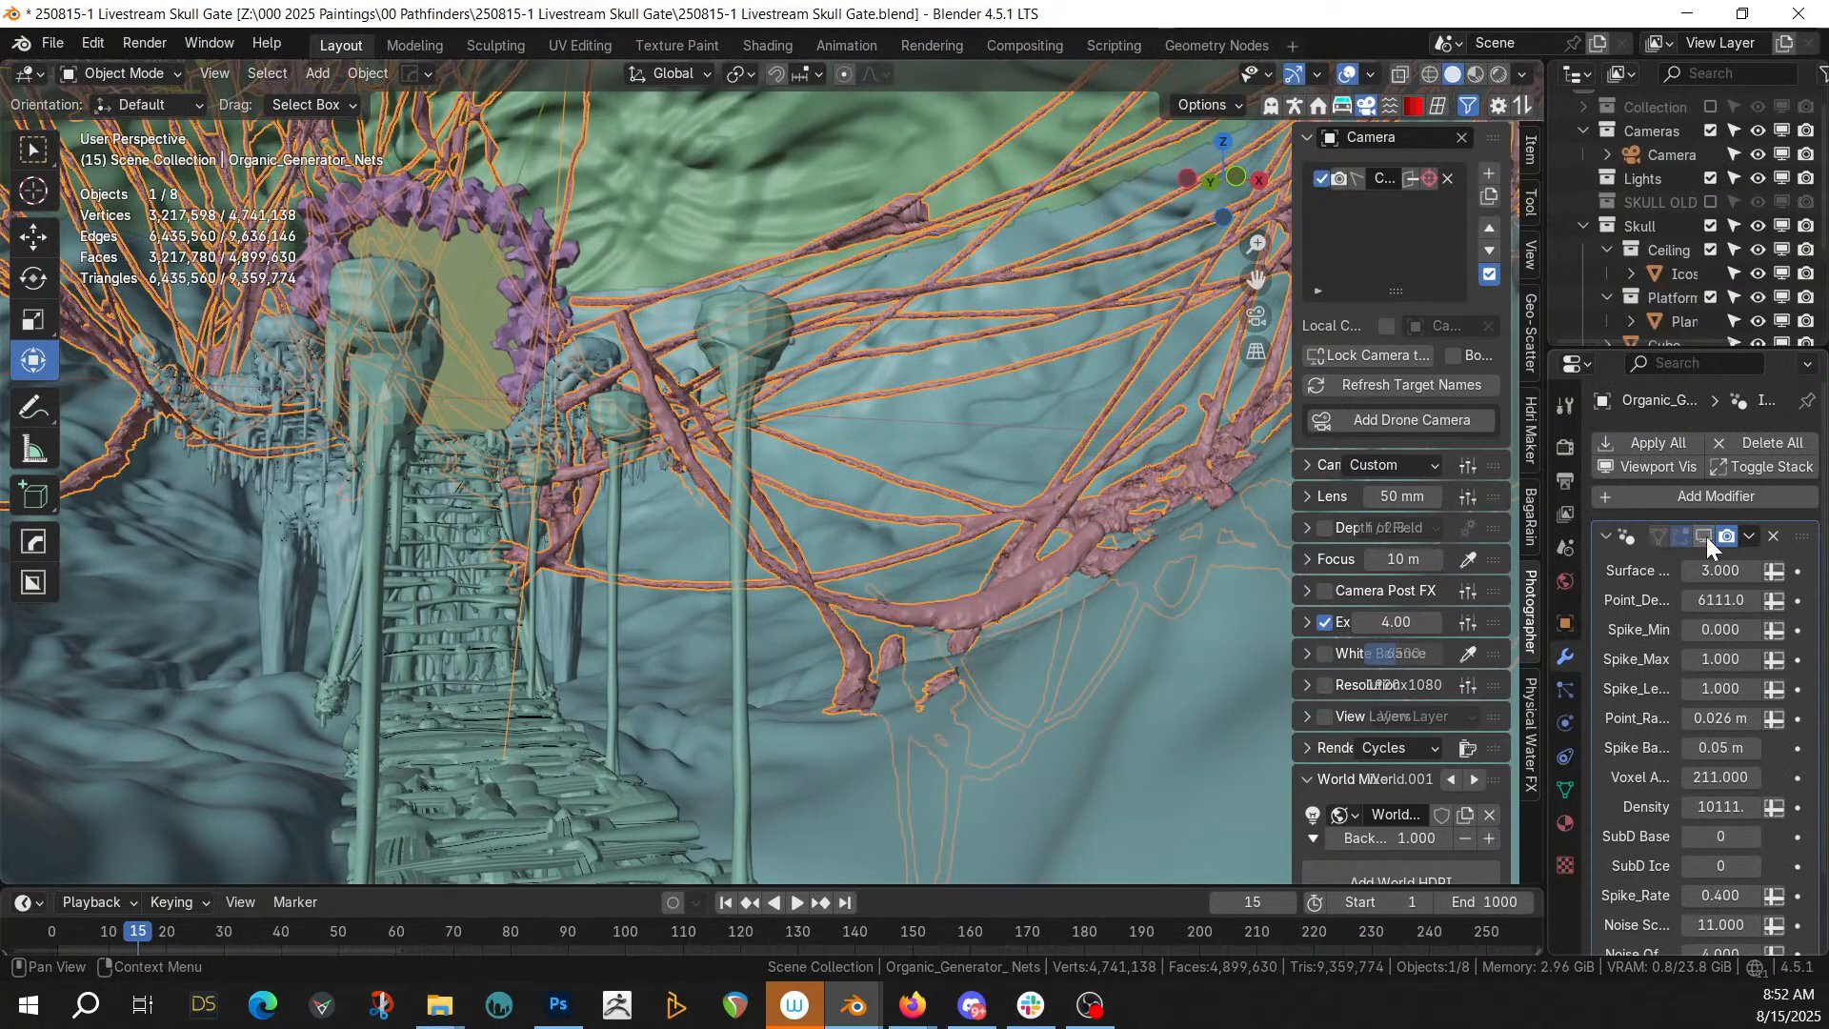
Enter Sculpt Mode on the nets, enlarge the Elastic Grab brush to 237 px, and pull the thick strand beside the bridge
{"action": "left_click", "coordinate": [153, 72]}
{"action": "key", "text": "s"}
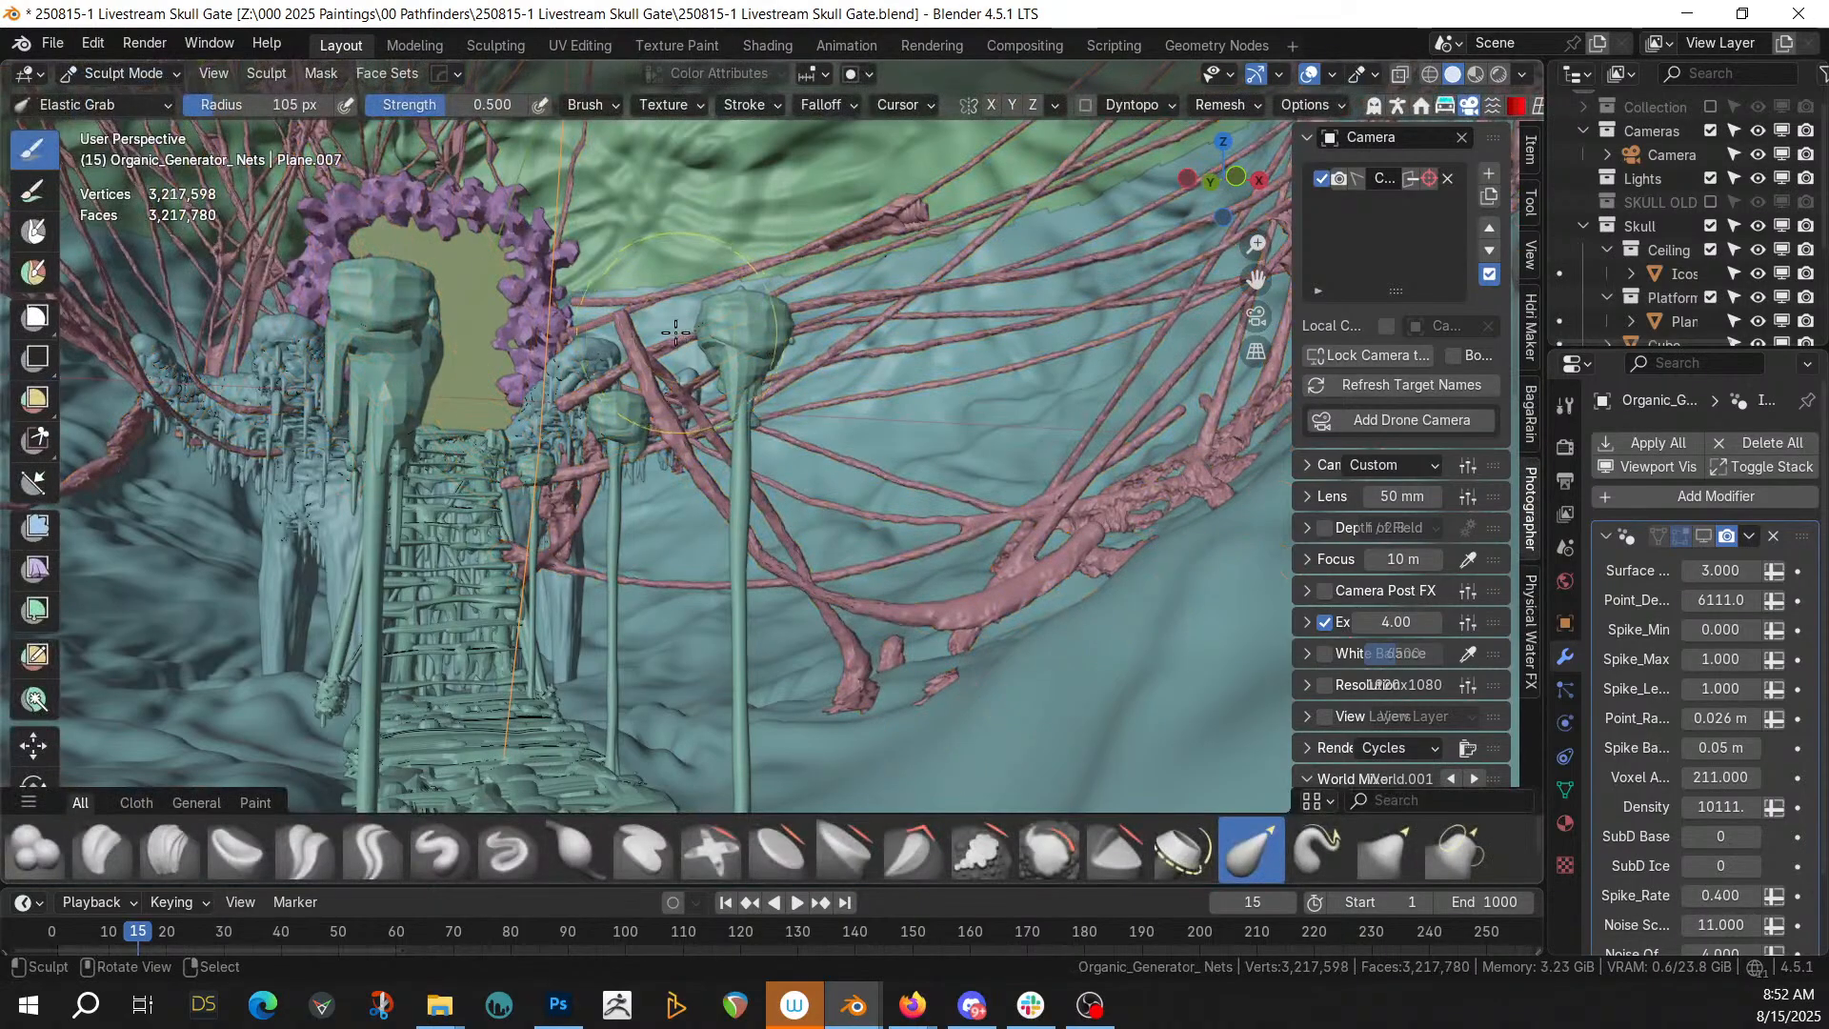
{"action": "key", "text": "f"}
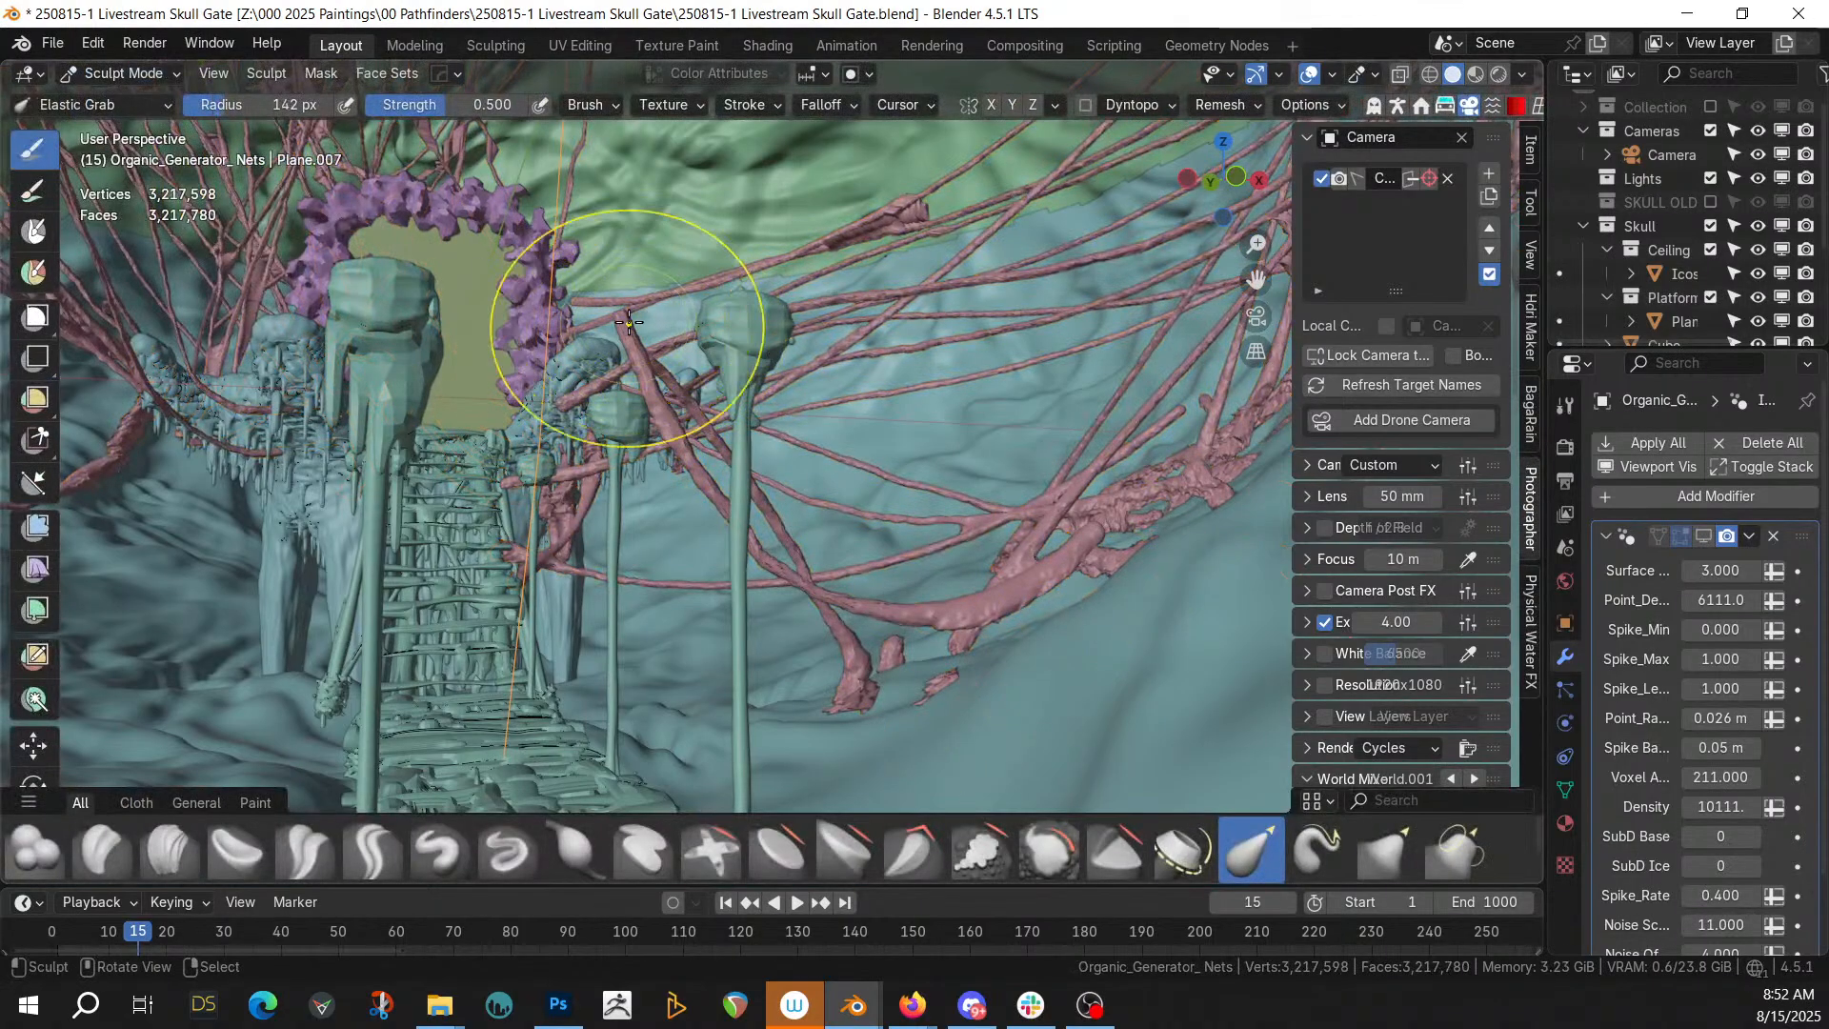
{"action": "left_click_drag", "start_coordinate": [682, 206], "coordinate": [674, 383]}
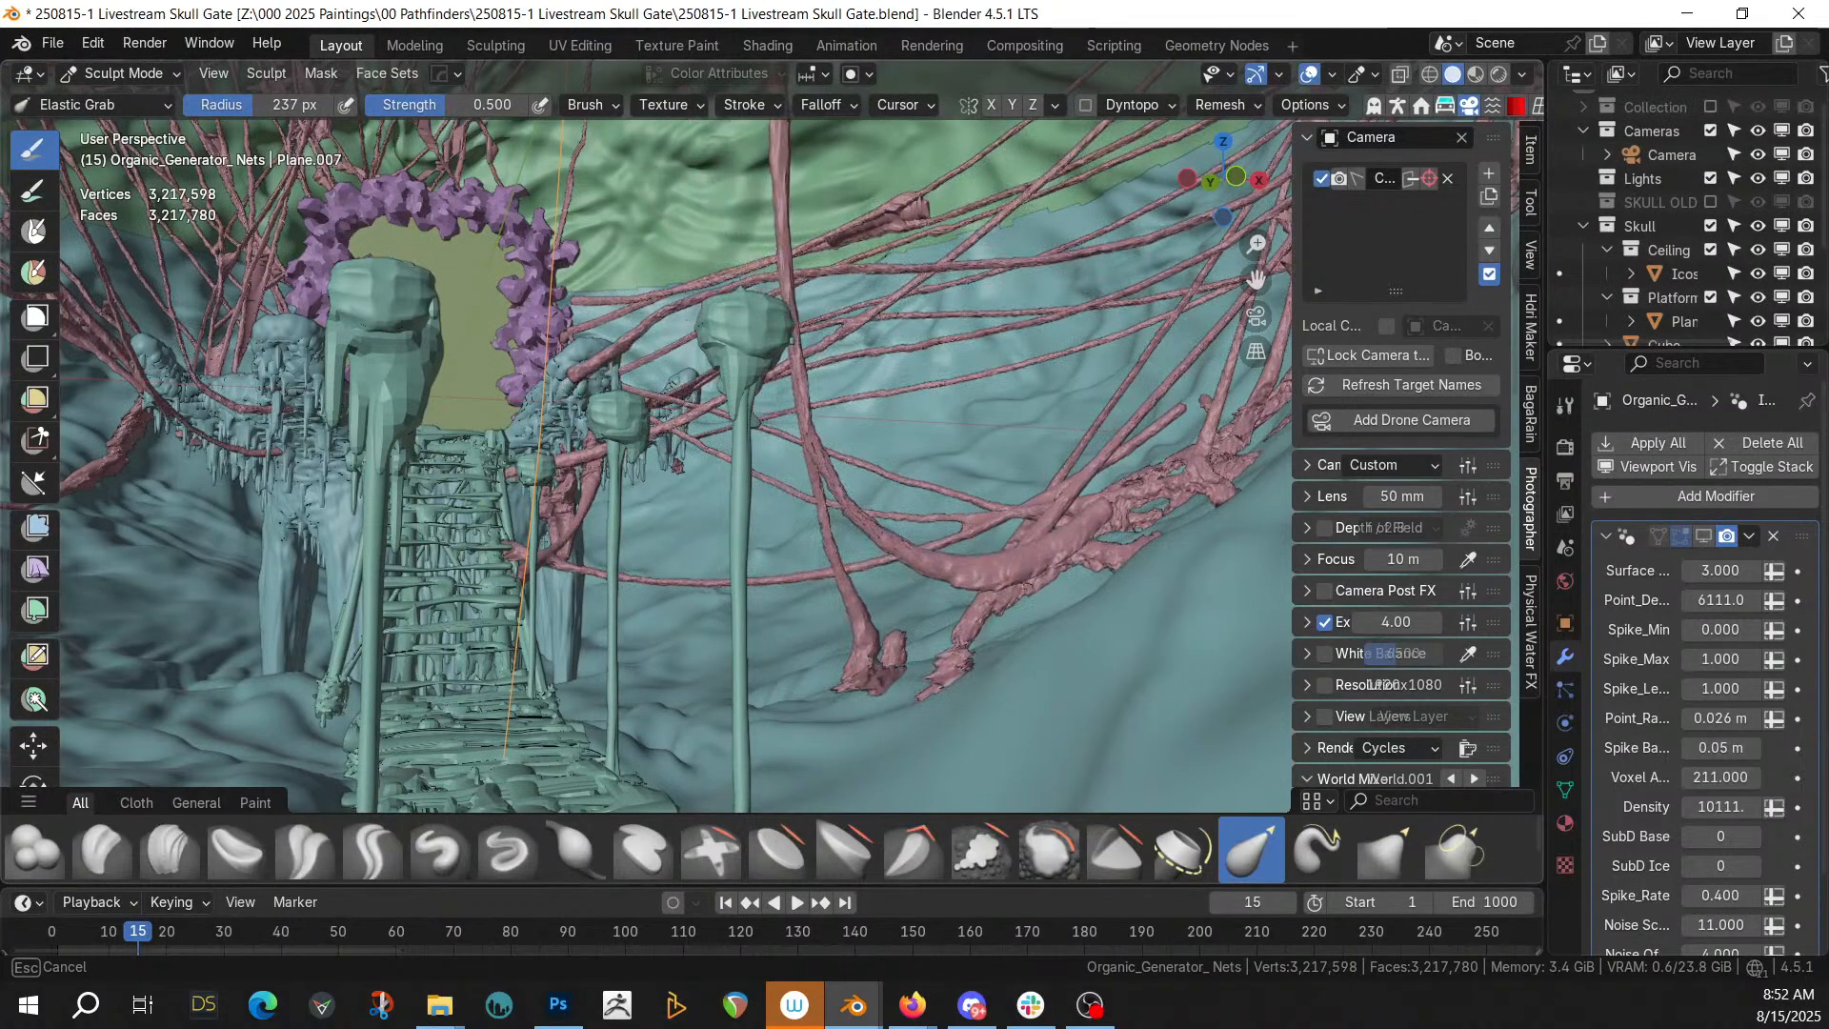
Reshape the loose net strands beside the bridge with Elastic Grab, pulling their ends down toward the cave floor and posts
{"action": "mouse_move", "coordinate": [743, 276]}
{"action": "middle_mouse_down"}
{"action": "mouse_move", "coordinate": [765, 262]}
{"action": "mouse_move", "coordinate": [702, 318]}
{"action": "mouse_move", "coordinate": [813, 425]}
{"action": "mouse_move", "coordinate": [830, 255]}
{"action": "mouse_move", "coordinate": [887, 264]}
{"action": "mouse_move", "coordinate": [870, 180]}
{"action": "mouse_move", "coordinate": [848, 190]}
{"action": "middle_mouse_up"}
{"action": "mouse_move", "coordinate": [637, 325]}
{"action": "left_mouse_down"}
{"action": "mouse_move", "coordinate": [628, 381]}
{"action": "mouse_move", "coordinate": [677, 624]}
{"action": "left_mouse_up"}
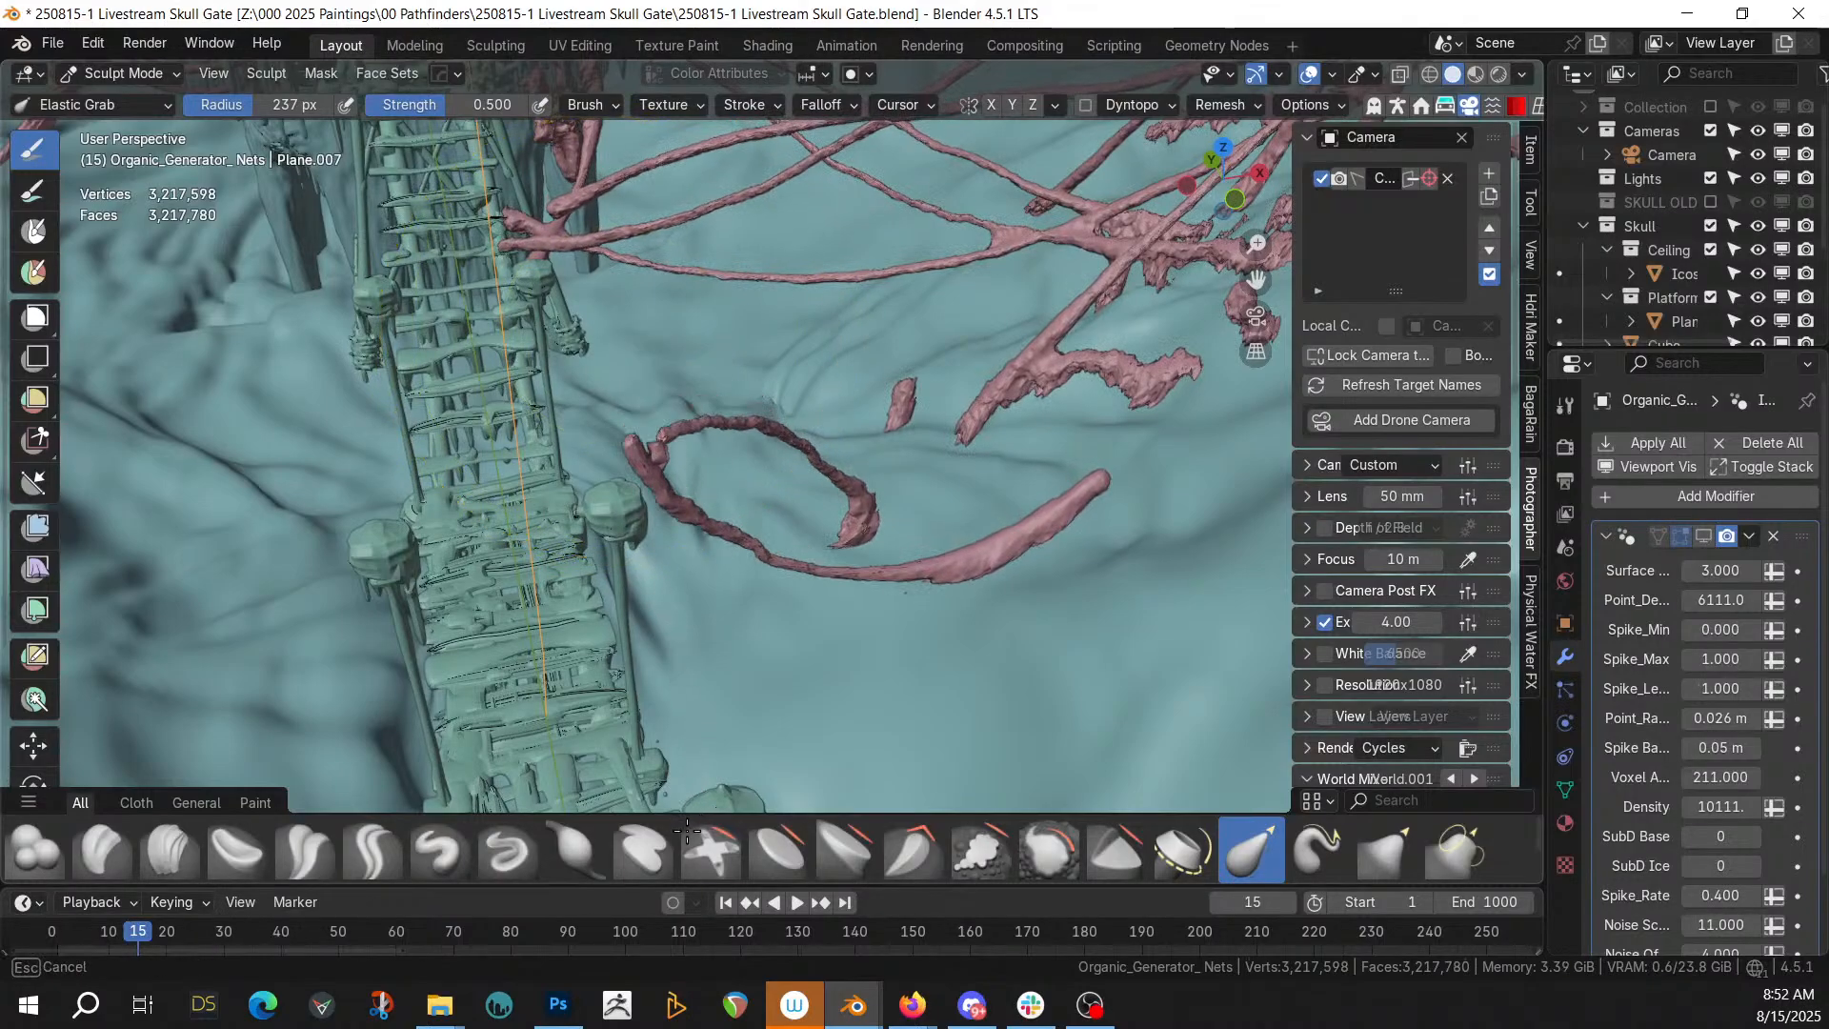
{"action": "left_click_drag", "start_coordinate": [711, 895], "coordinate": [734, 702]}
{"action": "mouse_move", "coordinate": [735, 702]}
{"action": "middle_mouse_down"}
{"action": "mouse_move", "coordinate": [775, 747]}
{"action": "mouse_move", "coordinate": [857, 694]}
{"action": "middle_mouse_up"}
{"action": "left_click_drag", "start_coordinate": [755, 646], "coordinate": [776, 670]}
{"action": "middle_click_drag", "start_coordinate": [761, 619], "coordinate": [732, 480]}
{"action": "middle_click_drag", "start_coordinate": [407, 306], "coordinate": [657, 441]}
{"action": "left_click_drag", "start_coordinate": [655, 440], "coordinate": [645, 567]}
{"action": "middle_click_drag", "start_coordinate": [645, 568], "coordinate": [595, 590]}
Reduce the Elastic Grab radius to 213 px and then 123 px, pulling the strand ends onto the bridge's skull-topped post
{"action": "key", "text": "bracketleft"}
{"action": "key", "text": "bracketleft"}
{"action": "key", "text": "bracketleft"}
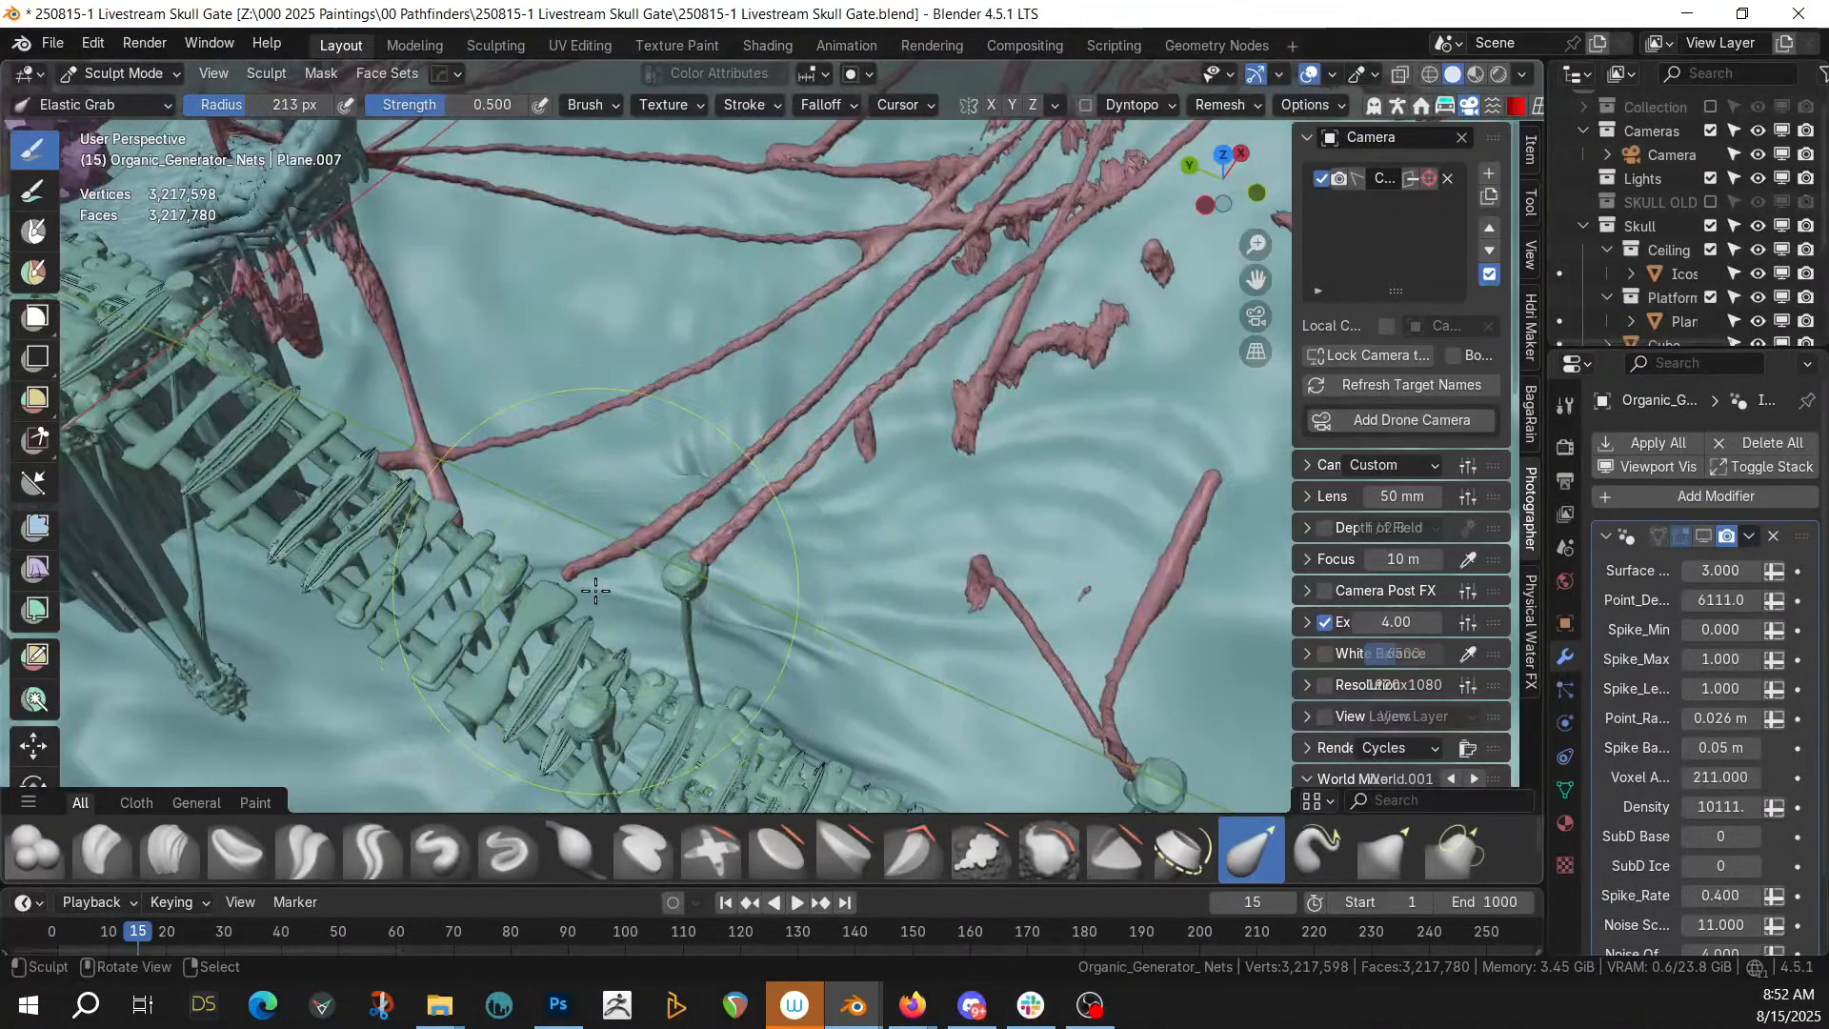
{"action": "mouse_move", "coordinate": [571, 571]}
{"action": "left_mouse_down"}
{"action": "mouse_move", "coordinate": [667, 575]}
{"action": "mouse_move", "coordinate": [775, 540]}
{"action": "mouse_move", "coordinate": [931, 563]}
{"action": "left_mouse_up"}
{"action": "key", "text": "bracketleft"}
{"action": "key", "text": "bracketleft"}
{"action": "key", "text": "bracketleft"}
{"action": "left_click_drag", "start_coordinate": [703, 567], "coordinate": [682, 572]}
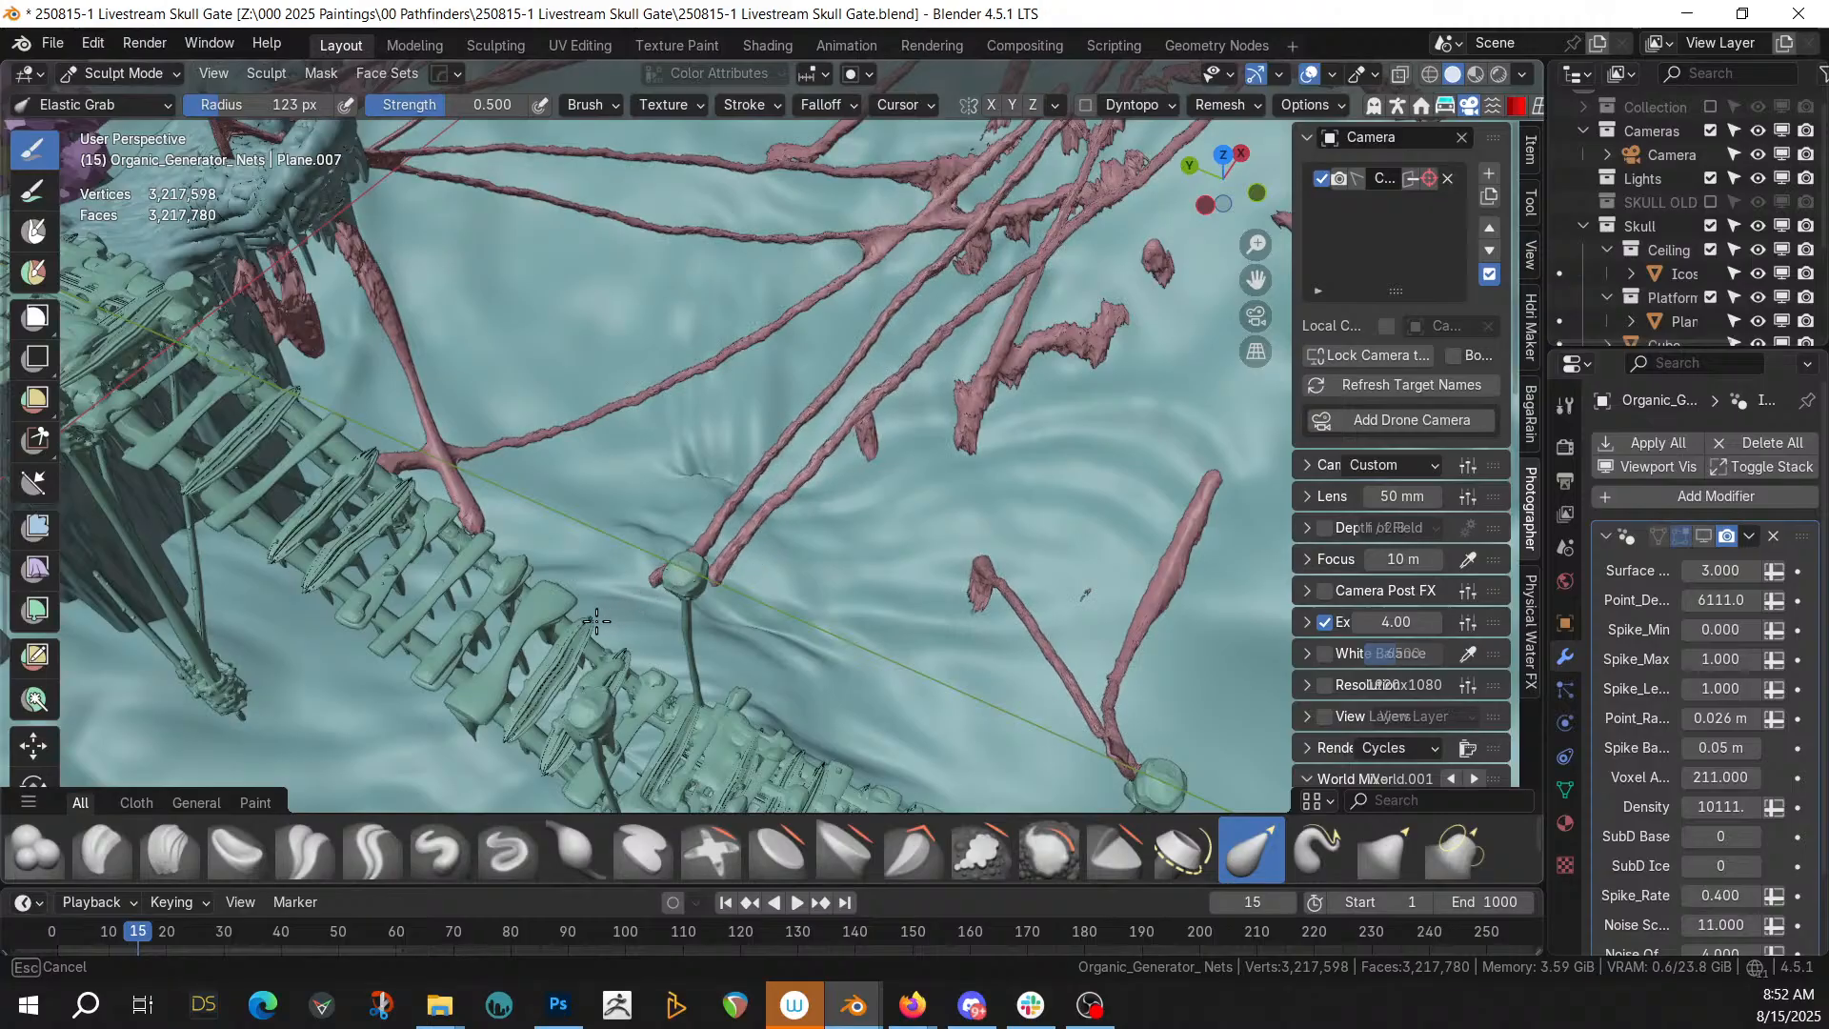
{"action": "left_click_drag", "start_coordinate": [585, 614], "coordinate": [583, 615]}
Reduce the Elastic Grab radius to 99 px and fit the two net strand ends closely around the skull-topped post
{"action": "scroll", "coordinate": [830, 613], "scroll_direction": "up", "scroll_amount": 1}
{"action": "mouse_move", "coordinate": [827, 615]}
{"action": "middle_mouse_down"}
{"action": "mouse_move", "coordinate": [918, 572]}
{"action": "mouse_move", "coordinate": [866, 613]}
{"action": "middle_mouse_up"}
{"action": "scroll", "coordinate": [838, 647], "scroll_direction": "up", "scroll_amount": 2}
{"action": "key", "text": "bracketleft"}
{"action": "key", "text": "bracketleft"}
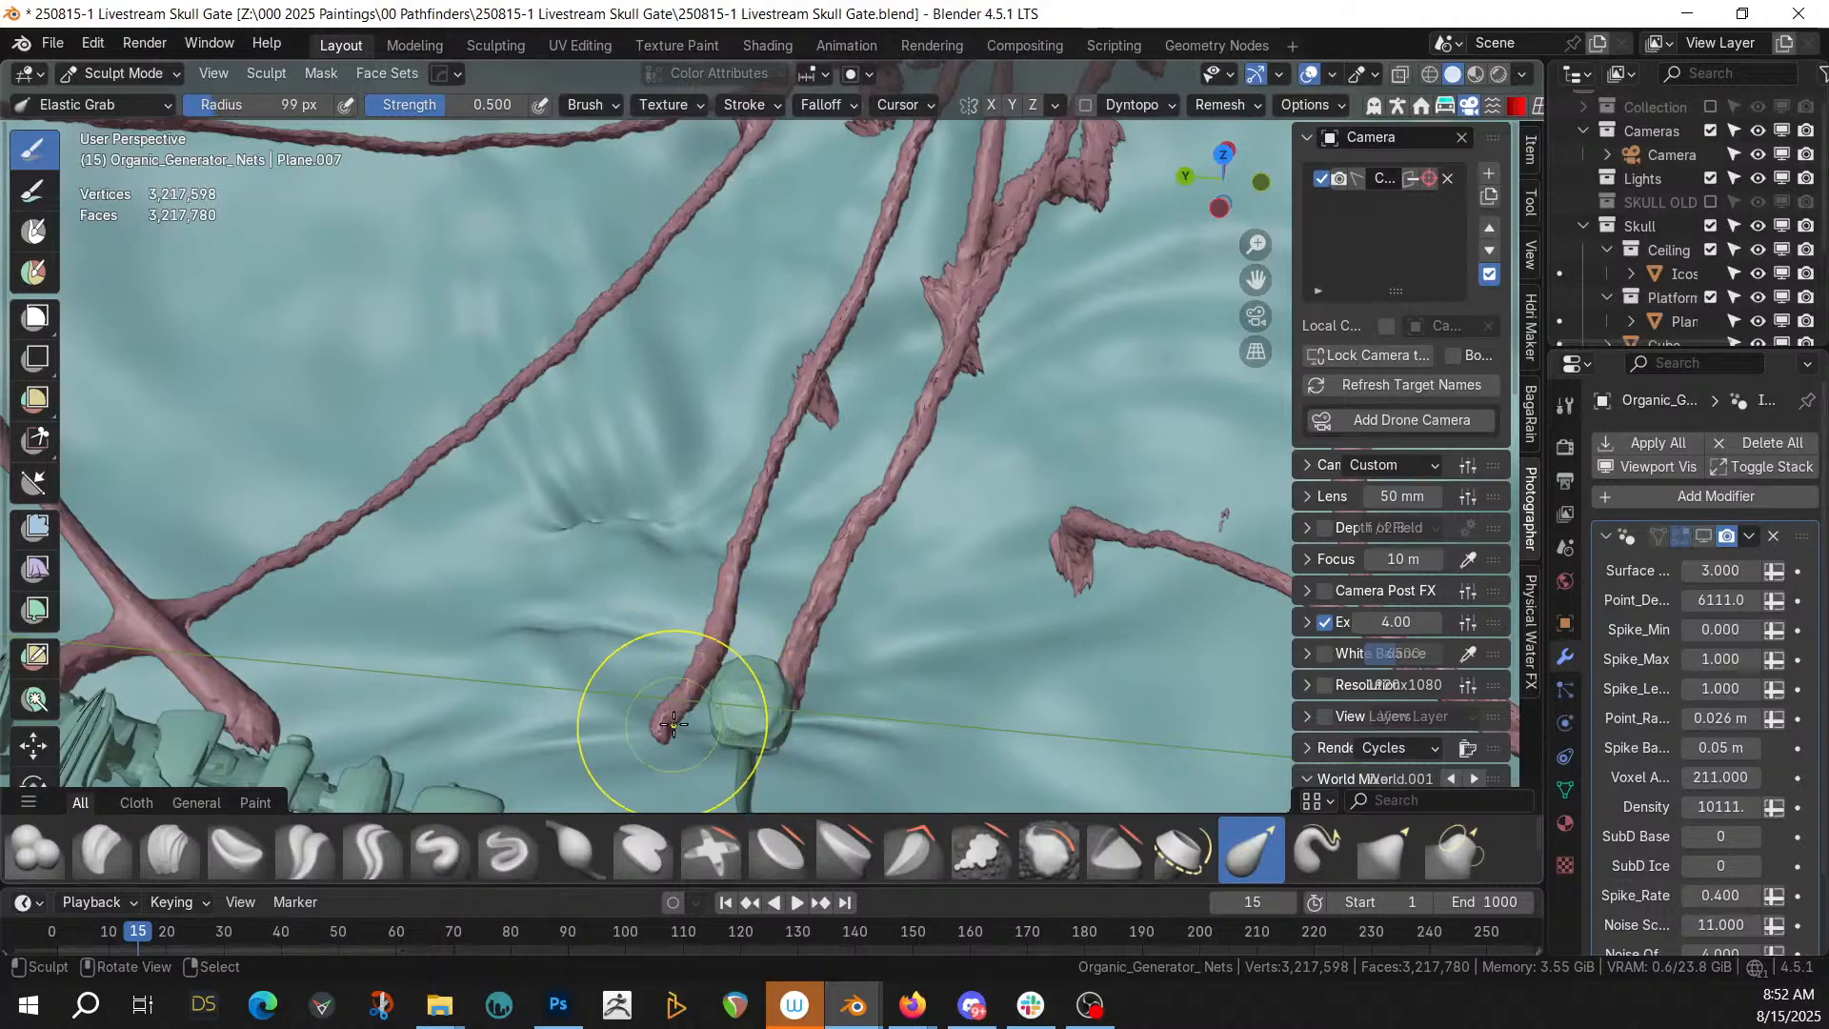
{"action": "mouse_move", "coordinate": [768, 715]}
{"action": "left_mouse_down"}
{"action": "mouse_move", "coordinate": [817, 691]}
{"action": "mouse_move", "coordinate": [738, 724]}
{"action": "left_mouse_up"}
{"action": "middle_click_drag", "start_coordinate": [713, 722], "coordinate": [740, 576]}
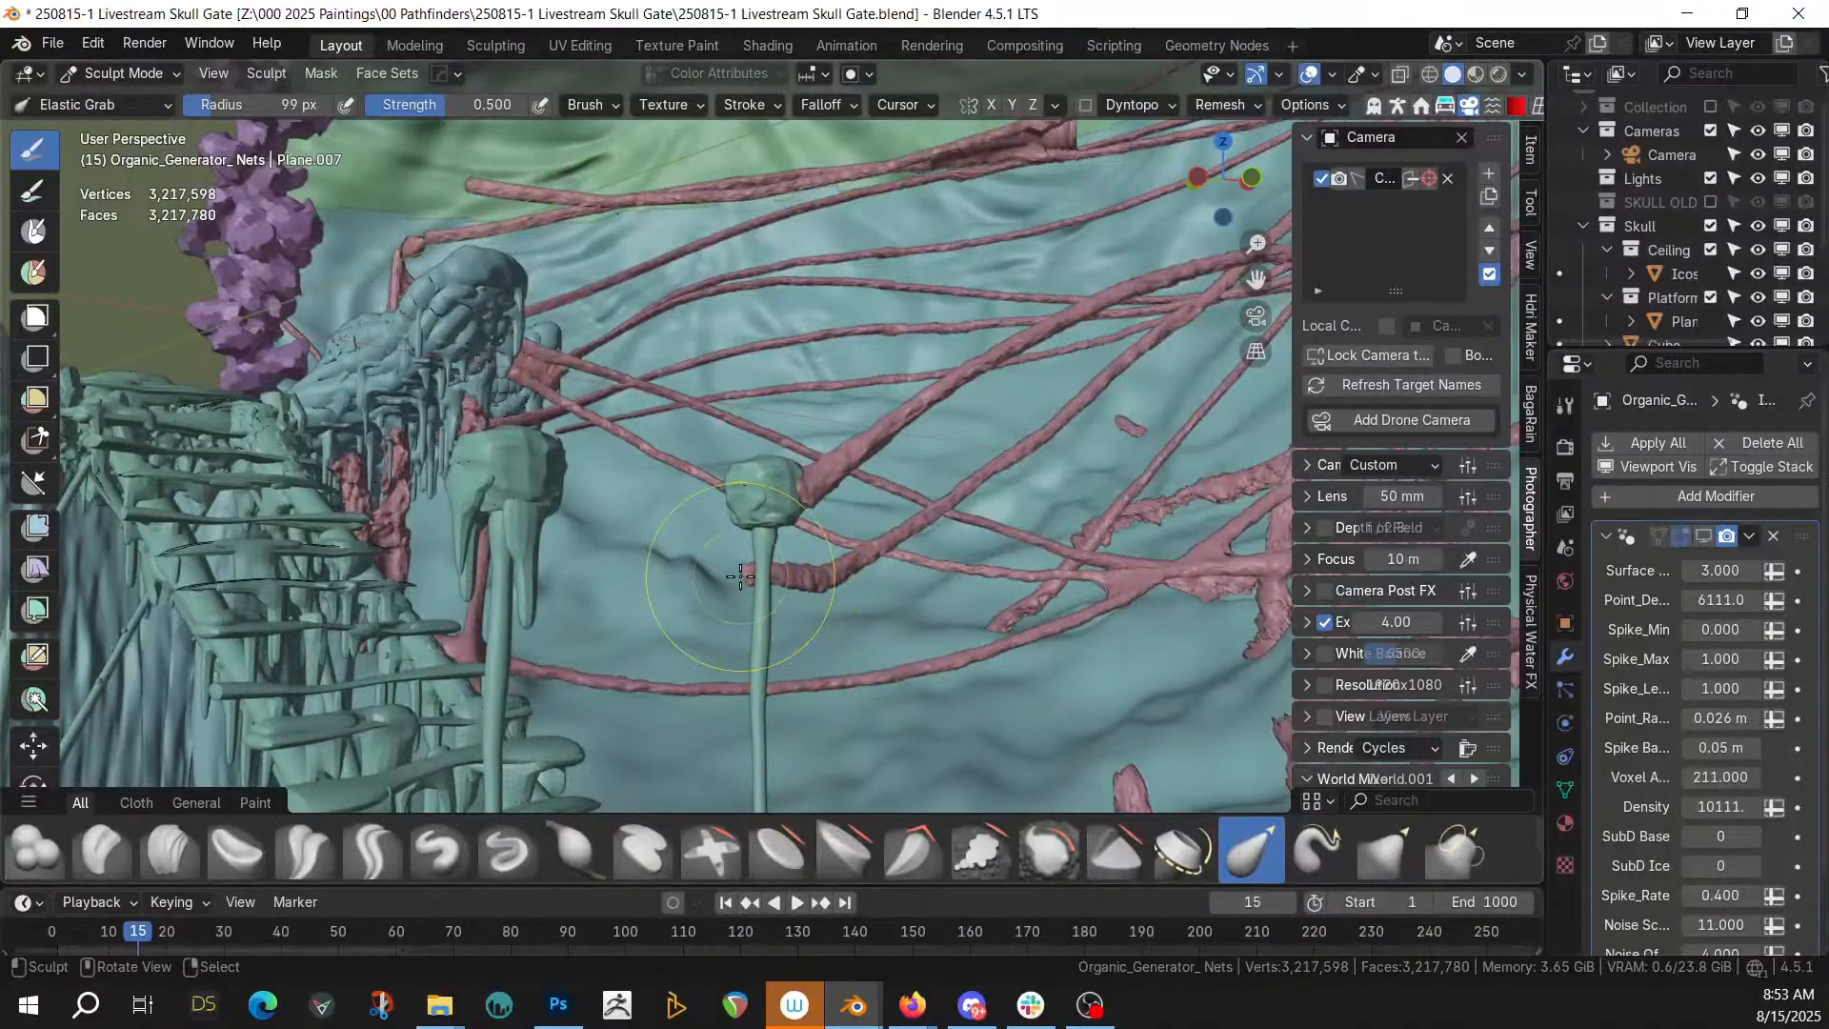
{"action": "left_click_drag", "start_coordinate": [754, 575], "coordinate": [798, 583]}
{"action": "mouse_move", "coordinate": [799, 583]}
{"action": "middle_mouse_down"}
{"action": "mouse_move", "coordinate": [702, 653]}
{"action": "mouse_move", "coordinate": [732, 664]}
{"action": "mouse_move", "coordinate": [750, 620]}
{"action": "mouse_move", "coordinate": [810, 593]}
{"action": "mouse_move", "coordinate": [783, 514]}
{"action": "mouse_move", "coordinate": [735, 466]}
{"action": "mouse_move", "coordinate": [722, 544]}
{"action": "middle_mouse_up"}
View the scene through the camera and turn the nets' Ice Gen modifier back on in the viewport
{"action": "key", "text": "KP_0"}
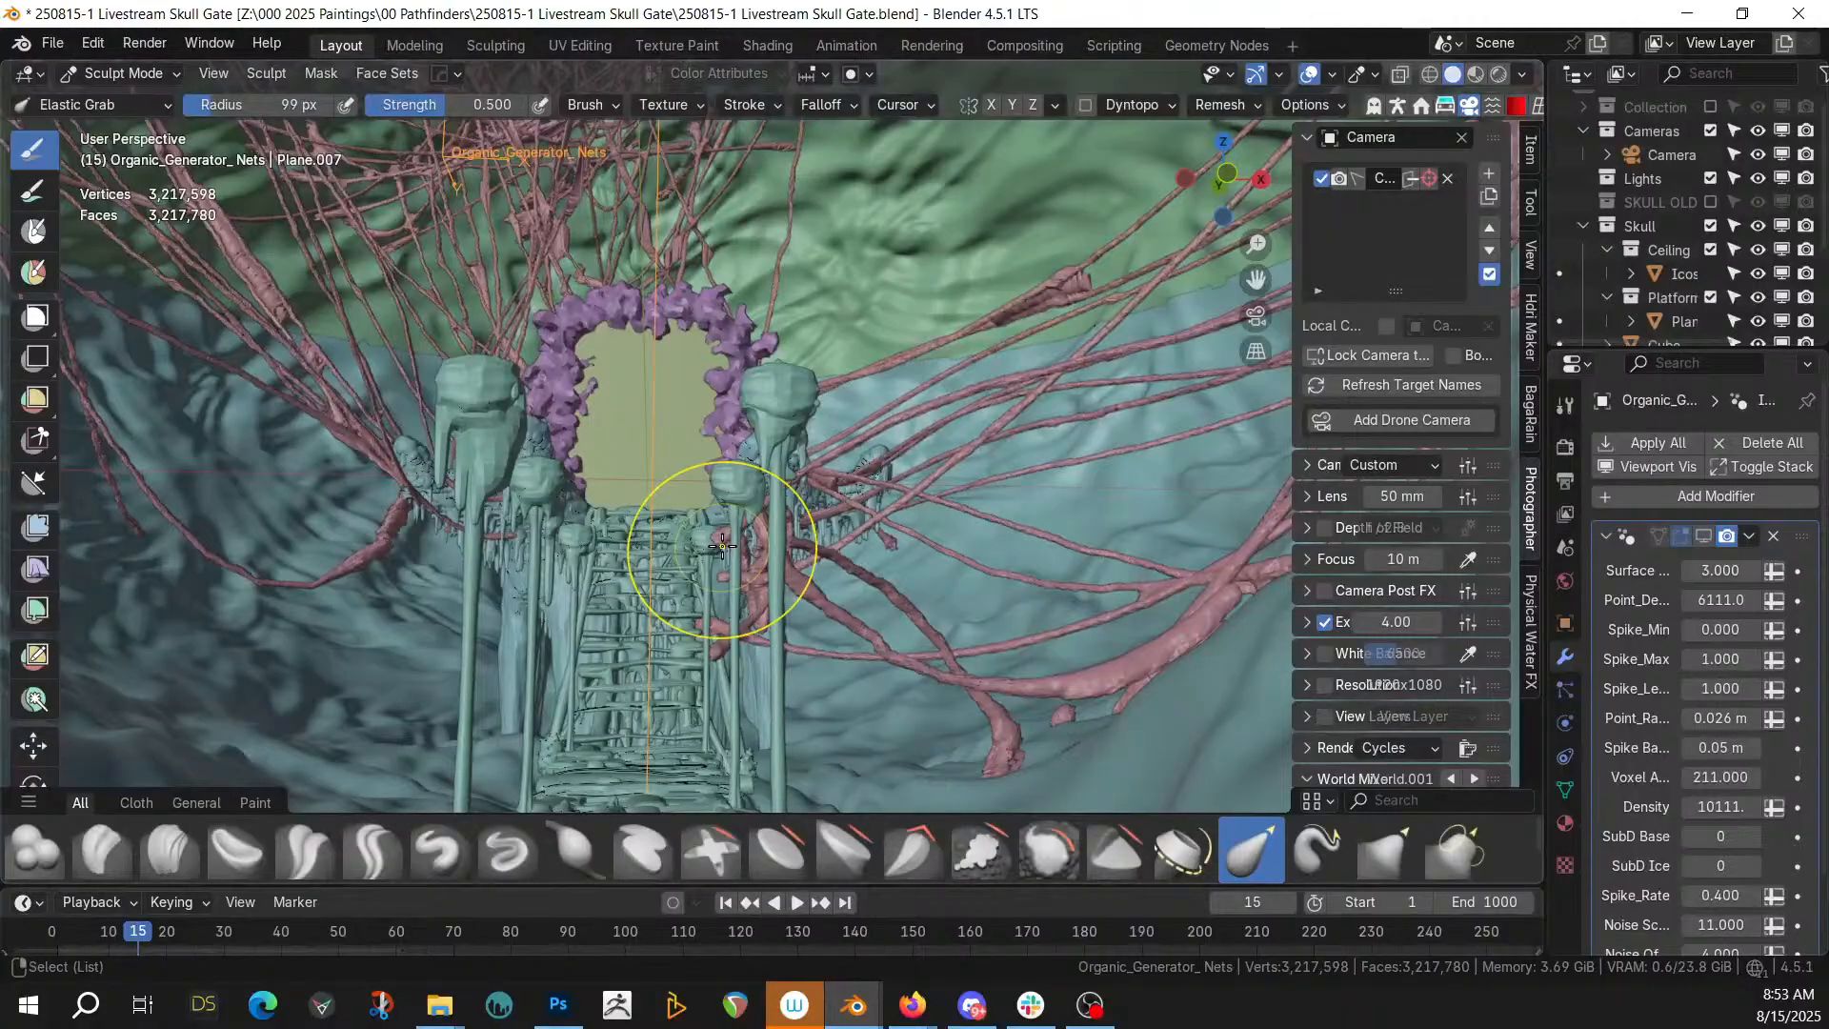
{"action": "key", "text": "KP_0"}
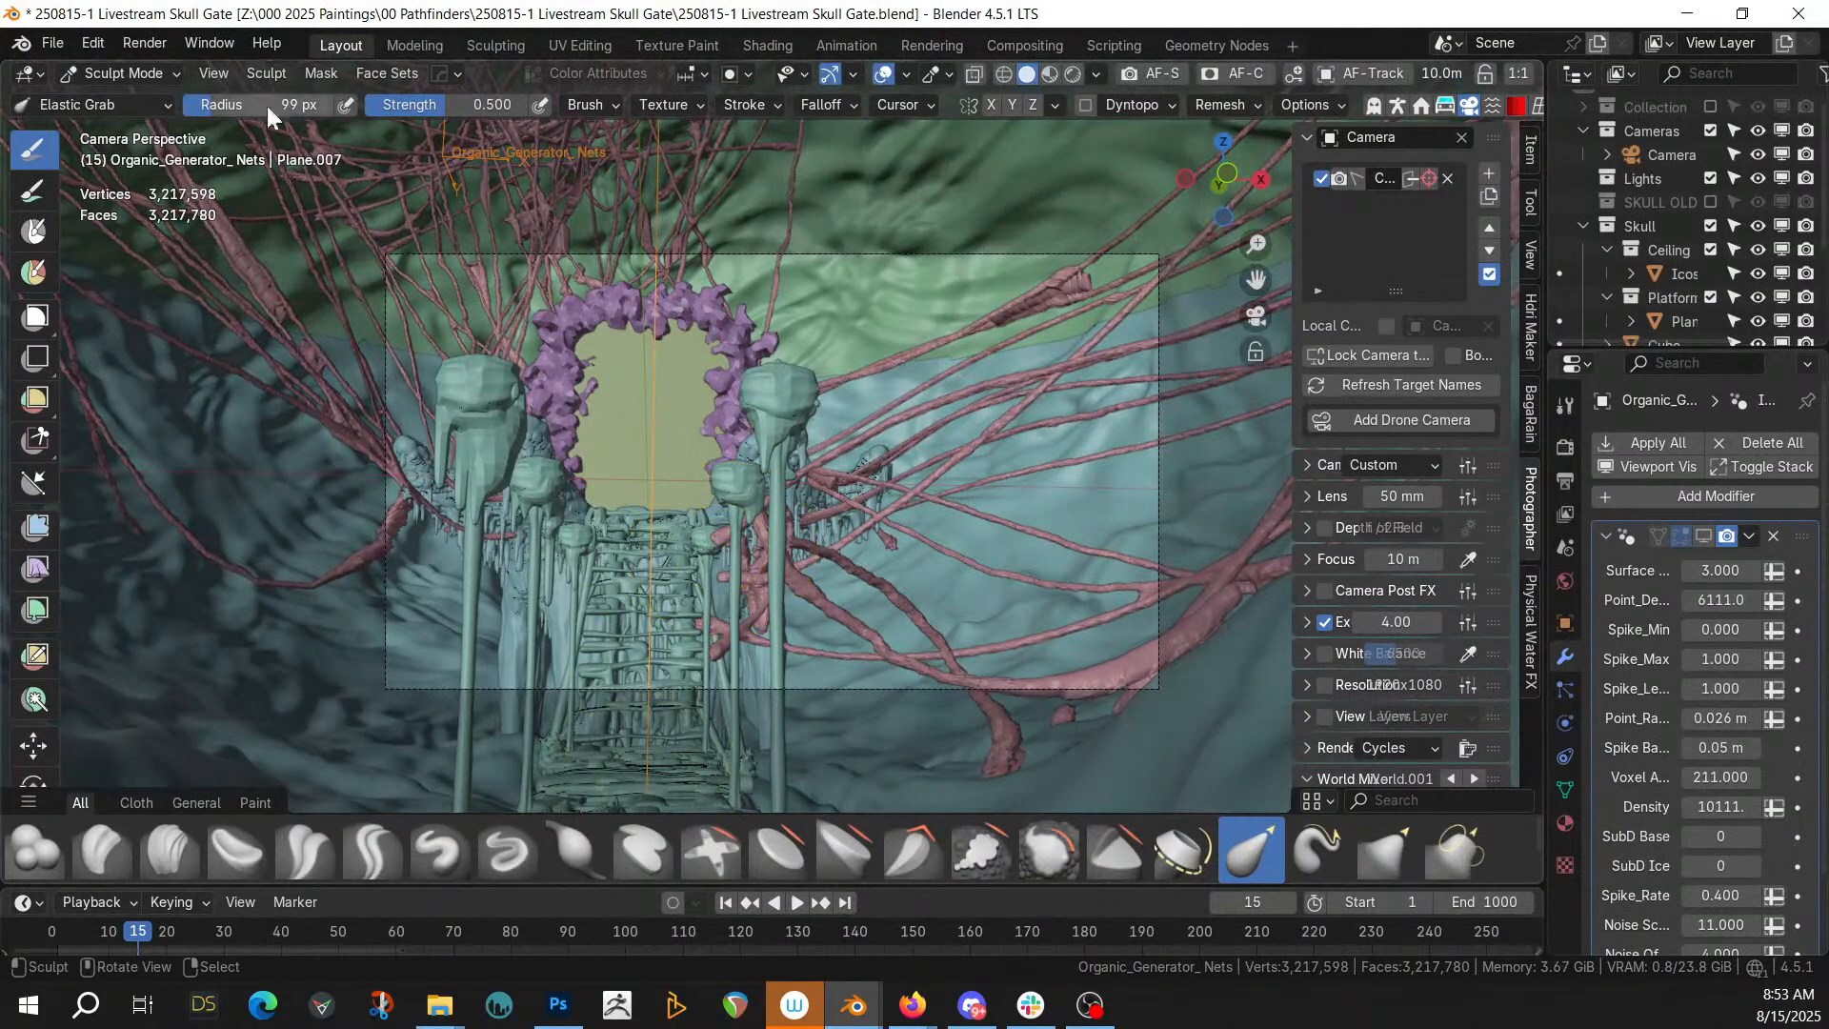
{"action": "left_click", "coordinate": [1706, 535]}
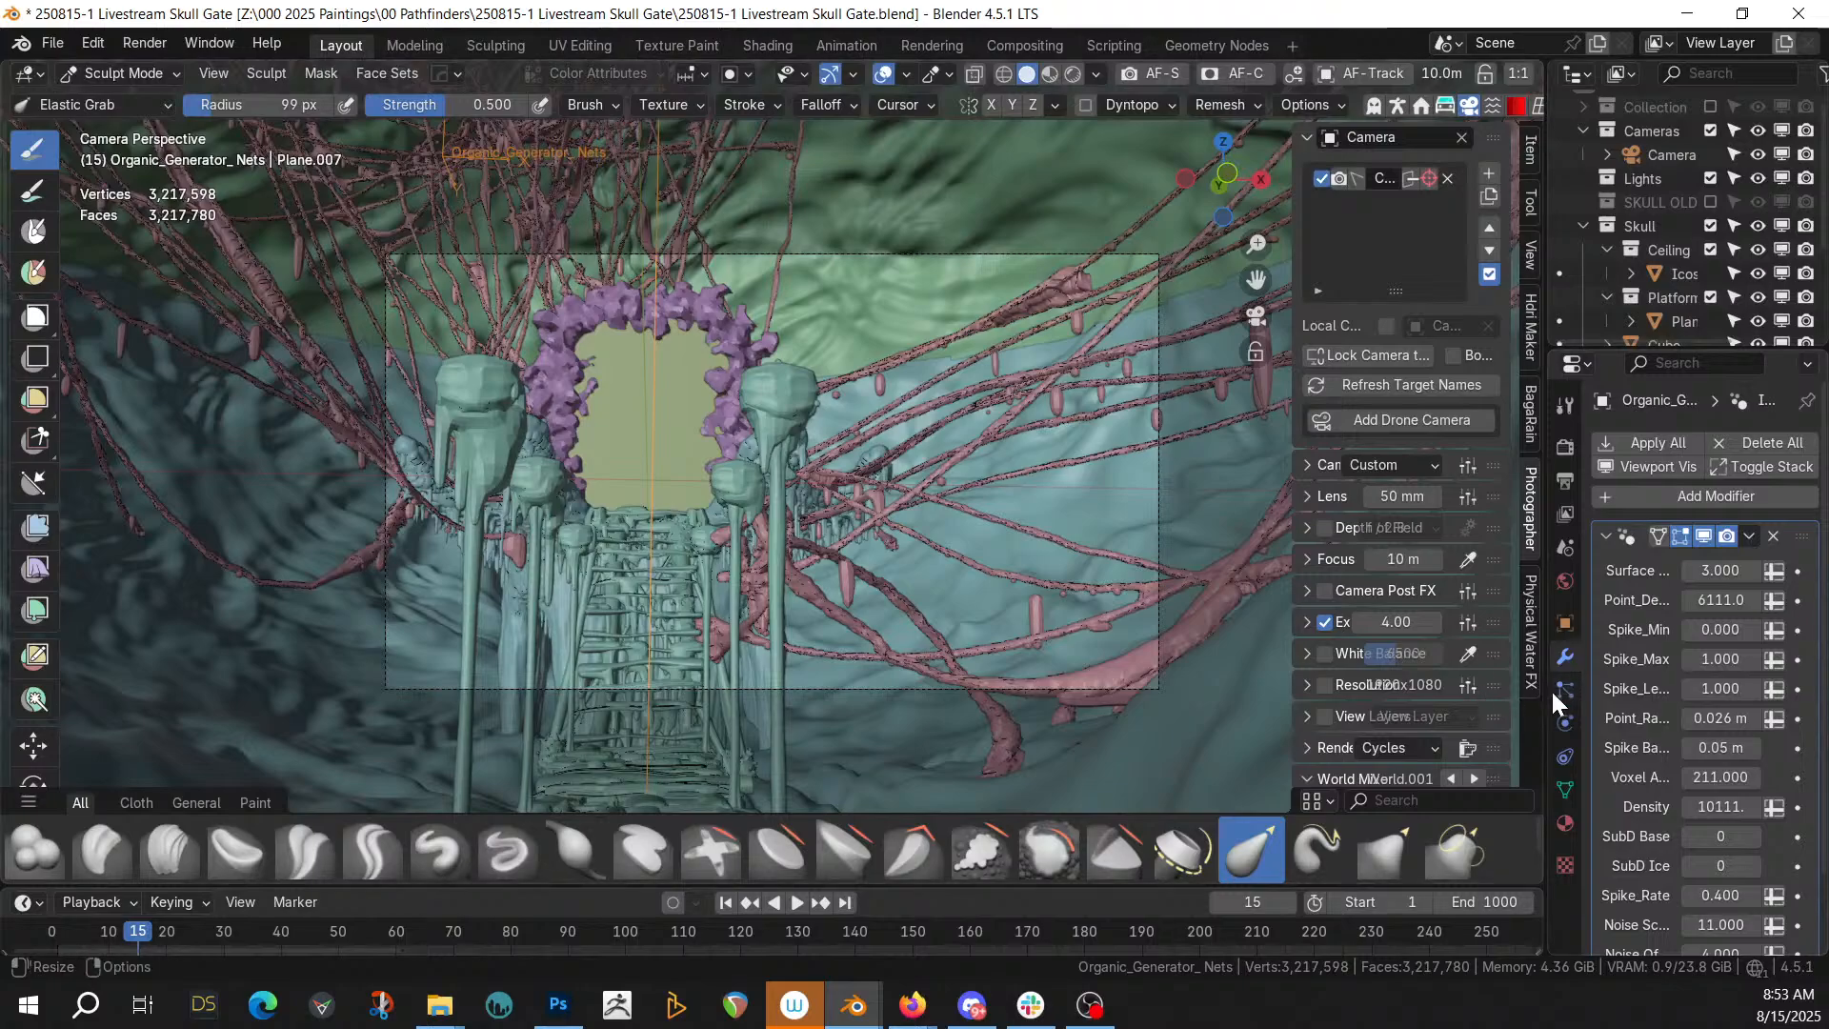
Widen the modifier settings area and try a Point_Density of 8000 in the nets' Ice Gen modifier
{"action": "left_click_drag", "start_coordinate": [1550, 598], "coordinate": [1170, 600]}
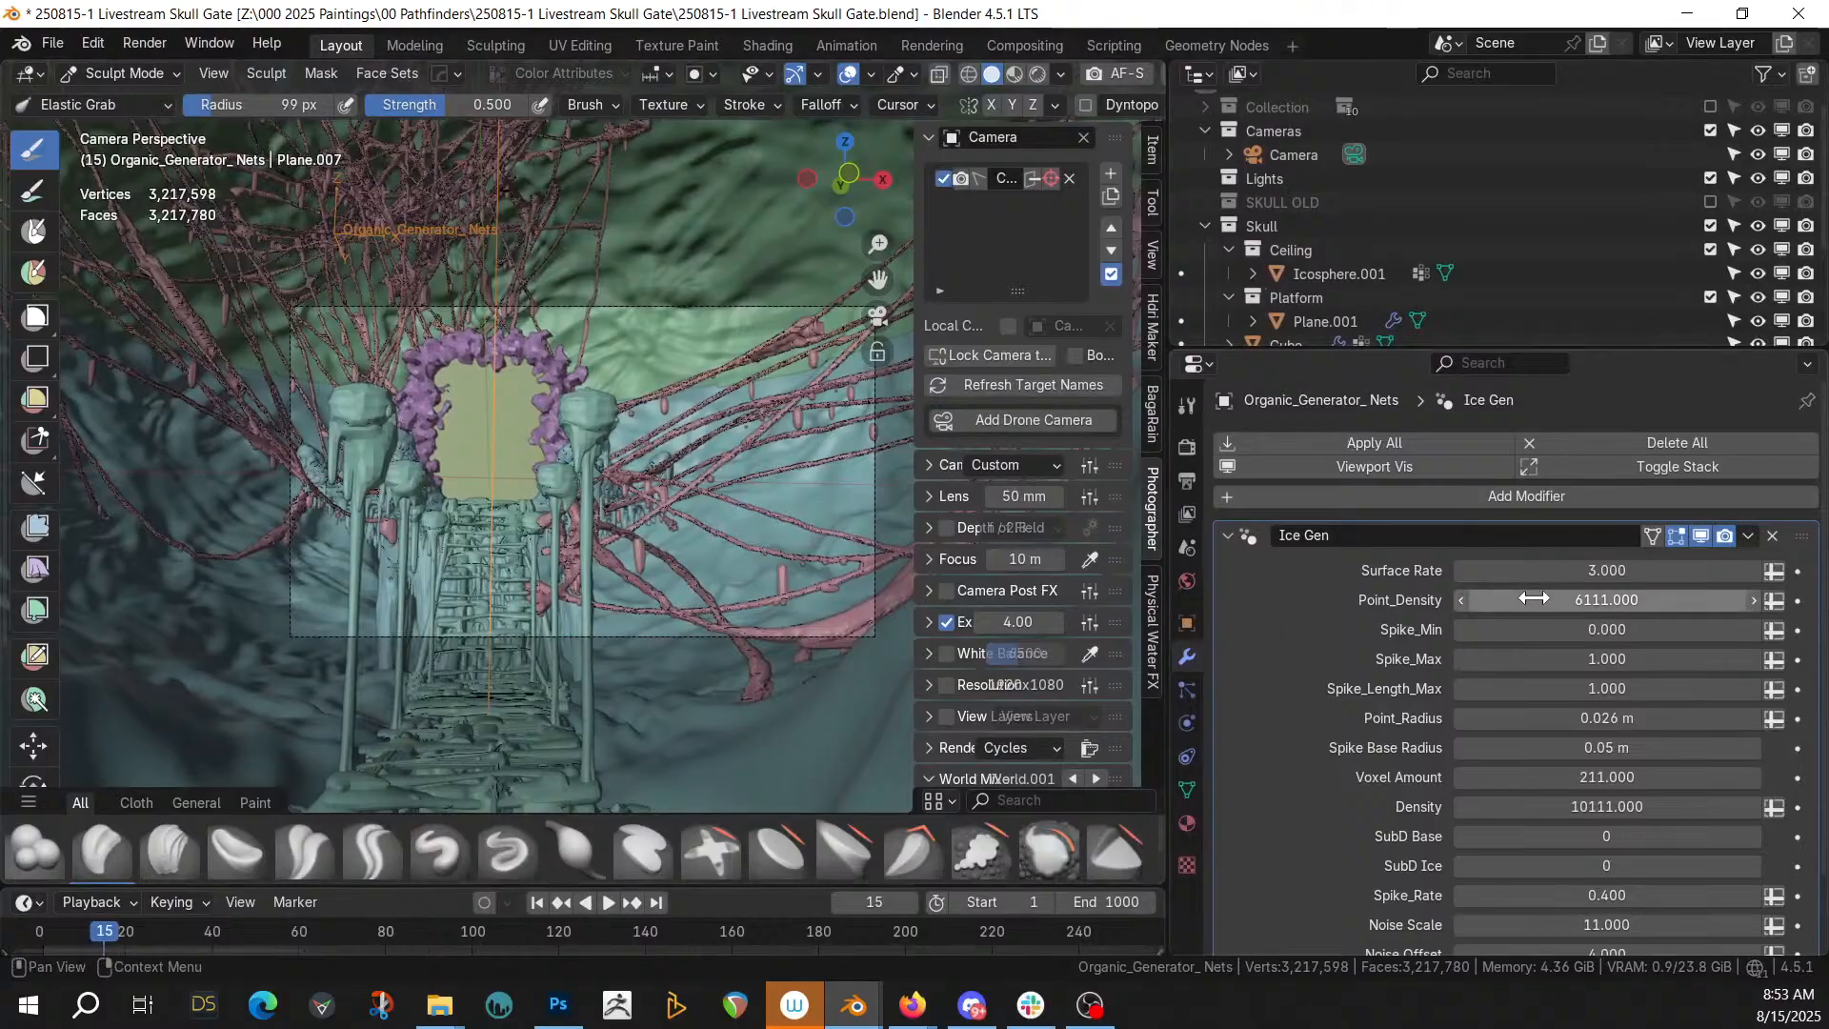
{"action": "left_click", "coordinate": [1607, 602]}
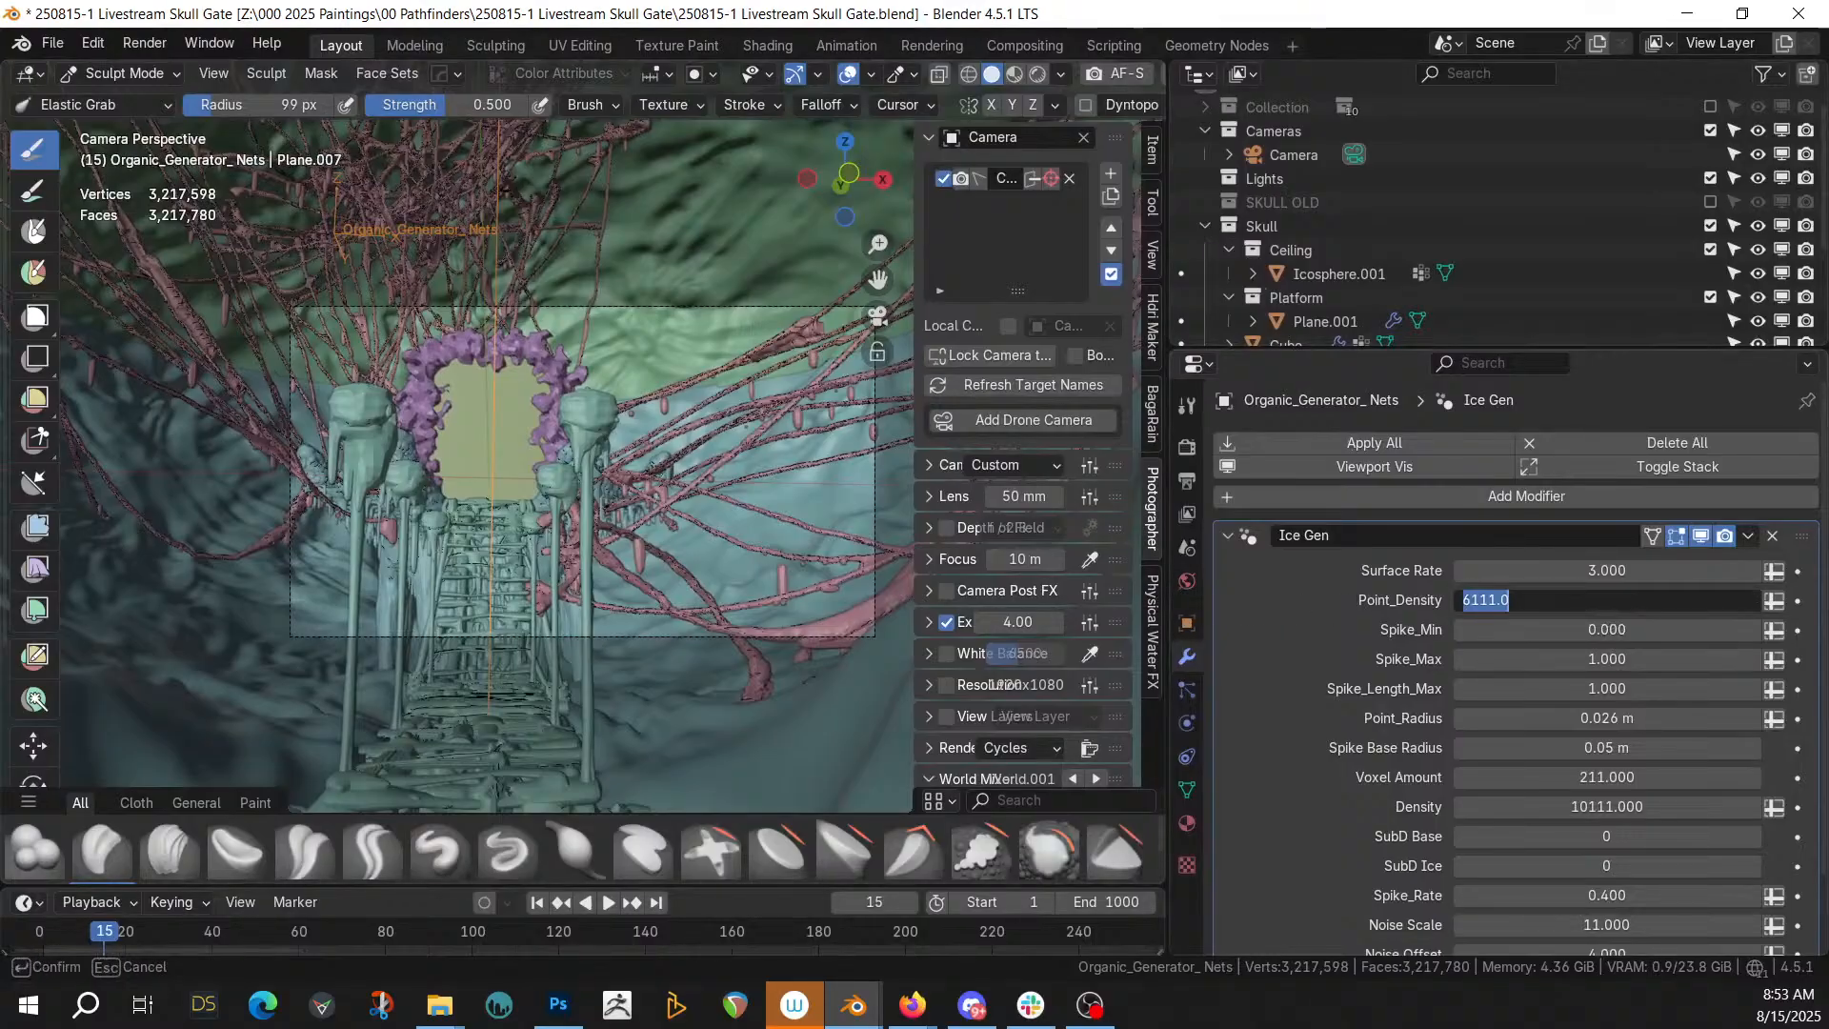
{"action": "type", "text": "8000"}
{"action": "key", "text": "Return"}
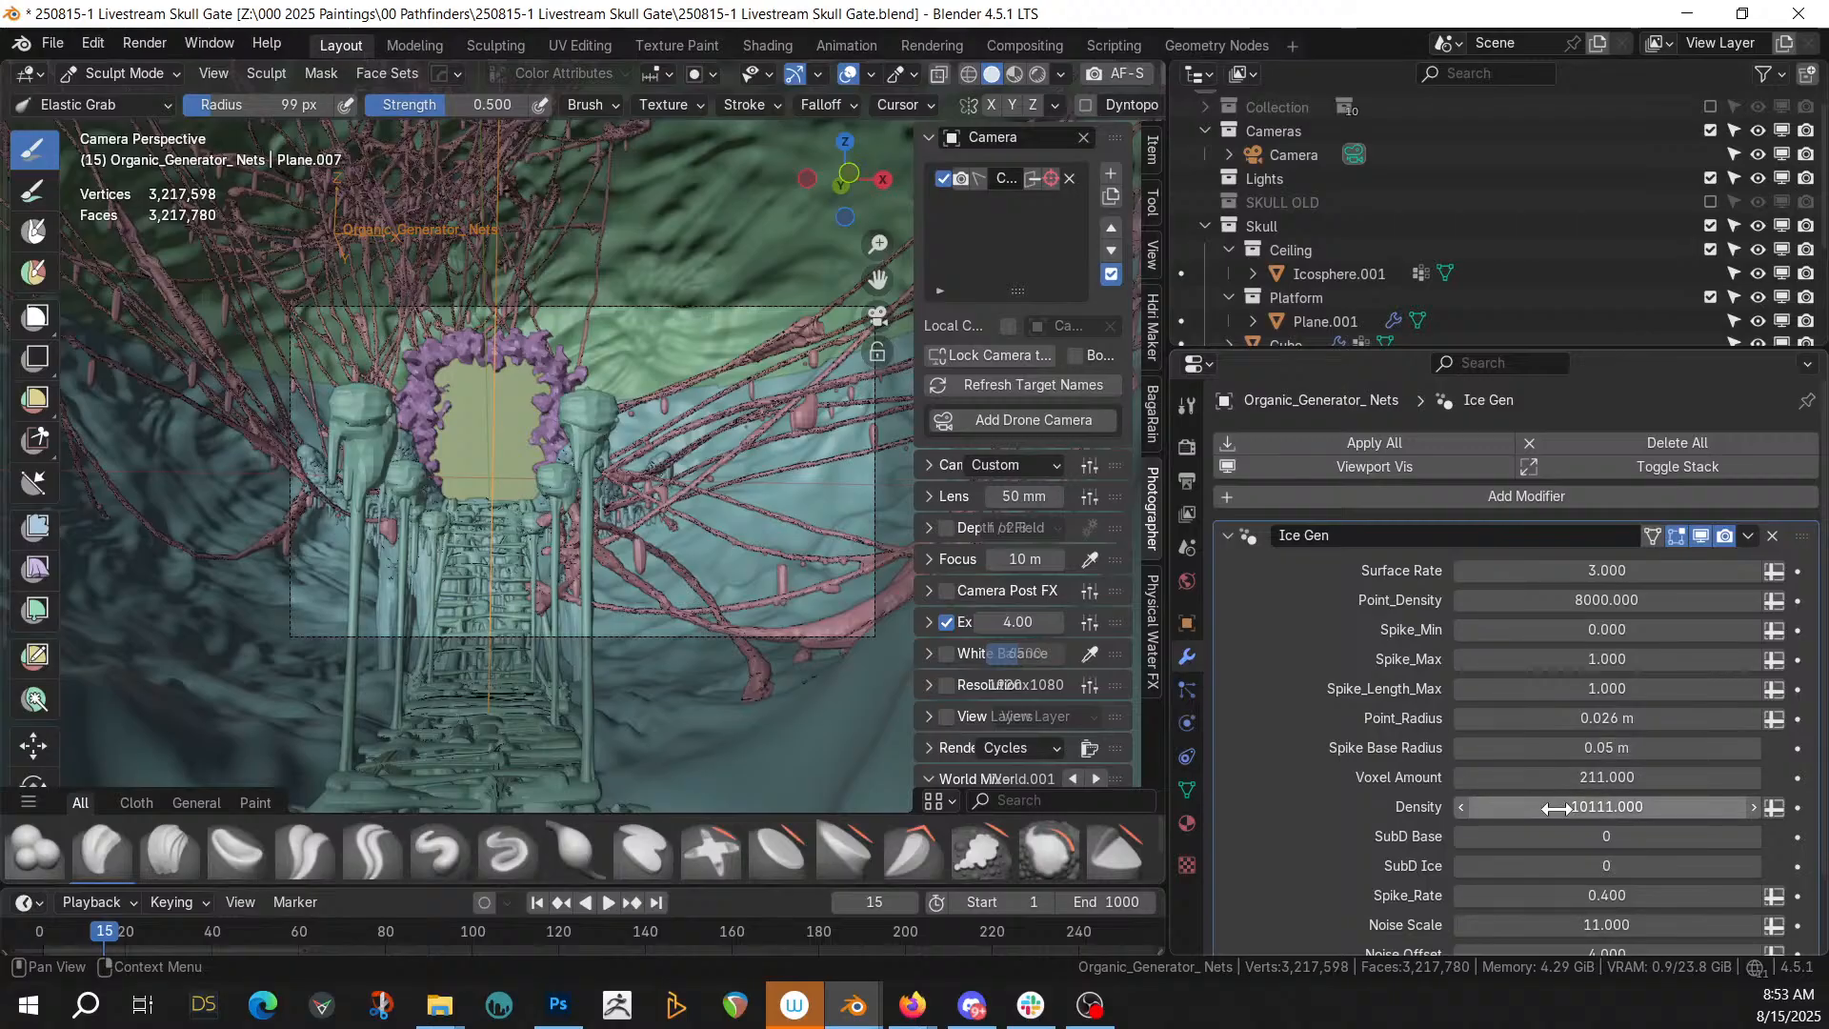
{"action": "left_click", "coordinate": [1556, 777]}
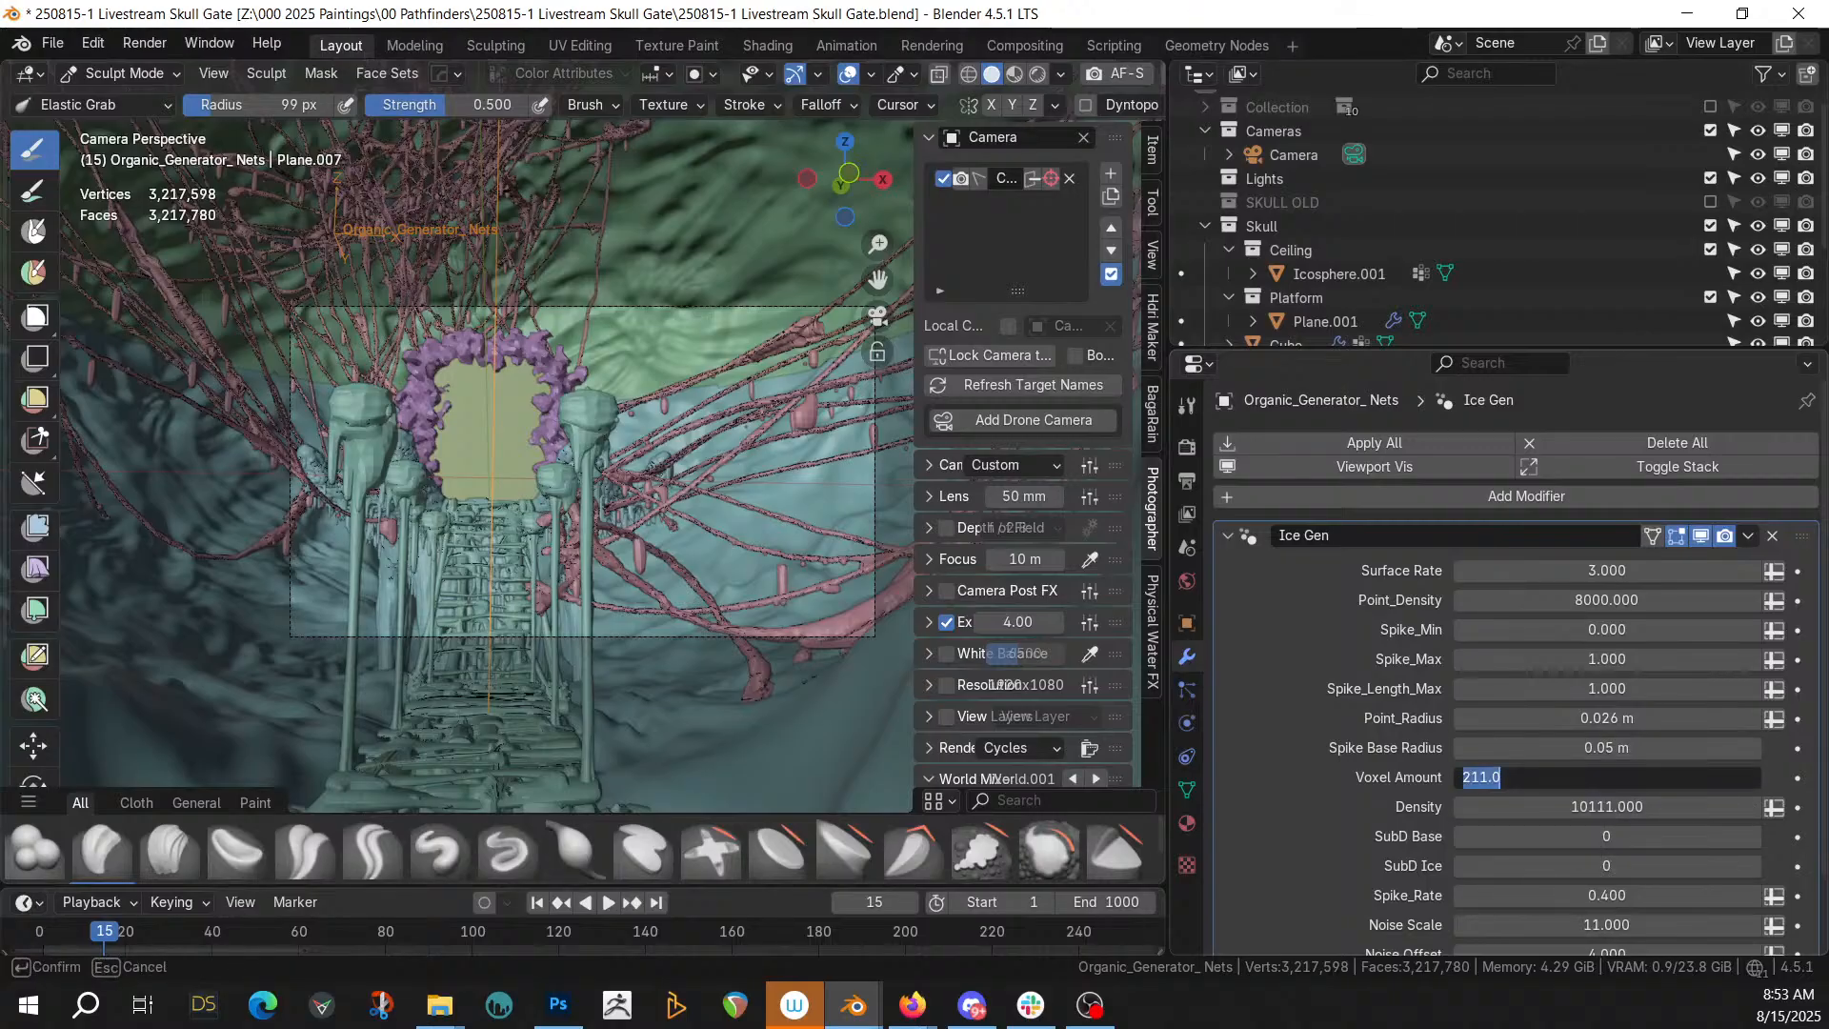
Set the nets' Ice Gen Point_Density to 6500 and its Voxel Amount to 500
{"action": "left_click", "coordinate": [1589, 603]}
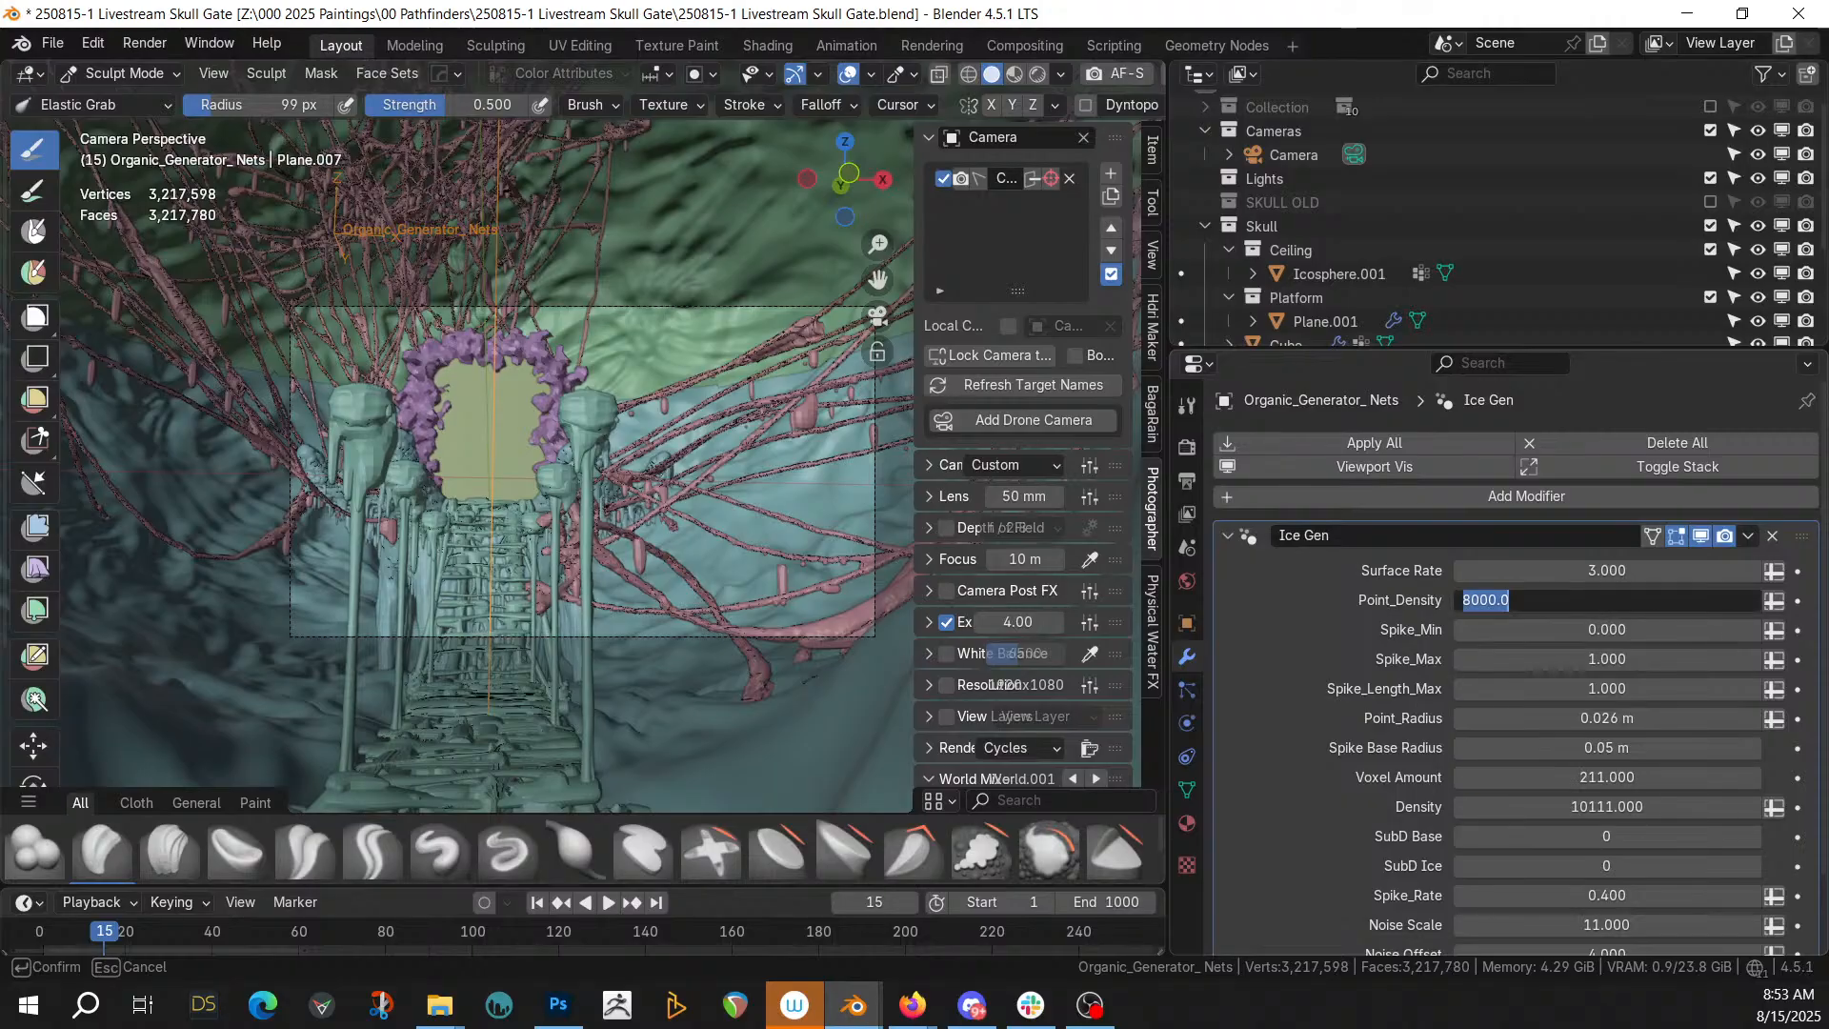
{"action": "type", "text": "65"}
{"action": "key", "text": "Return"}
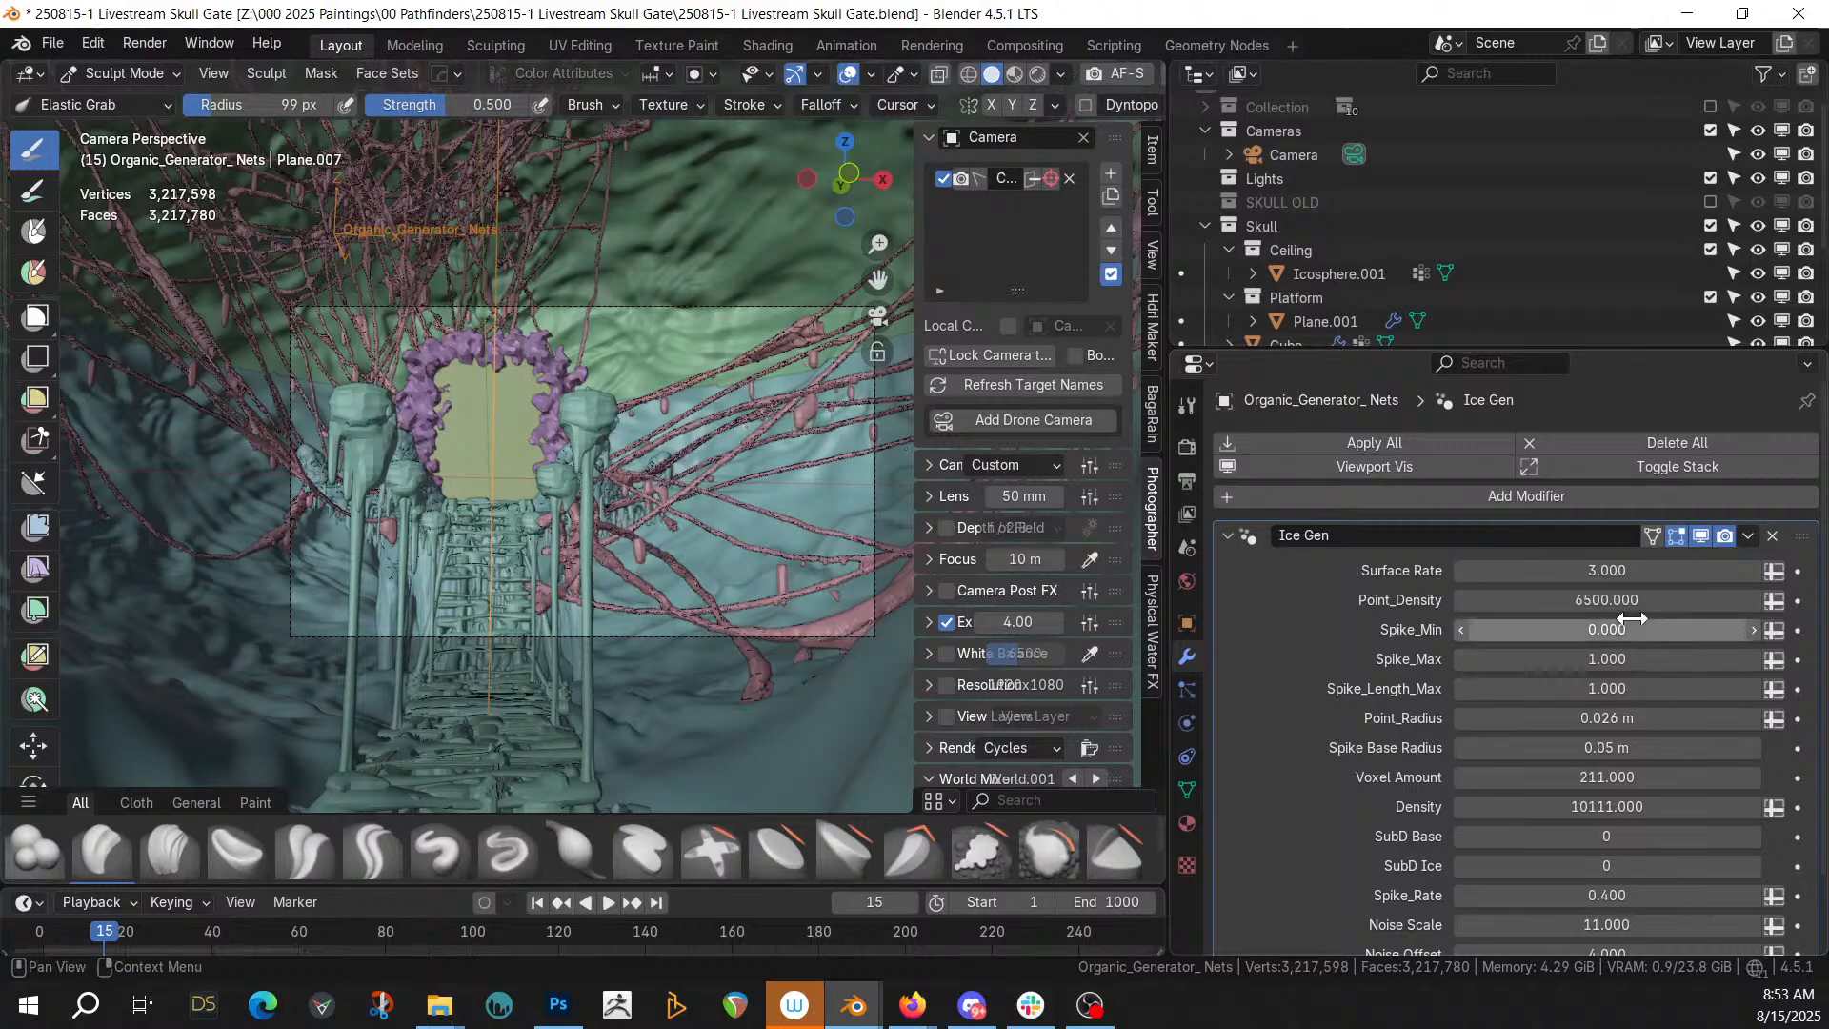
{"action": "left_click", "coordinate": [1610, 776]}
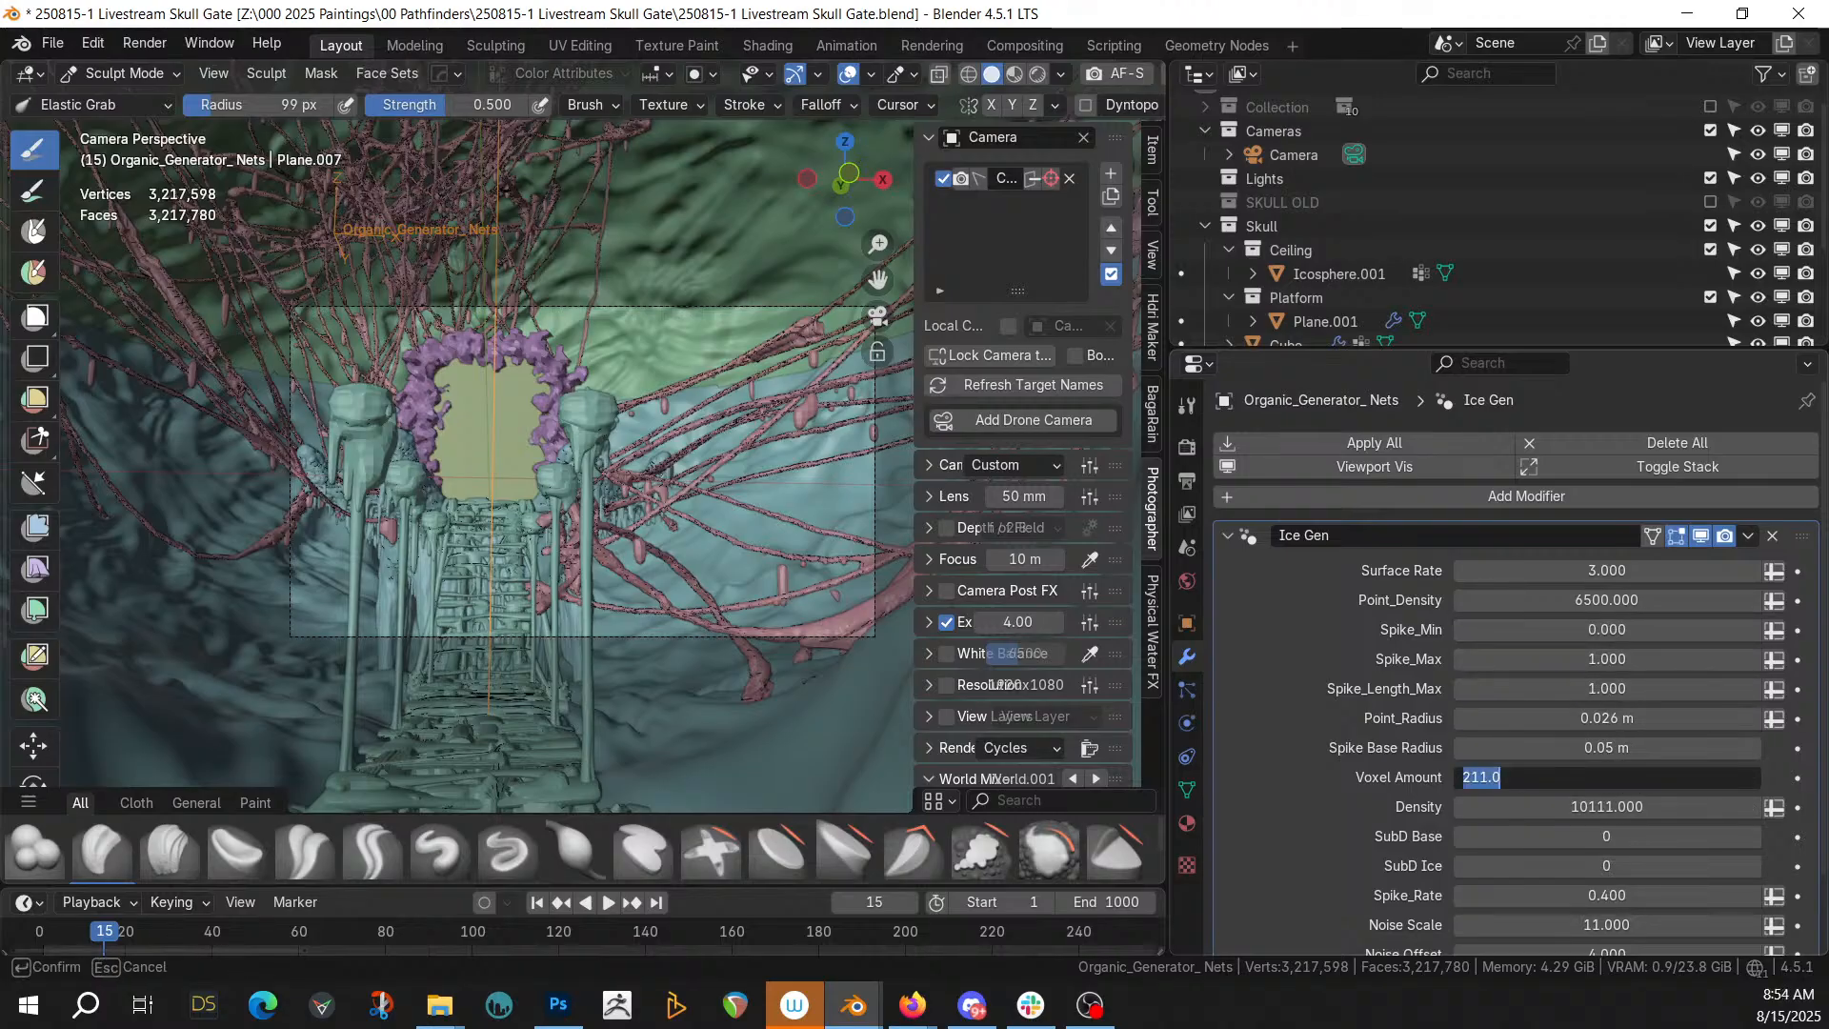
{"action": "type", "text": "500"}
{"action": "key", "text": "Return"}
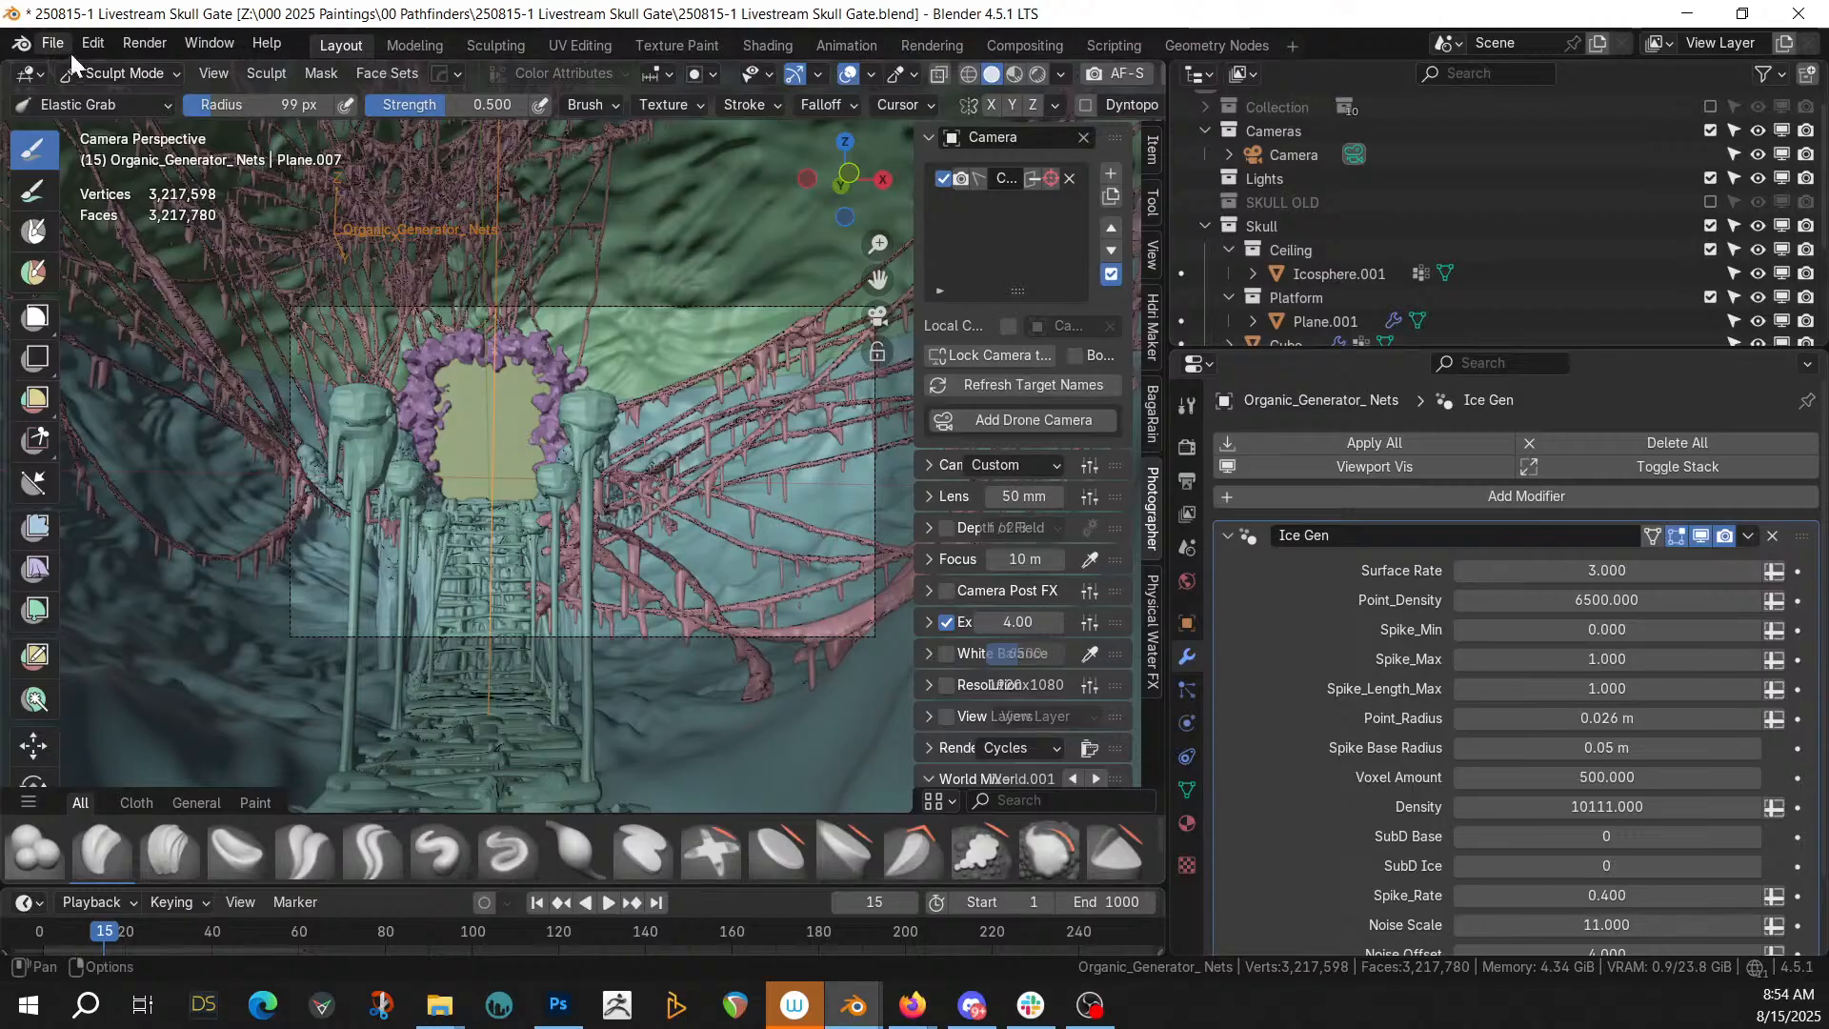
Switch to Object Mode, select the bone bridge and set its Ice Gen Voxel Amount to 450
{"action": "left_click", "coordinate": [106, 74]}
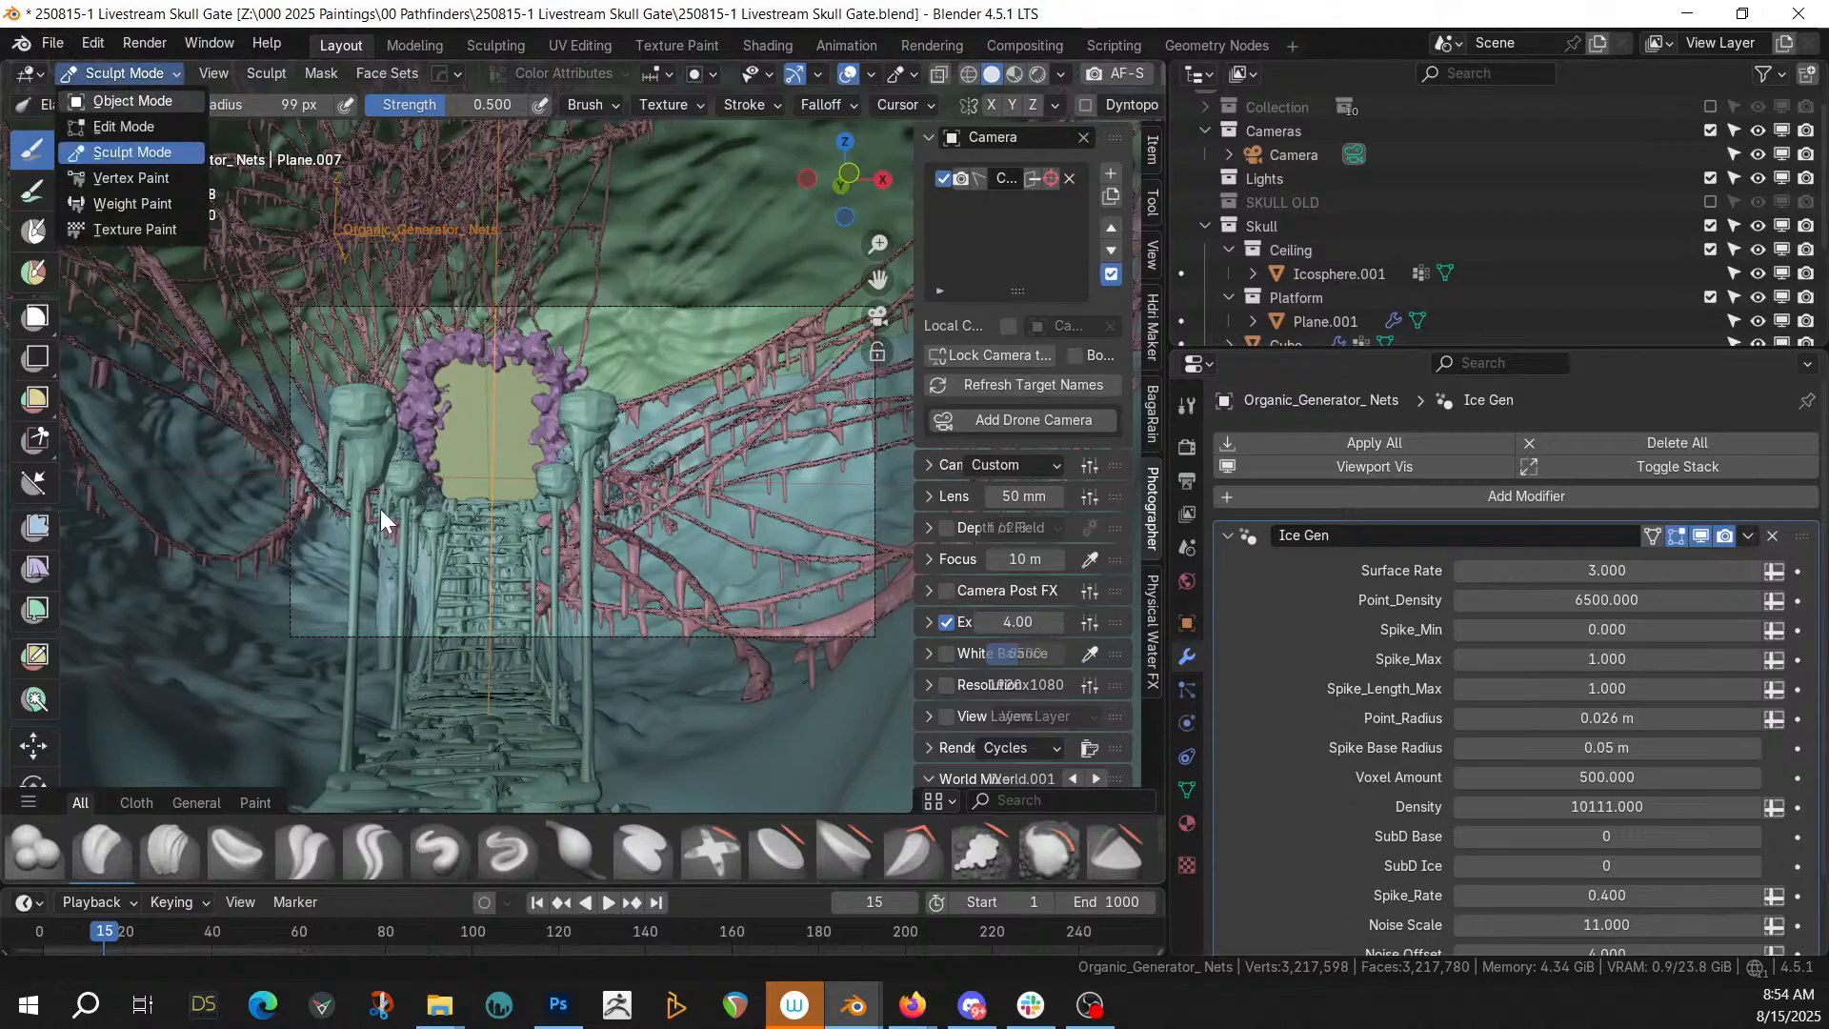
{"action": "left_click", "coordinate": [371, 455]}
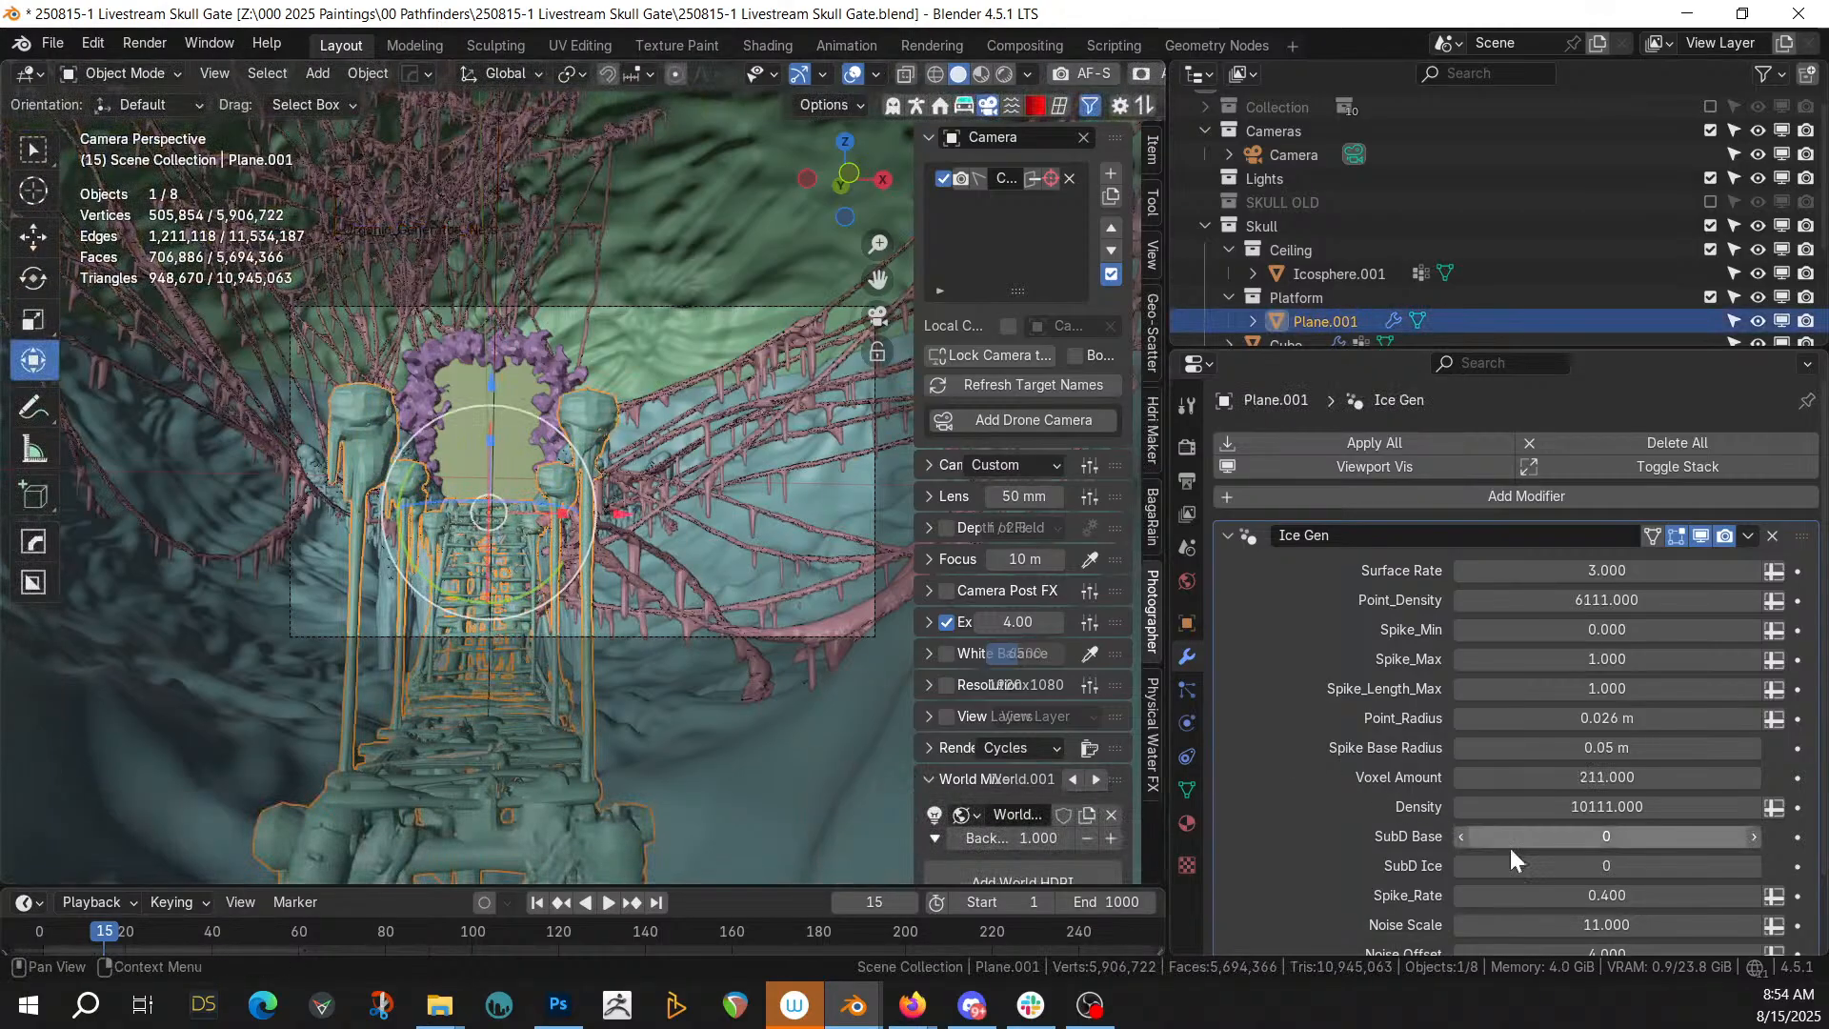
{"action": "left_click", "coordinate": [1603, 772]}
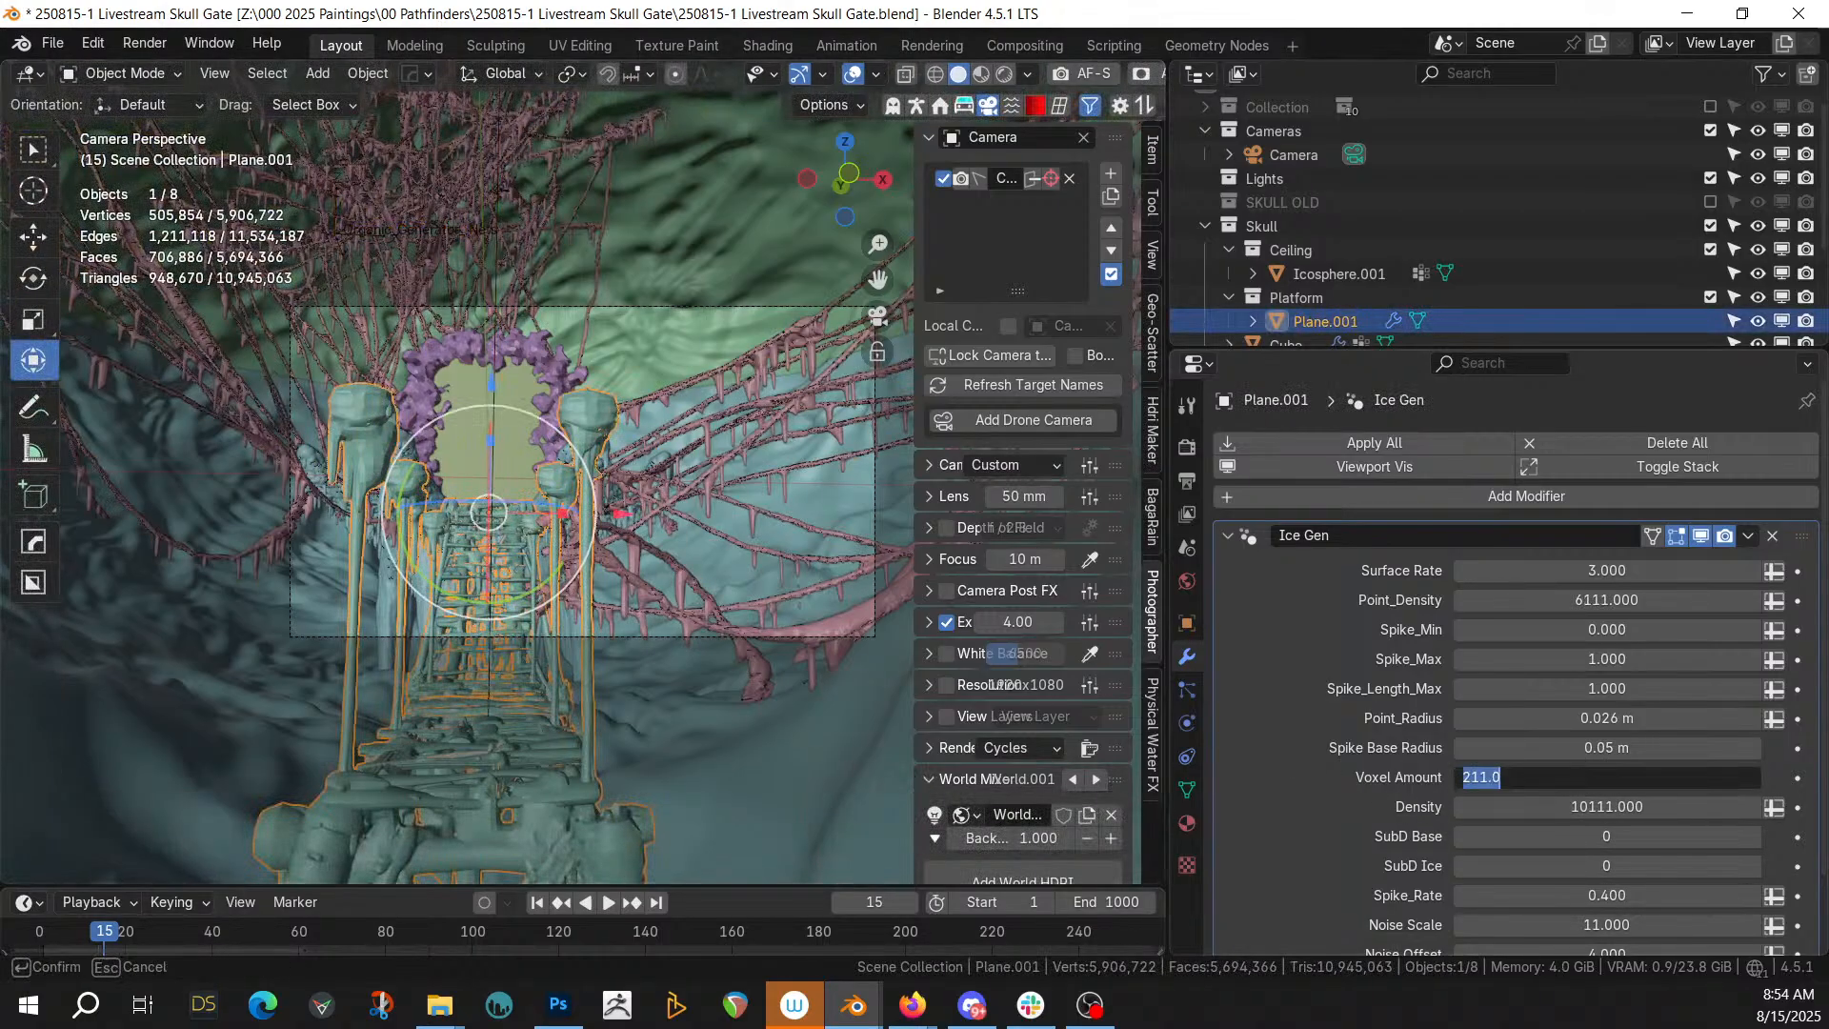
{"action": "type", "text": "450"}
{"action": "key", "text": "Return"}
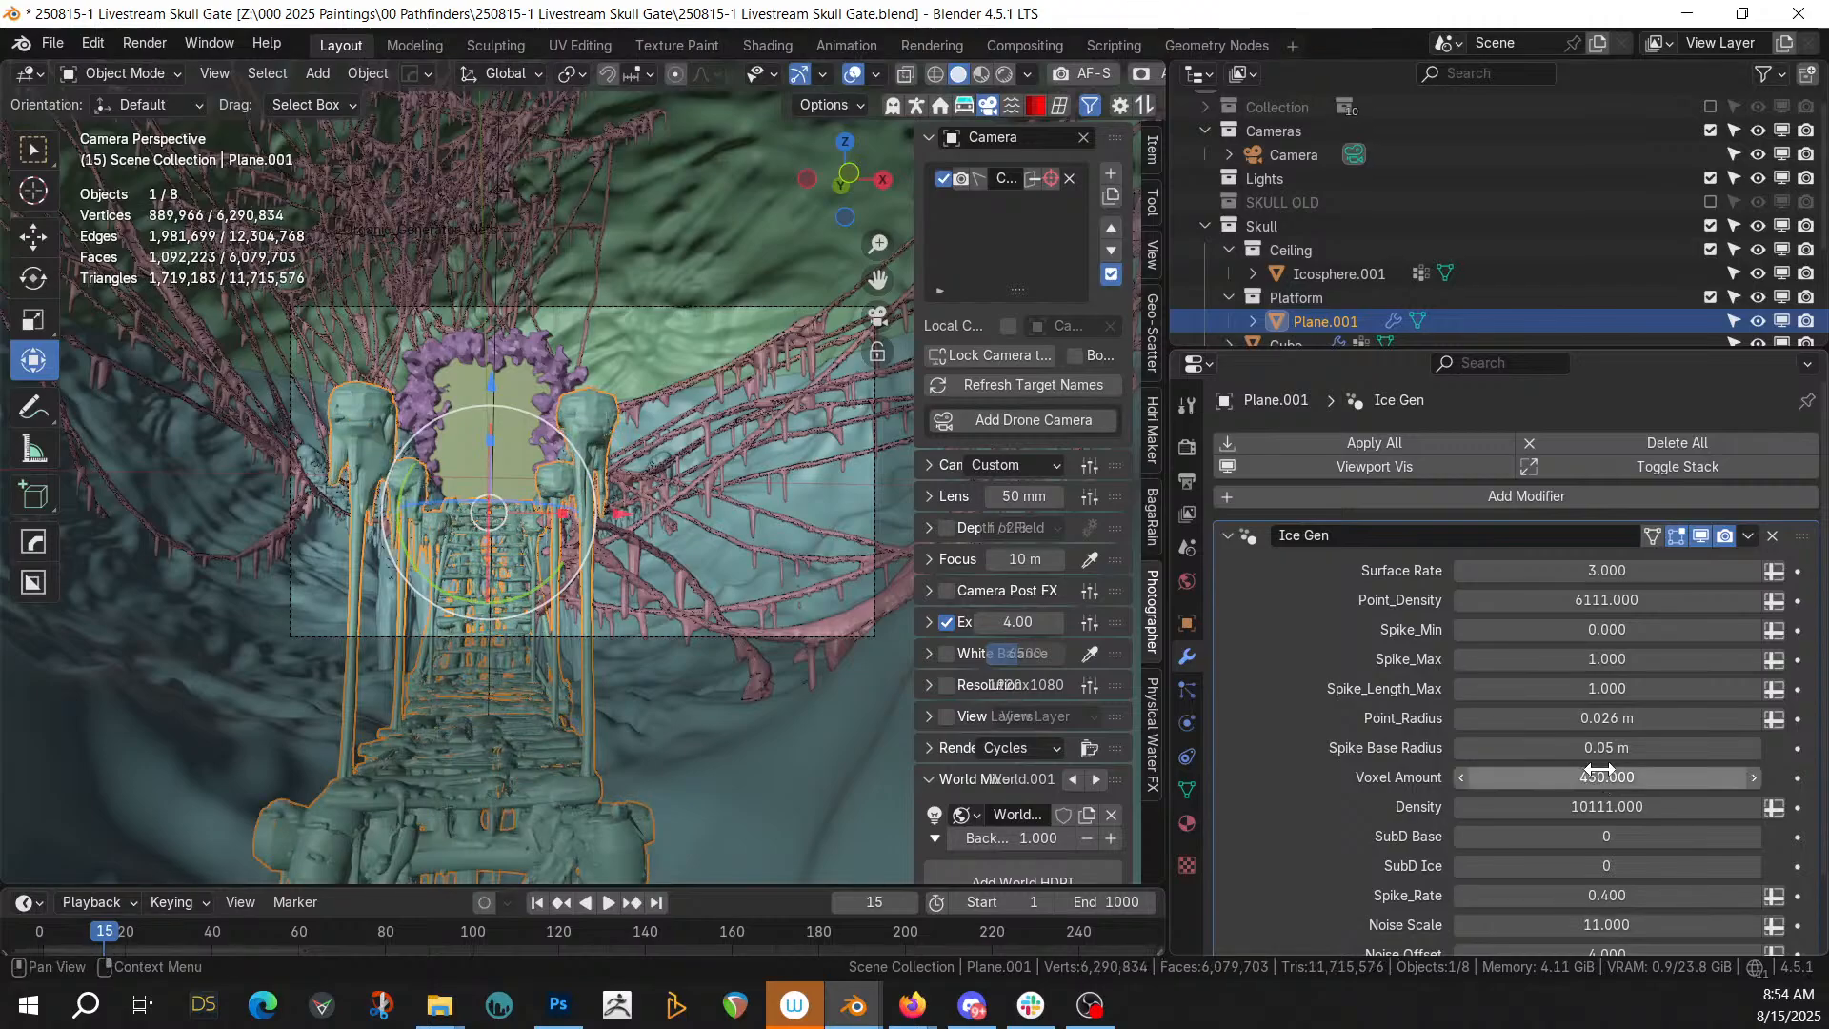
Set the Ice Gen Voxel Amount of the ledge object around the gate to 450, then save from camera view
{"action": "middle_click_drag", "start_coordinate": [603, 446], "coordinate": [571, 490]}
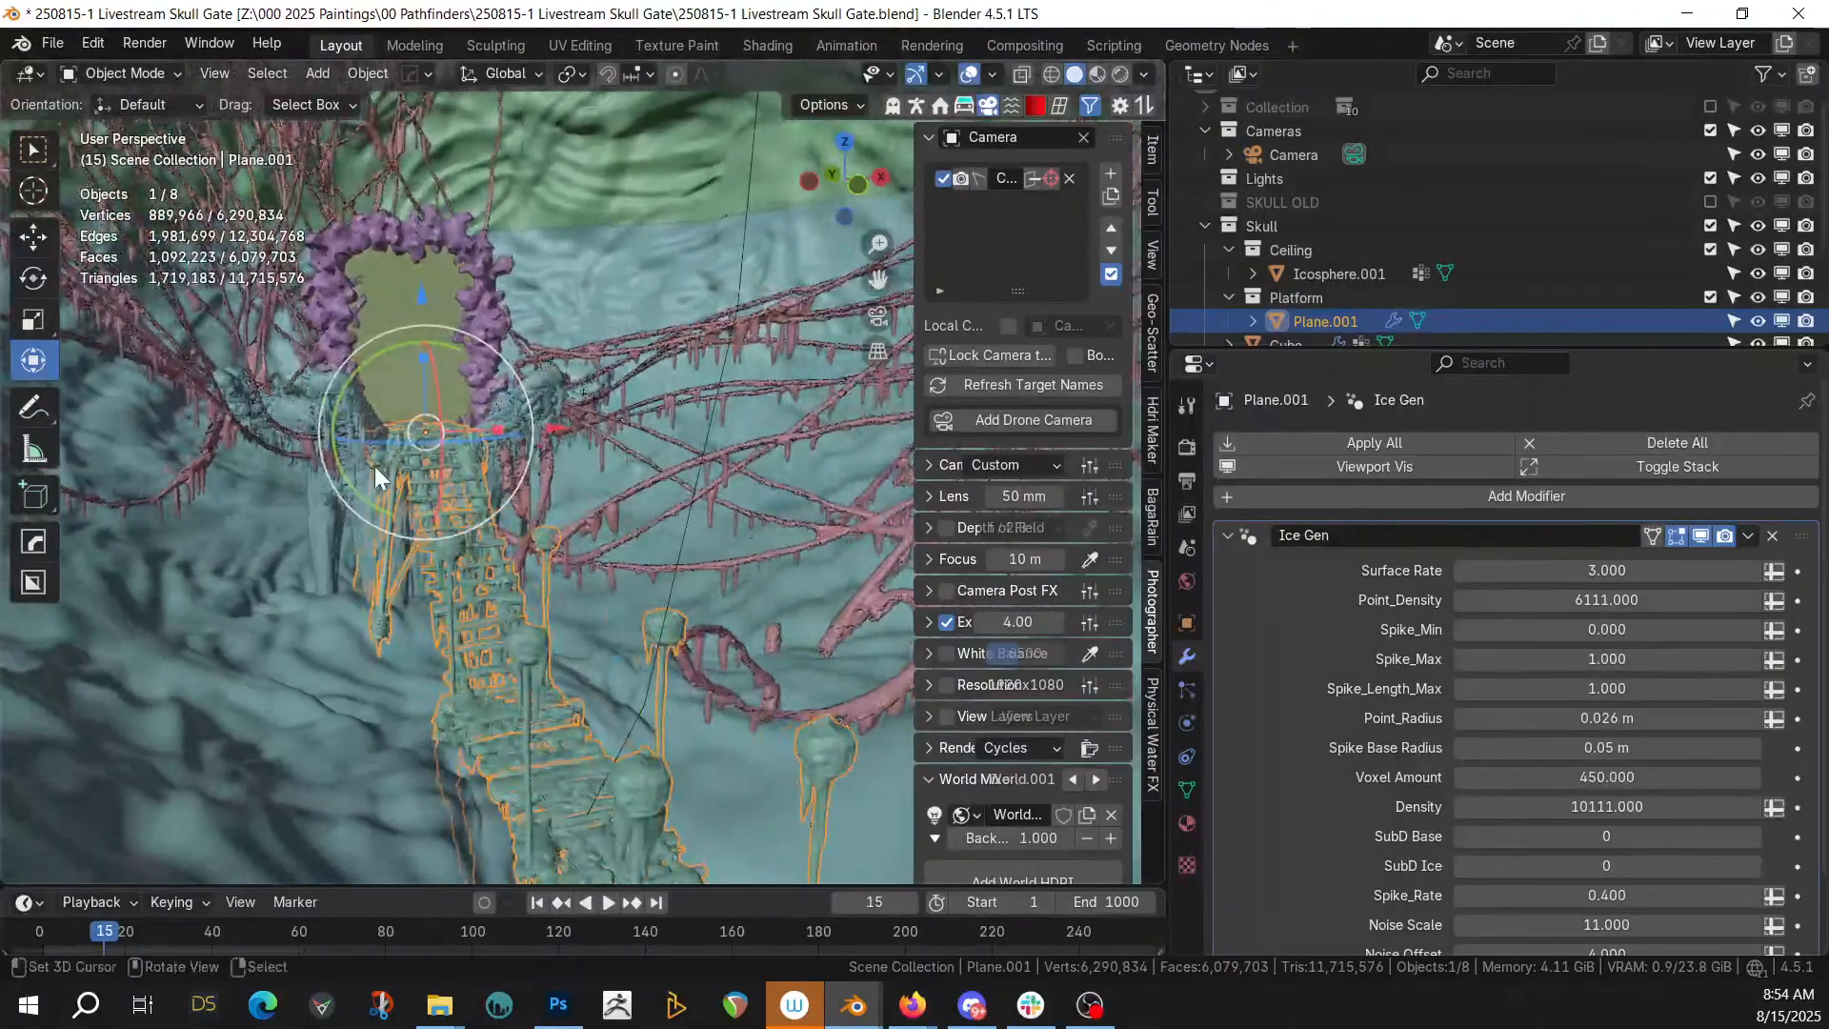
{"action": "left_click", "coordinate": [303, 406]}
{"action": "left_click", "coordinate": [1607, 777]}
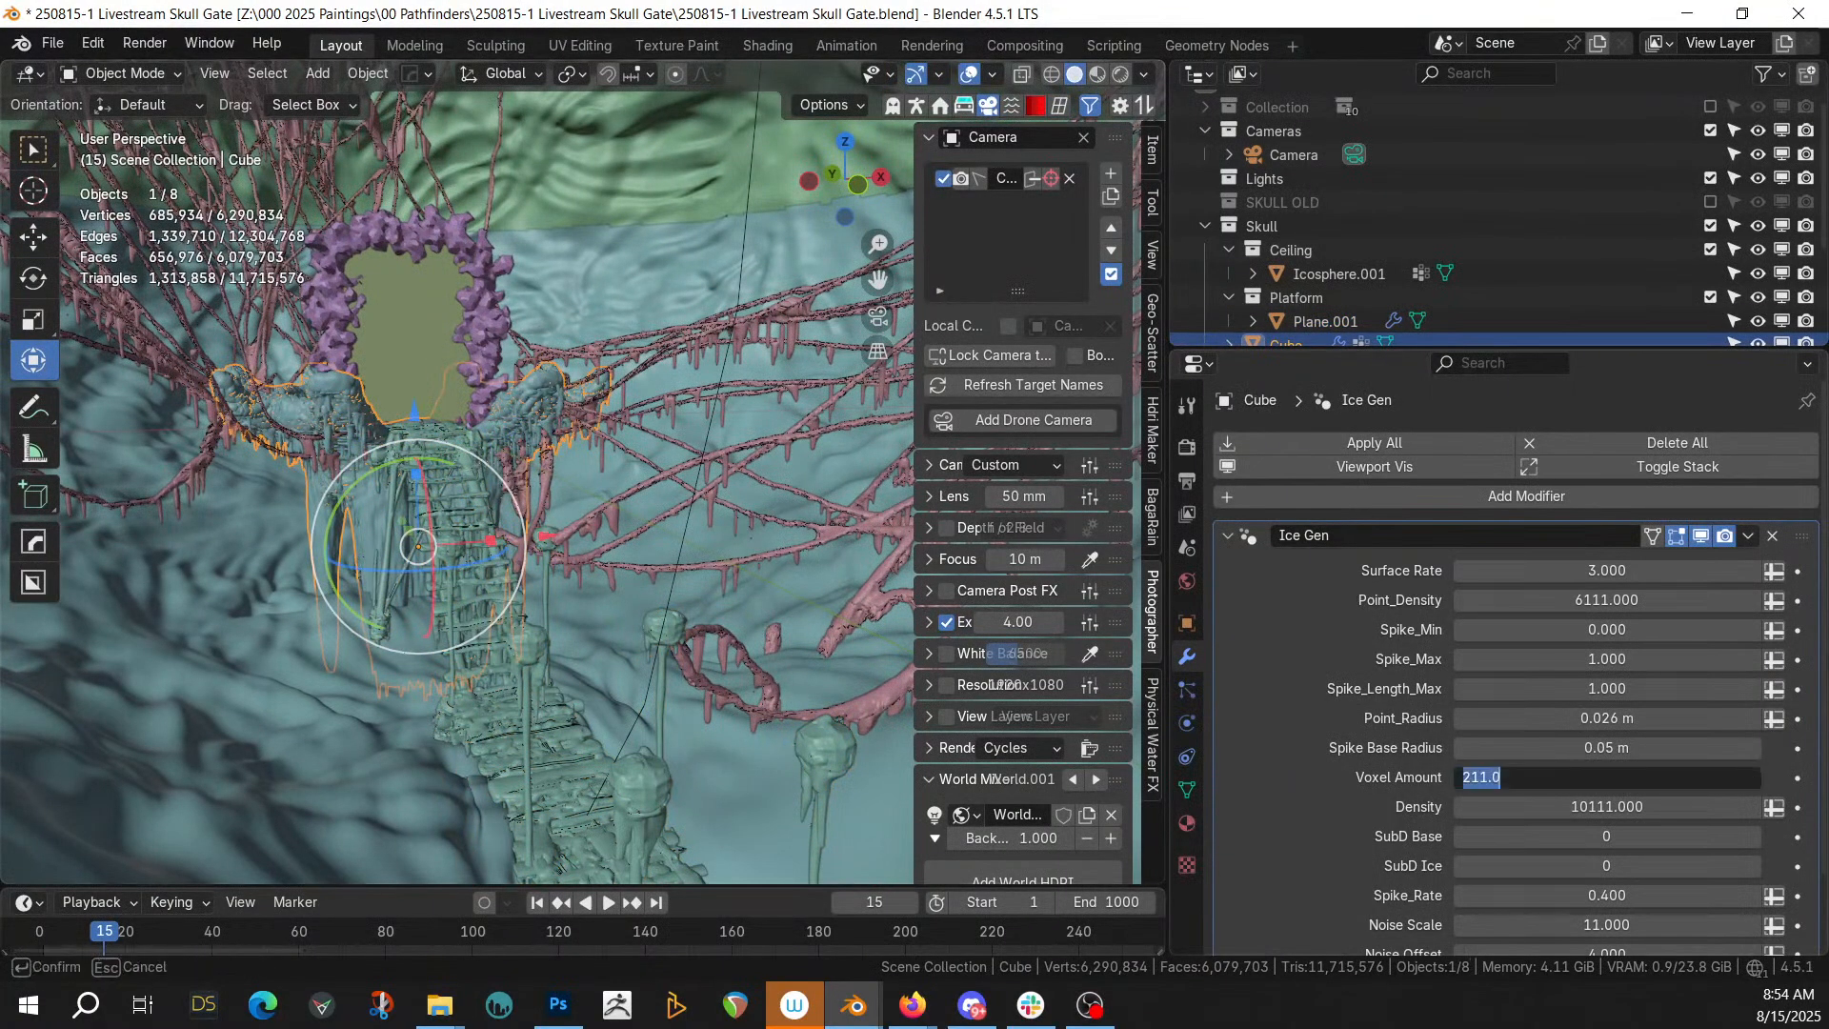
{"action": "type", "text": "450"}
{"action": "key", "text": "Return"}
{"action": "key", "text": "KP_0"}
{"action": "key", "text": "ctrl+s"}
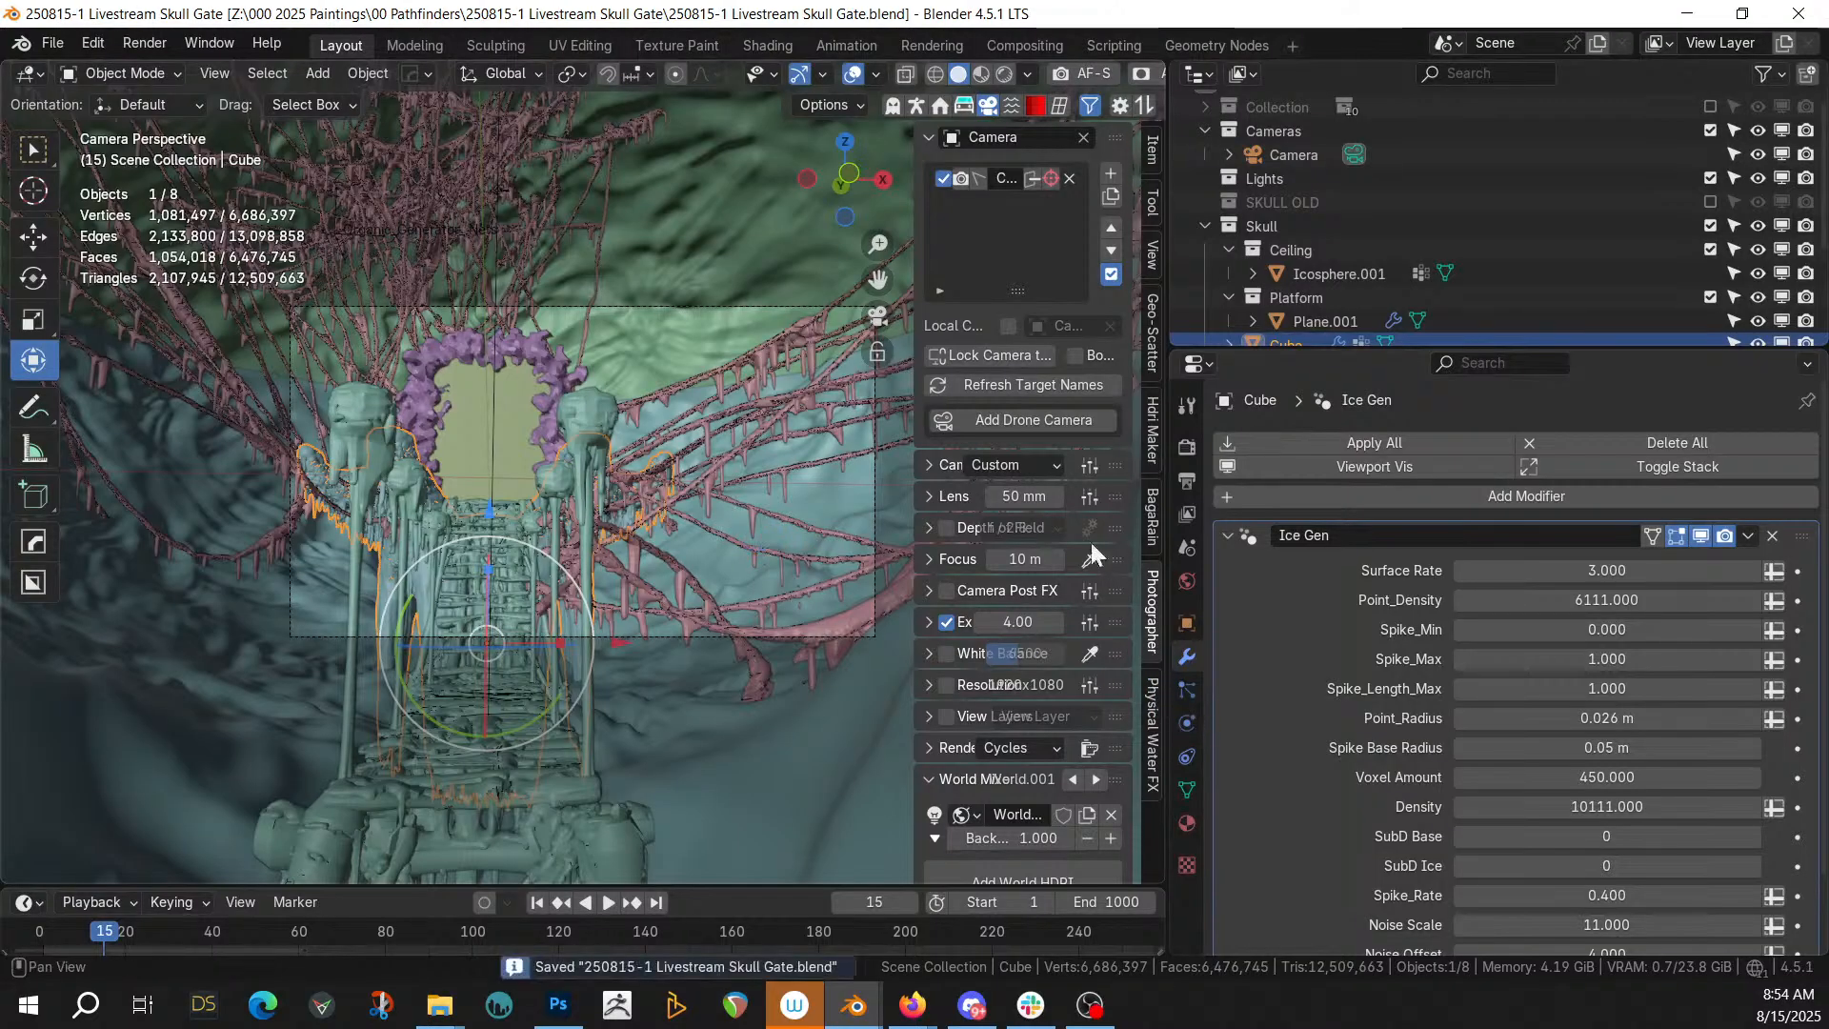
Apply the Alexa 65 sensor preset and the cooke 50mm anamorphic lens preset to the camera
{"action": "left_click", "coordinate": [1091, 466]}
{"action": "left_click", "coordinate": [1095, 237]}
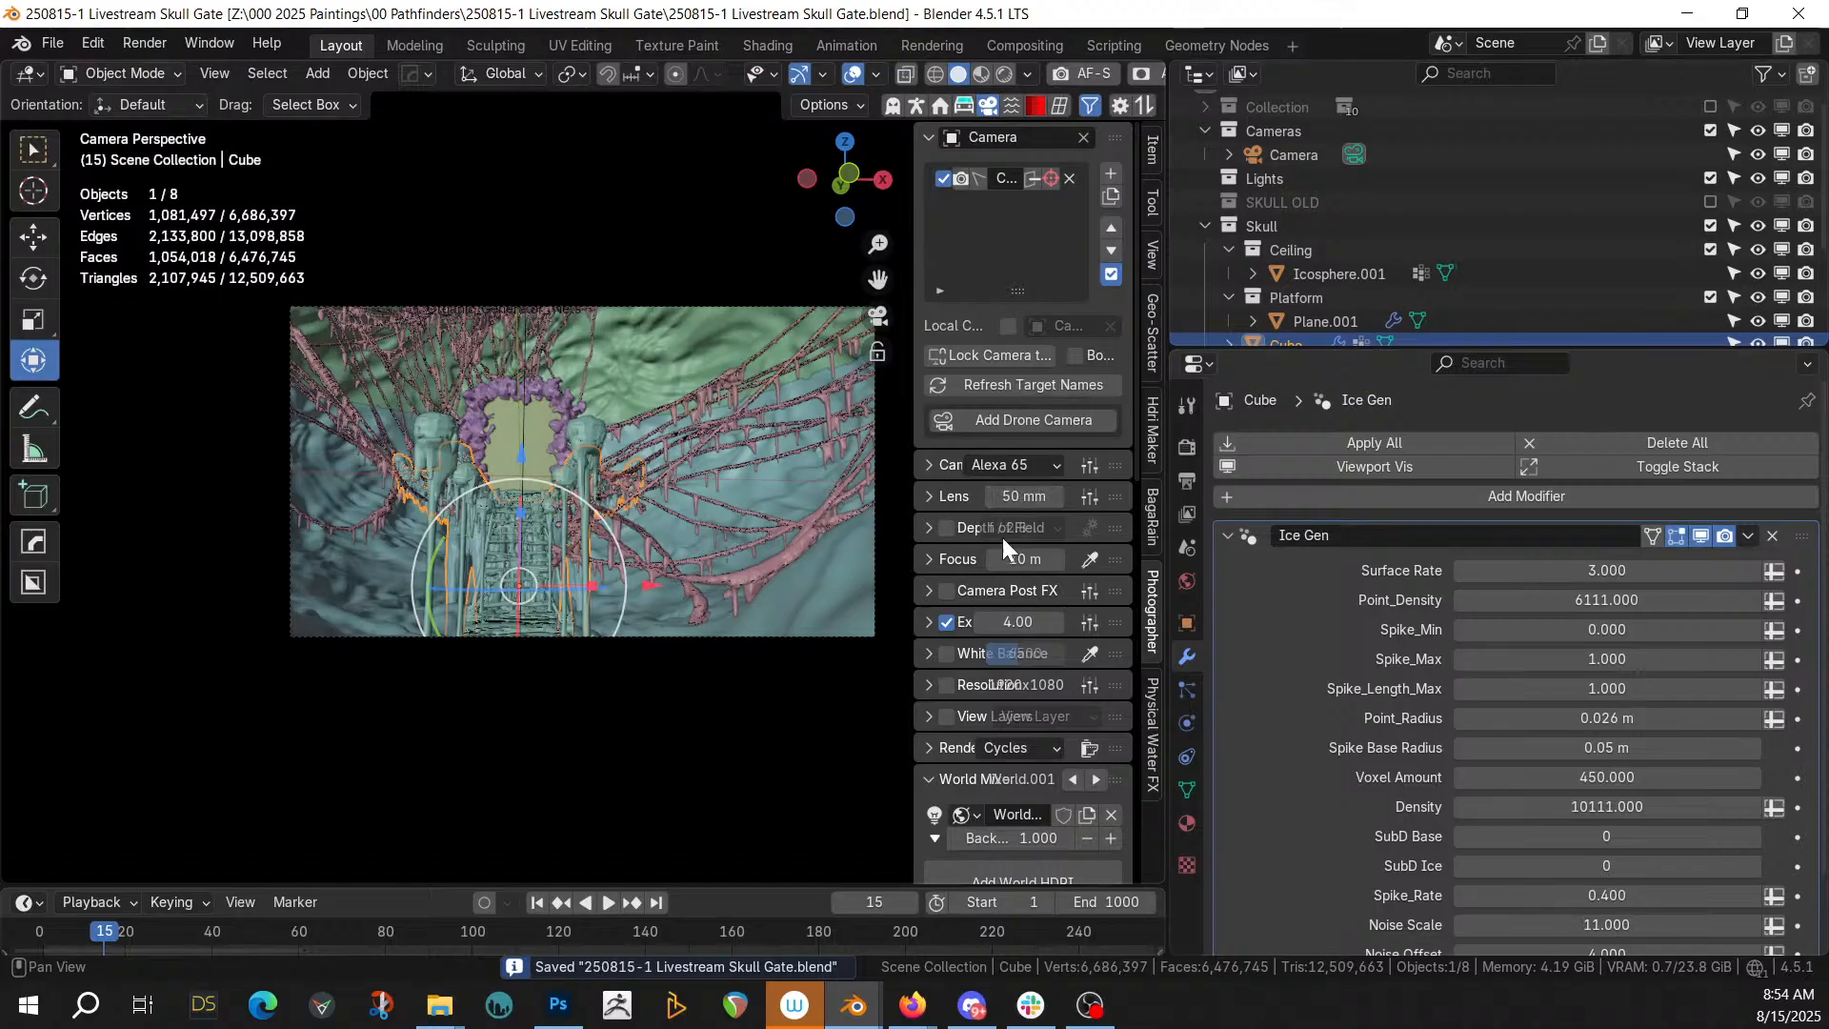
{"action": "left_click", "coordinate": [1088, 496]}
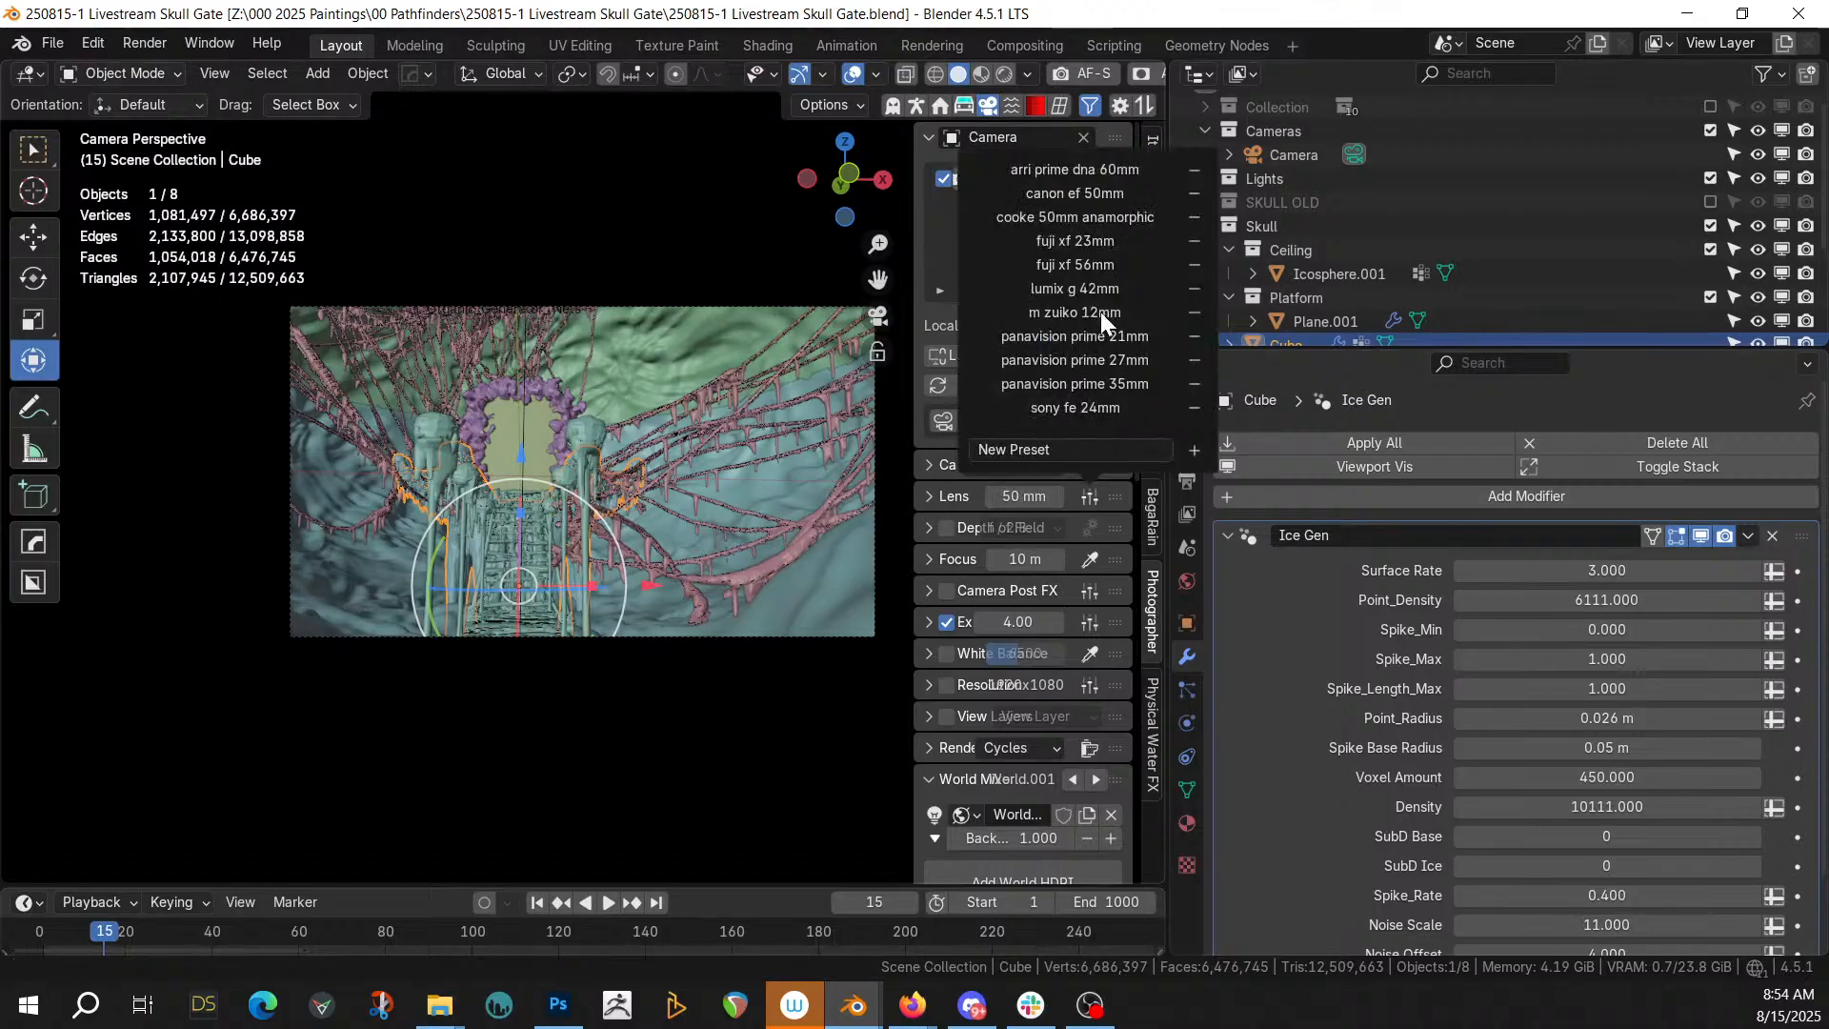
{"action": "left_click", "coordinate": [1118, 219]}
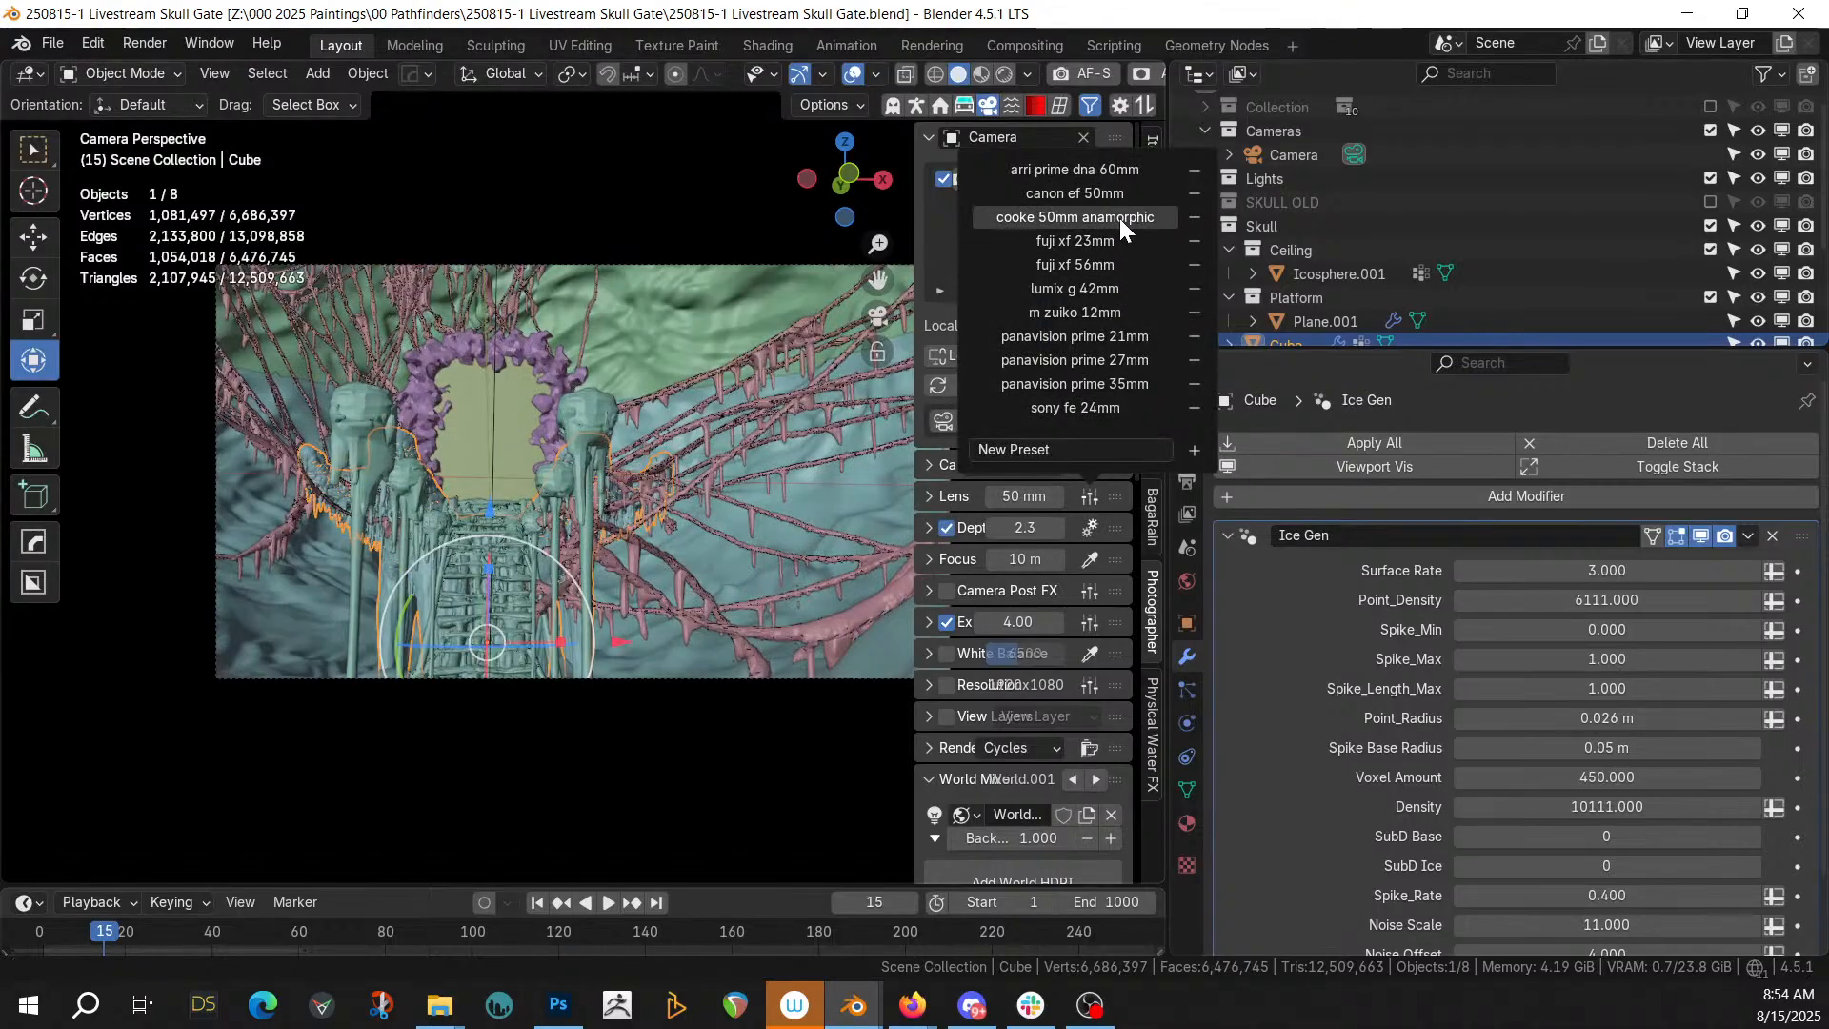
Set the camera's focal length to 35 mm and apply the 2 39:1 50 resolution preset
{"action": "left_click", "coordinate": [926, 496]}
{"action": "left_click", "coordinate": [1020, 496]}
{"action": "type", "text": "35"}
{"action": "key", "text": "Return"}
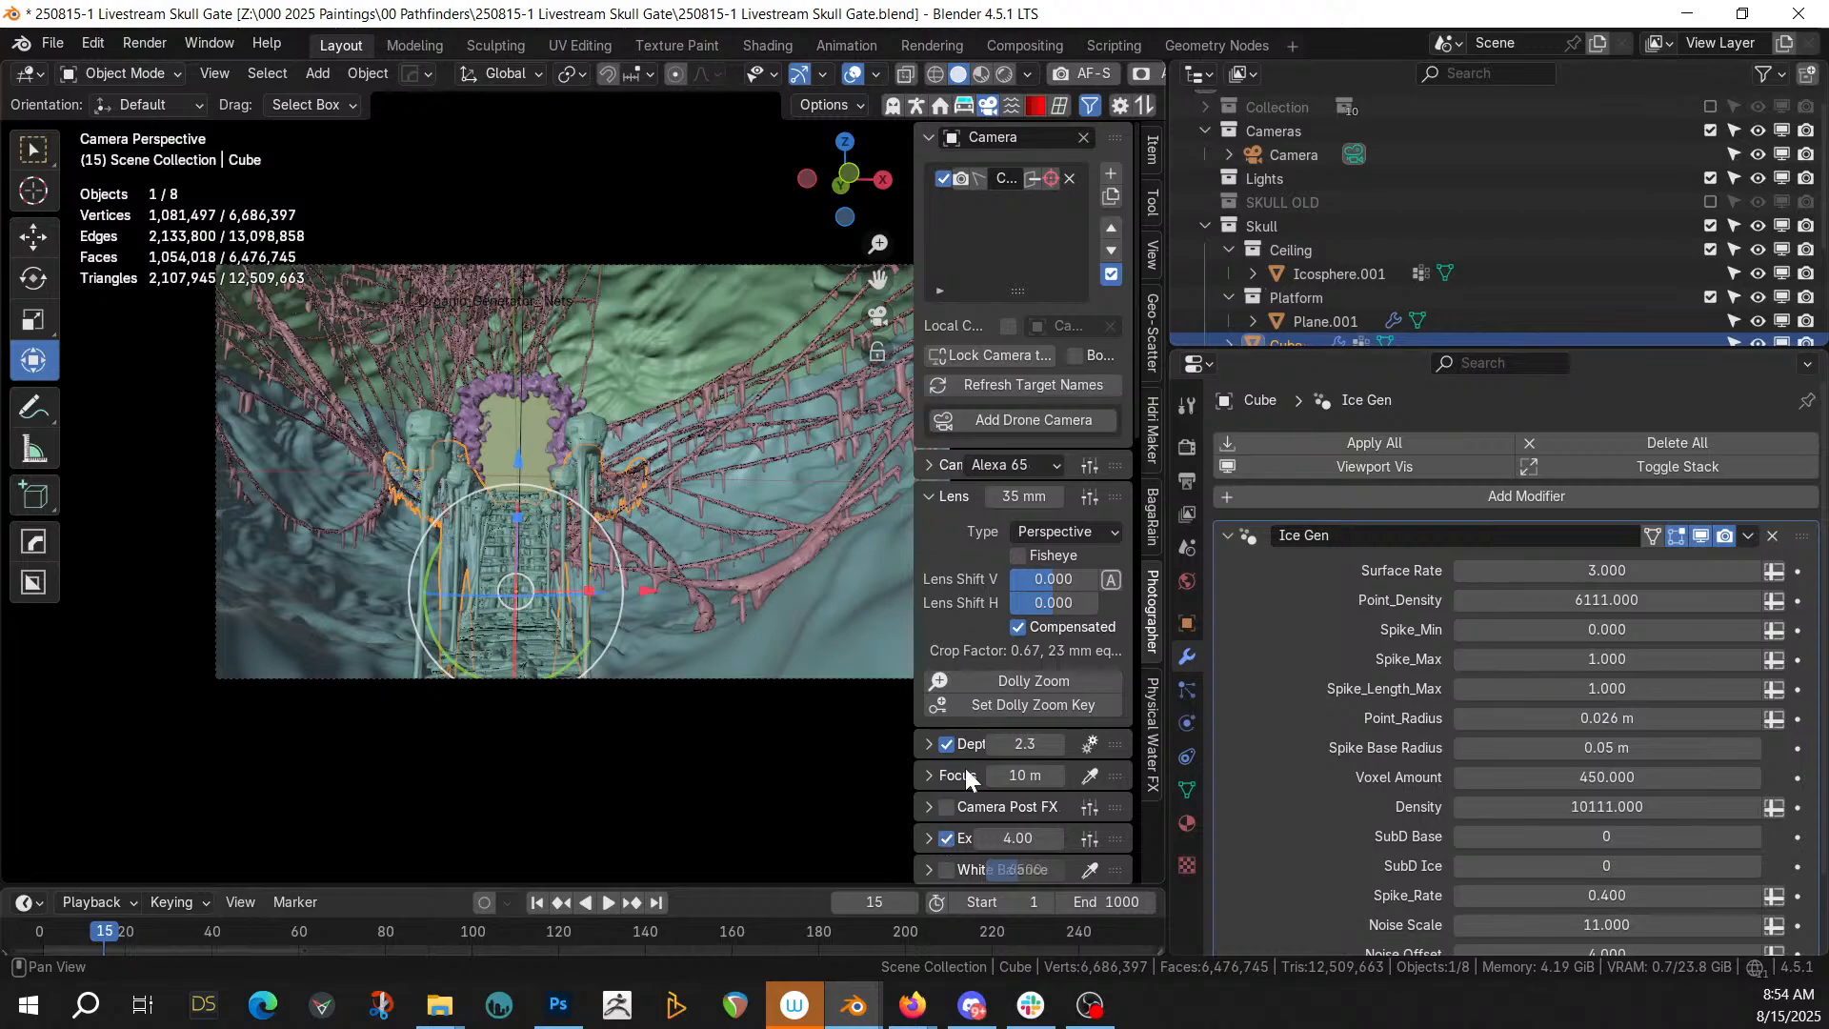
{"action": "scroll", "coordinate": [969, 764], "scroll_direction": "down", "scroll_amount": 5}
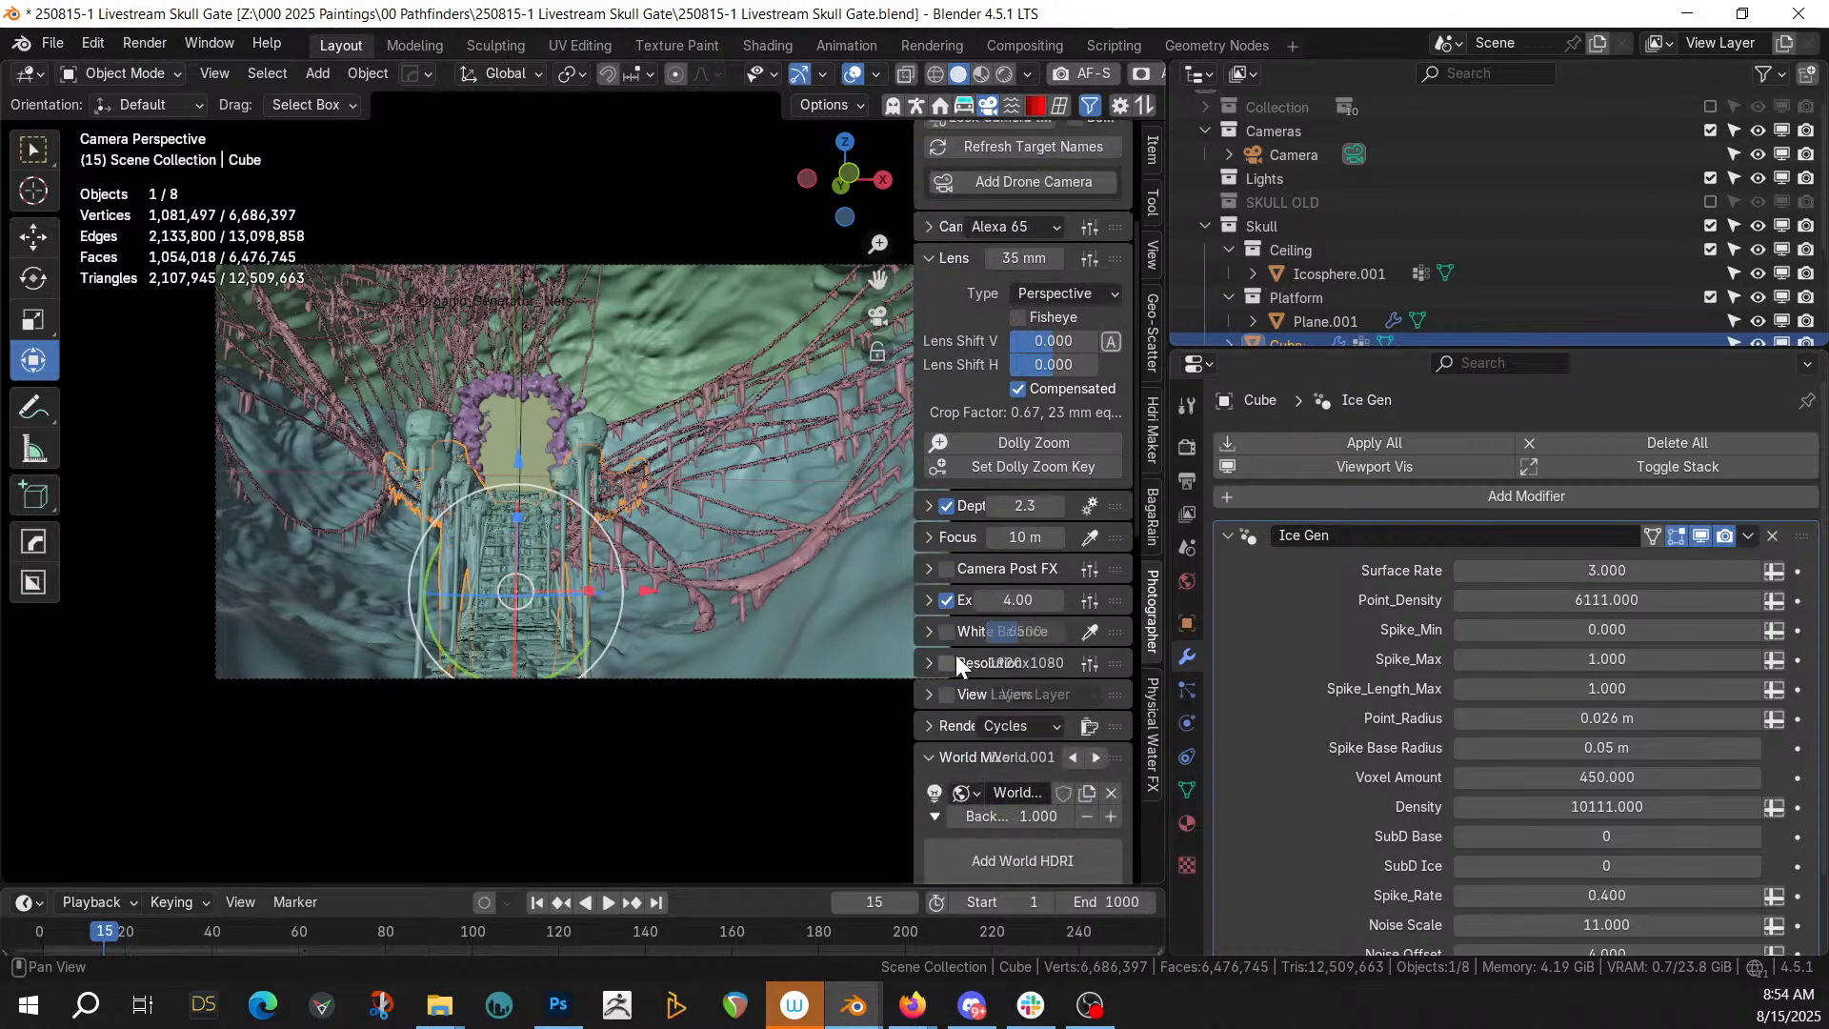
{"action": "left_click", "coordinate": [1091, 664]}
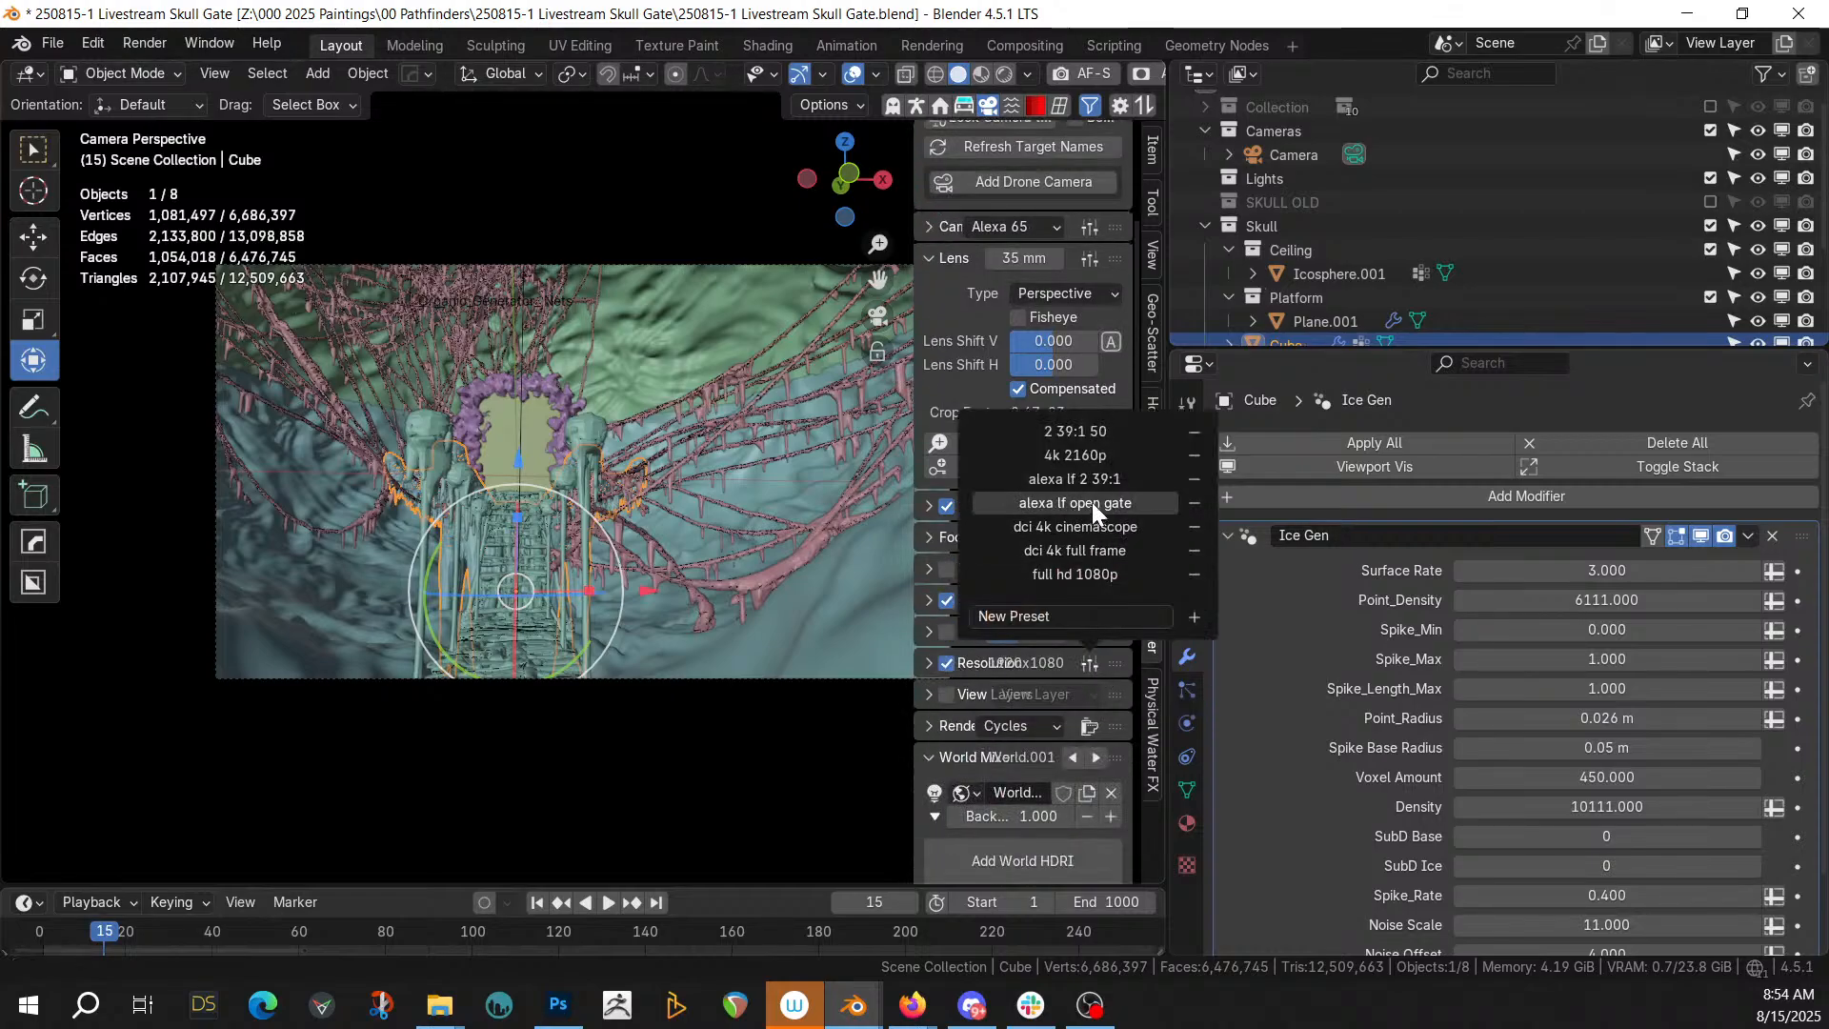
{"action": "left_click", "coordinate": [1092, 431]}
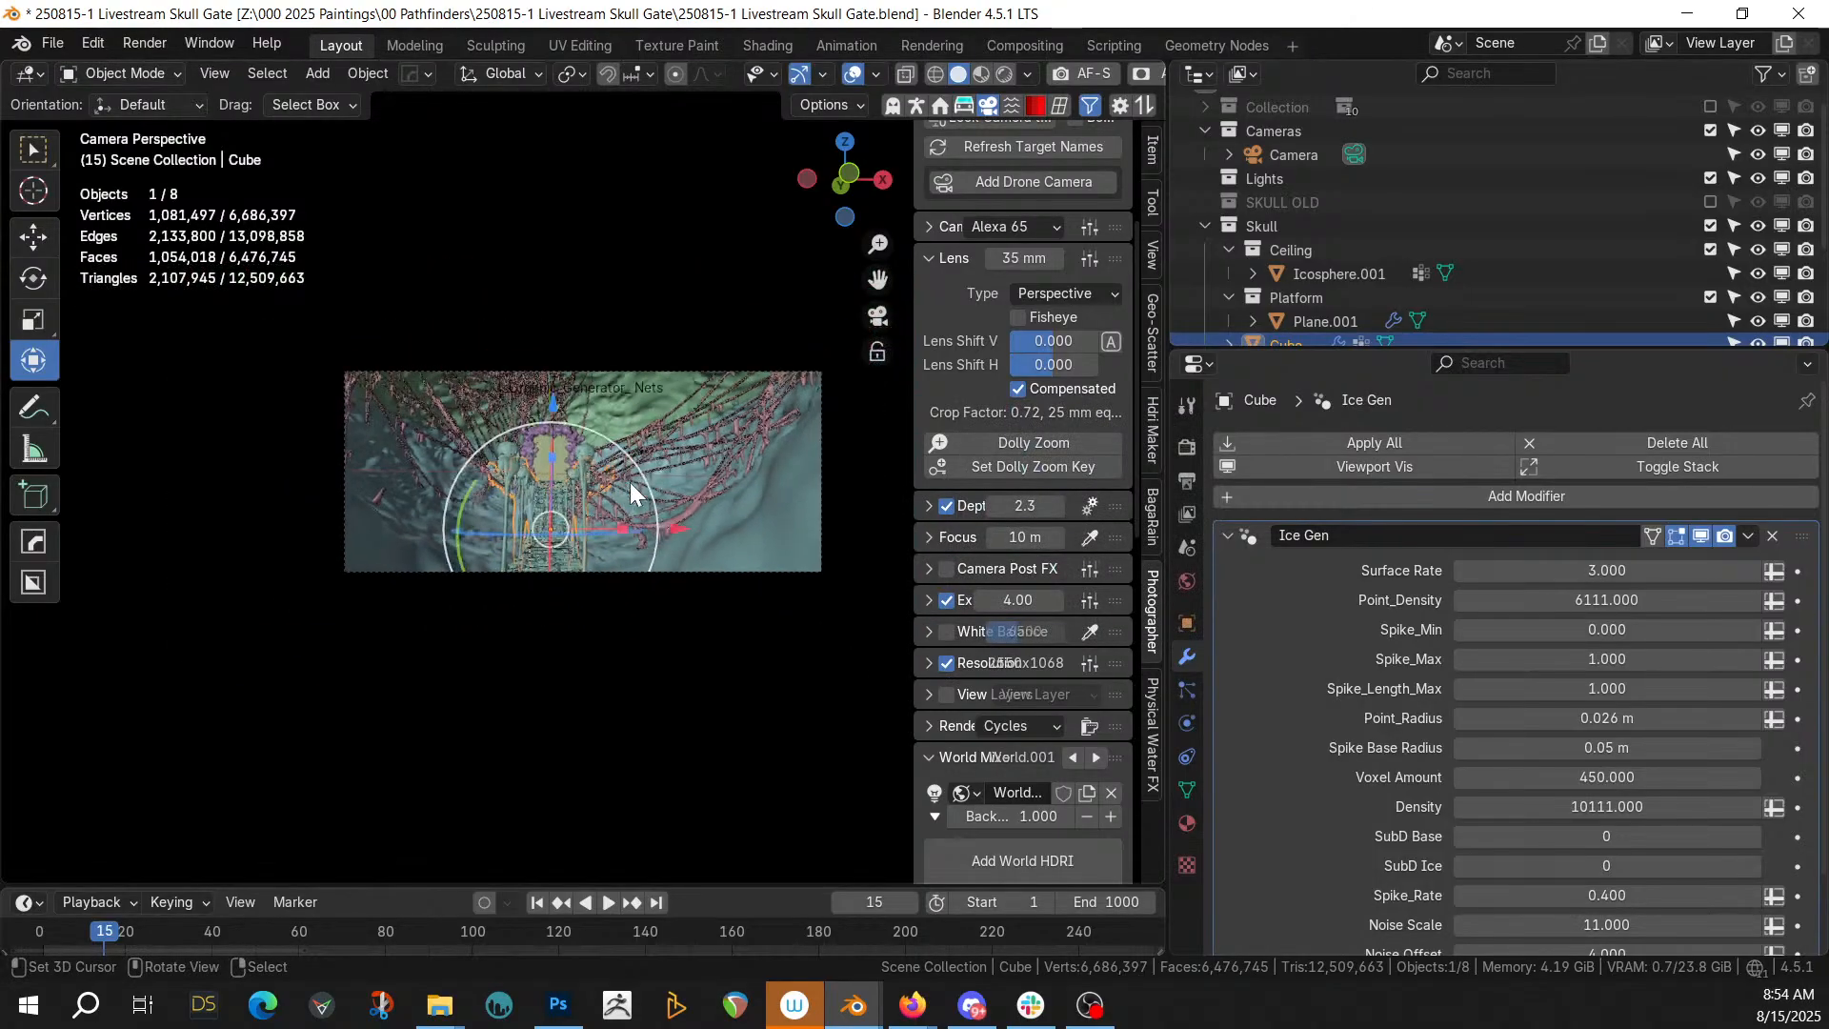
Fly the camera to reframe the shot with the gate and bridge centred between the skull-topped posts
{"action": "key", "text": "shift+grave"}
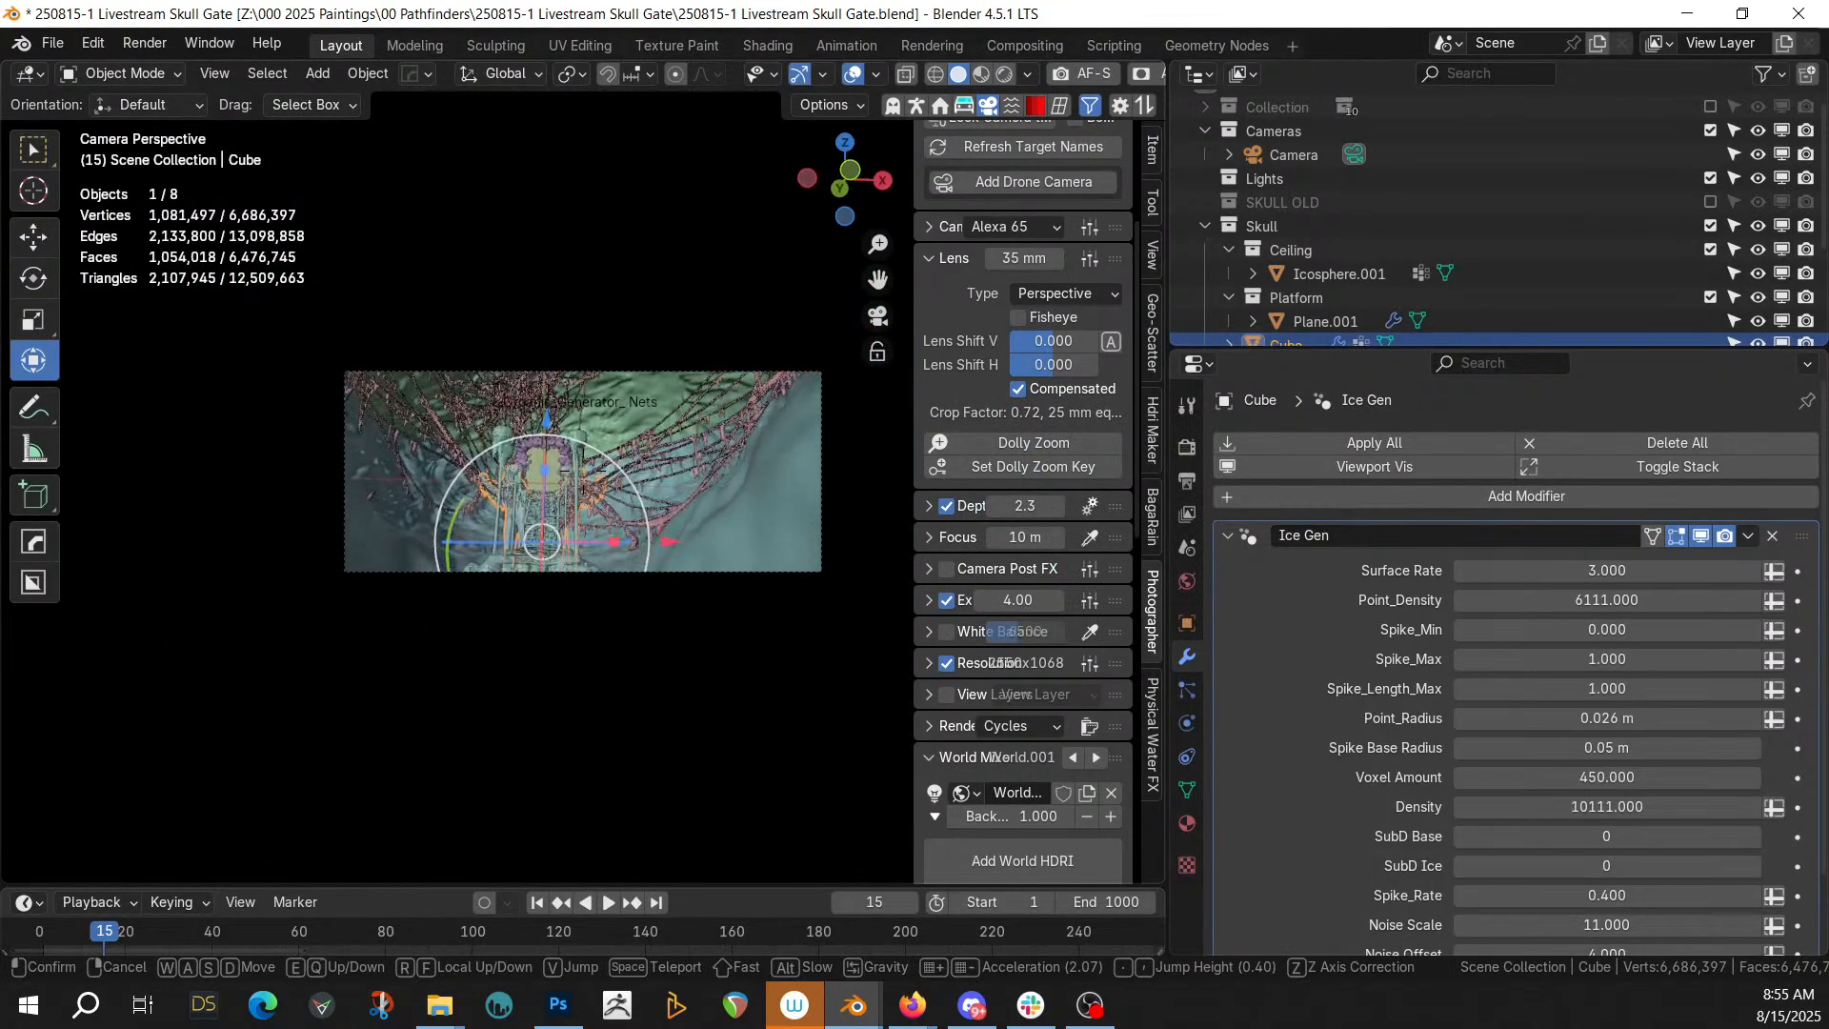
{"action": "key", "text": "w"}
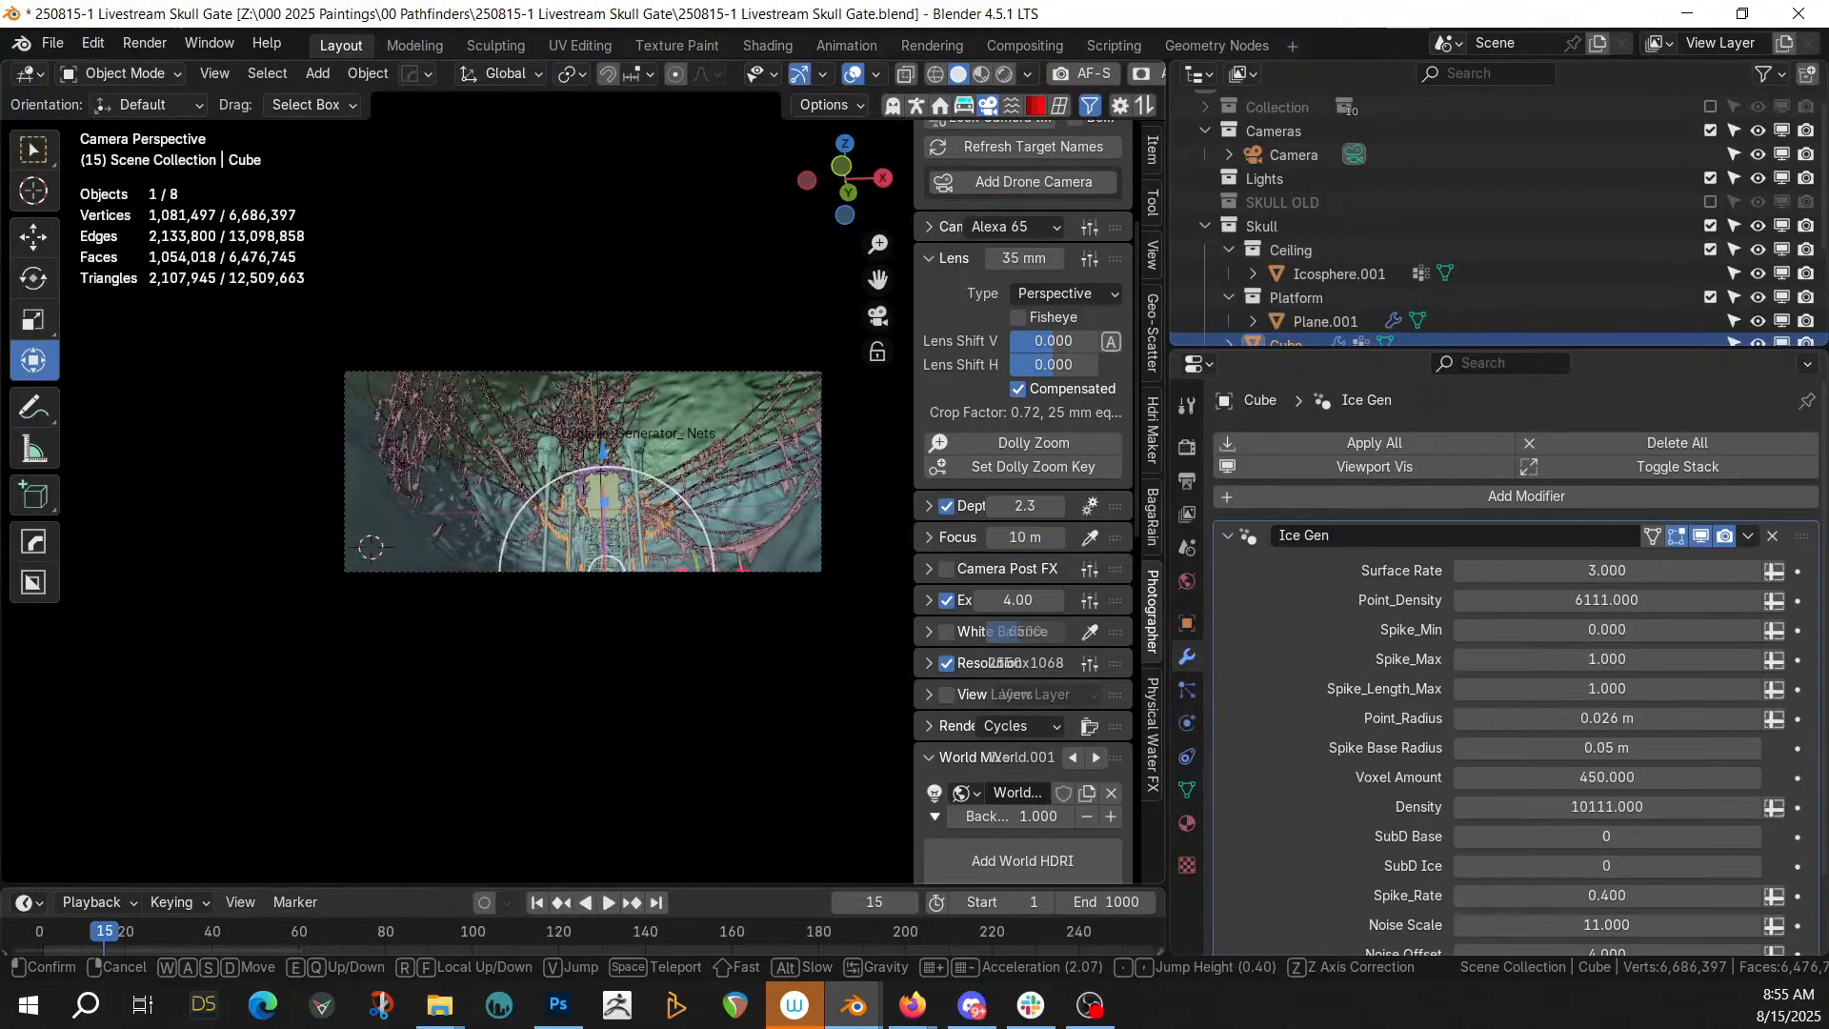
{"action": "key", "text": "d"}
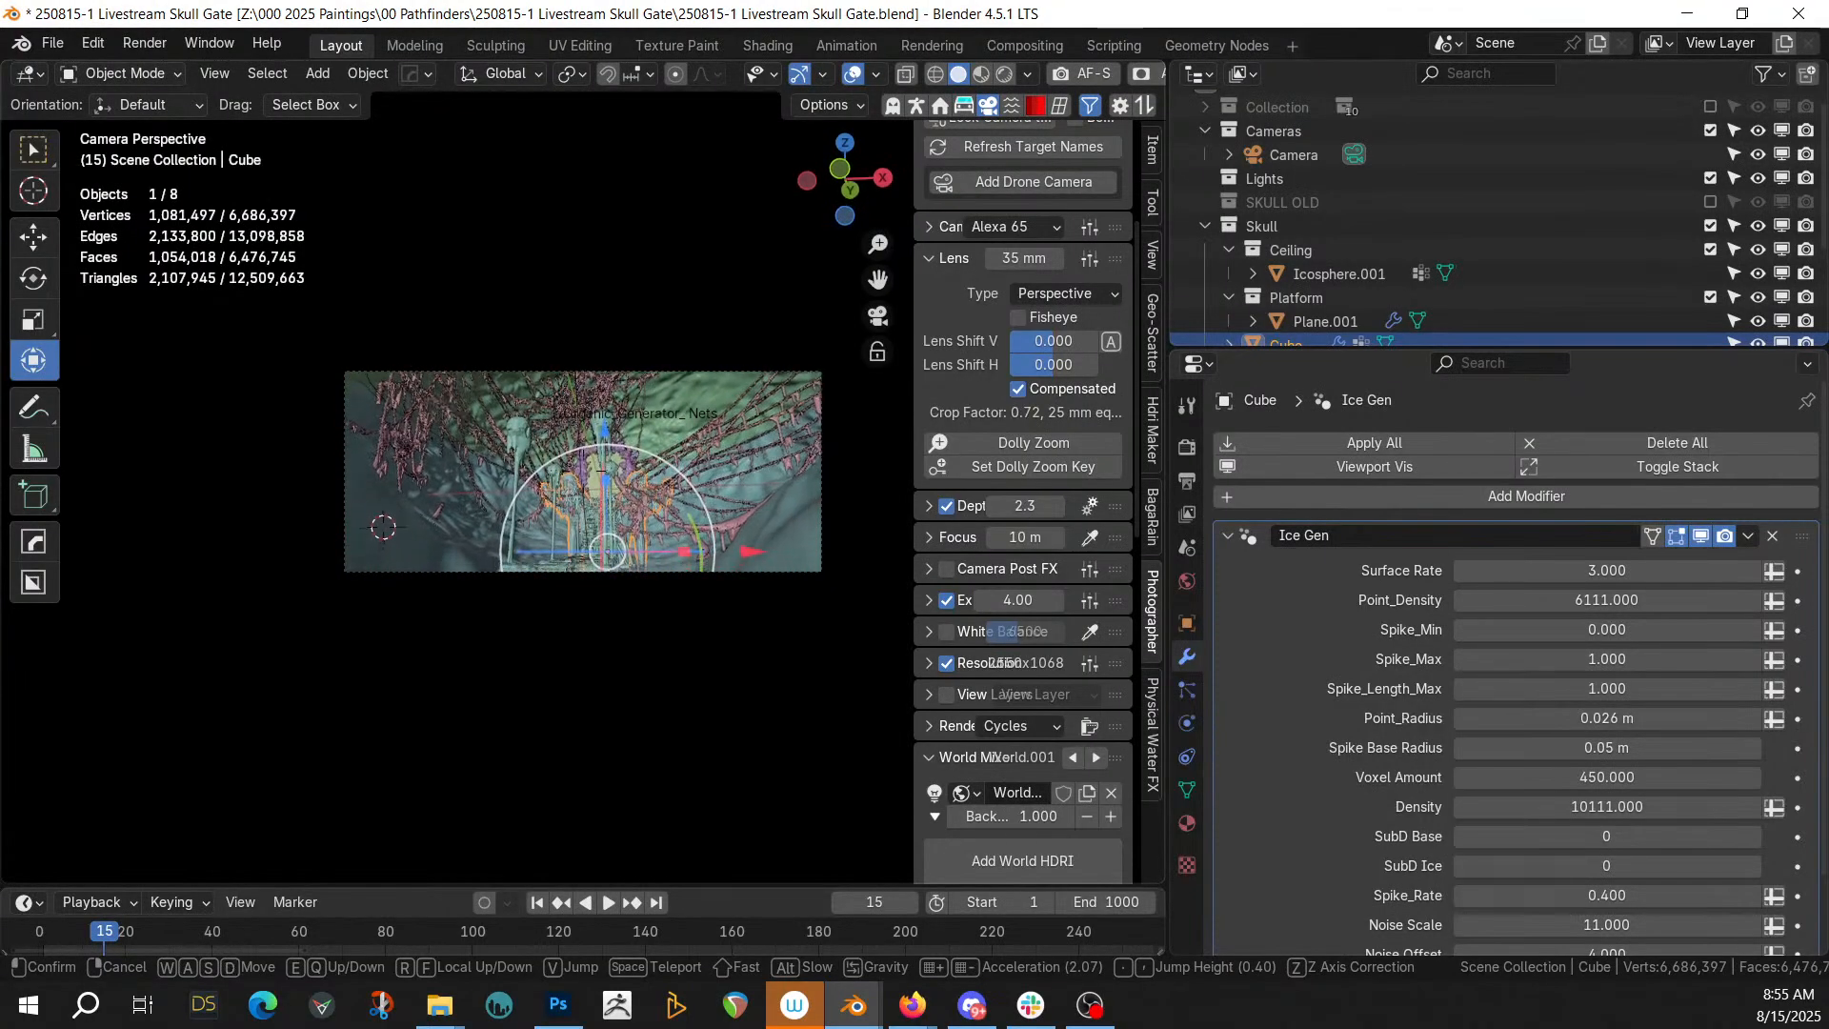
{"action": "key", "text": "a"}
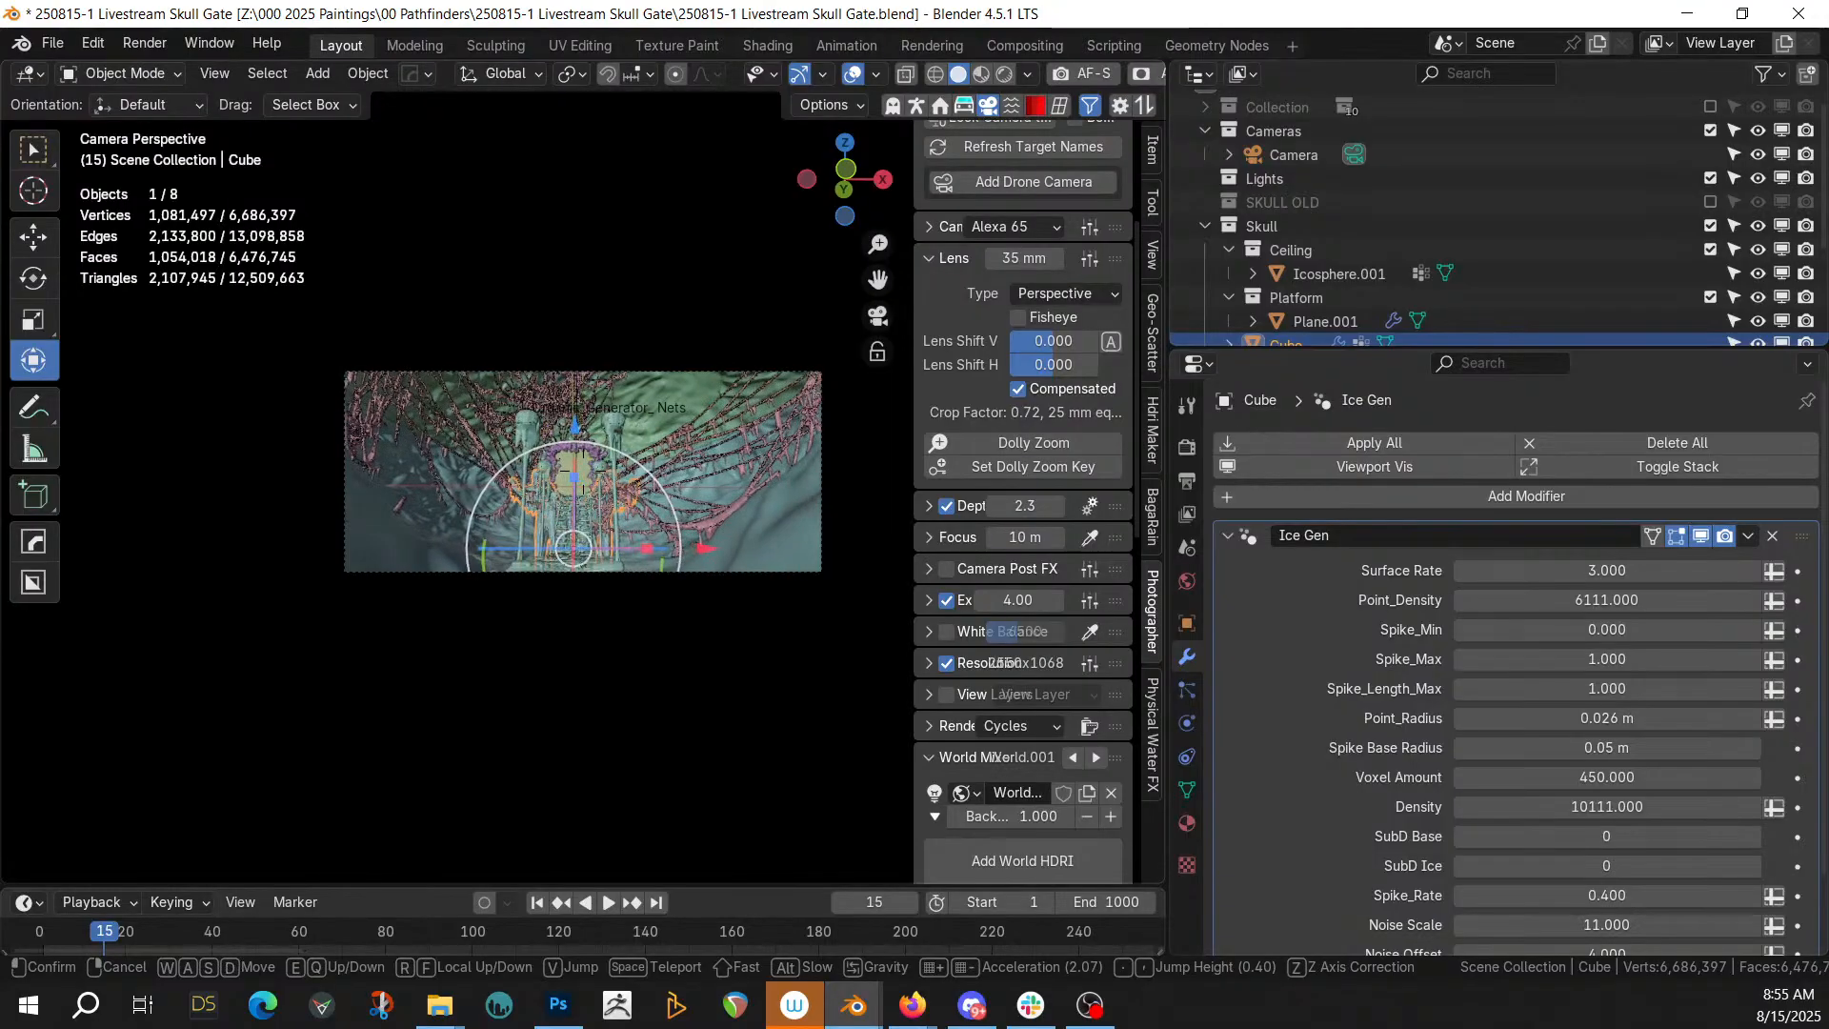
{"action": "key", "text": "w"}
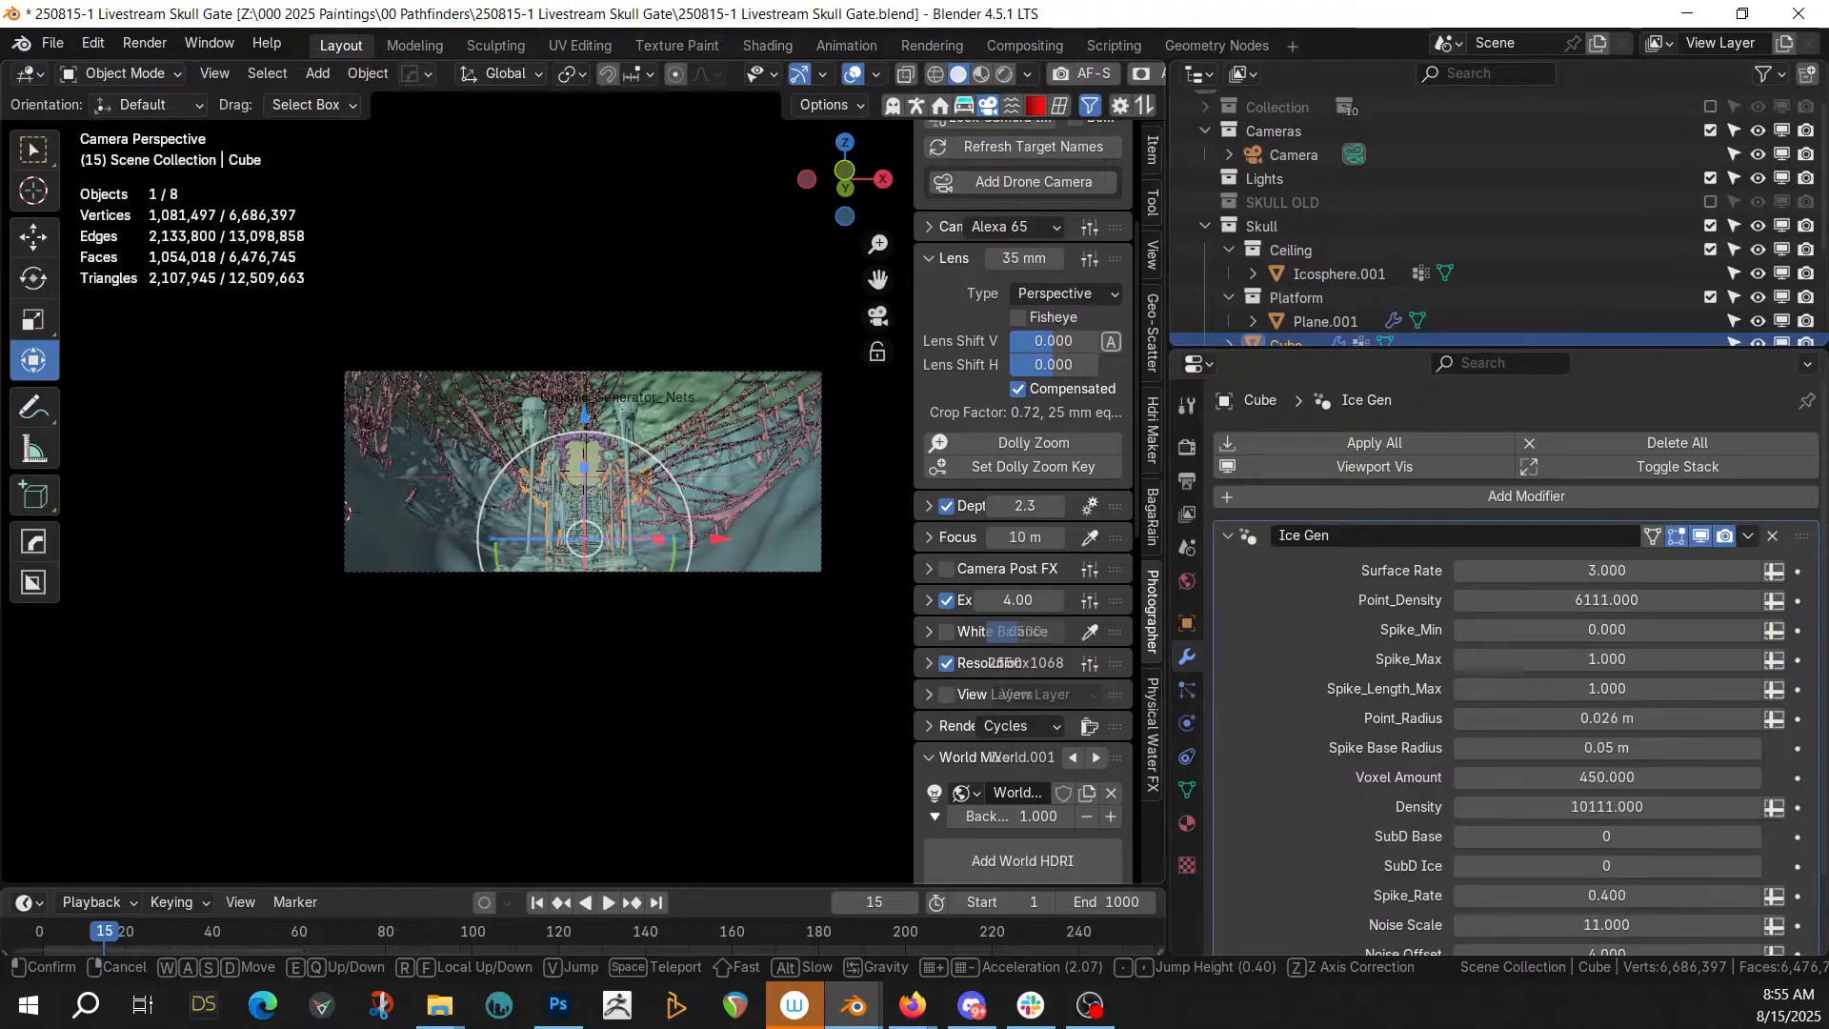
{"action": "left_click", "coordinate": [630, 482]}
{"action": "scroll", "coordinate": [631, 482], "scroll_direction": "up", "scroll_amount": 3}
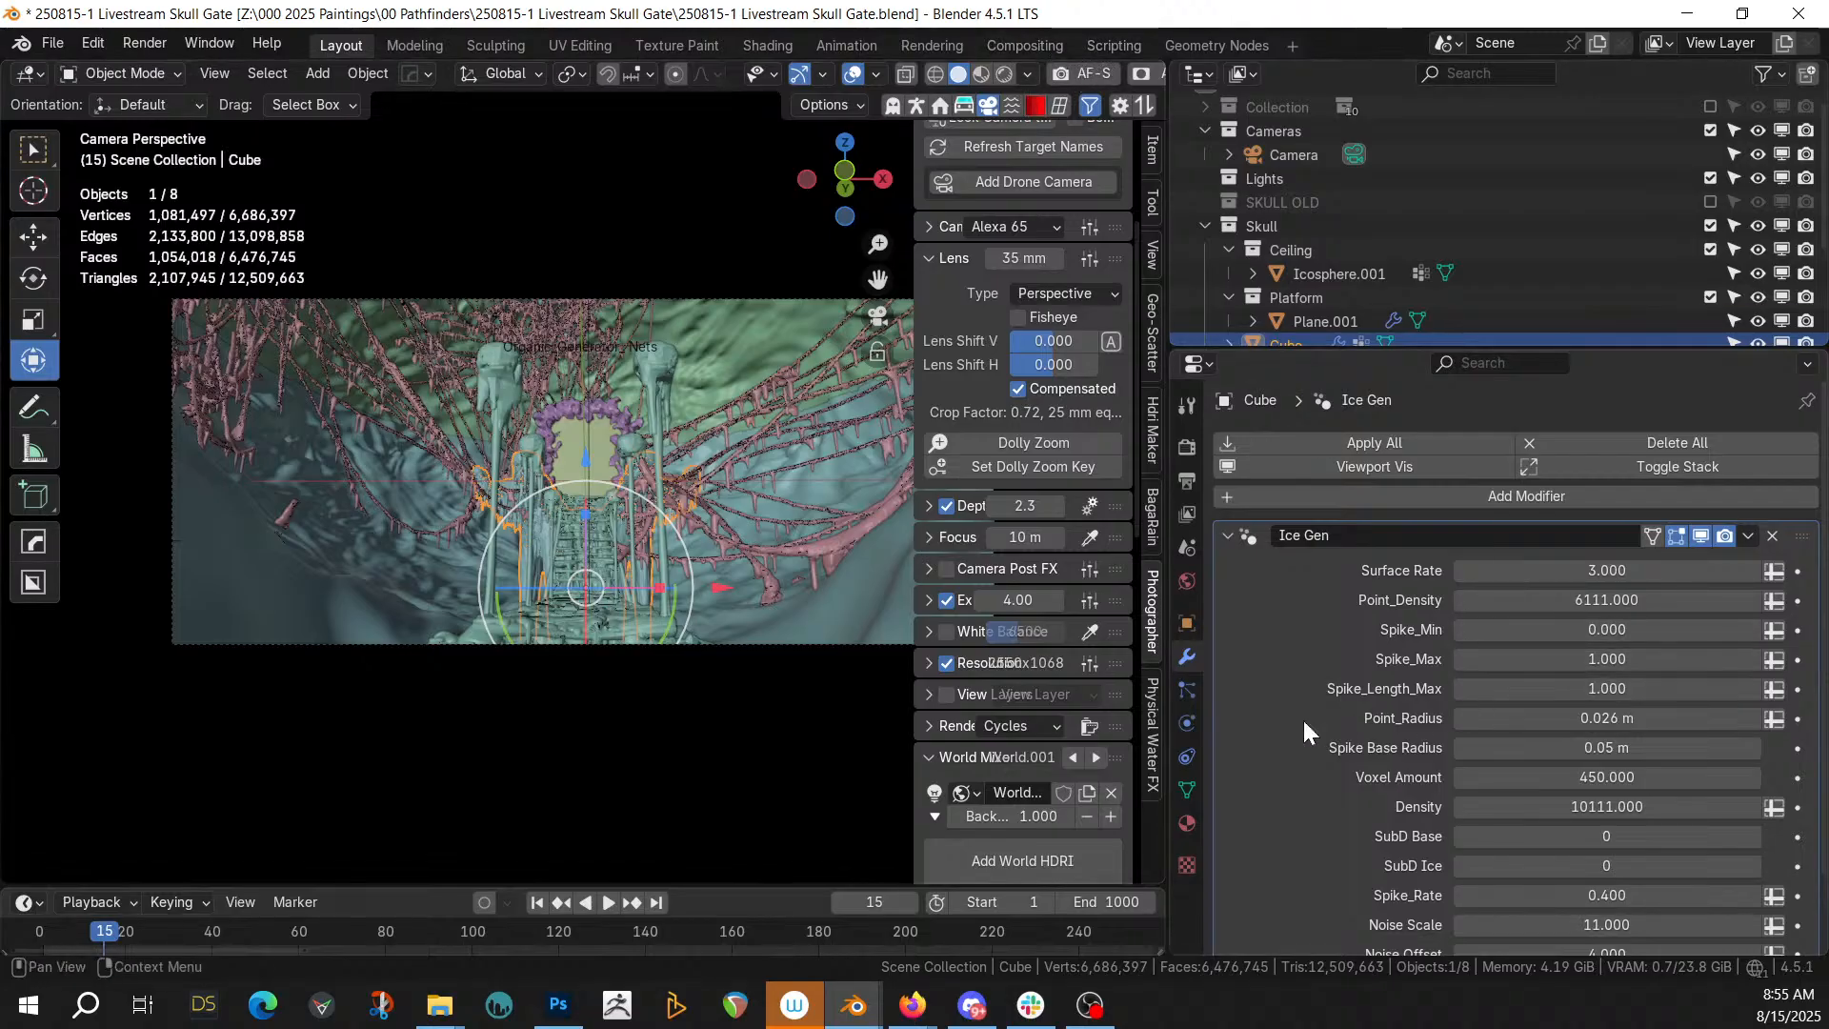
Pick the gate opening as the camera's focus point and switch the viewport to Rendered shading
{"action": "left_click", "coordinate": [1090, 540]}
{"action": "left_click", "coordinate": [597, 443]}
{"action": "key", "text": "z"}
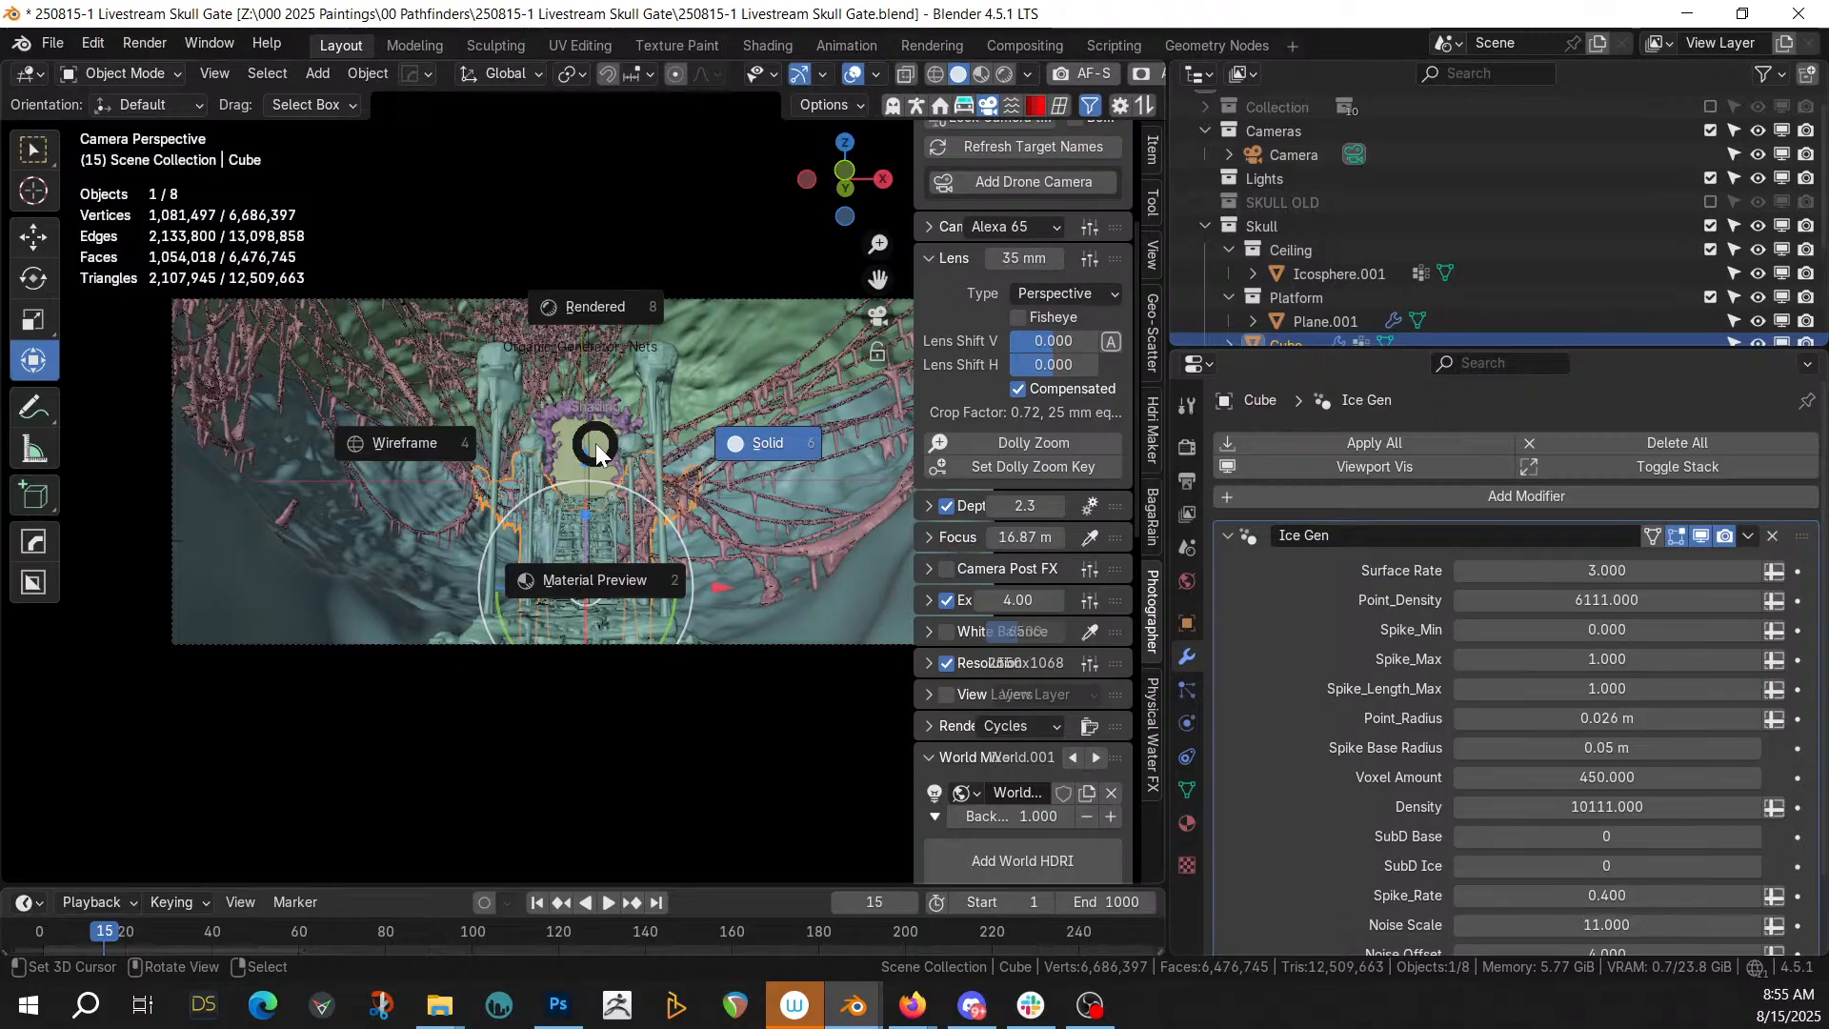
{"action": "key", "text": "8"}
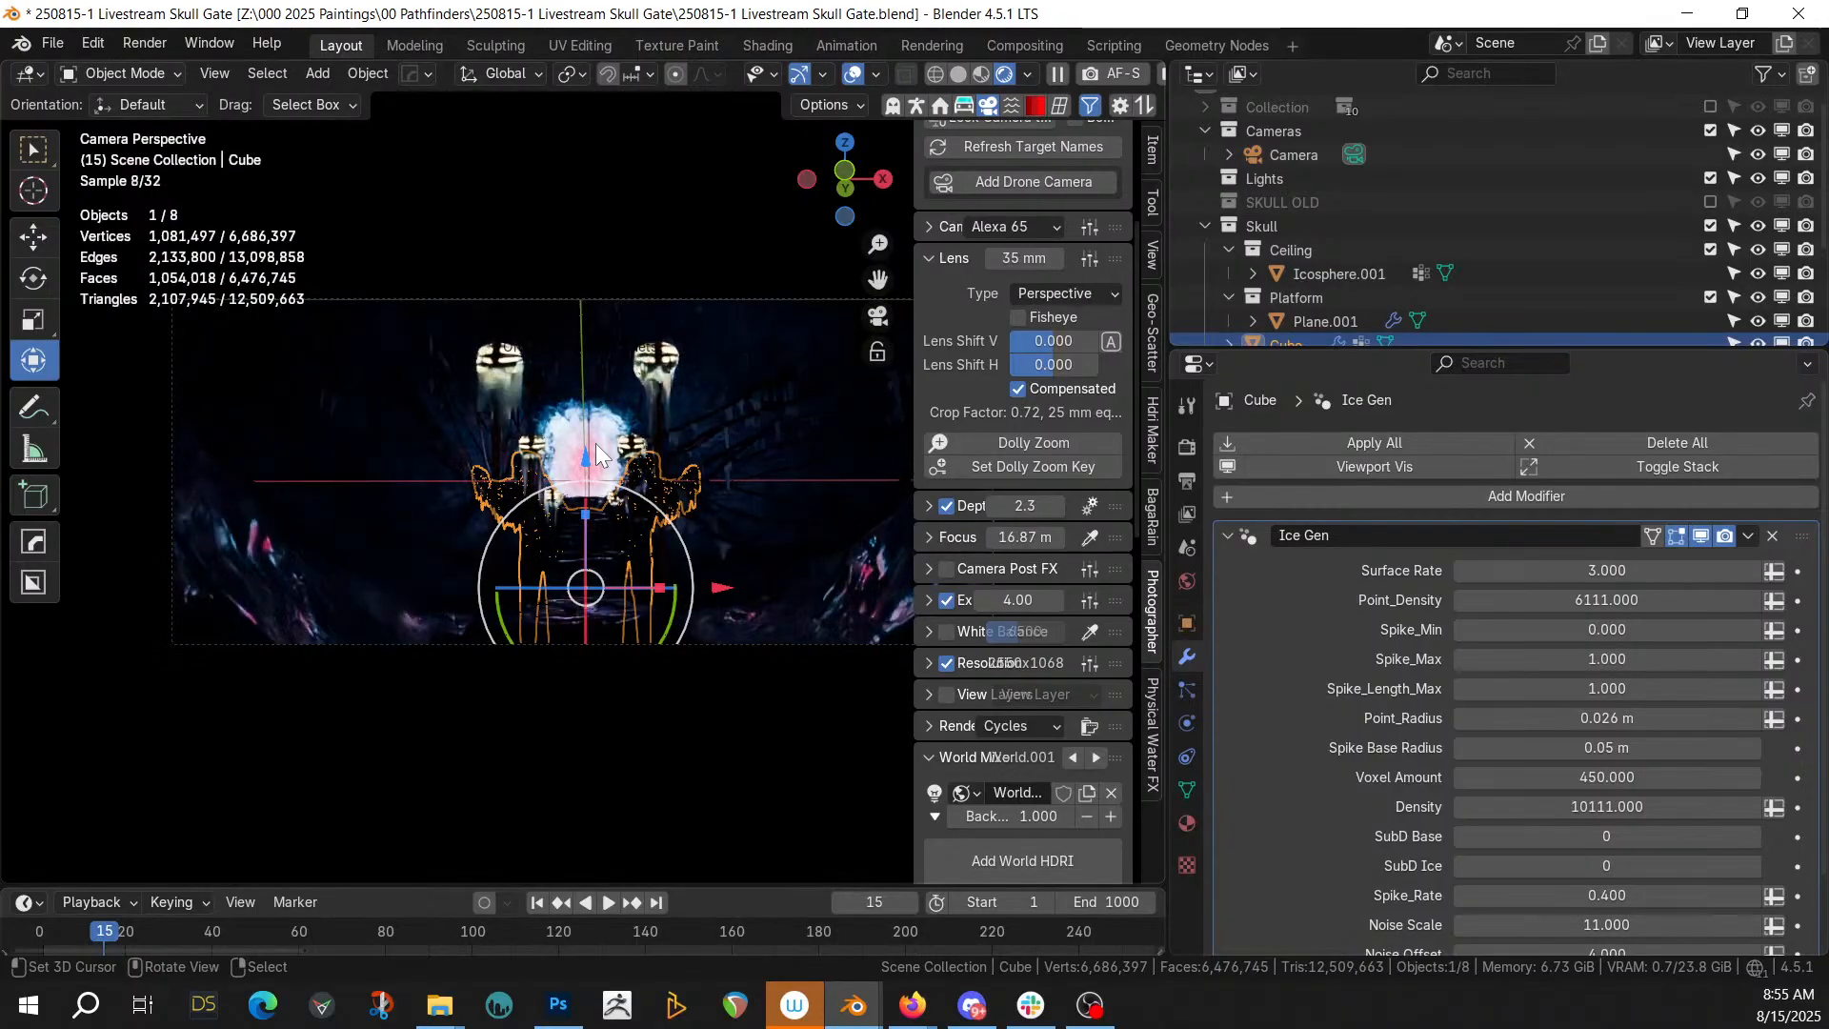
Select the cave ceiling in the rendered view and set the camera's exposure value to 3
{"action": "left_click", "coordinate": [548, 557]}
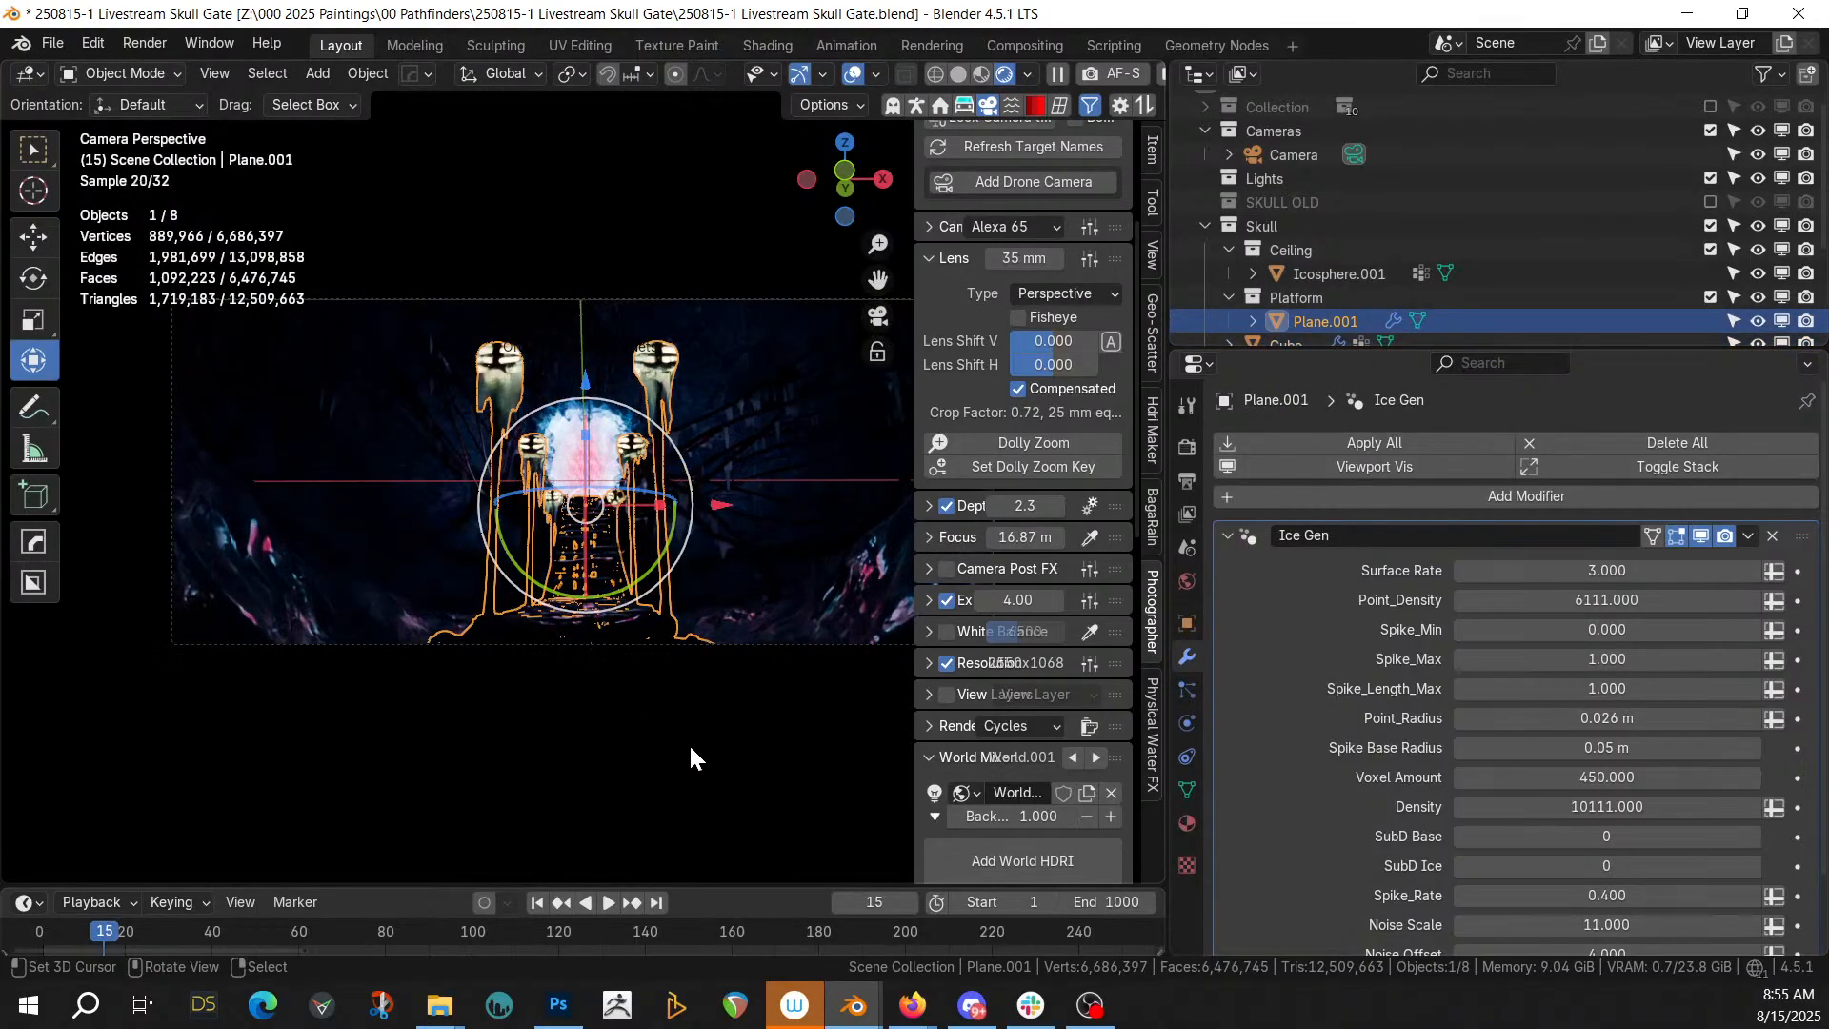
{"action": "left_click", "coordinate": [509, 207]}
{"action": "scroll", "coordinate": [523, 219], "scroll_direction": "up", "scroll_amount": 3}
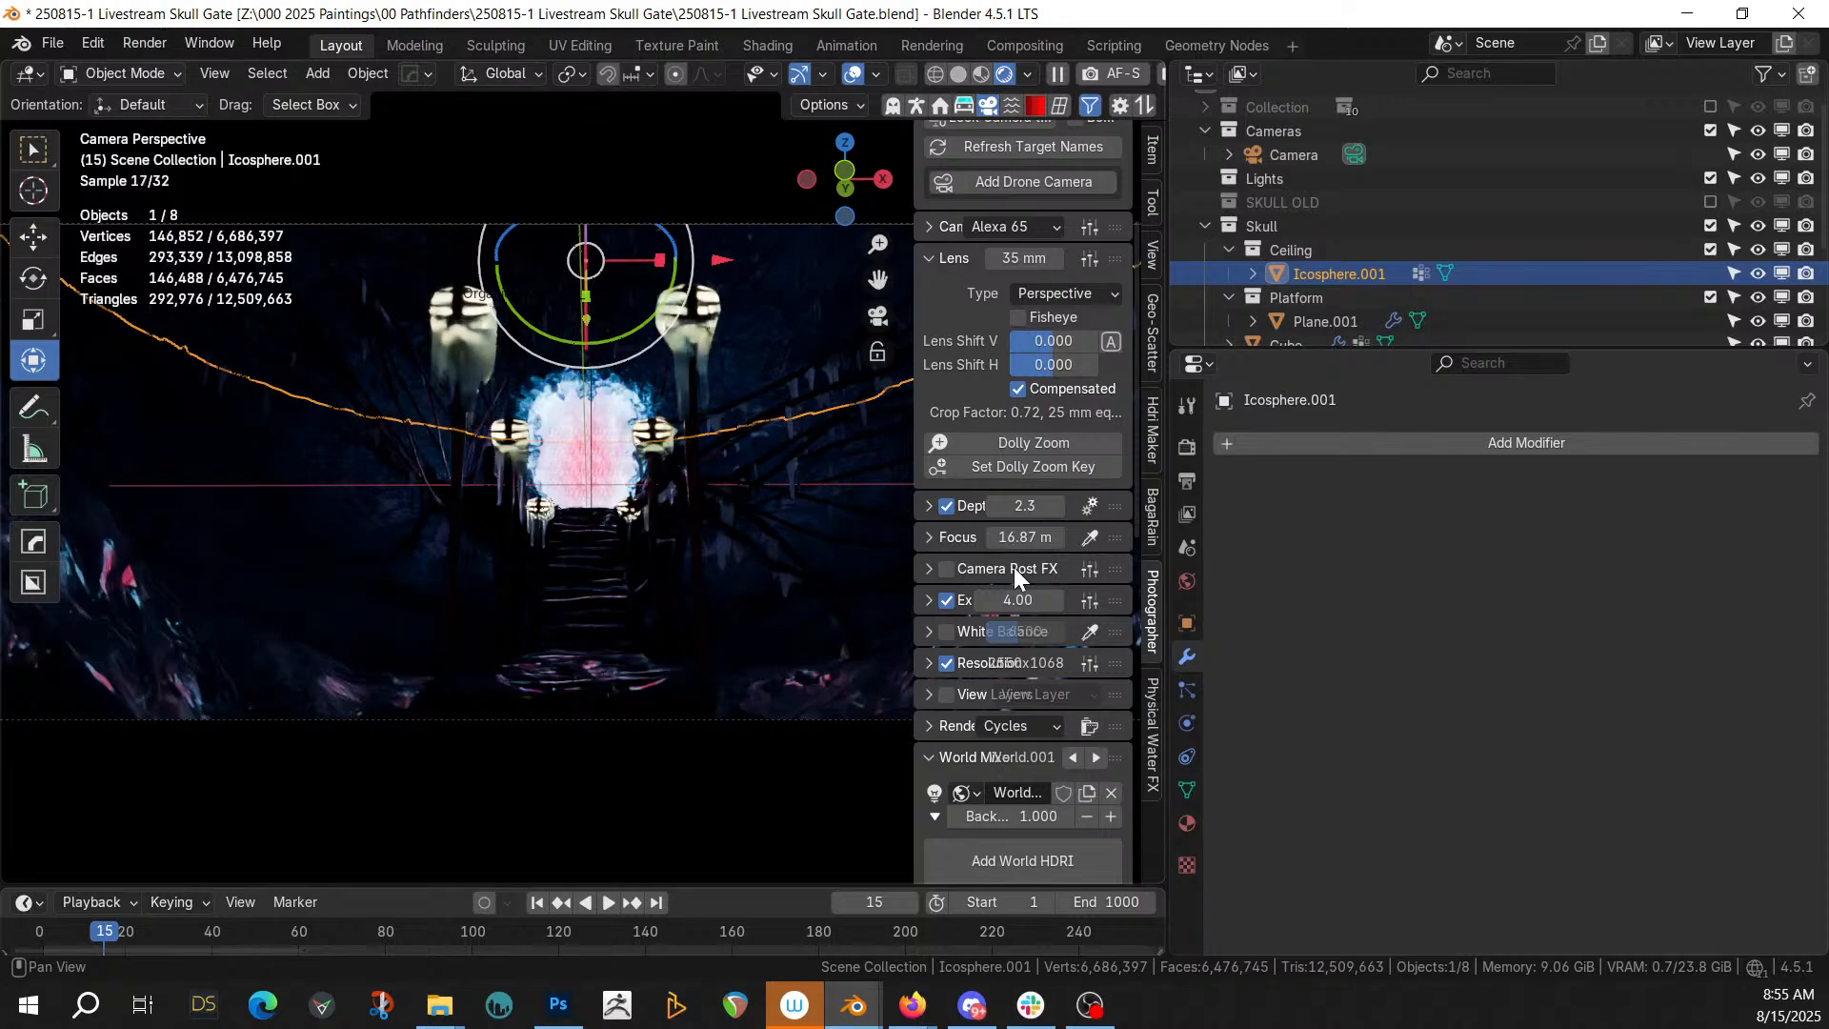
{"action": "left_click", "coordinate": [1015, 600]}
{"action": "type", "text": "3"}
{"action": "key", "text": "Return"}
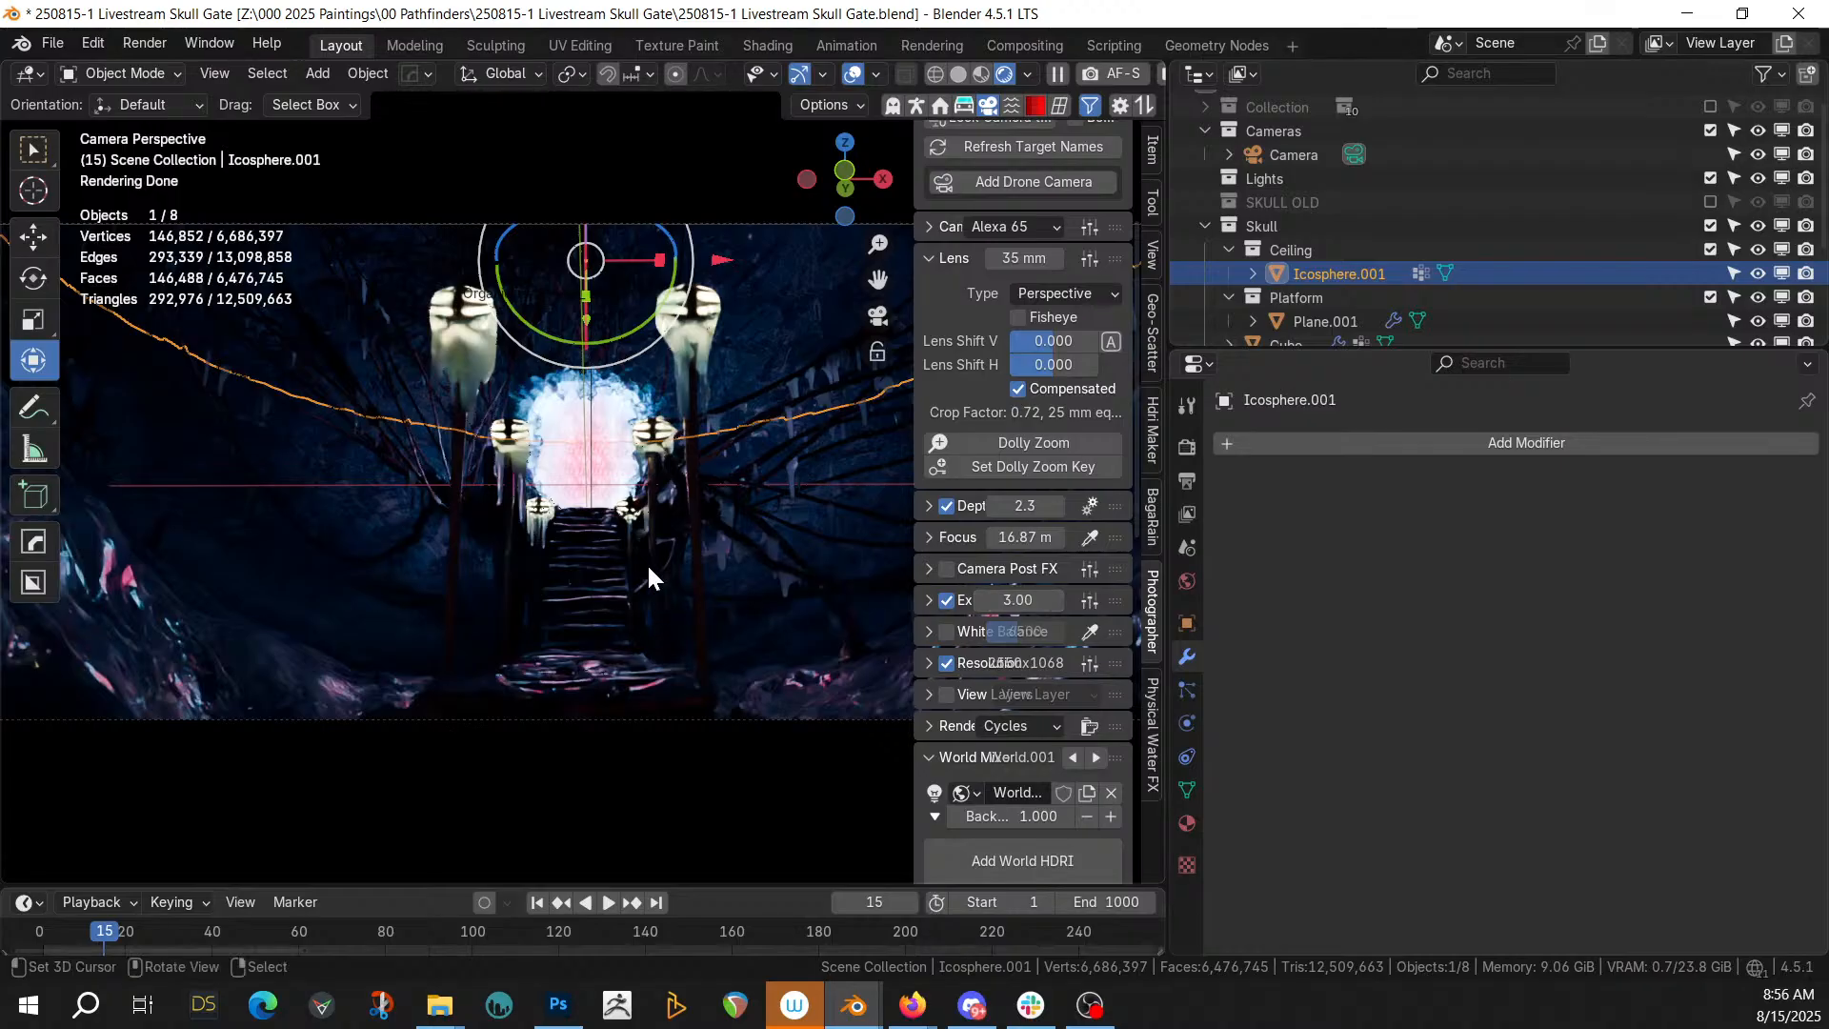
Select the skull-topped bridge platform and set its sy_warm_5_emmisive material's emission strength to 10
{"action": "left_click", "coordinate": [452, 297]}
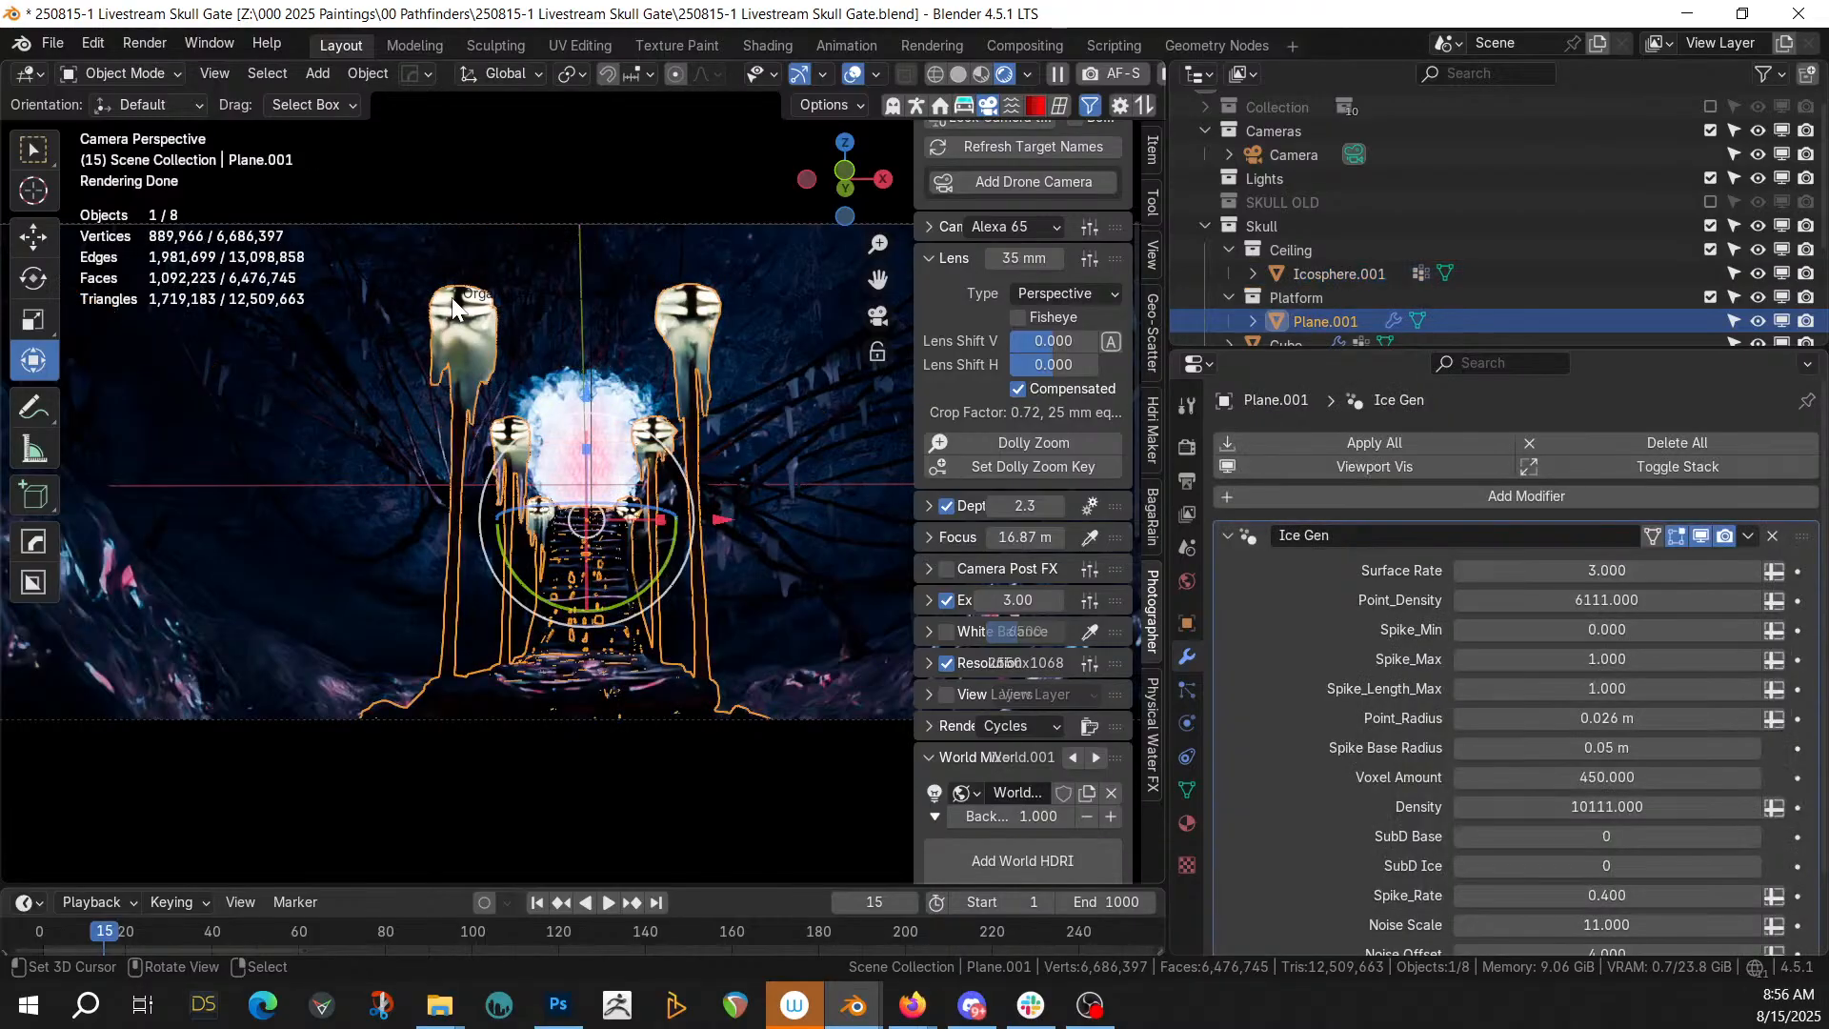
{"action": "left_click", "coordinate": [1187, 823]}
{"action": "scroll", "coordinate": [1347, 526], "scroll_direction": "down", "scroll_amount": 3}
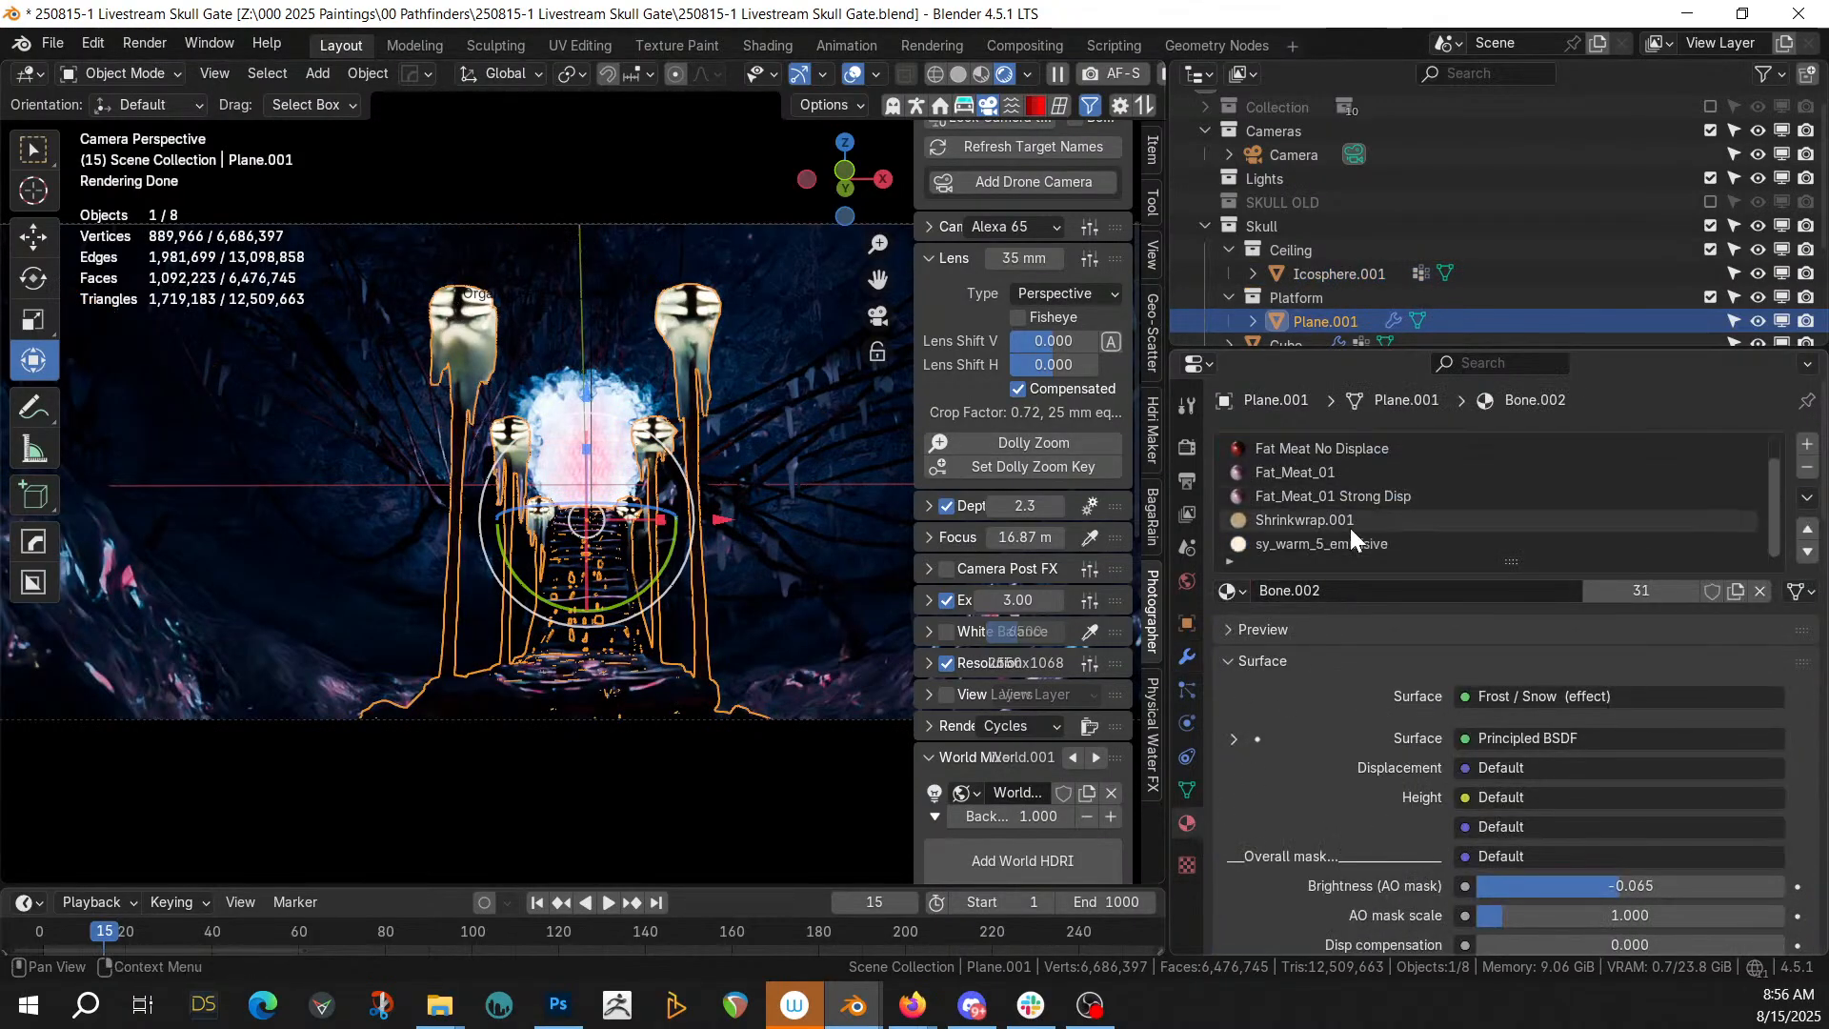
{"action": "left_click", "coordinate": [1360, 543]}
{"action": "left_click", "coordinate": [1629, 767]}
{"action": "type", "text": "10"}
{"action": "key", "text": "Return"}
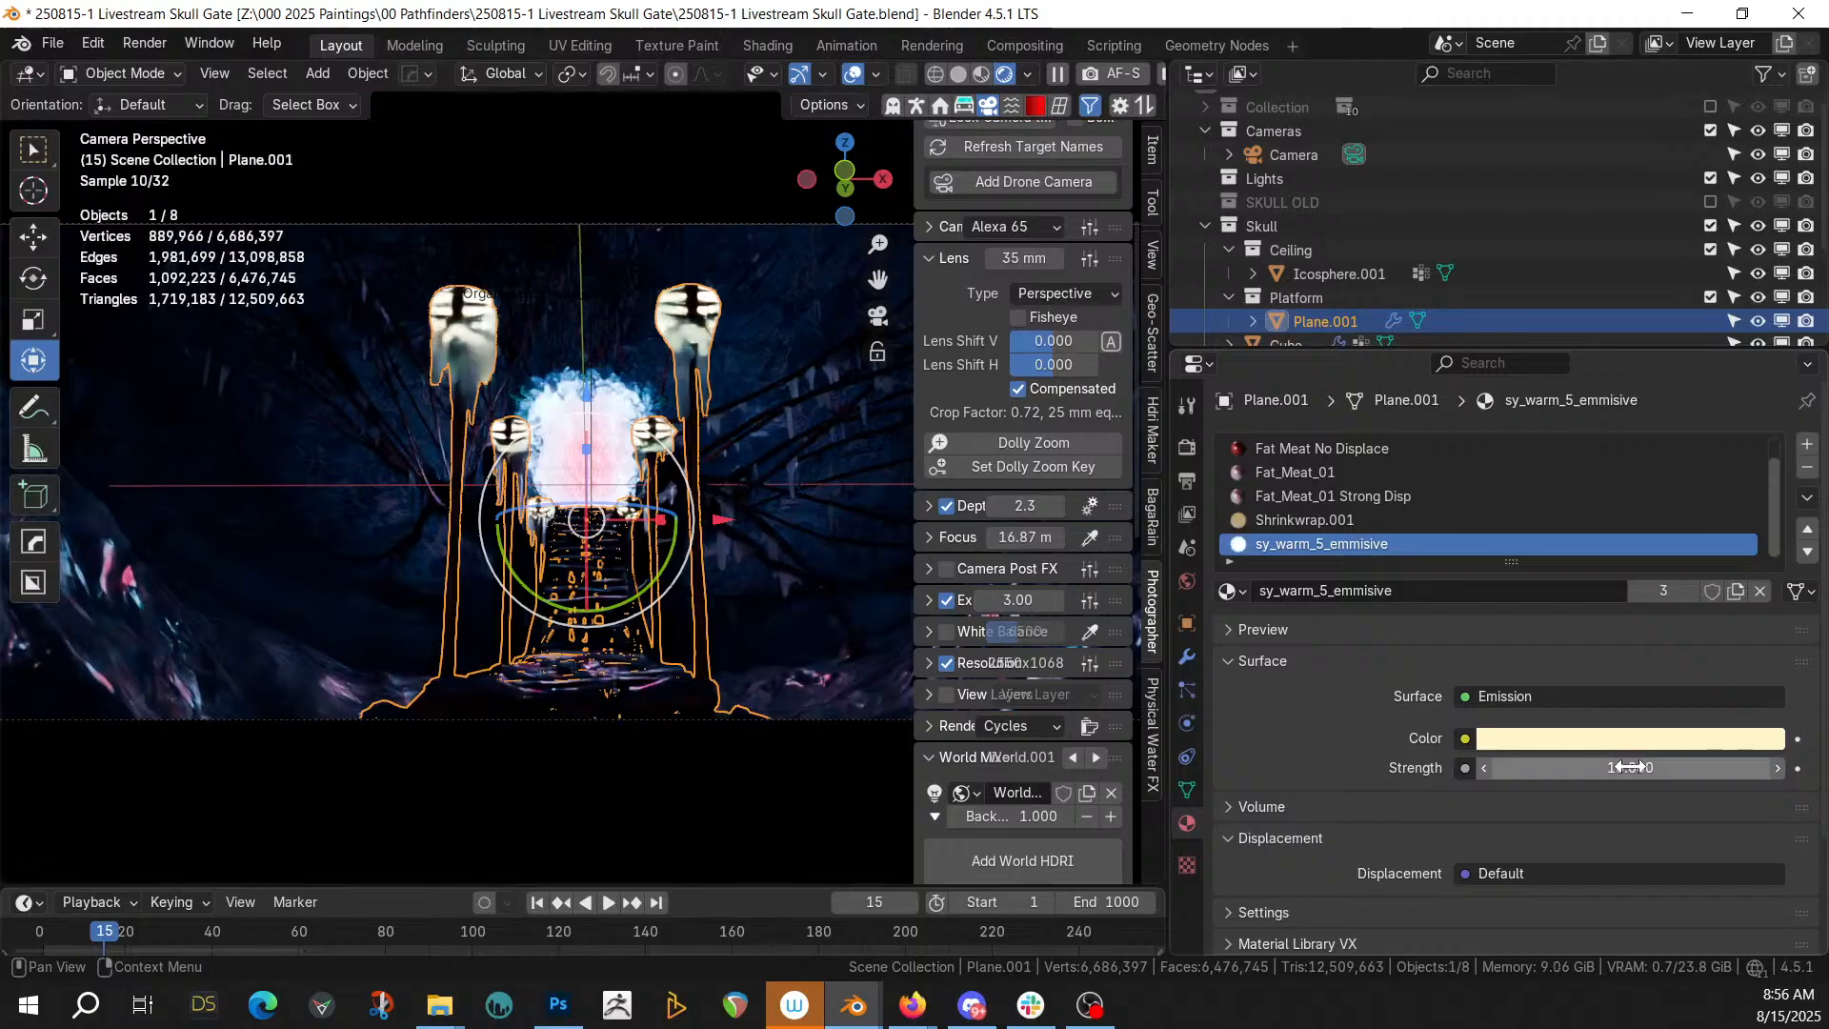
Try stronger emission values on the sy_warm_5_emmisive material, up to a strength of 250
{"action": "left_click", "coordinate": [1629, 767]}
{"action": "type", "text": "2"}
{"action": "key", "text": "Return"}
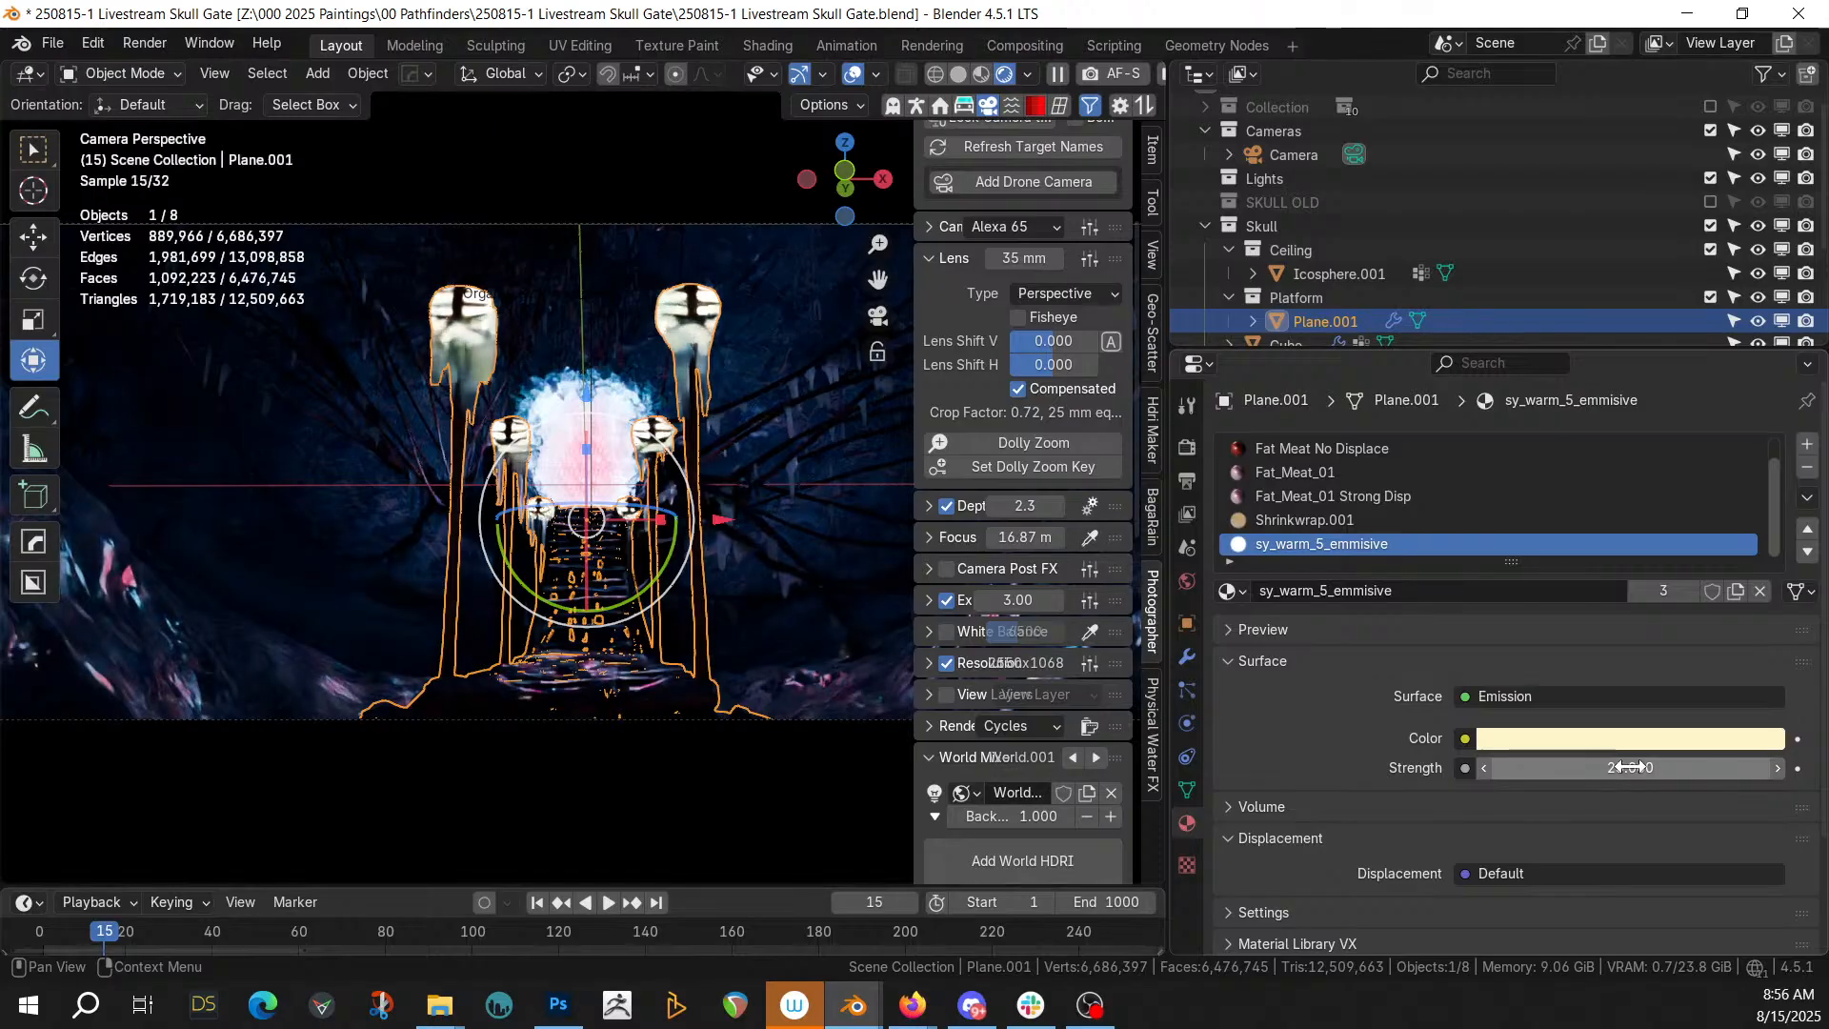
{"action": "left_click", "coordinate": [1630, 766]}
{"action": "type", "text": "250"}
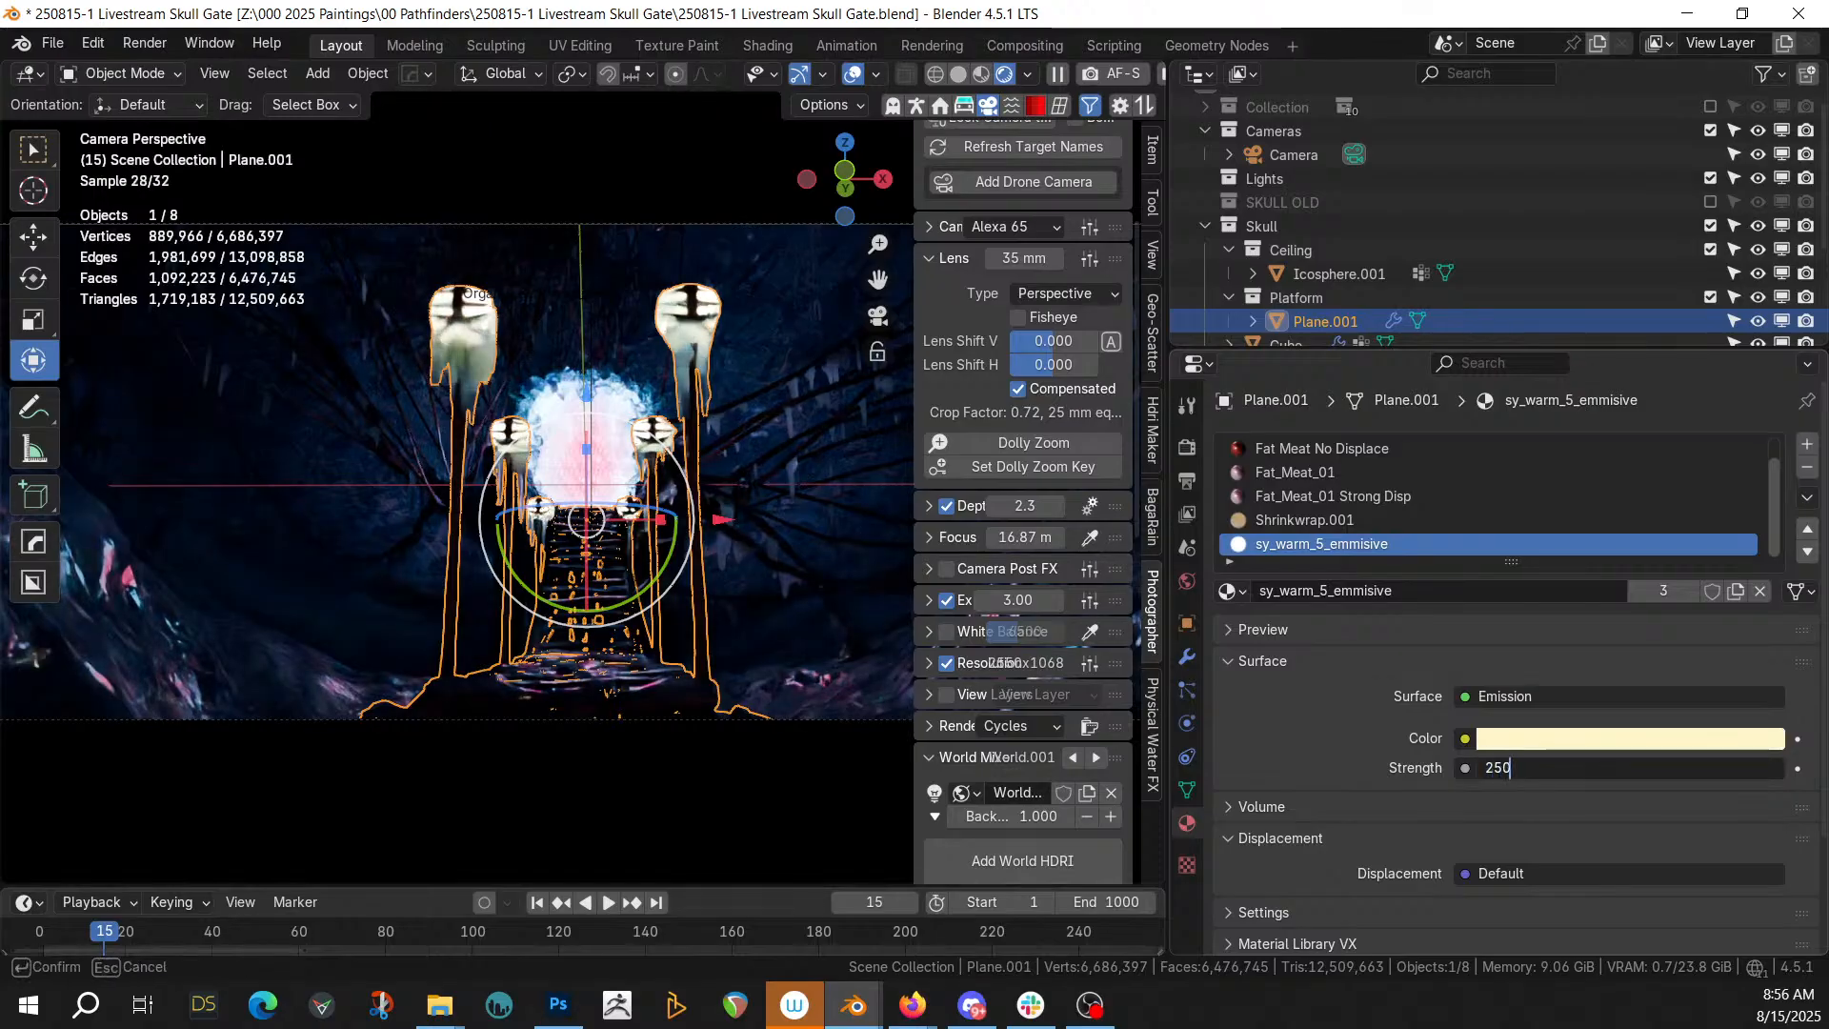
{"action": "key", "text": "Return"}
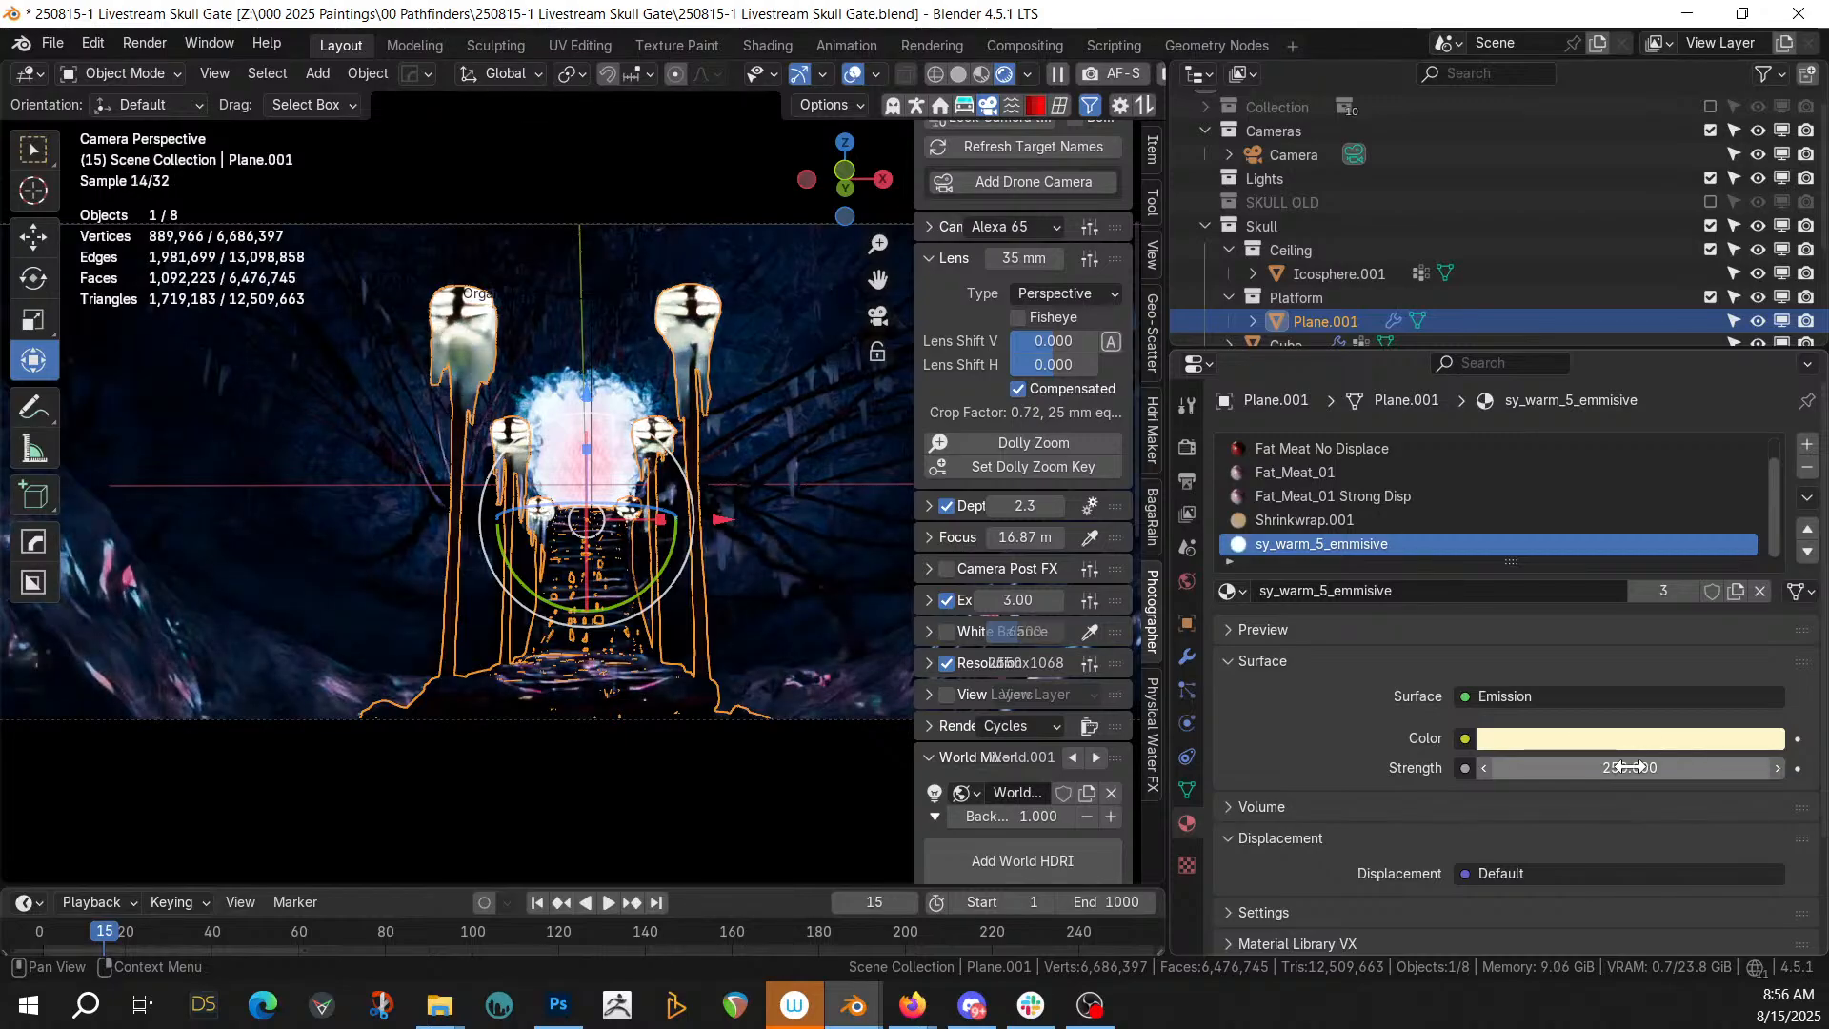
Inspect the platform's Shrinkwrap.001 material, then select the cave ceiling and save the file
{"action": "left_click", "coordinate": [1334, 522]}
{"action": "scroll", "coordinate": [1596, 821], "scroll_direction": "down", "scroll_amount": 3}
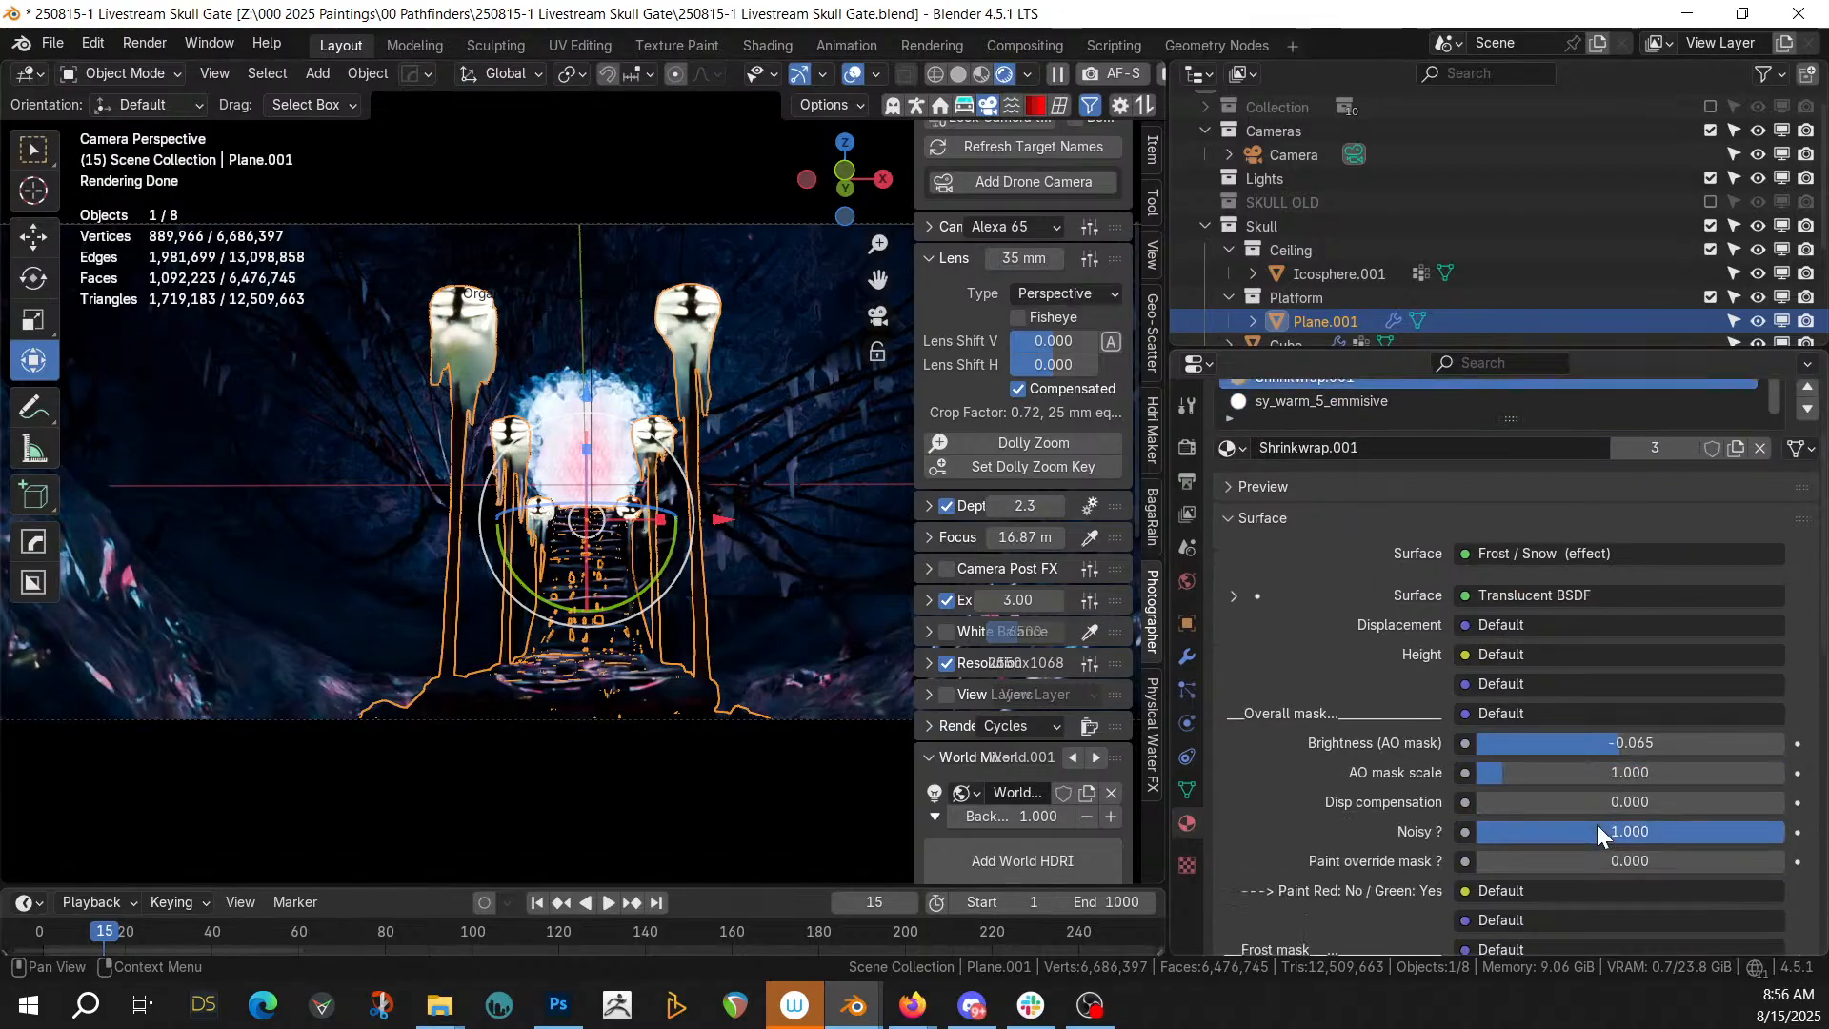
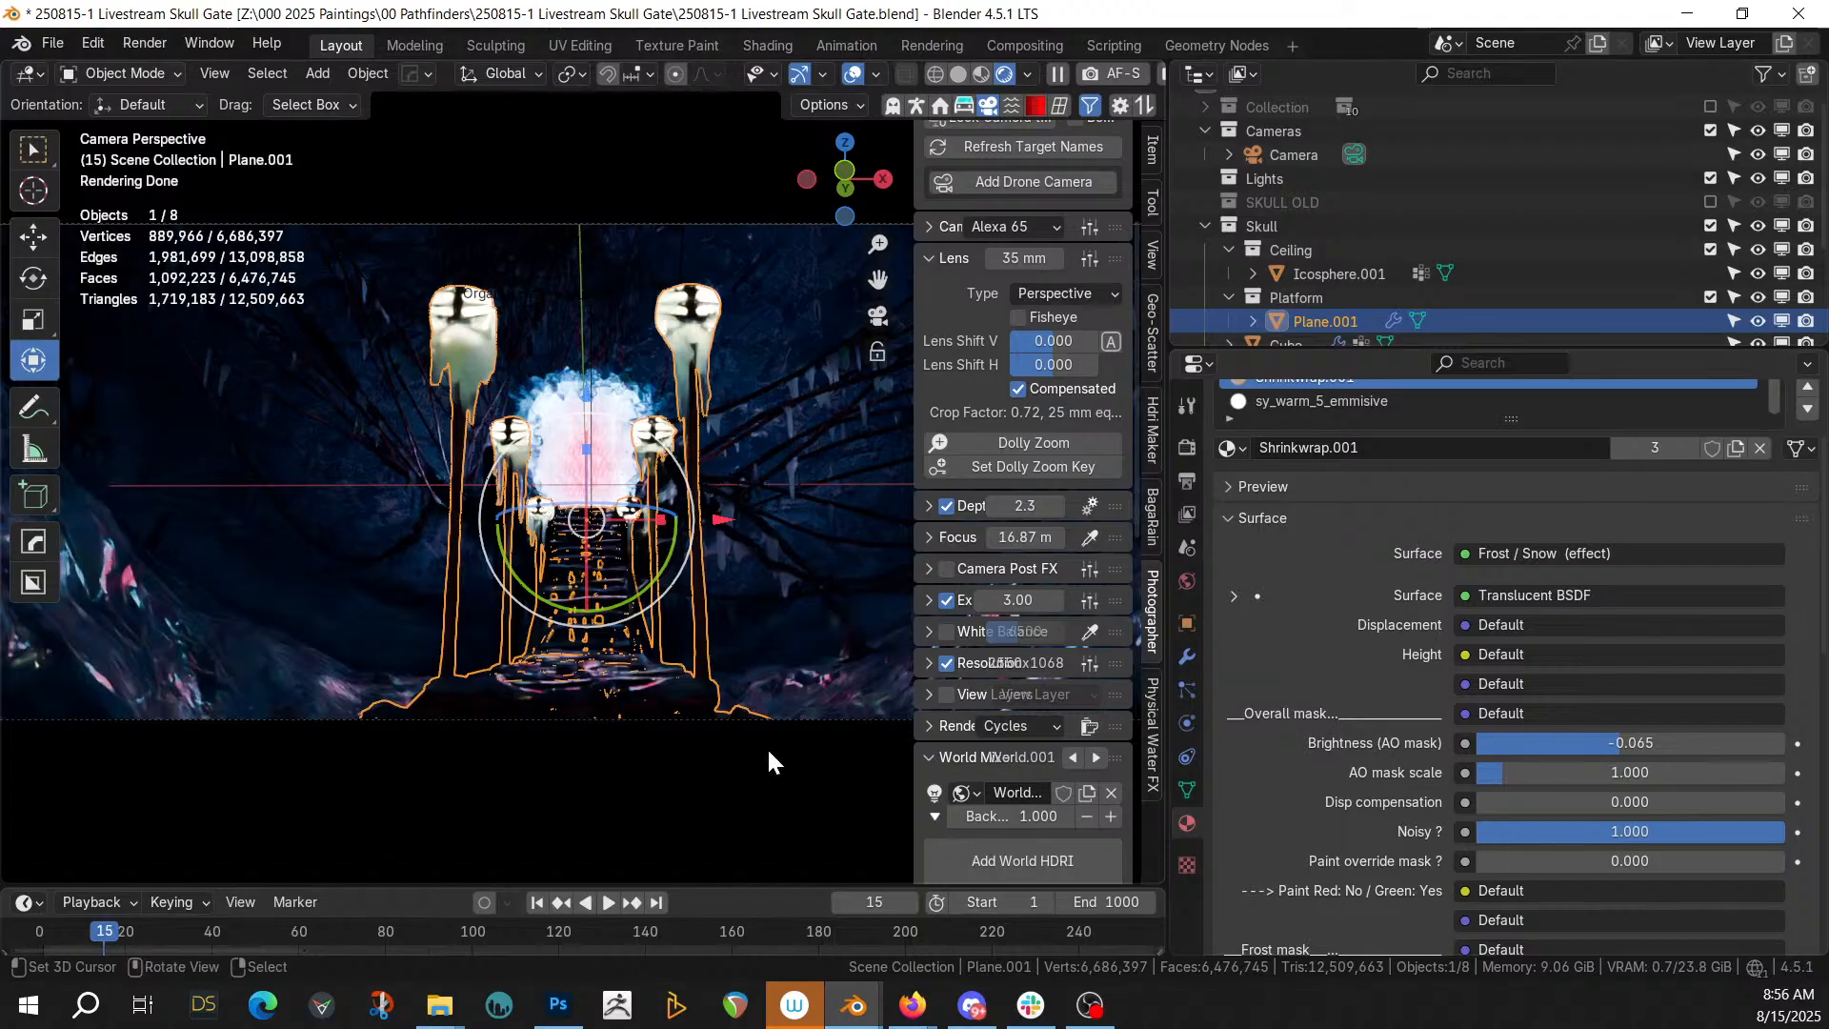
{"action": "left_click", "coordinate": [602, 145]}
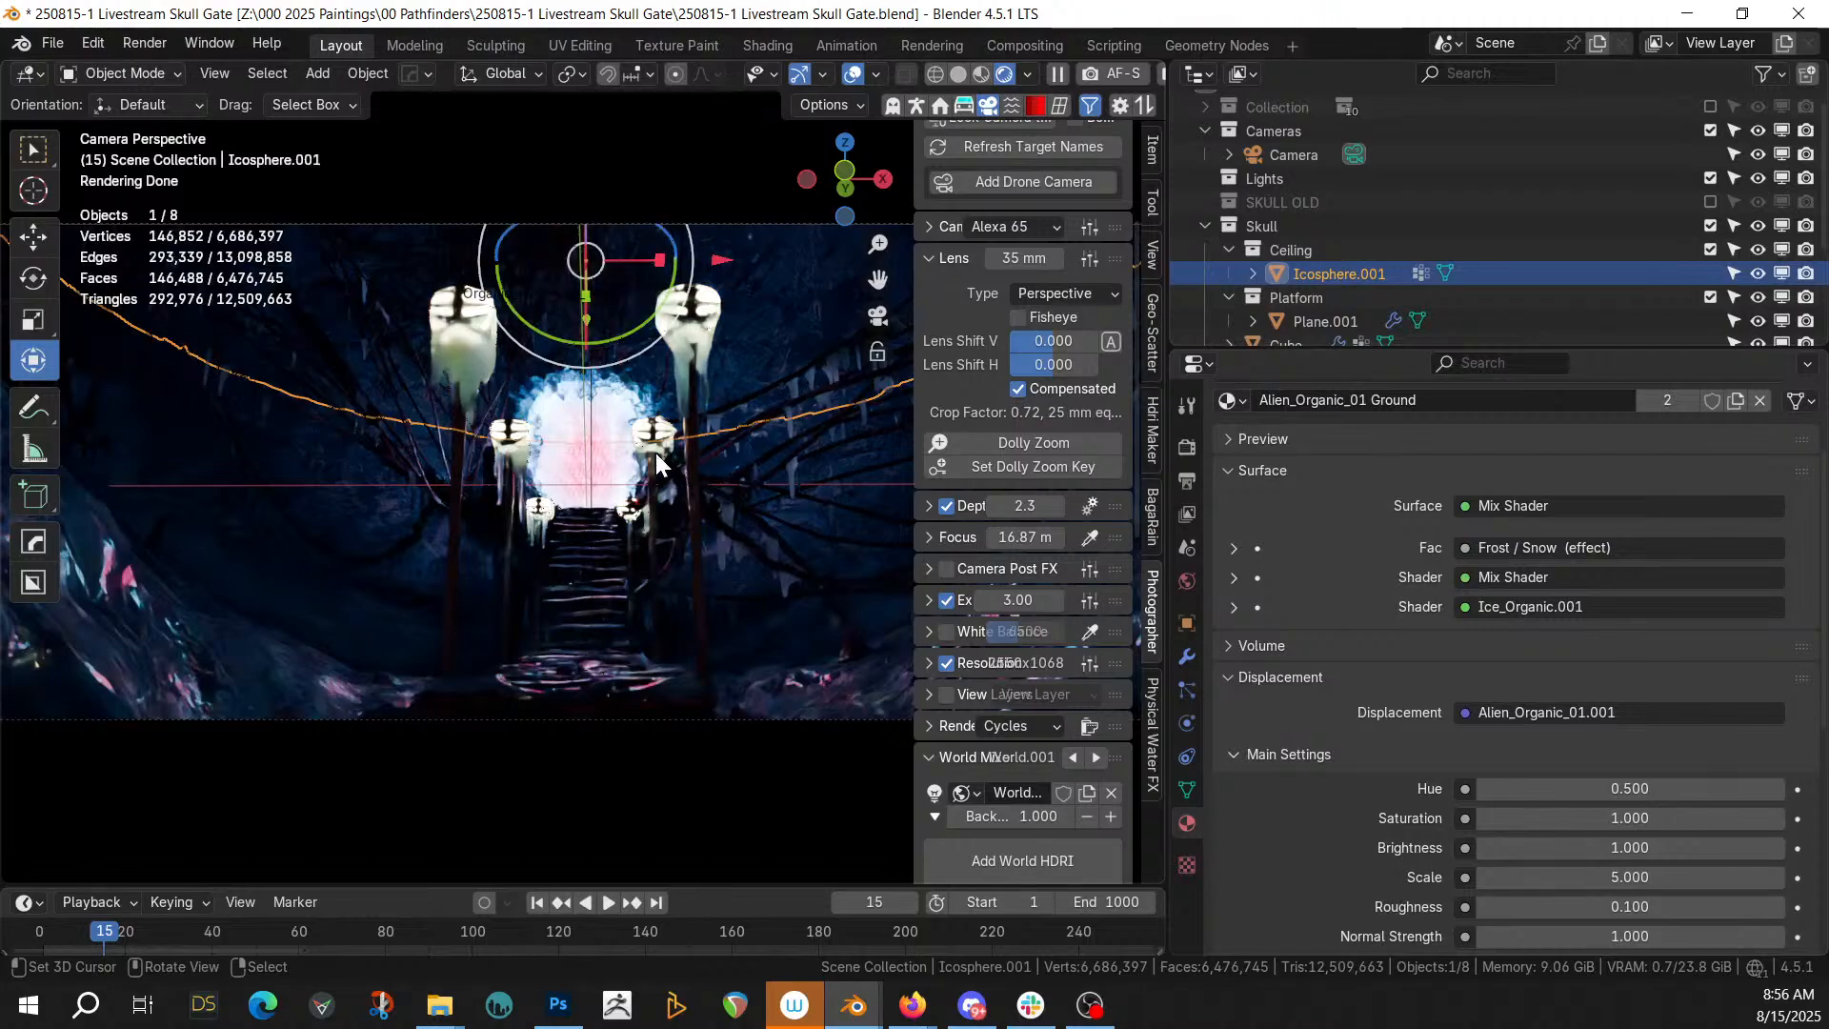
{"action": "key", "text": "ctrl+s"}
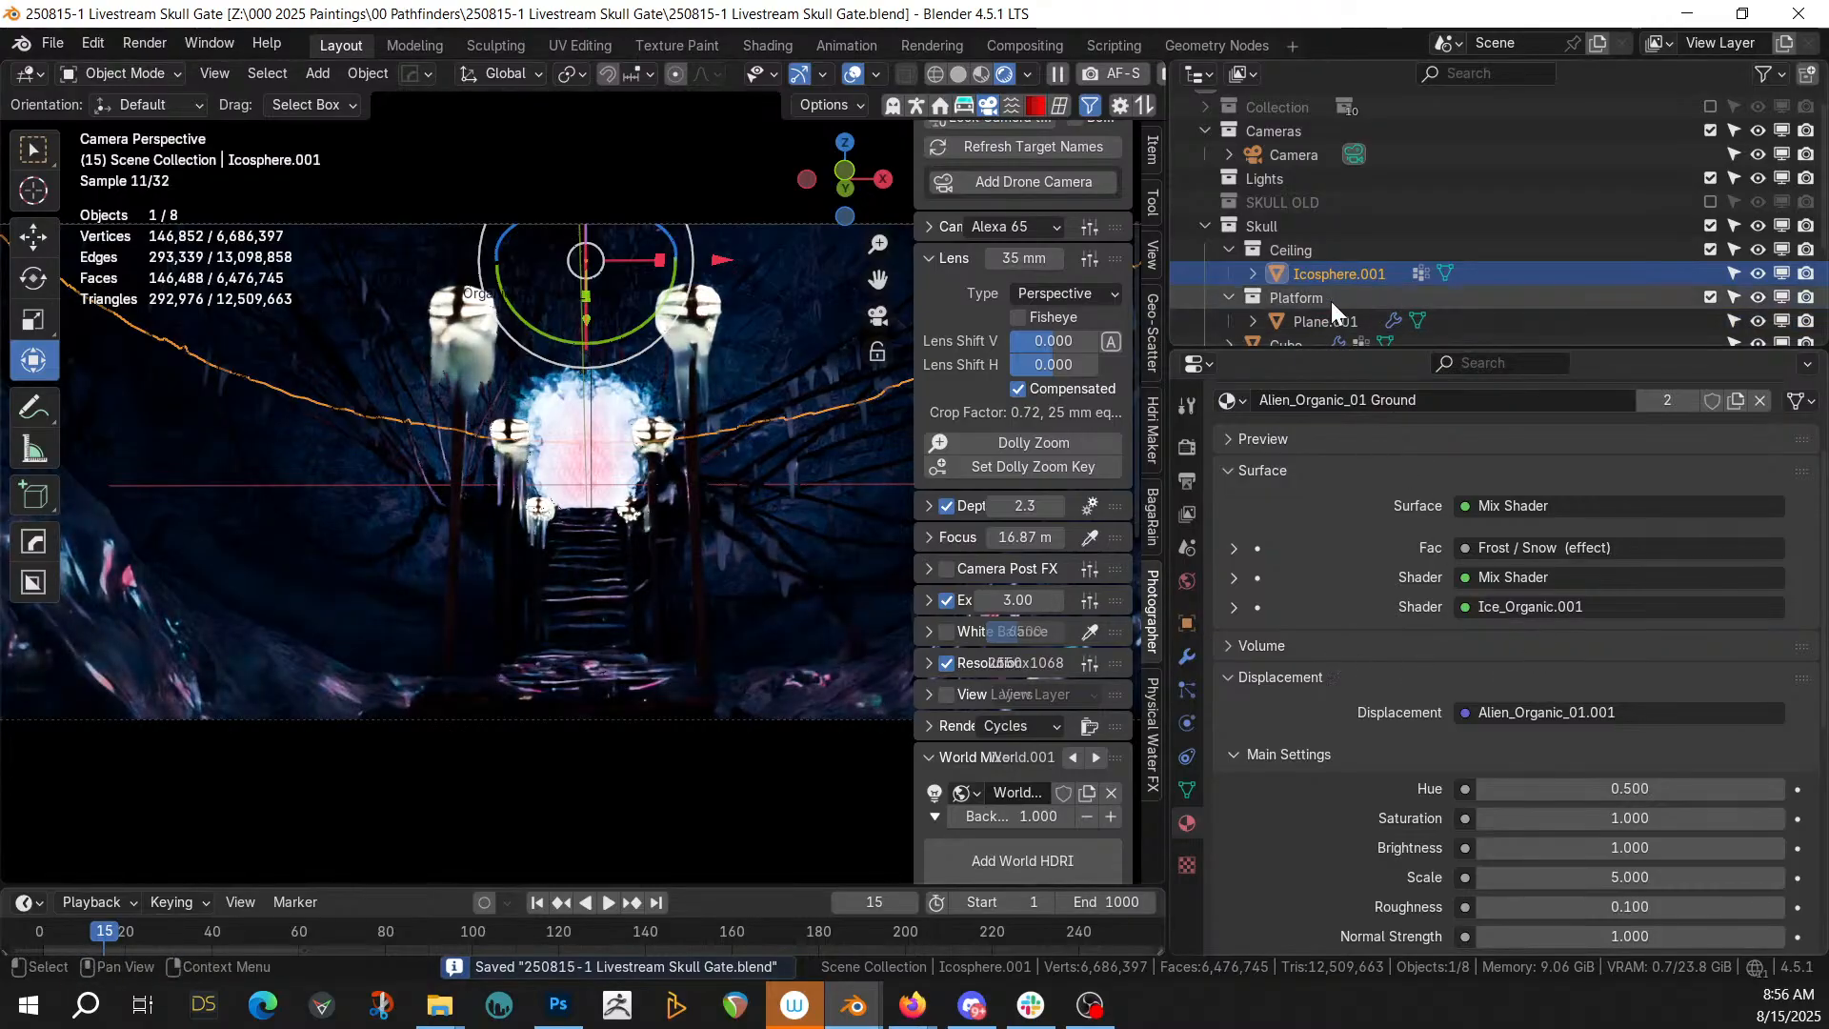
Reselect the skull-topped platform and set the sy_warm_5_emmisive material's emission strength to 10
{"action": "left_click", "coordinate": [707, 333]}
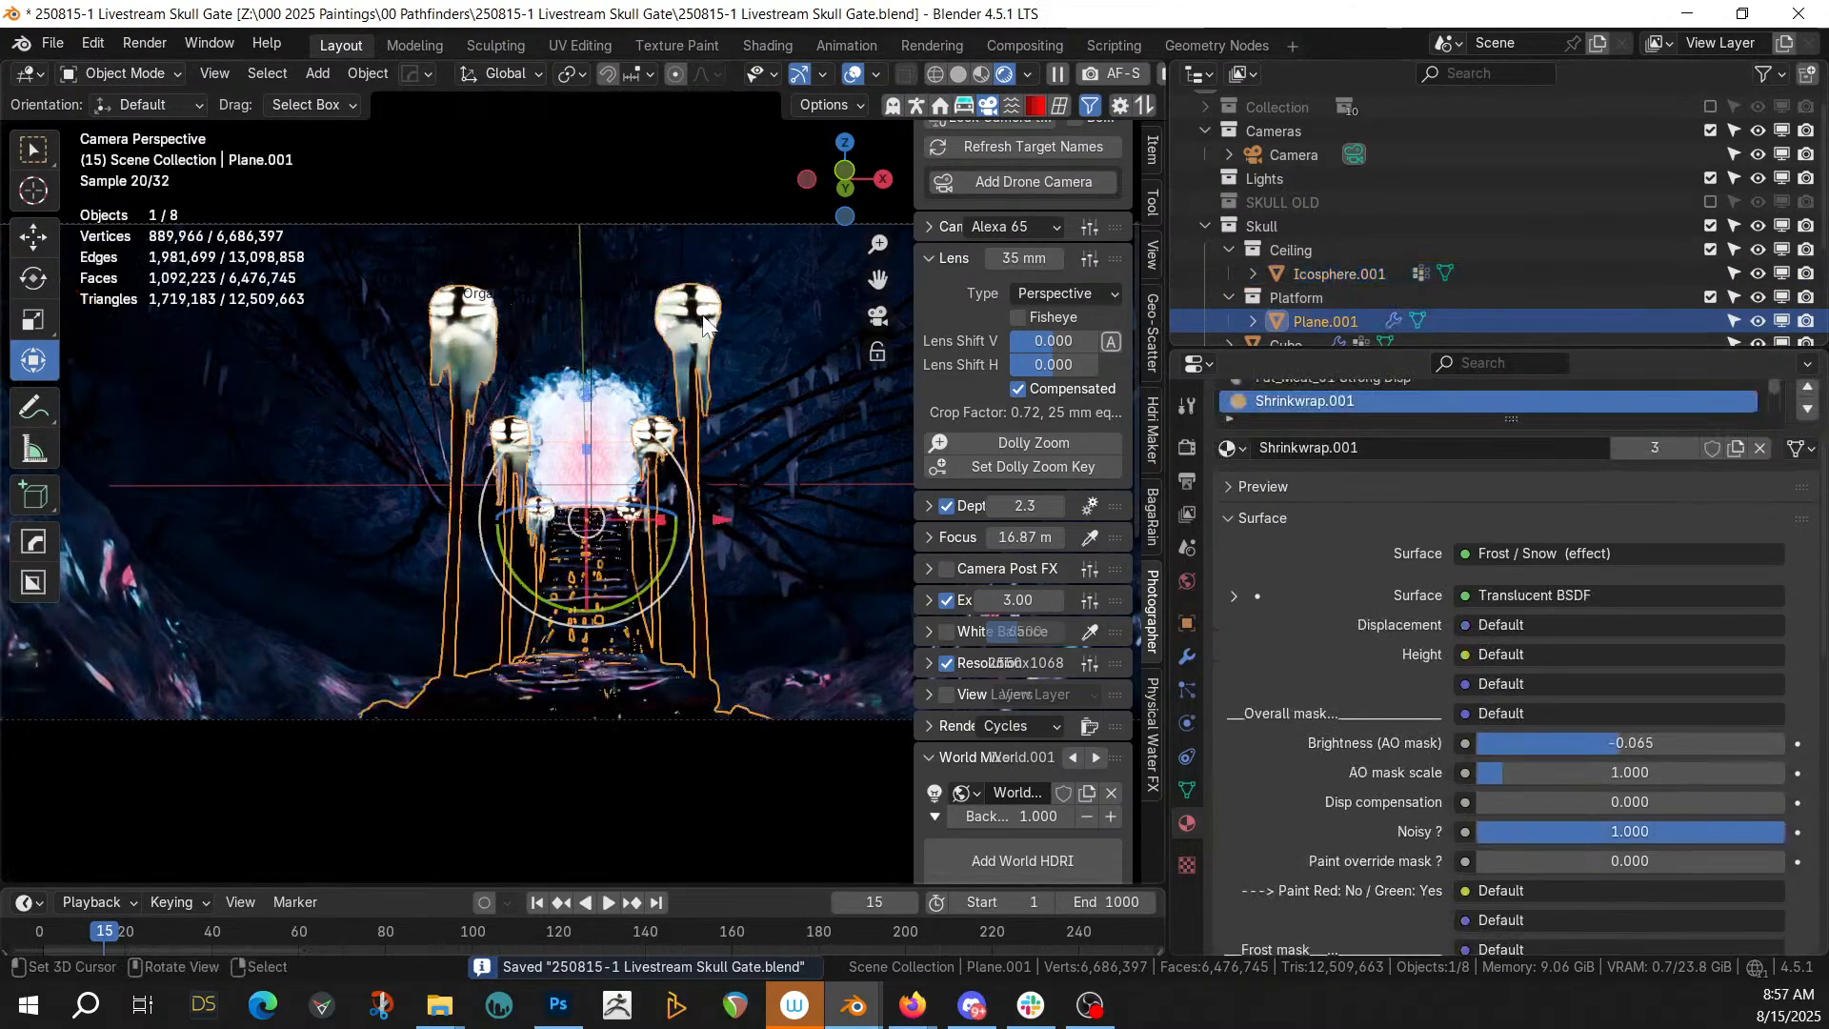
{"action": "scroll", "coordinate": [1318, 398], "scroll_direction": "down", "scroll_amount": 1}
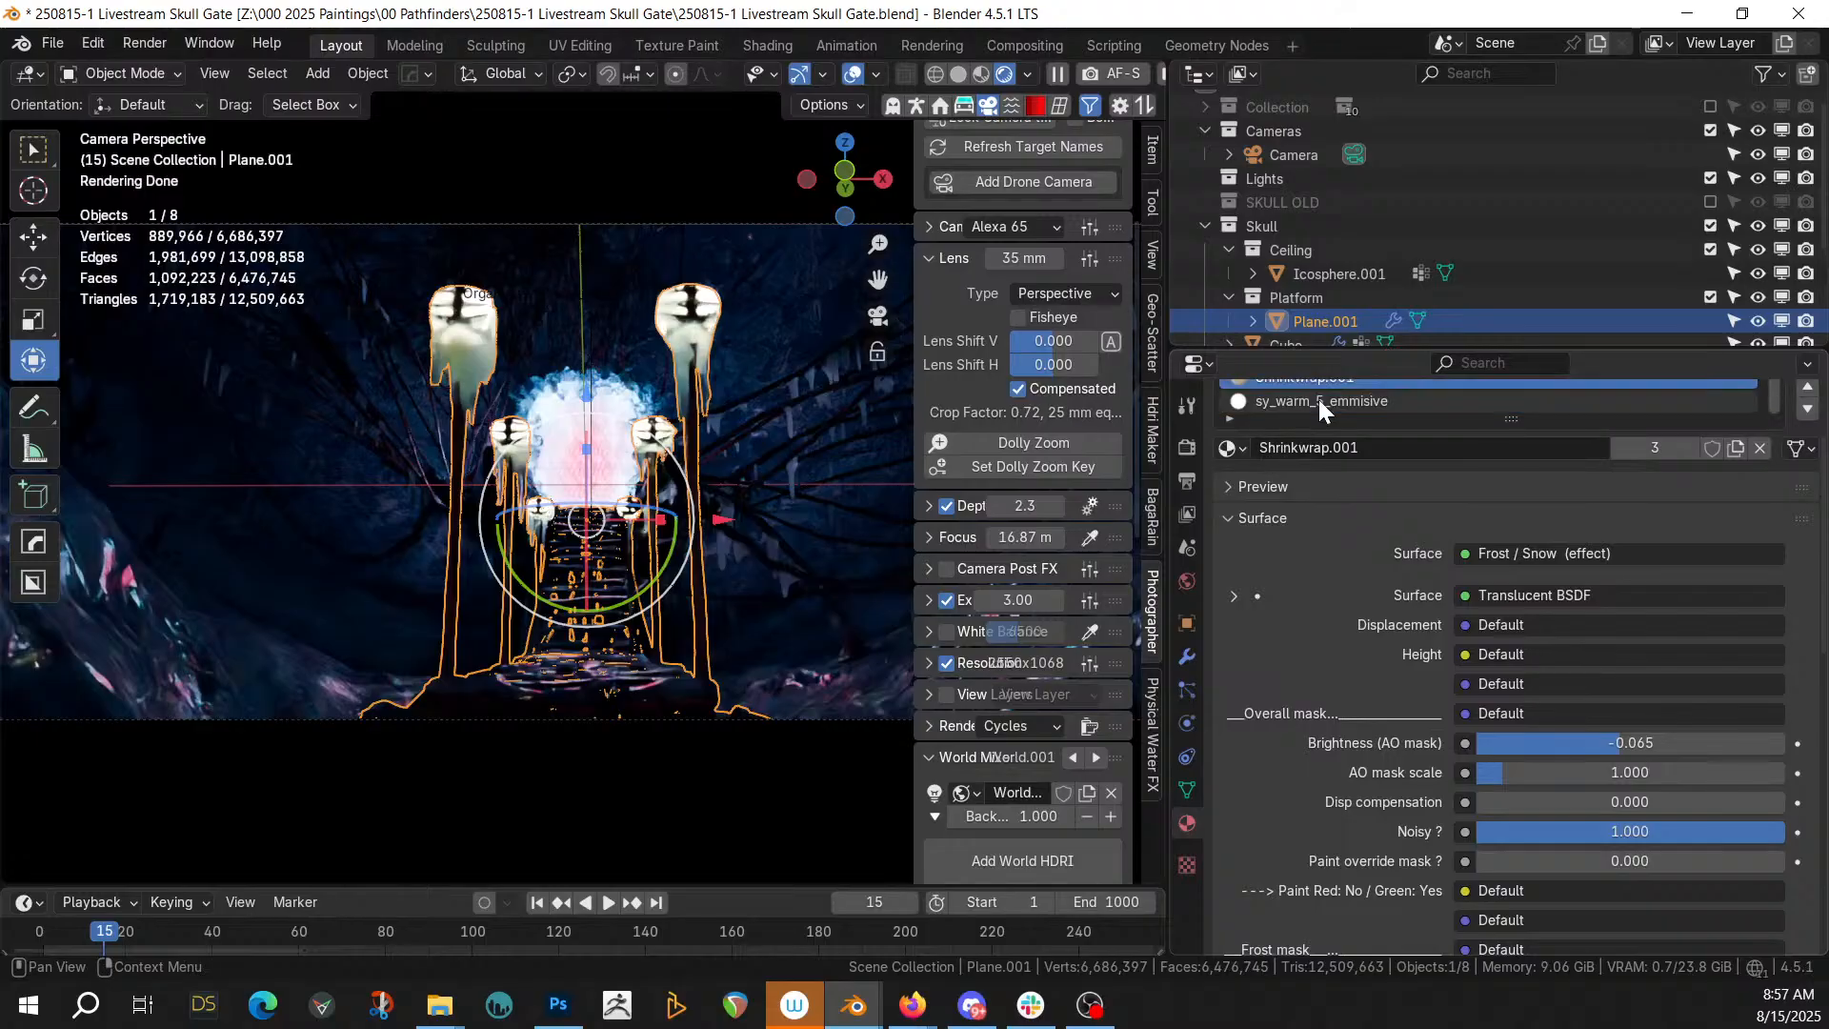
{"action": "left_click", "coordinate": [1322, 400]}
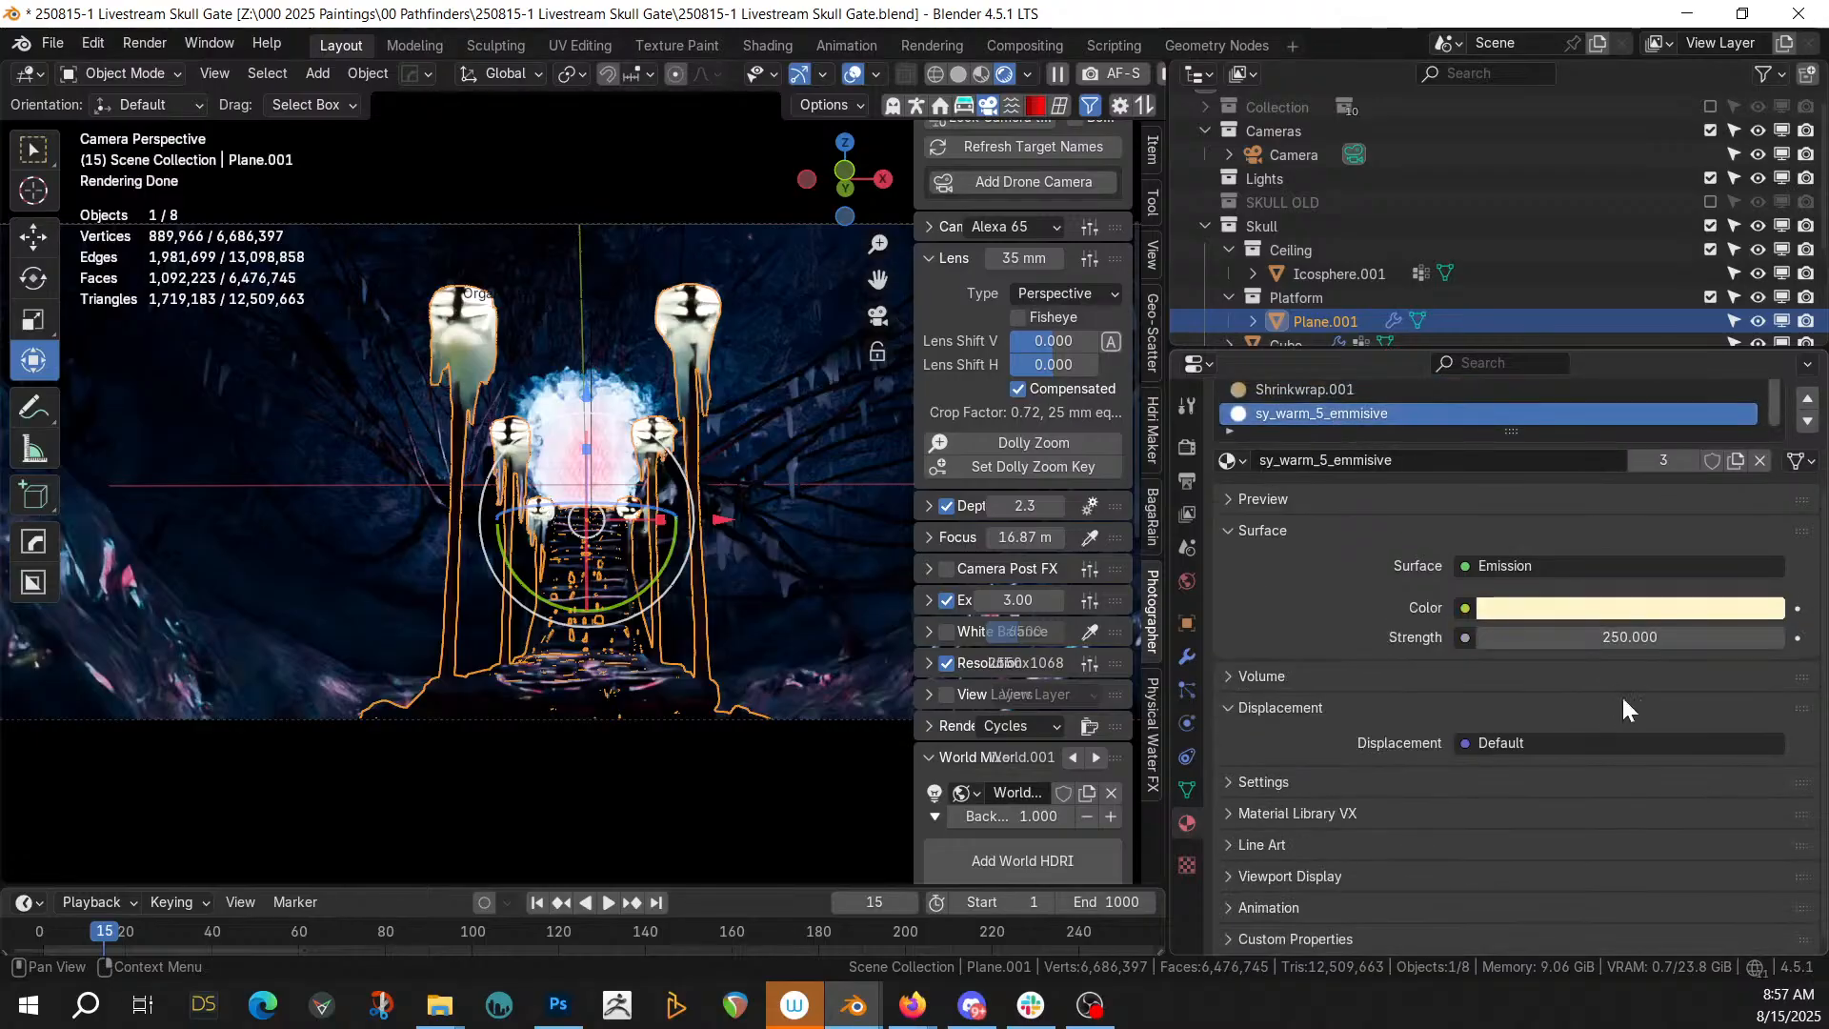
{"action": "left_click", "coordinate": [1620, 634]}
{"action": "type", "text": "10"}
{"action": "key", "text": "Return"}
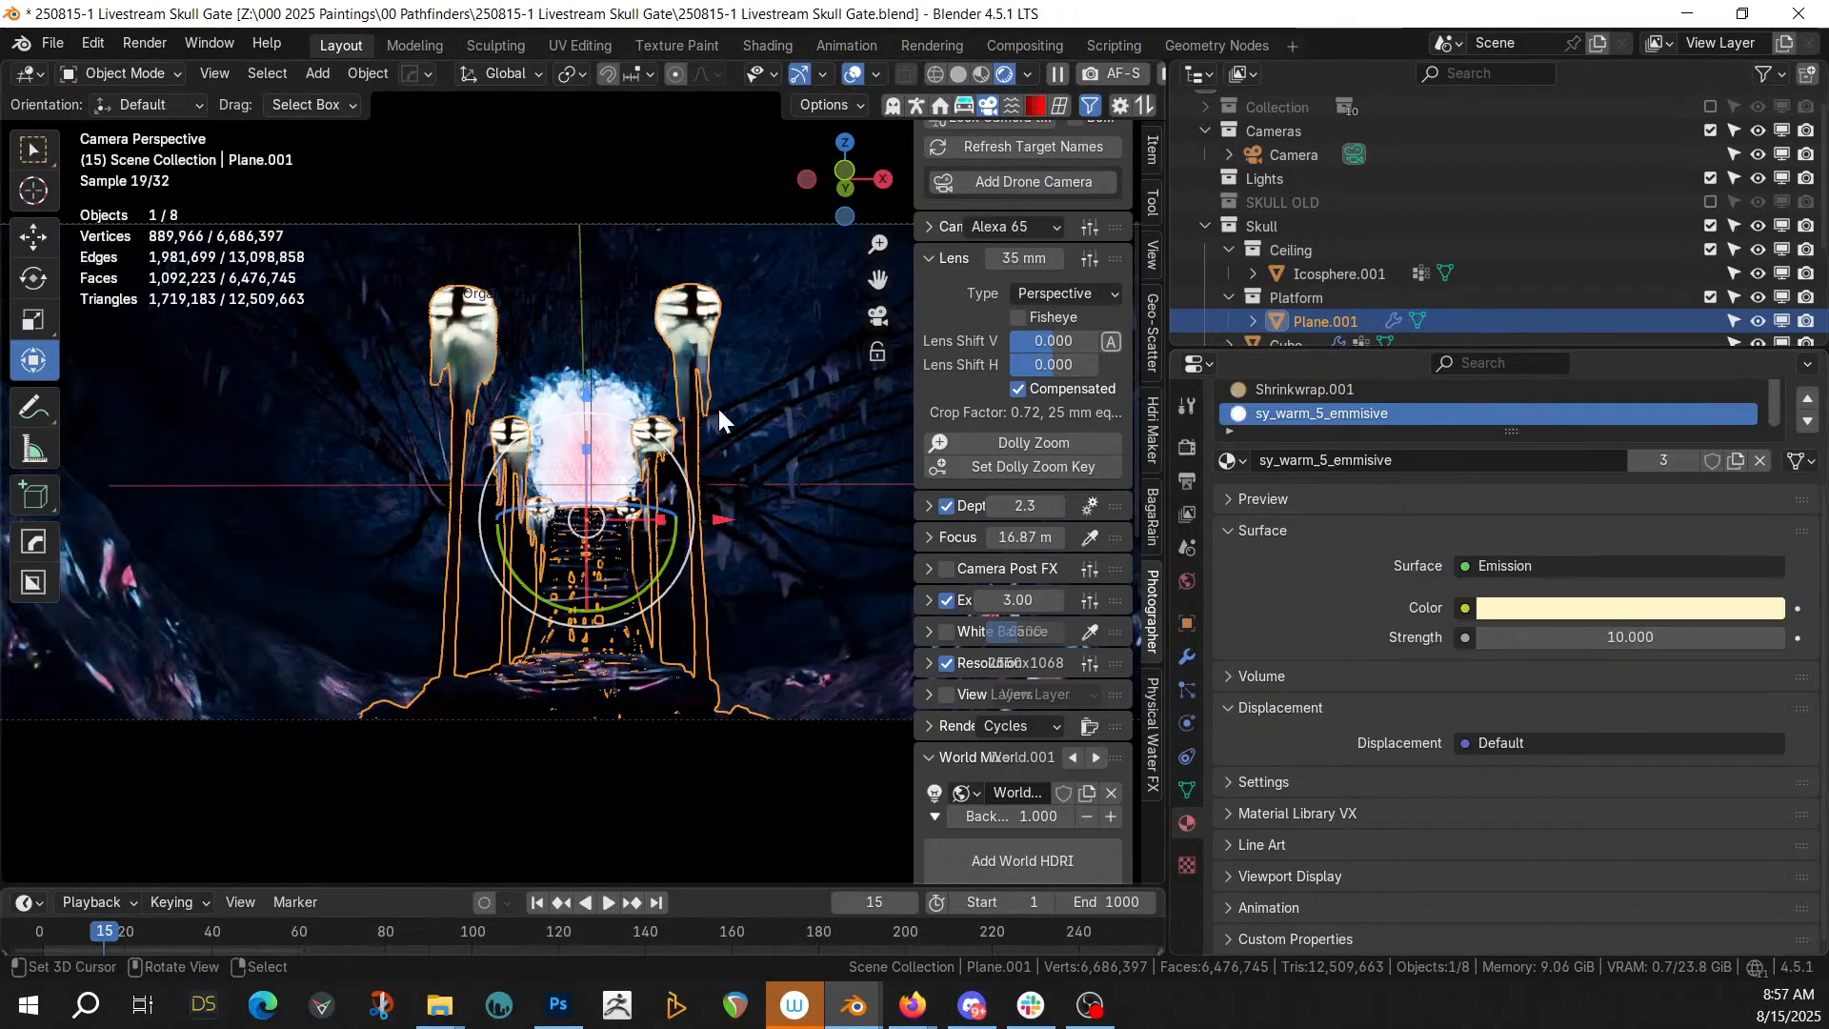
Widen the 3D viewport to fit the whole camera frame and switch it to Solid shading
{"action": "left_click_drag", "start_coordinate": [1174, 295], "coordinate": [1633, 276]}
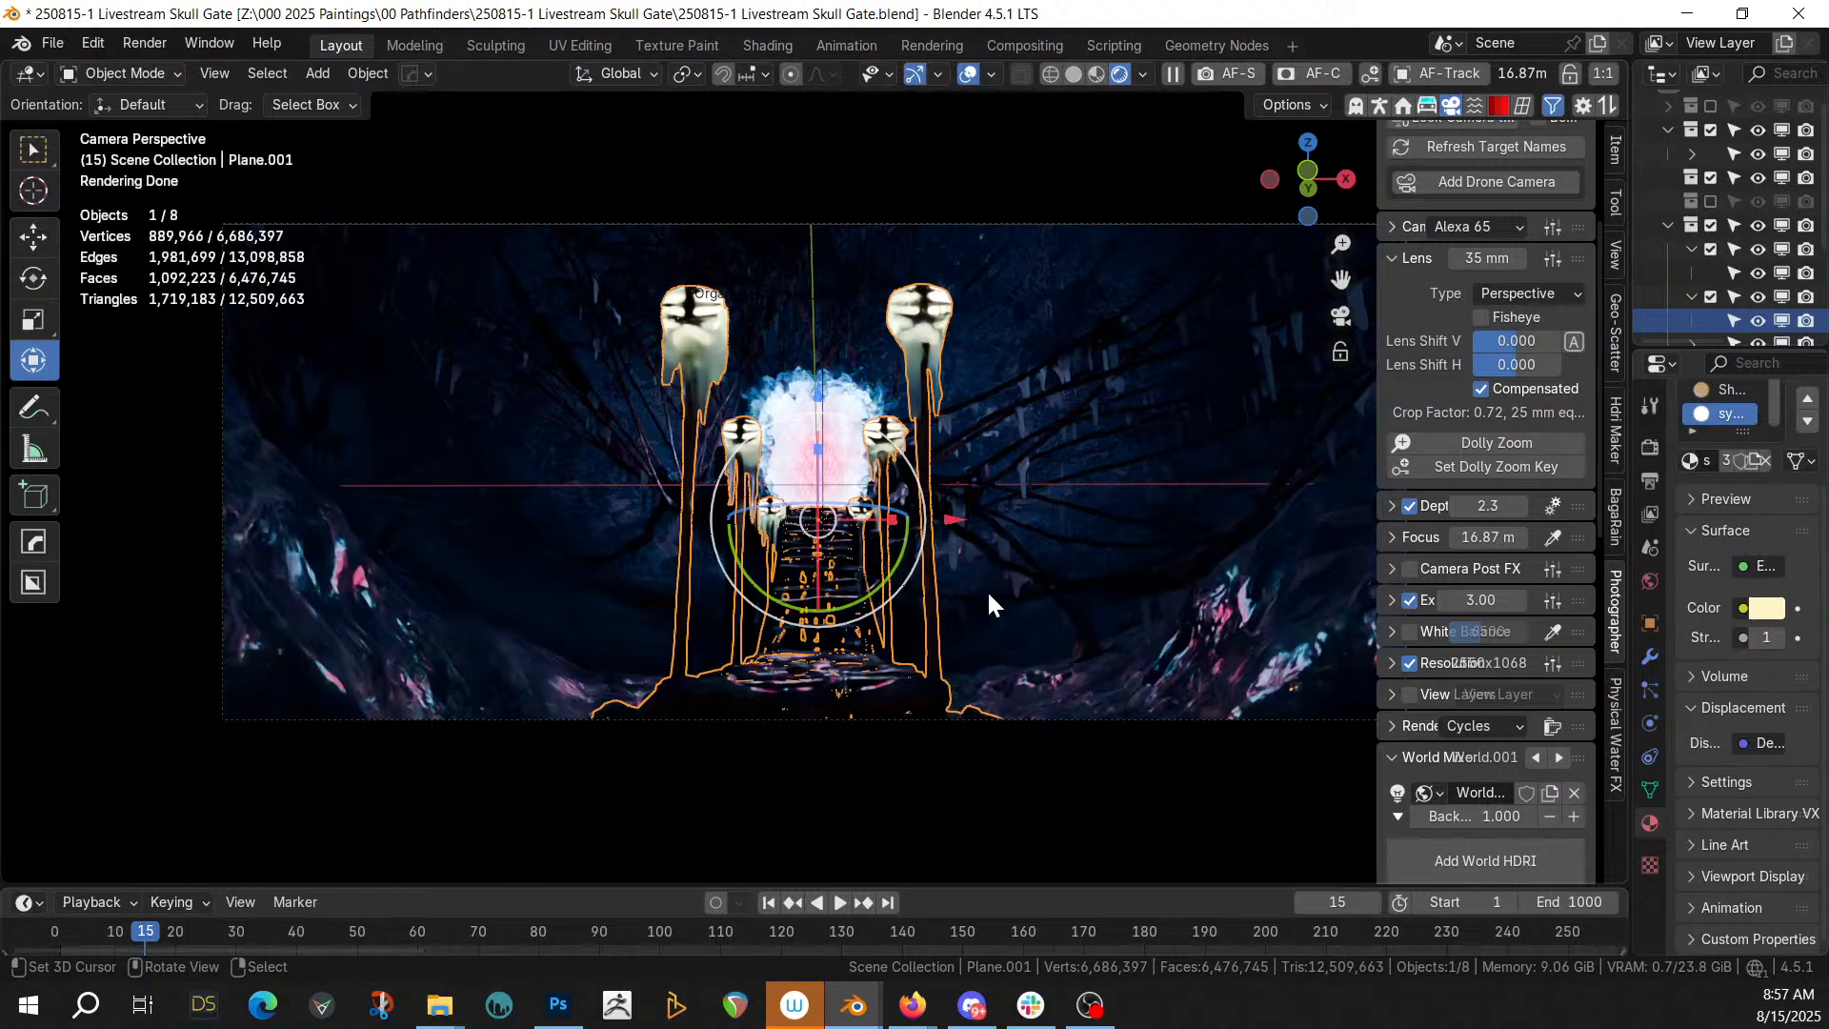
{"action": "middle_click_drag", "start_coordinate": [989, 592], "coordinate": [920, 600], "text": "shift"}
{"action": "key", "text": "z"}
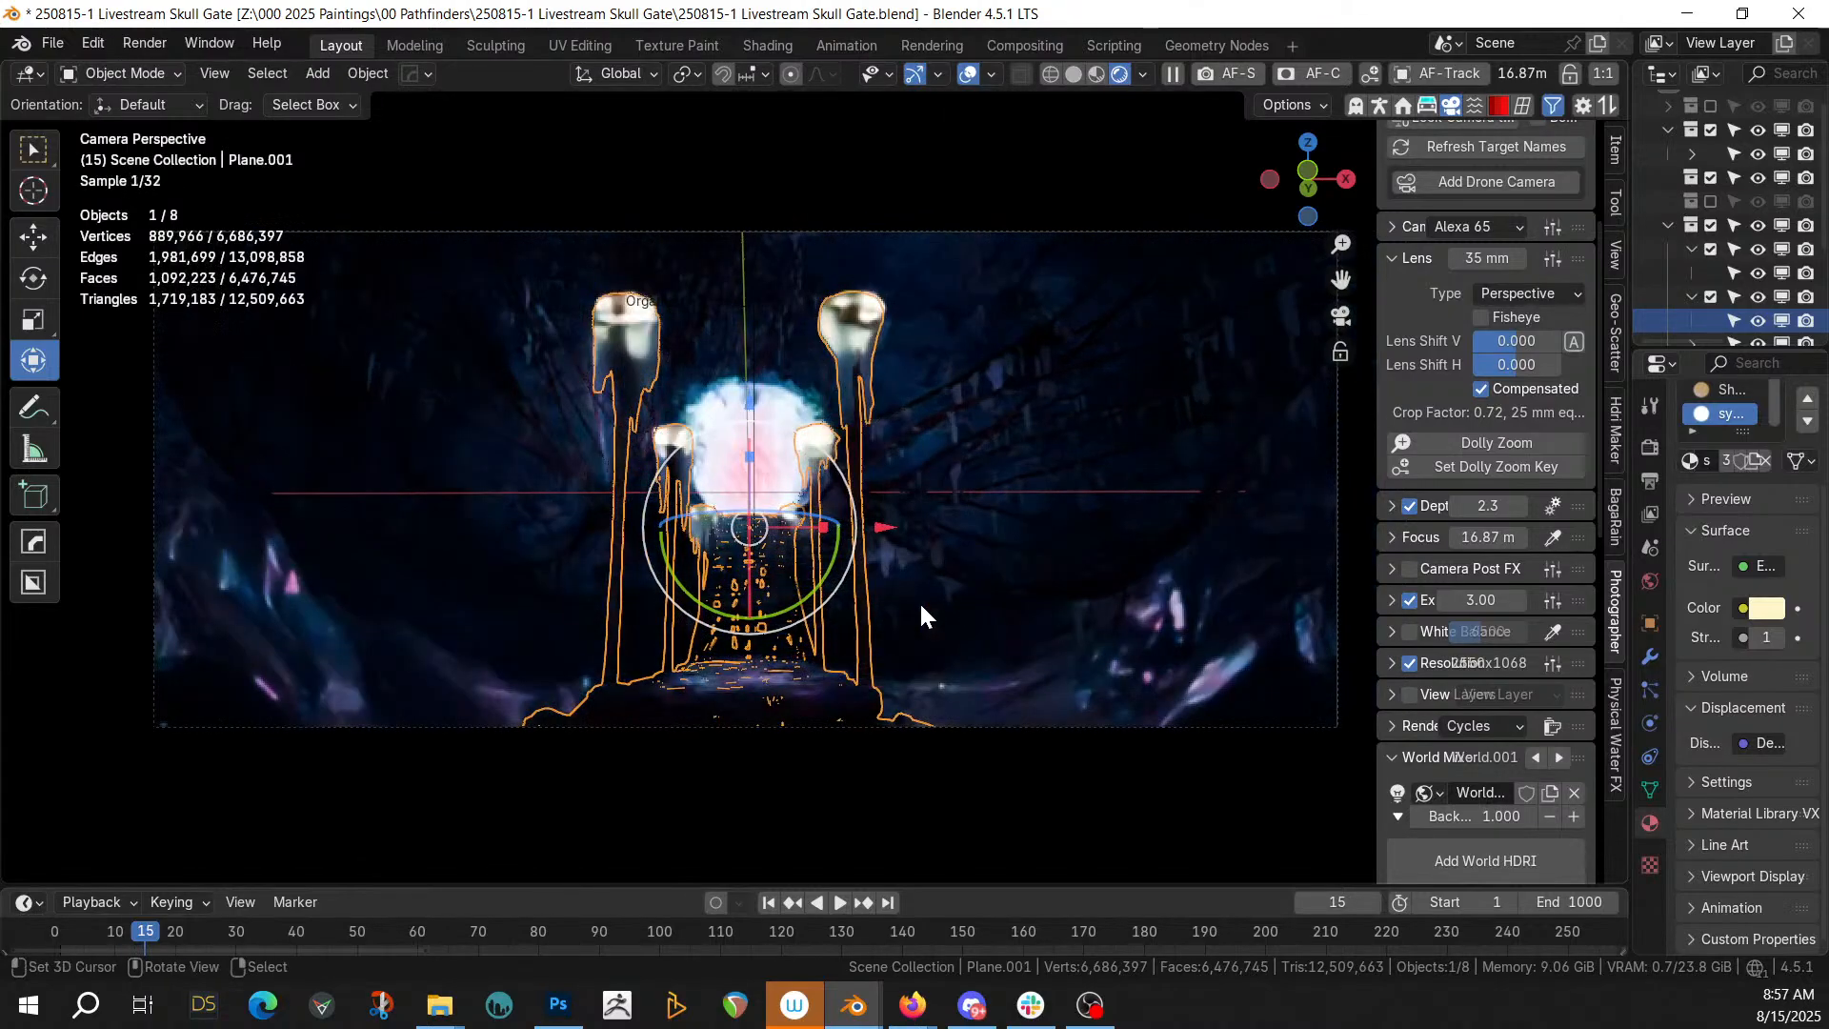
{"action": "key", "text": "6"}
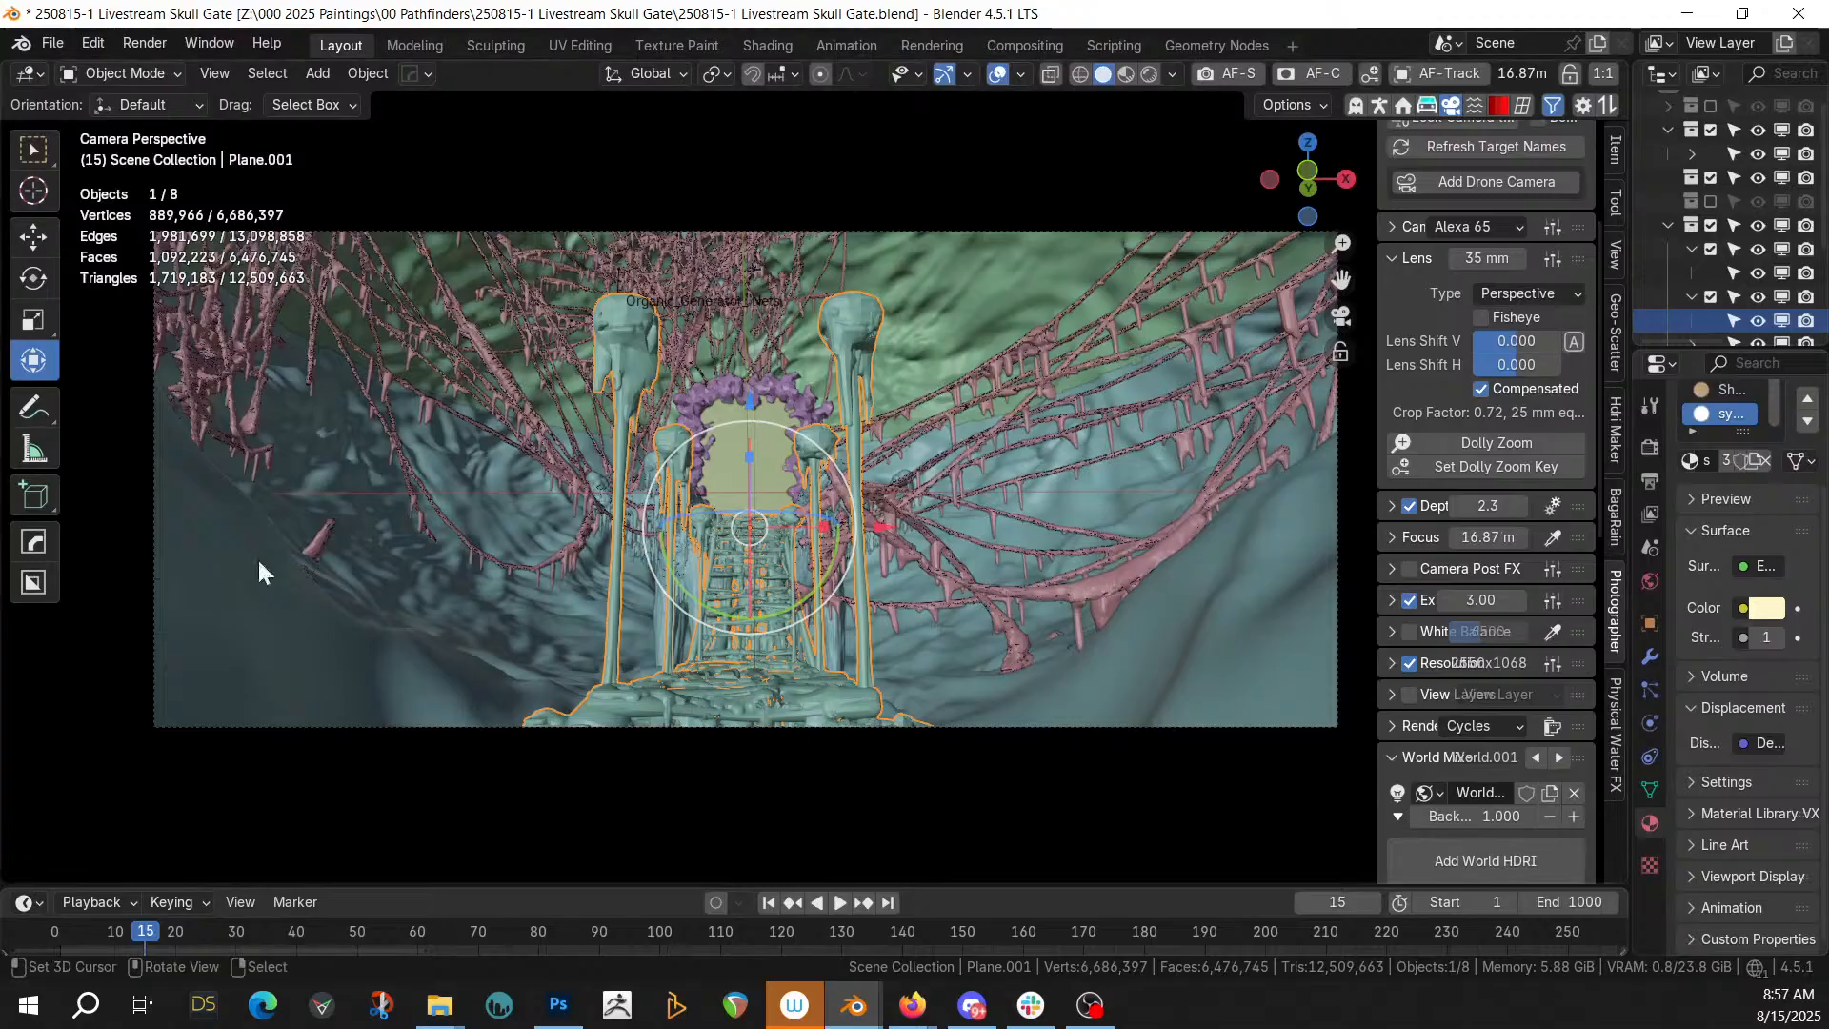
Open the Preferences and search the add-ons for "fog"
{"action": "left_click", "coordinate": [84, 44]}
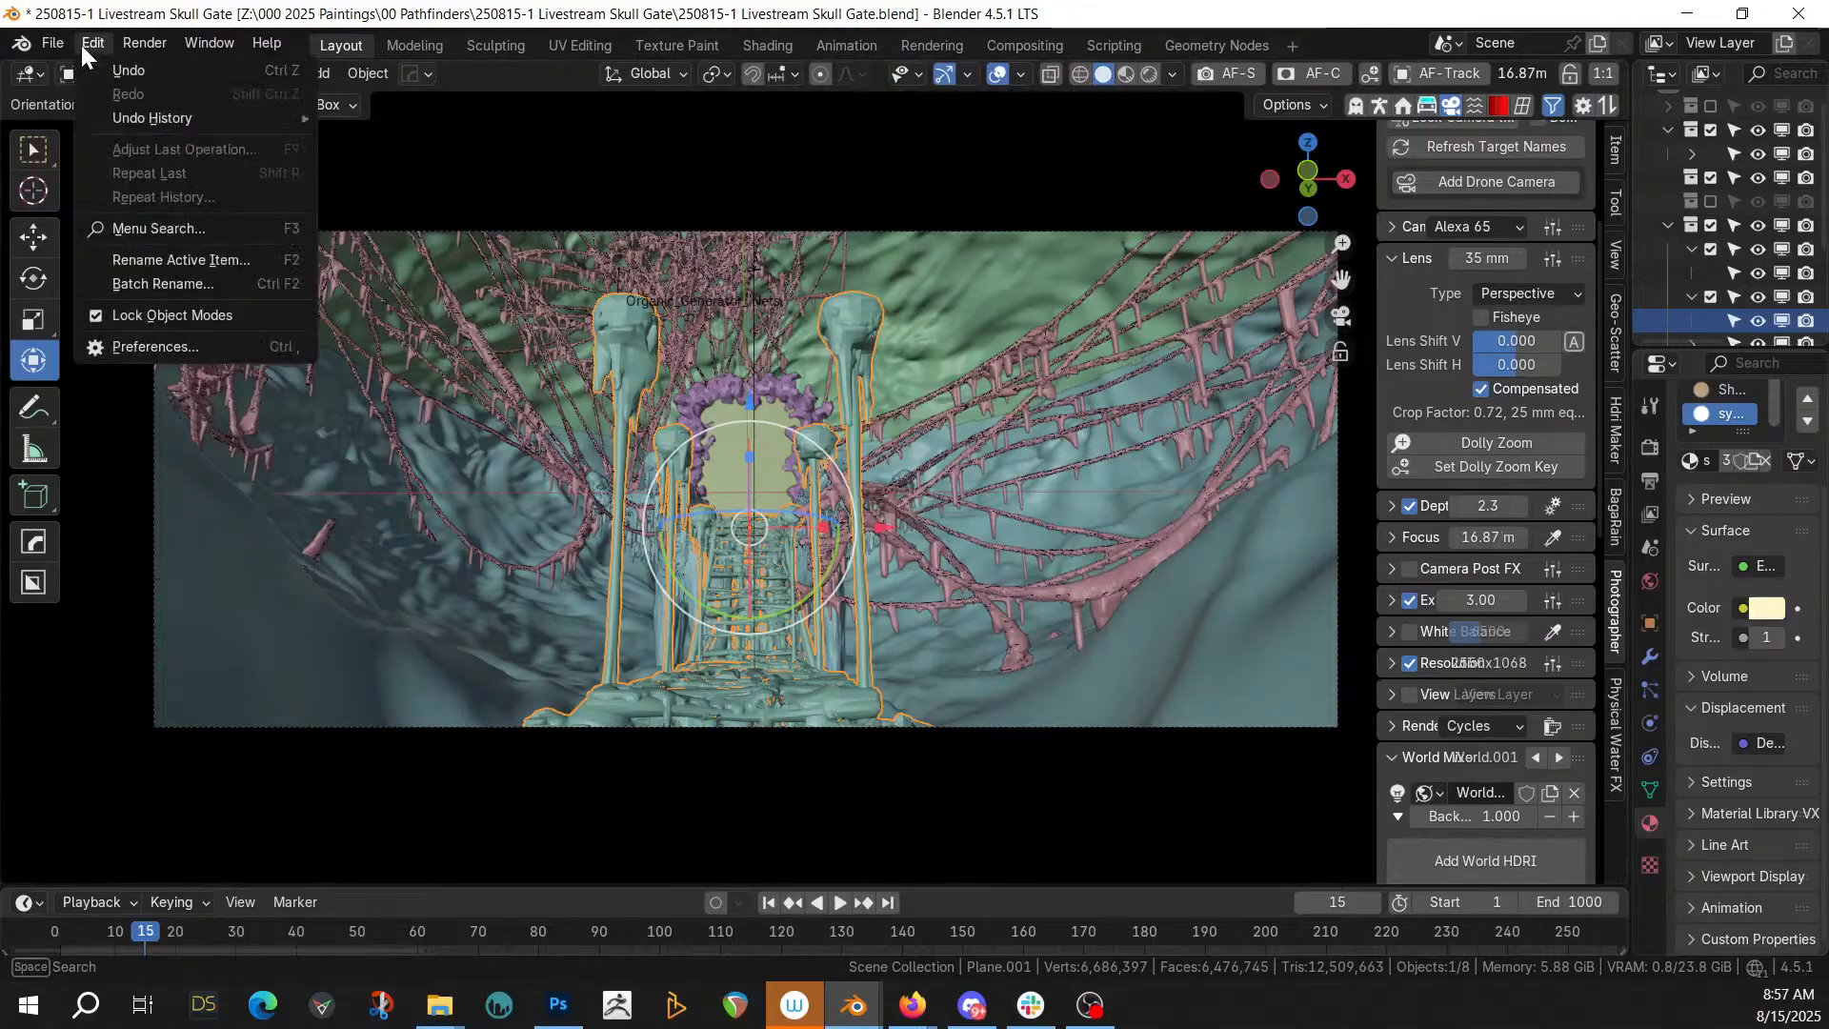
{"action": "left_click", "coordinate": [150, 348]}
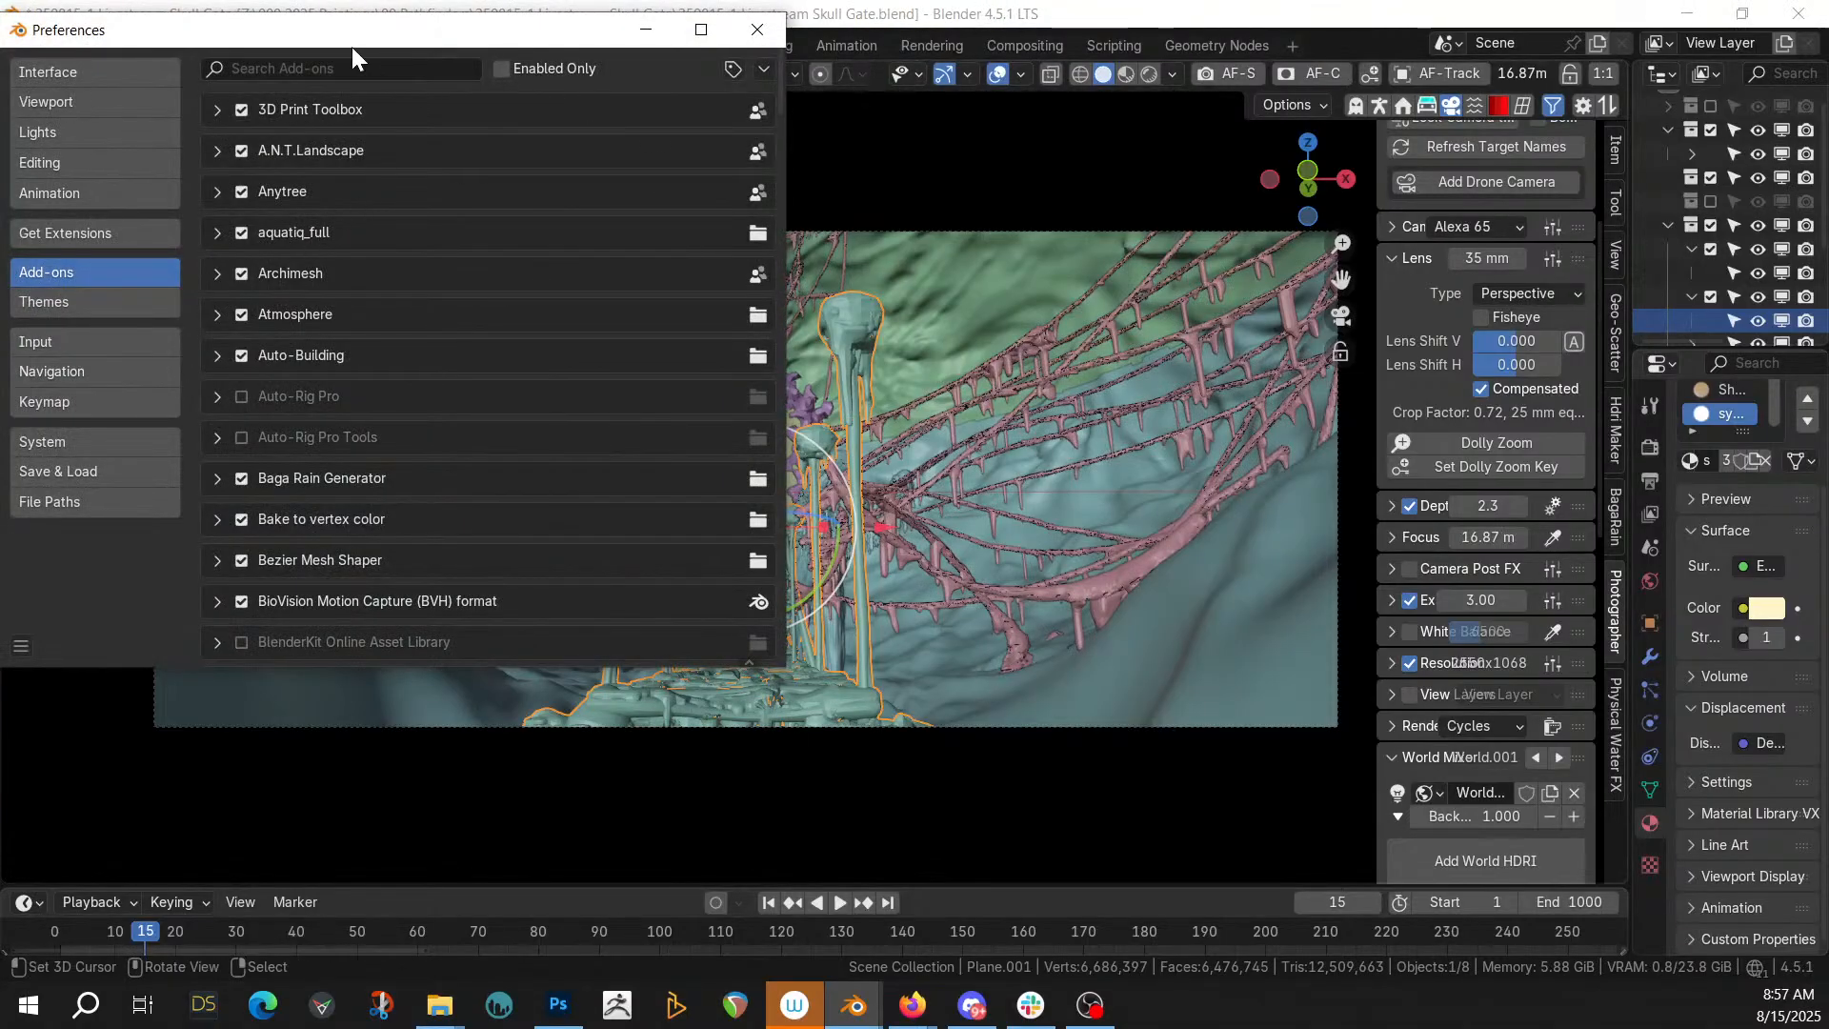
{"action": "left_click", "coordinate": [348, 70]}
{"action": "type", "text": "fog"}
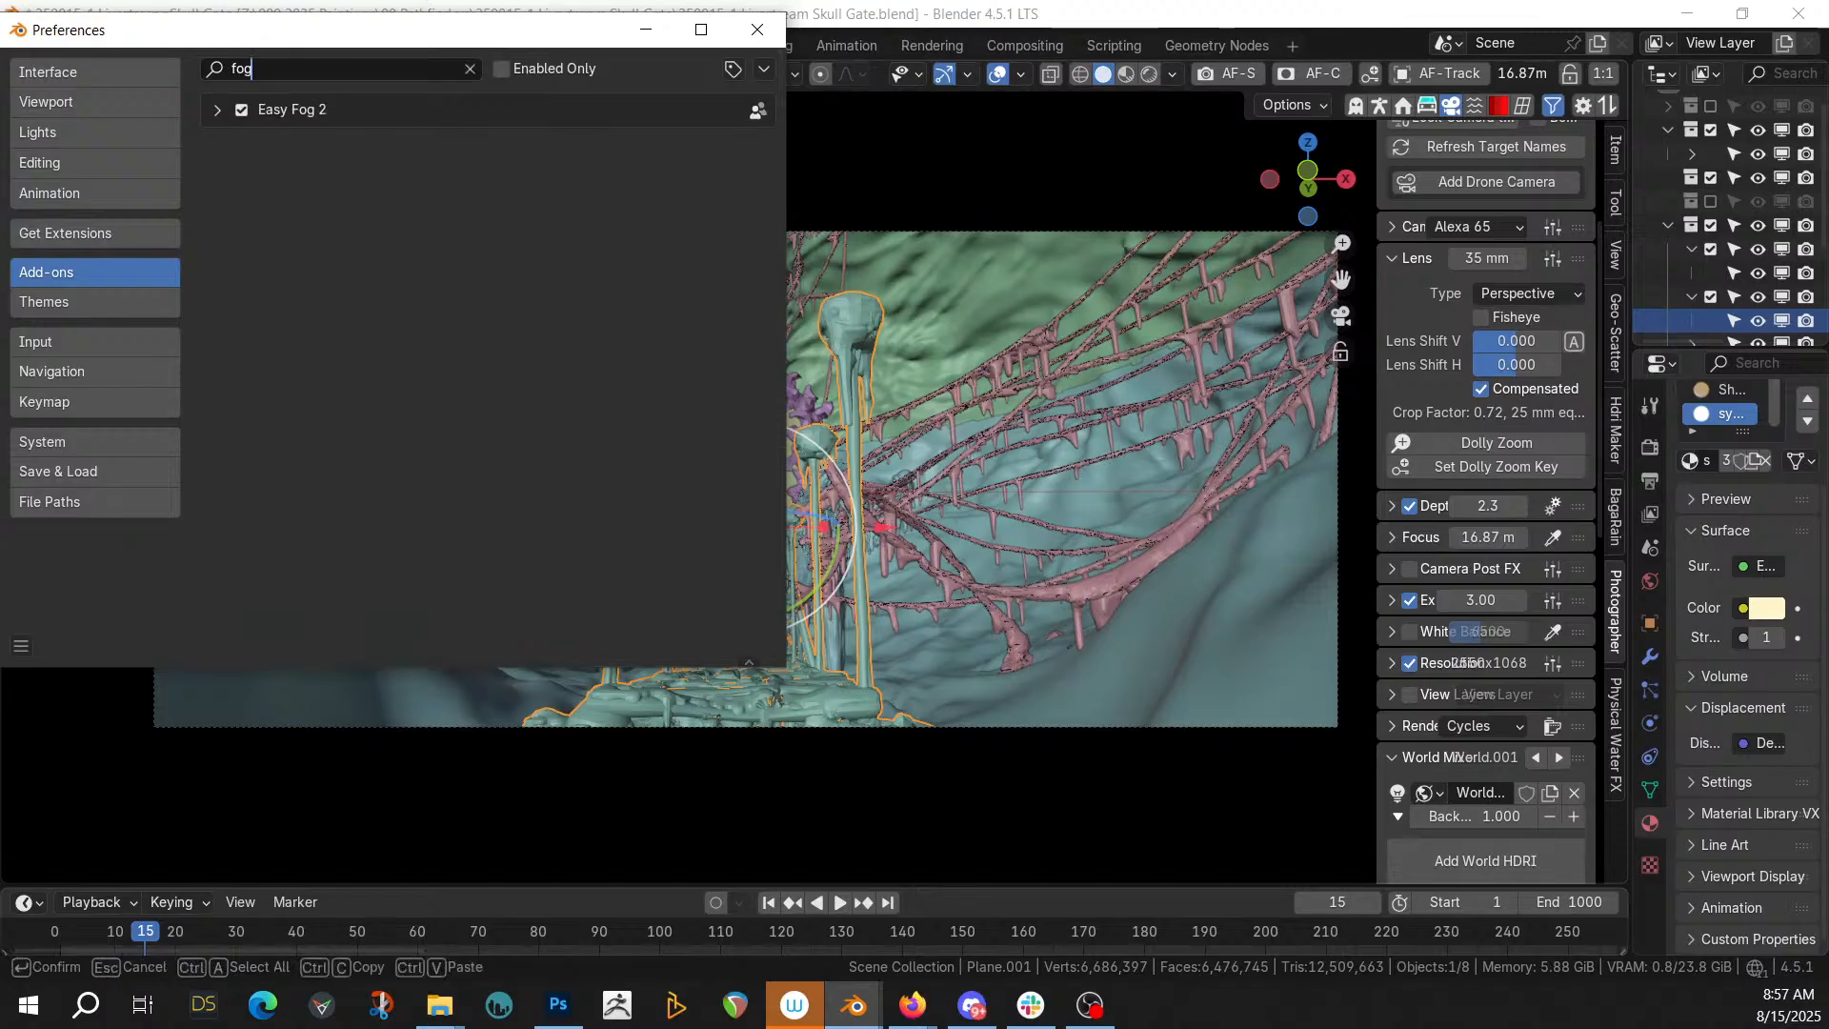
{"action": "key", "text": "Escape"}
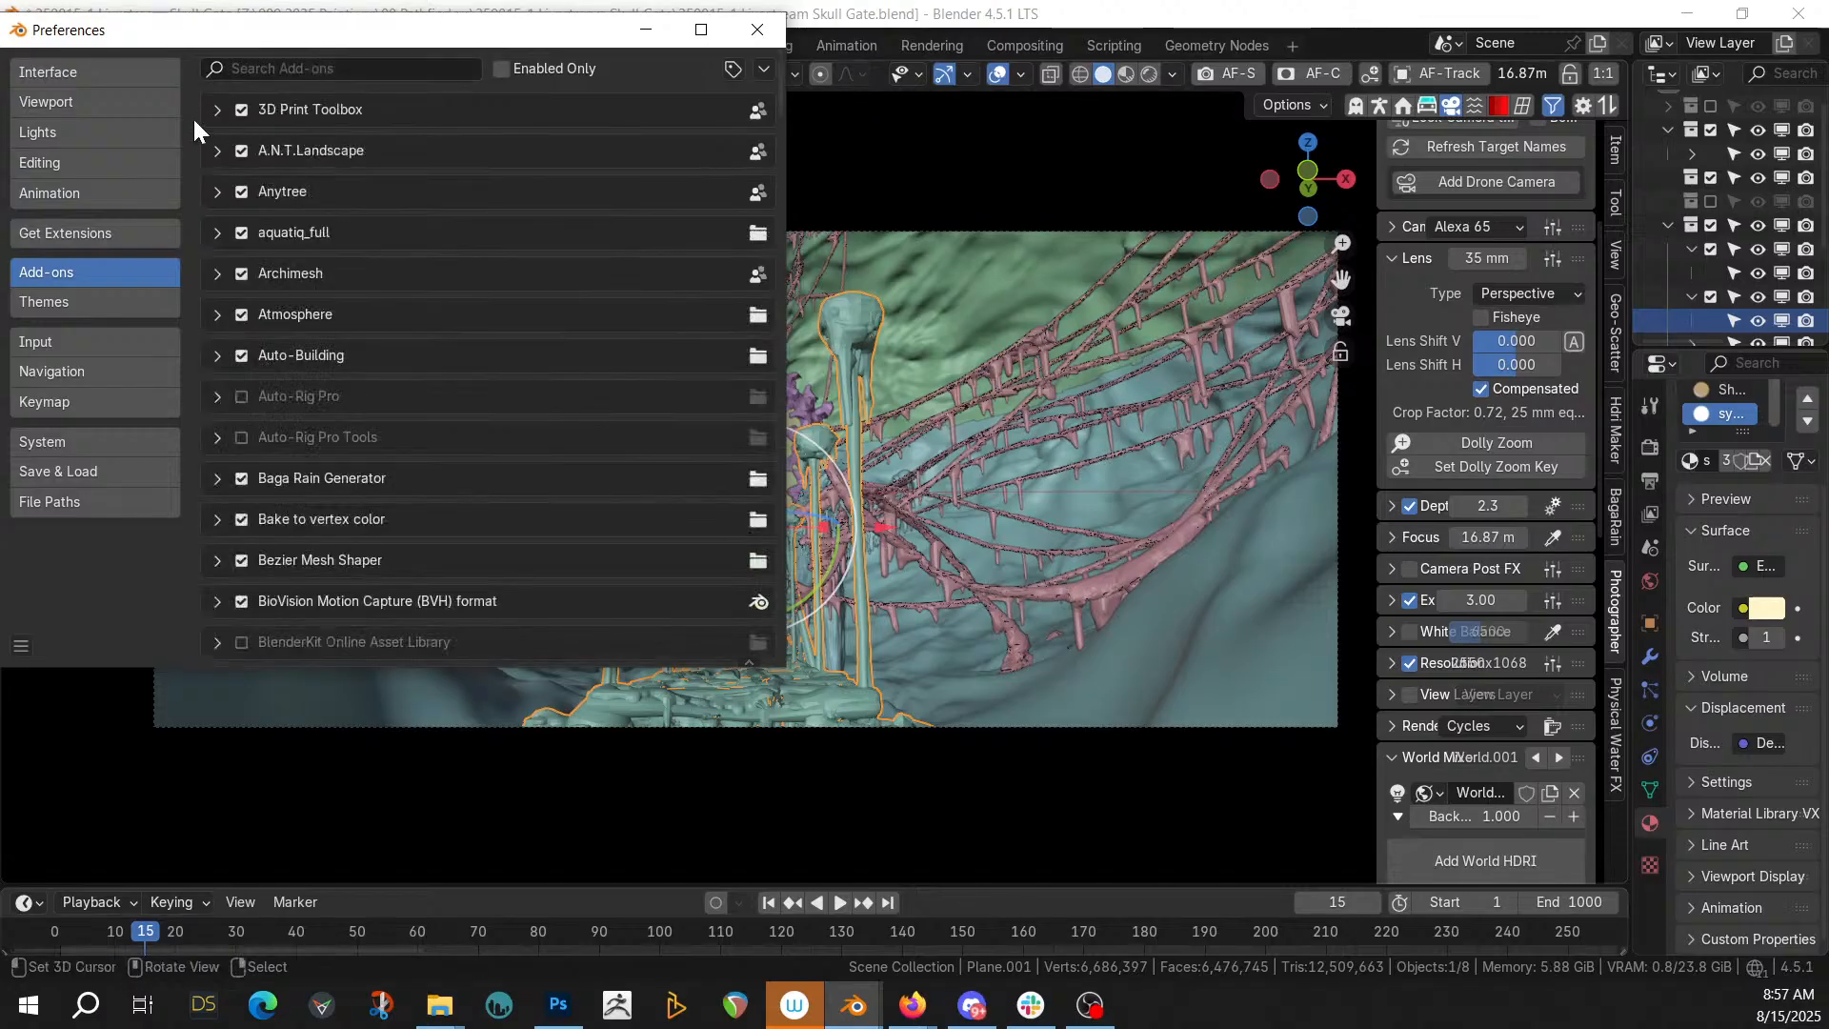
Search the add-ons for "clean" and expand the CleanPanels settings at its World group
{"action": "left_click", "coordinate": [265, 71]}
{"action": "type", "text": "clean"}
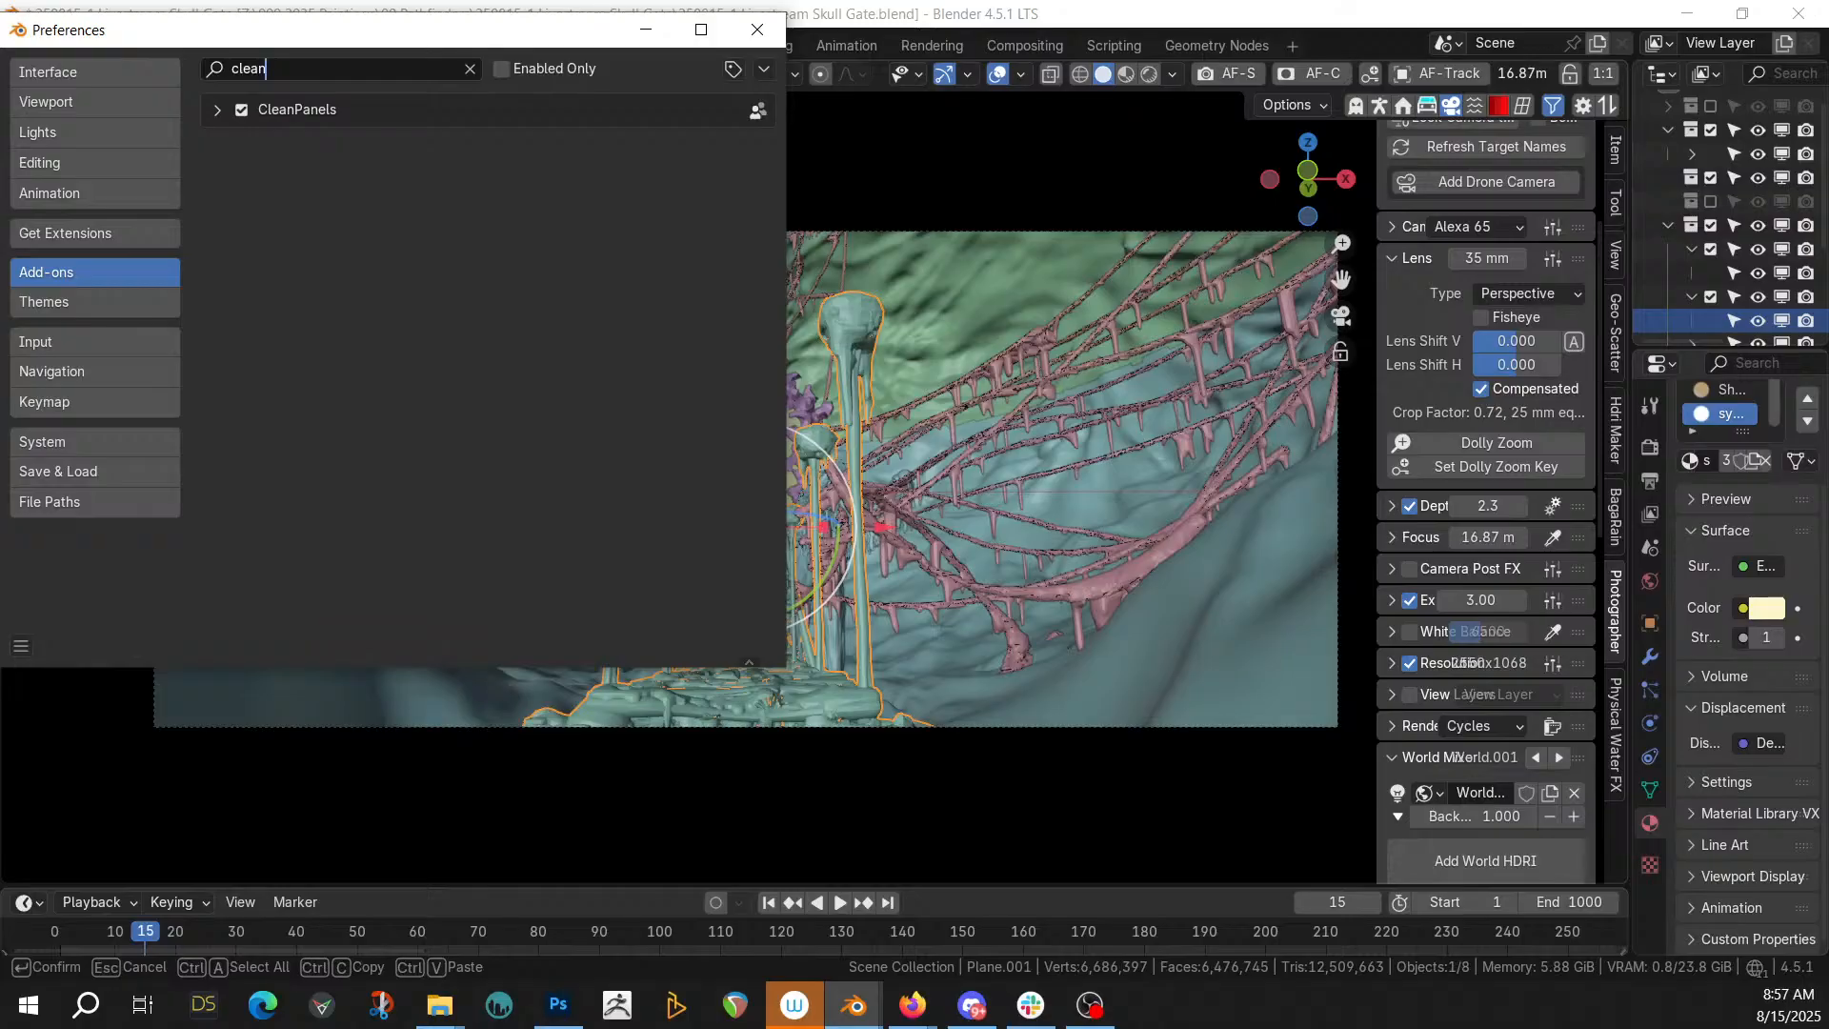
{"action": "left_click", "coordinate": [218, 109]}
{"action": "scroll", "coordinate": [301, 406], "scroll_direction": "down", "scroll_amount": 4}
{"action": "scroll", "coordinate": [303, 409], "scroll_direction": "down", "scroll_amount": 12}
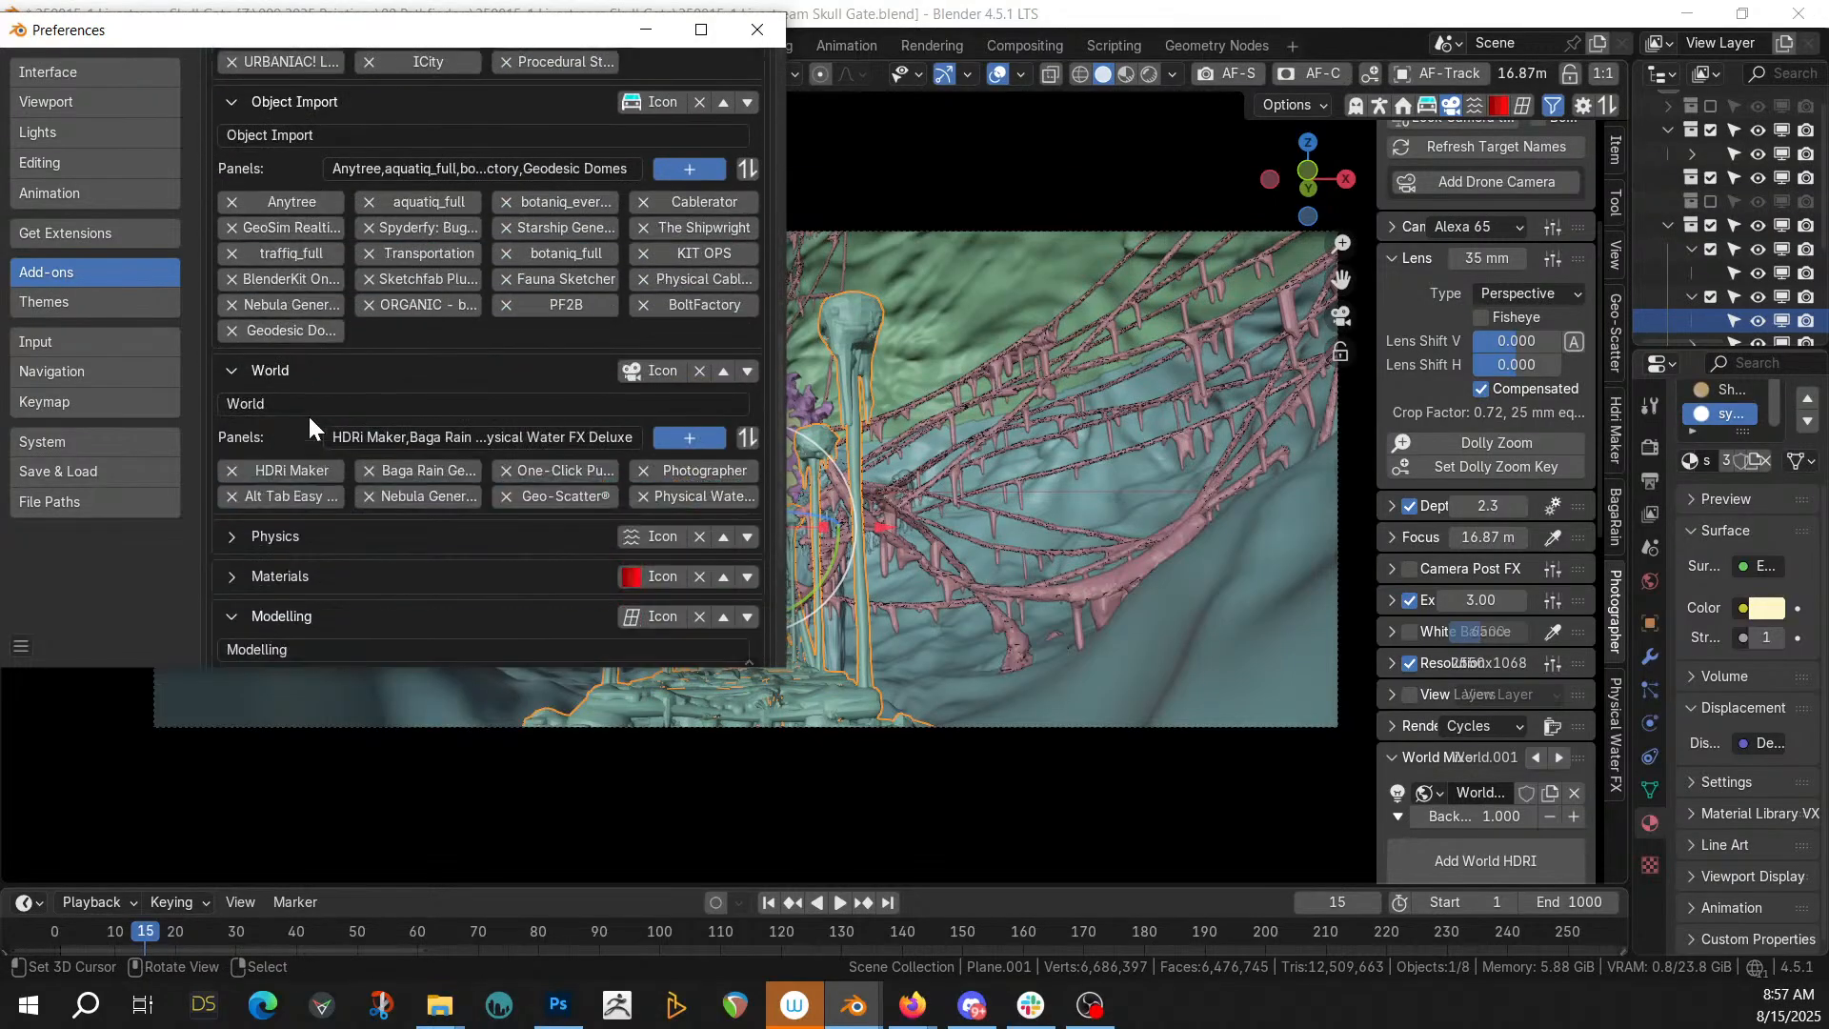
Remove the Alt Tab Easy Fog entry from the World group and add Easy Fog 2 to it
{"action": "left_click", "coordinate": [229, 498]}
{"action": "left_click", "coordinate": [671, 440]}
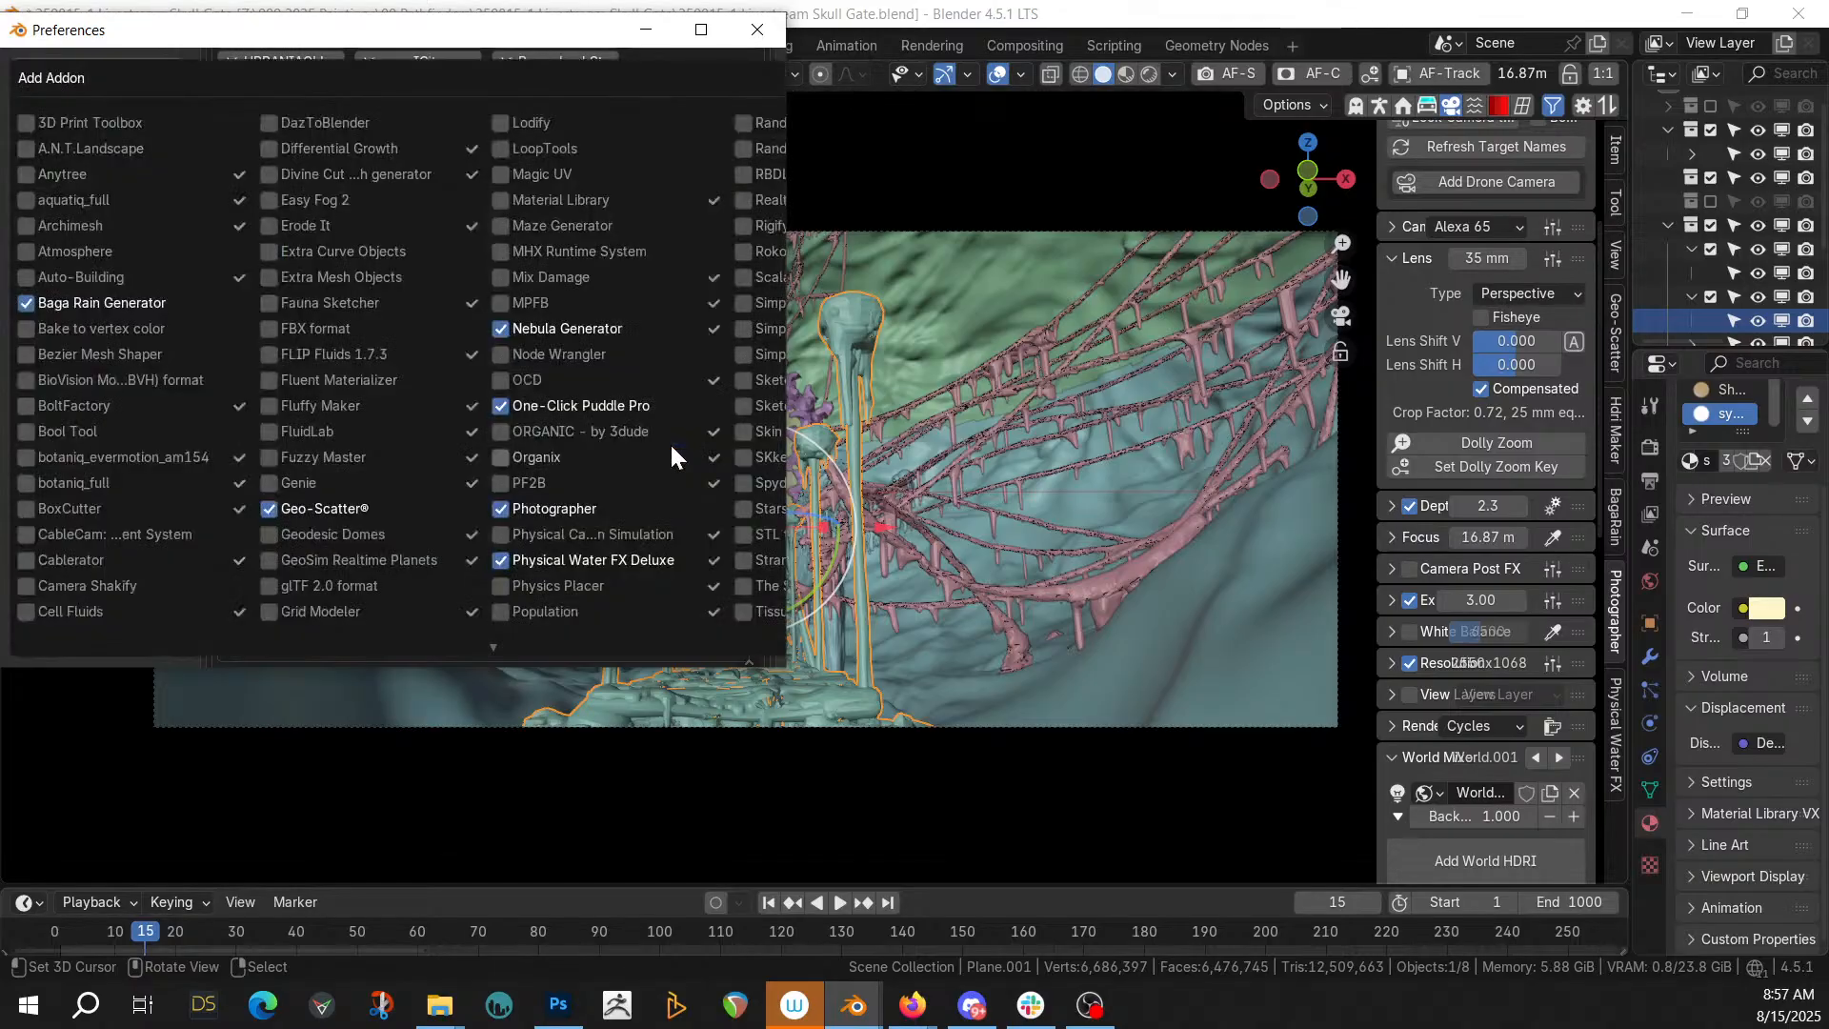
{"action": "left_click", "coordinate": [266, 197]}
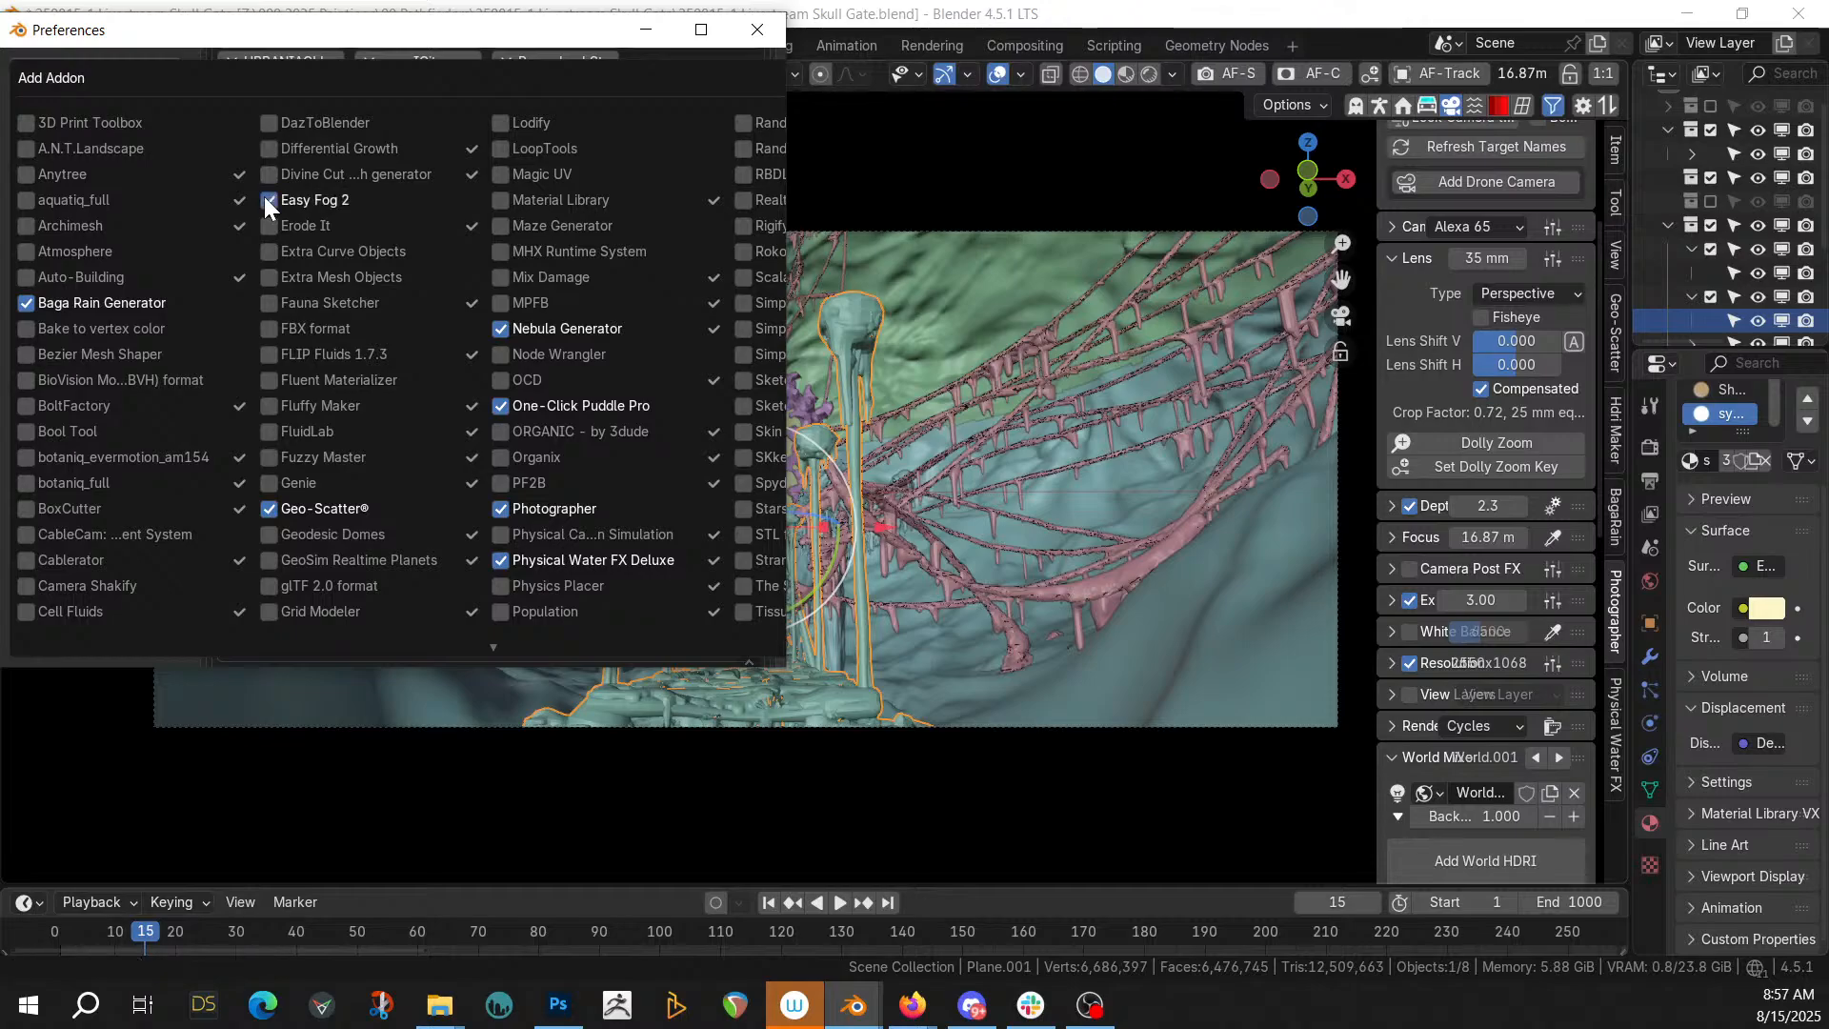
{"action": "scroll", "coordinate": [439, 474], "scroll_direction": "down", "scroll_amount": 9}
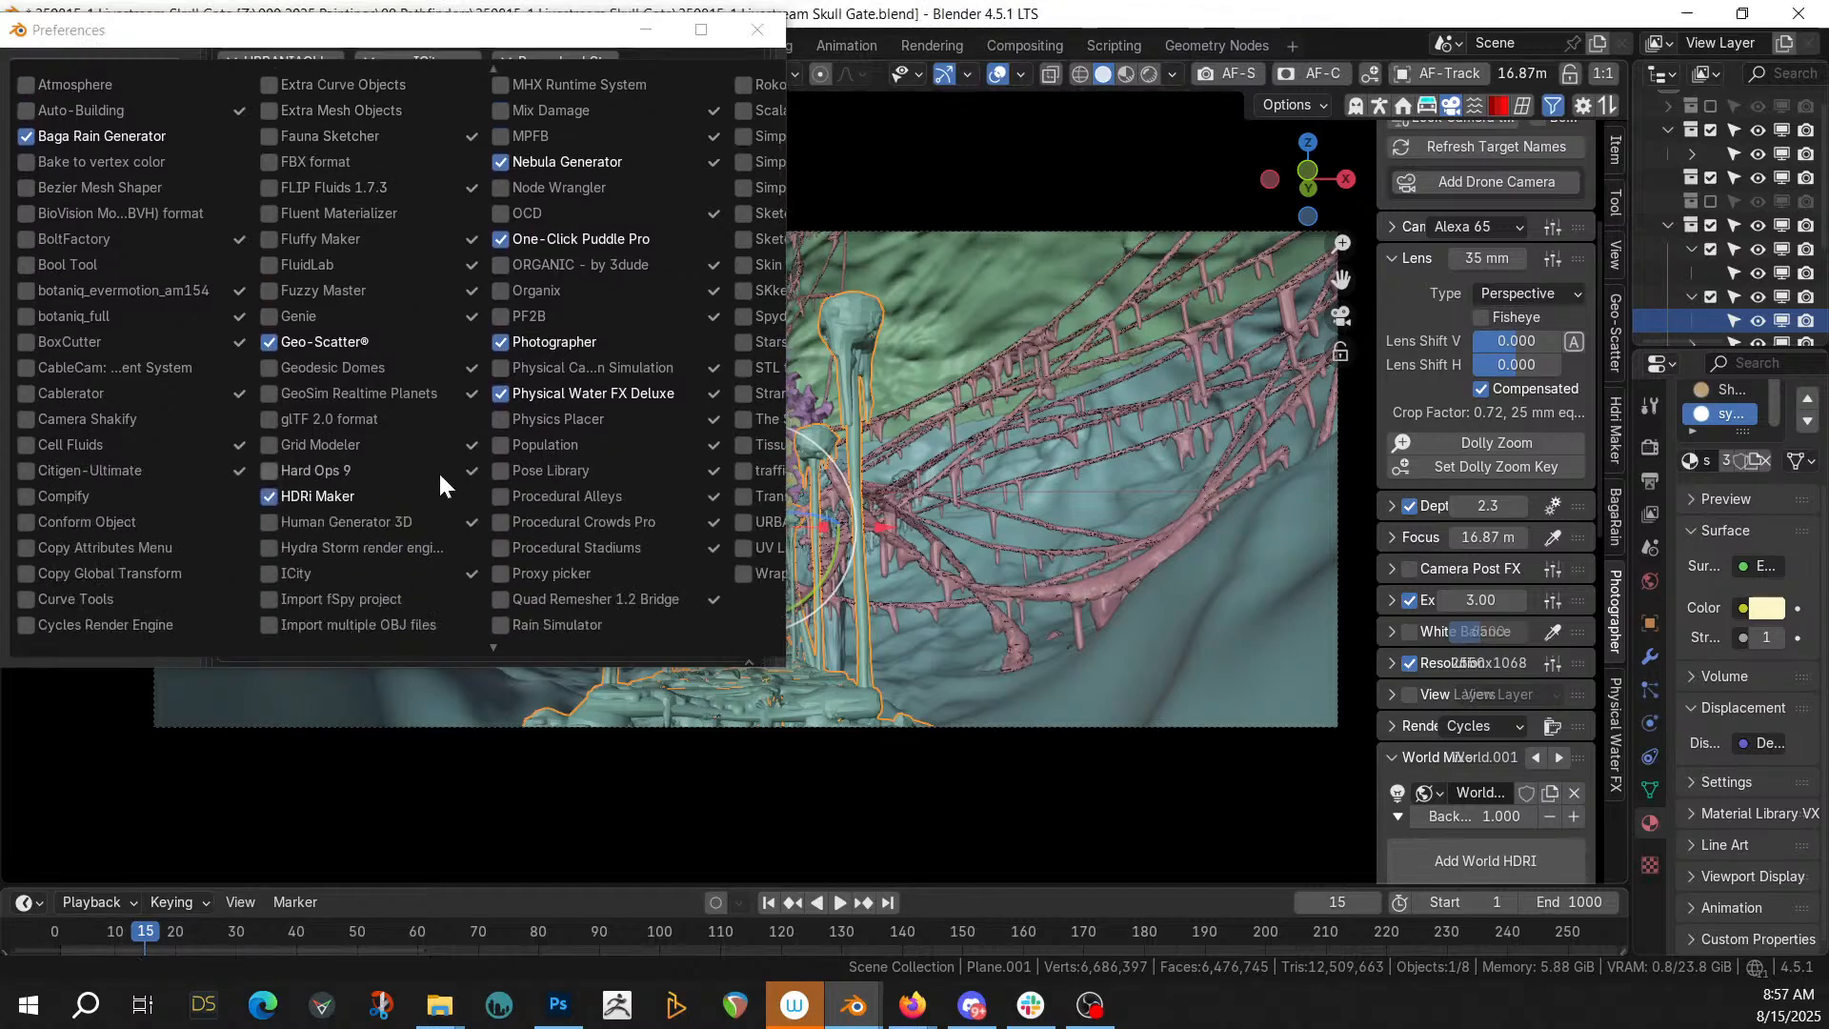
{"action": "left_click", "coordinate": [253, 635]}
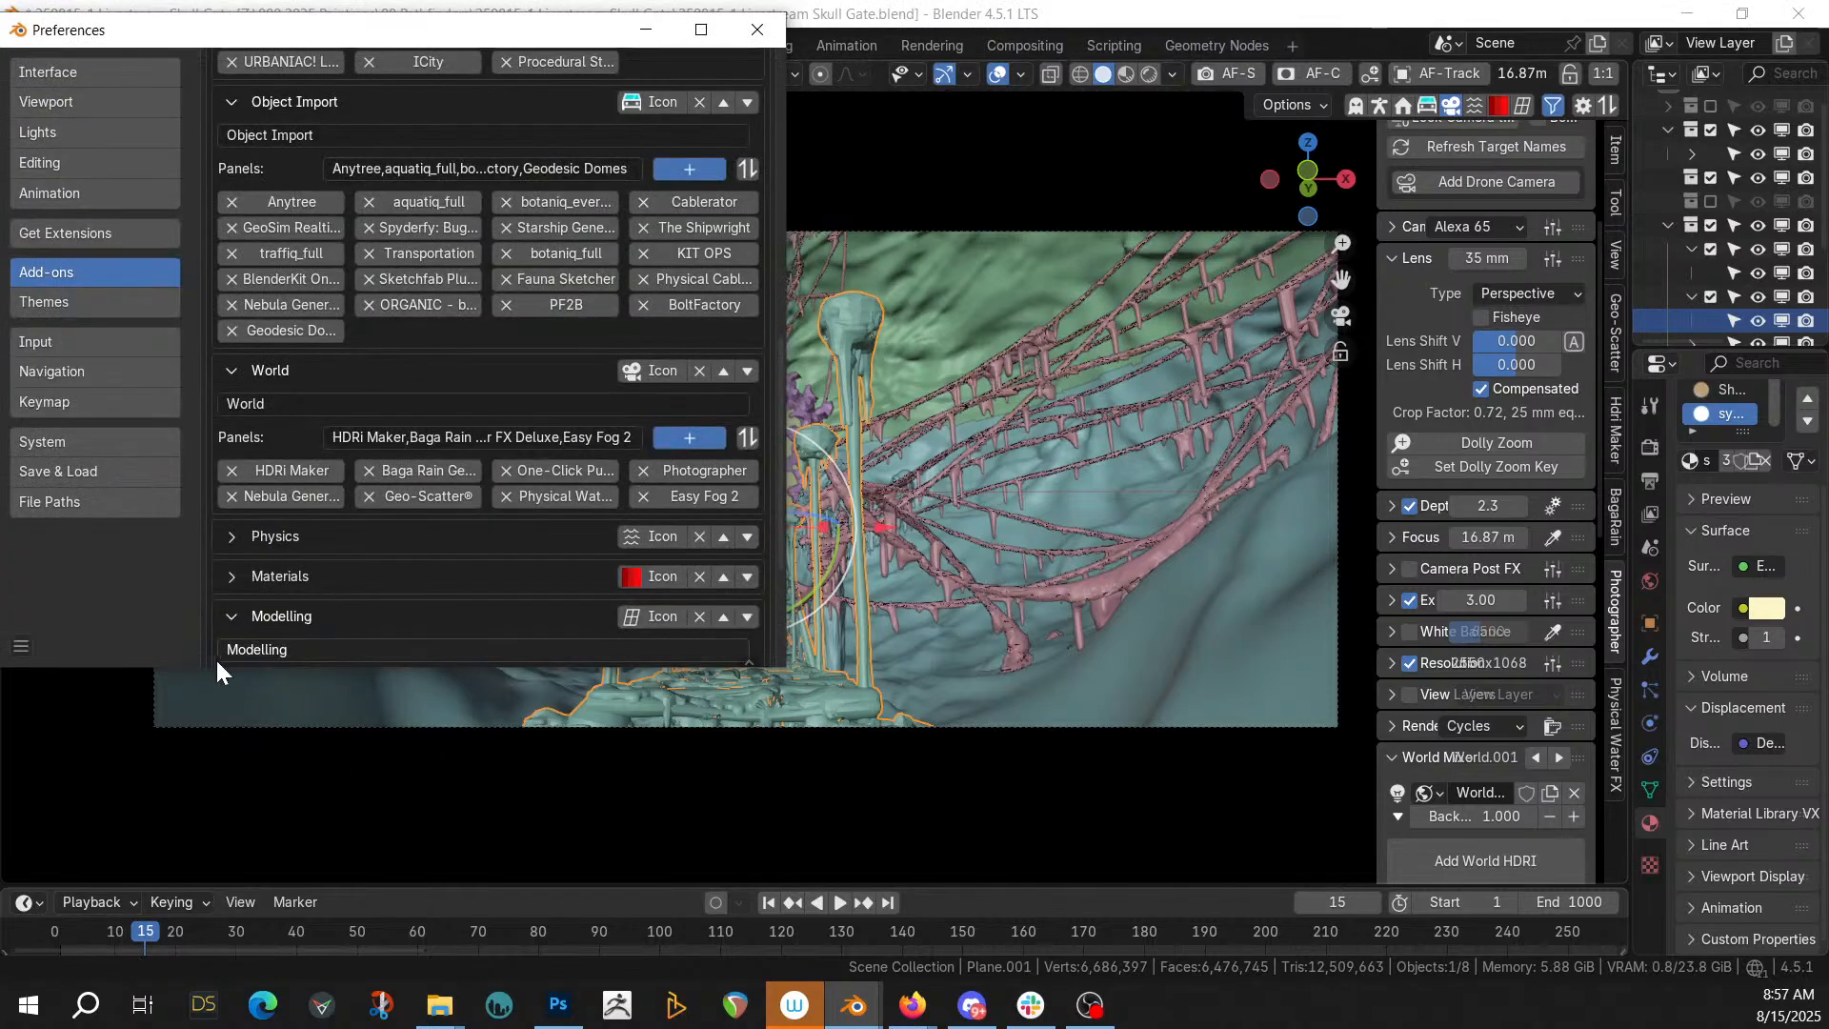
Save the preferences and close the Preferences window
{"action": "left_click", "coordinate": [24, 645]}
{"action": "left_click", "coordinate": [76, 570]}
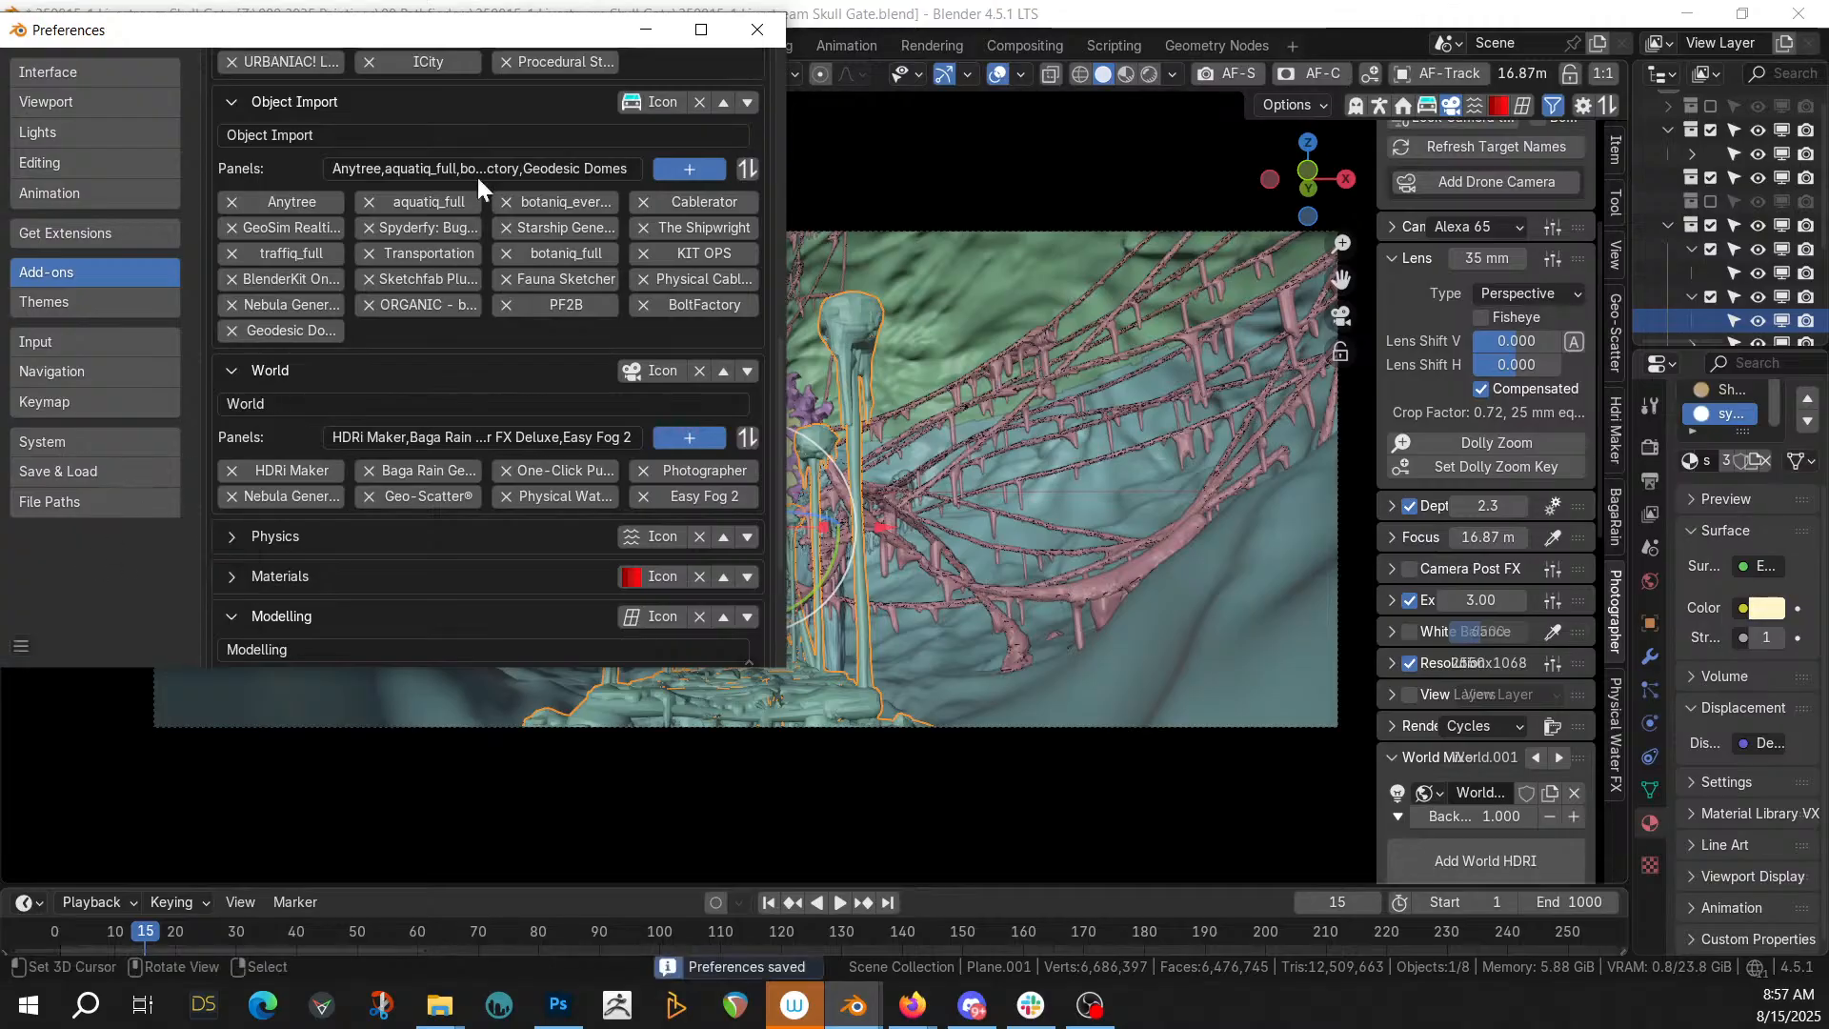
{"action": "left_click", "coordinate": [755, 34]}
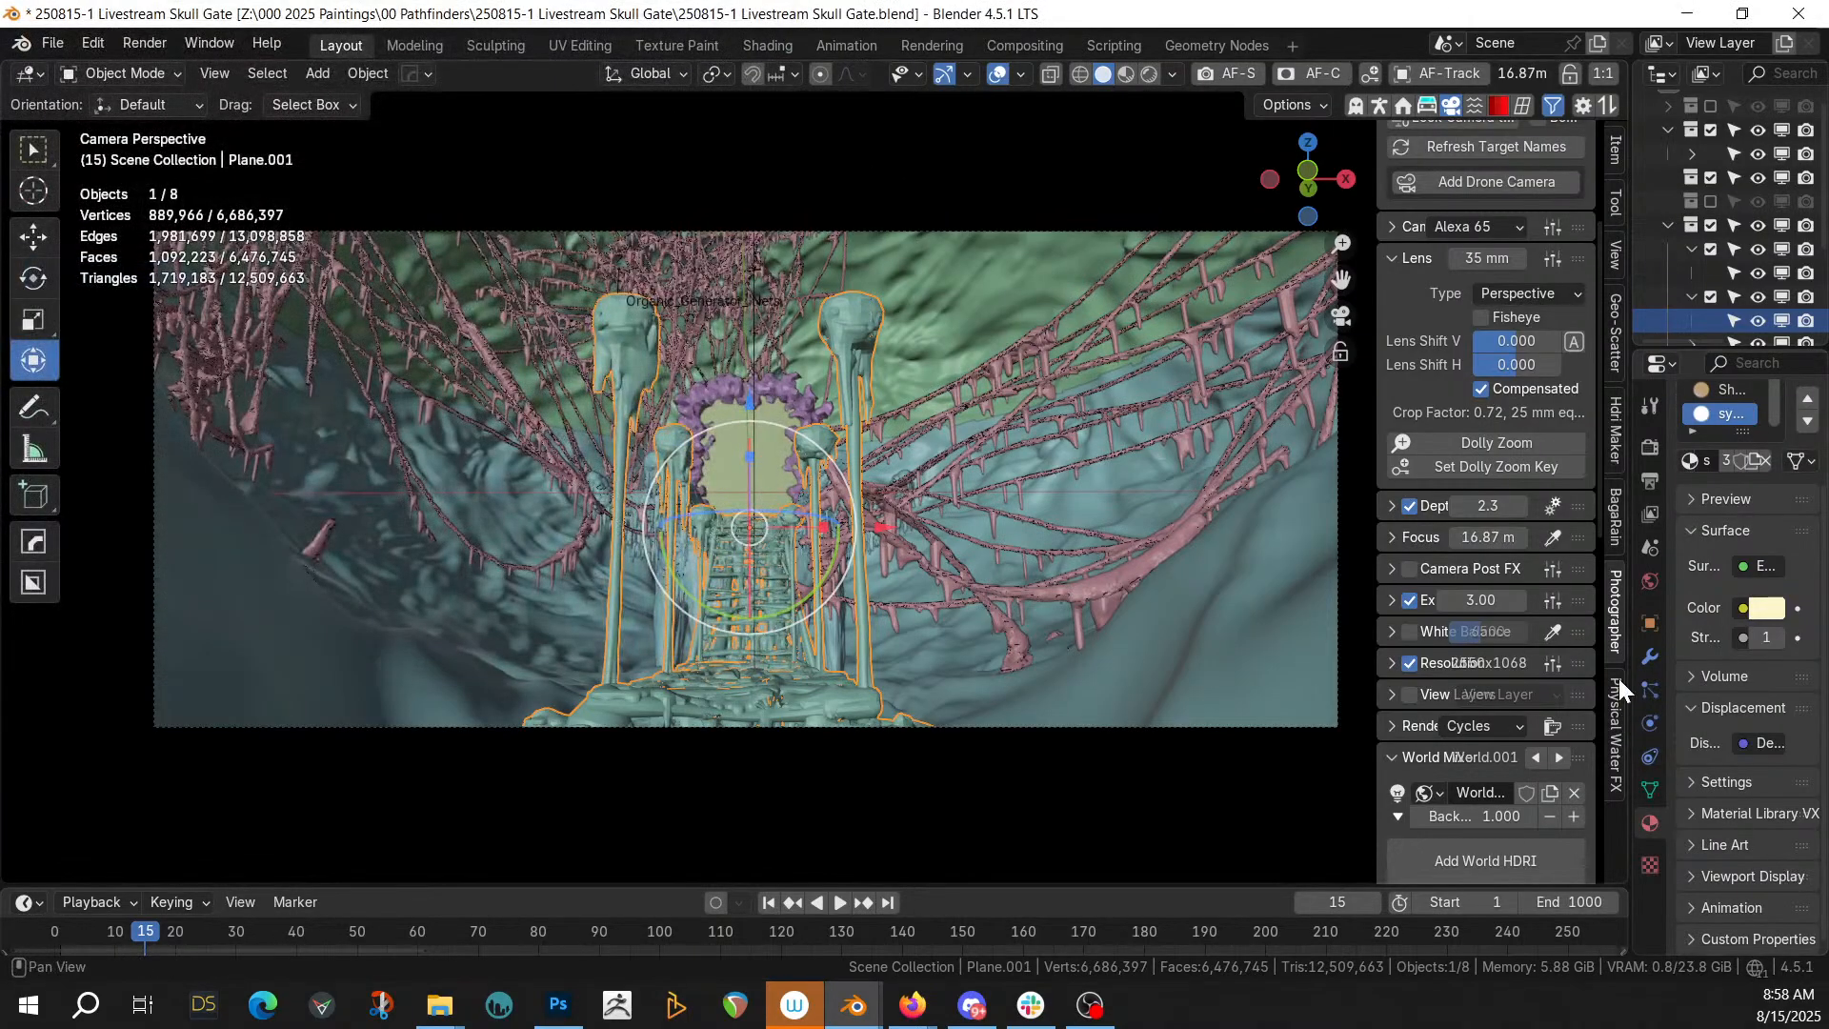
Show the World group's Easy Fog 2 settings and add a GodRay Fog Noise volume to the scene
{"action": "left_click", "coordinate": [1427, 99]}
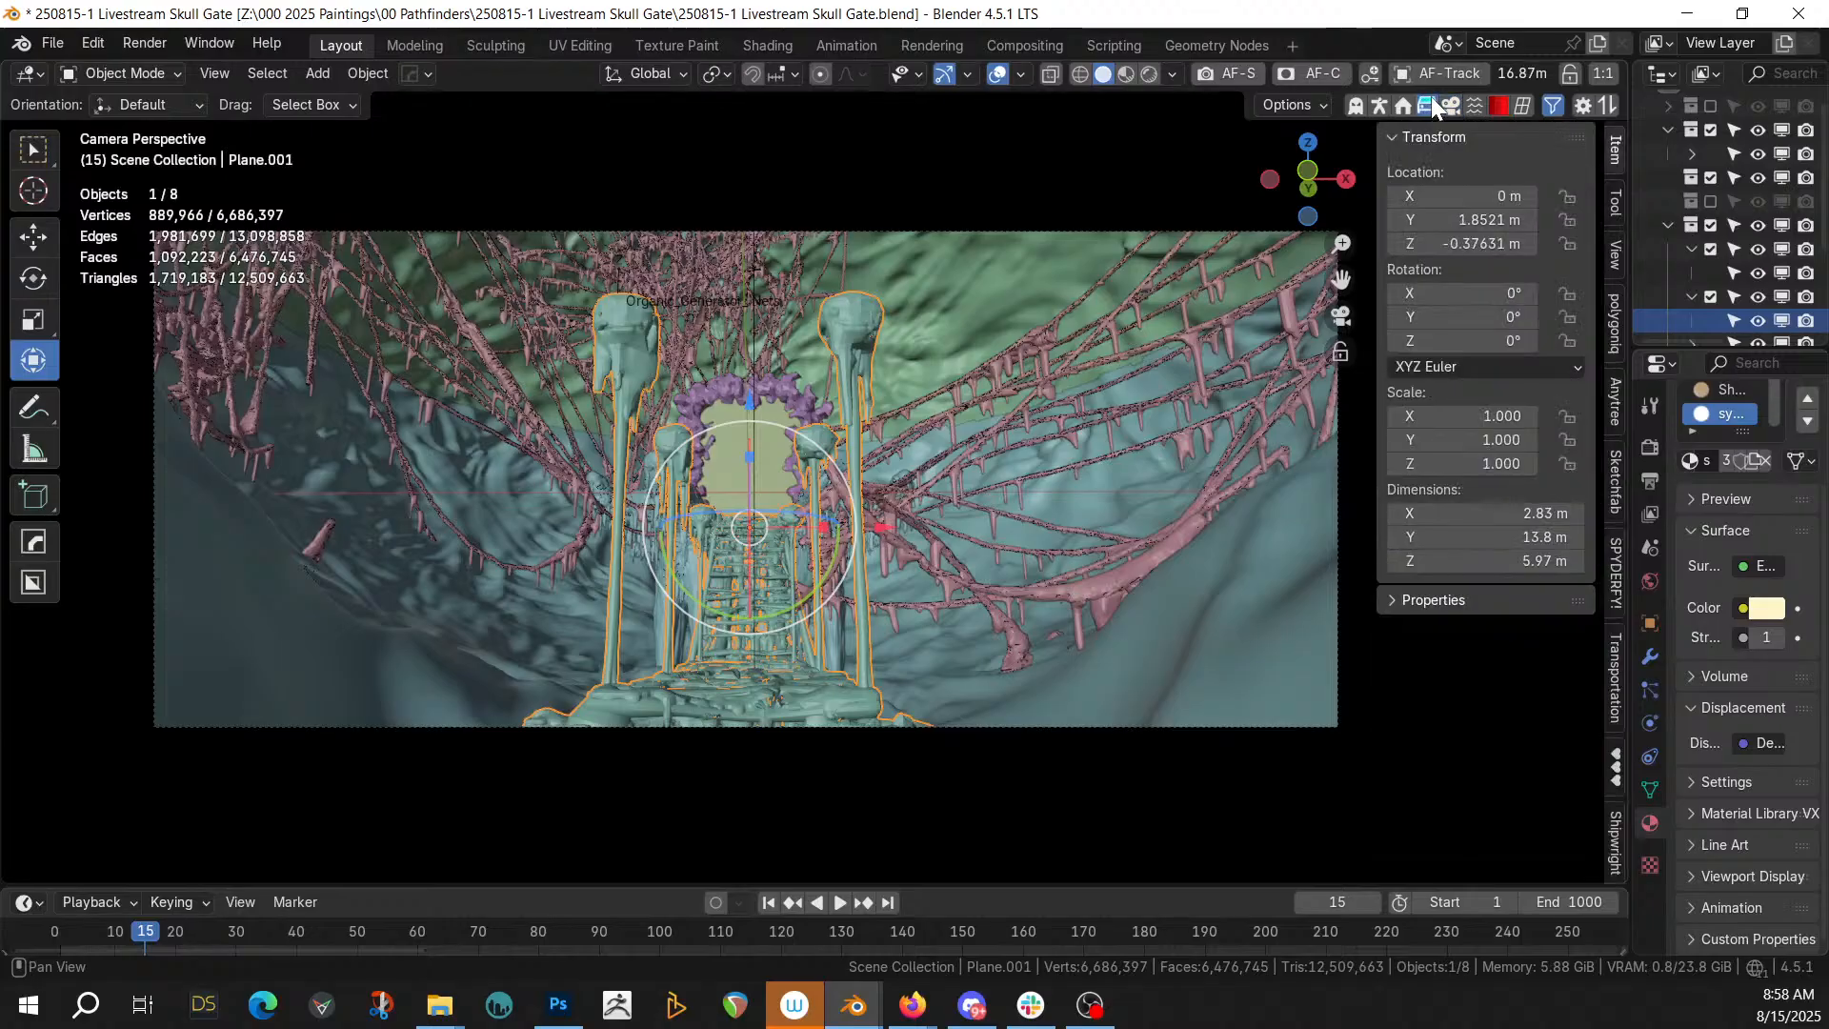
{"action": "left_click", "coordinate": [1449, 102]}
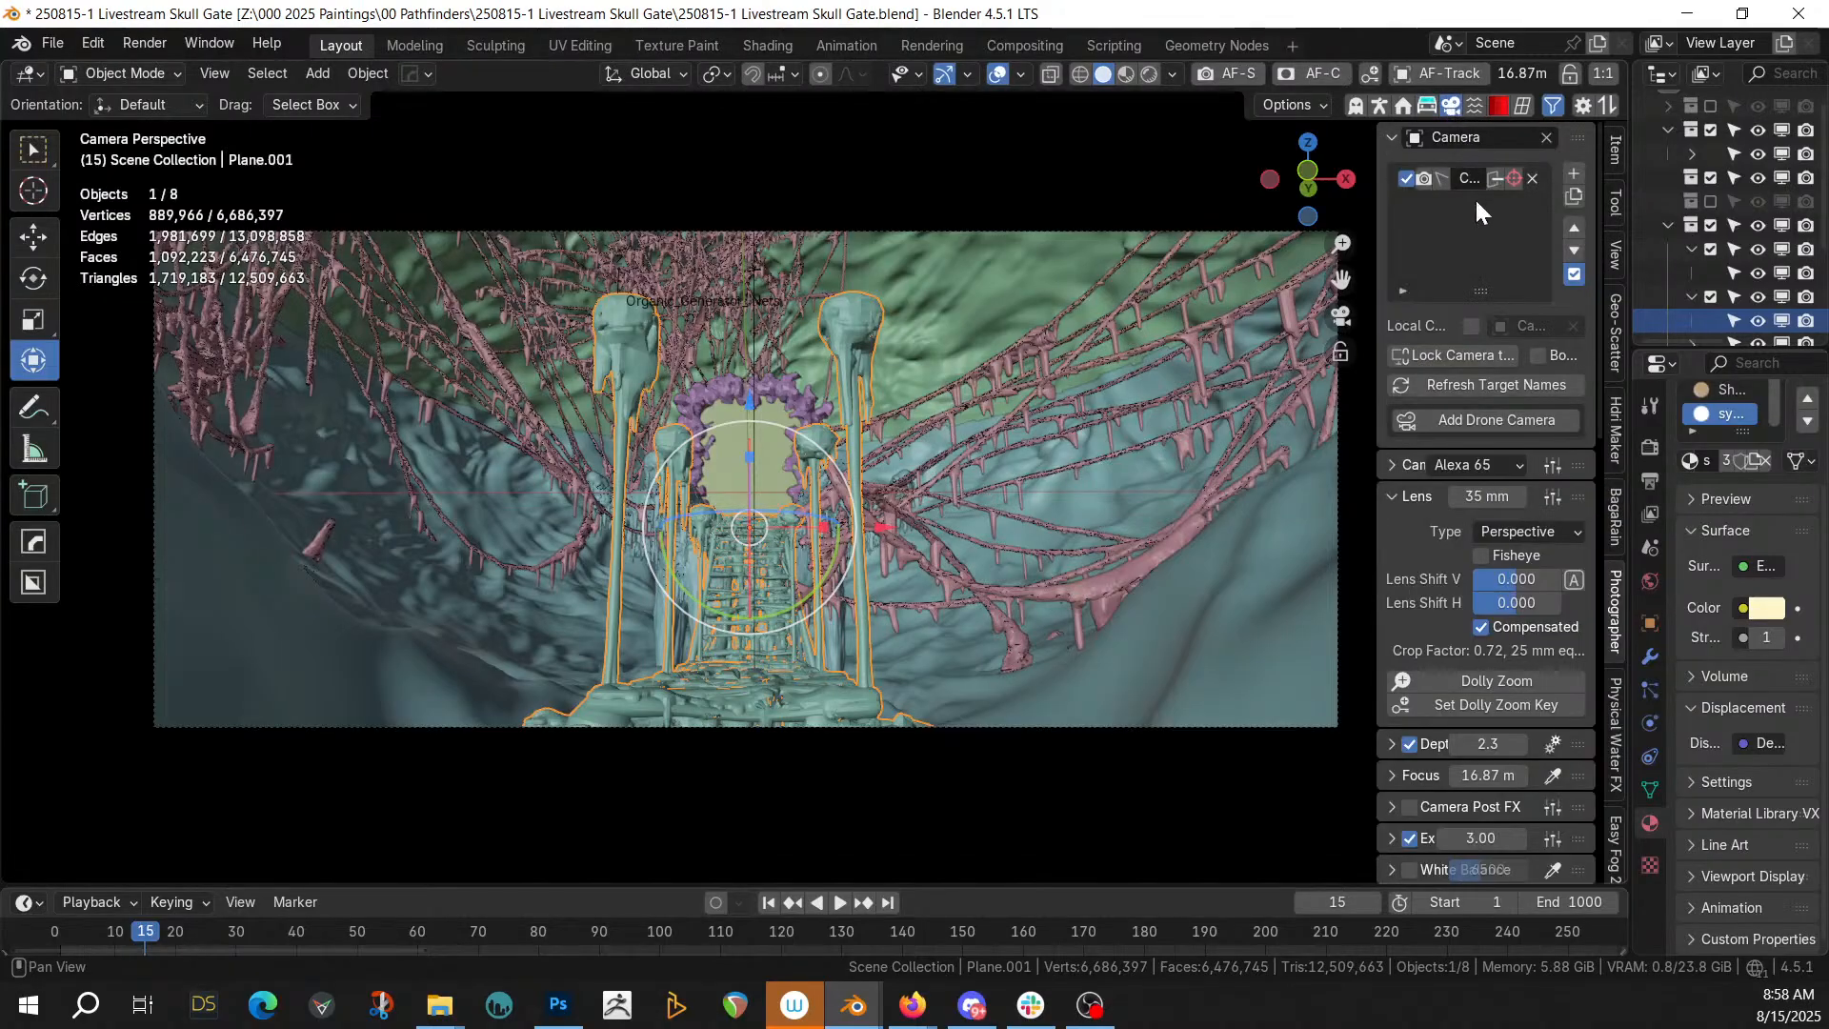
{"action": "left_click", "coordinate": [1616, 843]}
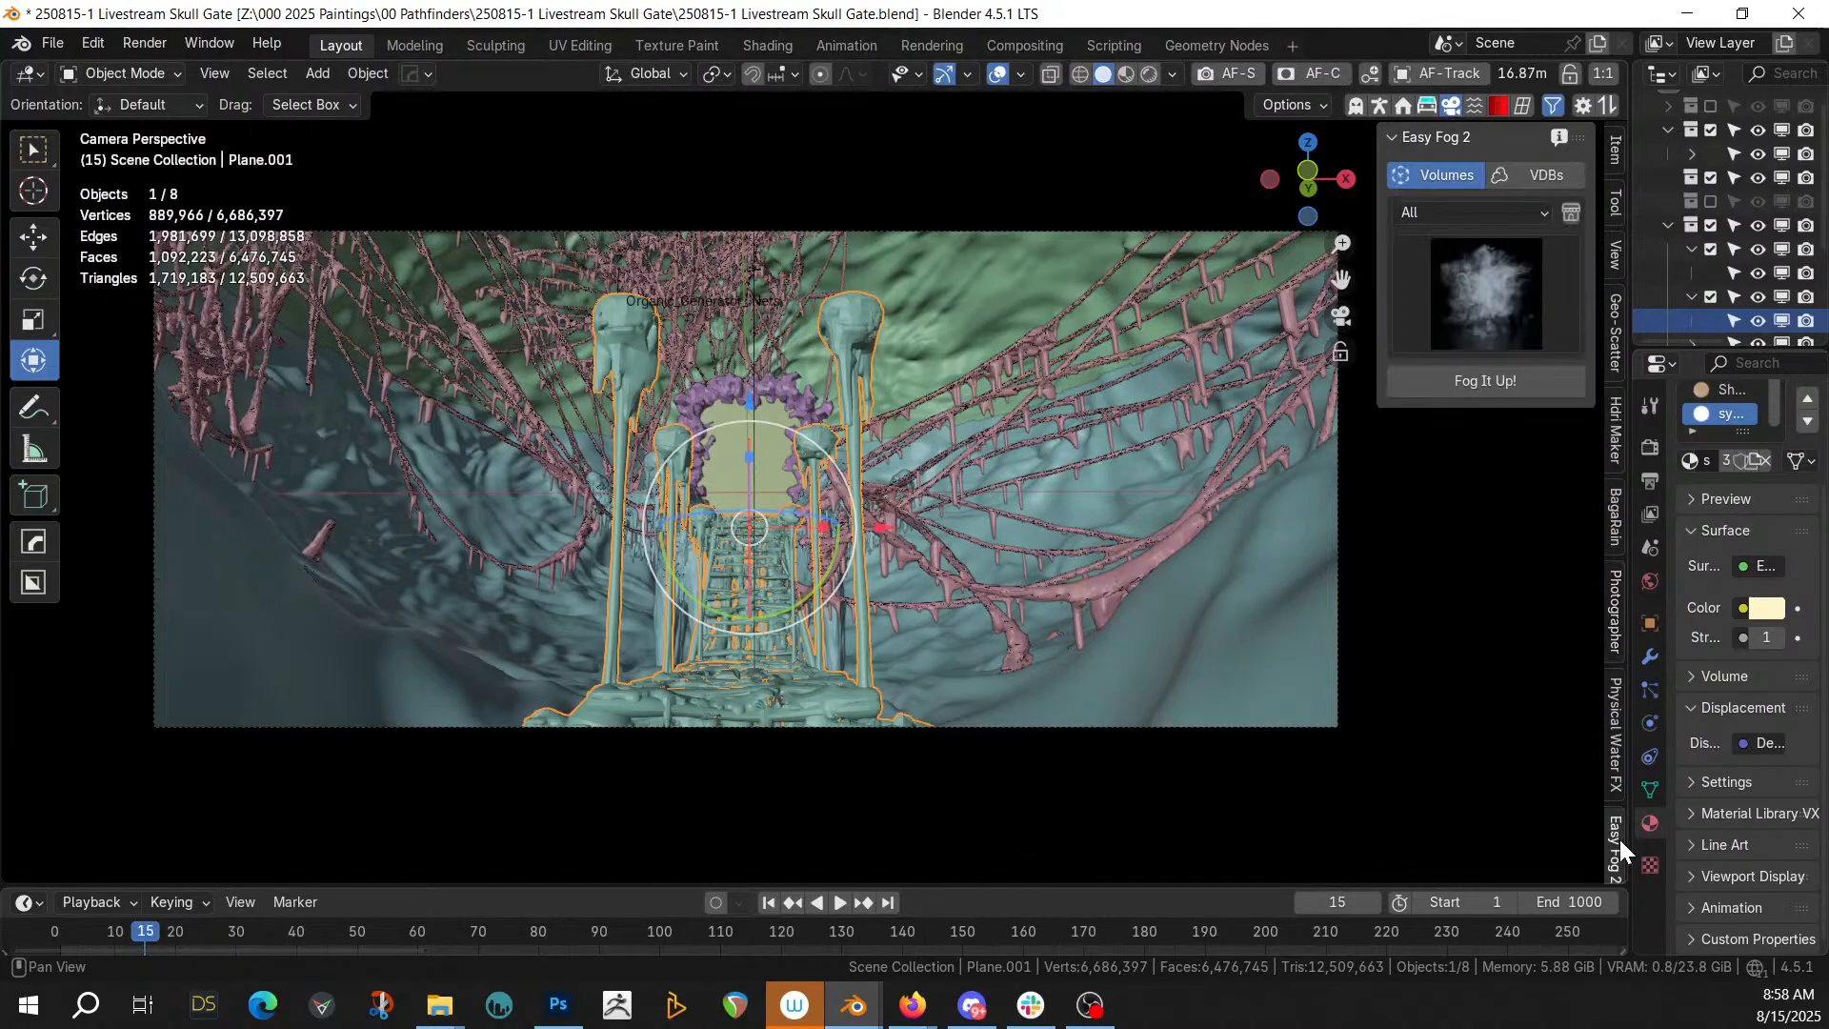
{"action": "left_click", "coordinate": [1493, 325]}
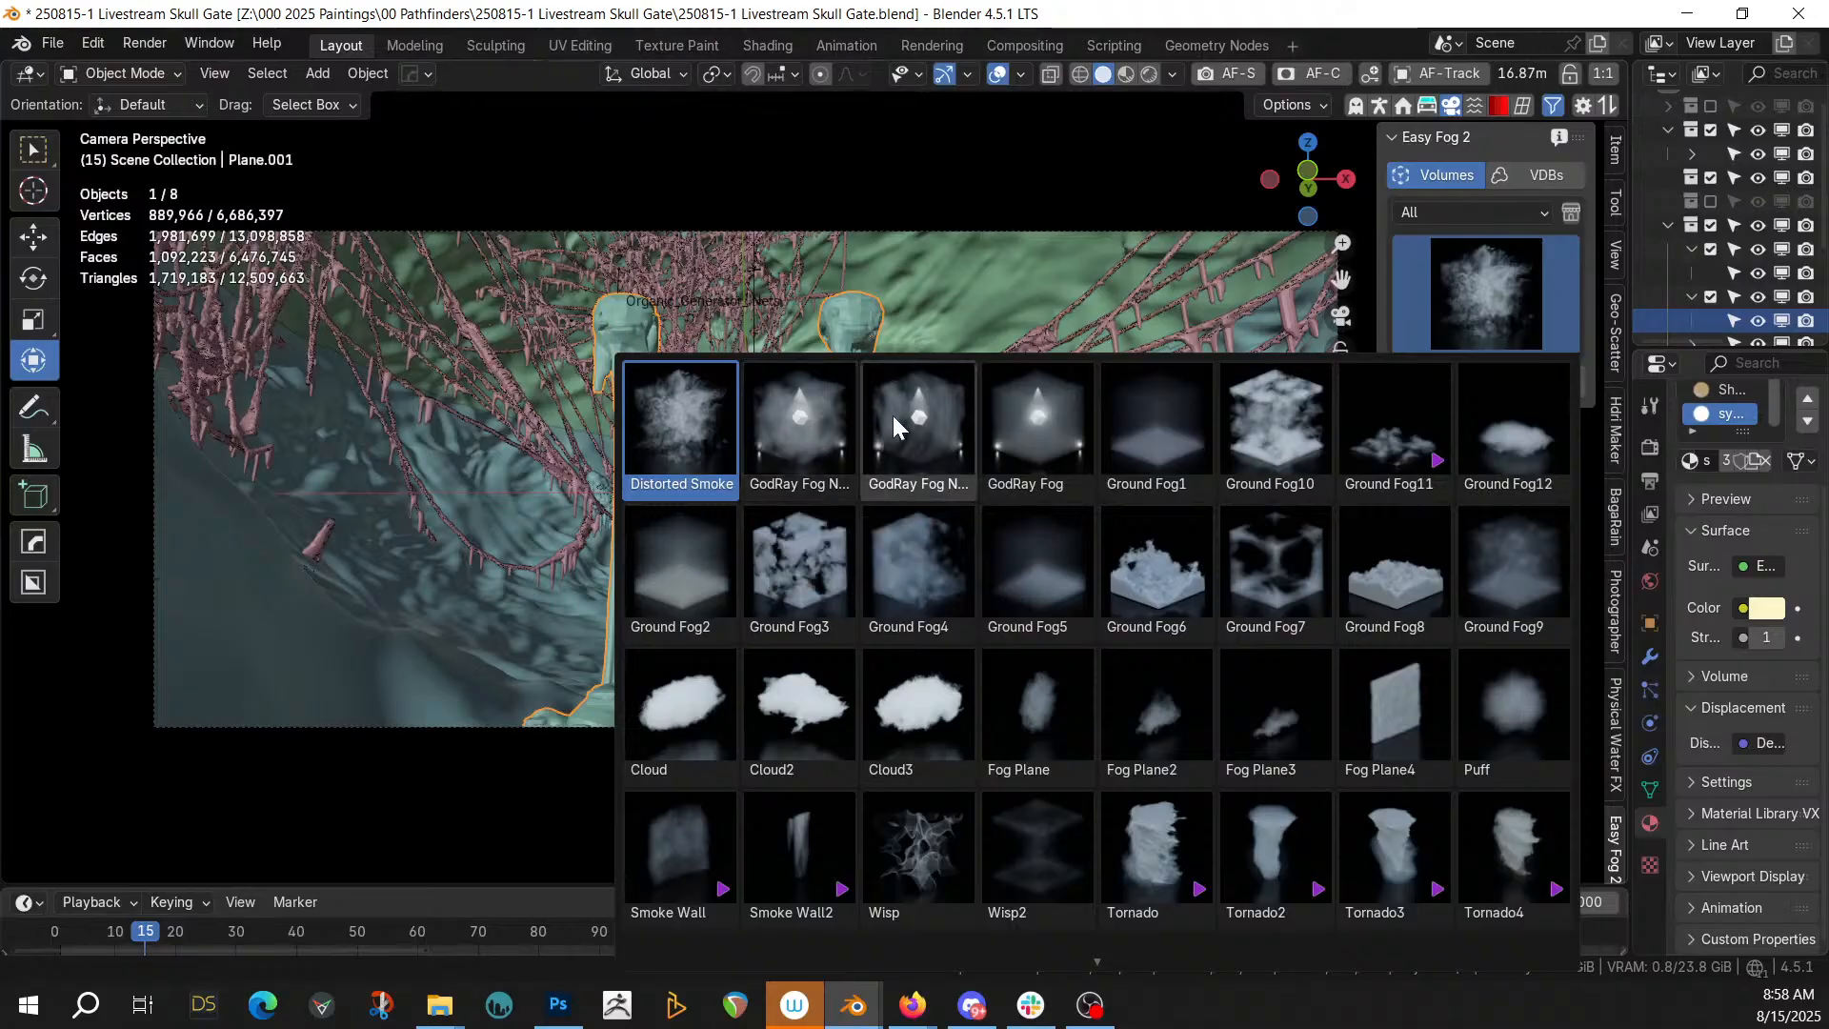
{"action": "left_click", "coordinate": [809, 448]}
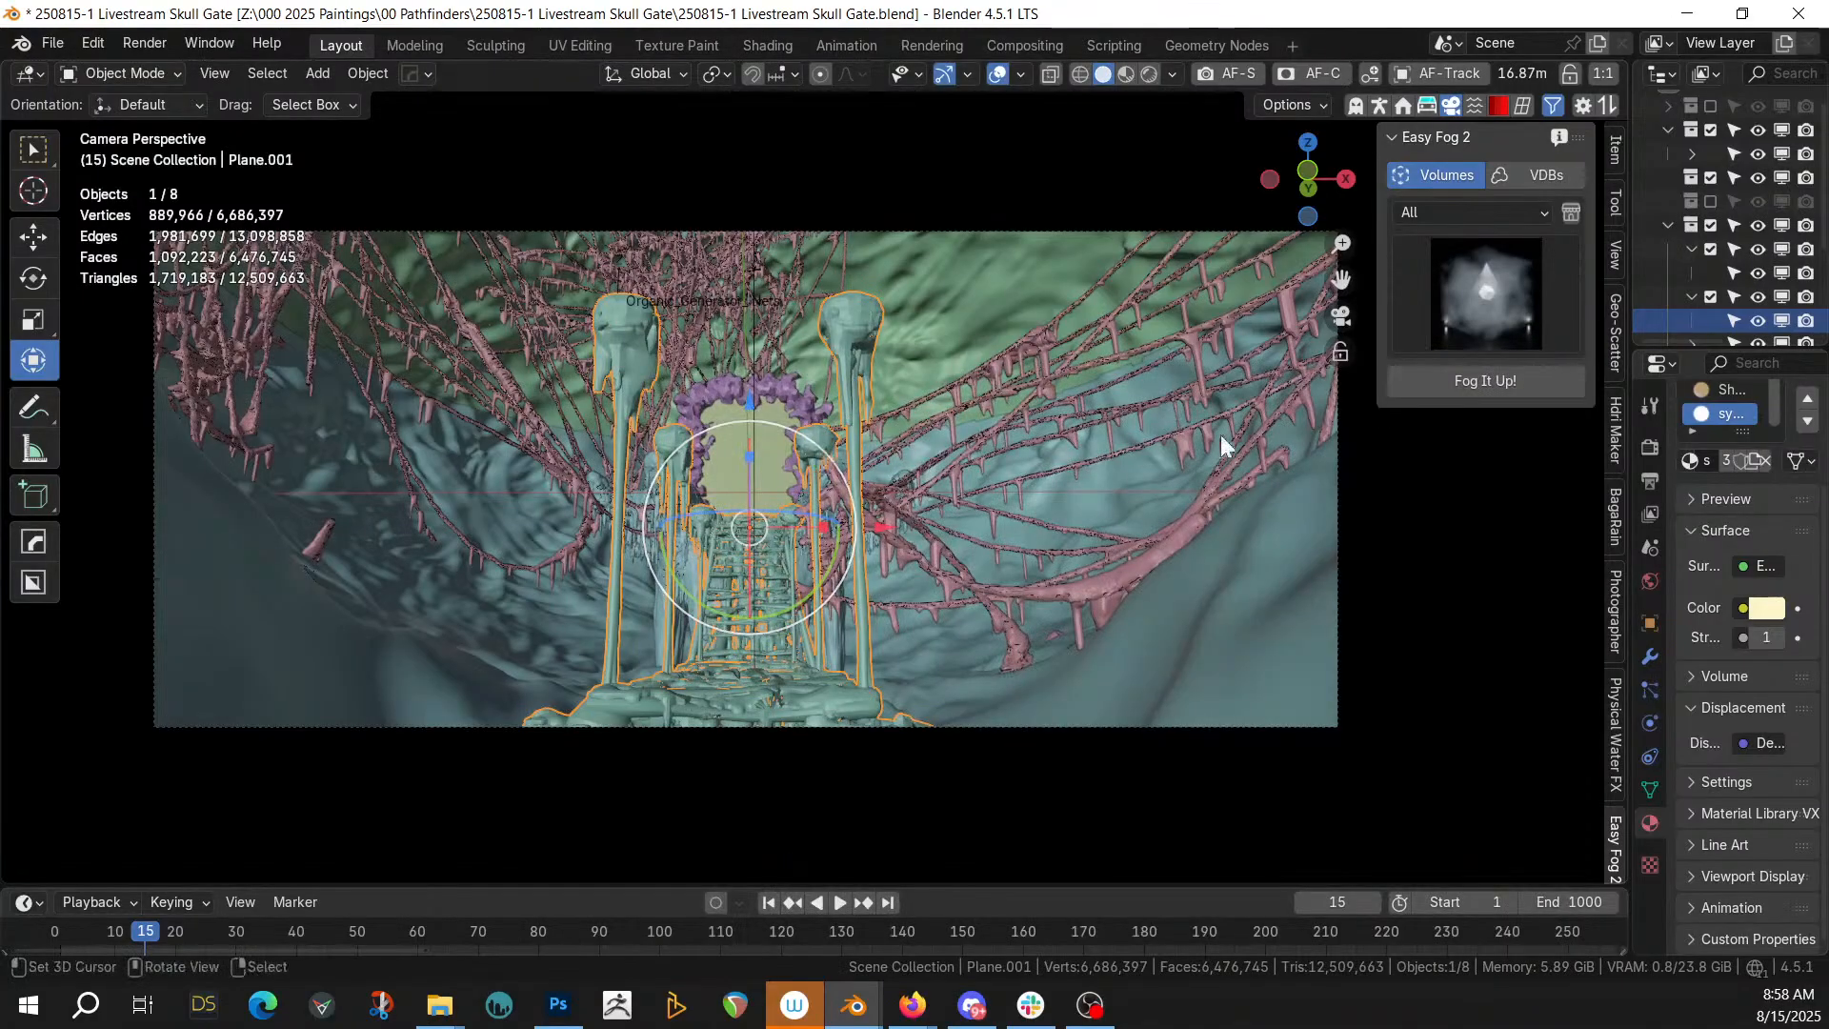
{"action": "left_click", "coordinate": [1505, 380]}
Move the GodRay Fog Noise volume to the world origin and scale it uniformly to about 3.171 in top view
{"action": "mouse_move", "coordinate": [923, 461]}
{"action": "middle_mouse_down"}
{"action": "mouse_move", "coordinate": [813, 603]}
{"action": "mouse_move", "coordinate": [793, 747]}
{"action": "mouse_move", "coordinate": [916, 771]}
{"action": "mouse_move", "coordinate": [882, 535]}
{"action": "mouse_move", "coordinate": [903, 466]}
{"action": "middle_mouse_up"}
{"action": "scroll", "coordinate": [813, 603], "scroll_direction": "down", "scroll_amount": 10}
{"action": "key", "text": "KP_7"}
{"action": "key", "text": "alt+g"}
{"action": "key", "text": "KP_7"}
{"action": "key", "text": "s"}
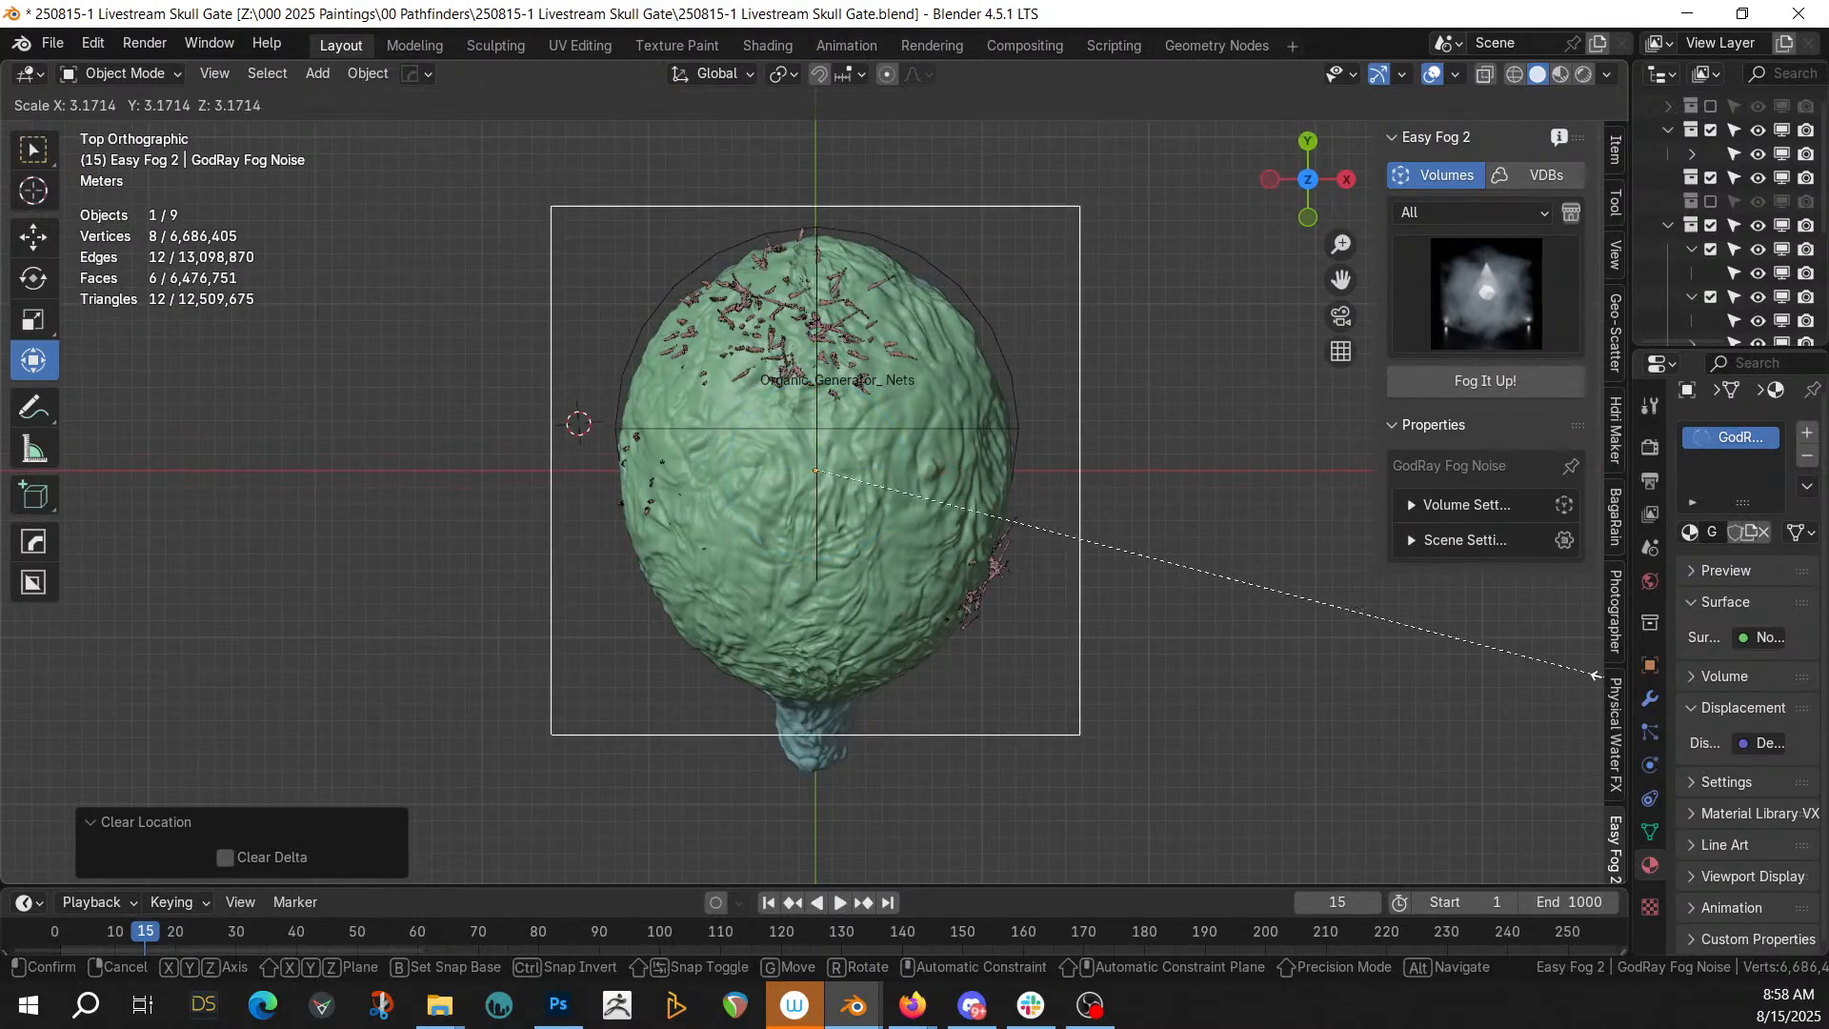
{"action": "left_click", "coordinate": [1608, 678]}
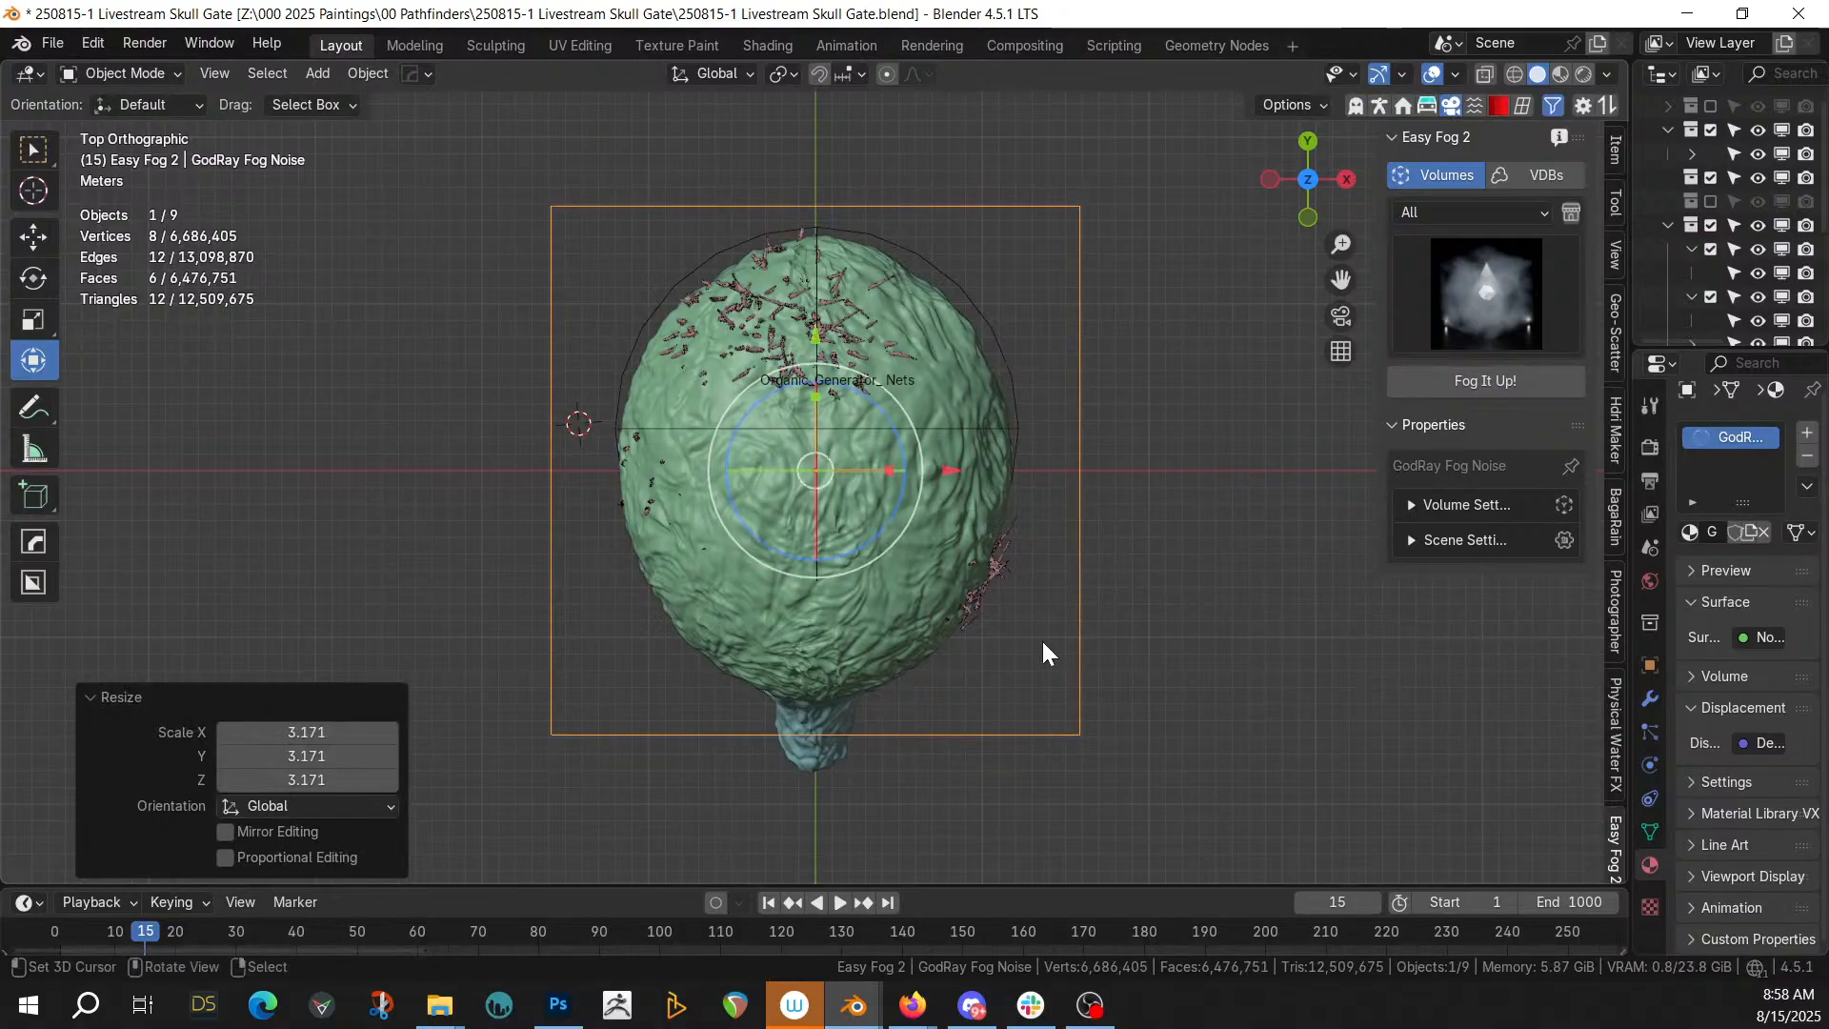
Raise the fog volume about 4.742 m along Z in front view and apply its rotation and scale
{"action": "key", "text": "KP_1"}
{"action": "key", "text": "g"}
{"action": "key", "text": "z"}
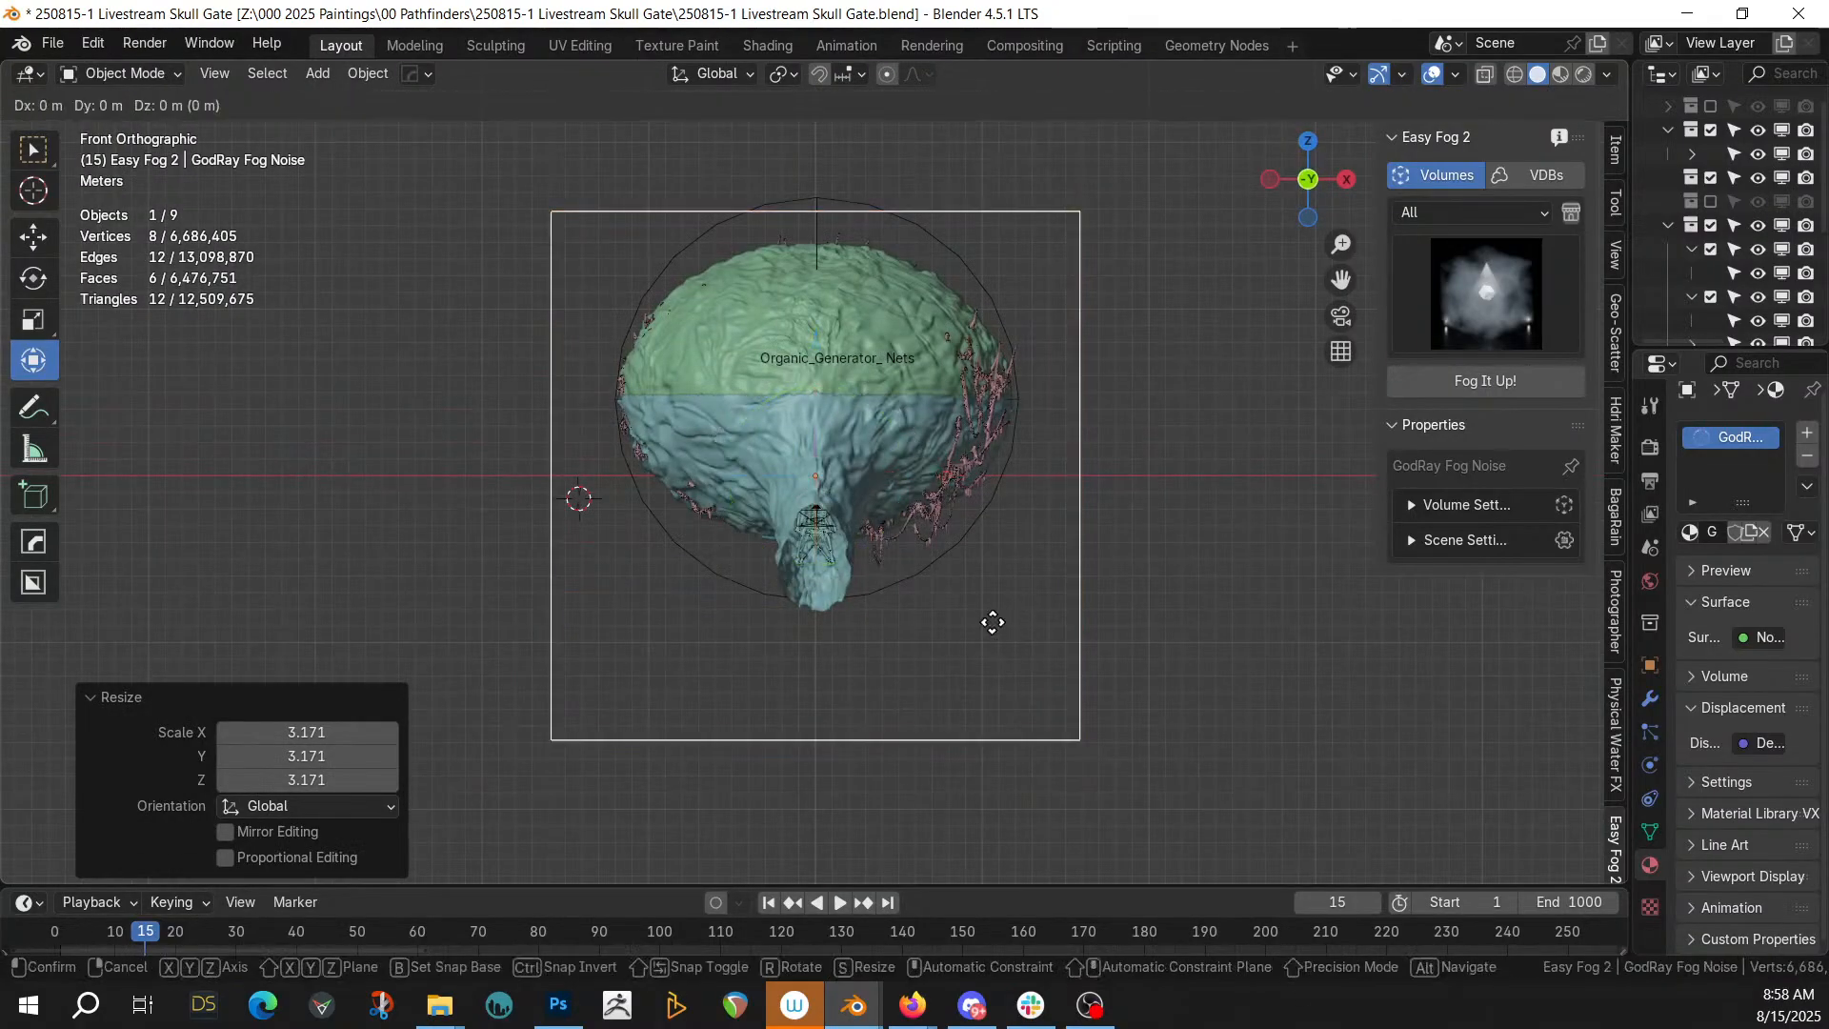
{"action": "left_click", "coordinate": [999, 549]}
{"action": "key", "text": "ctrl+a"}
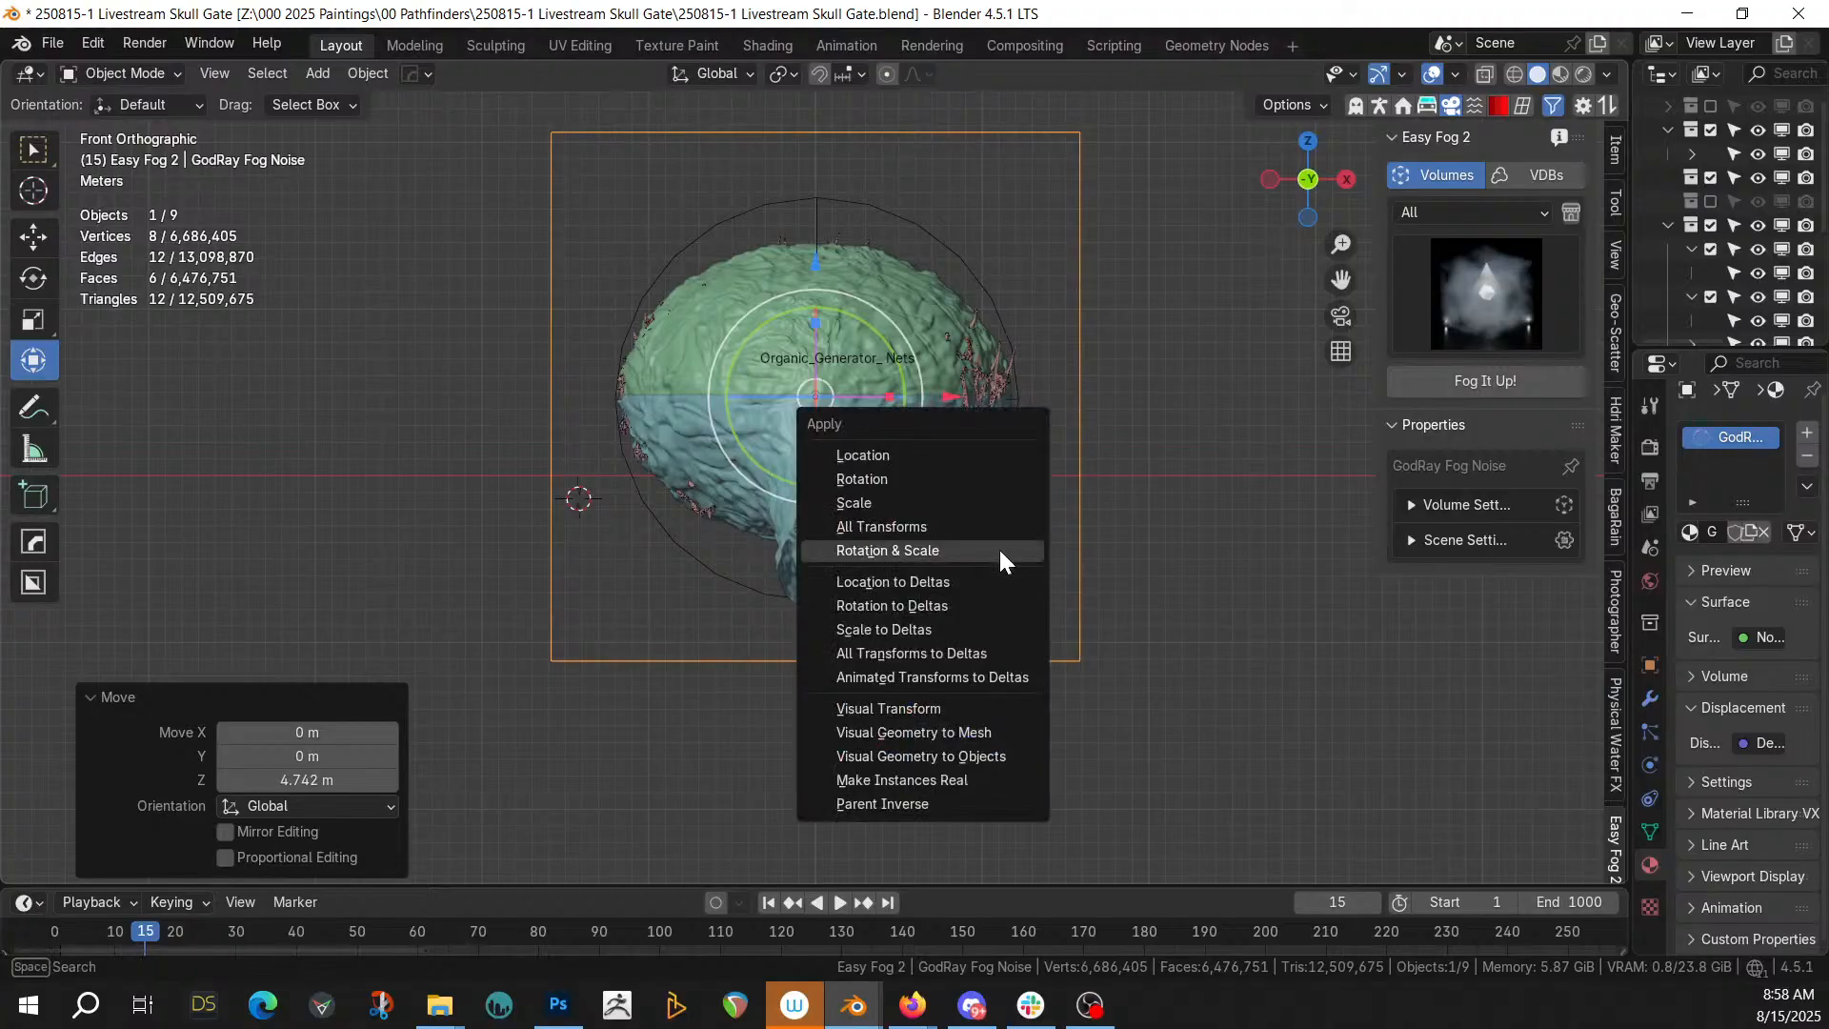
{"action": "left_click", "coordinate": [998, 551]}
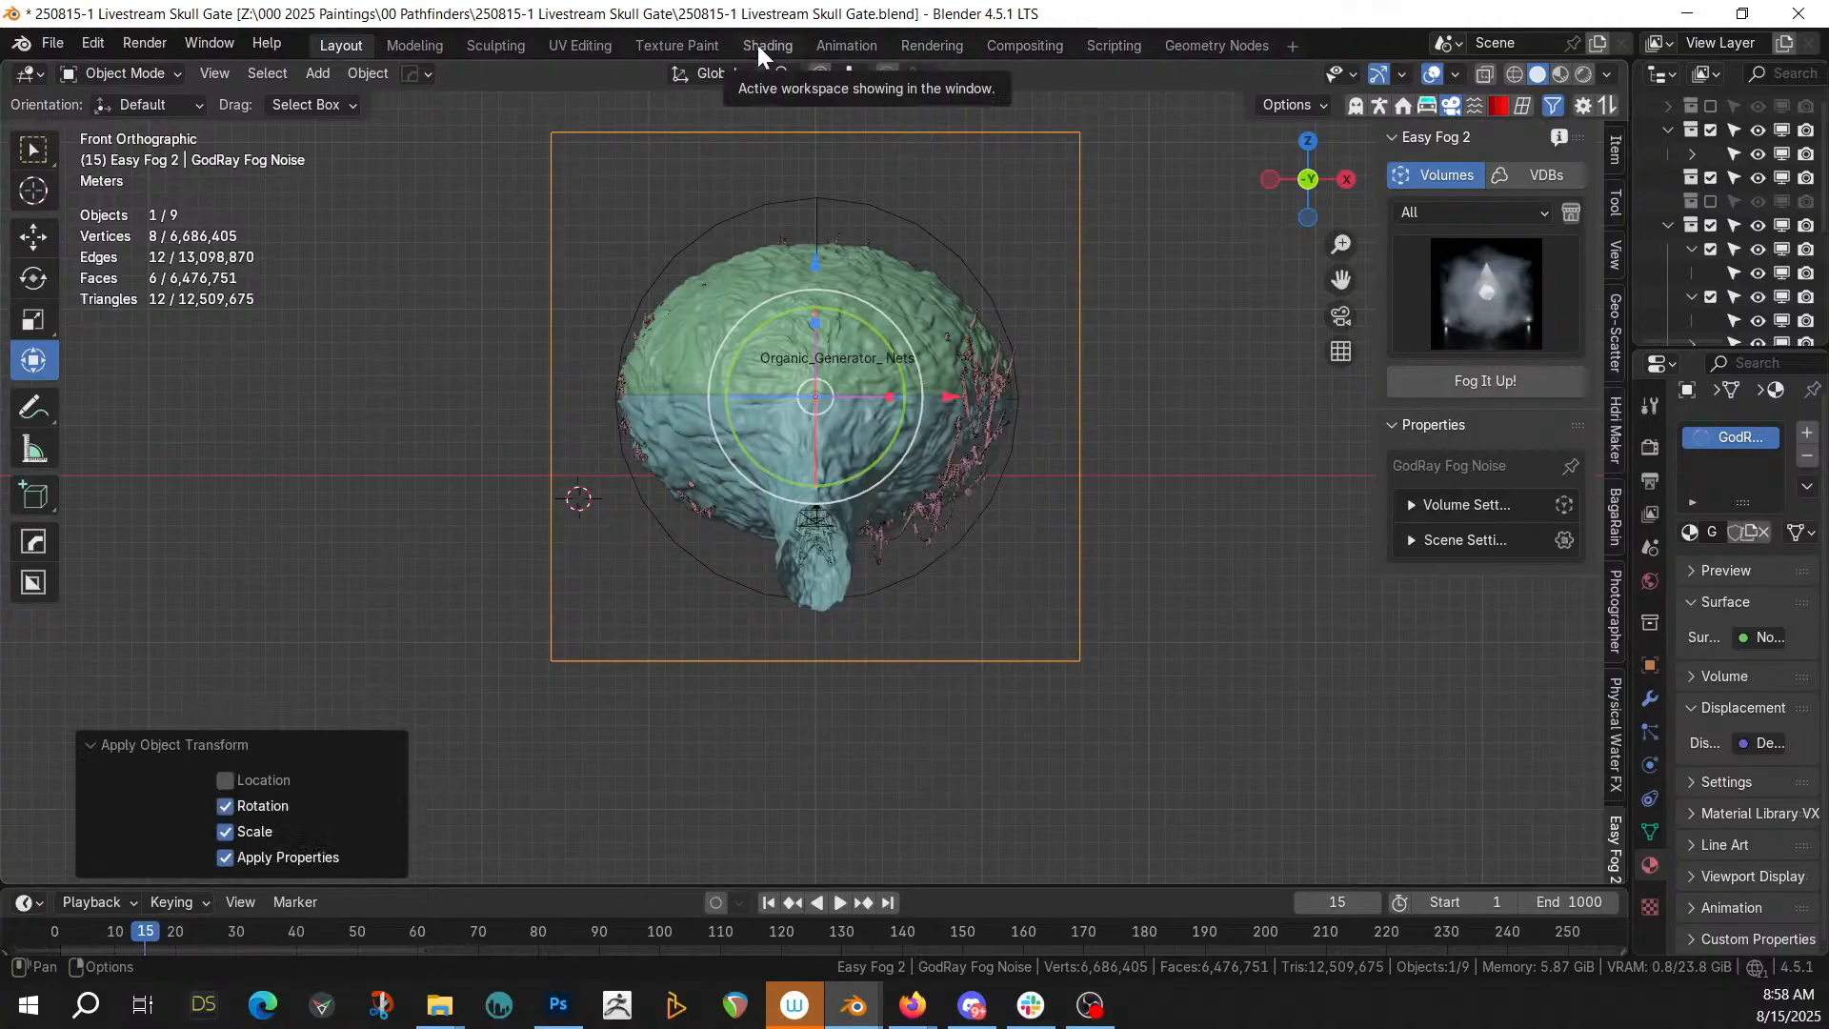
Expand the fog's volume settings and open its GodRay Fog Noise node group for editing in the Shading workspace
{"action": "left_click", "coordinate": [1408, 505]}
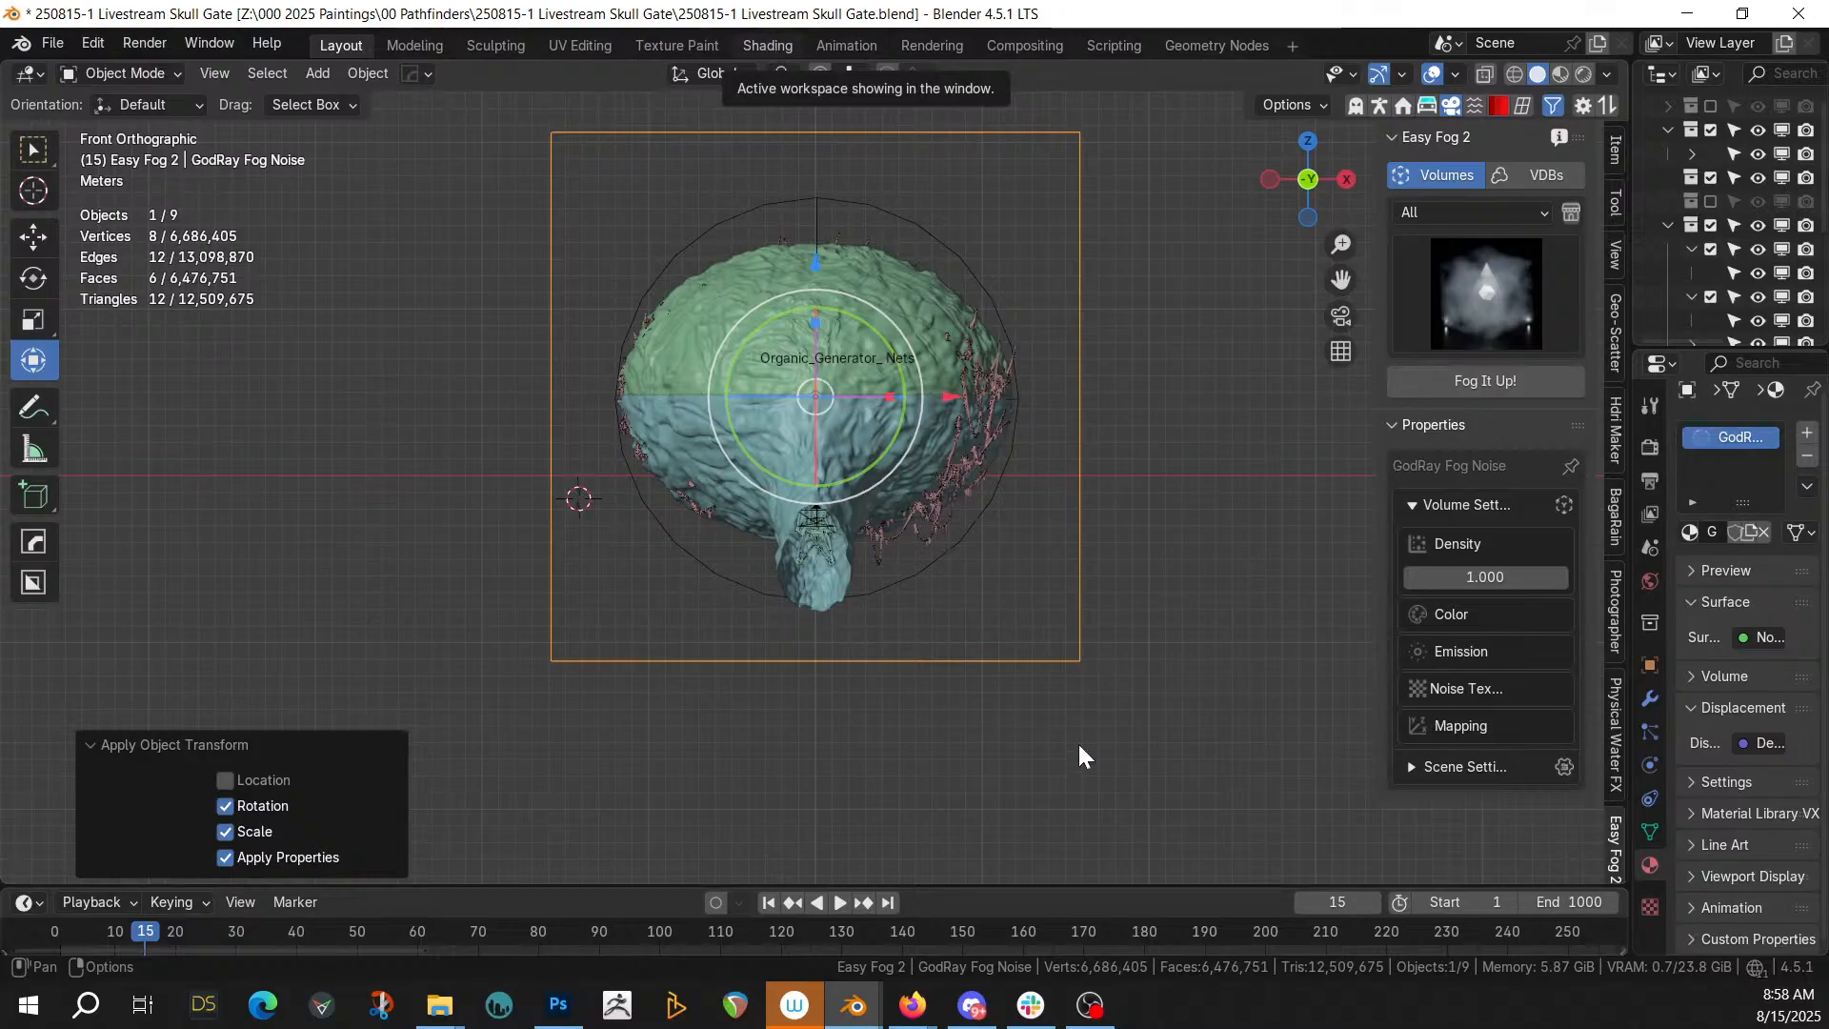
{"action": "scroll", "coordinate": [772, 805], "scroll_direction": "up", "scroll_amount": 6}
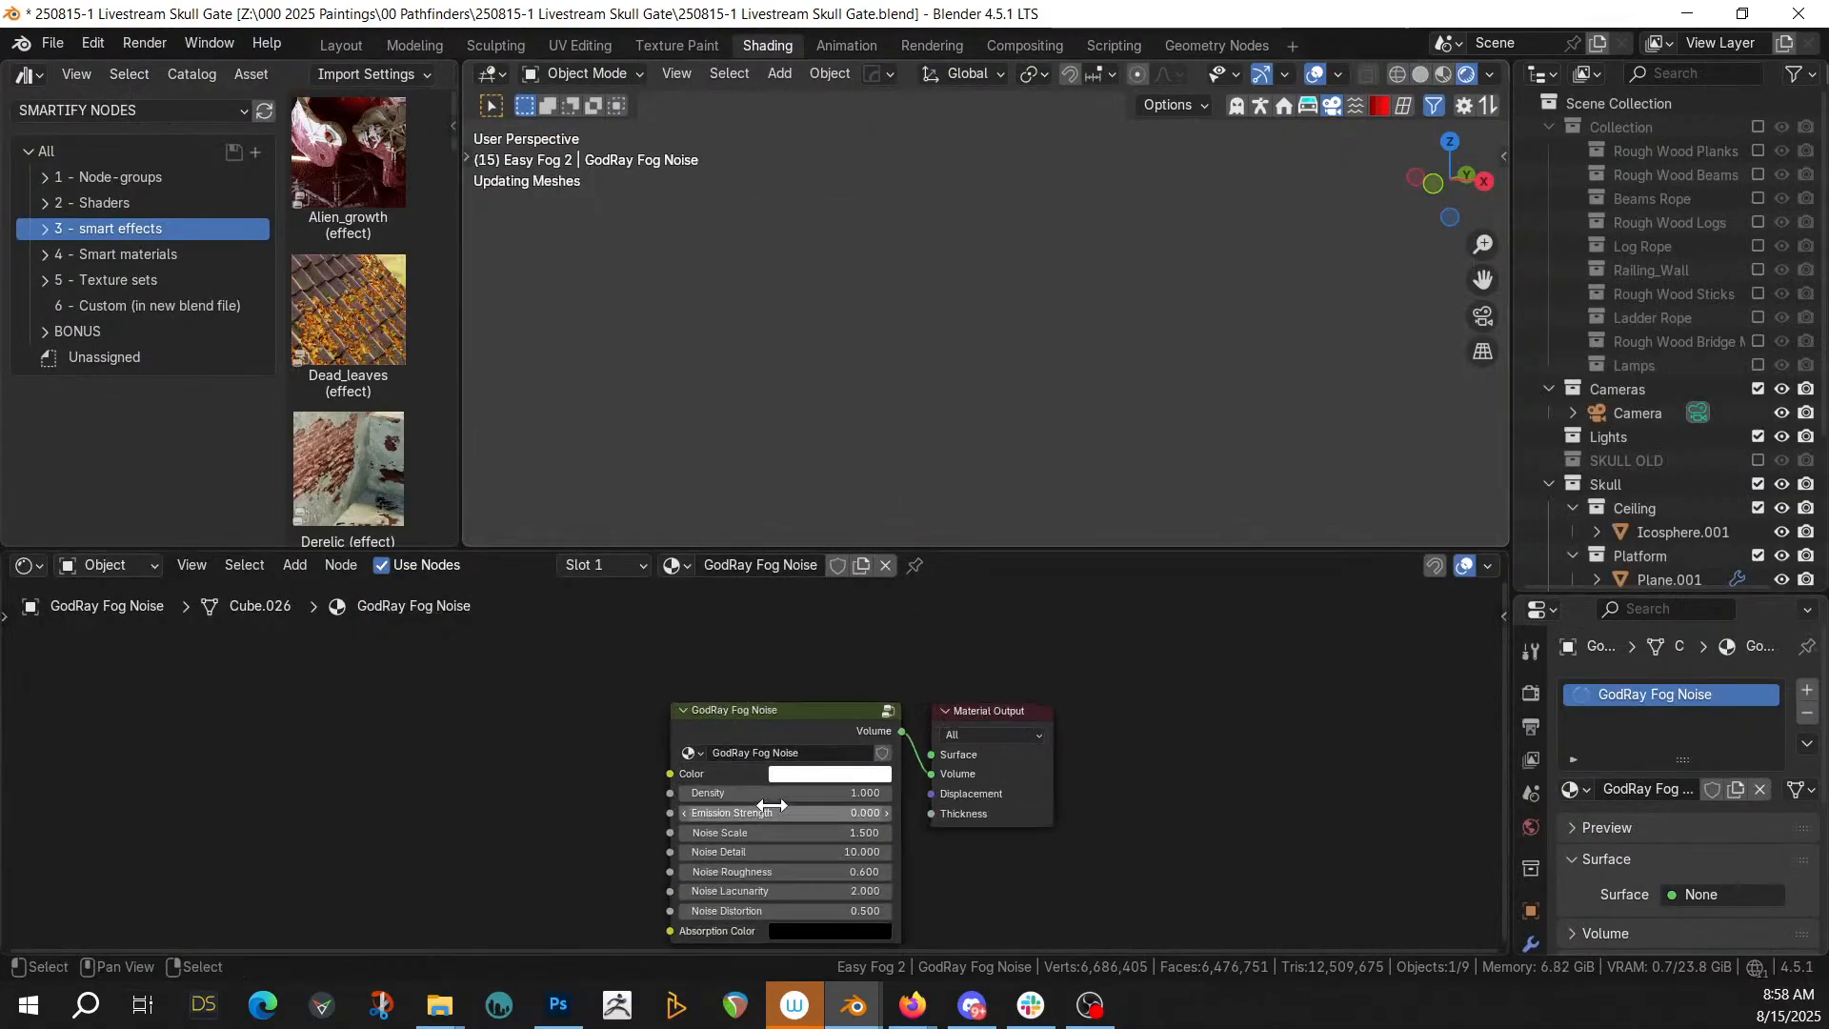
{"action": "middle_click_drag", "start_coordinate": [590, 779], "coordinate": [577, 689]}
{"action": "left_click", "coordinate": [874, 613]}
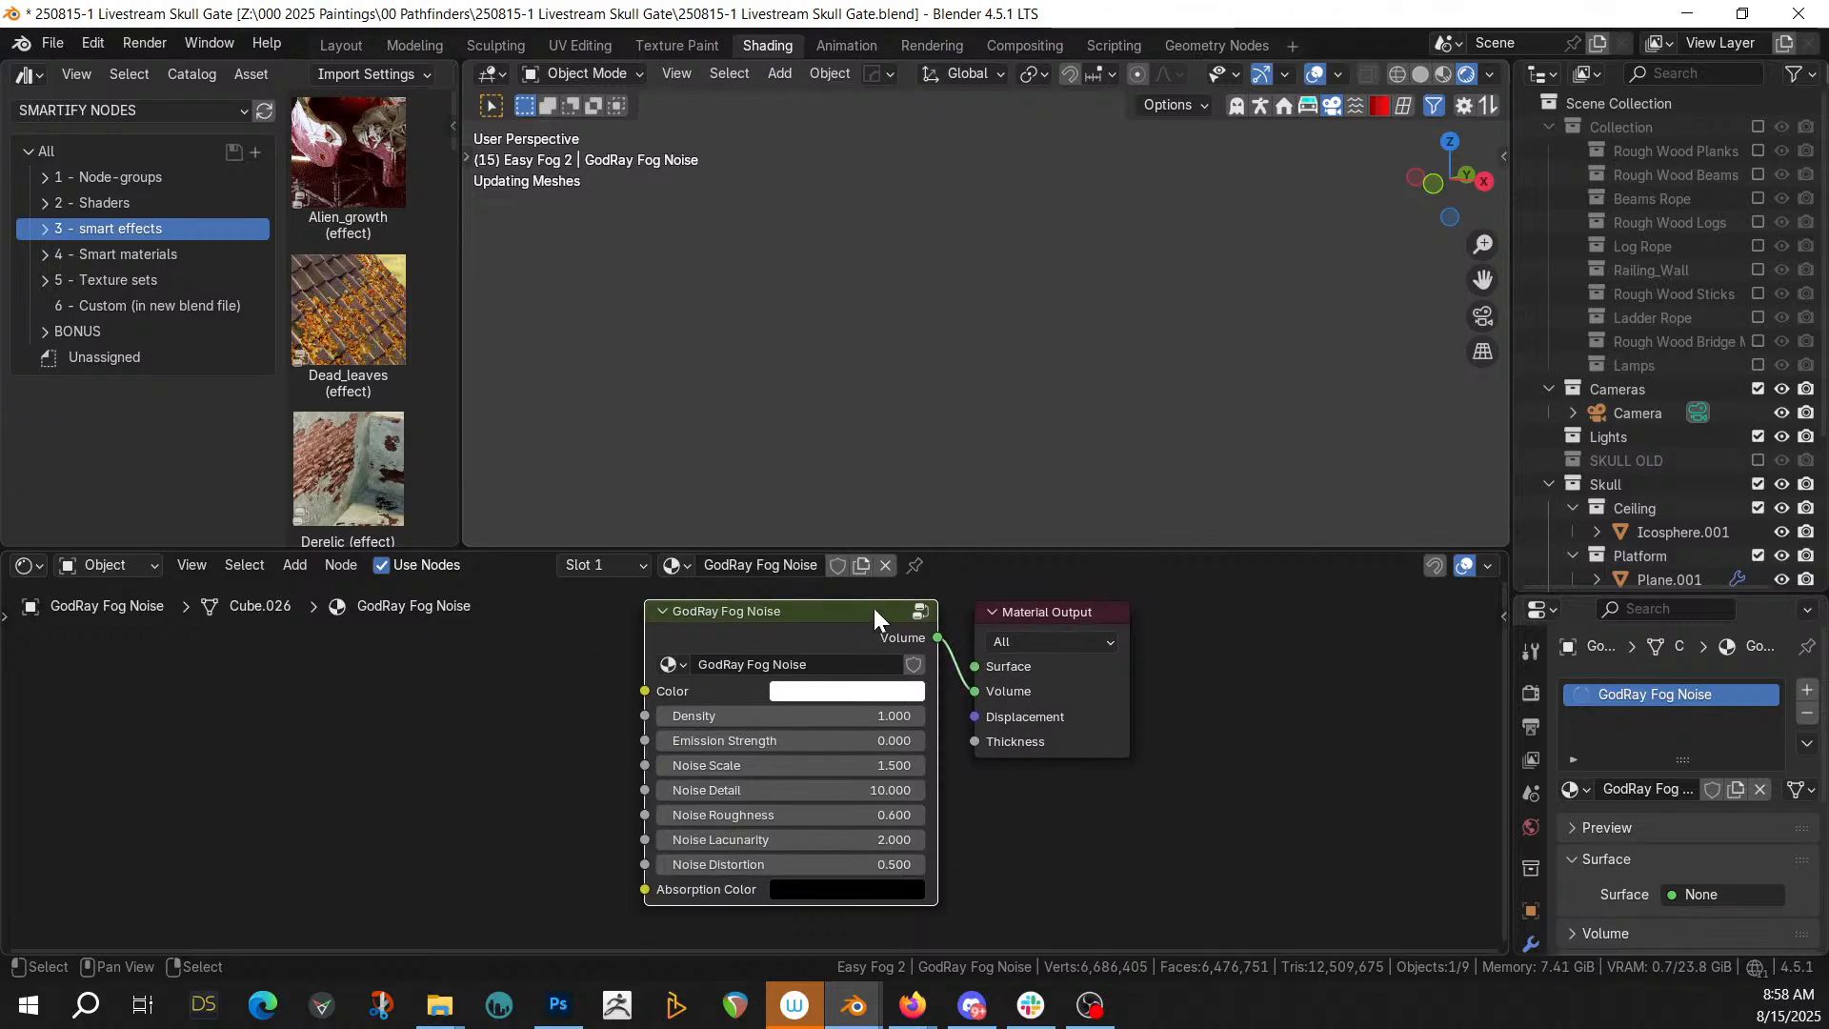
{"action": "key", "text": "Tab"}
{"action": "key", "text": "Home"}
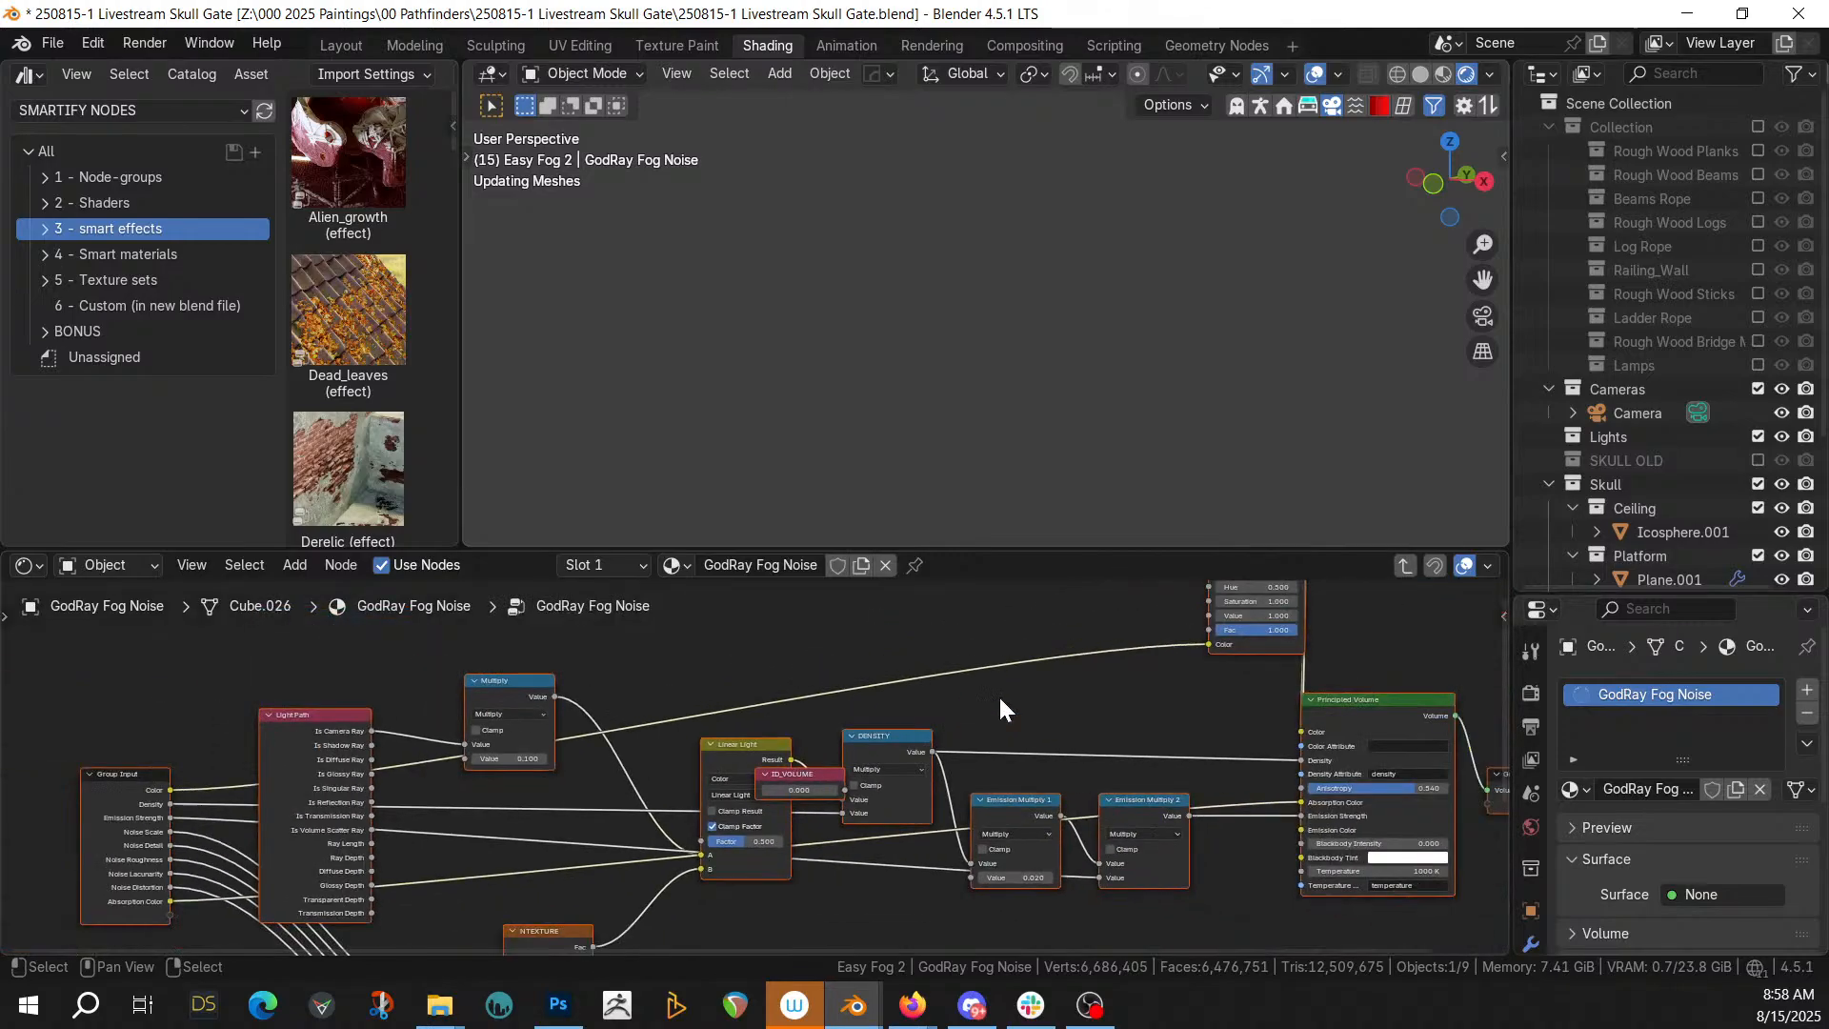
Add a Volume Scatter node above the Principled Volume node and set its phase function to Mie
{"action": "middle_click_drag", "start_coordinate": [1126, 747], "coordinate": [763, 777]}
{"action": "left_click_drag", "start_coordinate": [1103, 882], "coordinate": [1129, 751]}
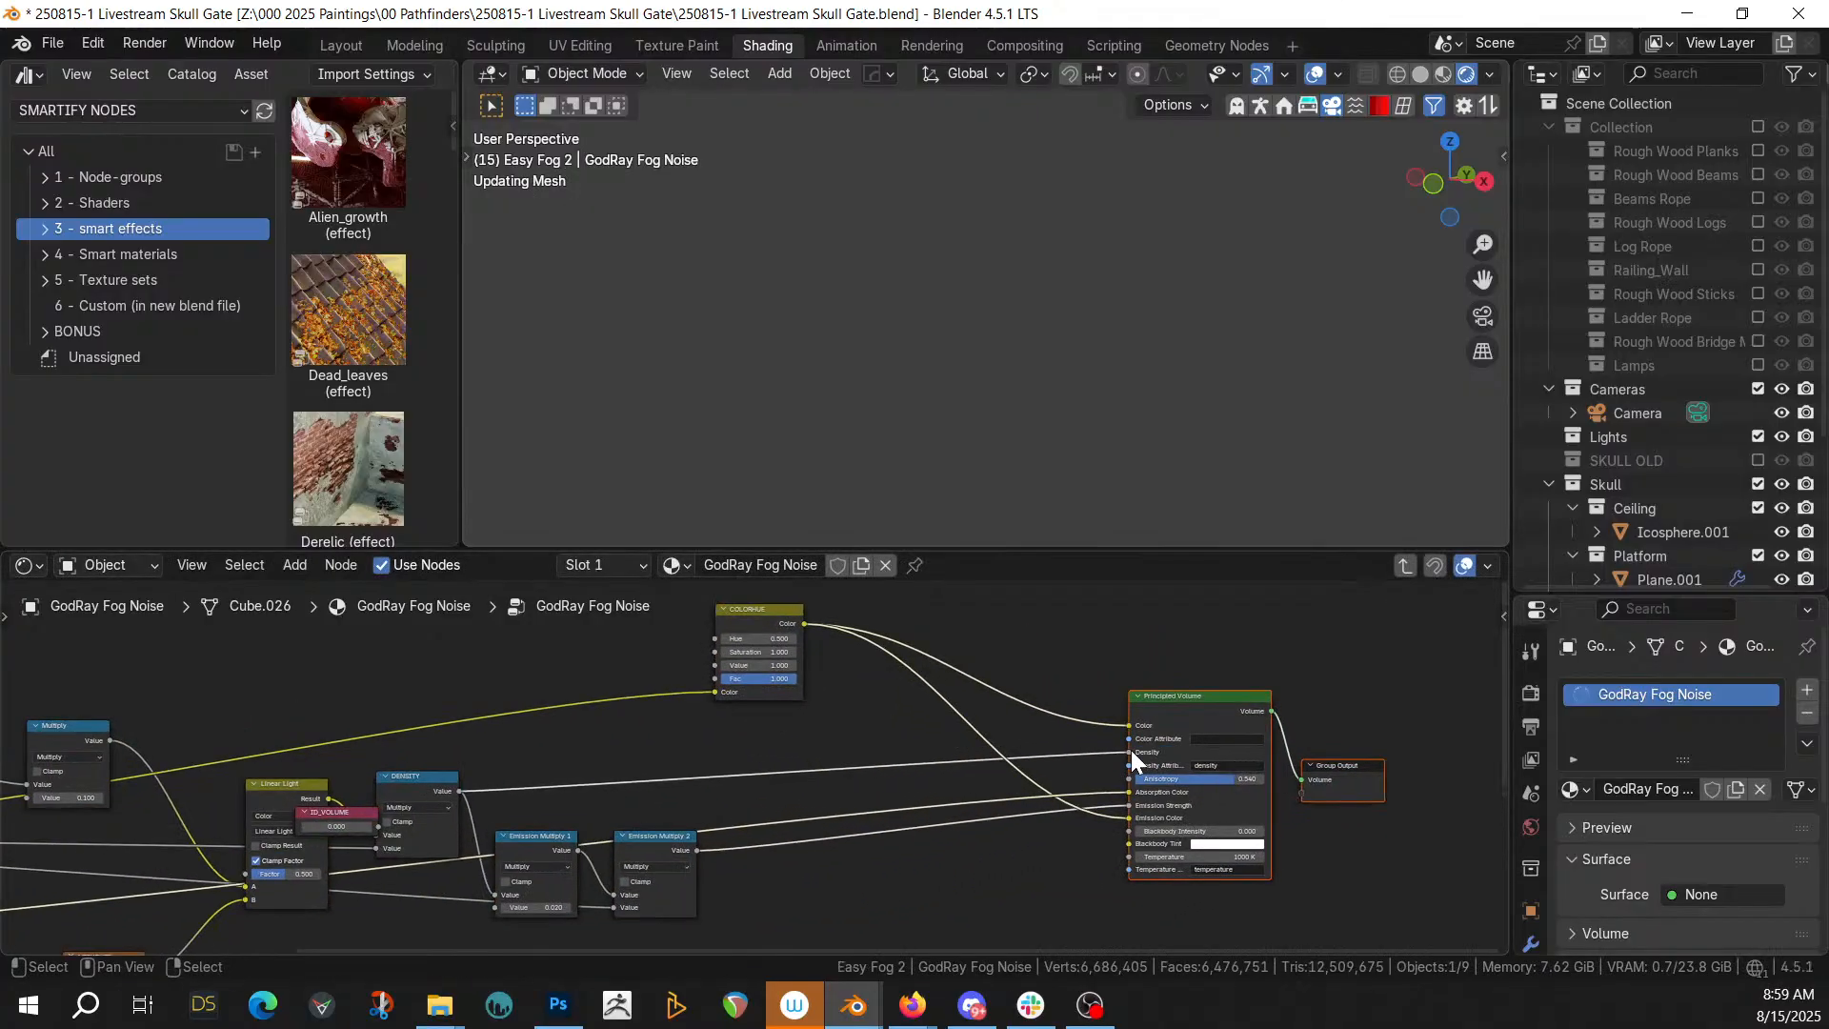
{"action": "scroll", "coordinate": [1129, 751], "scroll_direction": "up", "scroll_amount": 2}
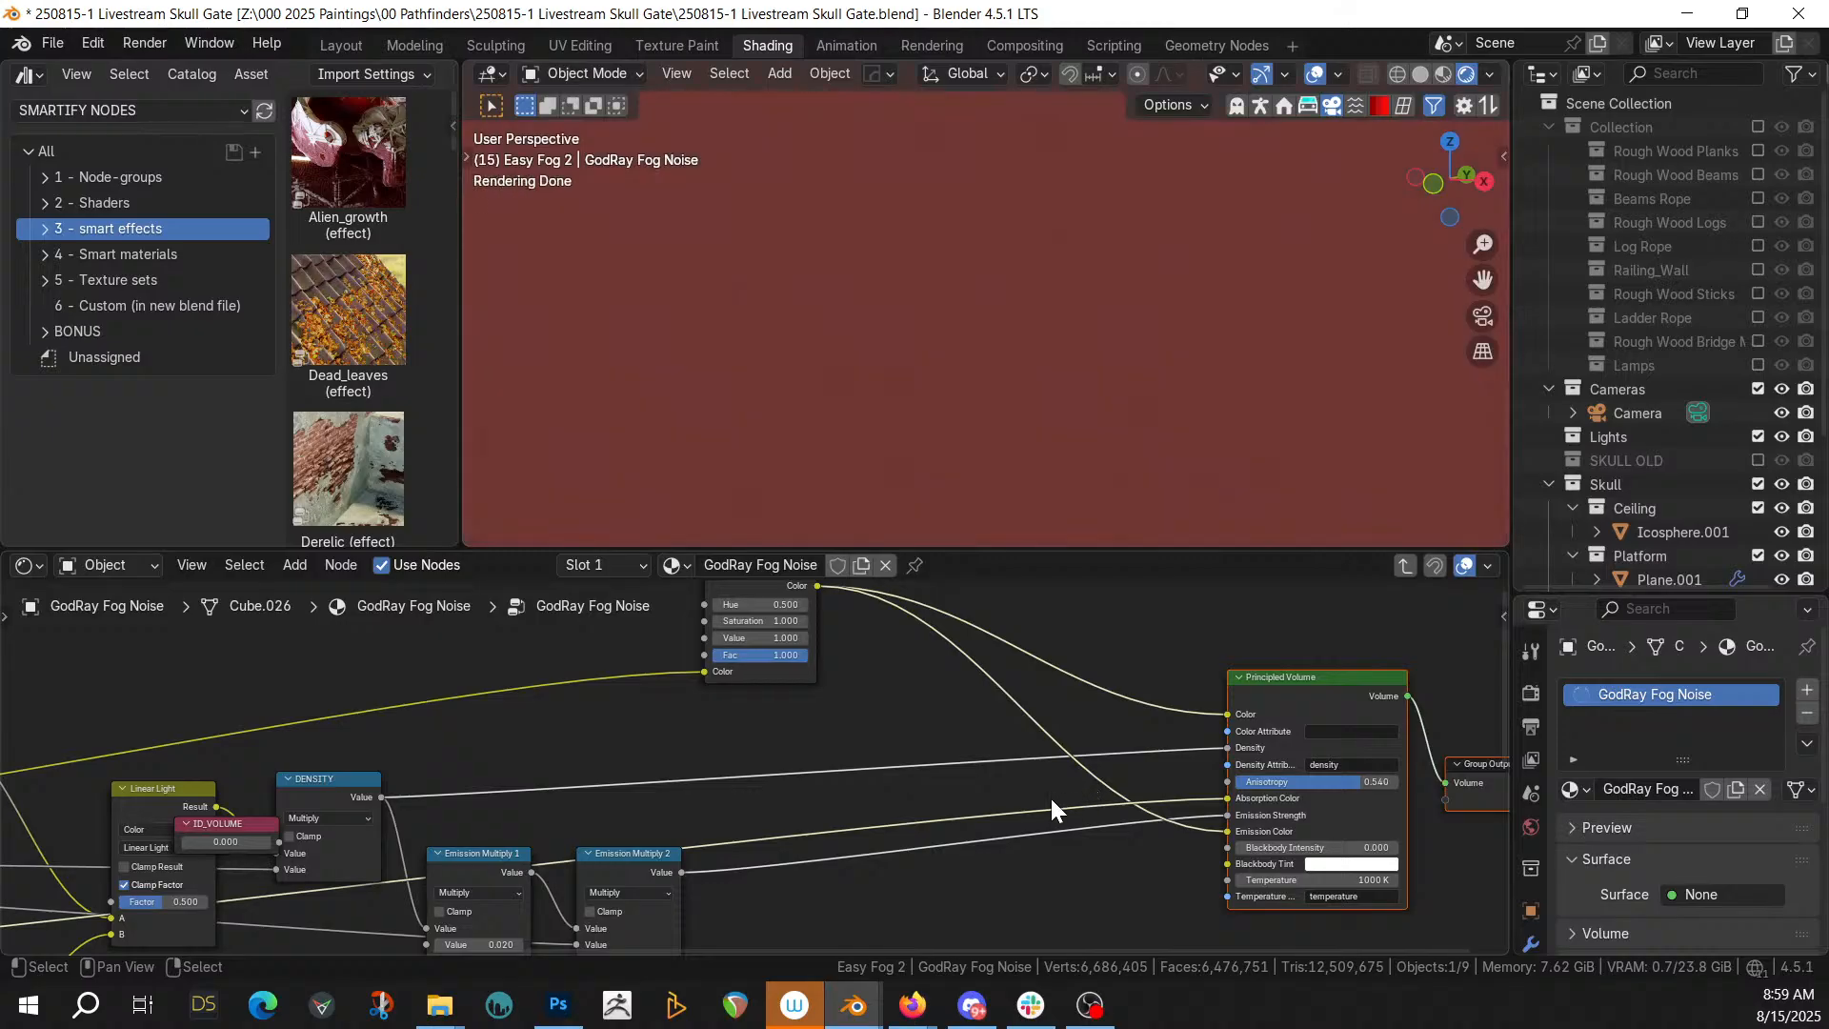
{"action": "middle_click_drag", "start_coordinate": [1000, 796], "coordinate": [793, 892]}
{"action": "key", "text": "shift+a"}
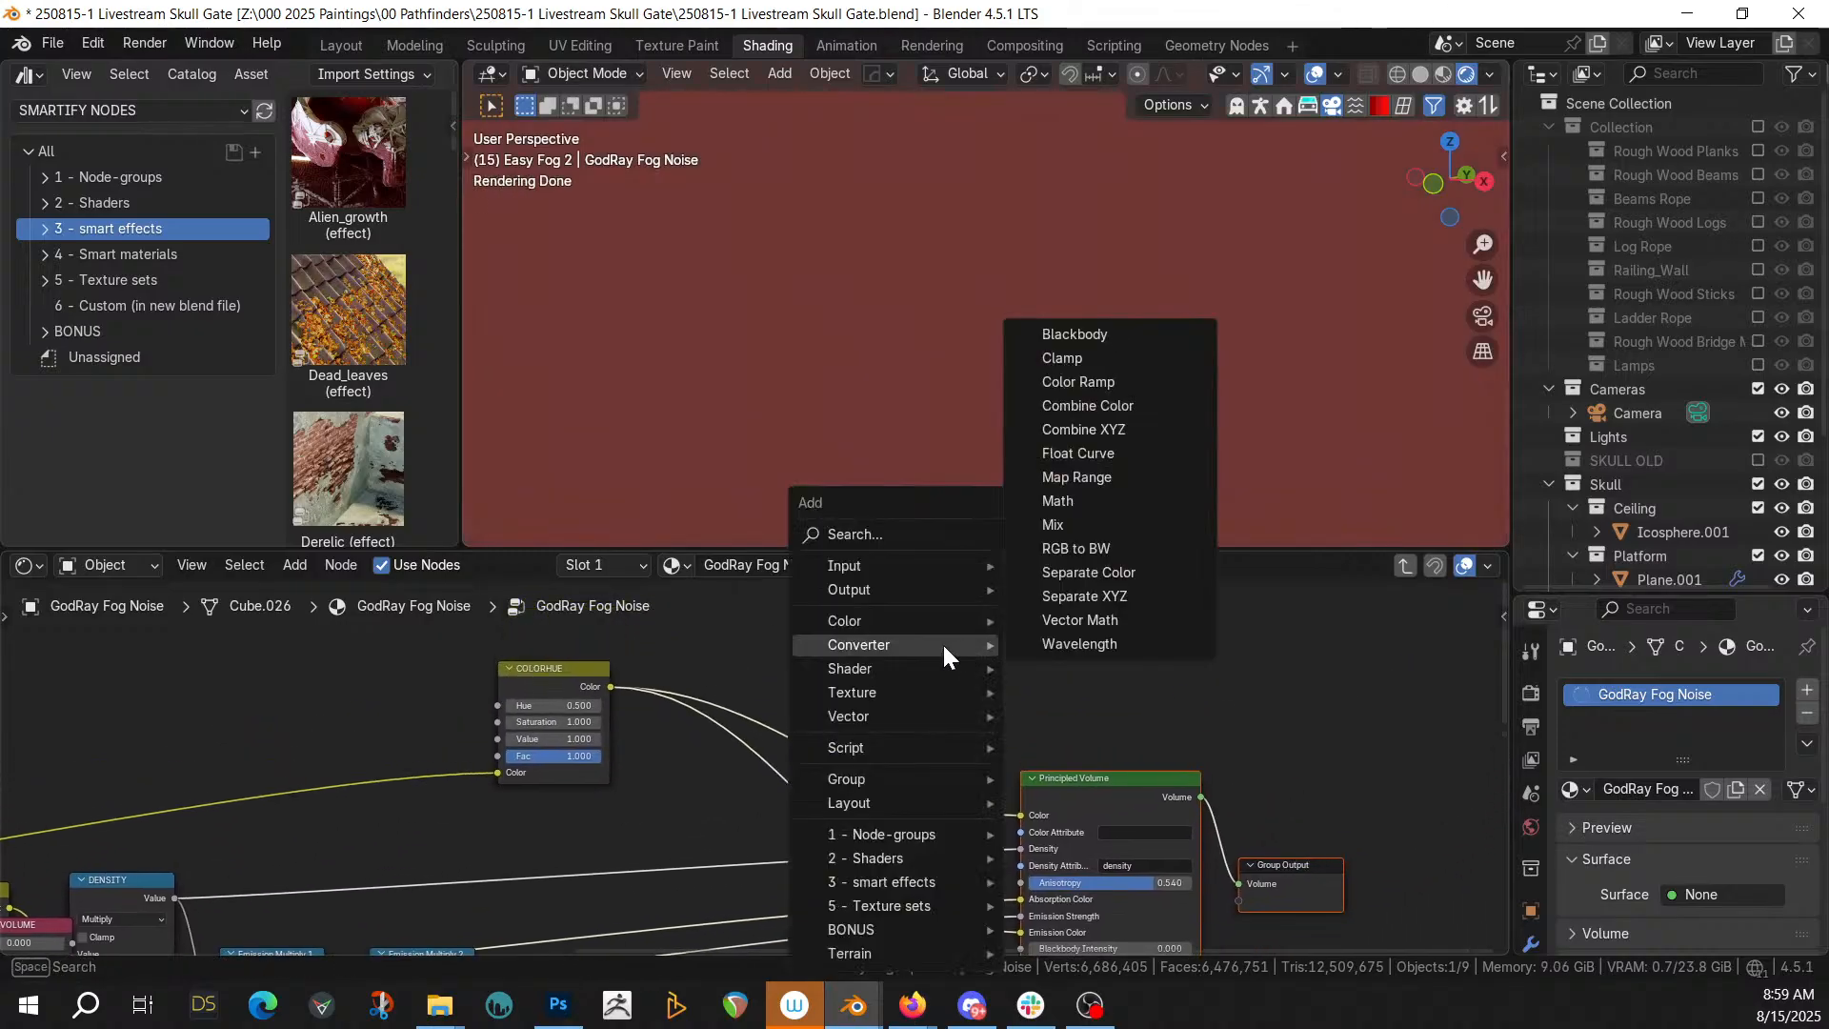
{"action": "left_click", "coordinate": [820, 531]}
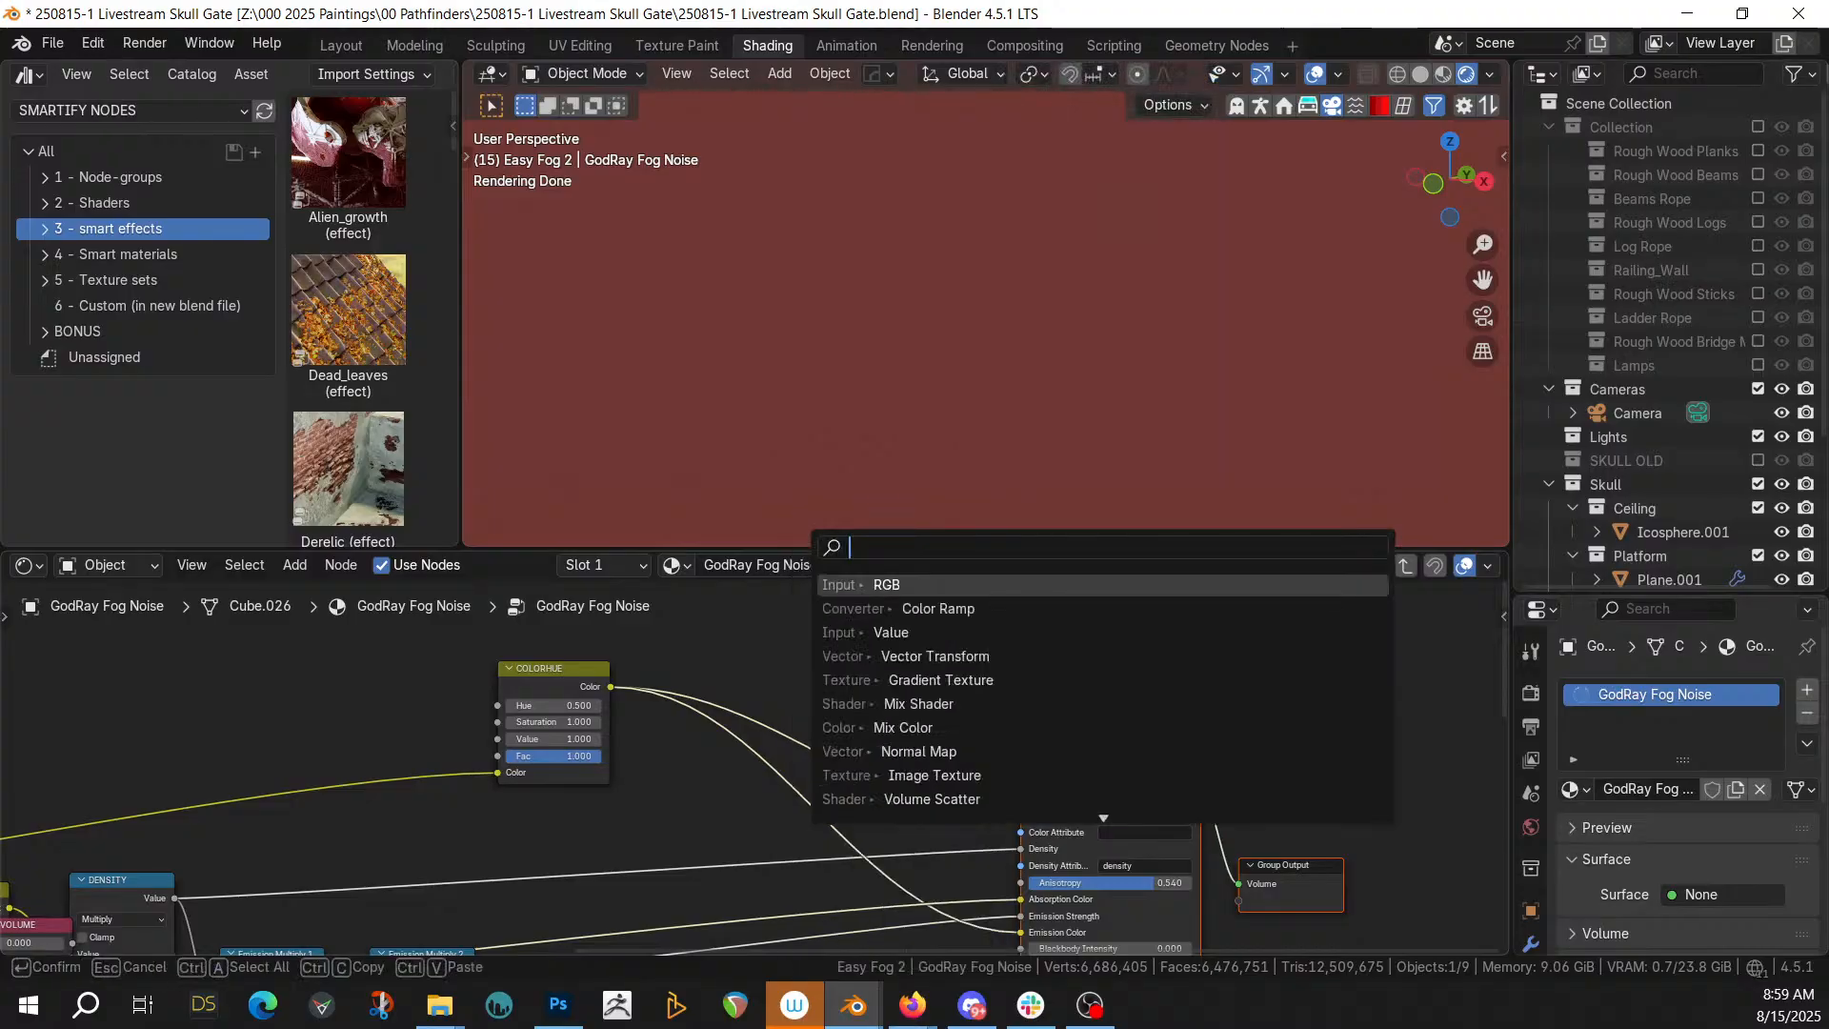
{"action": "type", "text": "sca"}
{"action": "key", "text": "Return"}
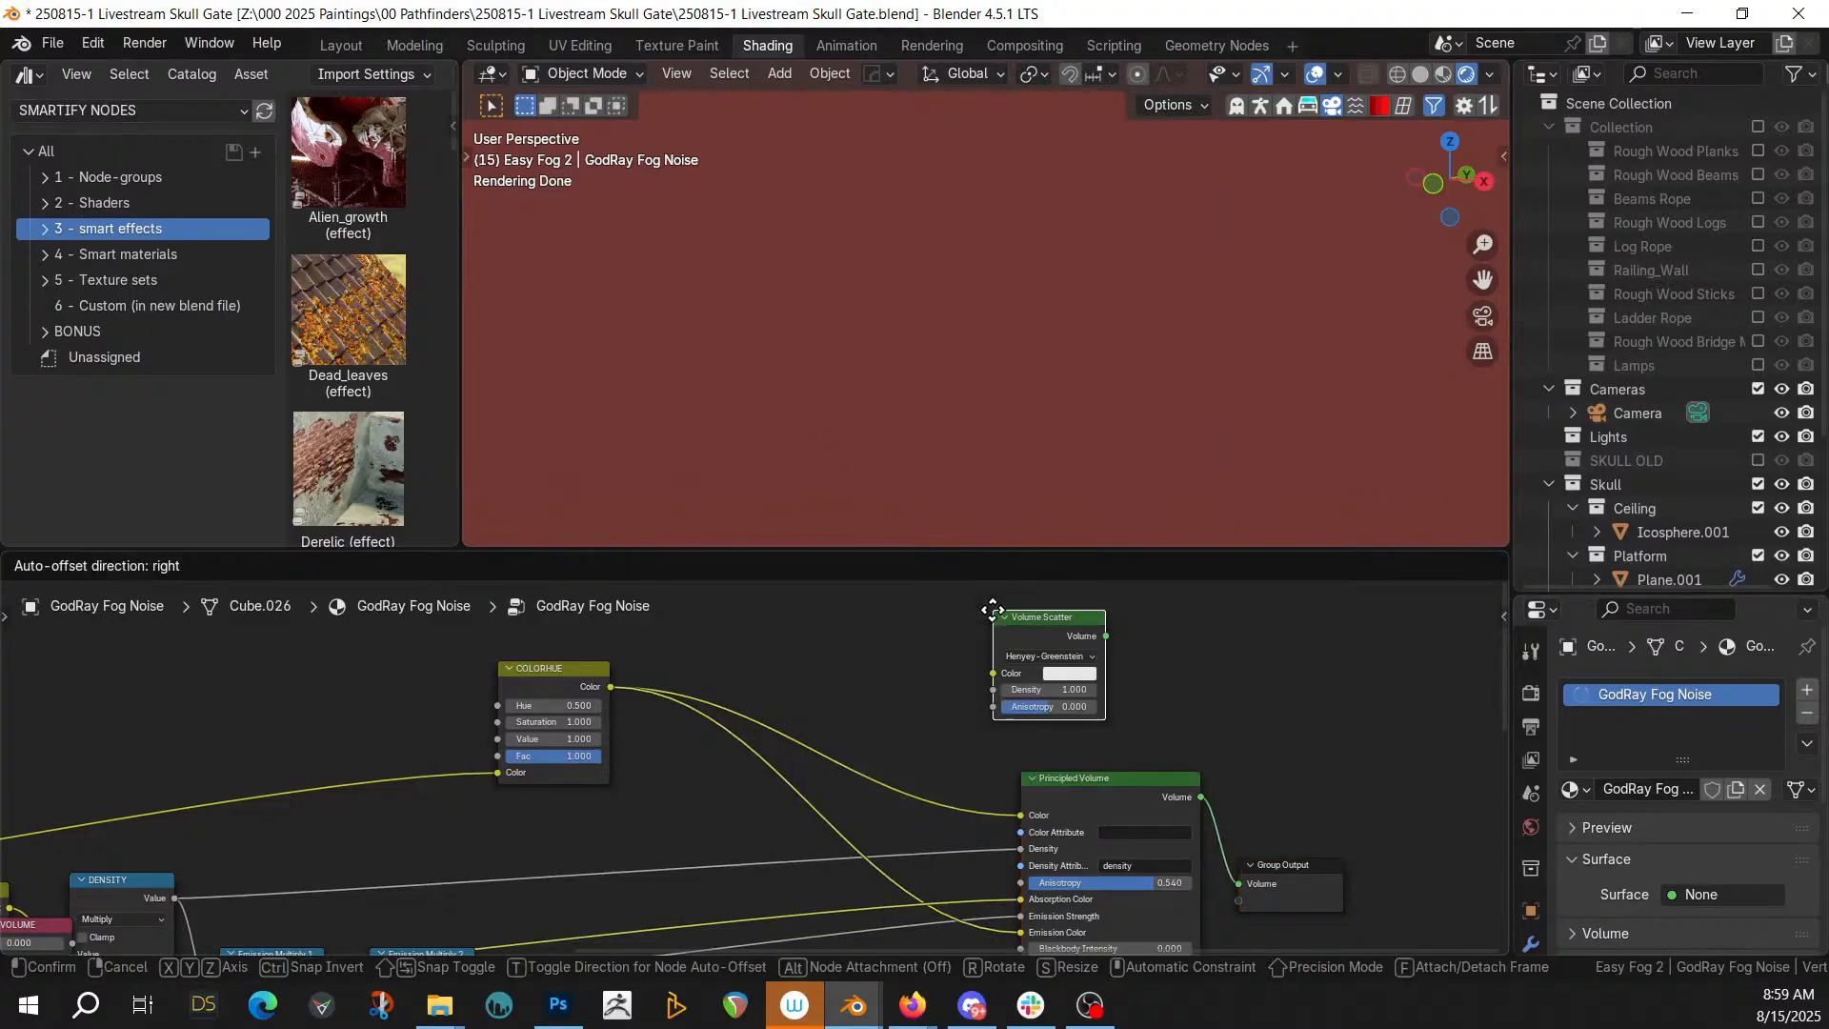
{"action": "left_click", "coordinate": [1008, 655]}
{"action": "left_click", "coordinate": [1021, 658]}
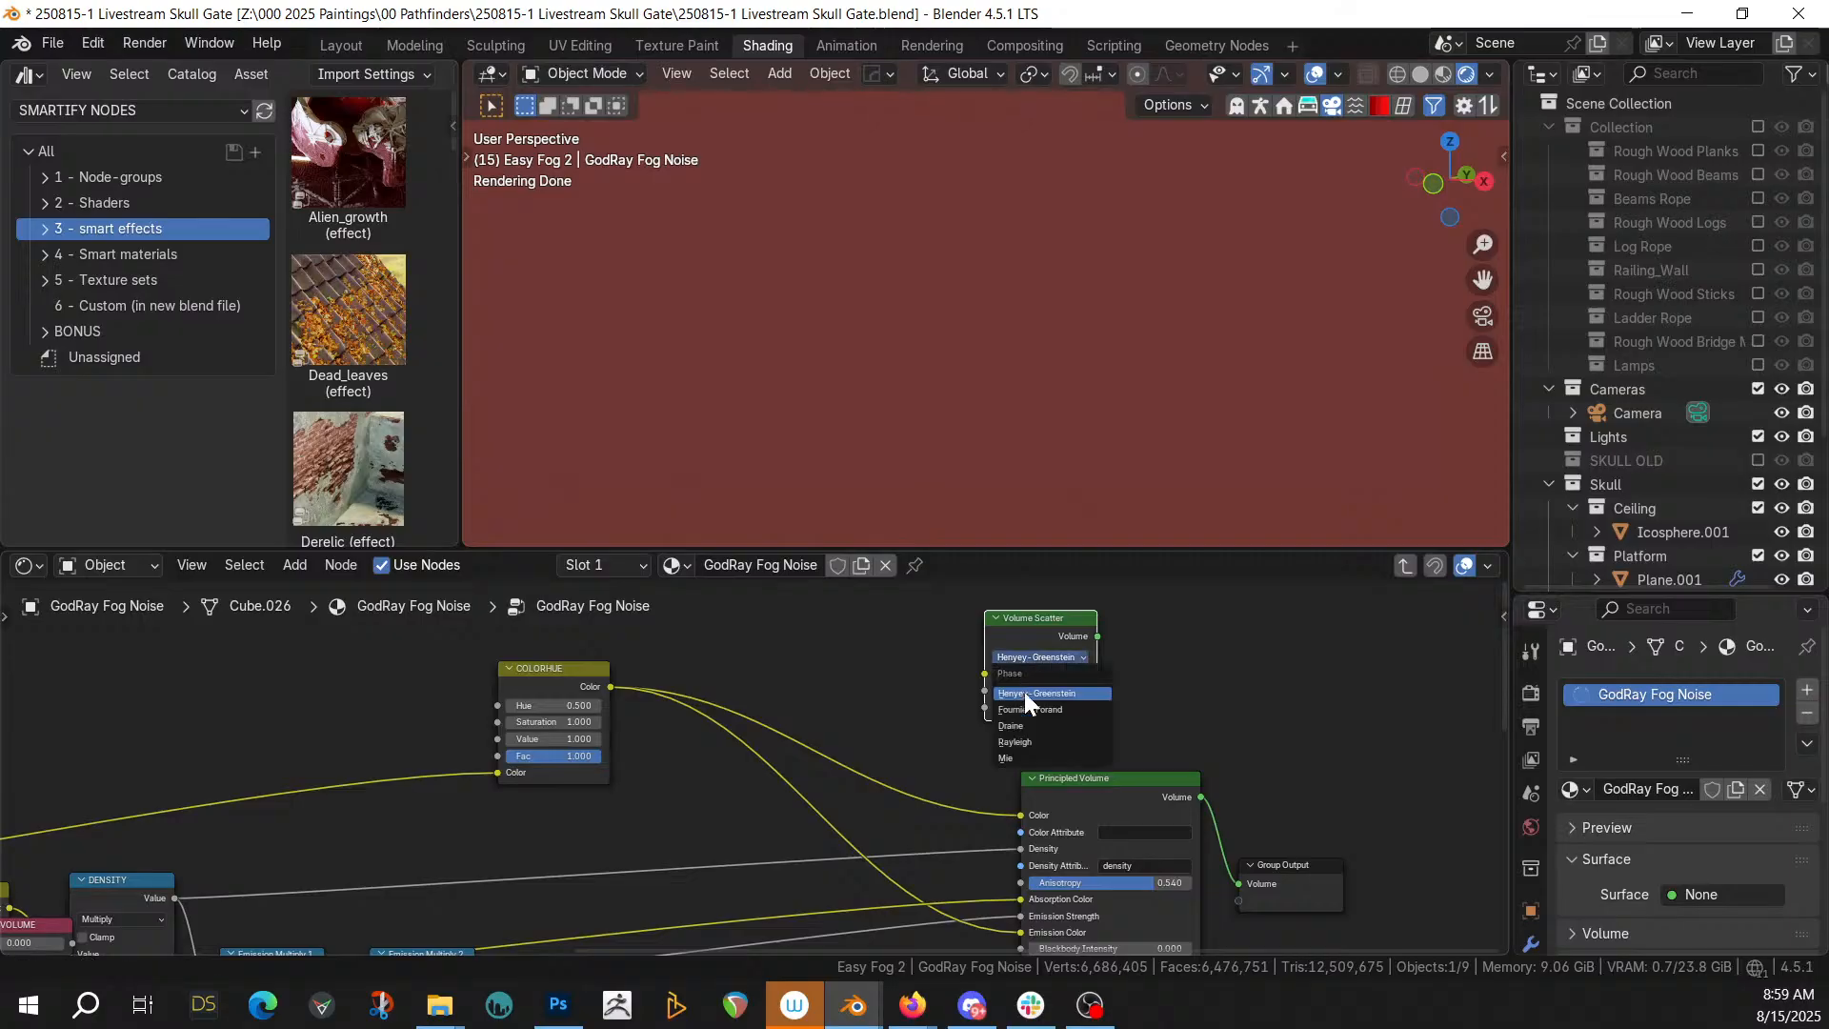
{"action": "left_click", "coordinate": [1025, 764]}
Reroute the Principled Volume's color and density links to Volume Scatter and connect its Volume output to the Group Output
{"action": "left_click_drag", "start_coordinate": [1024, 815], "coordinate": [987, 673]}
{"action": "left_click_drag", "start_coordinate": [1021, 849], "coordinate": [988, 692]}
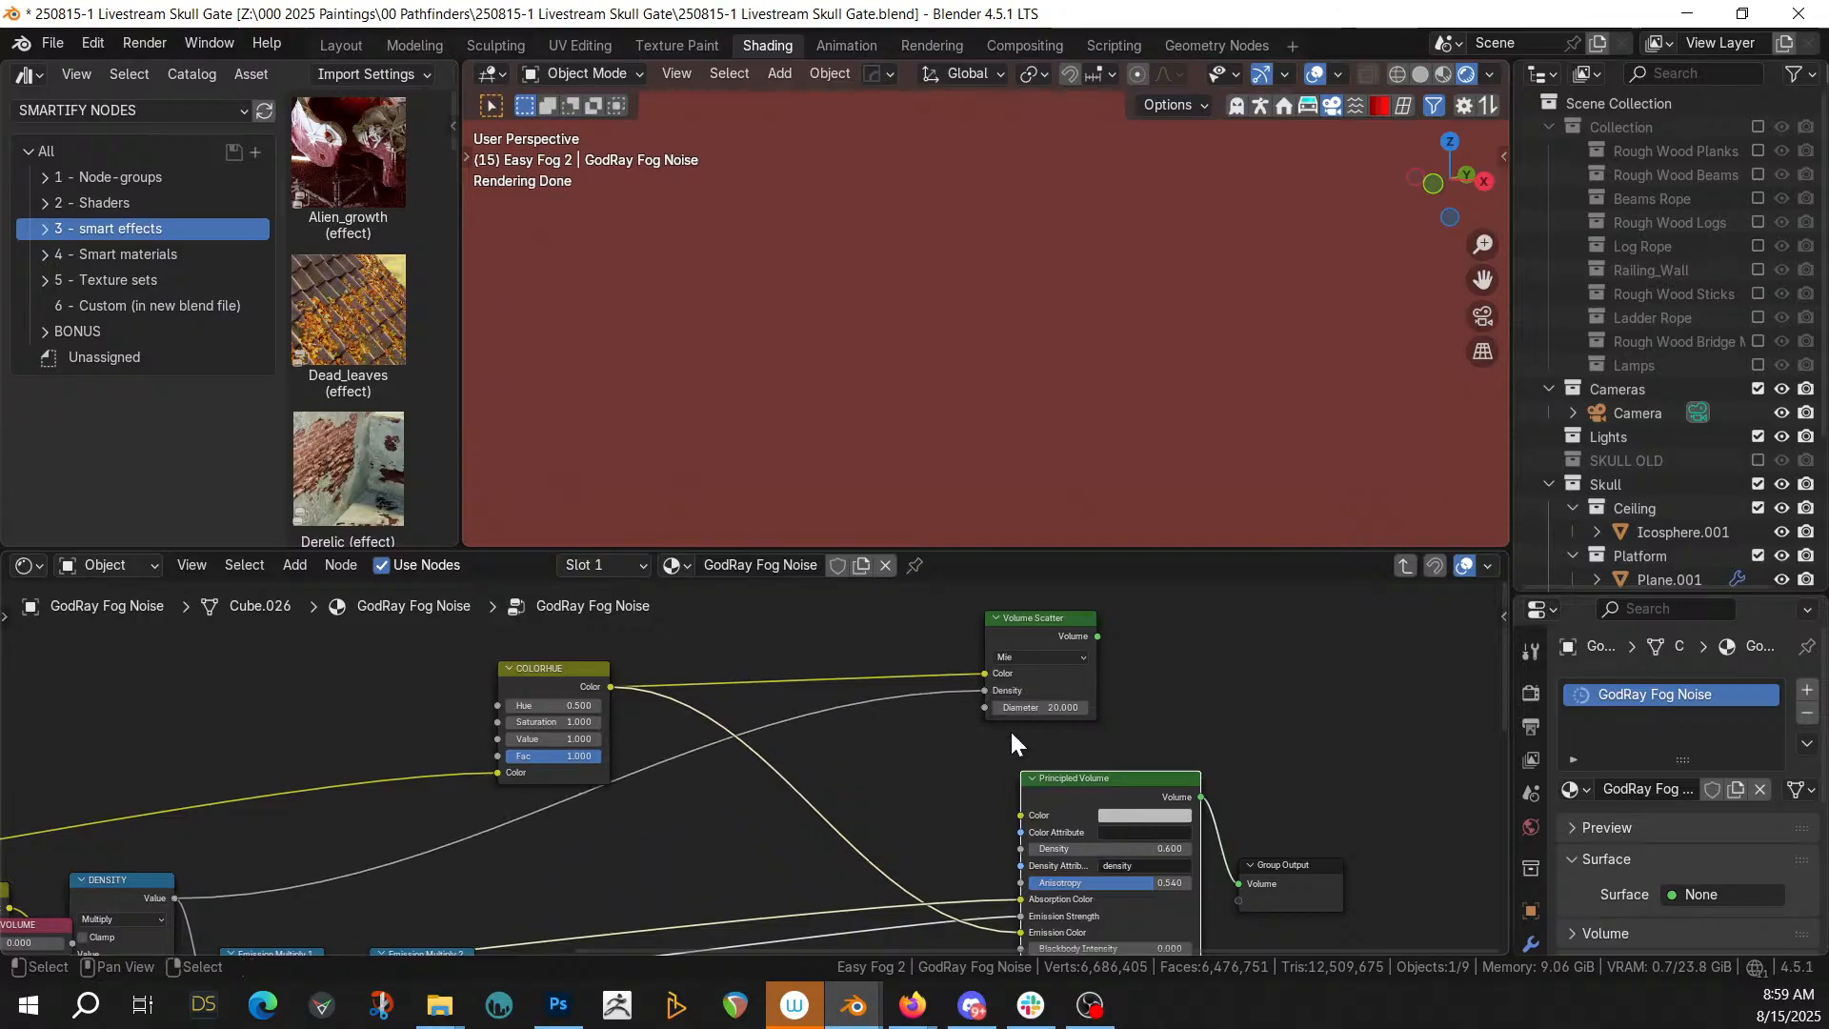
{"action": "mouse_move", "coordinate": [988, 841]}
{"action": "middle_mouse_down"}
{"action": "mouse_move", "coordinate": [992, 772]}
{"action": "mouse_move", "coordinate": [965, 825]}
{"action": "middle_mouse_up"}
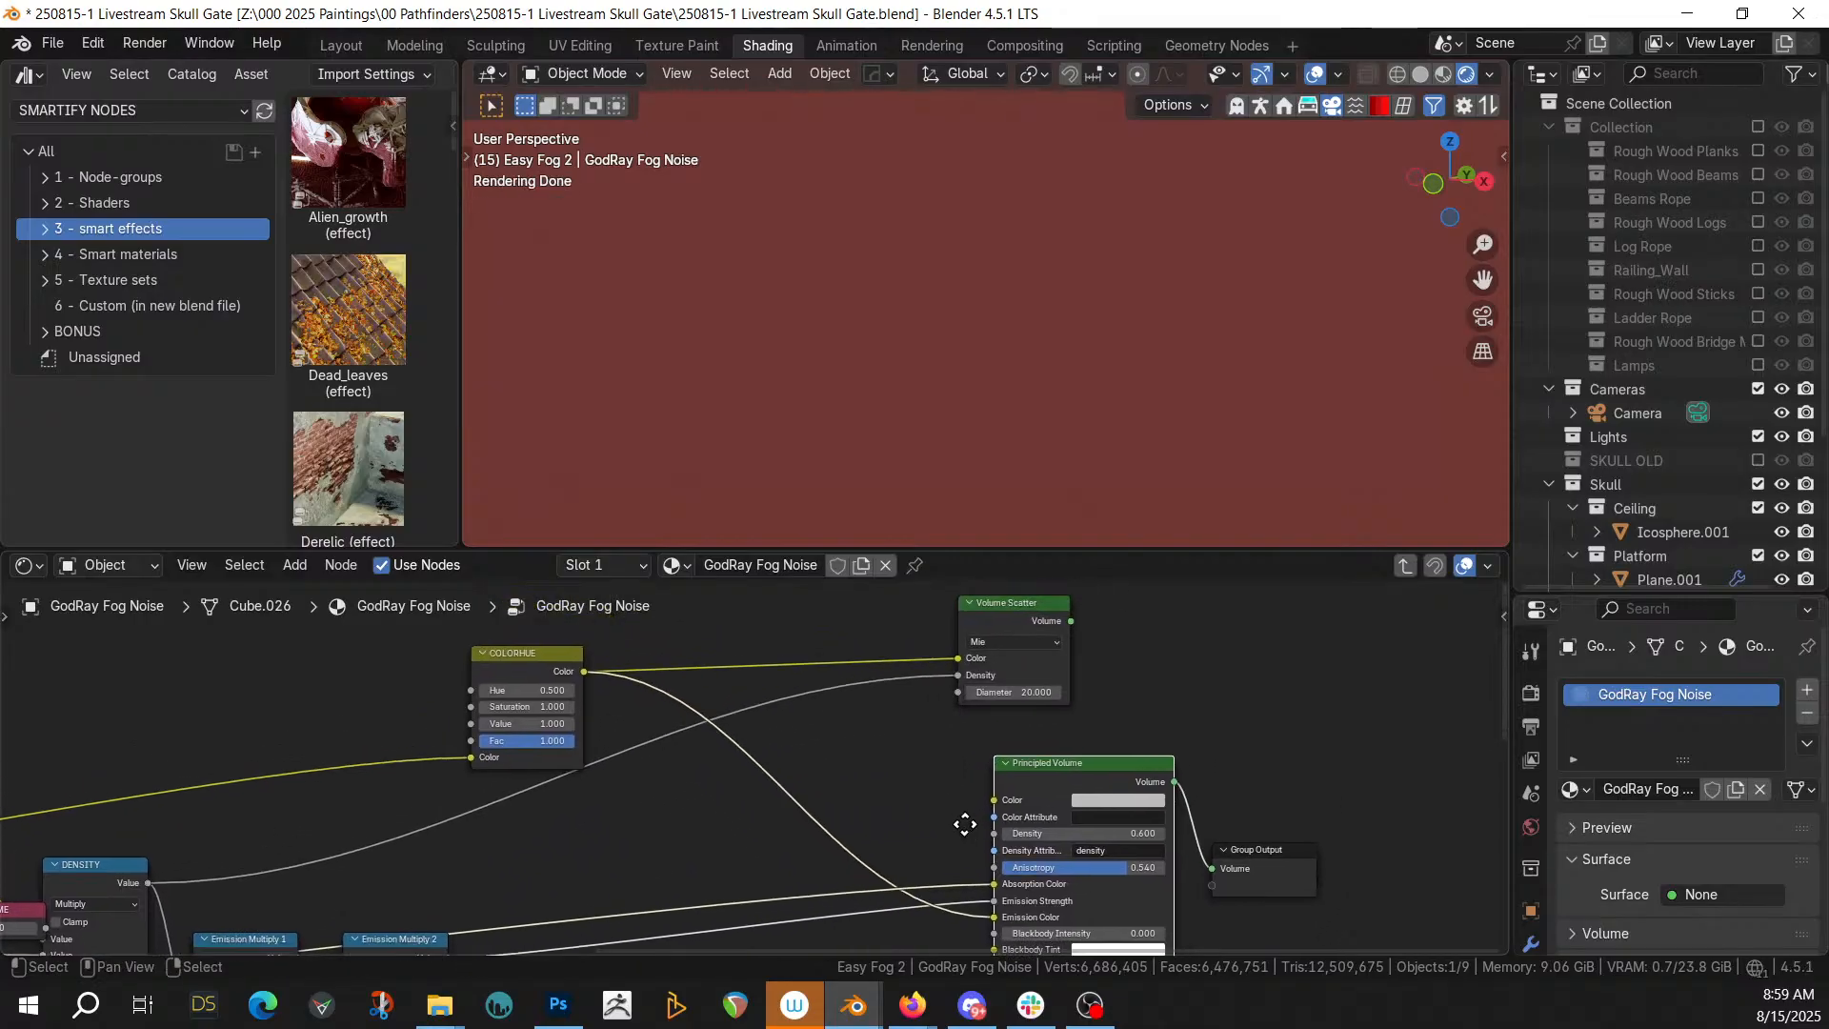
{"action": "left_click_drag", "start_coordinate": [1071, 621], "coordinate": [1210, 863]}
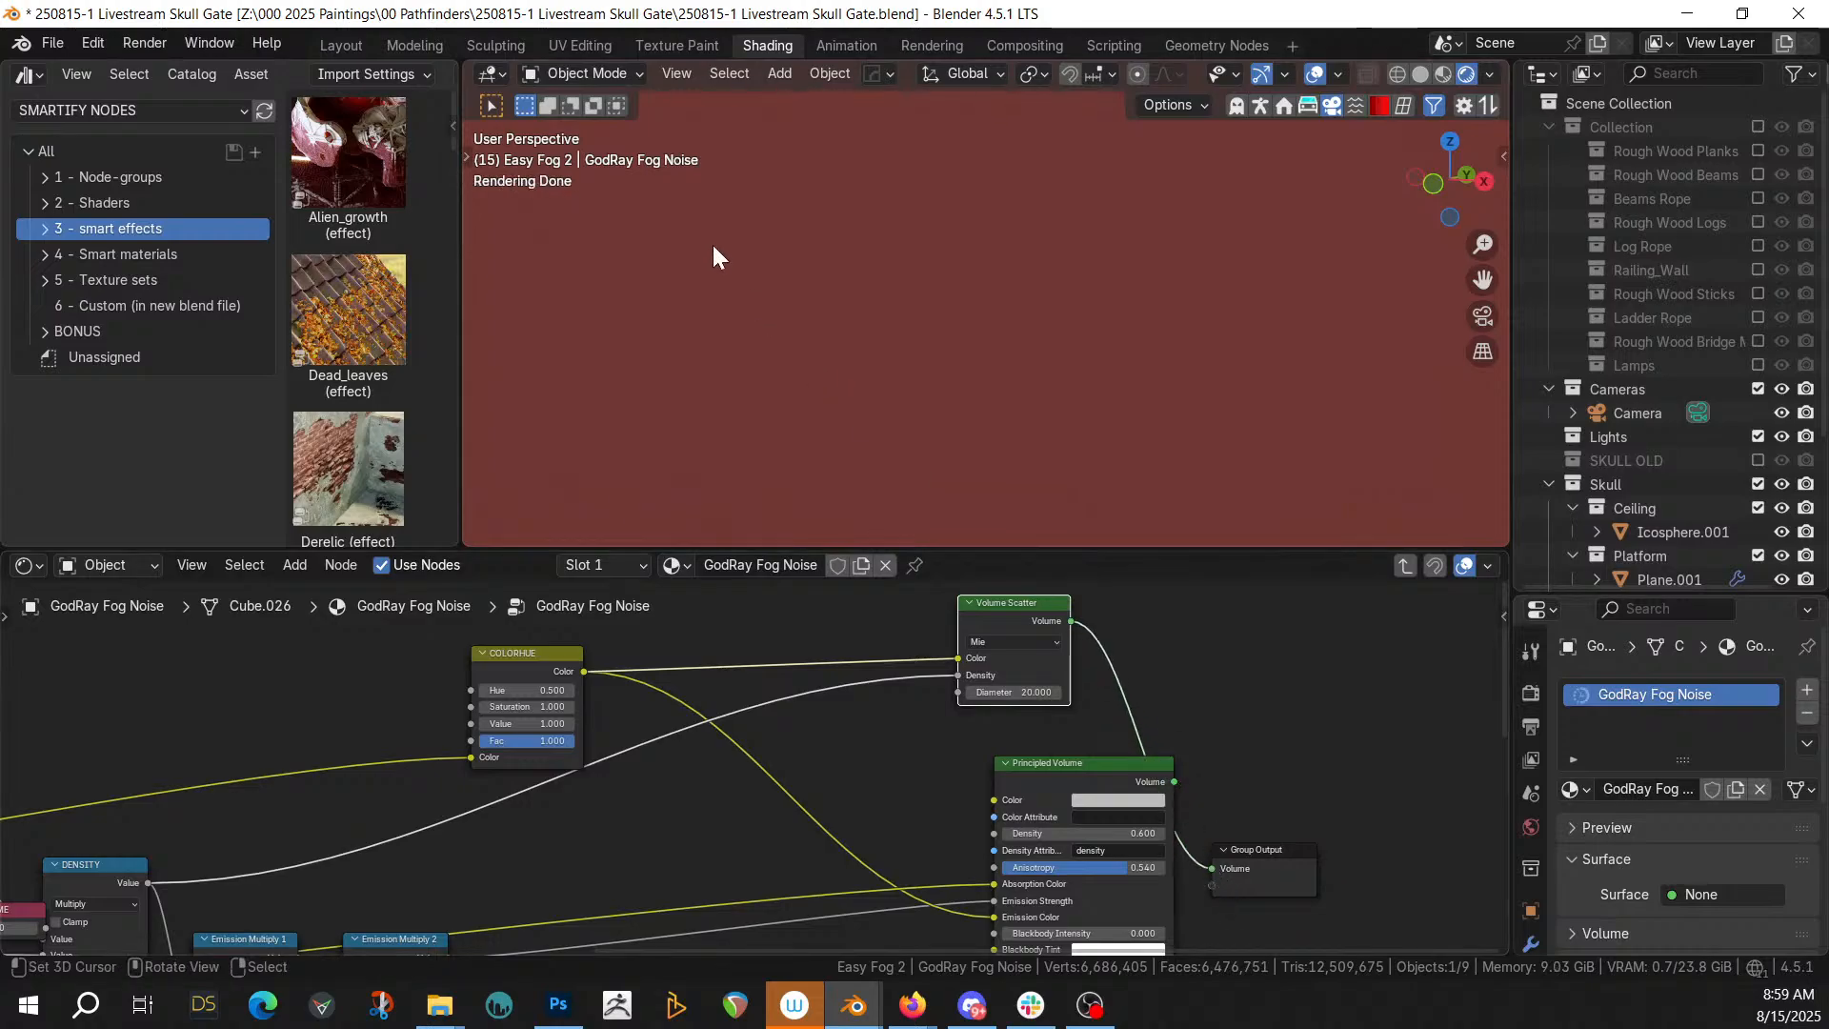
Return to the Layout workspace and display the camera view in rendered shading
{"action": "left_click", "coordinate": [339, 48]}
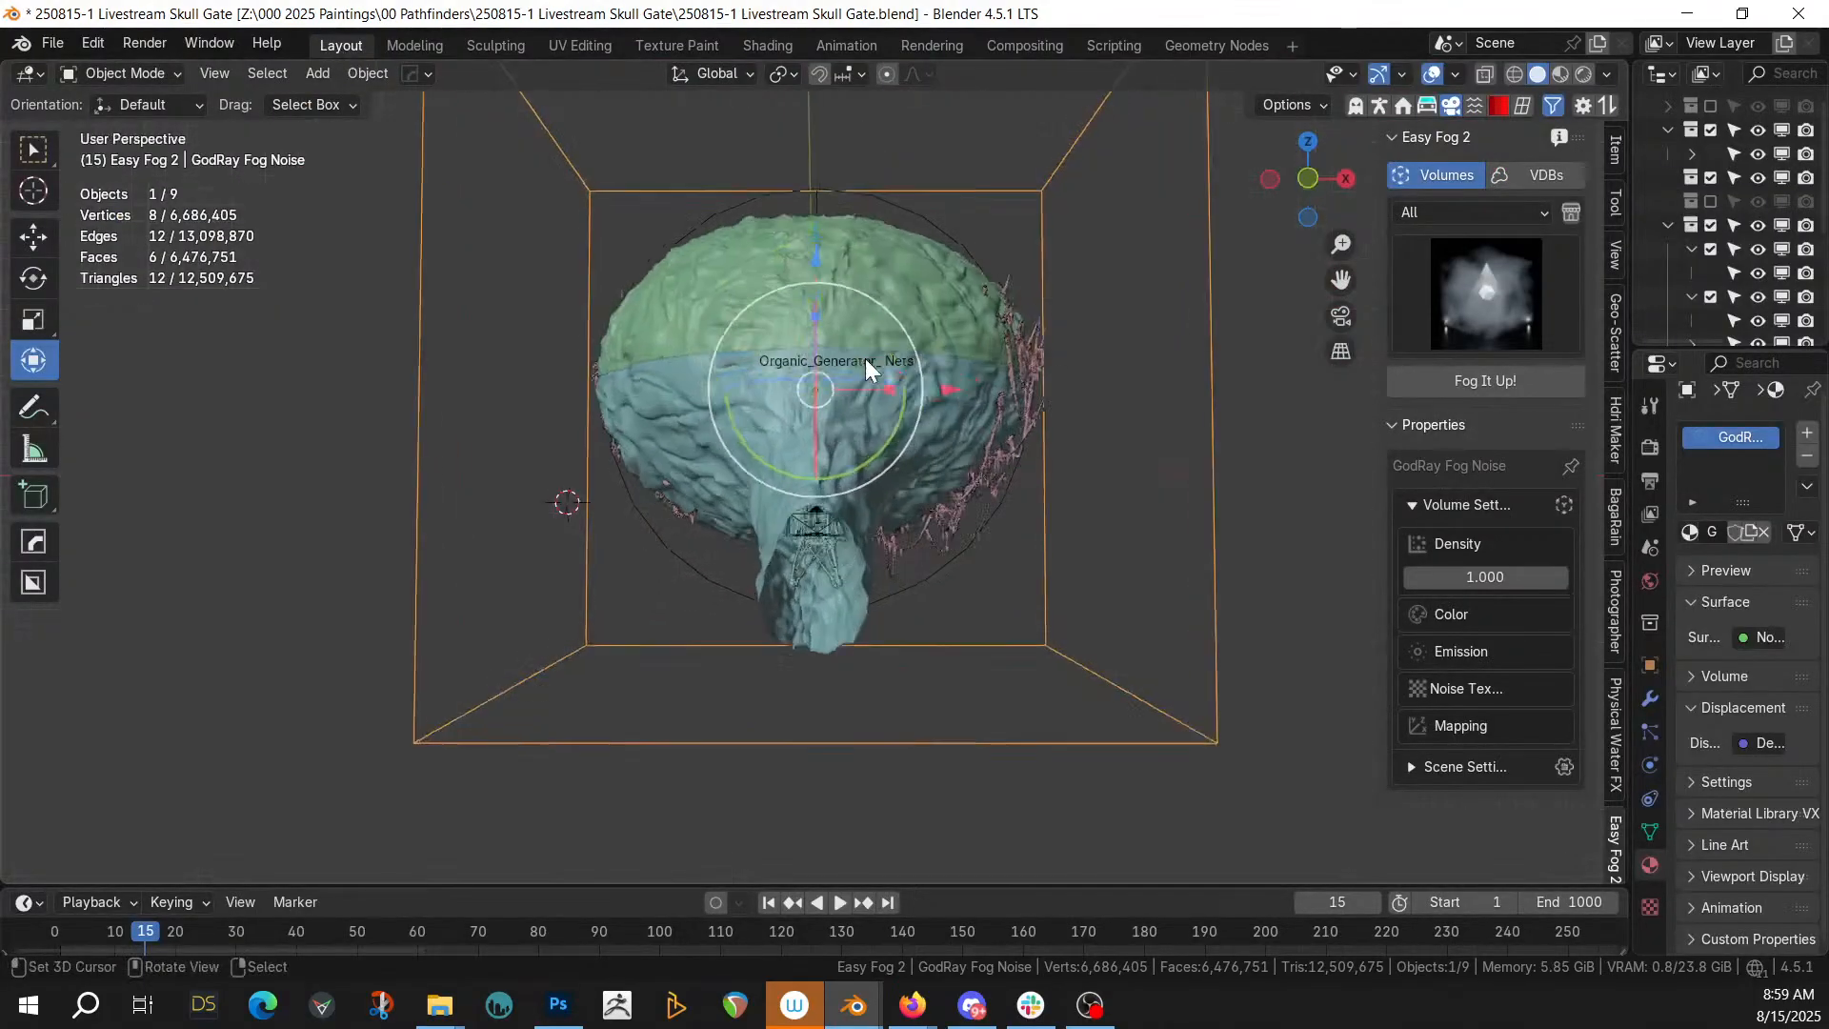
{"action": "key", "text": "KP_0"}
{"action": "key", "text": "z"}
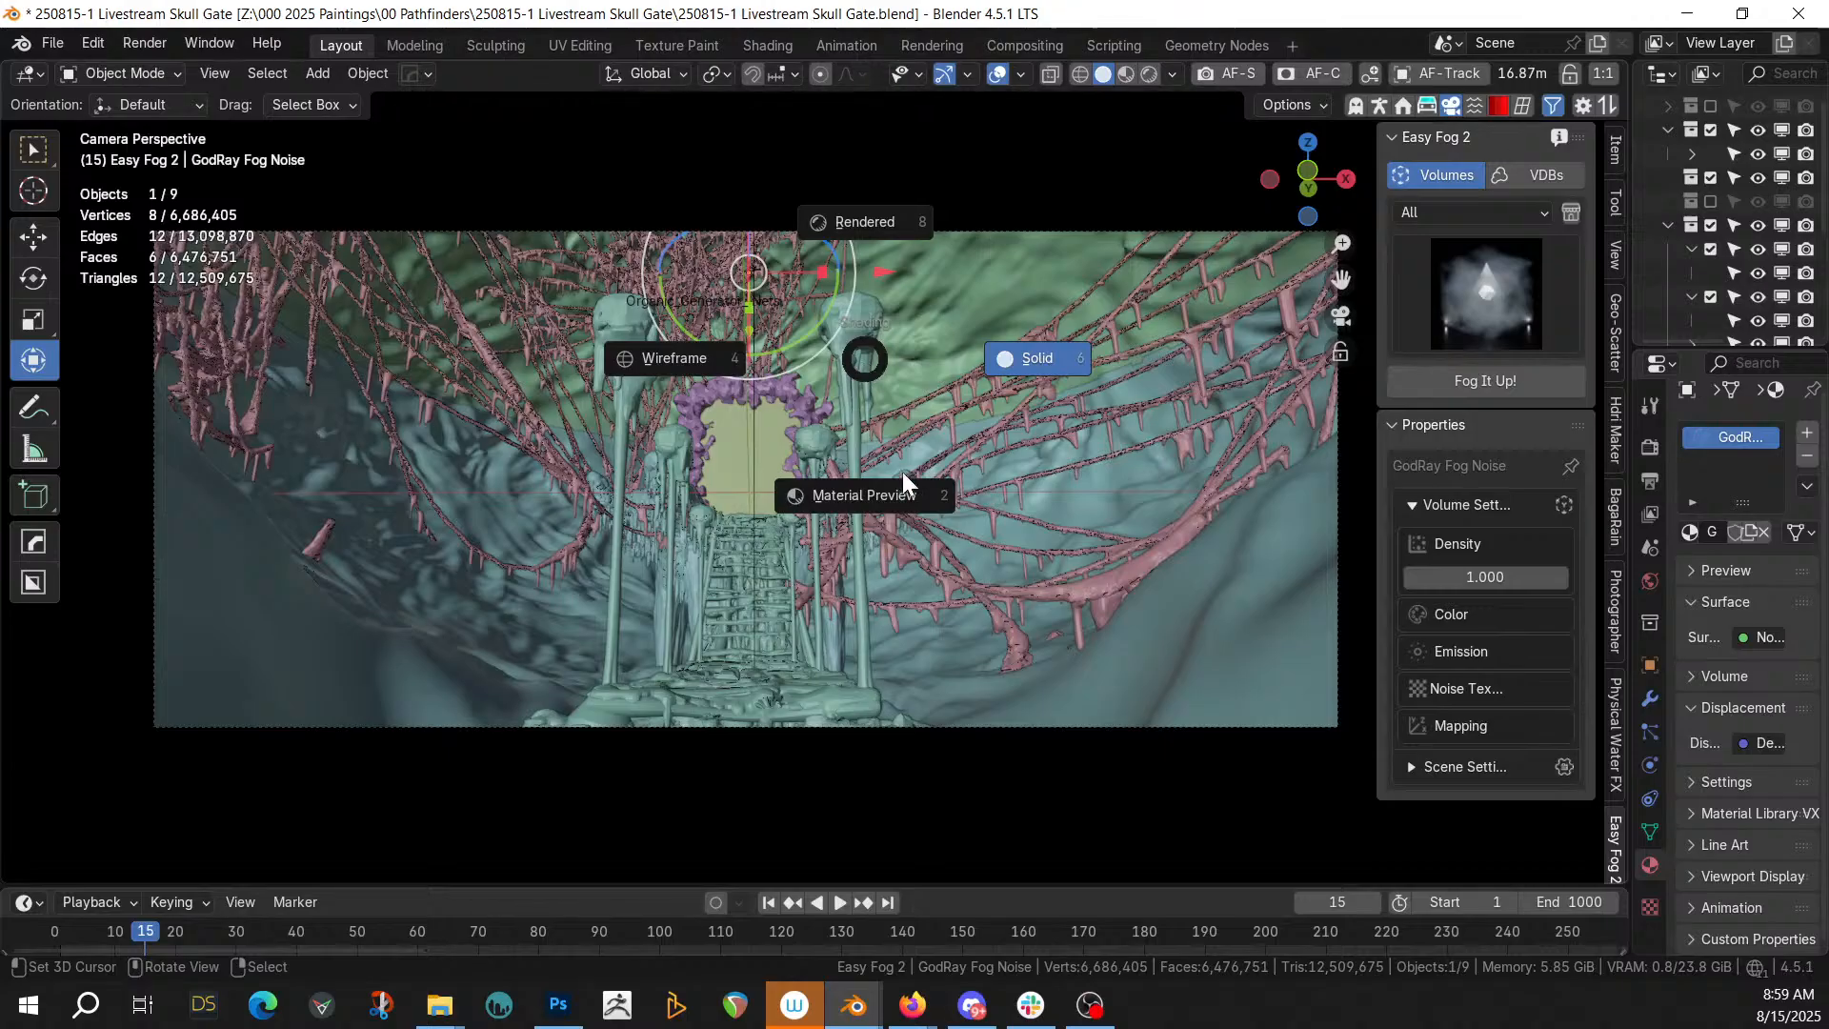
{"action": "key", "text": "8"}
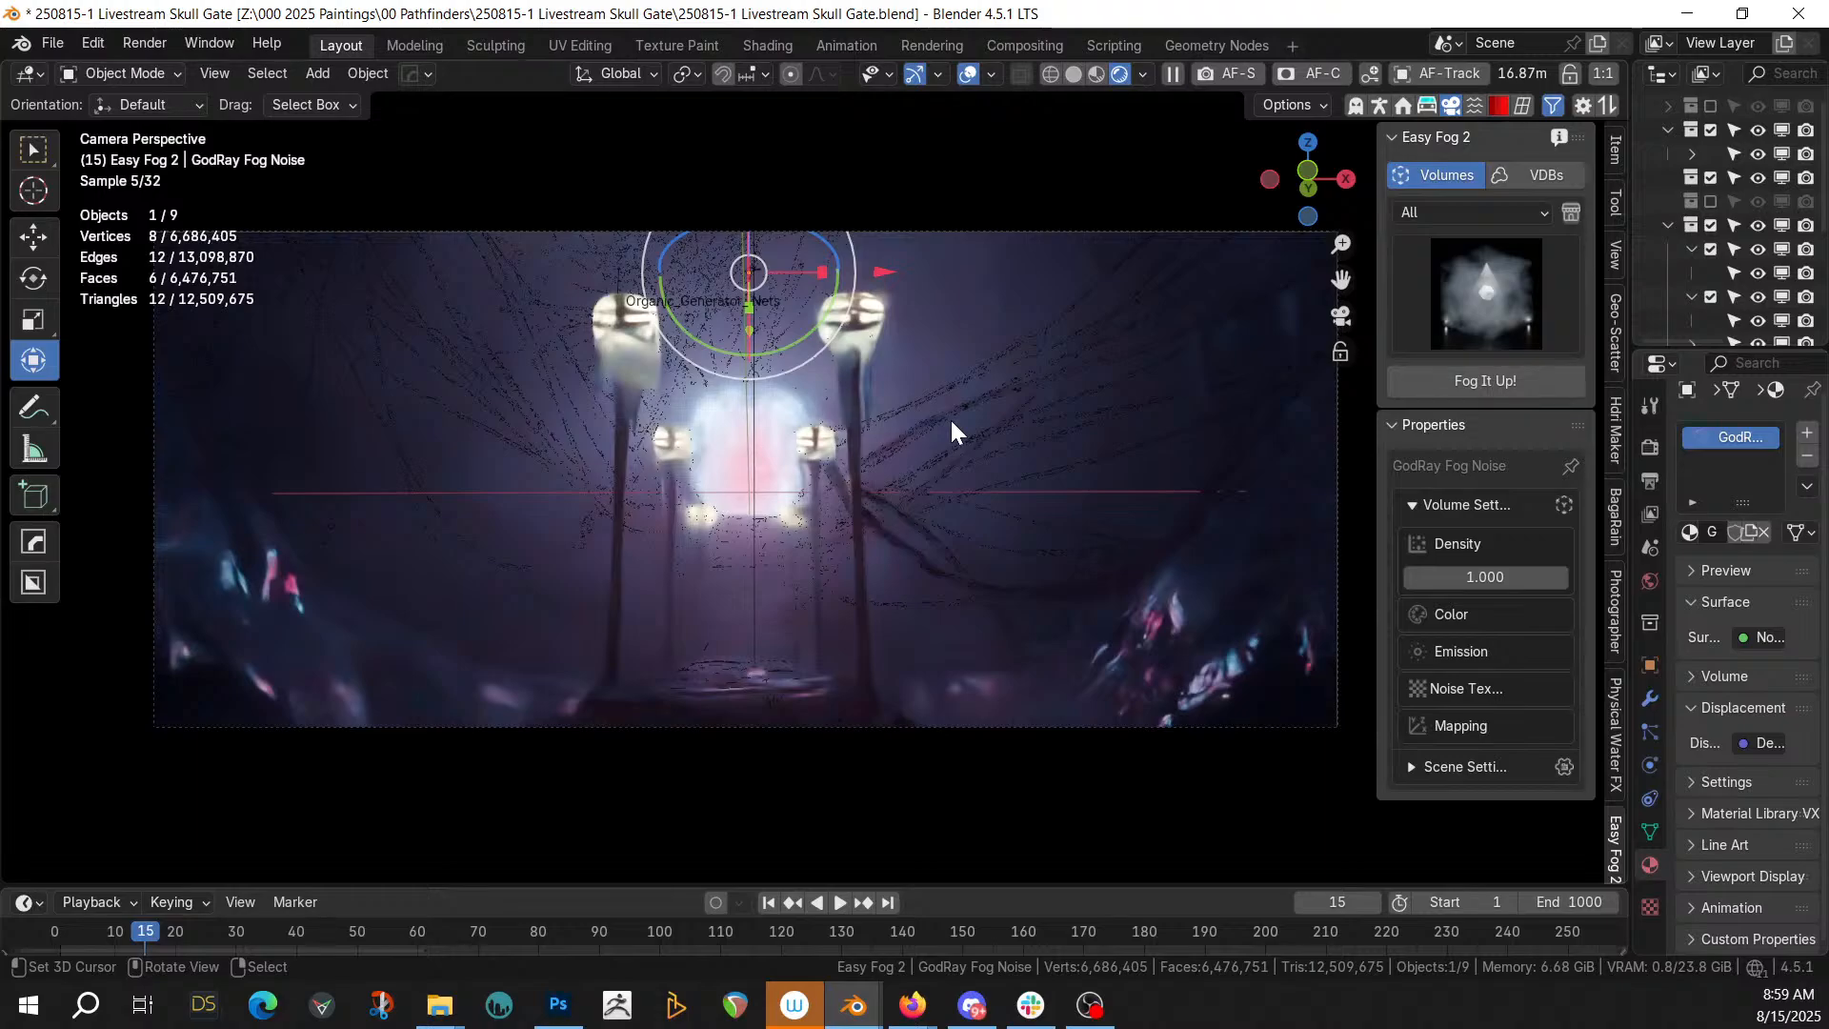
Set the GodRay Fog Noise density to 0.25 and tint its color a pale peach
{"action": "left_click", "coordinate": [1485, 577]}
{"action": "key", "text": "BackSpace"}
{"action": "type", "text": ".25"}
{"action": "key", "text": "Return"}
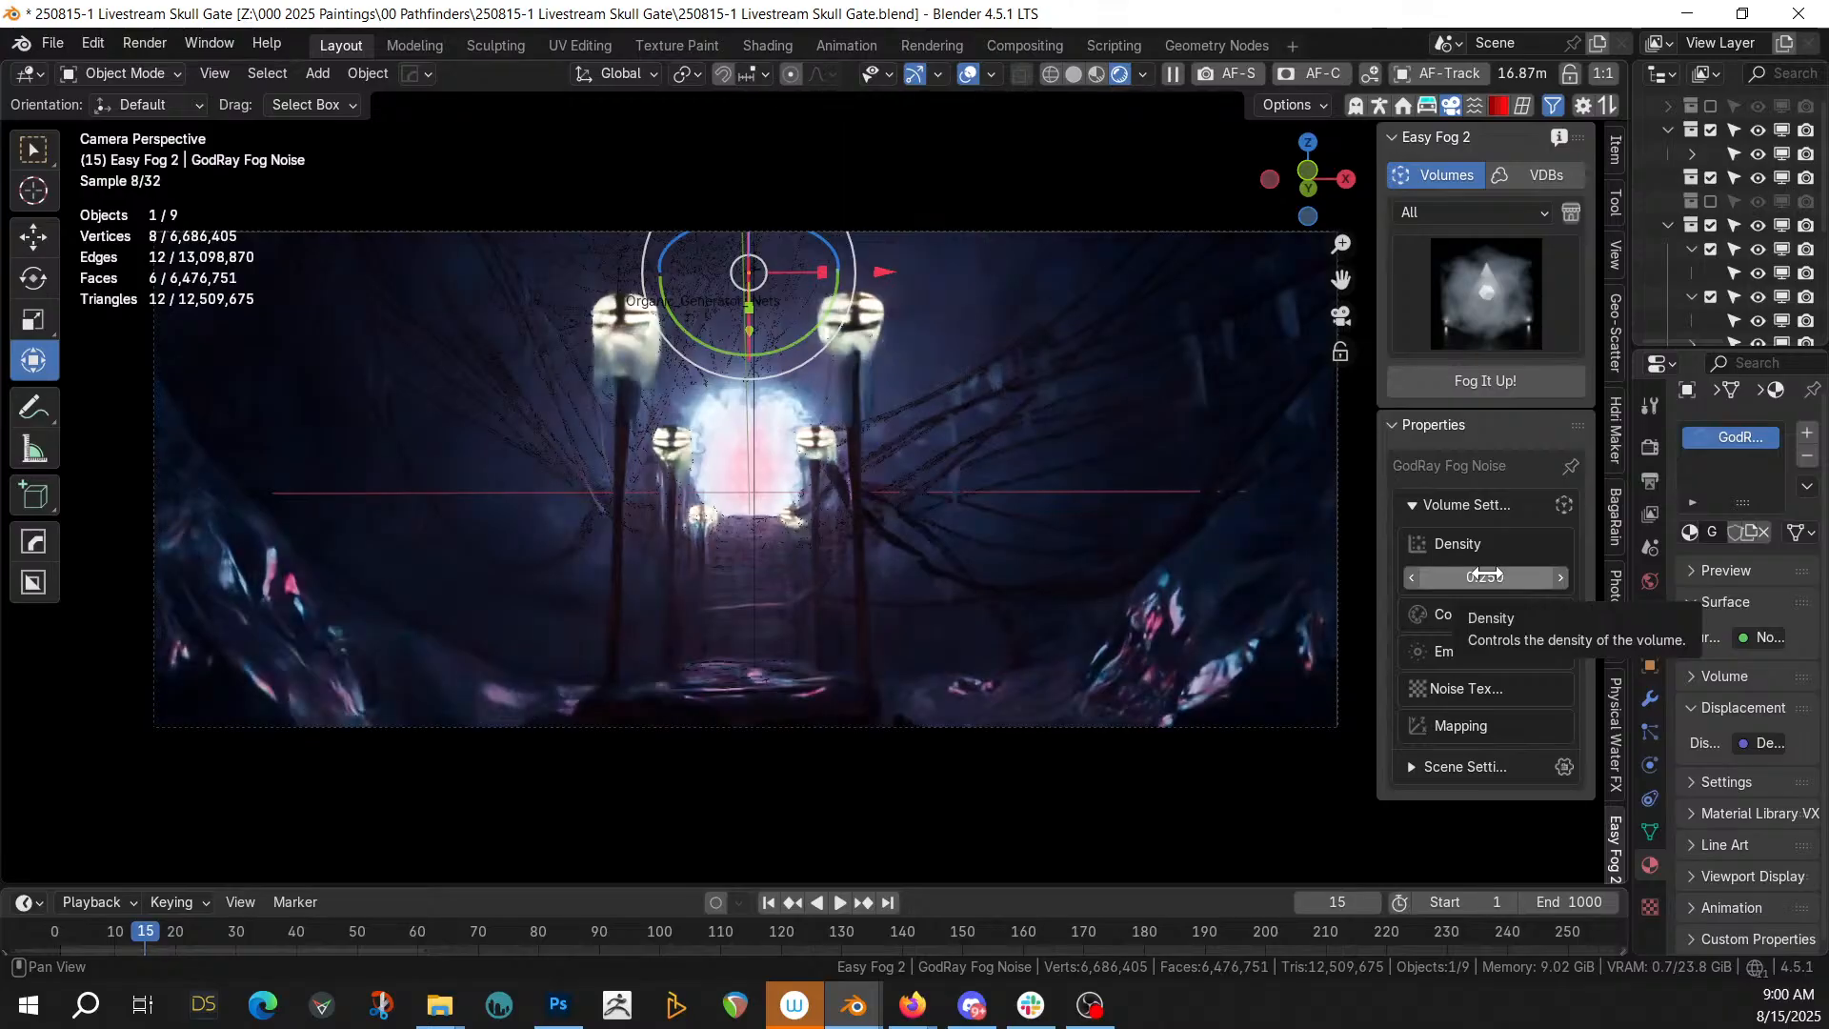
{"action": "left_click", "coordinate": [1459, 616]}
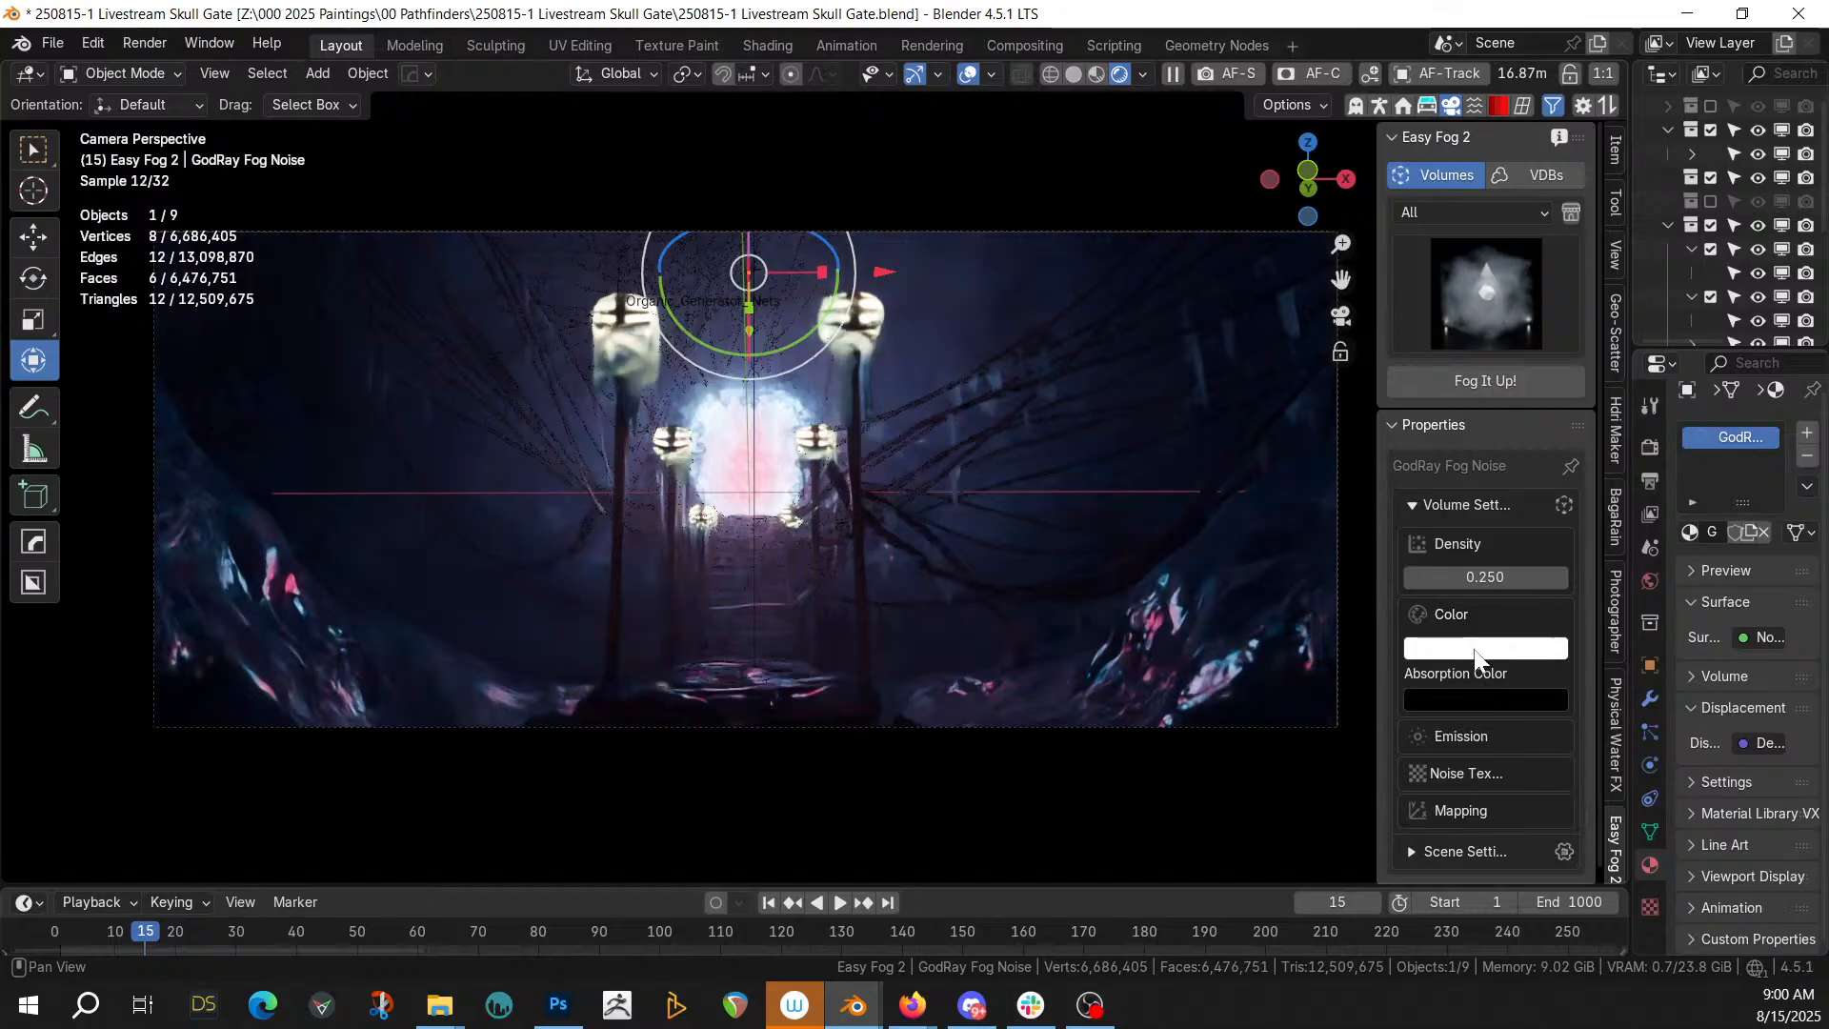
{"action": "left_click", "coordinate": [1477, 649]}
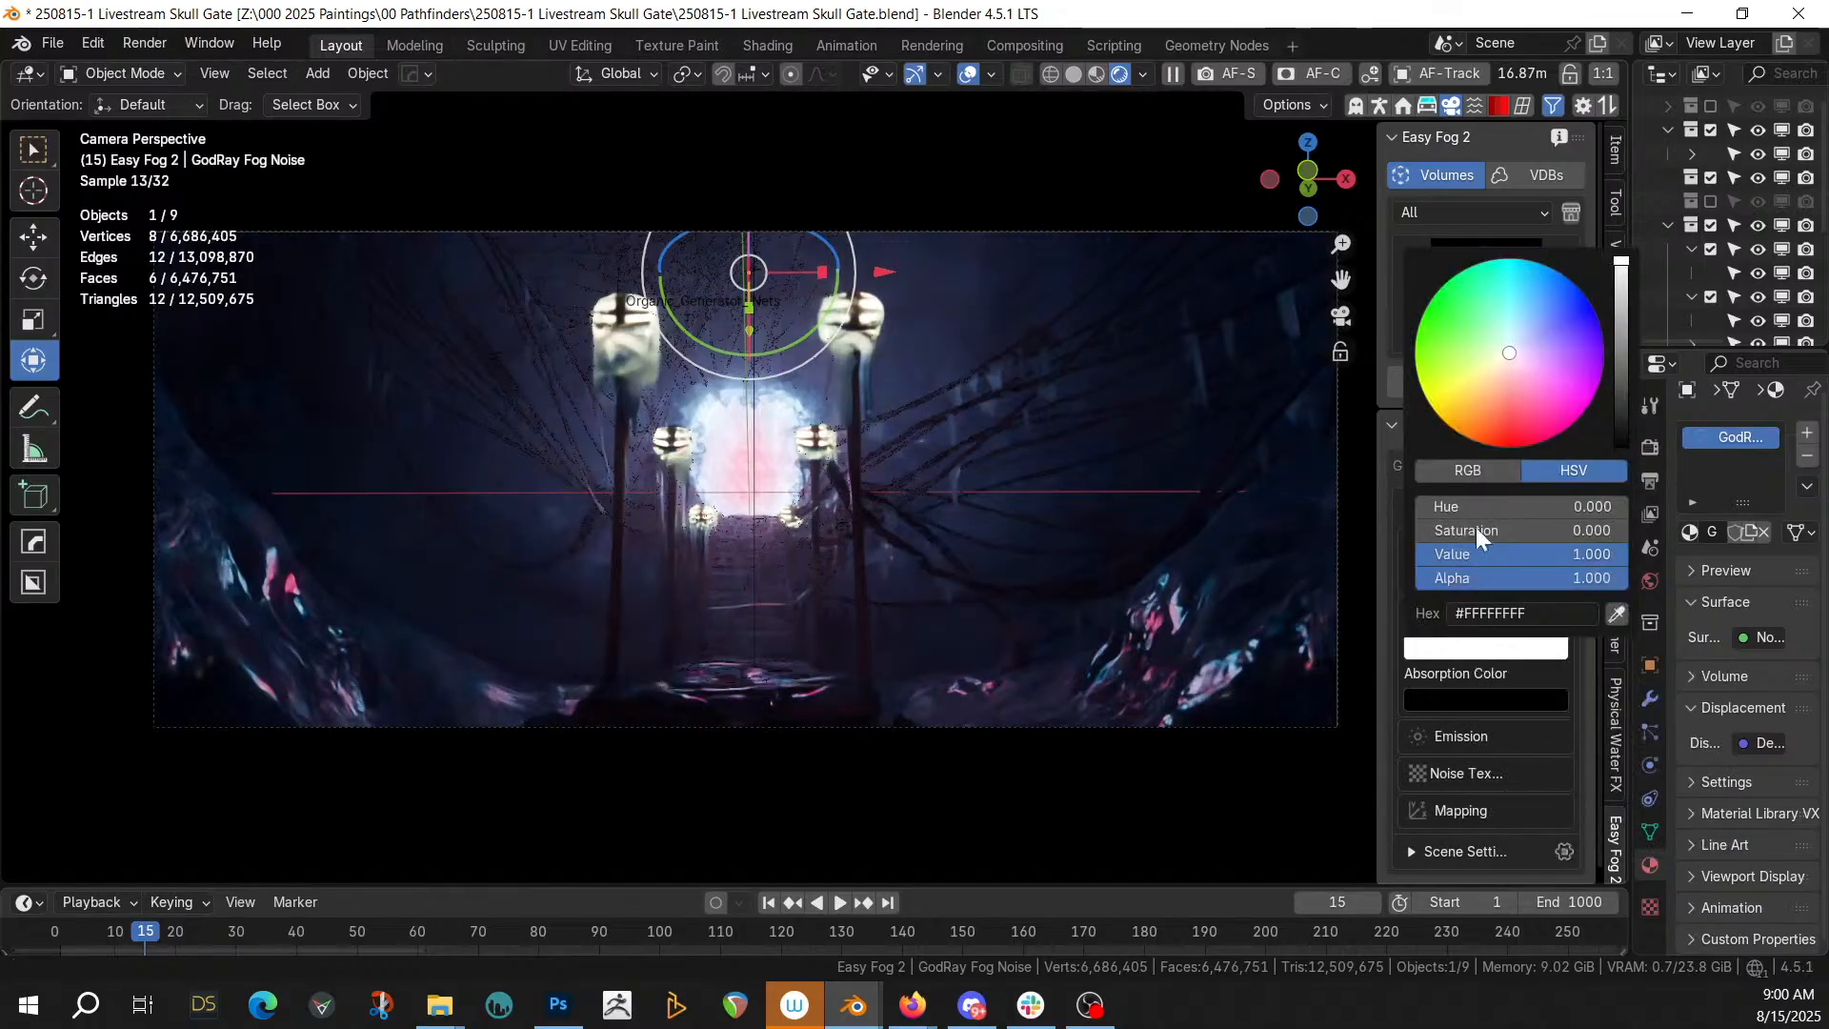
{"action": "left_click", "coordinate": [1504, 370]}
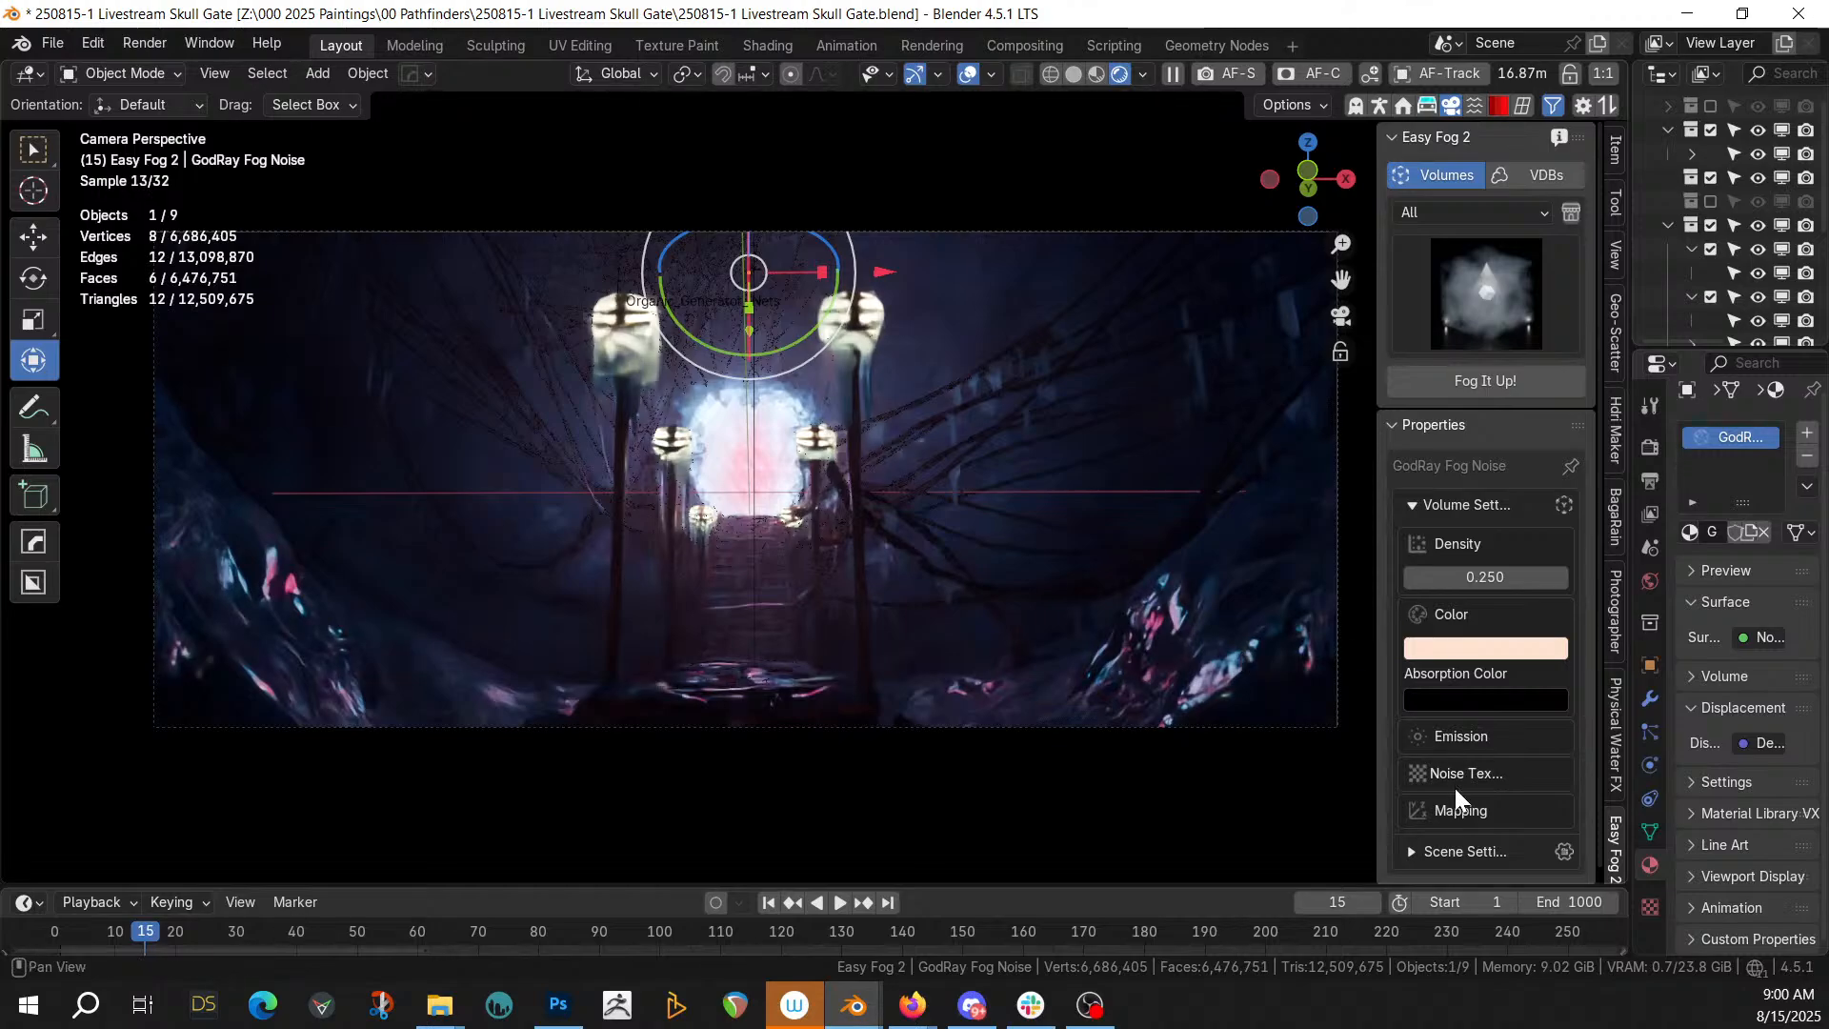
Show the Photographer camera settings in a wider sidebar and orbit out of the camera view in solid shading
{"action": "left_click", "coordinate": [1612, 614]}
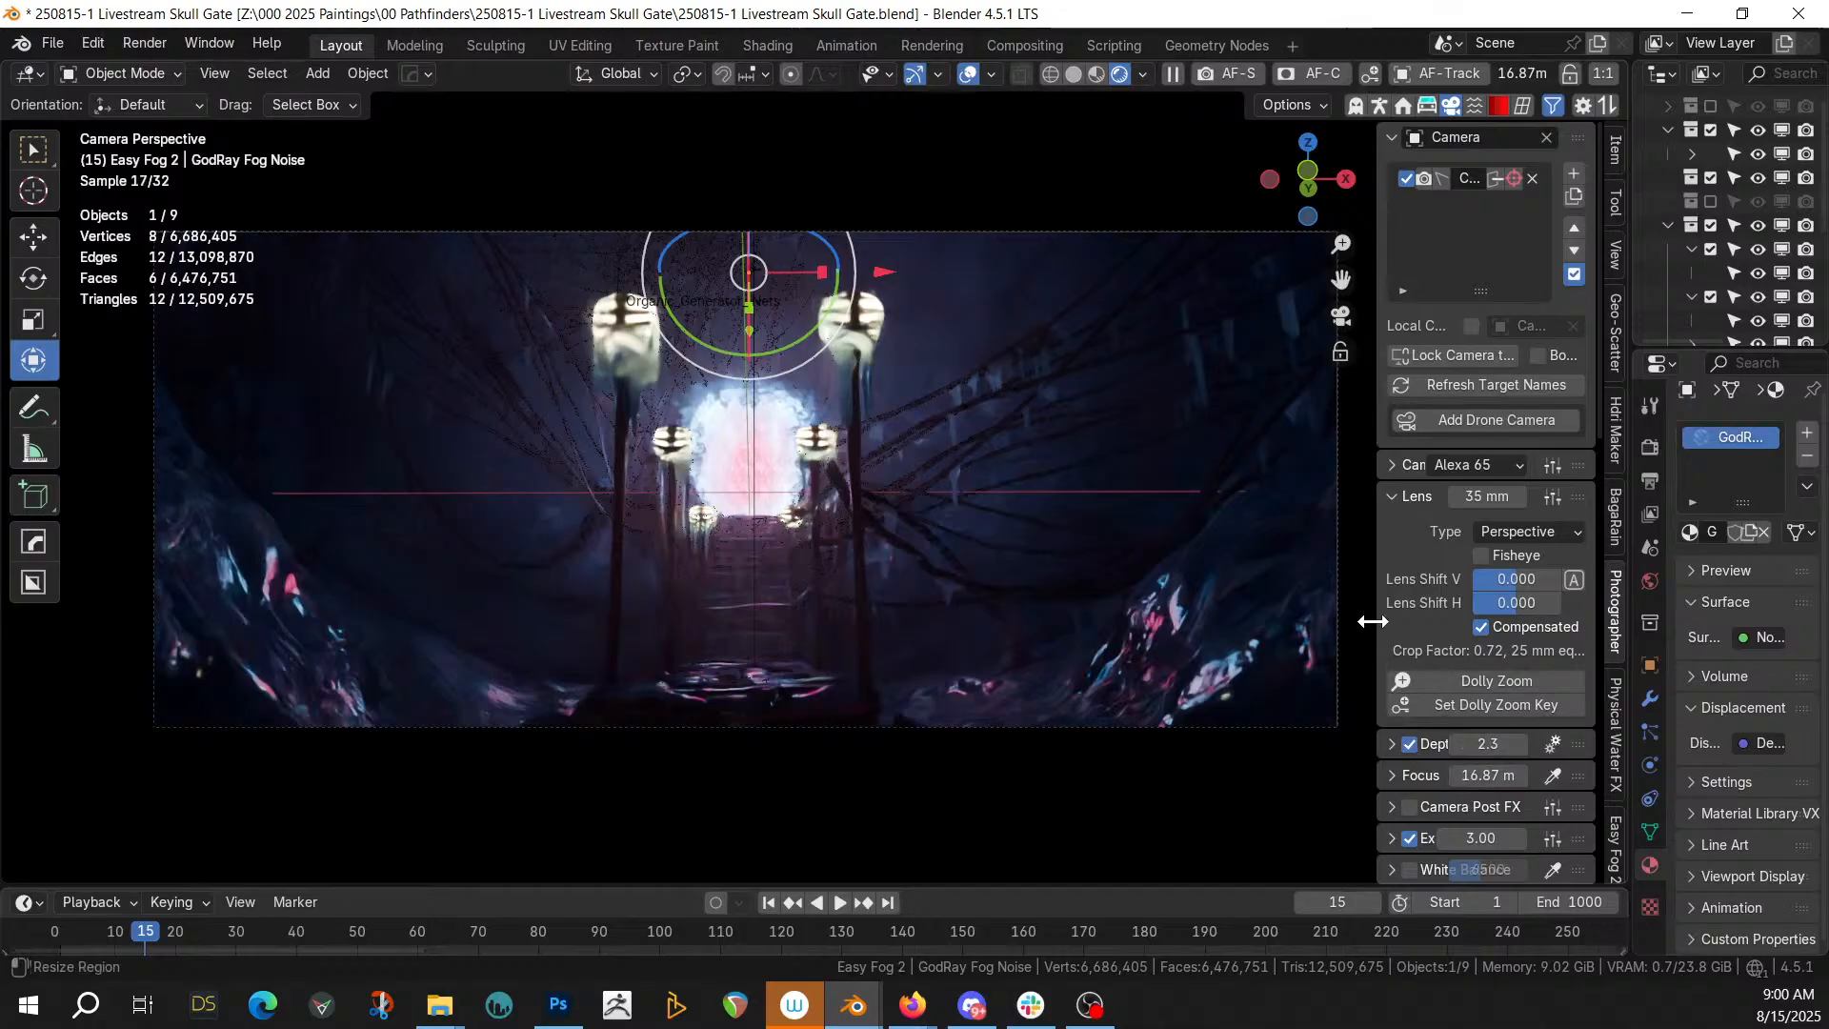
{"action": "left_click_drag", "start_coordinate": [1376, 621], "coordinate": [1229, 632]}
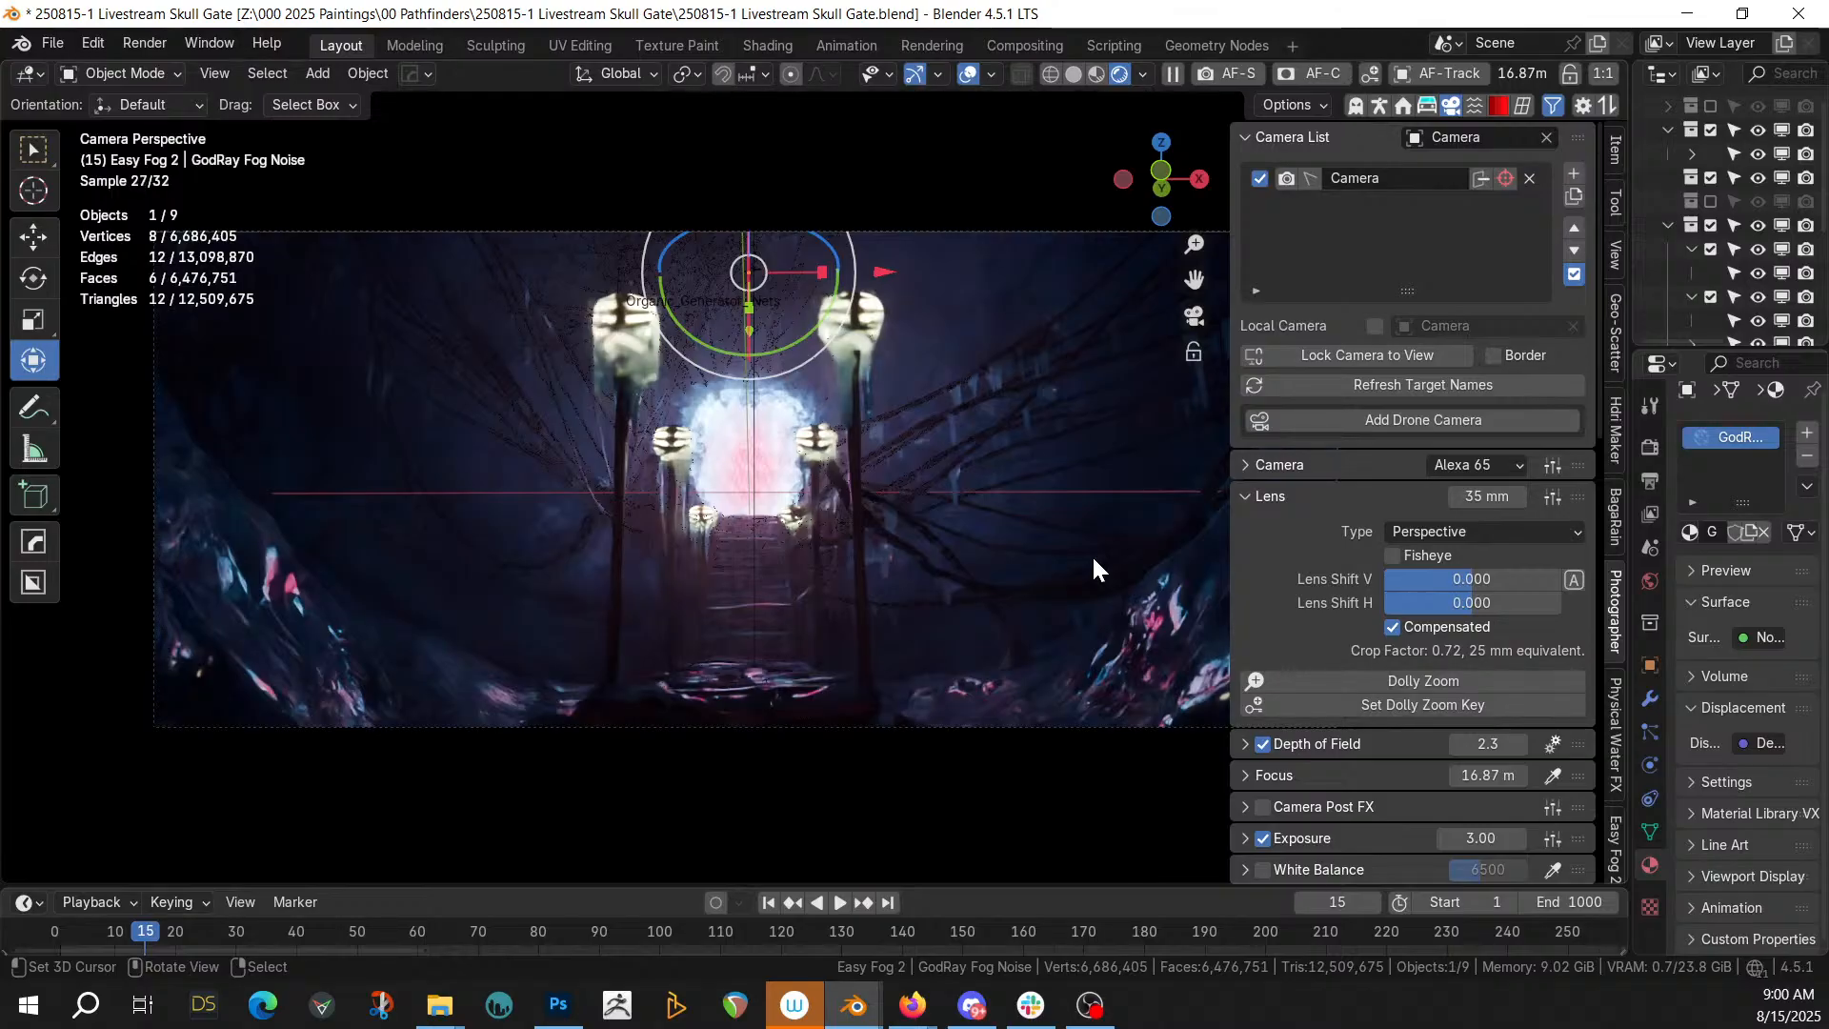
{"action": "key", "text": "z"}
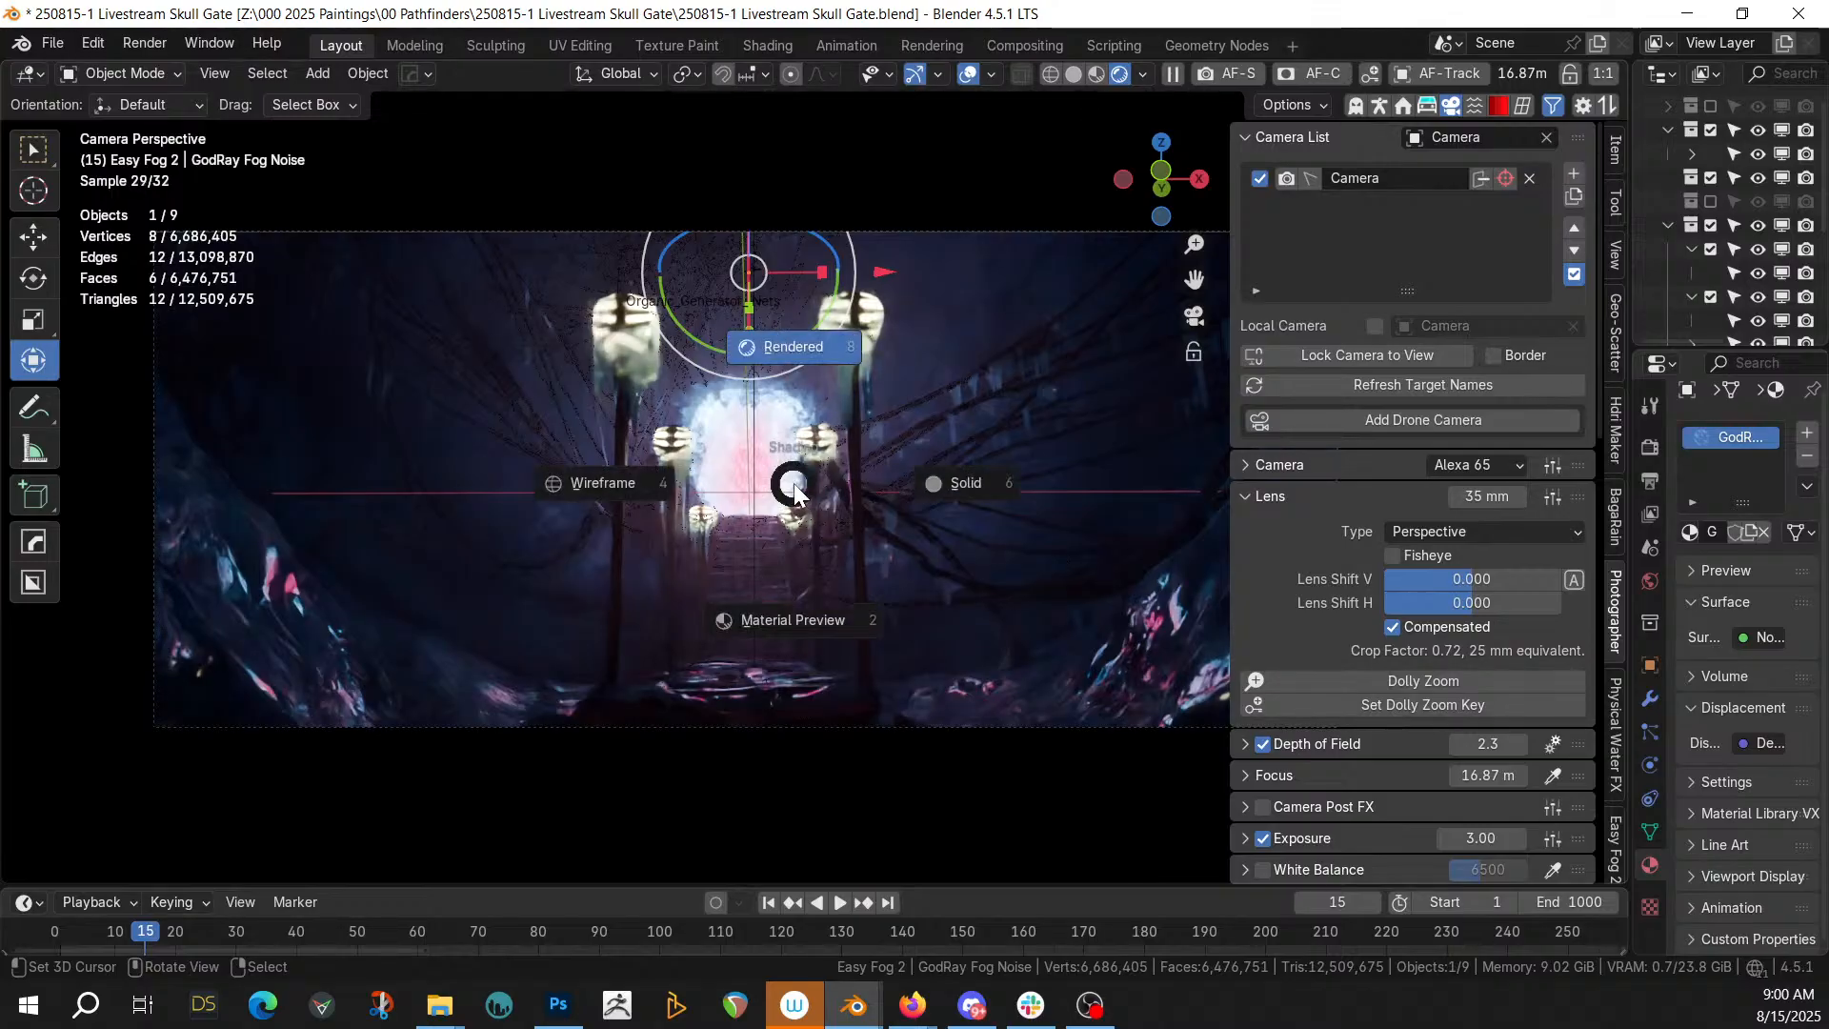
{"action": "key", "text": "6"}
{"action": "mouse_move", "coordinate": [792, 483]}
{"action": "middle_mouse_down"}
{"action": "mouse_move", "coordinate": [864, 404]}
{"action": "mouse_move", "coordinate": [826, 657]}
{"action": "mouse_move", "coordinate": [855, 630]}
{"action": "mouse_move", "coordinate": [862, 678]}
{"action": "mouse_move", "coordinate": [781, 809]}
{"action": "mouse_move", "coordinate": [779, 57]}
{"action": "middle_mouse_up"}
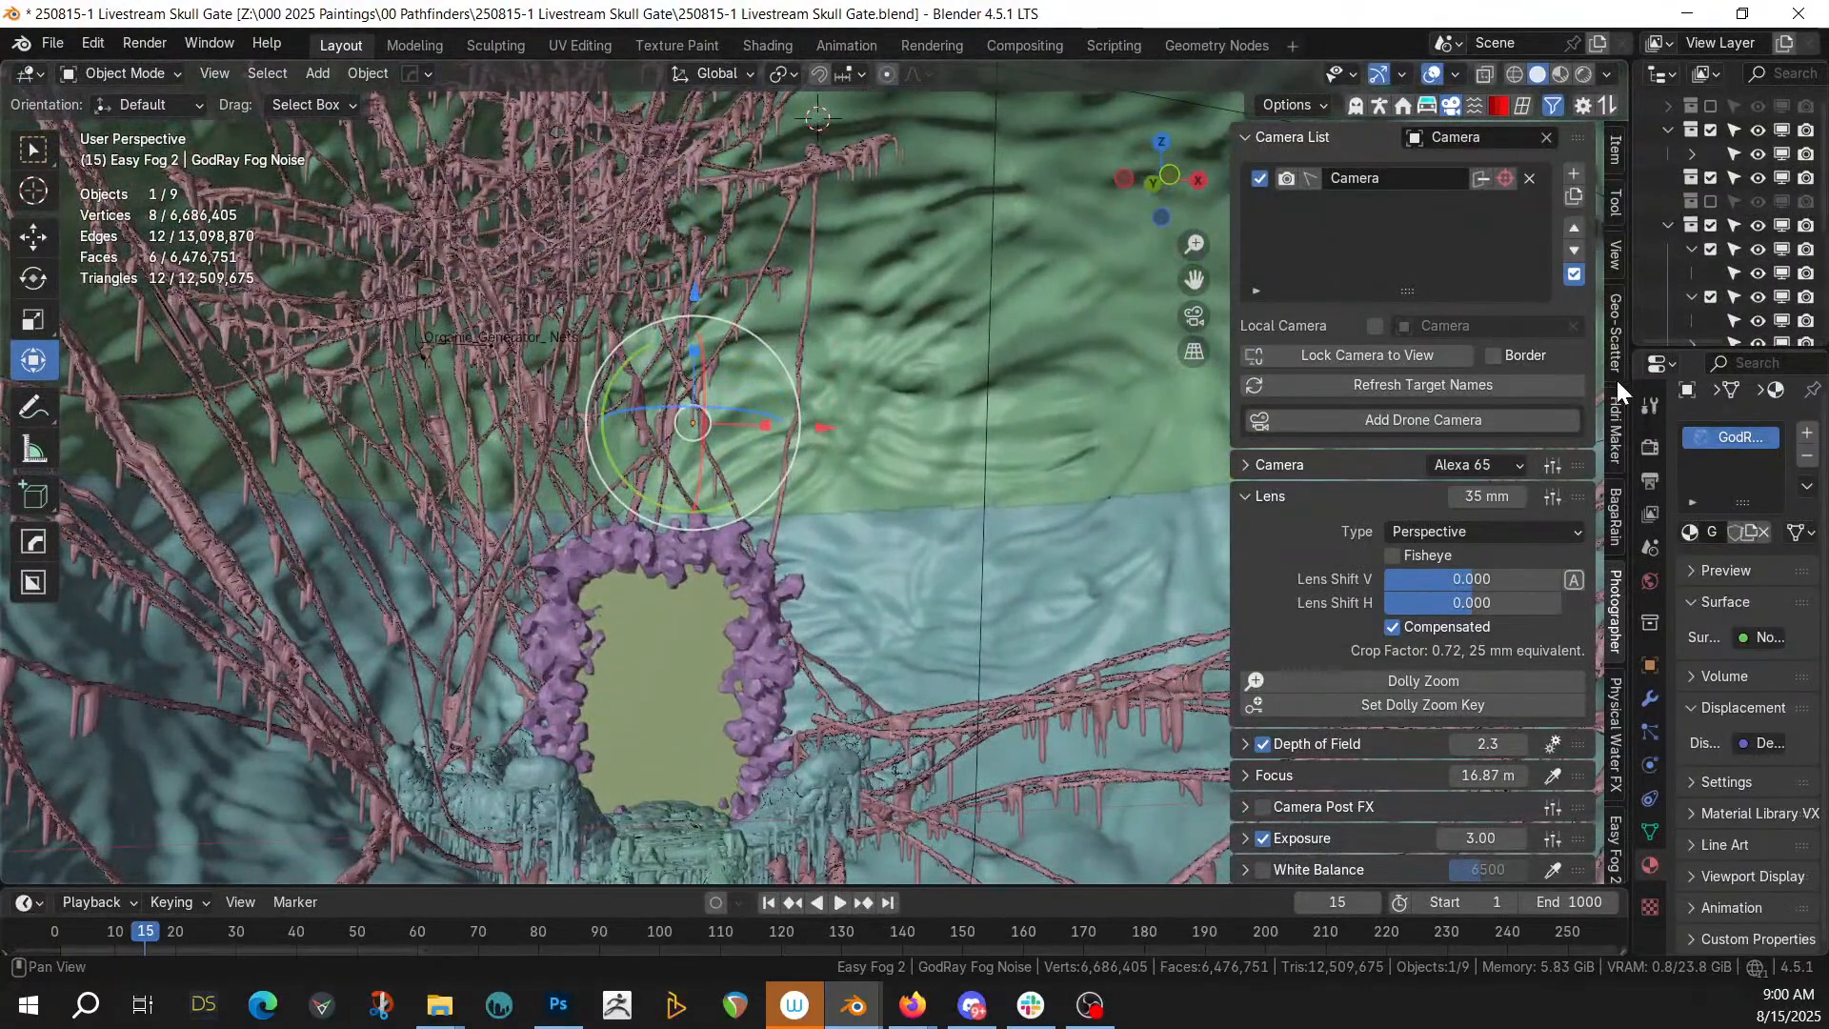
Widen the outliner and properties area, and add an area light to the Lights collection
{"action": "left_click_drag", "start_coordinate": [1632, 291], "coordinate": [1216, 302]}
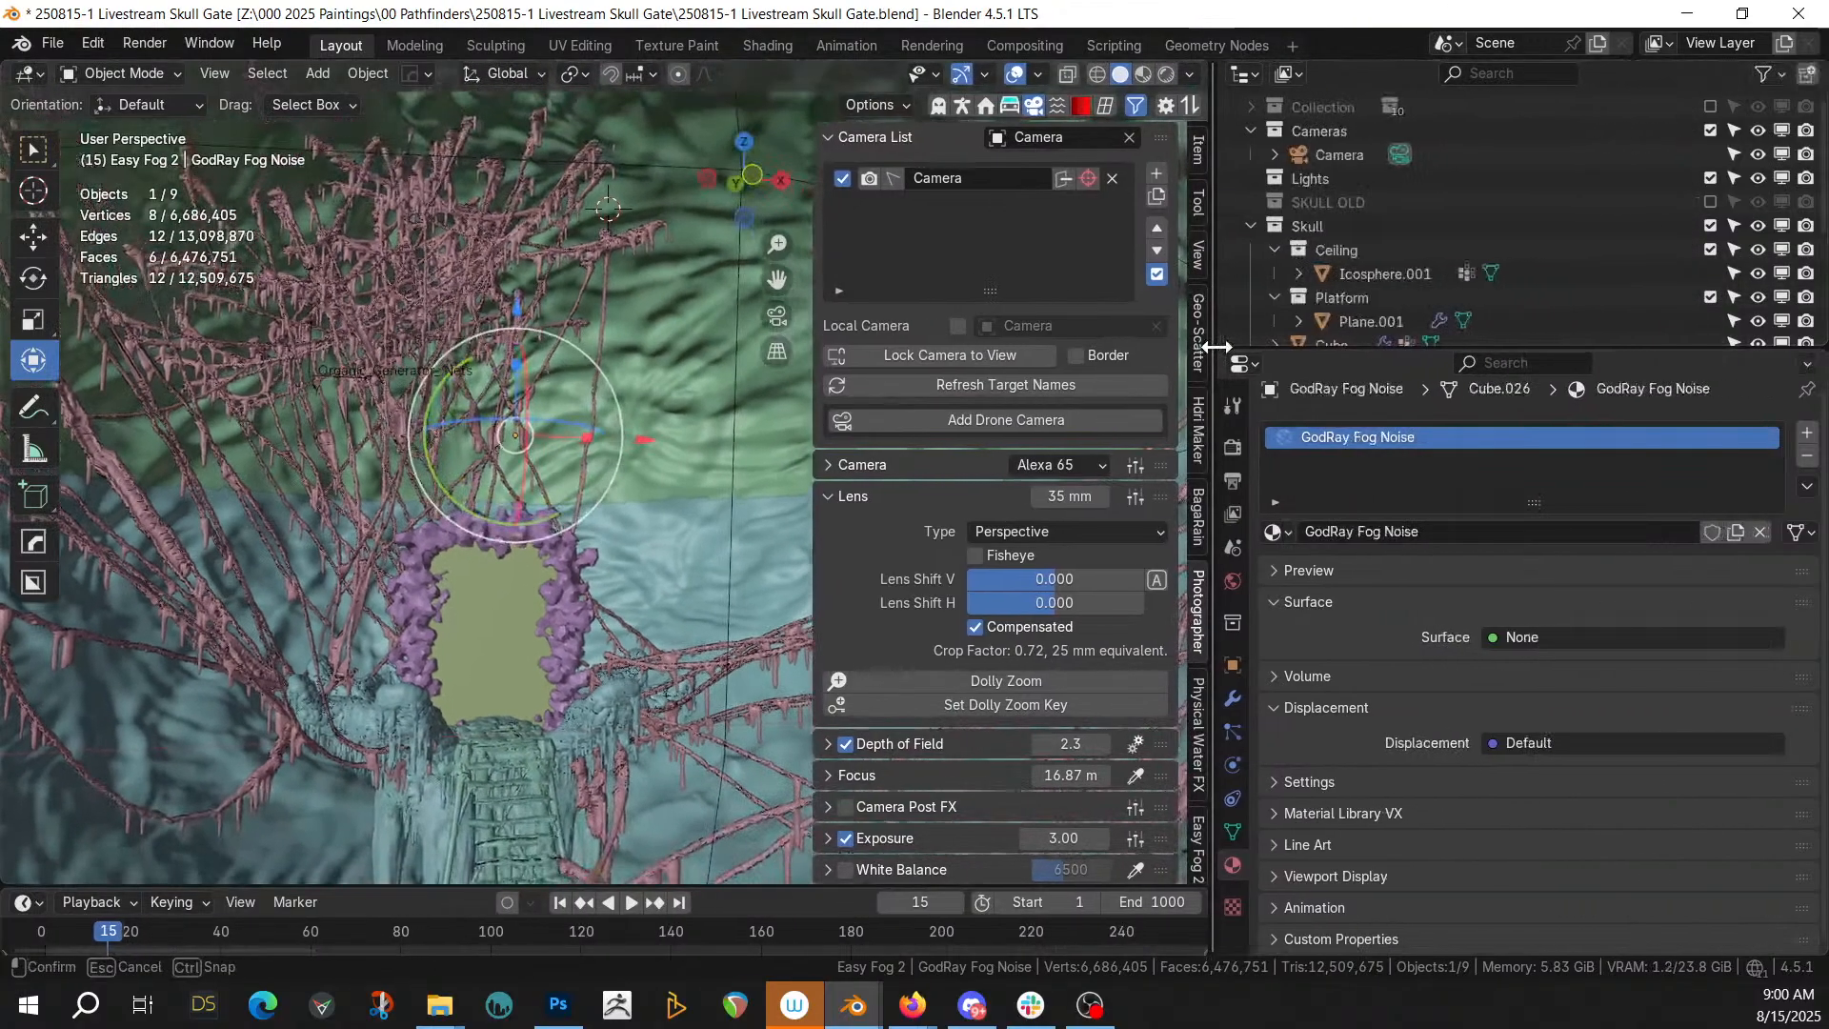
{"action": "left_click", "coordinate": [1330, 181]}
{"action": "key", "text": "shift+a"}
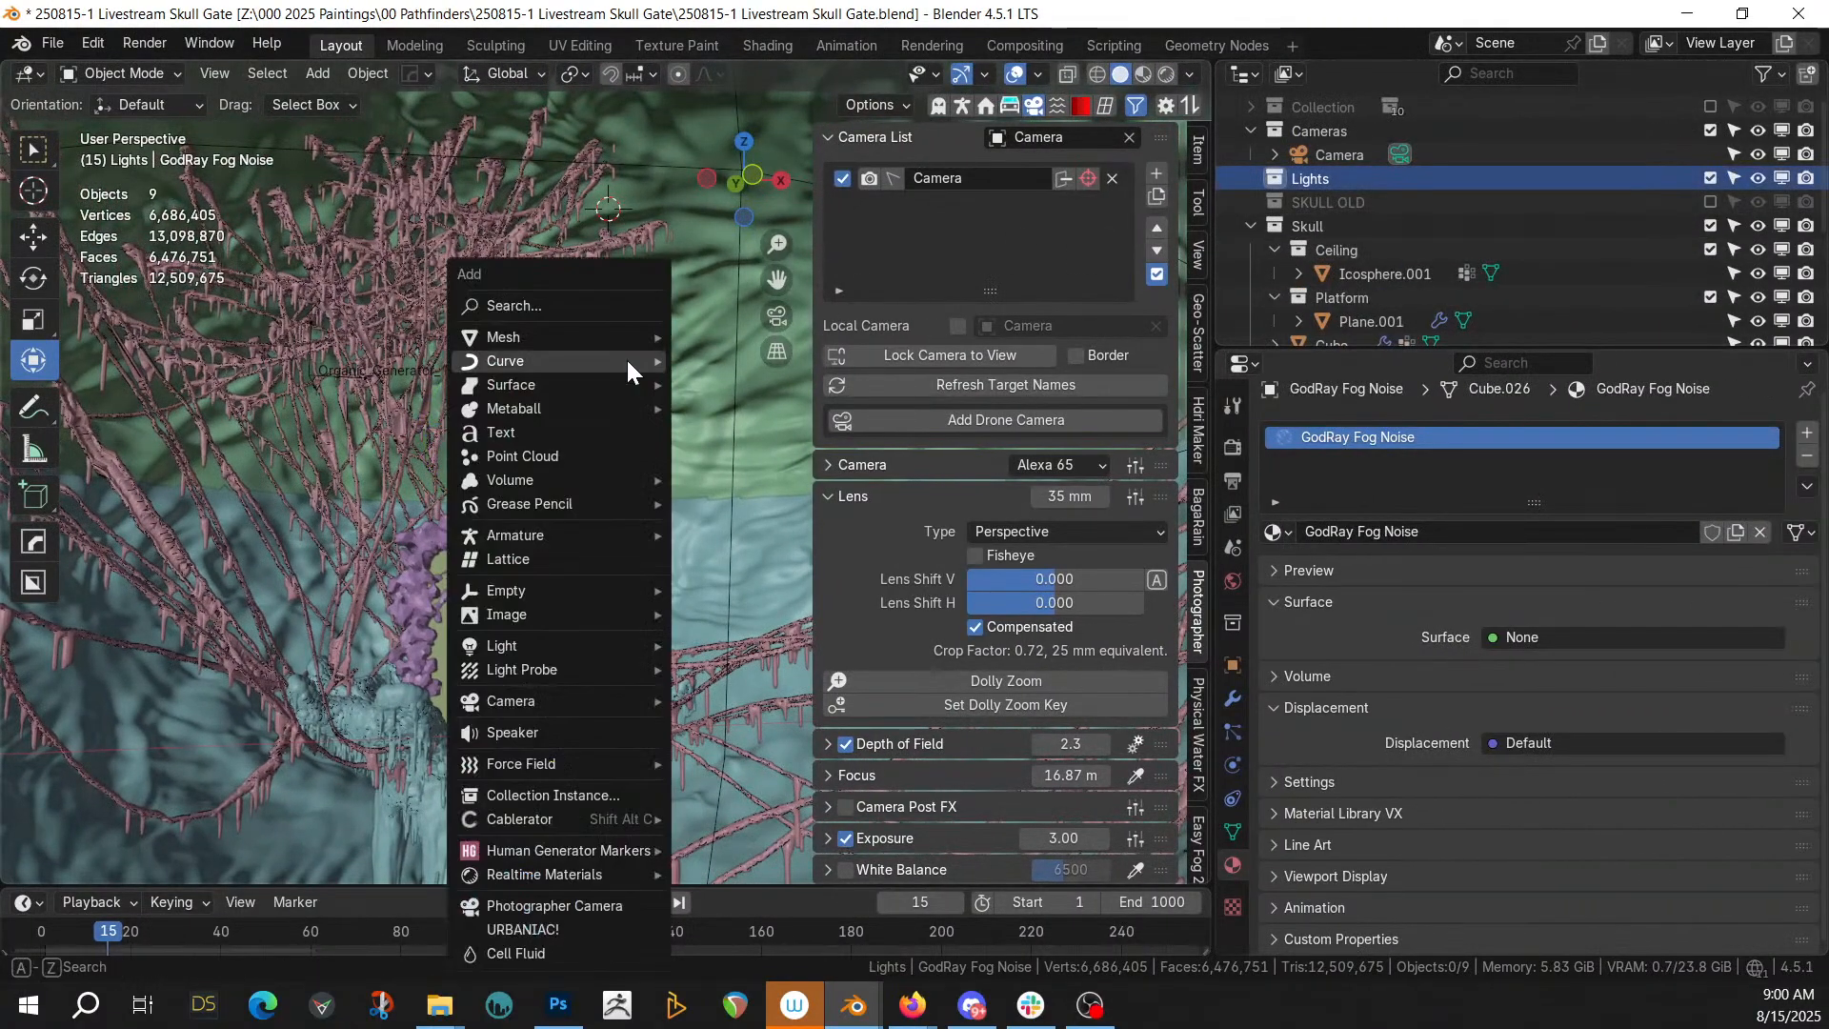
{"action": "mouse_move", "coordinate": [539, 640]}
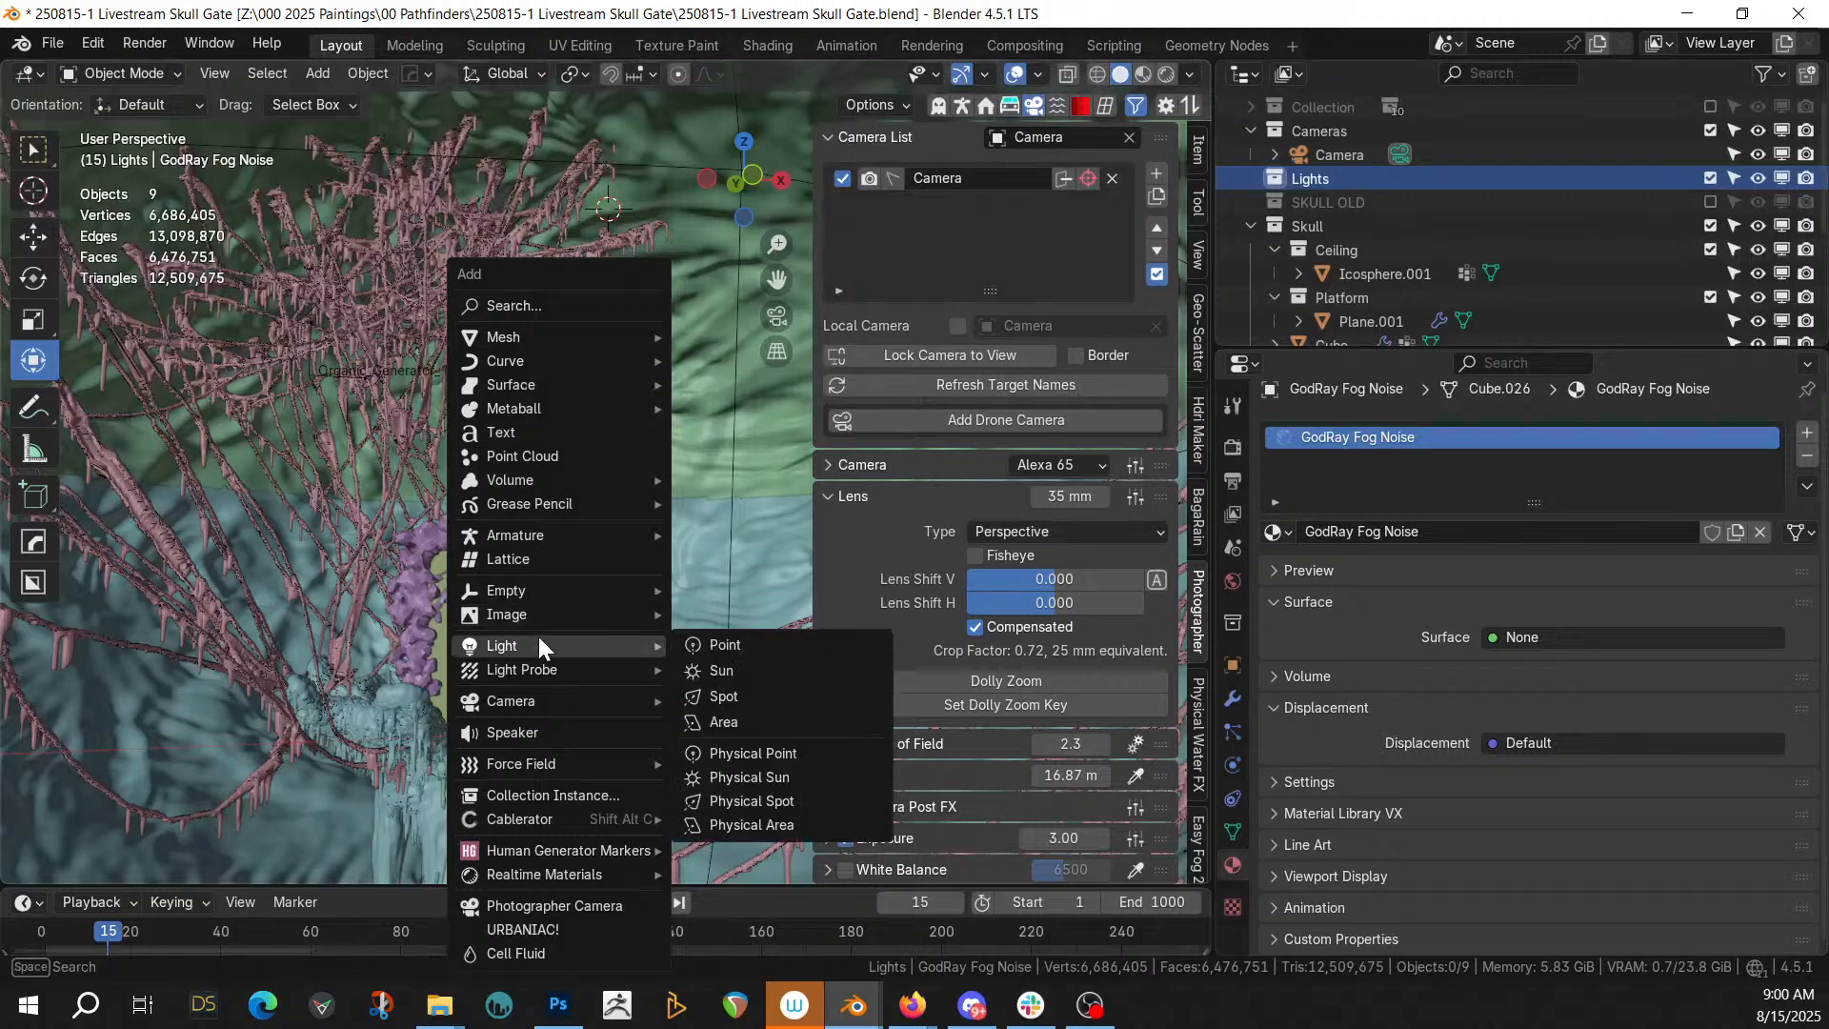
{"action": "left_click", "coordinate": [745, 721]}
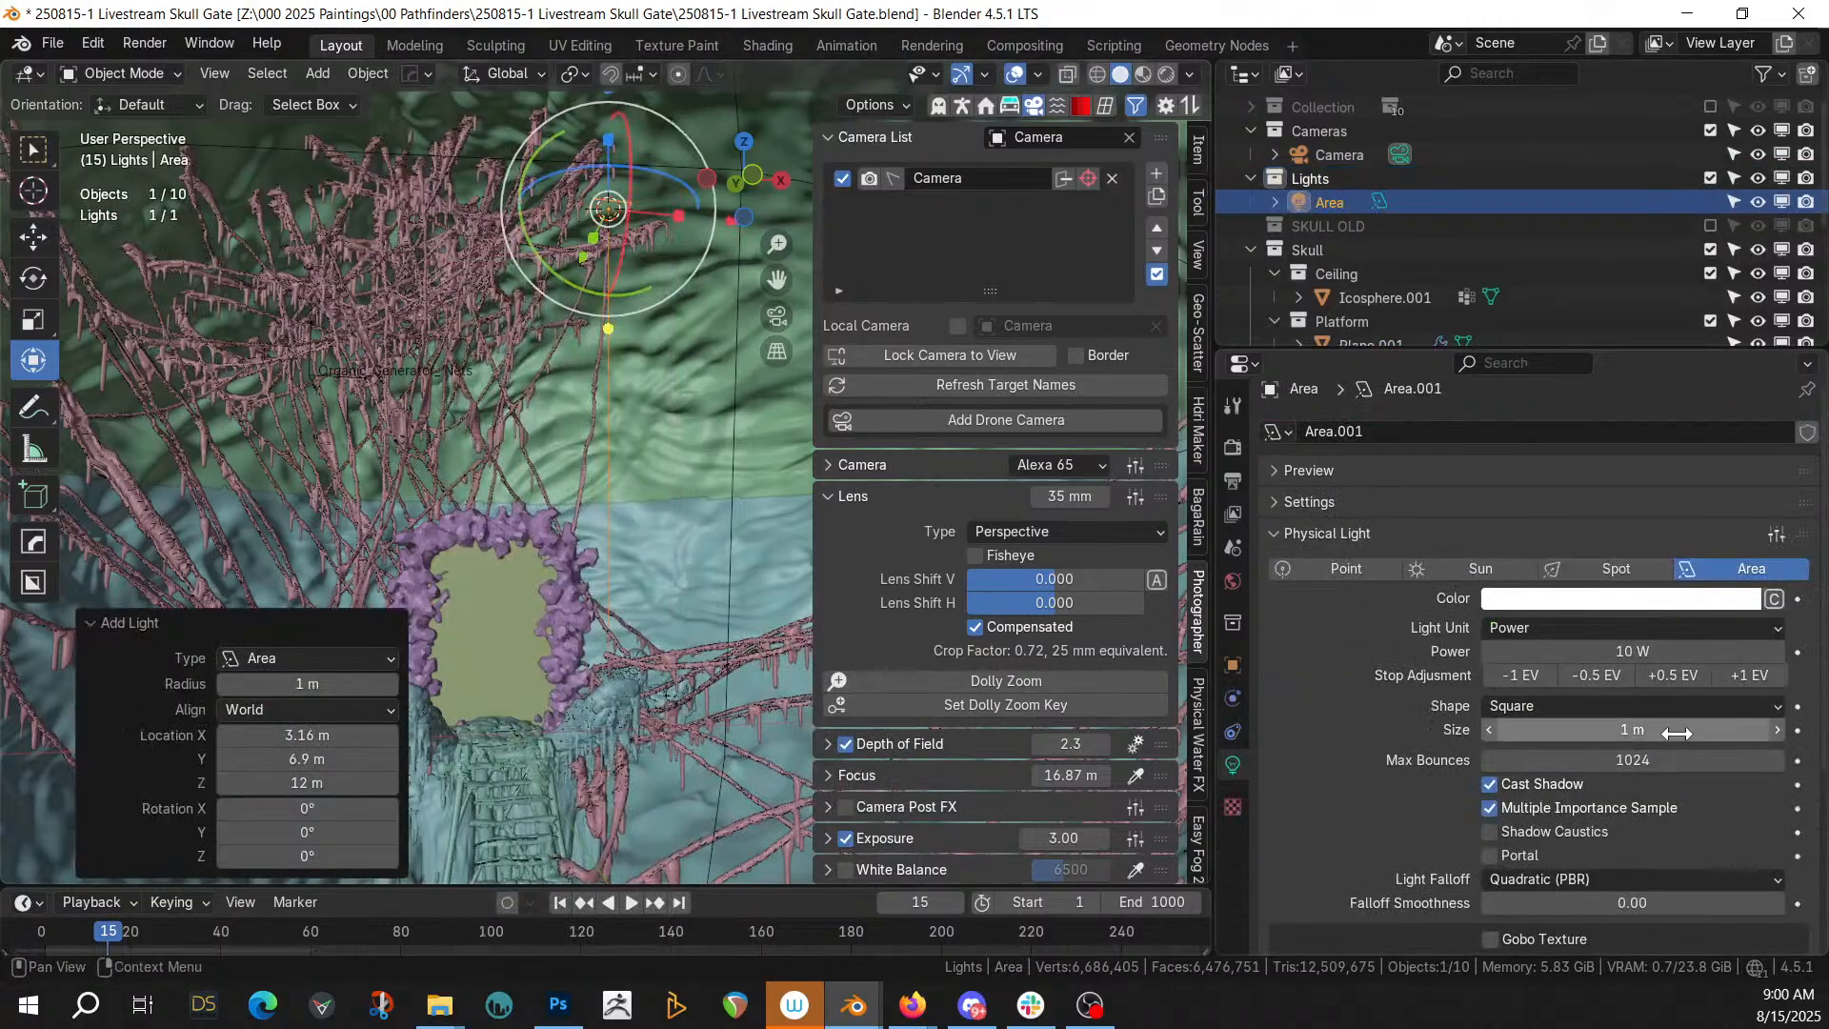
Set the area light's shape to Disk and its size to 8 m
{"action": "left_click", "coordinate": [1622, 705]}
{"action": "left_click", "coordinate": [1557, 781]}
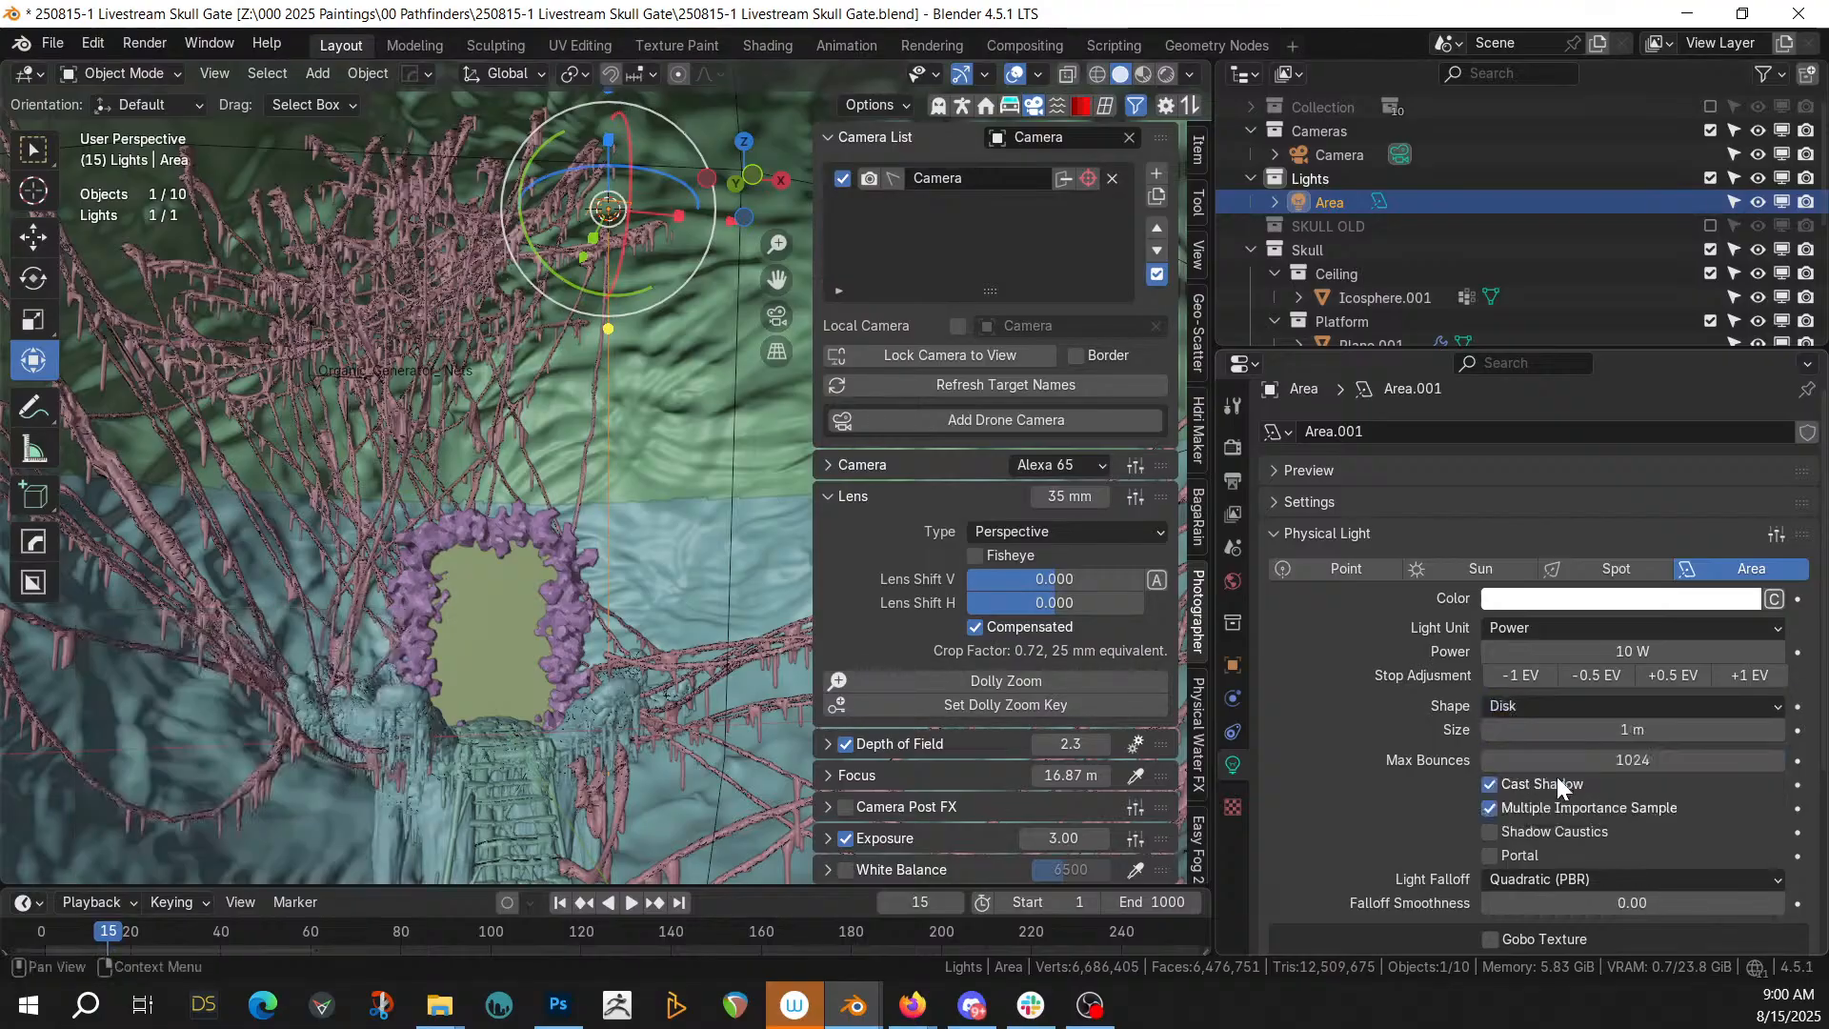
{"action": "left_click", "coordinate": [1617, 729]}
{"action": "type", "text": "5"}
{"action": "key", "text": "Return"}
{"action": "left_click", "coordinate": [1632, 730]}
{"action": "type", "text": "8"}
{"action": "key", "text": "Return"}
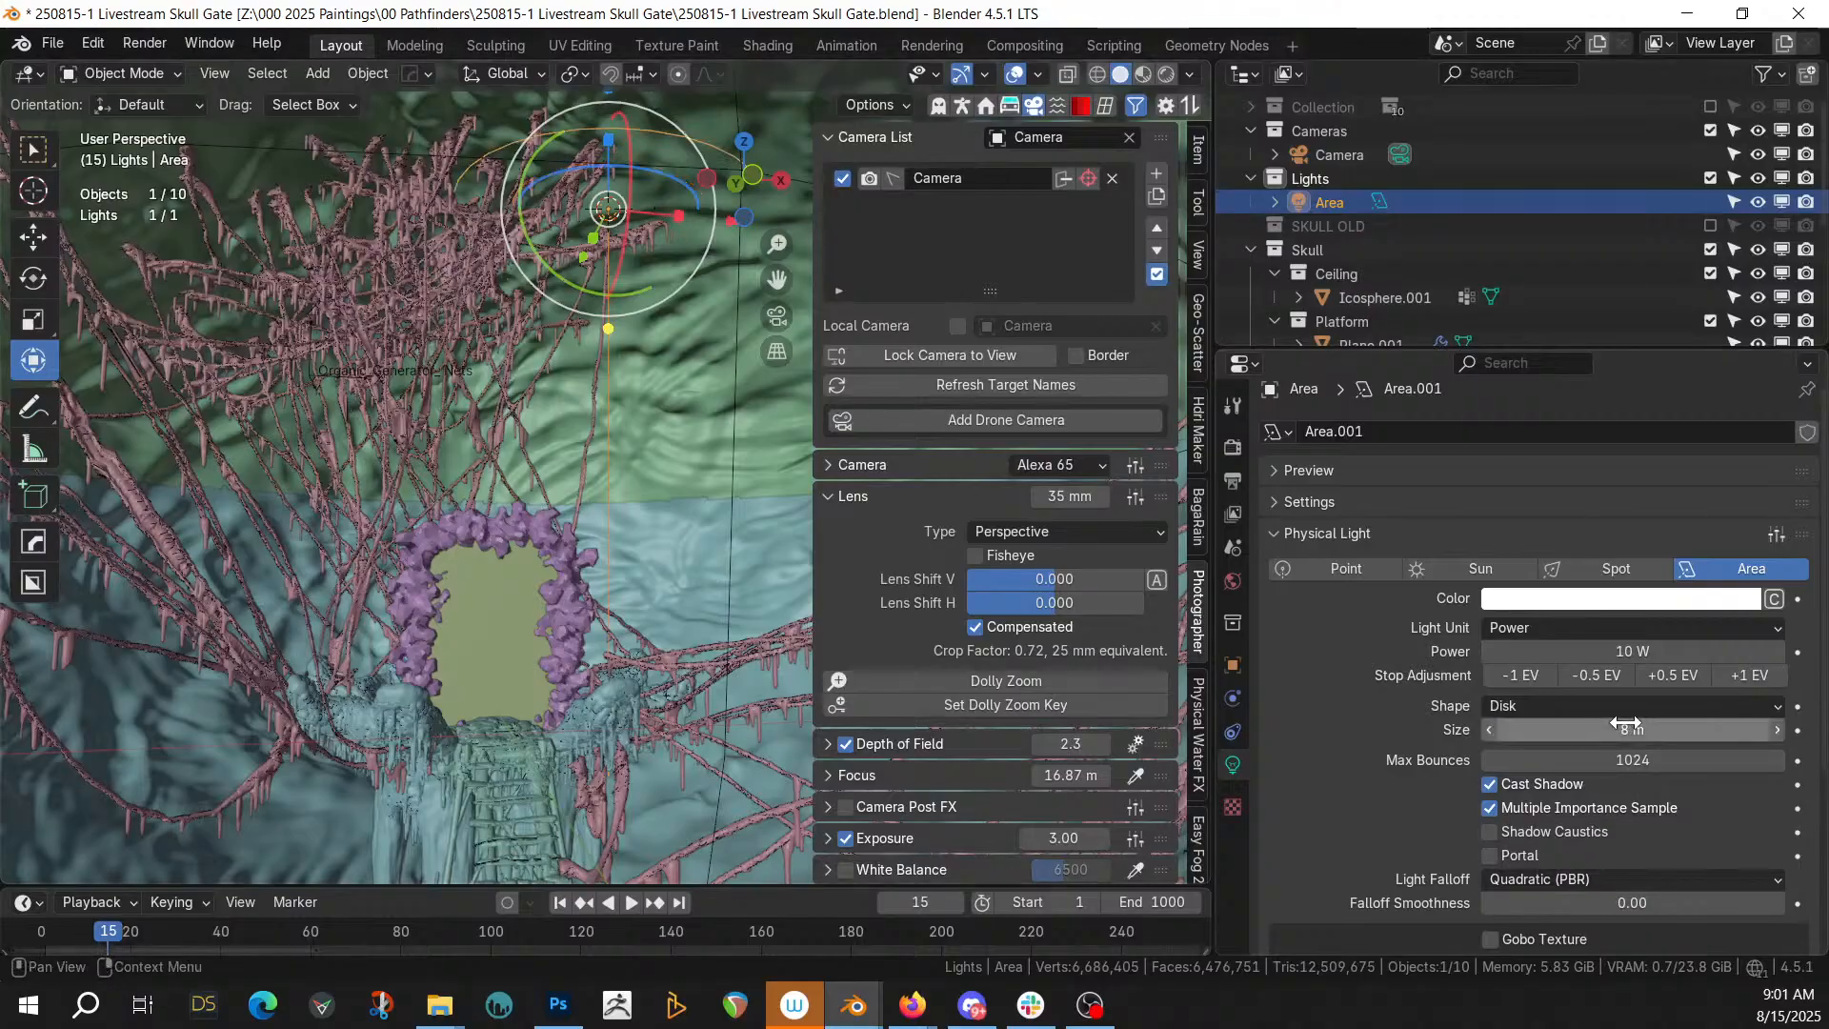
Lower the area light about 2.1 m along the global Z axis, nearer to the gate
{"action": "key", "text": "g"}
{"action": "key", "text": "z"}
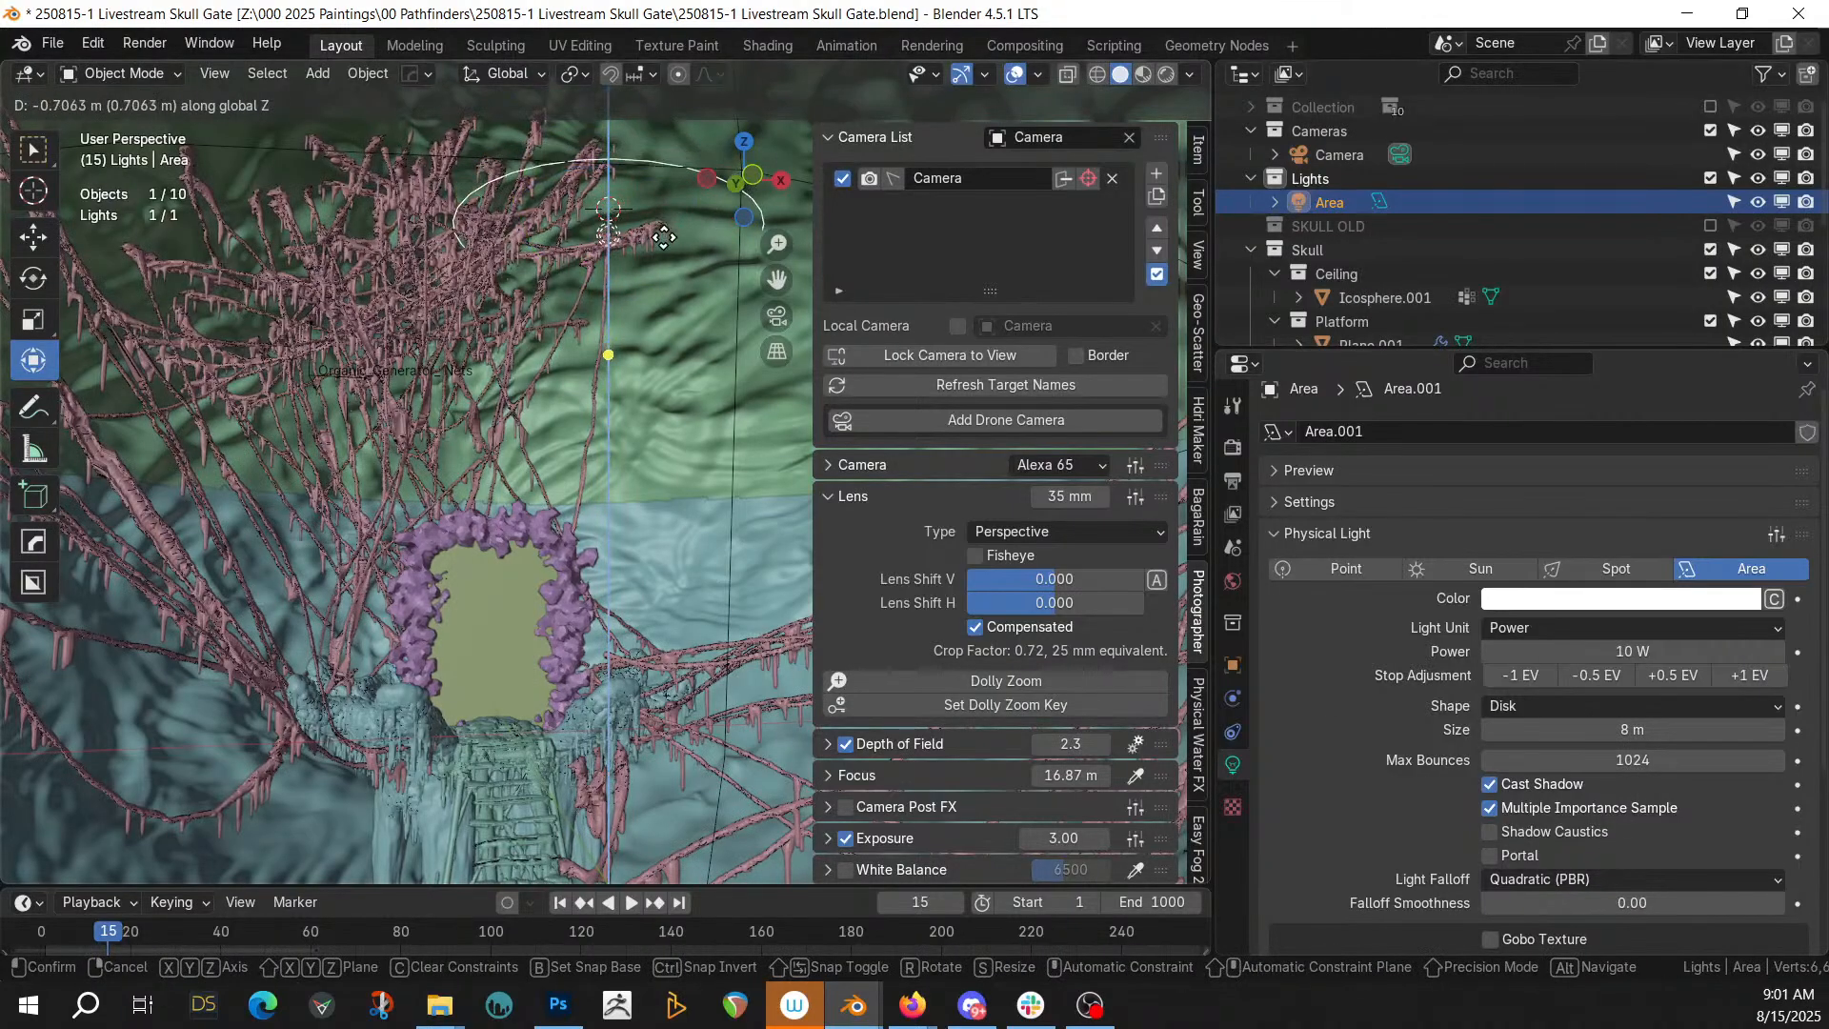
{"action": "left_click", "coordinate": [657, 289]}
{"action": "middle_click_drag", "start_coordinate": [665, 296], "coordinate": [762, 352]}
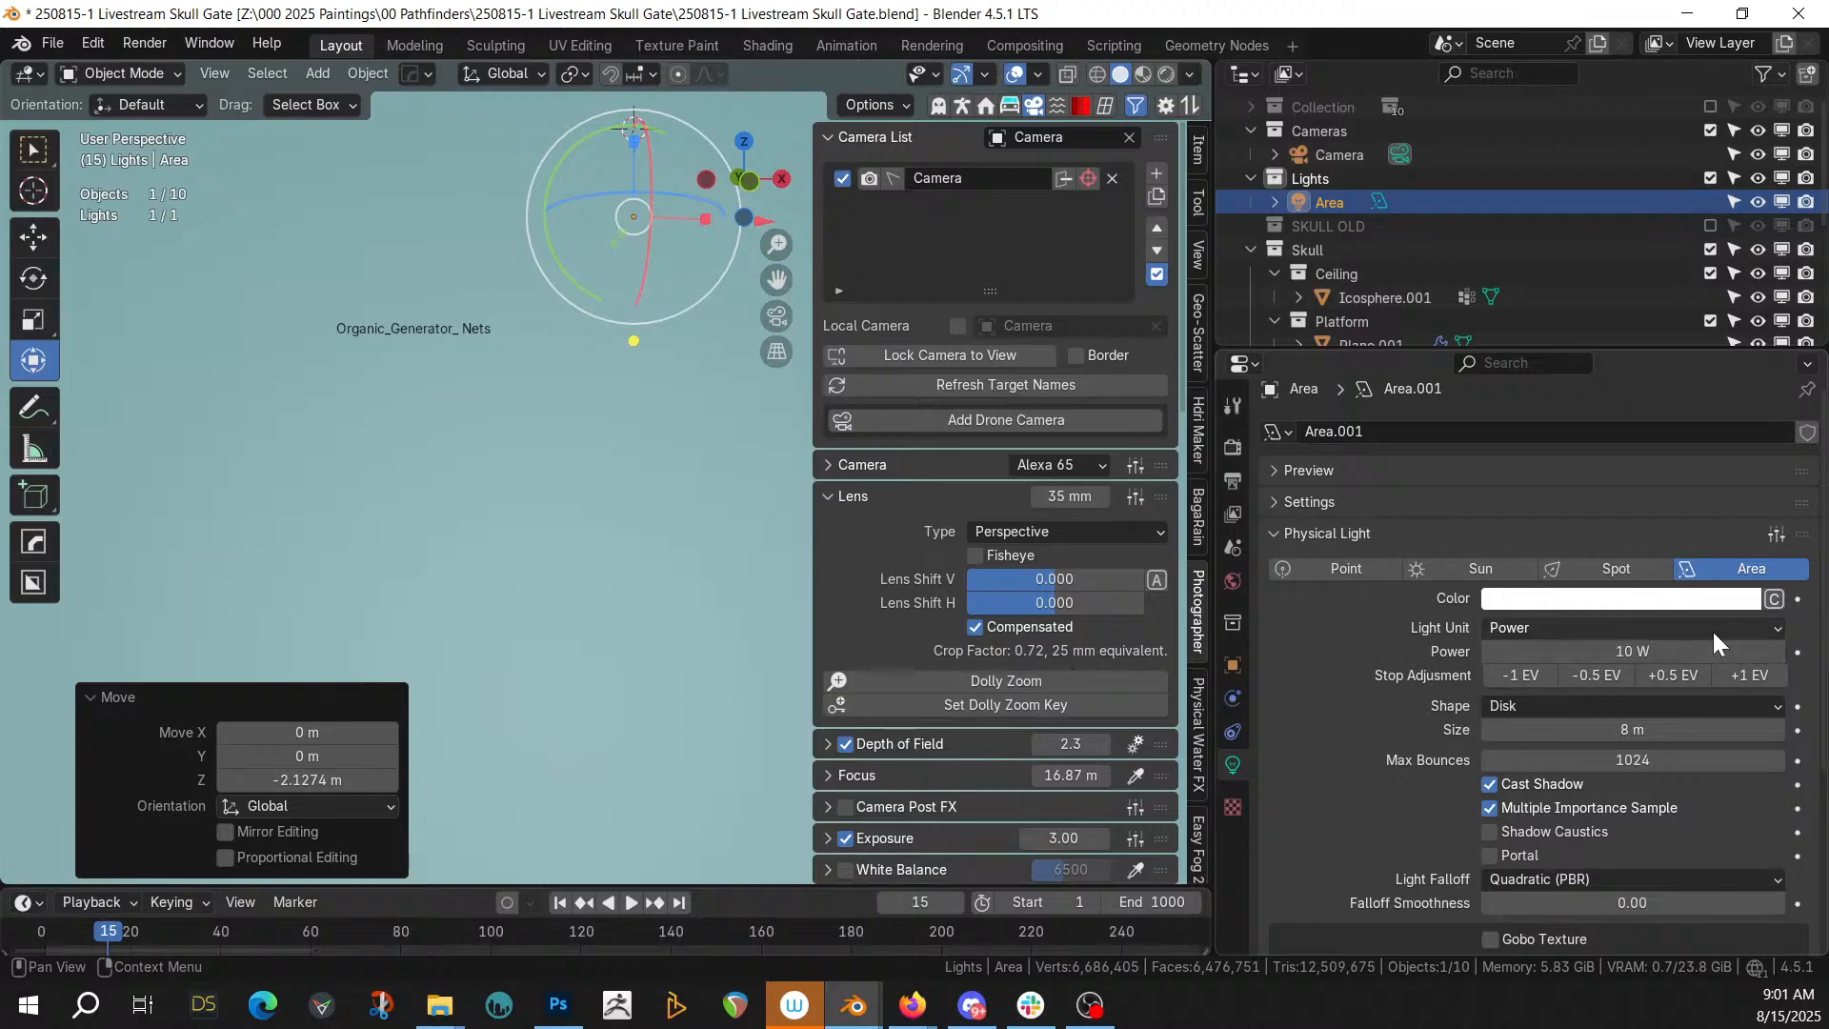
{"action": "scroll", "coordinate": [505, 366], "scroll_direction": "down", "scroll_amount": 2}
{"action": "scroll", "coordinate": [523, 363], "scroll_direction": "up", "scroll_amount": 4}
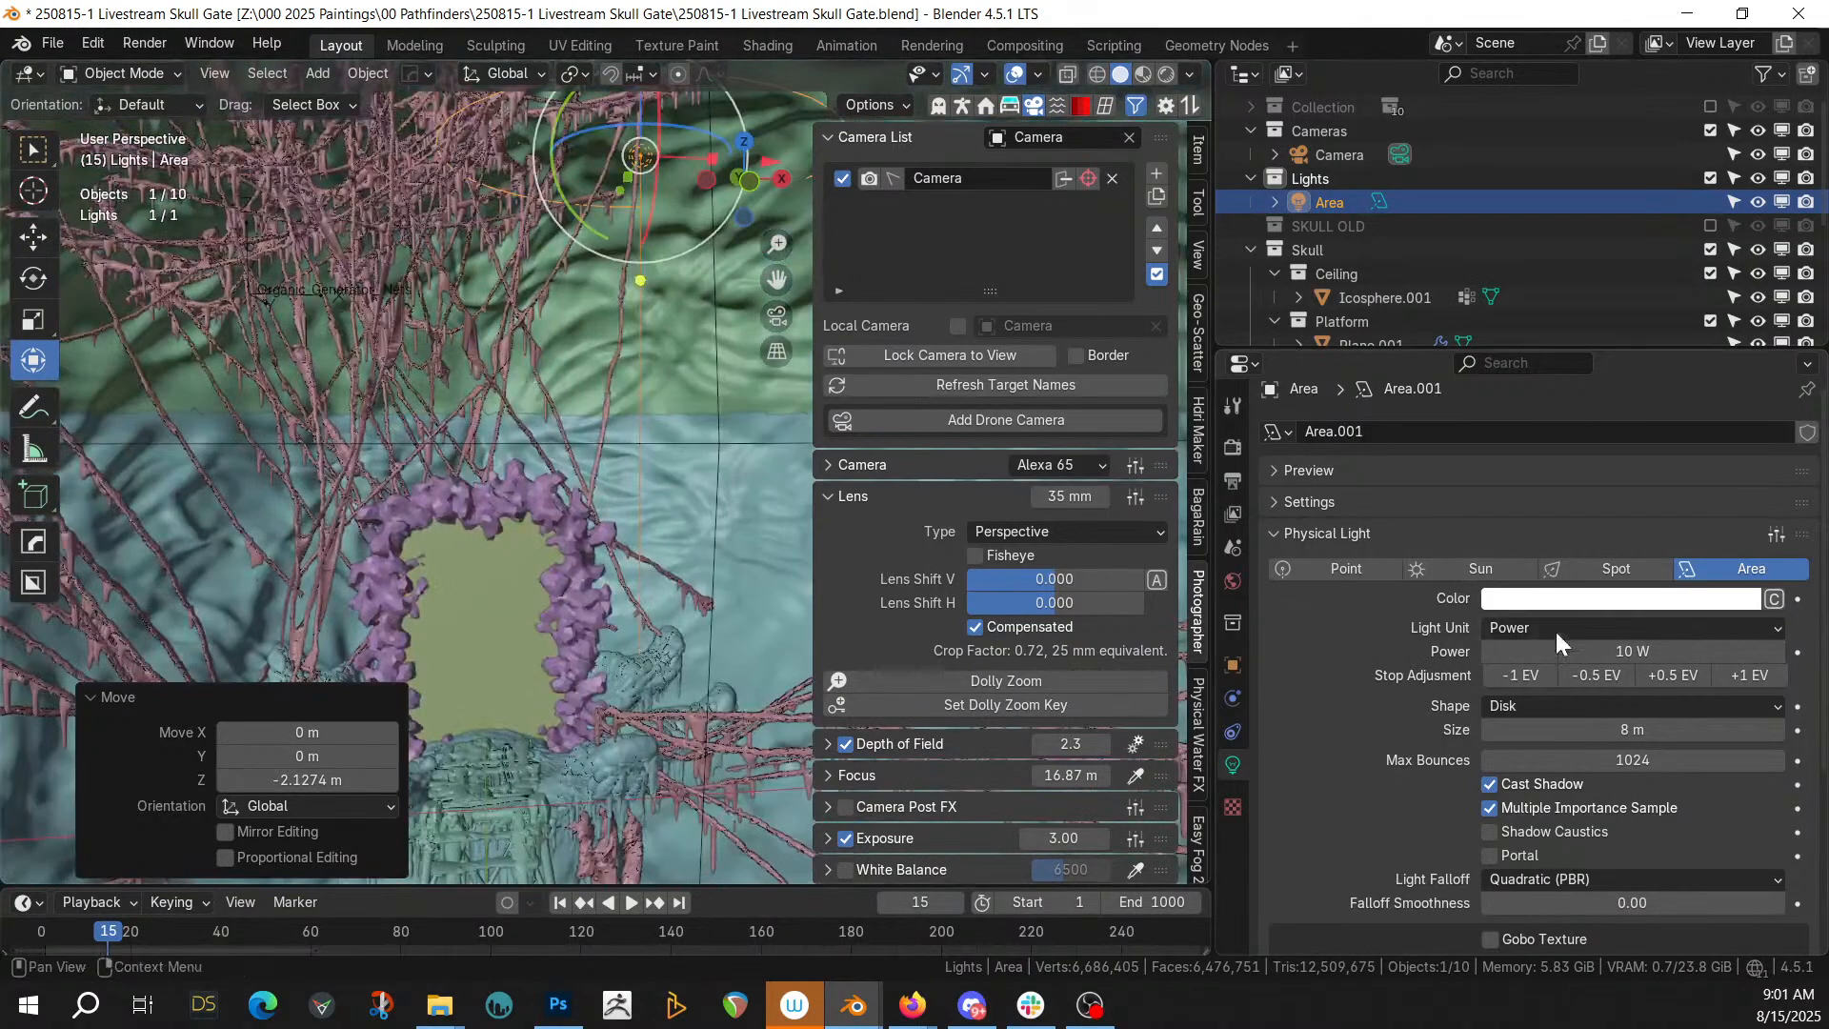
Disable Volume Scatter in the area light's ray visibility settings
{"action": "left_click", "coordinate": [1233, 664]}
{"action": "scroll", "coordinate": [1438, 695], "scroll_direction": "down", "scroll_amount": 4}
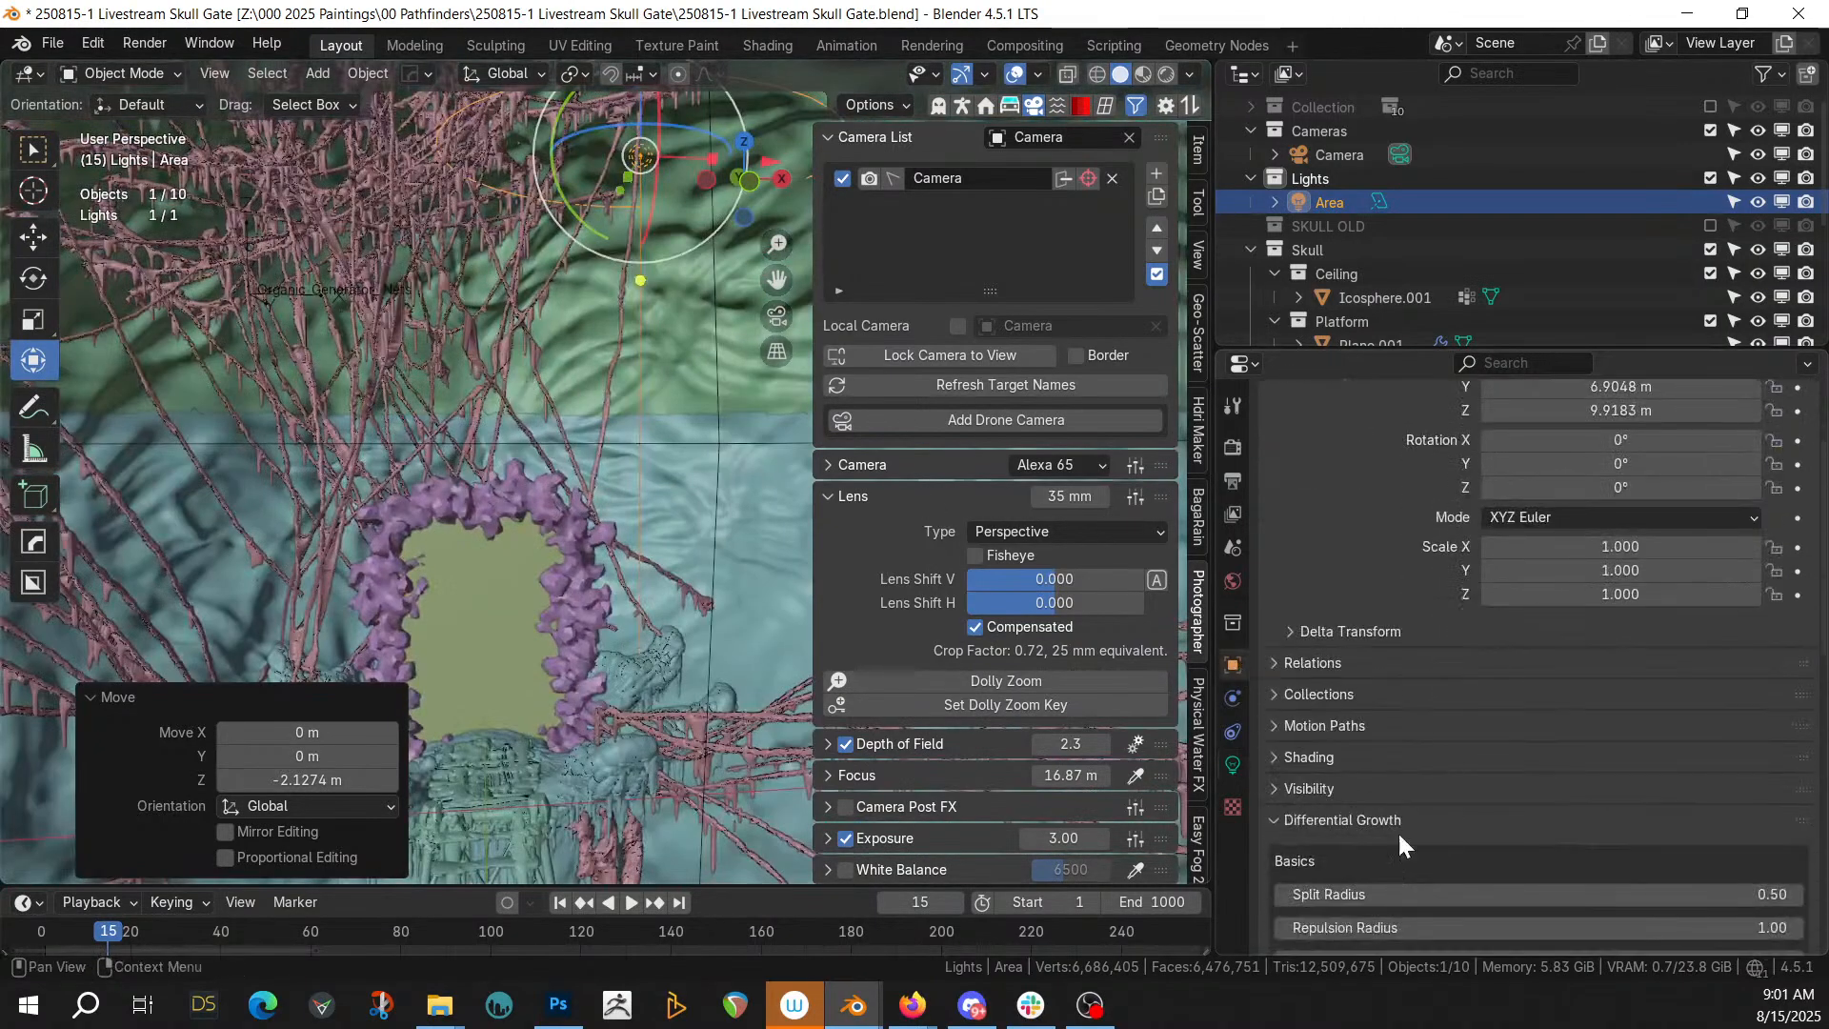
{"action": "left_click", "coordinate": [1278, 788]}
{"action": "scroll", "coordinate": [1473, 785], "scroll_direction": "down", "scroll_amount": 5}
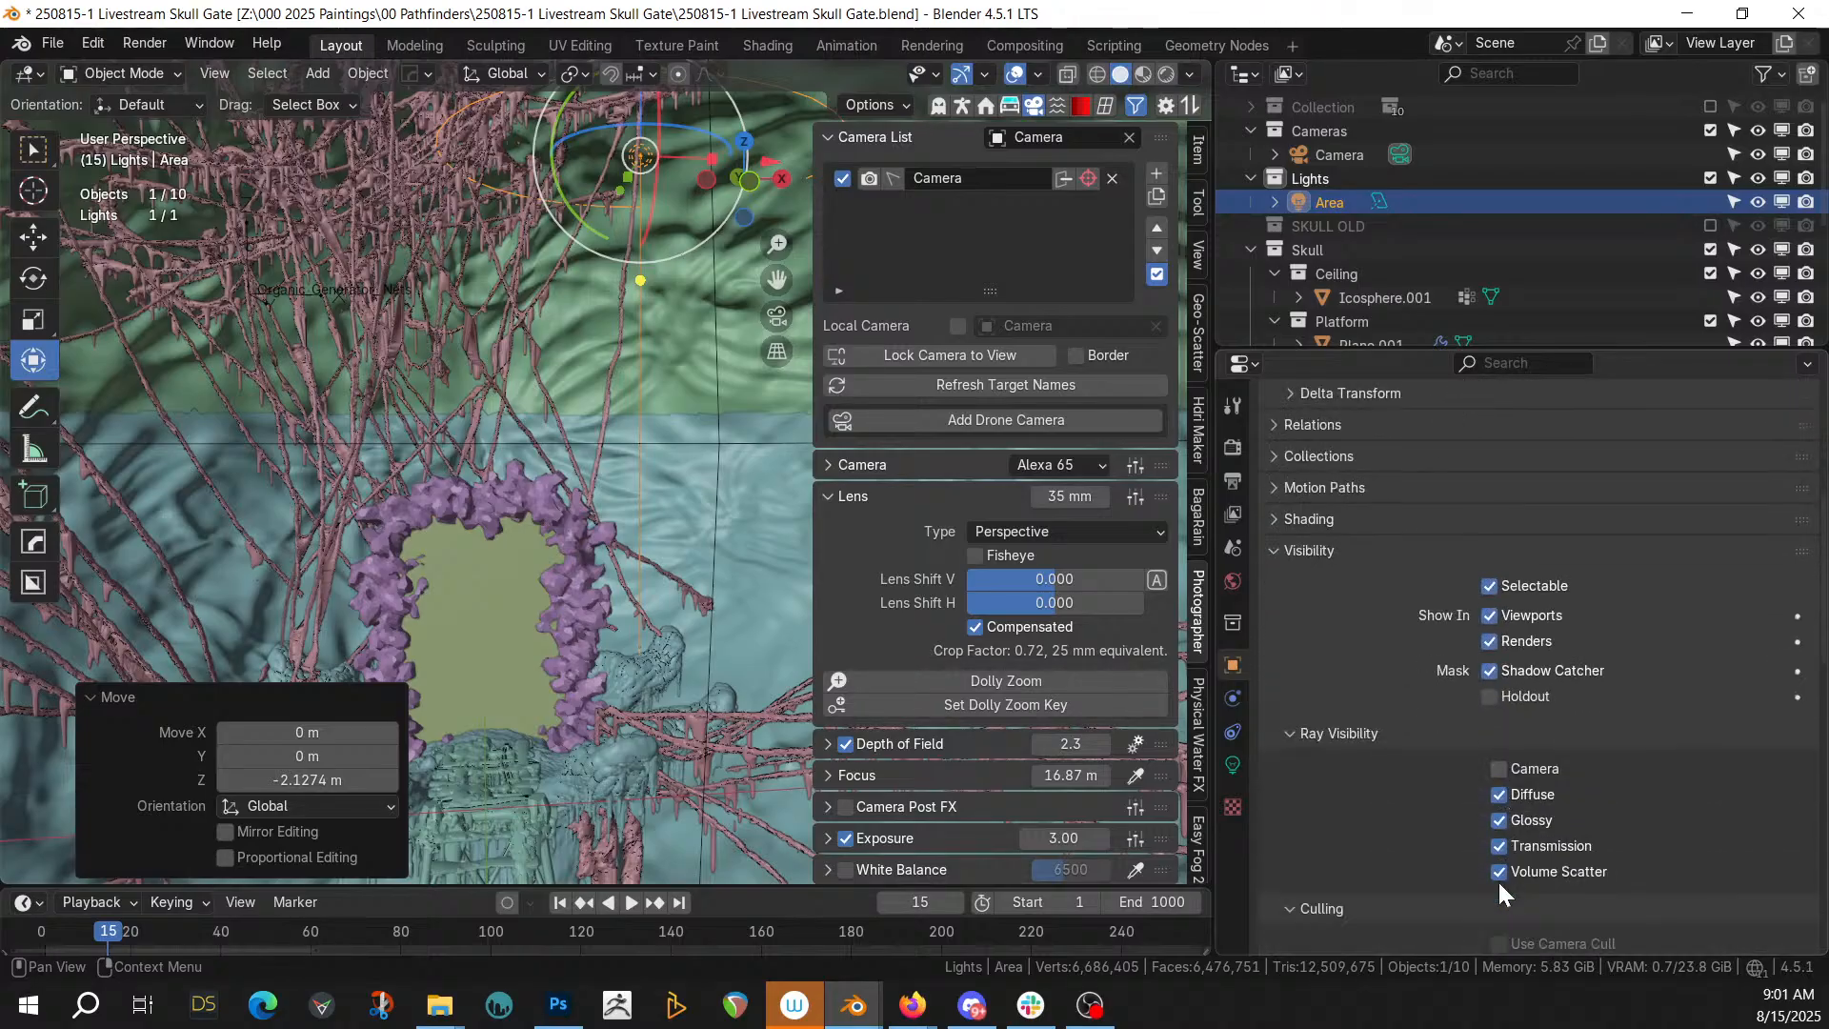
{"action": "left_click", "coordinate": [1500, 874]}
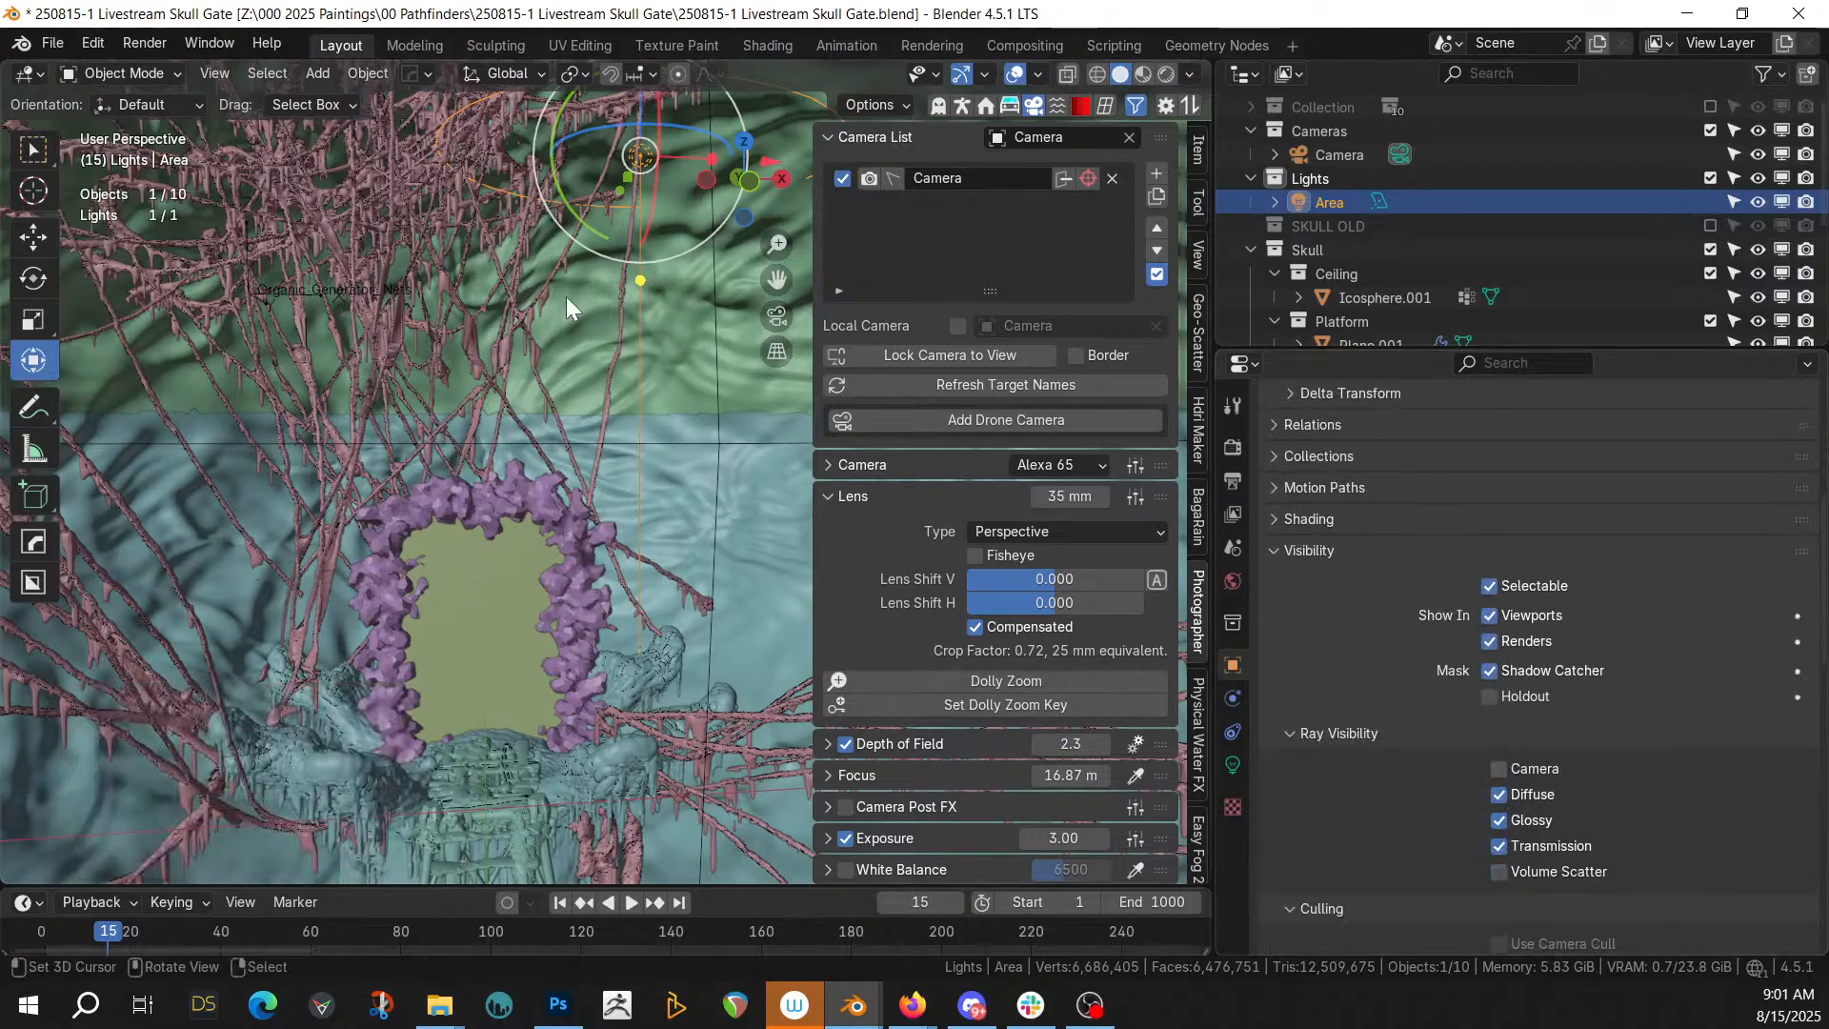
Shift the area light about 3.26 m along negative X to center it over the gate, and raise it about 1.76 m
{"action": "key", "text": "KP_0"}
{"action": "middle_click_drag", "start_coordinate": [562, 296], "coordinate": [543, 179], "text": "shift"}
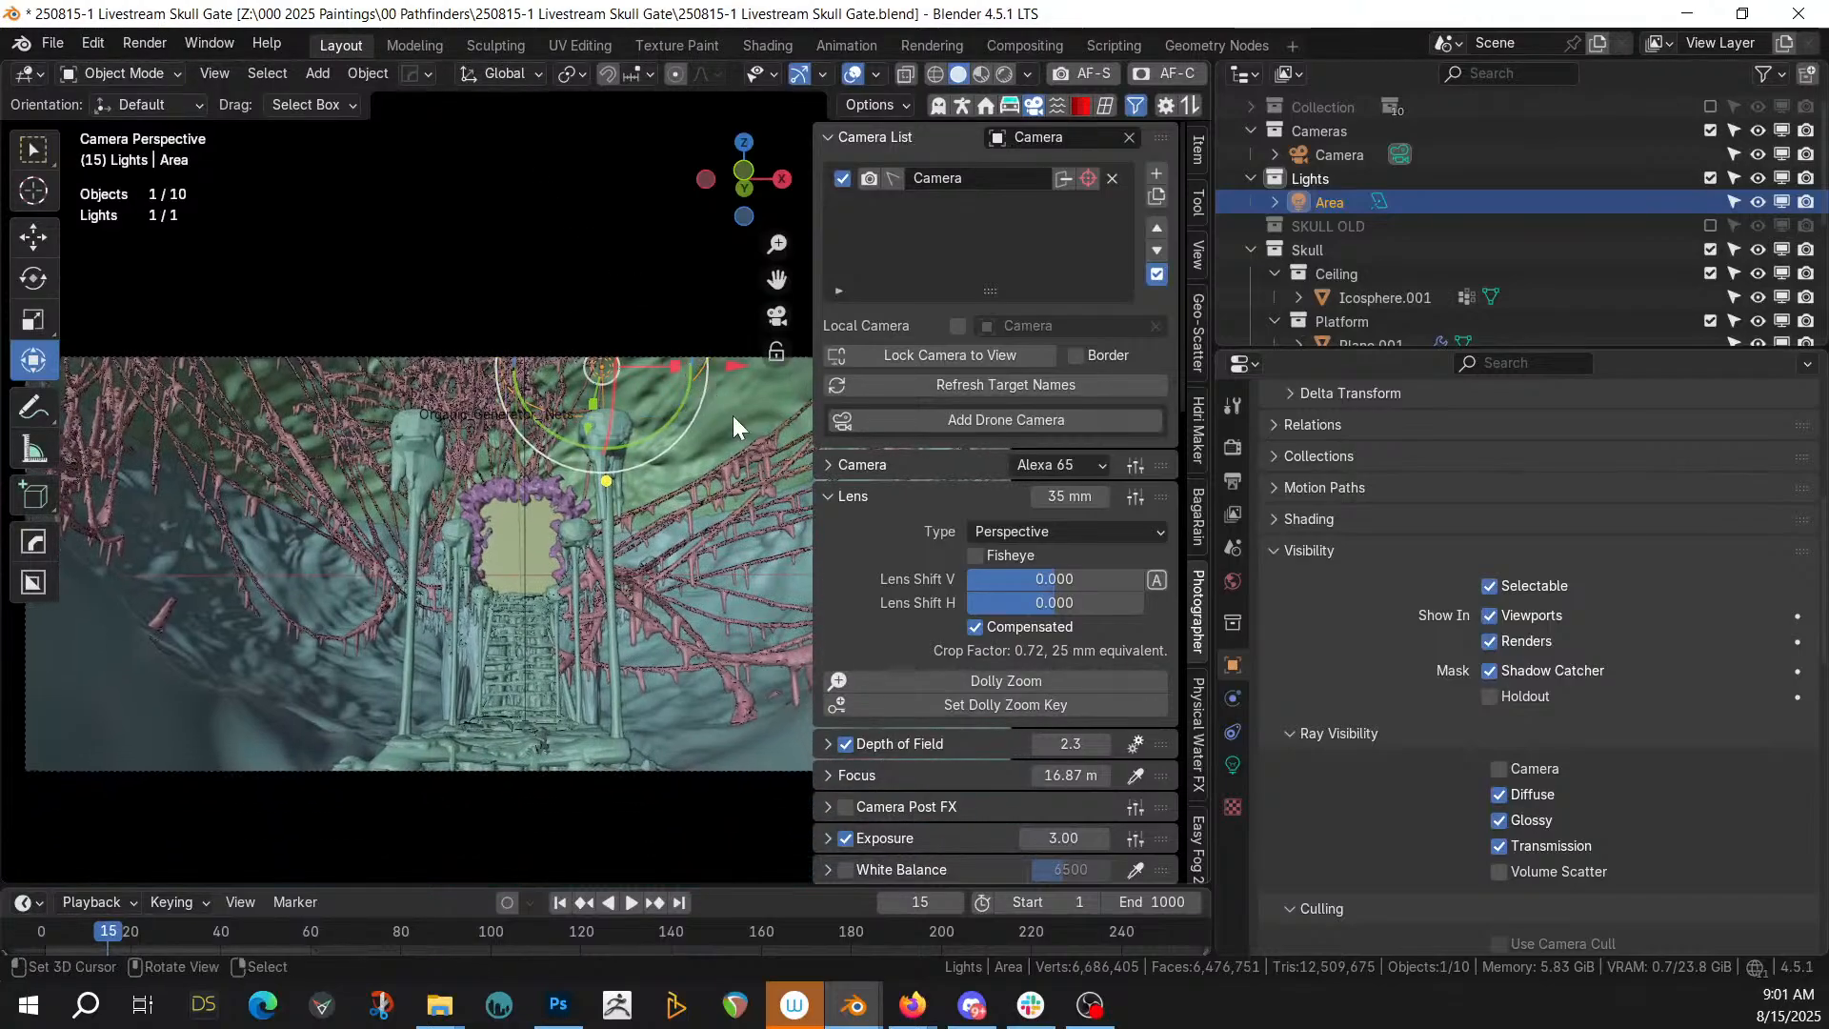
{"action": "left_click_drag", "start_coordinate": [734, 366], "coordinate": [654, 368]}
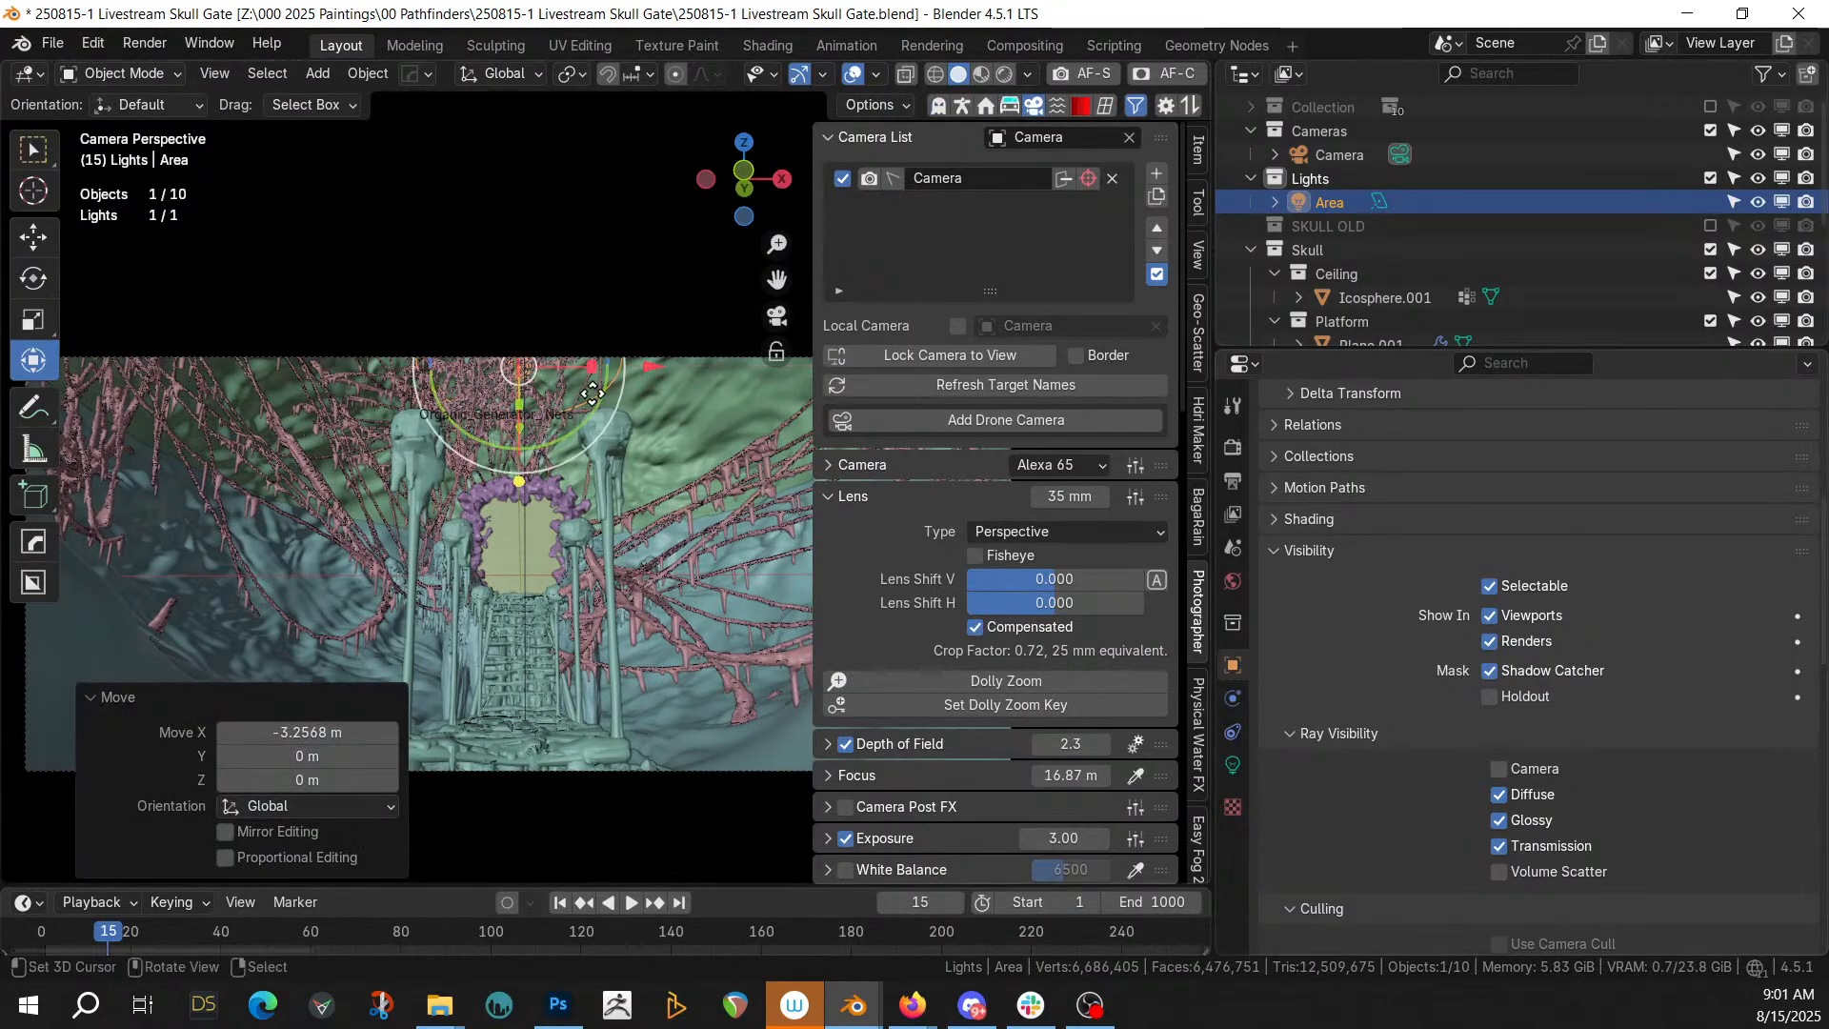
{"action": "middle_click_drag", "start_coordinate": [593, 392], "coordinate": [682, 532]}
{"action": "scroll", "coordinate": [680, 587], "scroll_direction": "down", "scroll_amount": 5}
{"action": "scroll", "coordinate": [682, 531], "scroll_direction": "up", "scroll_amount": 3}
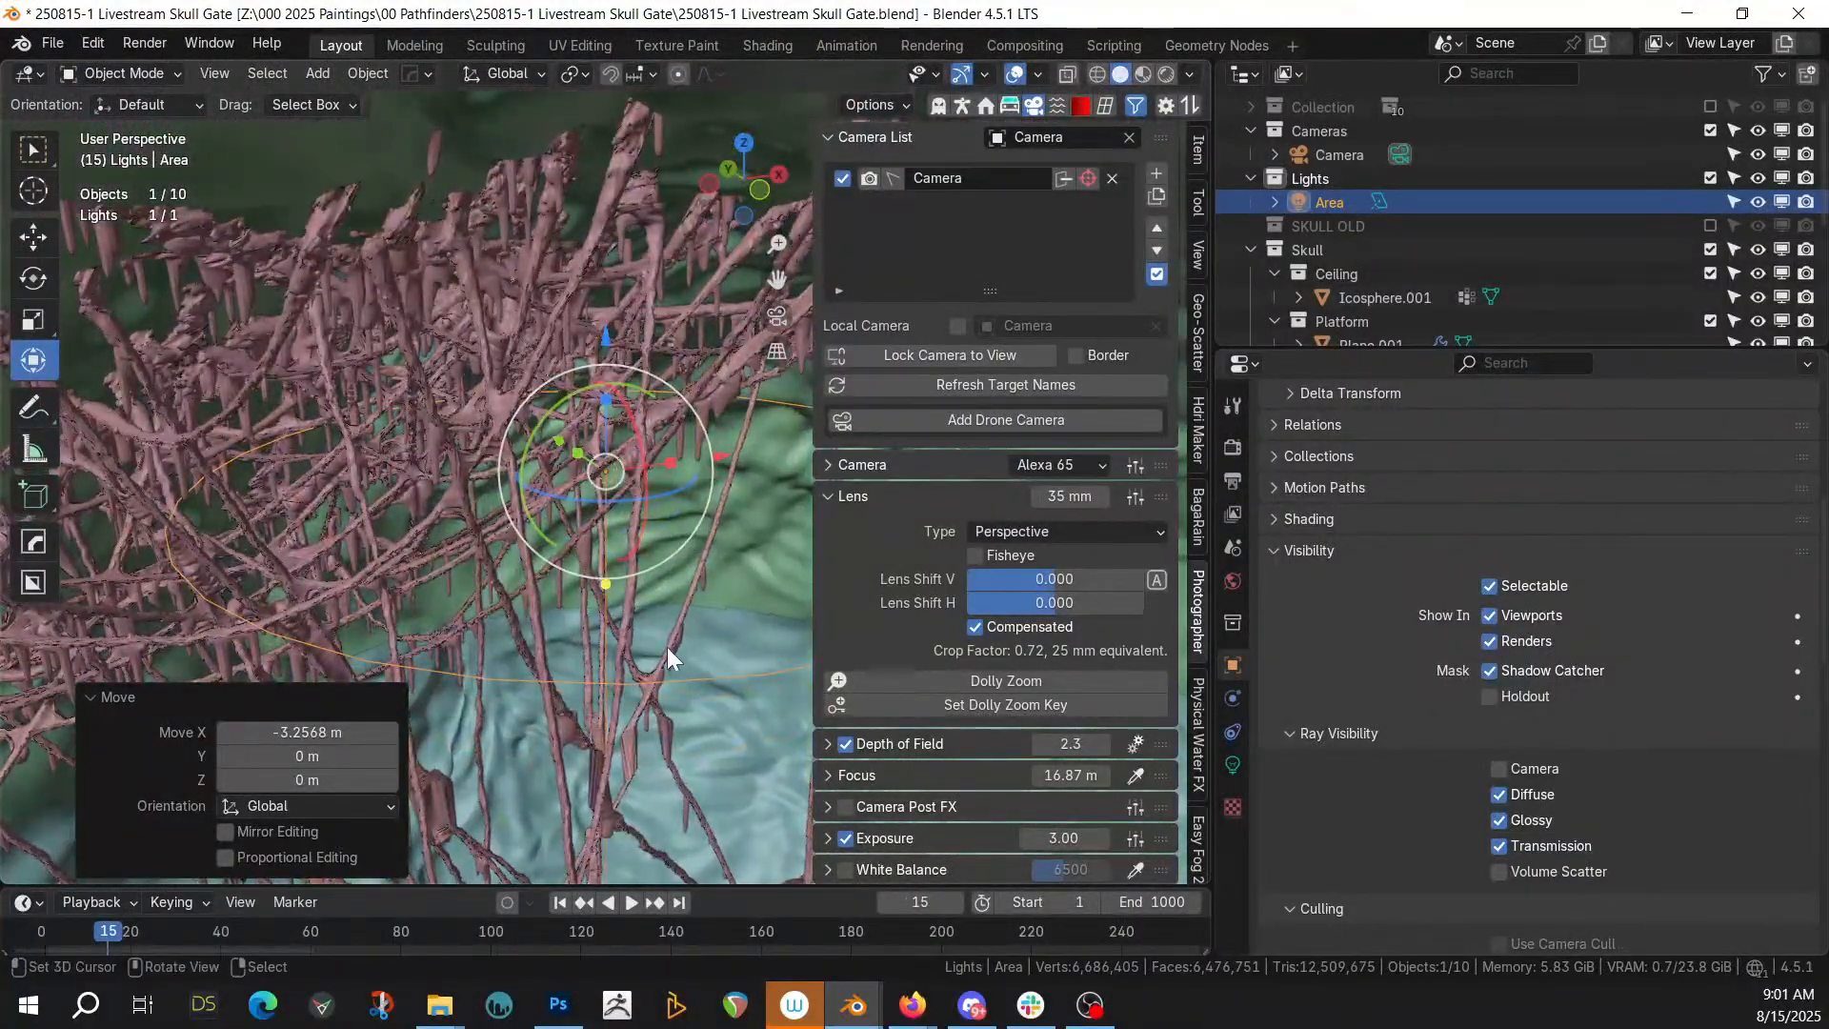
{"action": "key", "text": "g"}
{"action": "key", "text": "z"}
{"action": "left_click", "coordinate": [707, 470]}
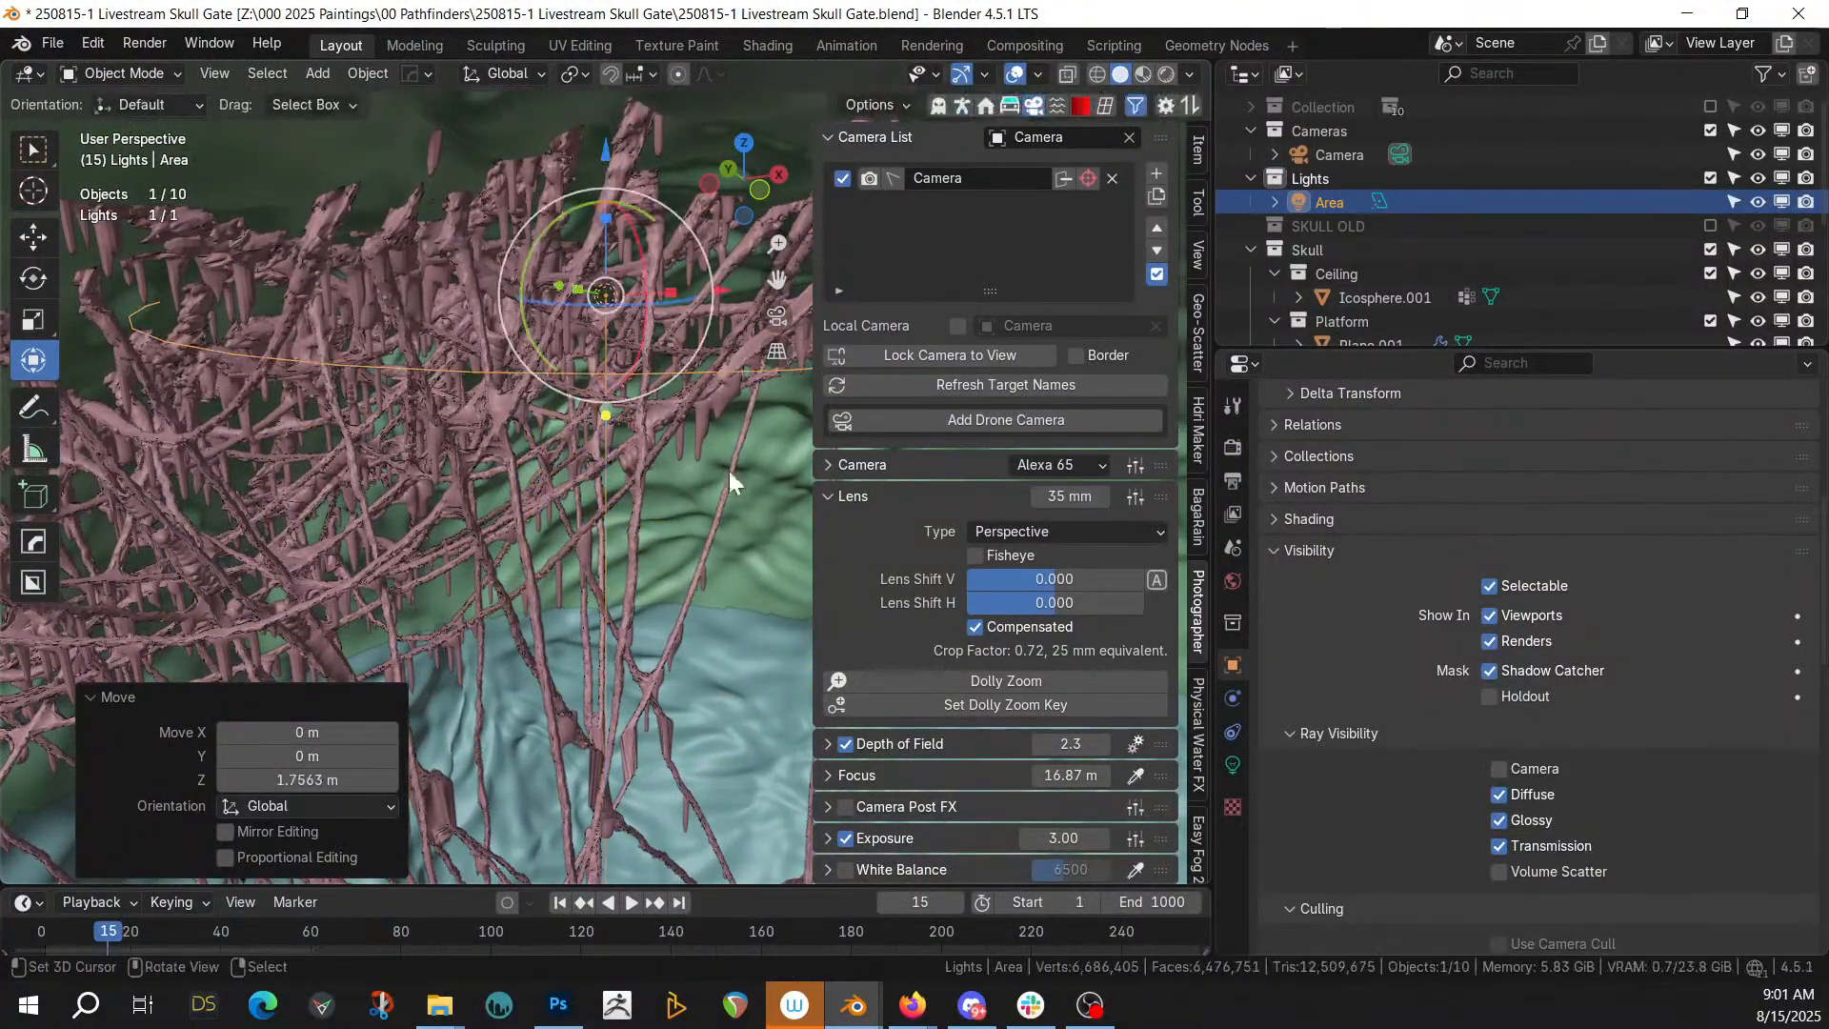
Switch the area light's color to a temperature of 10000 and set its power to 25 W
{"action": "left_click", "coordinate": [1233, 764]}
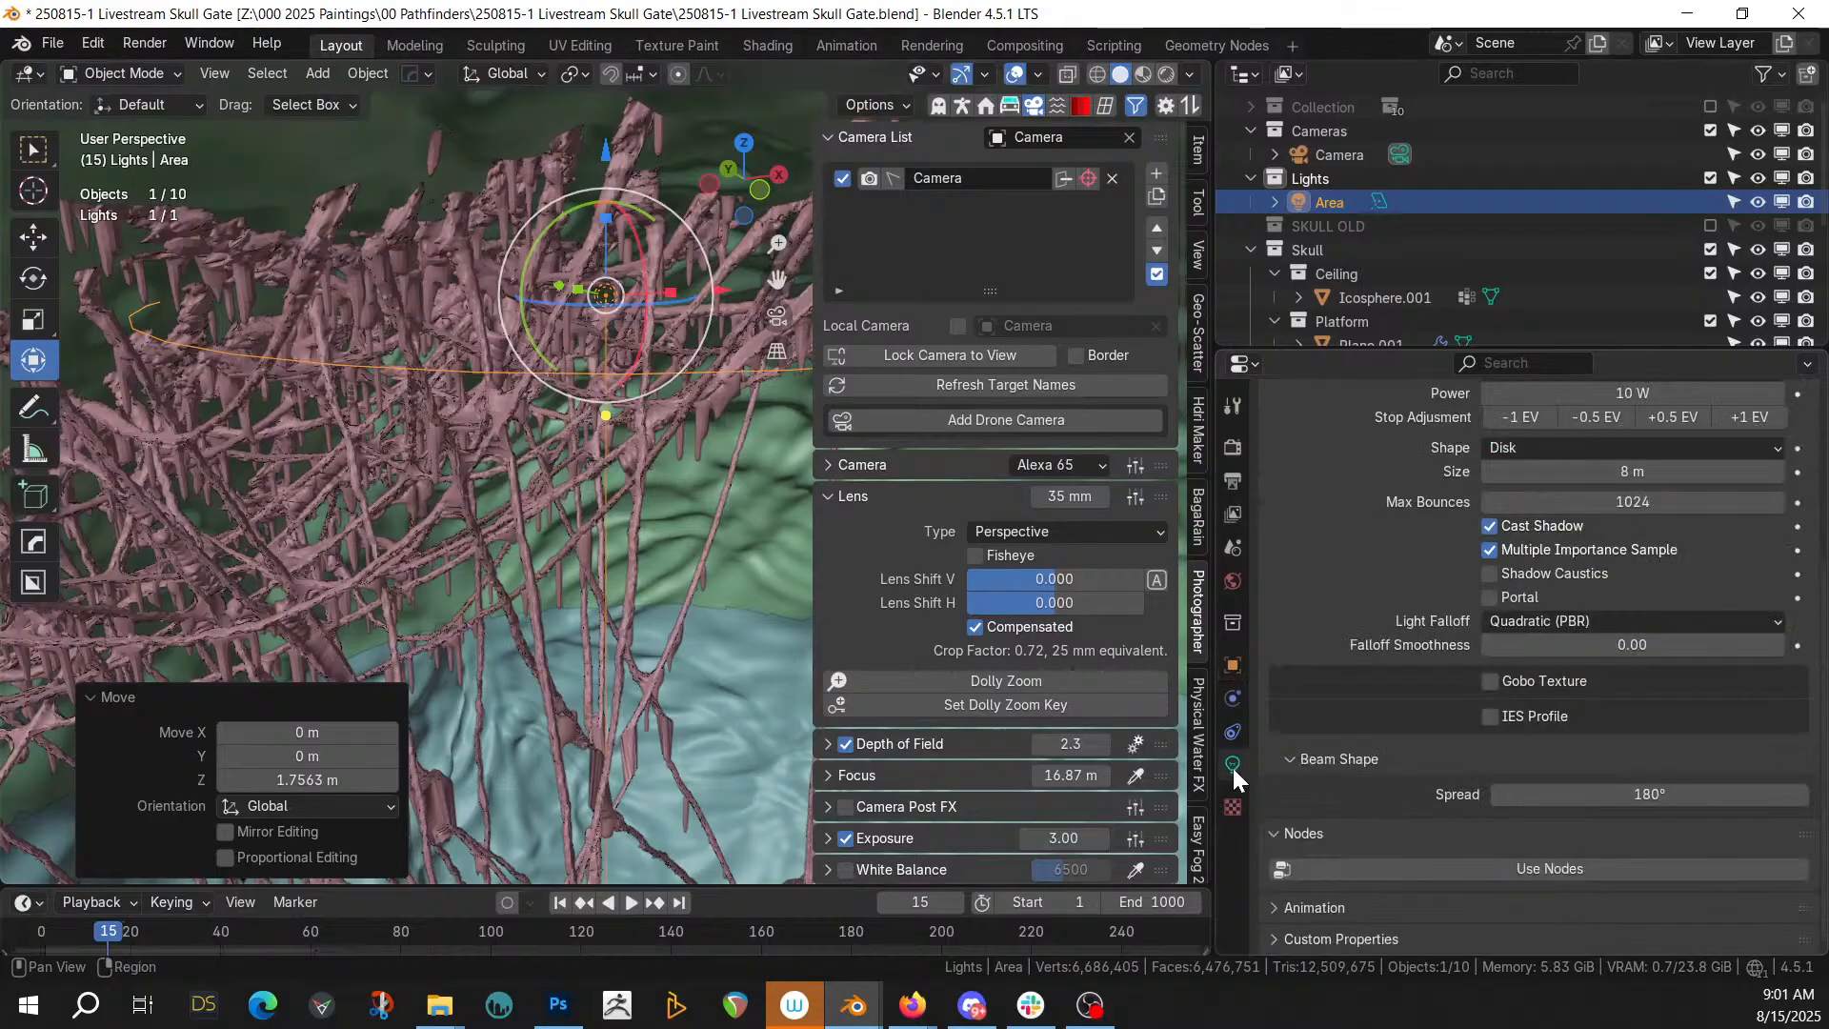
{"action": "scroll", "coordinate": [1658, 519], "scroll_direction": "up", "scroll_amount": 3}
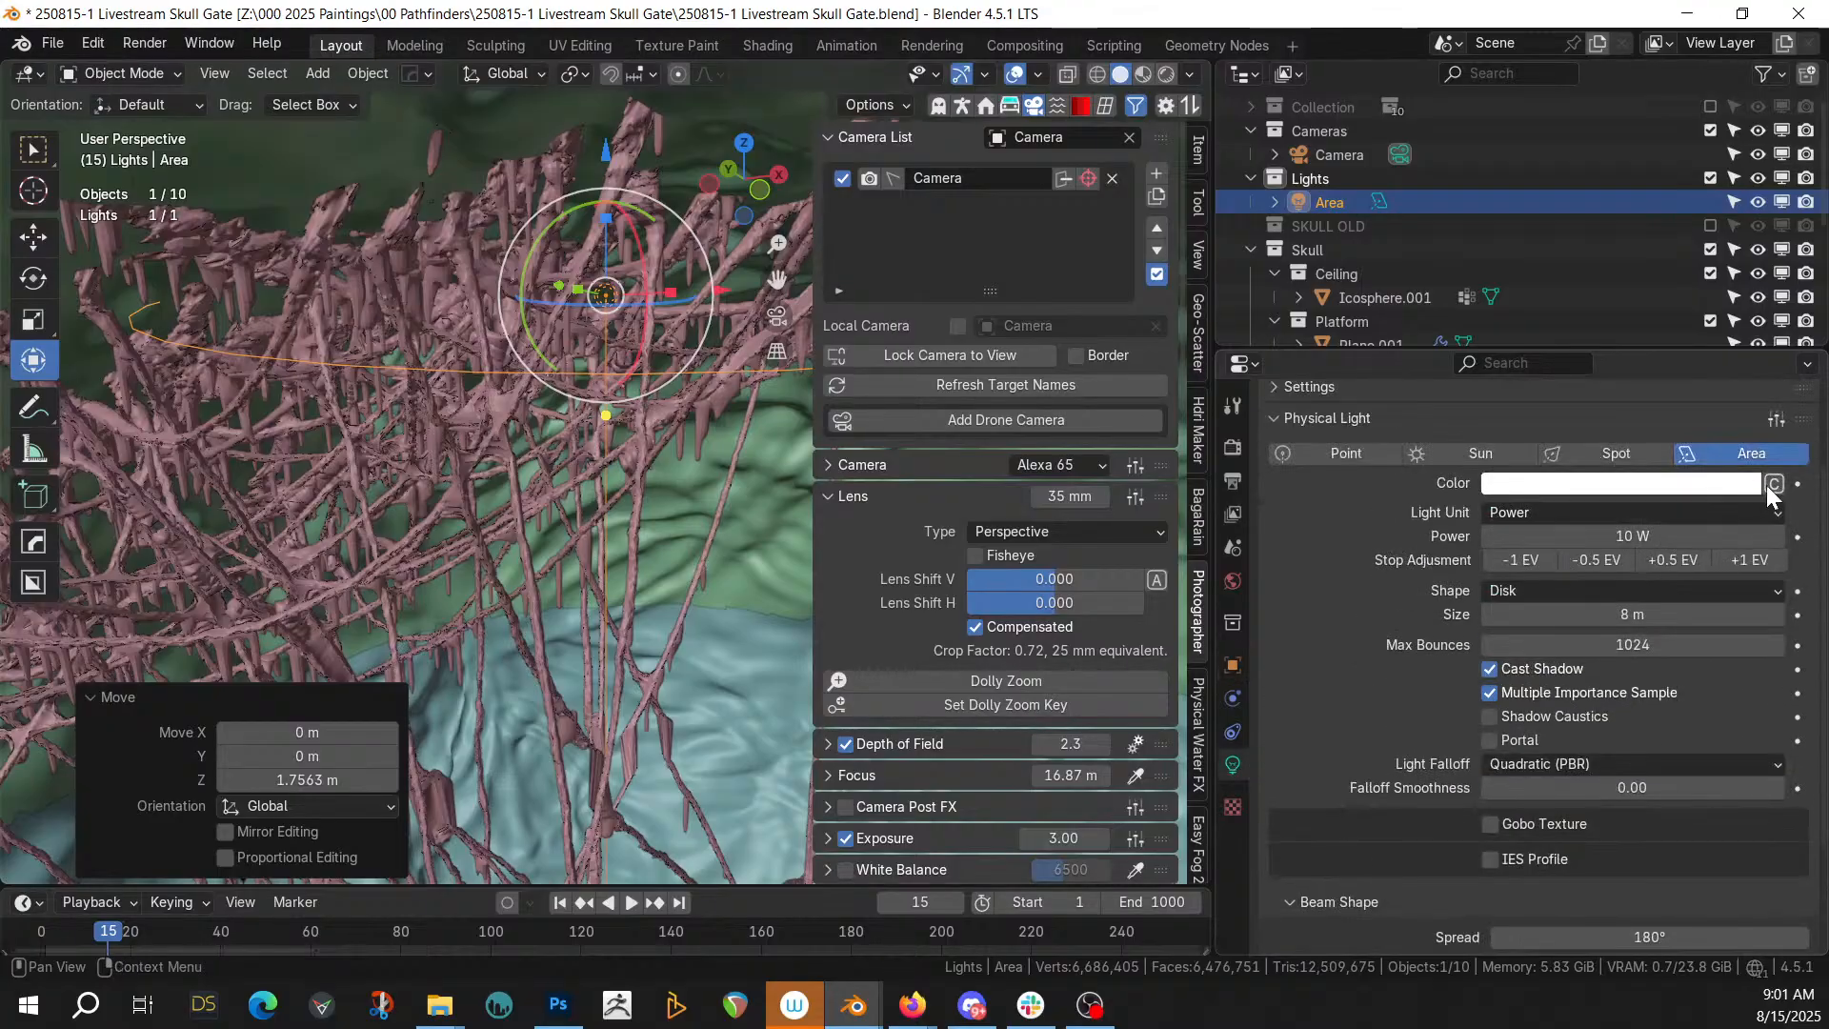
{"action": "left_click", "coordinate": [1773, 483]}
{"action": "left_click", "coordinate": [1653, 485]}
{"action": "type", "text": "10000"}
{"action": "key", "text": "Return"}
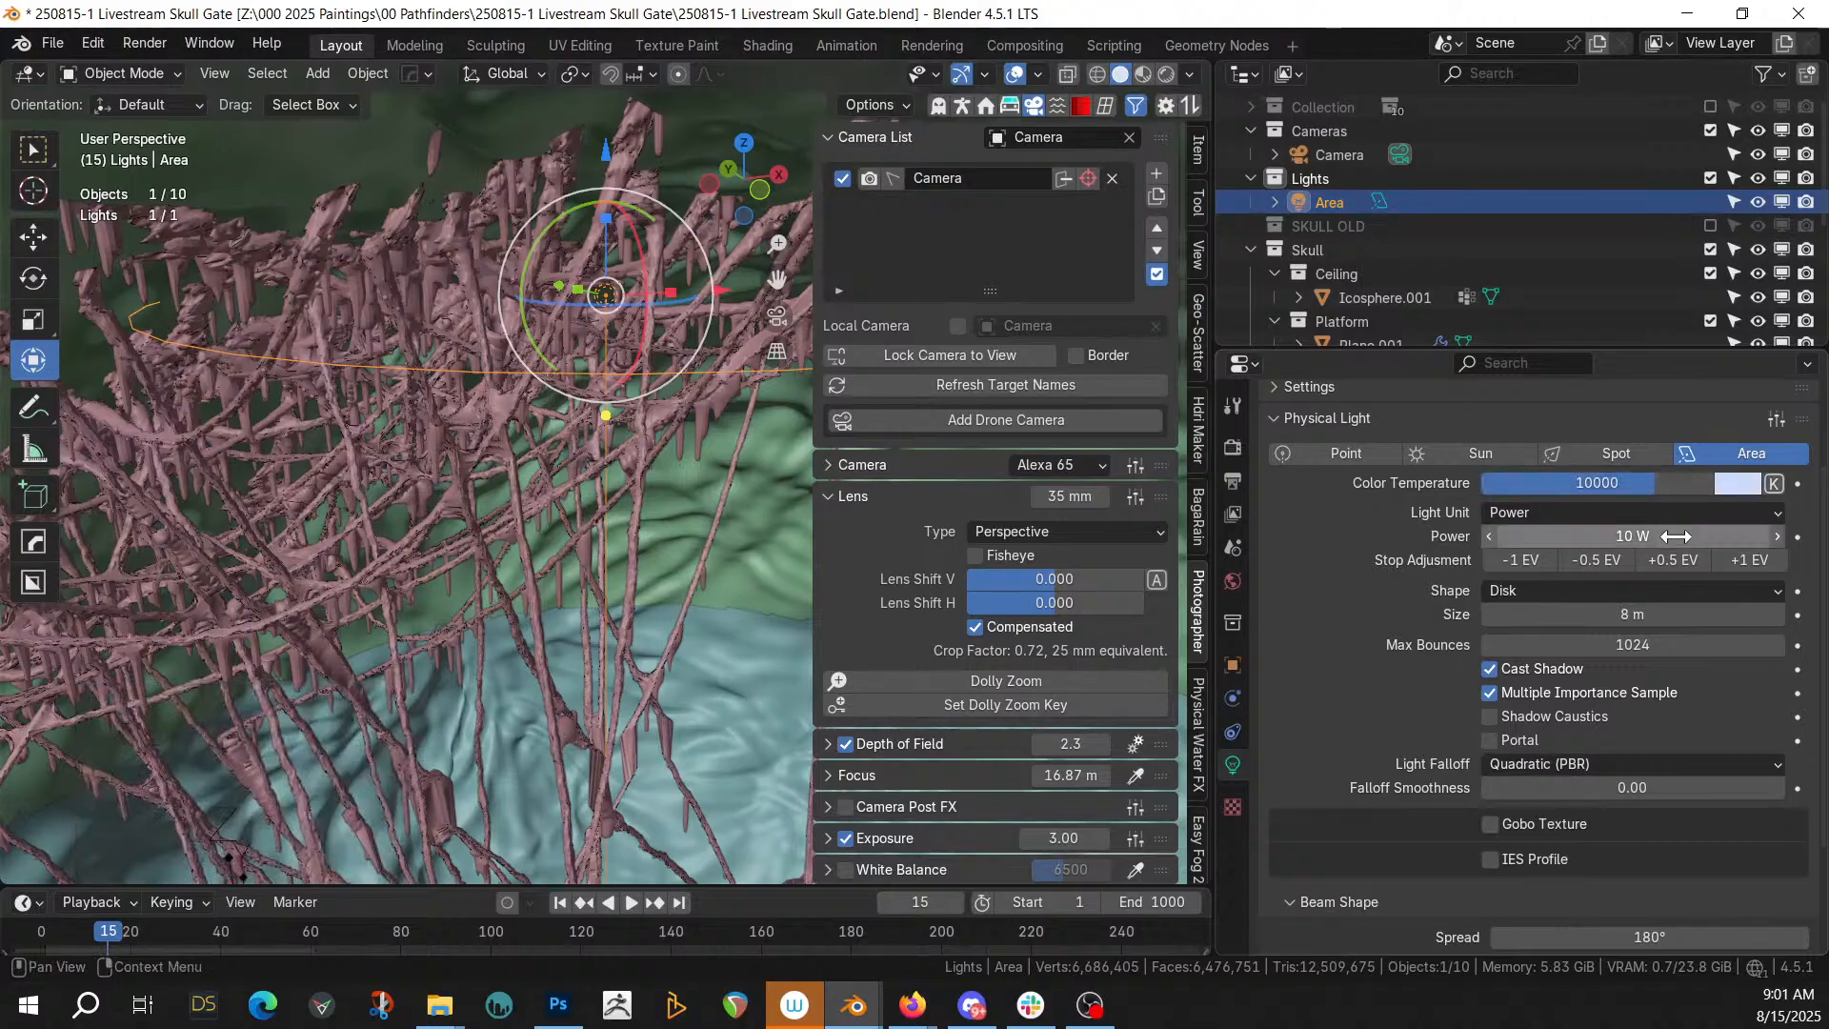
{"action": "left_click", "coordinate": [1634, 536]}
{"action": "type", "text": "20"}
{"action": "key", "text": "Return"}
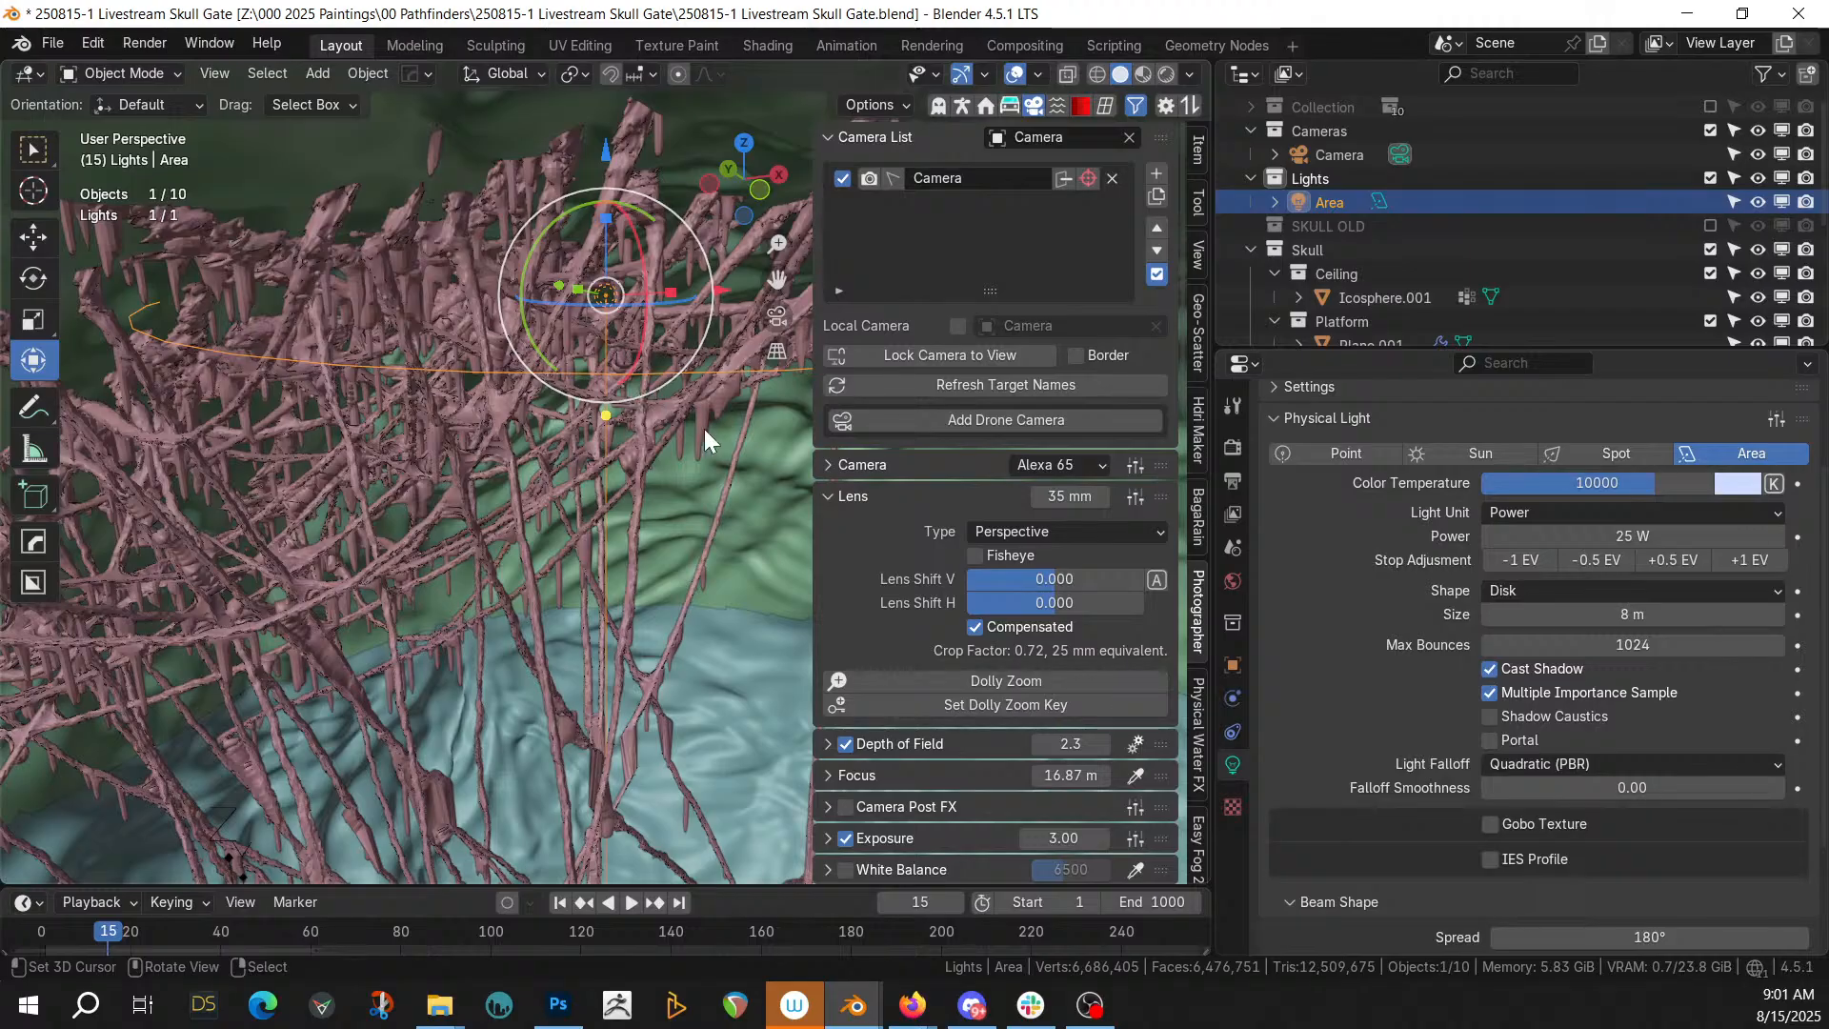
Preview the scene in rendered shading through the camera and set the area light's size to 5 m
{"action": "key", "text": "z"}
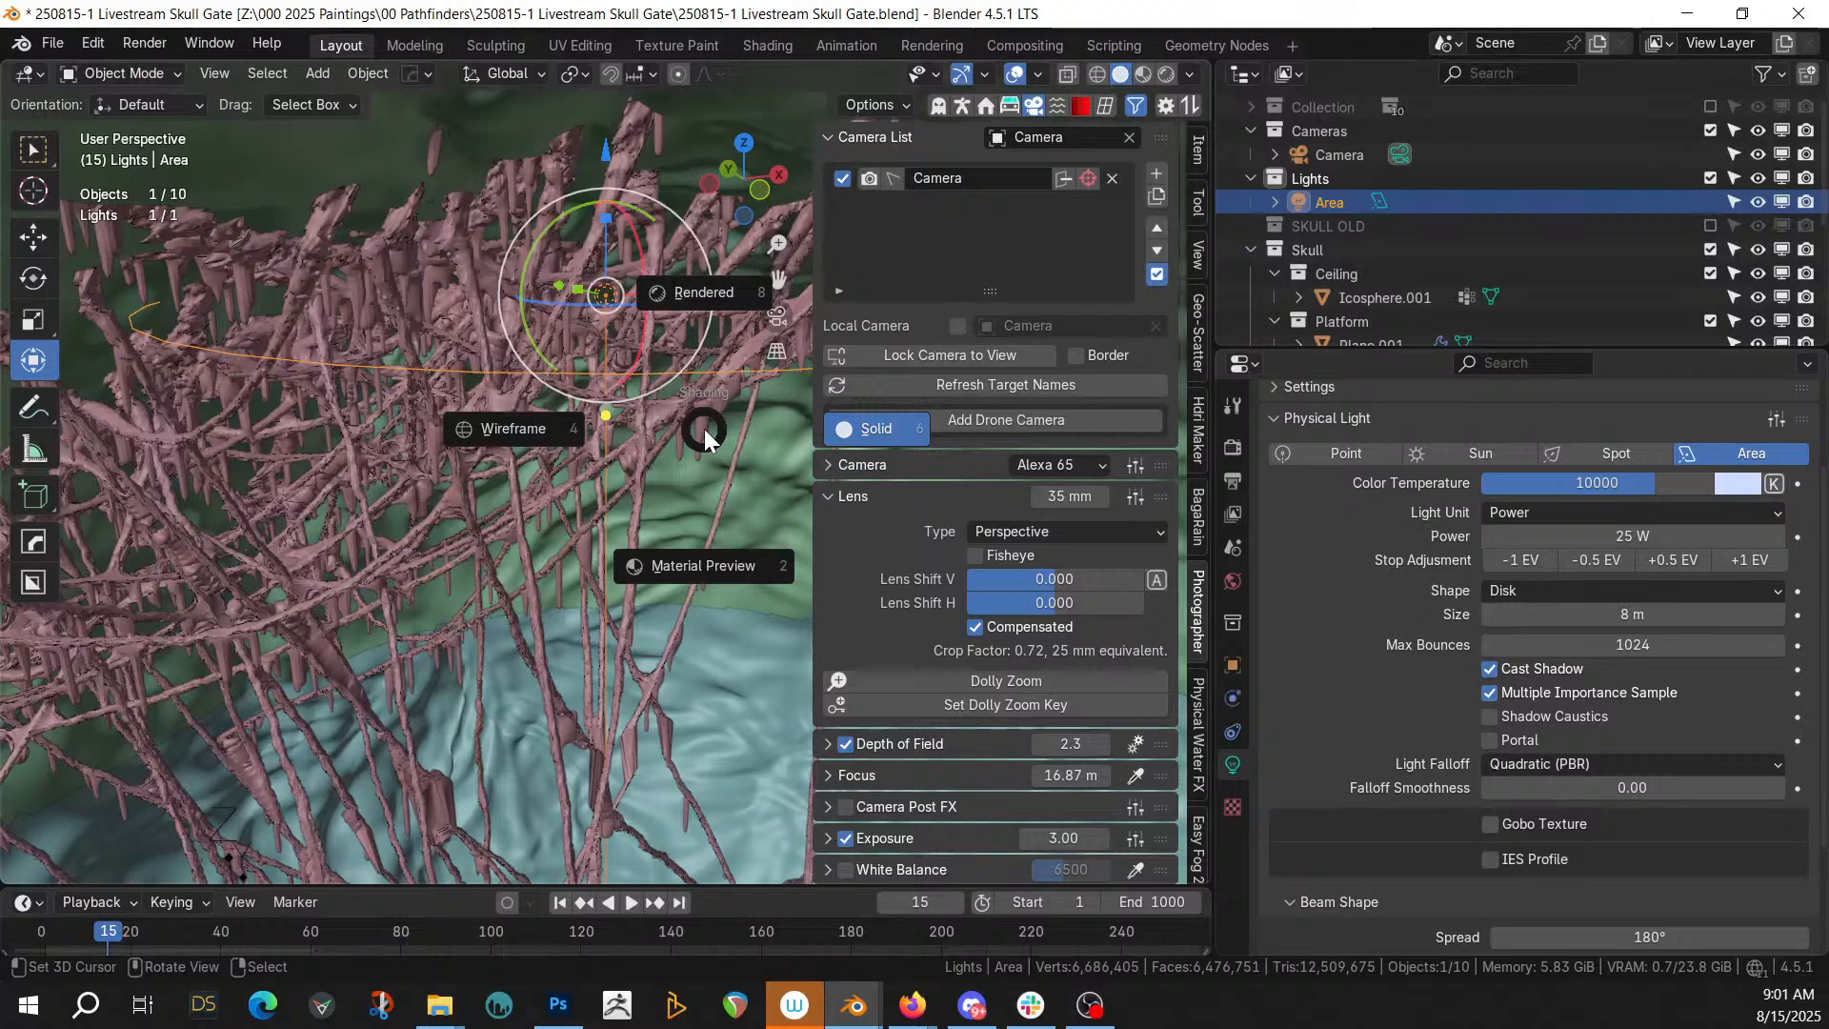
{"action": "left_click", "coordinate": [745, 565]}
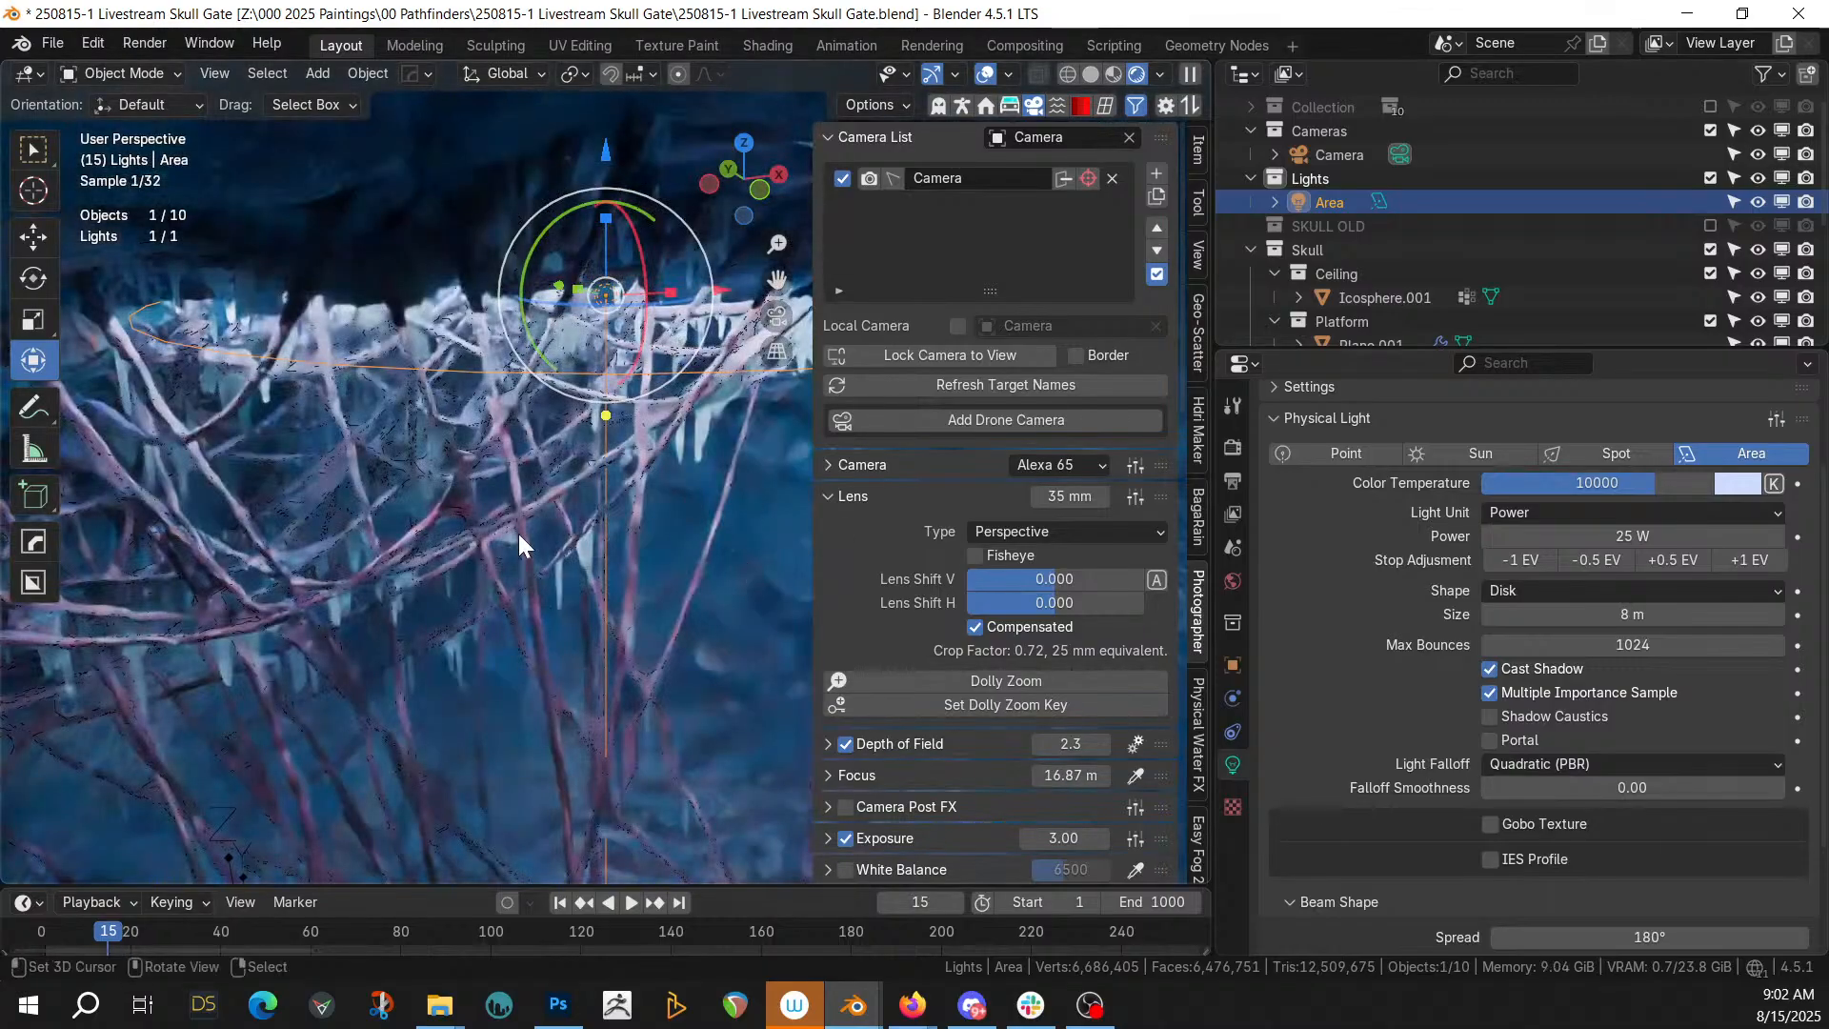
{"action": "key", "text": "KP_0"}
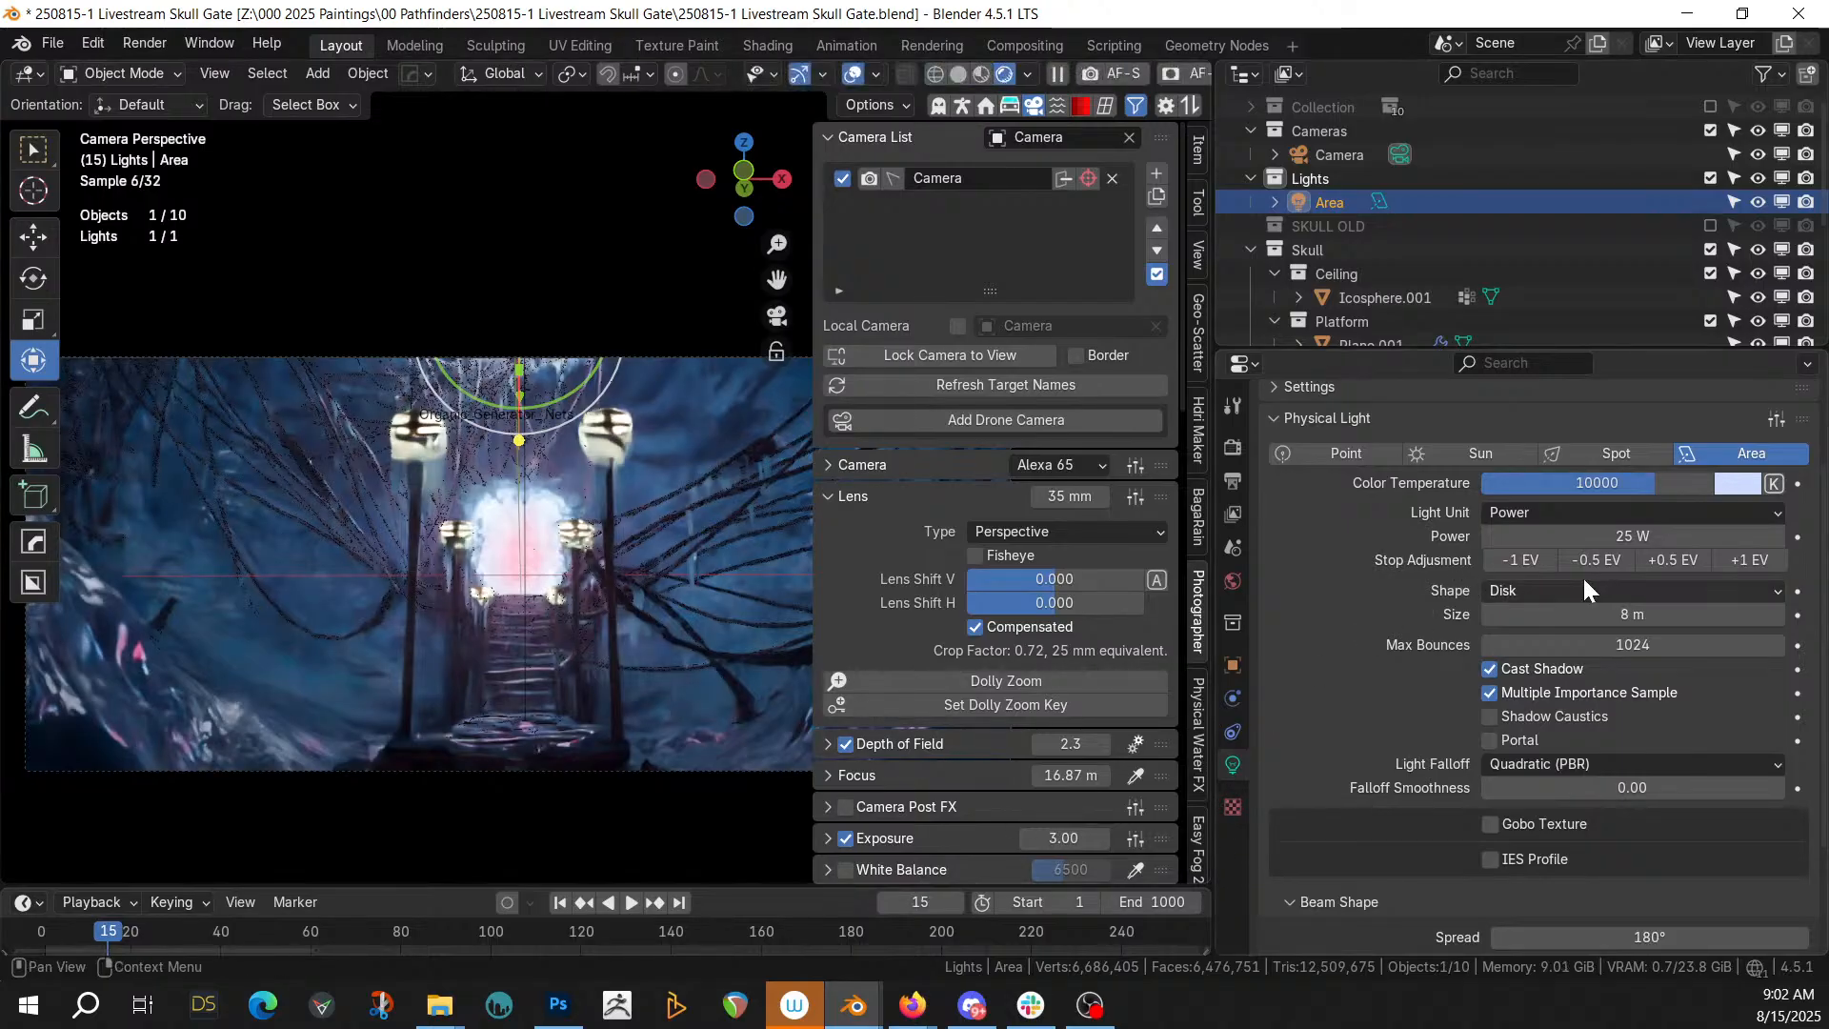
{"action": "left_click", "coordinate": [1627, 613]}
{"action": "type", "text": "5"}
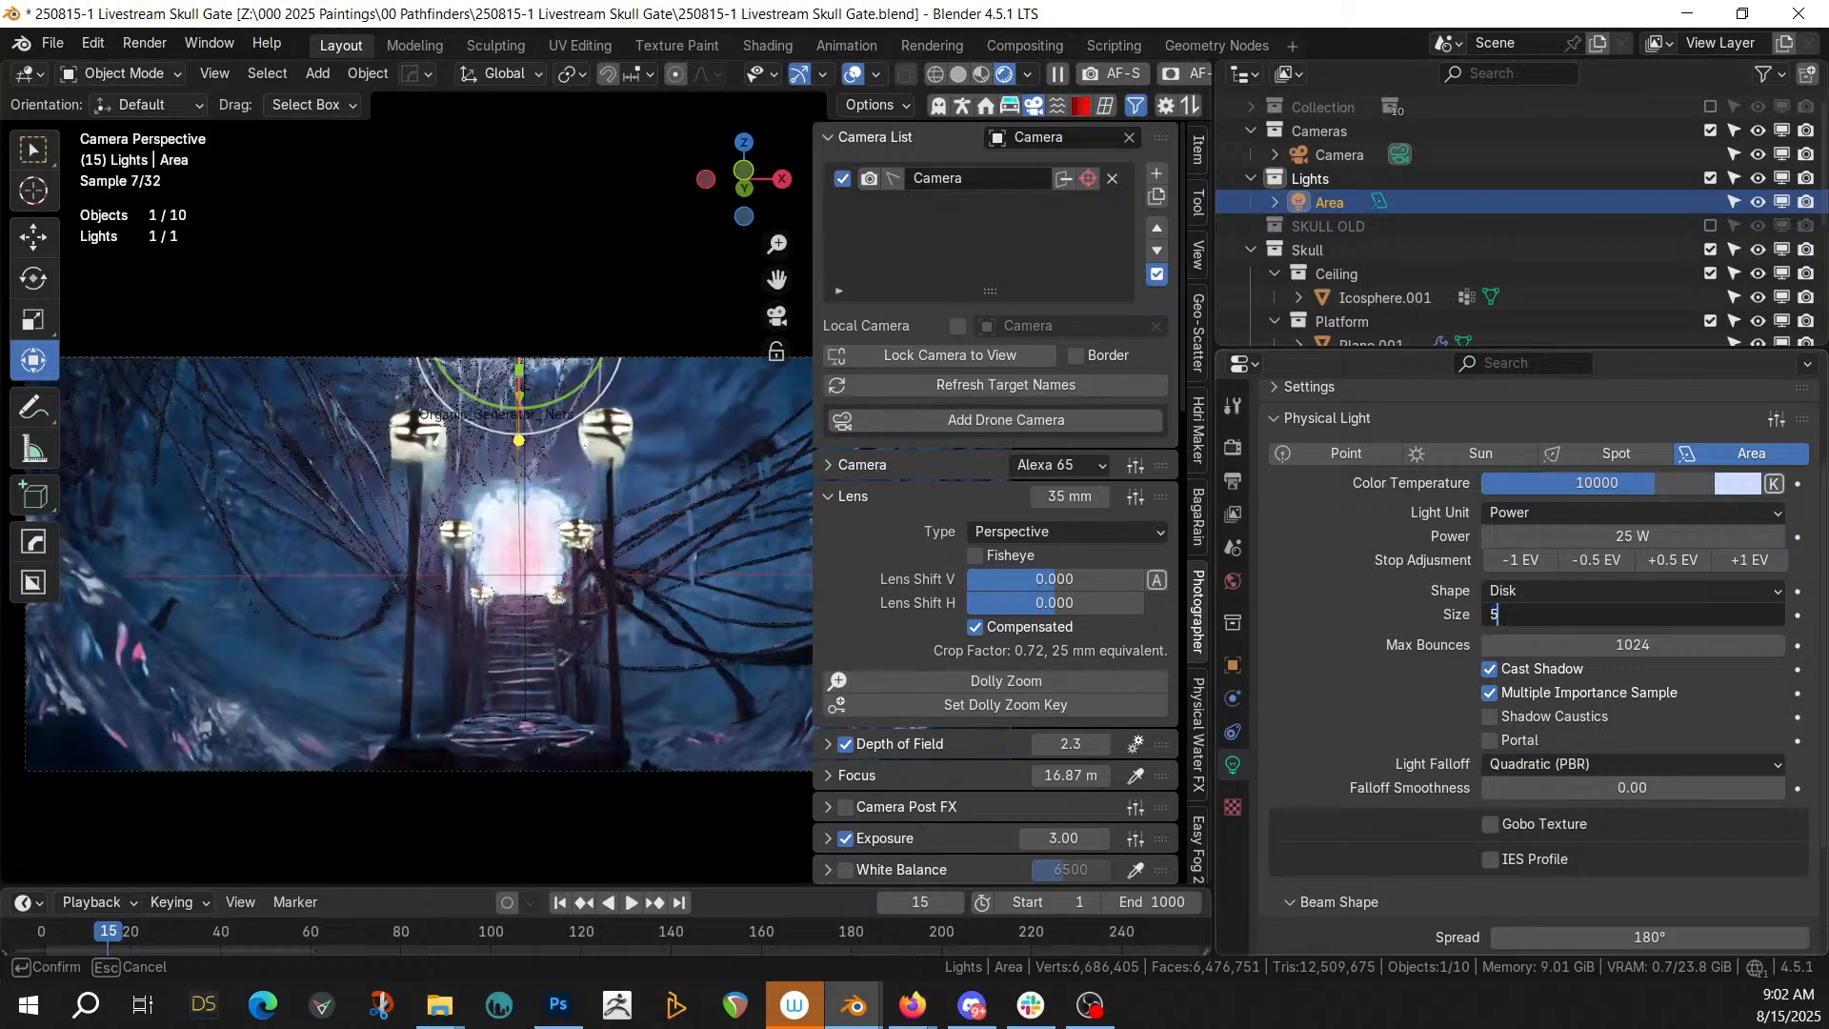
{"action": "key", "text": "Return"}
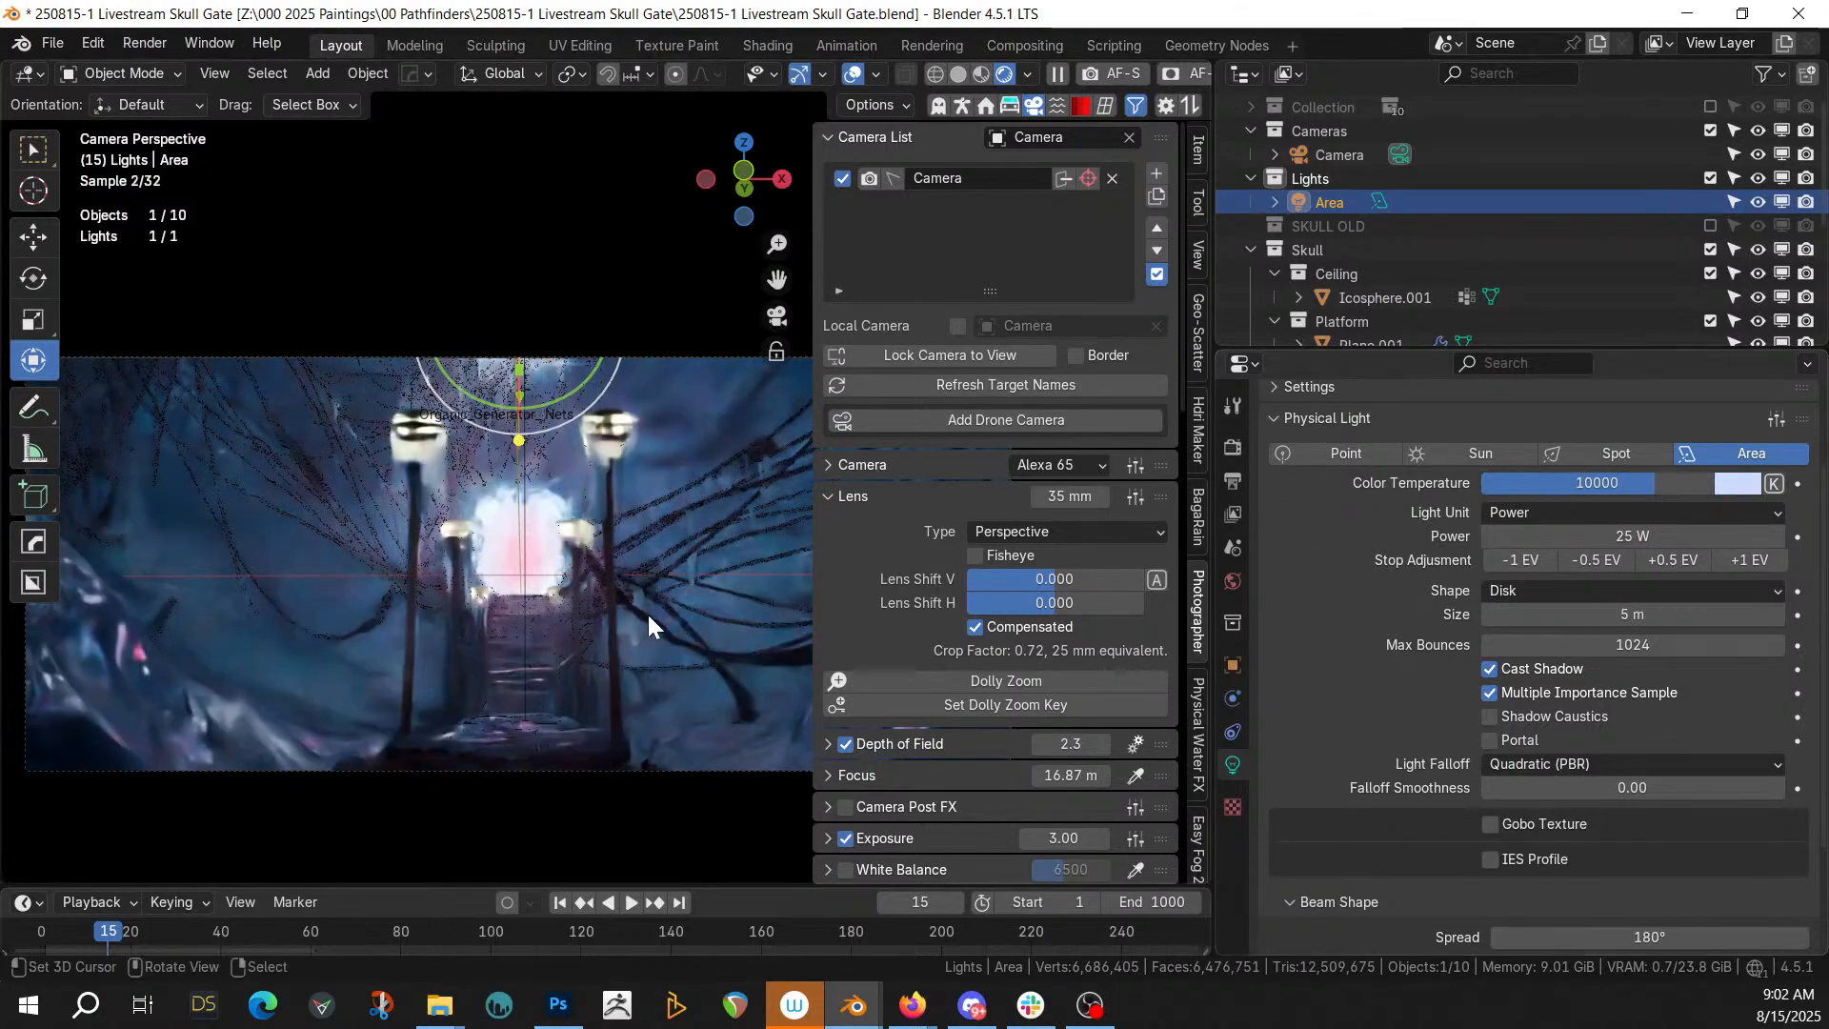
Reframe the camera with walk navigation so the gate and skull lamps sit slightly higher in the frame
{"action": "key", "text": "shift+grave"}
{"action": "key", "text": "w"}
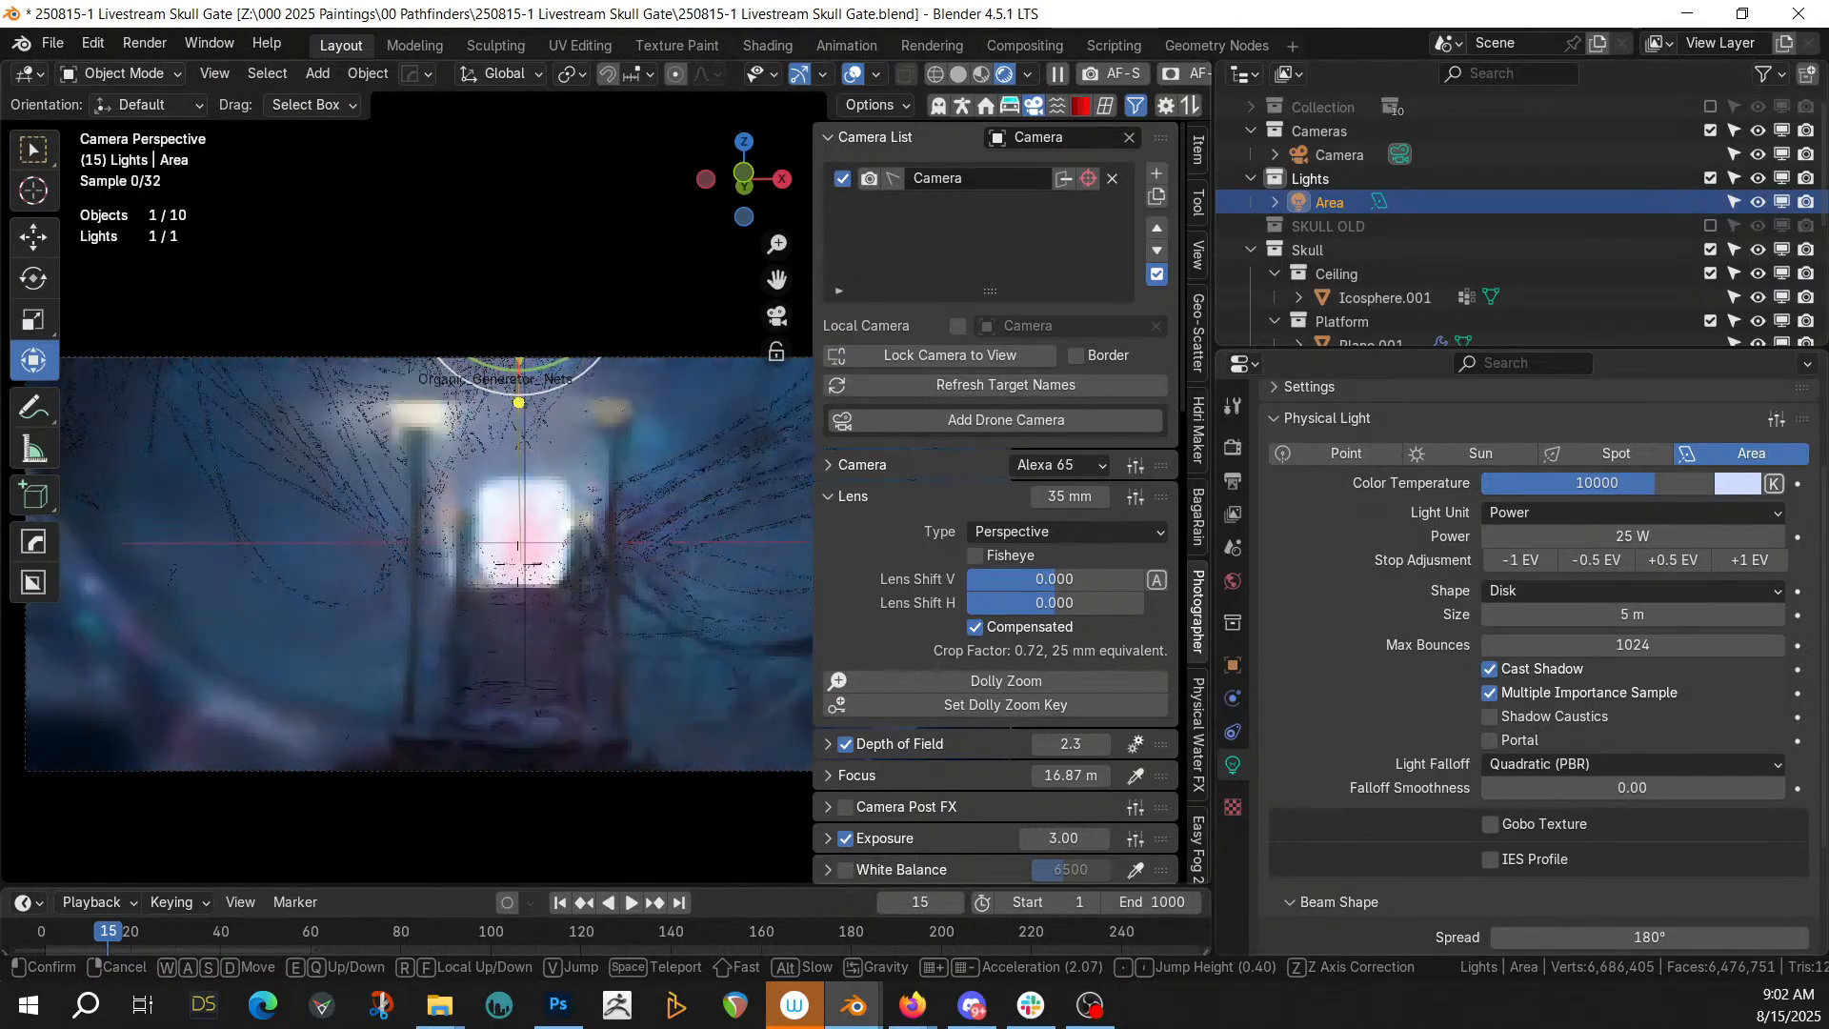
{"action": "left_click", "coordinate": [629, 526]}
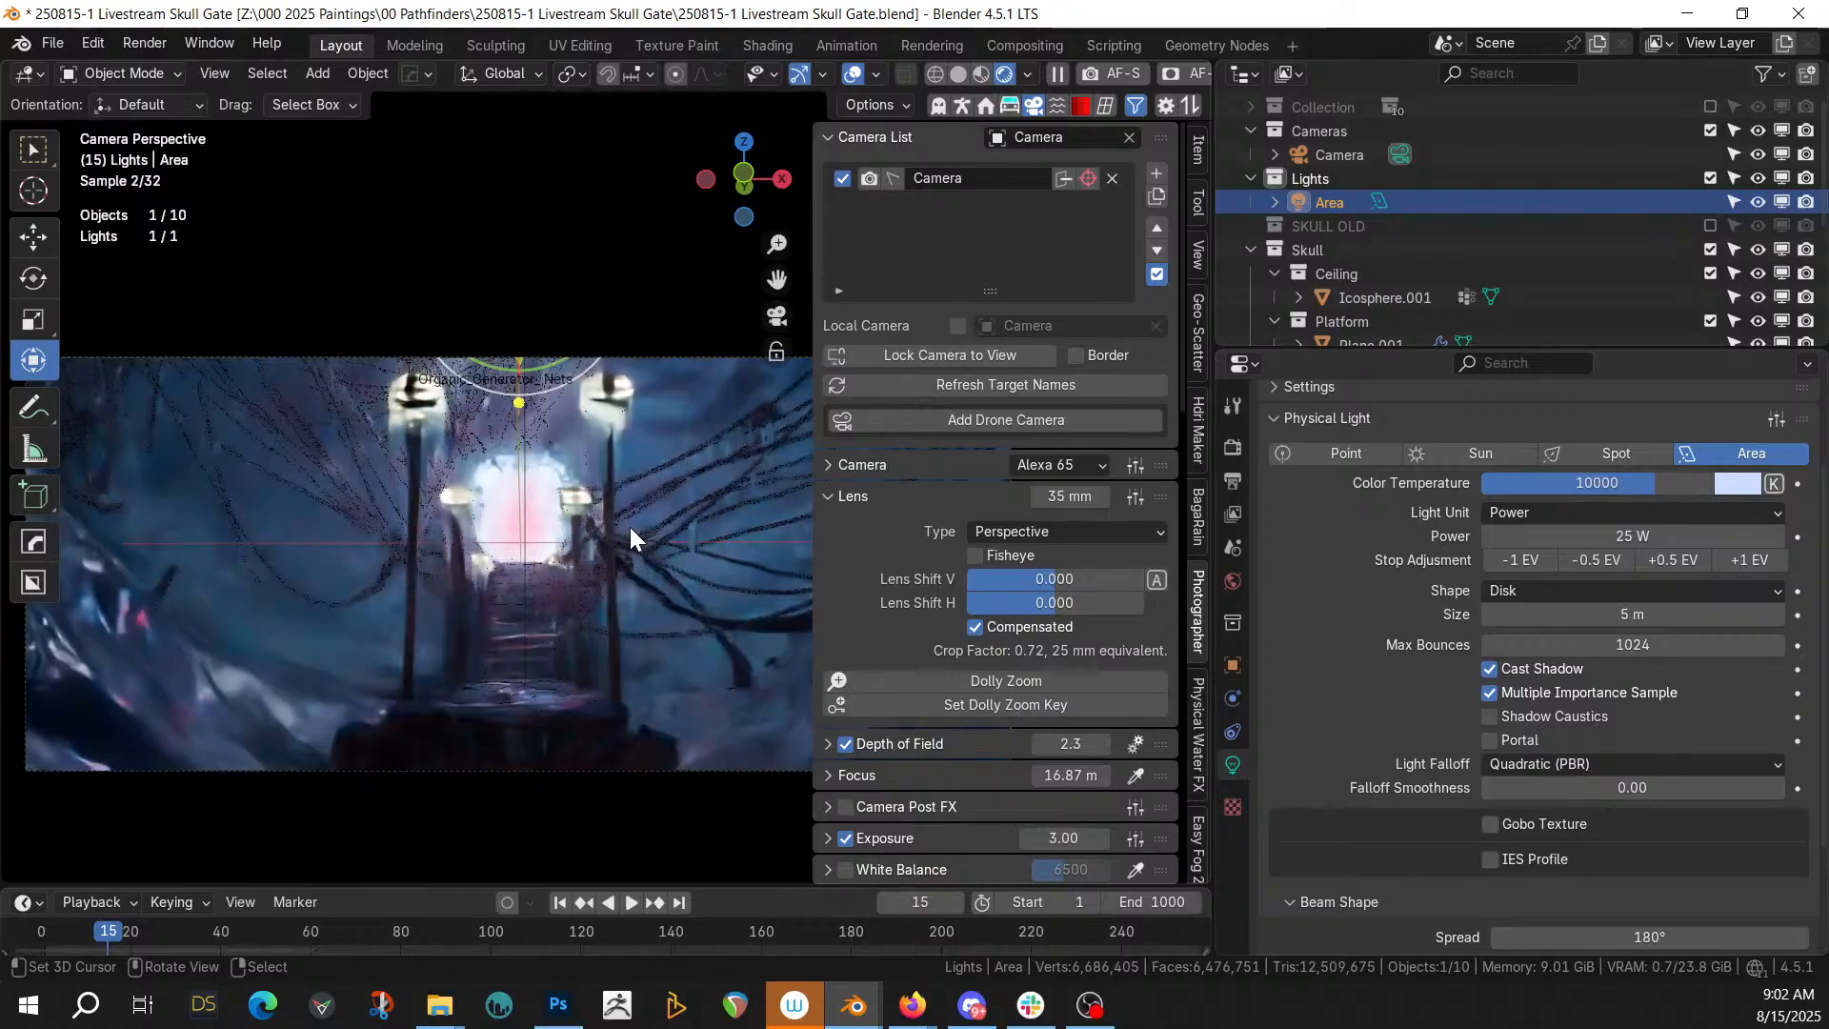
Enlarge the viewport, narrow its sidebar, and split the outliner into two stacked areas beside it
{"action": "left_click", "coordinate": [1202, 297]}
{"action": "left_click_drag", "start_coordinate": [1207, 301], "coordinate": [1700, 286]}
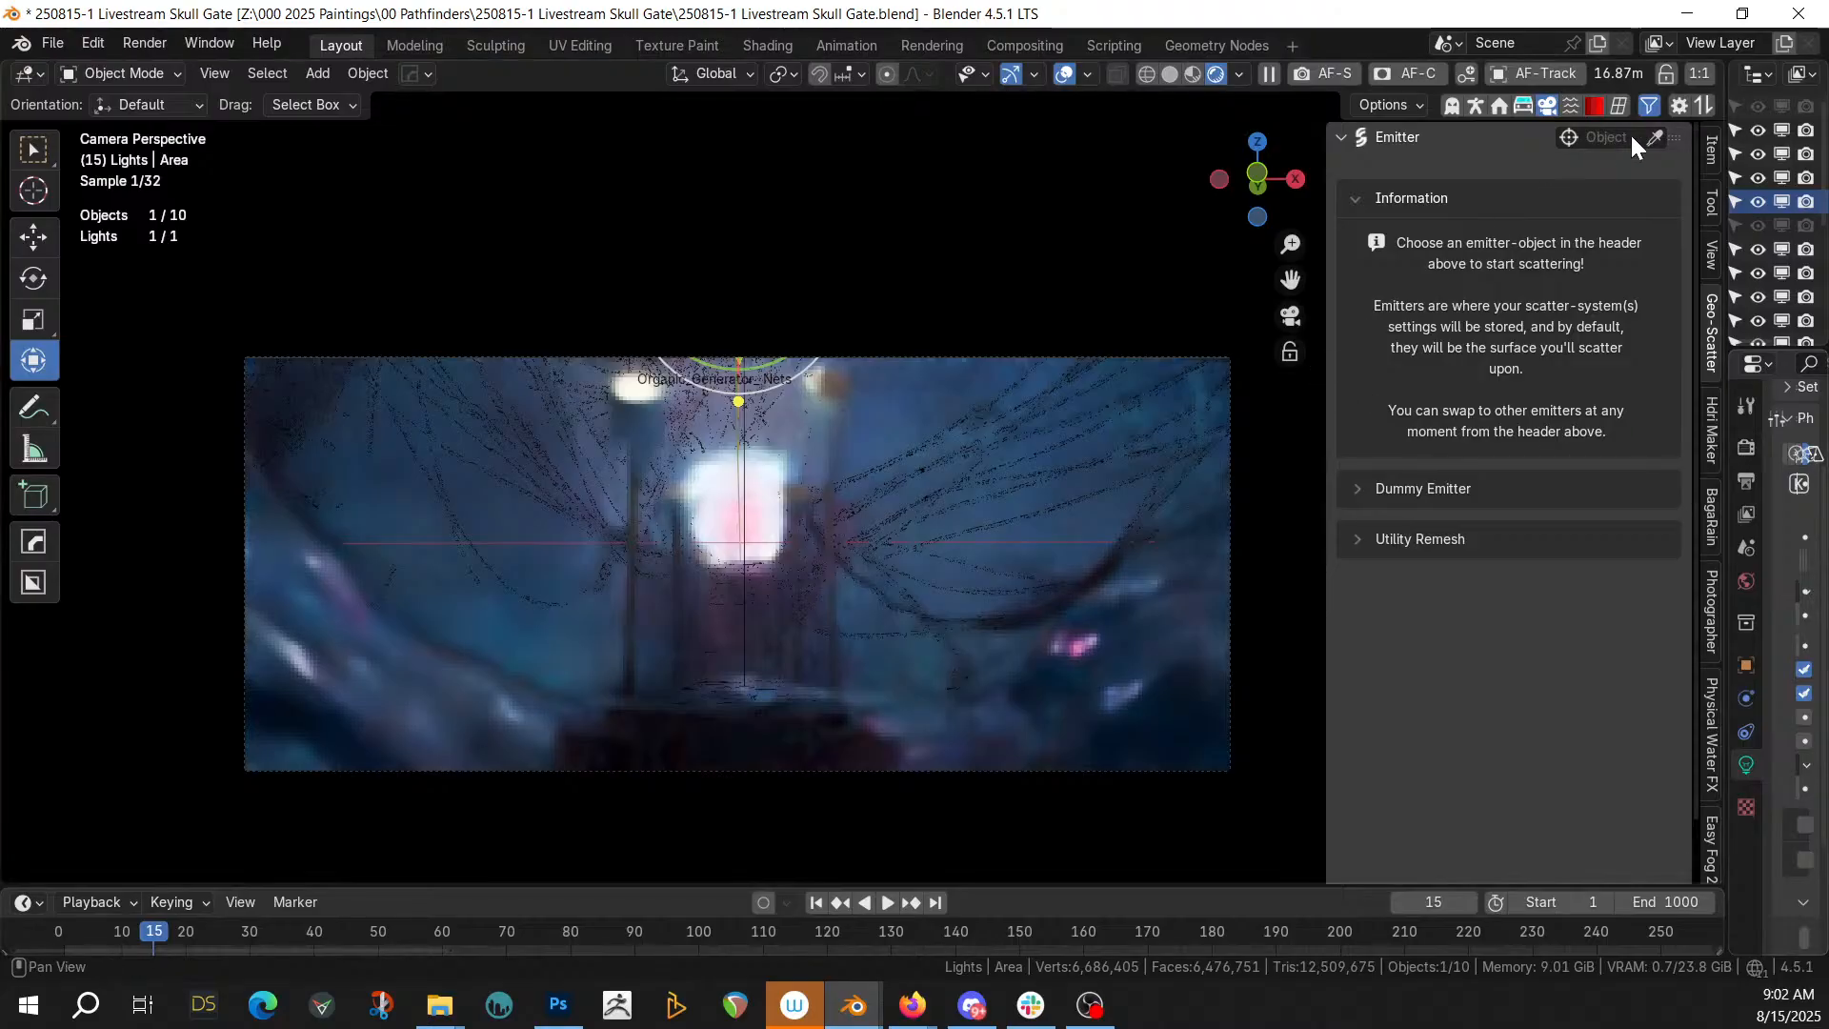
{"action": "left_click_drag", "start_coordinate": [1332, 184], "coordinate": [1553, 201]}
{"action": "left_click_drag", "start_coordinate": [1730, 333], "coordinate": [1717, 271]}
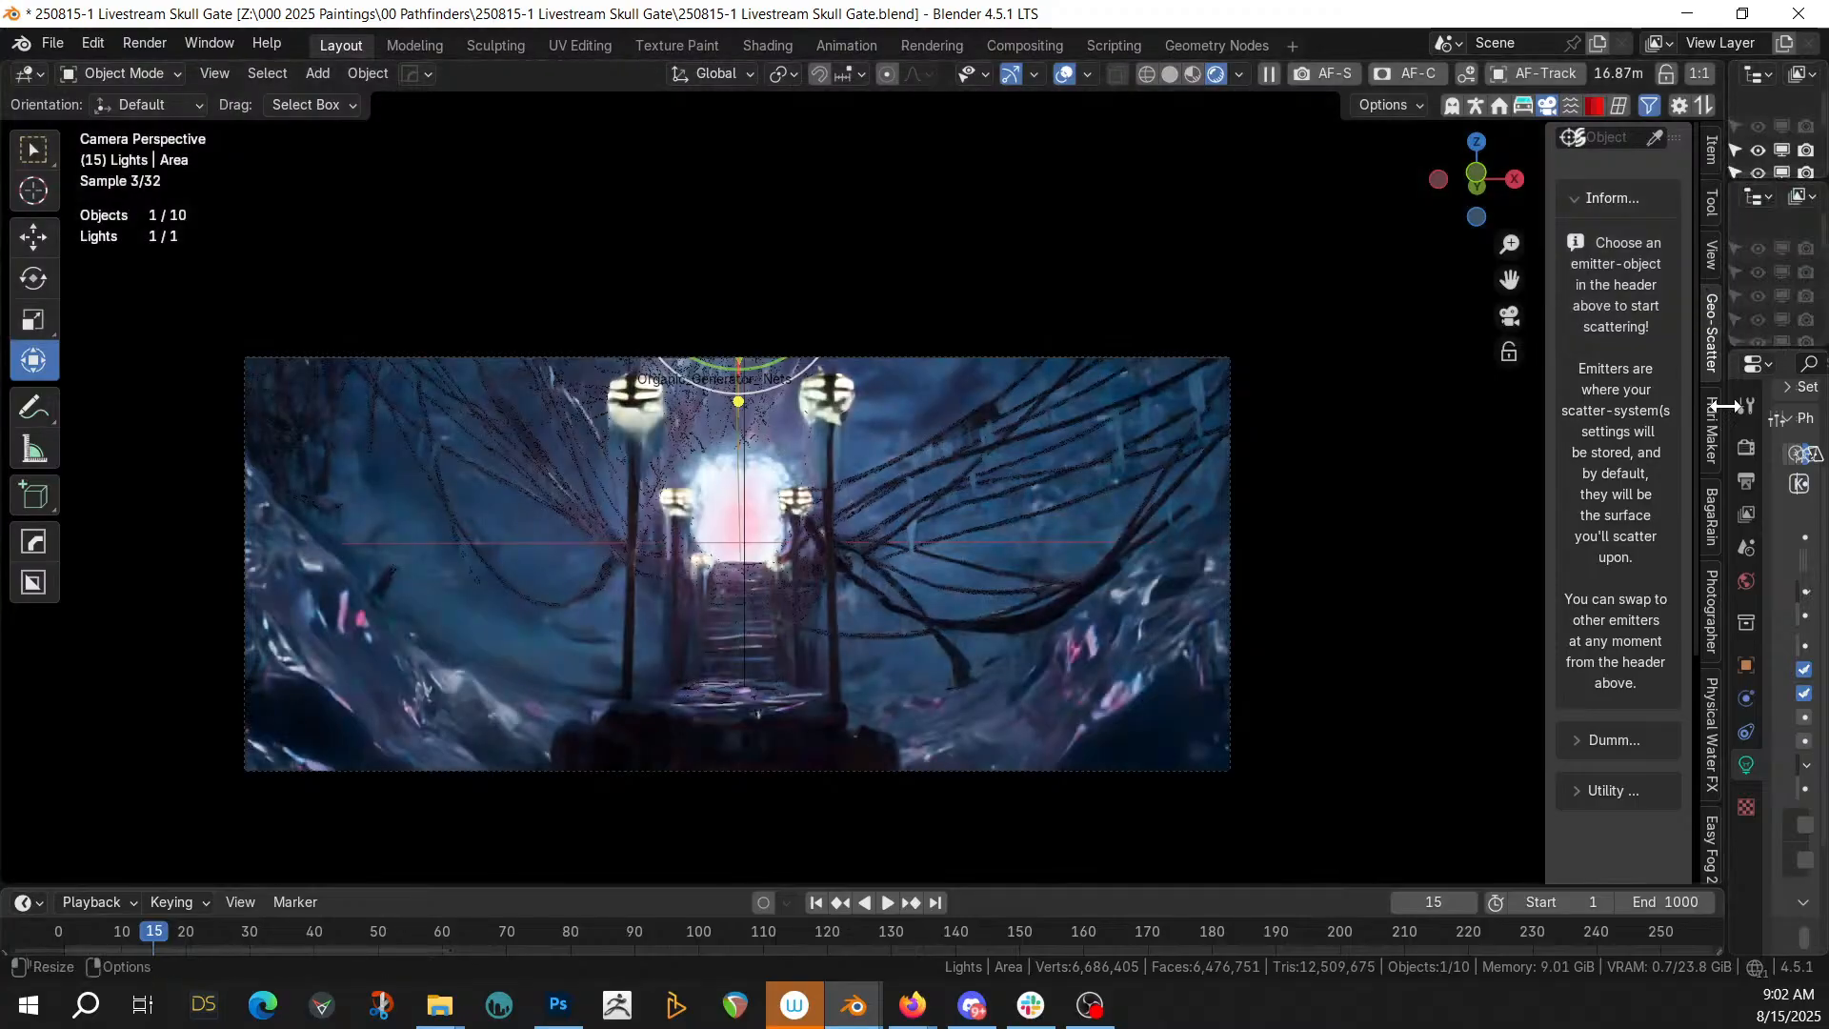
{"action": "left_click_drag", "start_coordinate": [1702, 406], "coordinate": [1435, 413]}
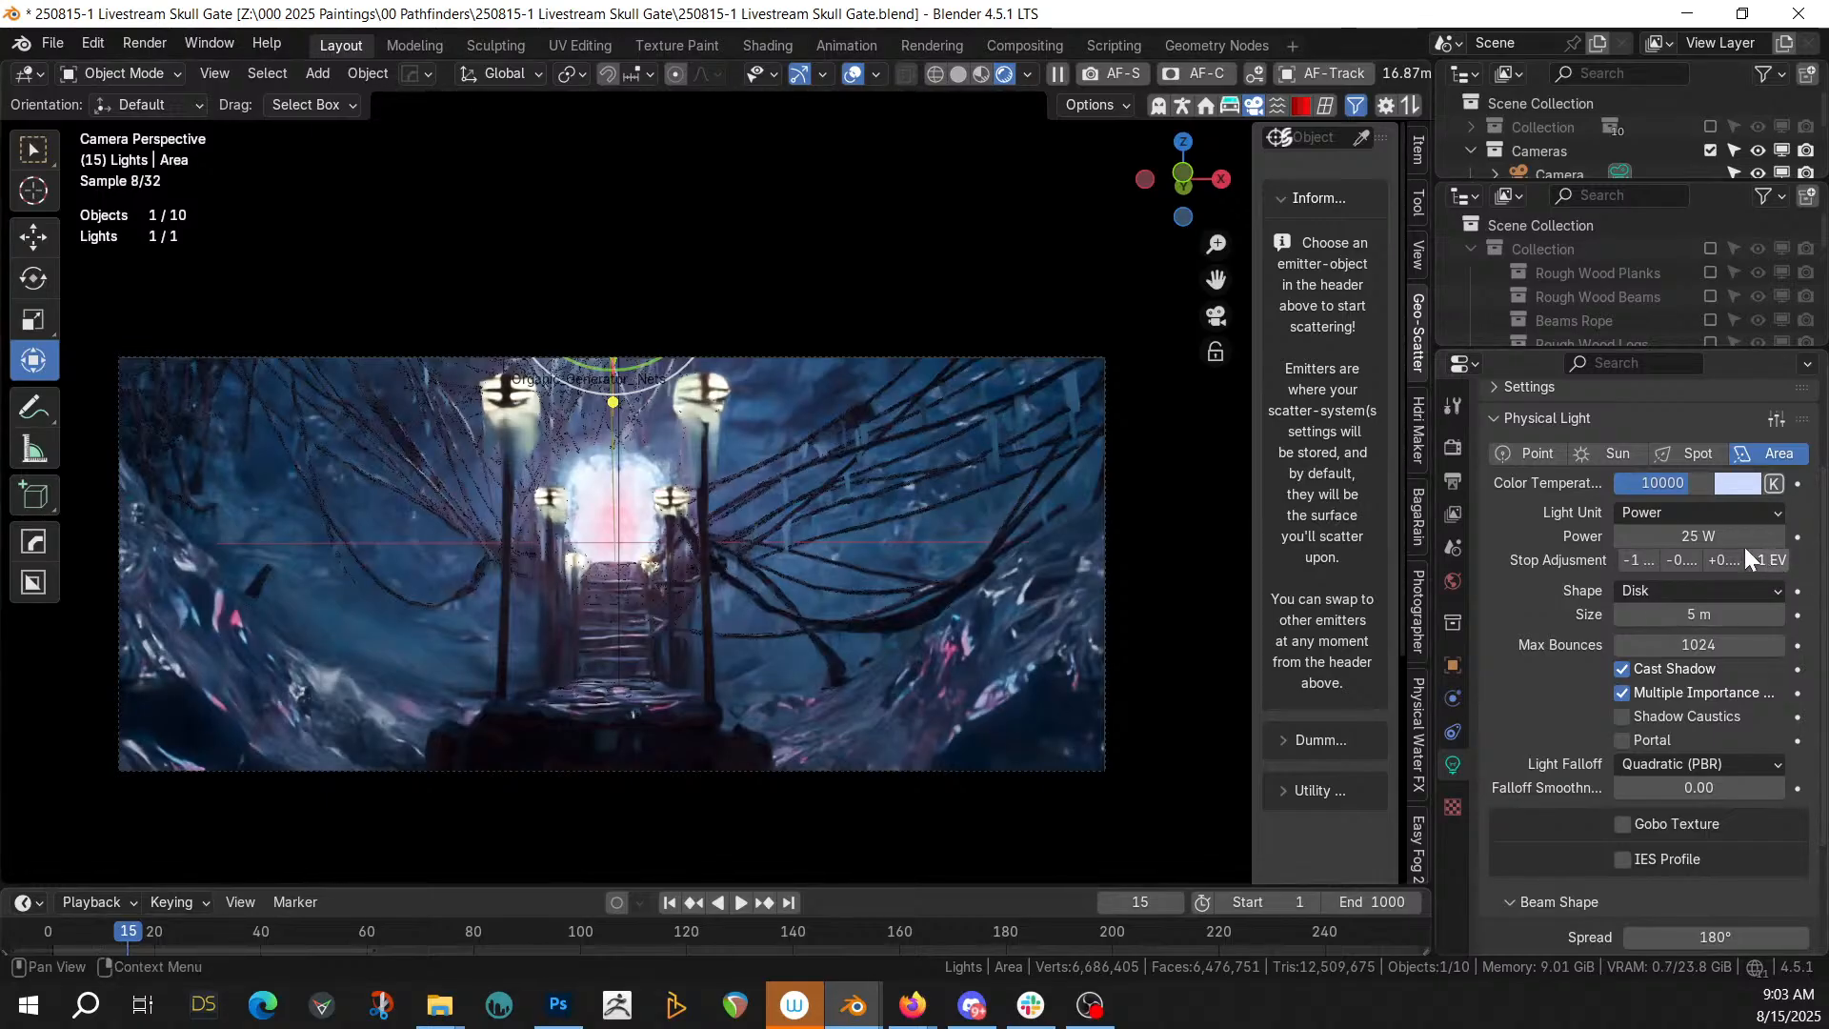
Set the area light's power to 10 W
{"action": "left_click", "coordinate": [1706, 538]}
{"action": "type", "text": "10"}
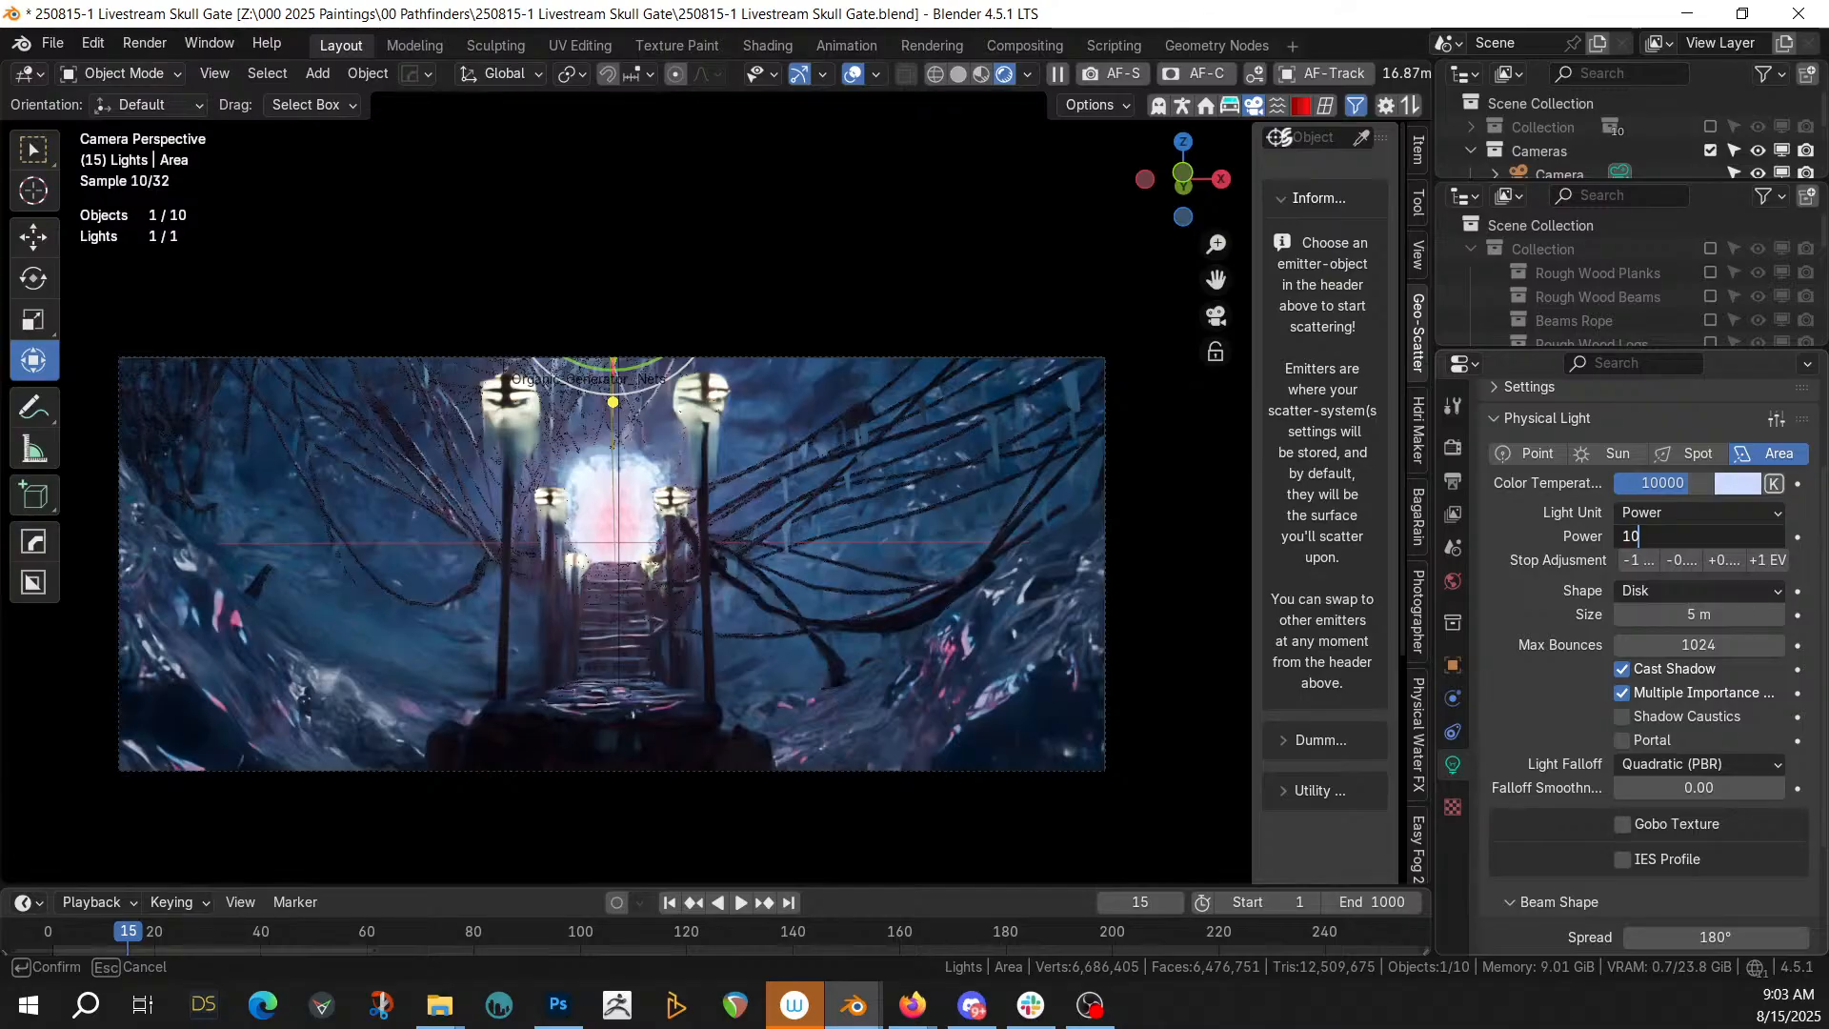
{"action": "key", "text": "Return"}
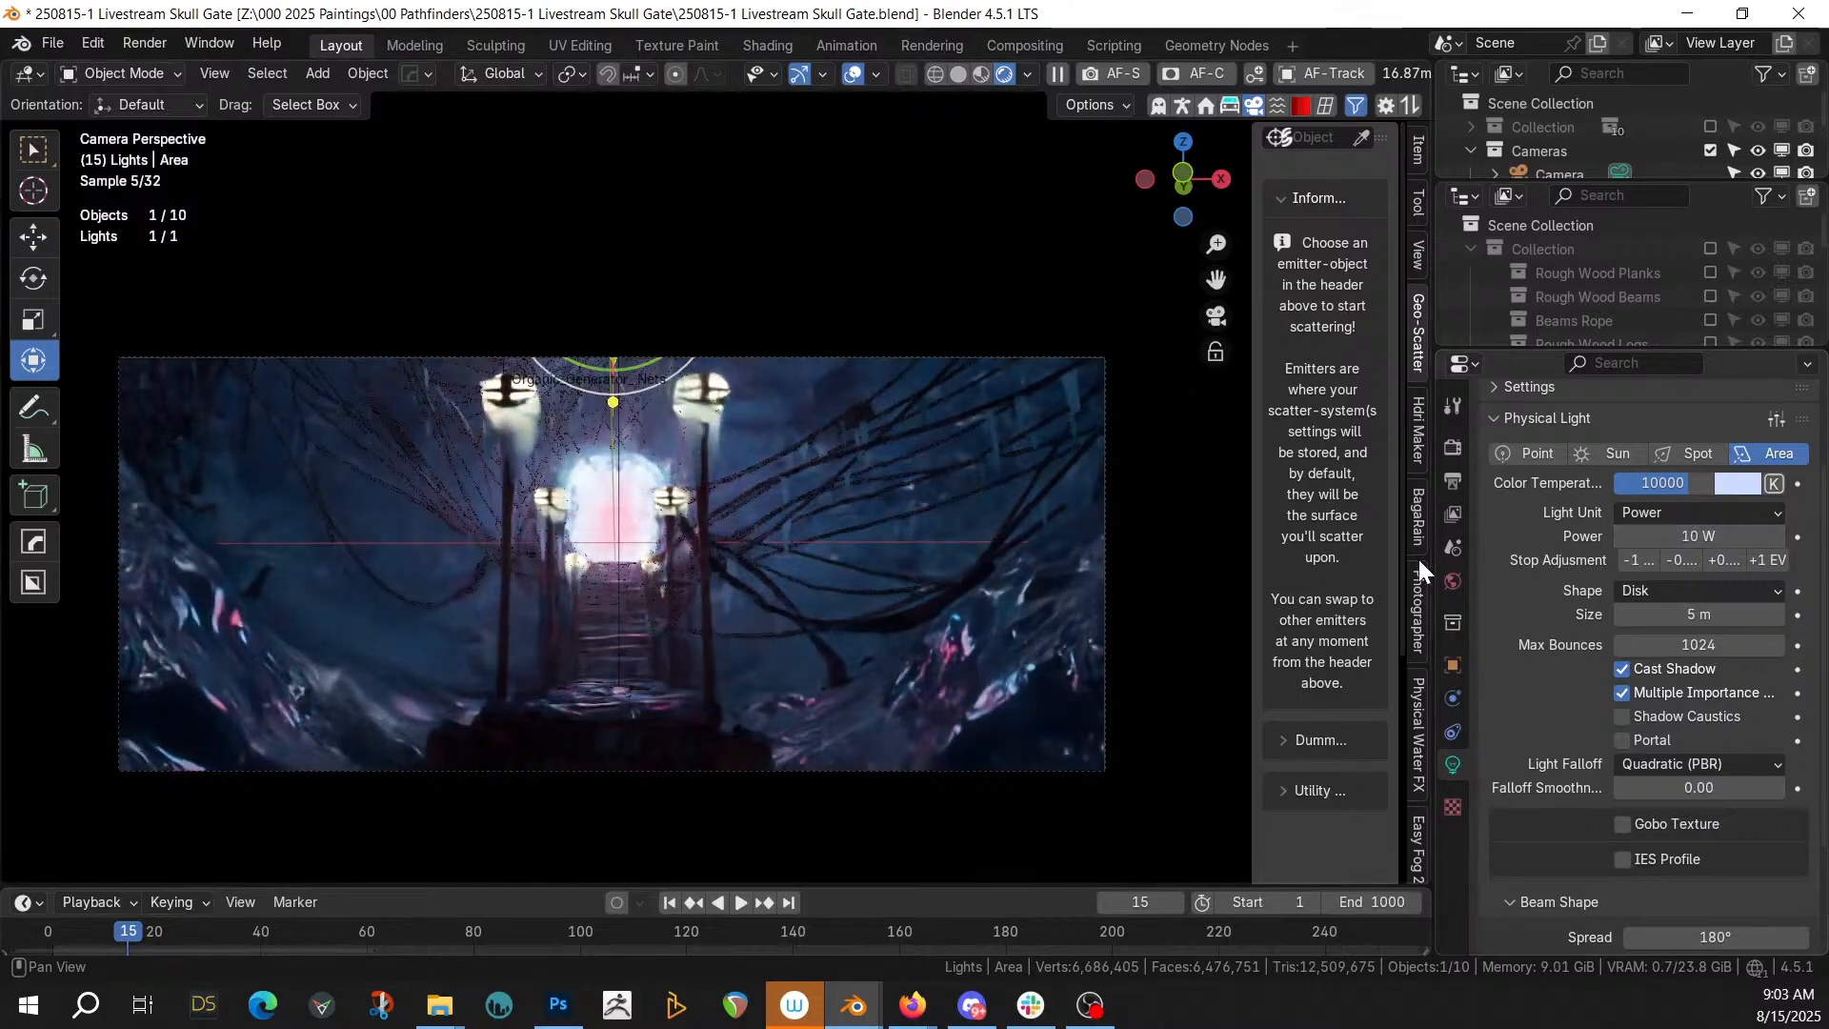
Show the Gate Energy material of the gate's glowing plane and view the gate up close in solid shading
{"action": "left_click", "coordinate": [638, 486]}
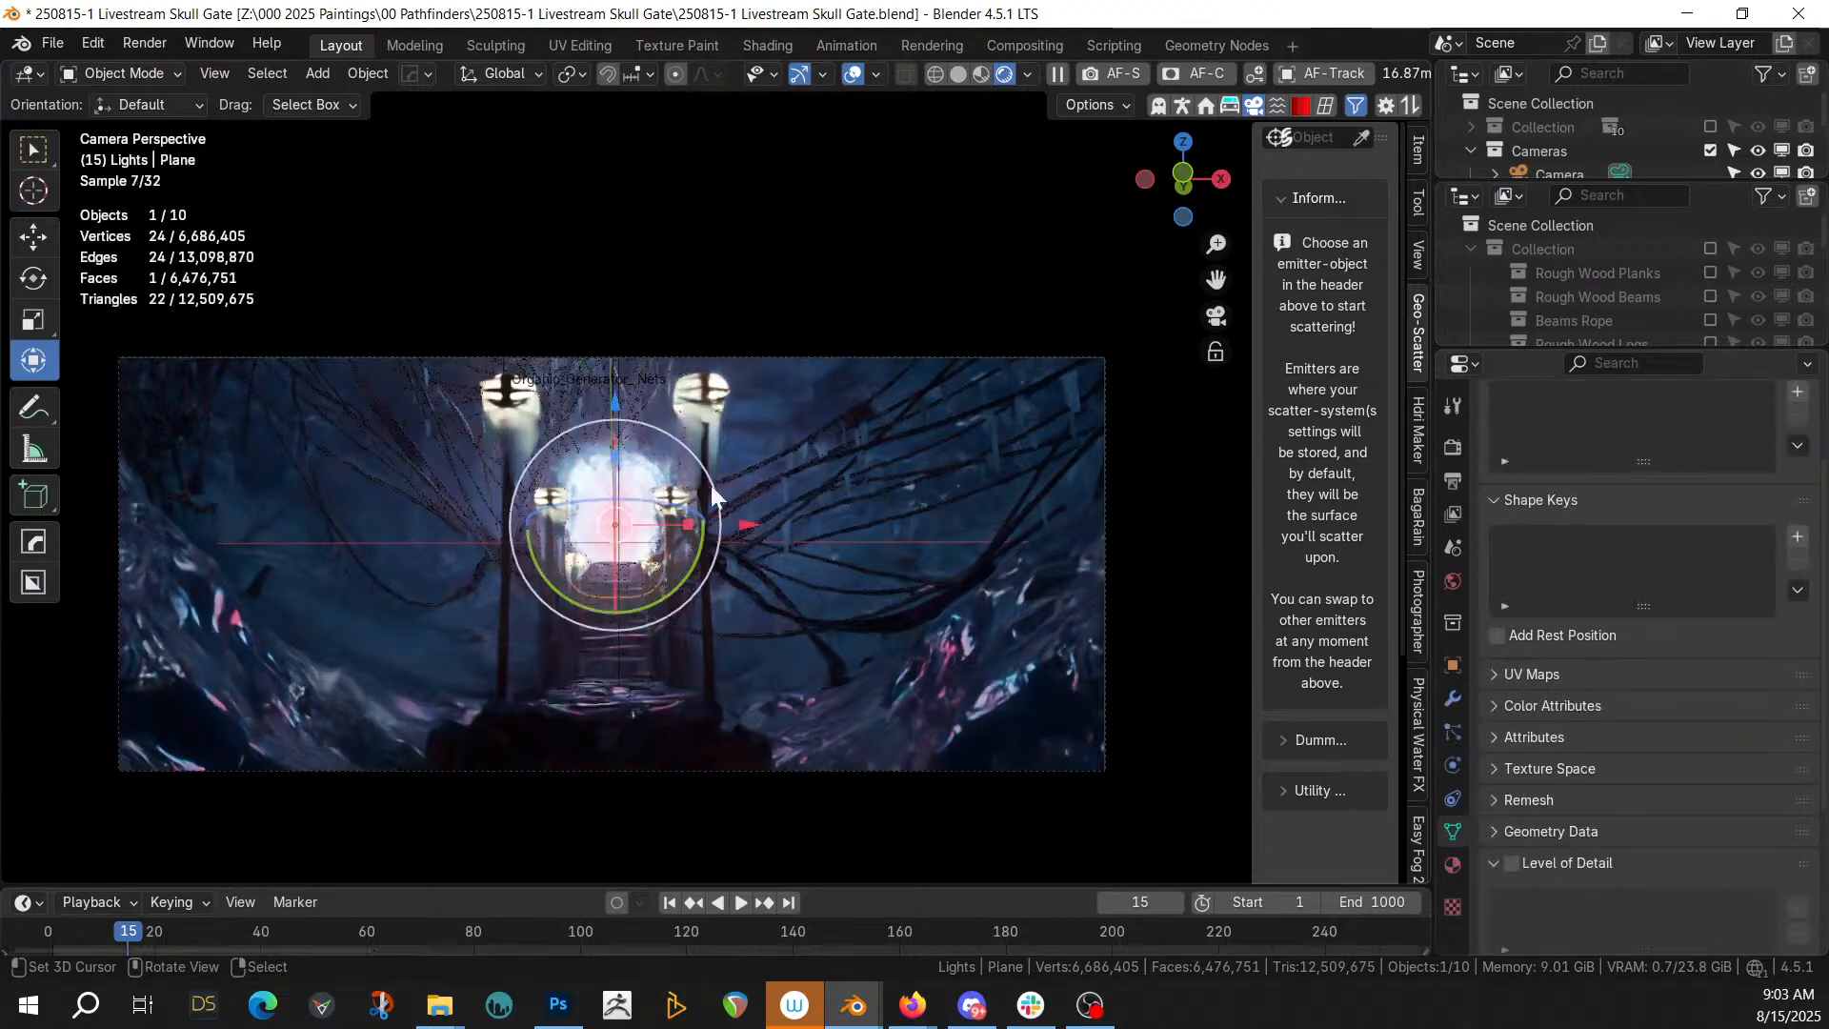
{"action": "left_click", "coordinate": [1457, 865]}
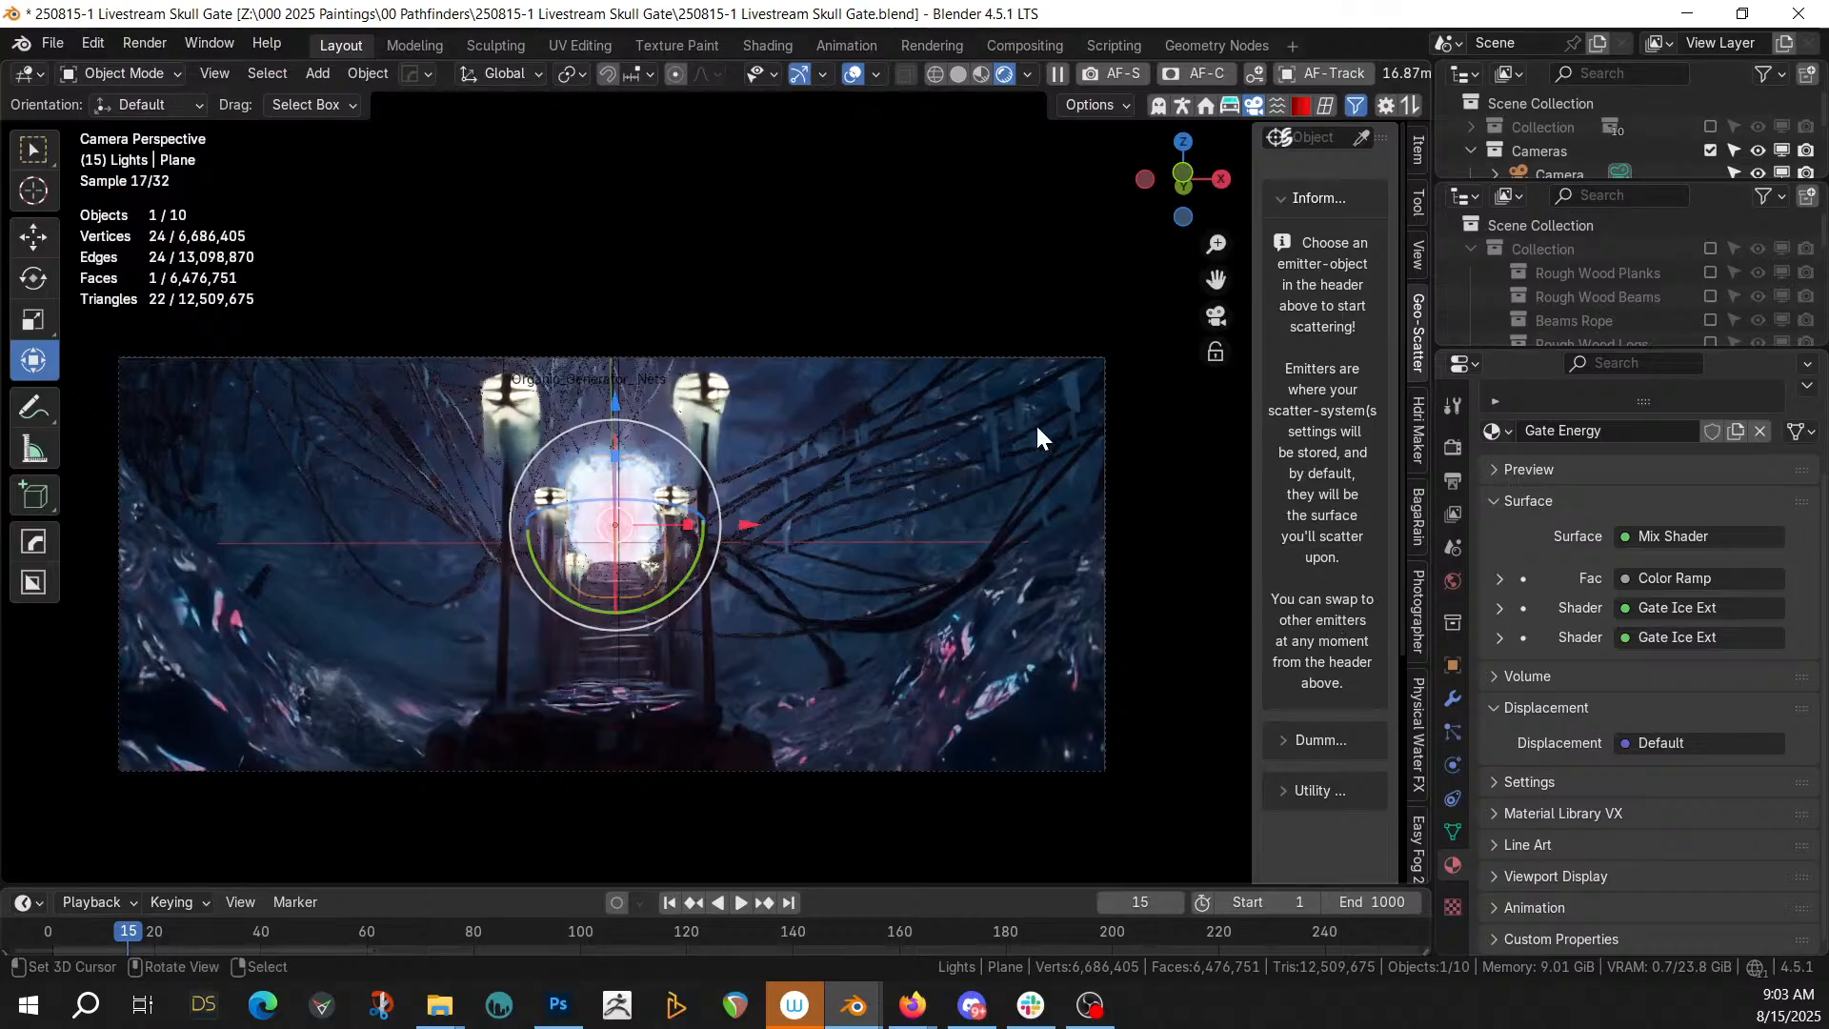
{"action": "key", "text": "z"}
{"action": "key", "text": "6"}
{"action": "mouse_move", "coordinate": [848, 415]}
{"action": "middle_mouse_down"}
{"action": "mouse_move", "coordinate": [828, 466]}
{"action": "mouse_move", "coordinate": [854, 504]}
{"action": "mouse_move", "coordinate": [949, 477]}
{"action": "mouse_move", "coordinate": [827, 443]}
{"action": "mouse_move", "coordinate": [813, 564]}
{"action": "mouse_move", "coordinate": [433, 575]}
{"action": "mouse_move", "coordinate": [476, 596]}
{"action": "mouse_move", "coordinate": [882, 521]}
{"action": "mouse_move", "coordinate": [617, 707]}
{"action": "mouse_move", "coordinate": [843, 682]}
{"action": "mouse_move", "coordinate": [917, 700]}
{"action": "mouse_move", "coordinate": [880, 747]}
{"action": "mouse_move", "coordinate": [829, 760]}
{"action": "middle_mouse_up"}
{"action": "scroll", "coordinate": [873, 499], "scroll_direction": "up", "scroll_amount": 6}
{"action": "scroll", "coordinate": [878, 489], "scroll_direction": "down", "scroll_amount": 5}
{"action": "scroll", "coordinate": [826, 443], "scroll_direction": "up", "scroll_amount": 8}
{"action": "scroll", "coordinate": [813, 564], "scroll_direction": "up", "scroll_amount": 3}
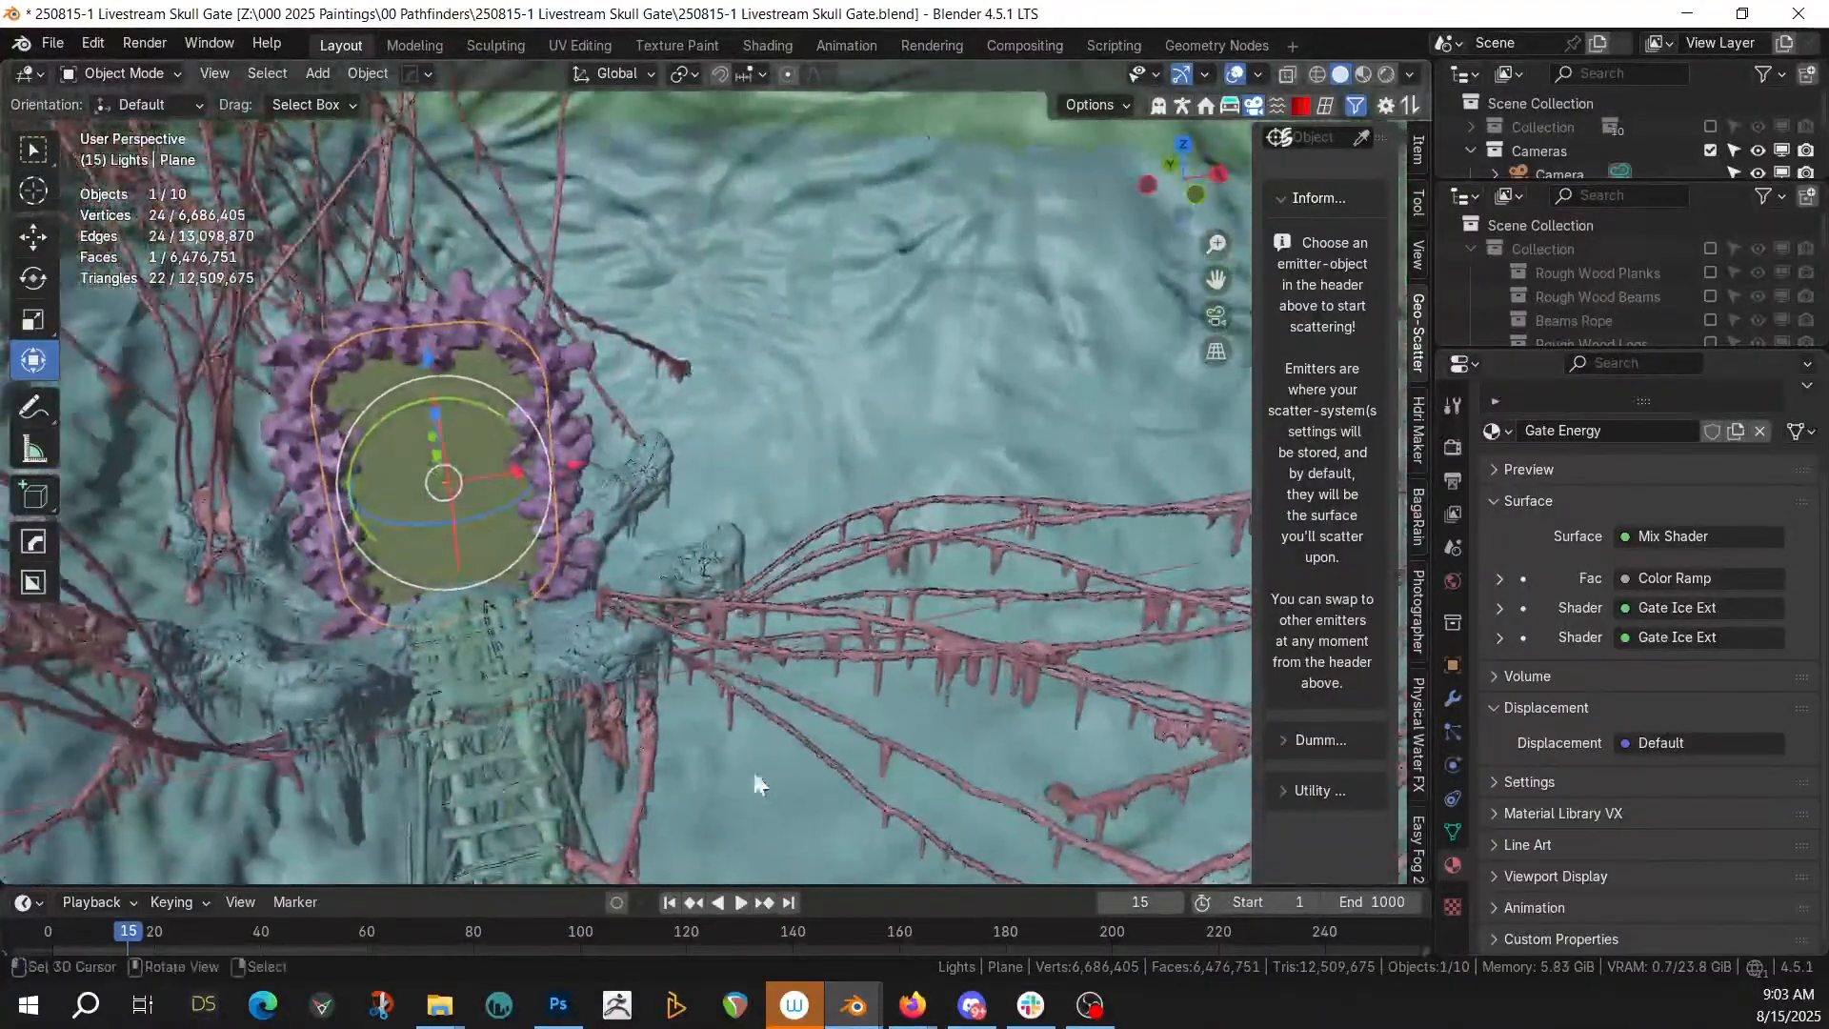
Select the icy platform beneath the gate and examine the bone bridge leading down from it
{"action": "left_click", "coordinate": [579, 626]}
{"action": "middle_click_drag", "start_coordinate": [578, 621], "coordinate": [486, 197]}
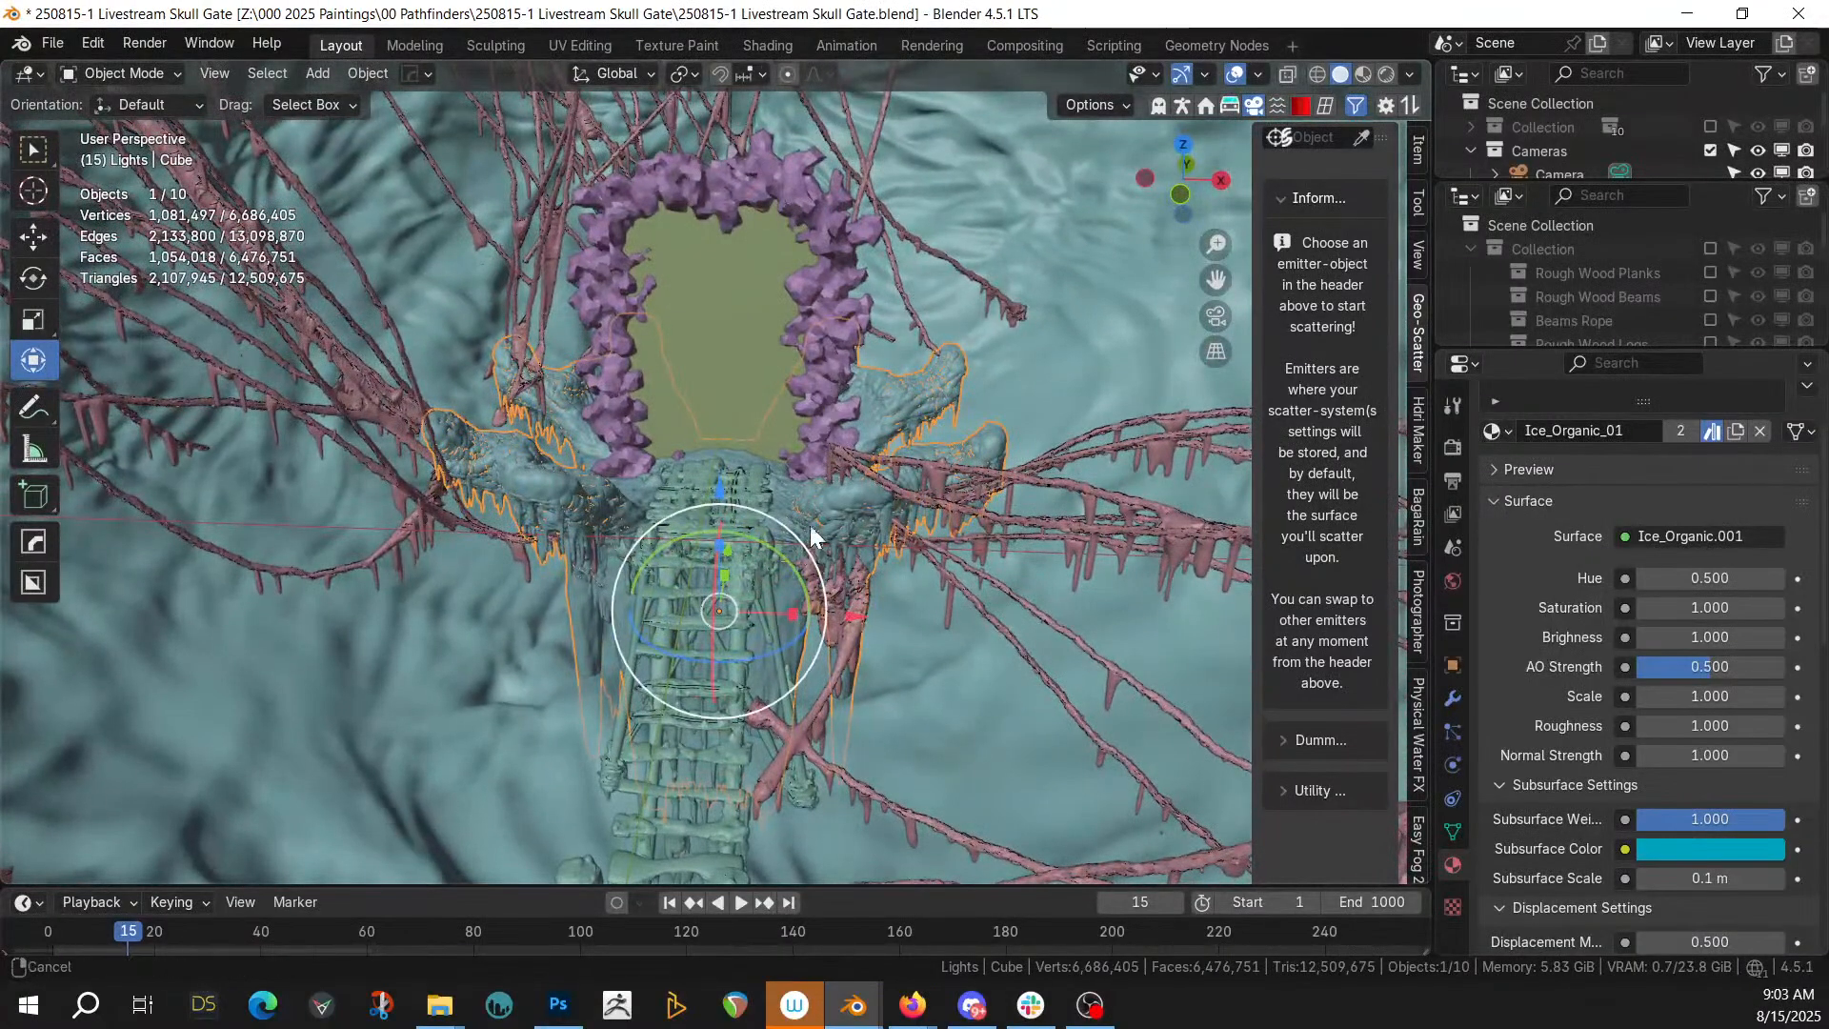
{"action": "middle_click_drag", "start_coordinate": [804, 536], "coordinate": [833, 145]}
{"action": "middle_click_drag", "start_coordinate": [610, 823], "coordinate": [854, 566]}
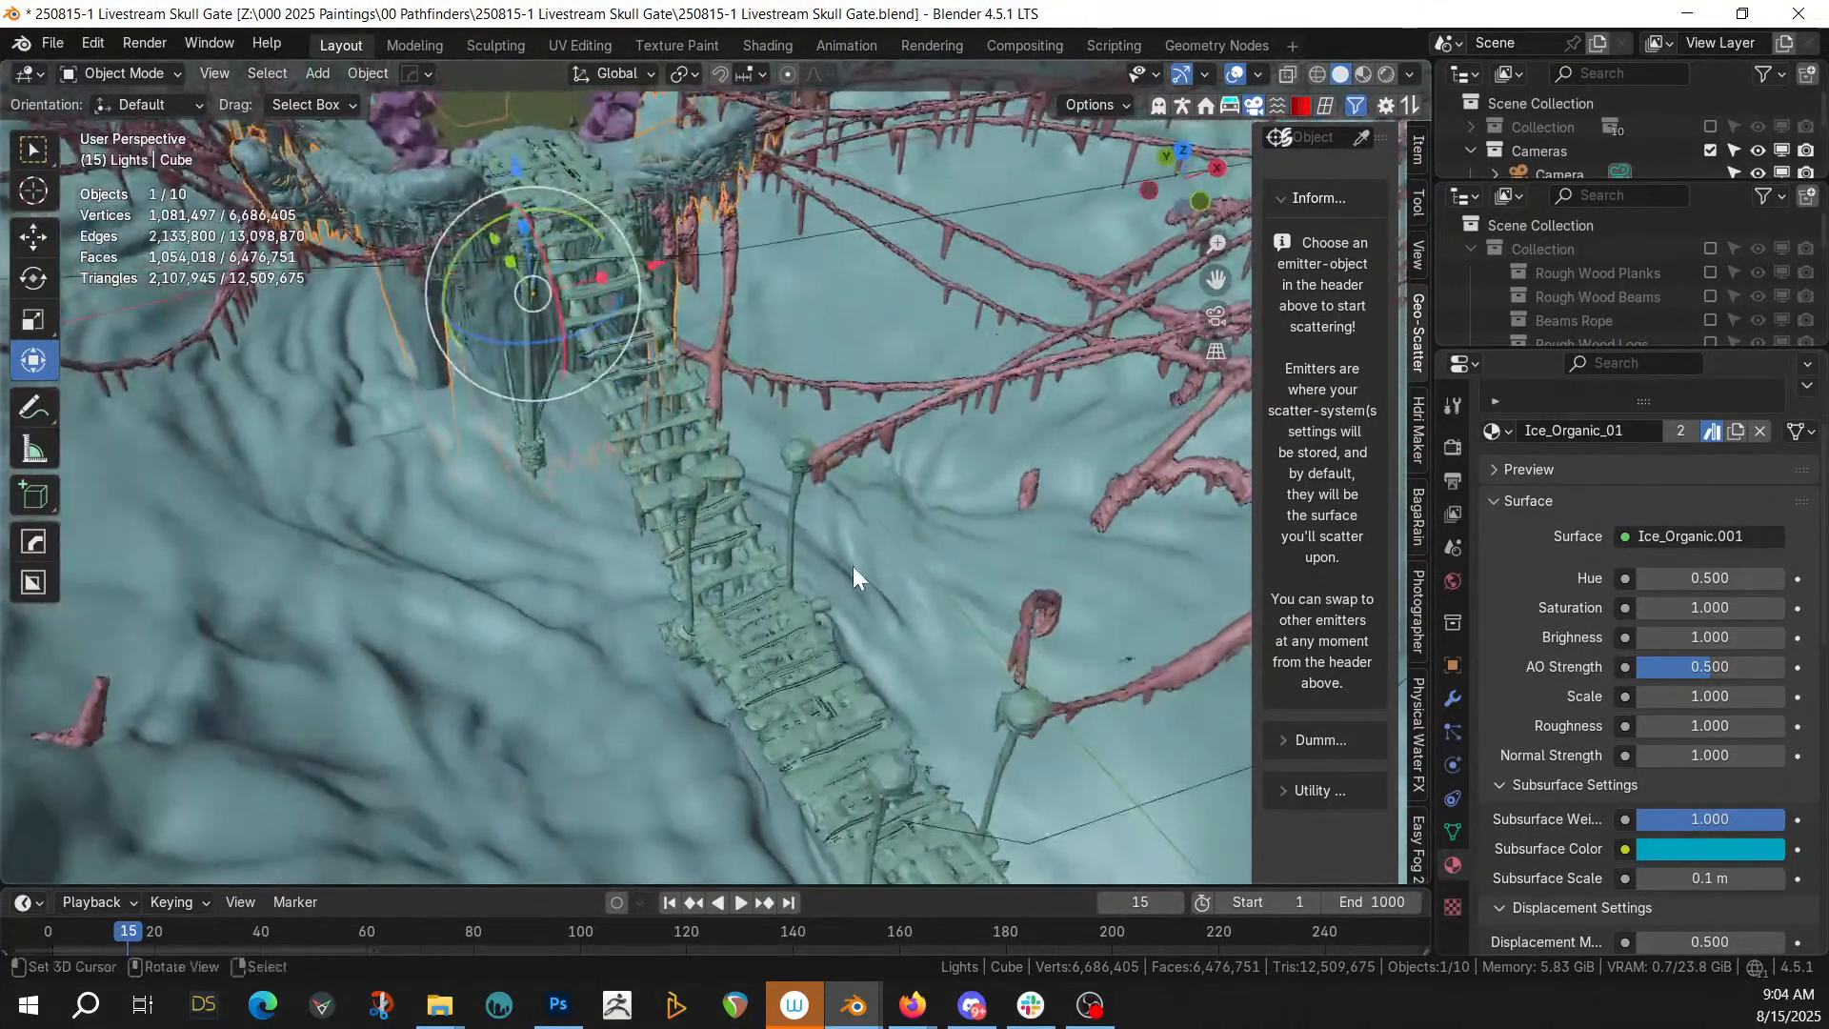
Save the skull gate scene file and return to the camera view
{"action": "key", "text": "ctrl+s"}
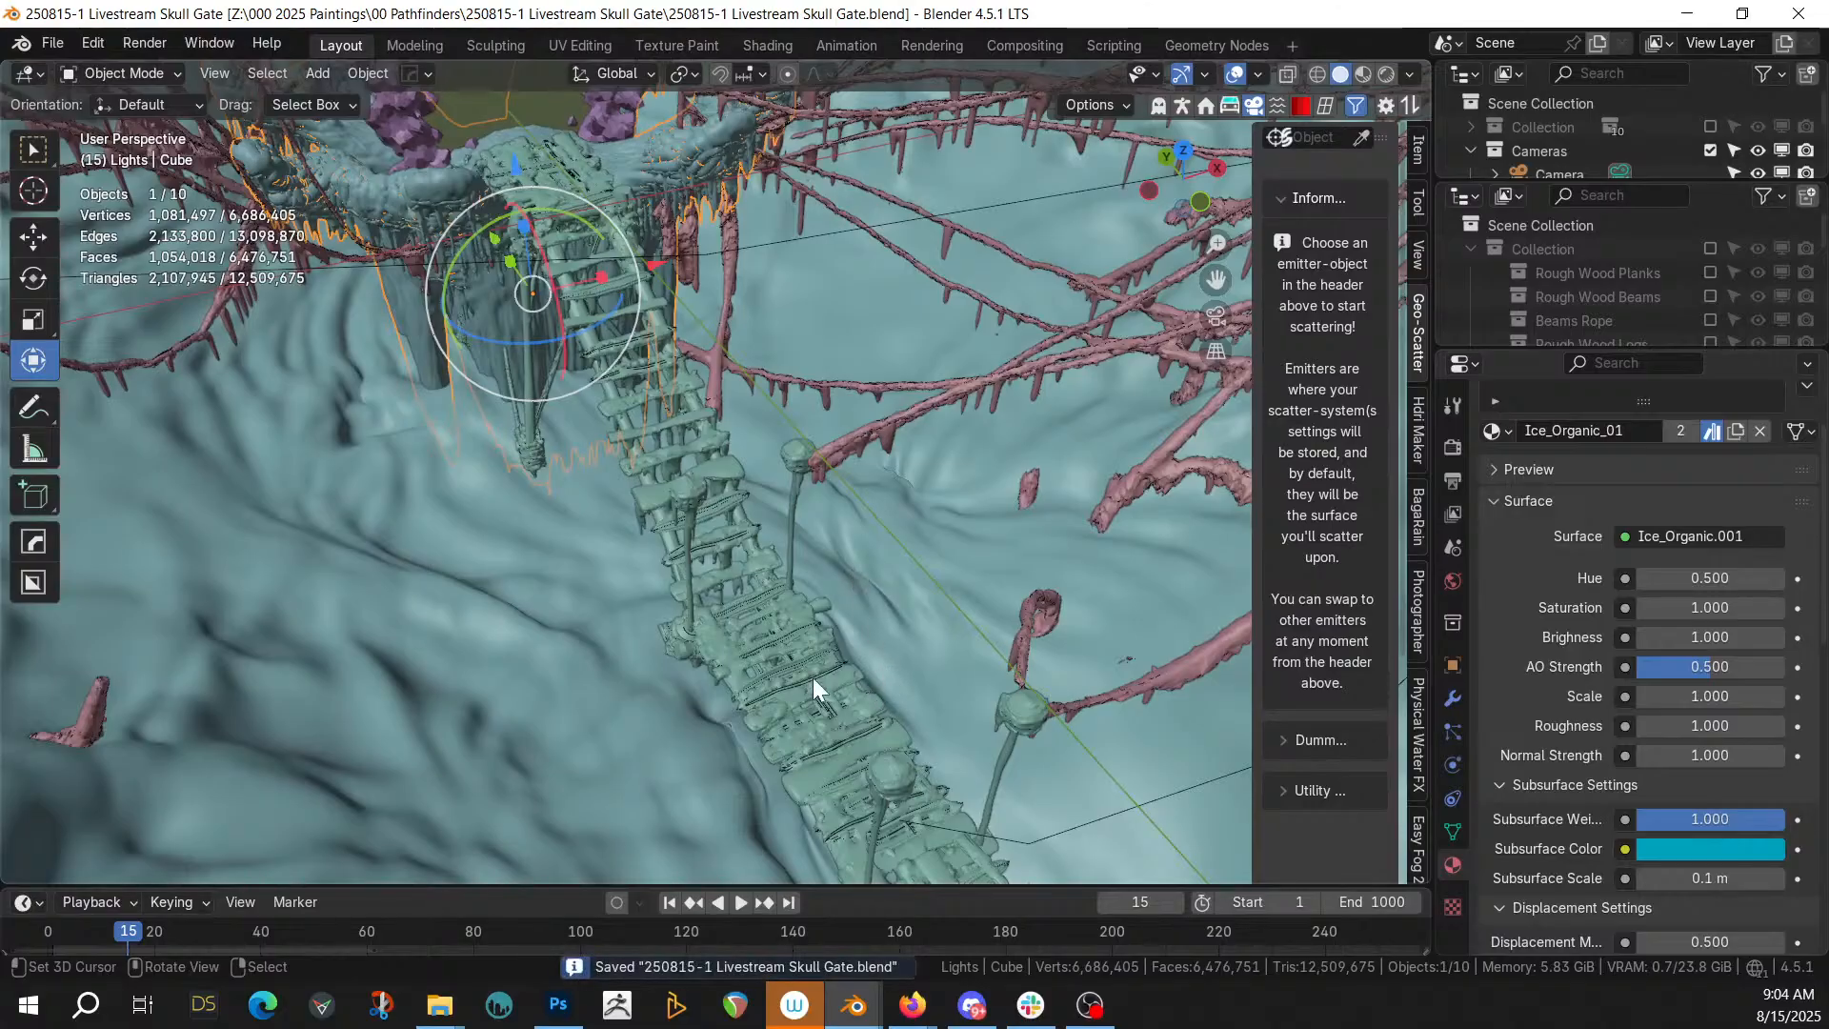
{"action": "key", "text": "KP_0"}
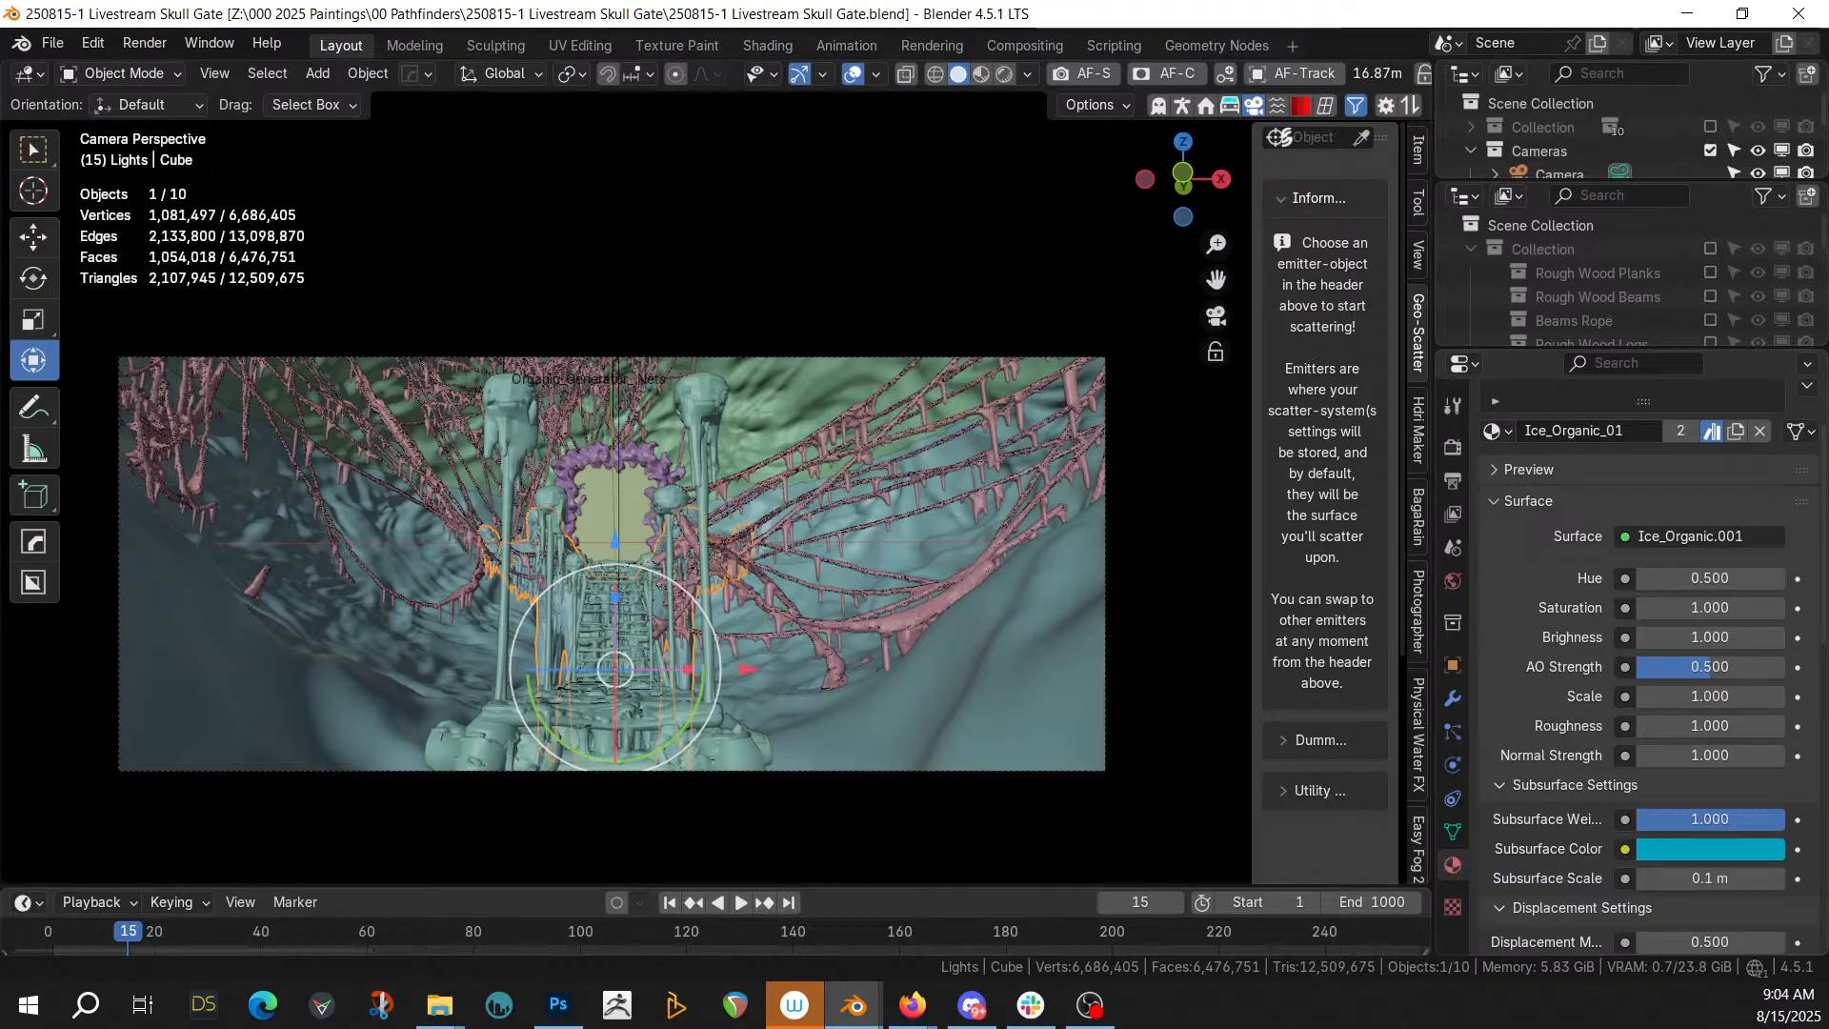
{"action": "key", "text": "alt+Tab"}
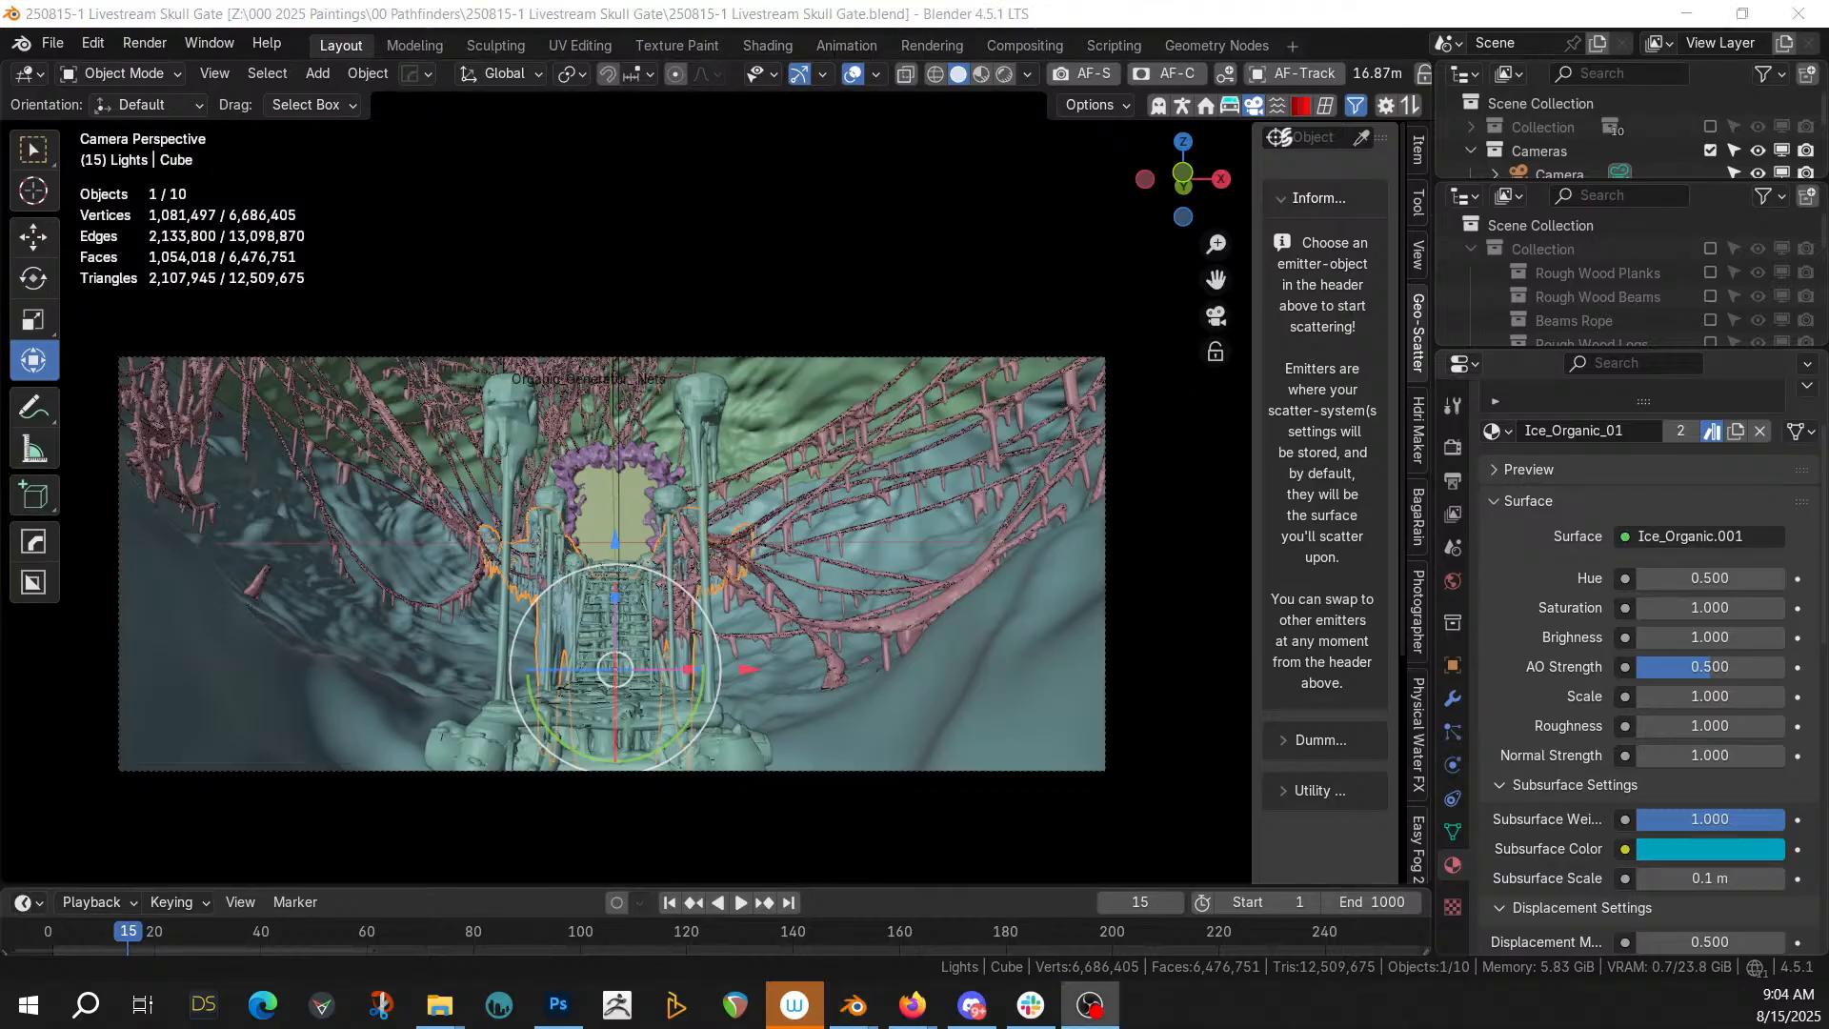